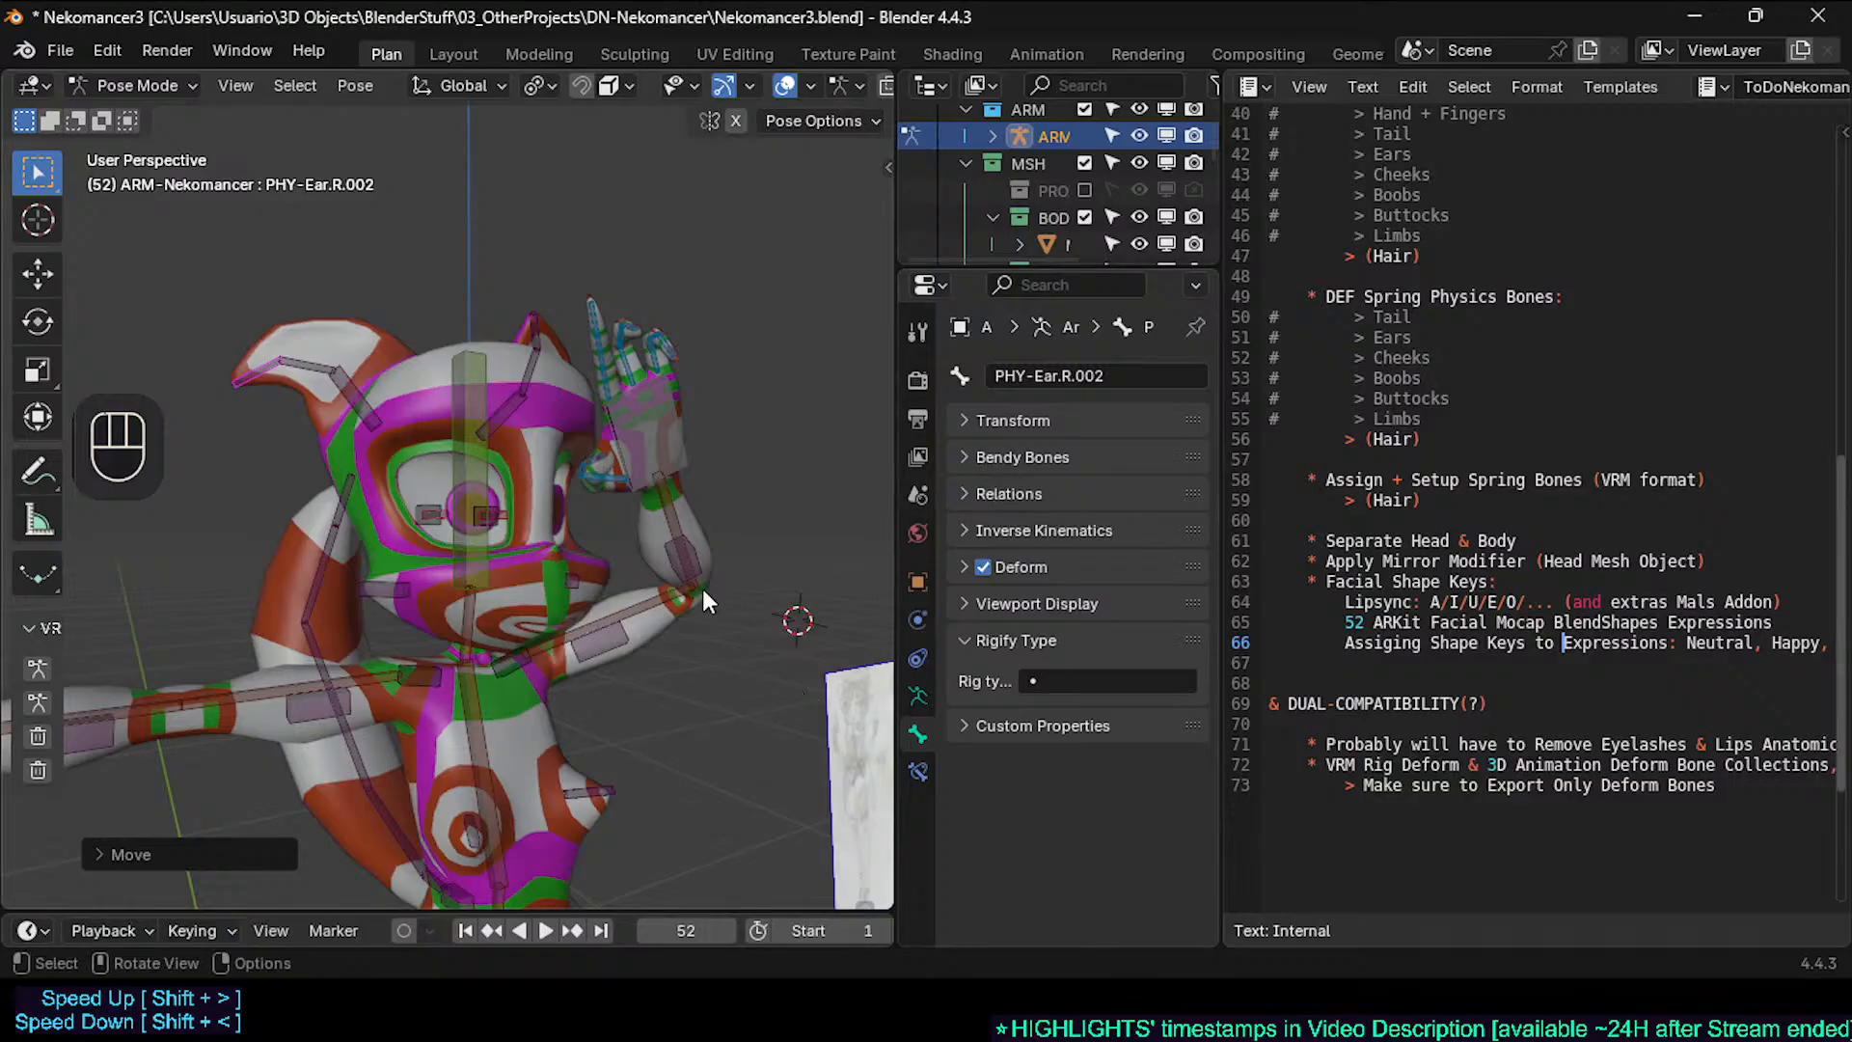
middle_drag(702, 600, 627, 540)
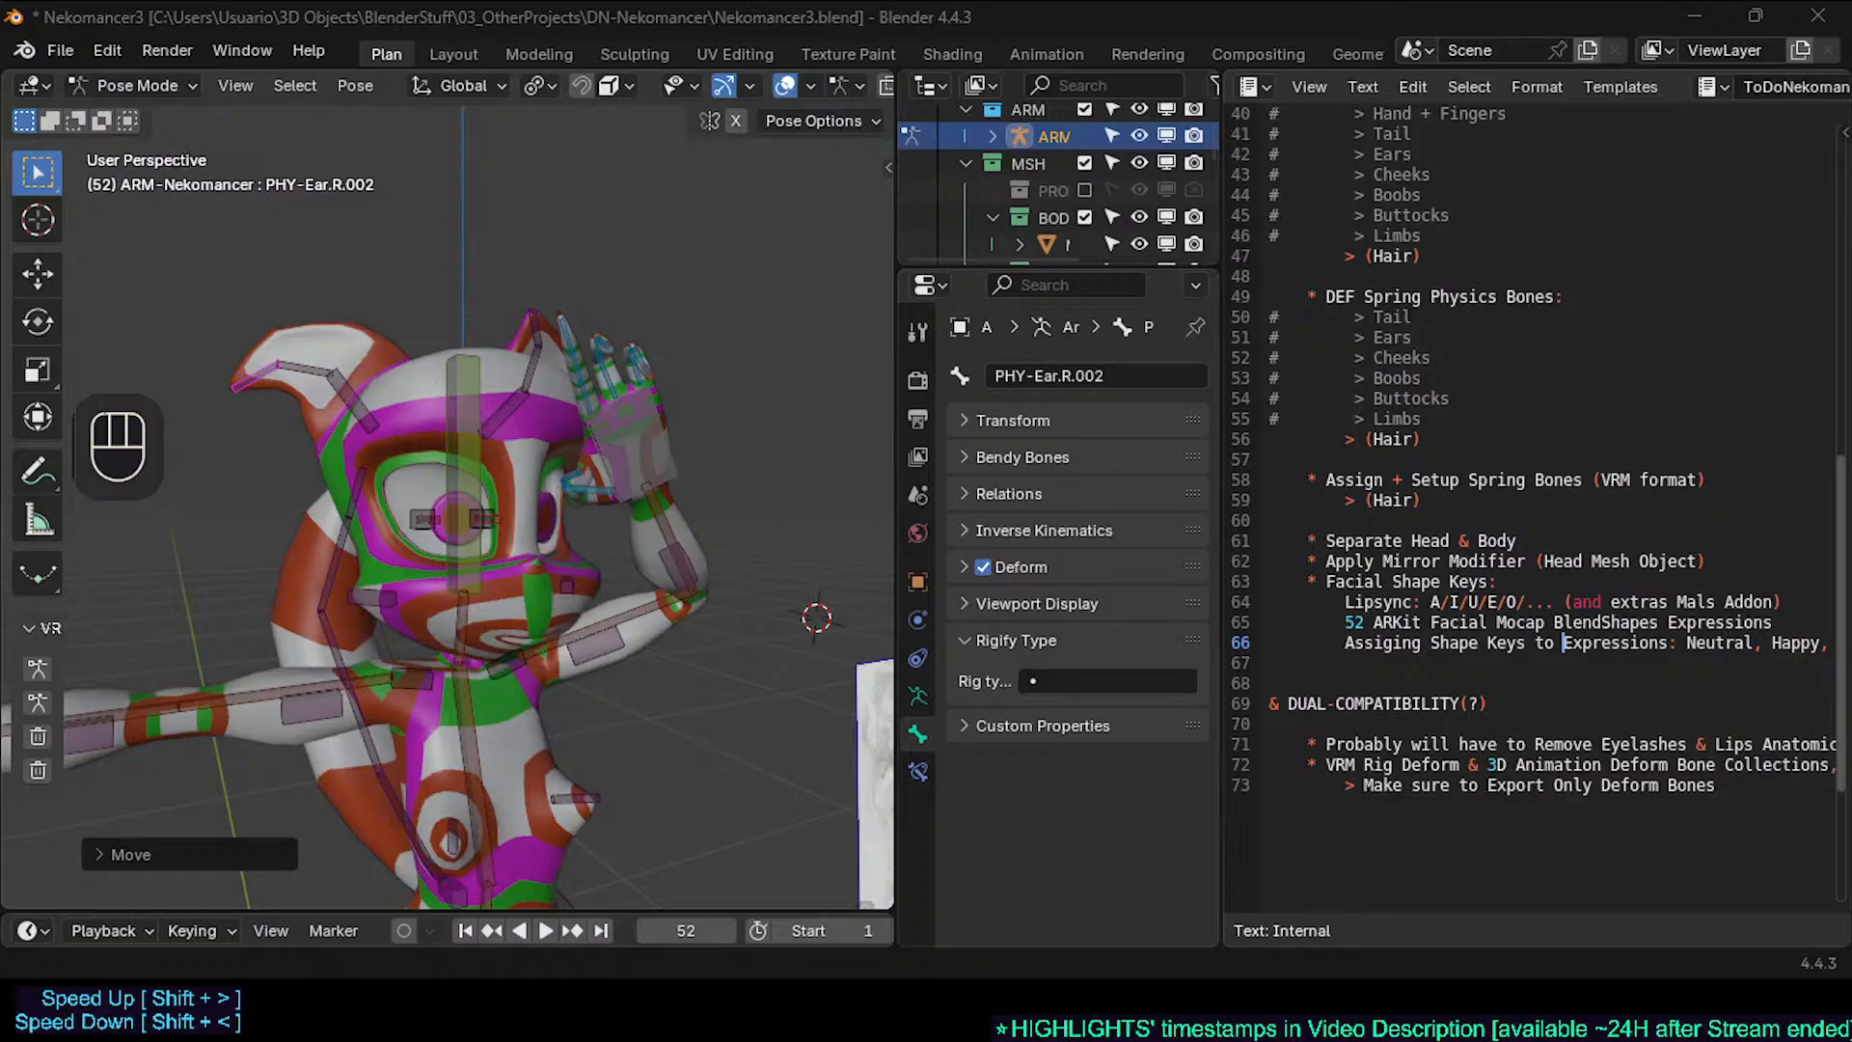
middle_drag(675, 540, 529, 658)
scroll(577, 565, down, 1)
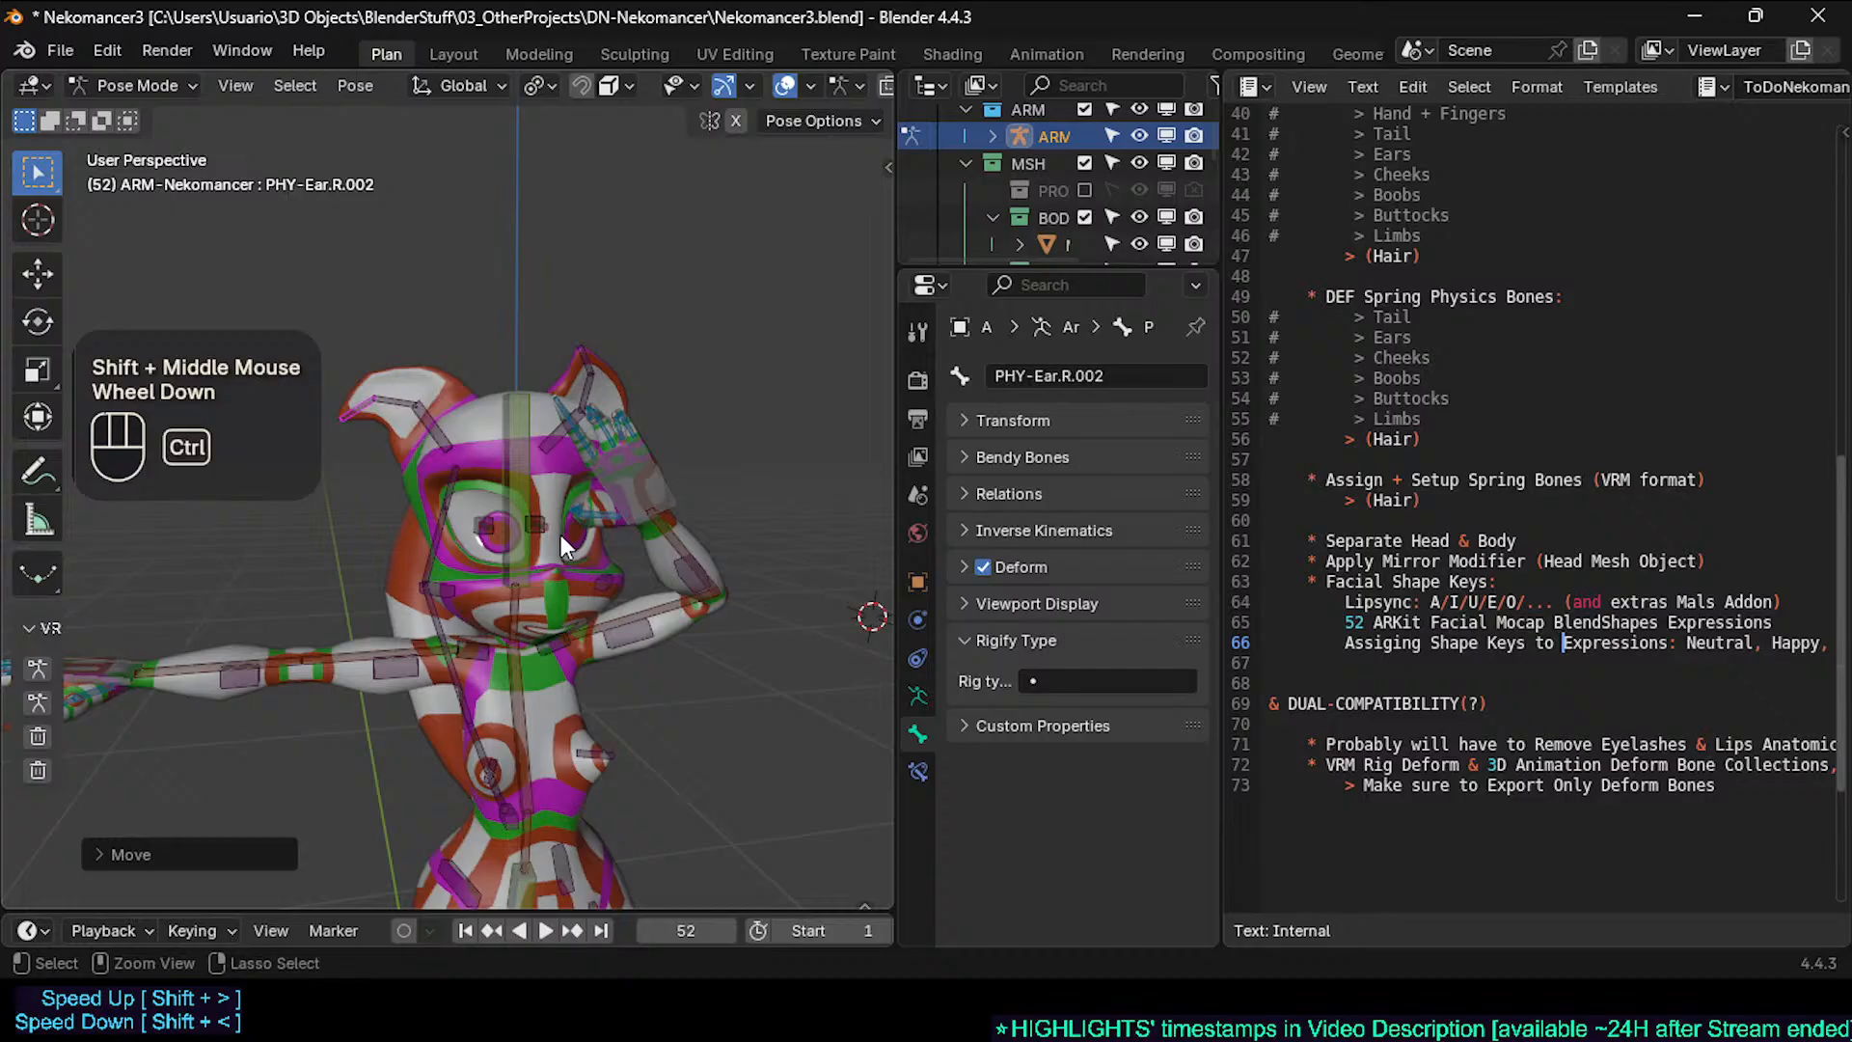
key(ctrl+comma)
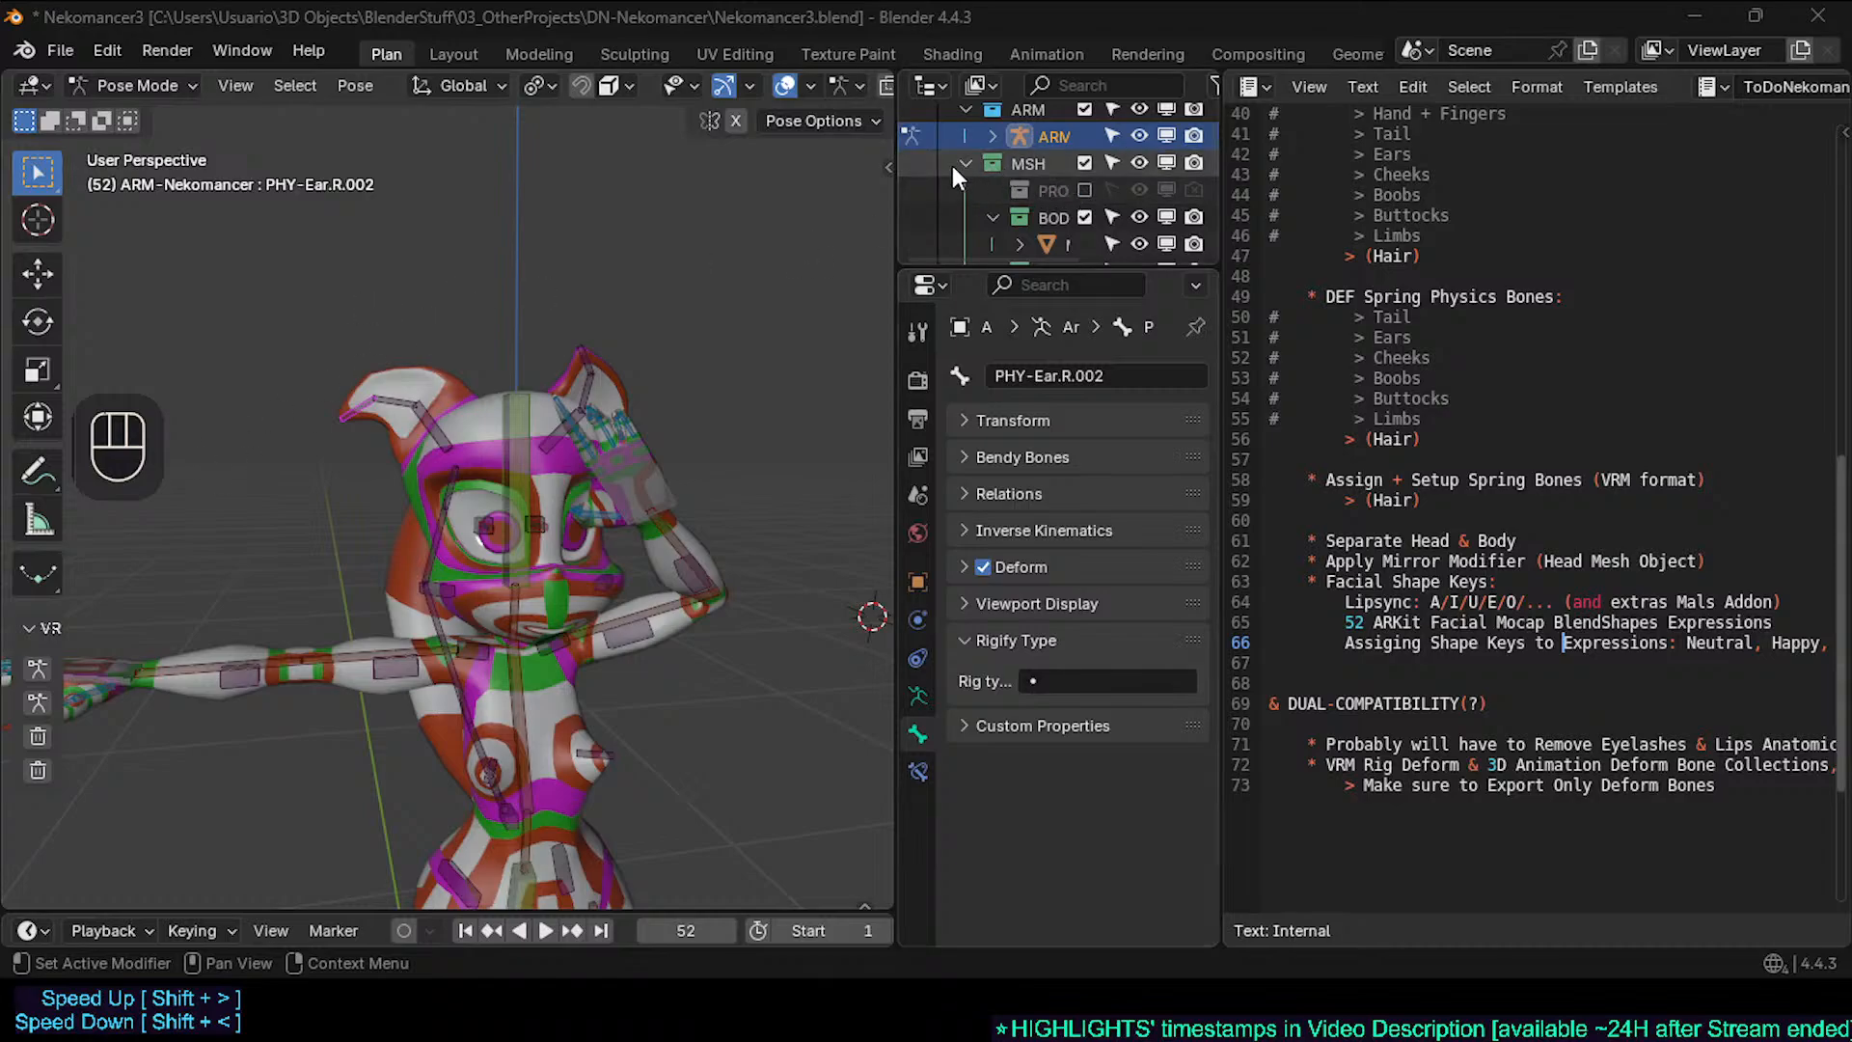
middle_drag(714, 552, 674, 565)
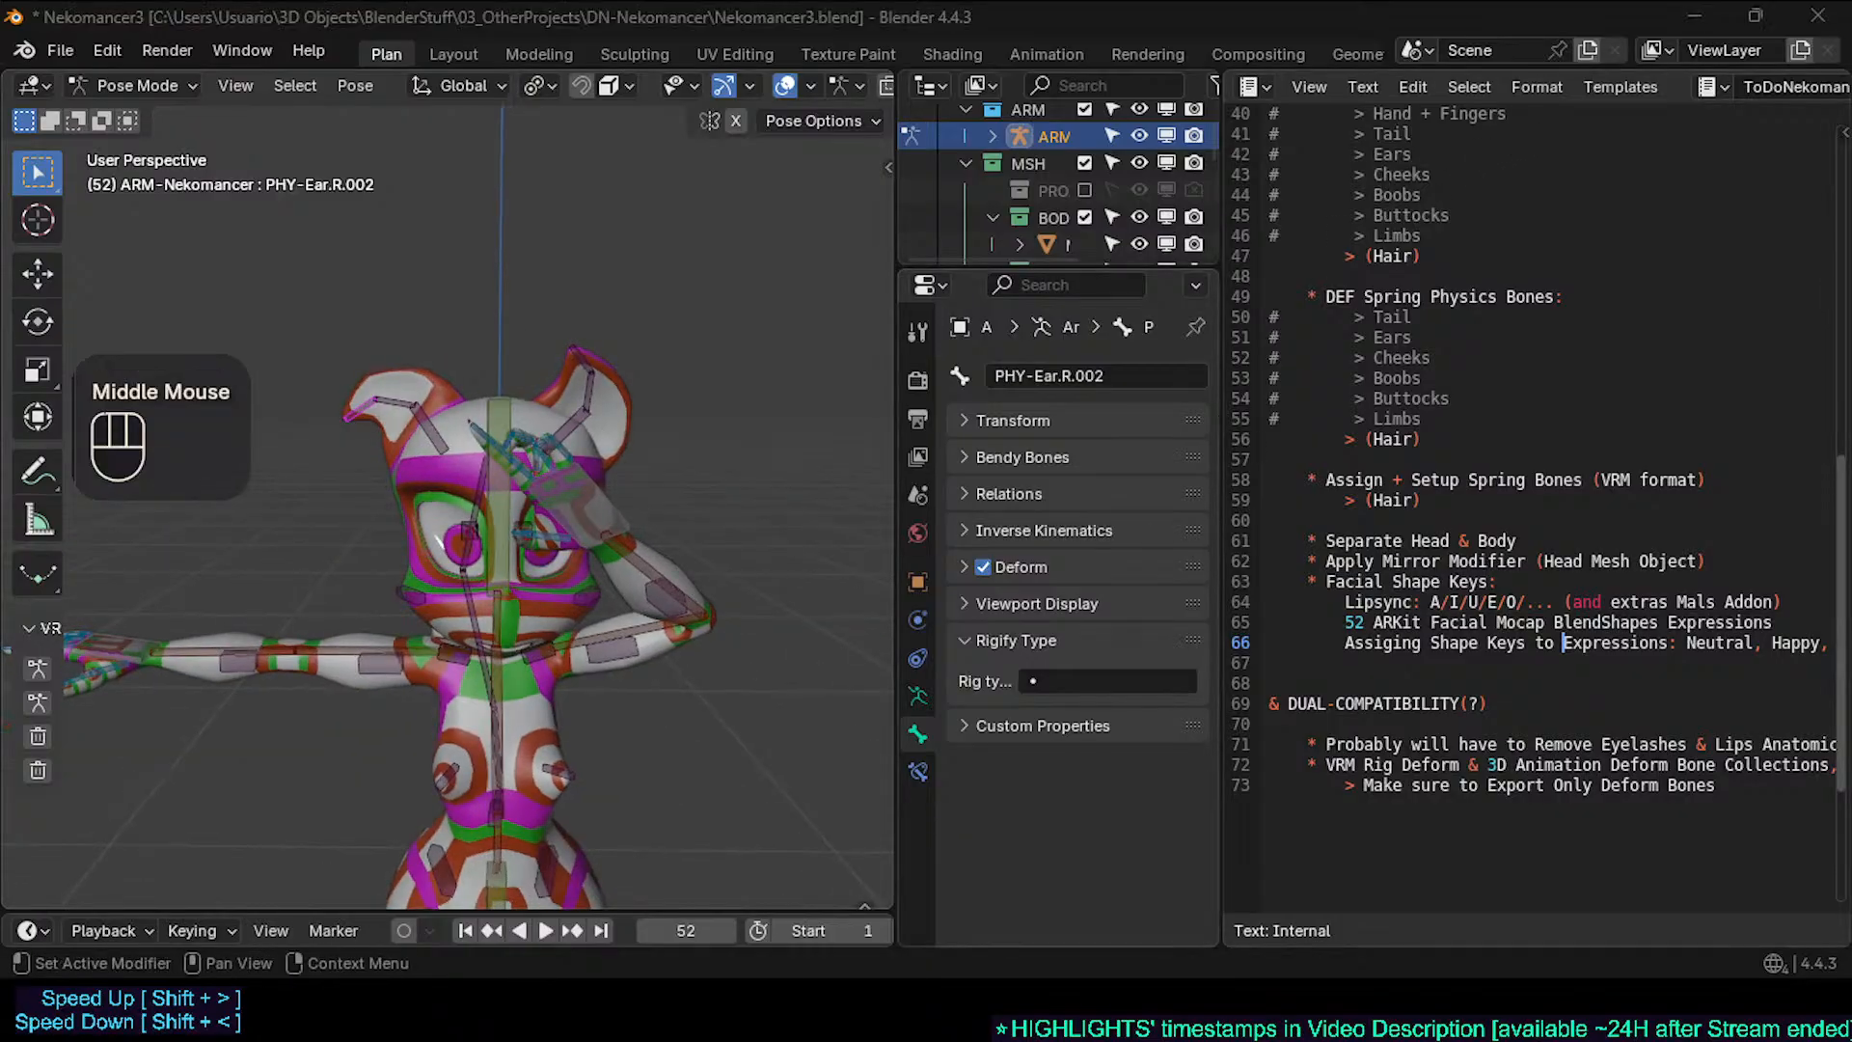
- Widen the text editor showing the ToDoNekomancer notes and highlight the "Separate Head & Body" task line
drag(1223, 477, 1116, 477)
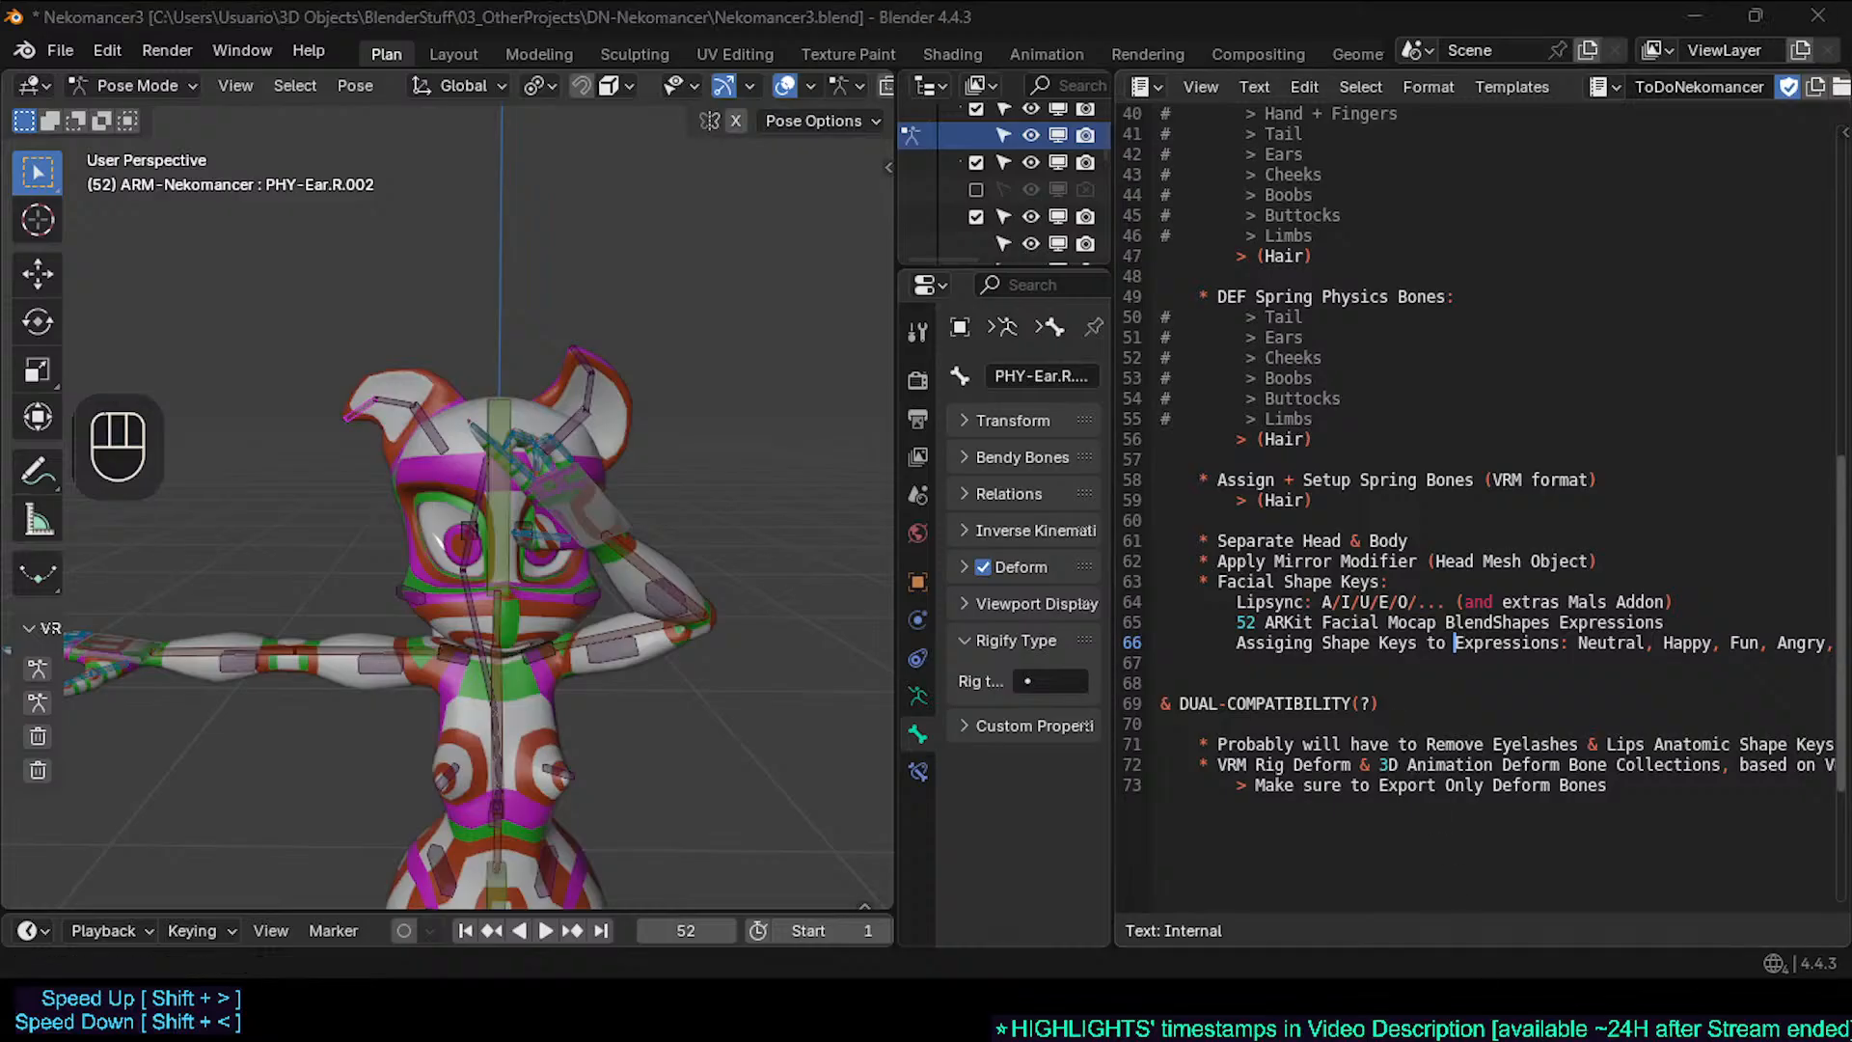
click(1426, 399)
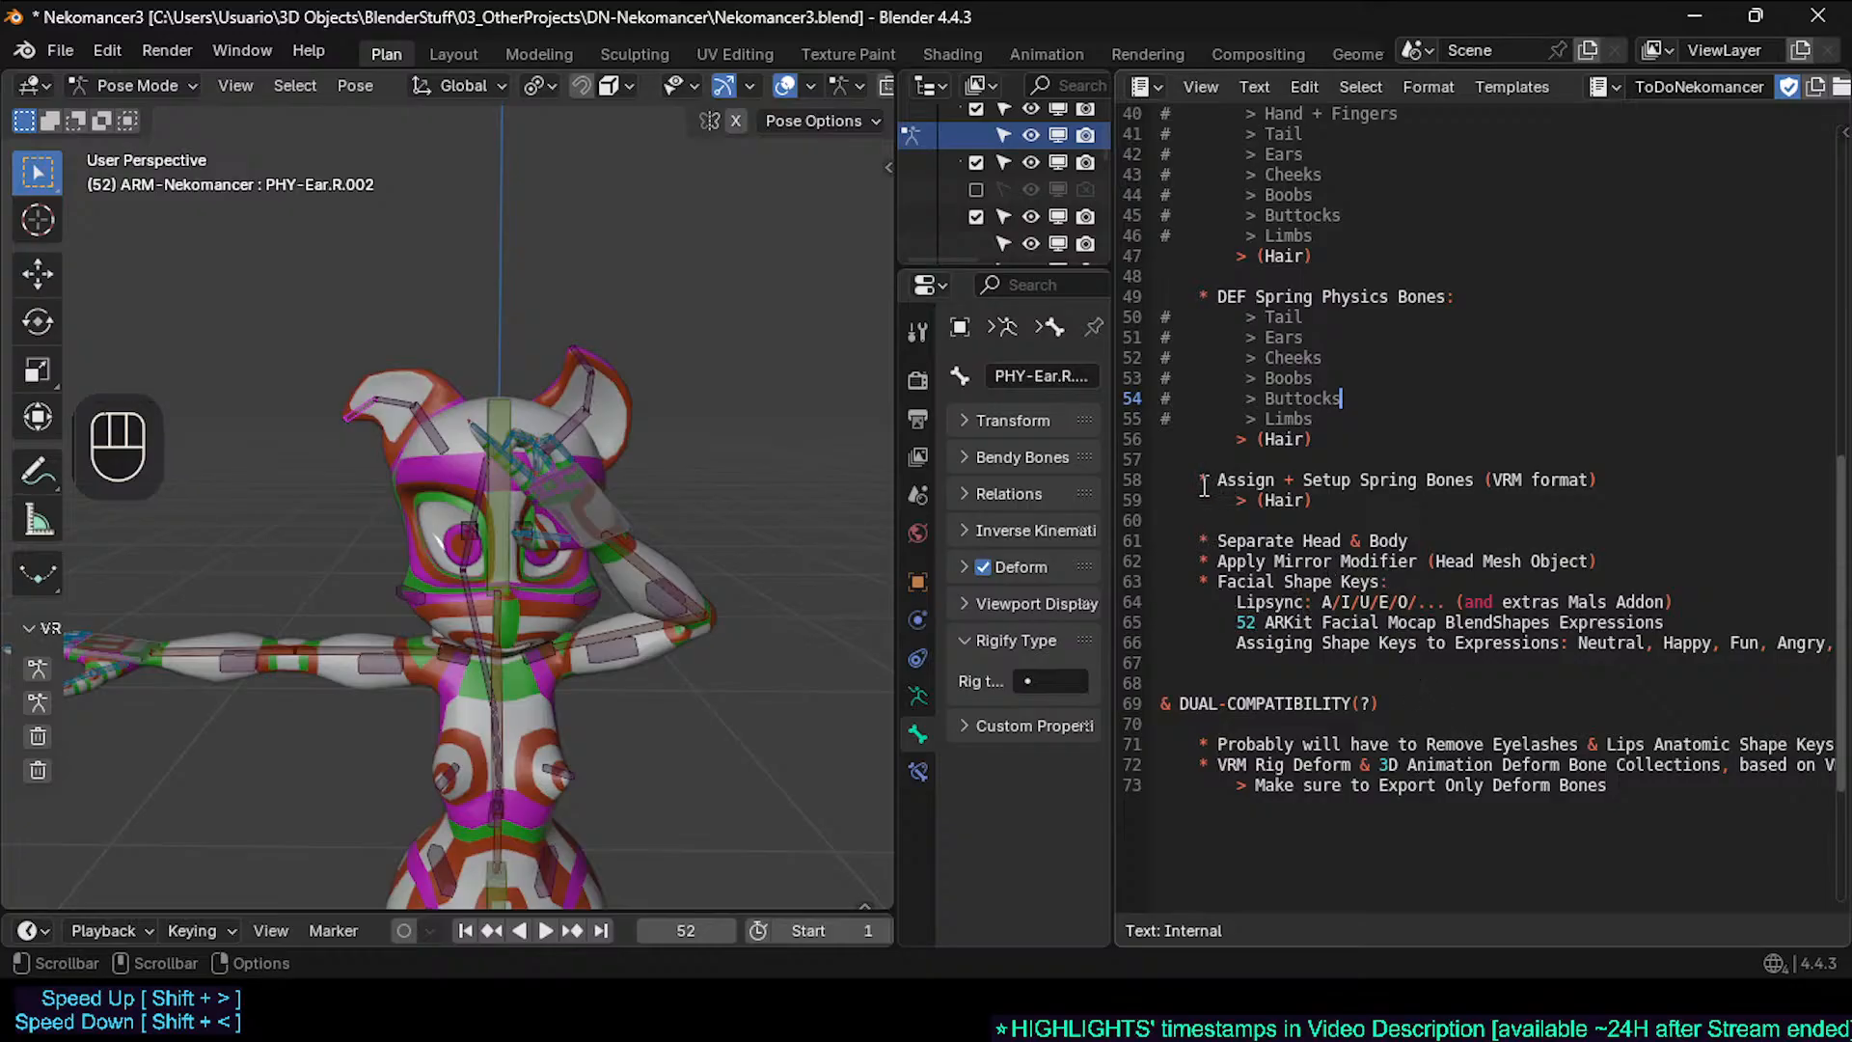
drag(1203, 537, 1410, 540)
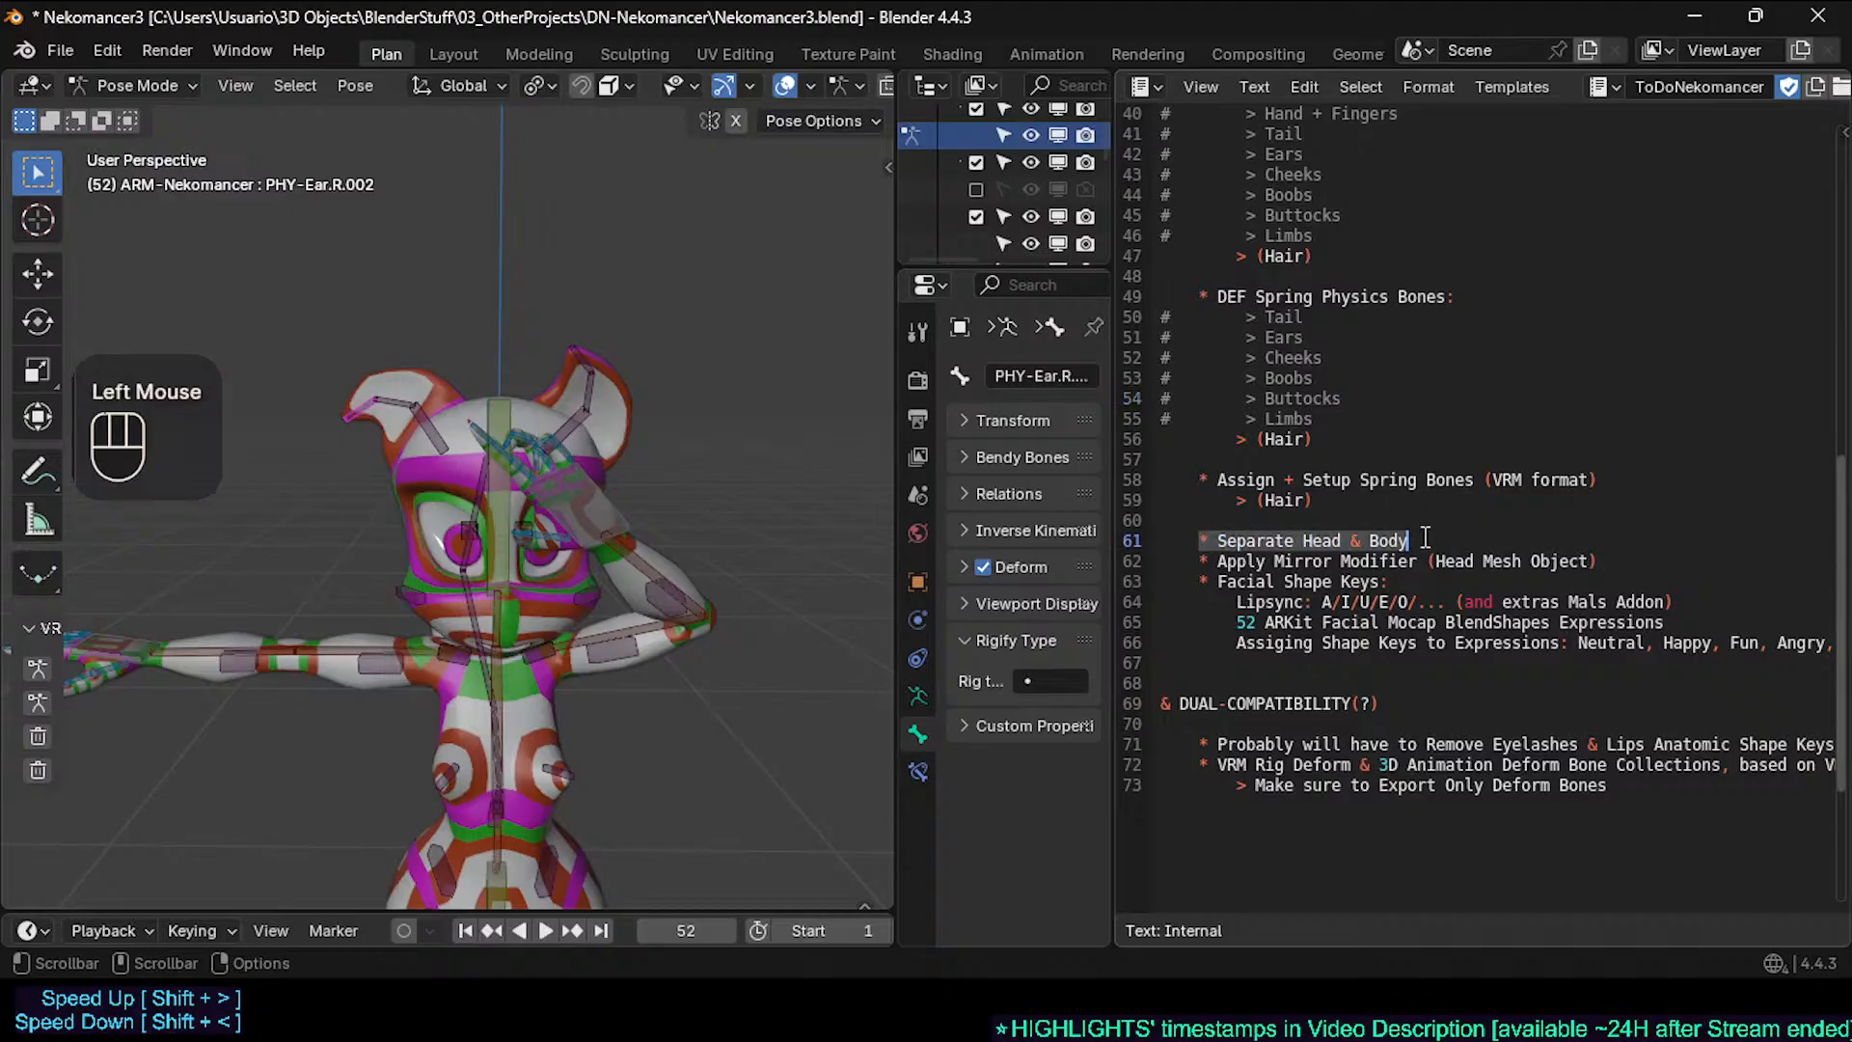
- Switch the armature from Pose Mode to Object Mode and select the character mesh MSH-Nekomancer
click(404, 484)
scroll(405, 487, up, 2)
key(ctrl+Tab)
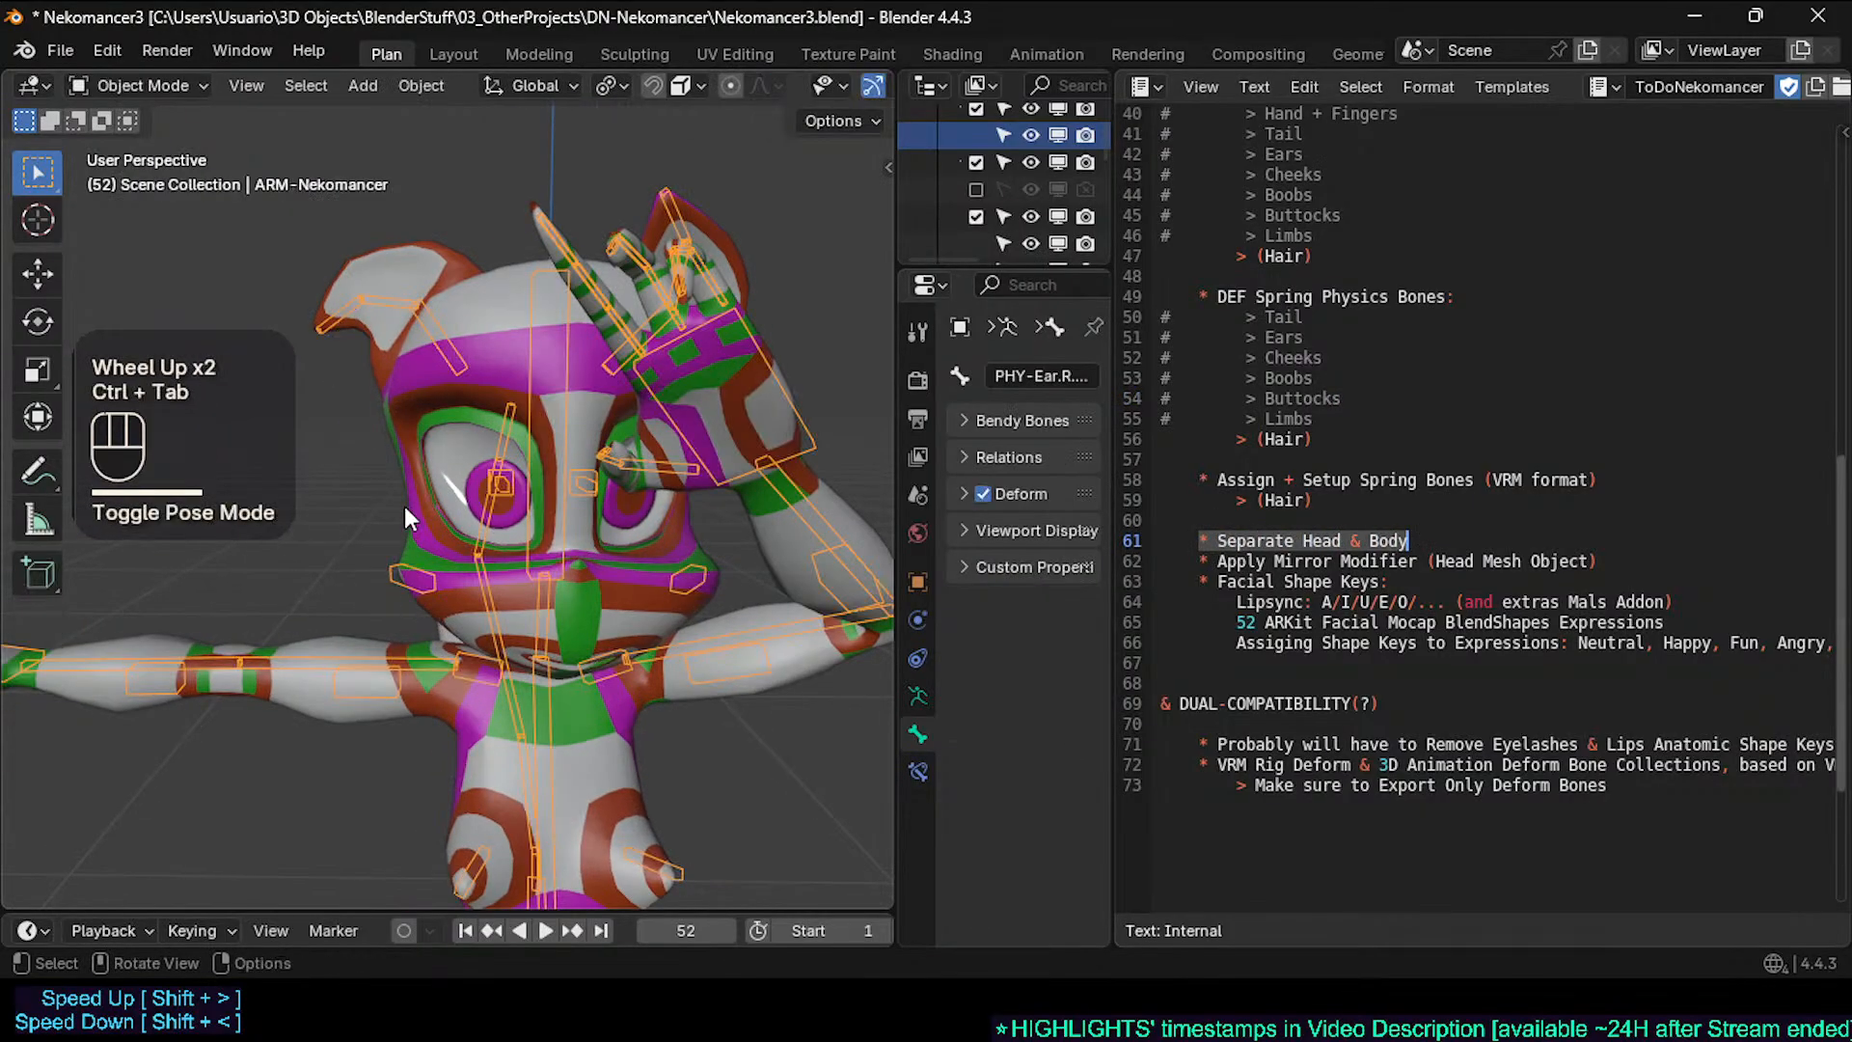
click(403, 506)
click(1344, 546)
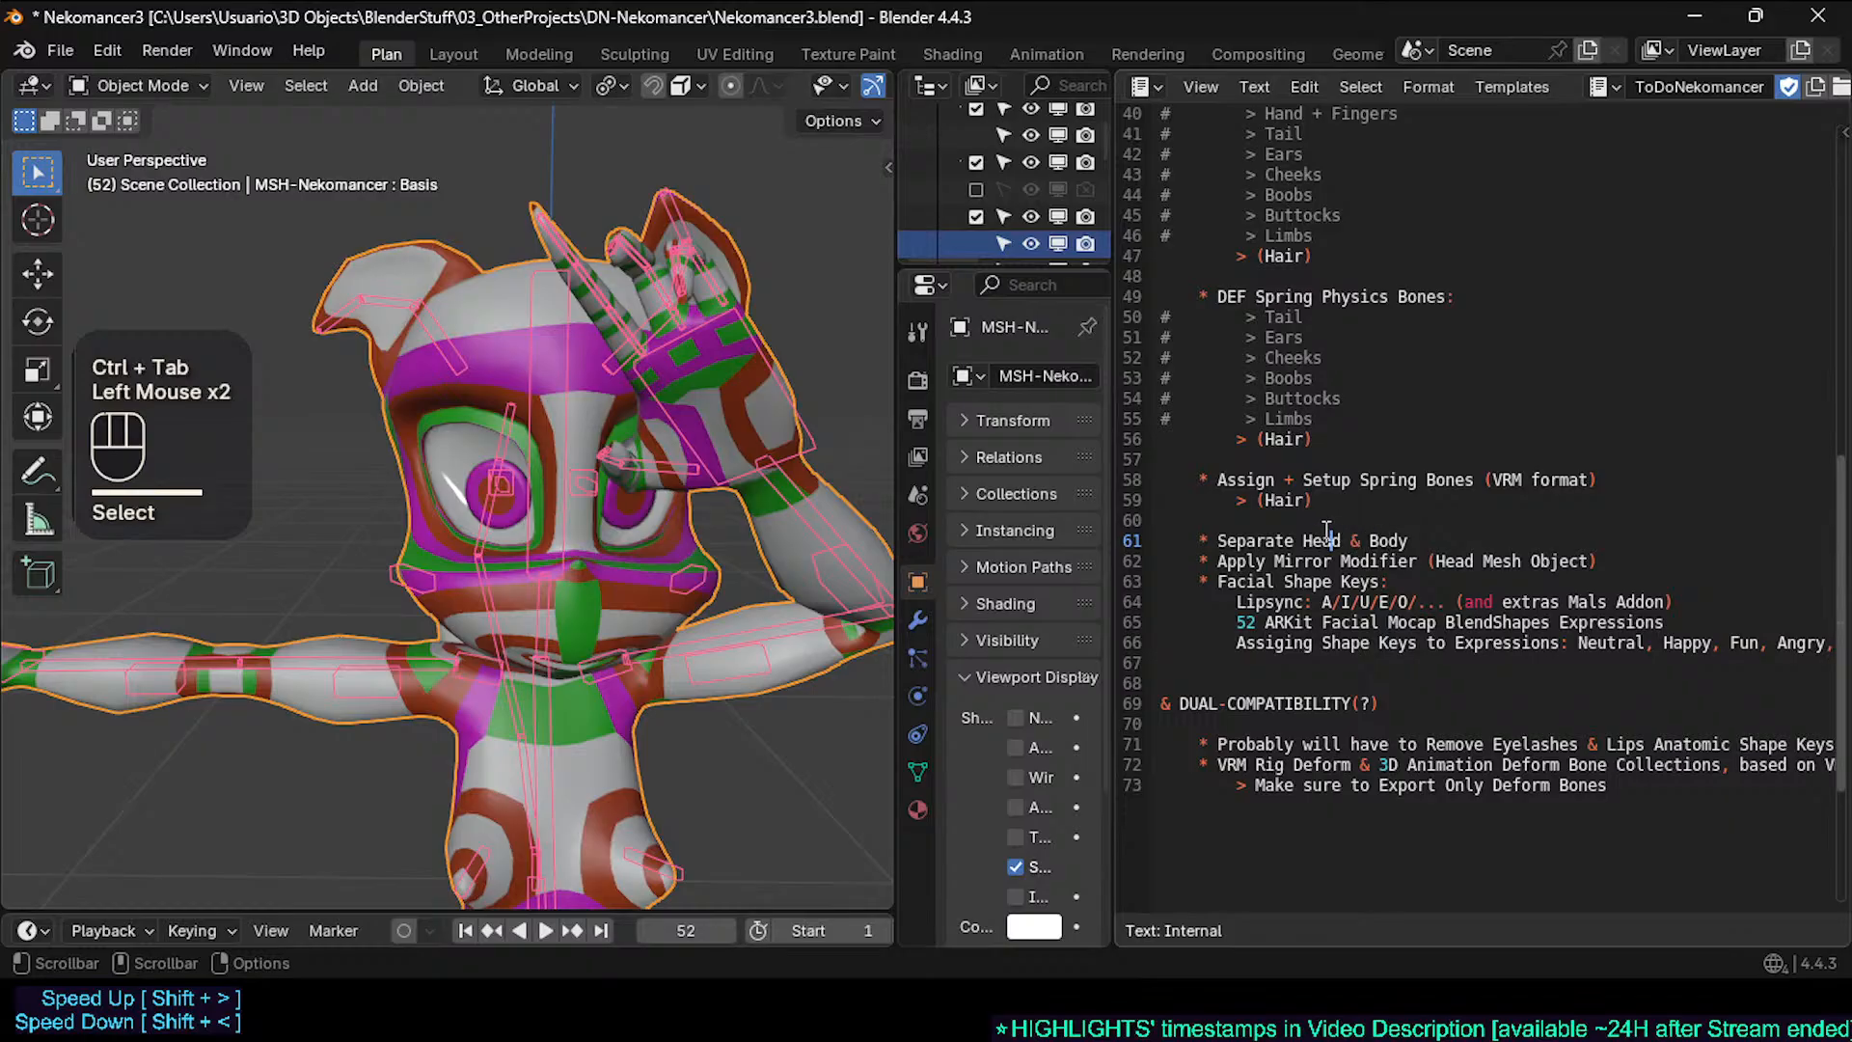
click(623, 732)
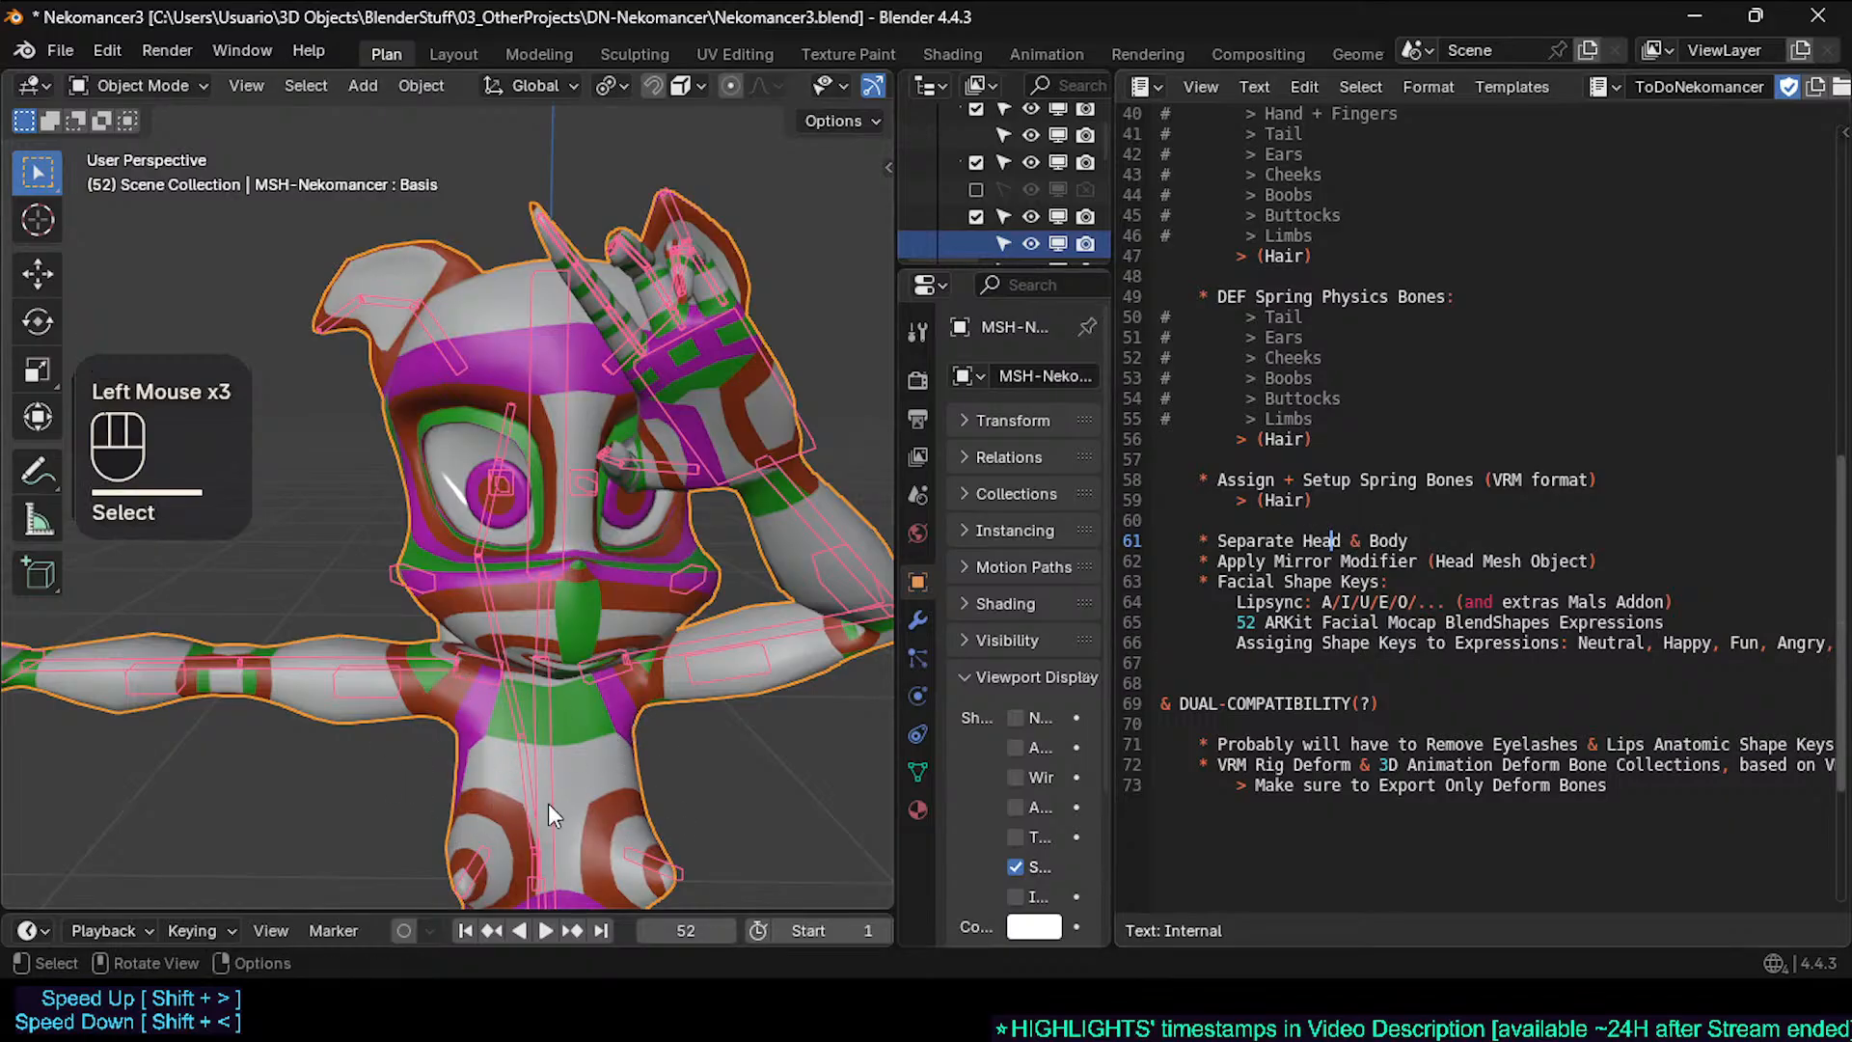
click(431, 513)
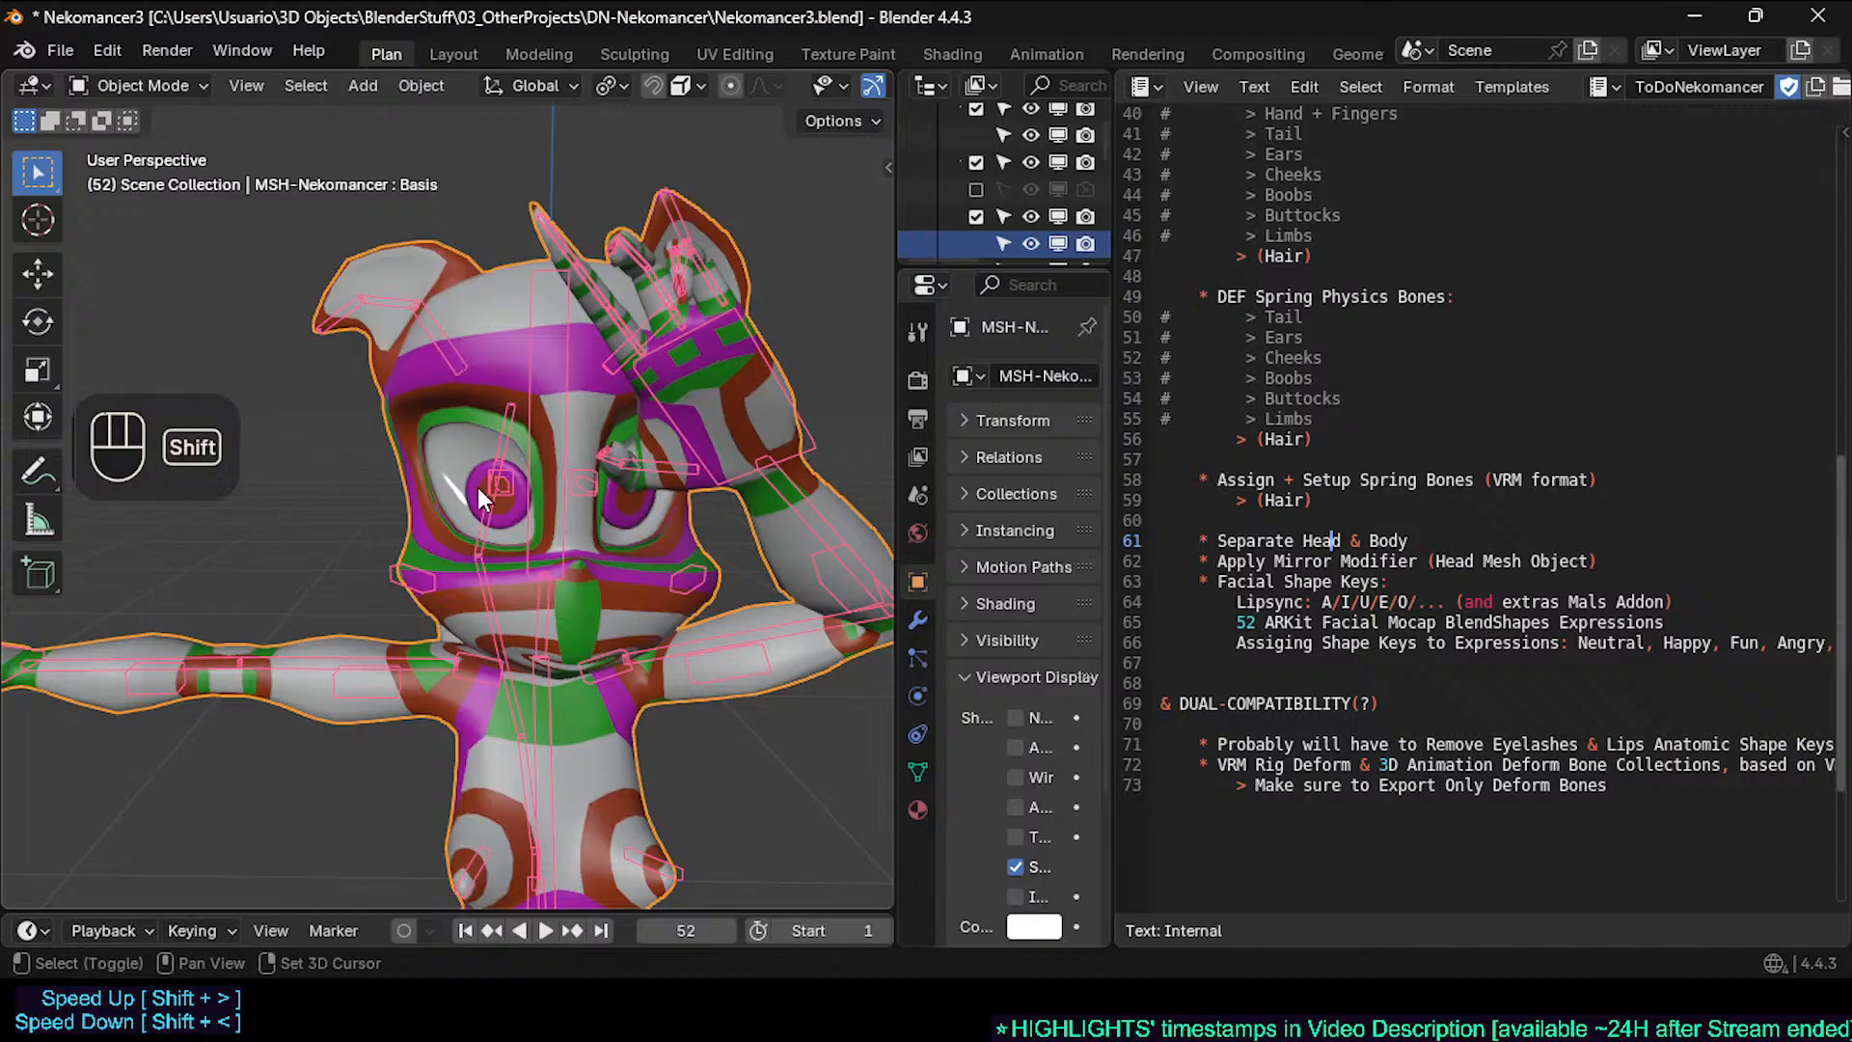
shift+middle_drag(478, 488, 725, 461)
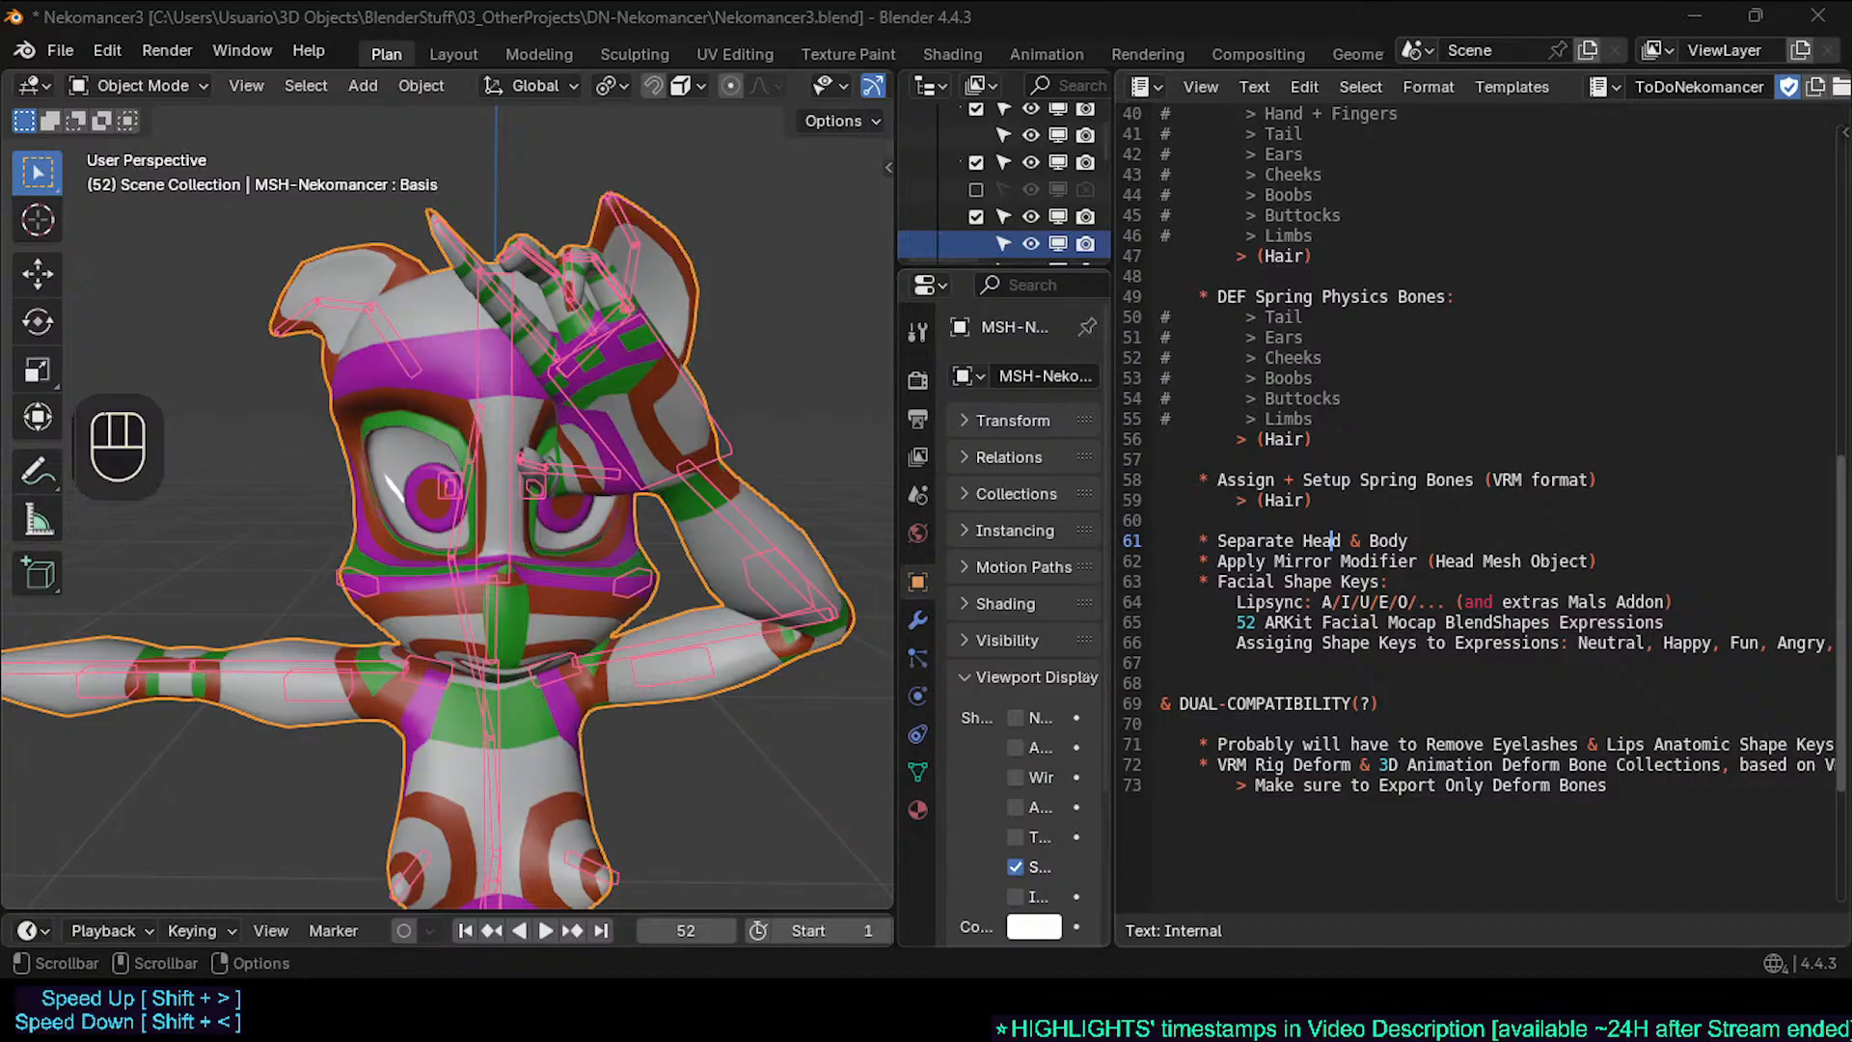
- Review the to-do entries from separating head and body through the facial shape keys and their lipsync and ARKit sub-items
click(1444, 601)
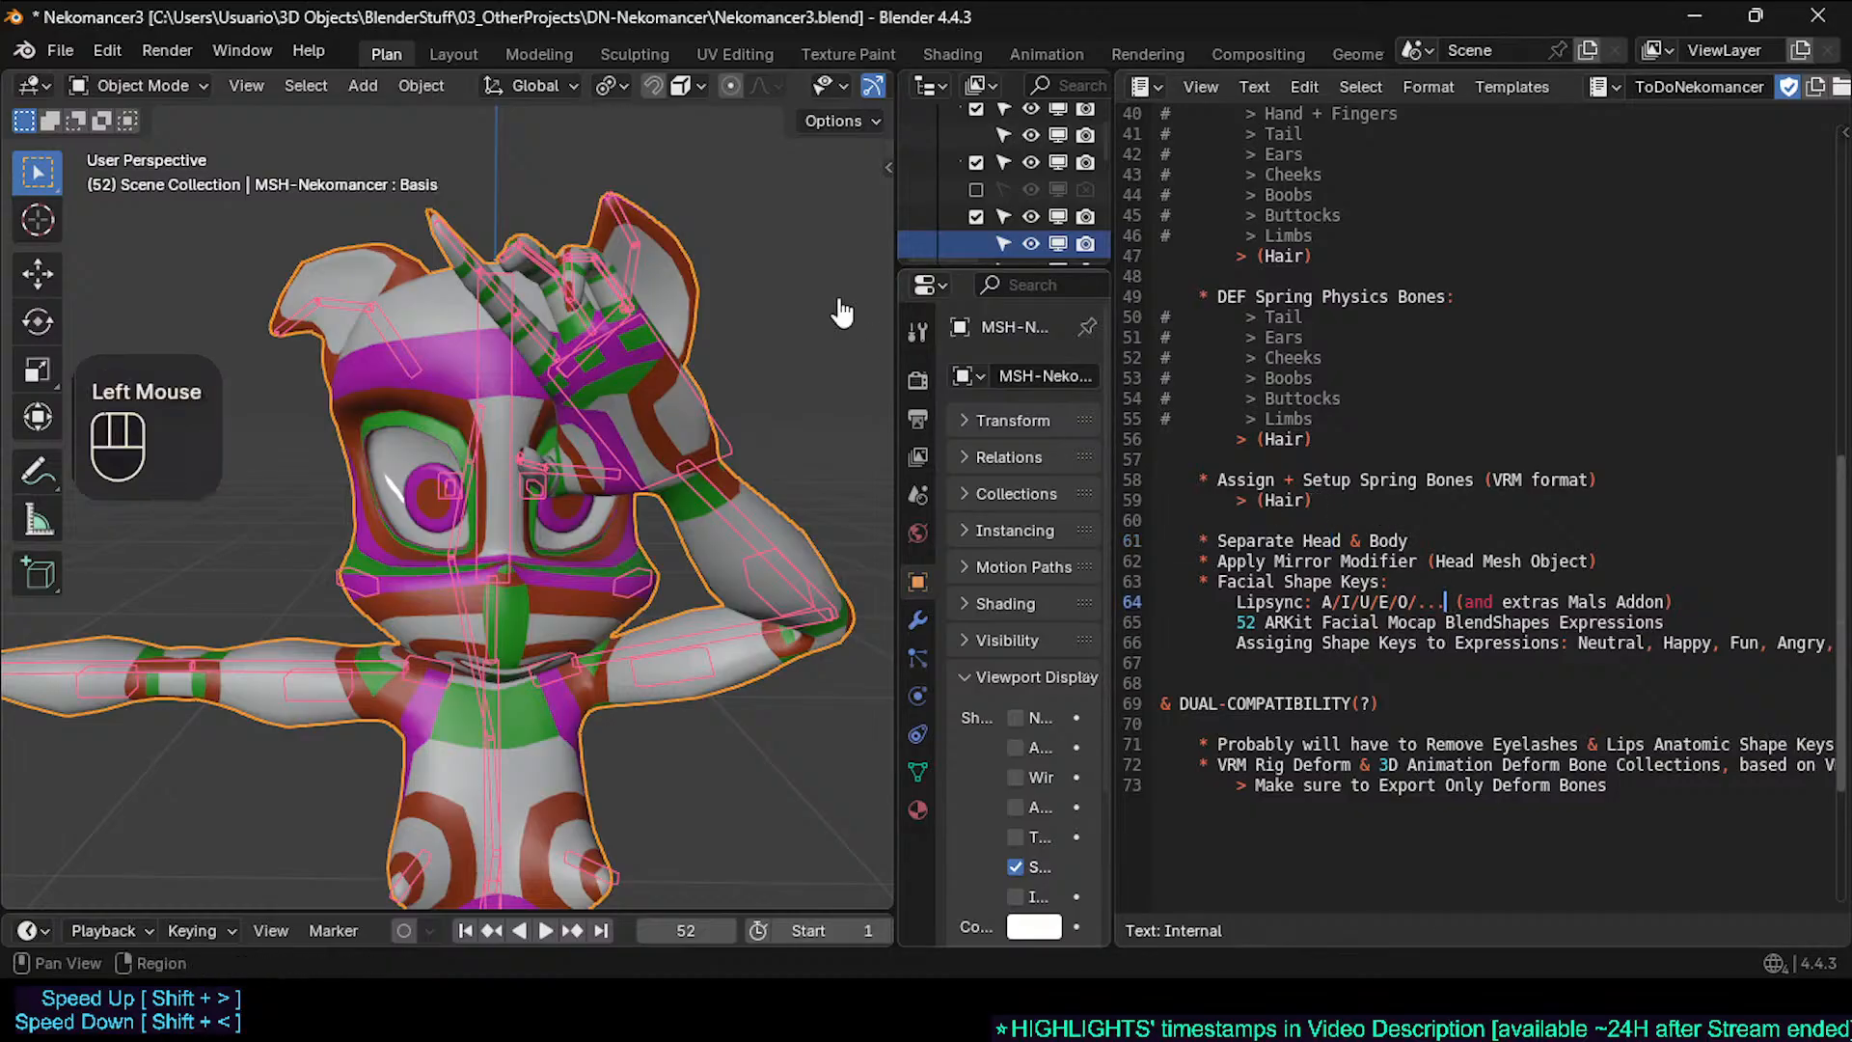
click(1331, 543)
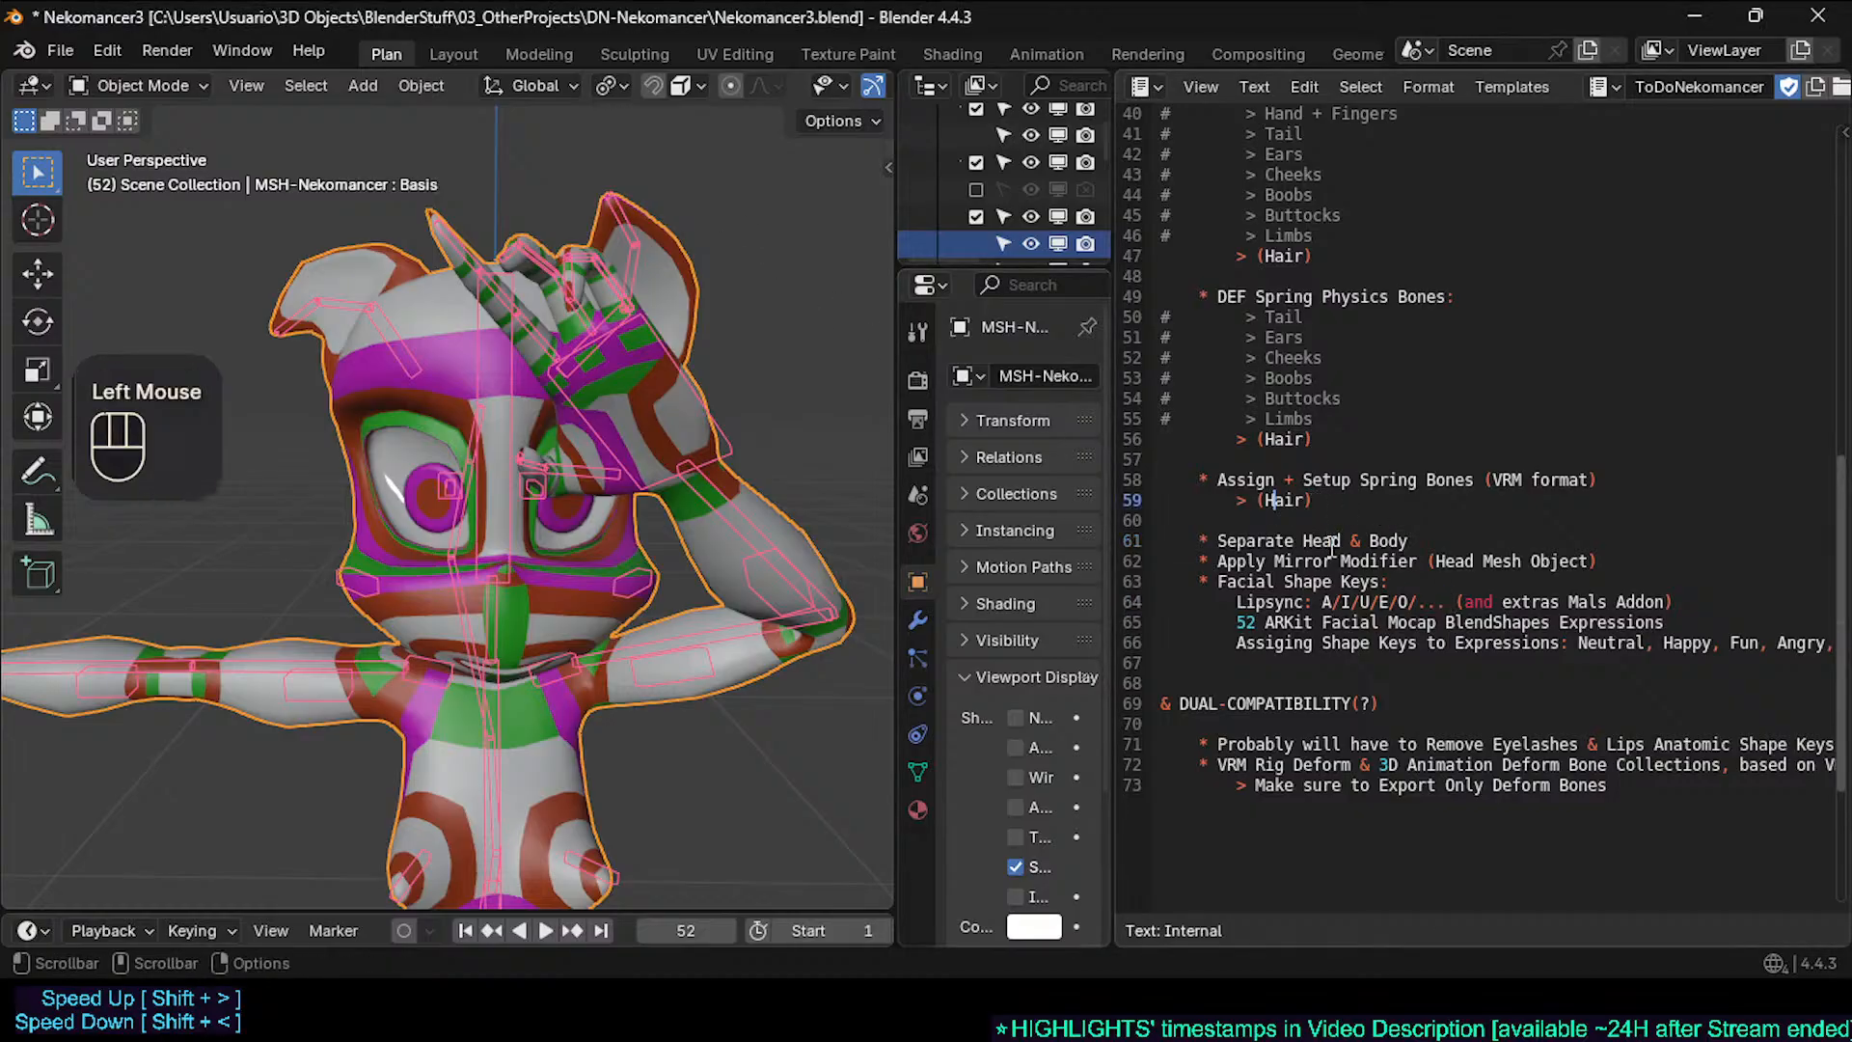
drag(1331, 543, 1376, 604)
click(1416, 644)
drag(1221, 538, 1379, 604)
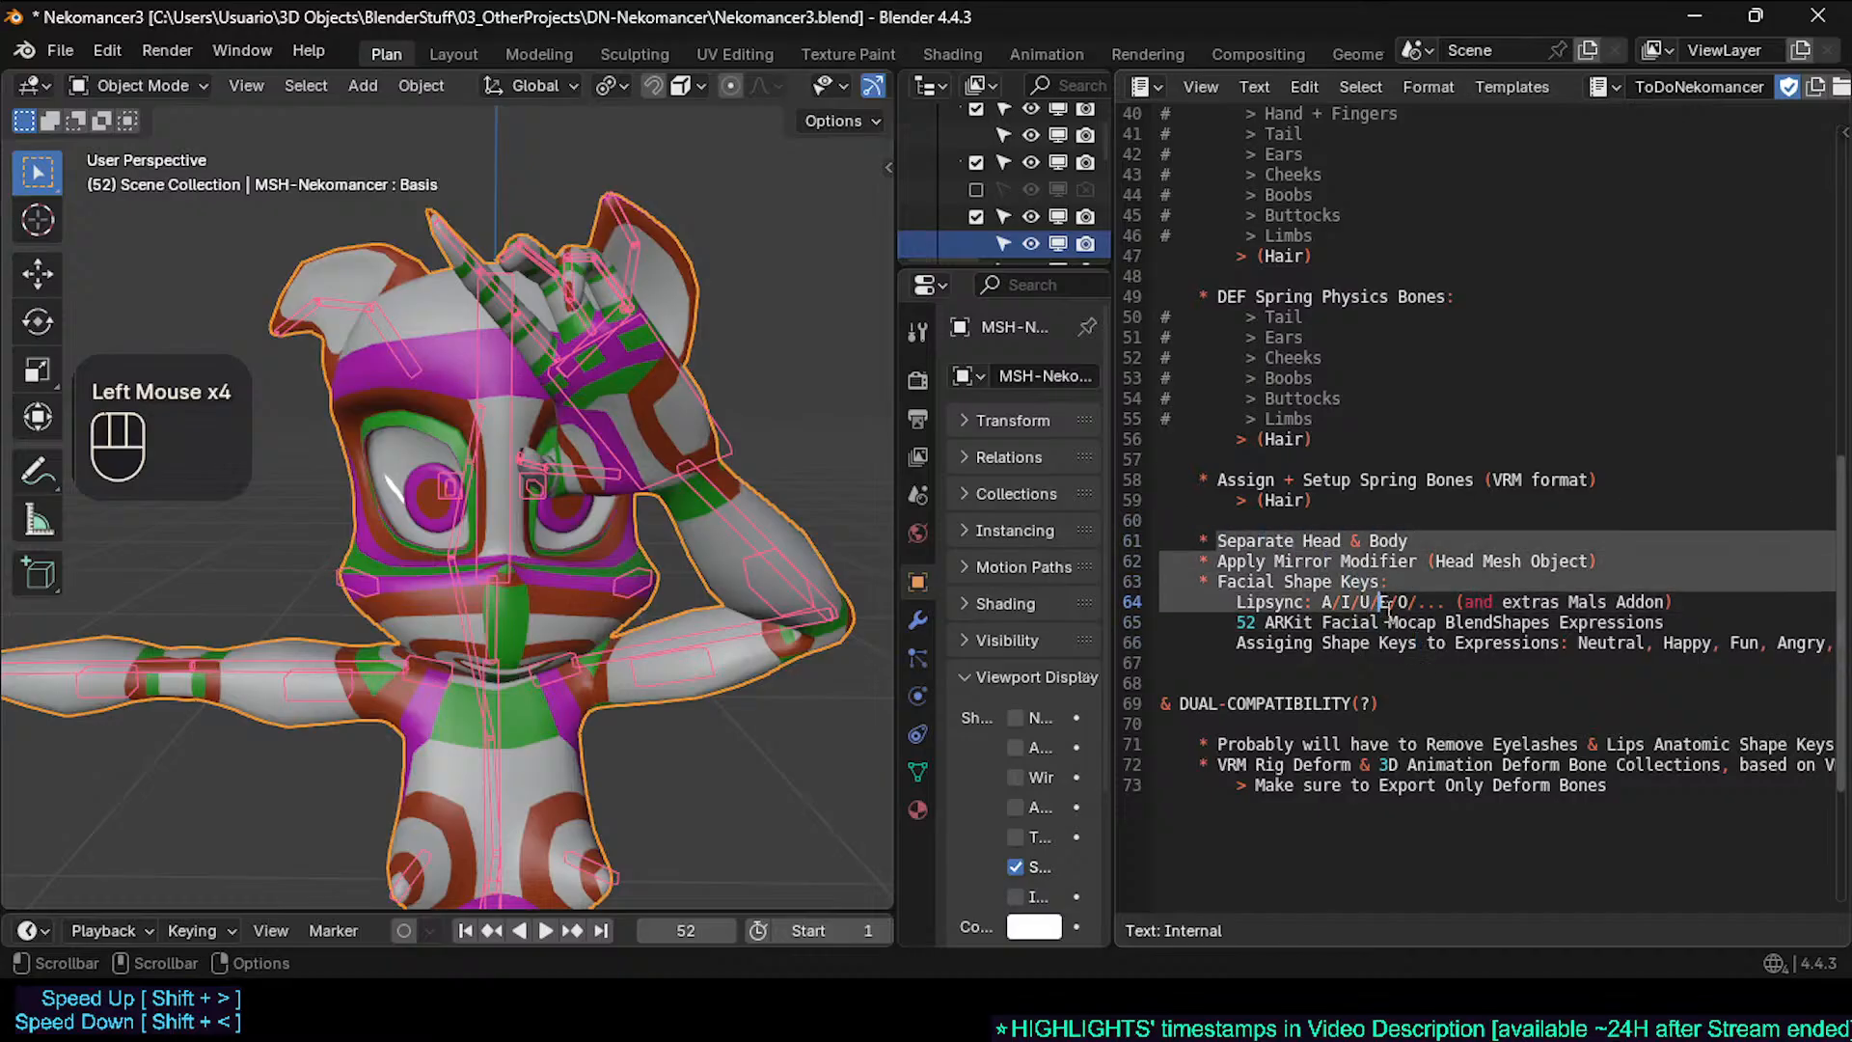
click(1420, 644)
drag(1214, 538, 1412, 592)
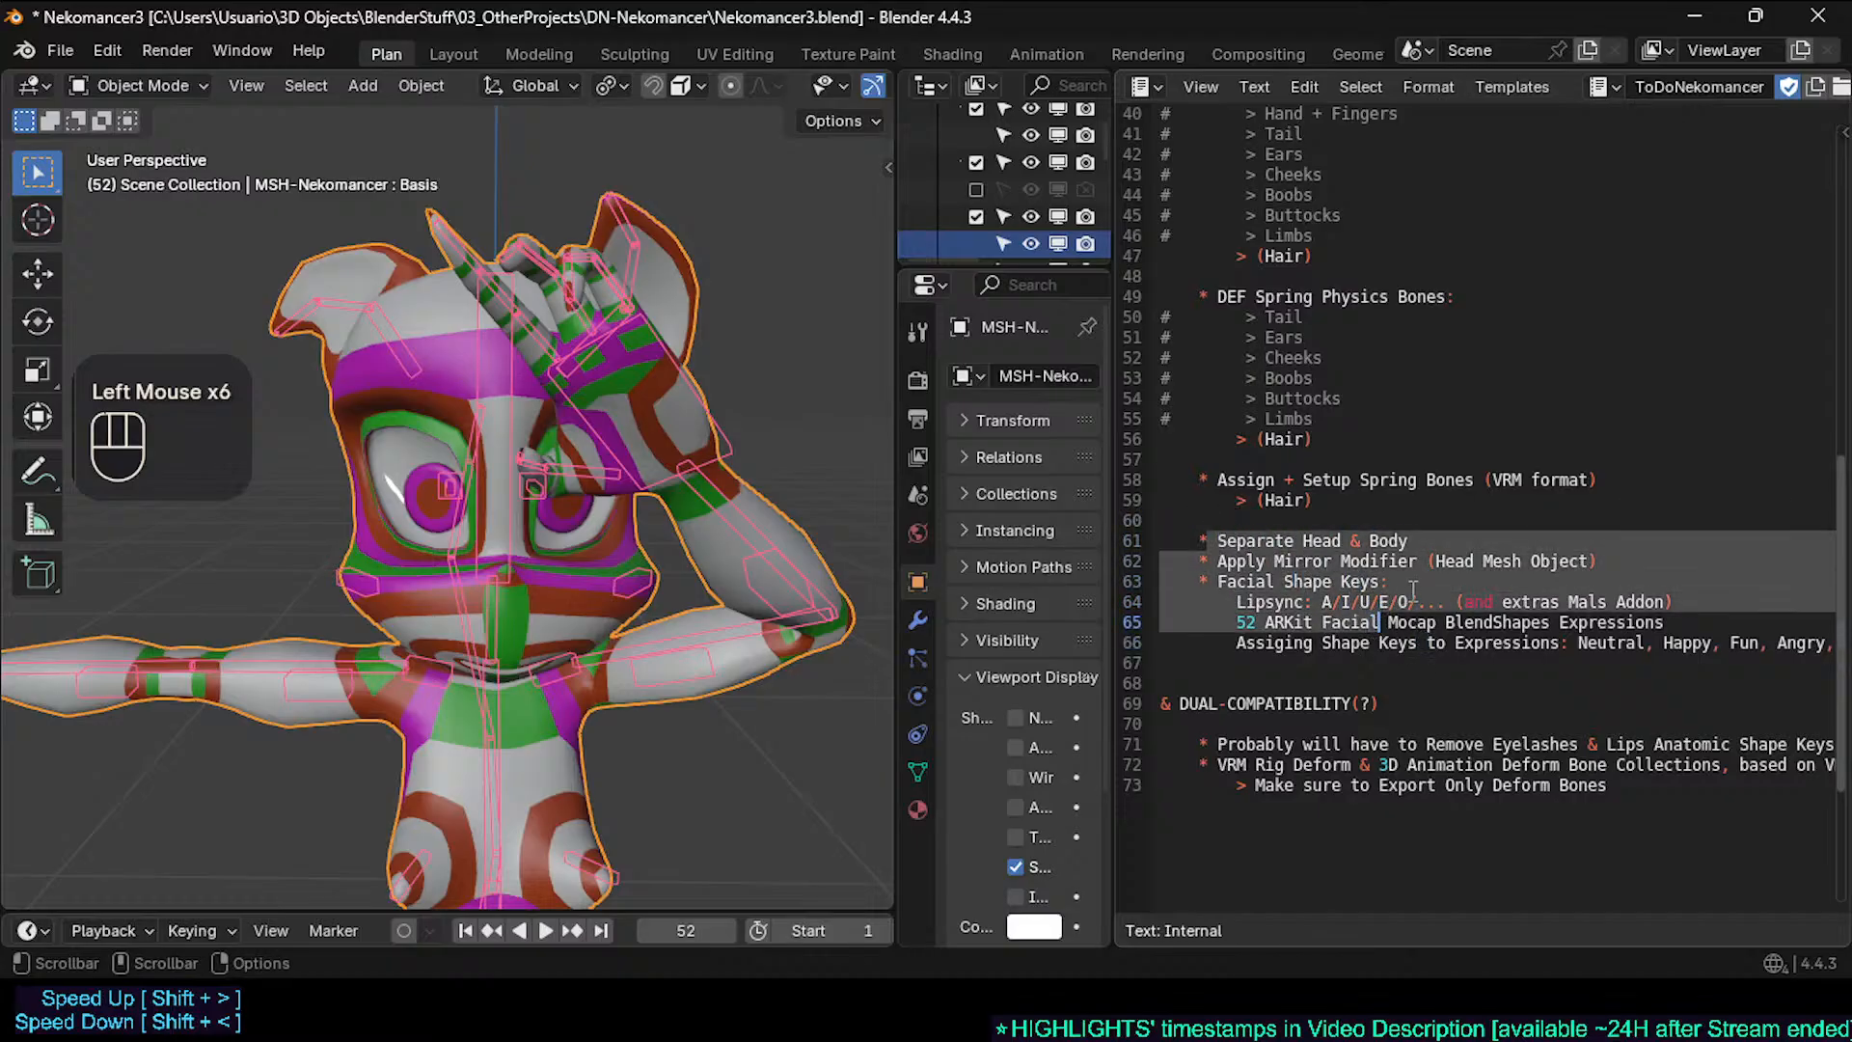
click(1404, 587)
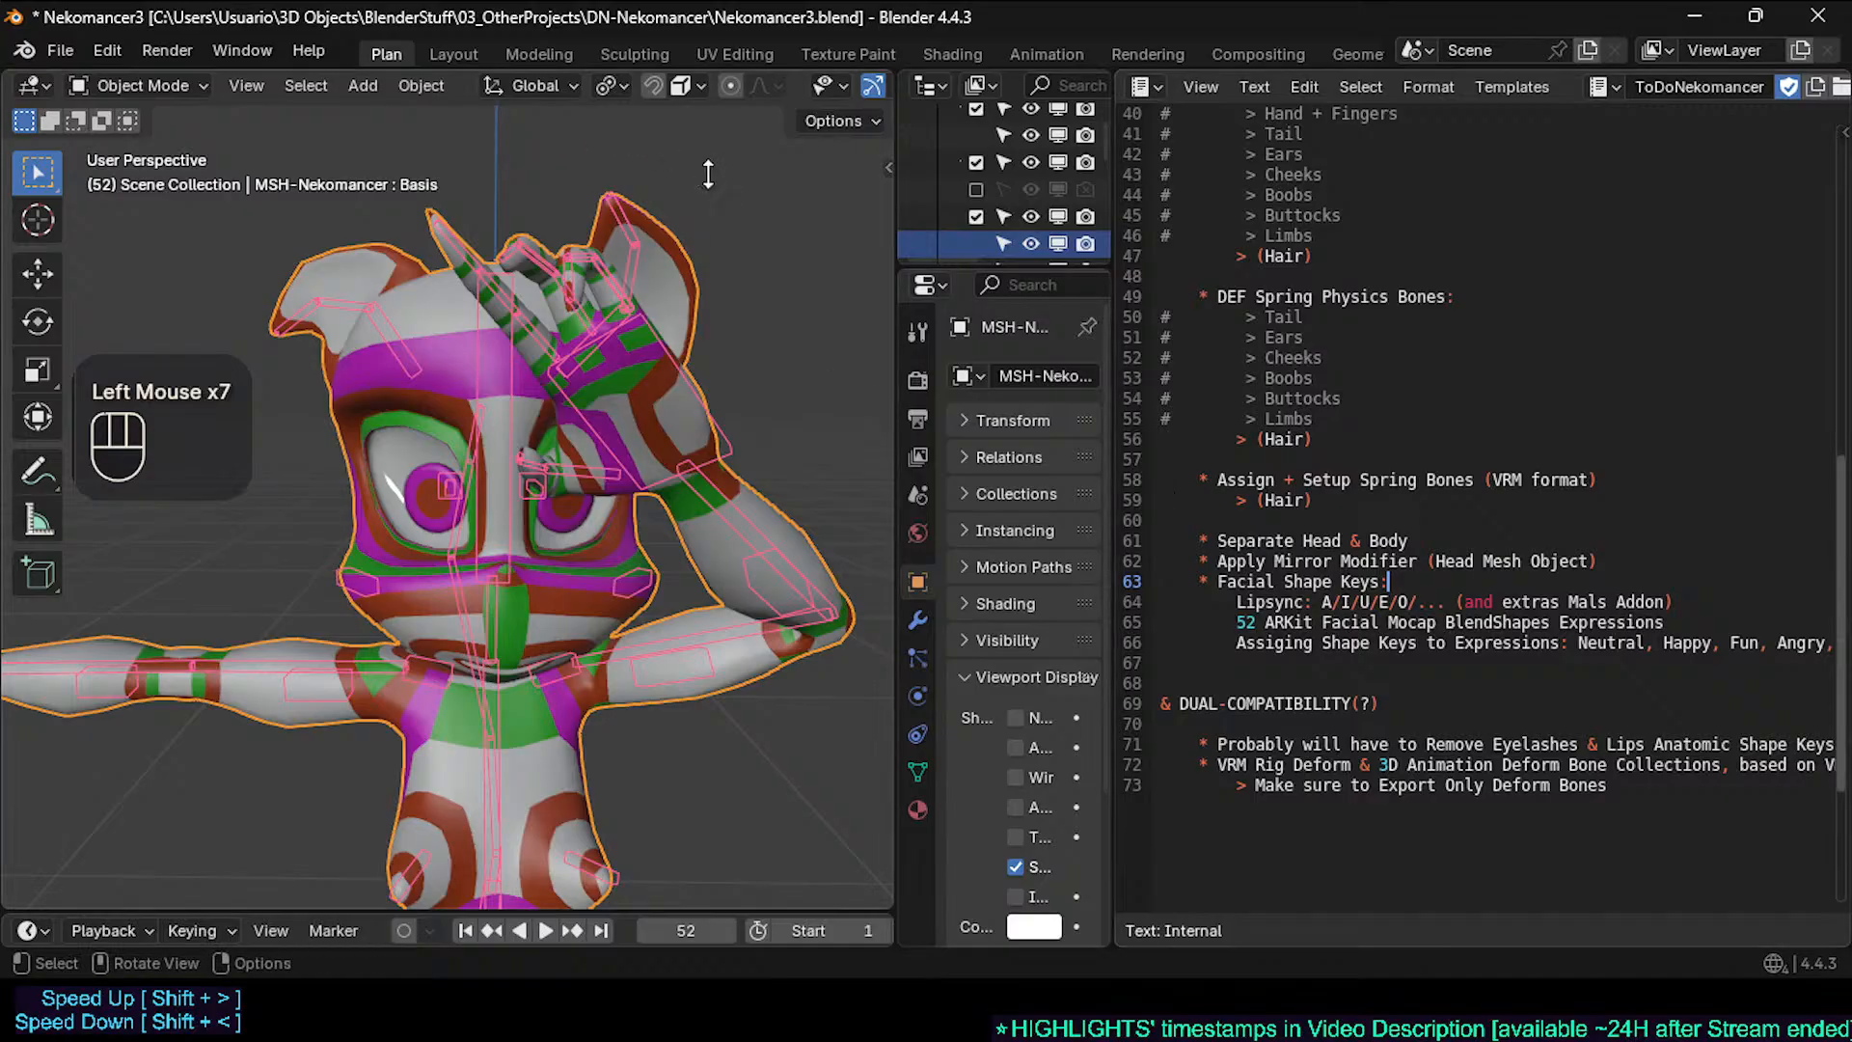
- Go through the remaining task order in the notes: spring bone setup, head and body separation, Mirror modifier application, and facial shape keys
click(1246, 460)
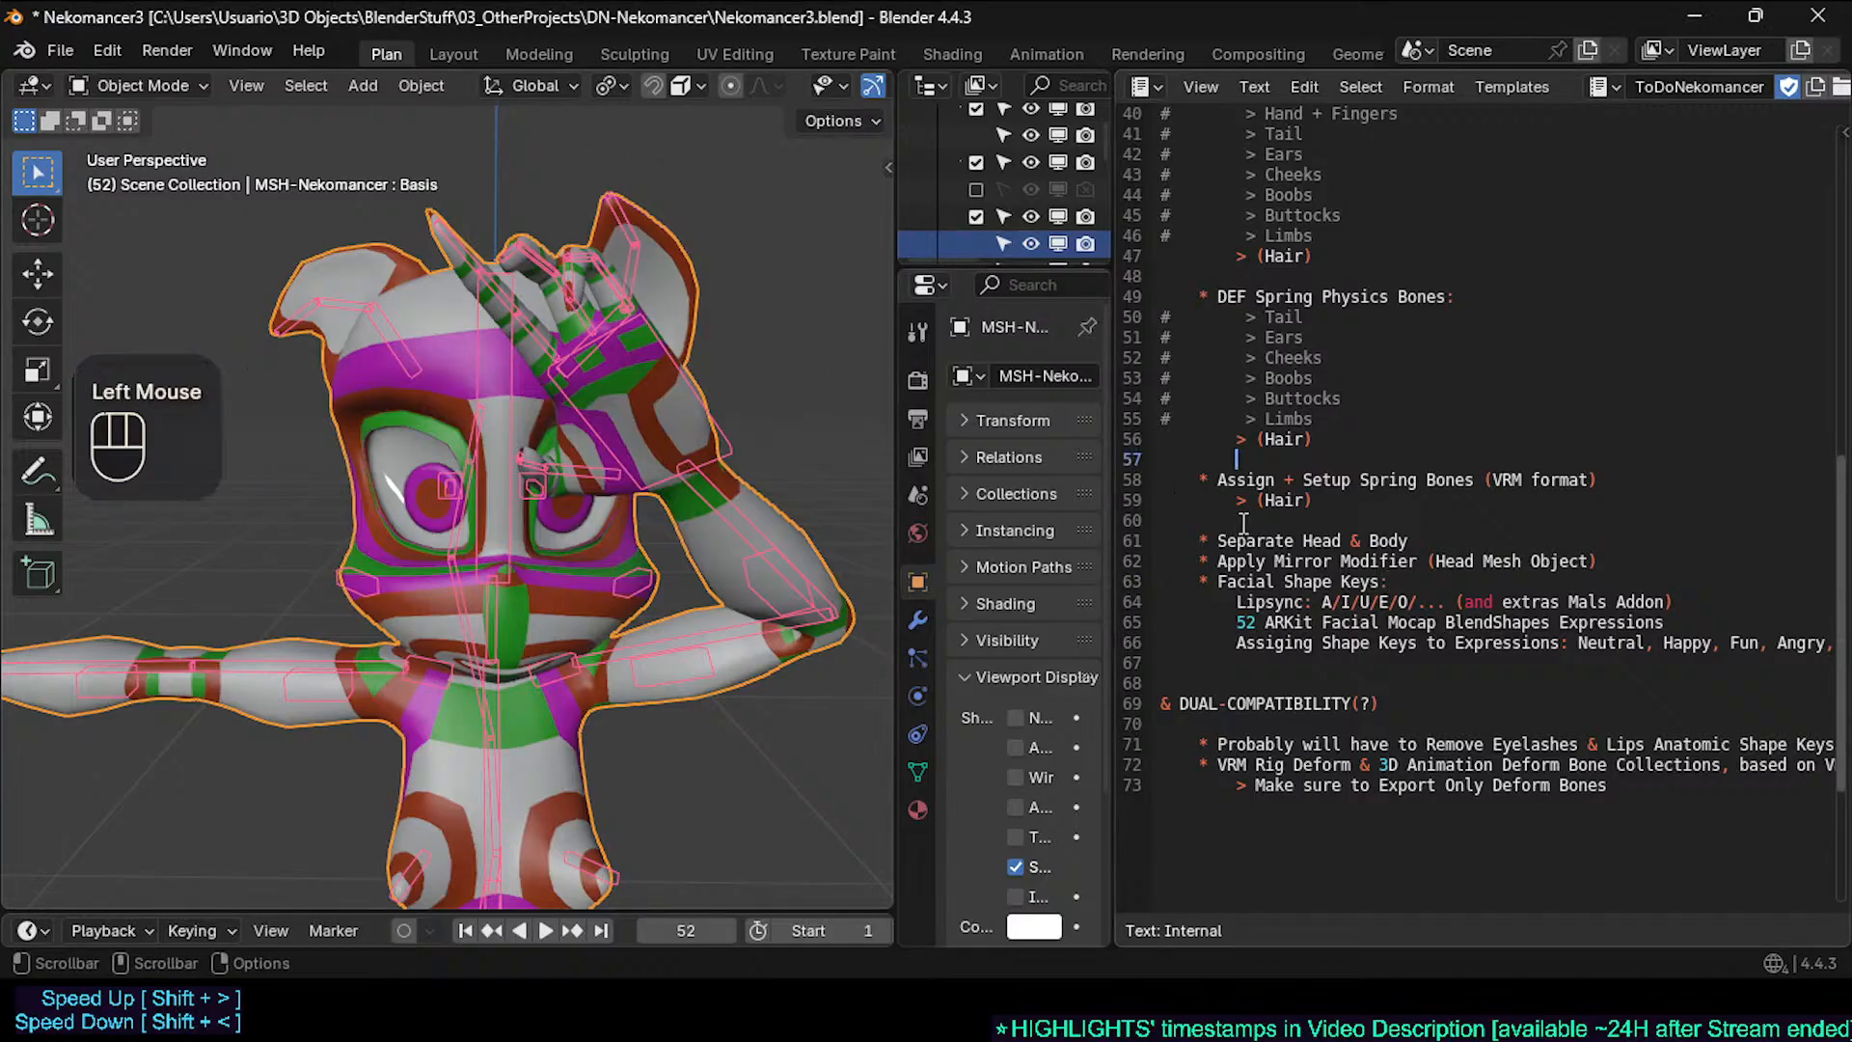
click(1308, 524)
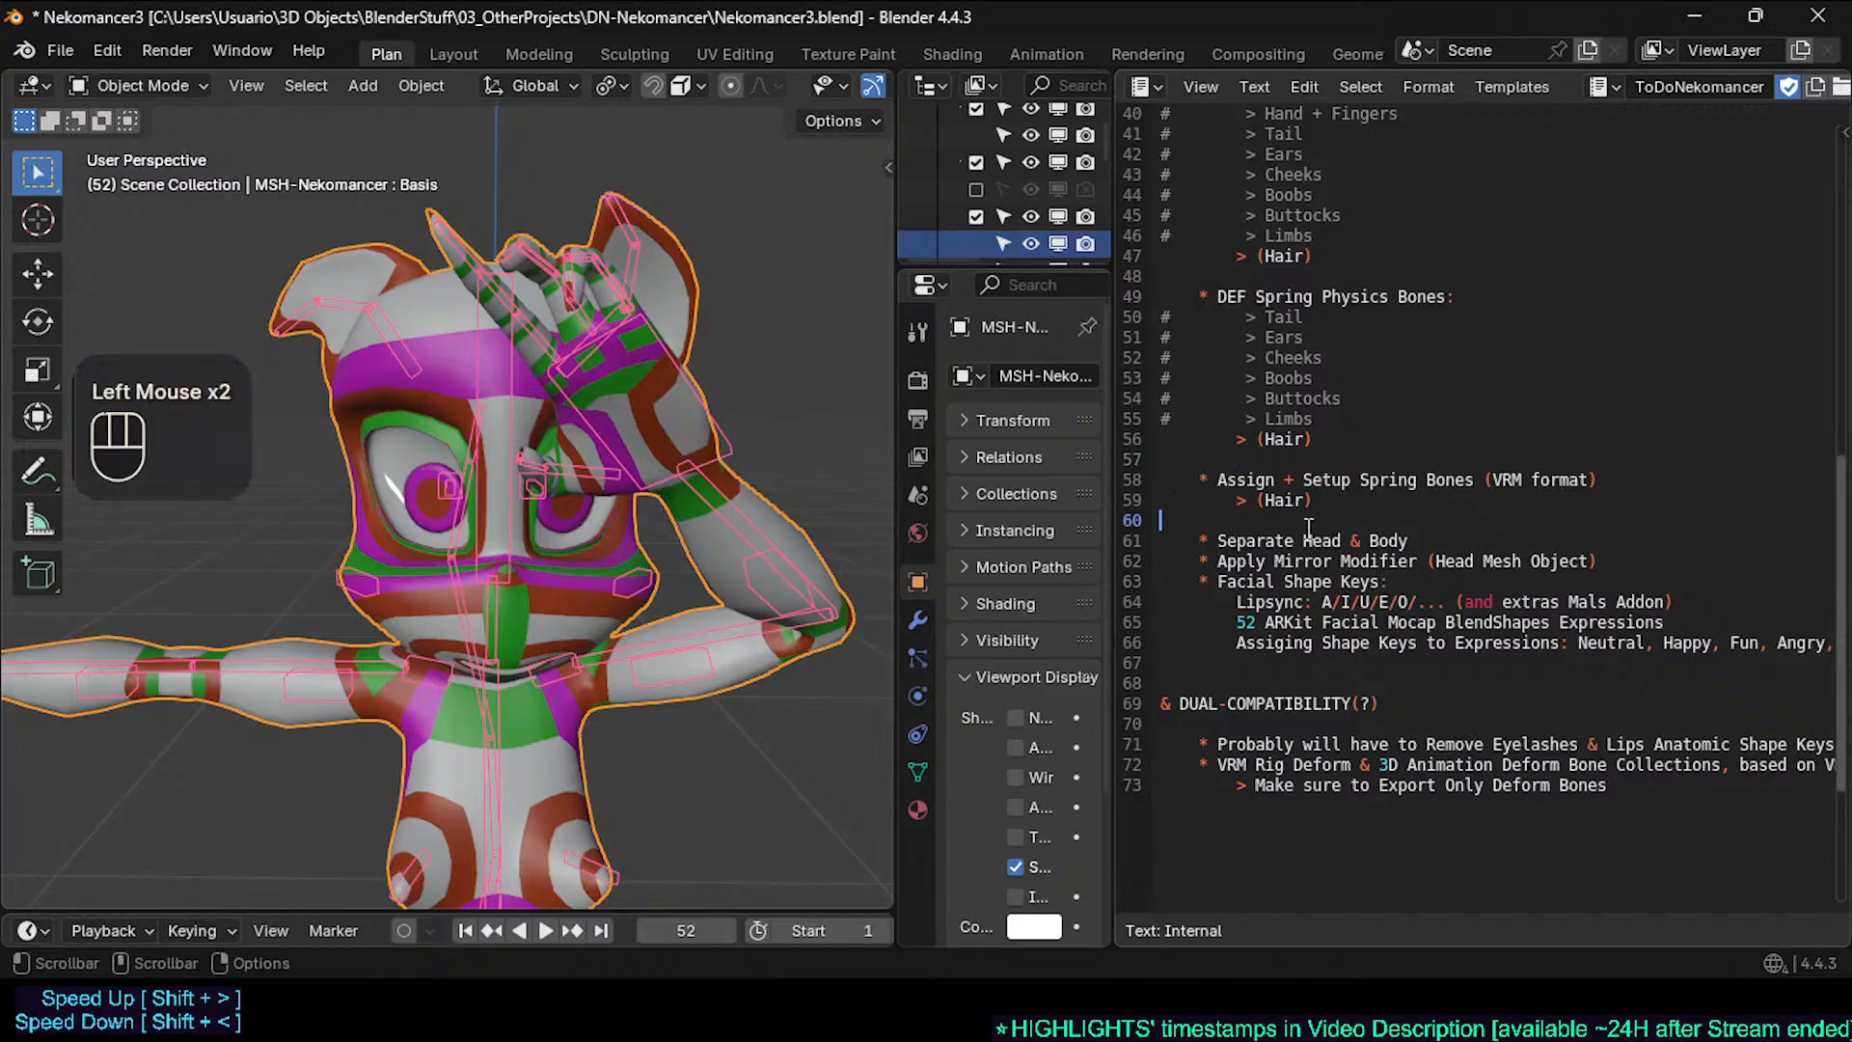
drag(1211, 479, 1428, 546)
click(1373, 643)
drag(1218, 482, 1565, 579)
click(1204, 538)
drag(1200, 539, 1447, 536)
click(1182, 560)
drag(1180, 560, 1684, 569)
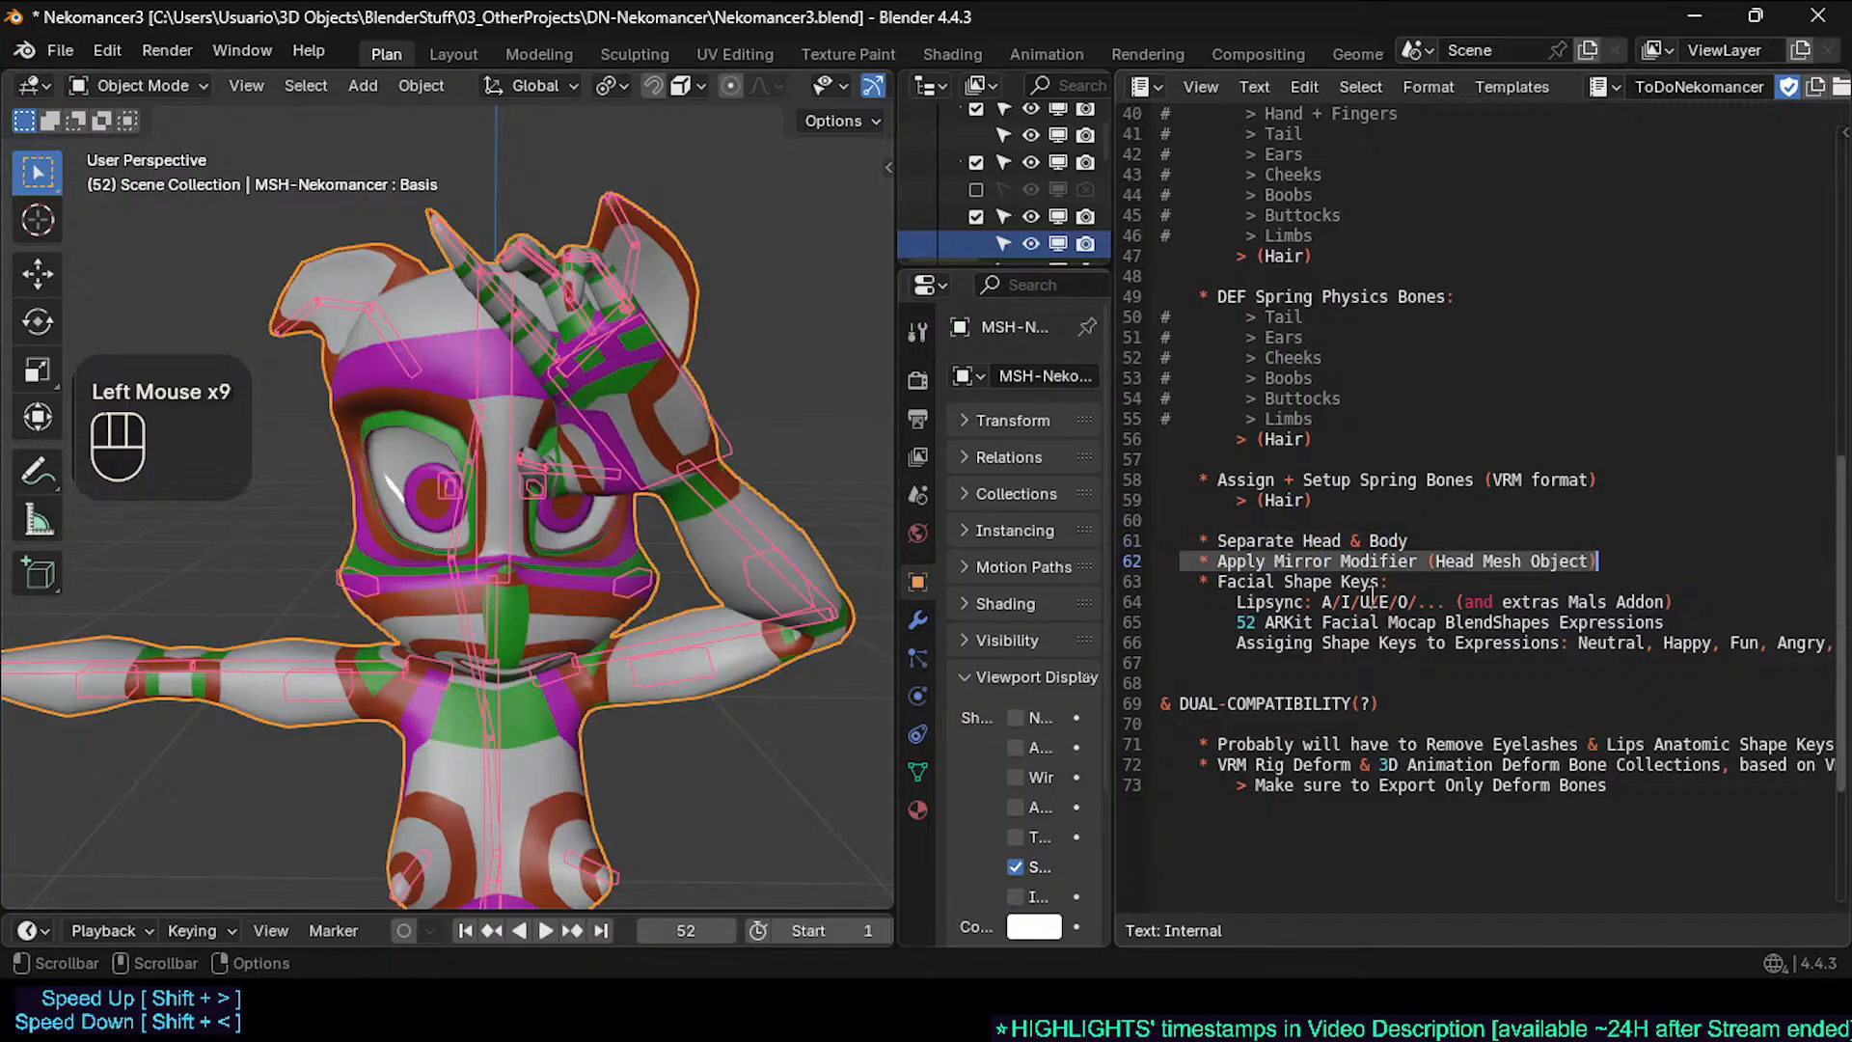
click(1438, 561)
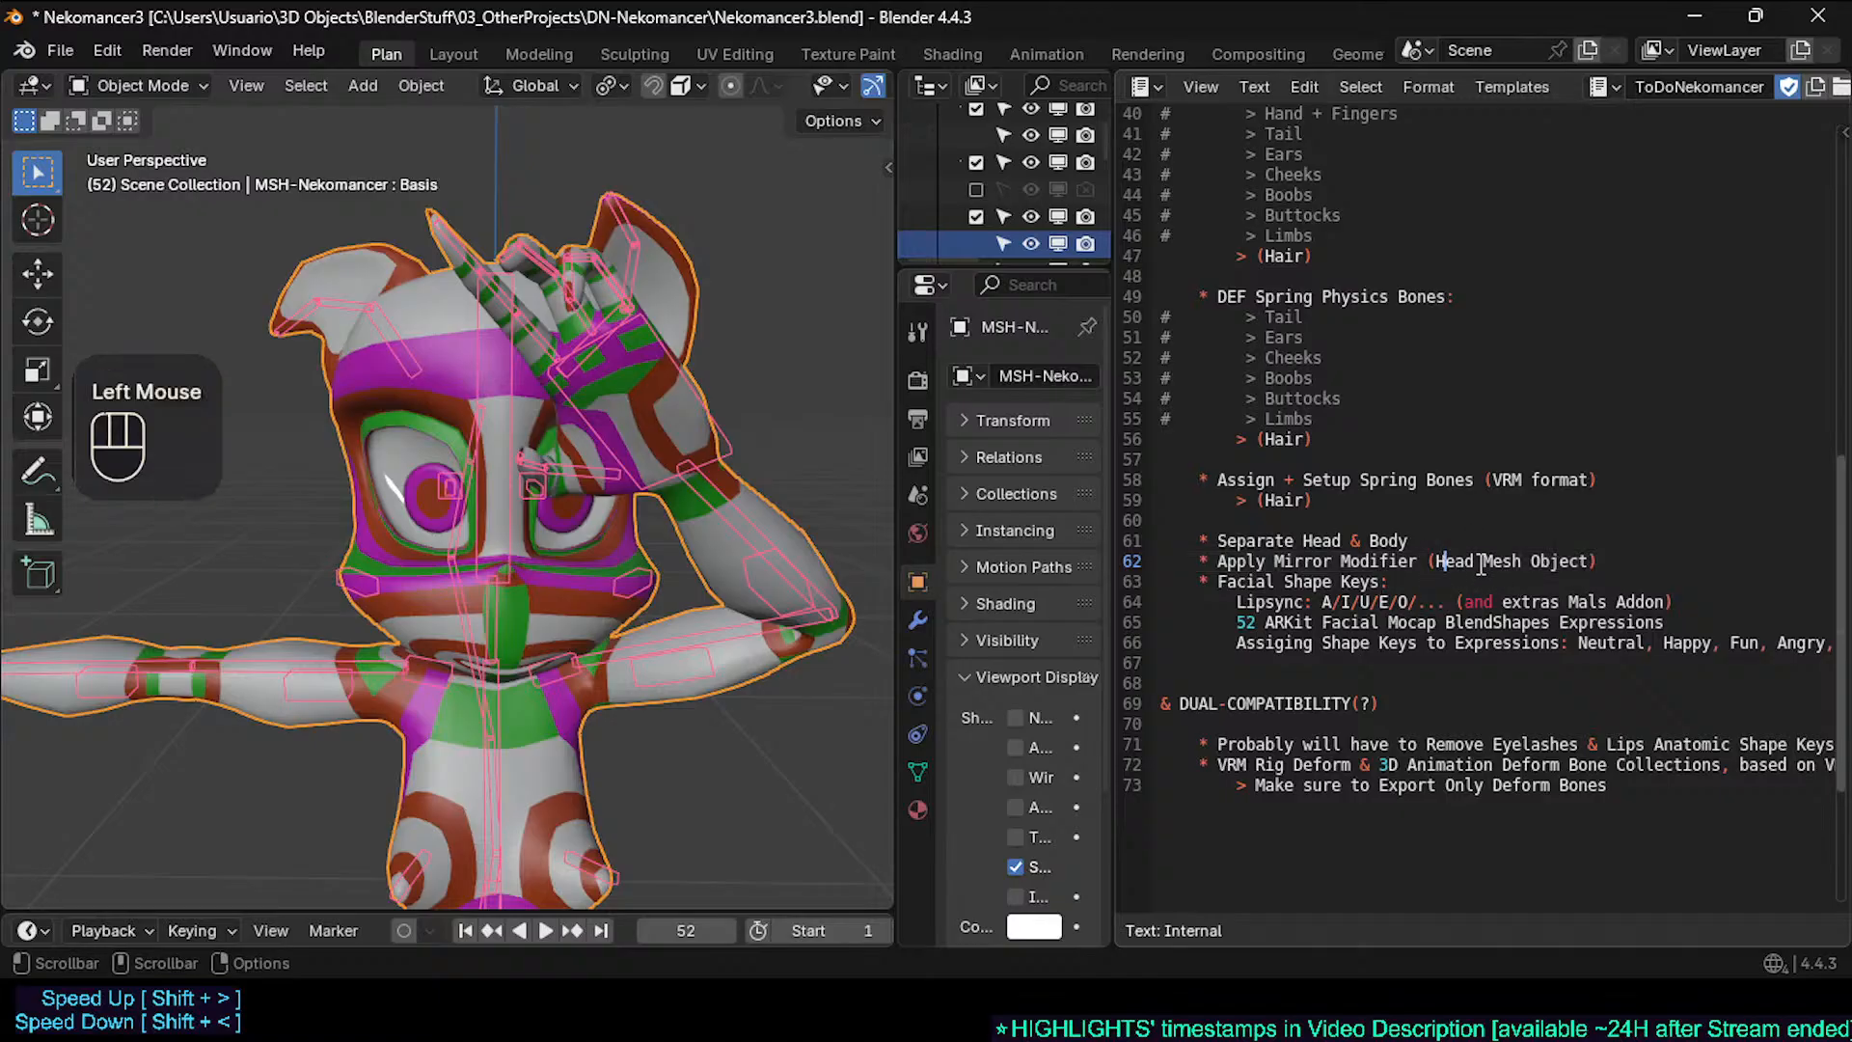
triple_click(1309, 582)
click(1411, 581)
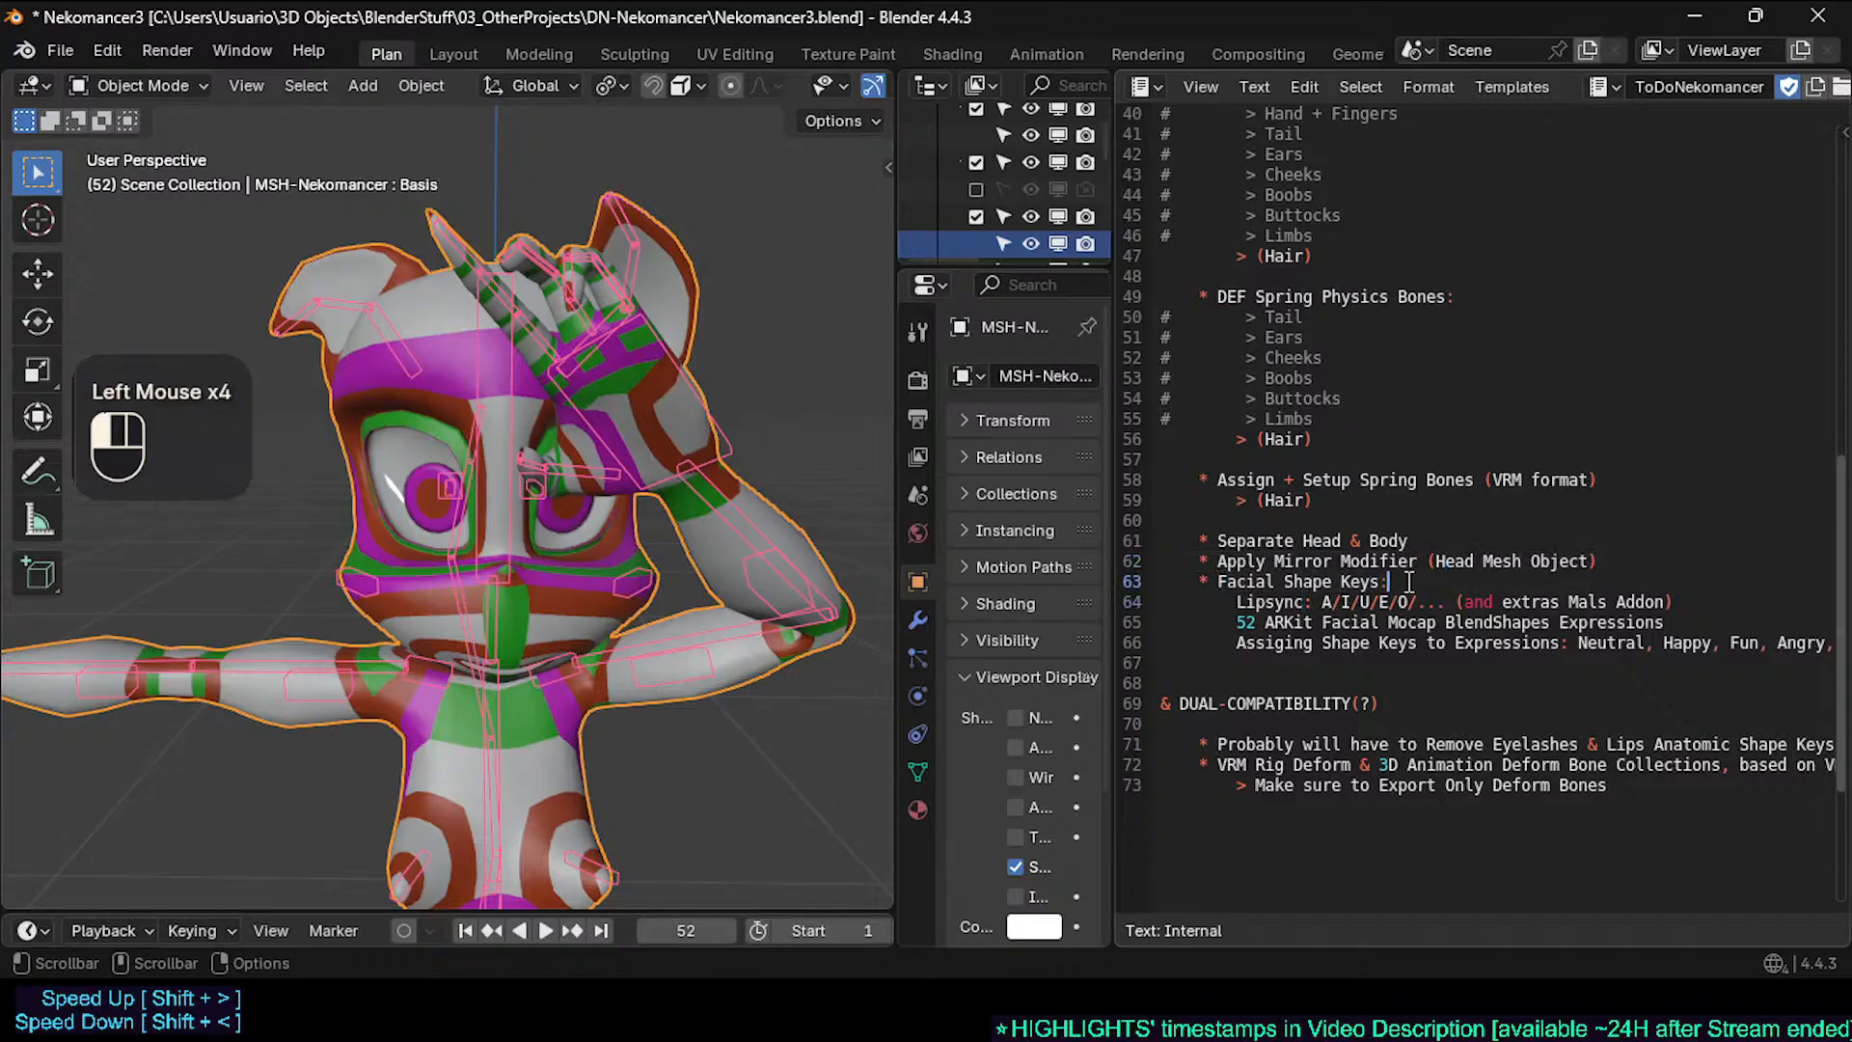
drag(1275, 528, 1417, 564)
click(1377, 541)
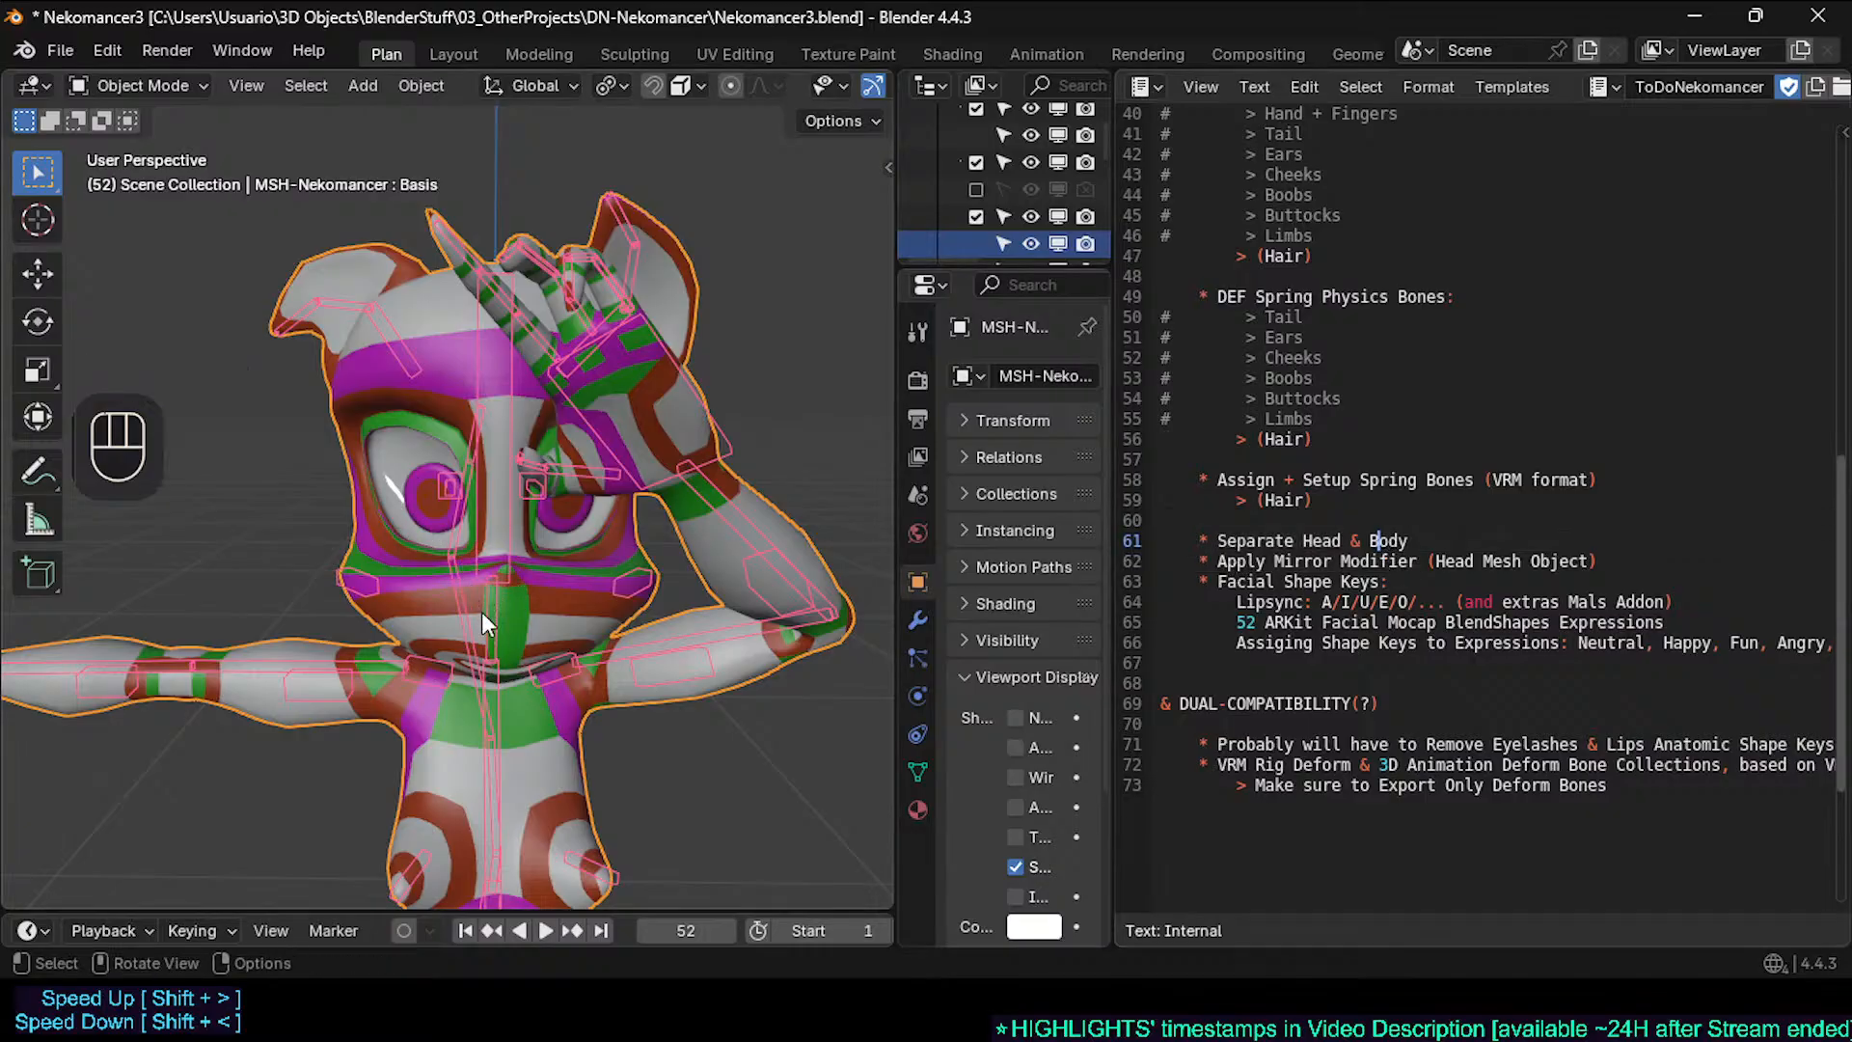
- Inspect the mouth and neck area of the character mesh up close
scroll(454, 636, up, 3)
shift+middle_drag(425, 650, 337, 641)
scroll(368, 616, up, 3)
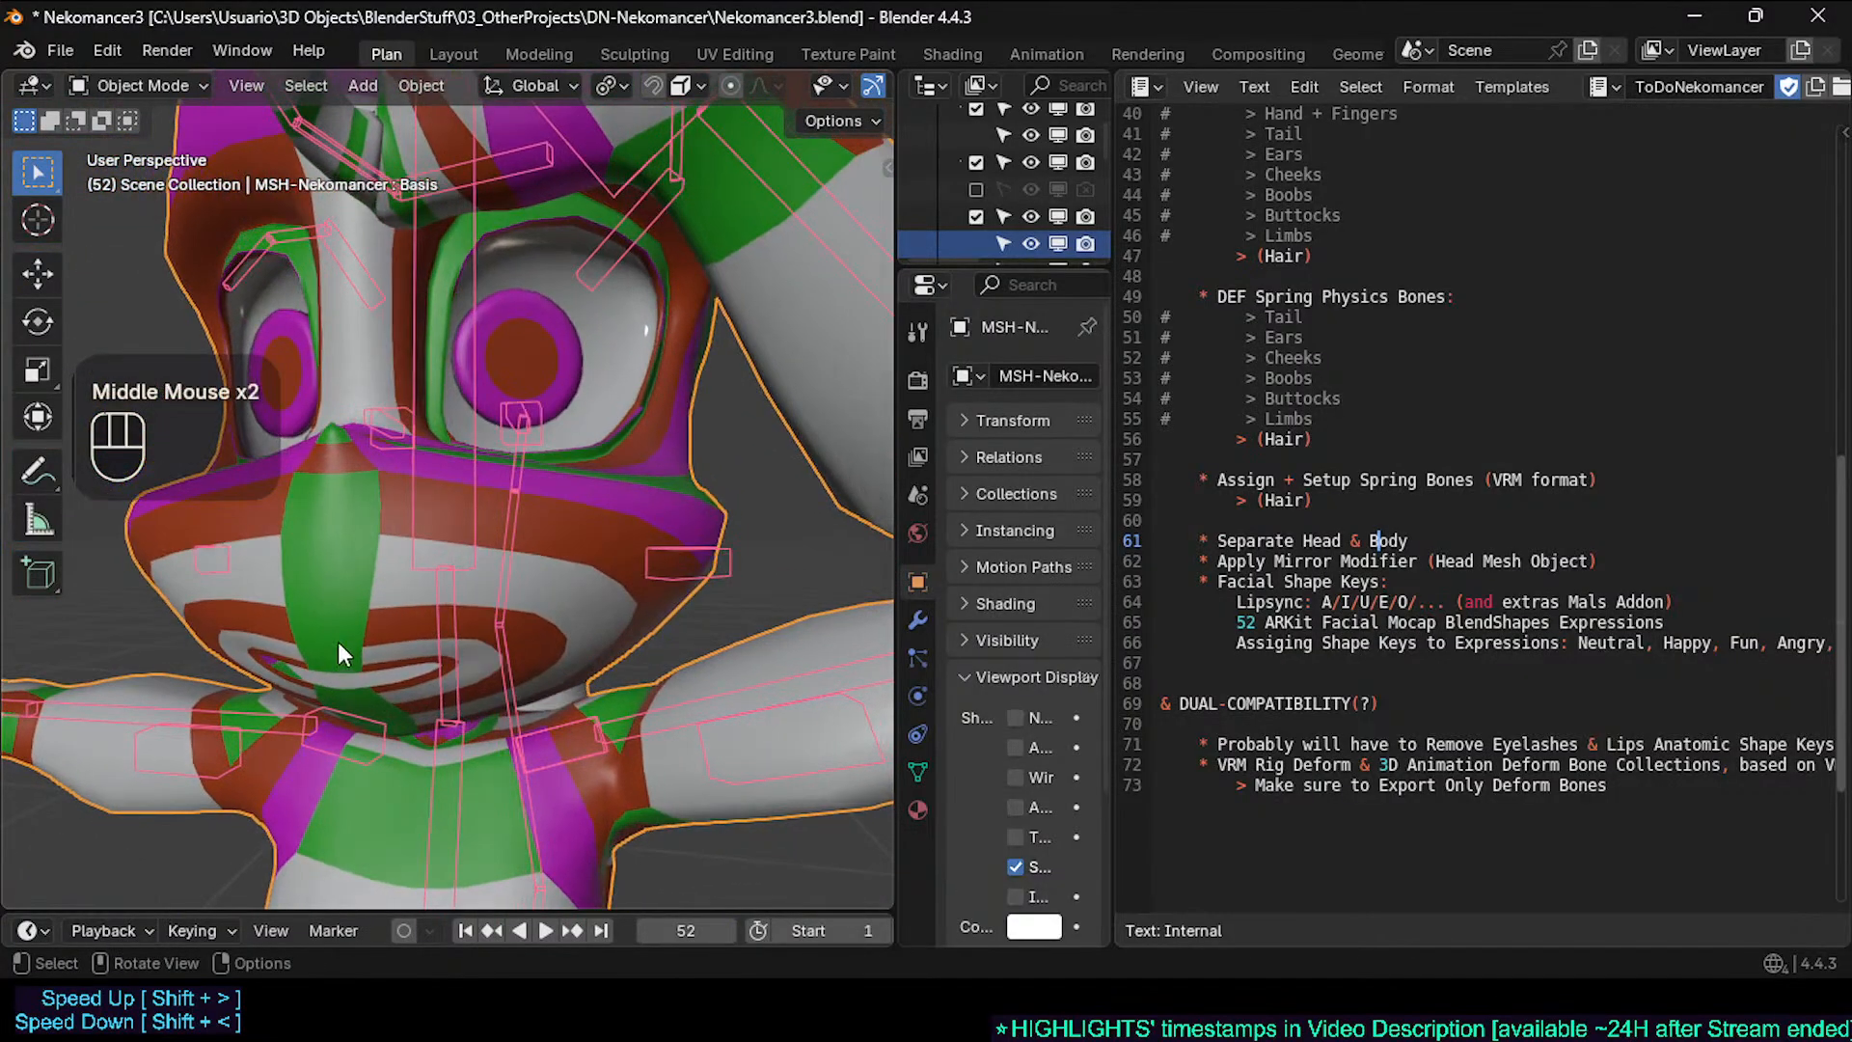
key(Tab)
key(Tab)
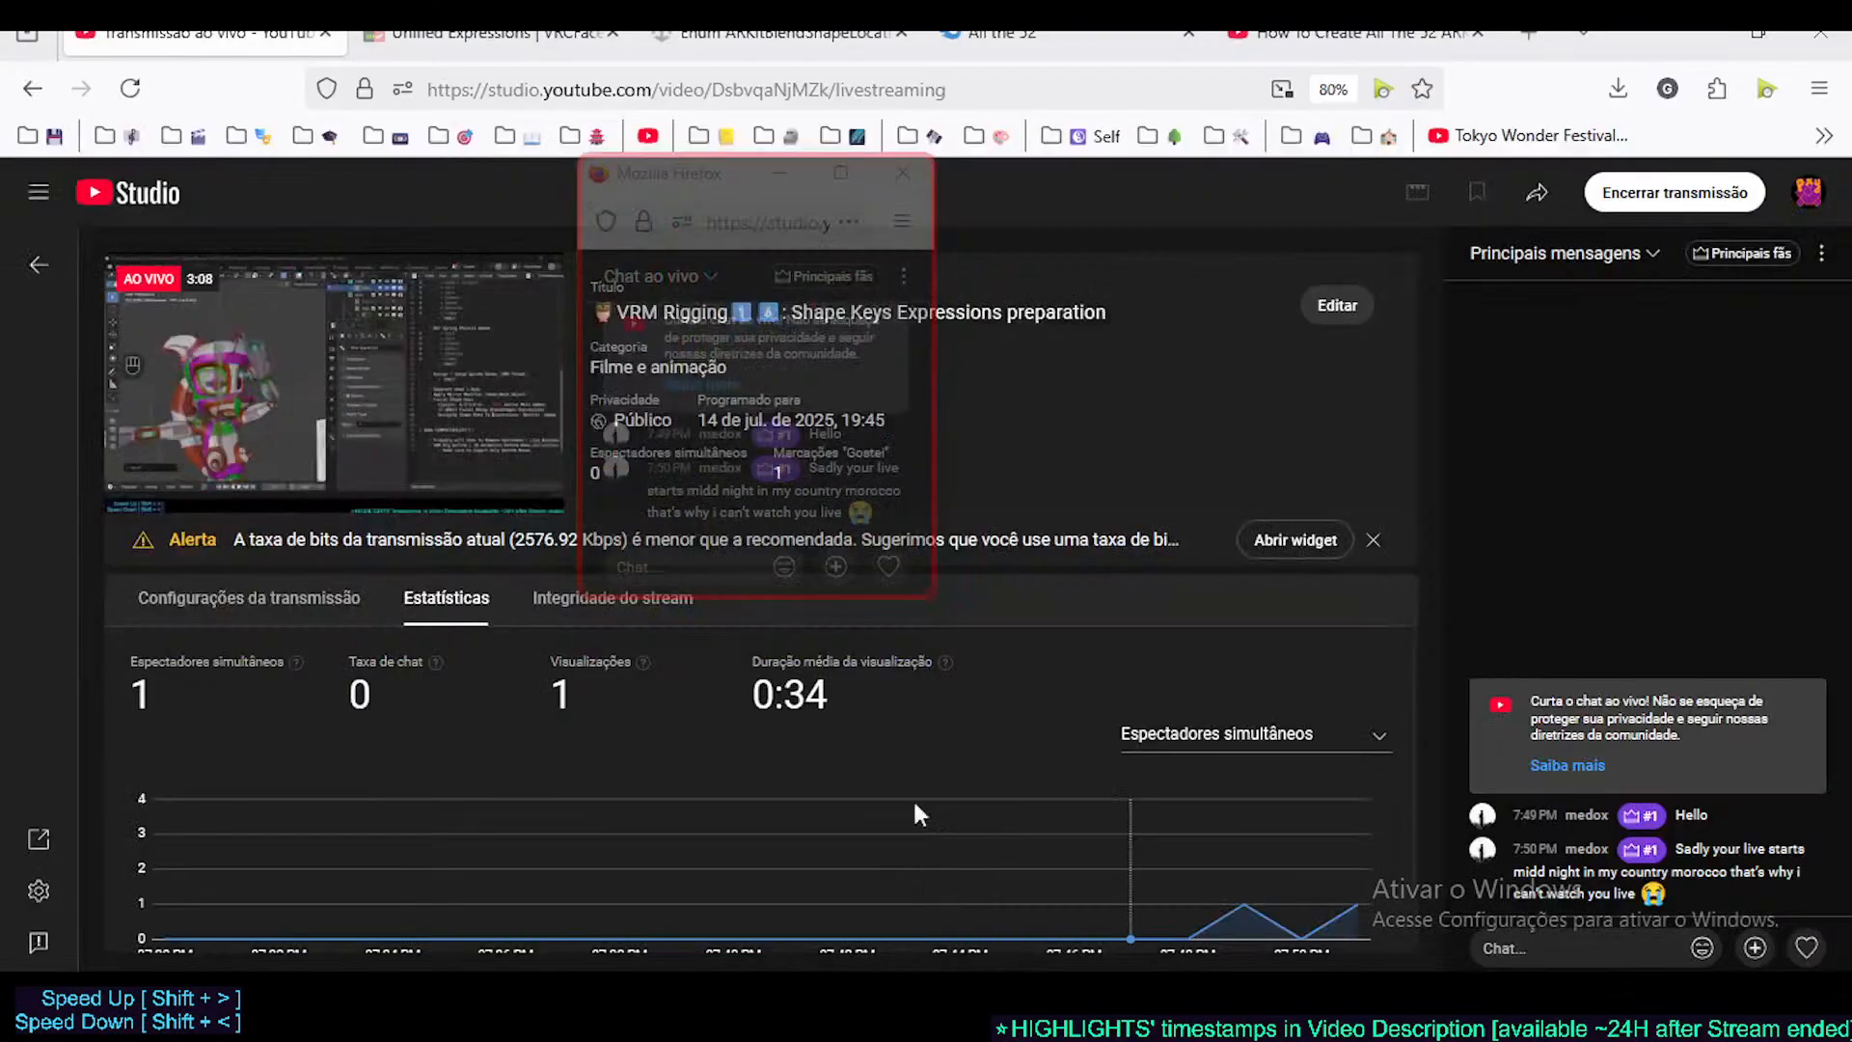
- Switch to Firefox and look through the Unity ARKitBlendShapeLocation reference for its list of blend shape fields
click(912, 797)
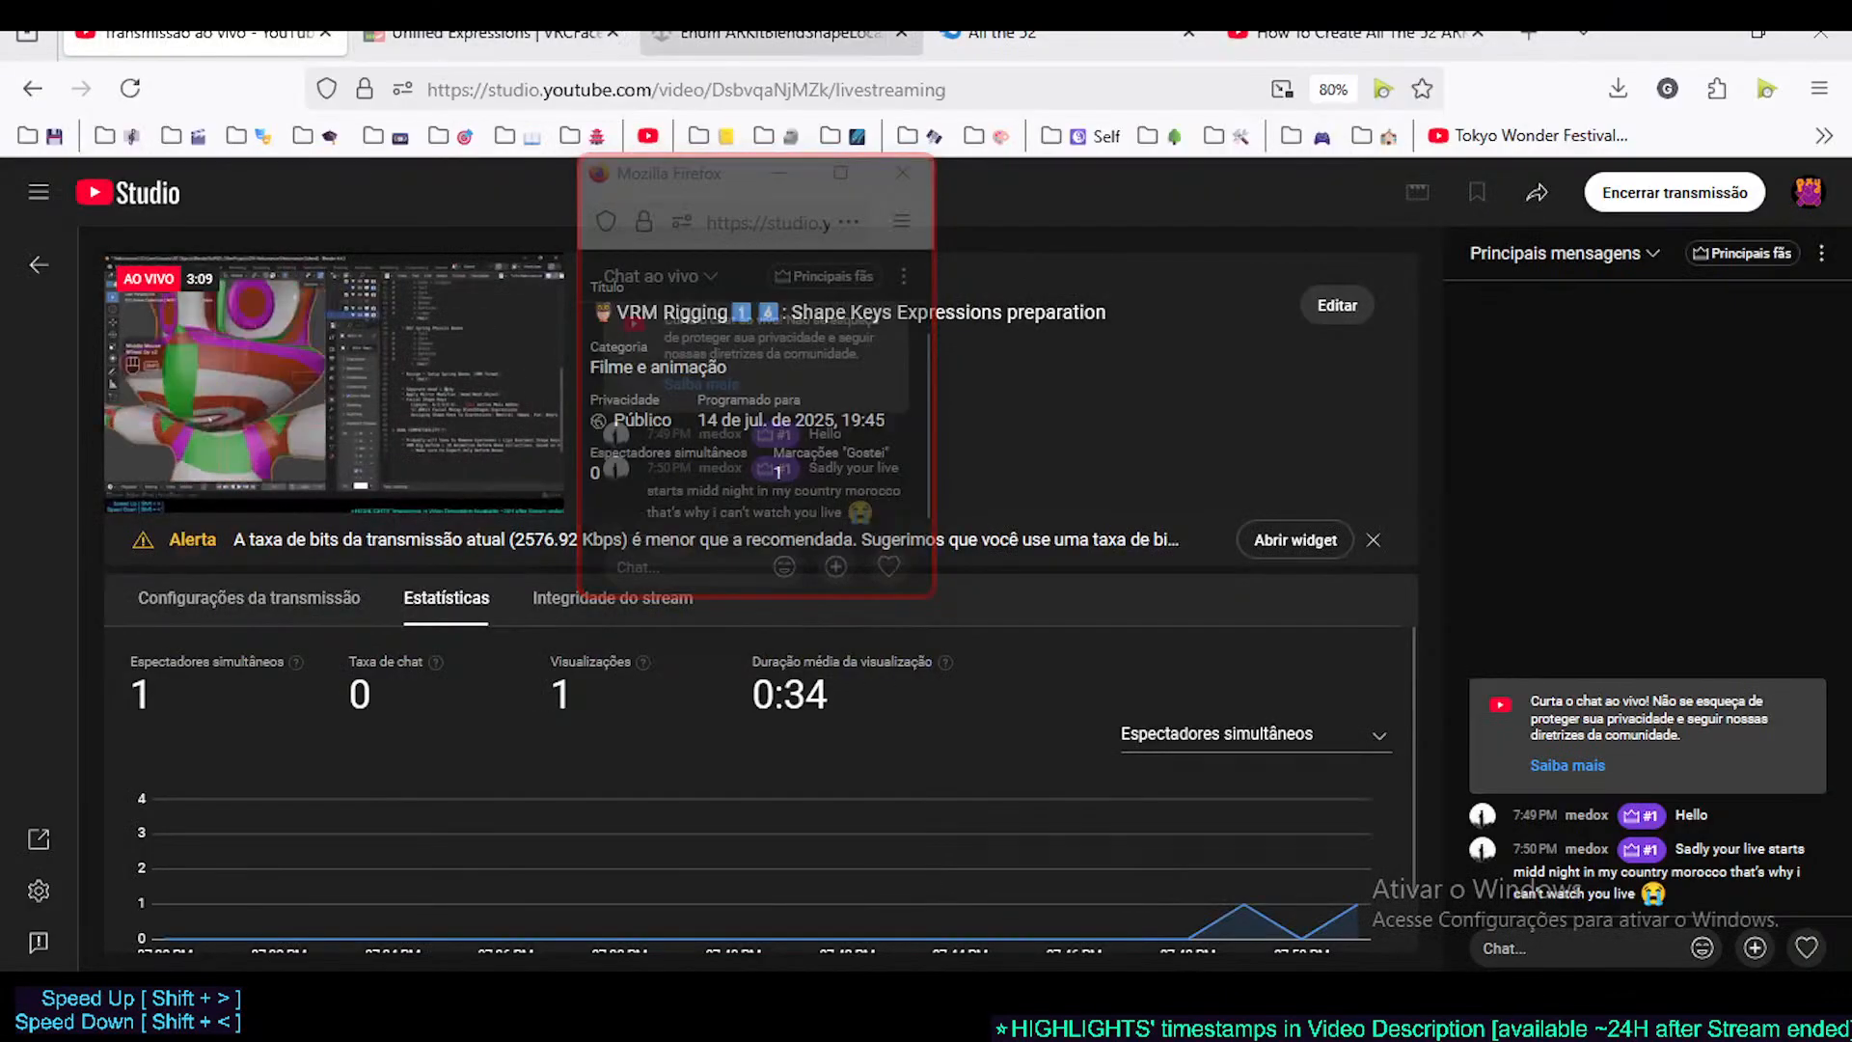
click(1223, 44)
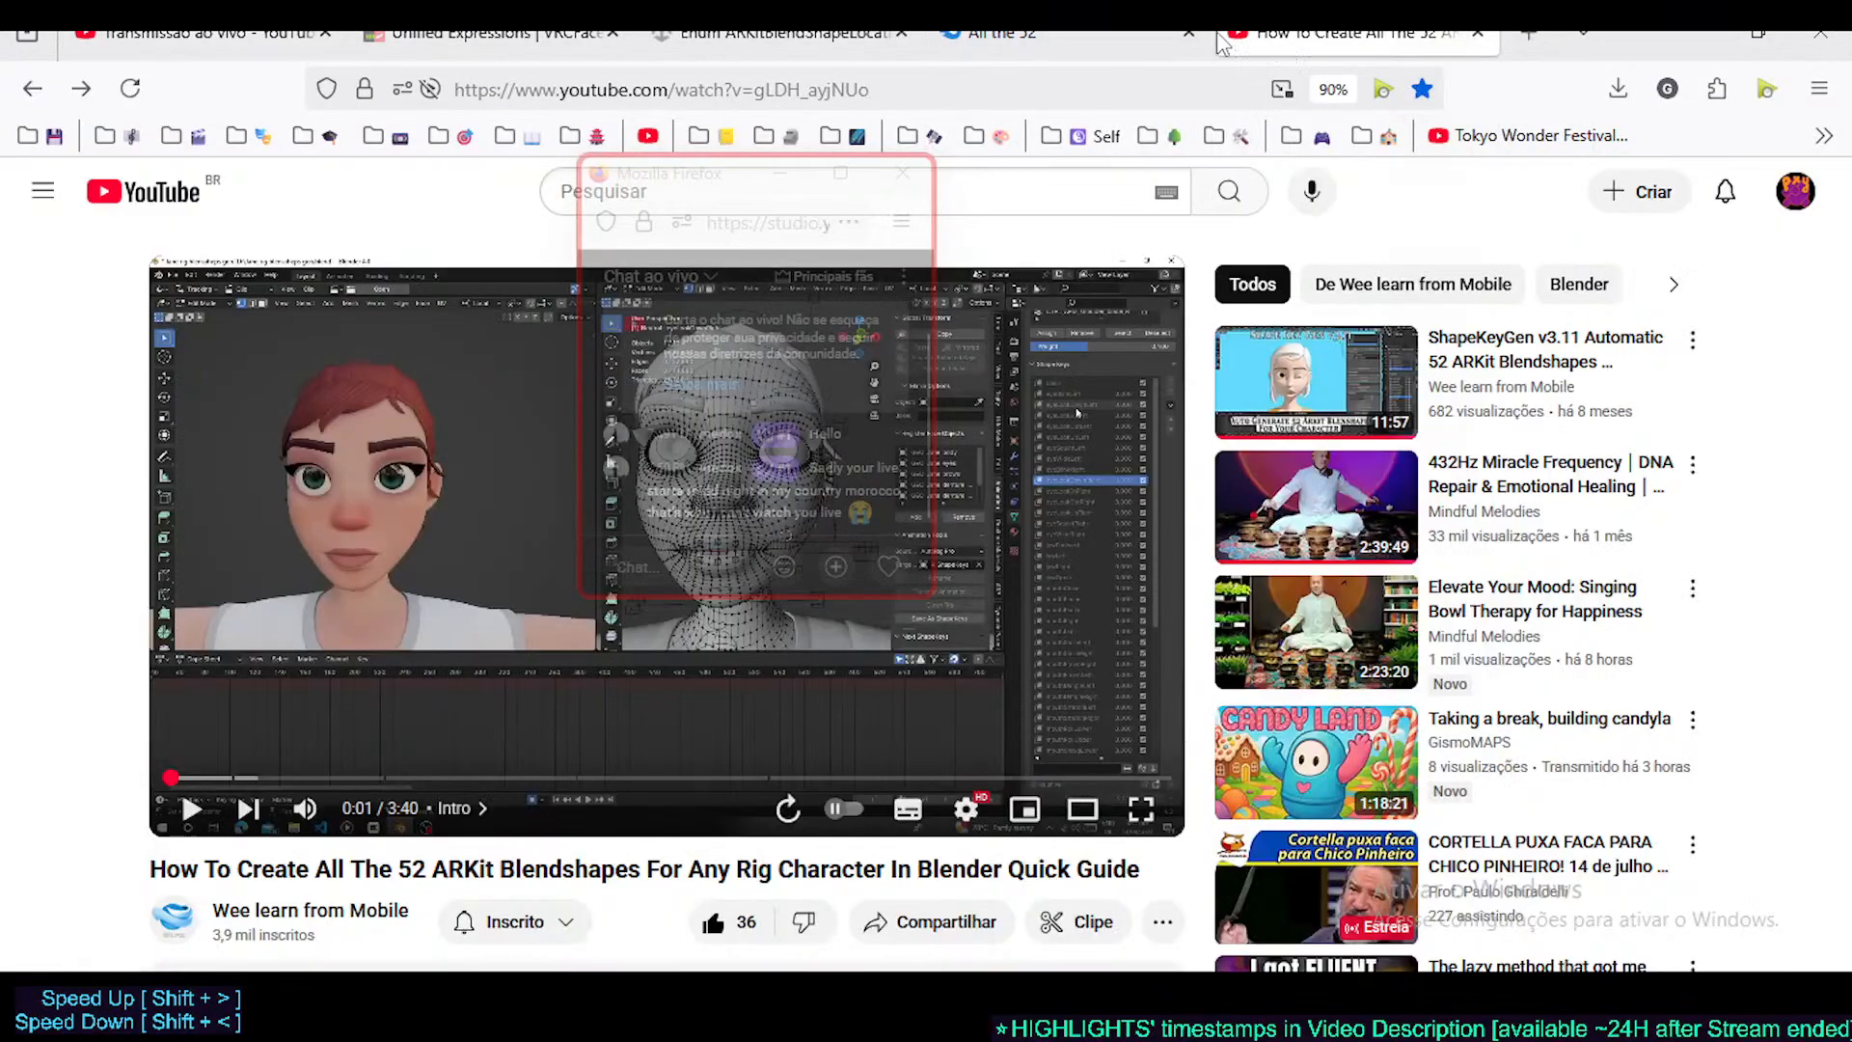
click(1061, 34)
click(782, 33)
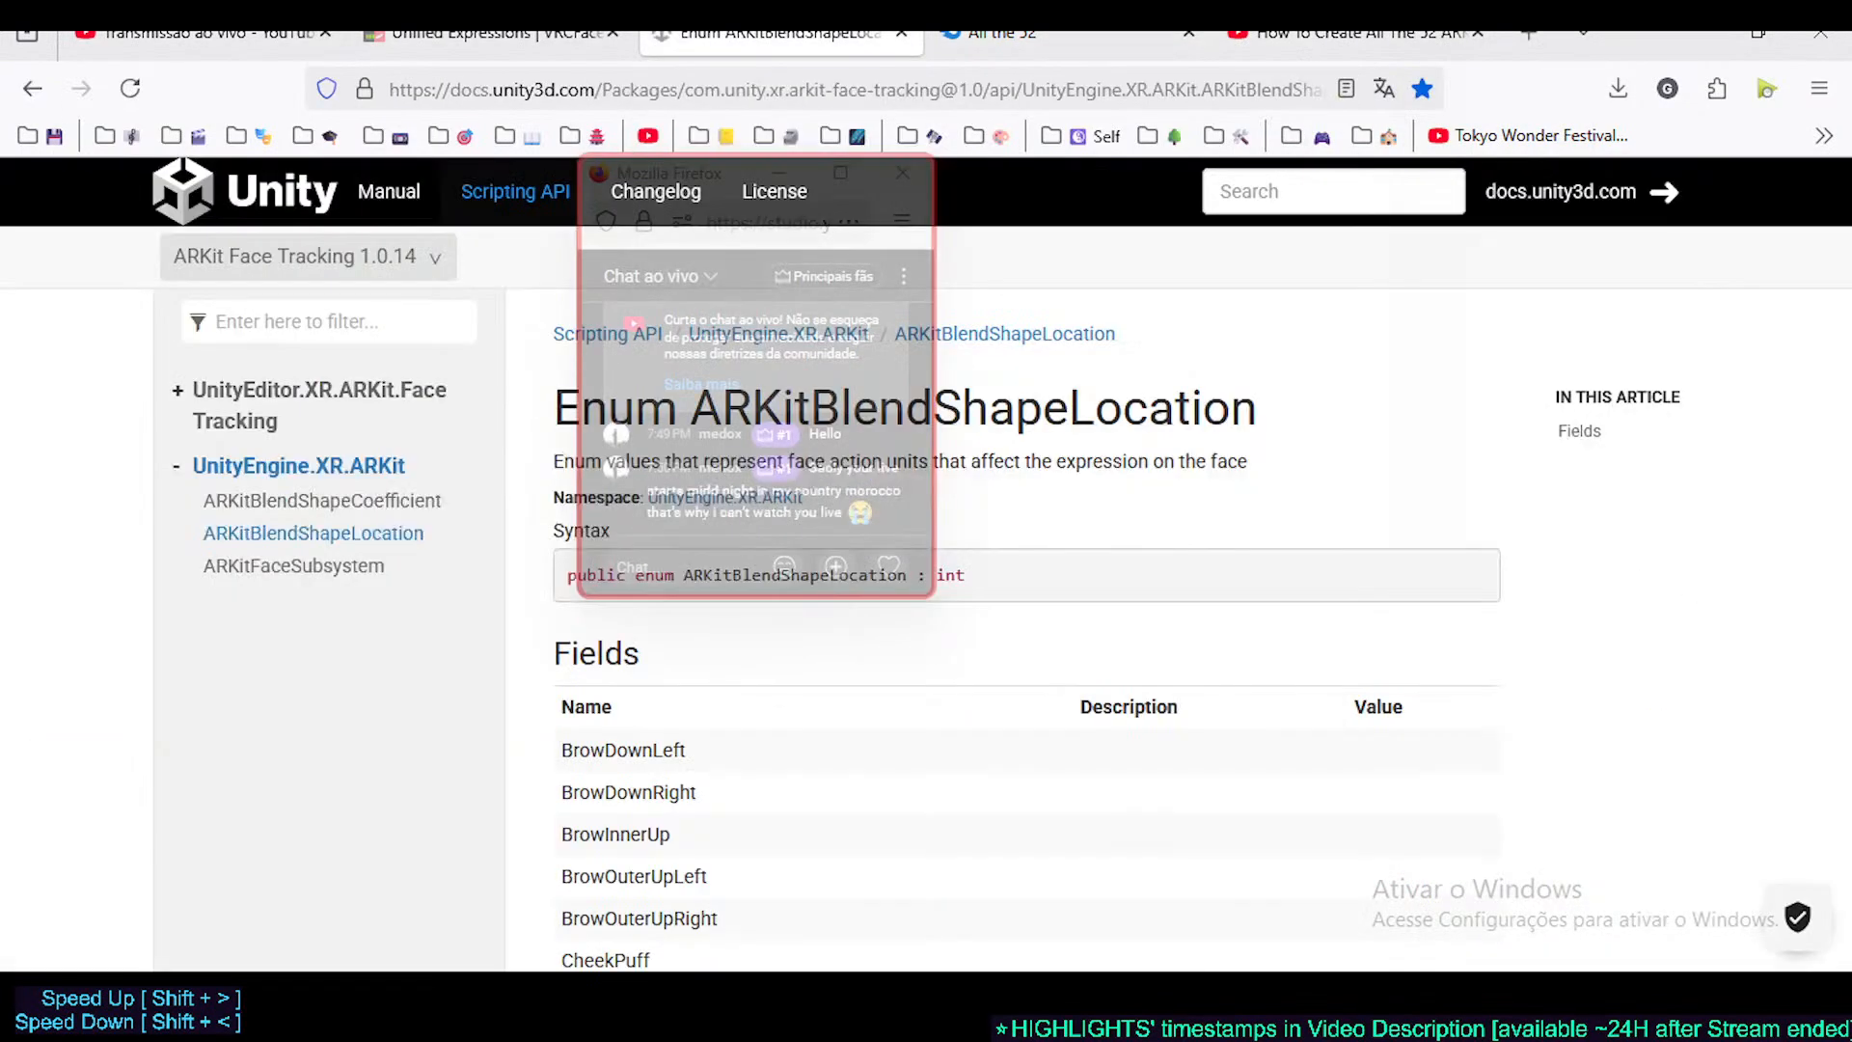
scroll(1323, 536, down, 15)
- Open the VRCFaceTracking Unified Expressions page and browse to the cheek shapes in its Base Shapes table
click(492, 37)
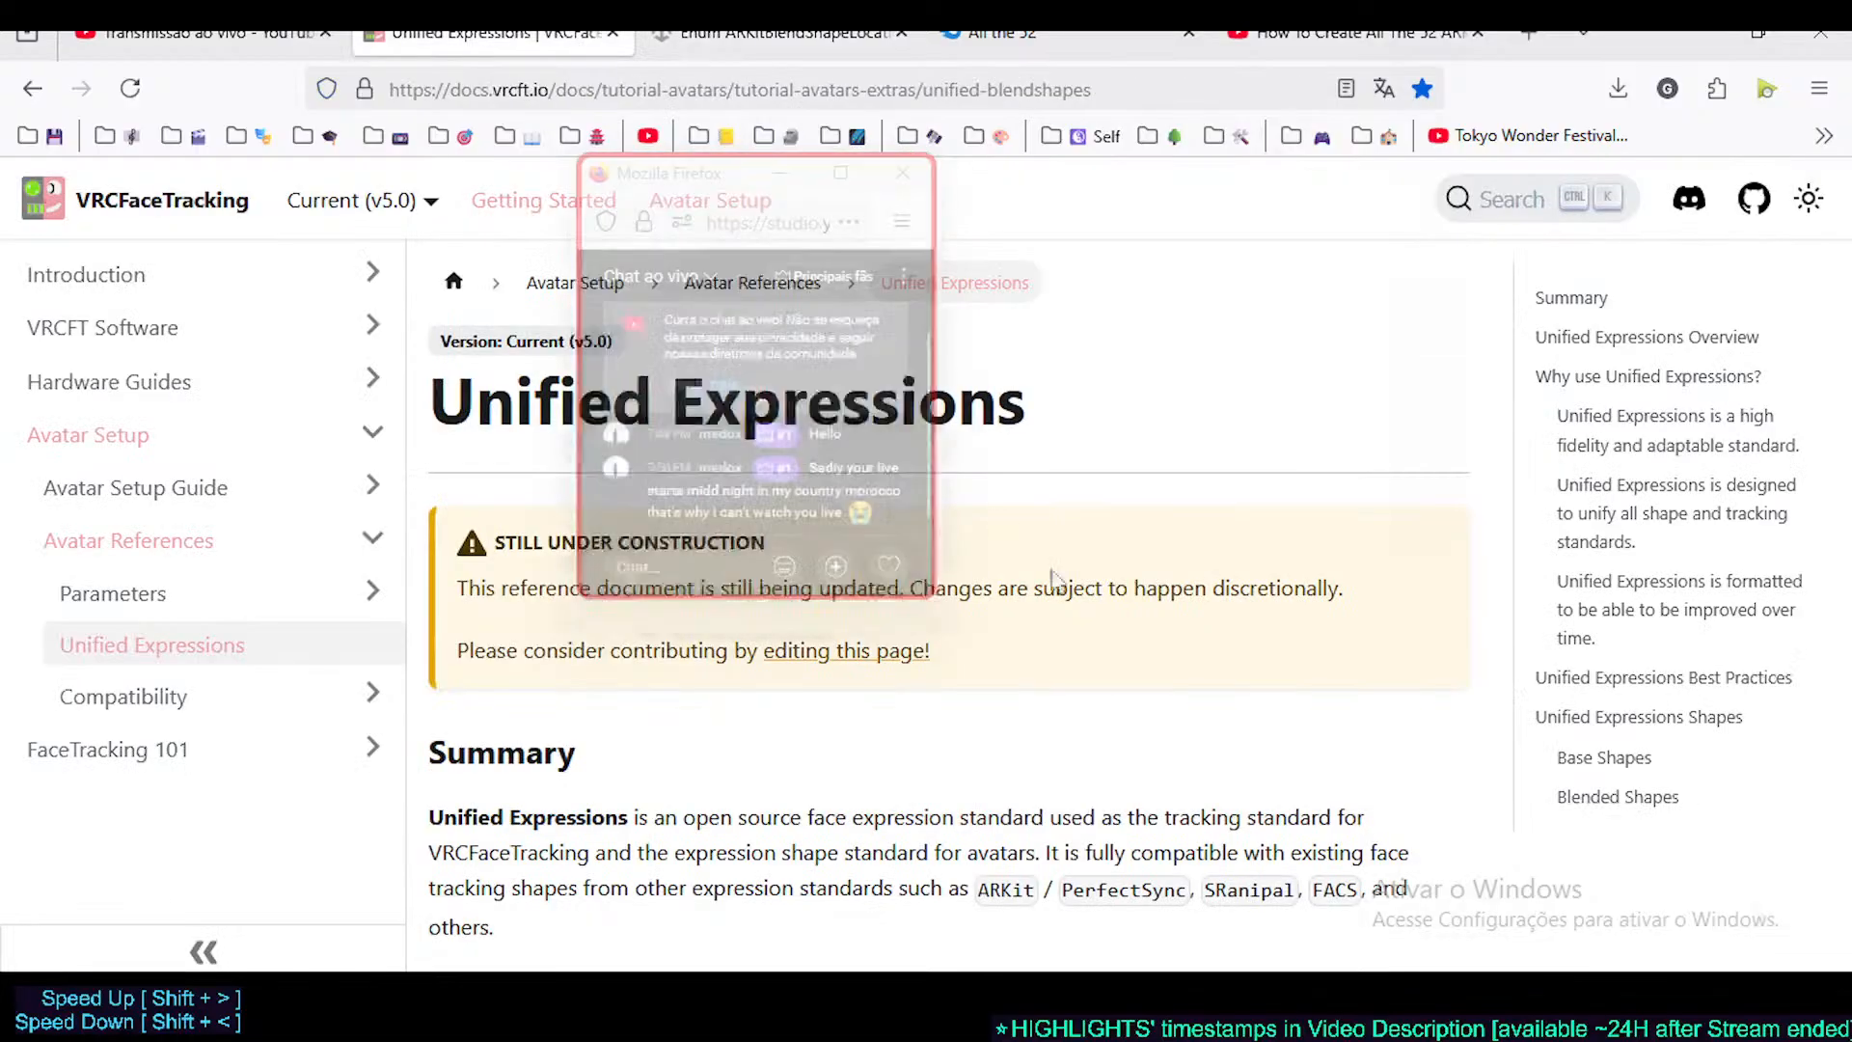
scroll(1054, 577, down, 20)
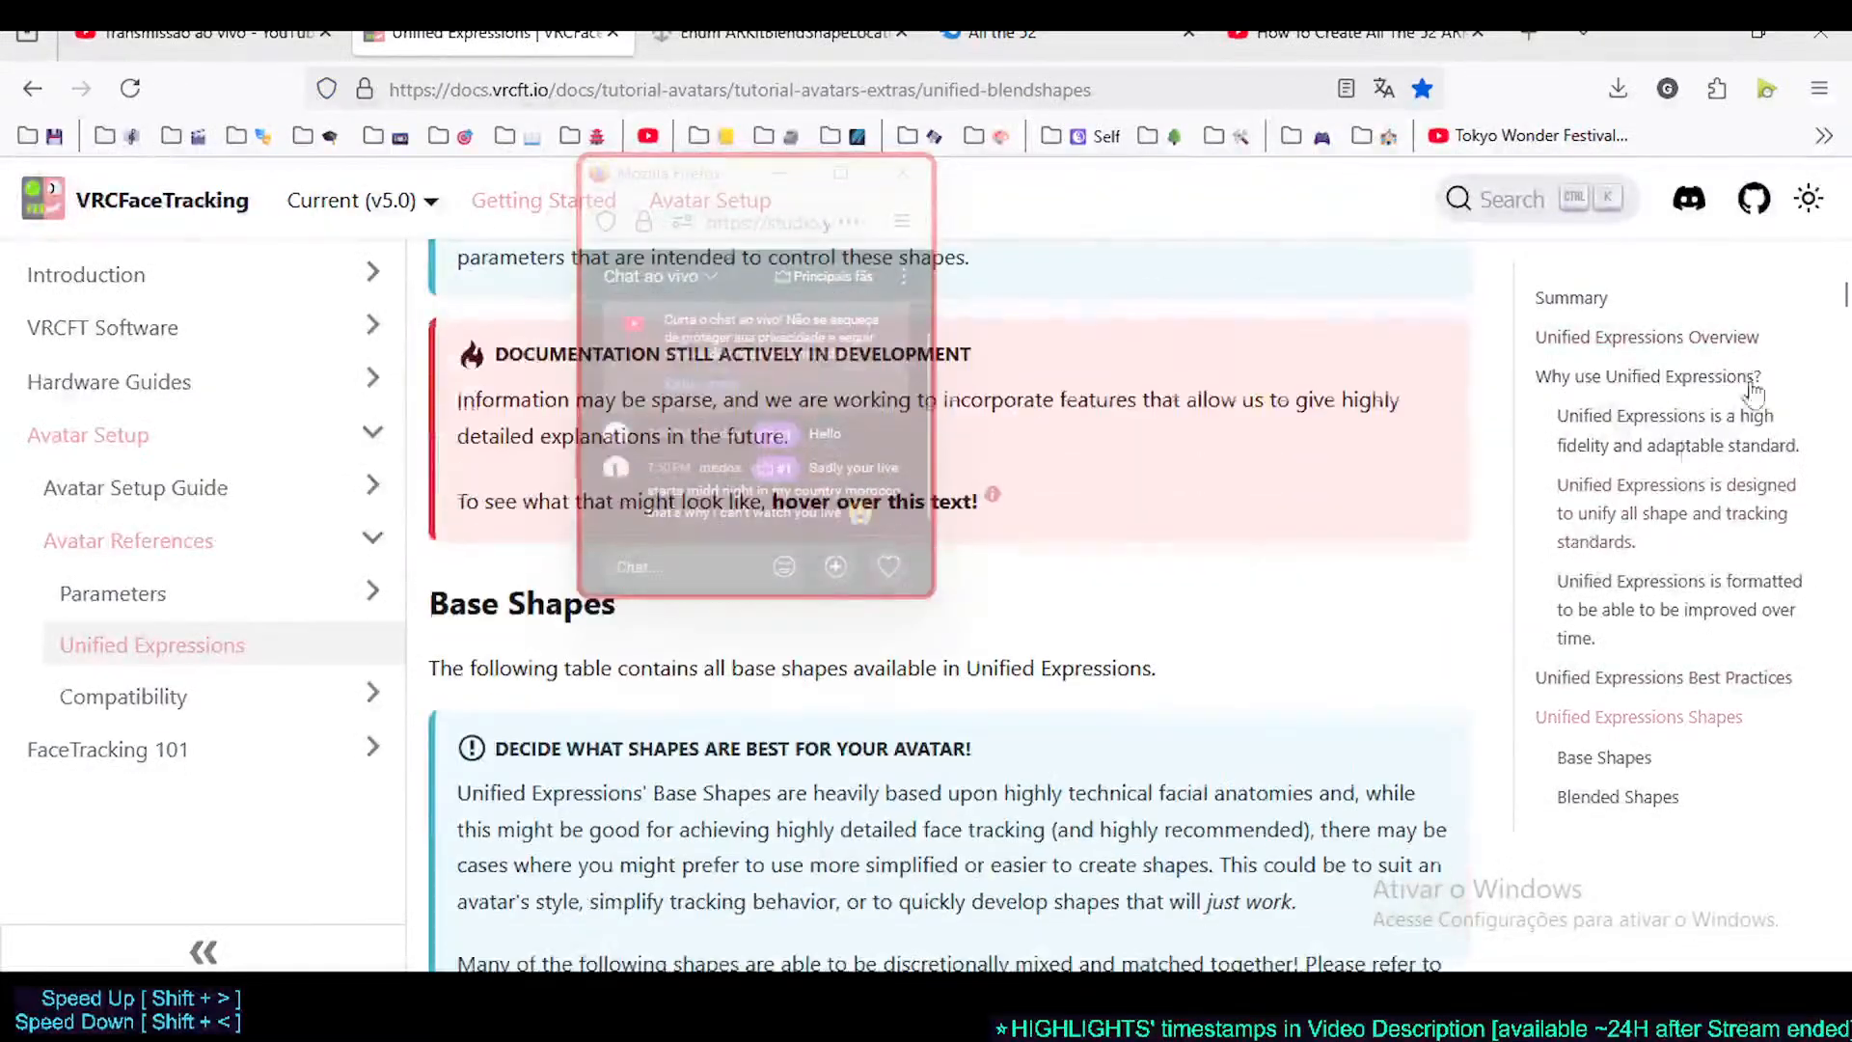
drag(1844, 302, 1844, 514)
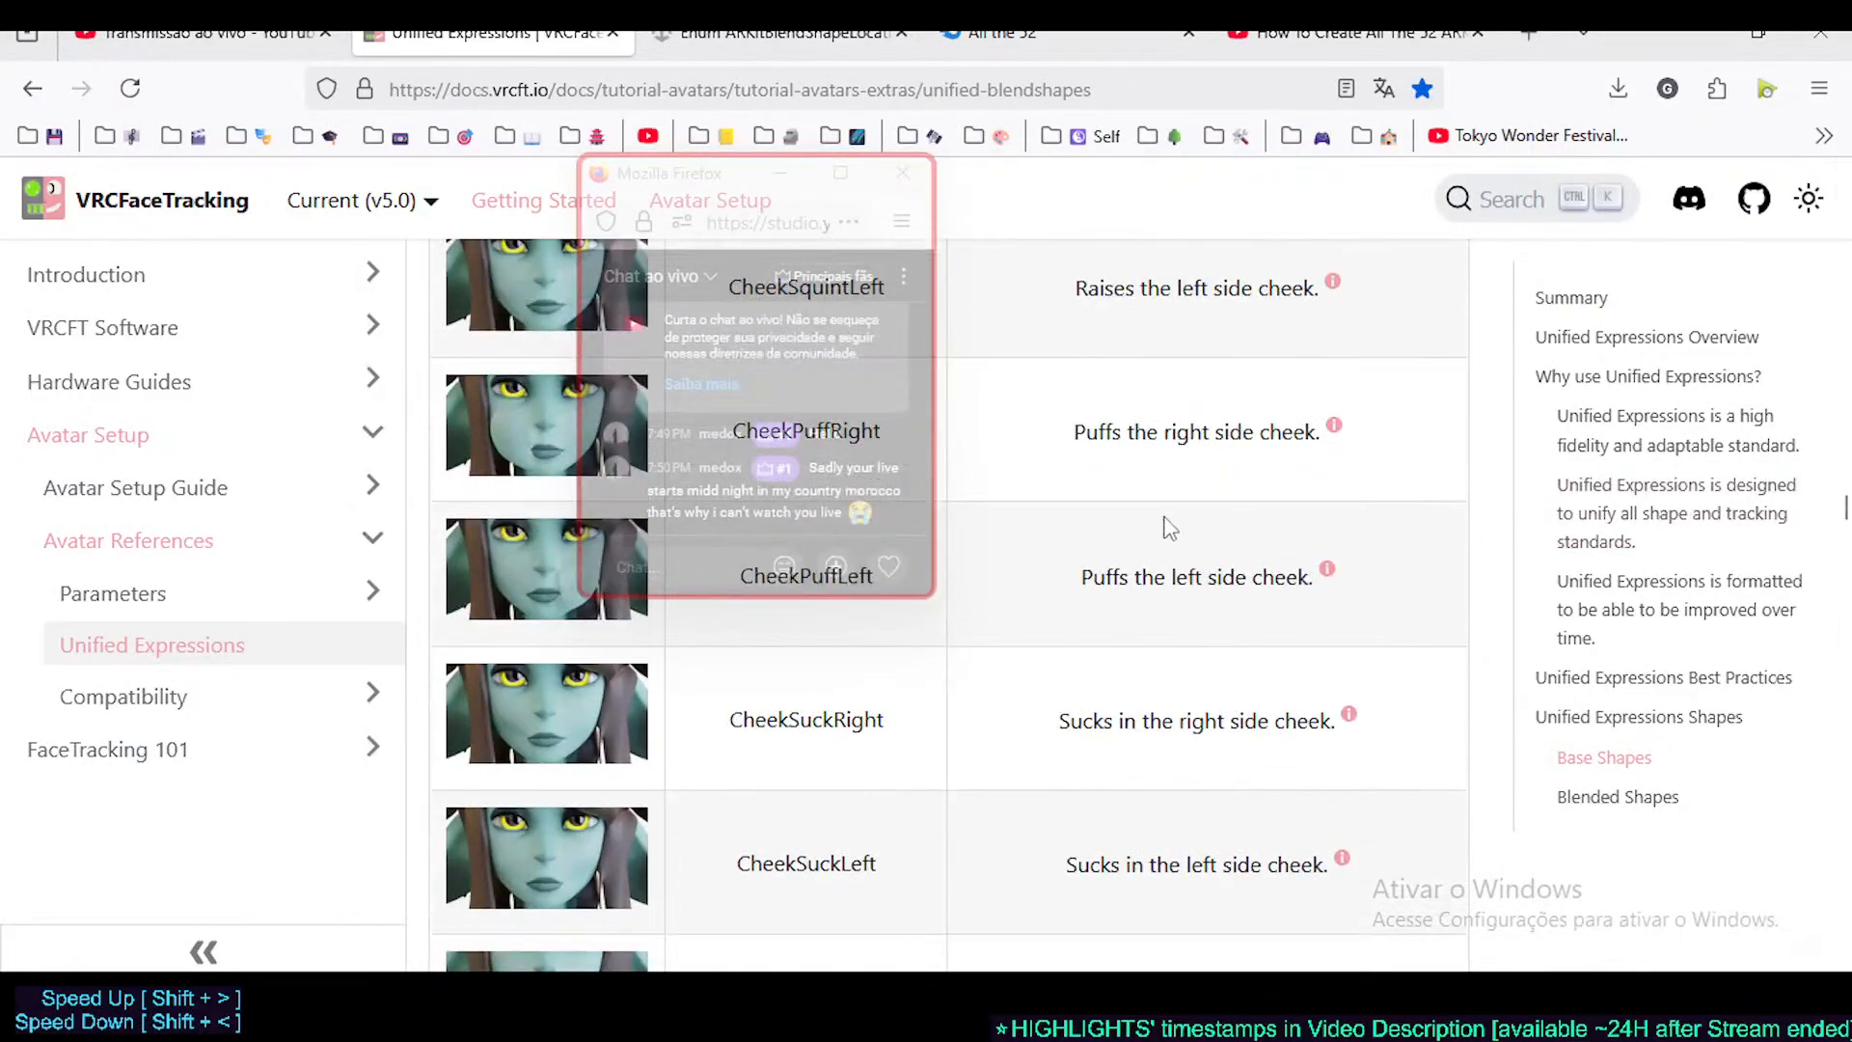
- Search the Unified Expressions page for "mouthle" and move the floating live chat window clear of the shape names
key(ctrl+f)
text(moutle)
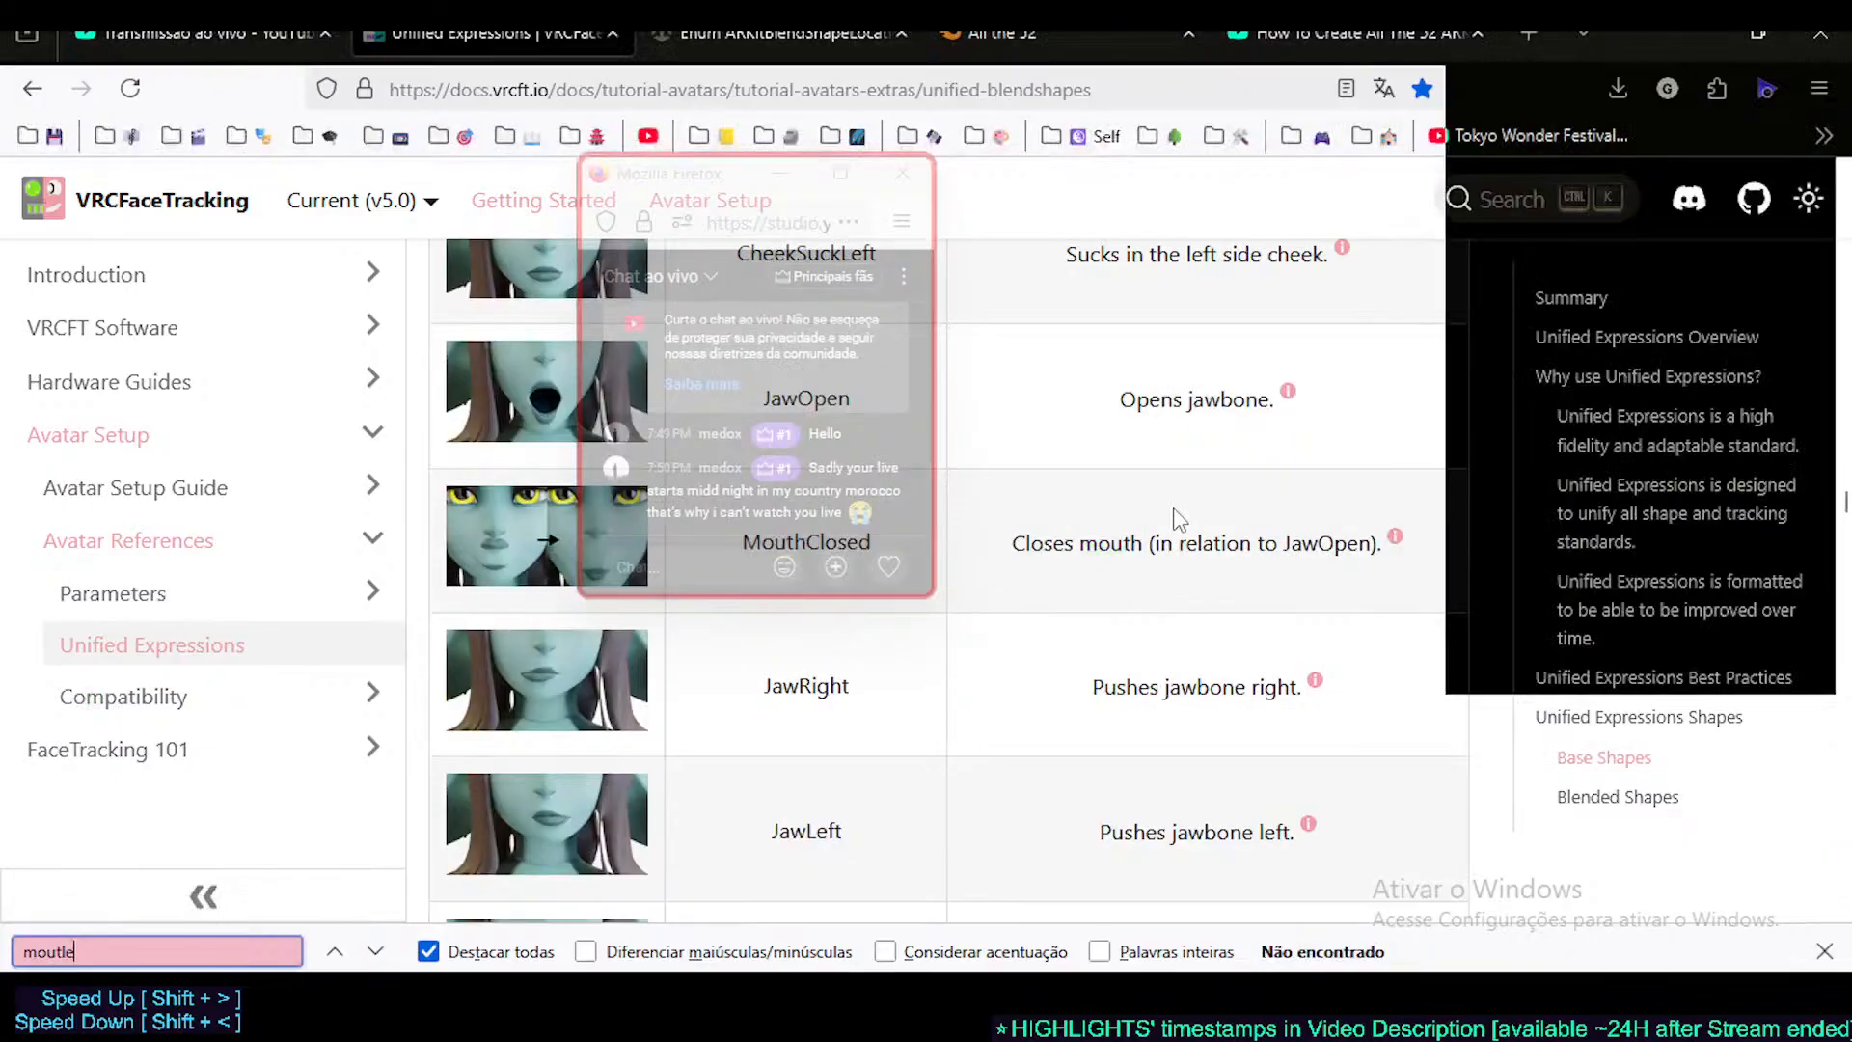
key(BackSpace)
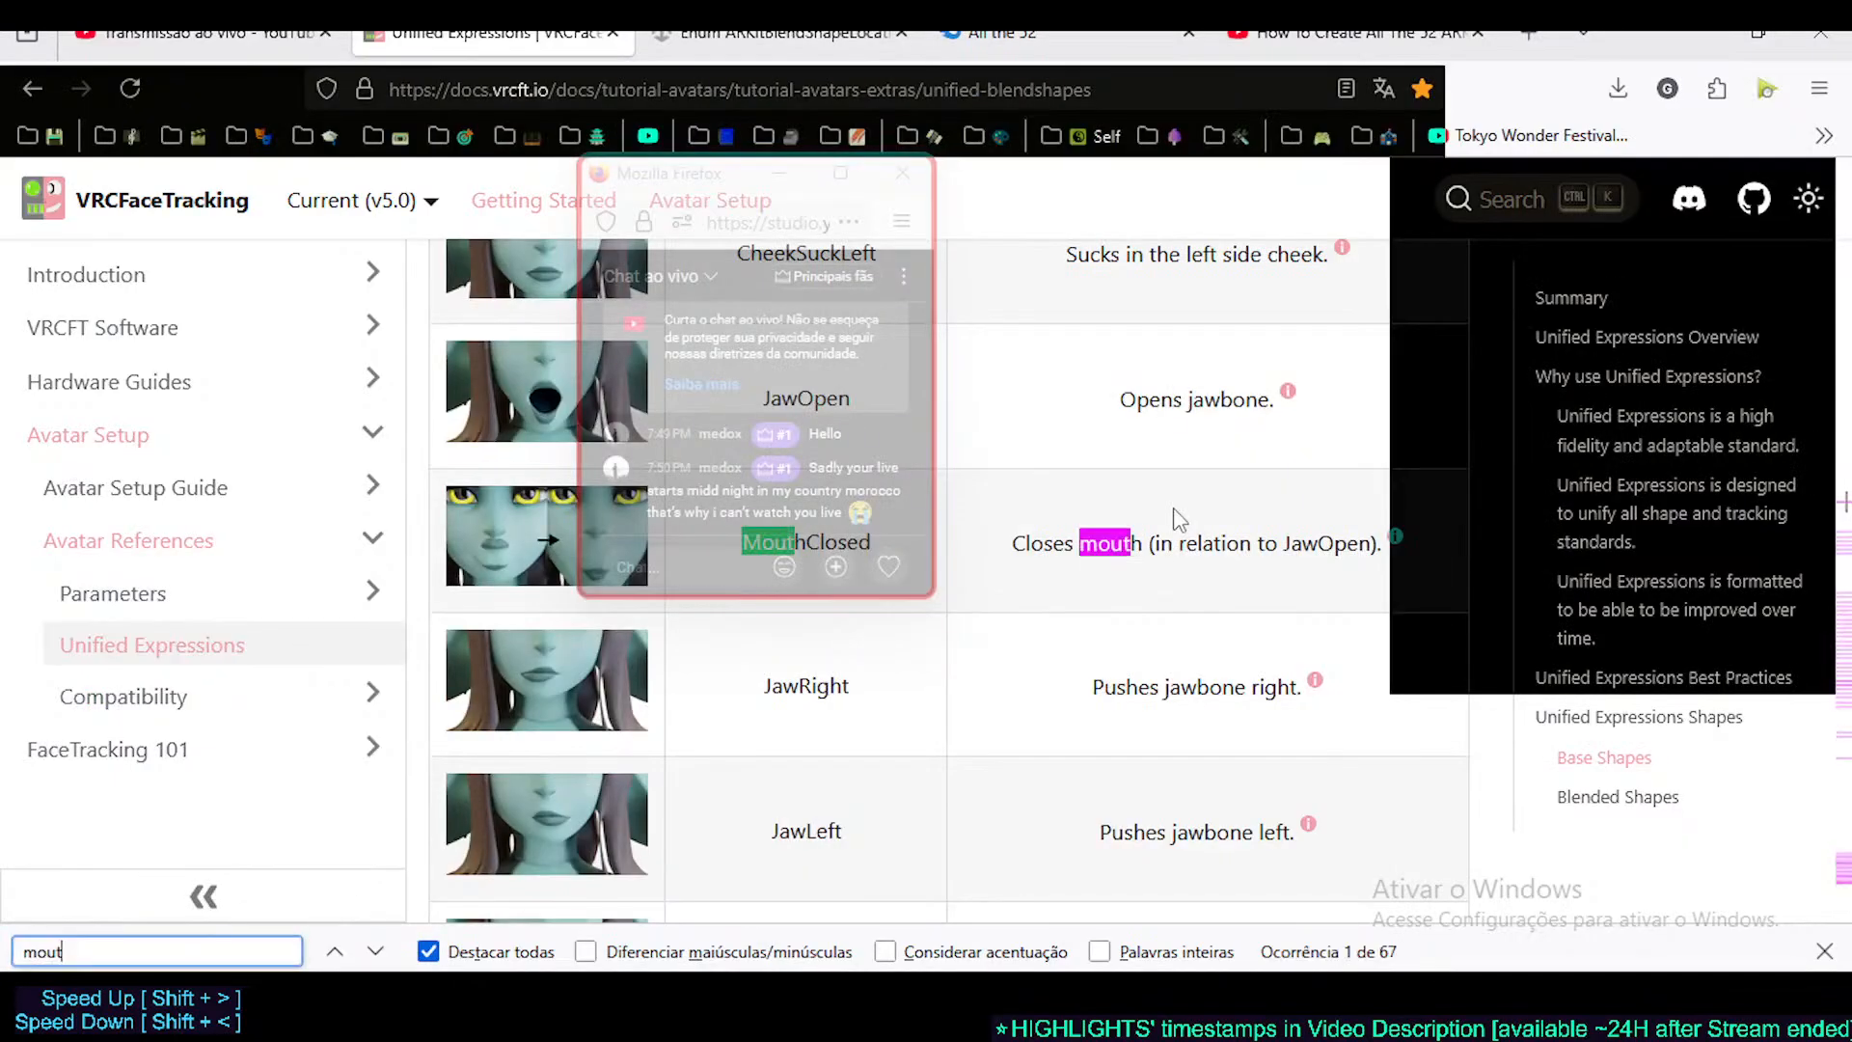
text(hle)
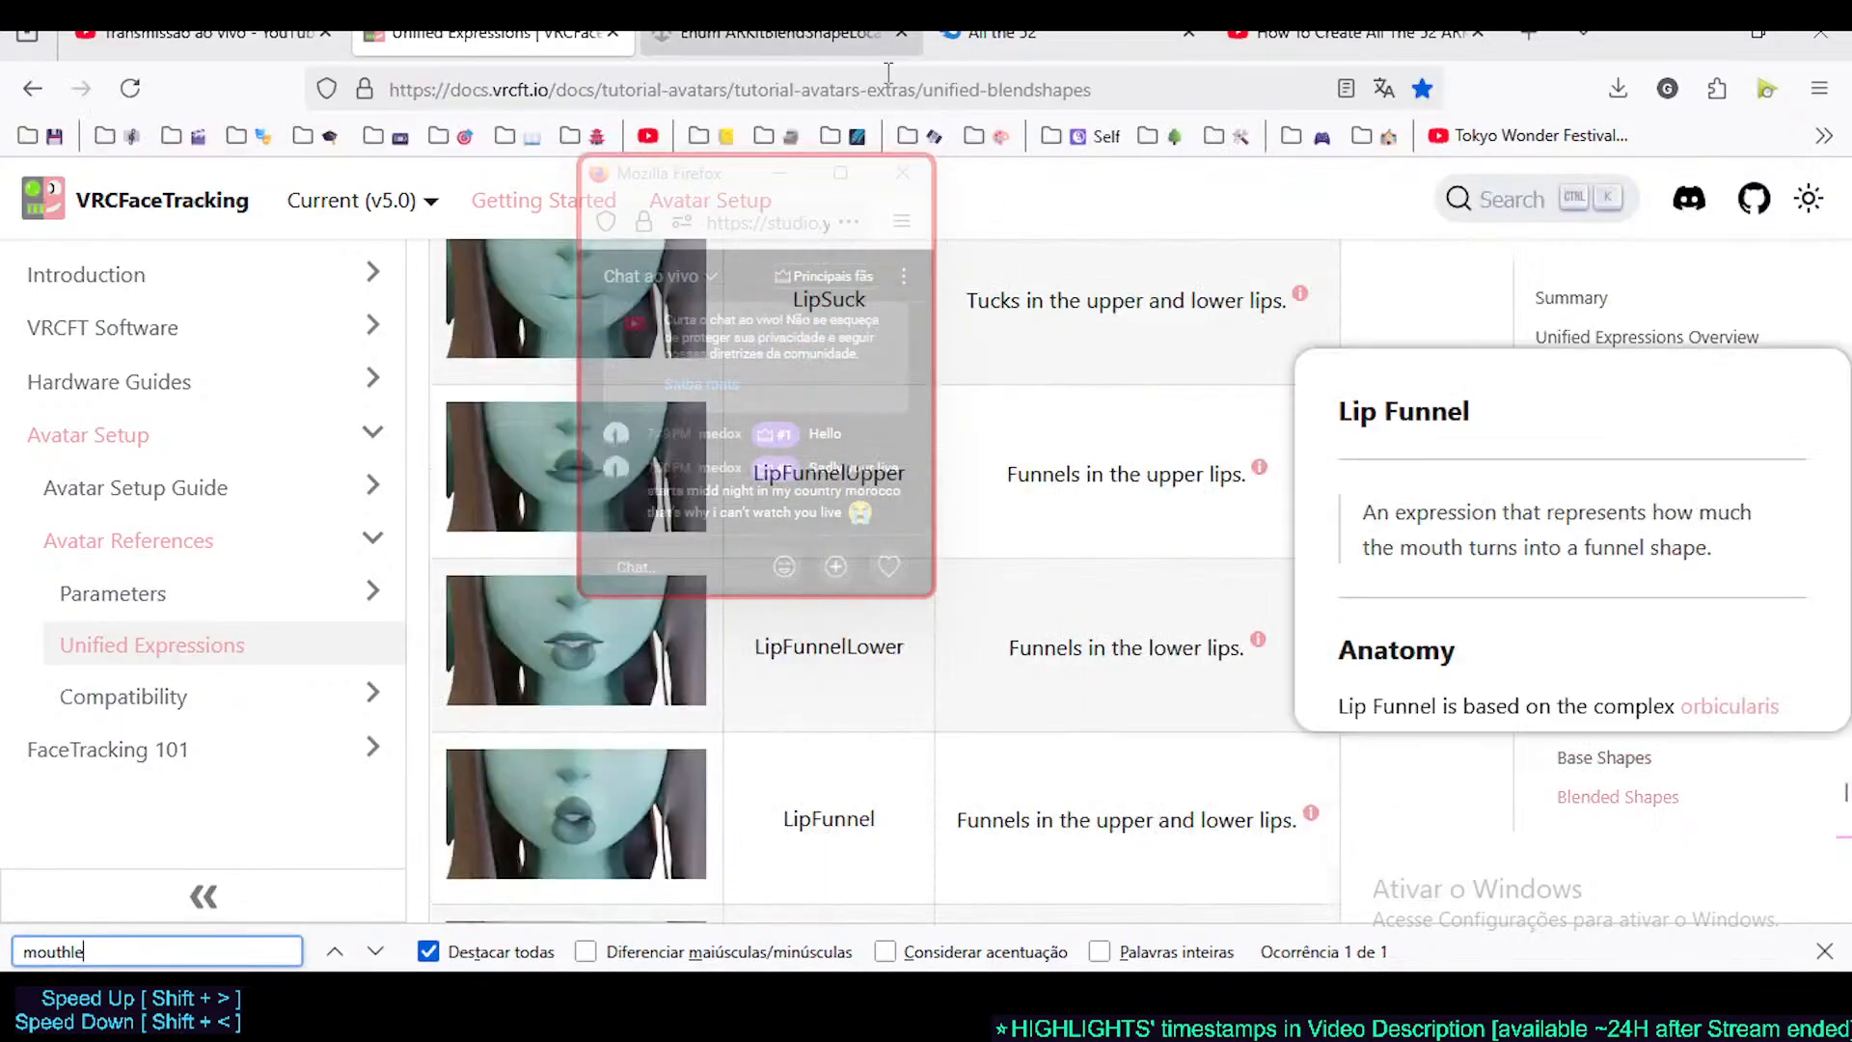
drag(733, 174, 369, 297)
scroll(1023, 576, up, 3)
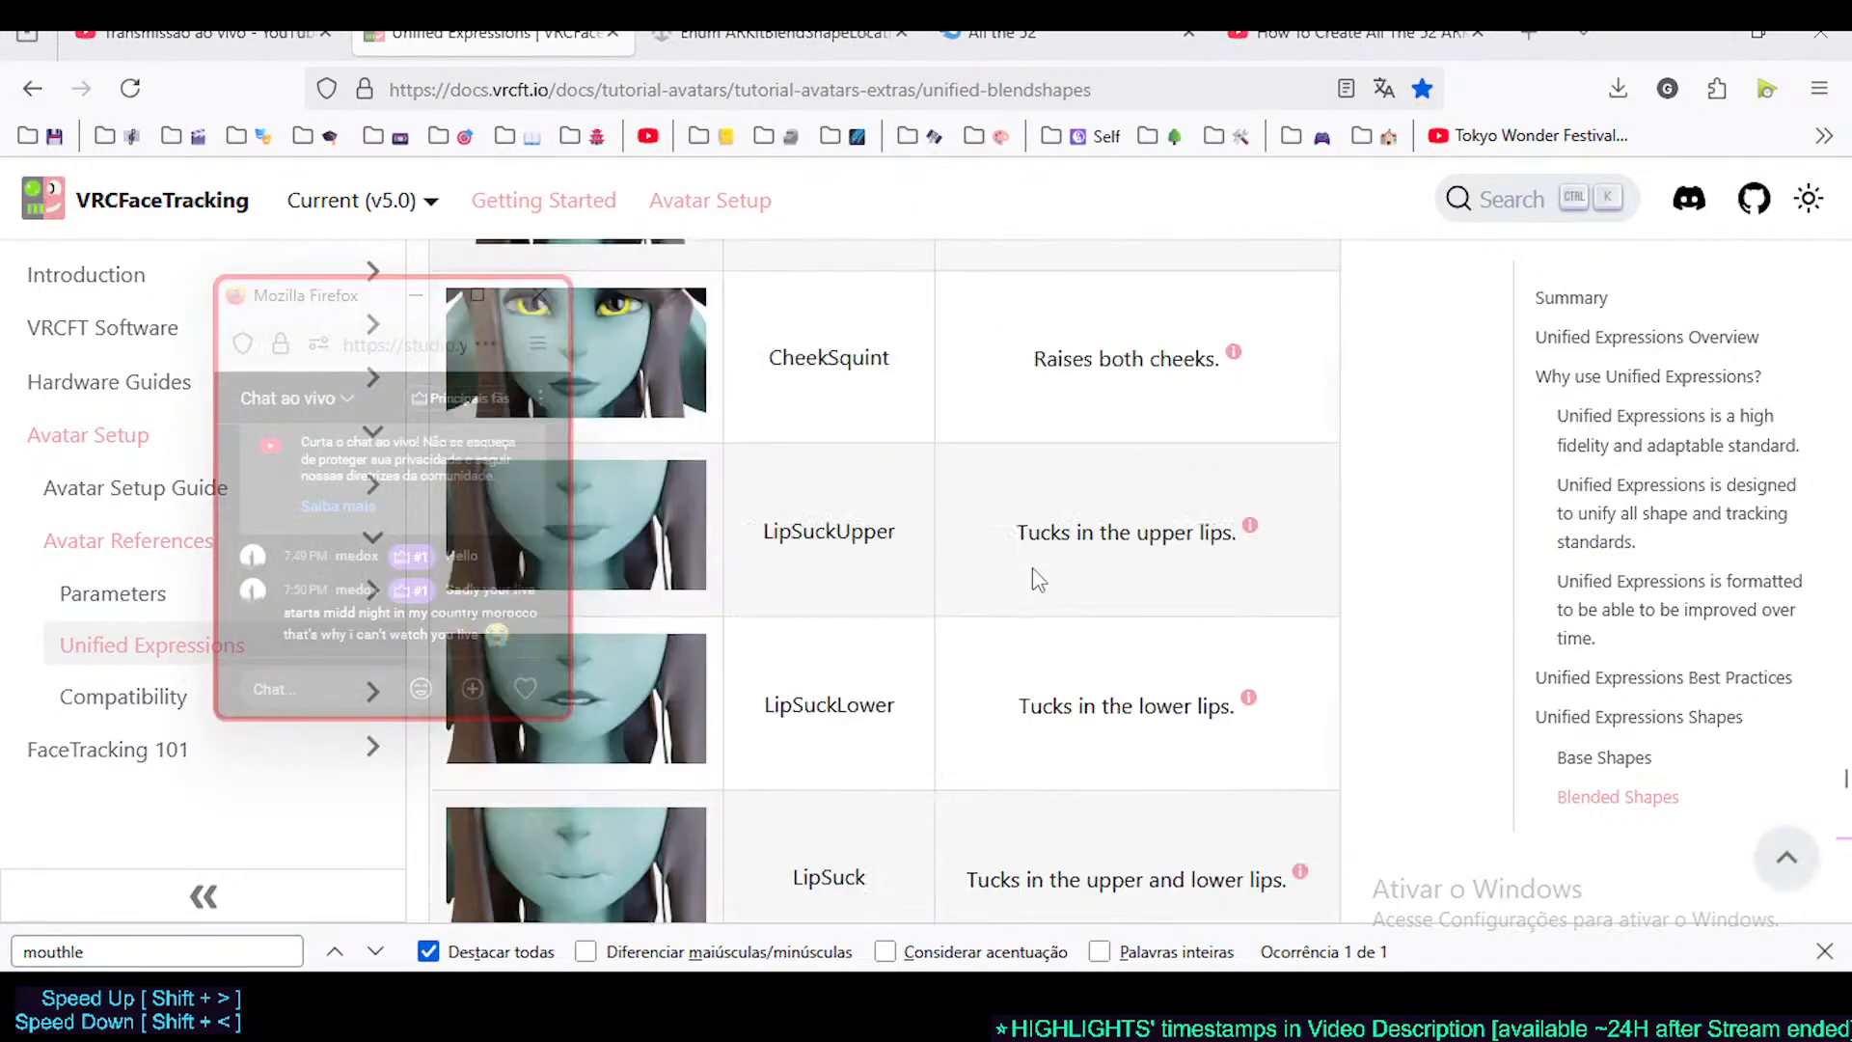
- Search the Unified Expressions page for "mouthleft" and move the floating live chat window clear of the shape preview images
scroll(1022, 577, down, 4)
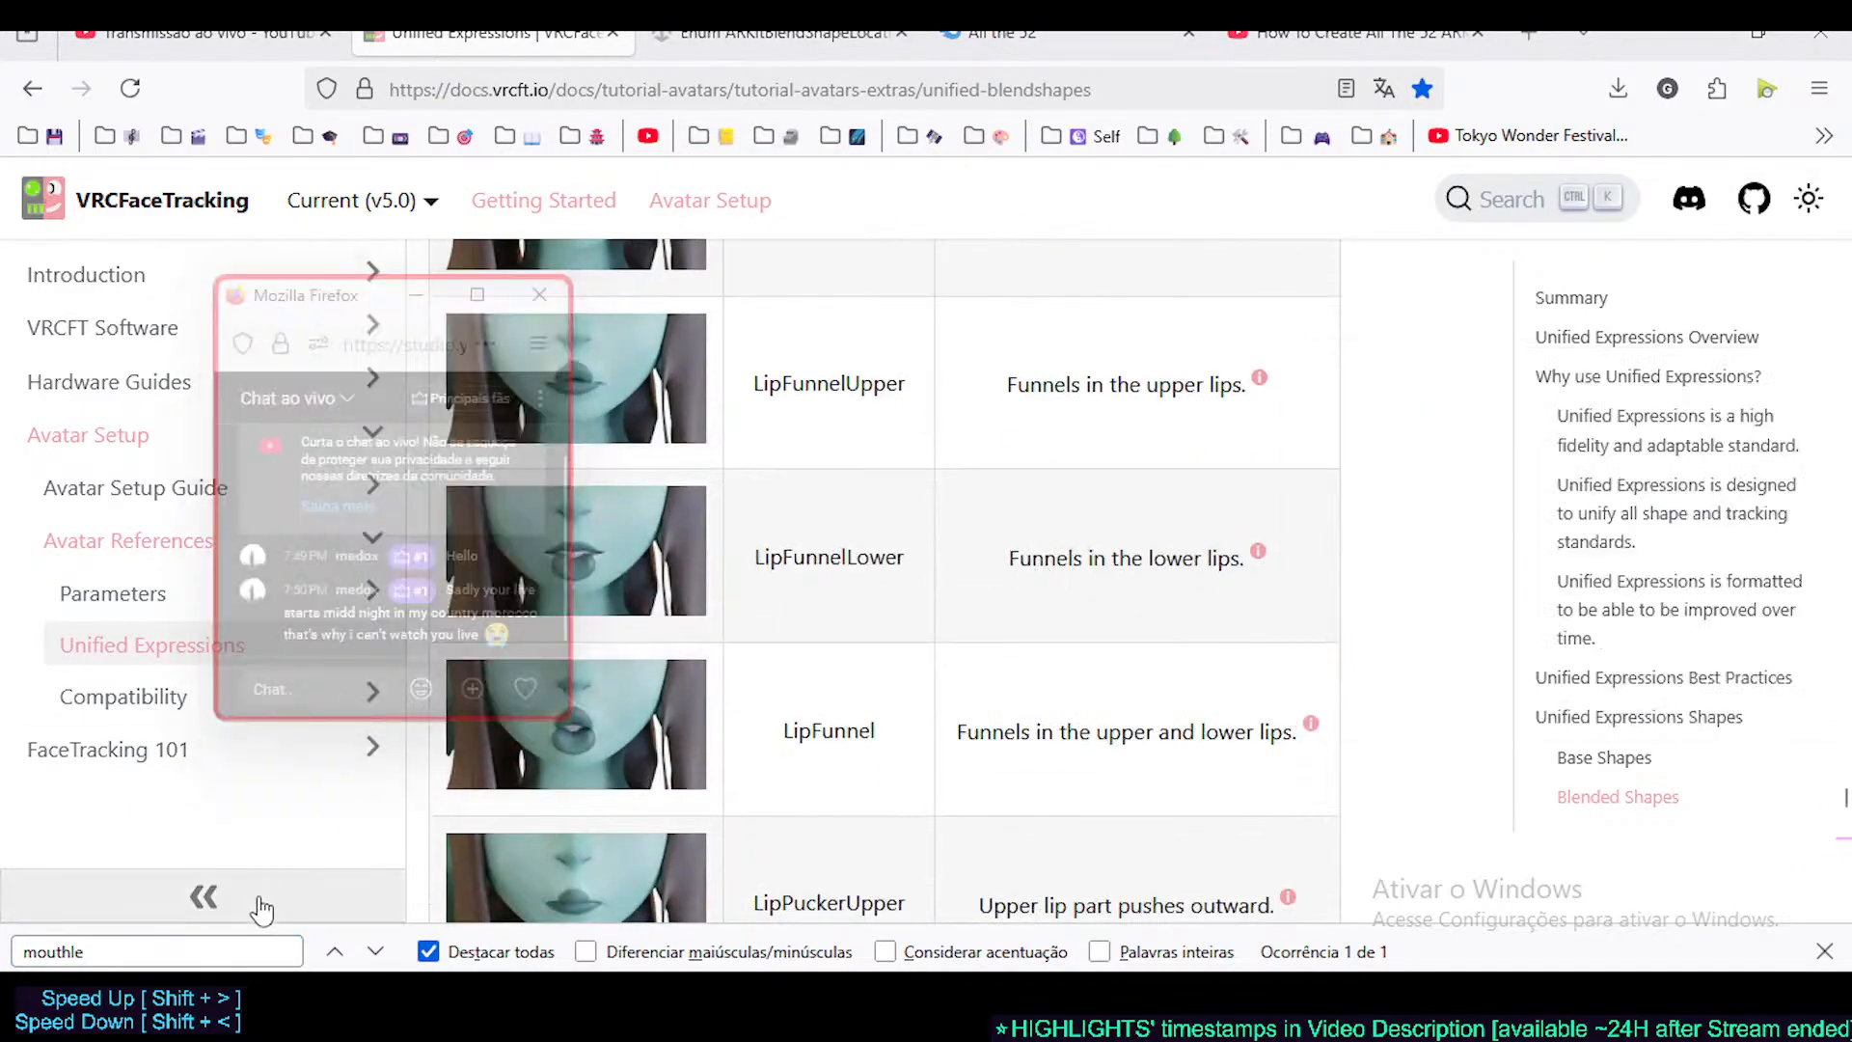
click(258, 950)
text(ft)
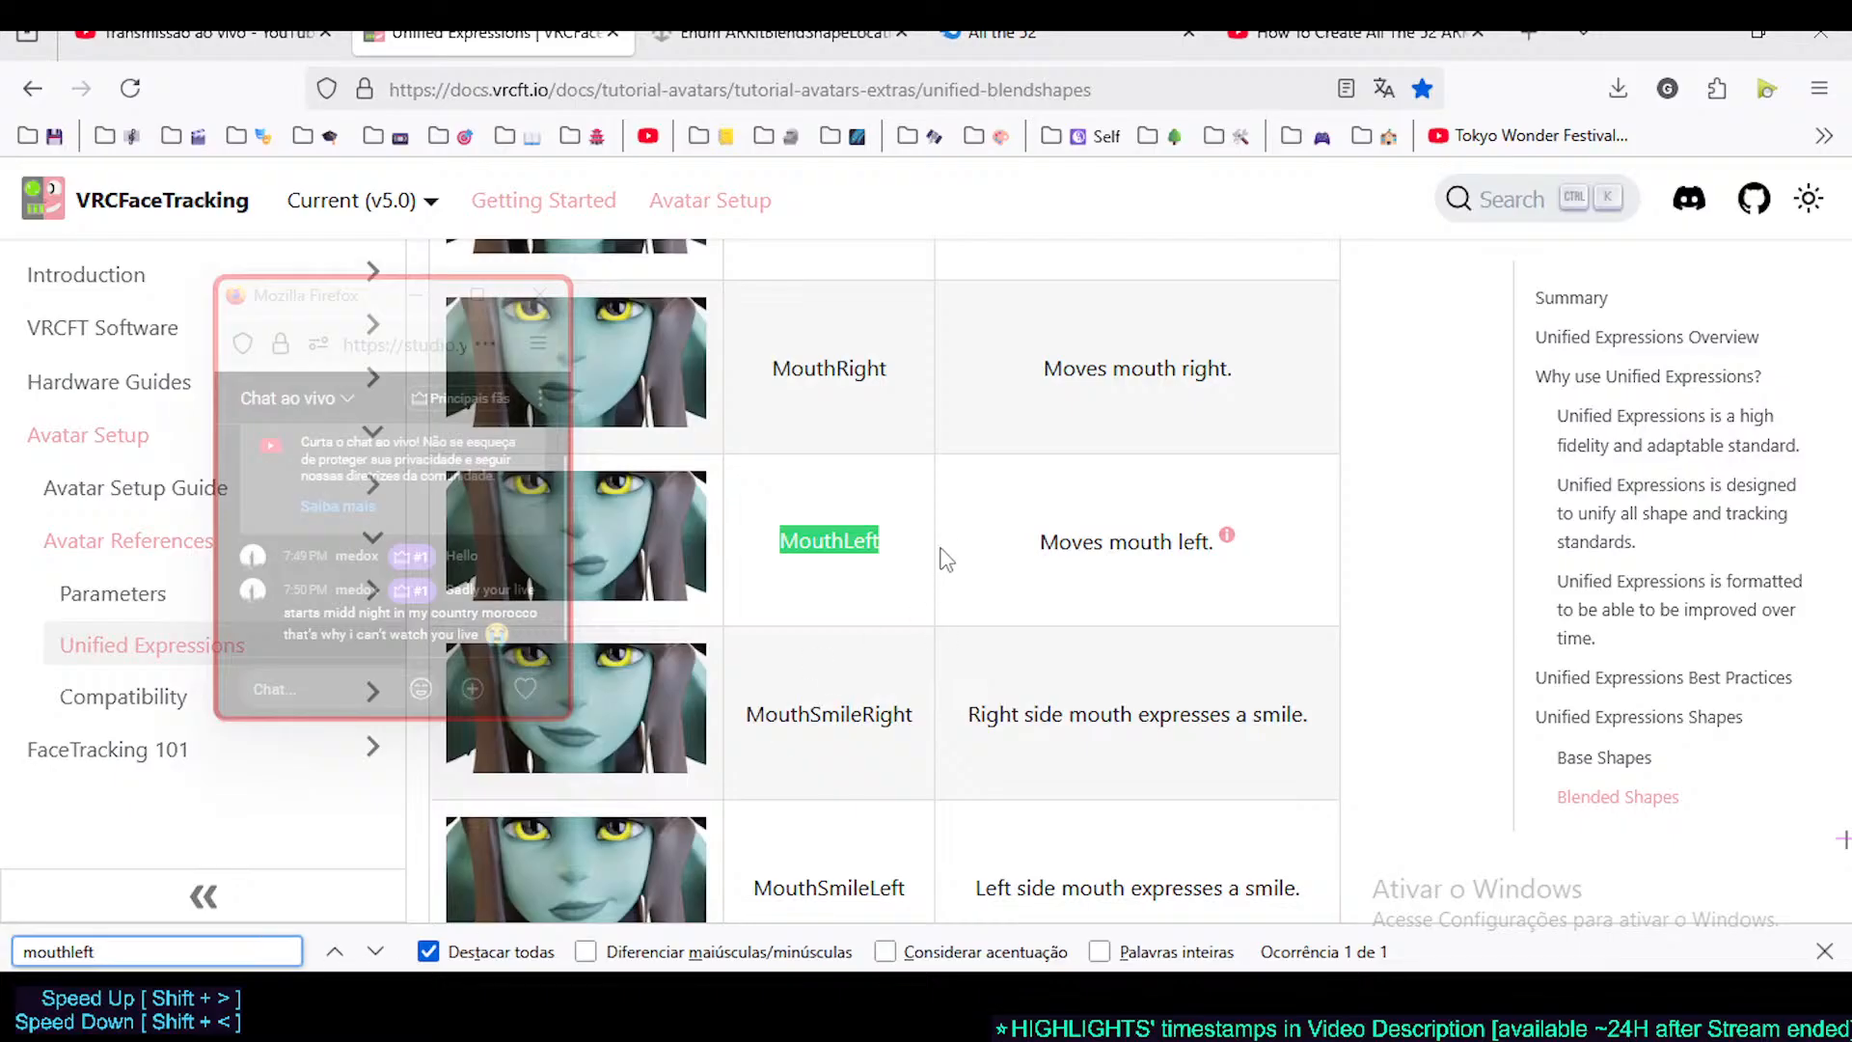
drag(322, 326, 1273, 251)
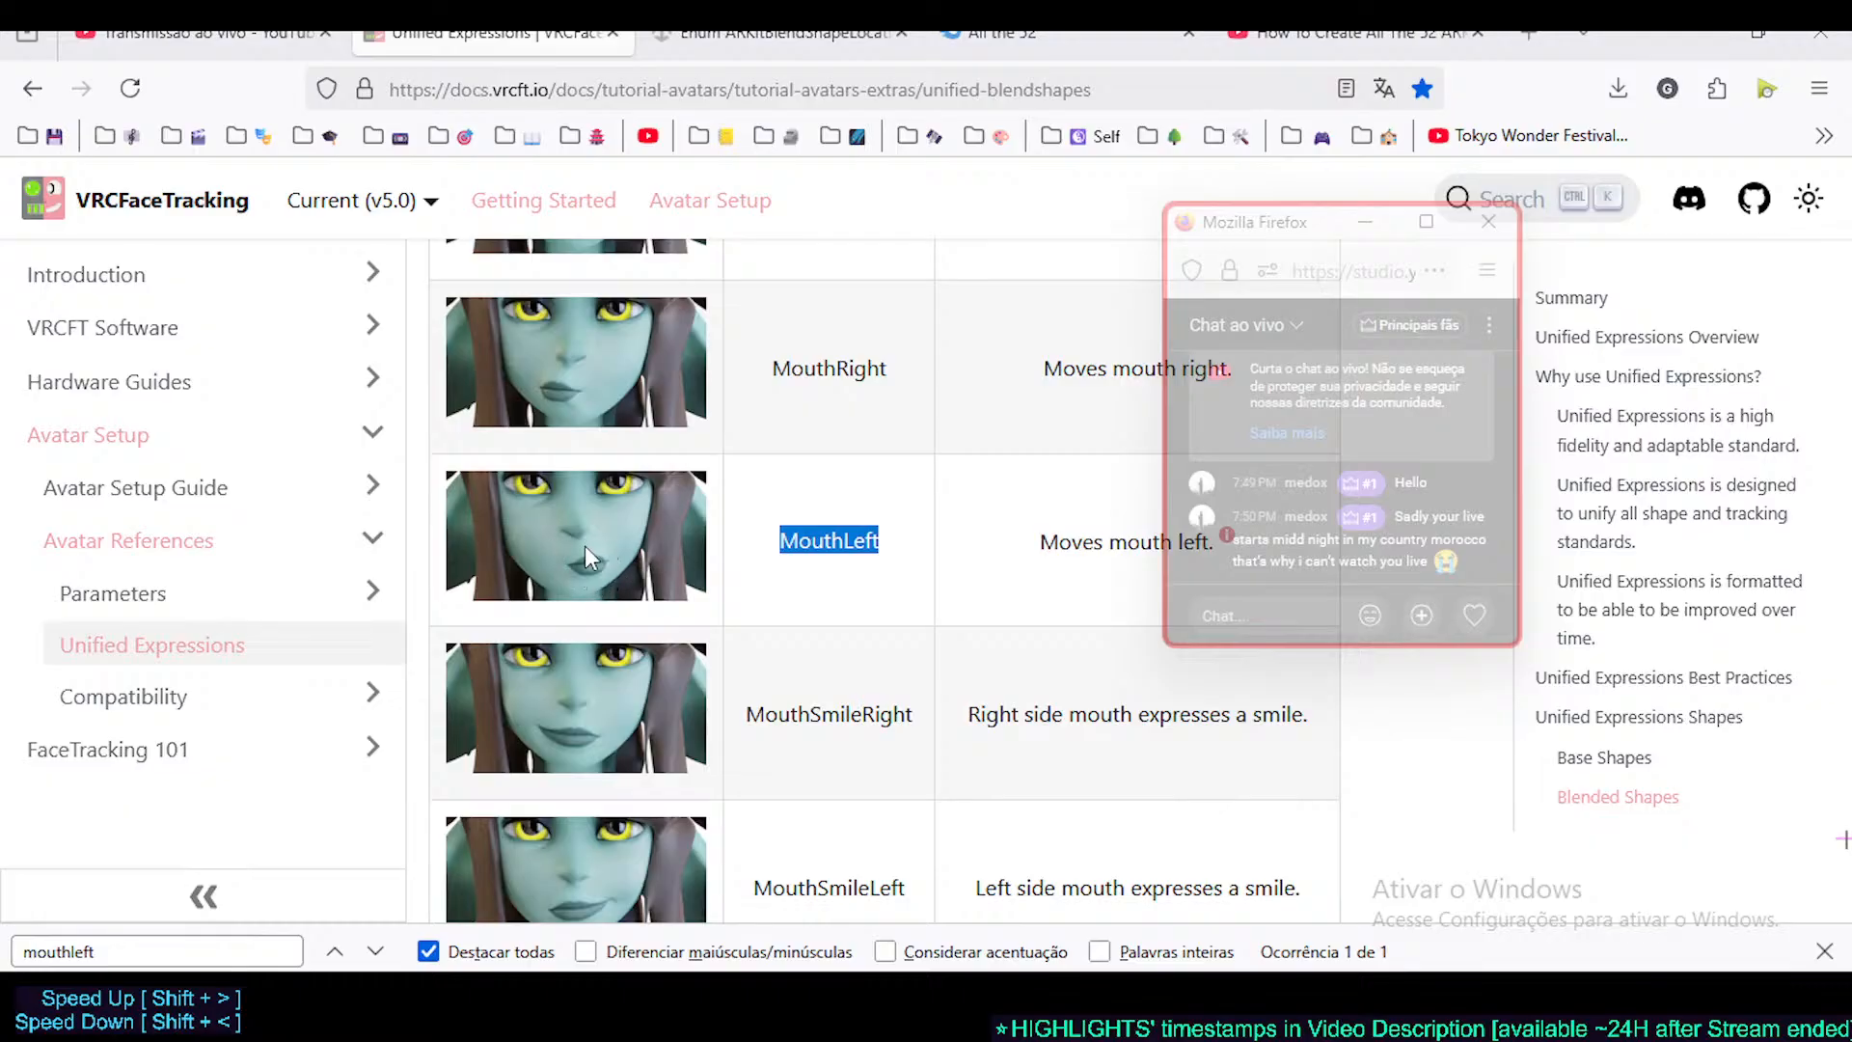
- Examine the MouthLeft preview in the Blended Shapes table and compare it with the neighbouring MouthRight row
click(932, 546)
scroll(882, 550, down, 1)
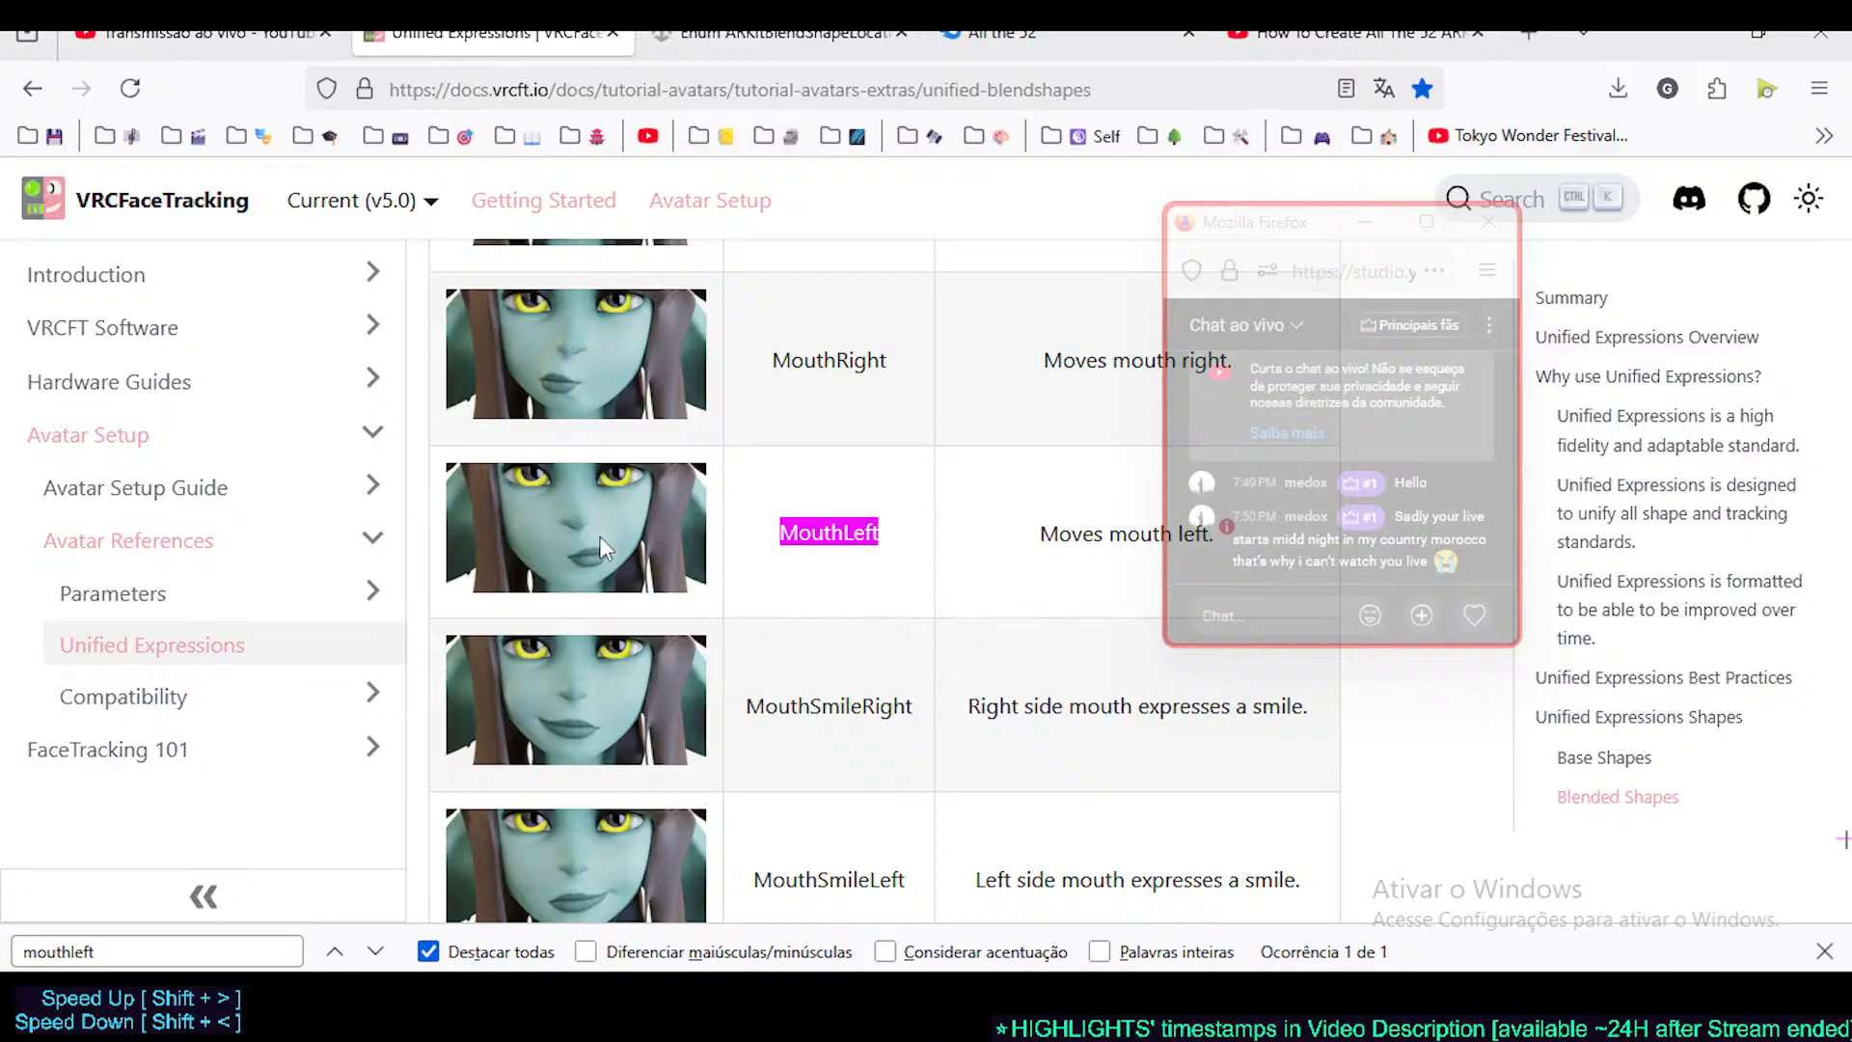
scroll(593, 623, up, 2)
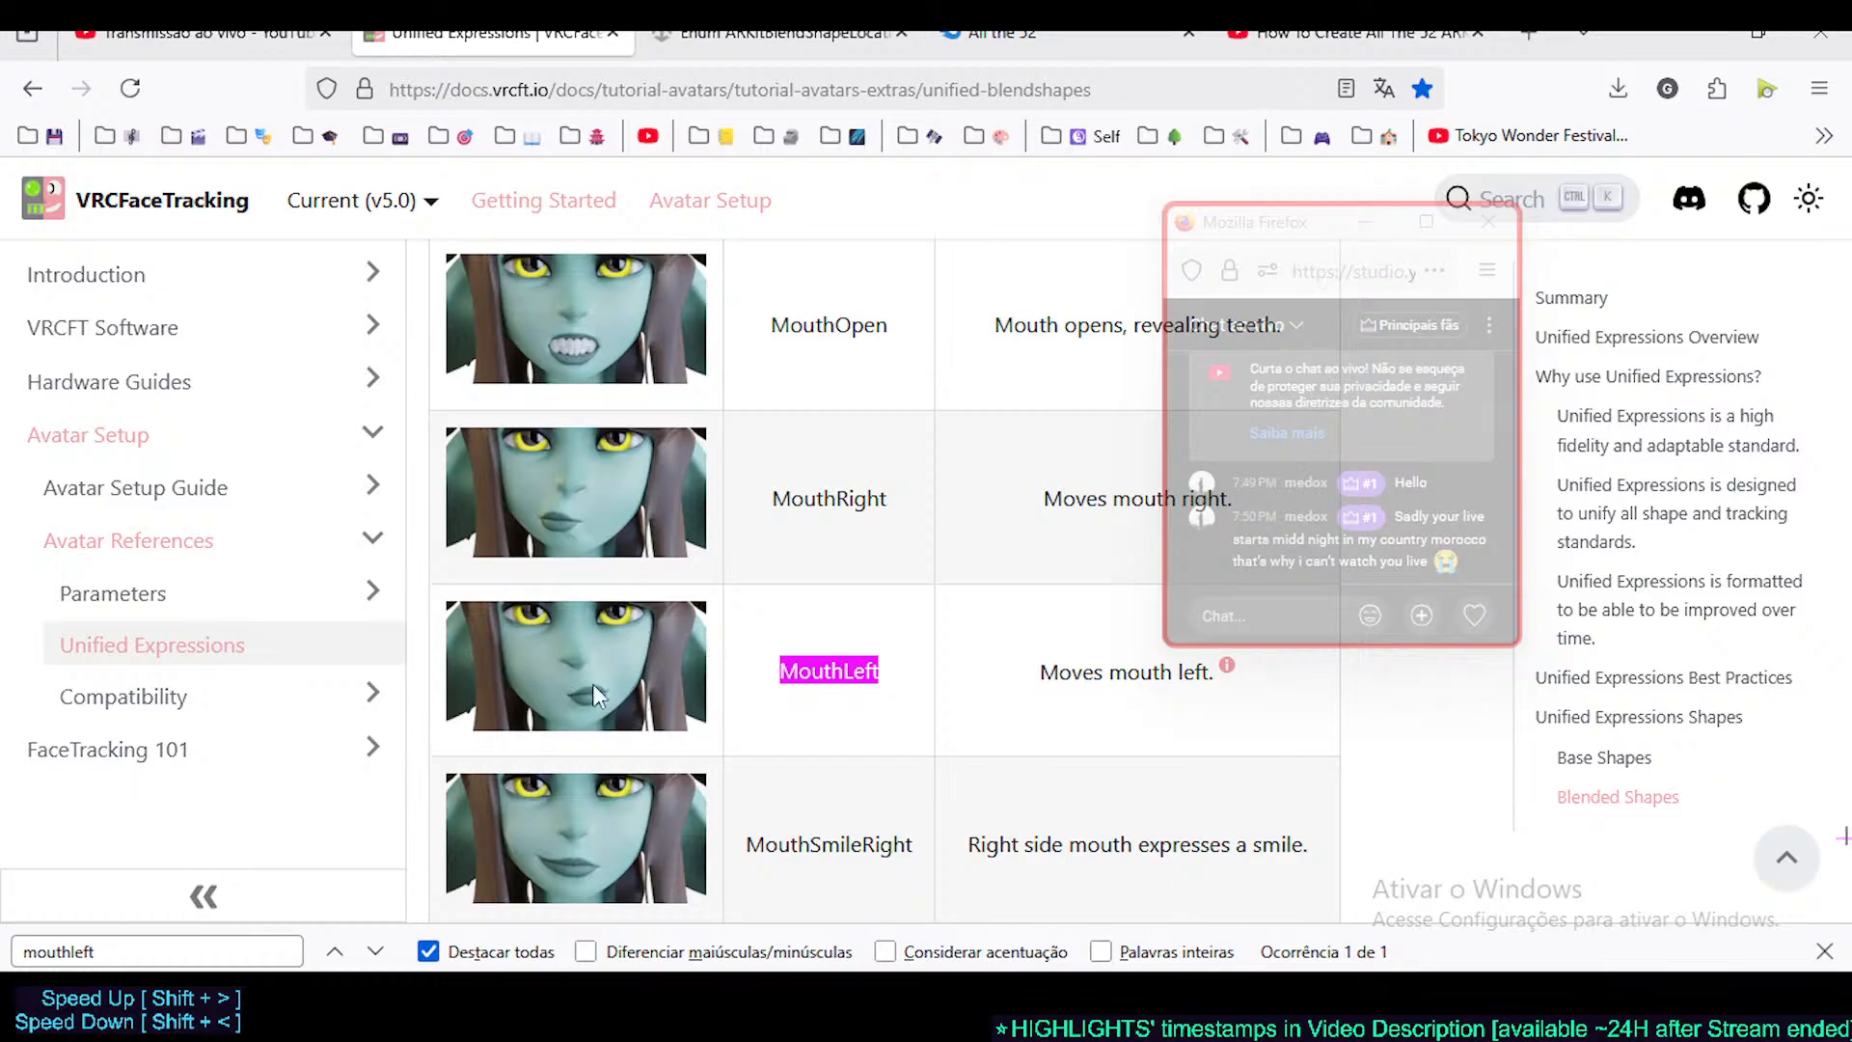
scroll(573, 537, up, 3)
scroll(598, 618, down, 3)
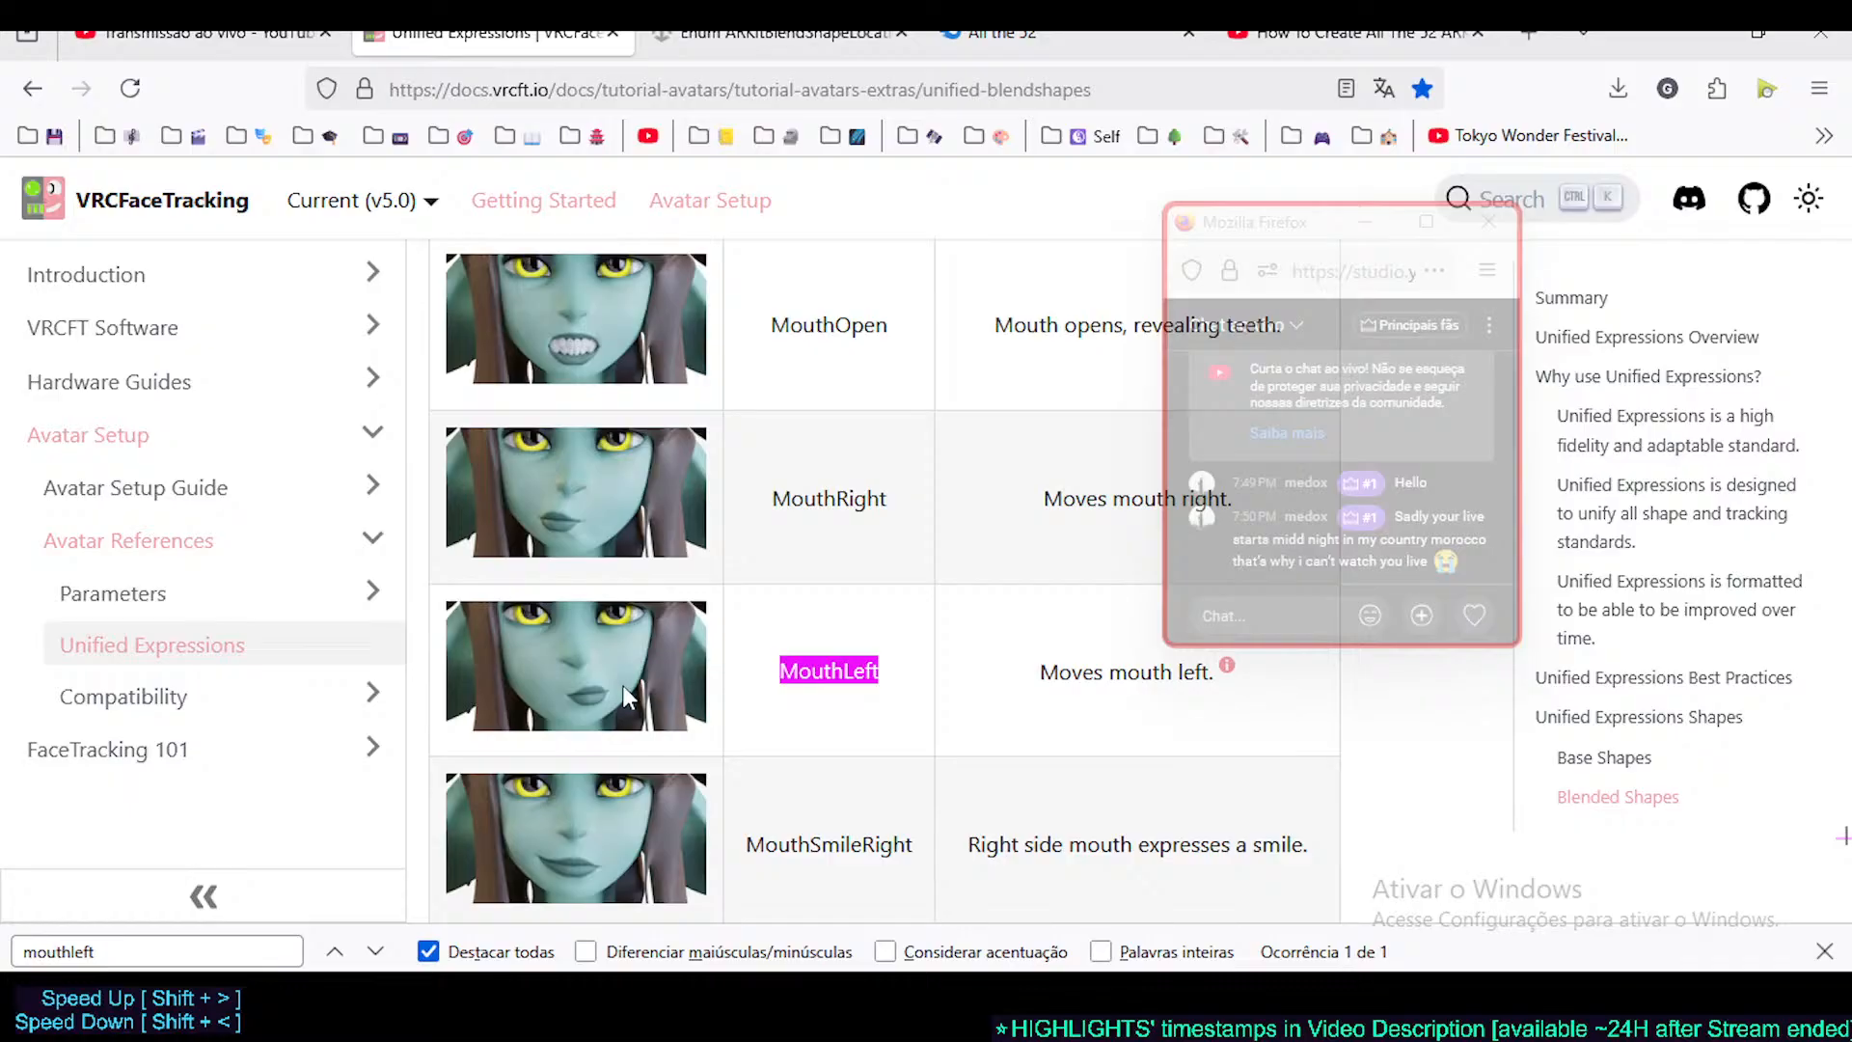
scroll(598, 689, up, 1)
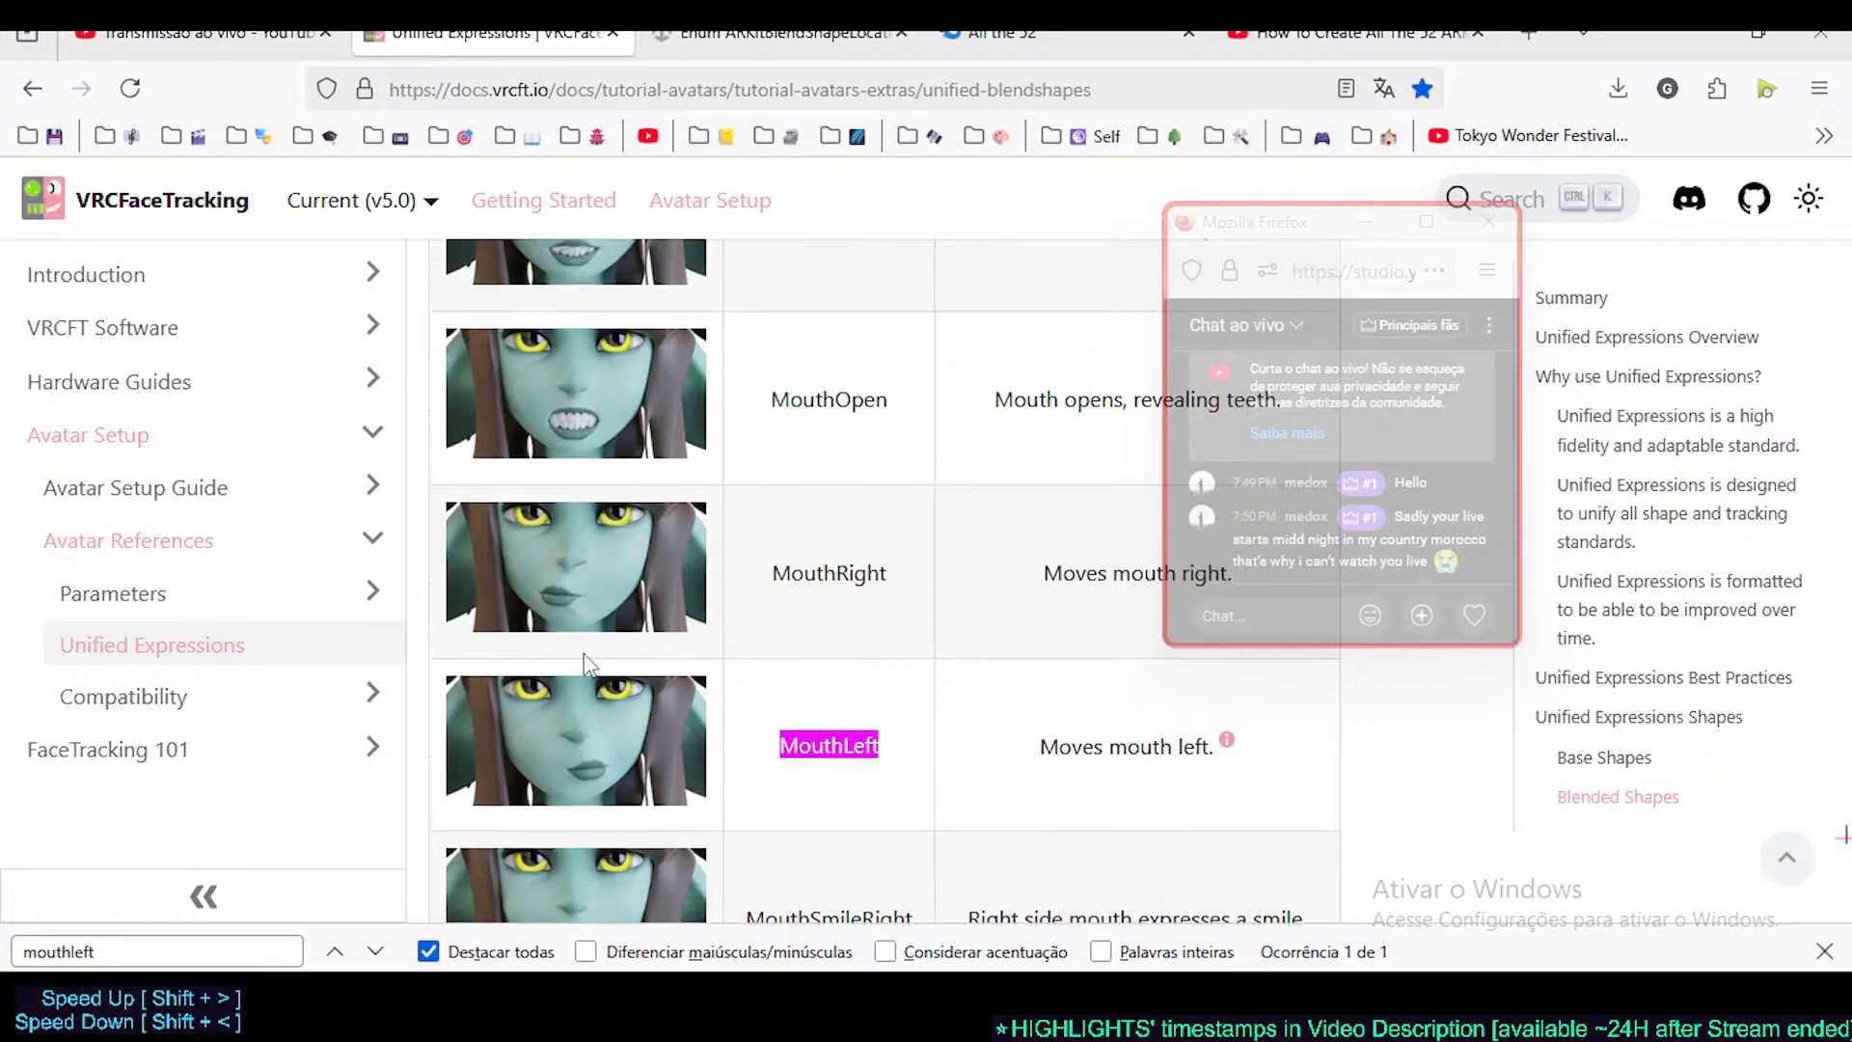
scroll(581, 818, down, 3)
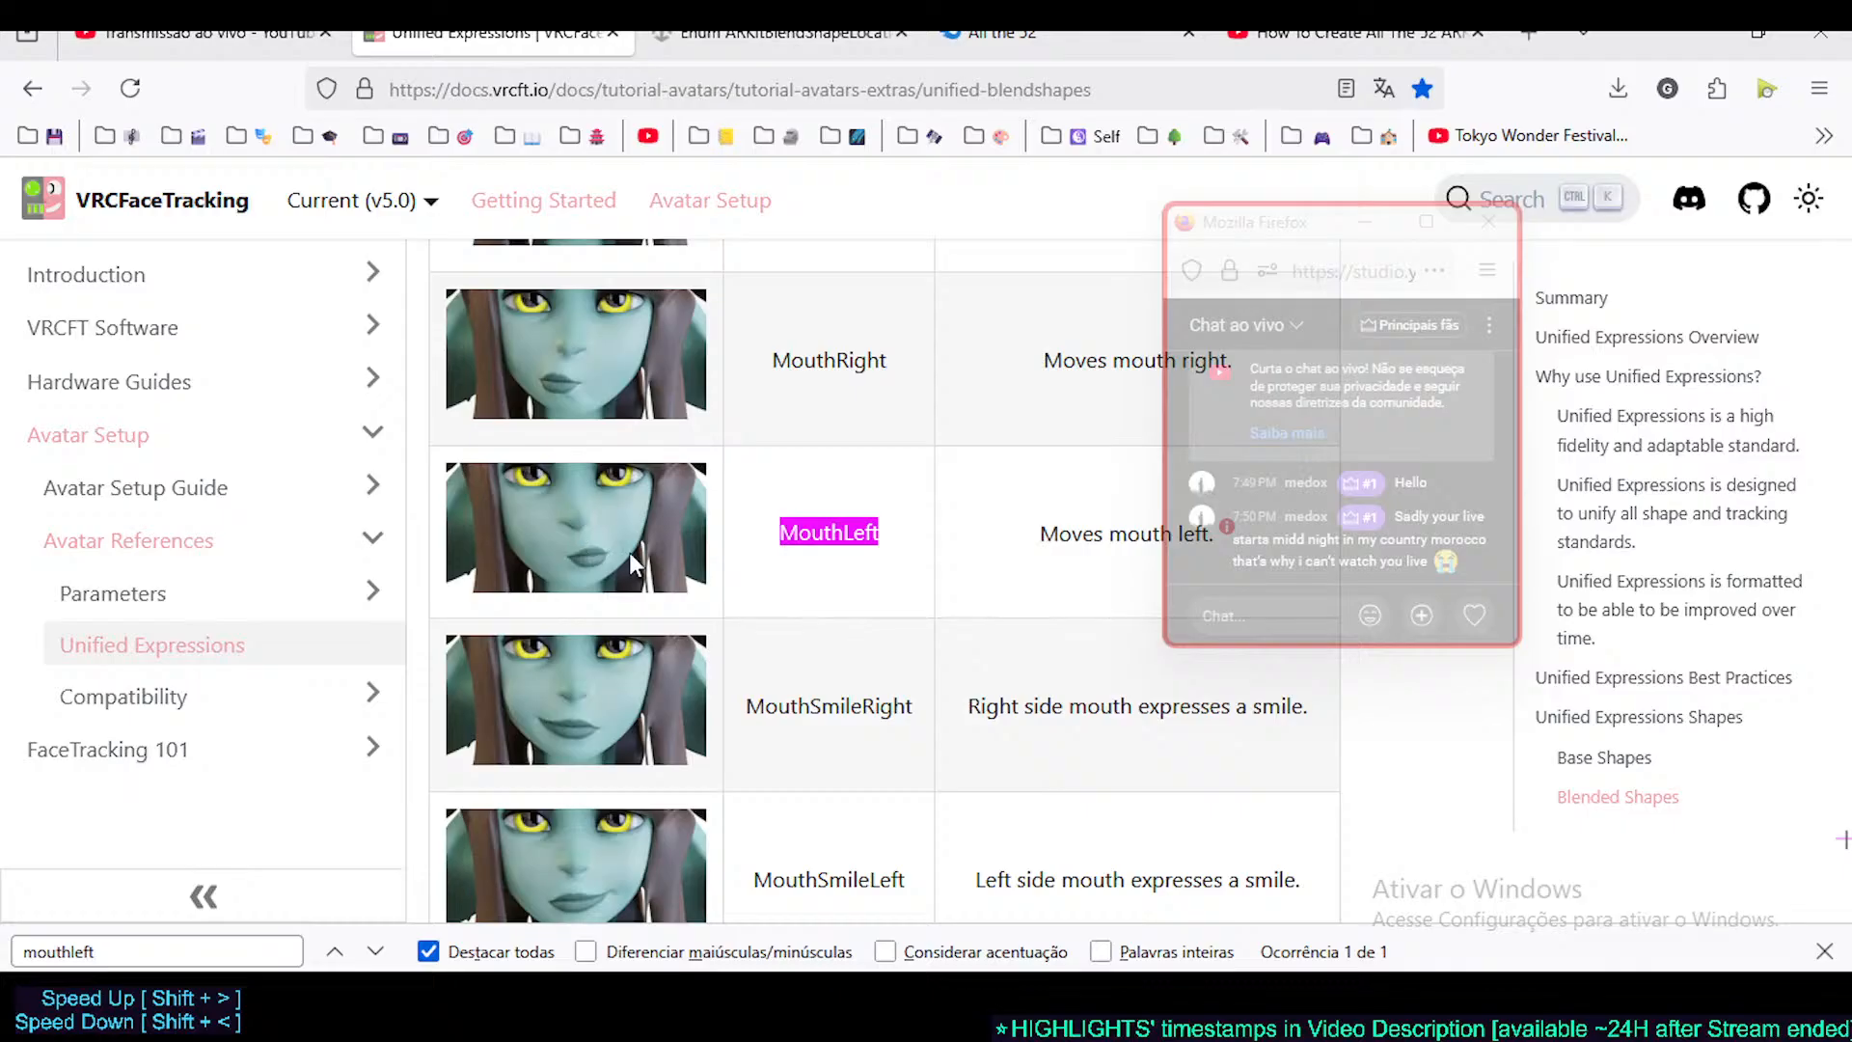
- Browse the Blended Shapes table from the cheek and lip rows through to MouthPress at its end
scroll(776, 579, up, 9)
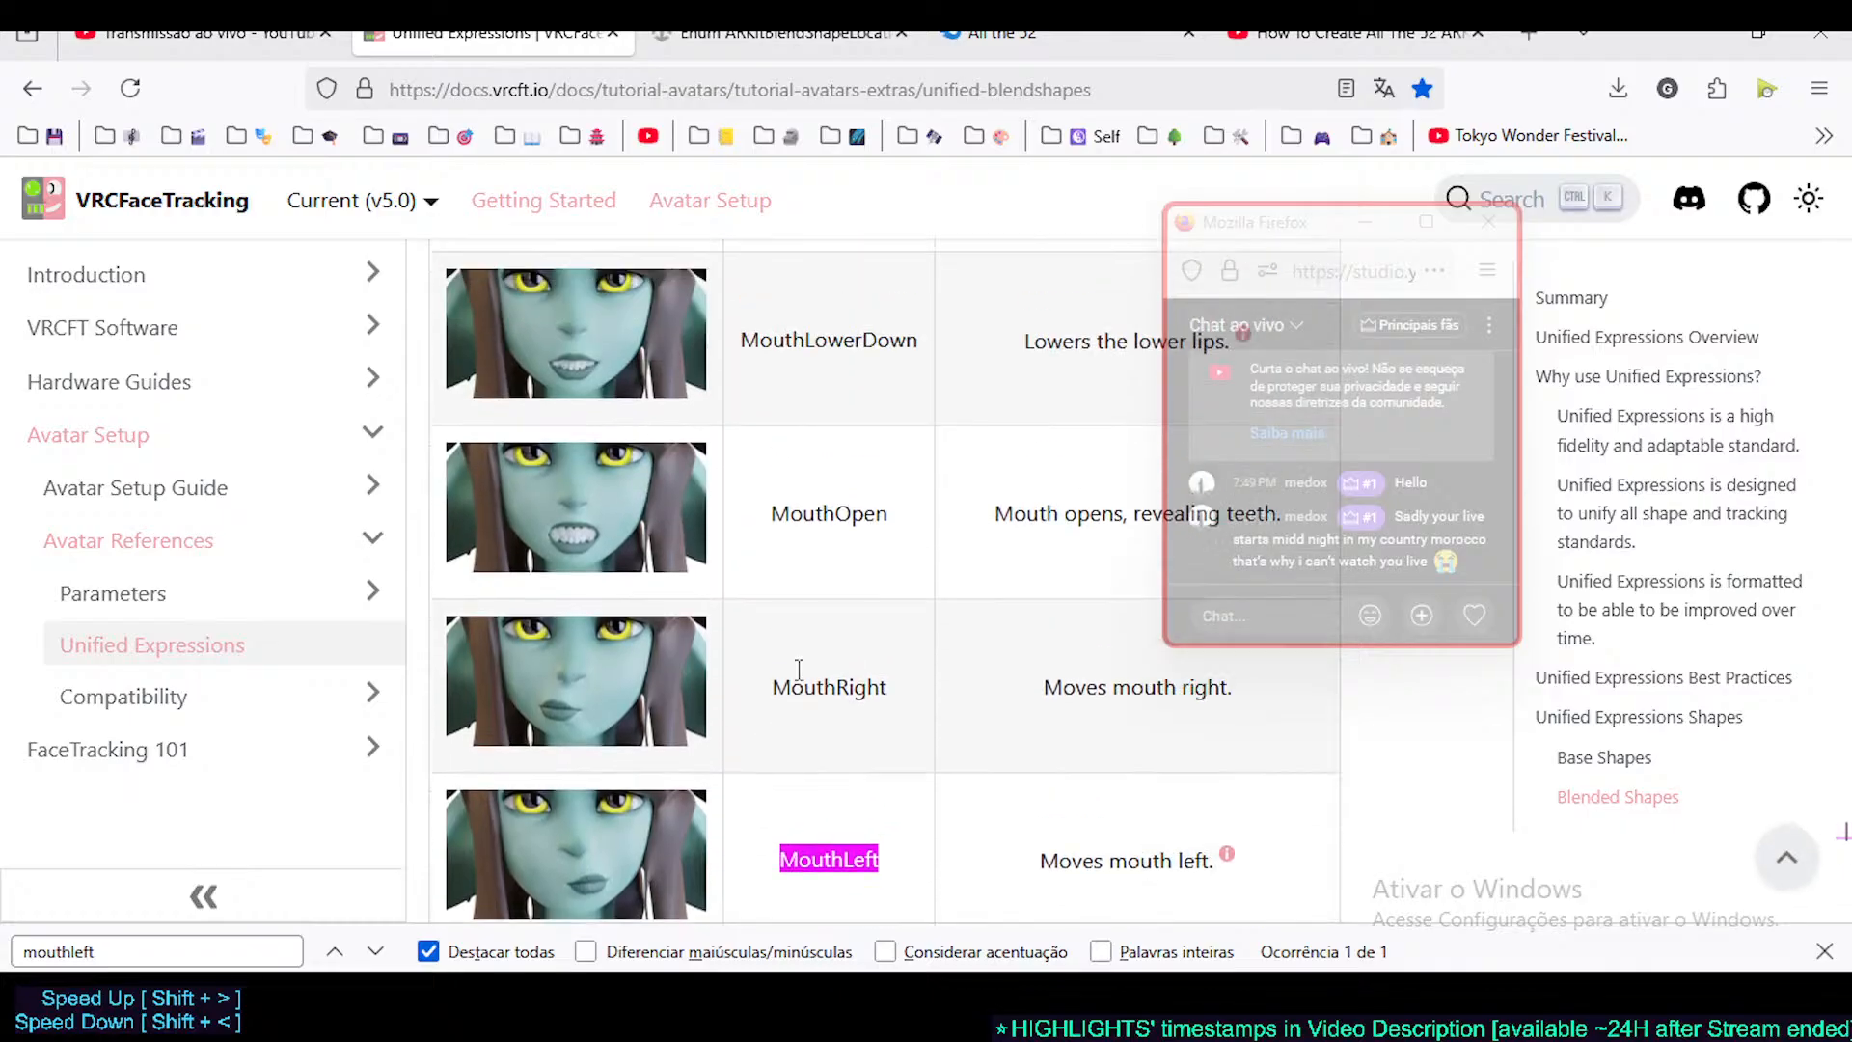
scroll(804, 673, up, 10)
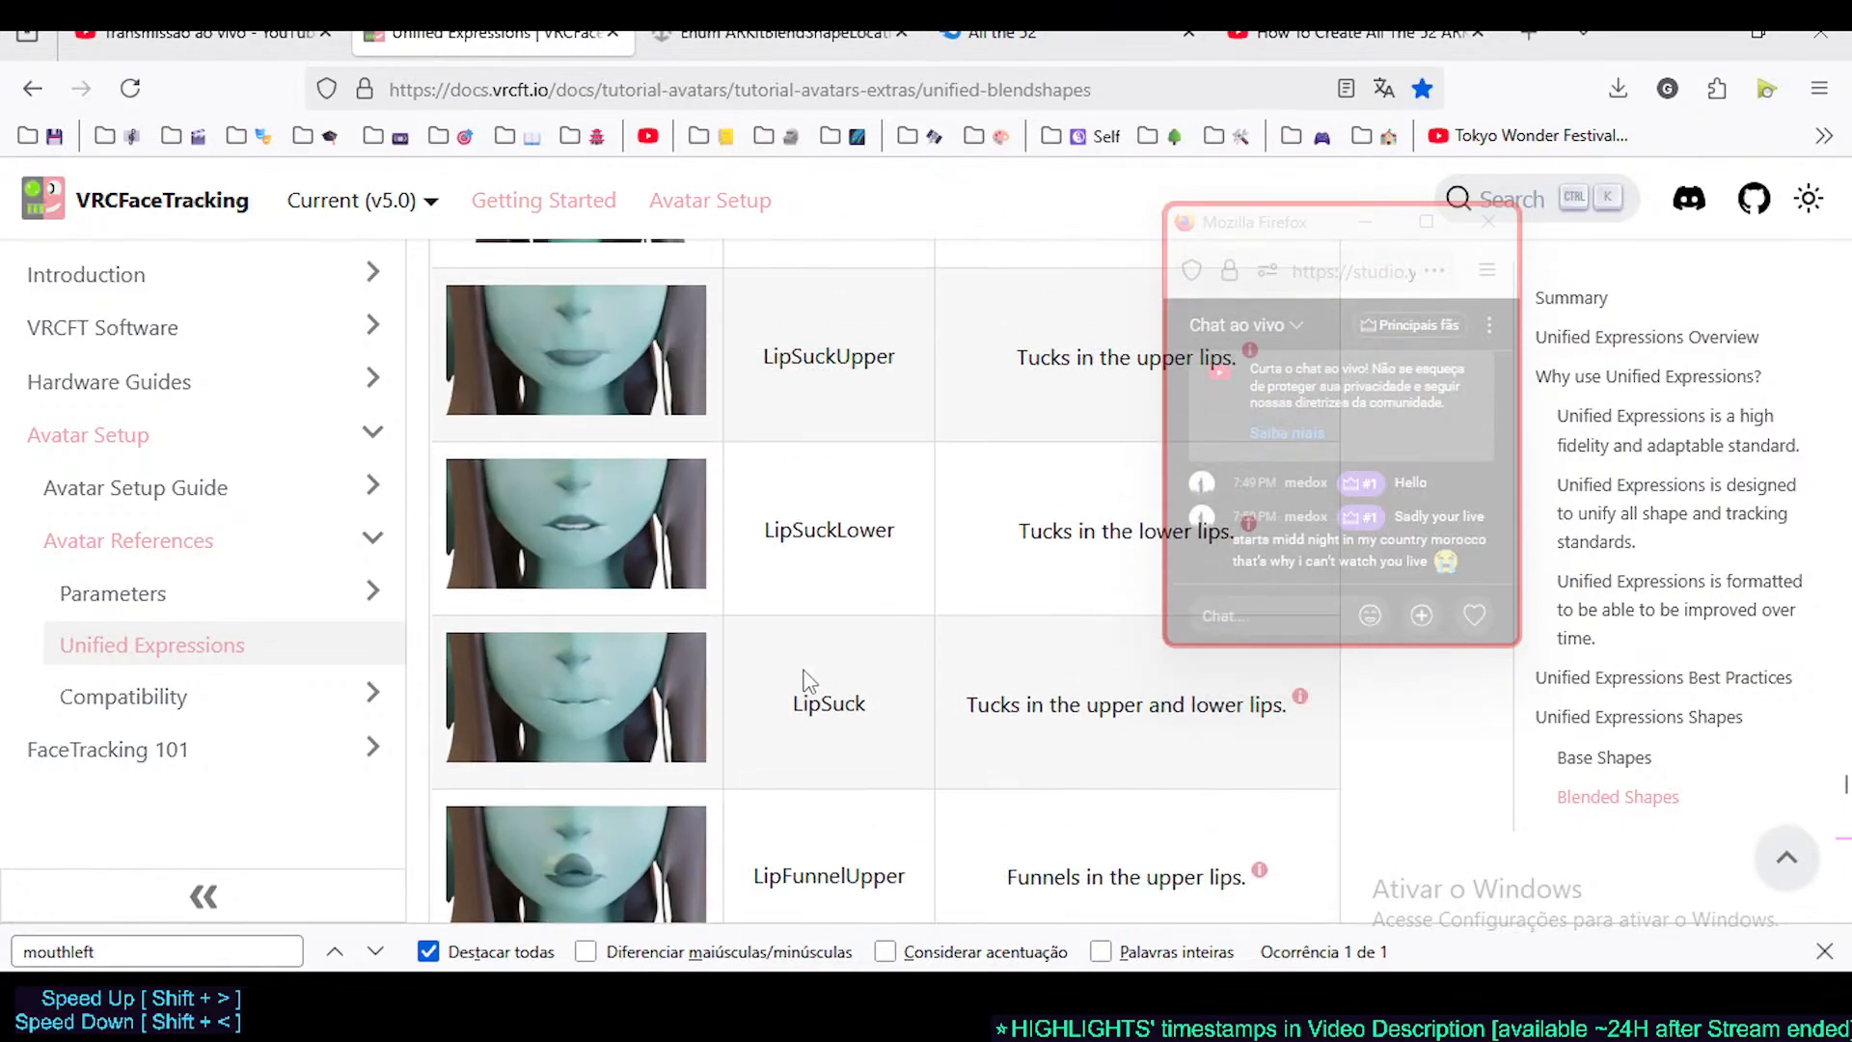
scroll(807, 674, down, 4)
scroll(621, 651, up, 10)
scroll(621, 638, up, 10)
scroll(645, 640, down, 20)
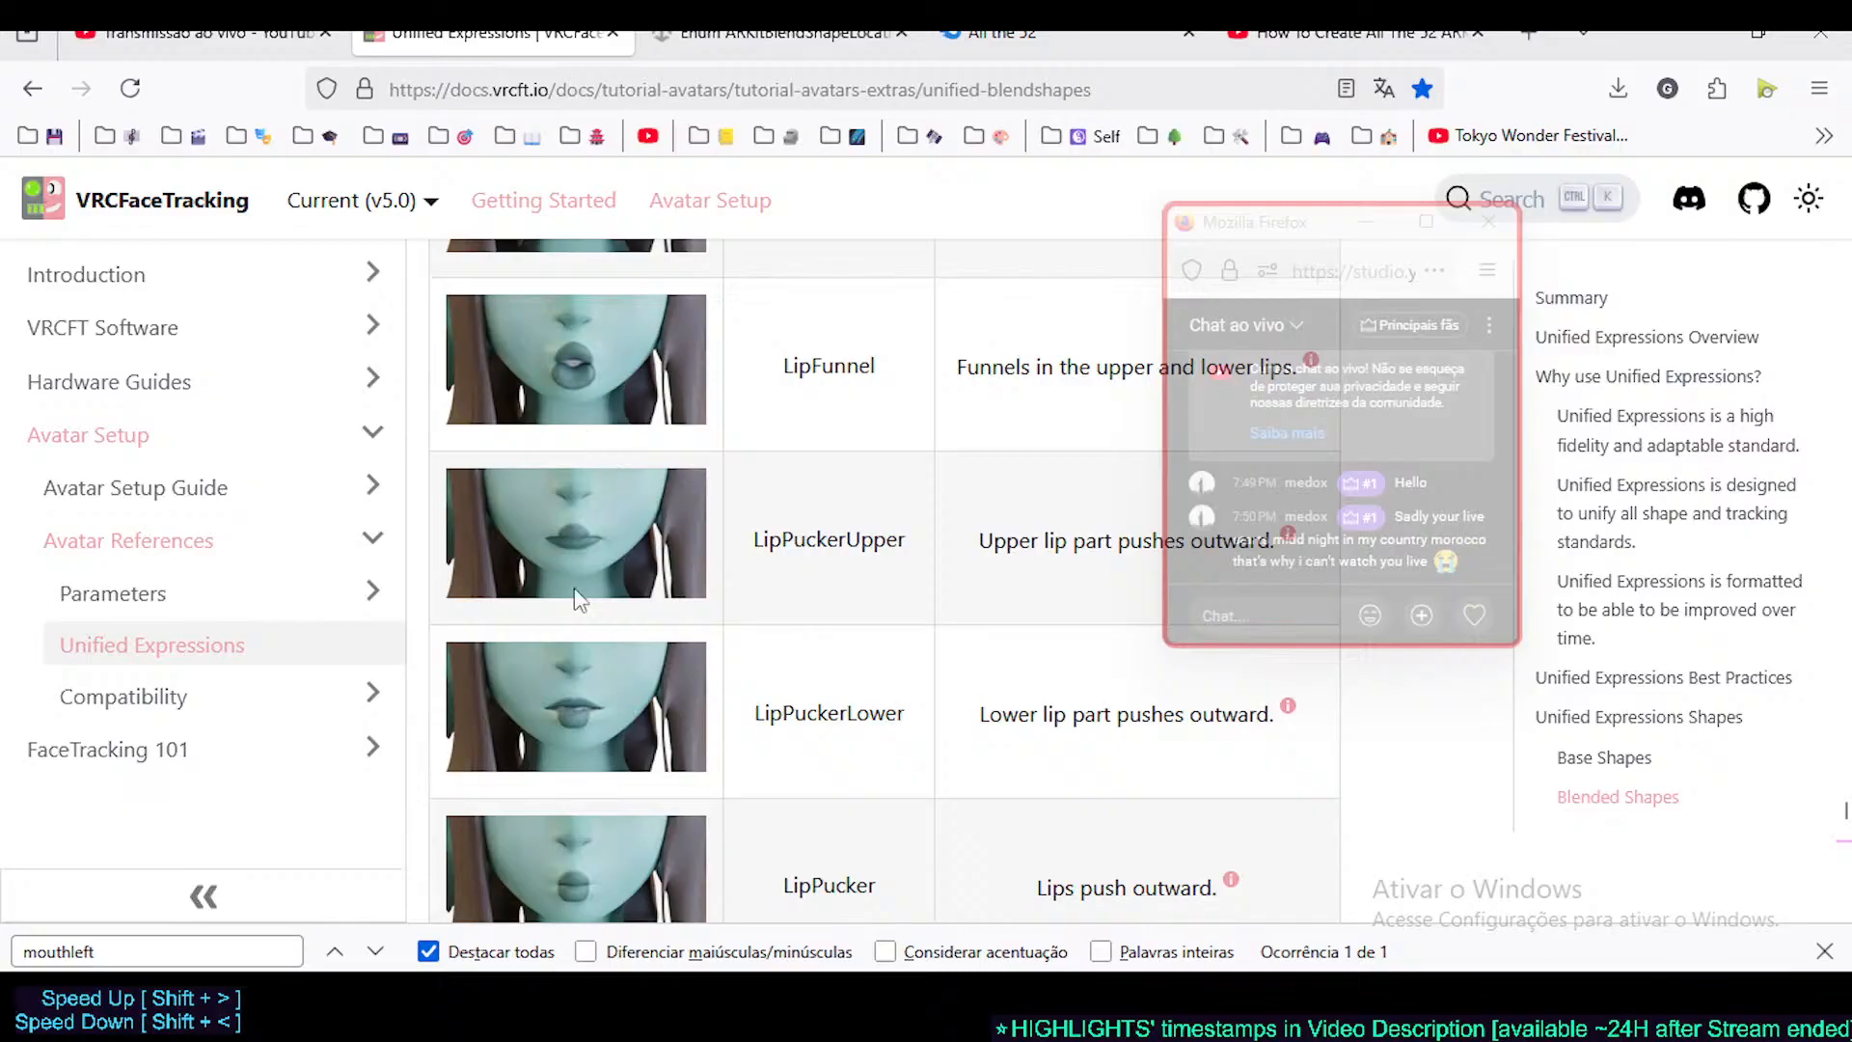
scroll(736, 711, down, 20)
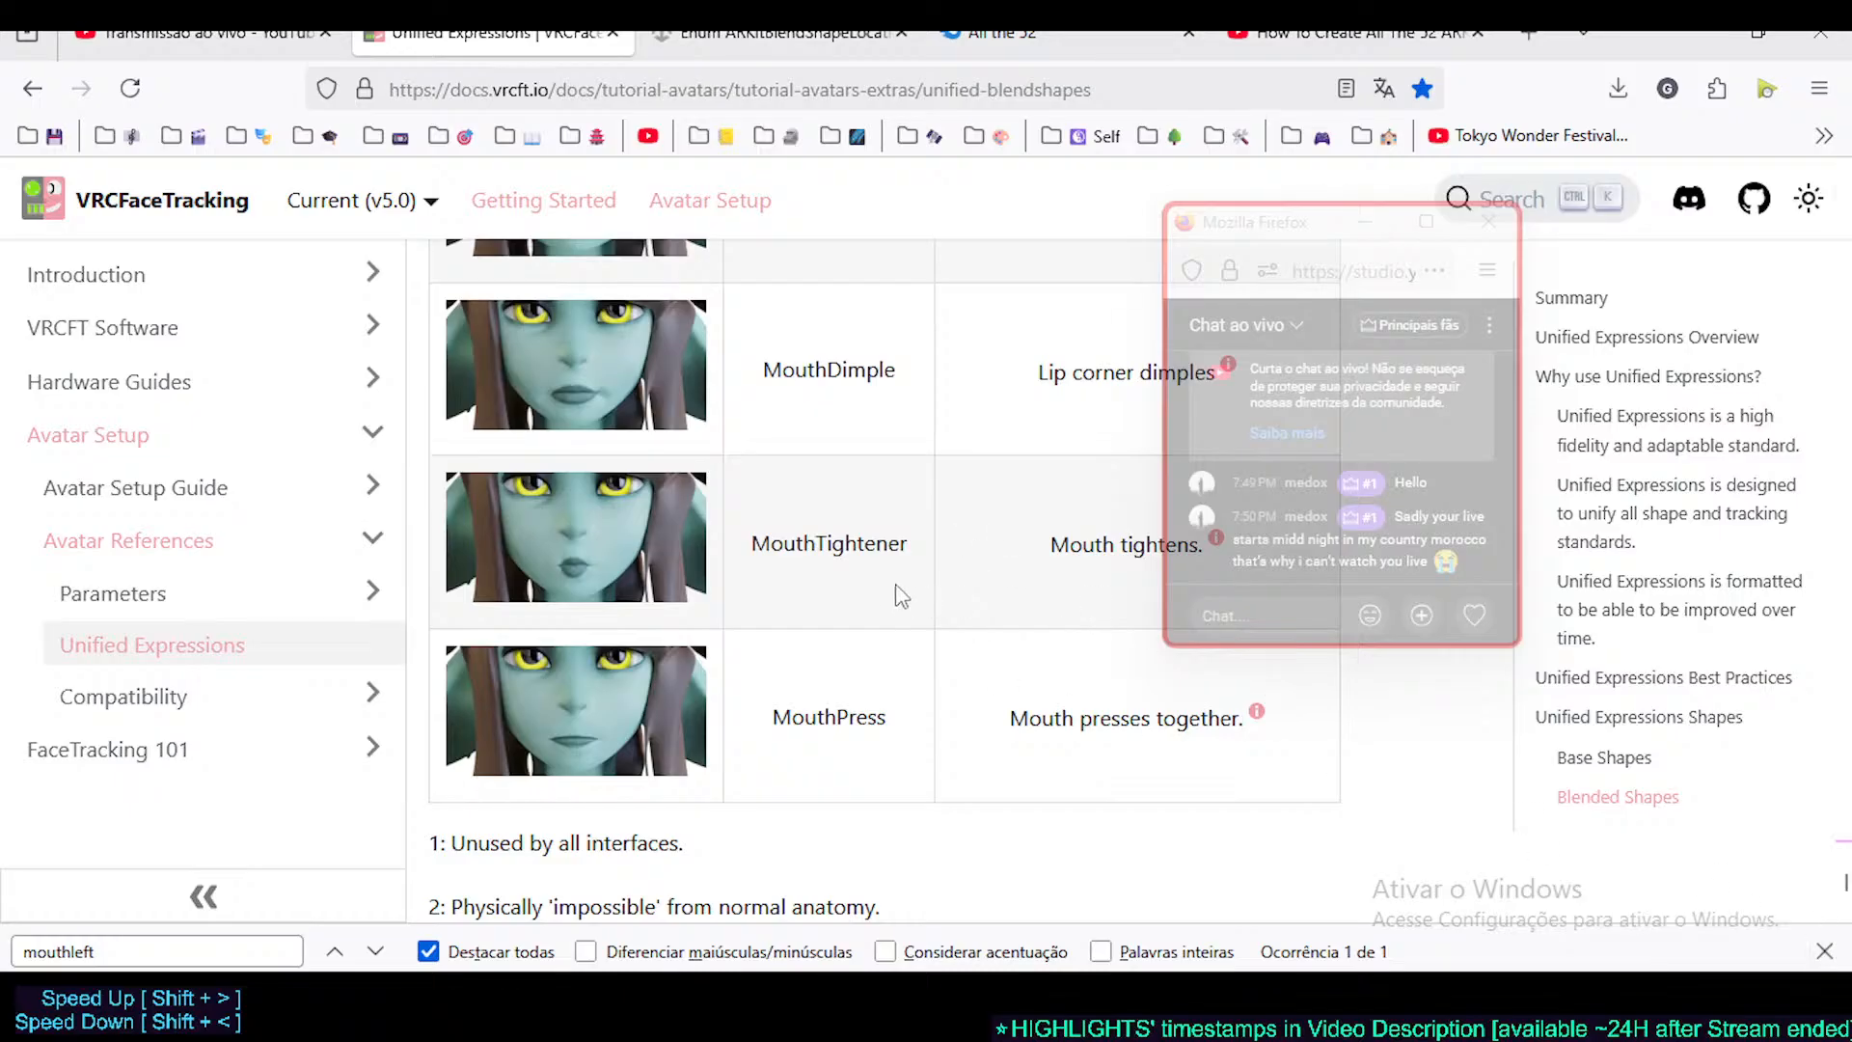
scroll(882, 603, up, 10)
scroll(884, 604, up, 20)
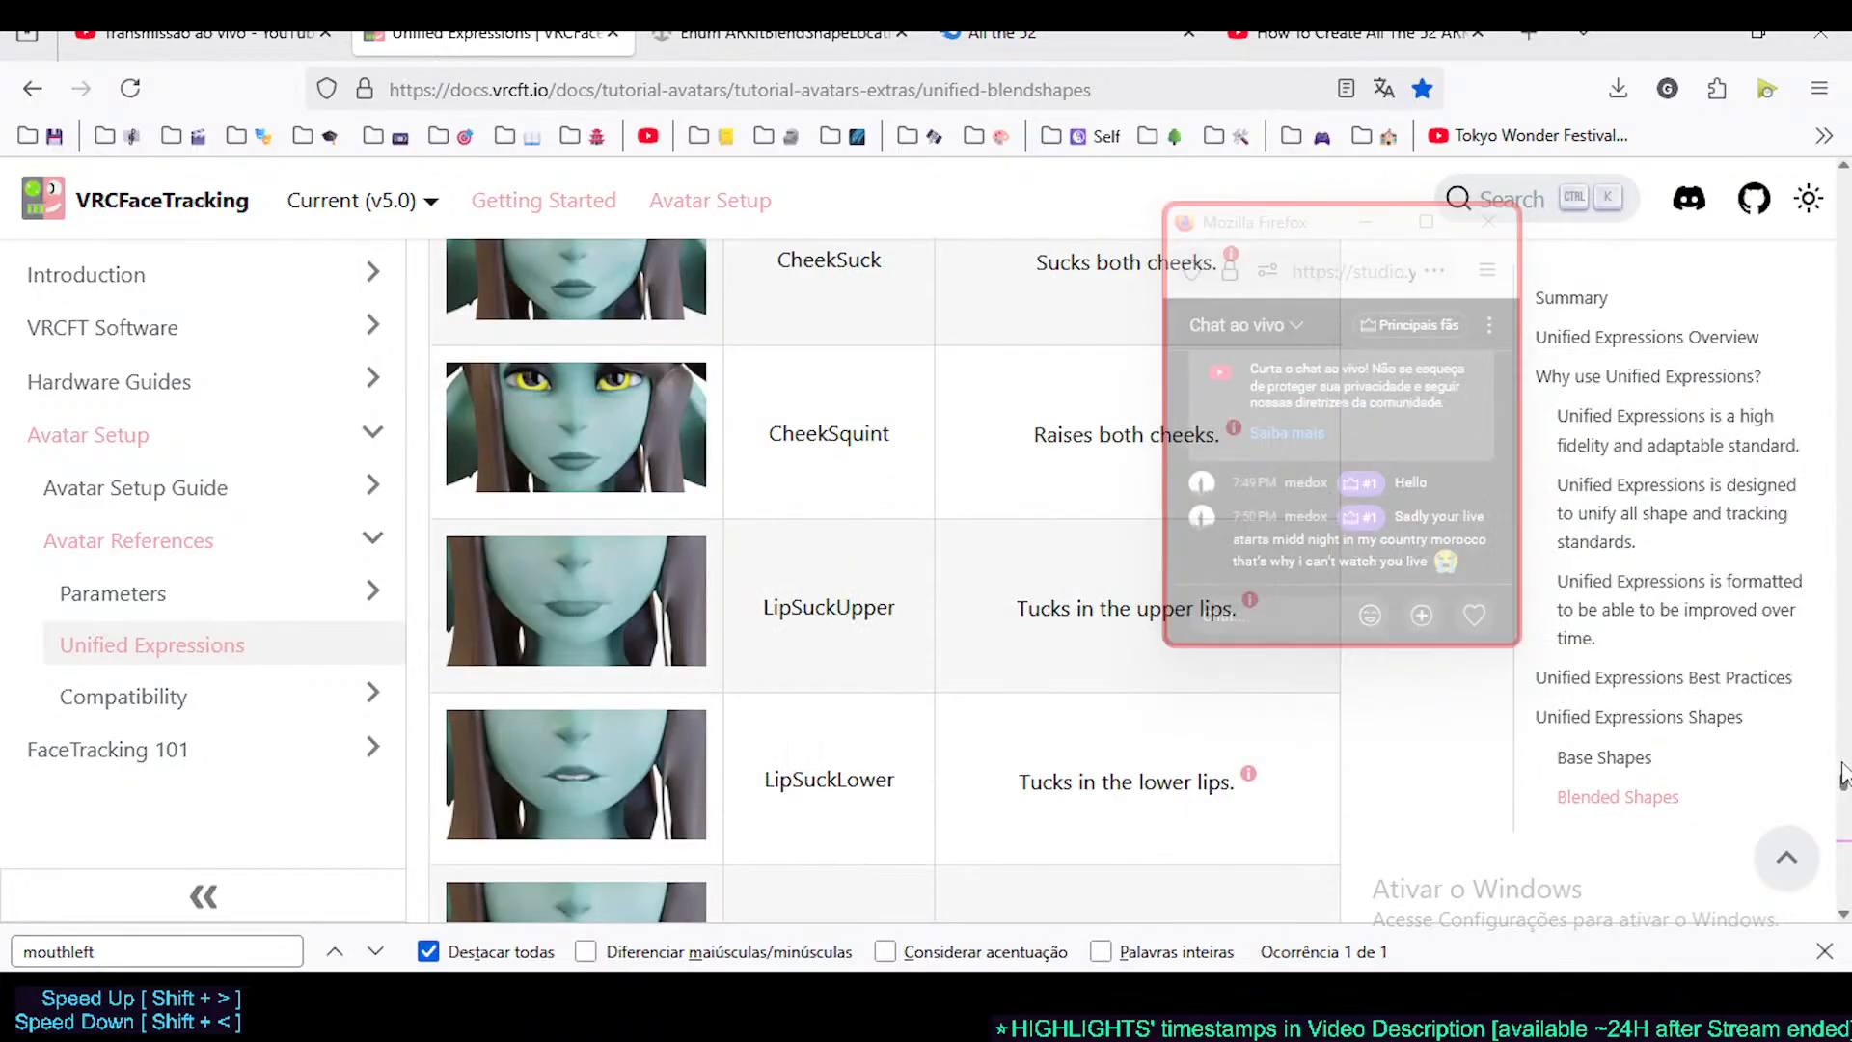
- Return to the Base Shapes table, close the page search, and review the MouthFrown, MouthStretch, MouthDimple and MouthRaiser rows
drag(1843, 782, 1842, 583)
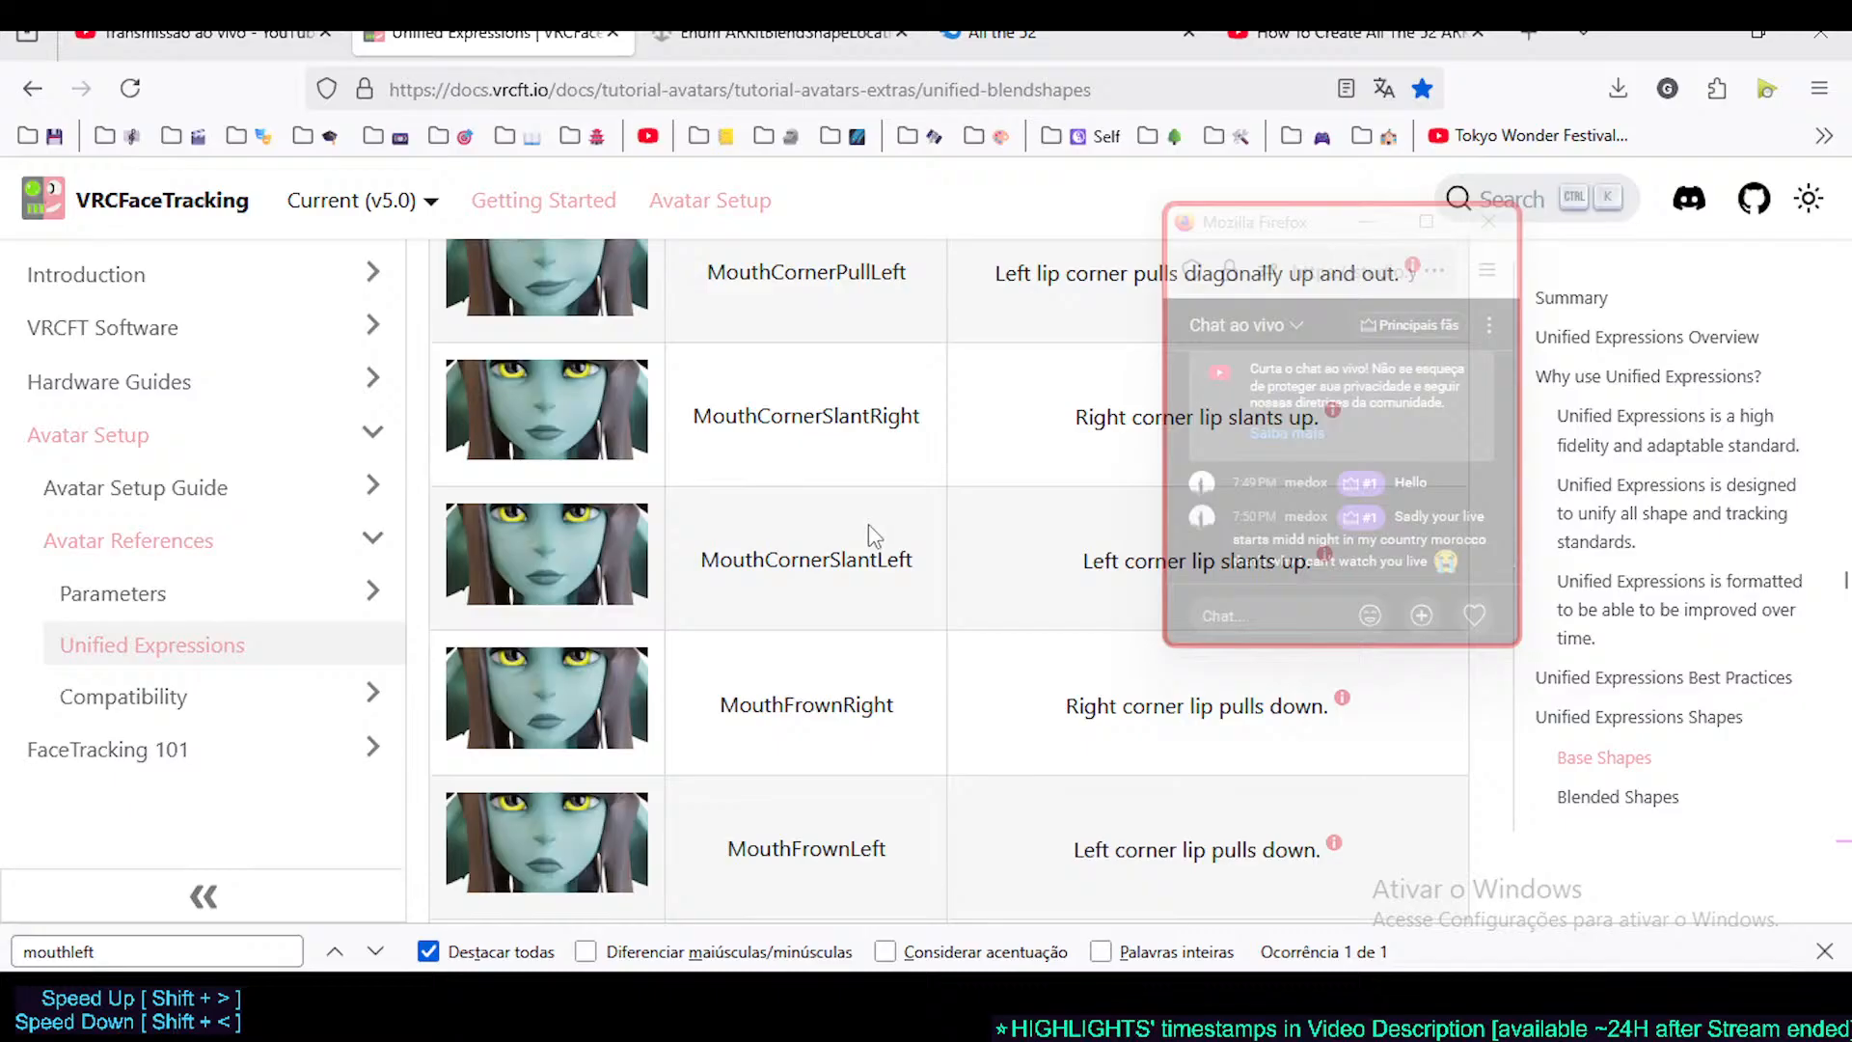
scroll(878, 651, down, 4)
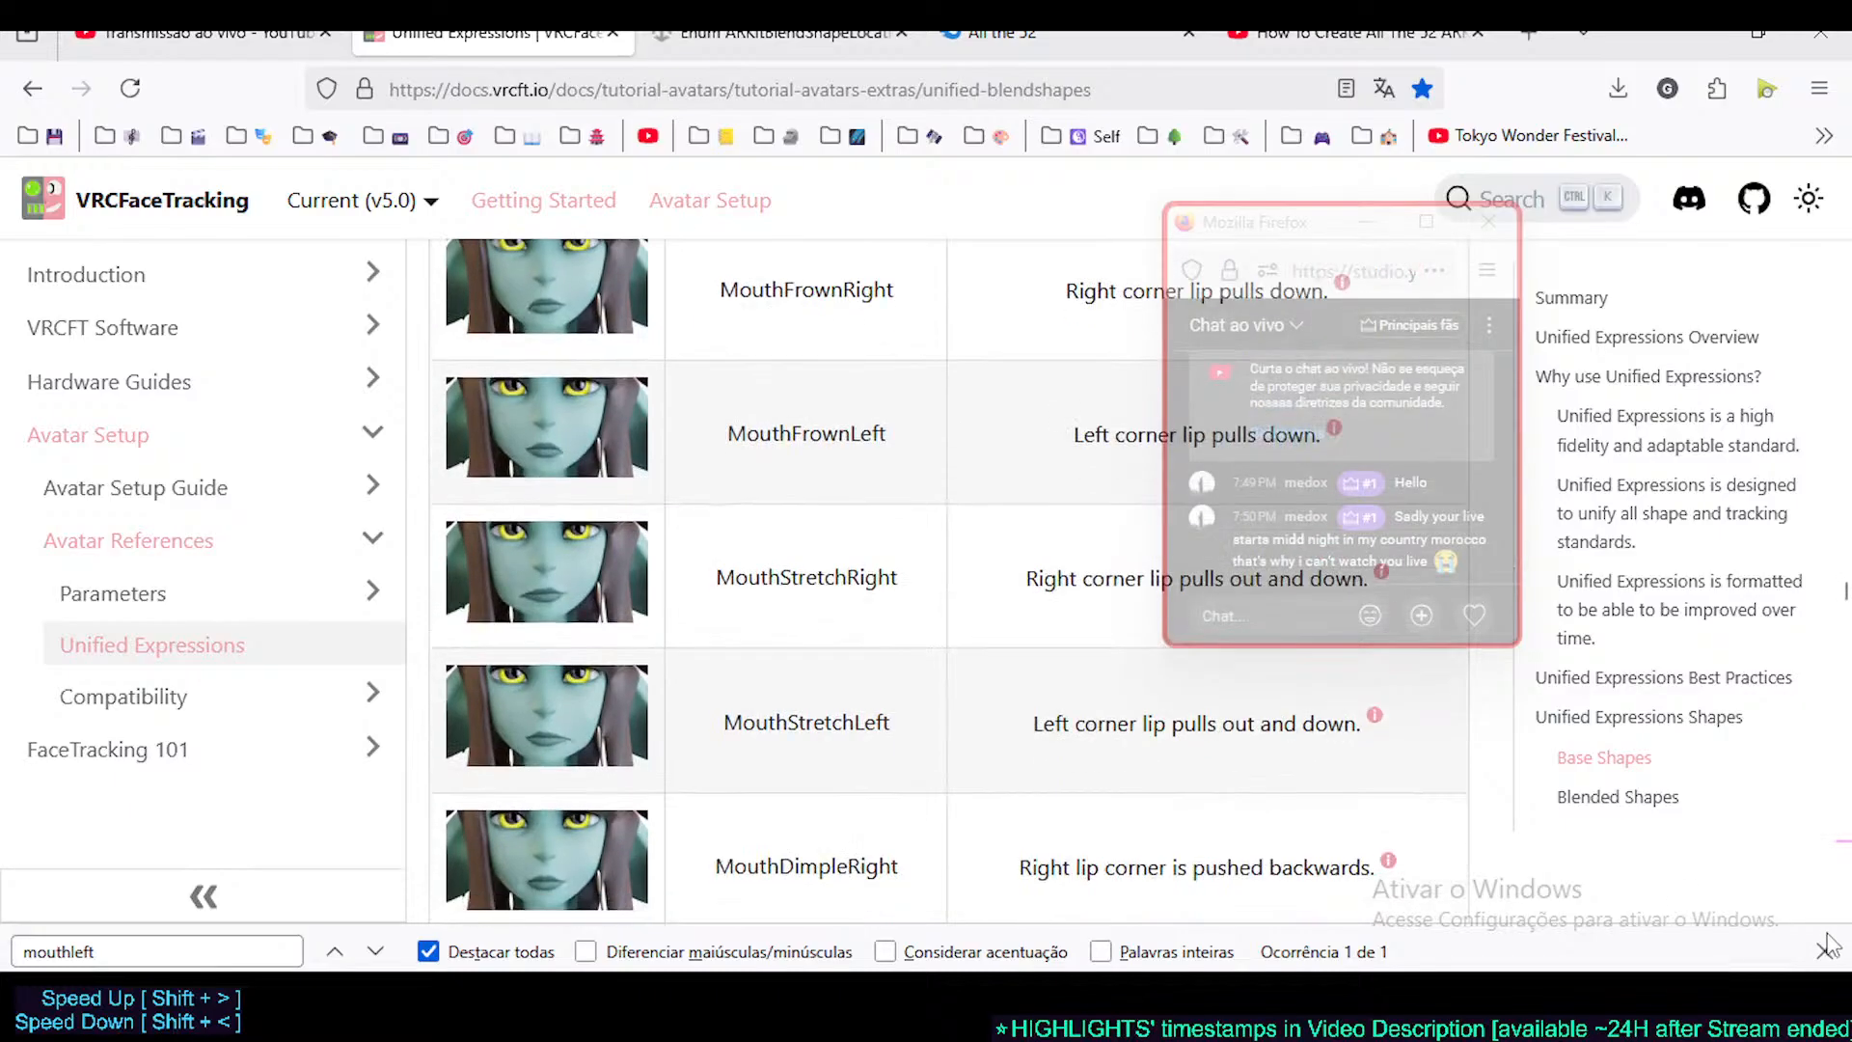
key(Escape)
scroll(801, 625, down, 5)
scroll(801, 622, up, 1)
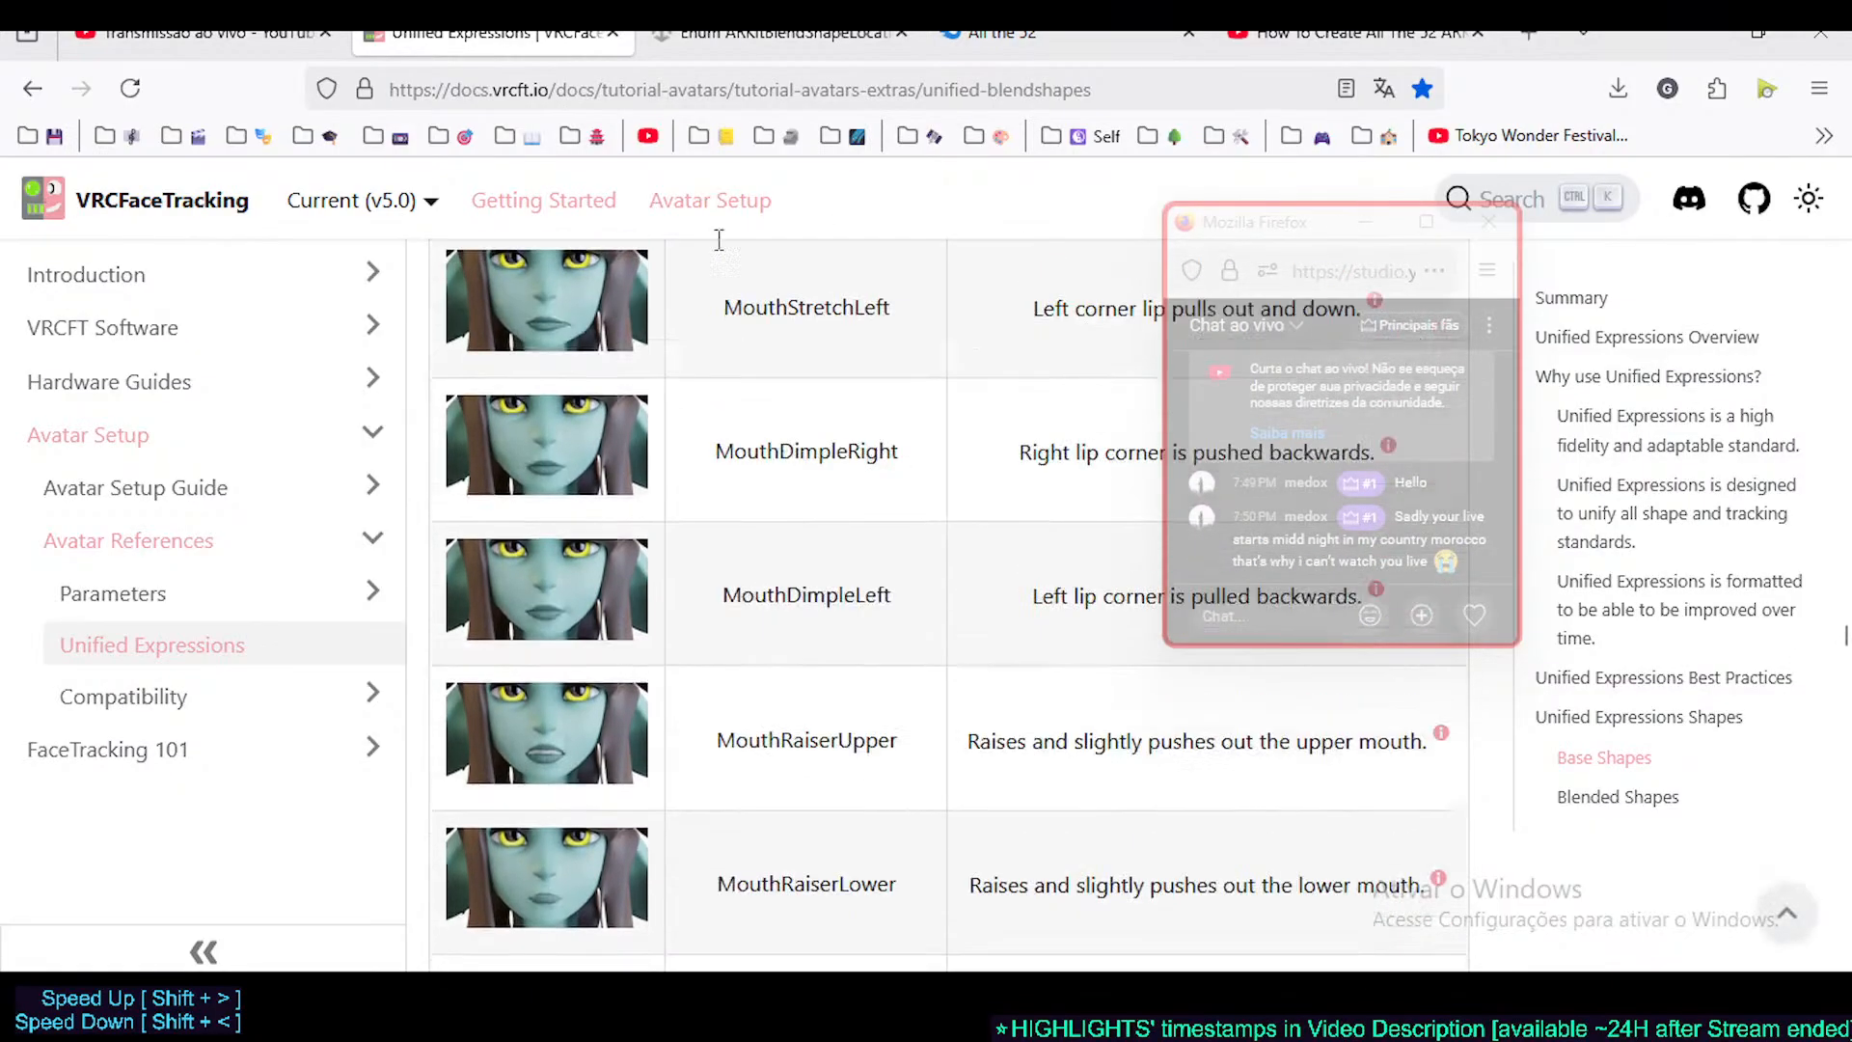
- Open the YouTube guide on creating all 52 ARKit blendshapes in Blender and highlight "52 ARKit" in its title
mouse_move(994, 34)
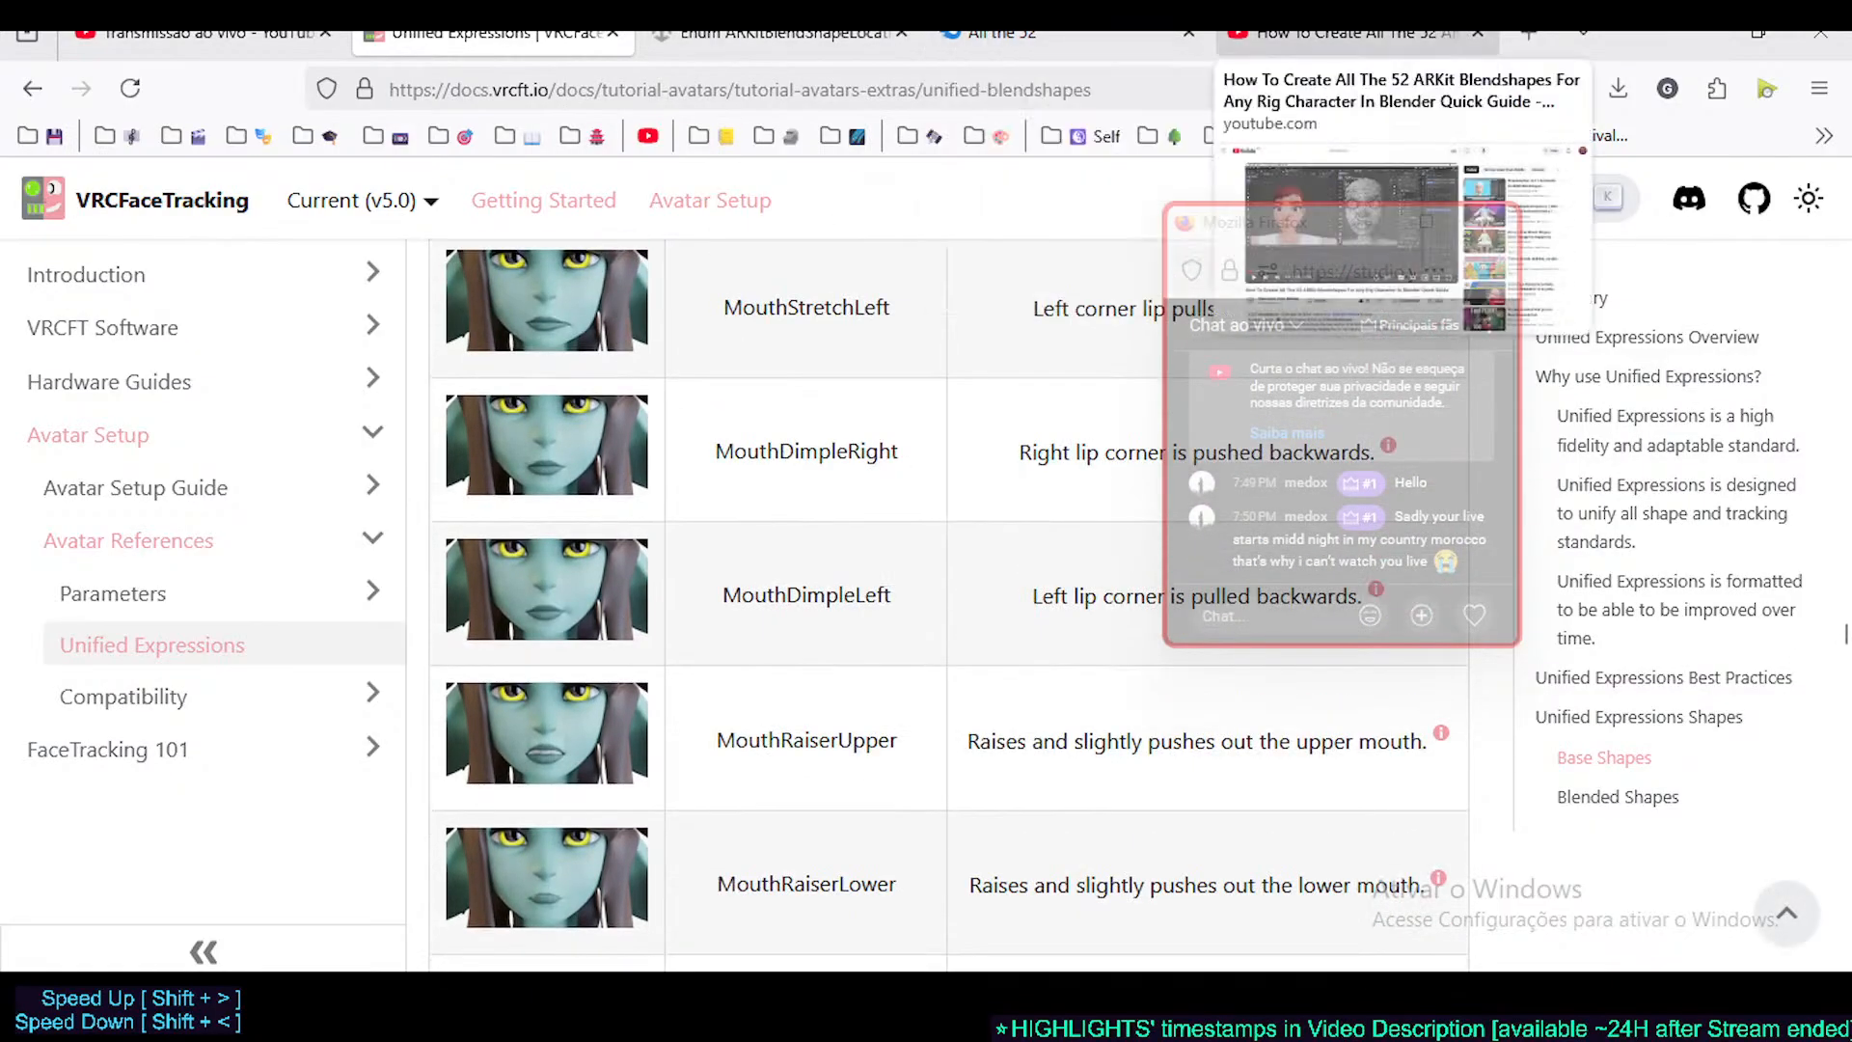
click(1351, 33)
drag(1312, 241, 1432, 252)
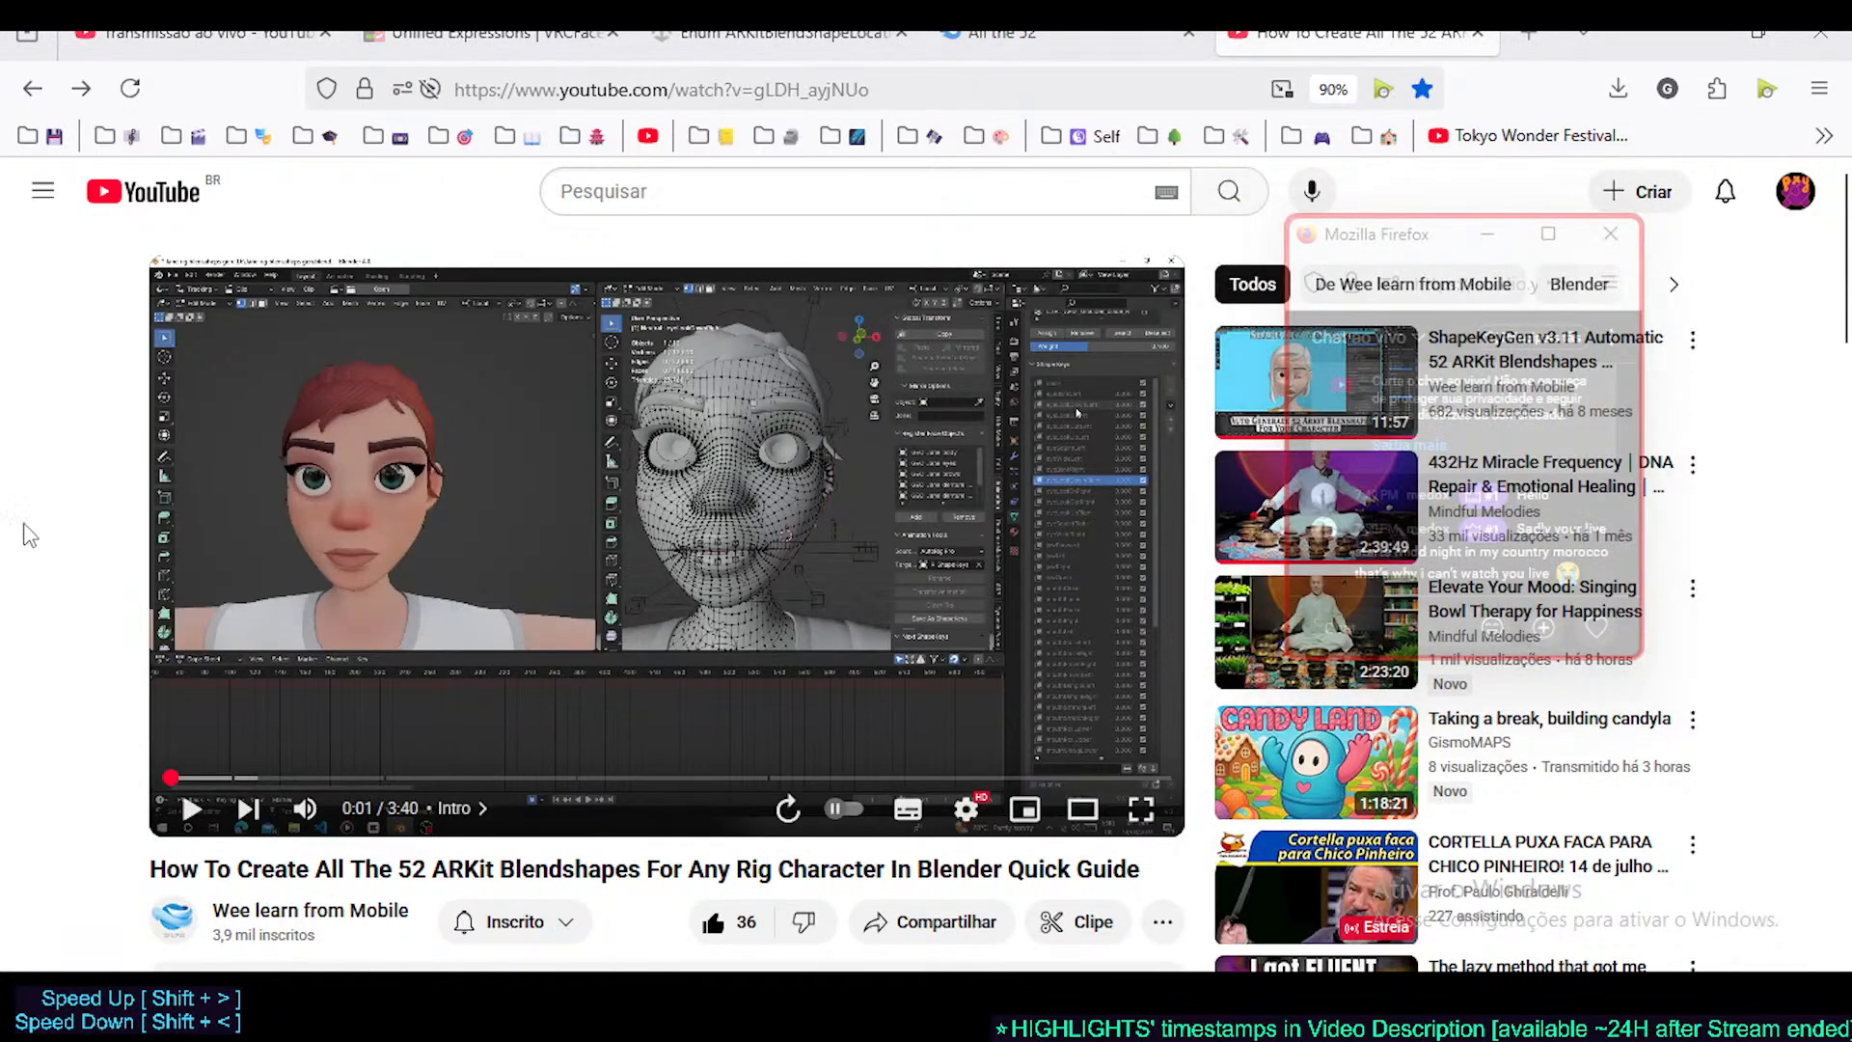
scroll(15, 538, down, 1)
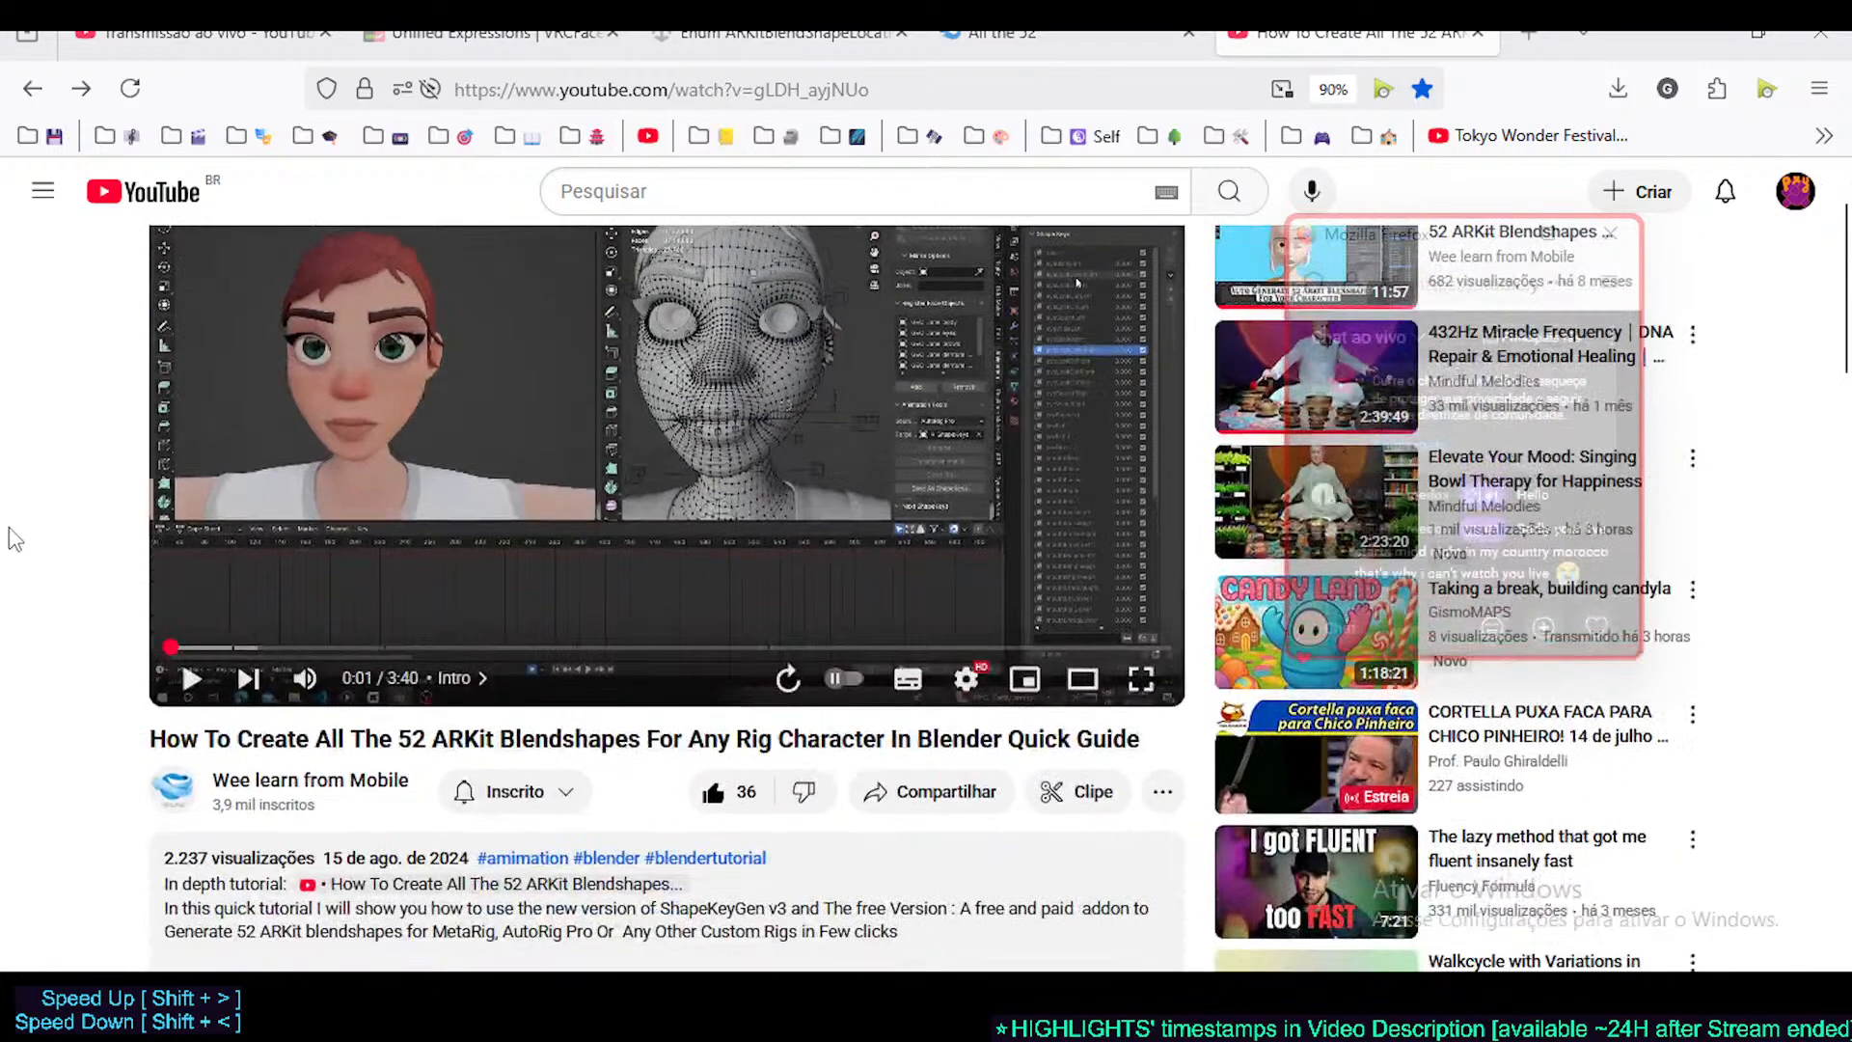
drag(399, 736, 494, 738)
scroll(86, 695, up, 1)
scroll(193, 694, down, 2)
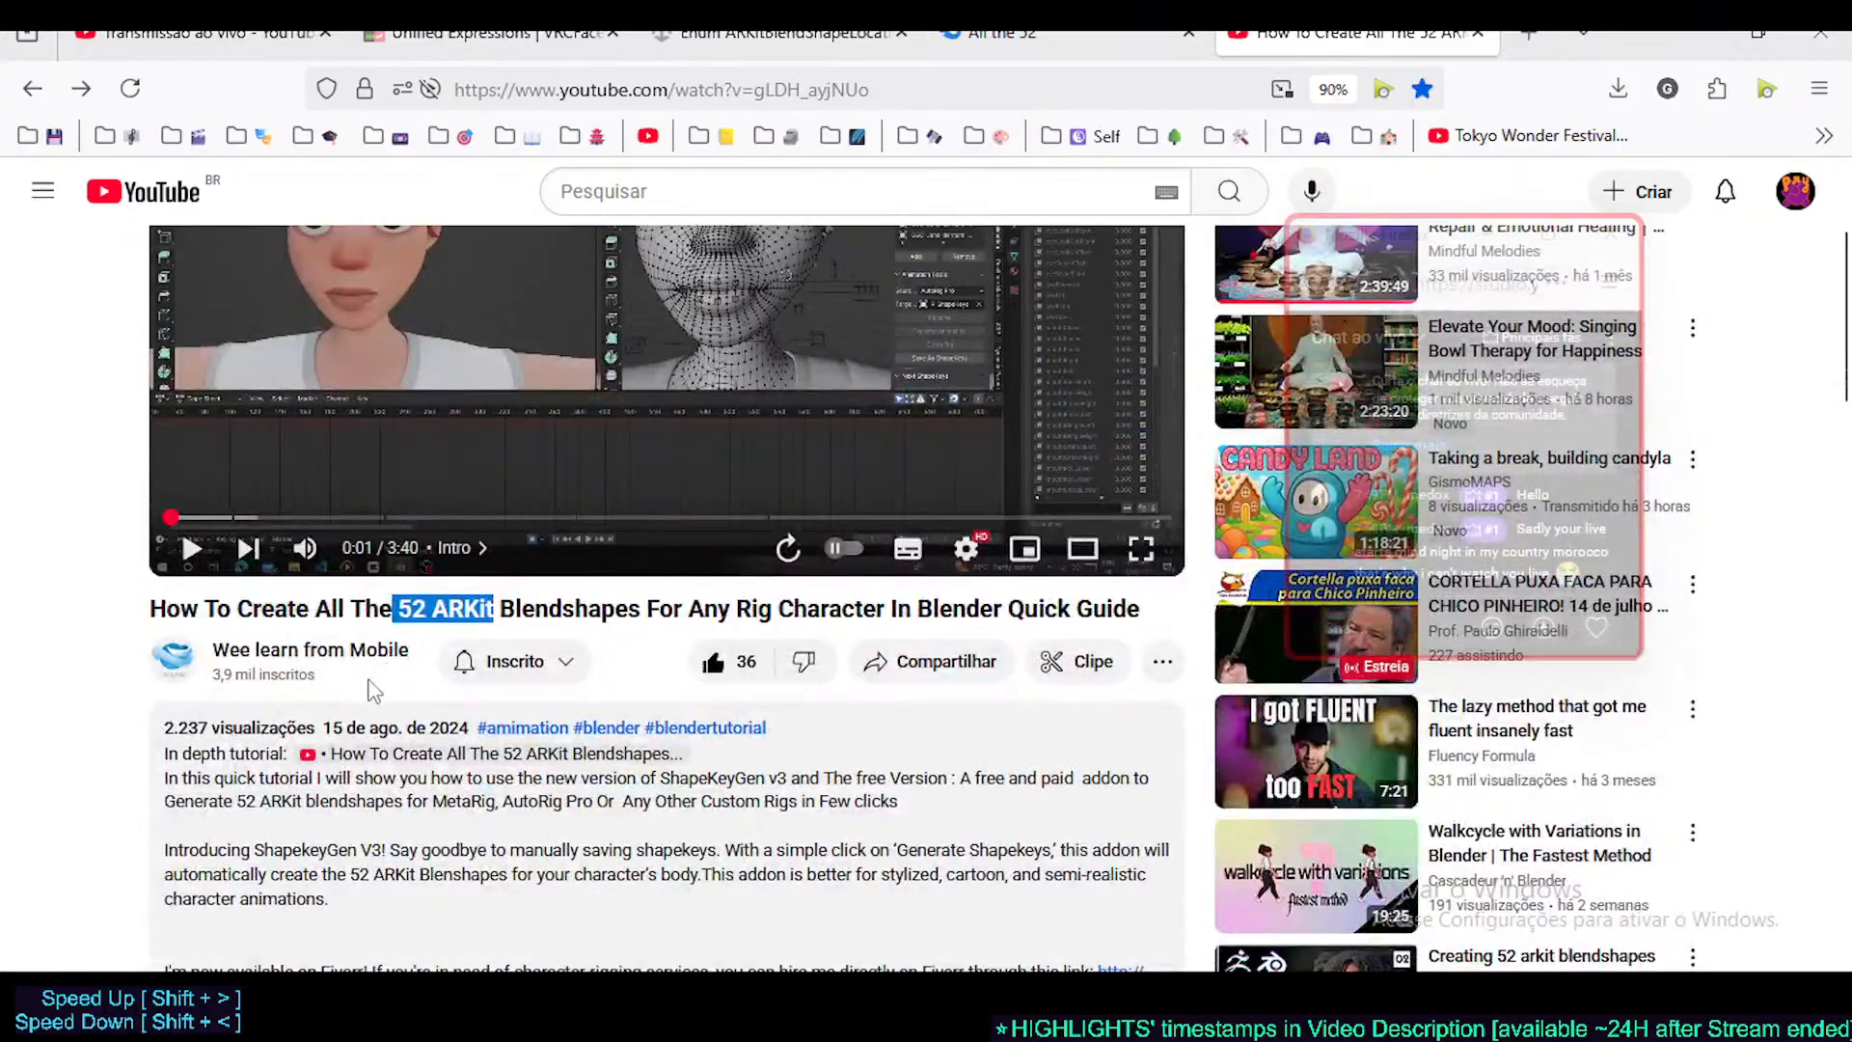
- Read the video's description for the ShapeKeyGen addon details and its paid and free version links
scroll(57, 627, up, 2)
scroll(58, 578, down, 2)
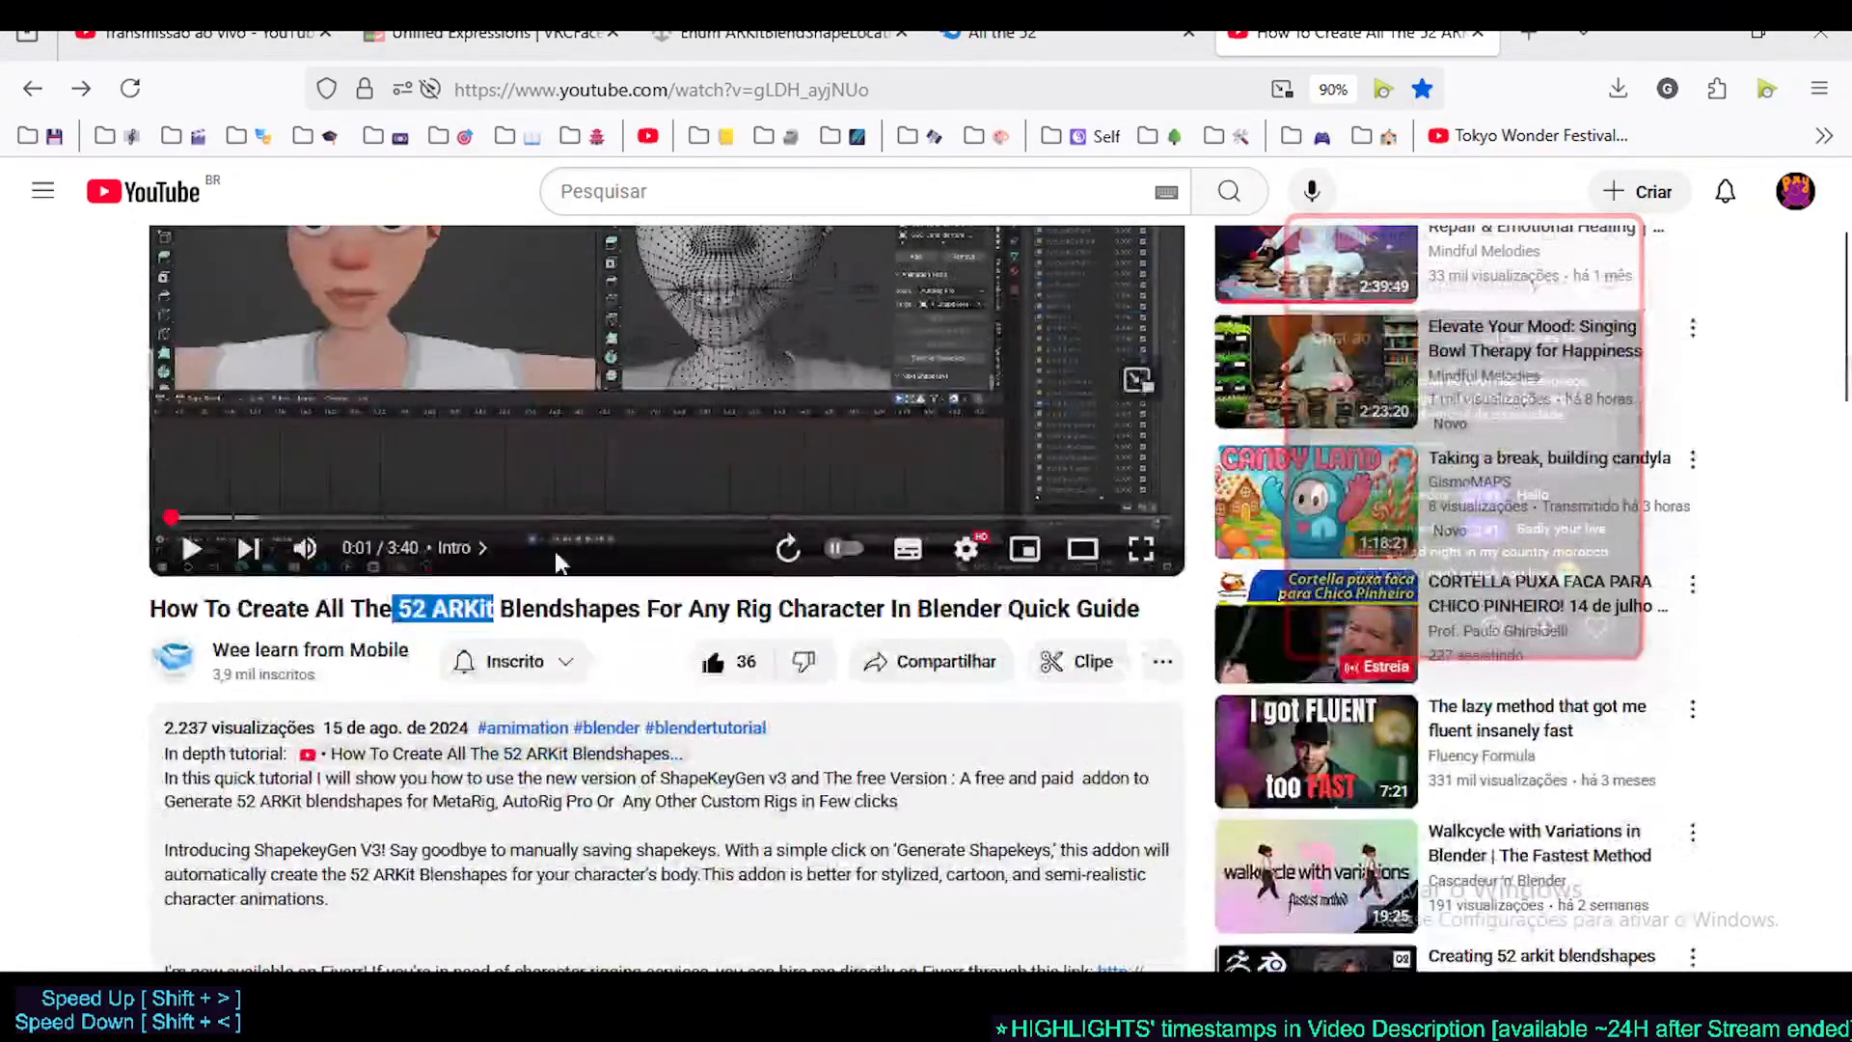
scroll(103, 530, up, 3)
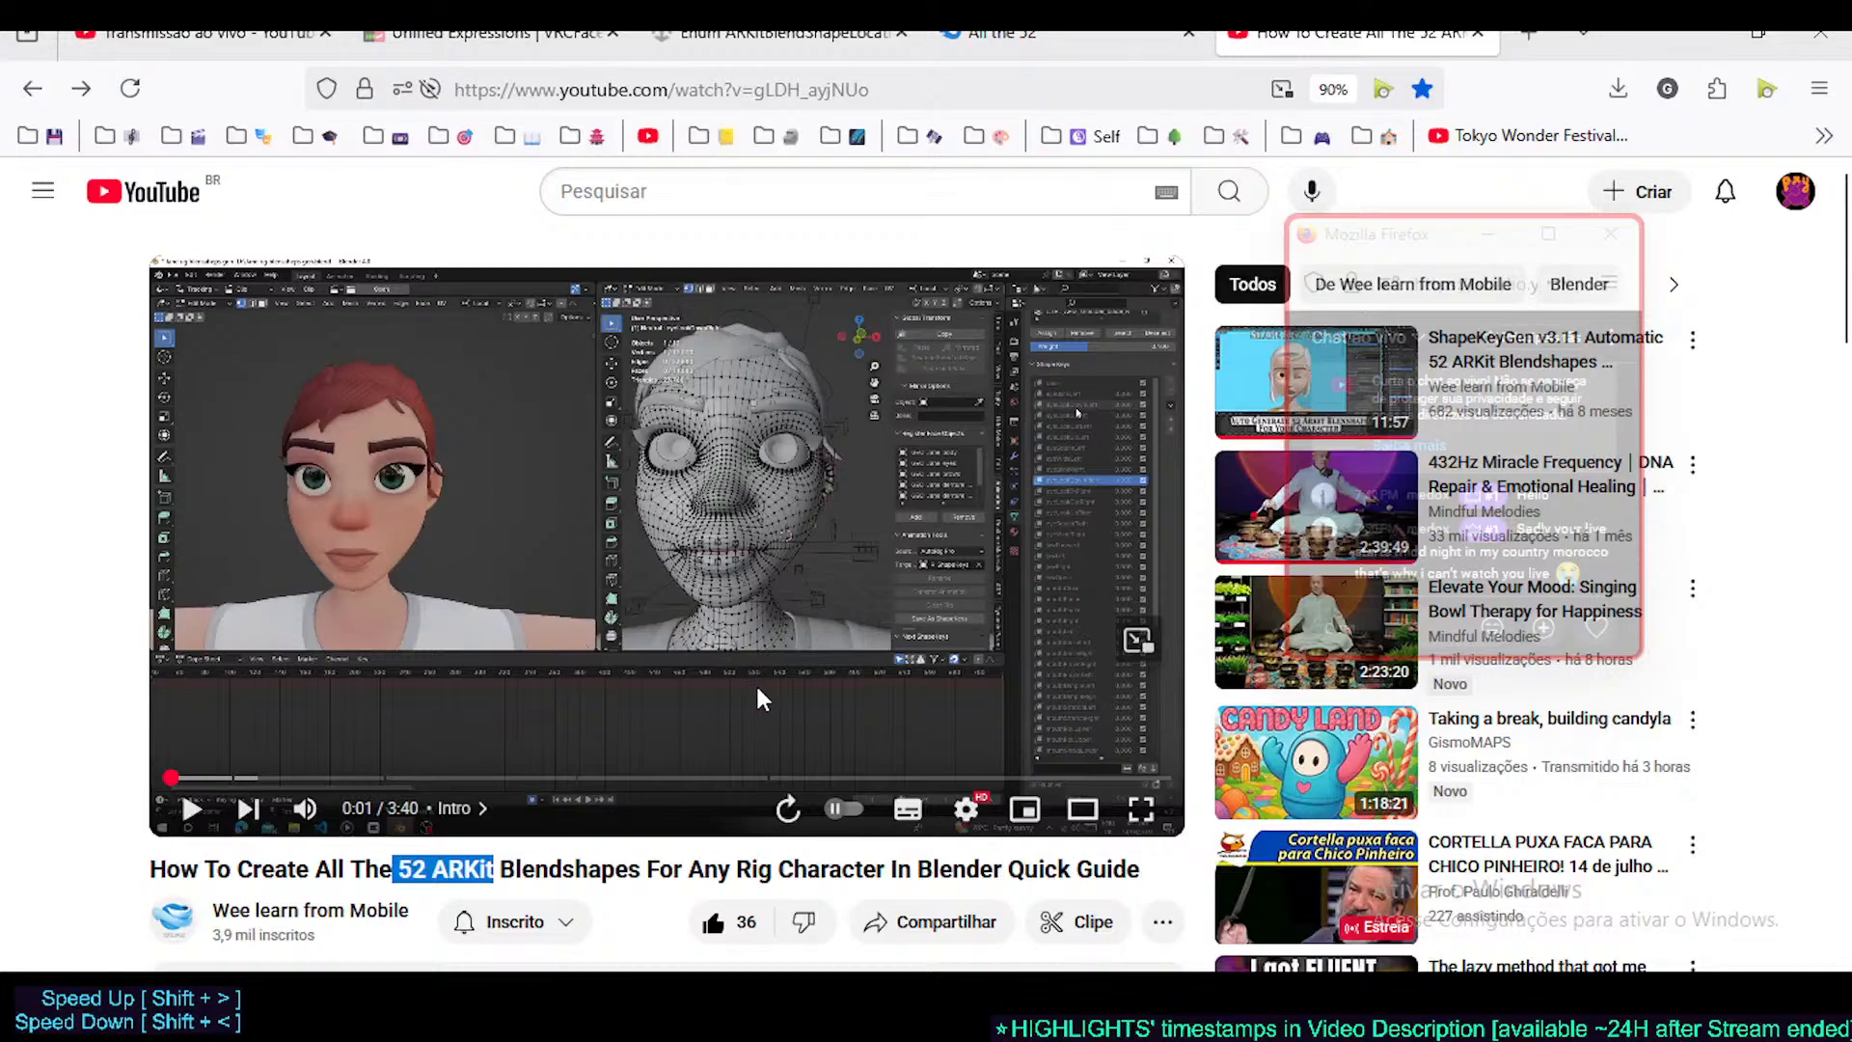
scroll(814, 654, down, 4)
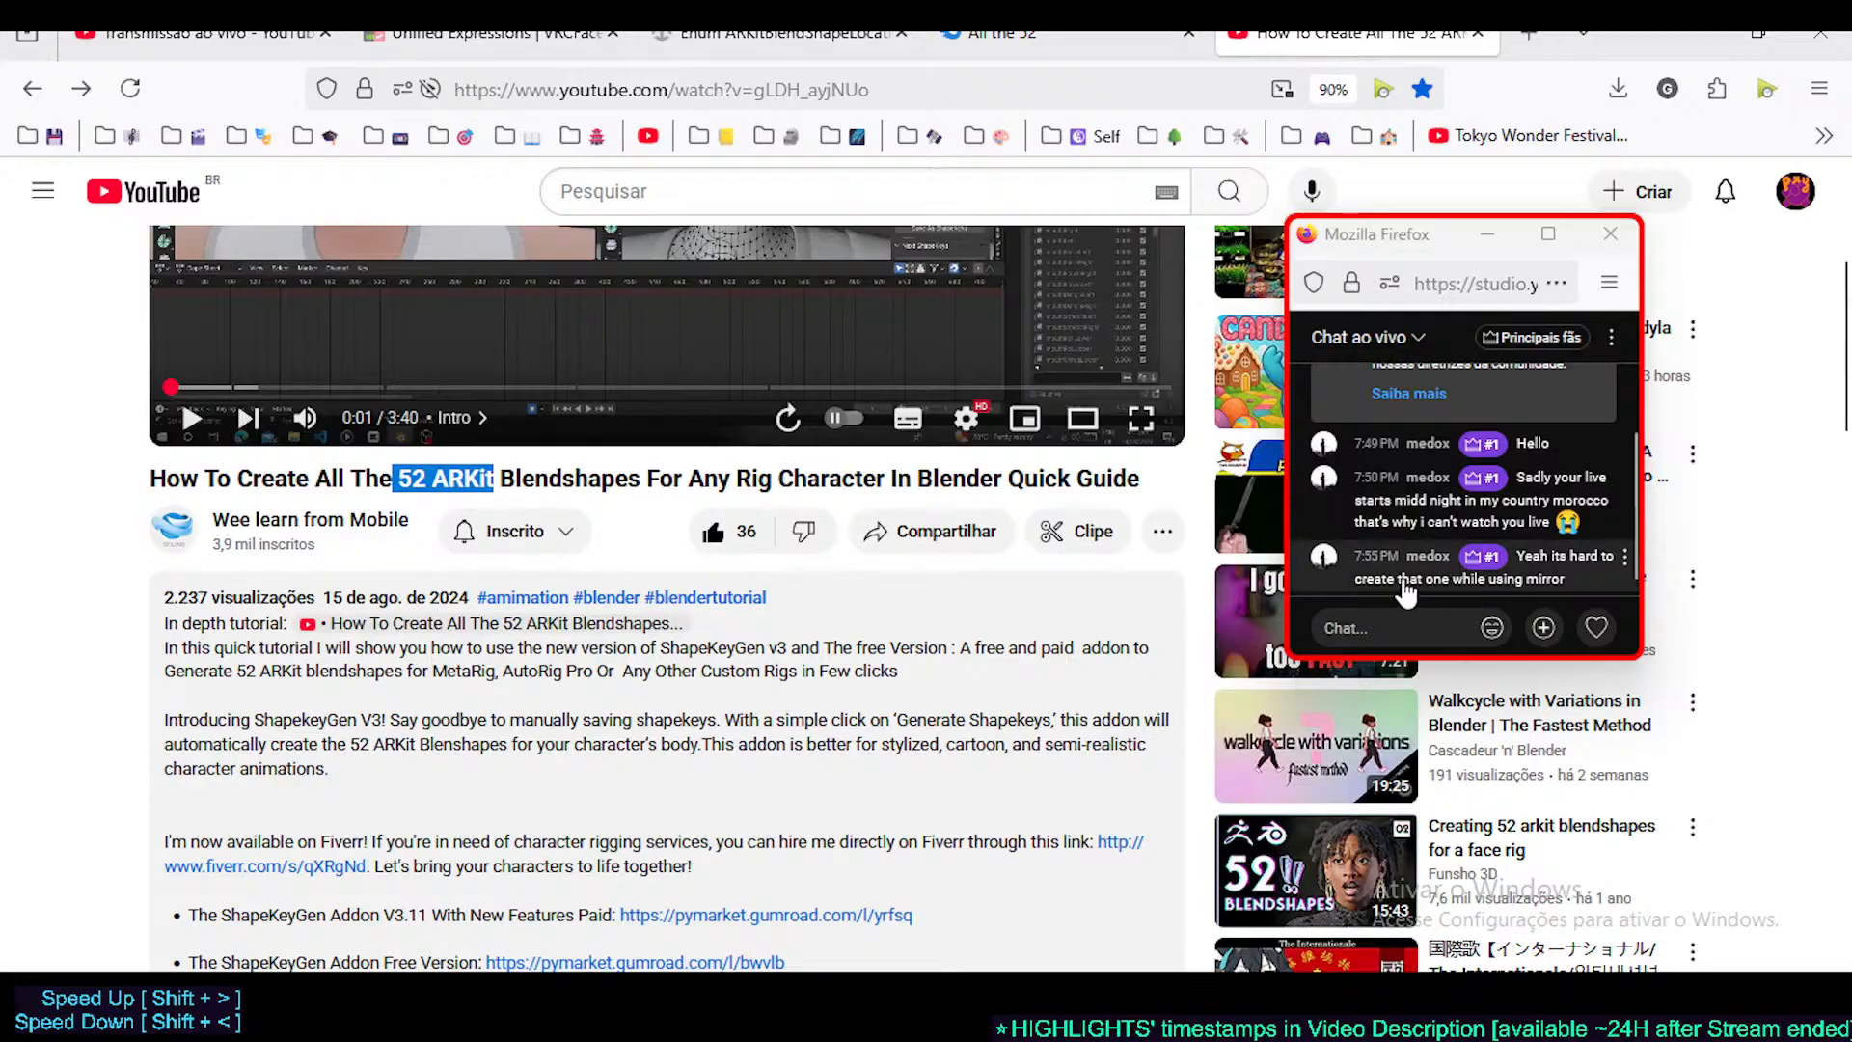
scroll(772, 694, down, 4)
scroll(473, 685, up, 3)
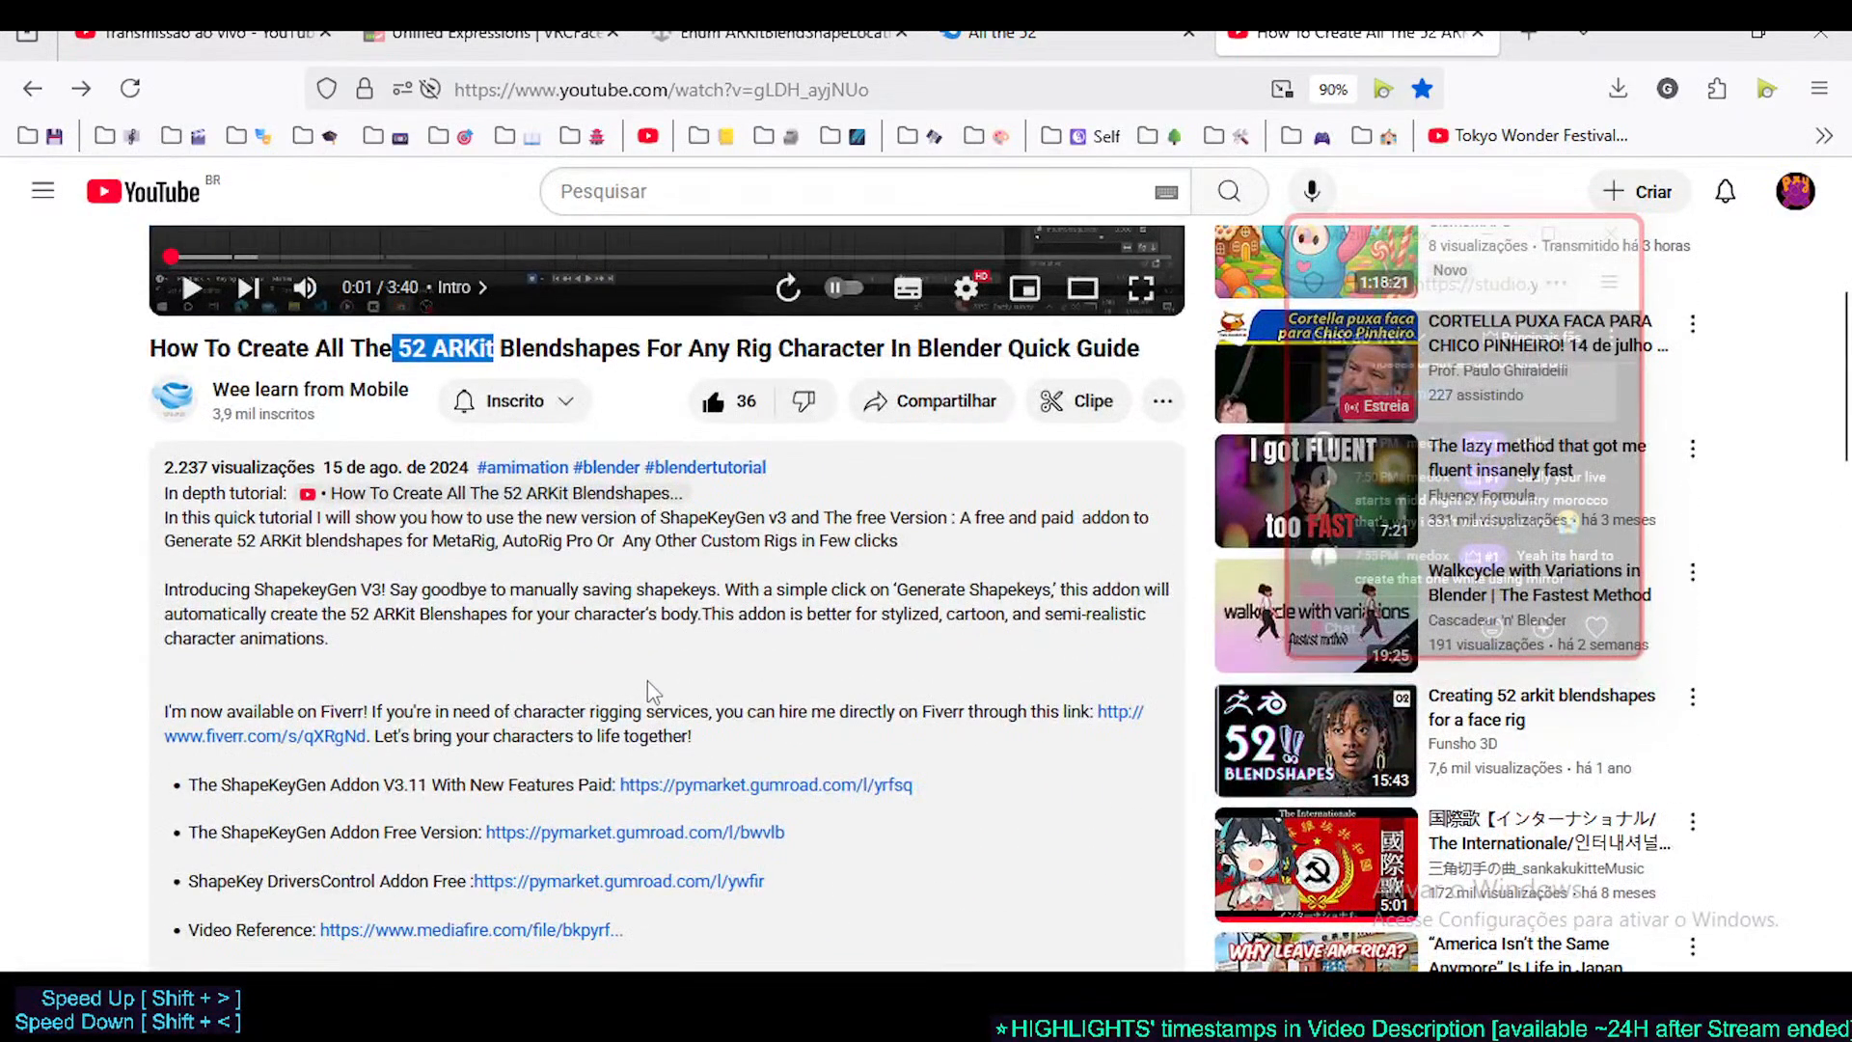
scroll(573, 670, up, 5)
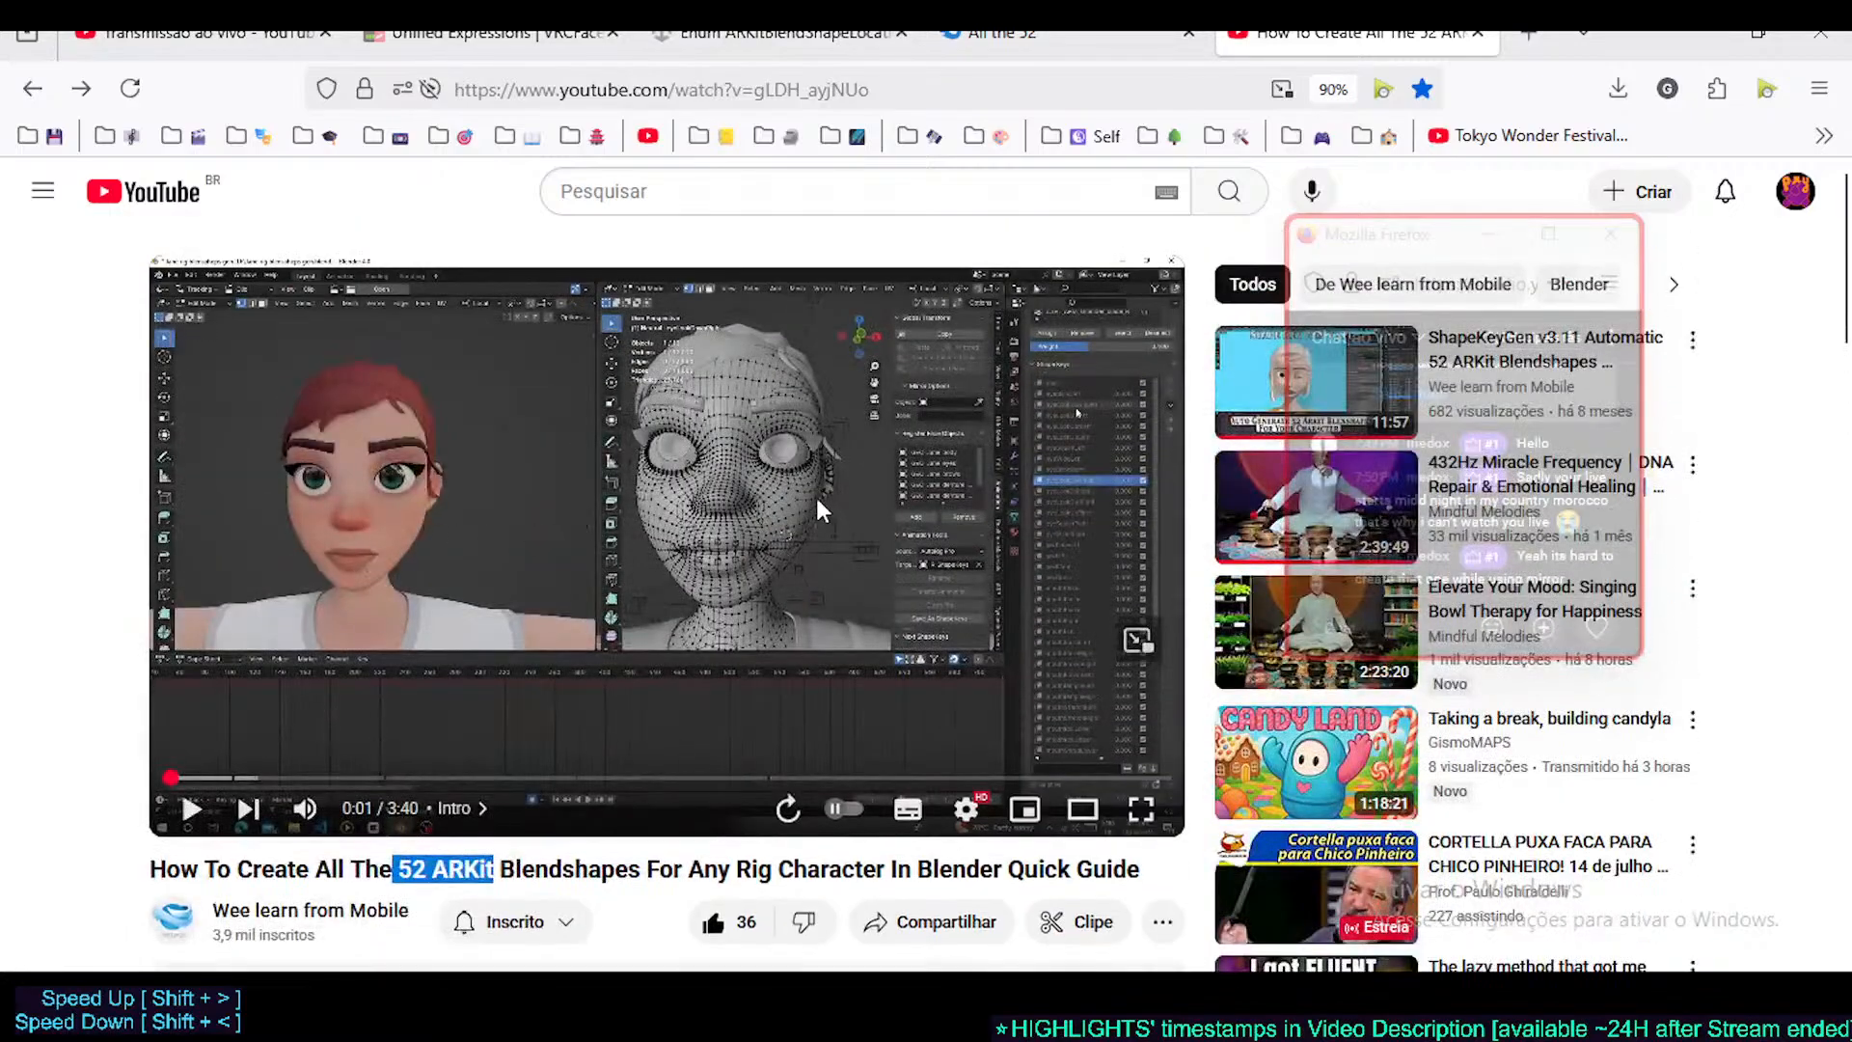
scroll(661, 521, down, 7)
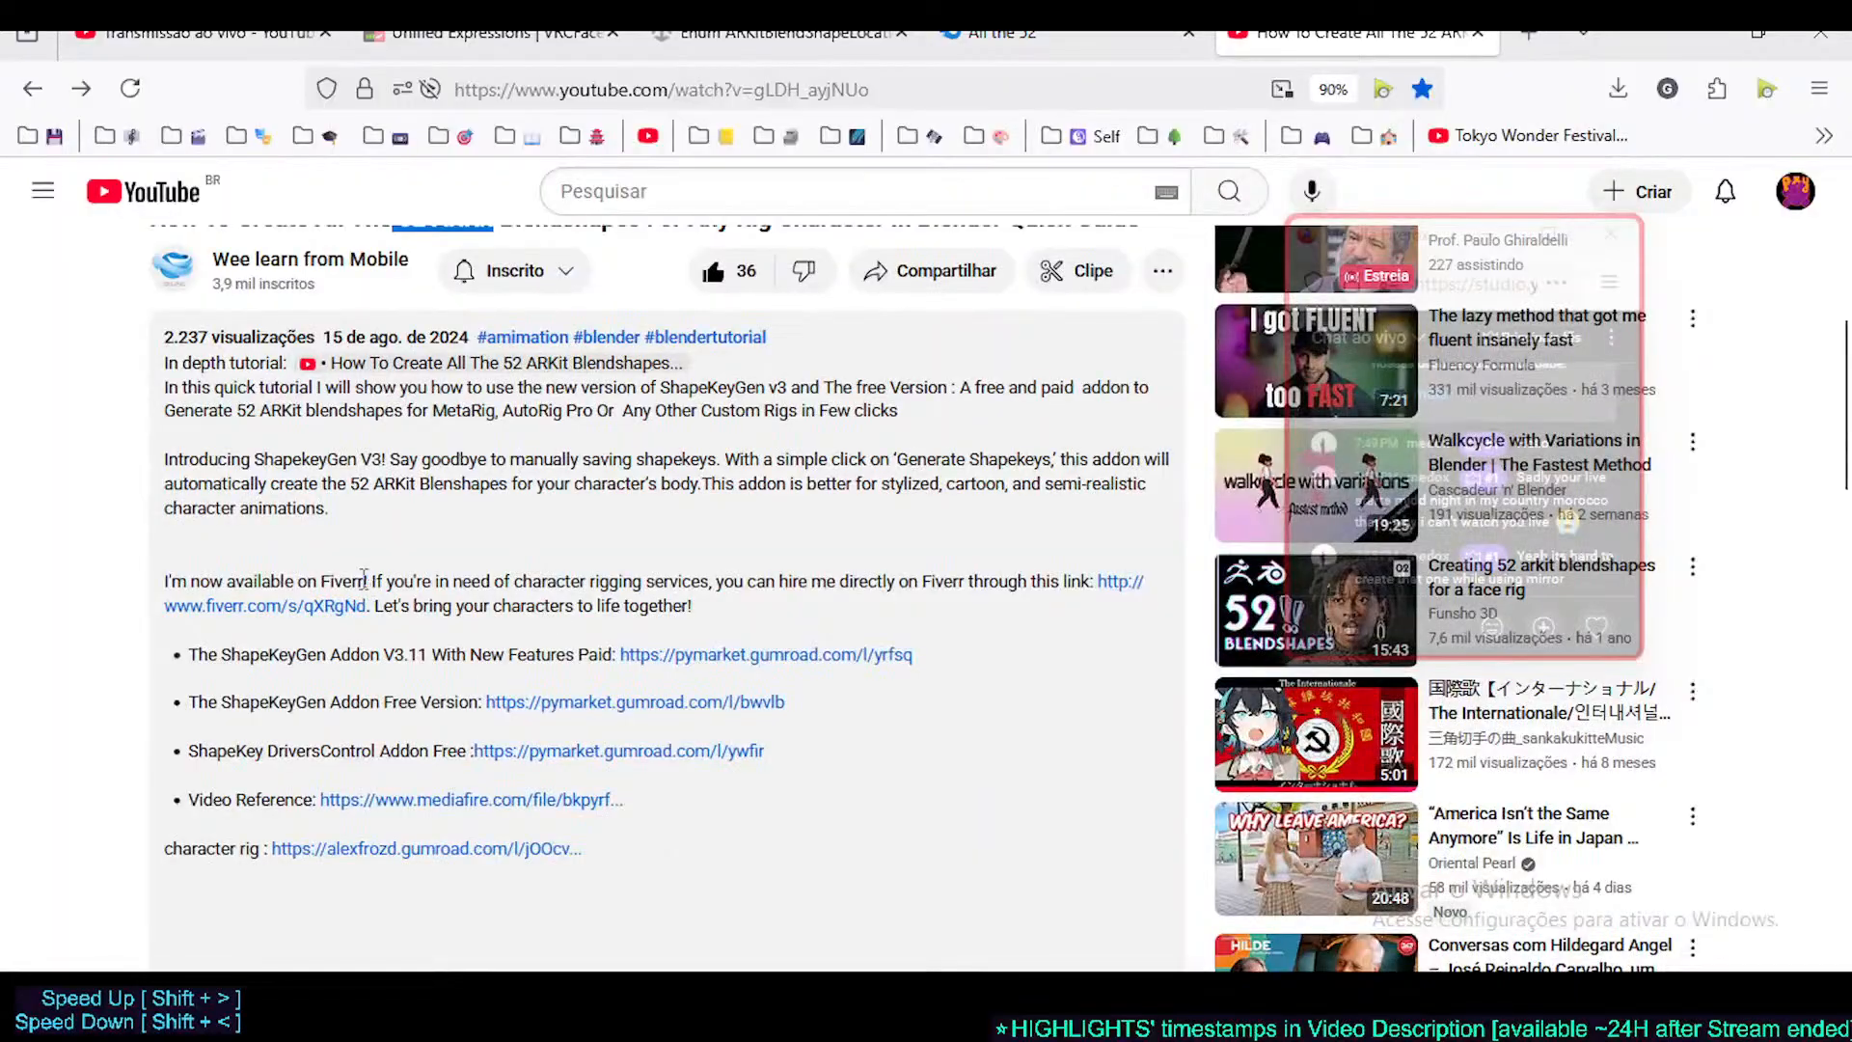
scroll(592, 485, up, 6)
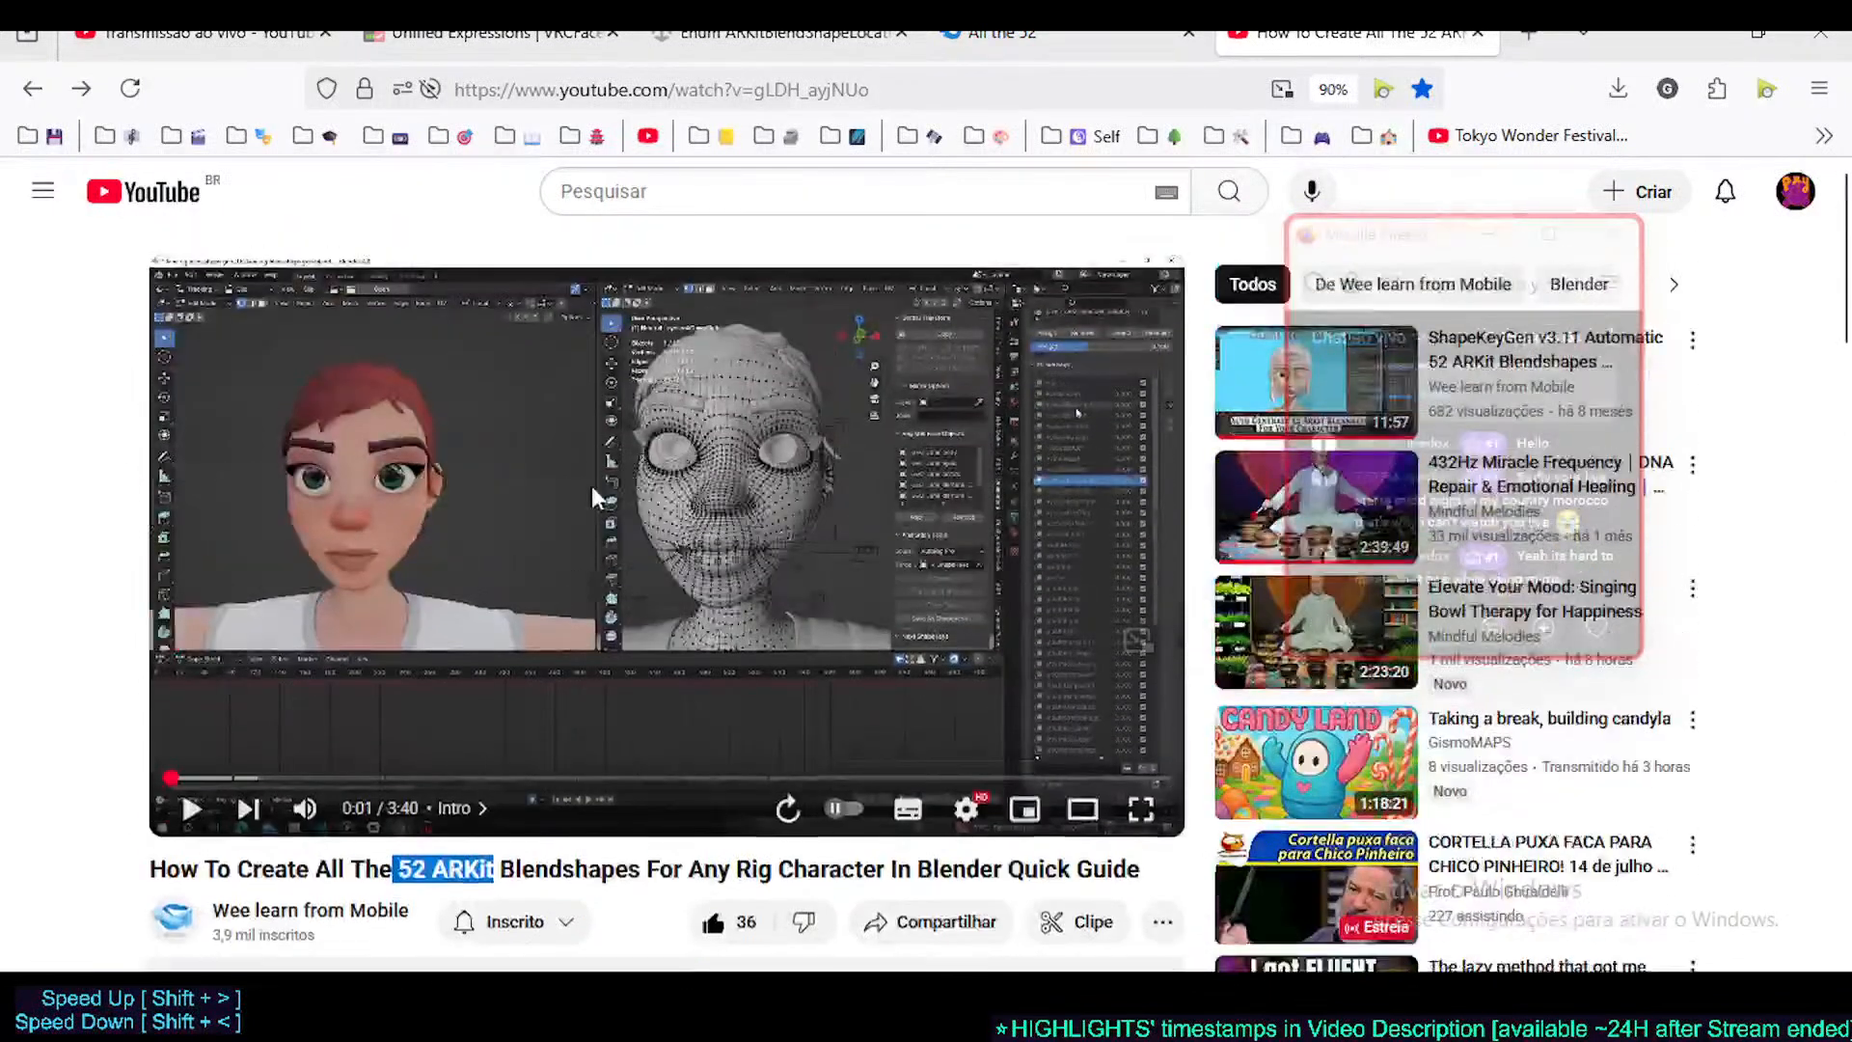
scroll(635, 558, down, 5)
scroll(486, 697, down, 3)
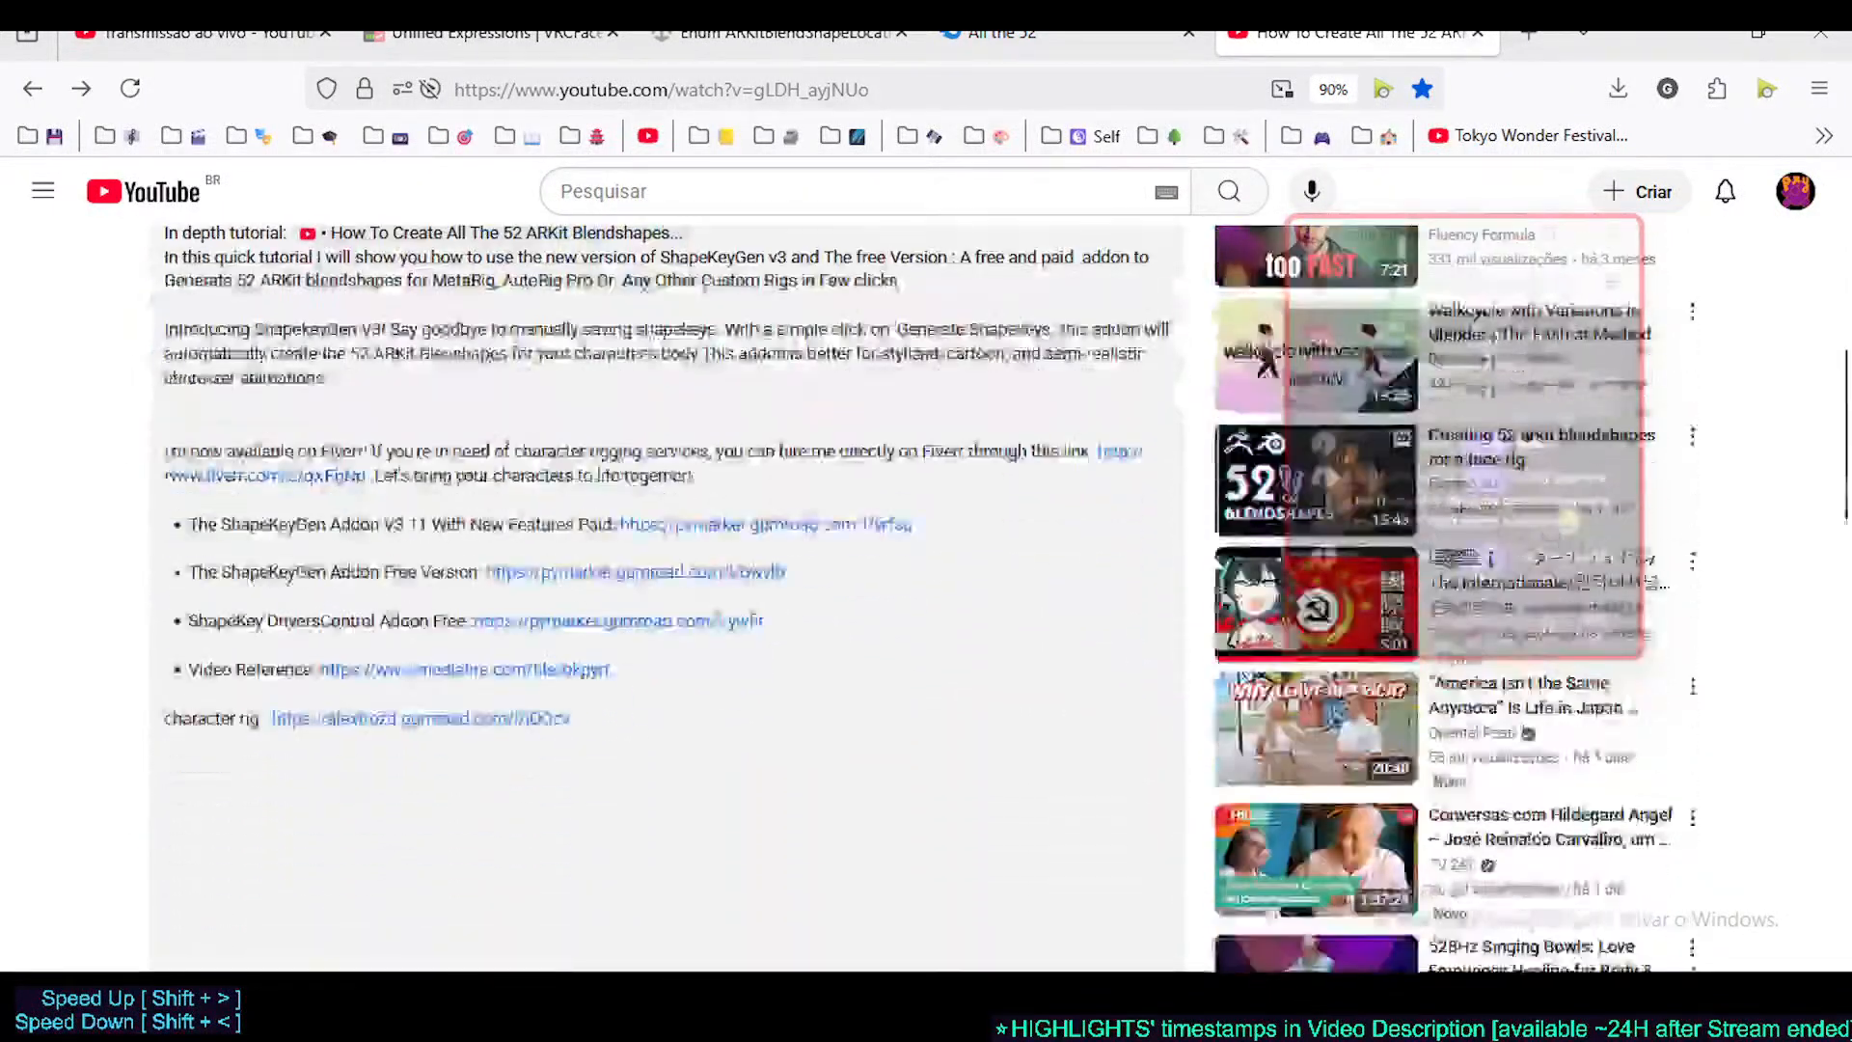
scroll(511, 637, up, 2)
scroll(527, 618, up, 5)
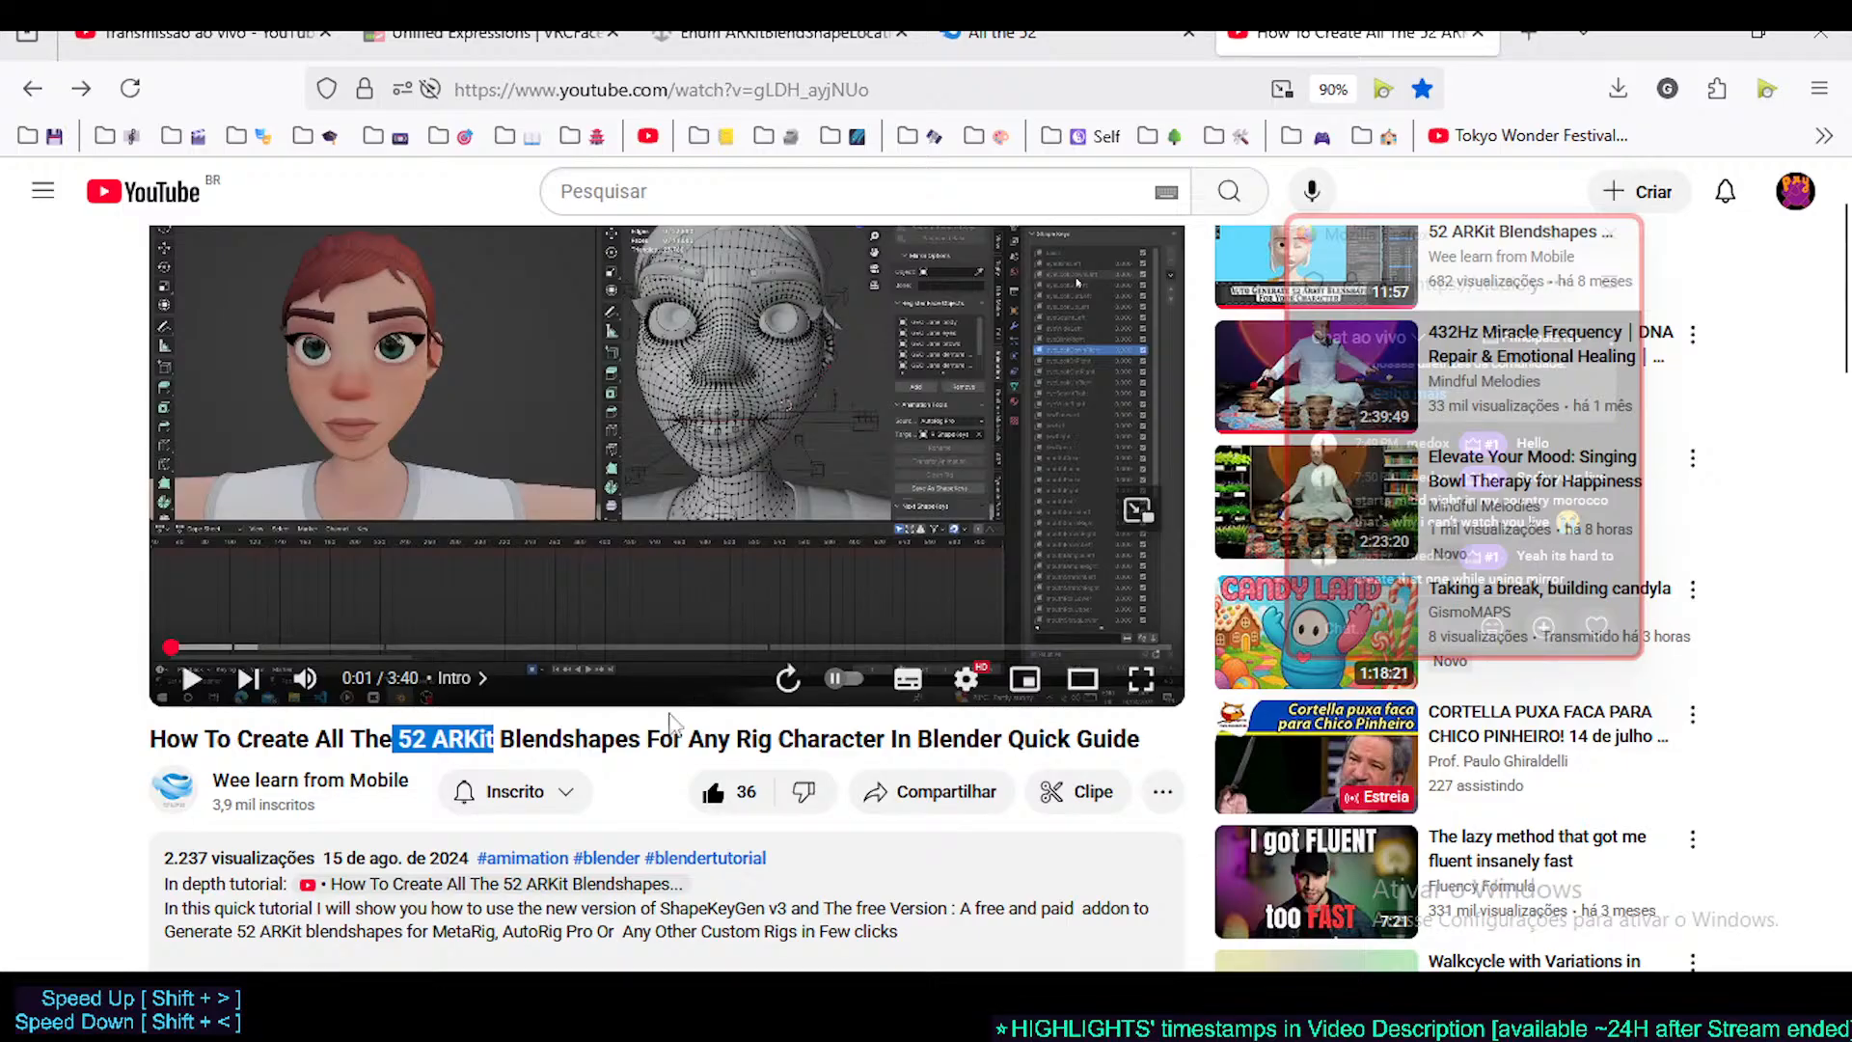
scroll(675, 492, down, 5)
scroll(714, 453, up, 5)
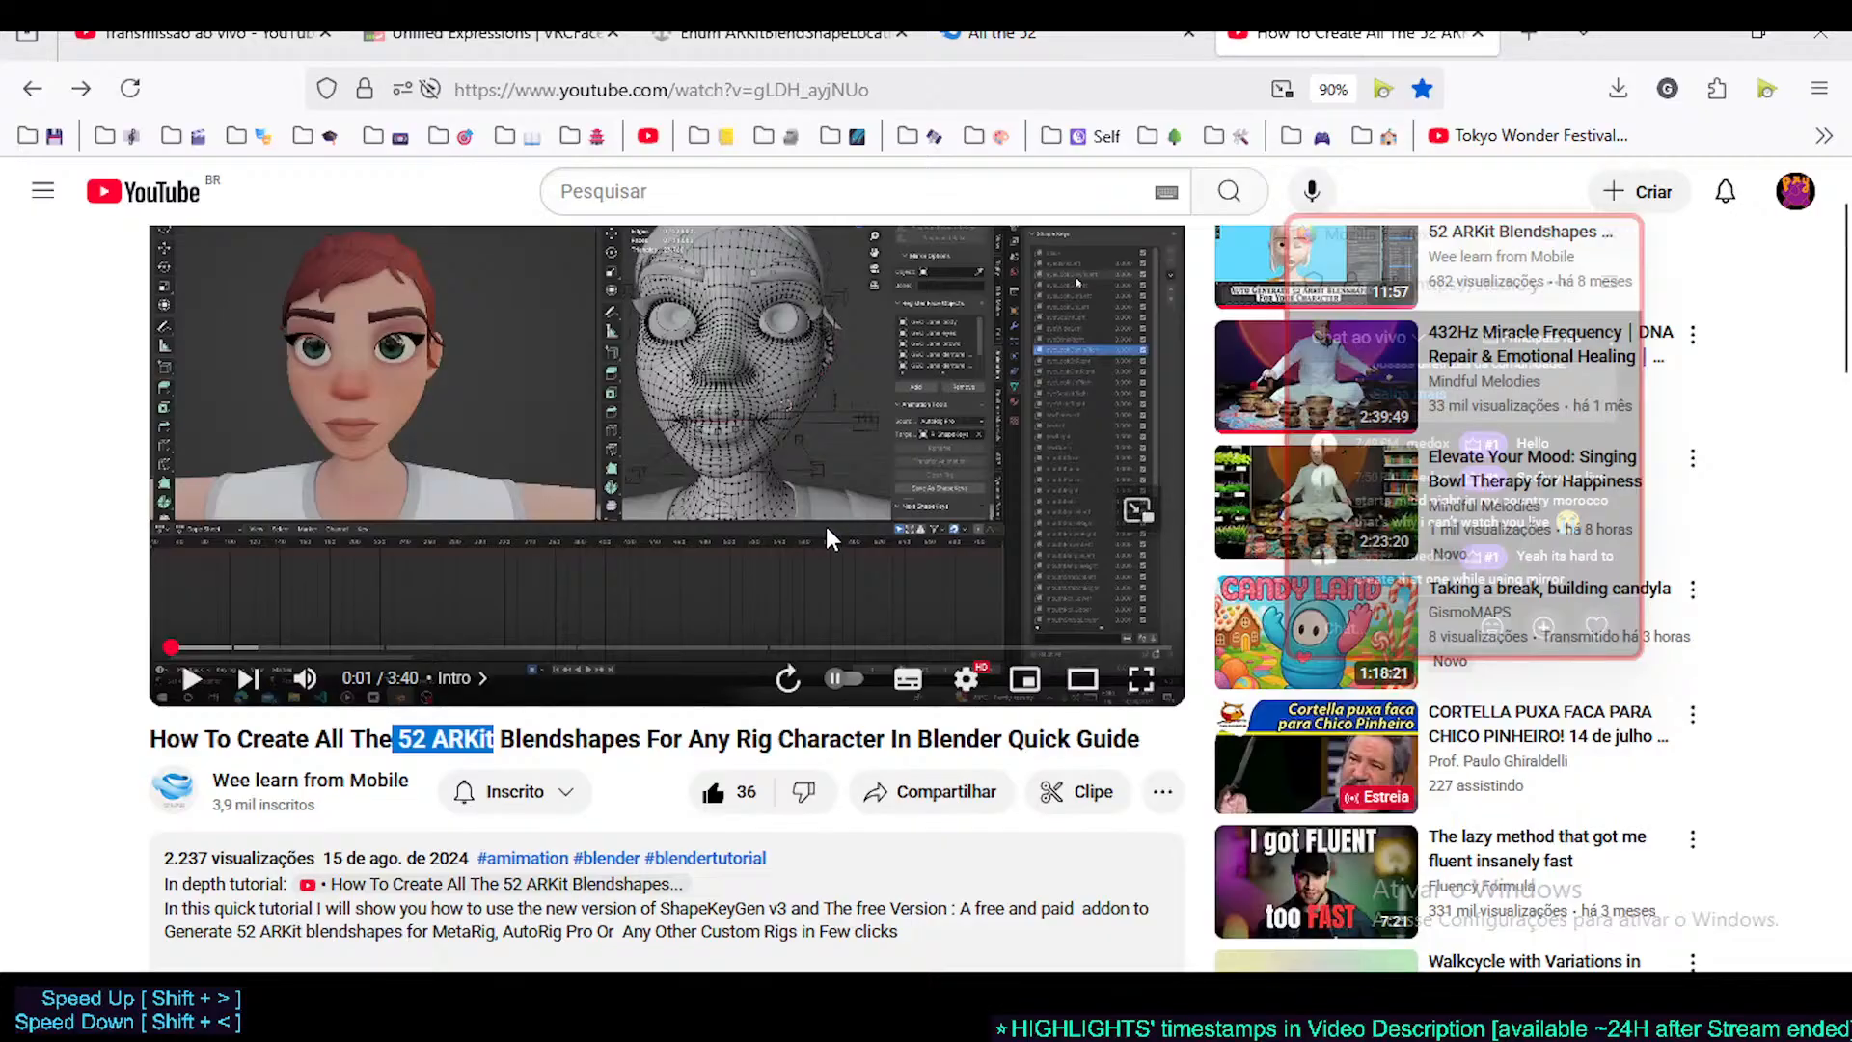
scroll(812, 507, down, 2)
scroll(739, 417, up, 4)
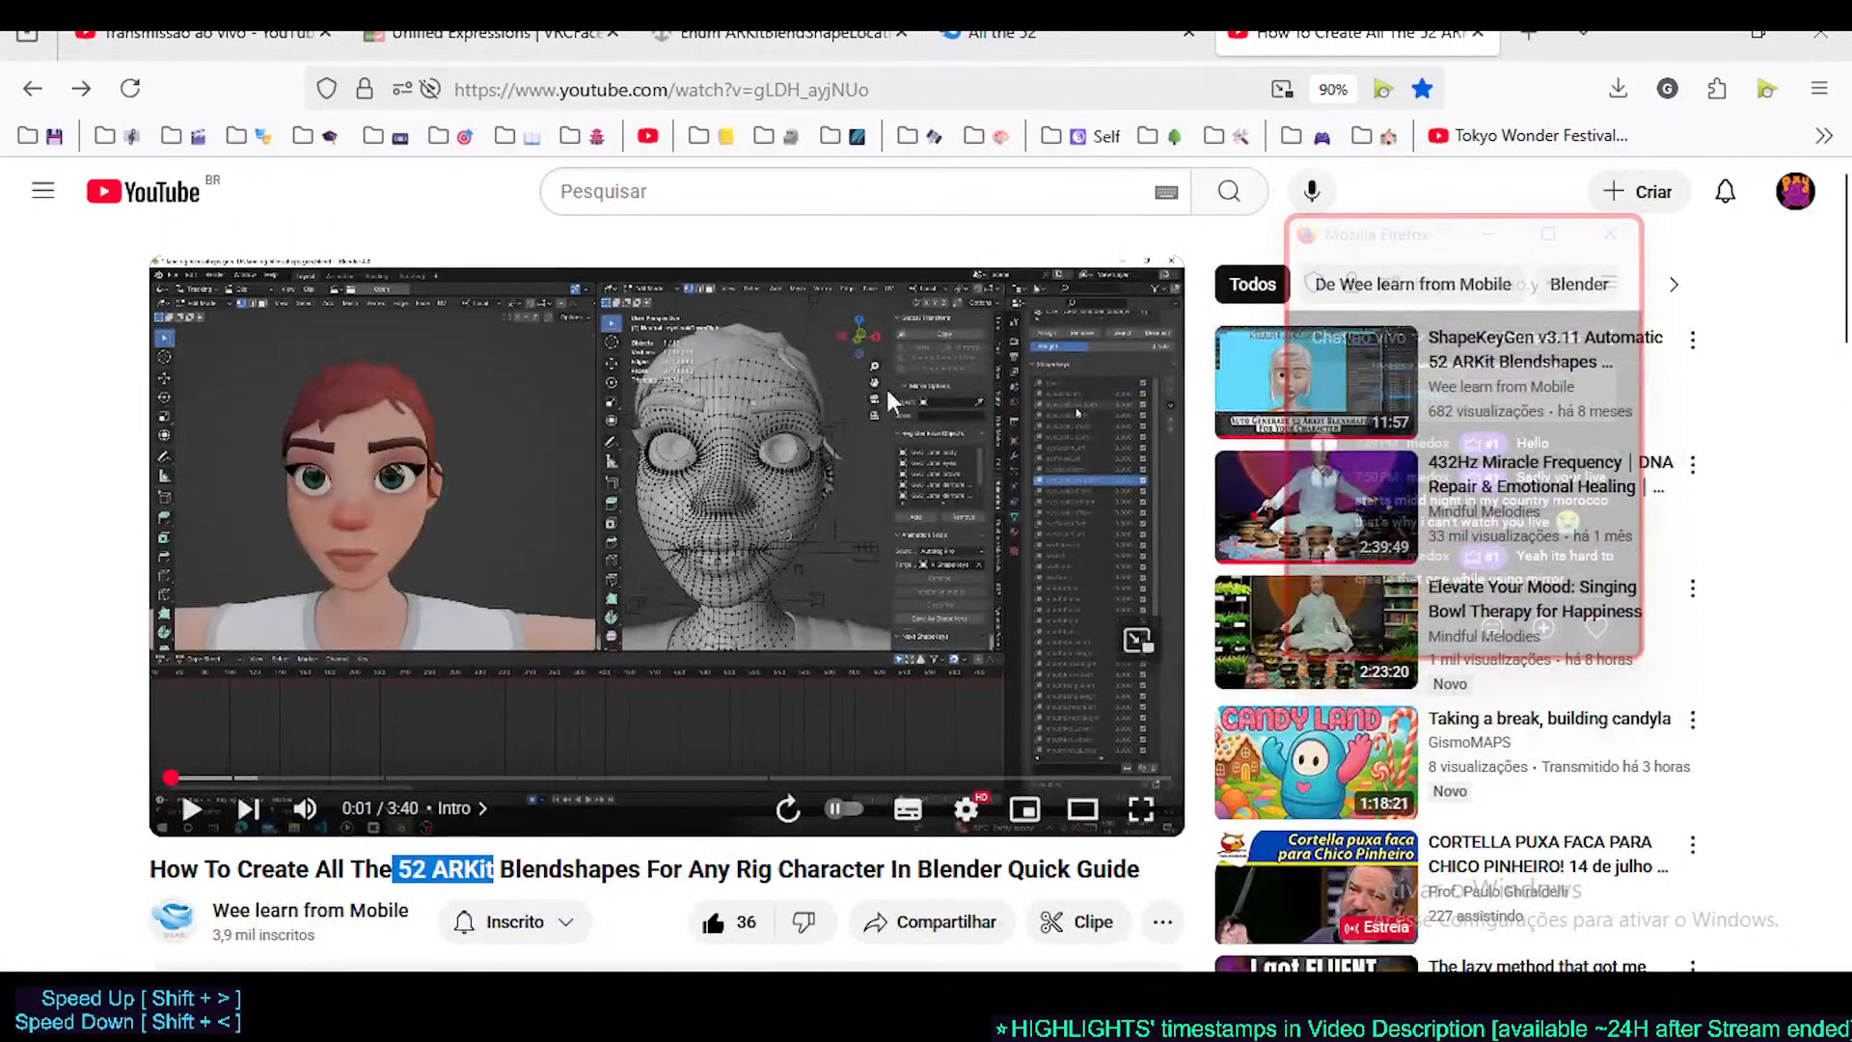
scroll(283, 779, down, 2)
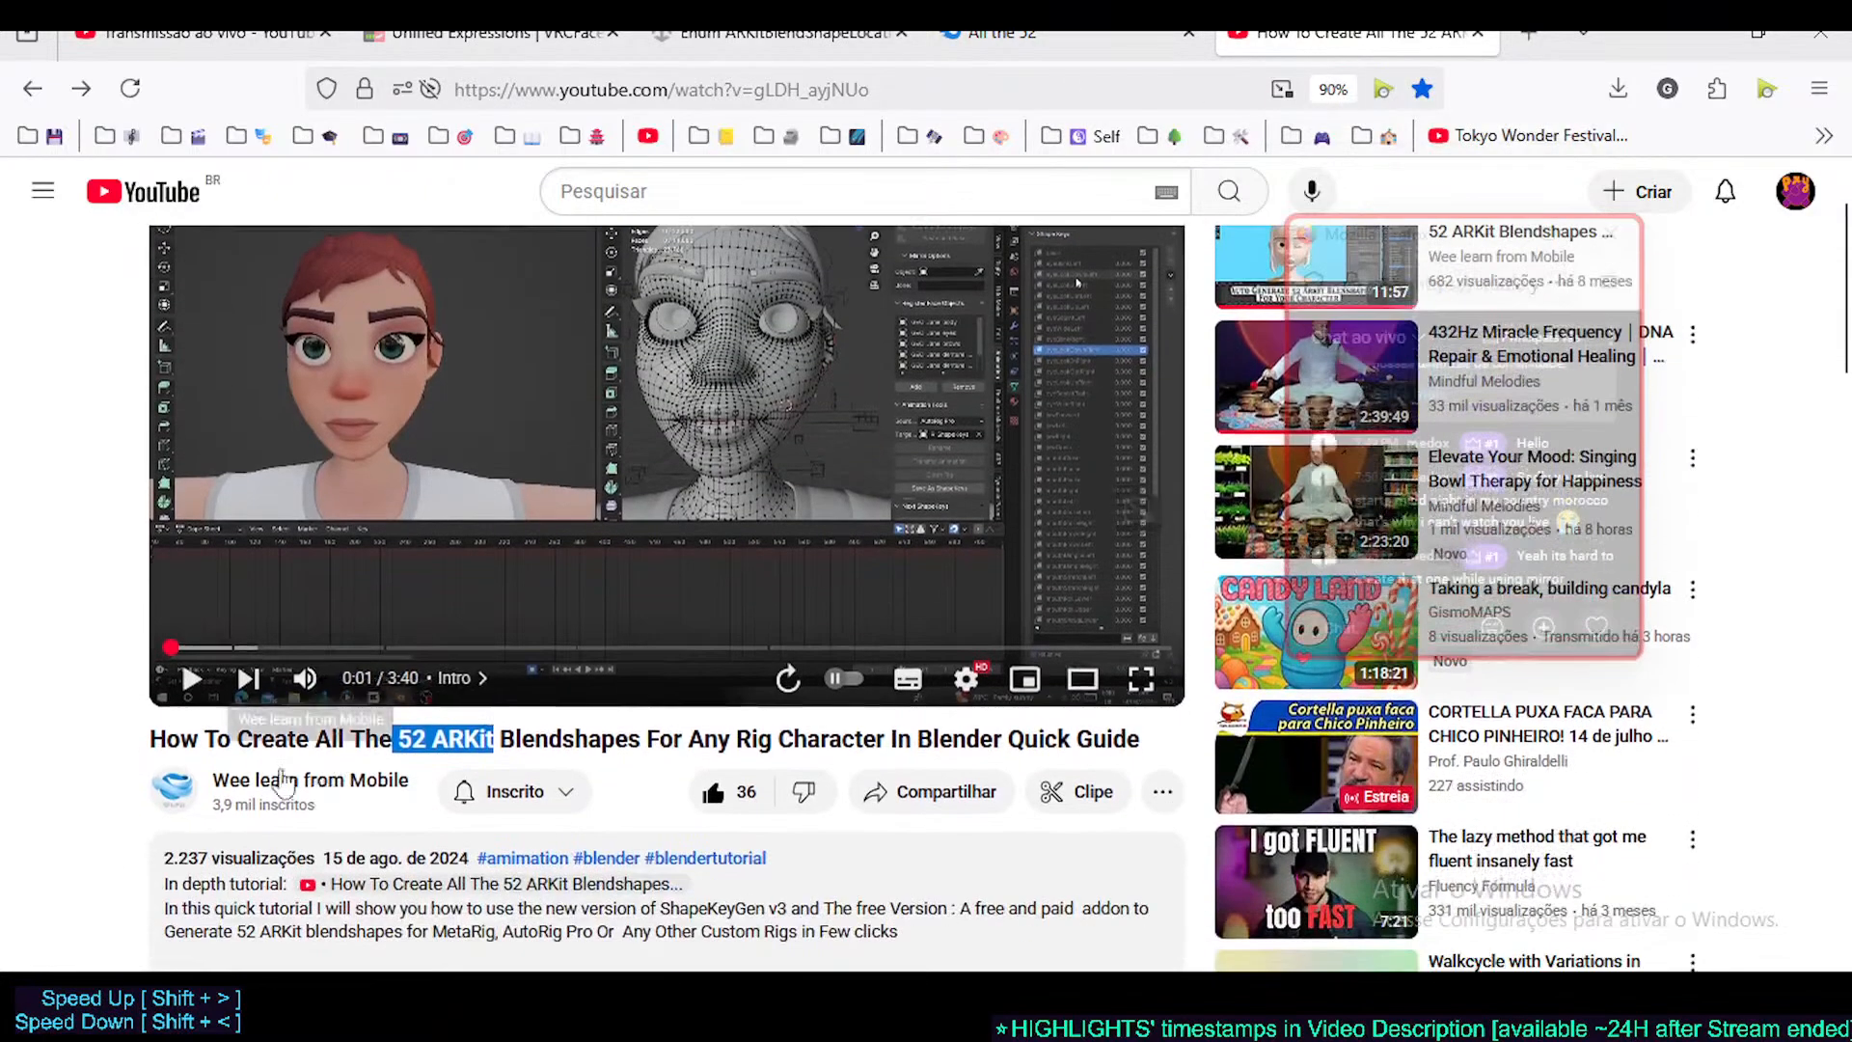
scroll(371, 800, down, 4)
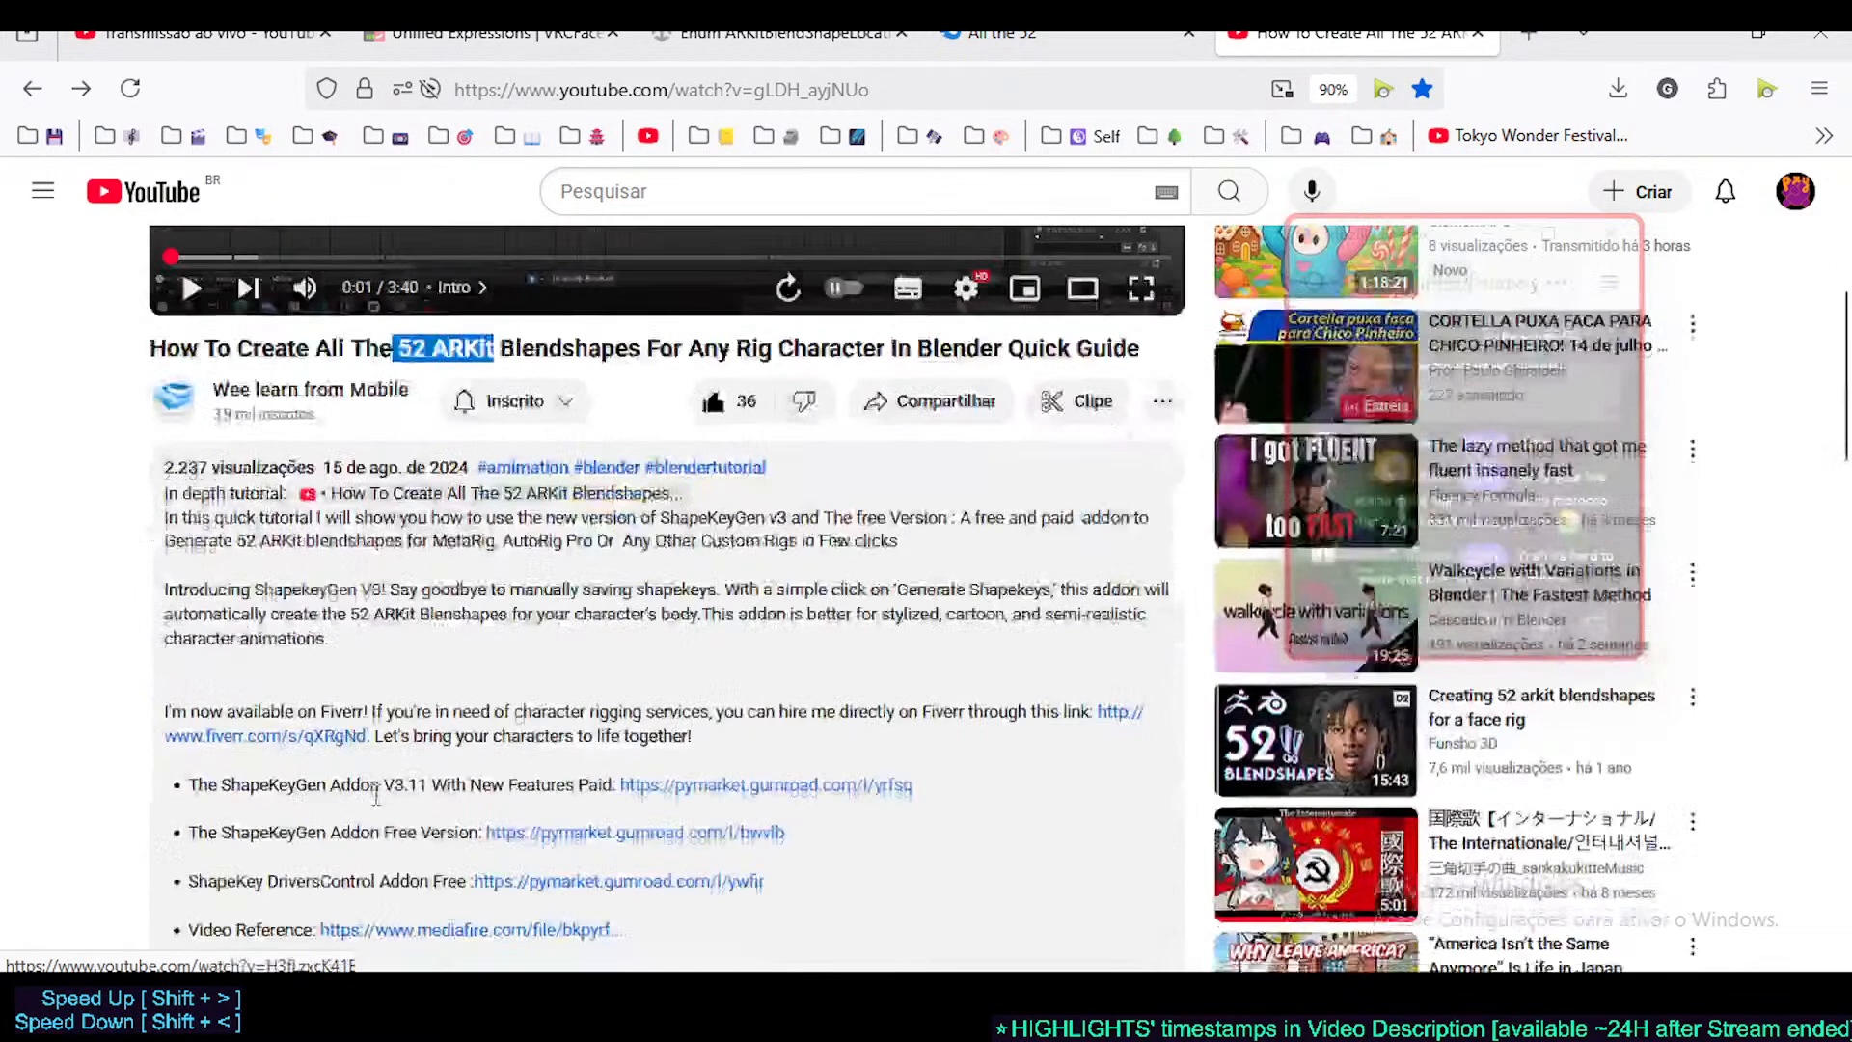
scroll(376, 794, down, 3)
scroll(560, 249, up, 7)
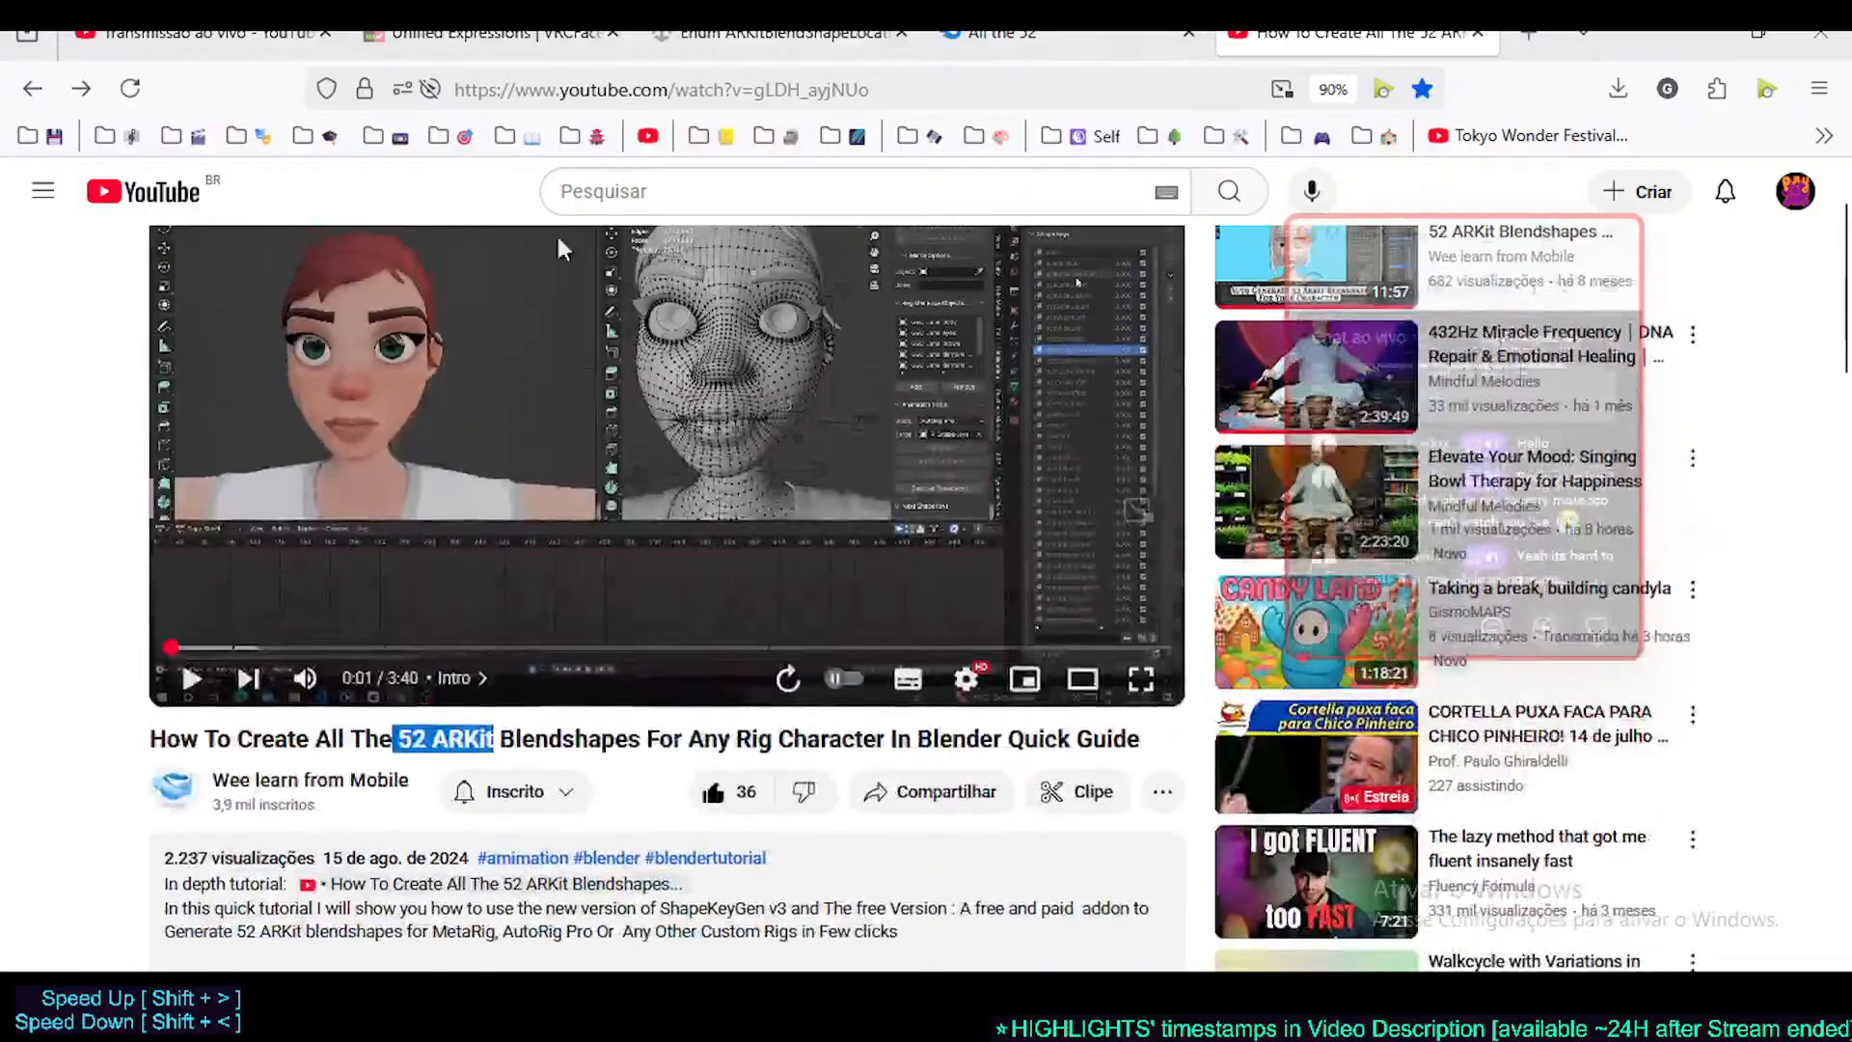
scroll(558, 243, down, 5)
scroll(356, 474, up, 4)
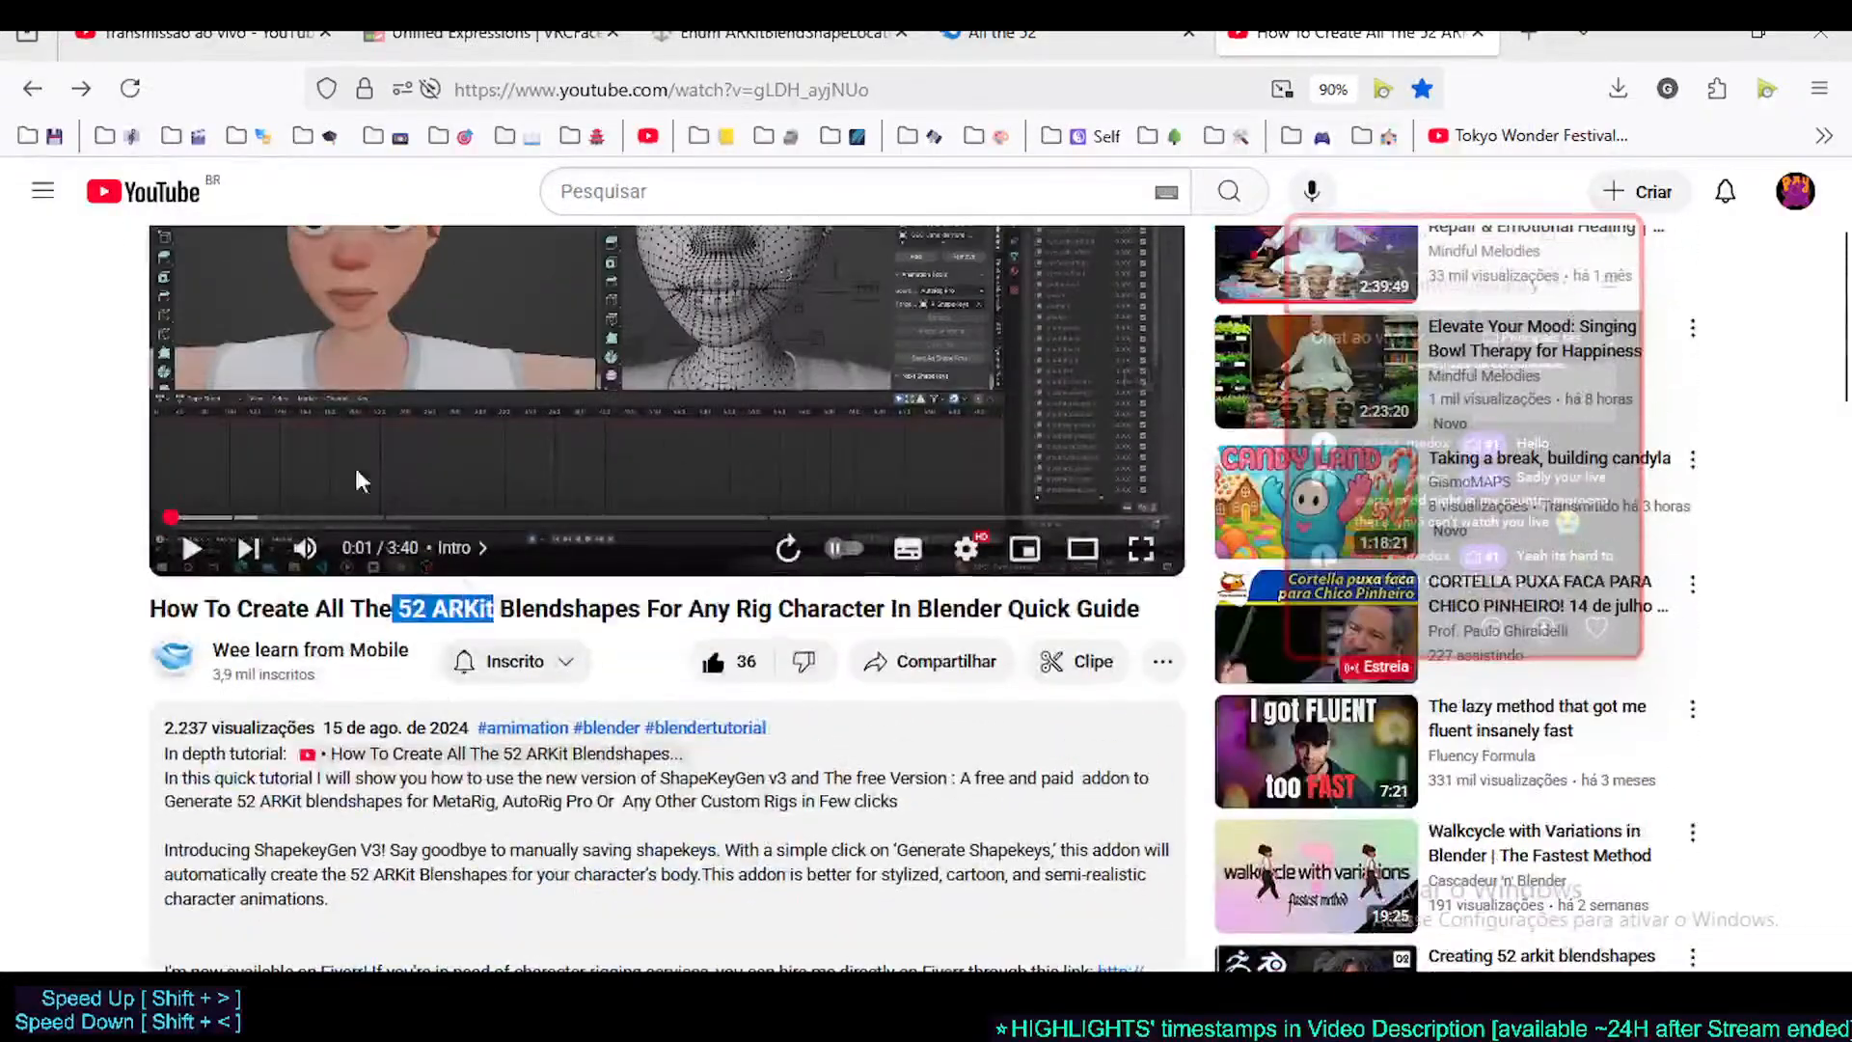
- Highlight the Video Reference line in the guide's description and bring up its MediaFire page for All the 52.mp4
scroll(572, 692, down, 4)
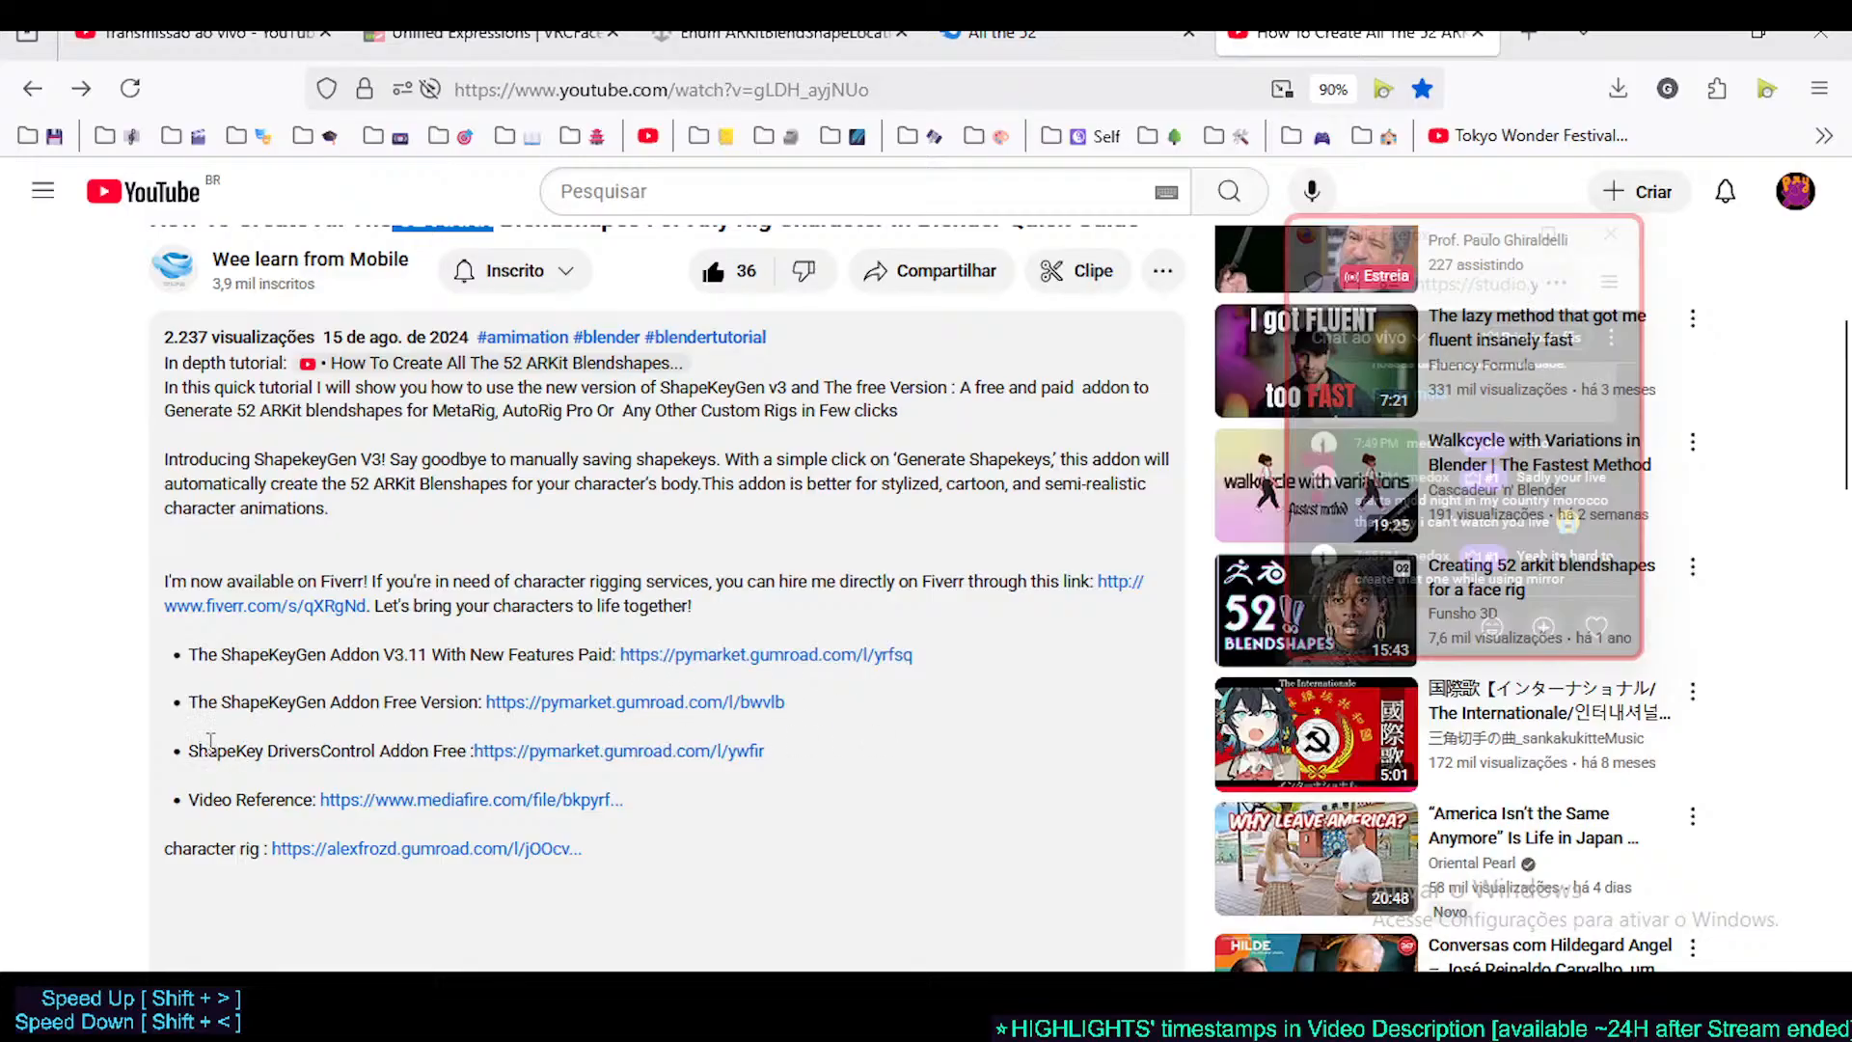
drag(193, 800, 660, 813)
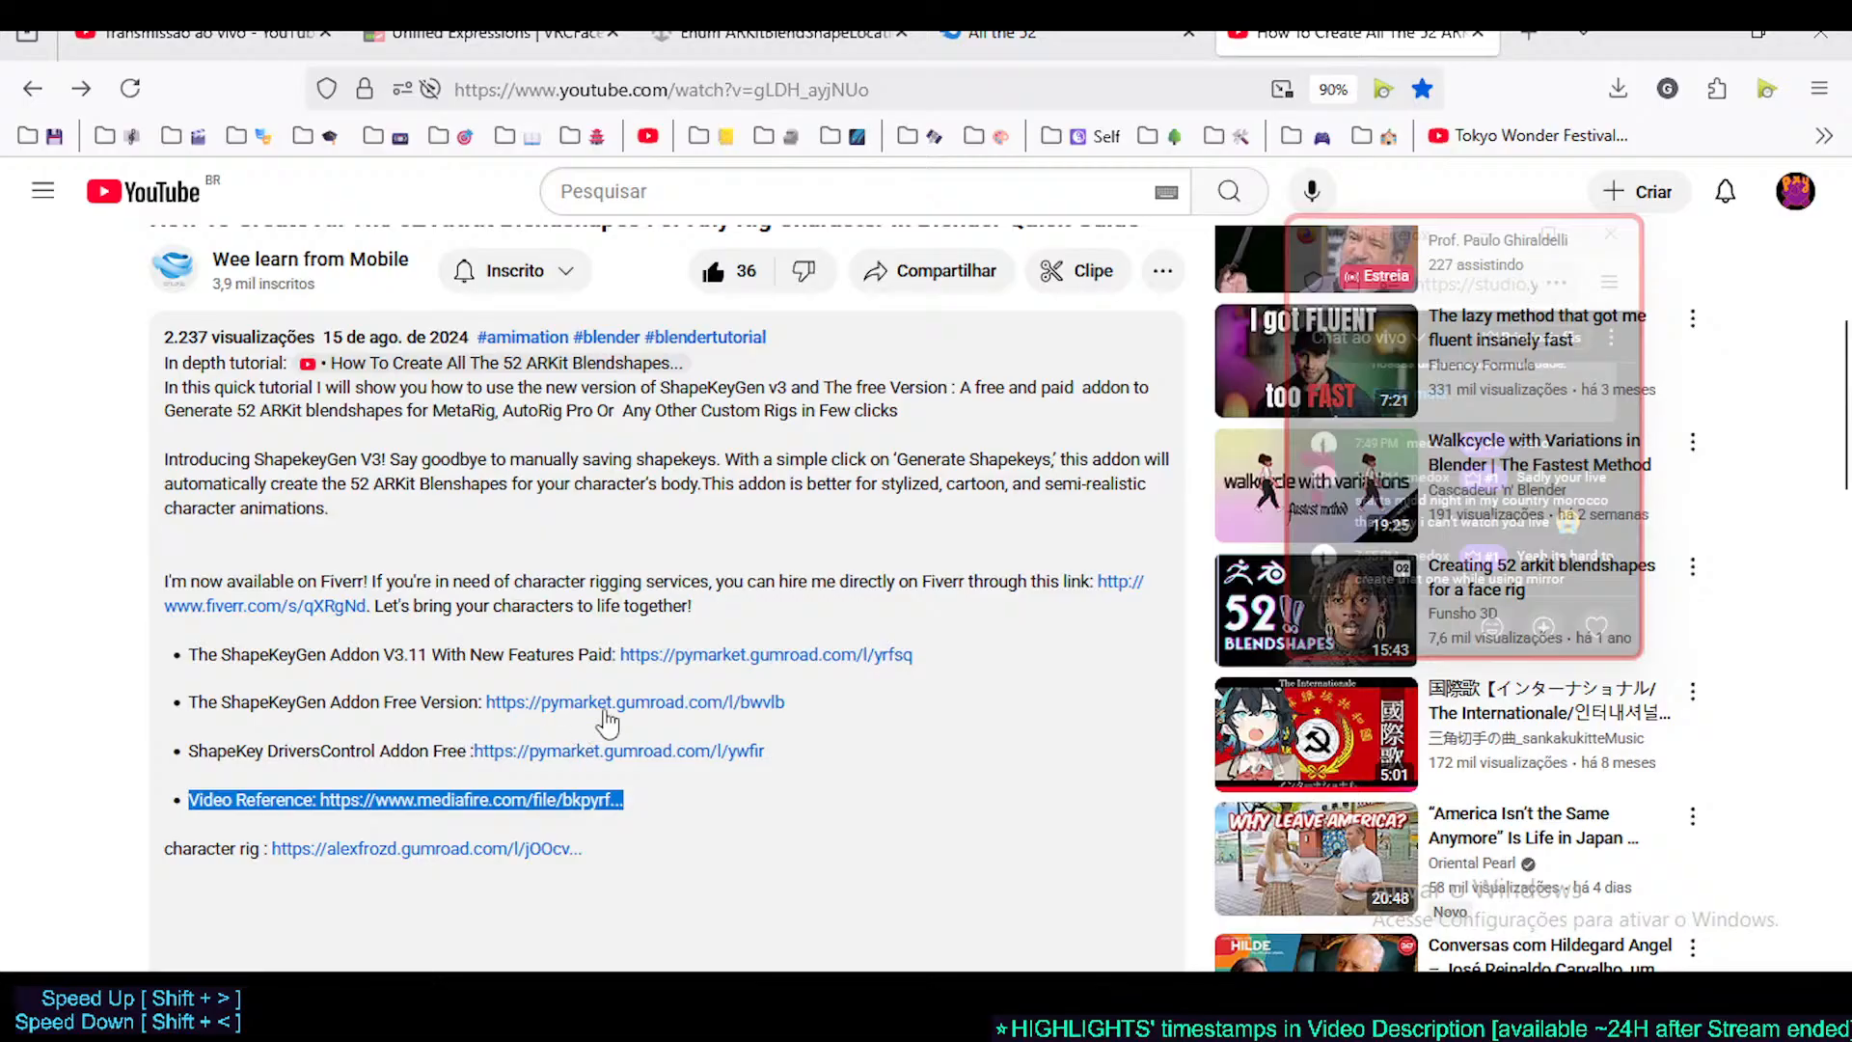
scroll(585, 801, up, 2)
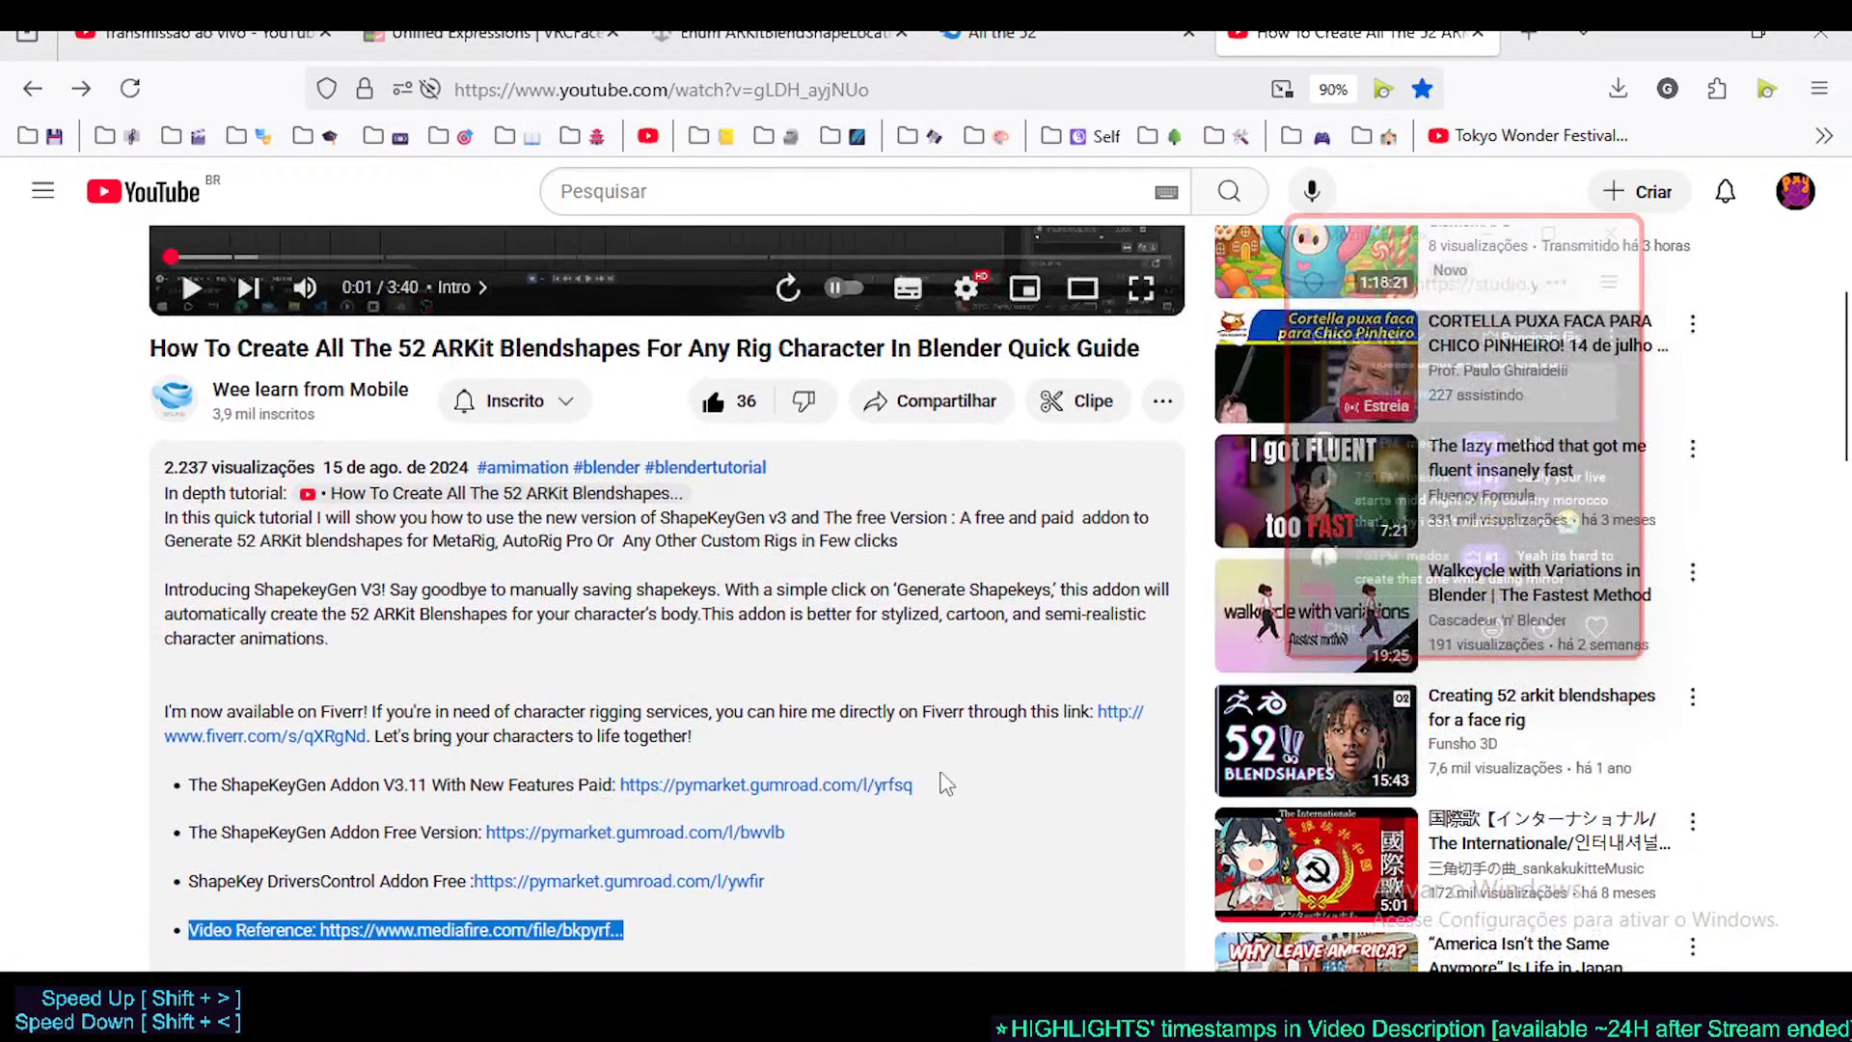
scroll(443, 771, down, 4)
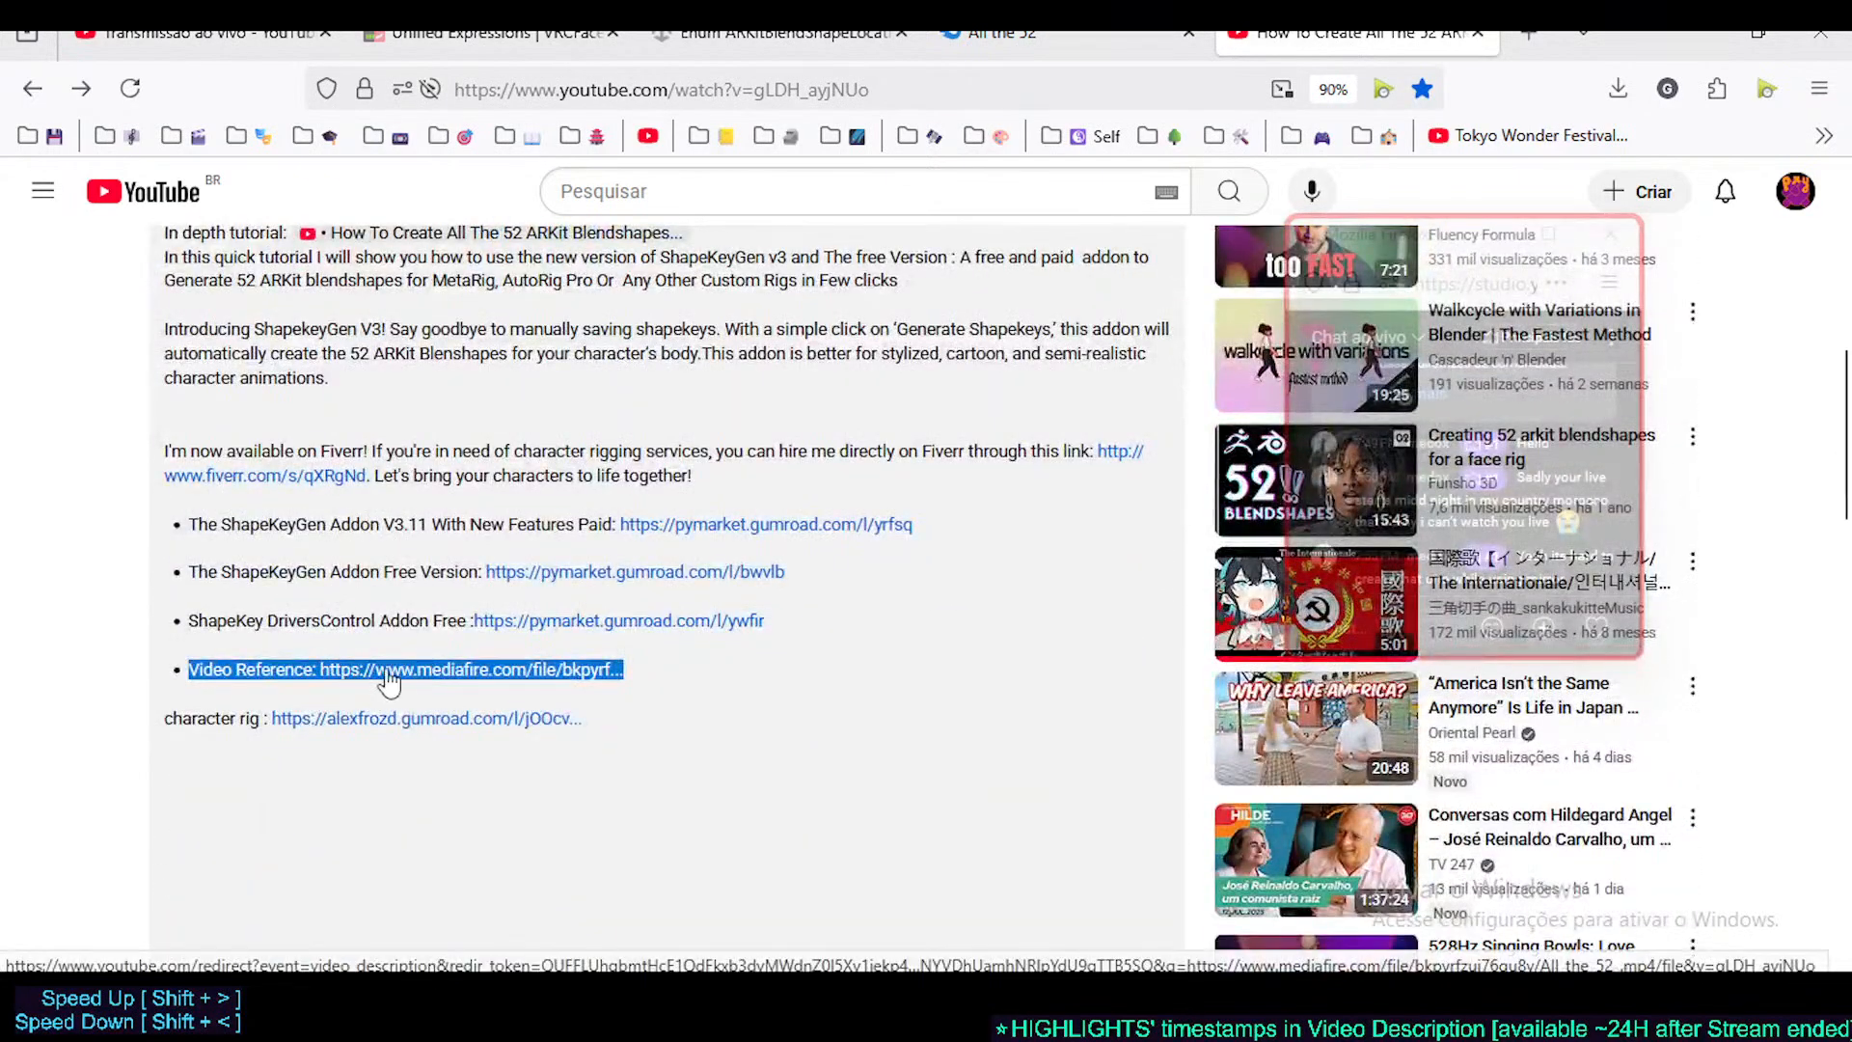
click(381, 672)
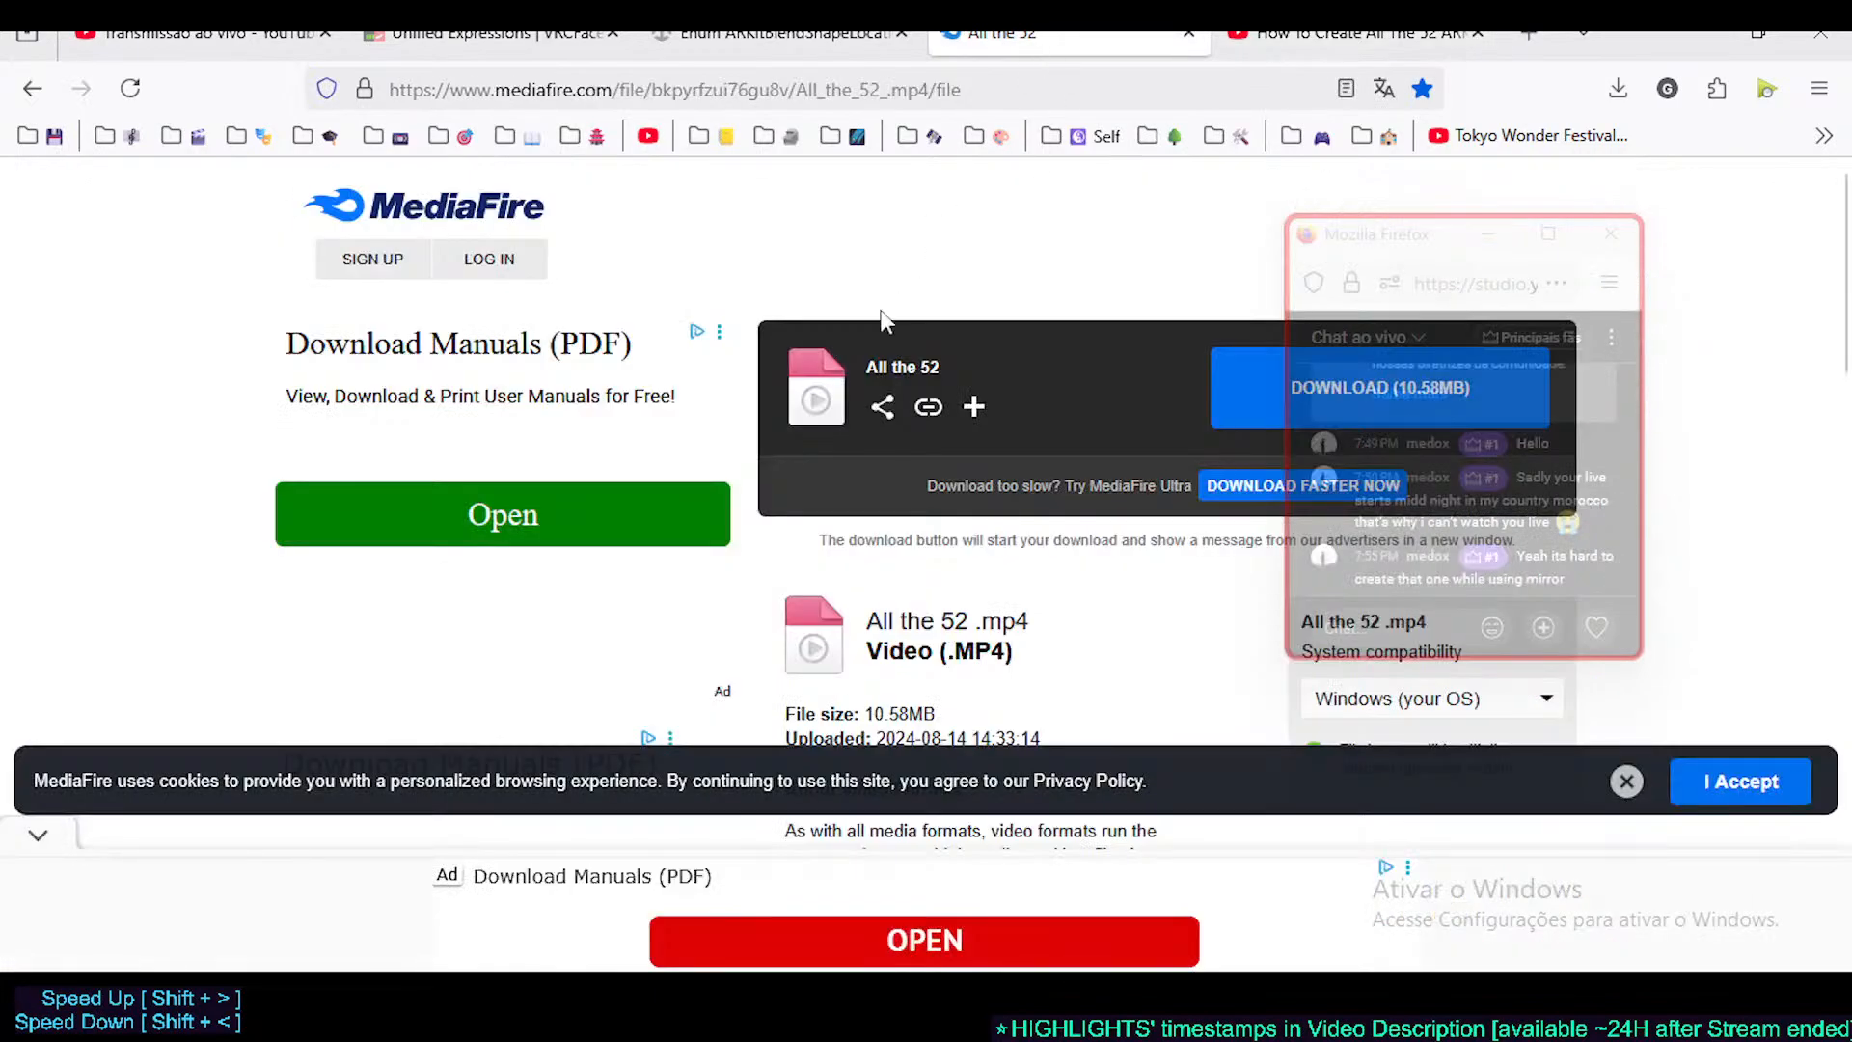
- Move the floating live chat window clear of the MediaFire download area and glance over the file details
drag(1377, 259, 1578, 285)
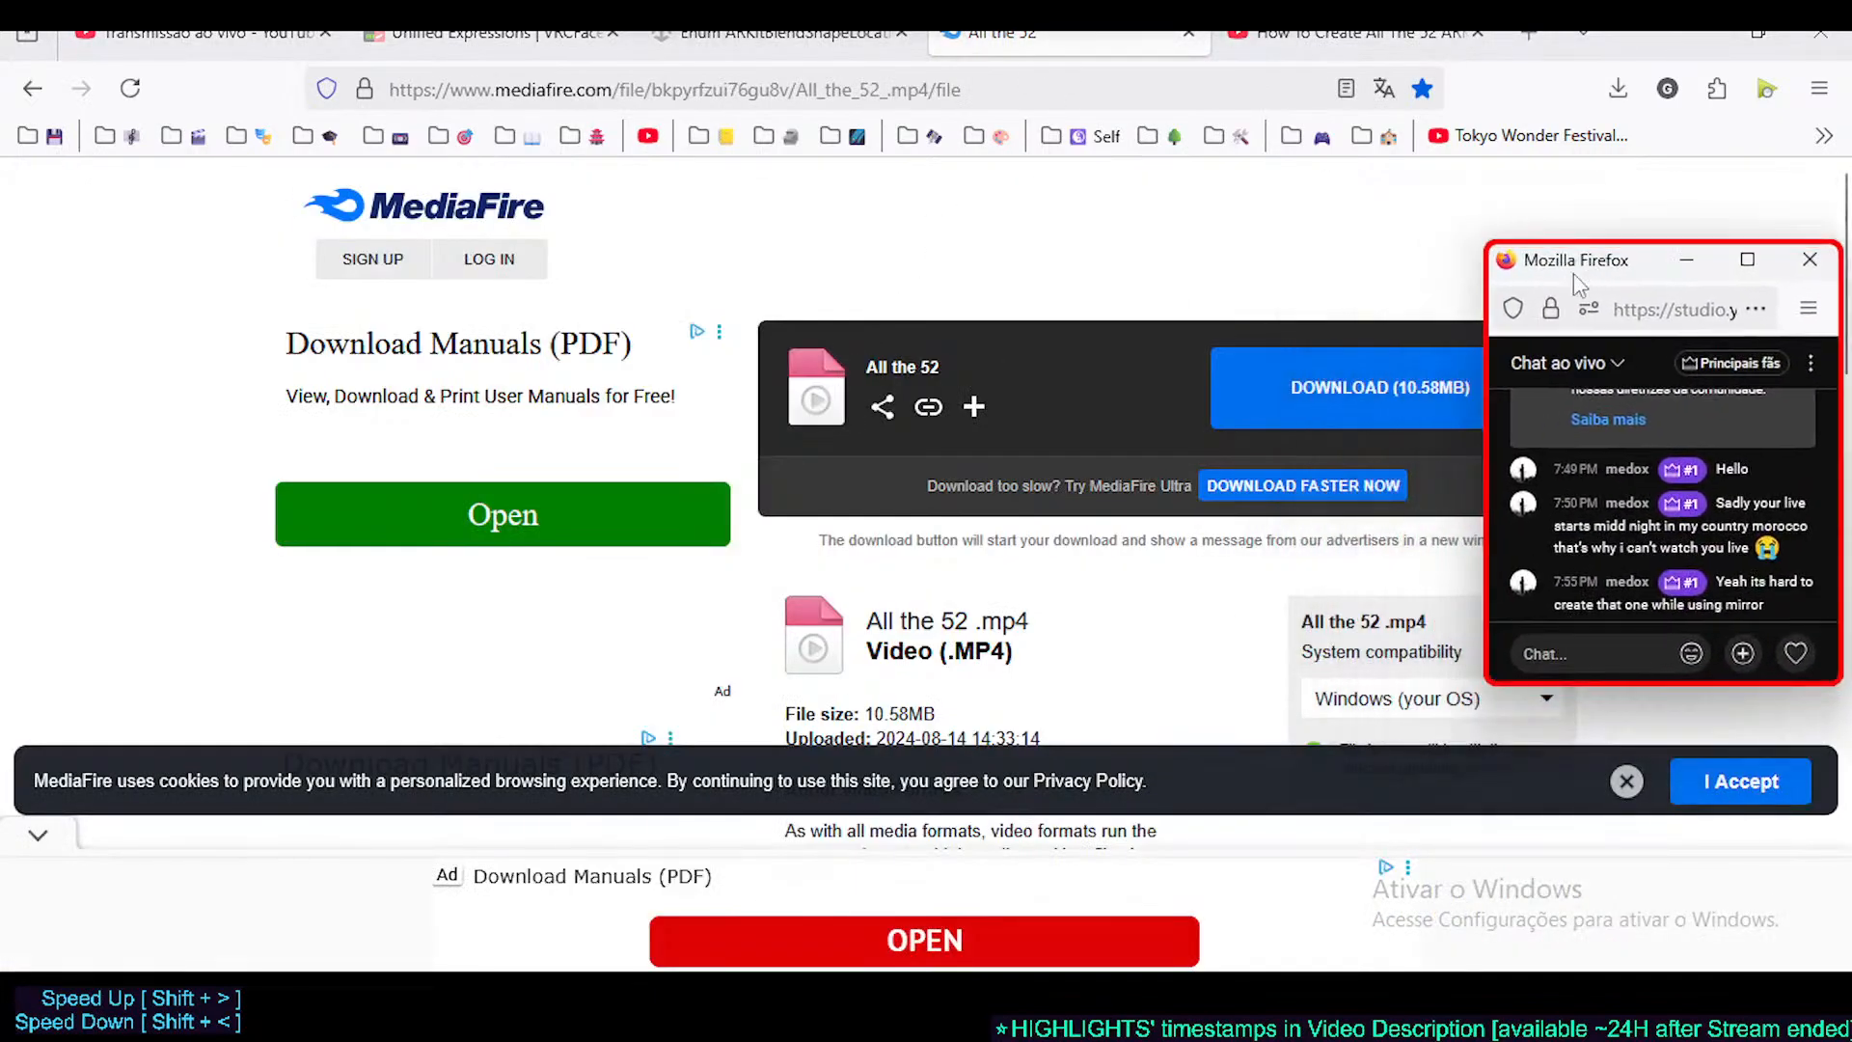
scroll(955, 409, down, 1)
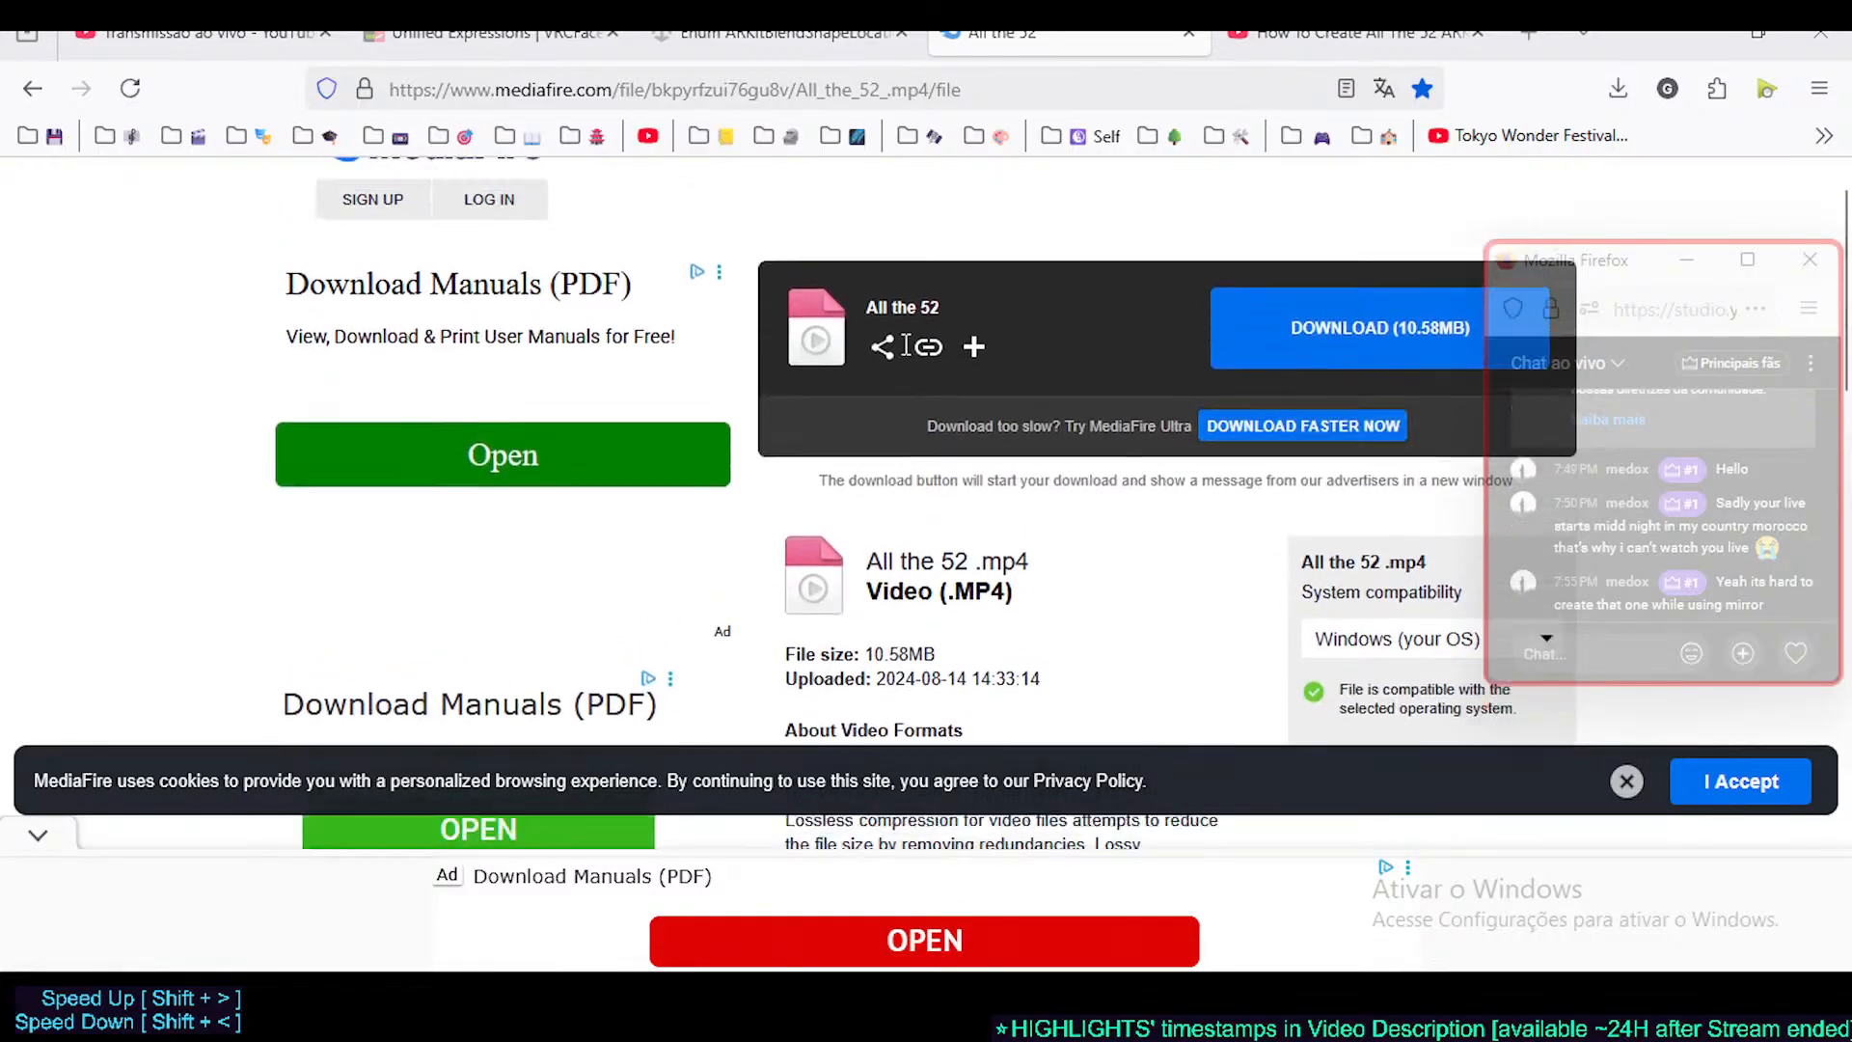
scroll(907, 345, up, 1)
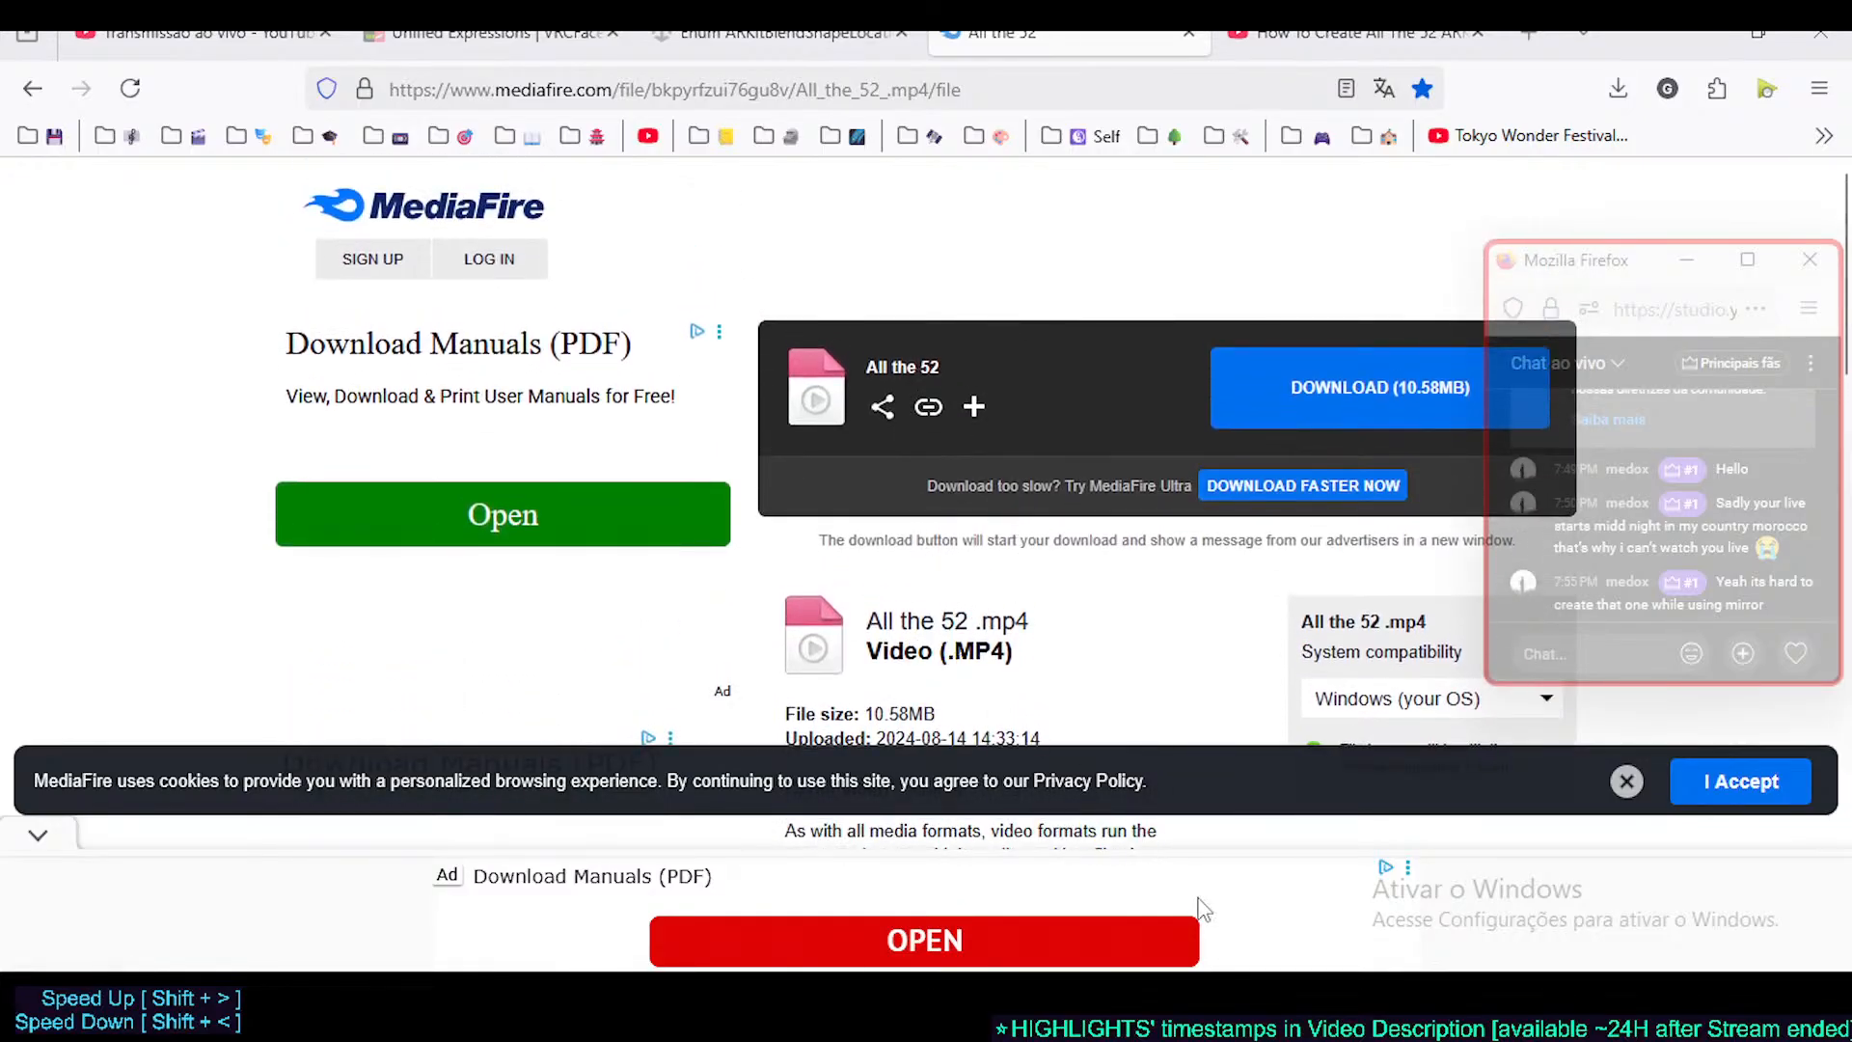
- Switch to VLC with All the 52.mp4 loaded, then reposition and enlarge the player window
click(1334, 964)
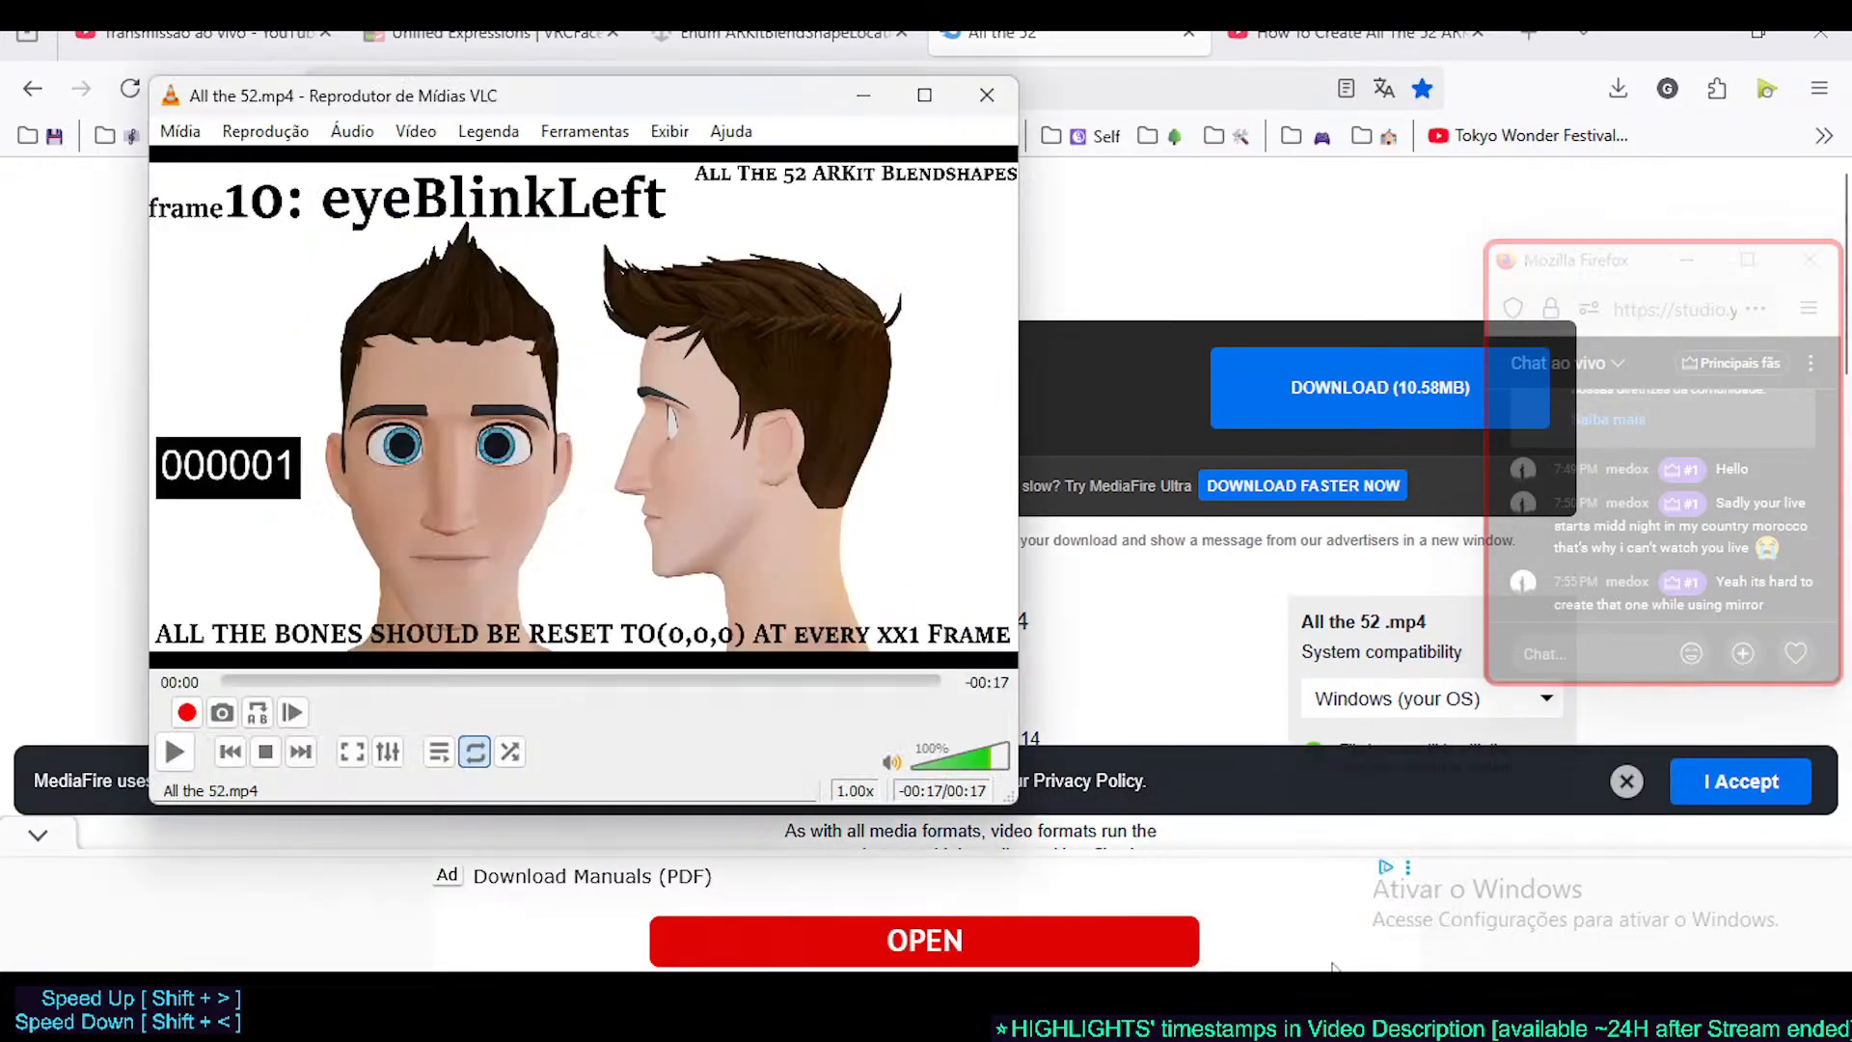
drag(603, 96, 654, 96)
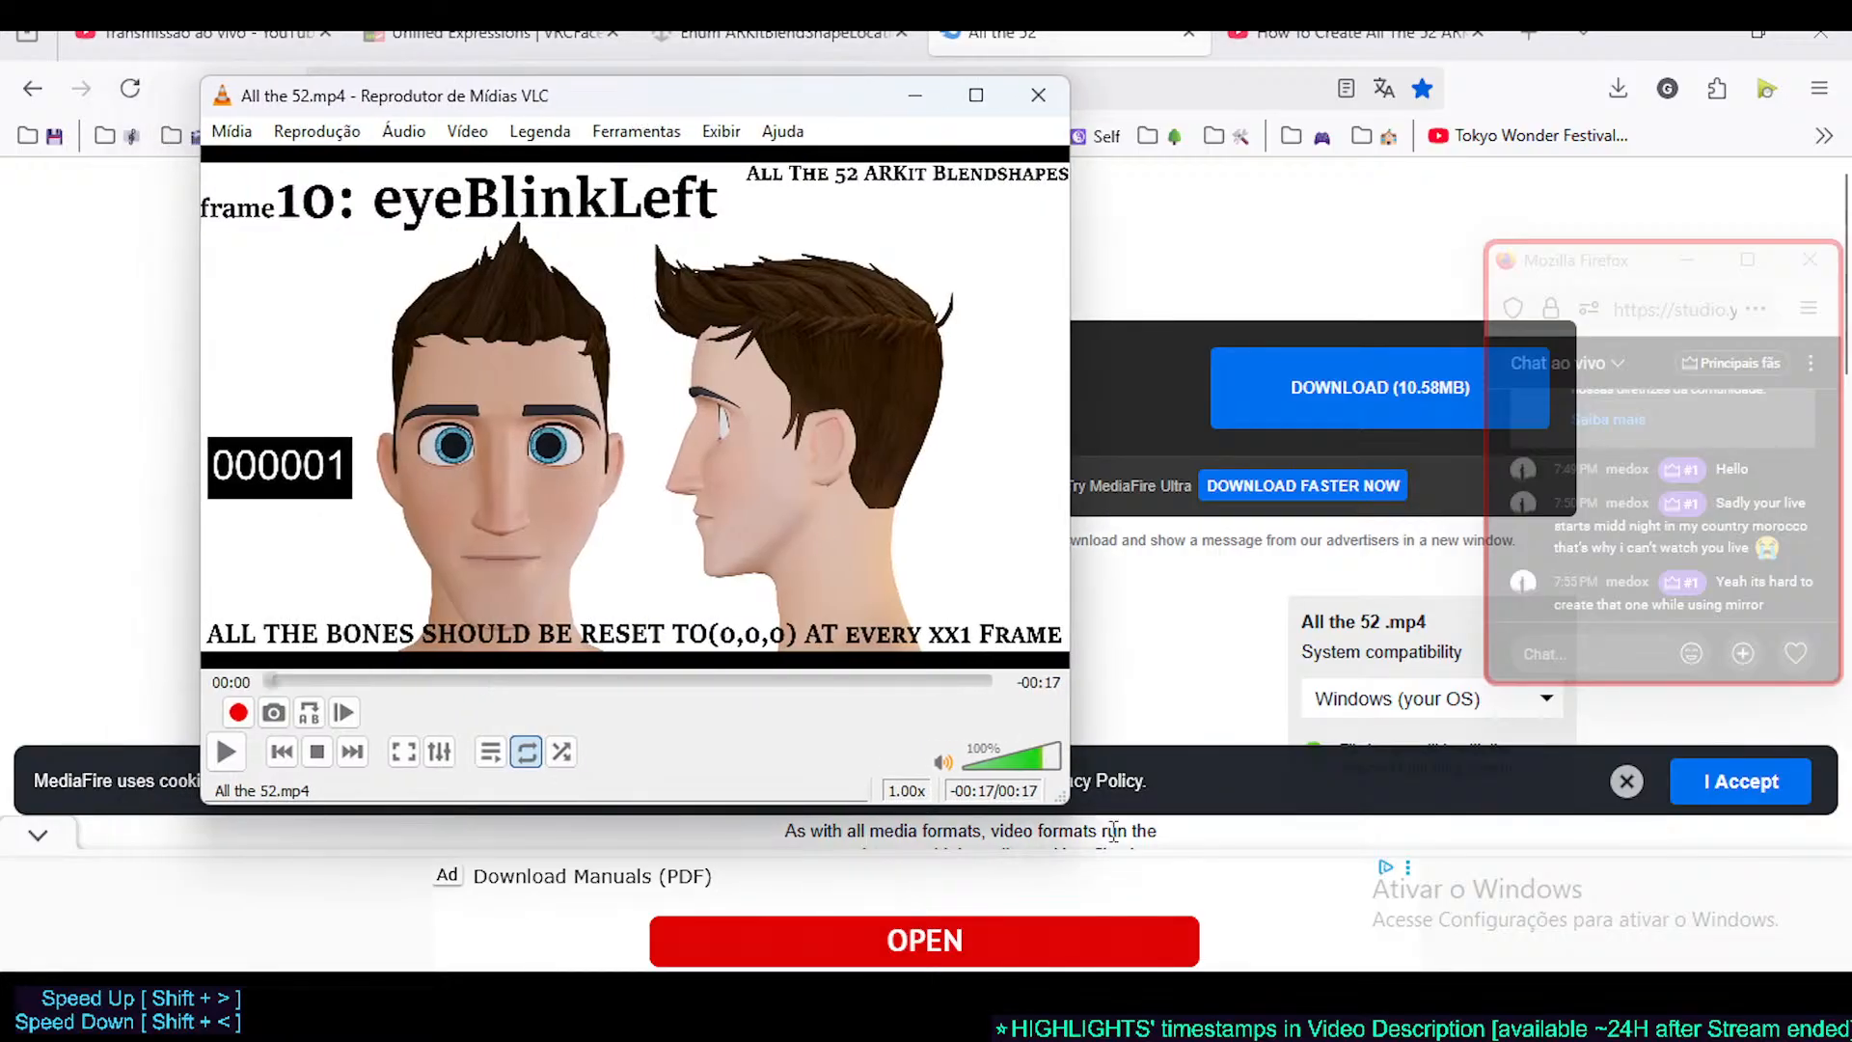
drag(1064, 805, 1165, 866)
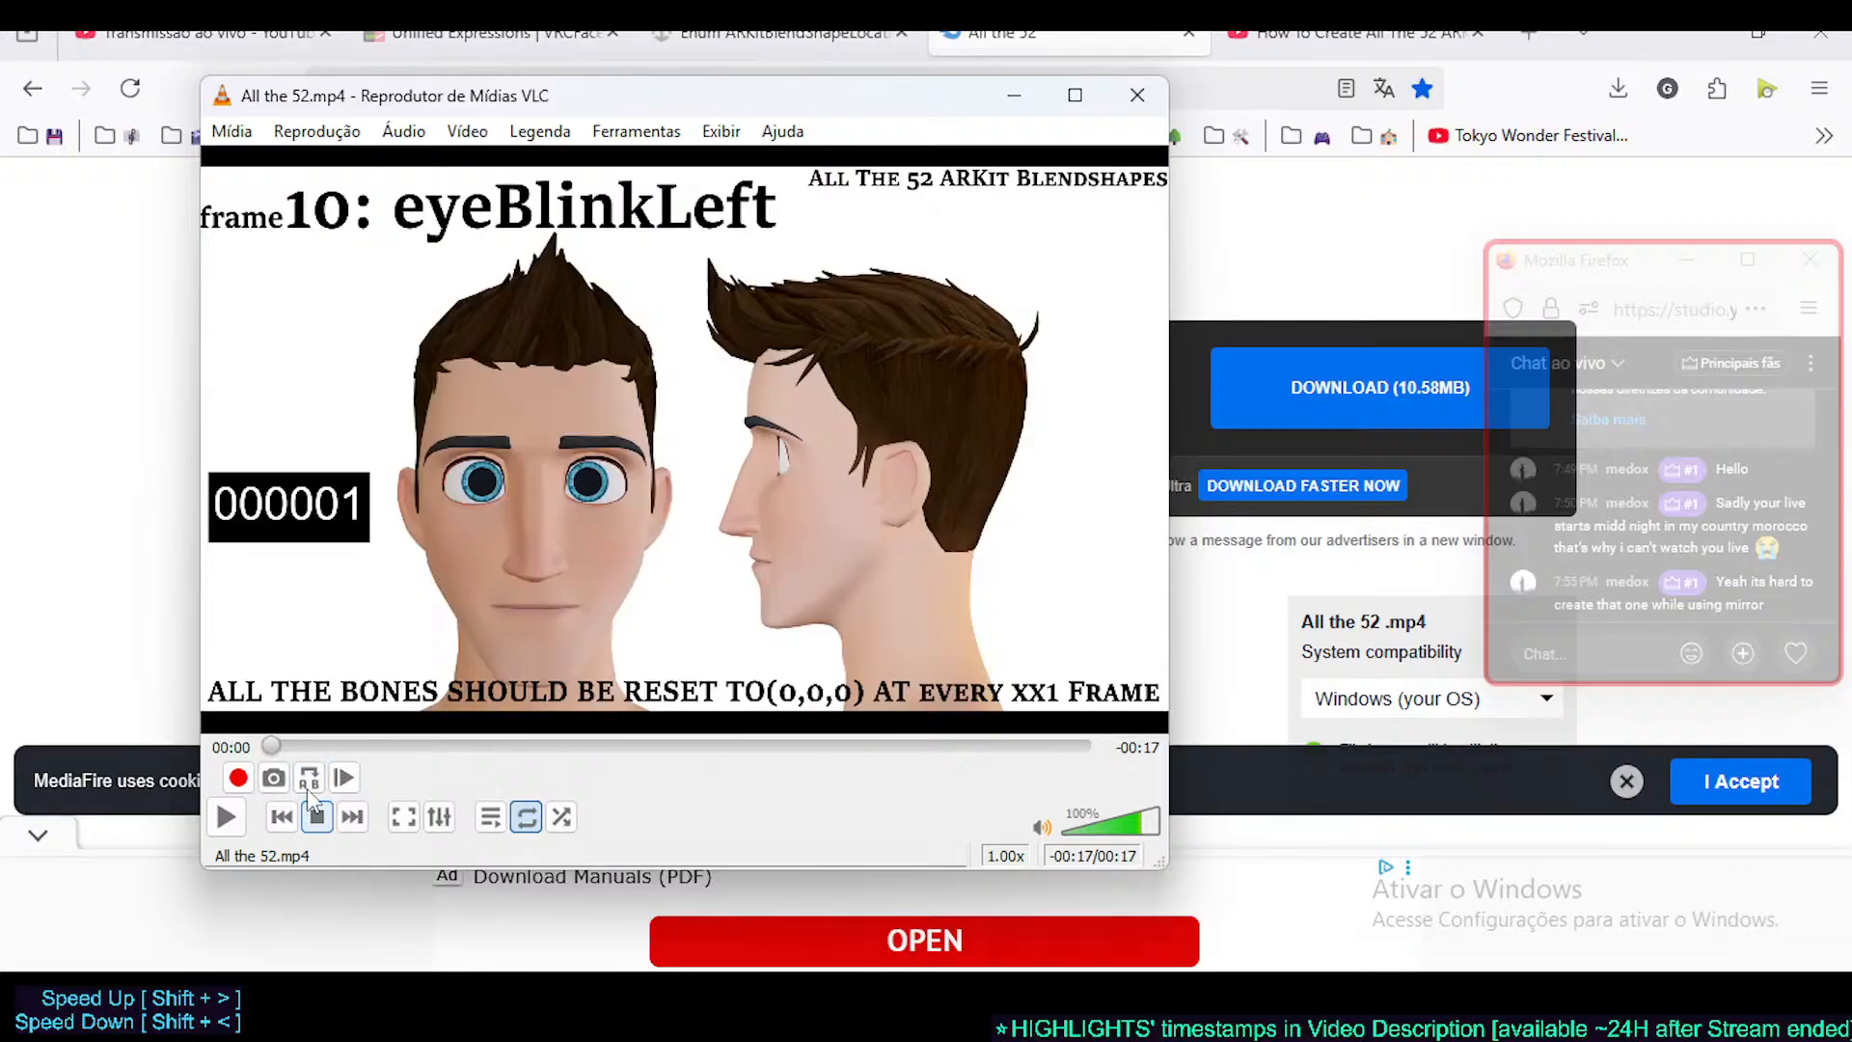
- Play the reference clip through the eye shapes to eyeLookDownRight, pausing at eyeWideLeft and expanding the video to full screen
key(space)
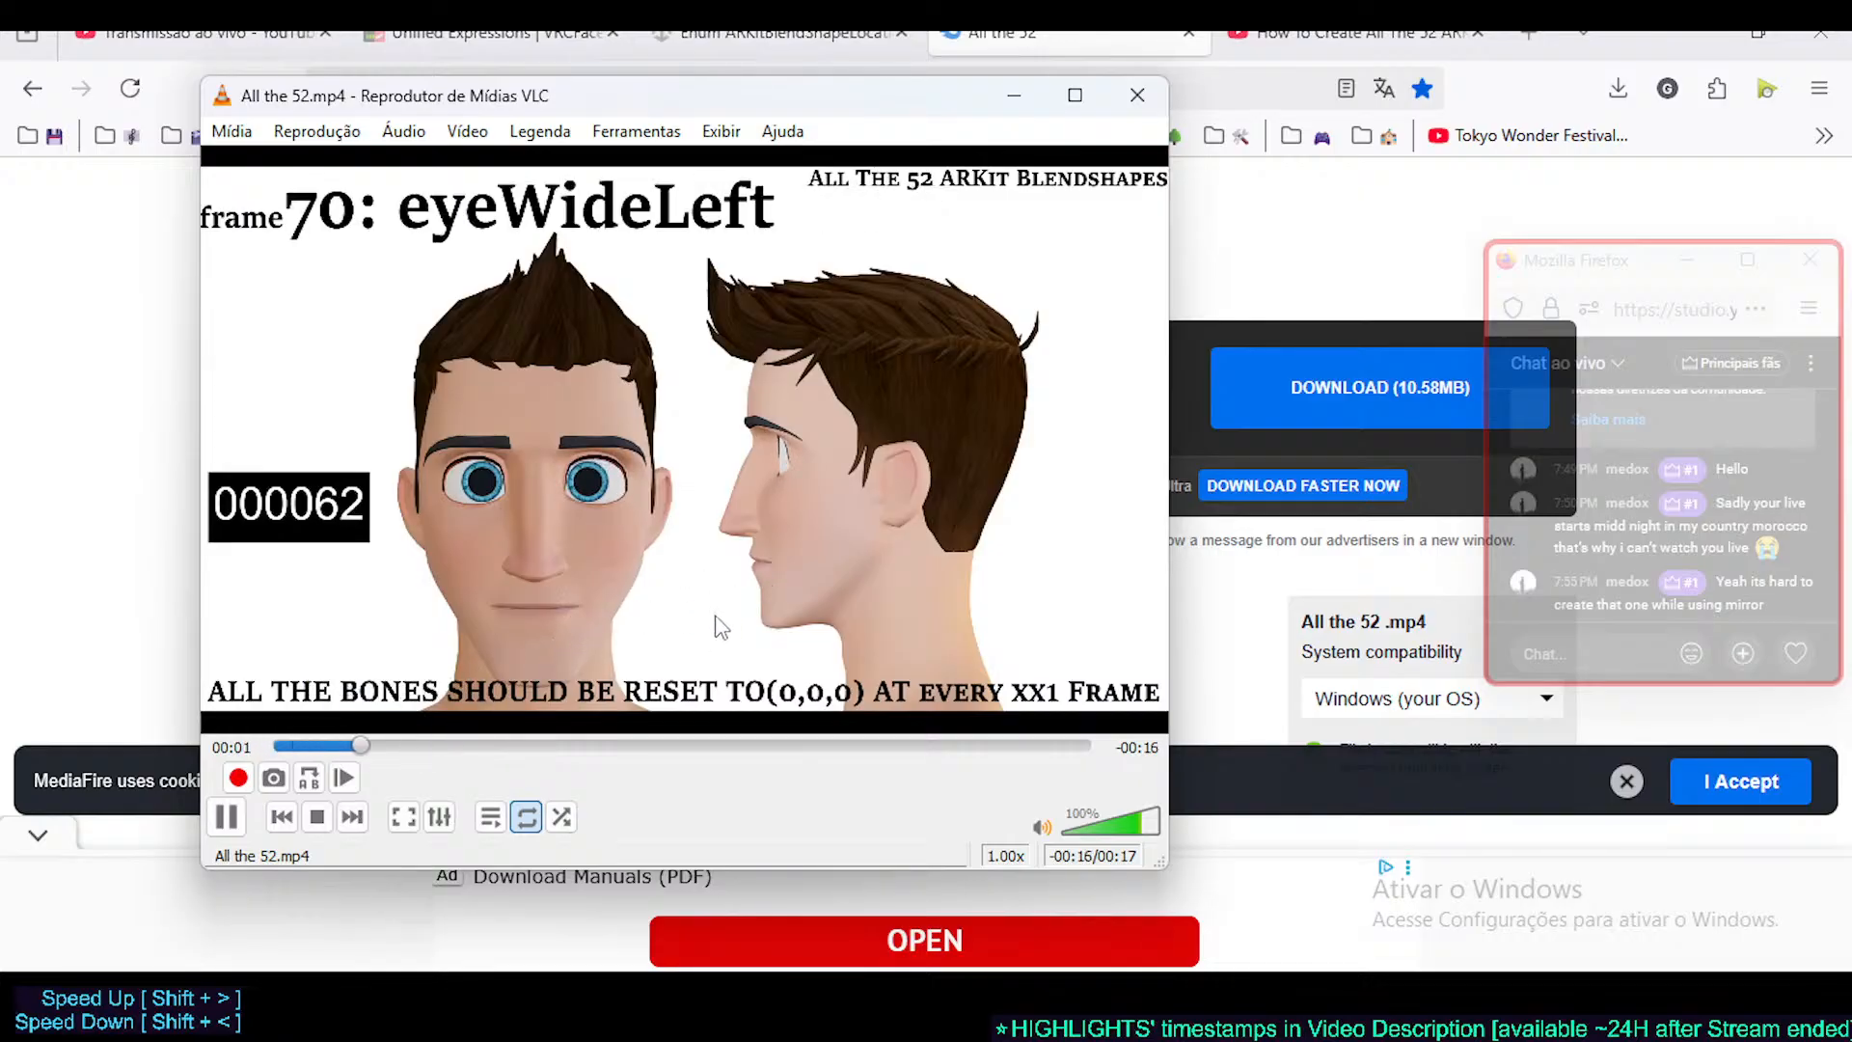
key(space)
click(1074, 94)
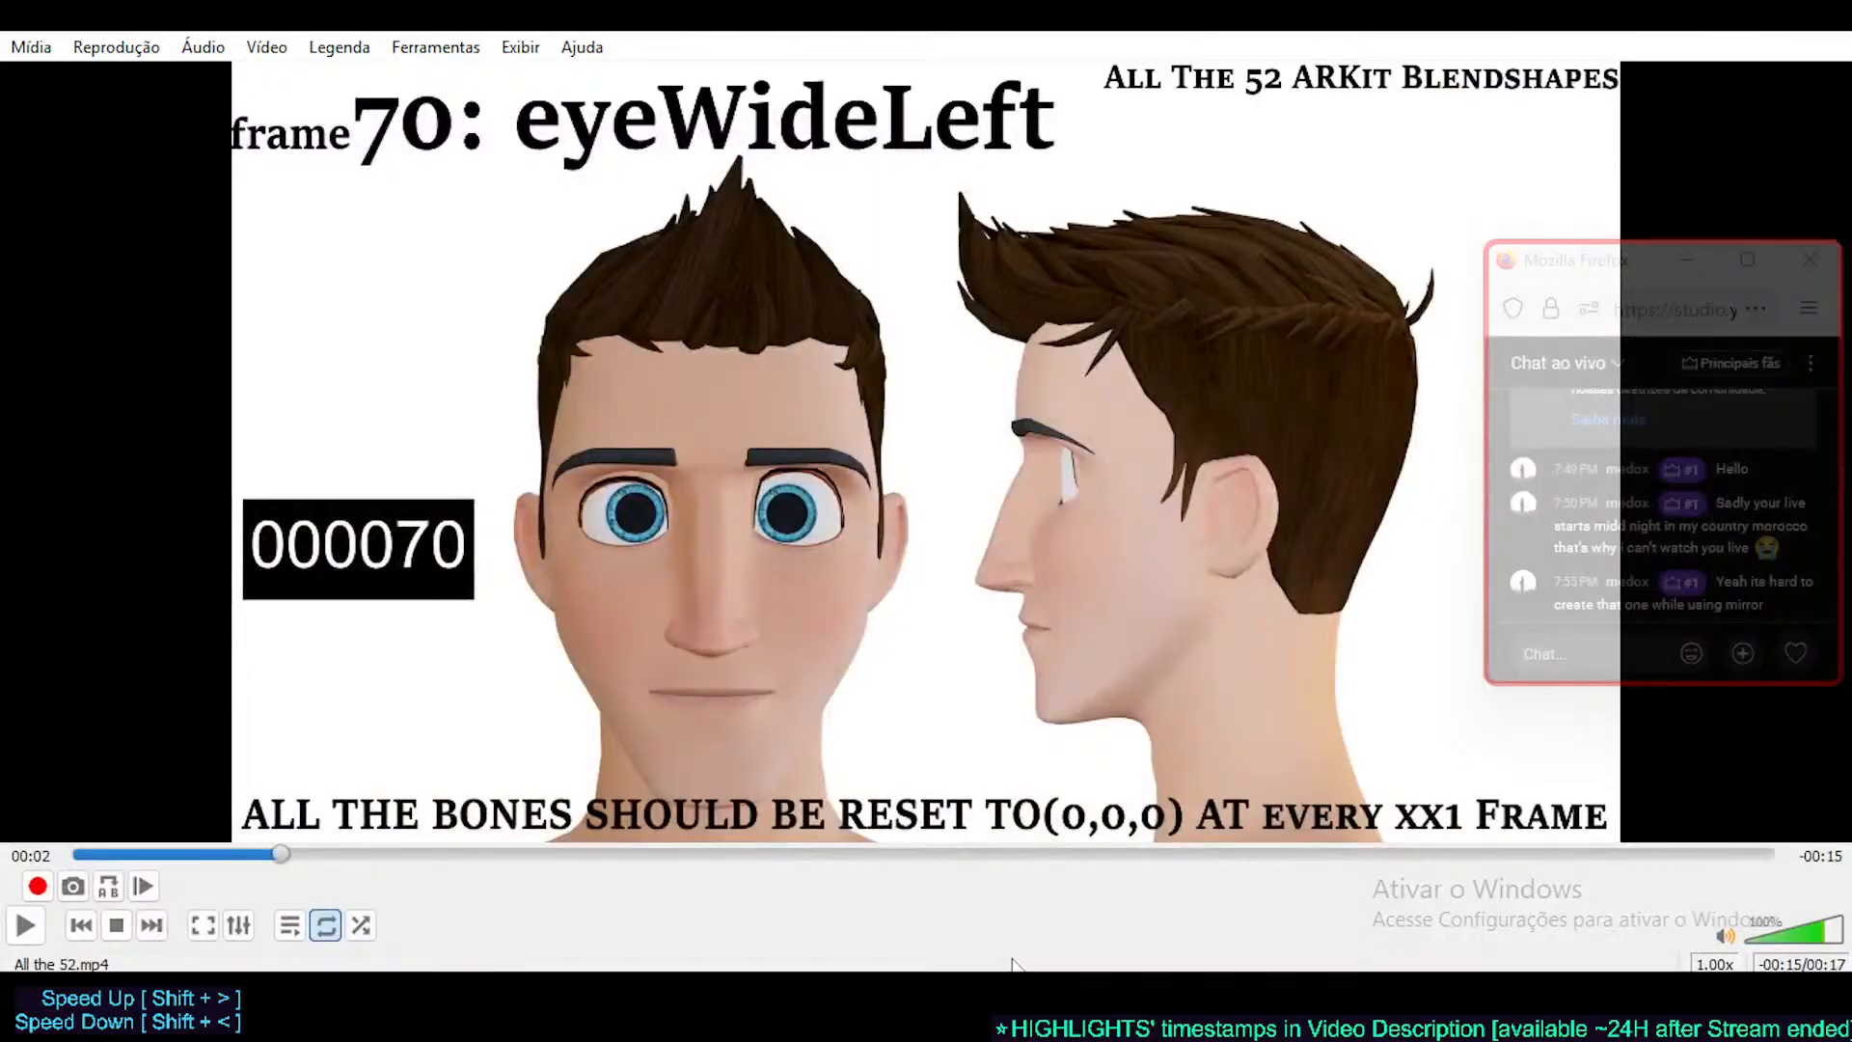
key(space)
key(space)
key(f)
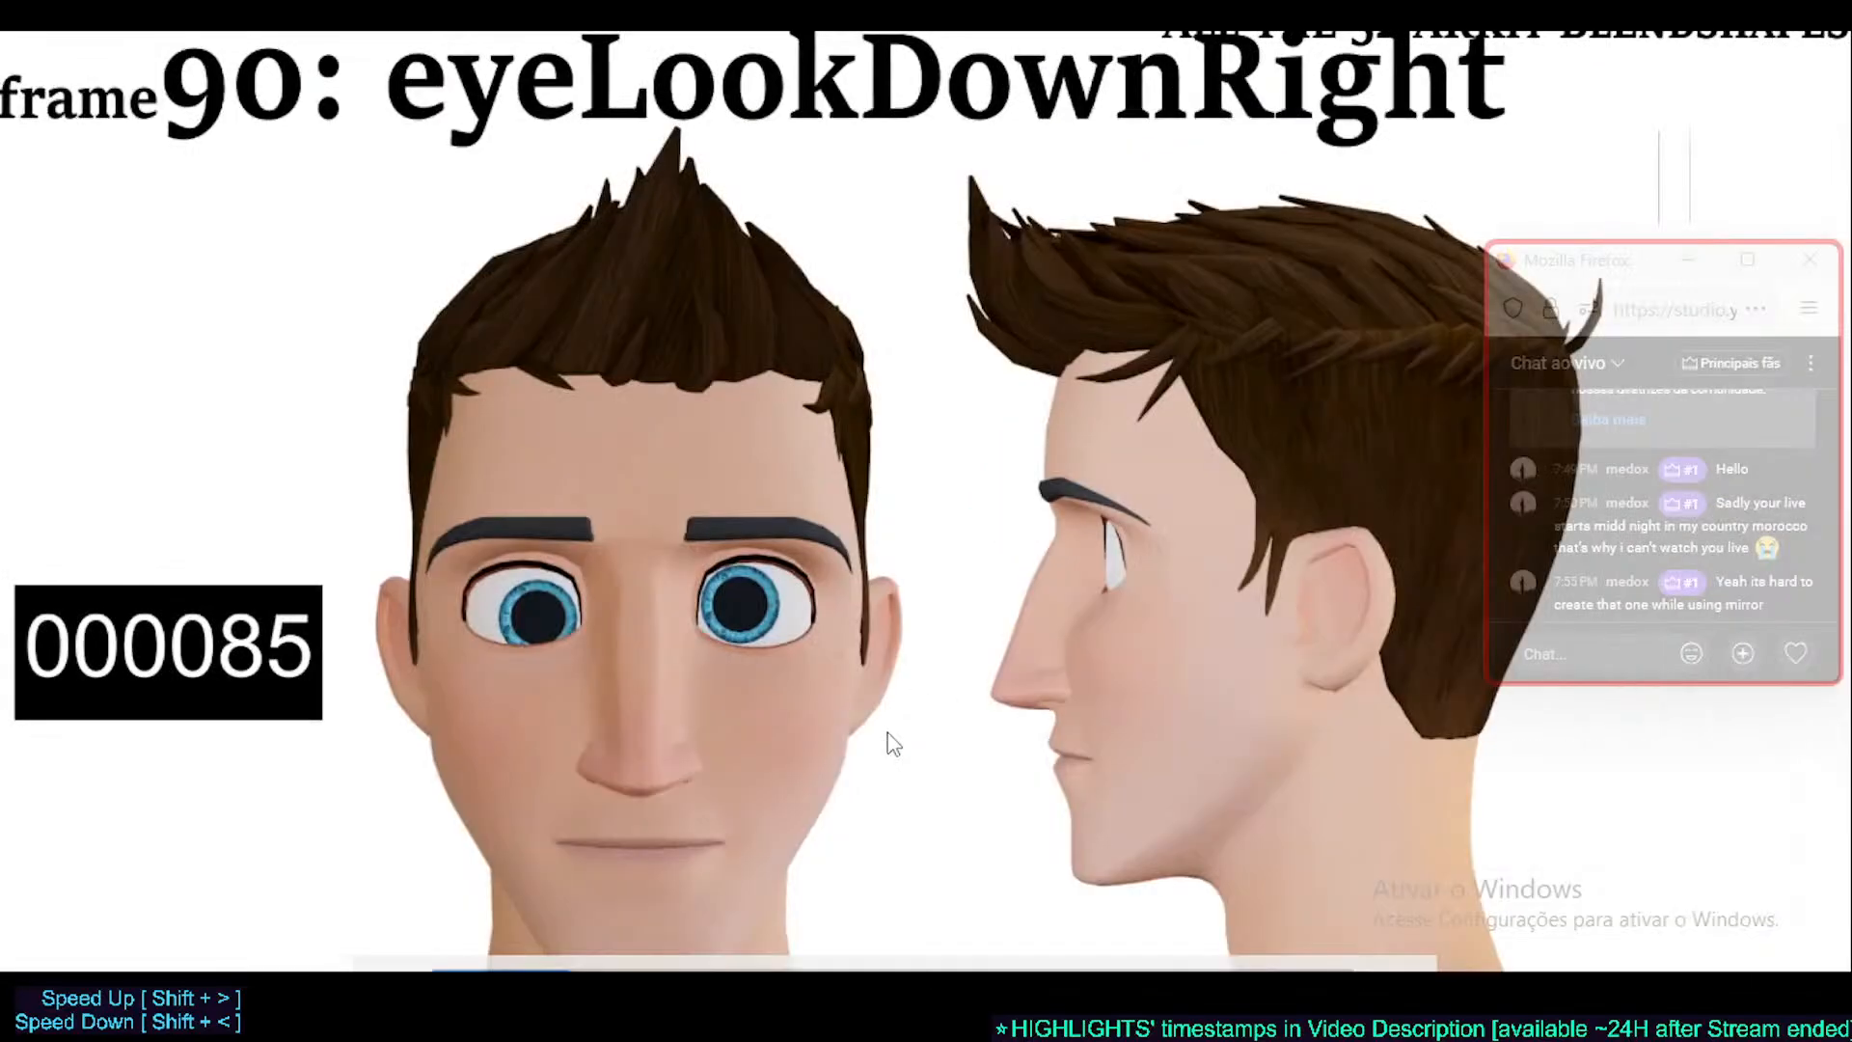
key(alt+Tab)
key(alt+Tab)
key(alt+Tab)
key(alt+Tab)
key(alt+Tab)
key(alt+Tab)
key(alt+Tab)
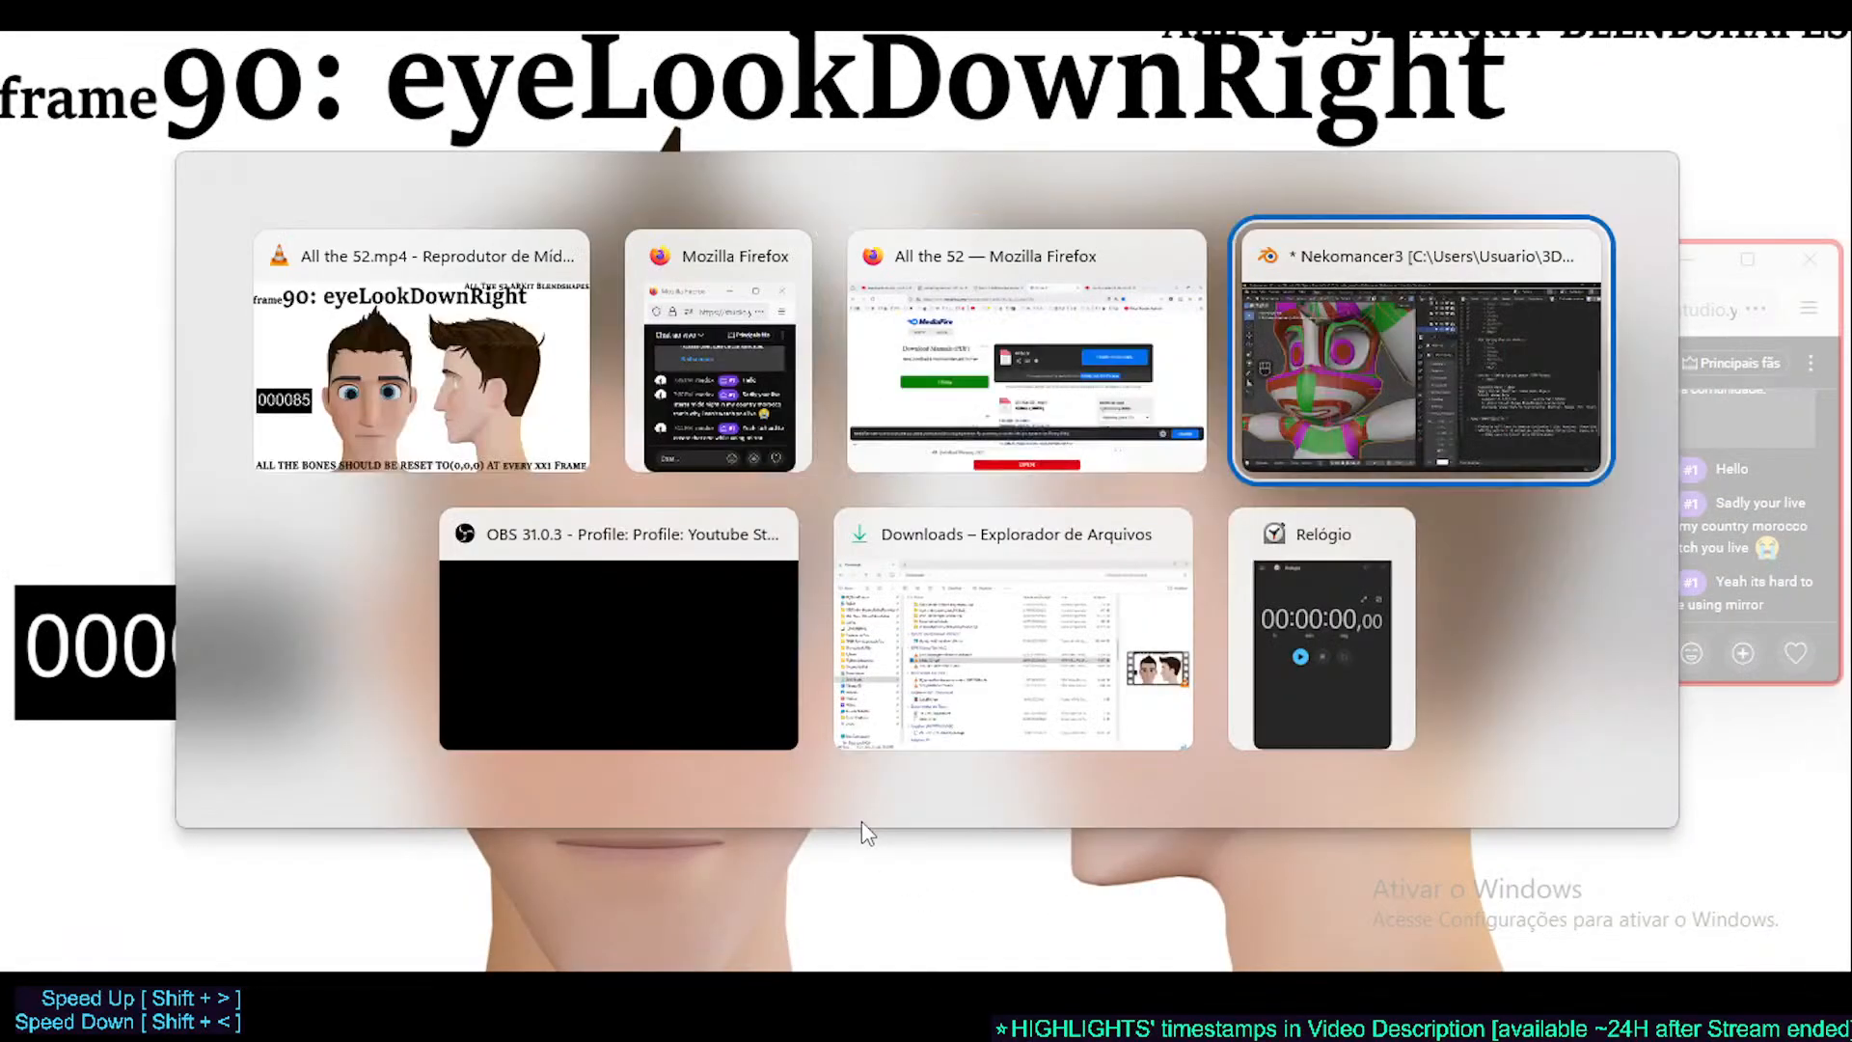
key(alt+Tab)
key(alt+Tab)
key(alt+Tab)
key(alt+Tab)
key(alt+Tab)
key(alt+Tab)
key(alt+Tab)
key(alt+Tab)
key(alt+Tab)
key(alt+Tab)
key(alt+Tab)
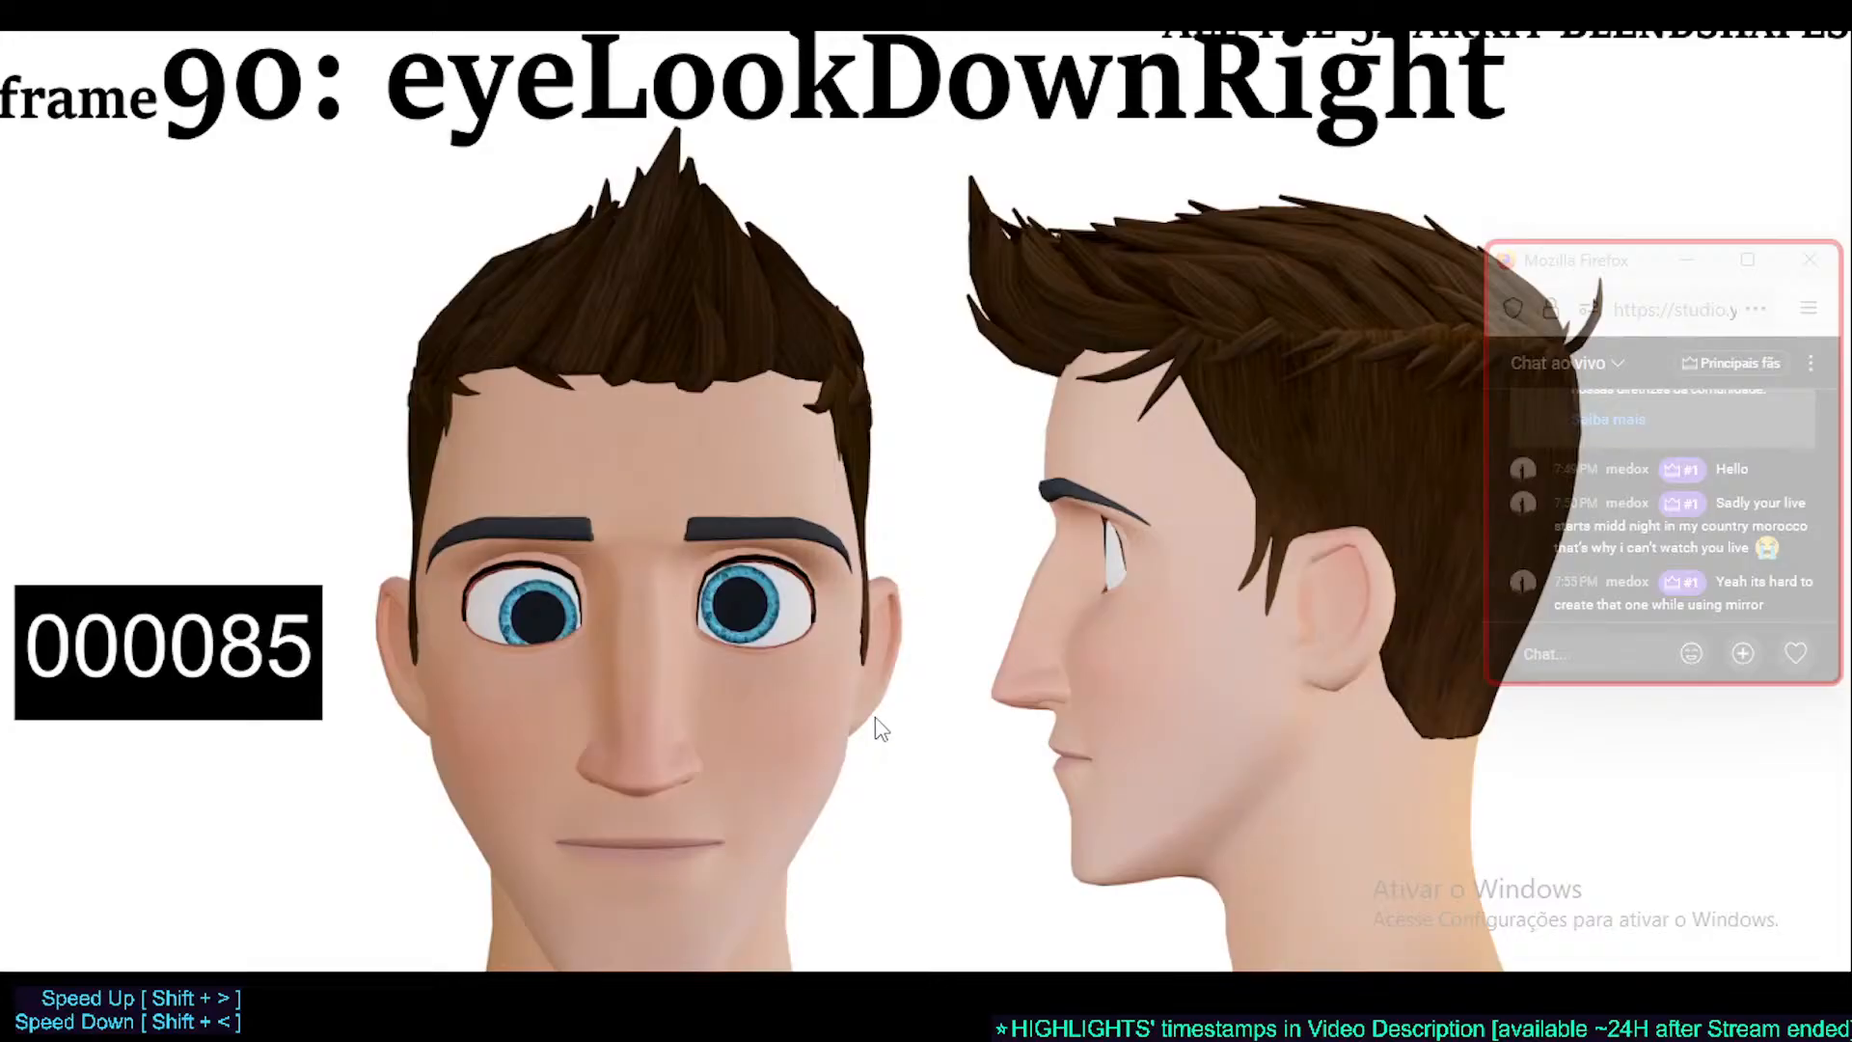
- Continue the full-screen reference clip from eyeLookDownRight, examining the mouthShrugLower and mouthLowerDownLeft shapes
key(alt+Tab)
key(alt+Tab)
key(alt+Tab)
key(alt+Tab)
key(alt+Tab)
key(alt+Tab)
key(alt+Tab)
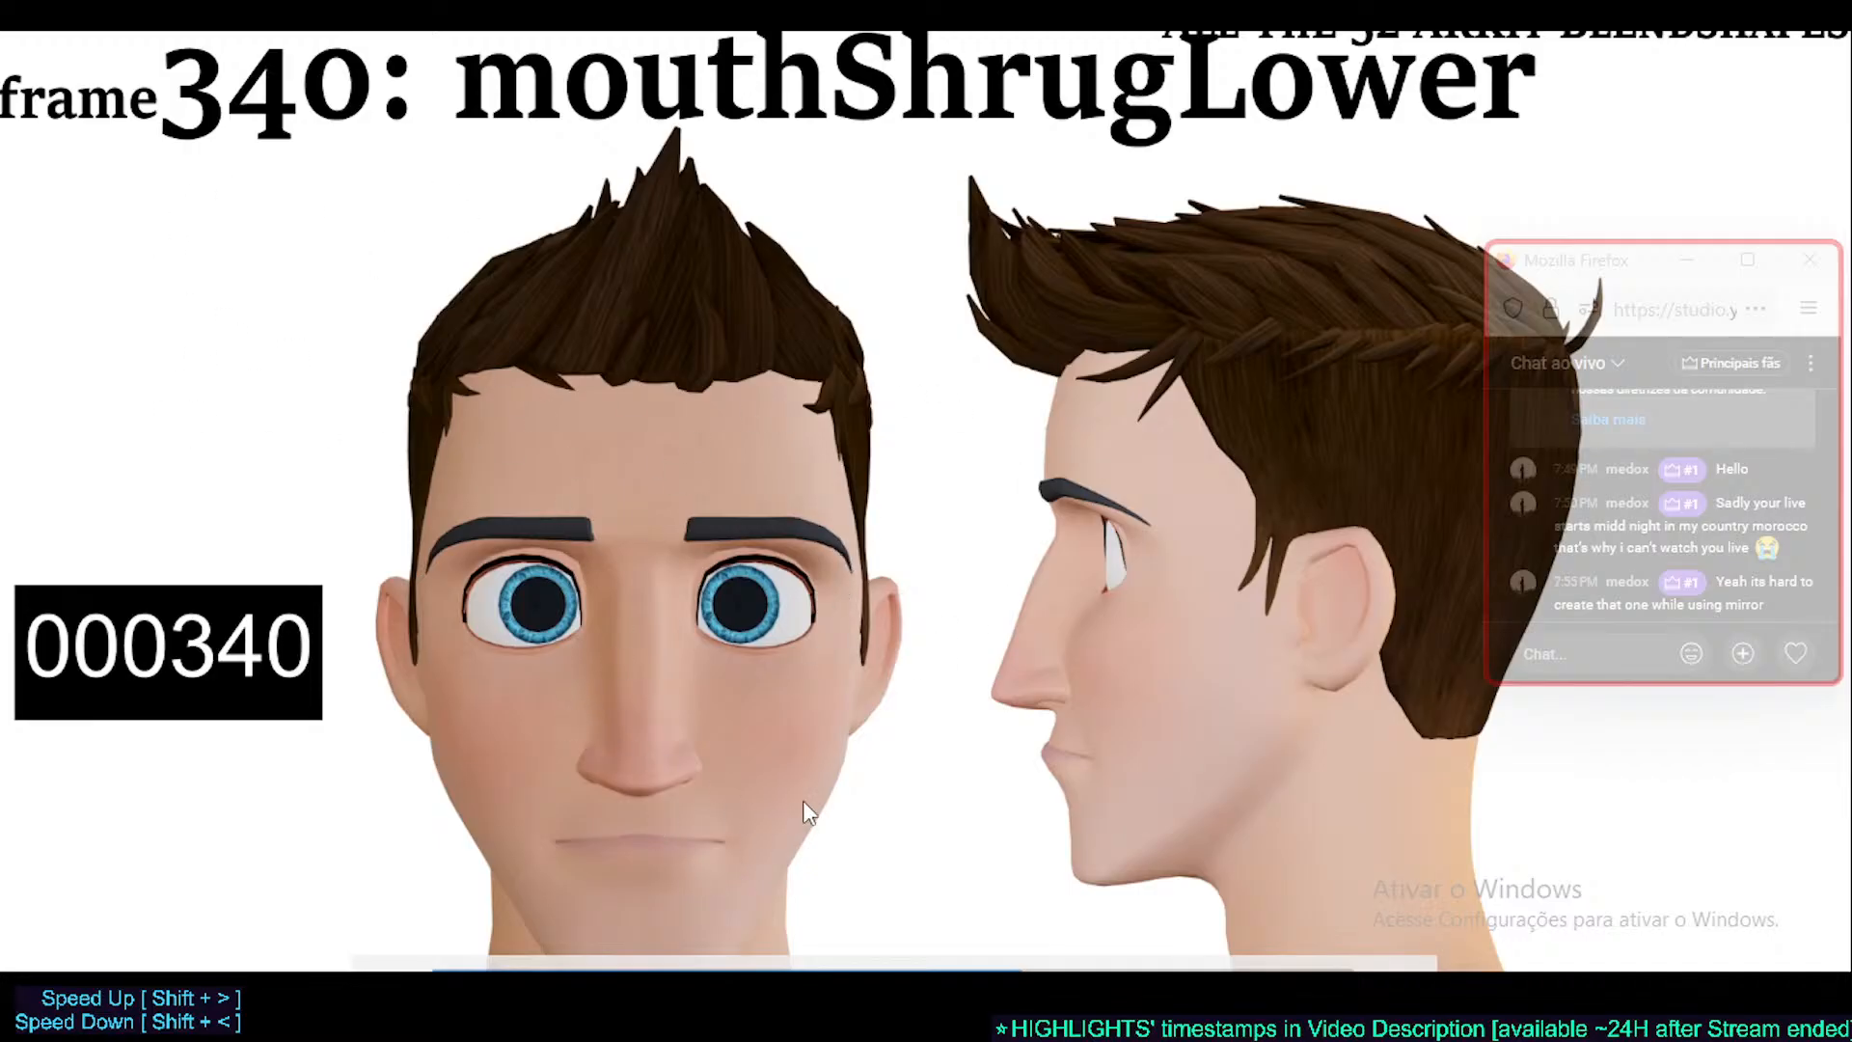
key(space)
key(space)
key(space)
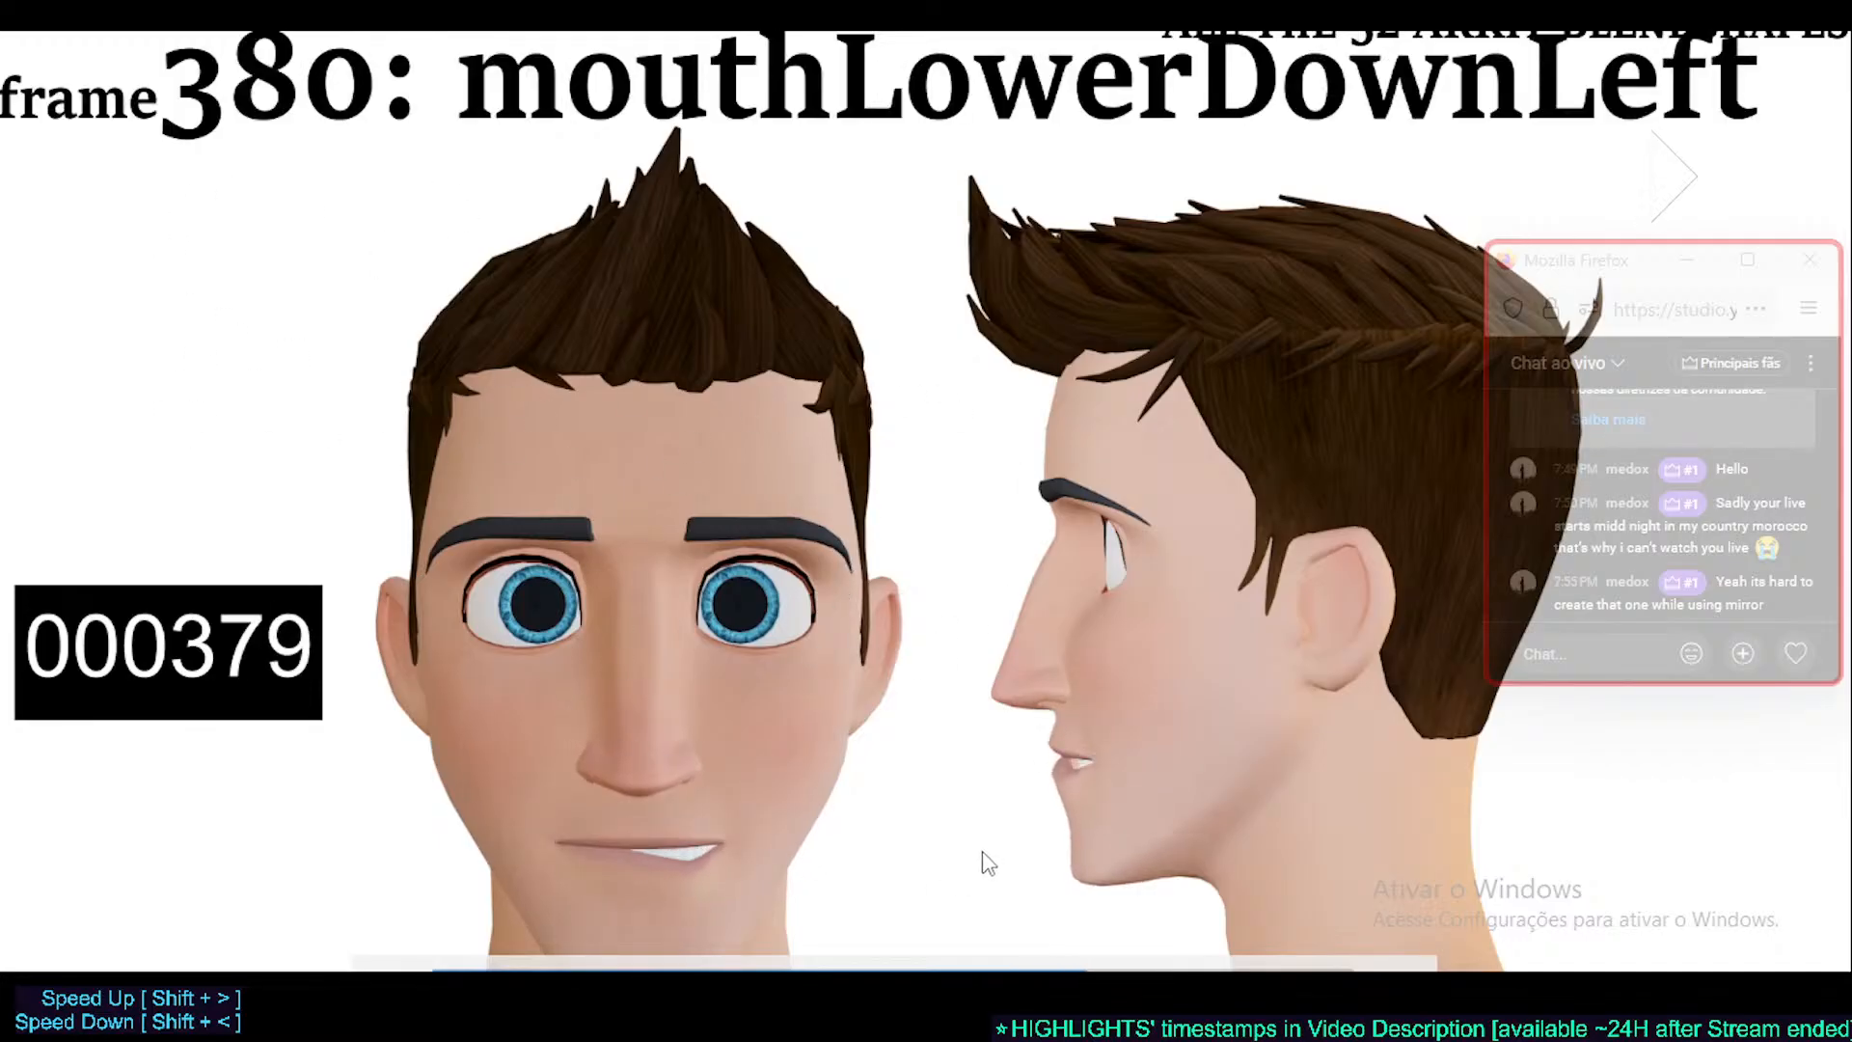
- Play the clip in short bursts, pausing to examine the mouthUpperUpRight, browDownRight and browInnerUp shapes
key(space)
key(space)
key(space)
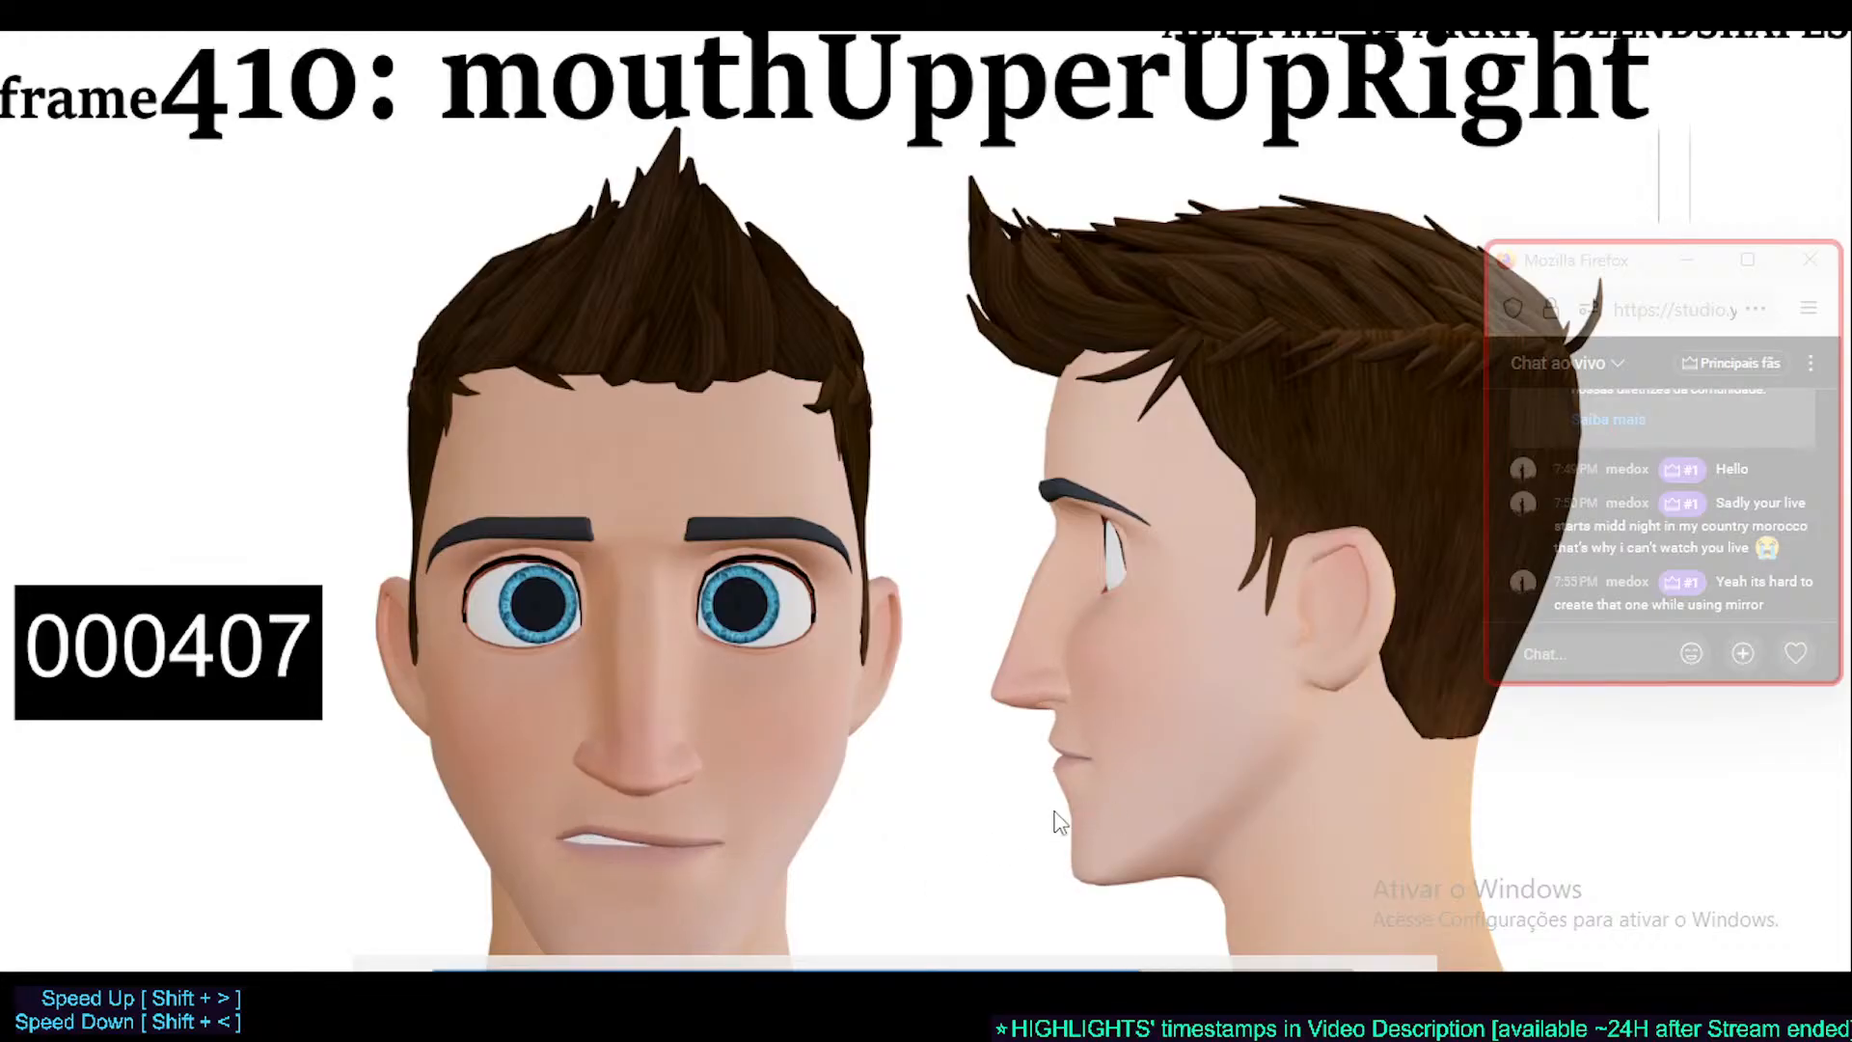
key(space)
key(space)
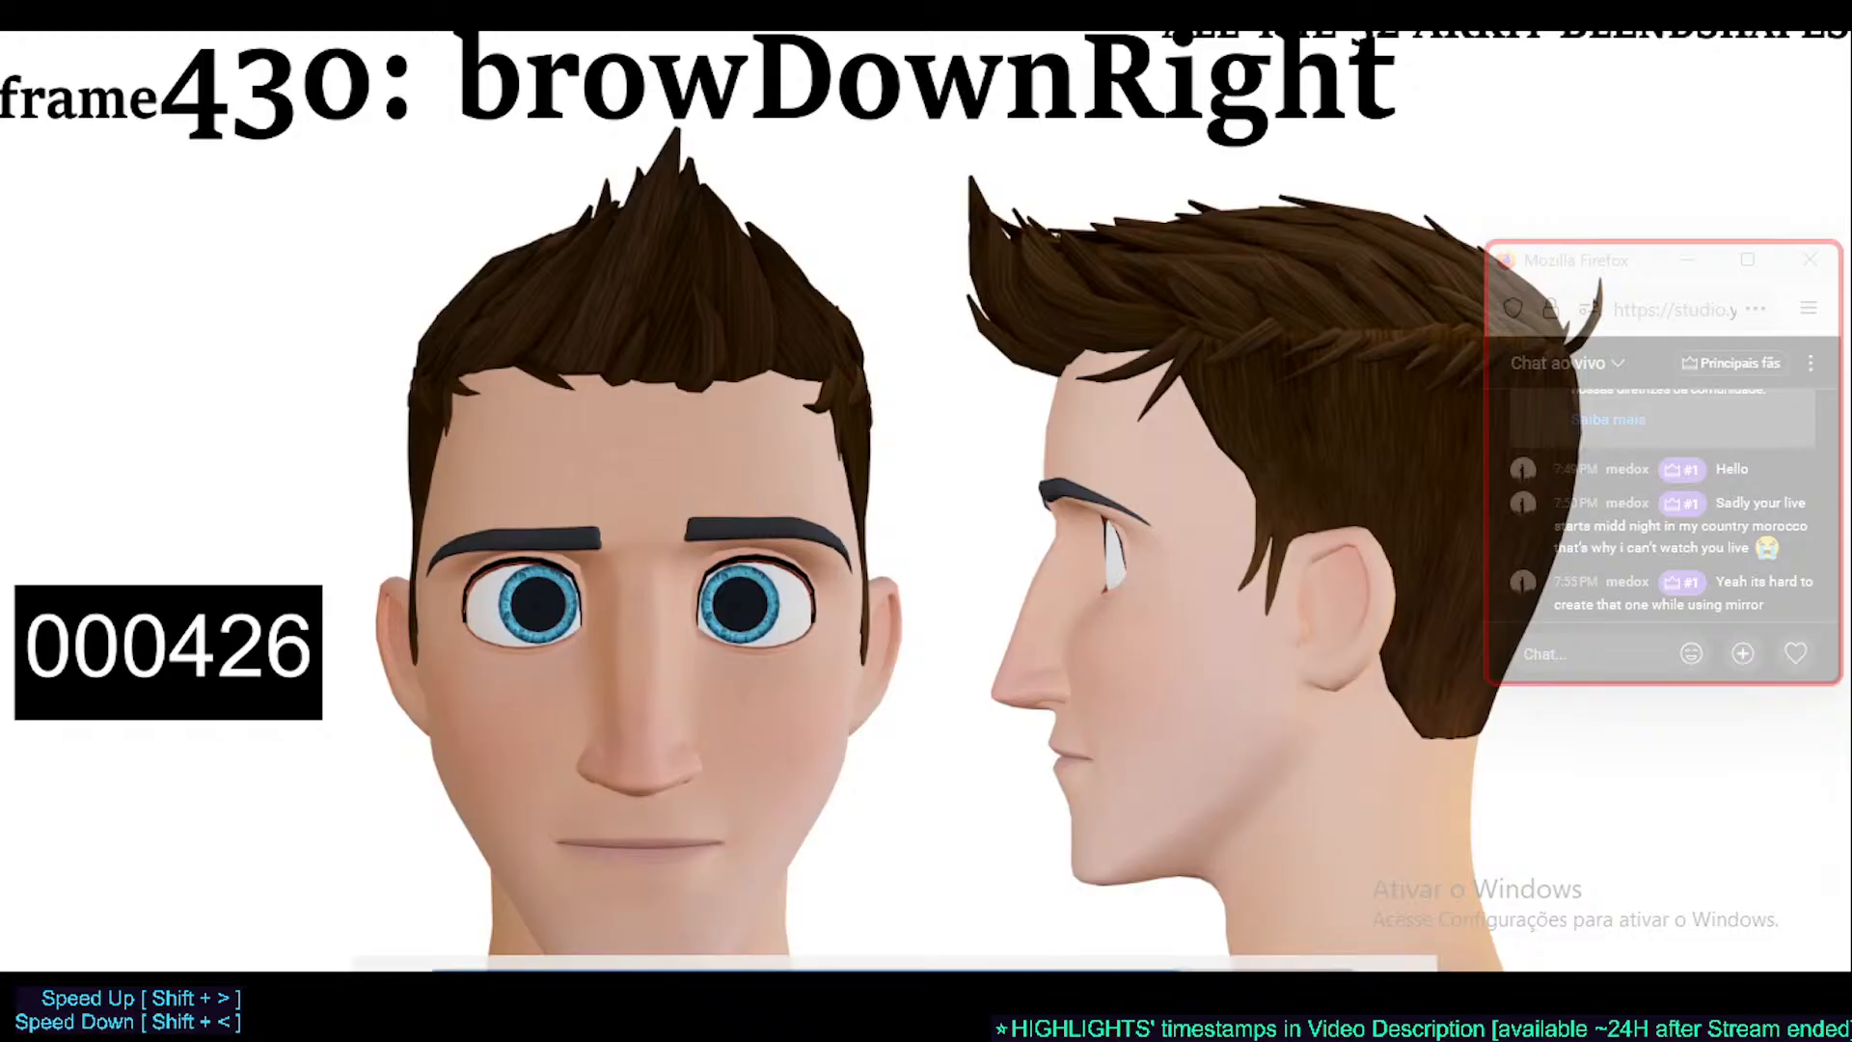
key(space)
key(space)
right_click(1011, 707)
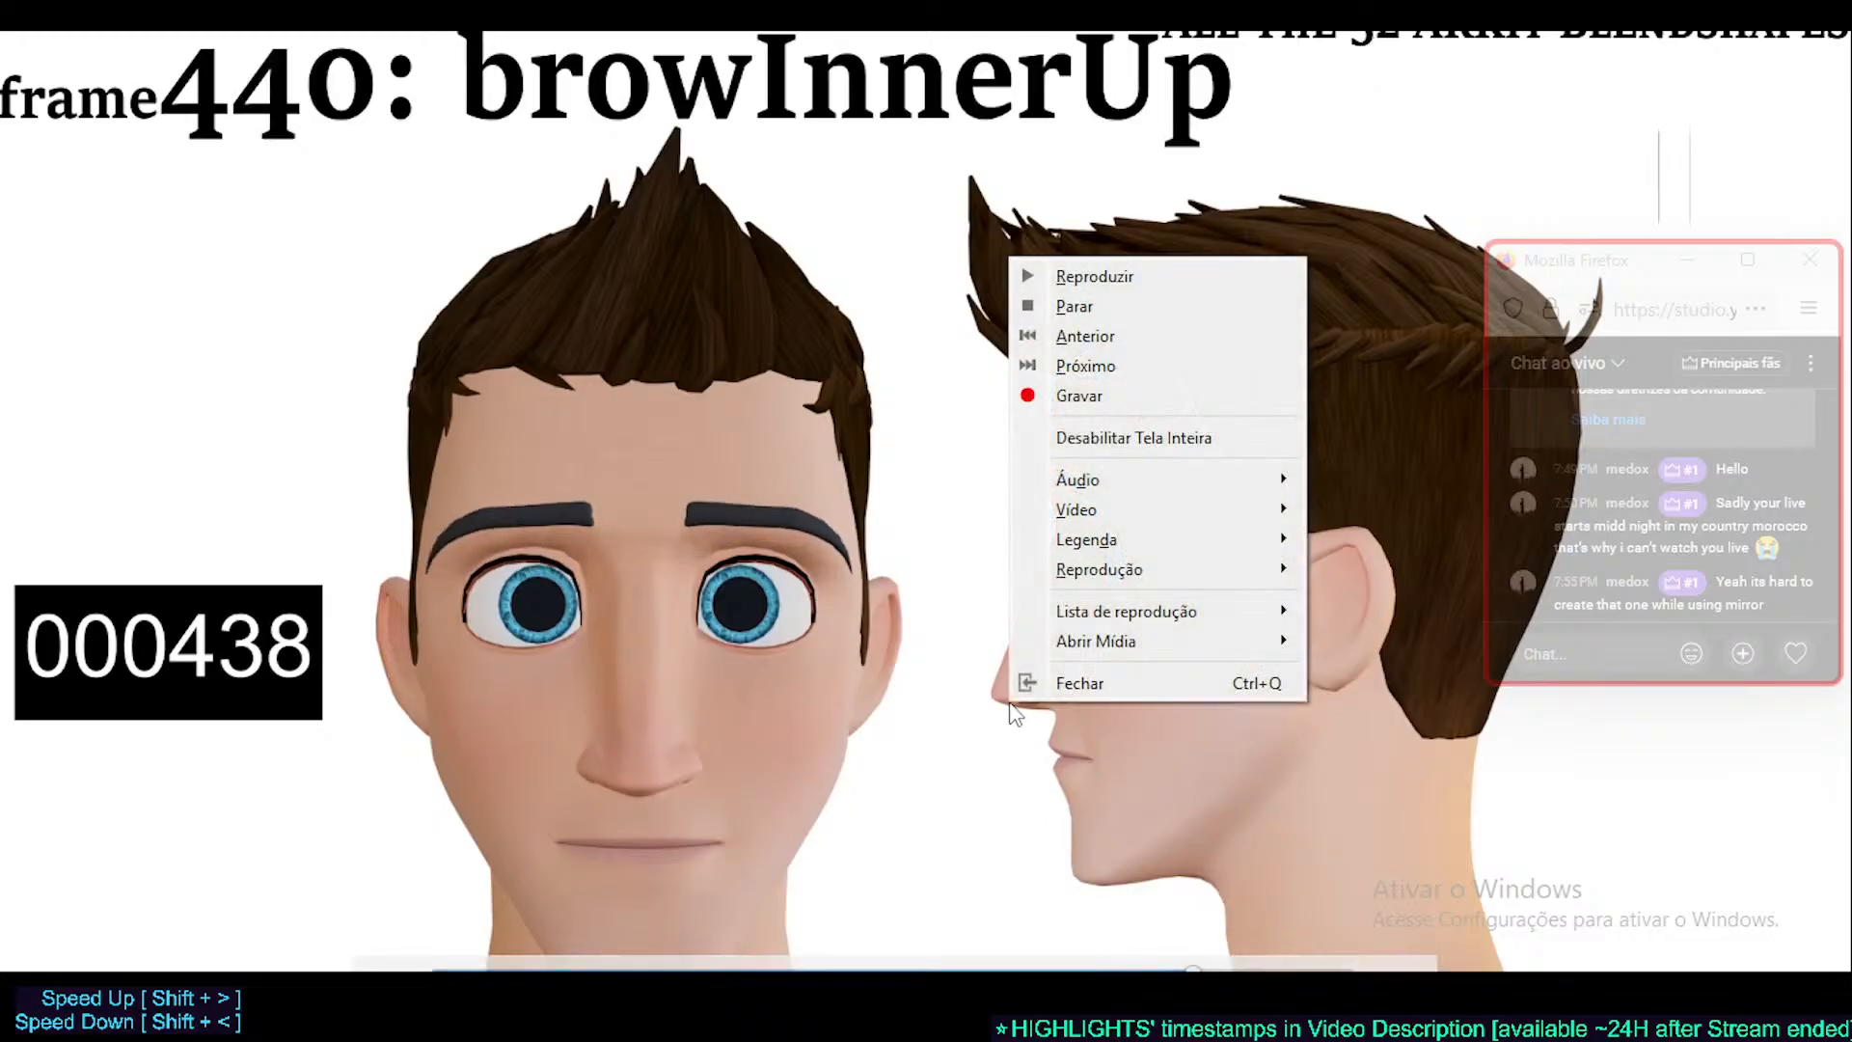
click(789, 455)
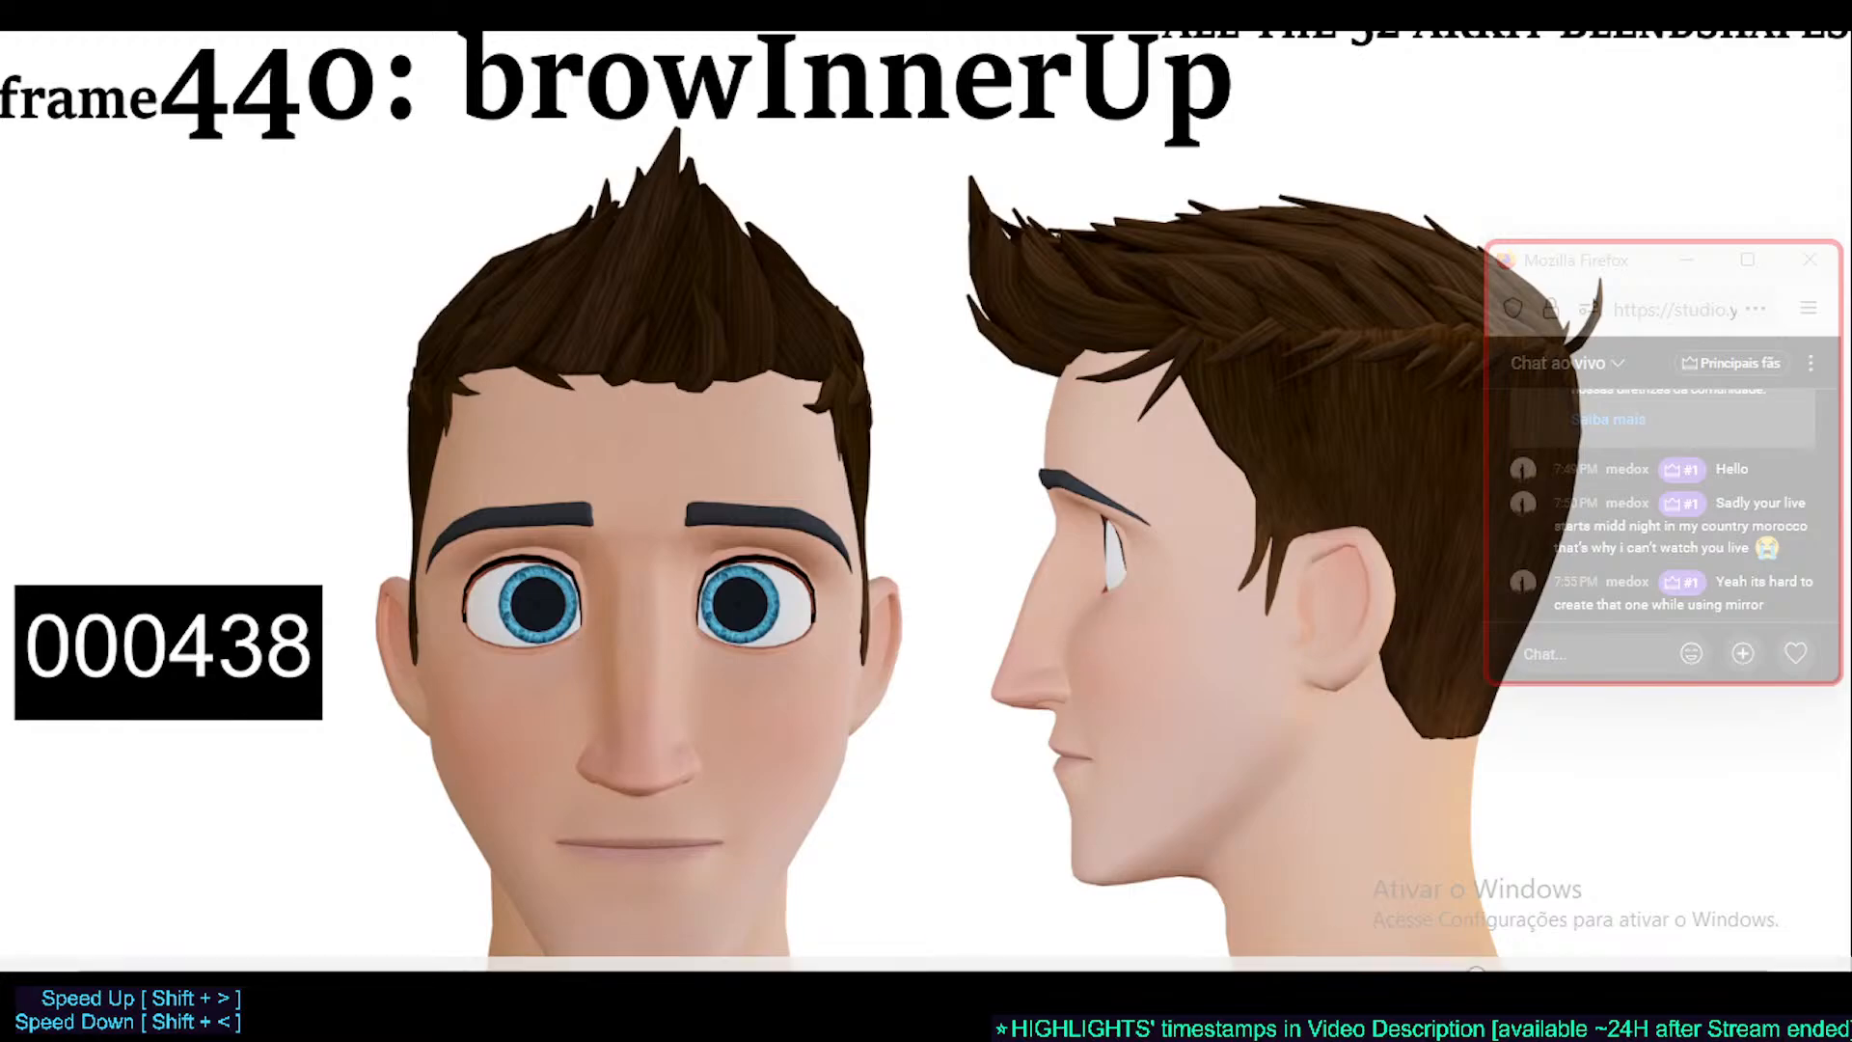
- Leave full screen and rewind the reference clip to the mouthLowerDownLeft shape at frame 380
double_click(906, 728)
key(space)
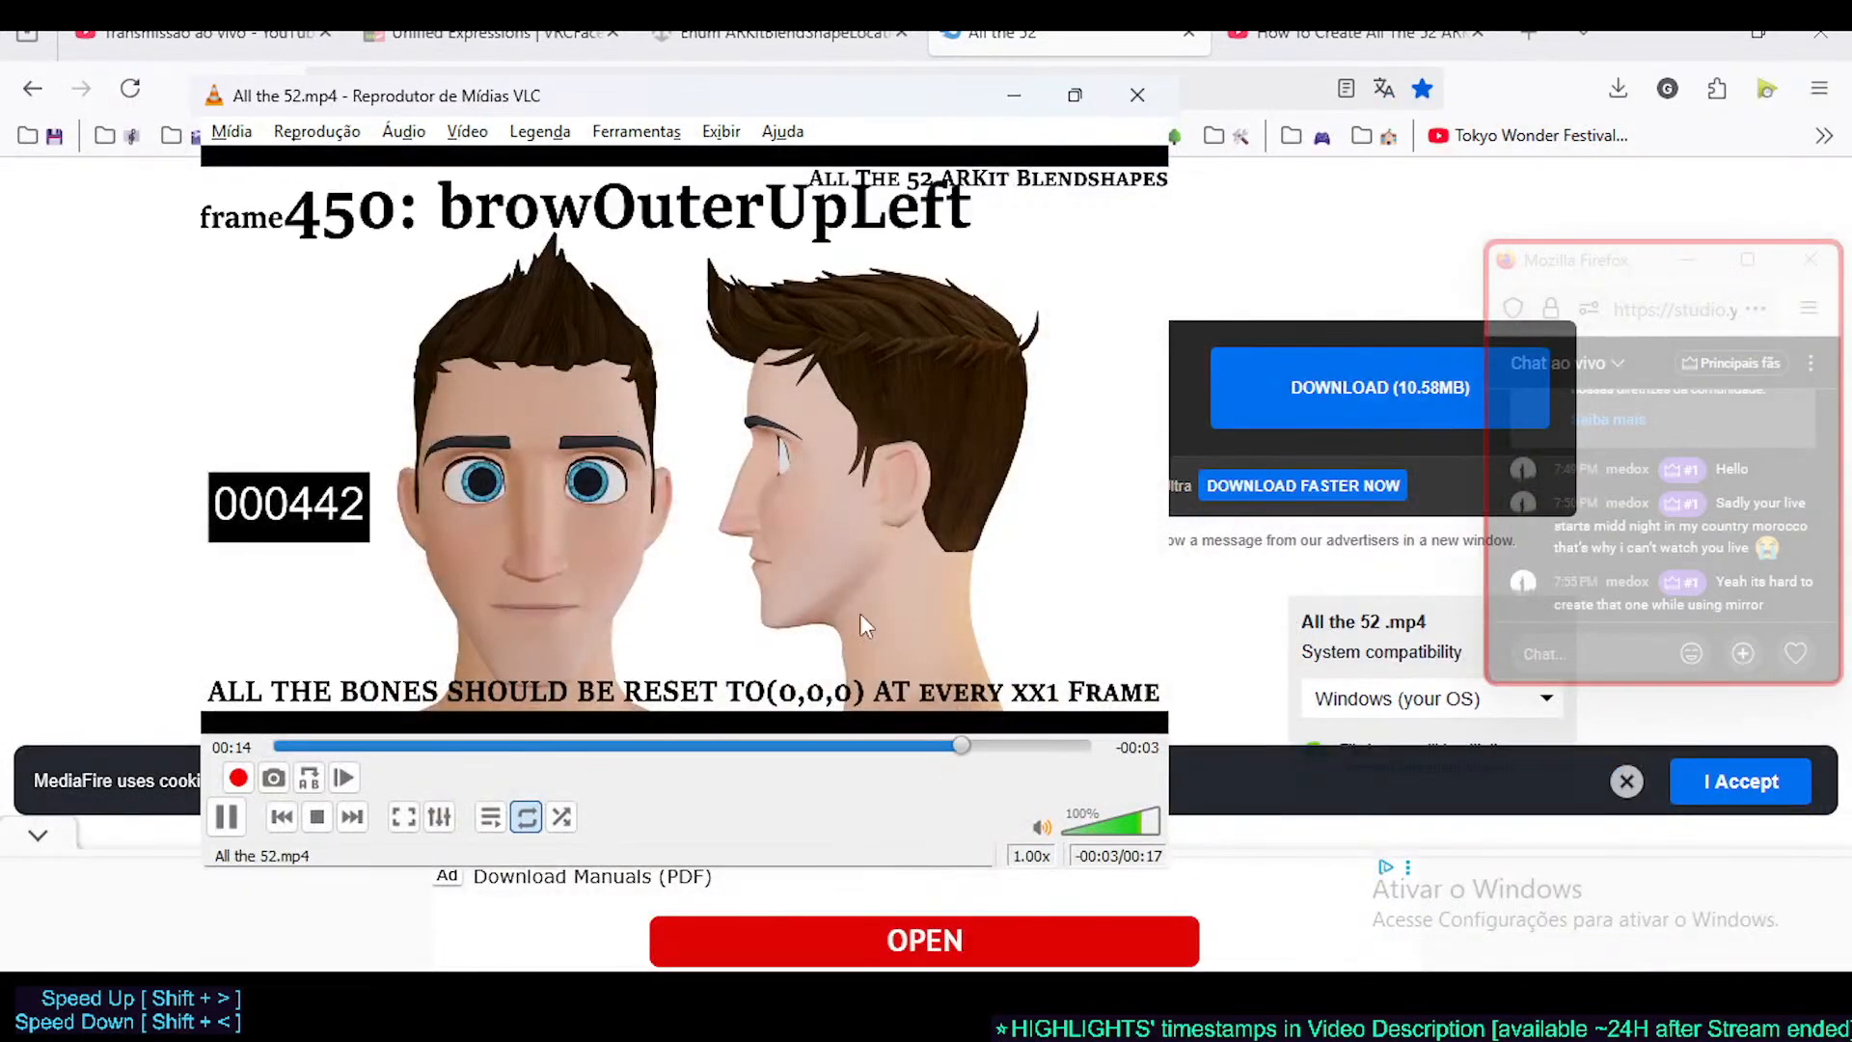
key(space)
drag(975, 746, 844, 755)
key(space)
key(space)
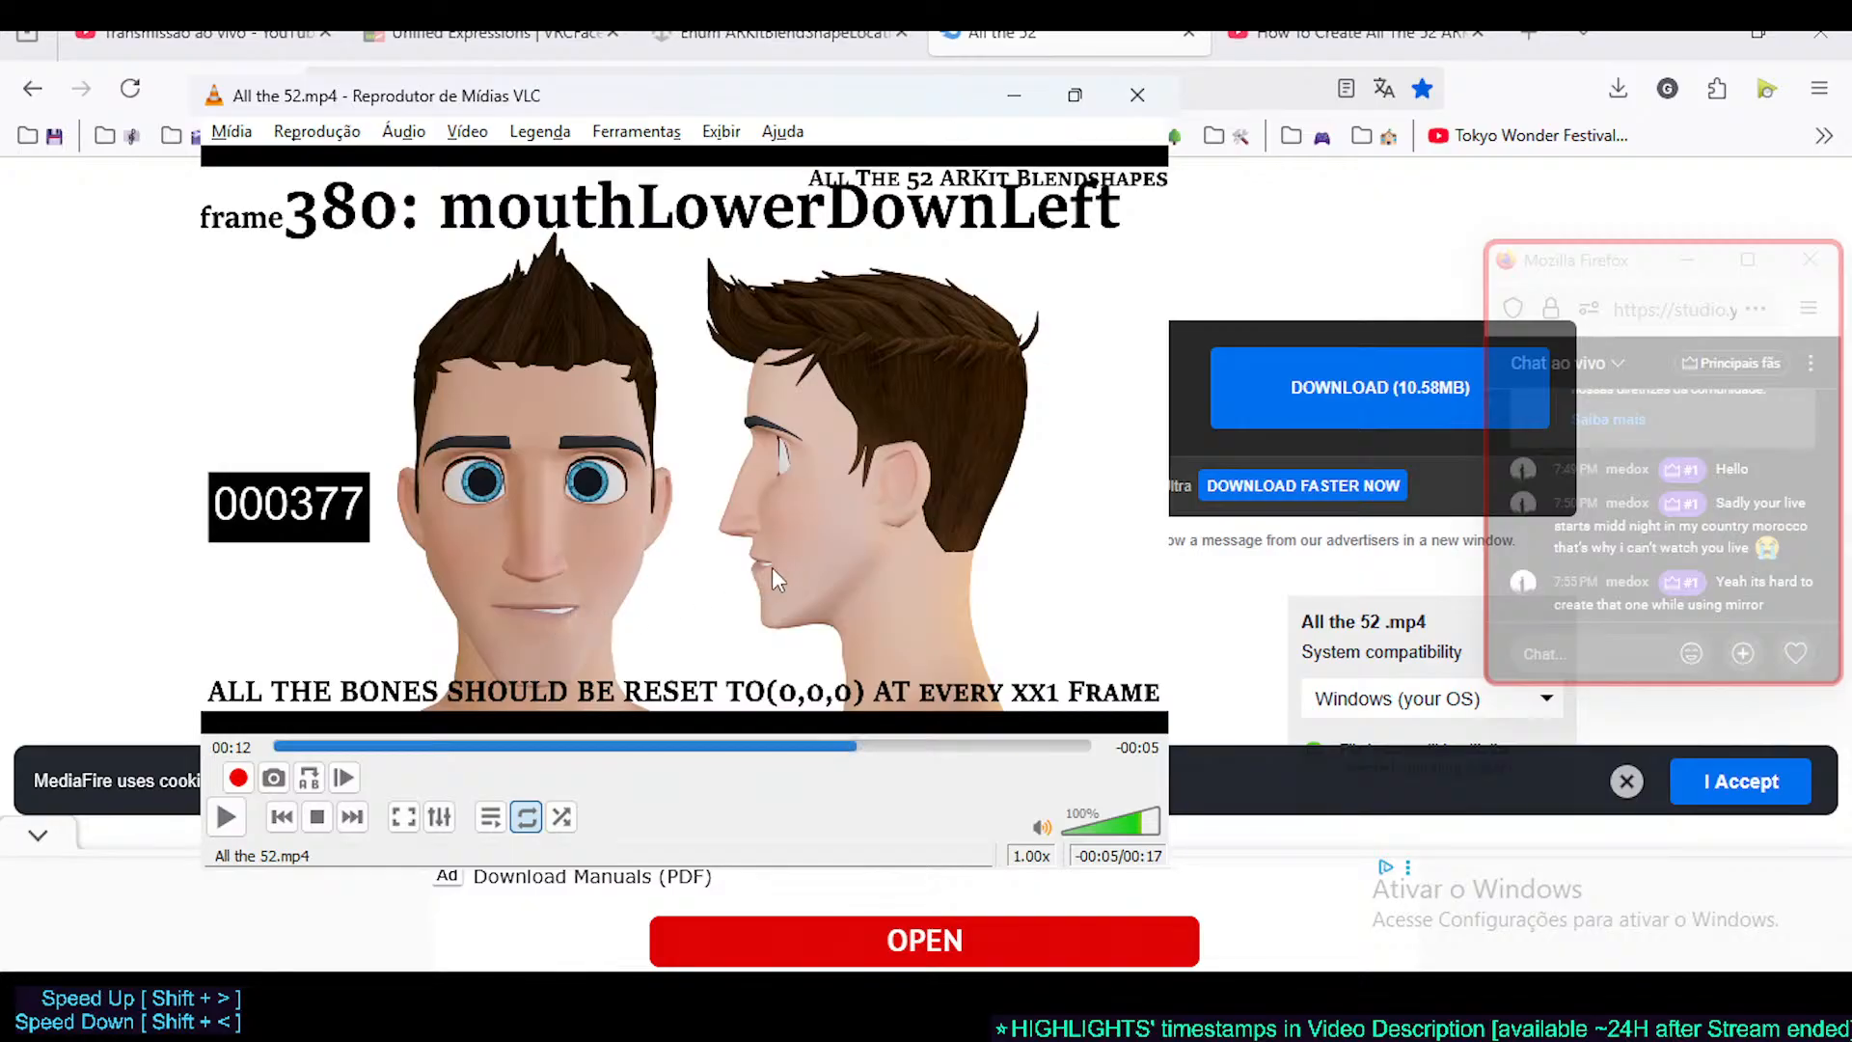
- Replay the clip in short bursts to compare mouthLowerDownRight, mouthUpperUpRight and browDownRight from the front and side
key(space)
key(space)
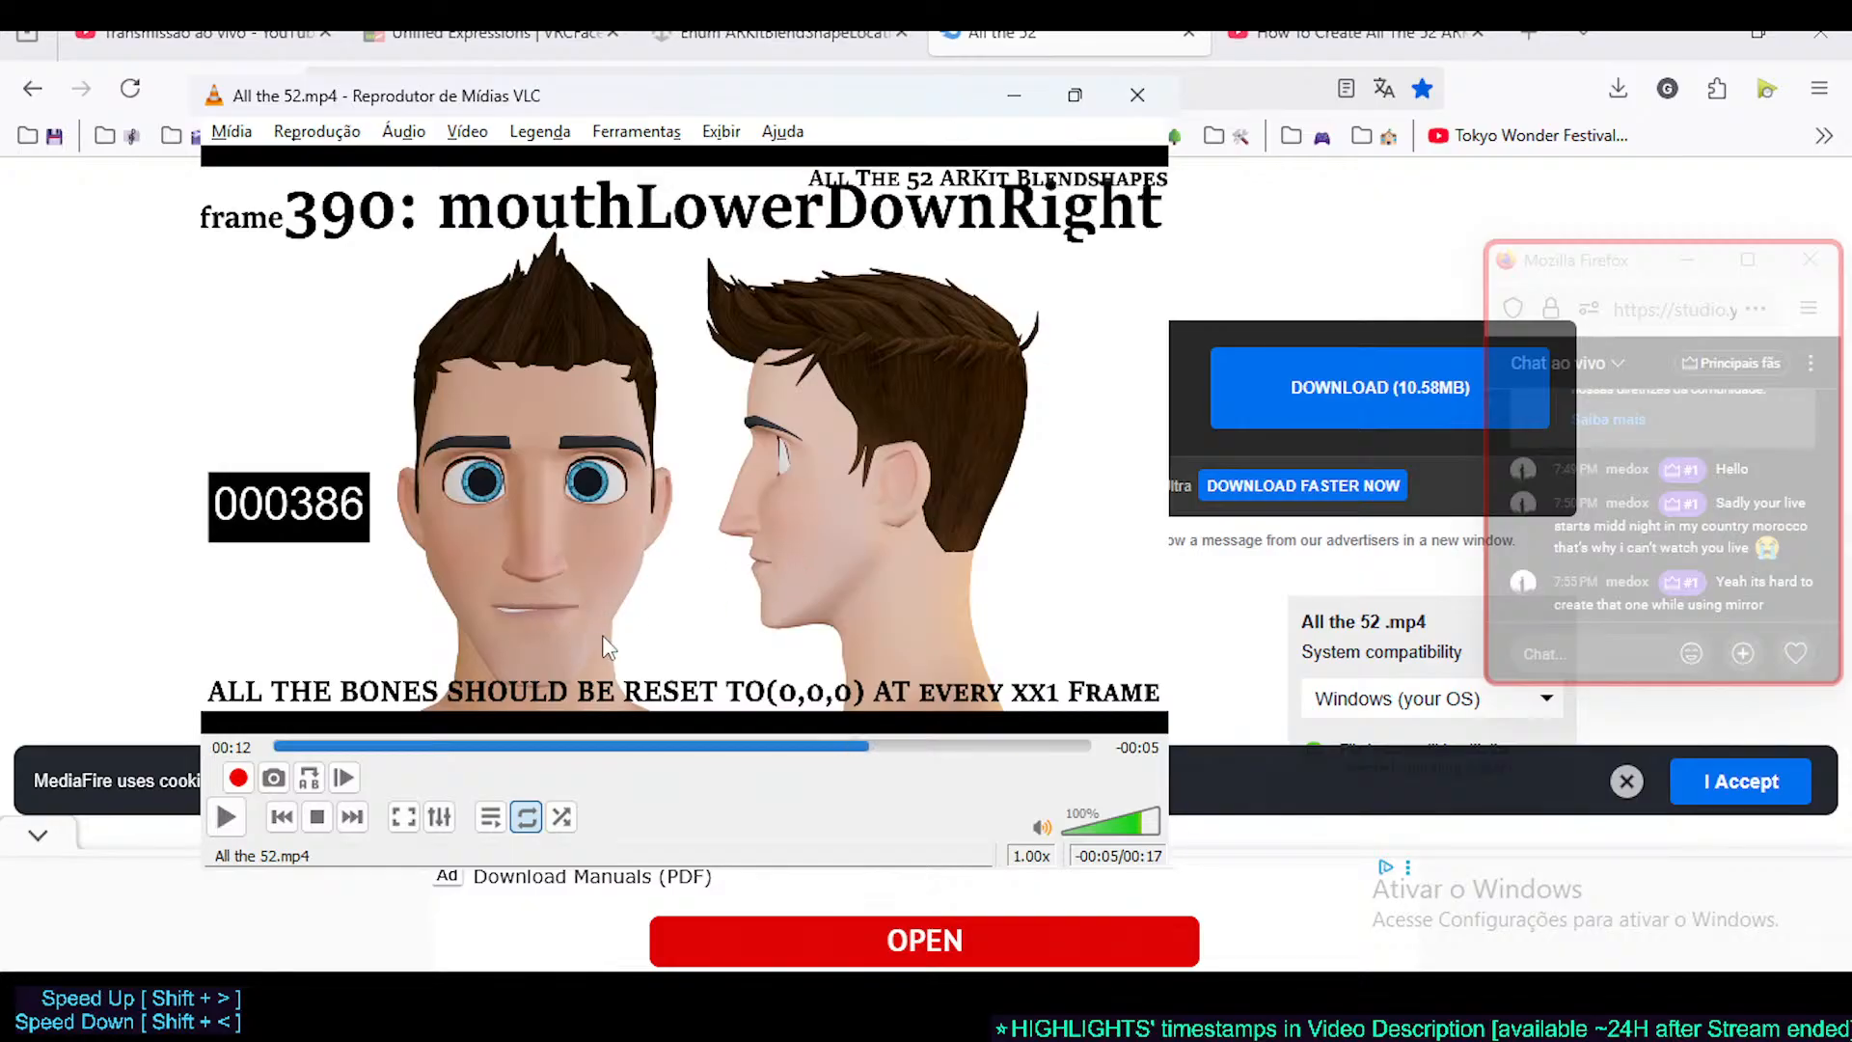
key(space)
key(space)
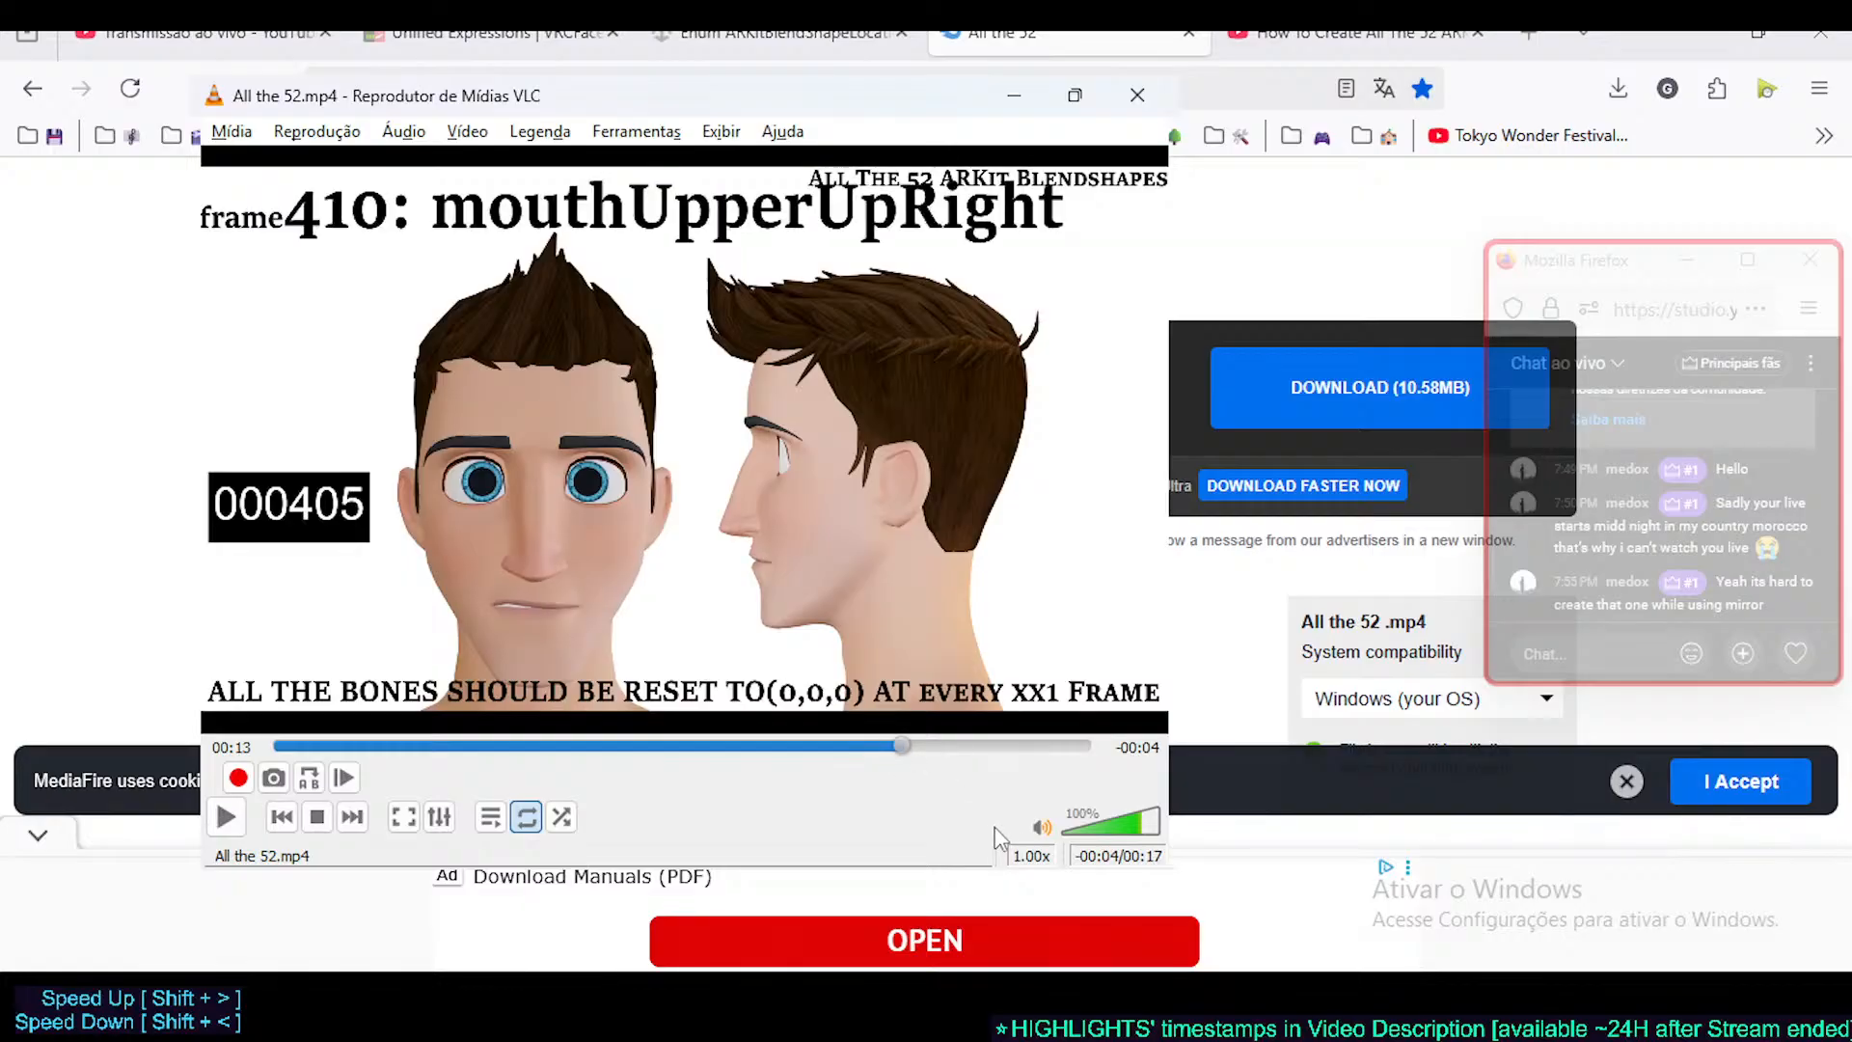
key(space)
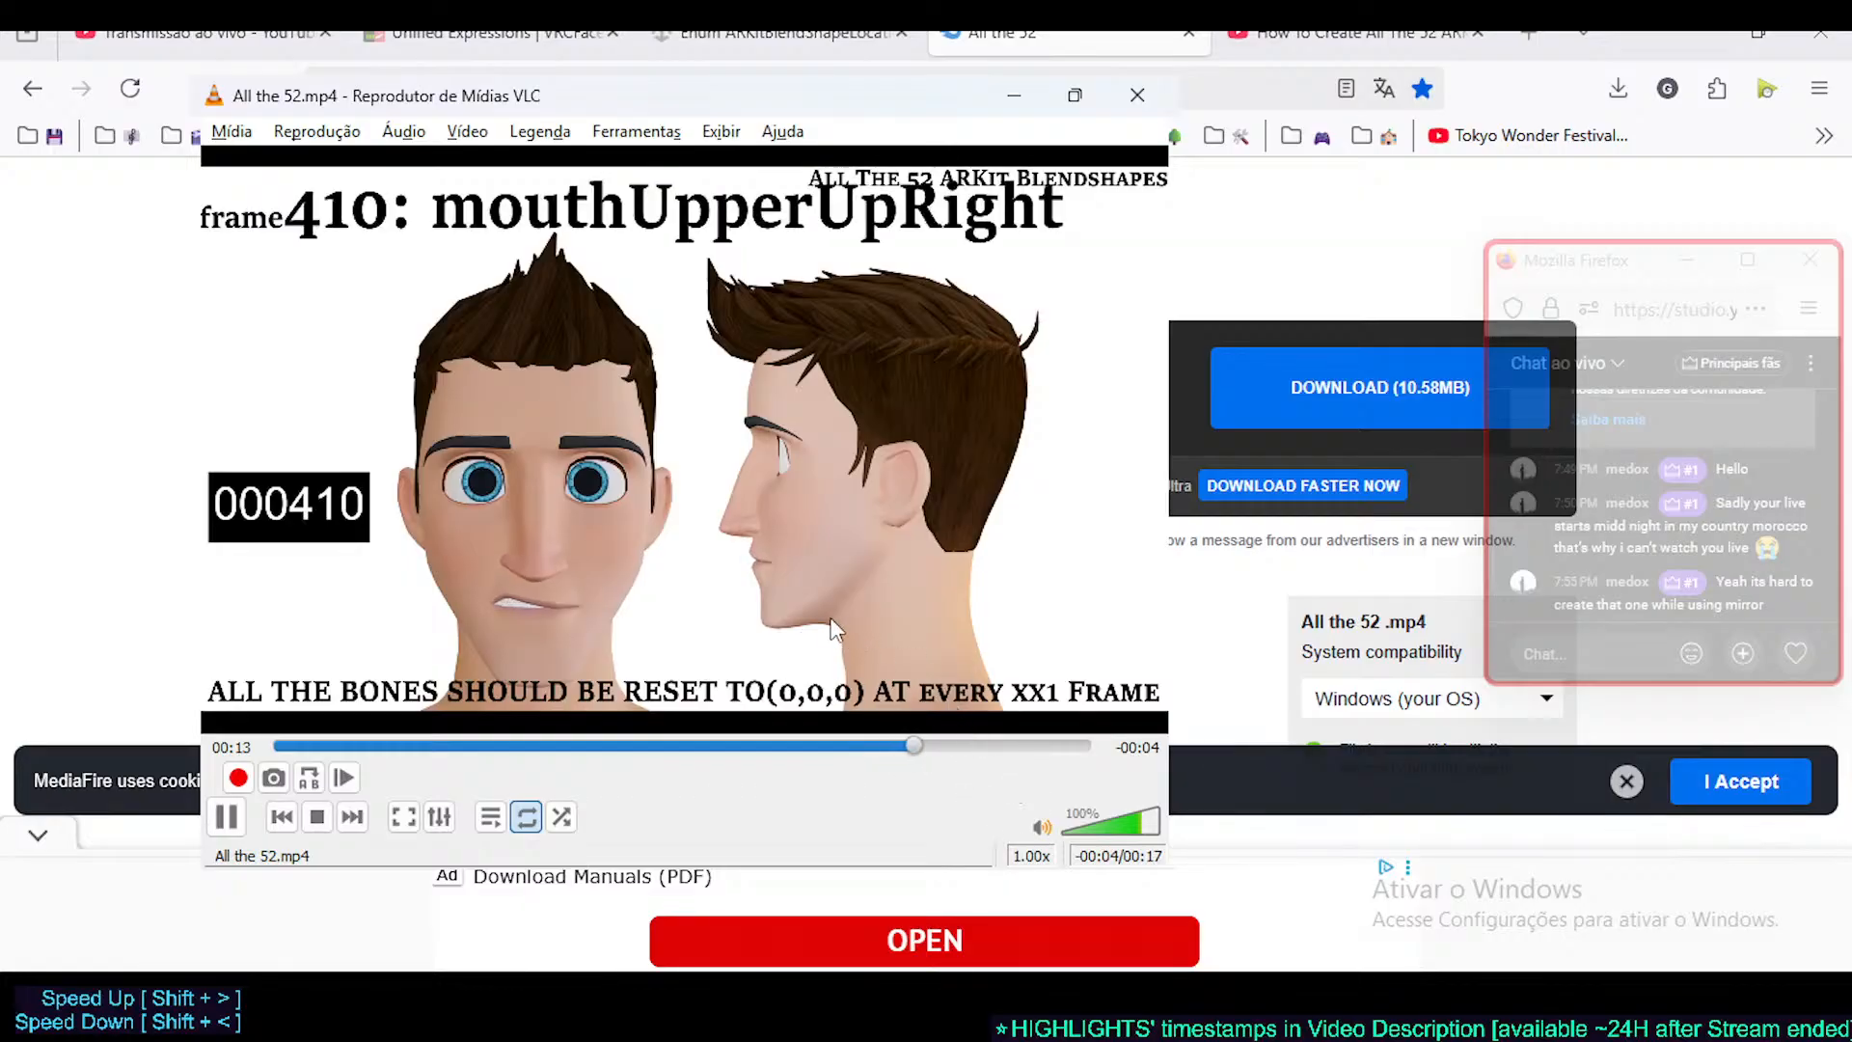
key(space)
key(space)
key(space)
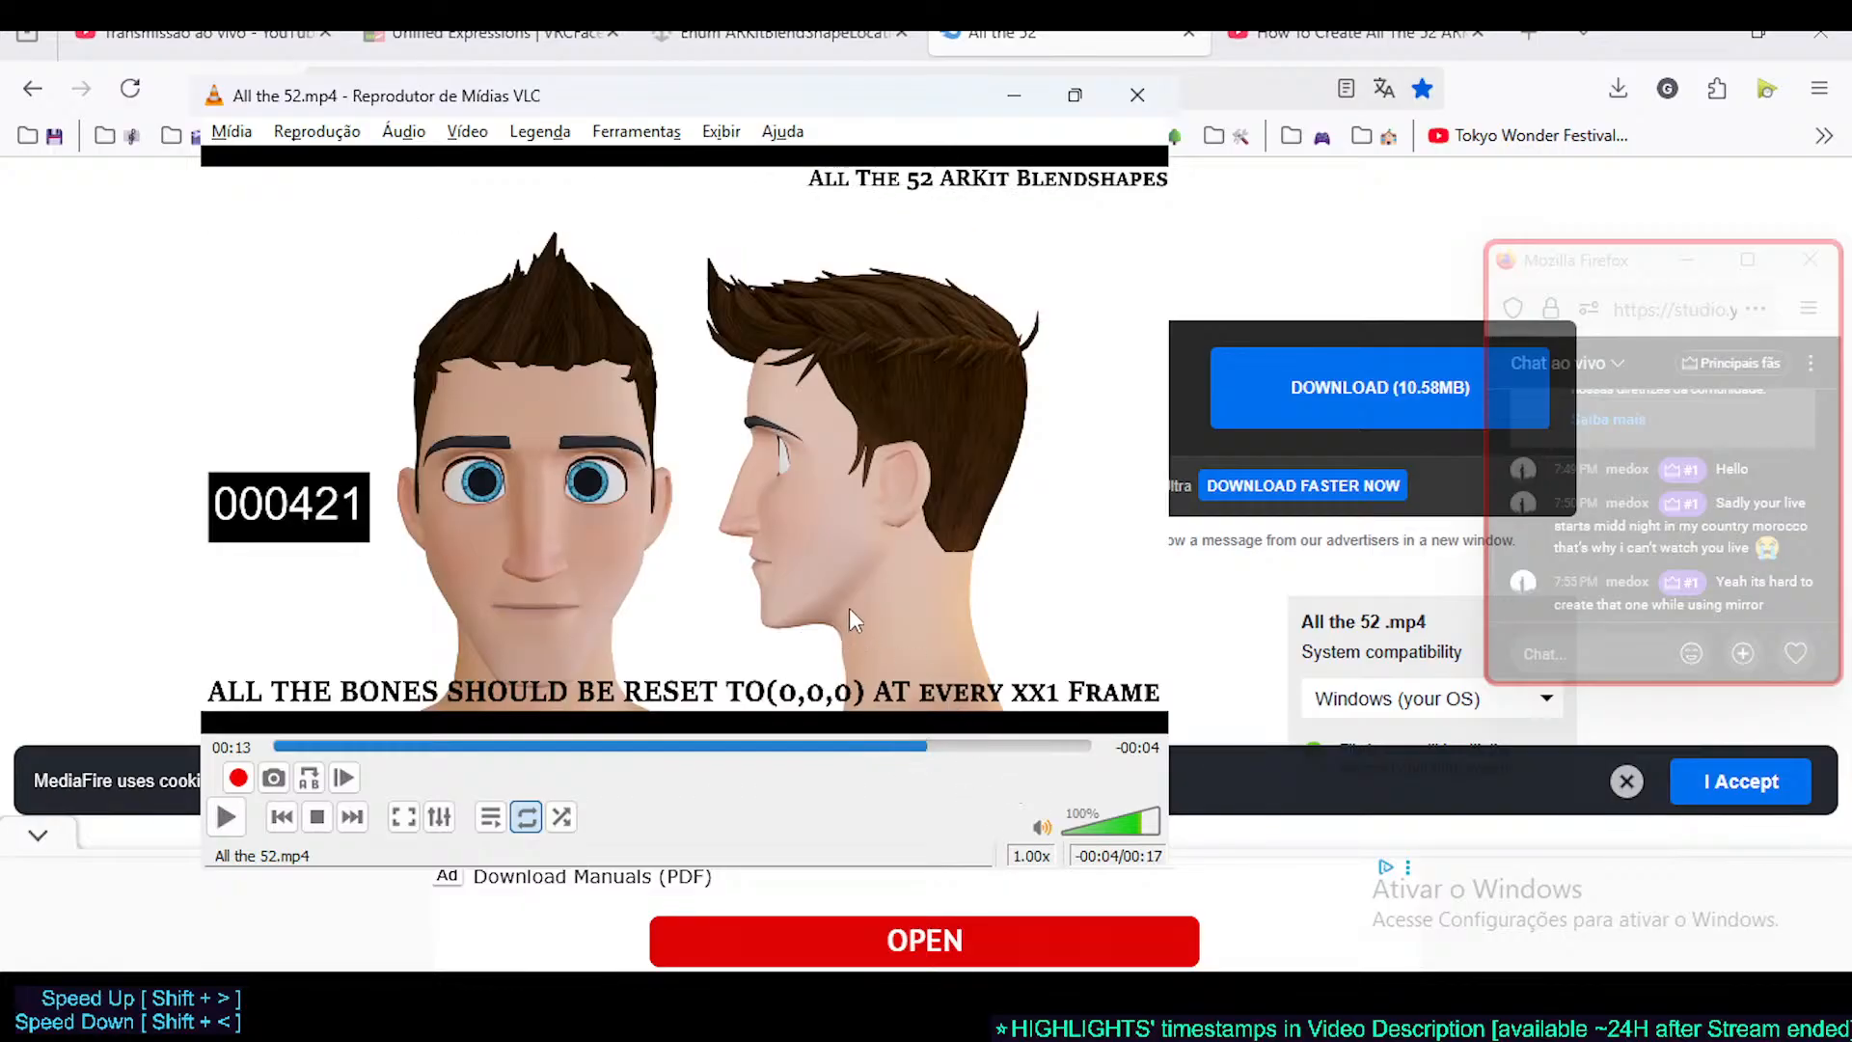
key(space)
key(space)
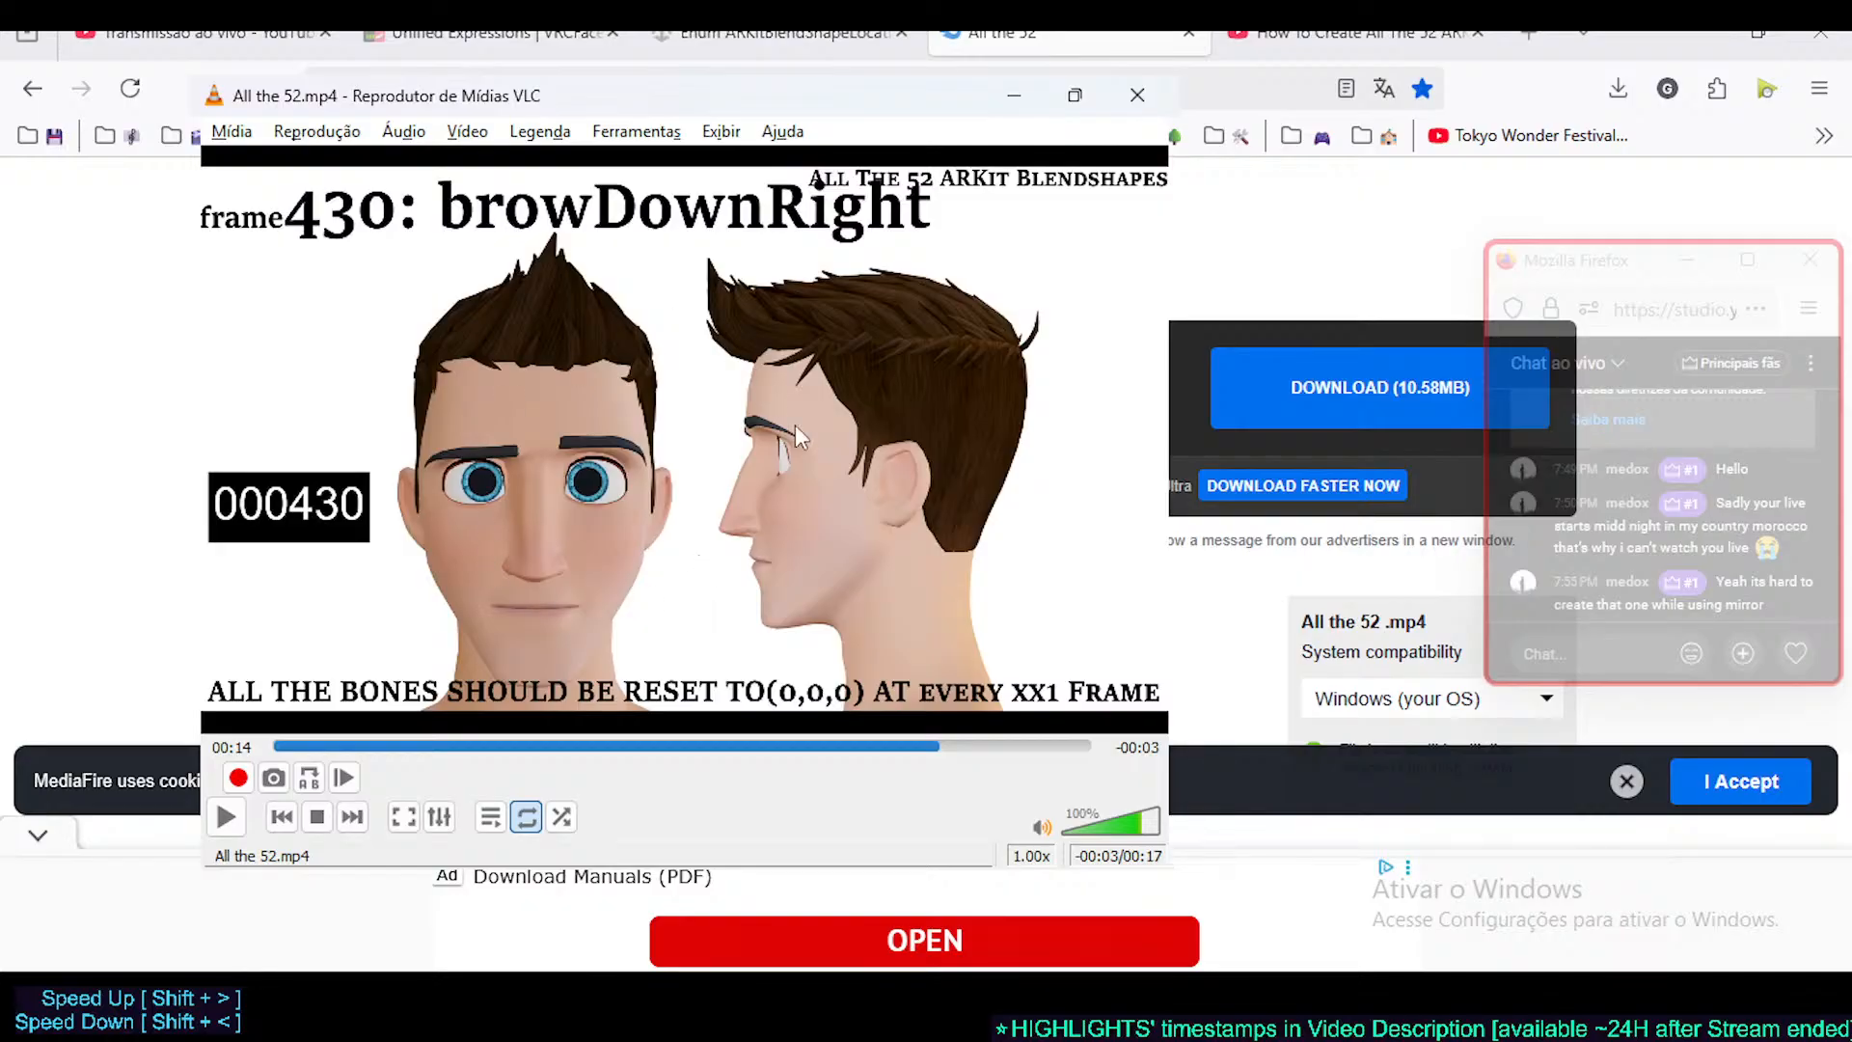
- Scrub the paused clip back through the earlier shapes and stop at the mouthDimpleRight section
drag(805, 747, 563, 747)
drag(362, 747, 431, 687)
drag(553, 743, 719, 749)
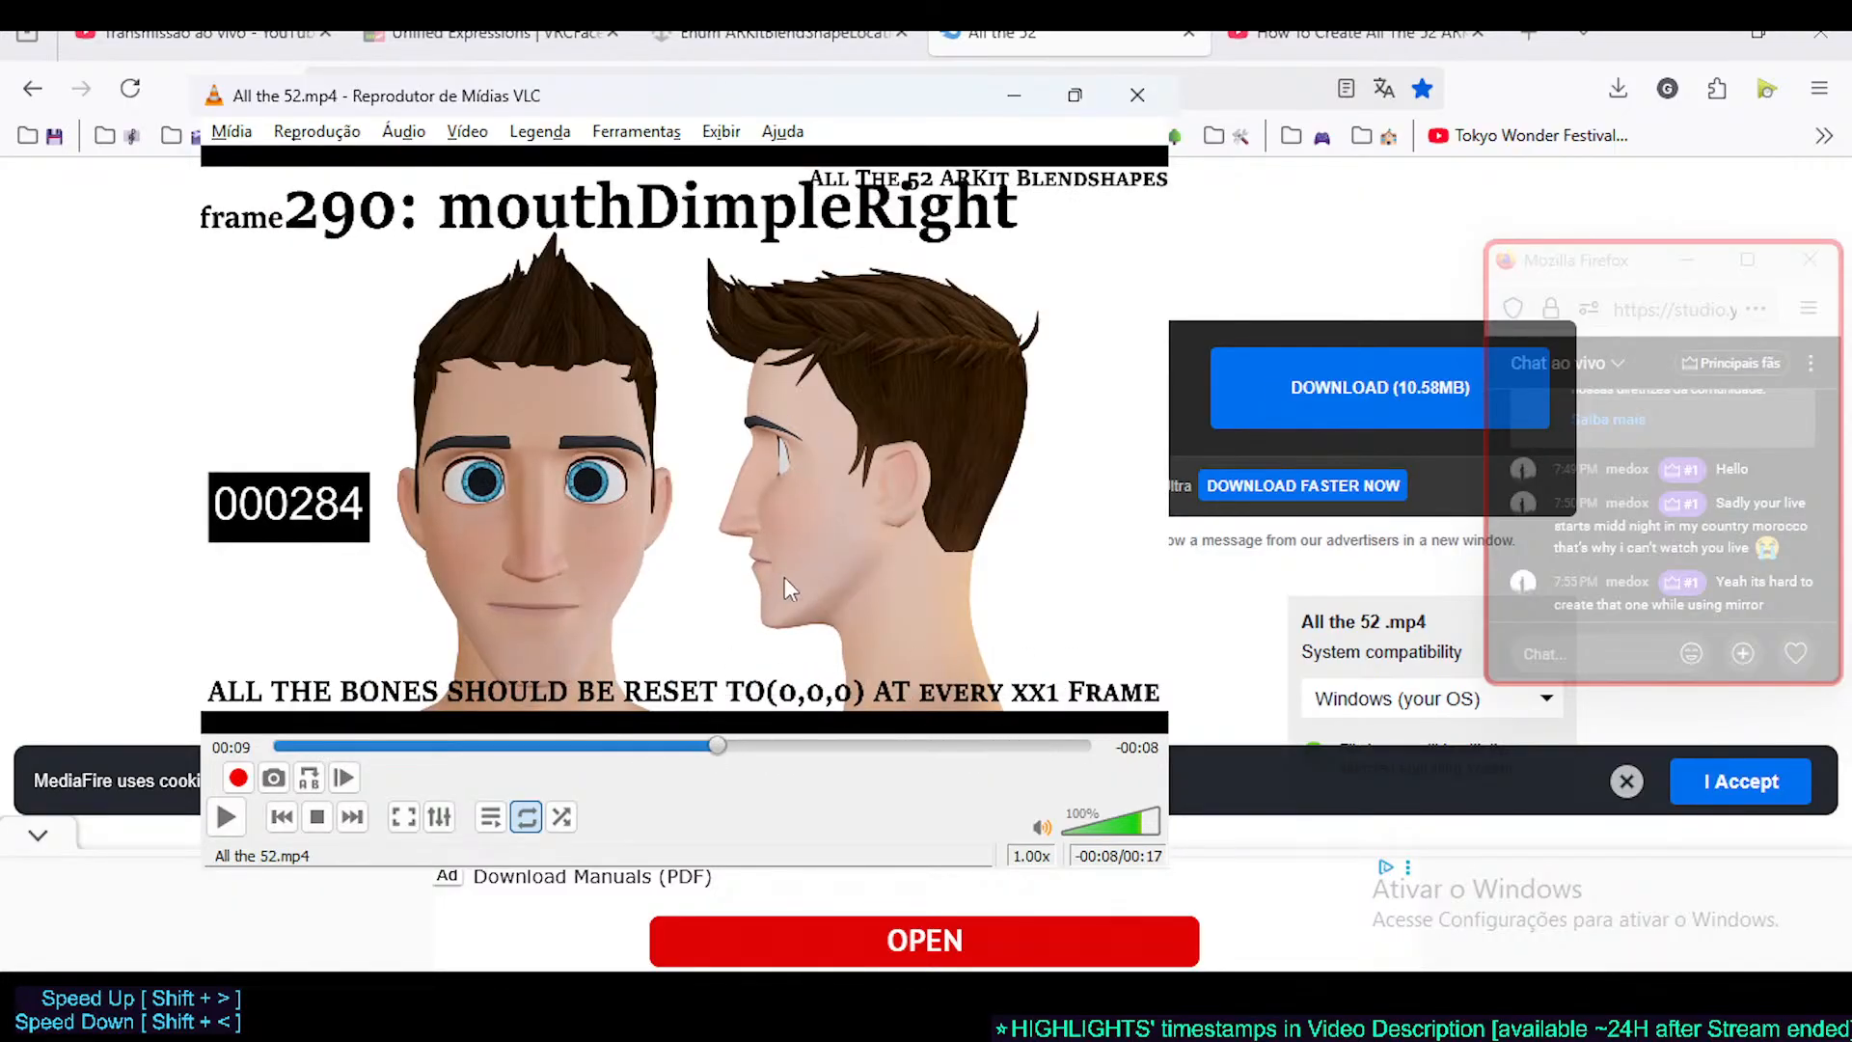
- Switch to Firefox, close the MediaFire page, and look over the YouTube guide's video and description
click(1008, 1003)
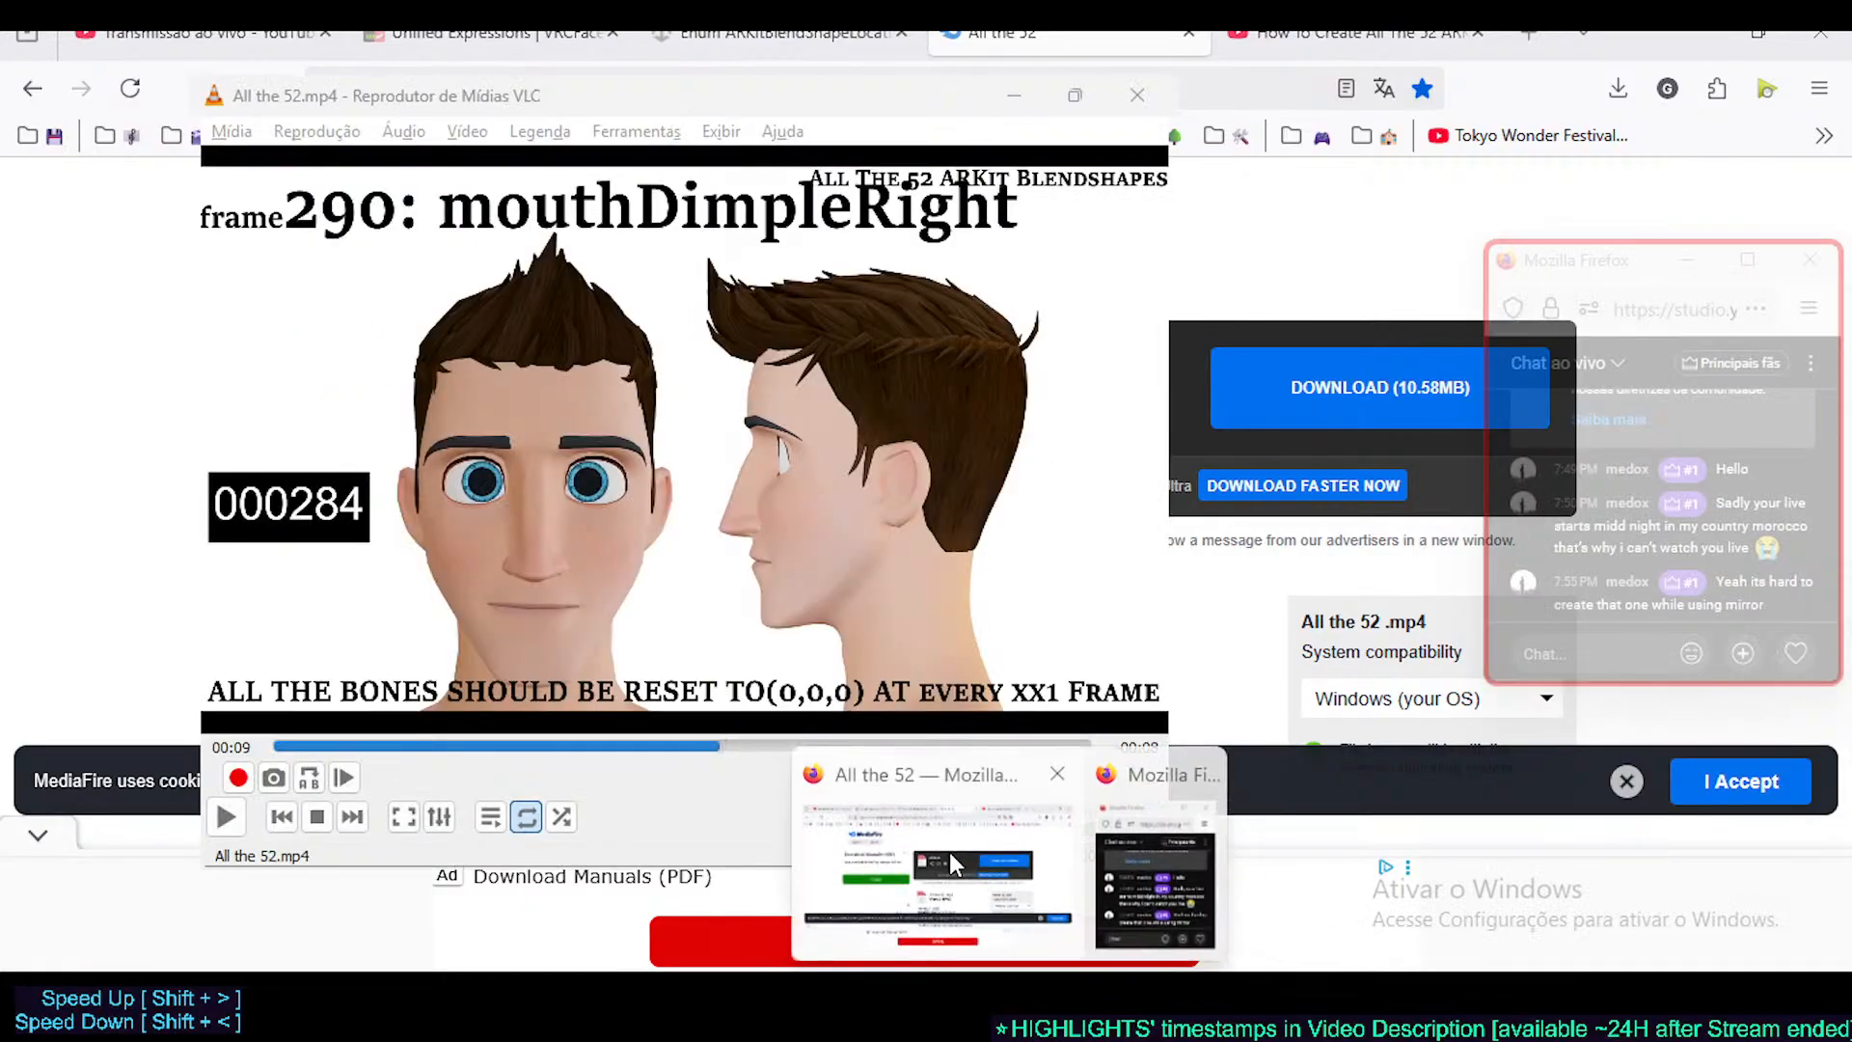
click(938, 849)
click(1188, 34)
scroll(49, 628, up, 10)
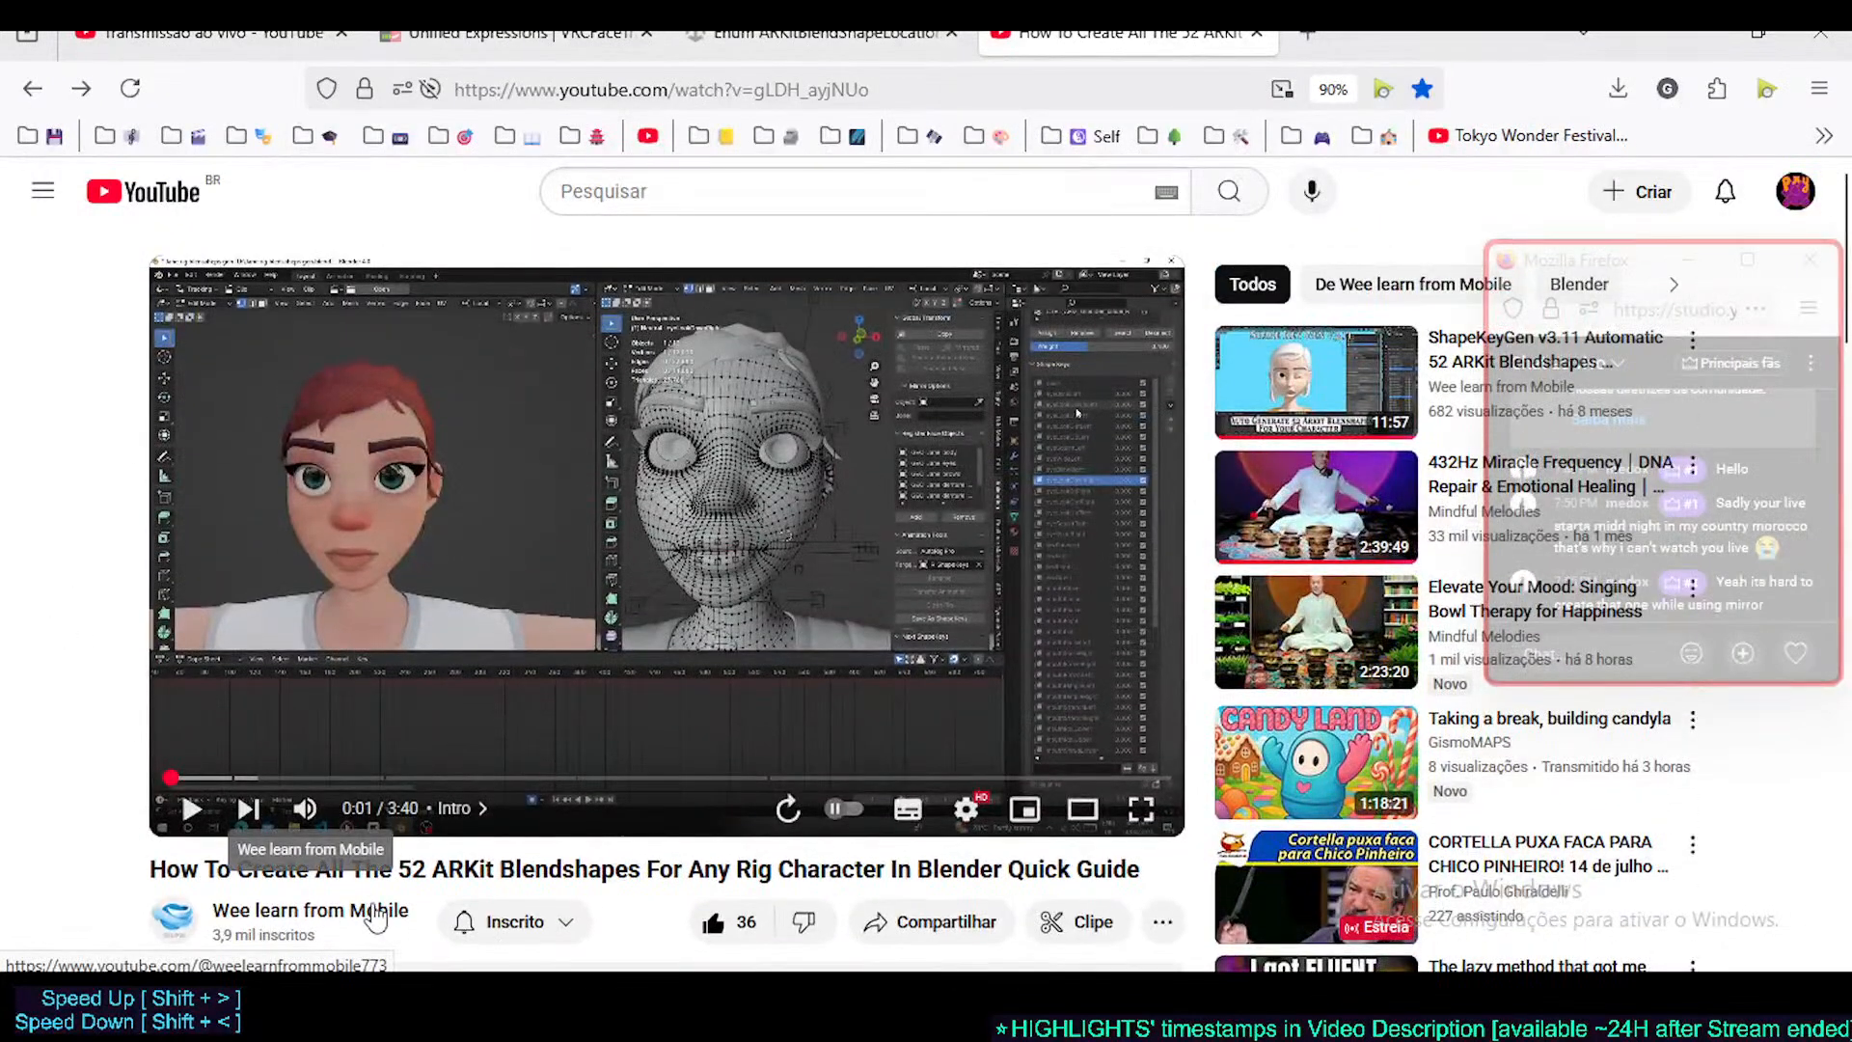
scroll(335, 512, down, 4)
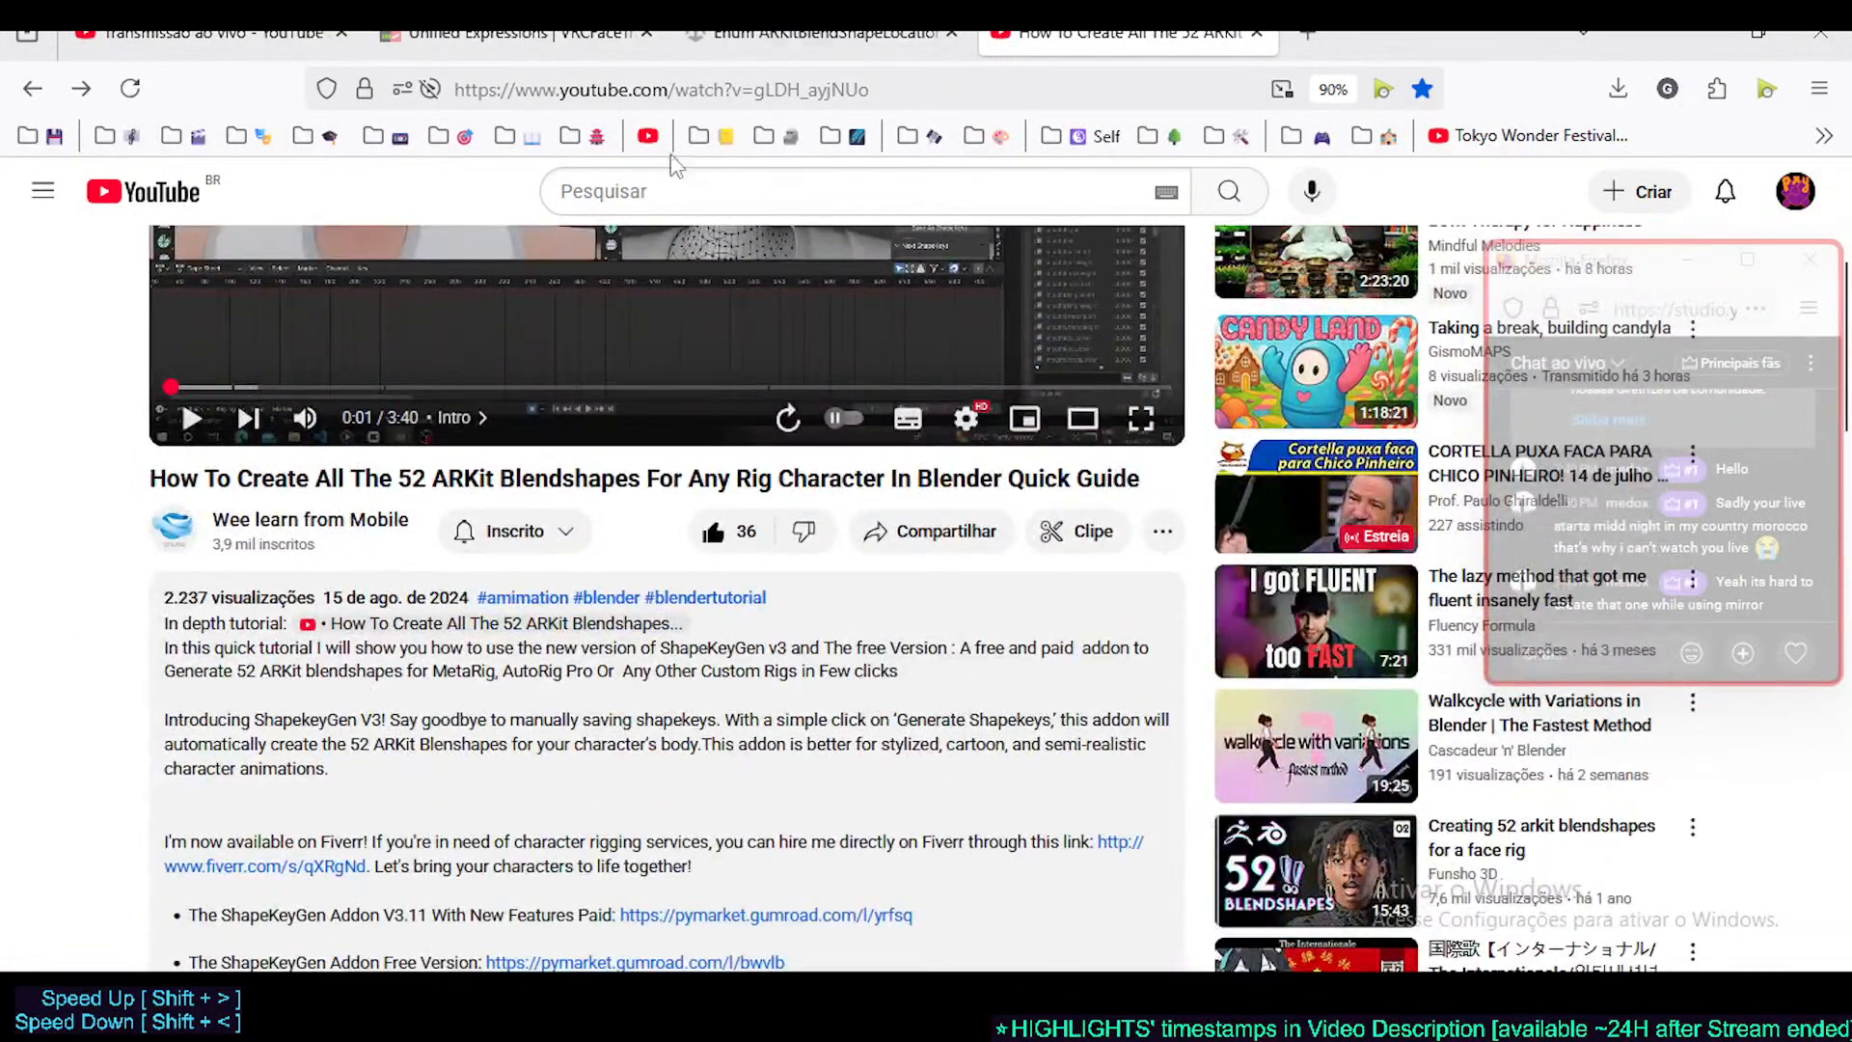
scroll(843, 185, up, 4)
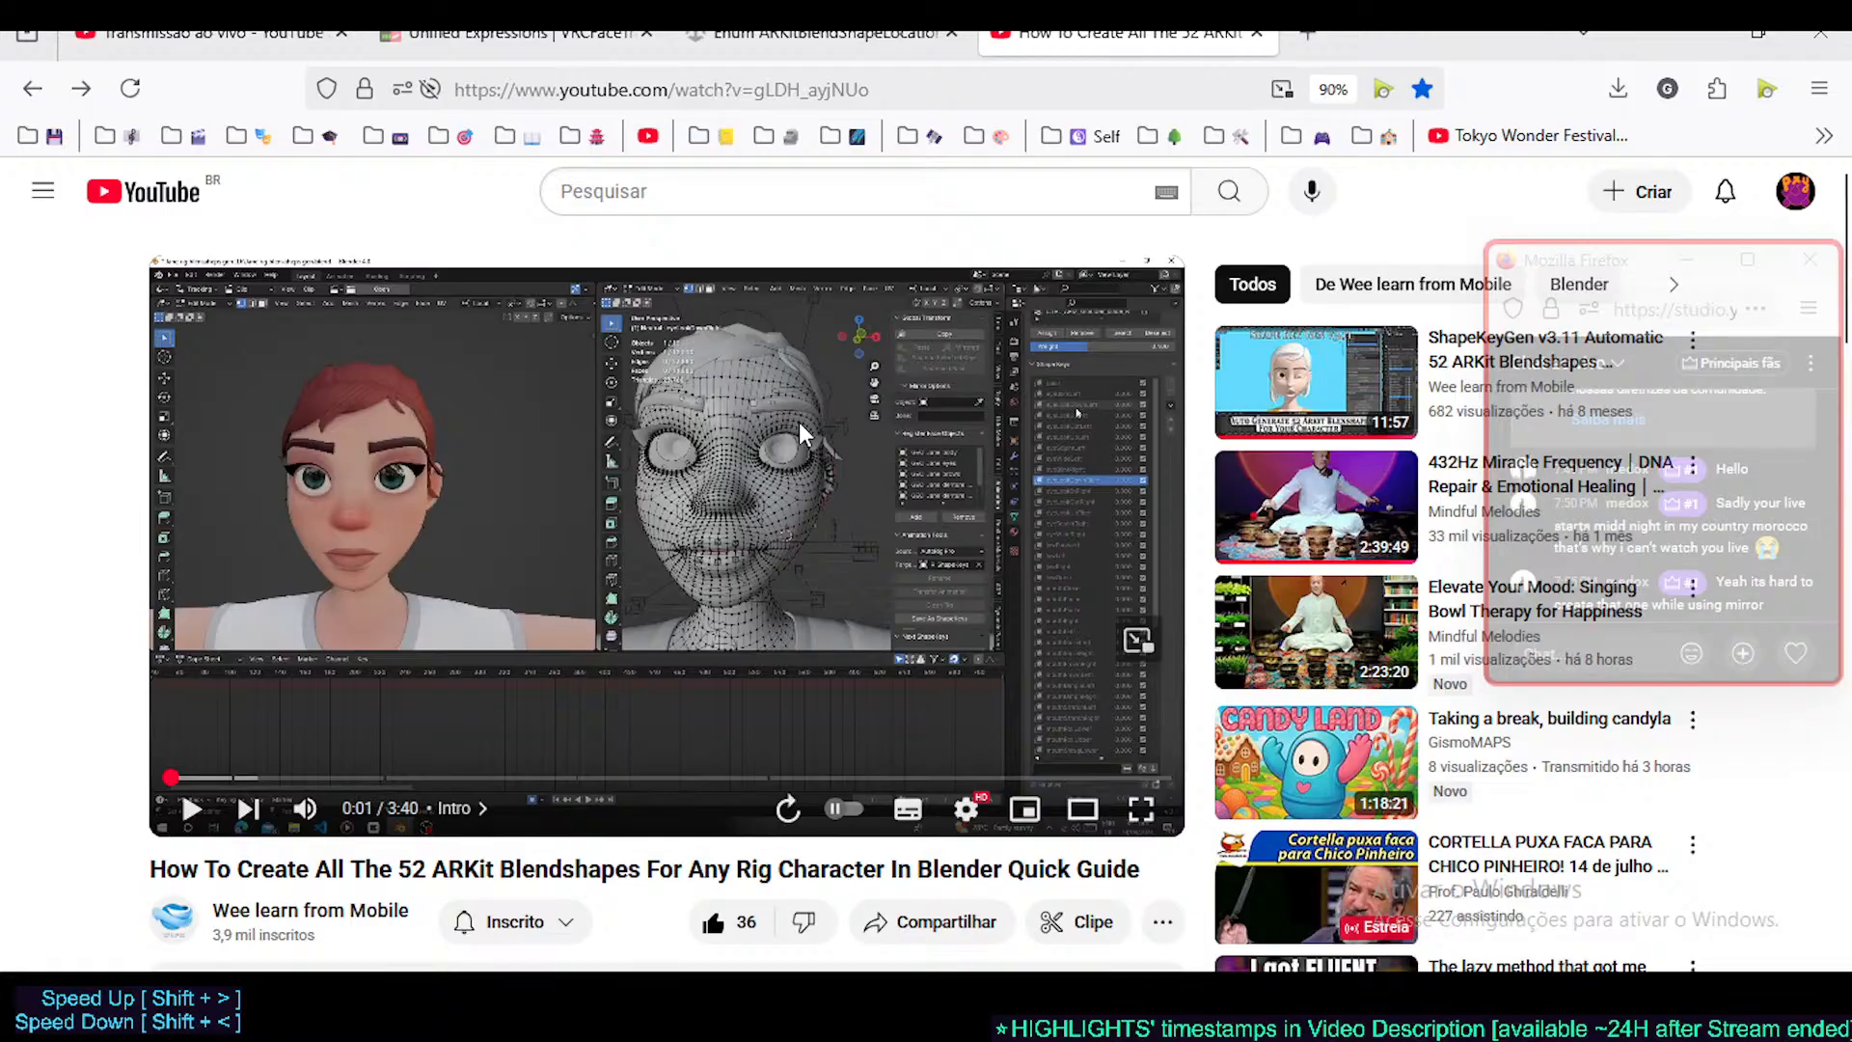
- Open the Unity ARKitBlendShapeLocation documentation page and skim its Fields list from the brow entries to the mouth entries
click(820, 33)
scroll(783, 550, up, 10)
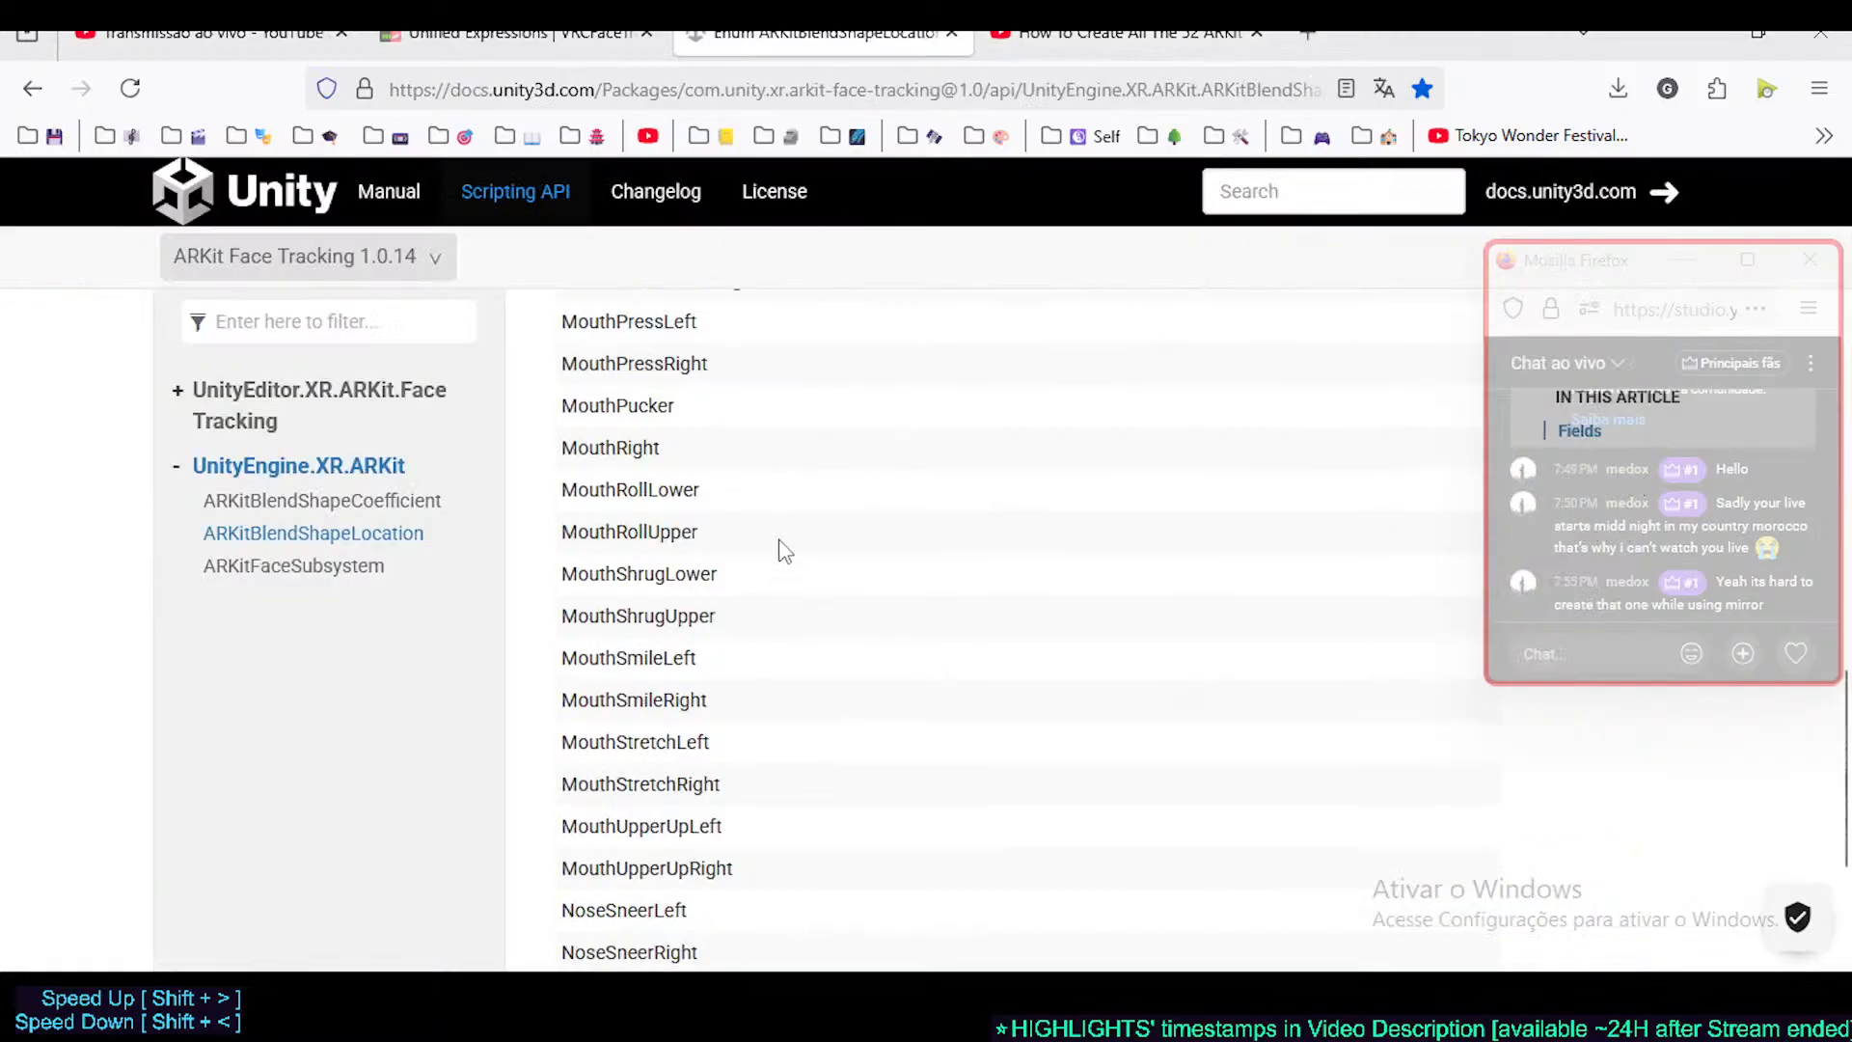
scroll(783, 550, up, 6)
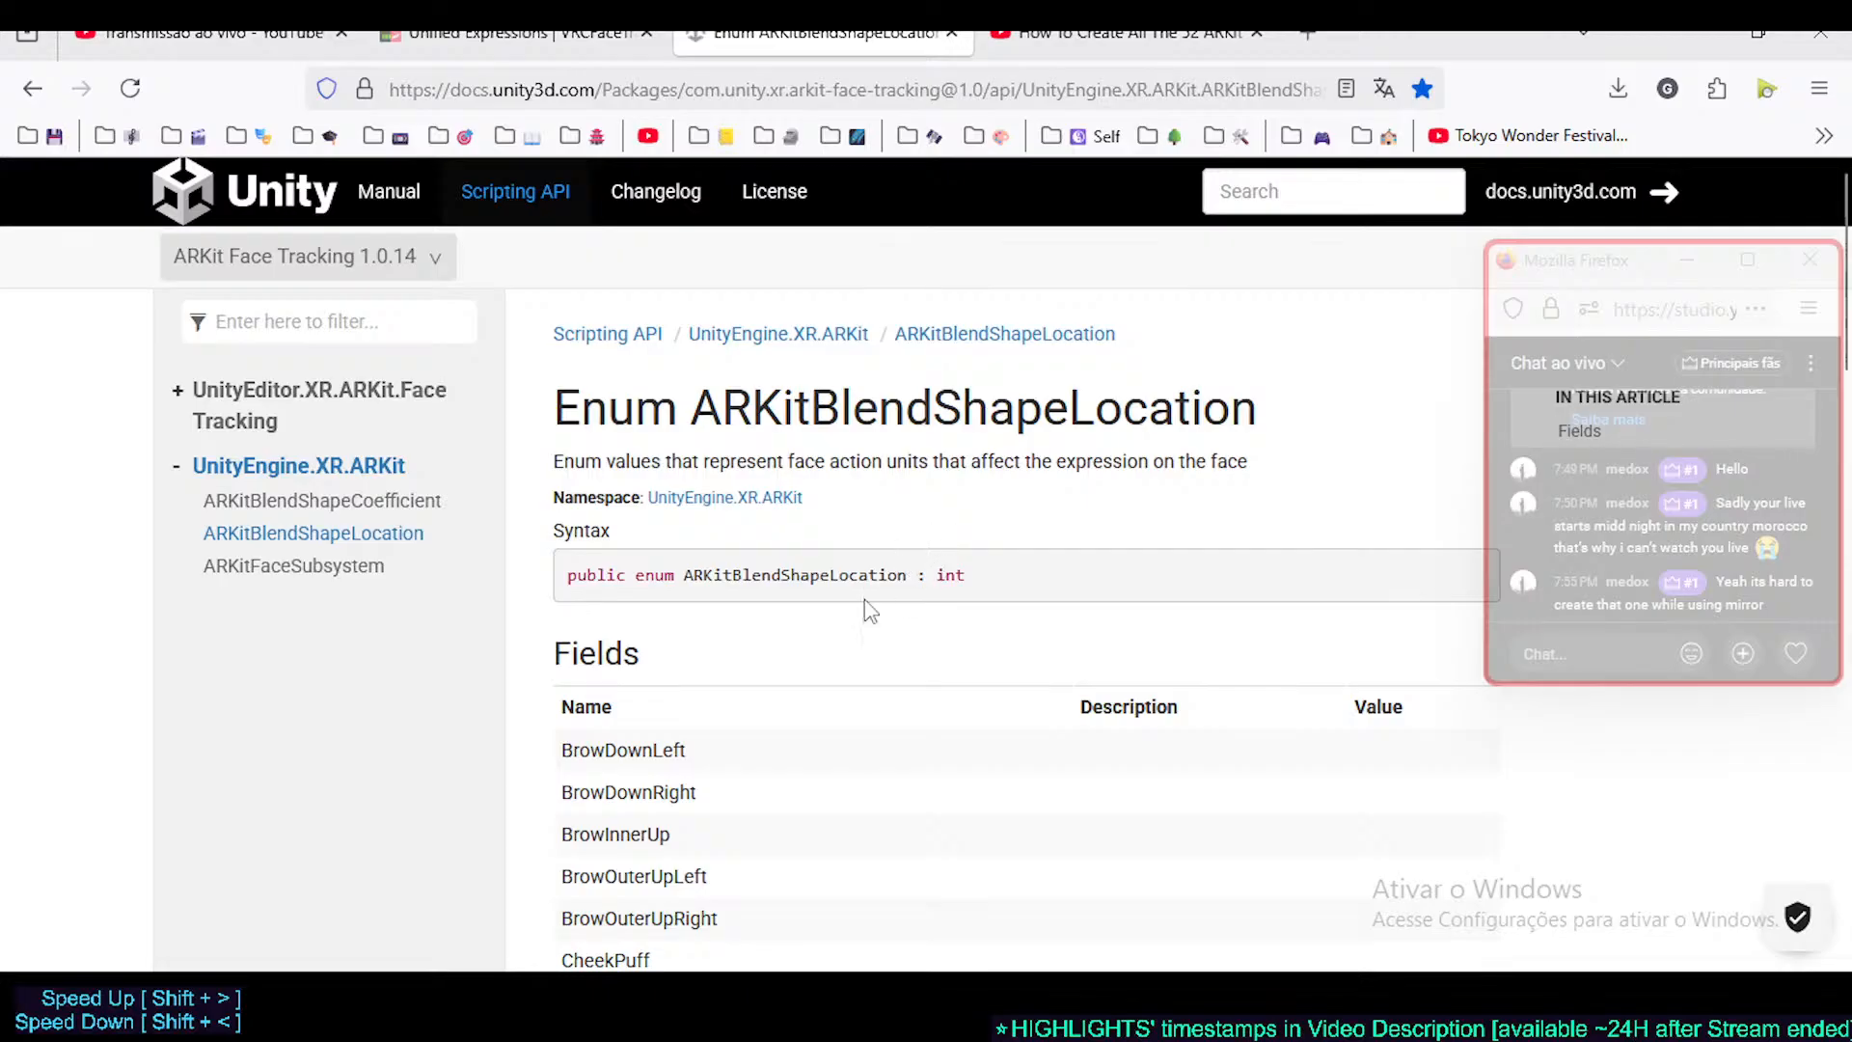
scroll(868, 612, down, 4)
scroll(656, 733, down, 5)
scroll(635, 755, down, 10)
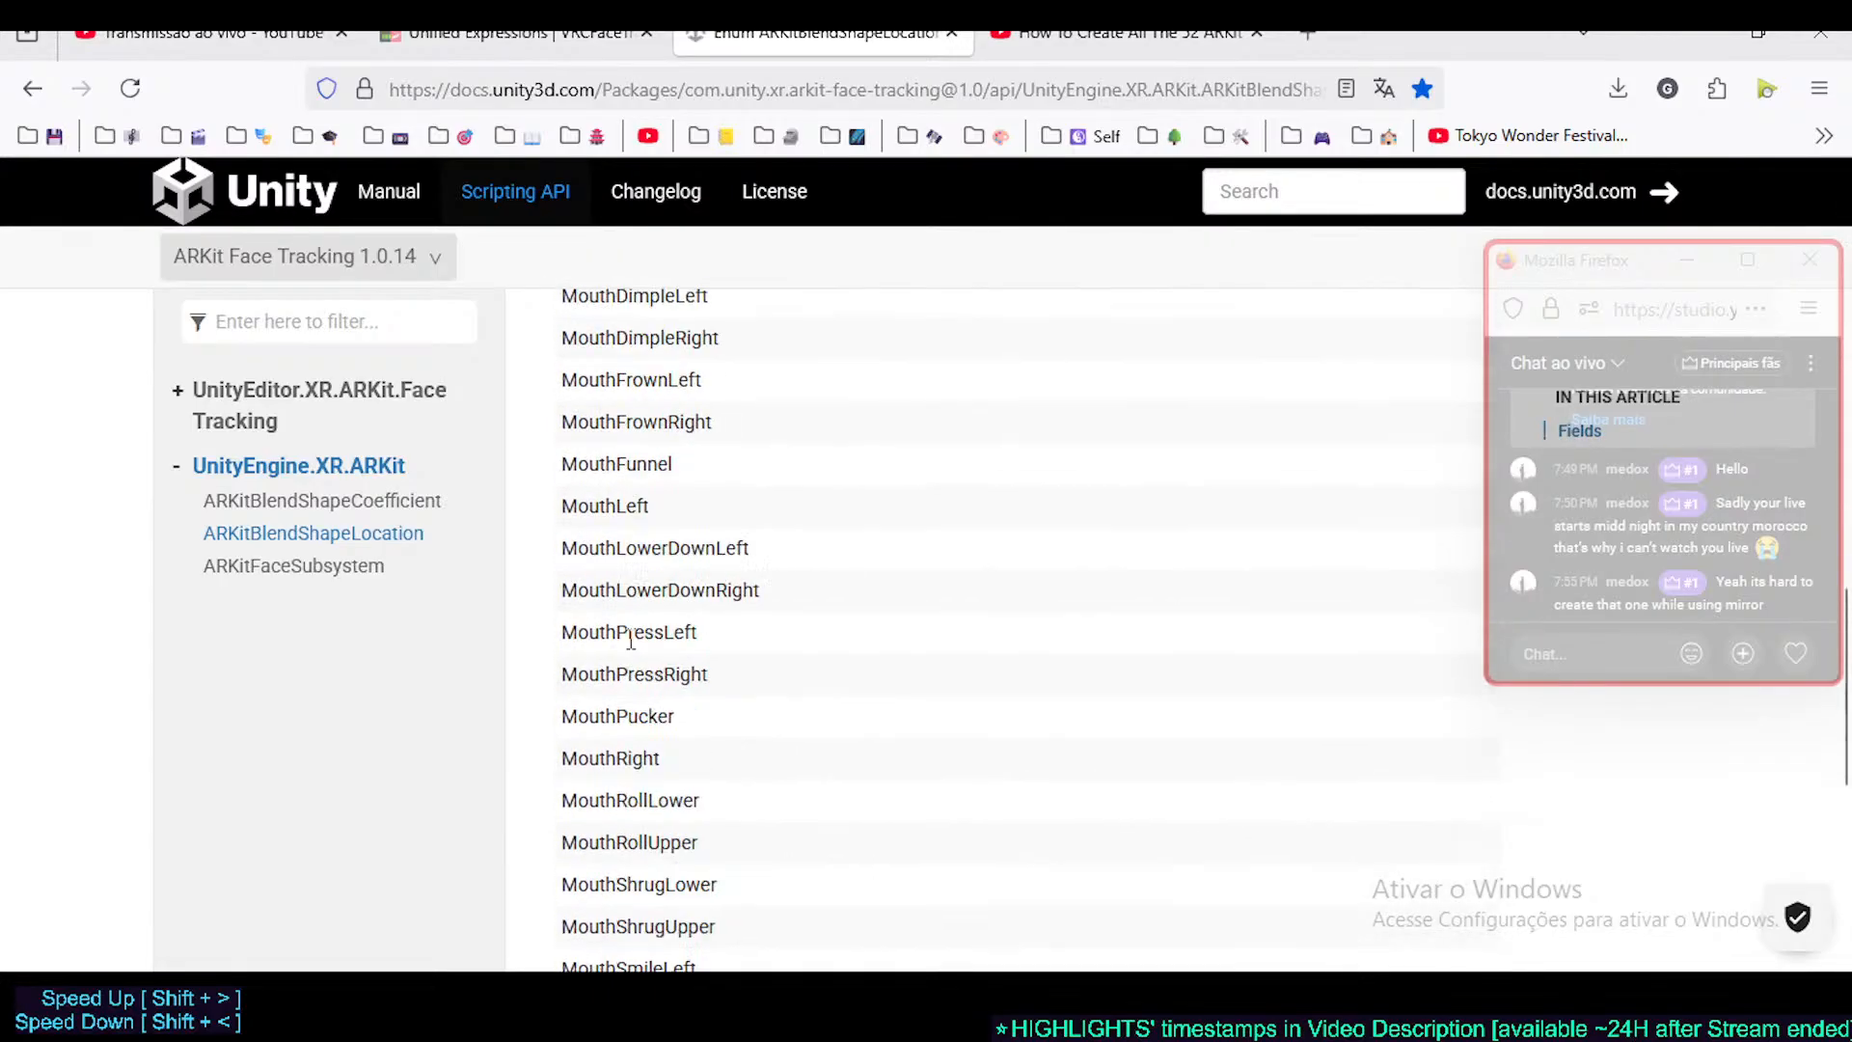
scroll(617, 588, up, 20)
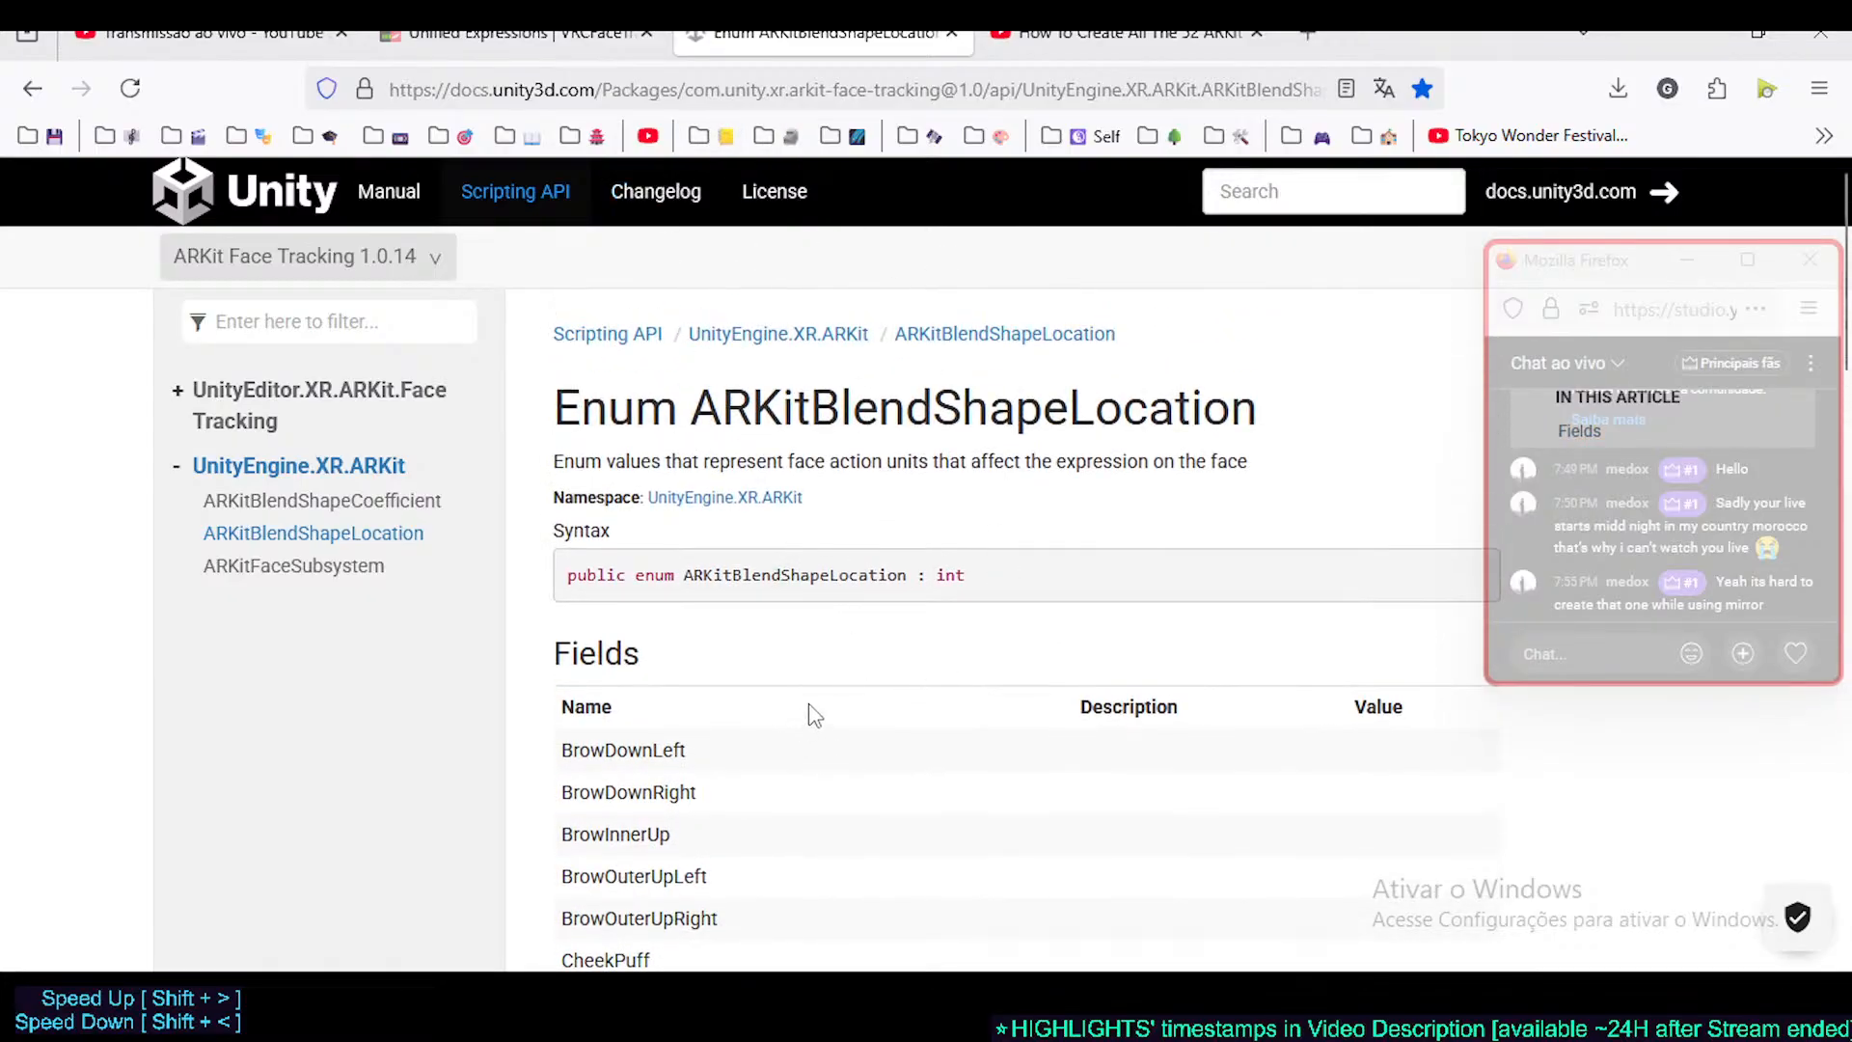
- Highlight the brow, cheek and eye entries in the Fields list while reading through the names
drag(582, 740, 719, 796)
click(721, 825)
scroll(656, 752, down, 3)
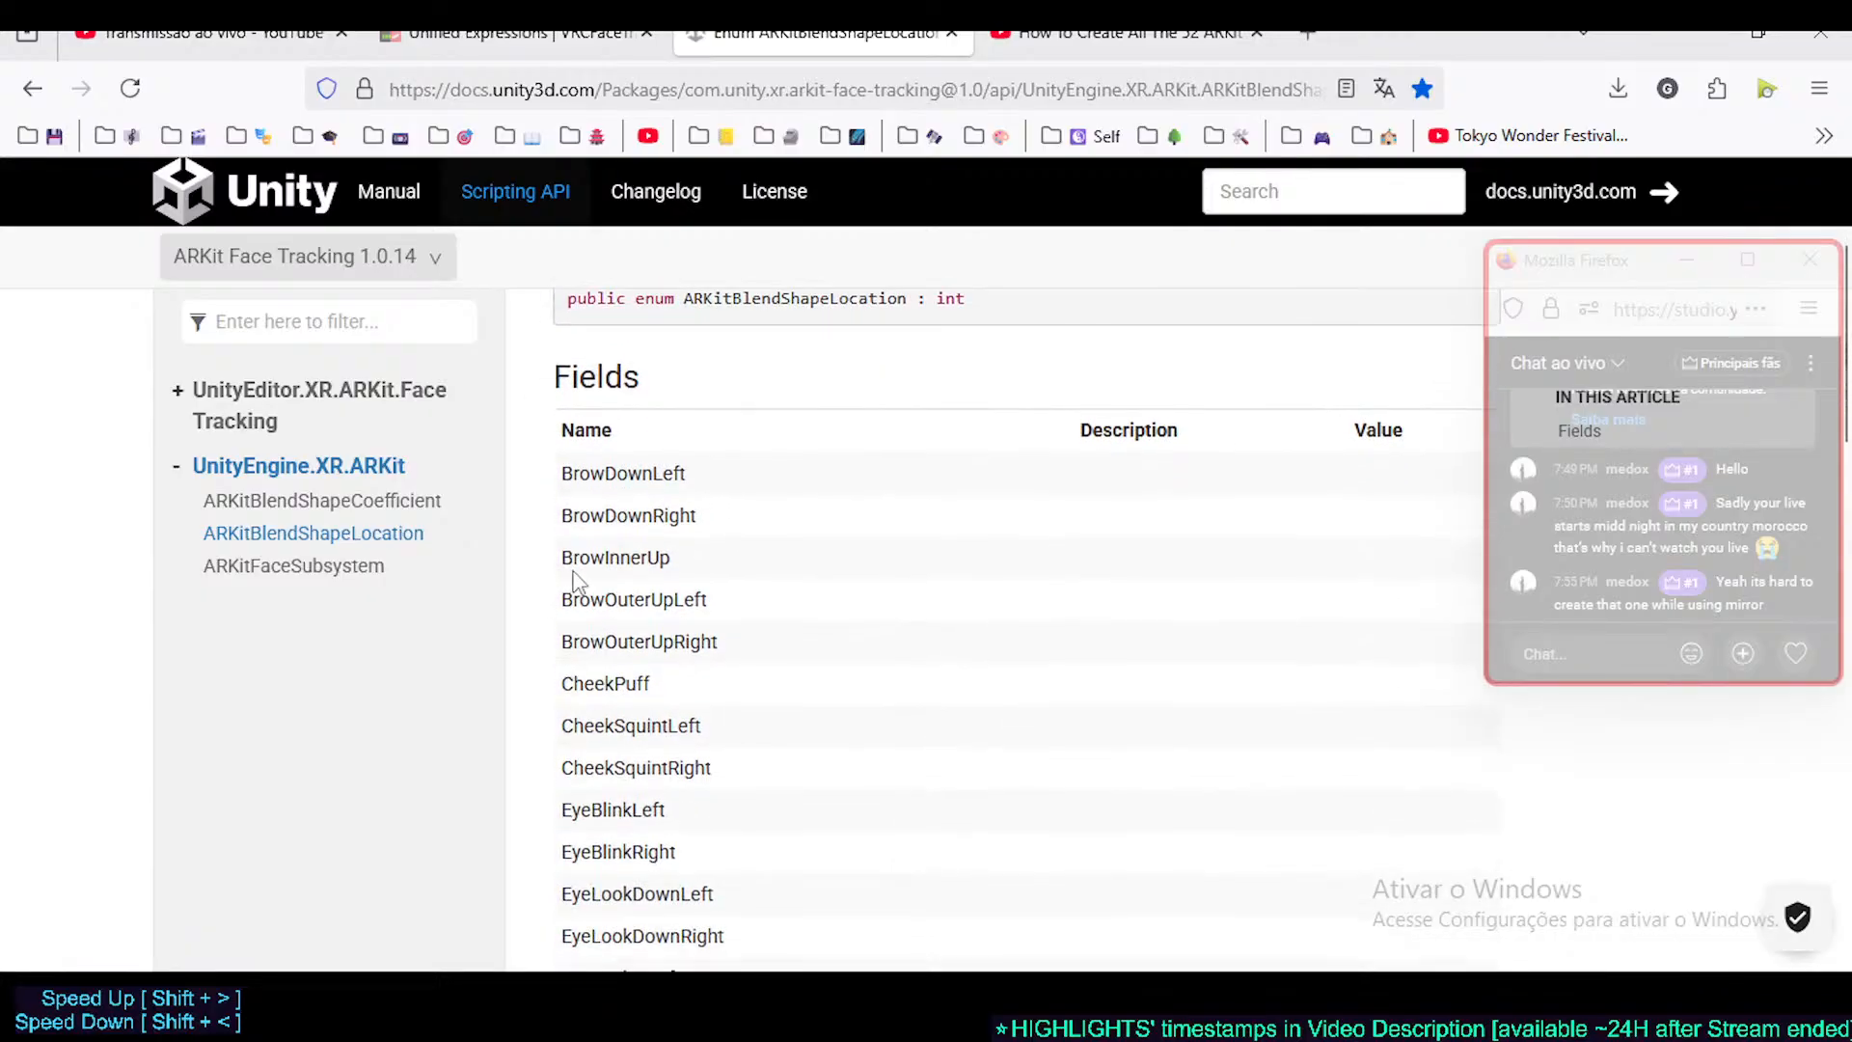
drag(561, 555, 658, 765)
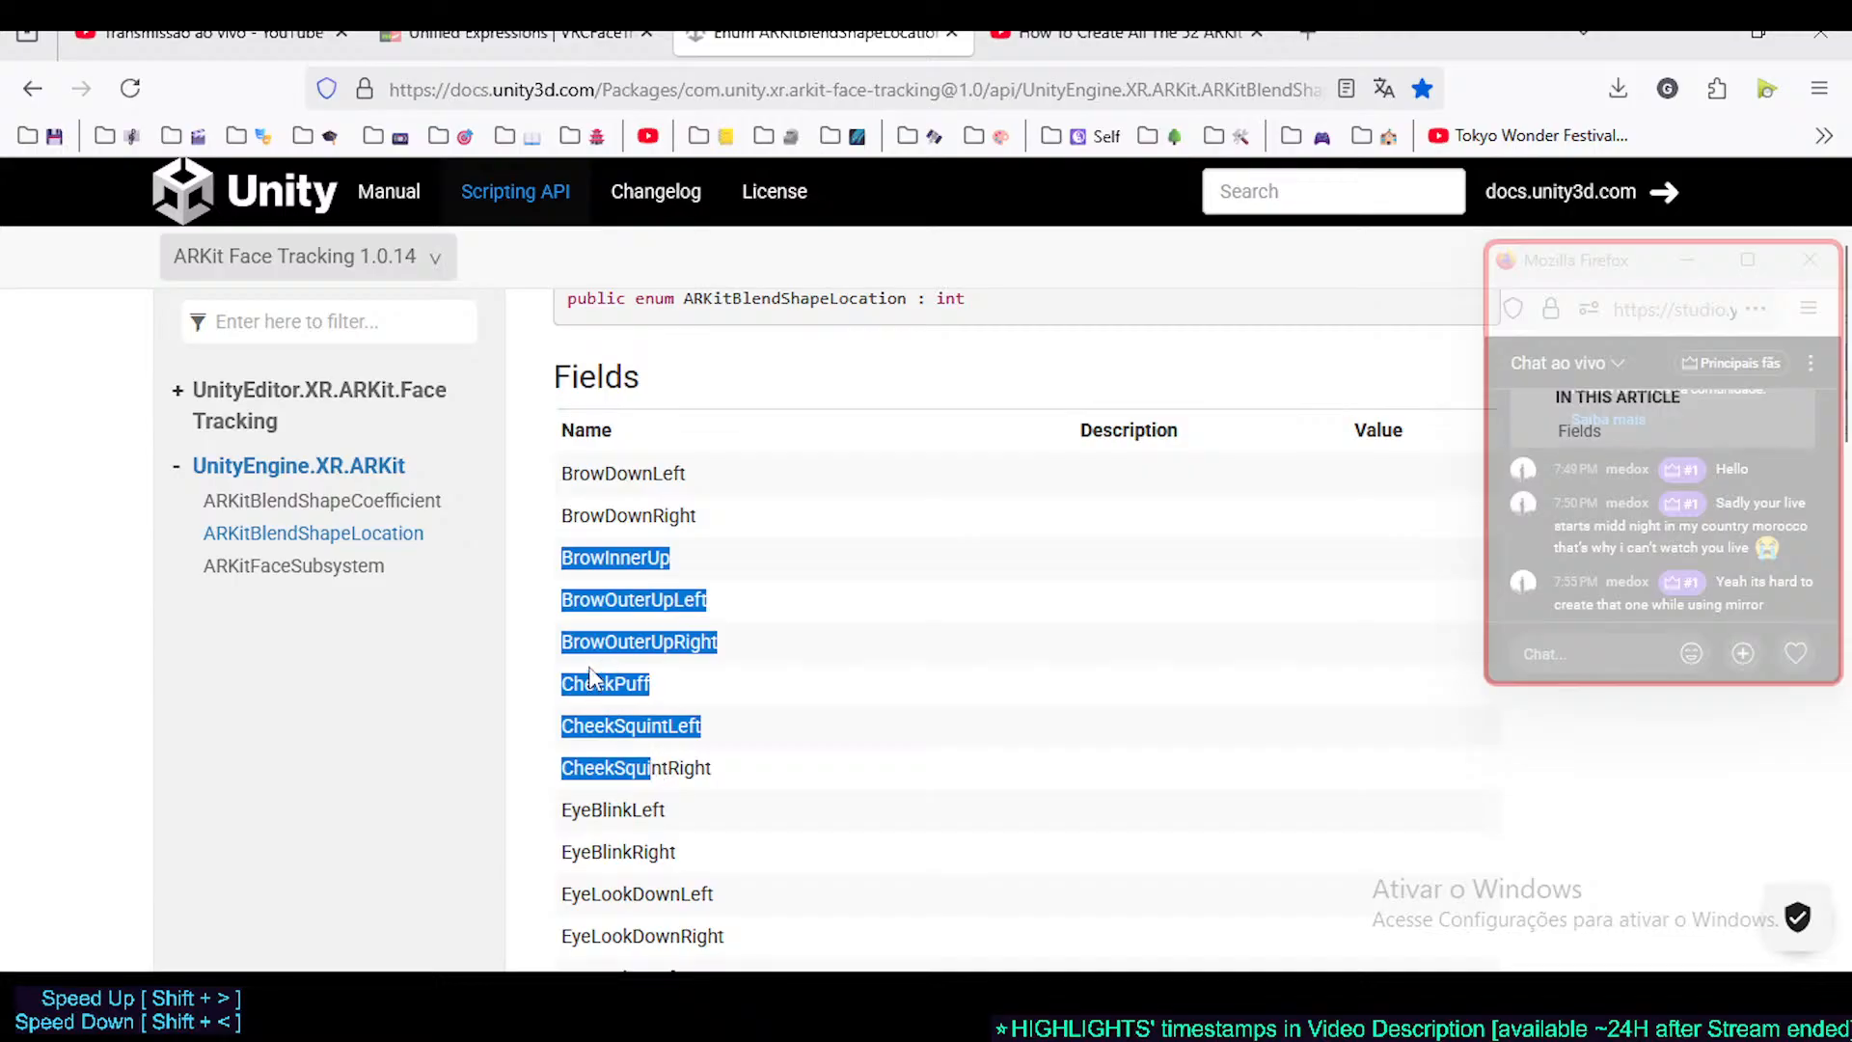
drag(561, 474, 696, 823)
scroll(704, 805, down, 4)
click(591, 600)
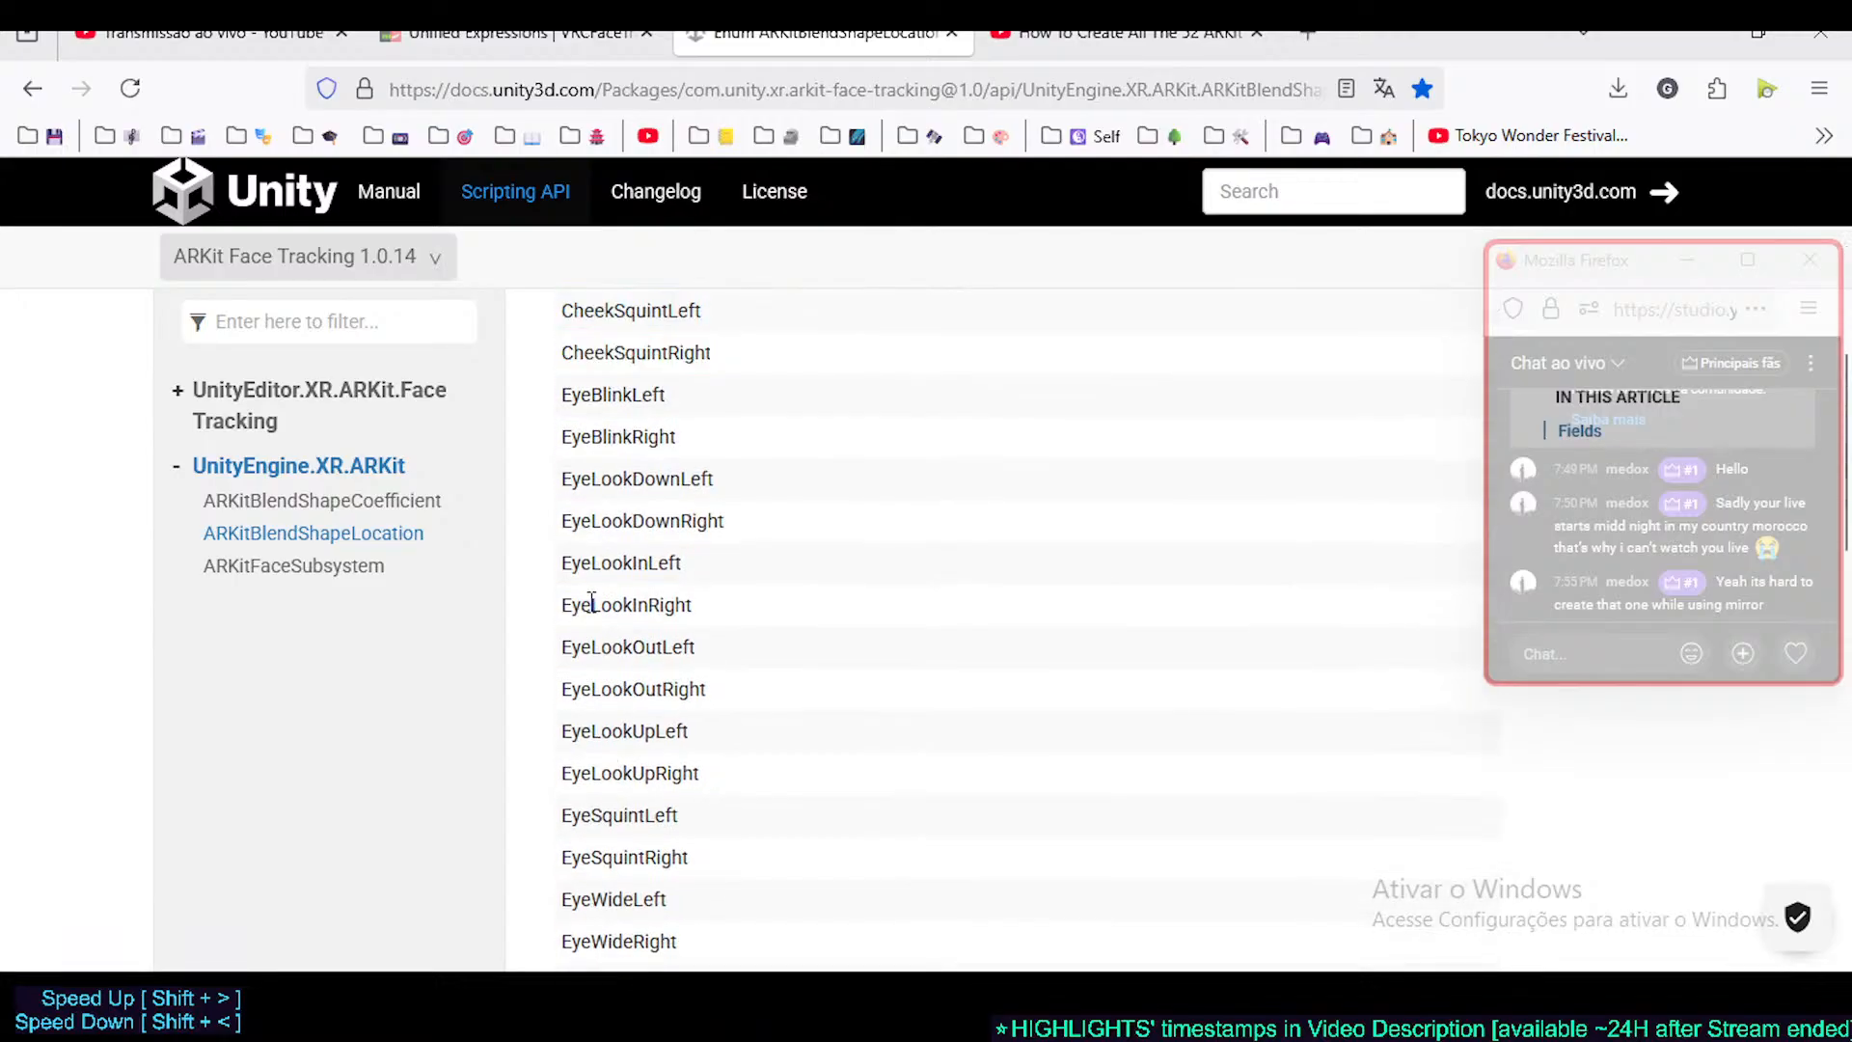
drag(572, 479, 703, 831)
click(562, 504)
drag(561, 479, 632, 773)
scroll(585, 556, up, 4)
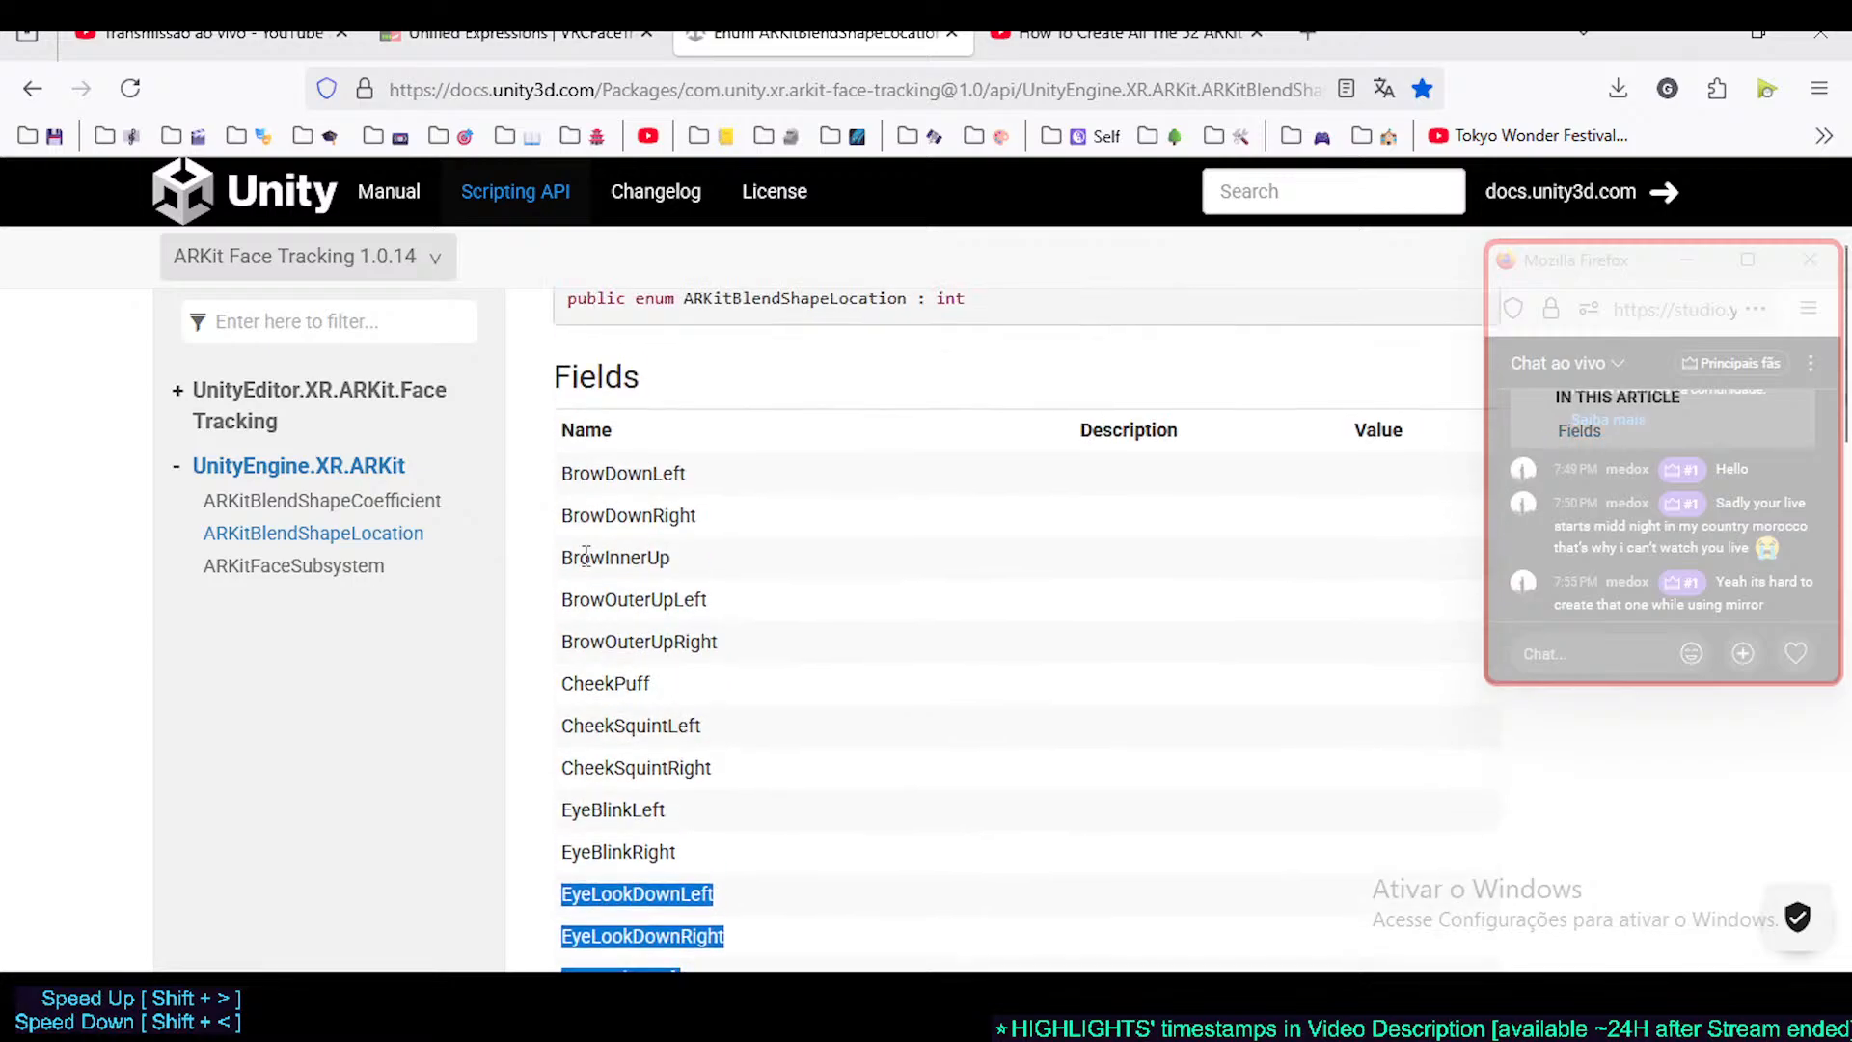
drag(562, 470, 714, 897)
- Review the complete ARKit Fields list down to TongueOut and return to the start of the page
scroll(736, 848, down, 13)
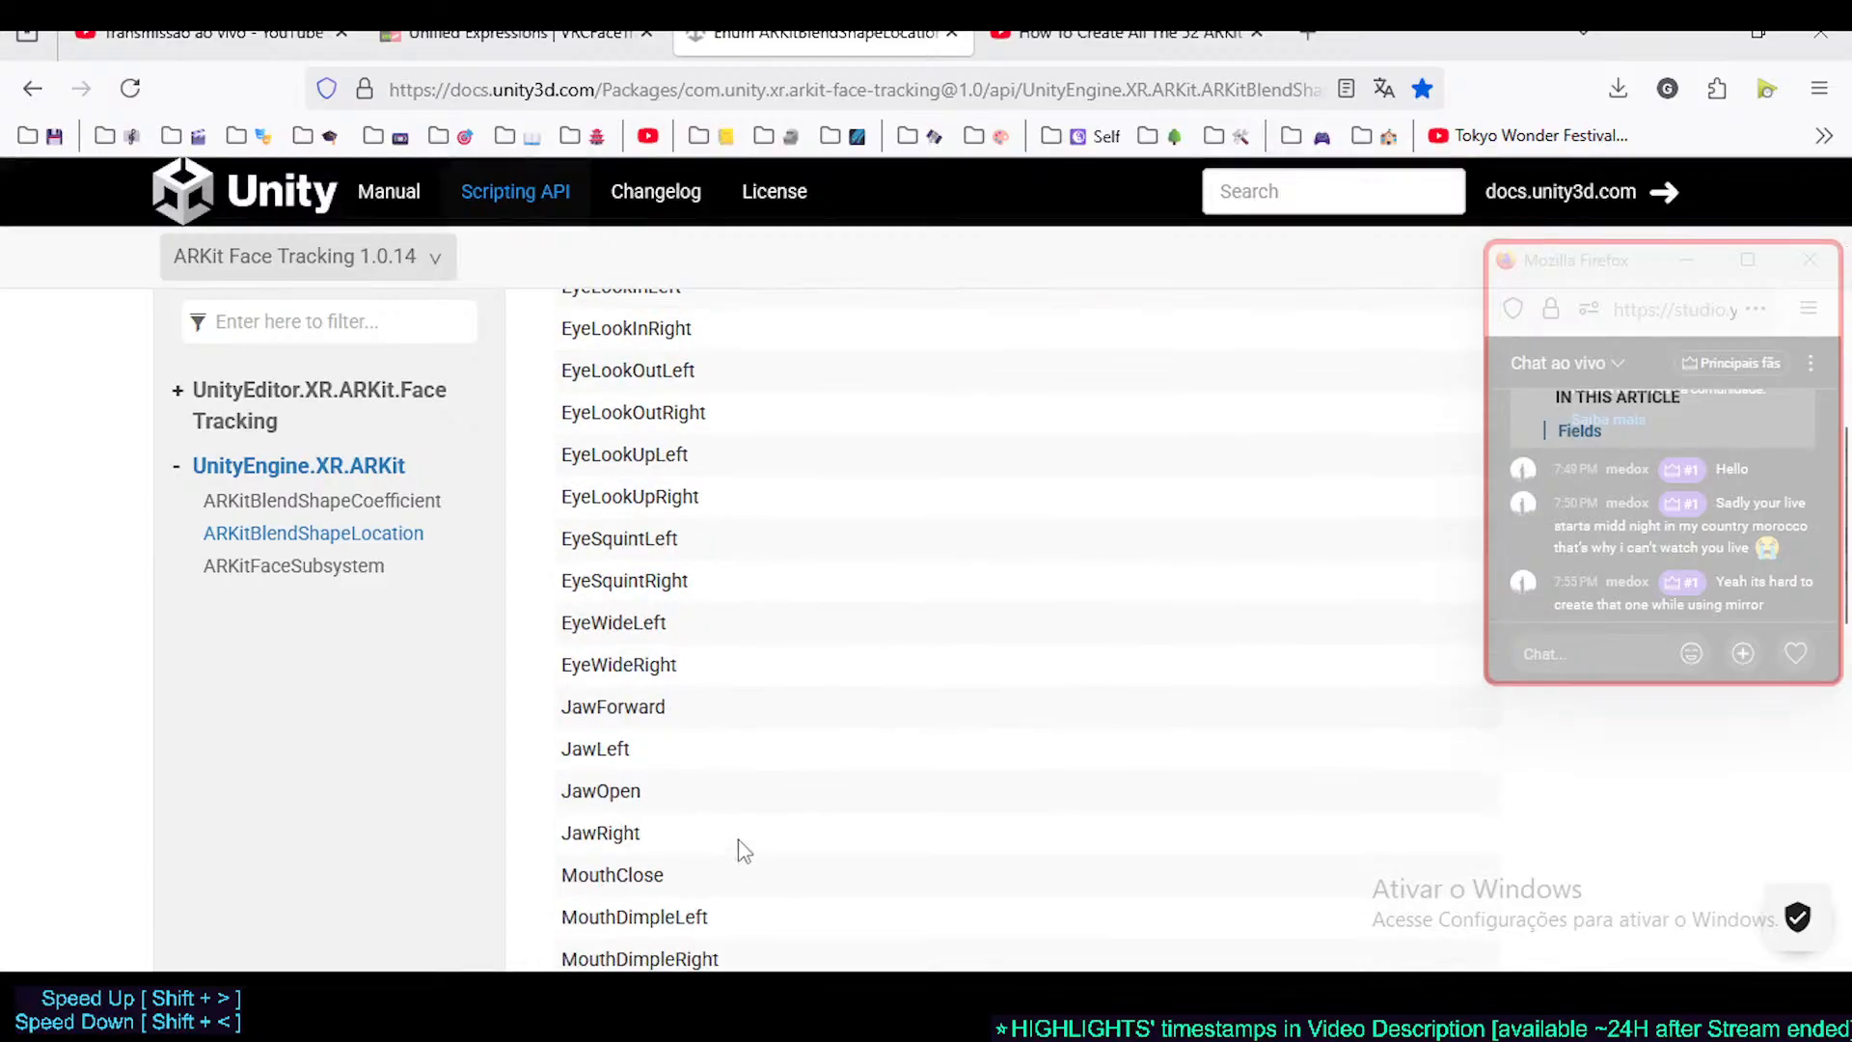
scroll(742, 847, down, 5)
scroll(694, 773, up, 17)
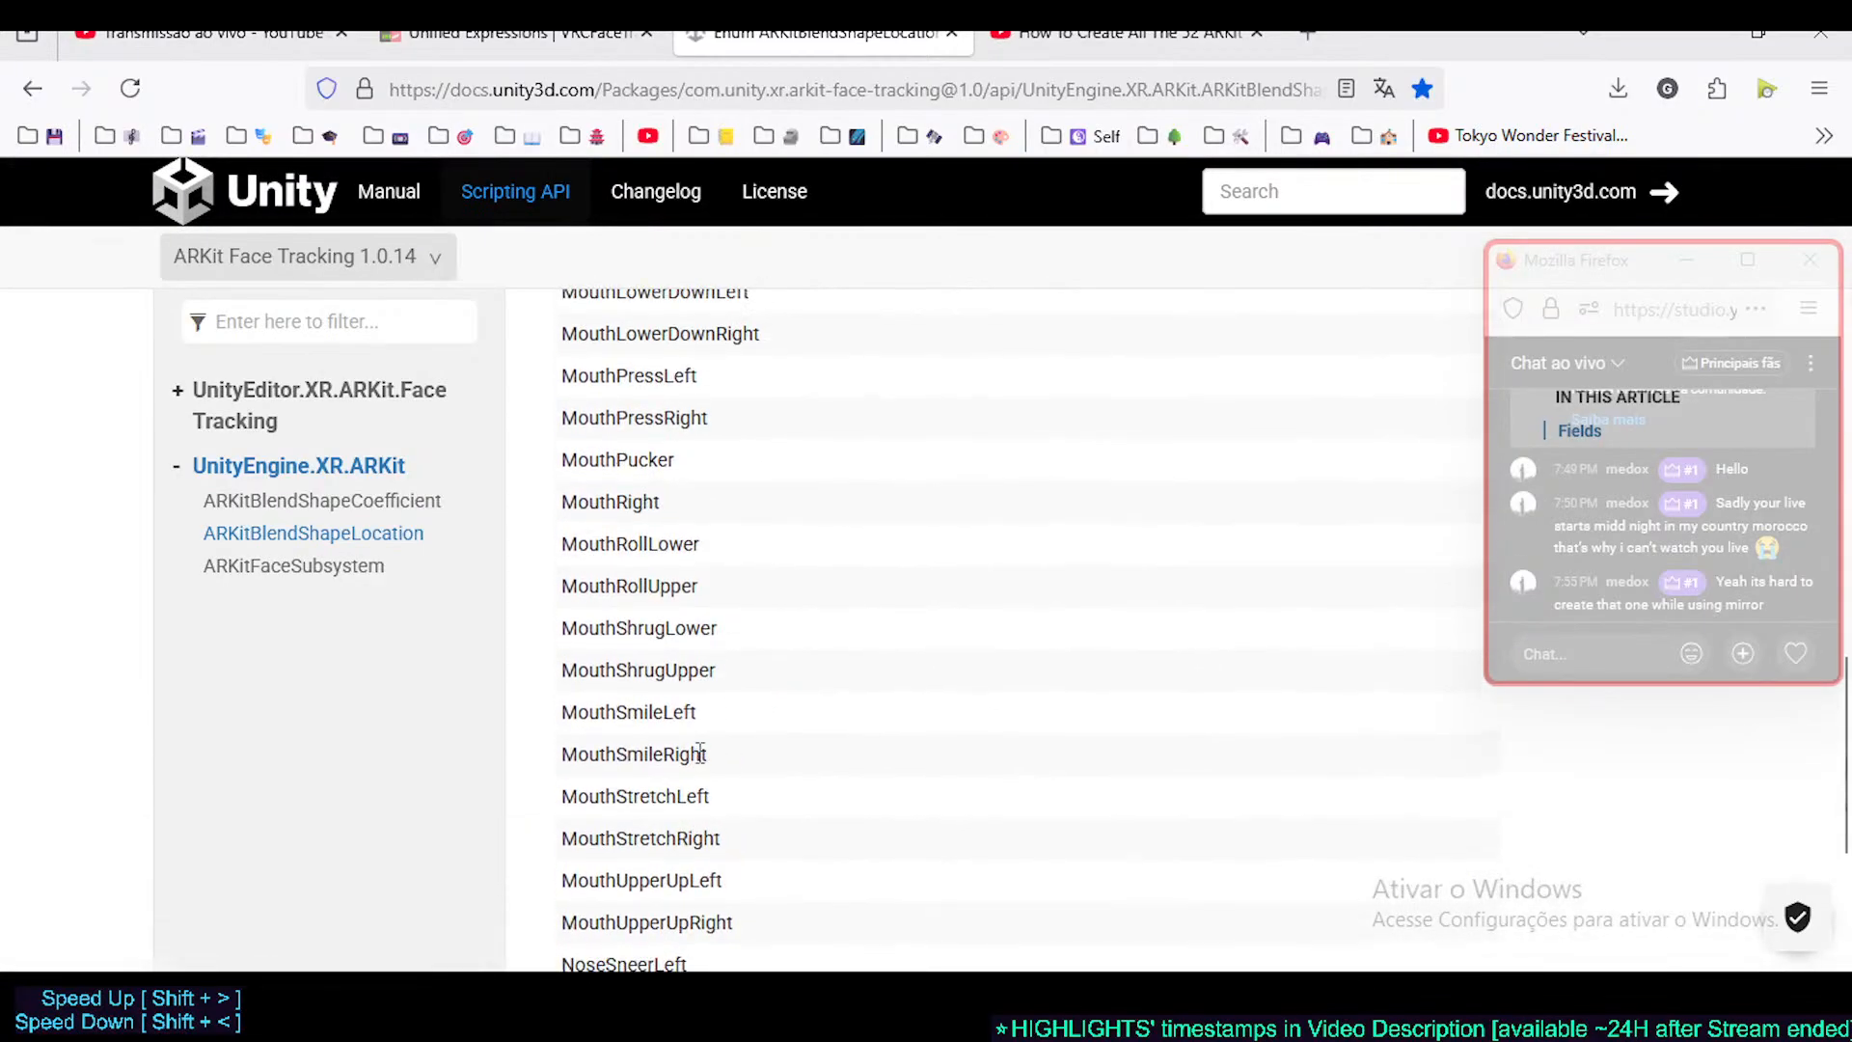
scroll(703, 762, up, 5)
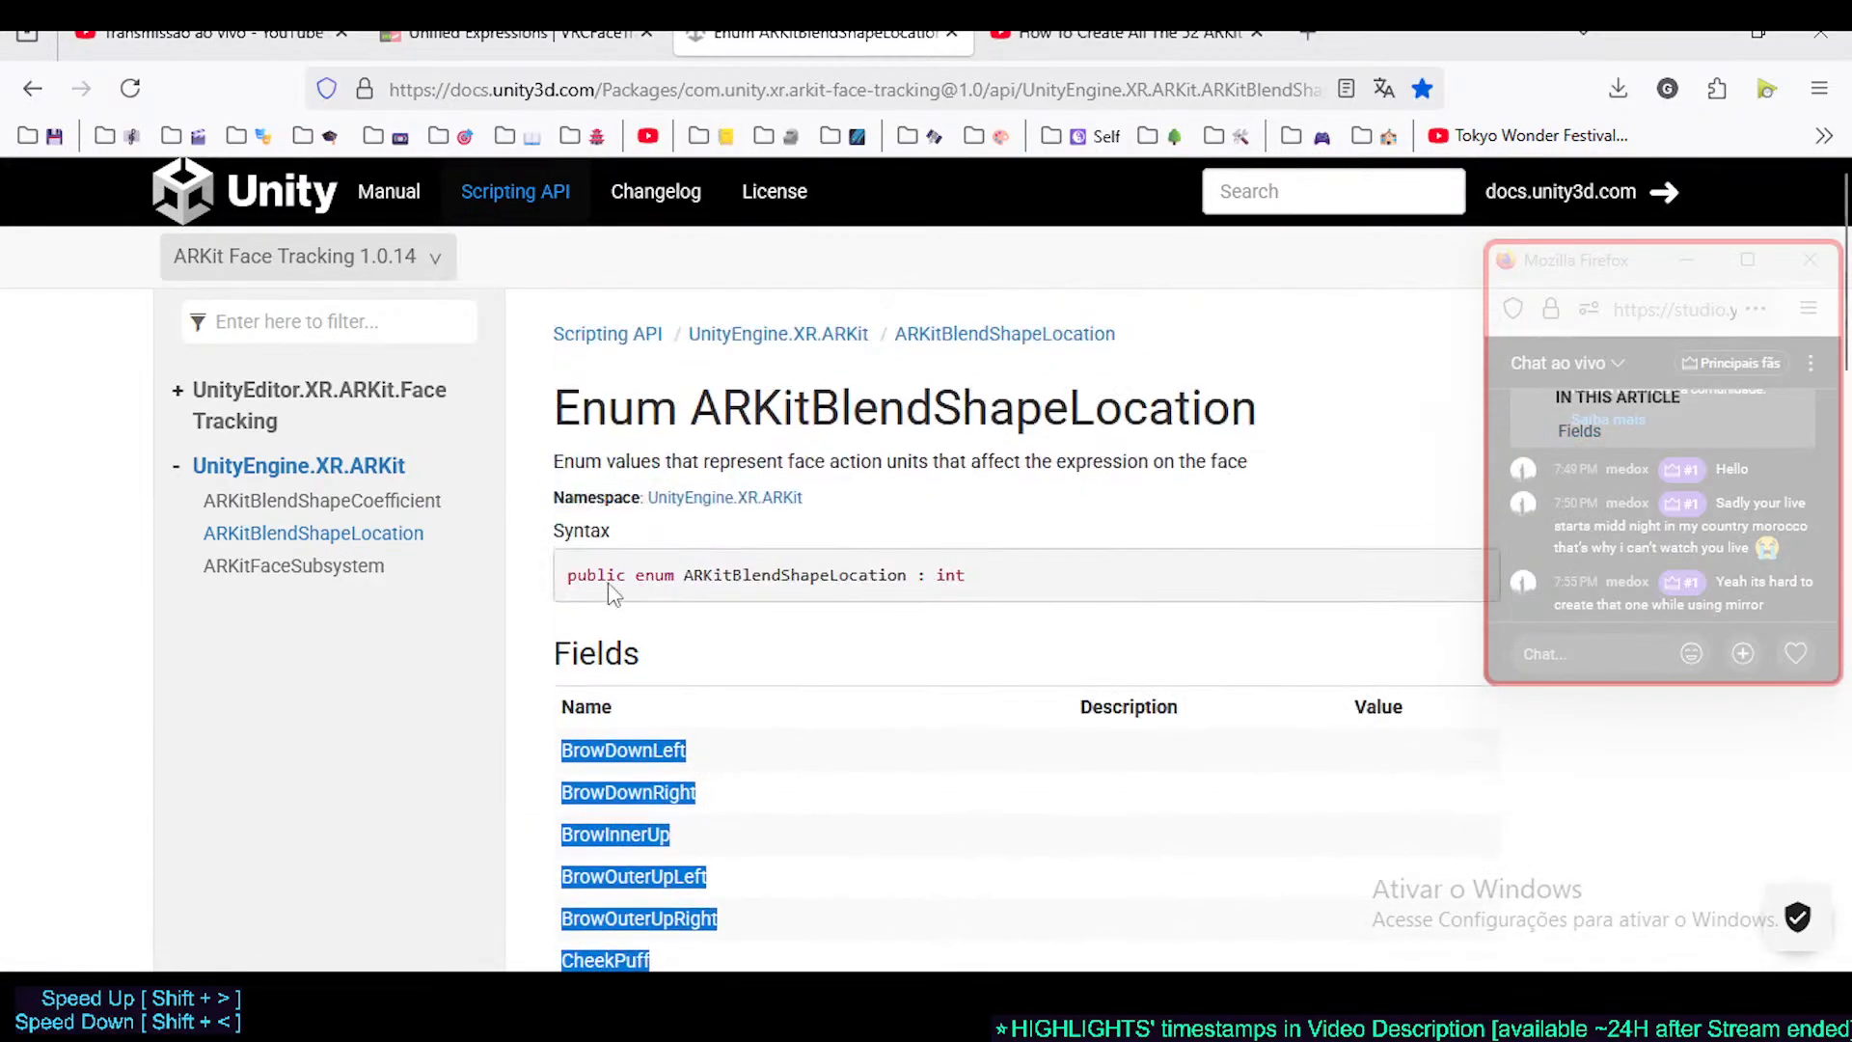
click(616, 741)
scroll(599, 665, down, 12)
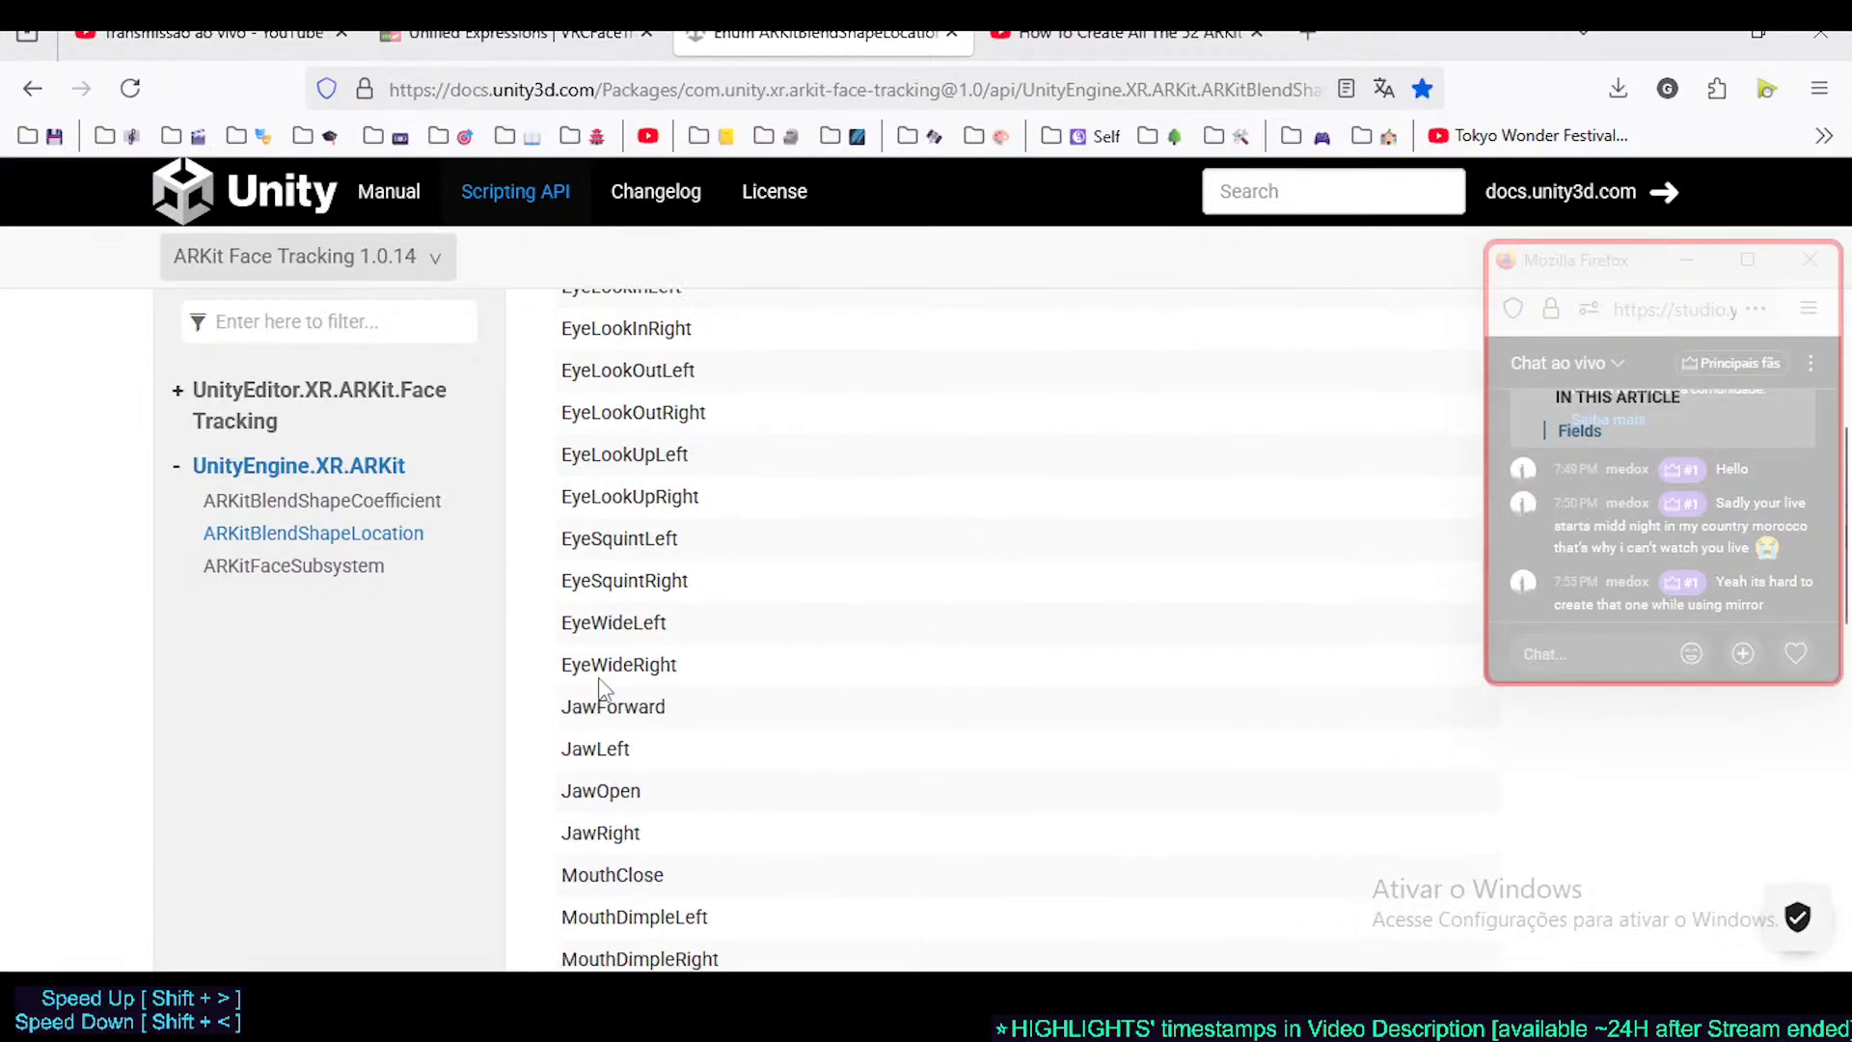
scroll(629, 623, down, 9)
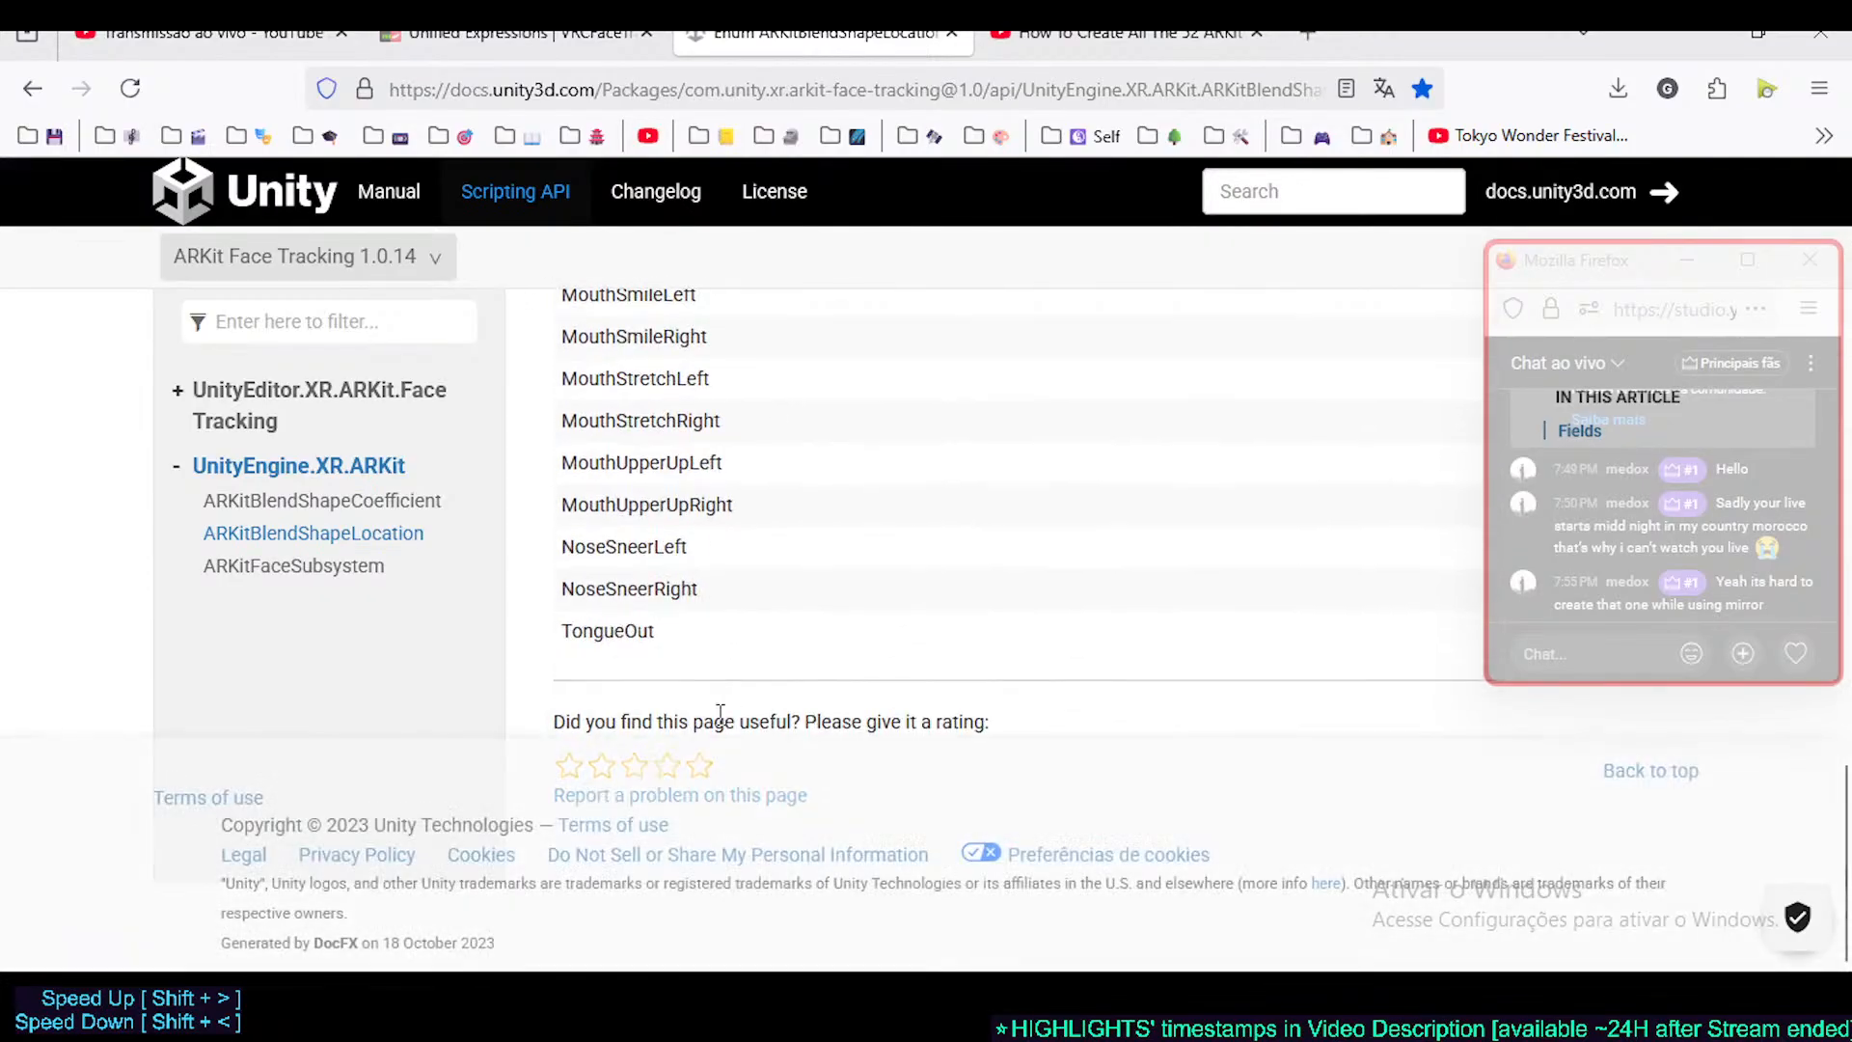
scroll(721, 721, up, 6)
scroll(722, 722, up, 14)
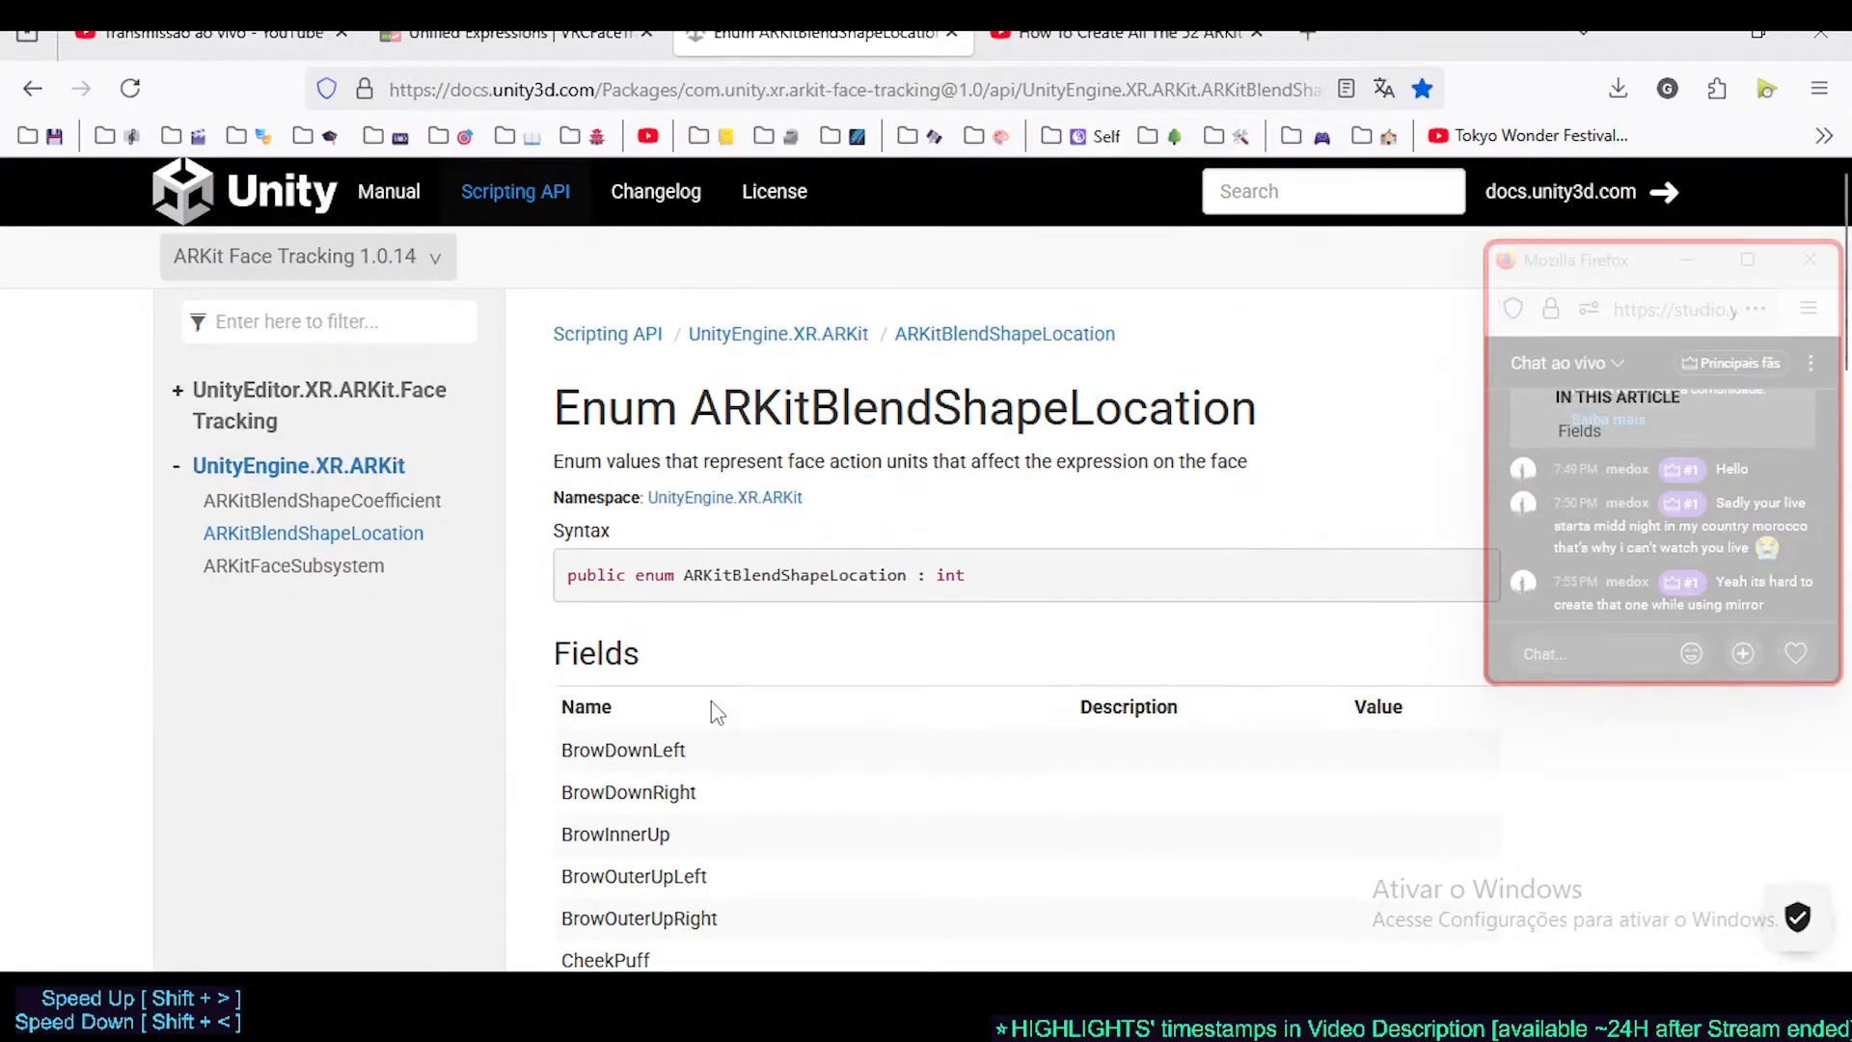
scroll(733, 693, down, 5)
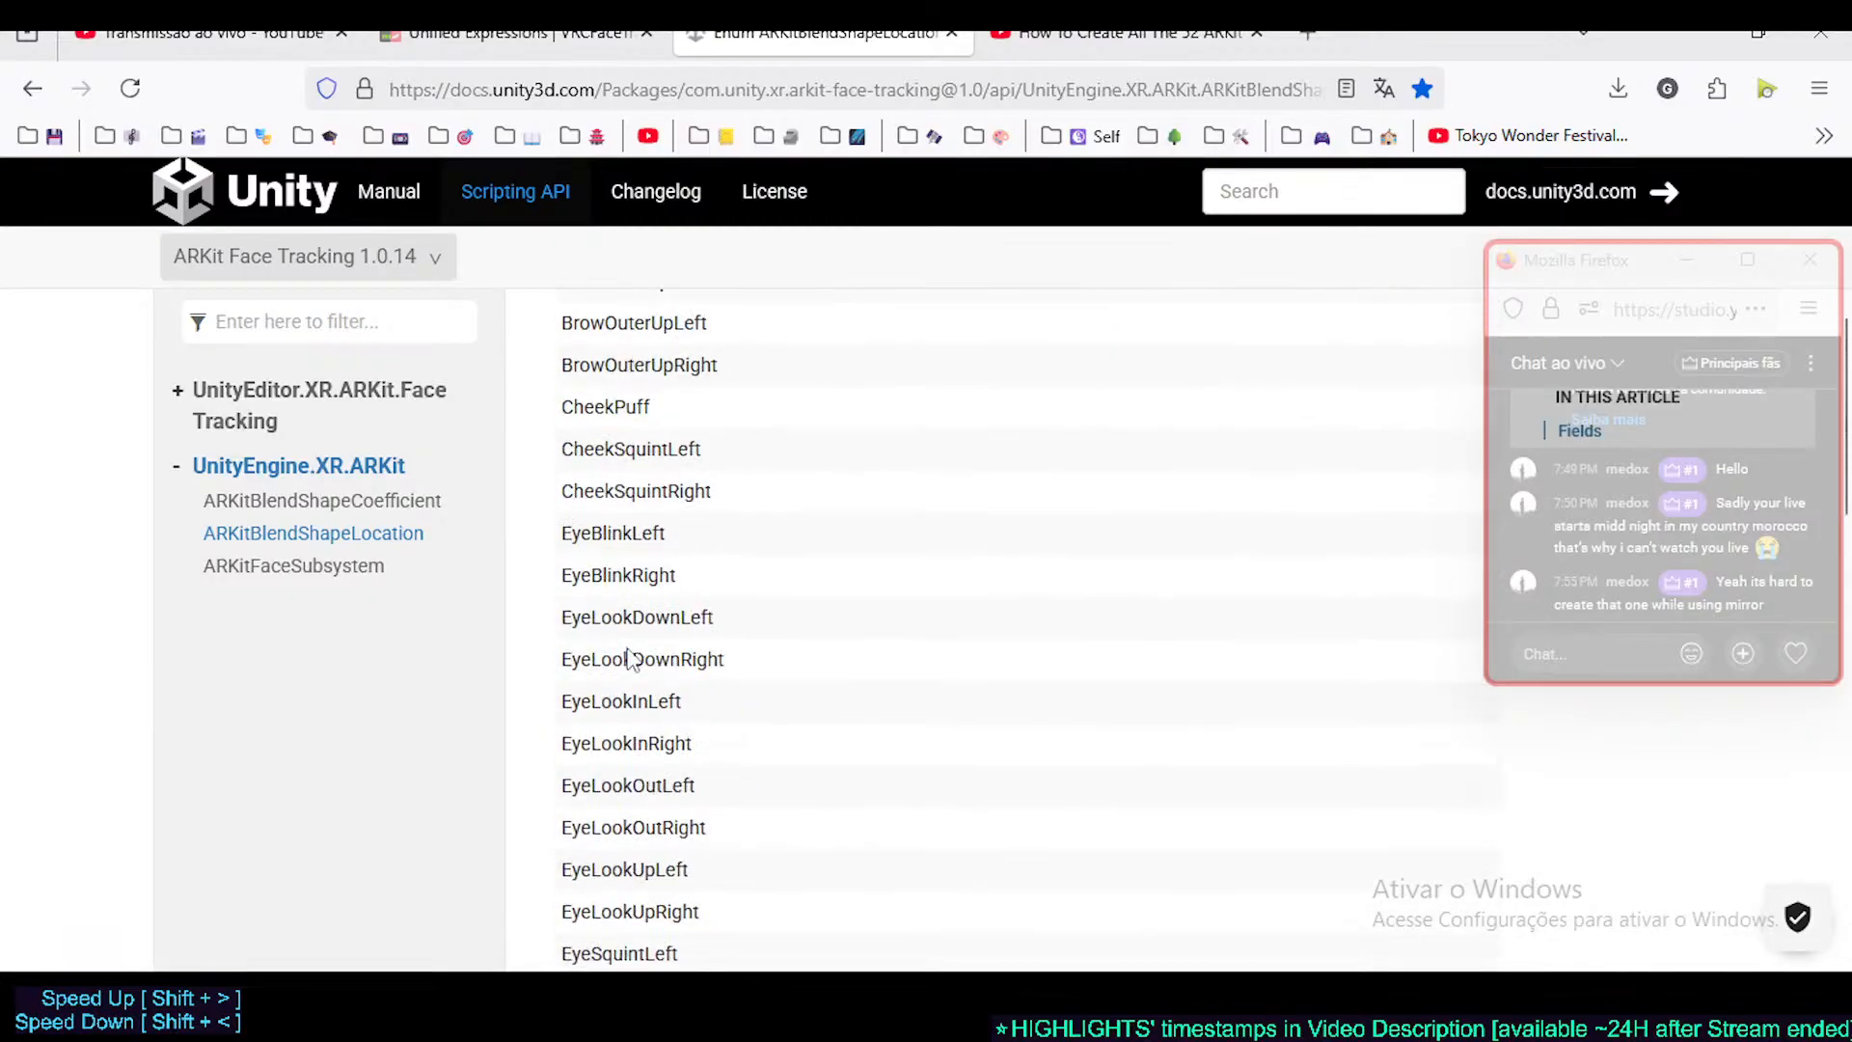
scroll(548, 487, up, 3)
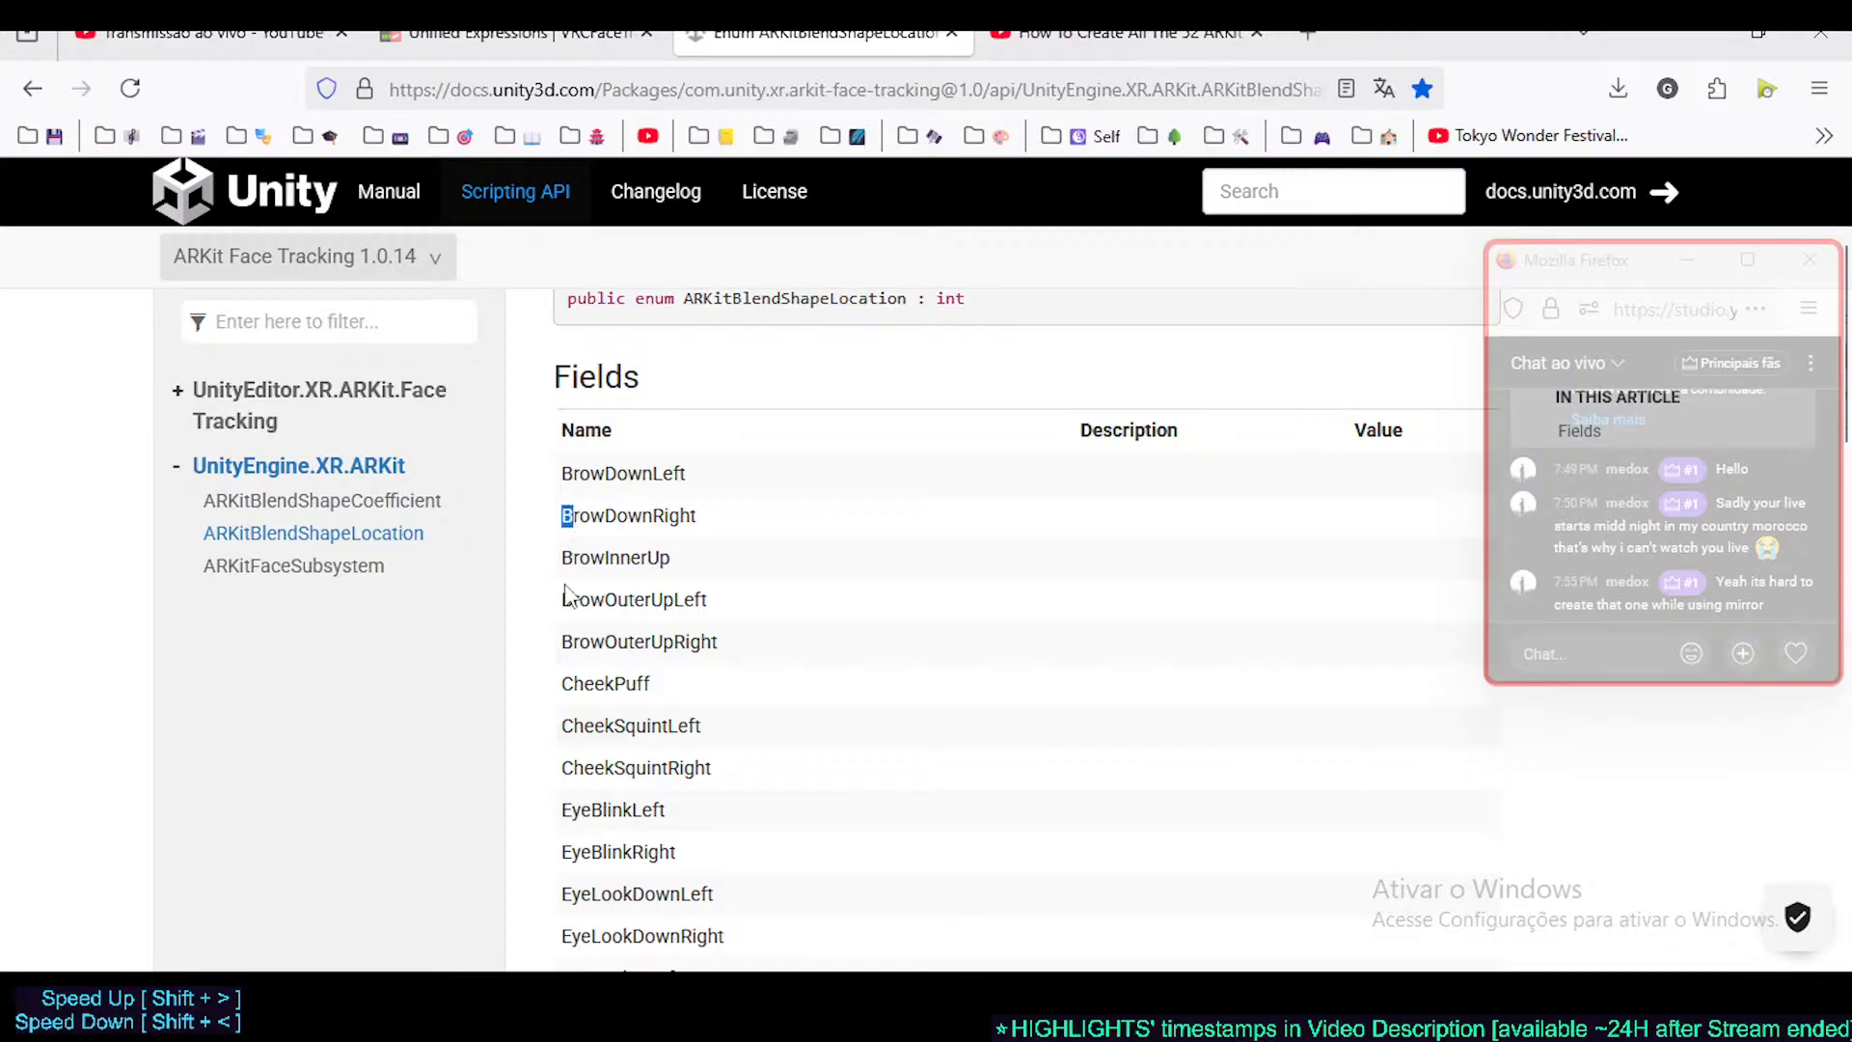
scroll(567, 595, down, 15)
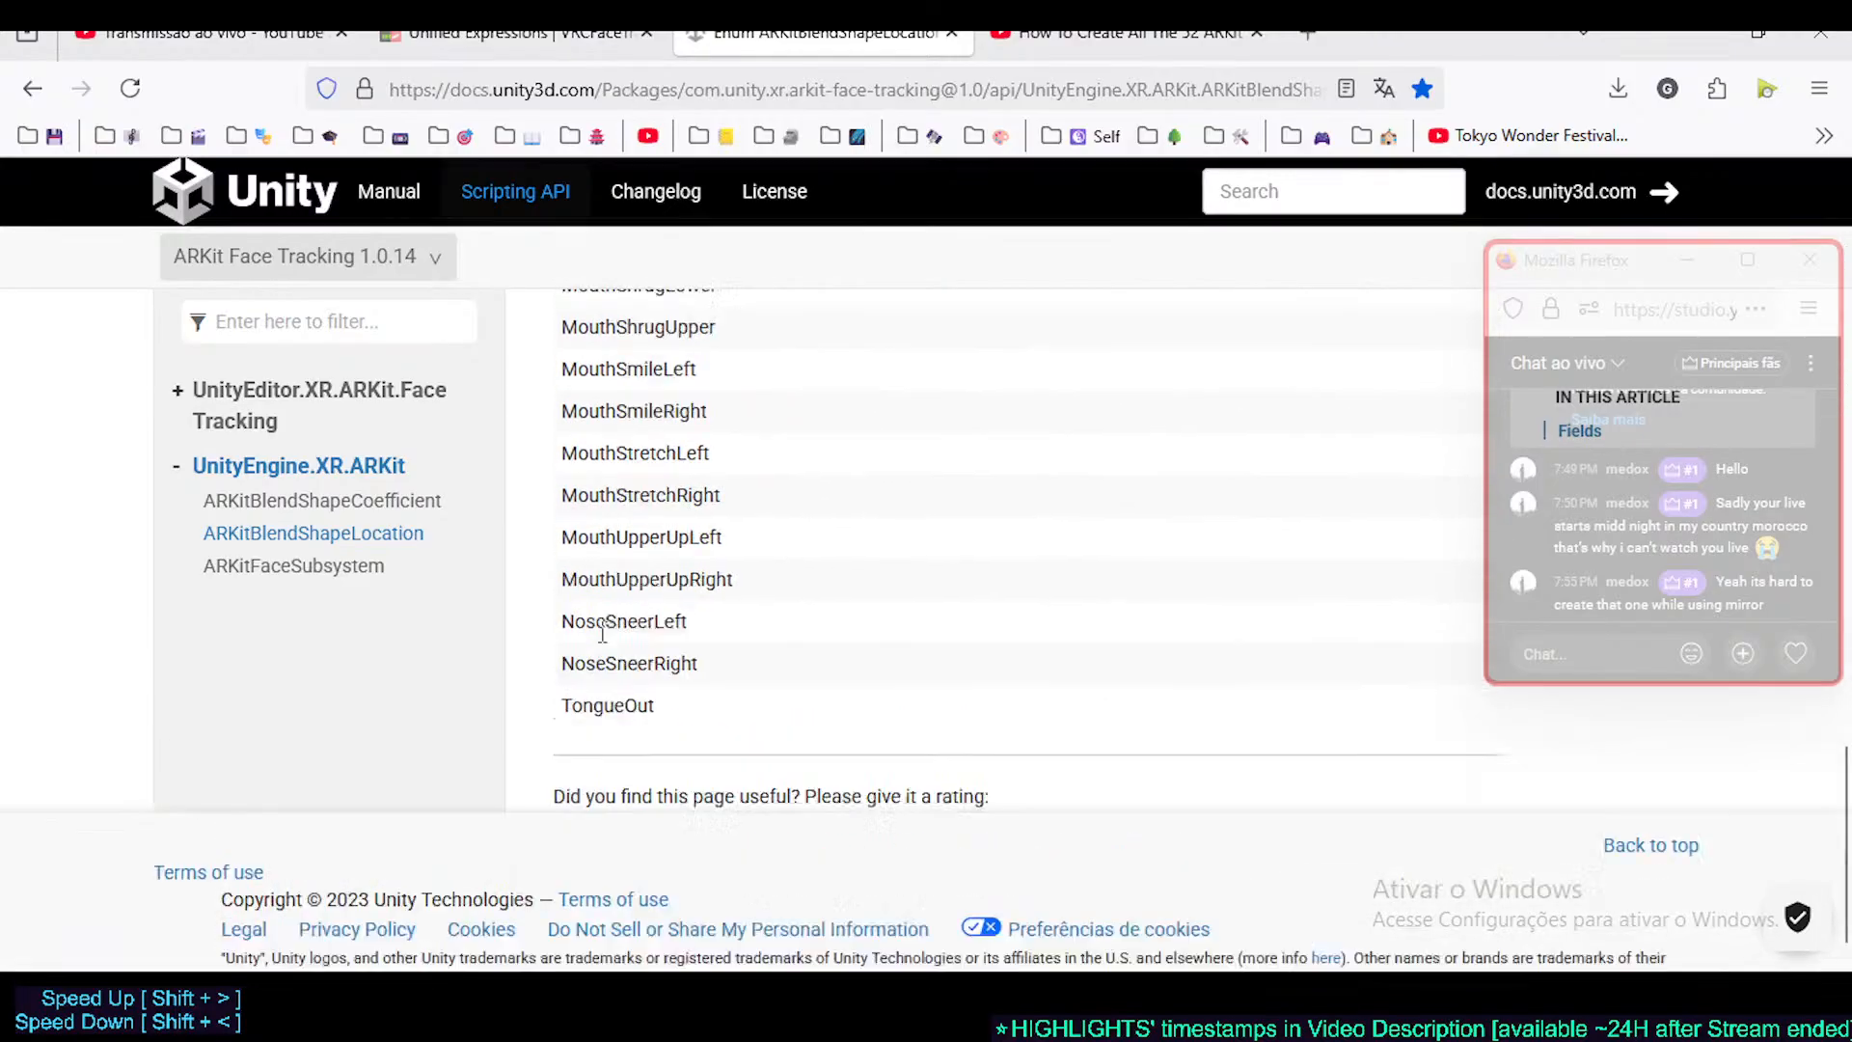
scroll(602, 632, up, 15)
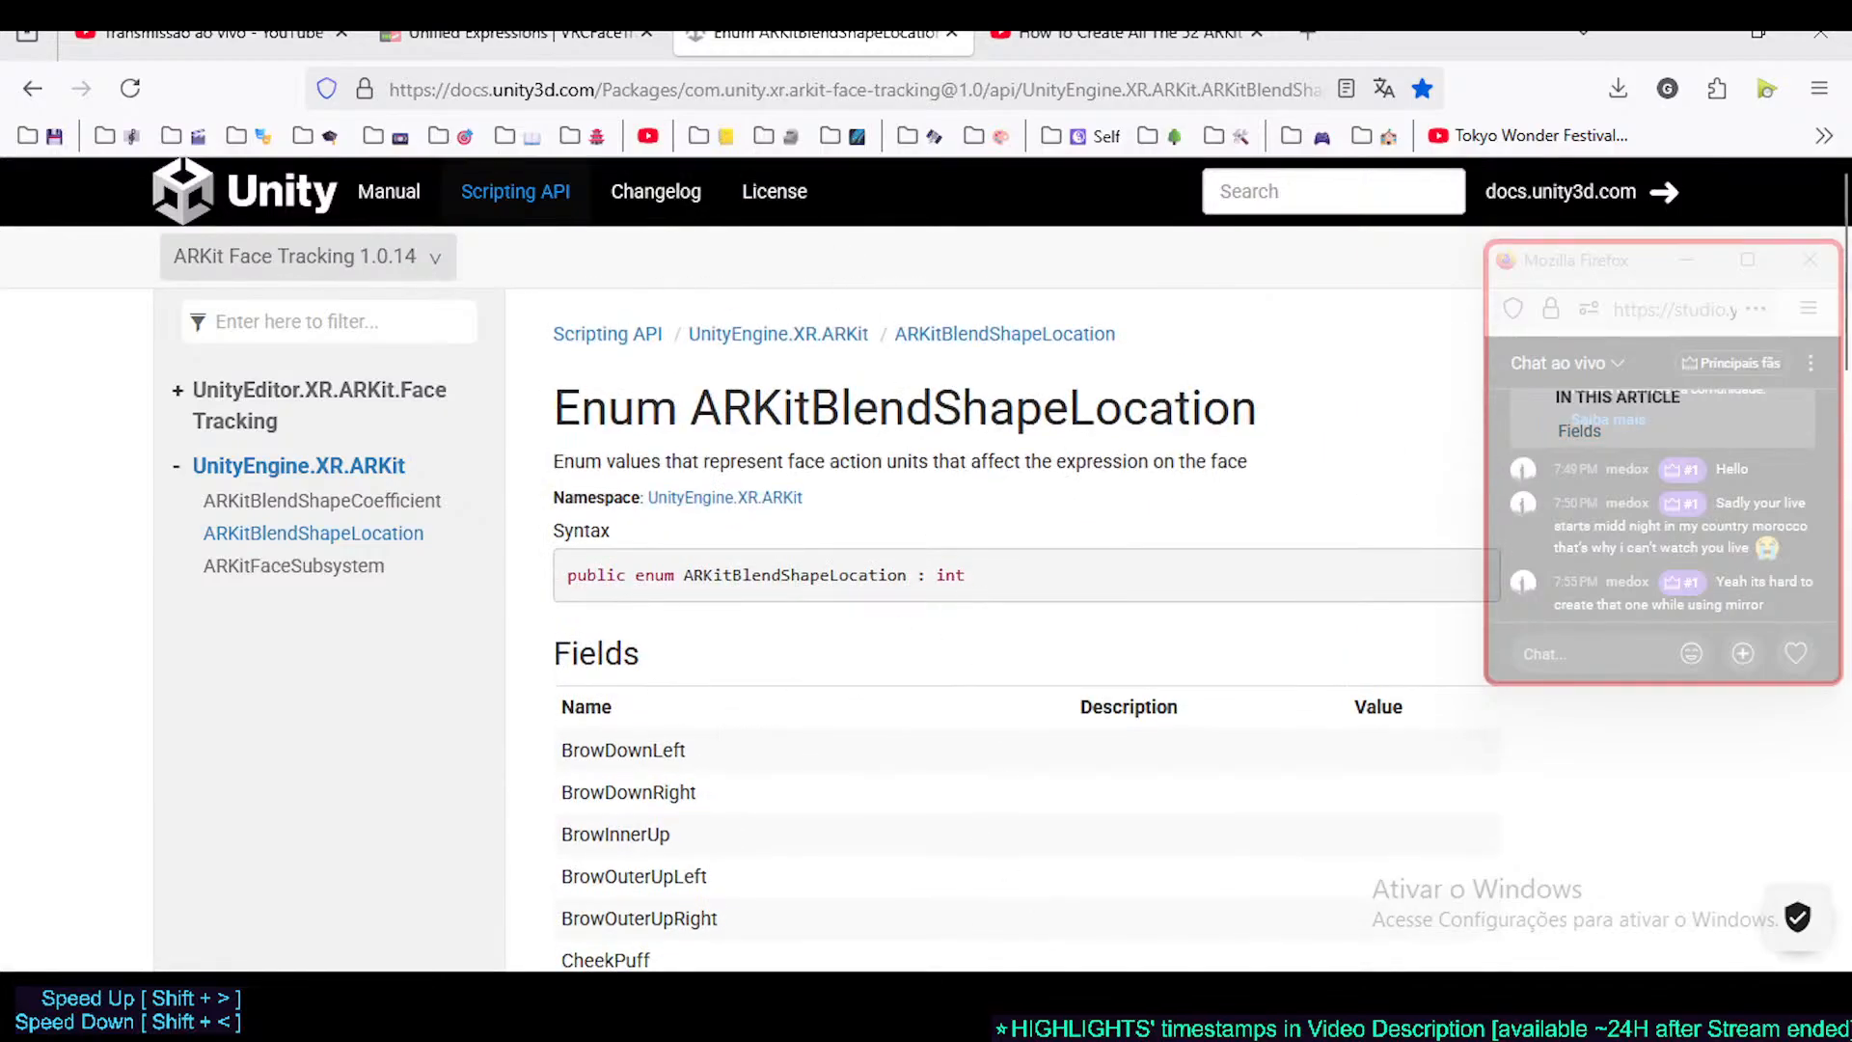
- Switch to Blender, go to the Layout workspace and show the 3D viewport's VRM settings
click(1307, 1008)
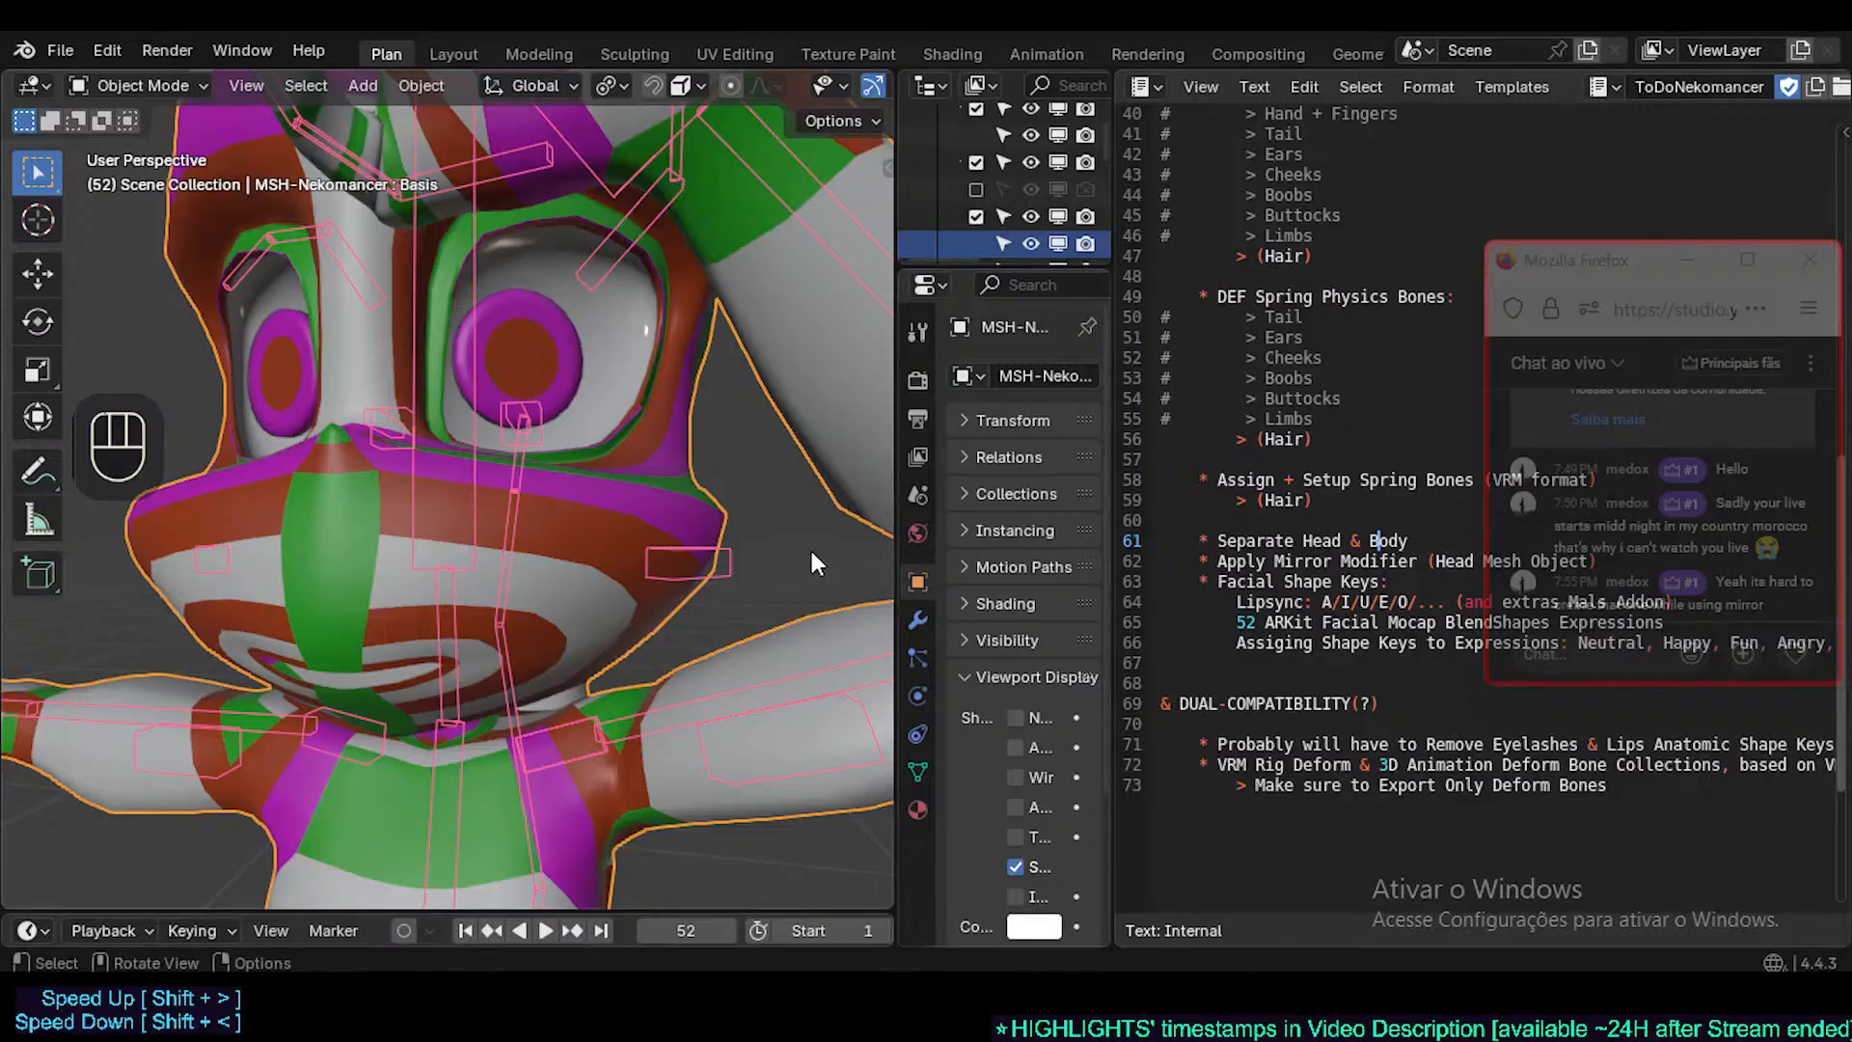
drag(896, 536, 906, 536)
click(452, 55)
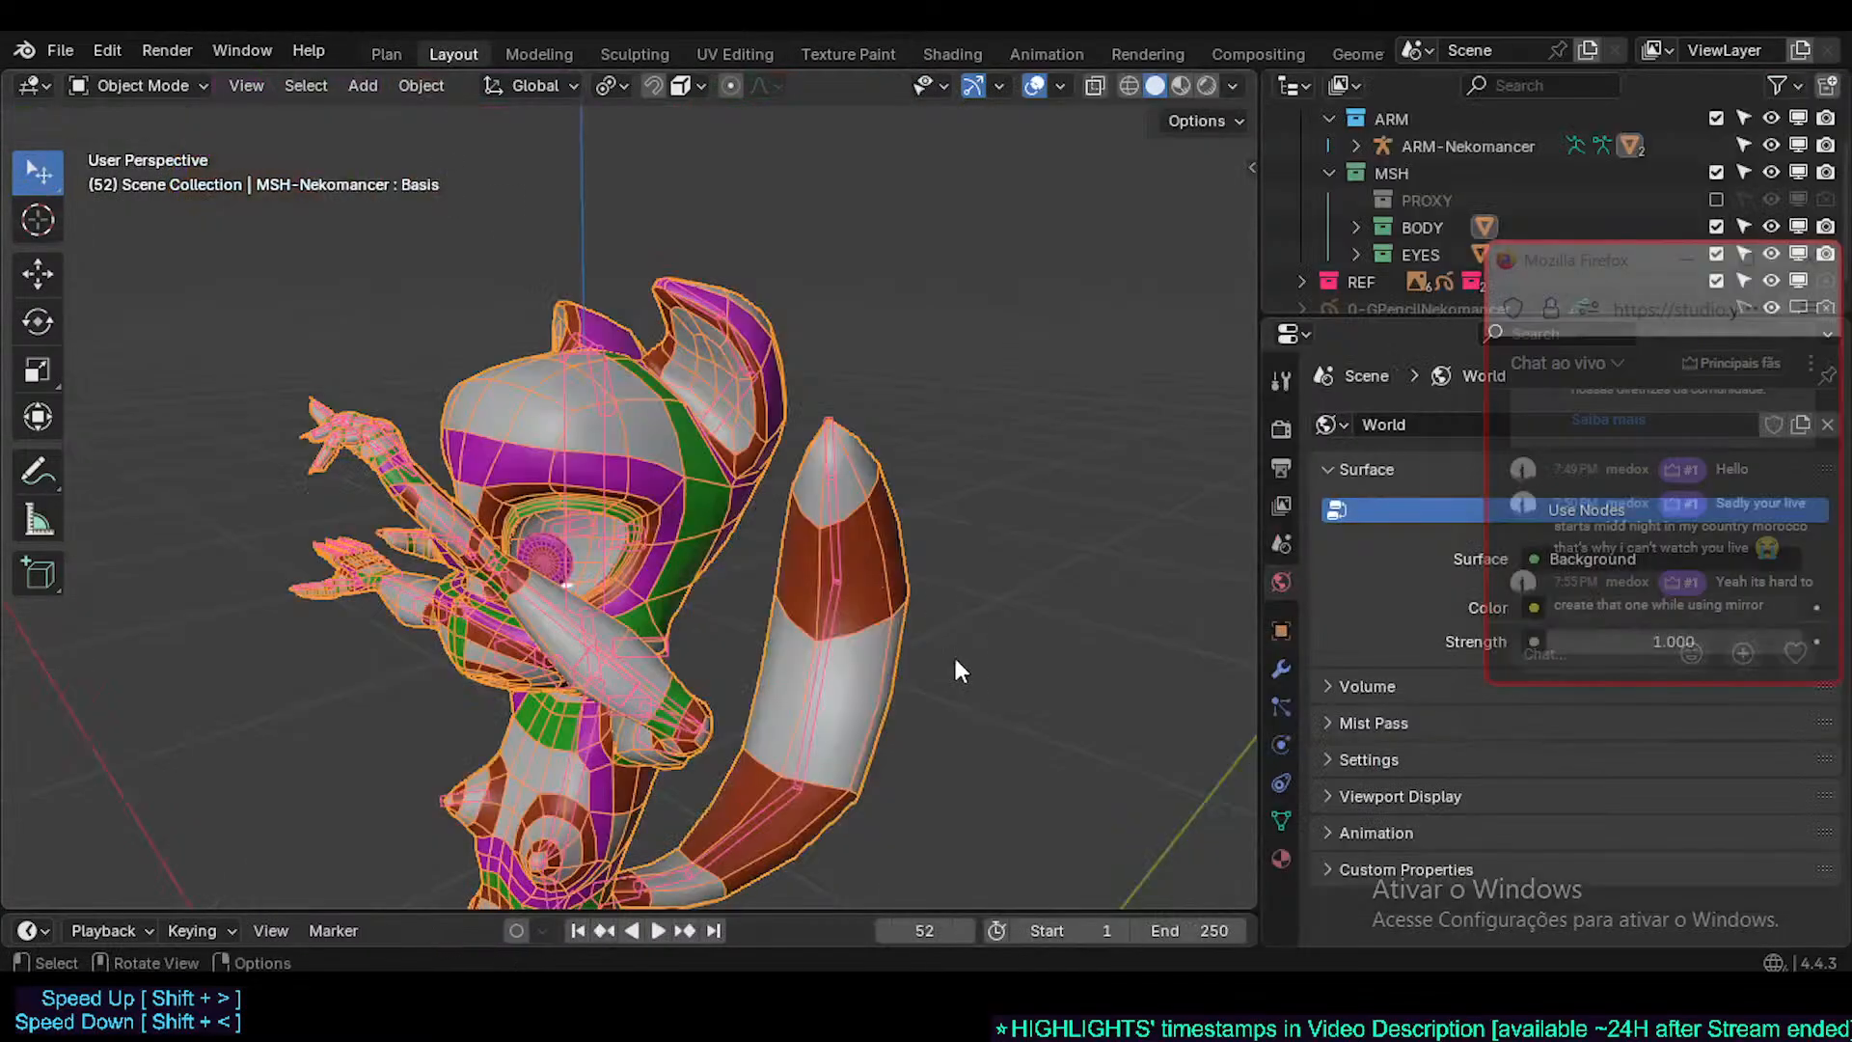
key(n)
click(756, 400)
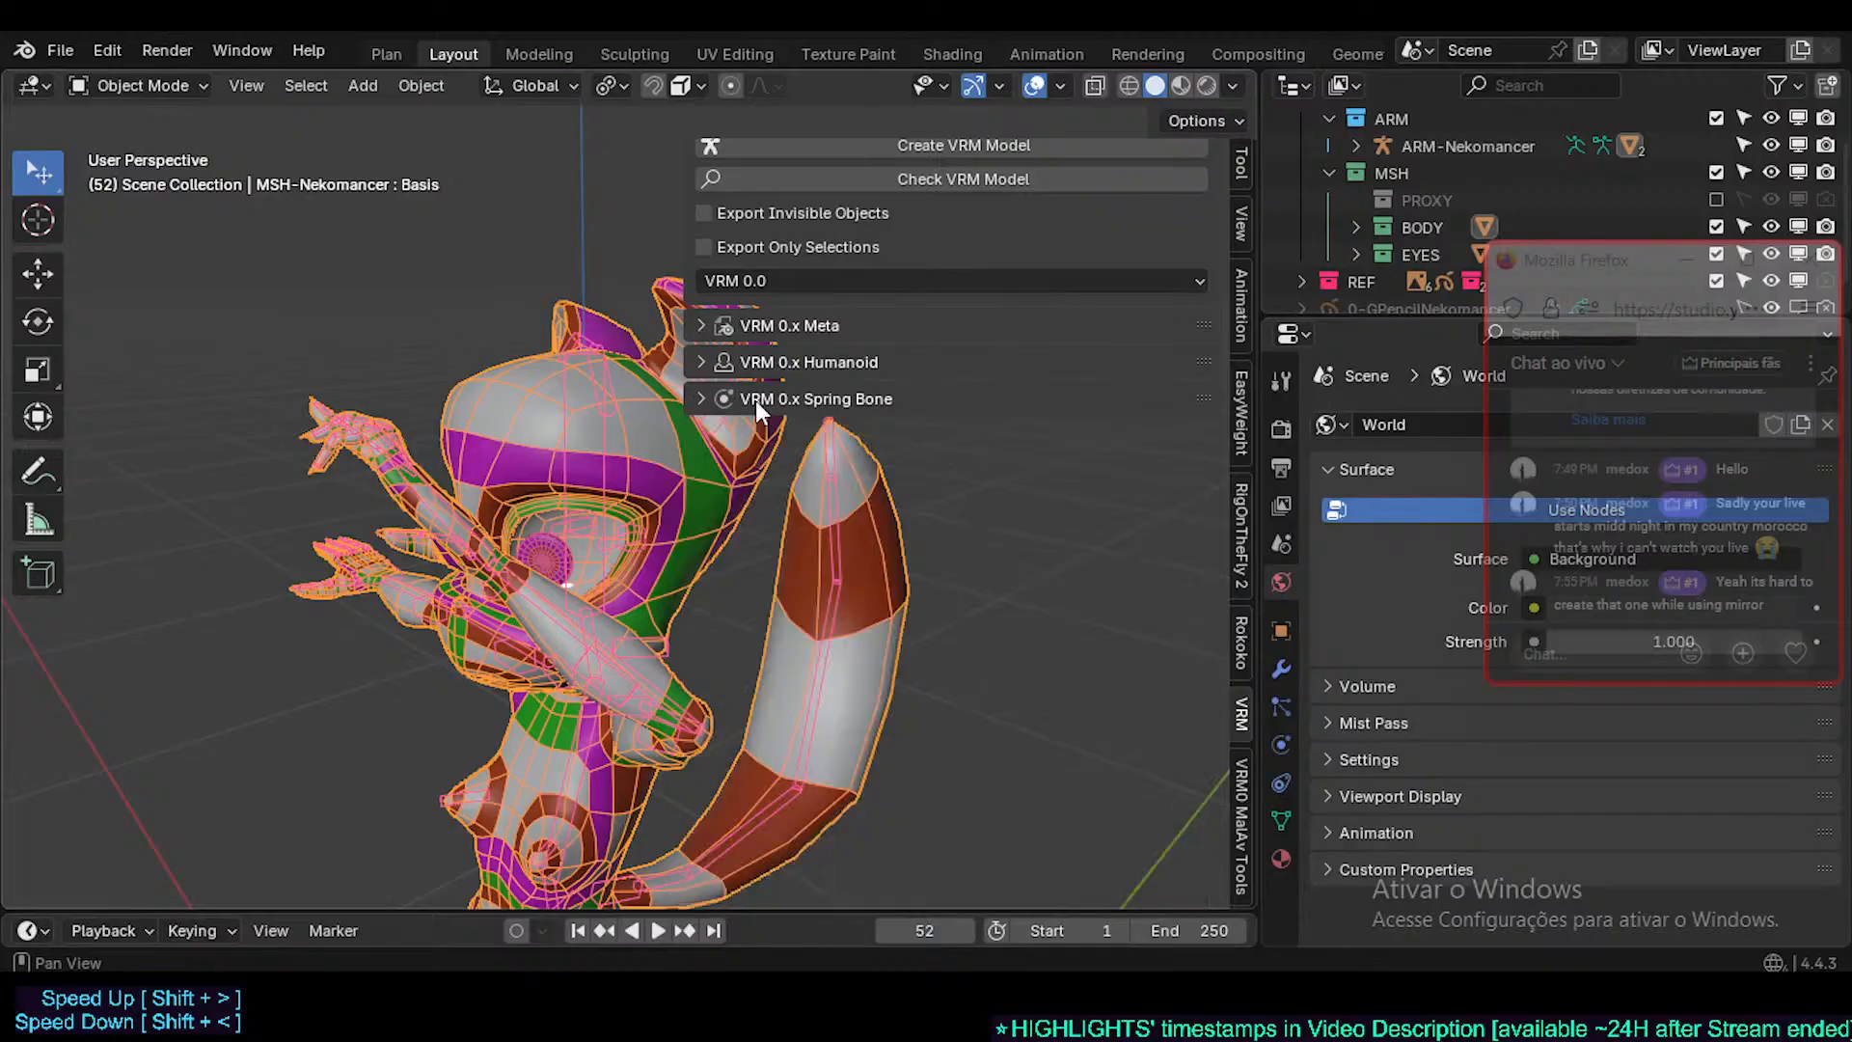
- Put the ARM-Nekomancer armature in Pose Mode and clear the rotation of all its bones
click(602, 615)
key(ctrl+Tab)
key(a)
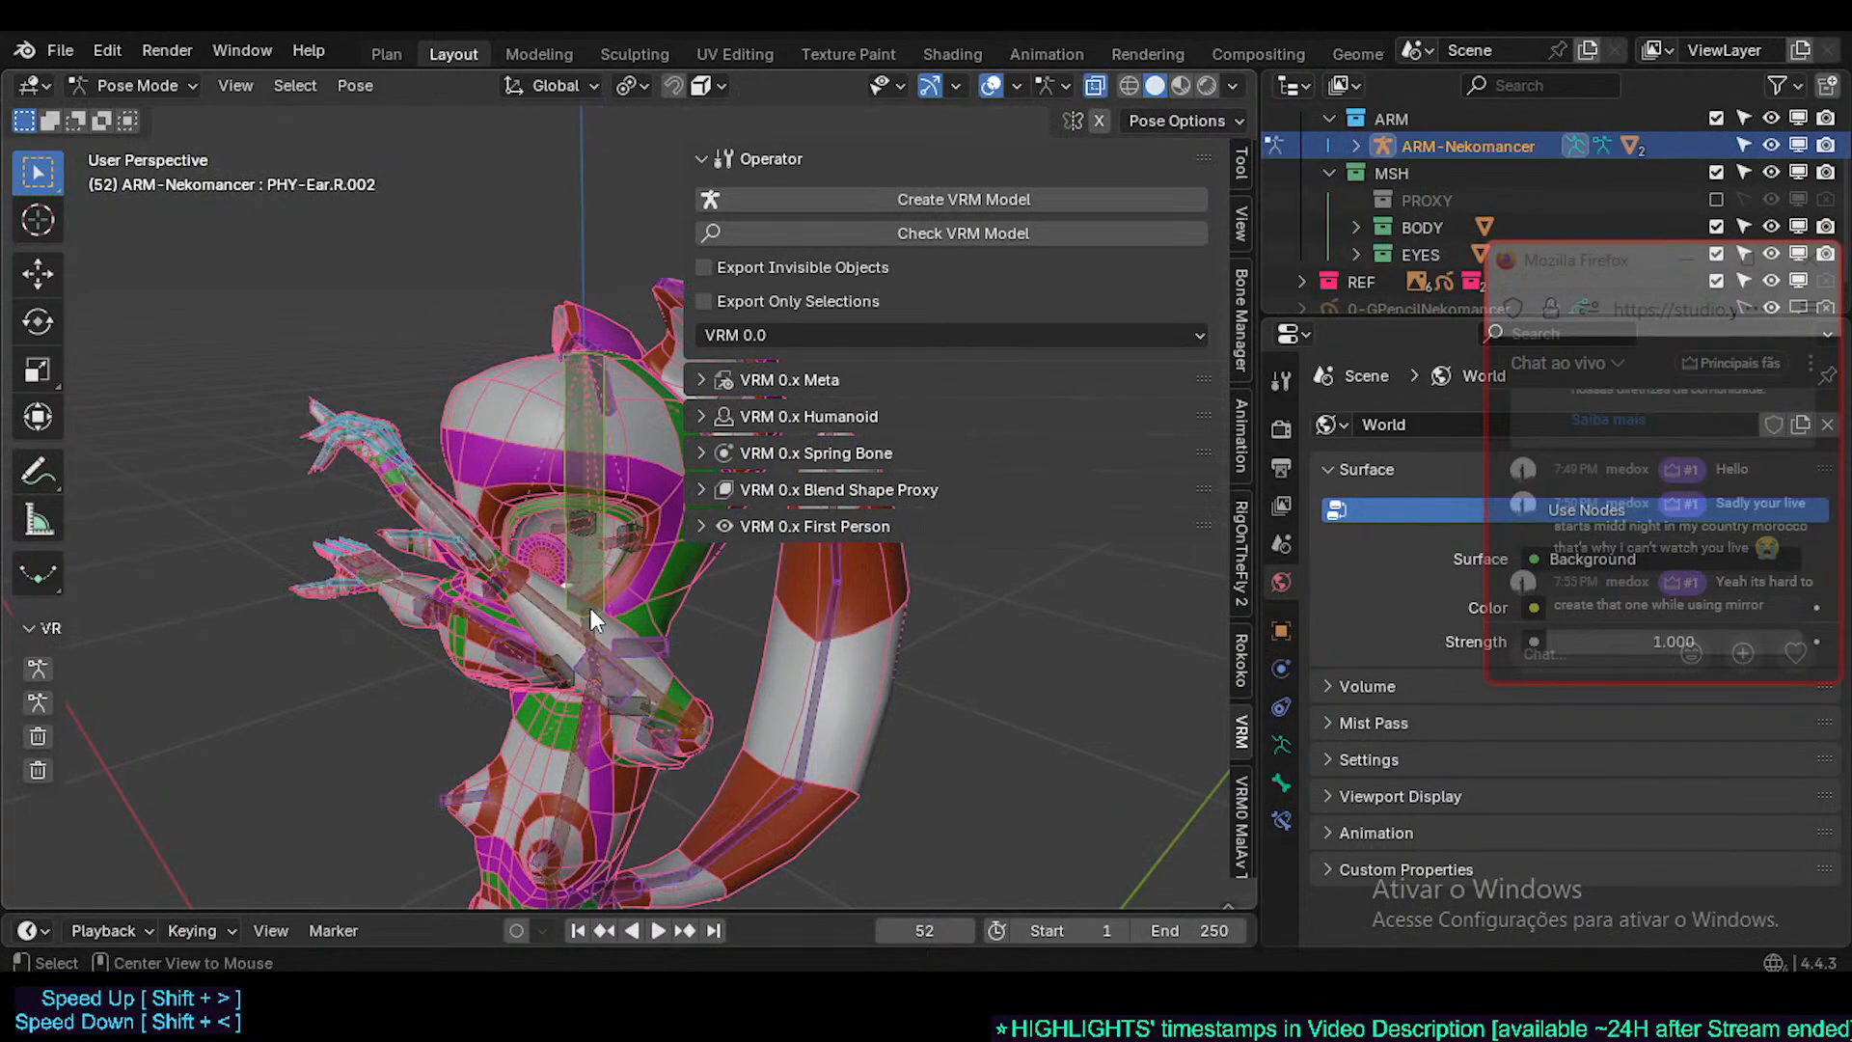
key(alt+r)
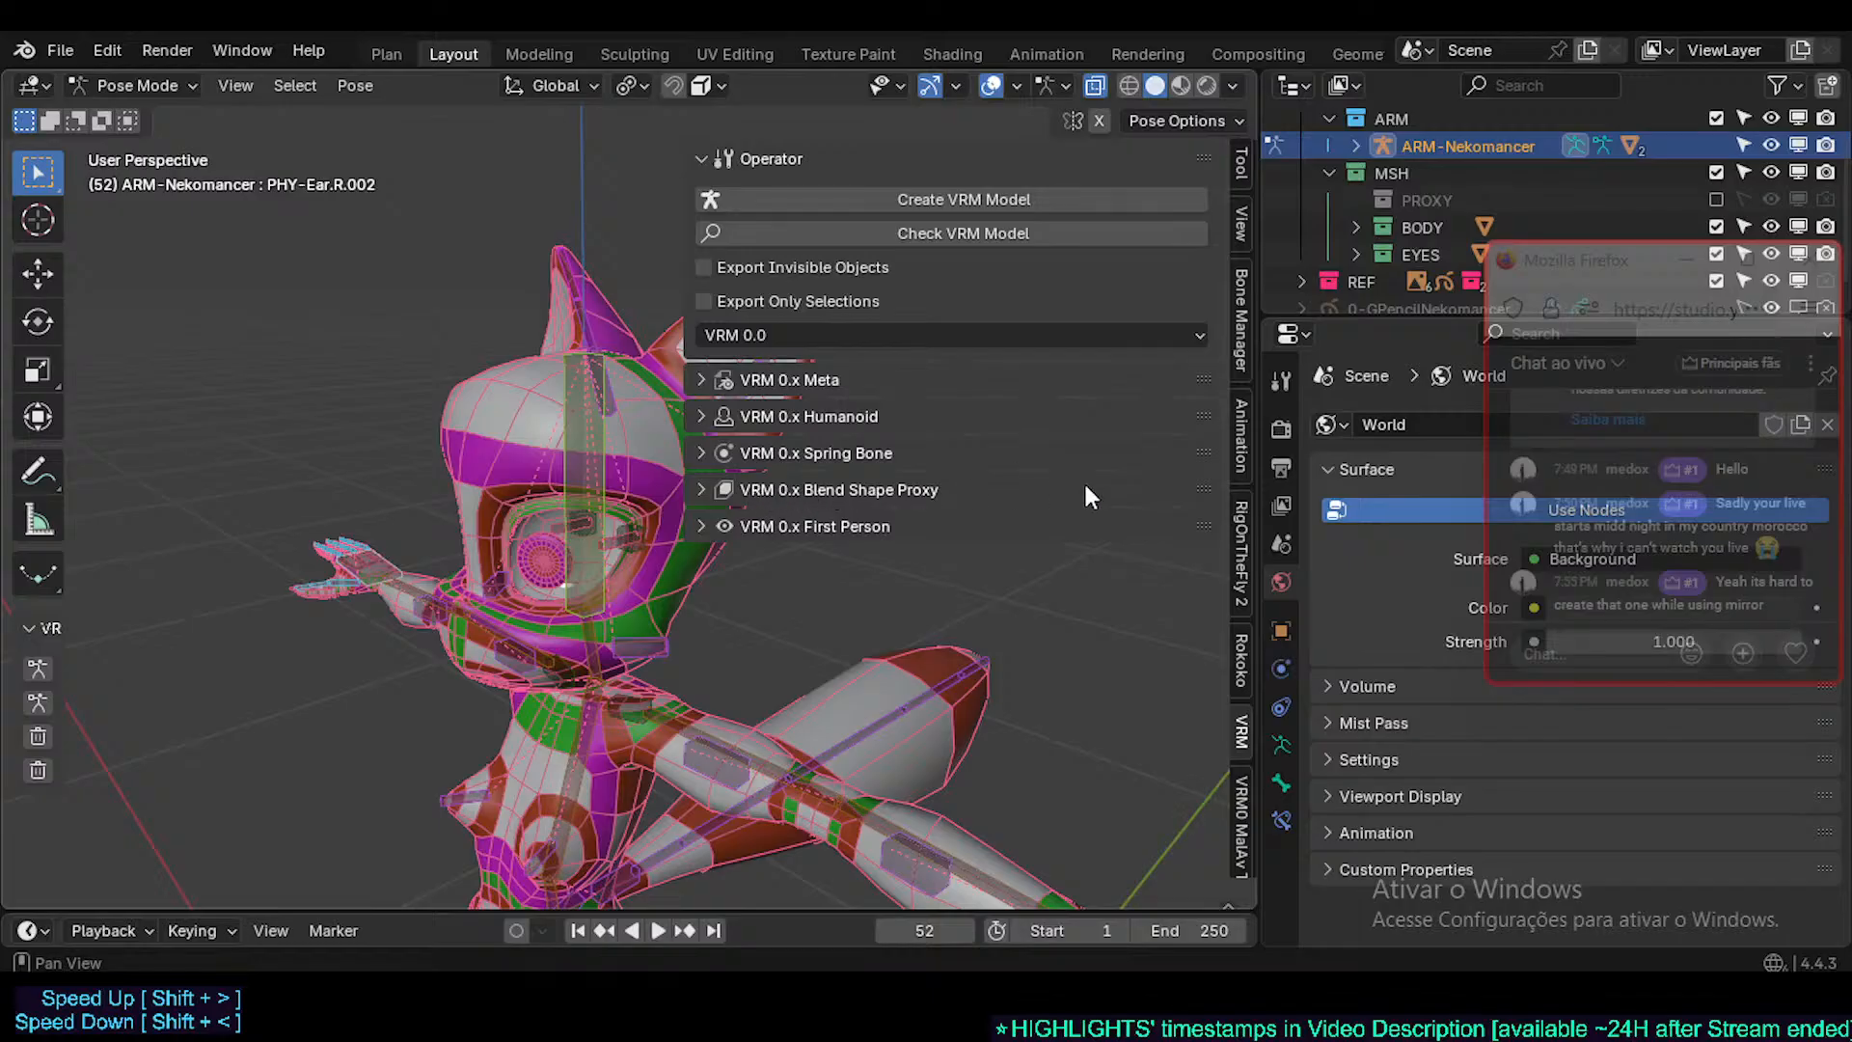
- Expand the VRM 0.x Blend Shape Proxy settings and look over the list of expression presets
click(781, 490)
scroll(967, 640, down, 5)
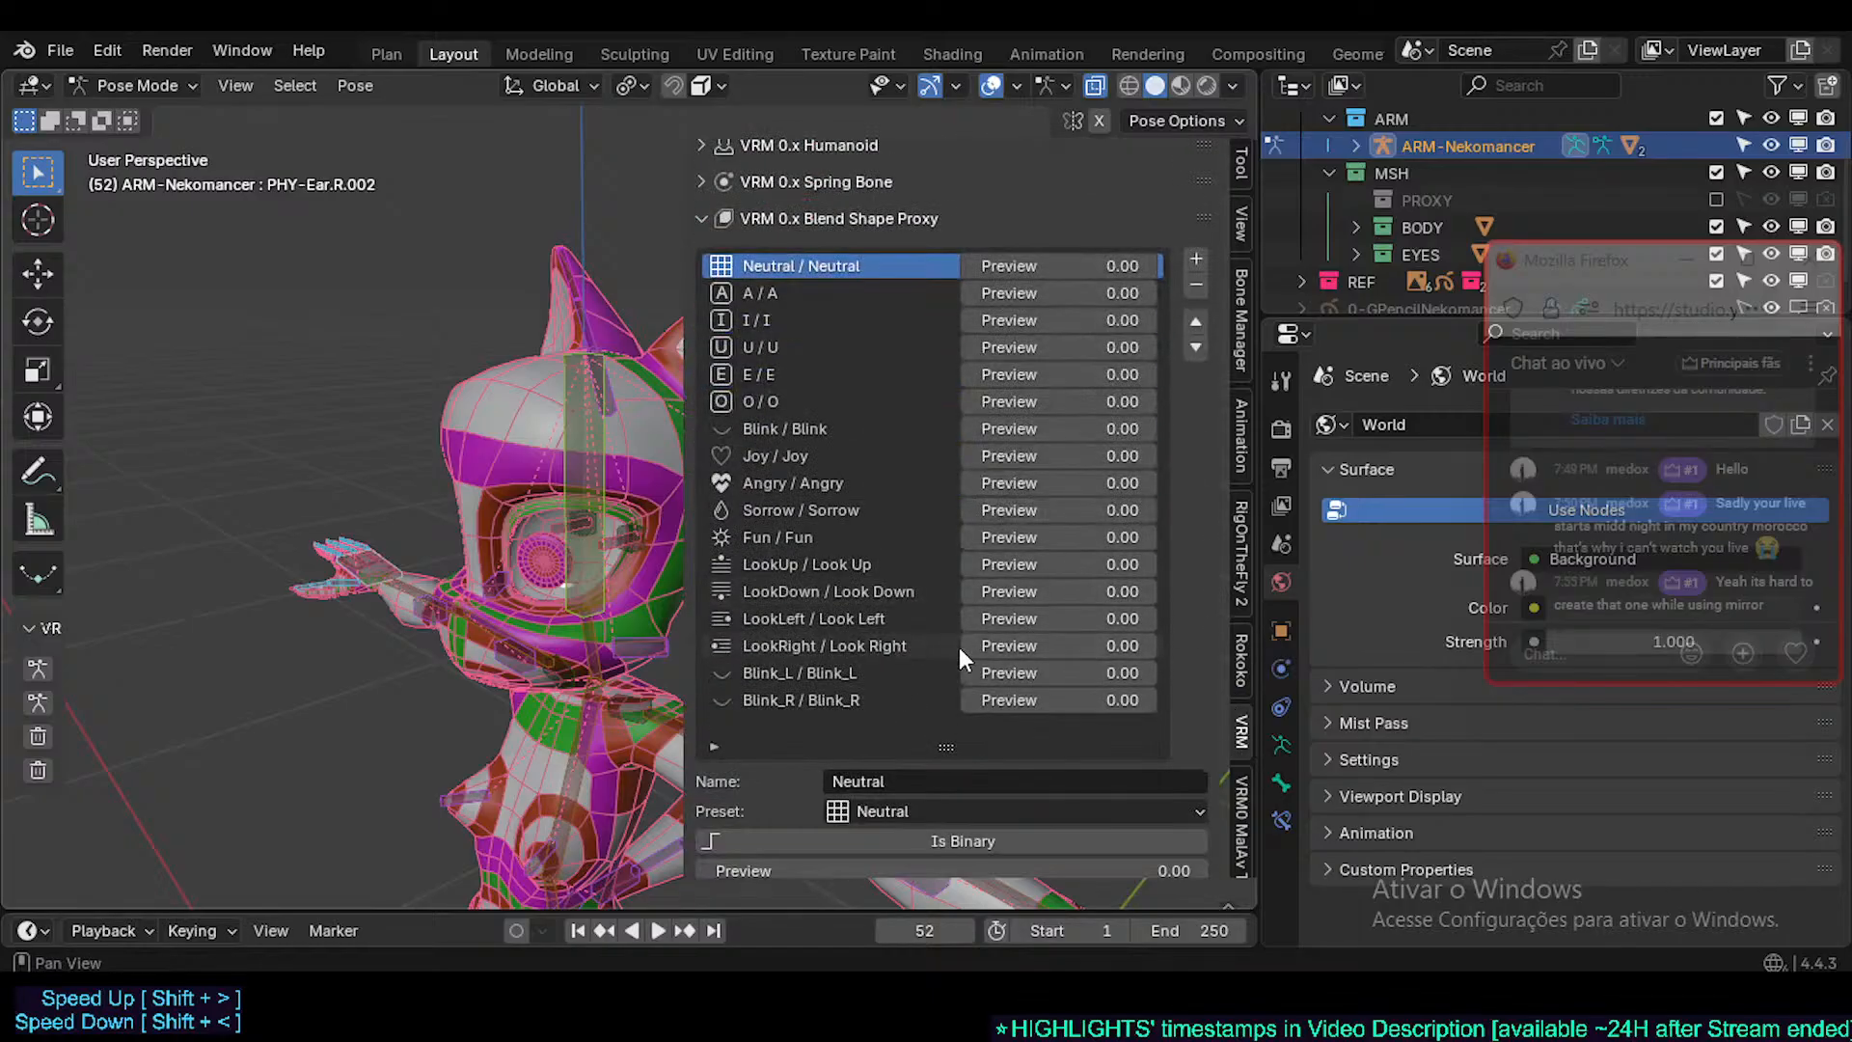
scroll(806, 378, up, 3)
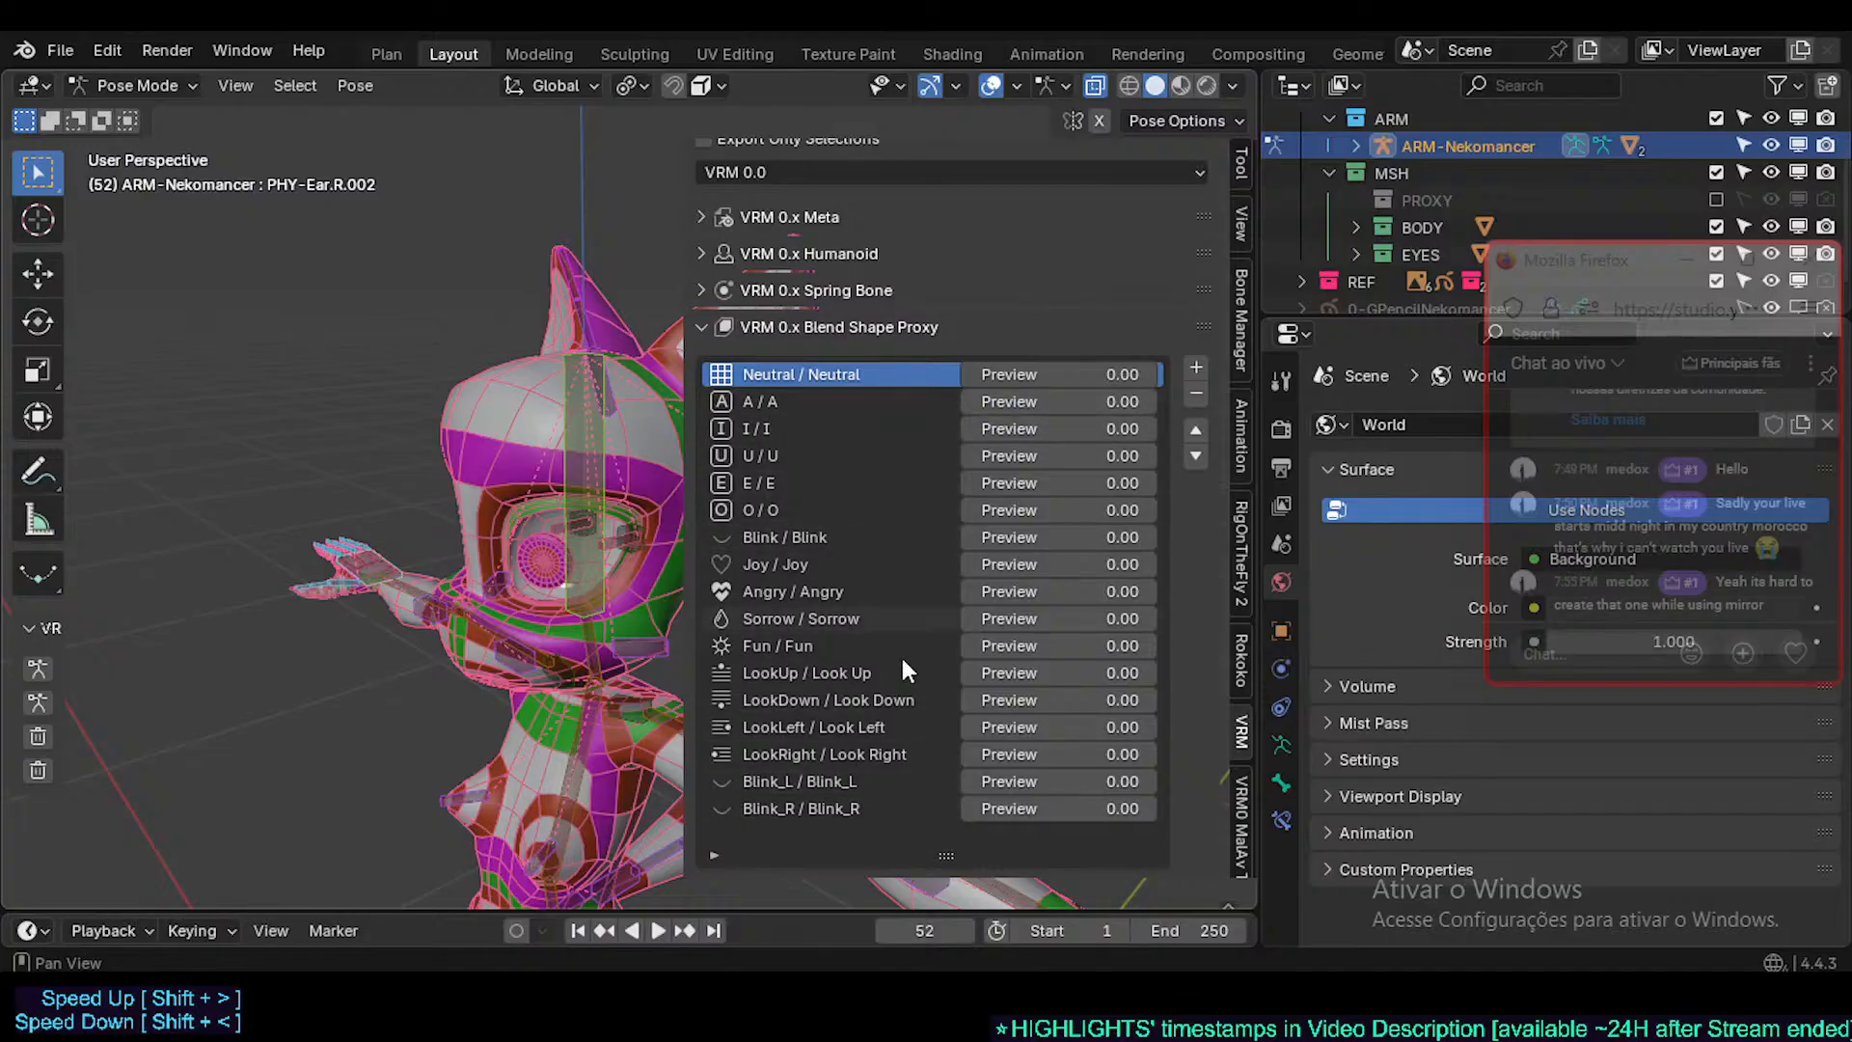
scroll(785, 710, down, 2)
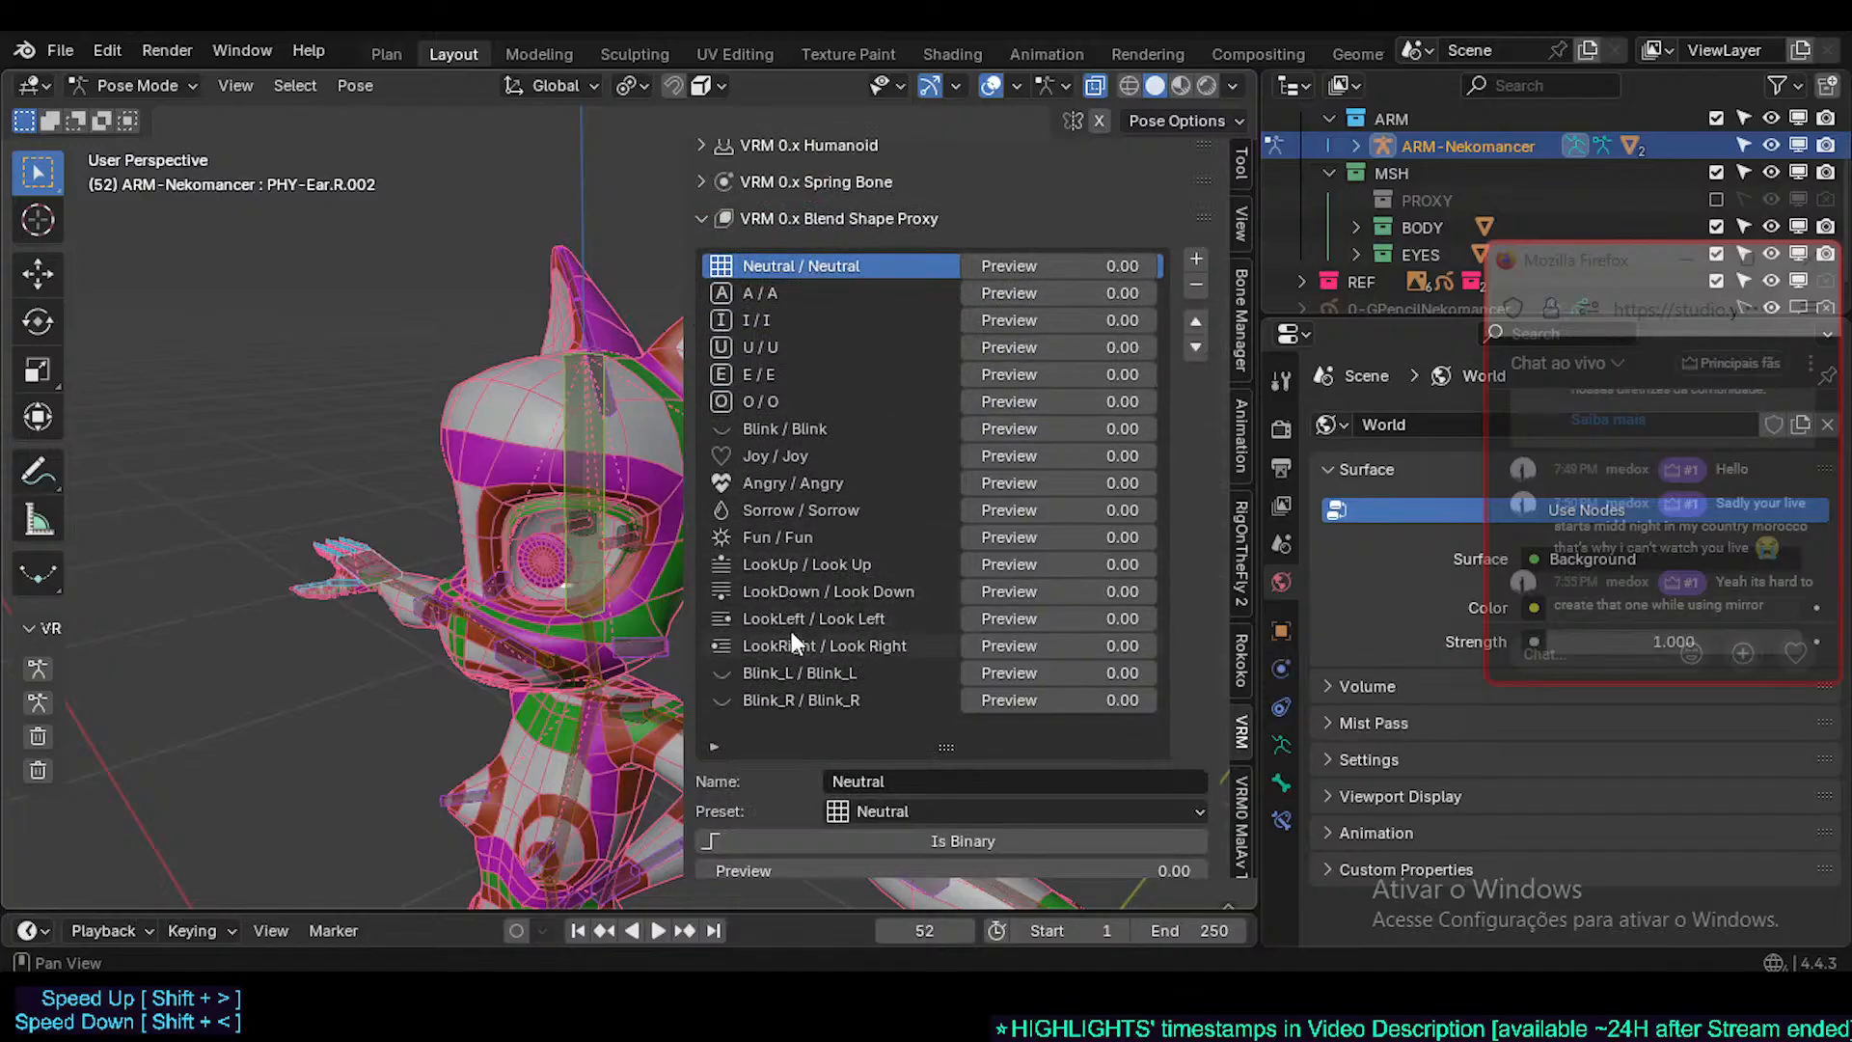
scroll(791, 631, up, 2)
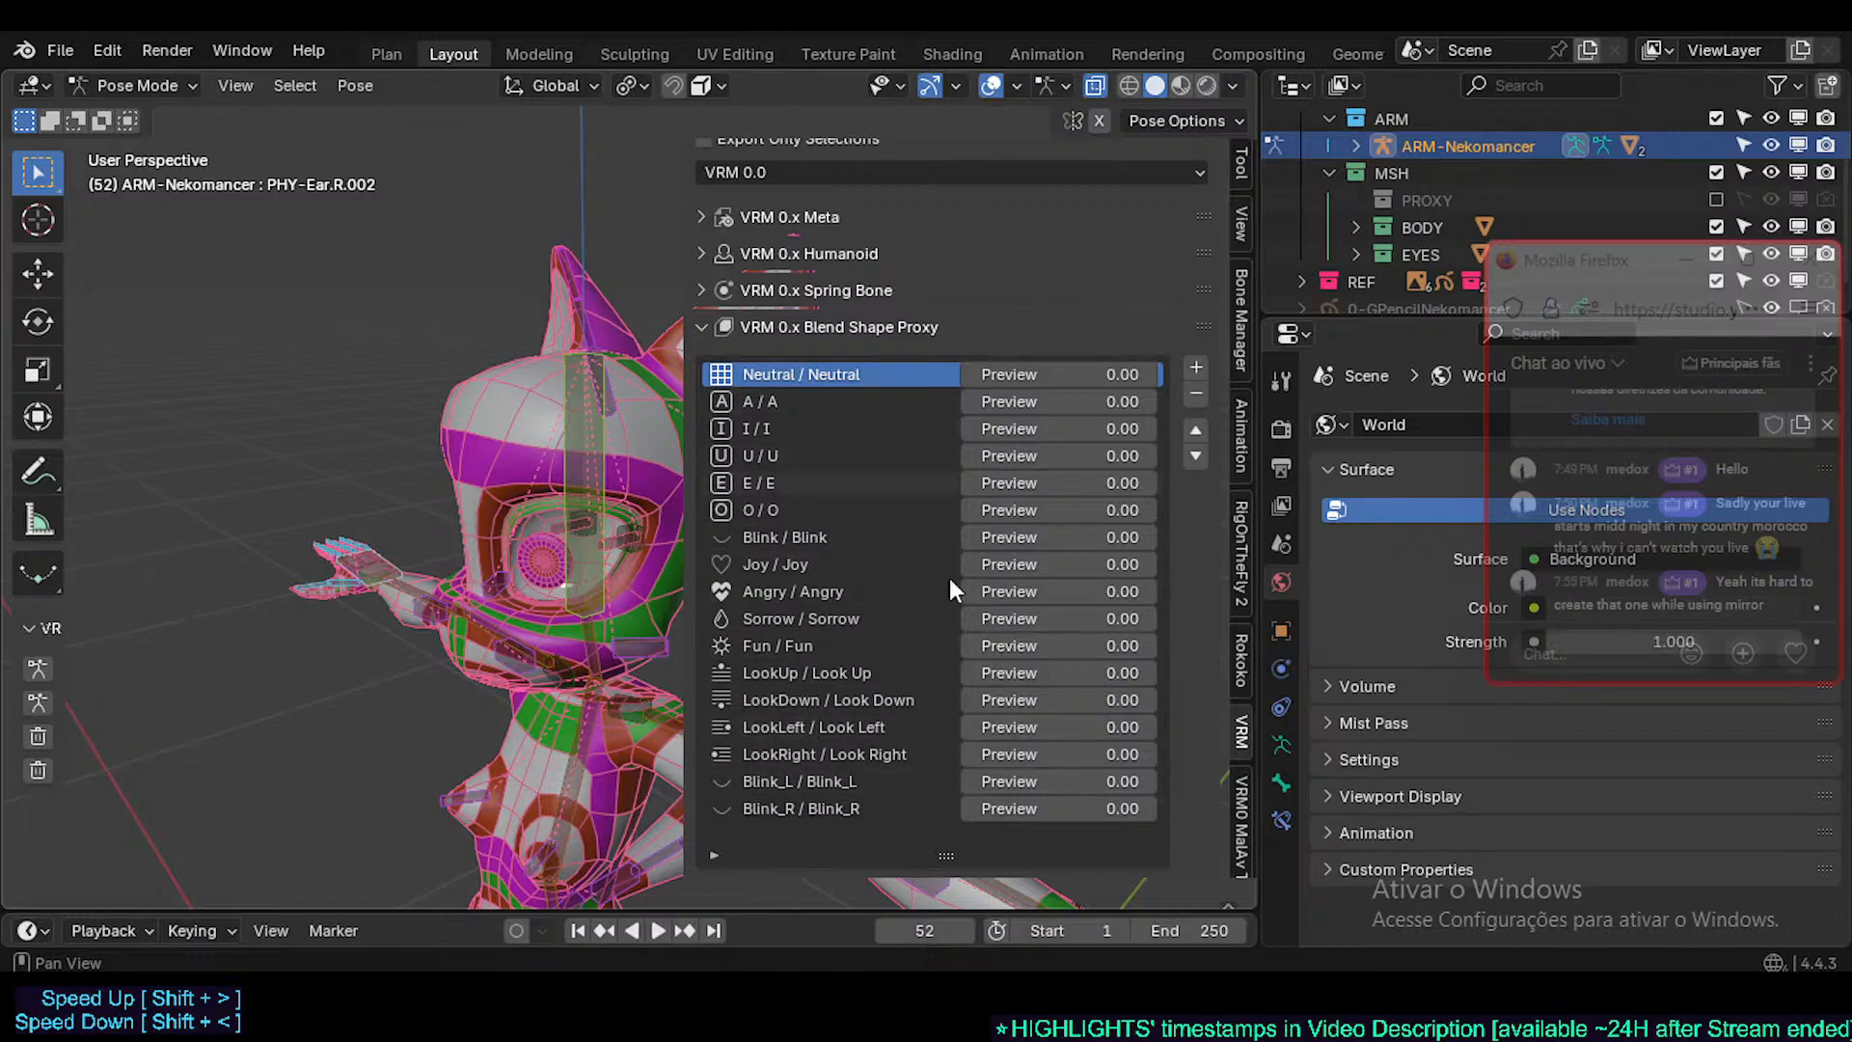
- Go through the vowel presets A, I, E and O, plus Blink, in the Blend Shape Proxy list
click(777, 402)
click(773, 487)
click(778, 508)
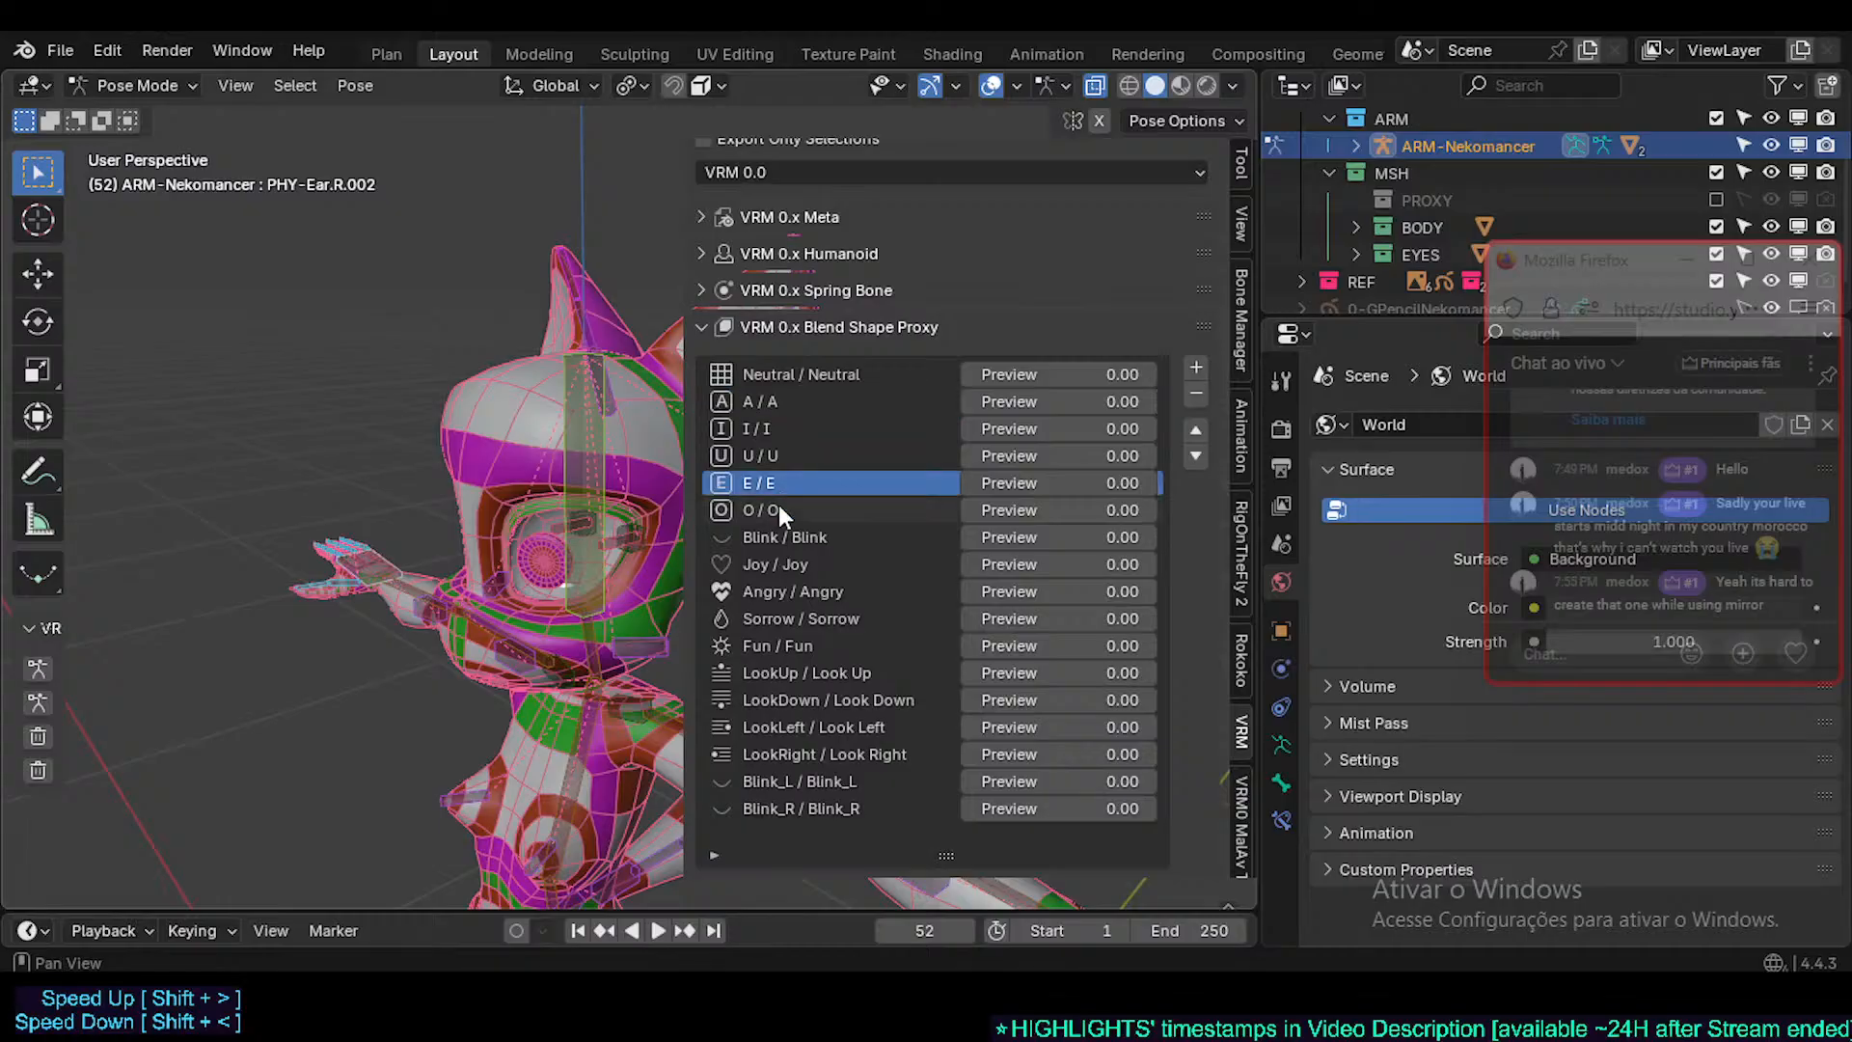
scroll(801, 550, down, 1)
scroll(783, 488, down, 1)
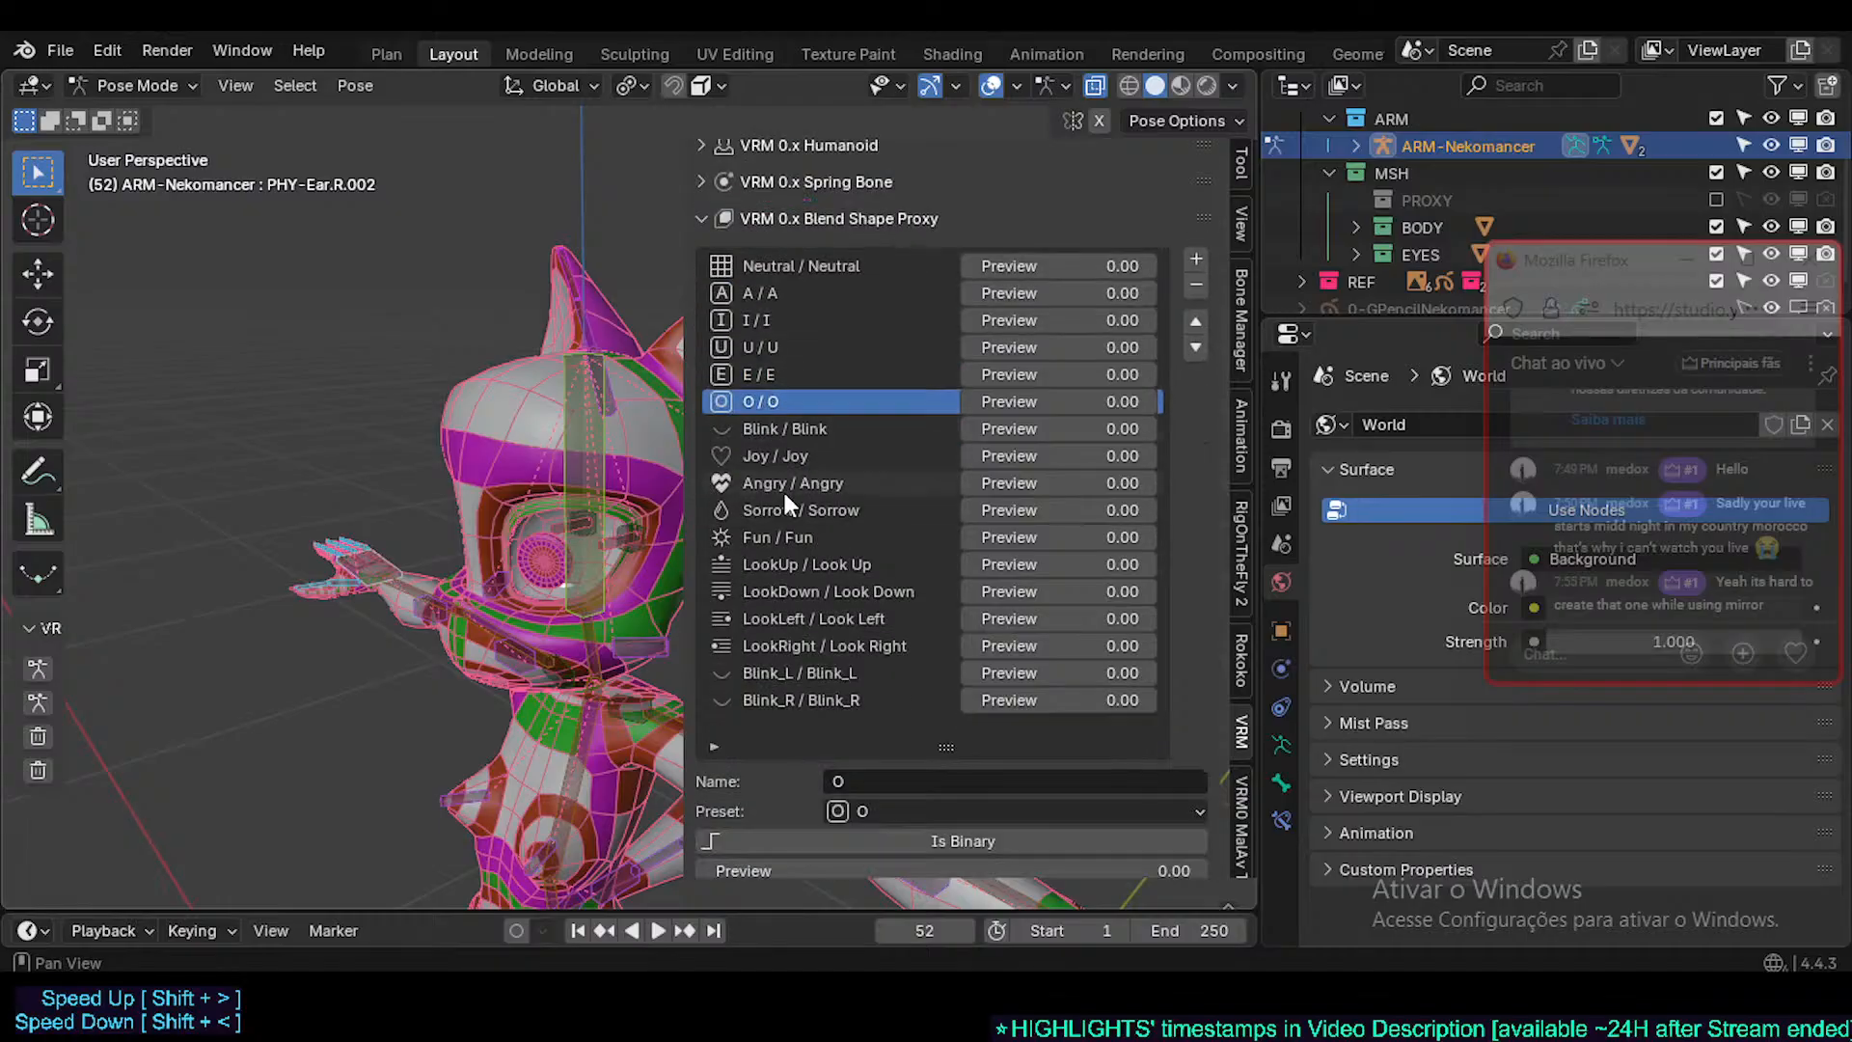
click(789, 428)
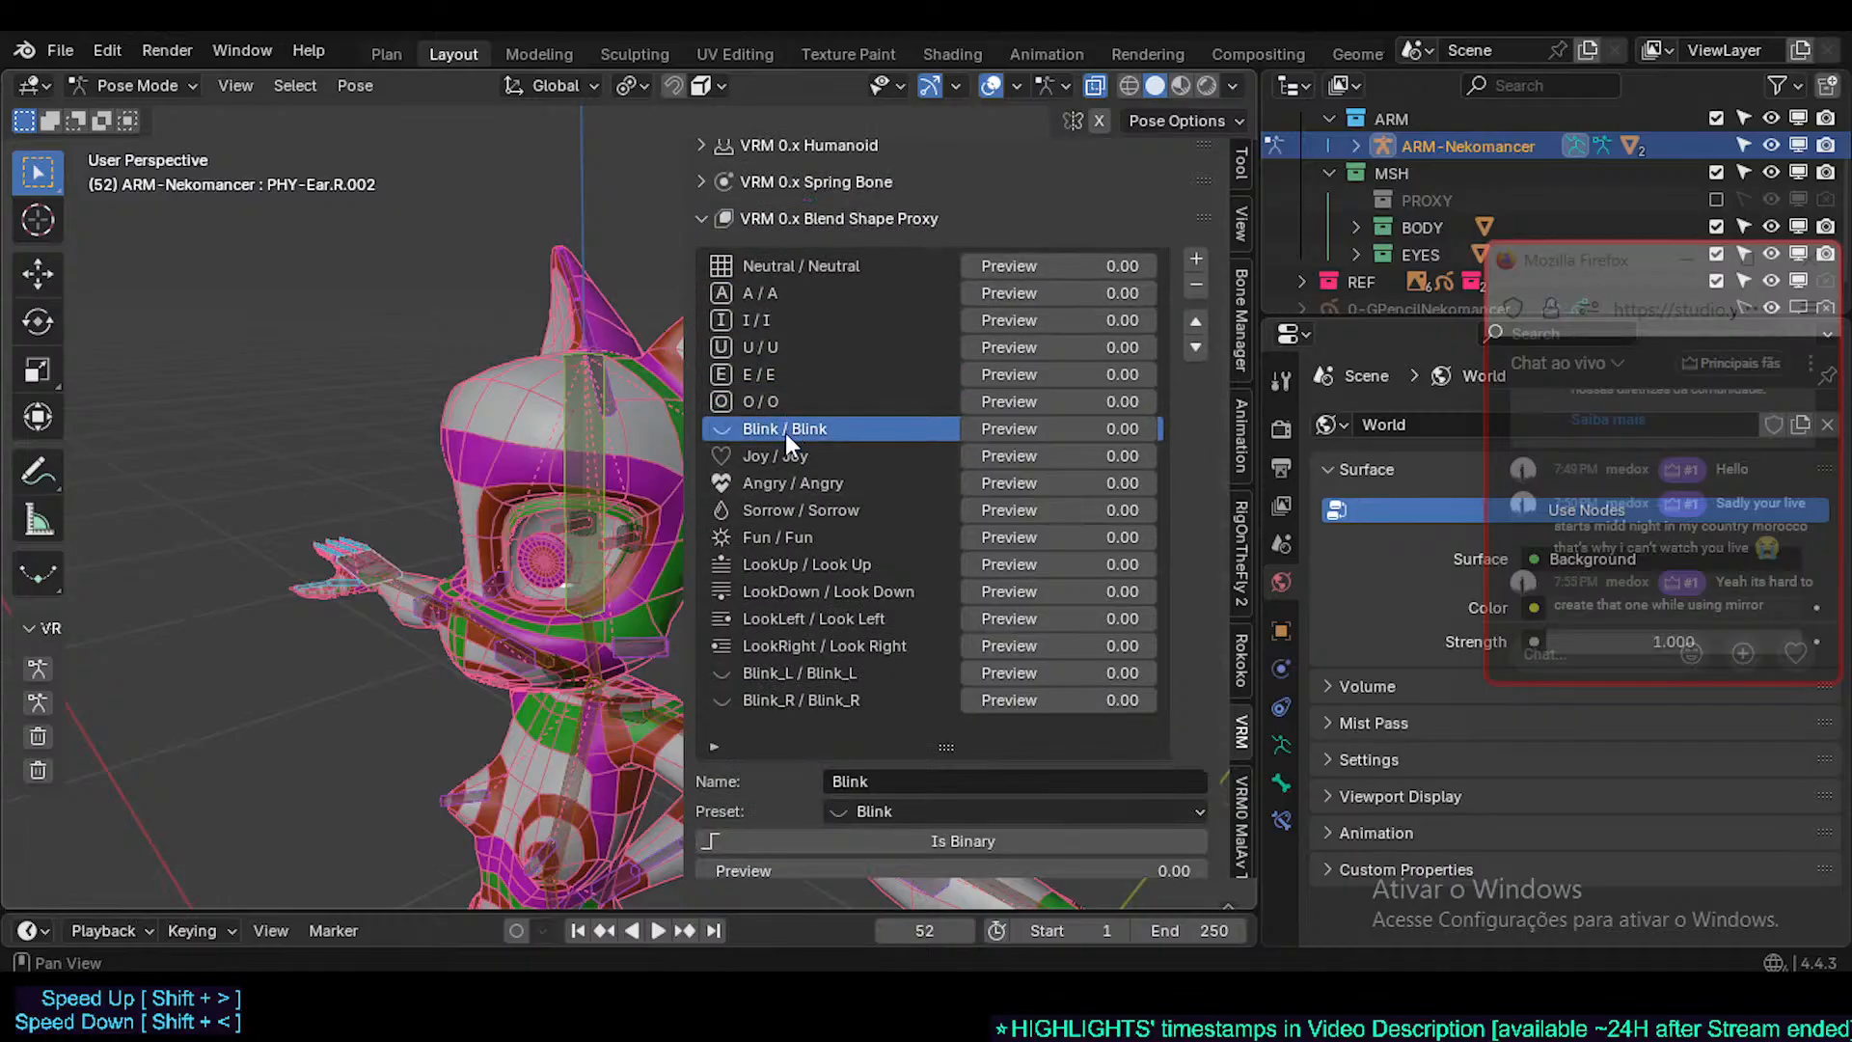
click(776, 401)
click(773, 292)
click(775, 321)
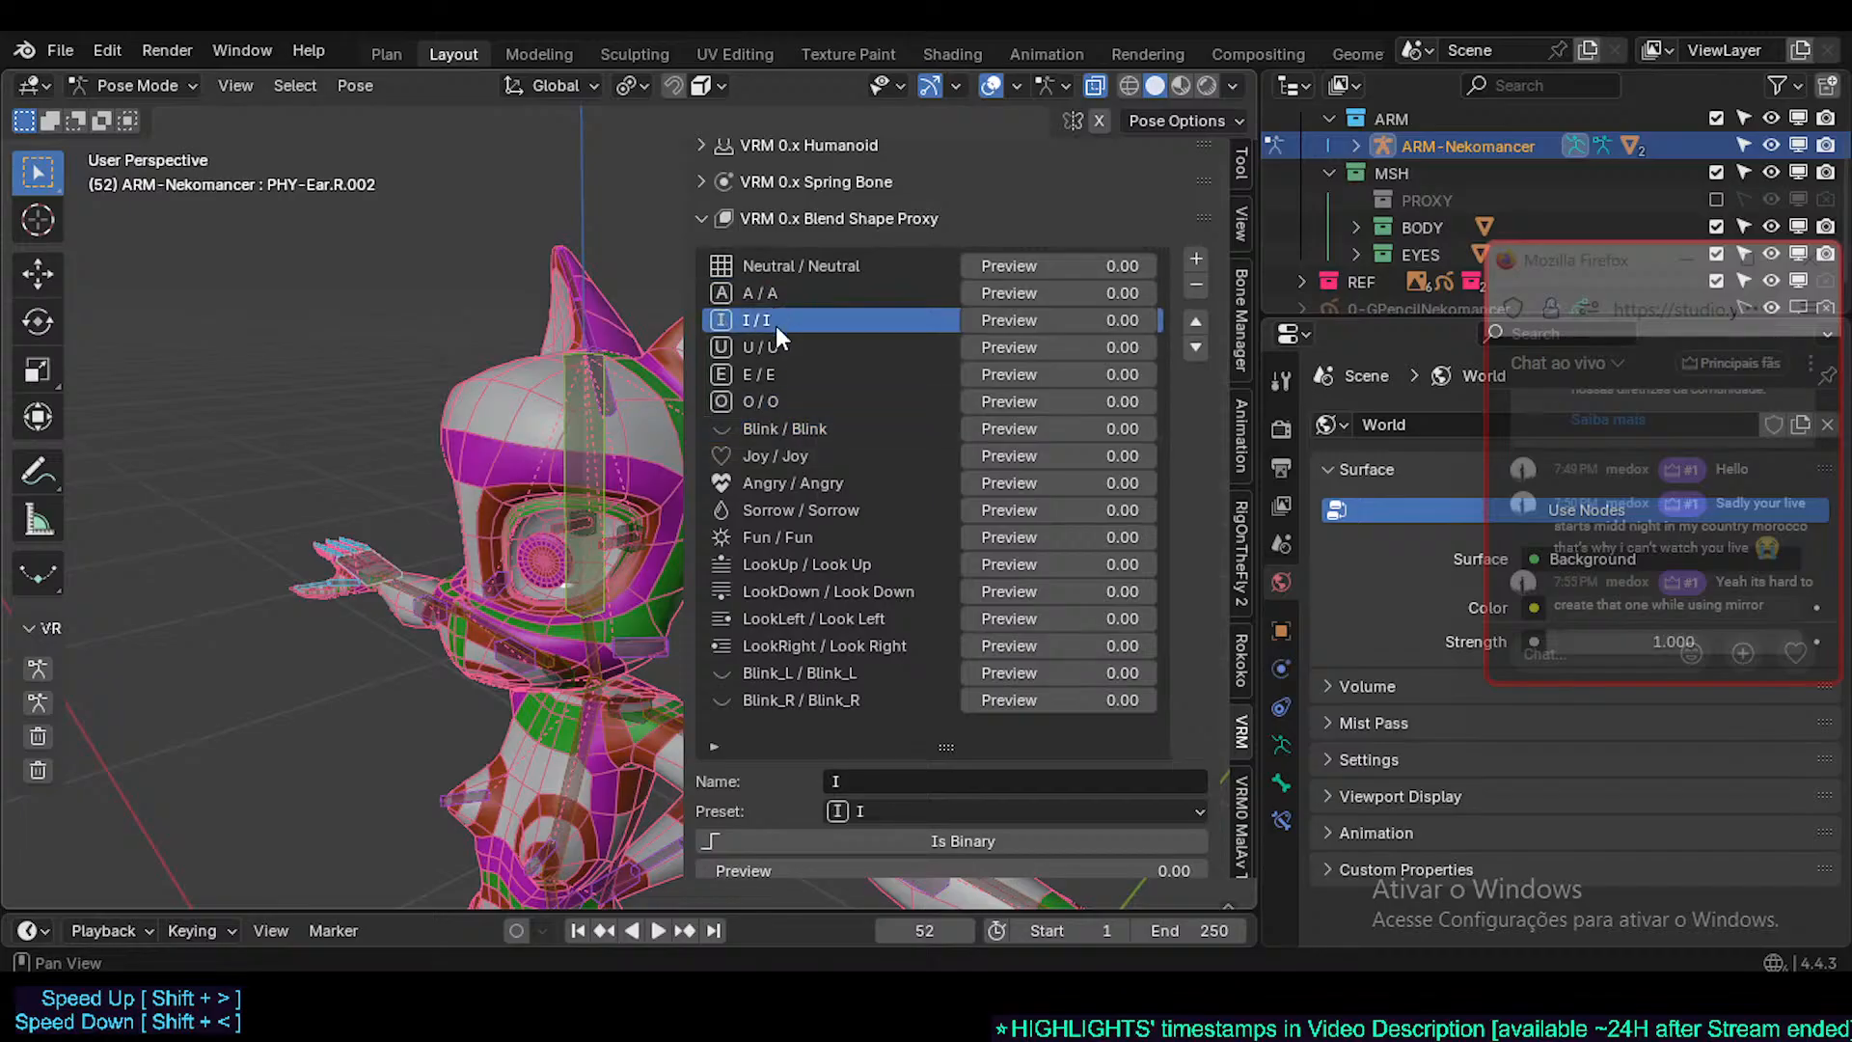
click(770, 376)
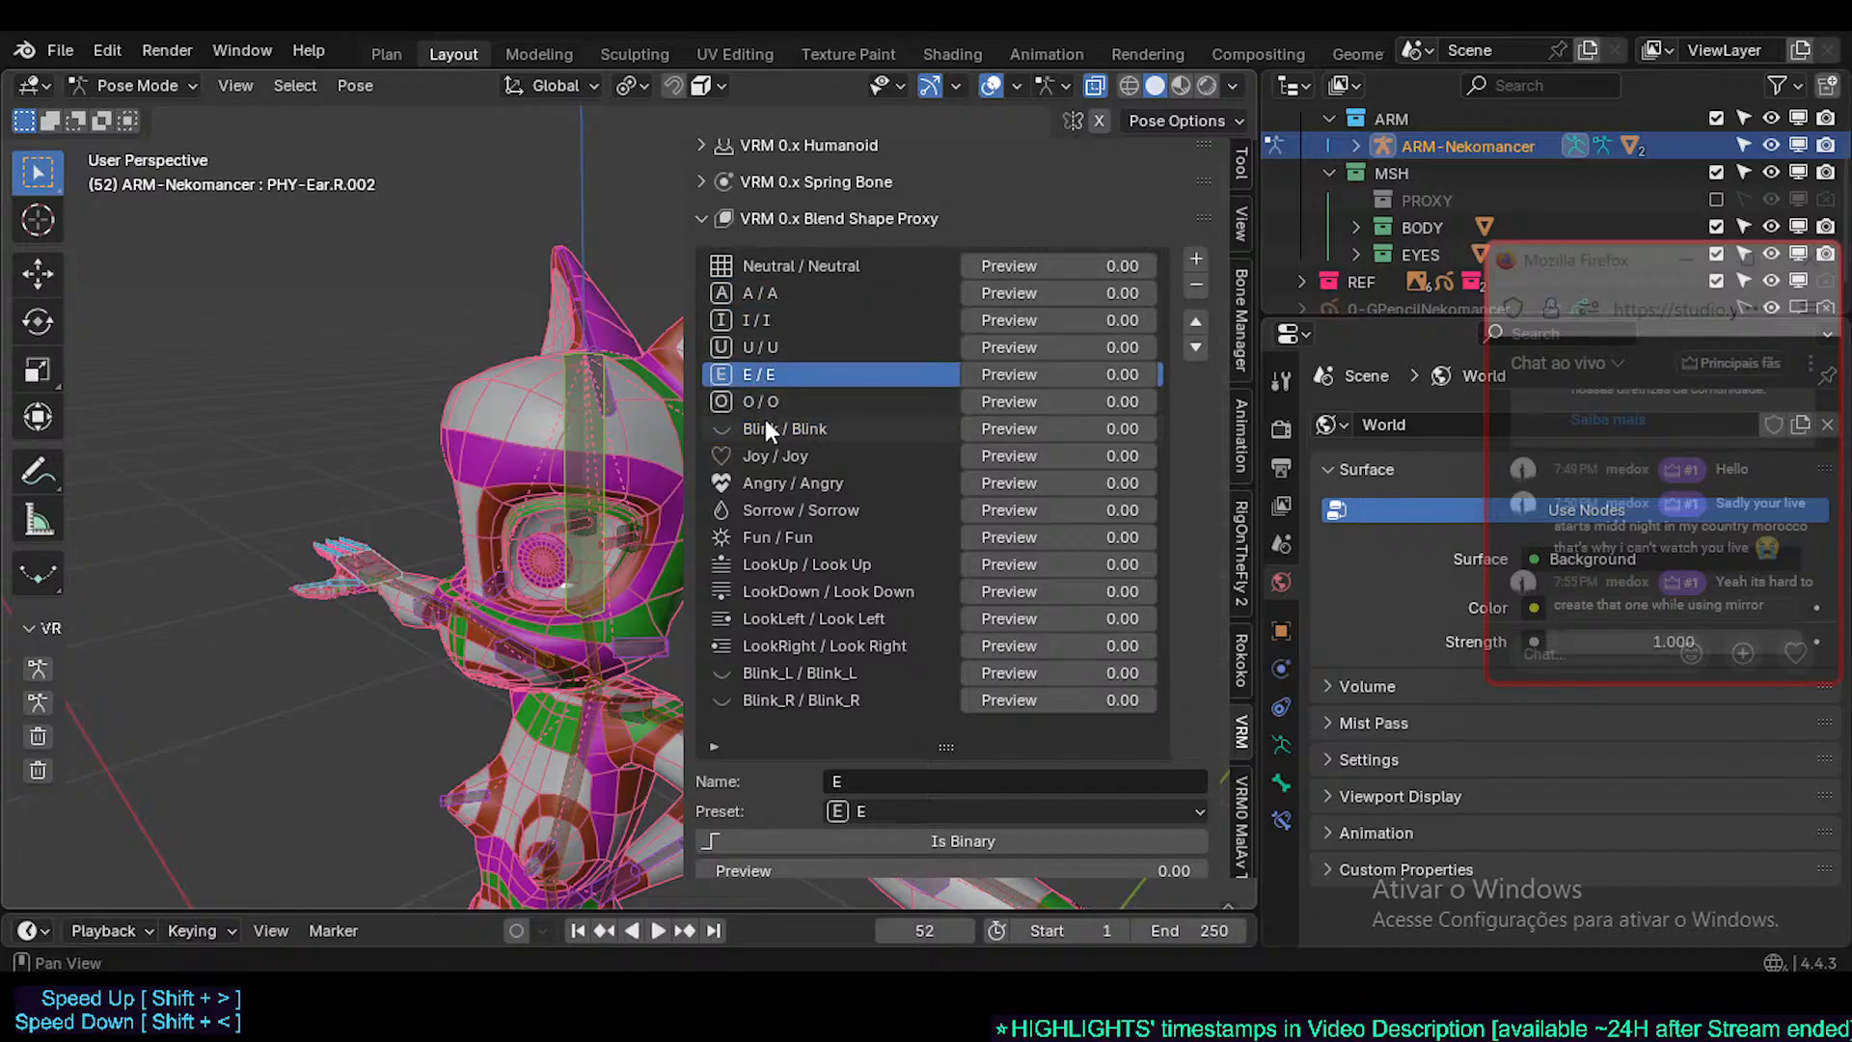
- Compare the Blink, Blink_L and Blink_R presets in the Blend Shape Proxy list
click(772, 428)
click(779, 667)
click(786, 692)
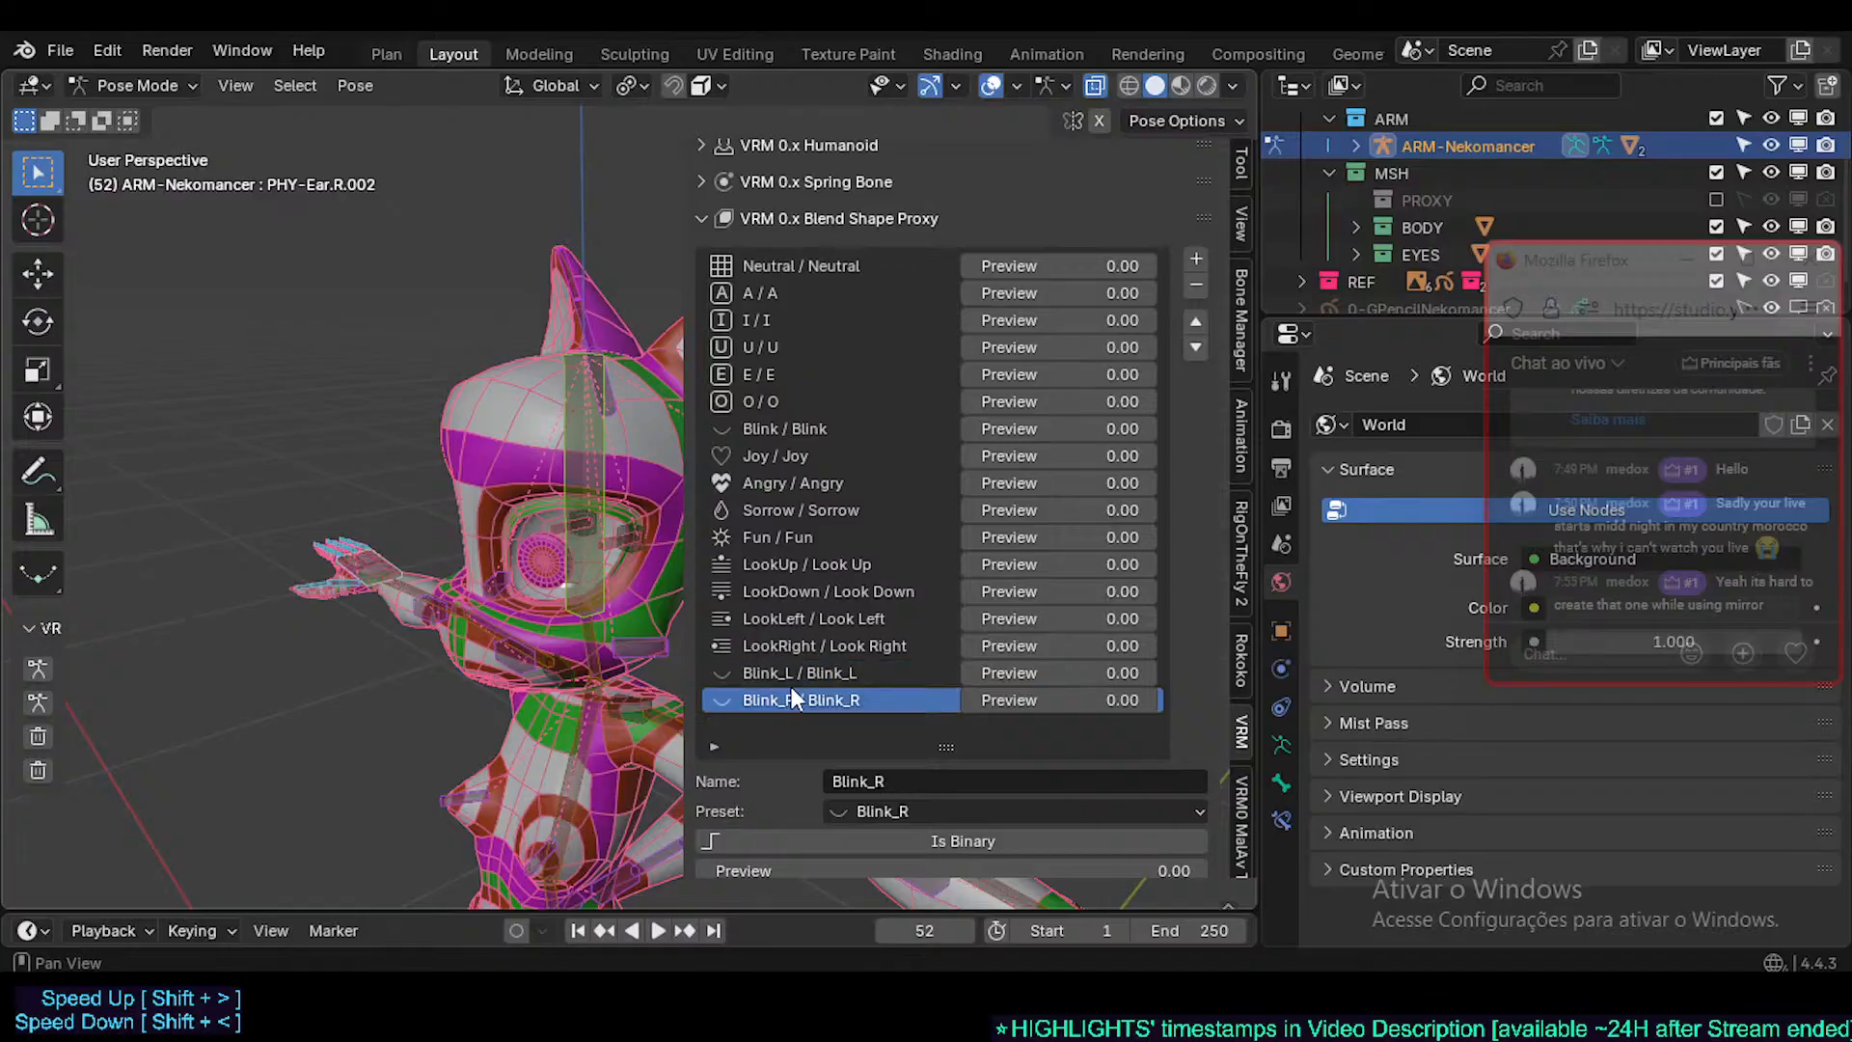
click(799, 680)
click(809, 692)
click(814, 672)
click(814, 694)
click(797, 672)
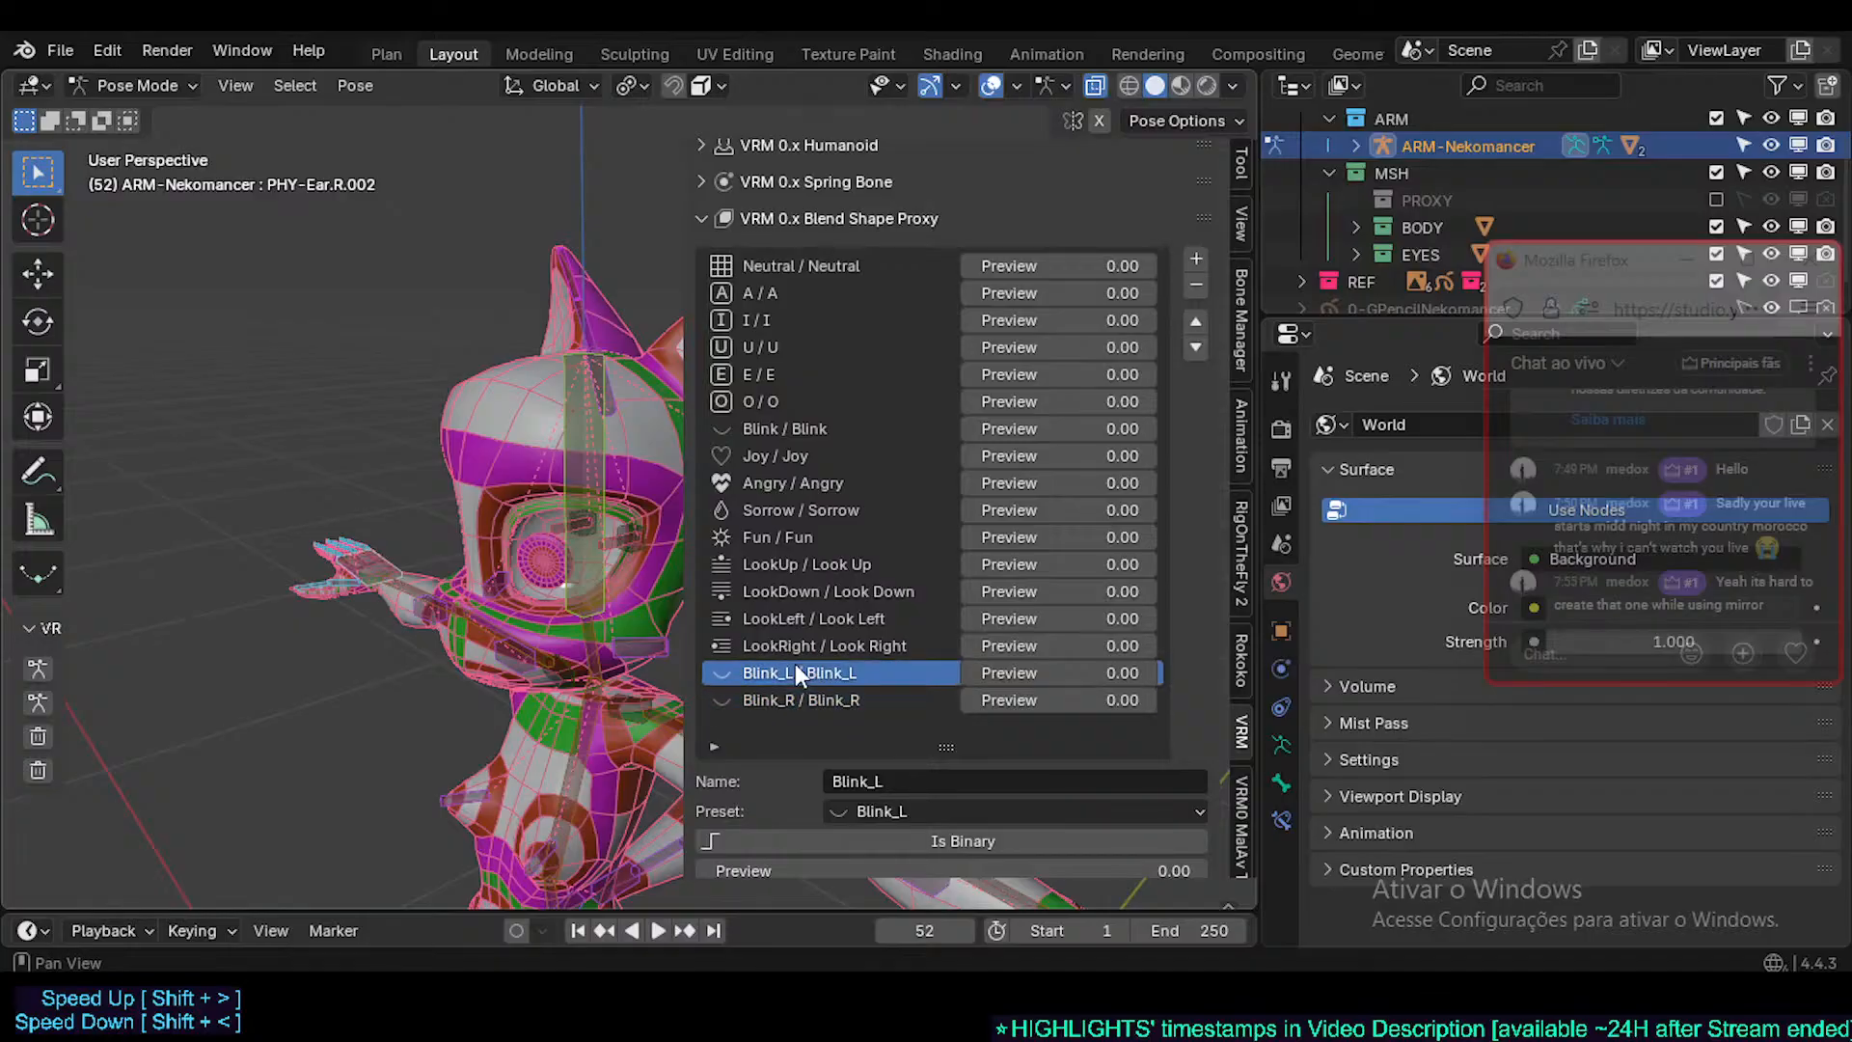
- Inspect the LookUp, LookDown, LookRight and LookLeft gaze presets in turn
click(789, 566)
click(790, 592)
click(799, 645)
click(803, 618)
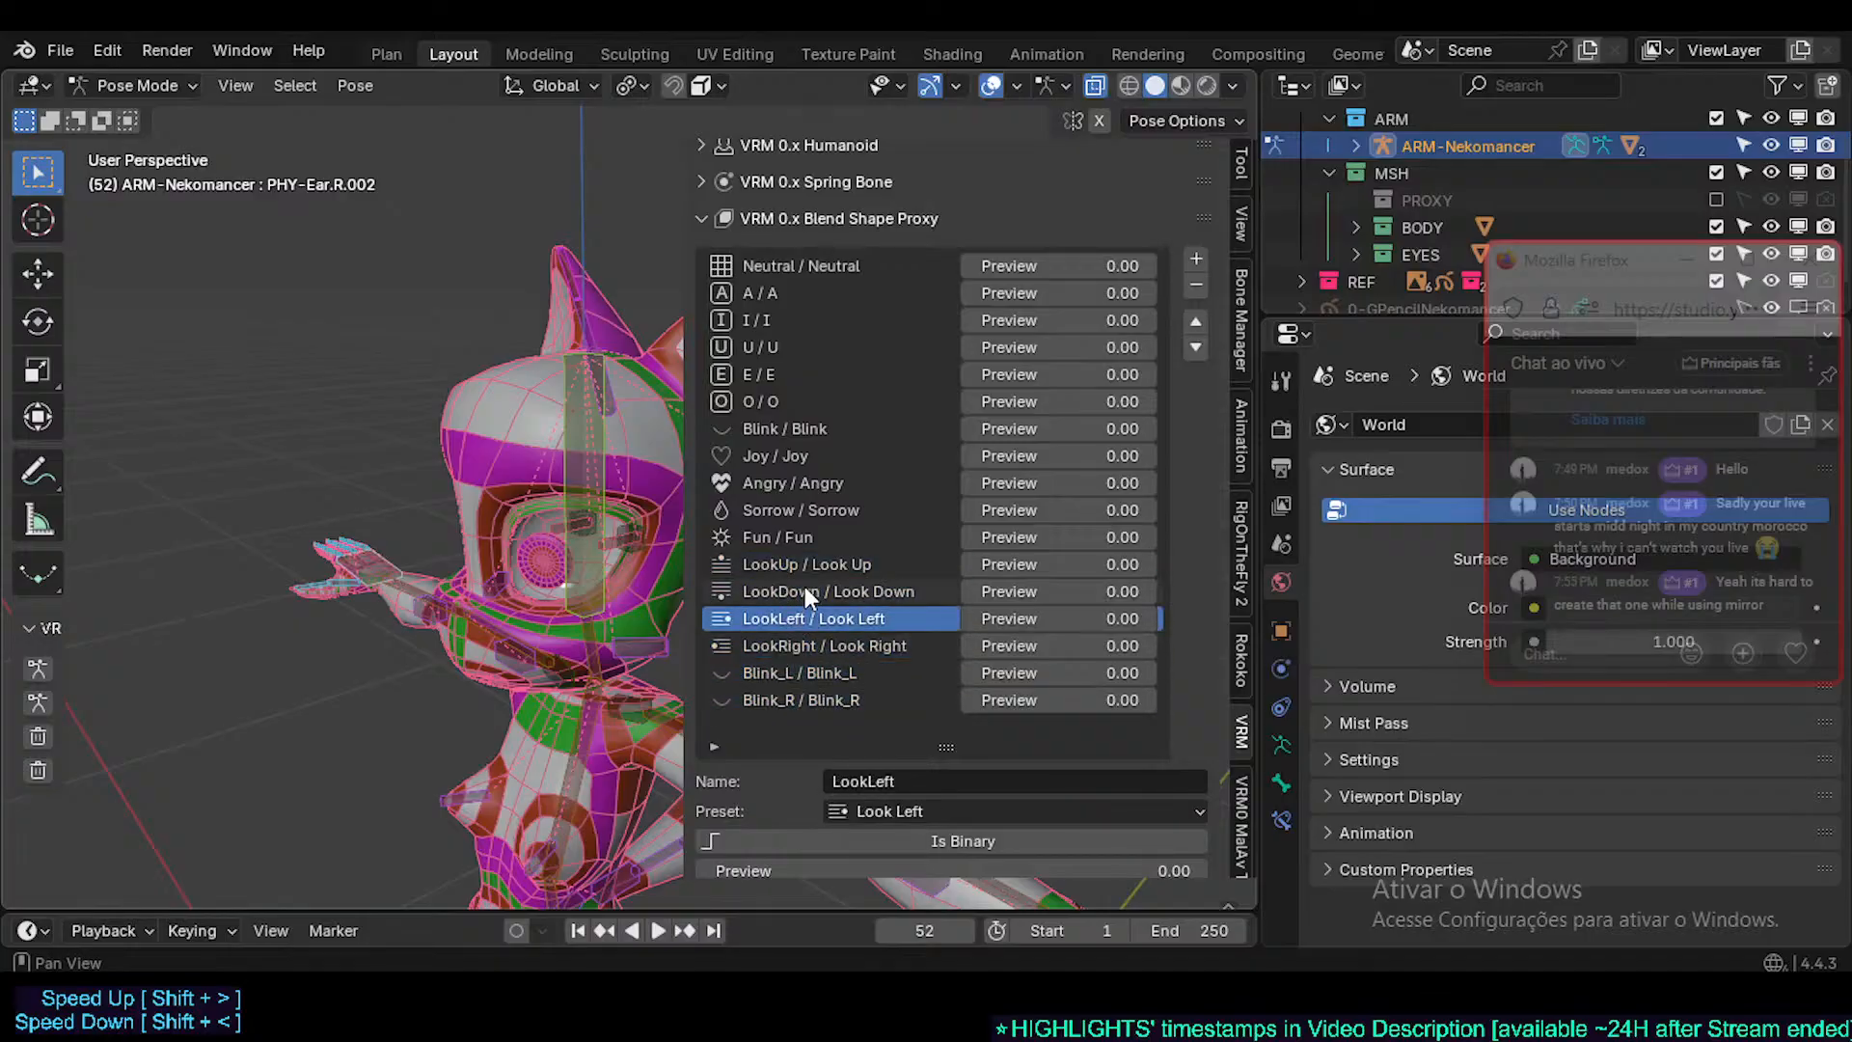
- Compare the LookUp and LookDown presets with LookLeft and LookRight once more in the Blend Shape Proxy list
click(806, 590)
click(812, 563)
click(816, 592)
click(819, 617)
click(837, 643)
- Examine the Fun, Blink, Angry and Joy presets, including the Name, Preset and Binds settings of Fun
click(807, 545)
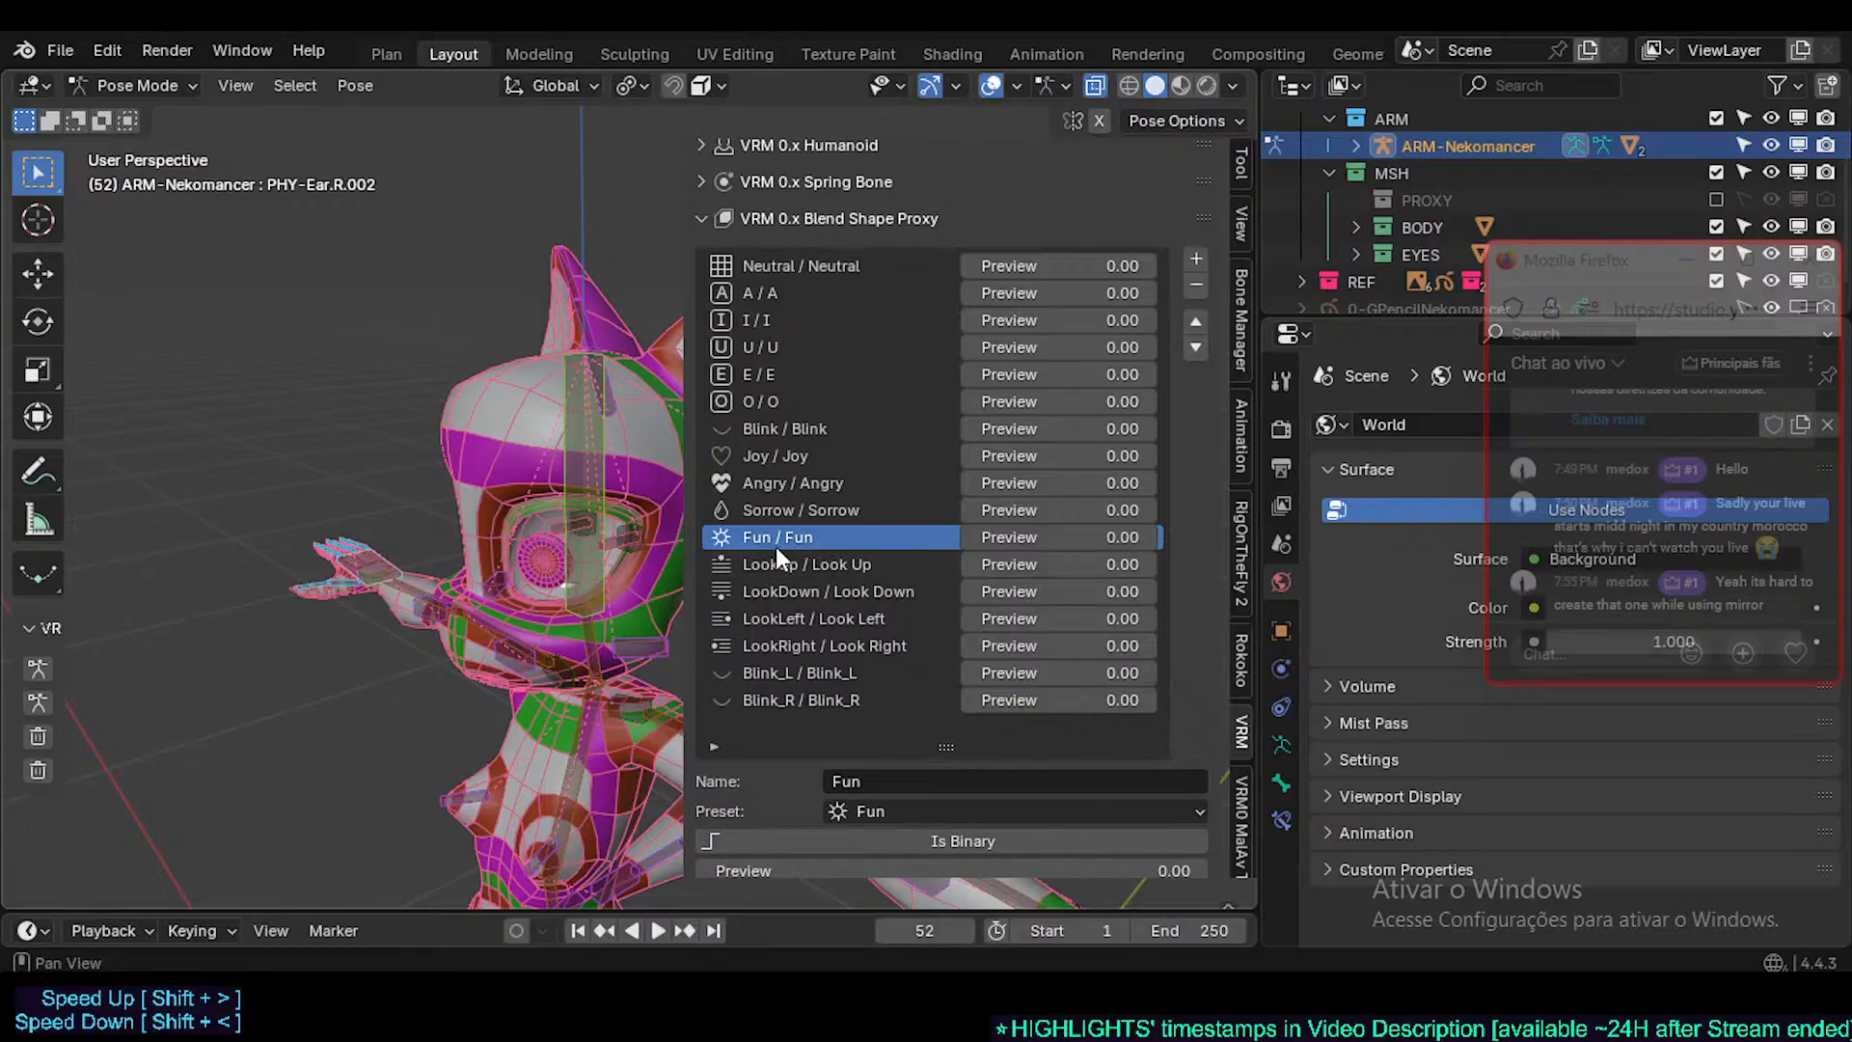
click(791, 428)
click(792, 483)
click(795, 455)
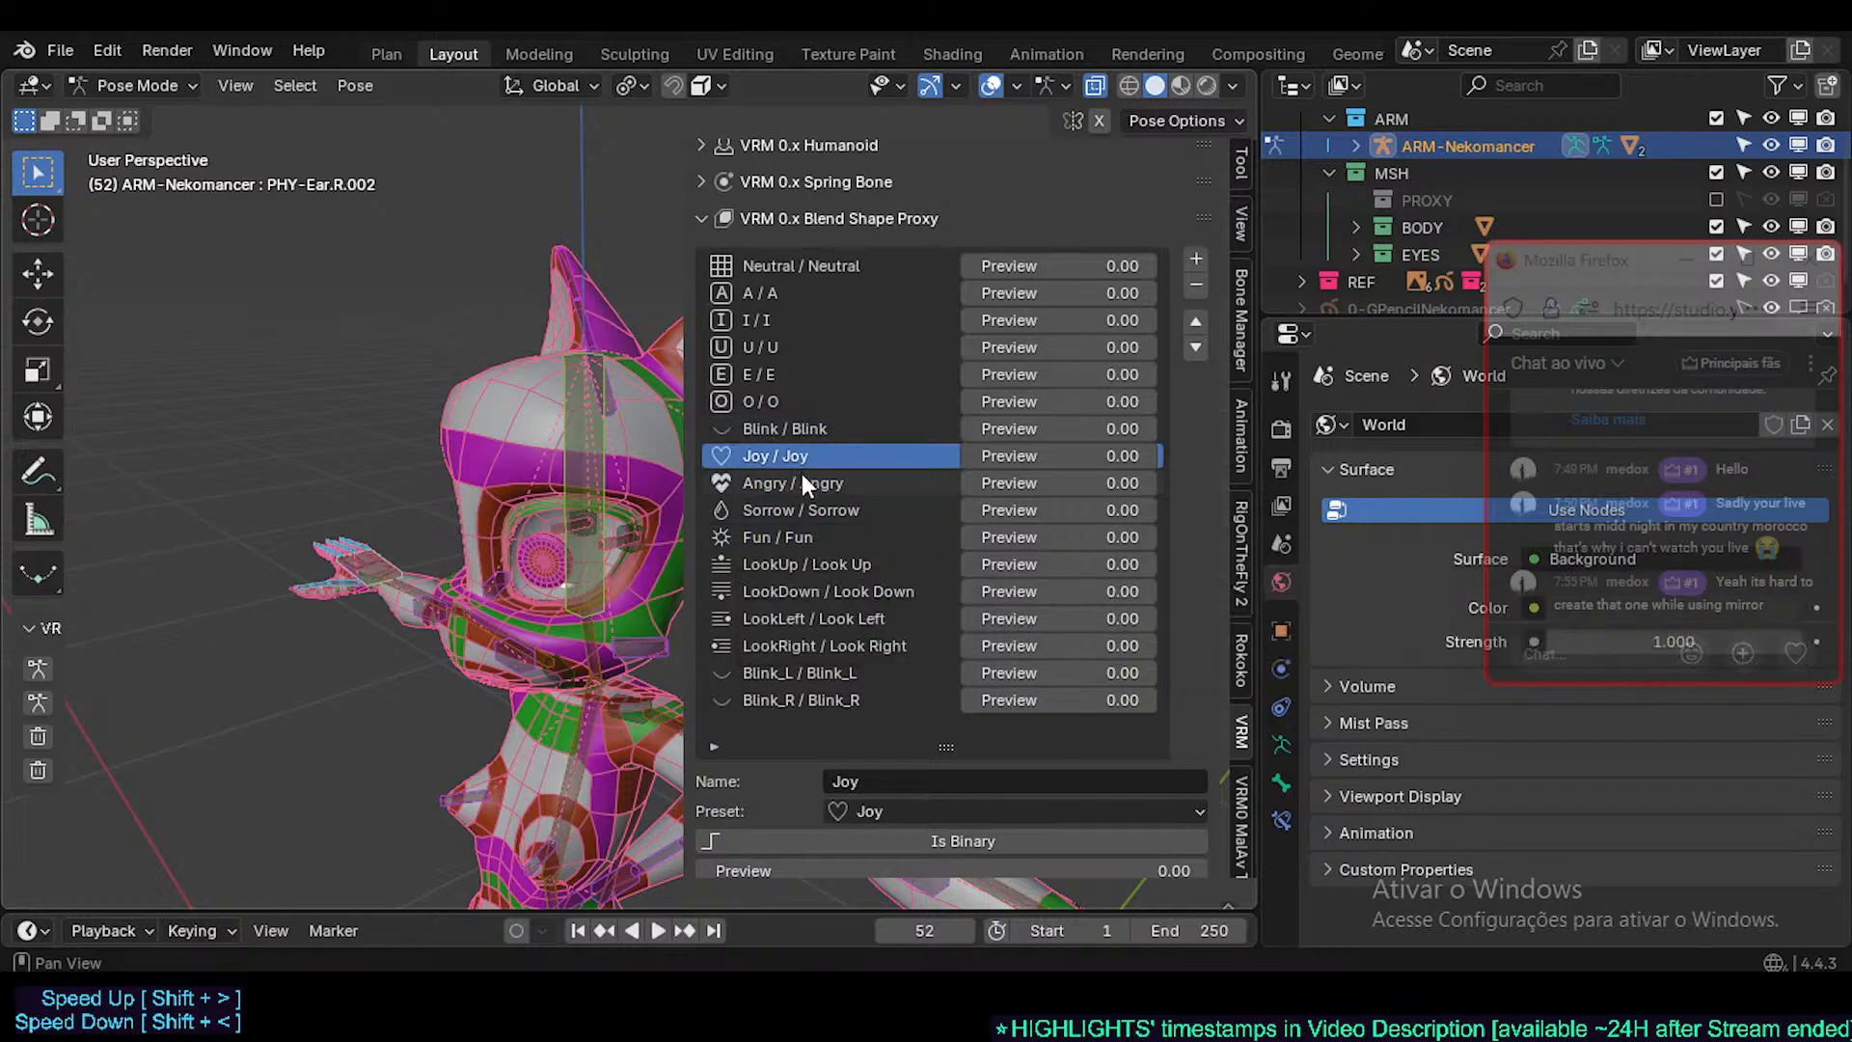
click(792, 536)
scroll(801, 550, down, 4)
scroll(808, 537, up, 3)
scroll(778, 480, down, 3)
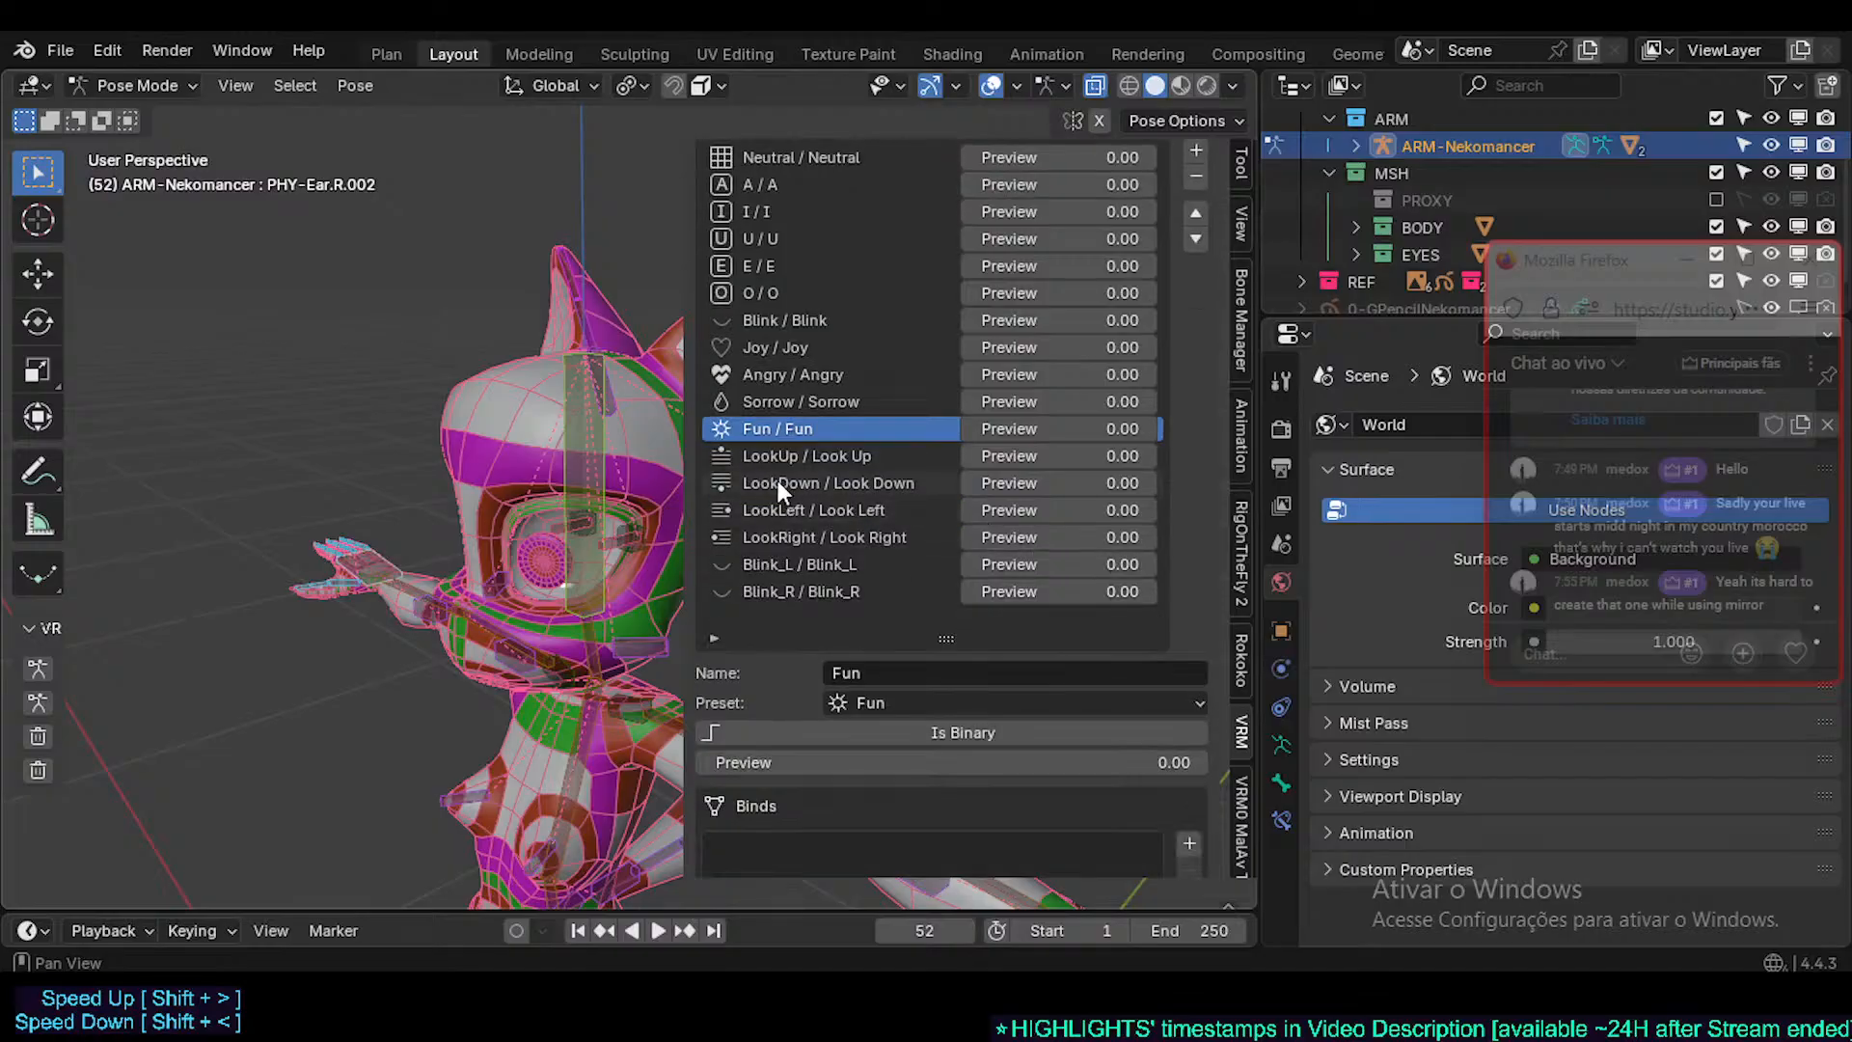
scroll(784, 465, up, 3)
- Go through the emotion presets Joy, Angry, Sorrow and Fun and look over the surrounding Blend Shape Proxy settings
click(787, 425)
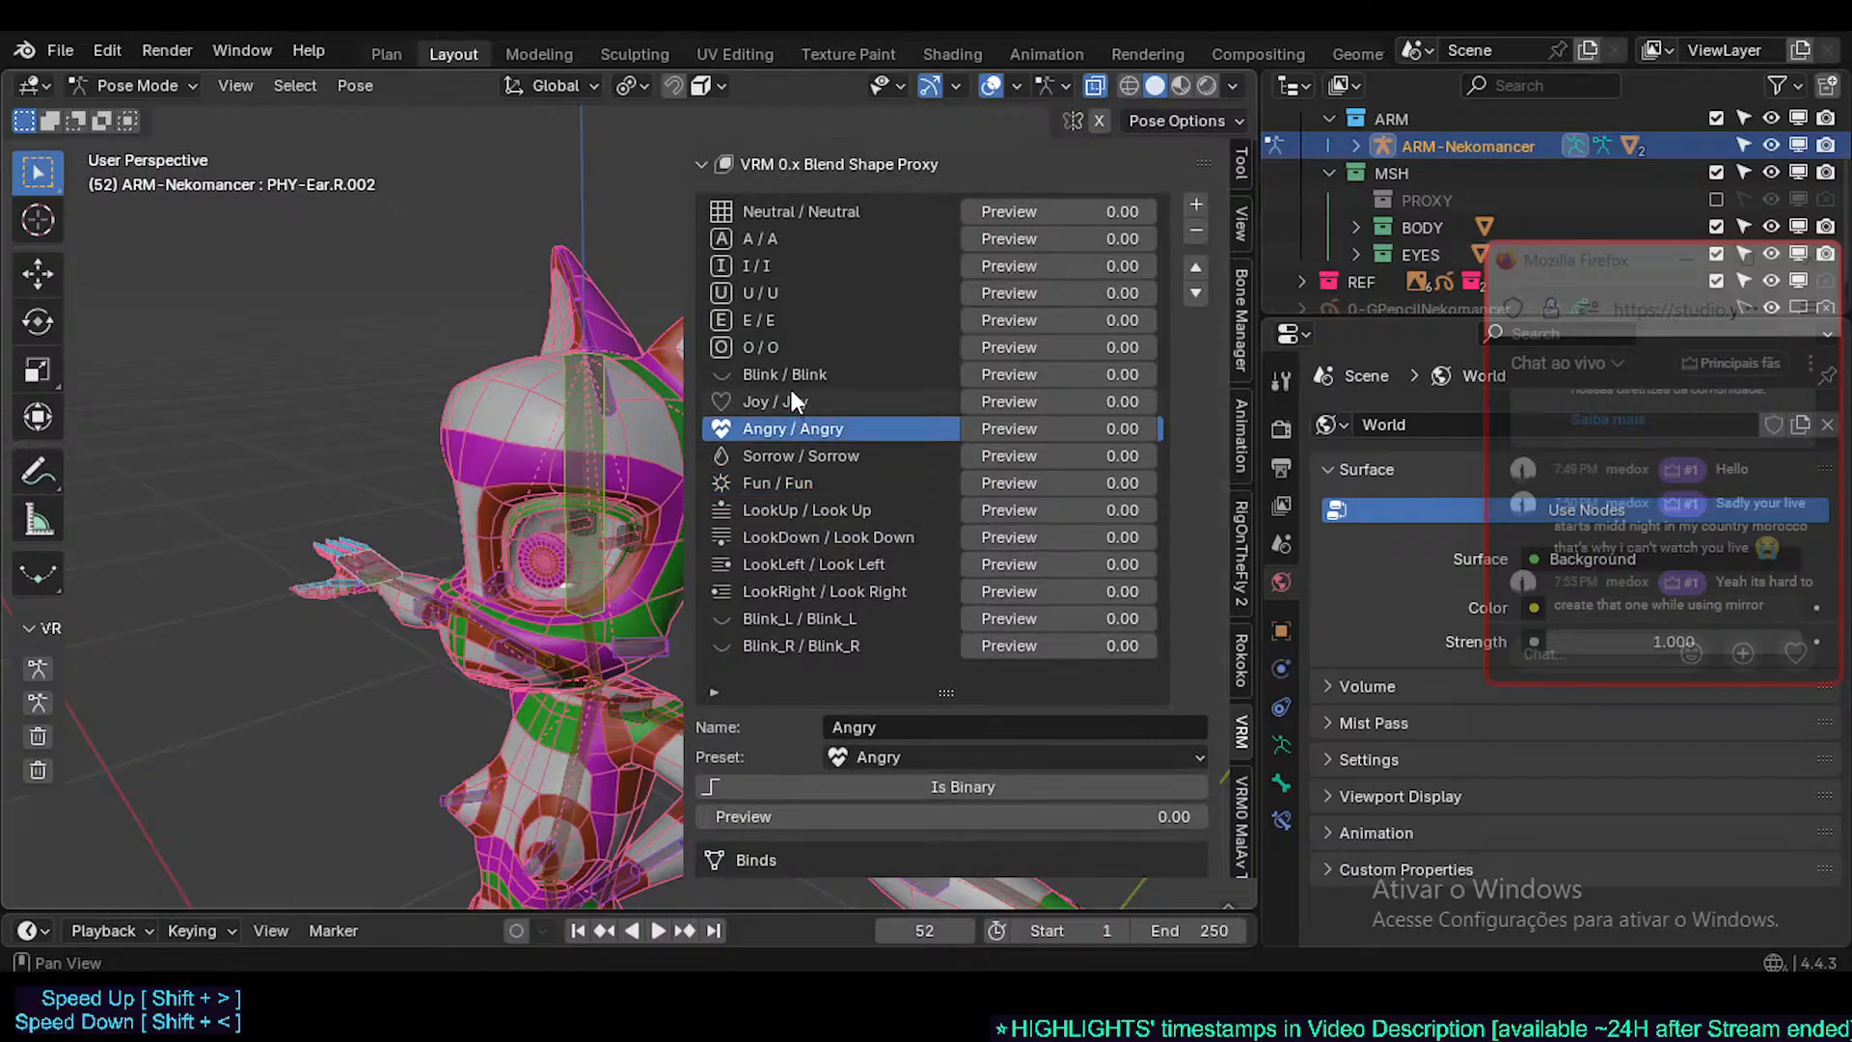
click(791, 395)
click(785, 426)
click(785, 454)
click(786, 480)
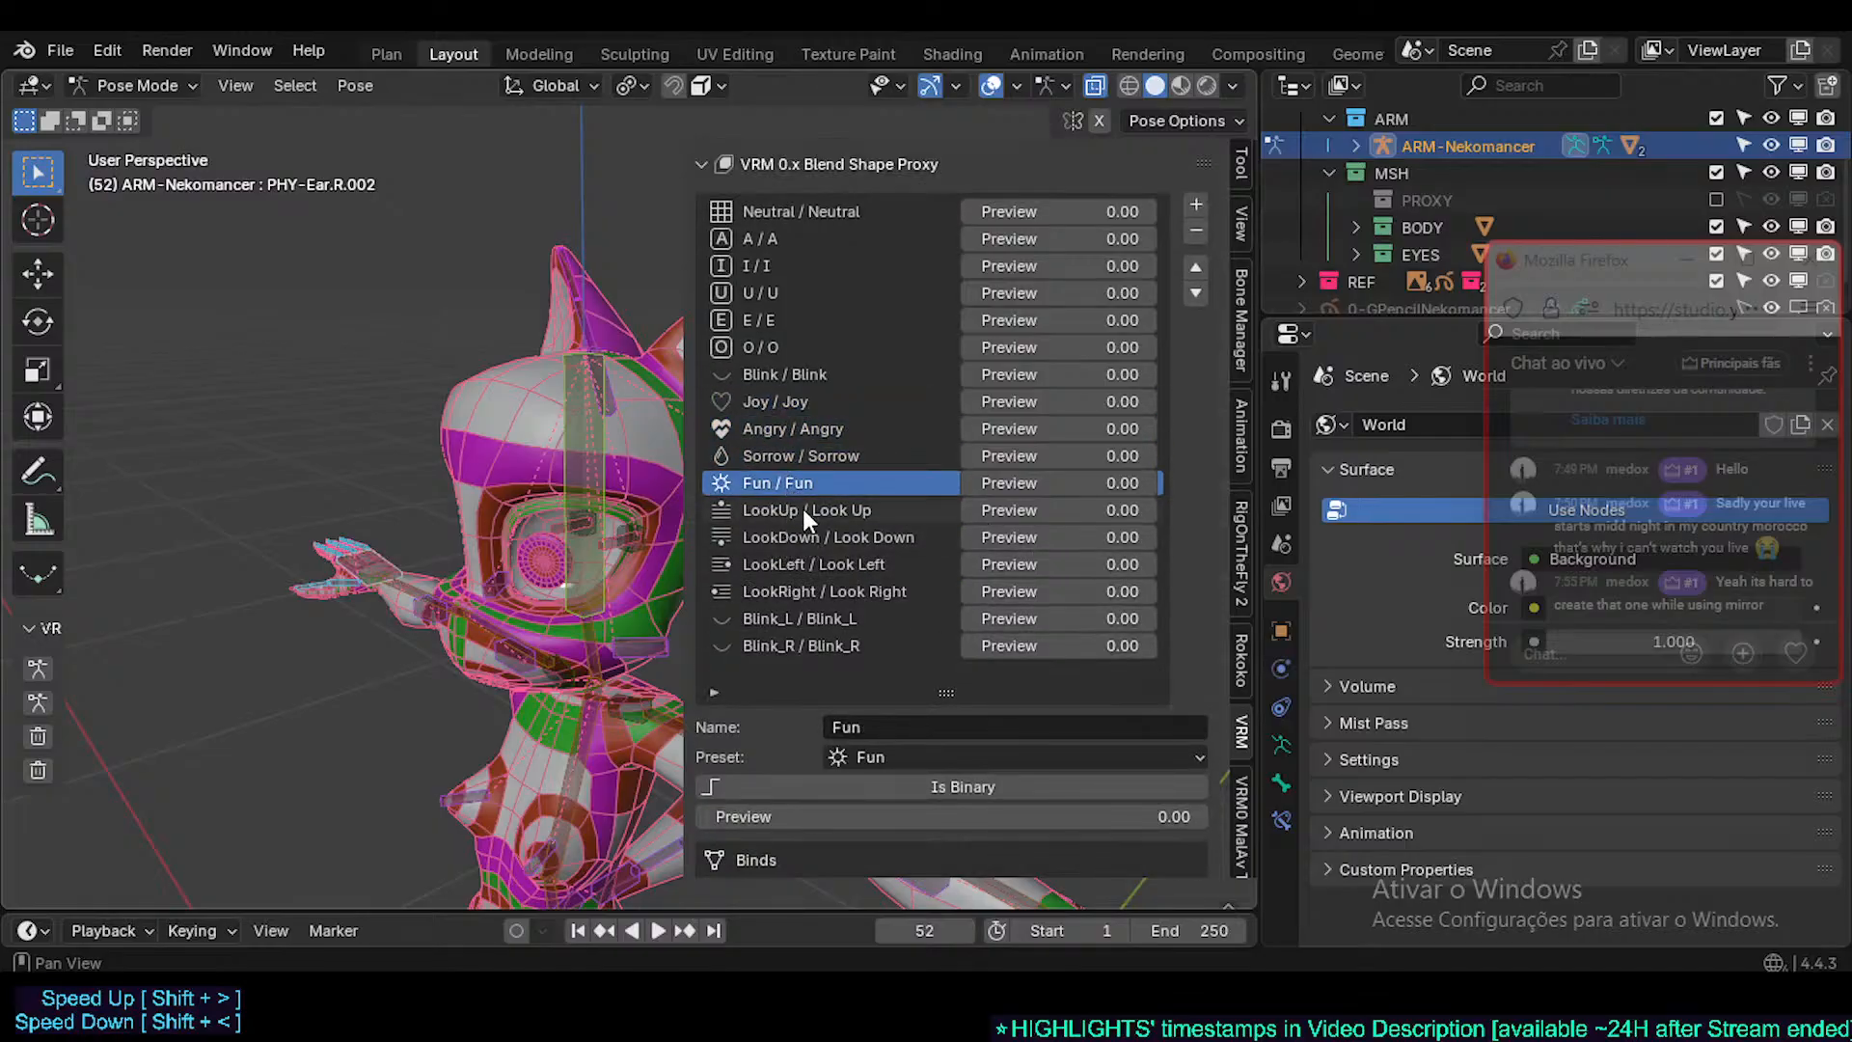
scroll(816, 501, up, 4)
scroll(839, 503, down, 6)
scroll(1200, 477, up, 4)
scroll(858, 552, down, 4)
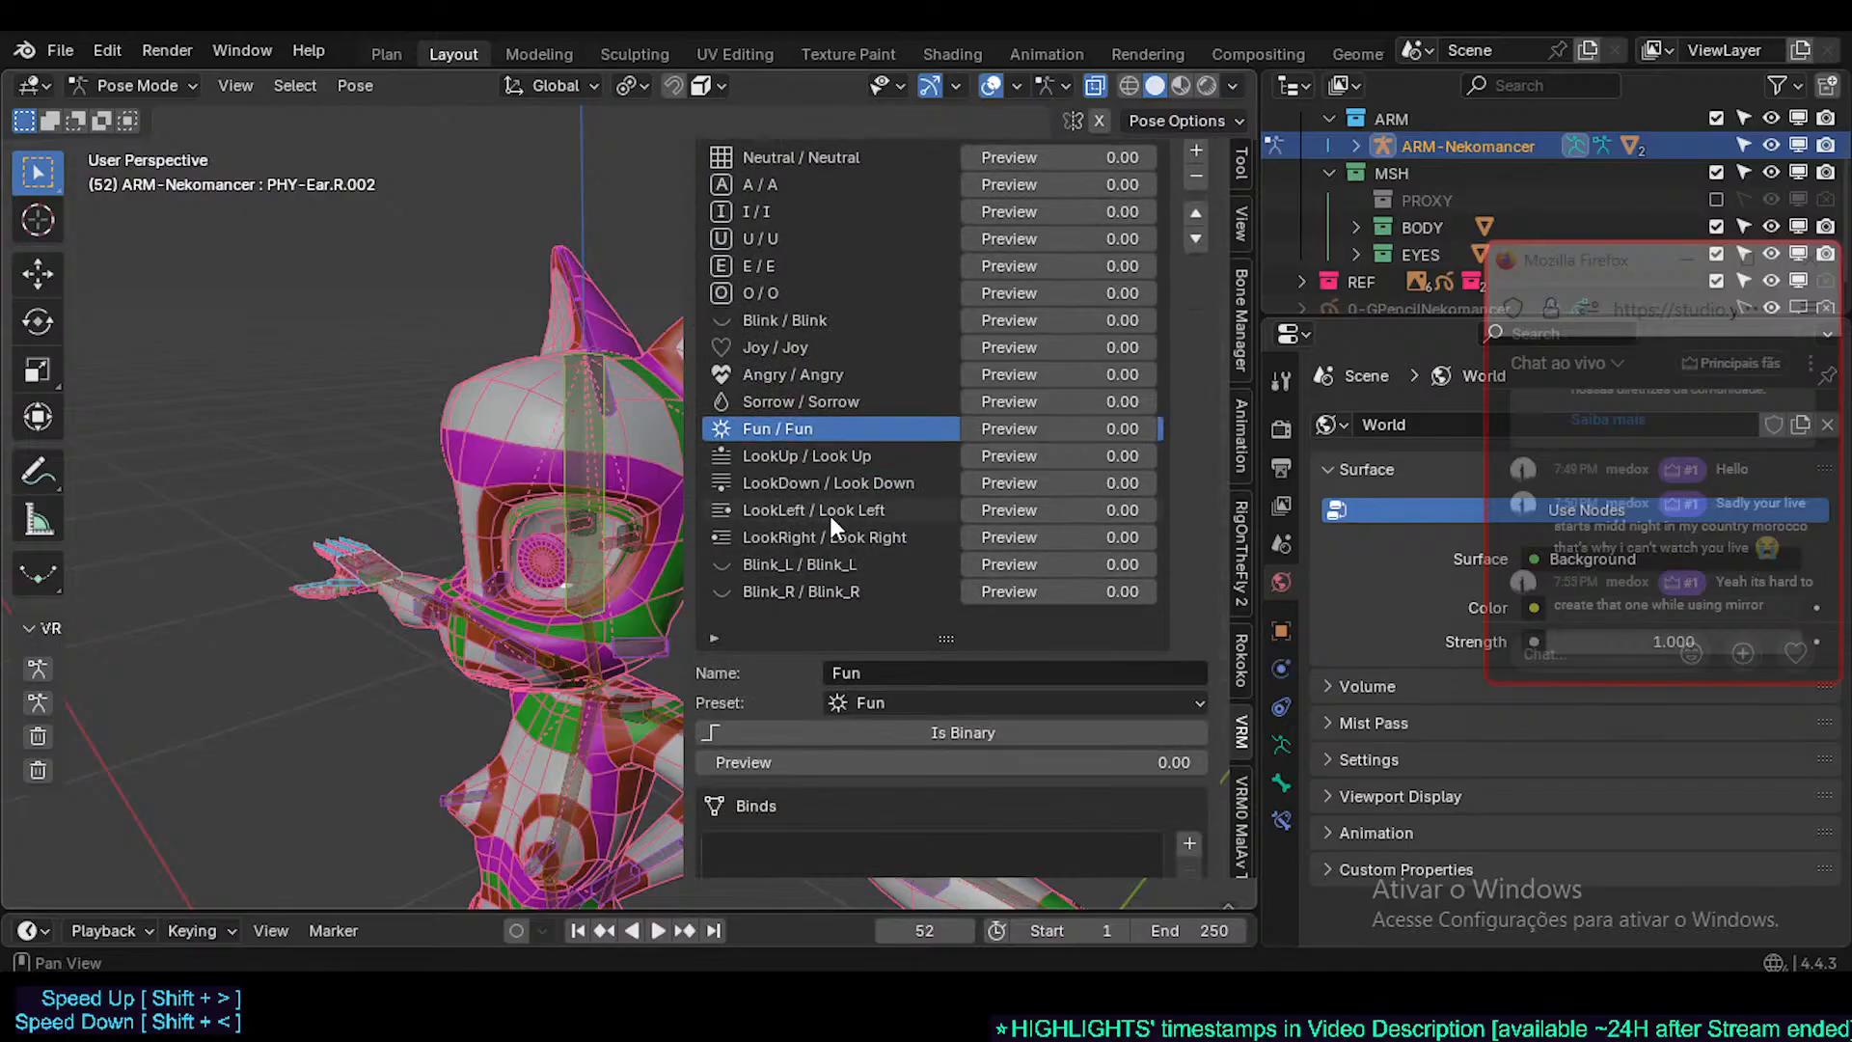
- Cycle the active preset between Blink and Blink_L, and step from Joy through Angry and Sorrow to Fun
ctrl+scroll(829, 515, down, 6)
ctrl+scroll(808, 460, up, 7)
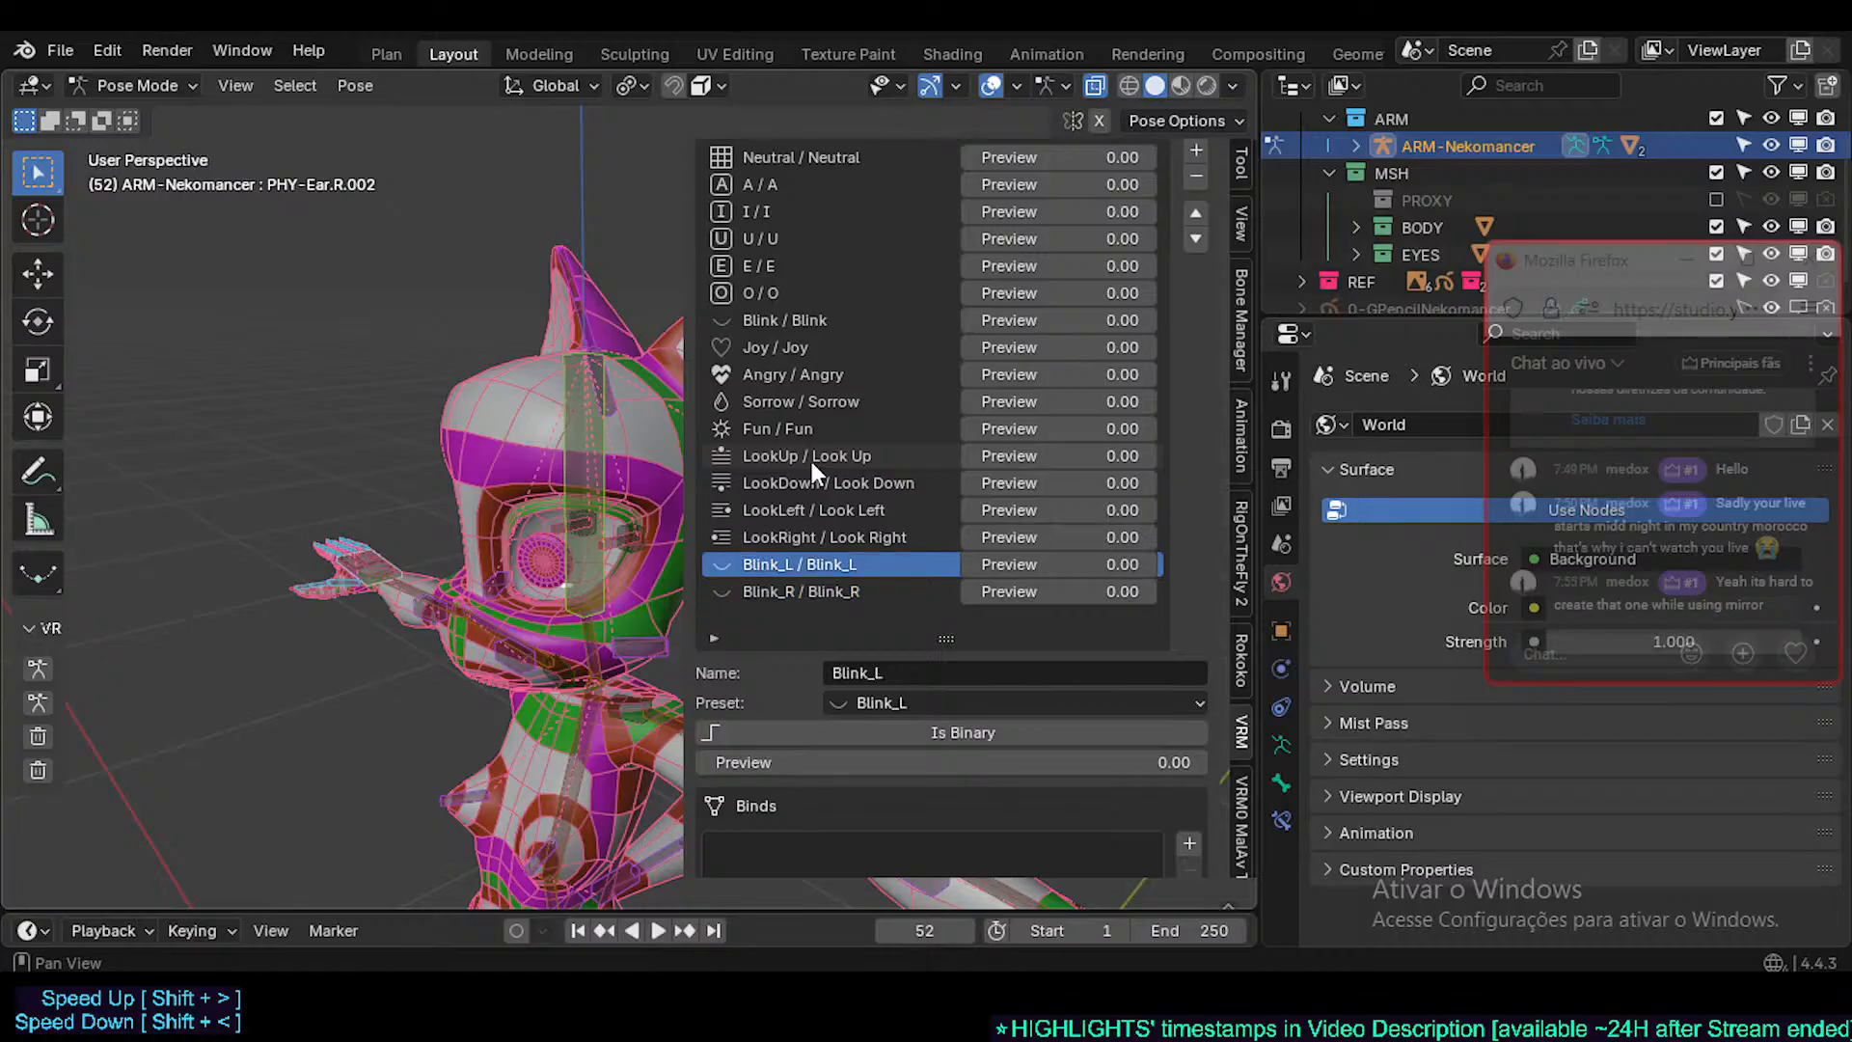
ctrl+scroll(822, 440, down, 1)
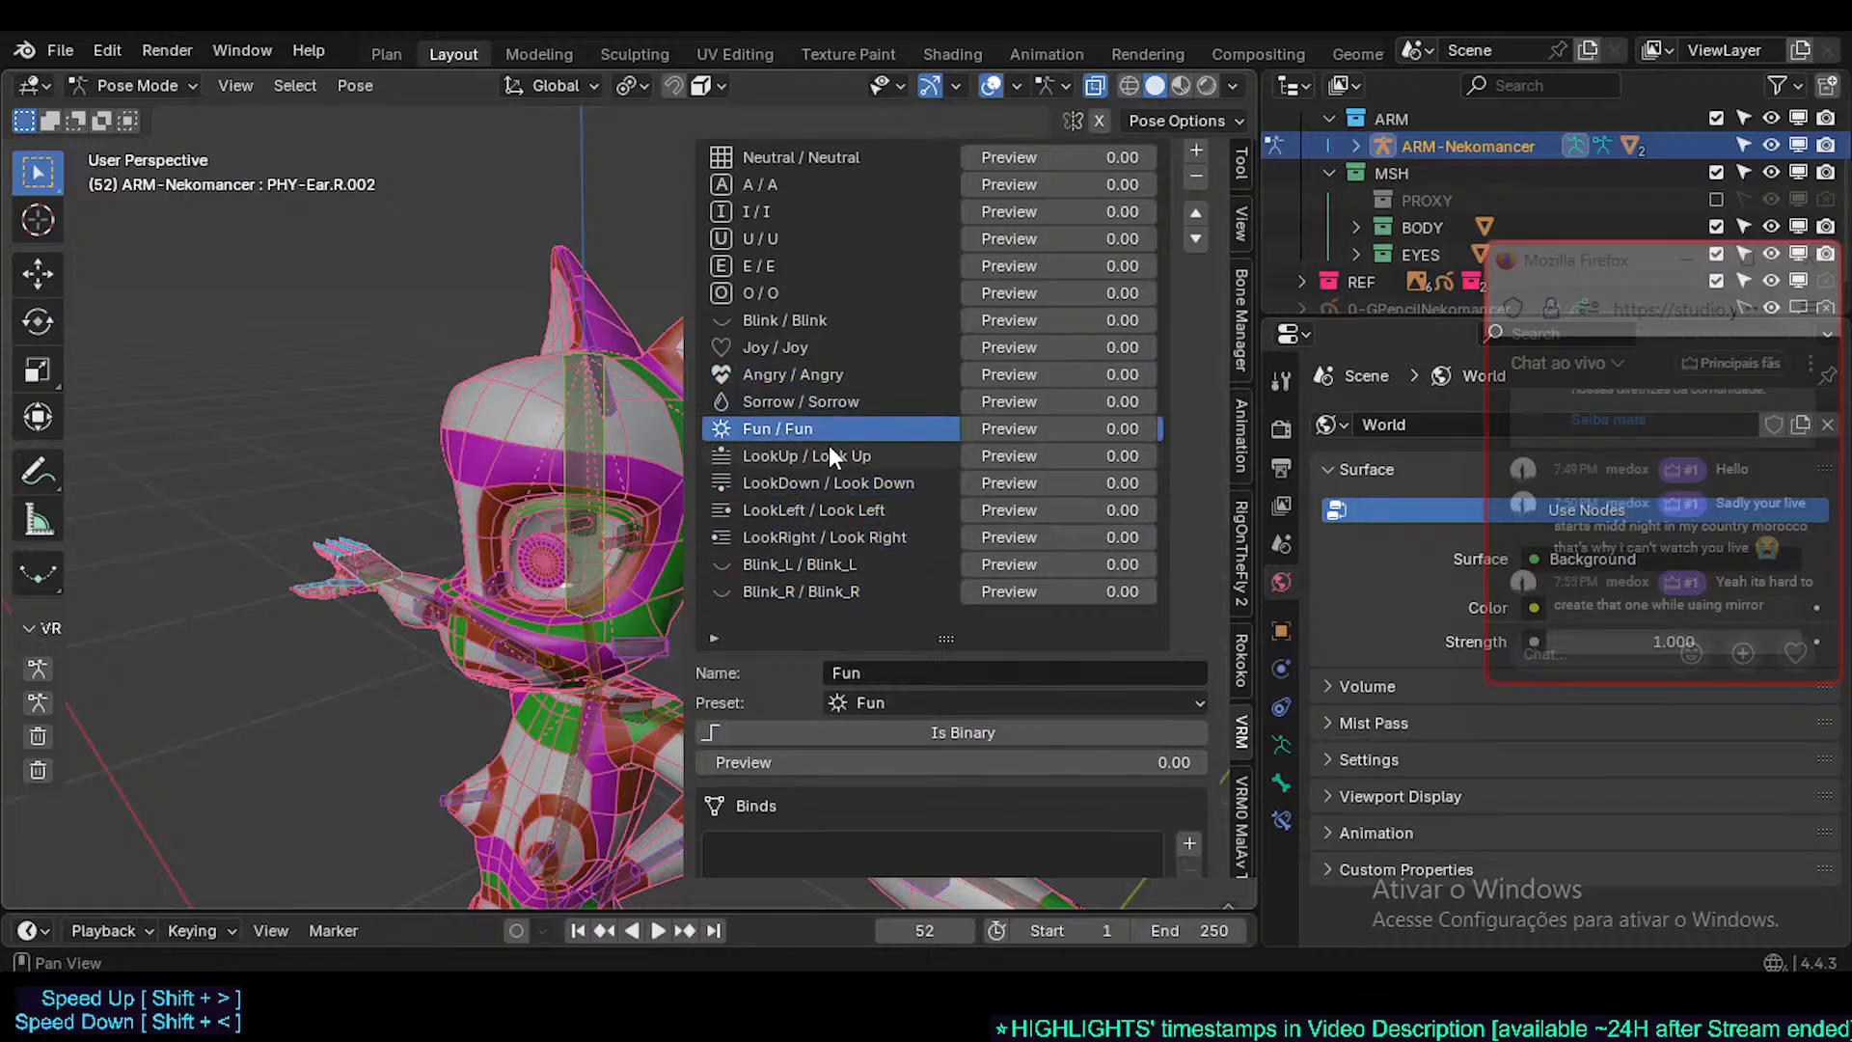
ctrl+scroll(806, 376, up, 1)
ctrl+scroll(820, 414, up, 3)
scroll(835, 463, up, 1)
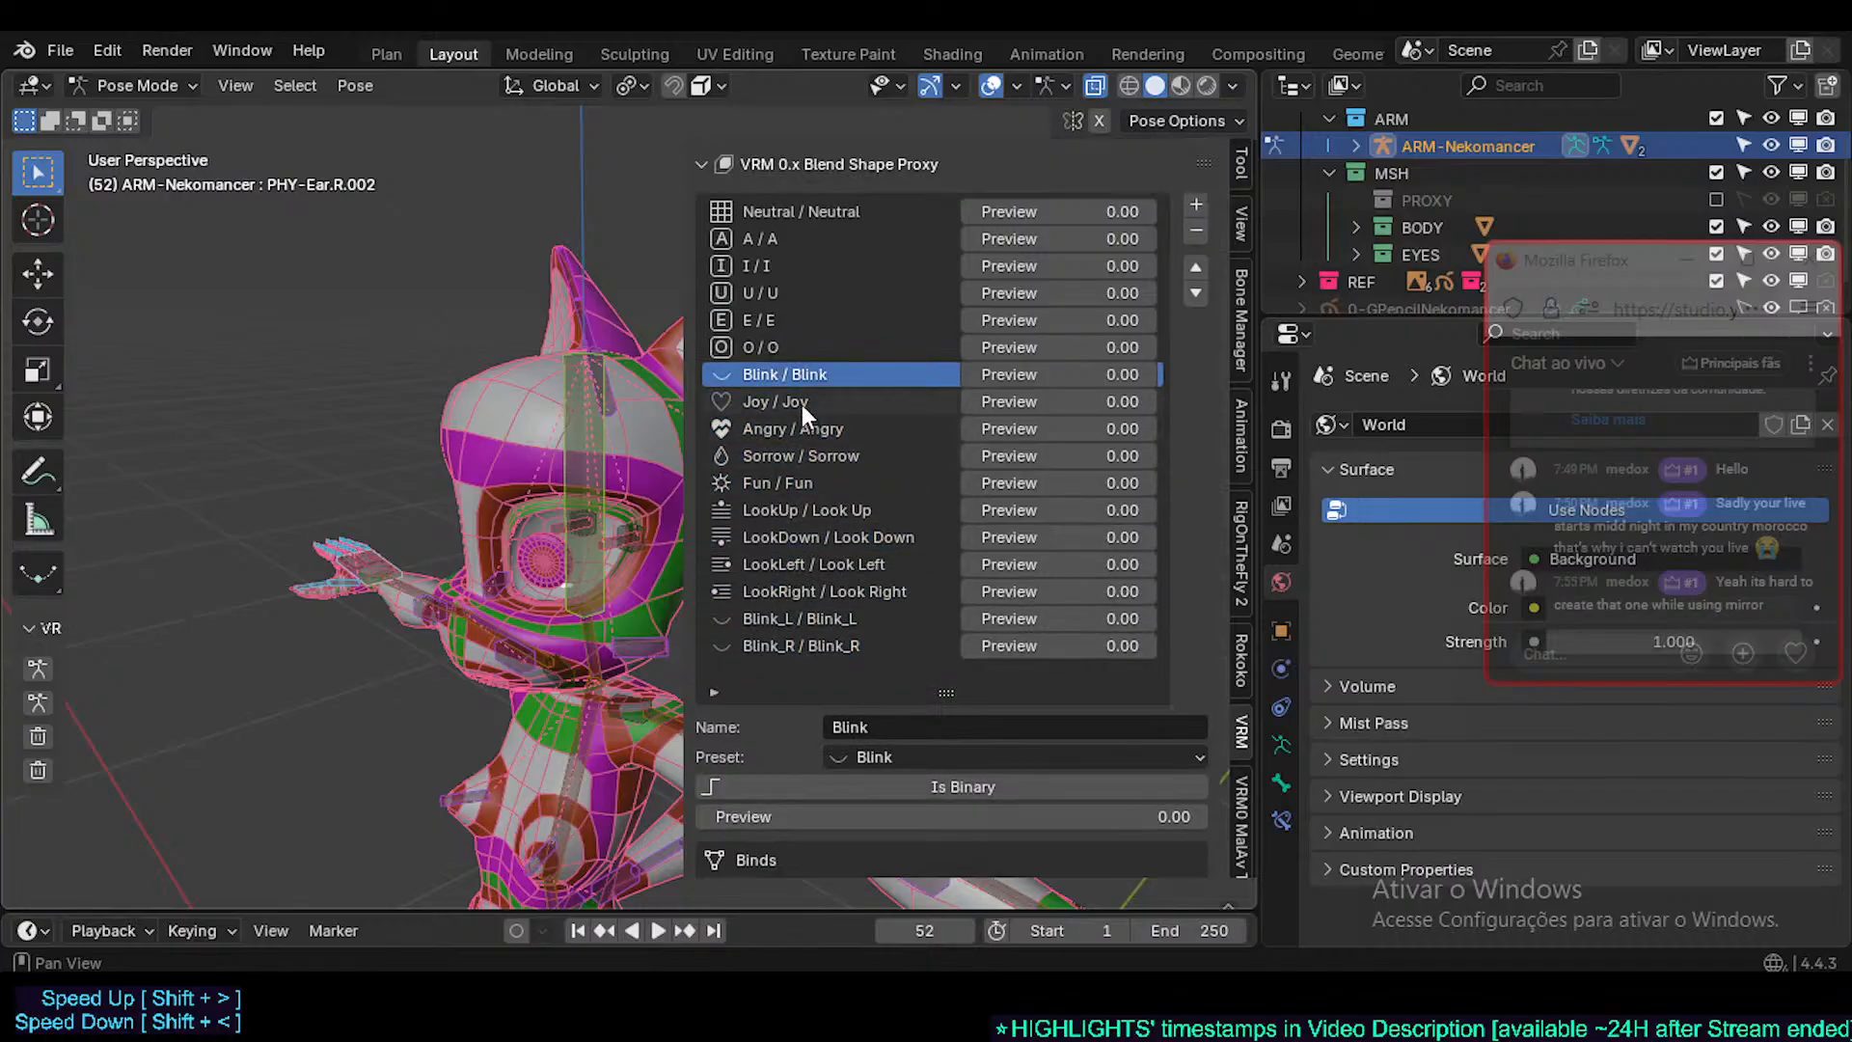
click(801, 403)
click(801, 423)
click(808, 456)
click(813, 490)
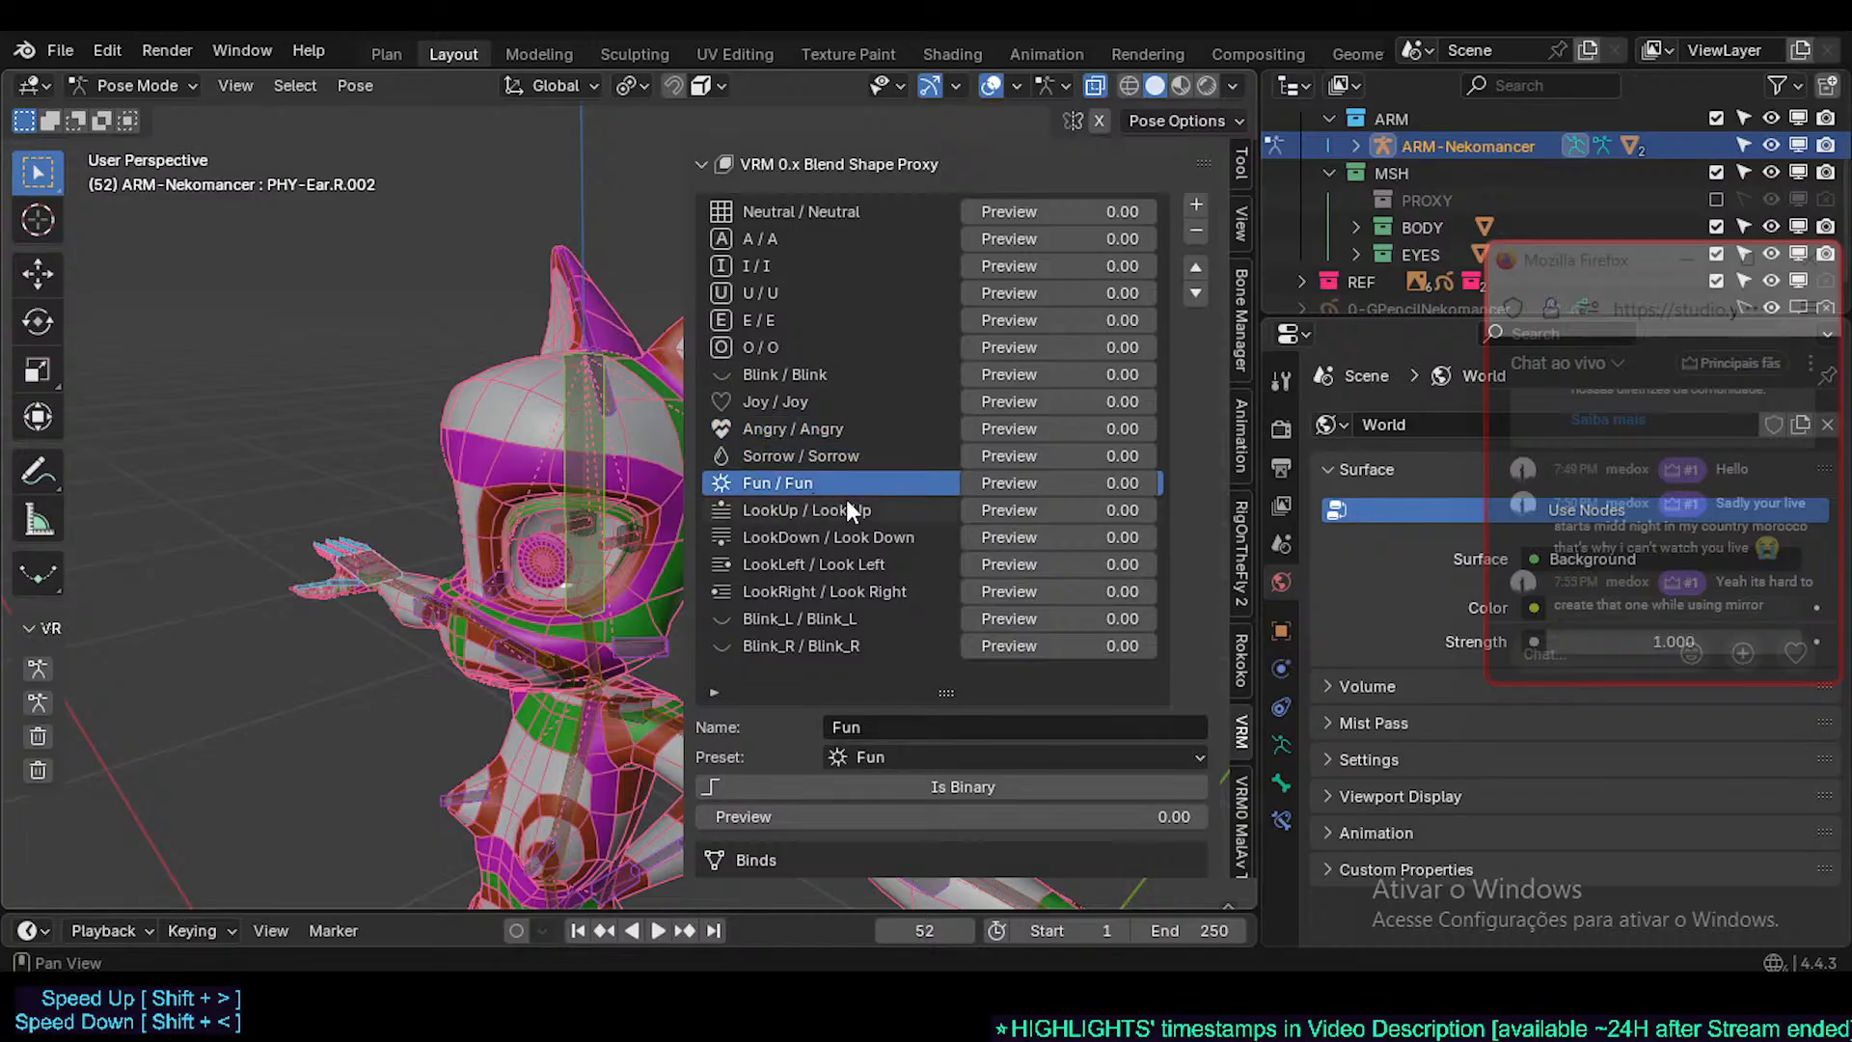
- Change the preset assigned to the Fun blend shape entry to Blink_R
scroll(830, 529, down, 3)
scroll(820, 543, up, 6)
scroll(830, 559, down, 3)
click(923, 761)
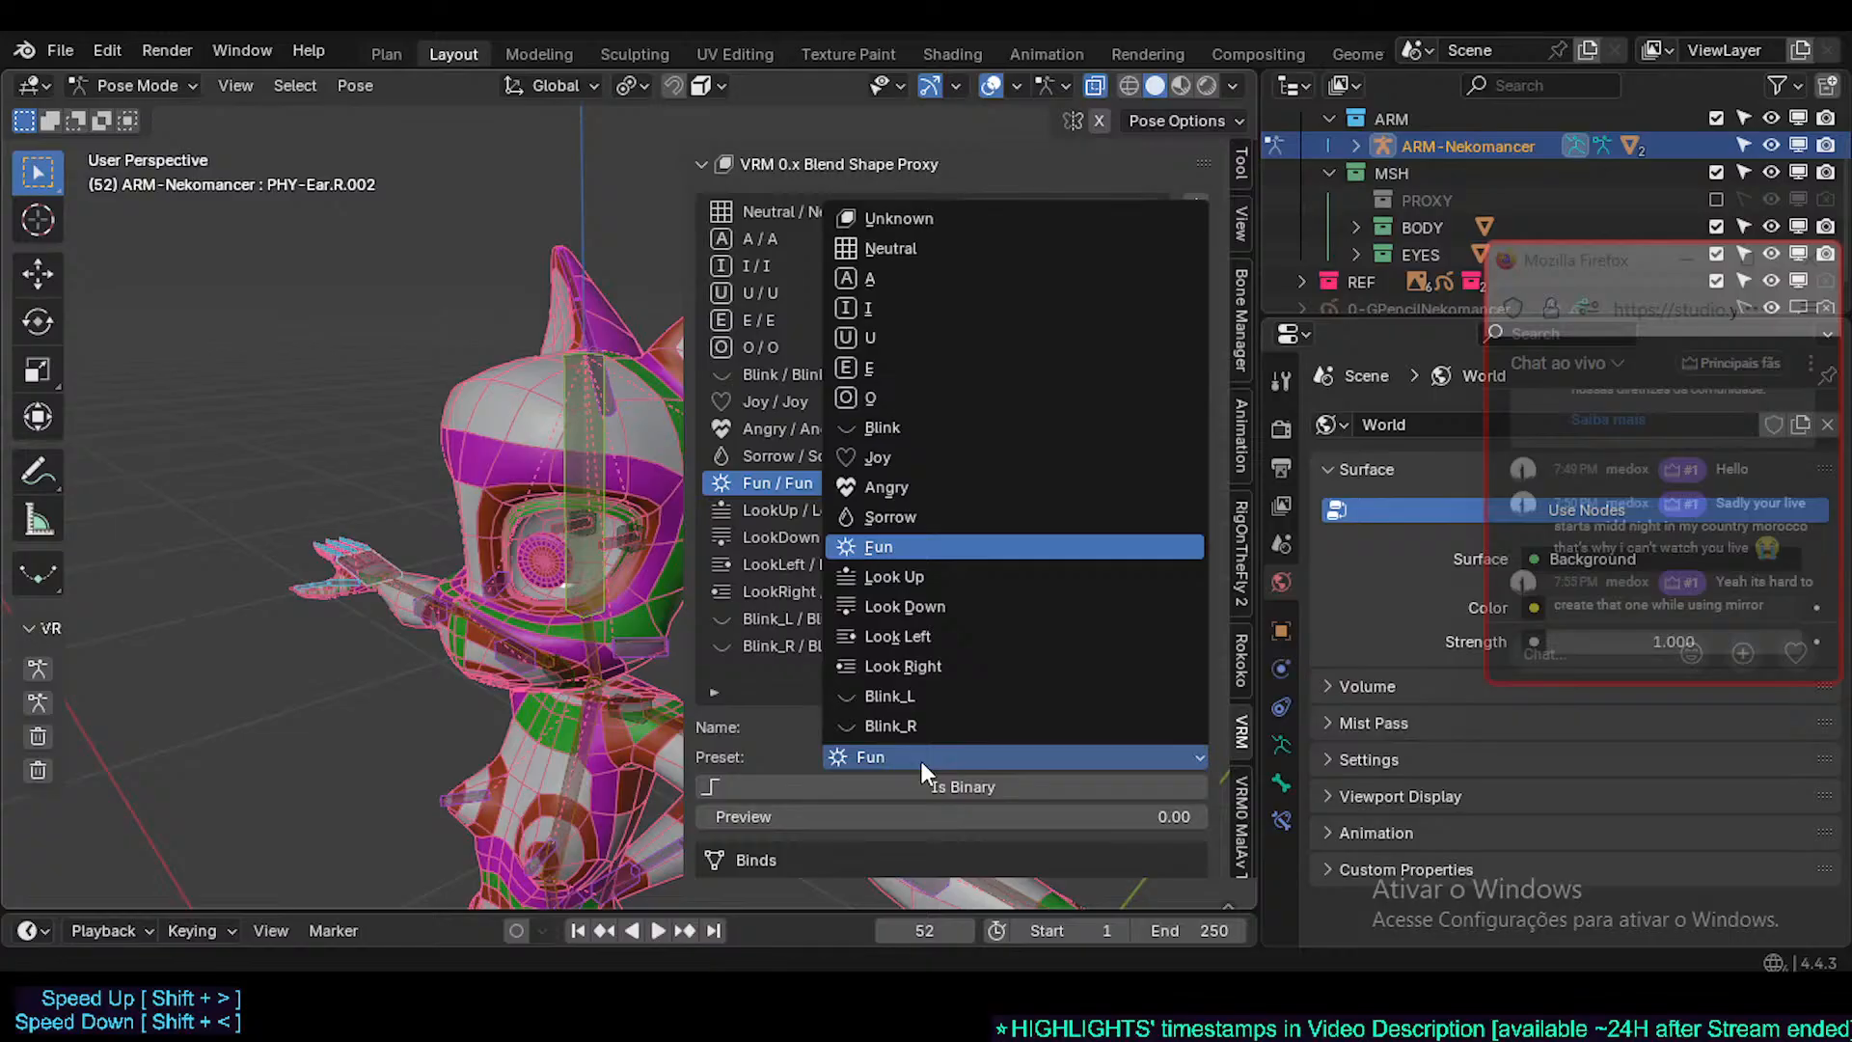
click(912, 733)
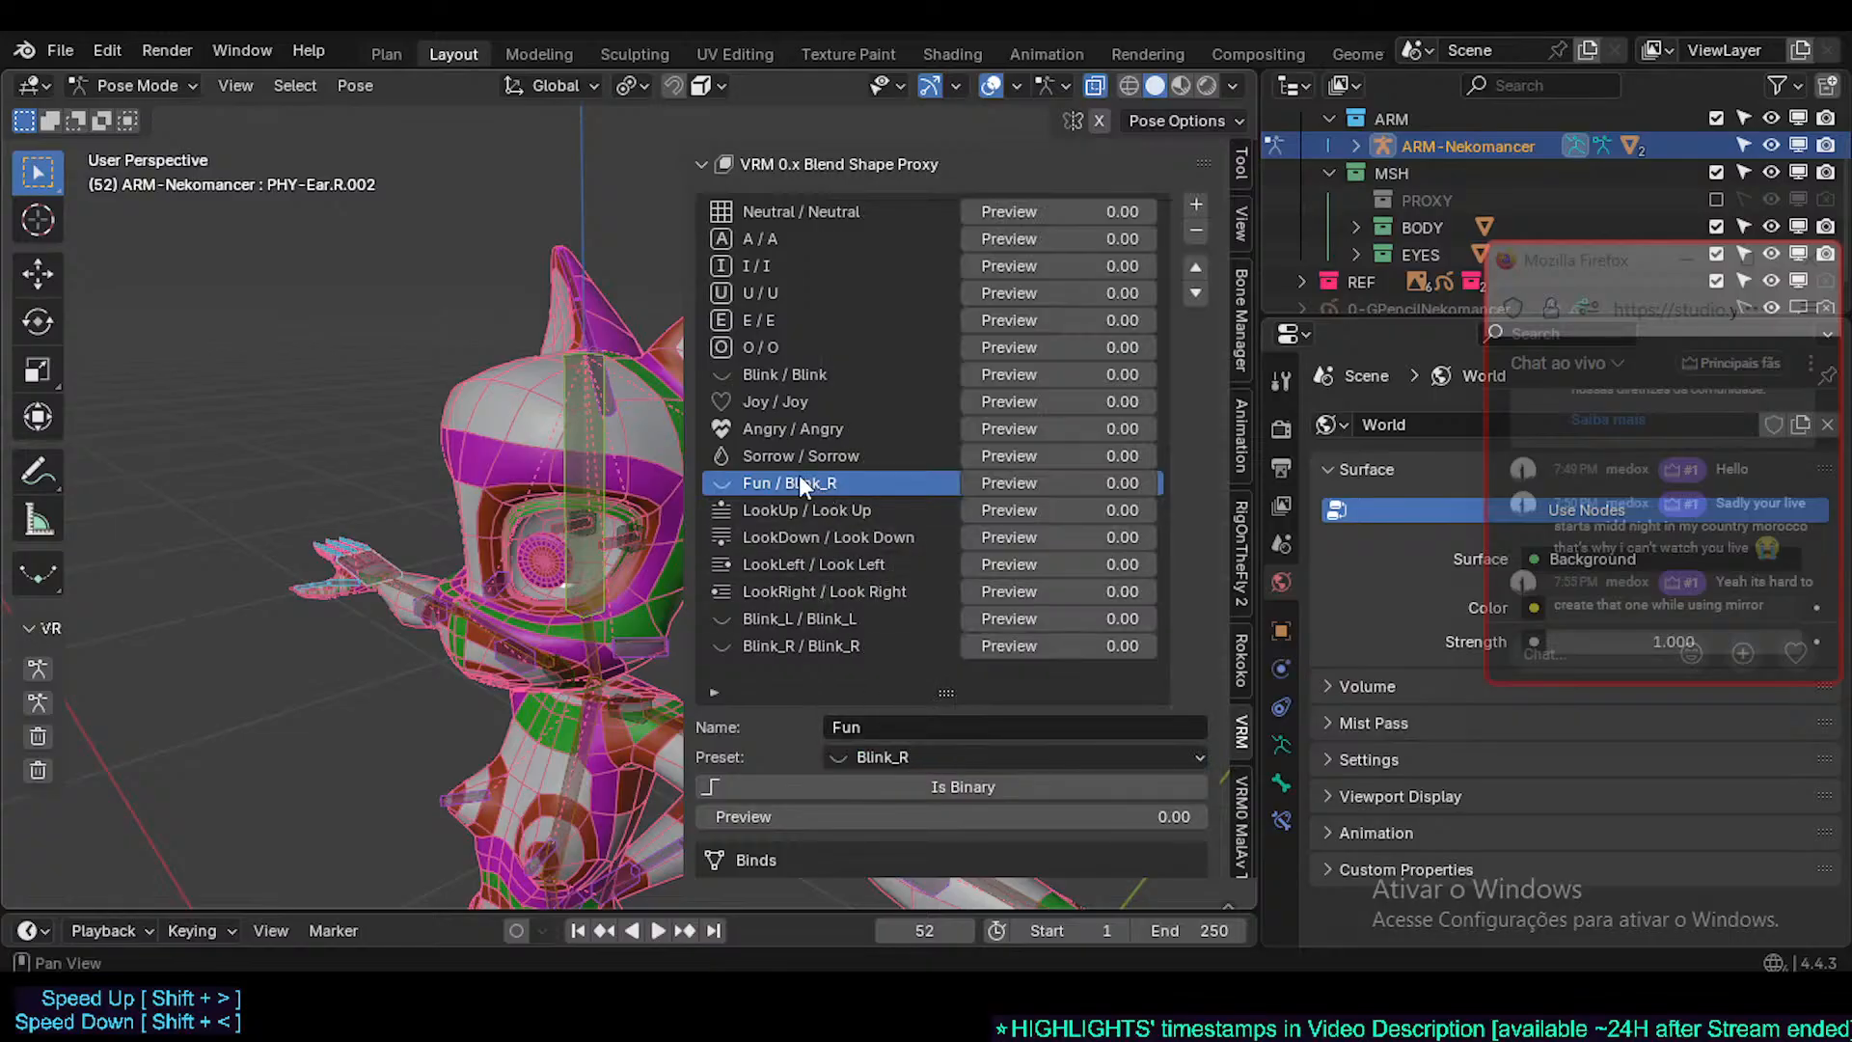
- Review the whole Blend Shape Proxy list from Neutral to Blink_R, with LookDown as the active entry
scroll(799, 474, up, 5)
scroll(795, 467, down, 1)
scroll(950, 633, down, 2)
scroll(1094, 535, up, 1)
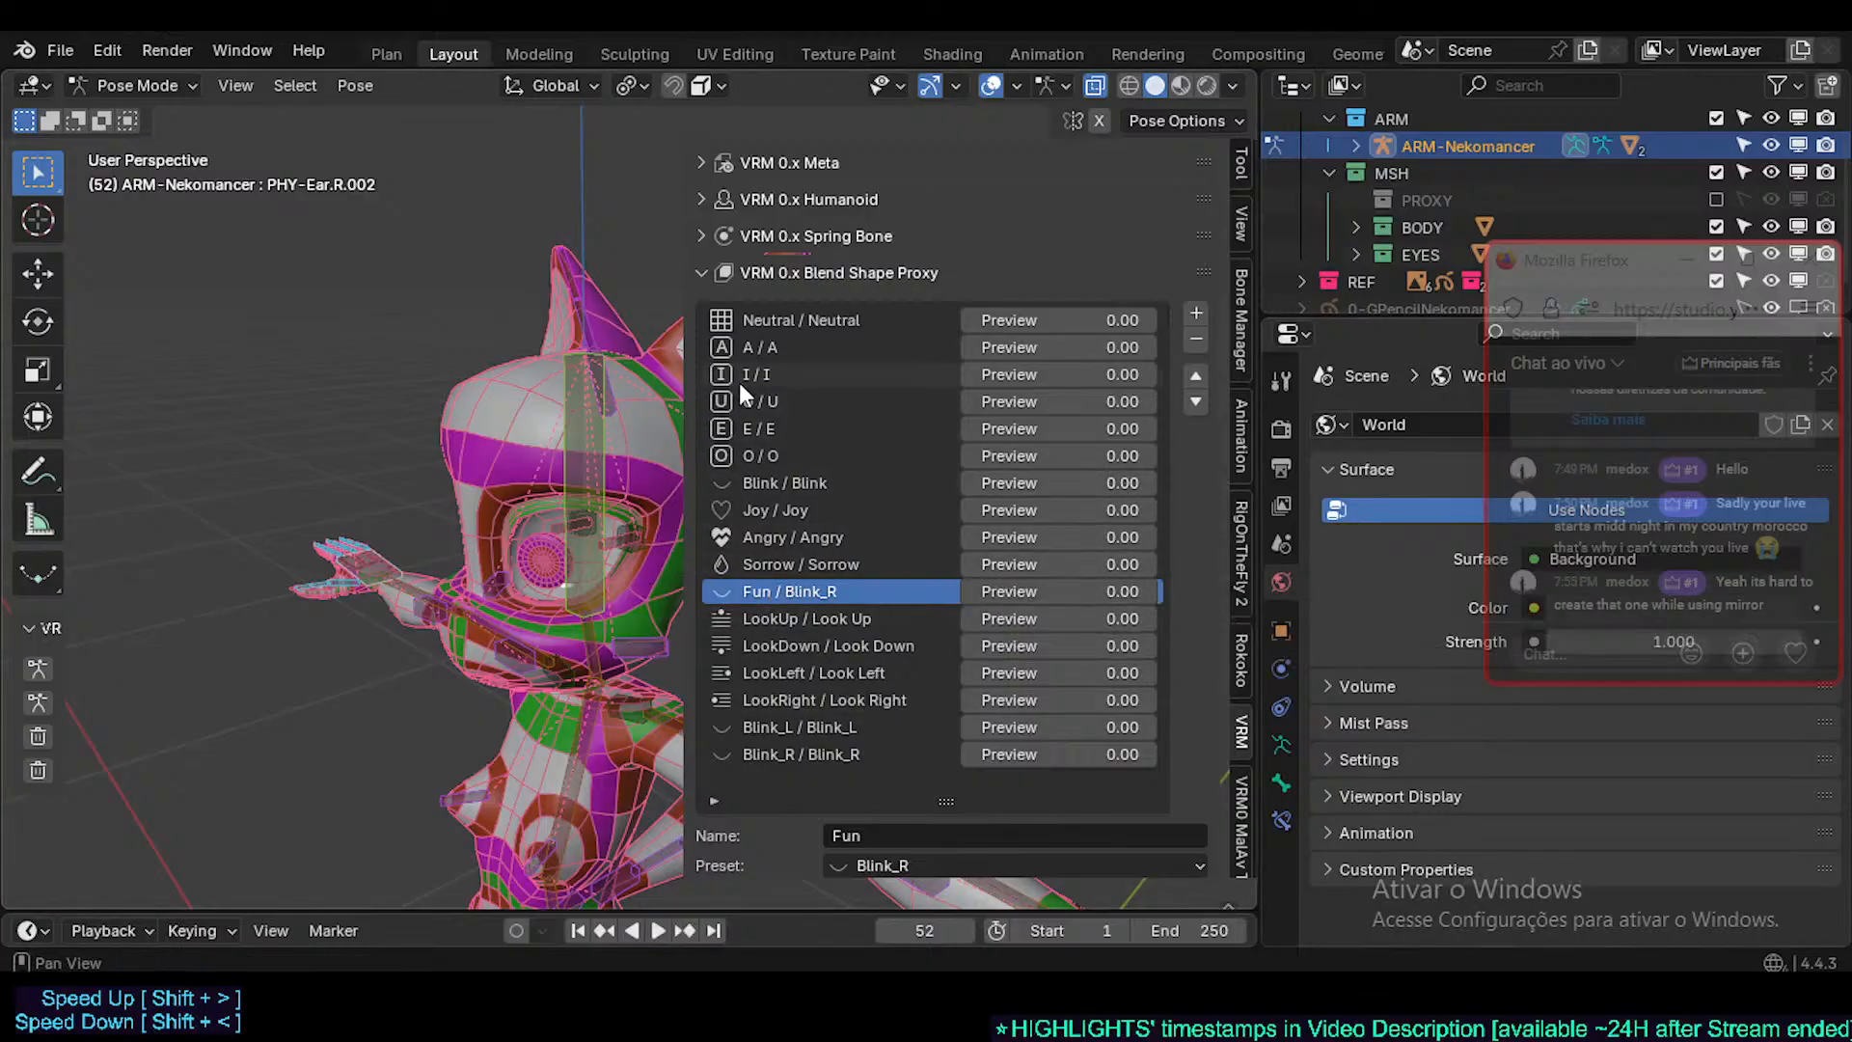
scroll(816, 689, down, 4)
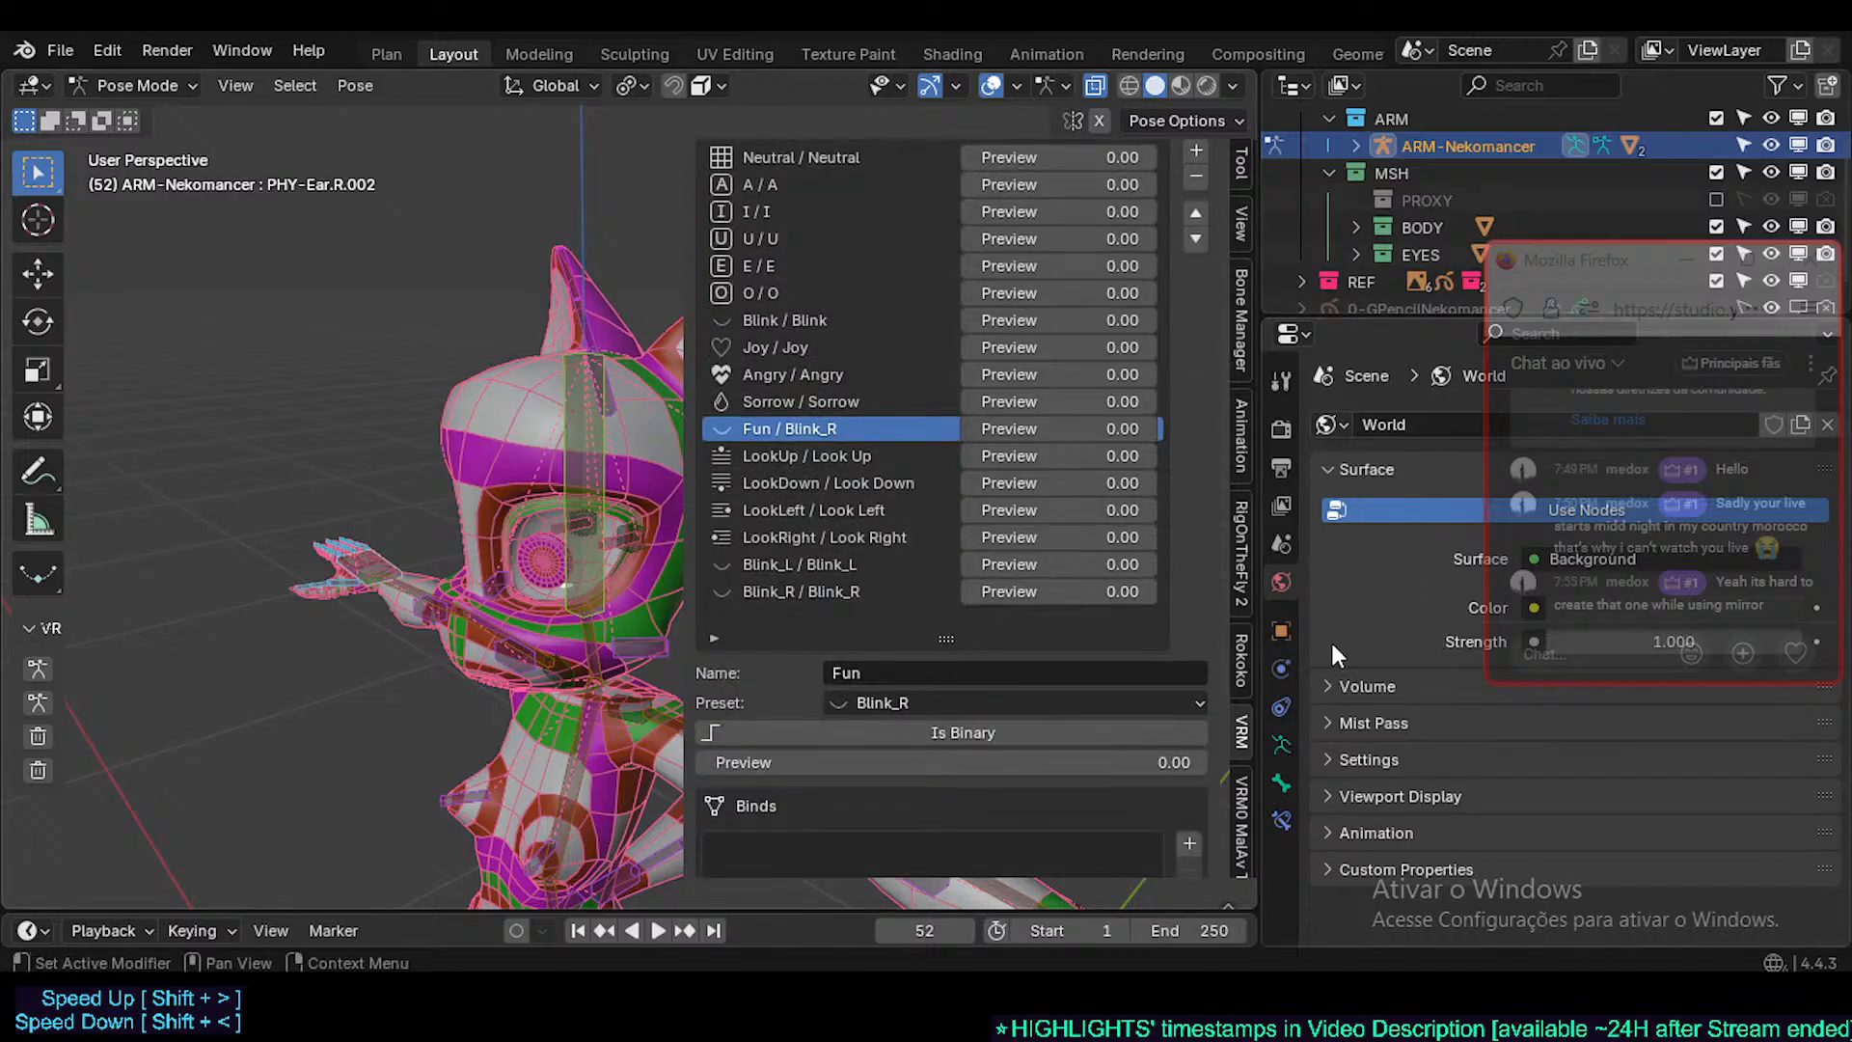
scroll(783, 344, up, 3)
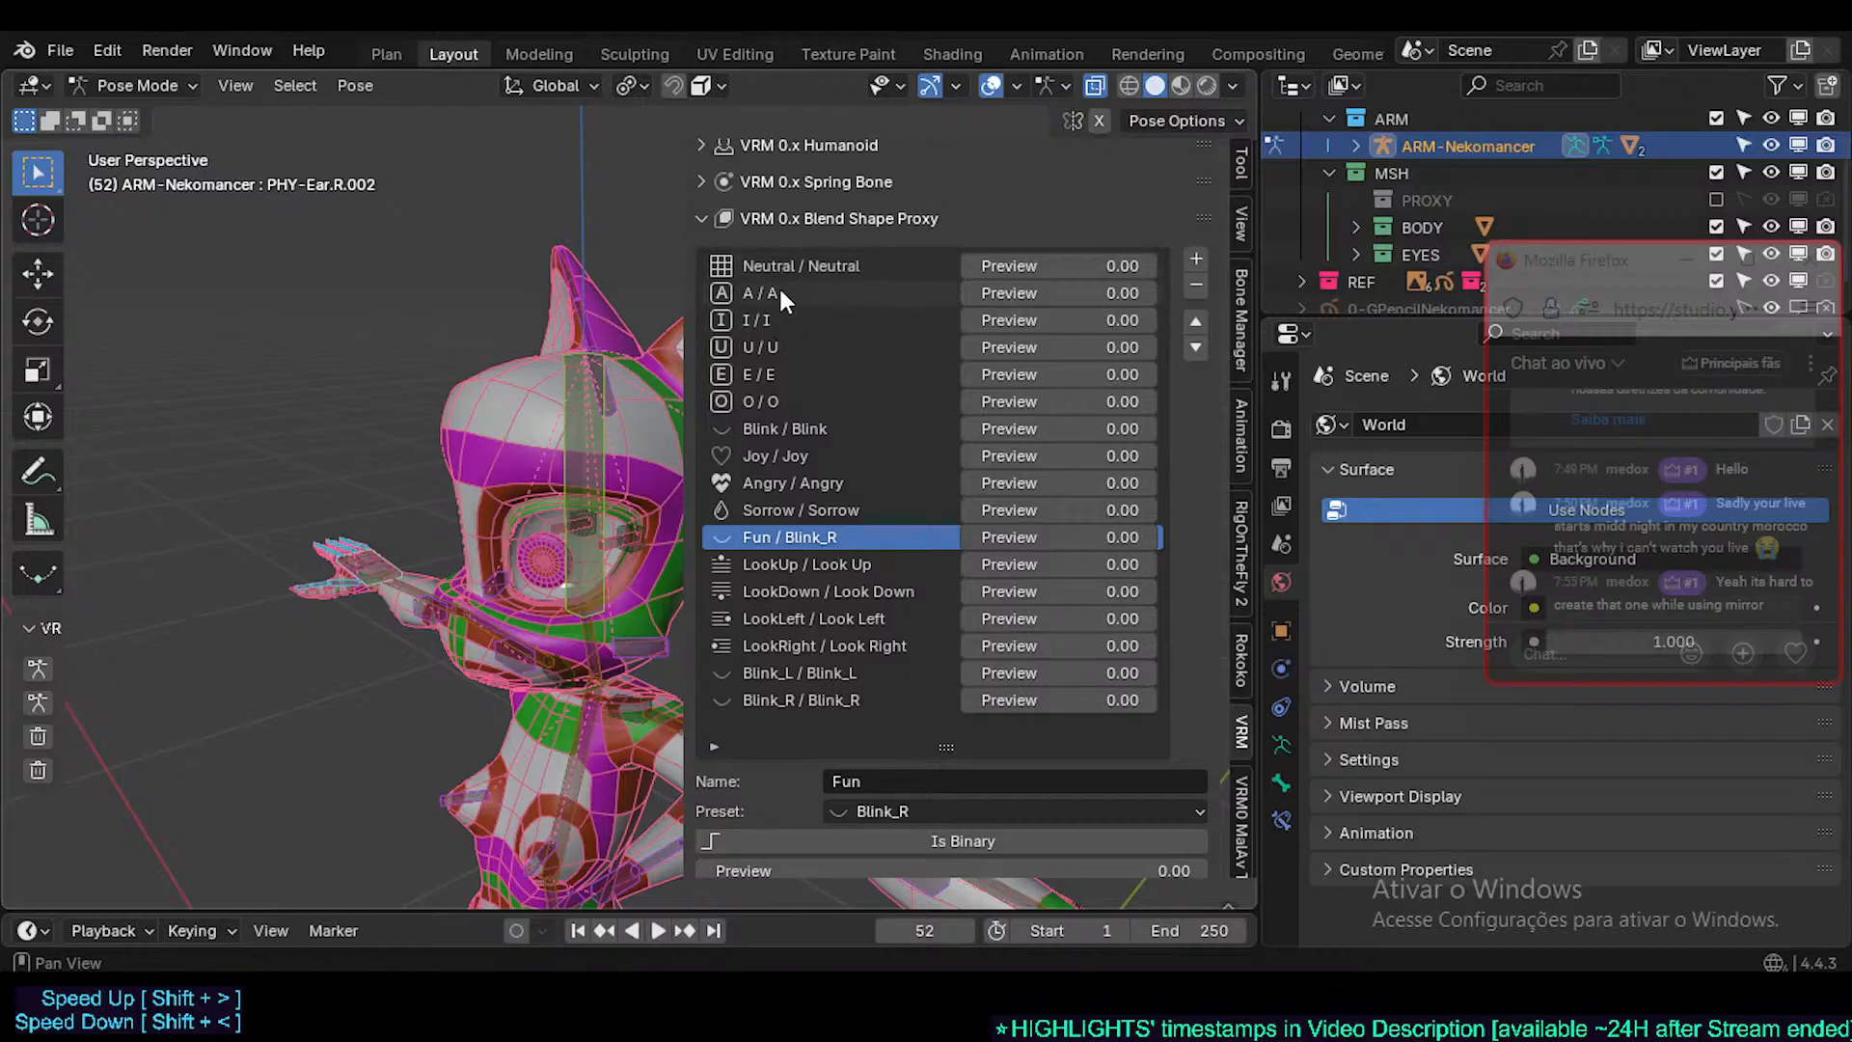
click(762, 590)
scroll(770, 656, down, 4)
scroll(775, 611, up, 6)
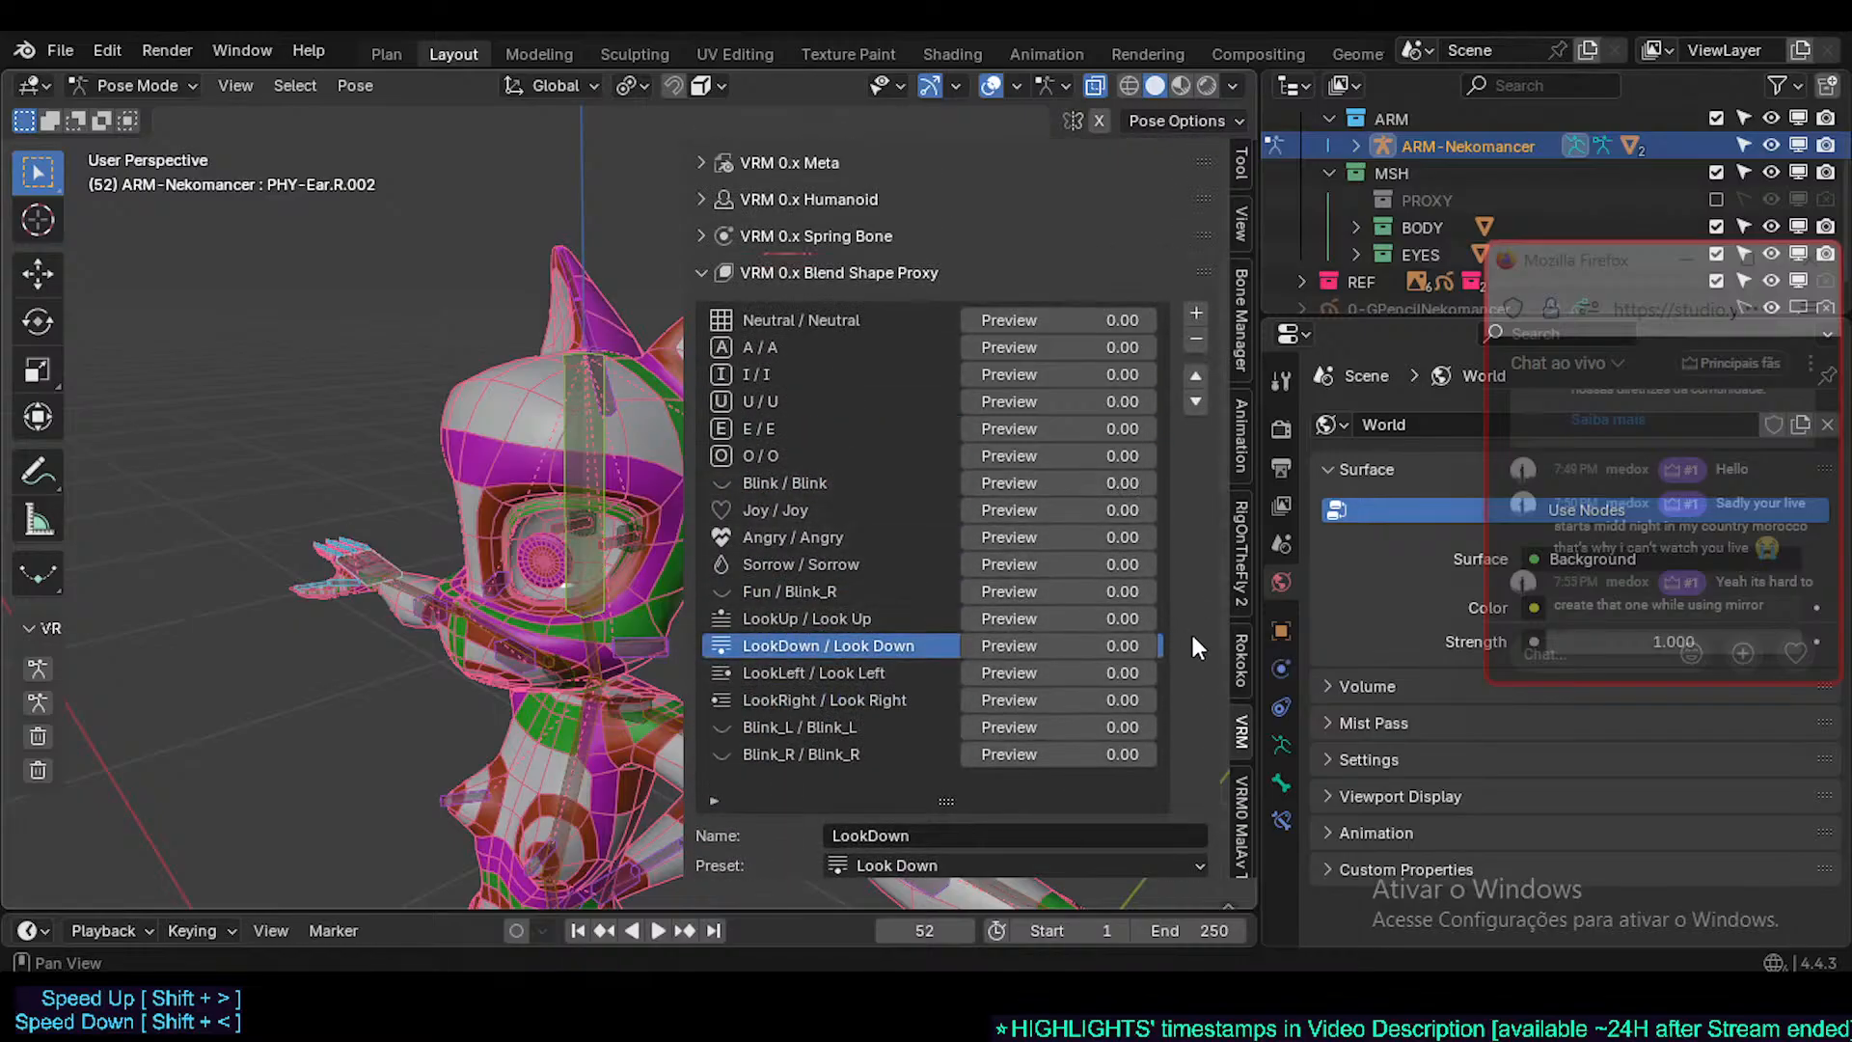
- Finalize the armature's T-pose with the VRM 0.x extra tools and generate and bind its VRM shapekeys
click(1241, 816)
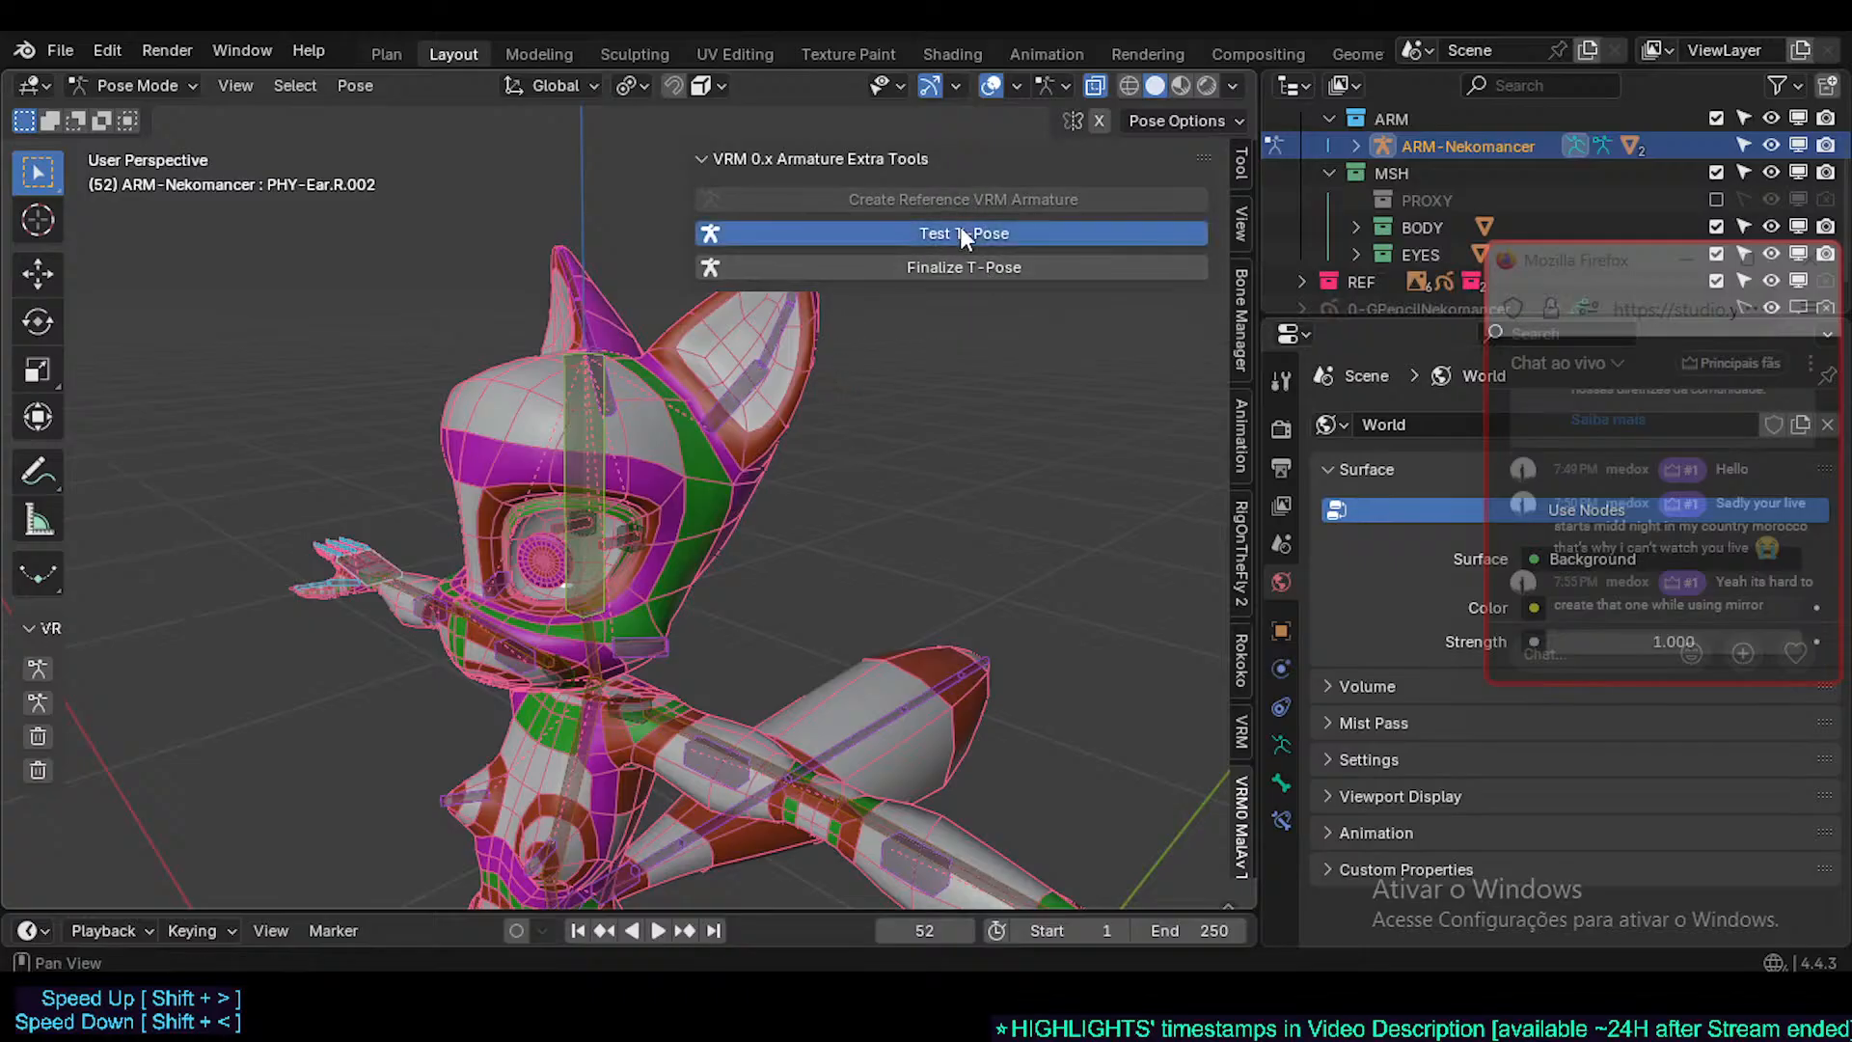
click(947, 269)
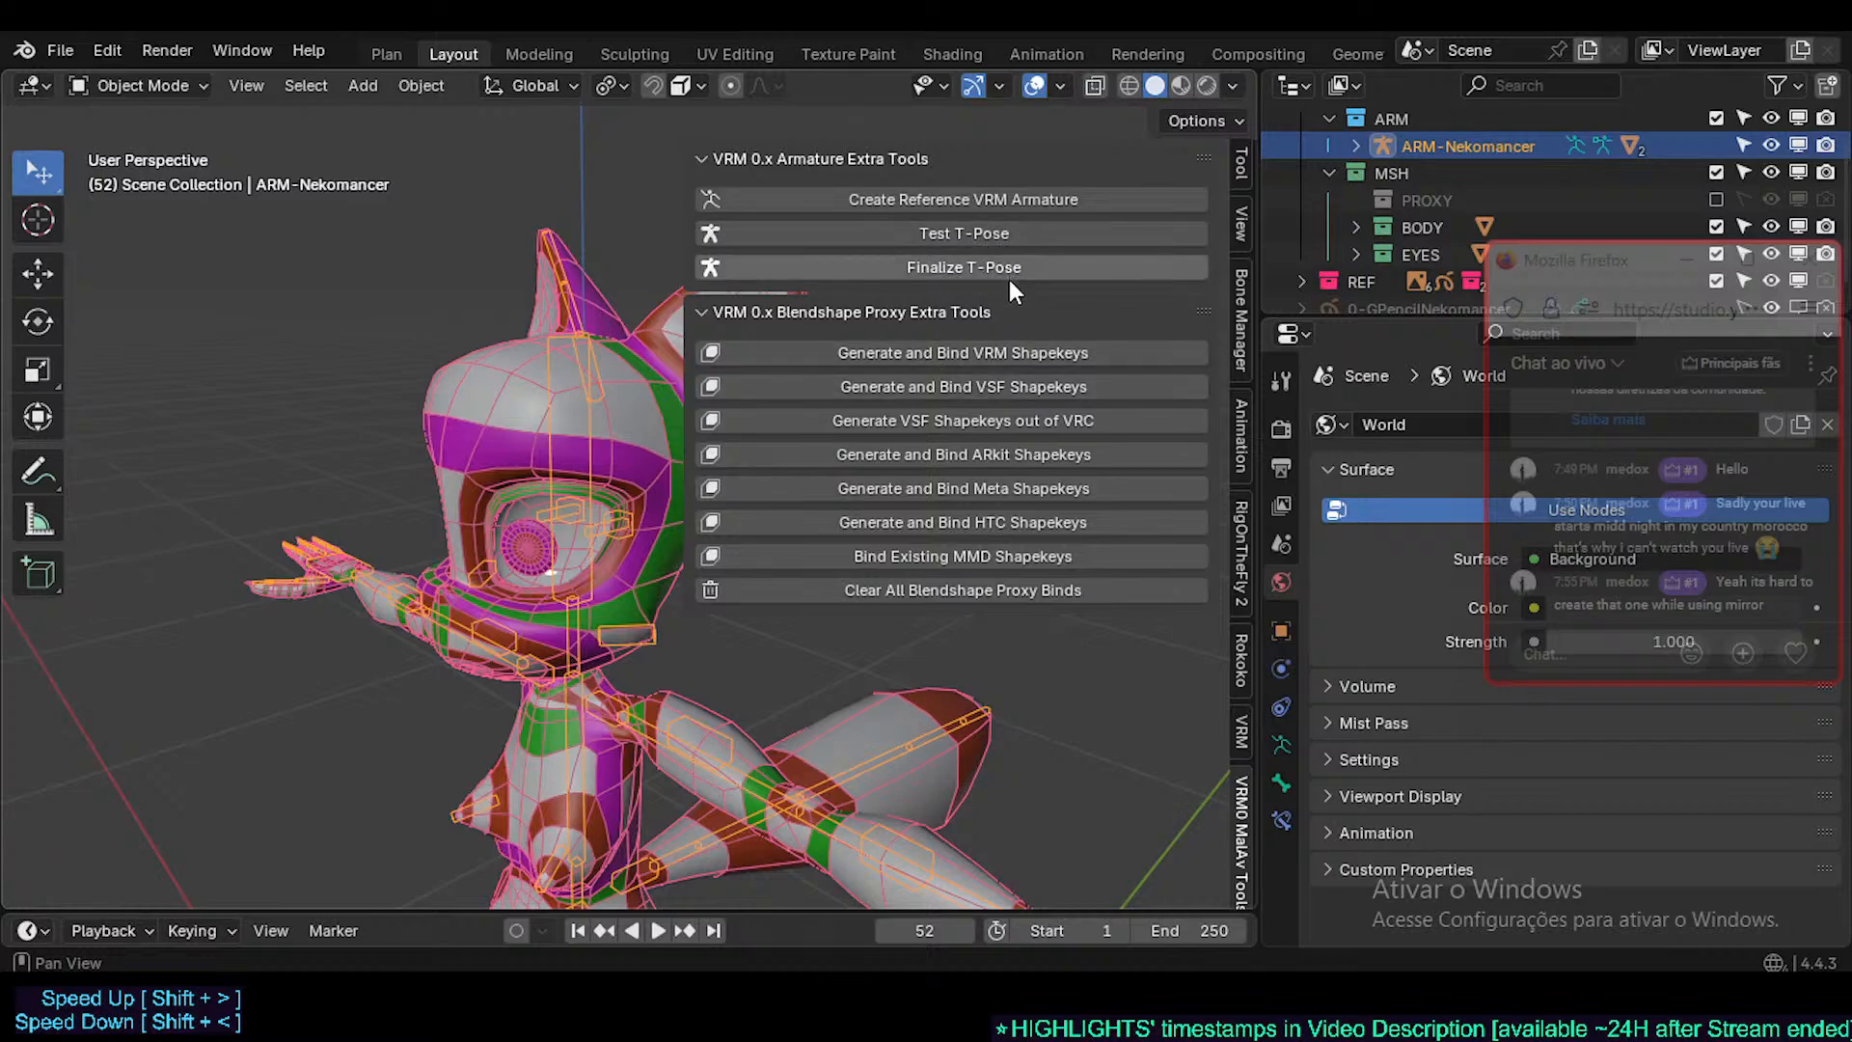
click(887, 351)
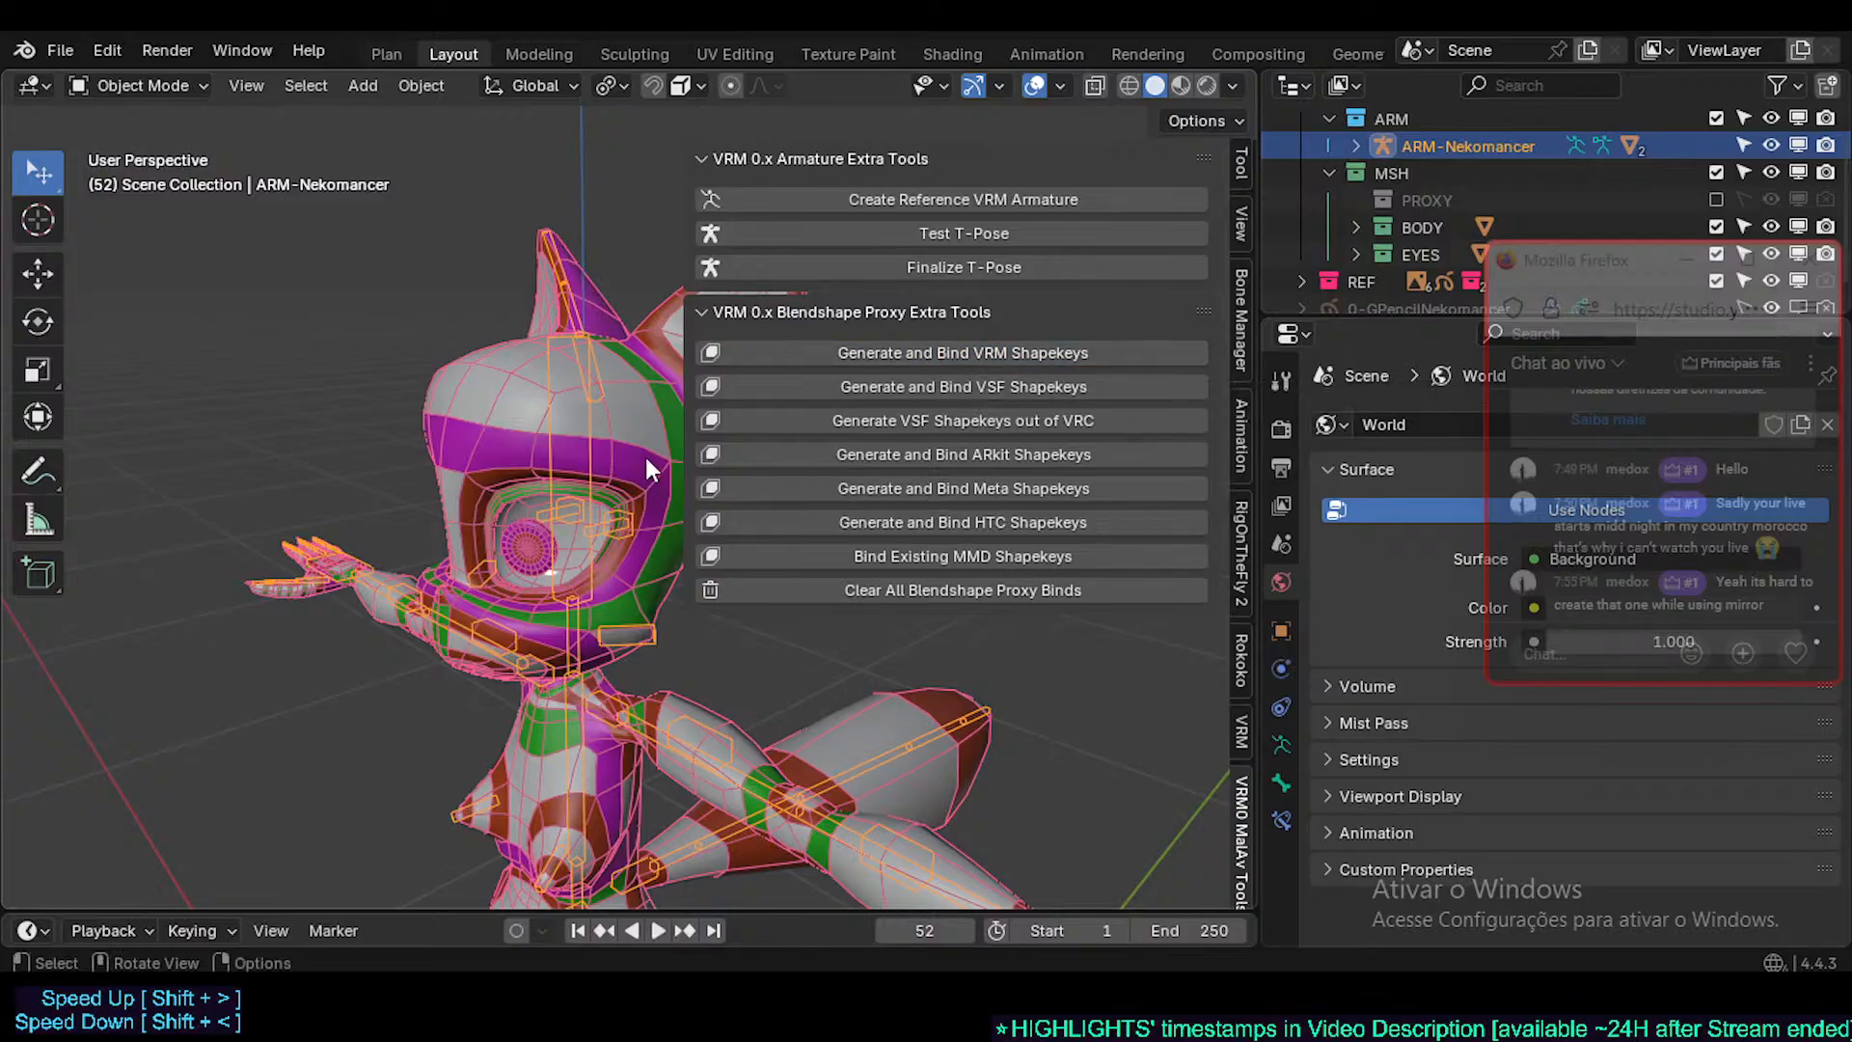
- Check the armature's Blend Shape Proxy list for new entries, down to the Blink_R preset
click(1239, 728)
scroll(852, 582, down, 5)
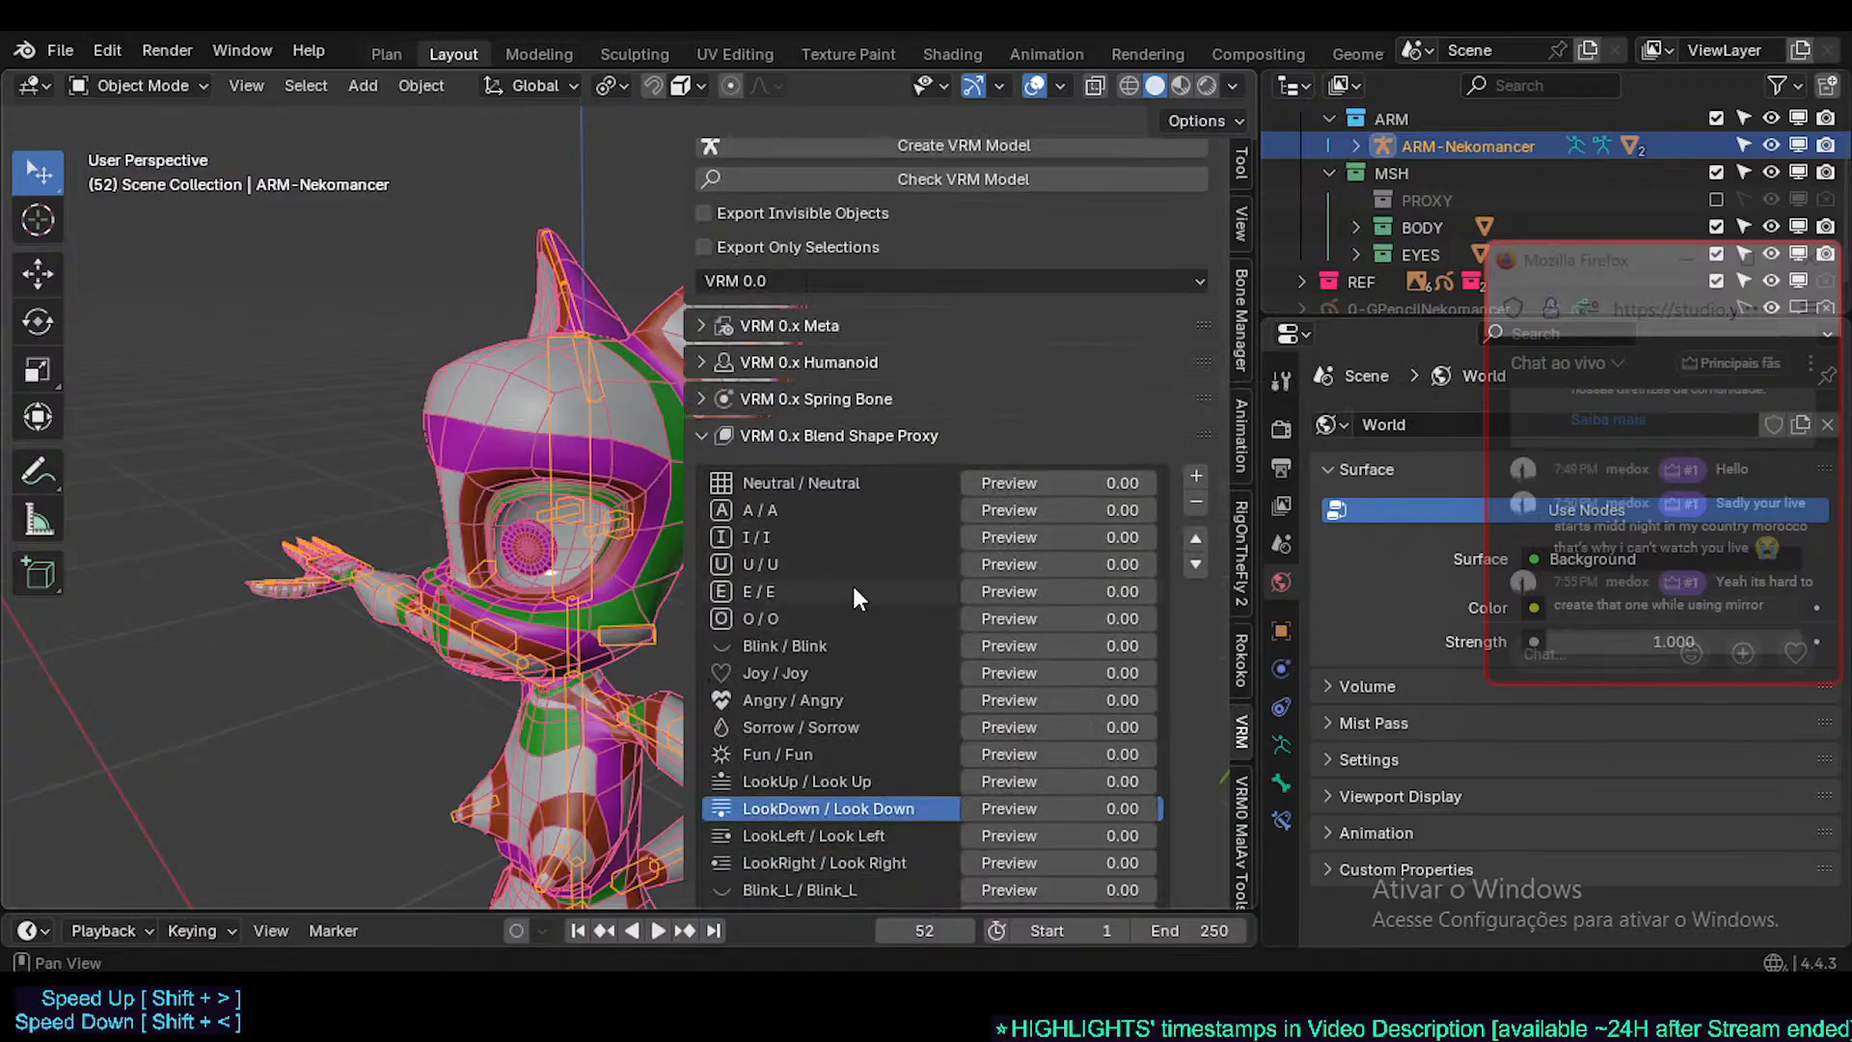
scroll(794, 498, down, 2)
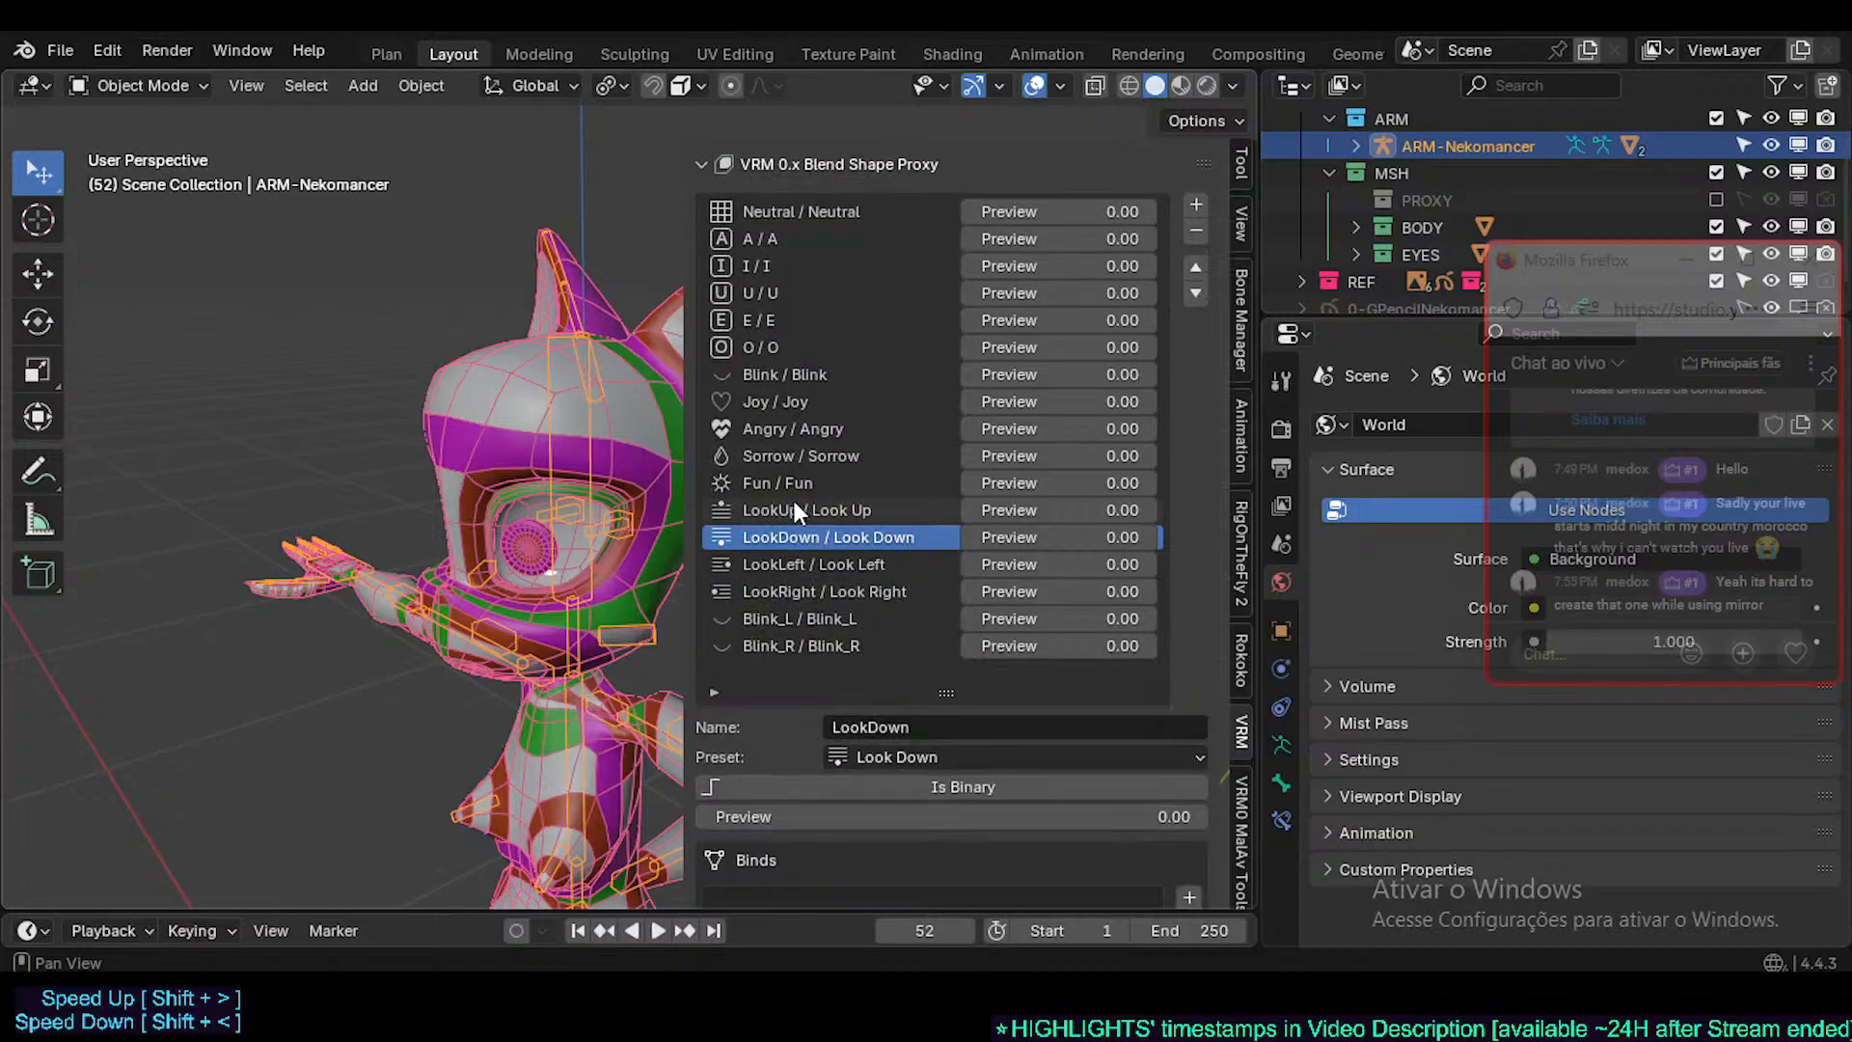
click(820, 642)
scroll(821, 634, down, 1)
scroll(820, 627, up, 2)
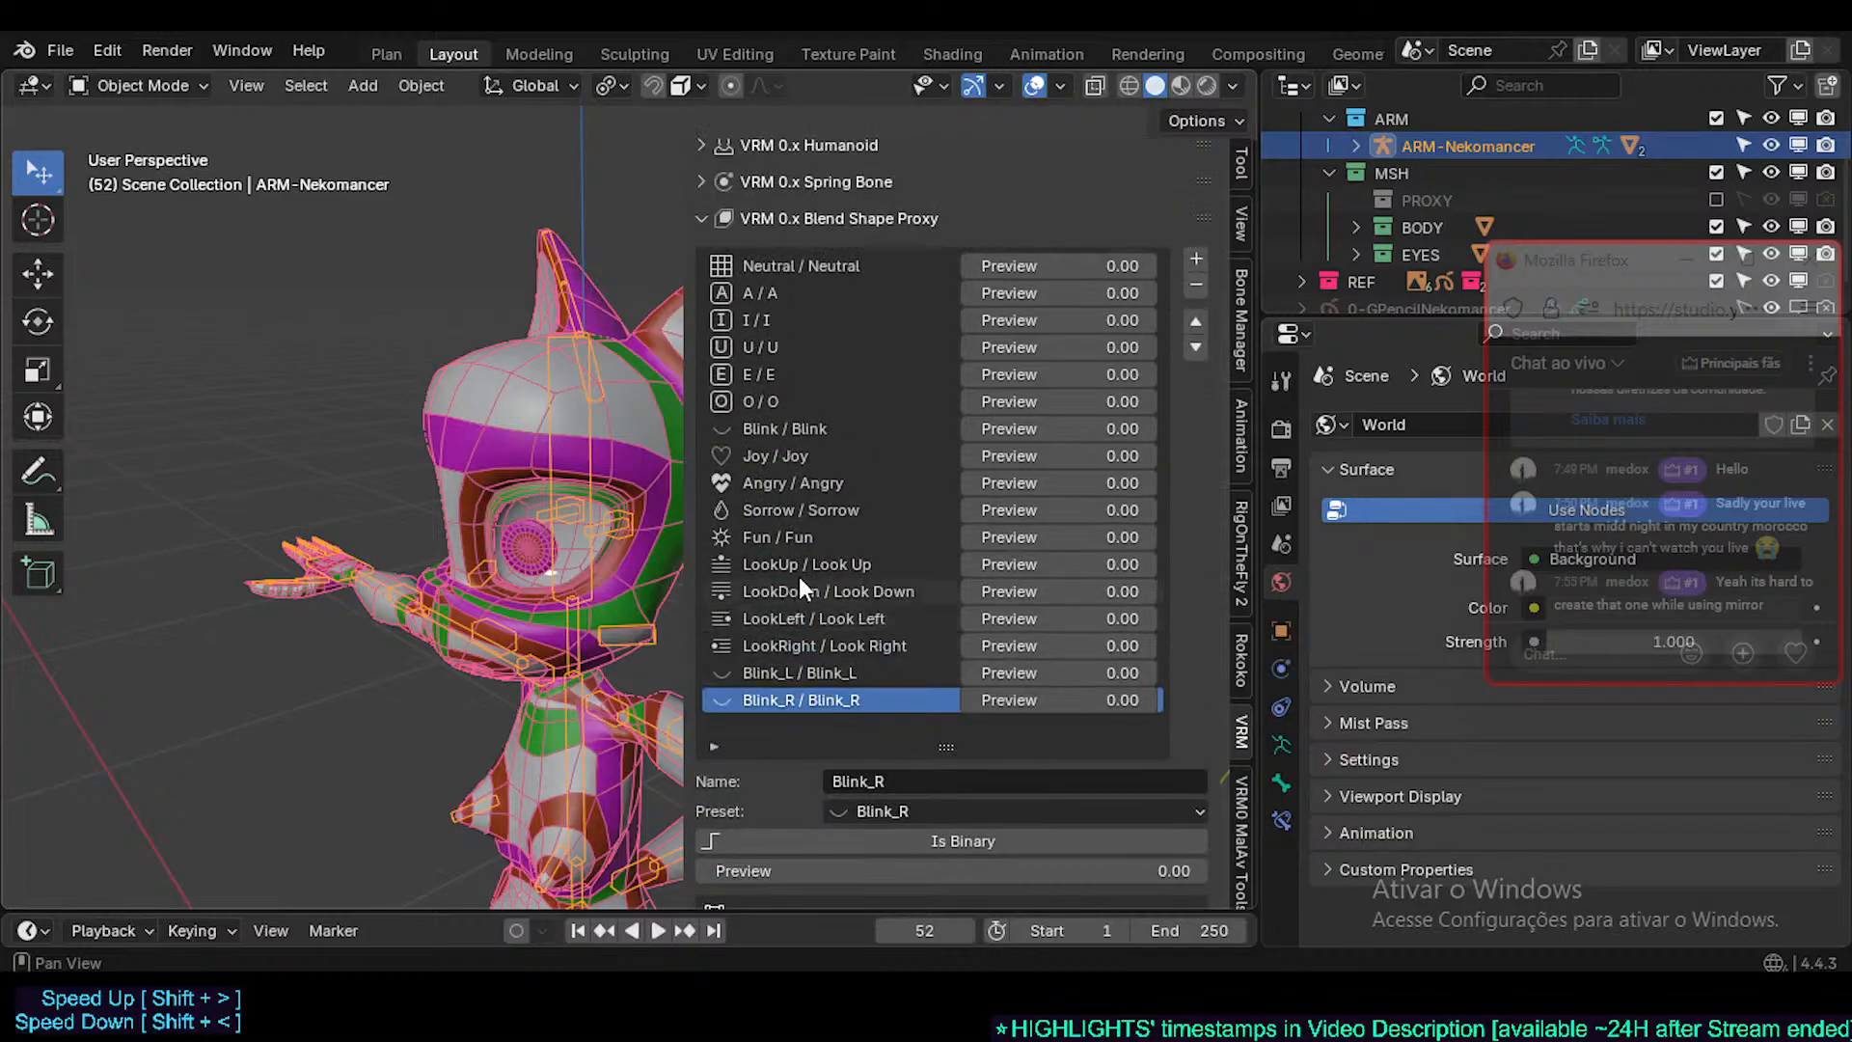
scroll(798, 577, up, 1)
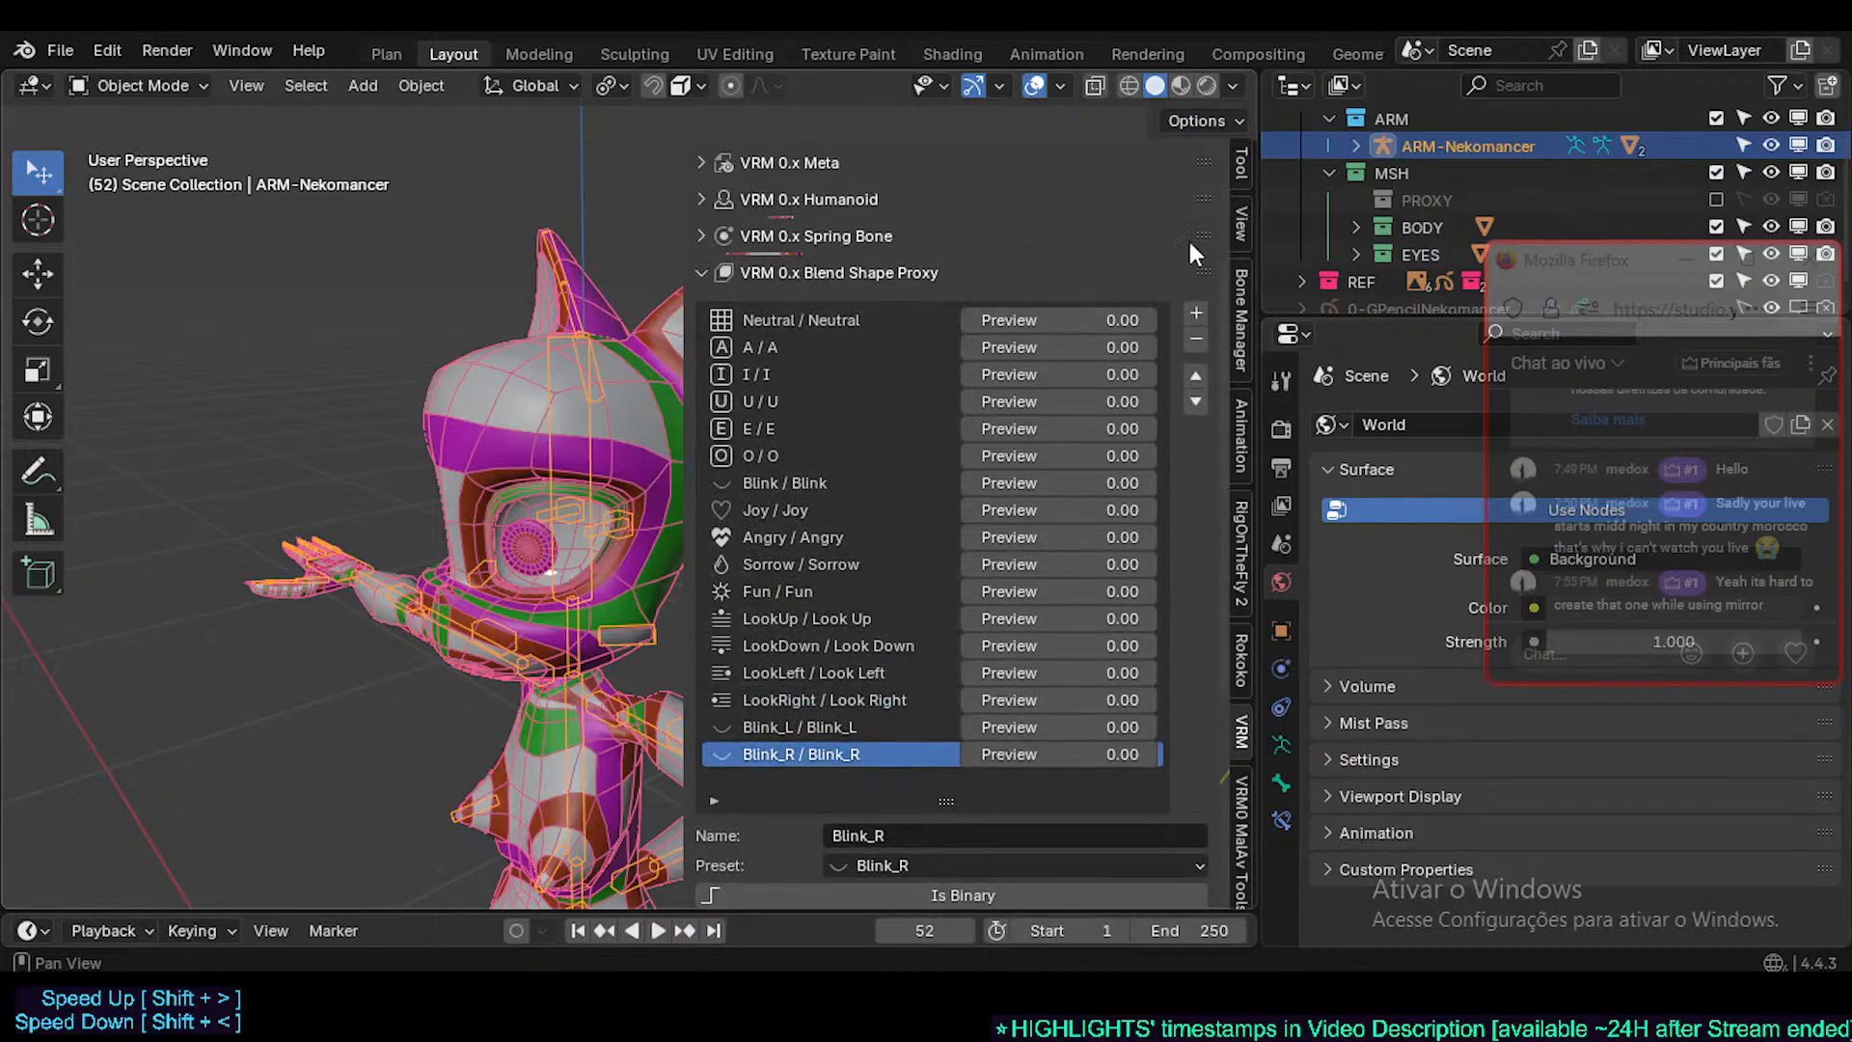
- Select the Nekomancer armature instead of the body mesh and run Generate and Bind VRM Shapekeys again
click(668, 442)
click(1240, 791)
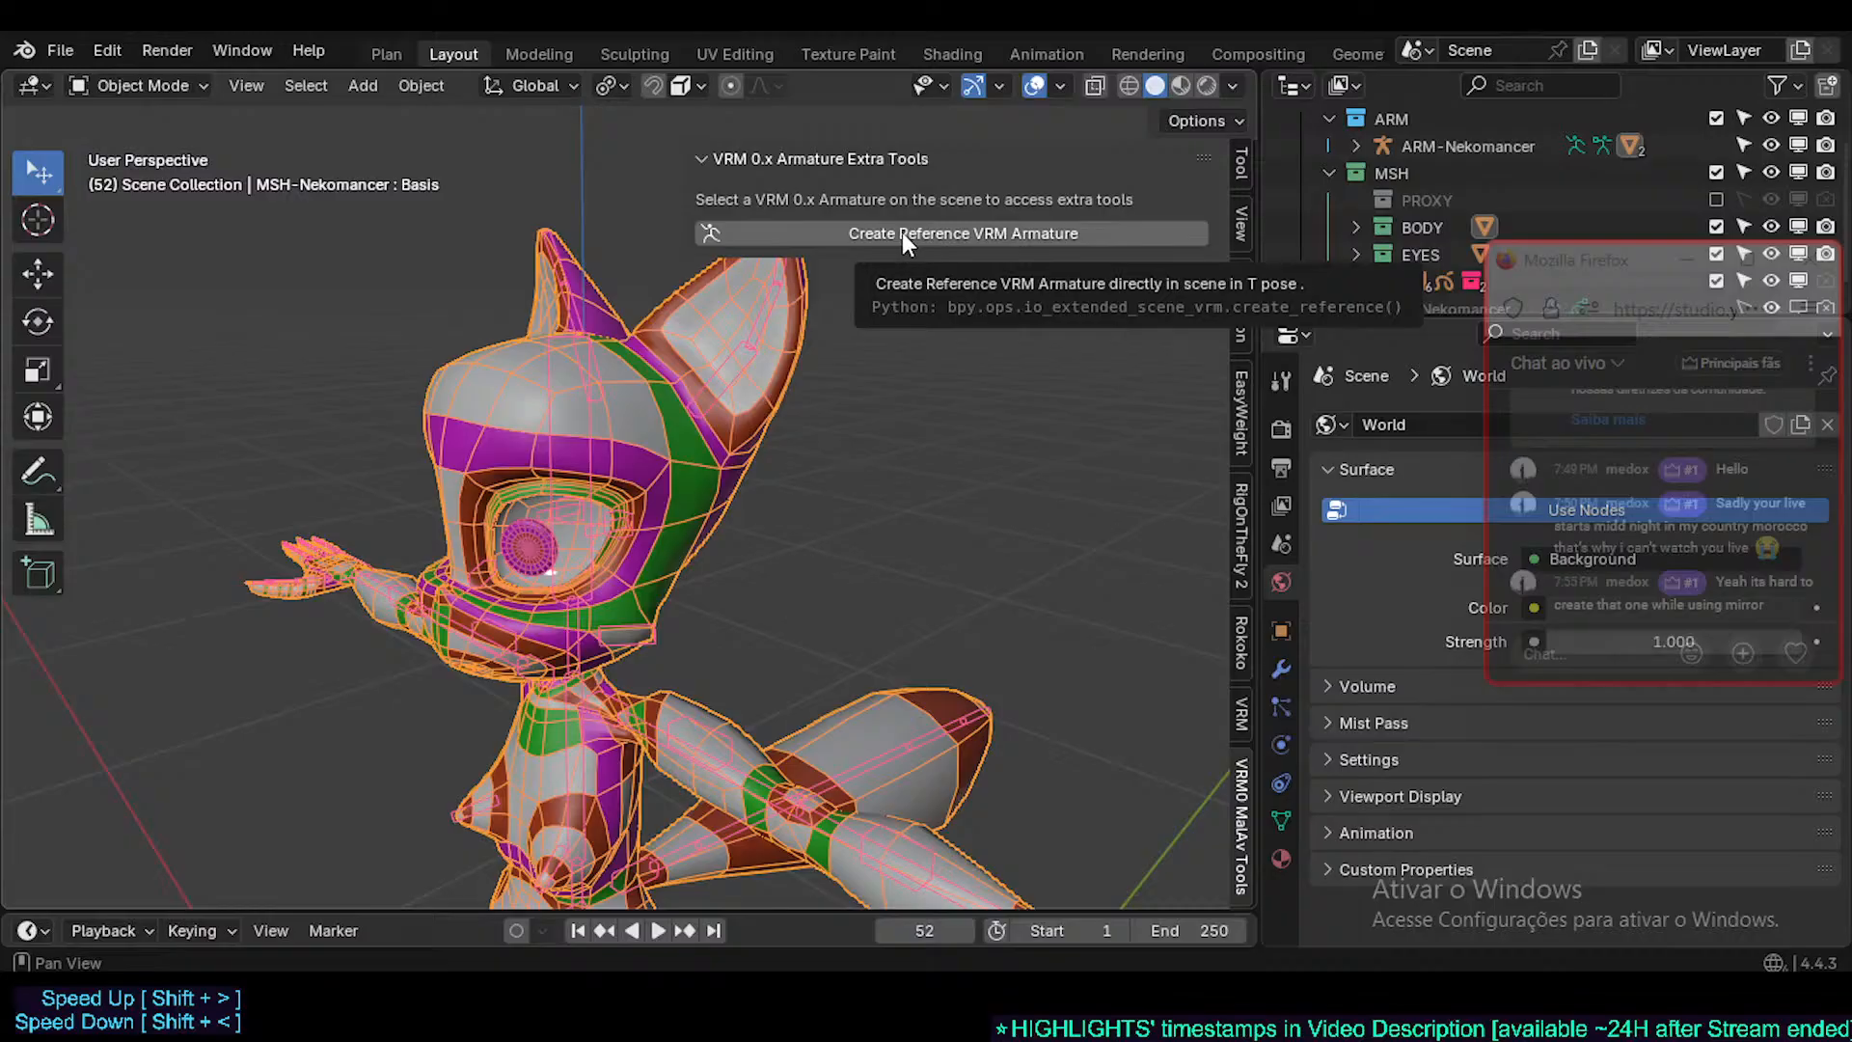
click(584, 413)
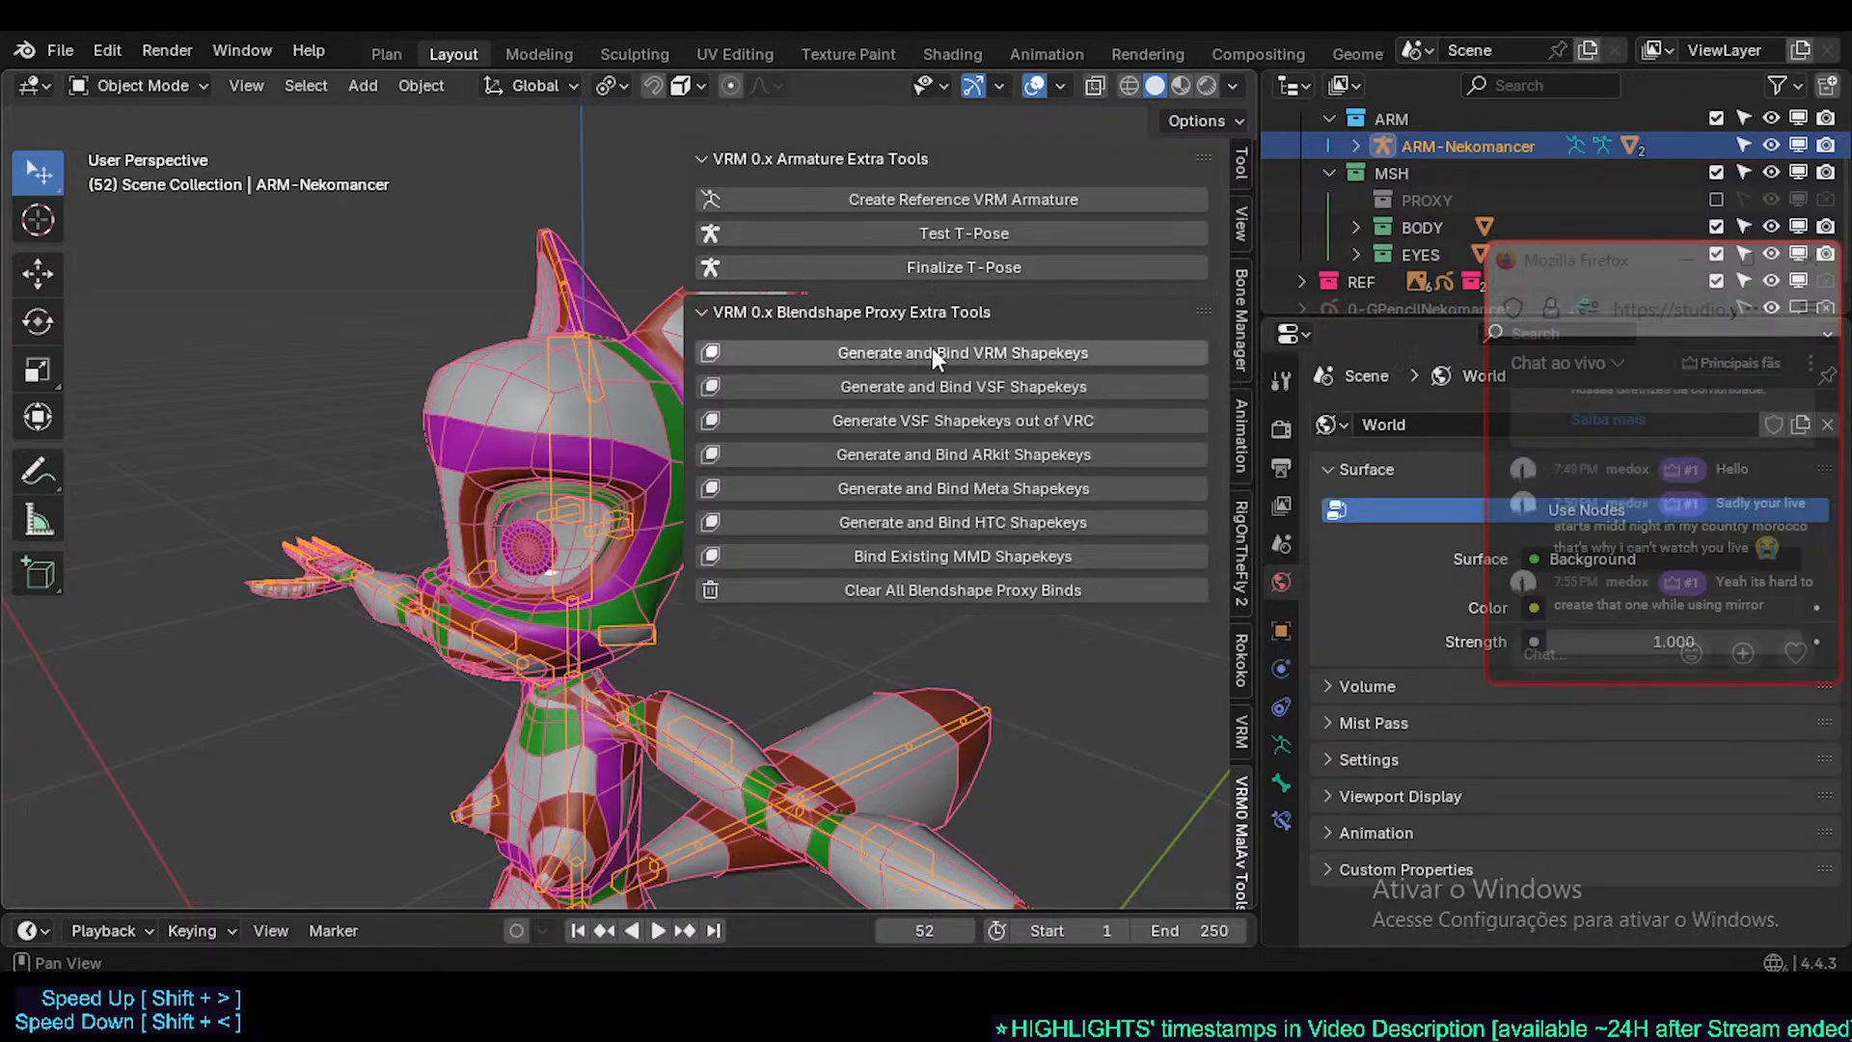
click(954, 352)
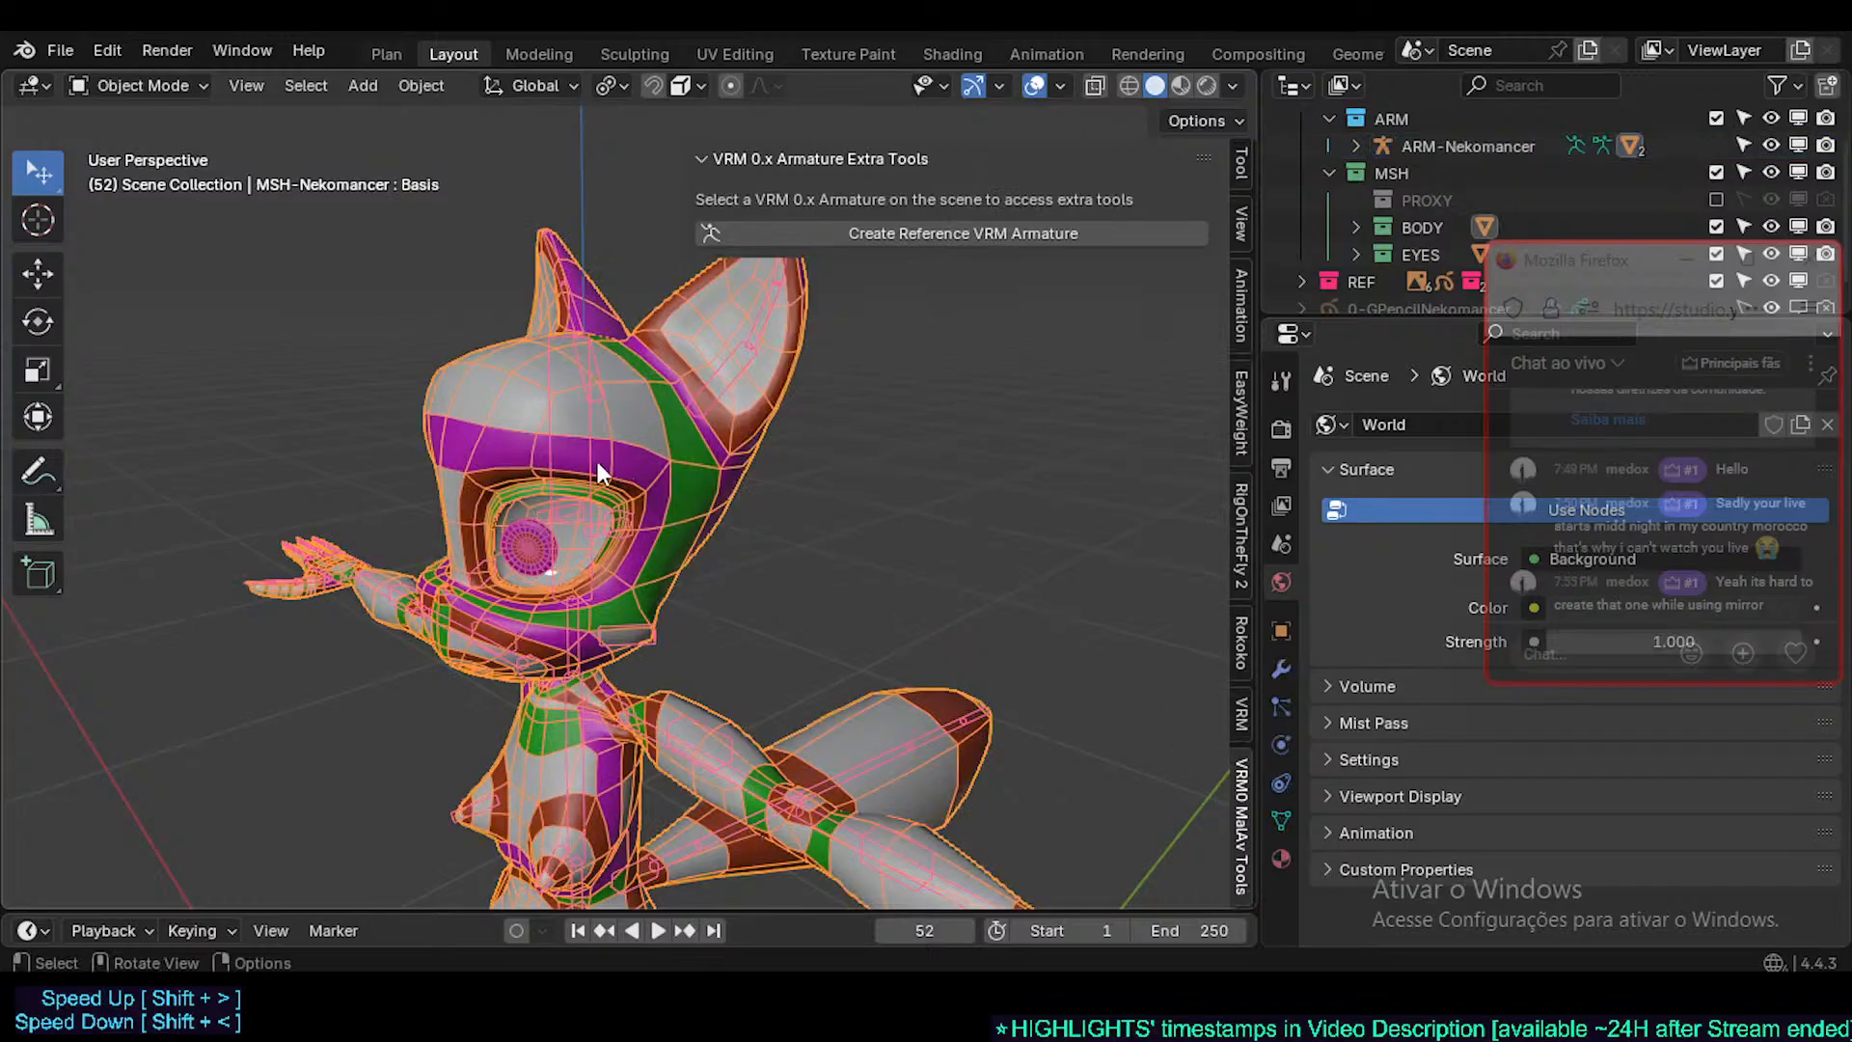
- Reselect the armature and examine its VRM 0.x Blend Shape Proxy list for changes to the presets
click(591, 463)
click(1242, 734)
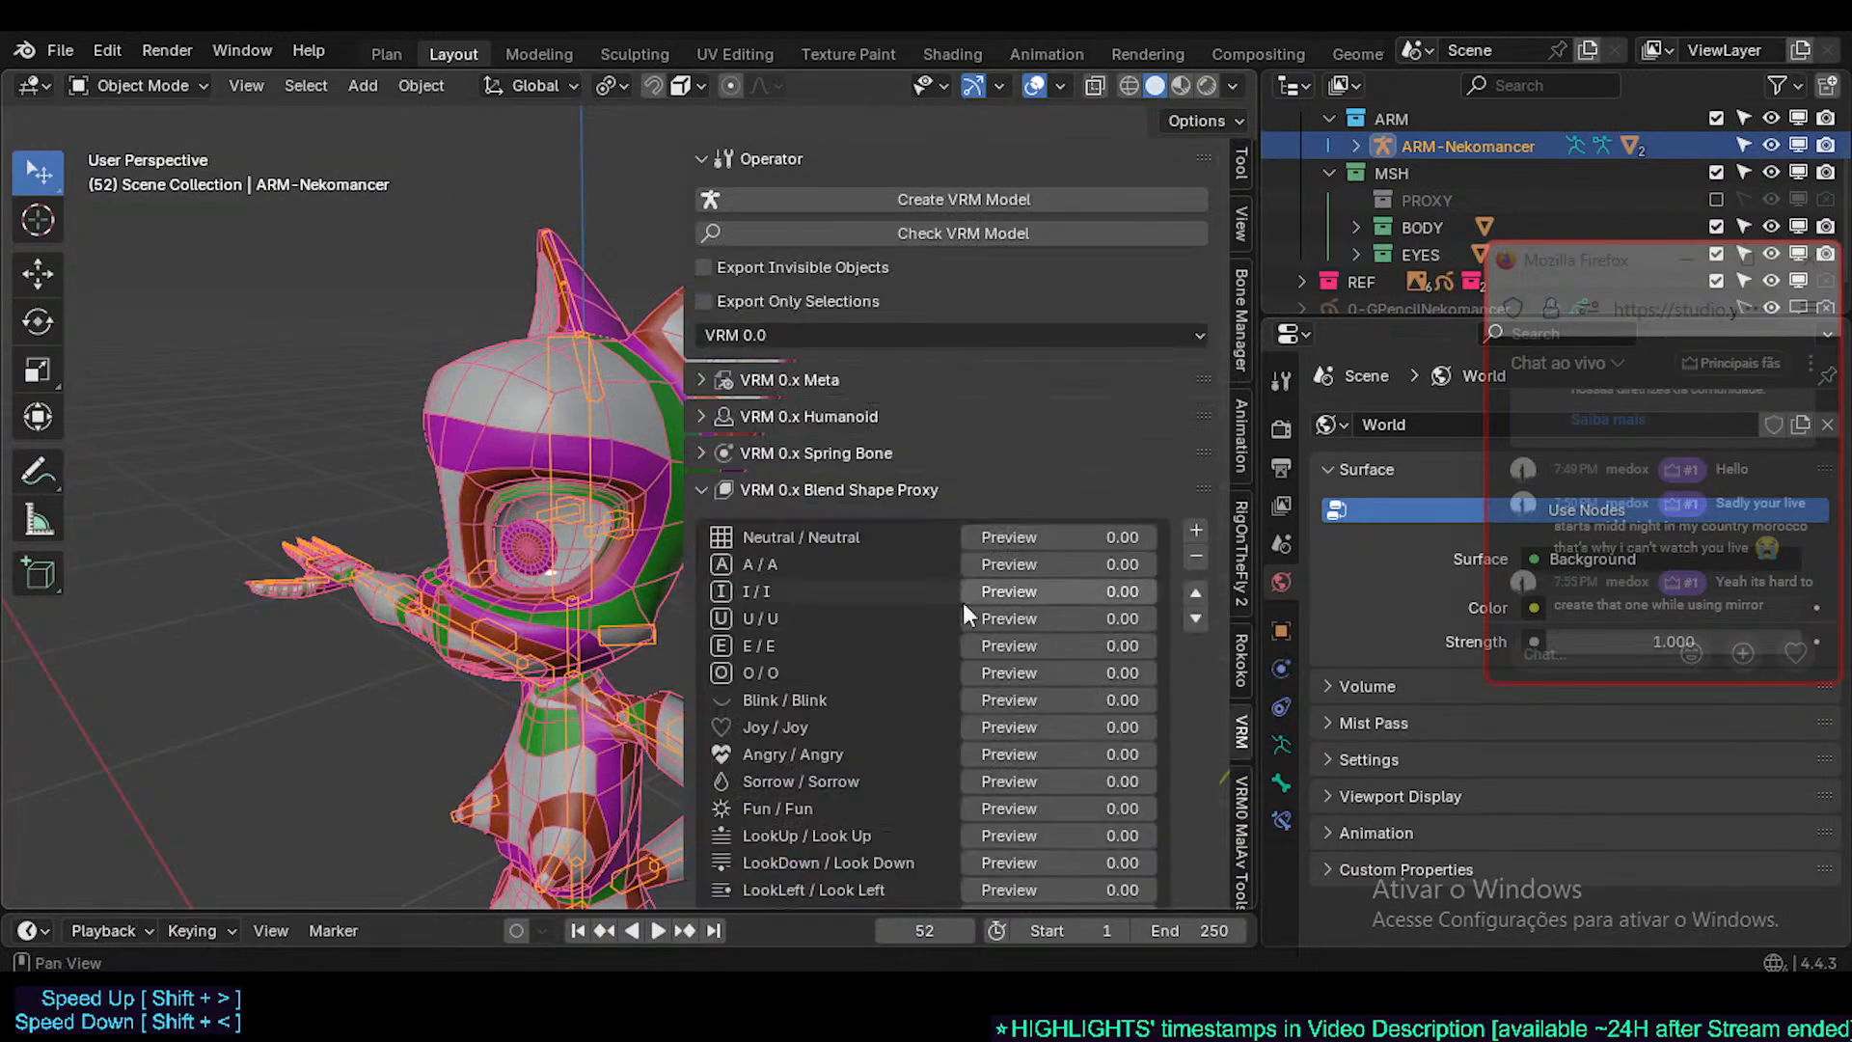
scroll(893, 594, down, 5)
scroll(893, 628, down, 2)
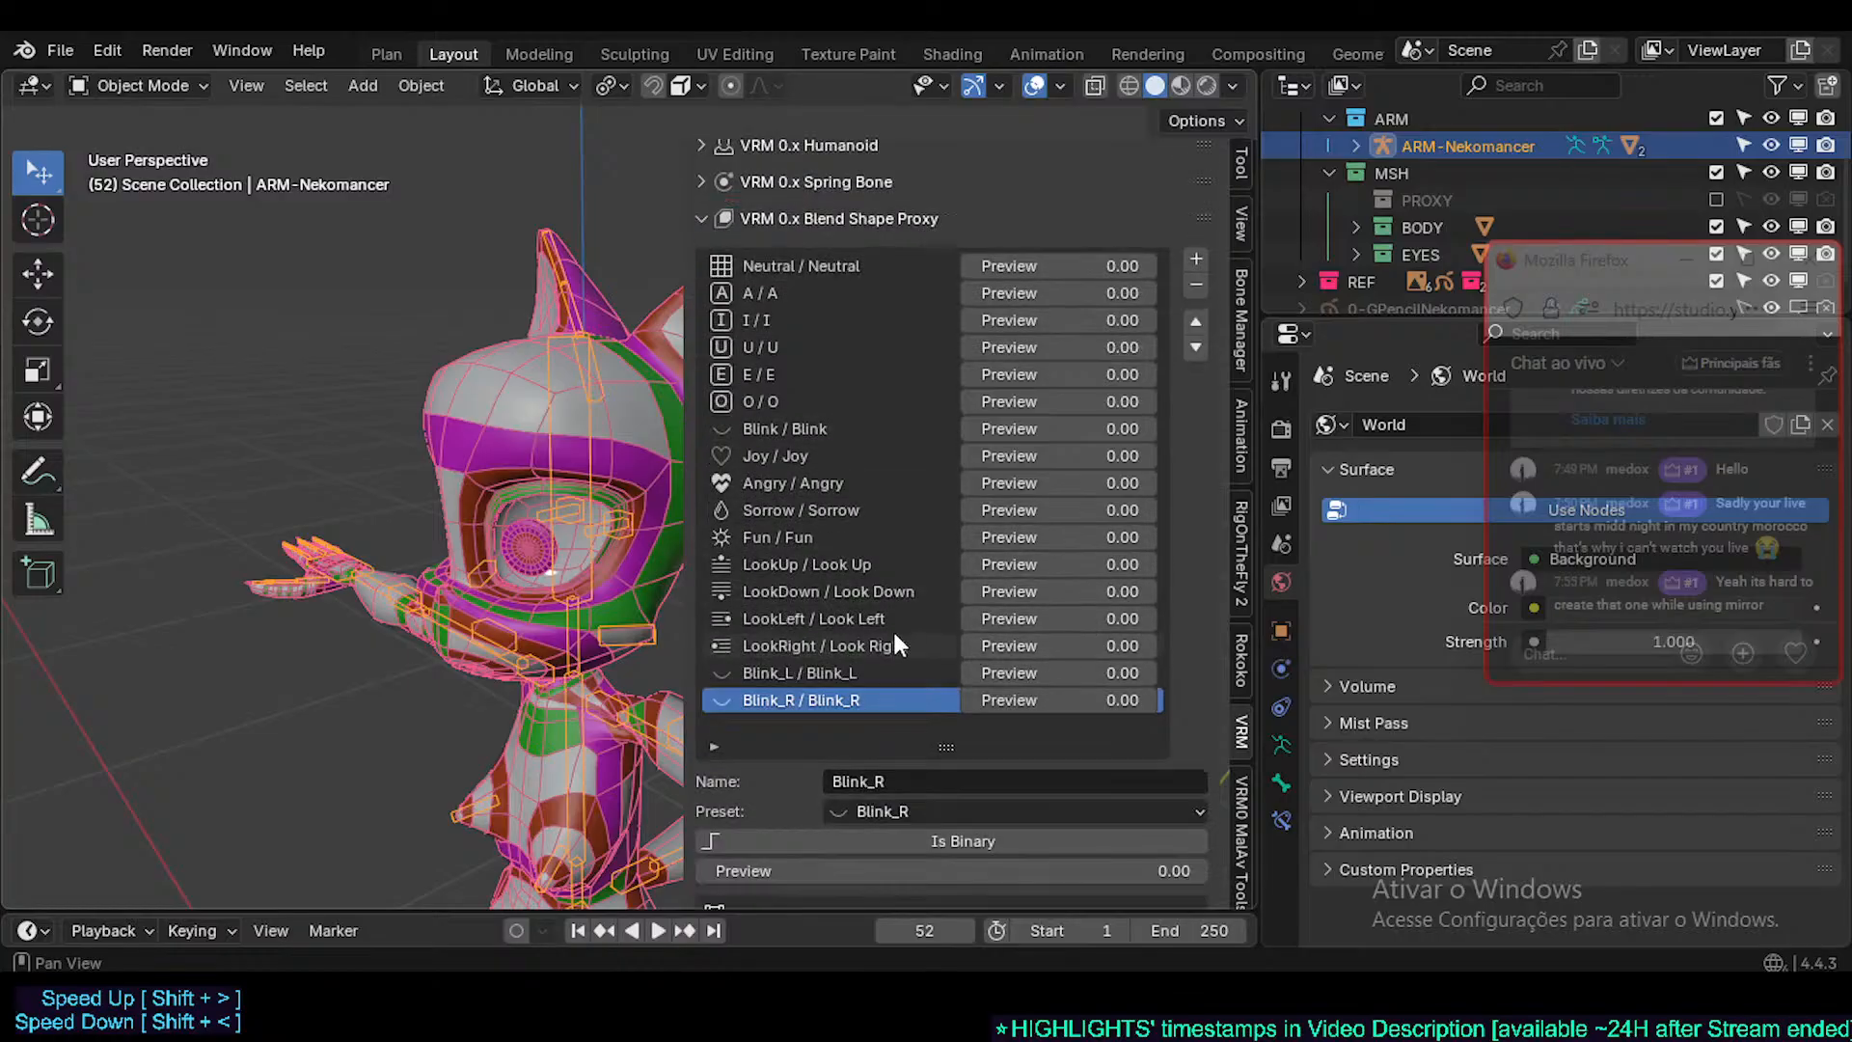
scroll(888, 633, up, 2)
scroll(869, 608, down, 2)
scroll(858, 579, up, 2)
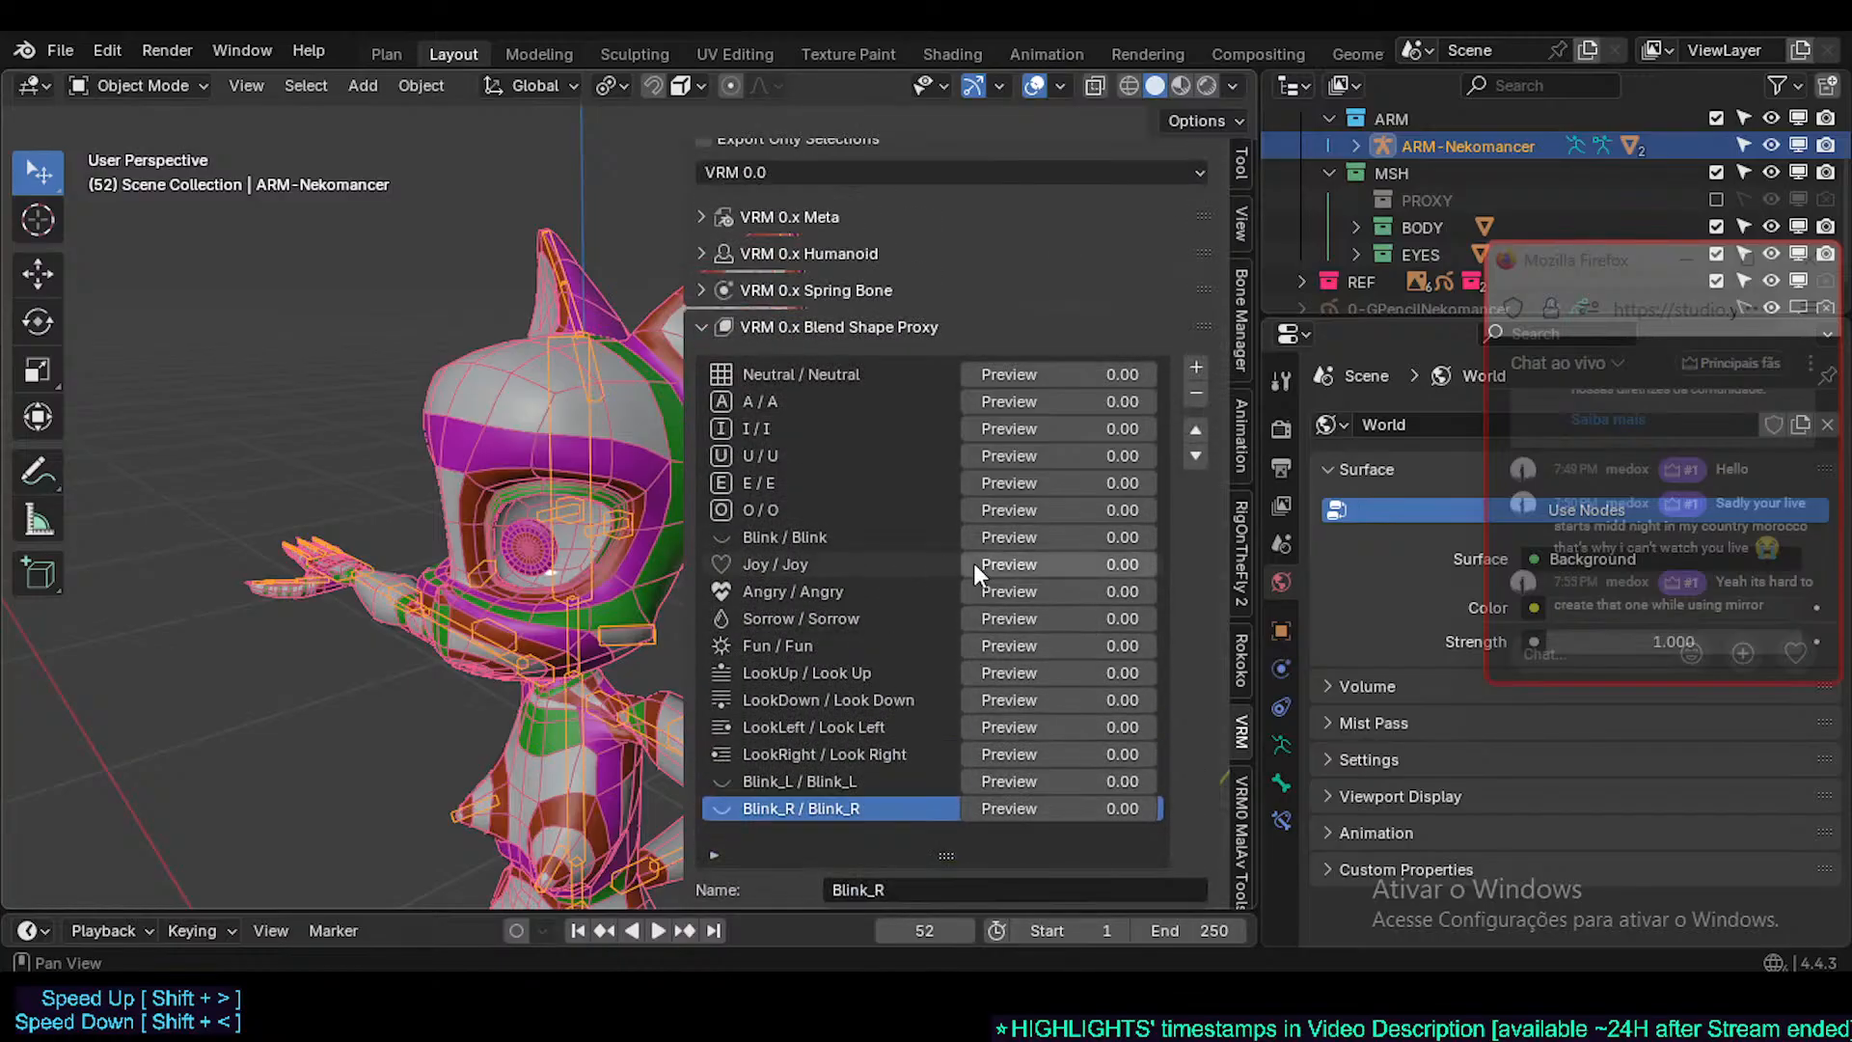
scroll(897, 676, down, 1)
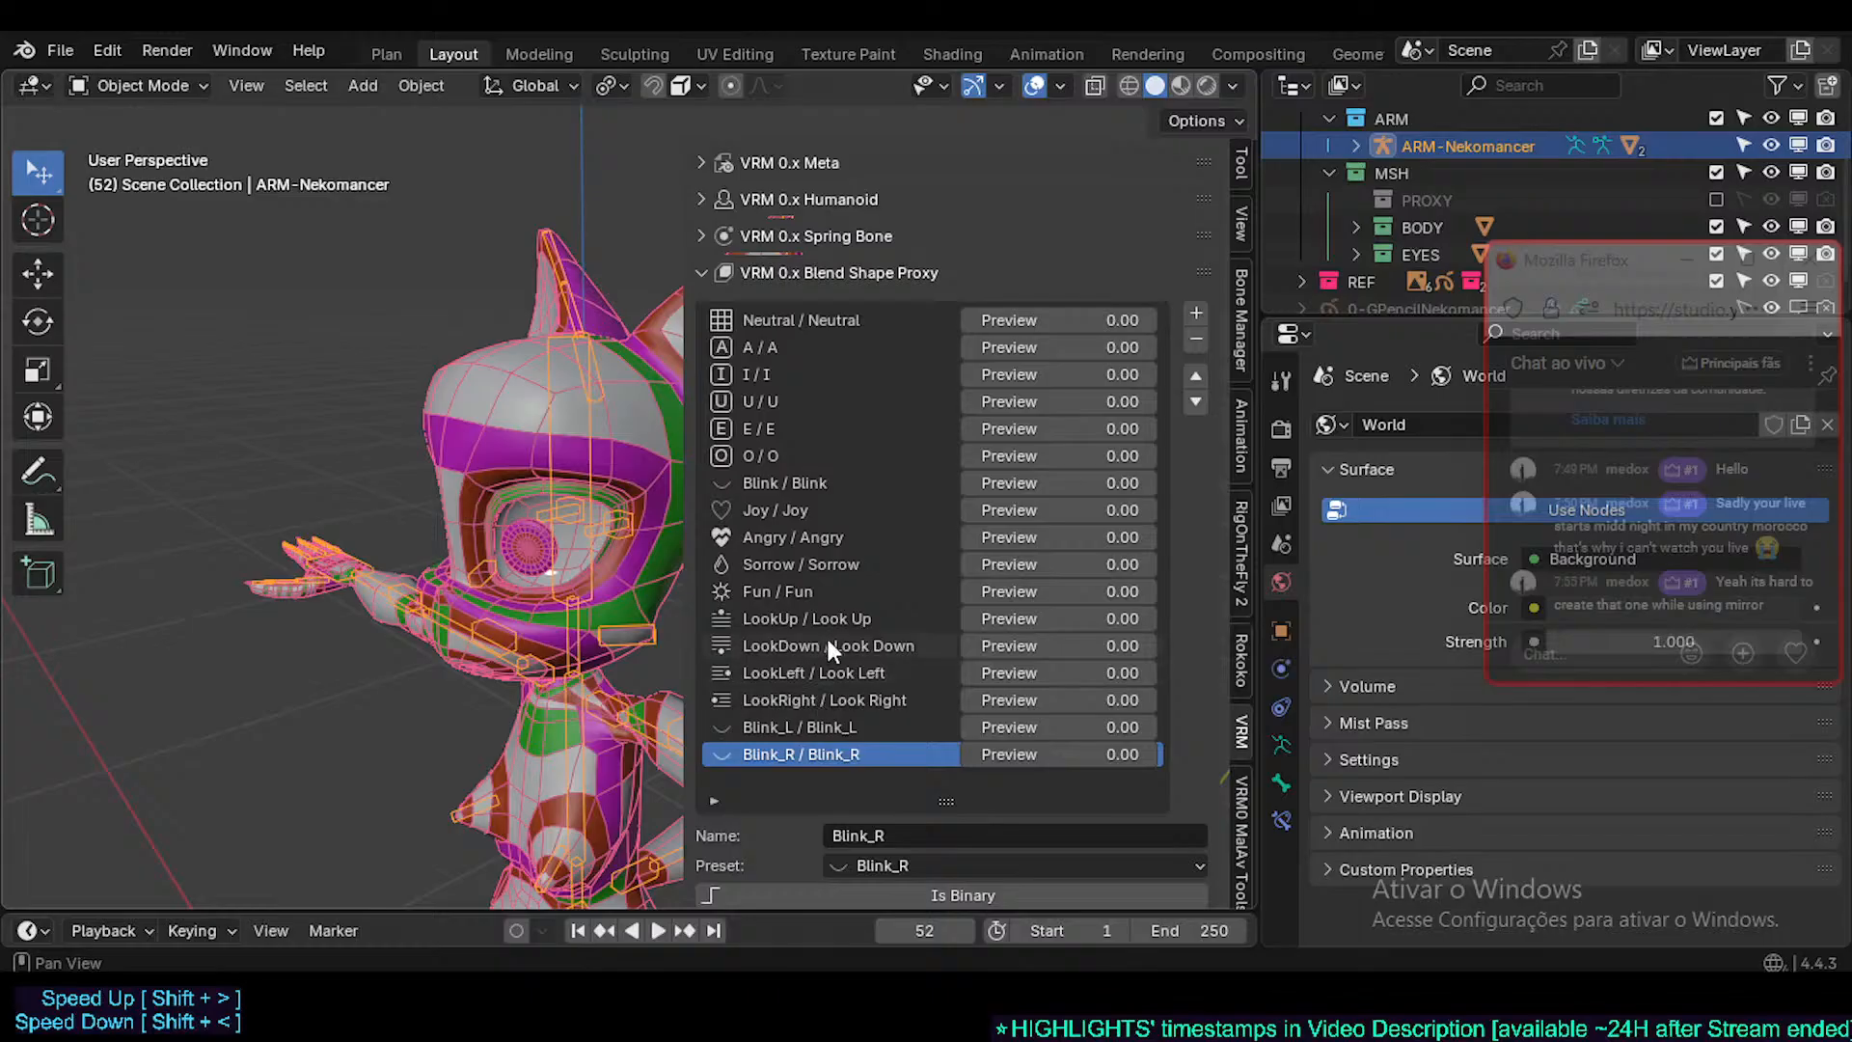
scroll(827, 266, up, 1)
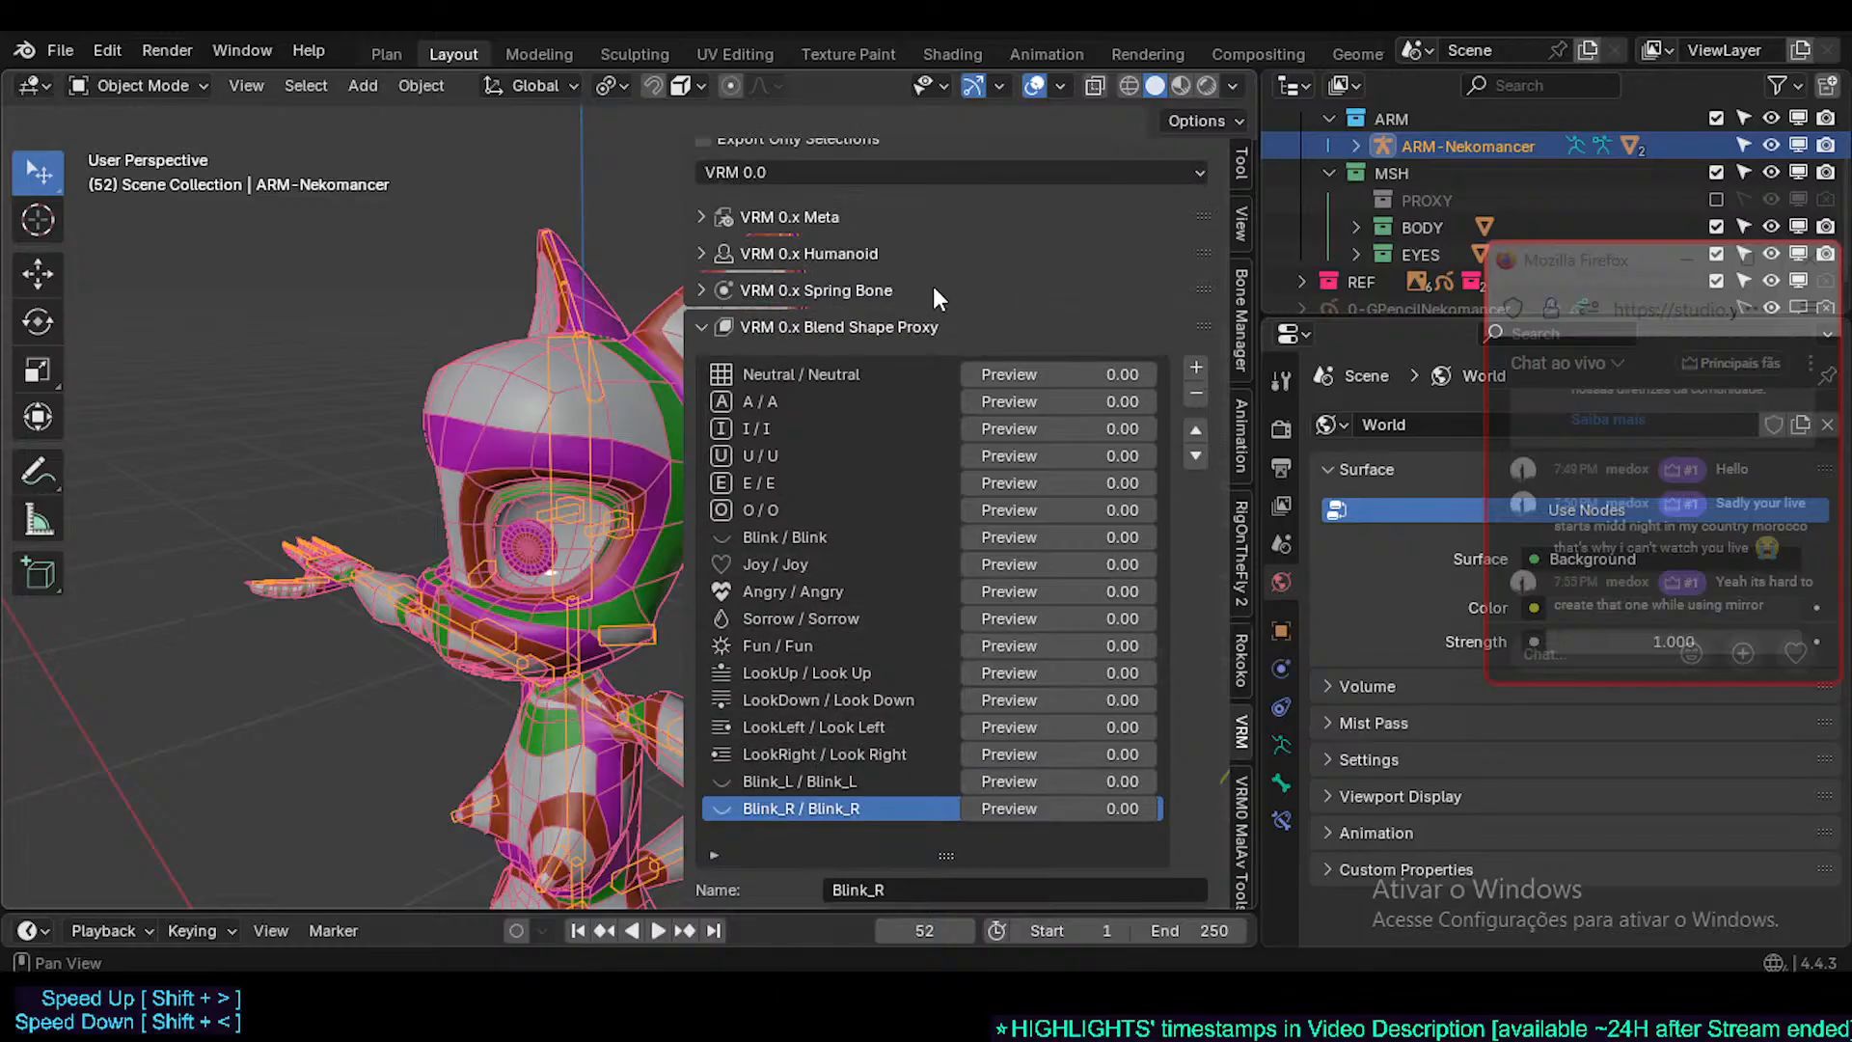
- Generate and bind the VSF shapekeys on the Nekomancer armature and bring up its Blend Shape Proxy list
click(1244, 793)
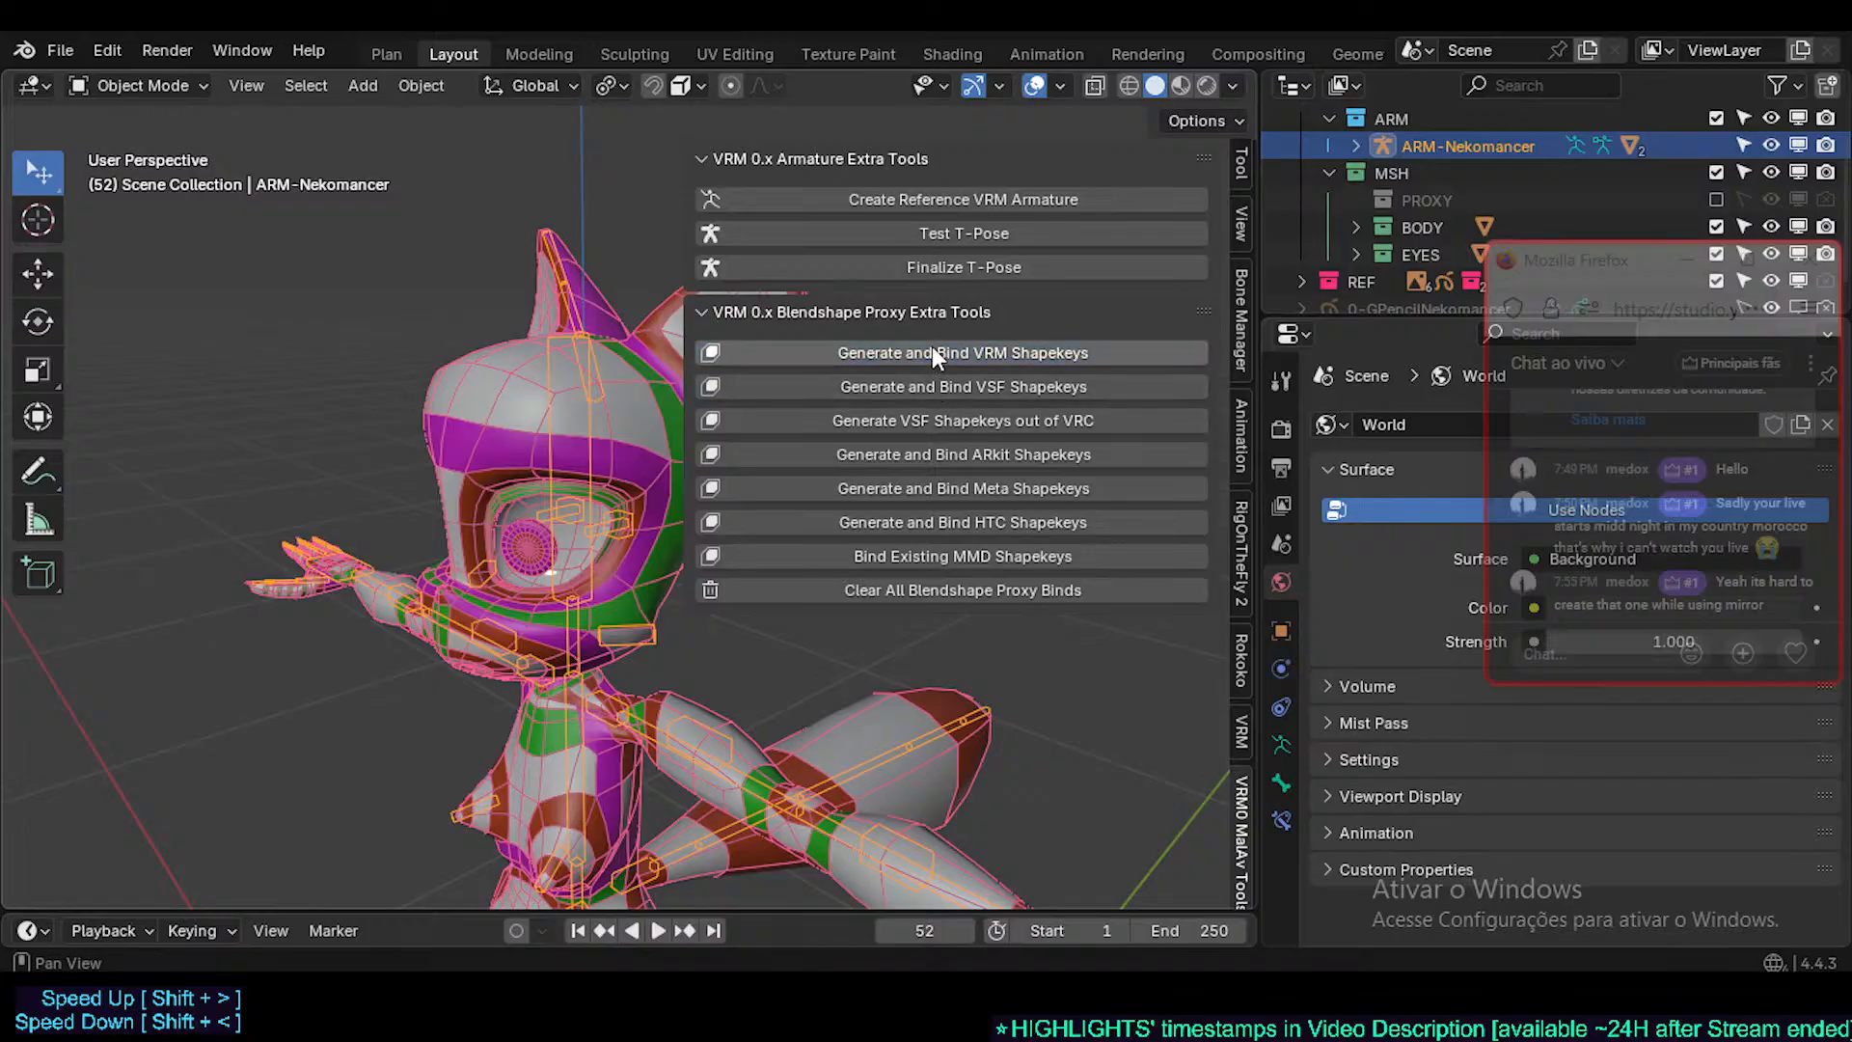
click(1009, 385)
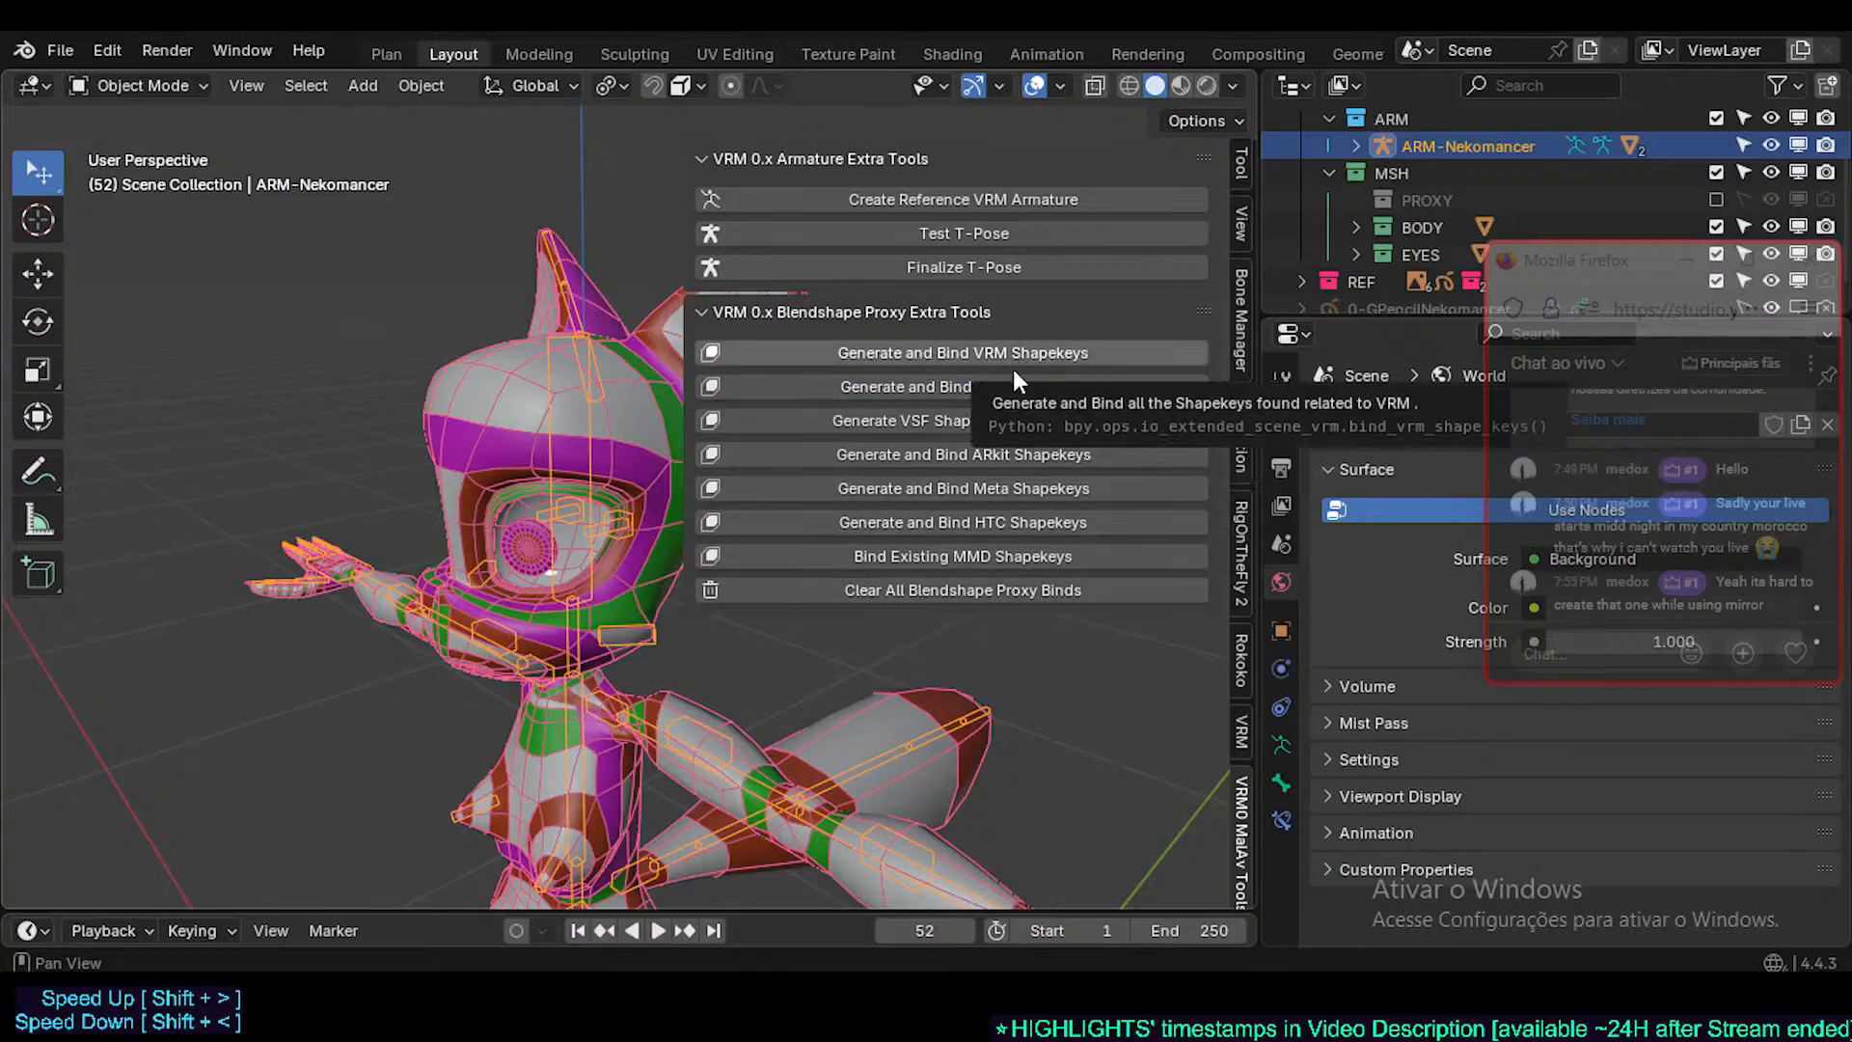
click(483, 373)
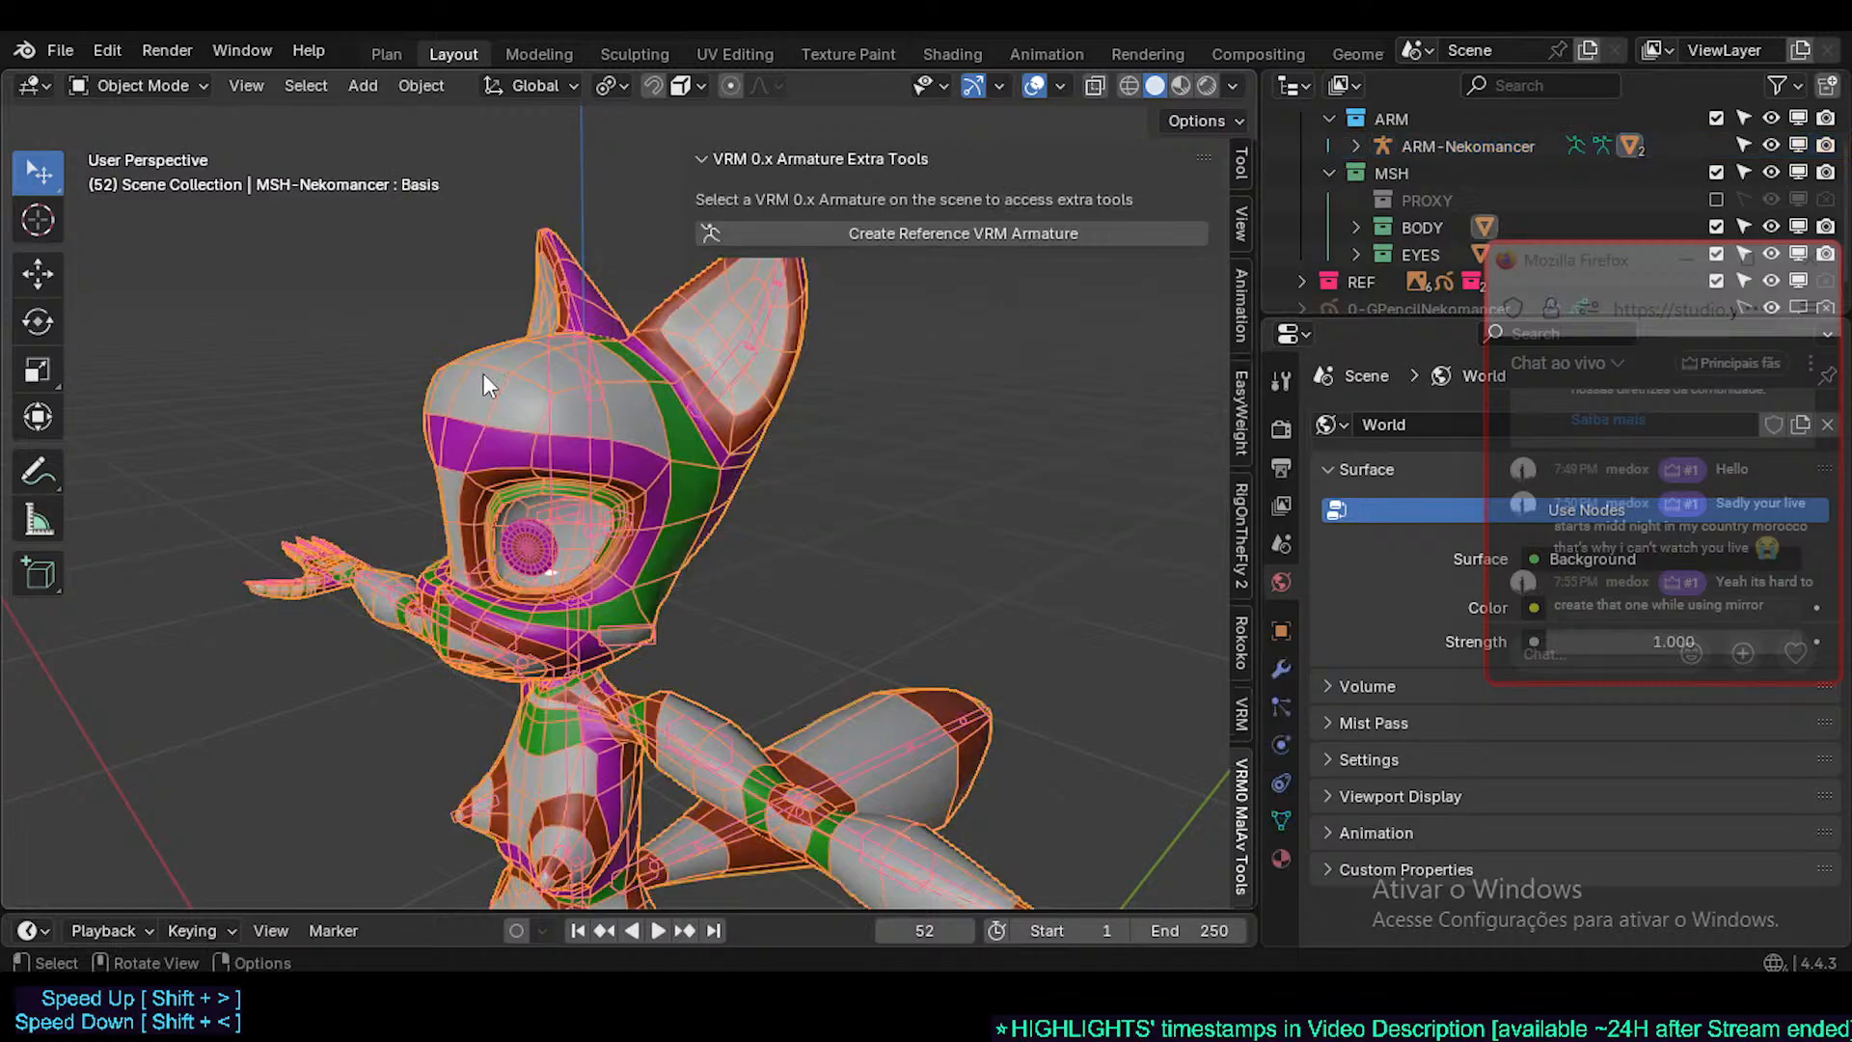
click(592, 415)
click(1239, 730)
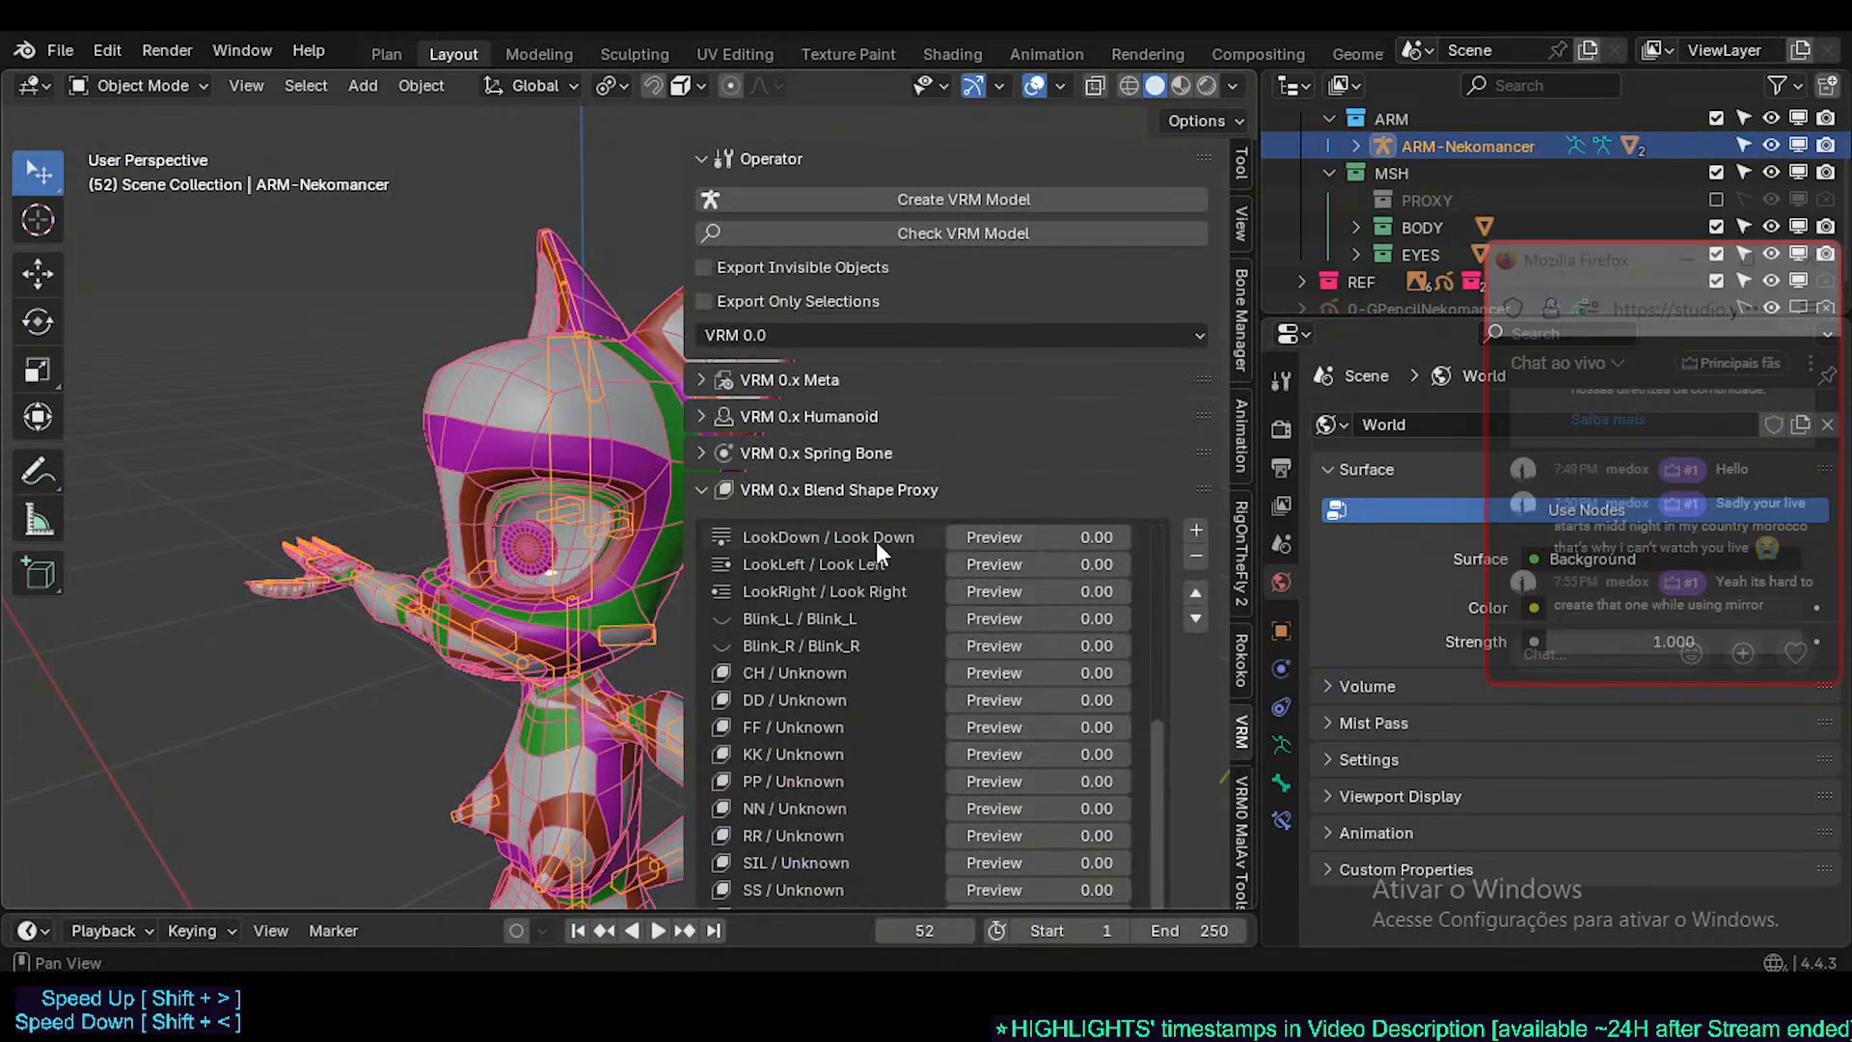
- Examine the Blend Shape Proxy list from Neutral to Brows down, comparing the standard presets with the added VSF entries
scroll(1140, 772, down, 4)
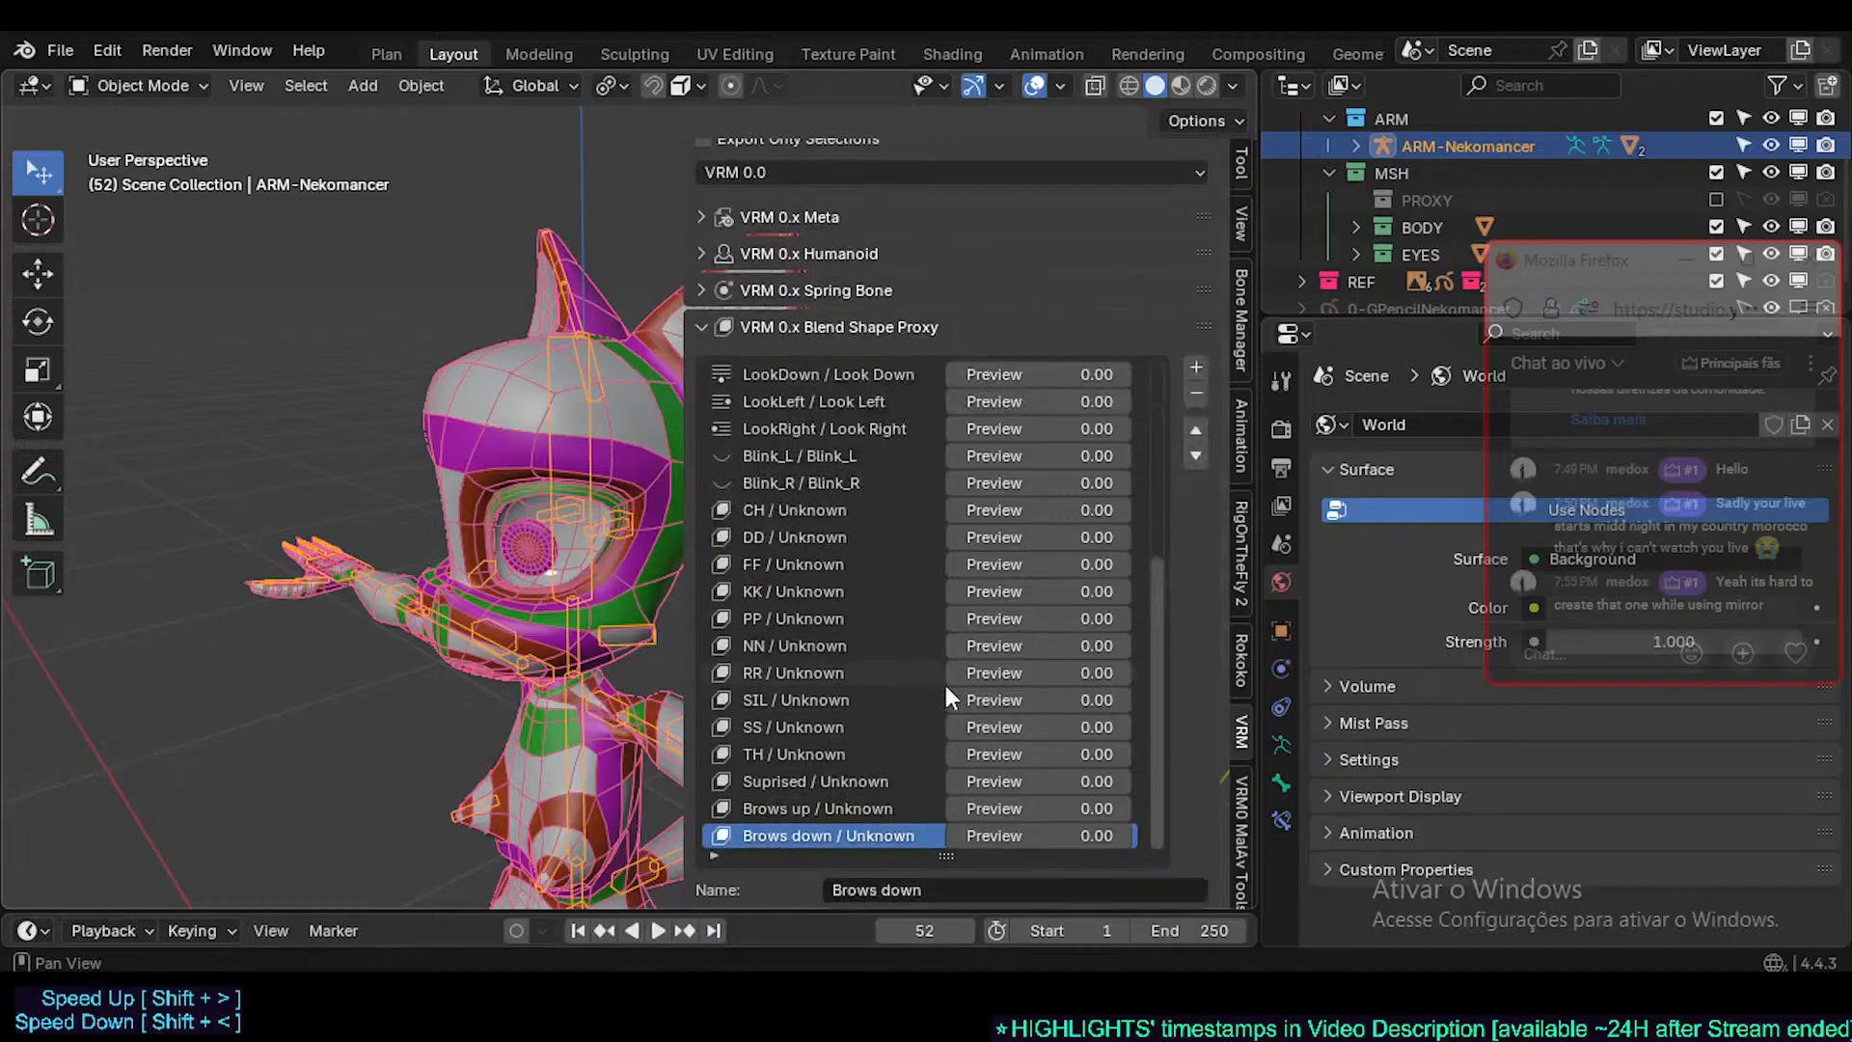
scroll(1161, 675, up, 5)
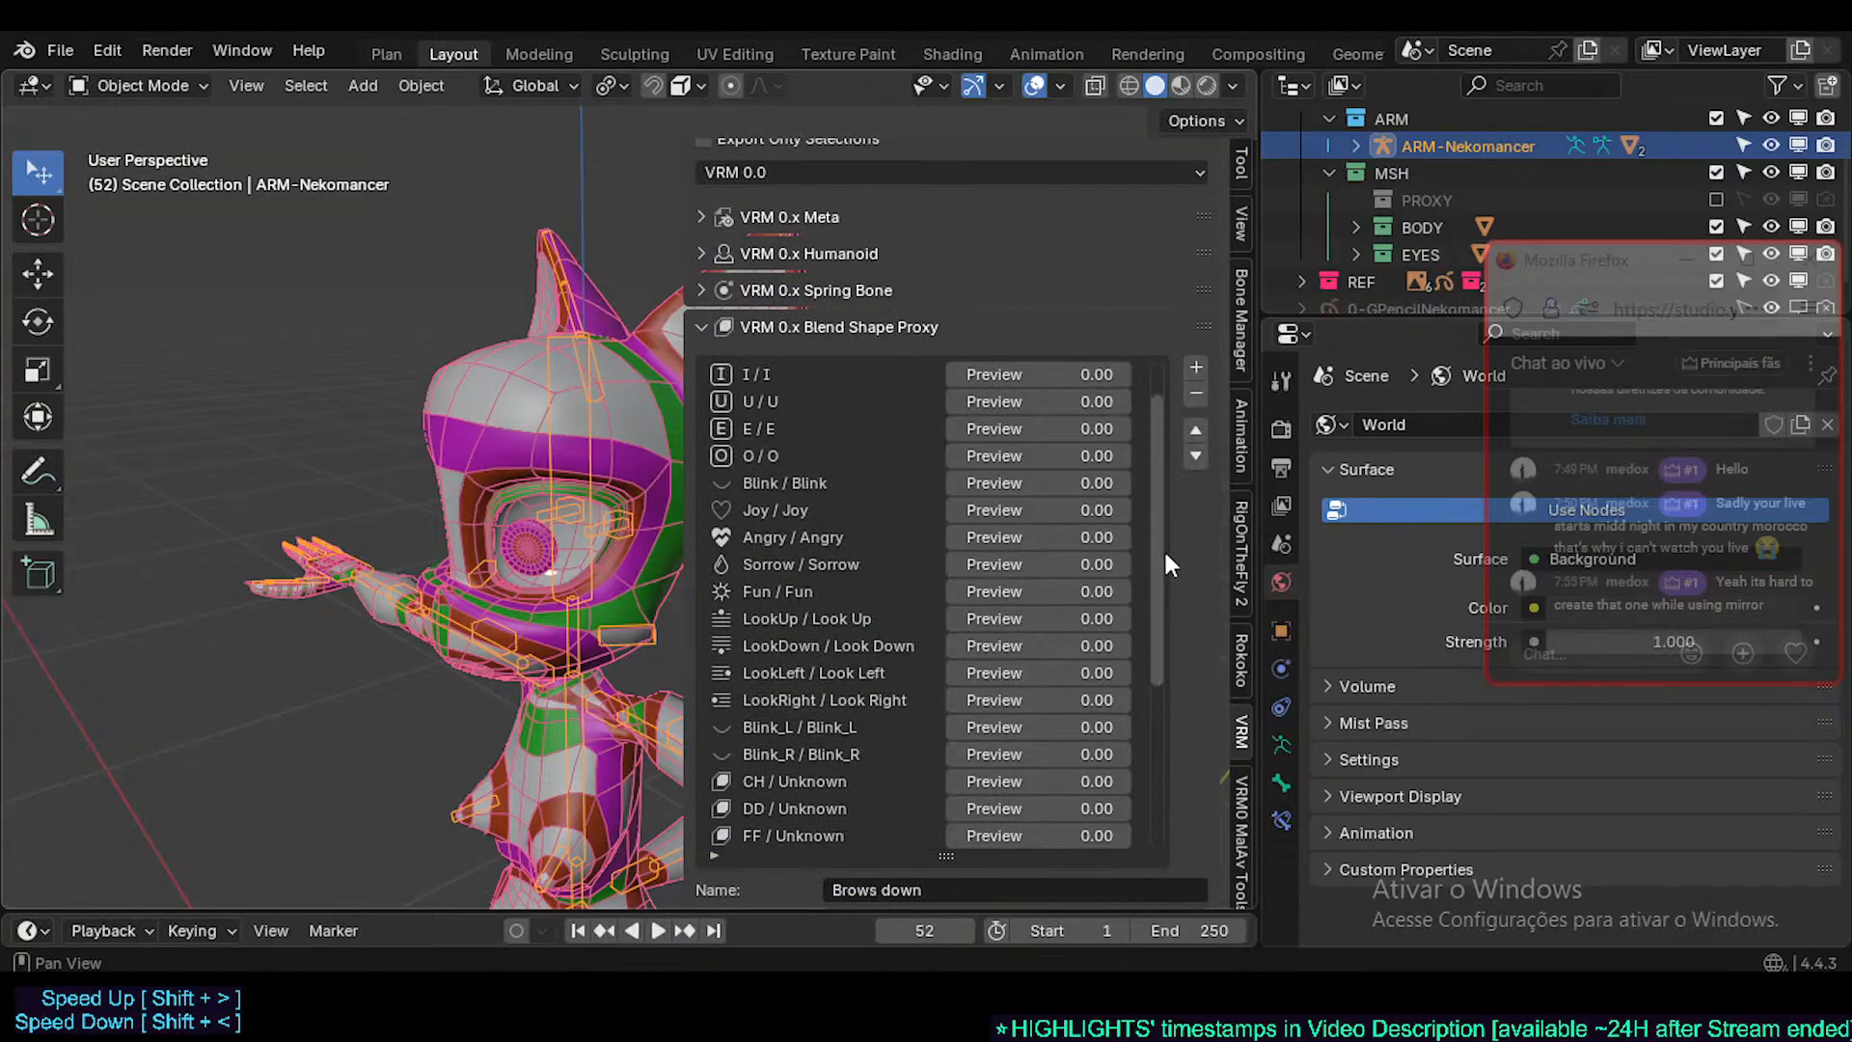
scroll(1164, 795, down, 5)
drag(853, 521, 1163, 754)
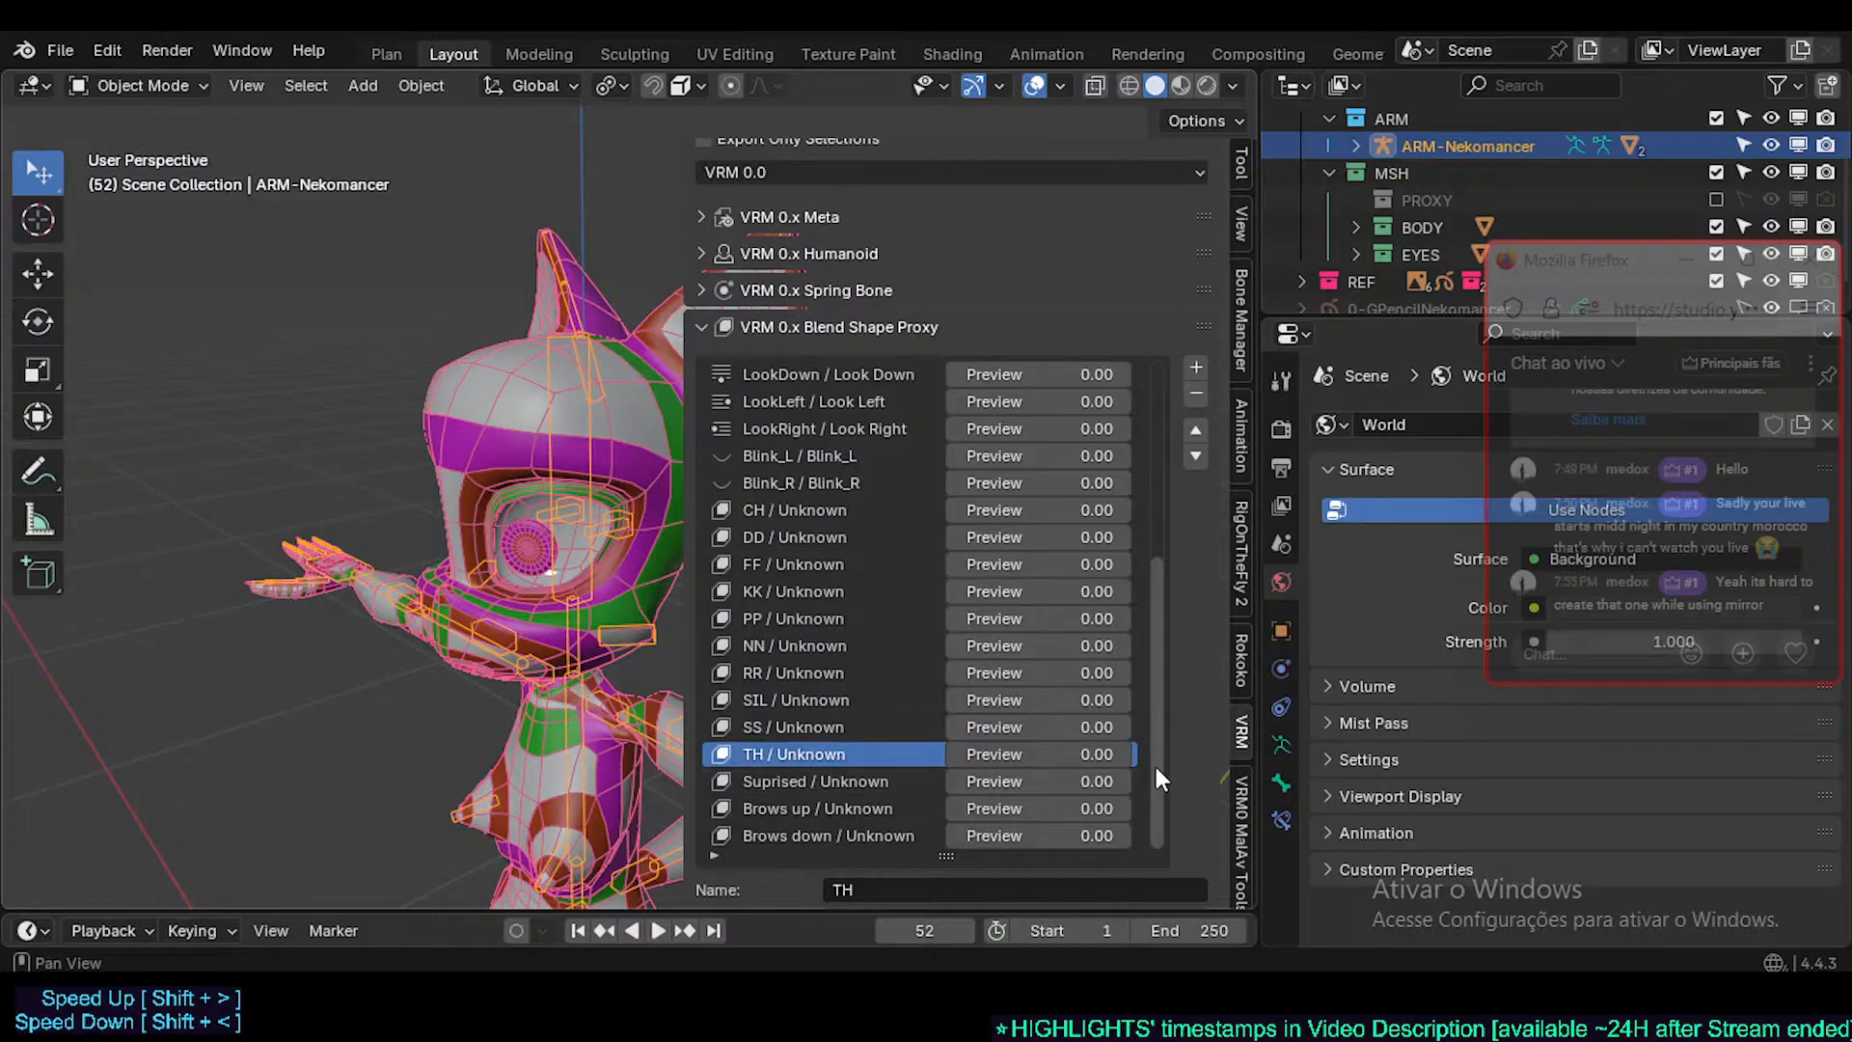
click(889, 781)
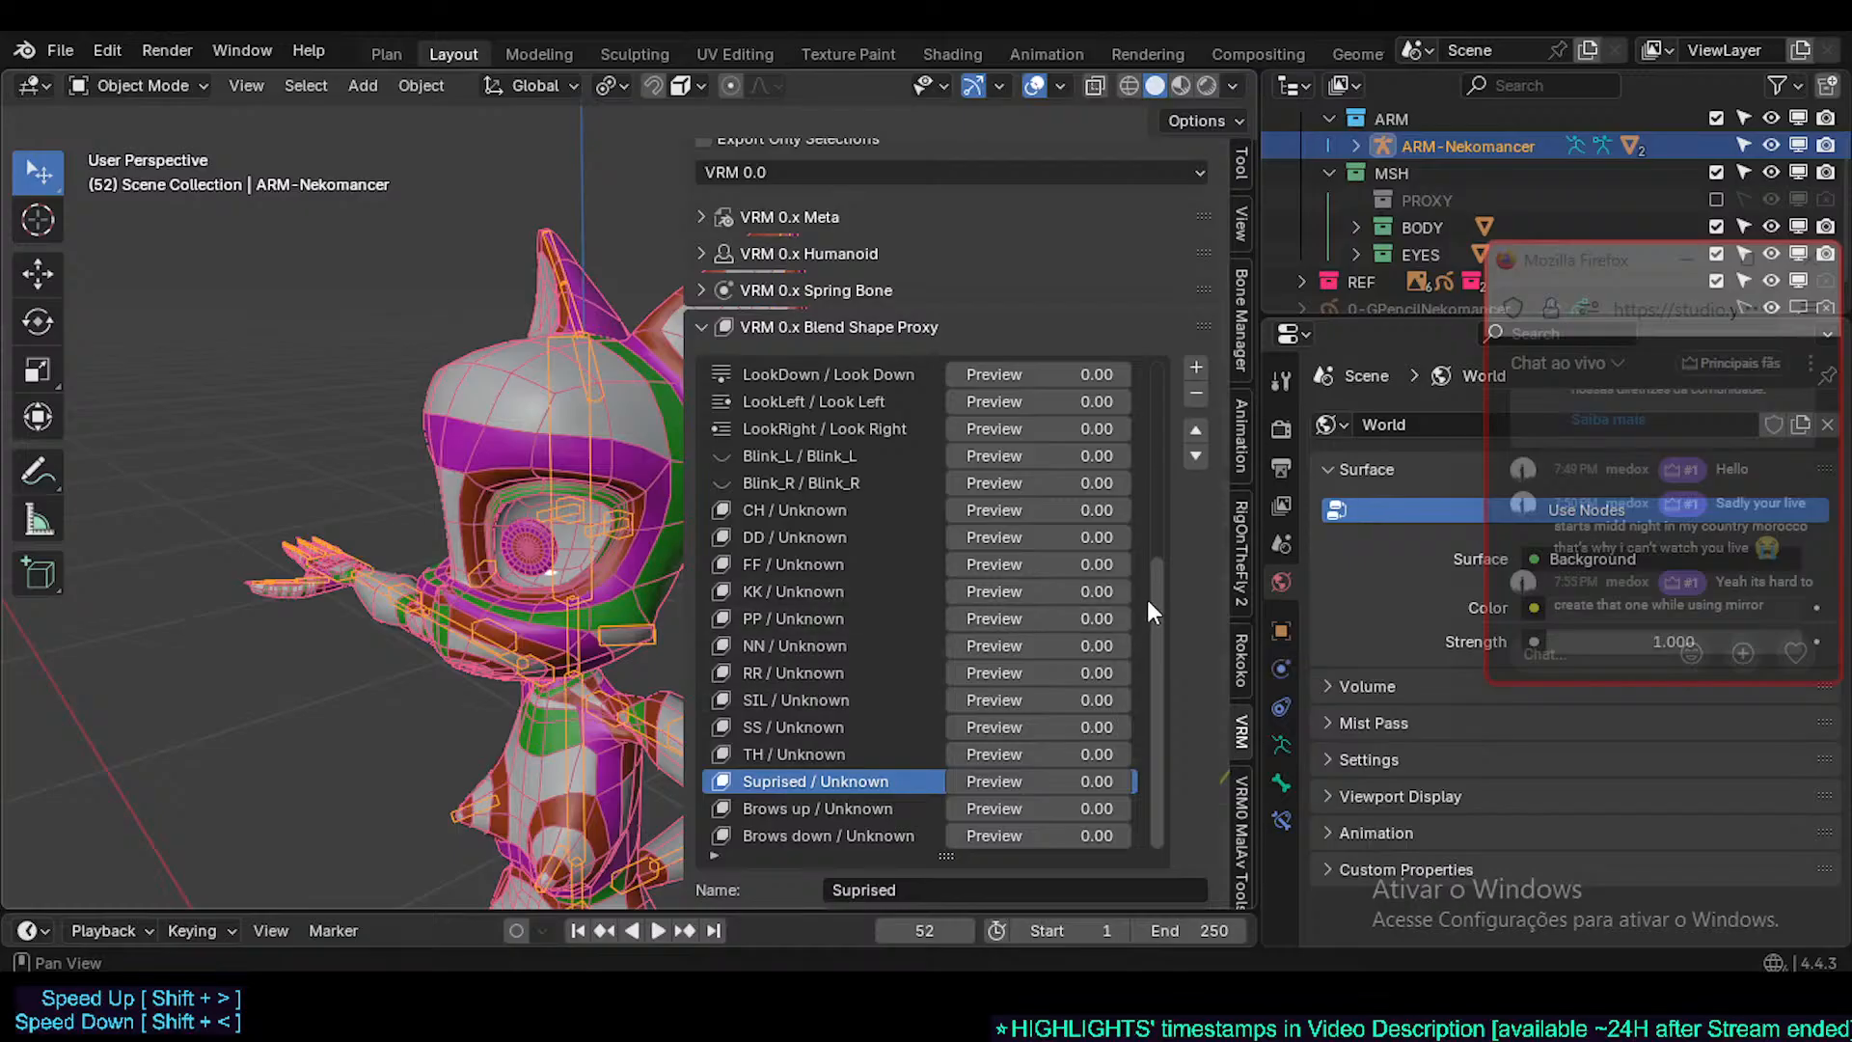
drag(1146, 596, 1130, 362)
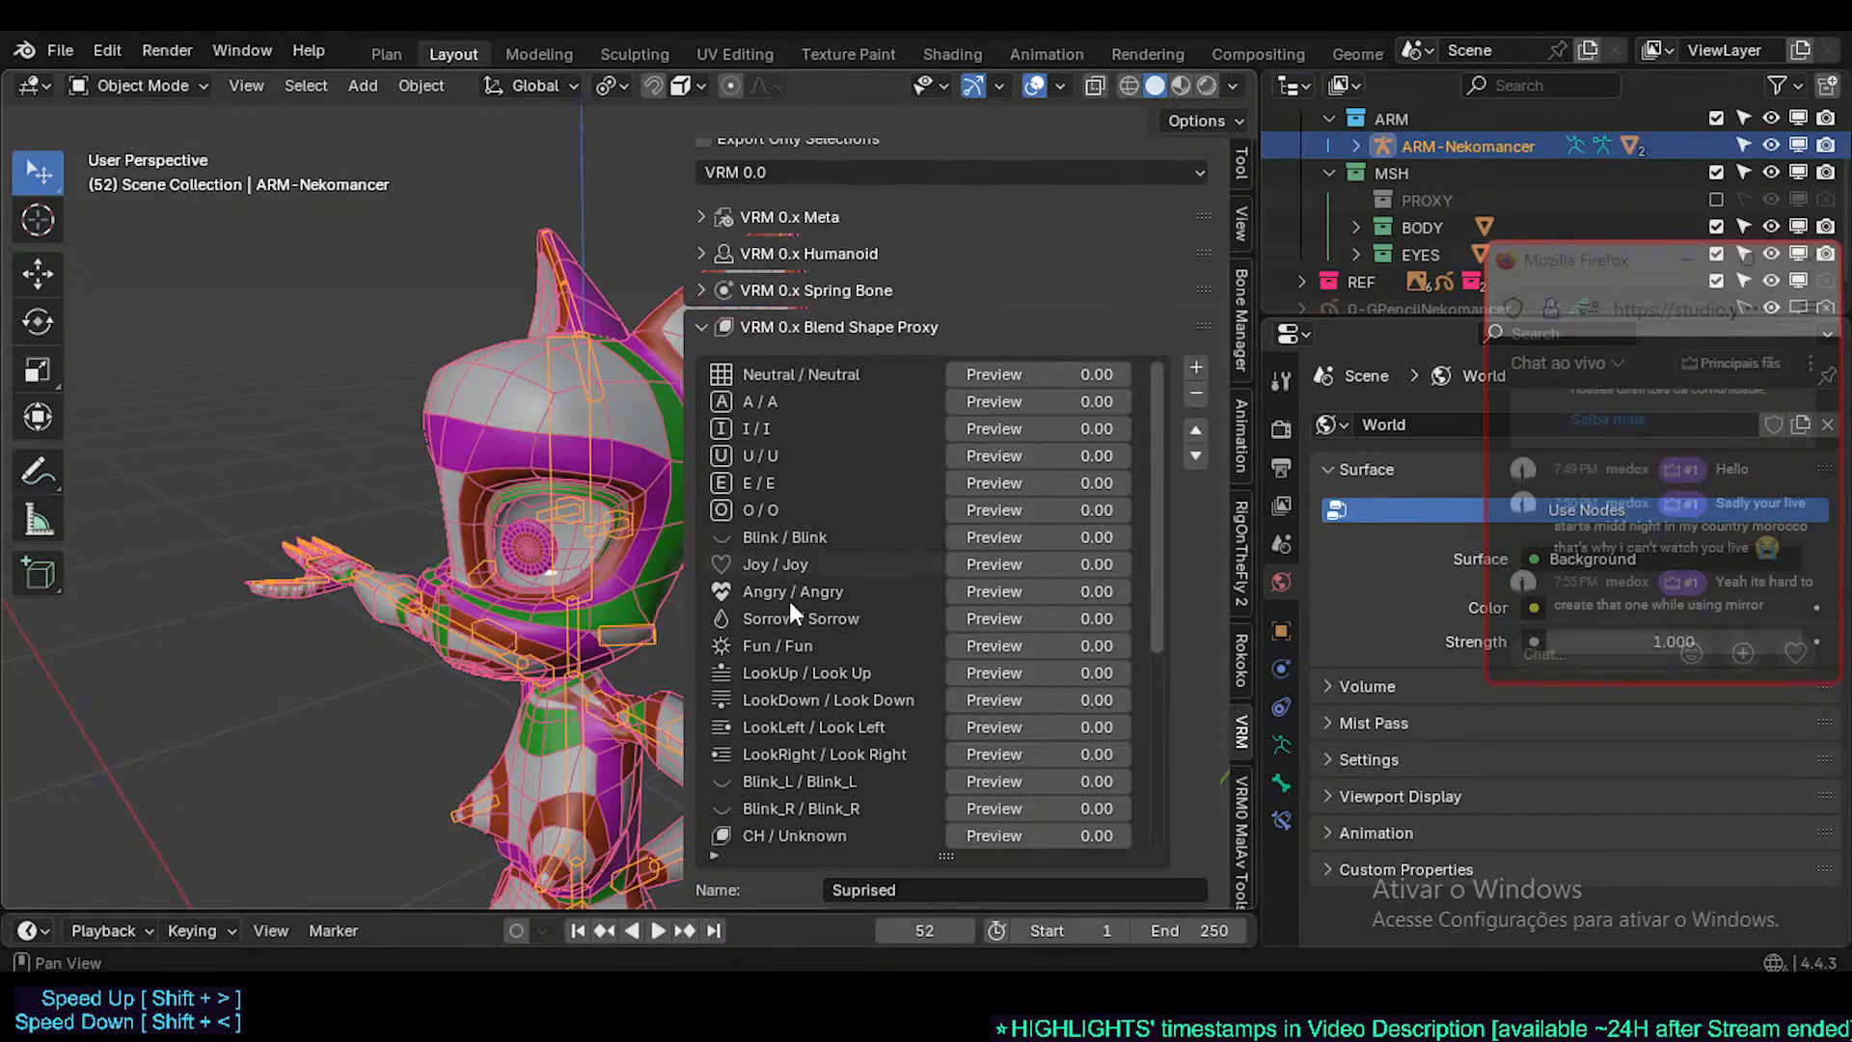
drag(1157, 529, 1163, 733)
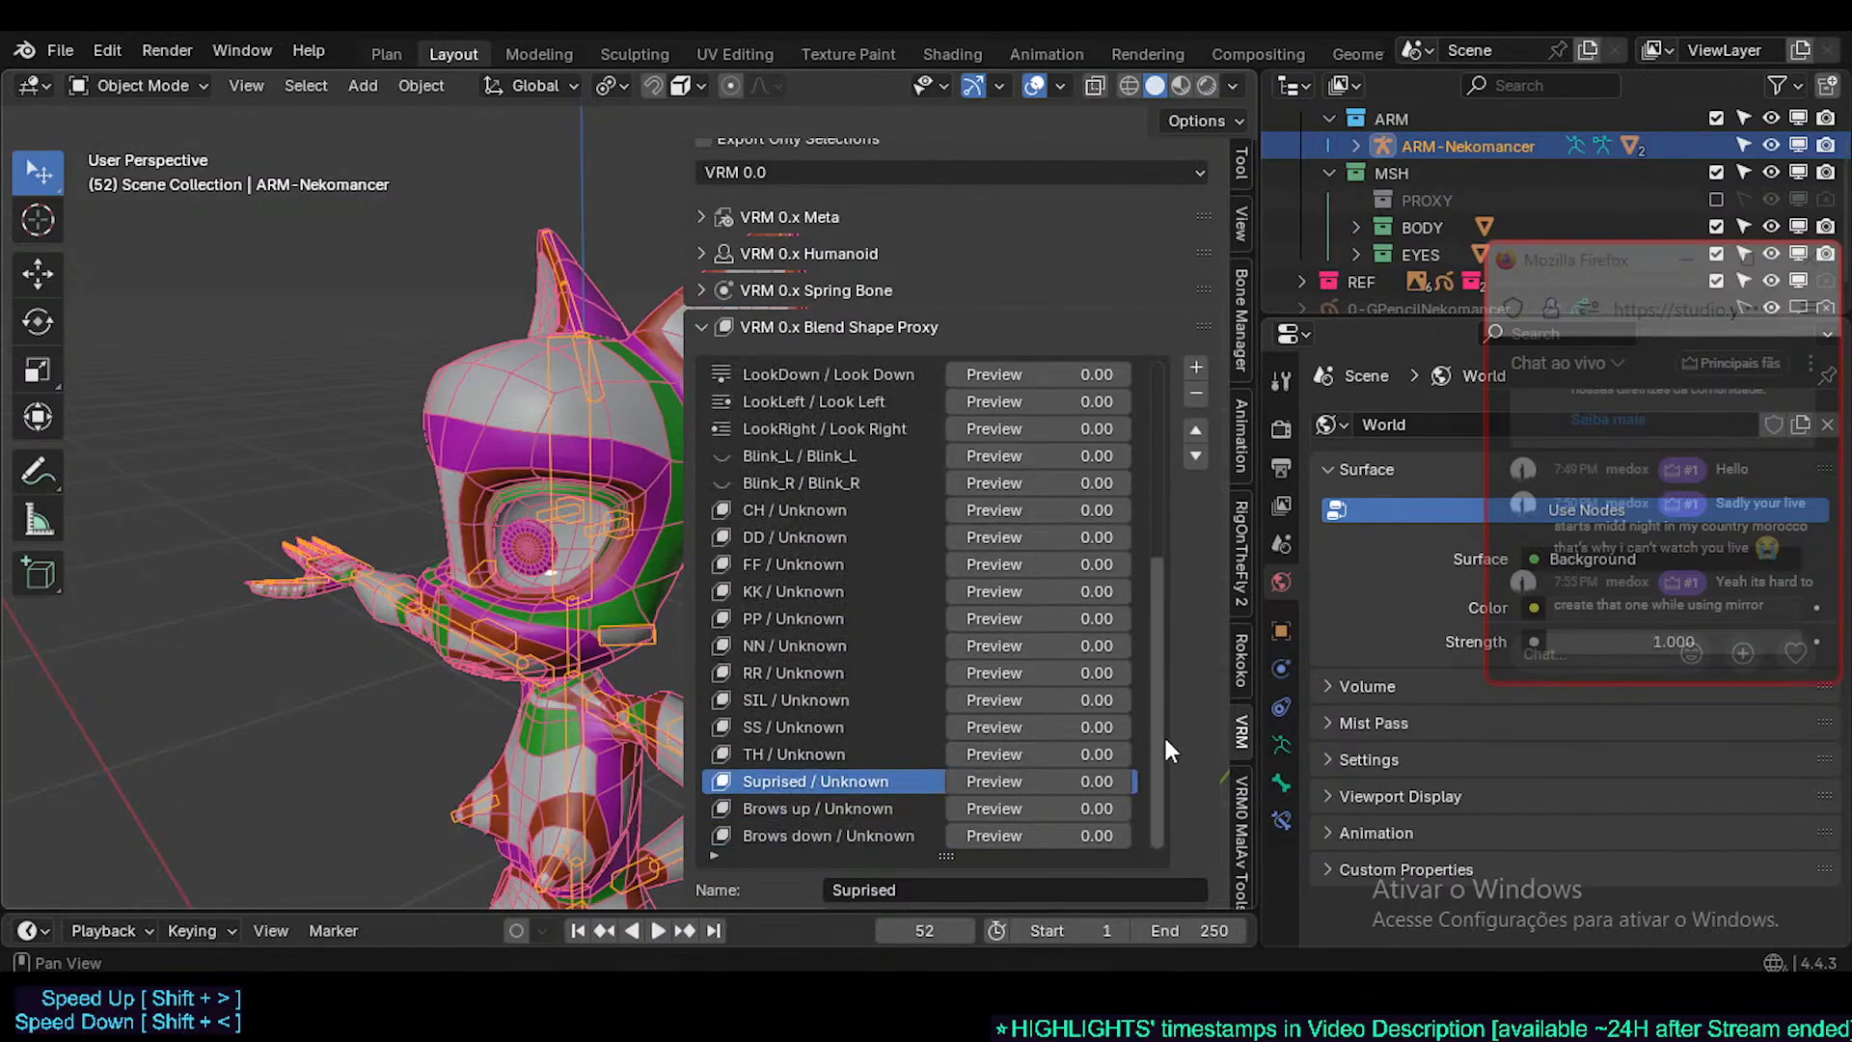
scroll(1090, 584, up, 3)
drag(1156, 554, 1154, 425)
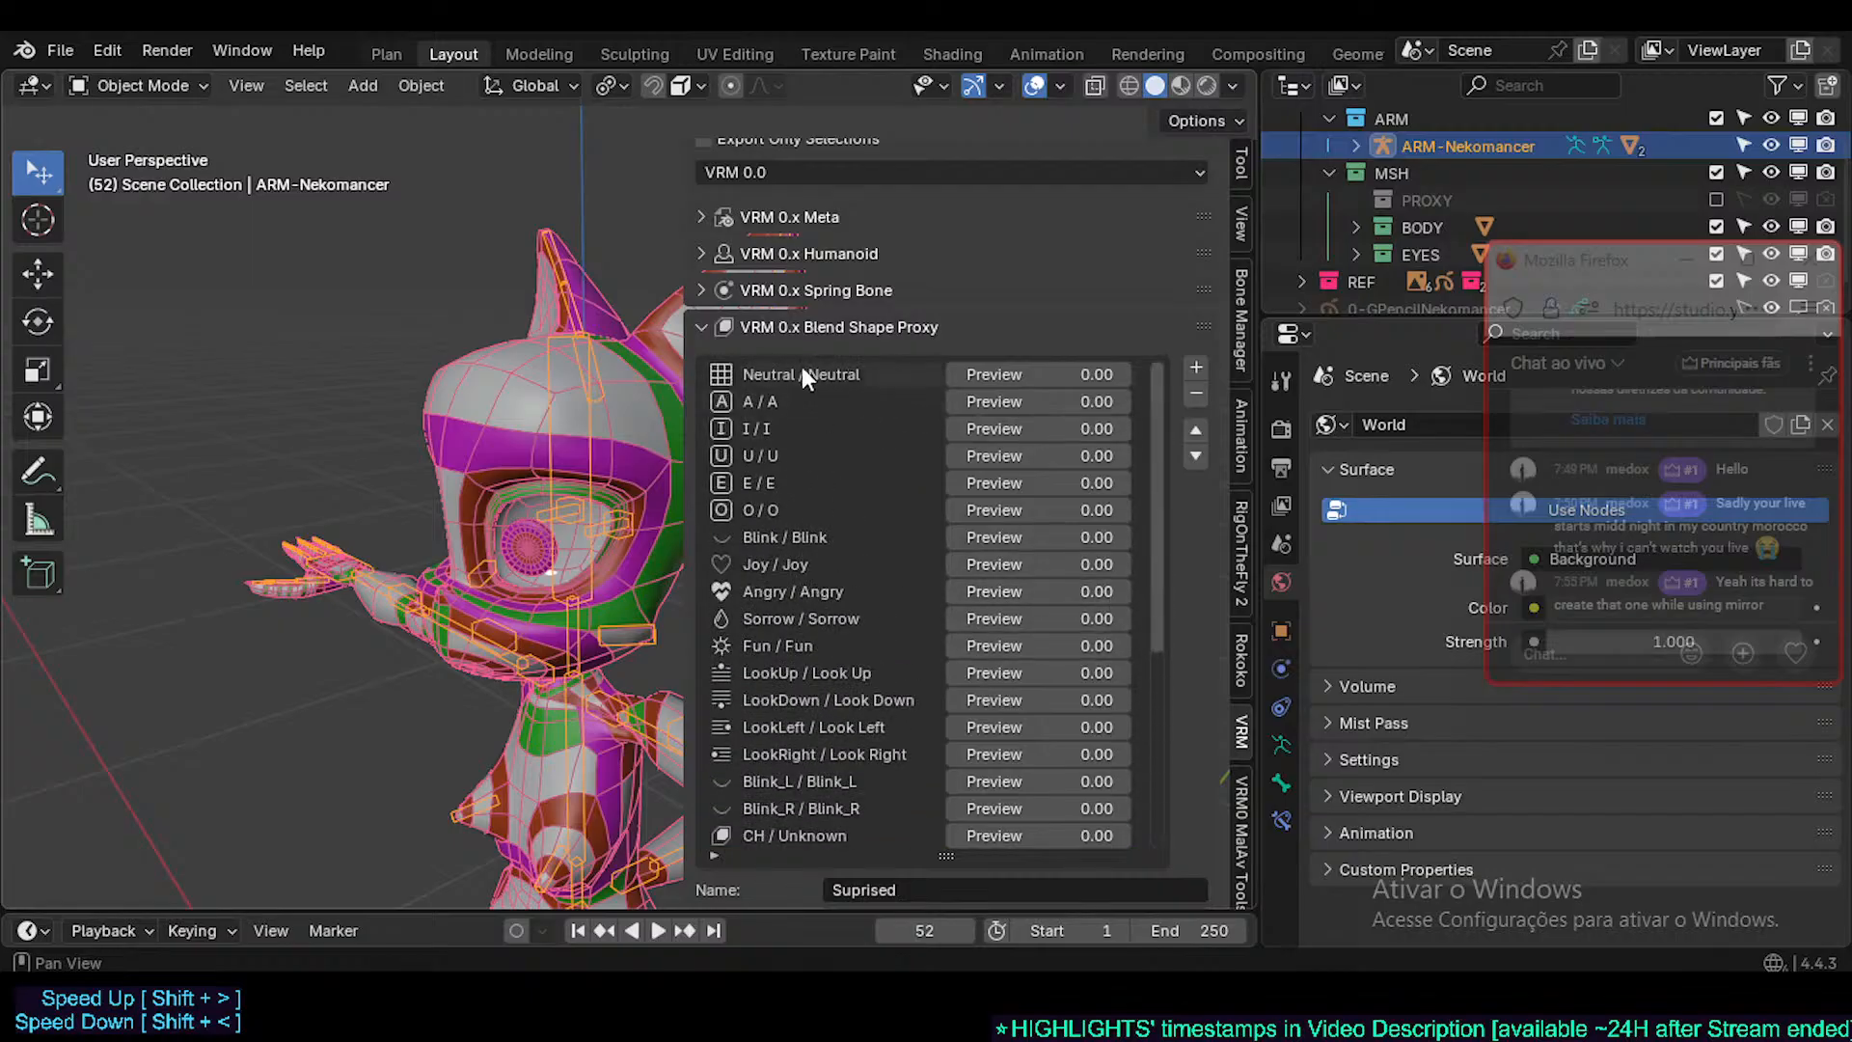
click(762, 376)
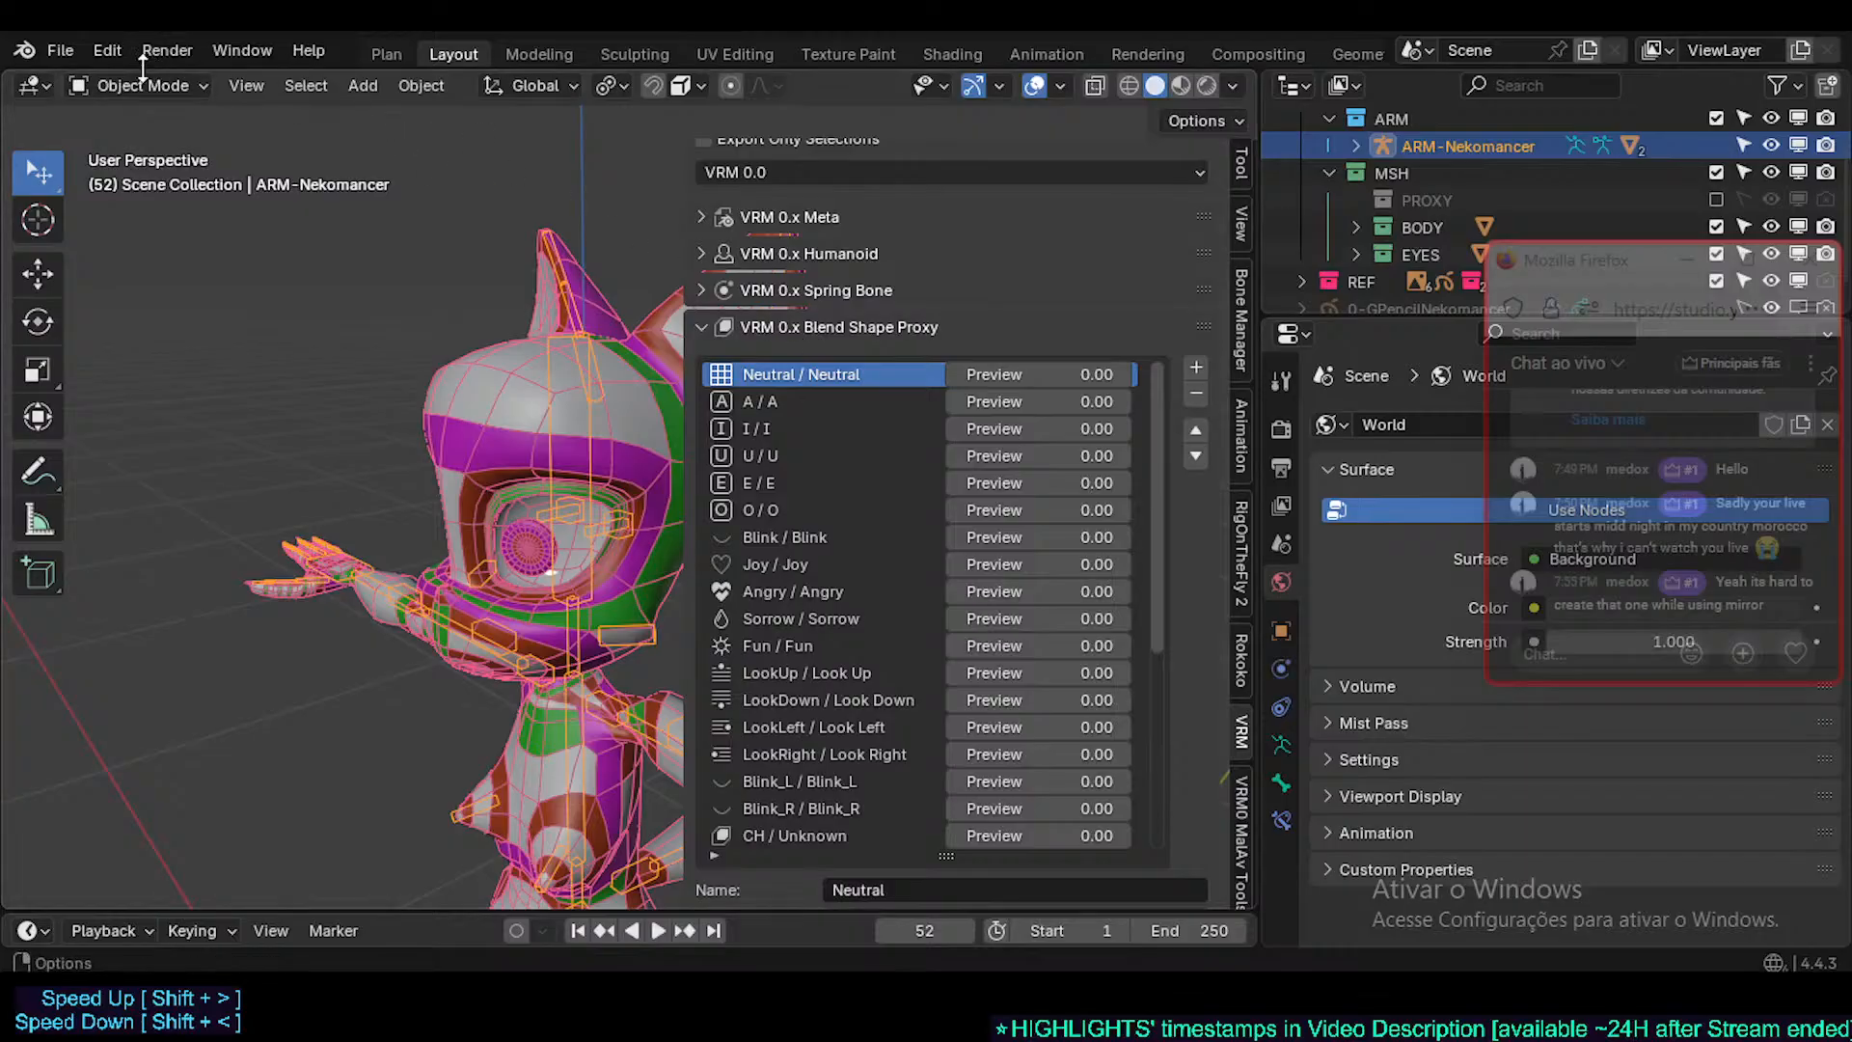
click(54, 49)
mouse_move(142, 467)
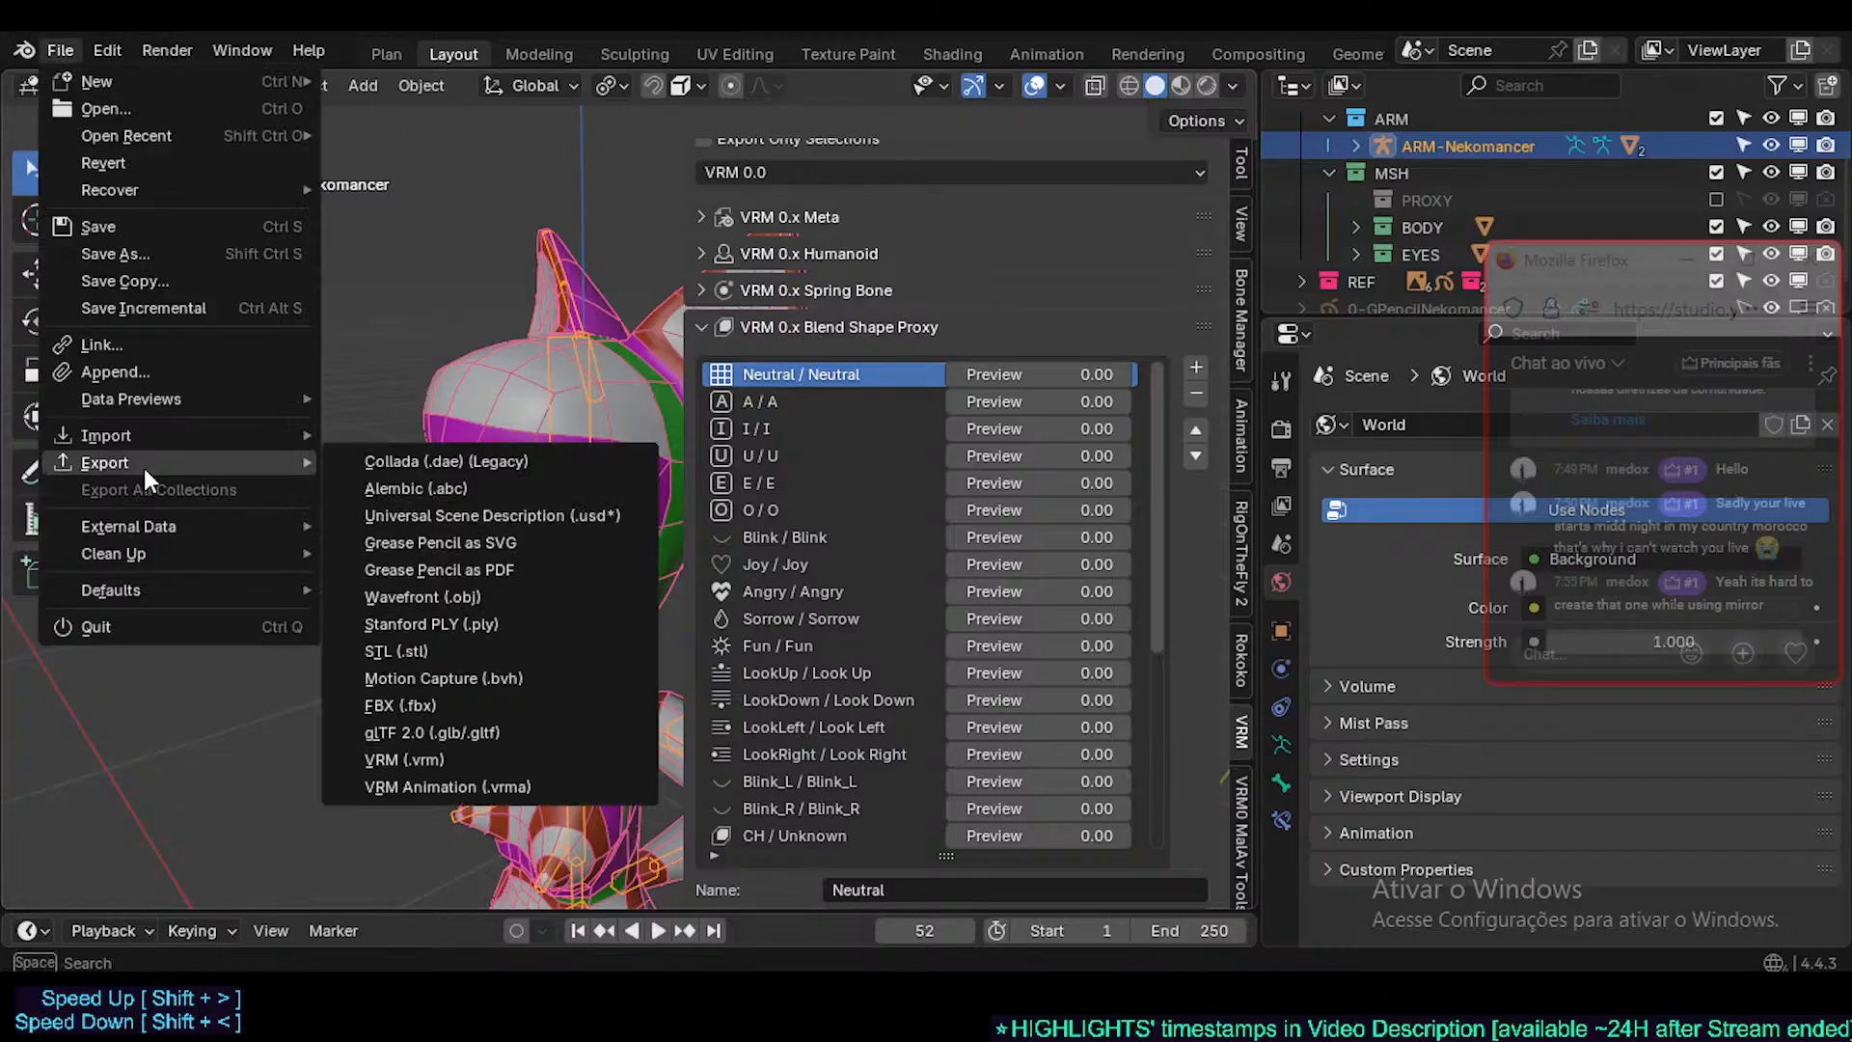
click(433, 760)
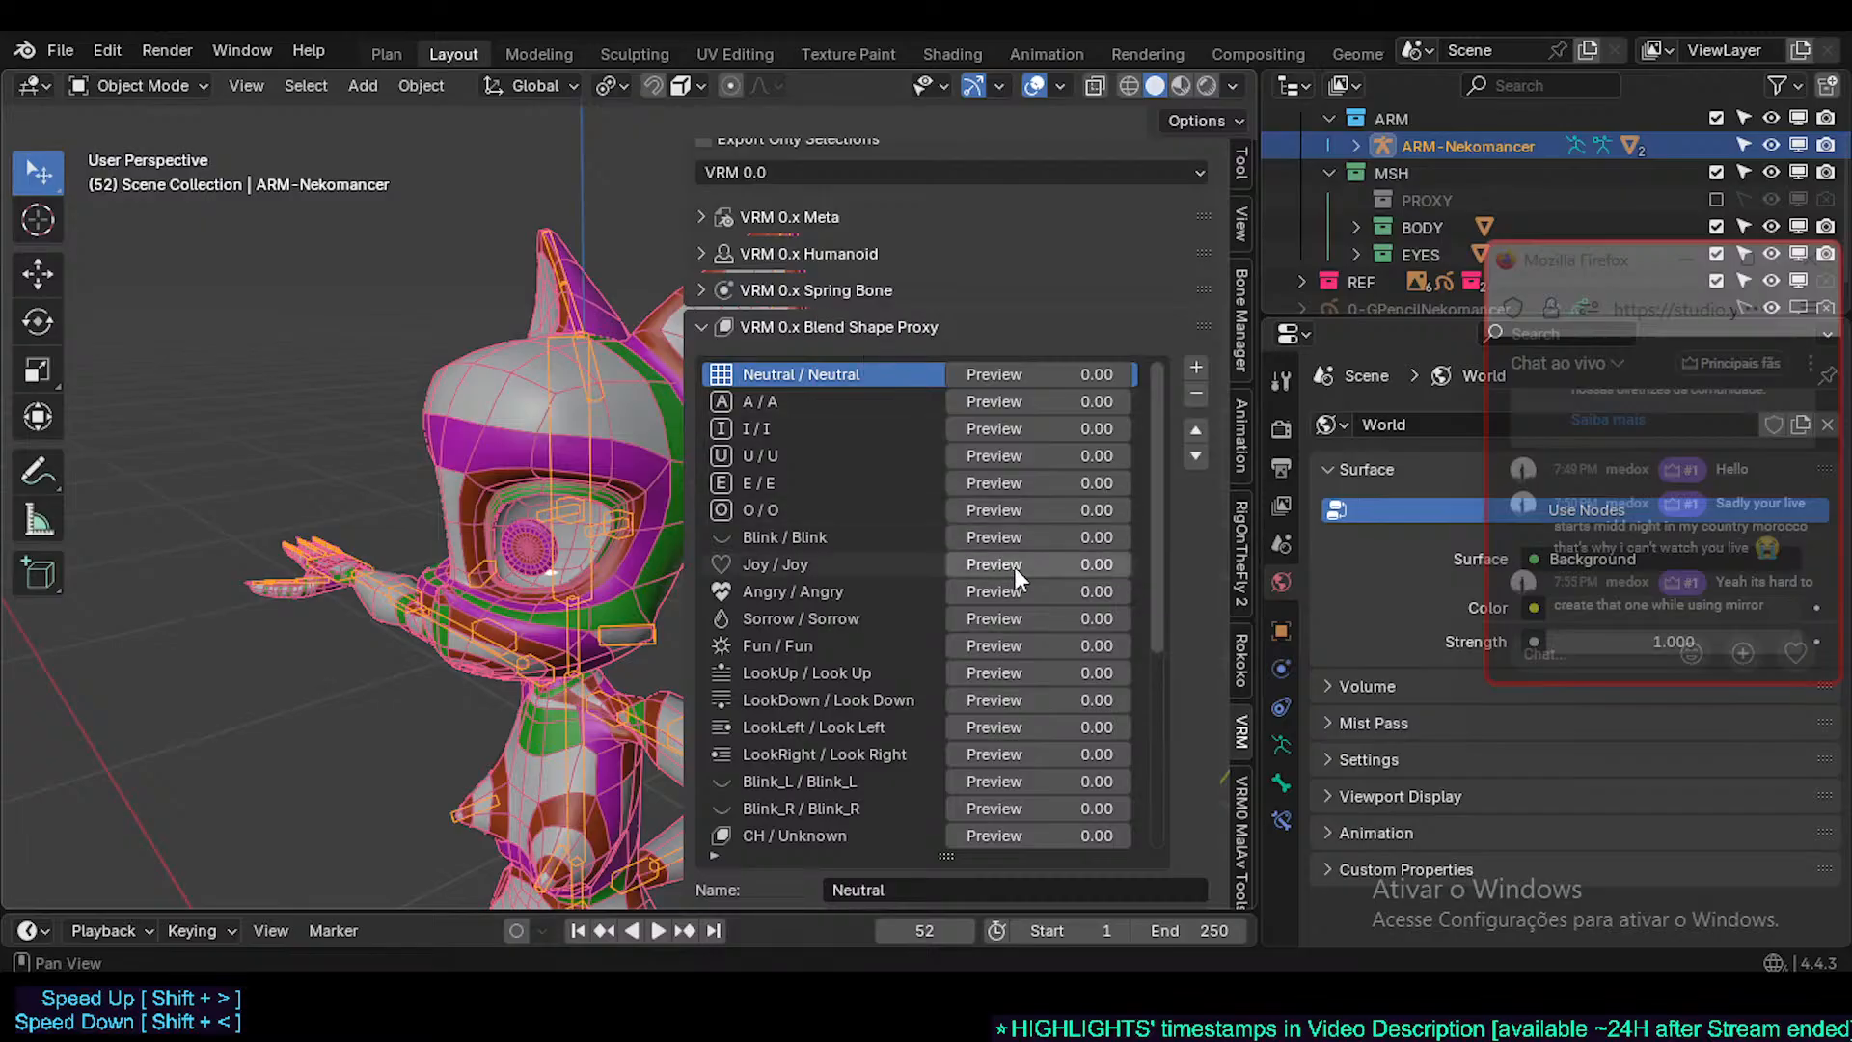
- Go through the Blend Shape Proxy entries again, from the Neutral preset down to the custom entries at the end
mouse_move(1156, 436)
mouse_down()
mouse_move(1163, 695)
mouse_move(1150, 424)
mouse_up()
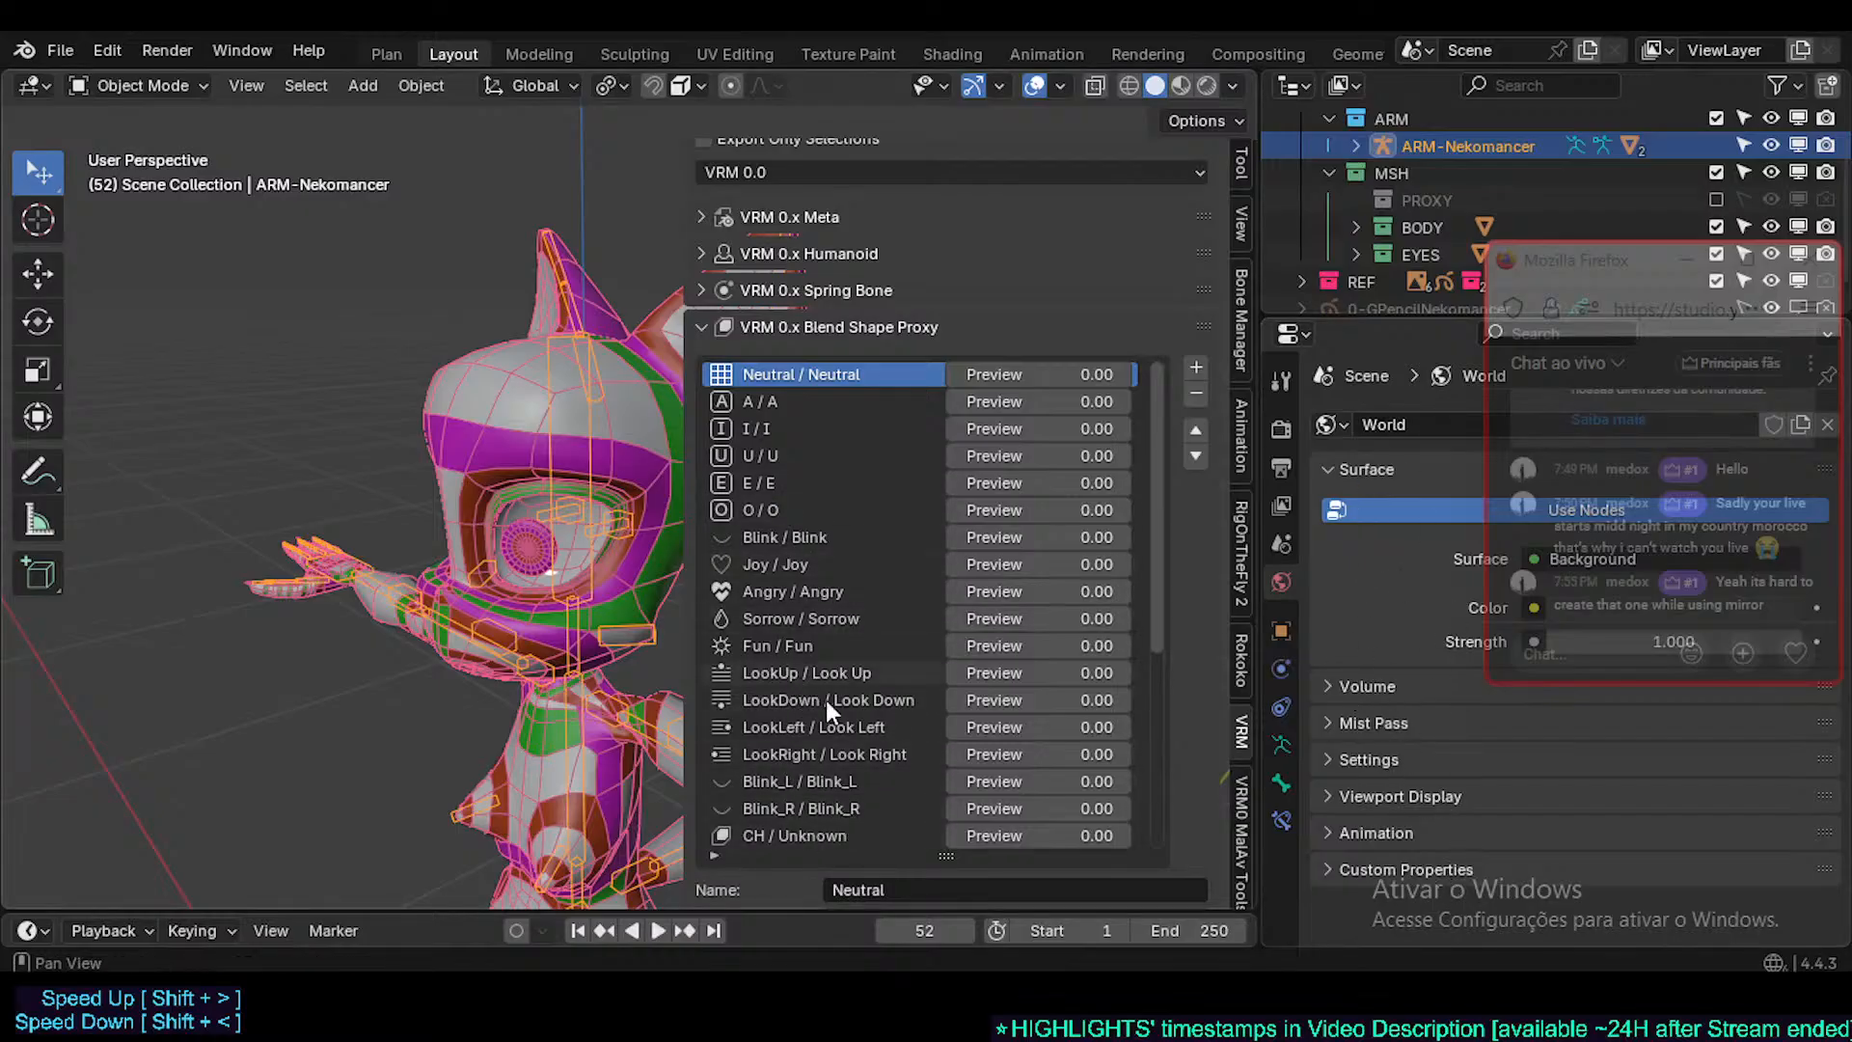
drag(1168, 622, 1161, 840)
scroll(811, 772, up, 5)
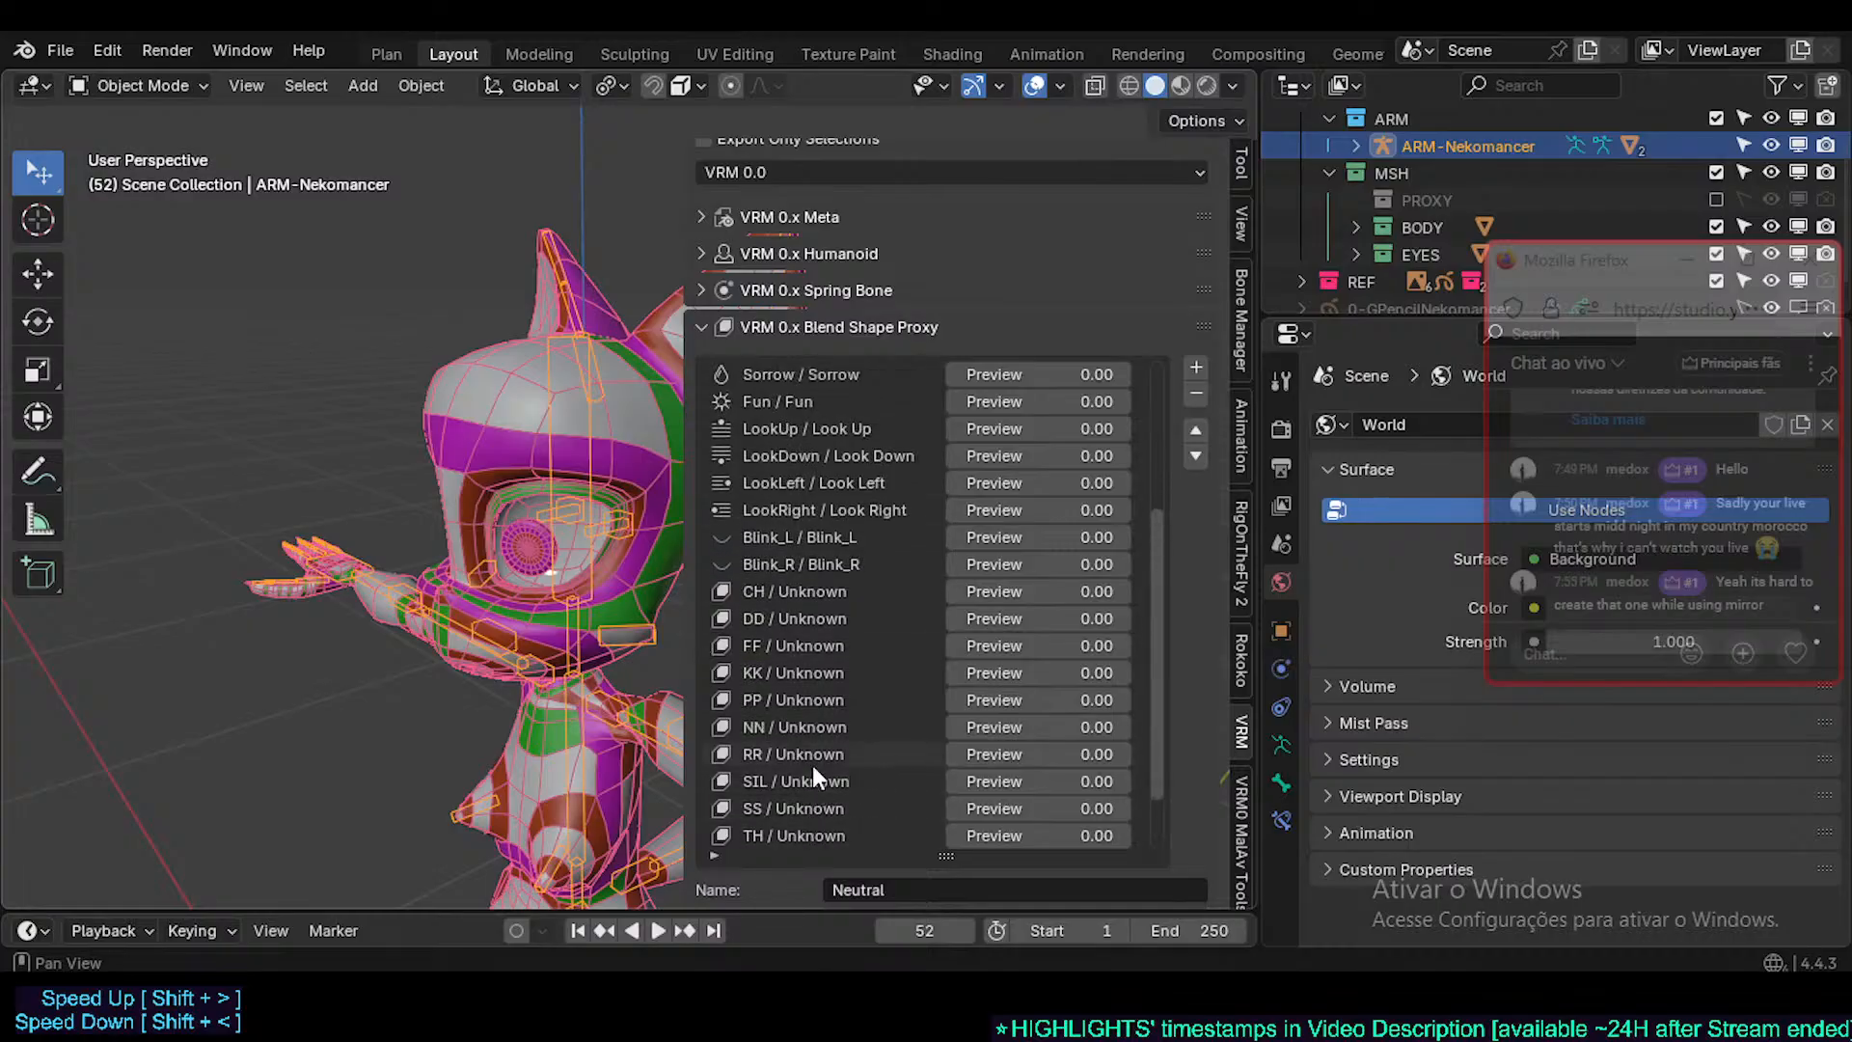
drag(1158, 559, 1161, 715)
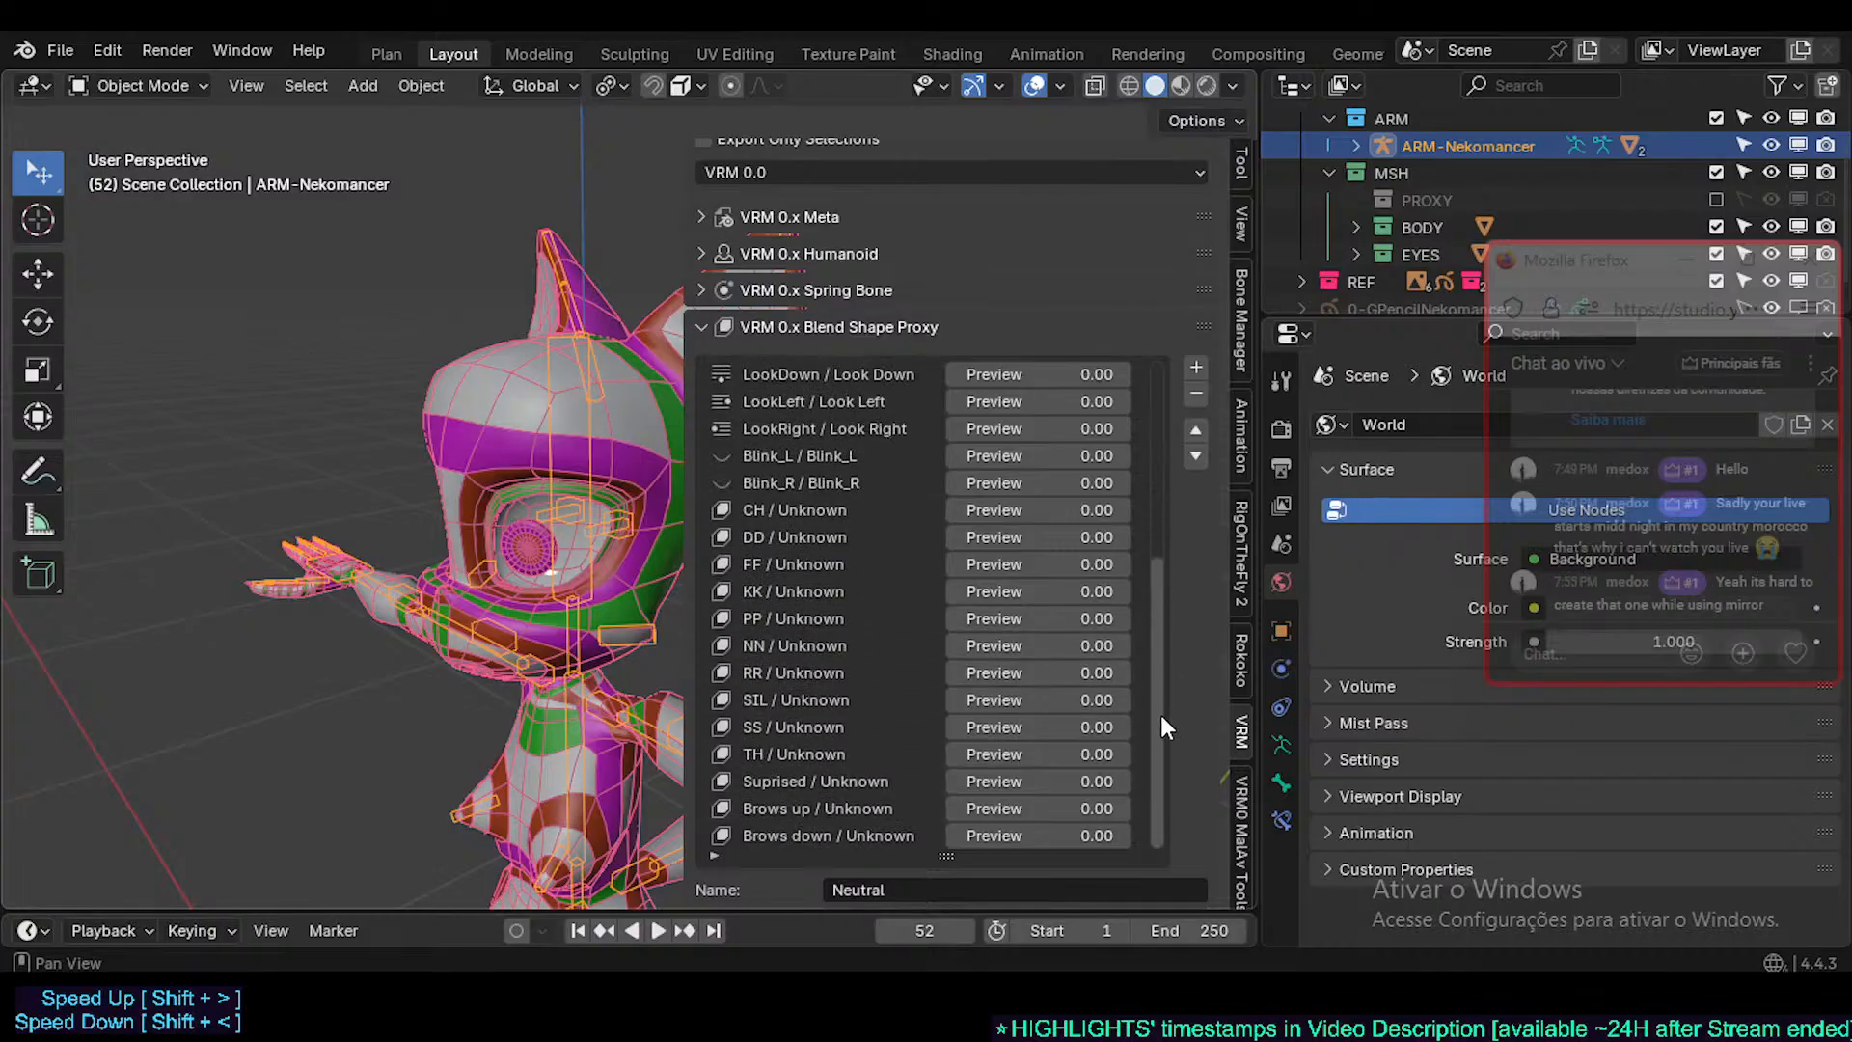
- Add a blank custom entry to the Blend Shape Proxy list and remove it again
click(775, 781)
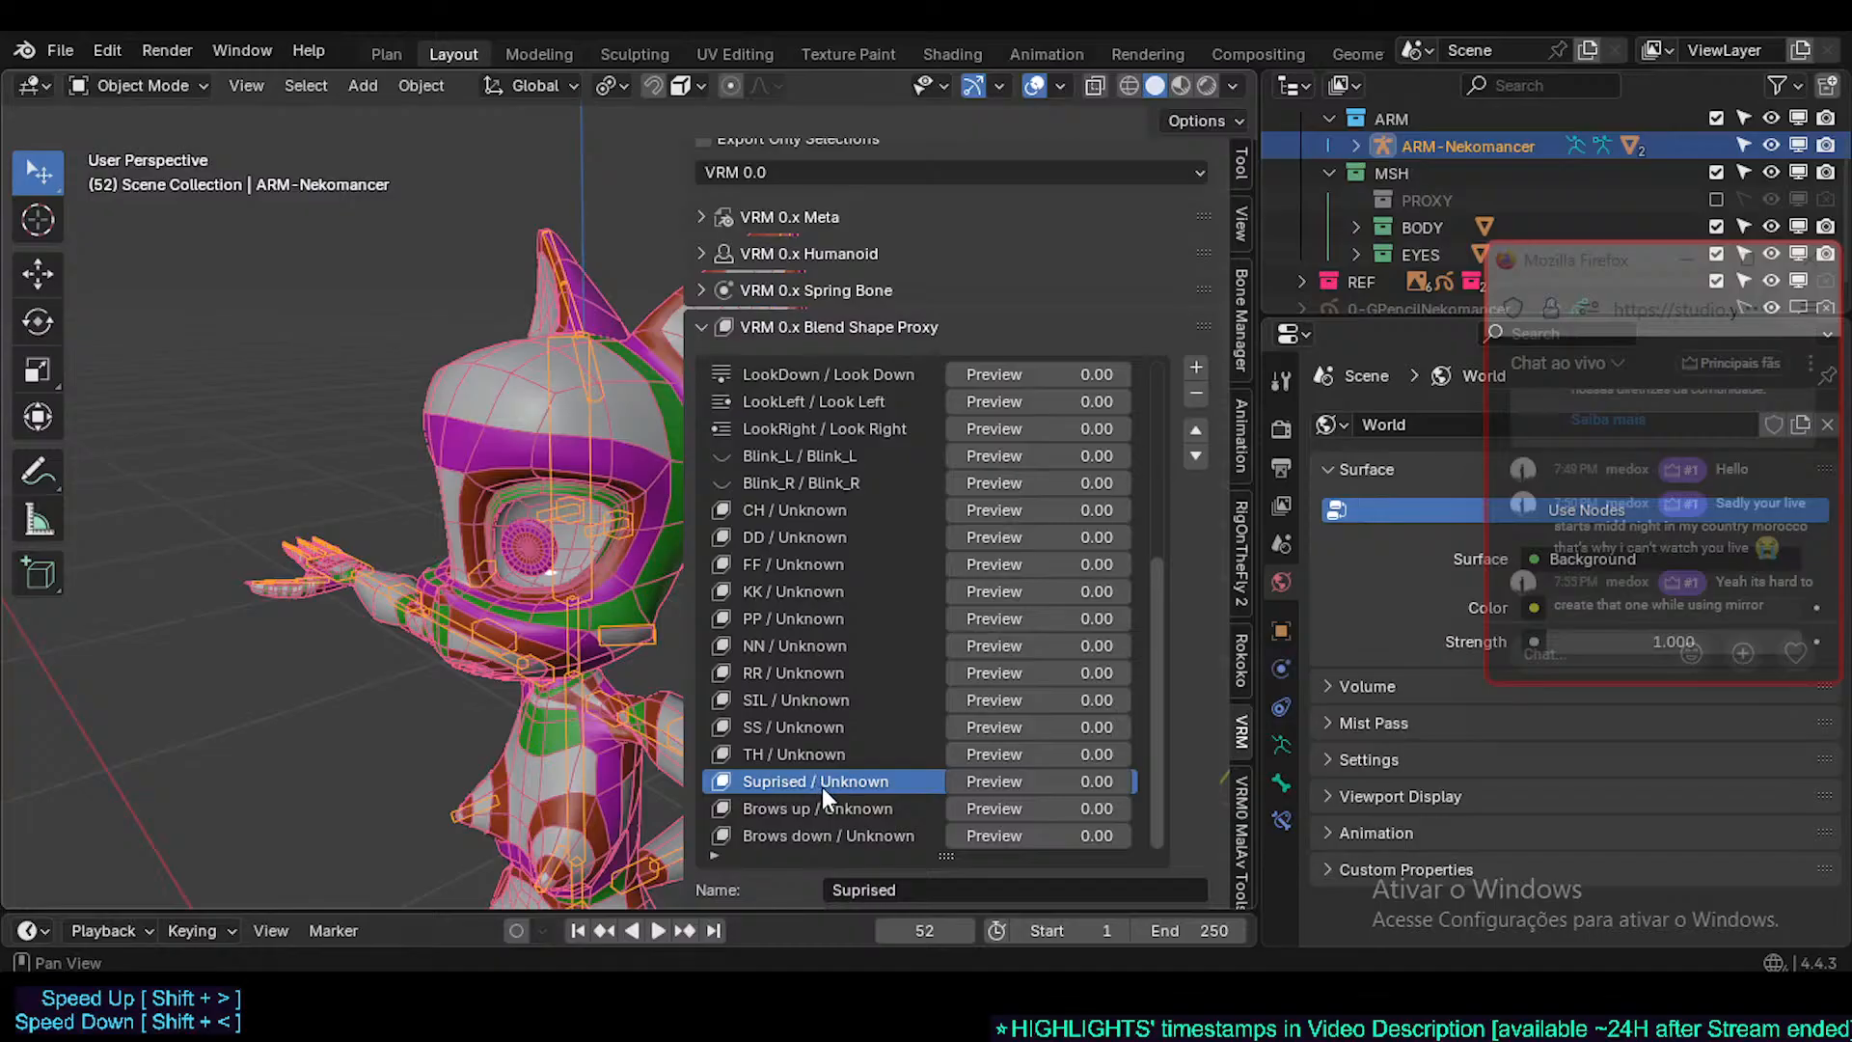
click(1195, 373)
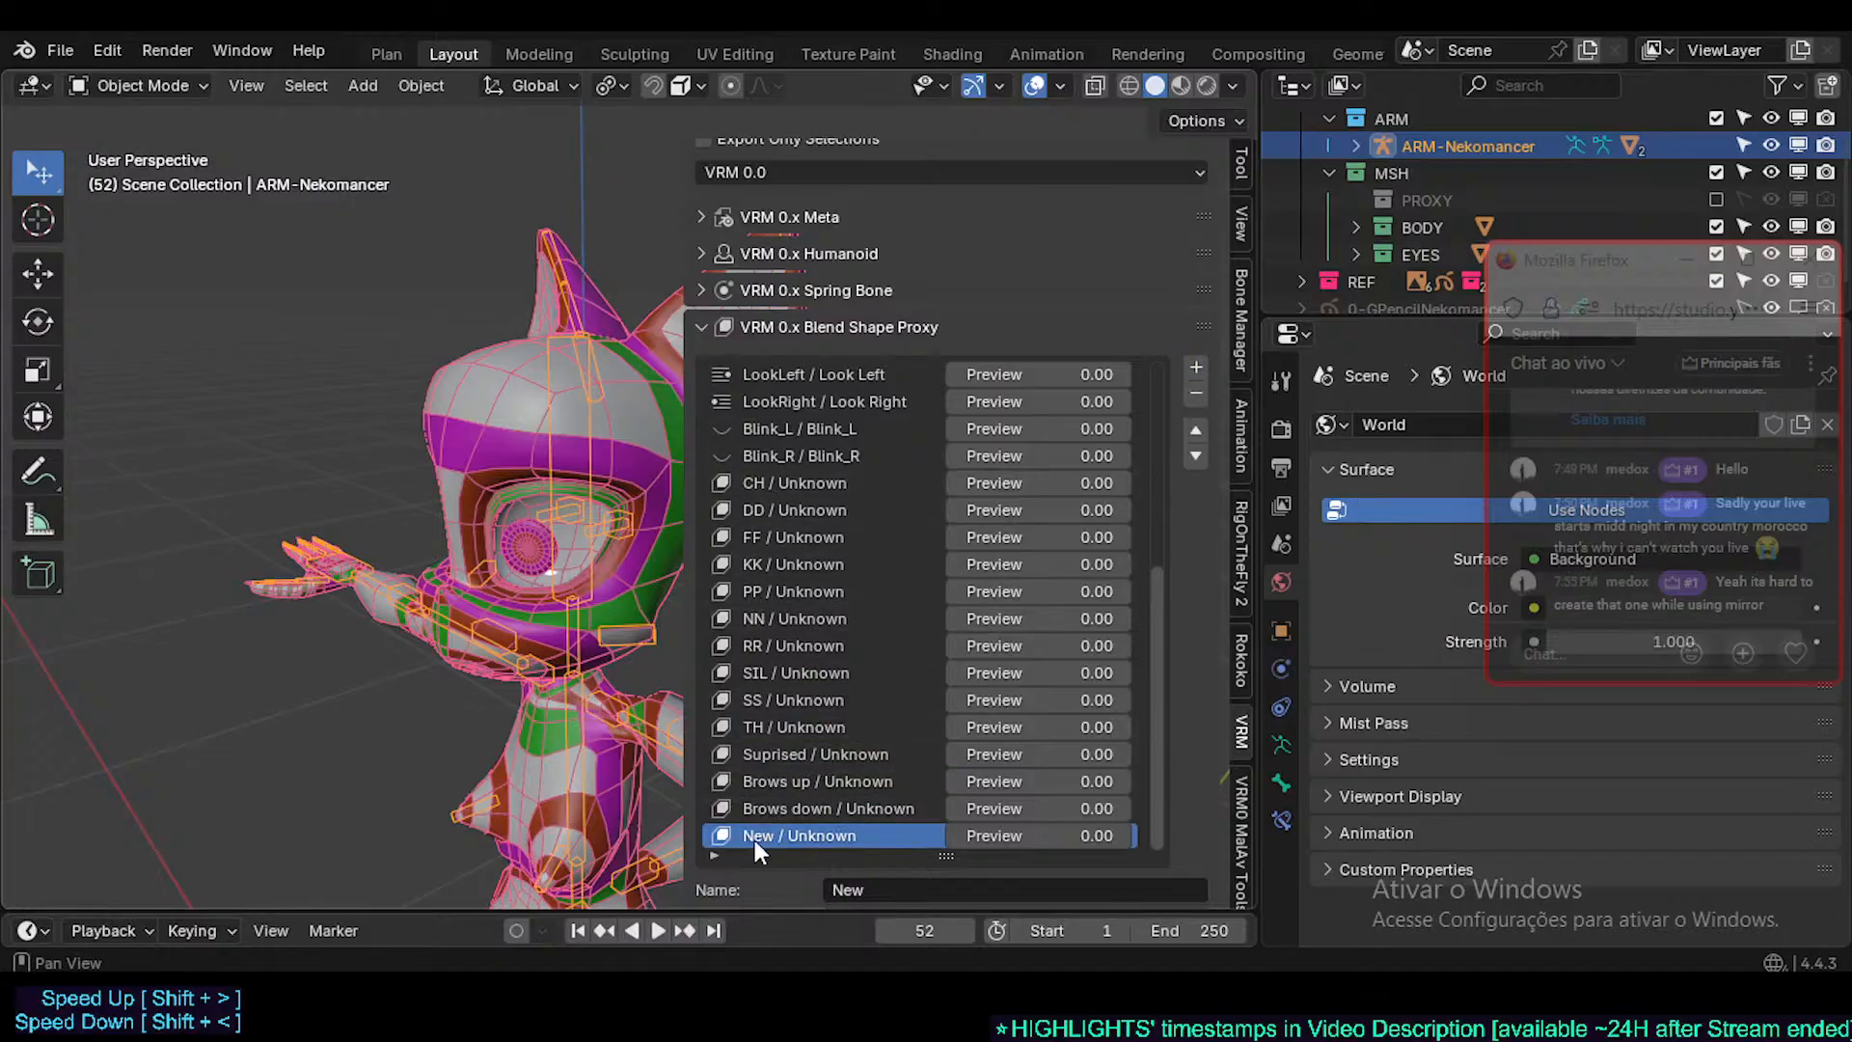
click(1196, 393)
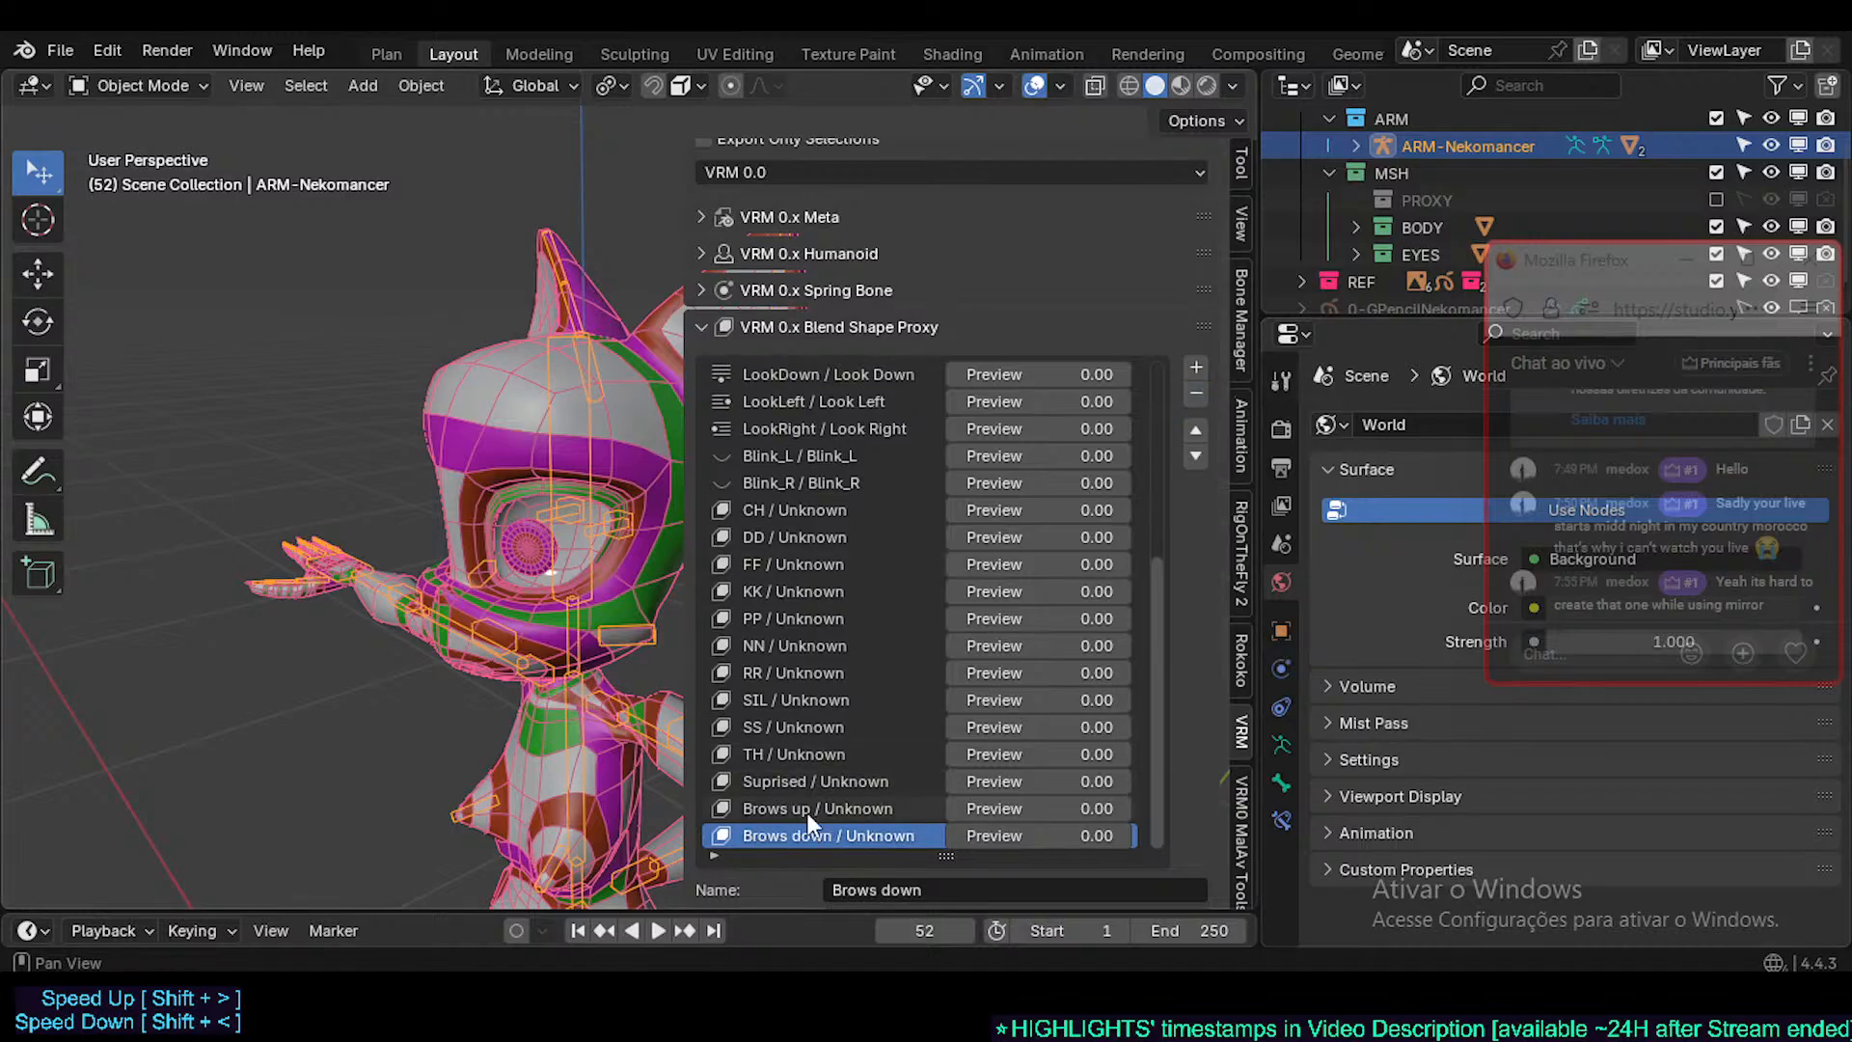
- Compare the Brows up and Brows down entries at the end of the Blend Shape Proxy list
click(810, 811)
click(852, 836)
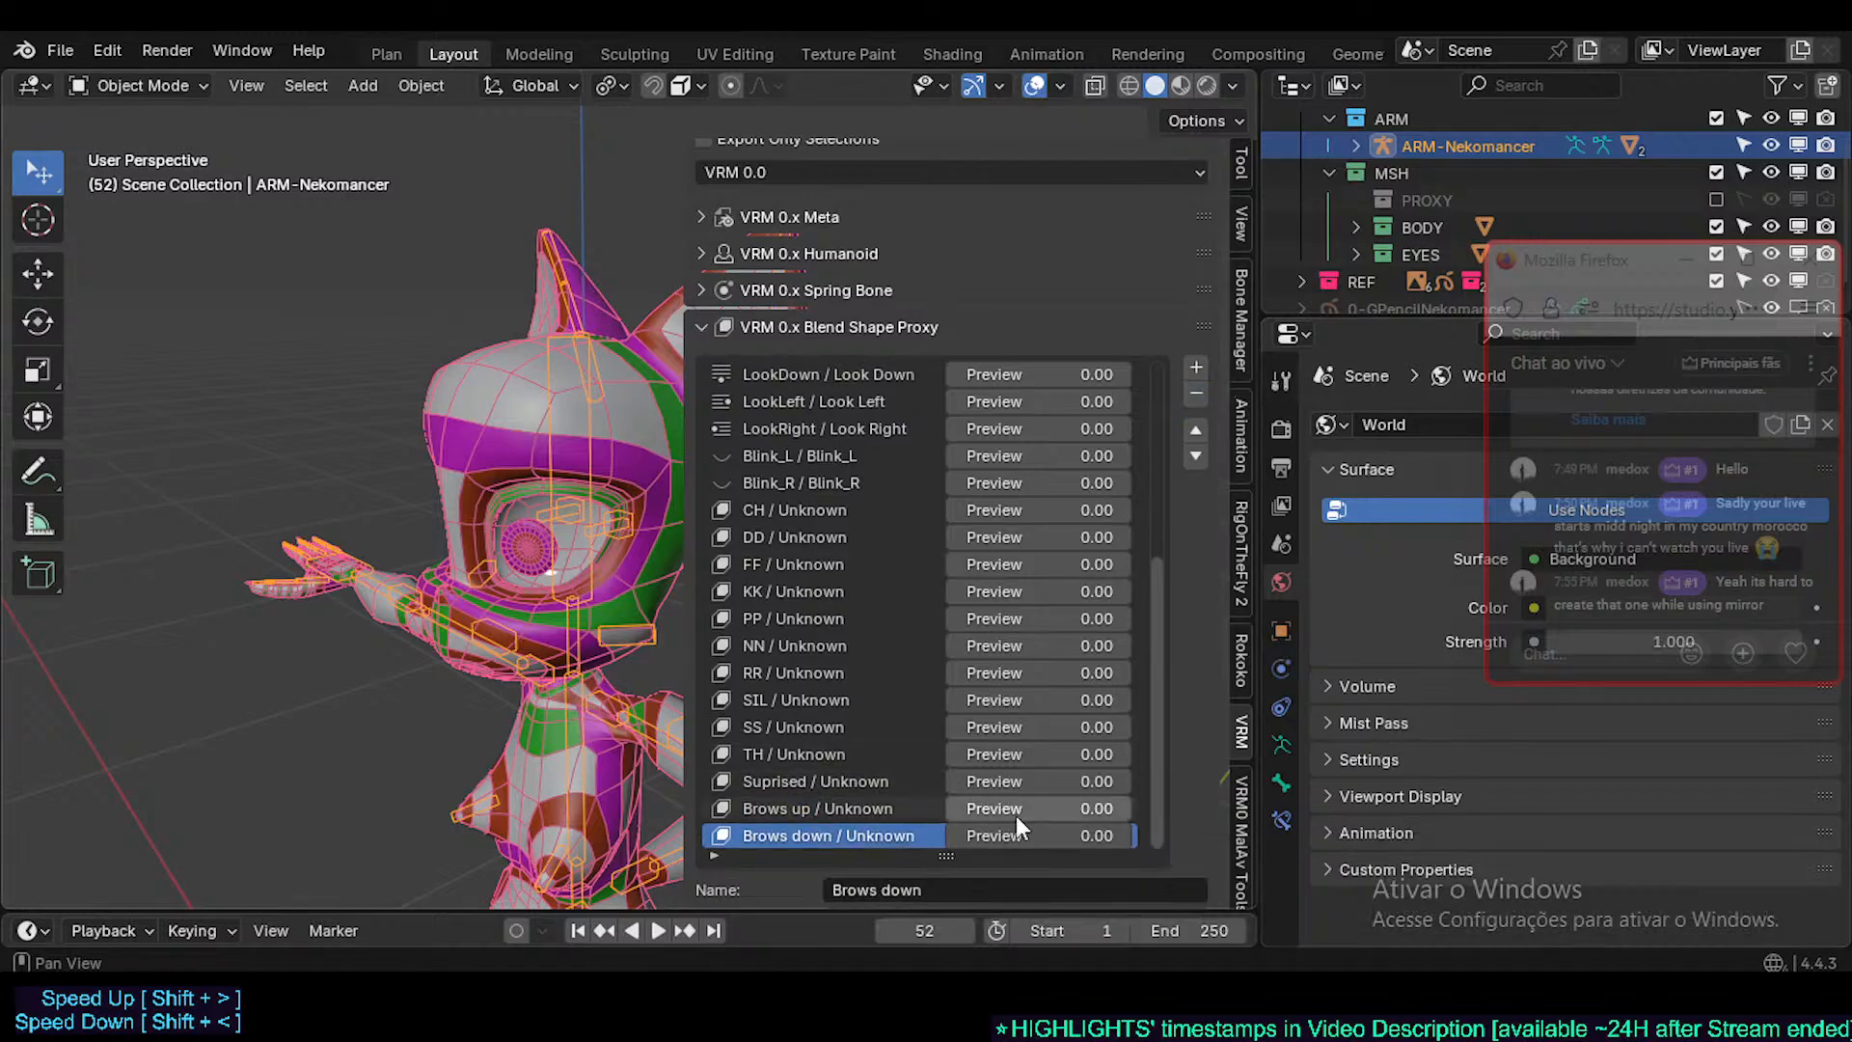
mouse_move(1154, 783)
mouse_down()
mouse_move(1150, 577)
mouse_move(1162, 811)
mouse_up()
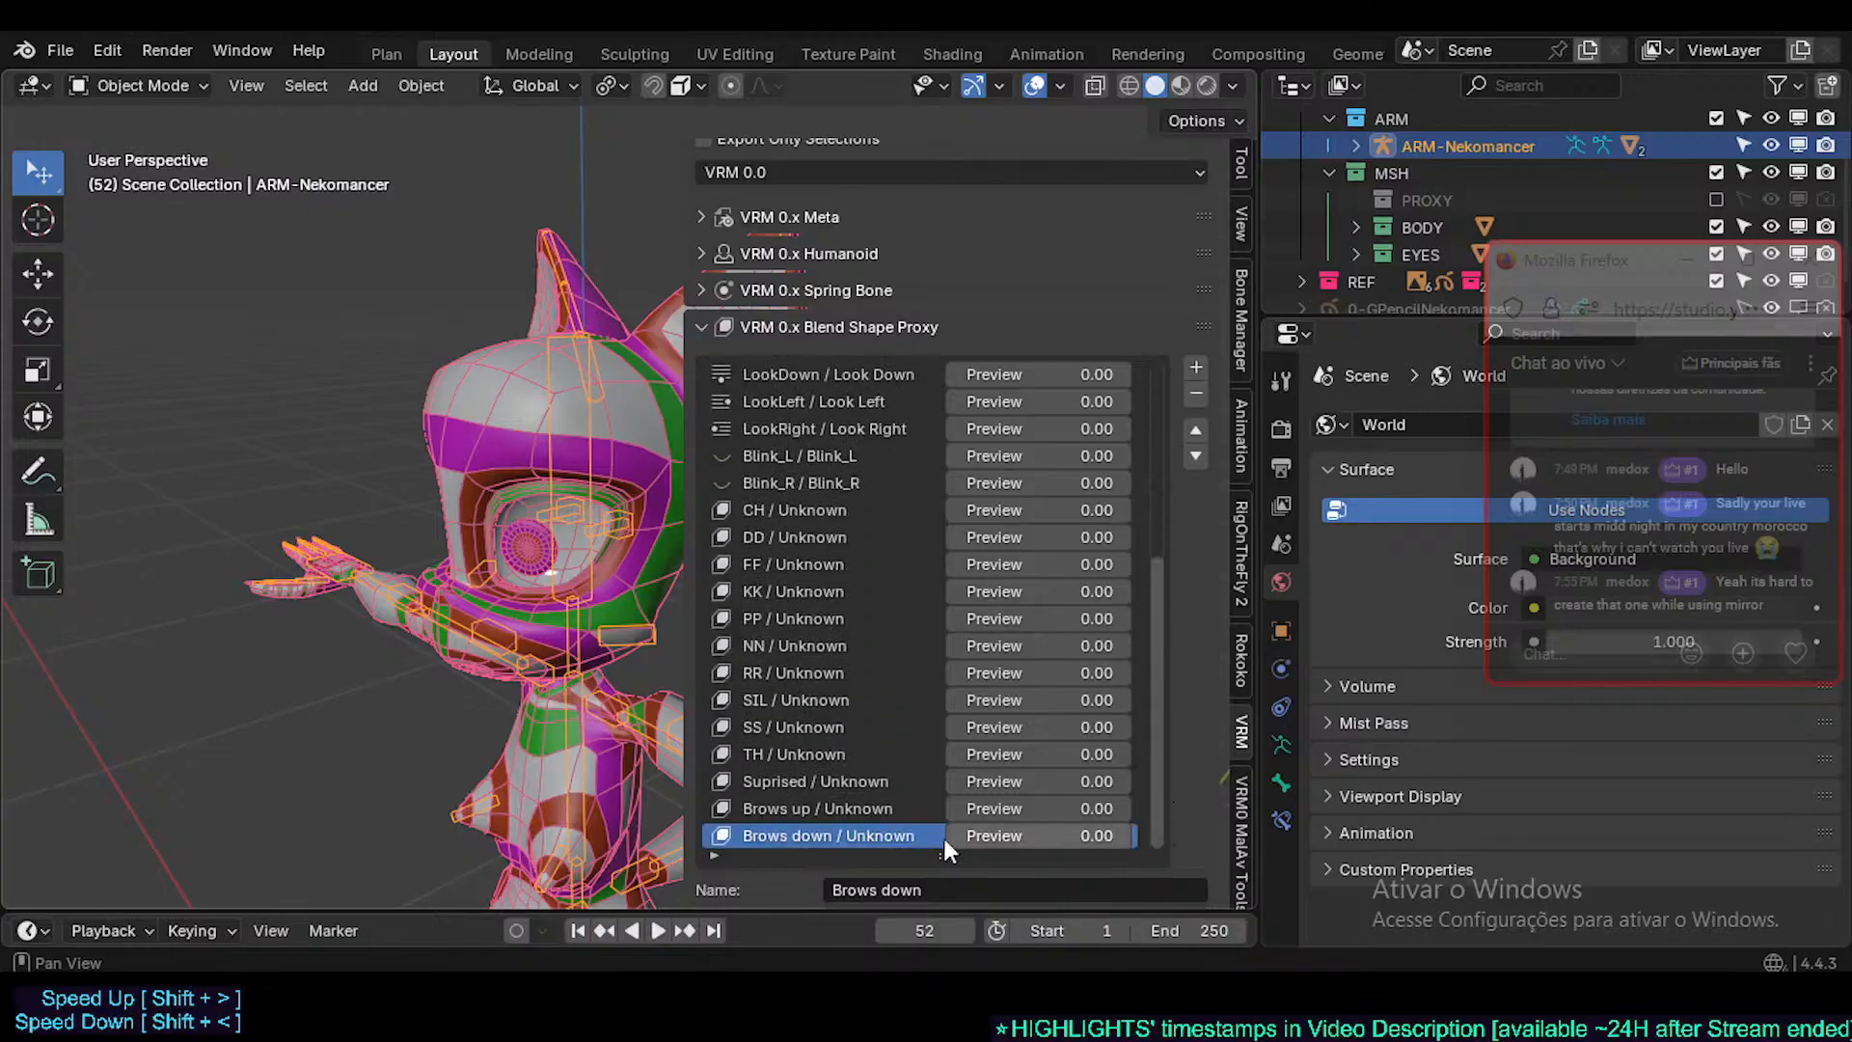
click(855, 810)
click(860, 835)
click(860, 808)
click(855, 839)
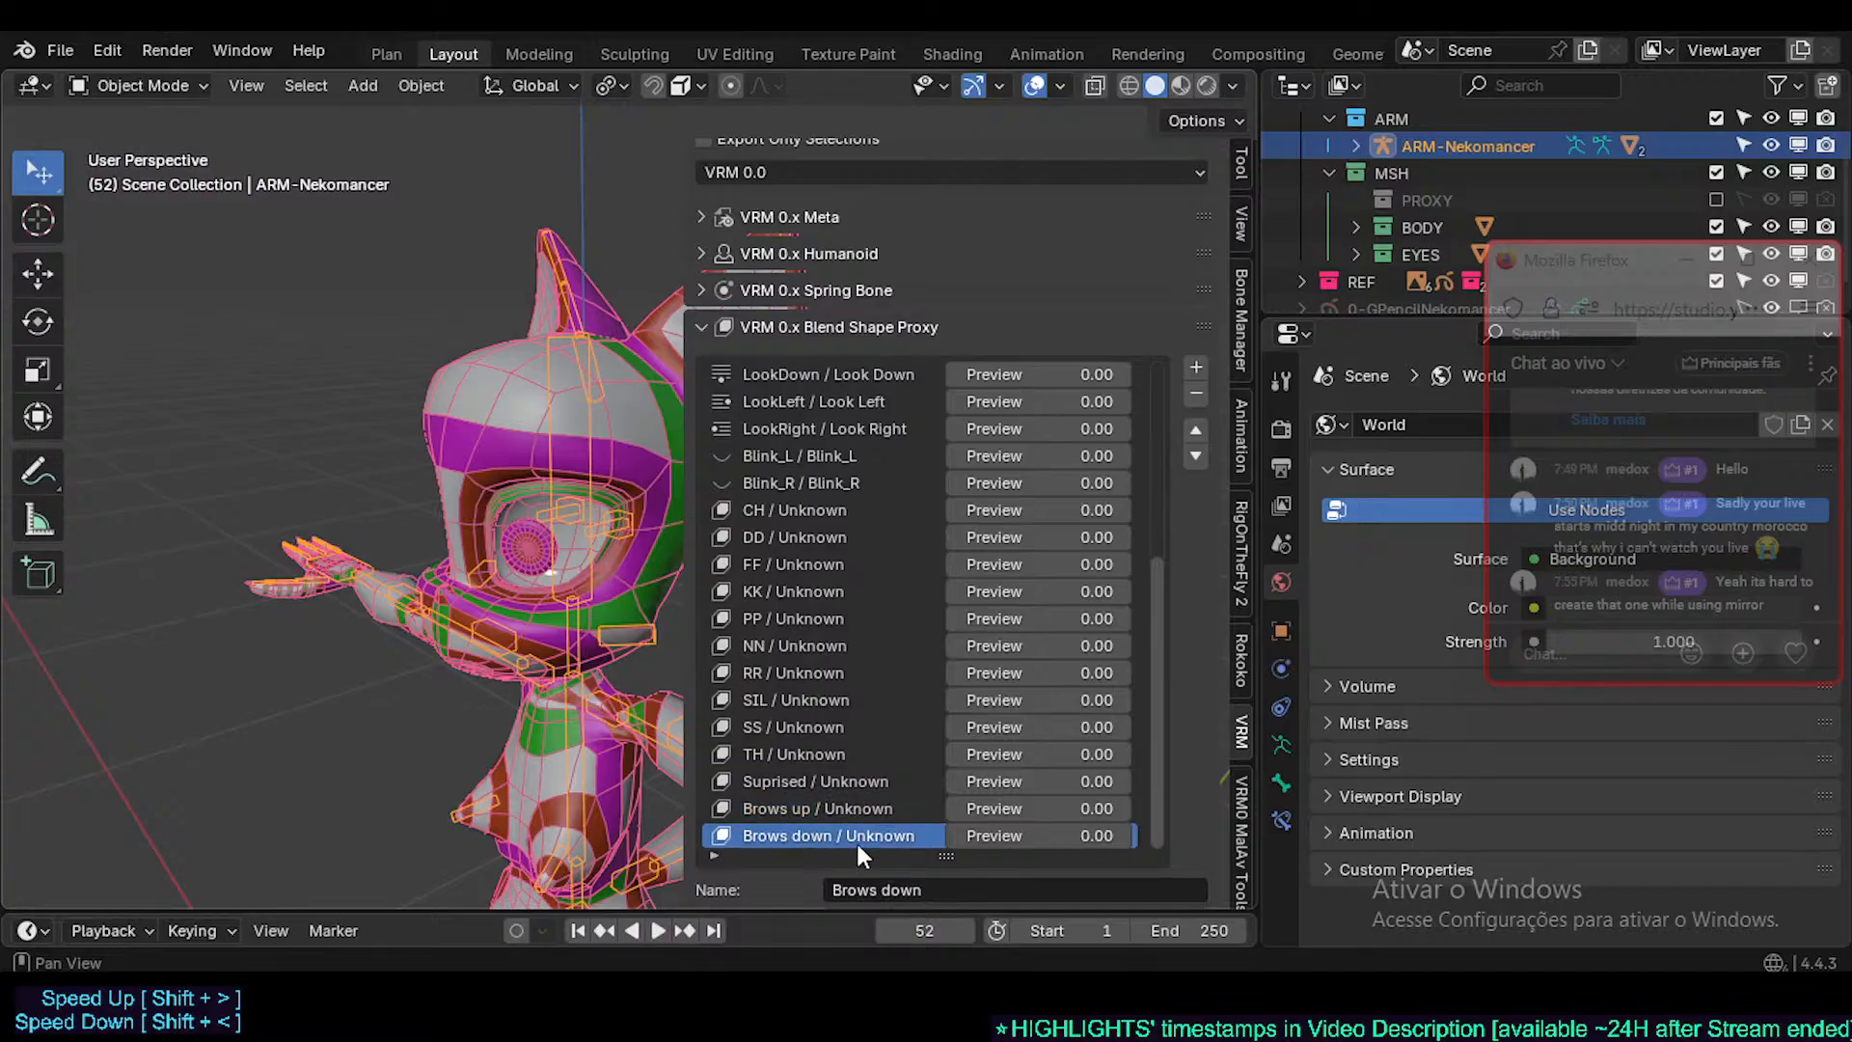
click(852, 808)
click(862, 837)
click(866, 809)
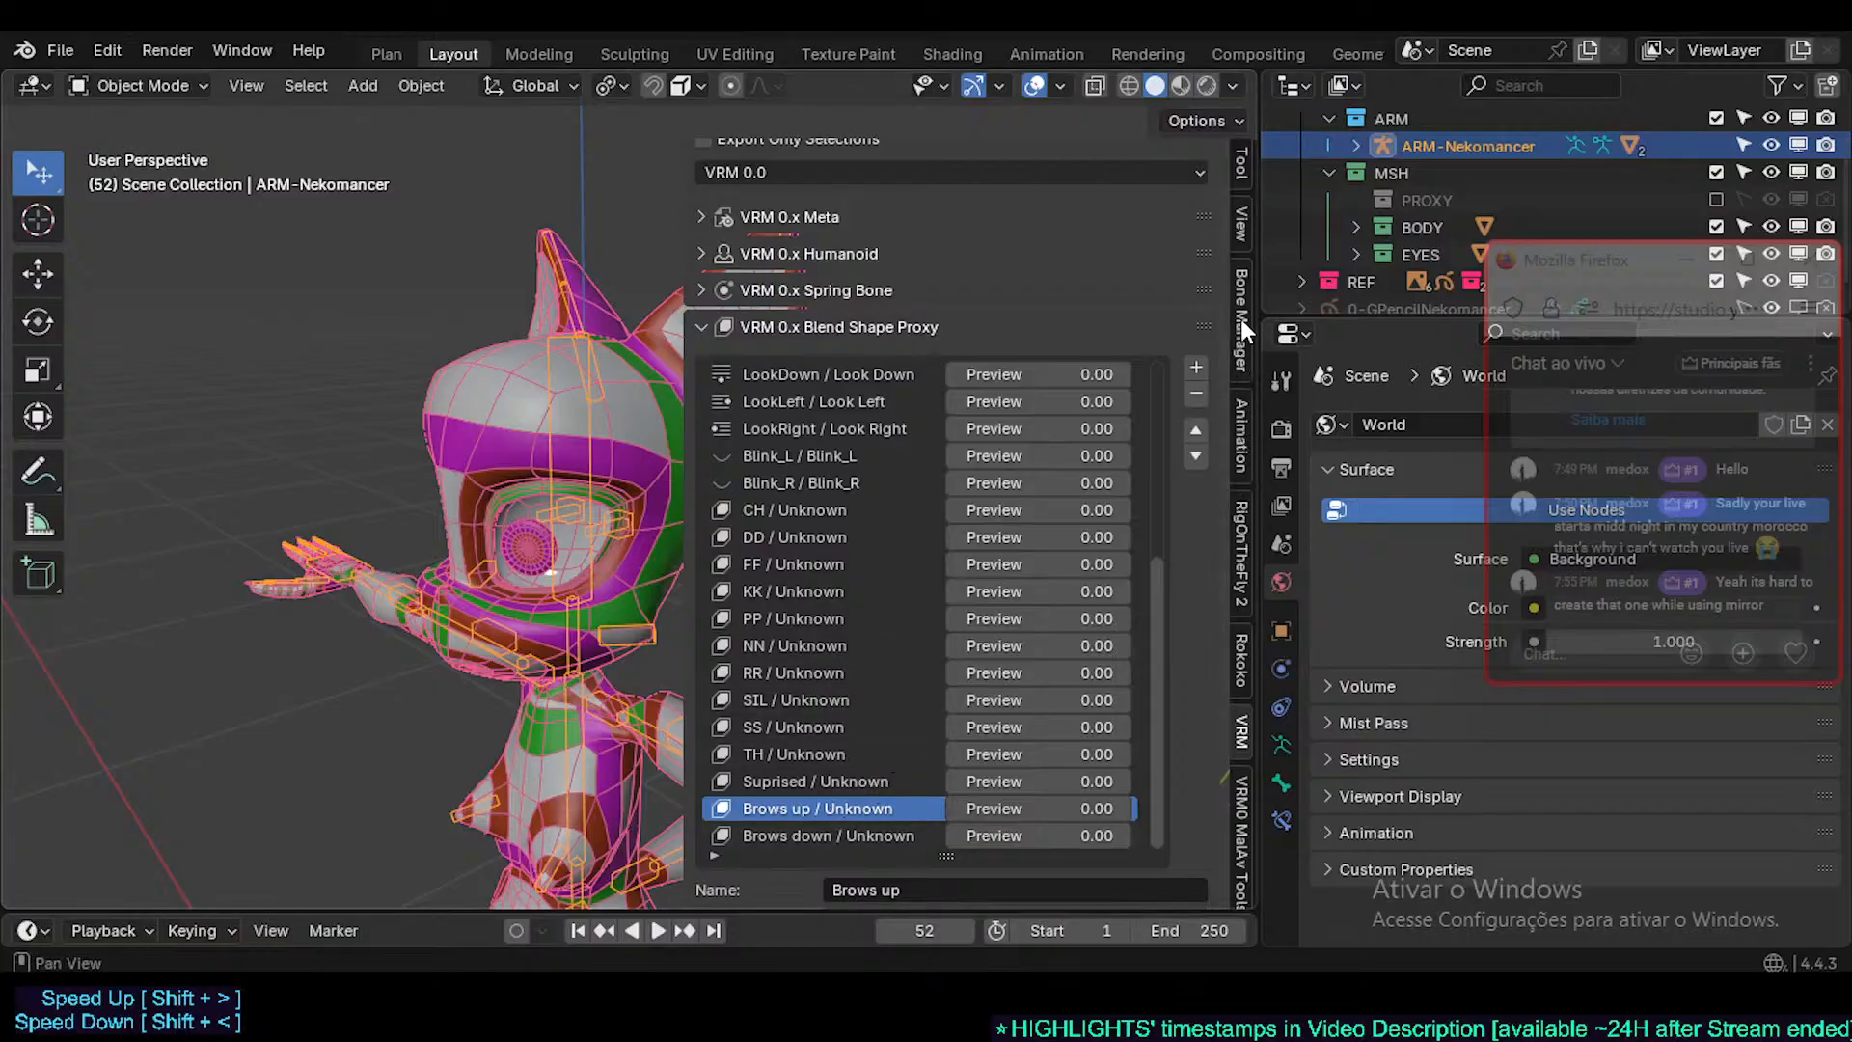
- Generate and bind the ARkit shapekeys on the Nekomancer armature and show its Blend Shape Proxy list in a wider sidebar
click(1242, 830)
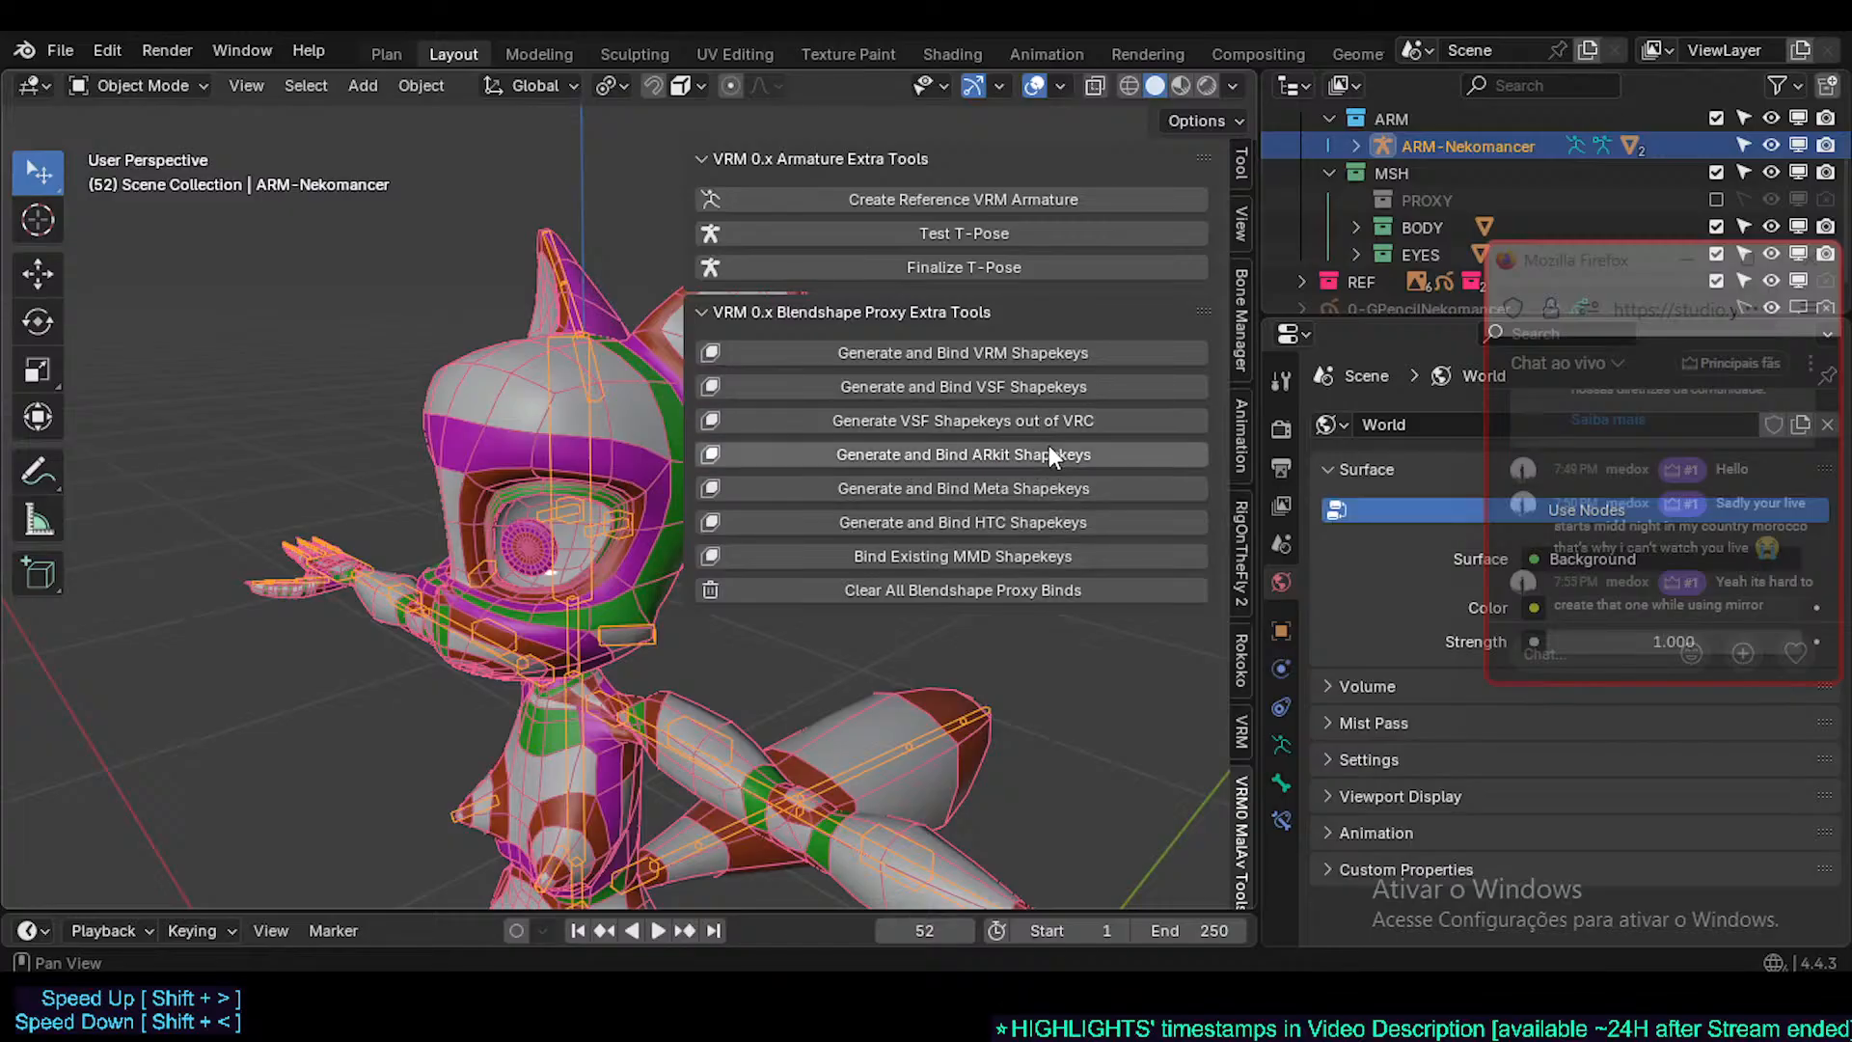
click(1242, 730)
scroll(1181, 735, down, 5)
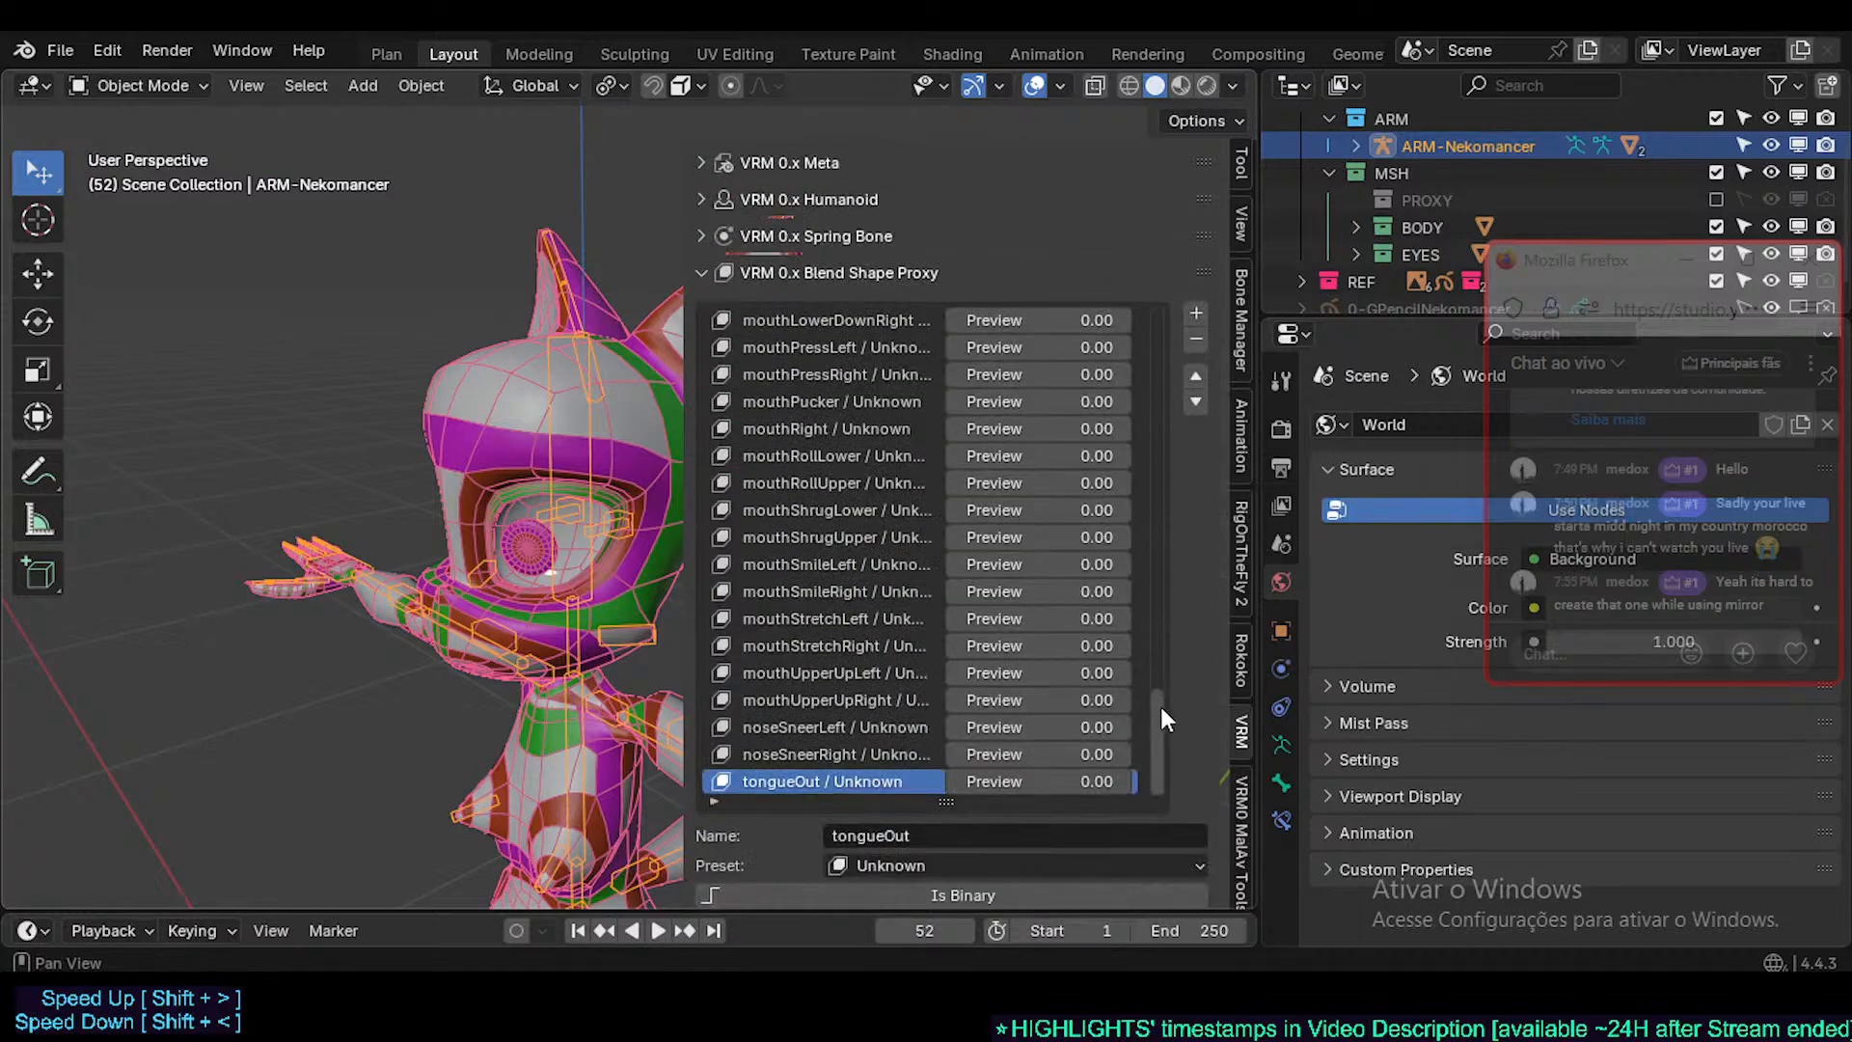
drag(687, 575, 642, 618)
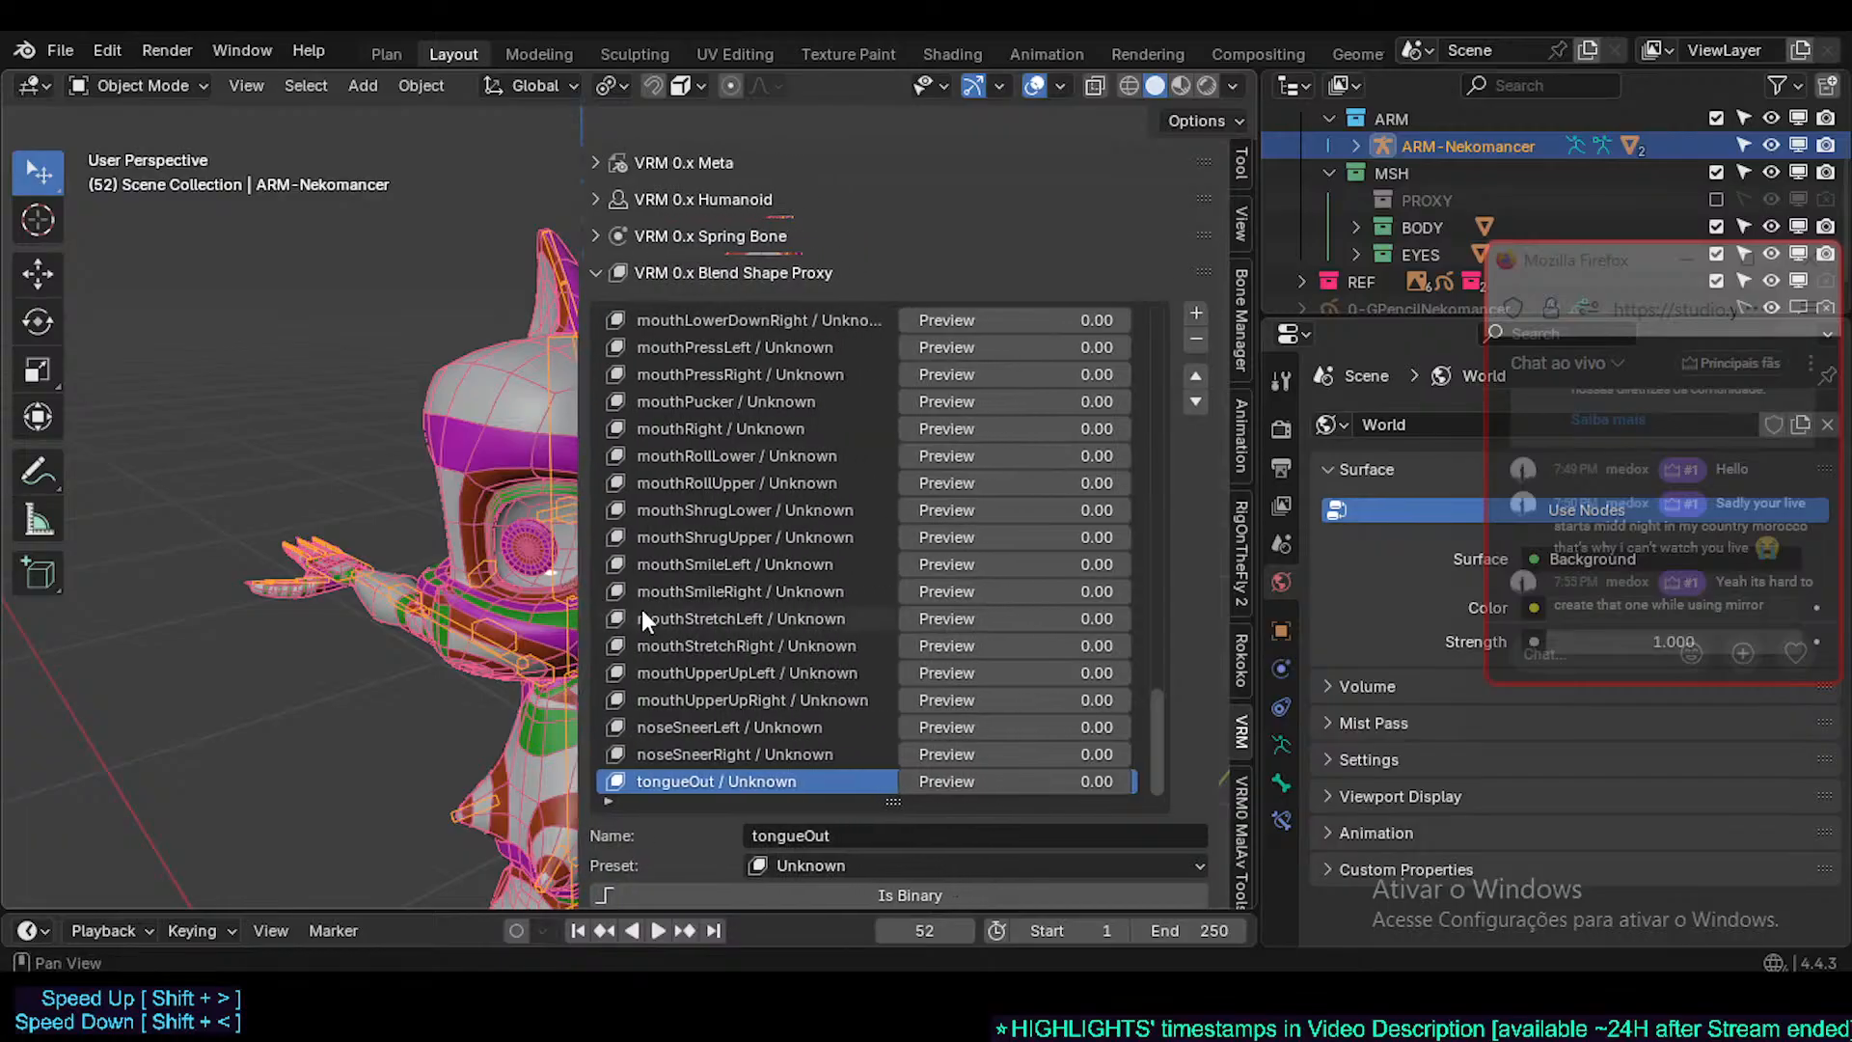
- Look through the added ARkit entries, from the mouth shapes back up to browDownLeft and browDownRight
click(643, 590)
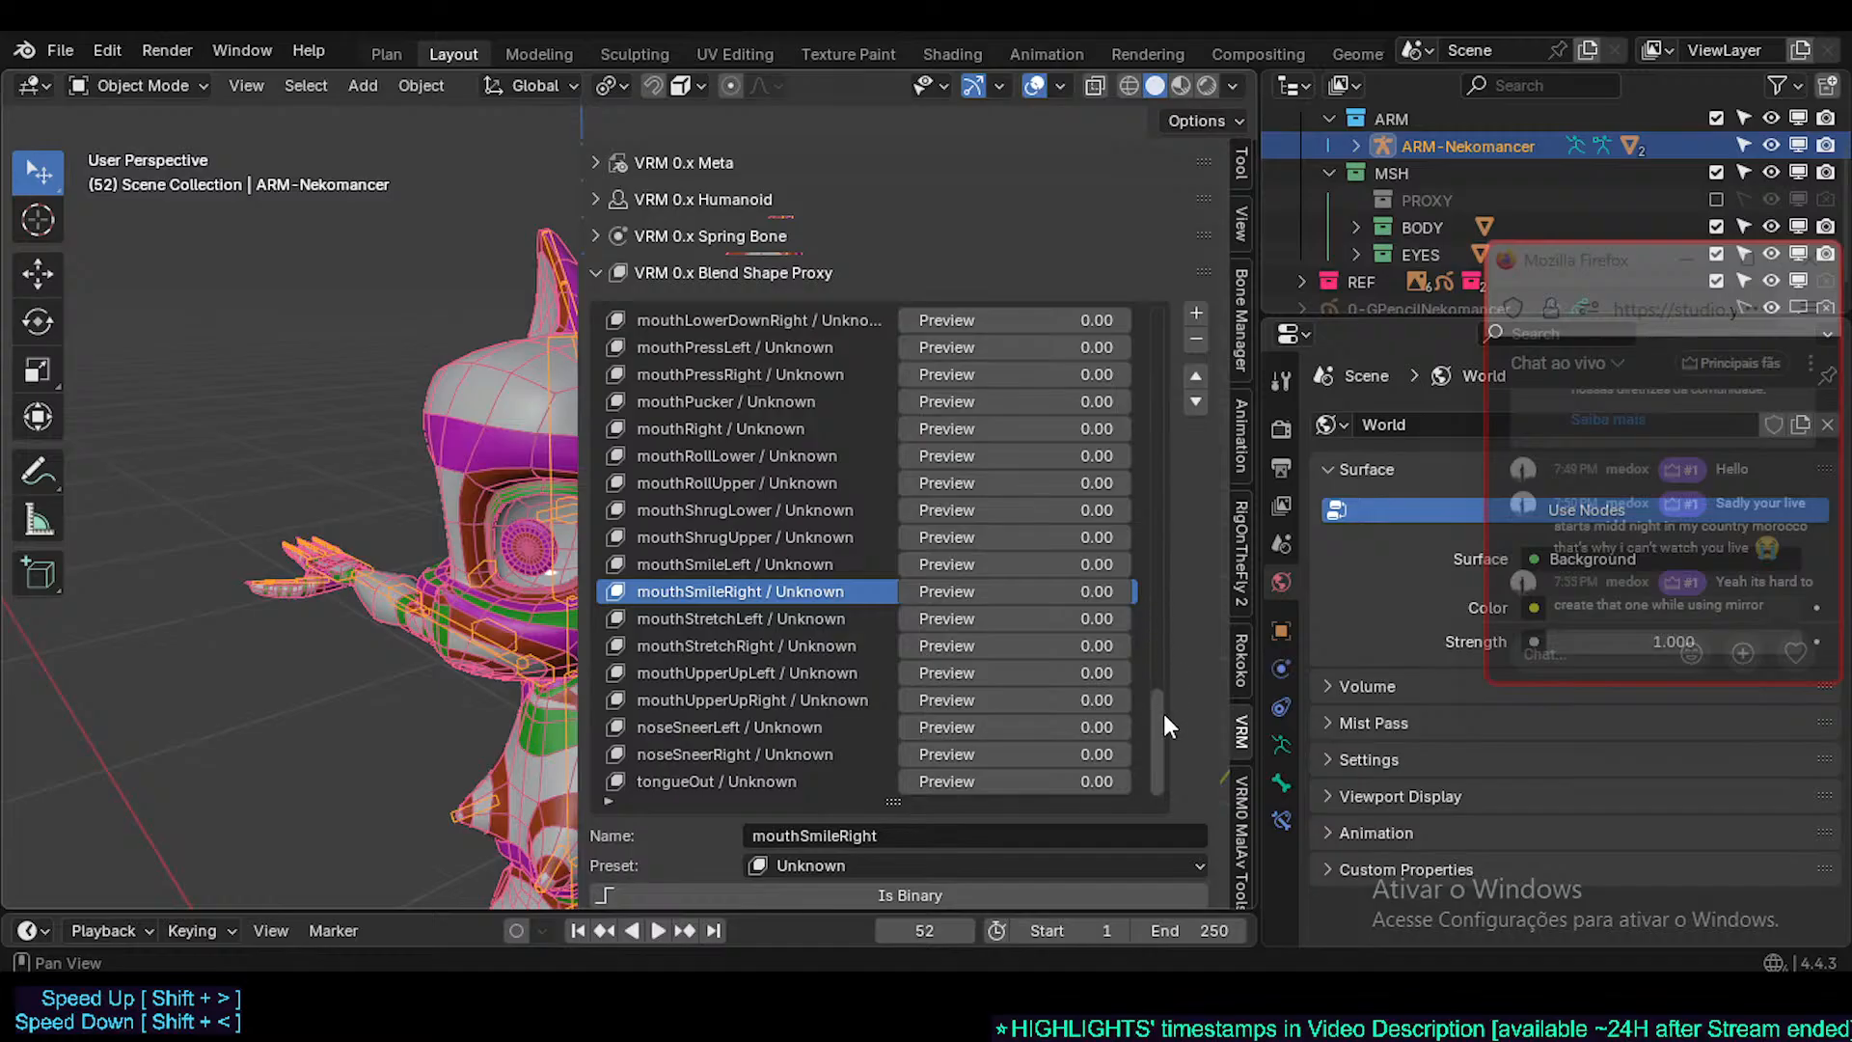
drag(1163, 716, 1133, 460)
click(704, 538)
click(708, 563)
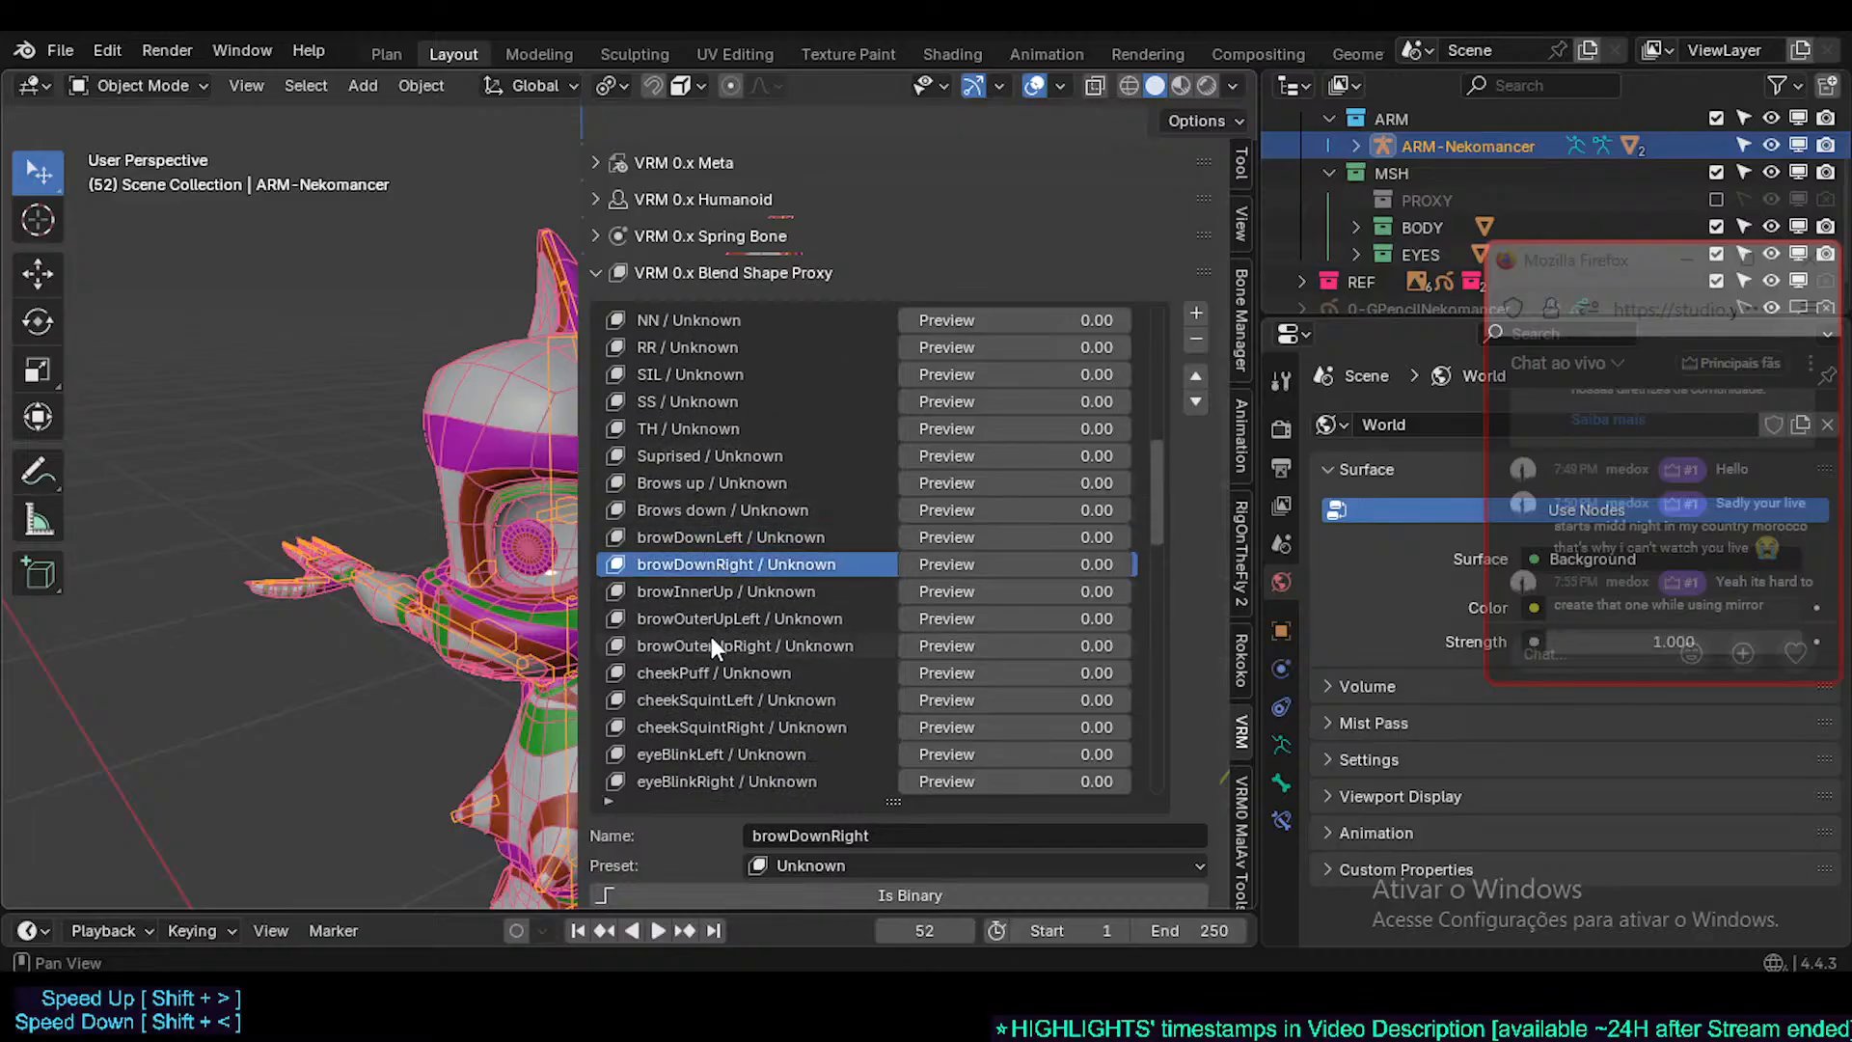
scroll(704, 555, up, 1)
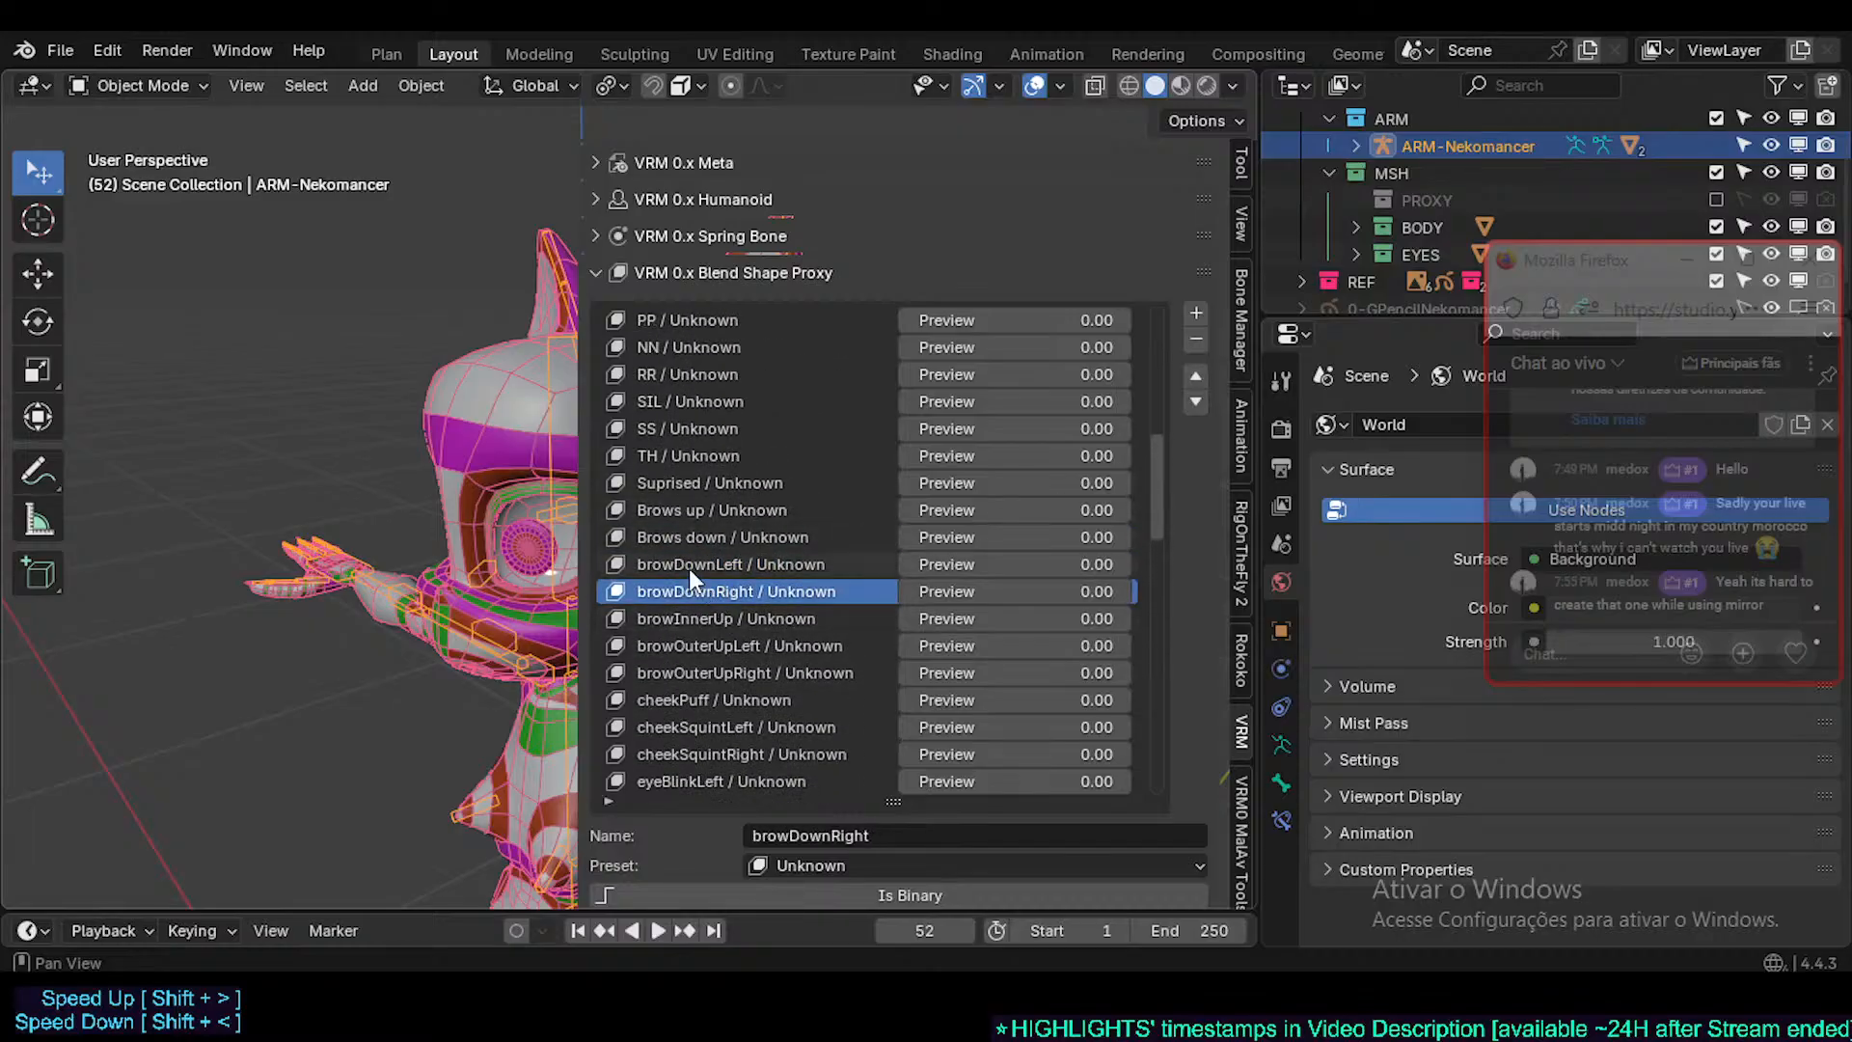
click(687, 568)
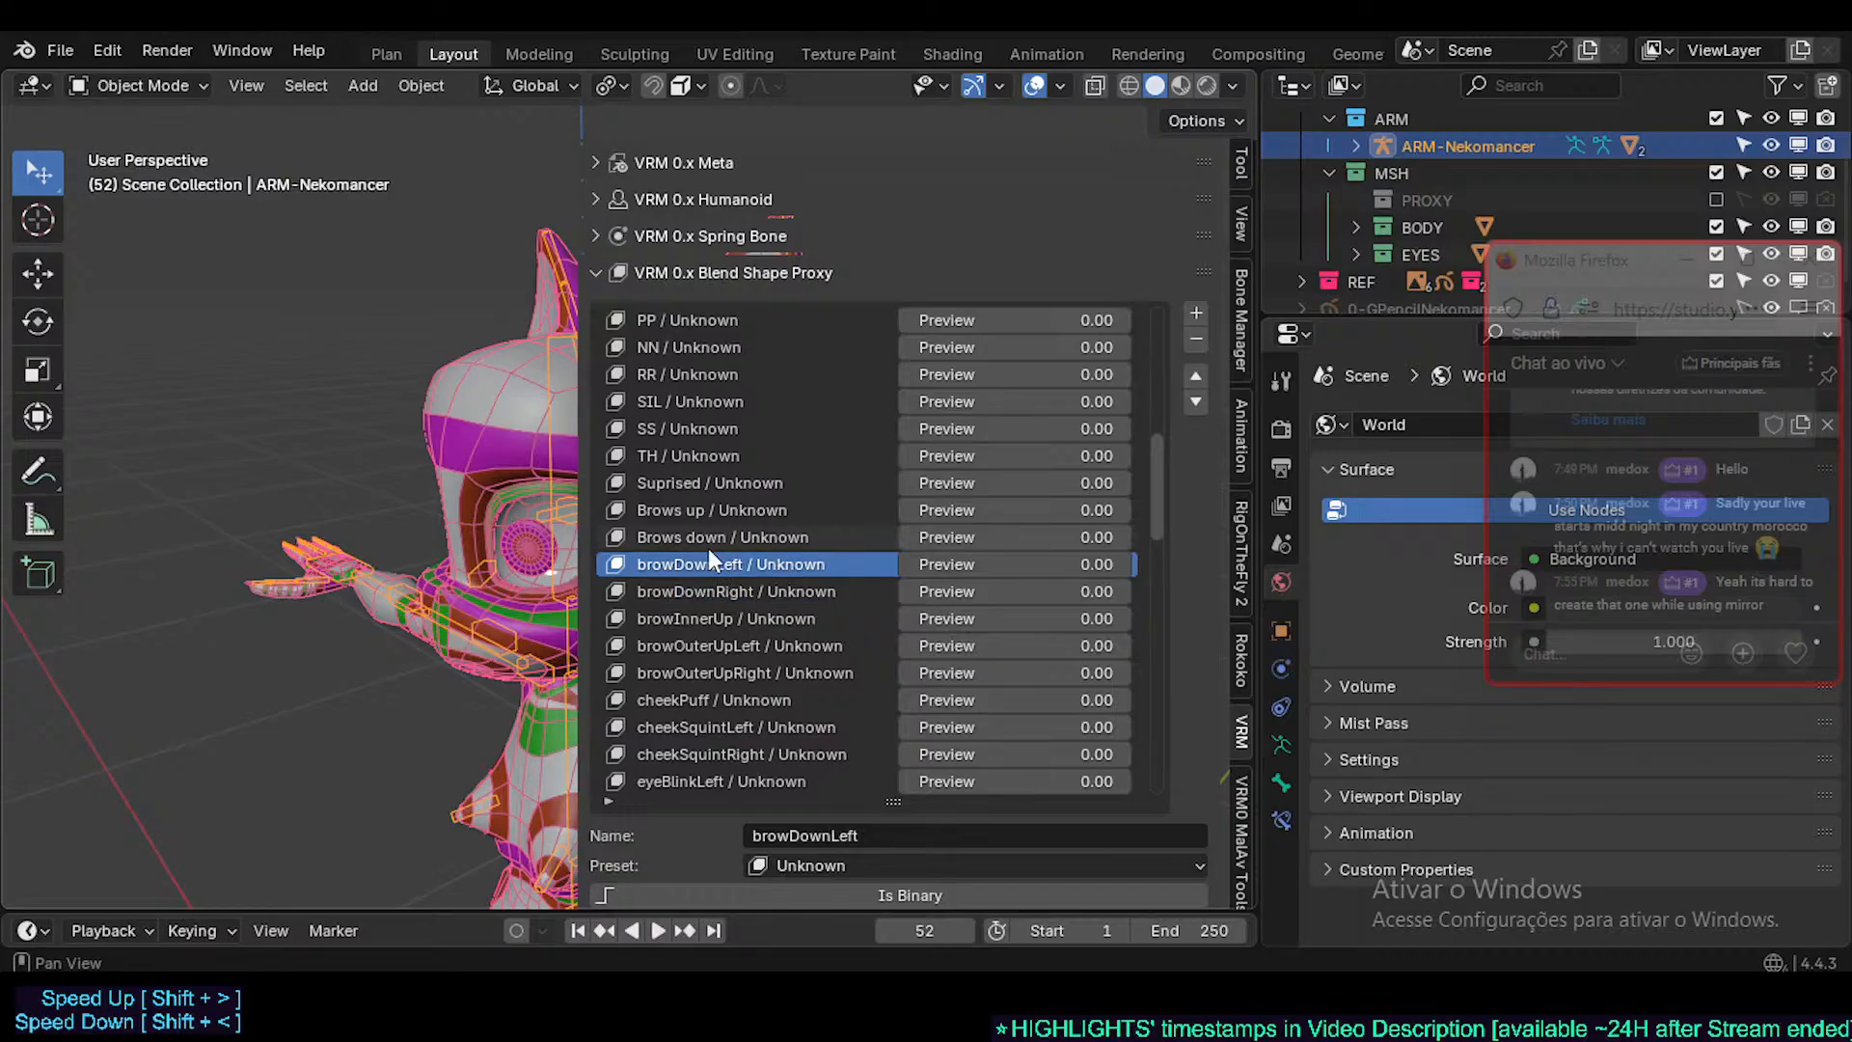
- Compare the VSF Brows up and Brows down entries with the separate ARkit browDownLeft and browDownRight entries
click(712, 514)
click(714, 535)
click(710, 506)
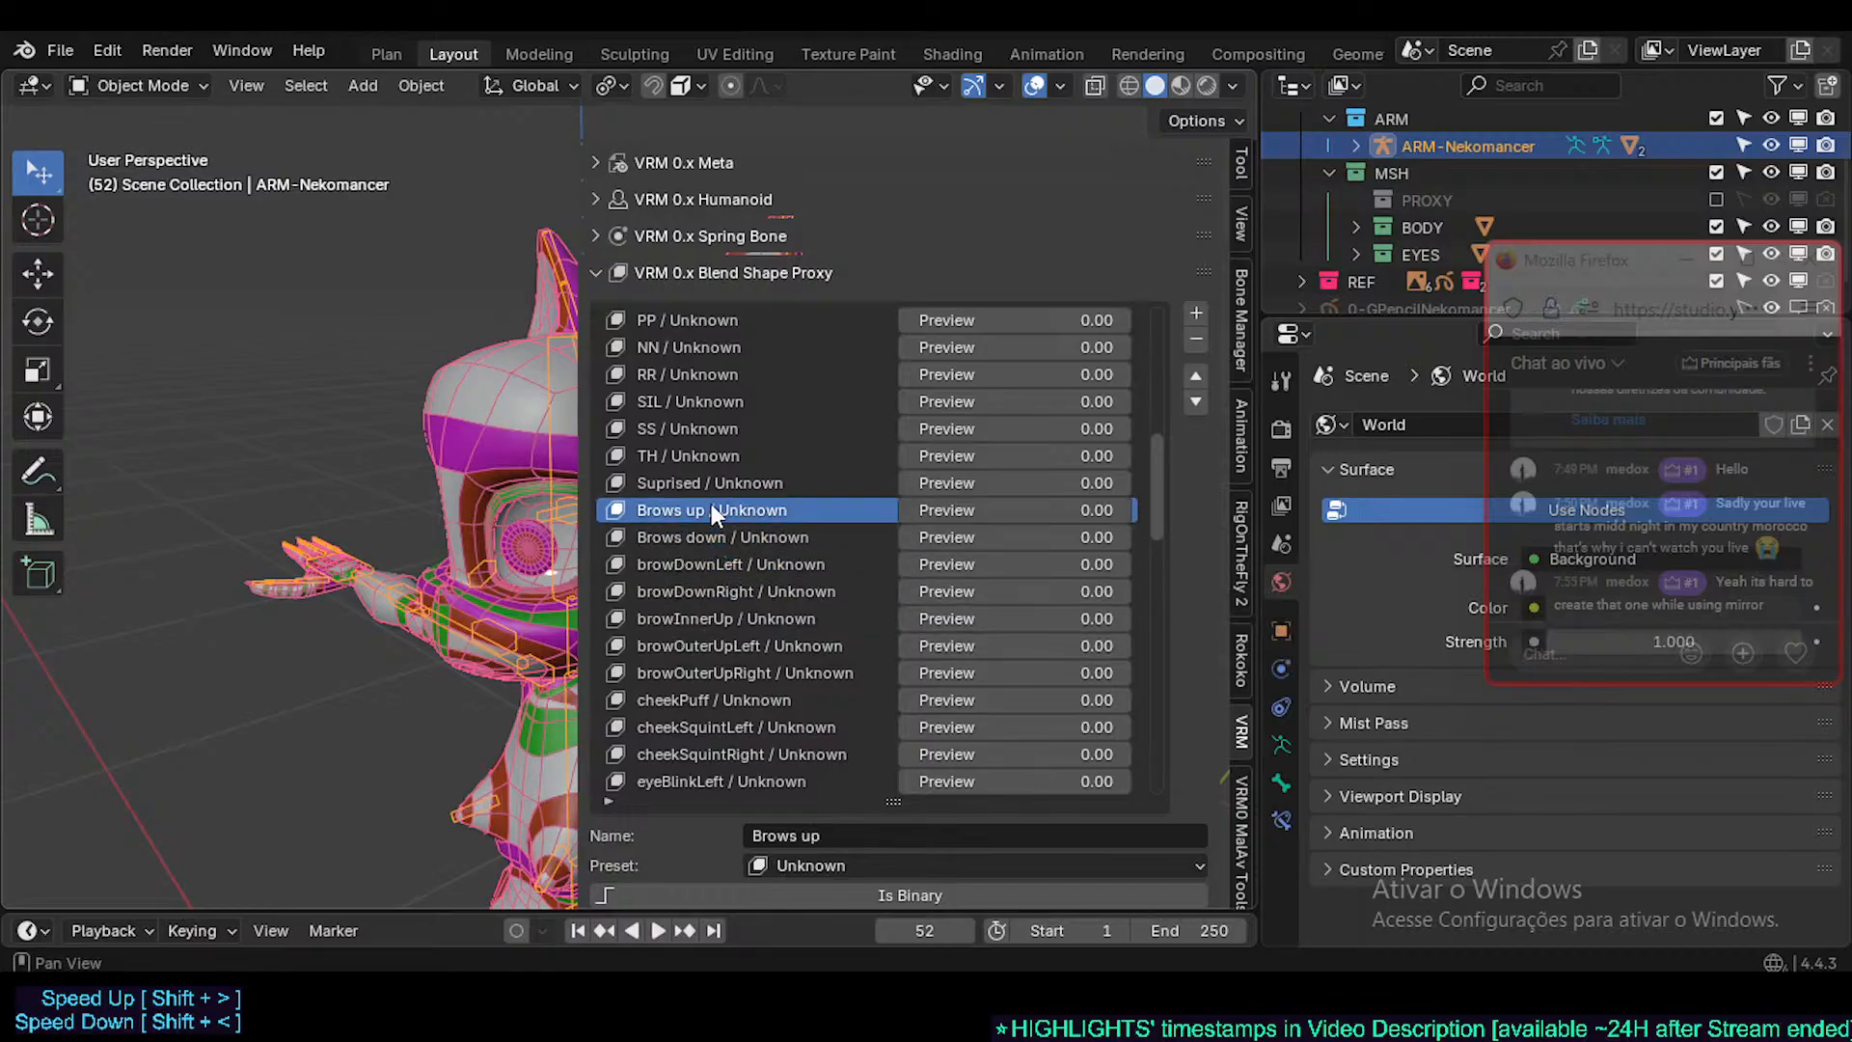
click(710, 536)
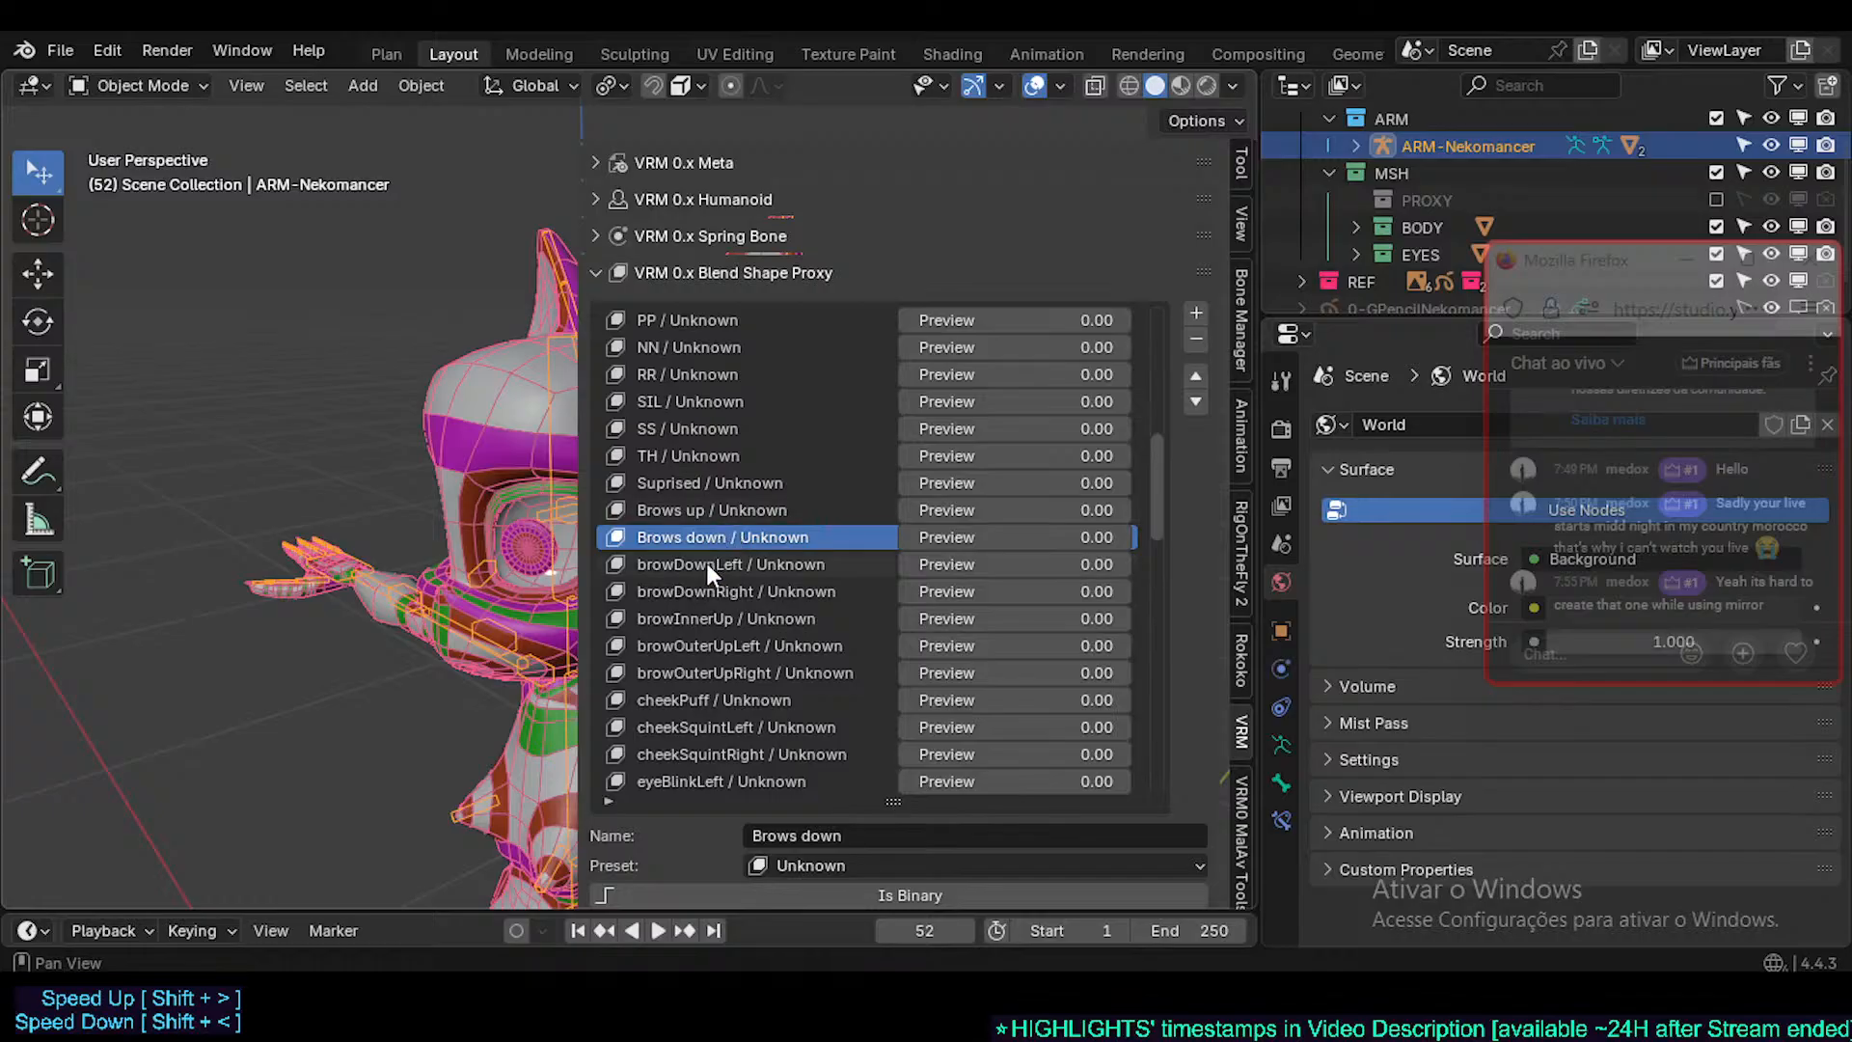
click(706, 564)
click(712, 582)
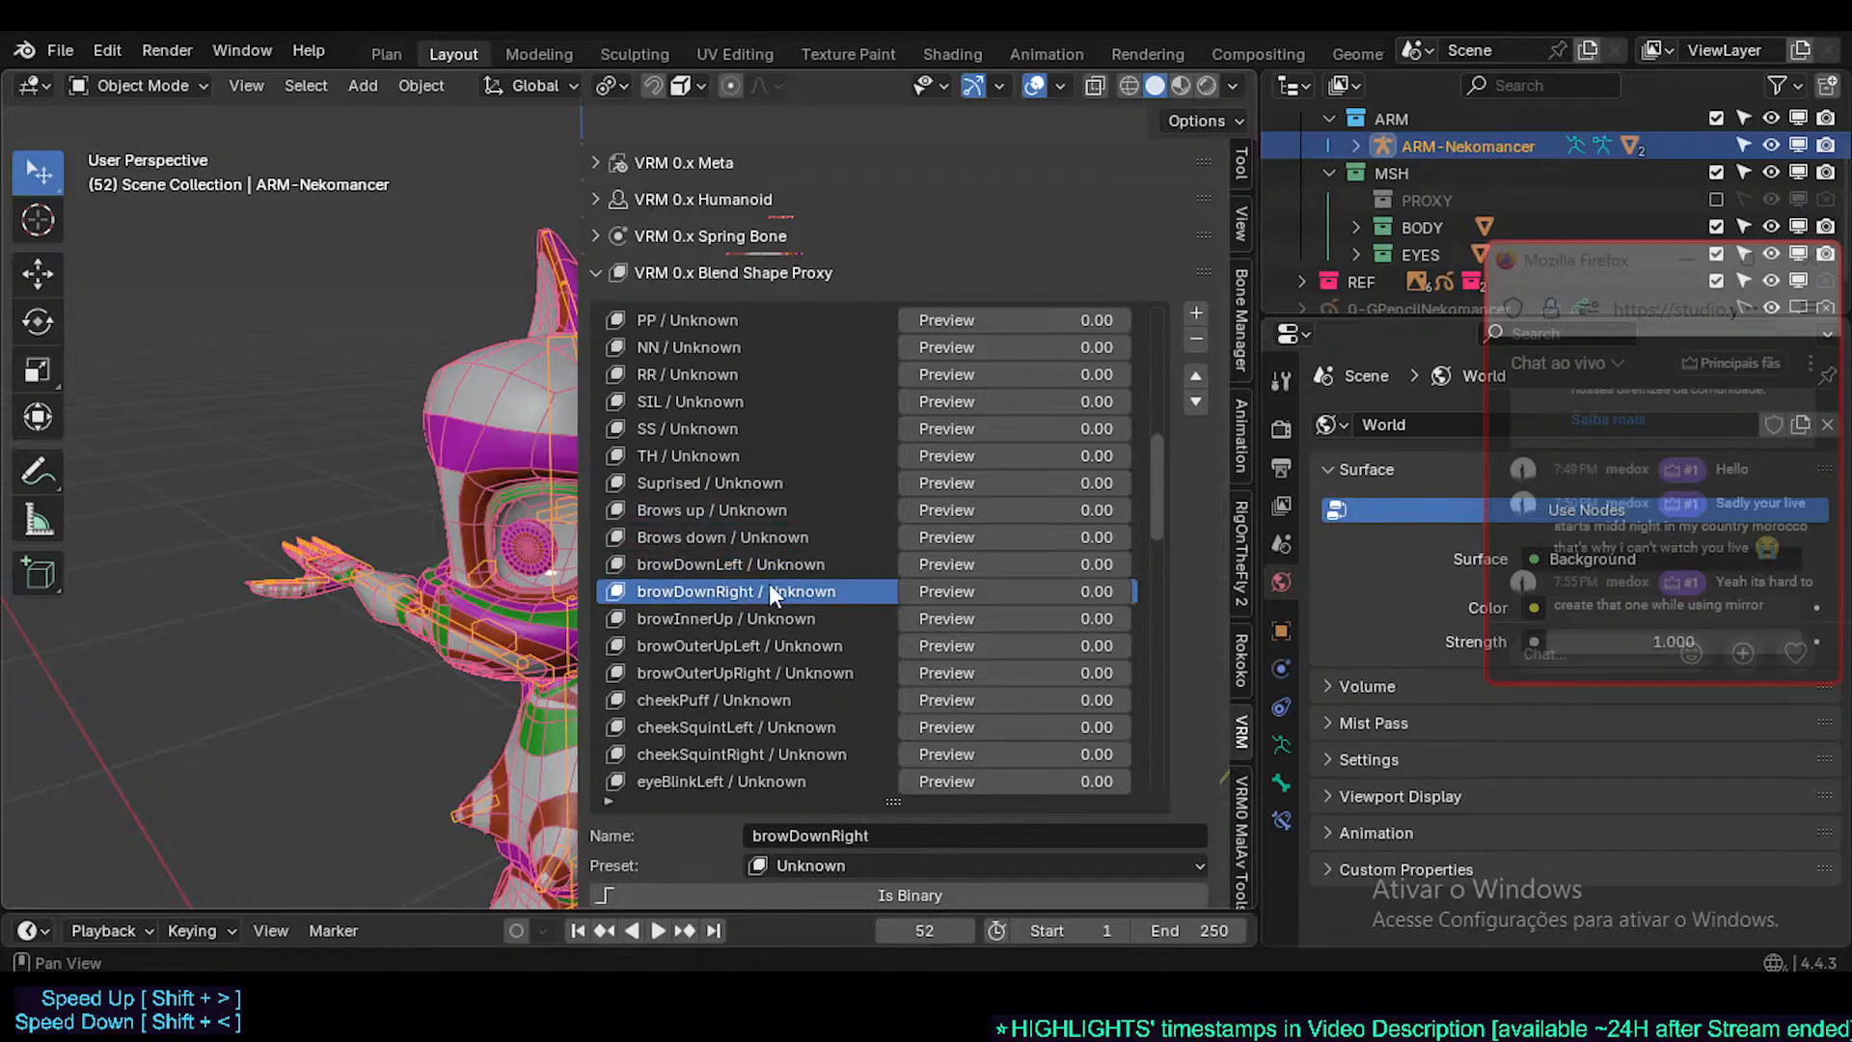
click(702, 568)
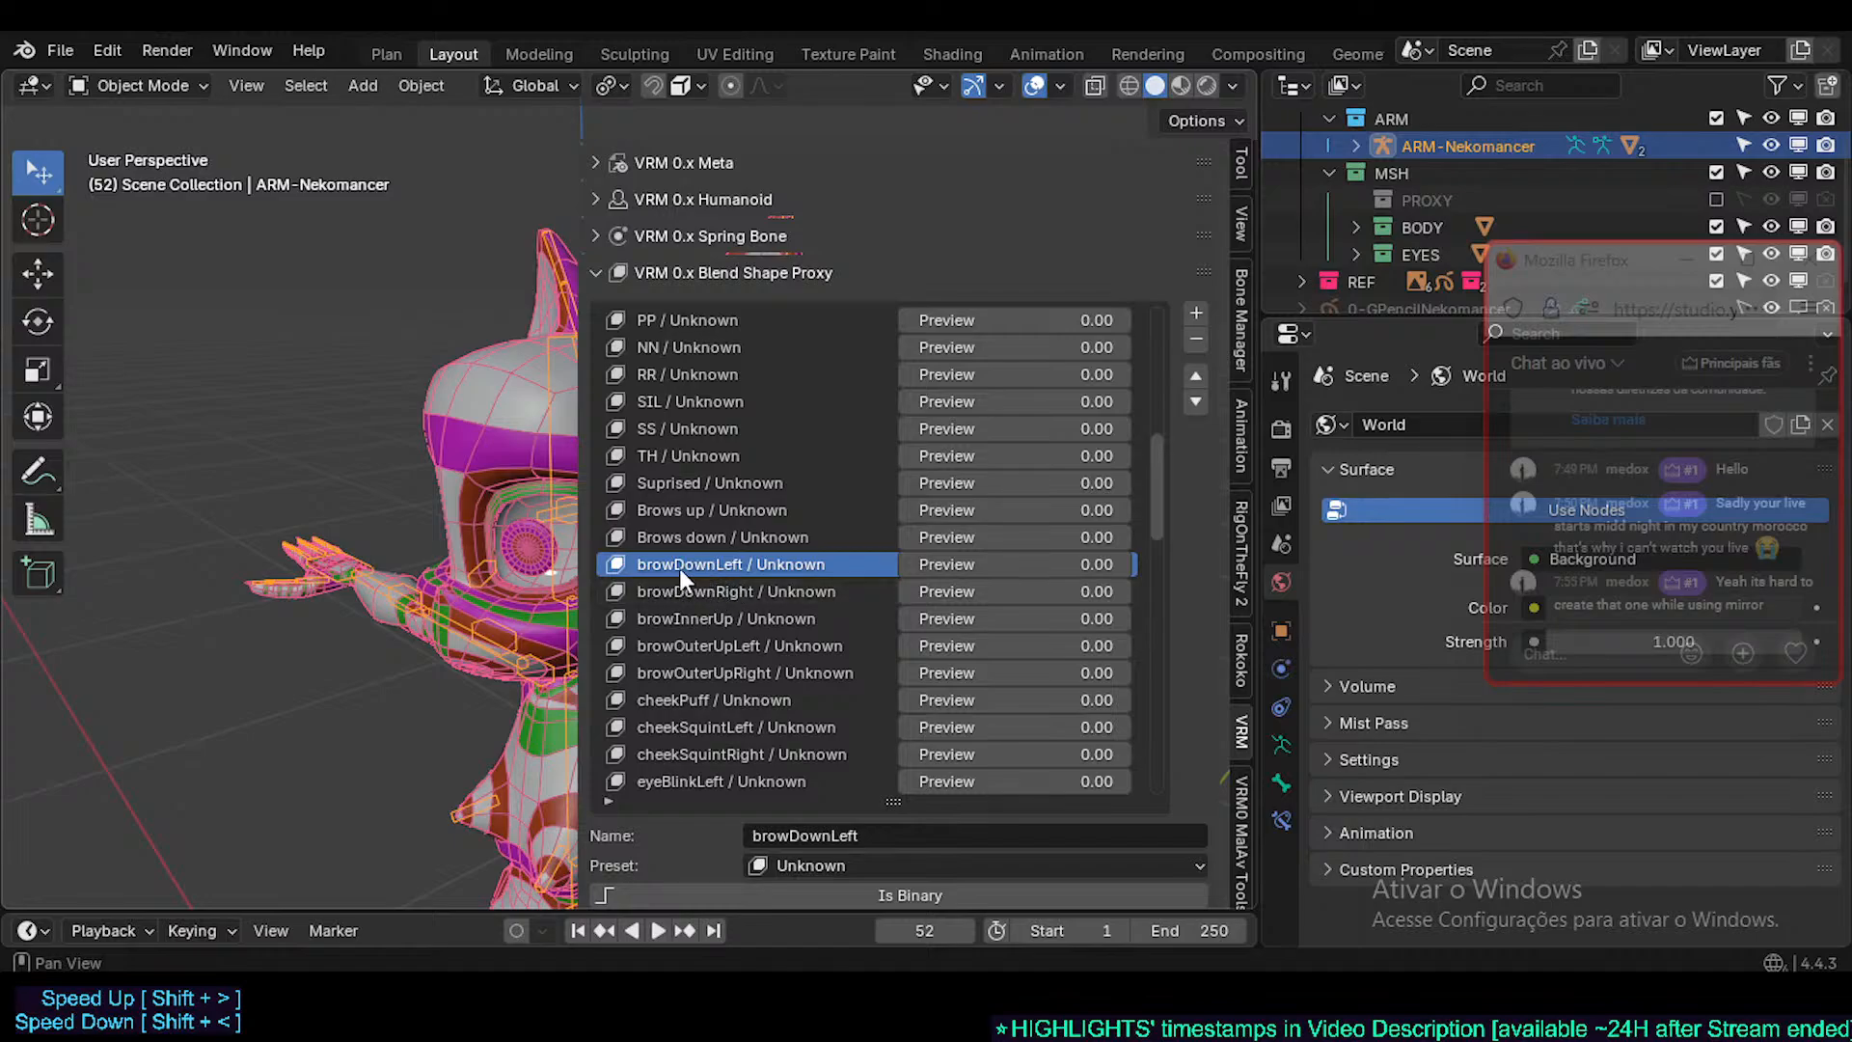
click(725, 590)
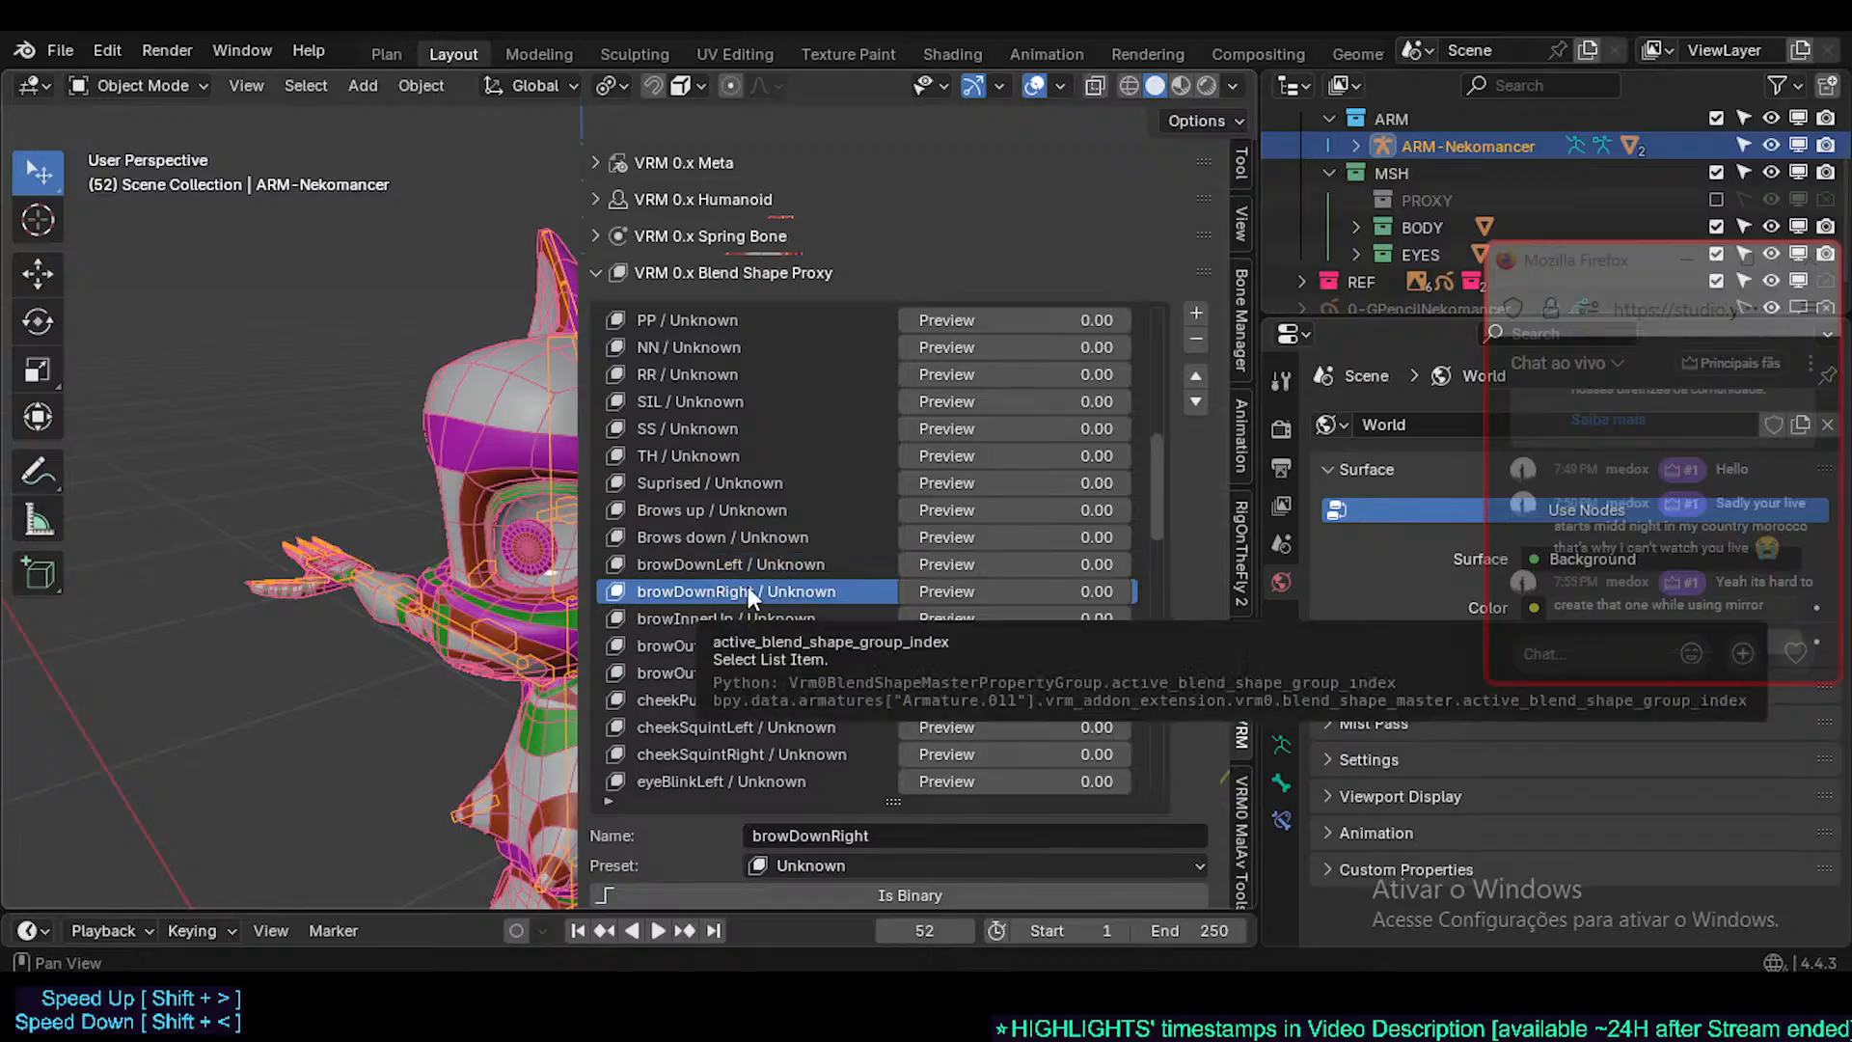
click(714, 537)
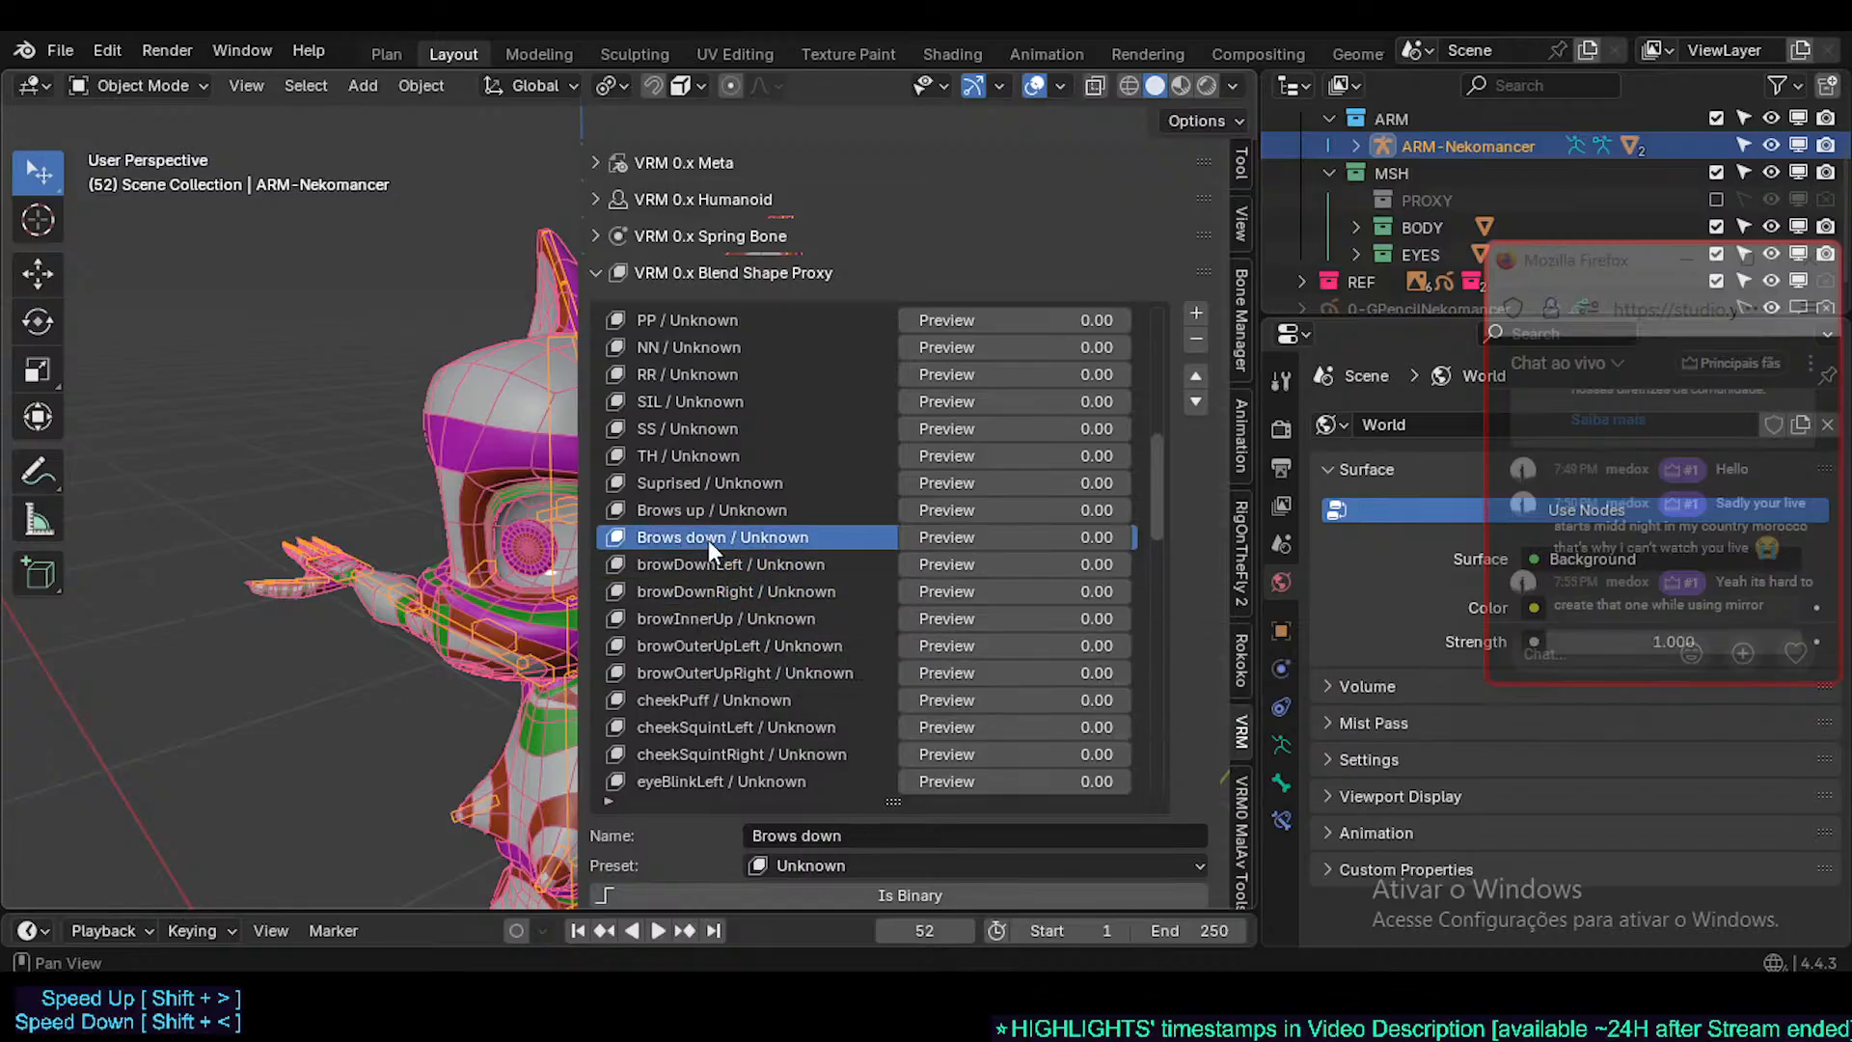
click(745, 567)
click(745, 588)
click(742, 562)
click(741, 591)
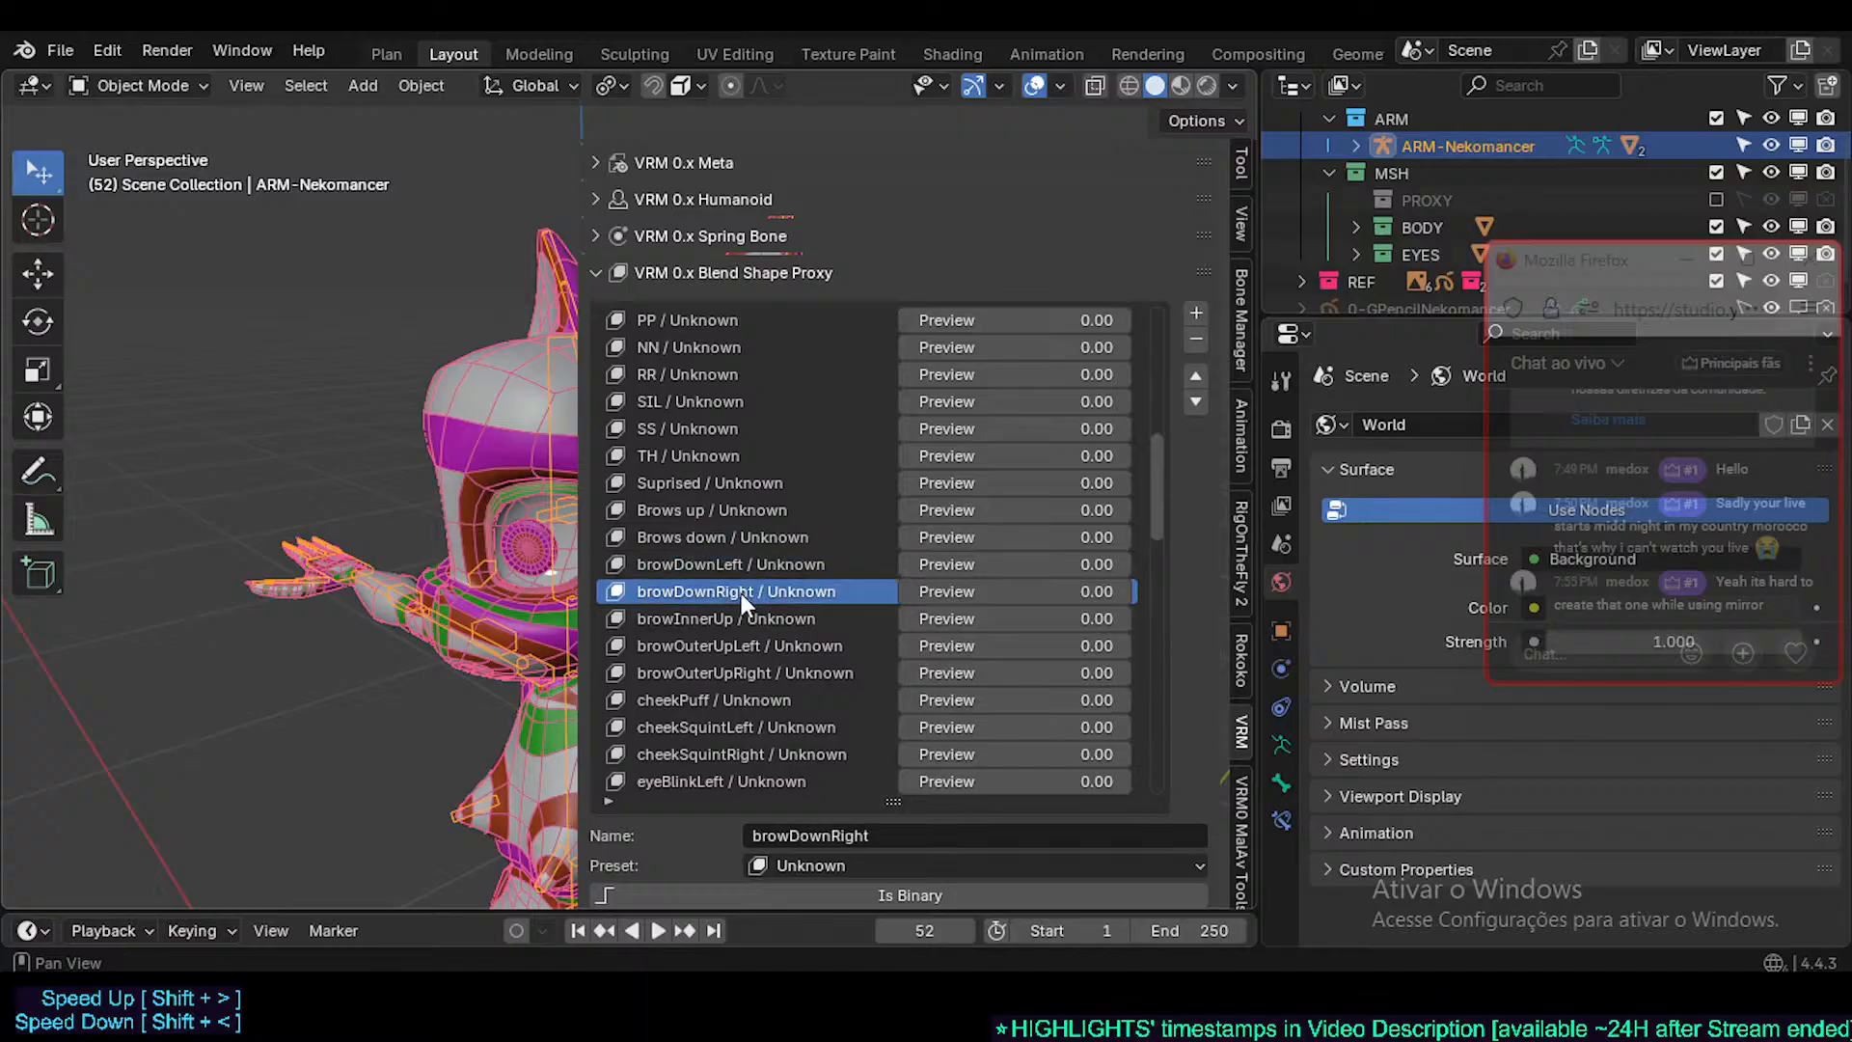
click(710, 537)
click(739, 569)
click(738, 593)
click(718, 537)
click(738, 569)
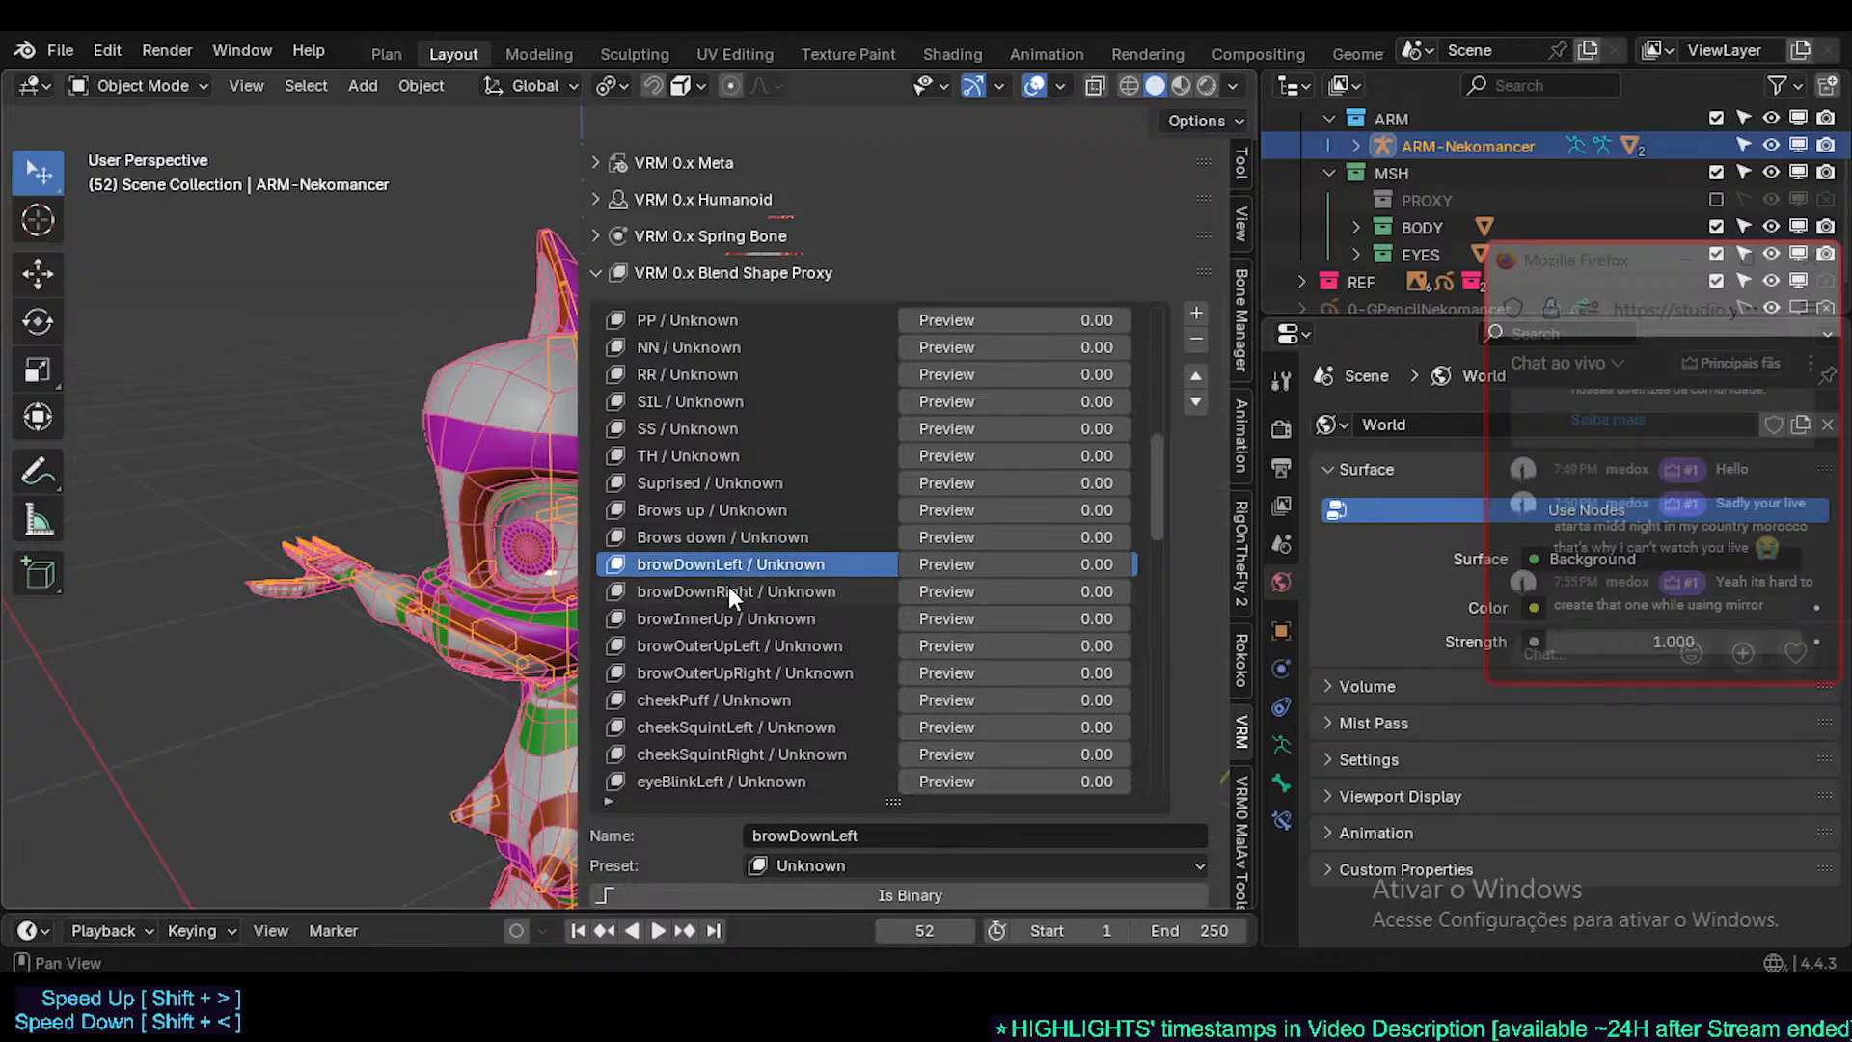
- Compare browDownLeft, browDownRight and Brows down, and review the surrounding VRM, VSF and cheek entries in the Blend Shape Proxy list
click(727, 589)
click(730, 538)
click(766, 563)
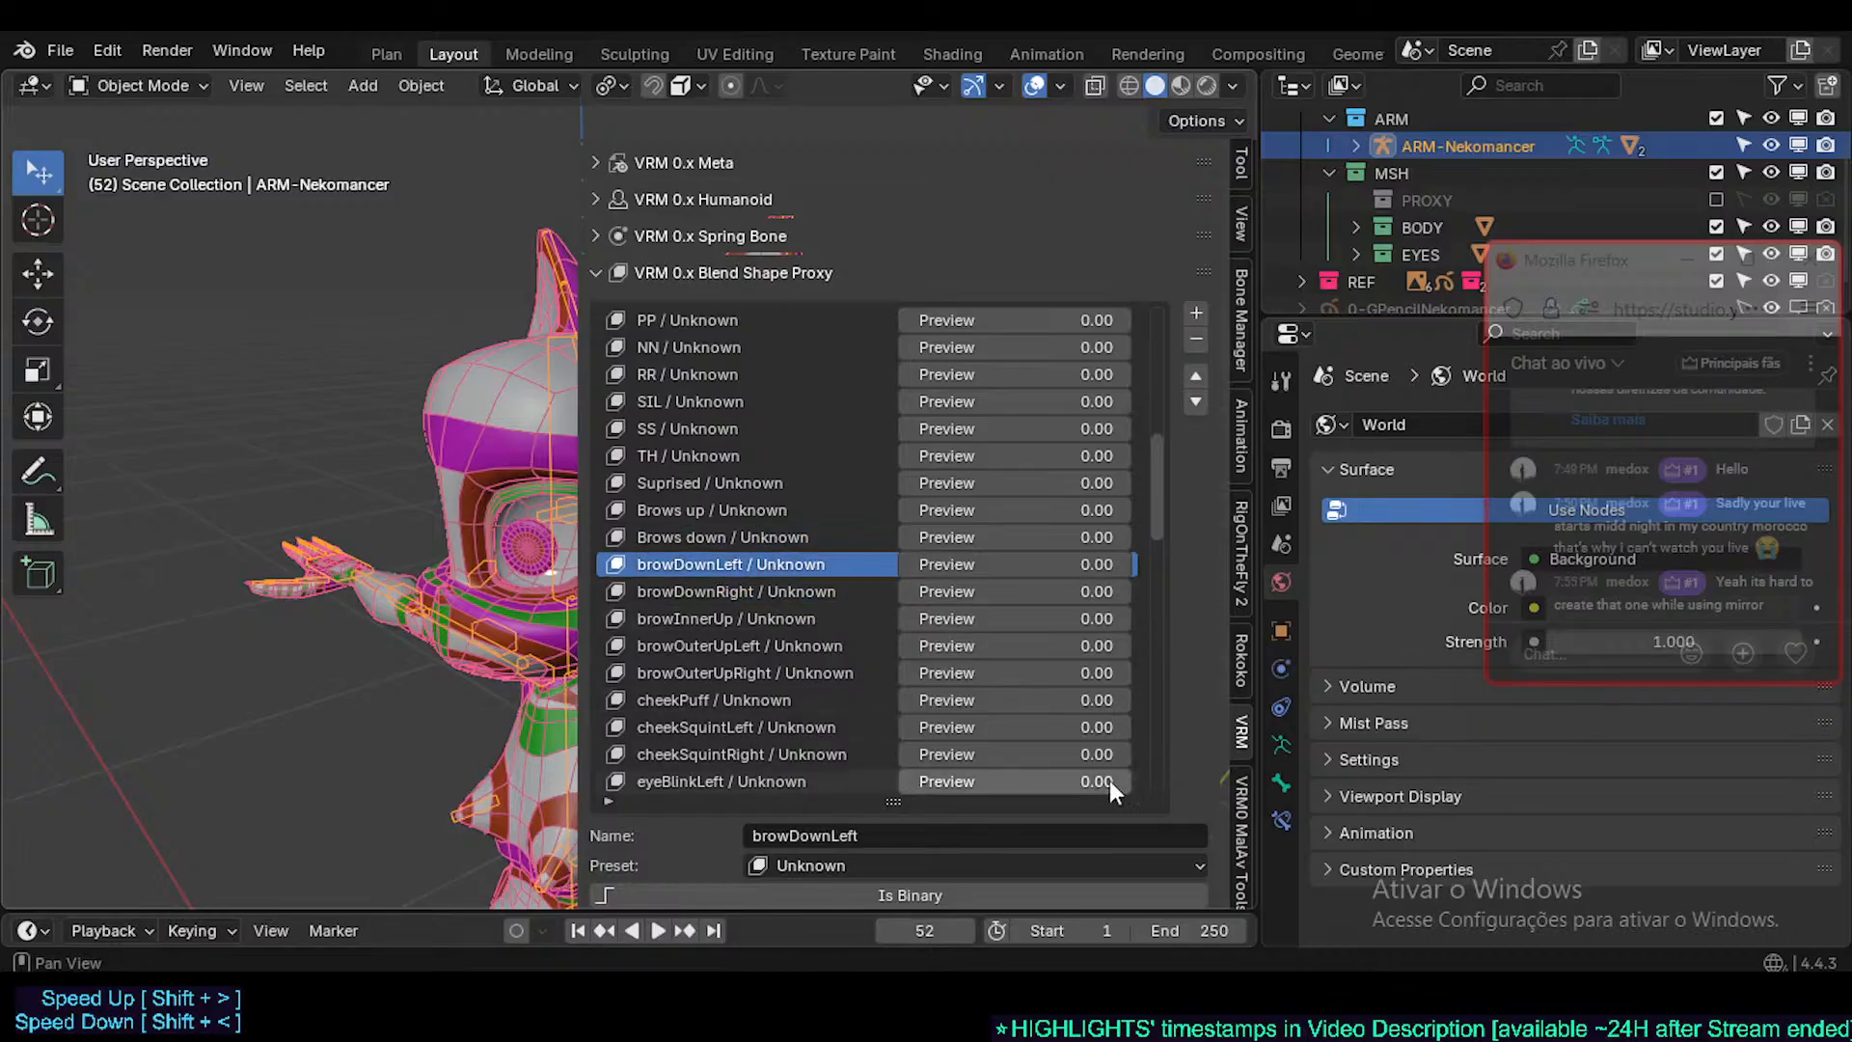
scroll(1109, 780, down, 5)
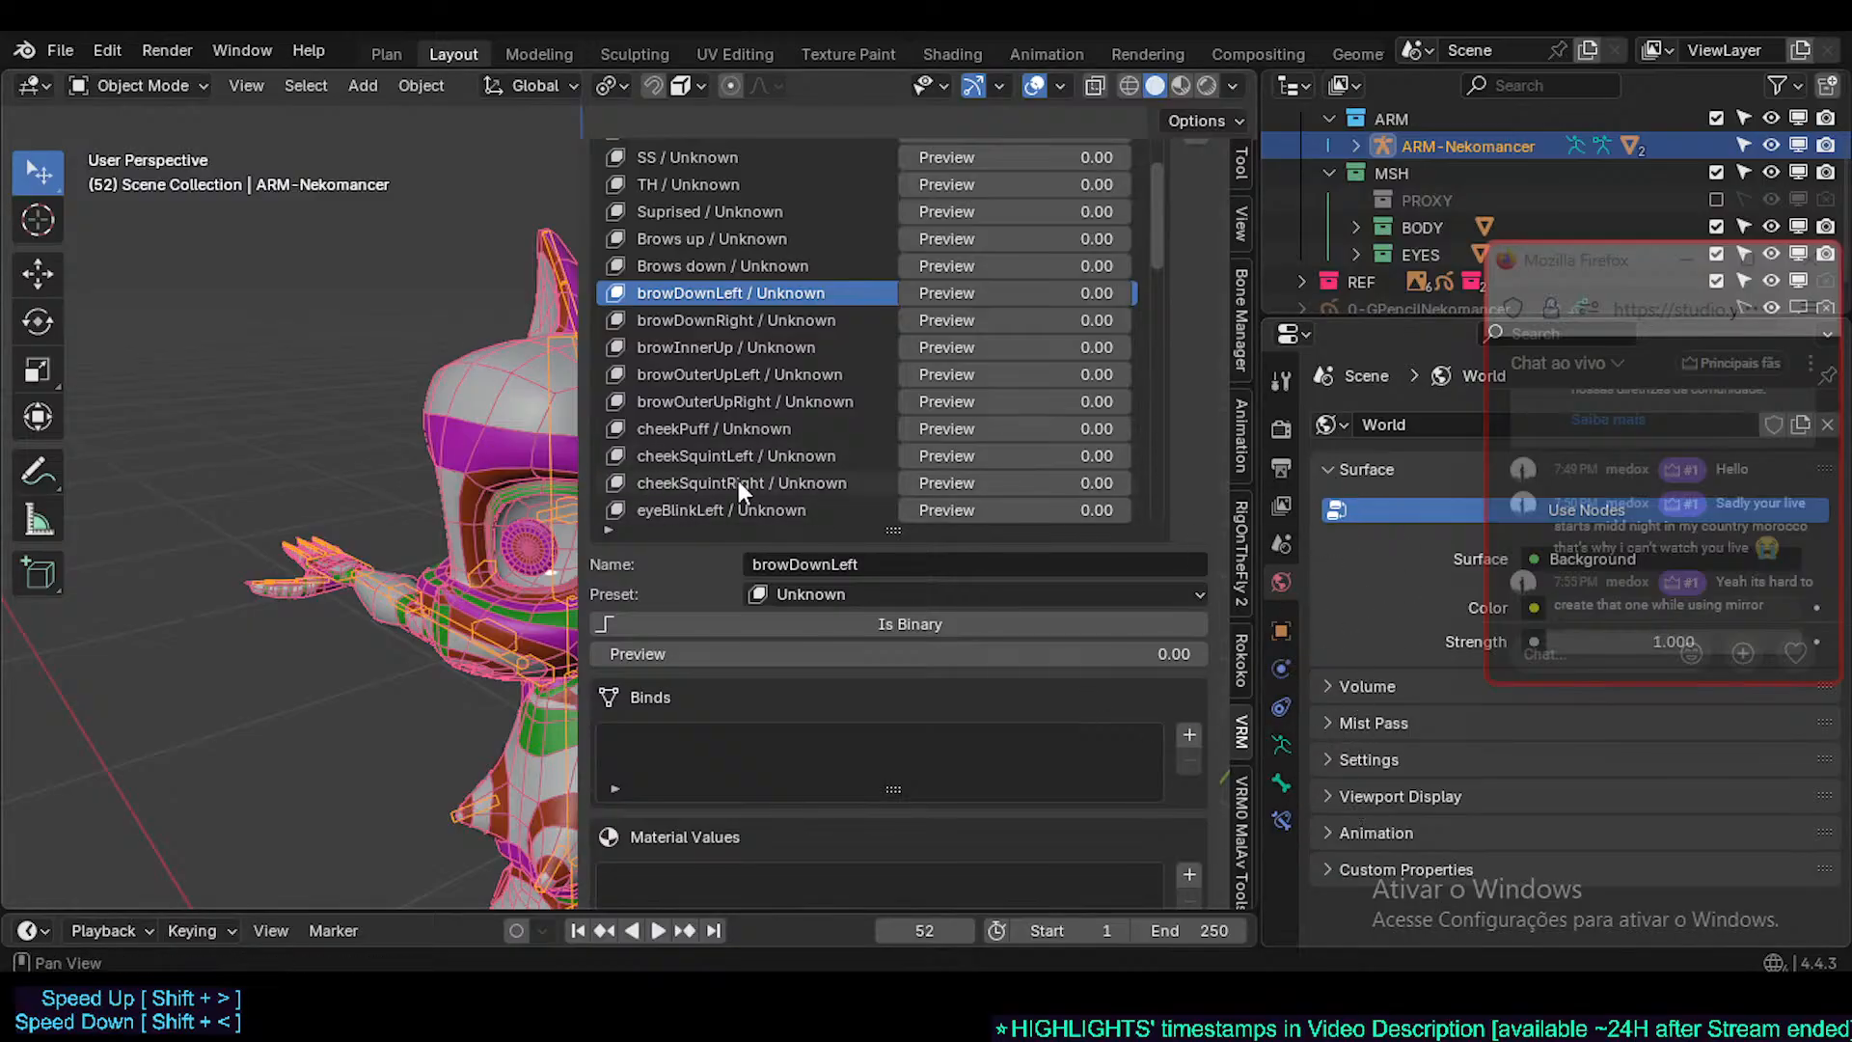
scroll(752, 749, down, 1)
scroll(819, 751, up, 3)
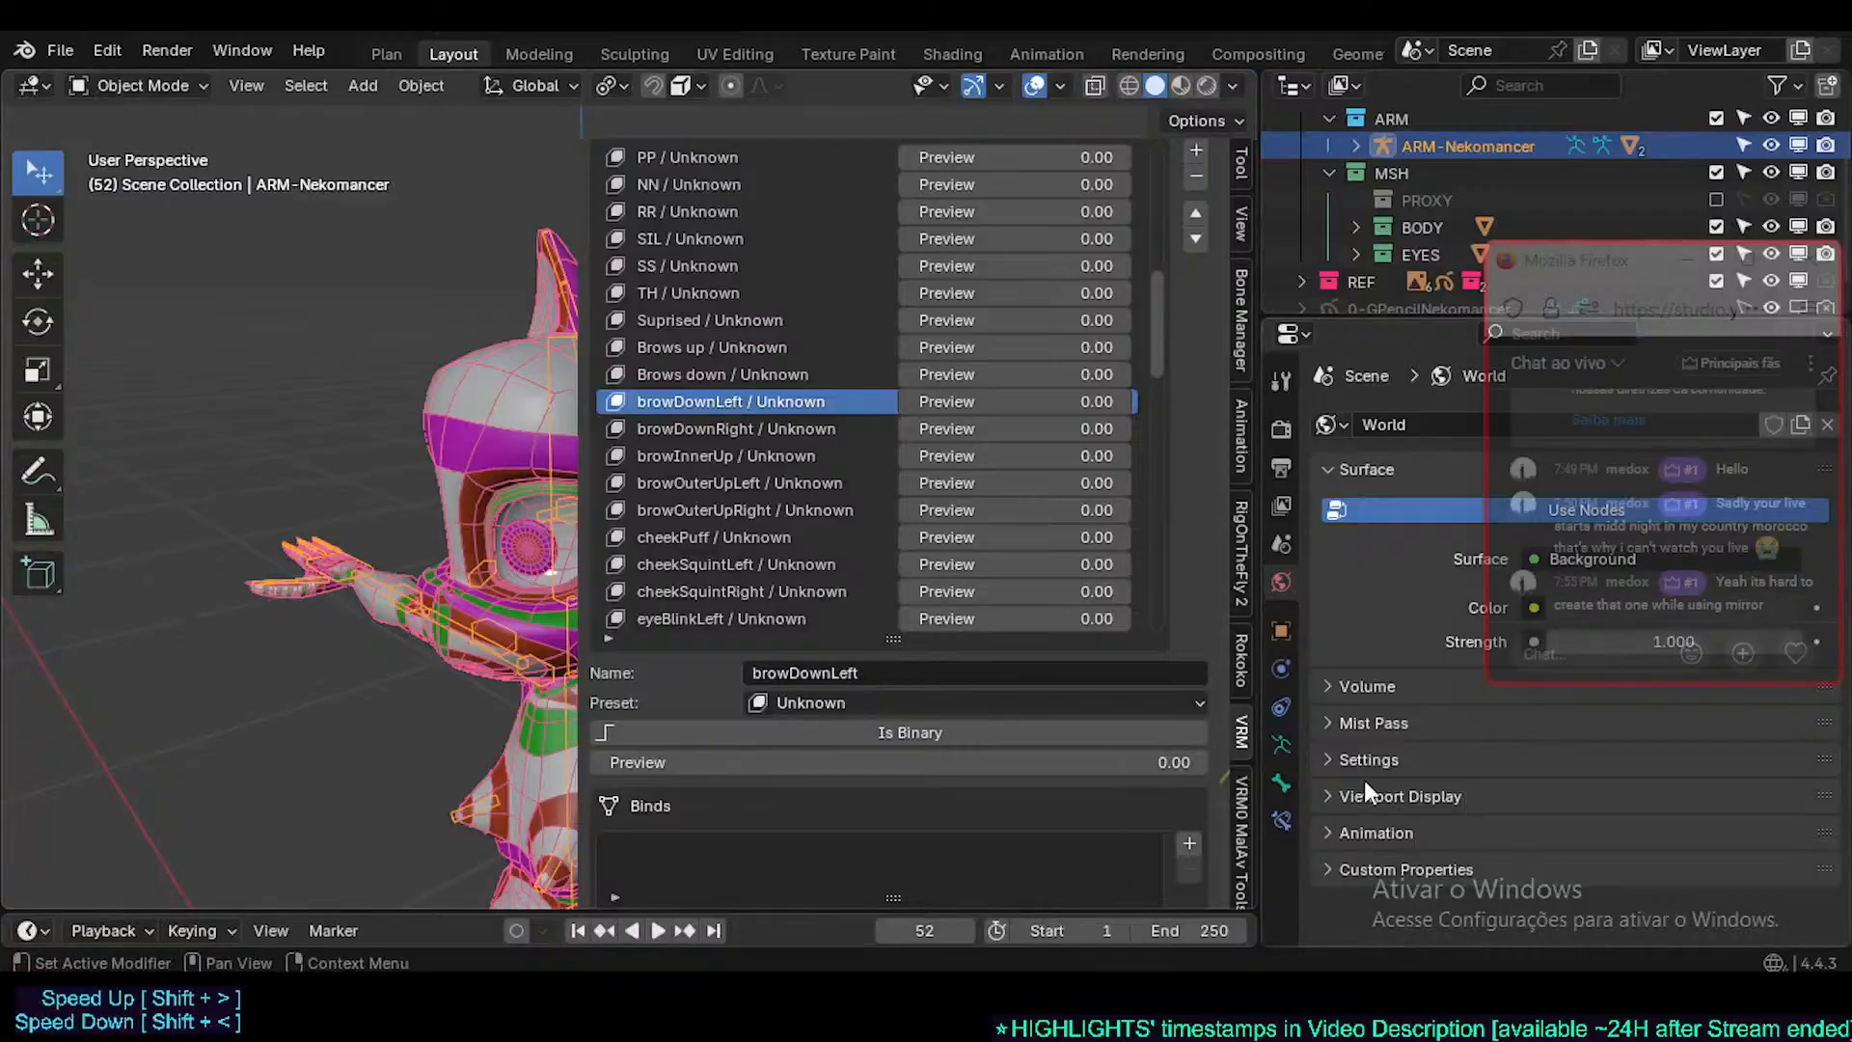
scroll(779, 420, up, 5)
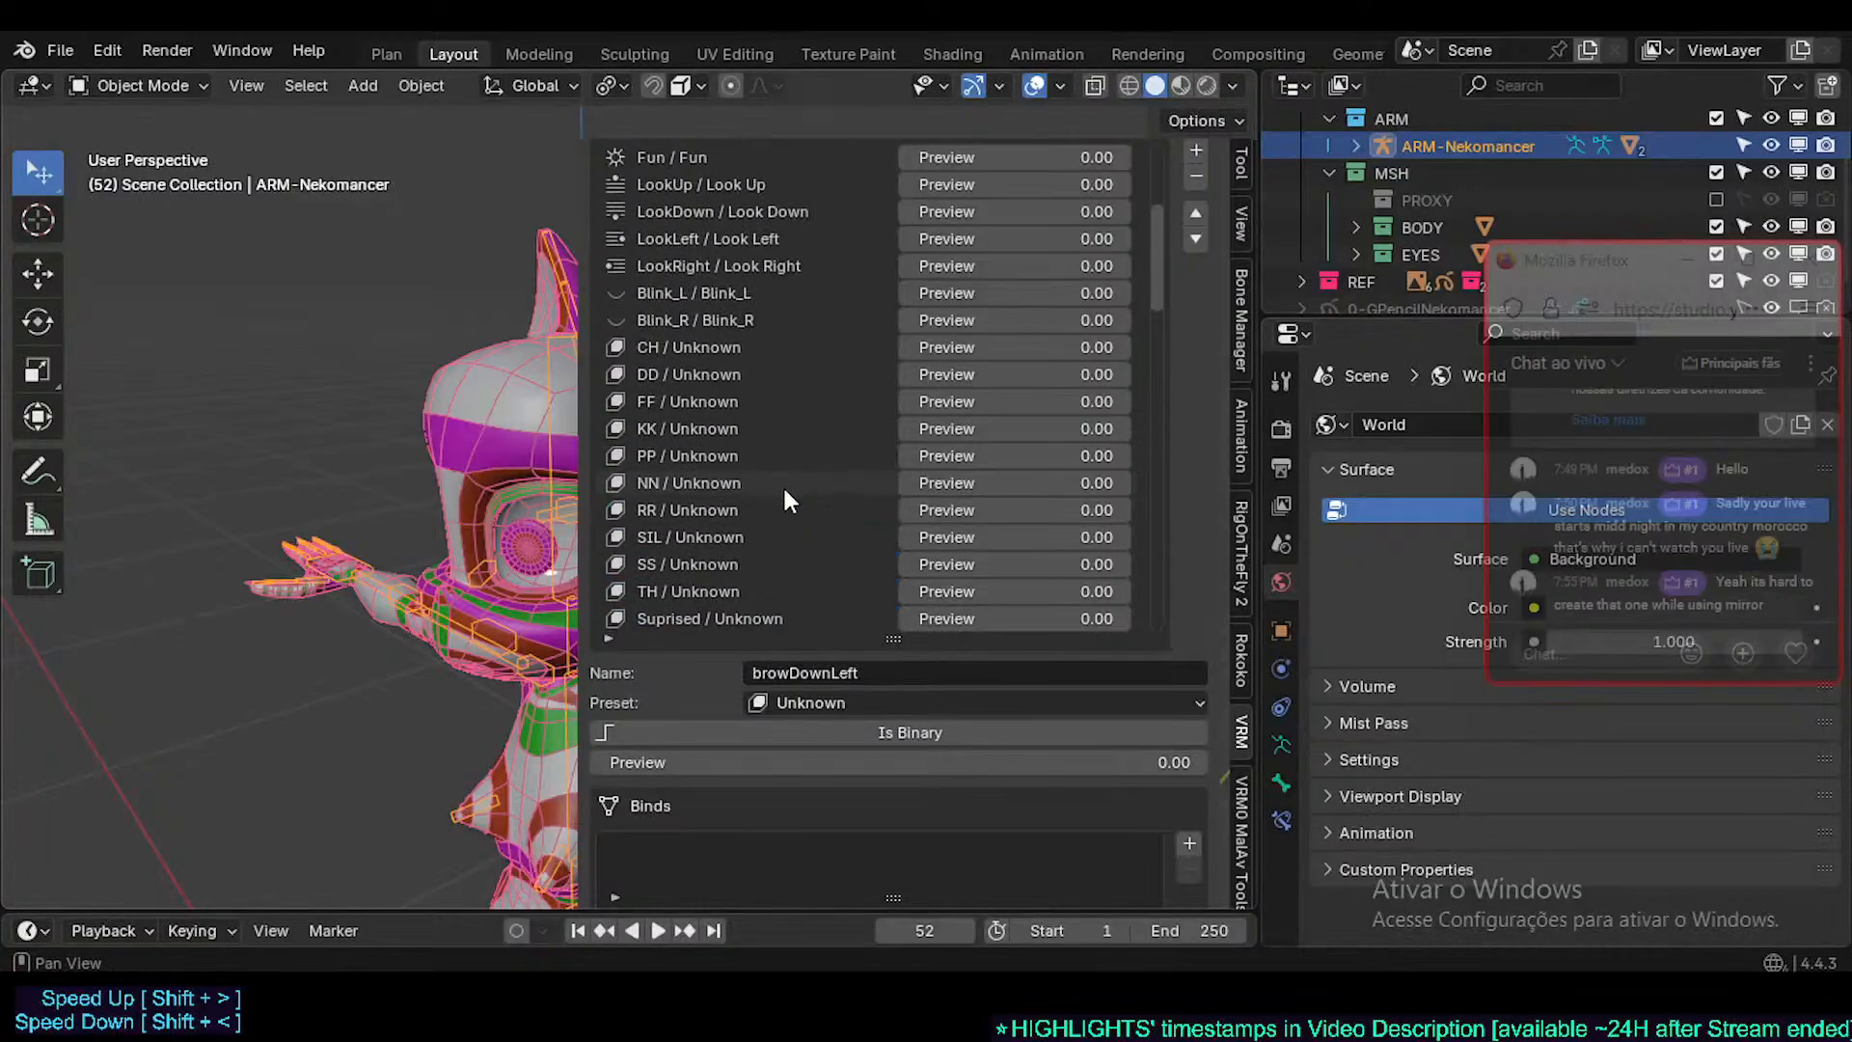
scroll(785, 494, up, 6)
scroll(785, 494, down, 11)
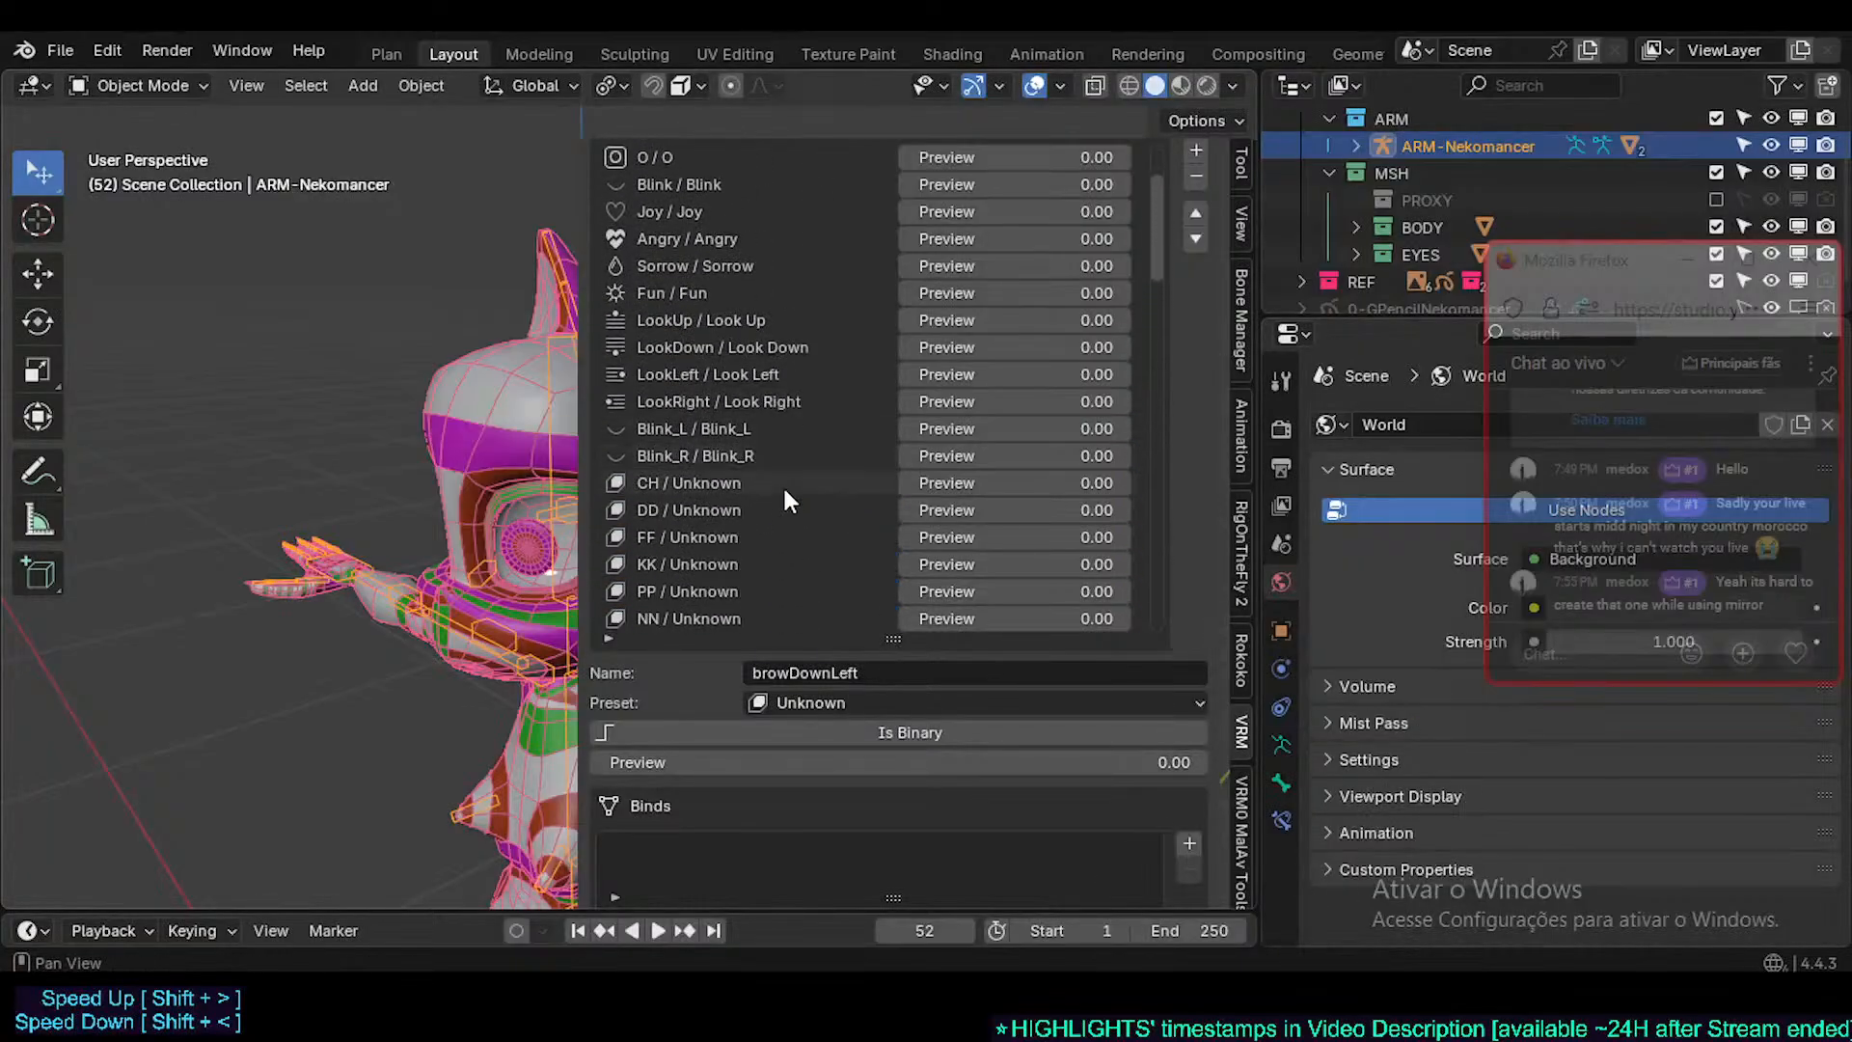
scroll(783, 498, down, 4)
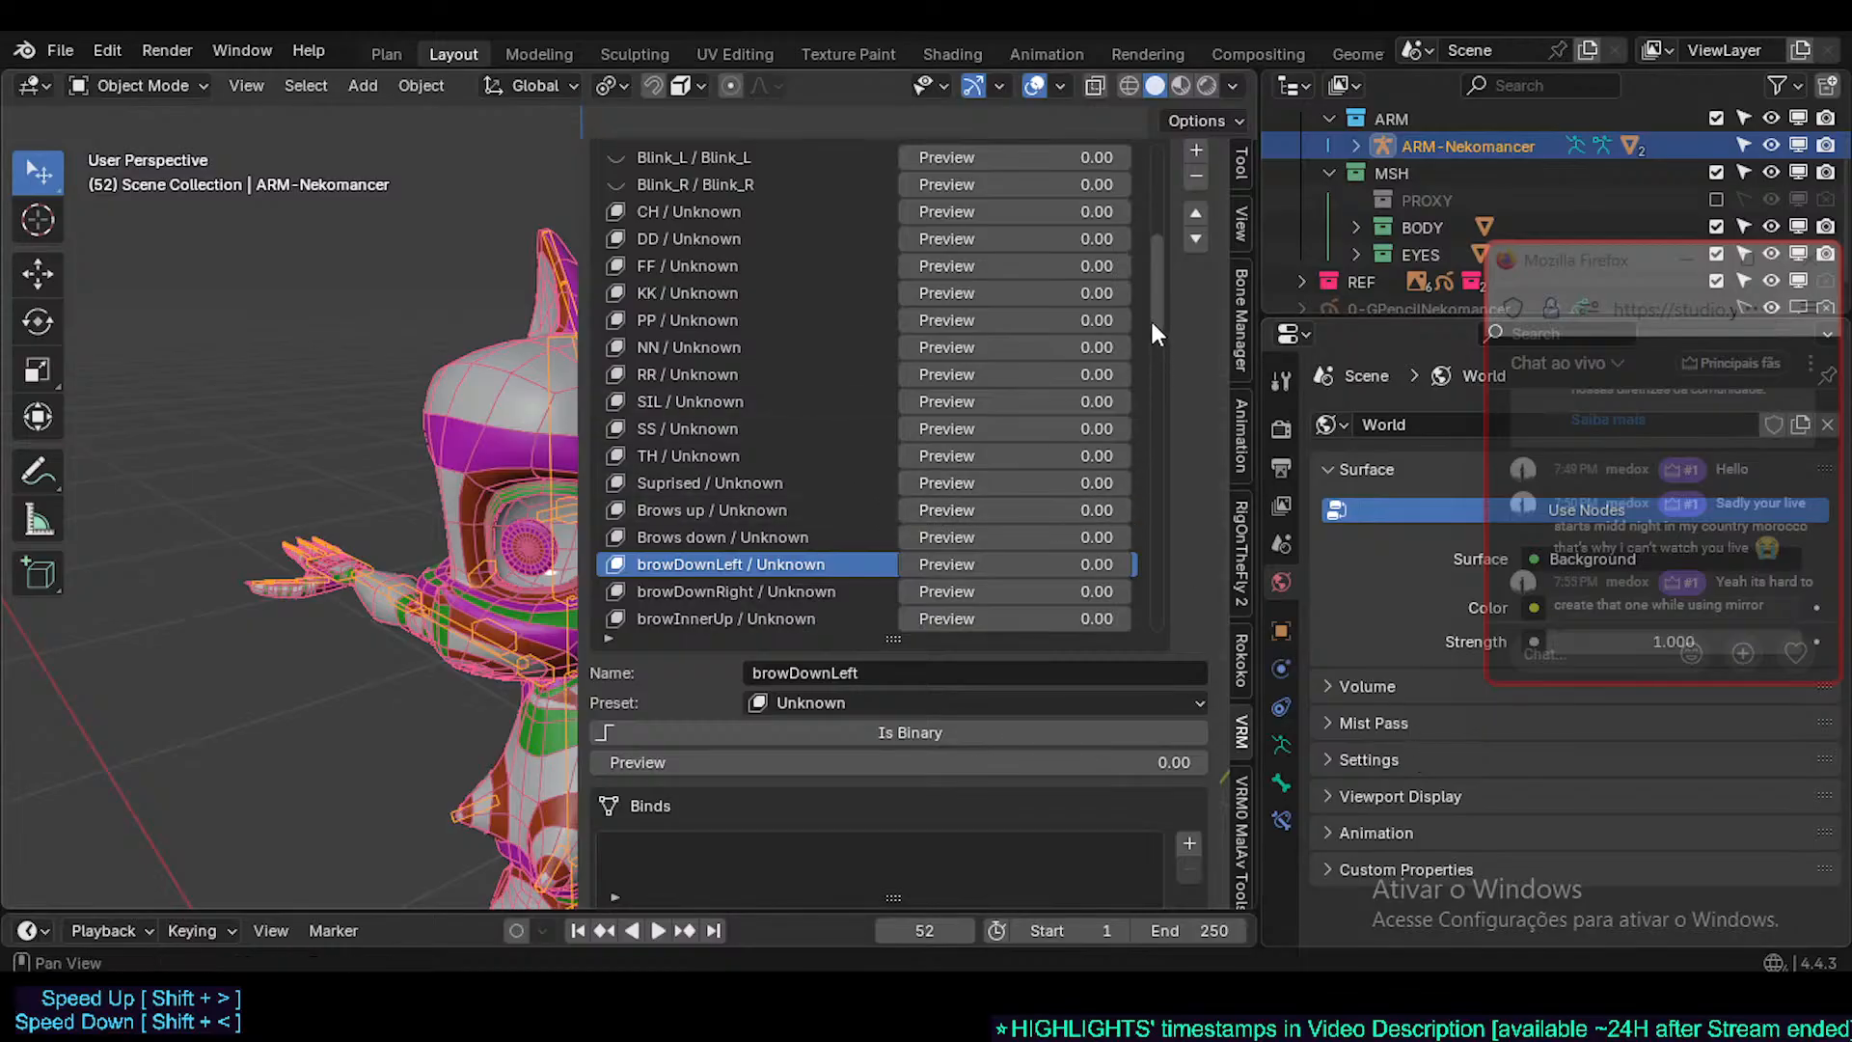
- Look through the Blend Shape Proxy list from the Joy and Angry expressions down to the ARkit jaw and mouth entries
mouse_move(1164, 288)
mouse_down()
mouse_move(1159, 227)
mouse_move(1161, 286)
mouse_up()
drag(1166, 287, 1163, 222)
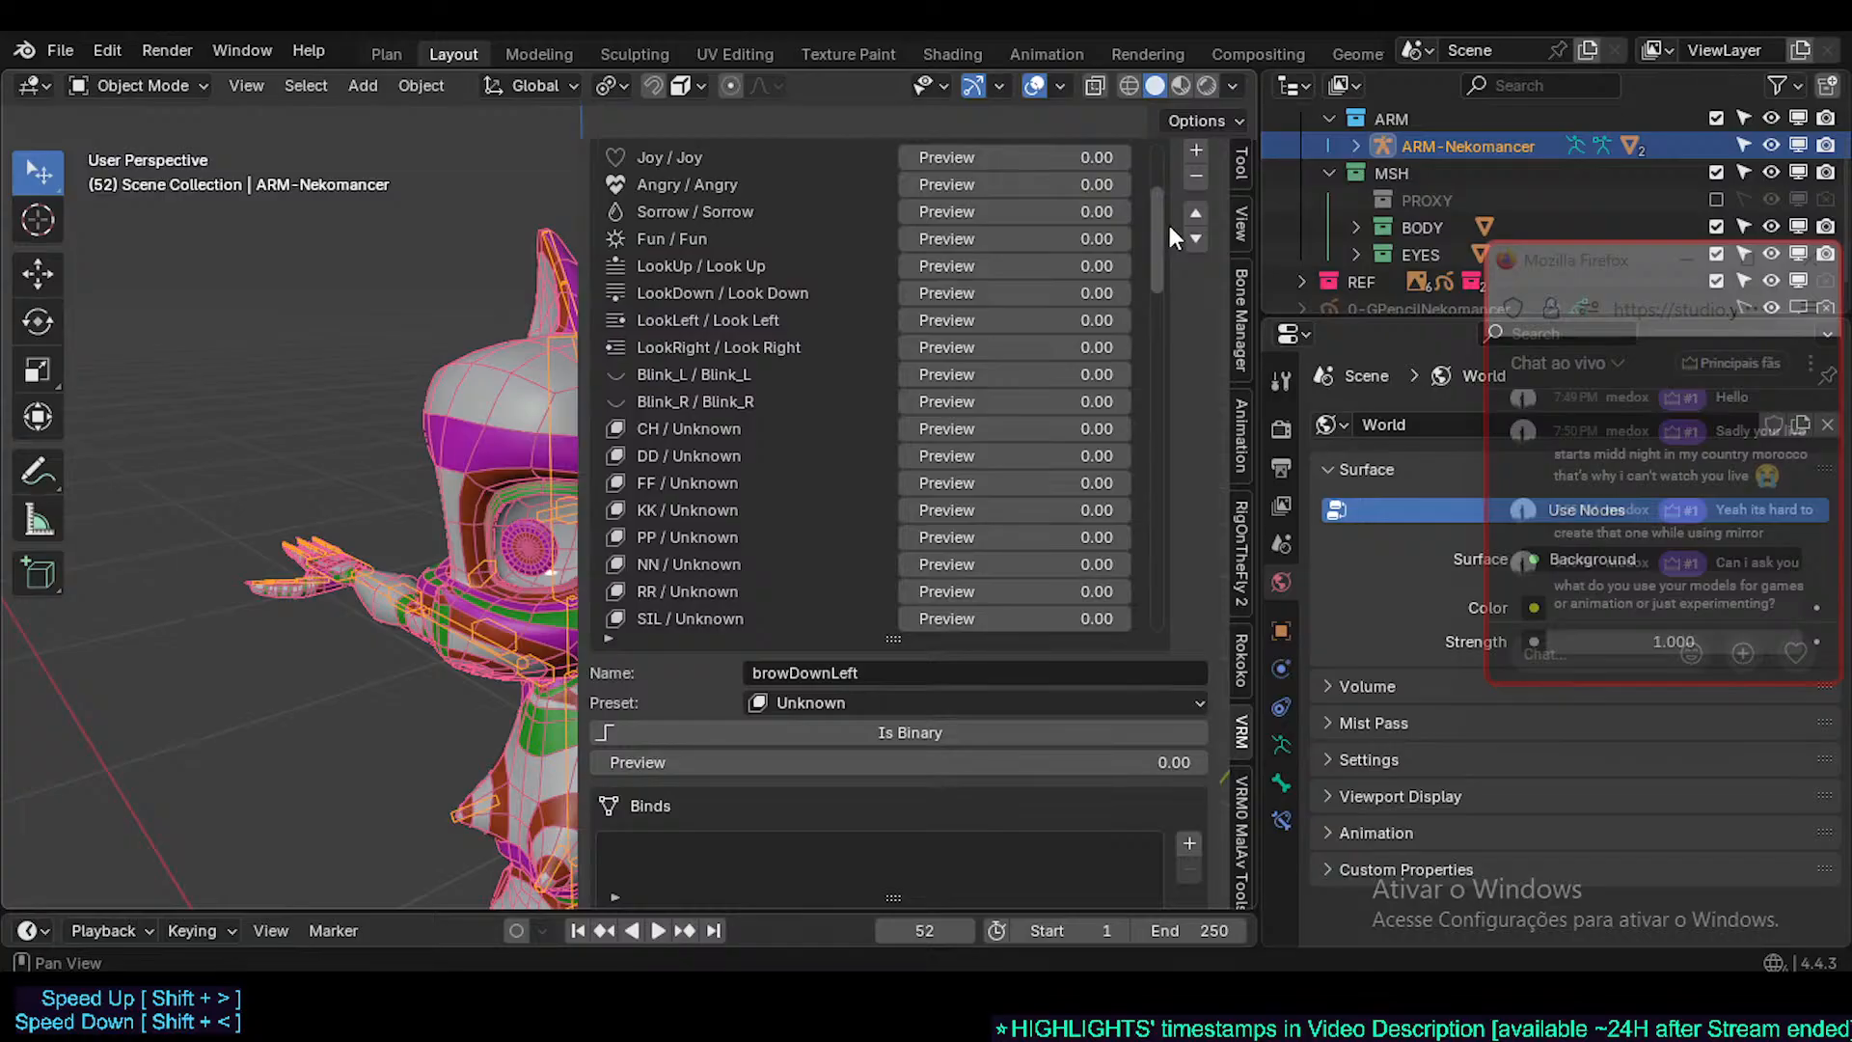
drag(1169, 226, 1173, 243)
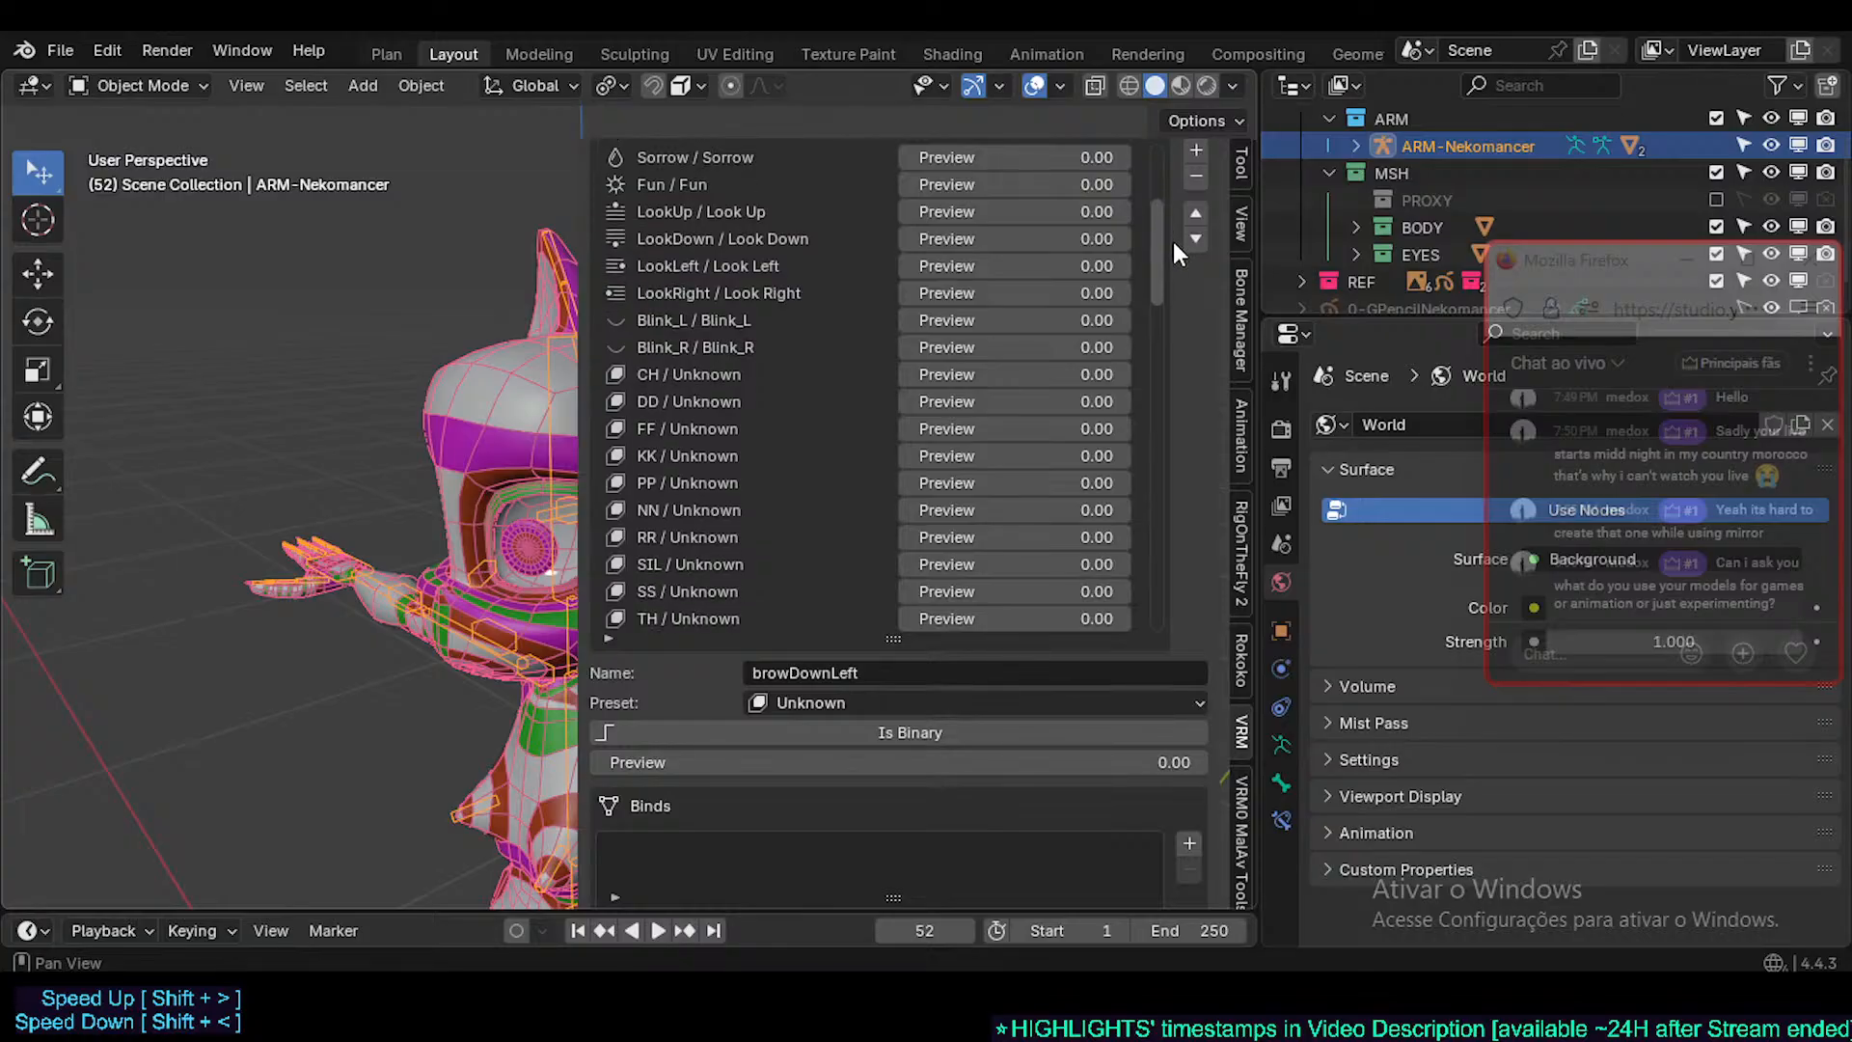
drag(1173, 241, 1173, 309)
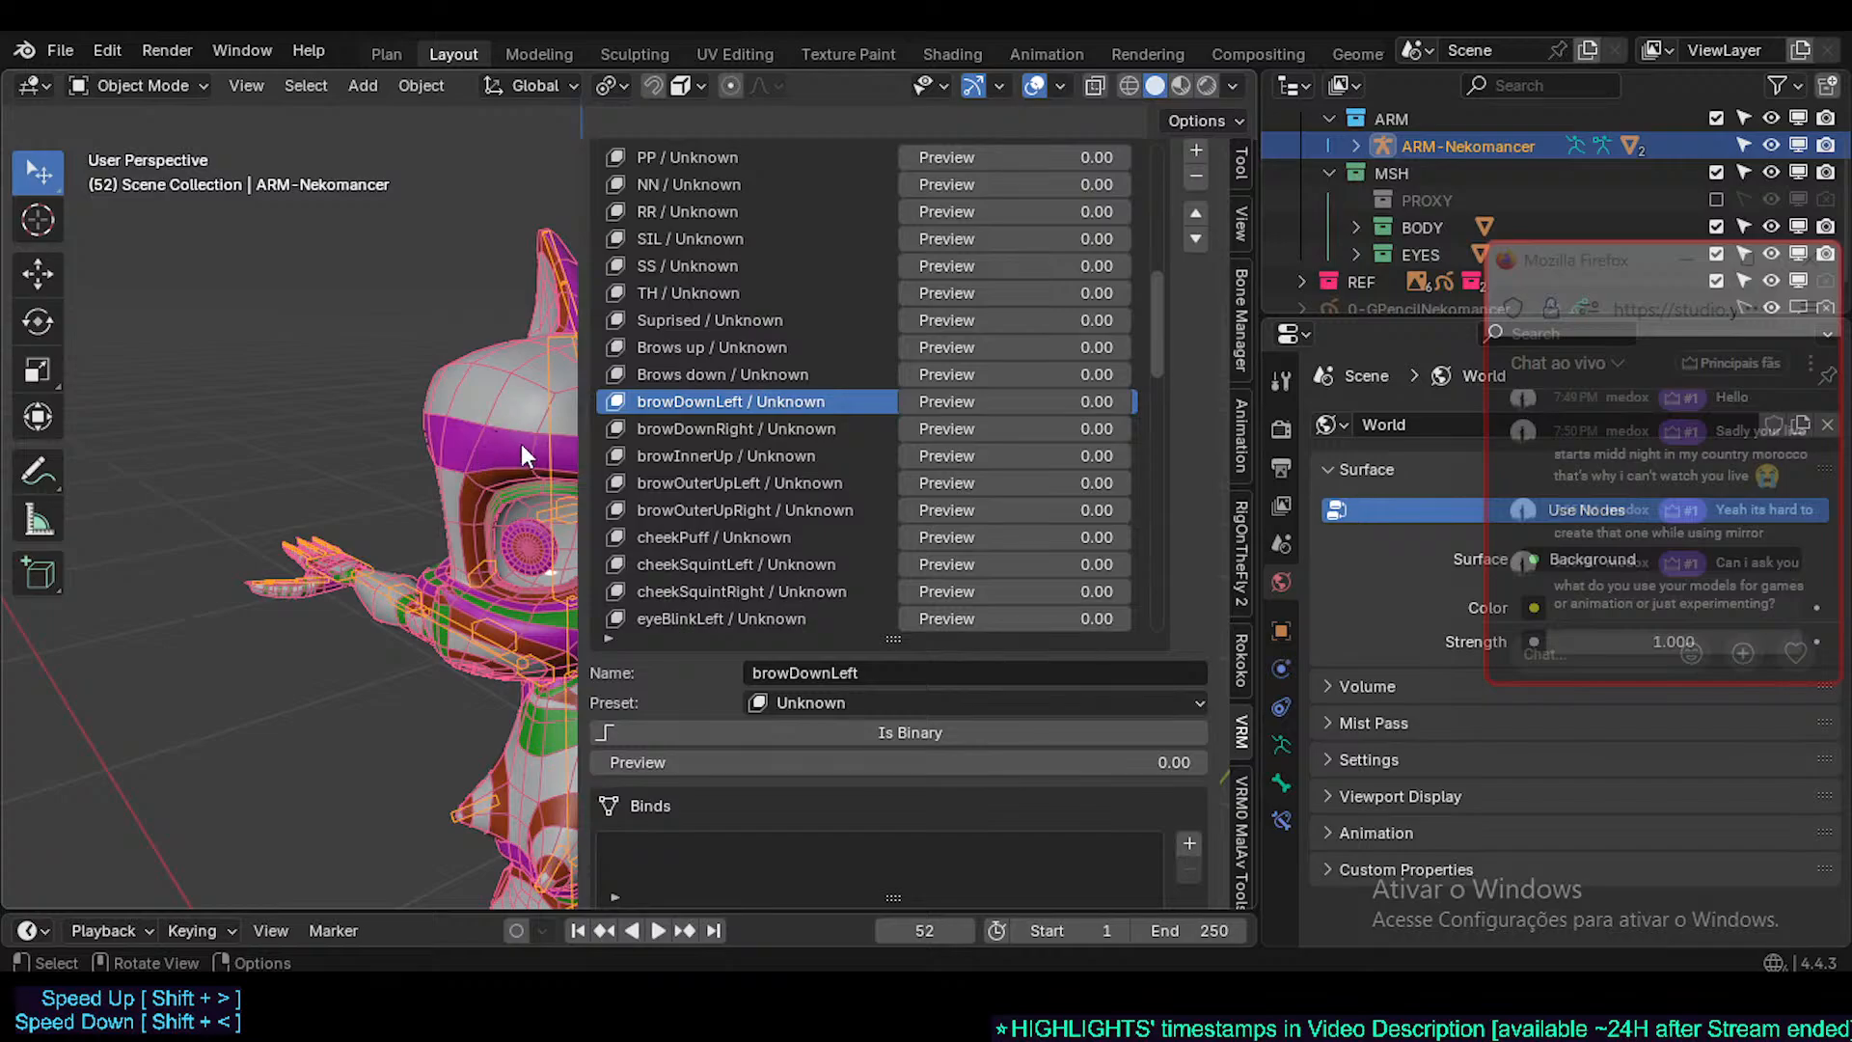
mouse_move(1159, 310)
mouse_down()
mouse_move(1155, 218)
mouse_move(1160, 318)
mouse_up()
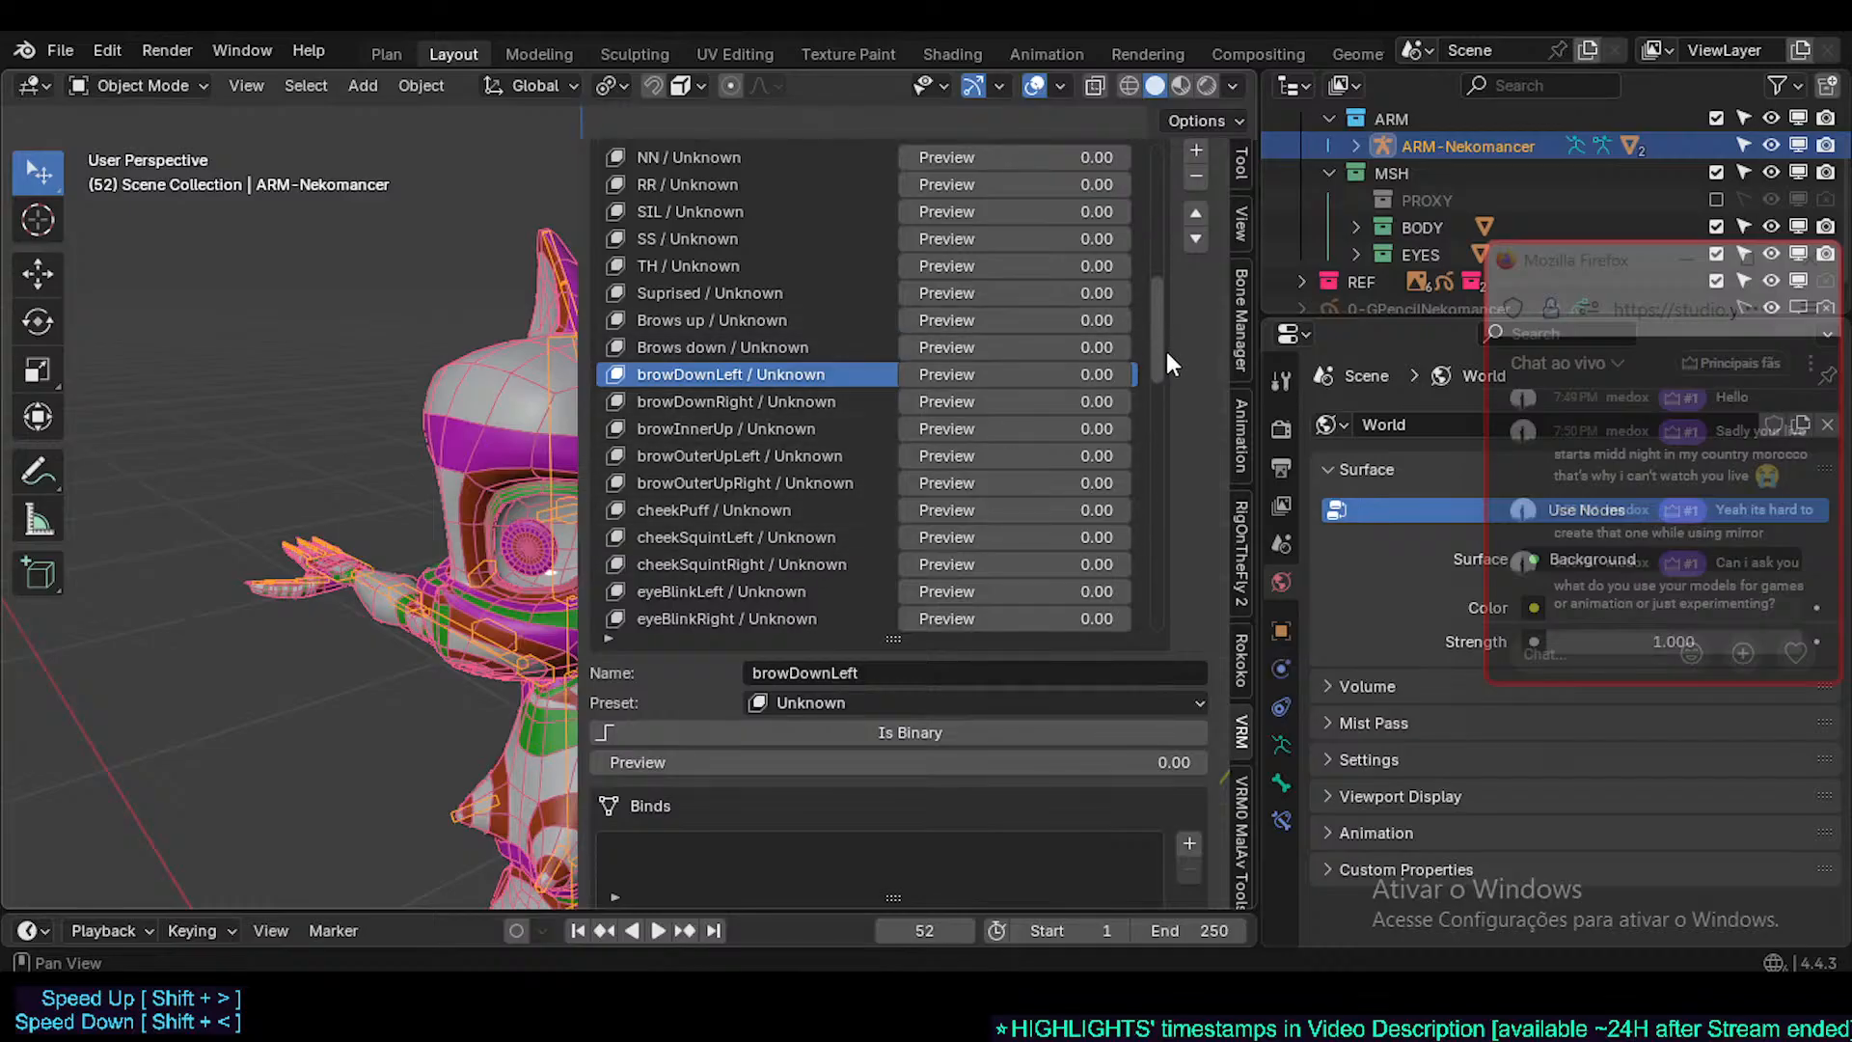
drag(1167, 353, 1150, 517)
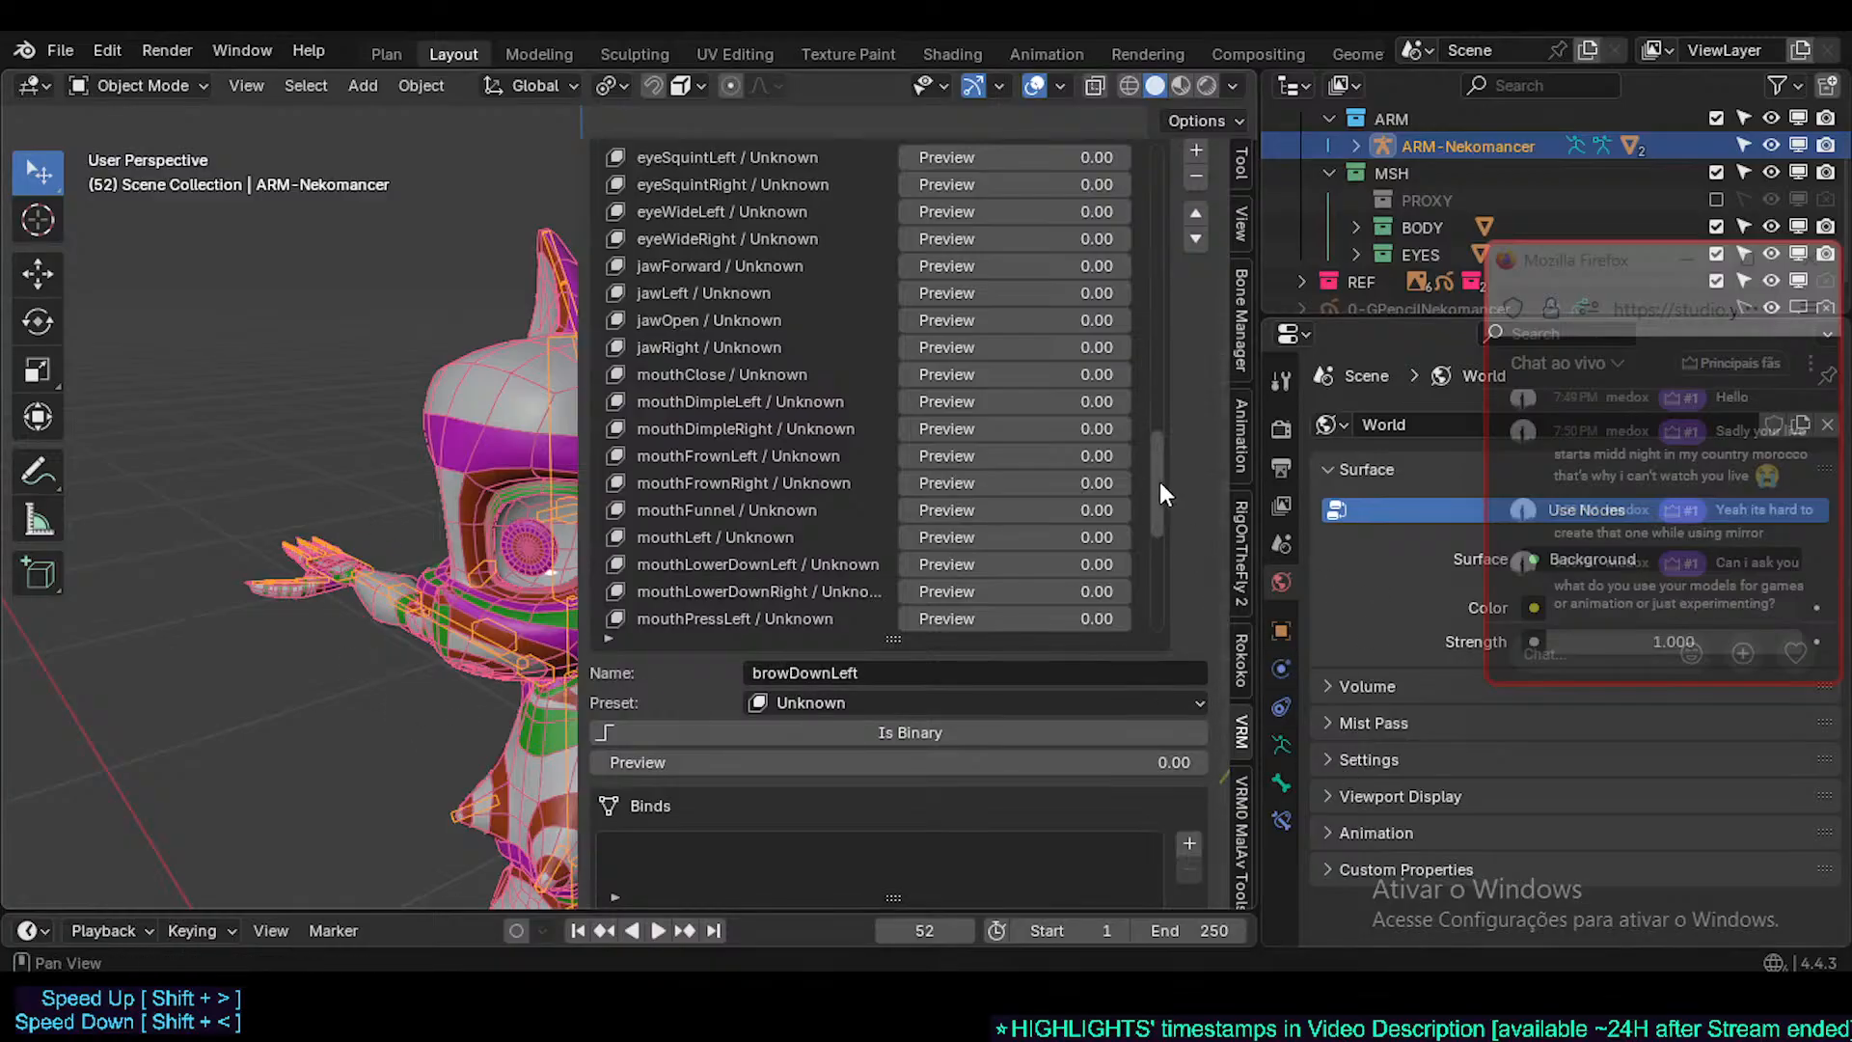
scroll(1160, 492, down, 2)
- Select the MSH-Nekomancer body mesh and display its vertex groups and shape keys
click(458, 432)
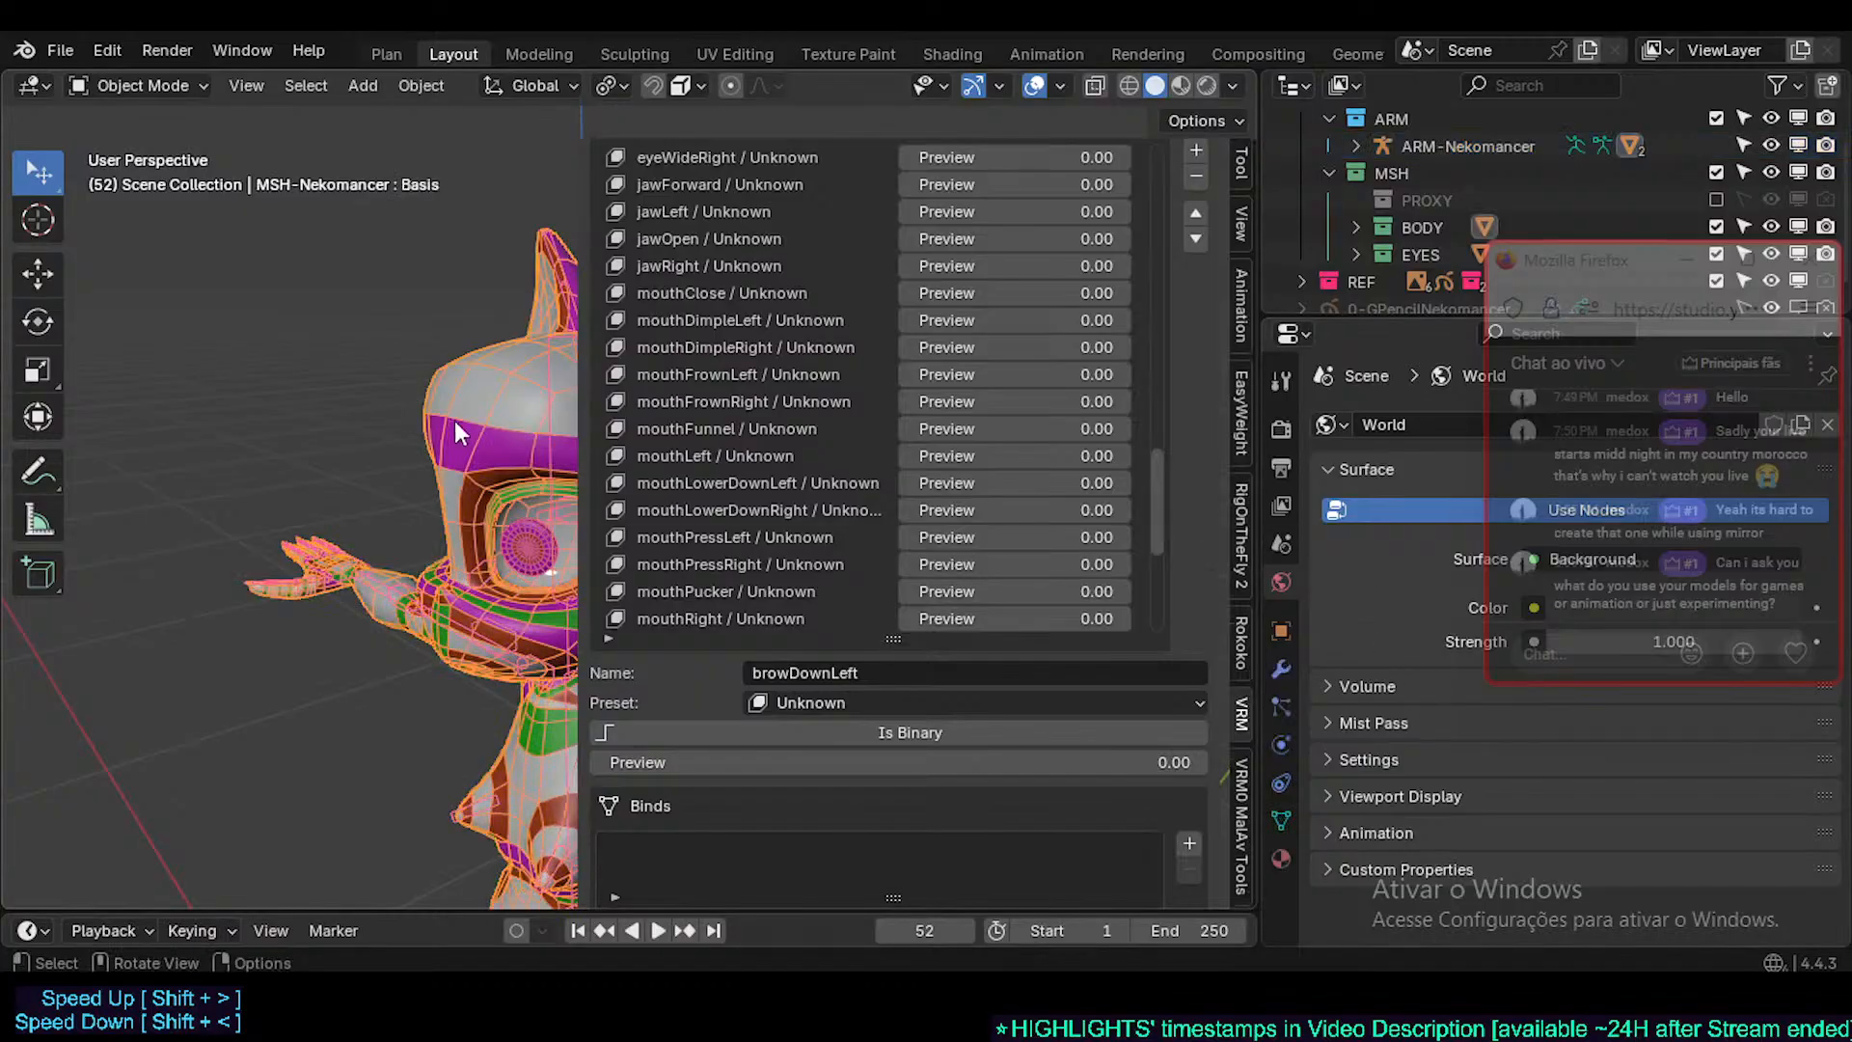
click(1282, 821)
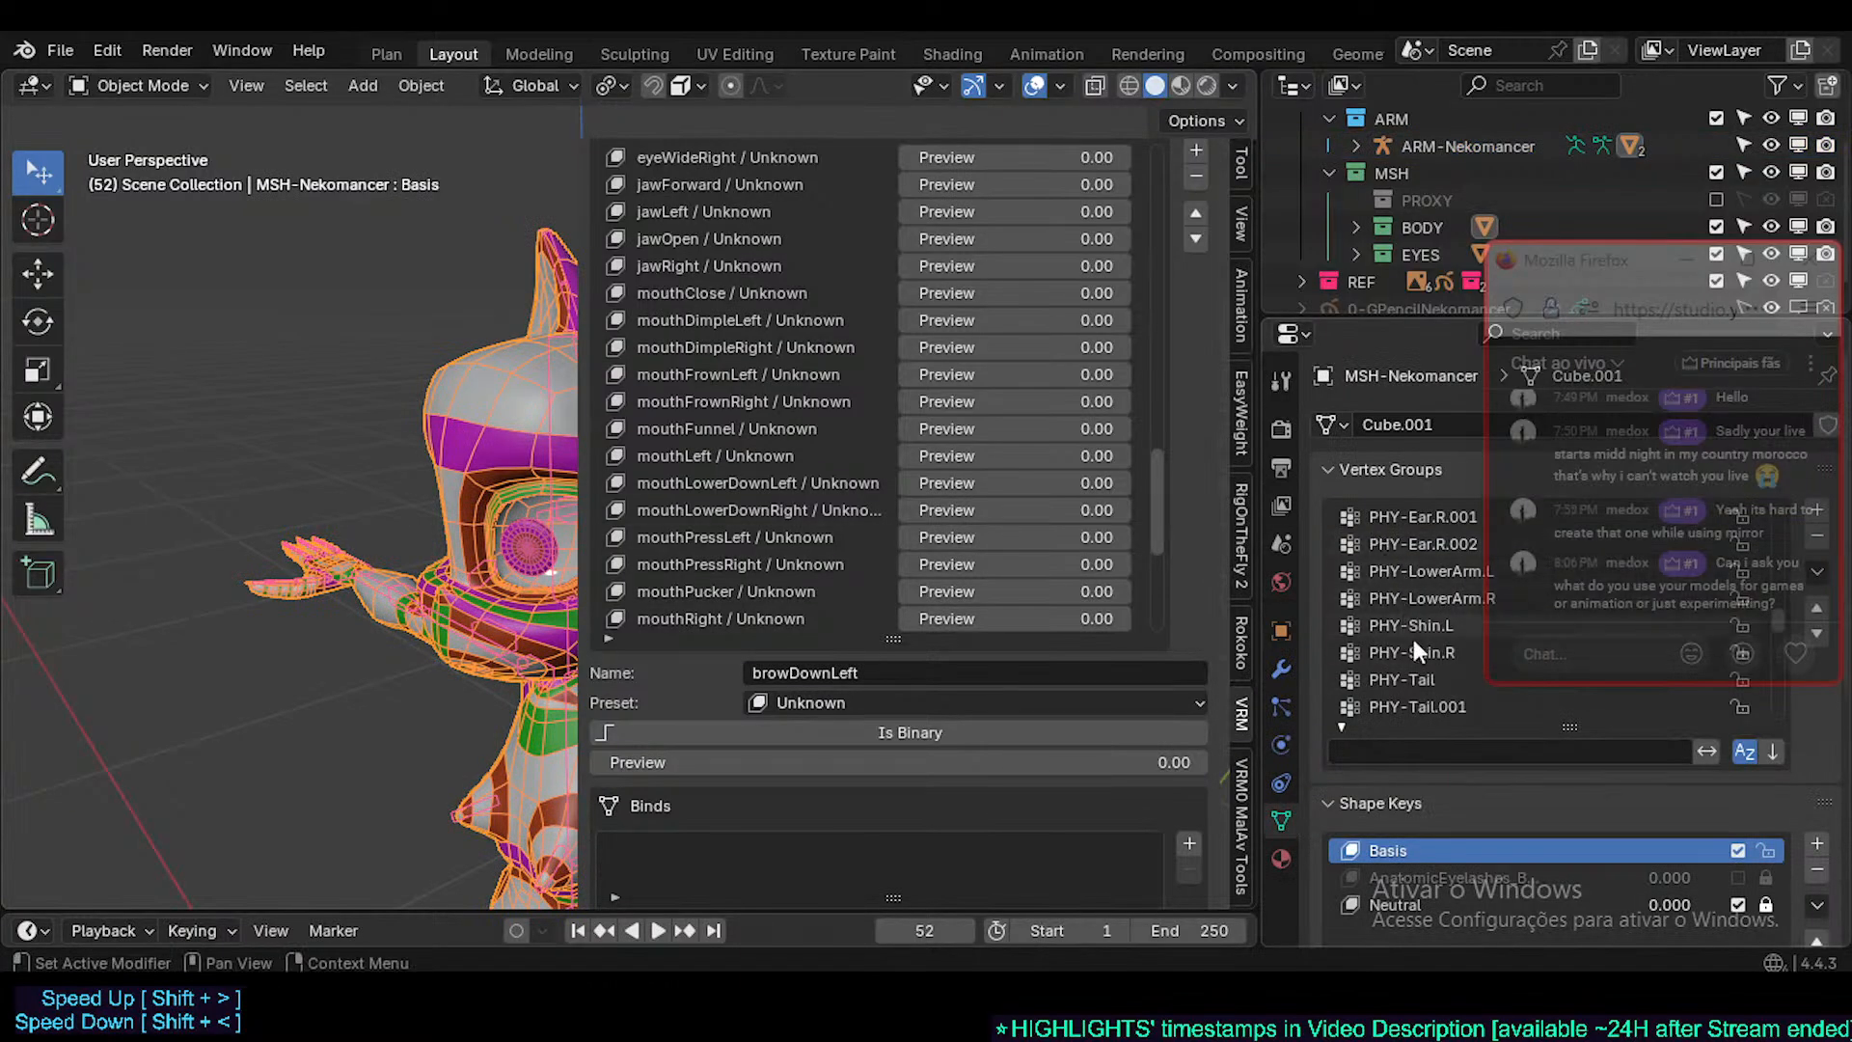
scroll(703, 439, up, 4)
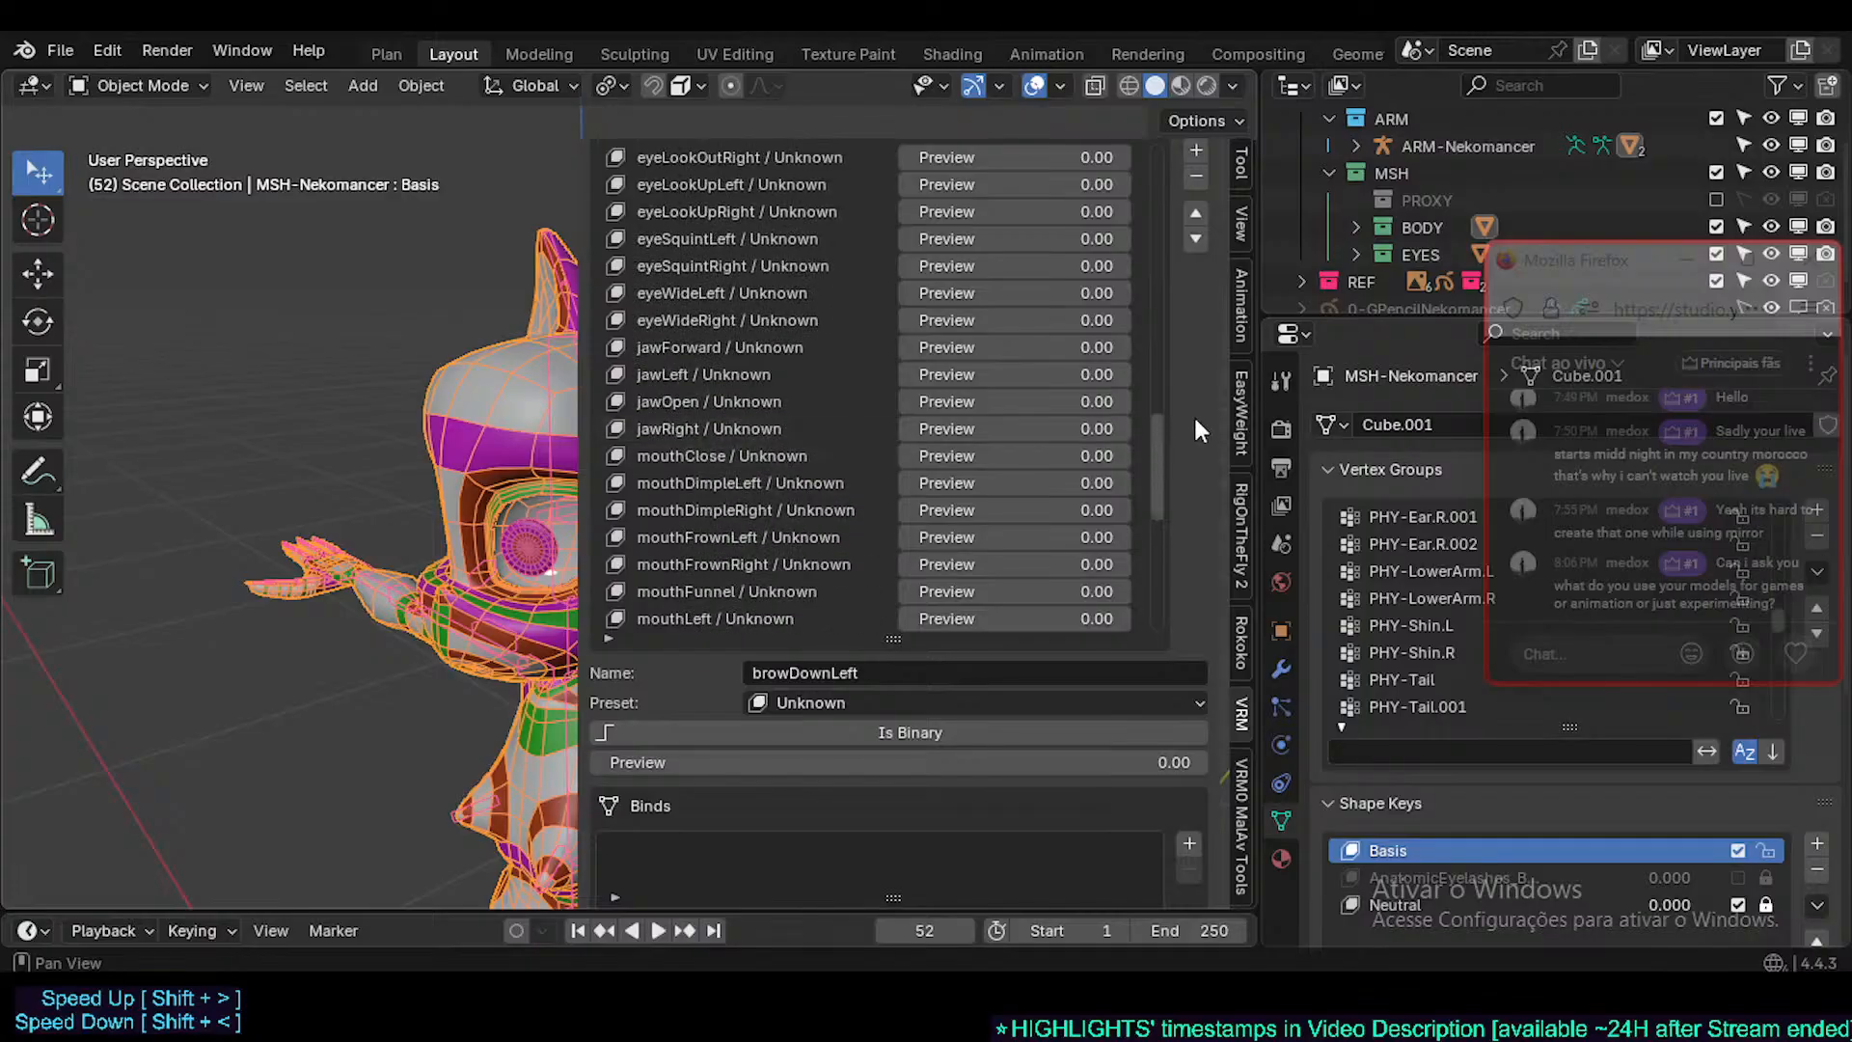
- Examine the Joy, Angry, Sorrow and LookDown preset entries near the start of the Blend Shape Proxy list
drag(1163, 448, 1156, 159)
click(708, 509)
click(695, 402)
click(693, 348)
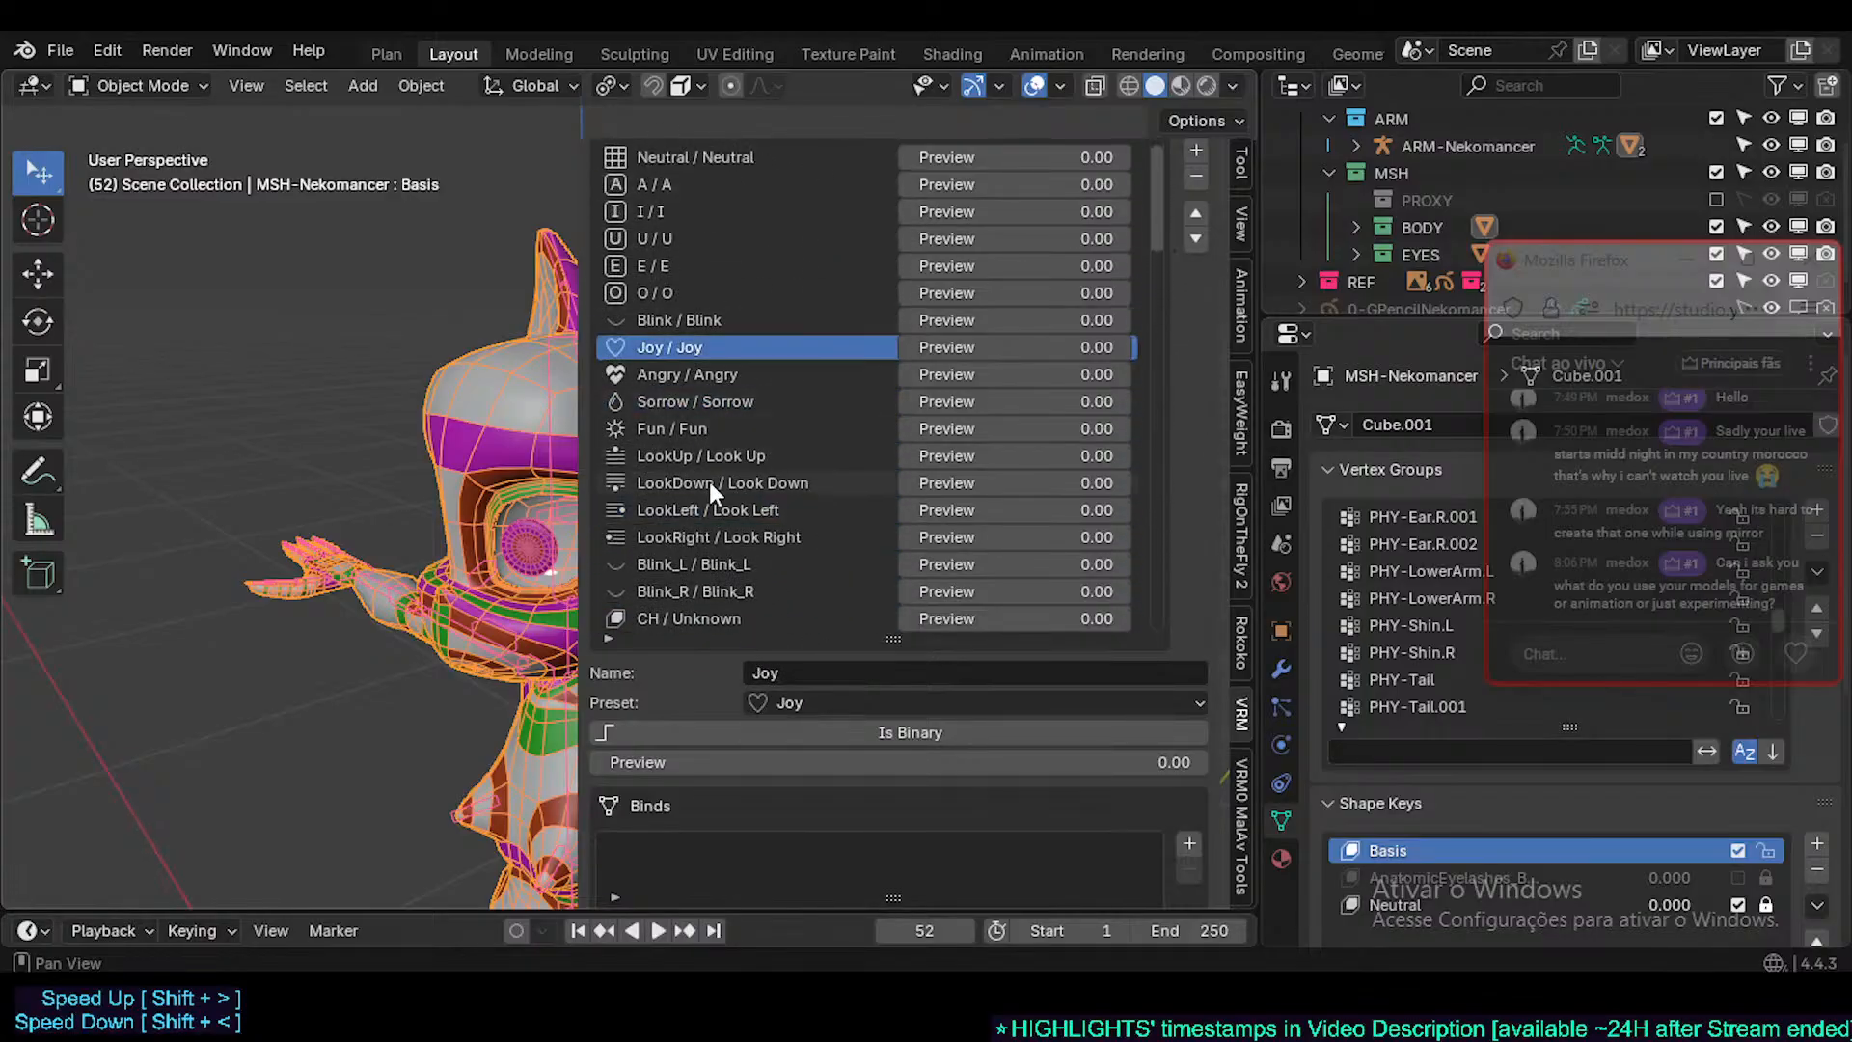
click(709, 482)
click(686, 375)
click(691, 346)
click(705, 372)
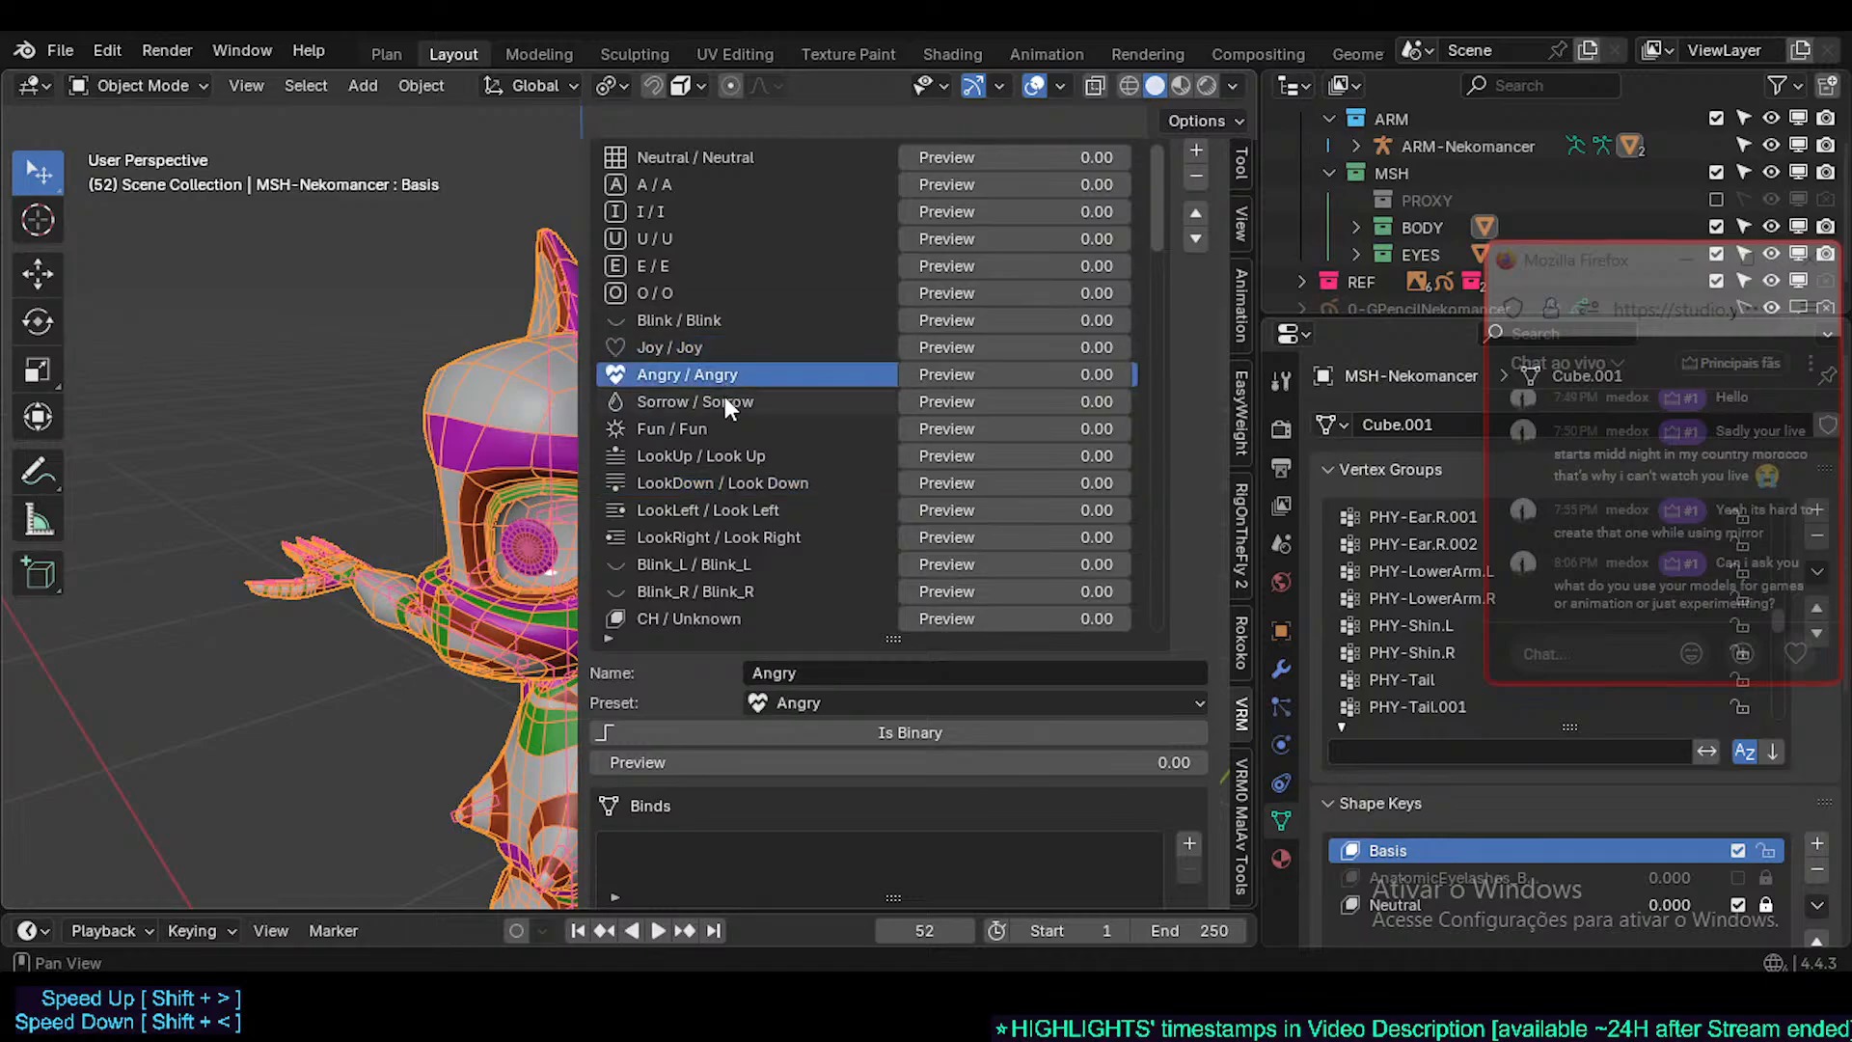
click(725, 399)
- Check the Sorrow entry's Binds and Material Values against the body mesh's Shape Keys list
scroll(963, 766, down, 5)
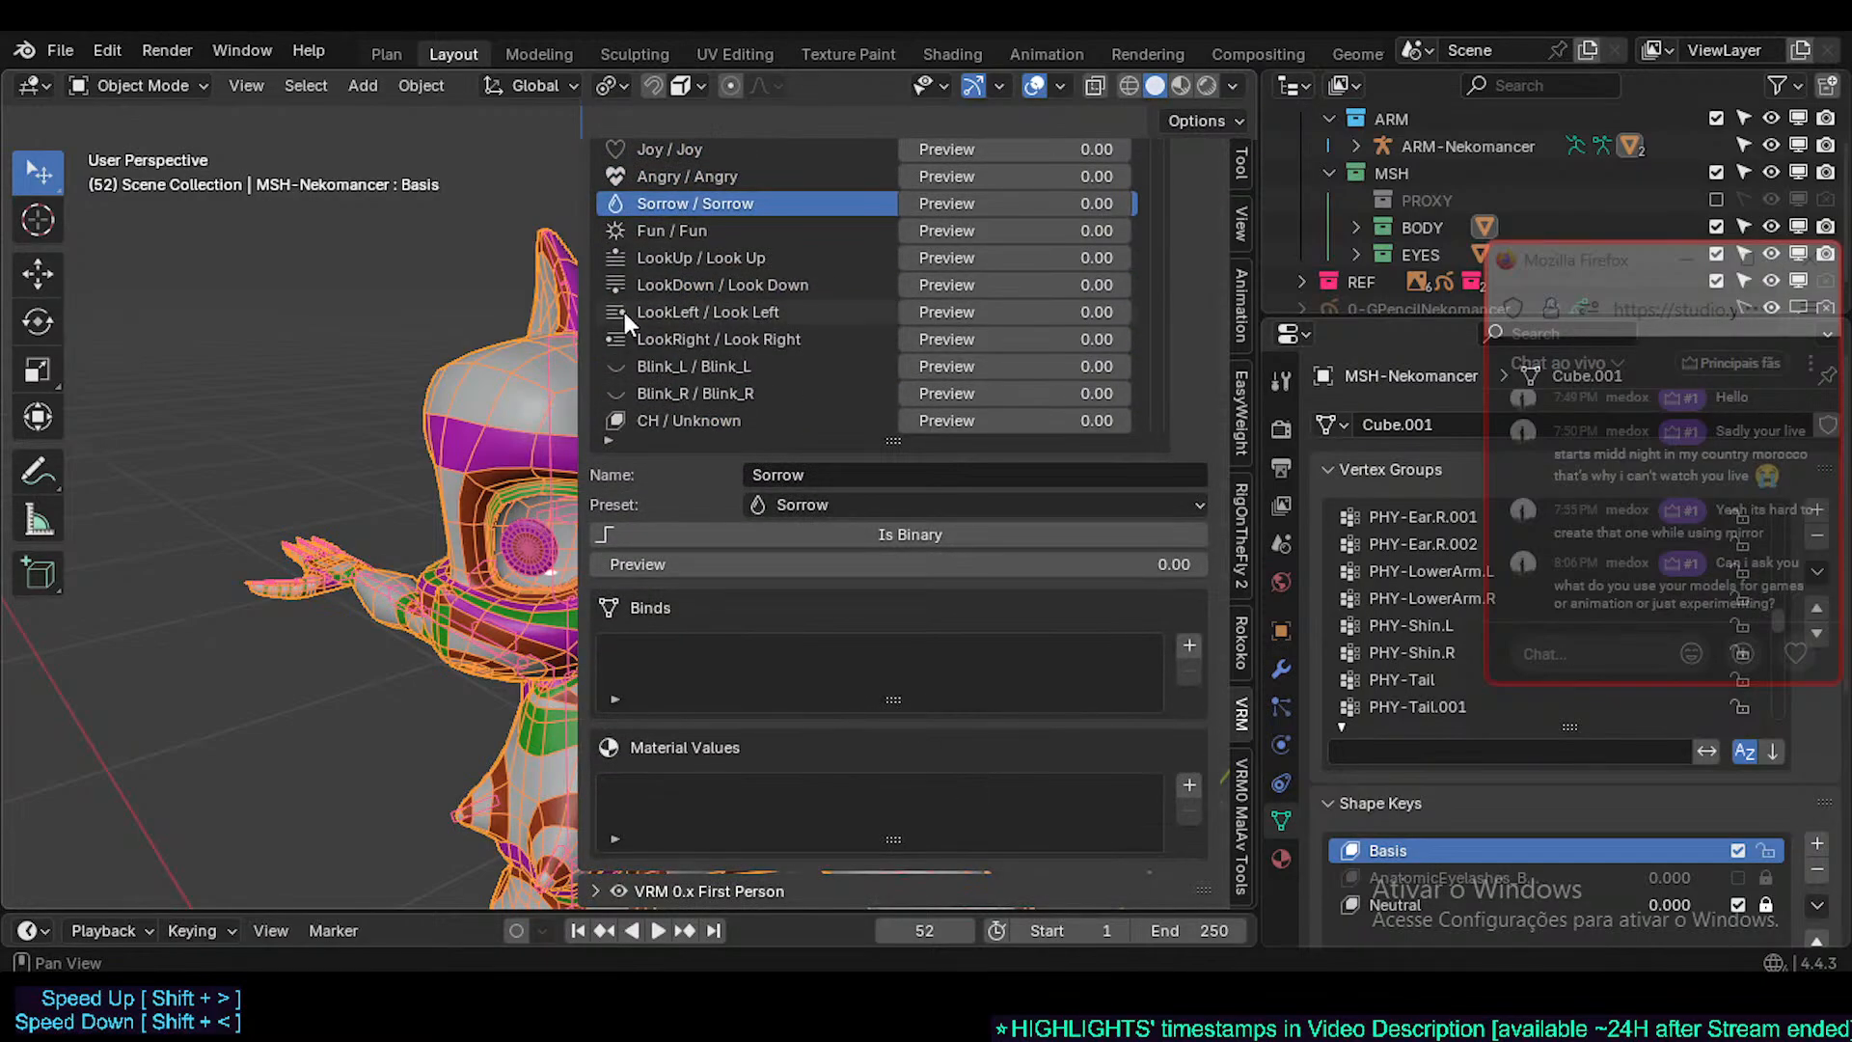
scroll(658, 407, down, 1)
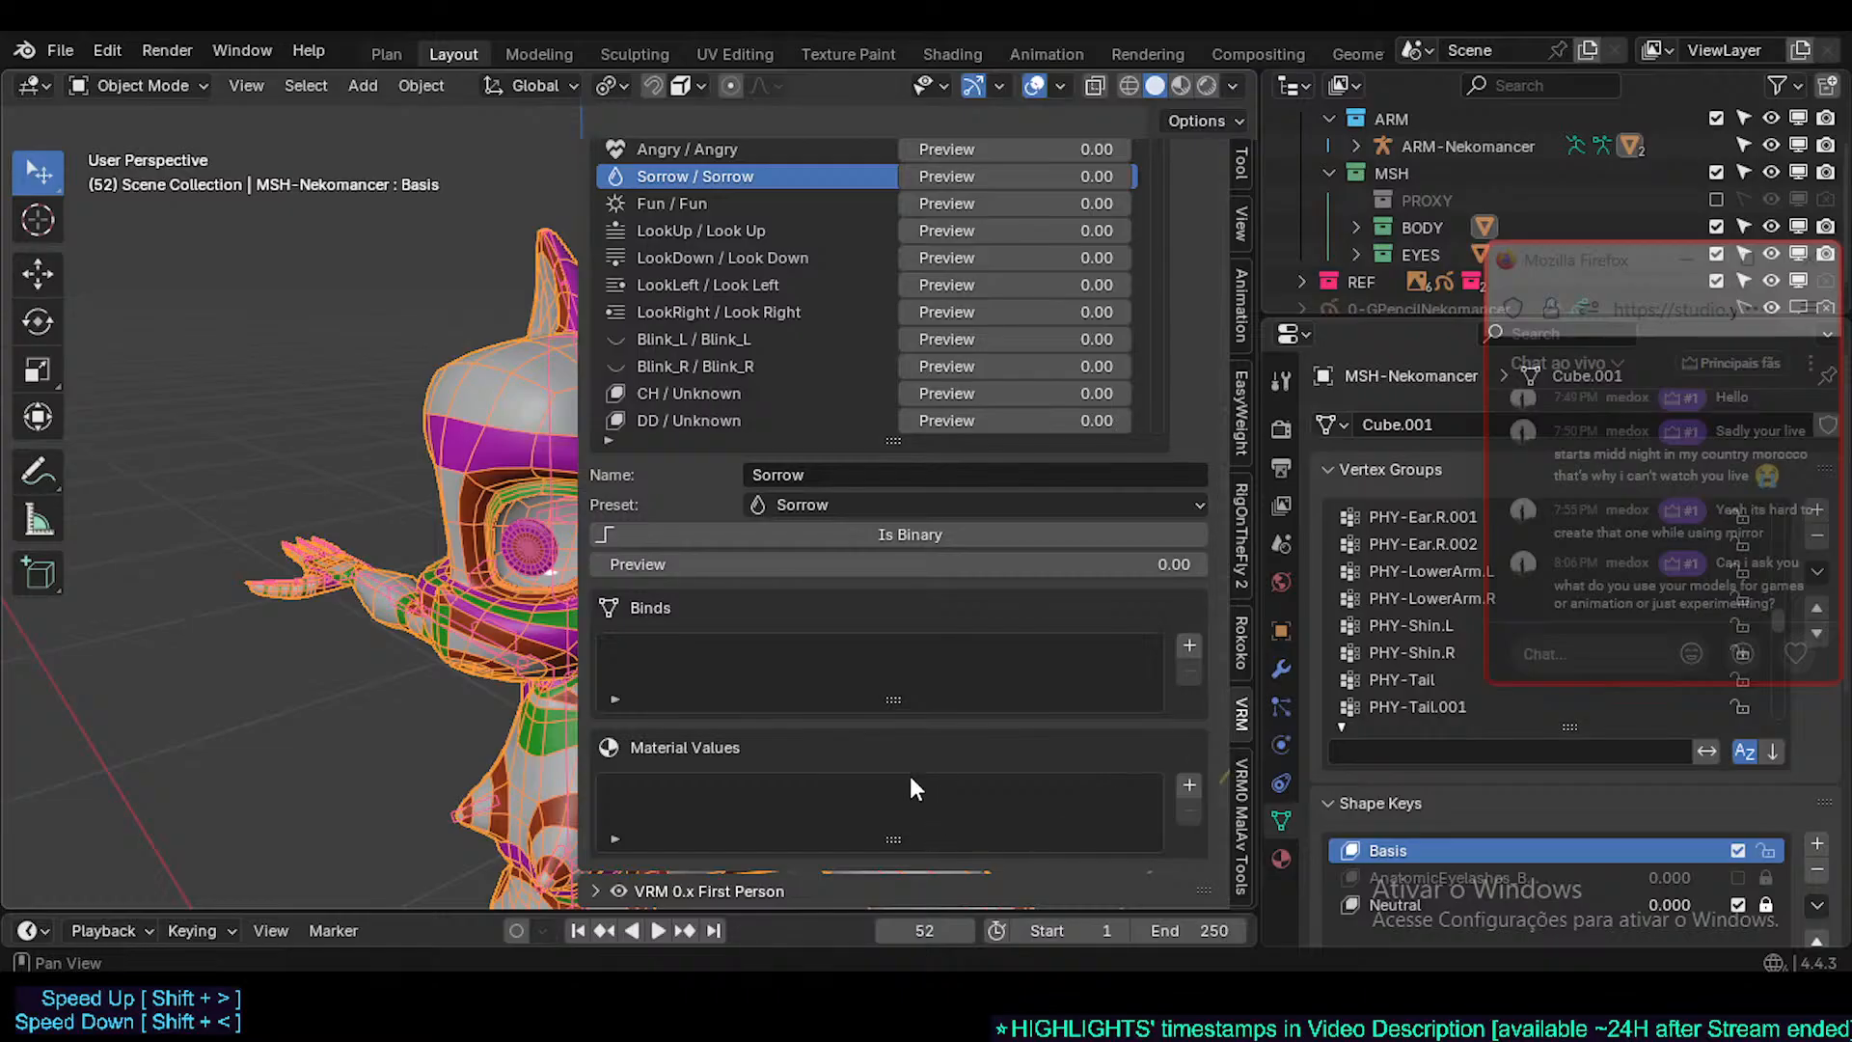
scroll(1334, 798, down, 1)
scroll(1334, 799, down, 1)
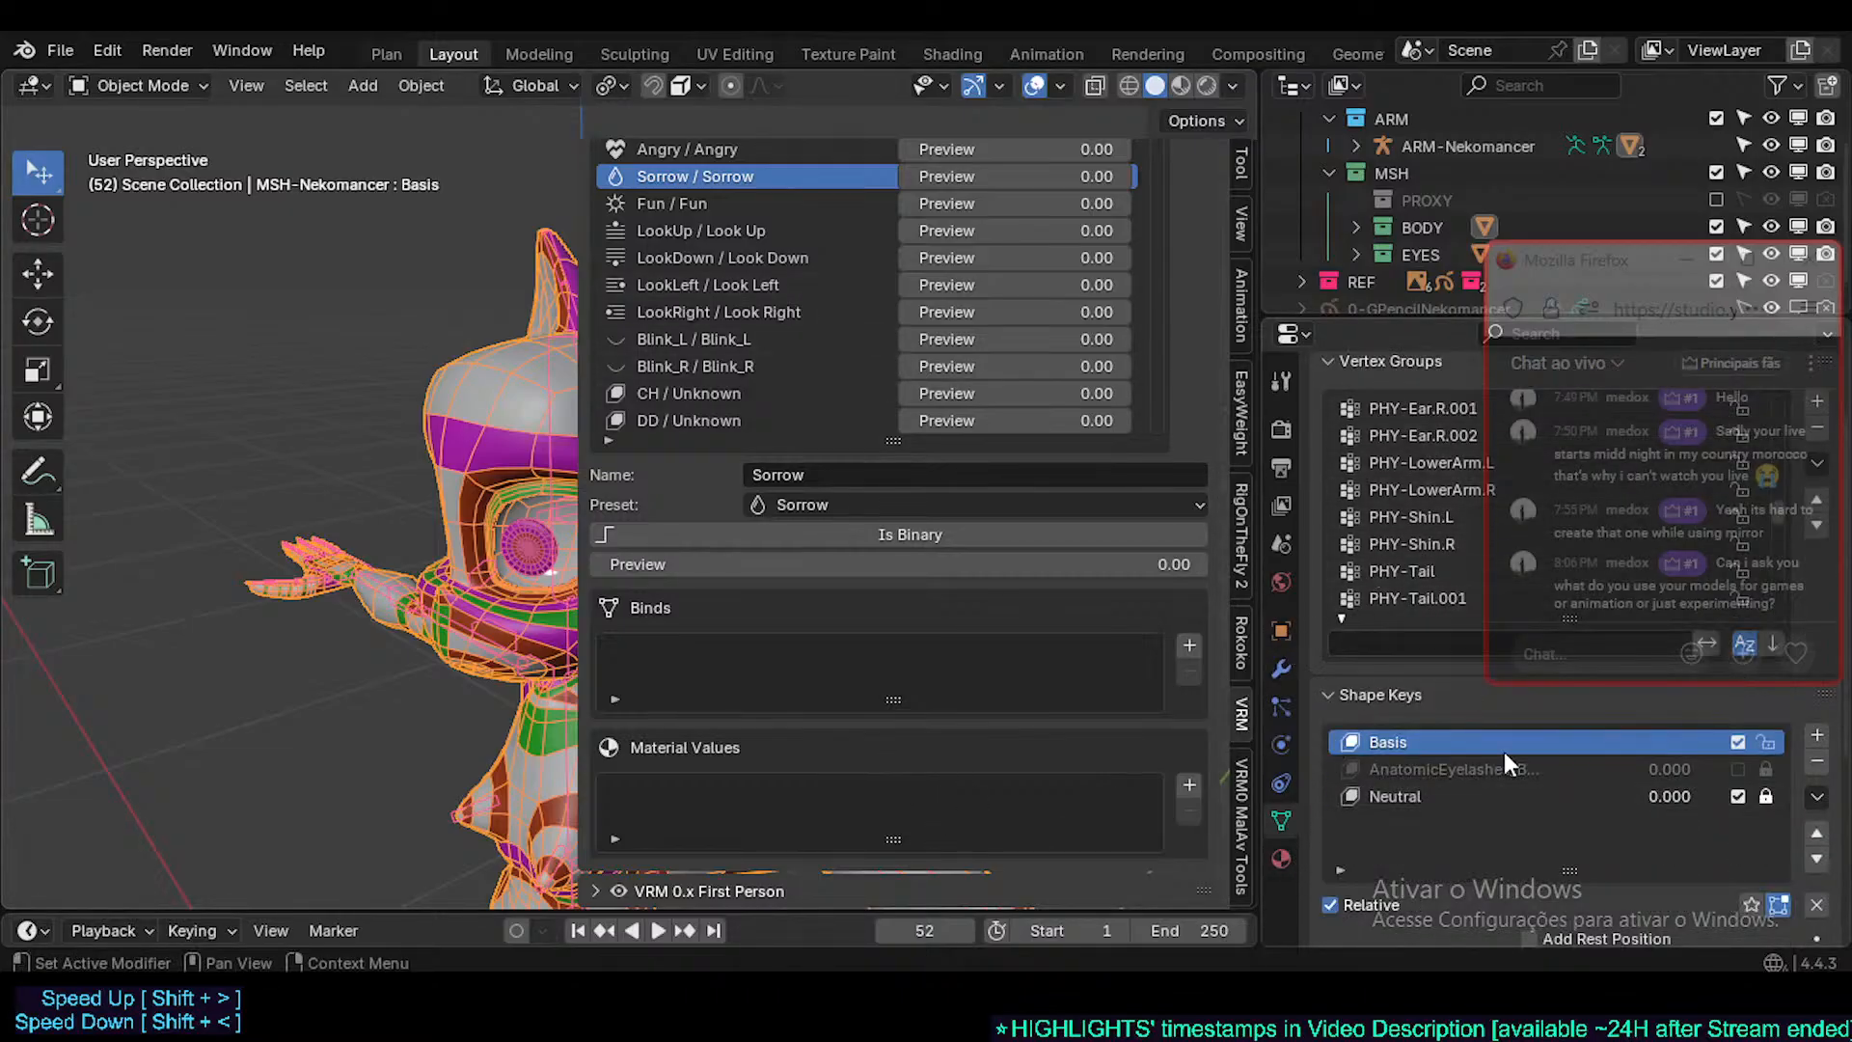
scroll(859, 312, up, 1)
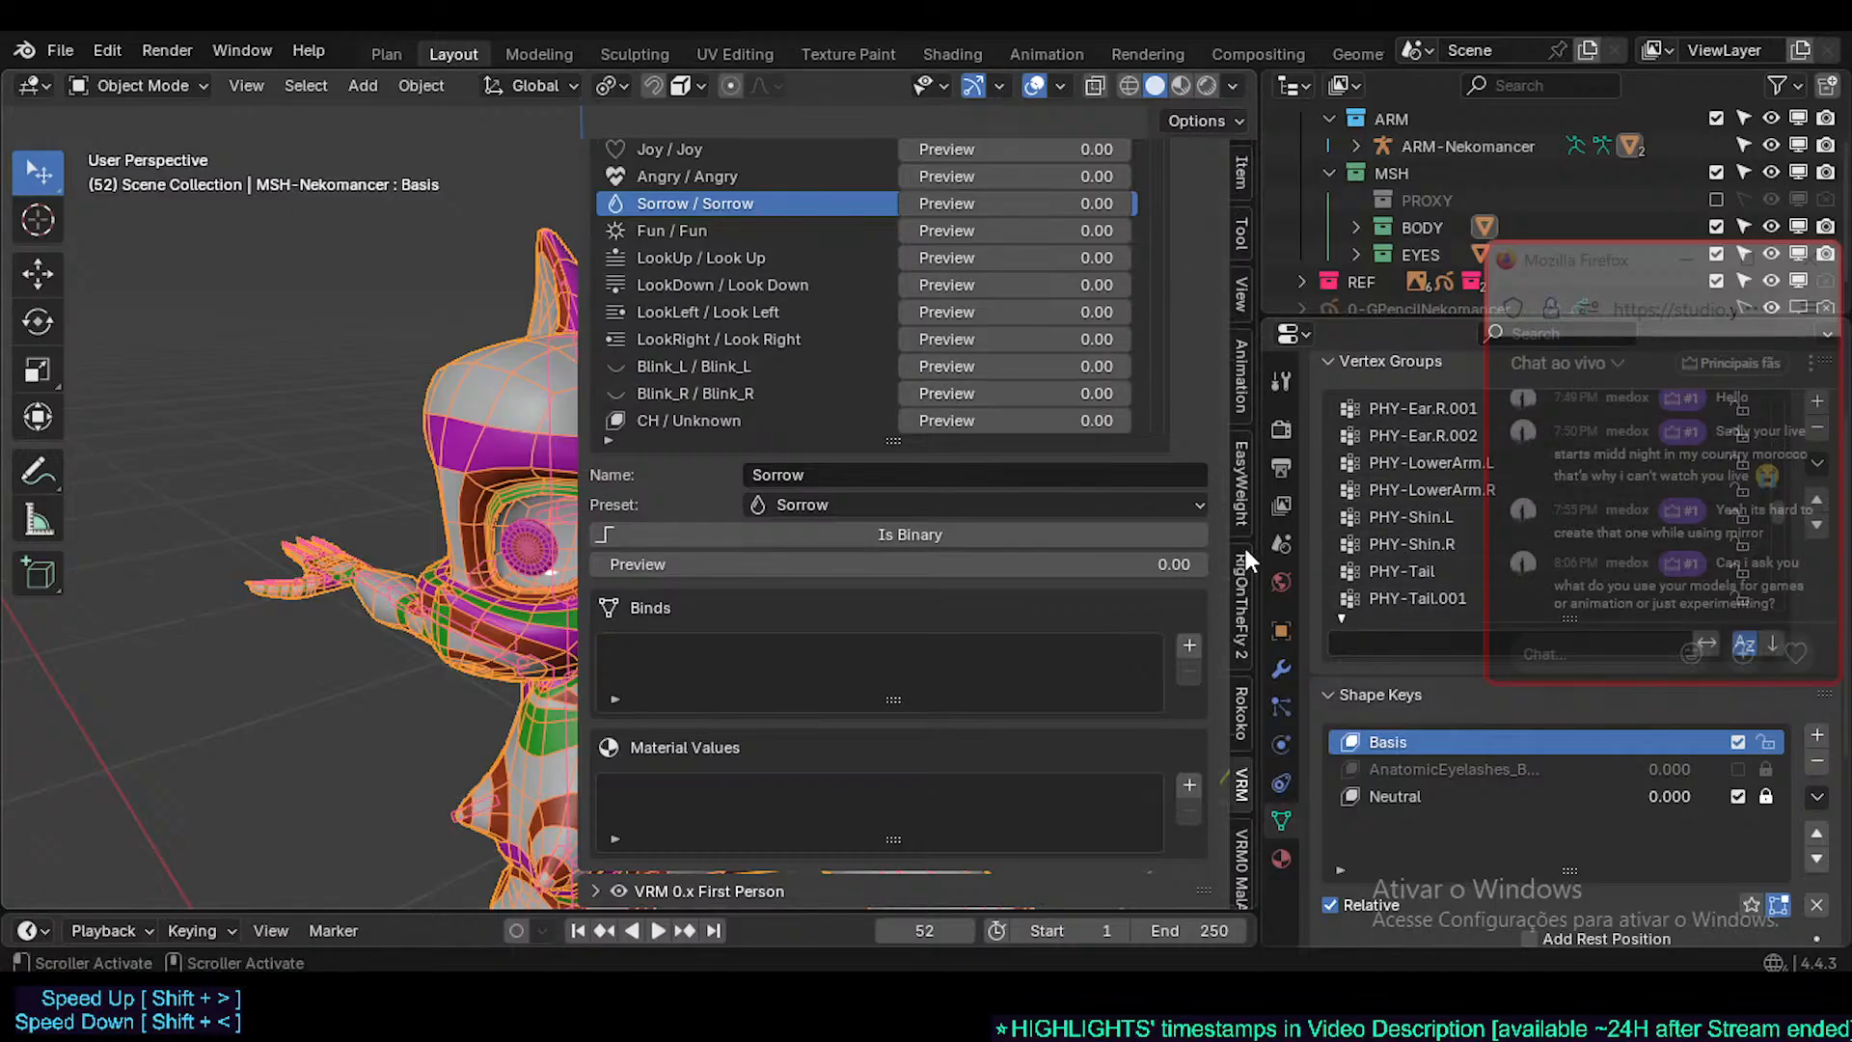
- Review the Blend Shape Proxy entries again from Neutral through the CH to TH mouth sounds and the brow shapes
scroll(1225, 632, up, 8)
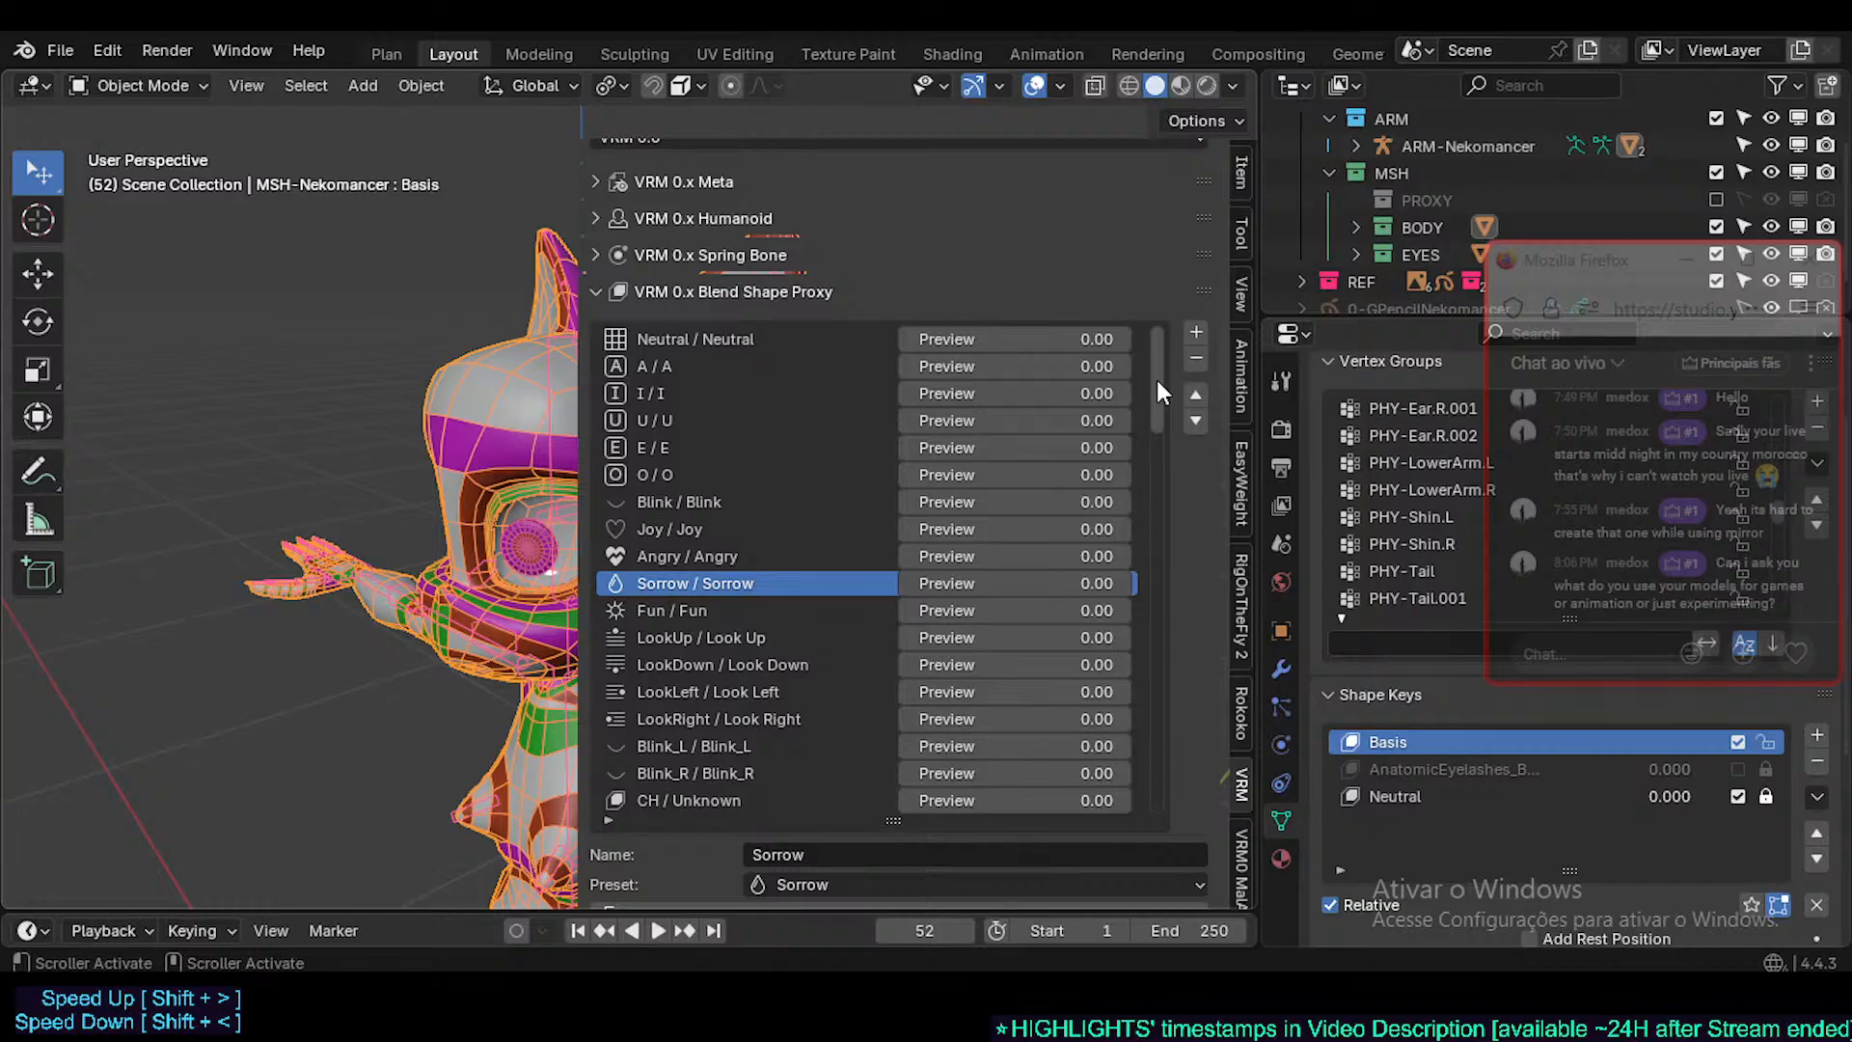
drag(1160, 361, 1151, 465)
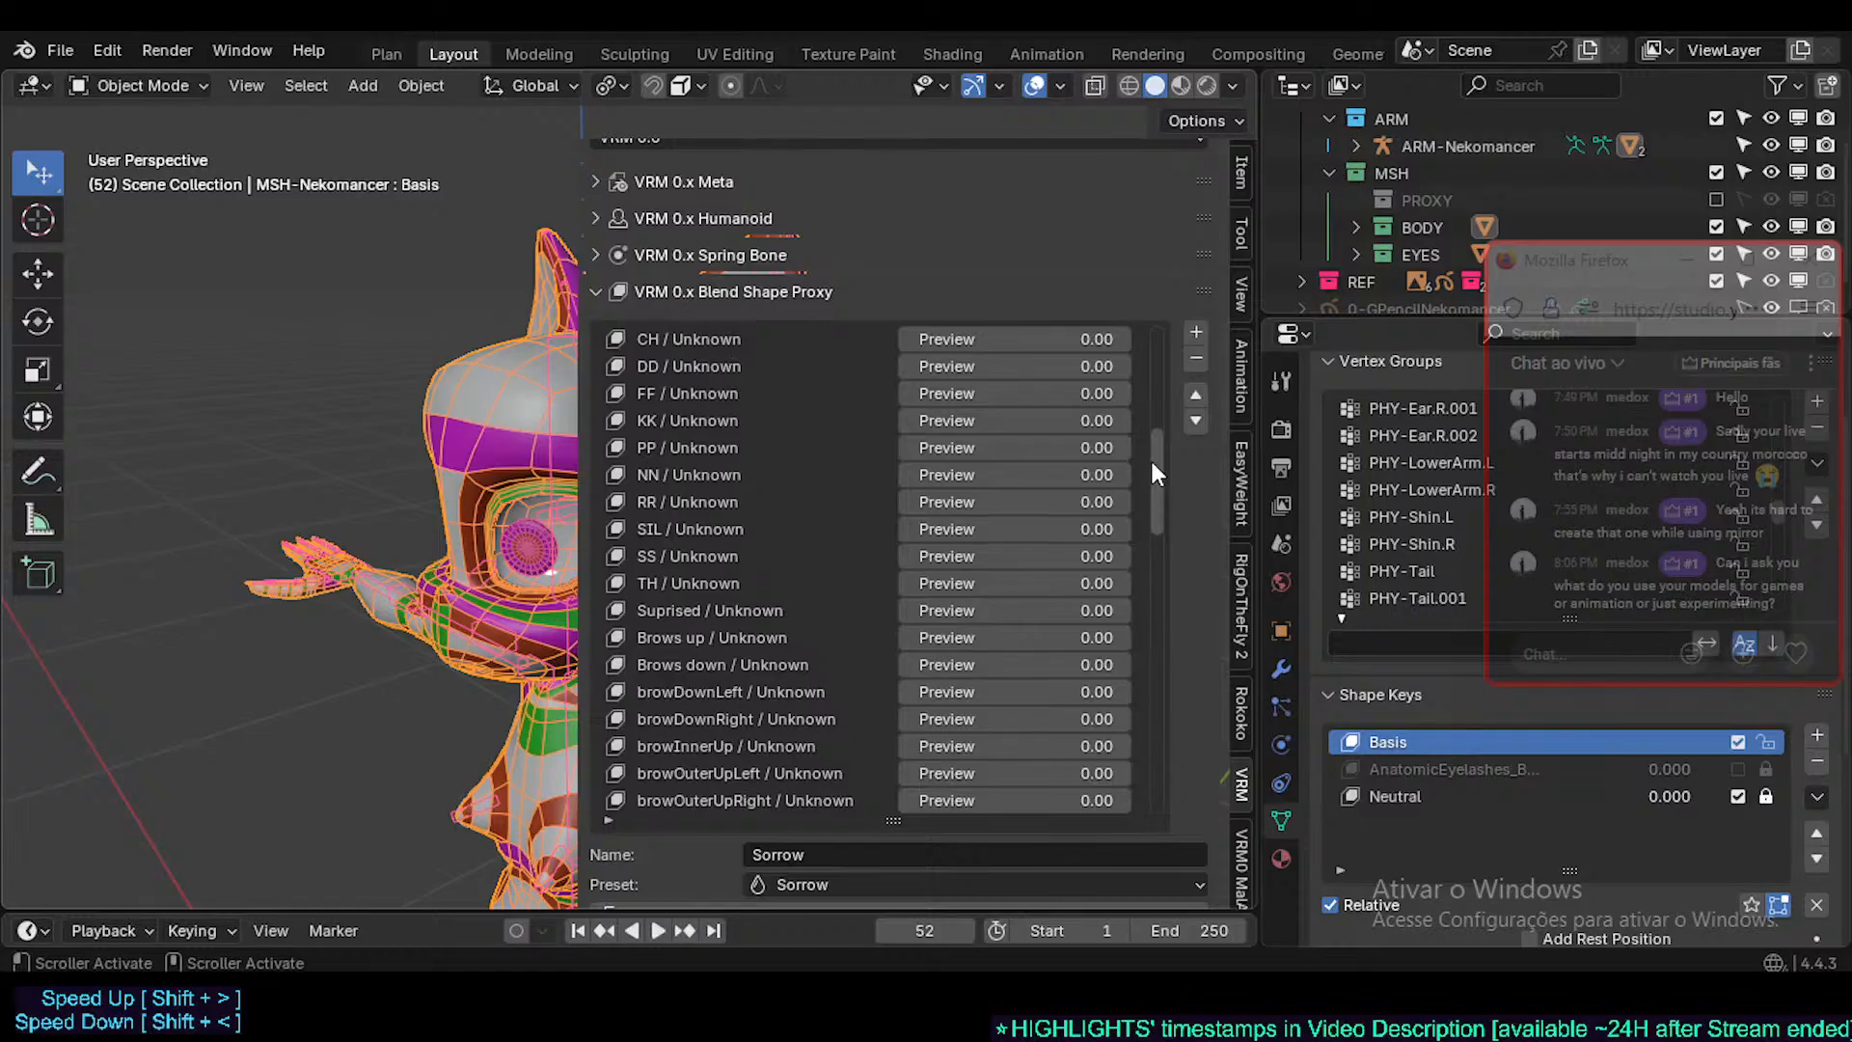
mouse_move(1150, 457)
mouse_down()
mouse_move(1140, 332)
mouse_move(1145, 446)
mouse_up()
drag(1146, 401, 1168, 465)
- Reposition the Firefox live chat window and widen it over the Properties editor
mouse_move(1572, 270)
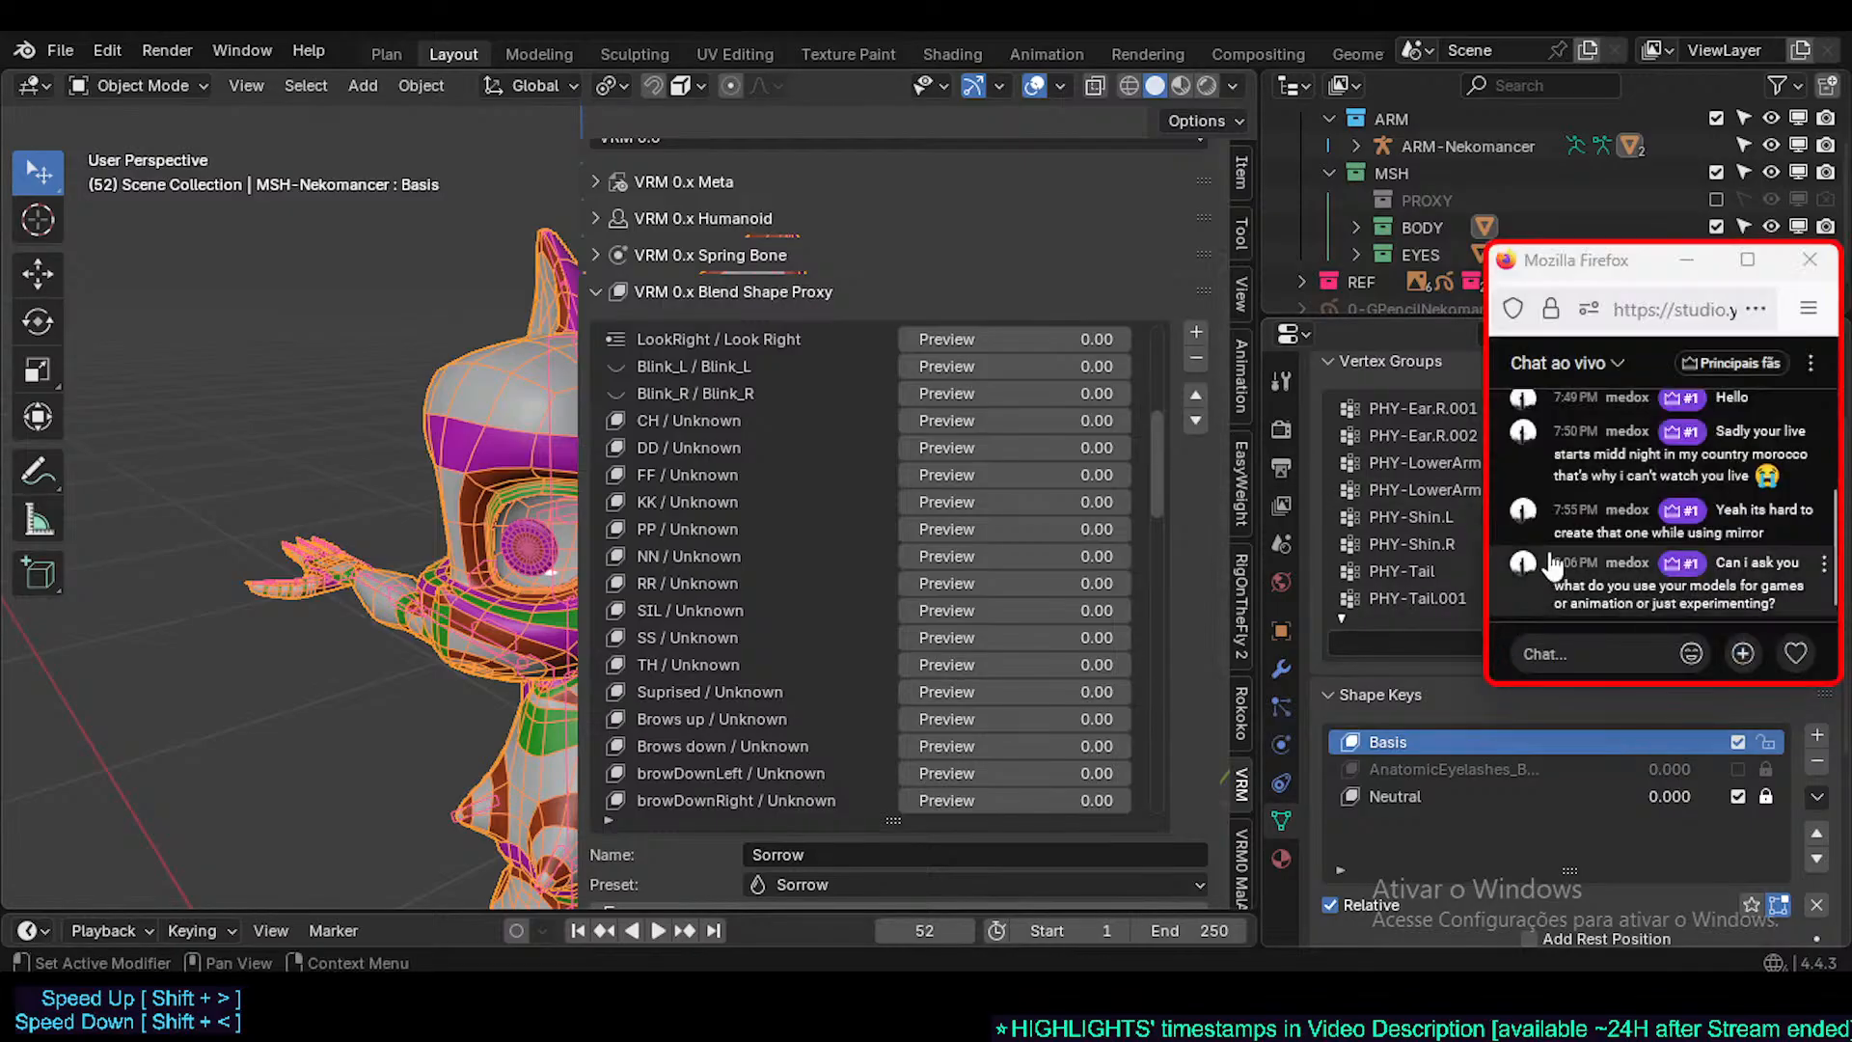
drag(1625, 275, 1561, 293)
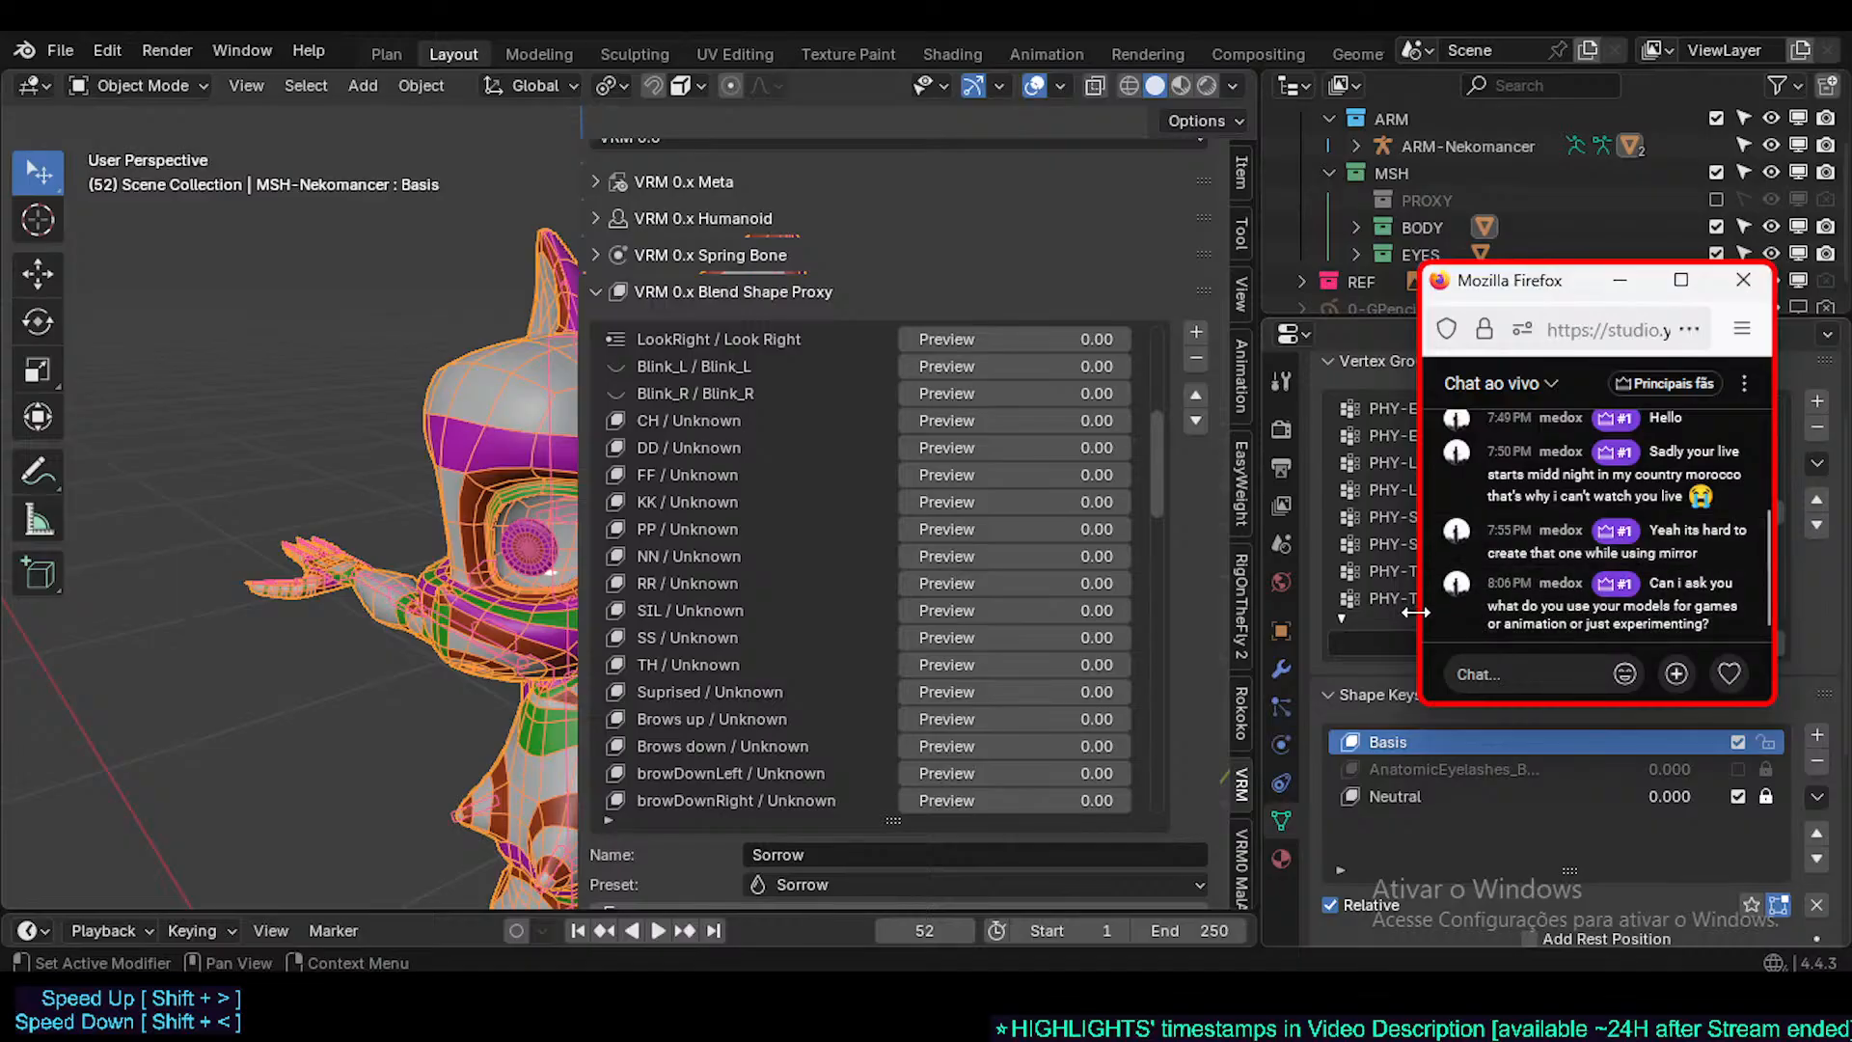
drag(1416, 612, 1392, 616)
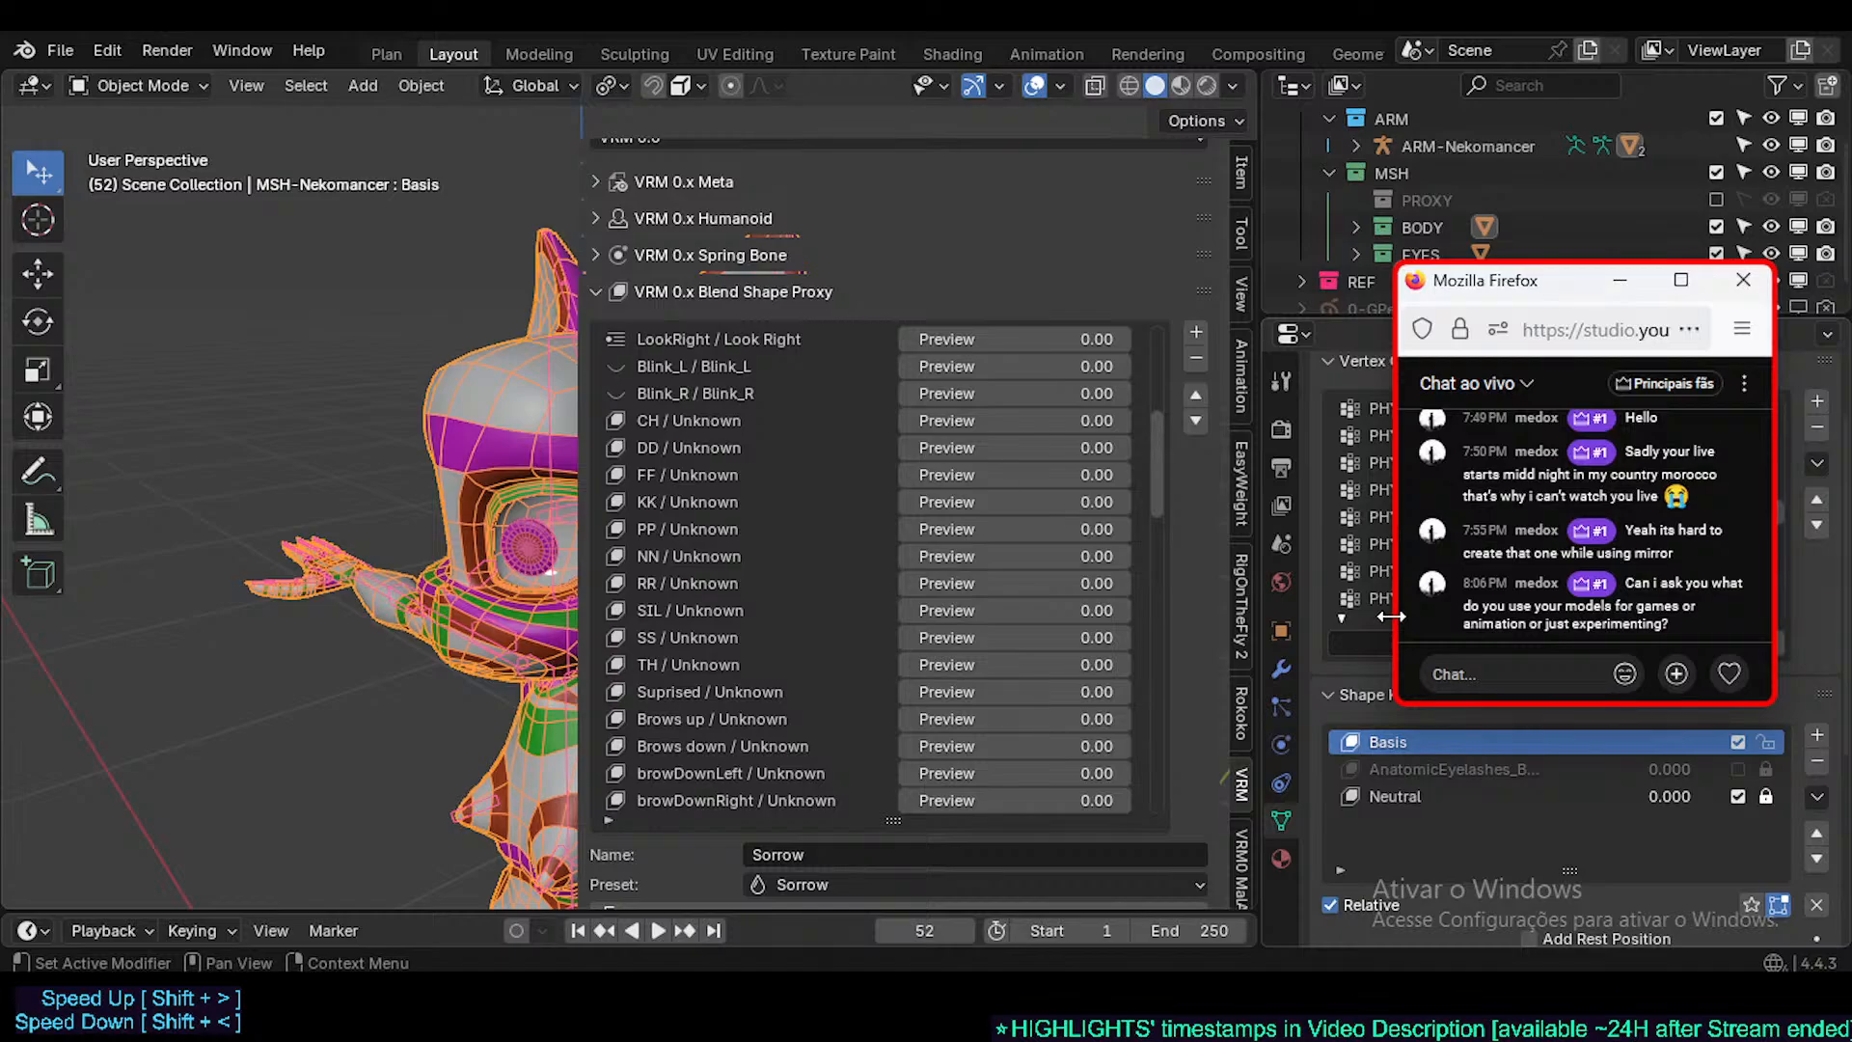
drag(1392, 615, 1387, 603)
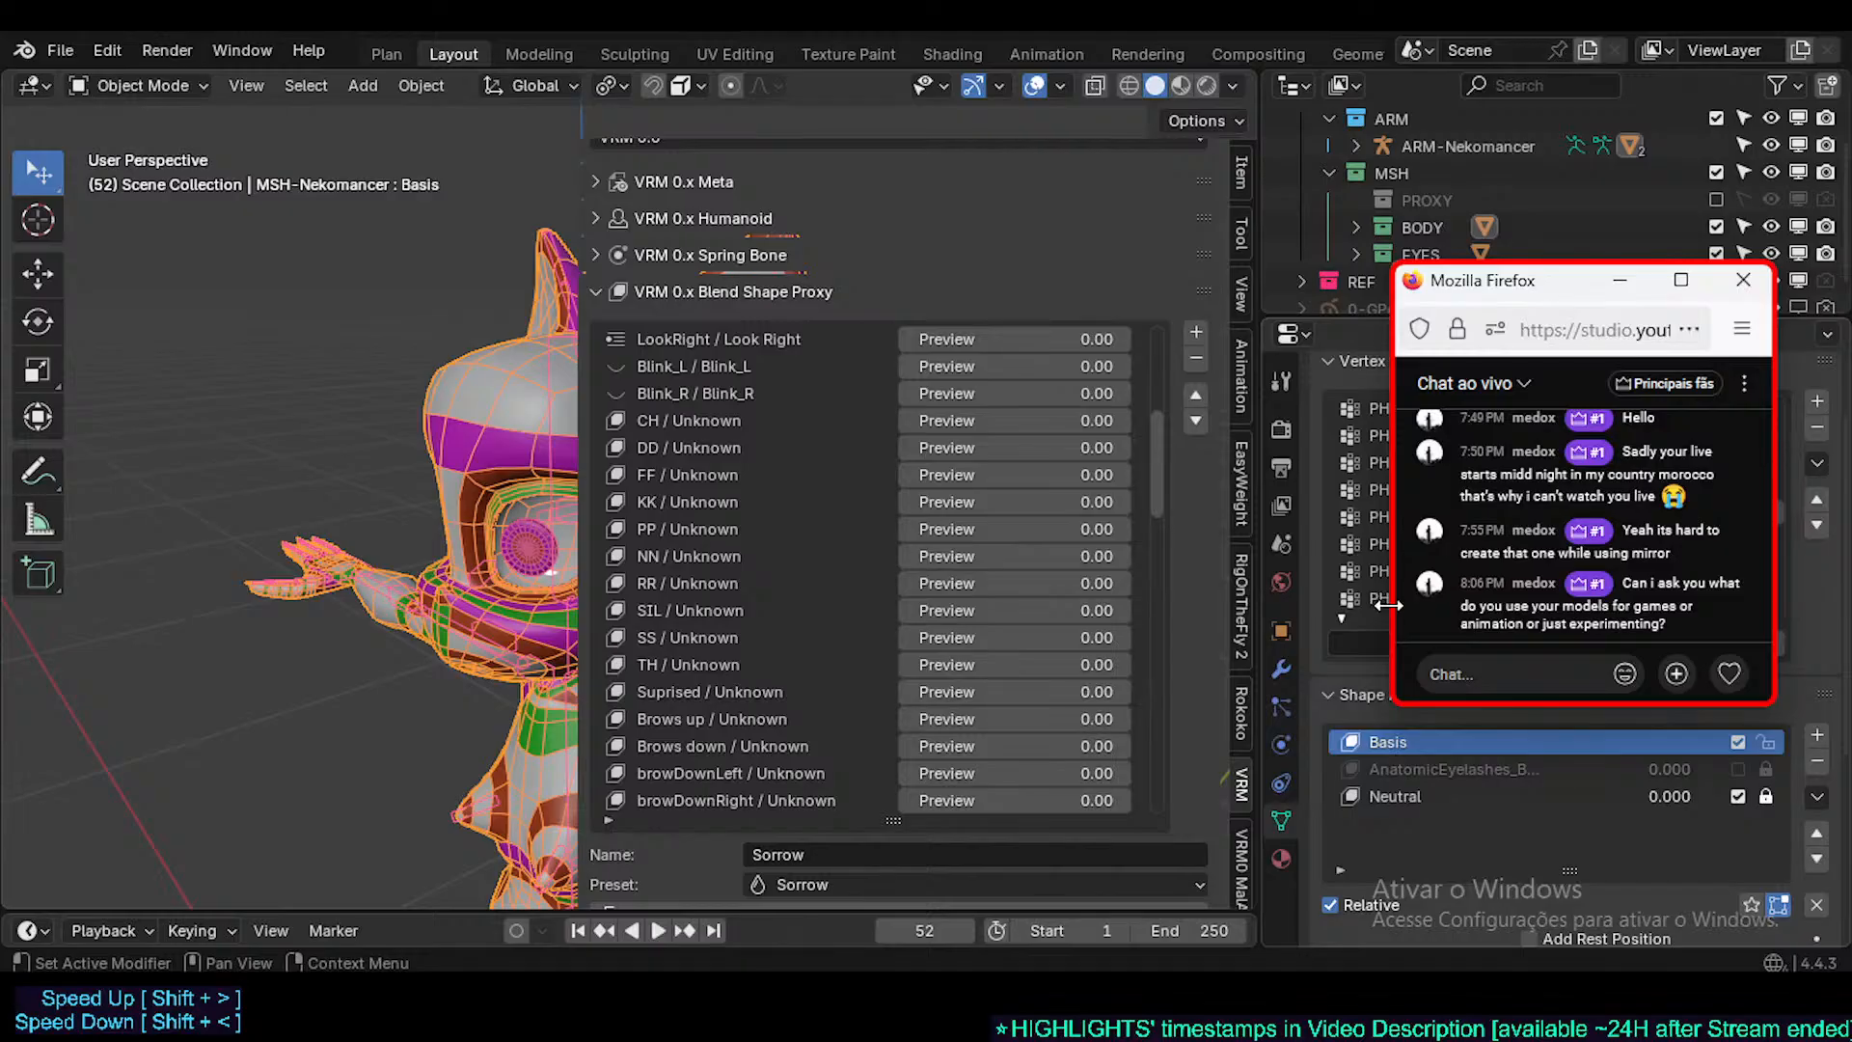
mouse_move(1387, 604)
mouse_down()
mouse_move(1365, 611)
mouse_move(1379, 607)
mouse_up()
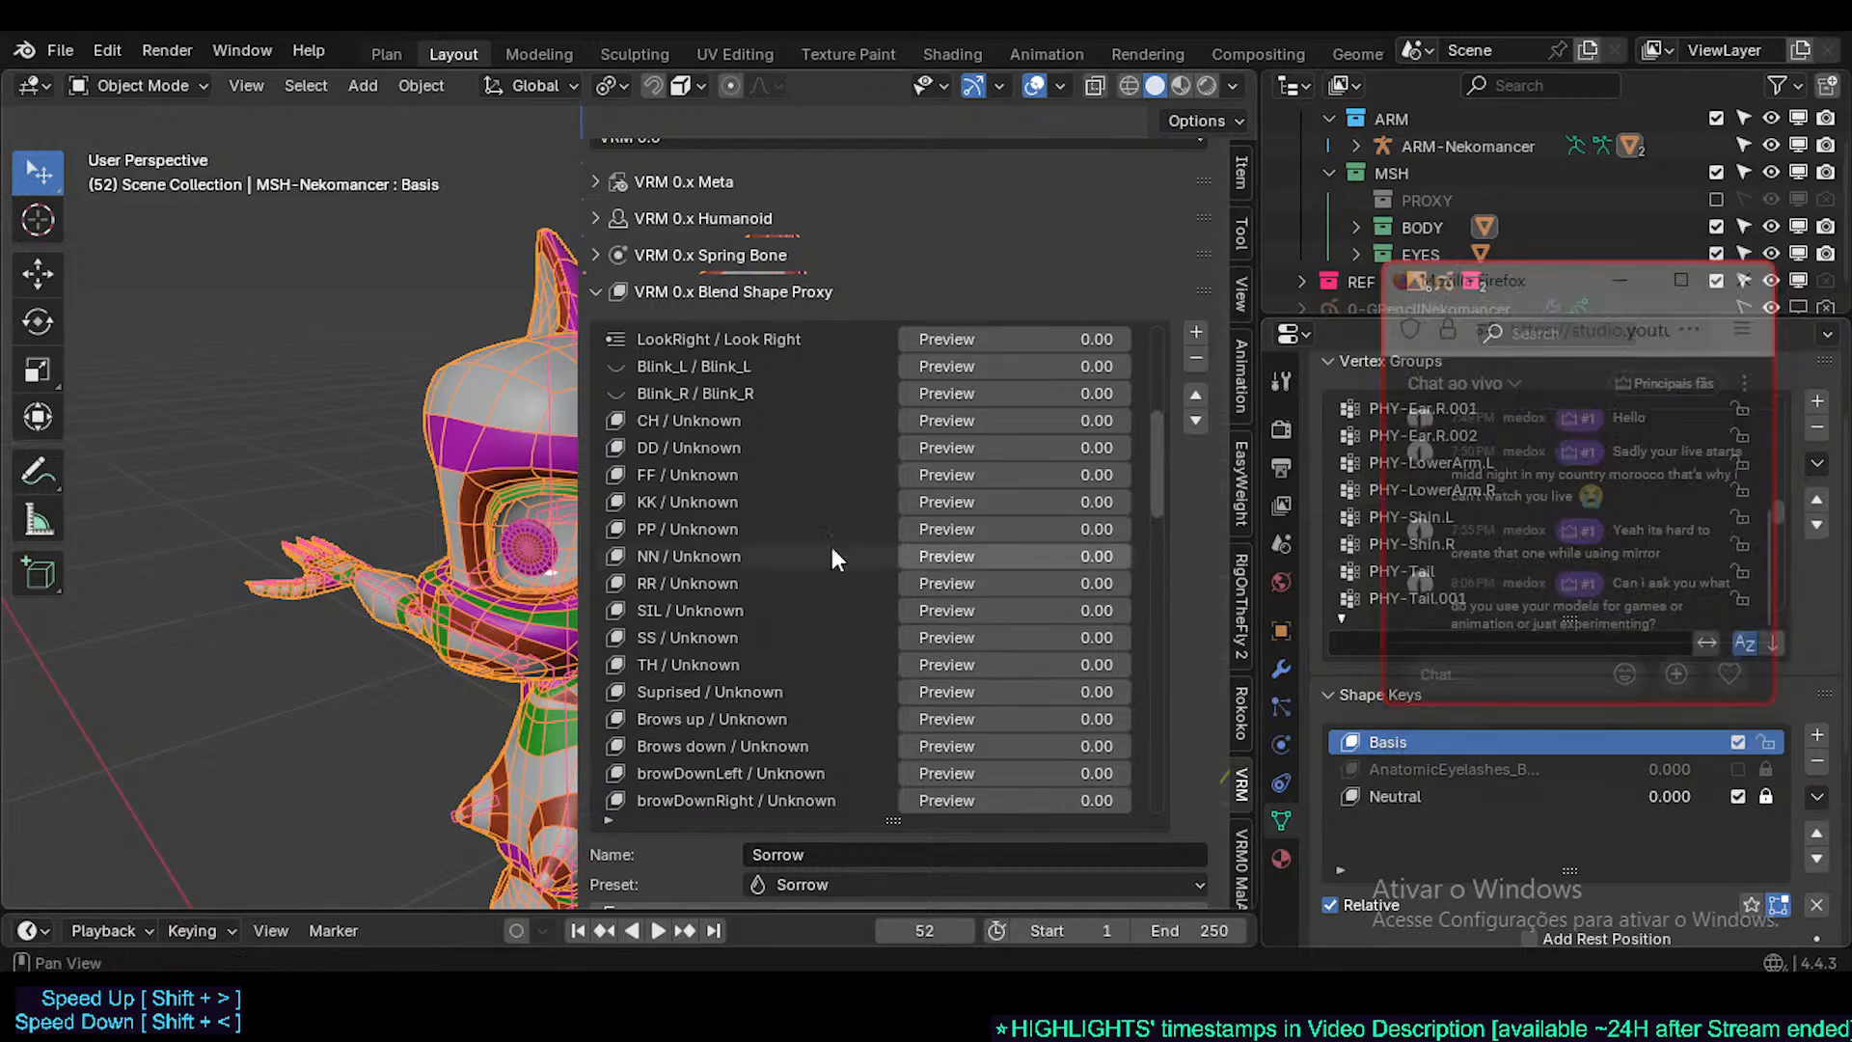
- Hide the 3D viewport's sidebar to show the whole Nekomancer character
key(n)
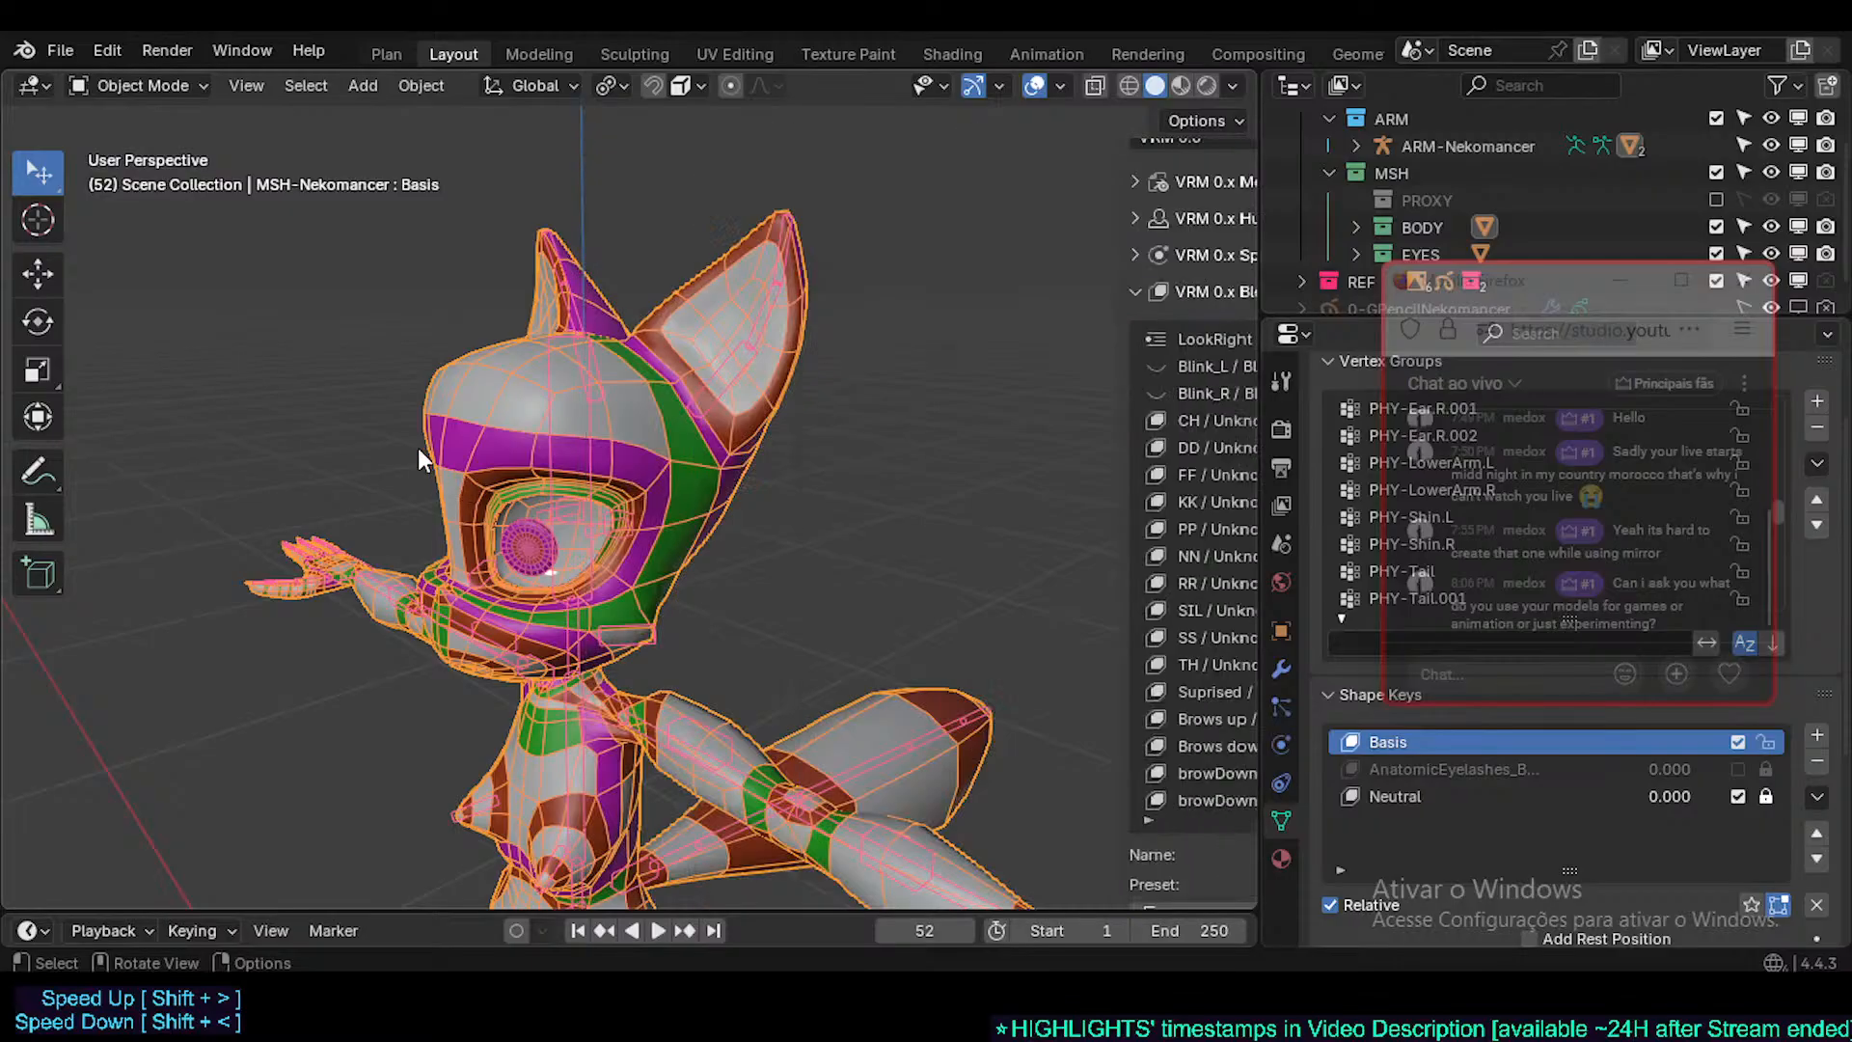
middle_drag(641, 511, 702, 579)
- View the Nekomancer armature's bones in Pose Mode, and return to Object Mode with the body mesh selected
click(685, 658)
key(ctrl+Tab)
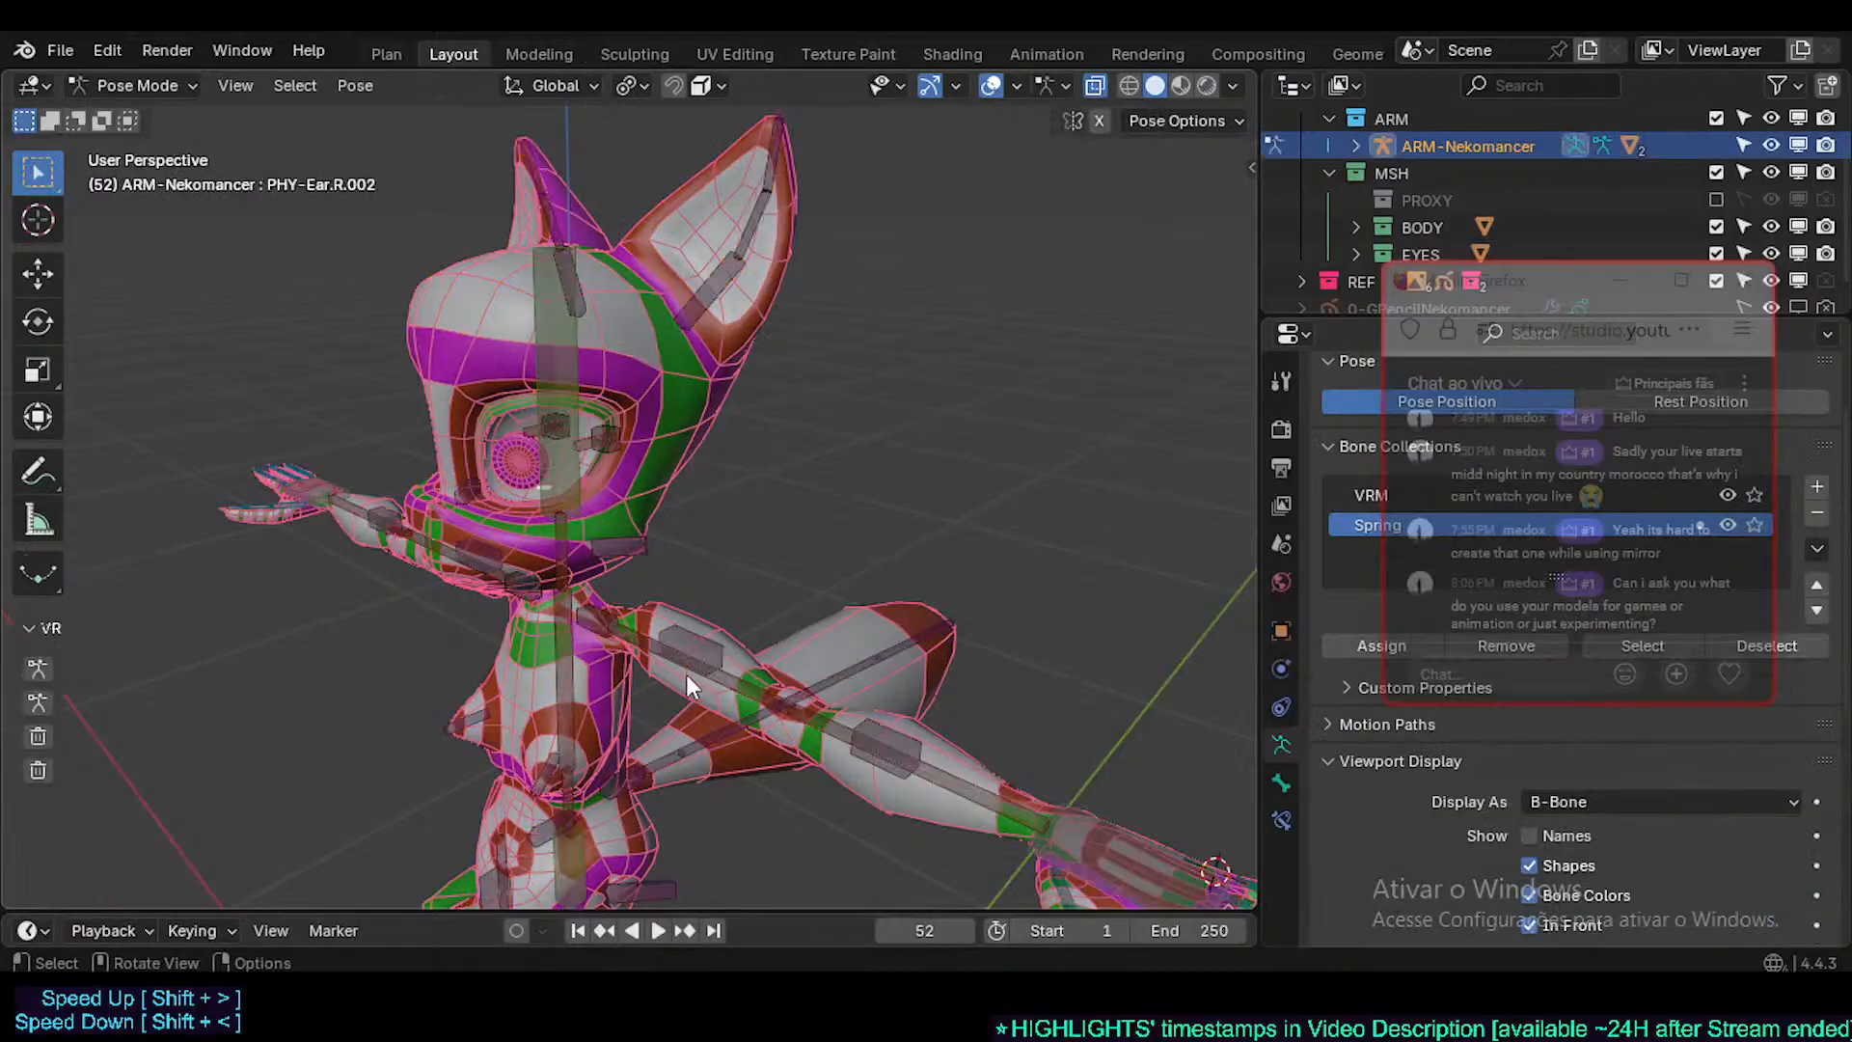
click(686, 674)
middle_drag(686, 675, 720, 667)
key(ctrl+Tab)
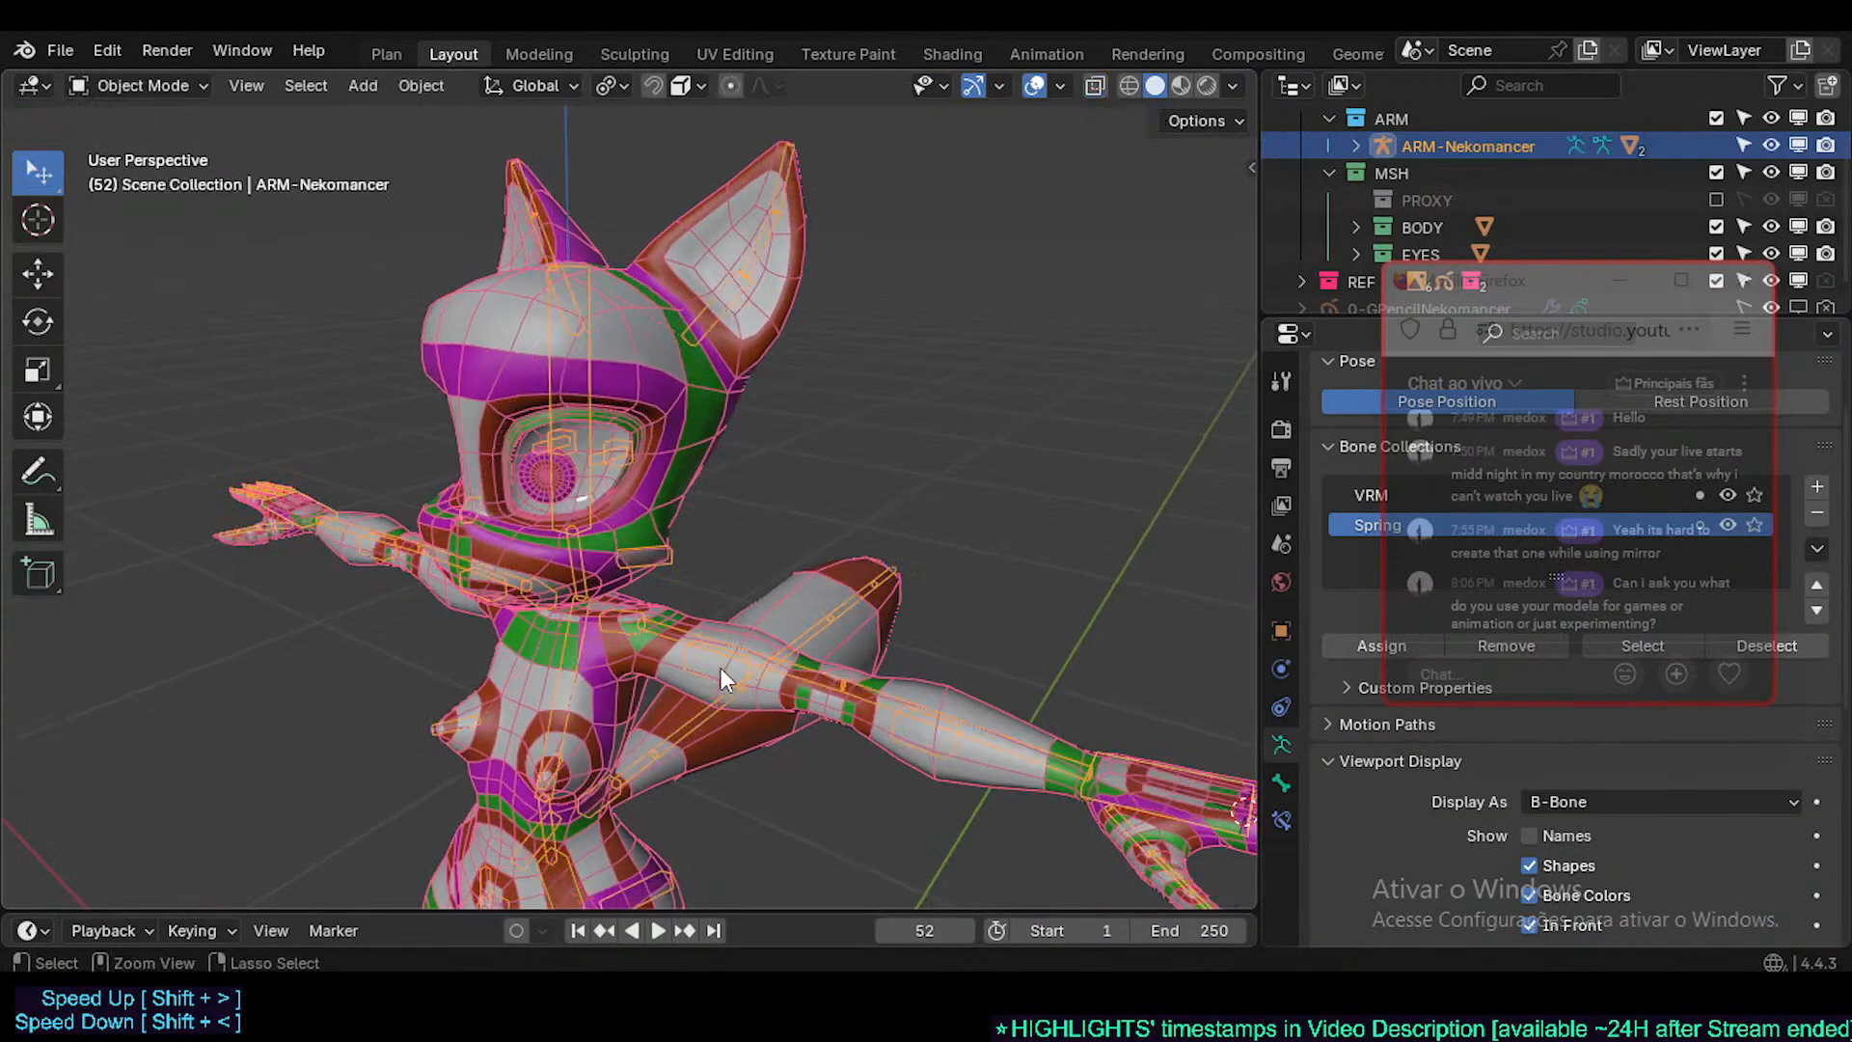
click(802, 593)
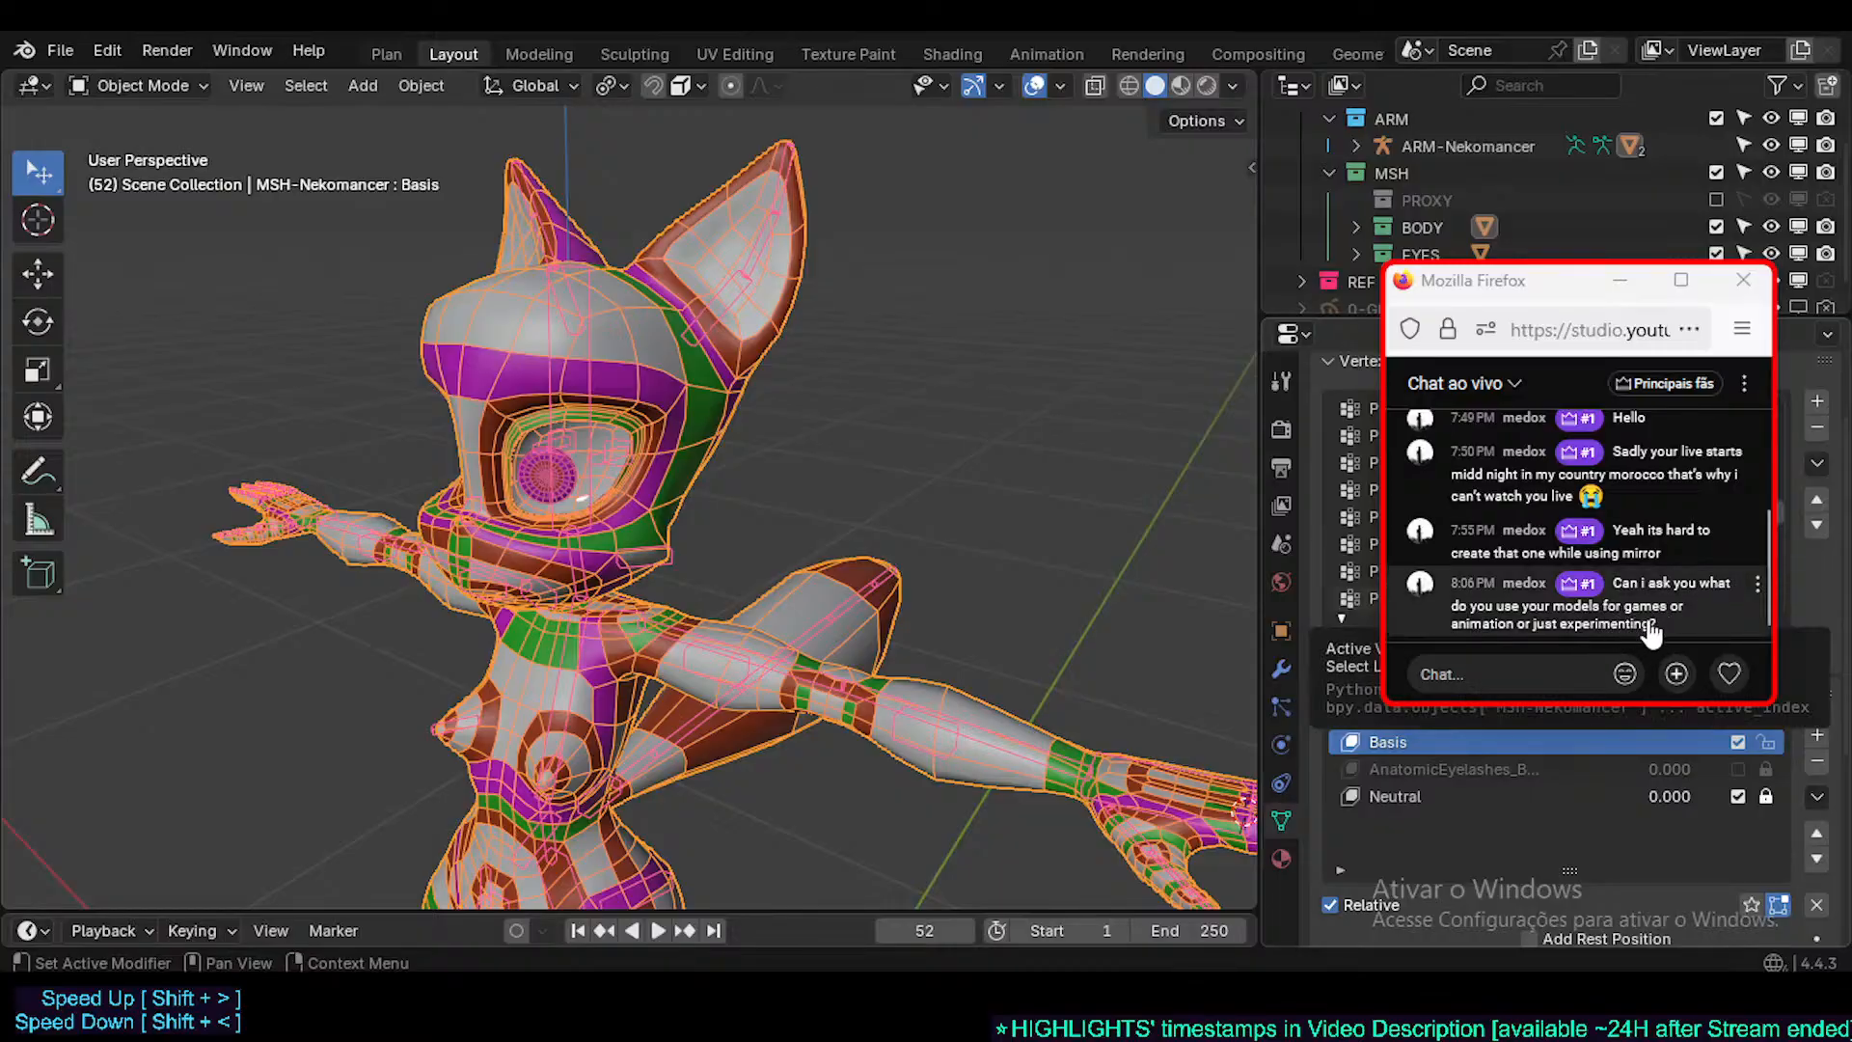
middle_drag(1183, 613, 918, 562)
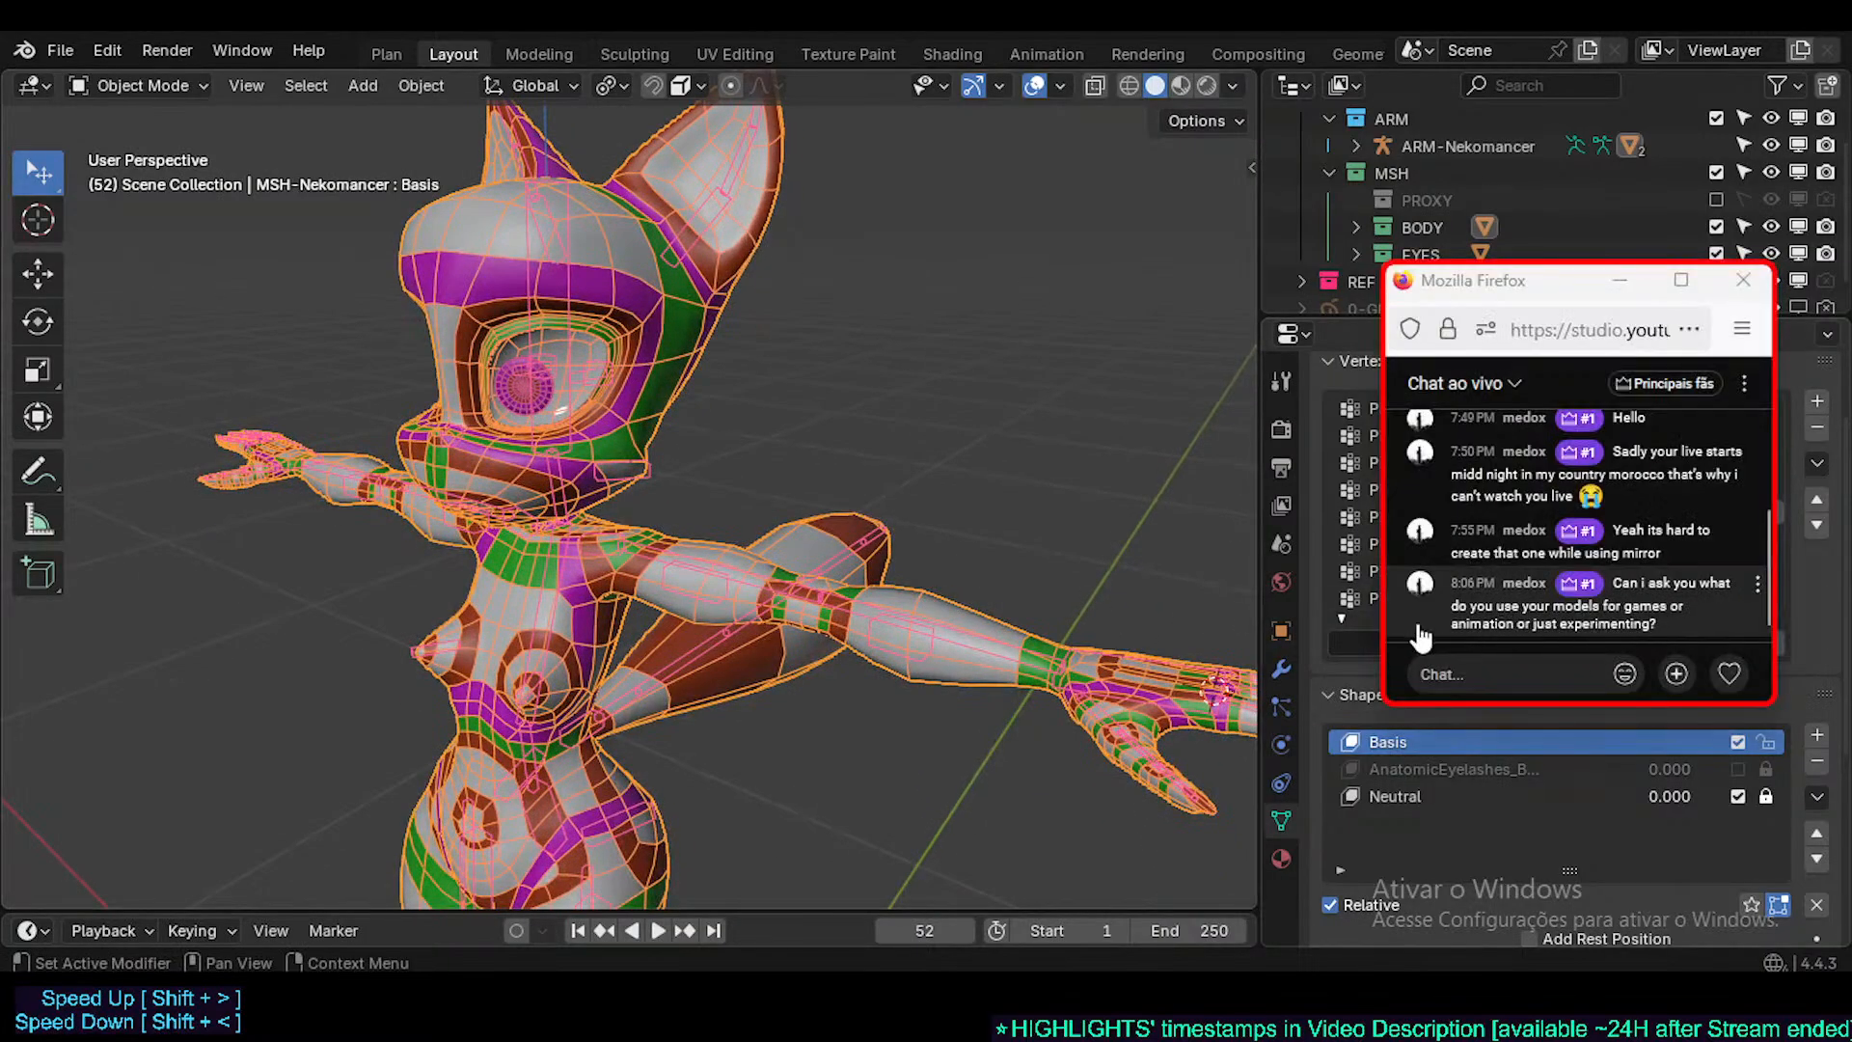
middle_drag(1037, 634, 958, 567)
middle_drag(980, 484, 1003, 550)
- Deselect the Nekomancer body mesh in the viewport
click(924, 605)
click(936, 593)
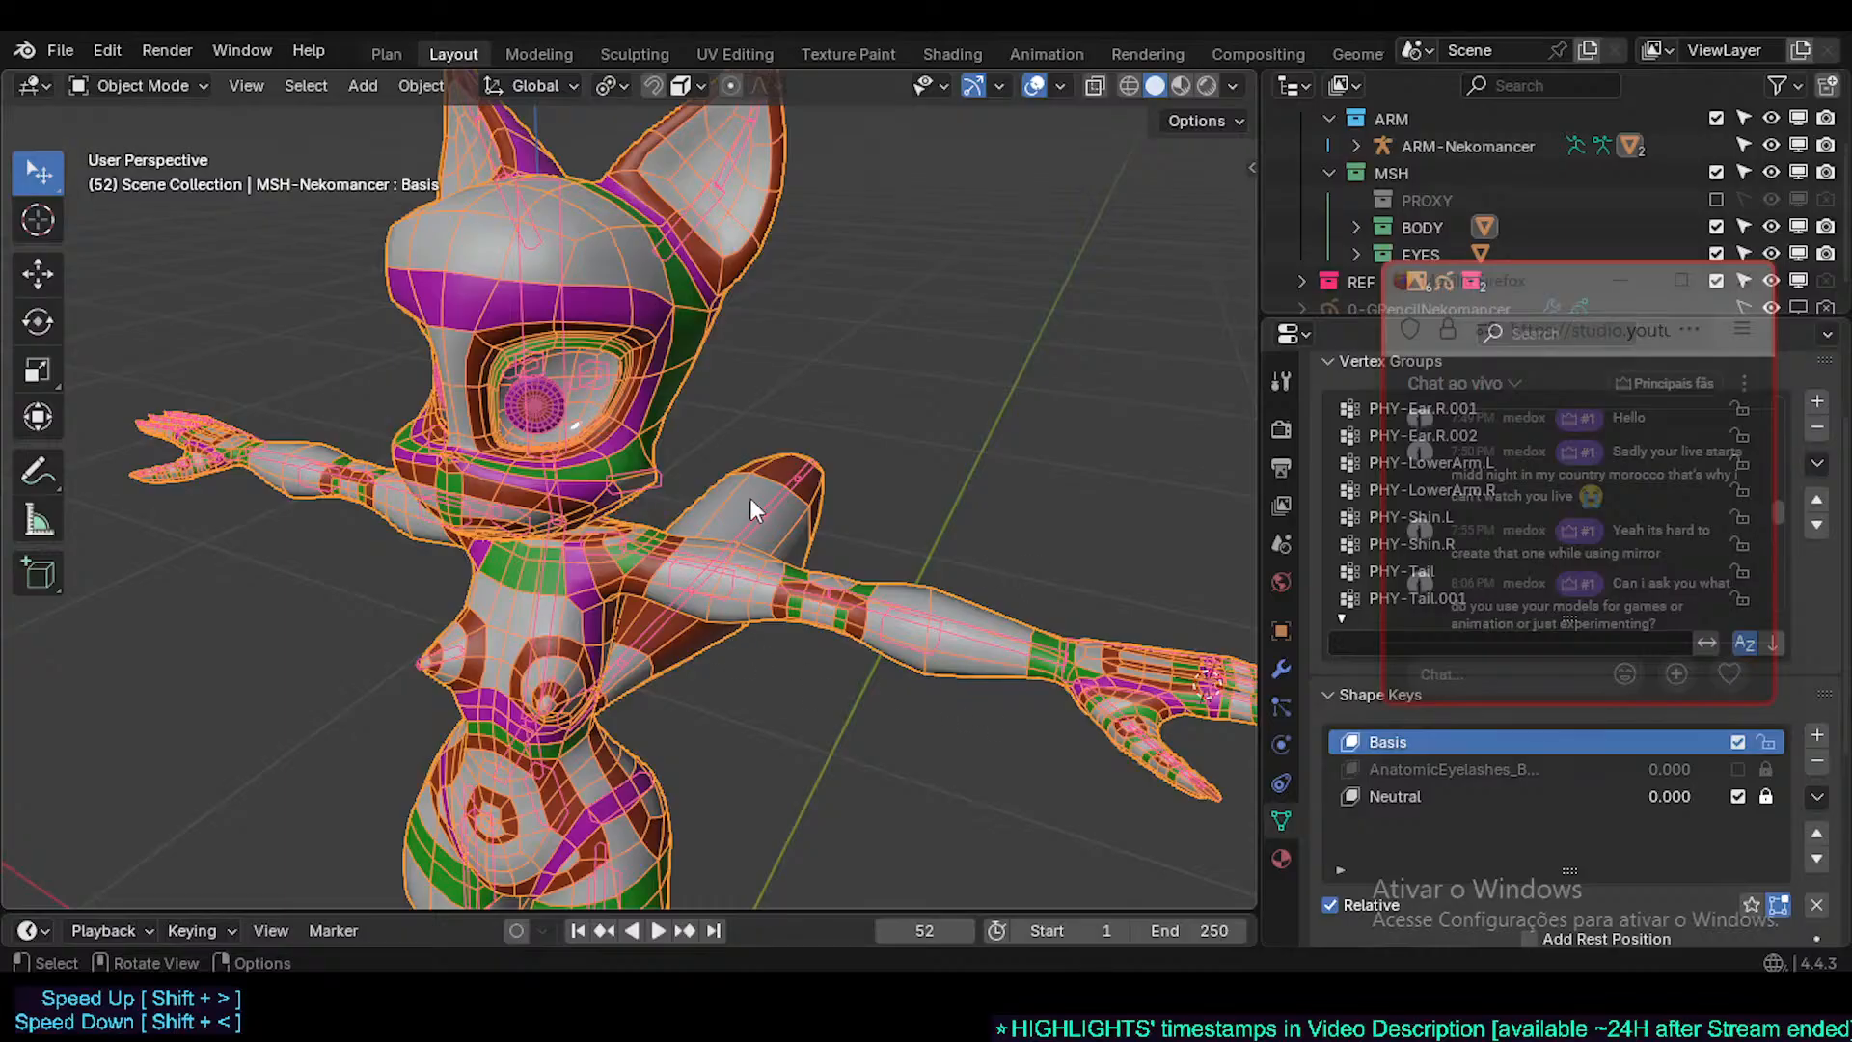
middle_drag(758, 654, 747, 656)
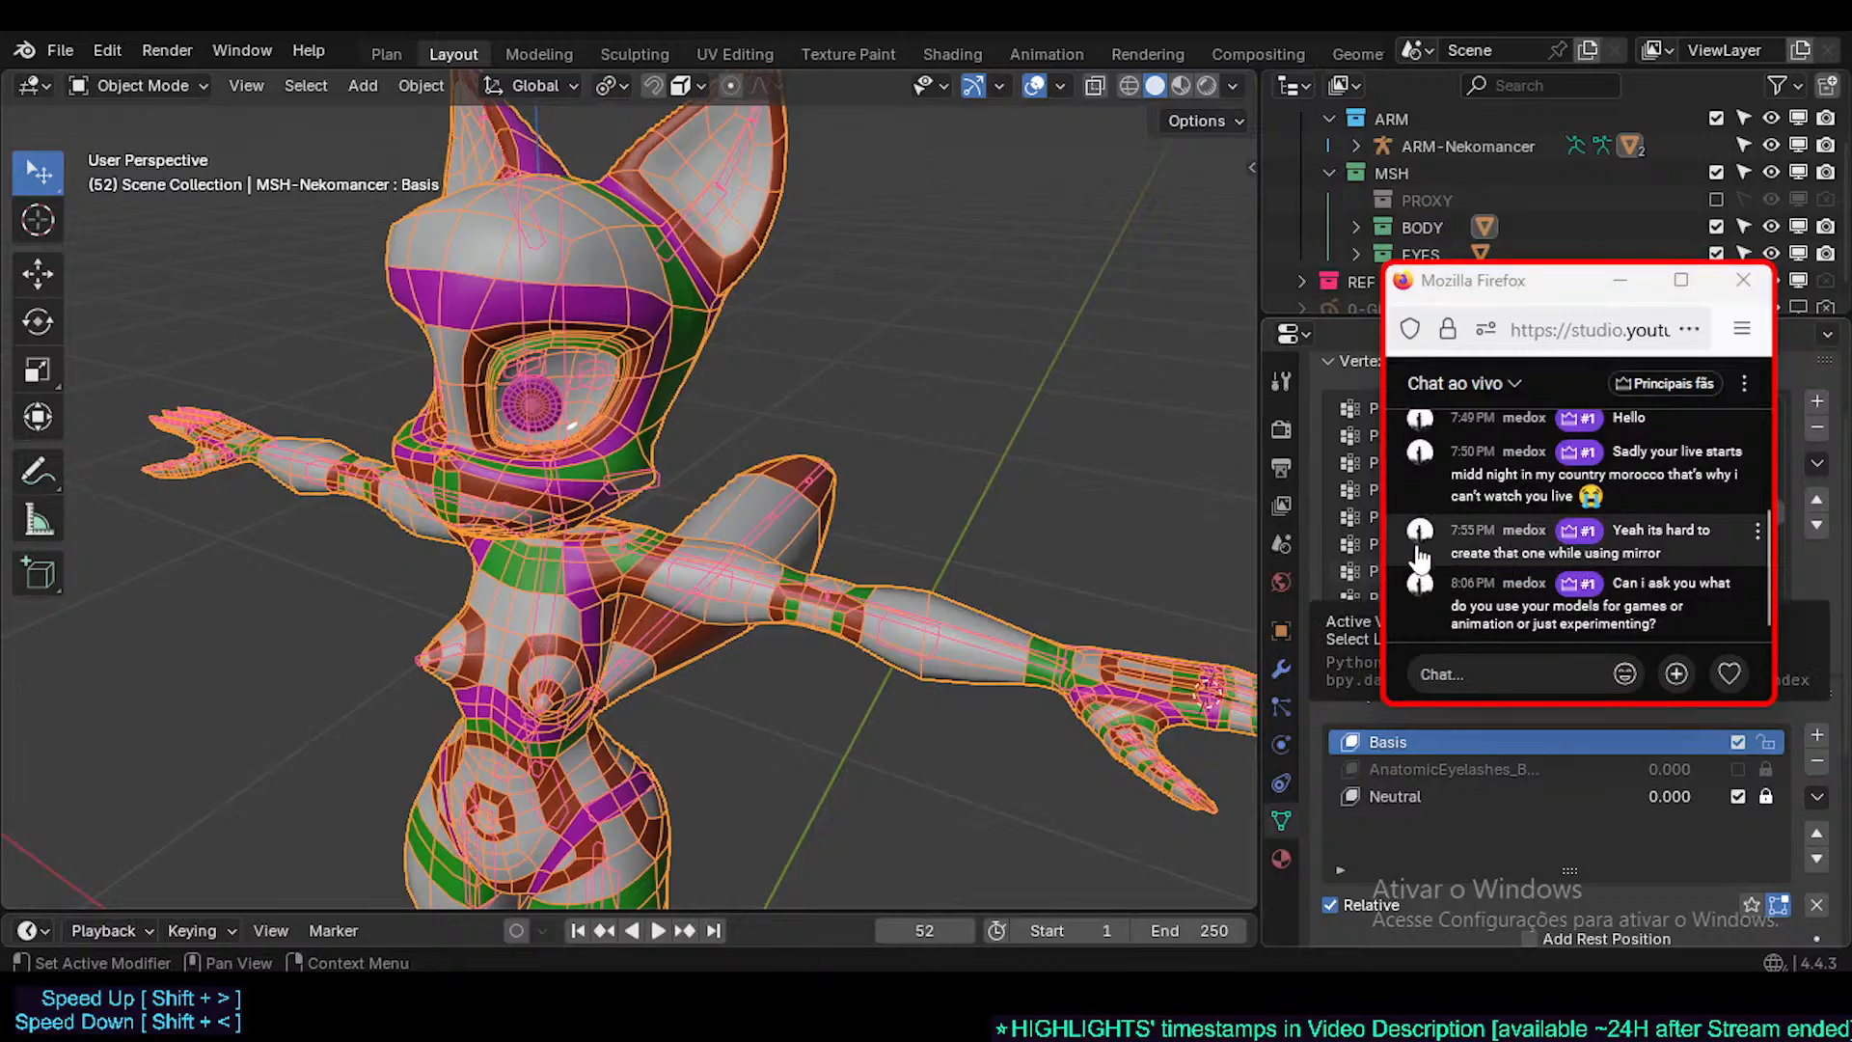
click(1003, 523)
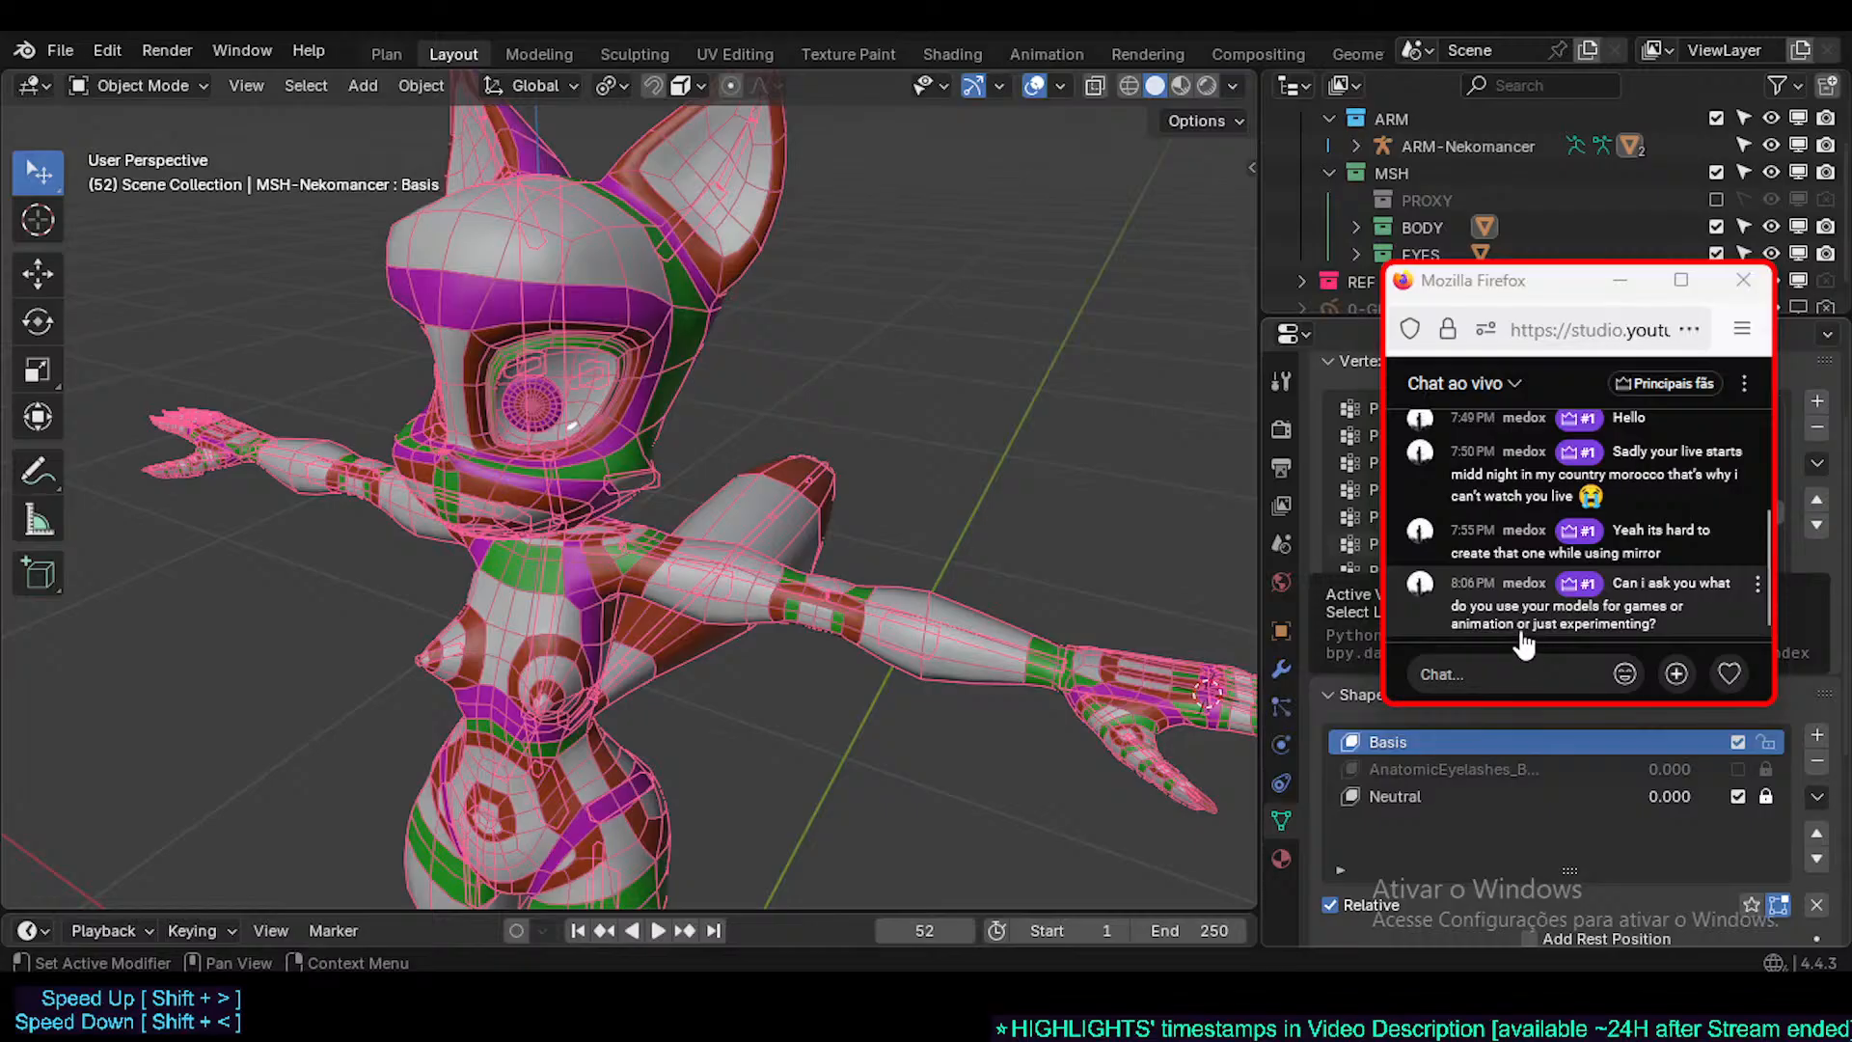
- Select the Nekomancer armature's left upper arm bone in Pose Mode
scroll(681, 477, up, 3)
click(749, 602)
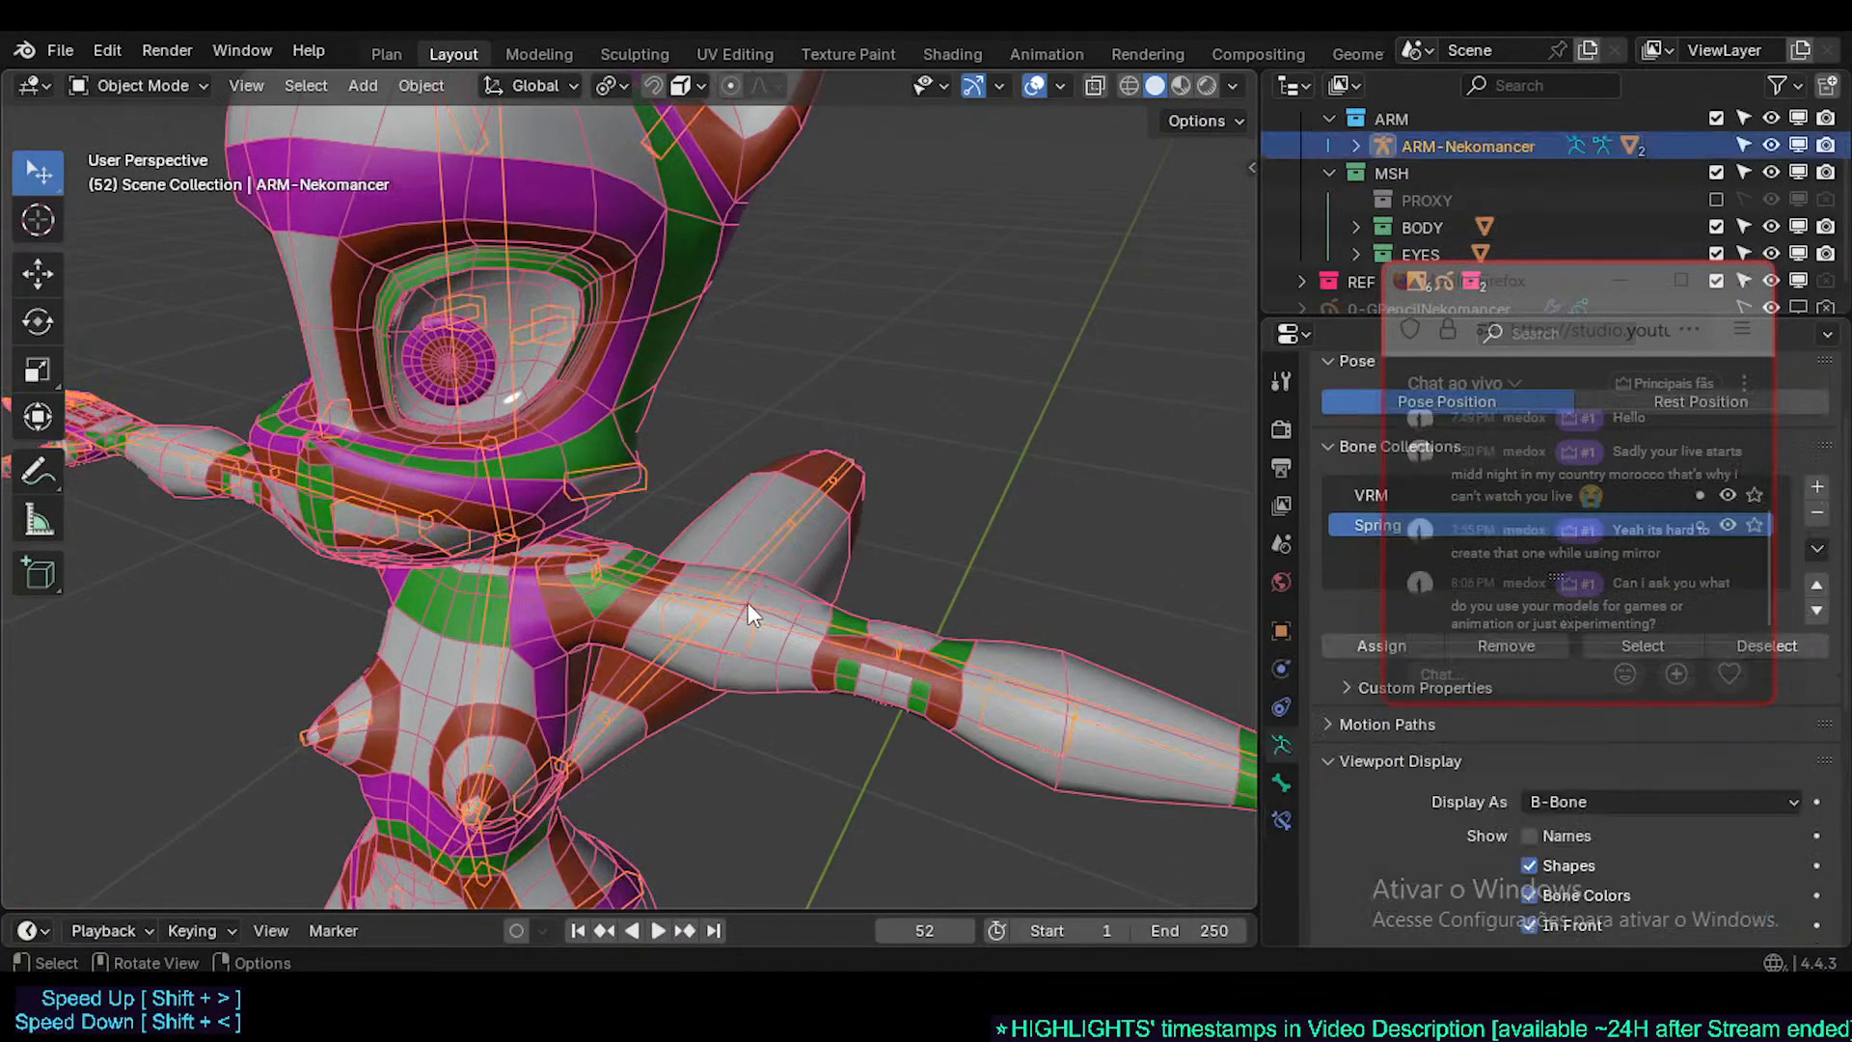
scroll(751, 610, down, 1)
key(ctrl+Tab)
click(756, 627)
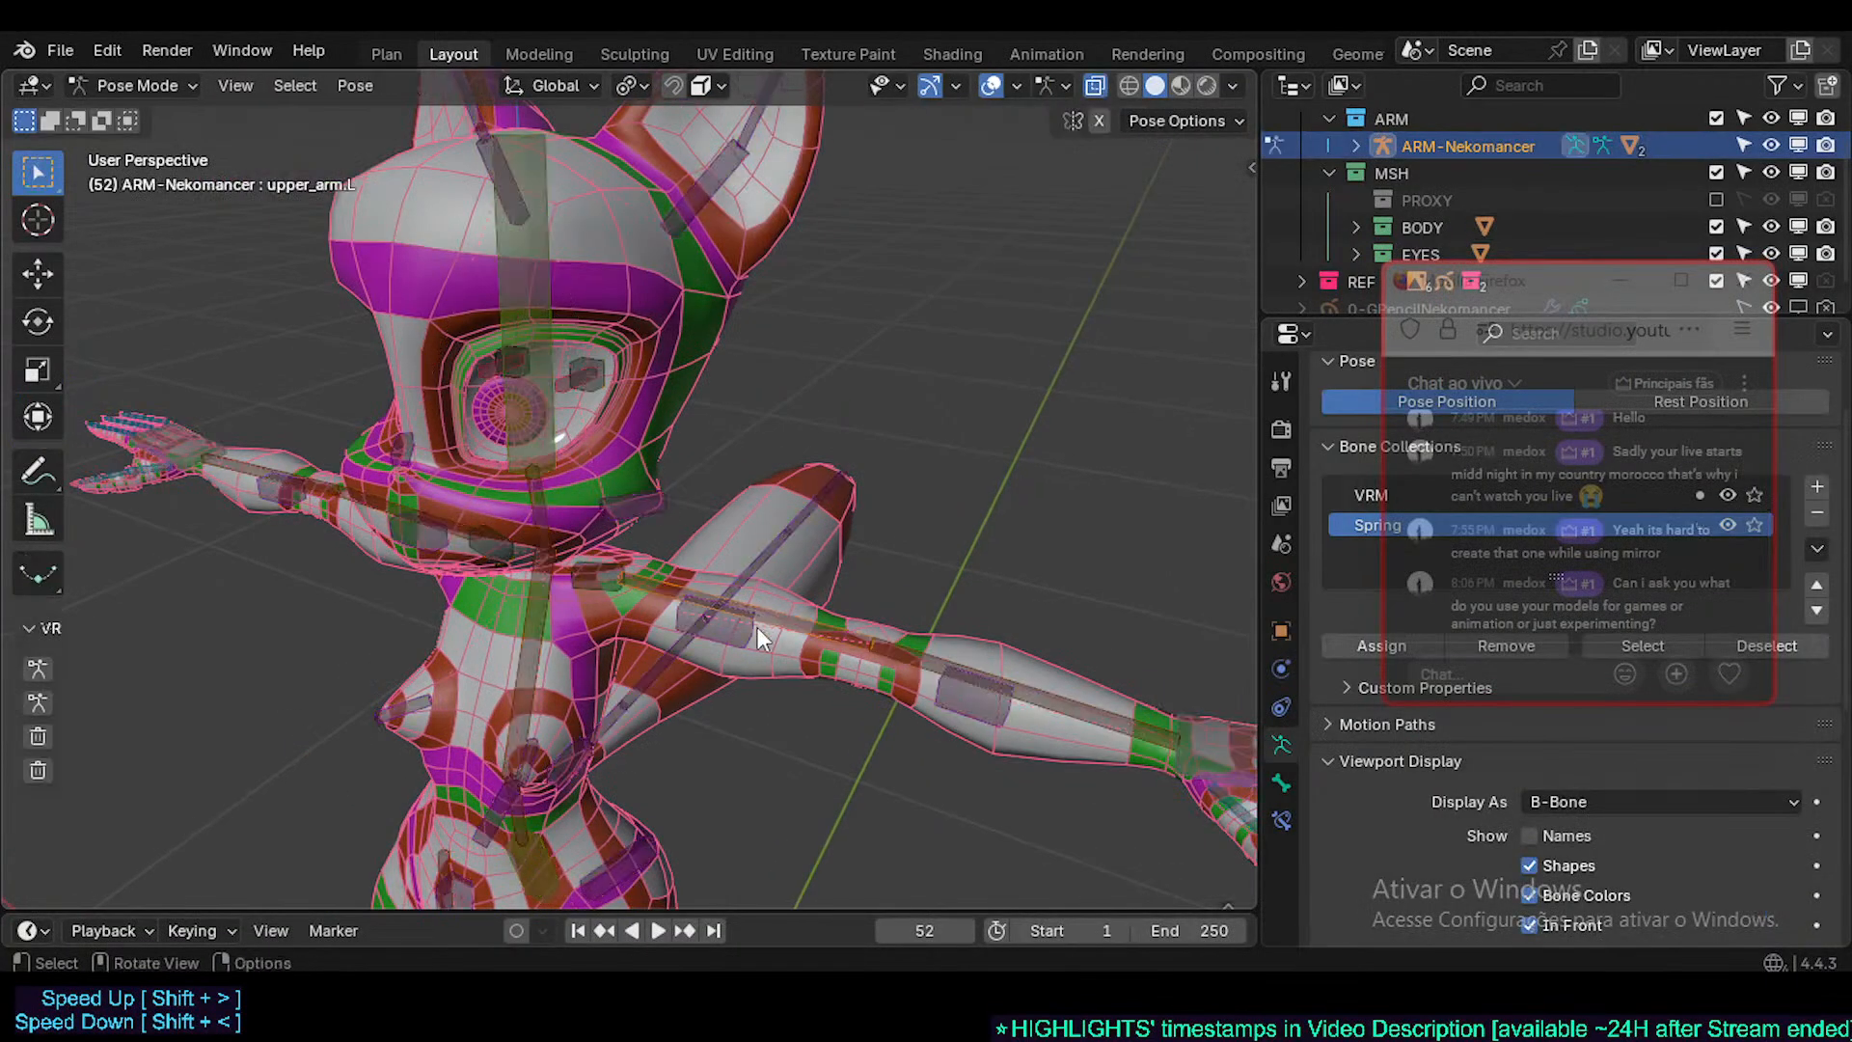
middle_drag(756, 627, 791, 604)
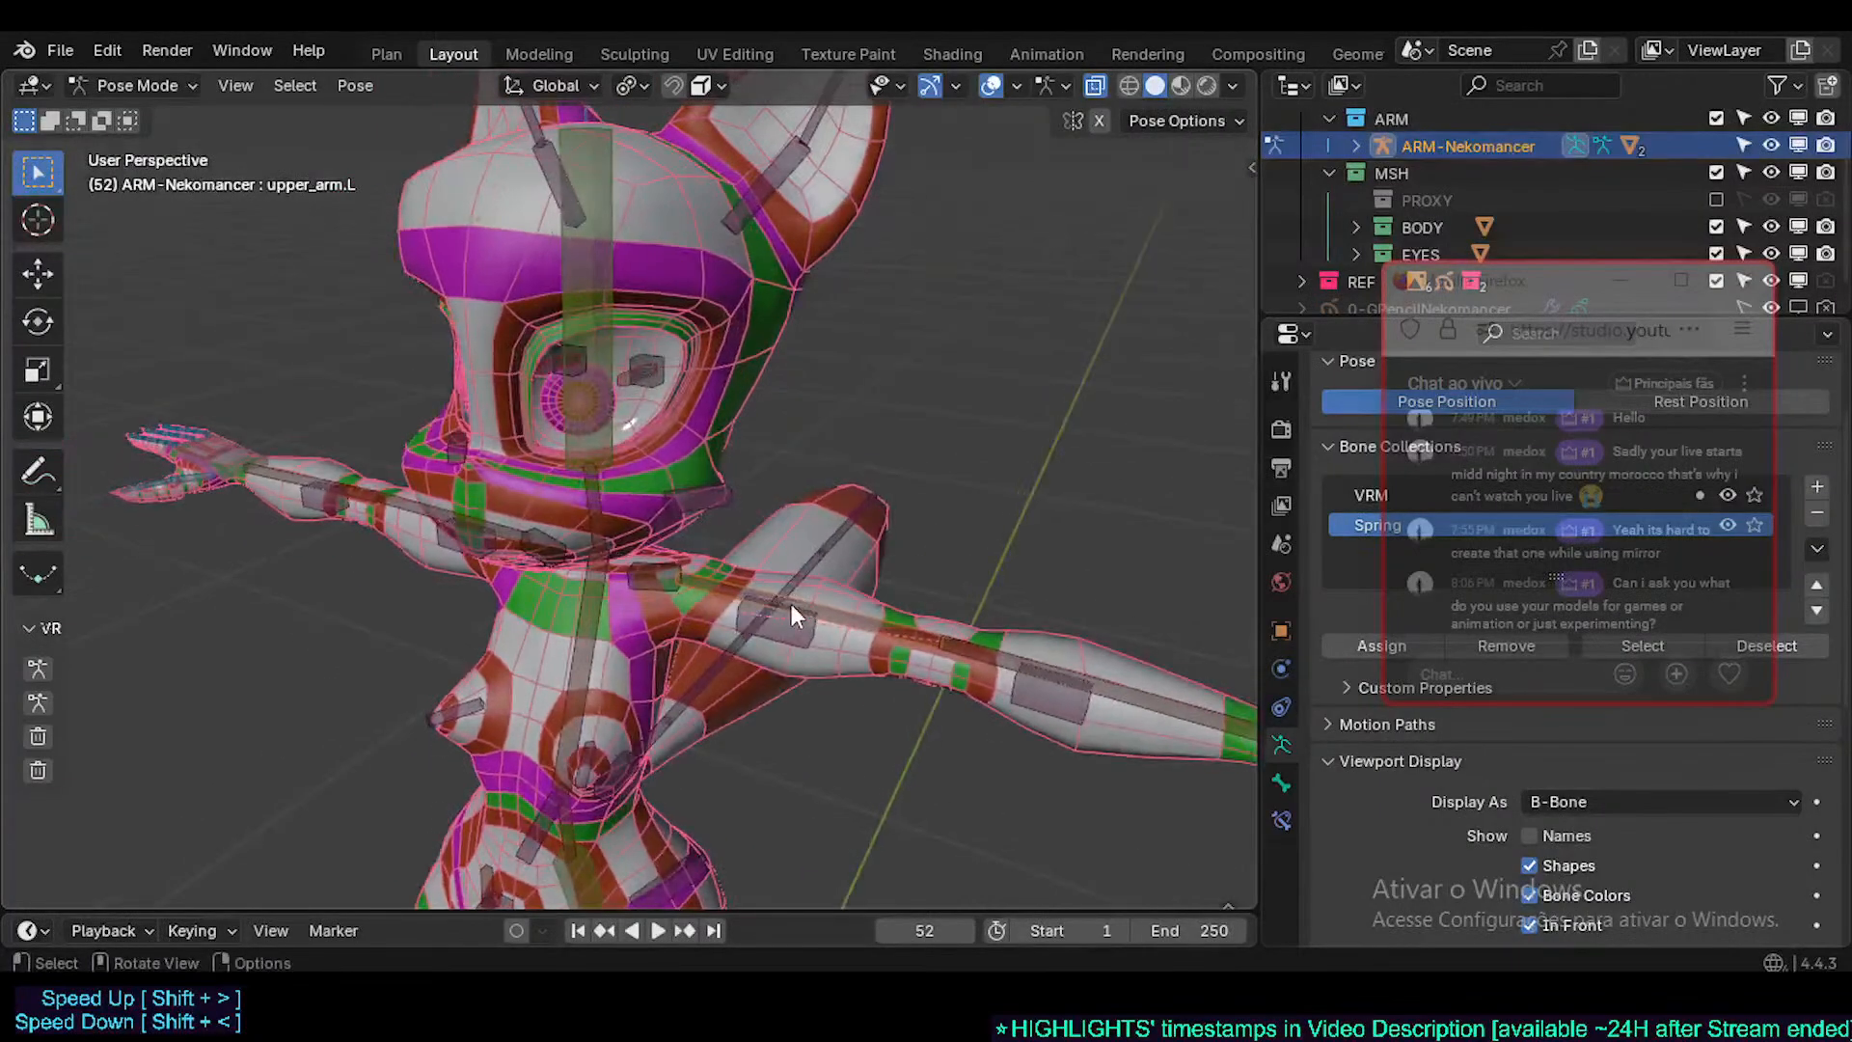
scroll(789, 605, down, 2)
- Open the FBX export settings and arrange the export window and the live chat window side by side
click(60, 50)
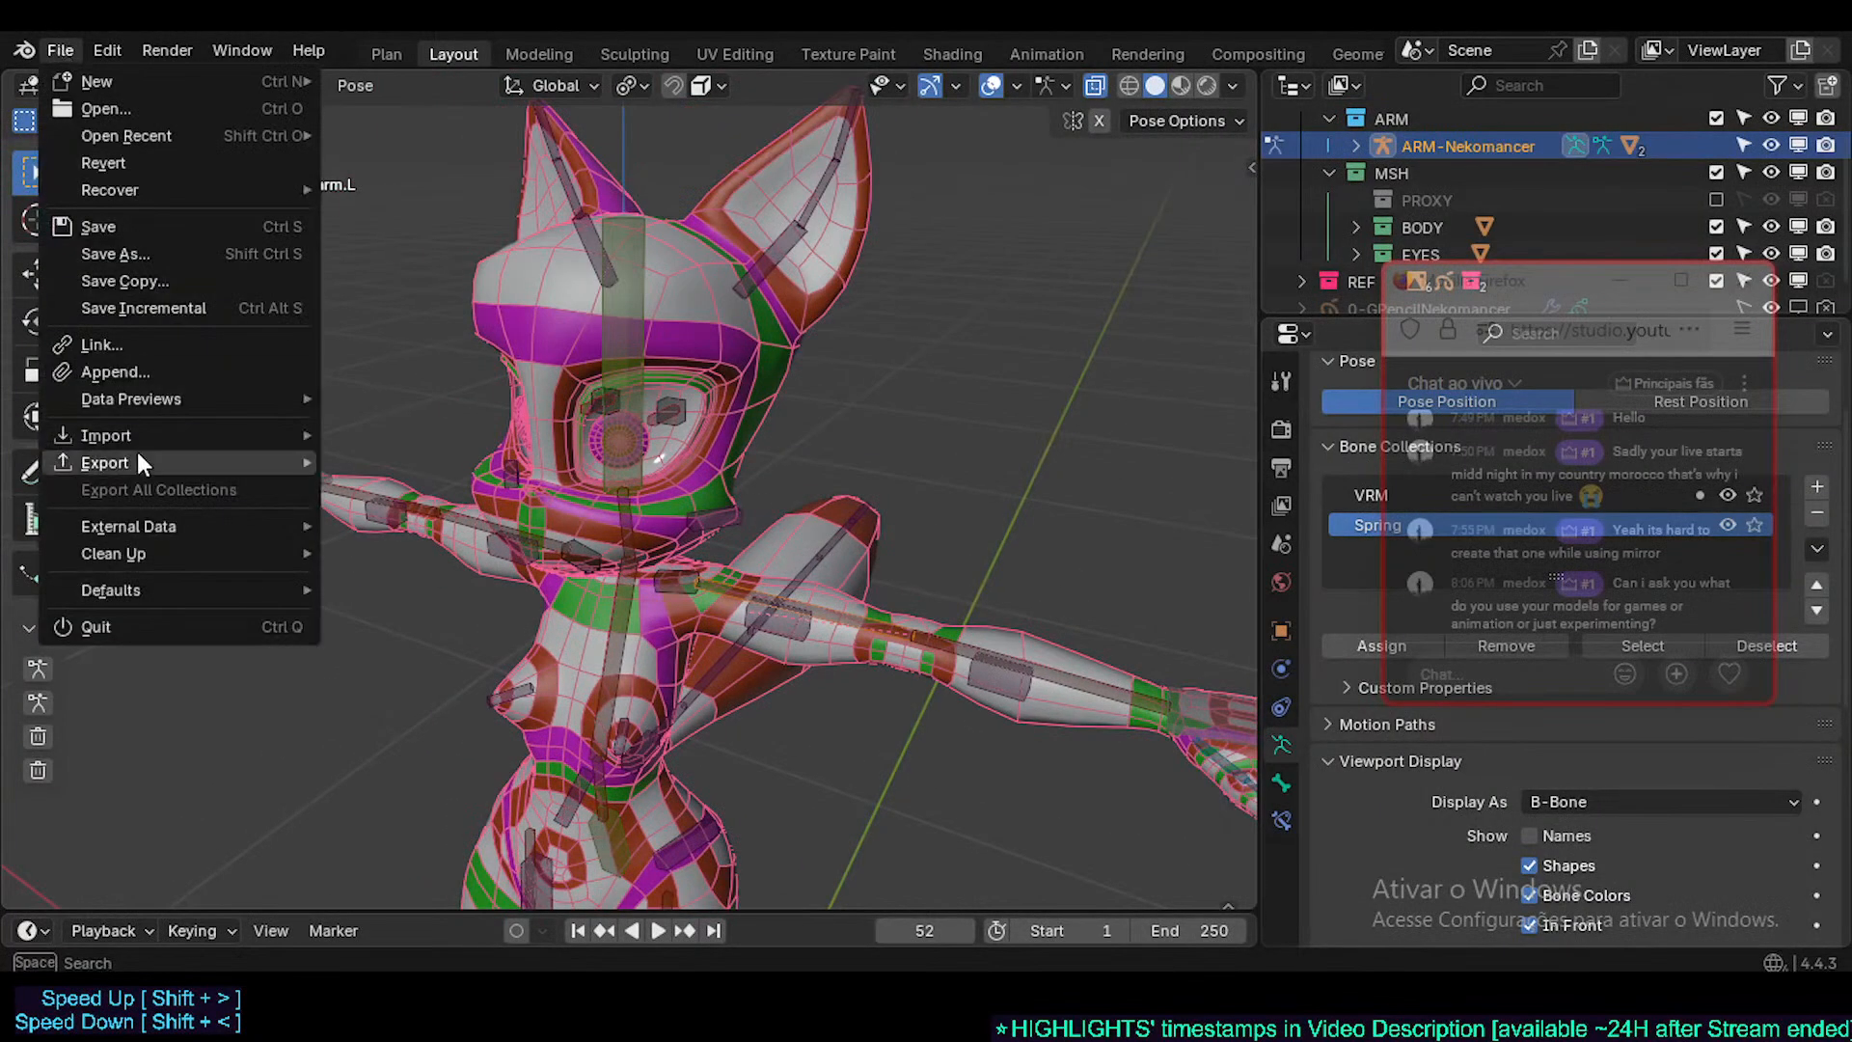
mouse_move(191, 461)
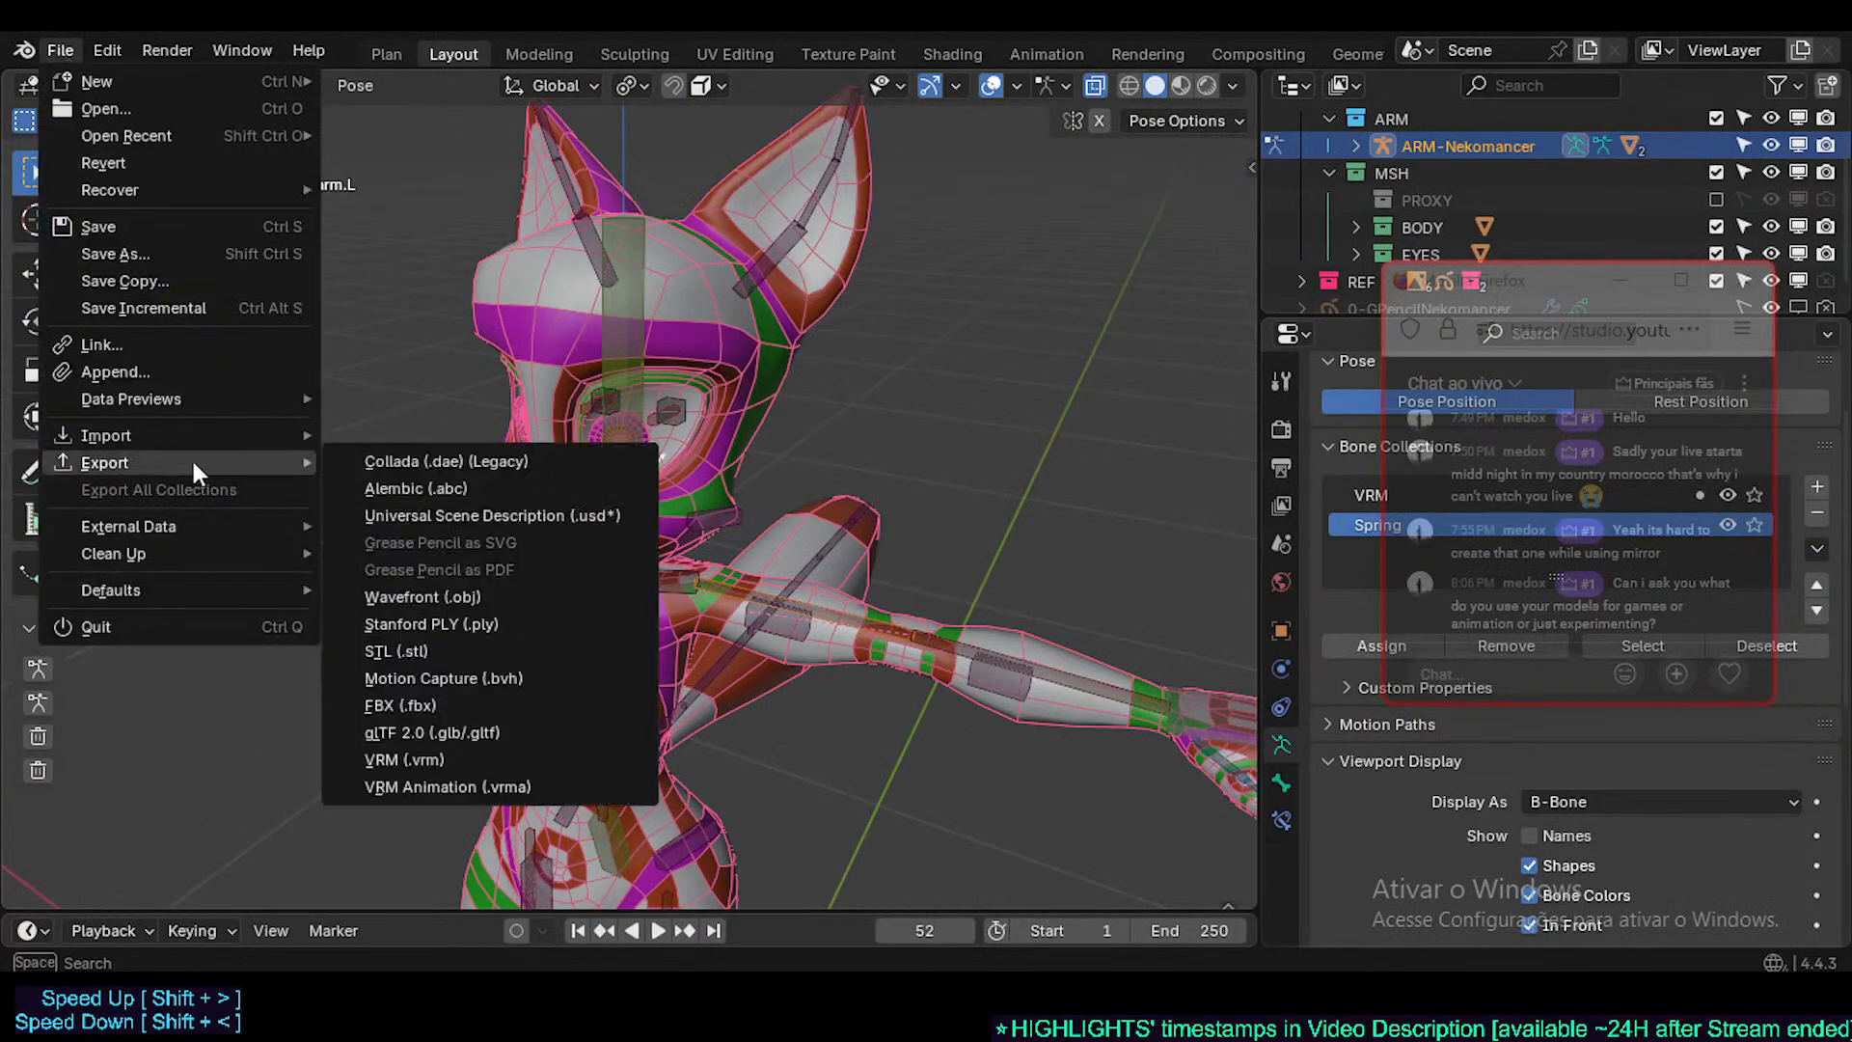
click(437, 705)
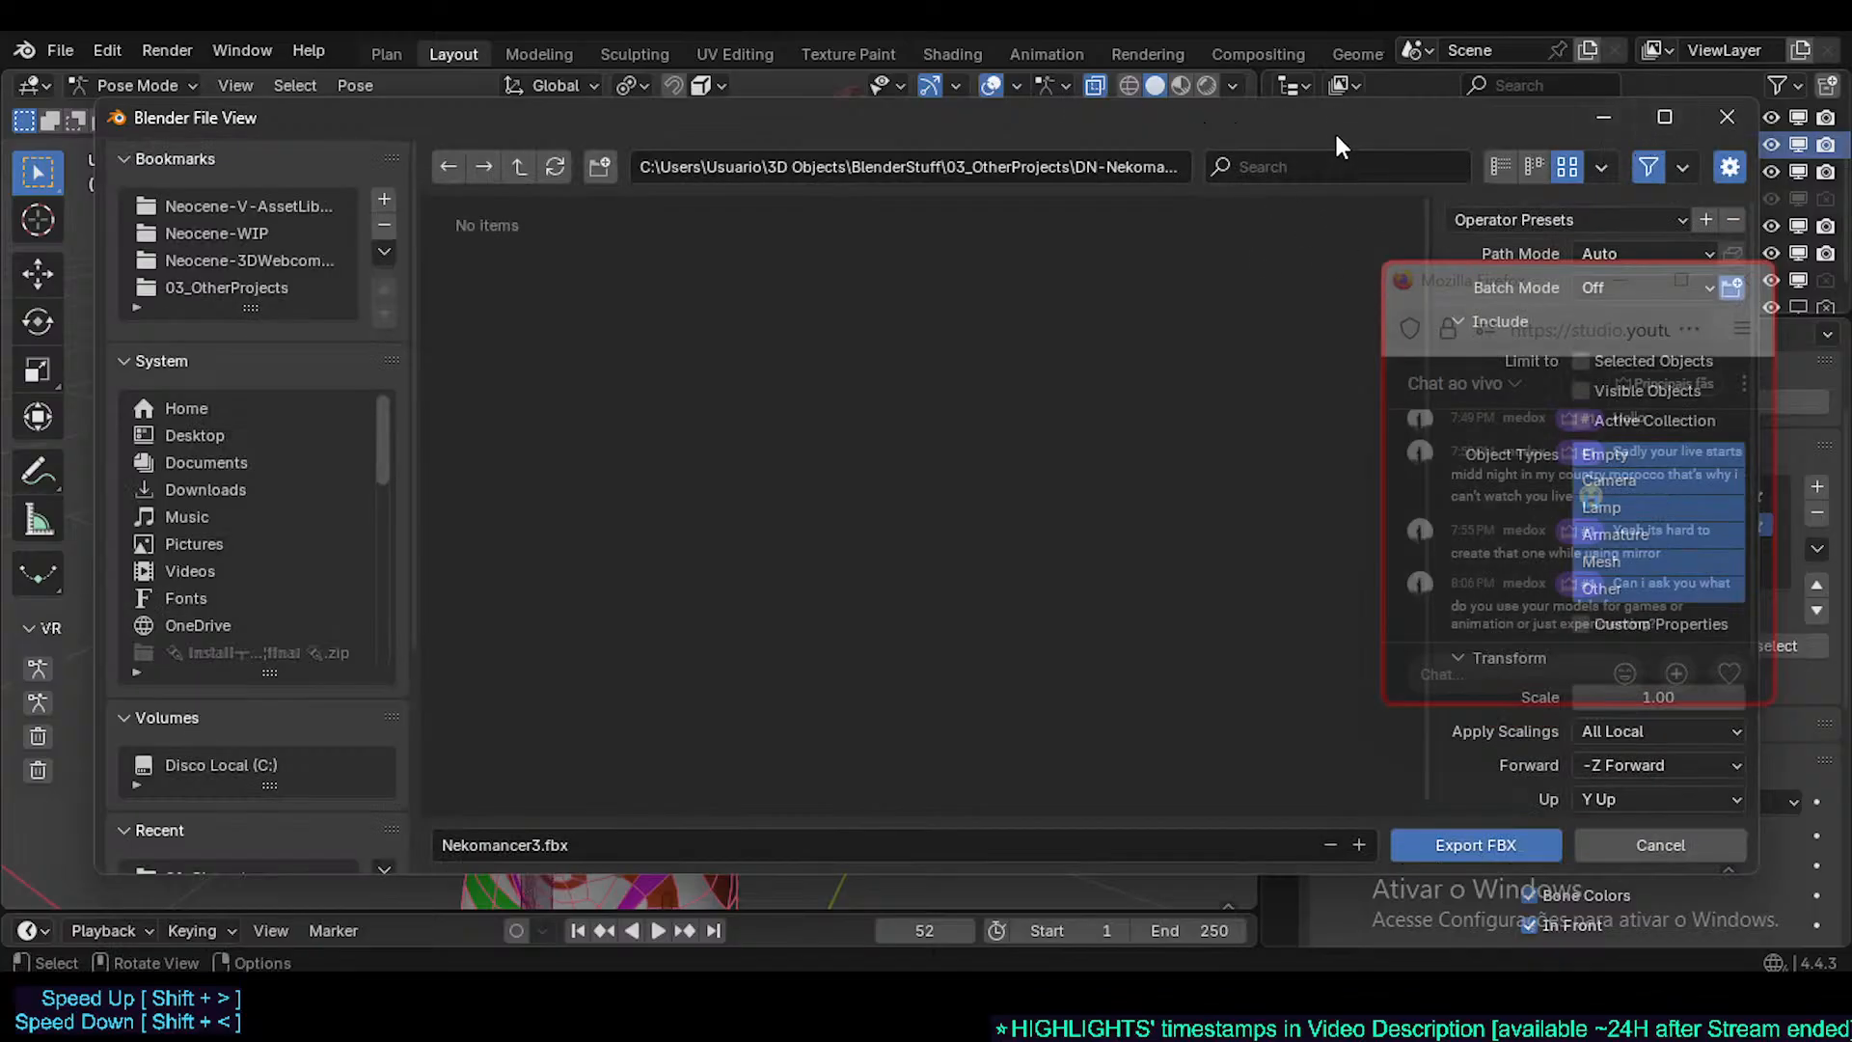
drag(1336, 135, 1159, 109)
drag(1471, 295, 1667, 320)
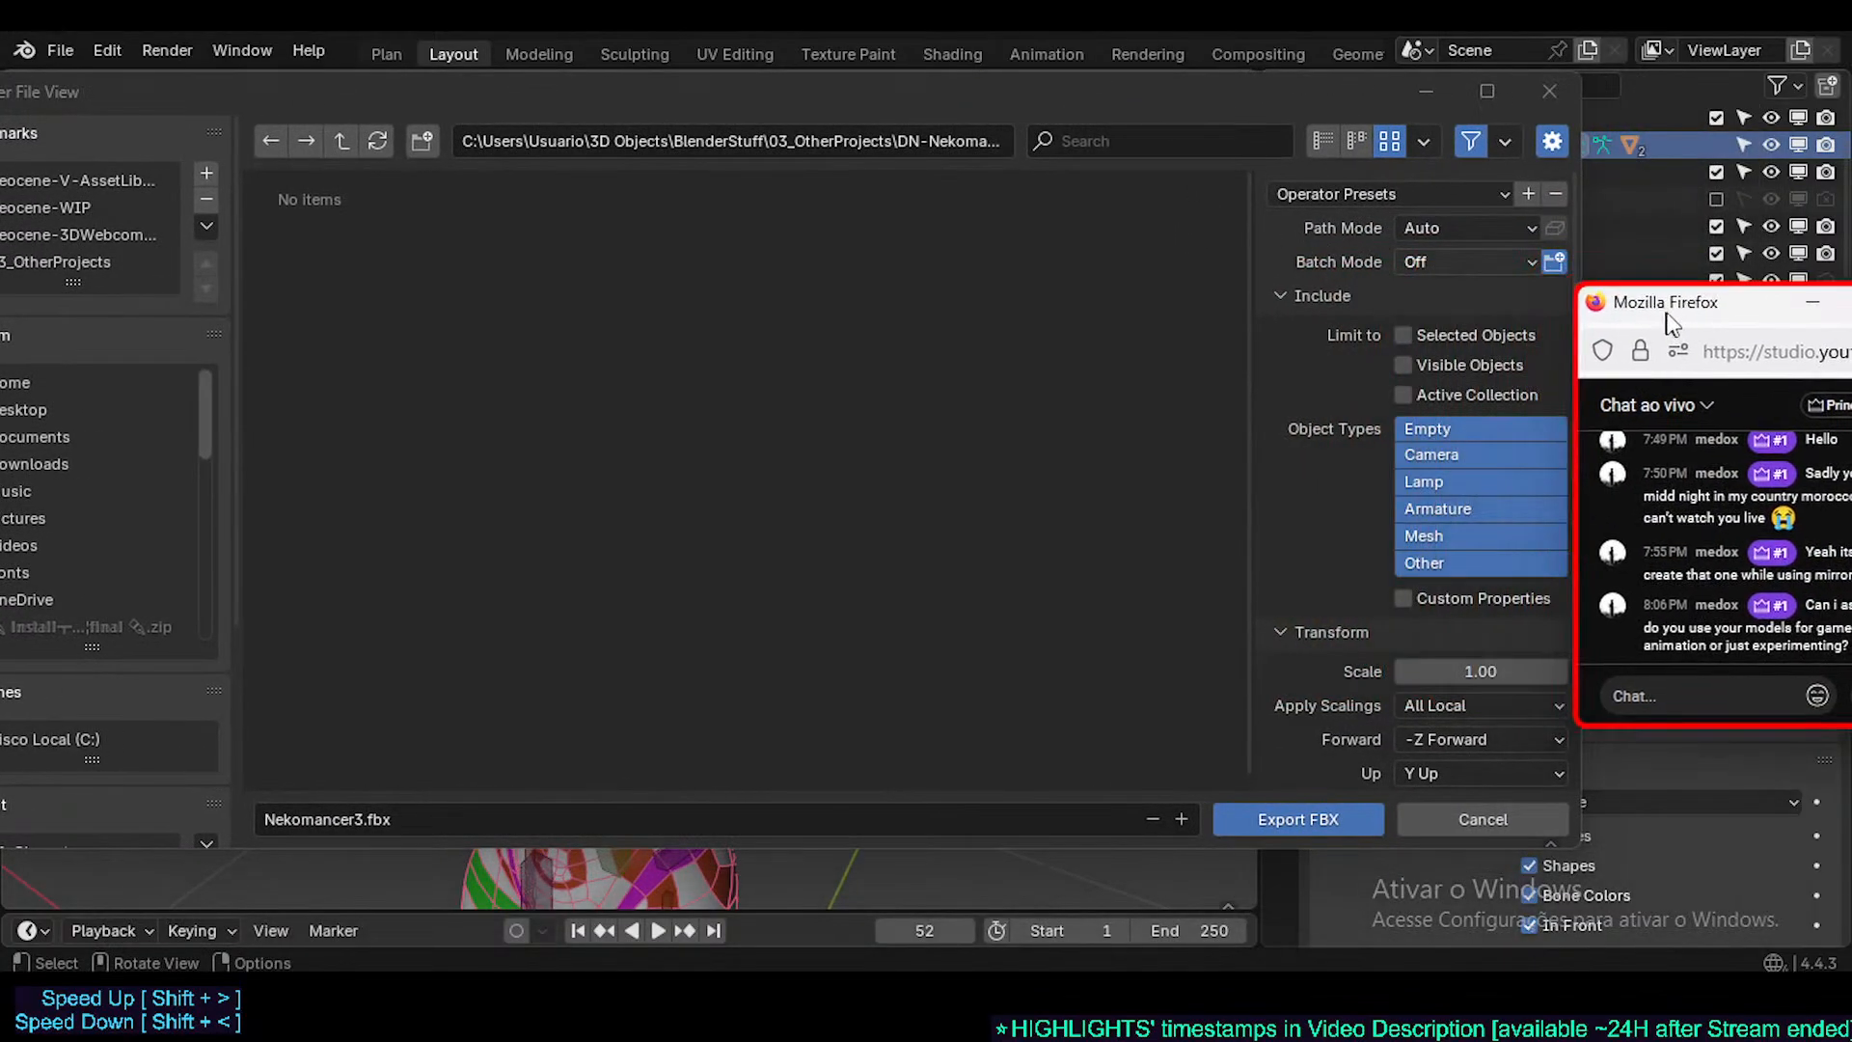
drag(1578, 832, 1389, 815)
drag(792, 107, 897, 95)
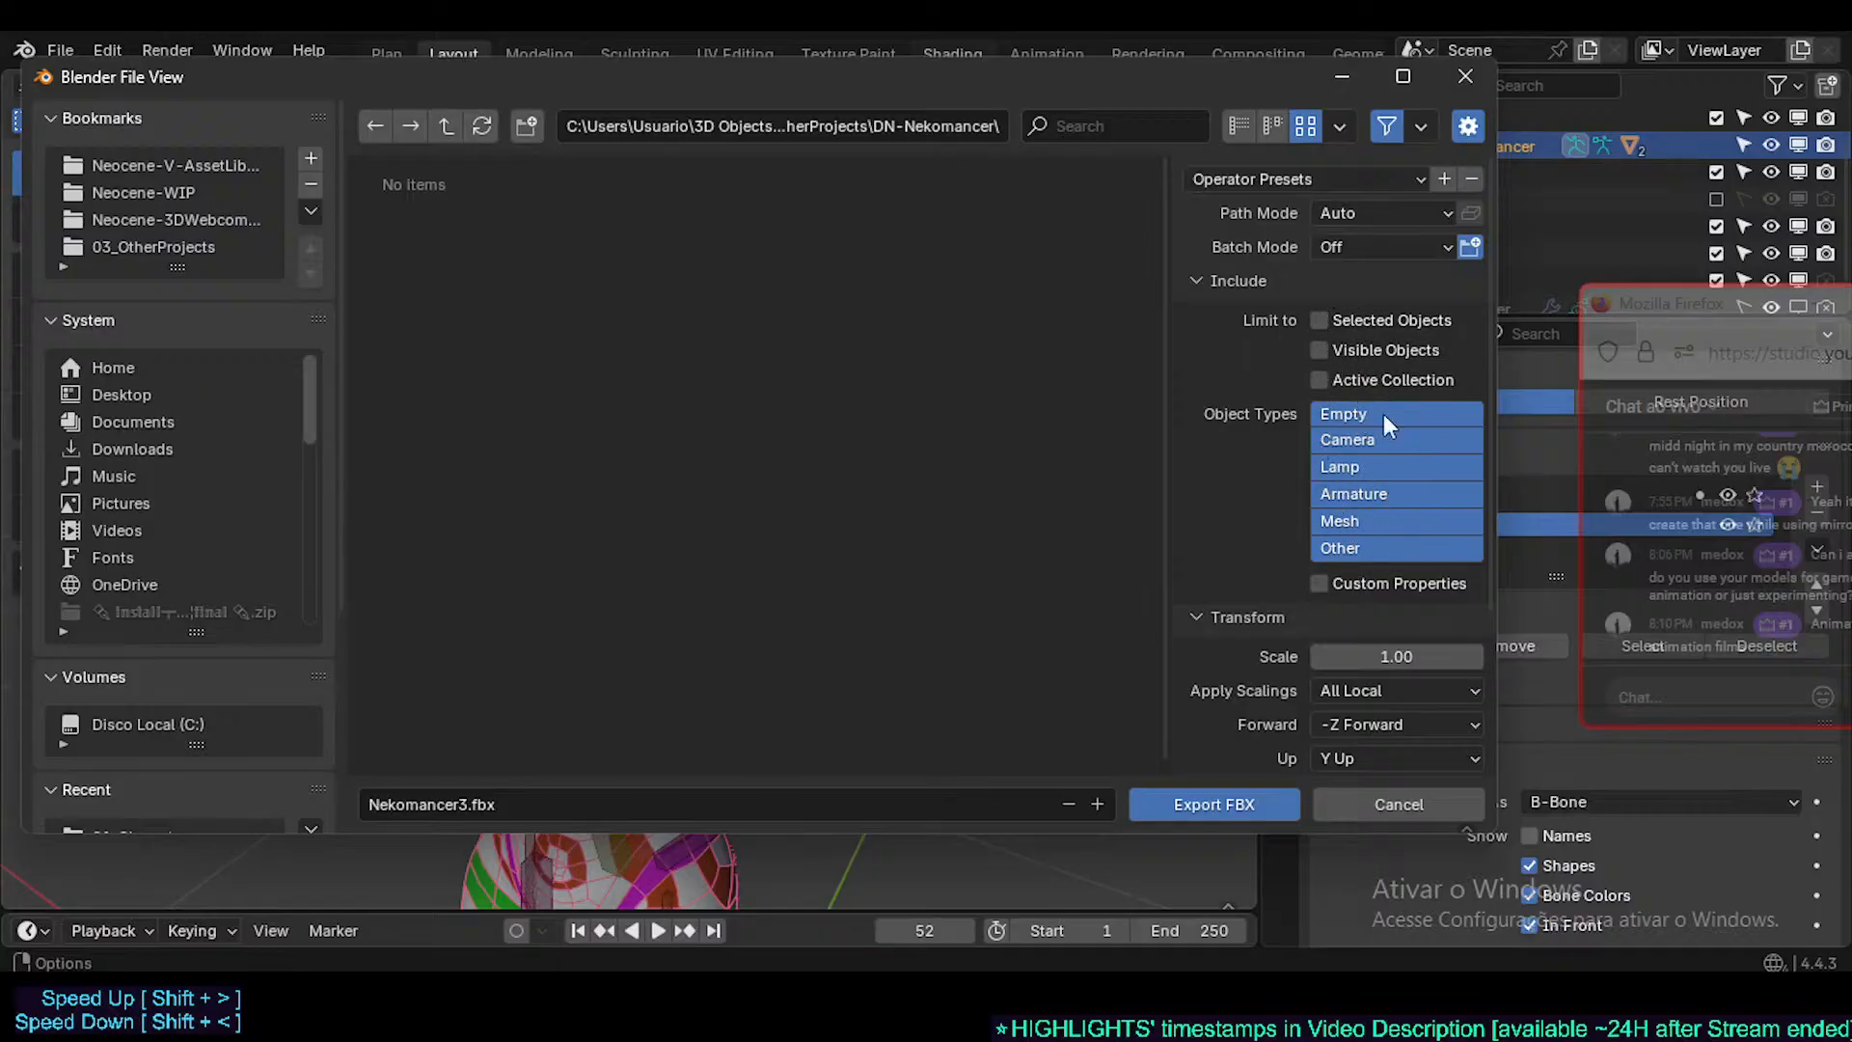
- Try disabling Add Leaf Bones in the FBX Armature options, and leave the dialog without exporting
scroll(1322, 708, down, 4)
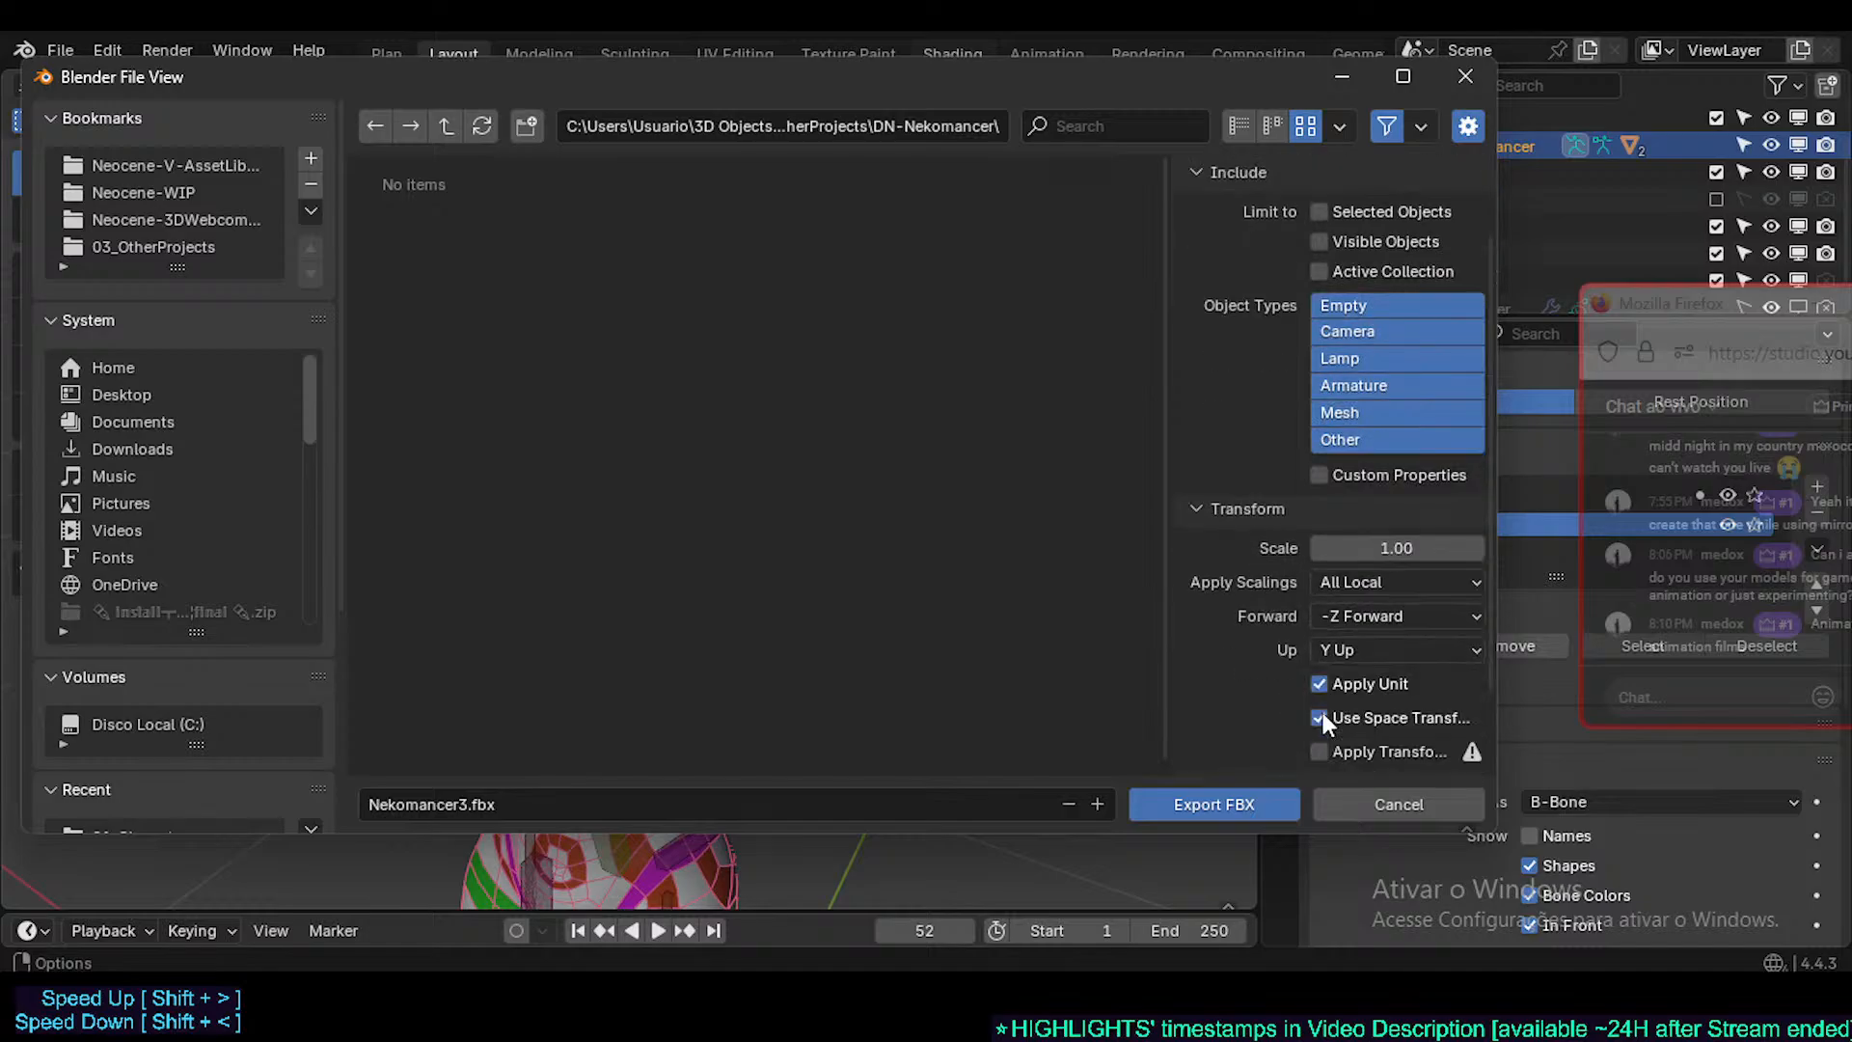
scroll(1322, 659, down, 1)
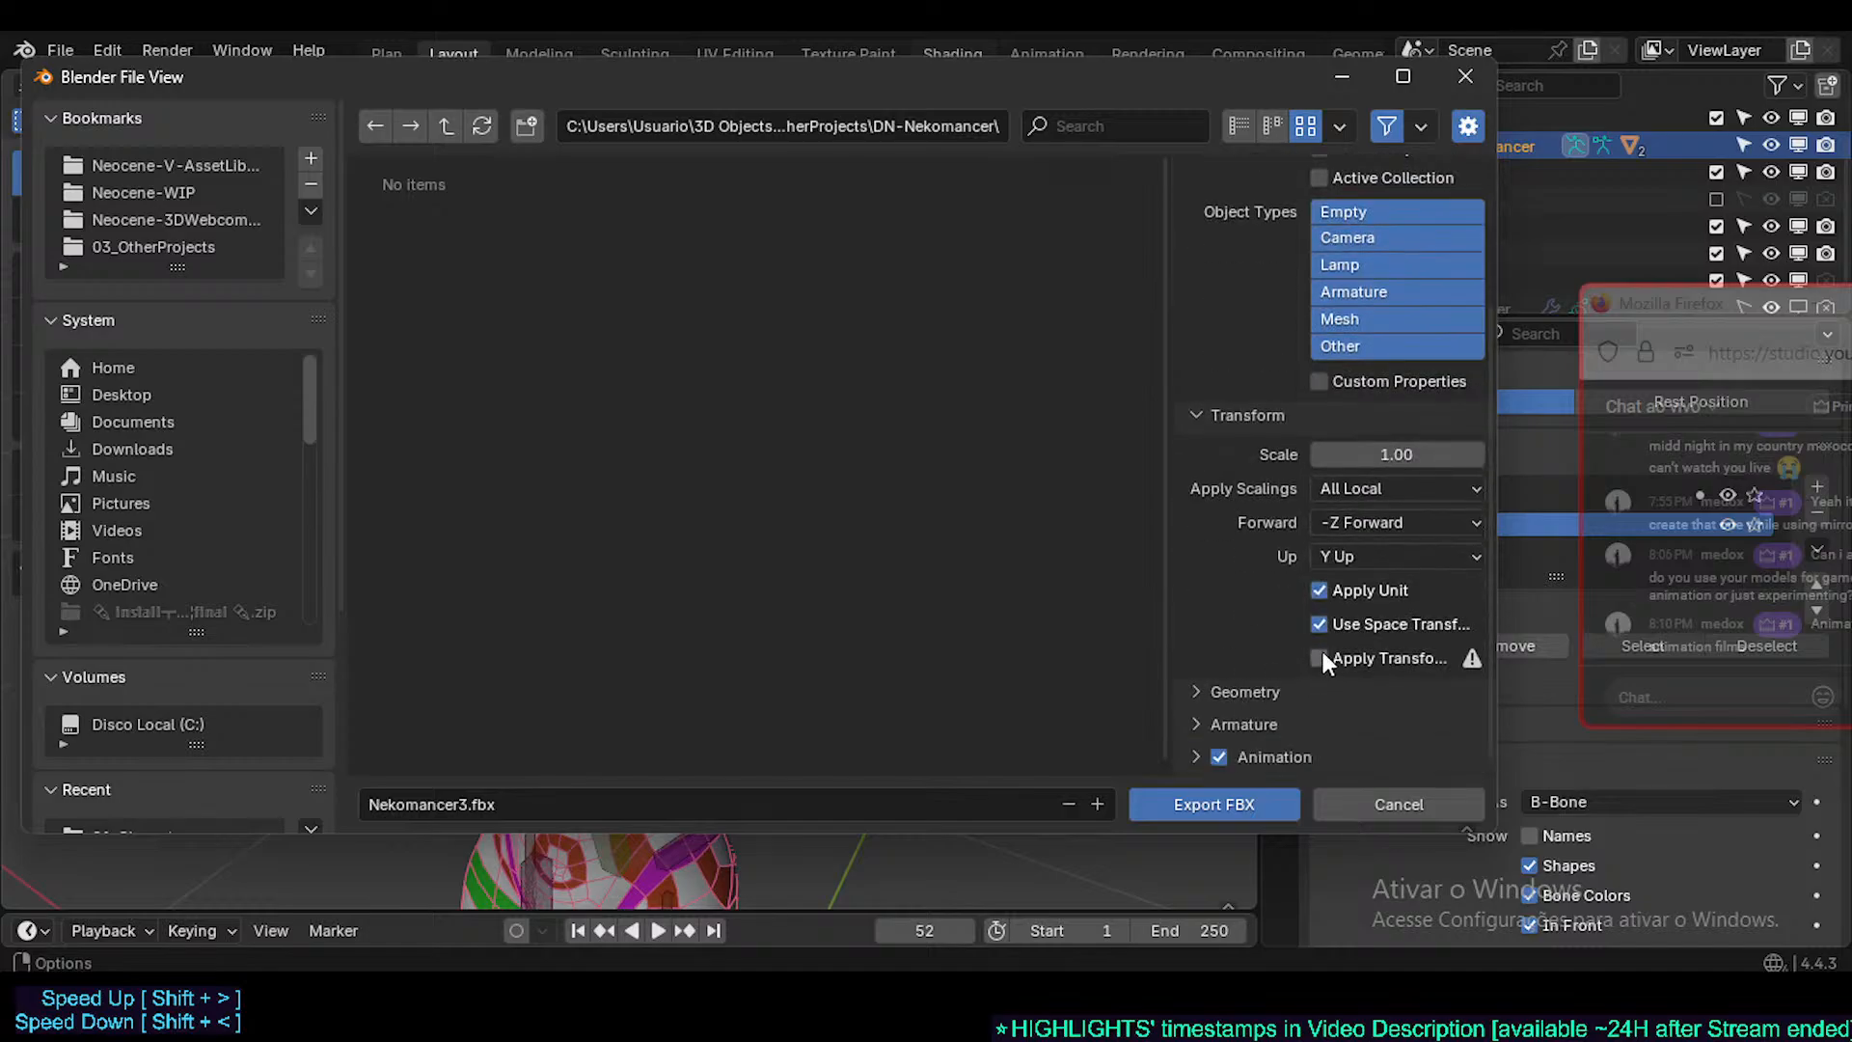
click(1194, 725)
scroll(1317, 695, down, 4)
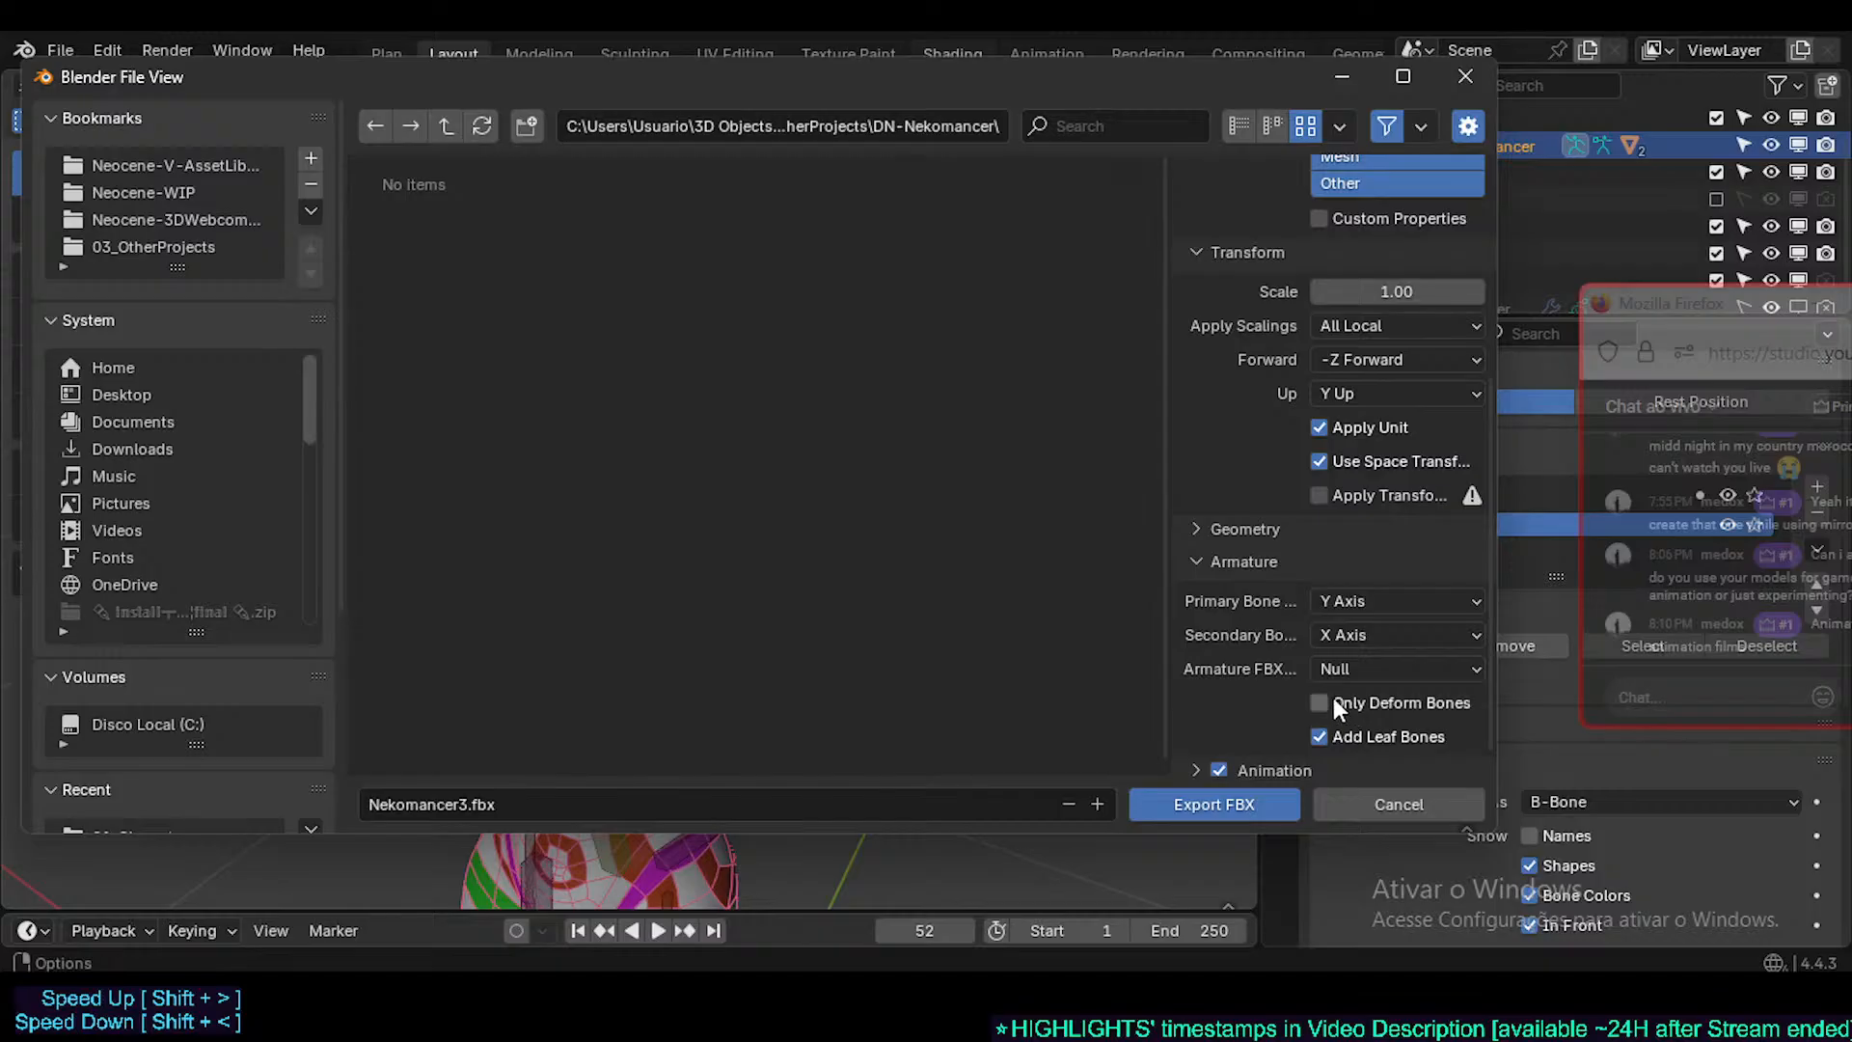
click(1320, 702)
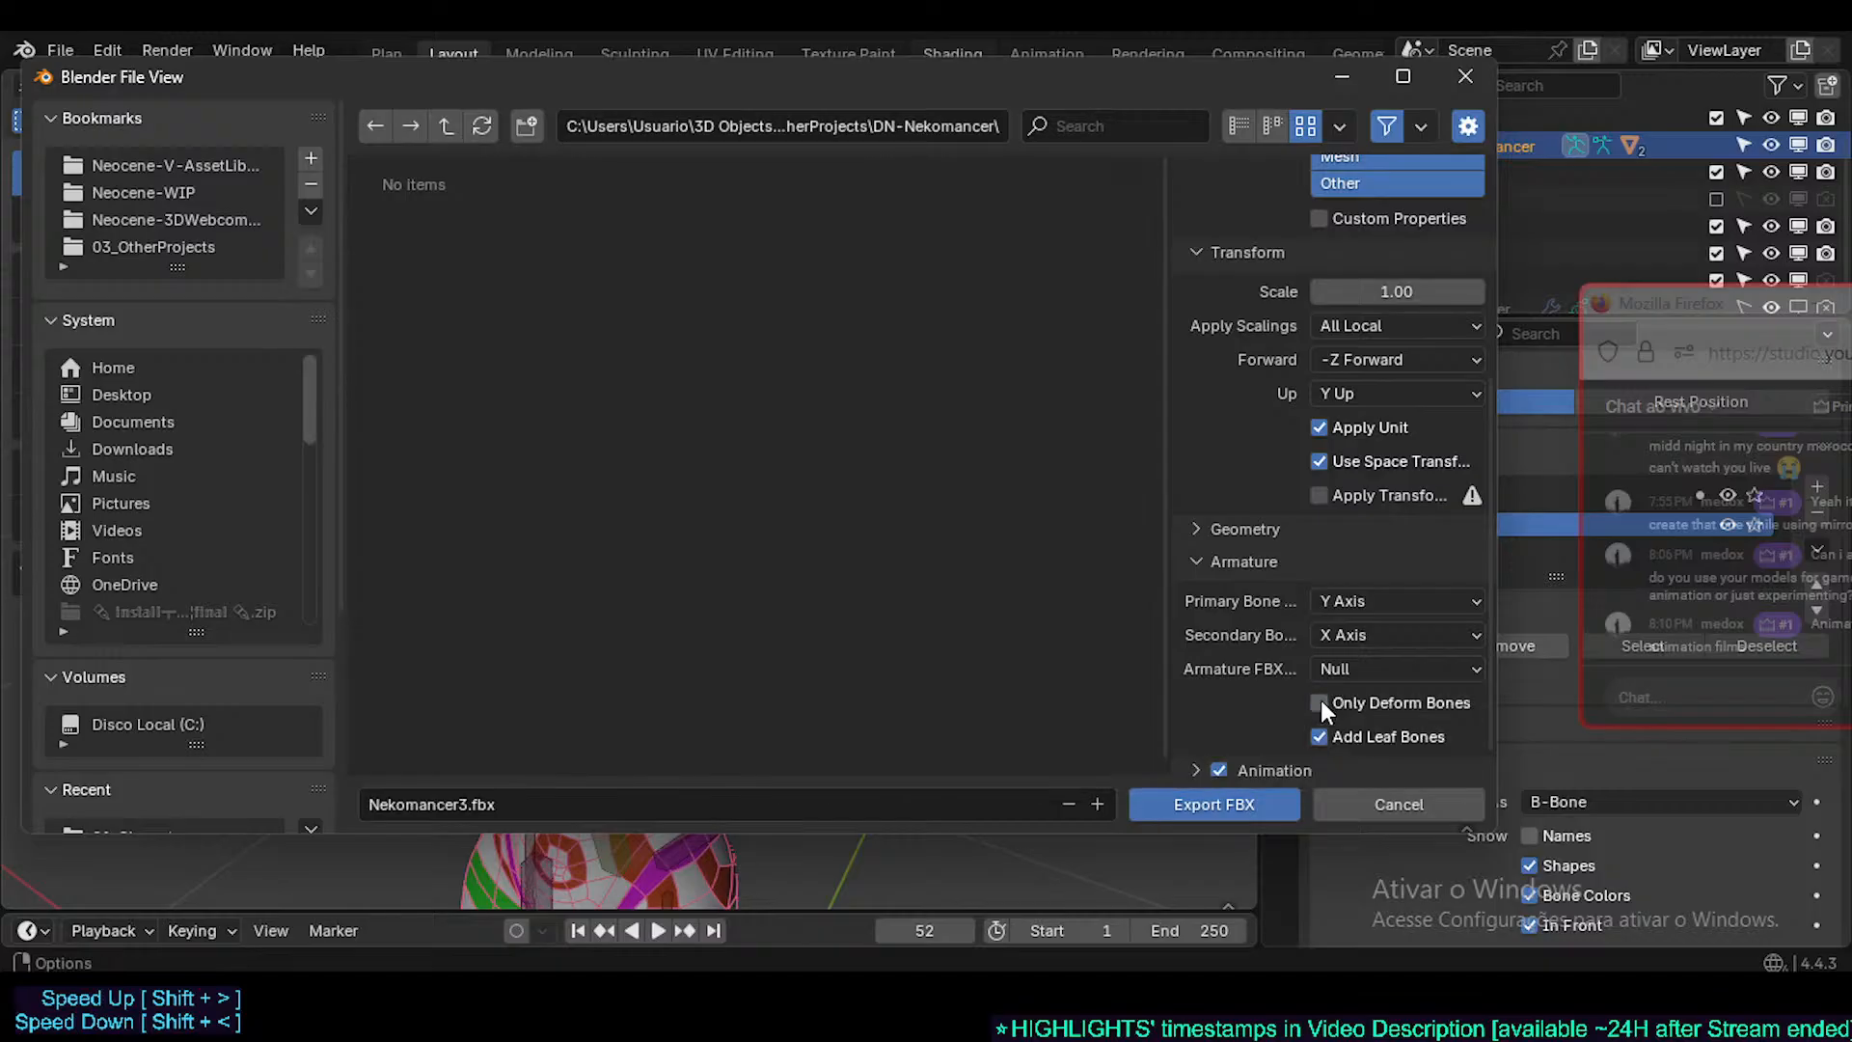
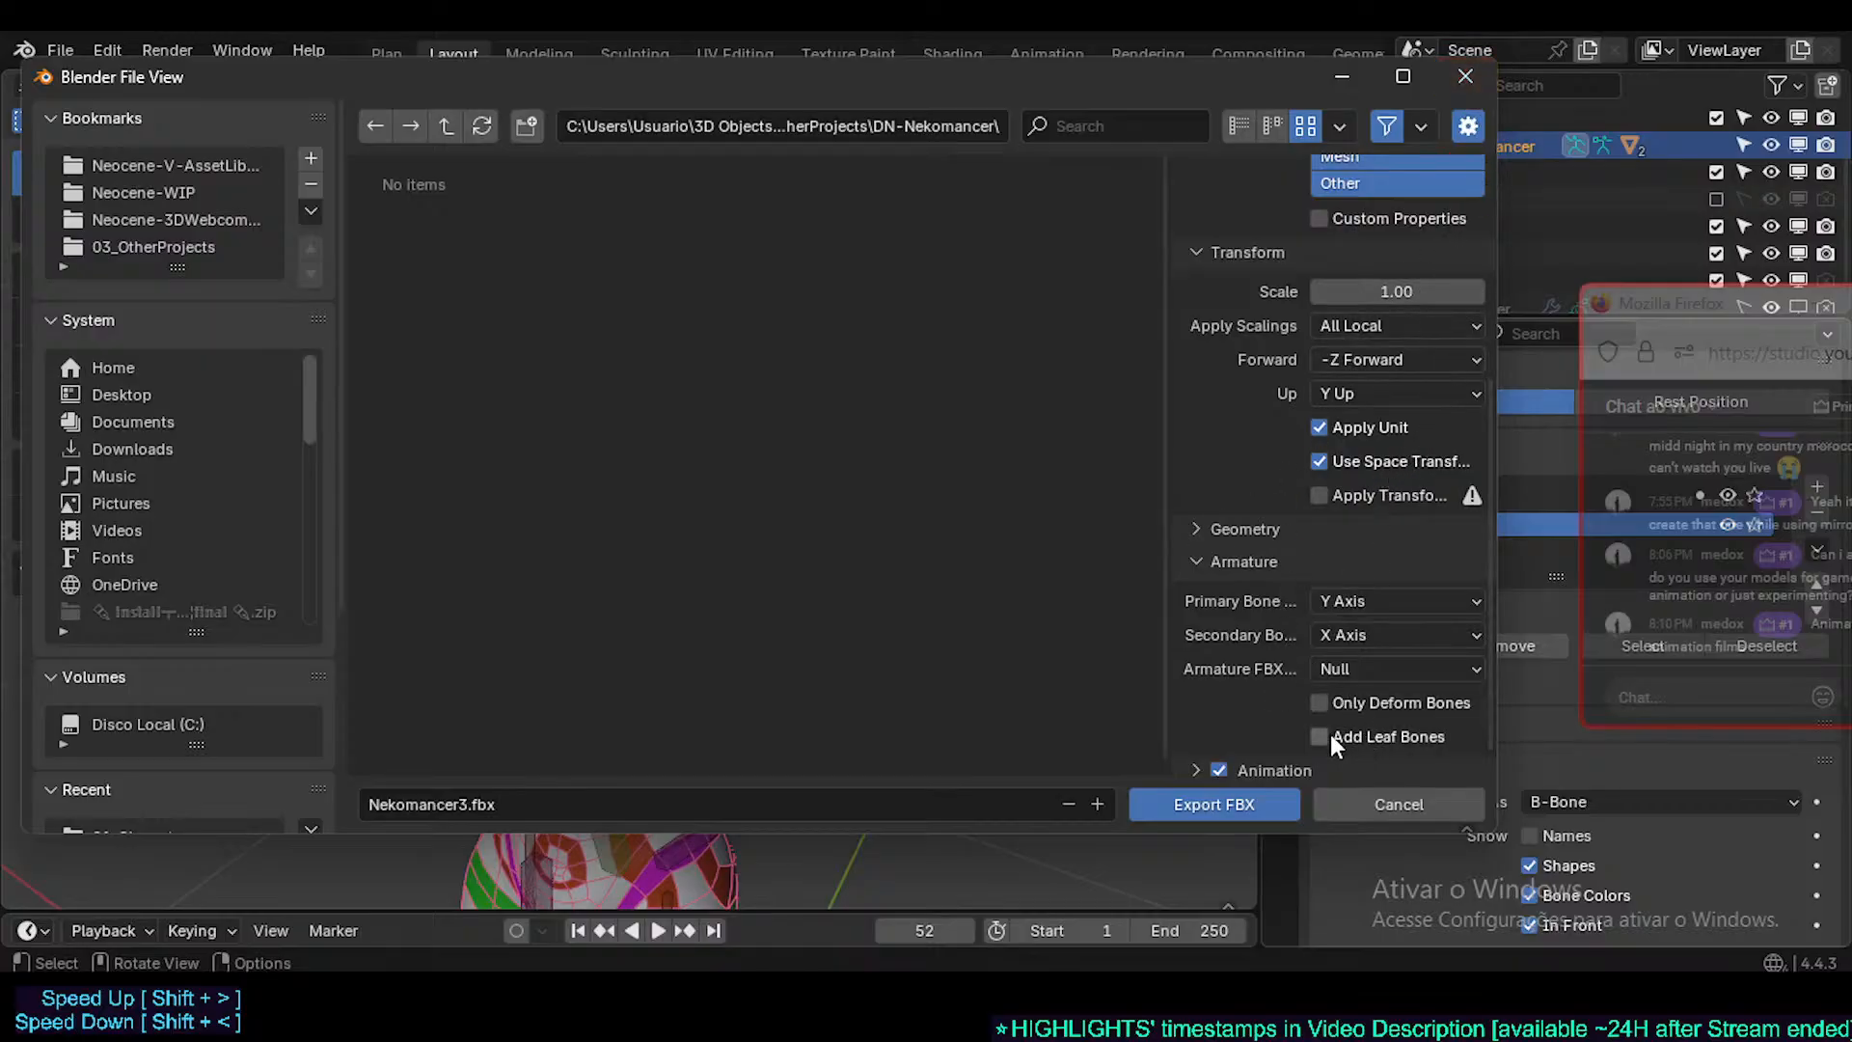
click(1319, 703)
click(1319, 702)
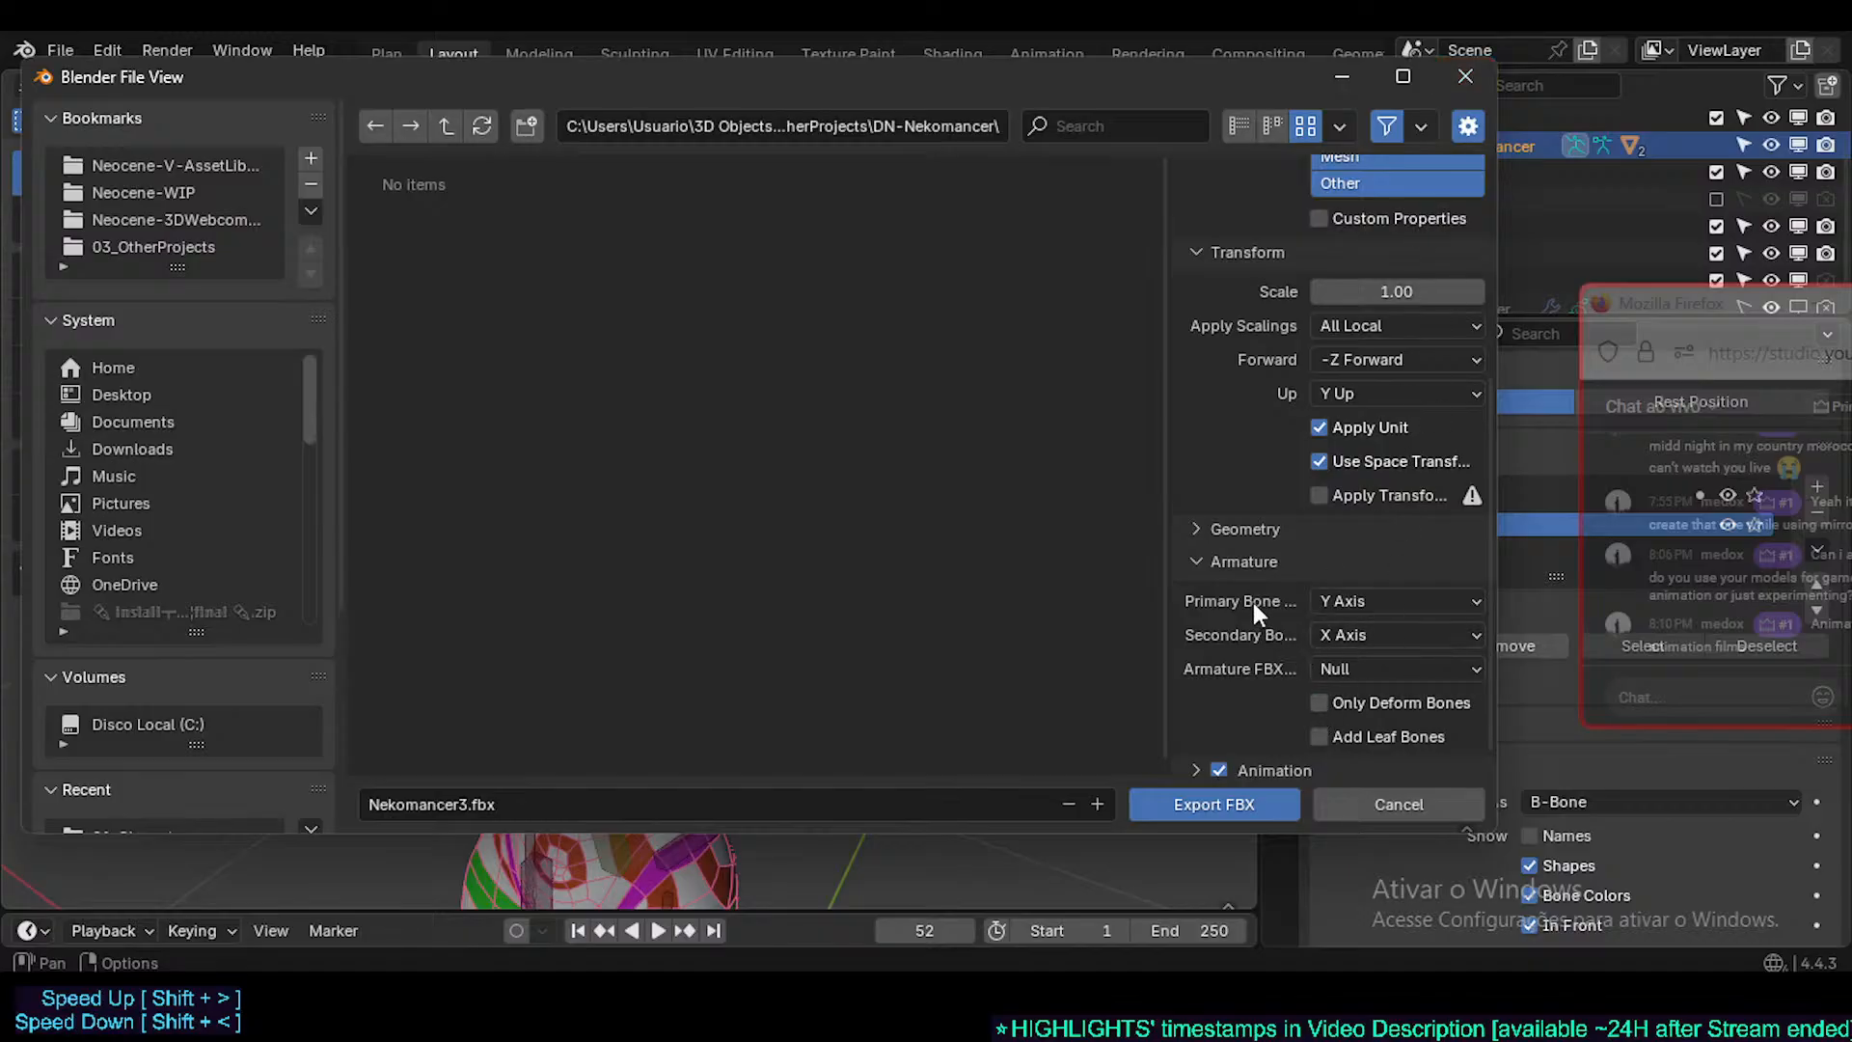
click(1466, 76)
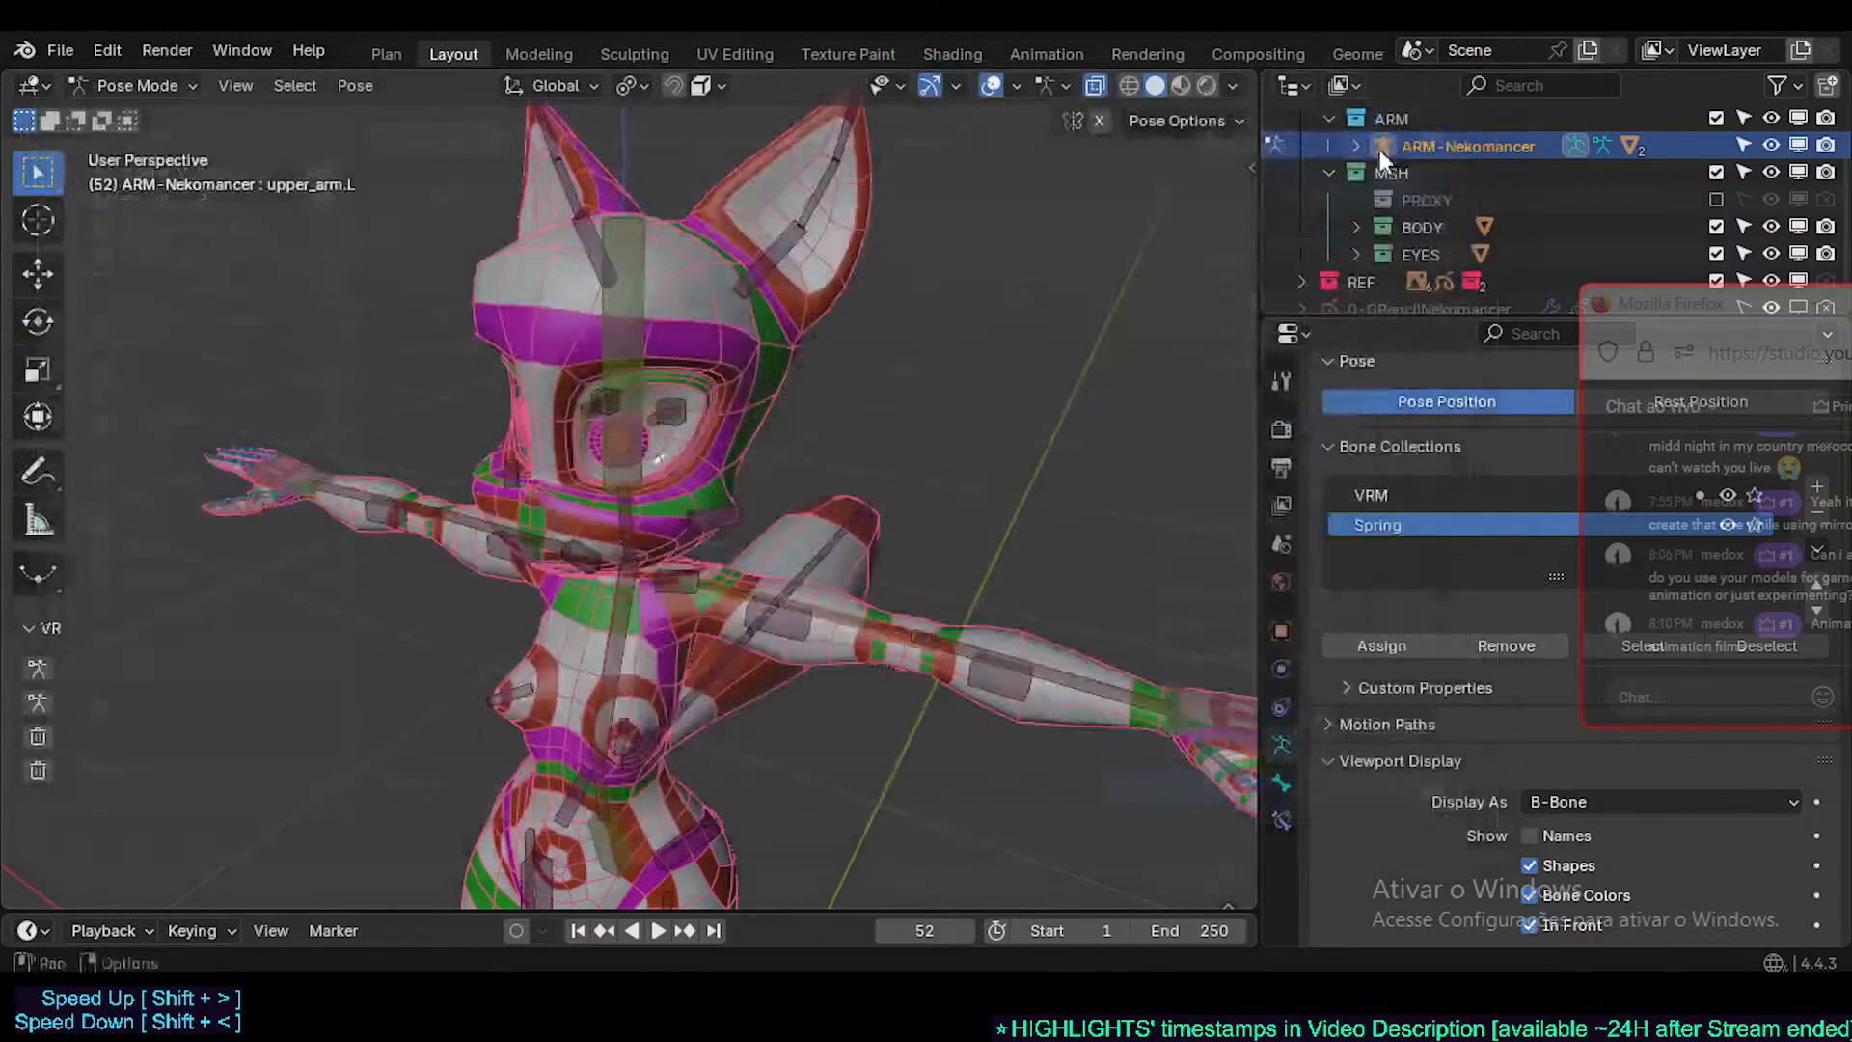
- Select the Nekomancer armature's chest bone in Pose Mode
middle_drag(676, 502, 762, 561)
scroll(762, 561, up, 3)
scroll(722, 615, down, 3)
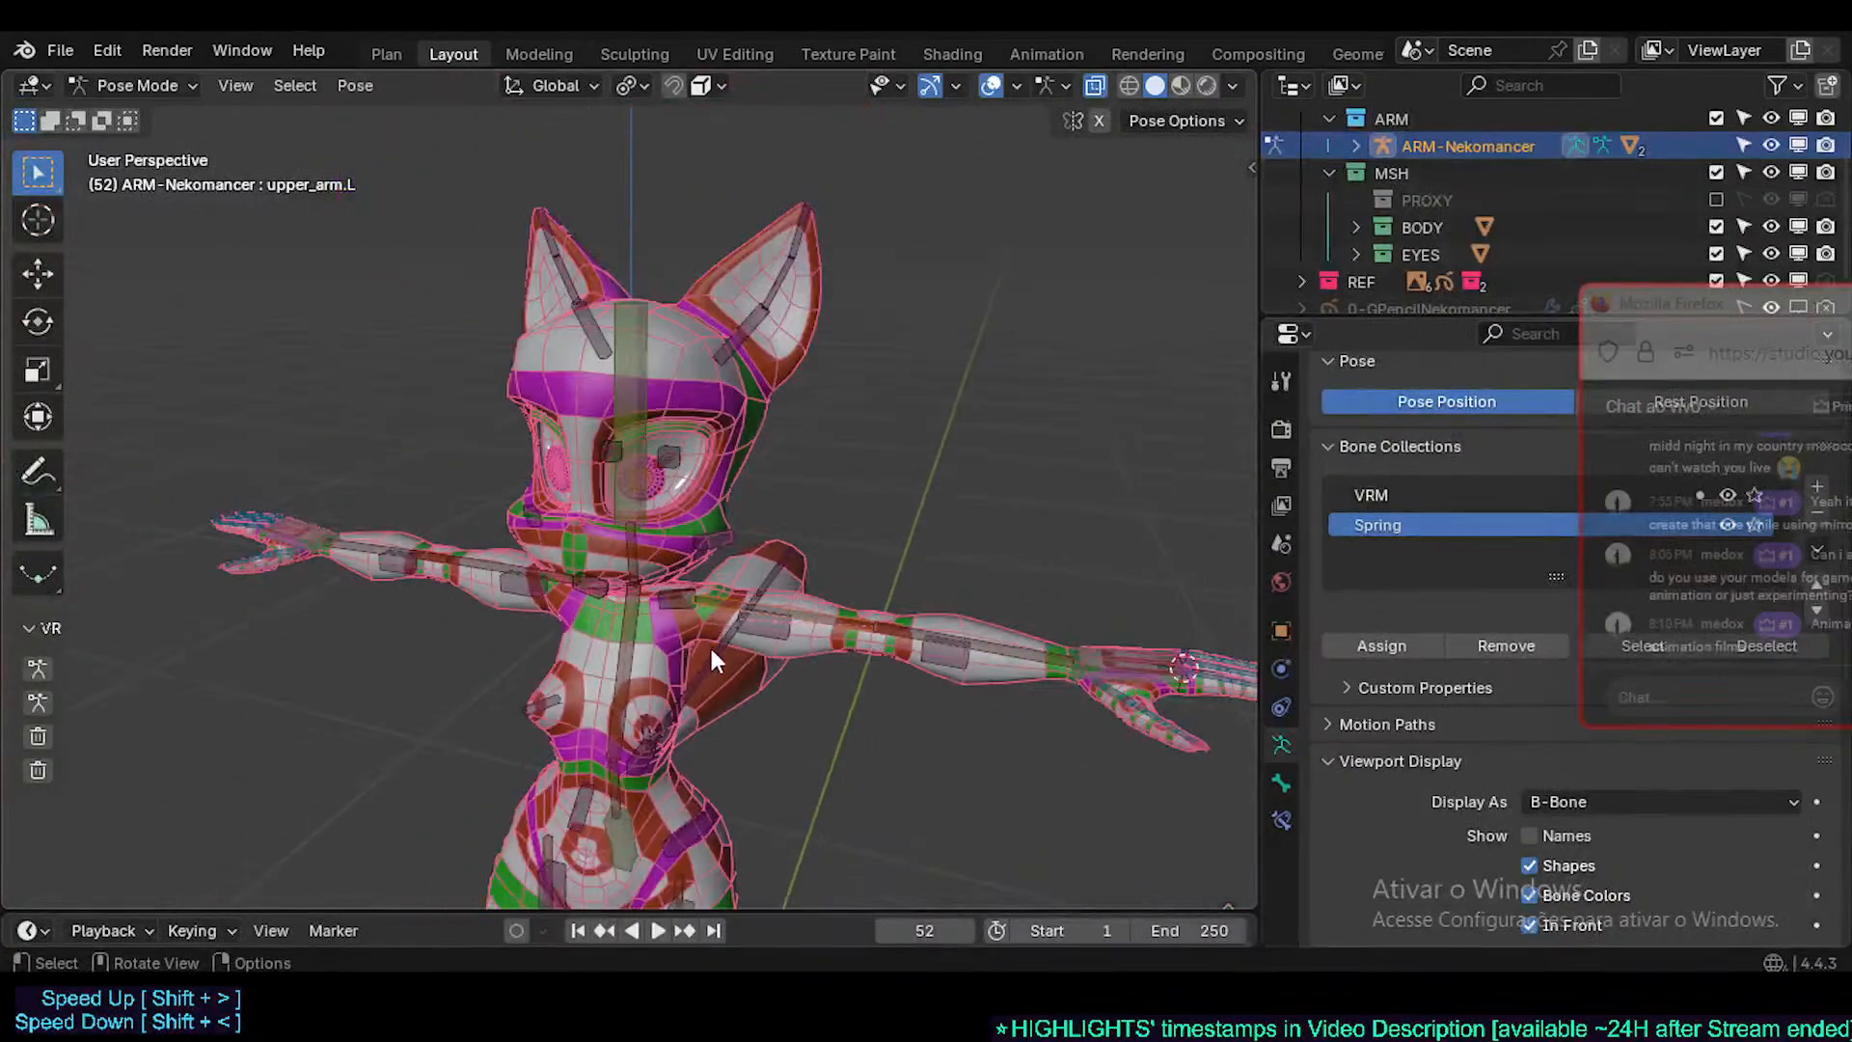
middle_drag(709, 644, 610, 668)
scroll(609, 667, up, 3)
click(631, 617)
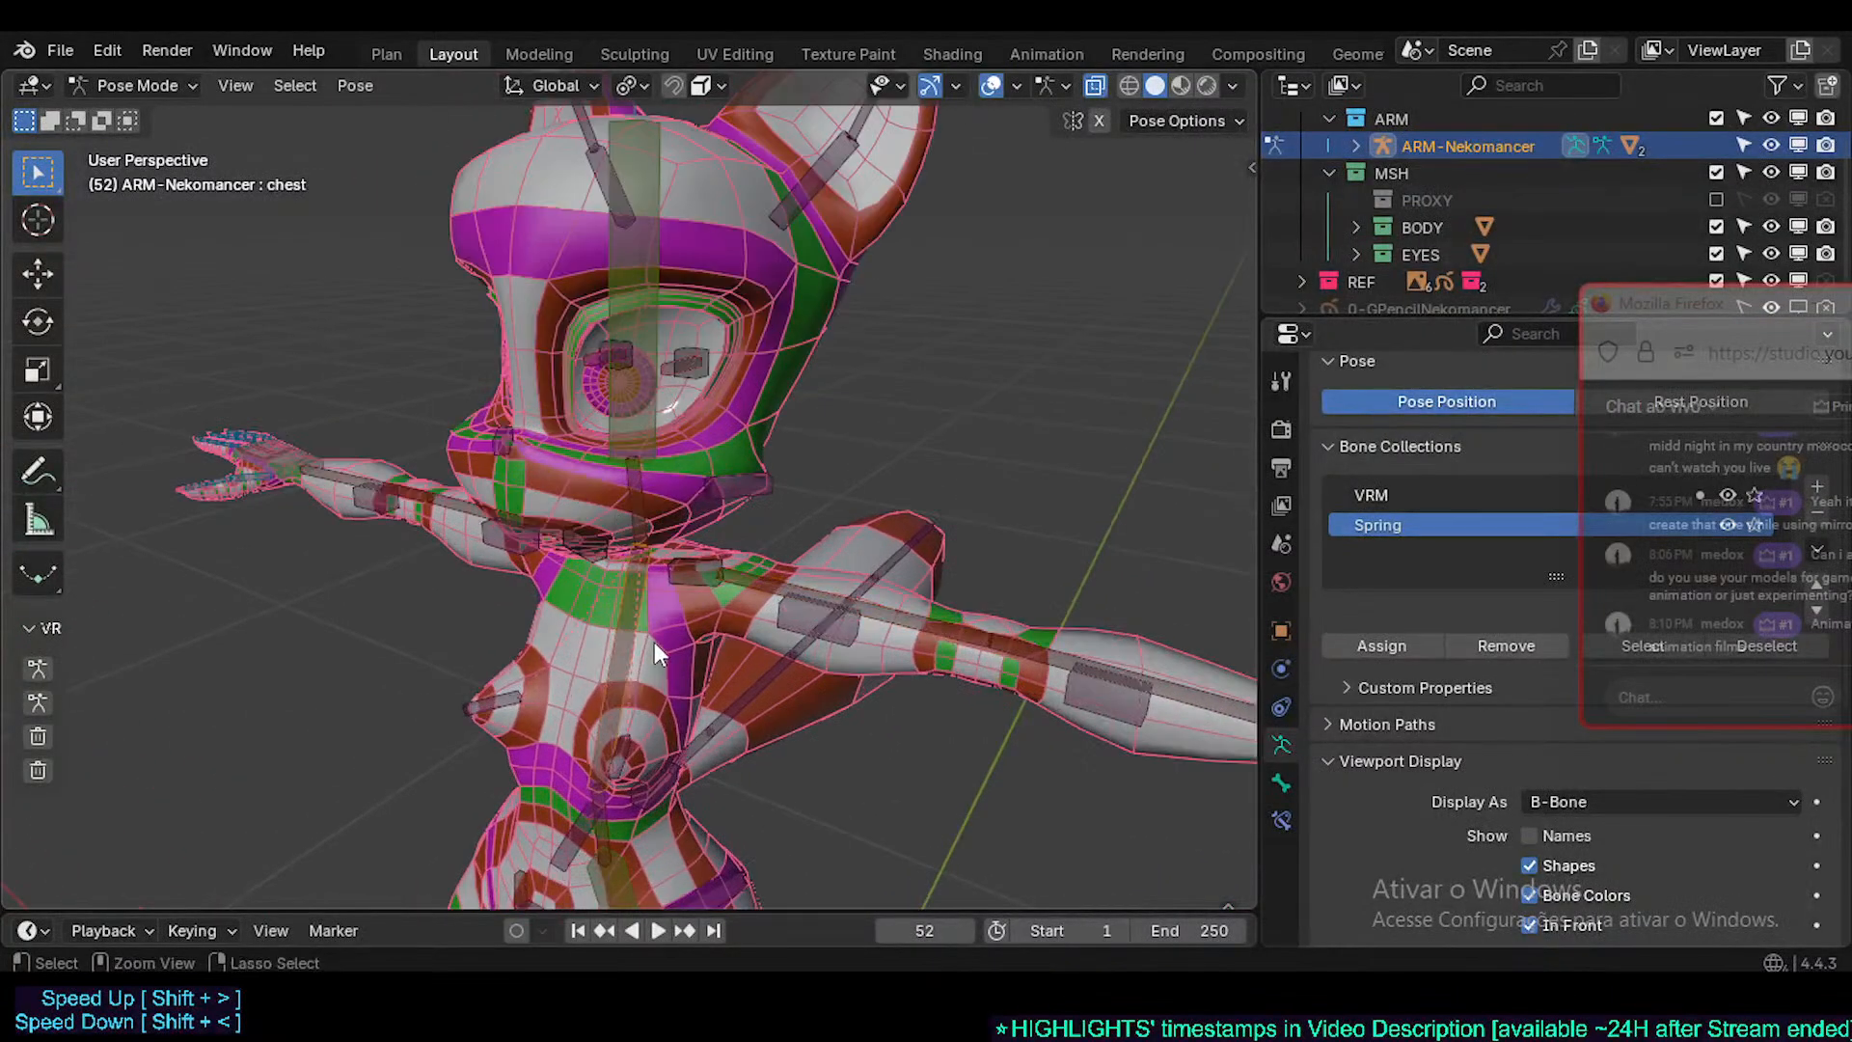
scroll(636, 578, down, 4)
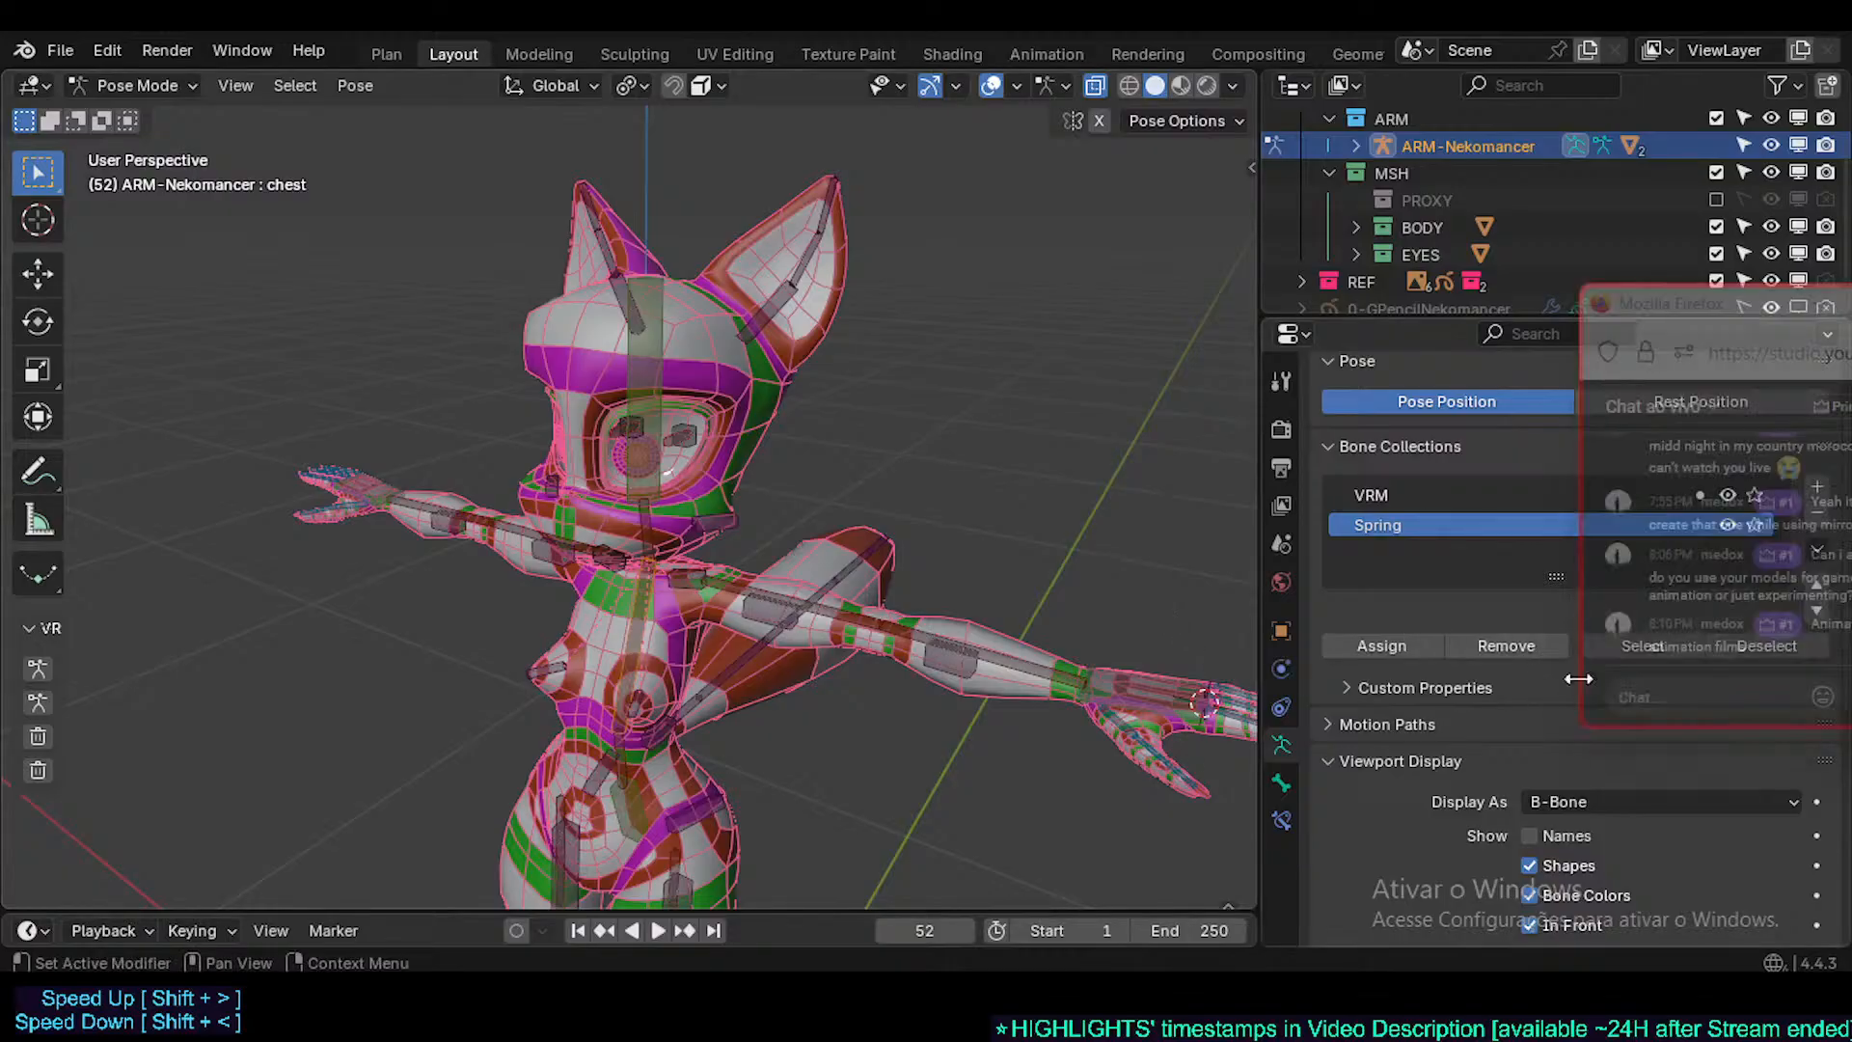
- Move the live chat window back over the Properties editor and compare the character with and without its wireframe overlay
drag(1651, 311, 1458, 244)
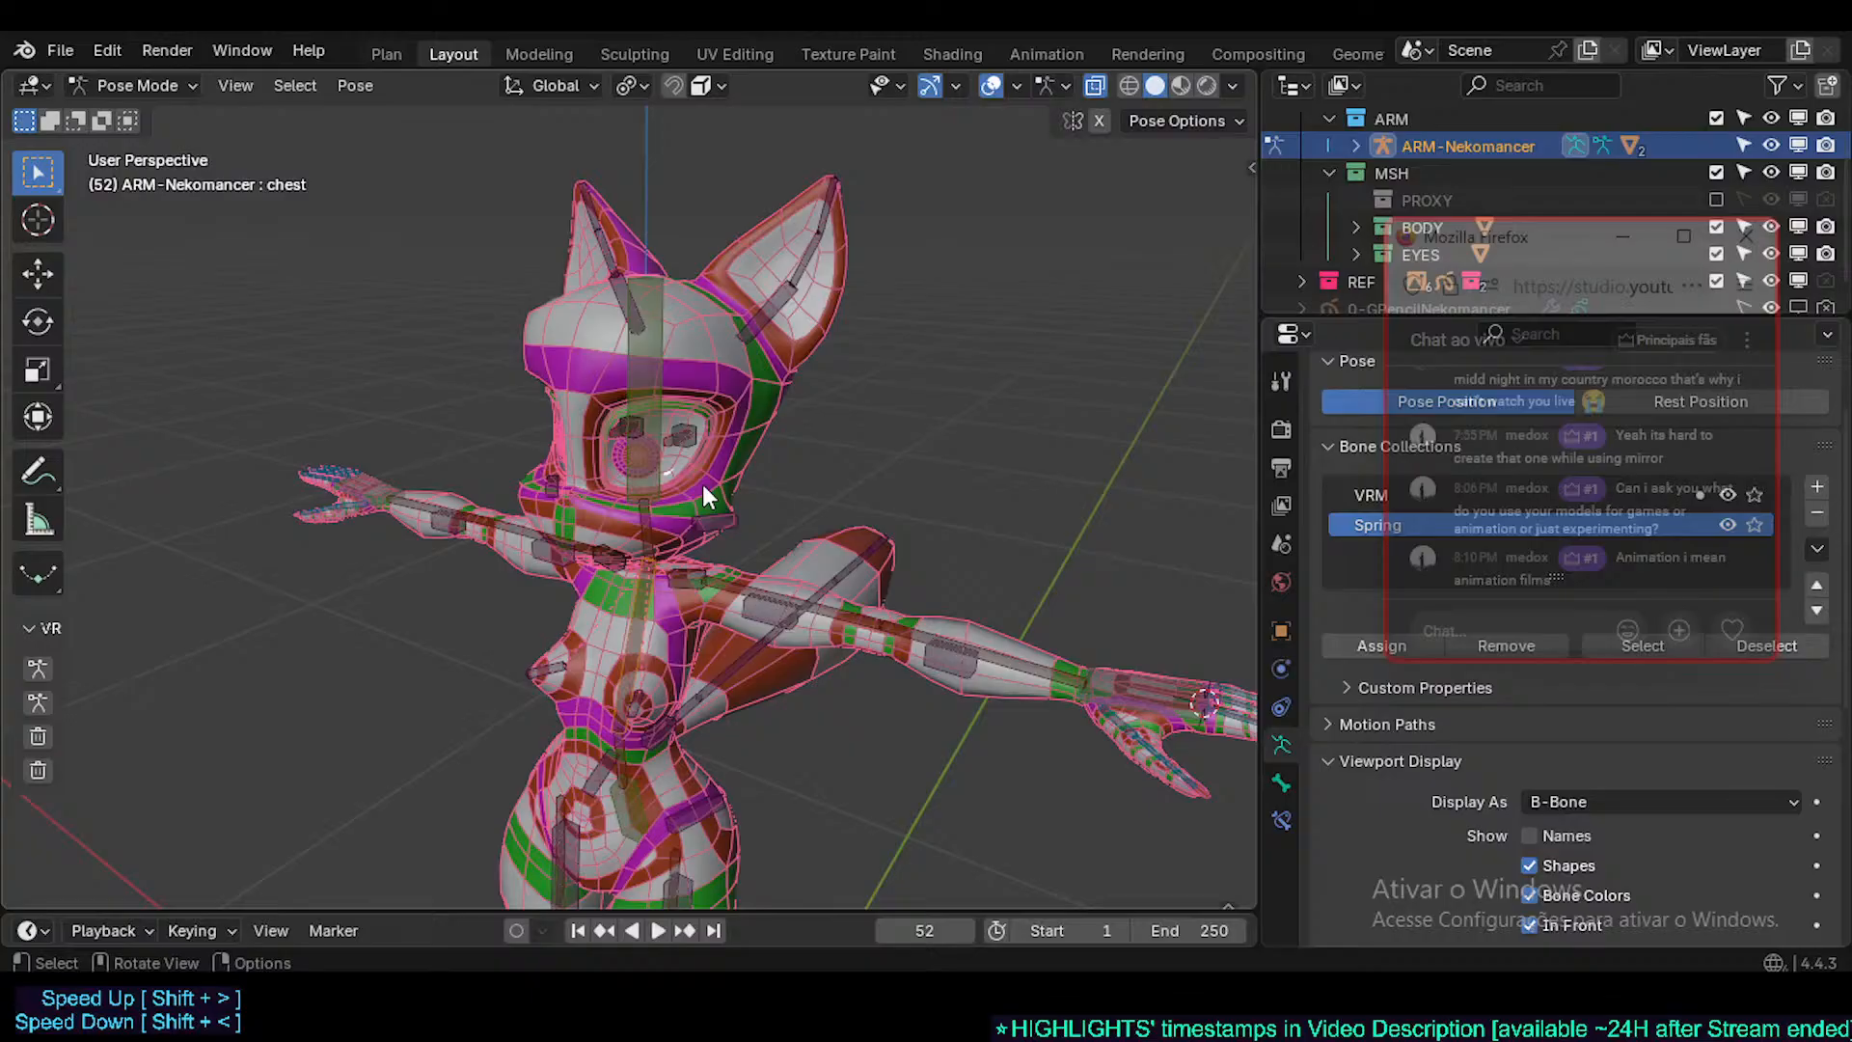
key(shift+alt+z)
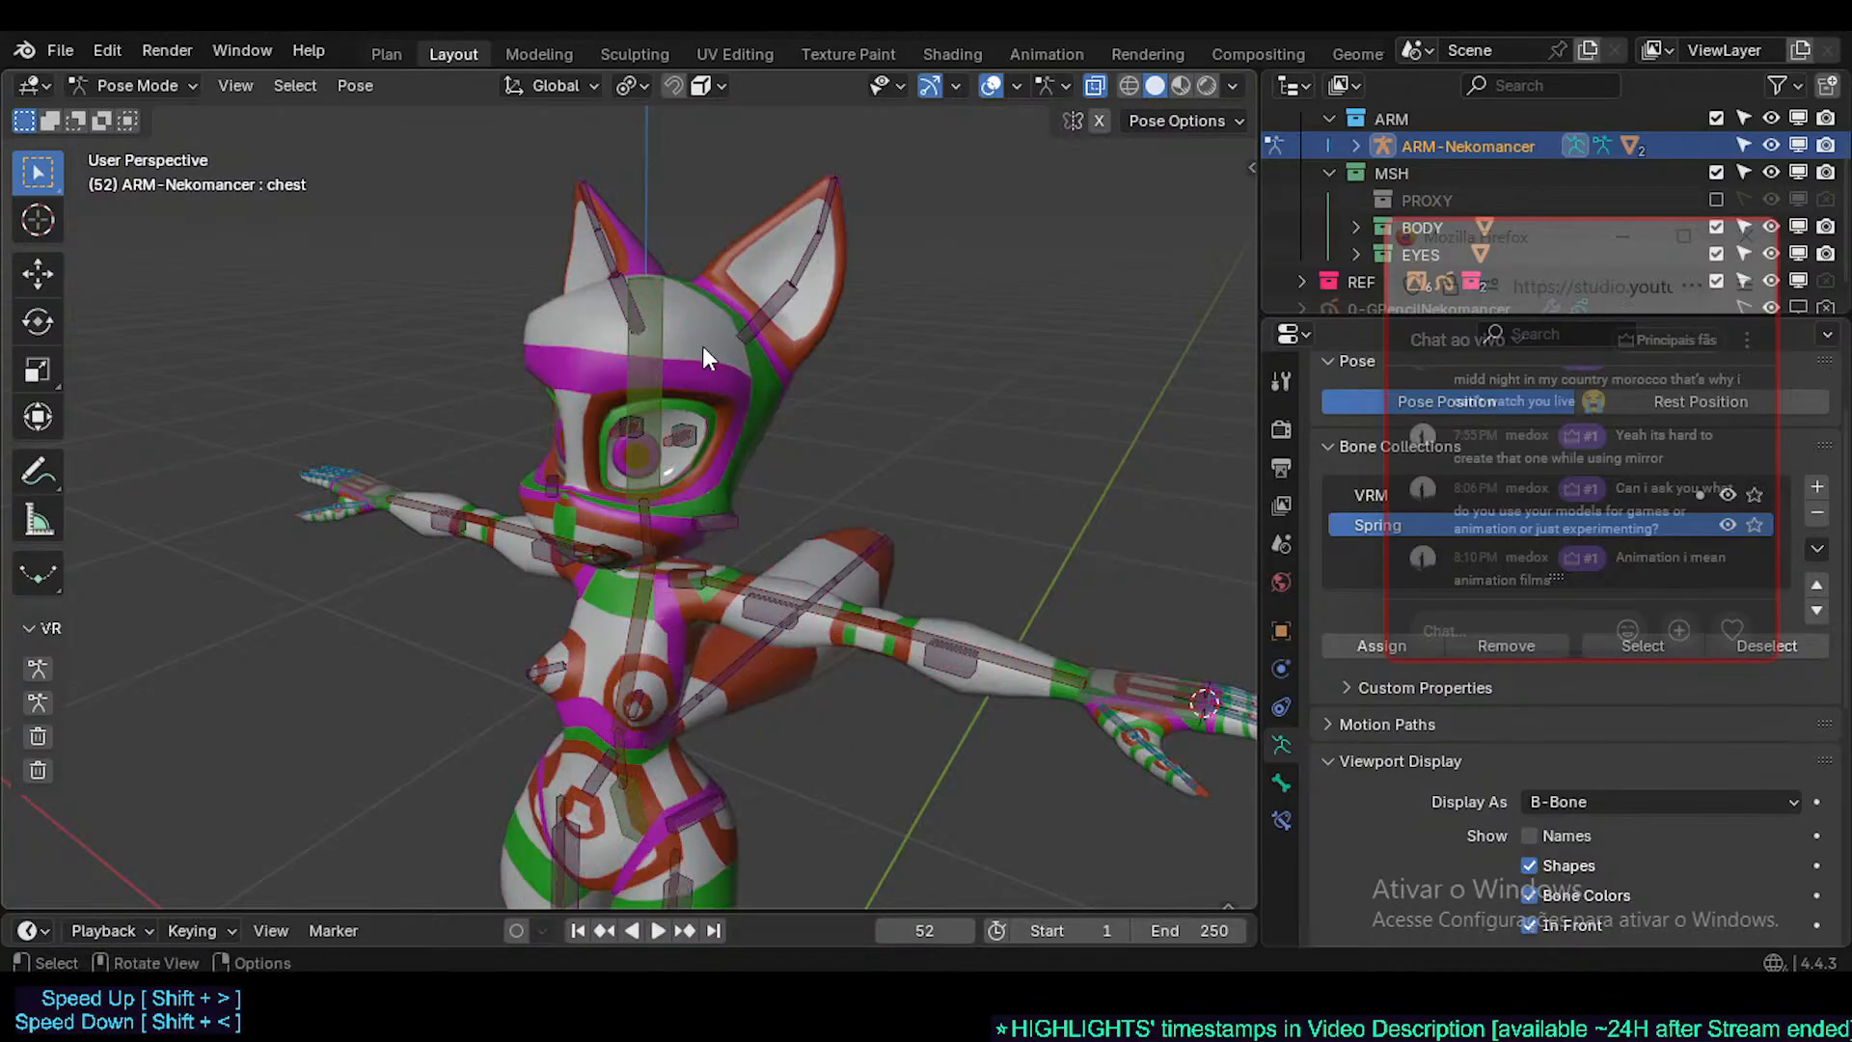
key(shift+alt+z)
key(alt+z)
key(alt+z)
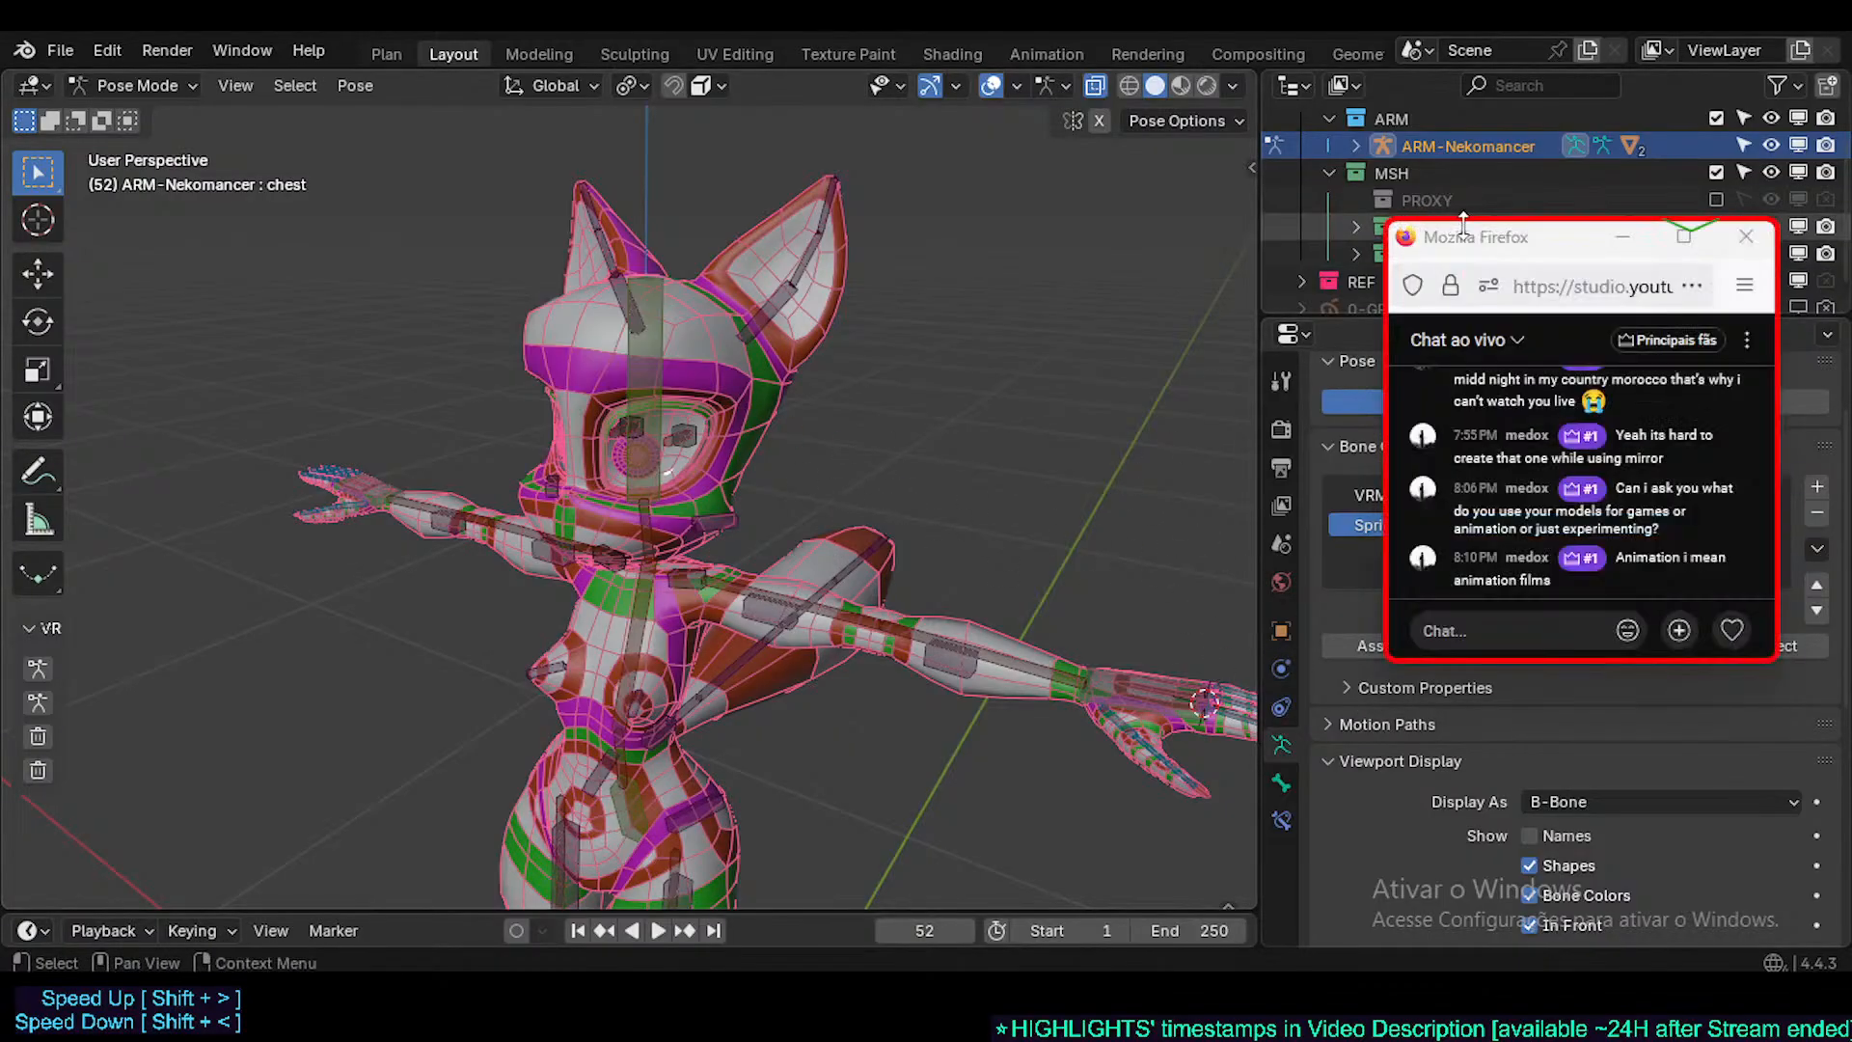
- Place the Firefox live chat window over the 3D viewport, beside the character's head
drag(1481, 241, 944, 194)
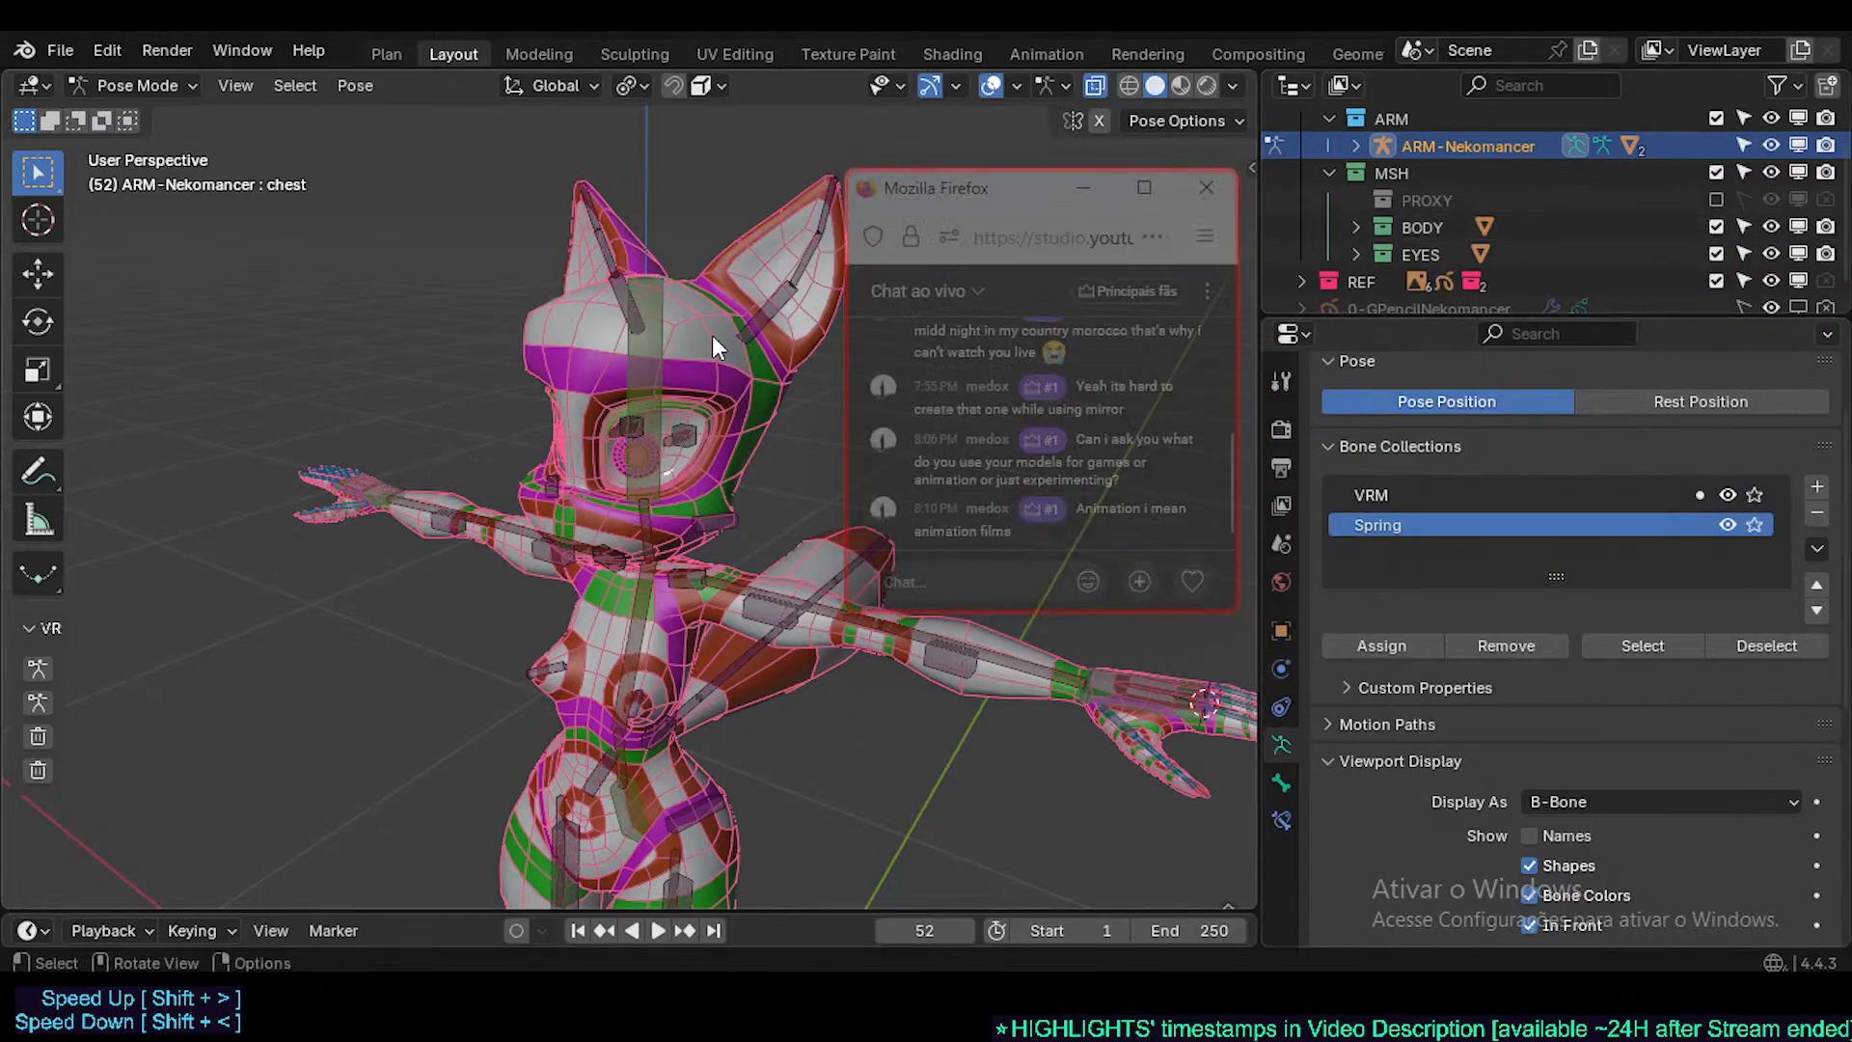
click(739, 415)
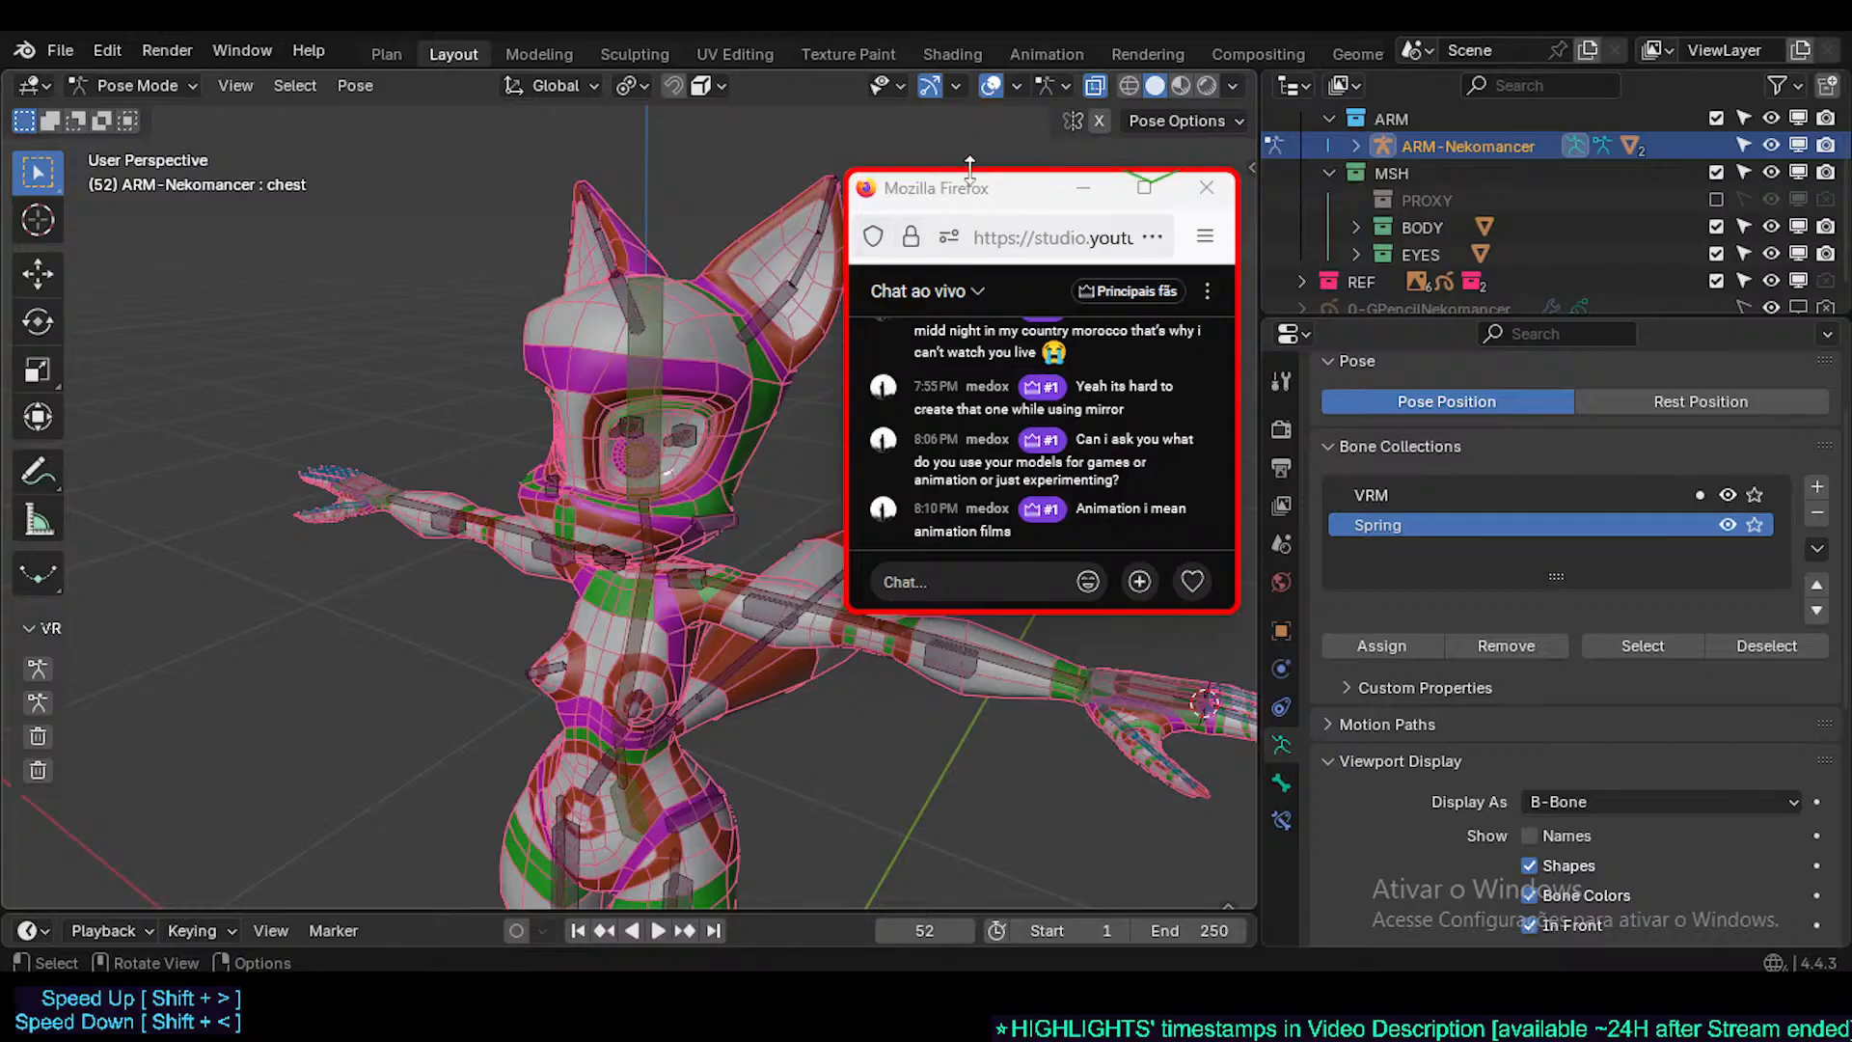
drag(972, 203, 986, 191)
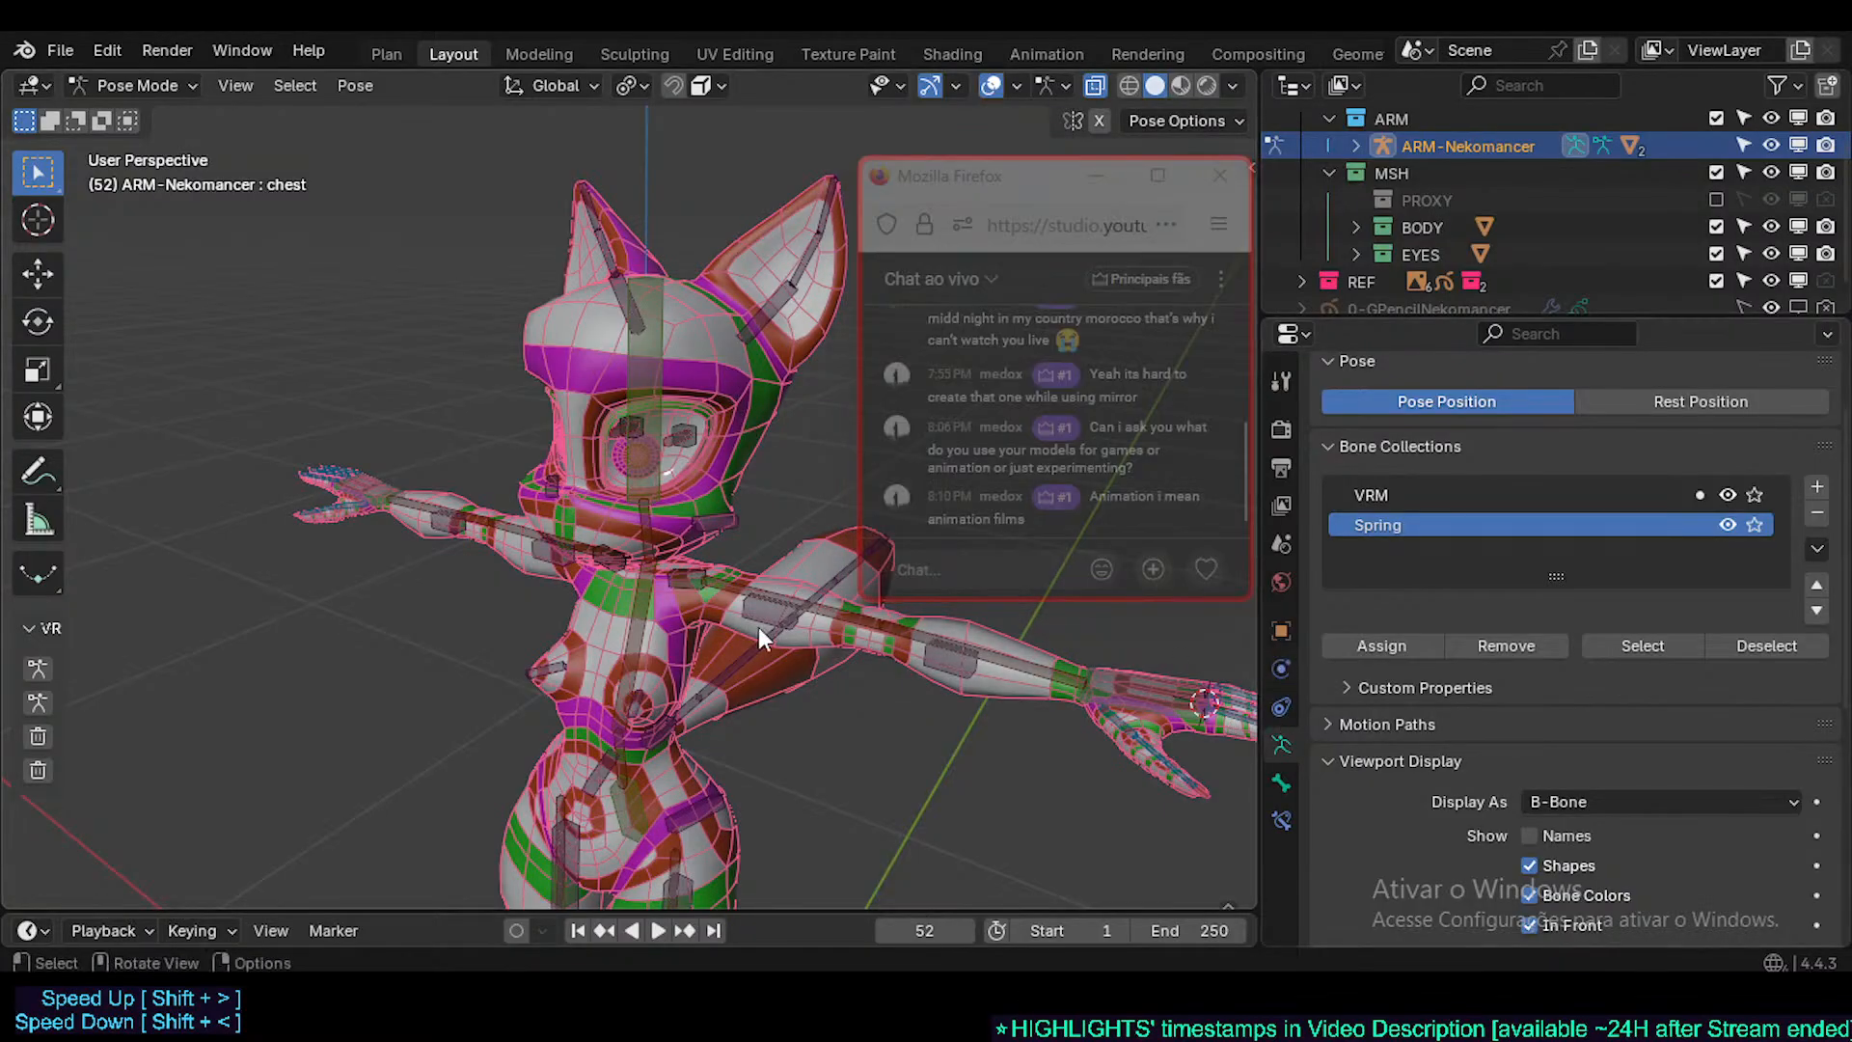
- Return to Object Mode and show the modifier stack of the Nekomancer body mesh
key(ctrl+Tab)
click(710, 411)
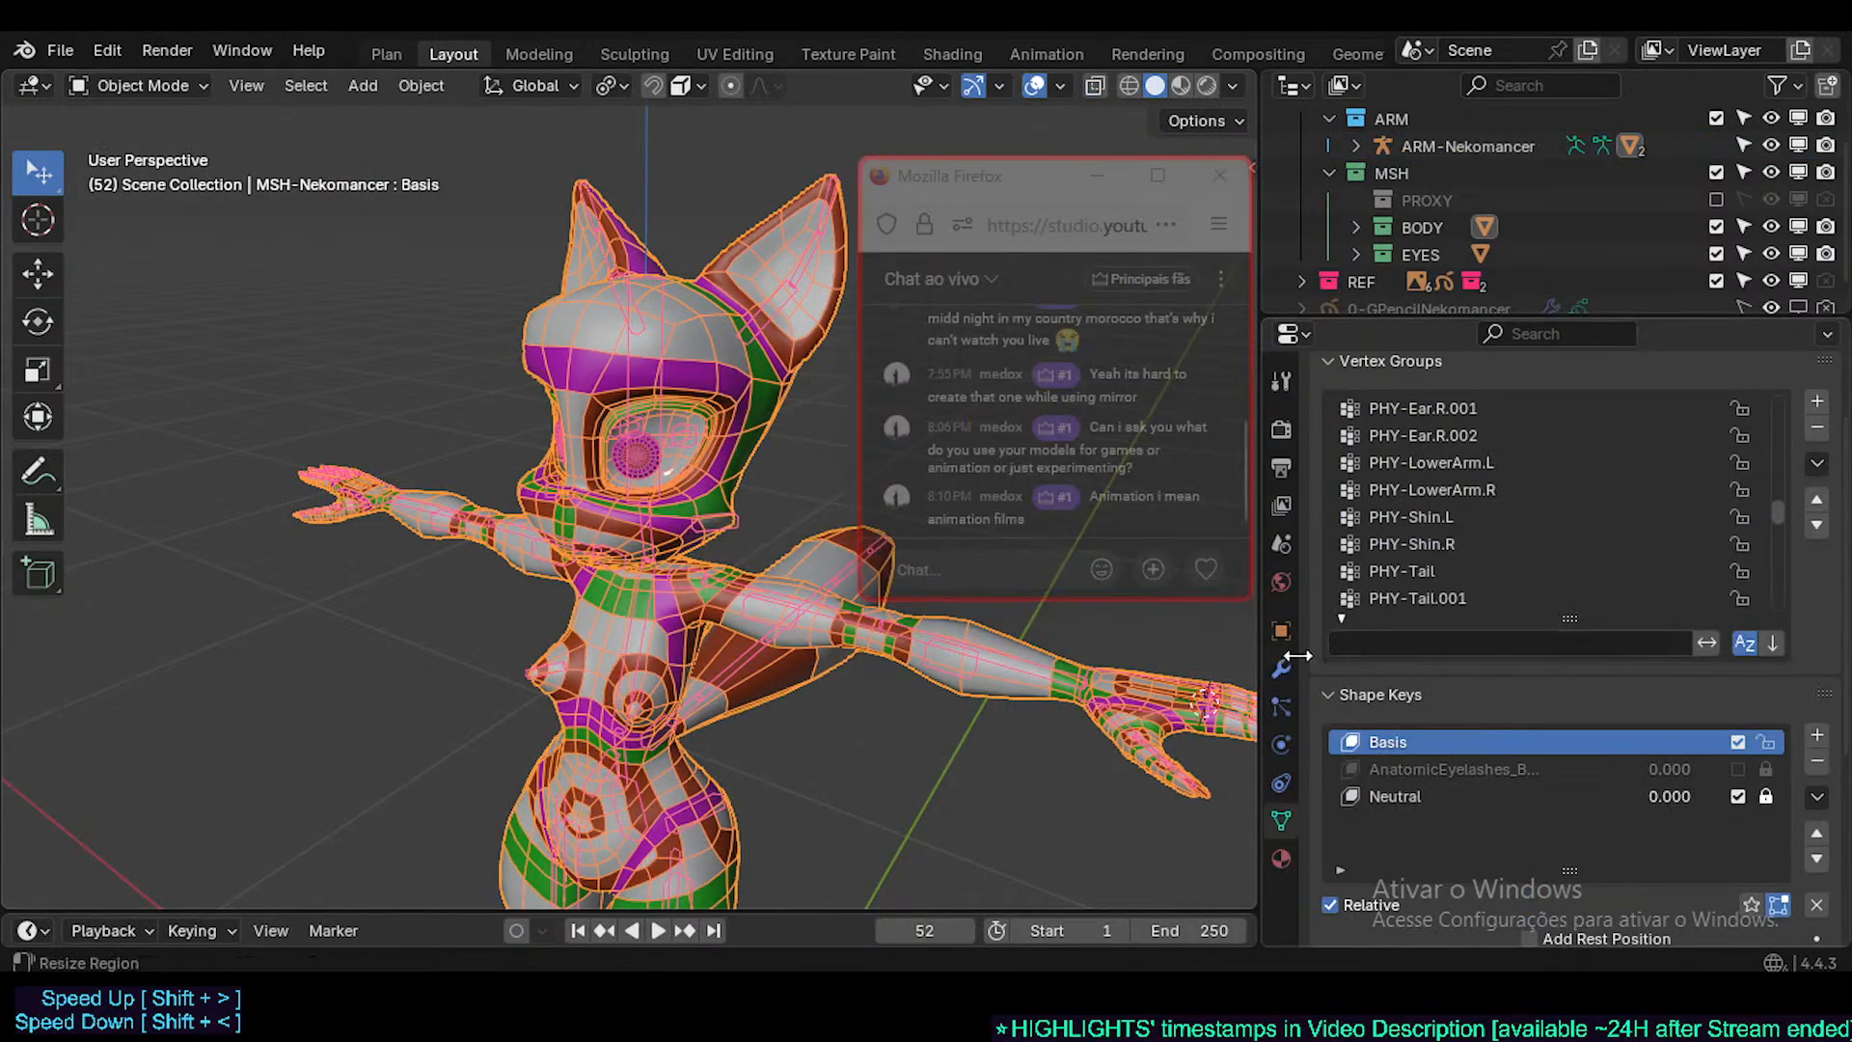
click(1281, 668)
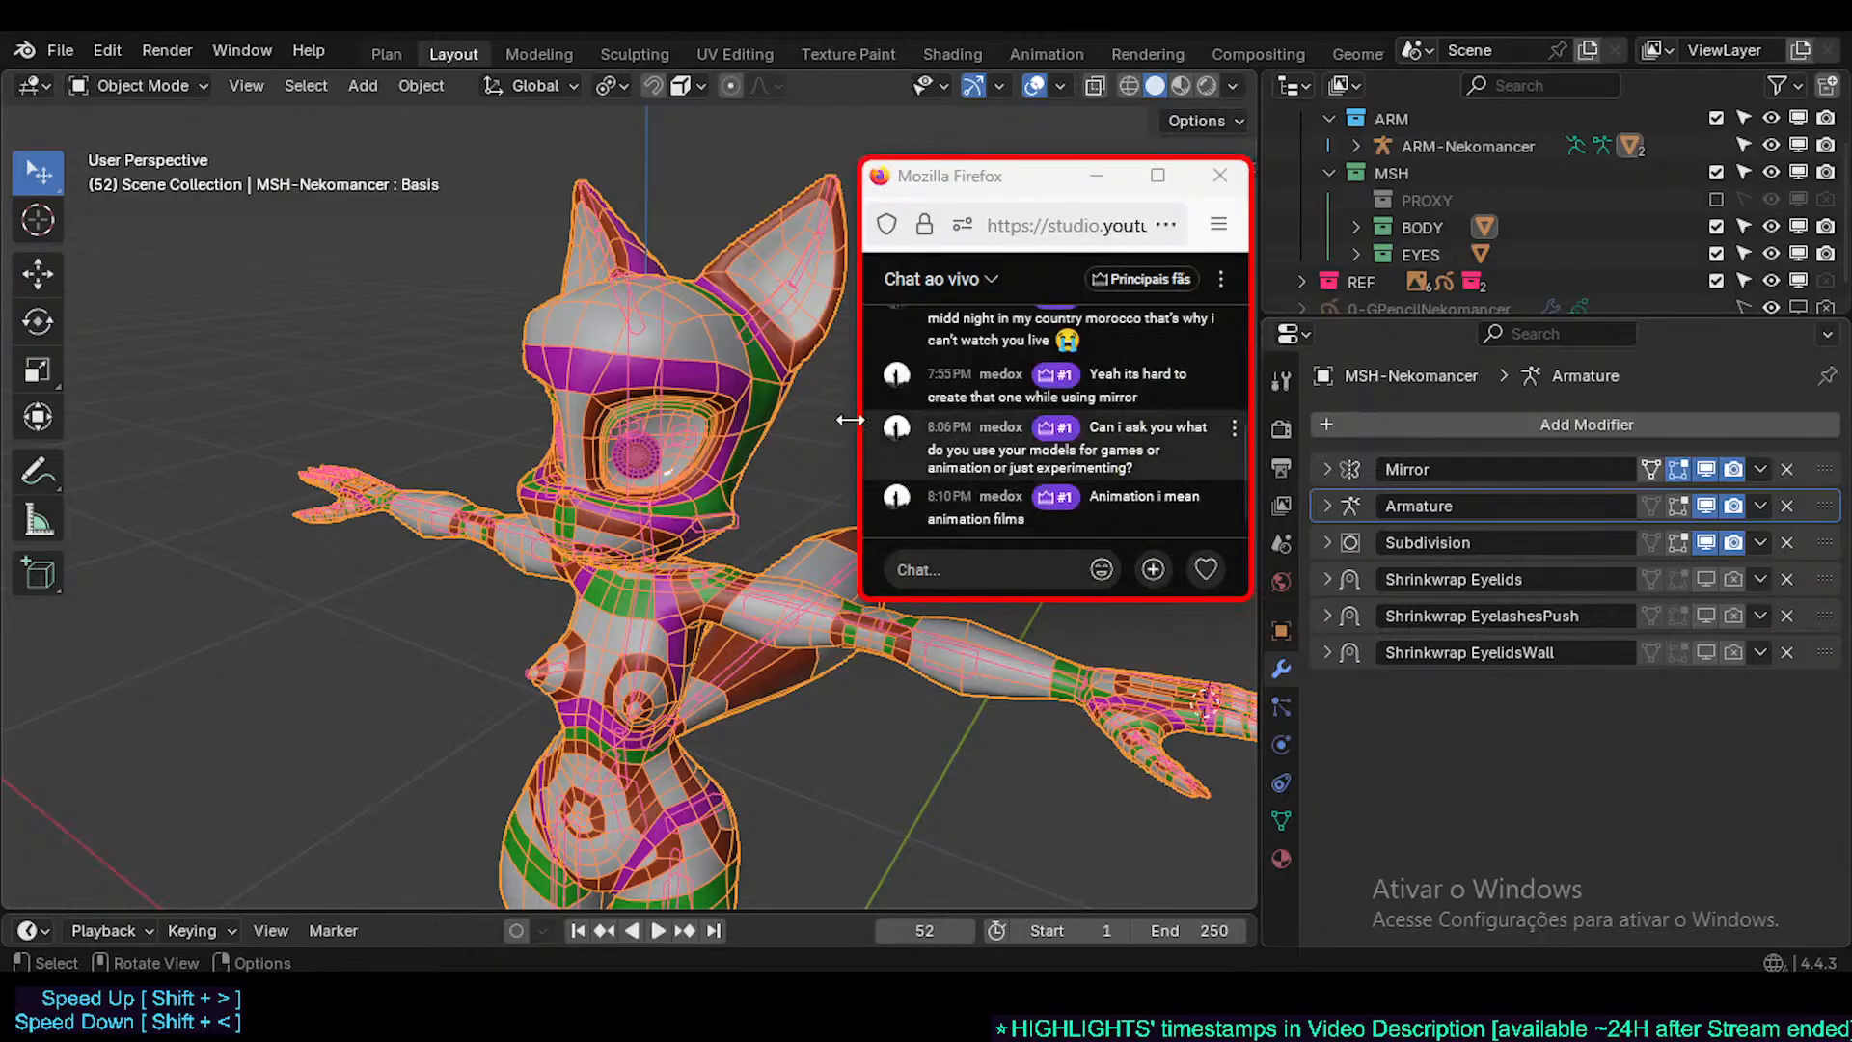
- Examine the body mesh's Shrinkwrap Eyelids modifier settings and the eyelid geometry around the eye
scroll(702, 438, up, 3)
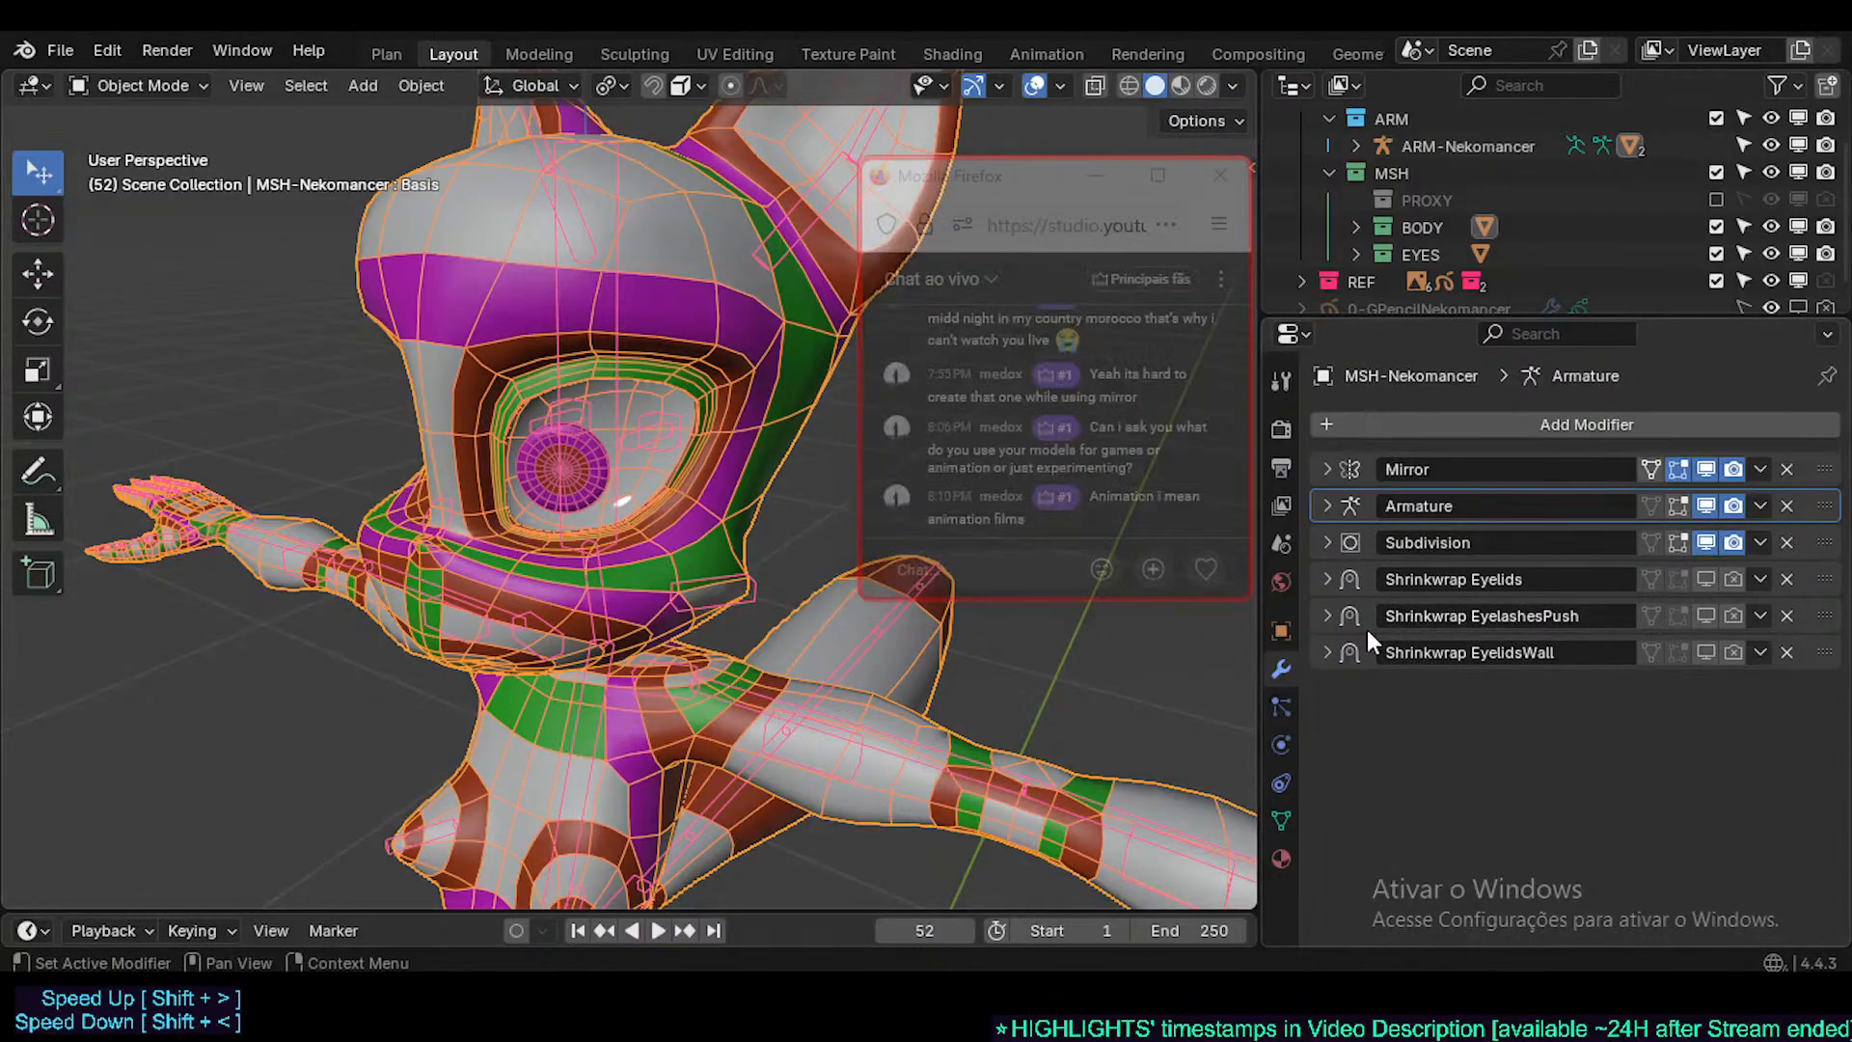
scroll(623, 500, up, 6)
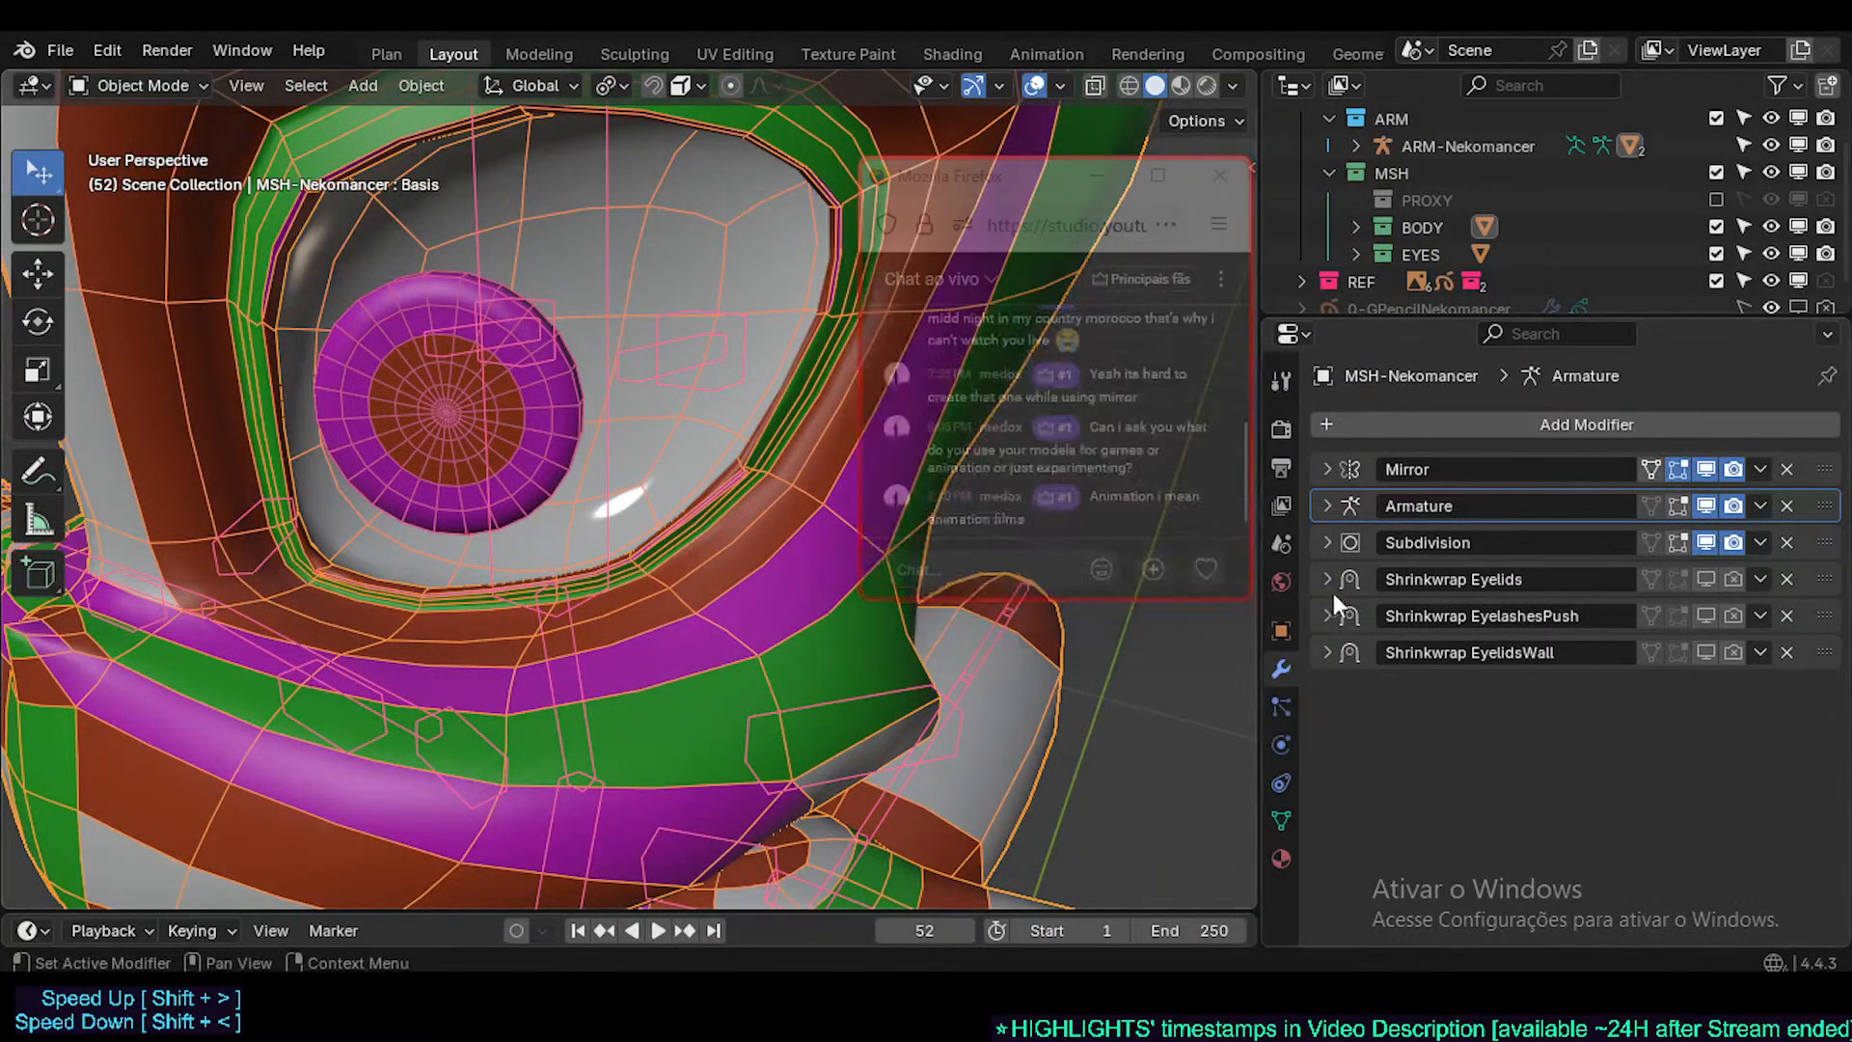
click(1327, 578)
click(1327, 579)
click(1327, 577)
click(1327, 577)
middle_drag(347, 424, 467, 548)
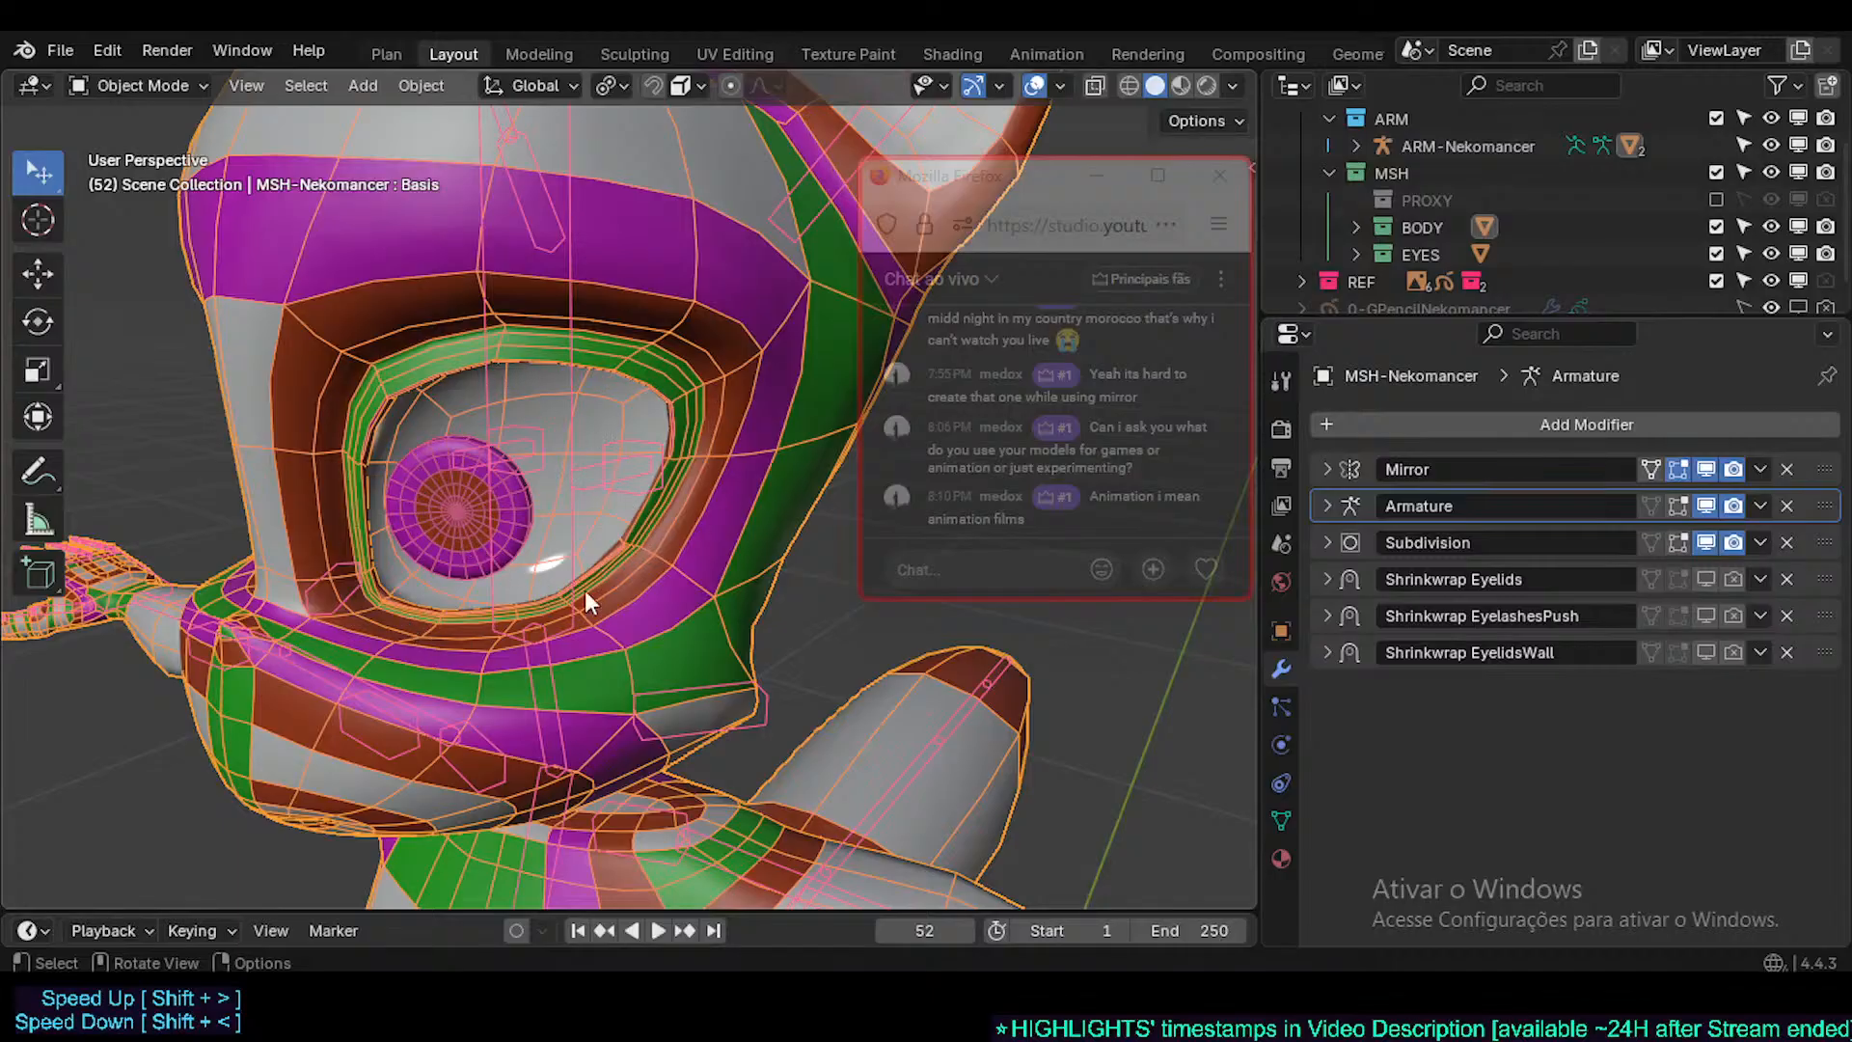
middle_drag(450, 621, 477, 511)
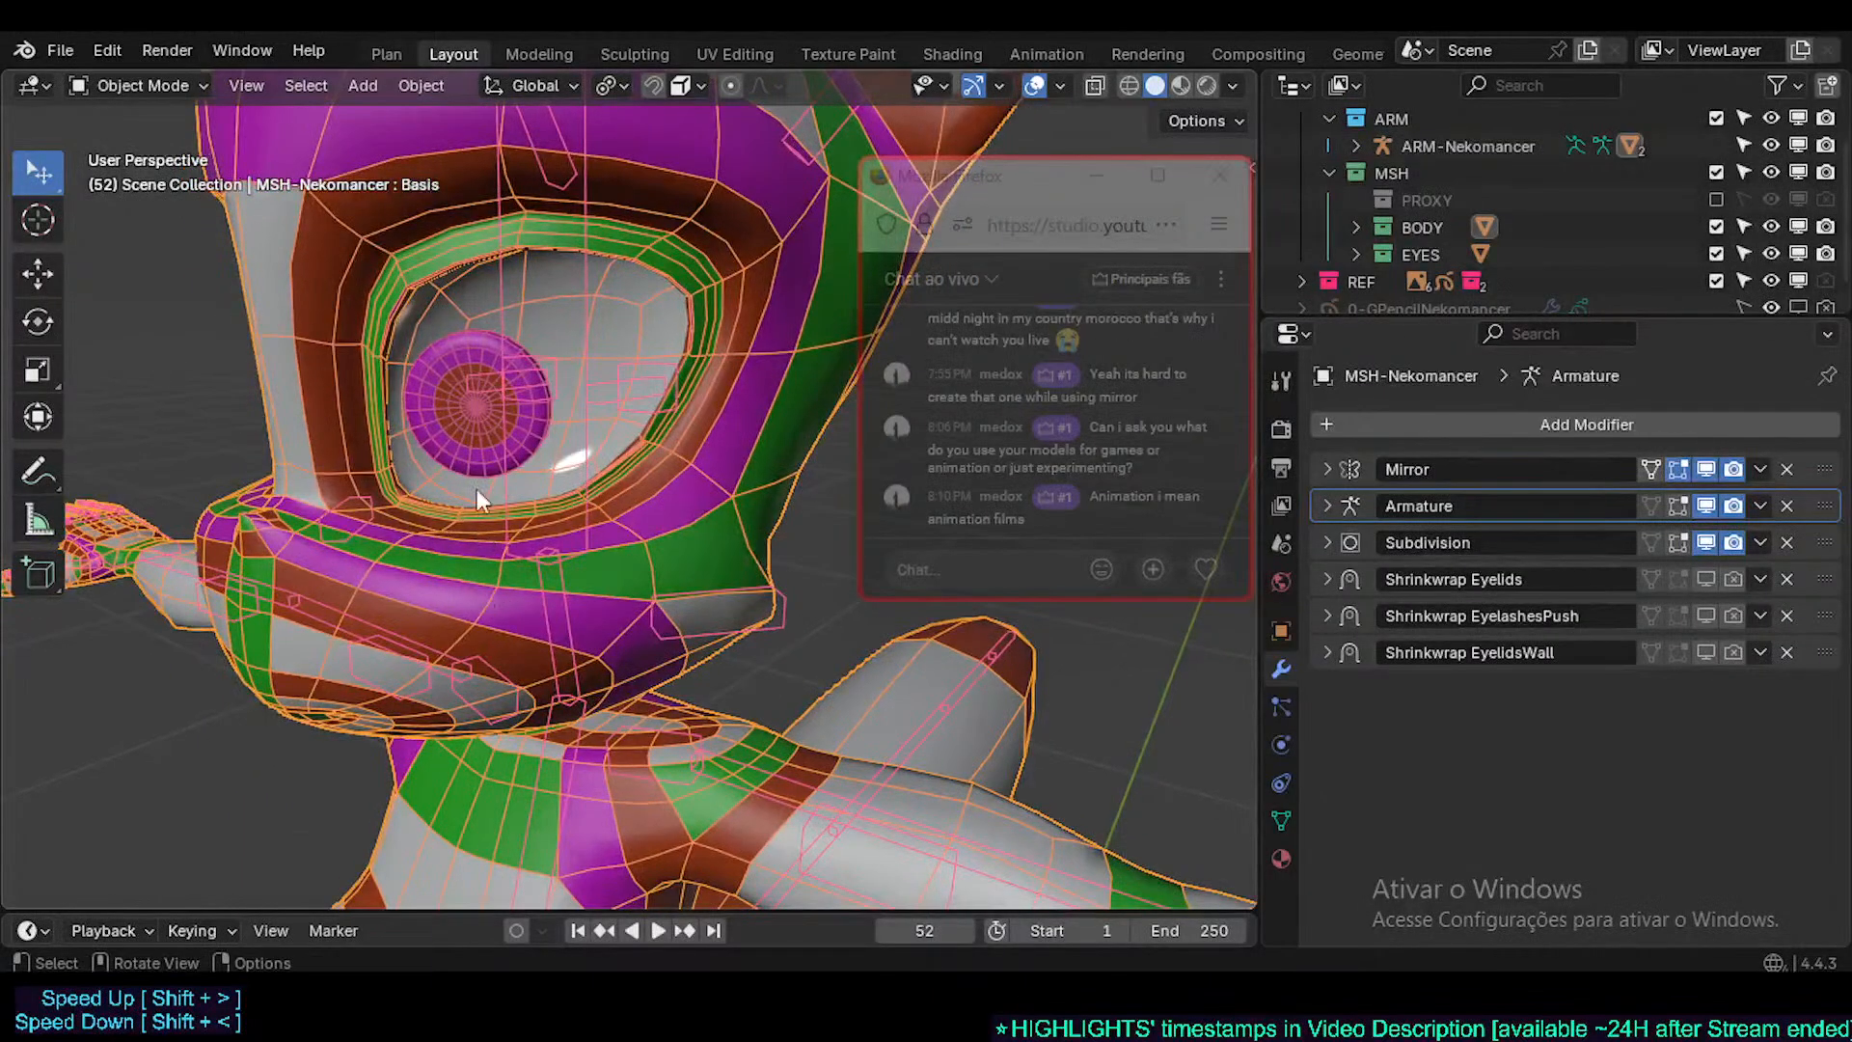
middle_drag(587, 658, 622, 702)
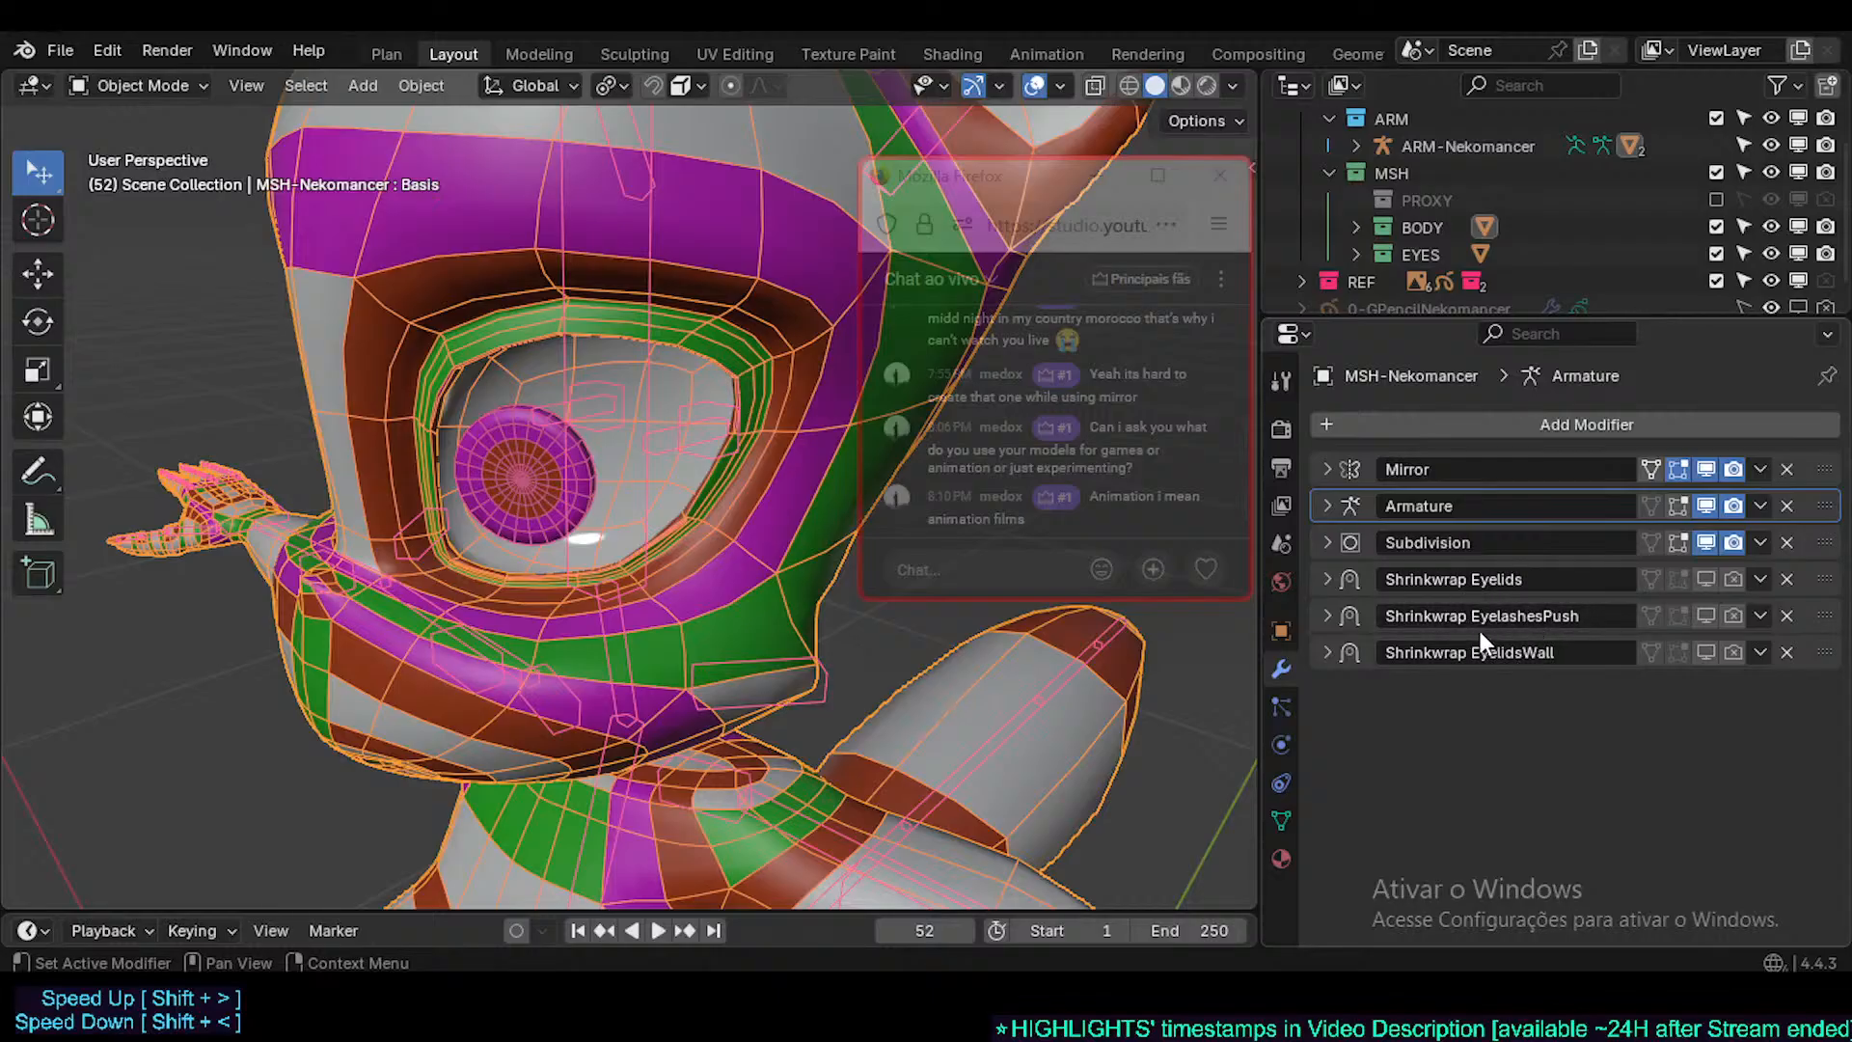
- Select the MSH-Eyecoins mesh and briefly view it in Edit Mode
scroll(490, 531, up, 3)
click(505, 382)
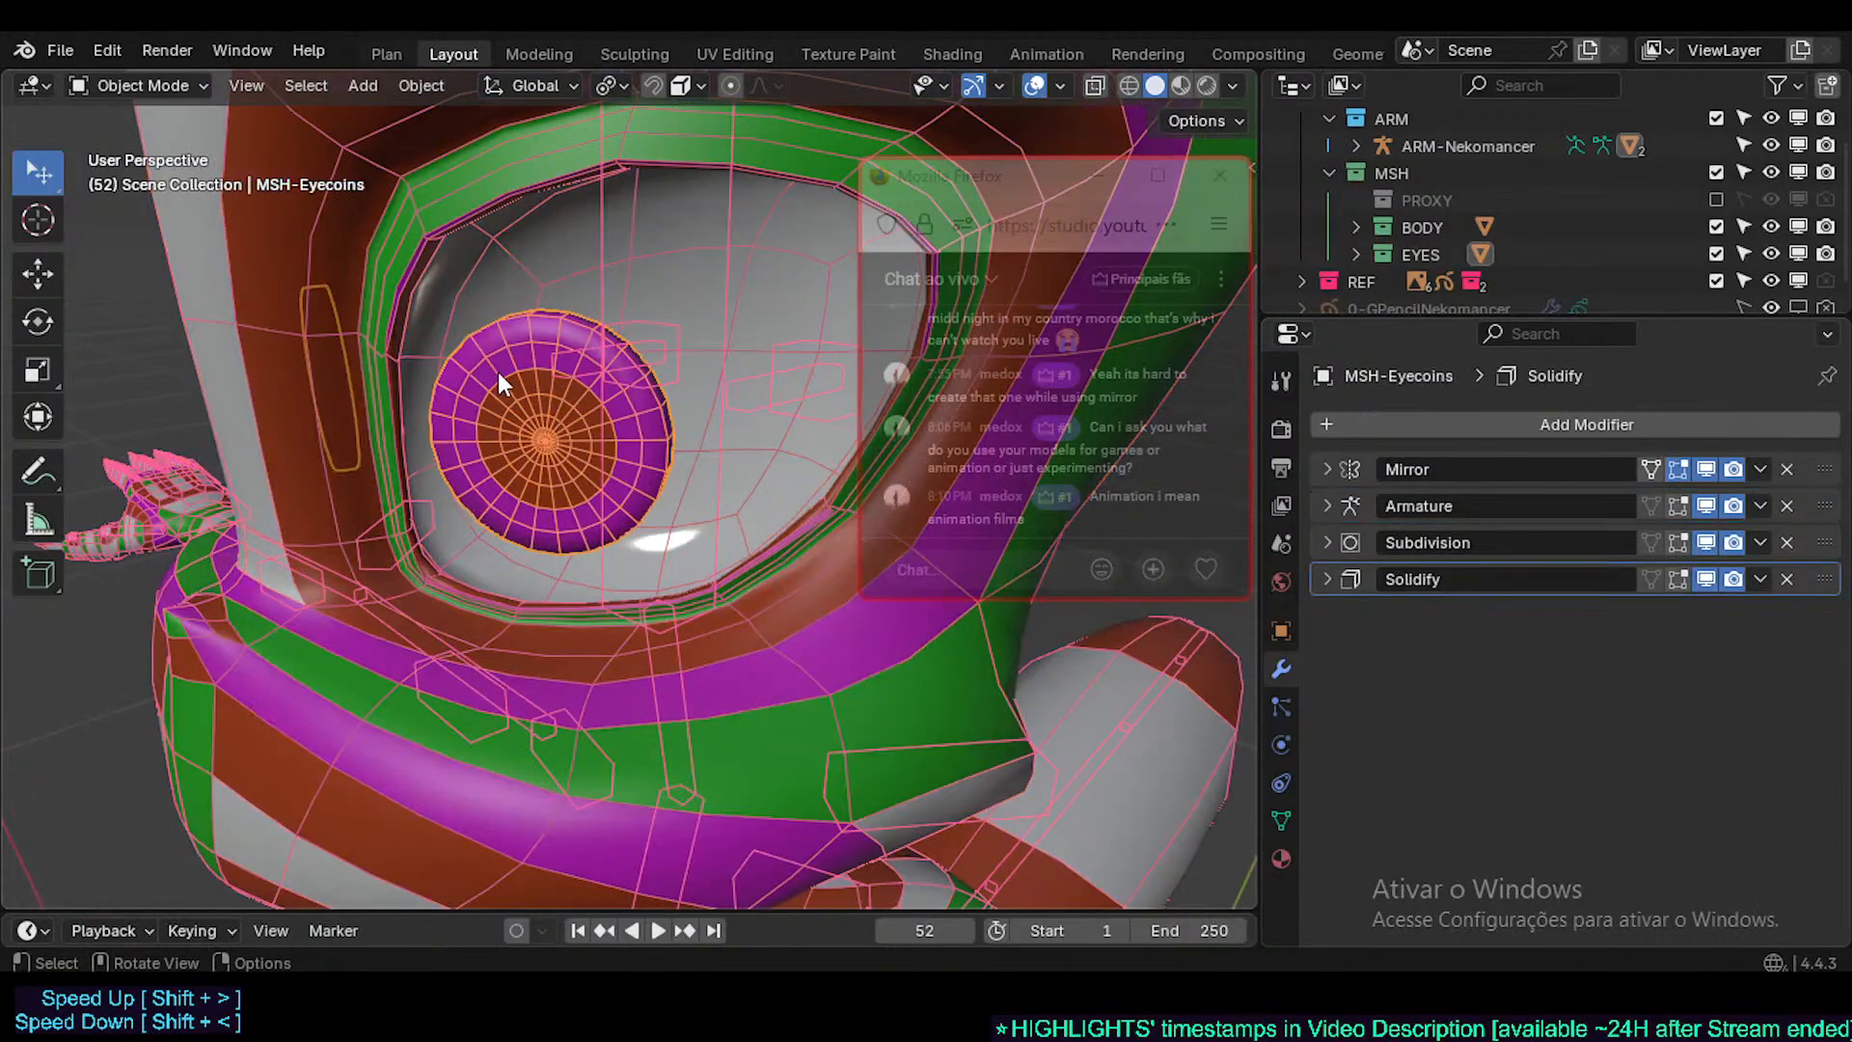
key(Tab)
key(Tab)
middle_drag(323, 299, 297, 394)
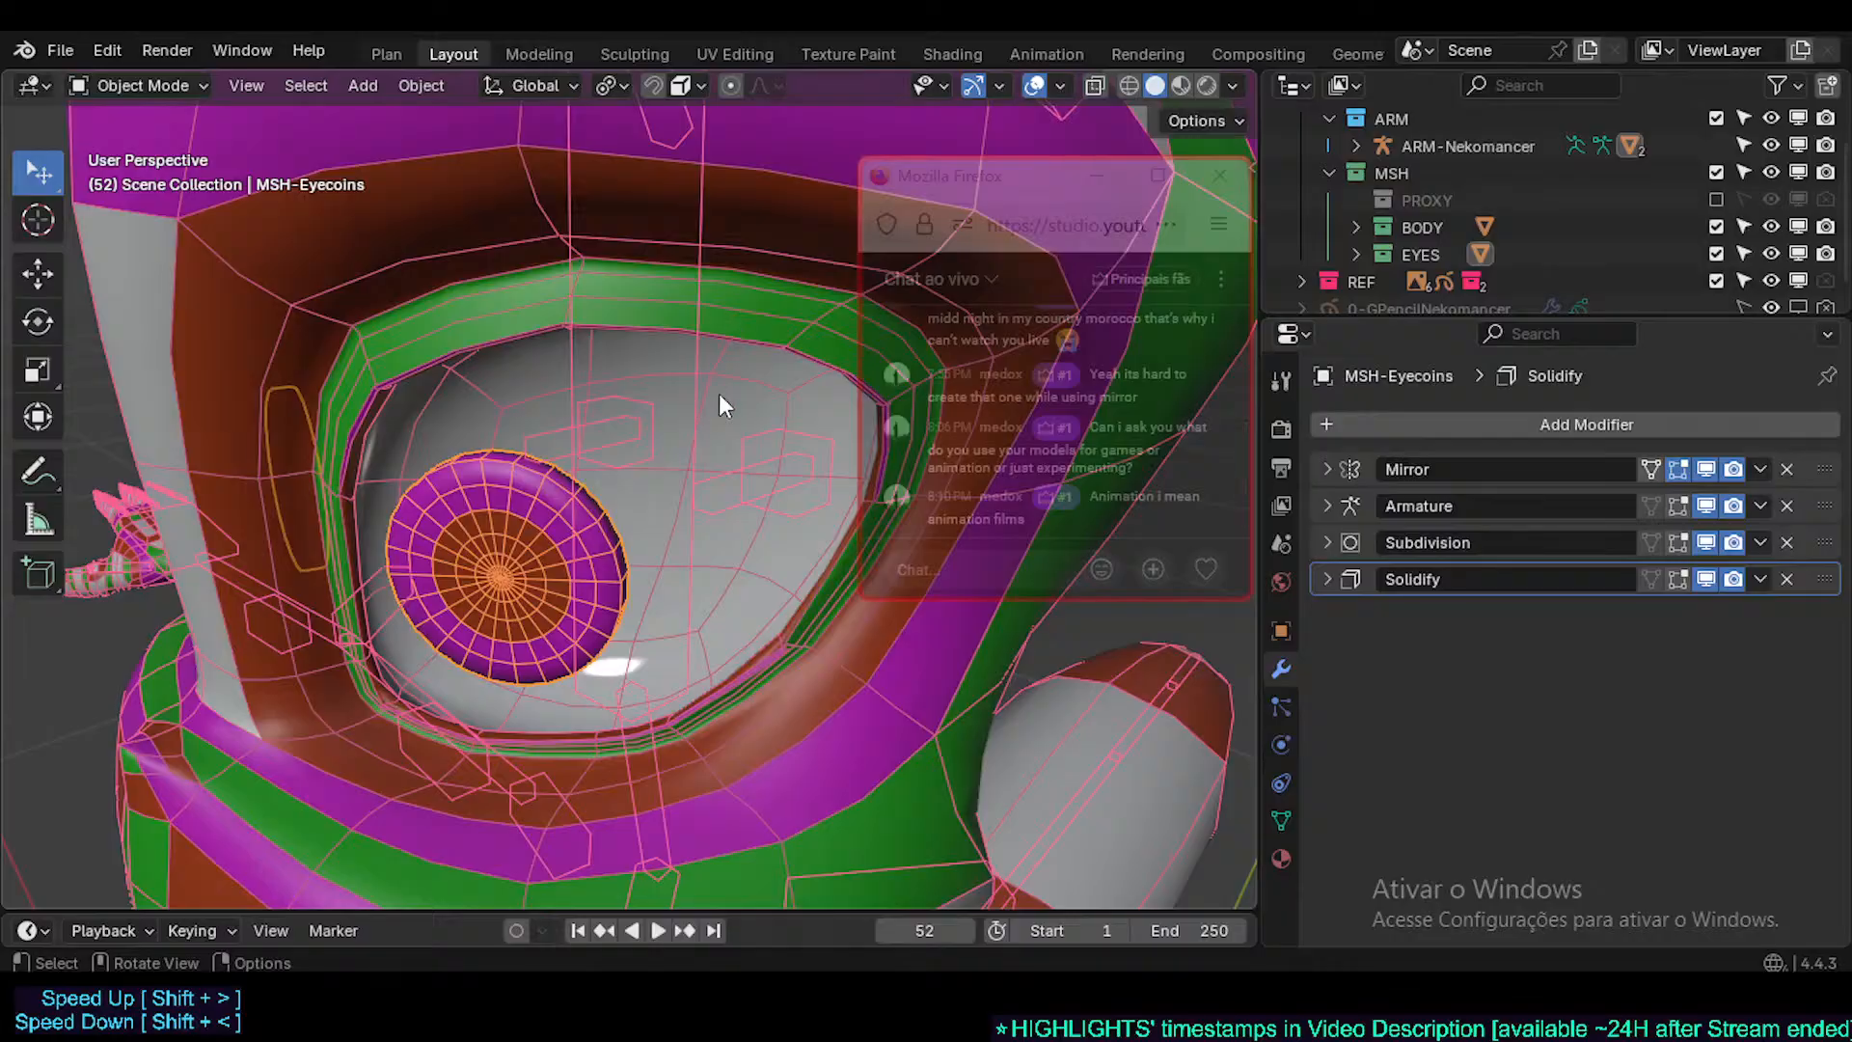
- Enable the PROXY collection so the eyeballs proxy mesh is included in the view layer
click(1717, 196)
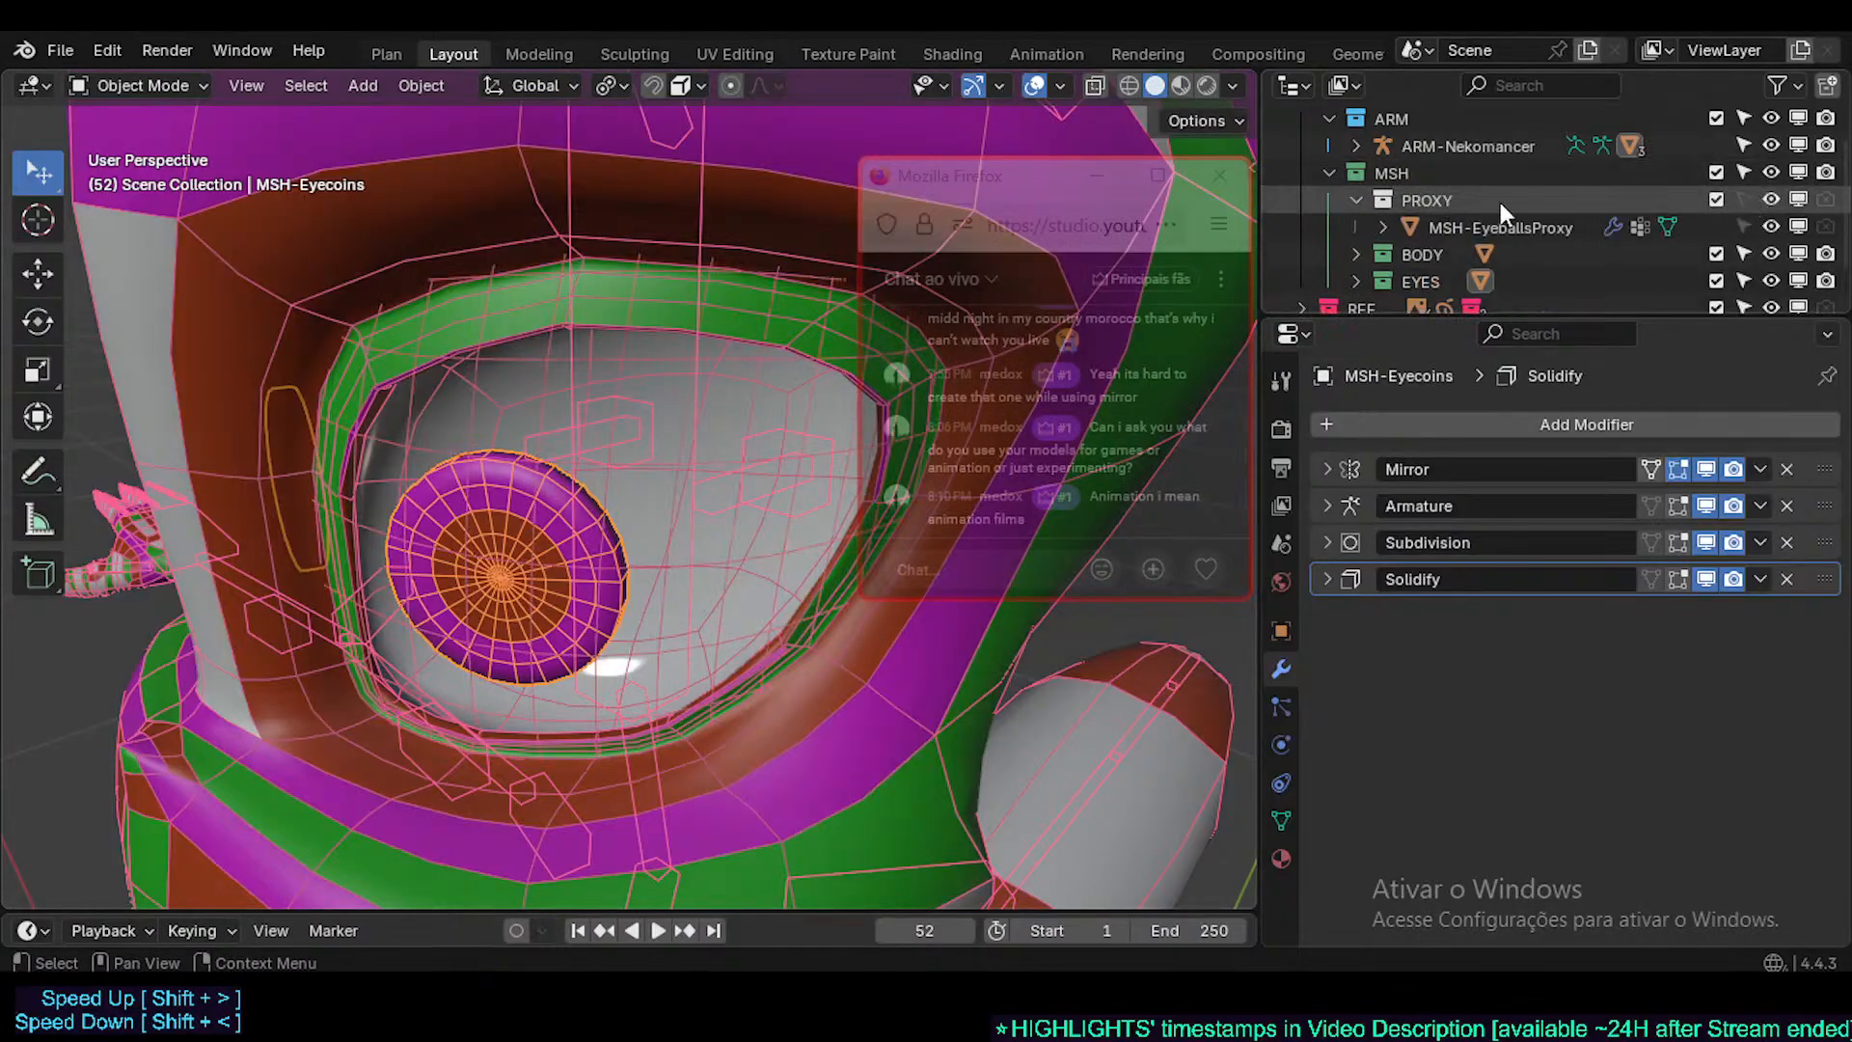
click(1715, 197)
click(1715, 197)
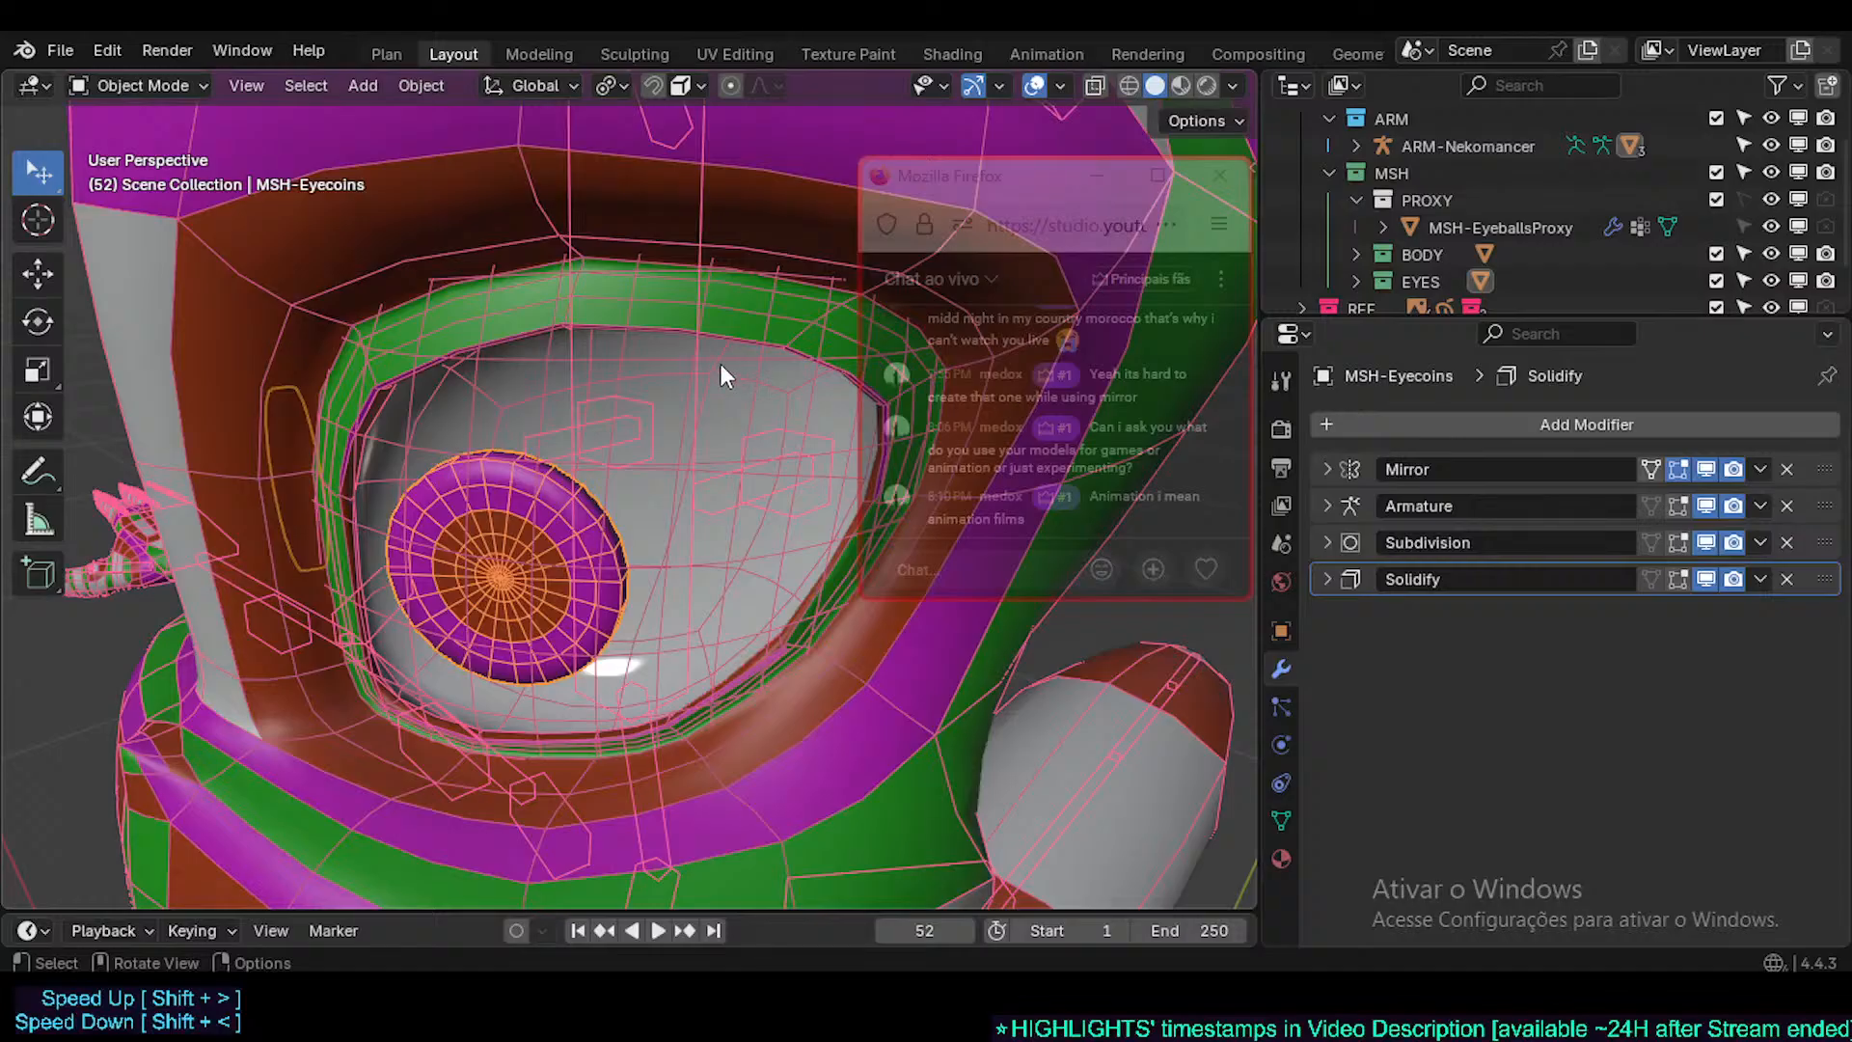
- Exclude the PROXY collection from the view layer
click(1716, 199)
mouse_move(540, 478)
middle_down()
mouse_move(495, 495)
mouse_move(536, 547)
mouse_move(525, 461)
middle_up()
scroll(500, 465, up, 3)
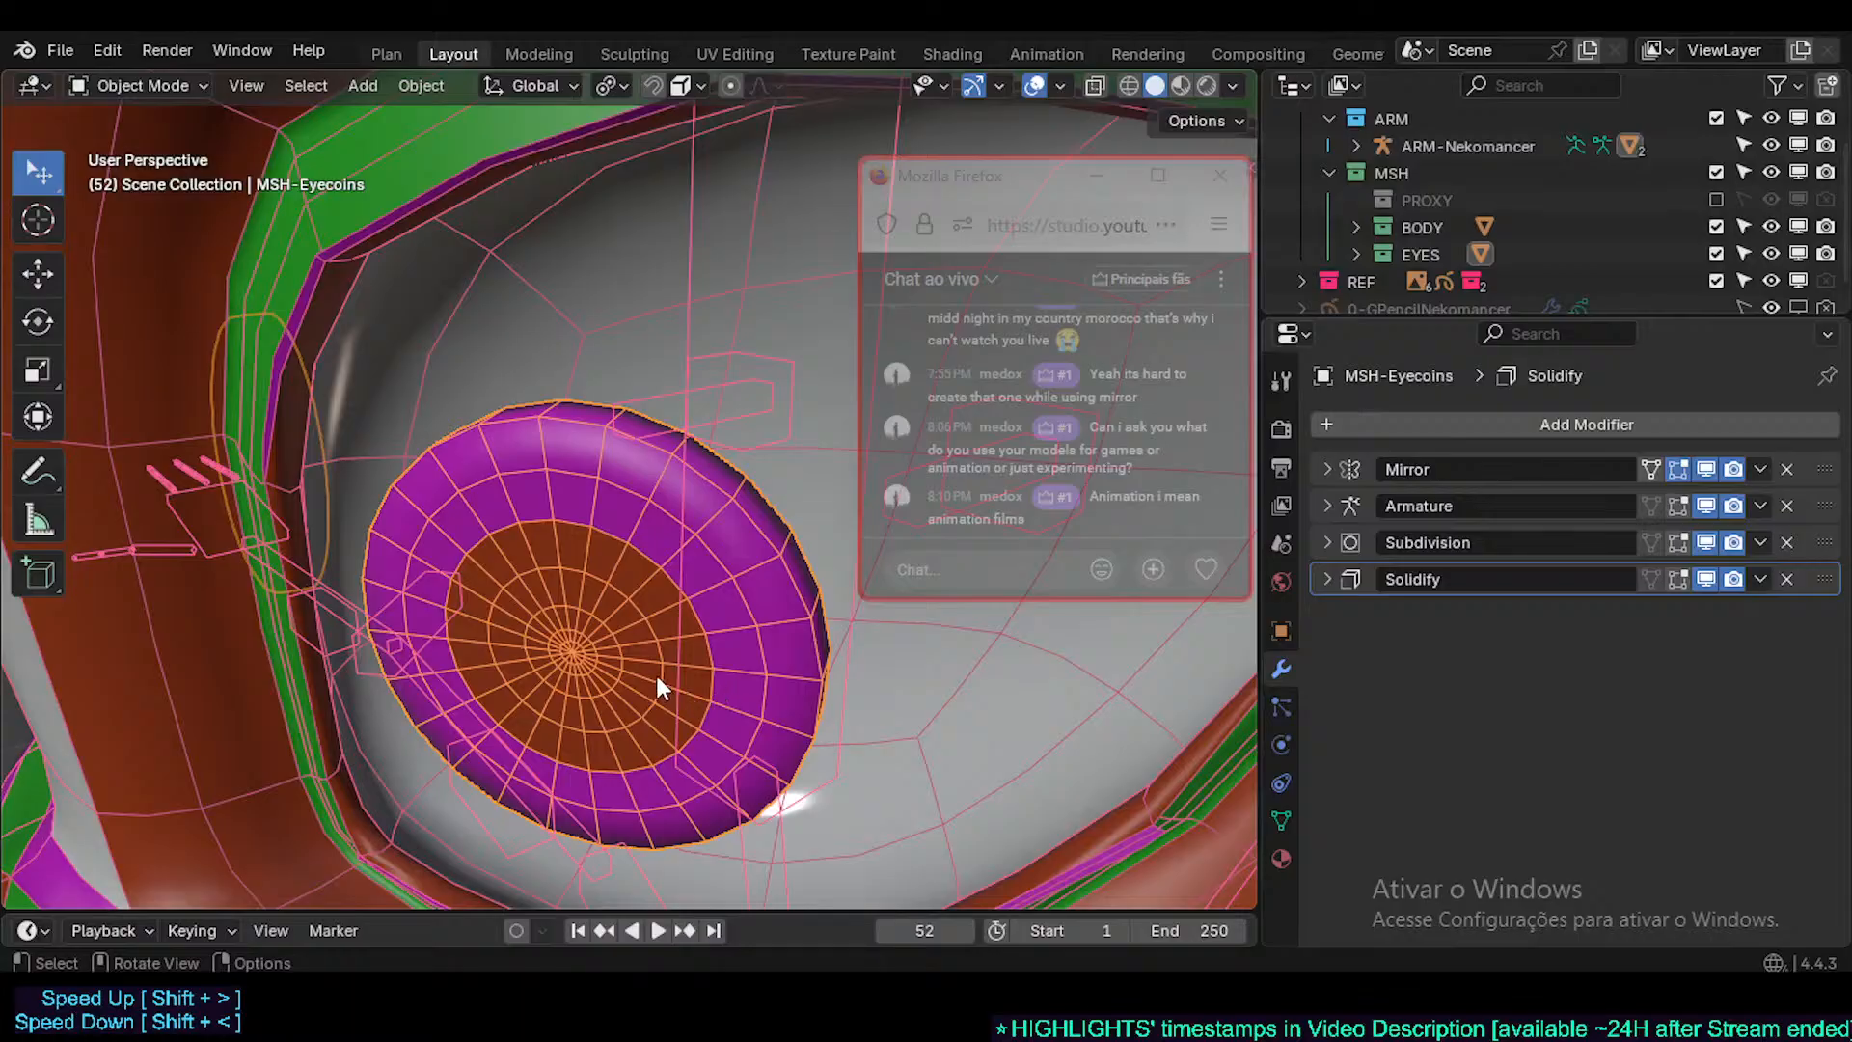
- Examine the MSH-Eyecoins mesh and how it sits inside the eye socket from several angles
middle_drag(657, 678, 607, 600)
middle_drag(785, 408, 678, 413)
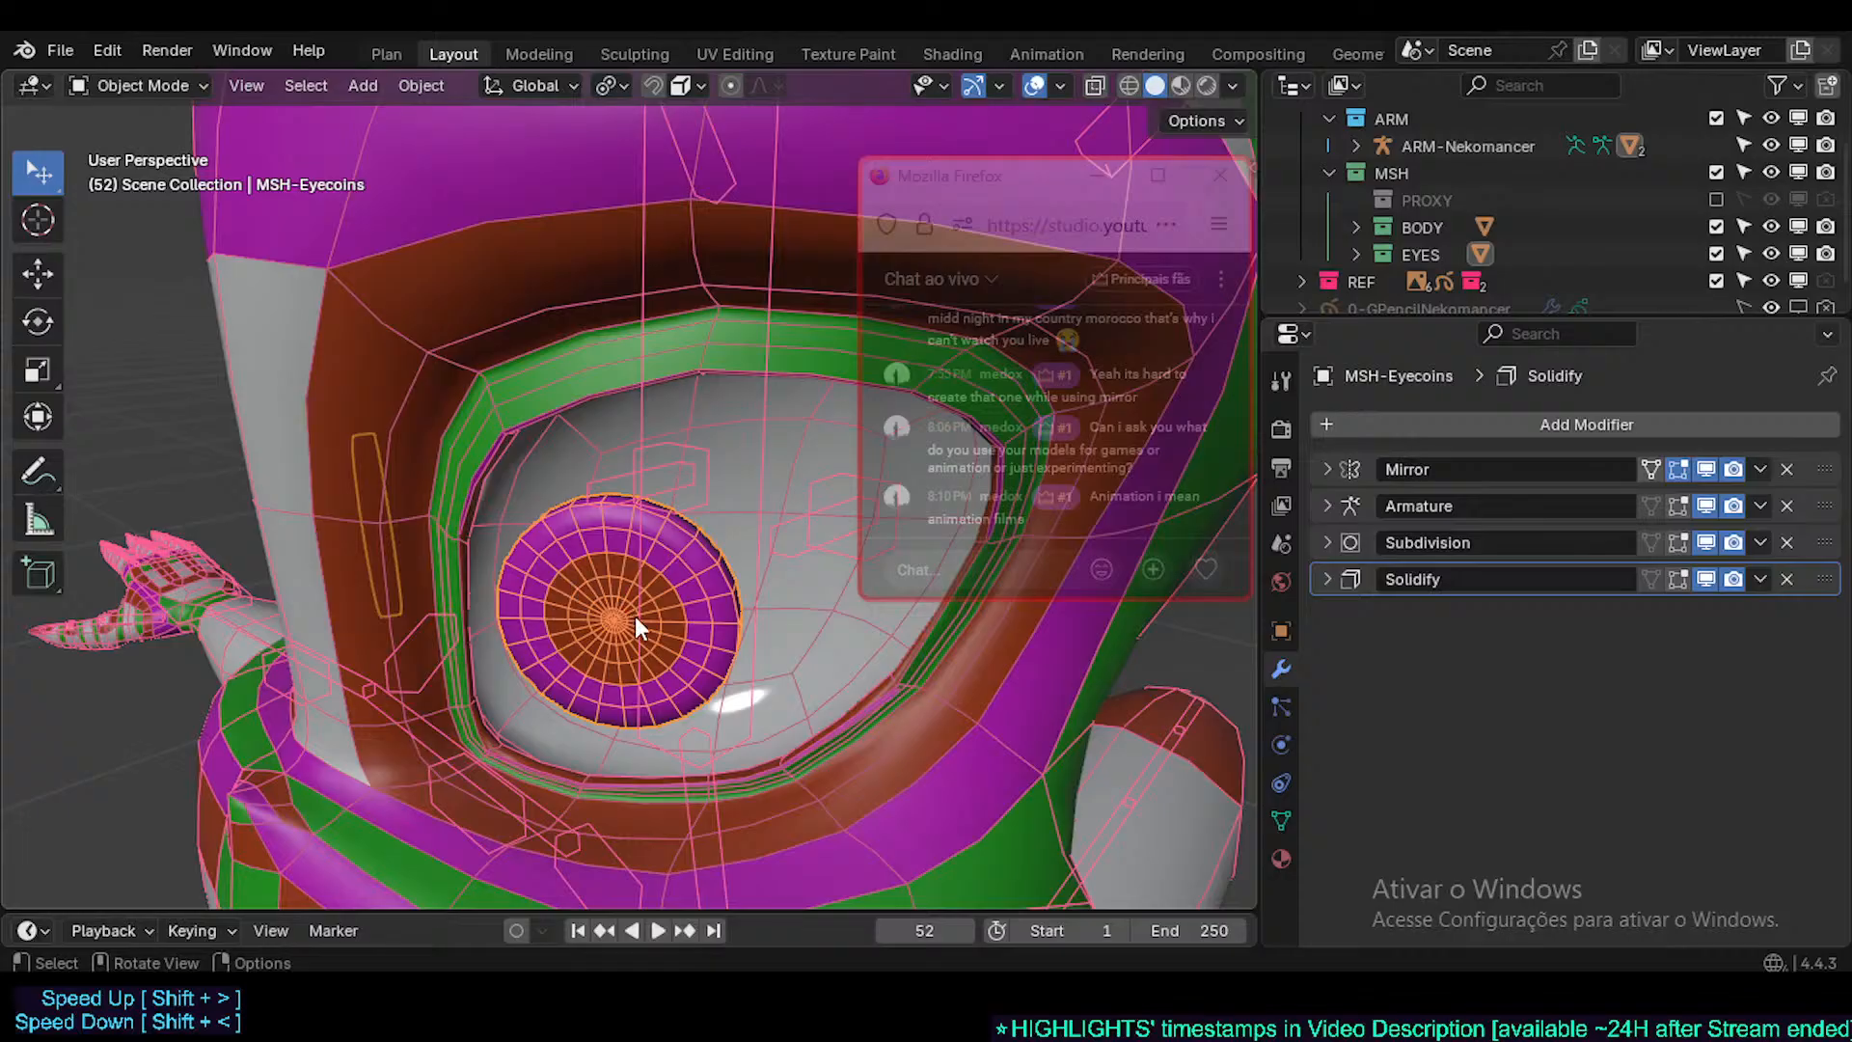
middle_drag(637, 619, 570, 640)
scroll(579, 615, down, 2)
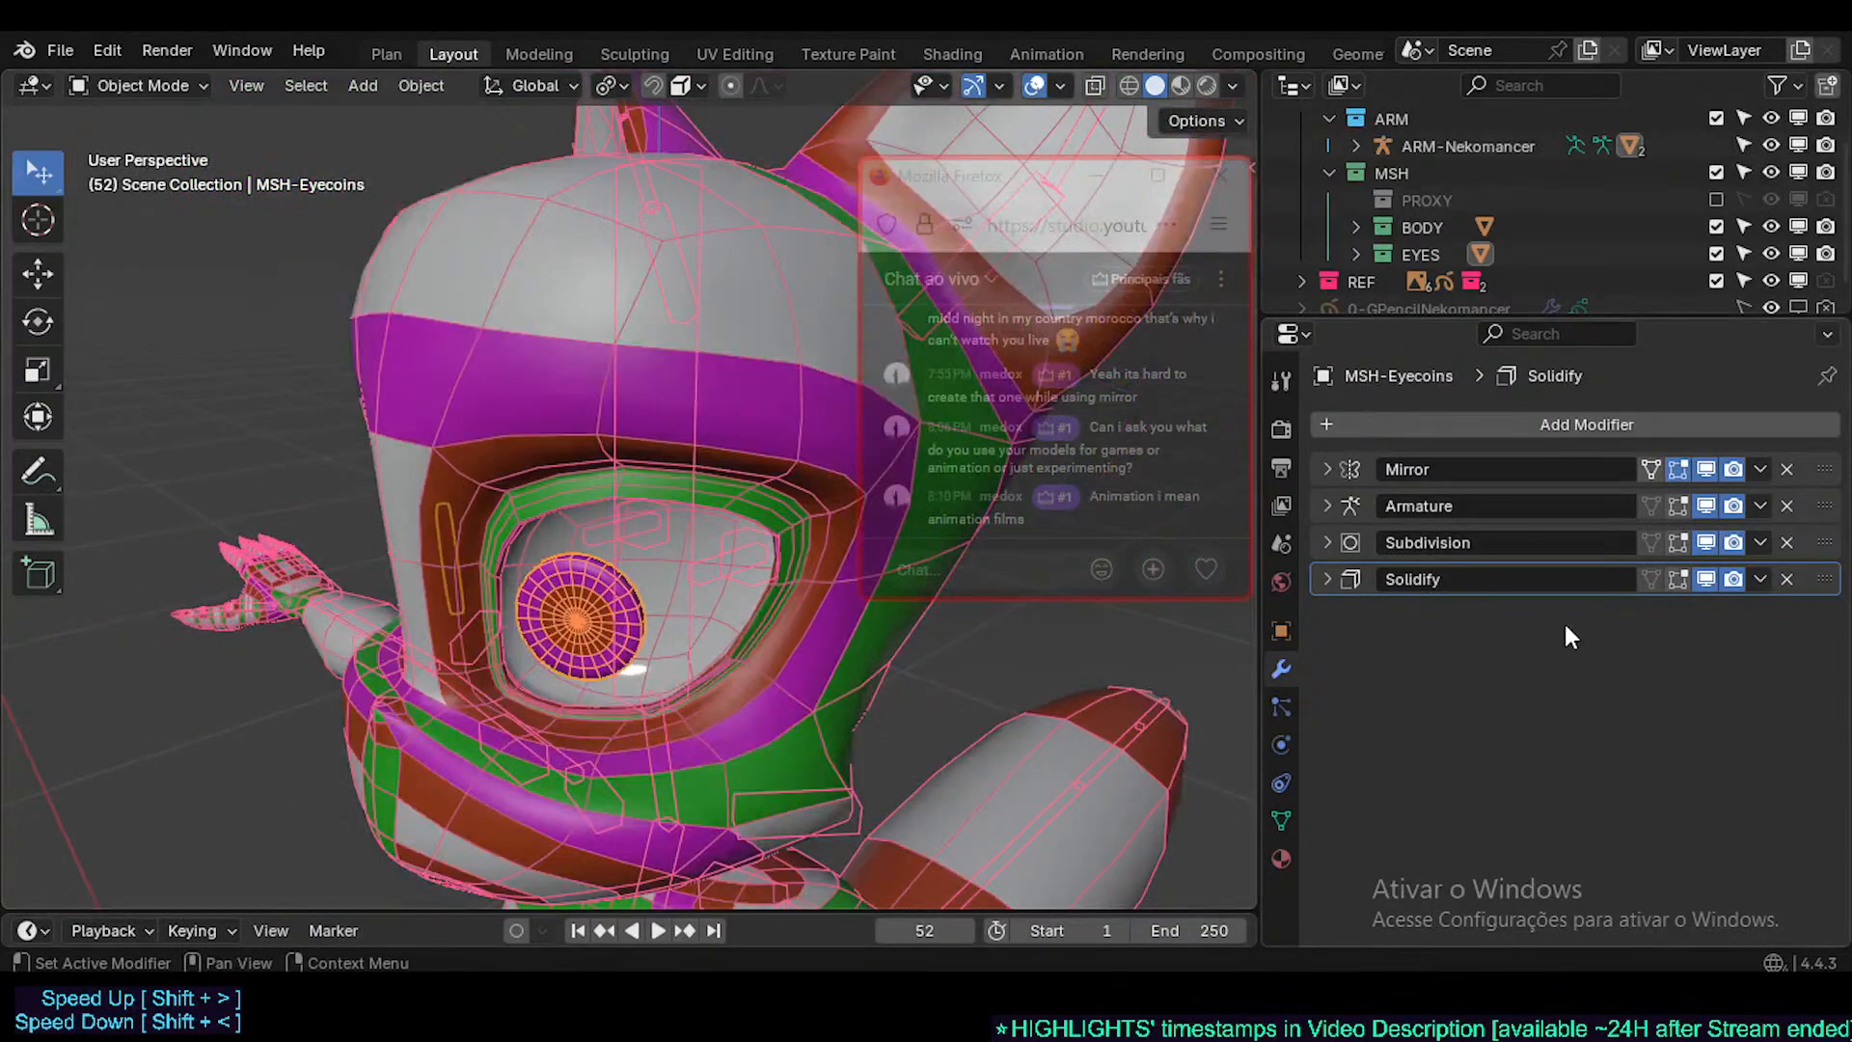
scroll(663, 640, up, 4)
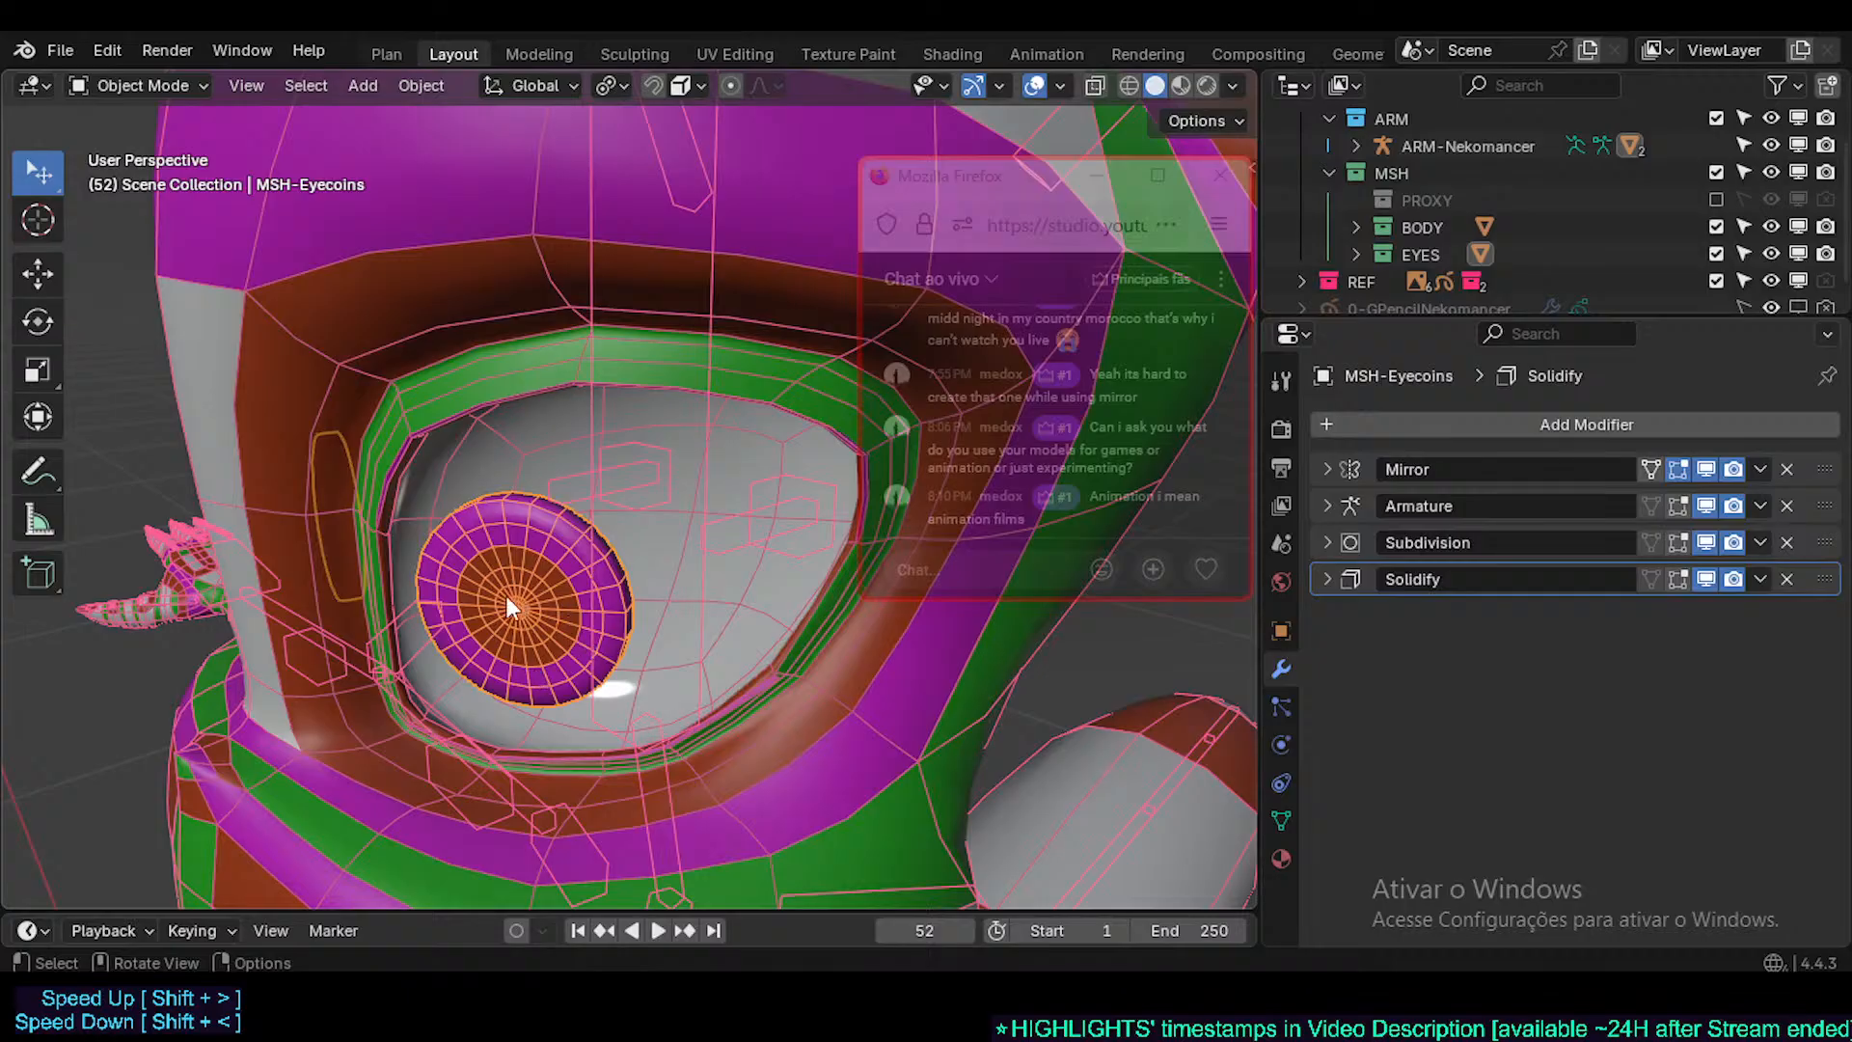
mouse_move(530, 633)
middle_down()
mouse_move(577, 635)
mouse_move(540, 634)
middle_up()
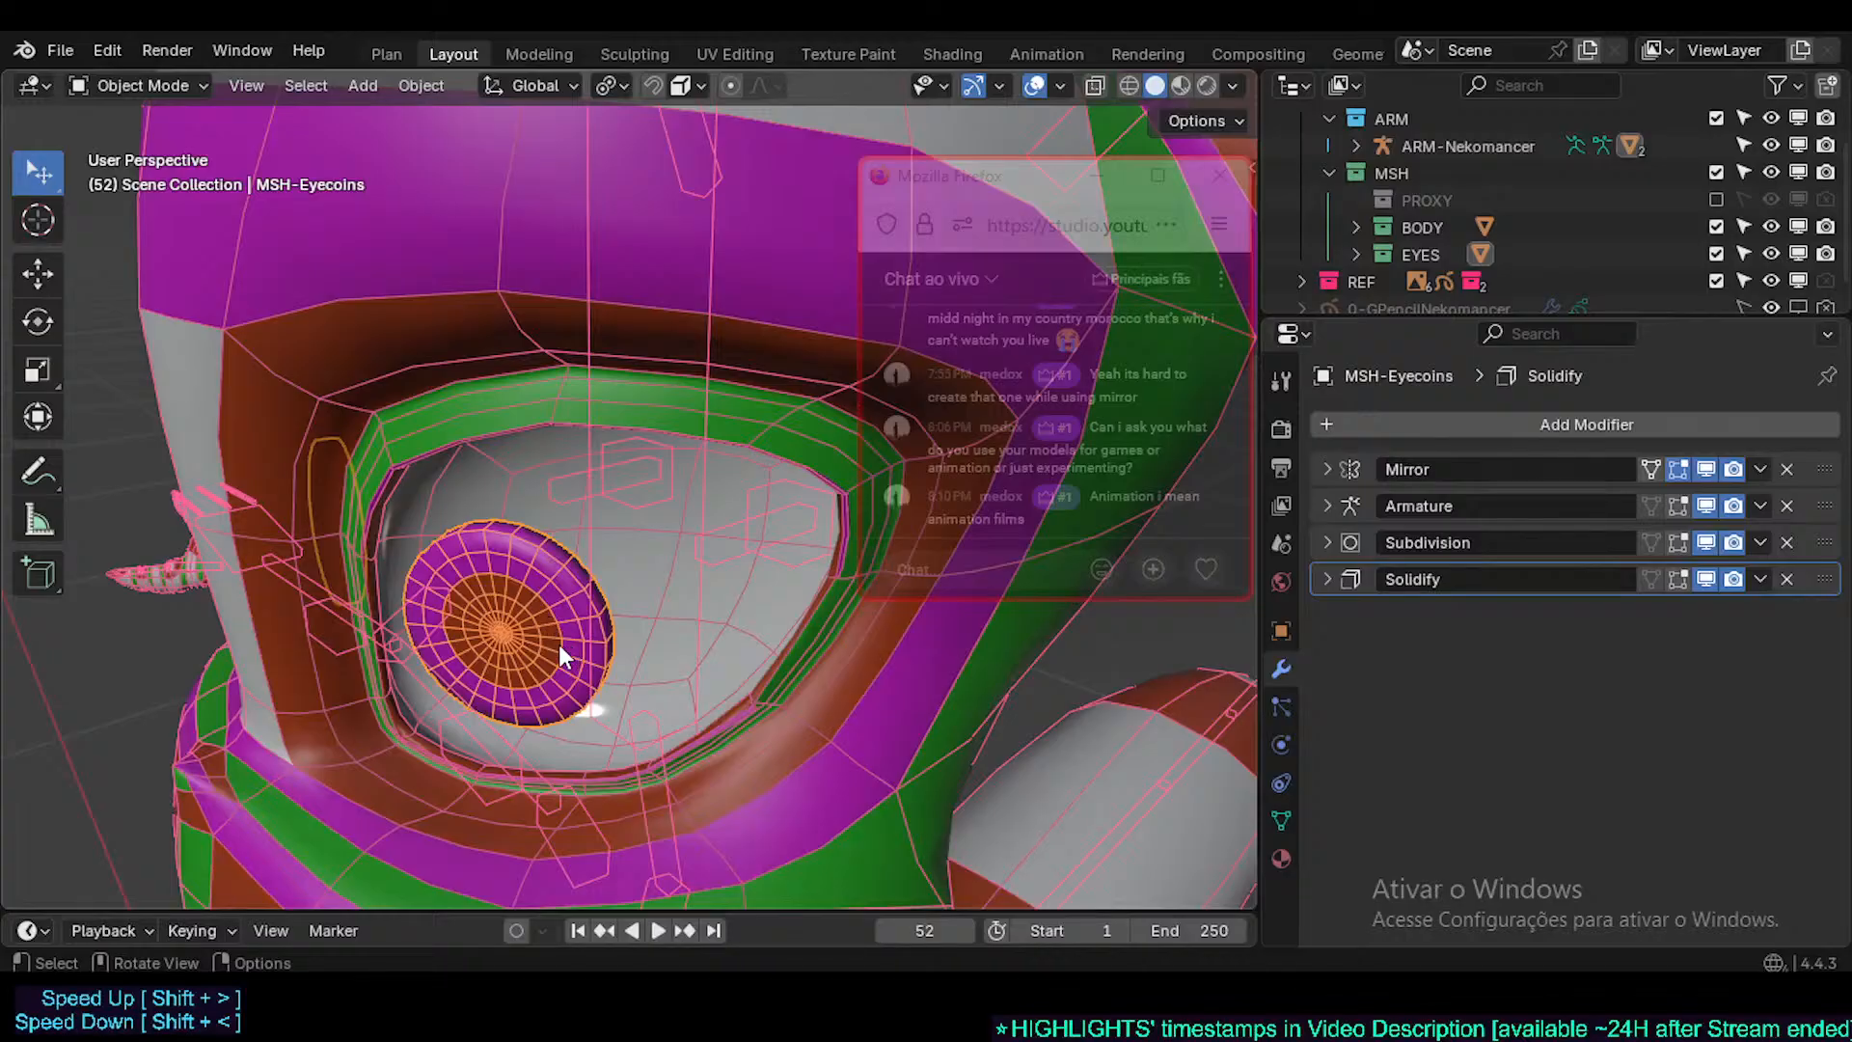
middle_drag(524, 650, 481, 563)
scroll(389, 585, down, 3)
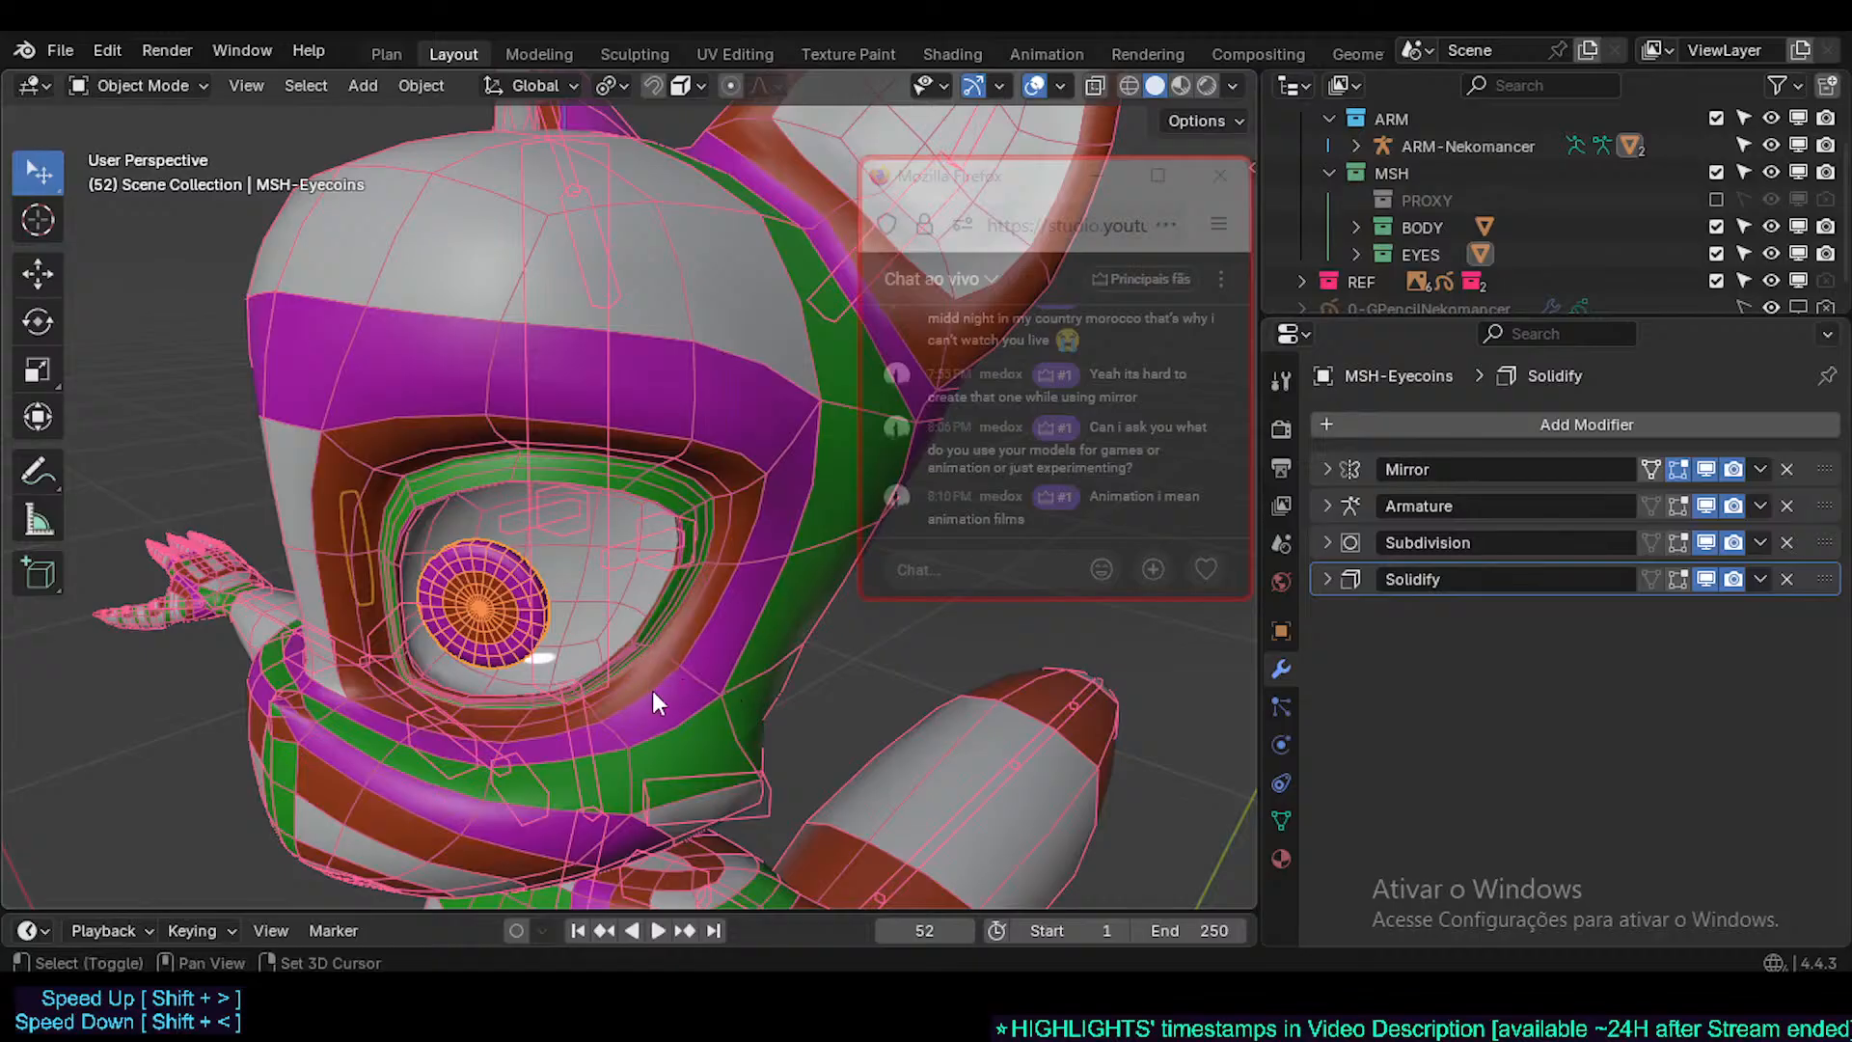
- Select the ARM-Nekomancer armature and view its bones around the head
shift+middle_drag(652, 690, 625, 749)
scroll(681, 672, up, 4)
click(633, 744)
scroll(645, 641, down, 2)
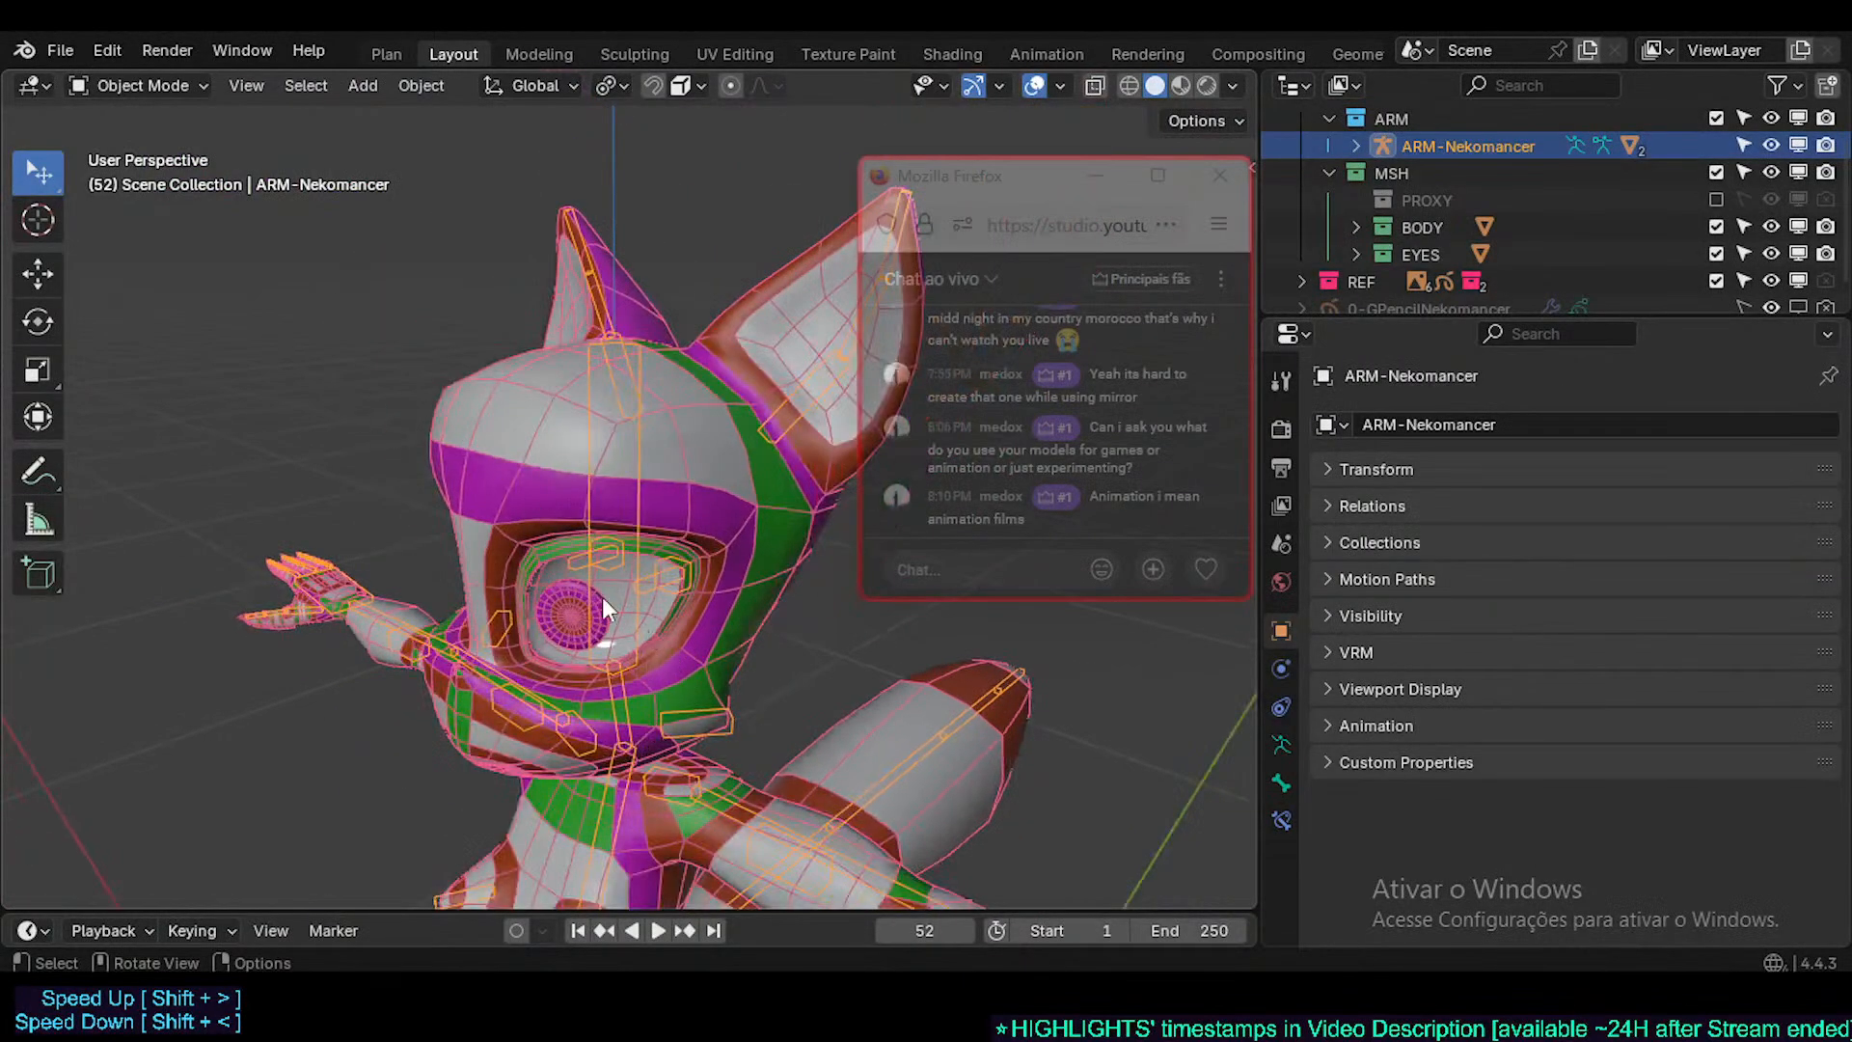
scroll(608, 760, up, 4)
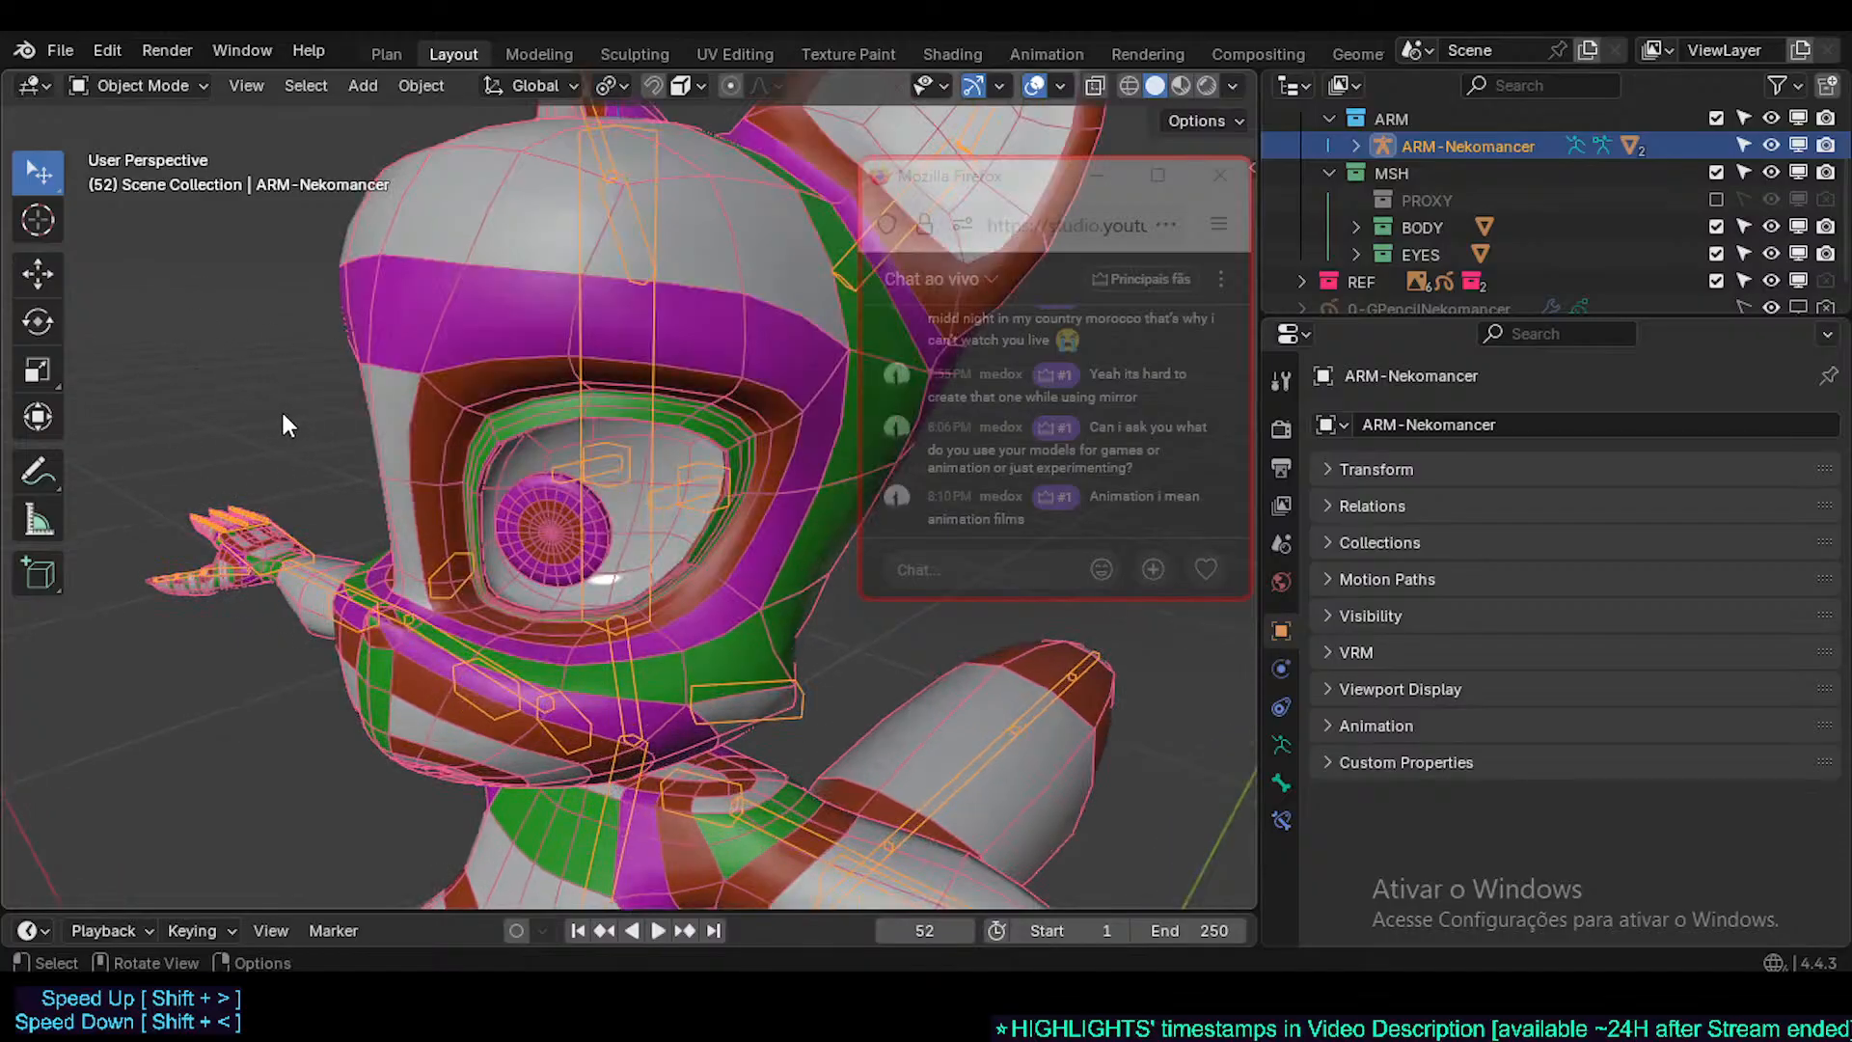
middle_drag(280, 426, 398, 552)
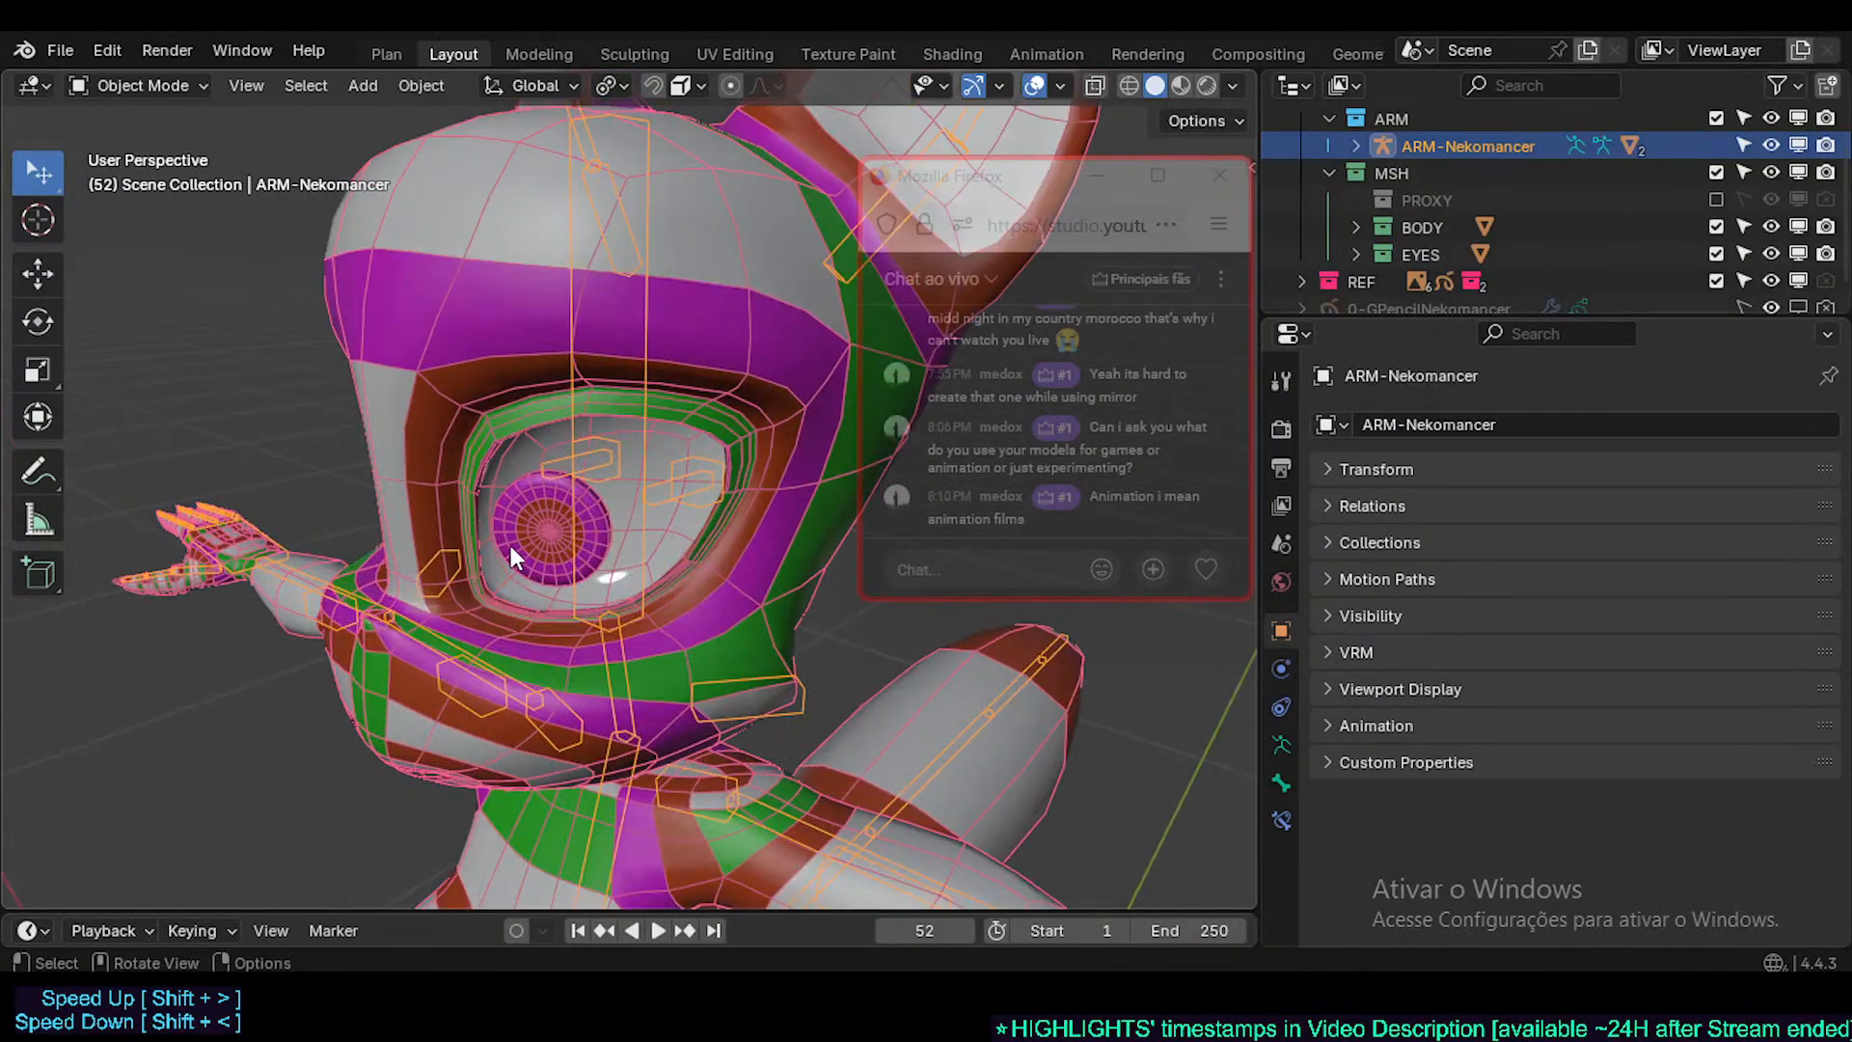
scroll(512, 546, down, 3)
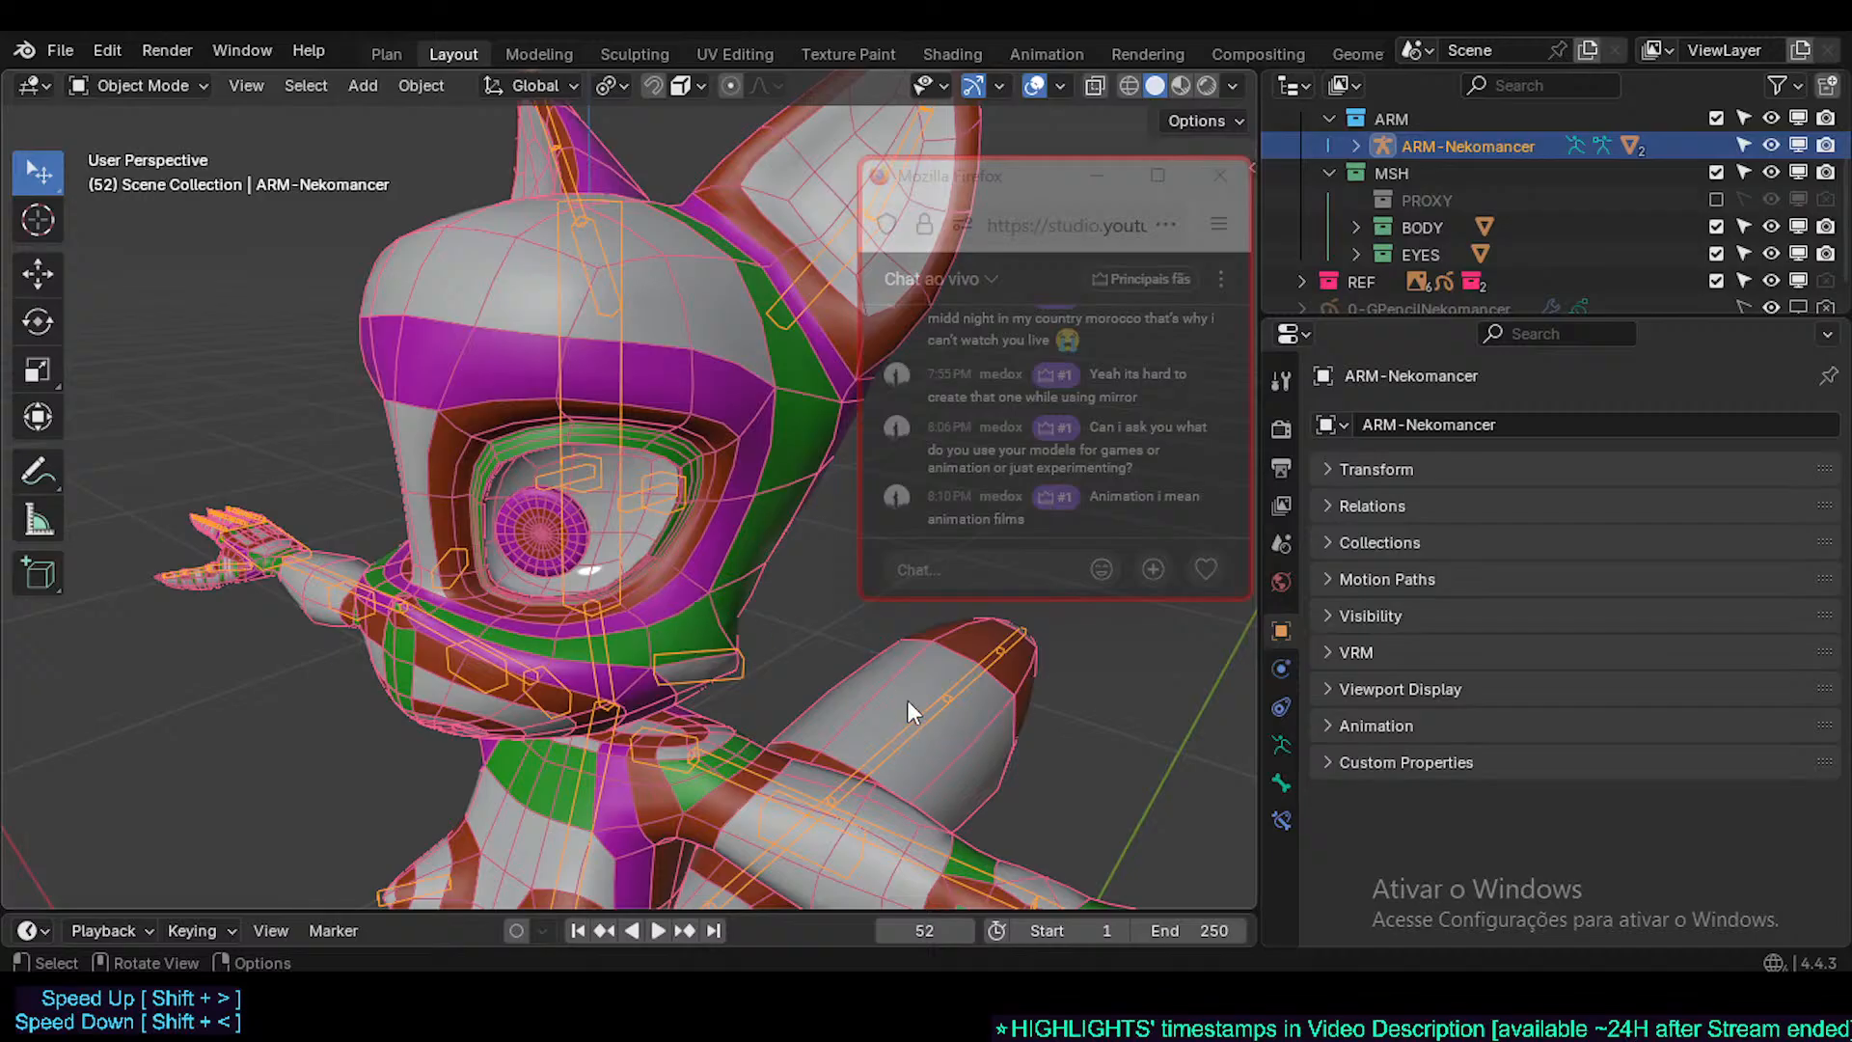
- Briefly enter and leave Edit Mode on the ARM-Nekomancer armature
click(708, 764)
click(691, 758)
key(Tab)
key(Tab)
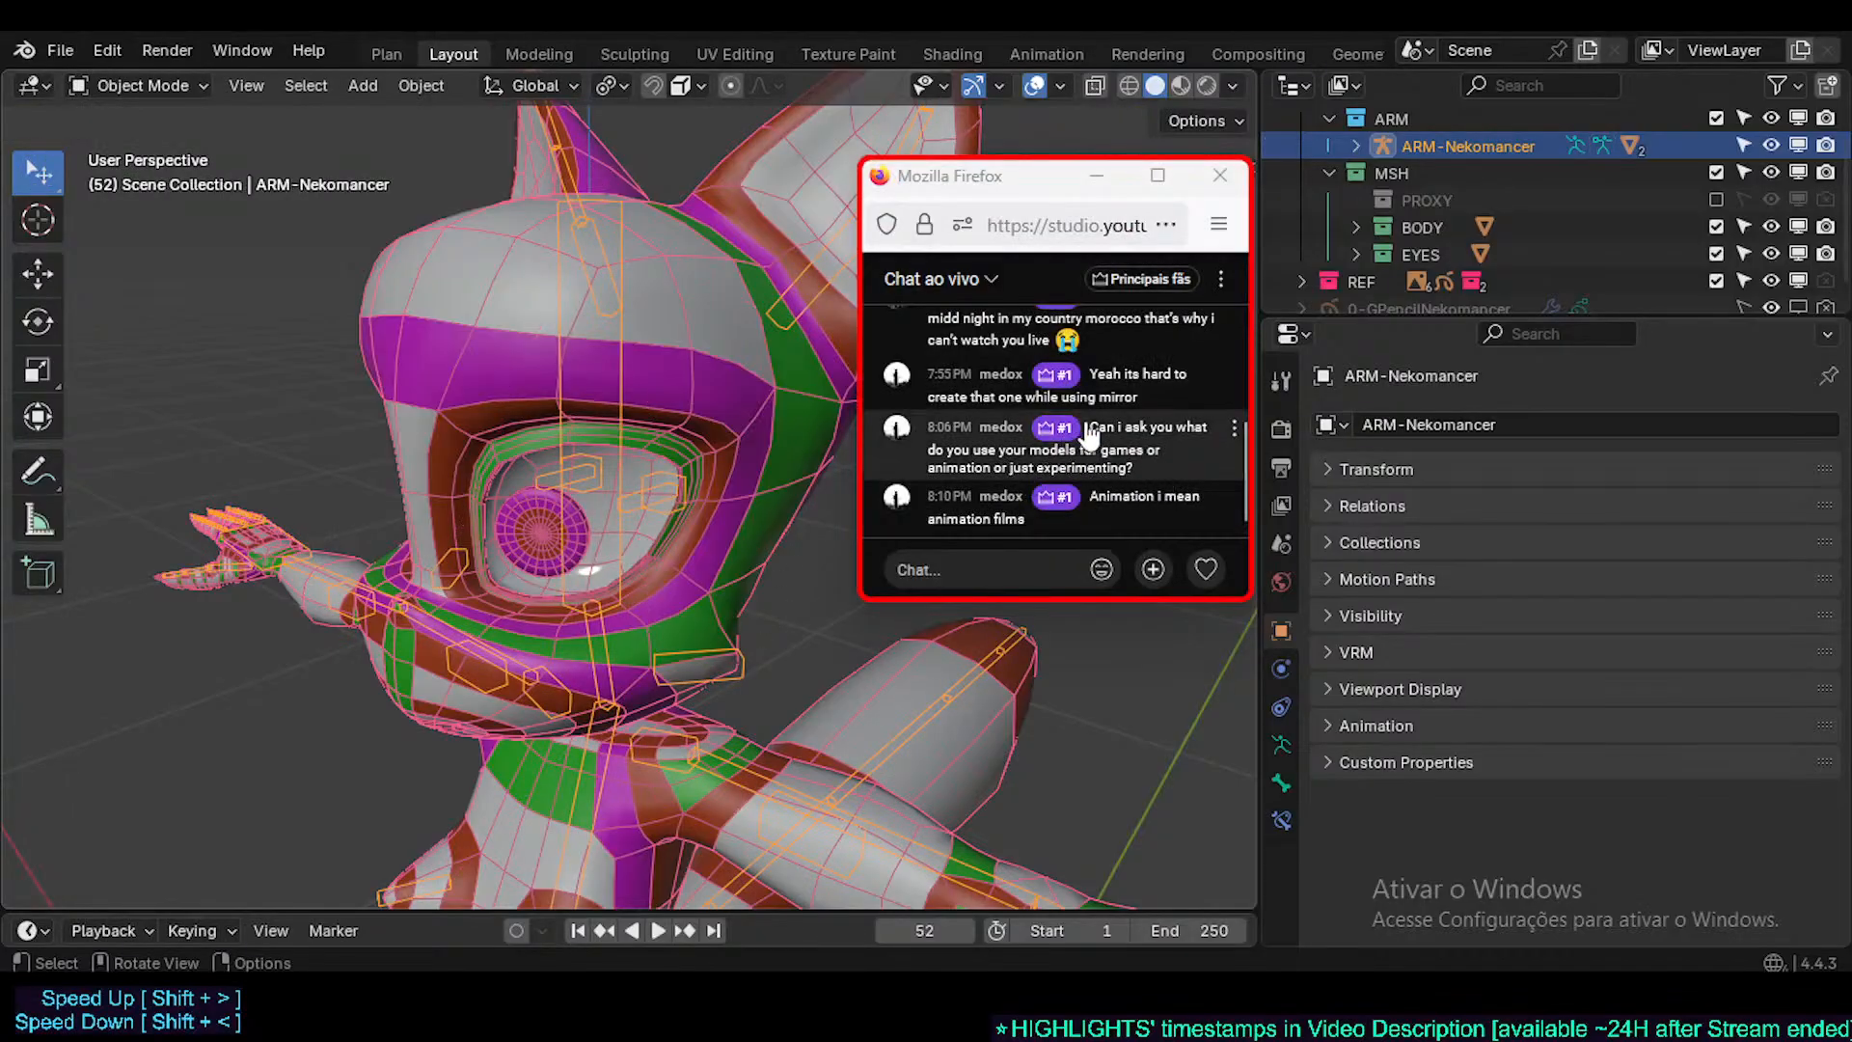
- Collapse the LINK-Nekomancer collection in the scene hierarchy and make it the active collection
middle_drag(588, 621, 559, 628)
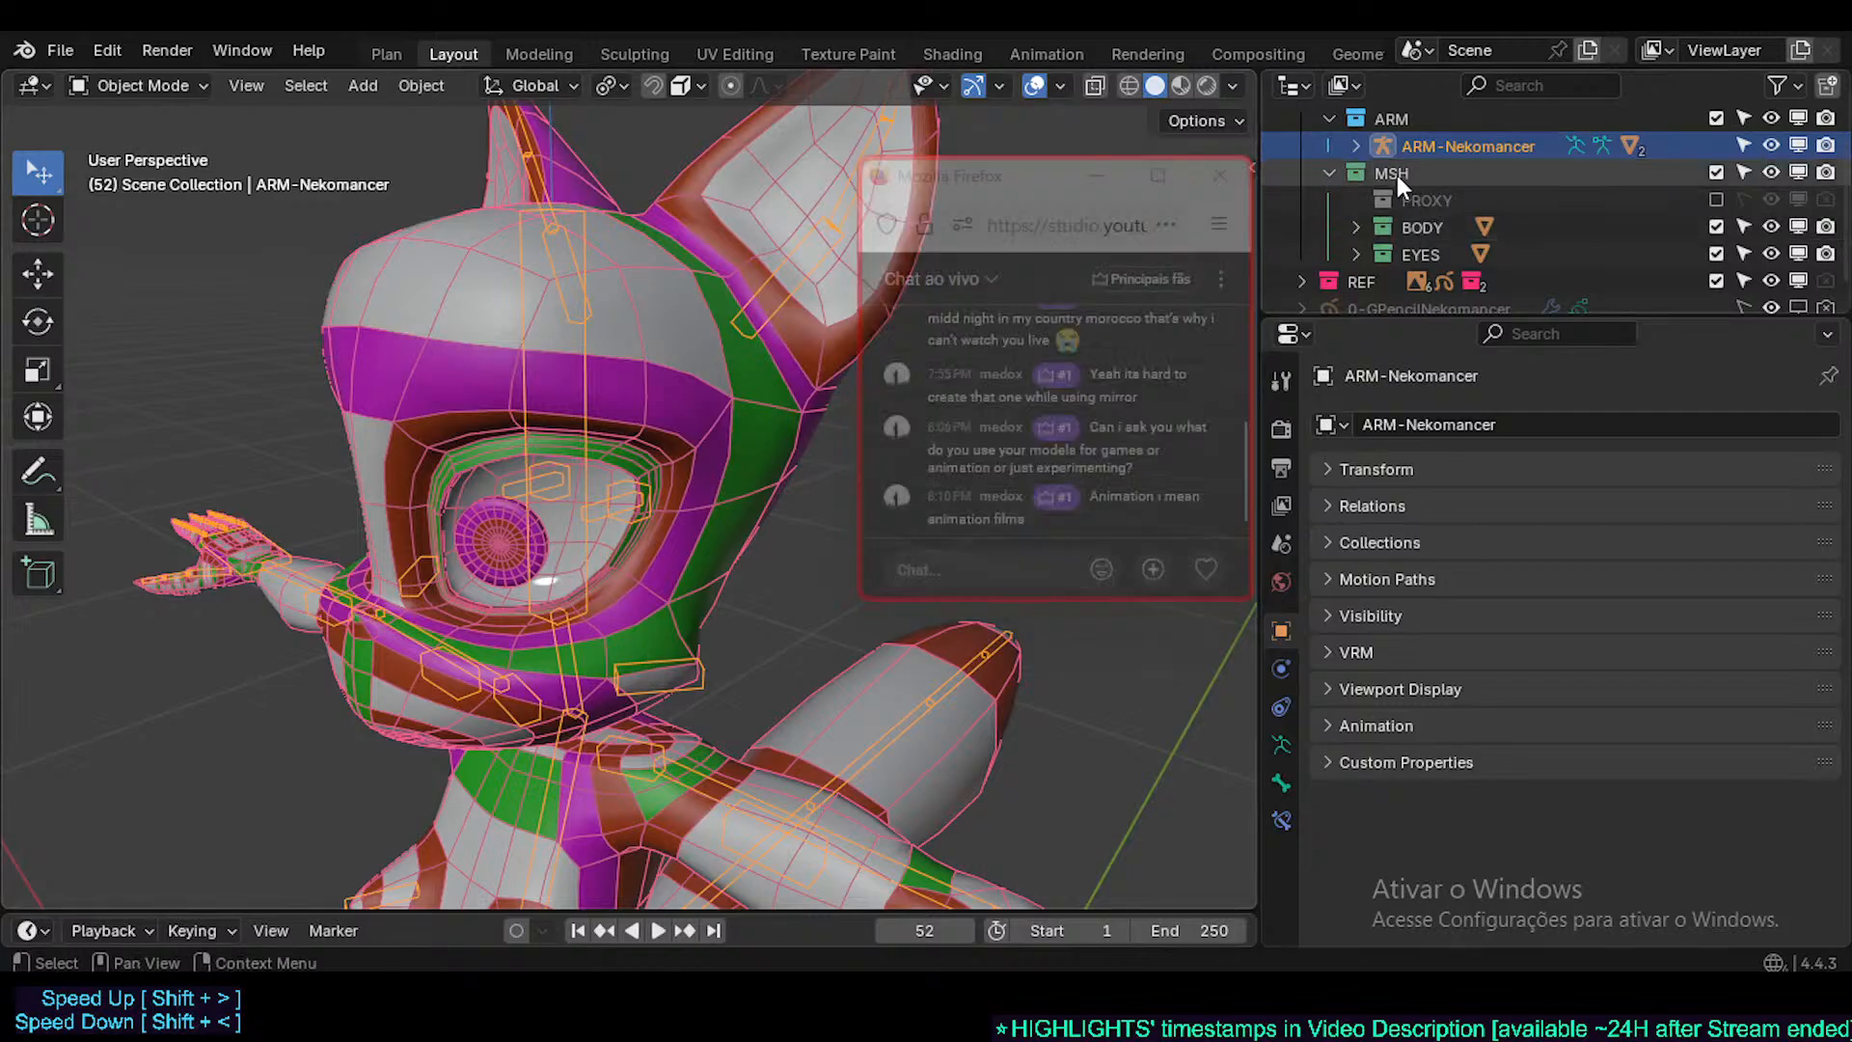
scroll(492, 675, down, 2)
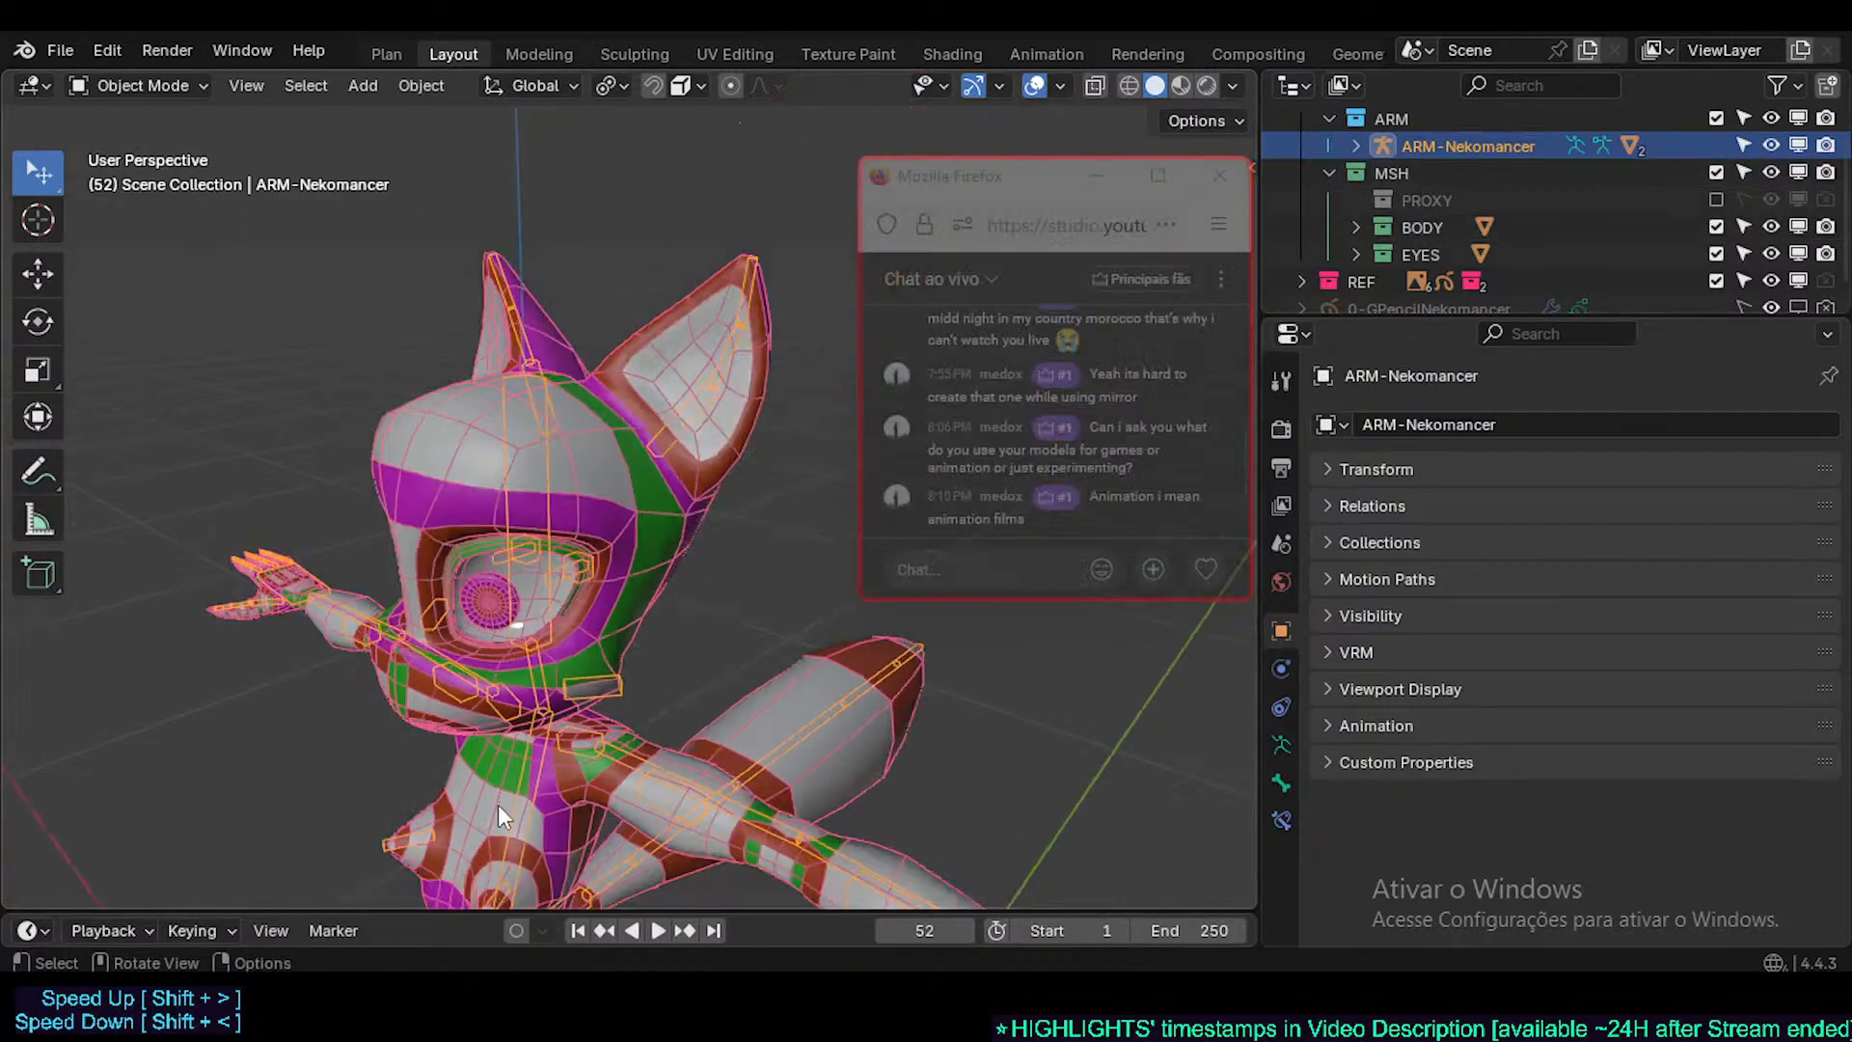
shift+middle_drag(498, 804, 475, 648)
scroll(442, 629, down, 3)
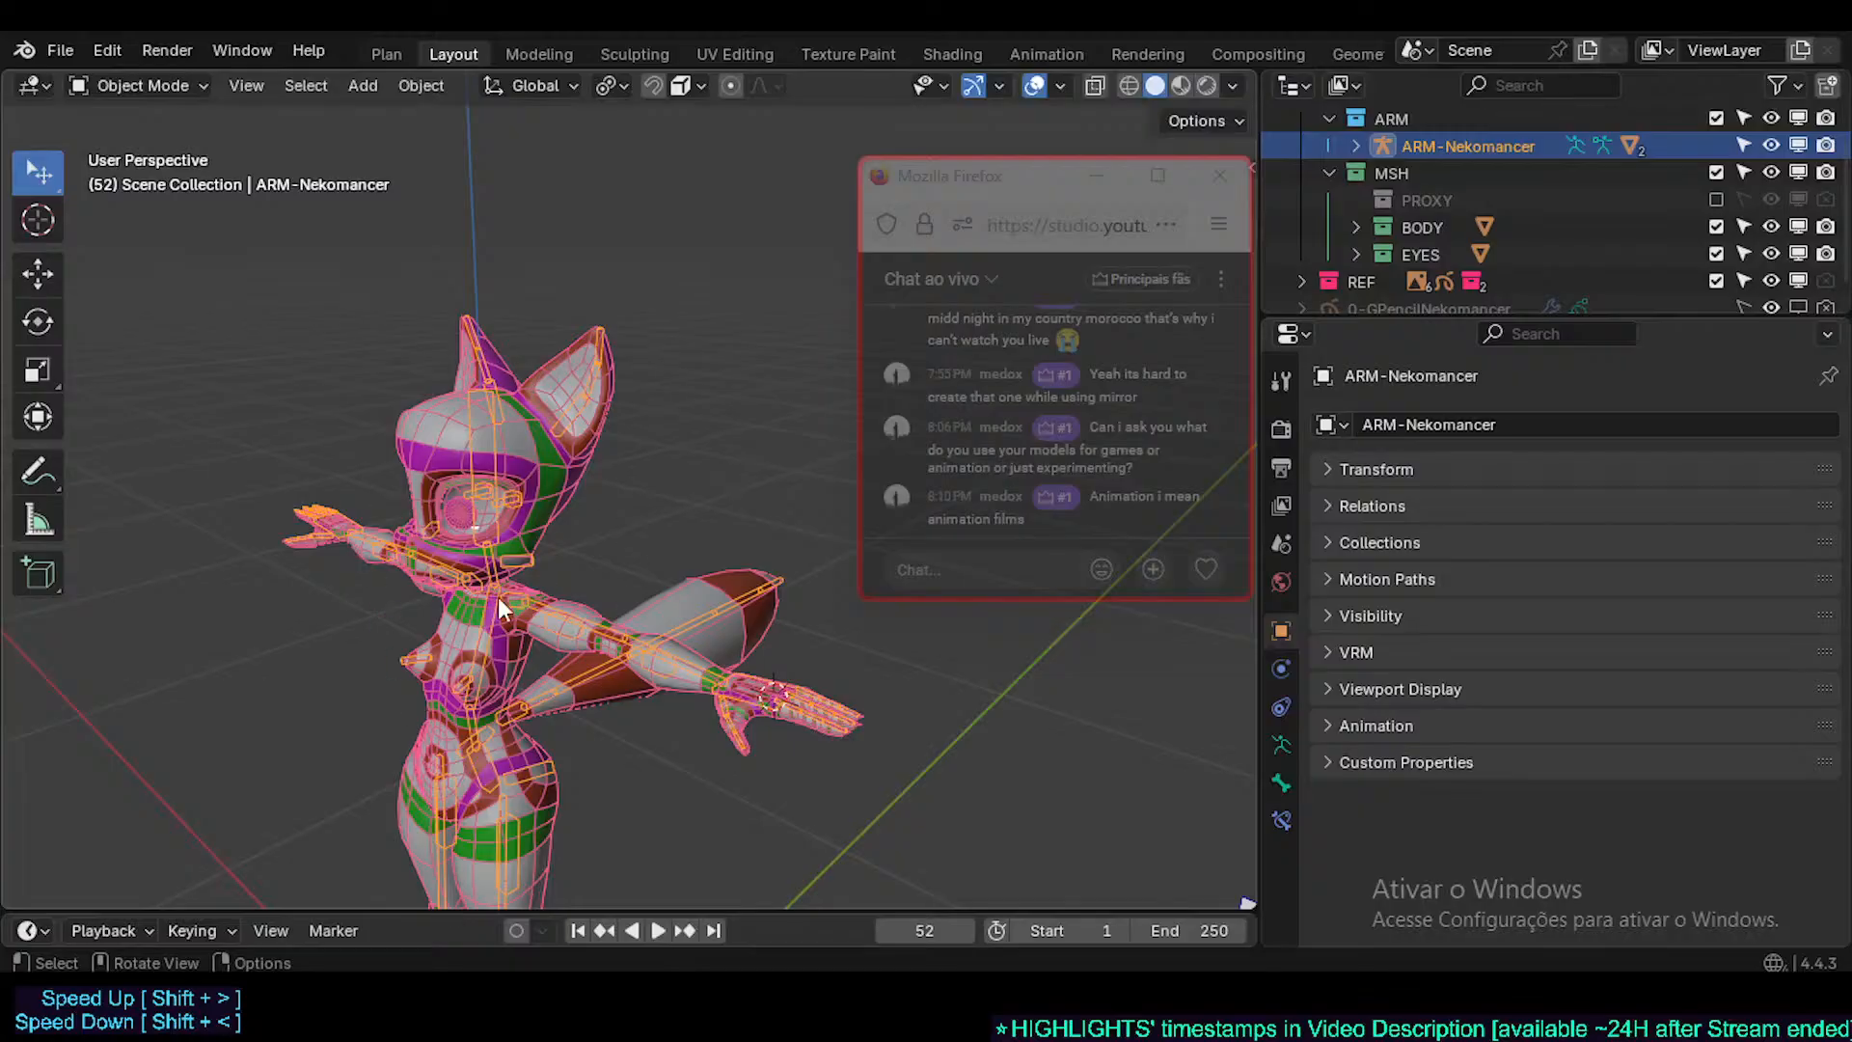
shift+middle_drag(455, 727, 523, 588)
scroll(1451, 188, up, 2)
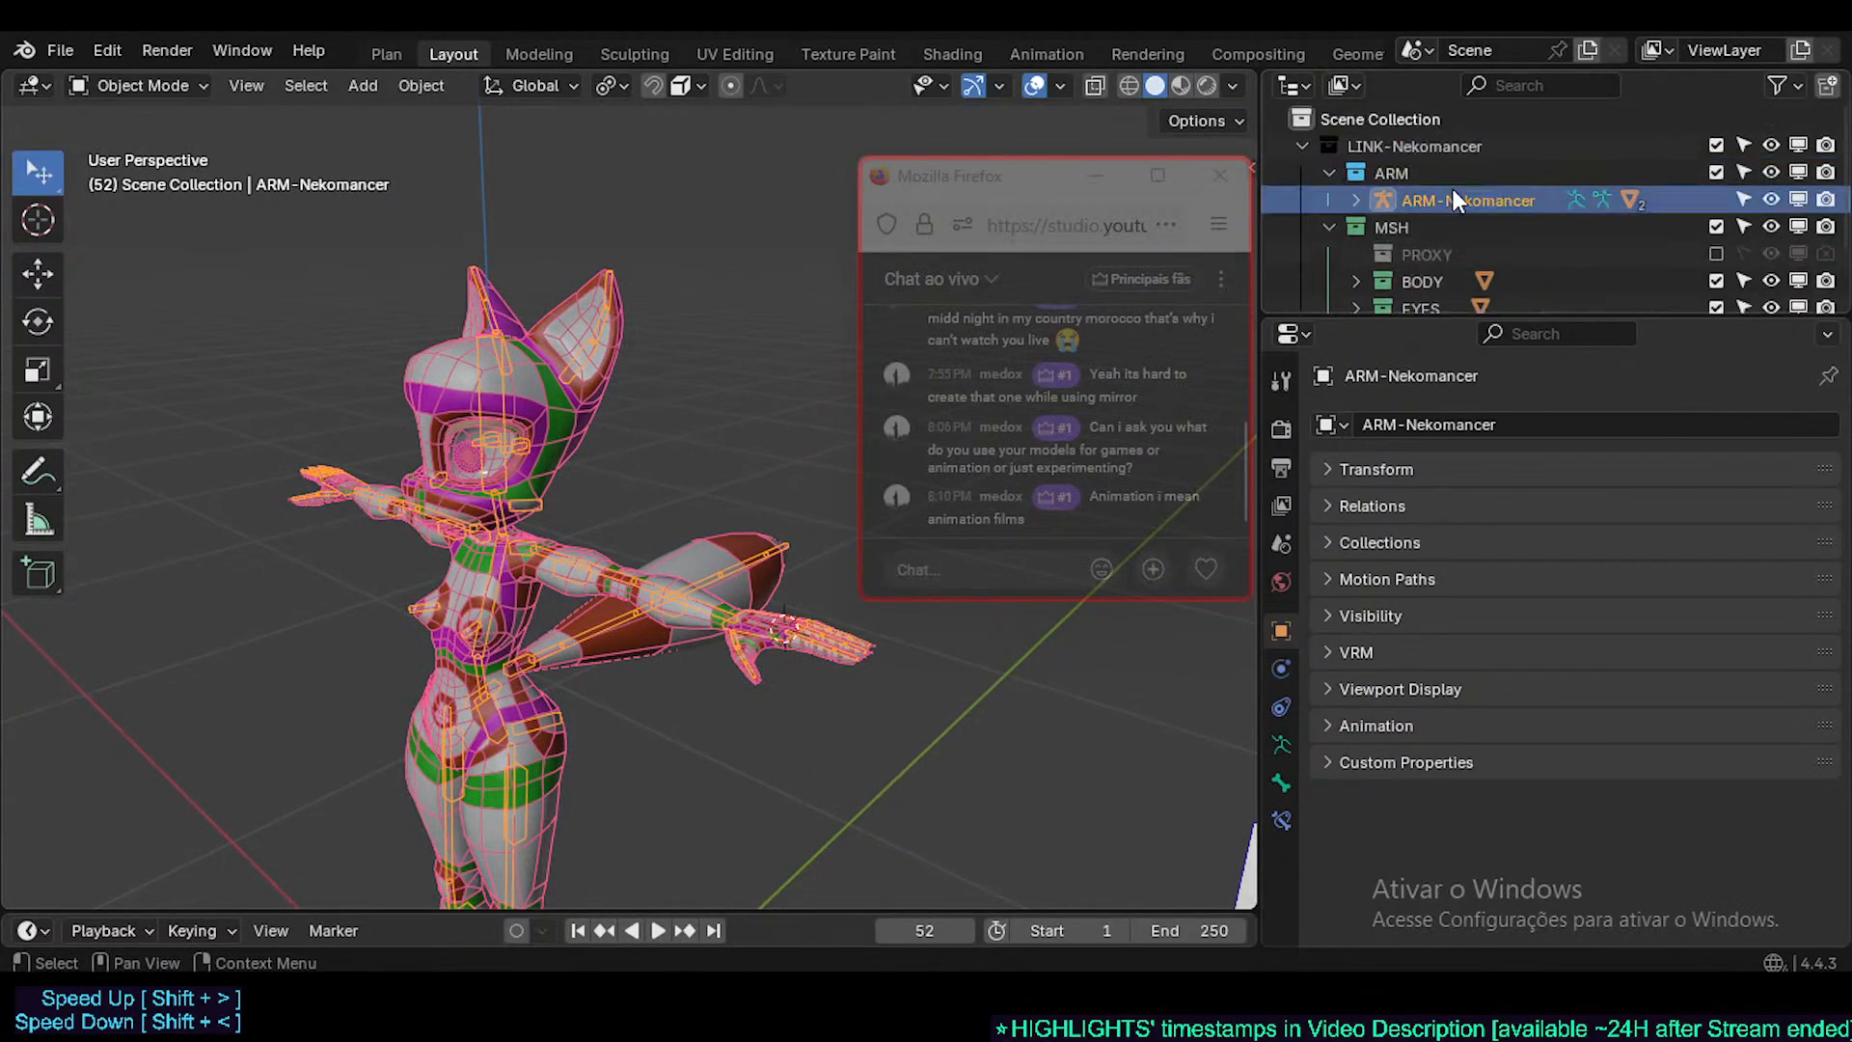
click(1303, 145)
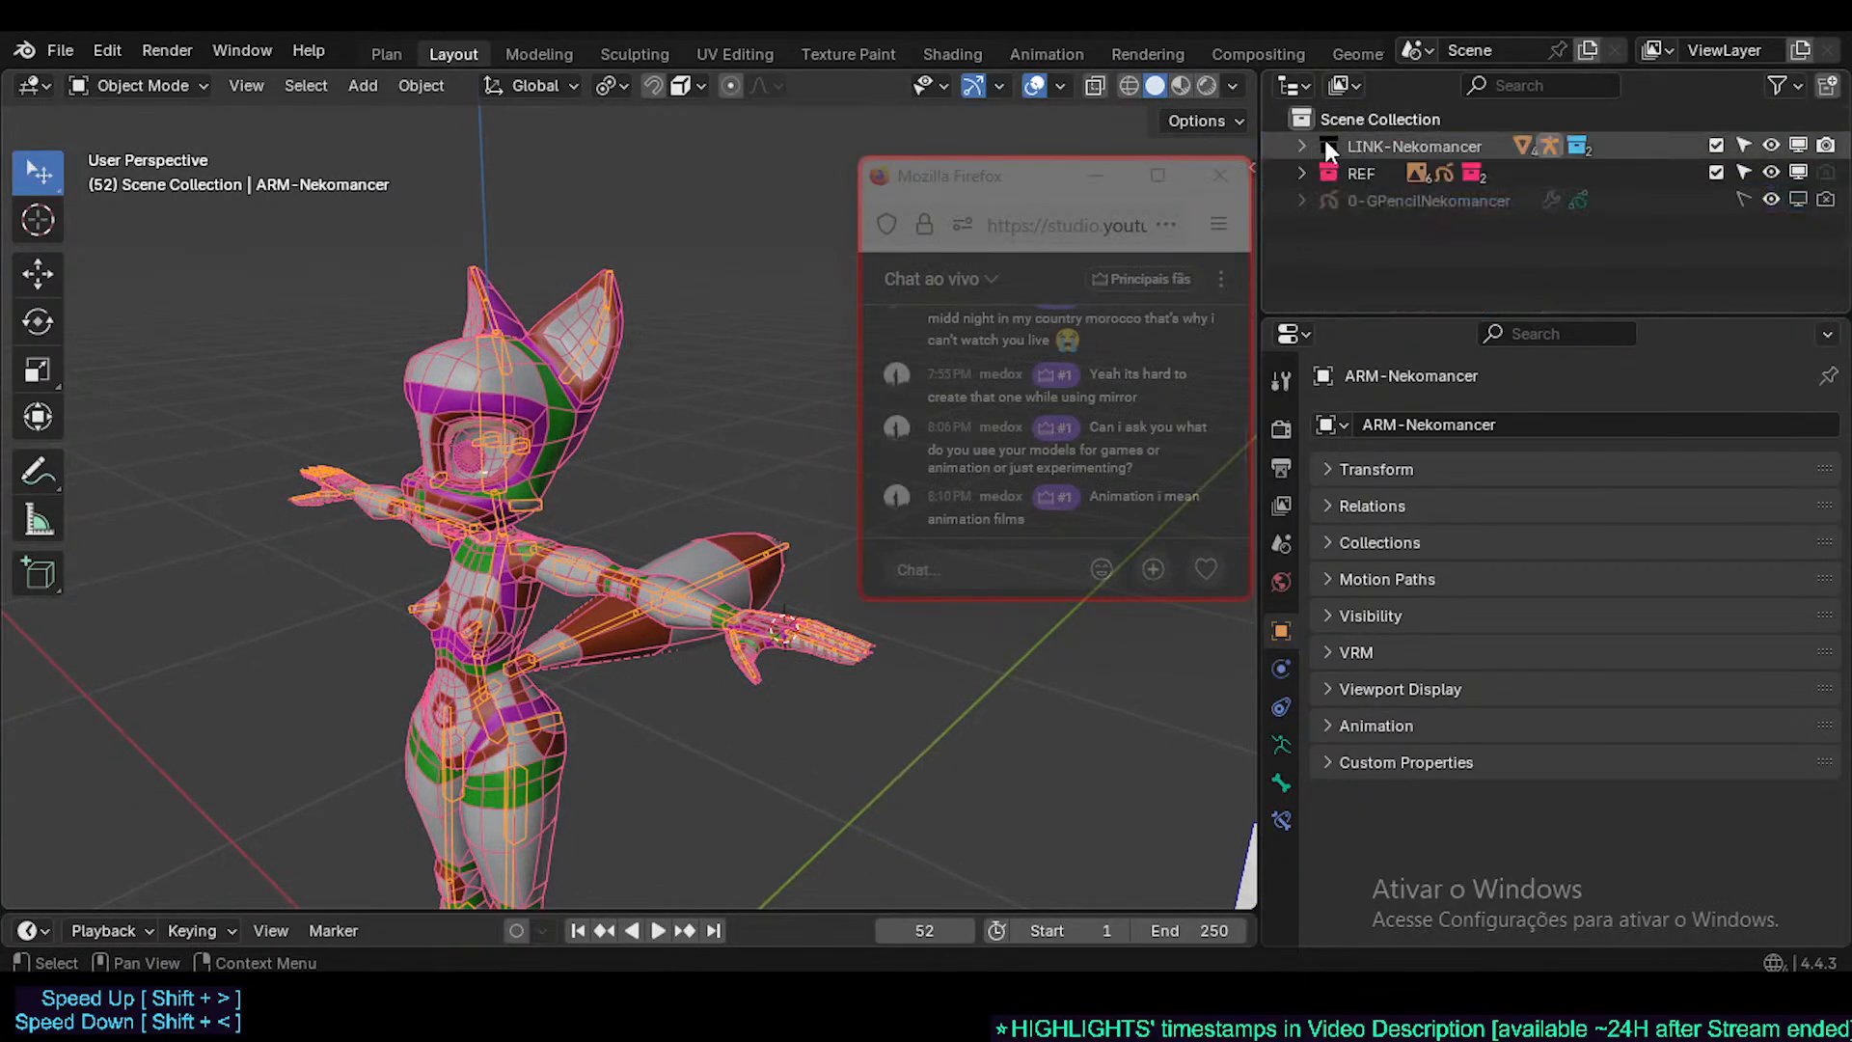
click(1360, 145)
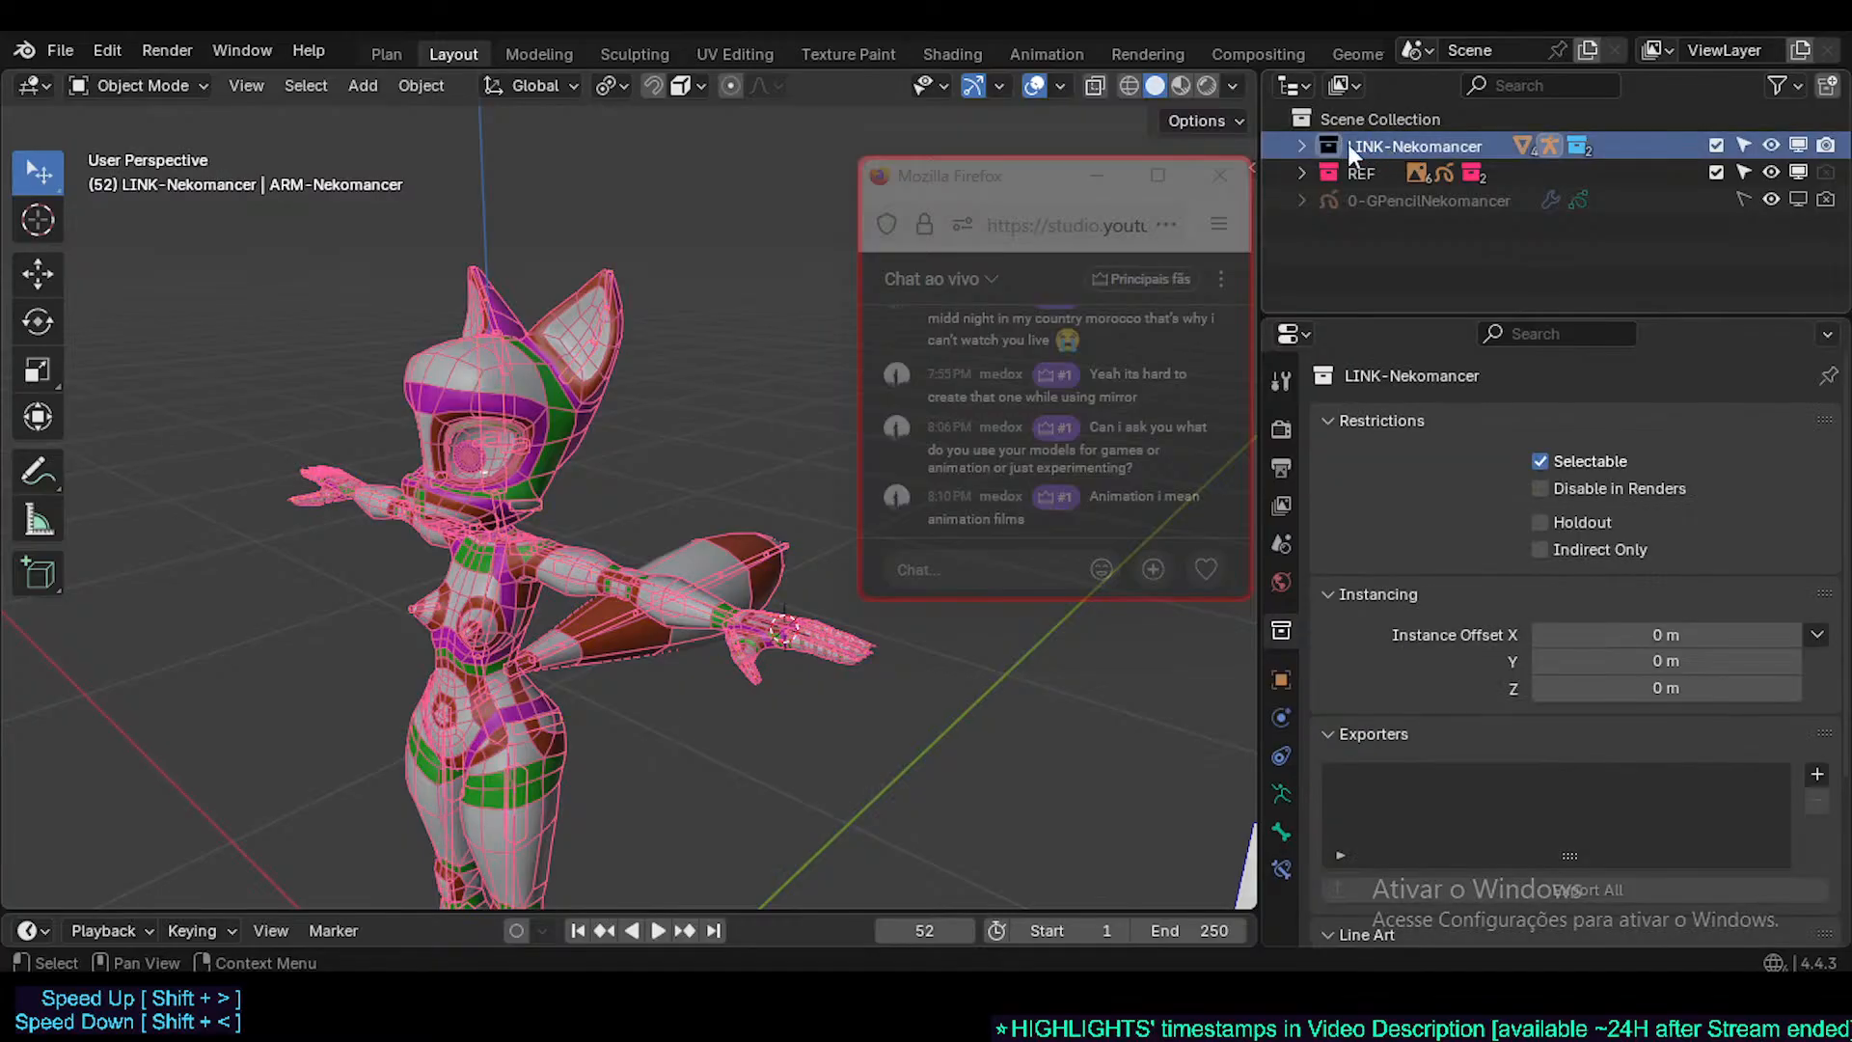
- Expand the LINK-Nekomancer collection and collapse its ARM and MSH sub-collections
click(1300, 144)
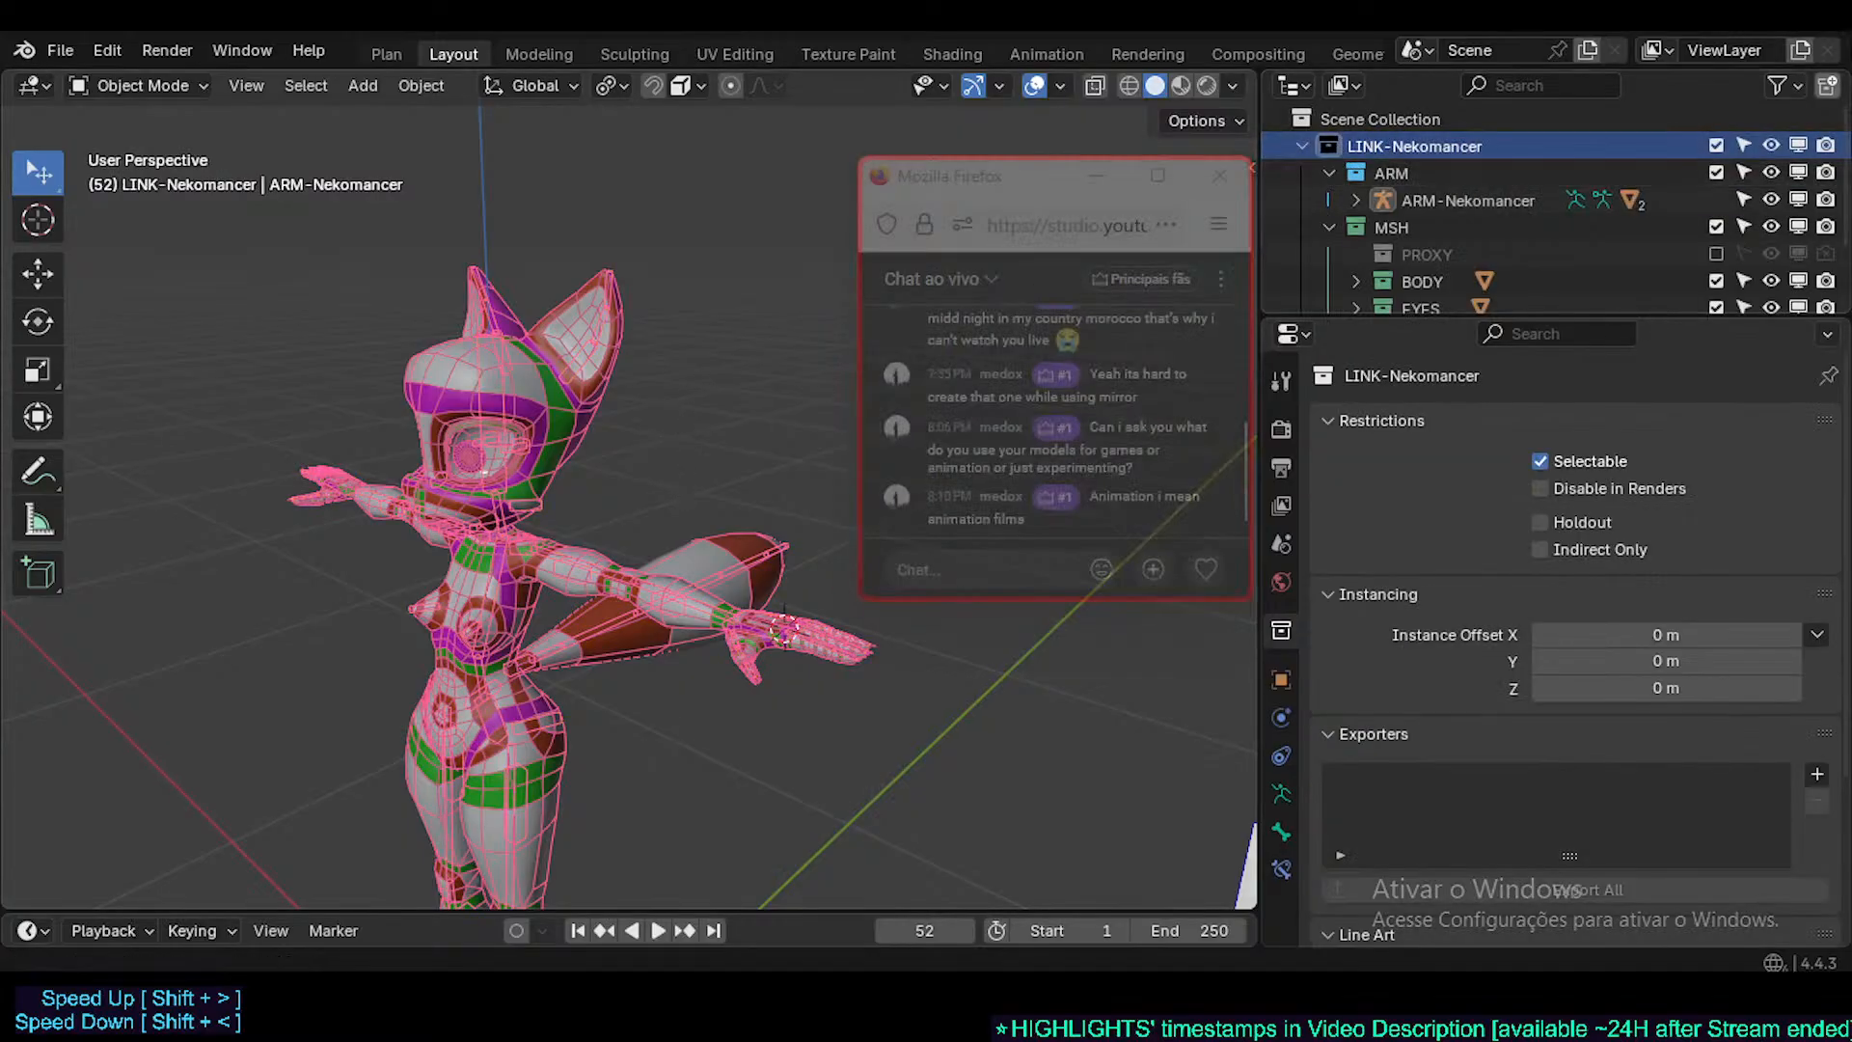
click(1330, 174)
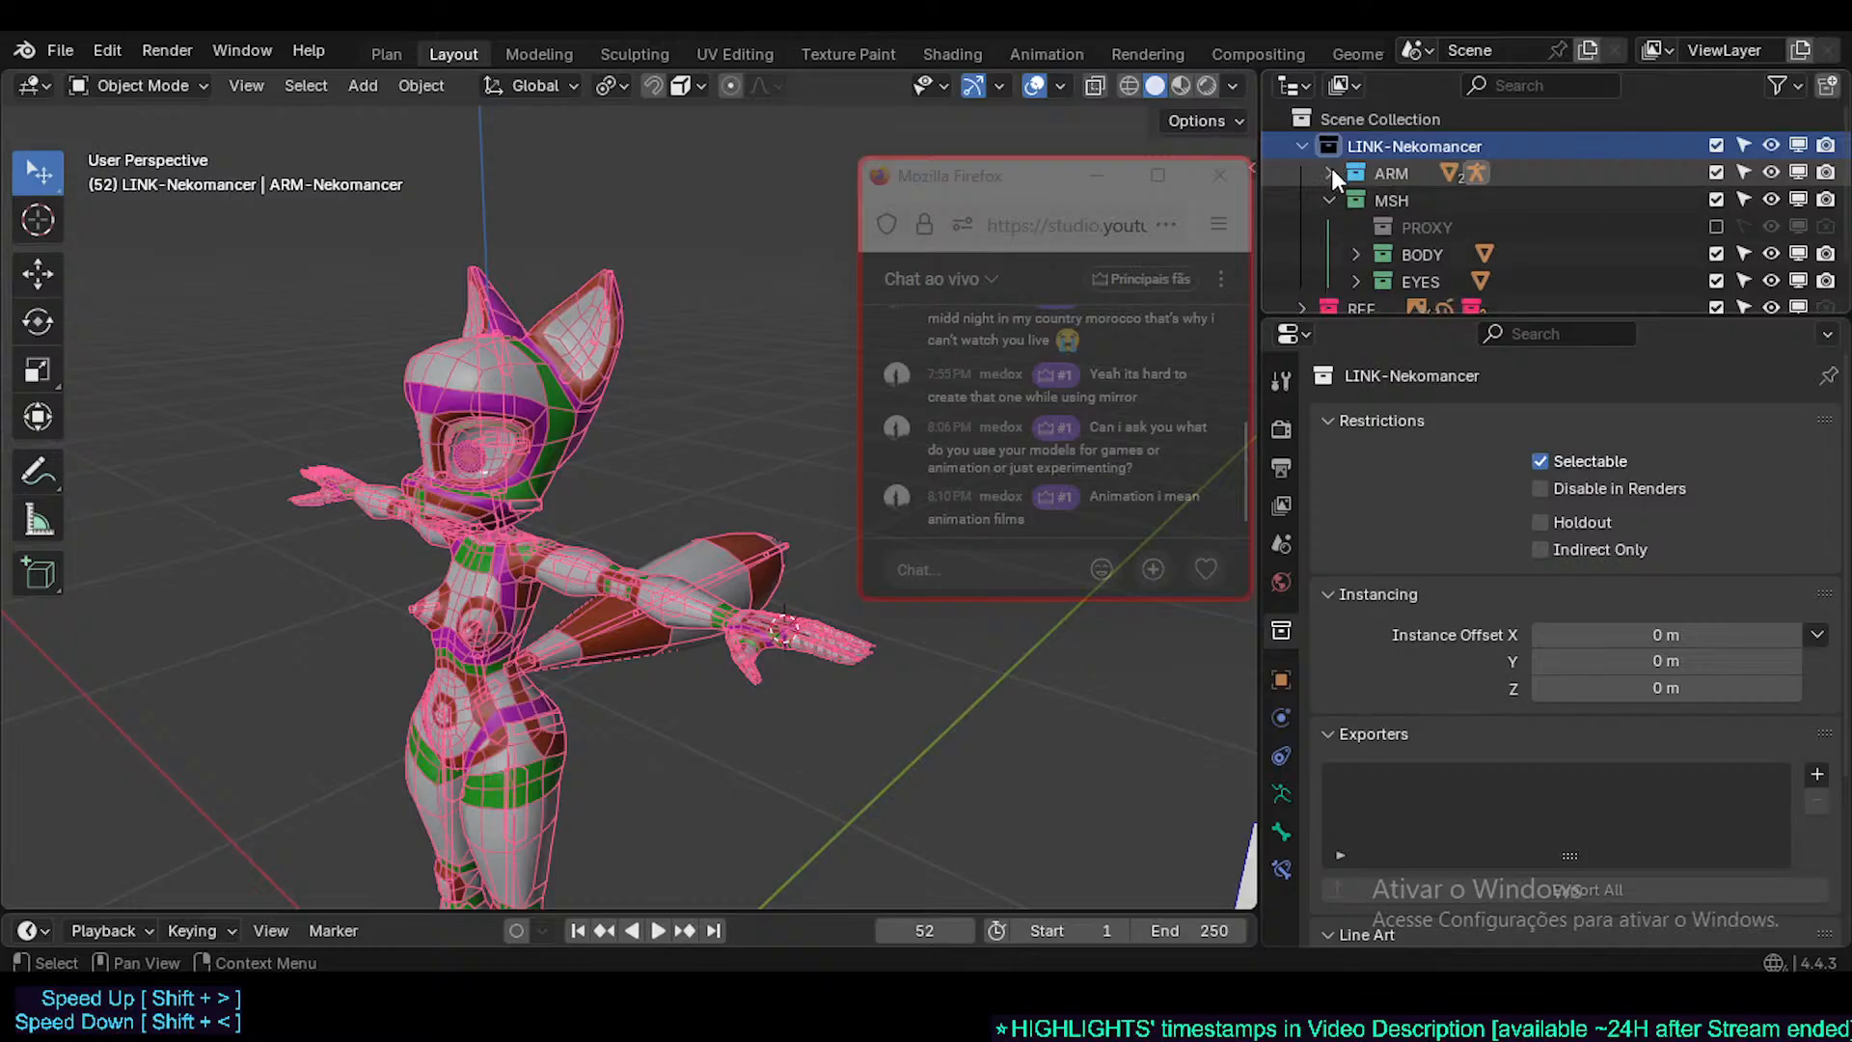
click(1329, 197)
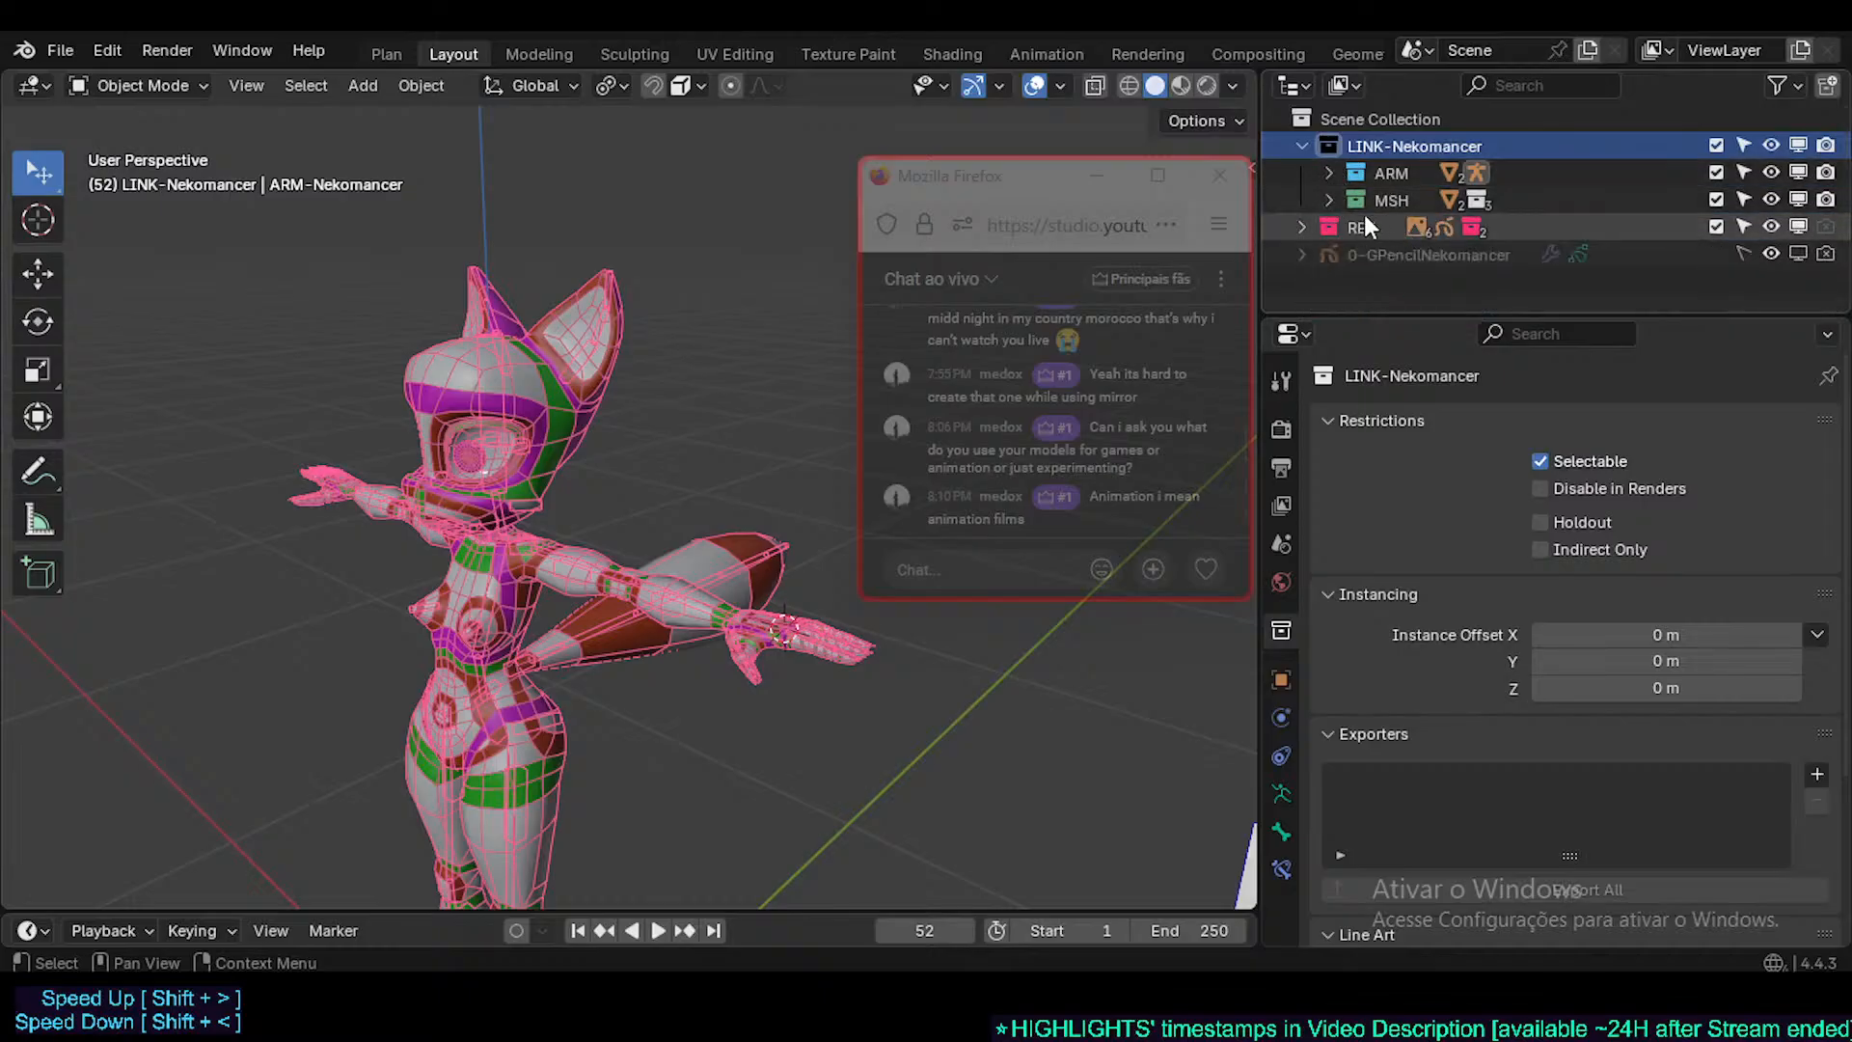
- Review the 0-GPencilNekomancer object and the REF collection, then make LINK-Nekomancer the active collection
click(1536, 257)
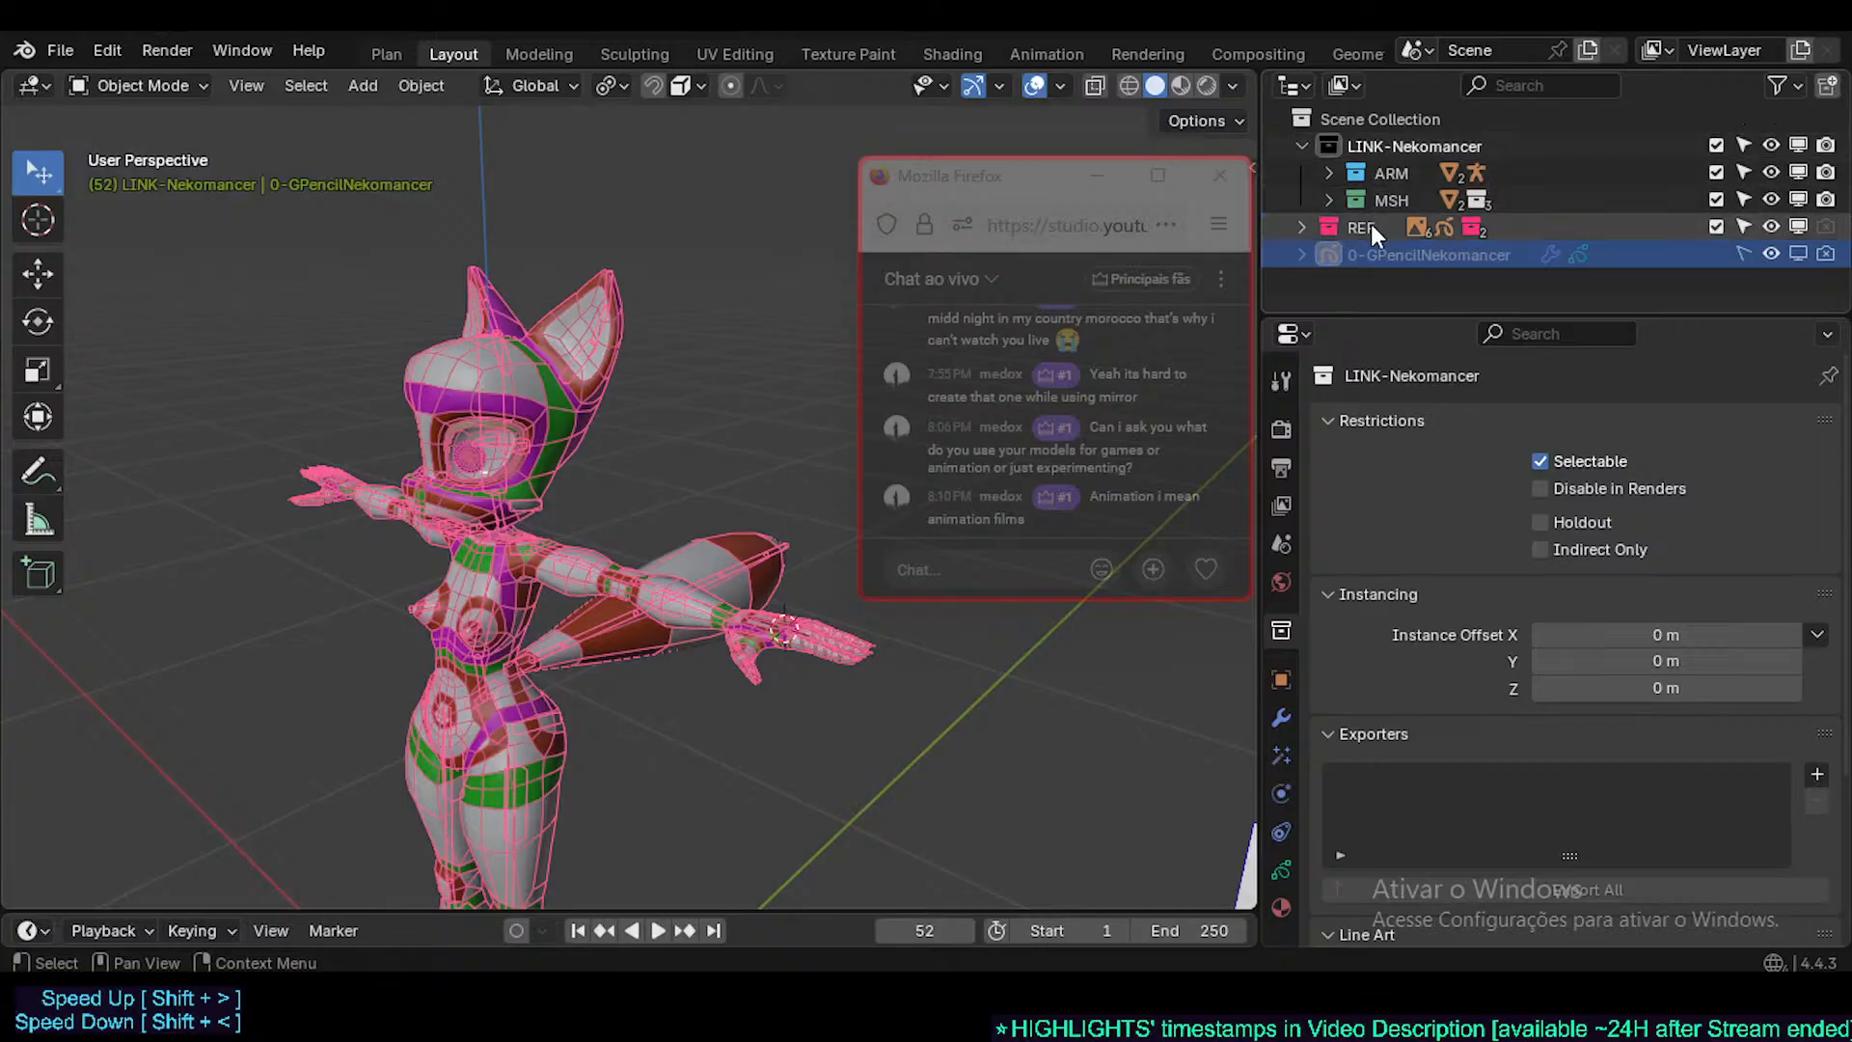
click(1331, 147)
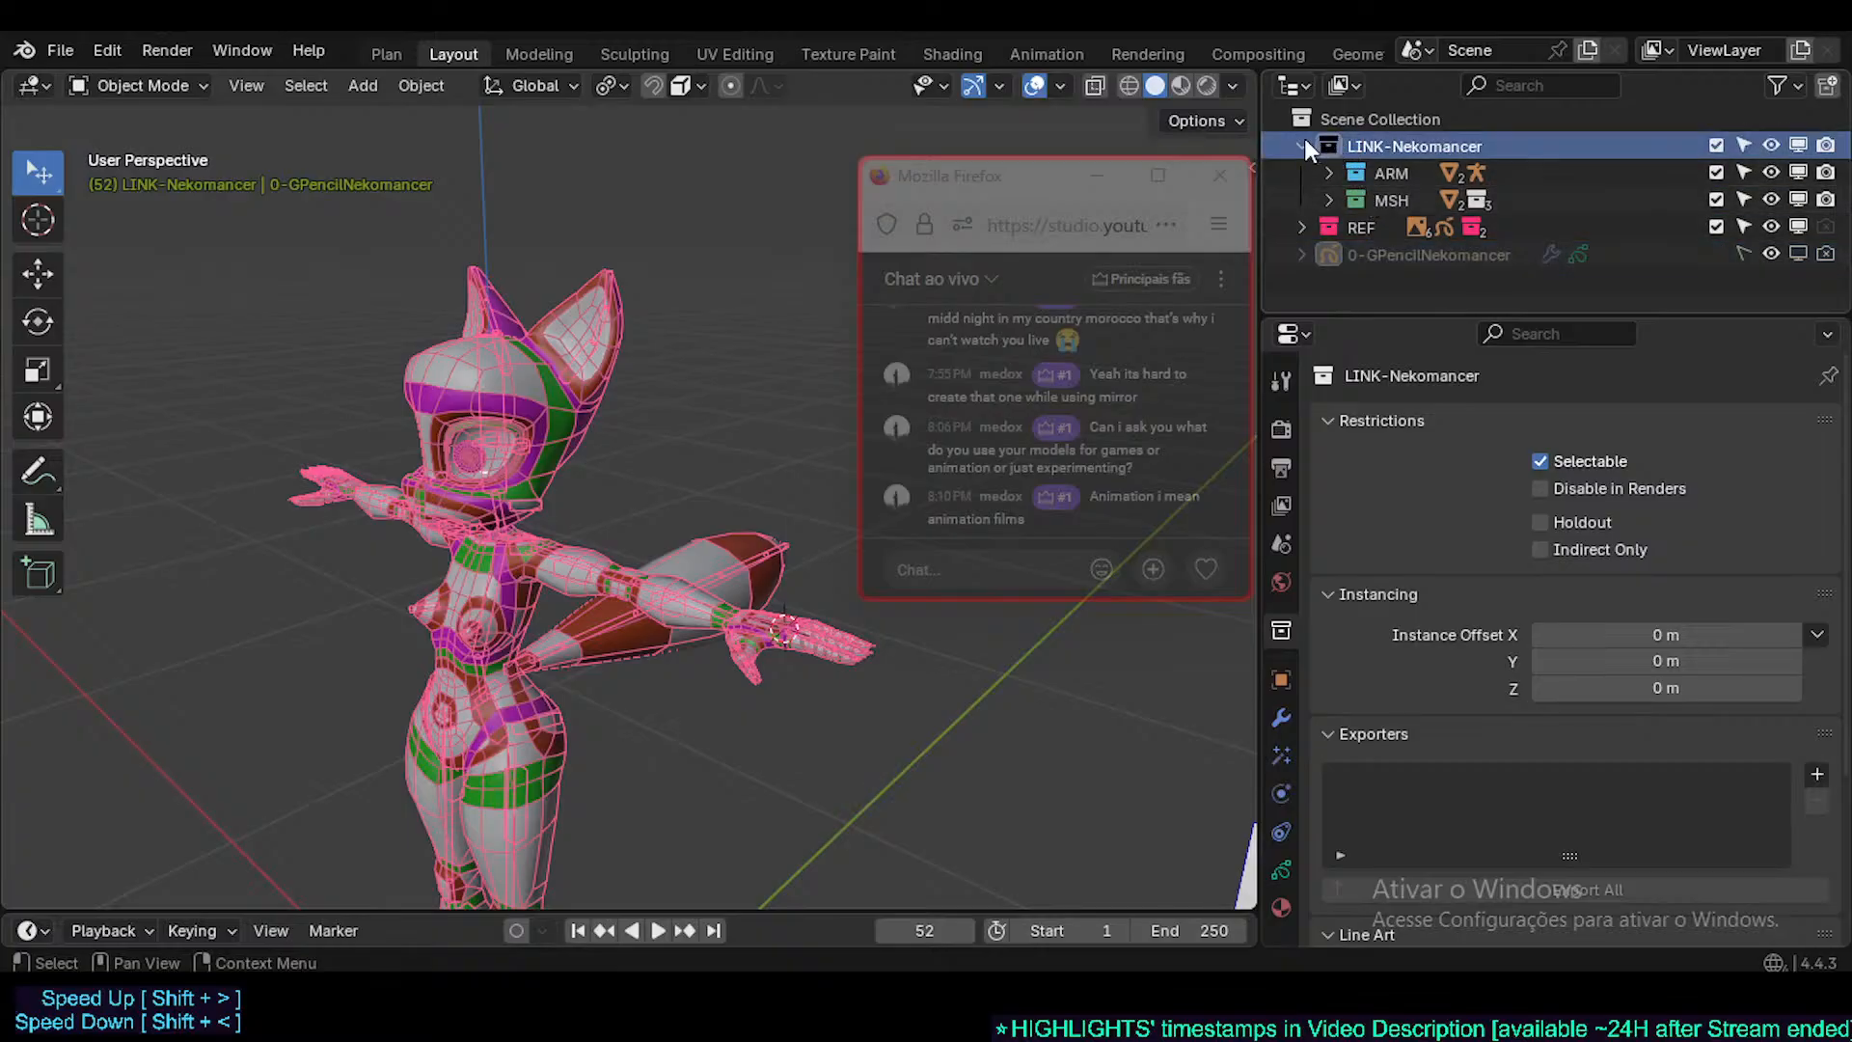
click(1305, 143)
click(1302, 146)
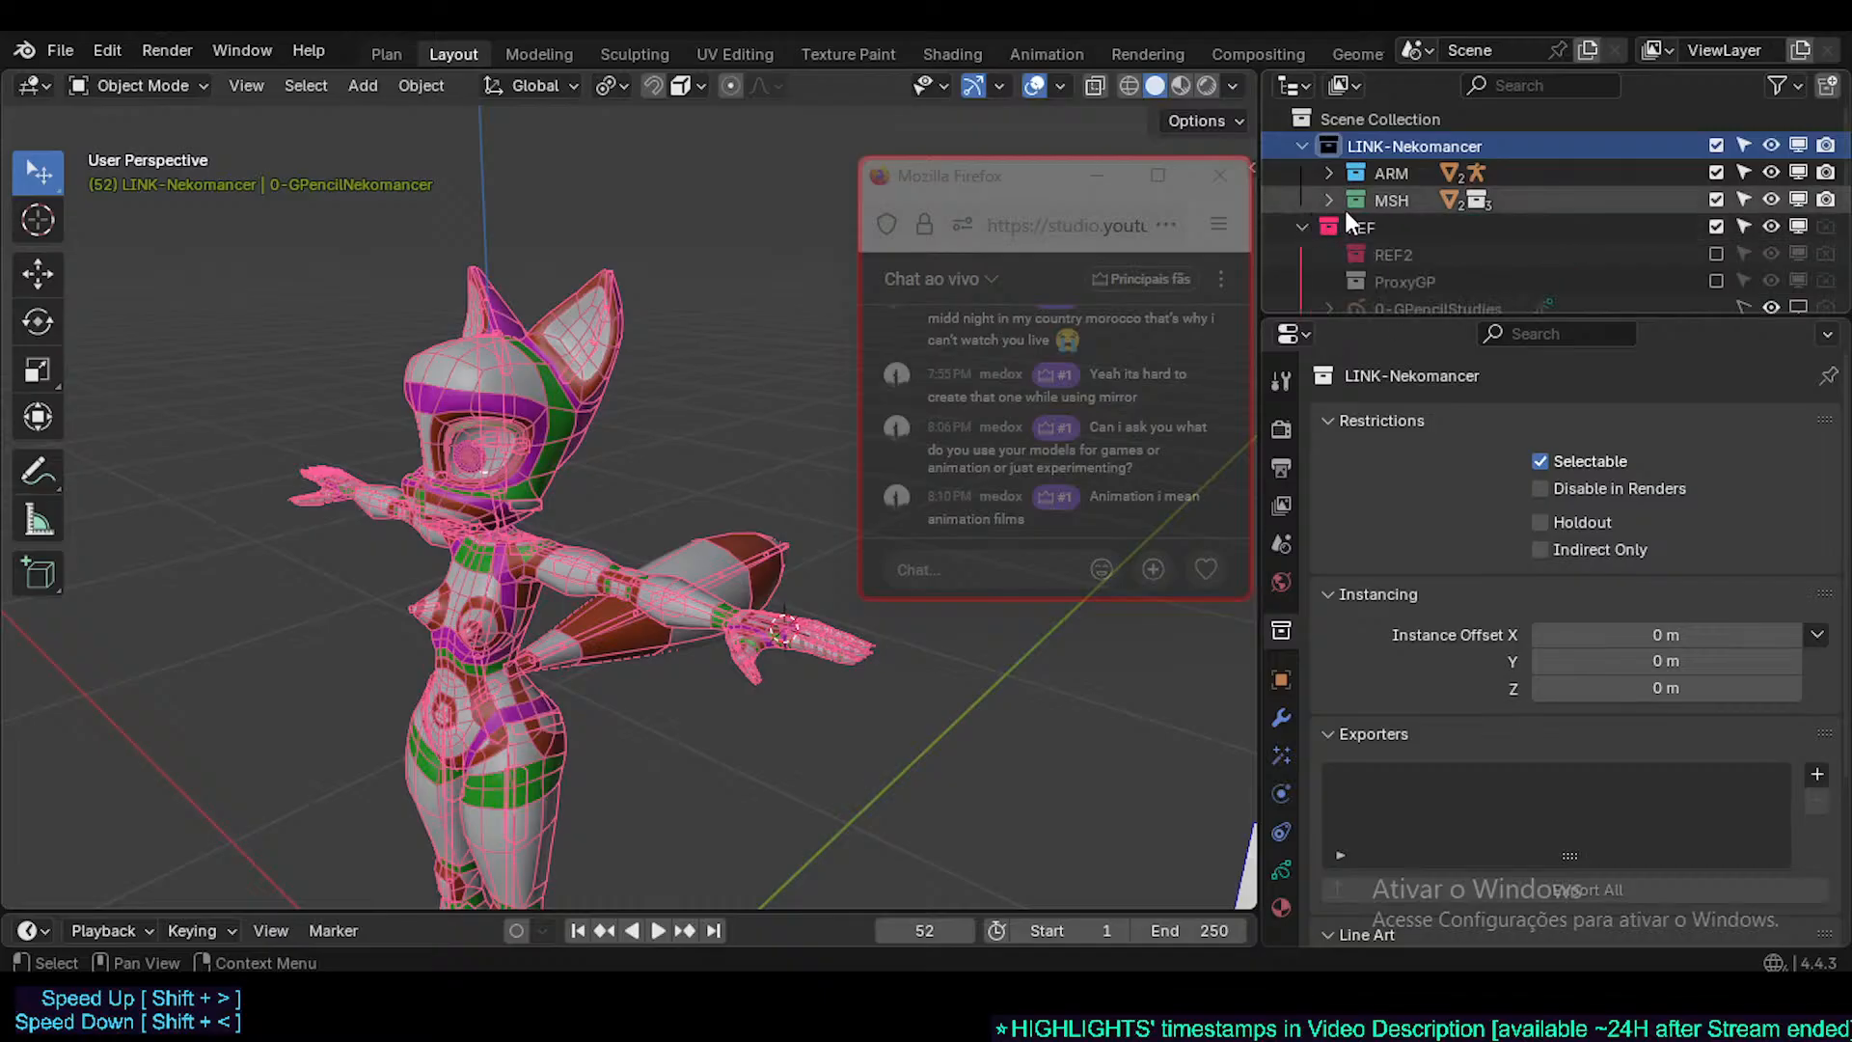
click(1323, 226)
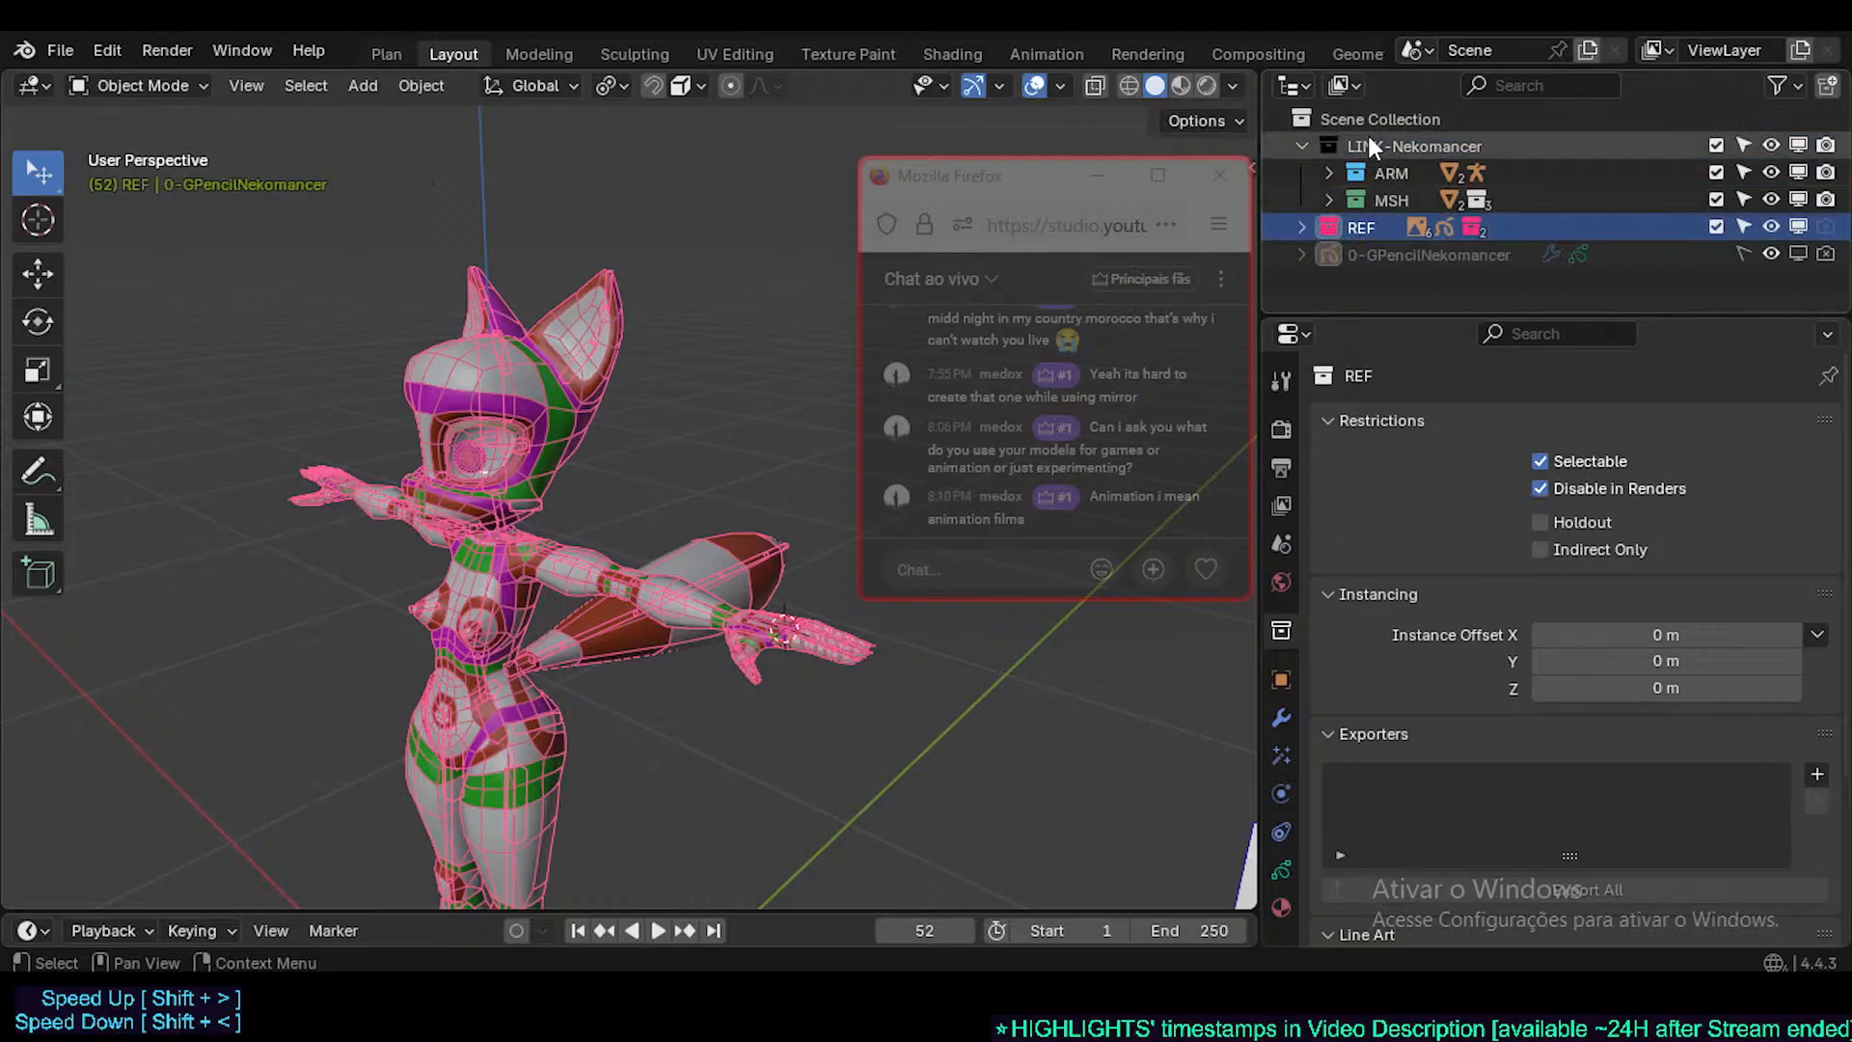
click(1394, 145)
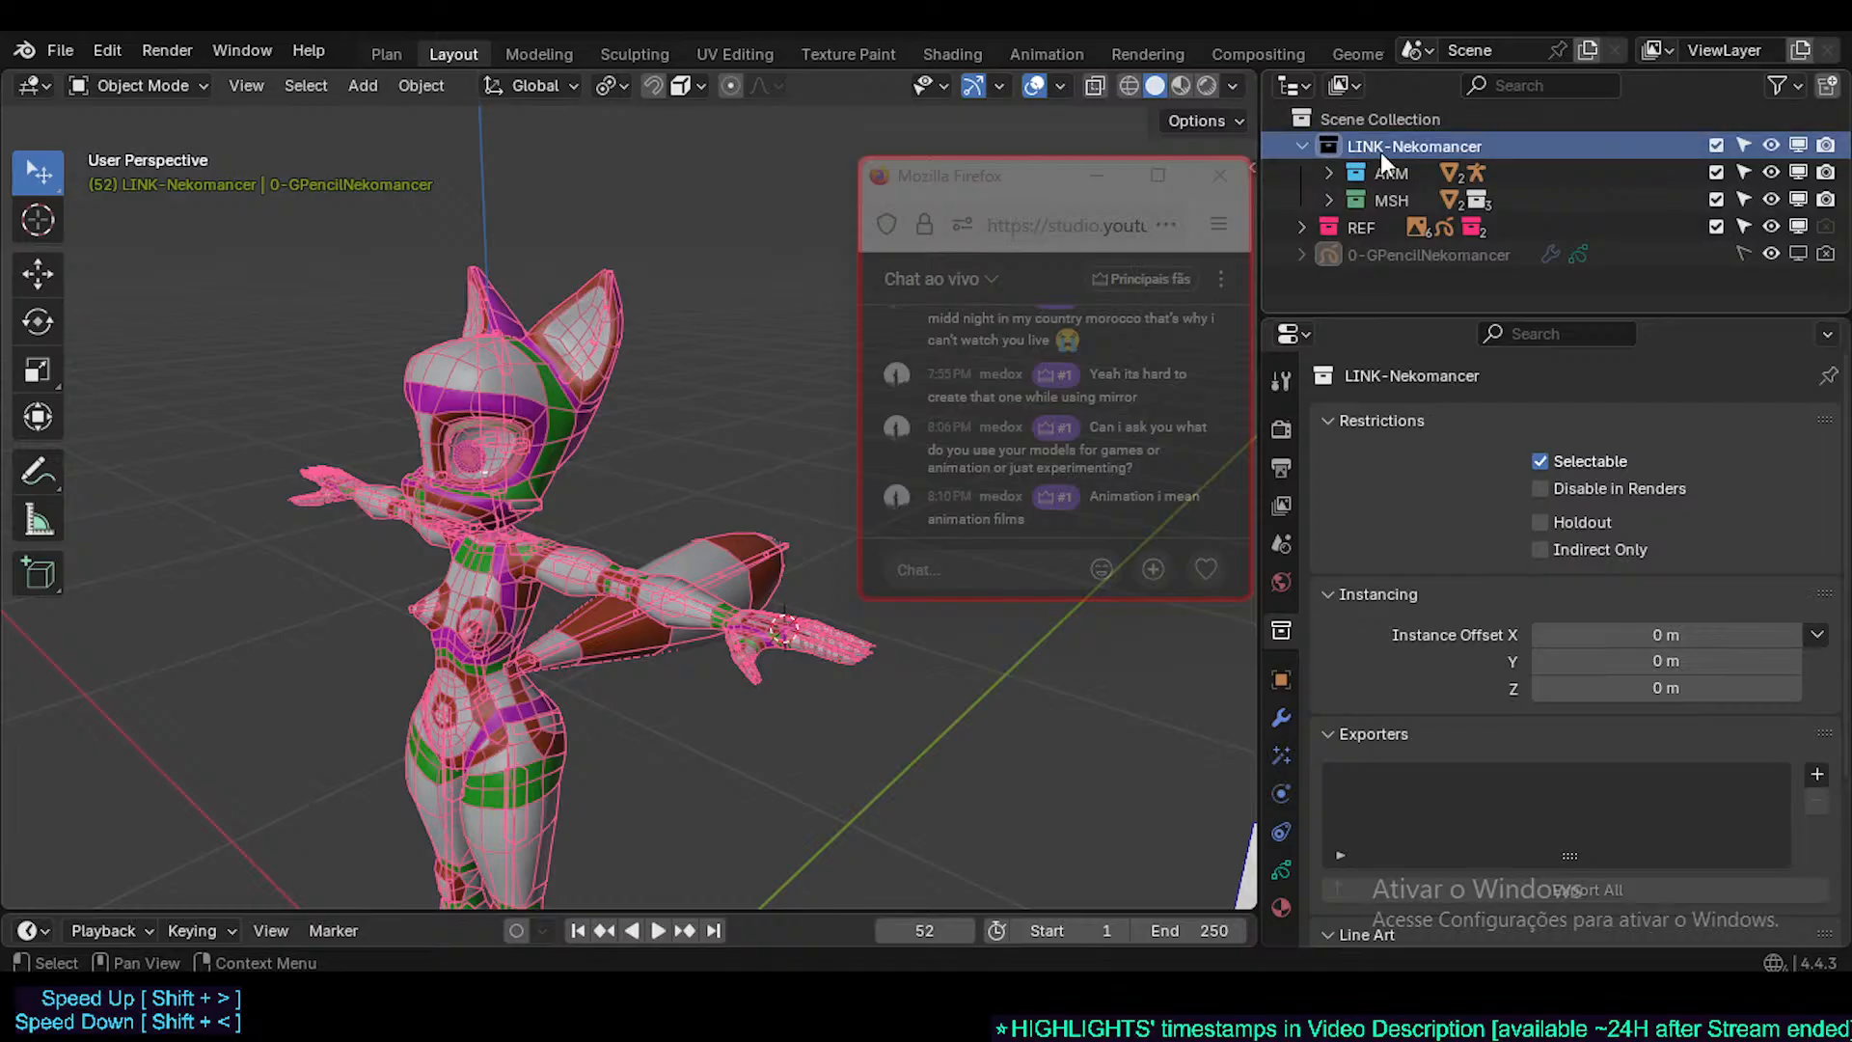
- Fold and unfold the LINK-Nekomancer collection to show its contents, leaving it collapsed
click(1304, 145)
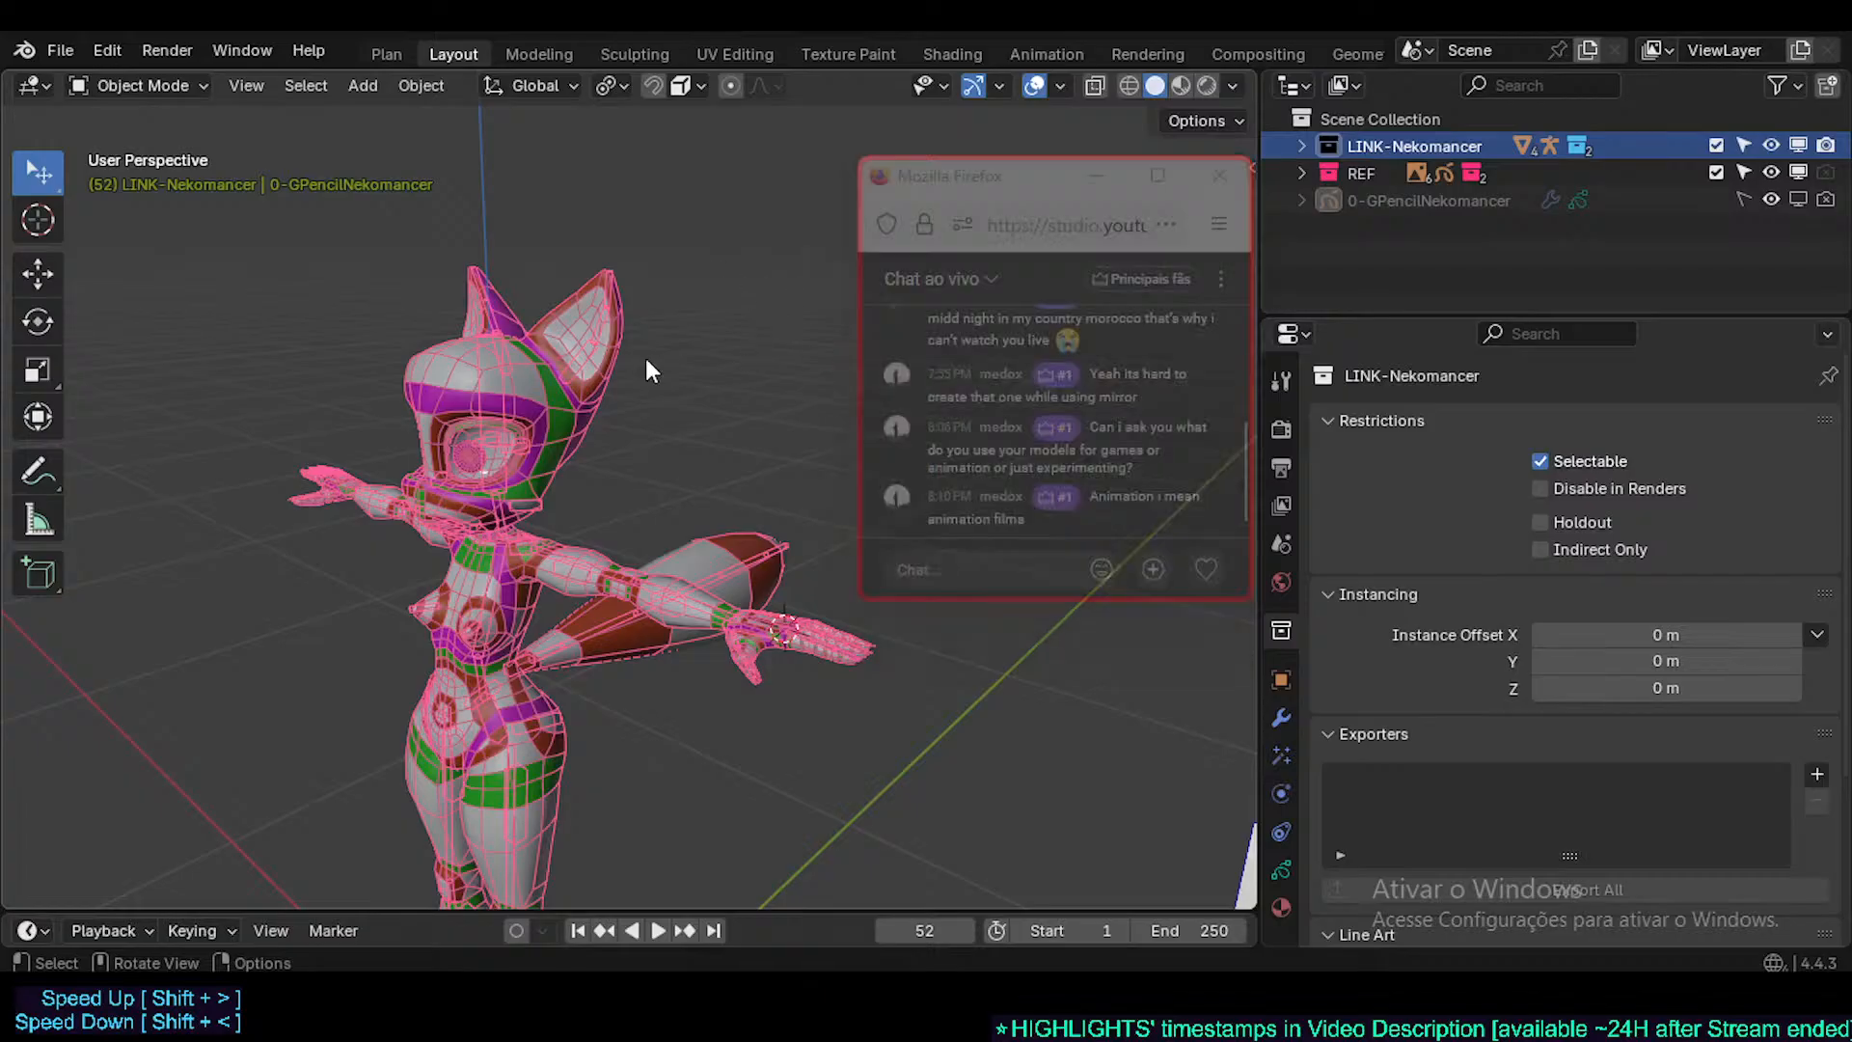
middle_drag(553, 576, 588, 565)
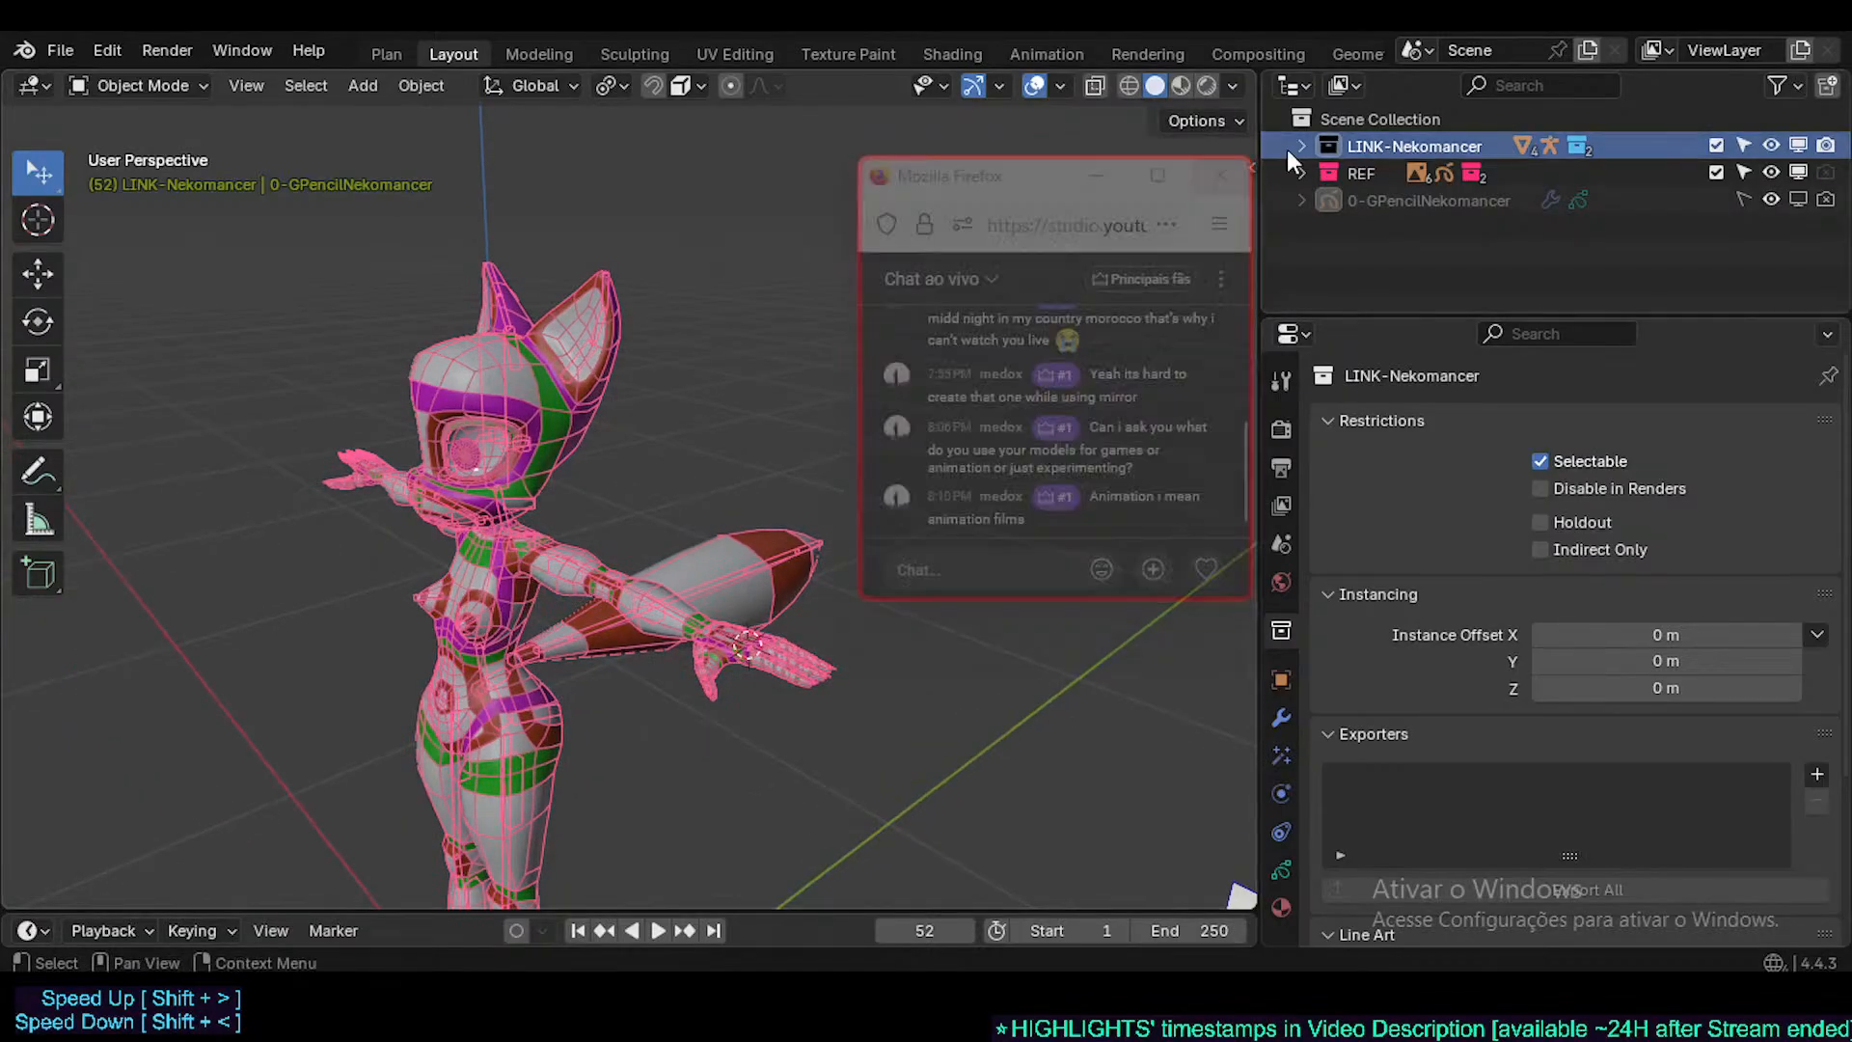
click(1312, 142)
click(1312, 140)
click(1303, 144)
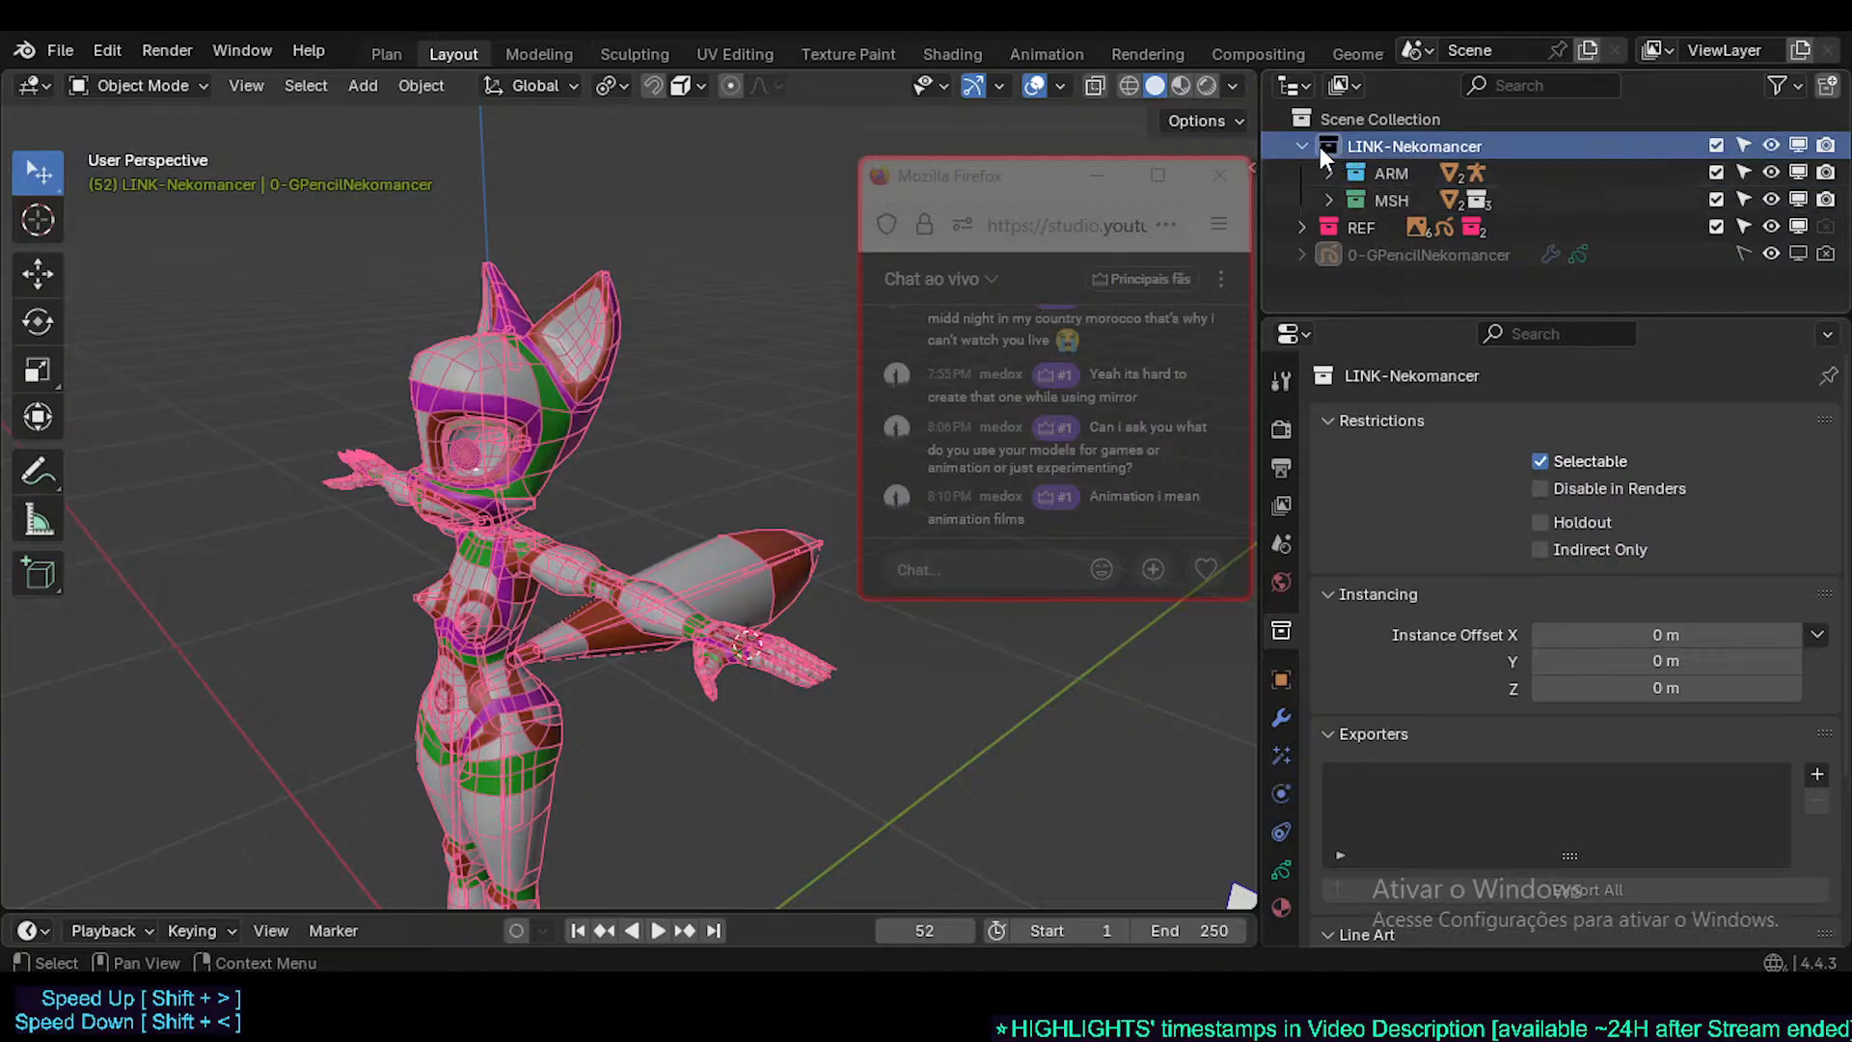
key(Left)
key(Right)
click(1302, 146)
- Select the MSH-Nekomancer body mesh and show its modifier stack
scroll(600, 593, up, 3)
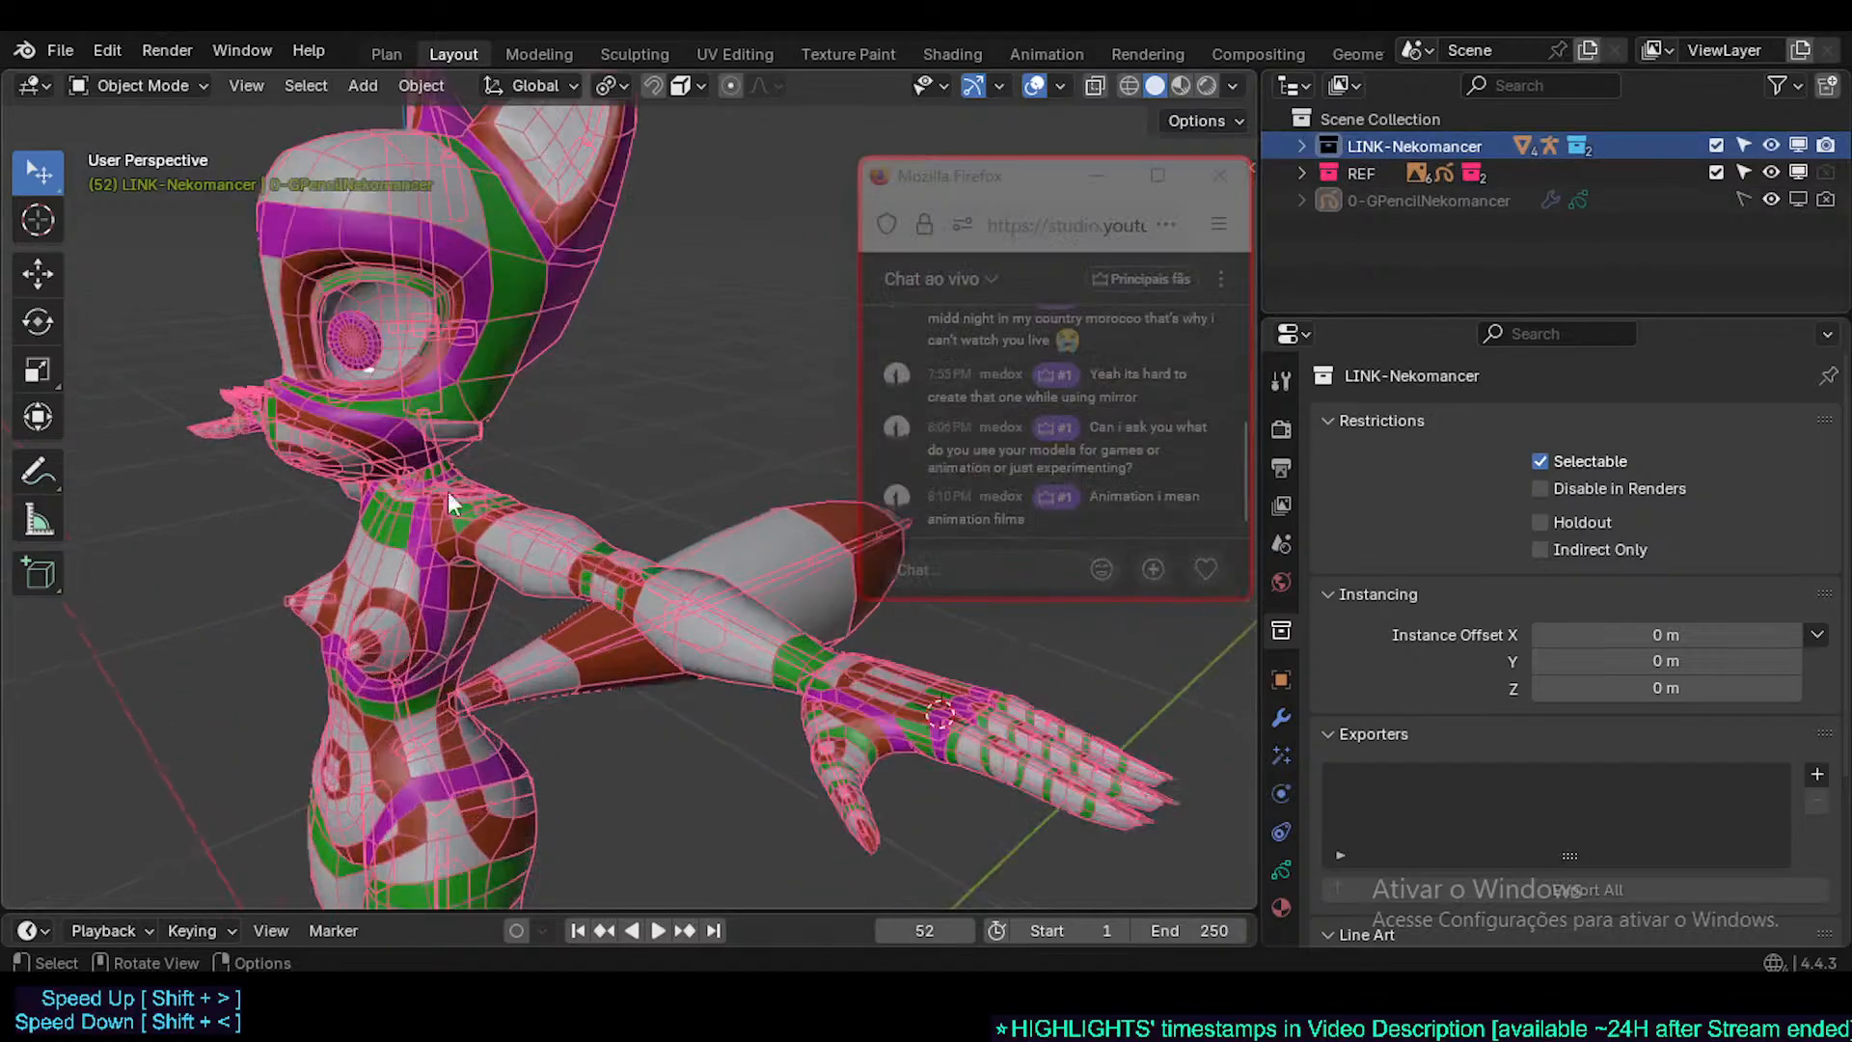
middle_drag(448, 490, 623, 675)
scroll(635, 397, up, 3)
click(658, 315)
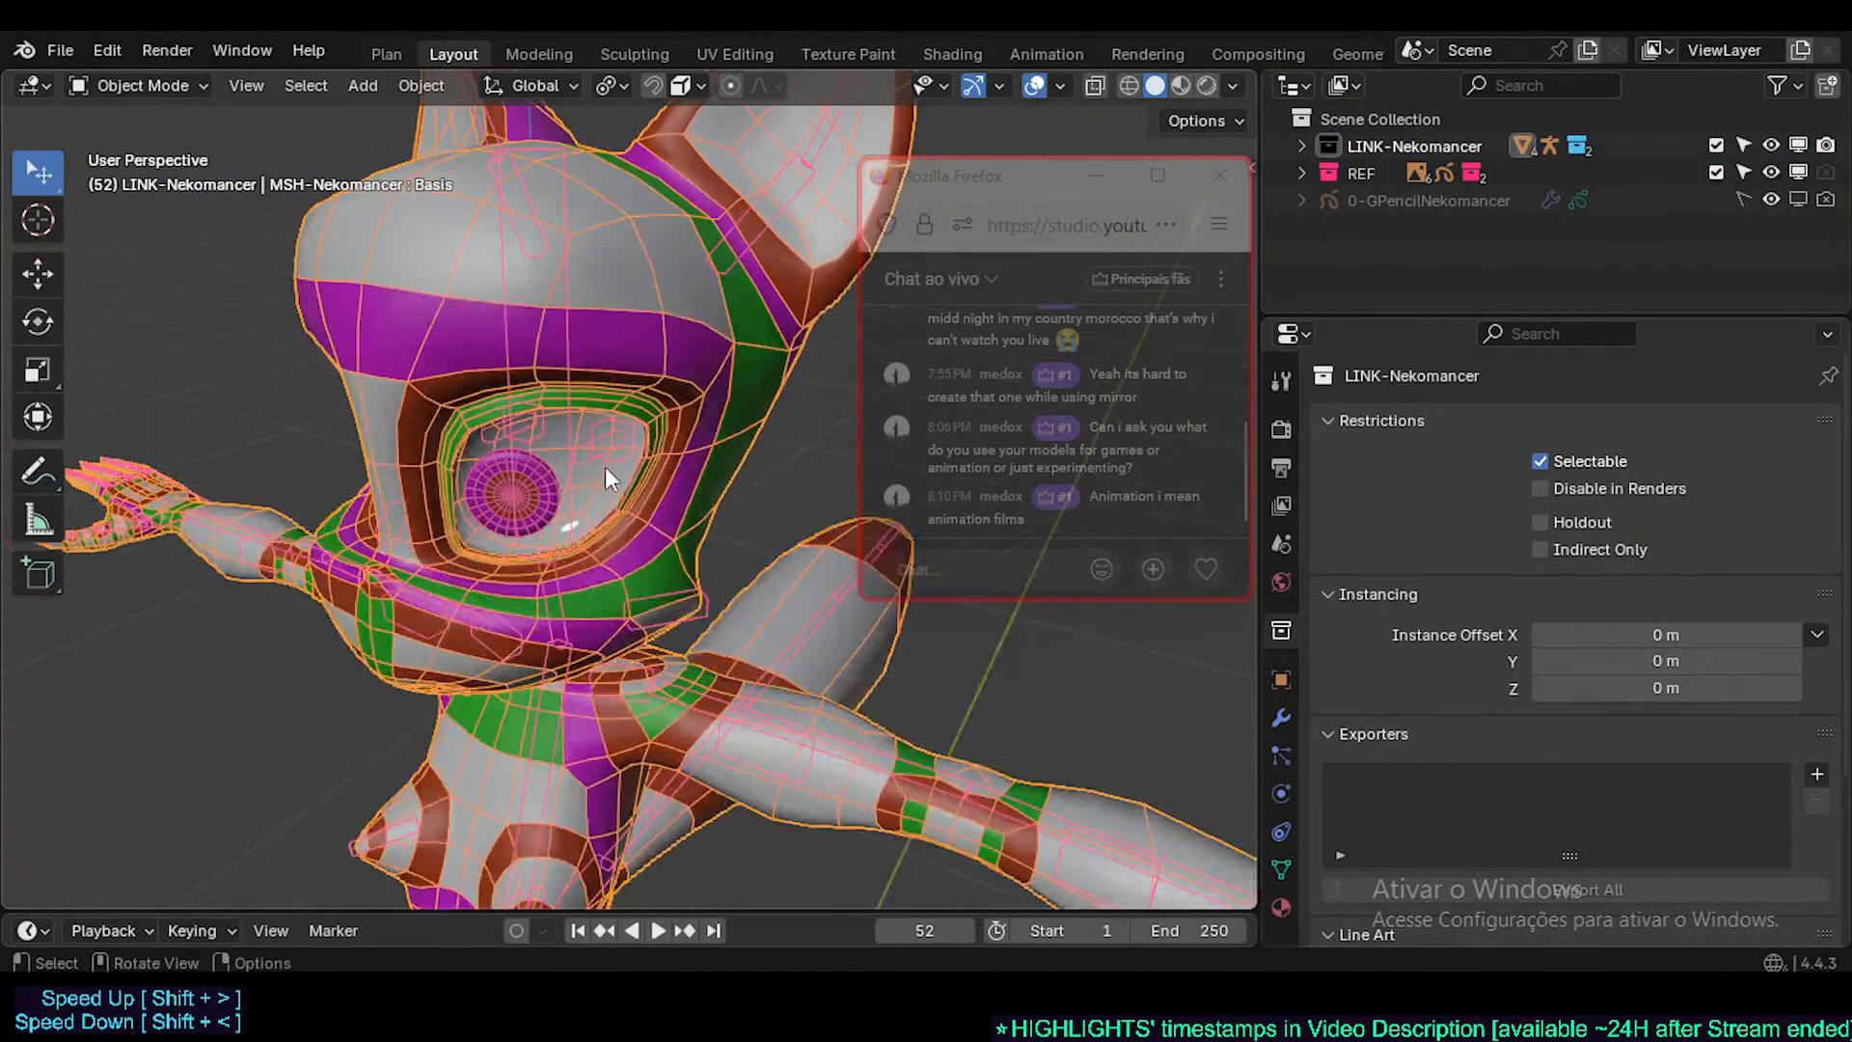
scroll(605, 467, up, 2)
drag(1005, 178, 961, 188)
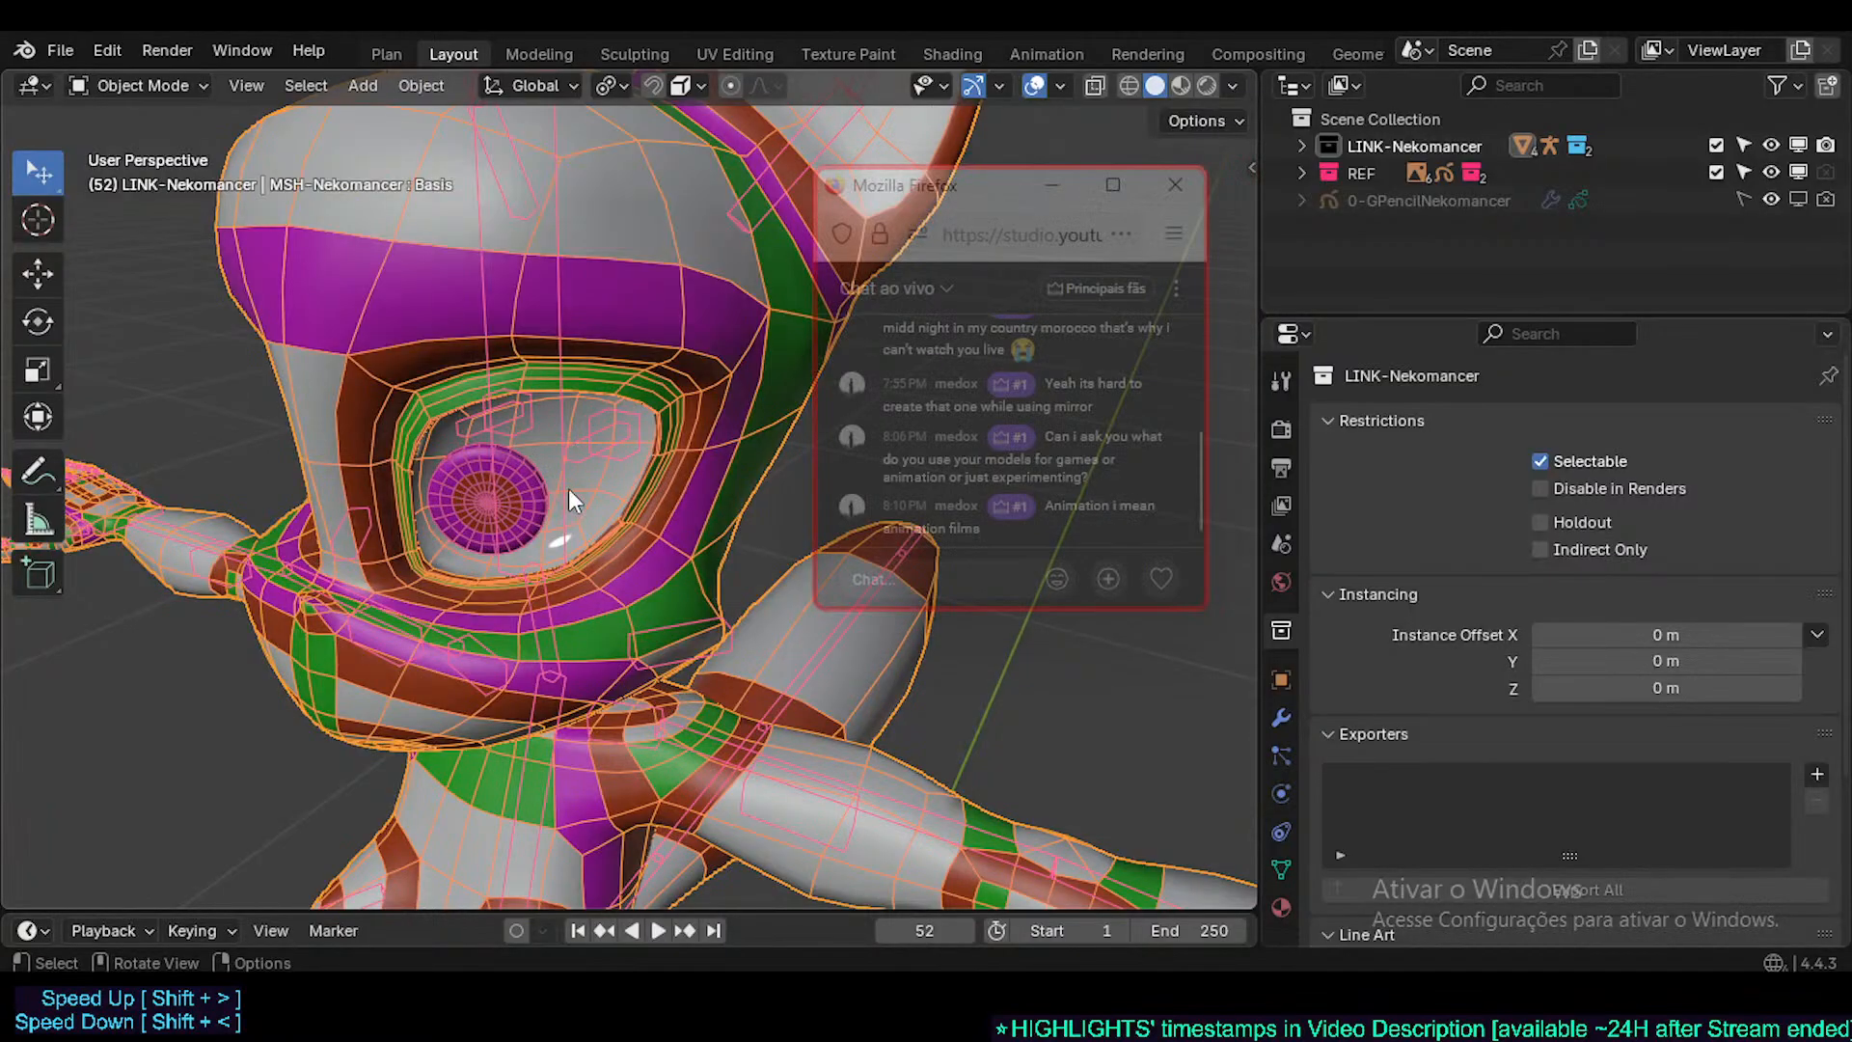
click(1281, 718)
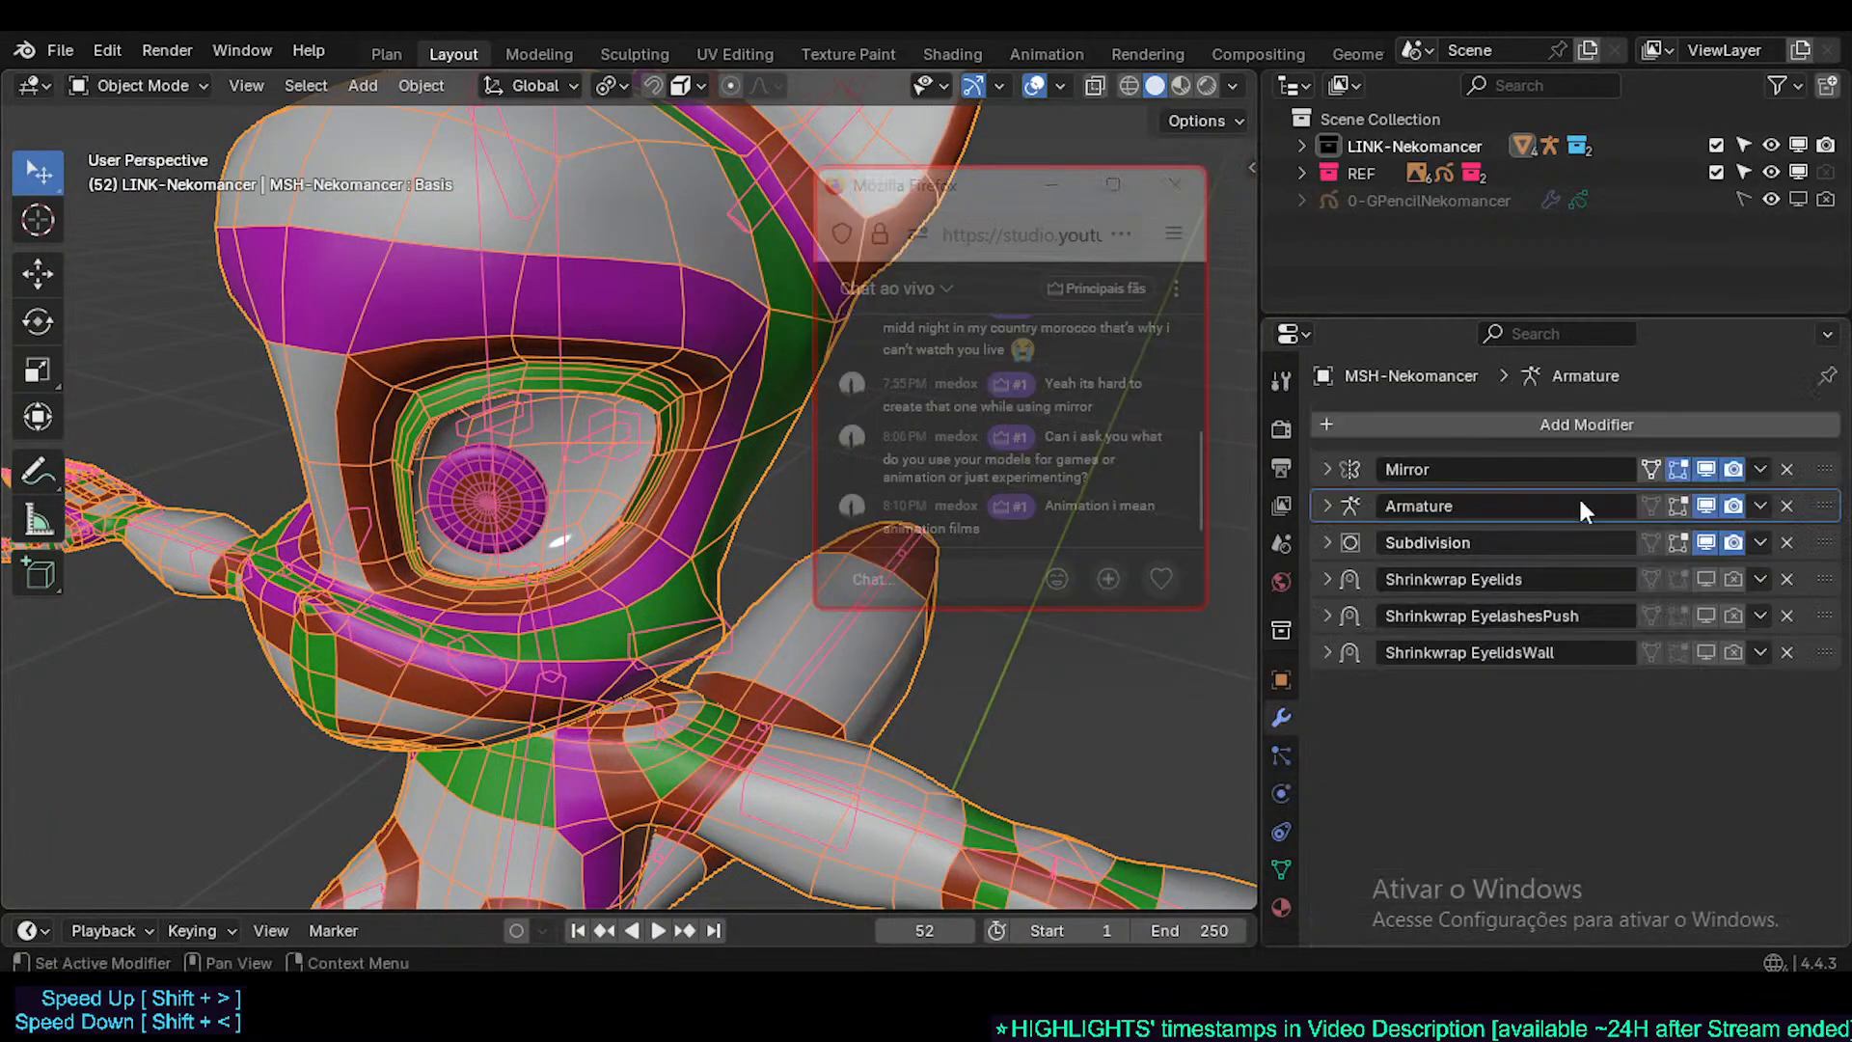
middle_drag(548, 489, 600, 582)
scroll(577, 504, down, 3)
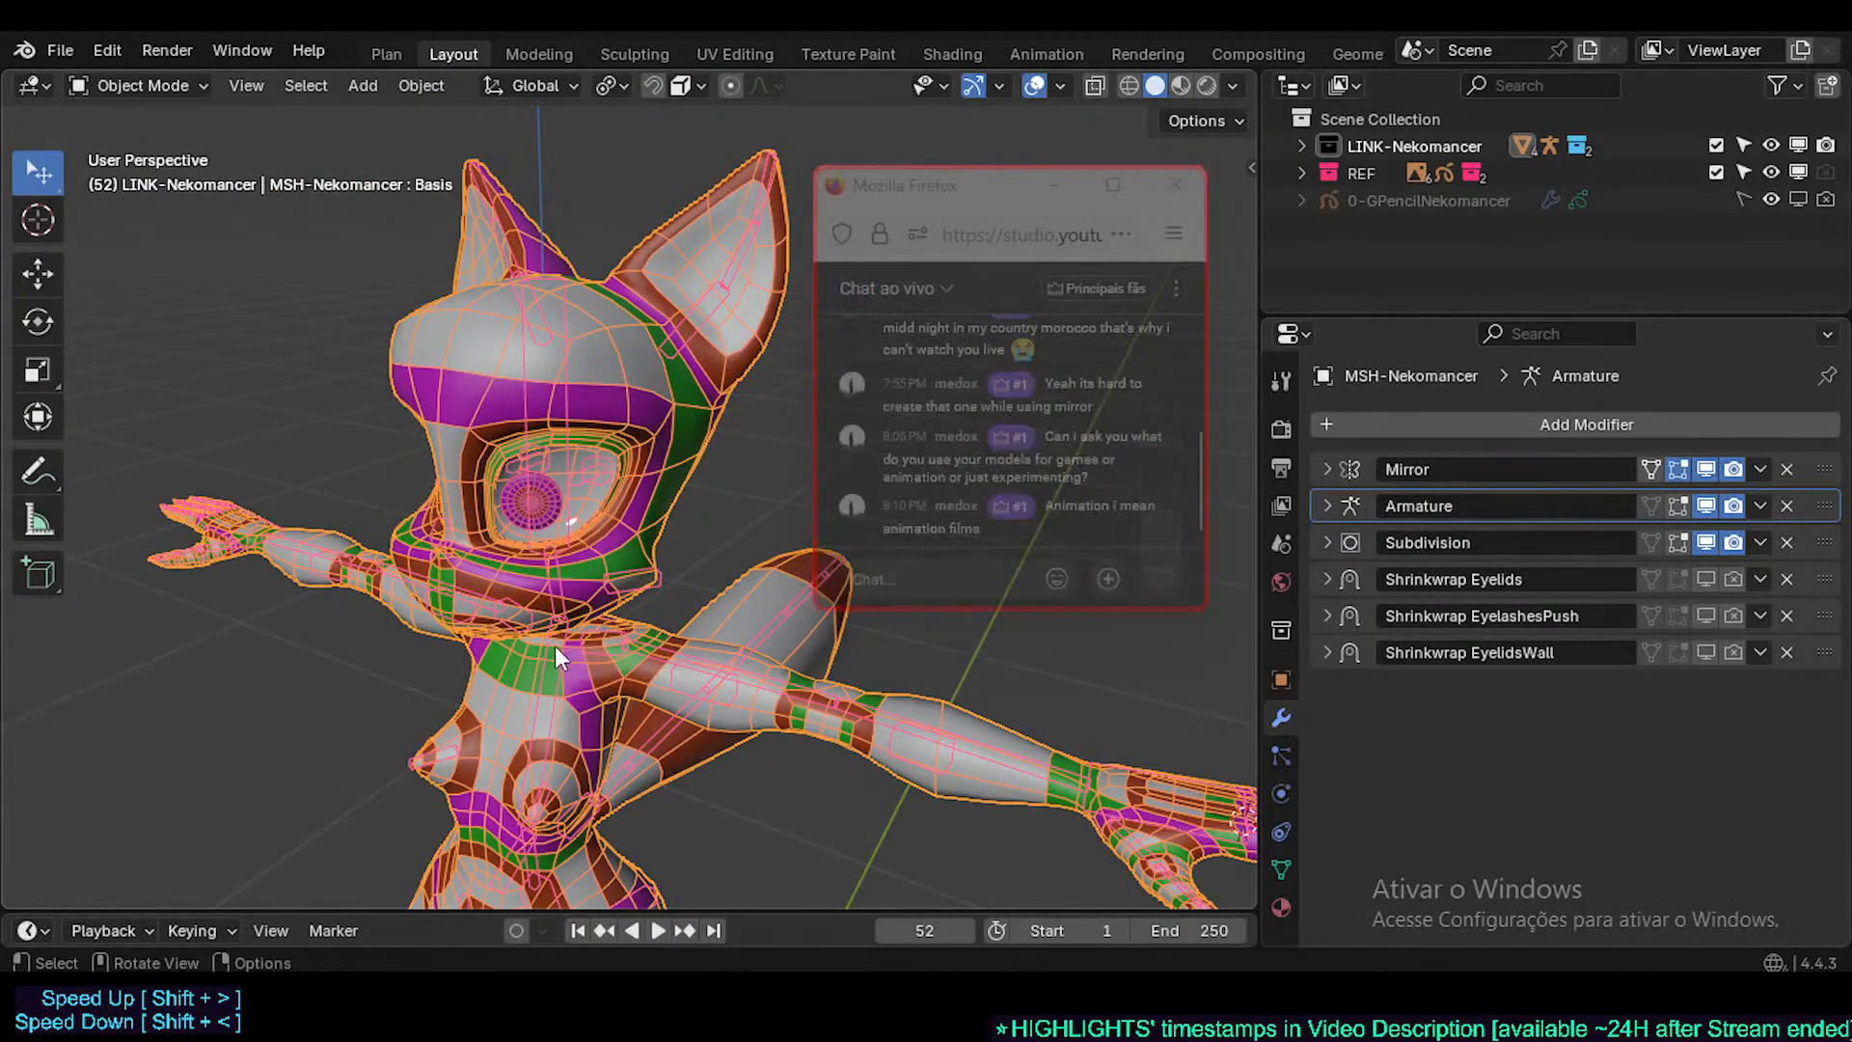
scroll(531, 587, up, 5)
shift+middle_drag(530, 572, 503, 635)
scroll(536, 645, up, 1)
scroll(537, 643, down, 2)
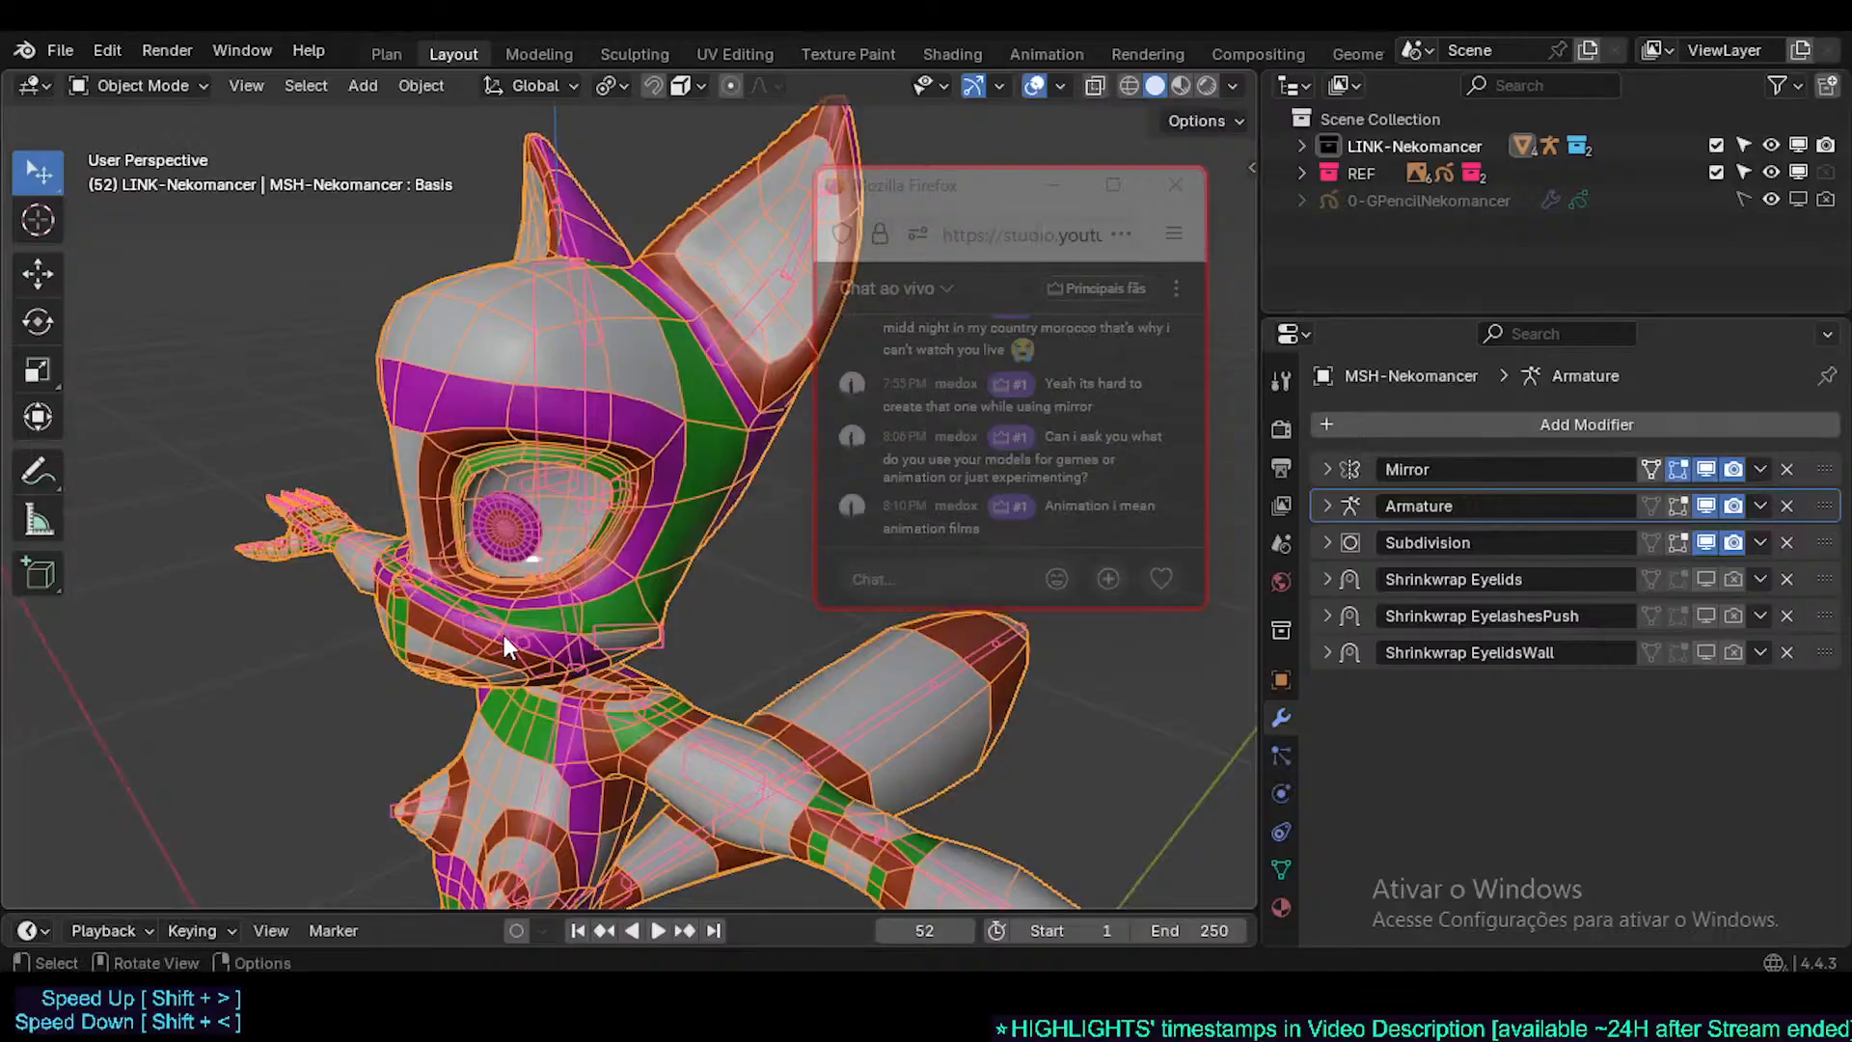
scroll(504, 635, up, 2)
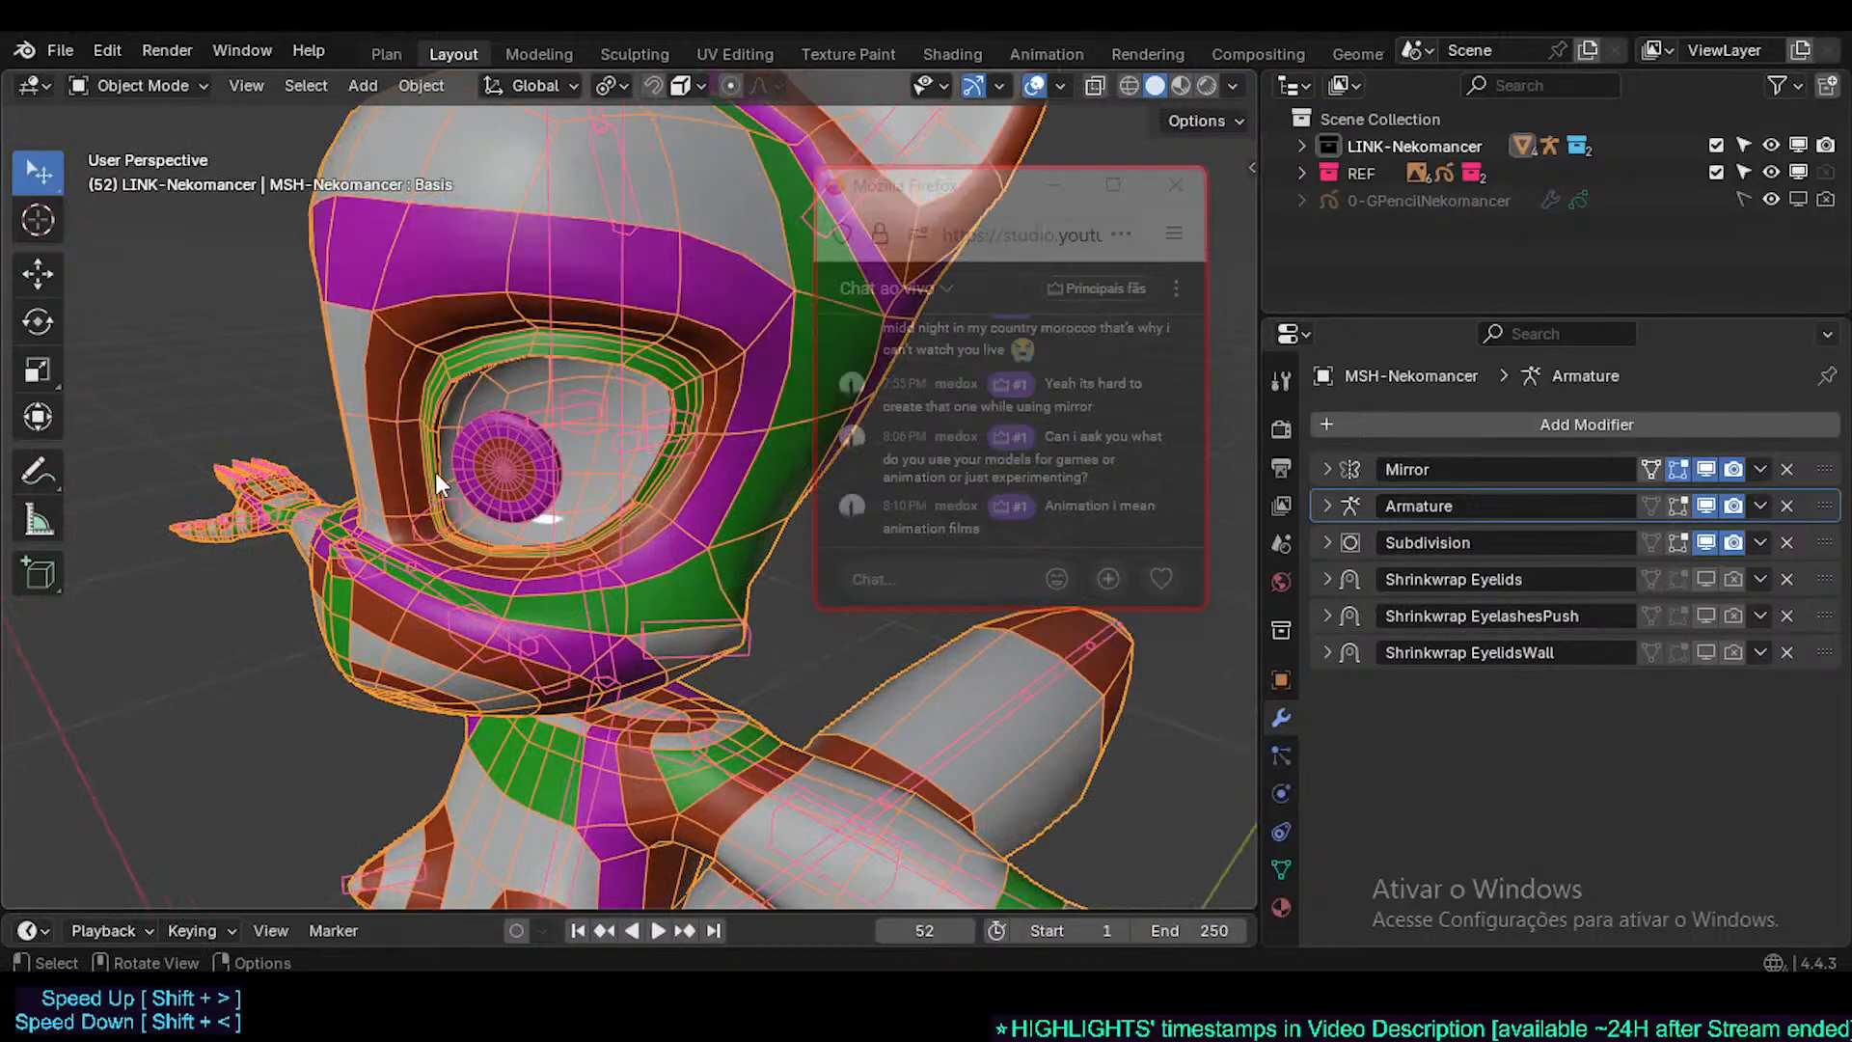
- Select the ARM-Nekomancer armature through the character's upper arm and switch it to Pose Mode
scroll(436, 471, down, 1)
middle_drag(436, 472, 511, 529)
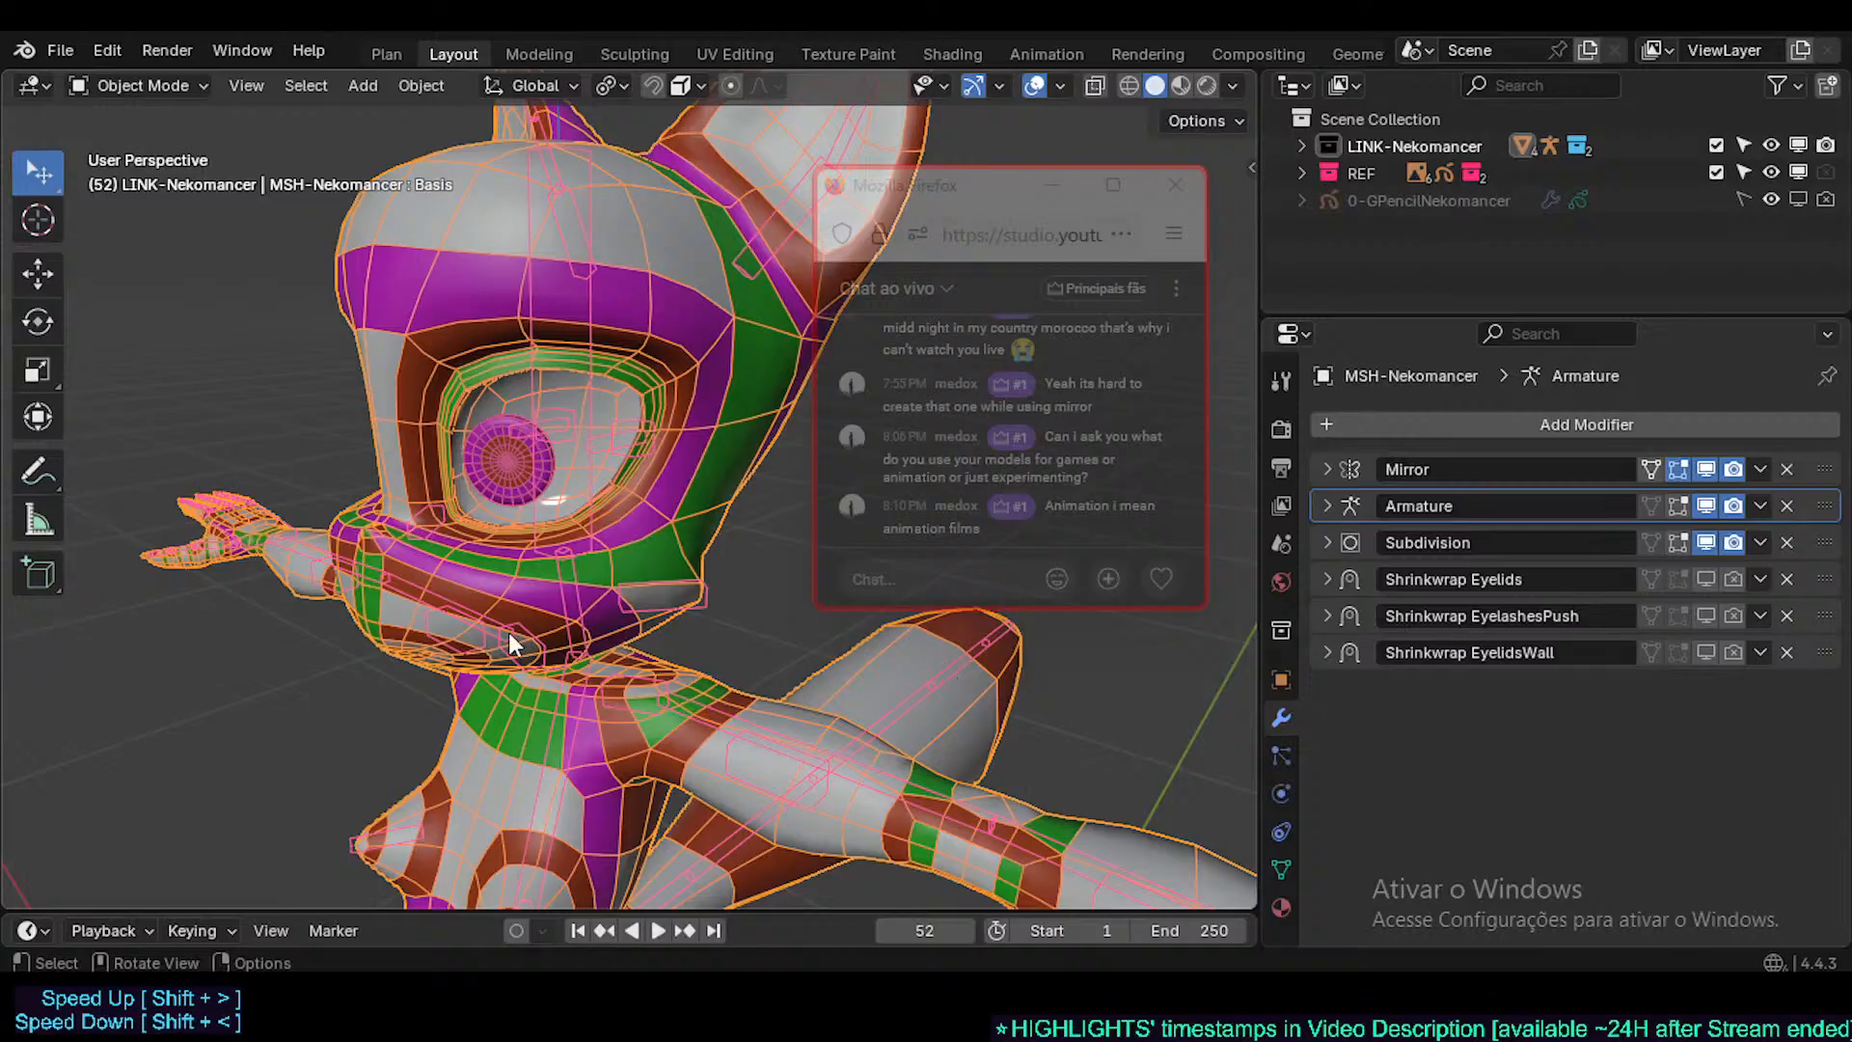
middle_drag(507, 633, 801, 750)
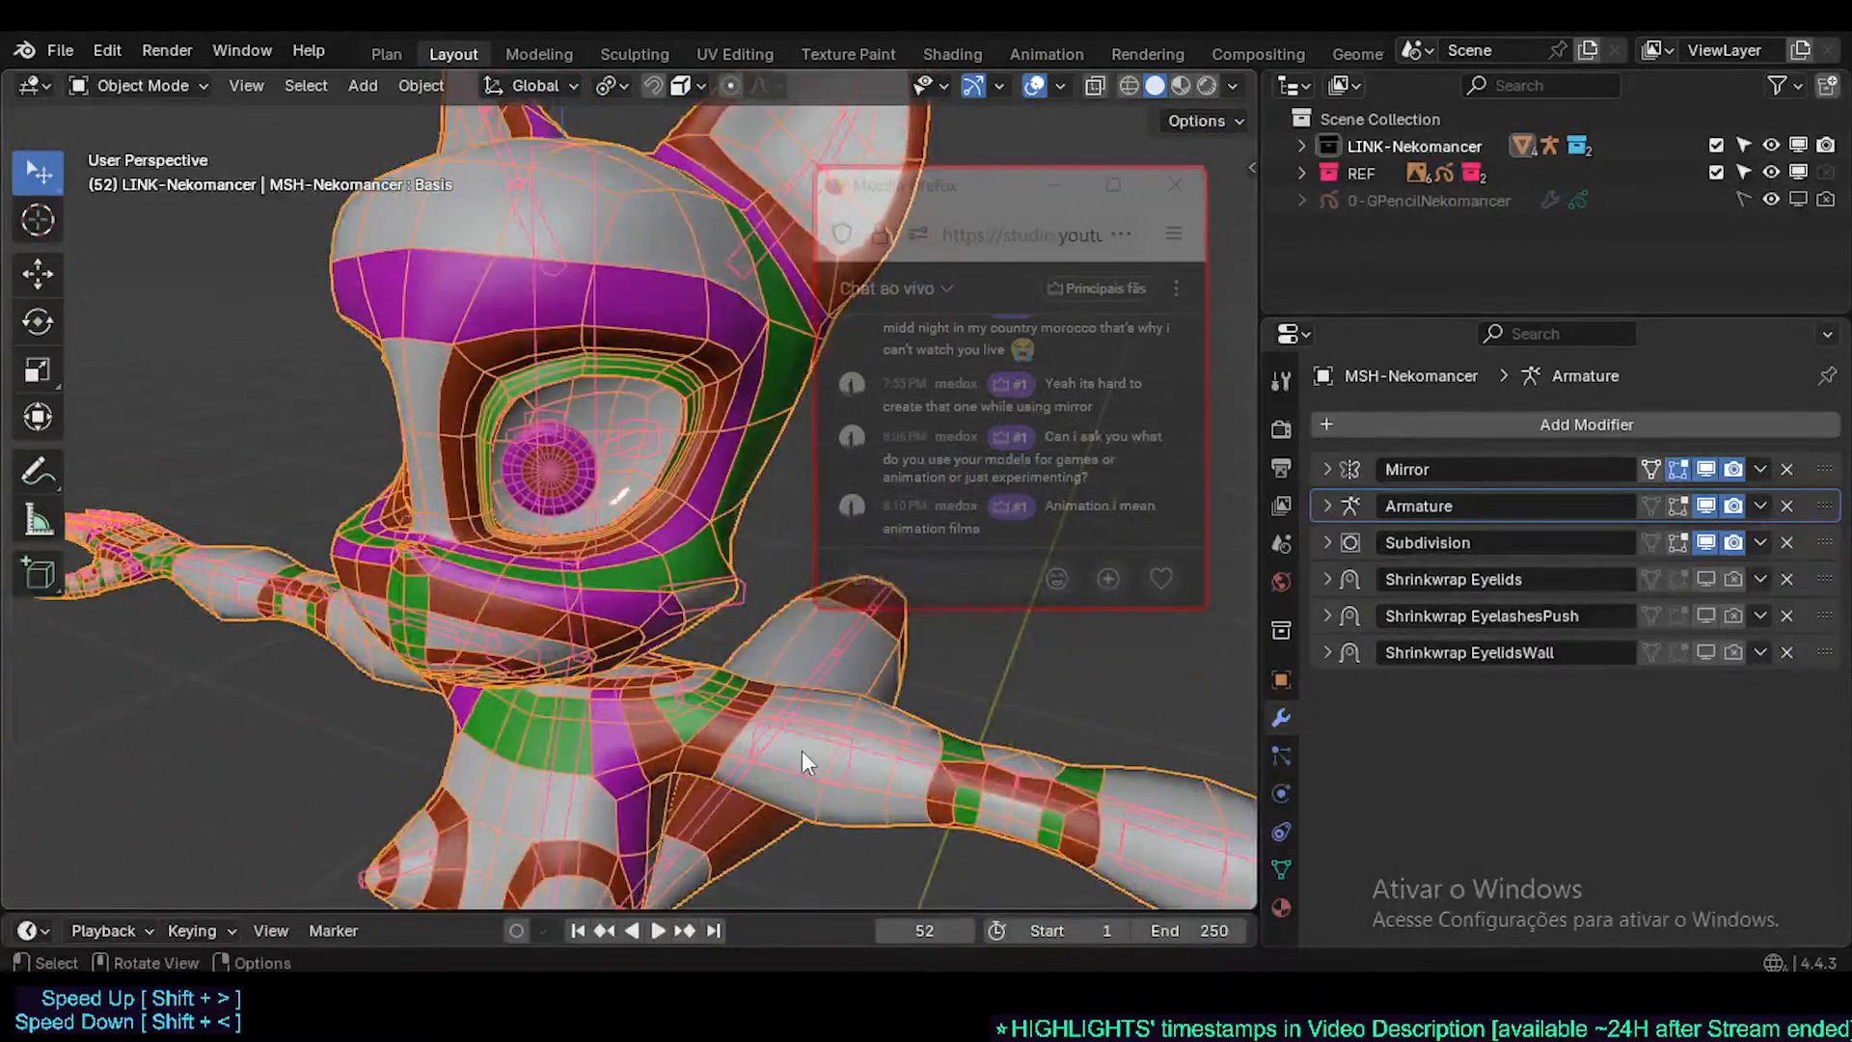
click(831, 720)
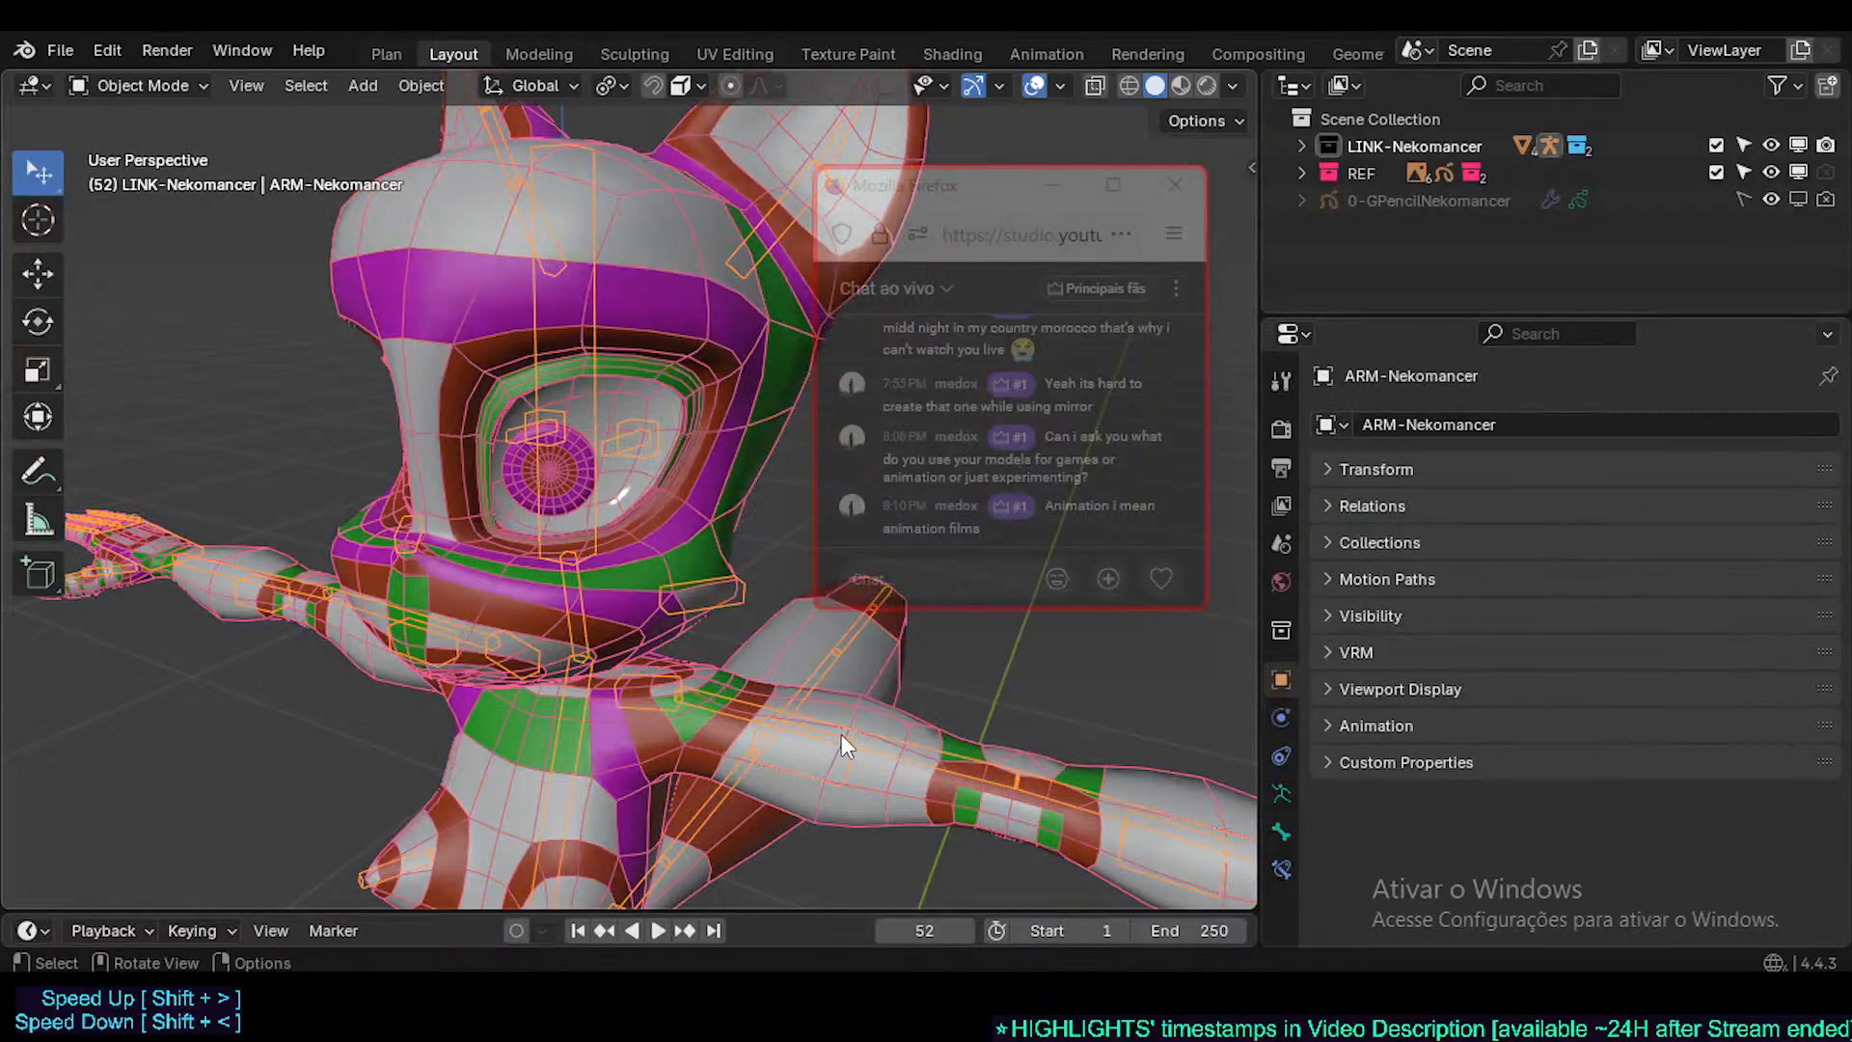
key(ctrl+Tab)
click(816, 748)
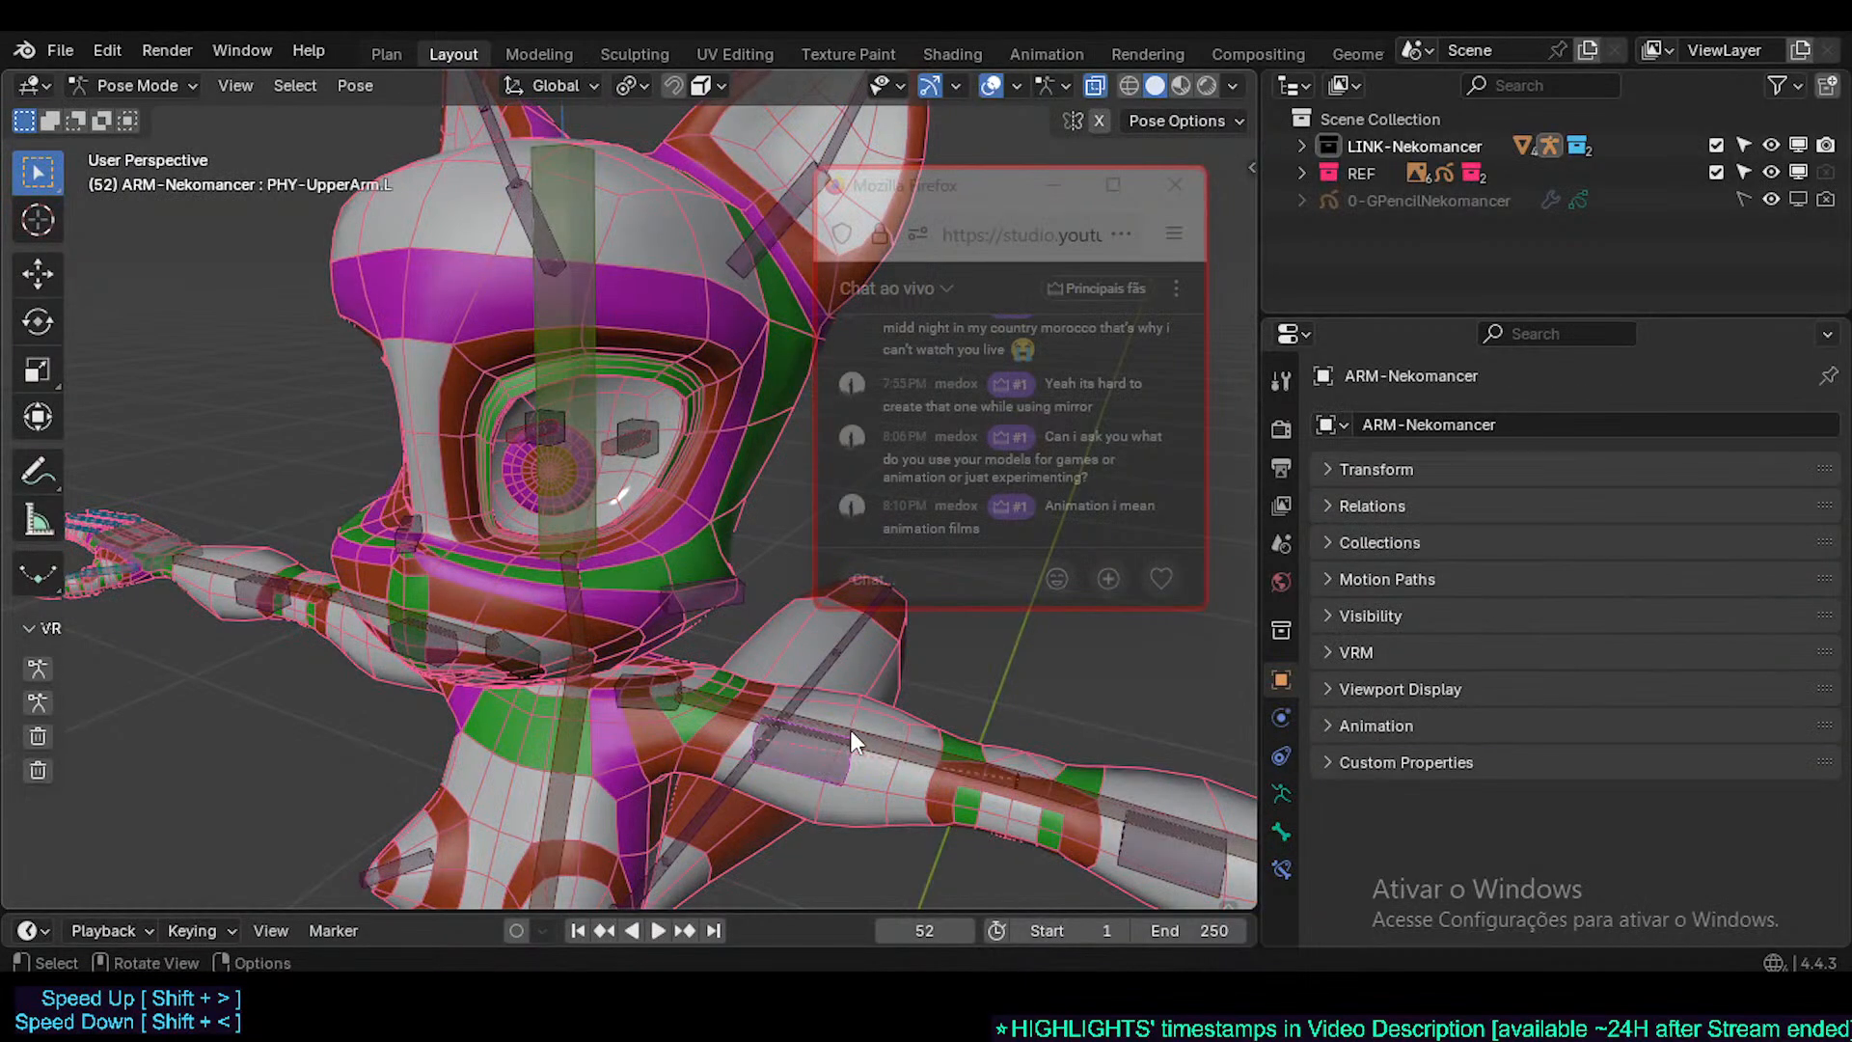
- Pick bones around the jaw and face of the armature, ending with the head bone selected
middle_drag(671, 673, 593, 693)
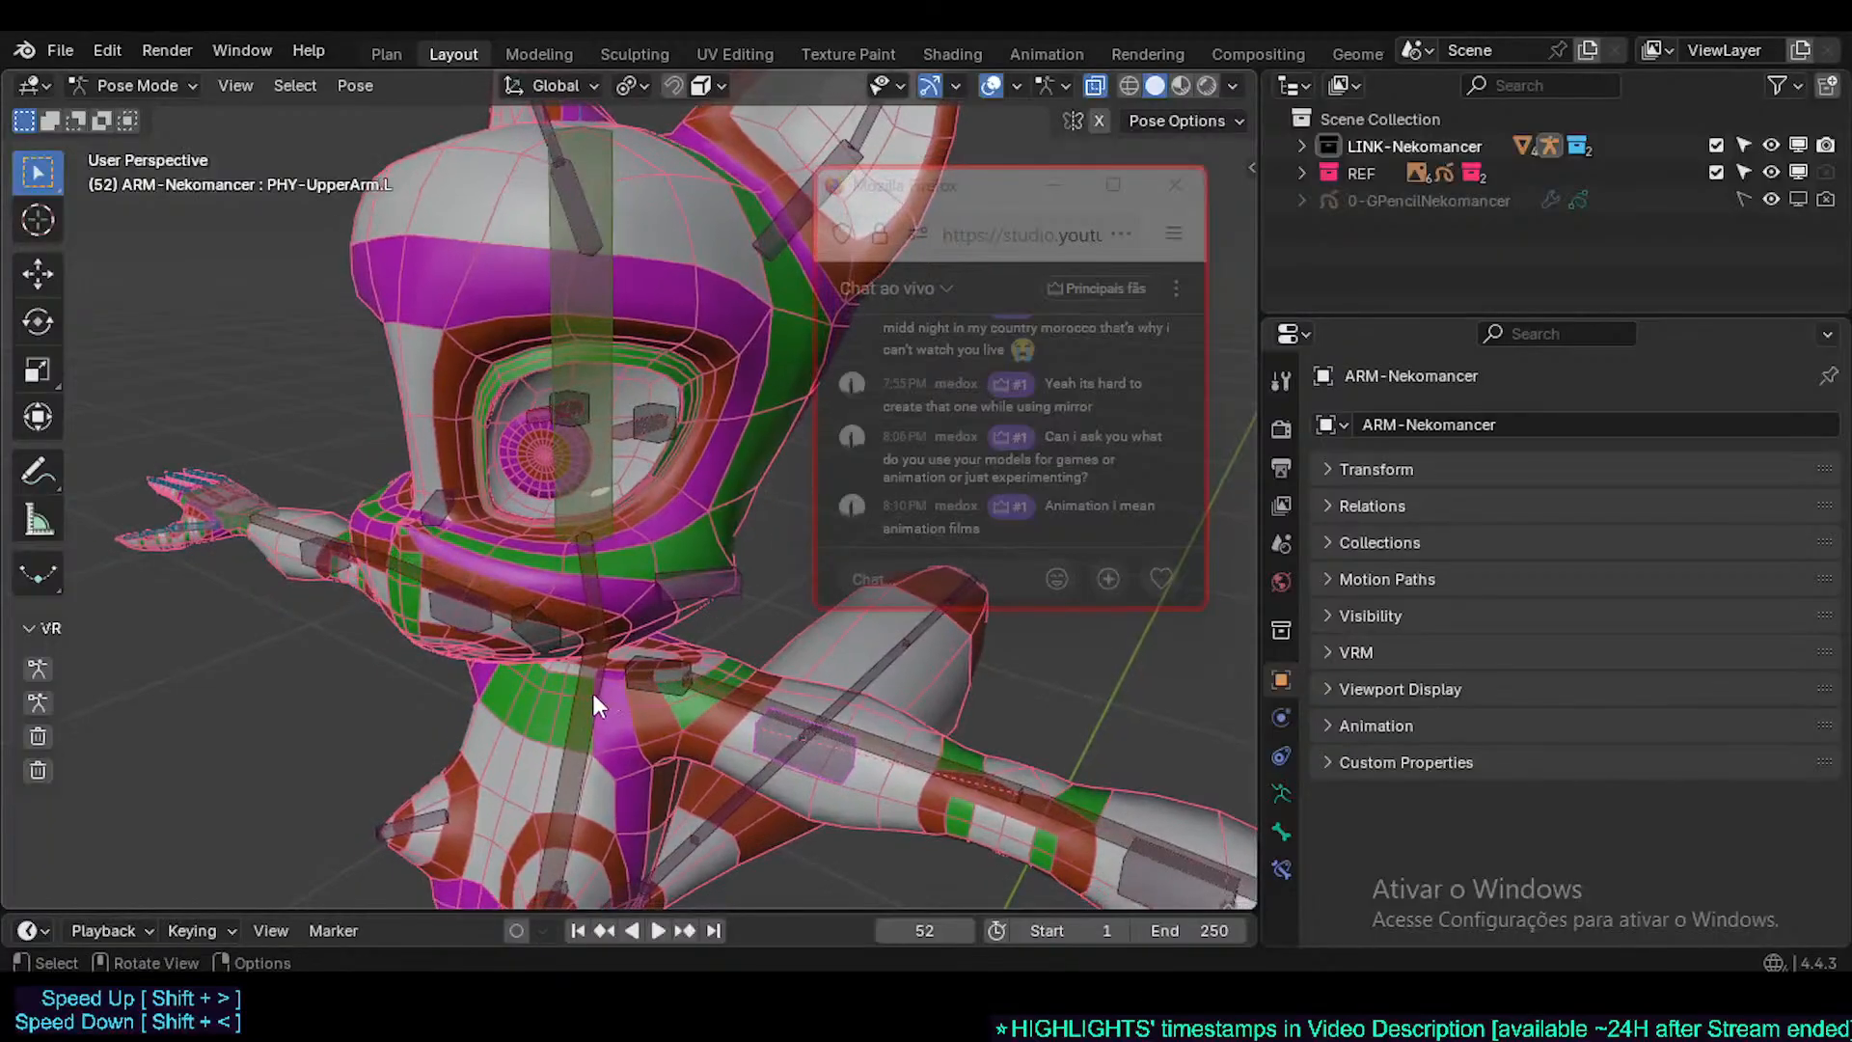
click(648, 621)
click(704, 589)
click(576, 436)
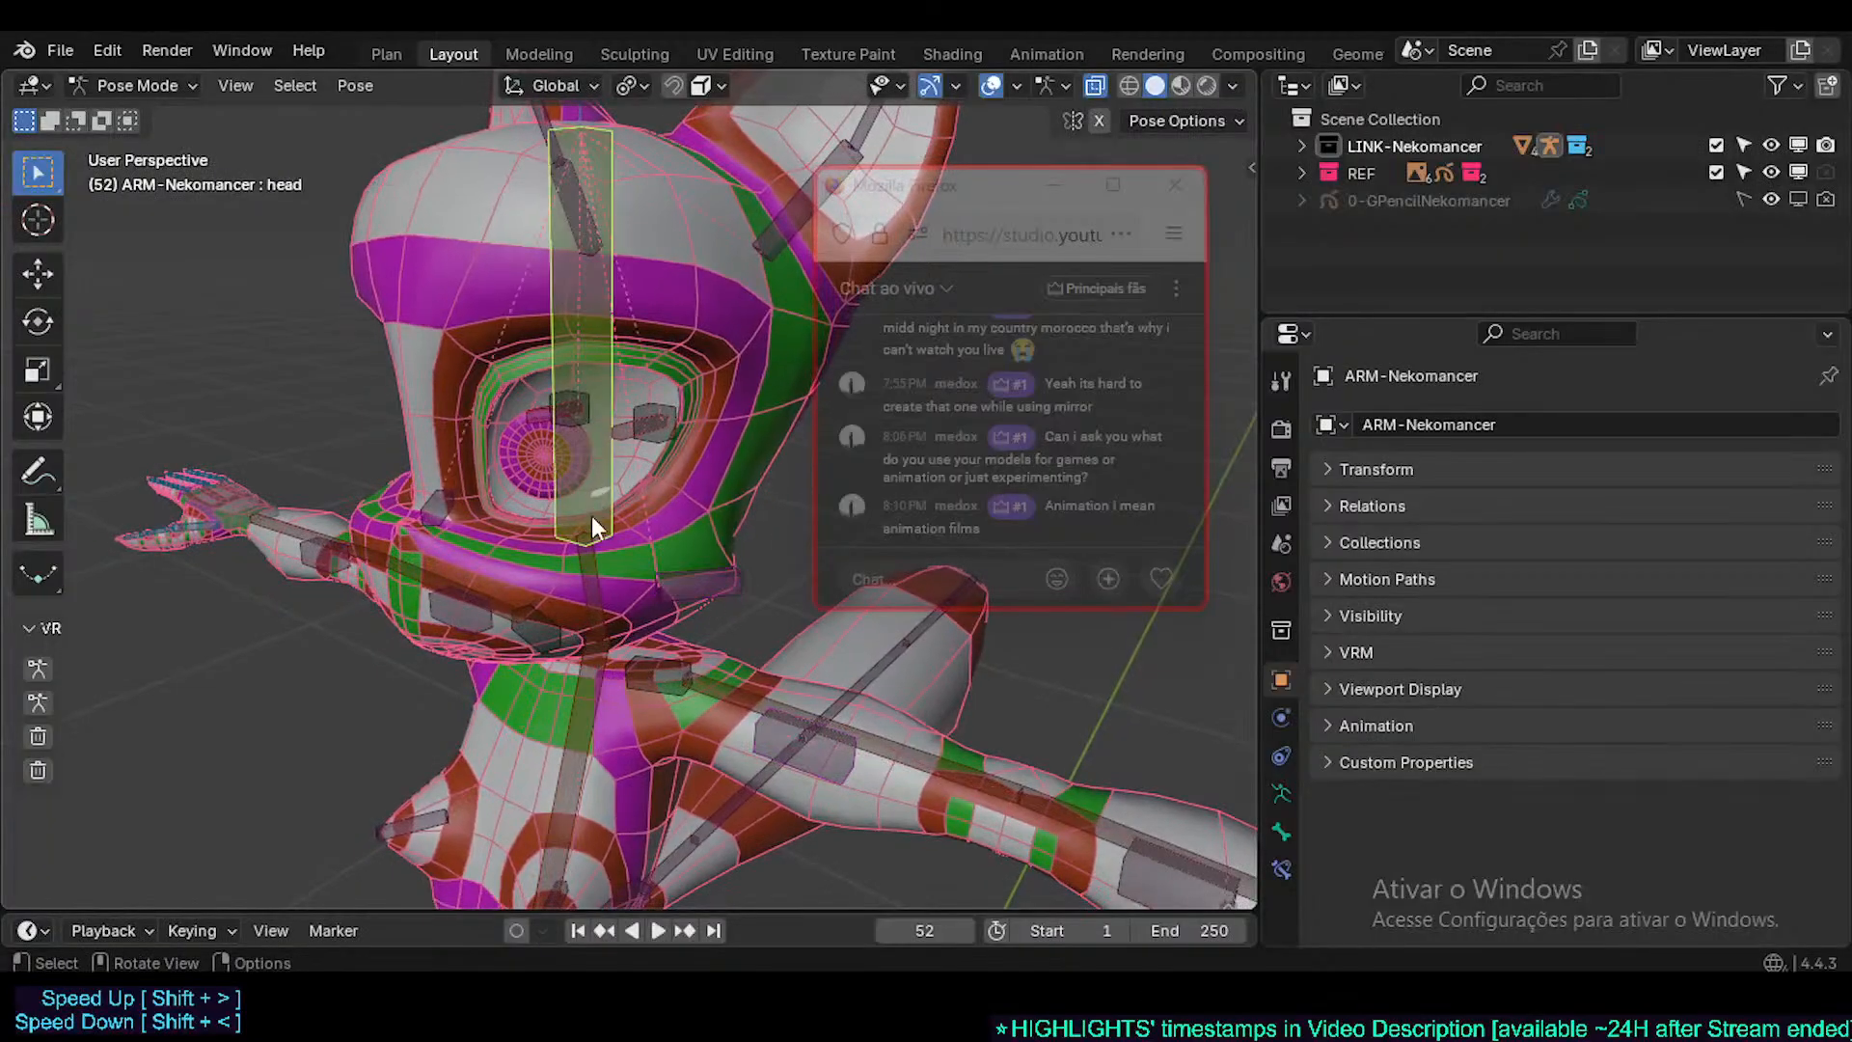
middle_drag(592, 515, 667, 560)
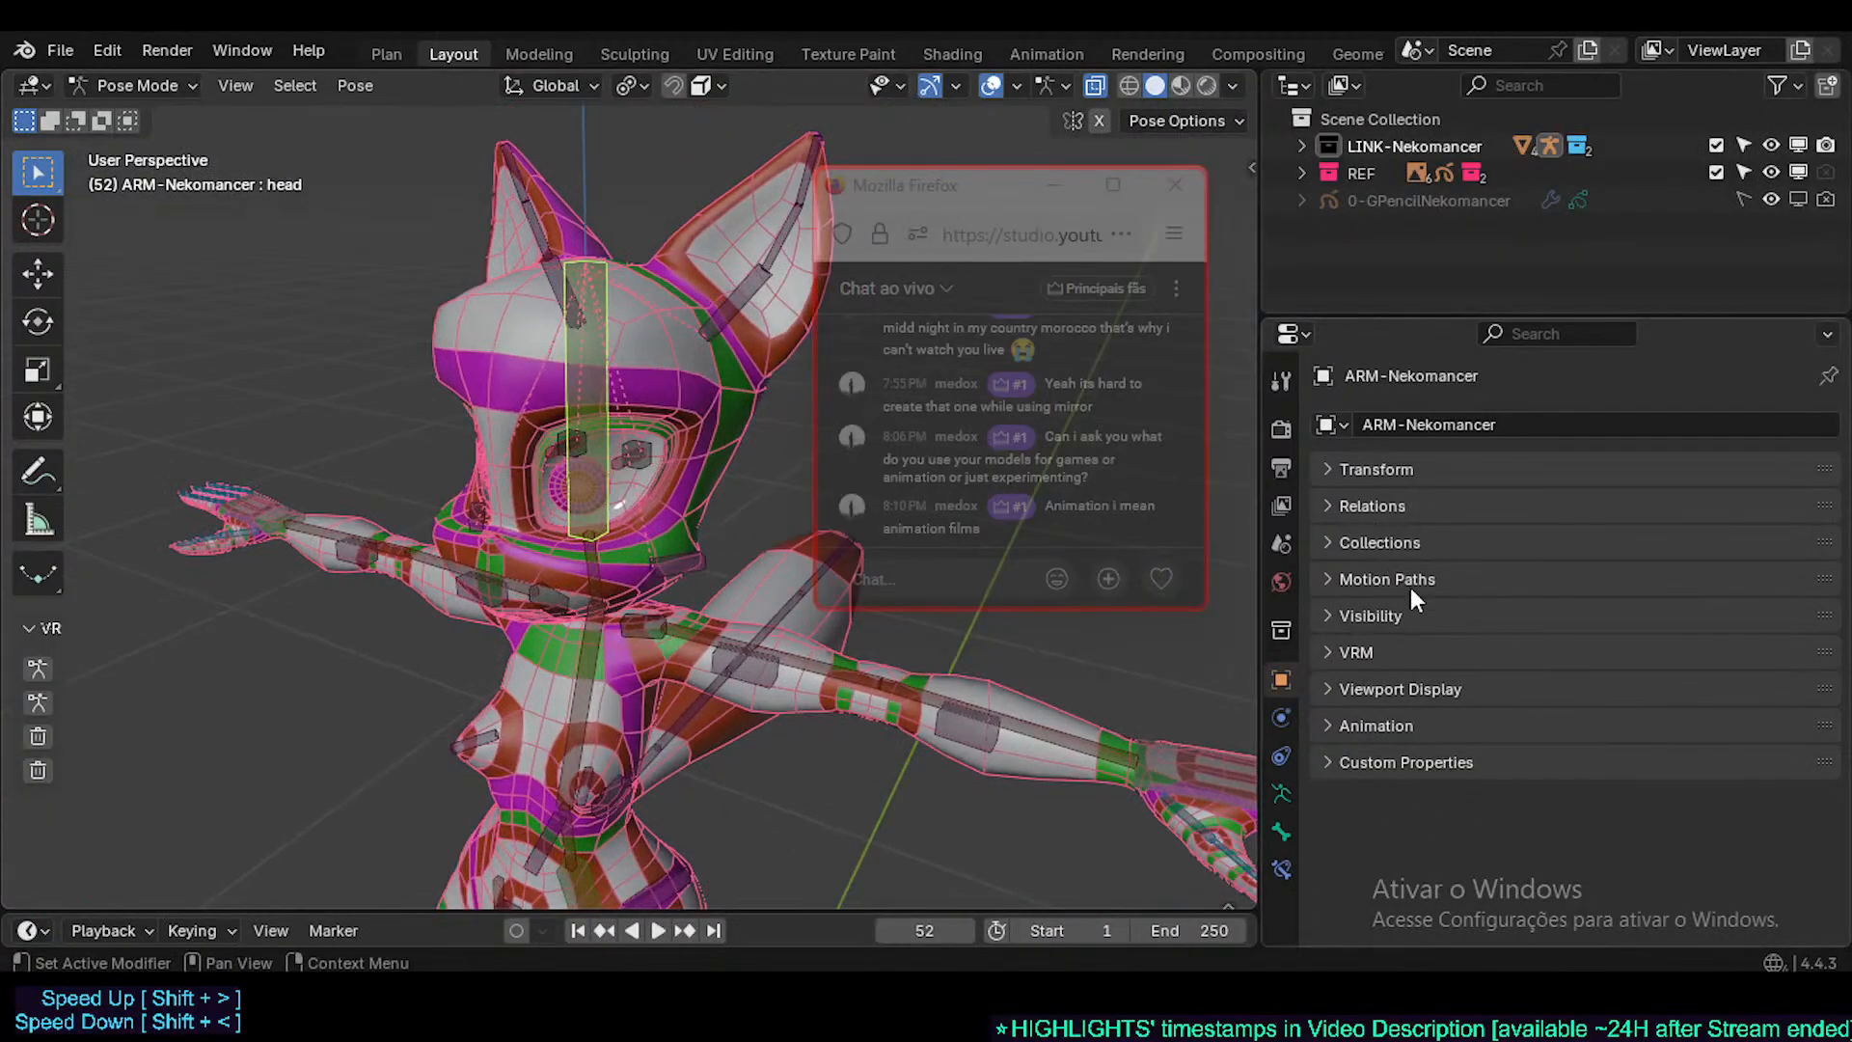
- Return the armature to Object Mode and select the MSH-Nekomancer body mesh
key(ctrl+Tab)
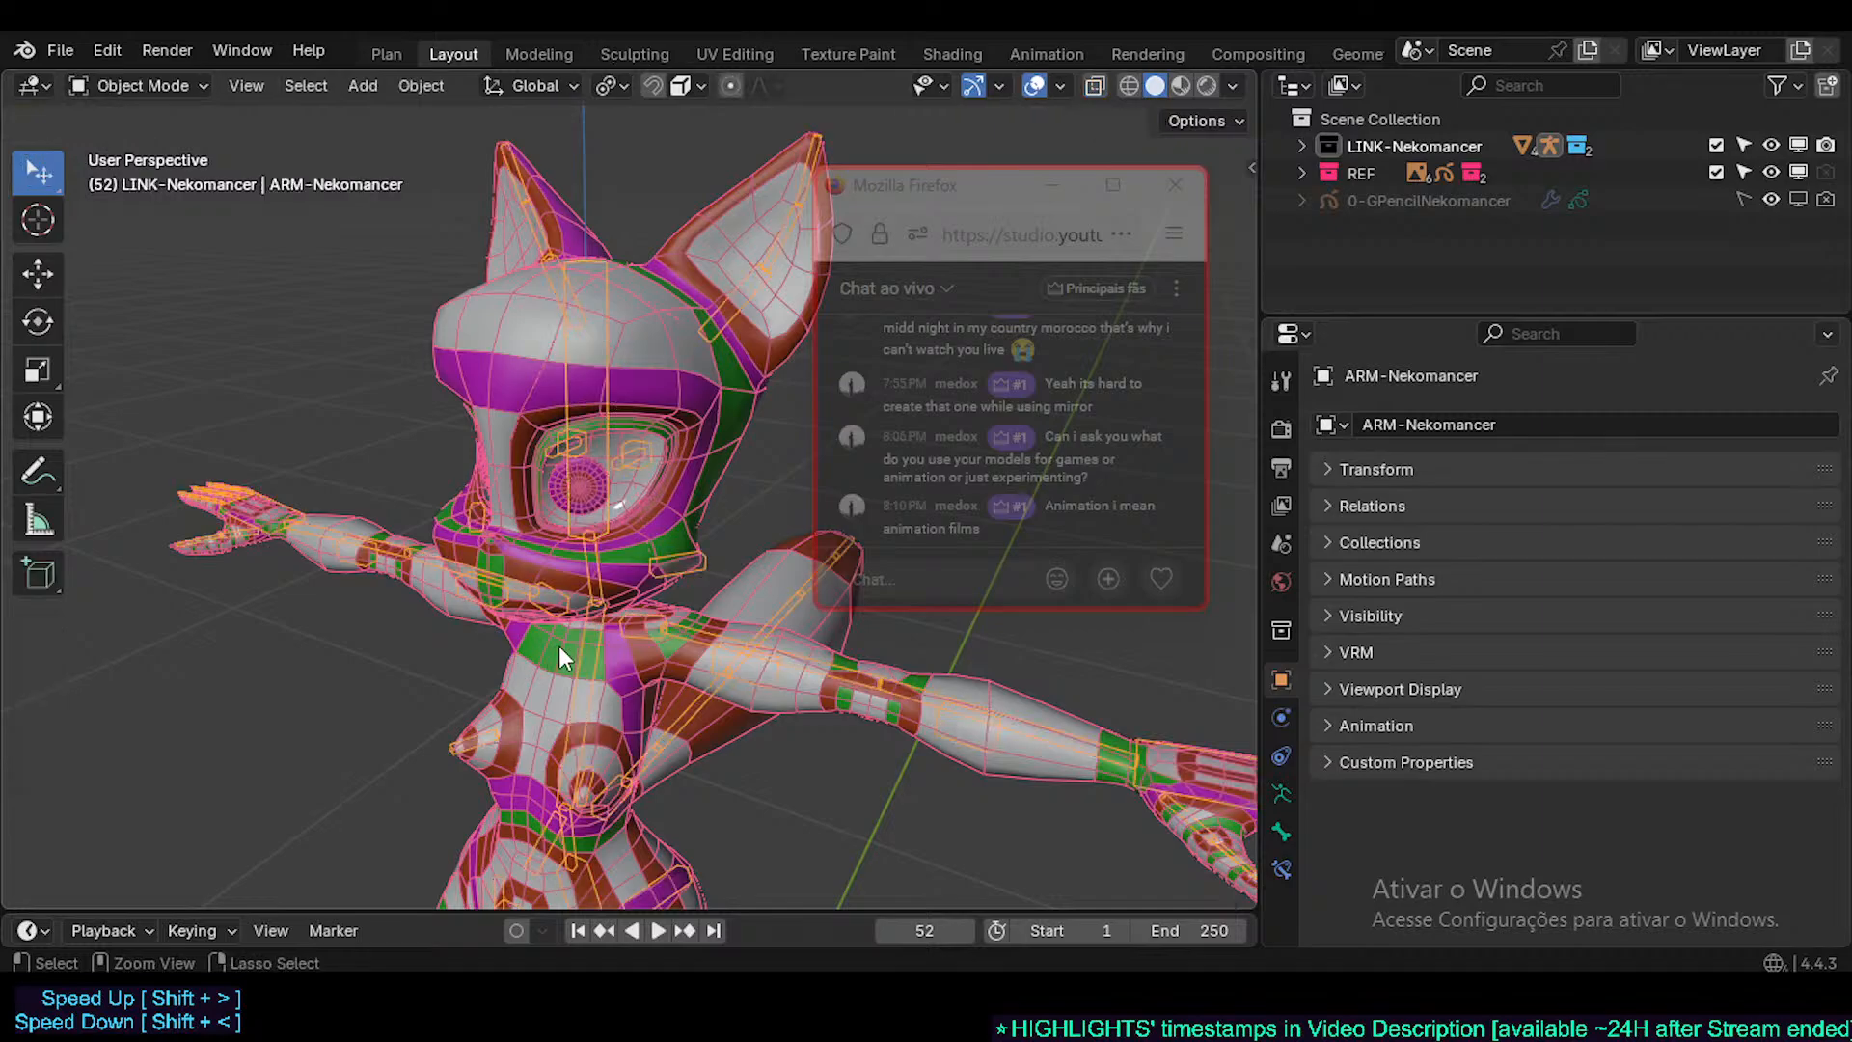
click(669, 562)
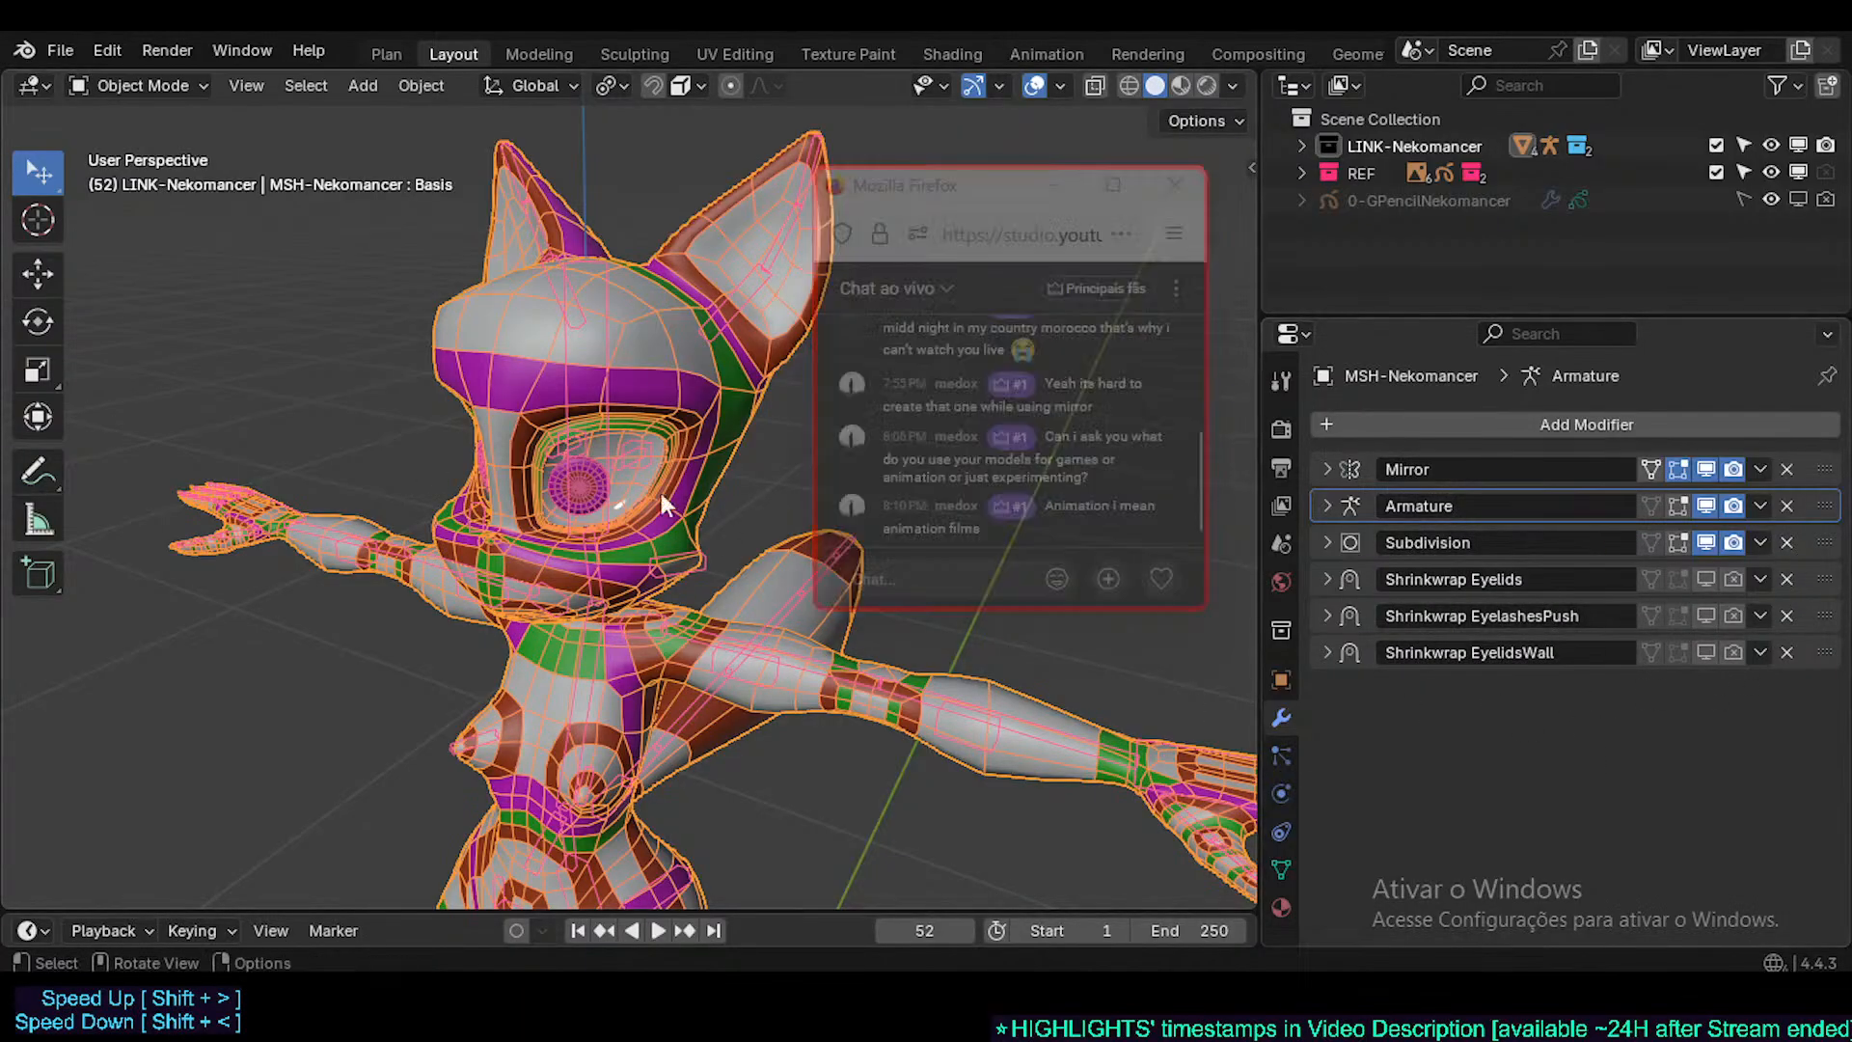
scroll(647, 635, up, 4)
middle_drag(644, 632, 946, 658)
scroll(839, 628, down, 2)
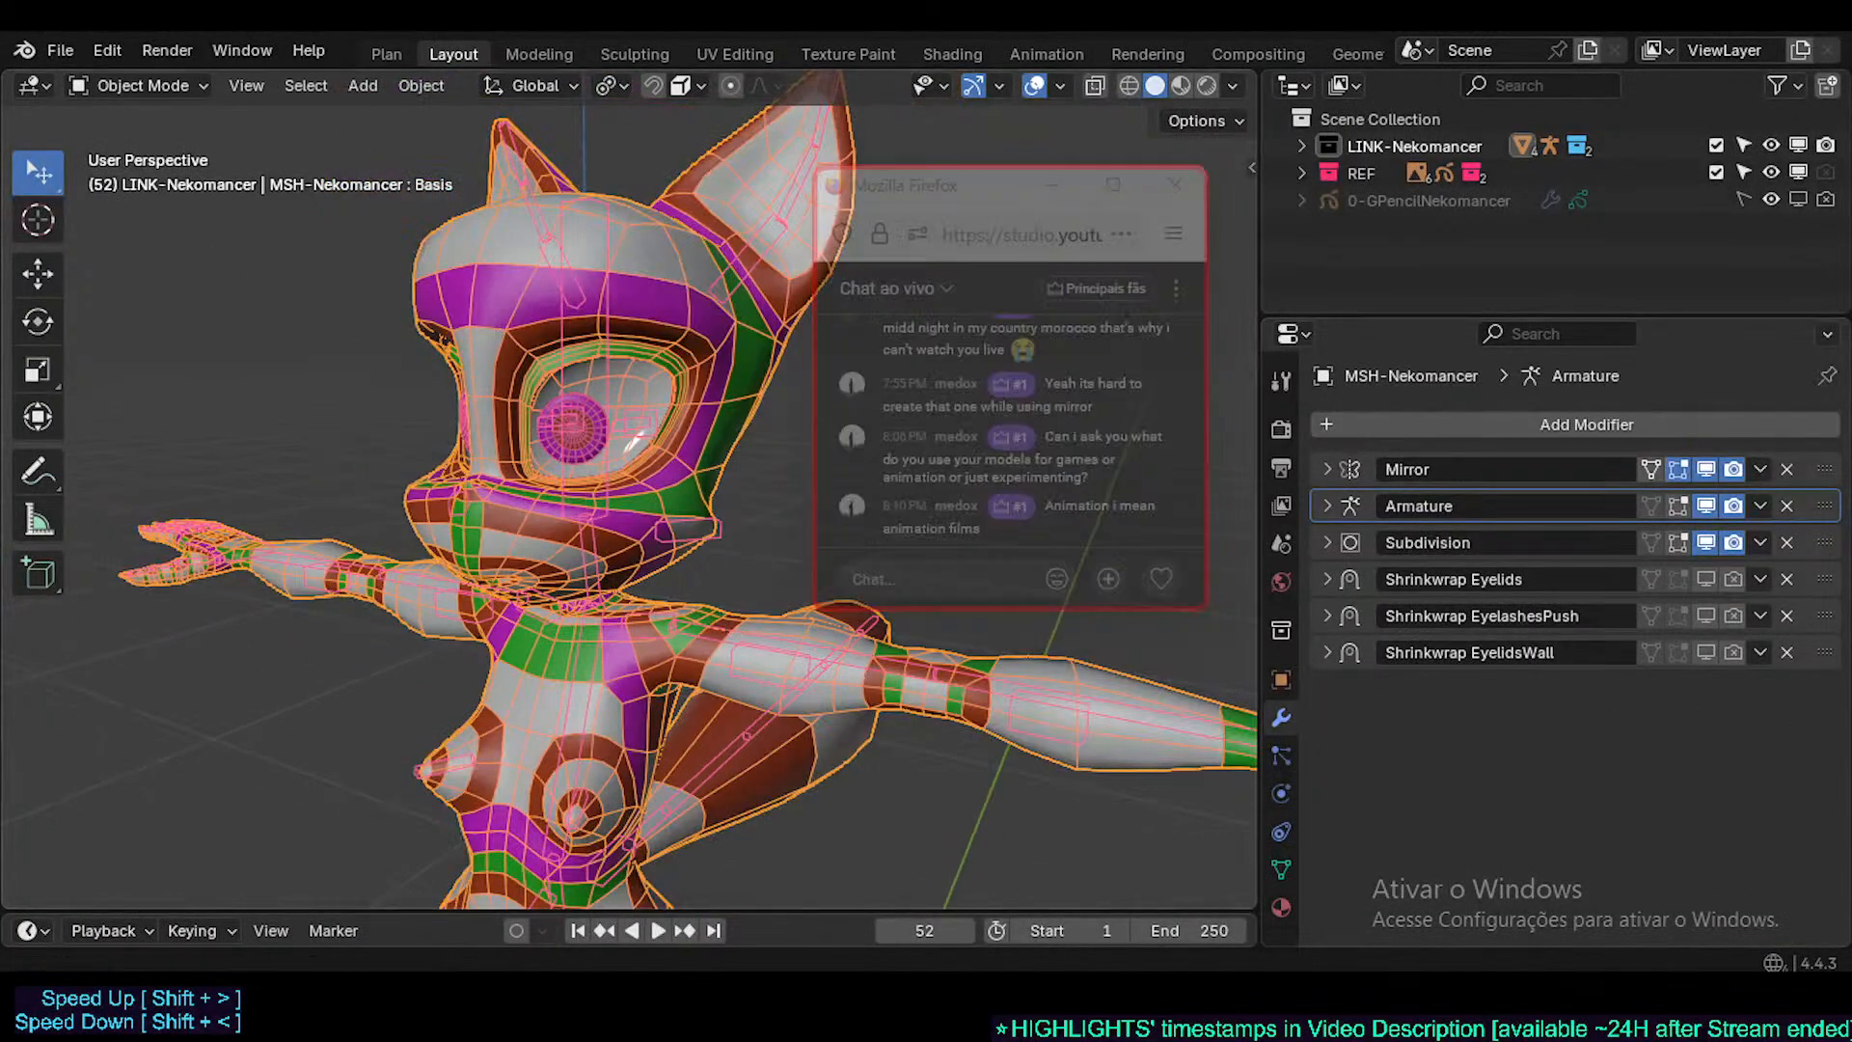
- Review the list of available export formats, including FBX, glTF 2.0 and VRM, without exporting
click(60, 50)
mouse_move(164, 459)
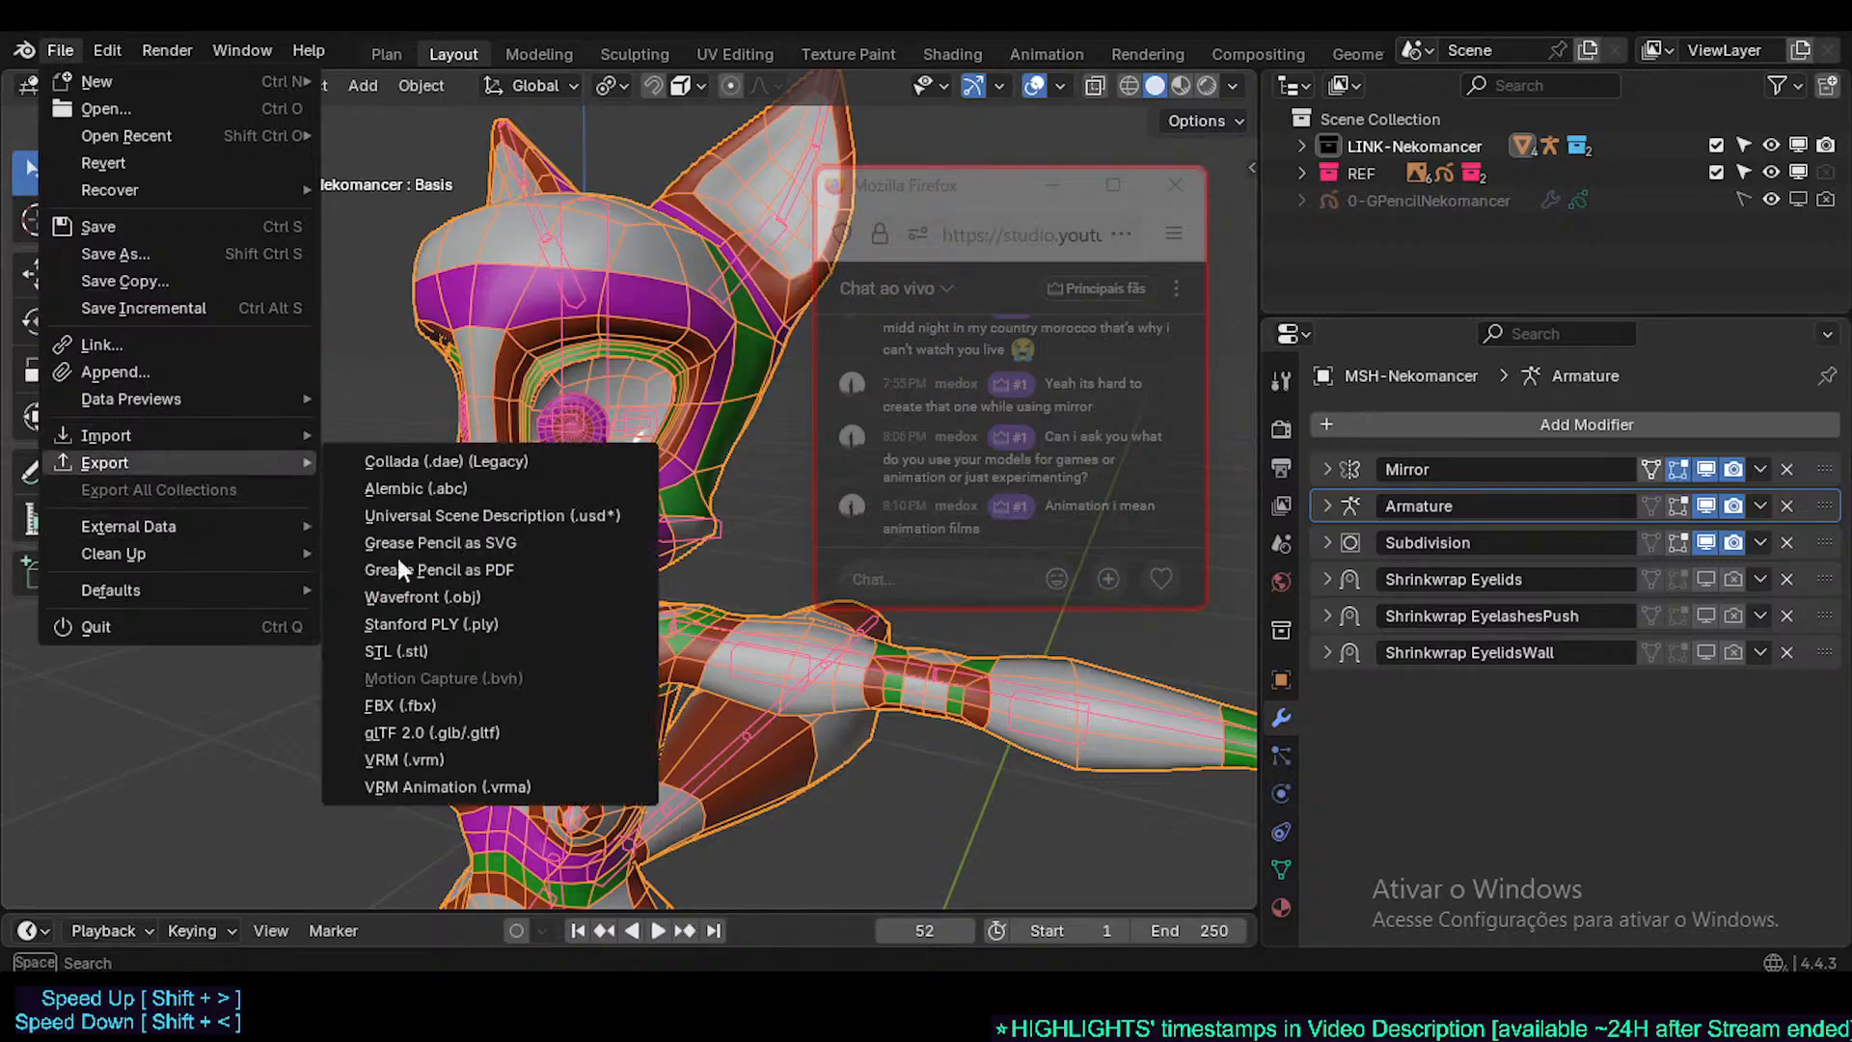
click(420, 723)
scroll(605, 544, up, 2)
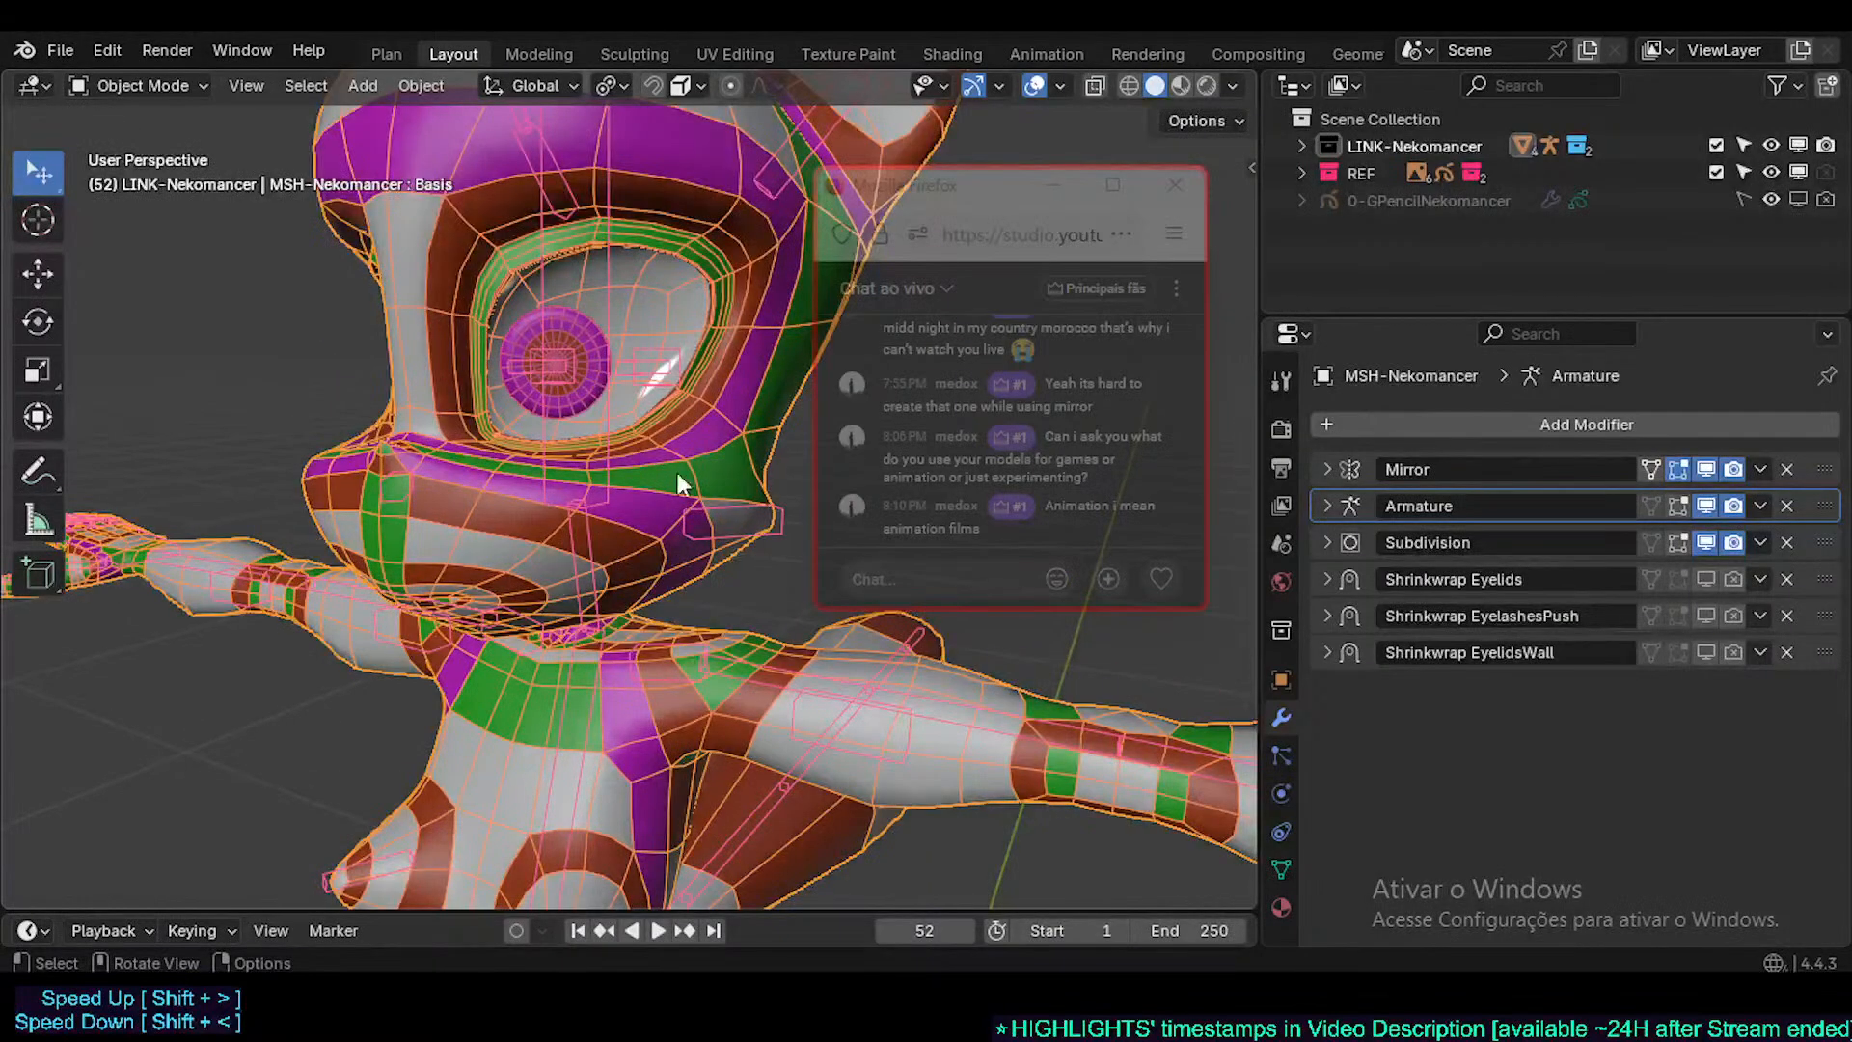
- Enter Edit Mode on the body mesh, select its linked faces and triangulate them
middle_drag(633, 434, 505, 564)
shift+click(526, 472)
shift+click(527, 473)
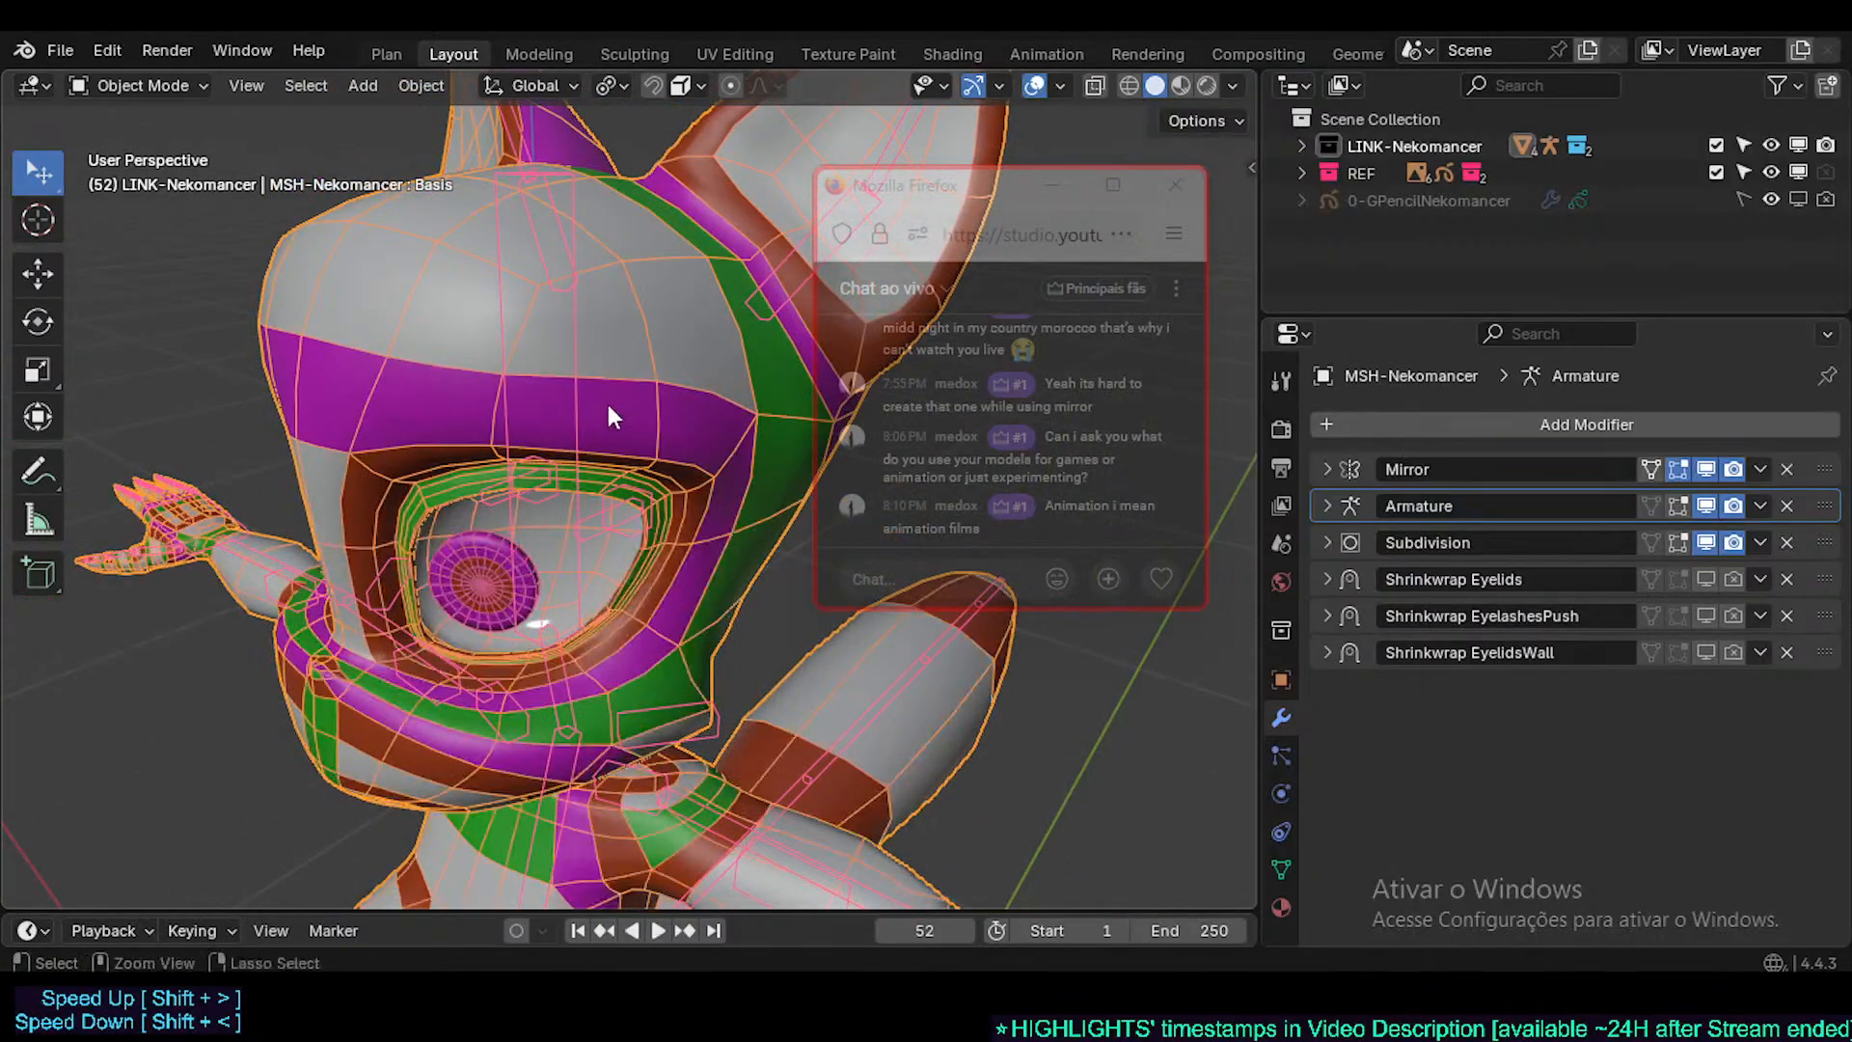
key(Tab)
key(l)
right_click(605, 291)
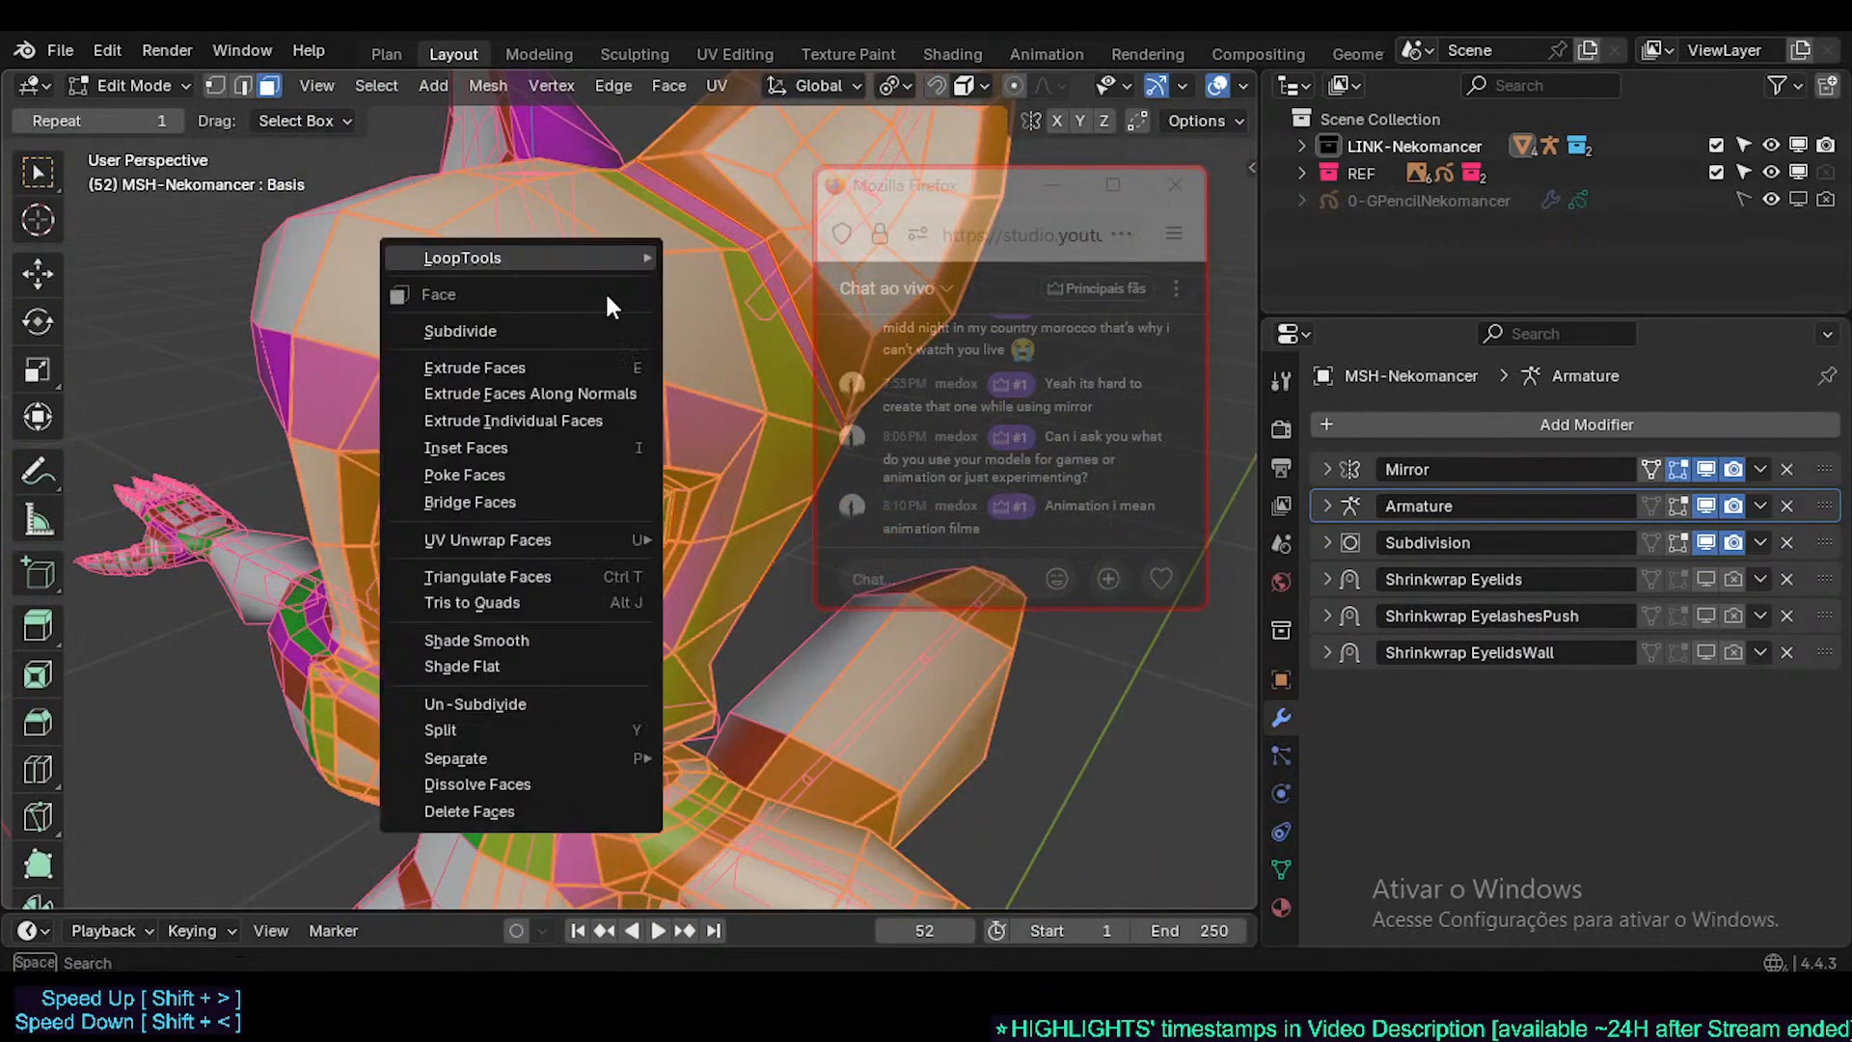
click(543, 585)
- Convert the triangulated body faces back to quads with Tris to Quads
scroll(607, 437, down, 2)
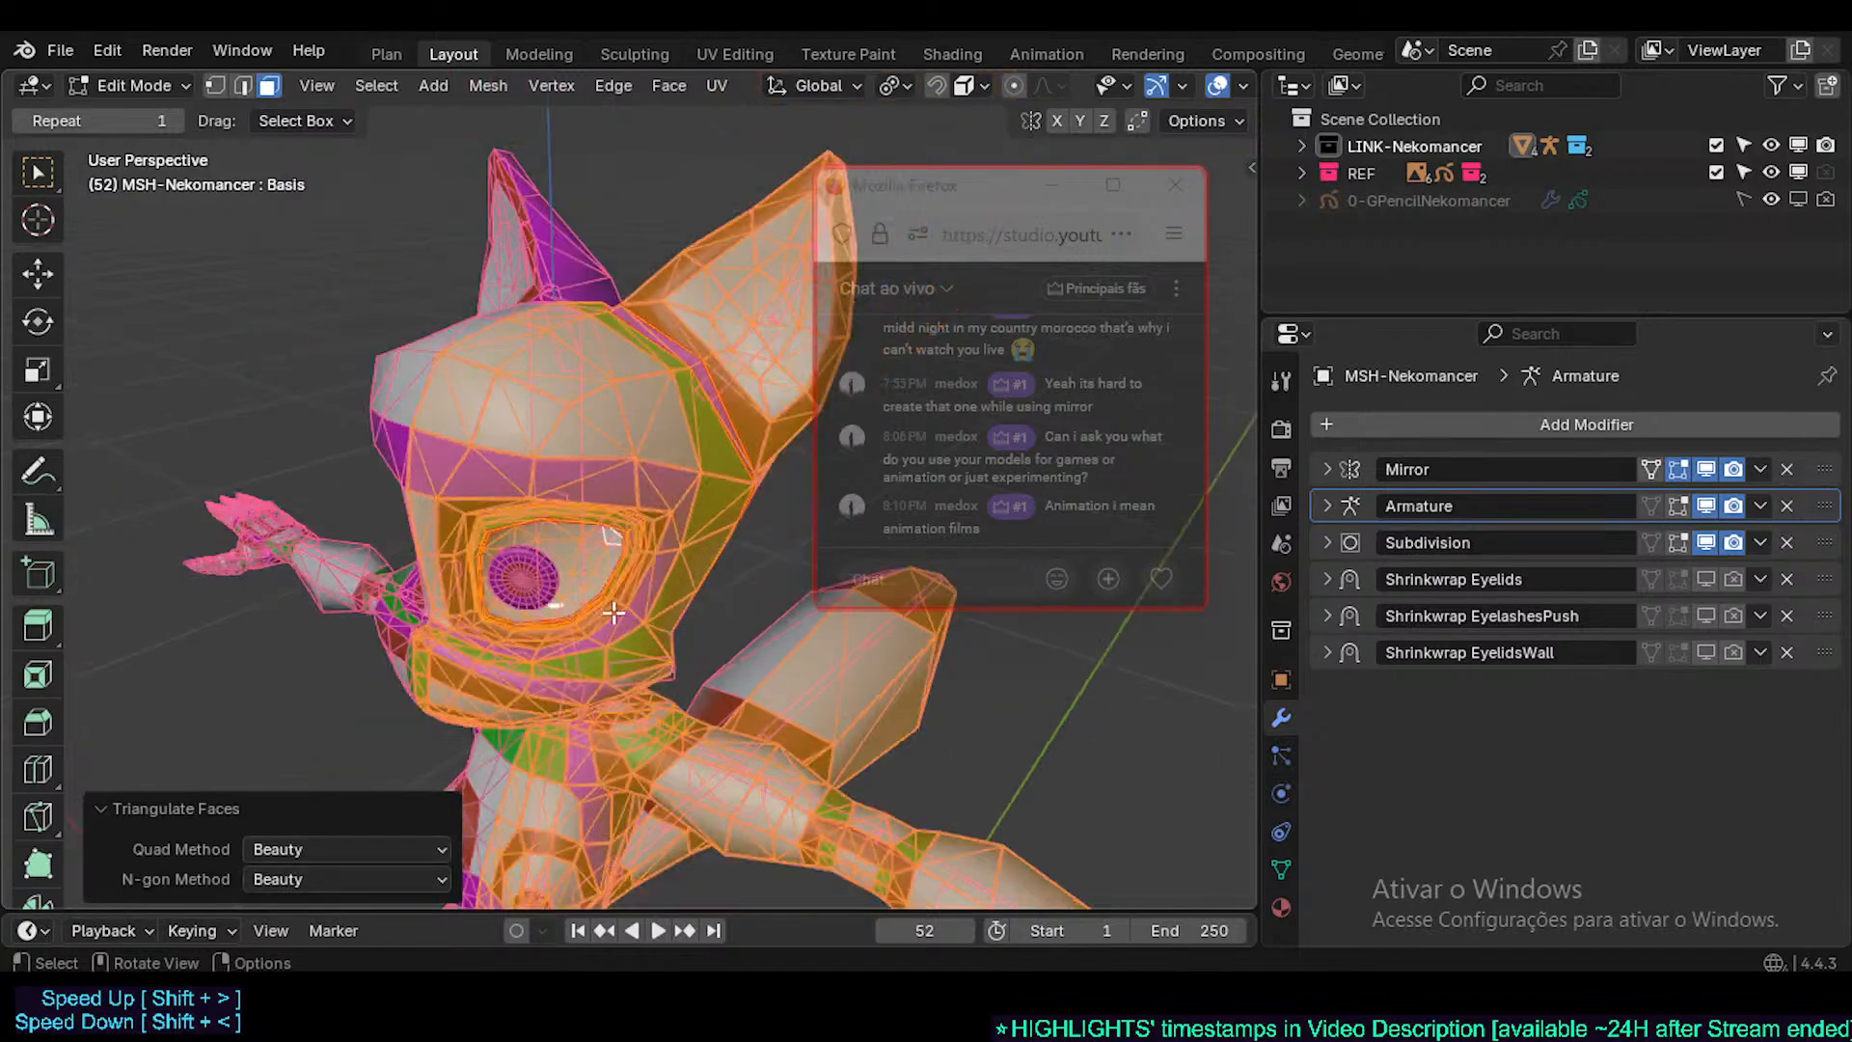
right_click(607, 437)
click(588, 460)
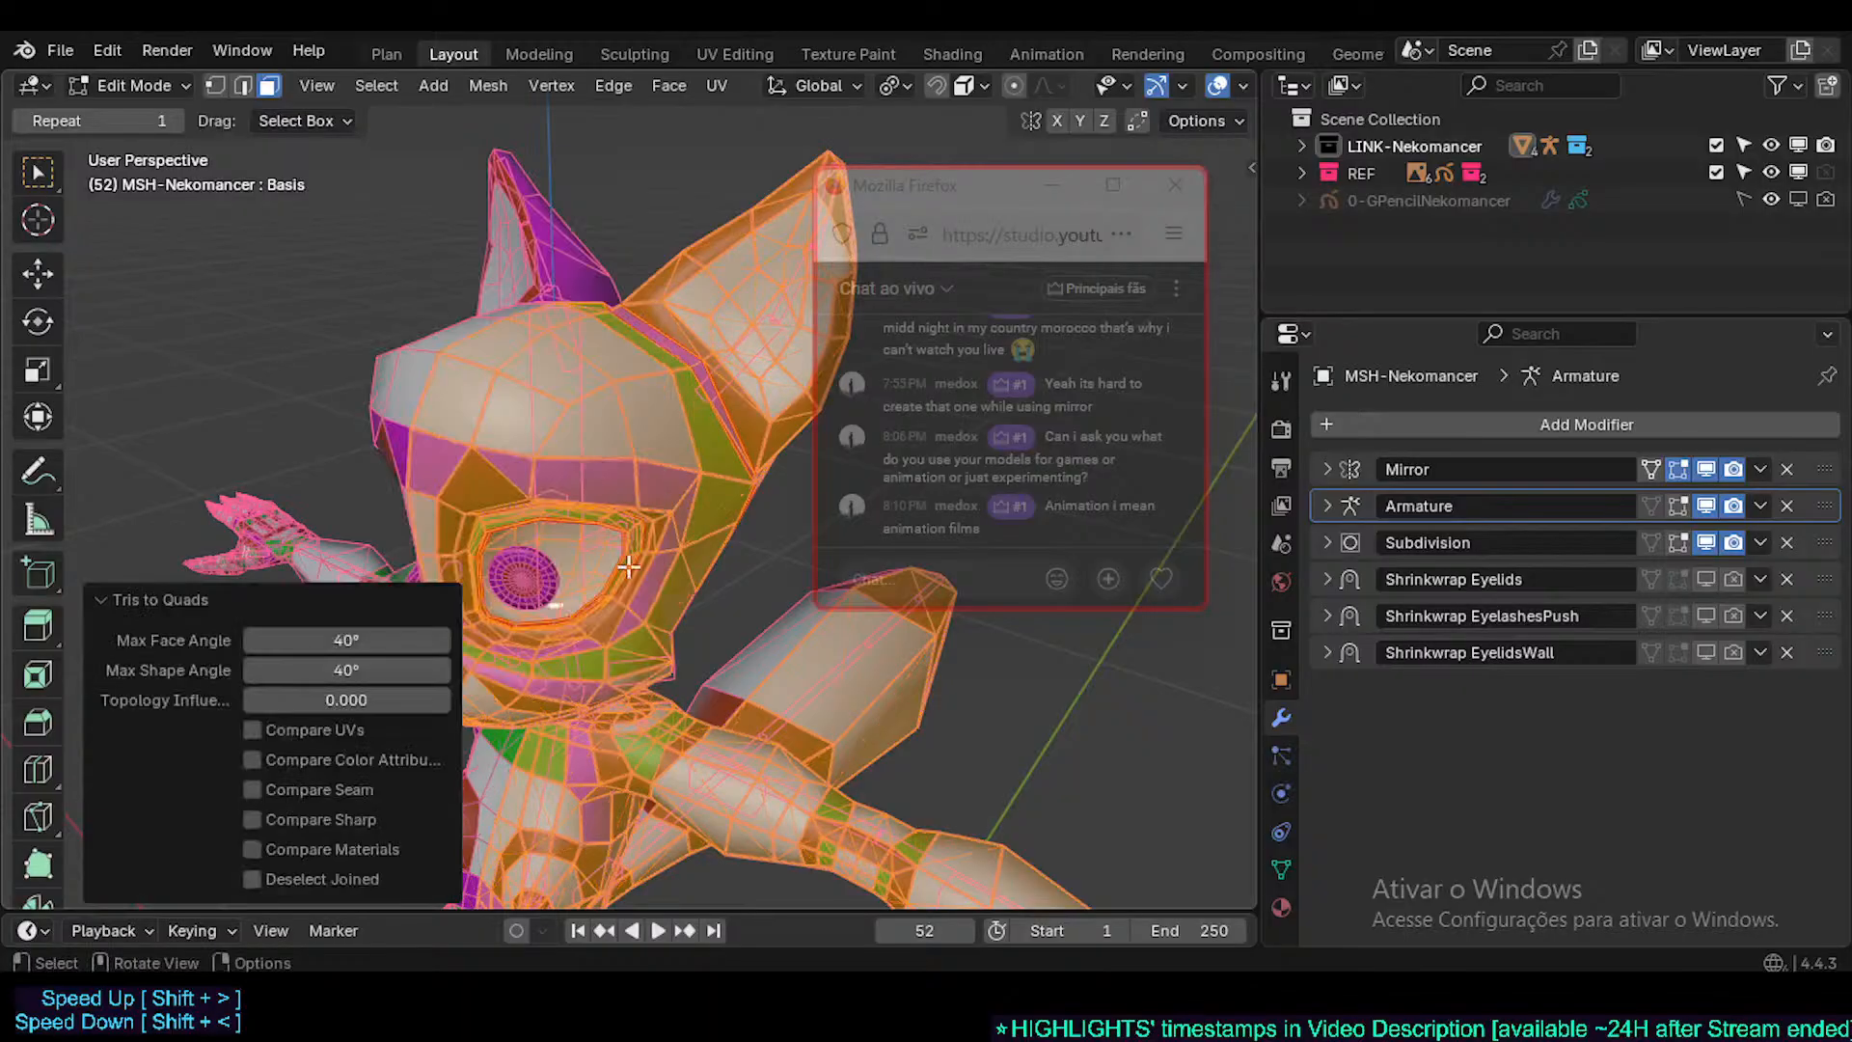
- Undo the quad conversion and the triangulation, then return the body mesh to Object Mode
middle_drag(632, 574, 579, 560)
click(179, 592)
key(ctrl+z)
key(ctrl+z)
key(ctrl+Tab)
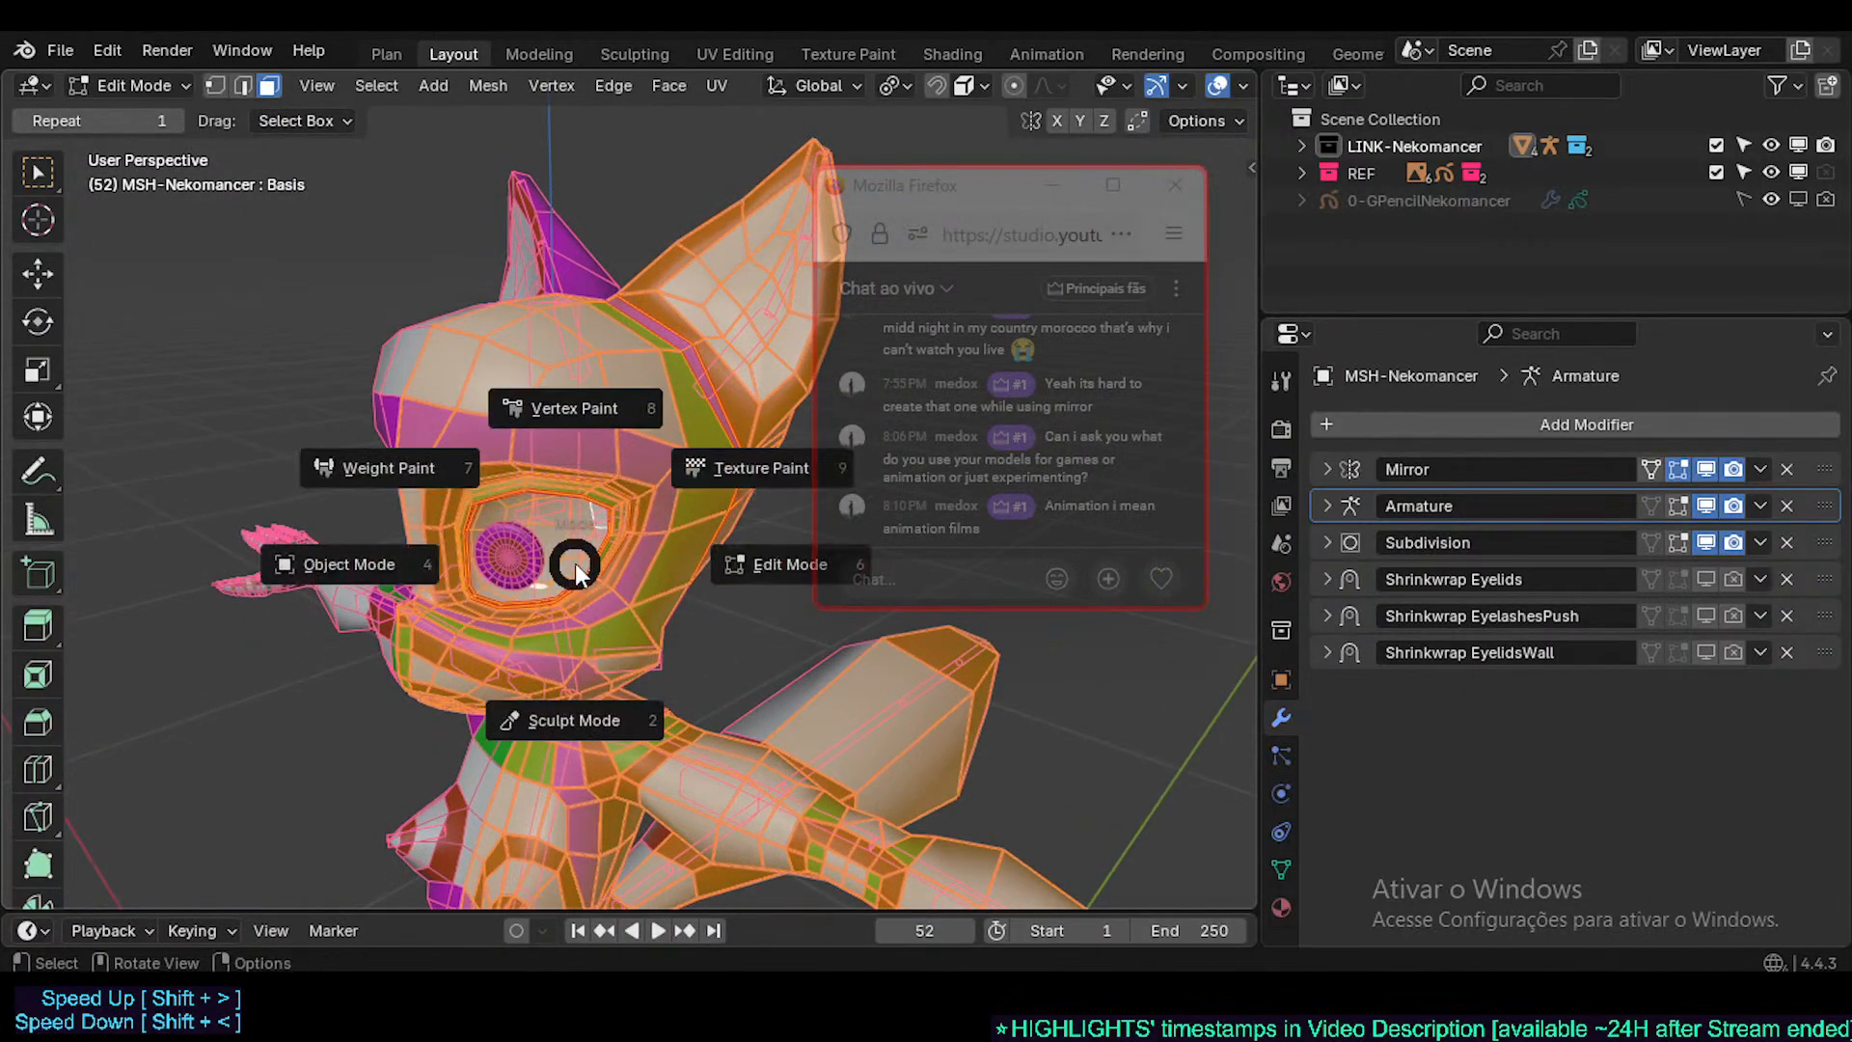
click(339, 565)
- Deselect all objects and examine the topology of the character's head
middle_drag(599, 640, 583, 567)
scroll(668, 565, up, 2)
key(alt+a)
scroll(628, 577, down, 2)
scroll(543, 581, up, 2)
scroll(583, 568, down, 2)
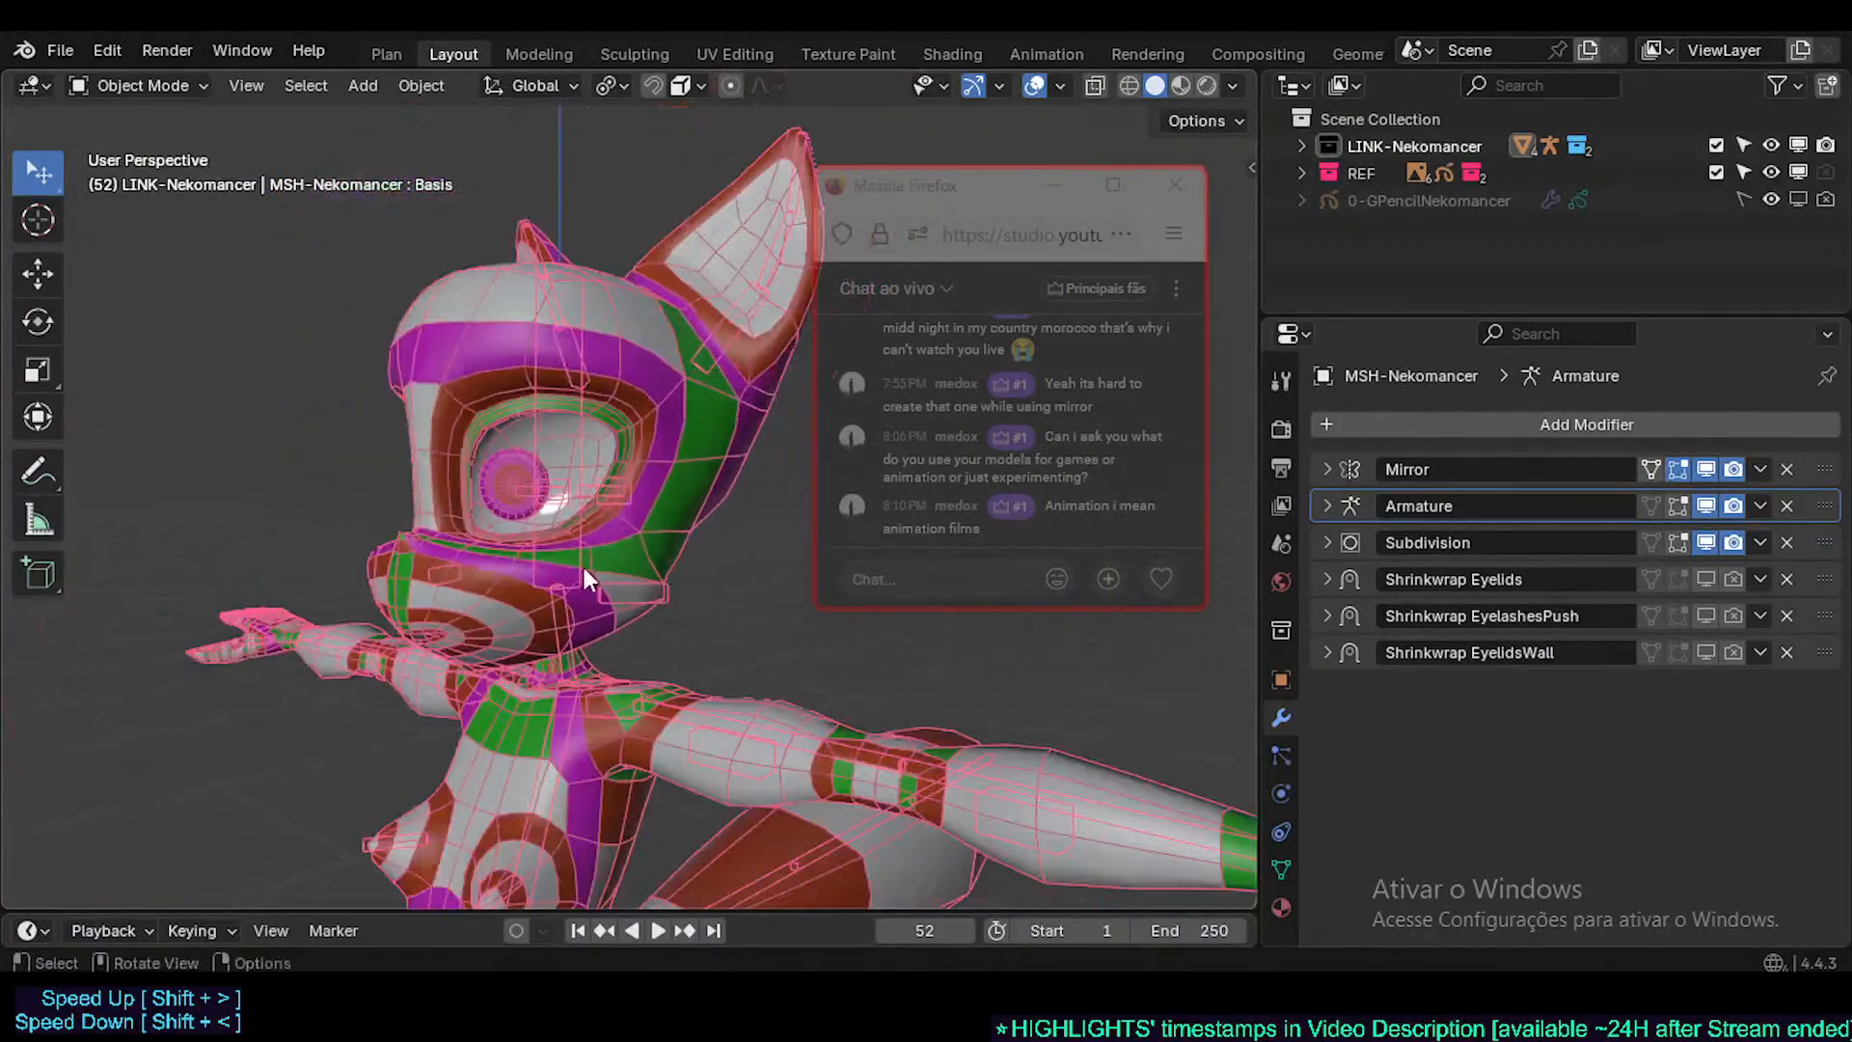
middle_drag(585, 457, 559, 427)
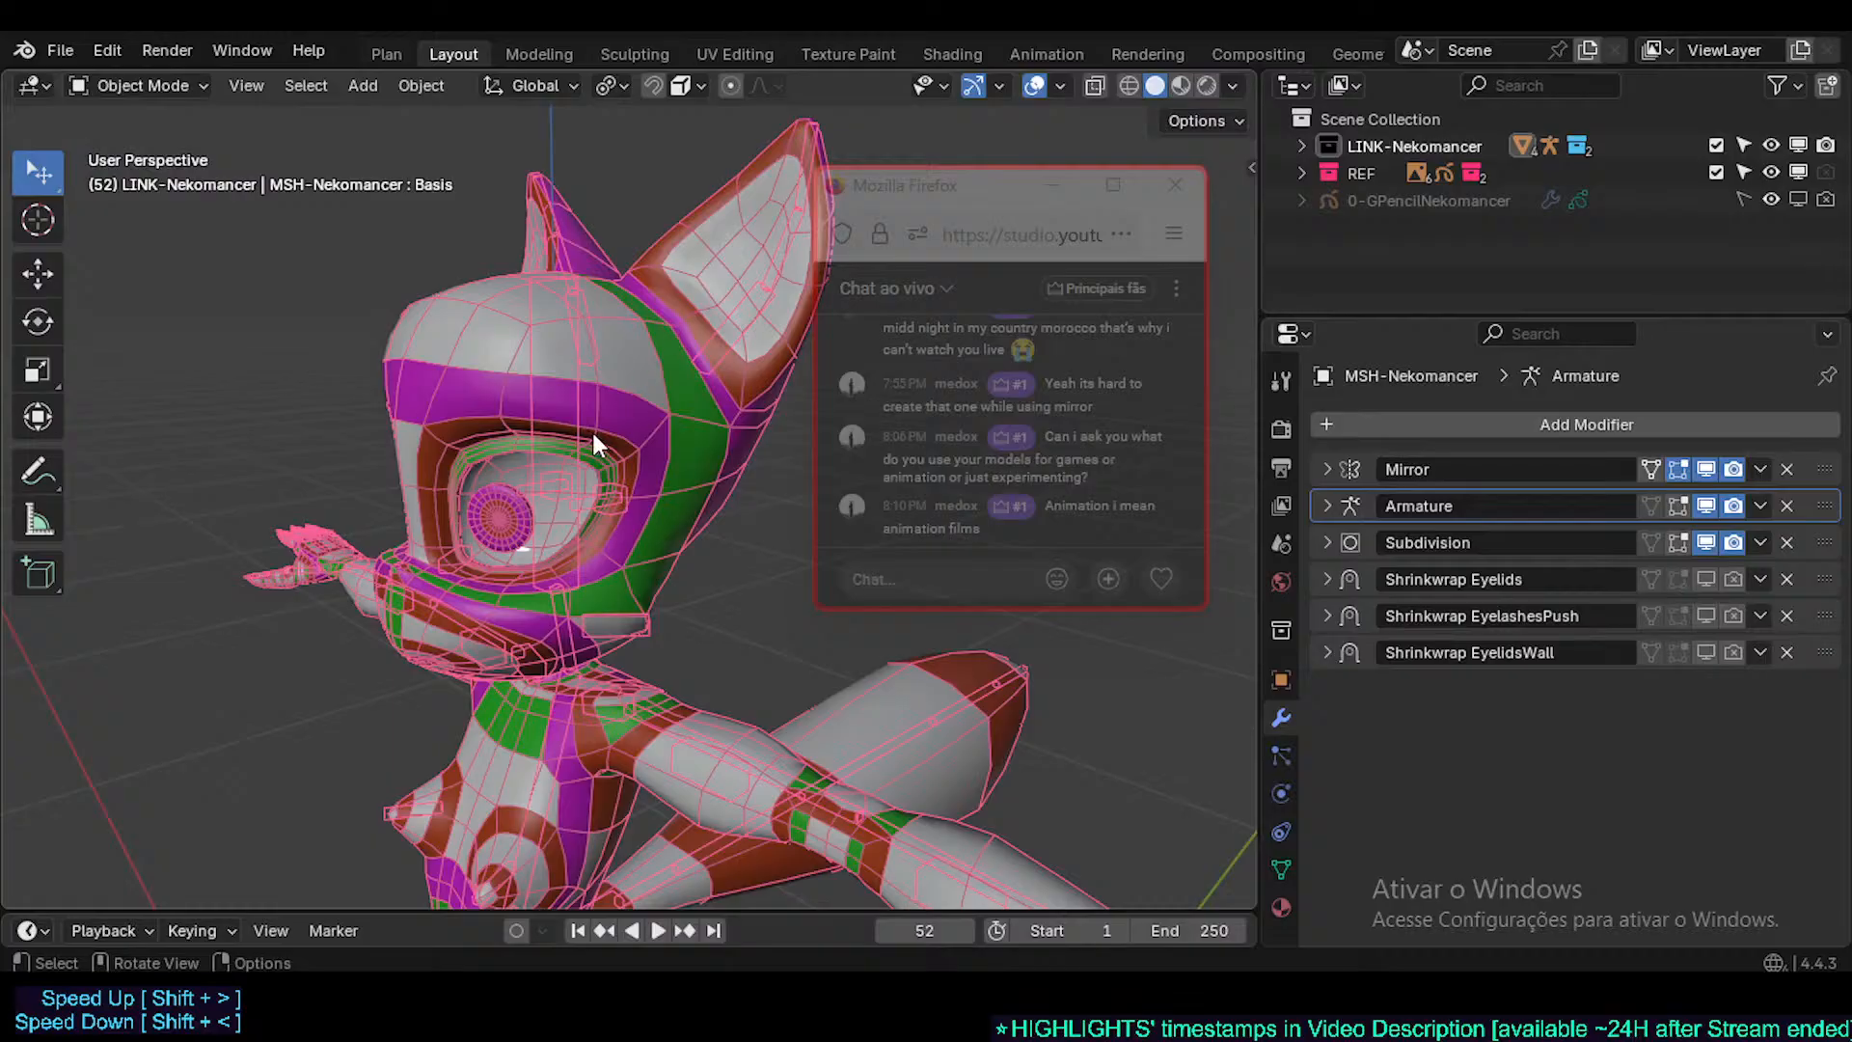
- Check the VRM add-ons in the preferences, close the window and reselect the MSH-Nekomancer body mesh
key(ctrl+comma)
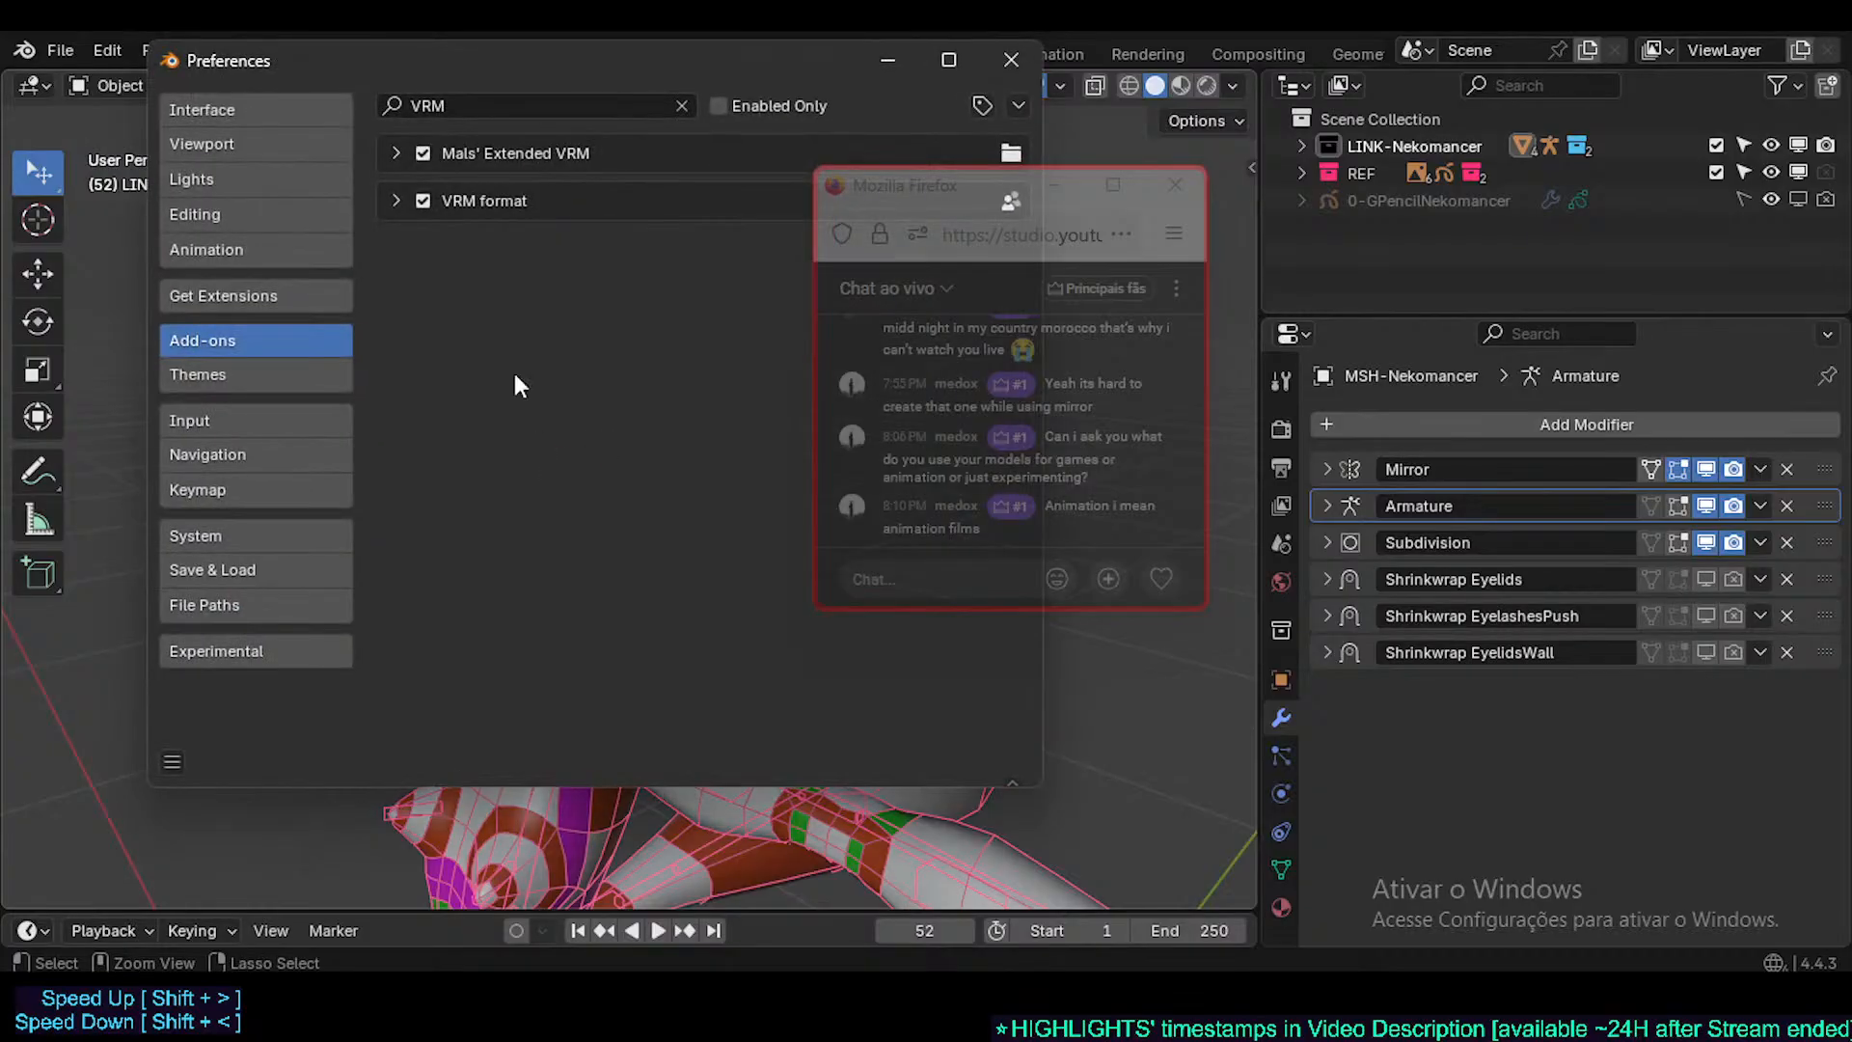
click(1009, 60)
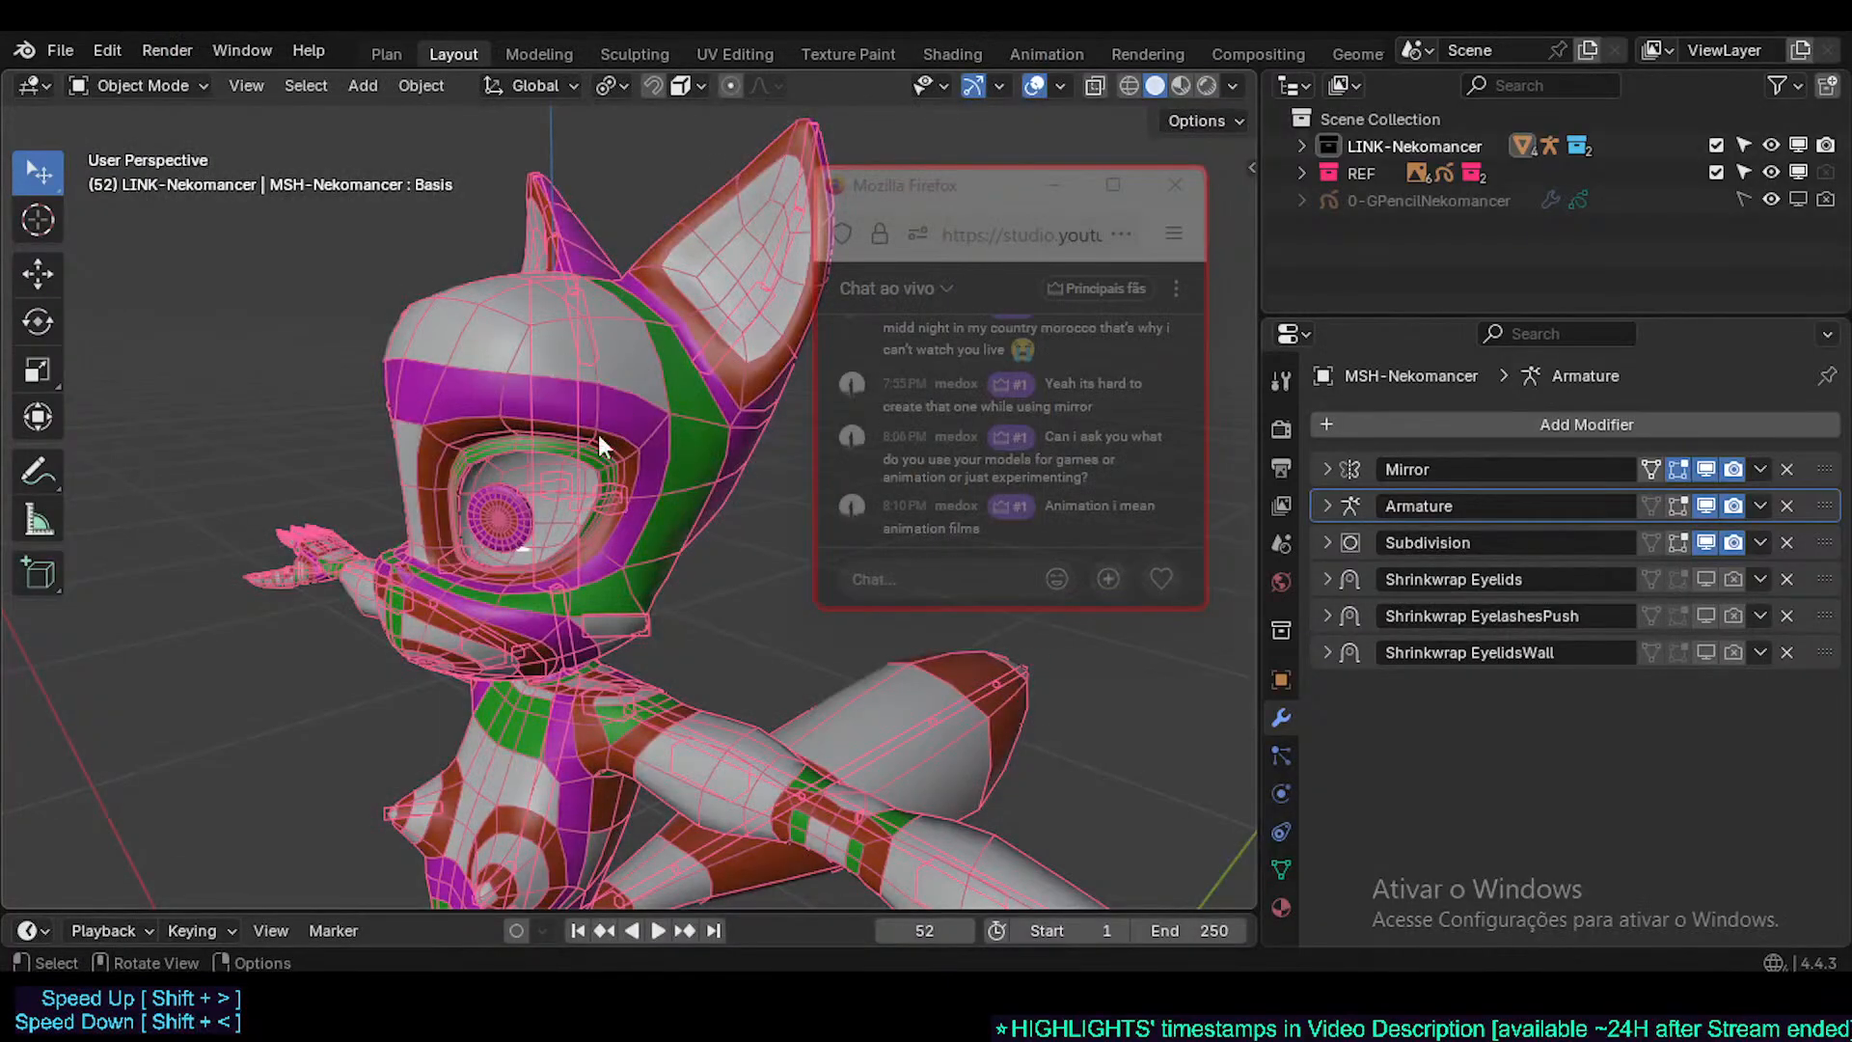
click(677, 378)
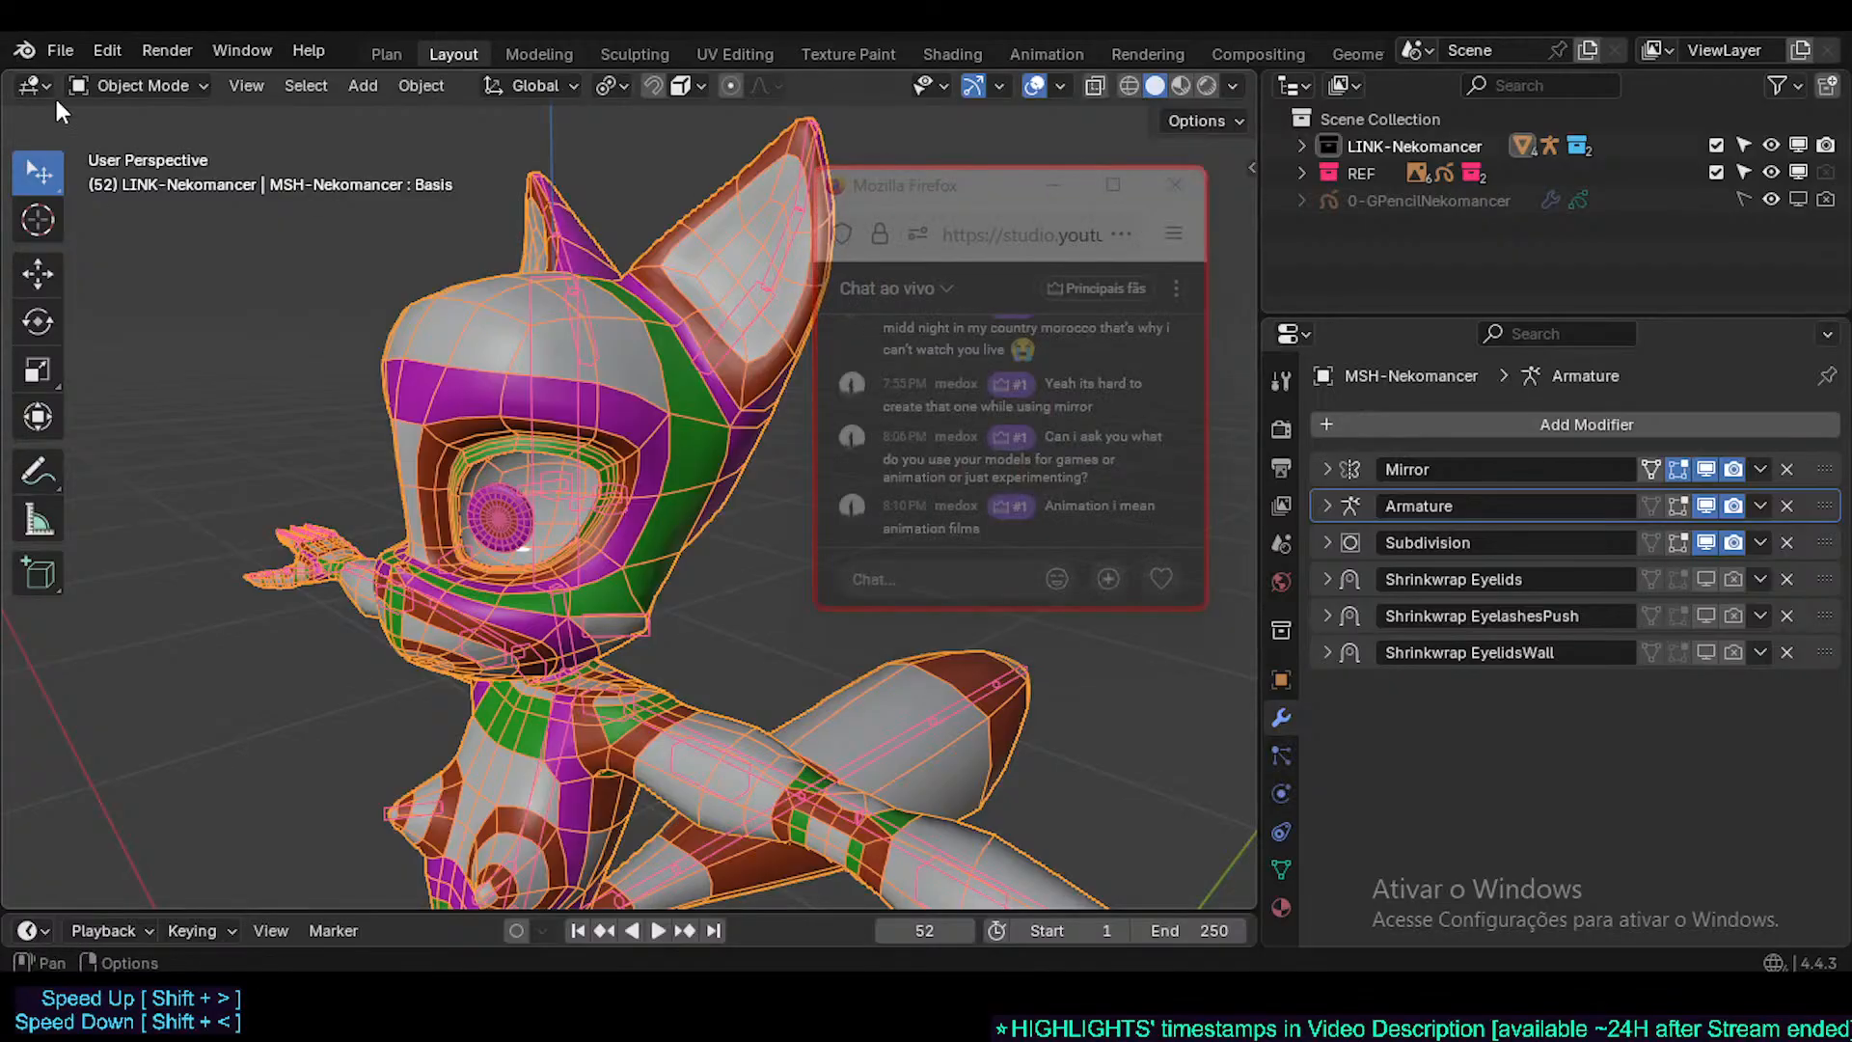
- Open the file export options again with the body mesh selected, then leave them without exporting
click(56, 52)
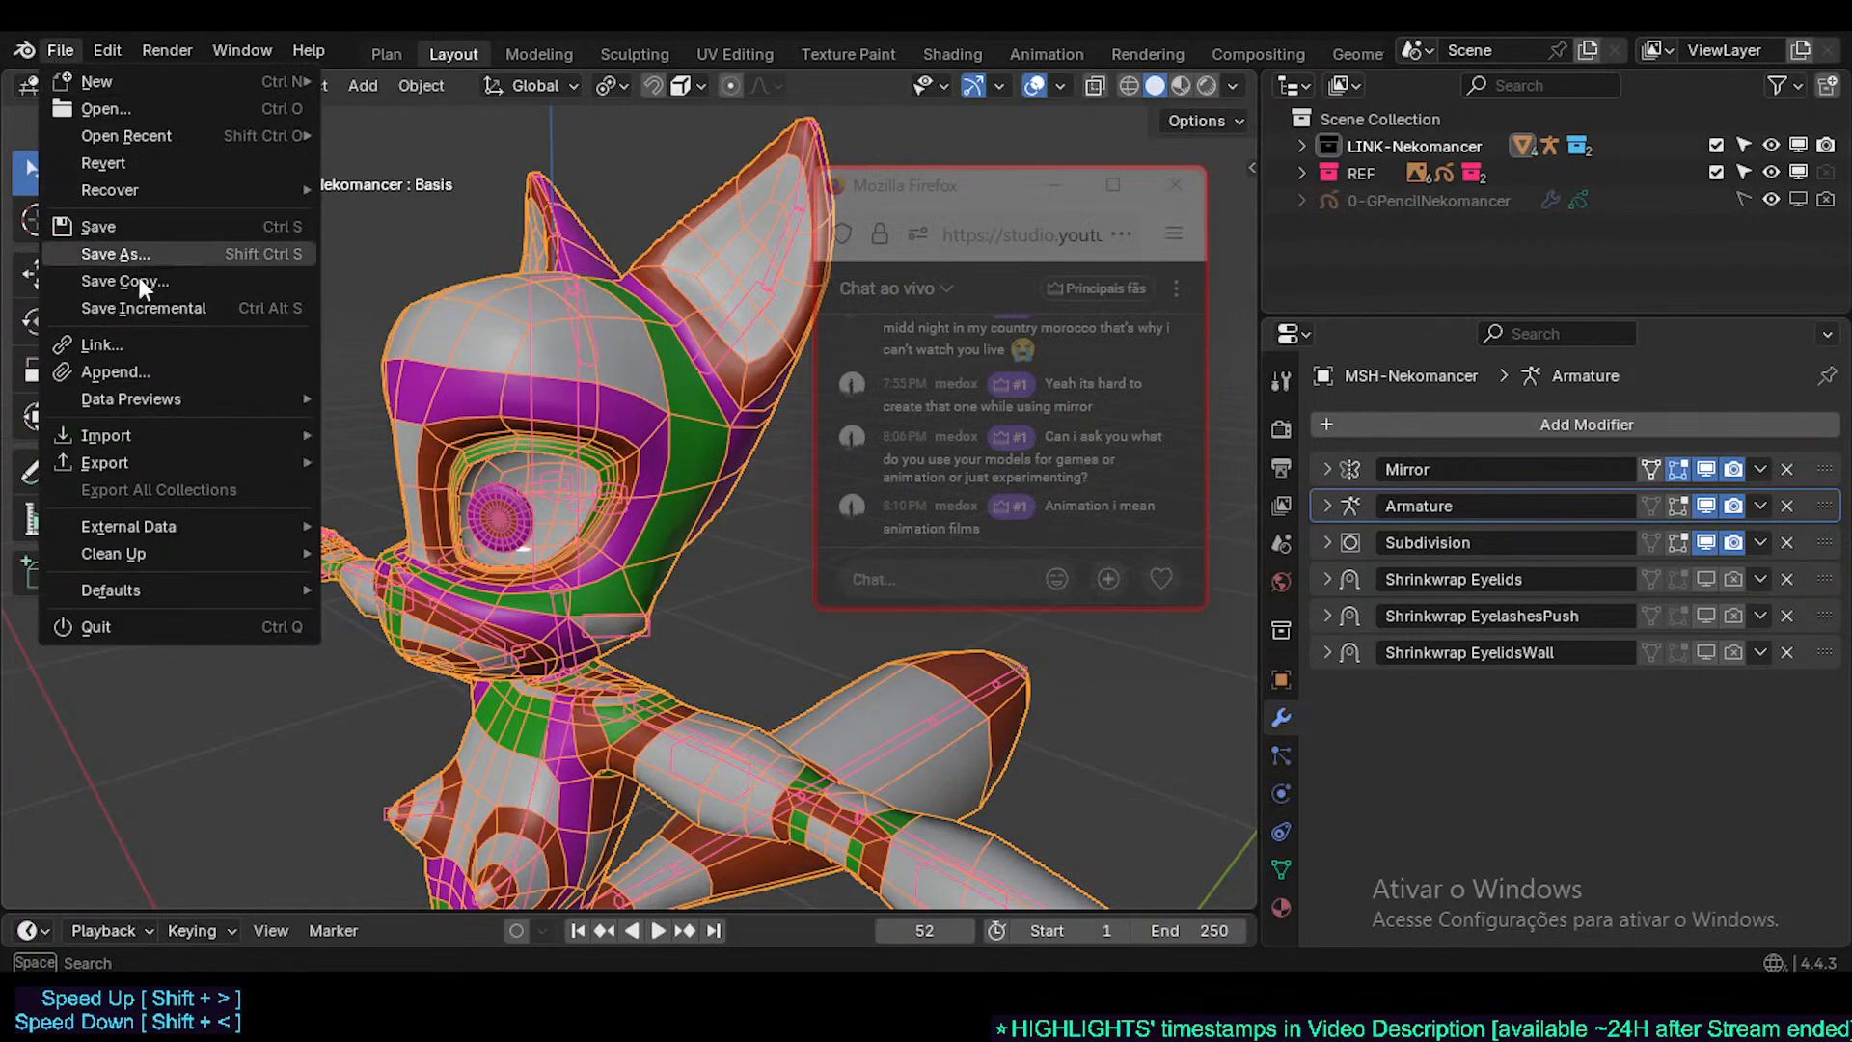
mouse_move(133, 463)
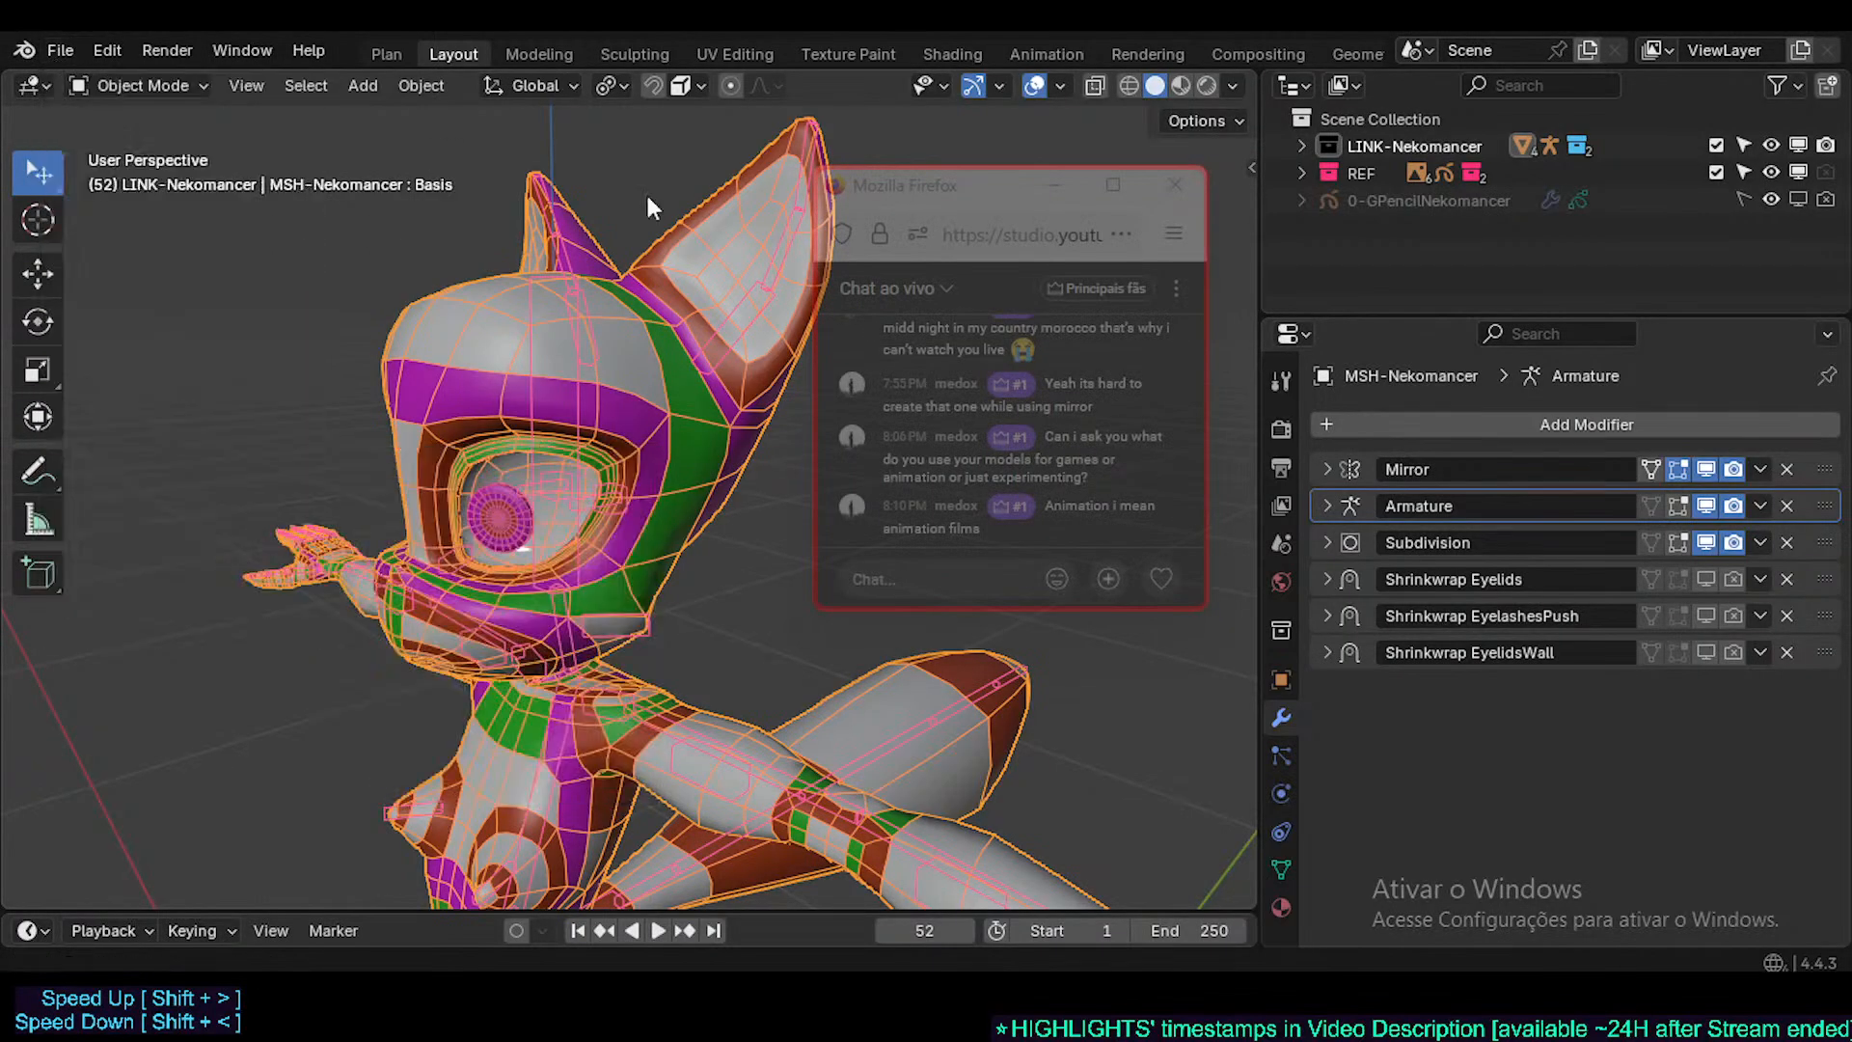
scroll(548, 240, up, 3)
scroll(540, 587, down, 3)
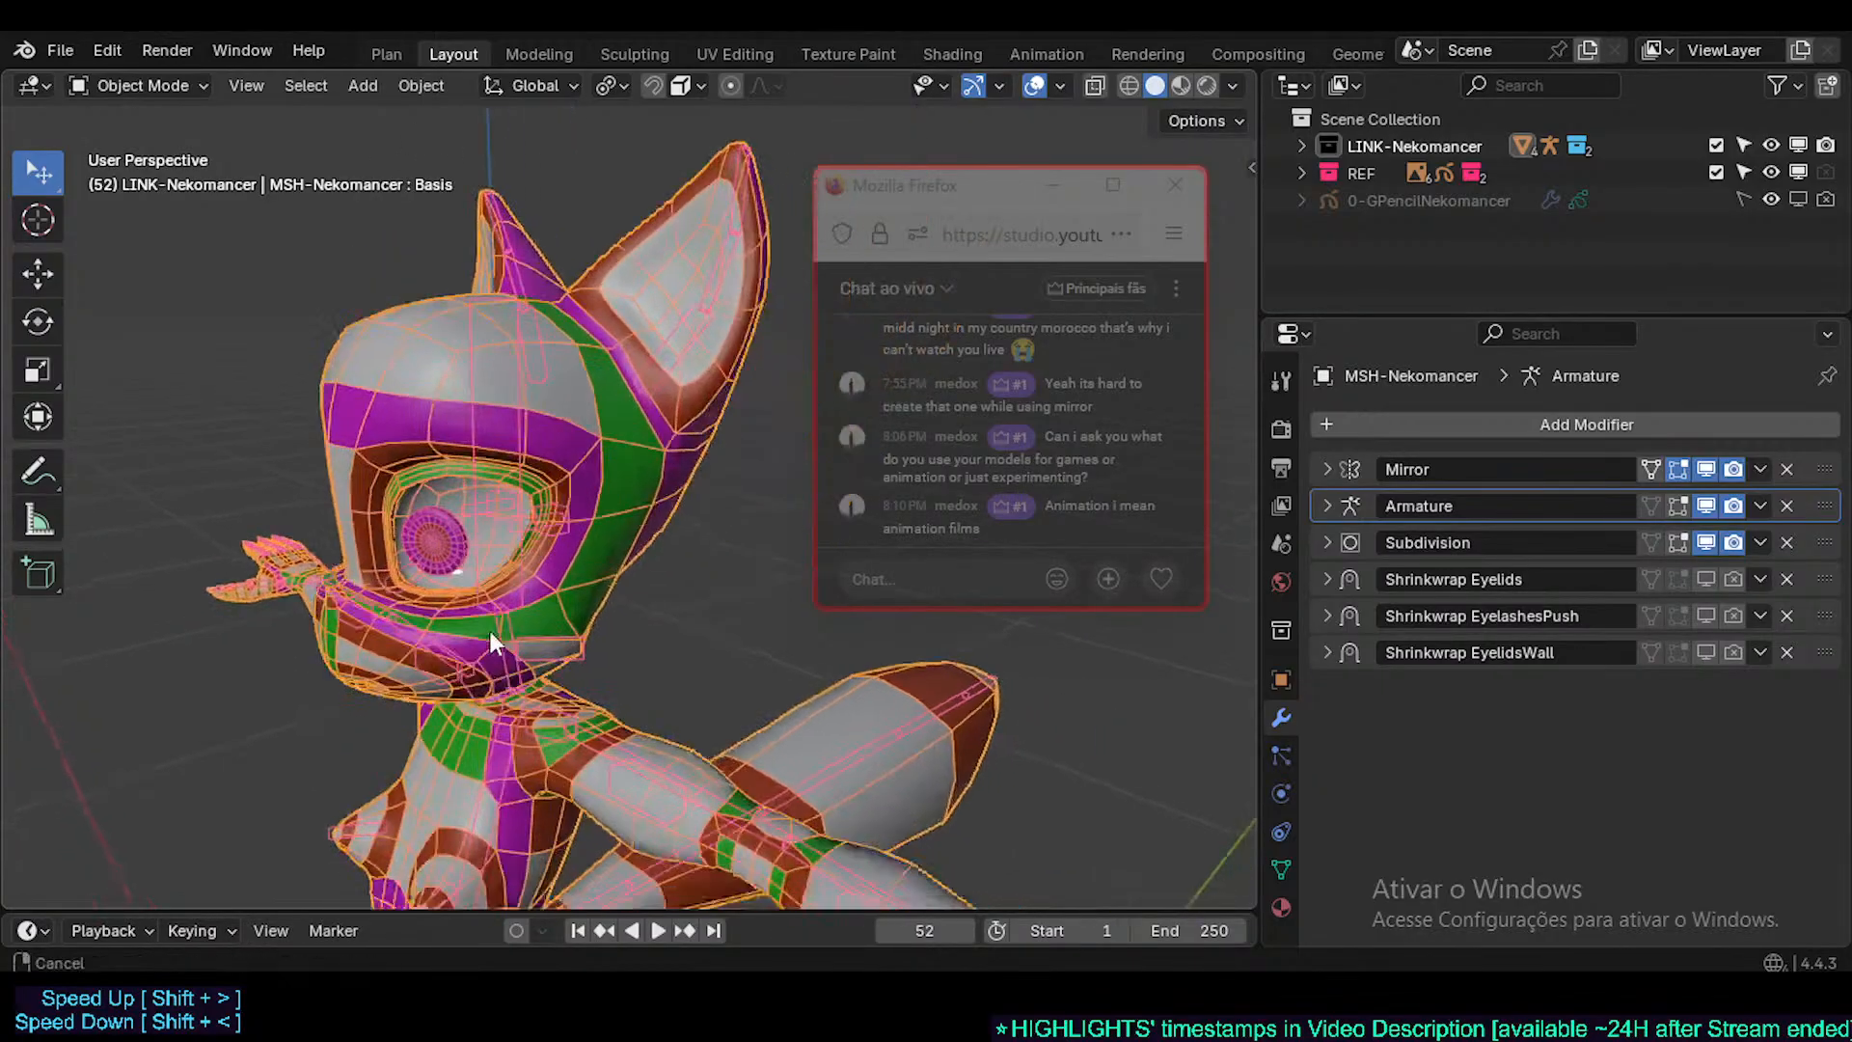
- Examine the edge flow of the body mesh along the legs and around both knees
shift+middle_drag(490, 631, 503, 524)
scroll(558, 623, up, 4)
shift+middle_drag(512, 849, 548, 413)
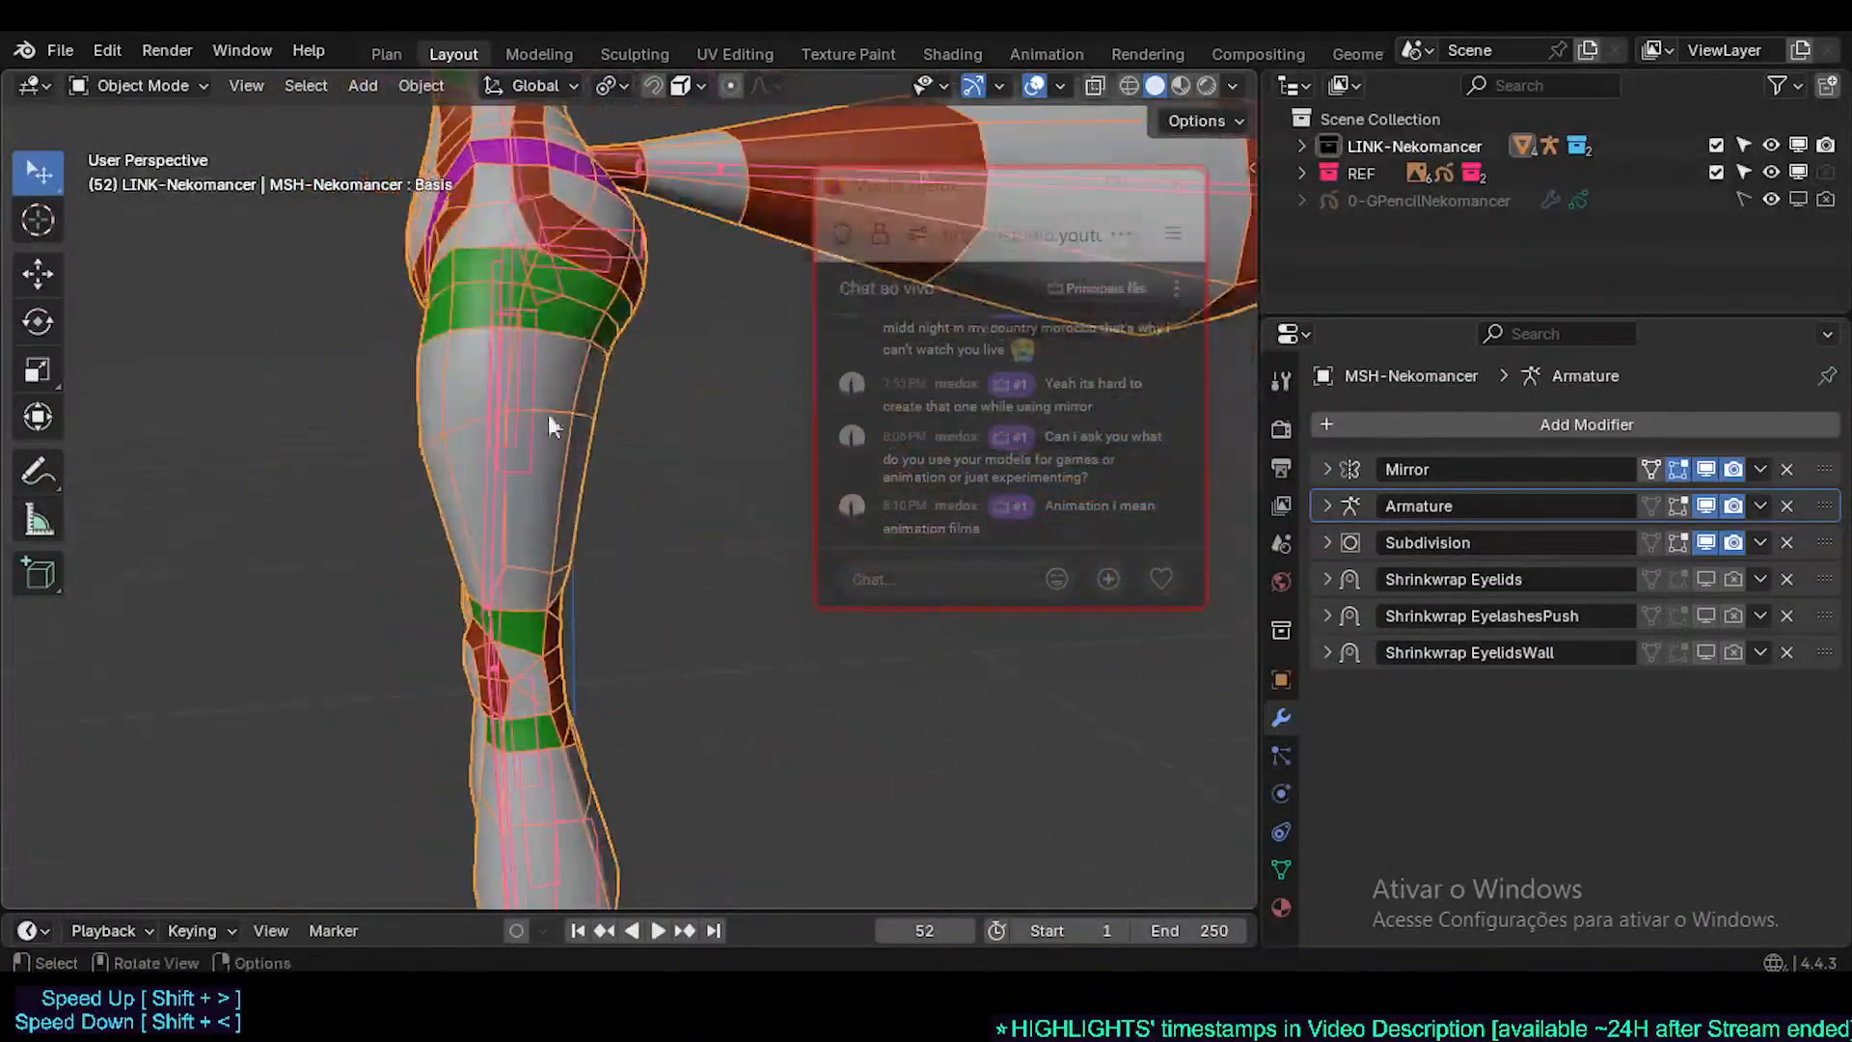
scroll(548, 507, up, 3)
shift+middle_drag(537, 628, 434, 508)
click(527, 535)
click(639, 537)
scroll(501, 560, up, 2)
scroll(480, 511, down, 3)
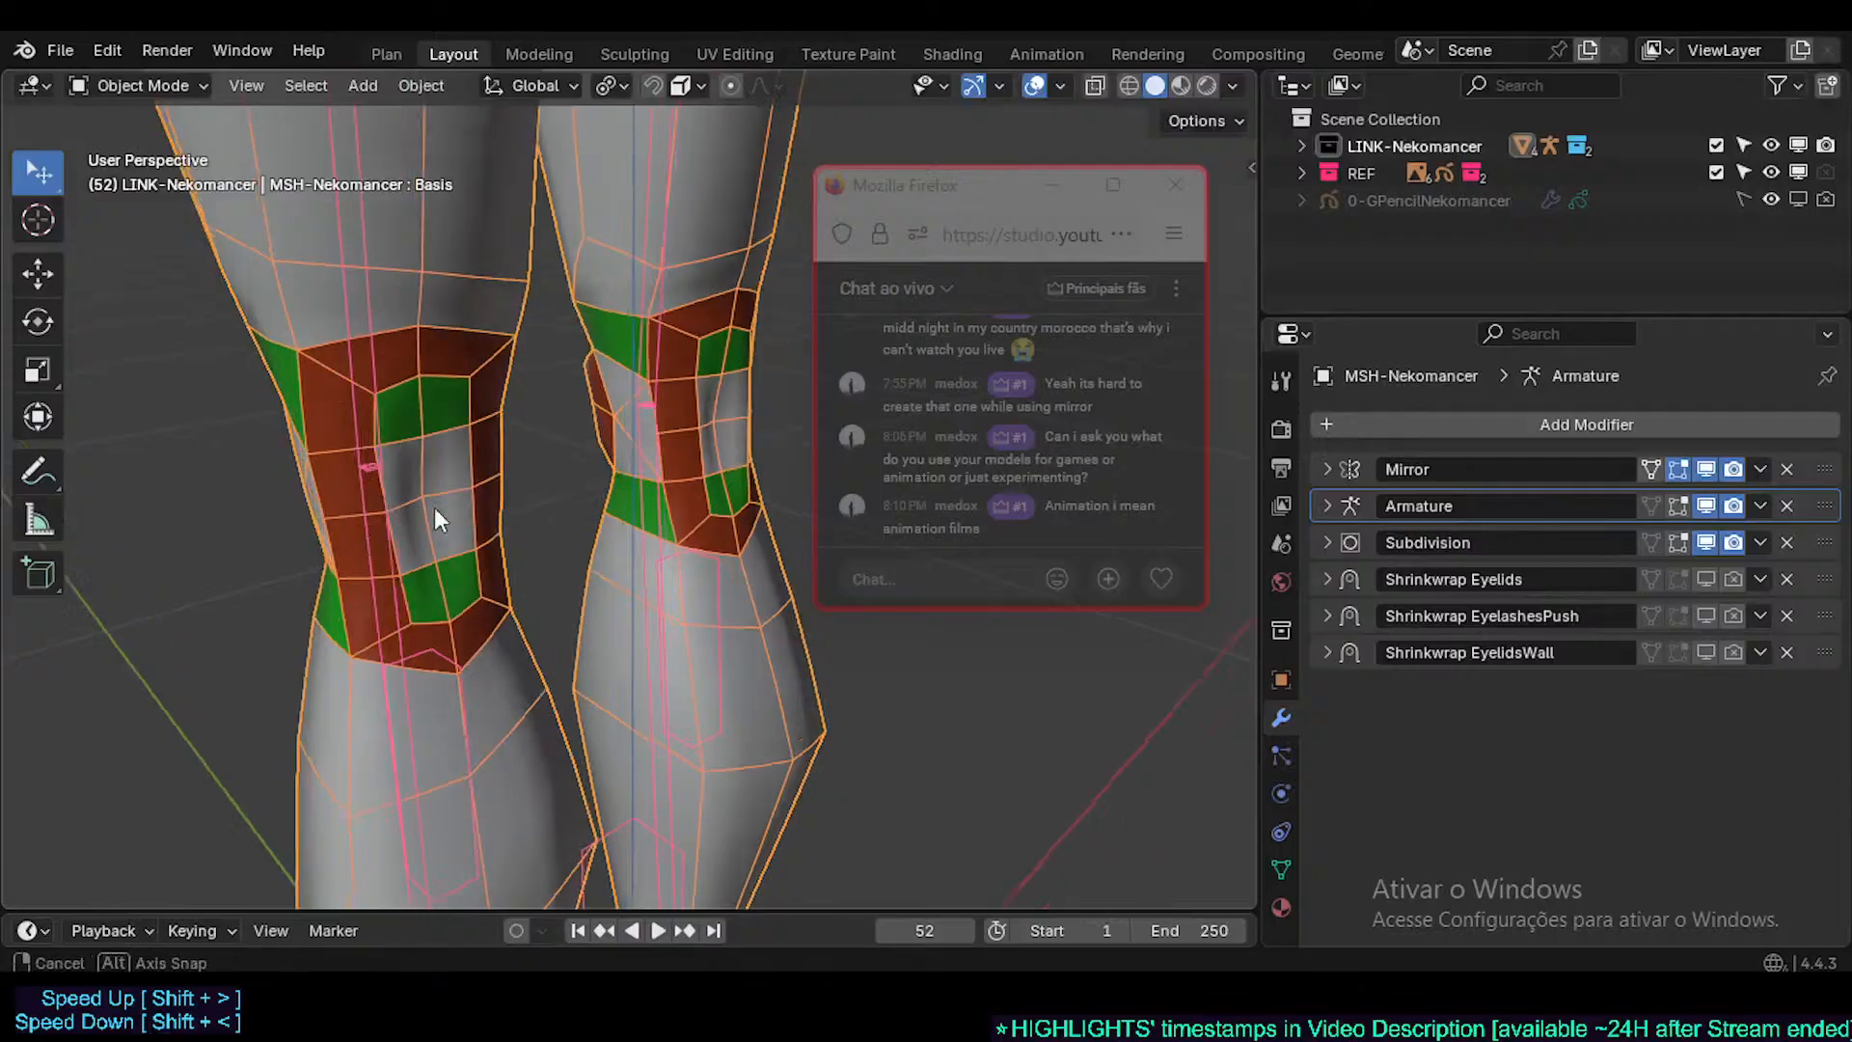
scroll(434, 507, up, 3)
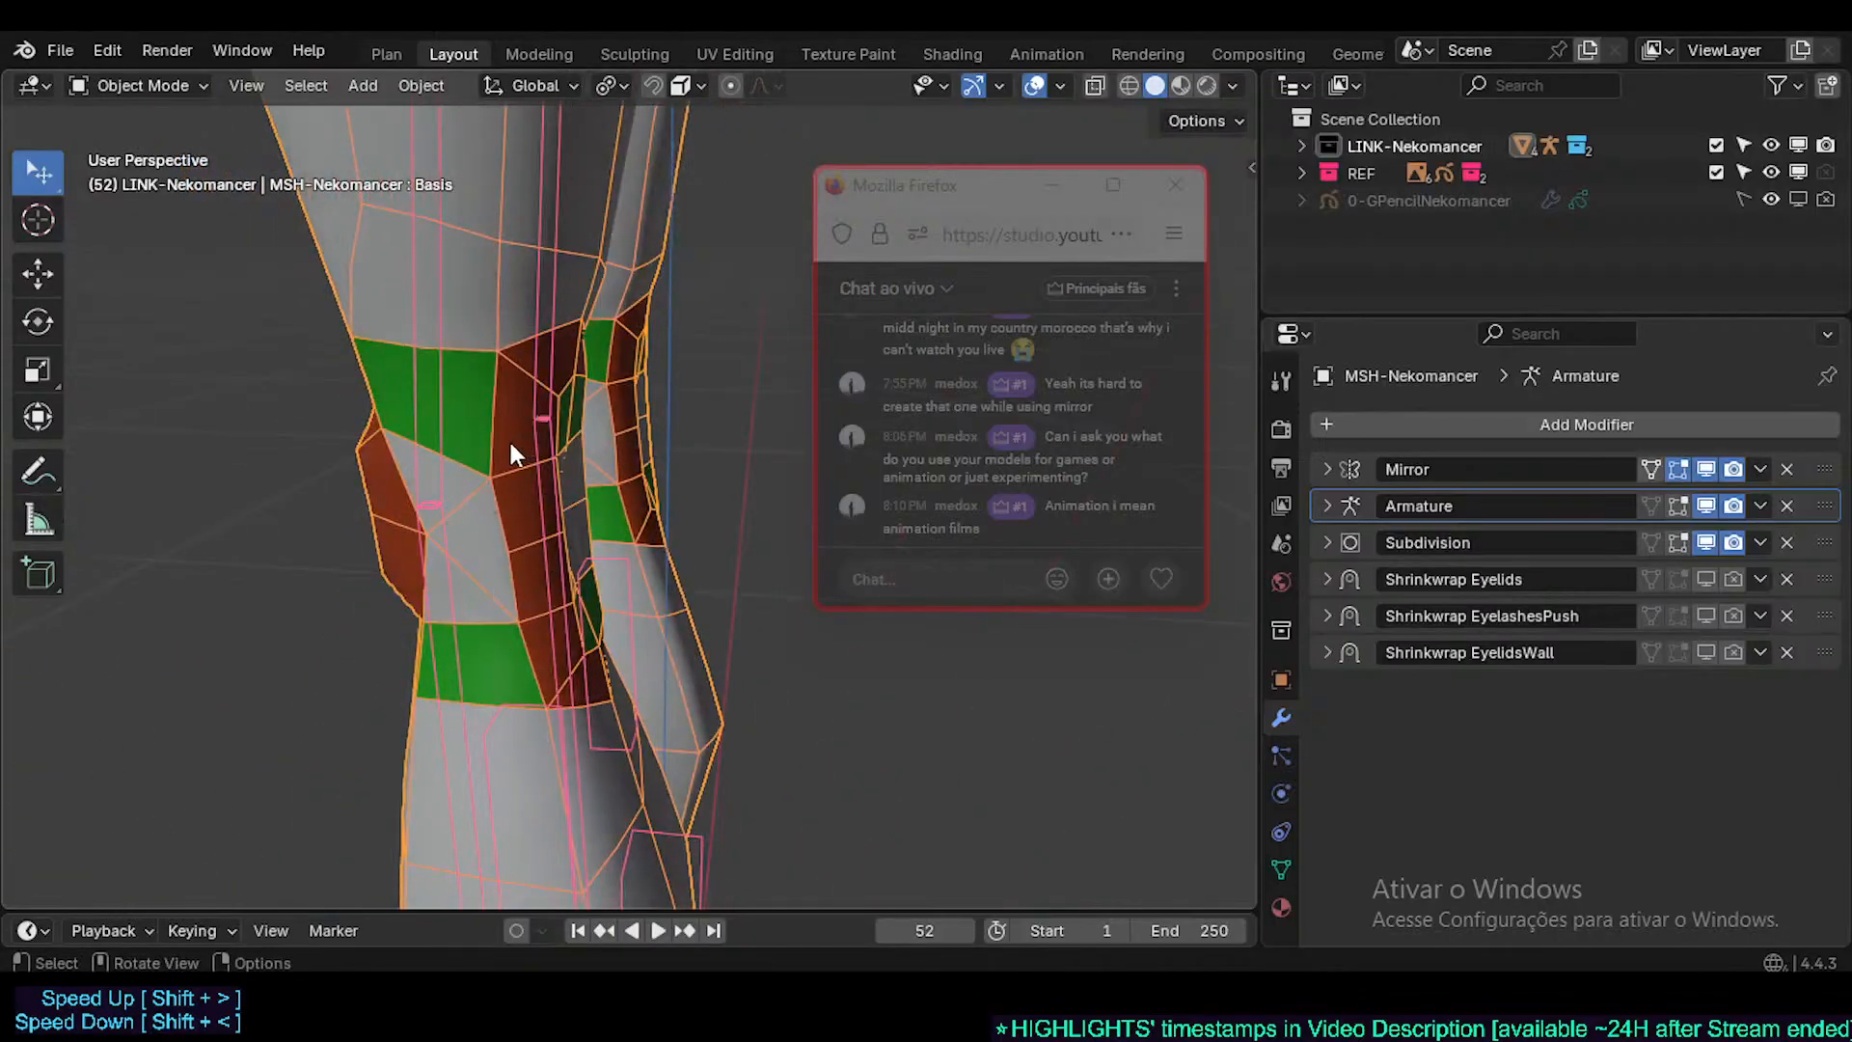
- Examine the knee's coloured edge loops up close and the topology of the whole character
scroll(508, 438, down, 3)
mouse_move(507, 471)
middle_down()
mouse_move(583, 518)
mouse_move(567, 488)
mouse_move(552, 534)
mouse_move(612, 582)
mouse_move(559, 511)
mouse_move(507, 500)
middle_up()
scroll(475, 425, up, 5)
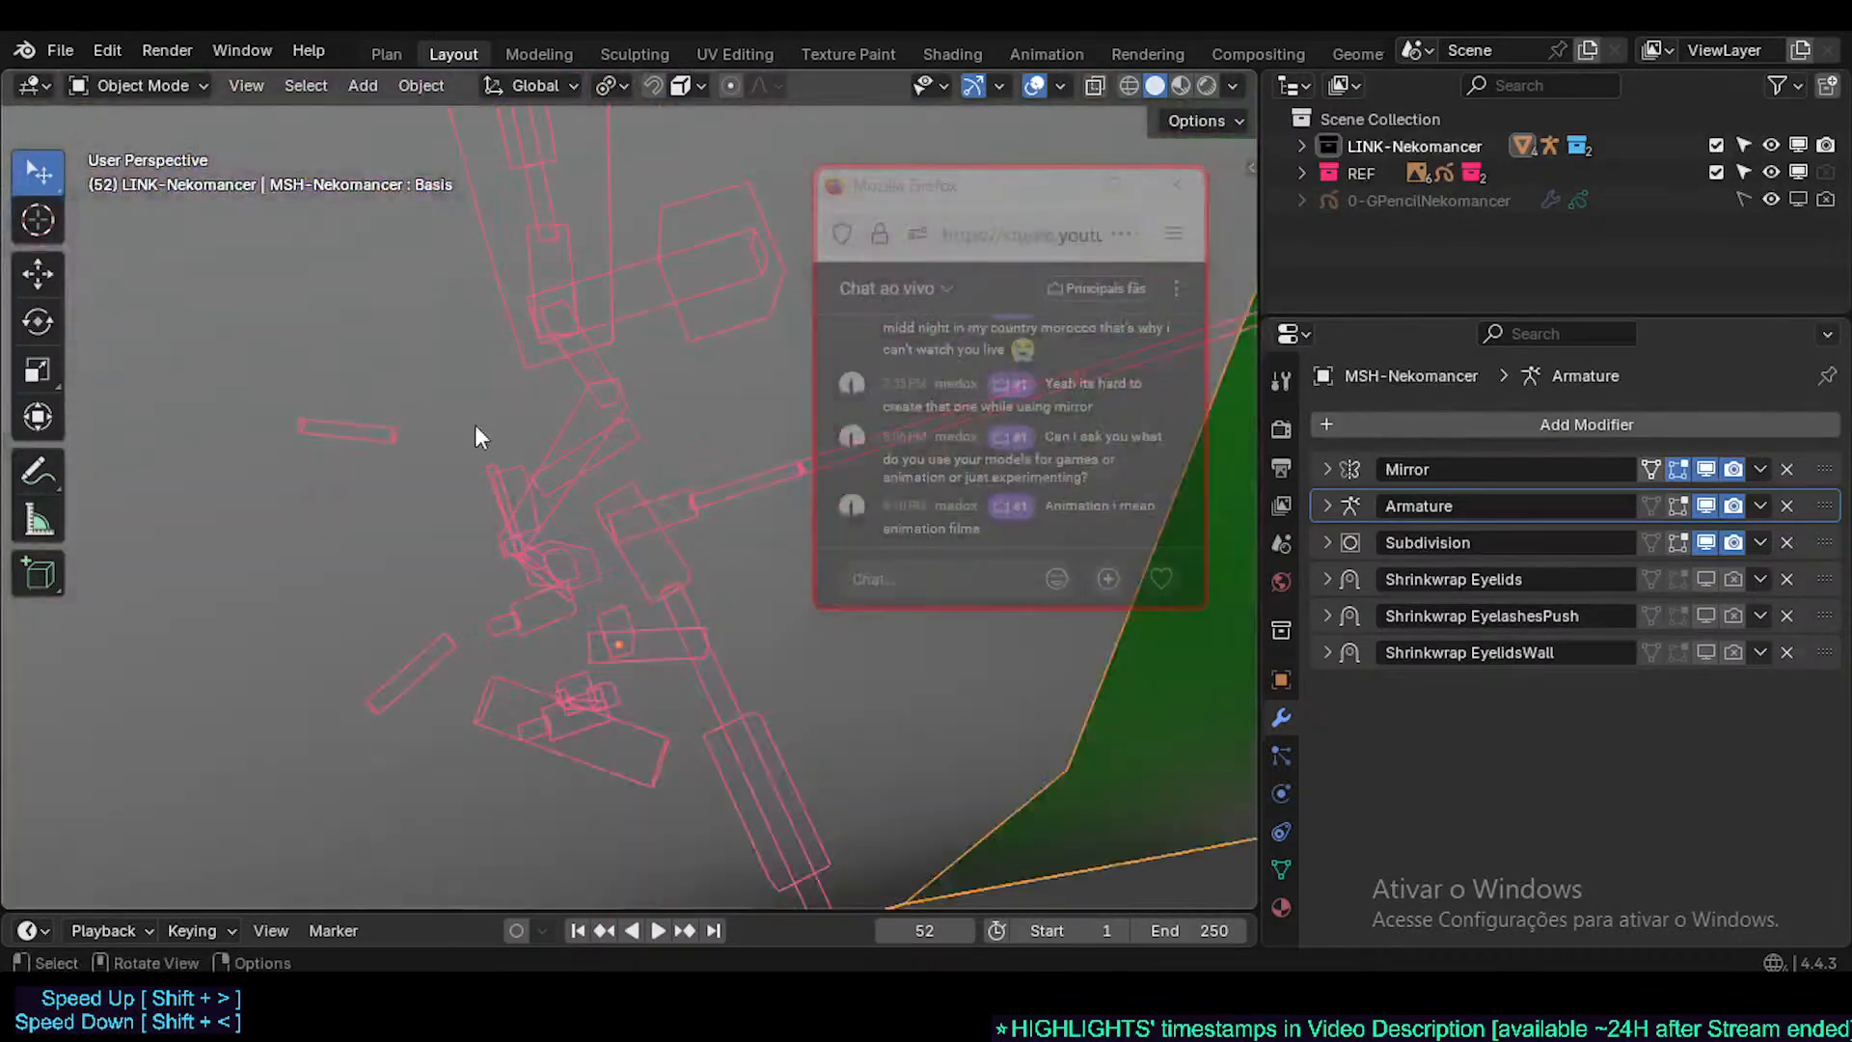
scroll(474, 424, down, 5)
shift+middle_drag(512, 269, 466, 548)
scroll(467, 548, up, 3)
shift+middle_drag(467, 372, 471, 507)
scroll(471, 506, down, 3)
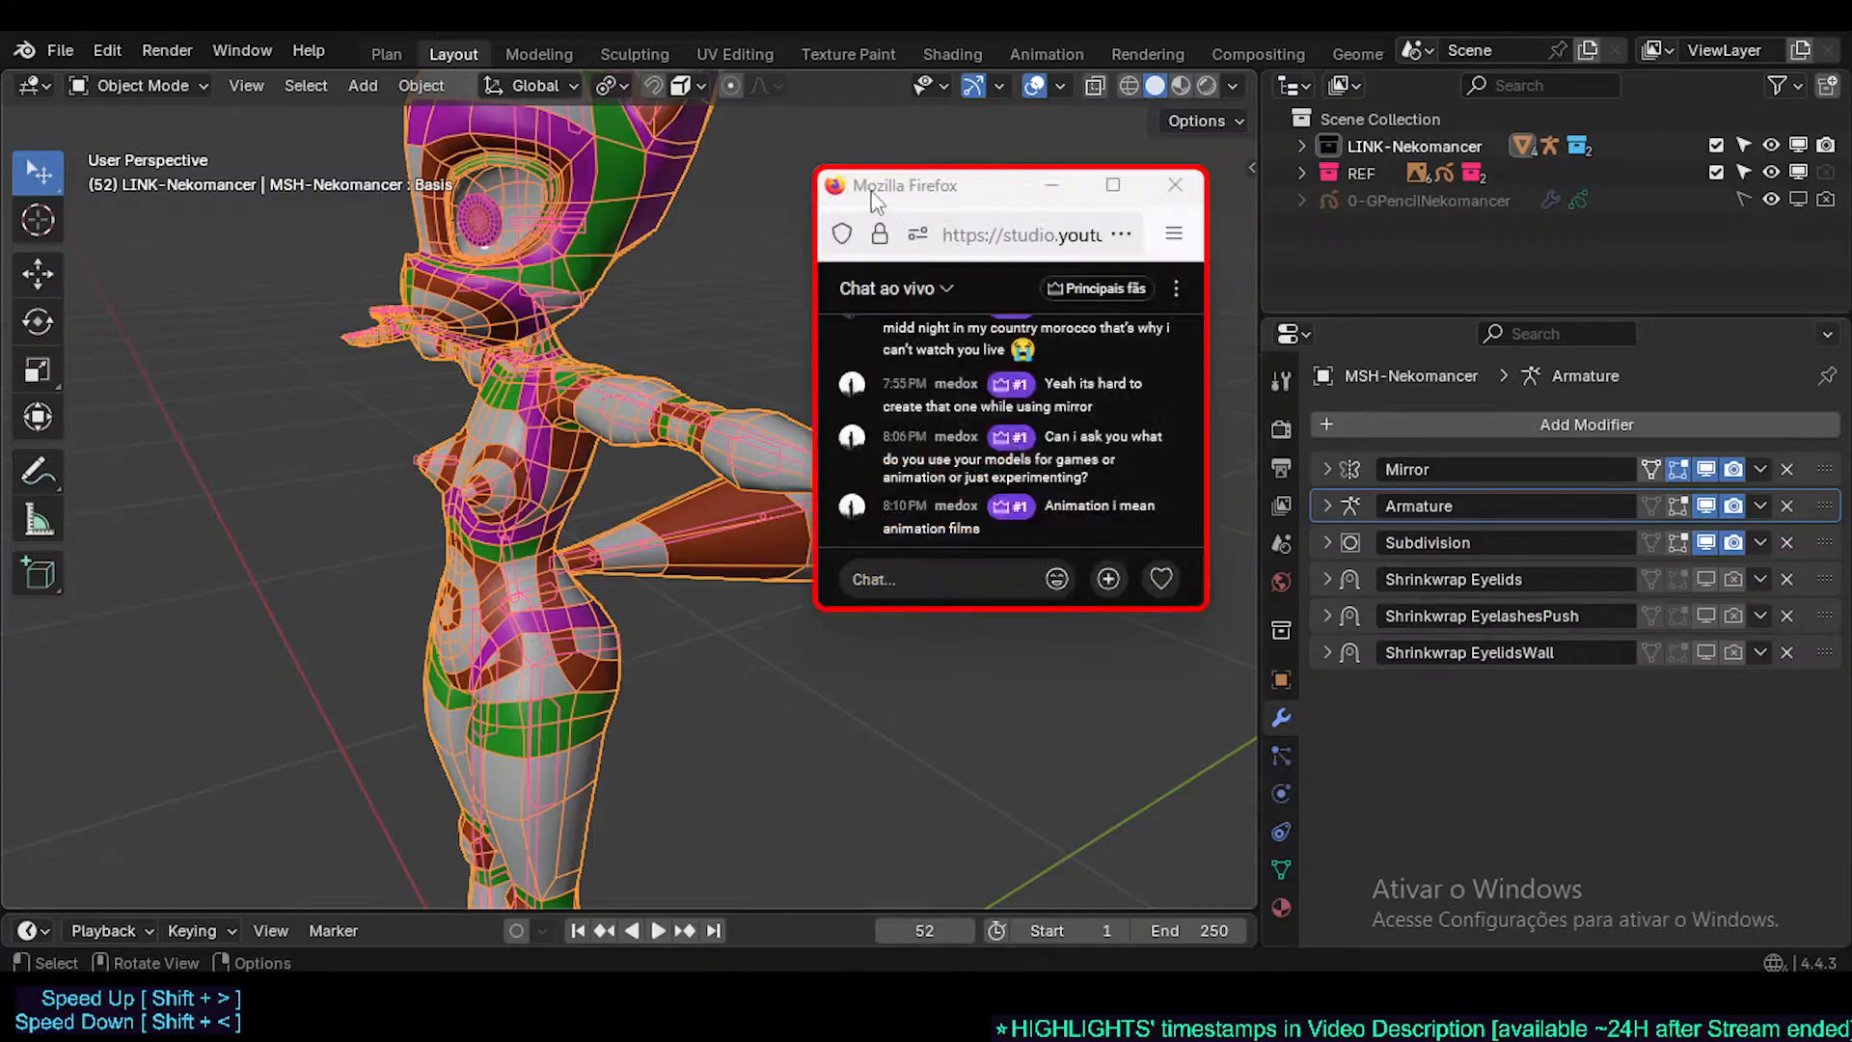
- Examine the topology of the character's torso, shoulders, elbows and hips from several angles, keeping the live-chat window clear of the inspected area
drag(905, 199, 1170, 200)
middle_drag(520, 516, 600, 420)
scroll(600, 419, up, 2)
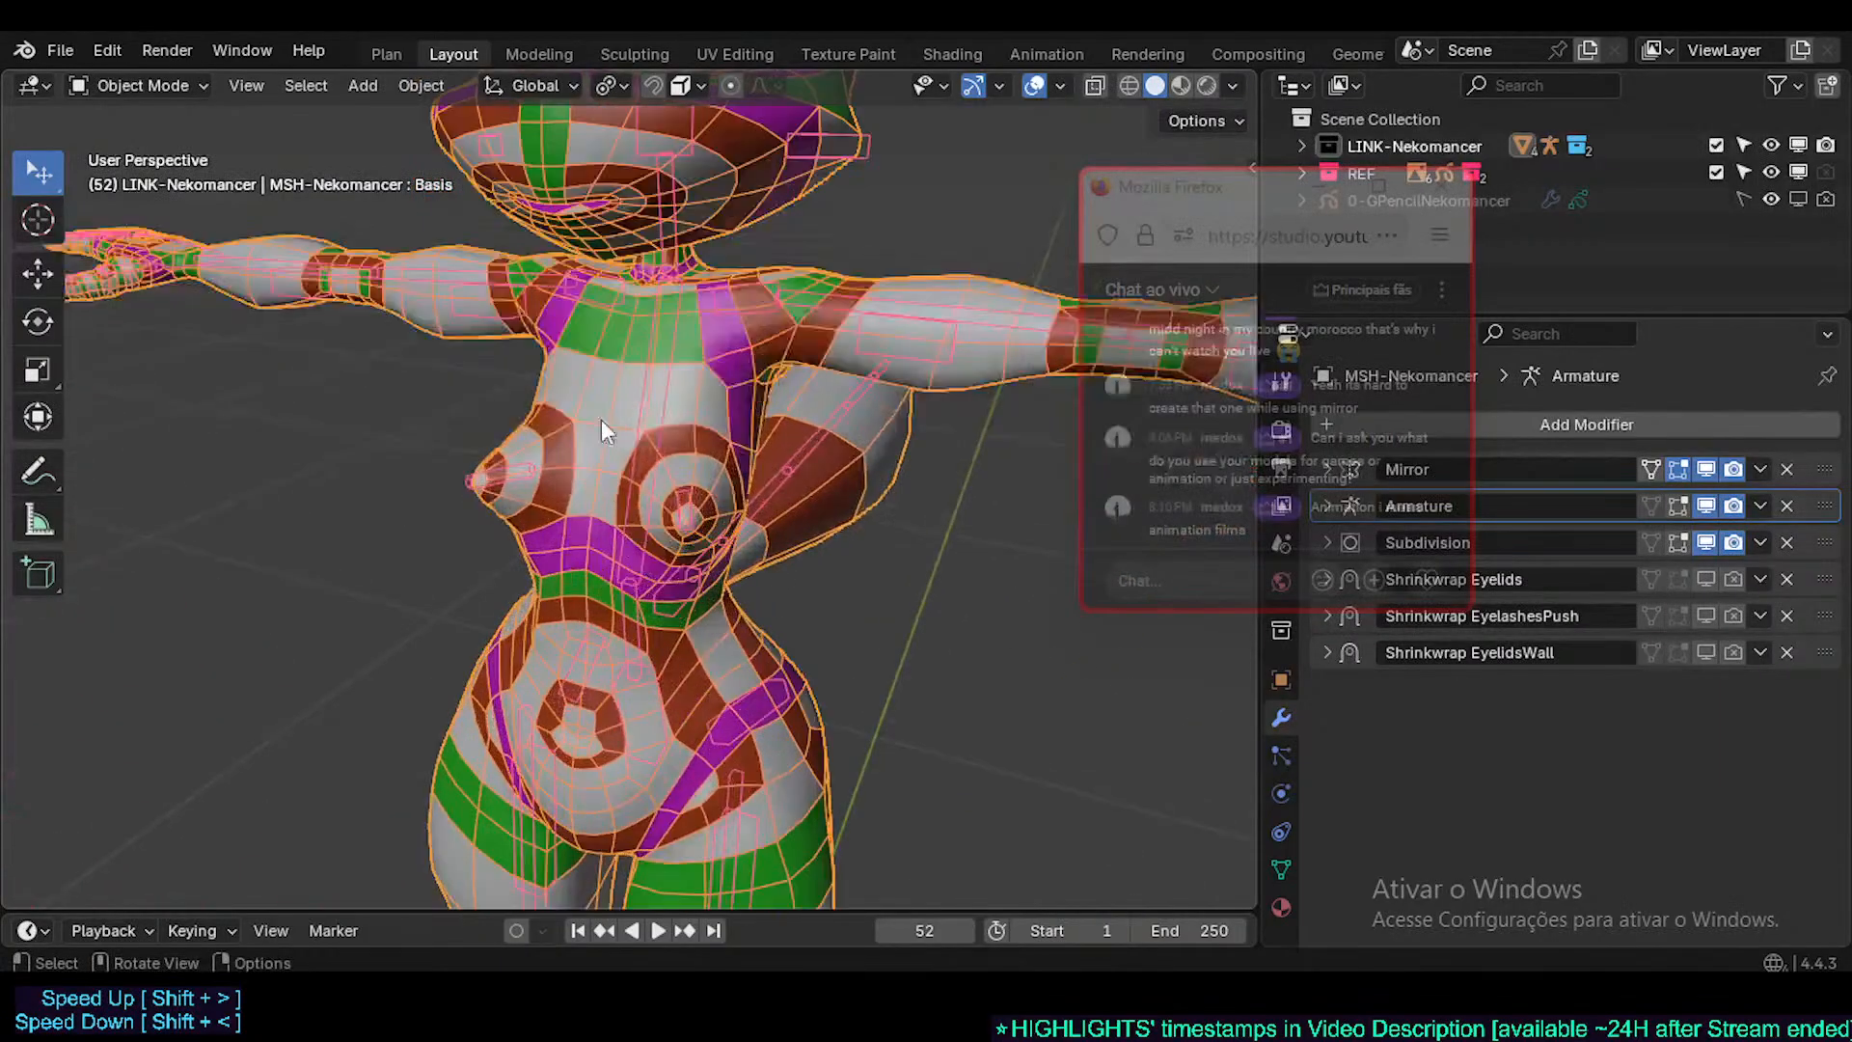
middle_drag(581, 498, 590, 470)
middle_drag(559, 402, 507, 330)
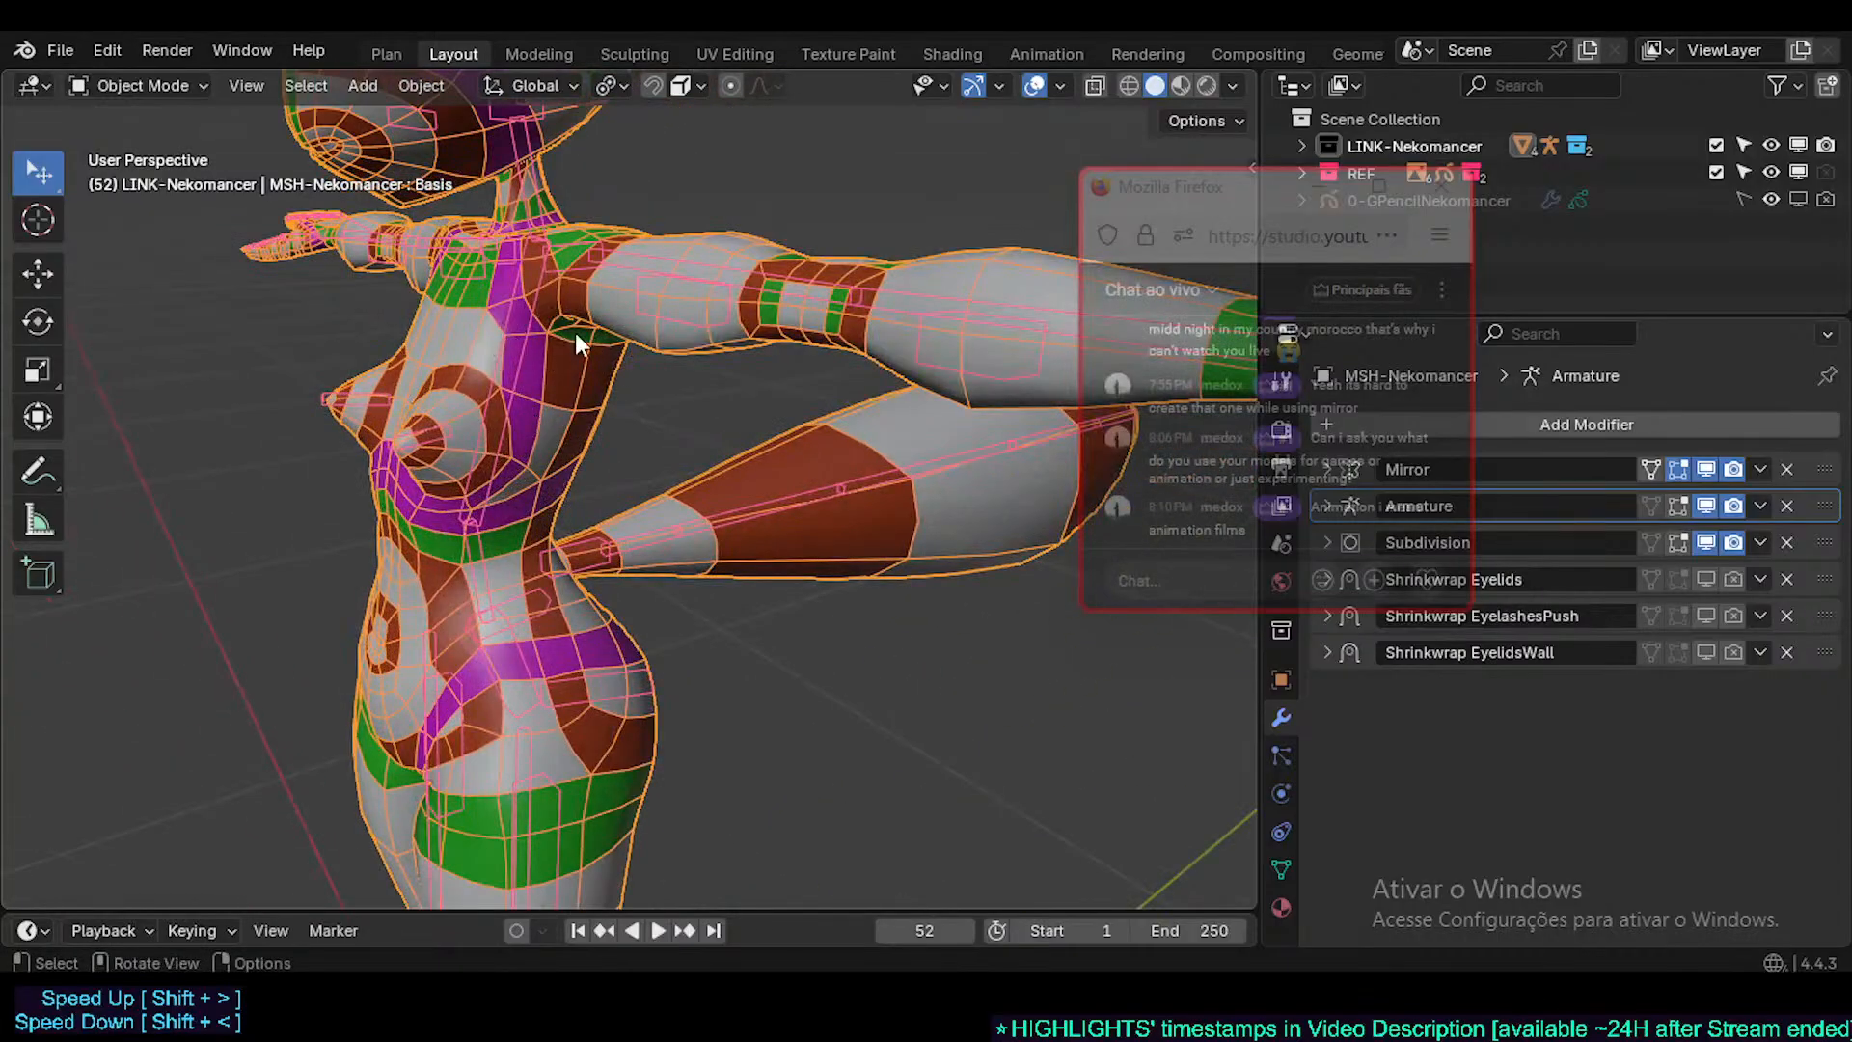
middle_drag(575, 332, 548, 607)
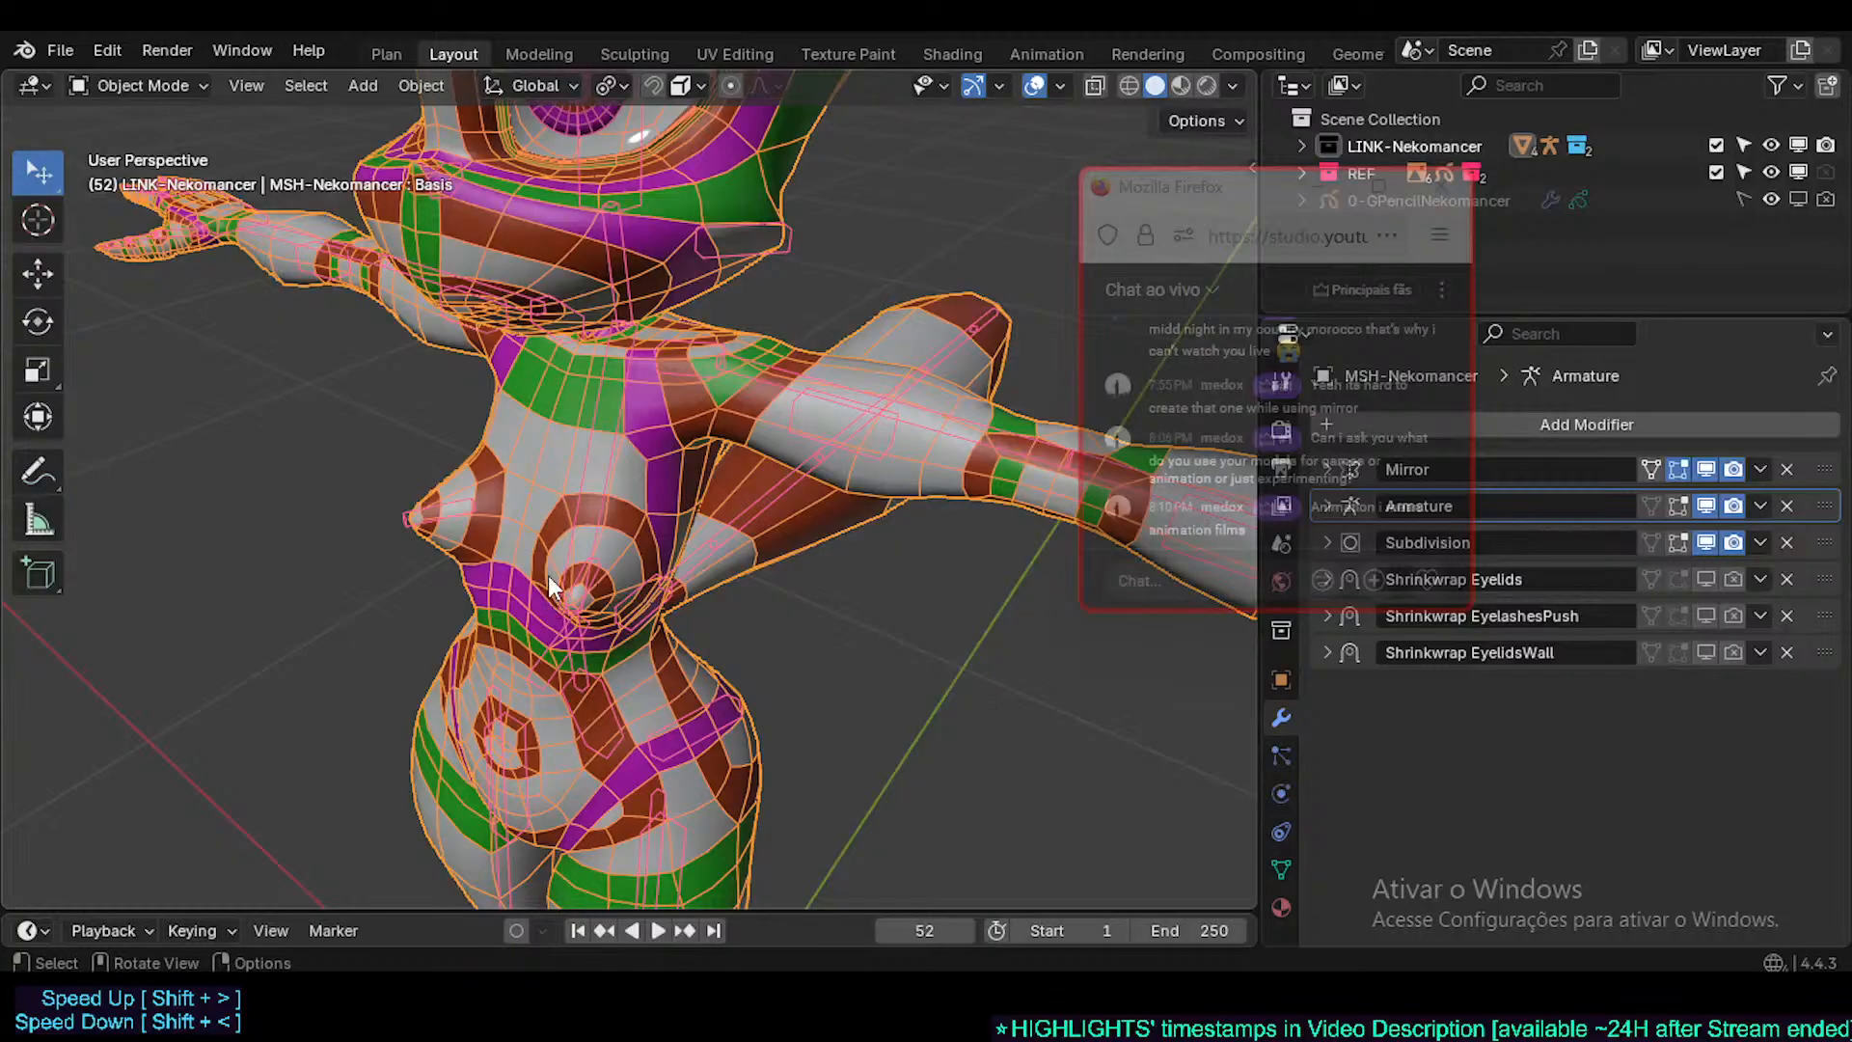
middle_drag(799, 459, 774, 627)
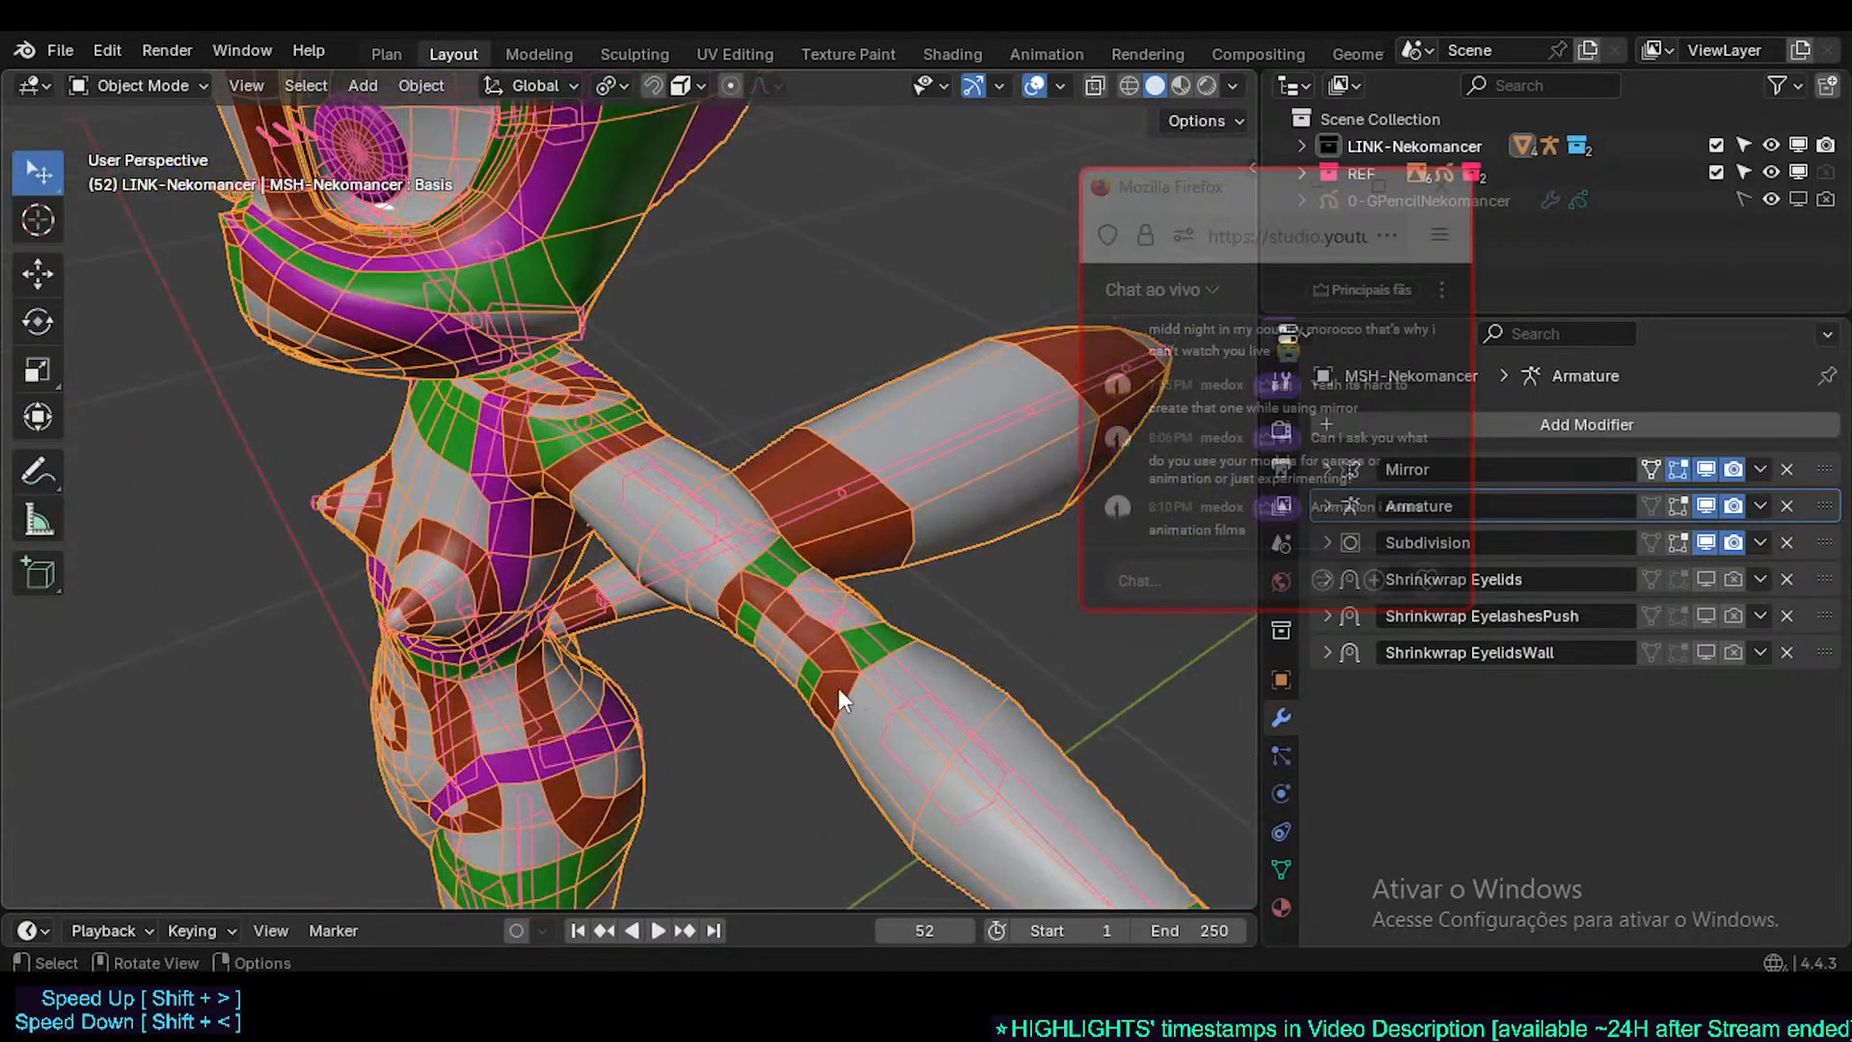
middle_drag(837, 687, 899, 389)
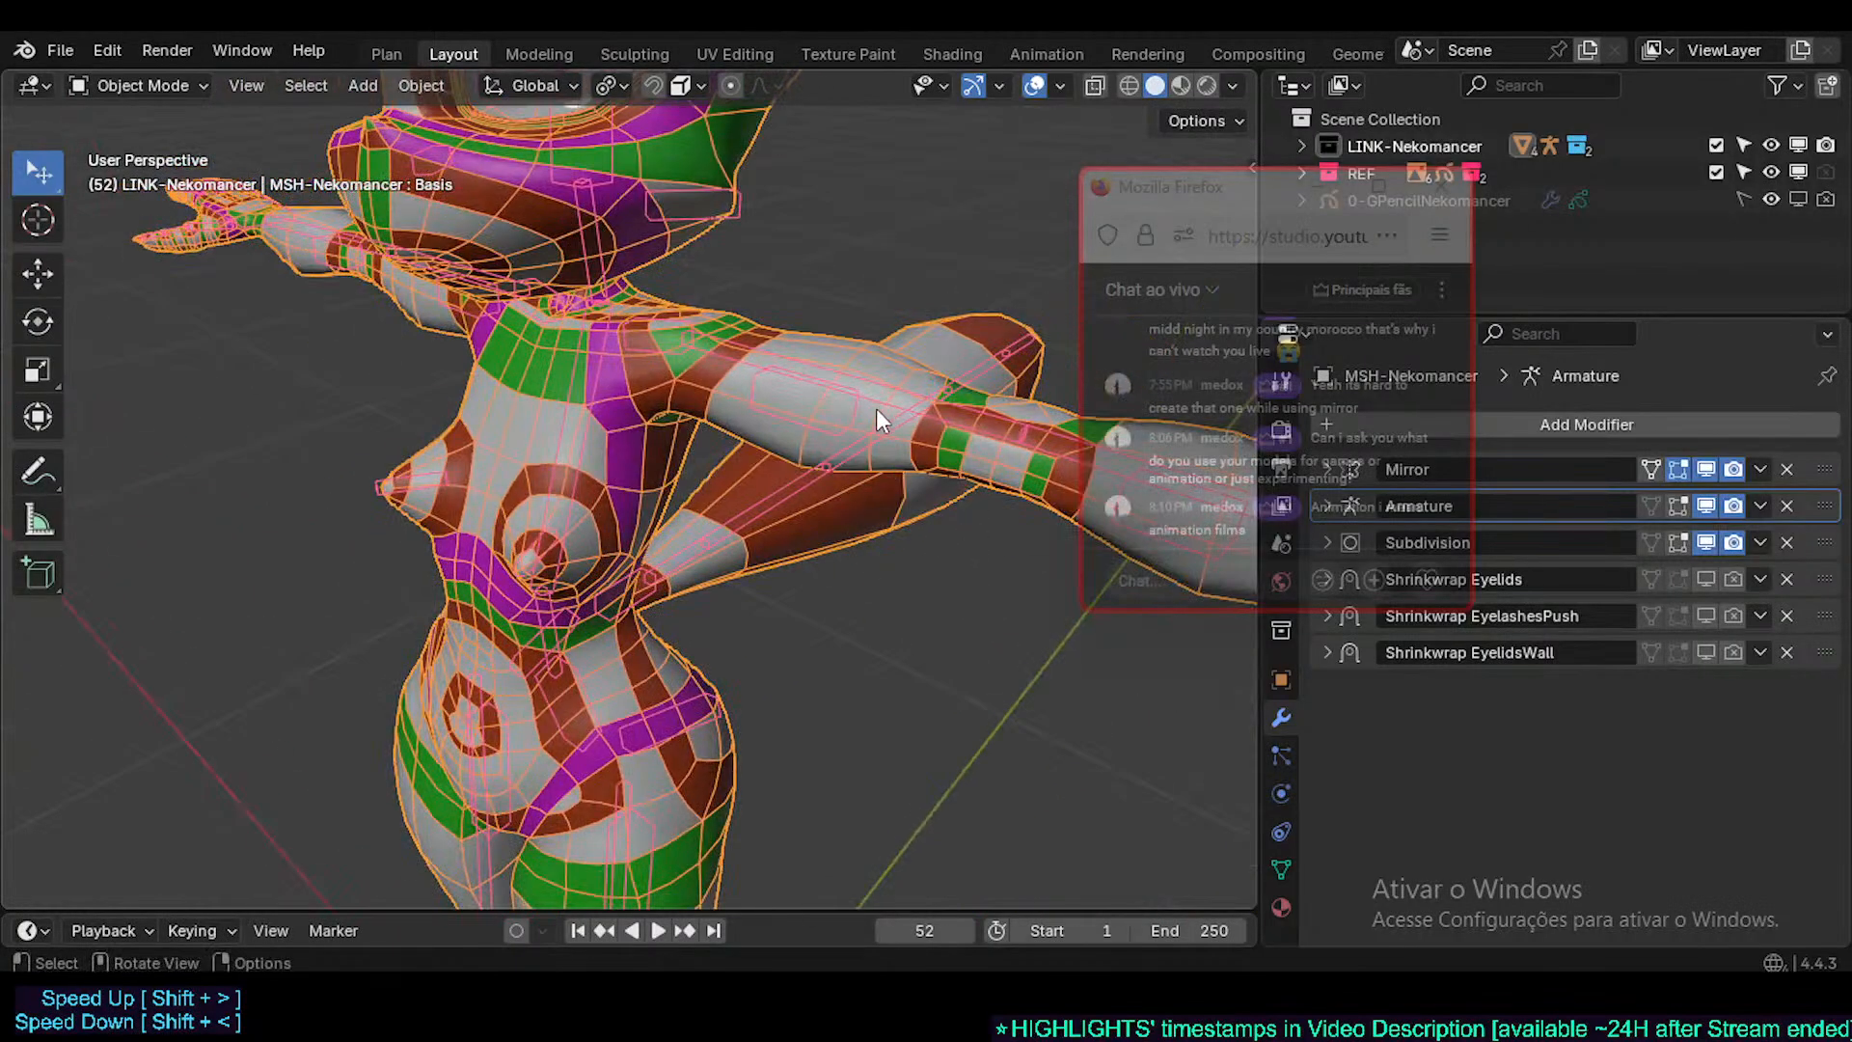
middle_drag(785, 411, 712, 424)
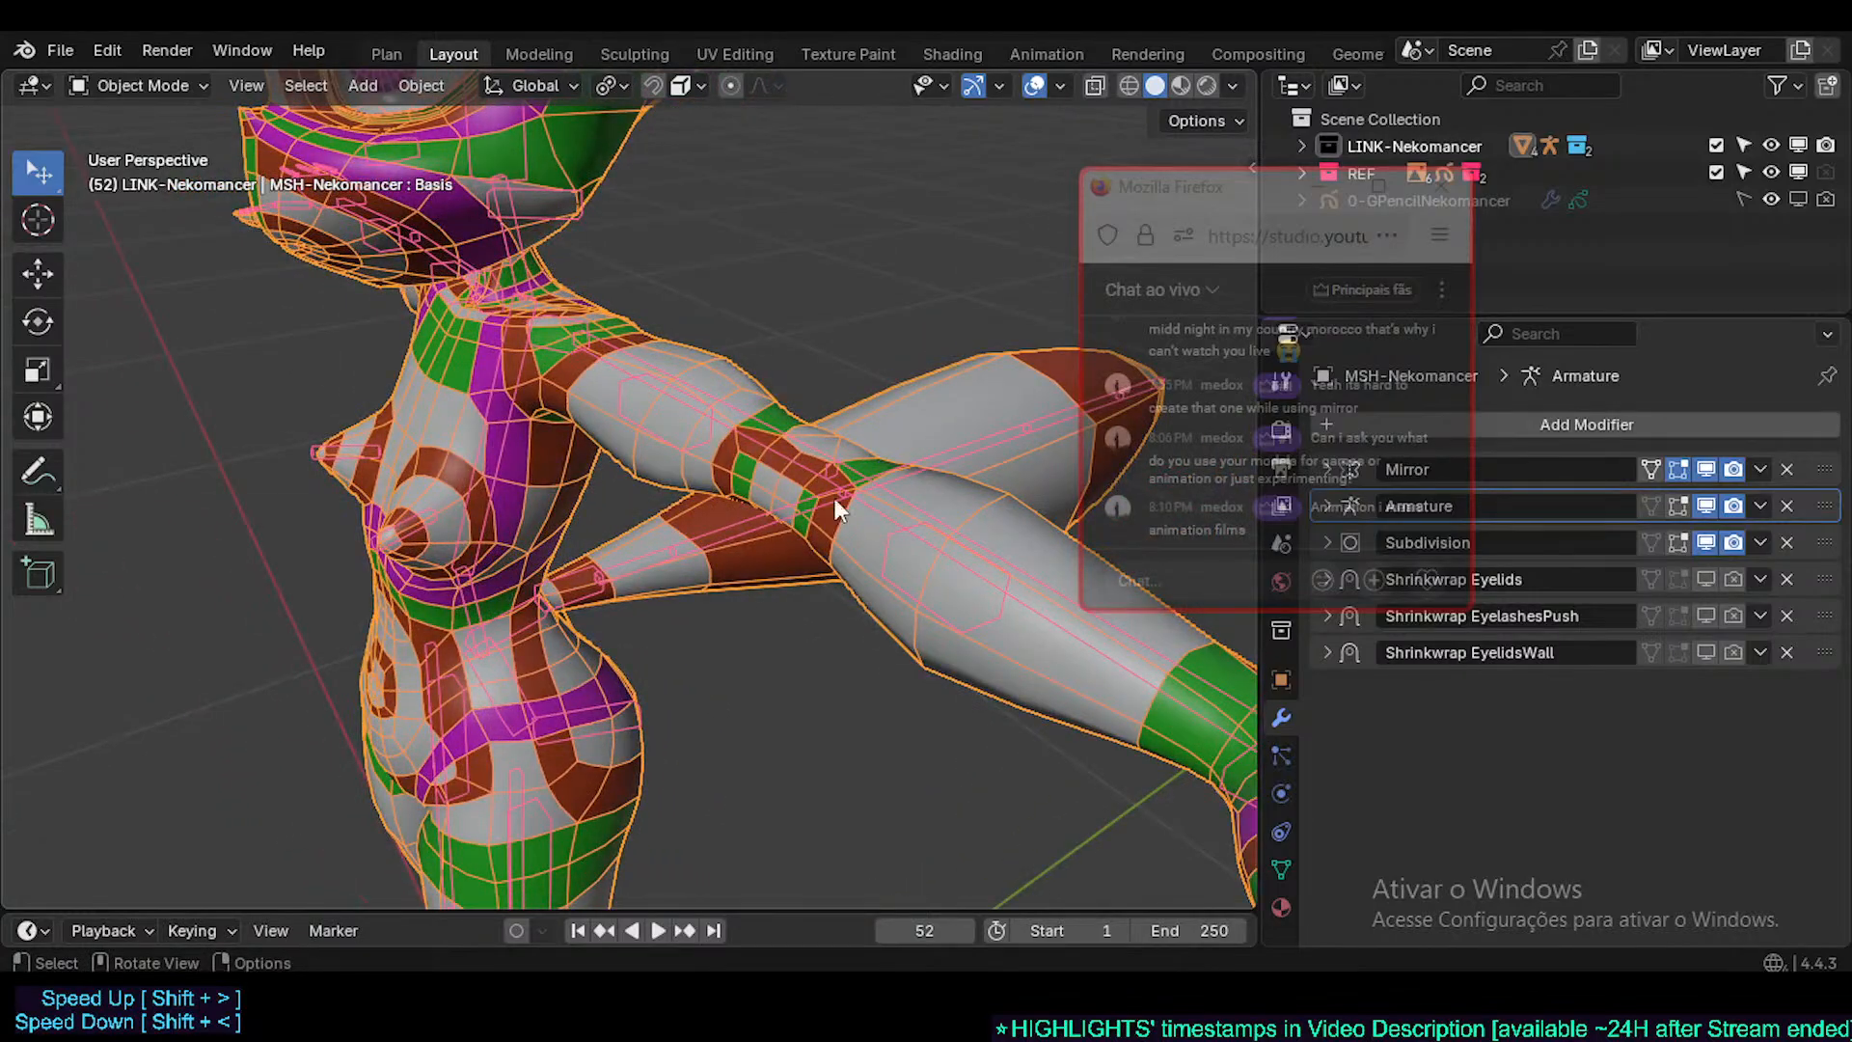
middle_drag(728, 420, 780, 781)
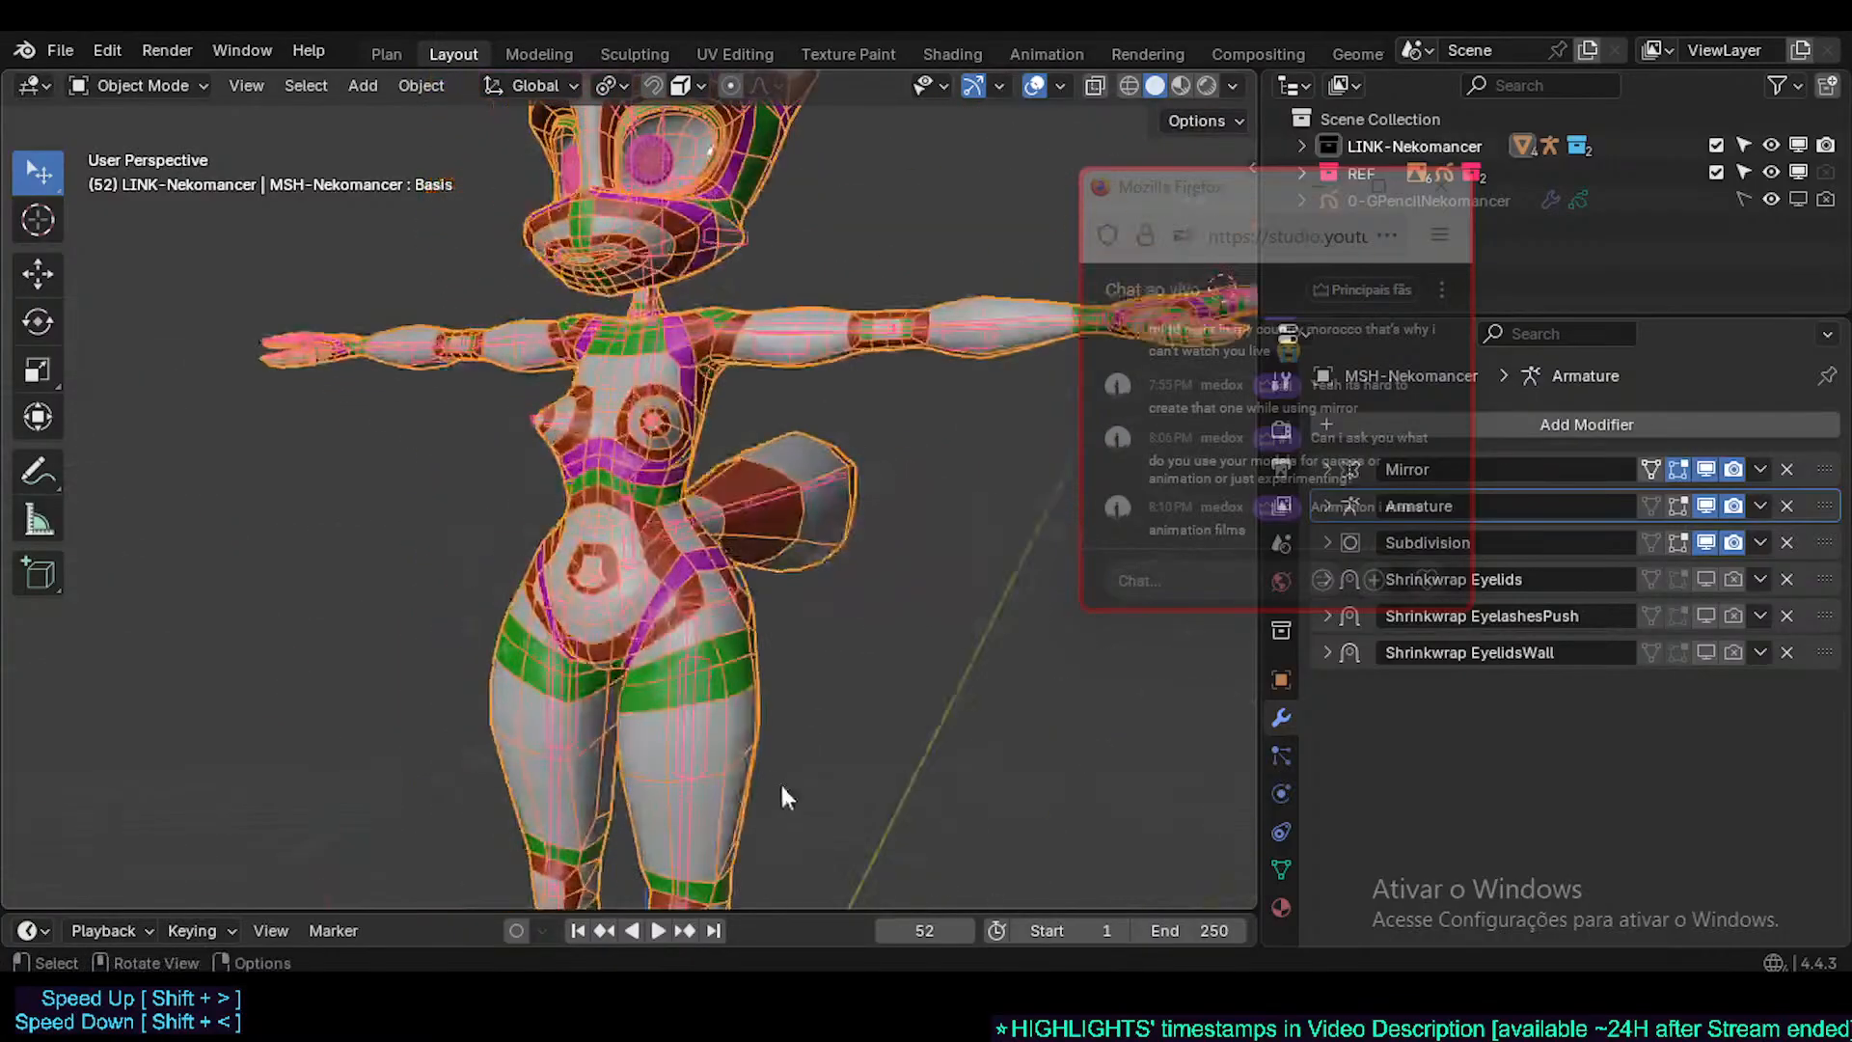
scroll(745, 663, up, 3)
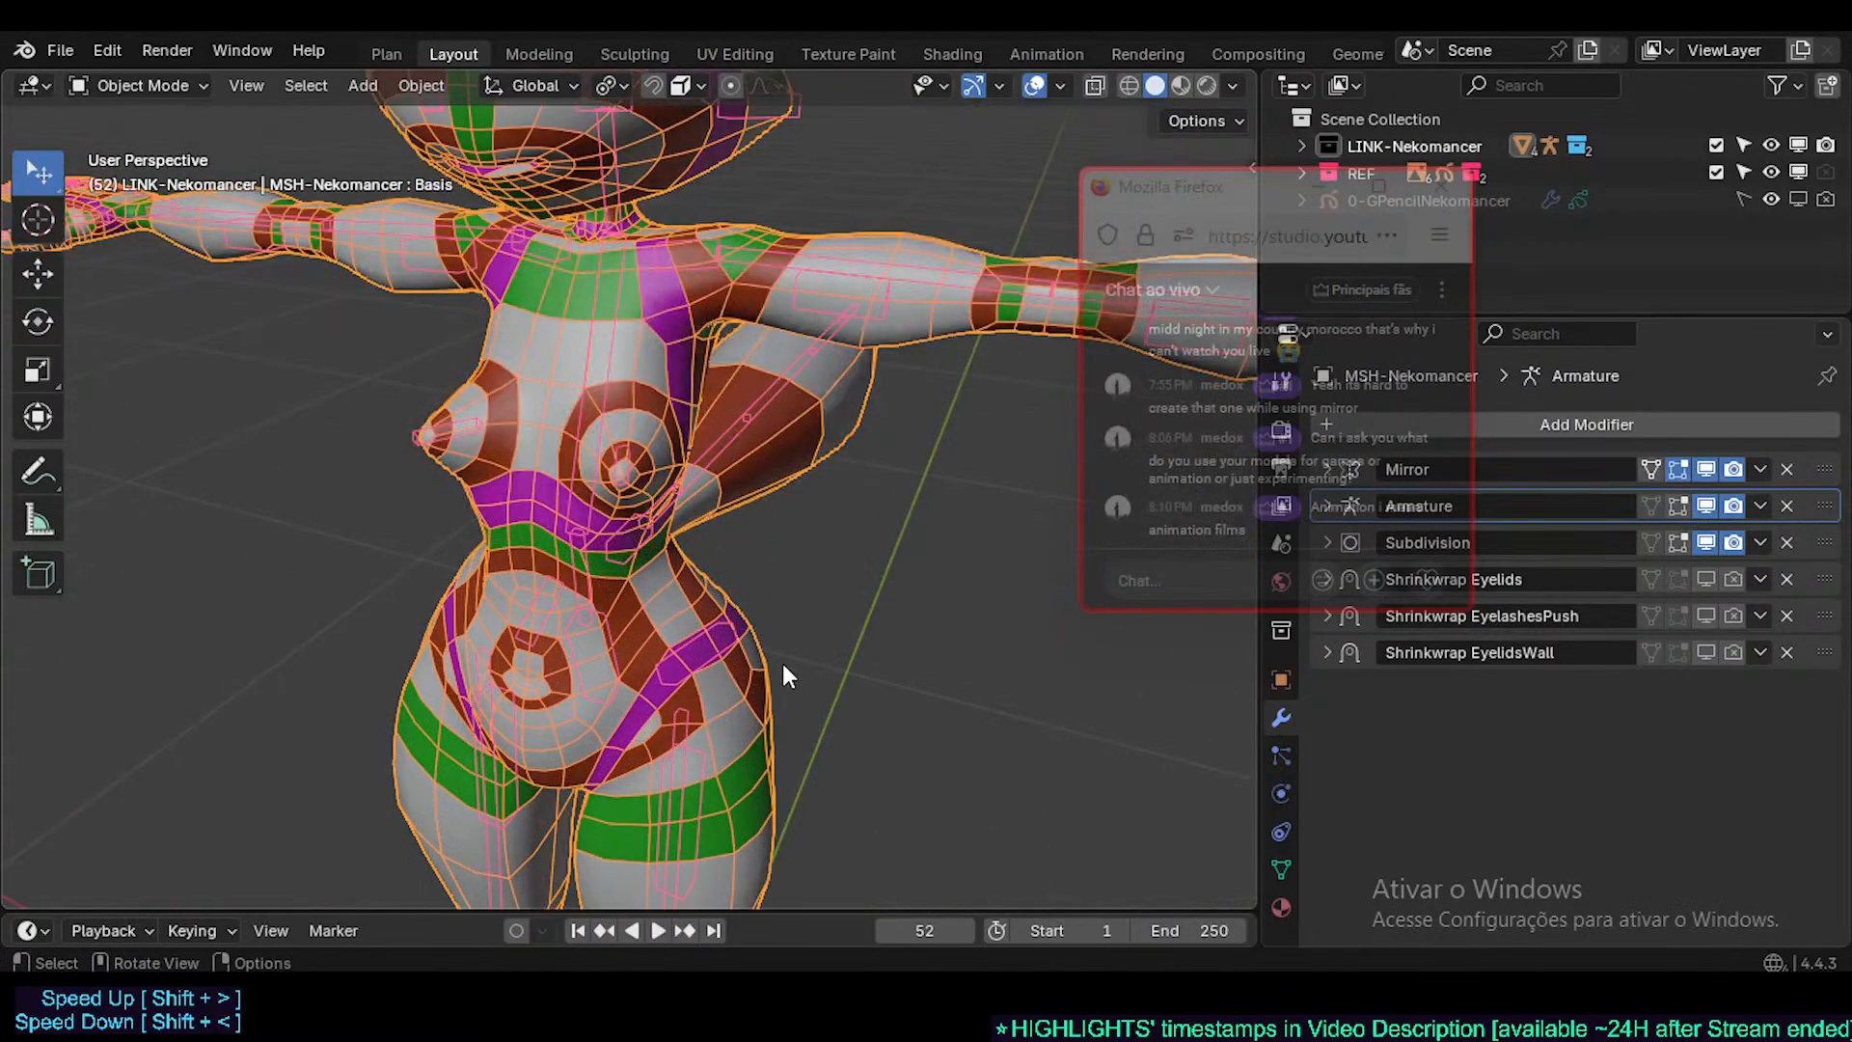
middle_drag(784, 663, 514, 763)
middle_drag(526, 845, 471, 745)
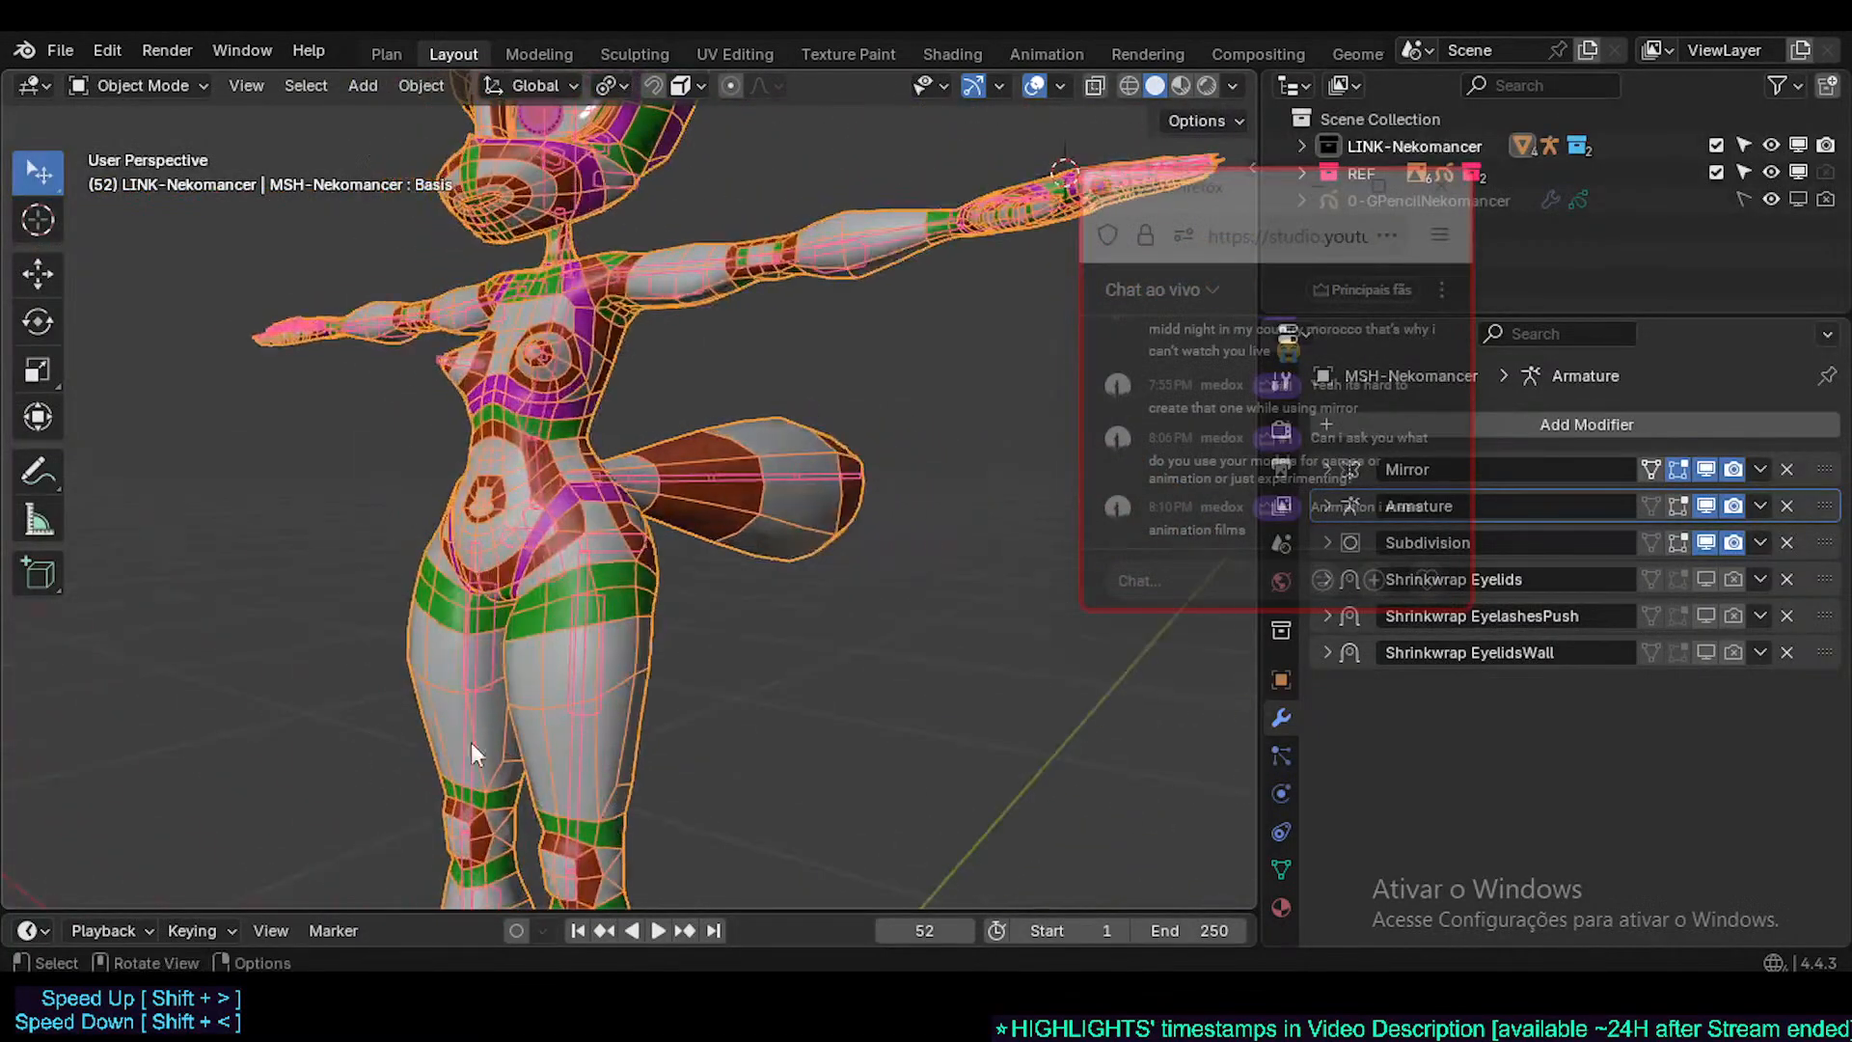
middle_drag(562, 689, 632, 780)
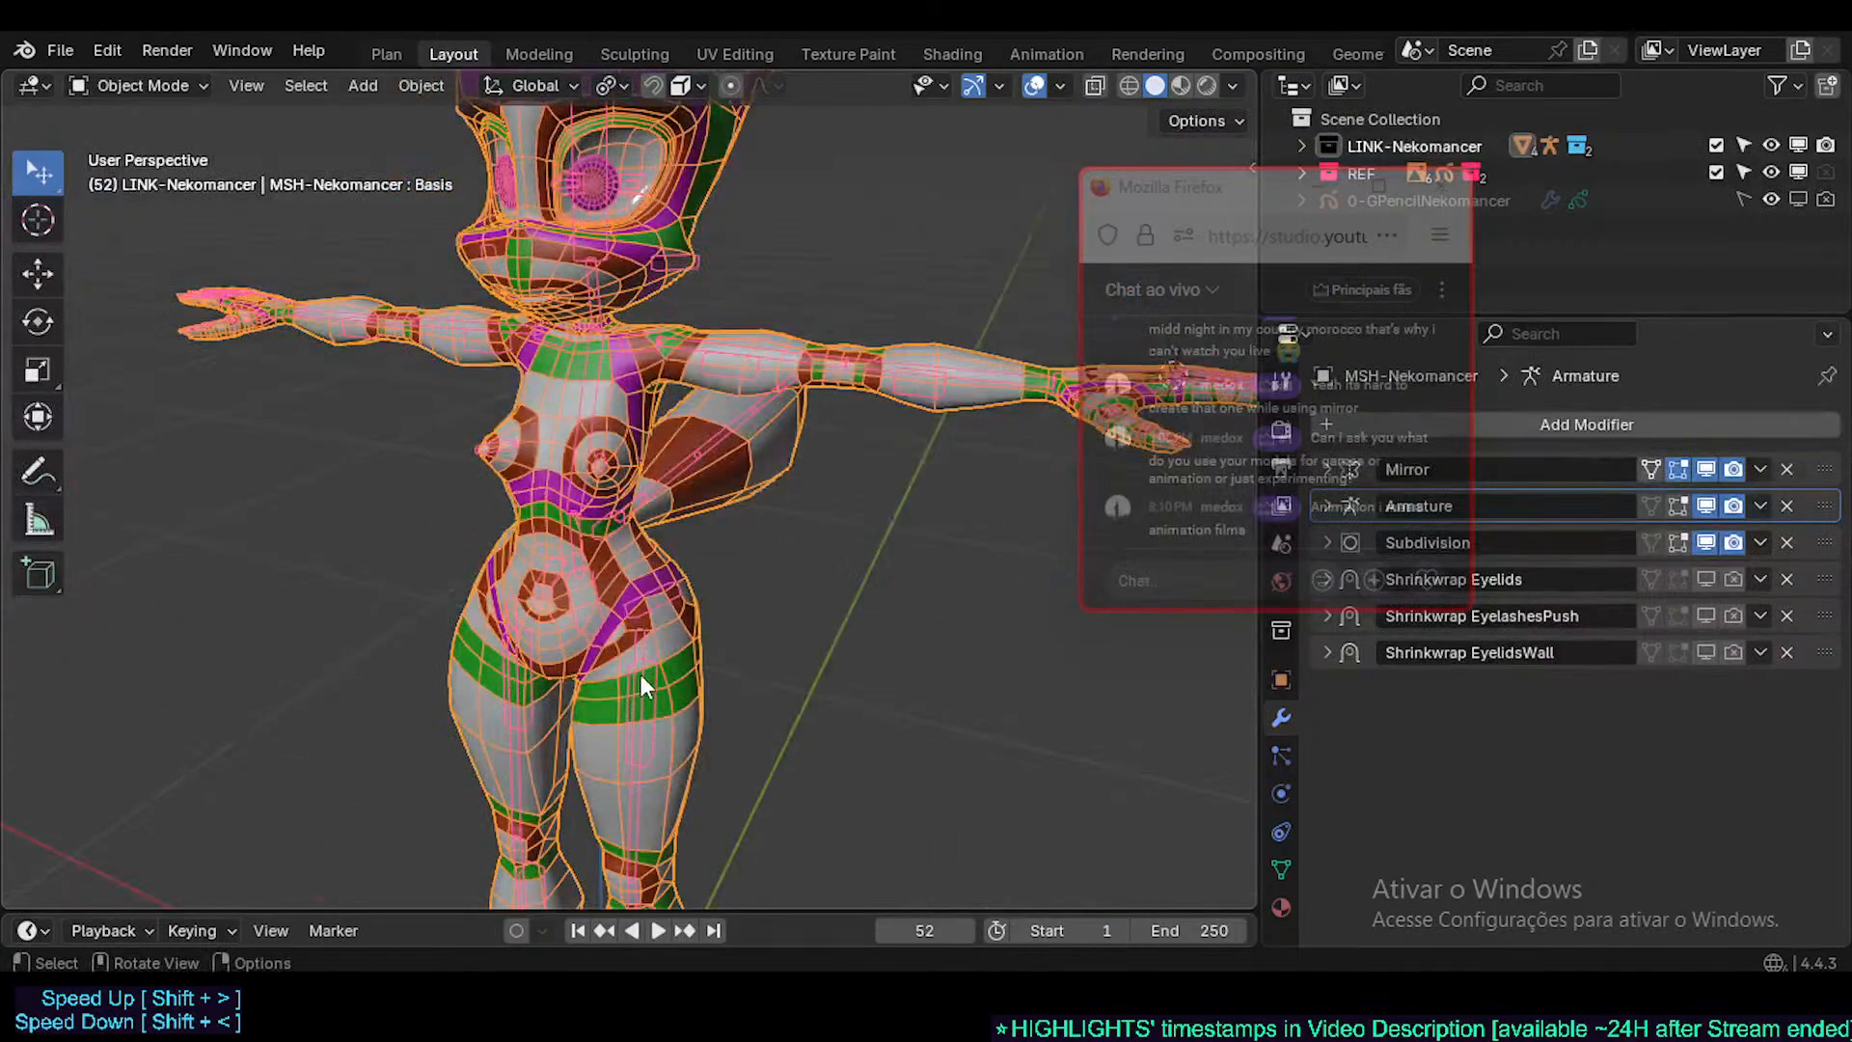
middle_drag(644, 591, 600, 607)
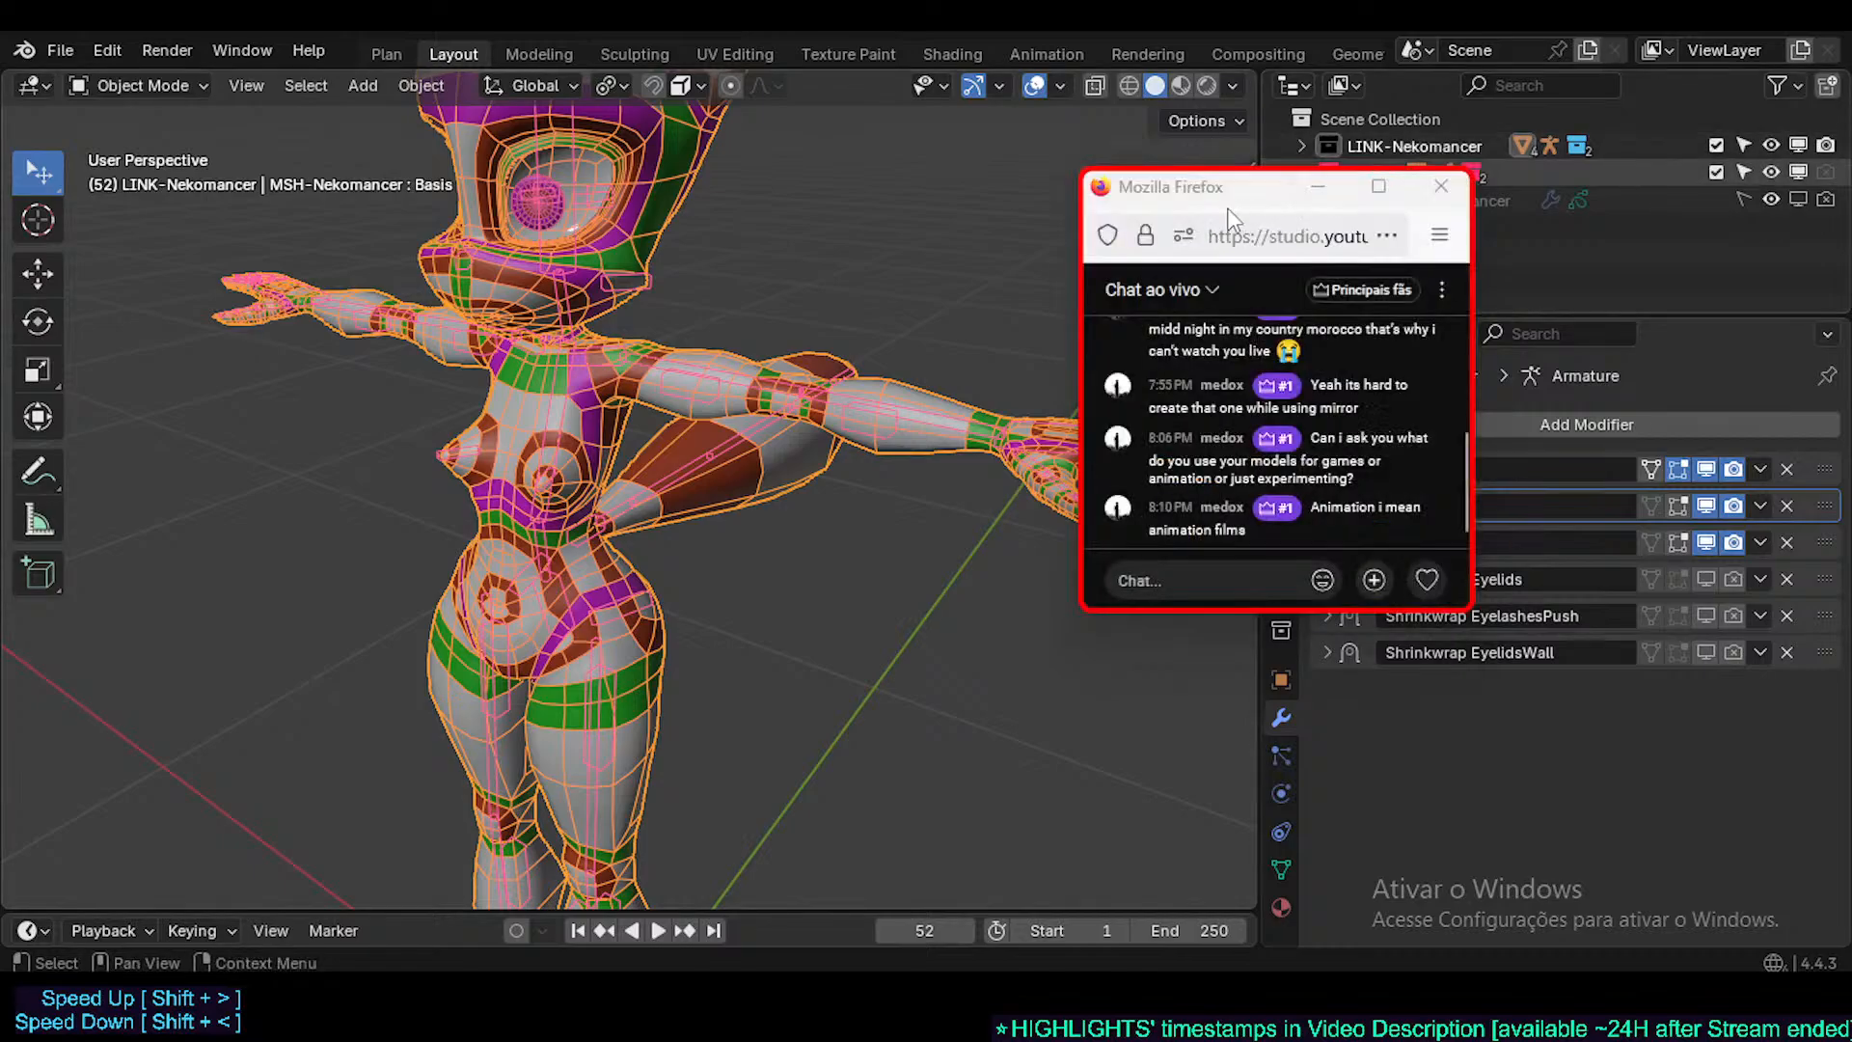
drag(1219, 193, 971, 256)
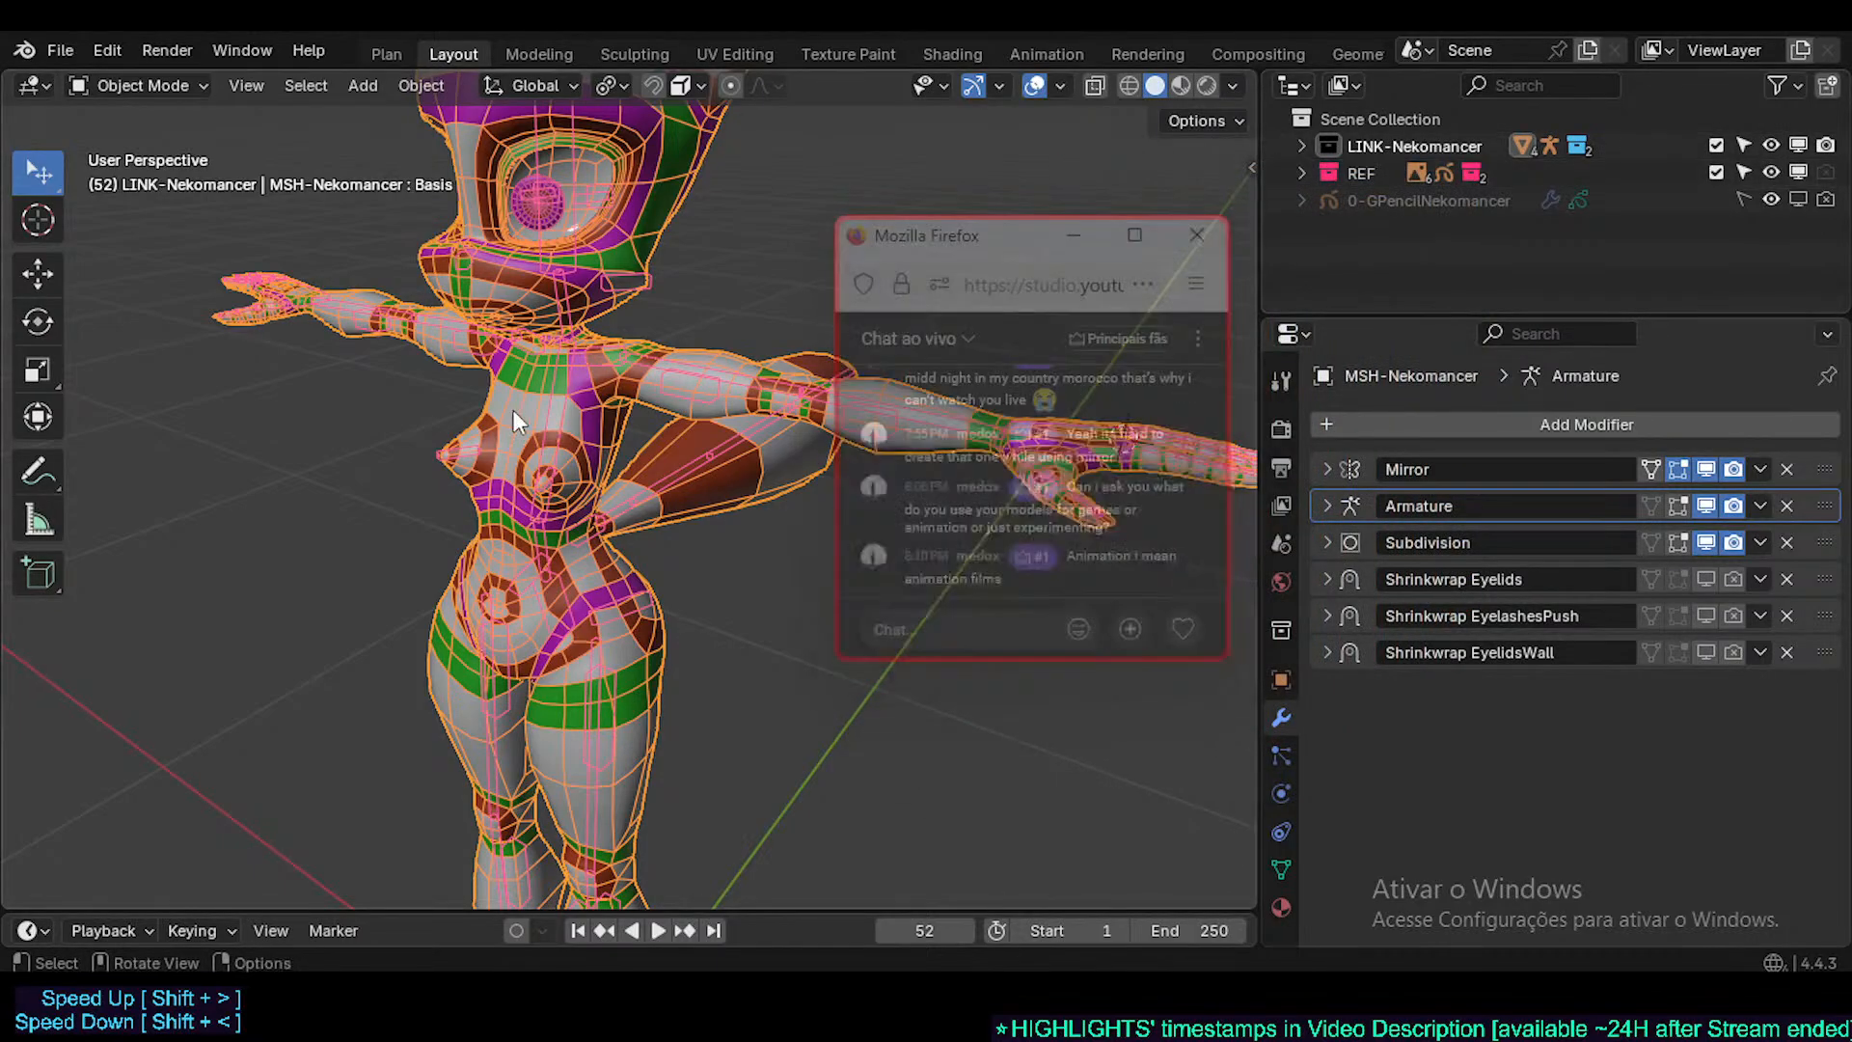
- Try moving the head bone of ARM-Nekomancer in Pose Mode, cancel the move and return to Object Mode
mouse_move(513, 409)
middle_down()
mouse_move(494, 525)
mouse_move(535, 401)
middle_up()
click(534, 401)
key(ctrl+Tab)
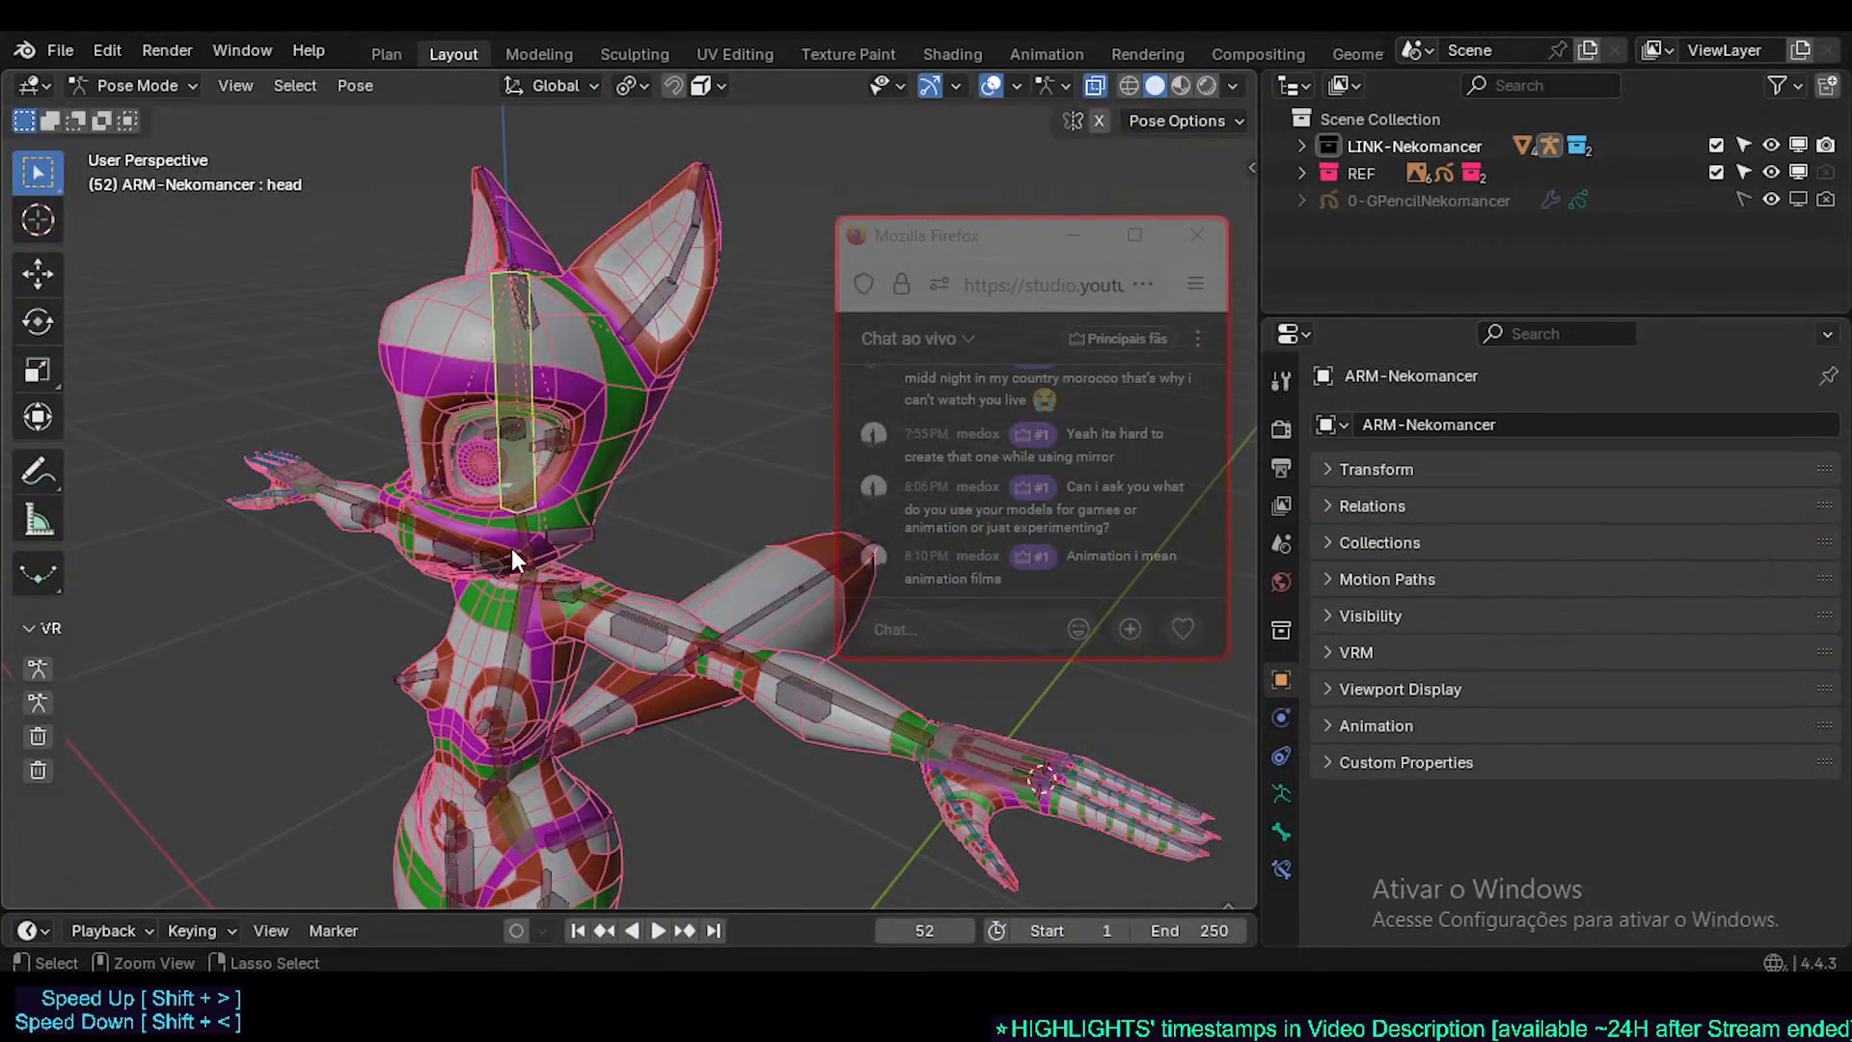
scroll(550, 541, up, 5)
middle_drag(546, 542, 529, 594)
scroll(536, 573, up, 2)
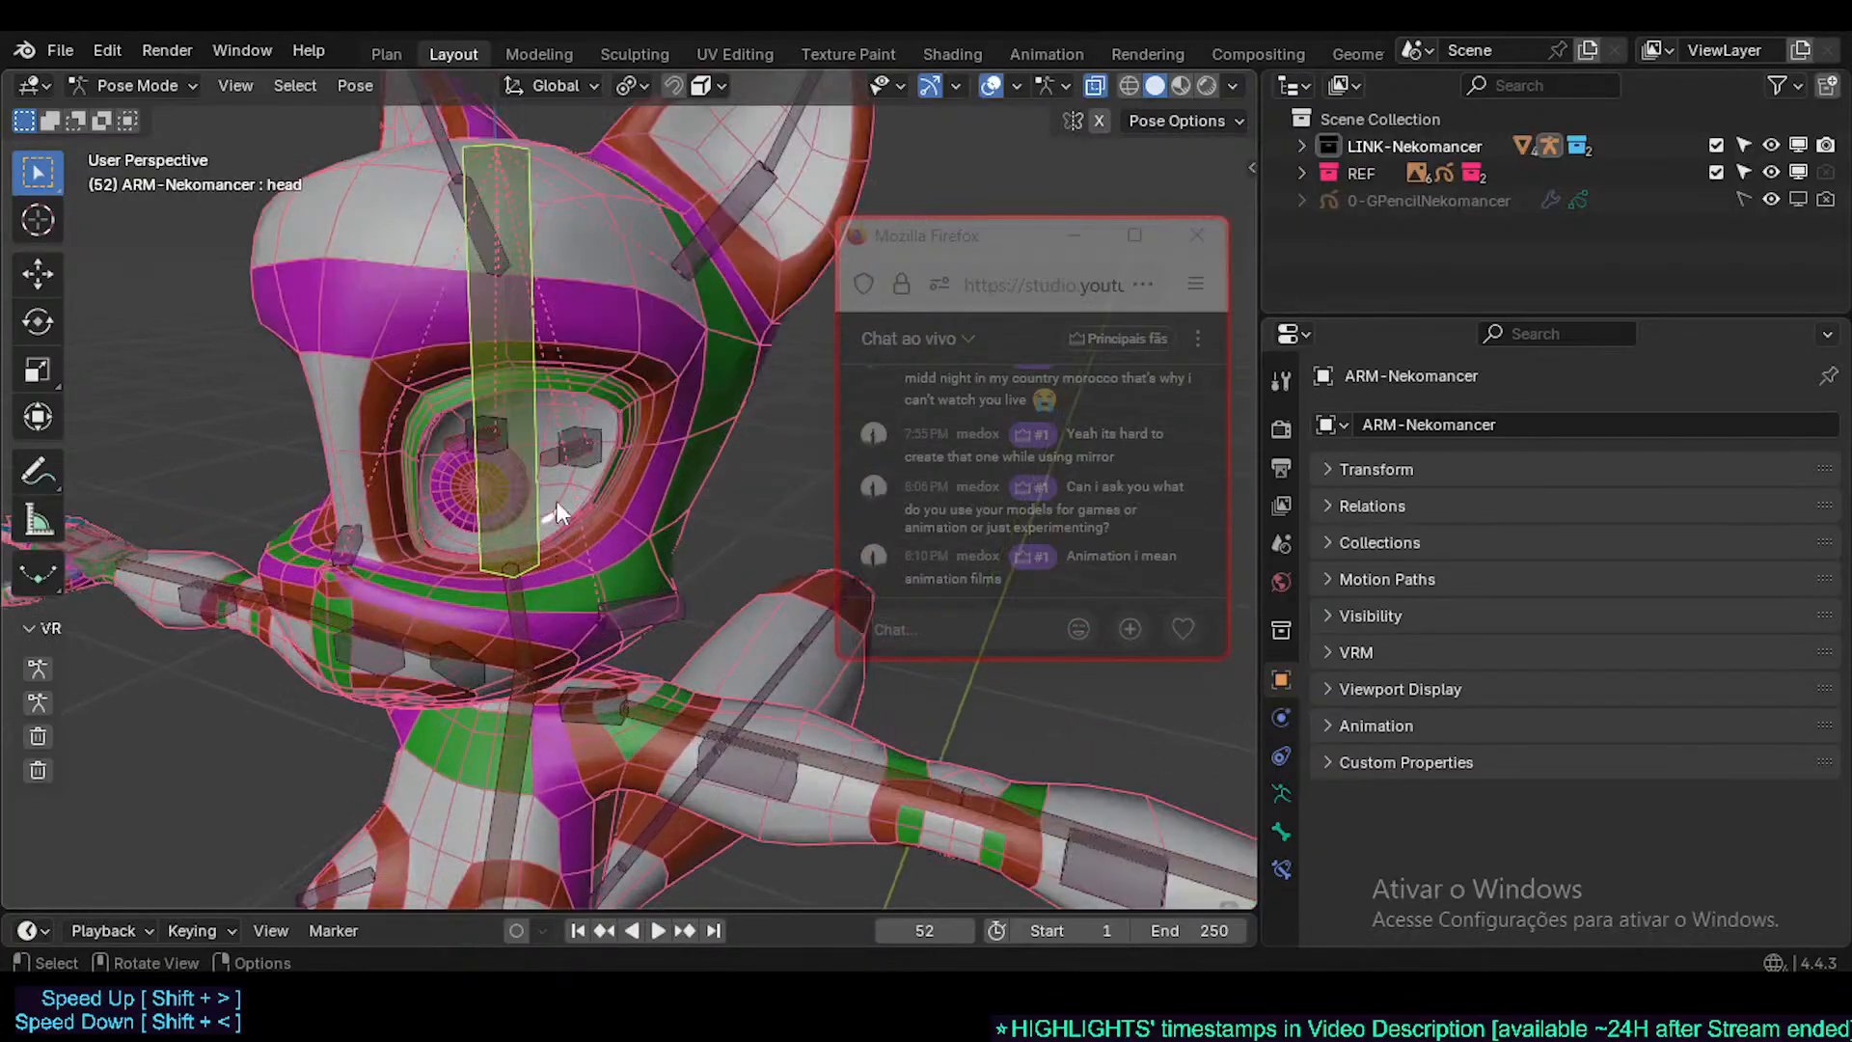
key(g)
right_click(535, 552)
scroll(561, 569, down, 3)
middle_drag(602, 612, 621, 394)
key(ctrl+Tab)
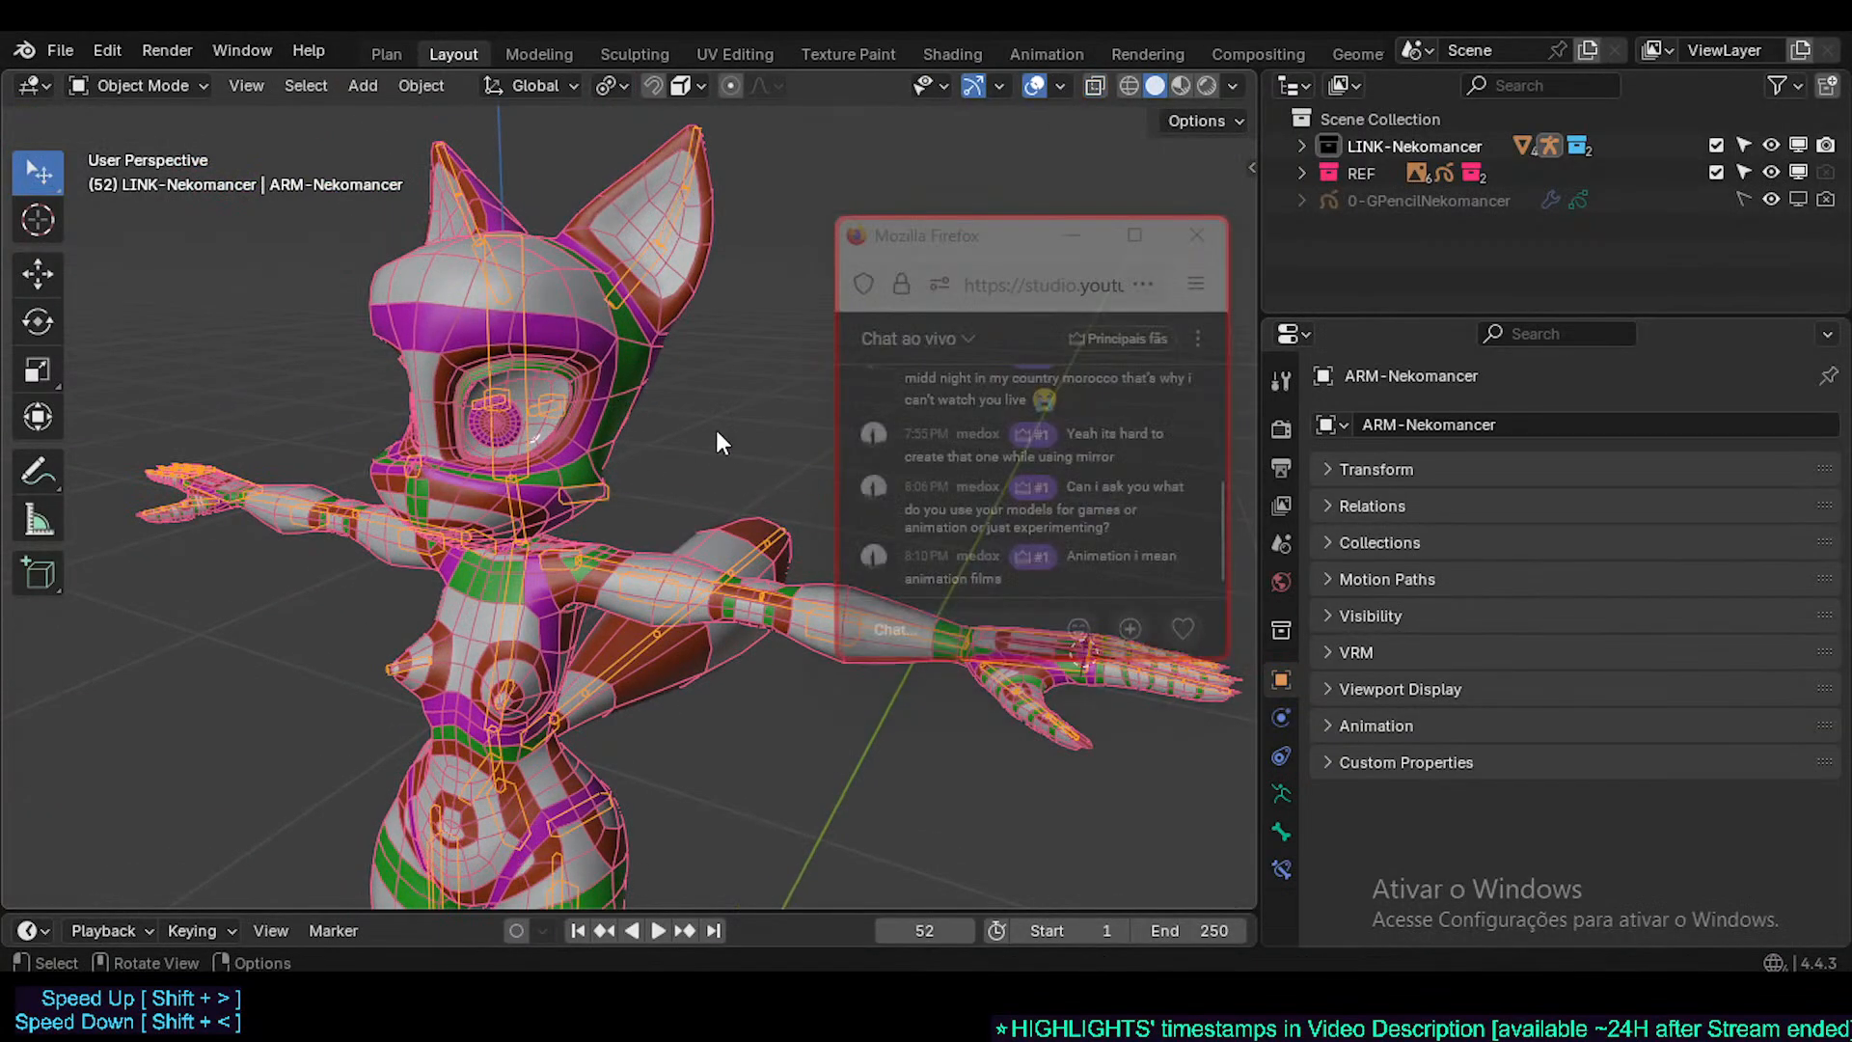
- Try rotating the head bone and moving it with an Auto IK length of 8, cancelling both and leaving Pose Mode
click(521, 325)
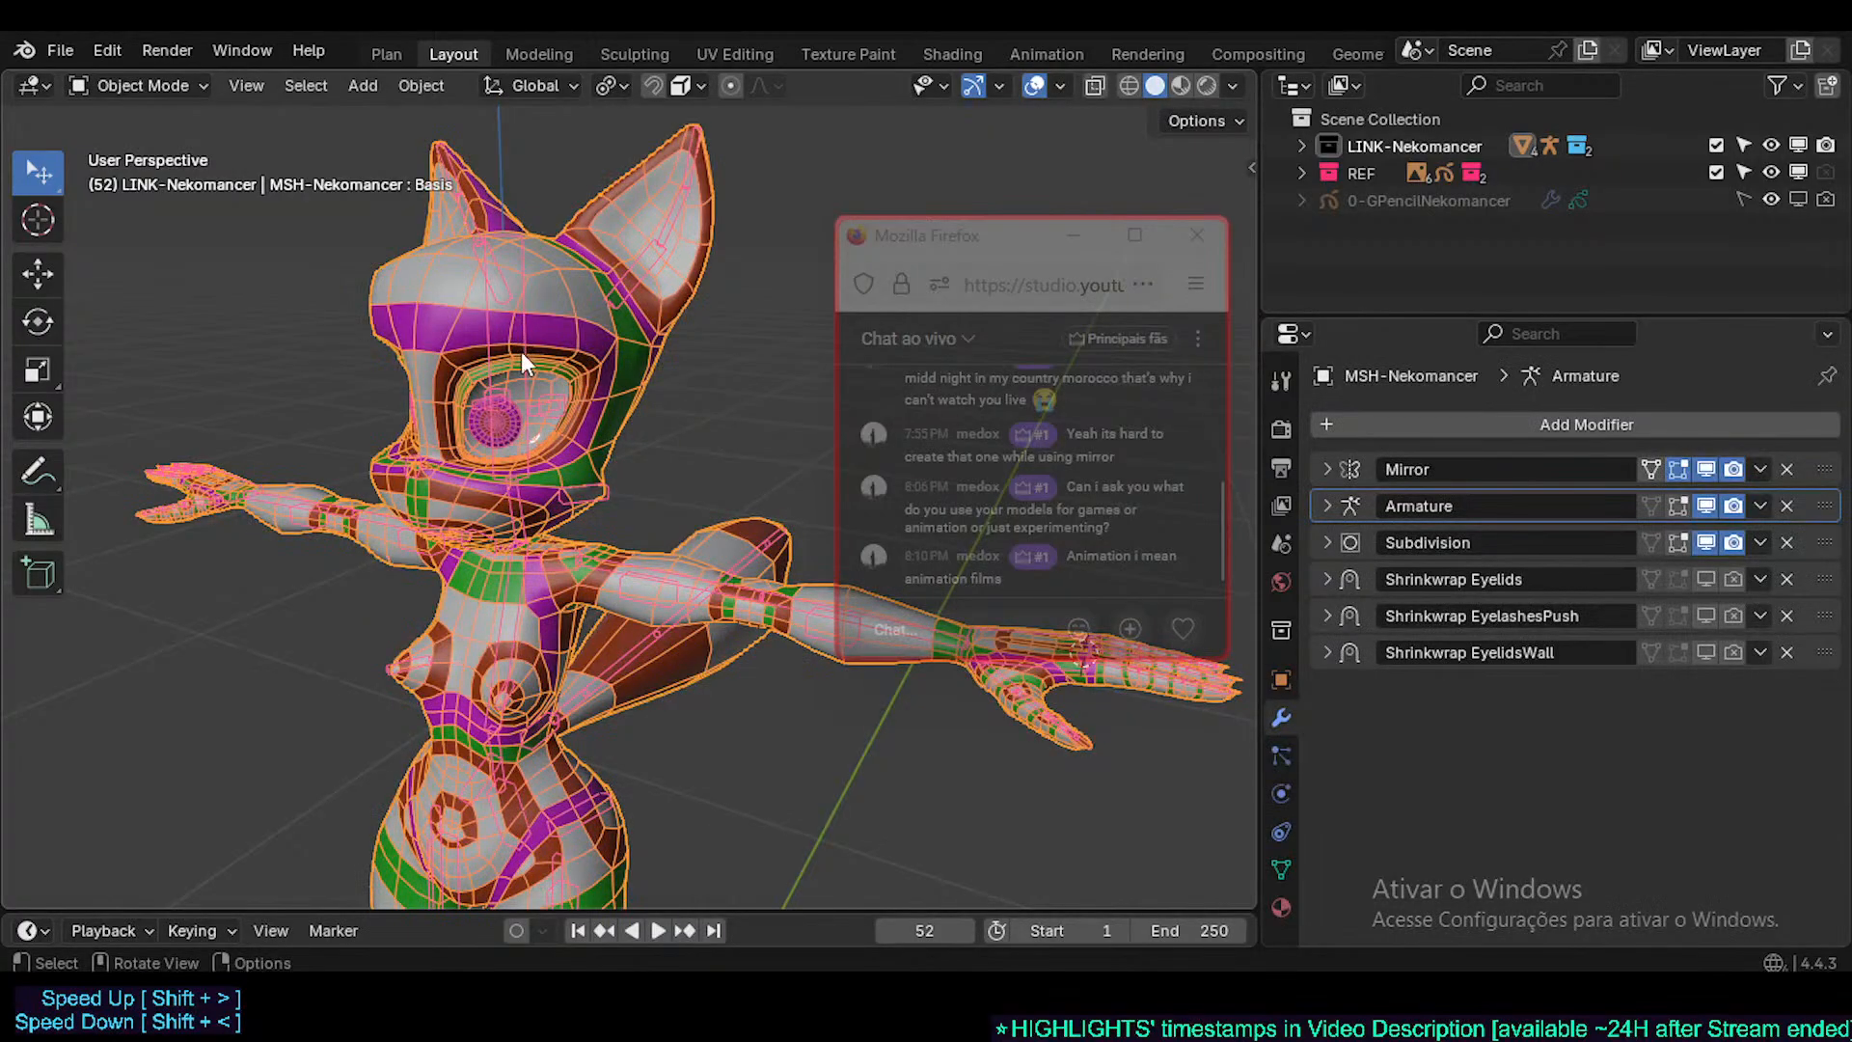
click(521, 351)
key(ctrl+Tab)
click(527, 362)
key(r)
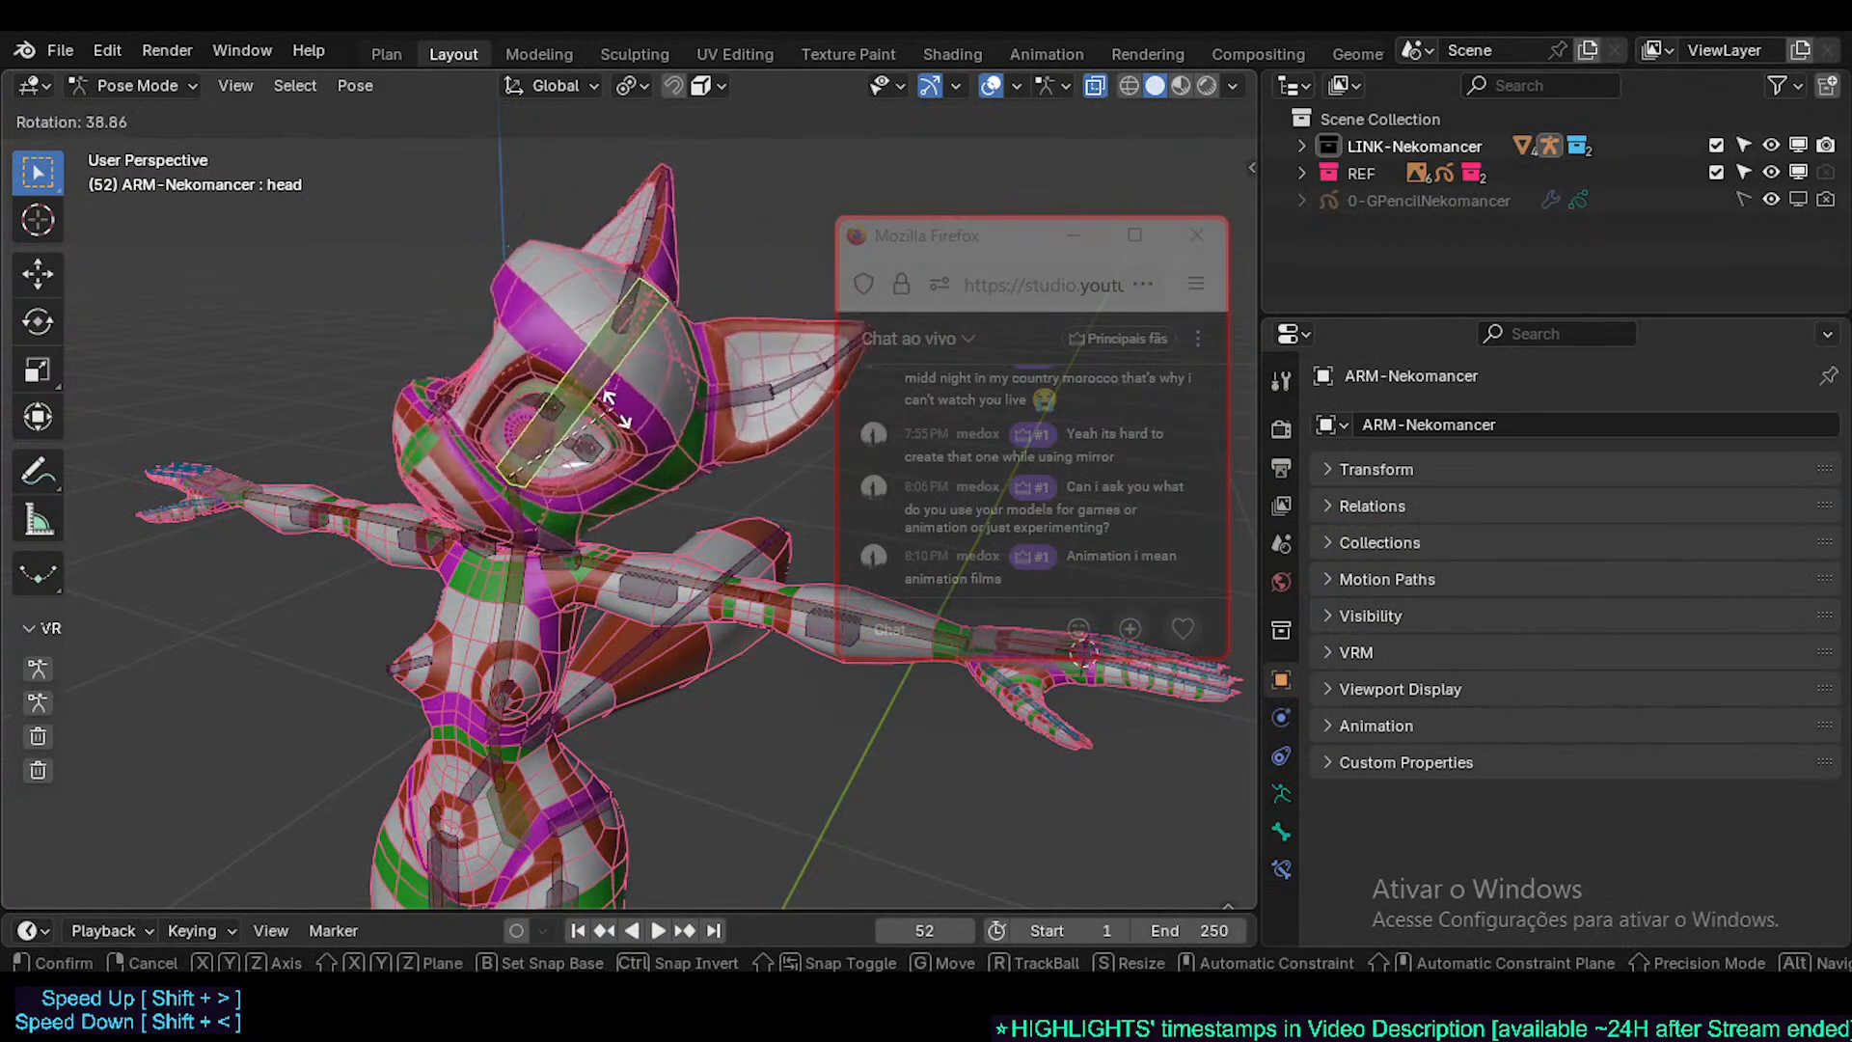
right_click(489, 440)
key(g)
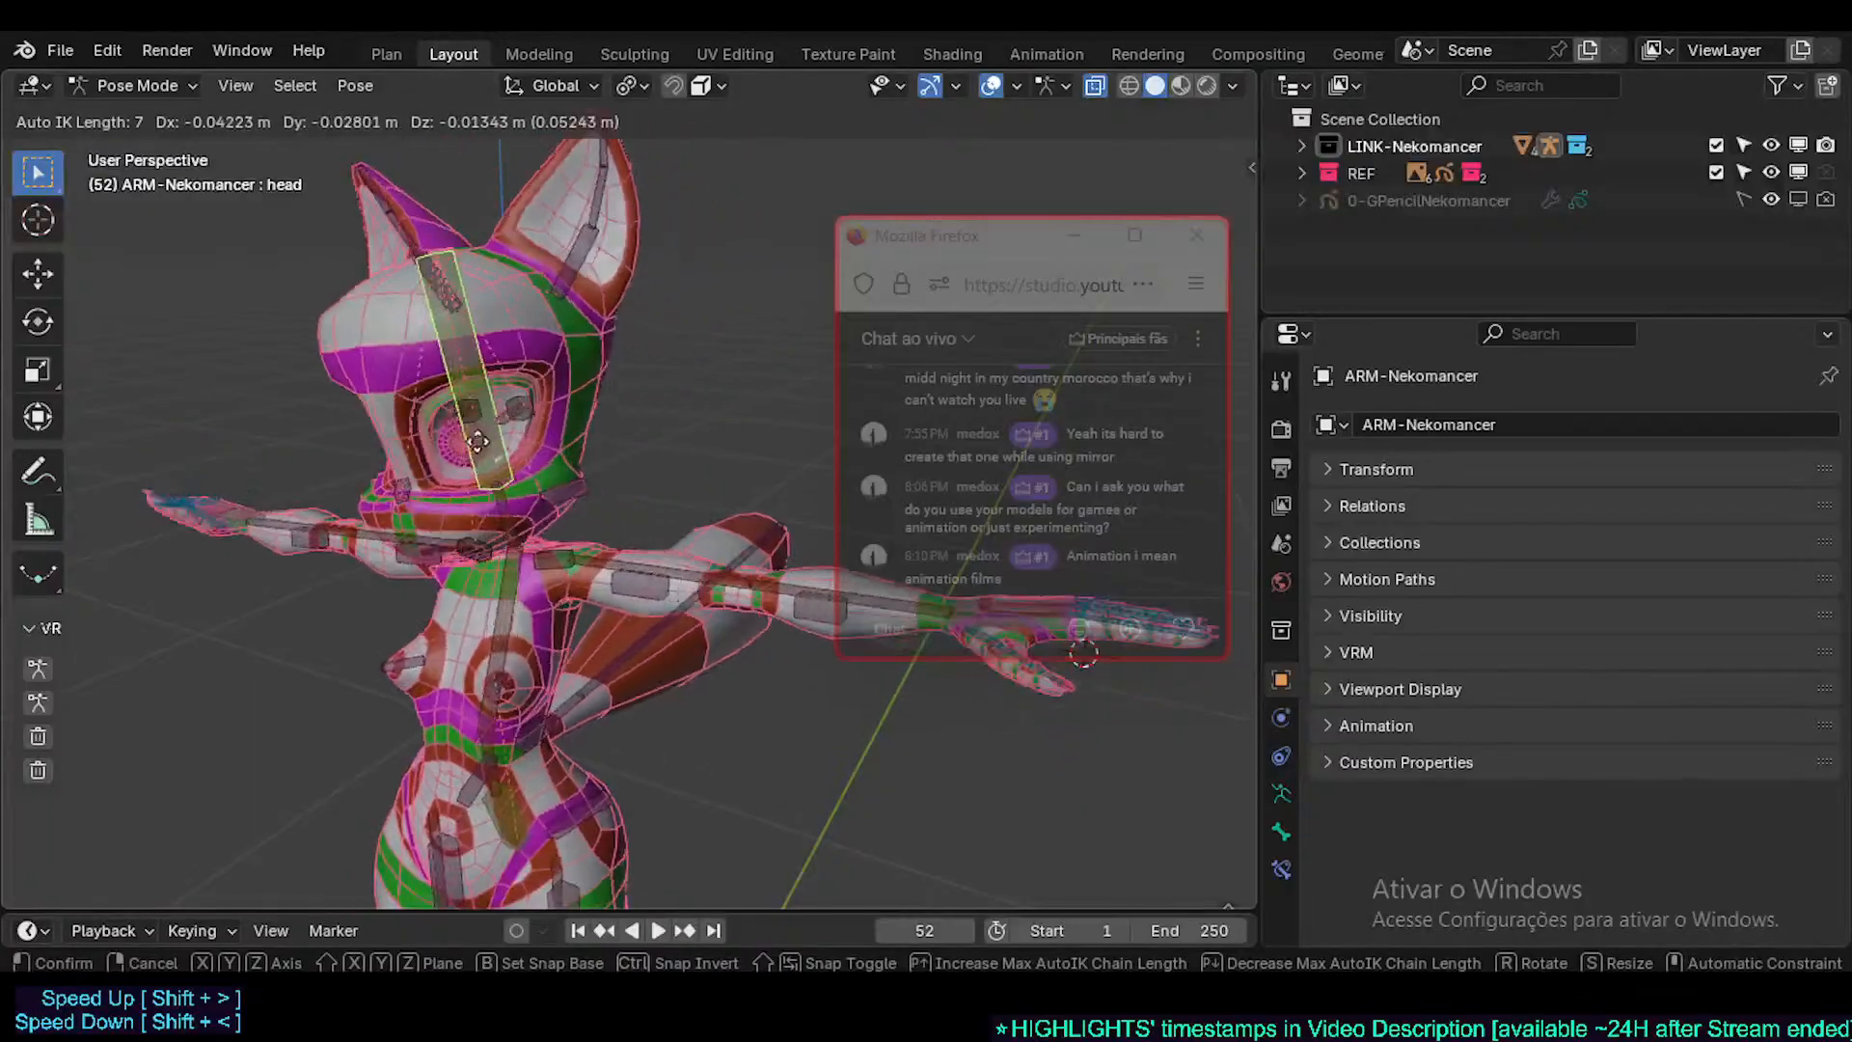
scroll(521, 415, down, 1)
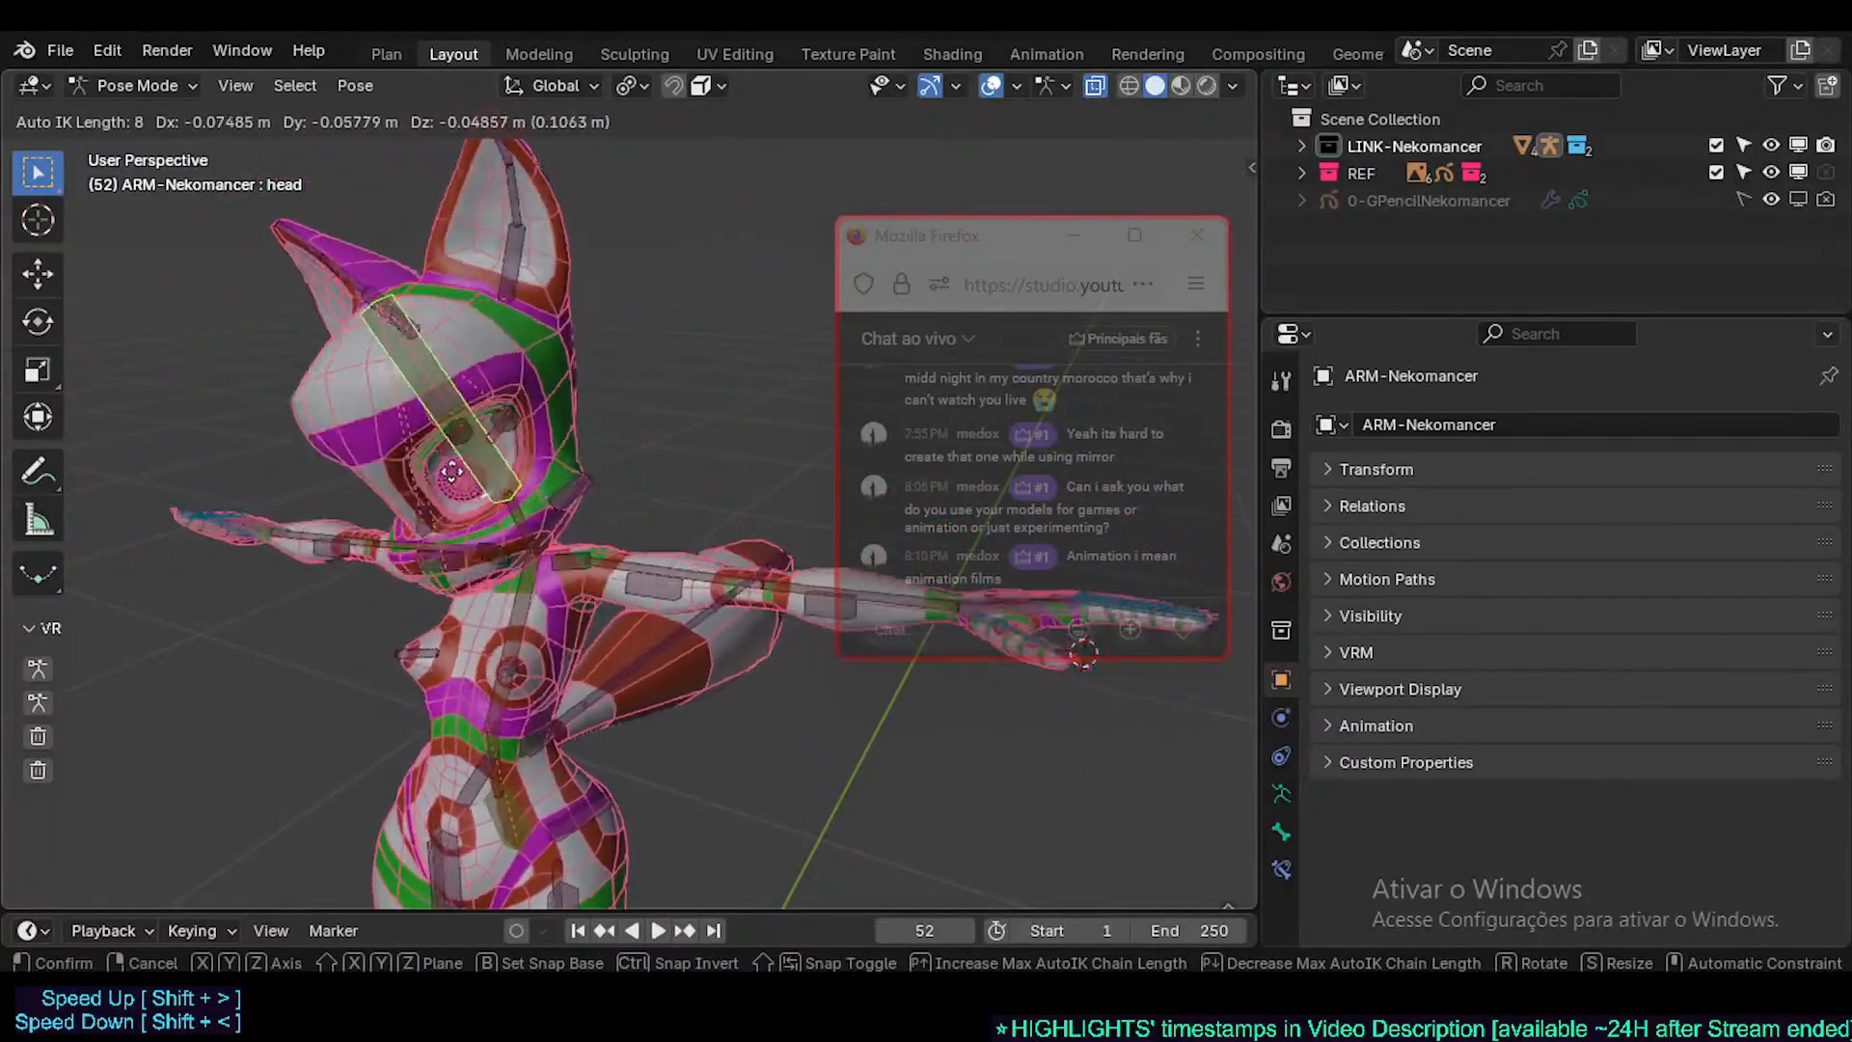
right_click(637, 617)
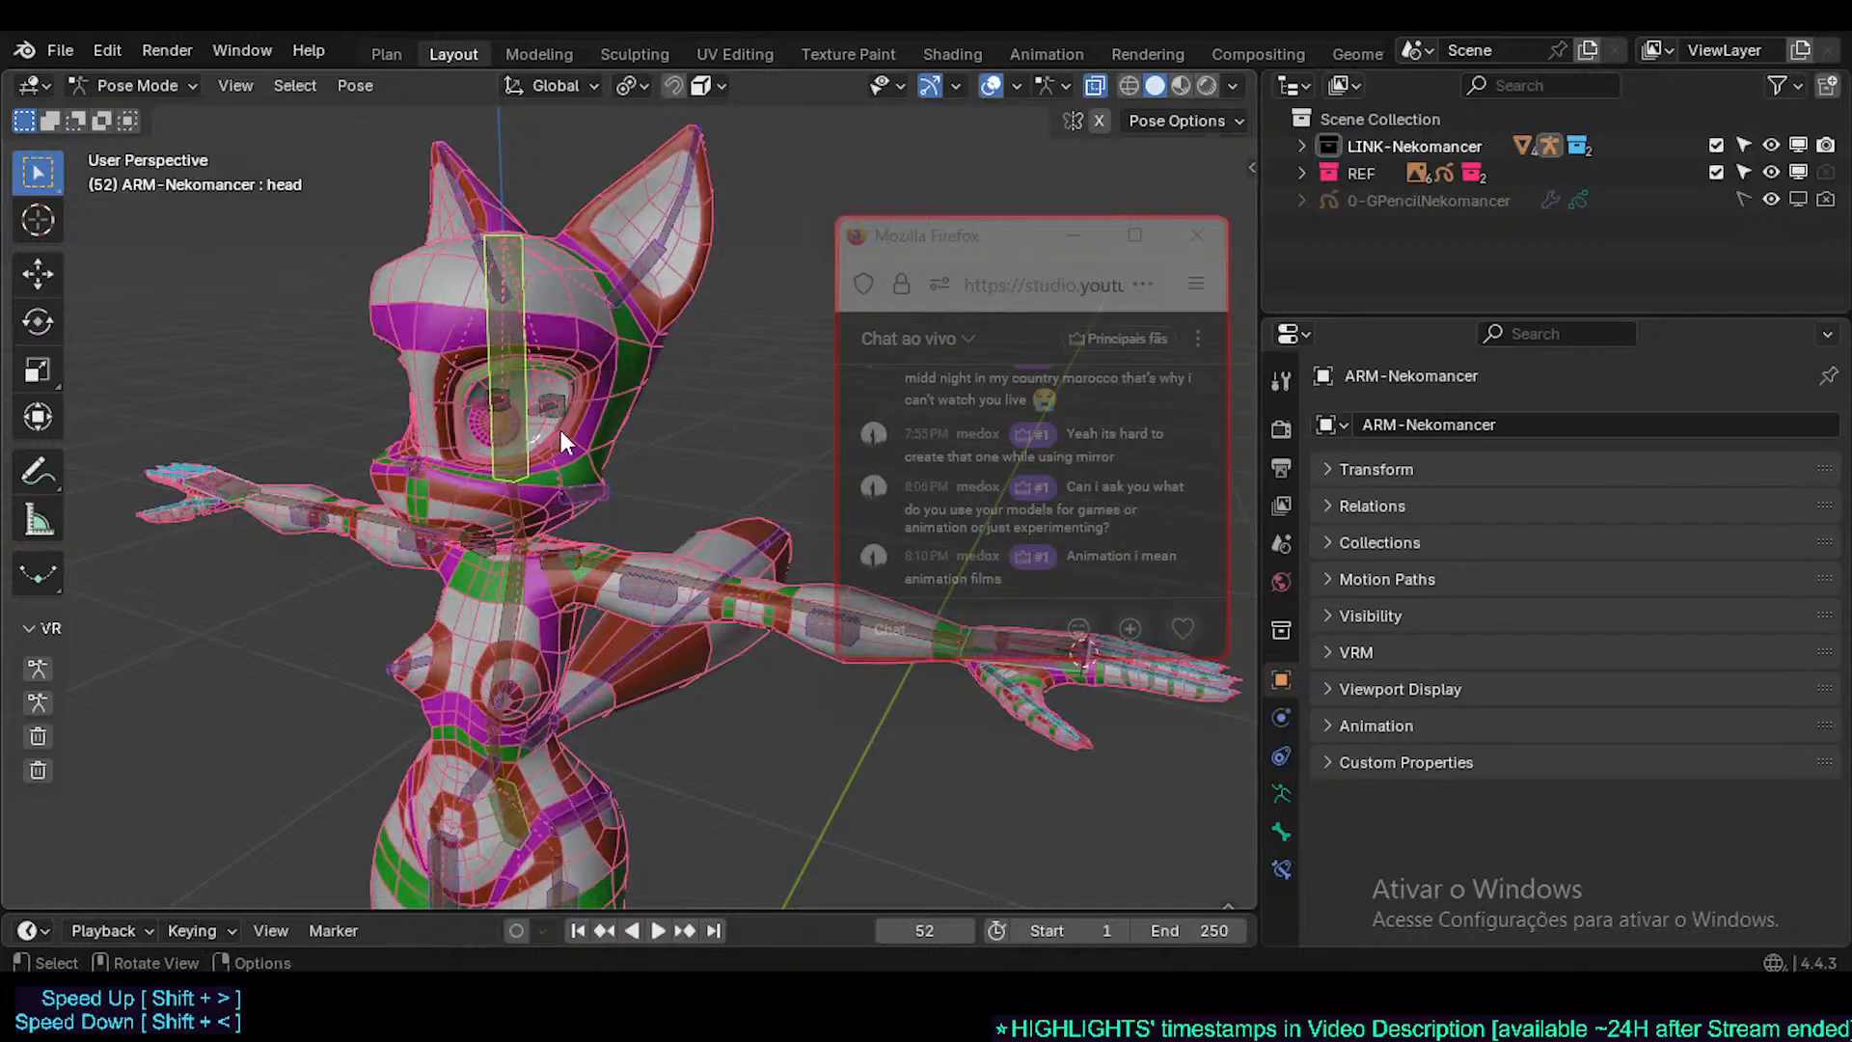
key(ctrl+Tab)
- Examine how the armature's bones sit inside the character's head, arms and torso
middle_drag(617, 490, 557, 693)
scroll(525, 681, up, 3)
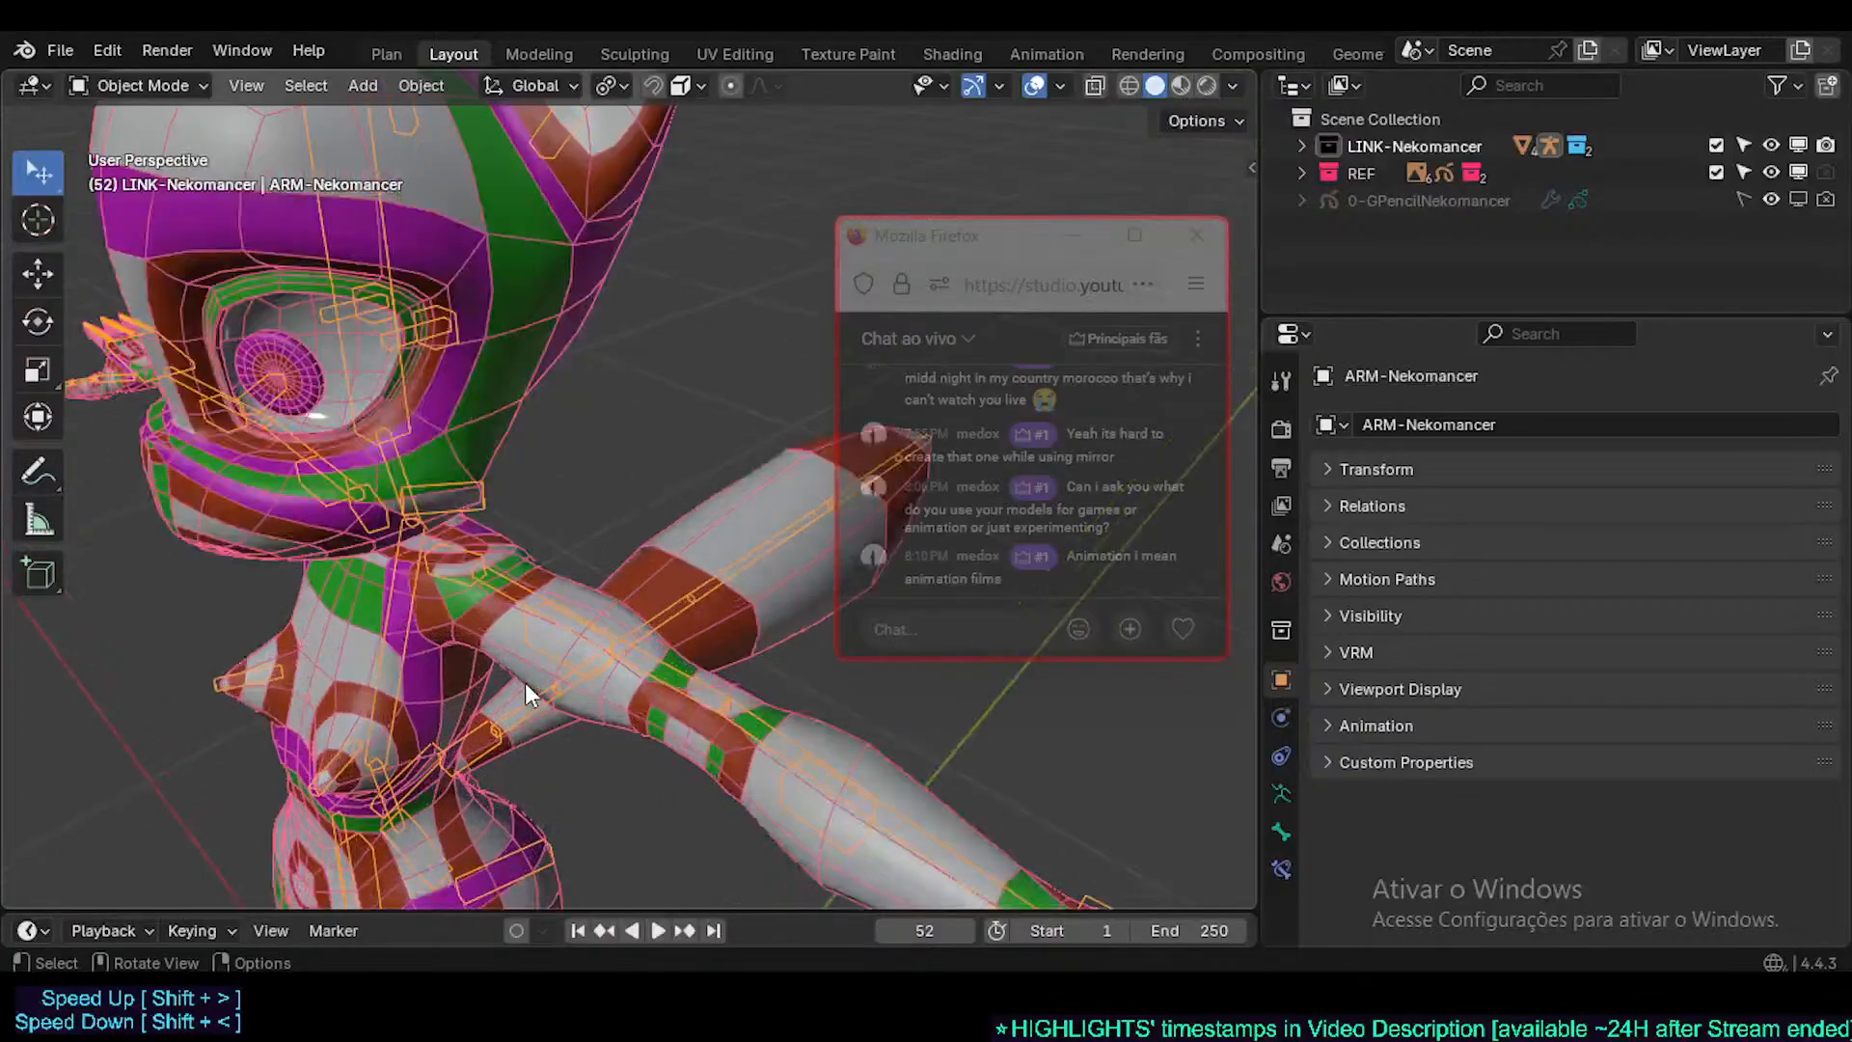
scroll(525, 681, down, 3)
shift+middle_drag(531, 681, 571, 668)
scroll(569, 621, up, 2)
scroll(569, 621, down, 2)
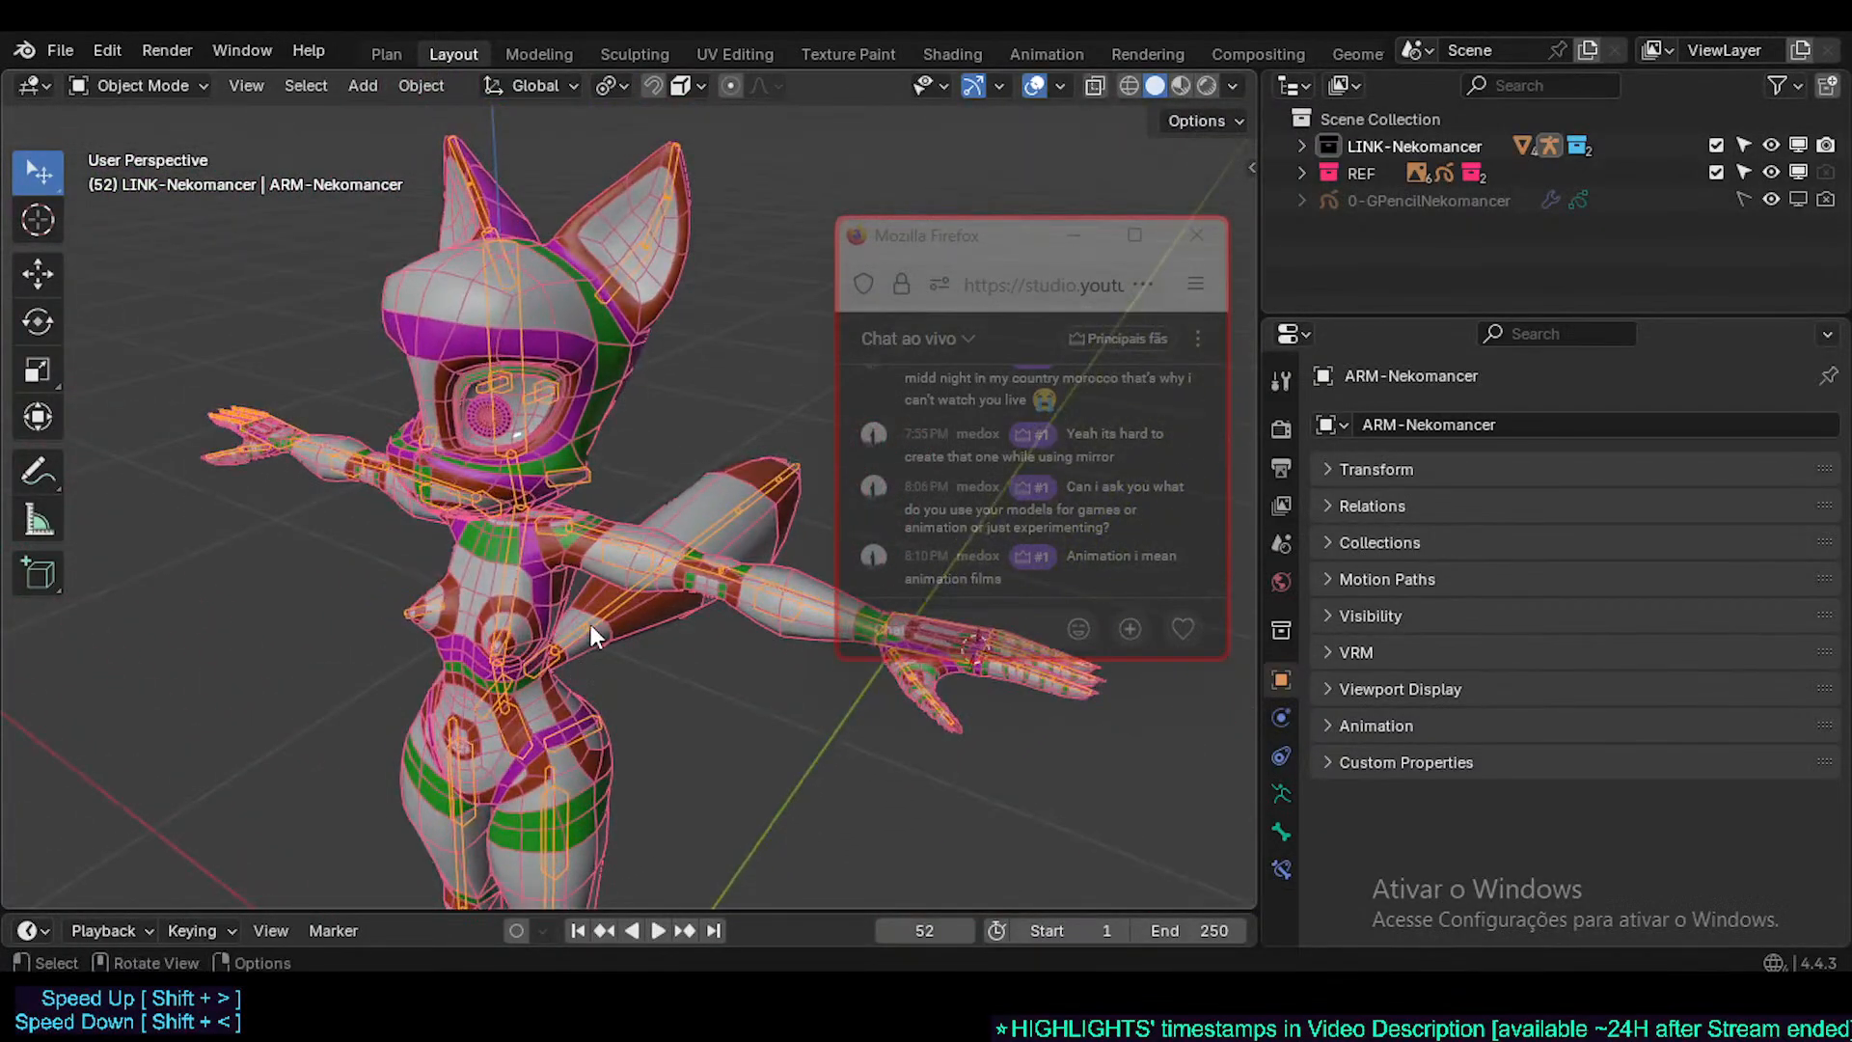
middle_drag(577, 599, 573, 762)
ctrl+middle_drag(569, 681, 593, 605)
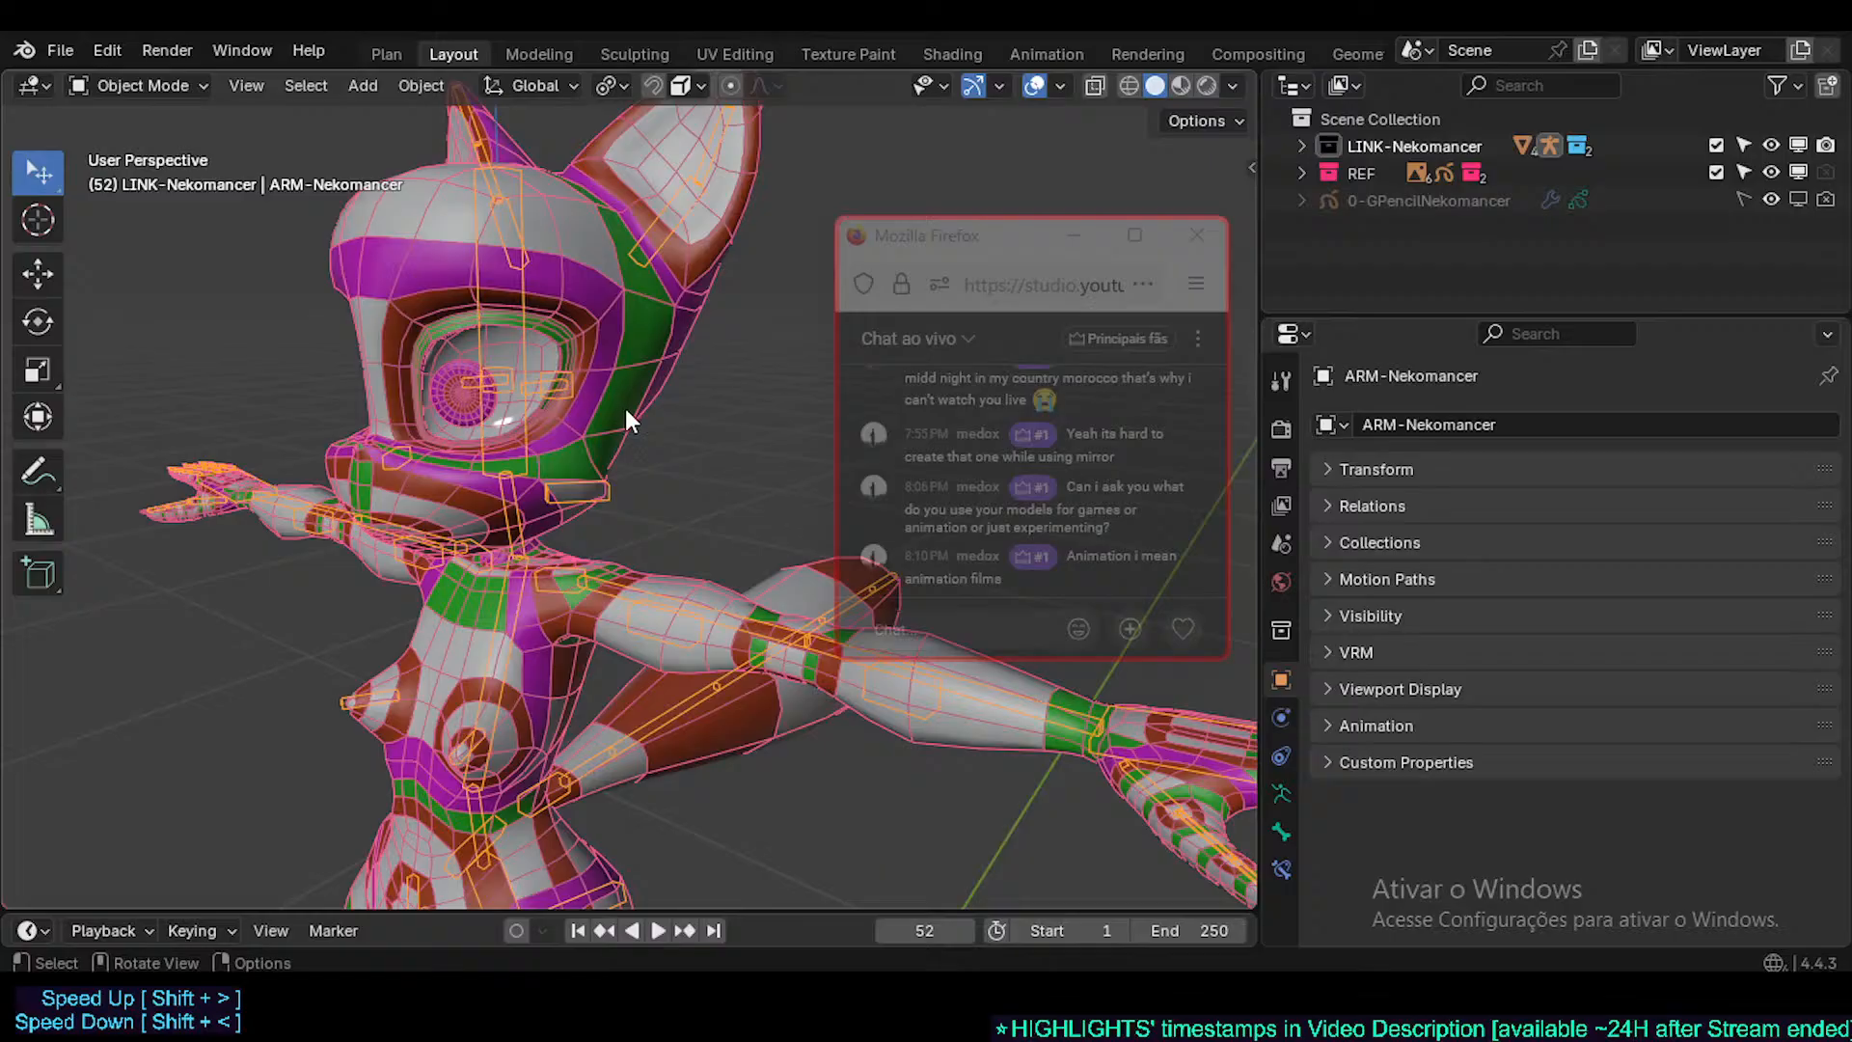
- Move the live-chat window out of the 3D viewport and over the Properties editor
drag(932, 242, 1428, 422)
middle_drag(796, 437, 732, 515)
scroll(732, 515, up, 4)
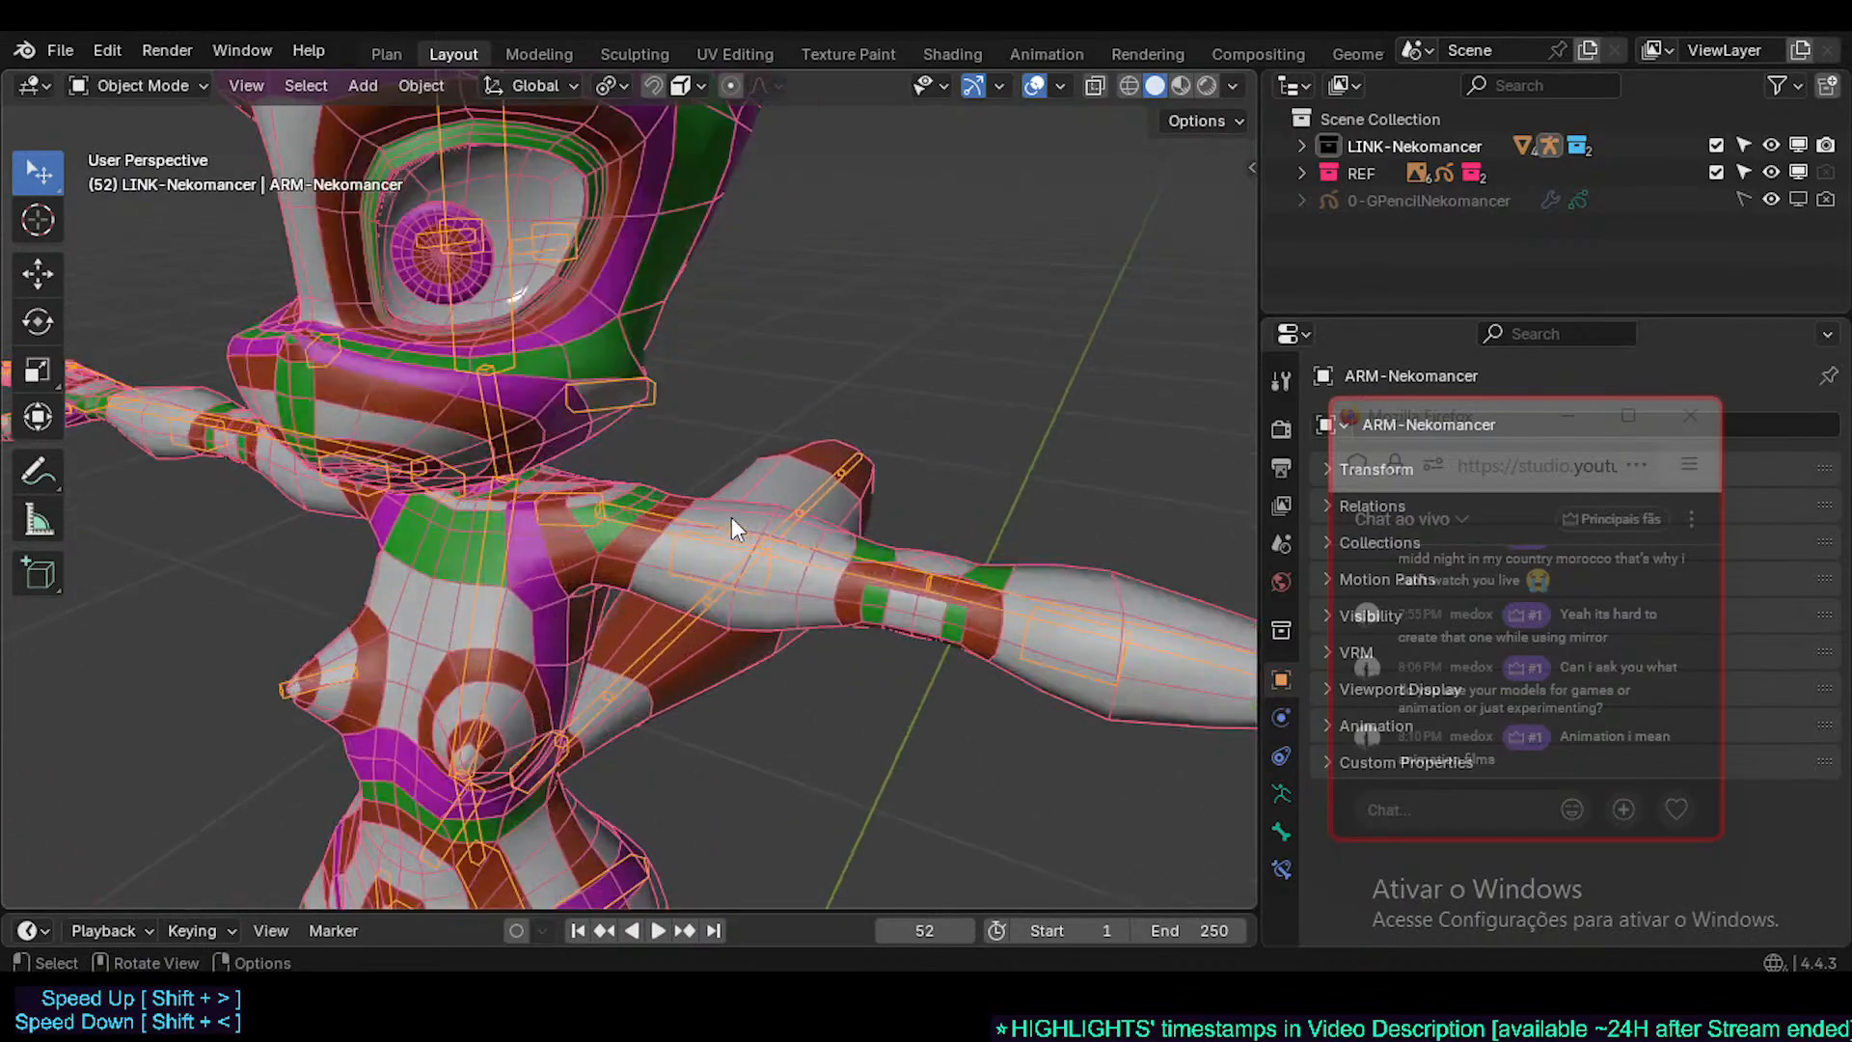
scroll(766, 430, down, 6)
drag(1468, 420, 1560, 252)
middle_drag(675, 425, 675, 473)
- Turn off the wireframe display on the character mesh and keep the armature active in Object Mode
key(ctrl+z)
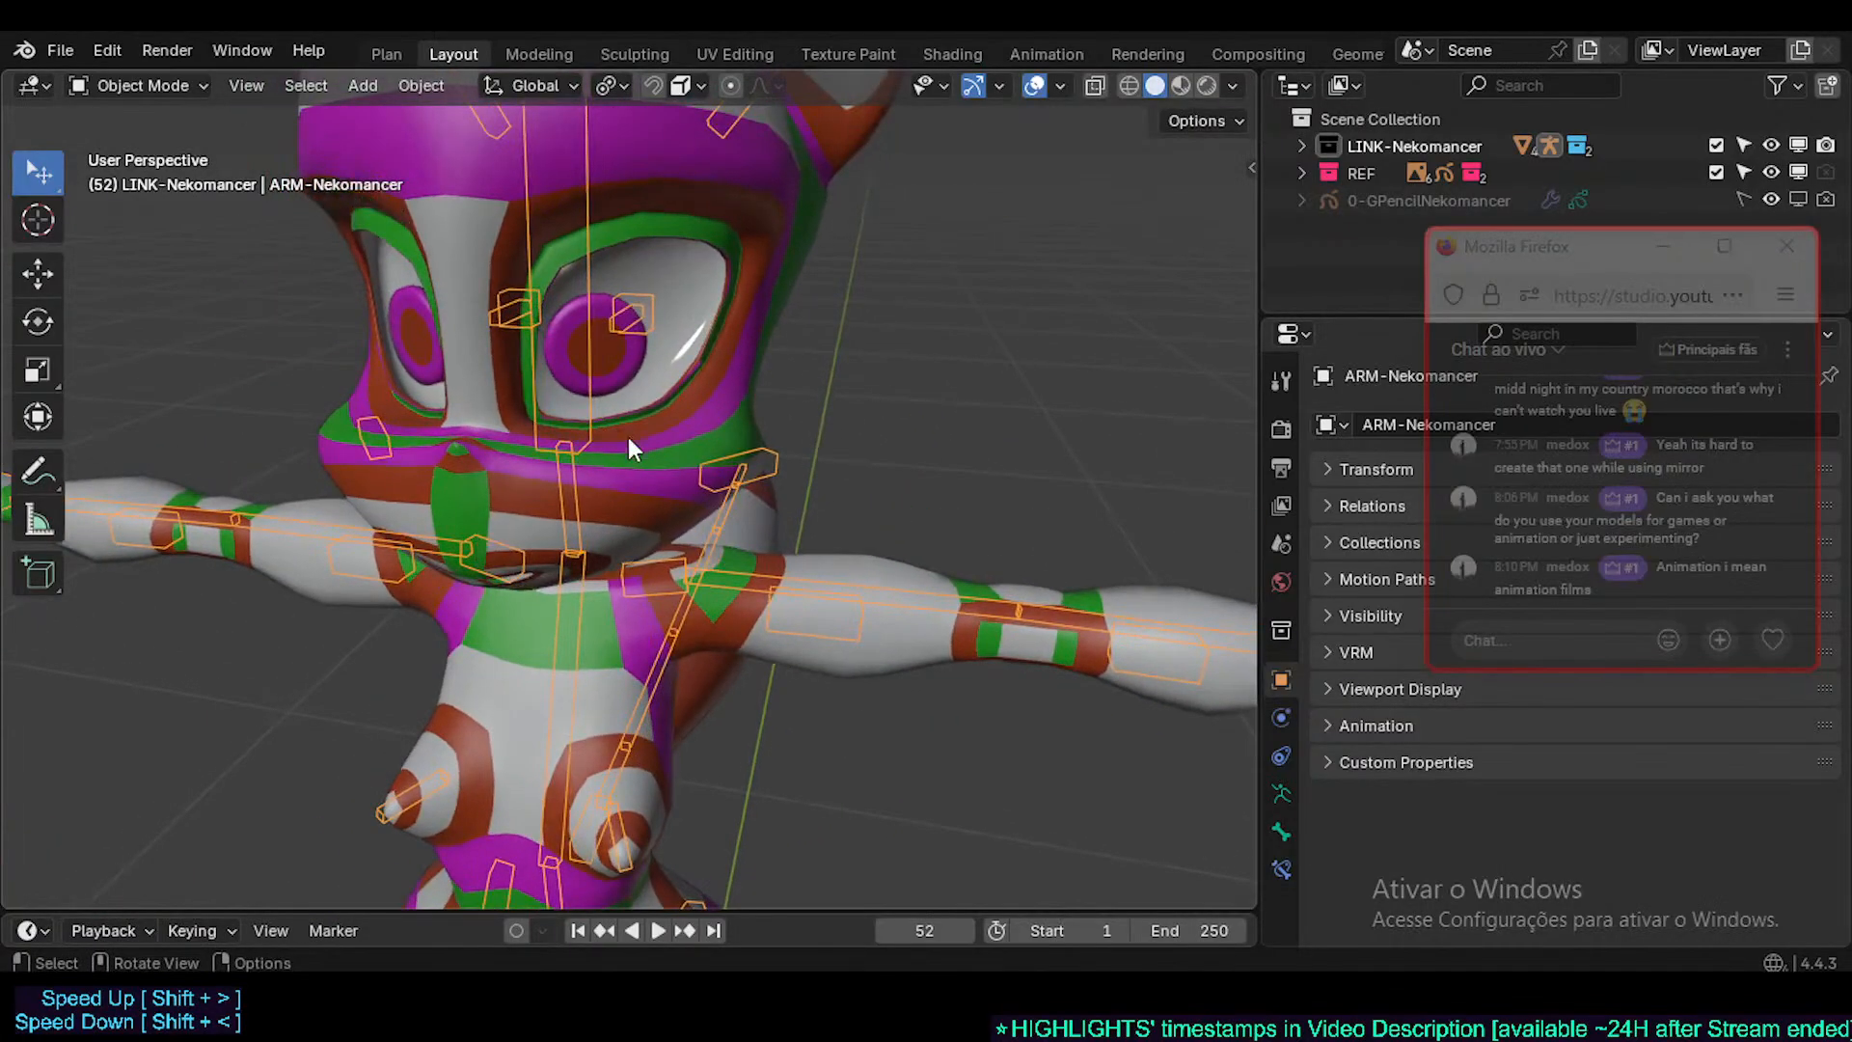
click(628, 437)
middle_drag(776, 446, 572, 492)
key(Tab)
key(Tab)
click(607, 453)
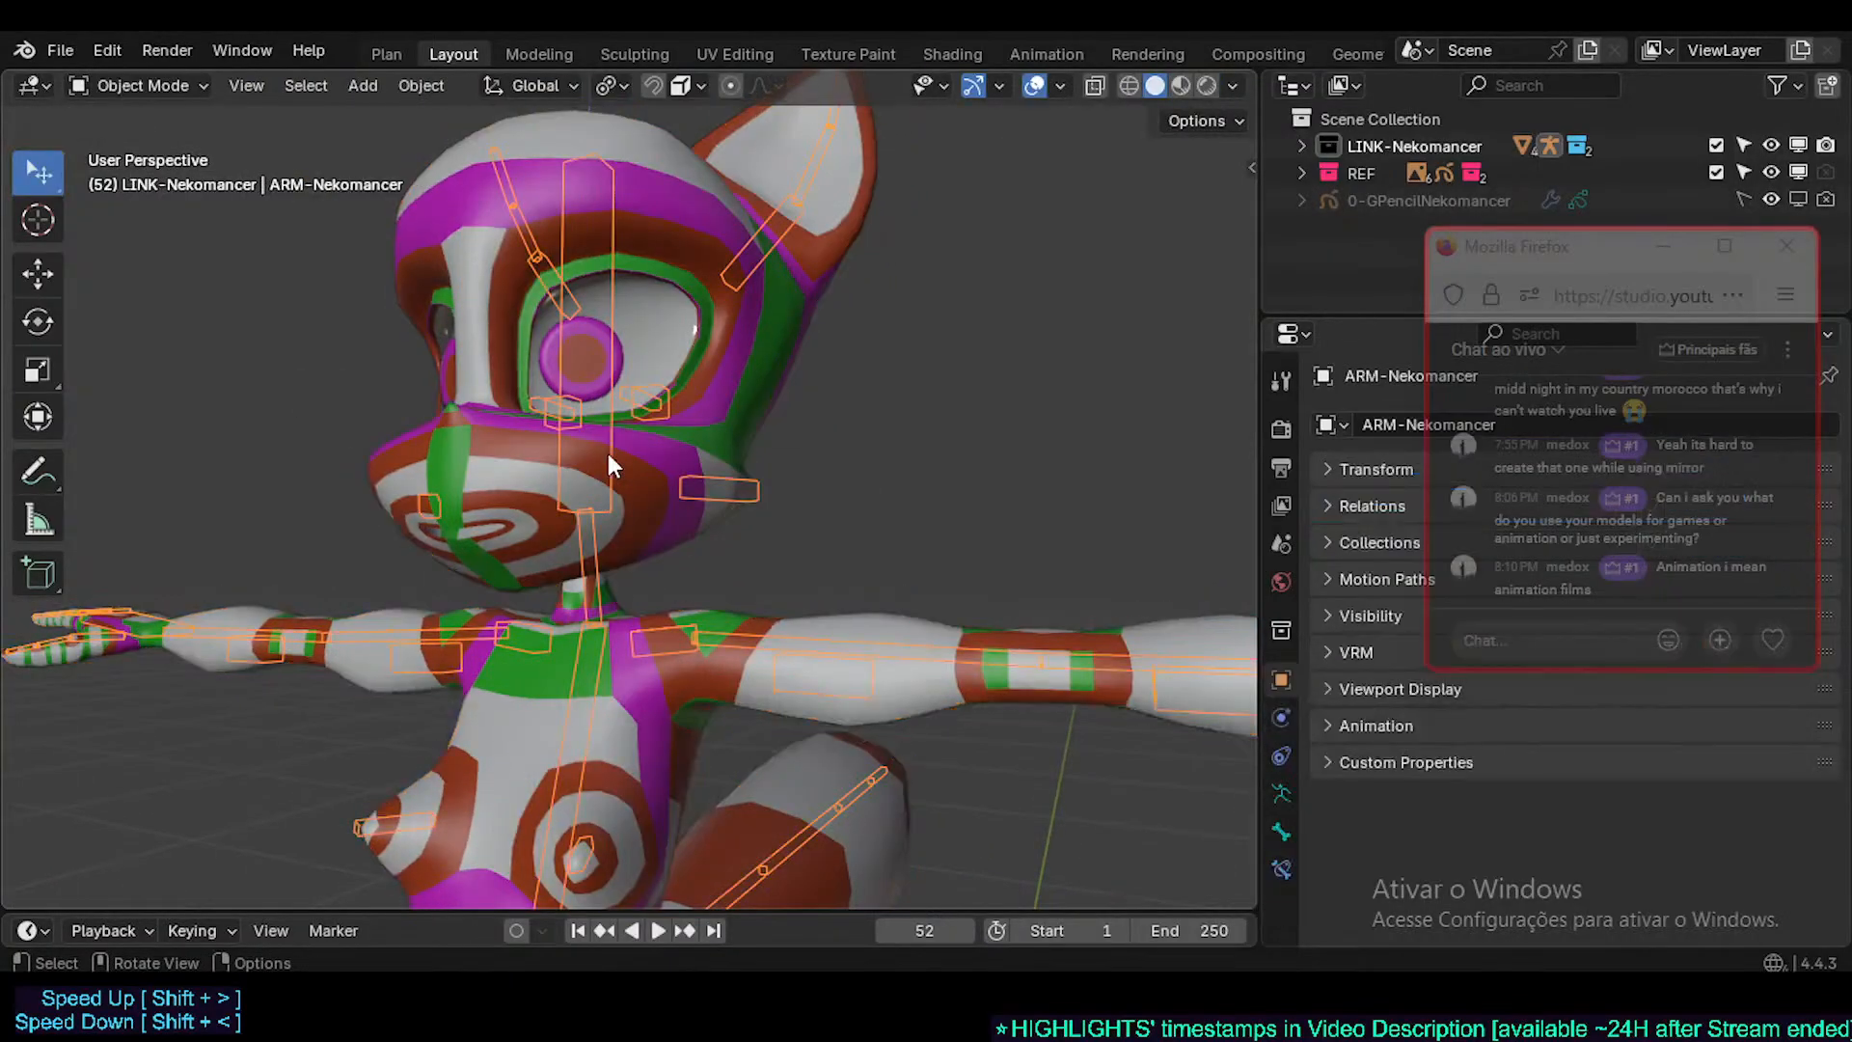
- Try moving the head bone with Auto IK in Pose Mode and rotating it freely with the trackball
key(ctrl+Tab)
key(r)
click(577, 444)
click(575, 442)
key(g)
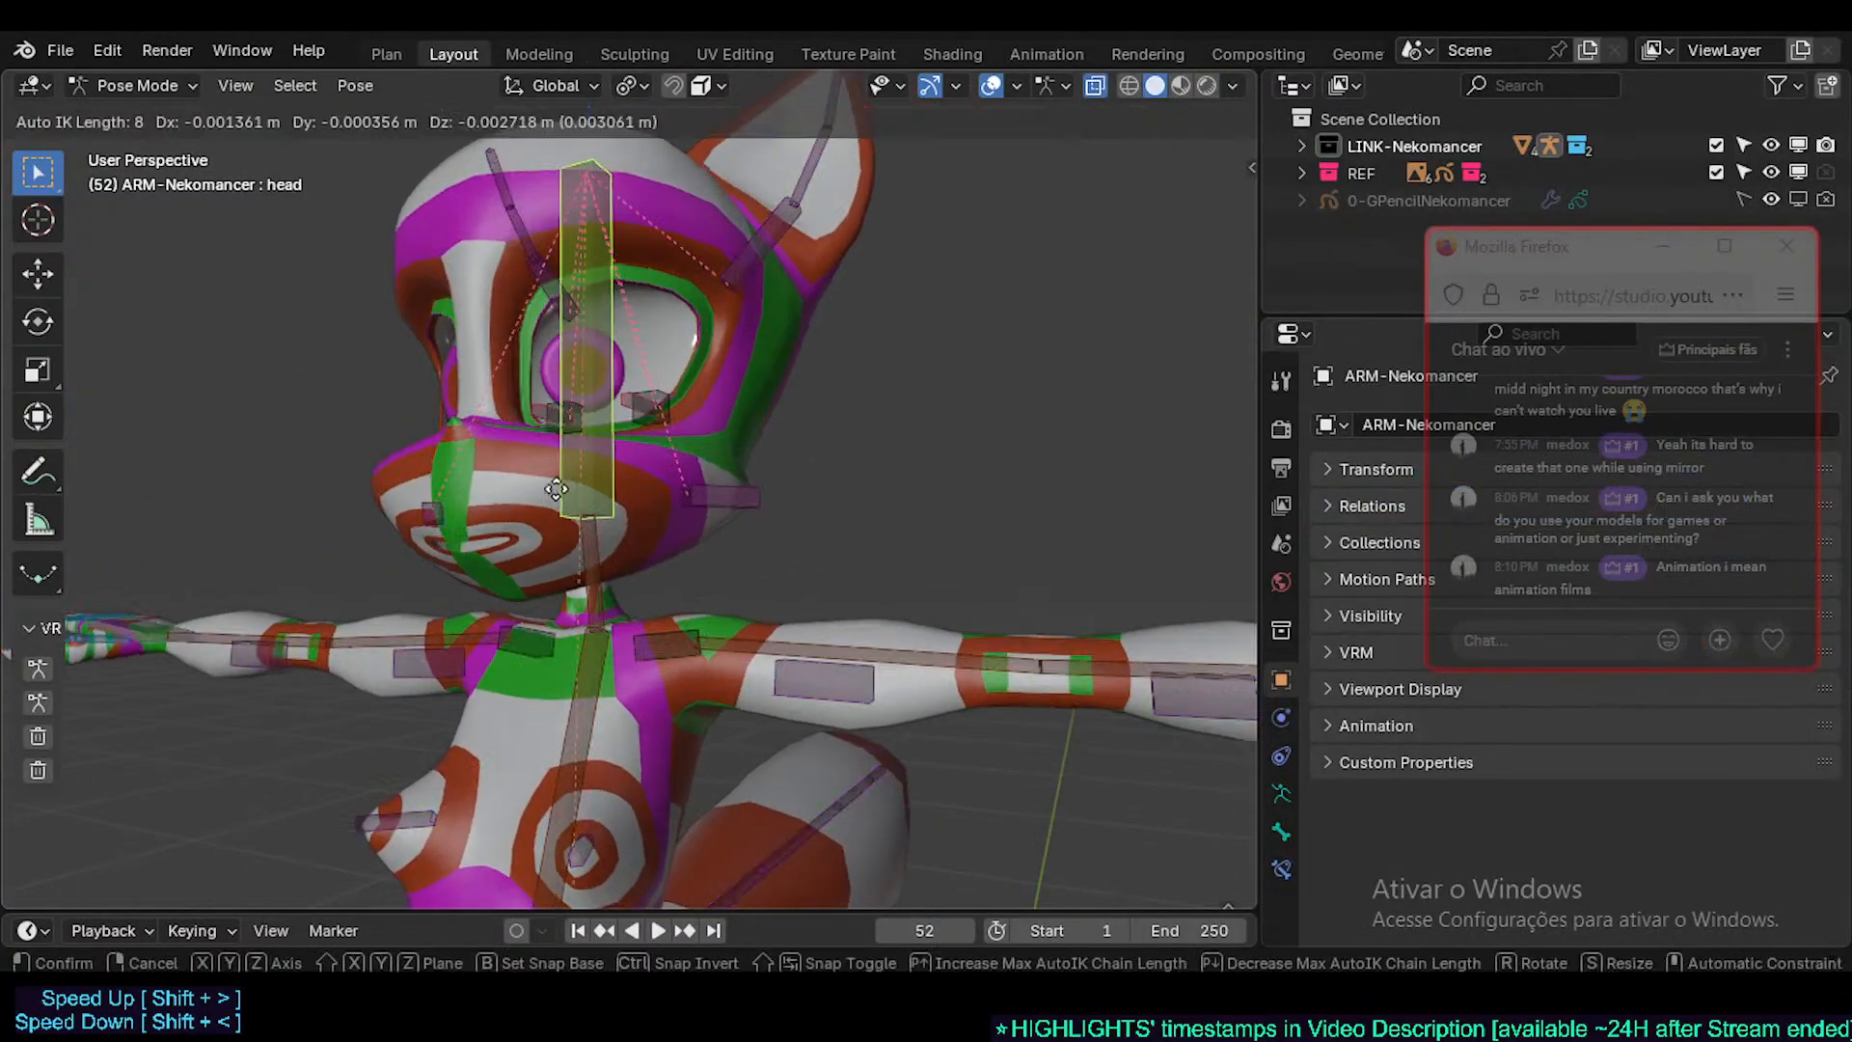
click(389, 413)
middle_drag(390, 413, 536, 413)
scroll(355, 359, up, 3)
middle_drag(598, 329, 656, 333)
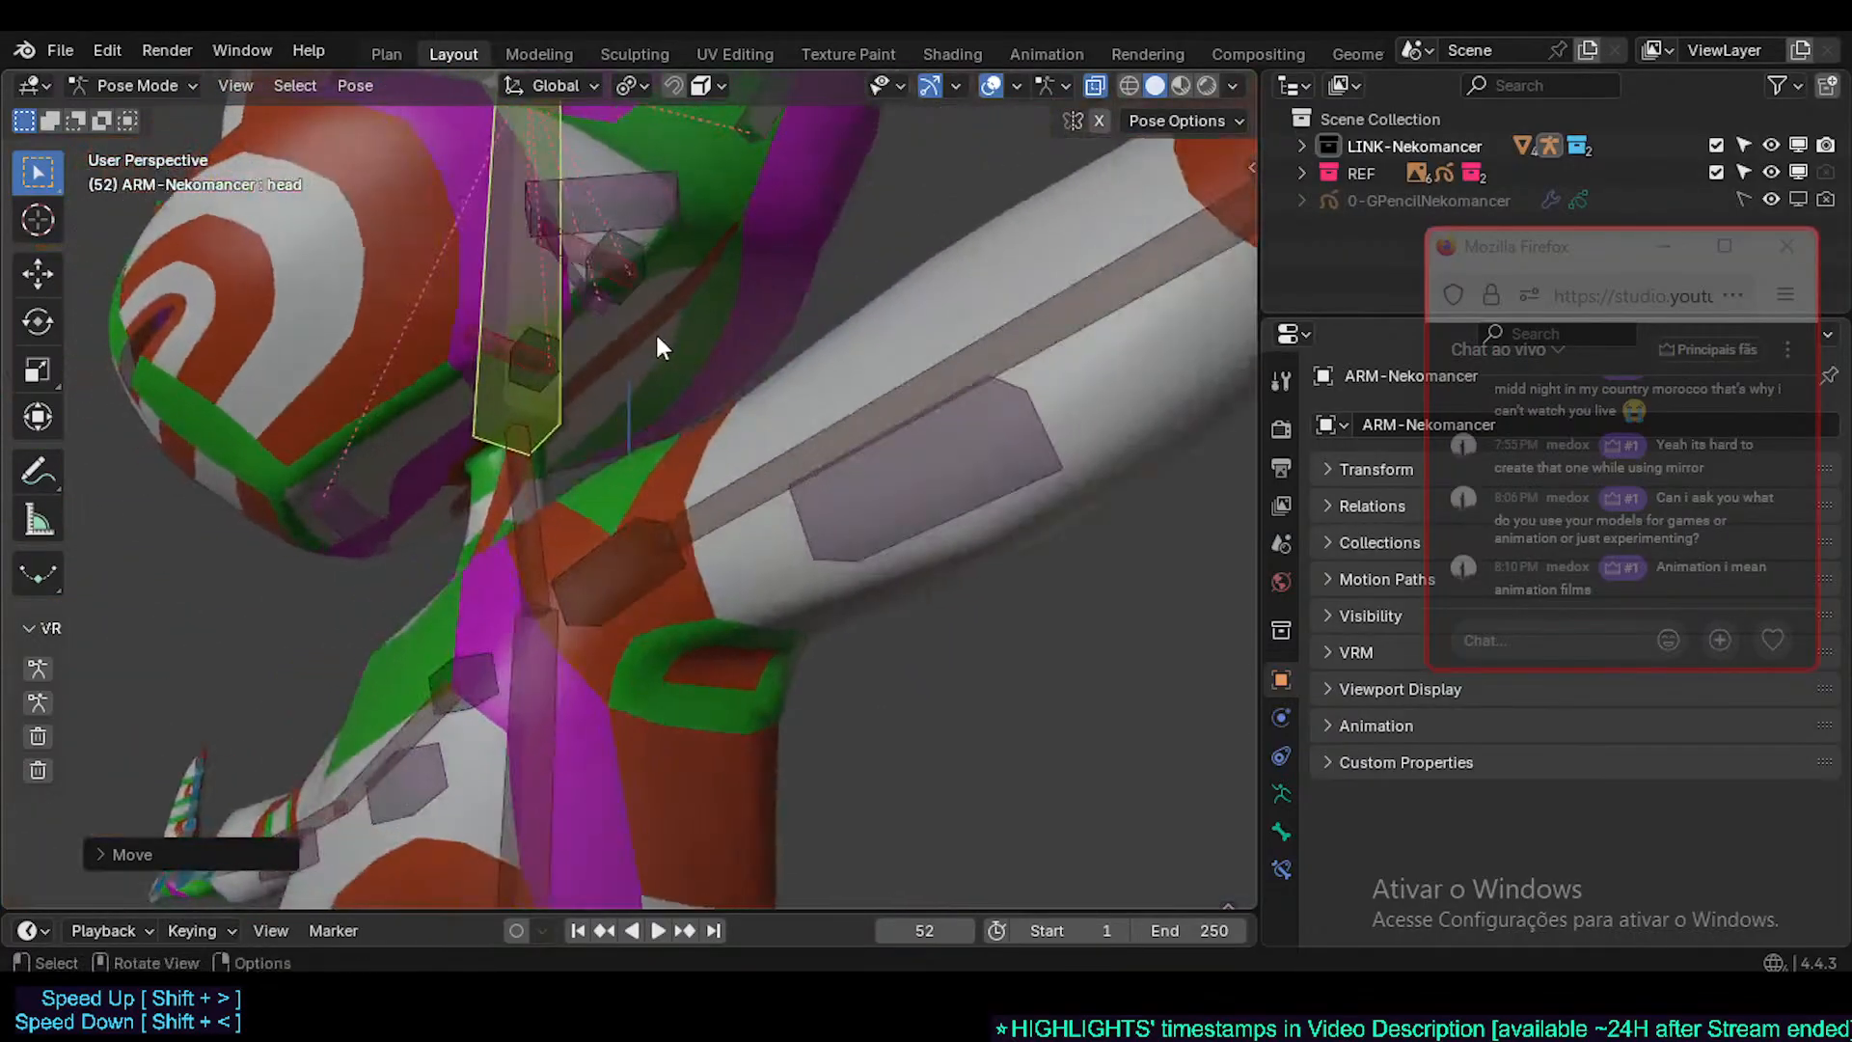
key(r)
key(r)
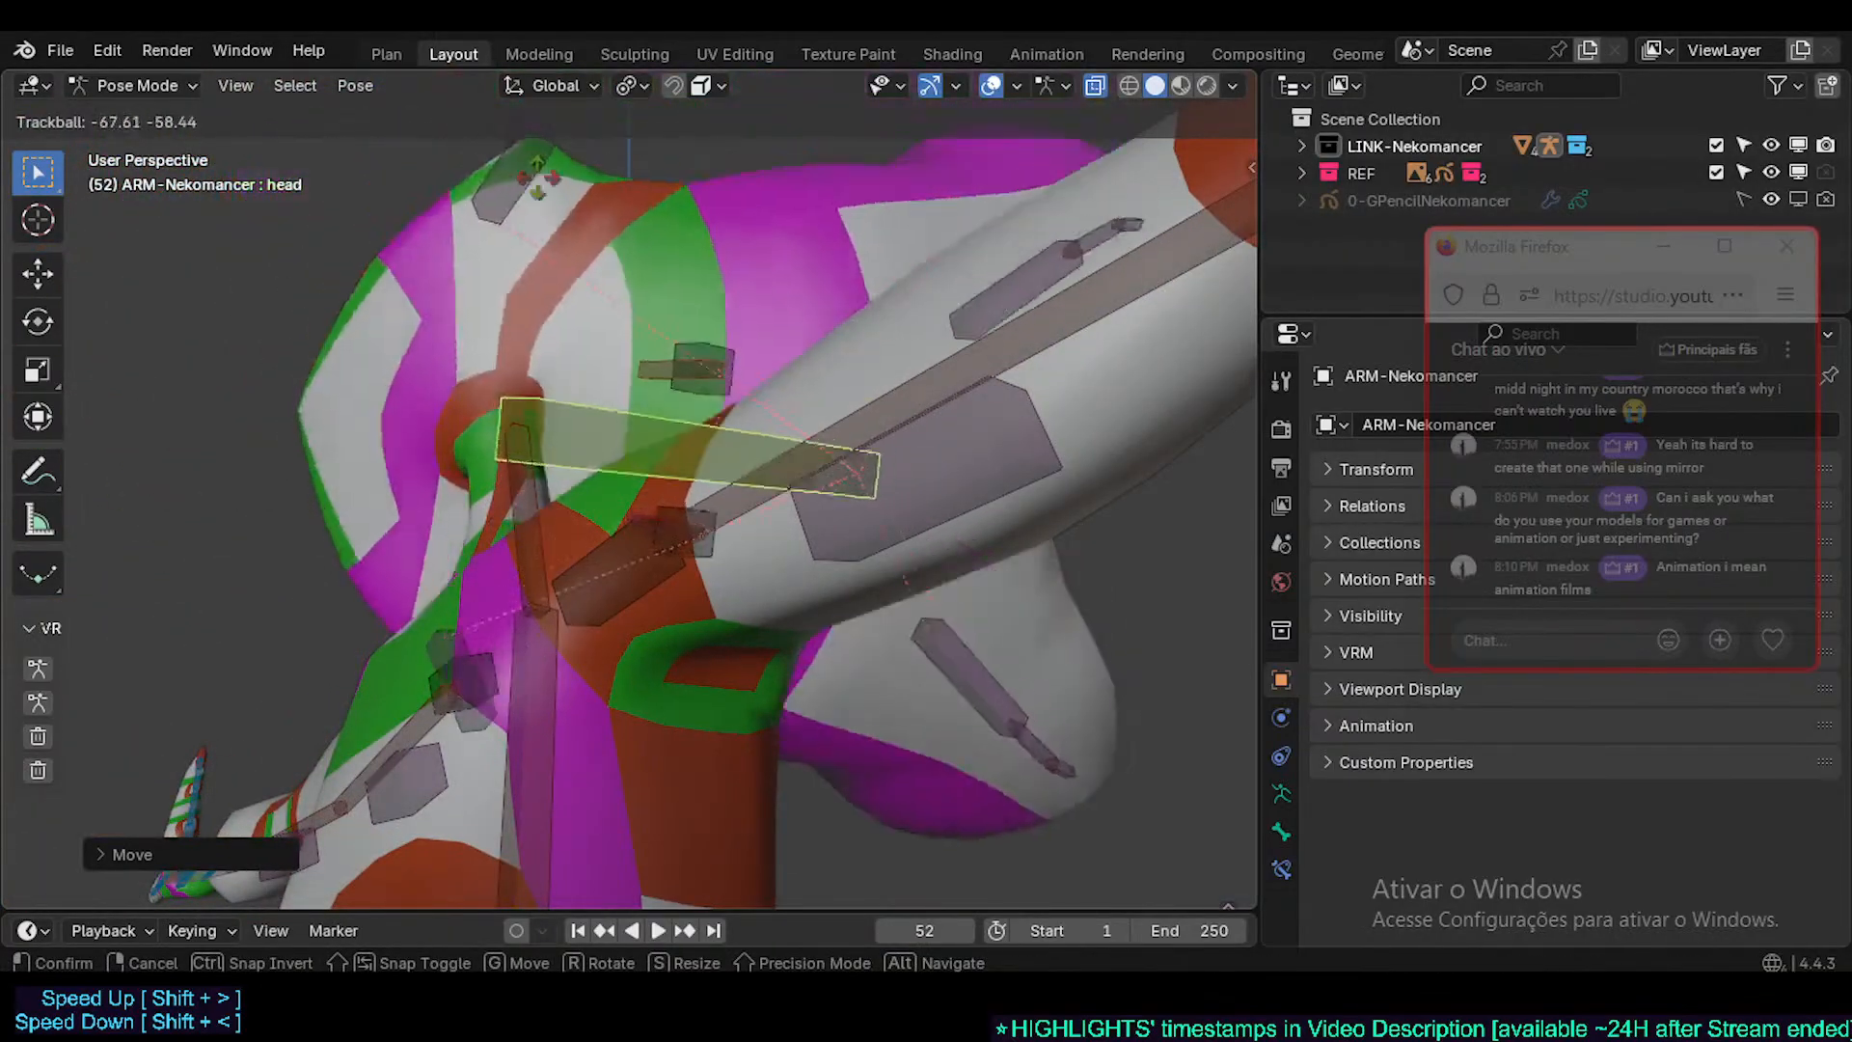
right_click(553, 373)
- Clear the pose rotation, return to Object Mode and select the MSH-Nekomancer mesh
key(alt+r)
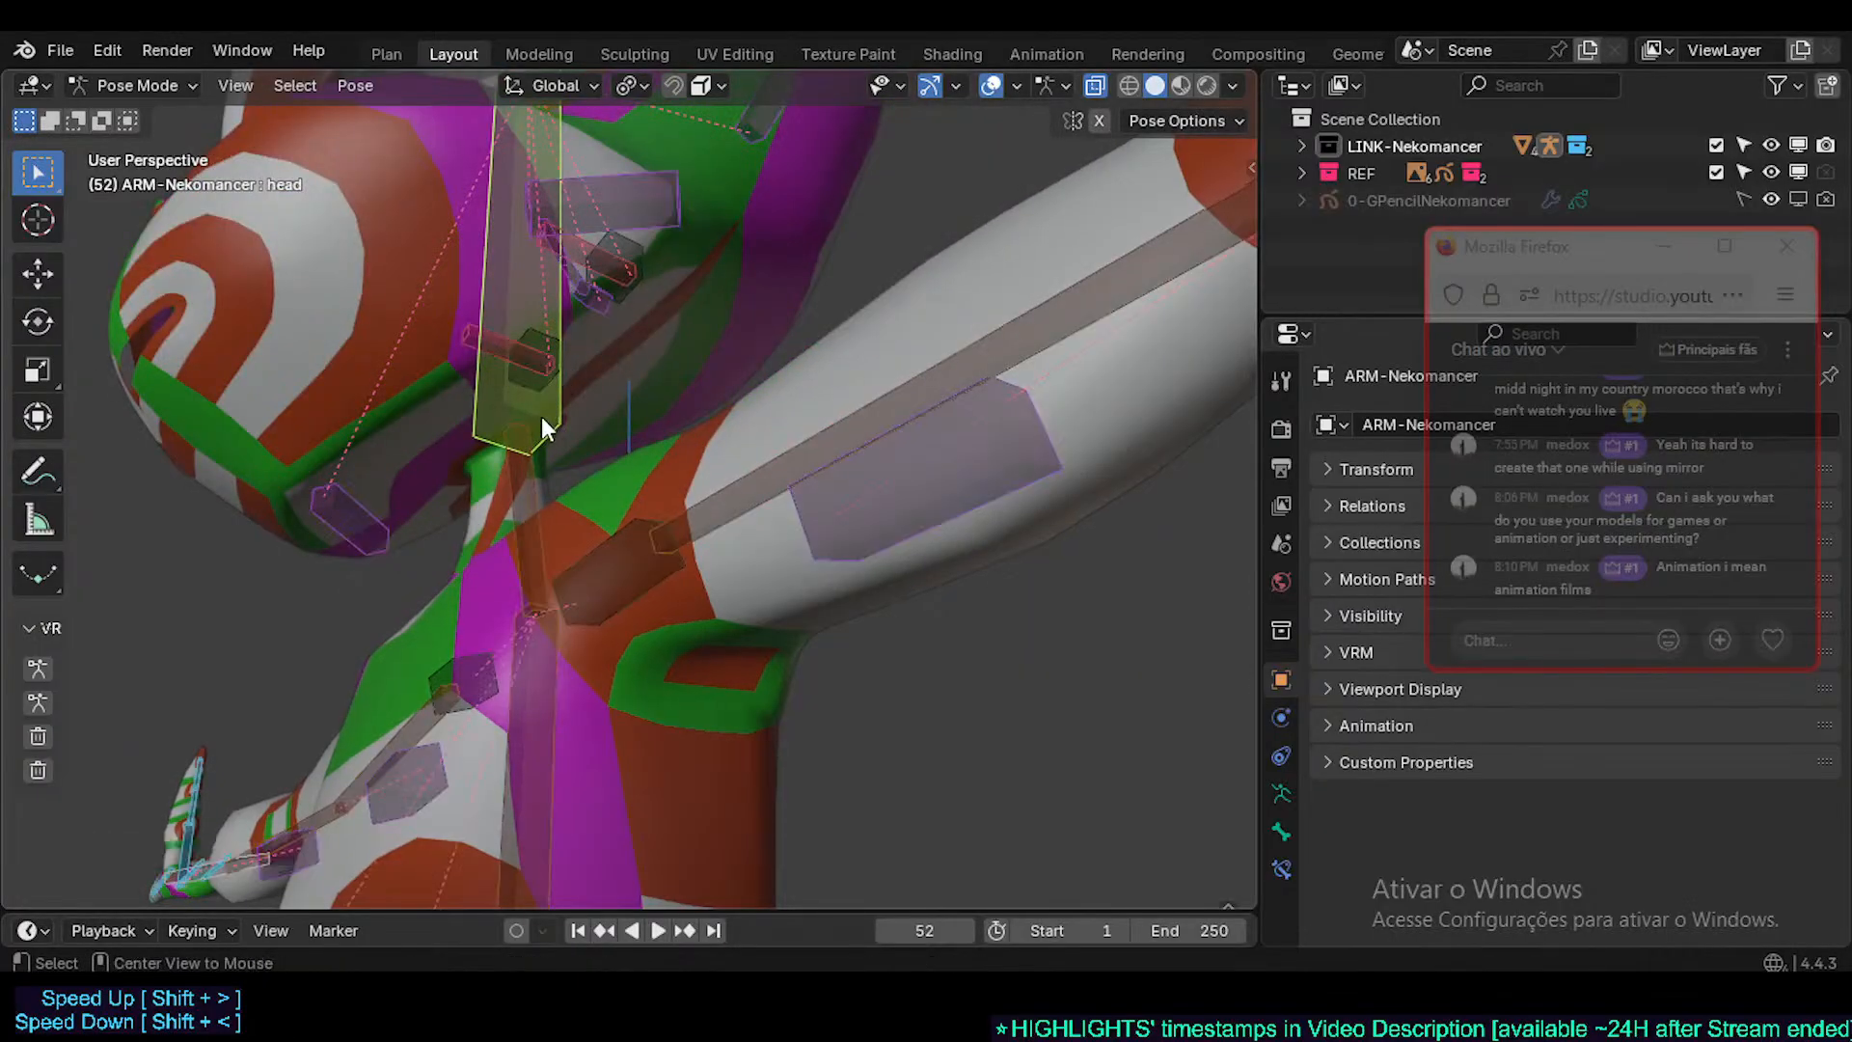
middle_drag(541, 417, 536, 493)
key(ctrl+Tab)
click(537, 454)
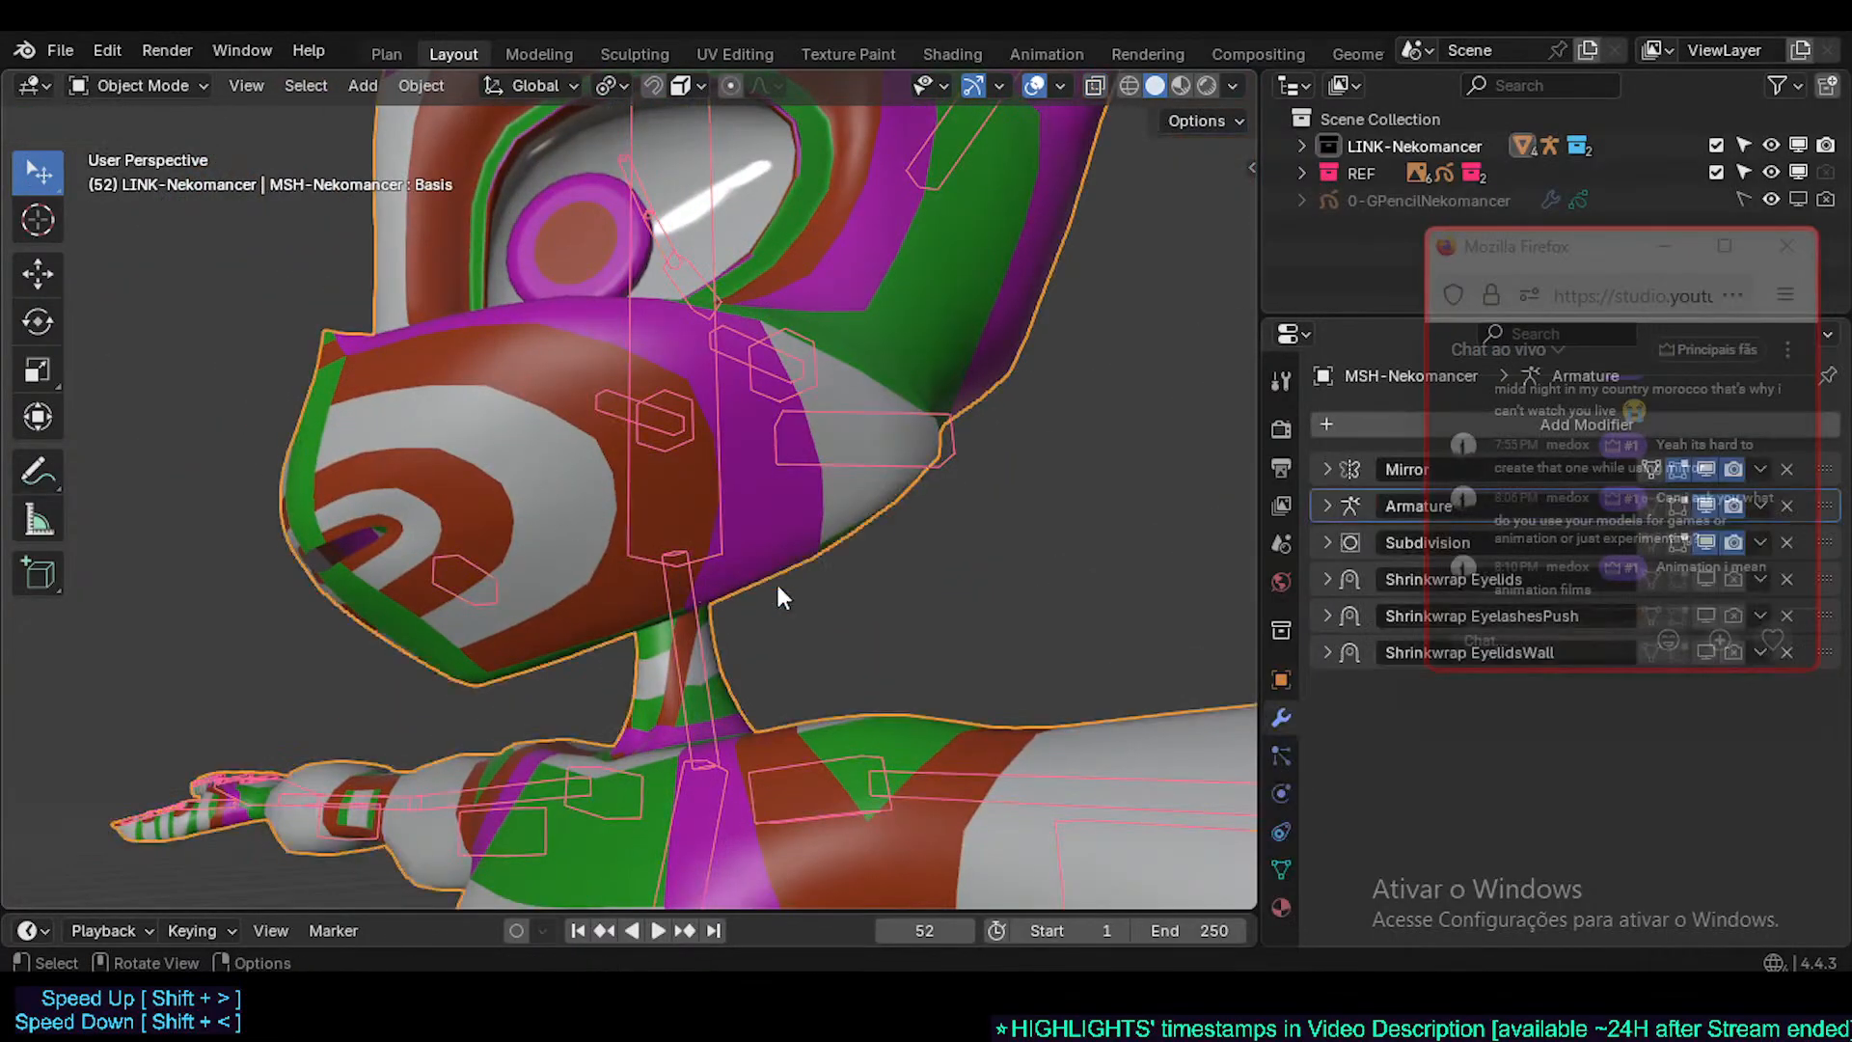
- Move the live-chat window slightly, browse the chat's emoji categories and add a star emoji to the message
click(1621, 274)
drag(1546, 260, 1499, 223)
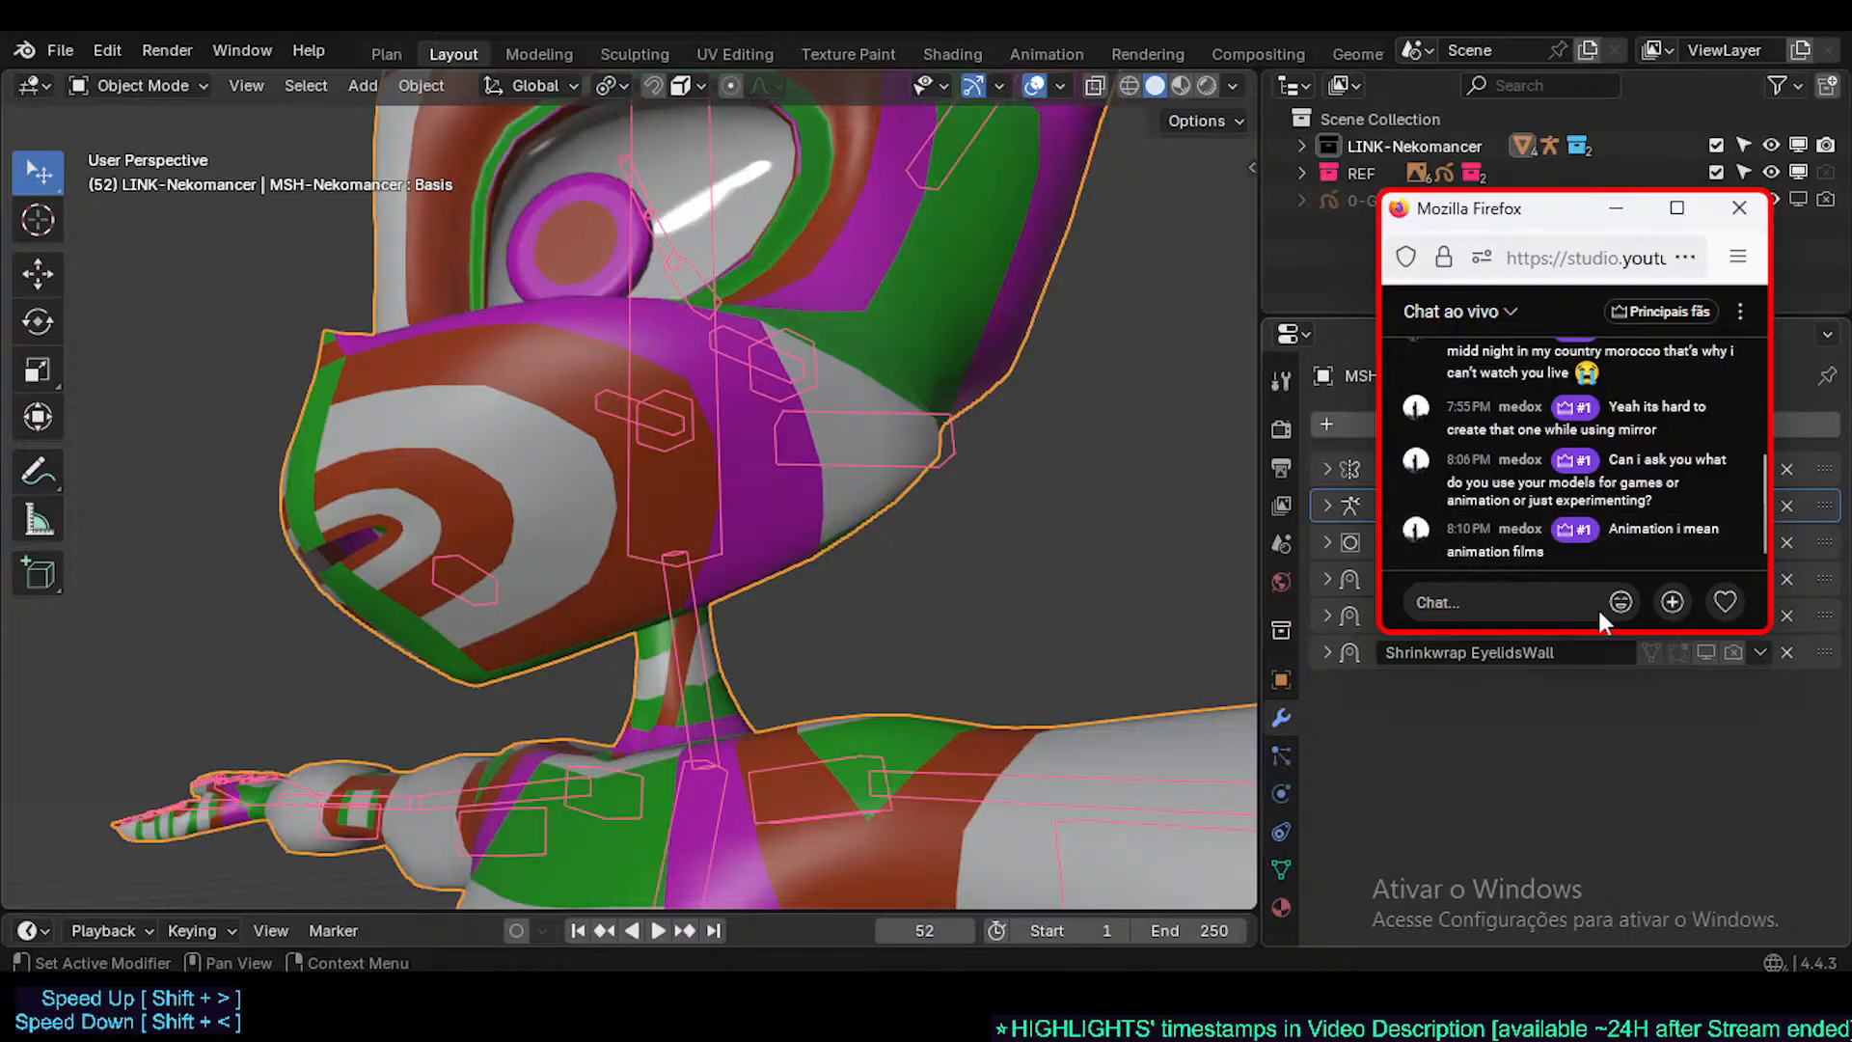
click(1621, 602)
scroll(1637, 550, down, 15)
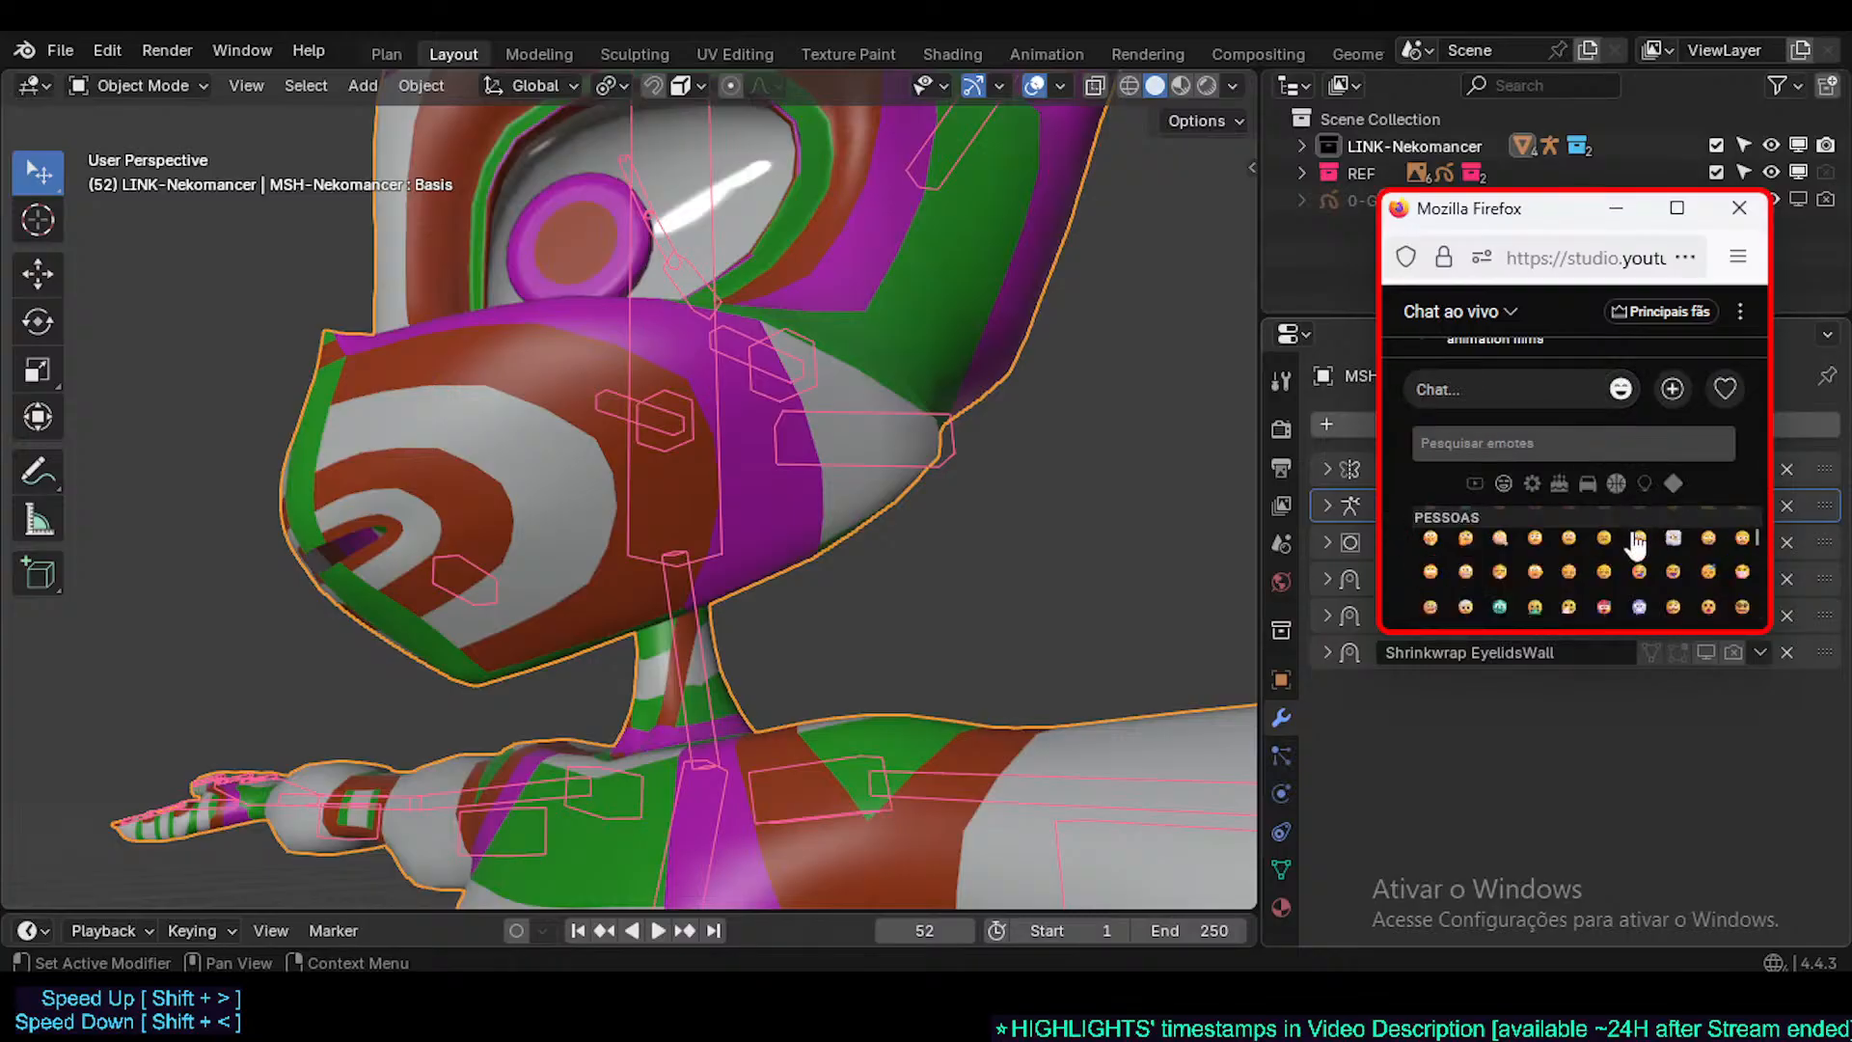
scroll(1640, 584, up, 12)
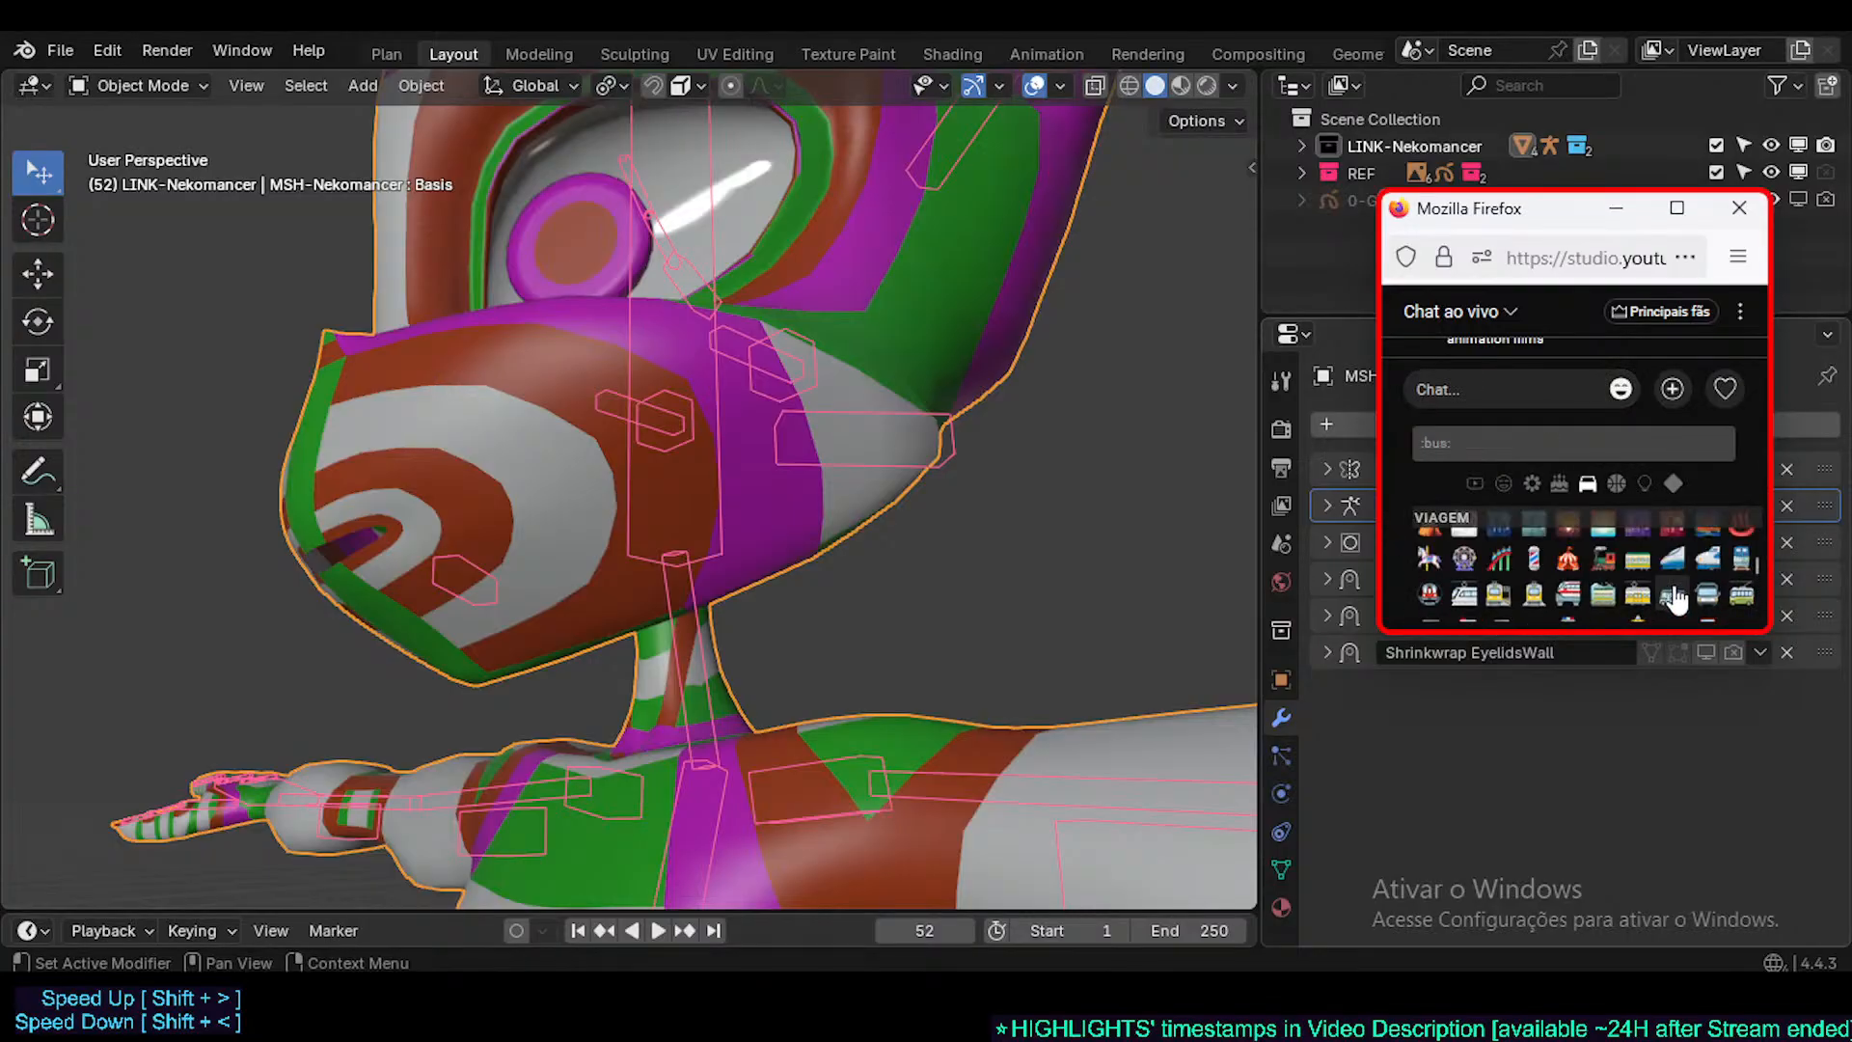
scroll(1660, 589, up, 6)
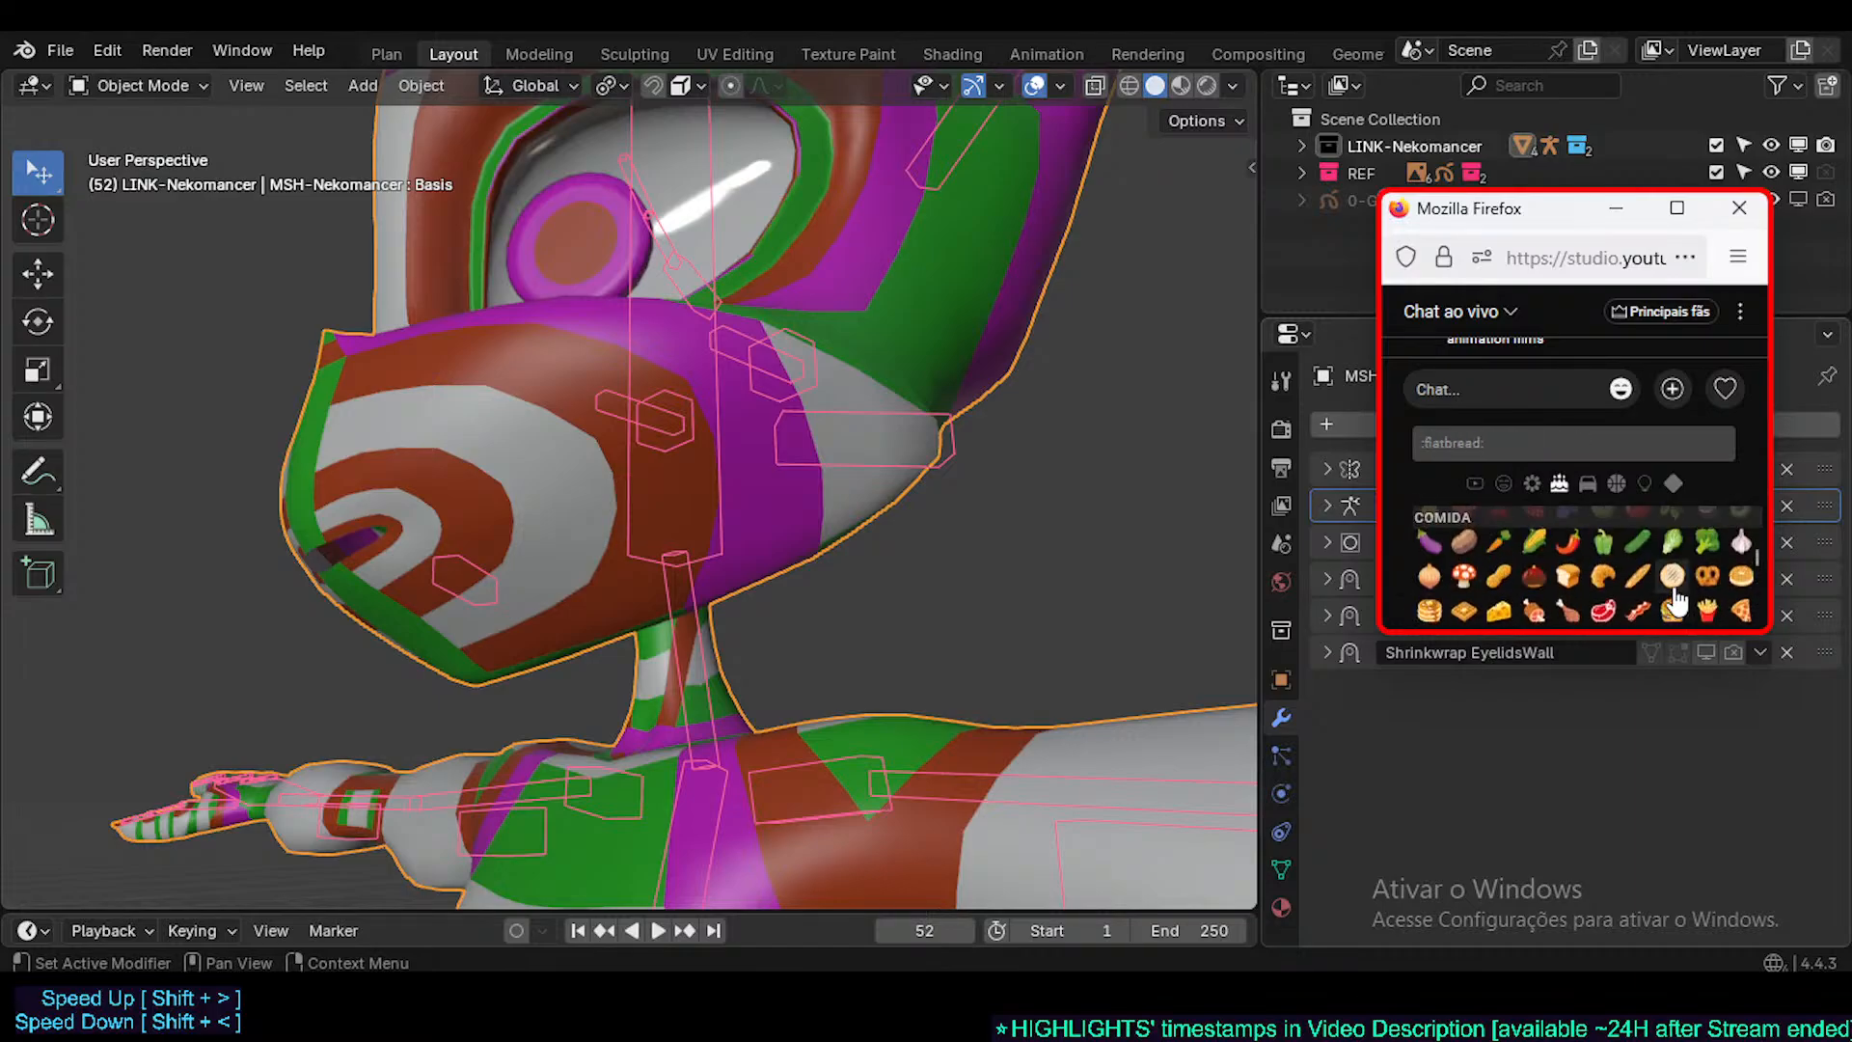
scroll(1644, 550, up, 3)
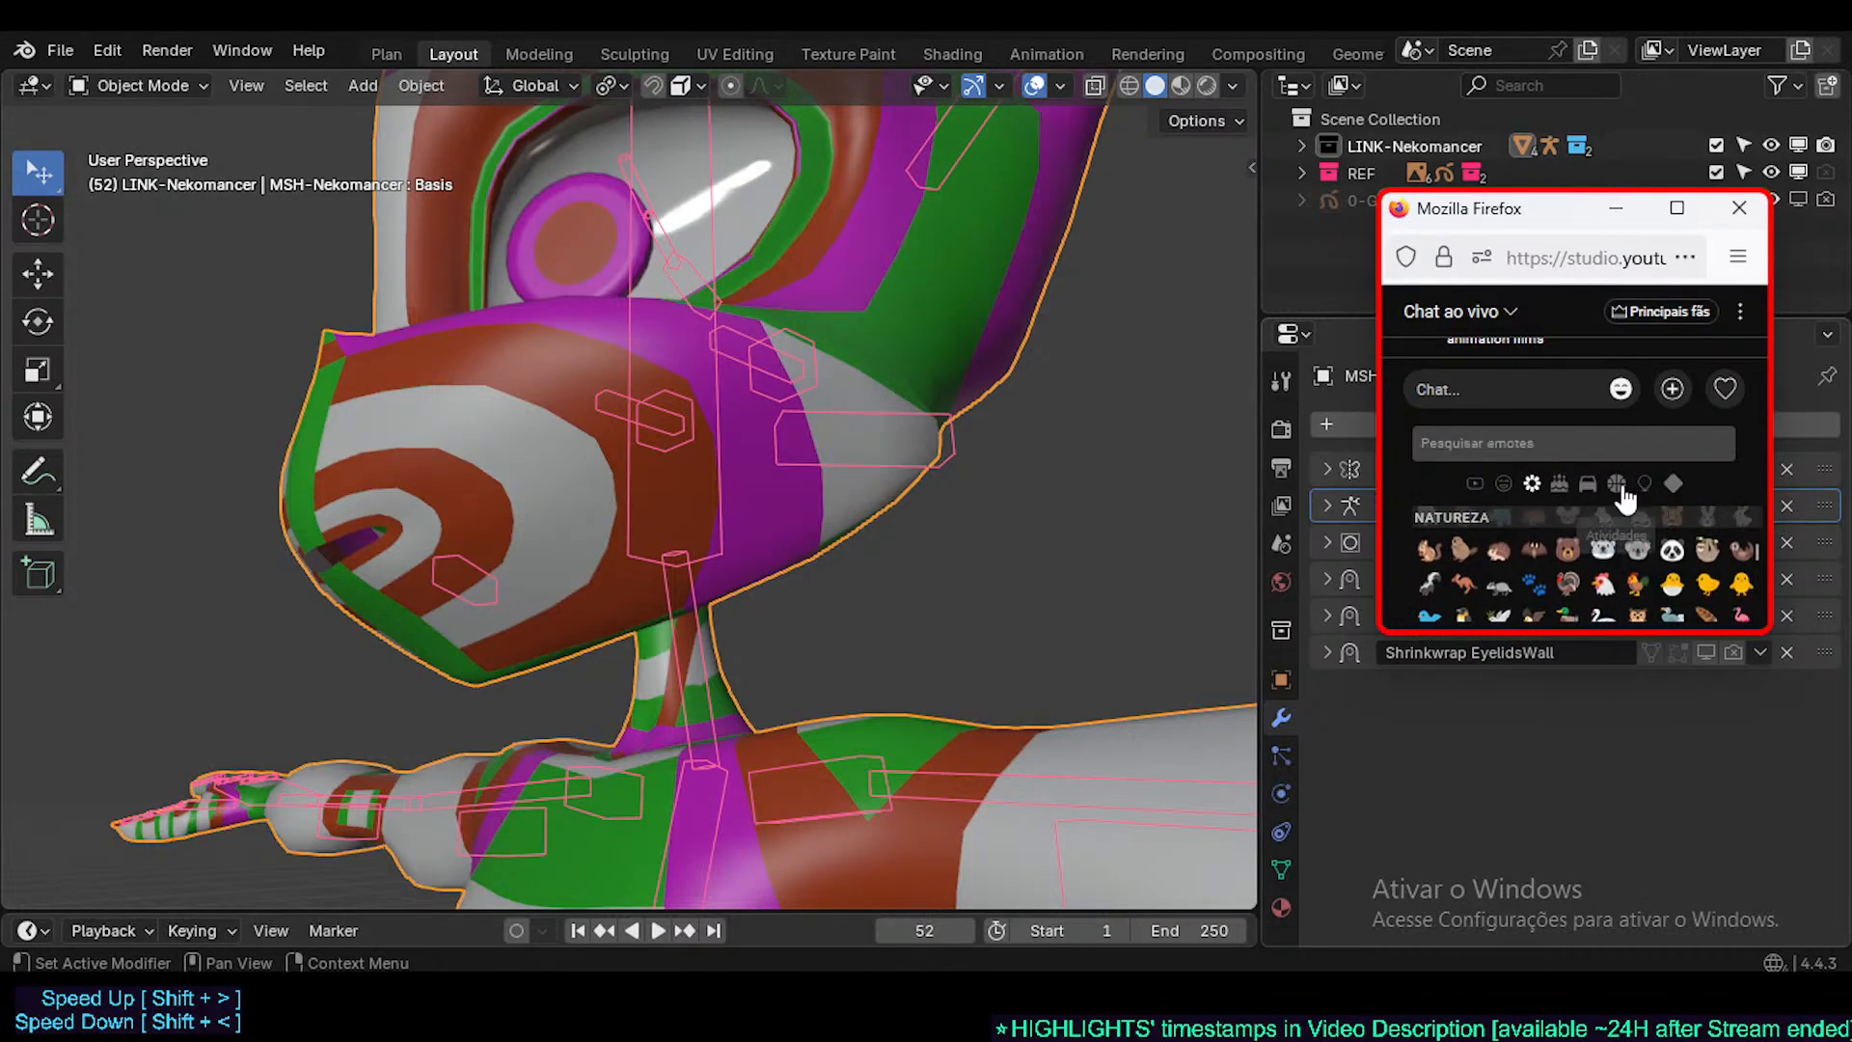
click(1620, 488)
scroll(1617, 569, up, 2)
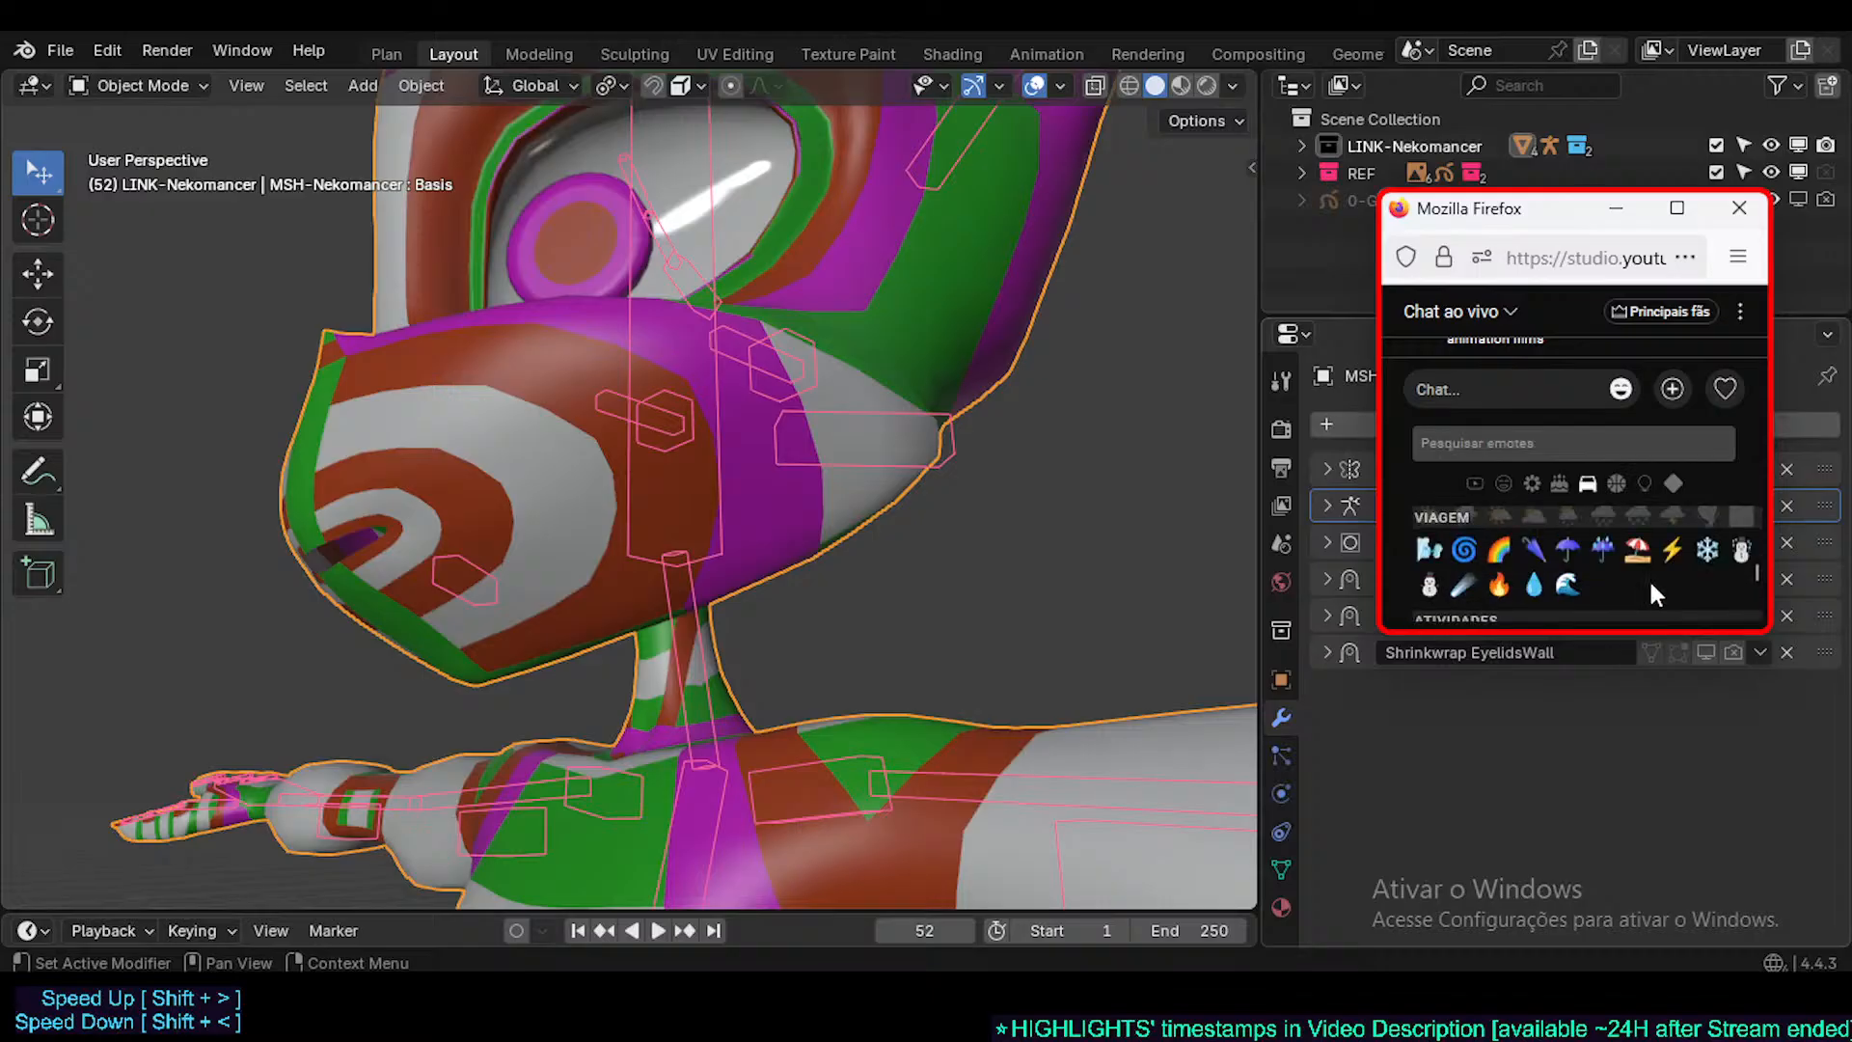
scroll(1630, 540, up, 4)
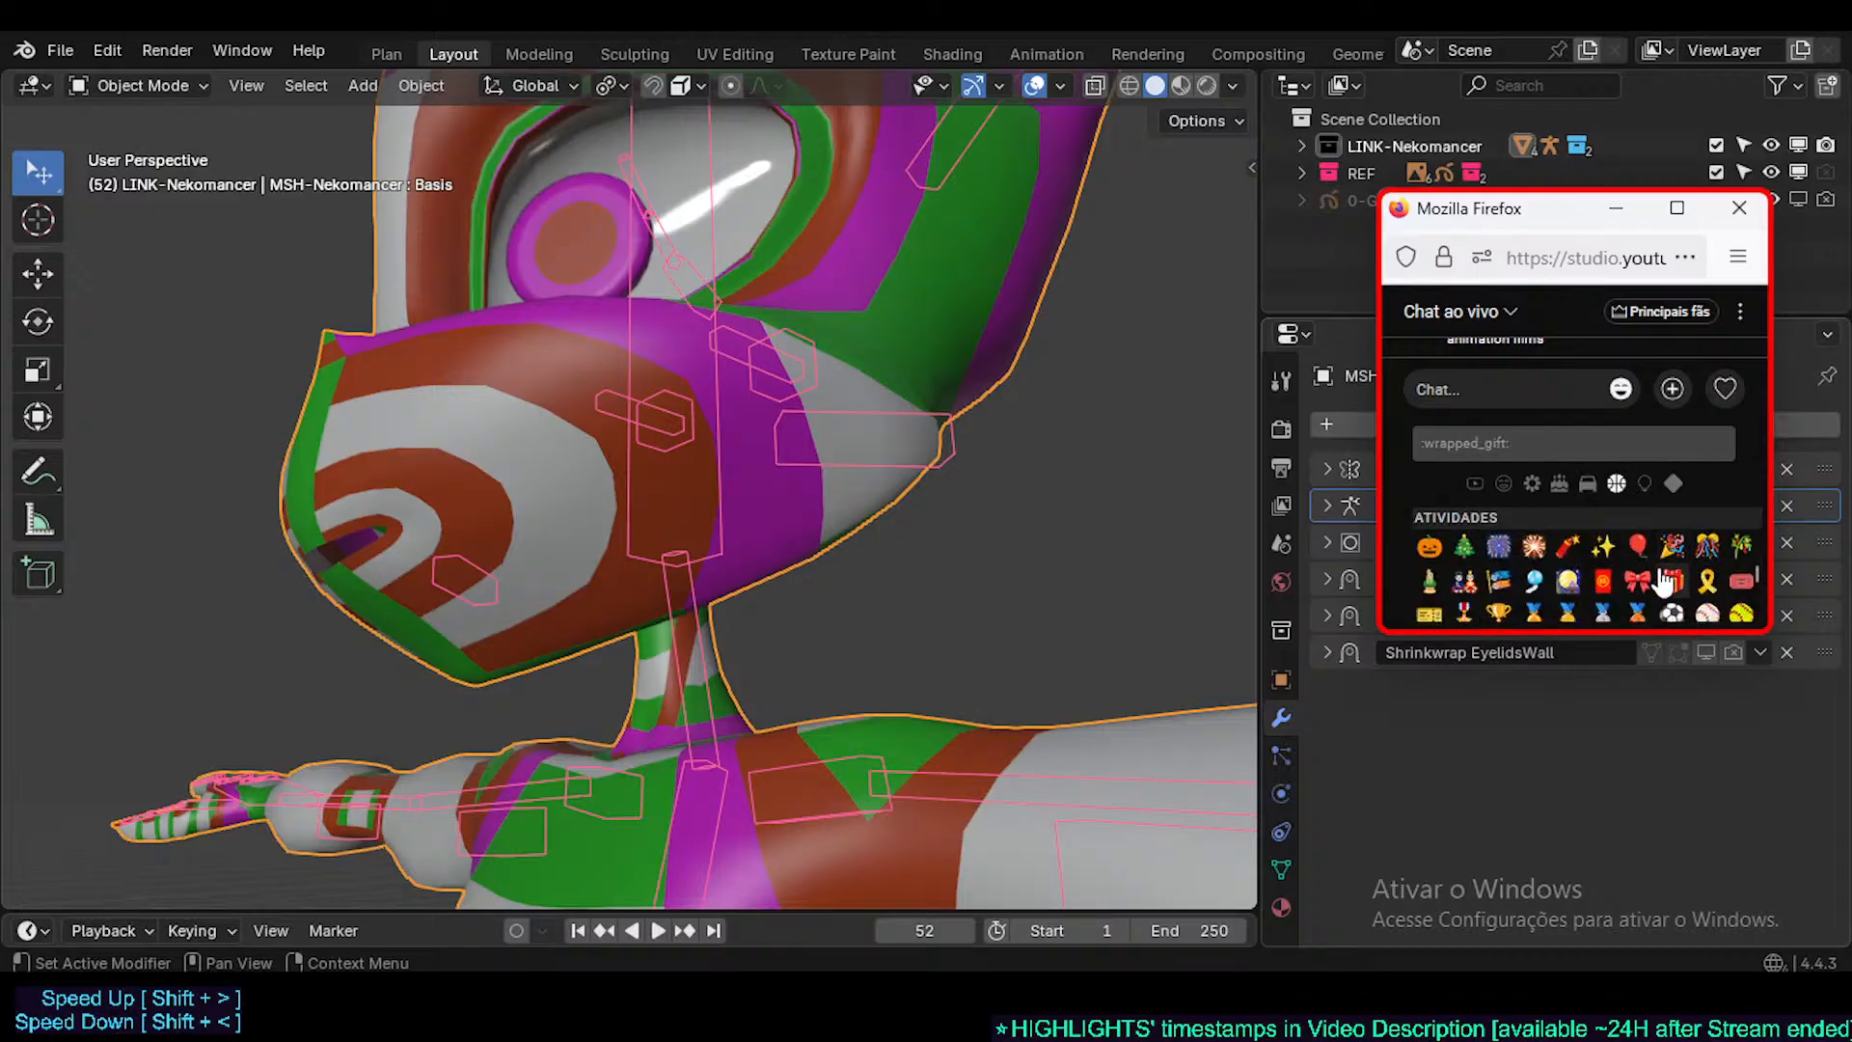
click(1601, 583)
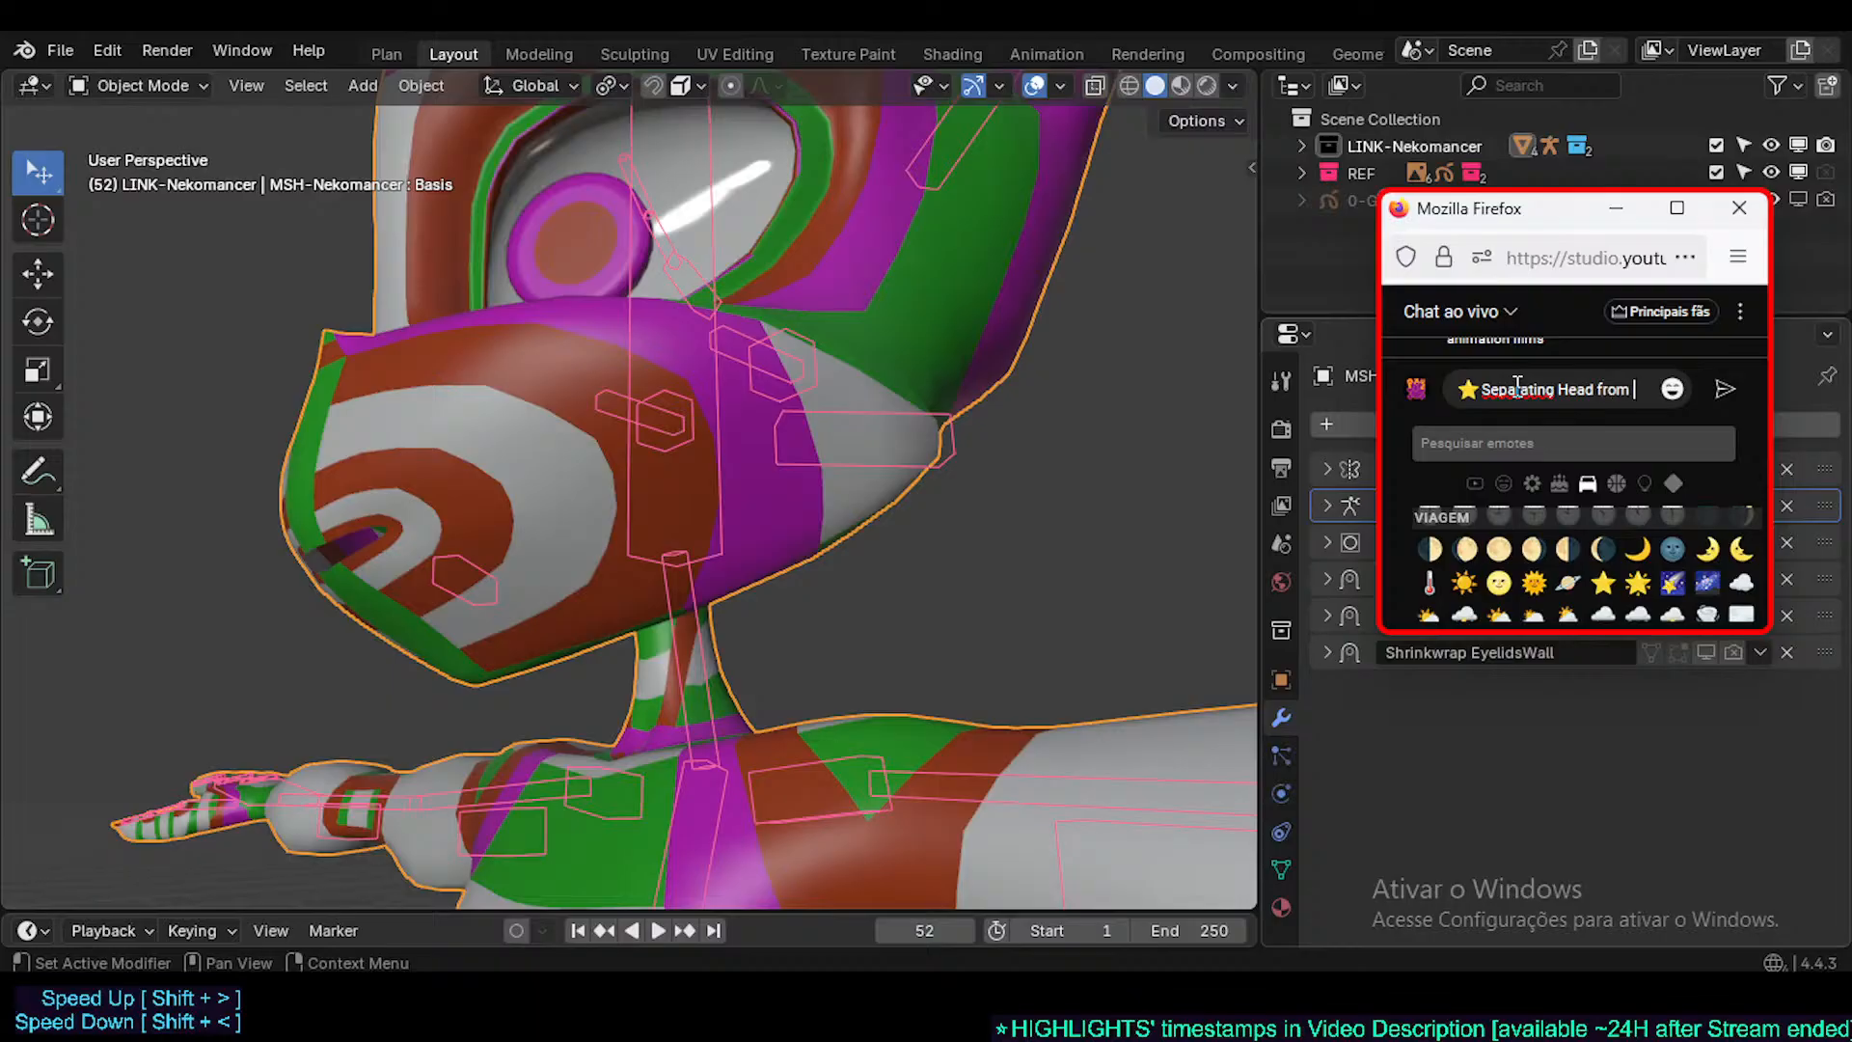
- Complete the chat message with "Separating Head from Body (VRM Shape Keys preparation)" and send it
text(Separating Head from Body )
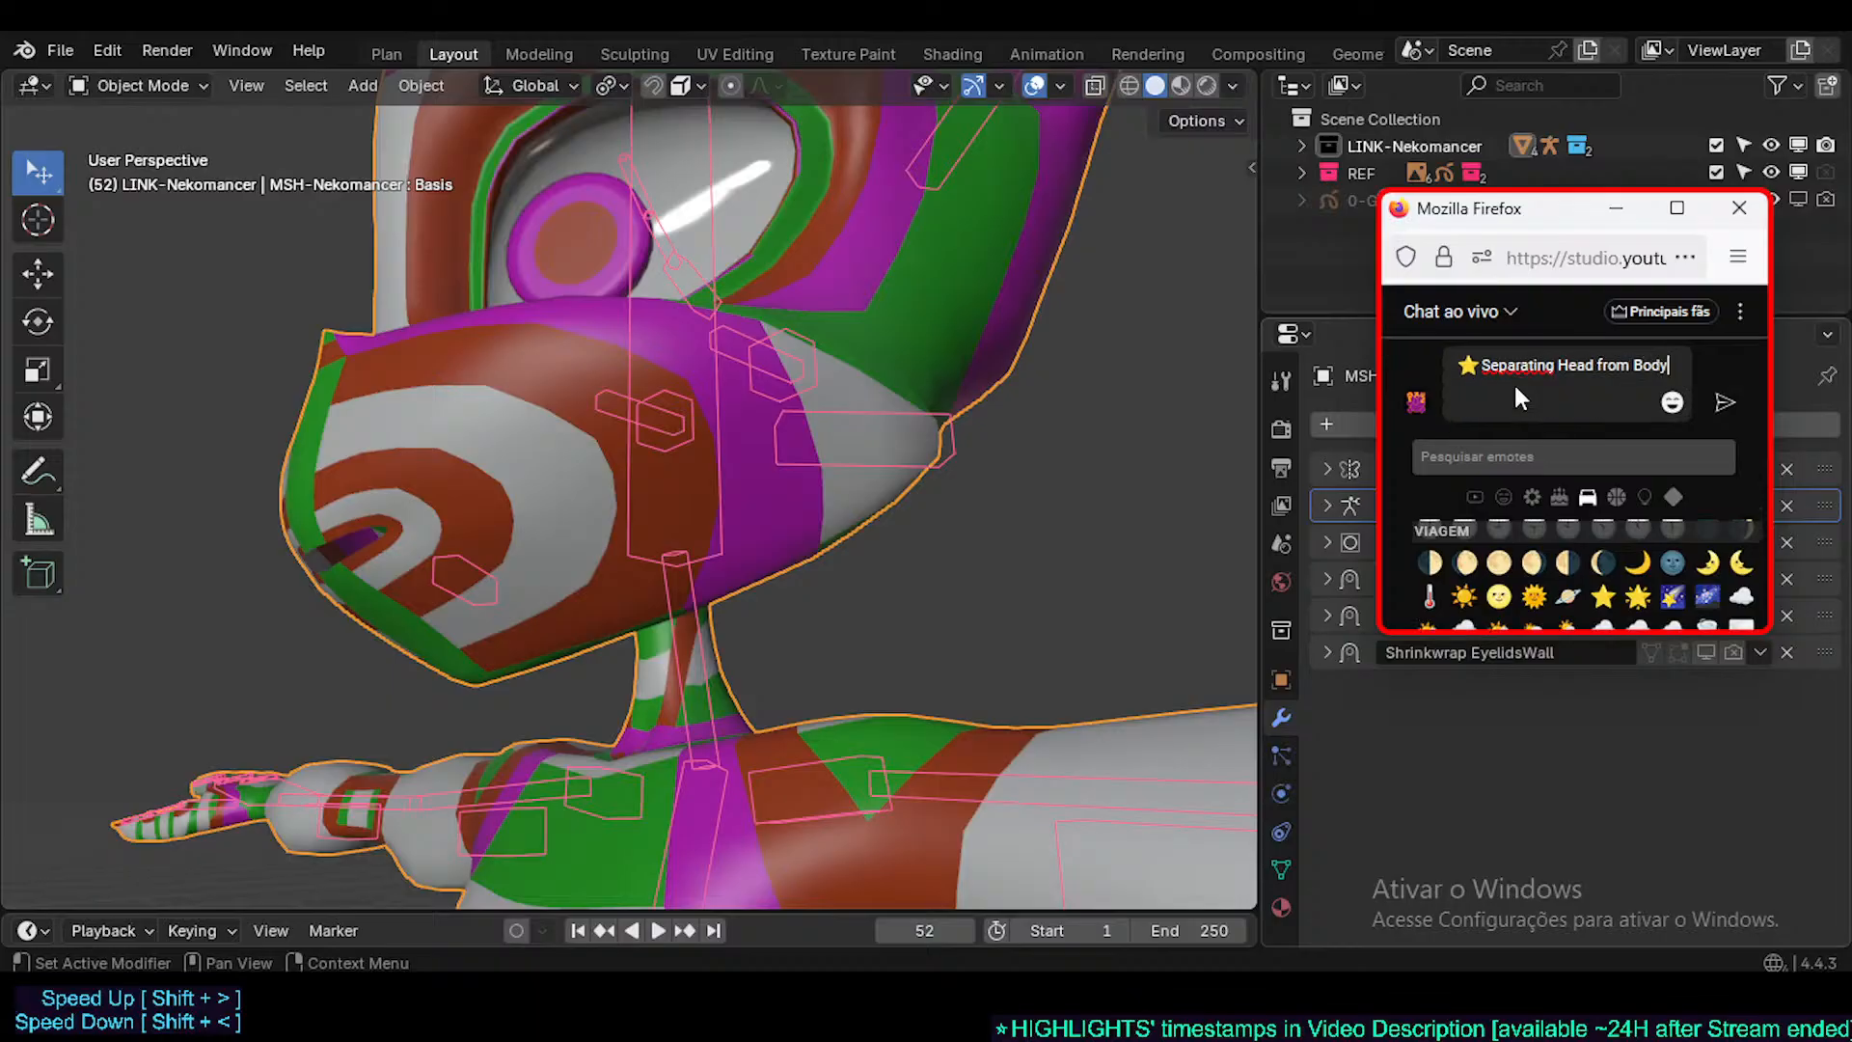
text((Shape Keys preparation)
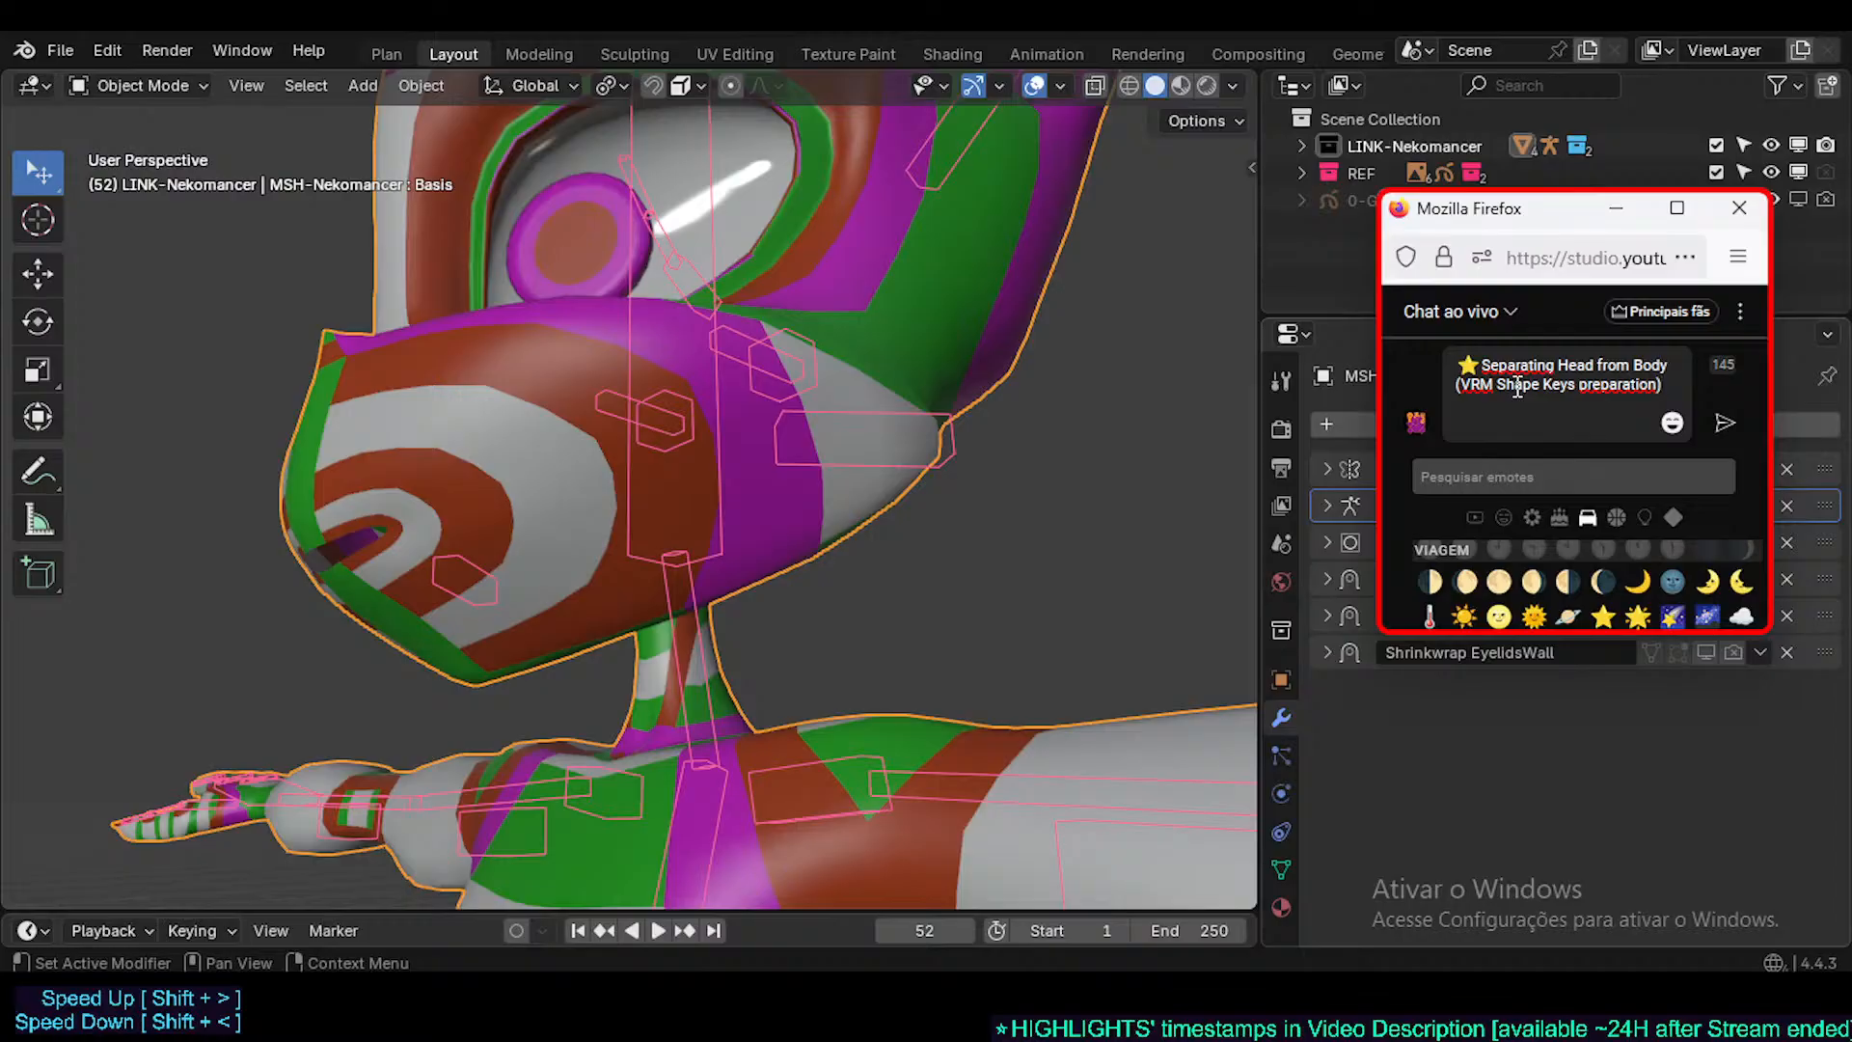
key(Return)
- Show the mesh wireframe and try rotating the ARM-Nekomancer head bone in Pose Mode, ending in Object Mode
middle_drag(868, 781, 665, 571)
key(shift+z)
click(560, 542)
key(ctrl+Tab)
click(548, 534)
key(r)
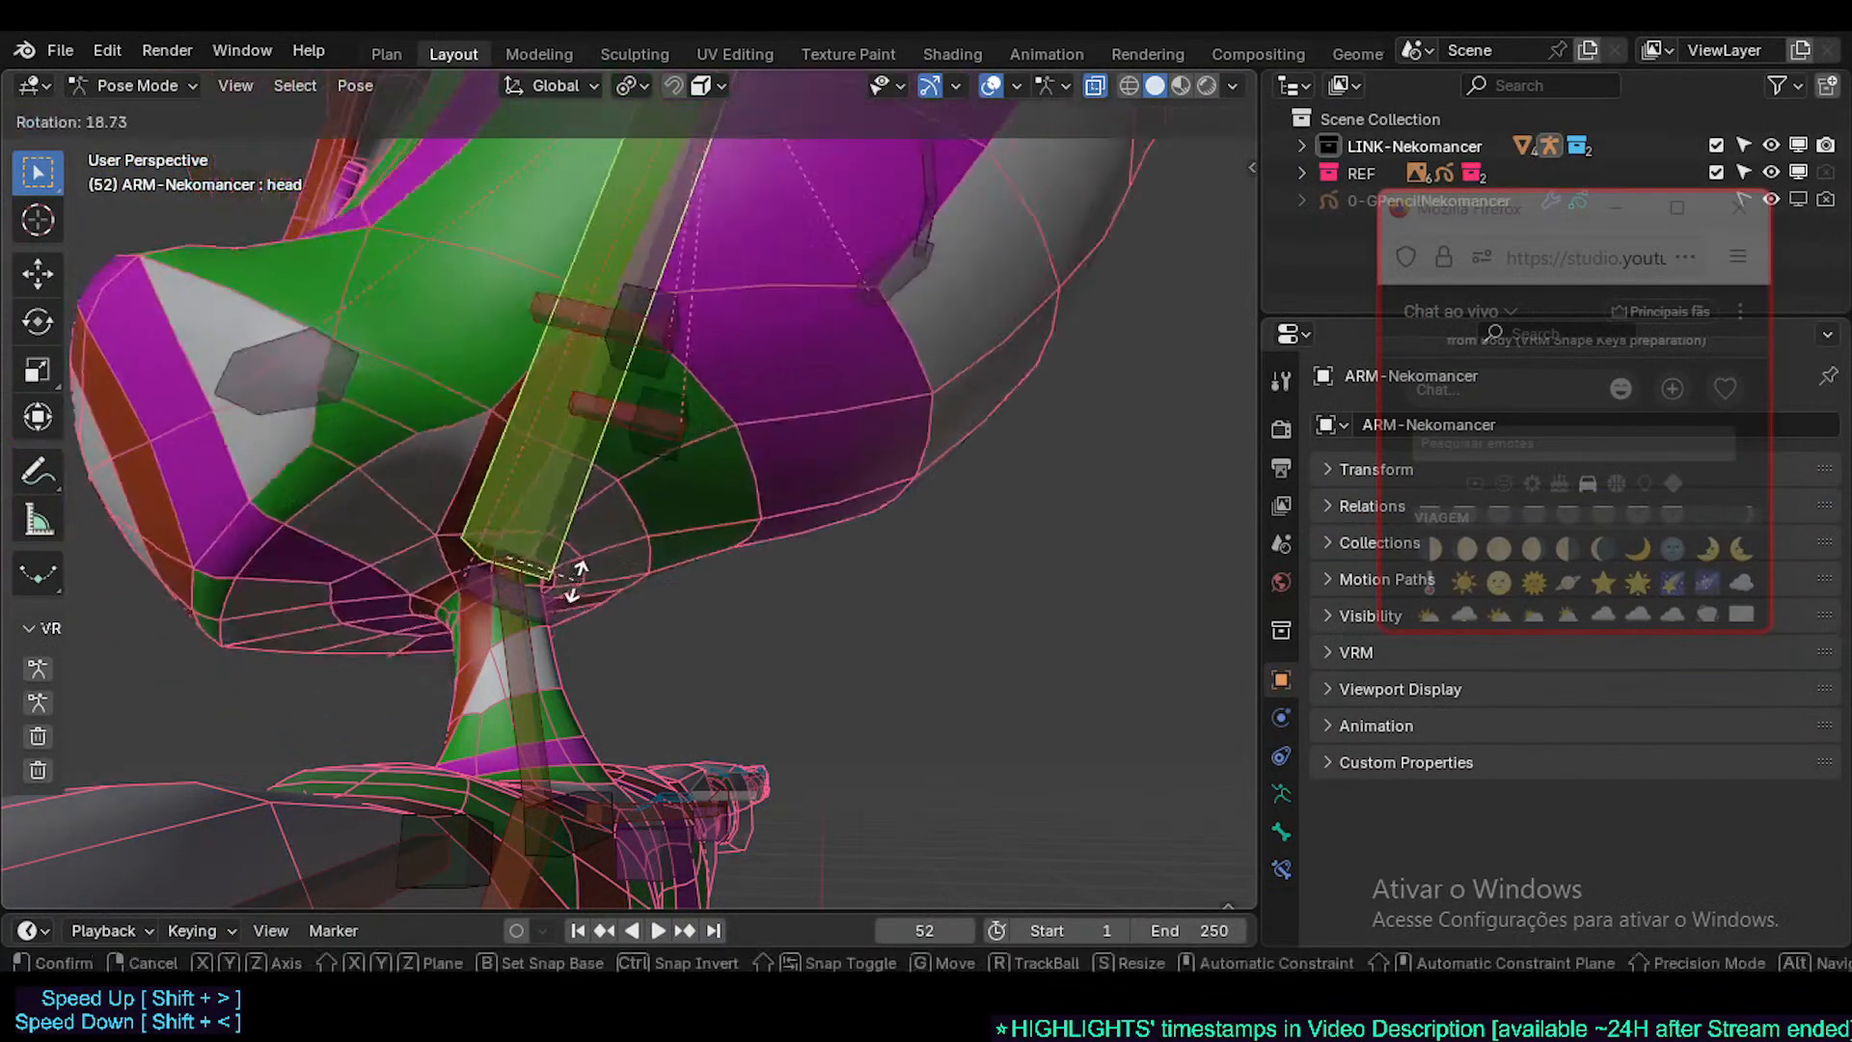
key(r)
right_click(497, 593)
middle_drag(502, 593, 729, 579)
key(ctrl+Tab)
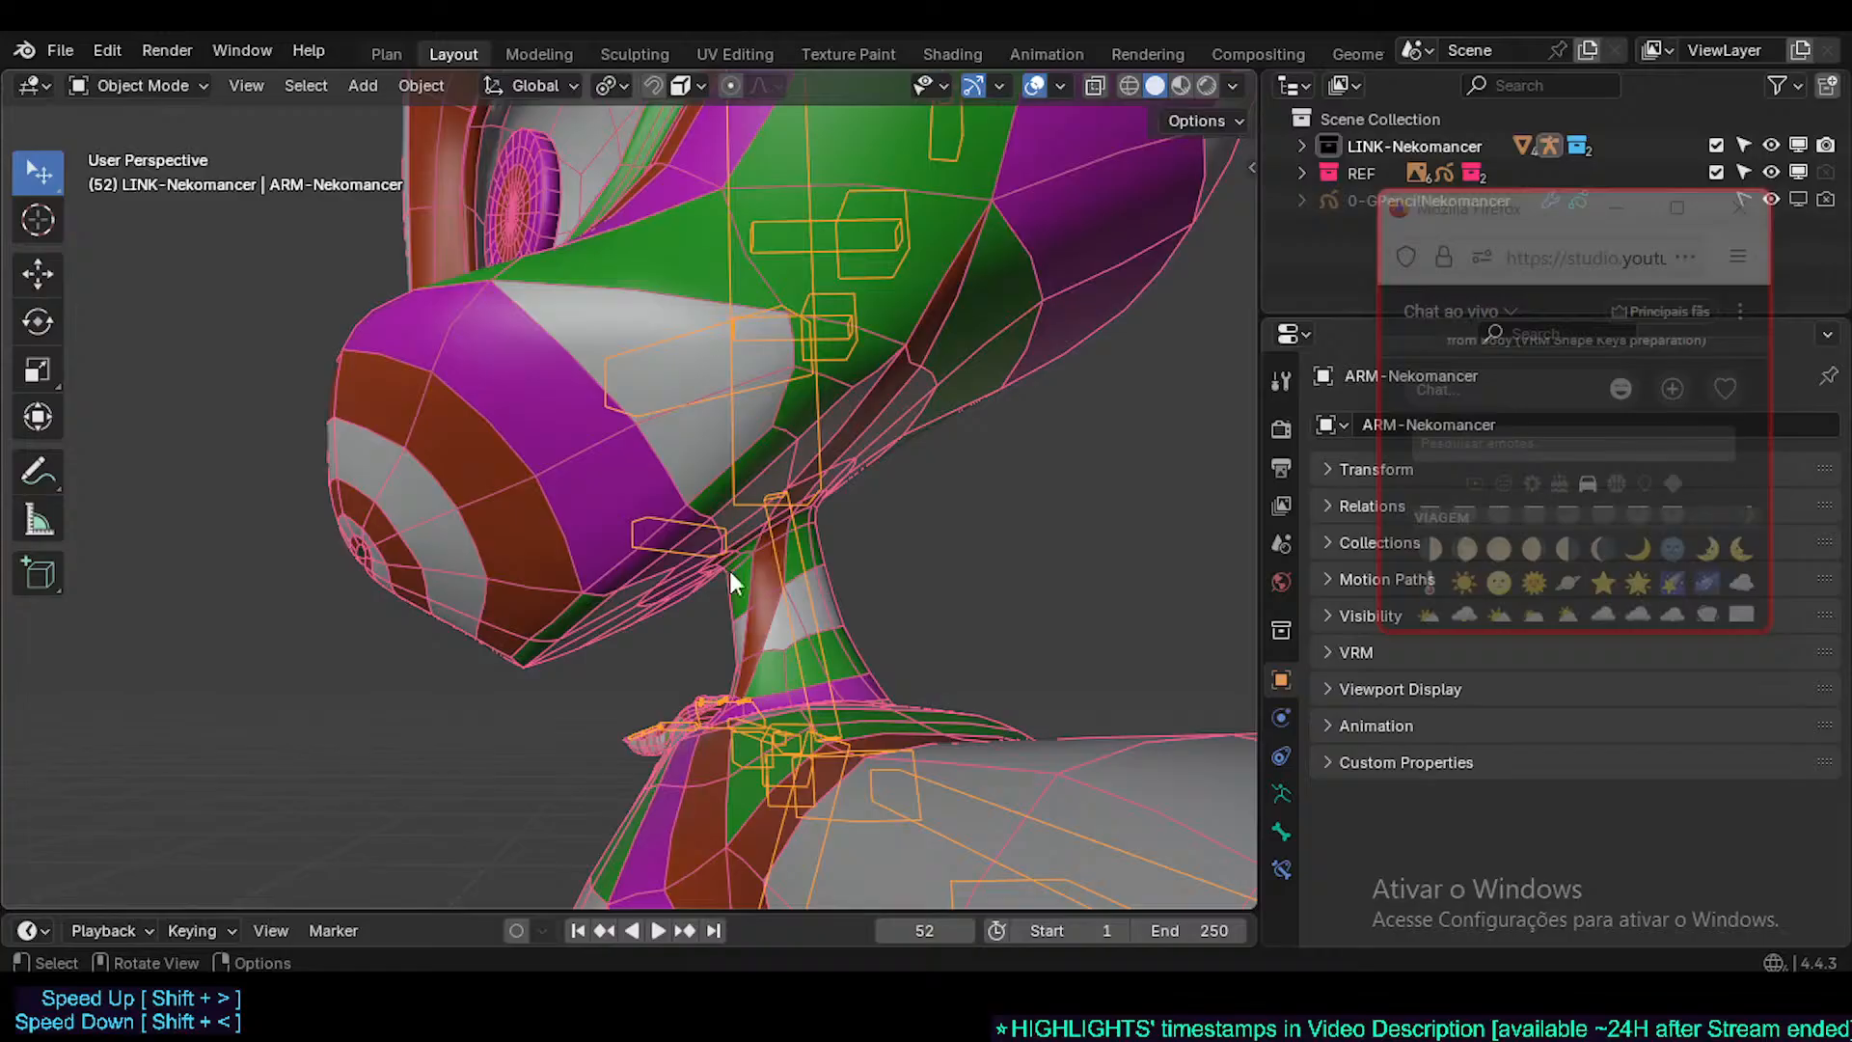
- Put the MSH-Nekomancer mesh in Weight Paint mode and set its viewport subdivision level to 0
click(815, 567)
key(ctrl+Tab)
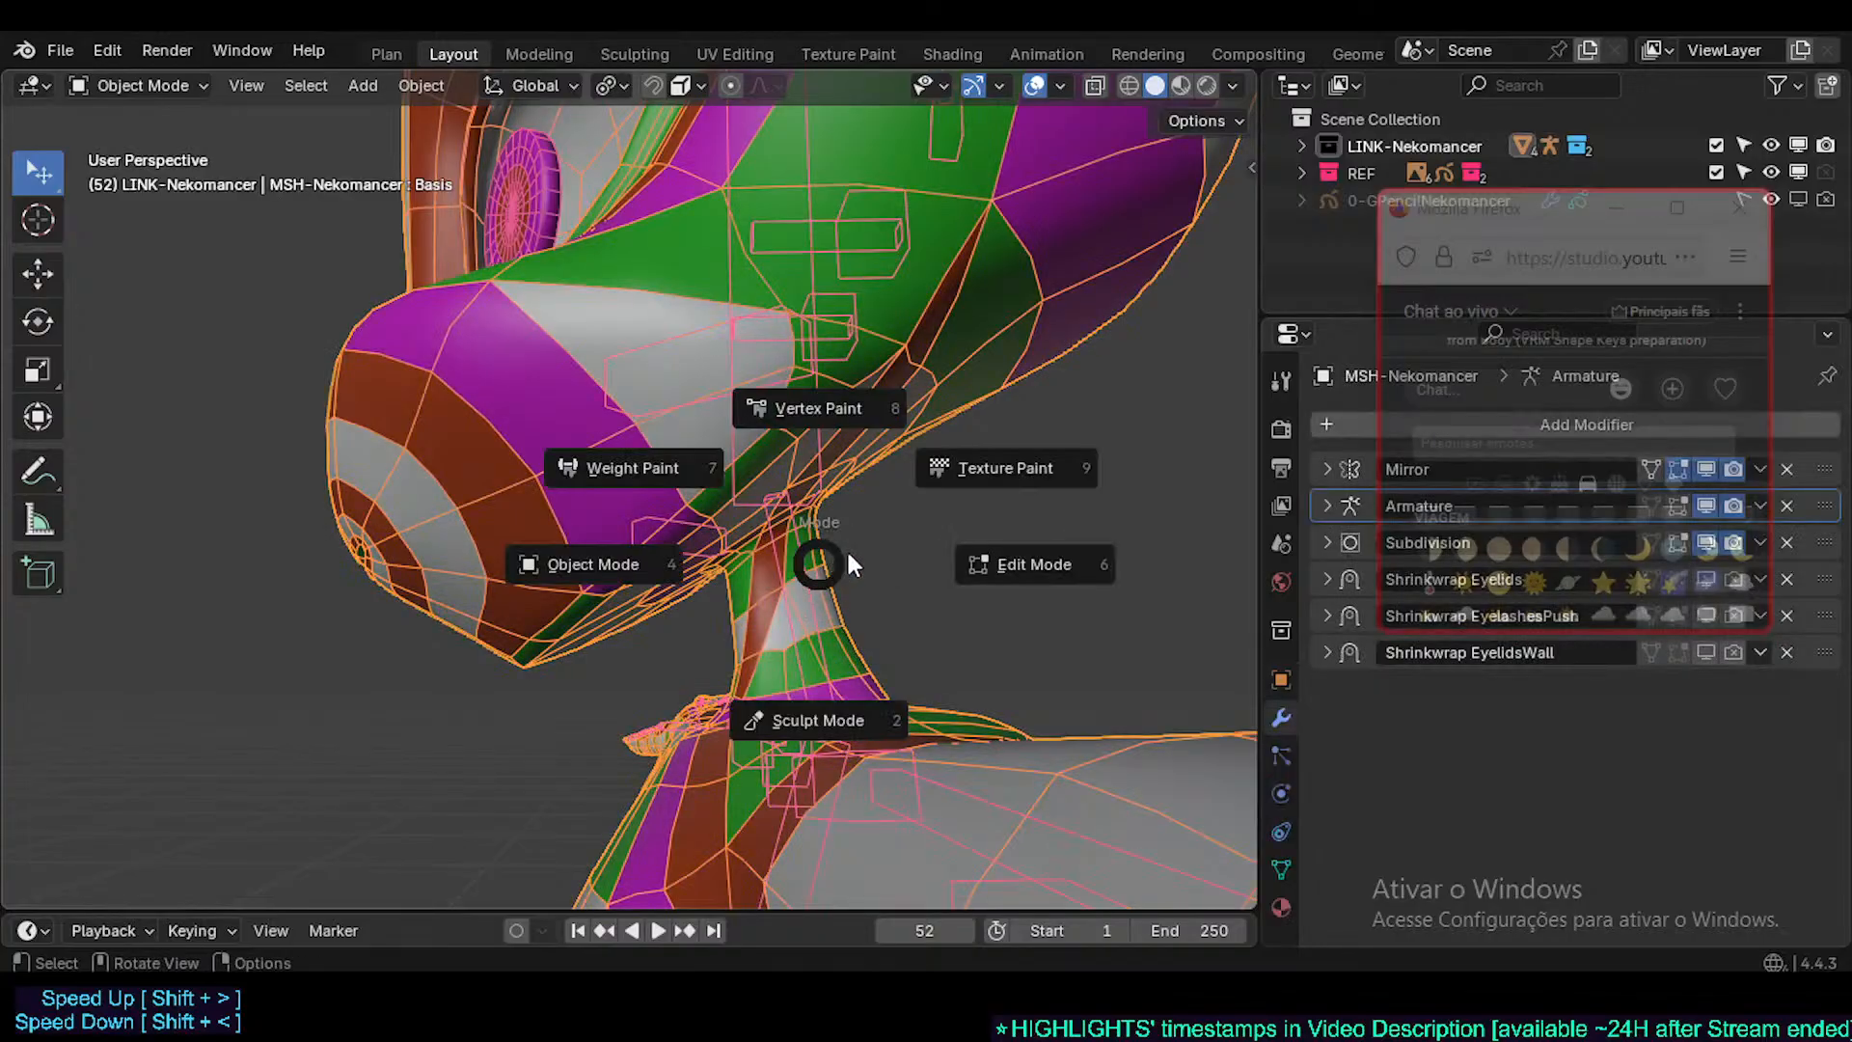
key(7)
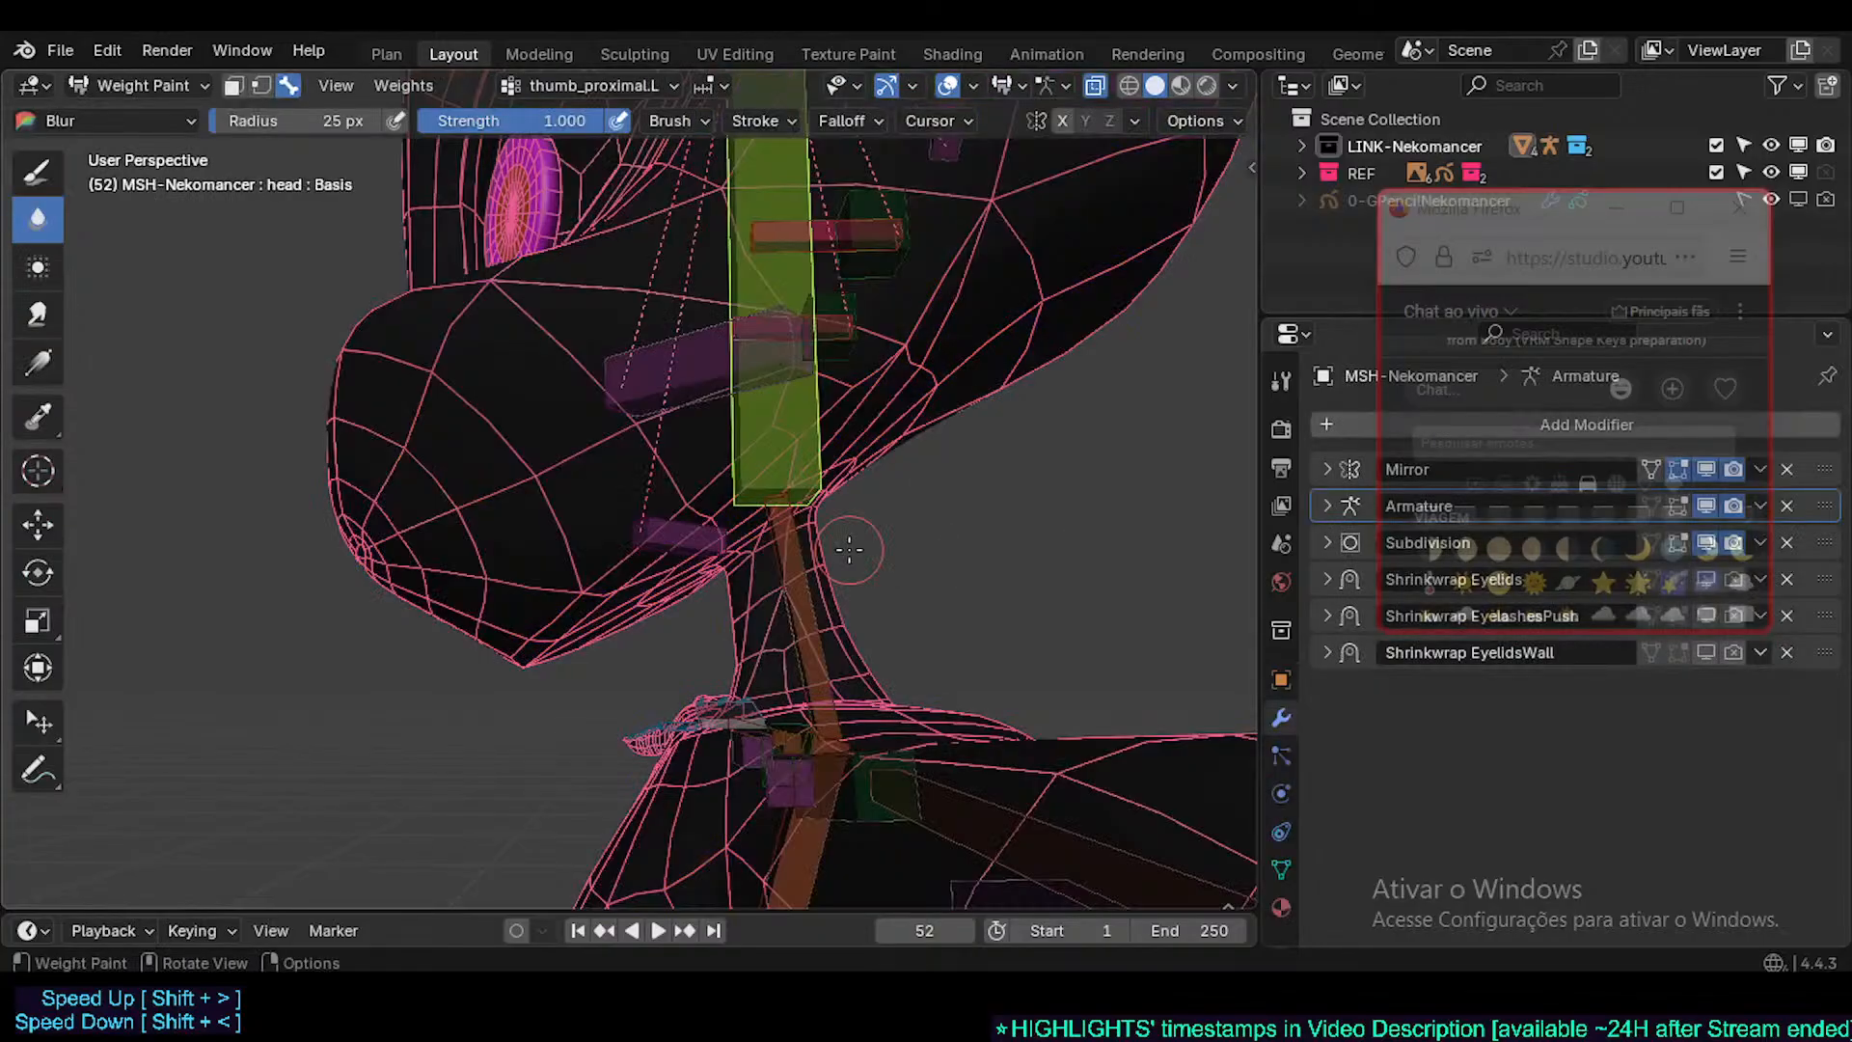
key(ctrl+0)
middle_drag(866, 517, 772, 537)
- Compare the neck and head bone weights around the top of the neck, then return to Object Mode
alt+click(780, 555)
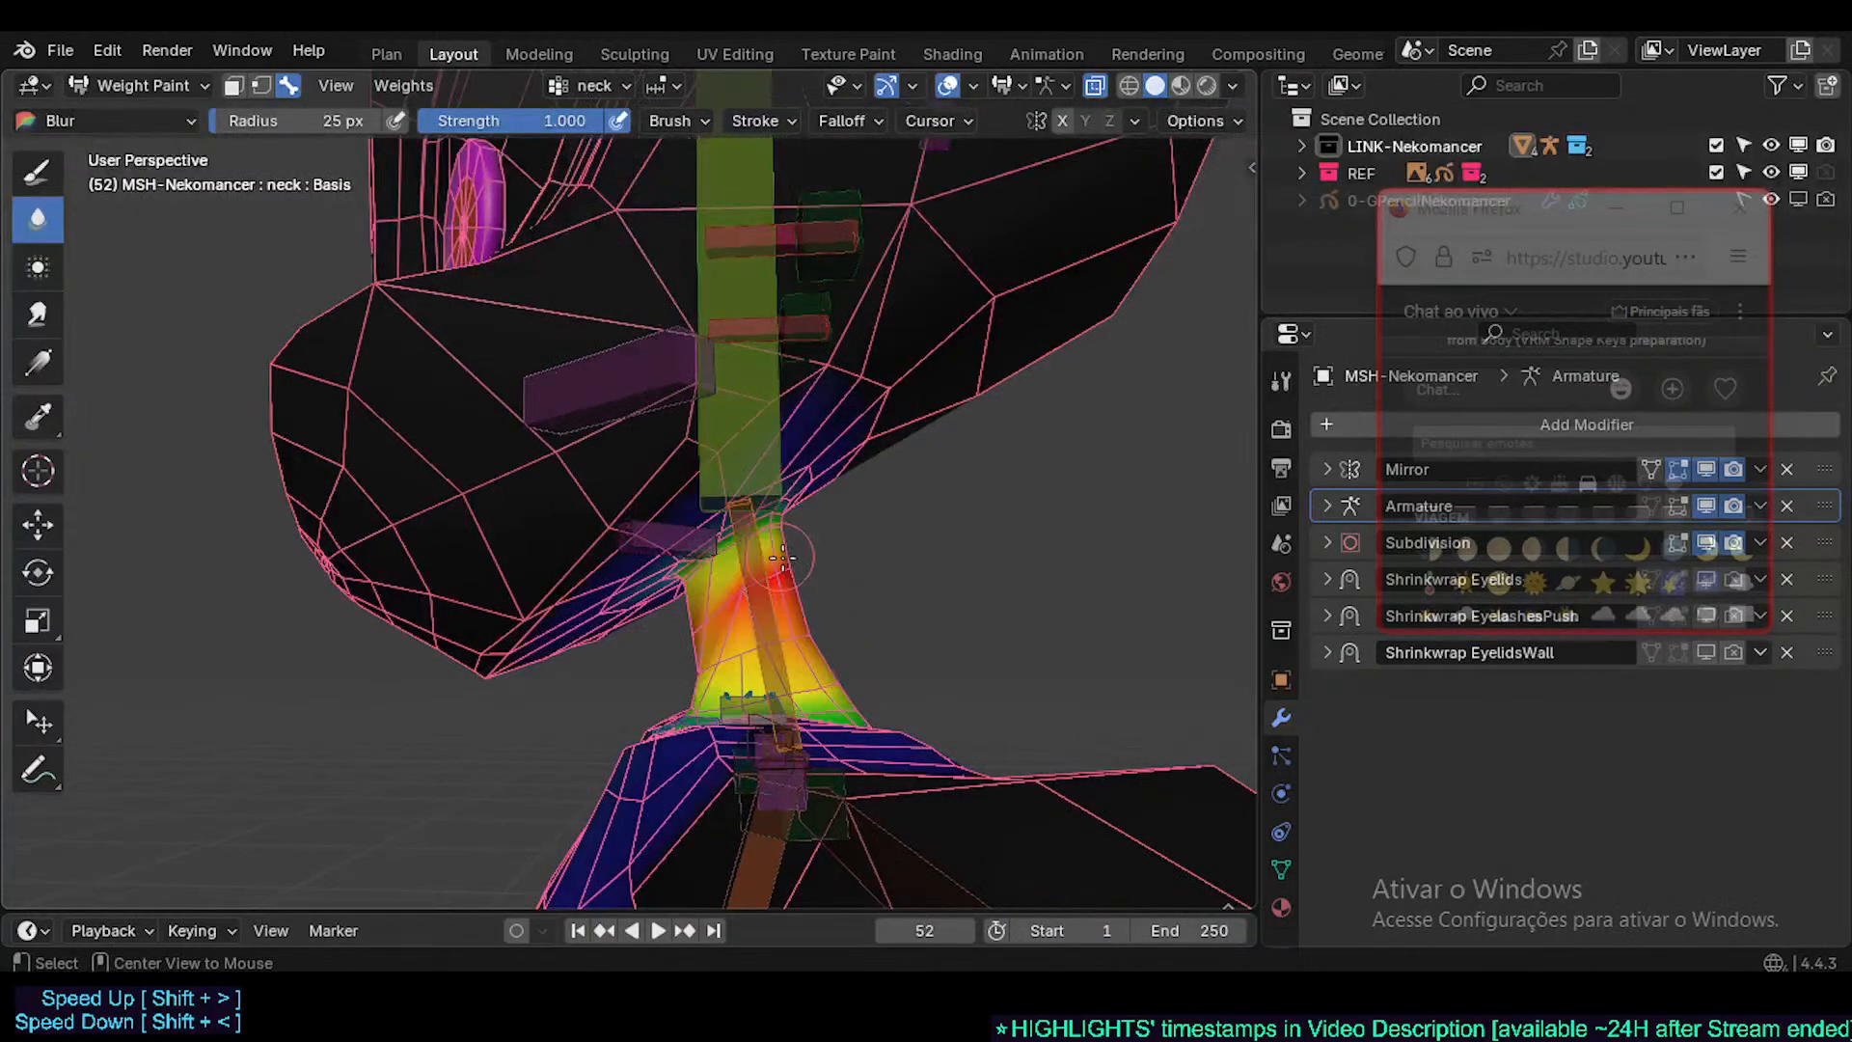
alt+click(768, 478)
alt+click(768, 475)
alt+click(768, 431)
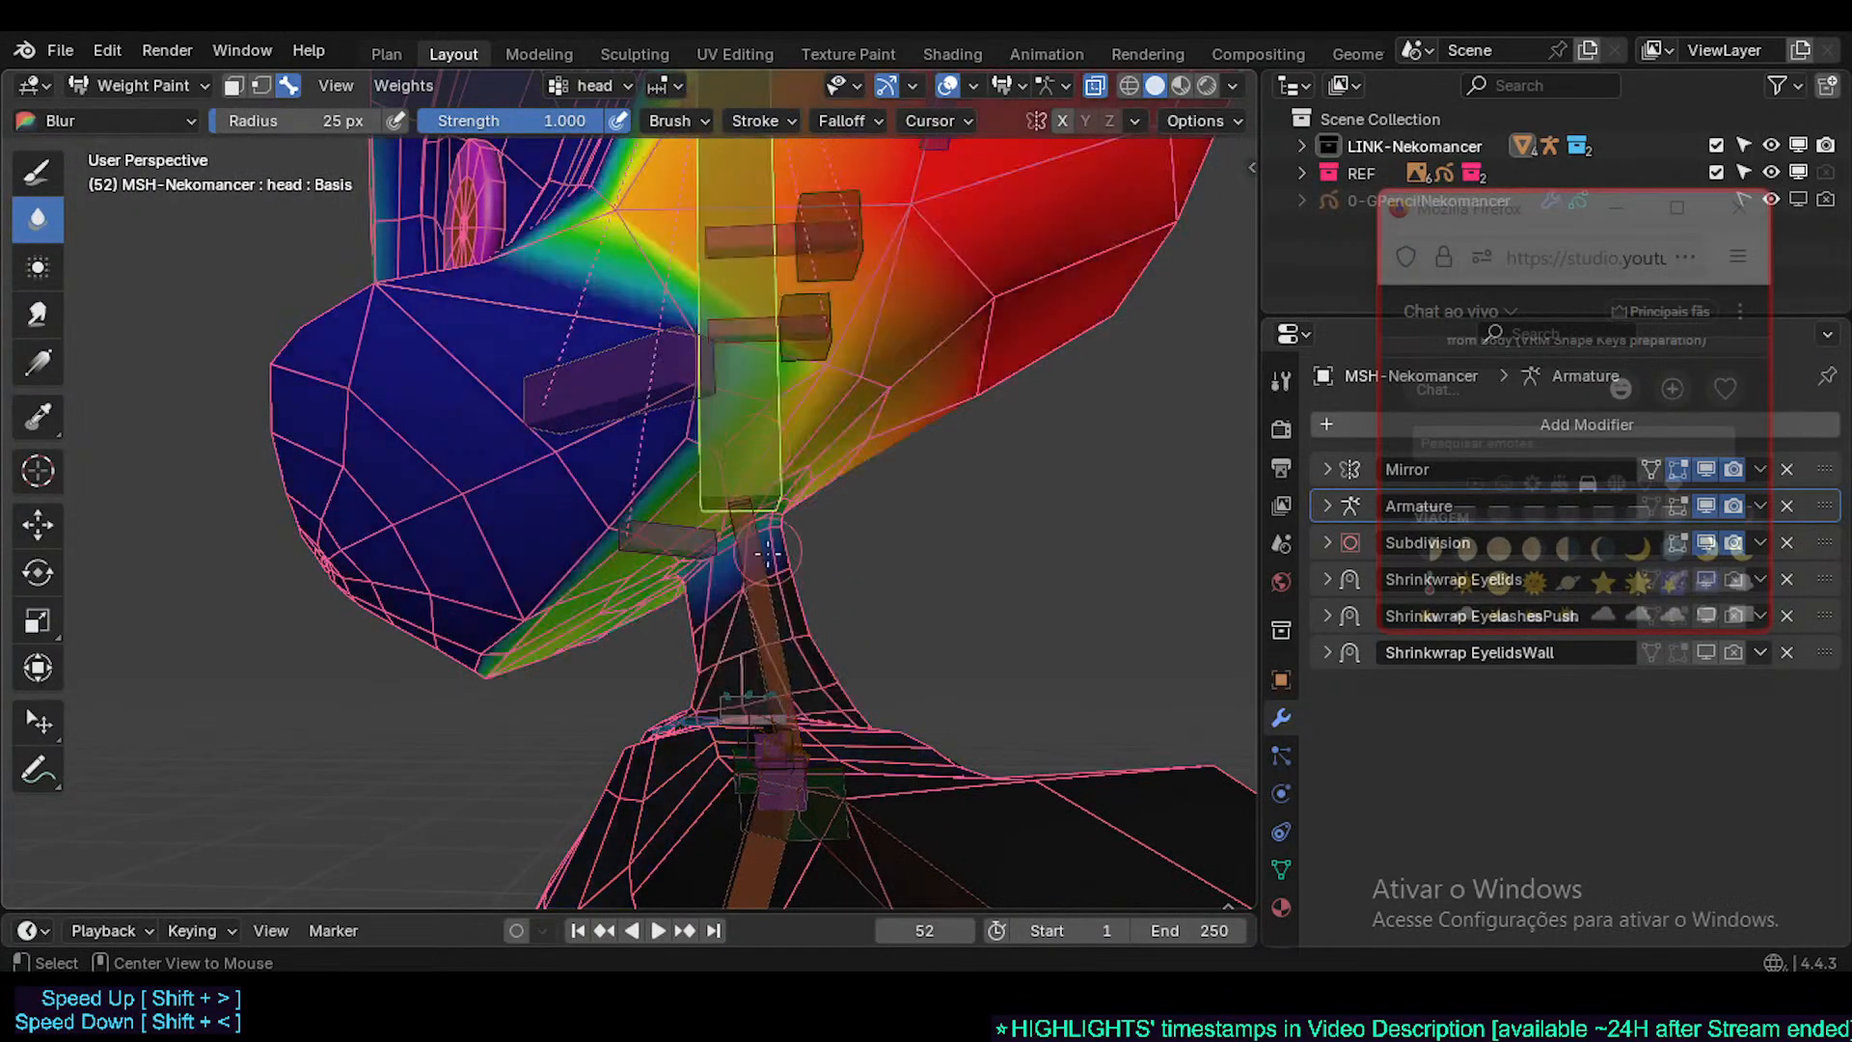
alt+click(750, 557)
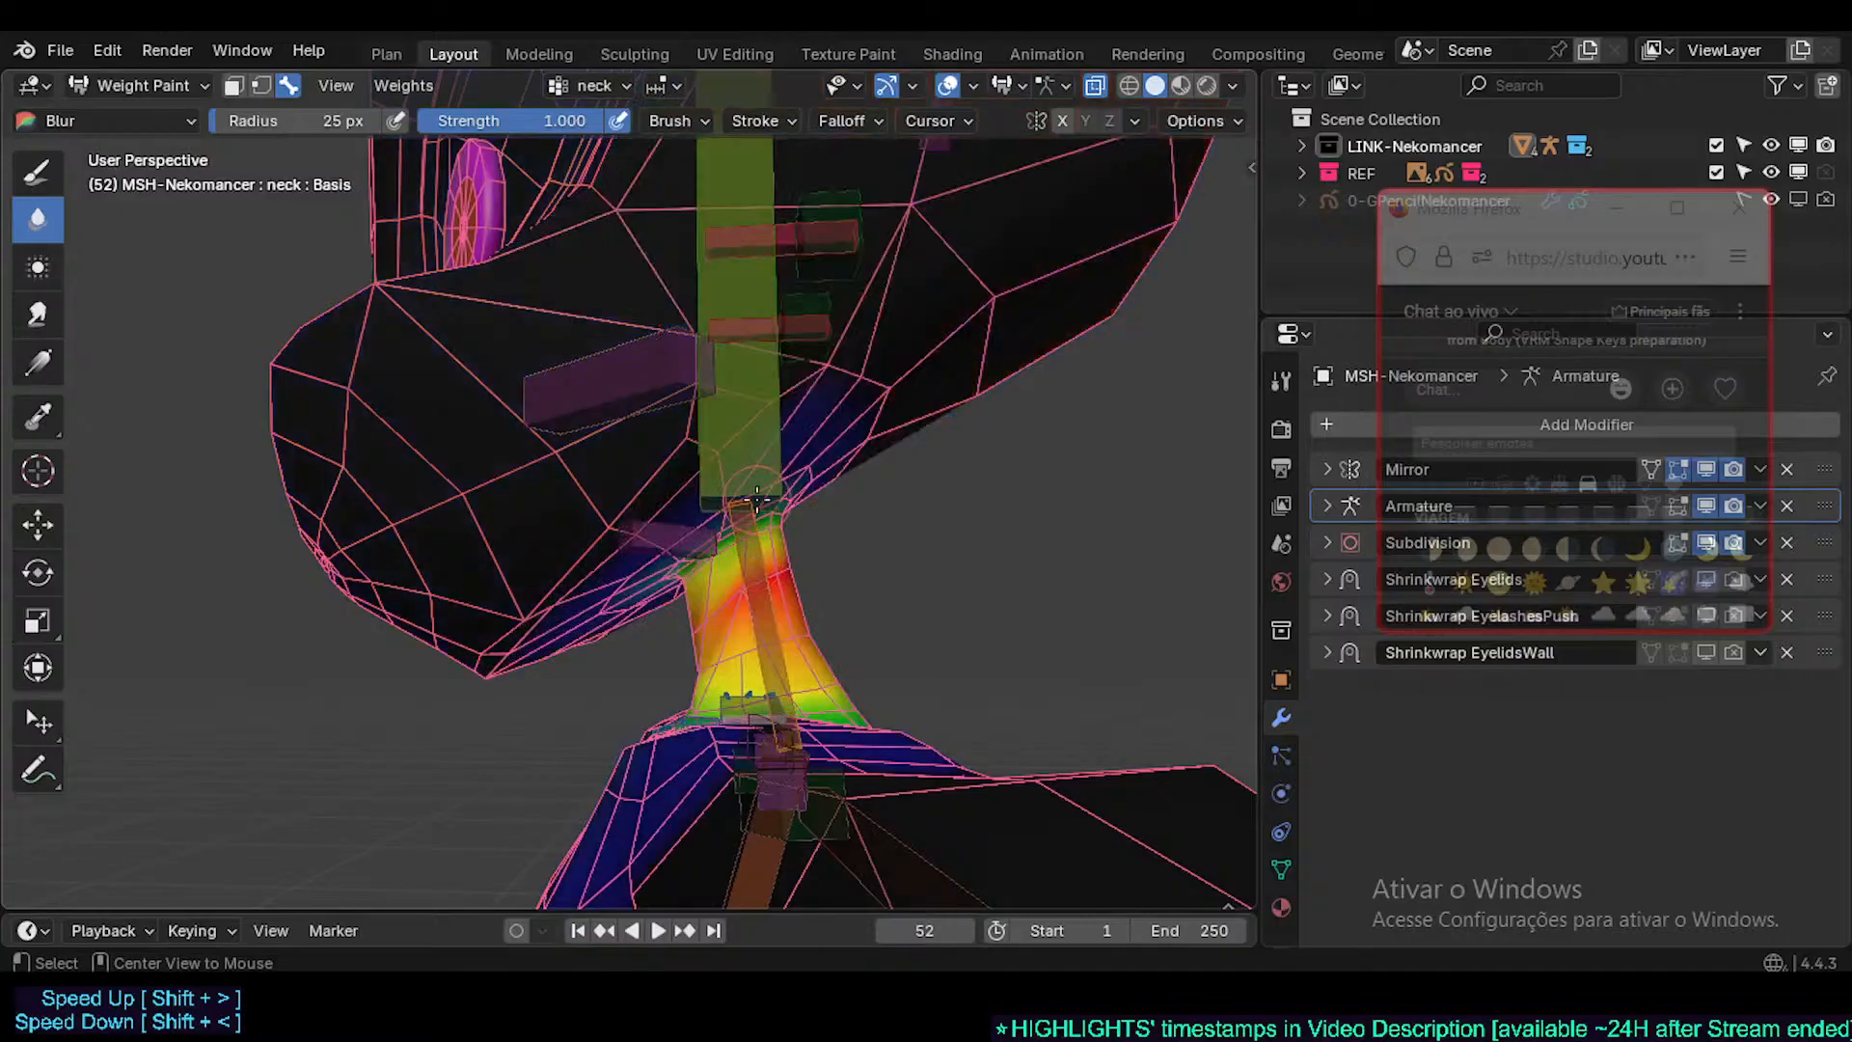
alt+scroll(758, 495, down, 1)
middle_drag(759, 495, 698, 449)
alt+click(699, 448)
alt+click(704, 604)
alt+click(674, 492)
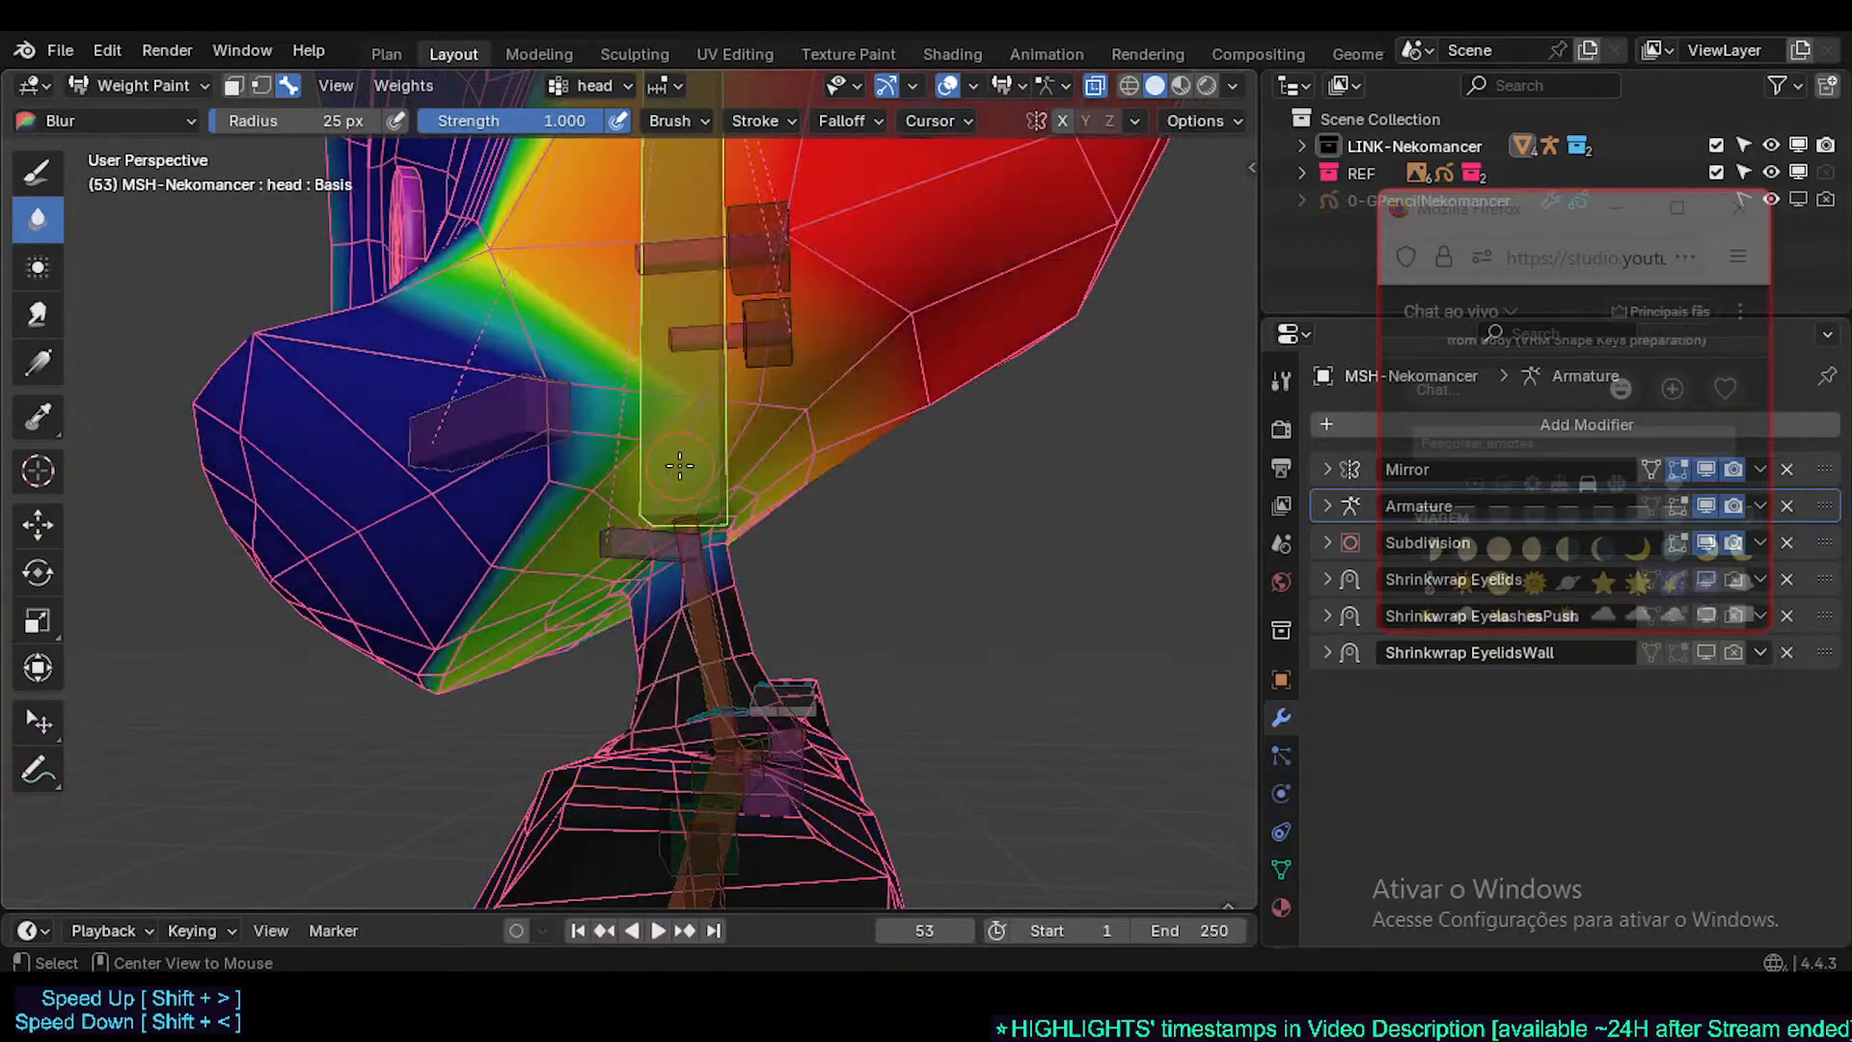
key(ctrl+Tab)
key(4)
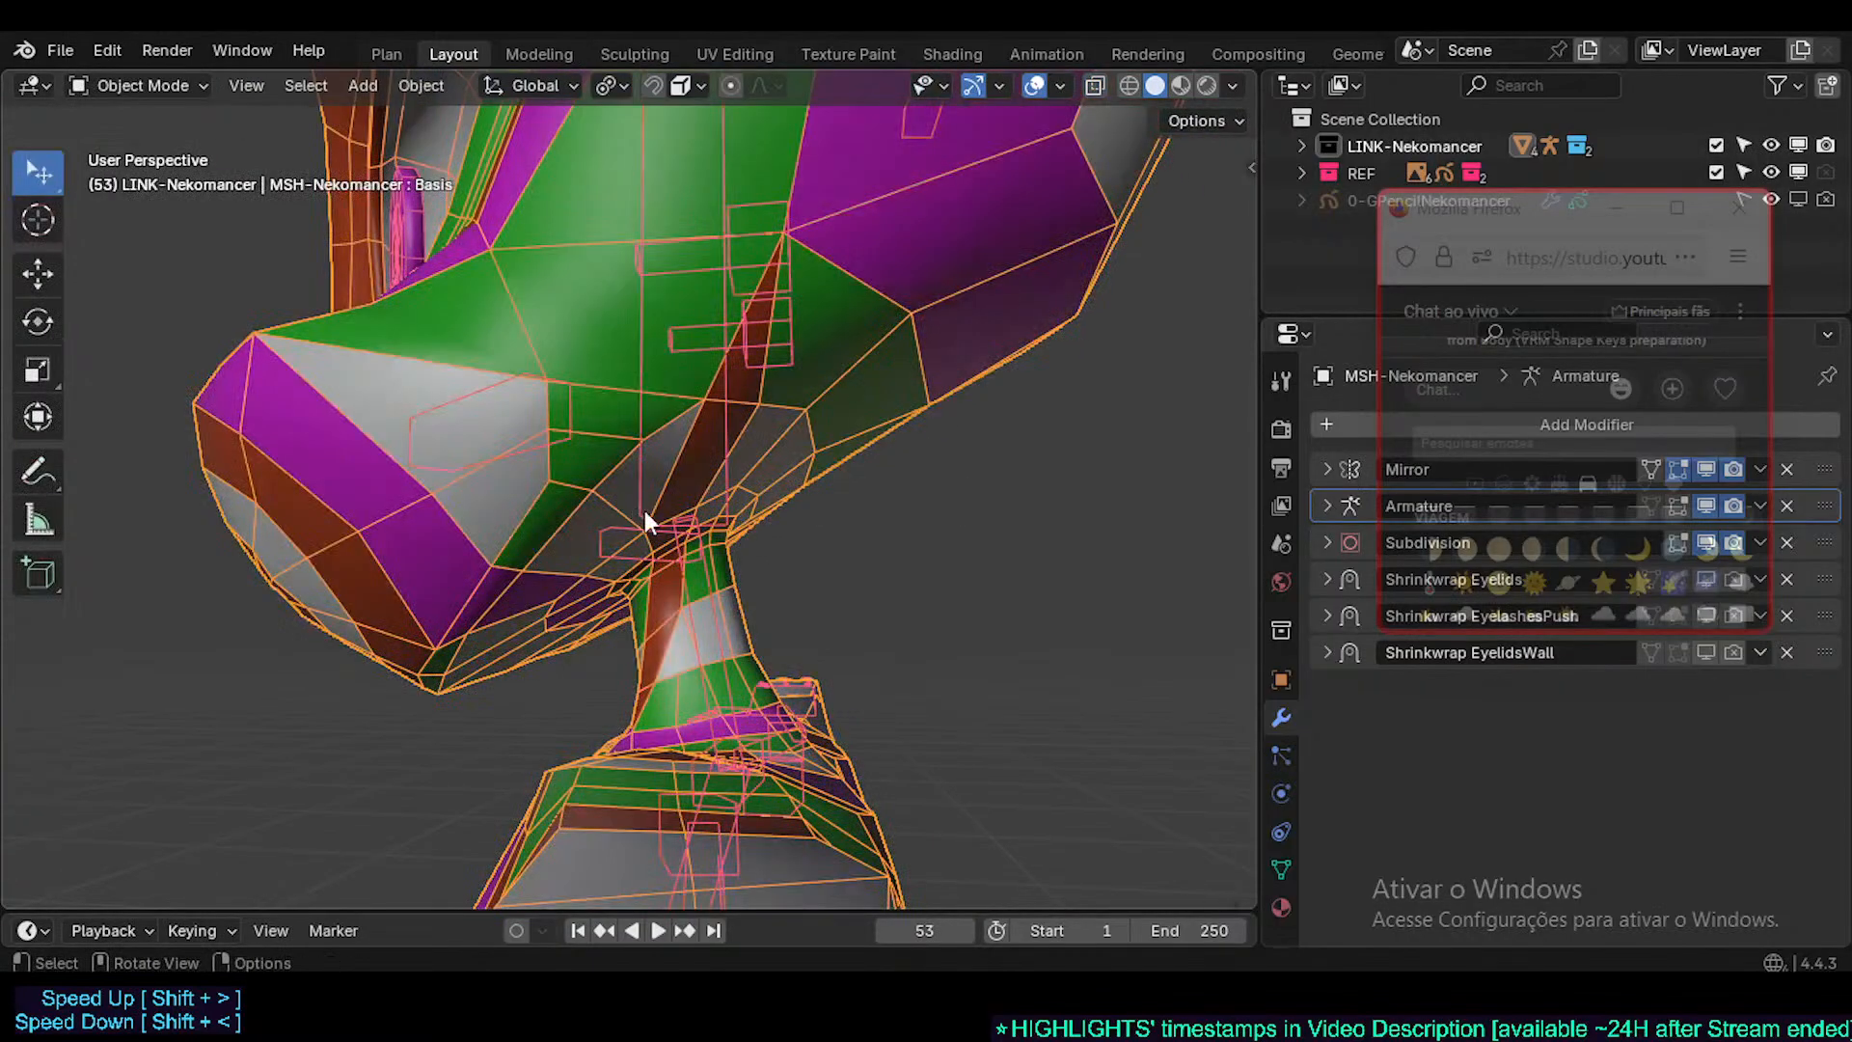
- In Edit Mode with edge selection, select the linked head geometry above the neck with Delimit set to Seam
middle_drag(645, 512, 723, 558)
key(Tab)
key(Tab)
key(Tab)
scroll(715, 575, up, 4)
key(alt+a)
key(2)
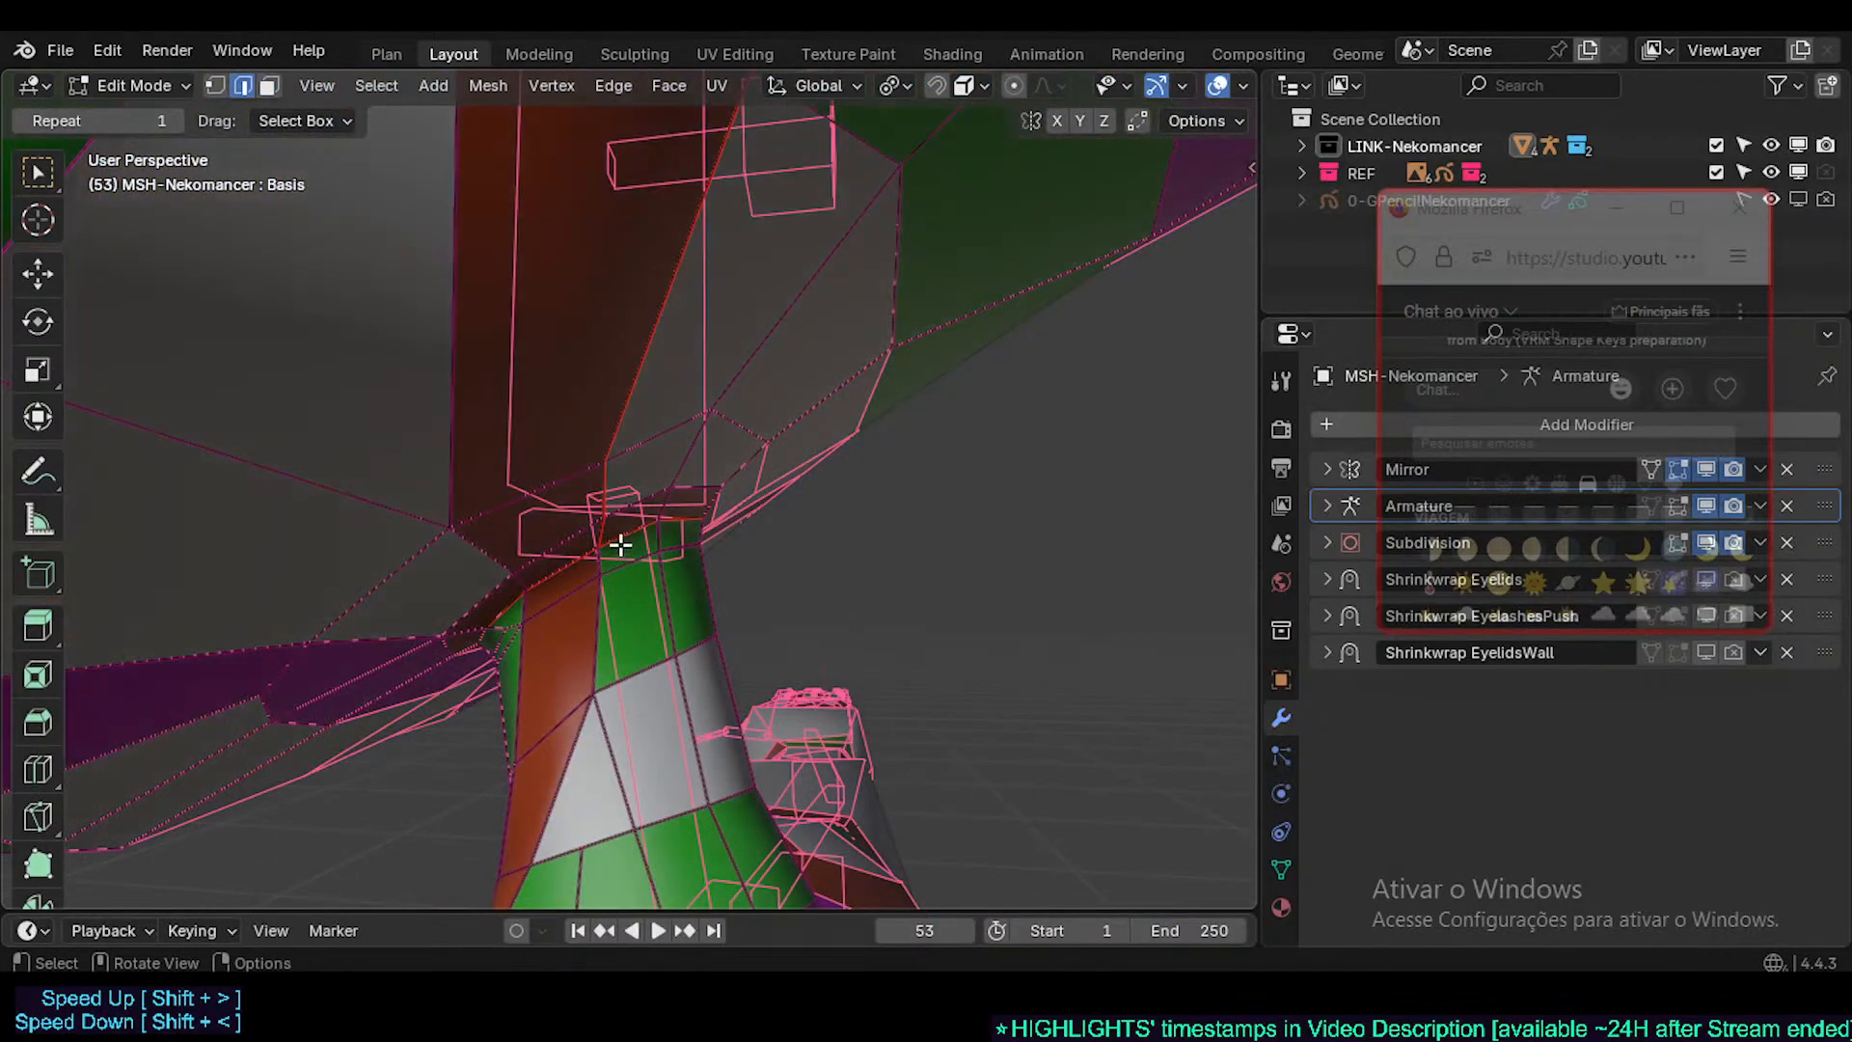
key(l)
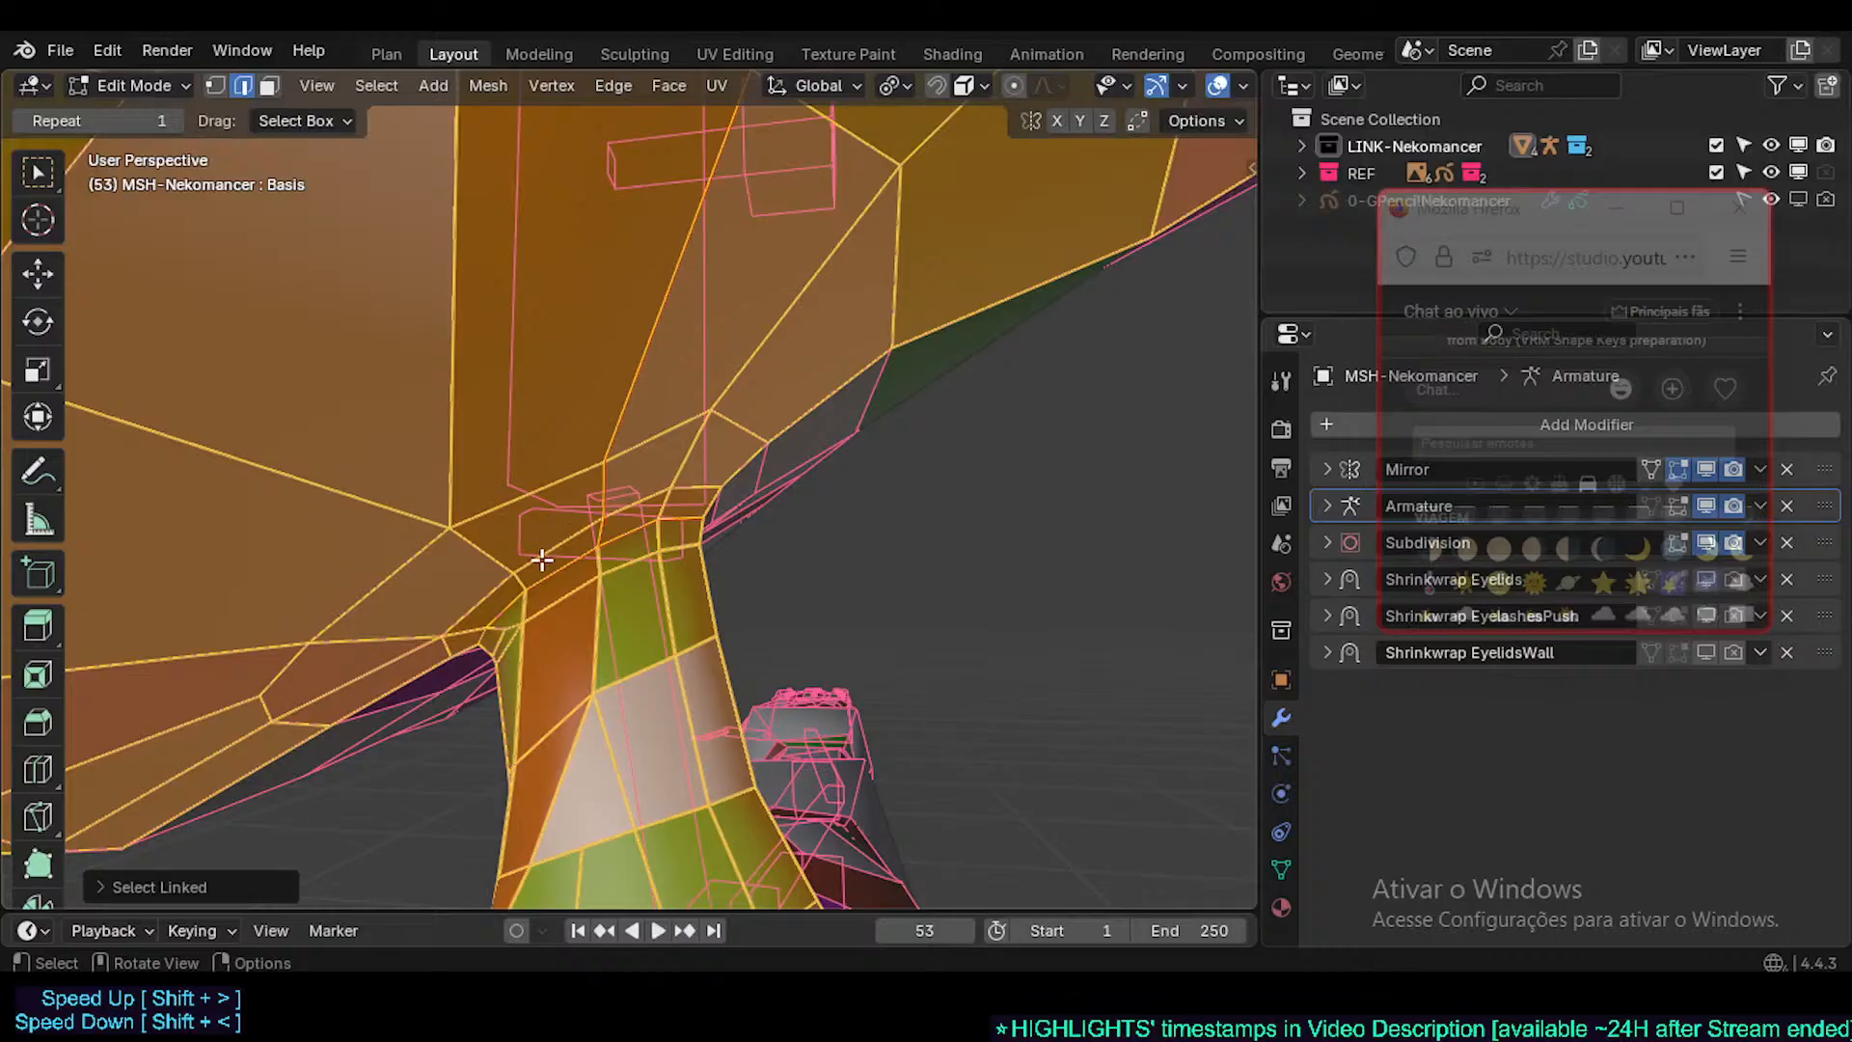
click(179, 886)
click(298, 825)
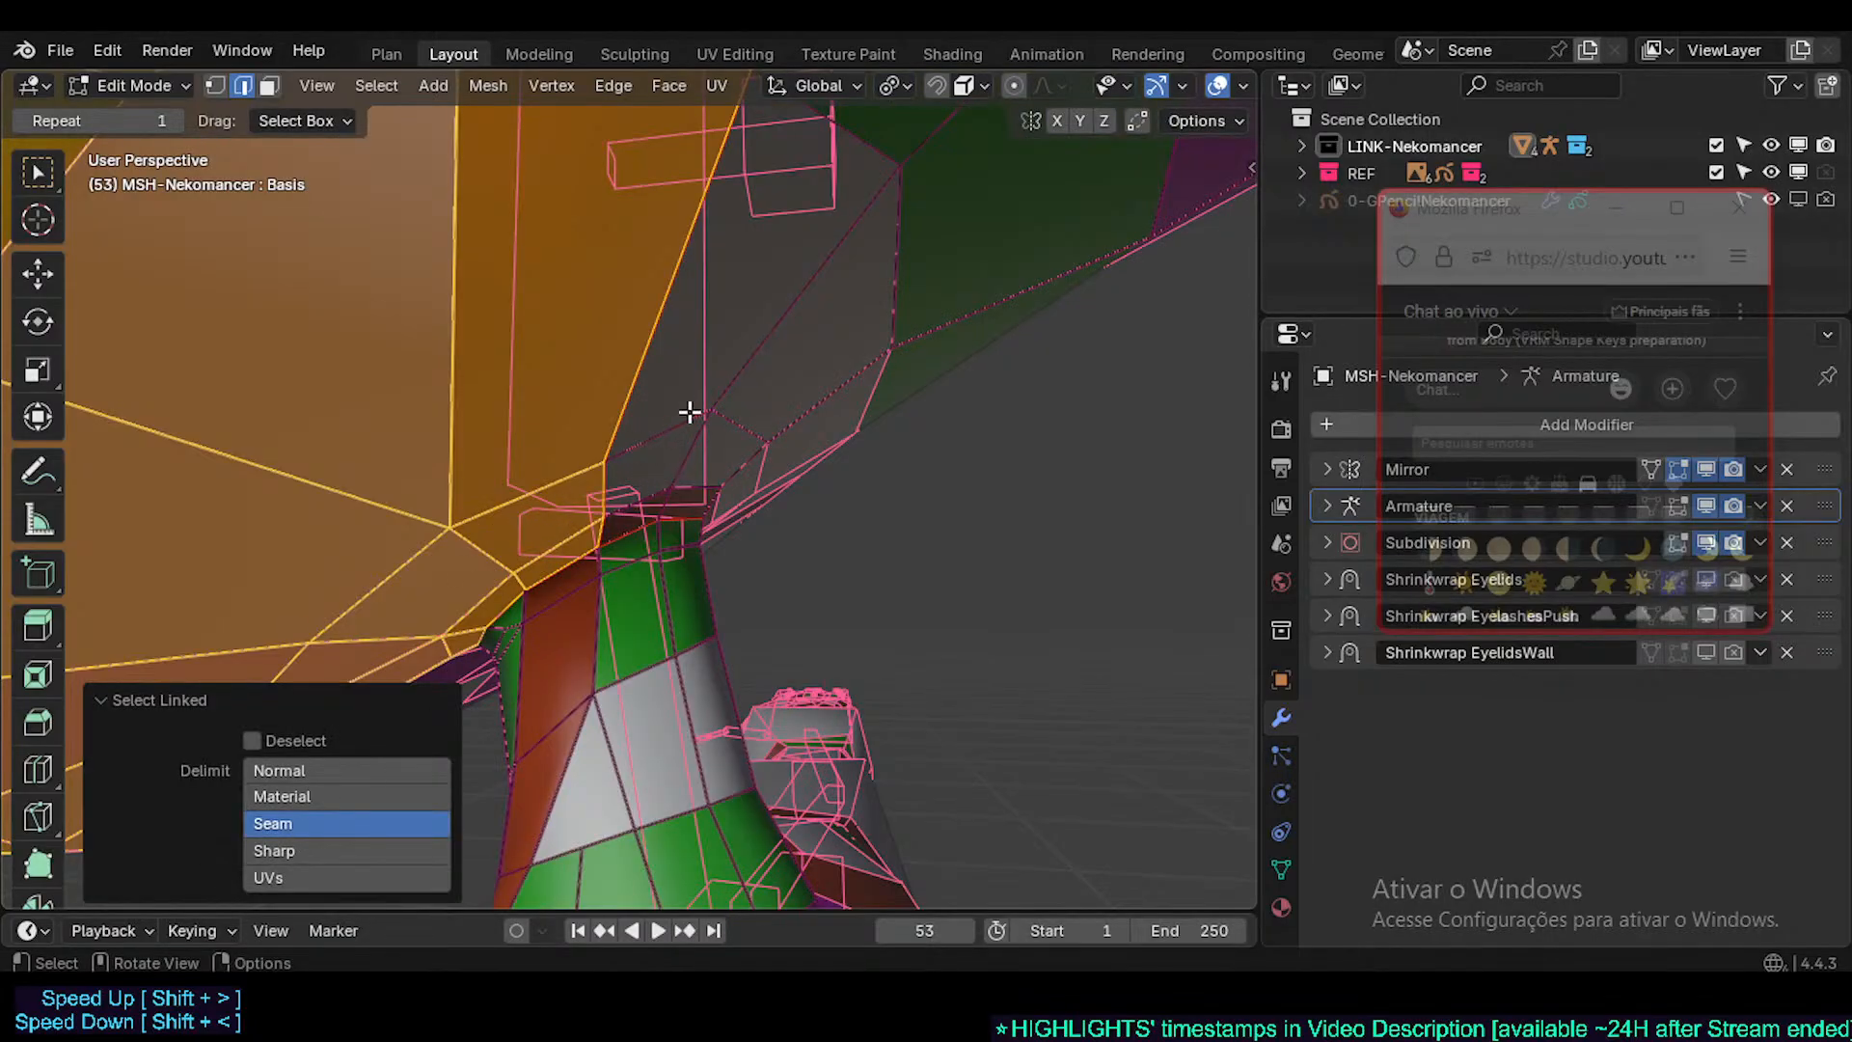
key(l)
- Try adding the linked eyeball parts to the head selection, then clear the selection
scroll(675, 422, down, 3)
middle_drag(675, 422, 965, 512)
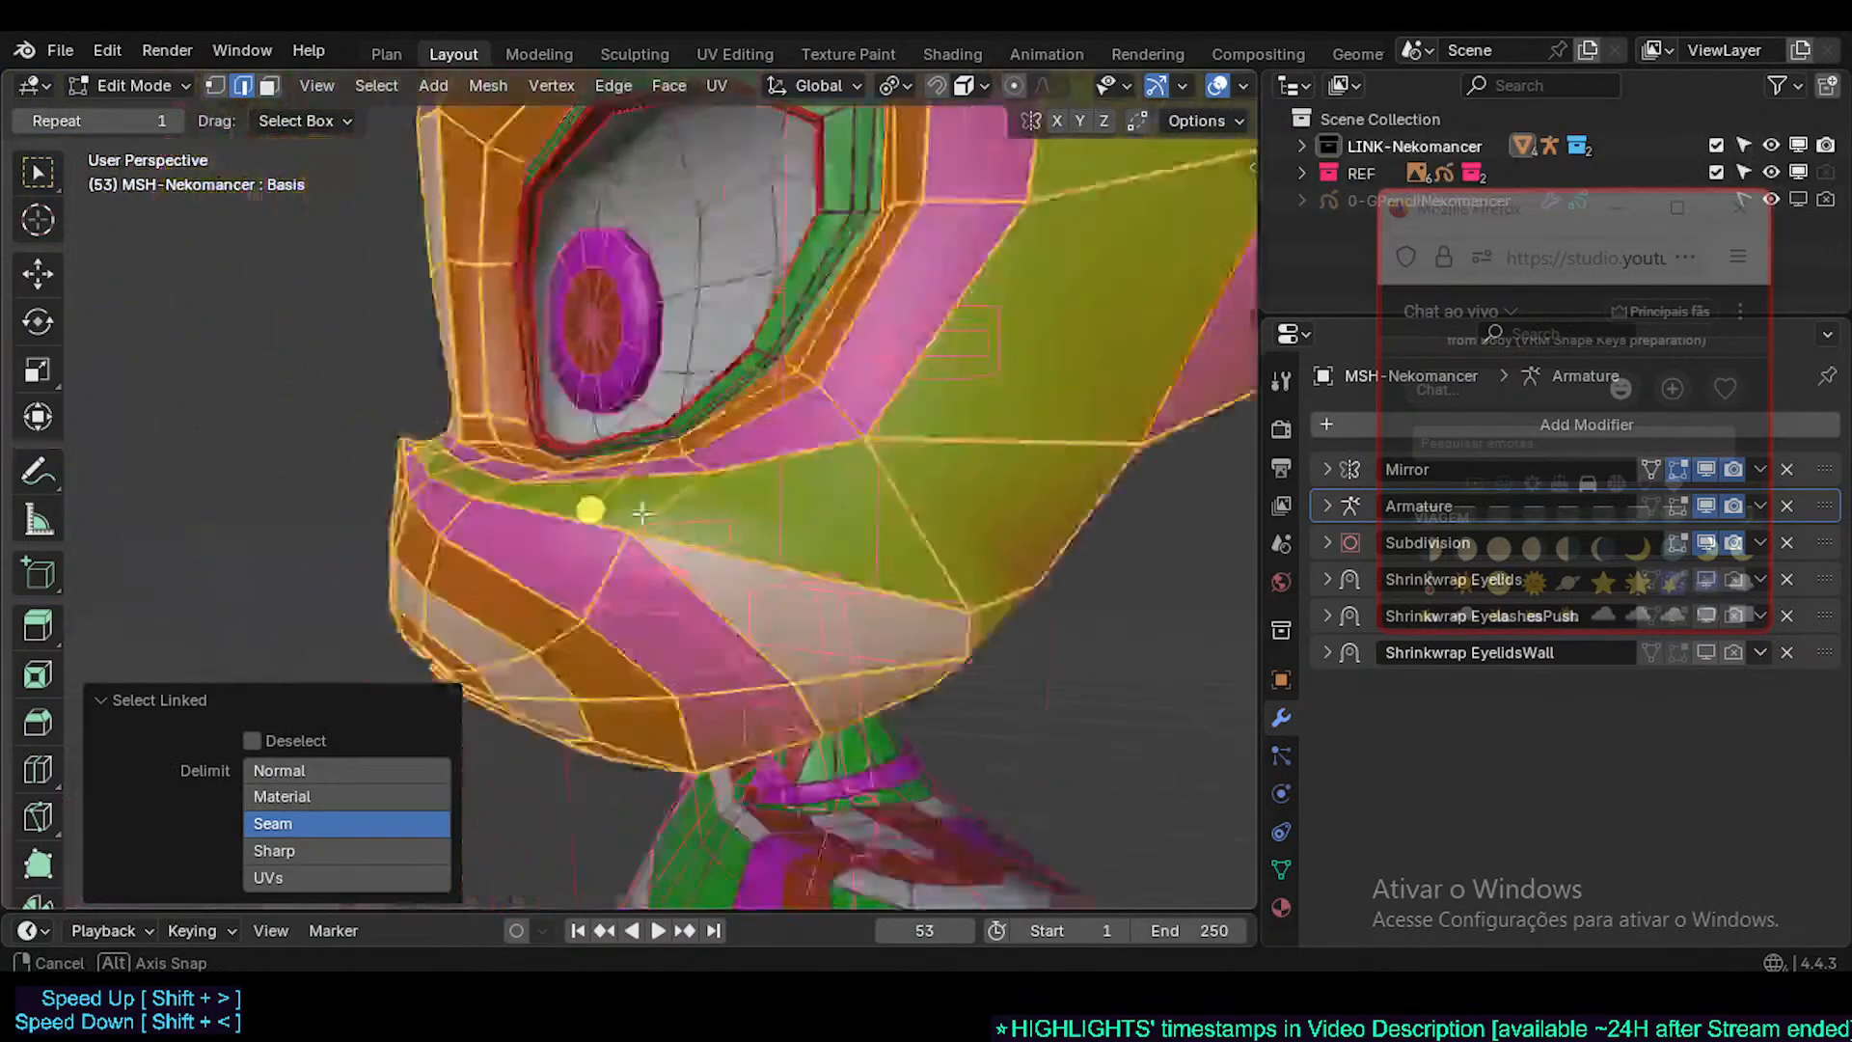
shift+middle_drag(376, 323, 678, 479)
scroll(687, 490, down, 1)
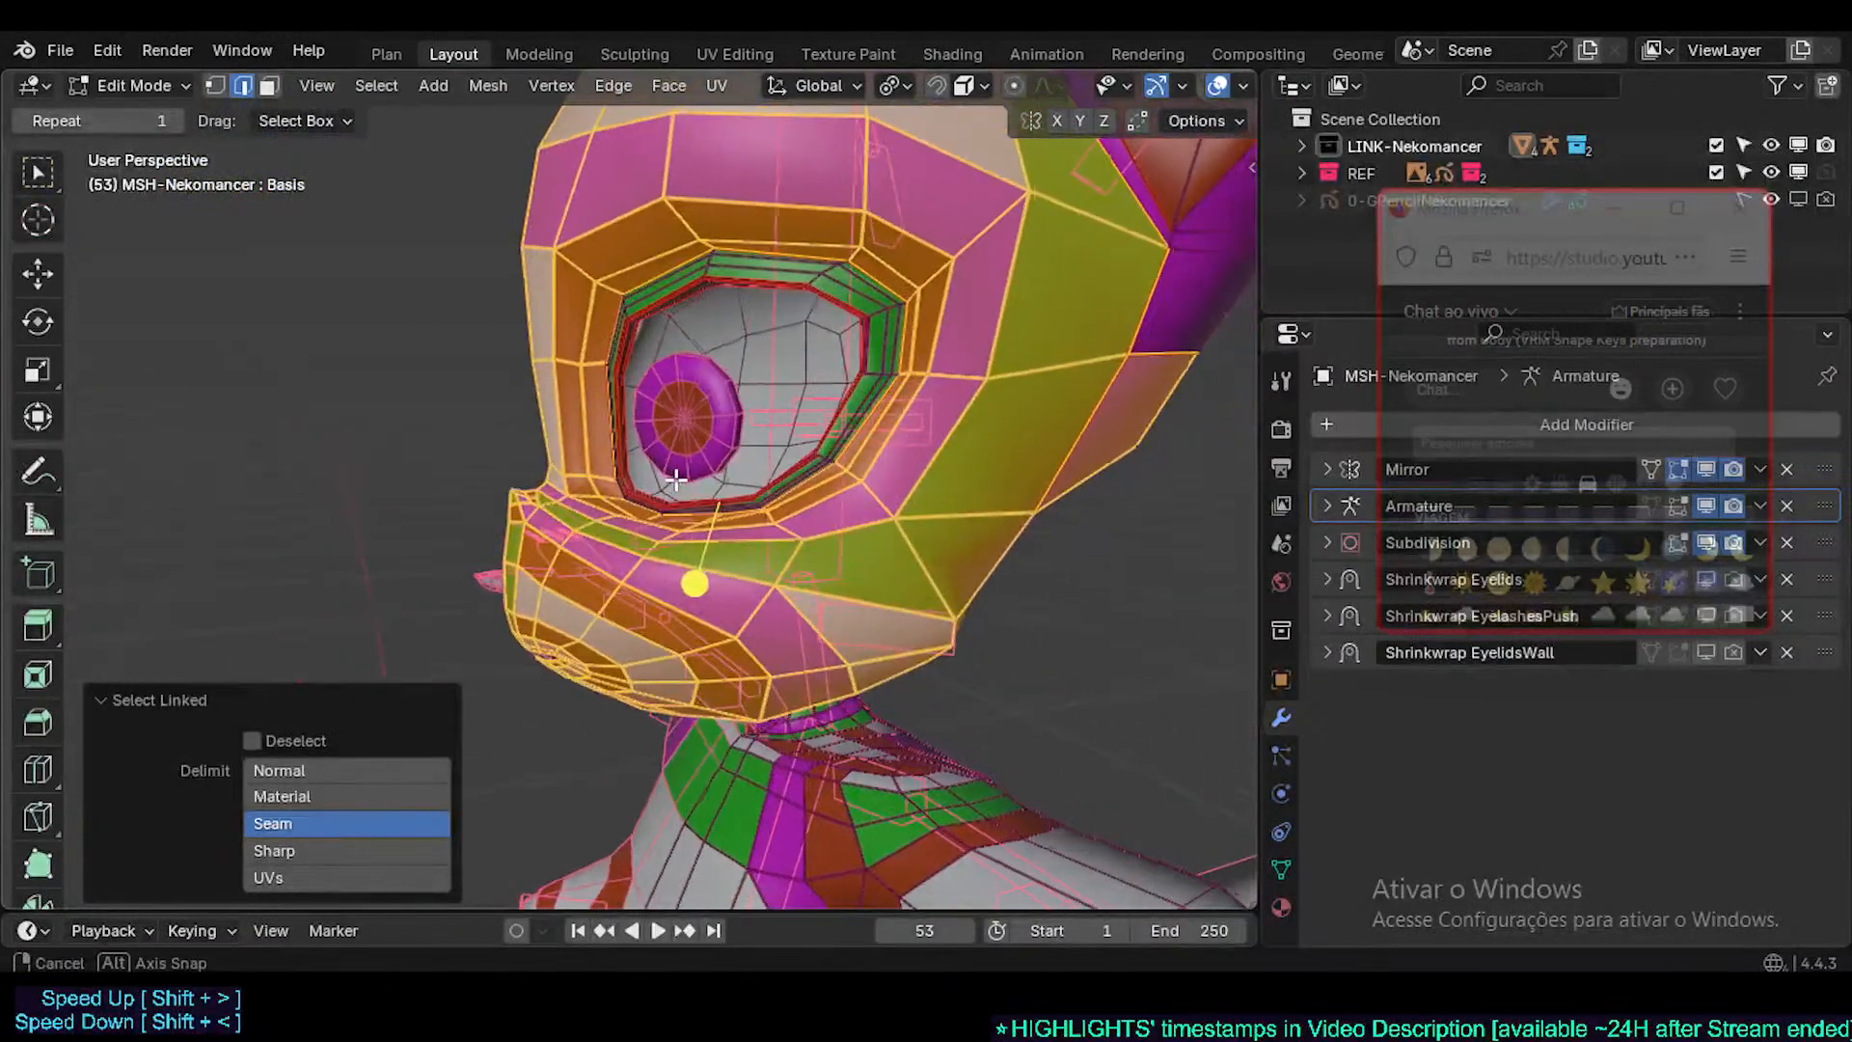
key(l)
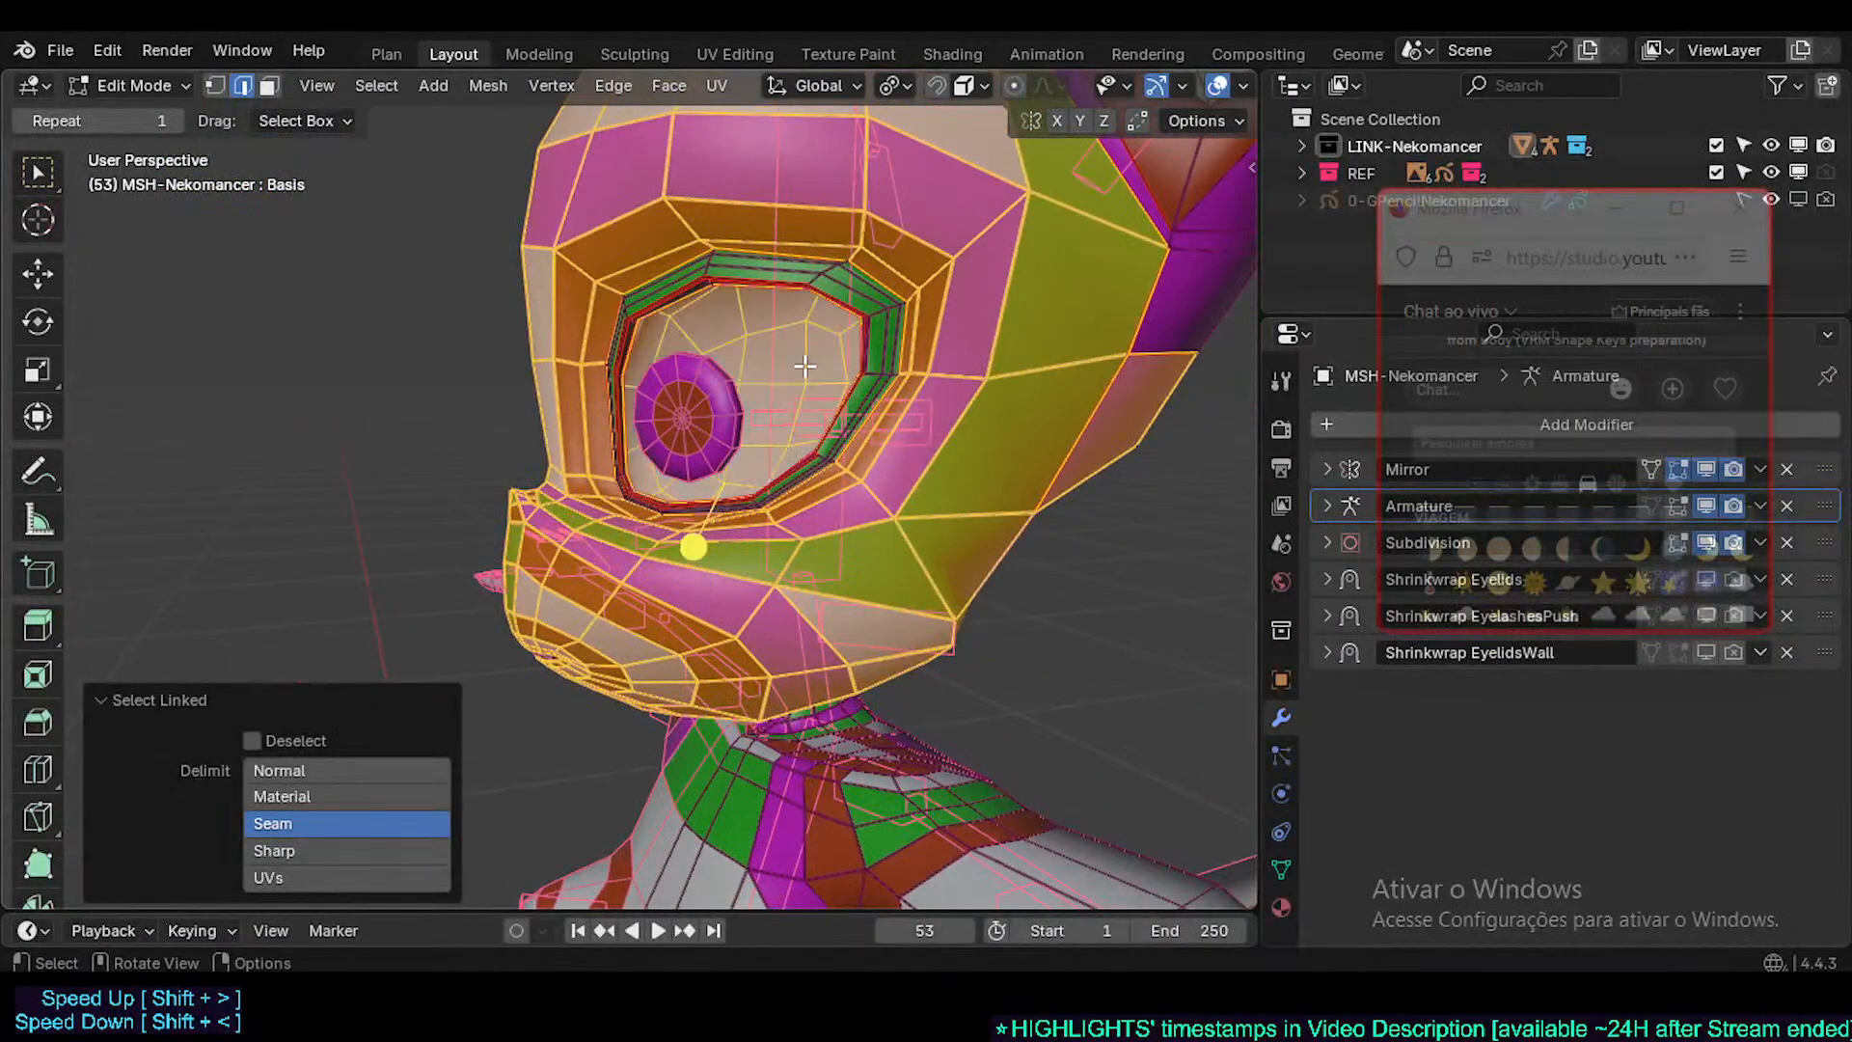
key(l)
middle_drag(791, 363, 703, 454)
key(alt+a)
- In face selection, hide the ring of faces at the top of the neck, then the linked body and tail parts
scroll(794, 517, up, 3)
key(3)
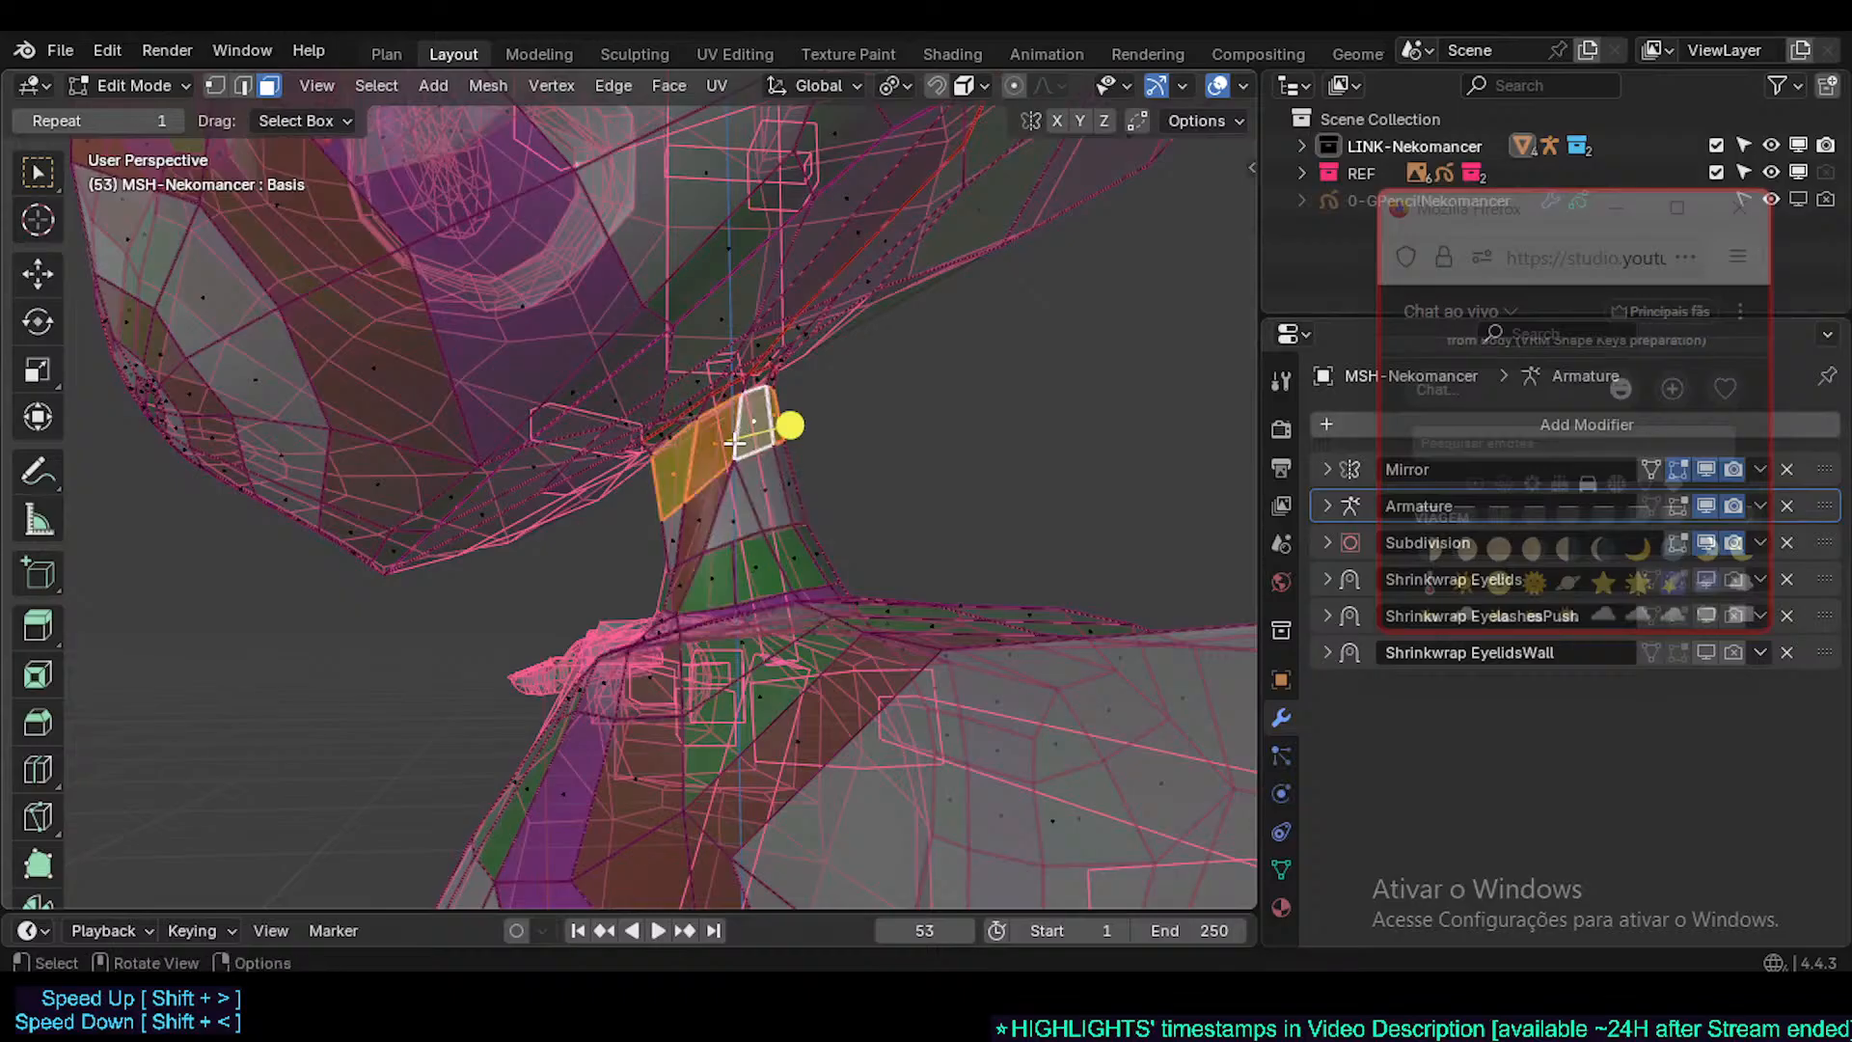
key(h)
middle_drag(711, 443, 880, 484)
key(l)
key(h)
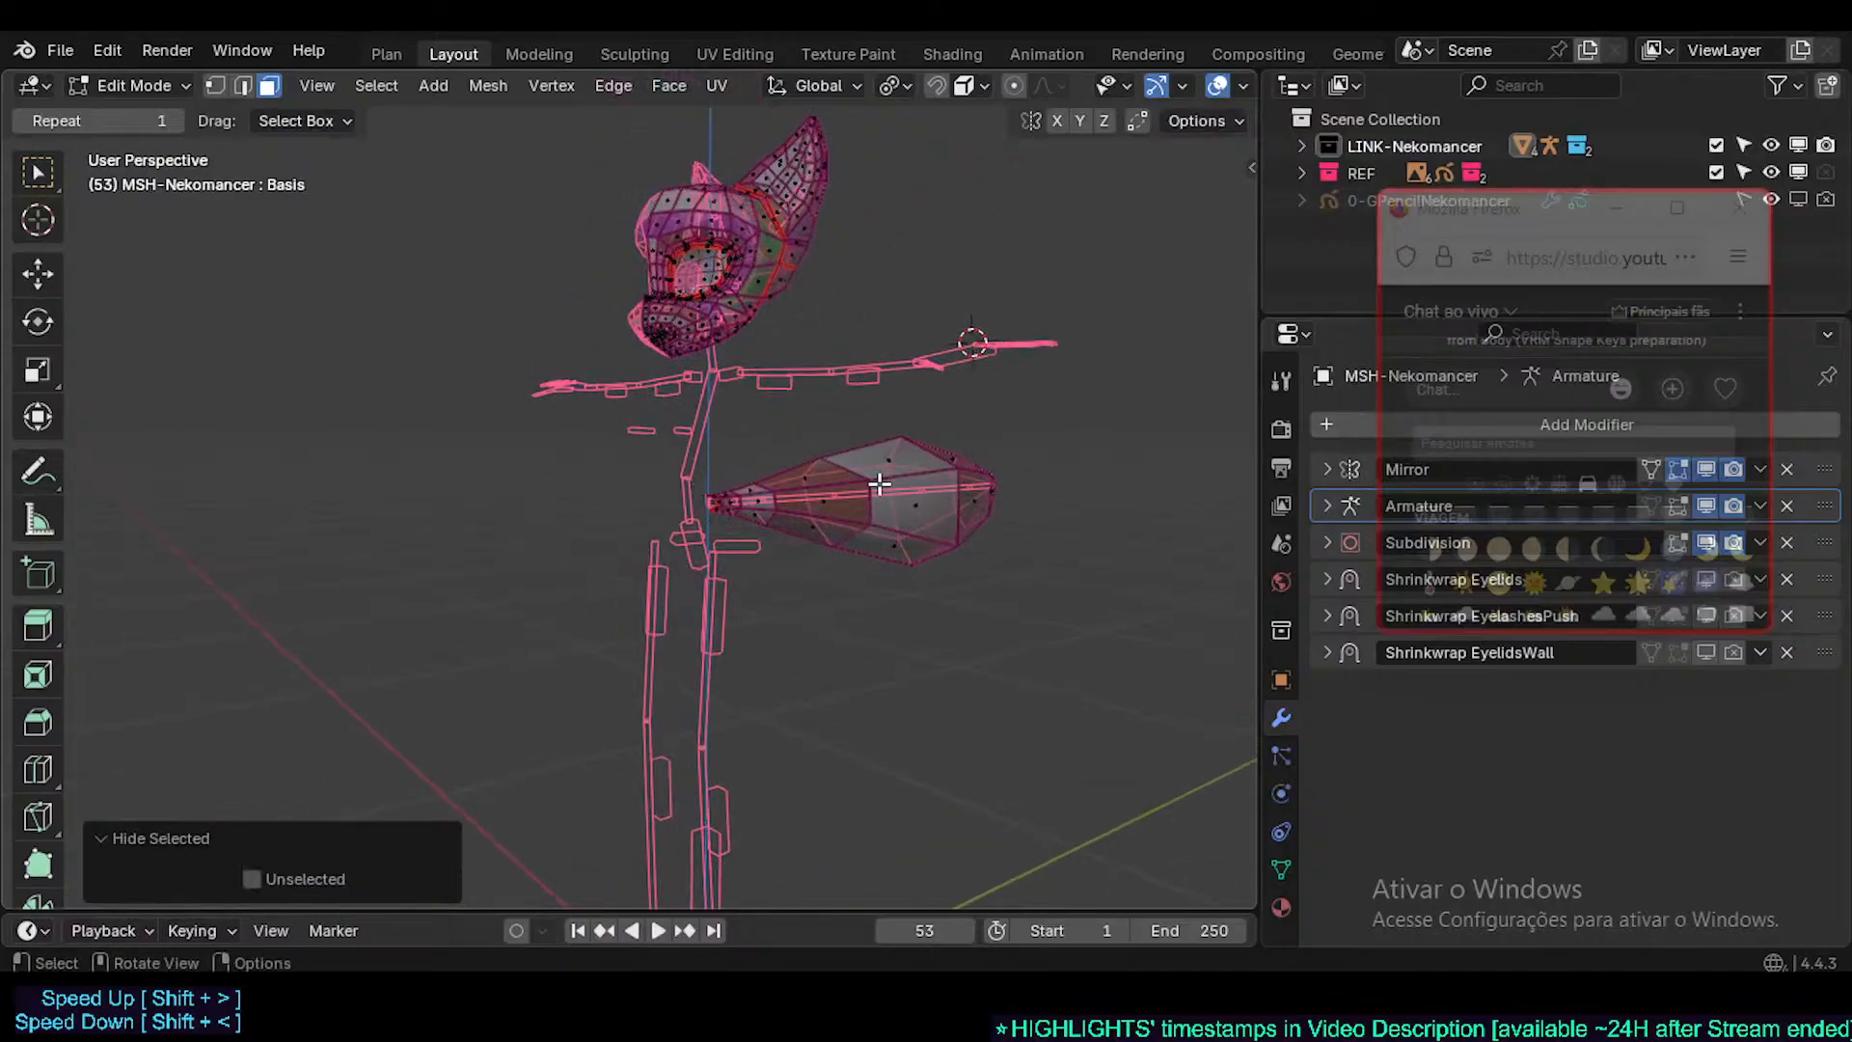
key(l)
key(h)
- Select all remaining vertices to check the isolated head, examine its neck opening and clear the selection
middle_drag(814, 558, 775, 477)
key(1)
key(a)
shift+middle_drag(732, 359, 762, 414)
scroll(732, 575, up, 4)
scroll(724, 447, up, 3)
shift+middle_drag(762, 415, 772, 572)
scroll(789, 604, up, 5)
key(alt+a)
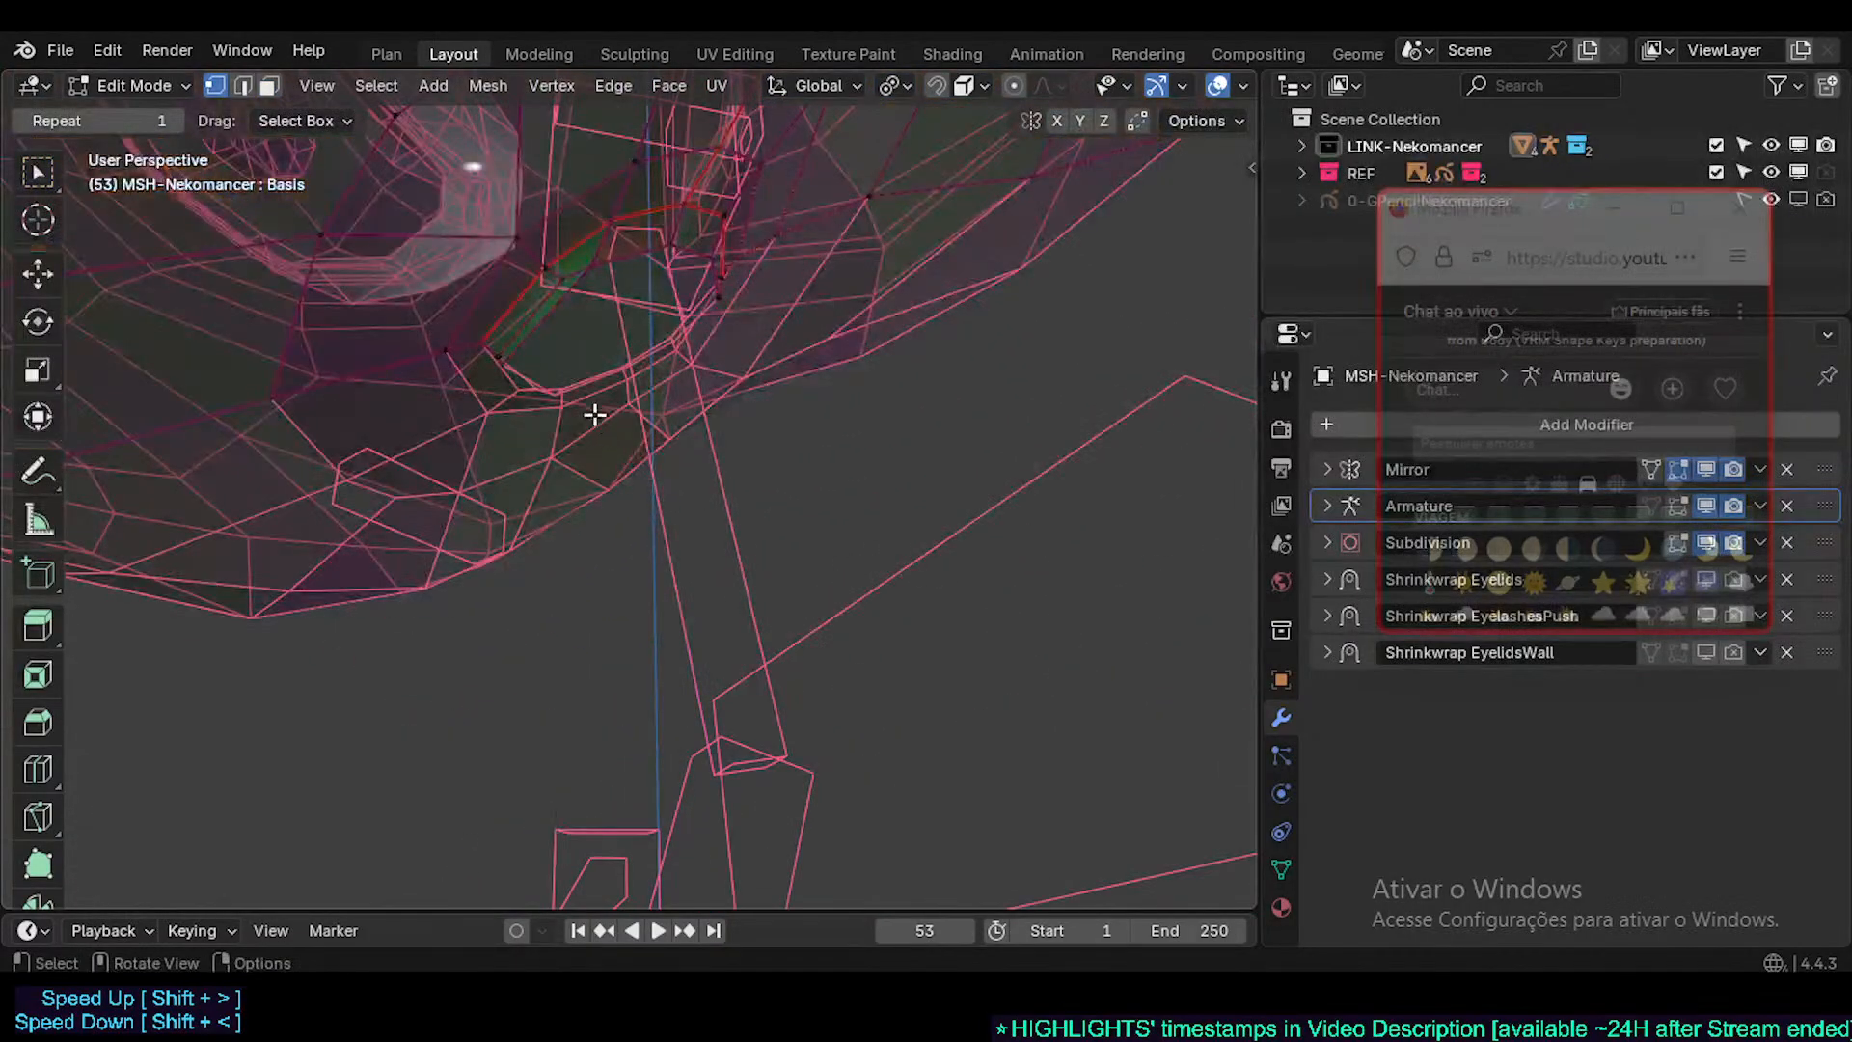
- Select the linked strip of neck faces still attached inside the head's opening and hide it
shift+middle_drag(595, 414, 637, 496)
scroll(694, 496, up, 1)
key(3)
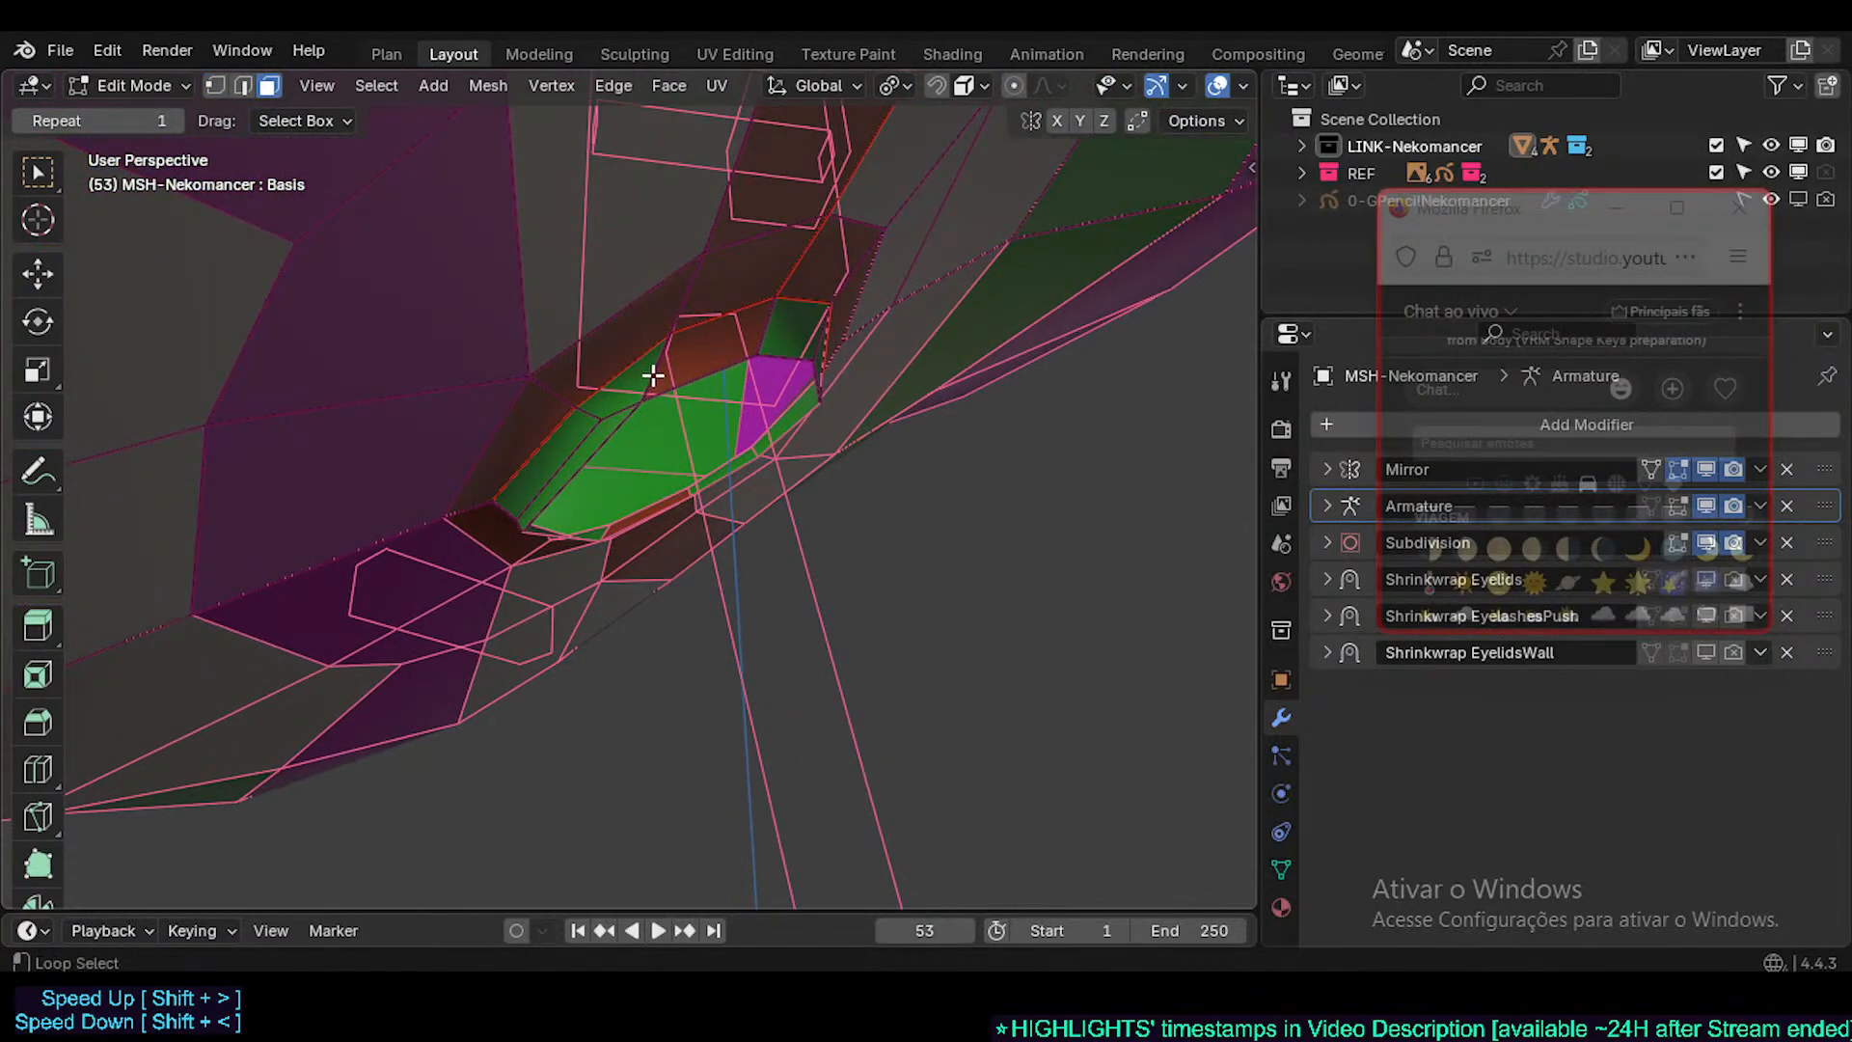
alt+click(645, 401)
key(l)
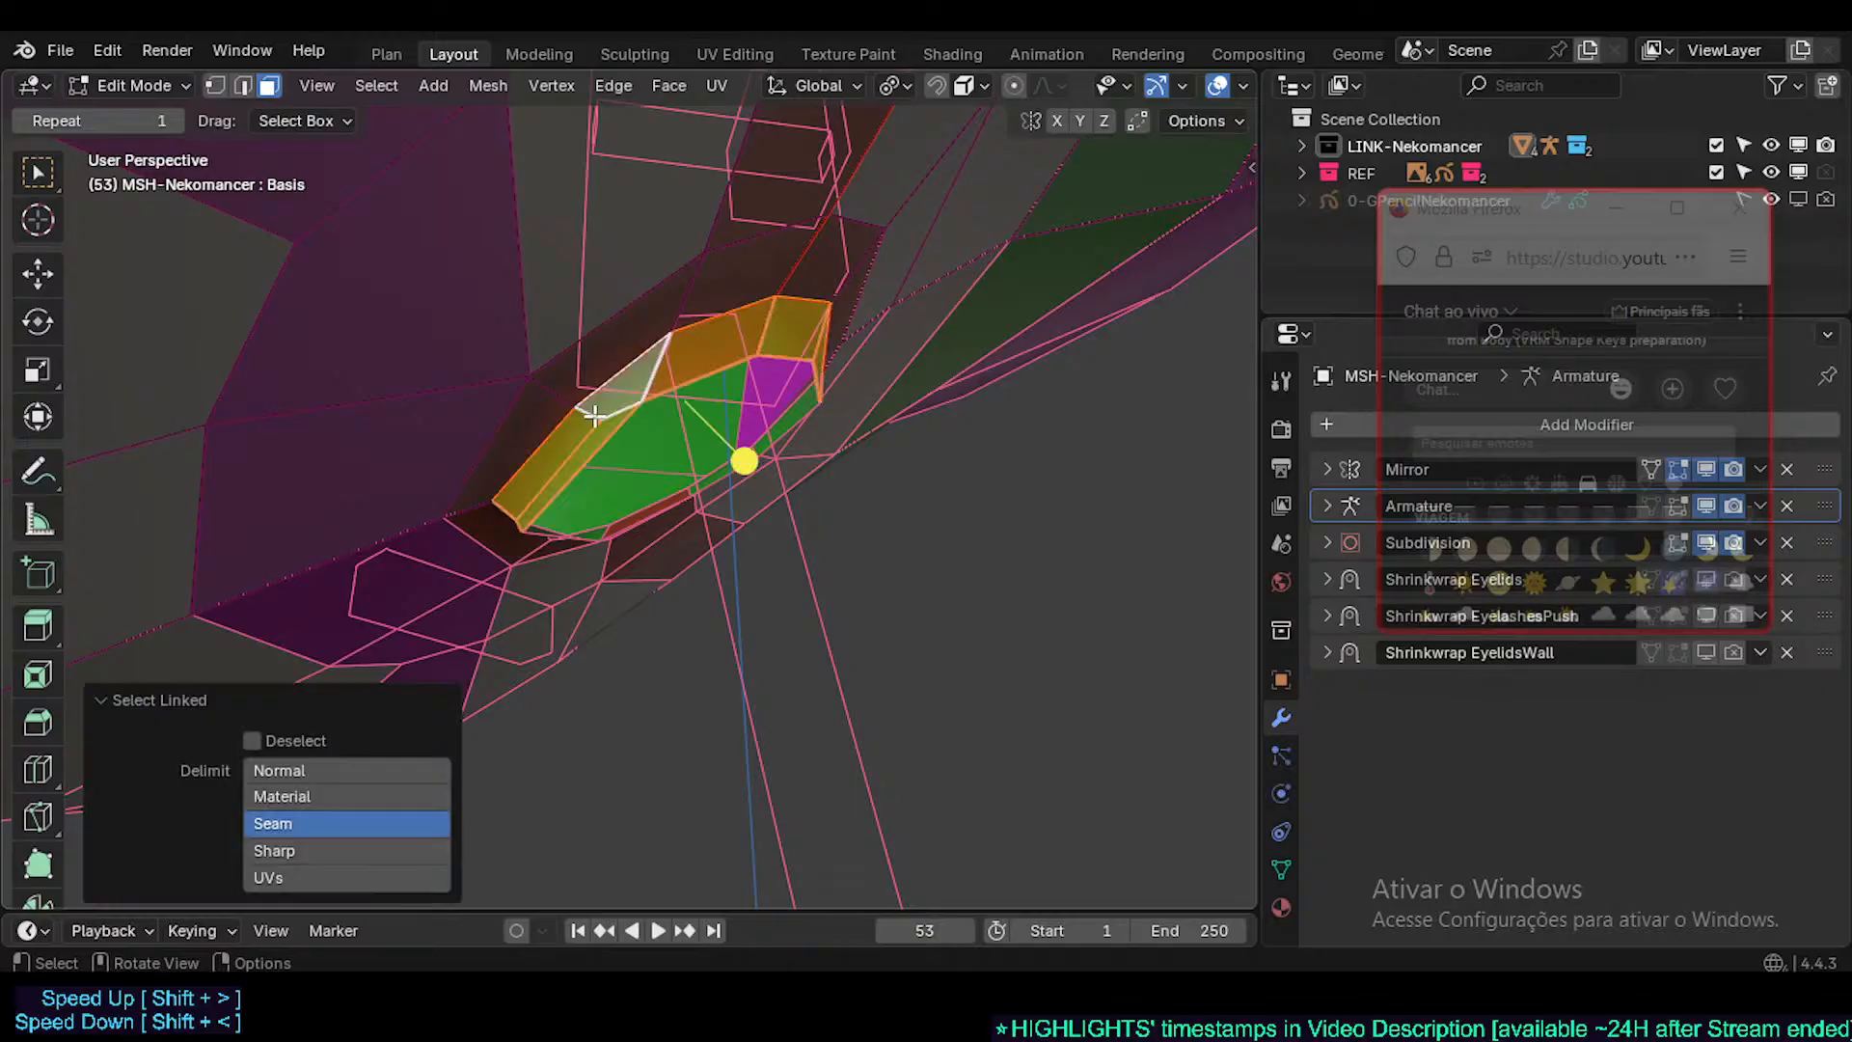
key(h)
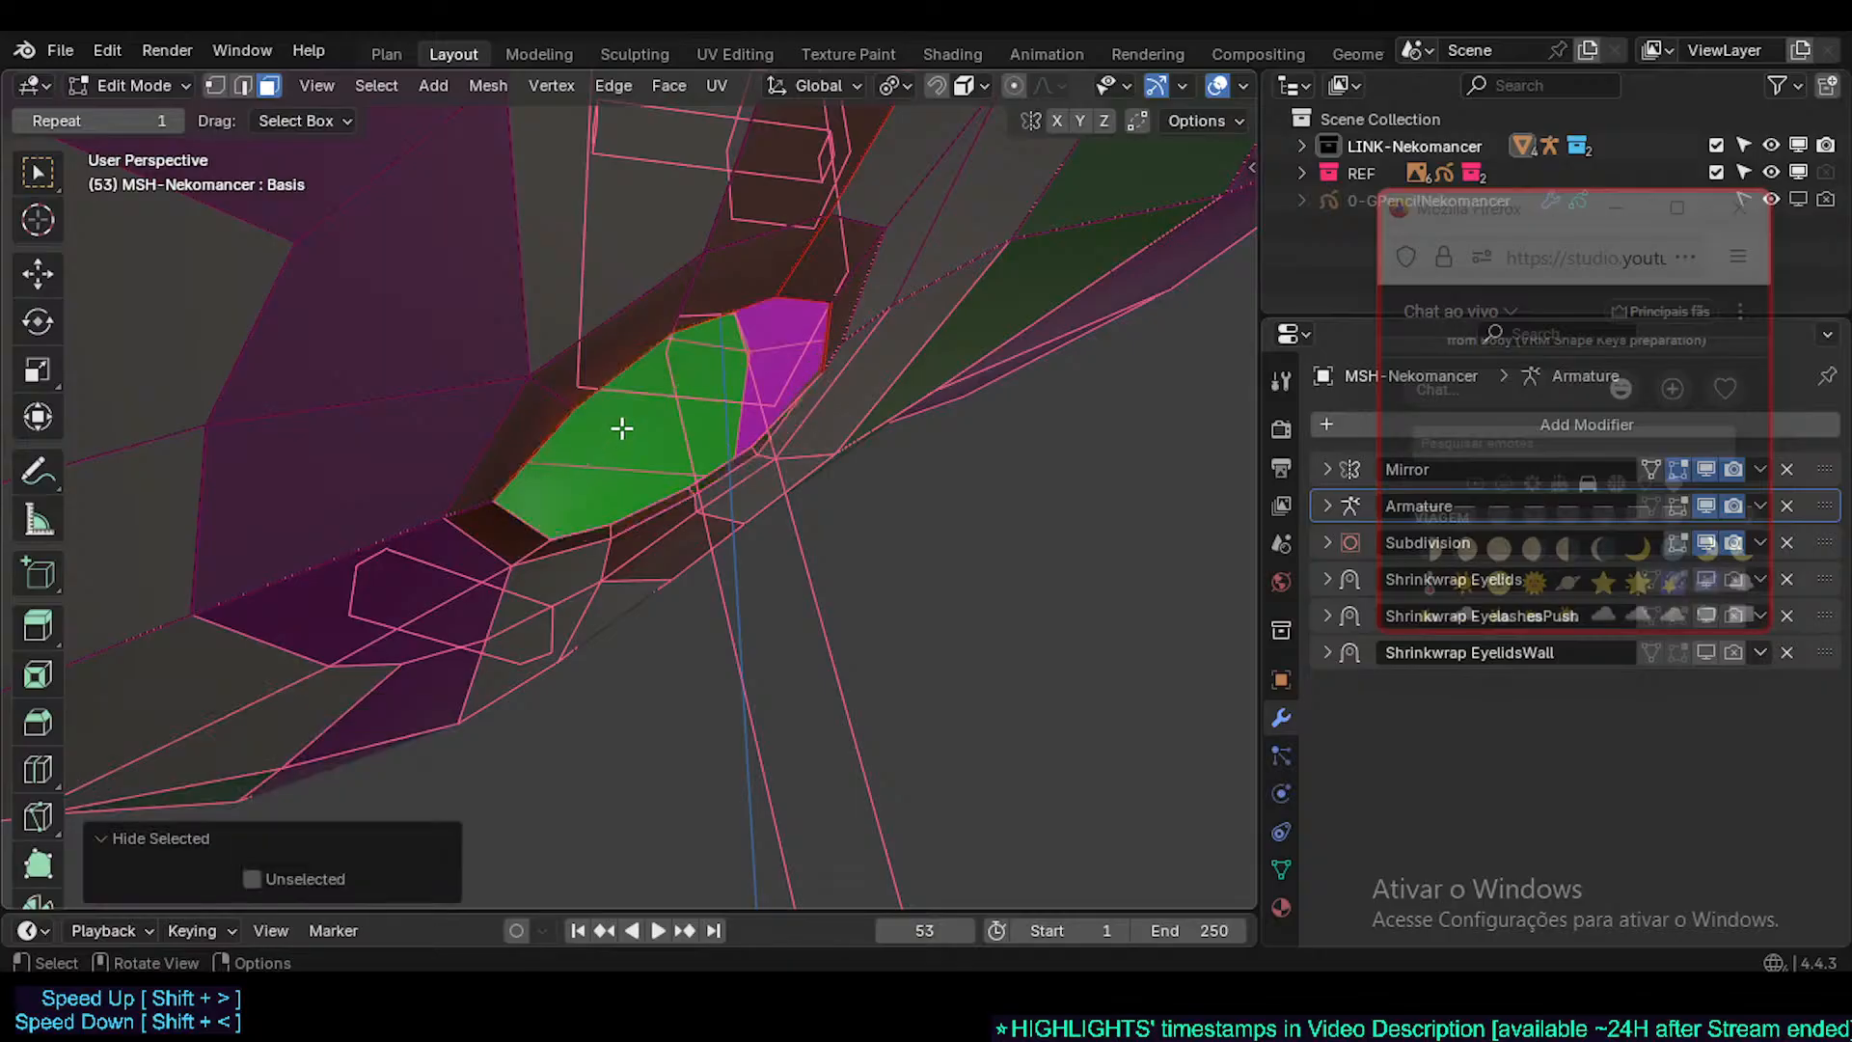
- Select all visible head geometry with X-ray on, reveal the hidden parts and hide everything unselected
middle_drag(621, 426, 622, 405)
key(1)
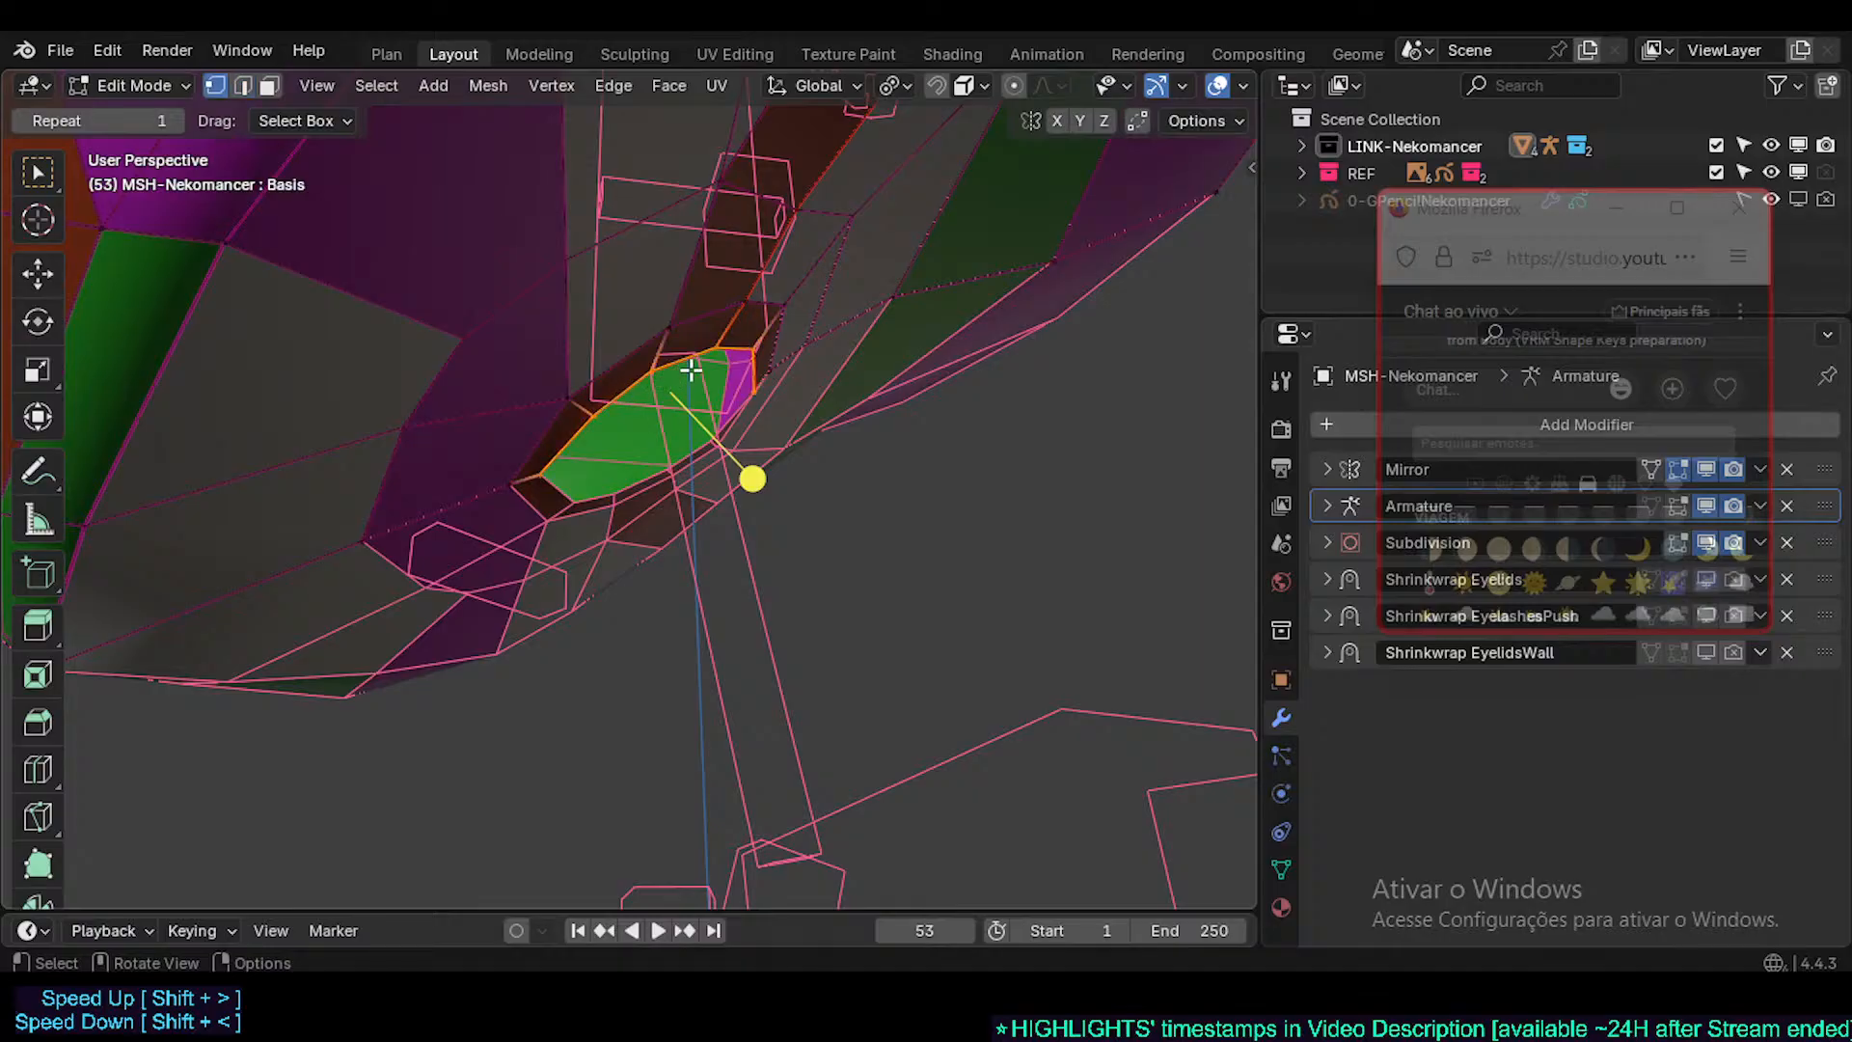
scroll(691, 371, down, 4)
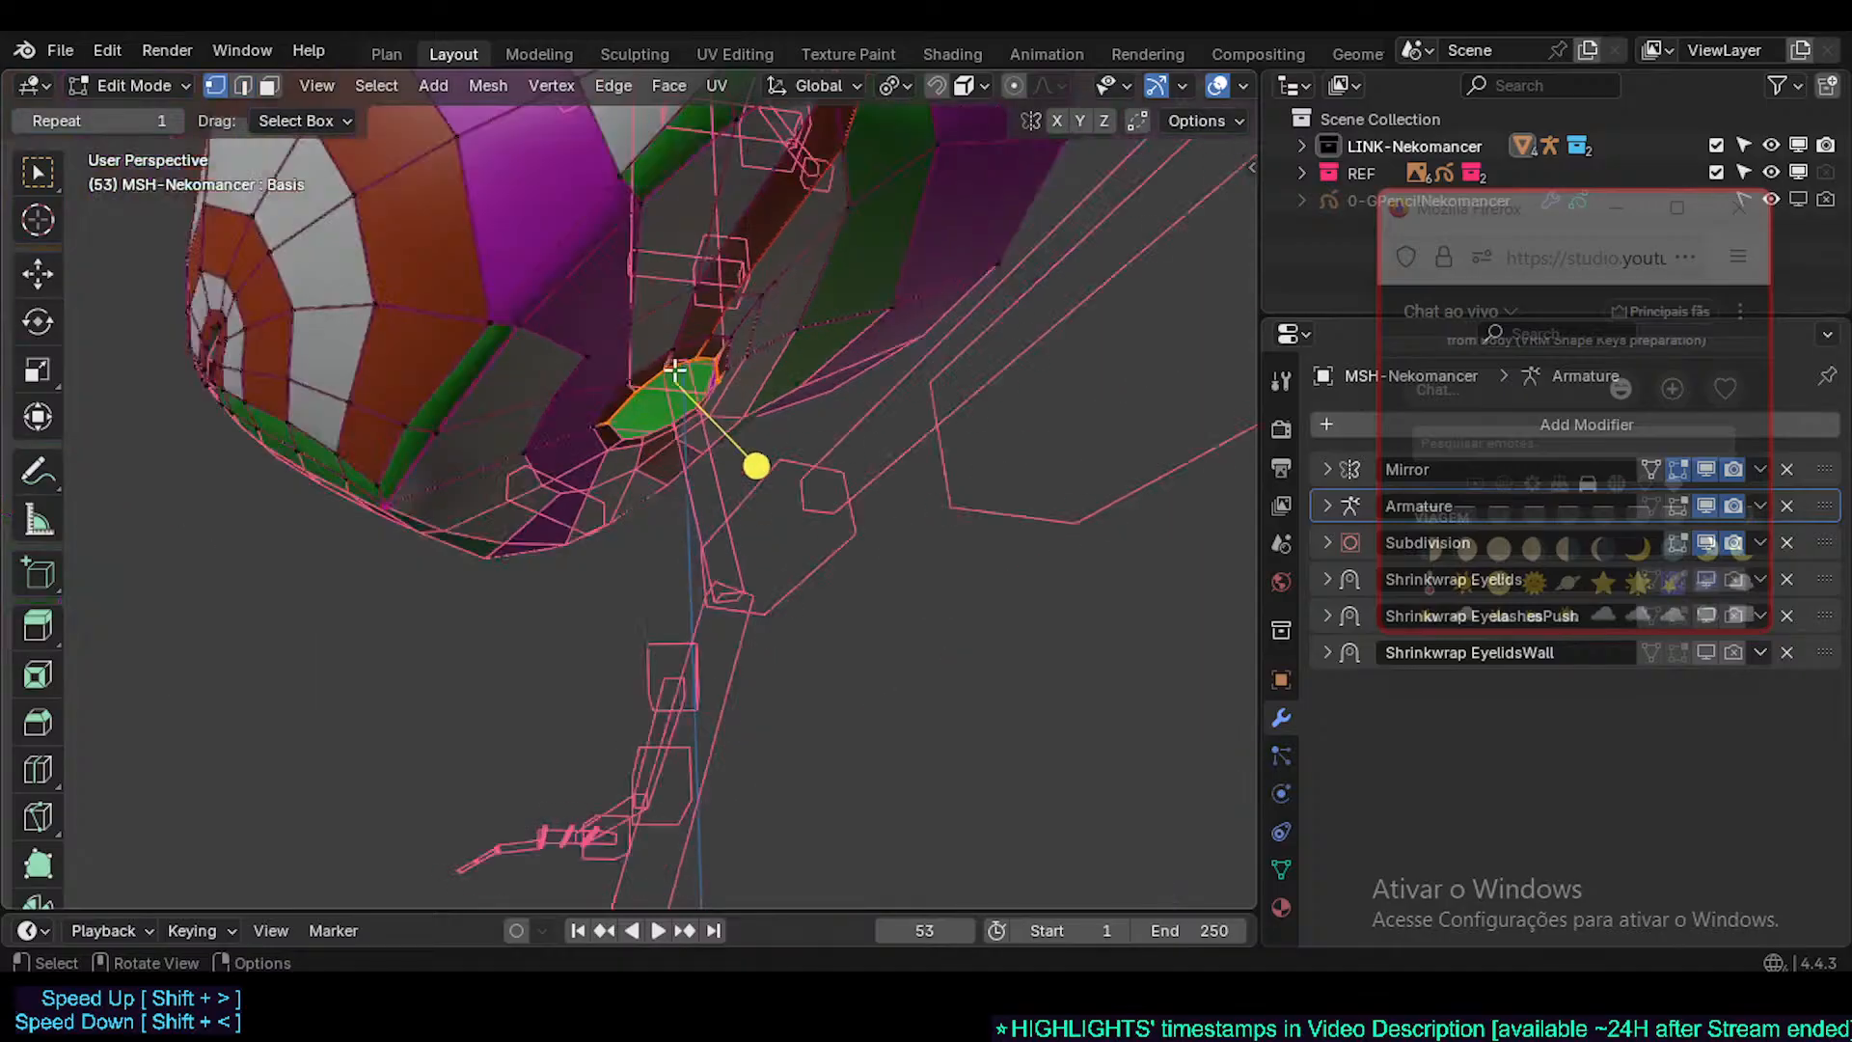
key(a)
middle_drag(645, 412, 1000, 424)
key(alt+z)
key(alt+h)
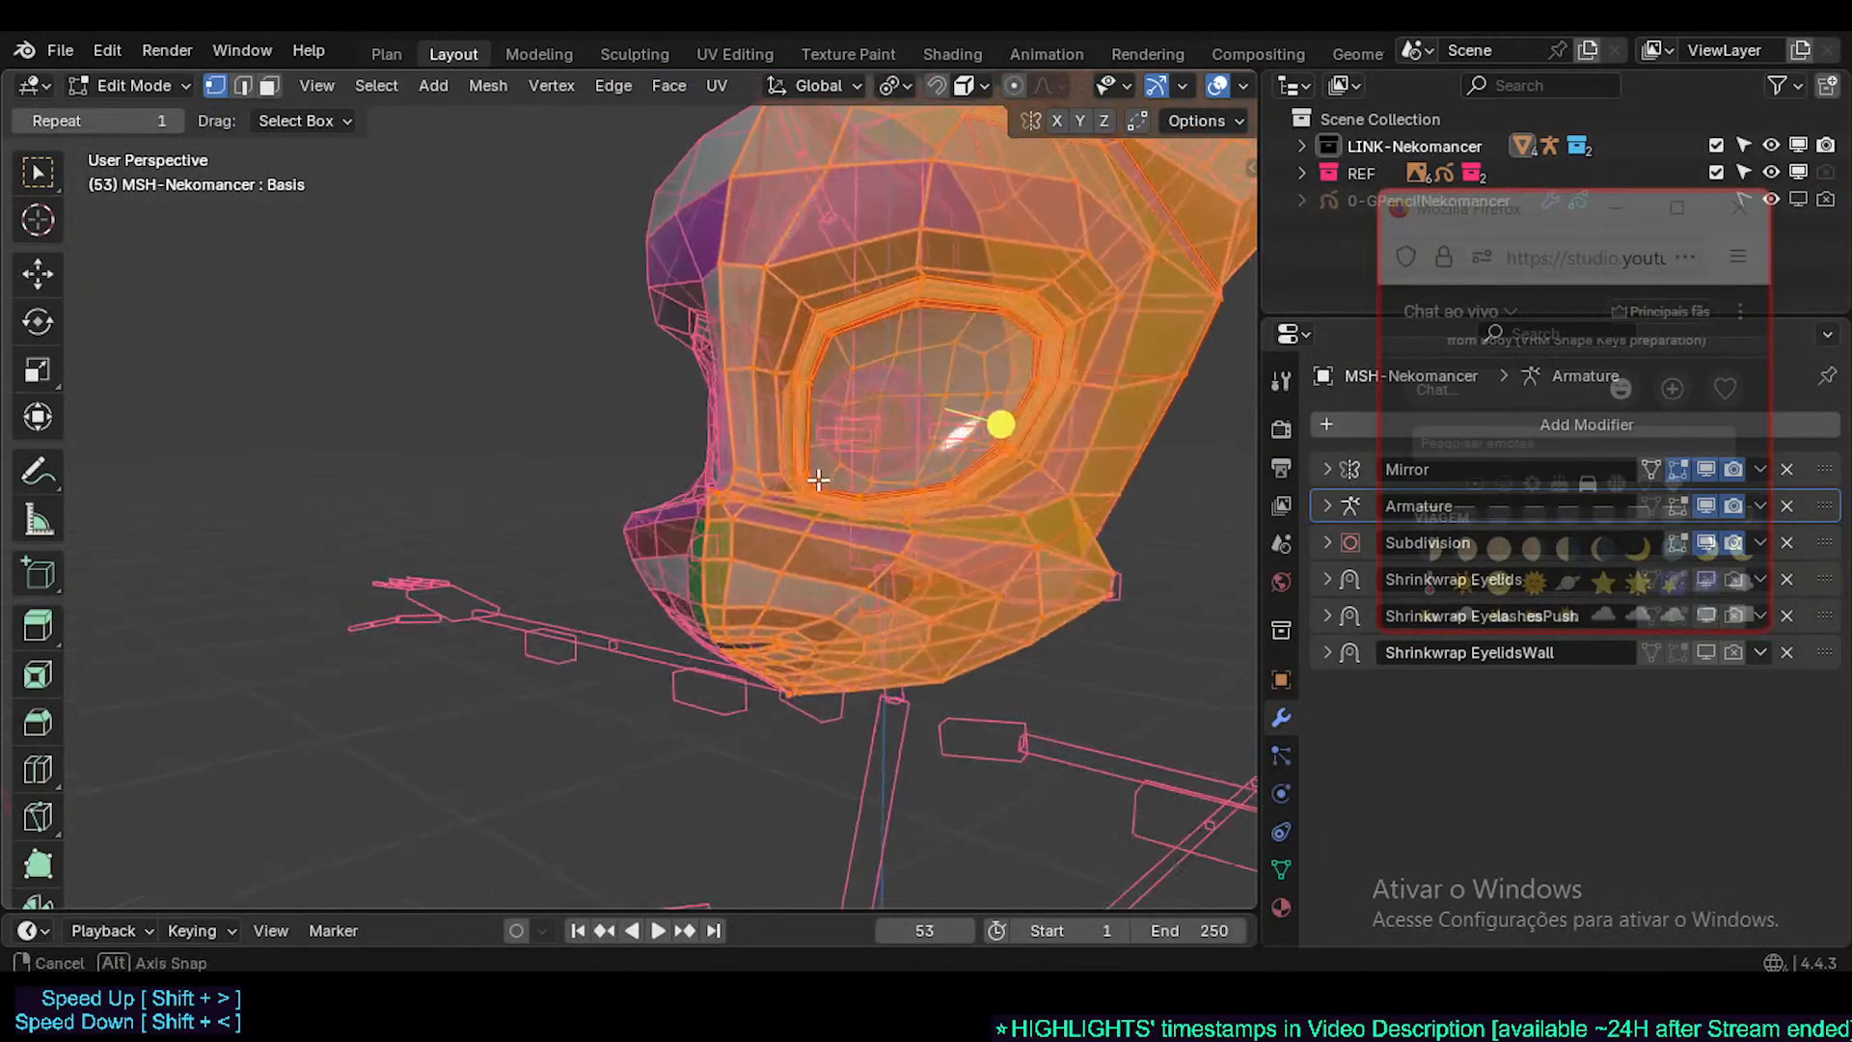
key(alt+h)
key(shift+h)
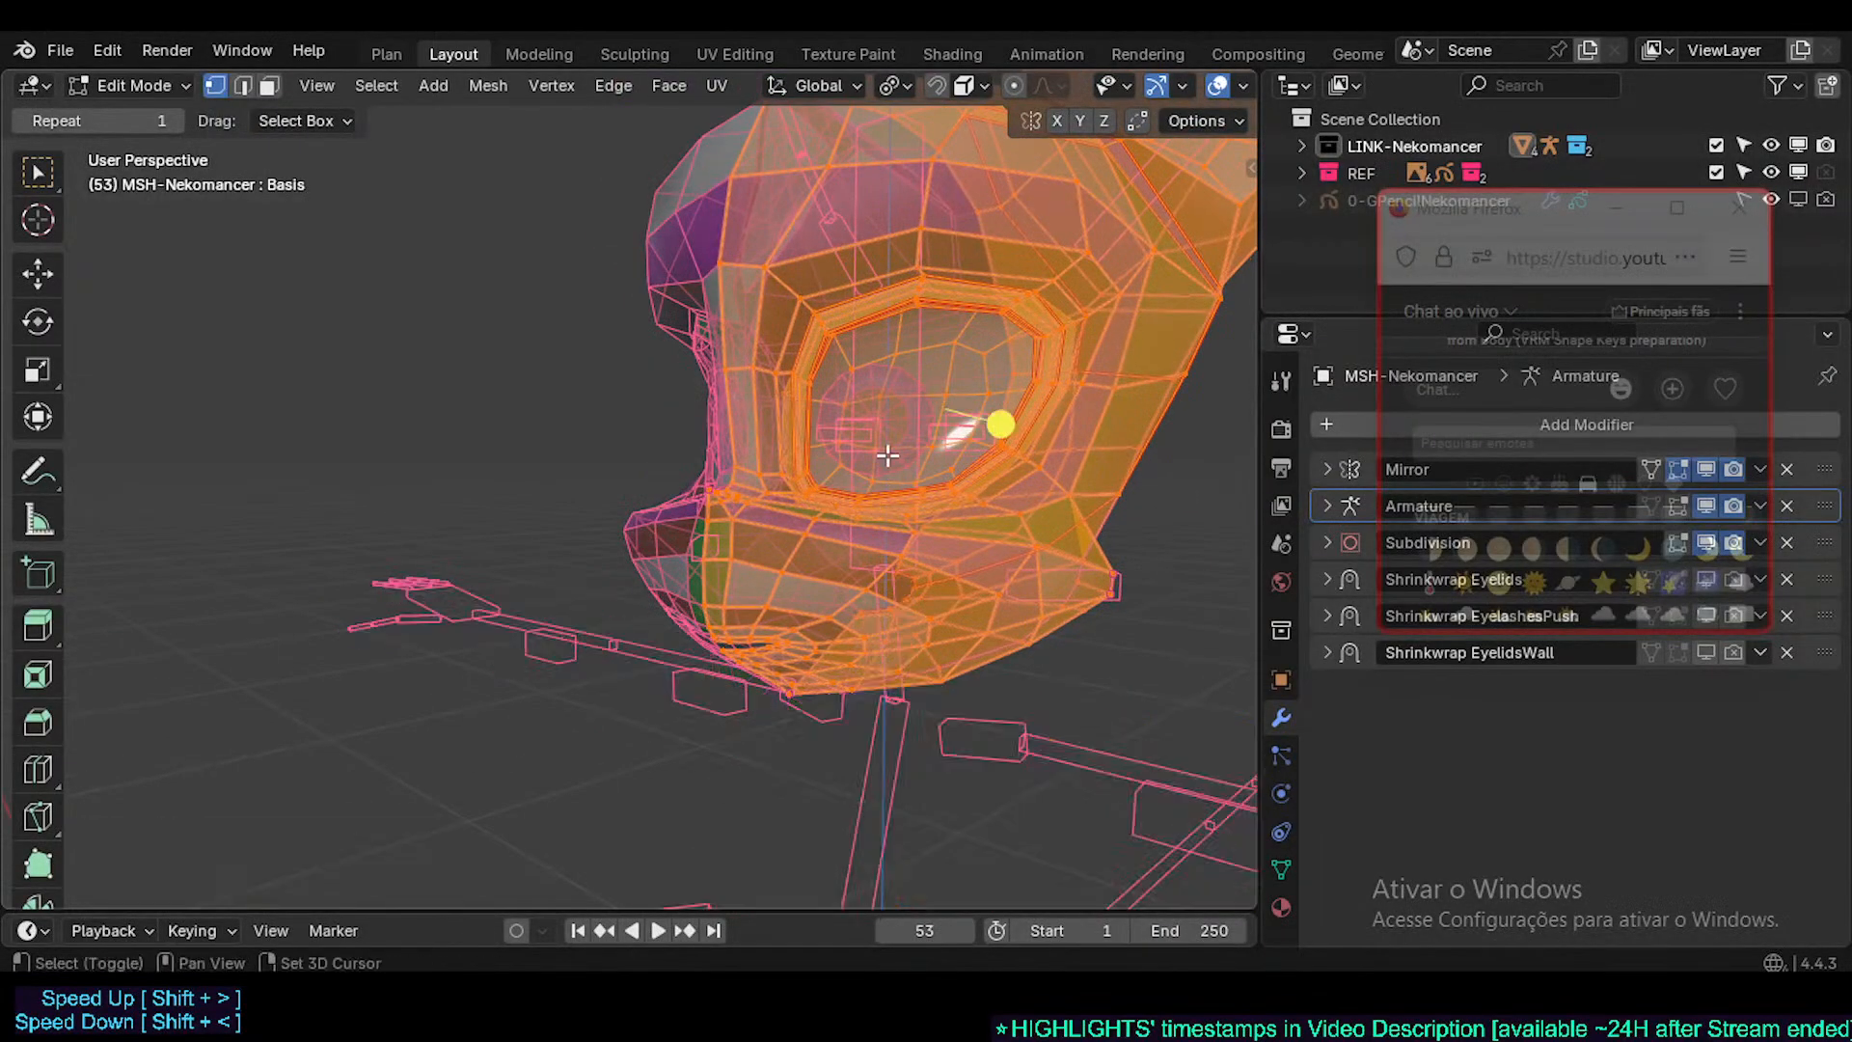
- Try to rip the selected head geometry away from the body mesh
middle_drag(890, 471, 747, 468)
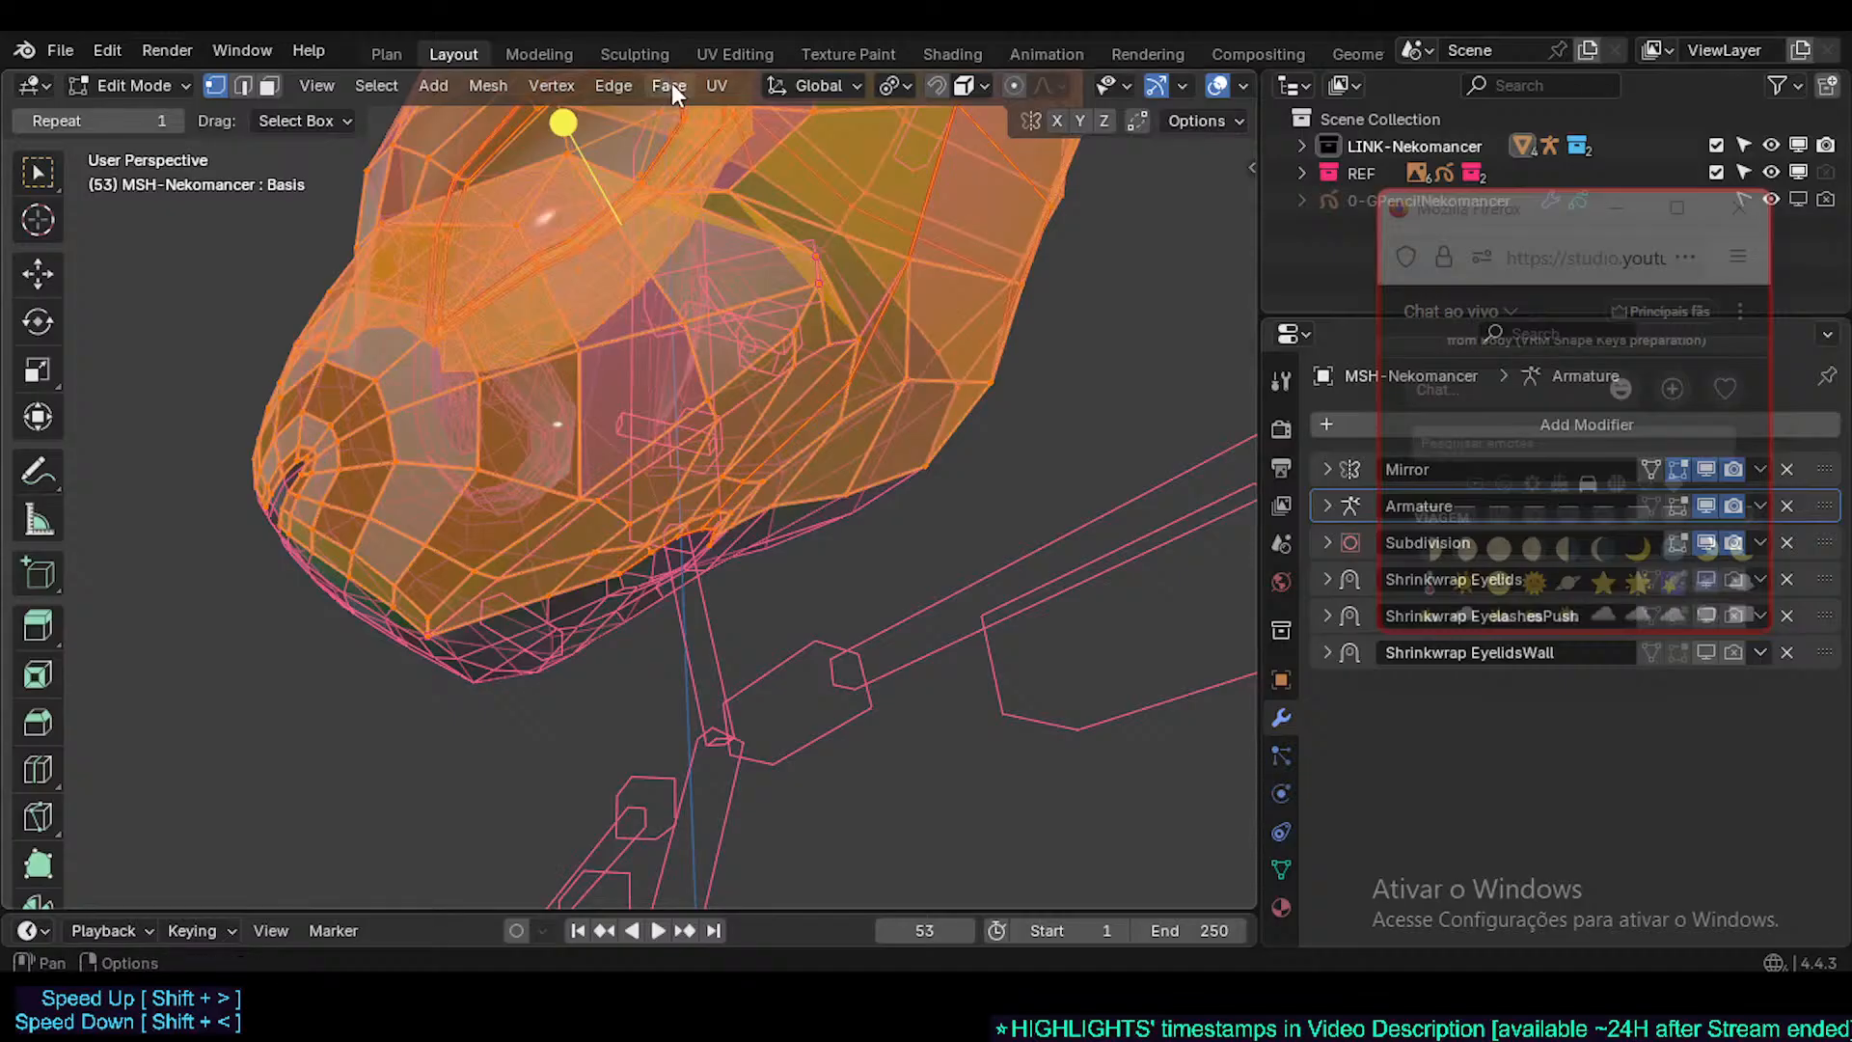
click(550, 87)
click(638, 303)
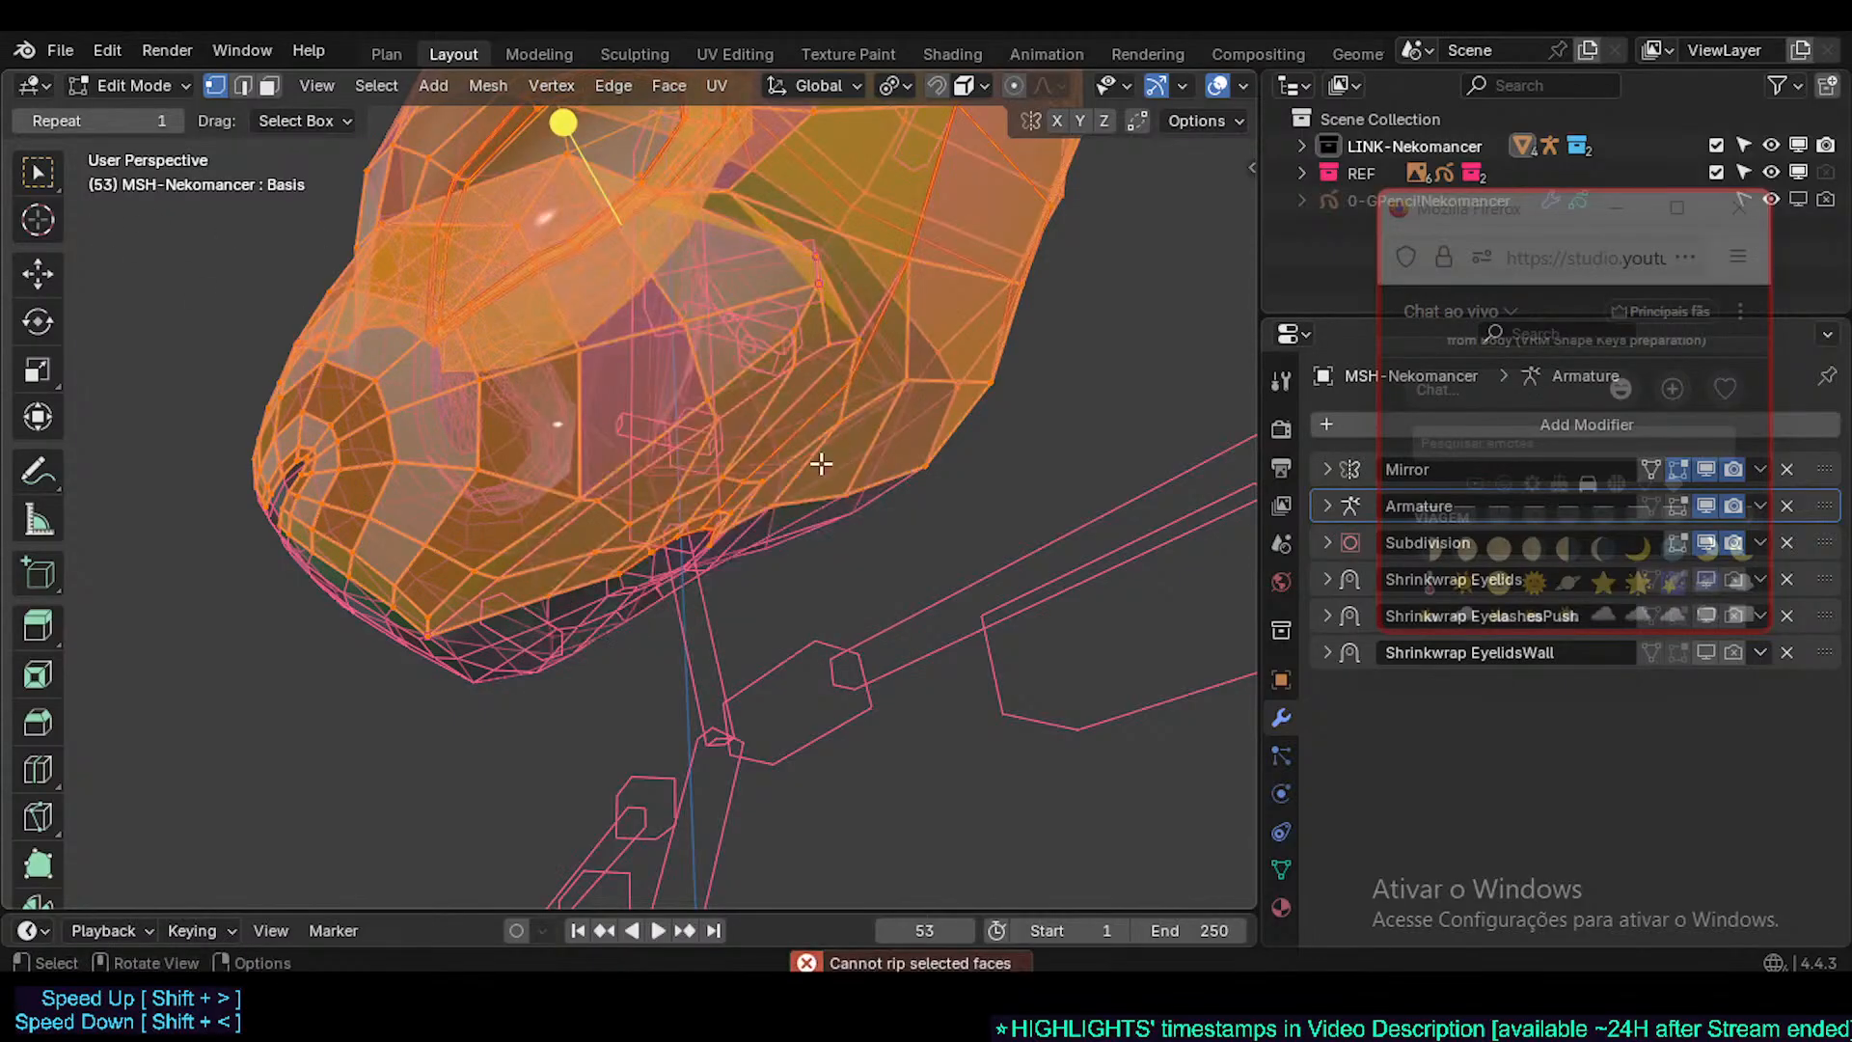
- Separate the selected head geometry into its own object and return to Object Mode
click(489, 85)
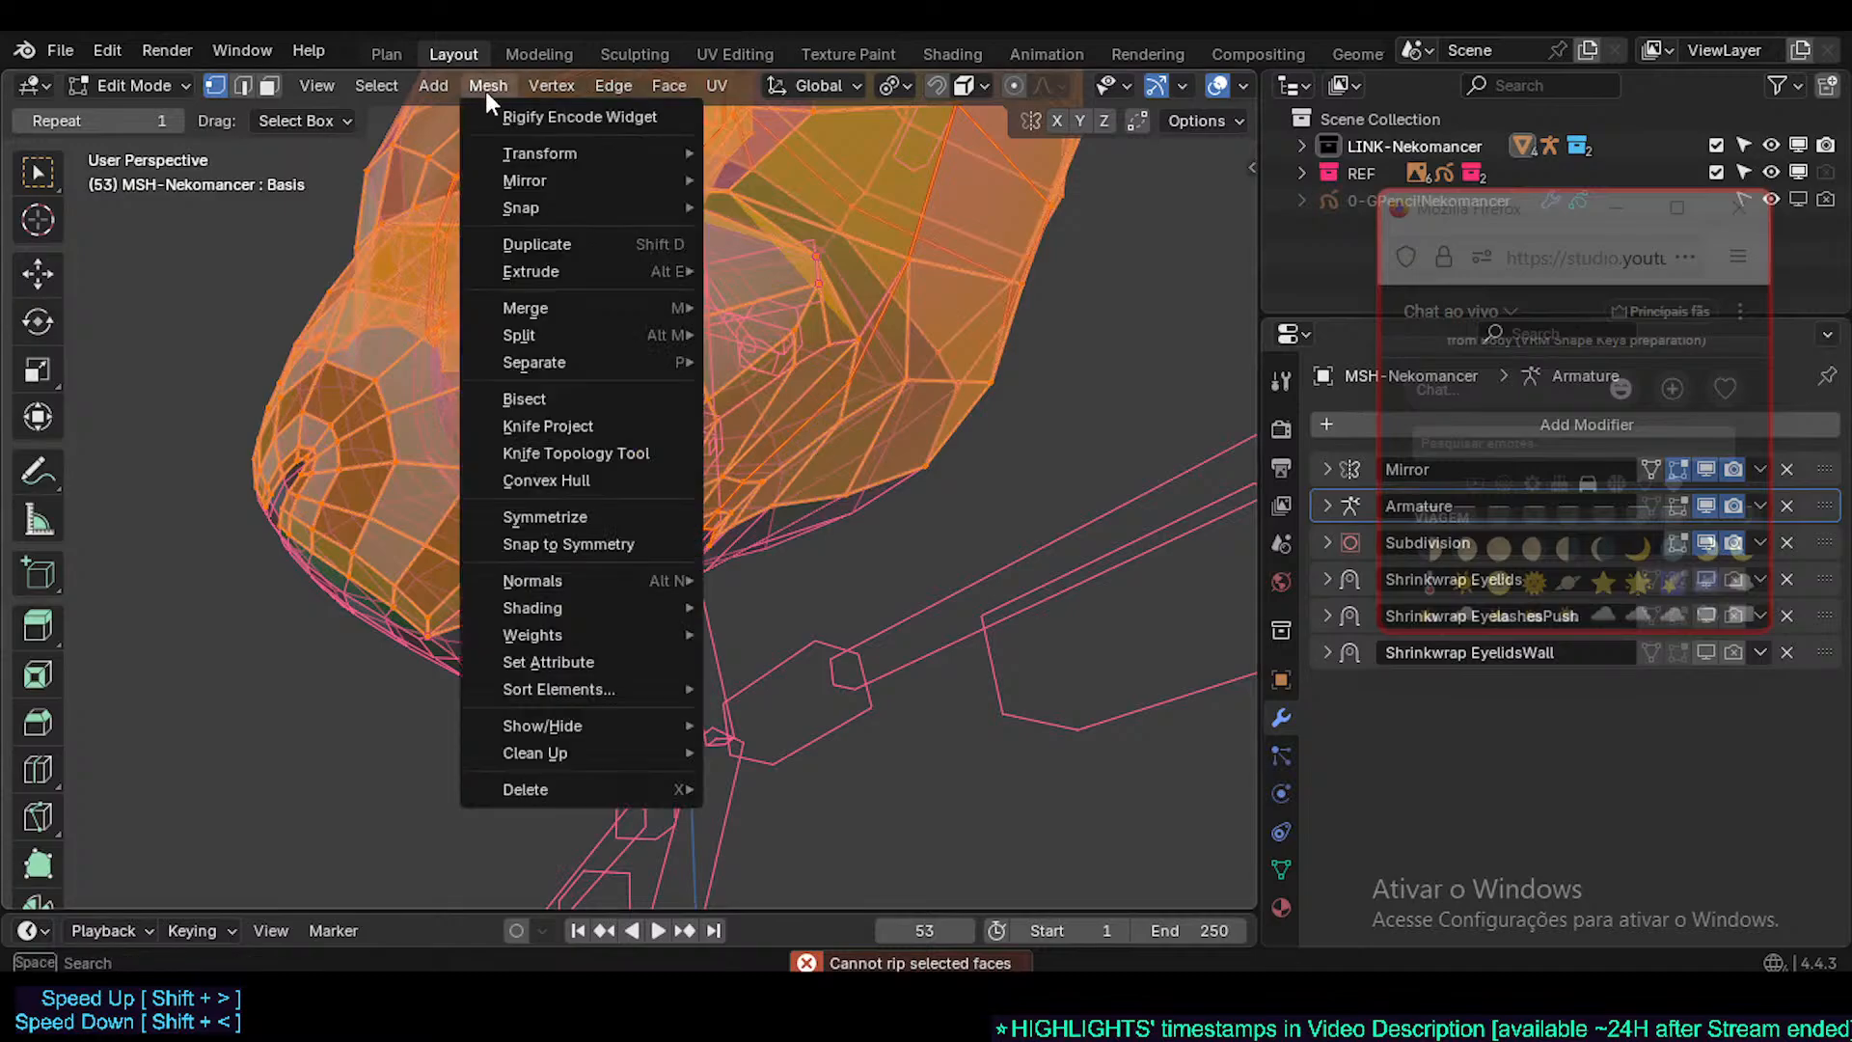
mouse_move(572, 361)
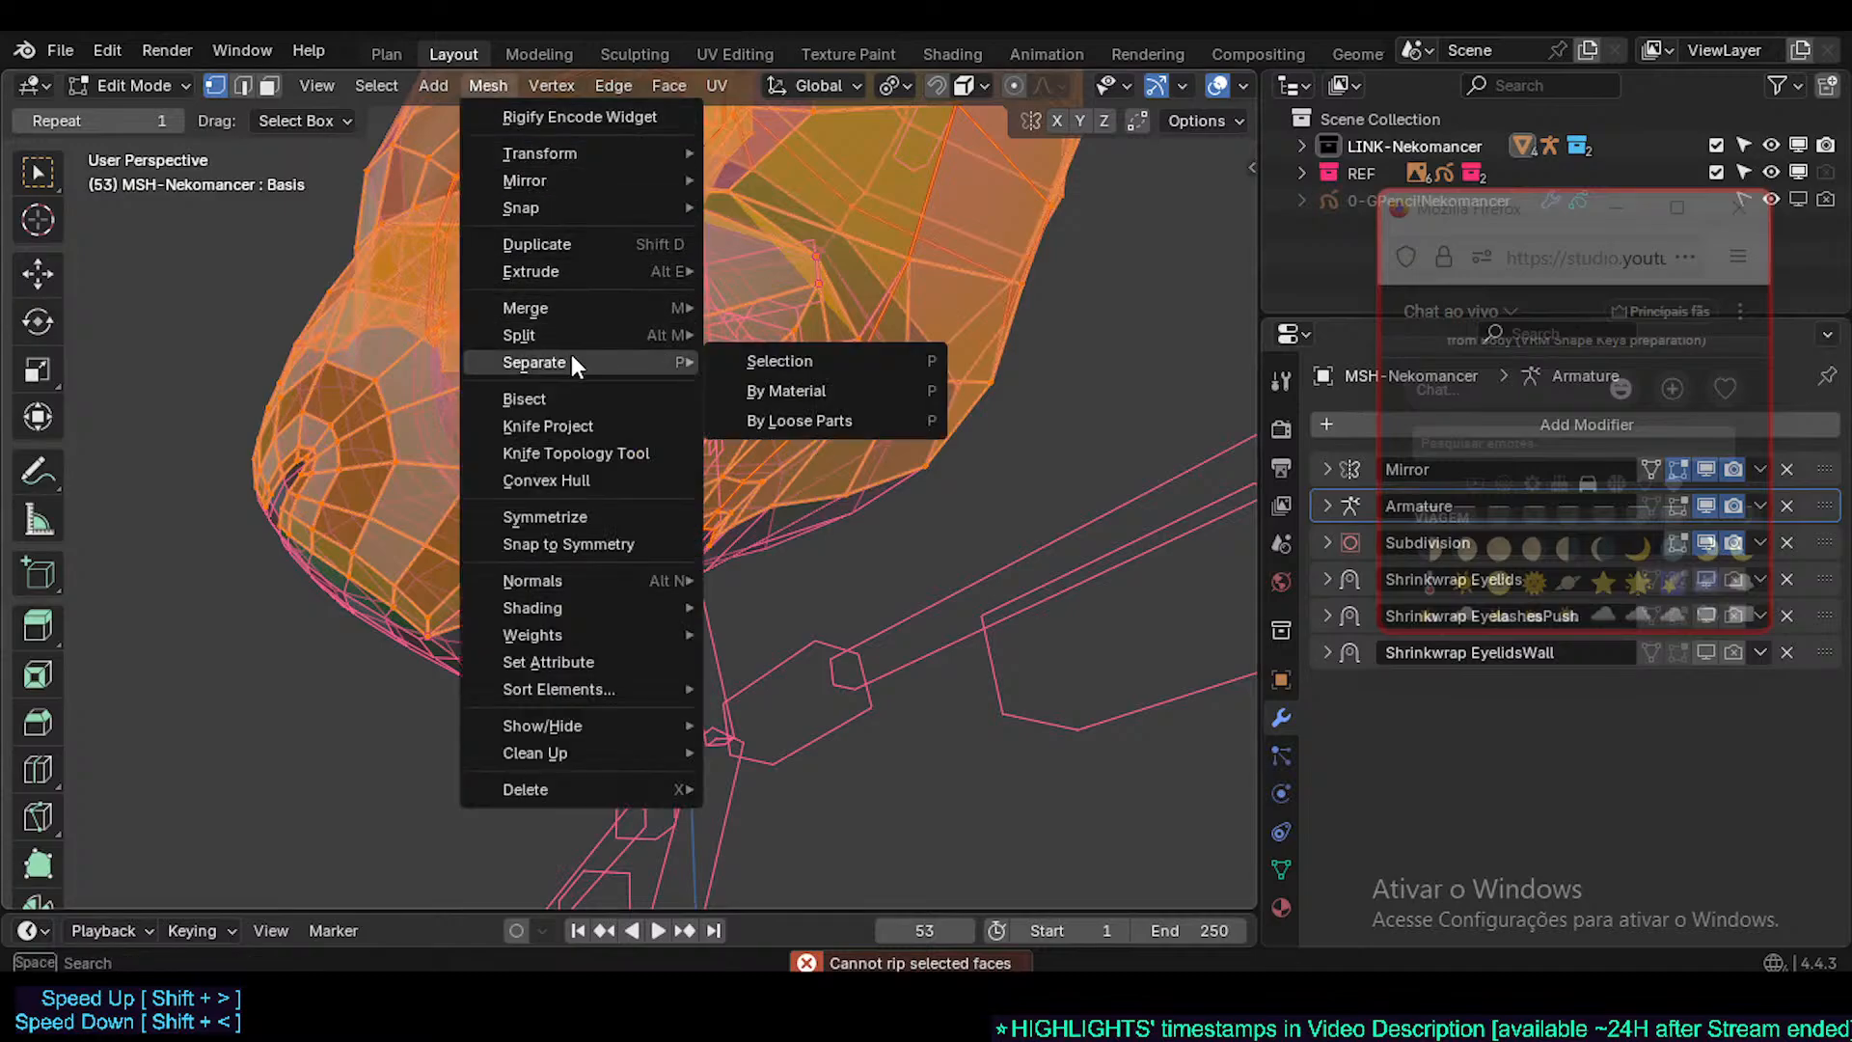
click(849, 361)
key(p)
click(870, 397)
middle_drag(870, 397, 816, 479)
key(ctrl+Tab)
key(4)
scroll(742, 513, down, 5)
- Select the separated head object, test moving it away from the body and cancel the move
click(825, 301)
key(g)
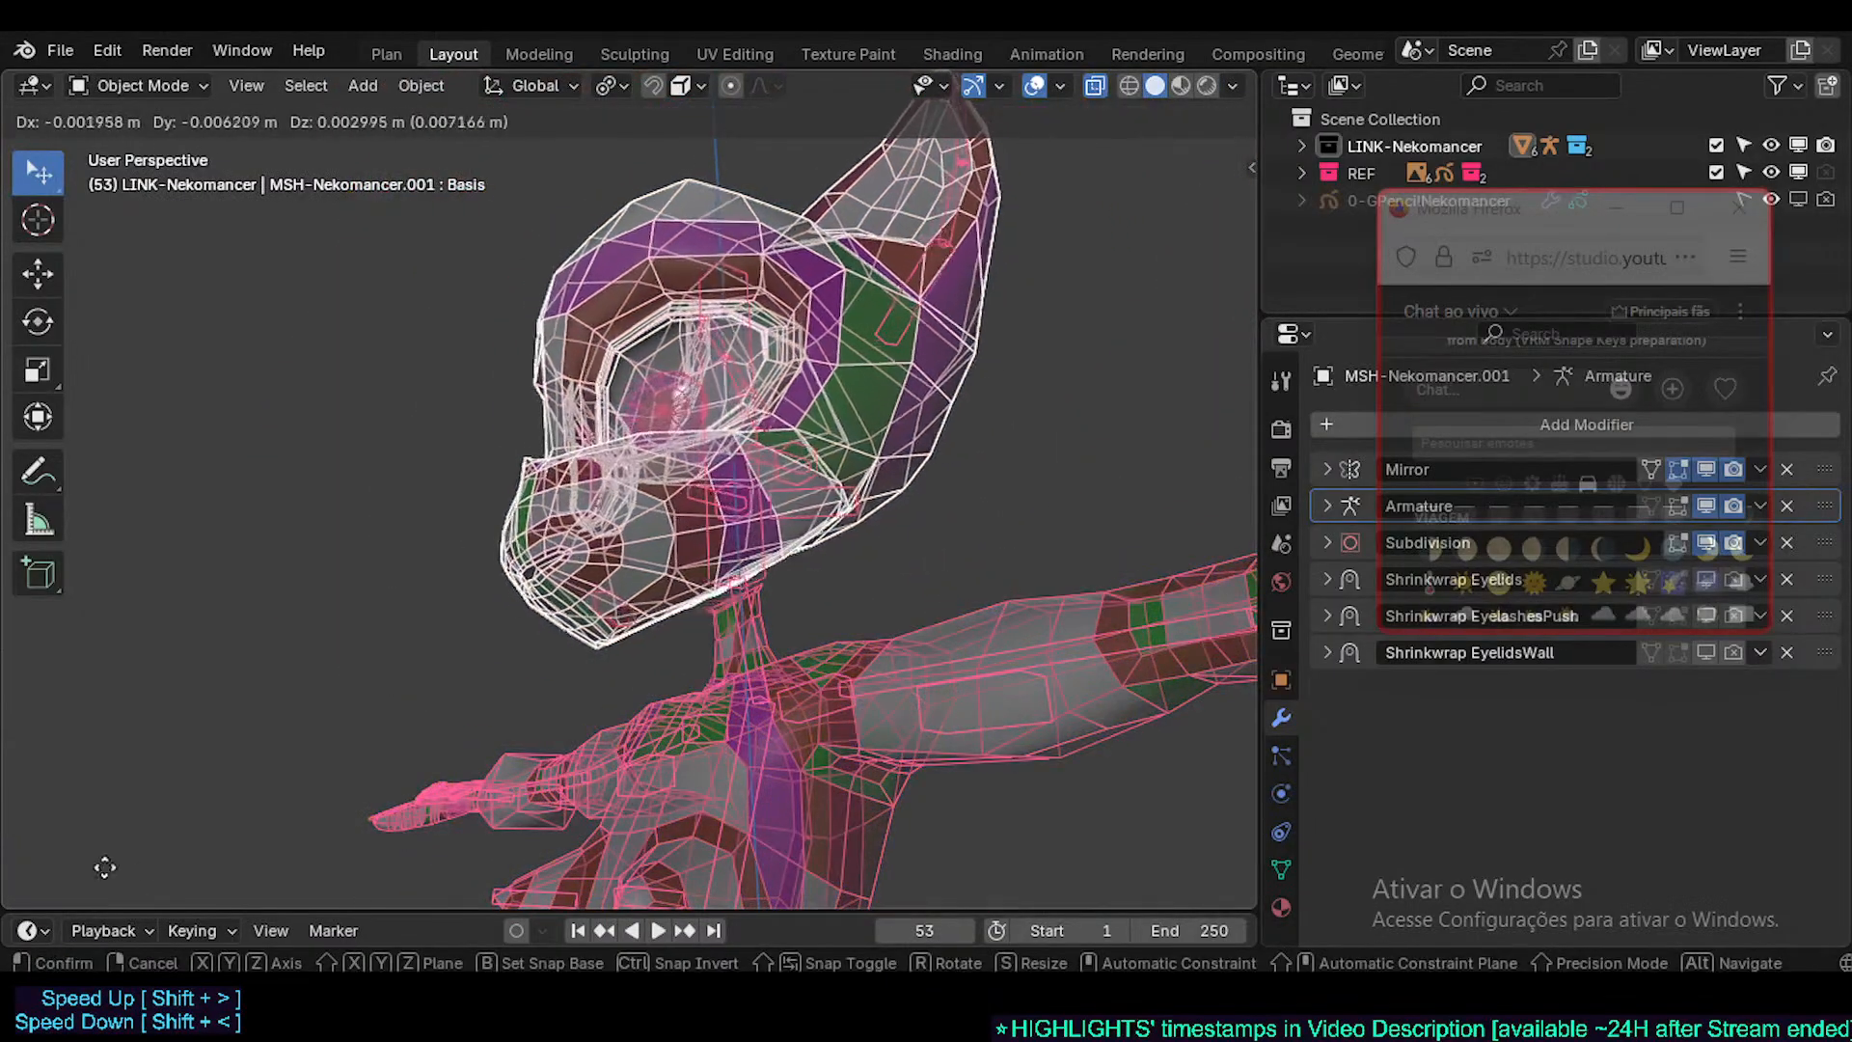
right_click(305, 741)
key(period)
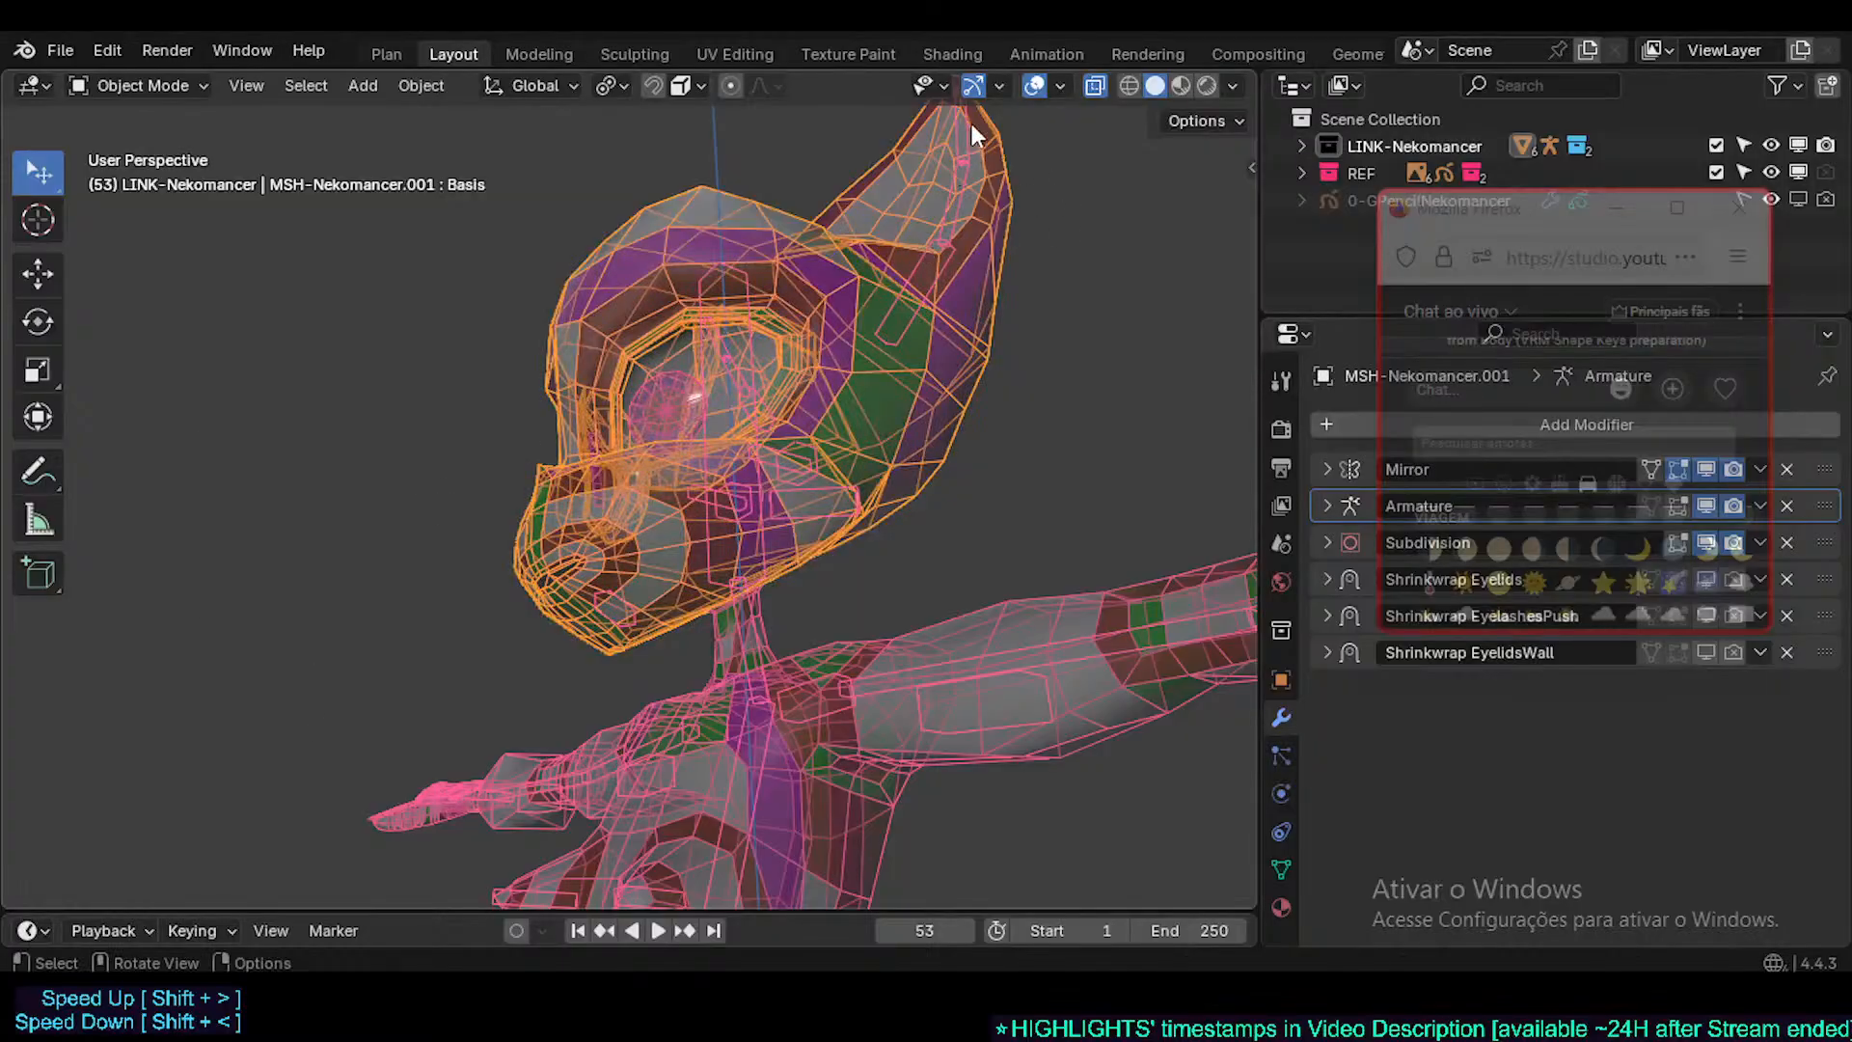
middle_drag(741, 471, 798, 557)
scroll(796, 559, up, 4)
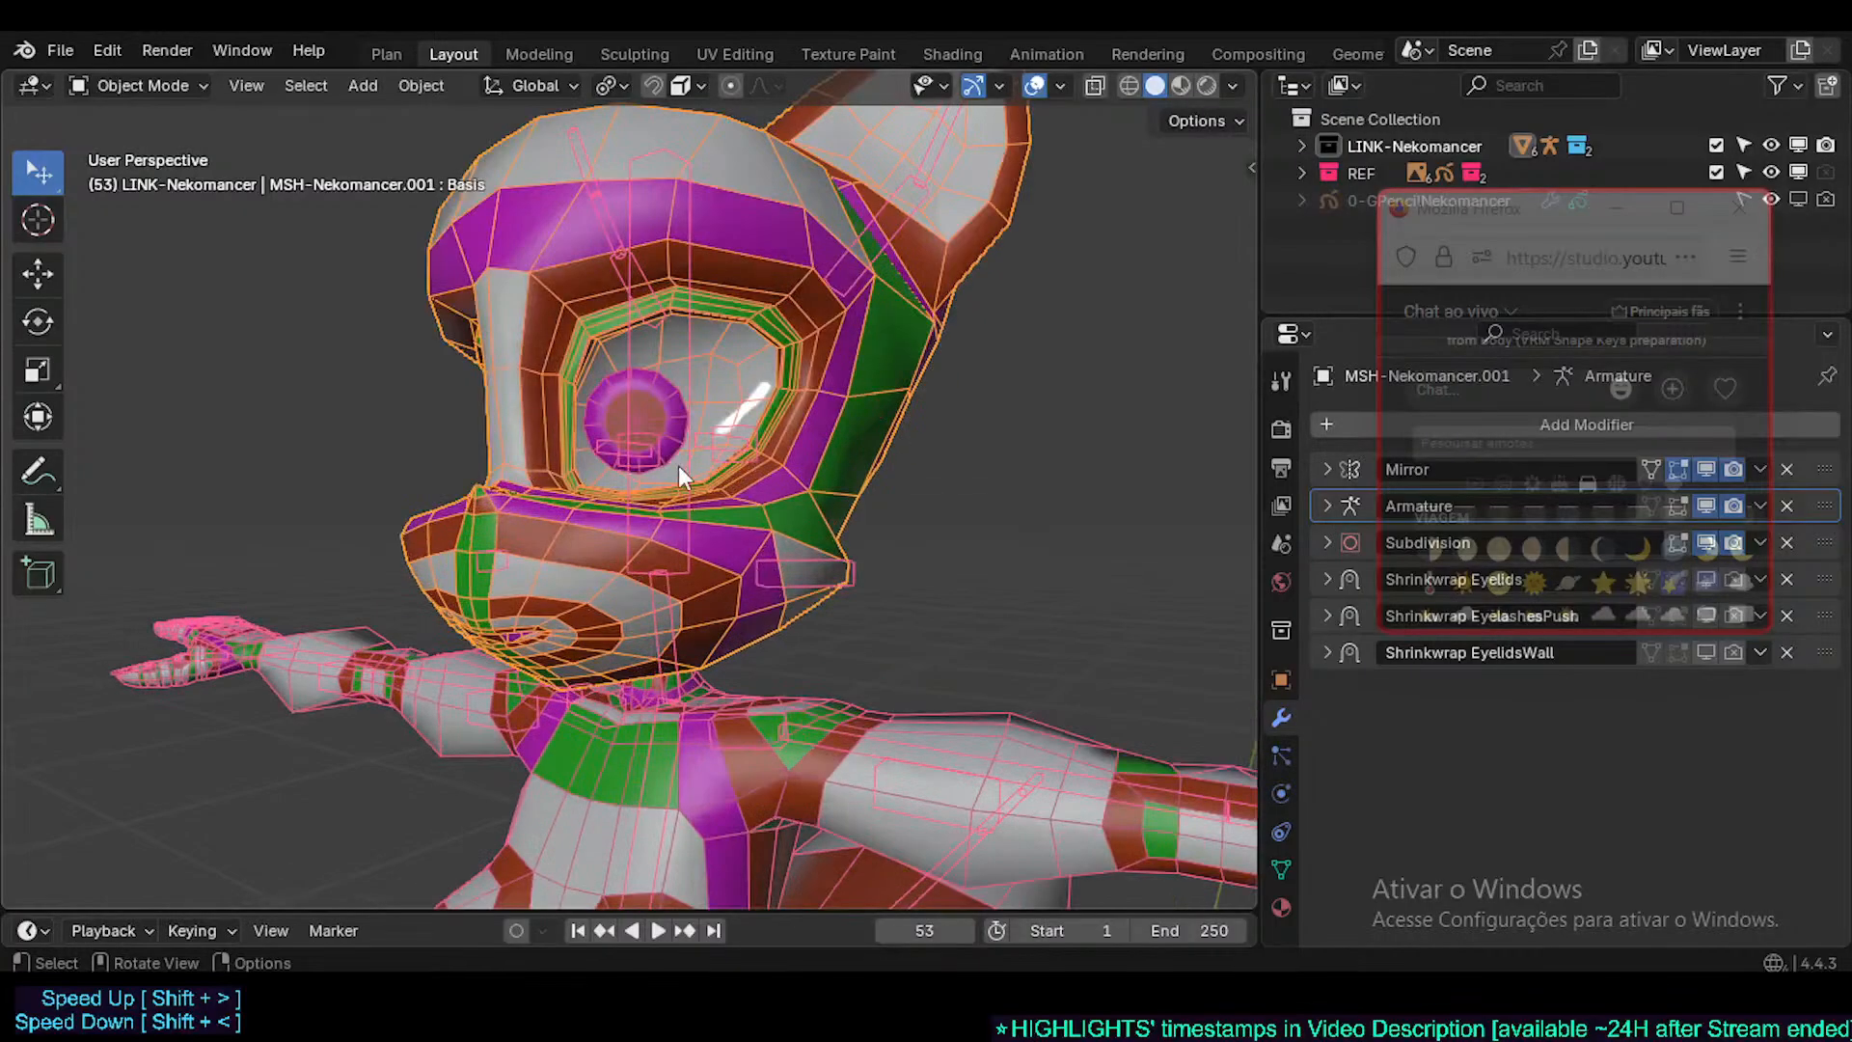
- Put the armature in Pose Mode and rotate the head bone freely to test the separated head's neck seam
click(694, 486)
key(ctrl+Tab)
middle_drag(685, 483, 666, 459)
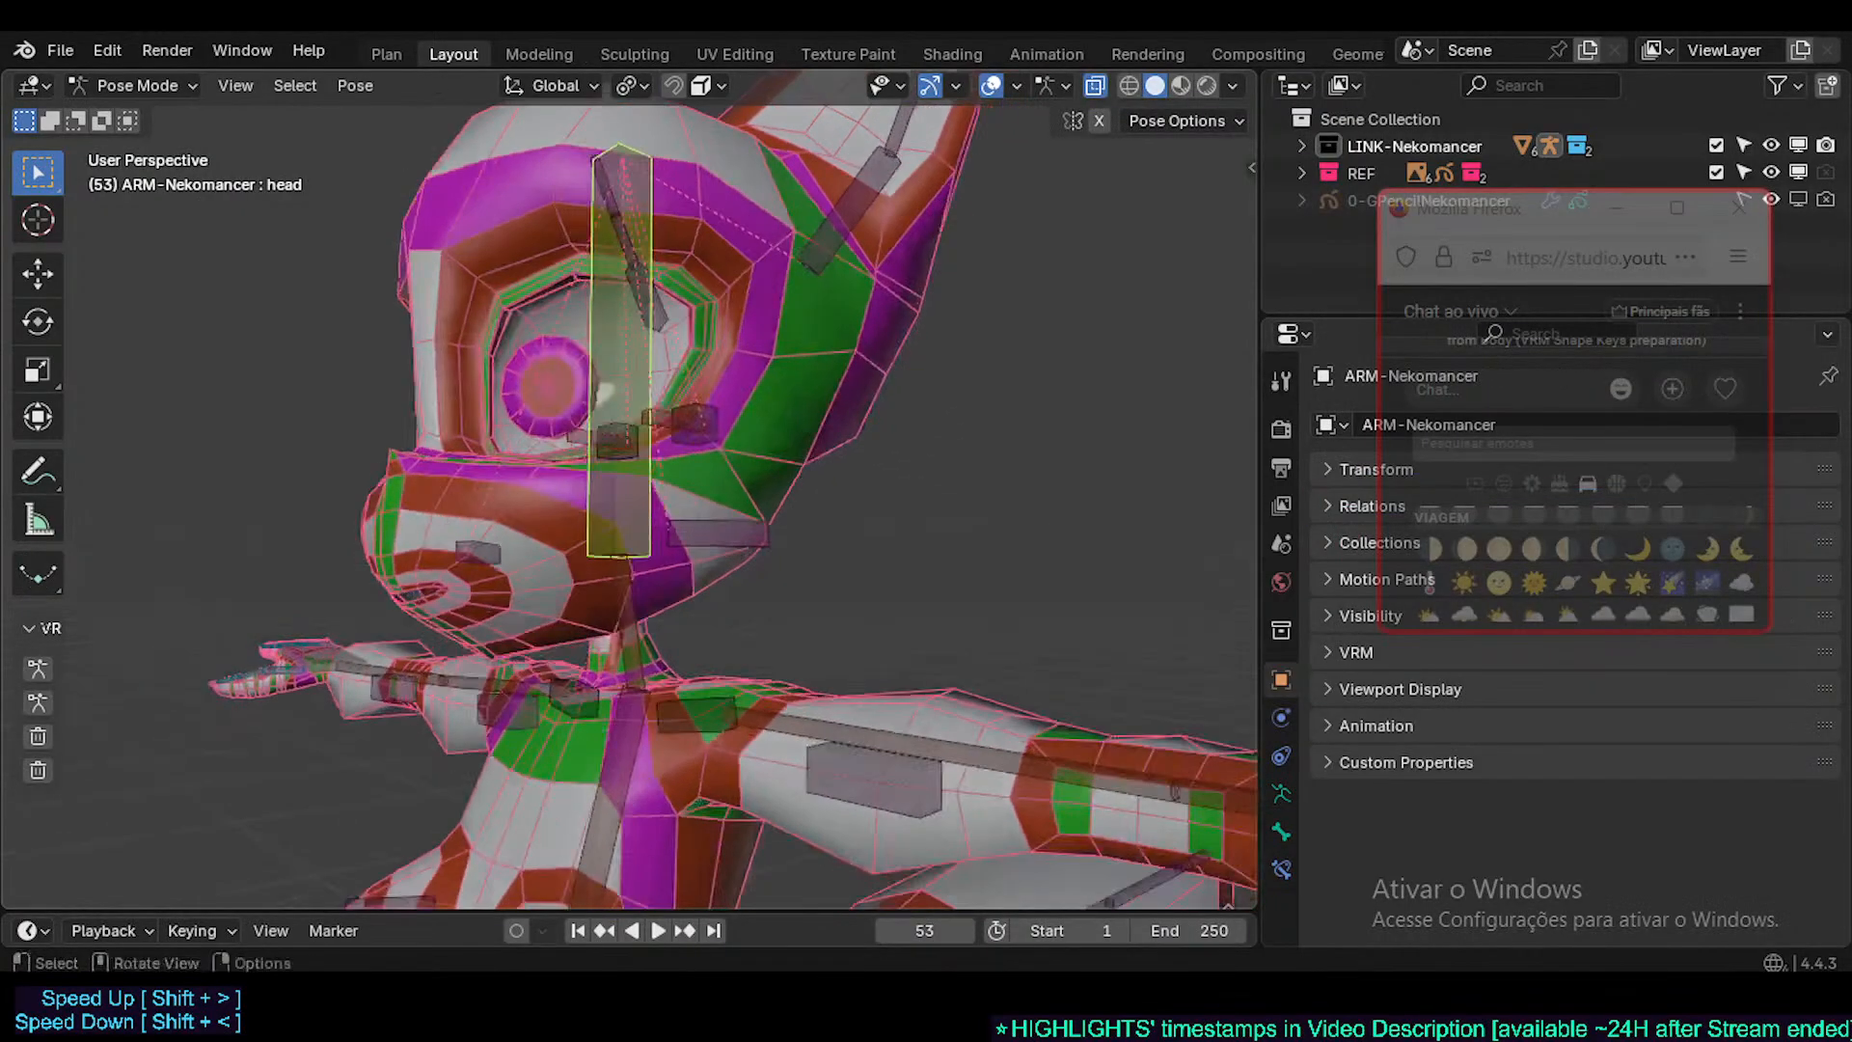
key(r)
key(r)
click(696, 393)
middle_drag(696, 393, 712, 504)
key(r)
key(r)
click(594, 559)
key(r)
key(r)
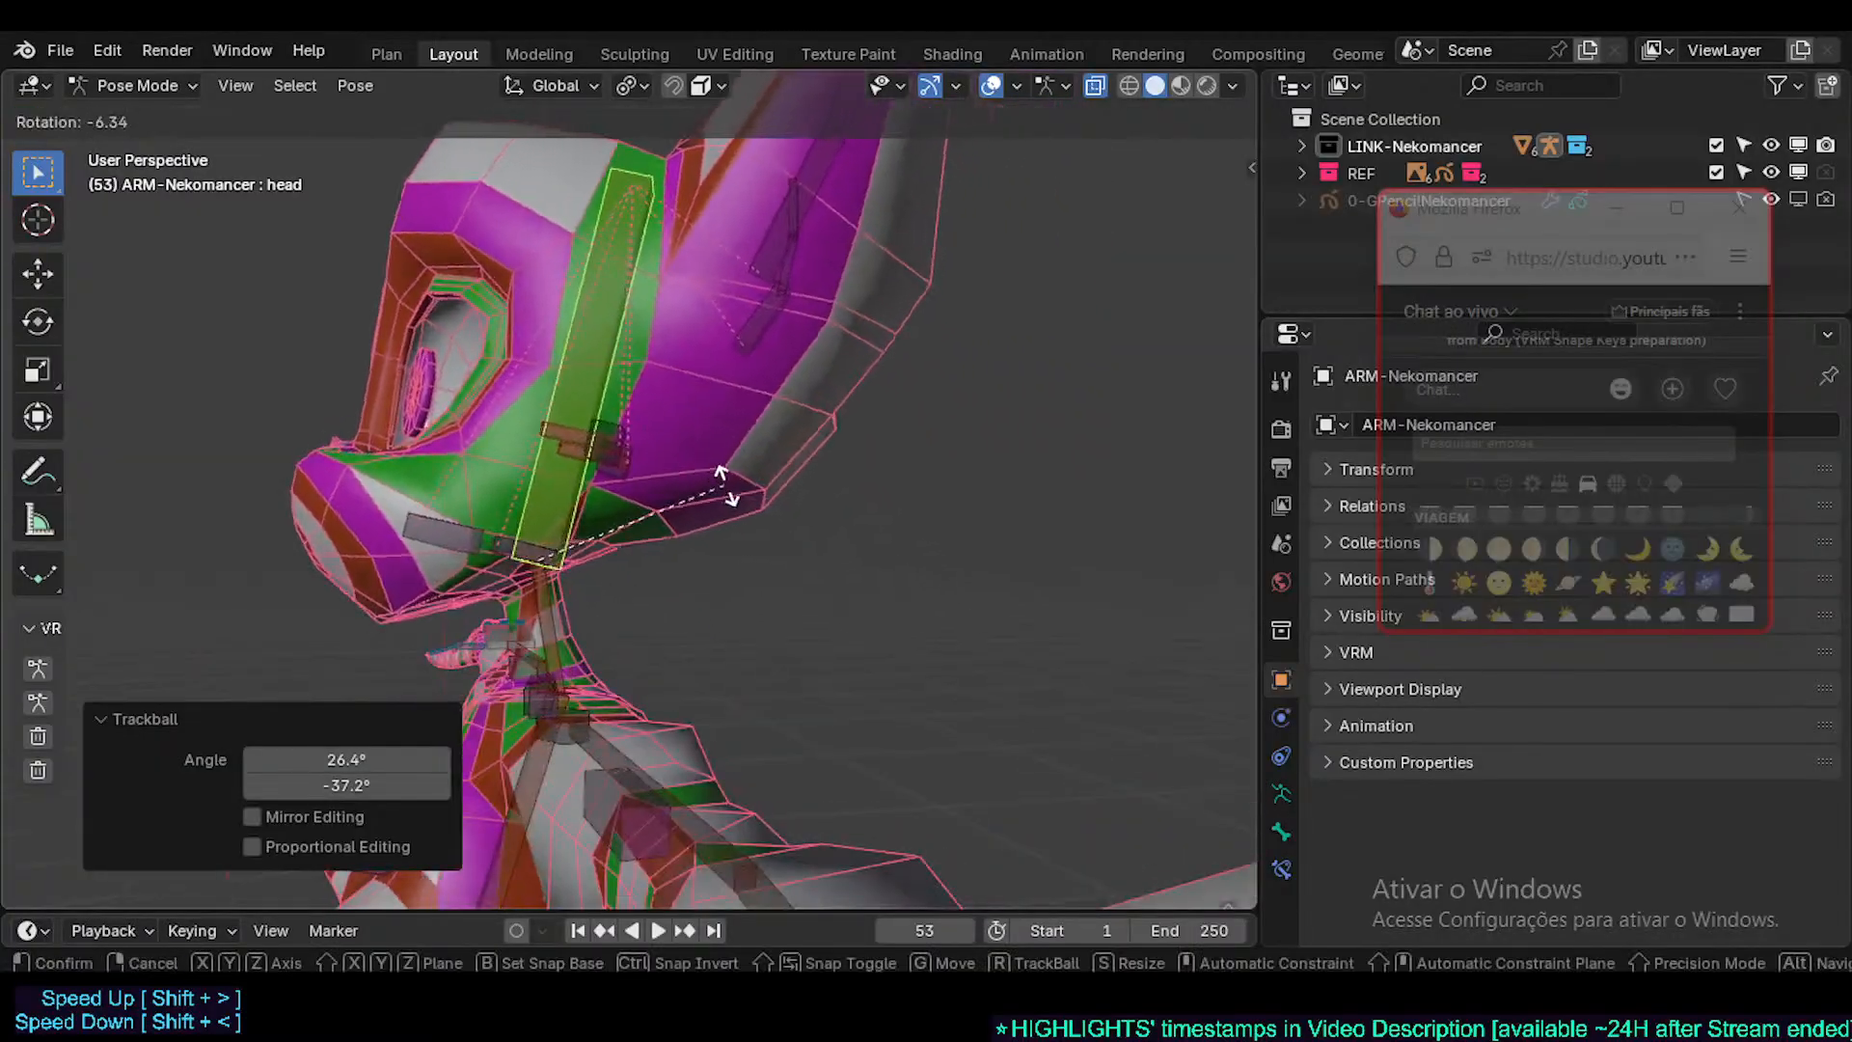
click(705, 493)
- Rotate the head bone about -6° around the global X axis and collapse the rotation settings
scroll(690, 565, up, 3)
key(r)
key(x)
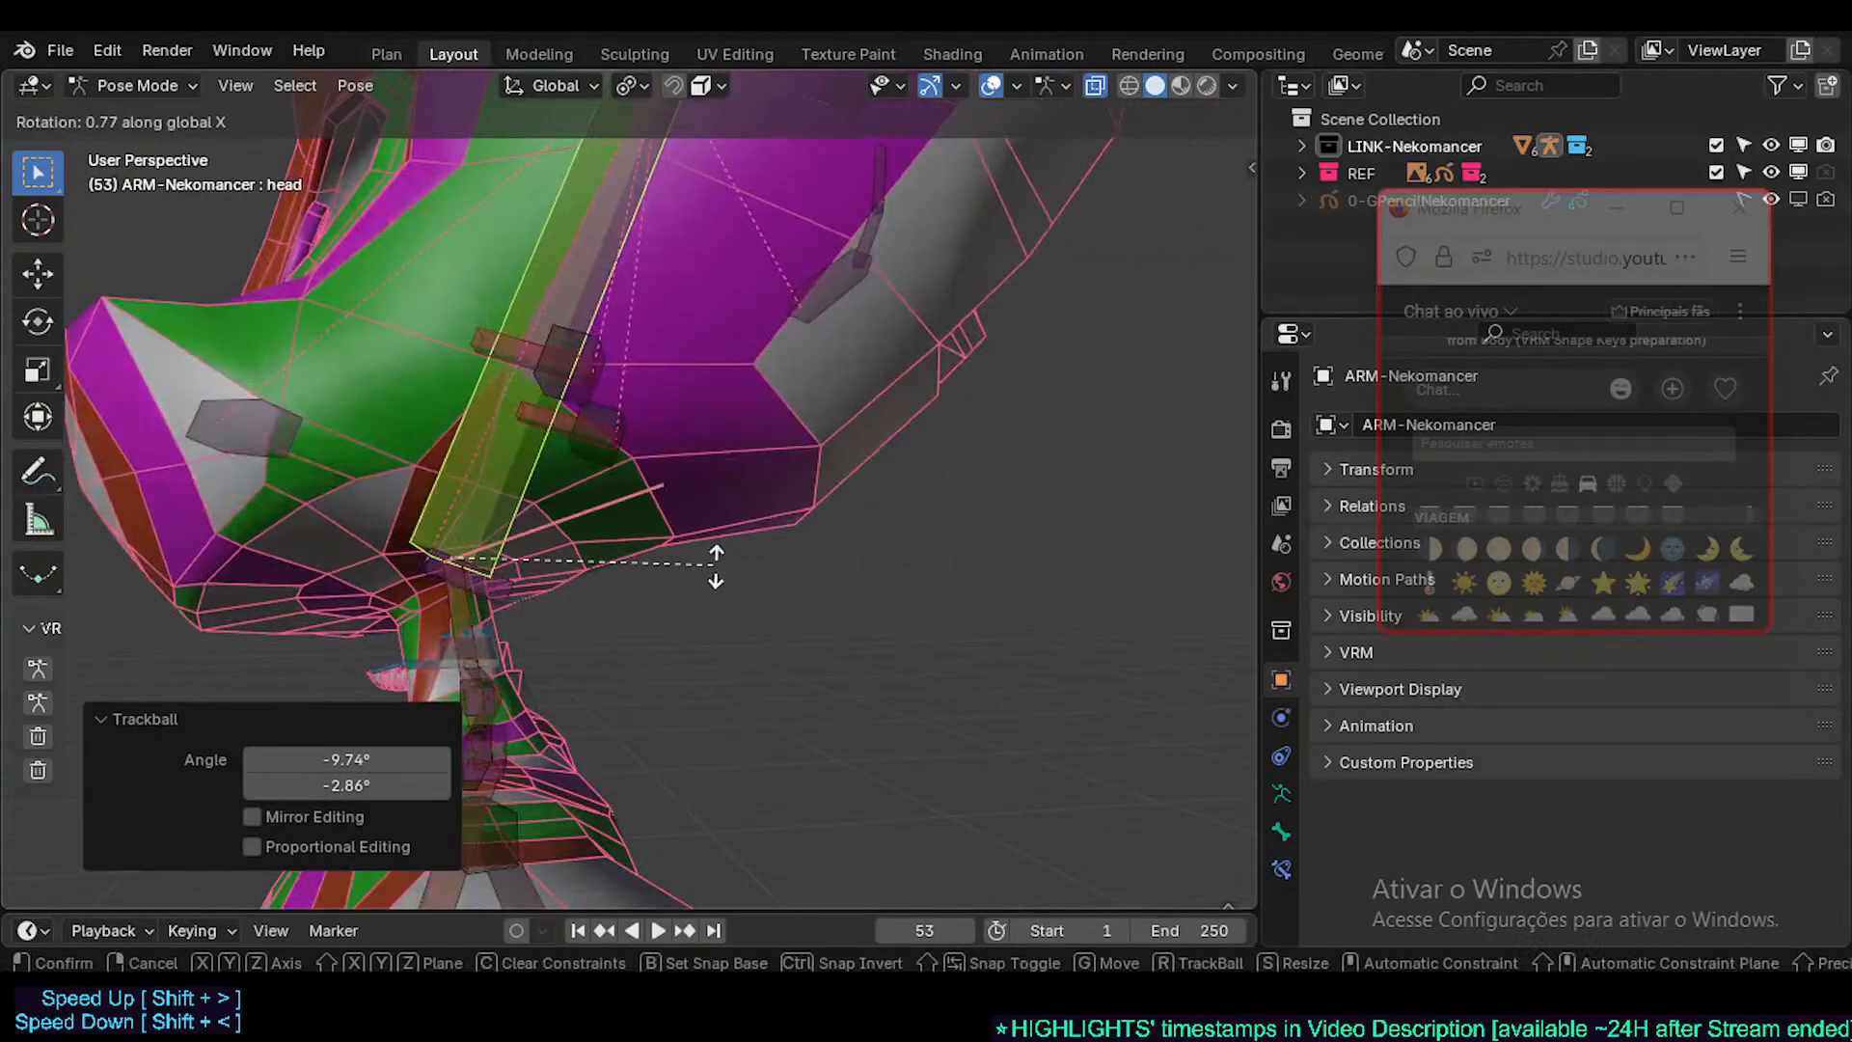
click(712, 596)
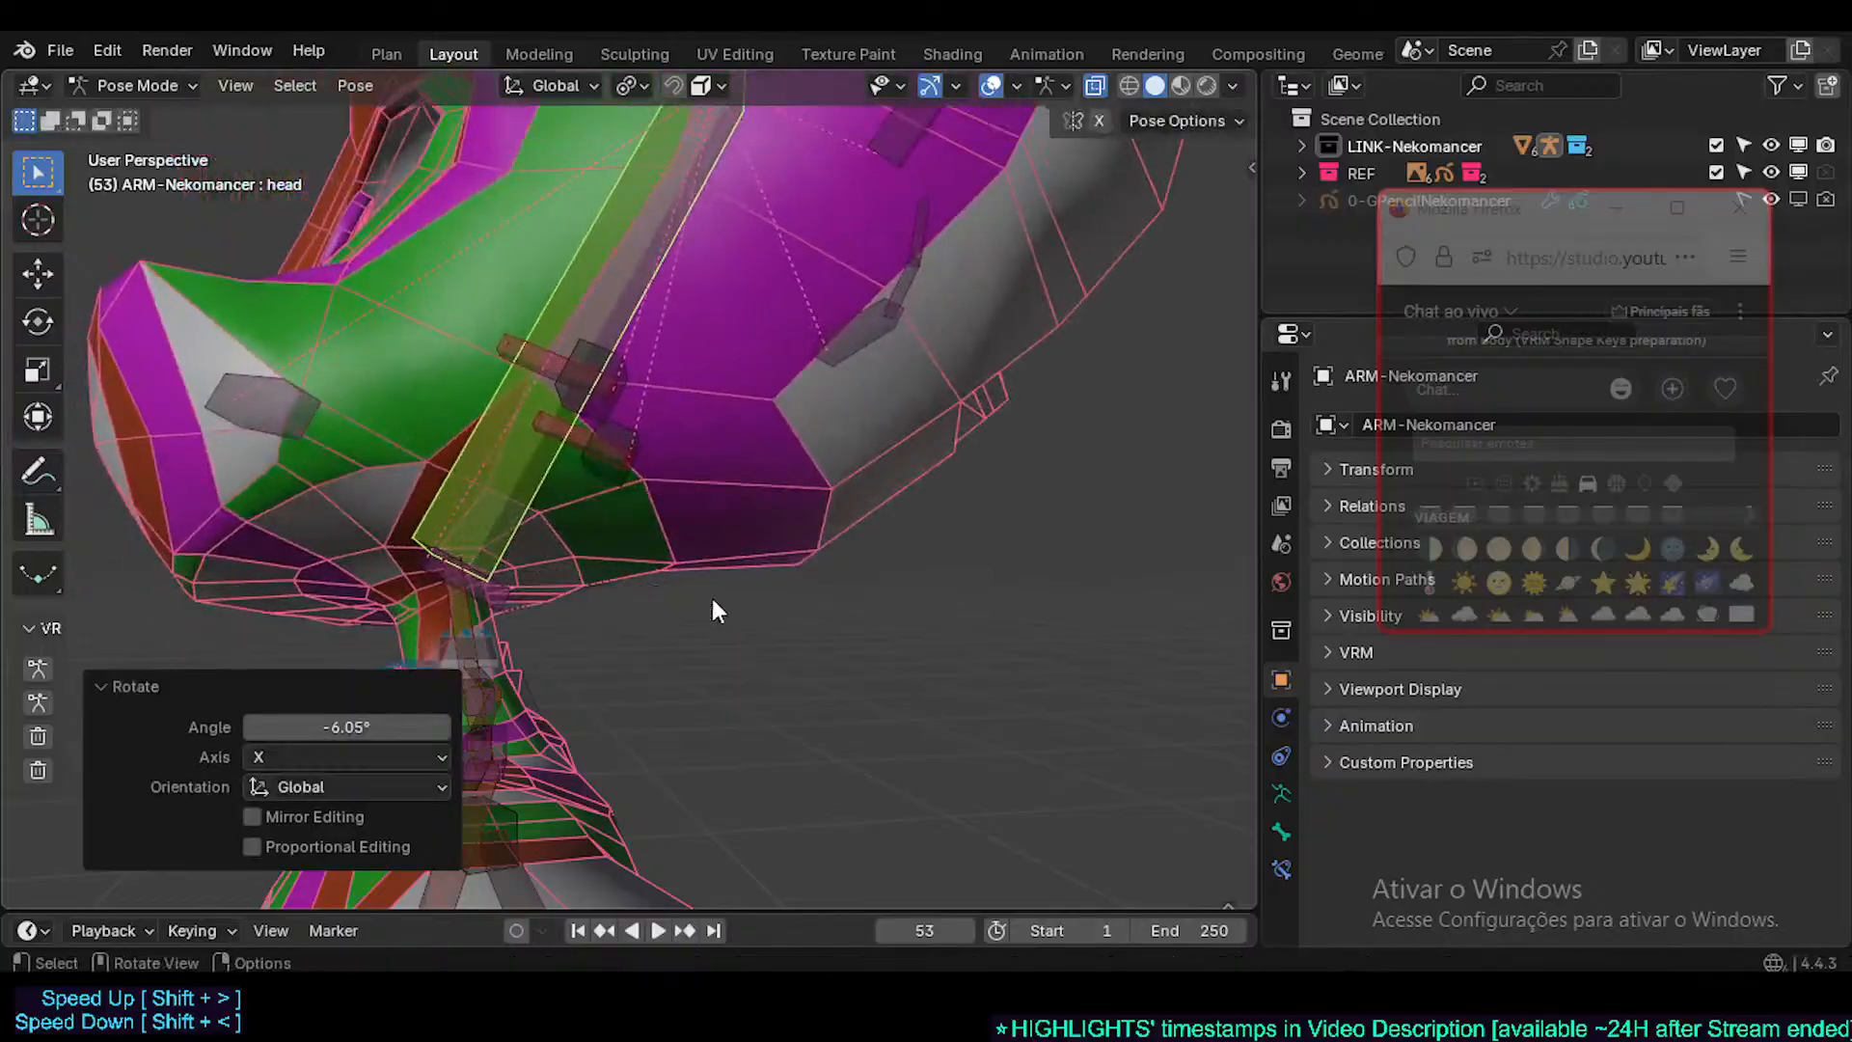
middle_drag(712, 598, 579, 608)
click(129, 683)
middle_drag(127, 681, 552, 453)
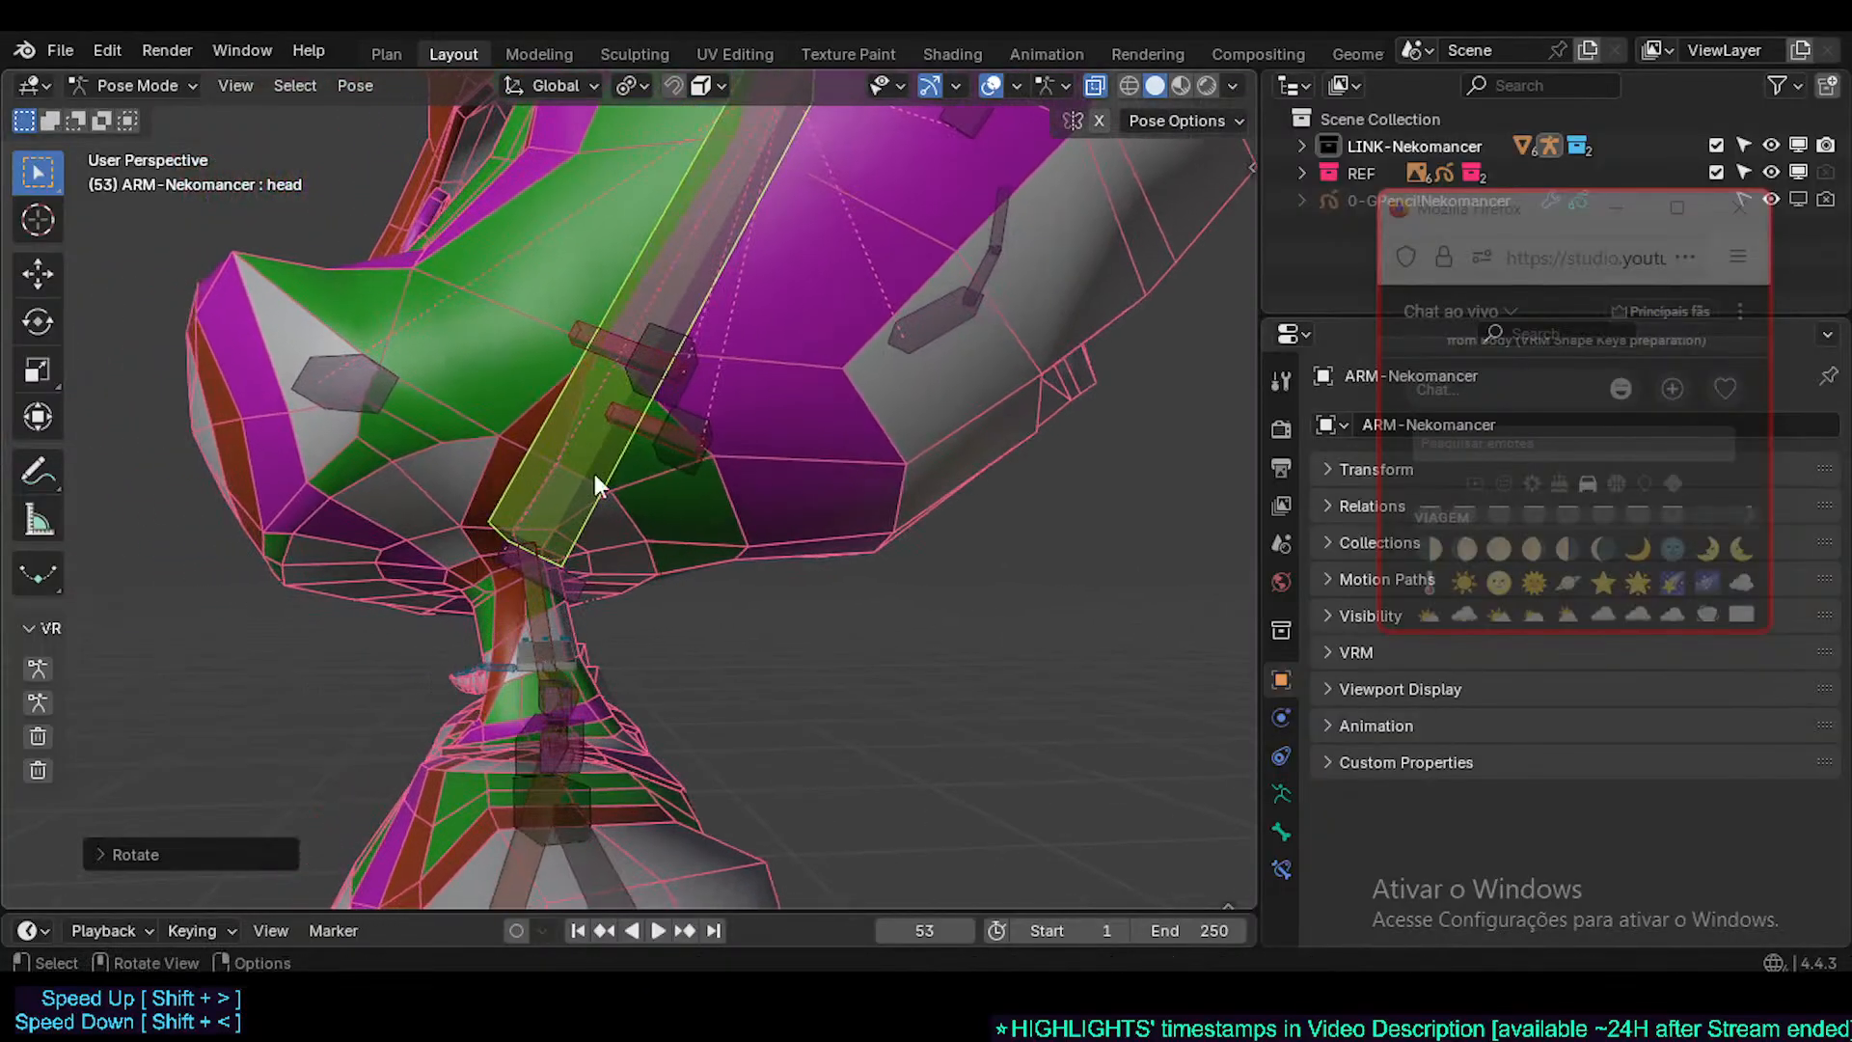
- Test the head bone with a trackball rotation and further rotations around its local X axis
key(r)
key(r)
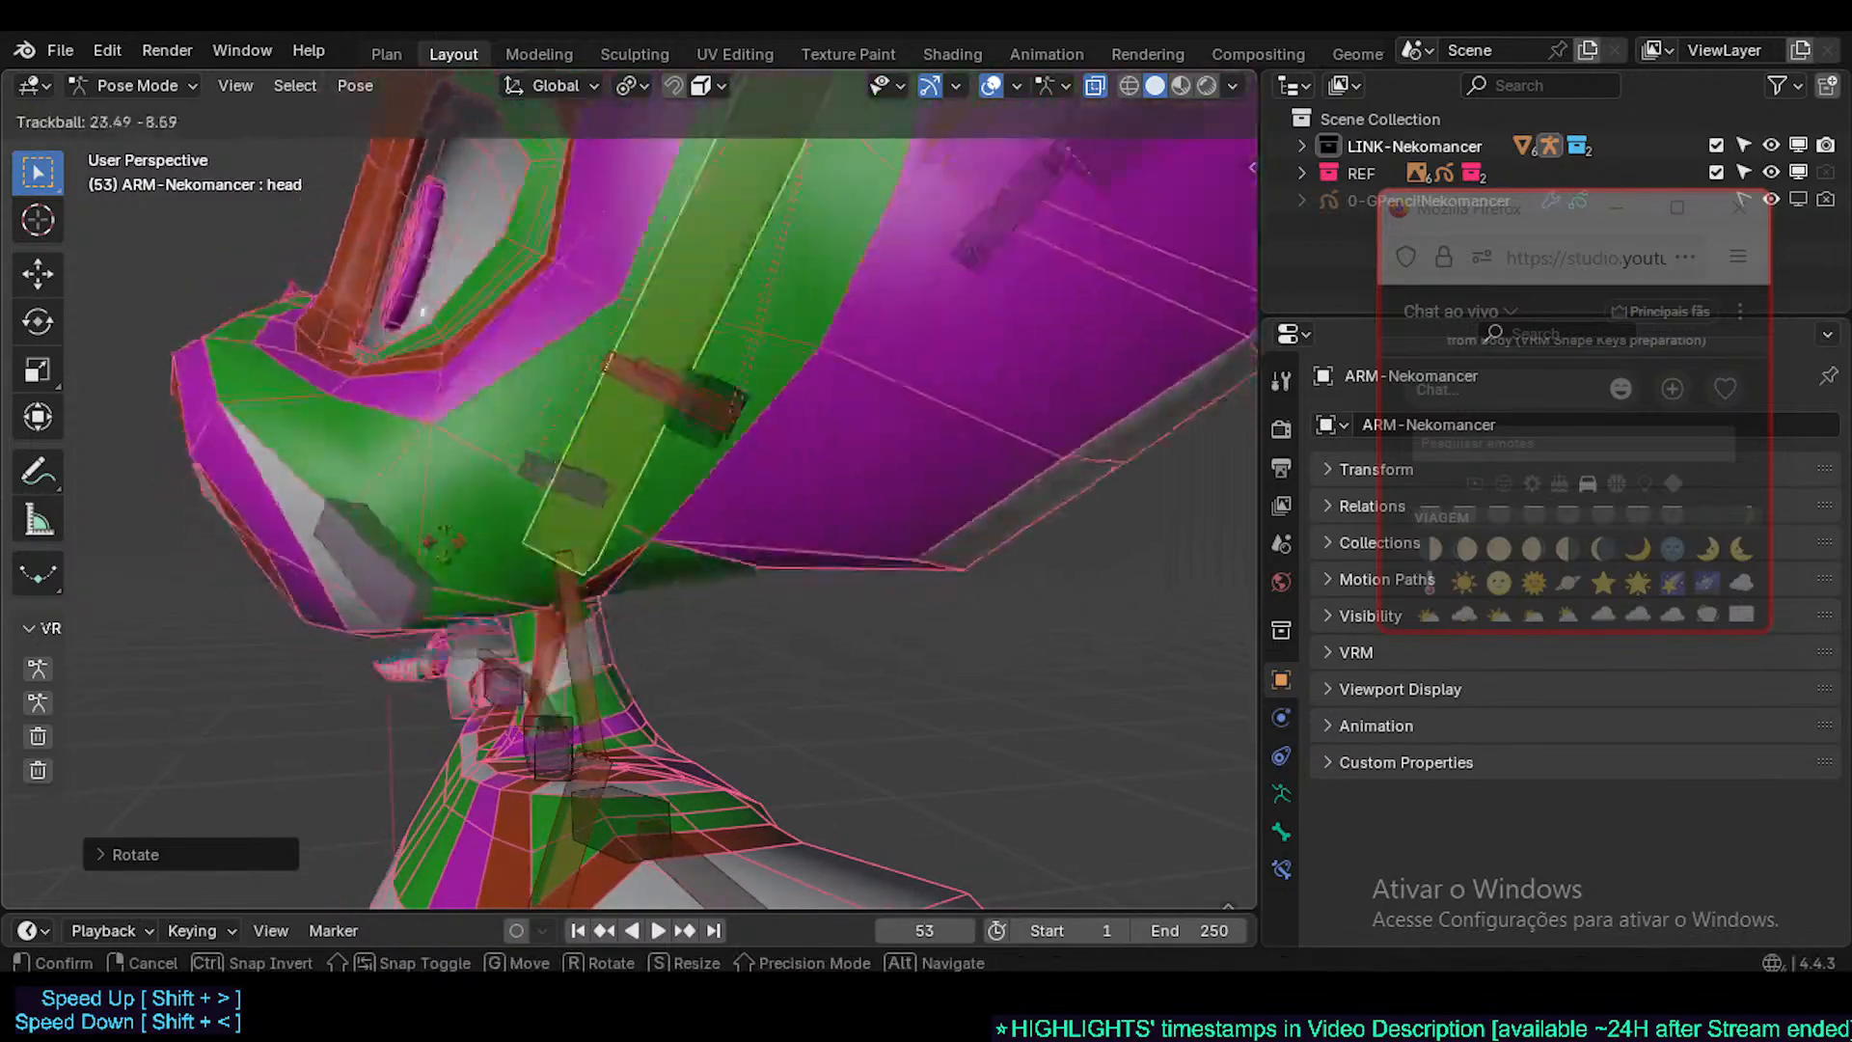
key(x)
key(x)
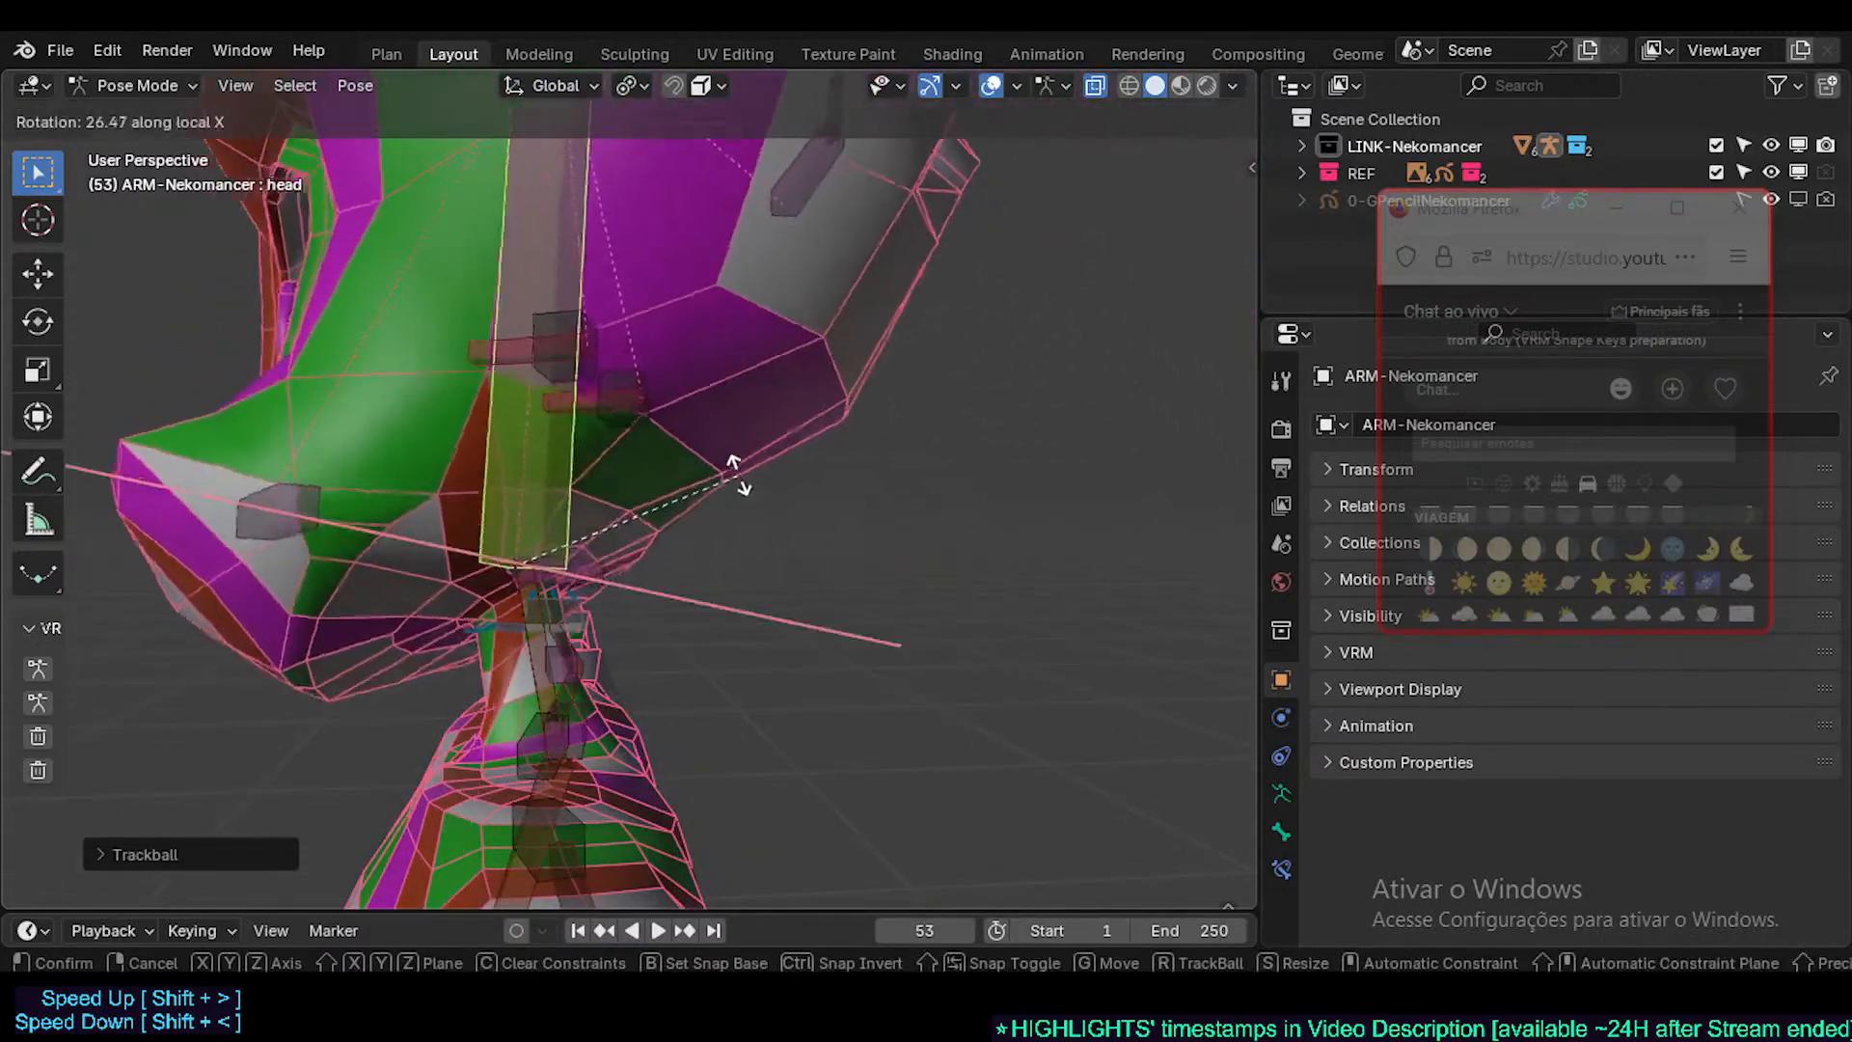
key(z)
click(772, 504)
key(r)
key(x)
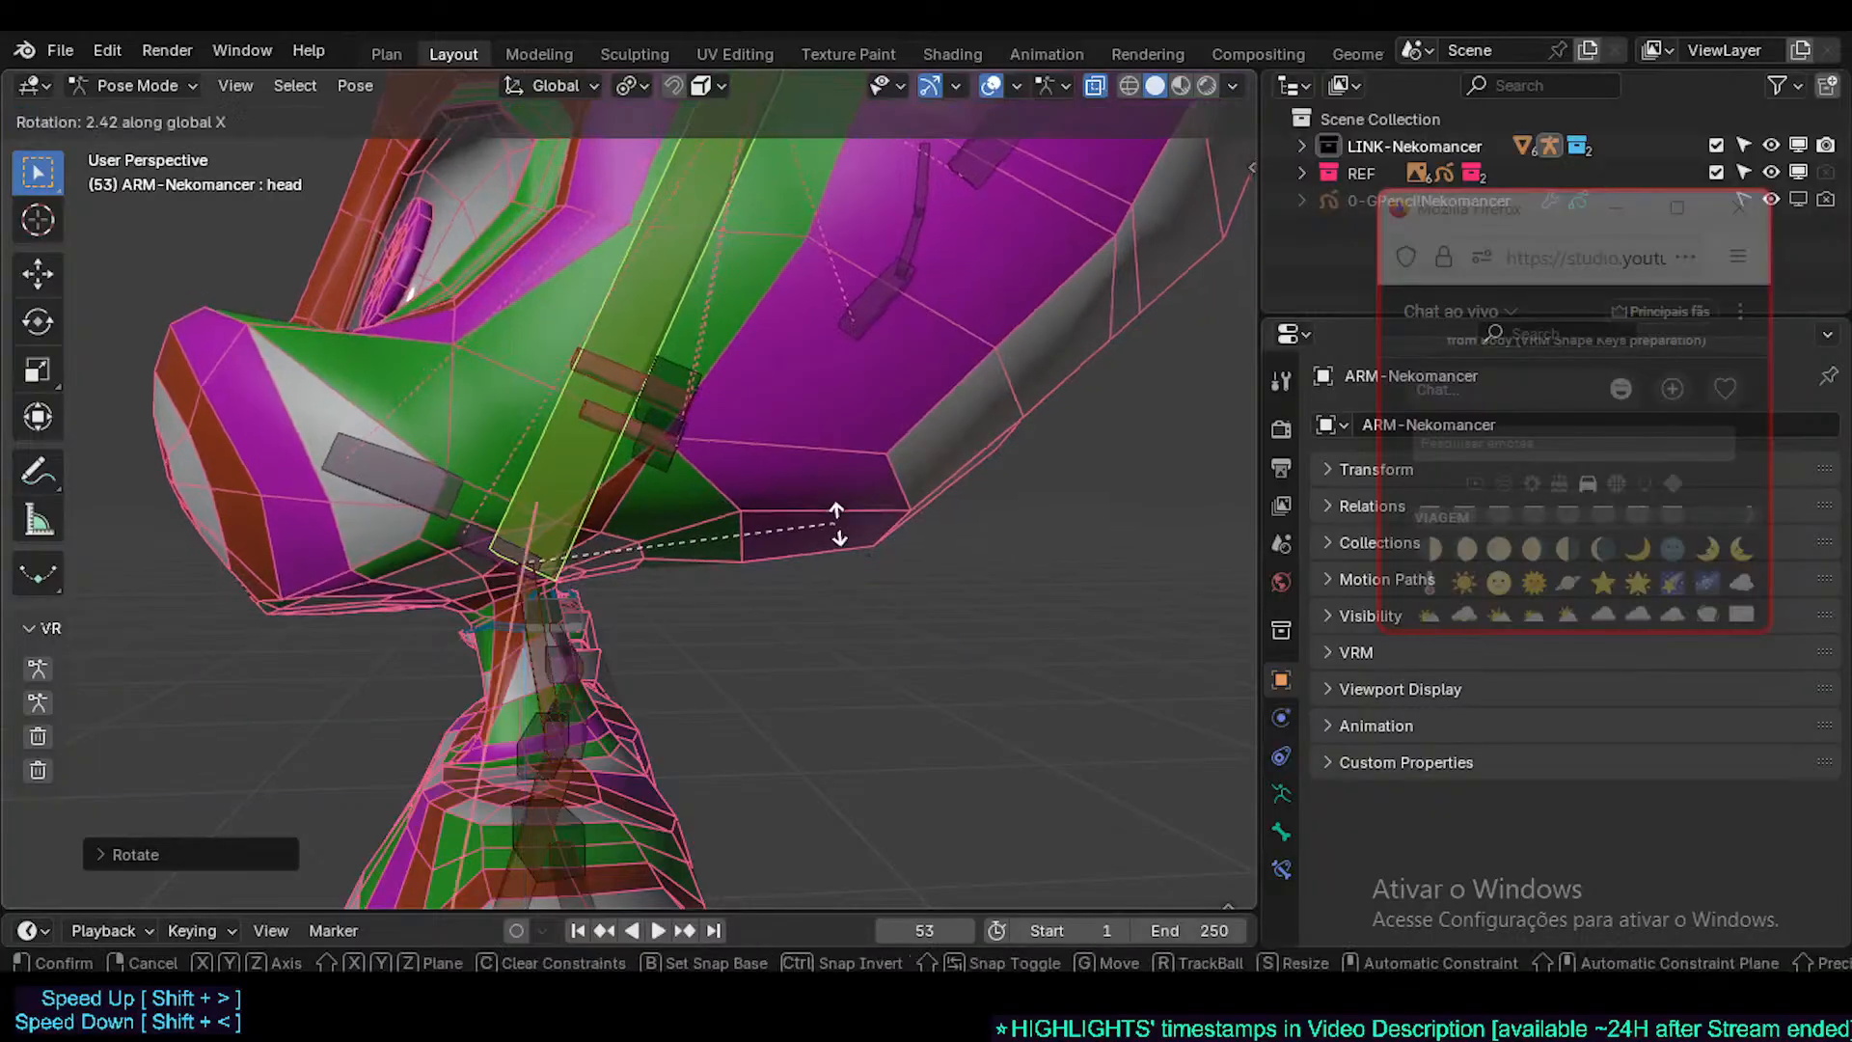
key(x)
click(760, 472)
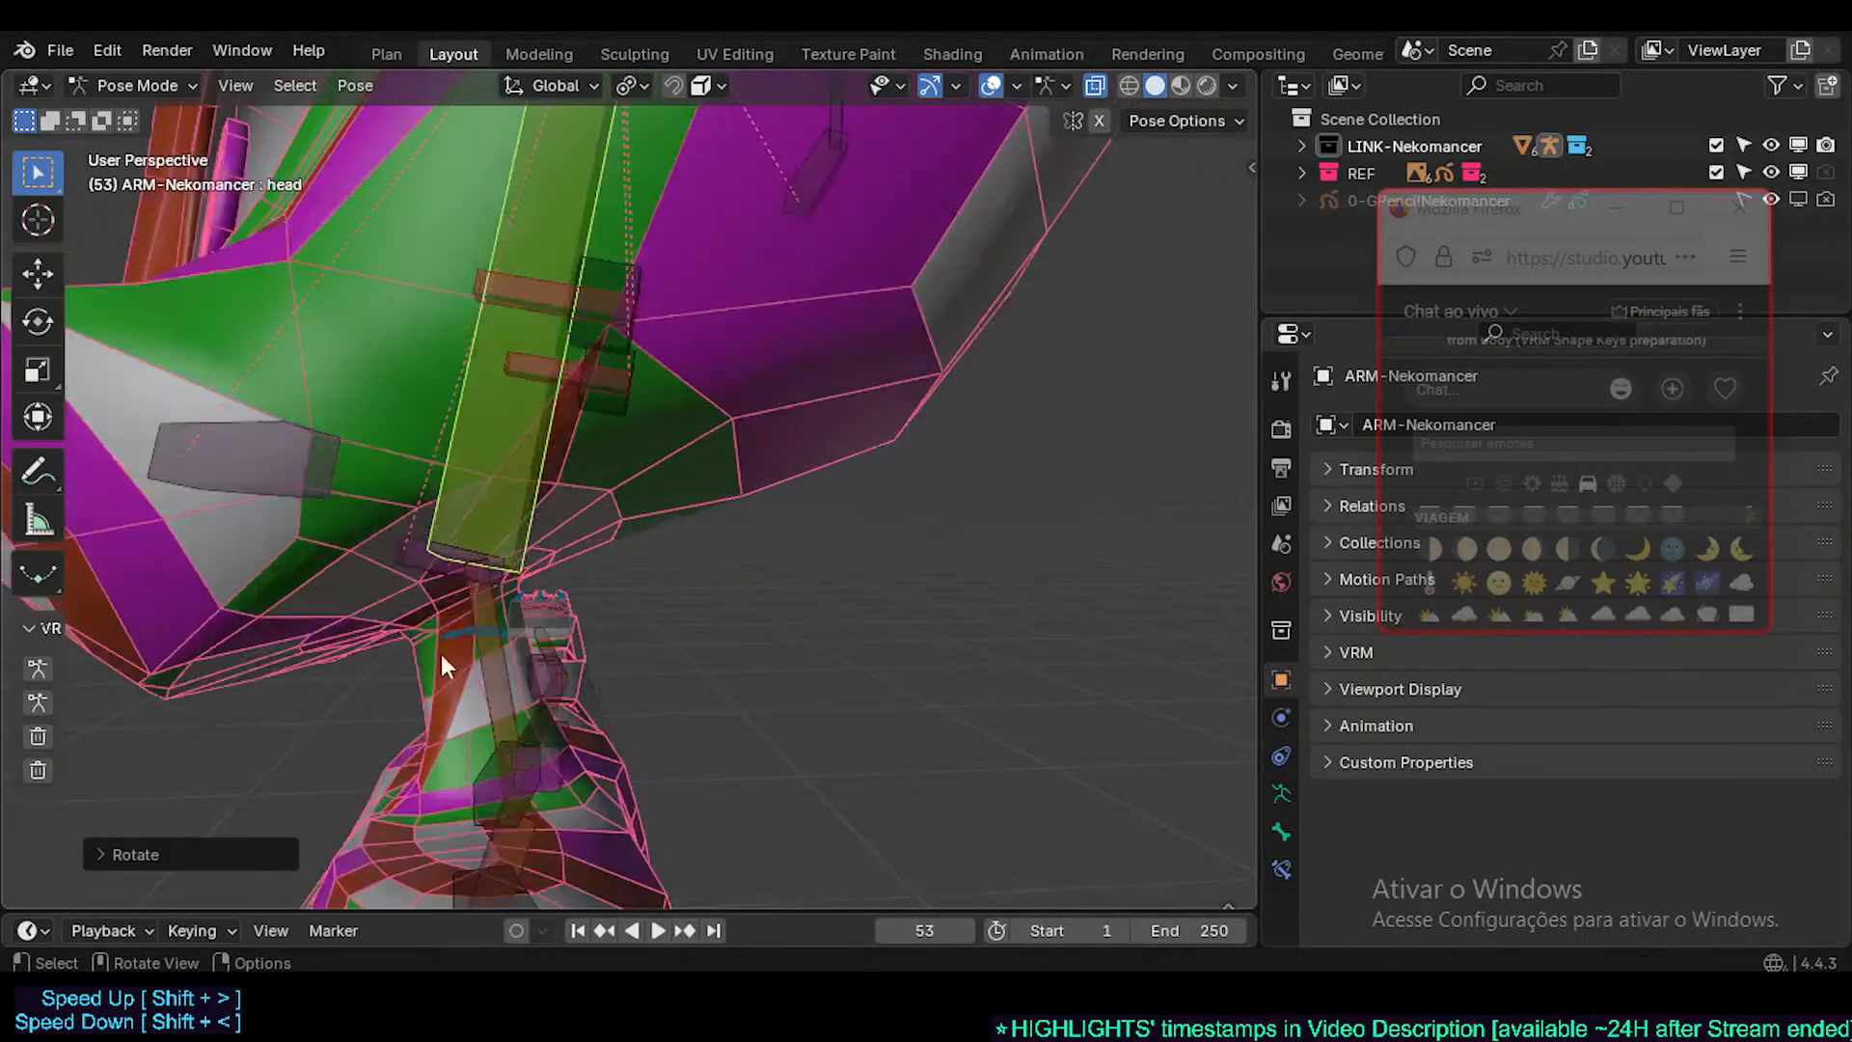
- Leave Pose Mode, inspect the mesh around the neck opening in Edit Mode, and return the armature to Pose Mode
middle_drag(448, 680, 465, 600)
key(ctrl+Tab)
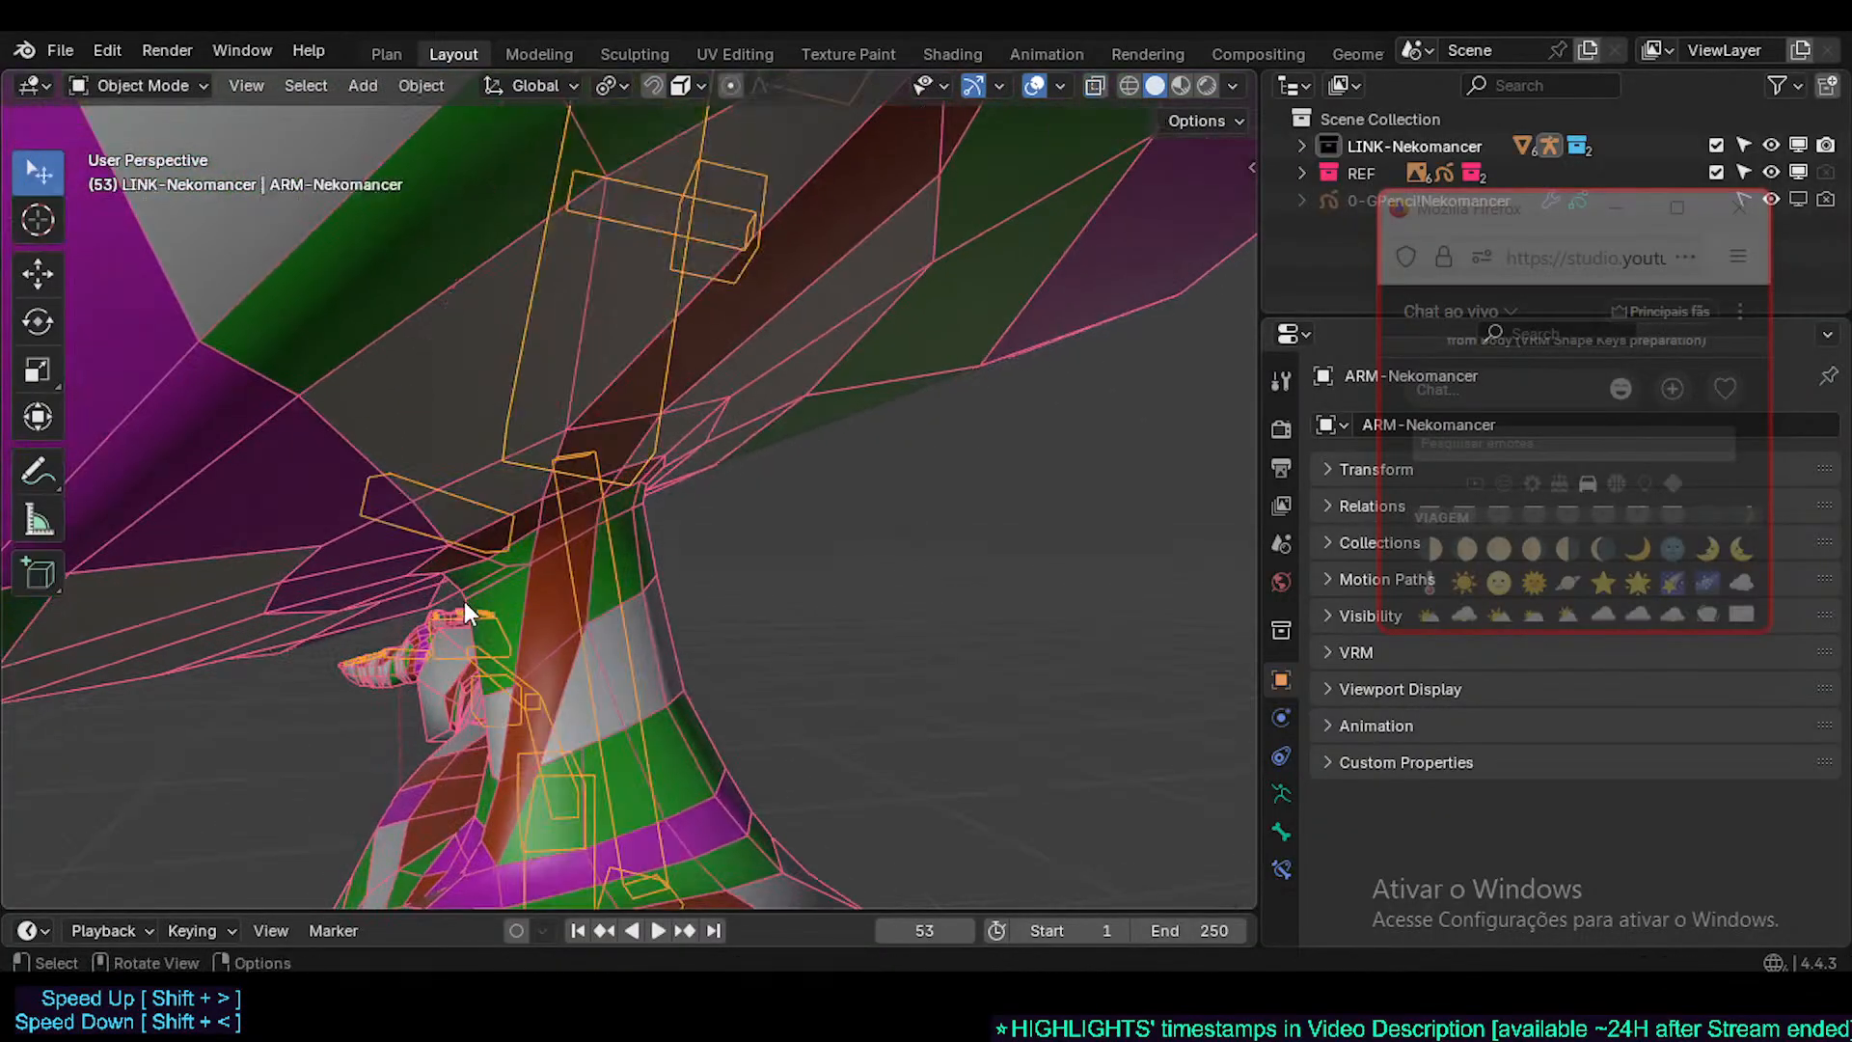
click(517, 570)
scroll(521, 577, up, 2)
middle_drag(548, 535, 481, 518)
scroll(582, 524, up, 2)
click(535, 465)
key(Tab)
scroll(528, 546, down, 2)
key(Tab)
middle_drag(482, 442, 538, 488)
click(528, 419)
key(ctrl+Tab)
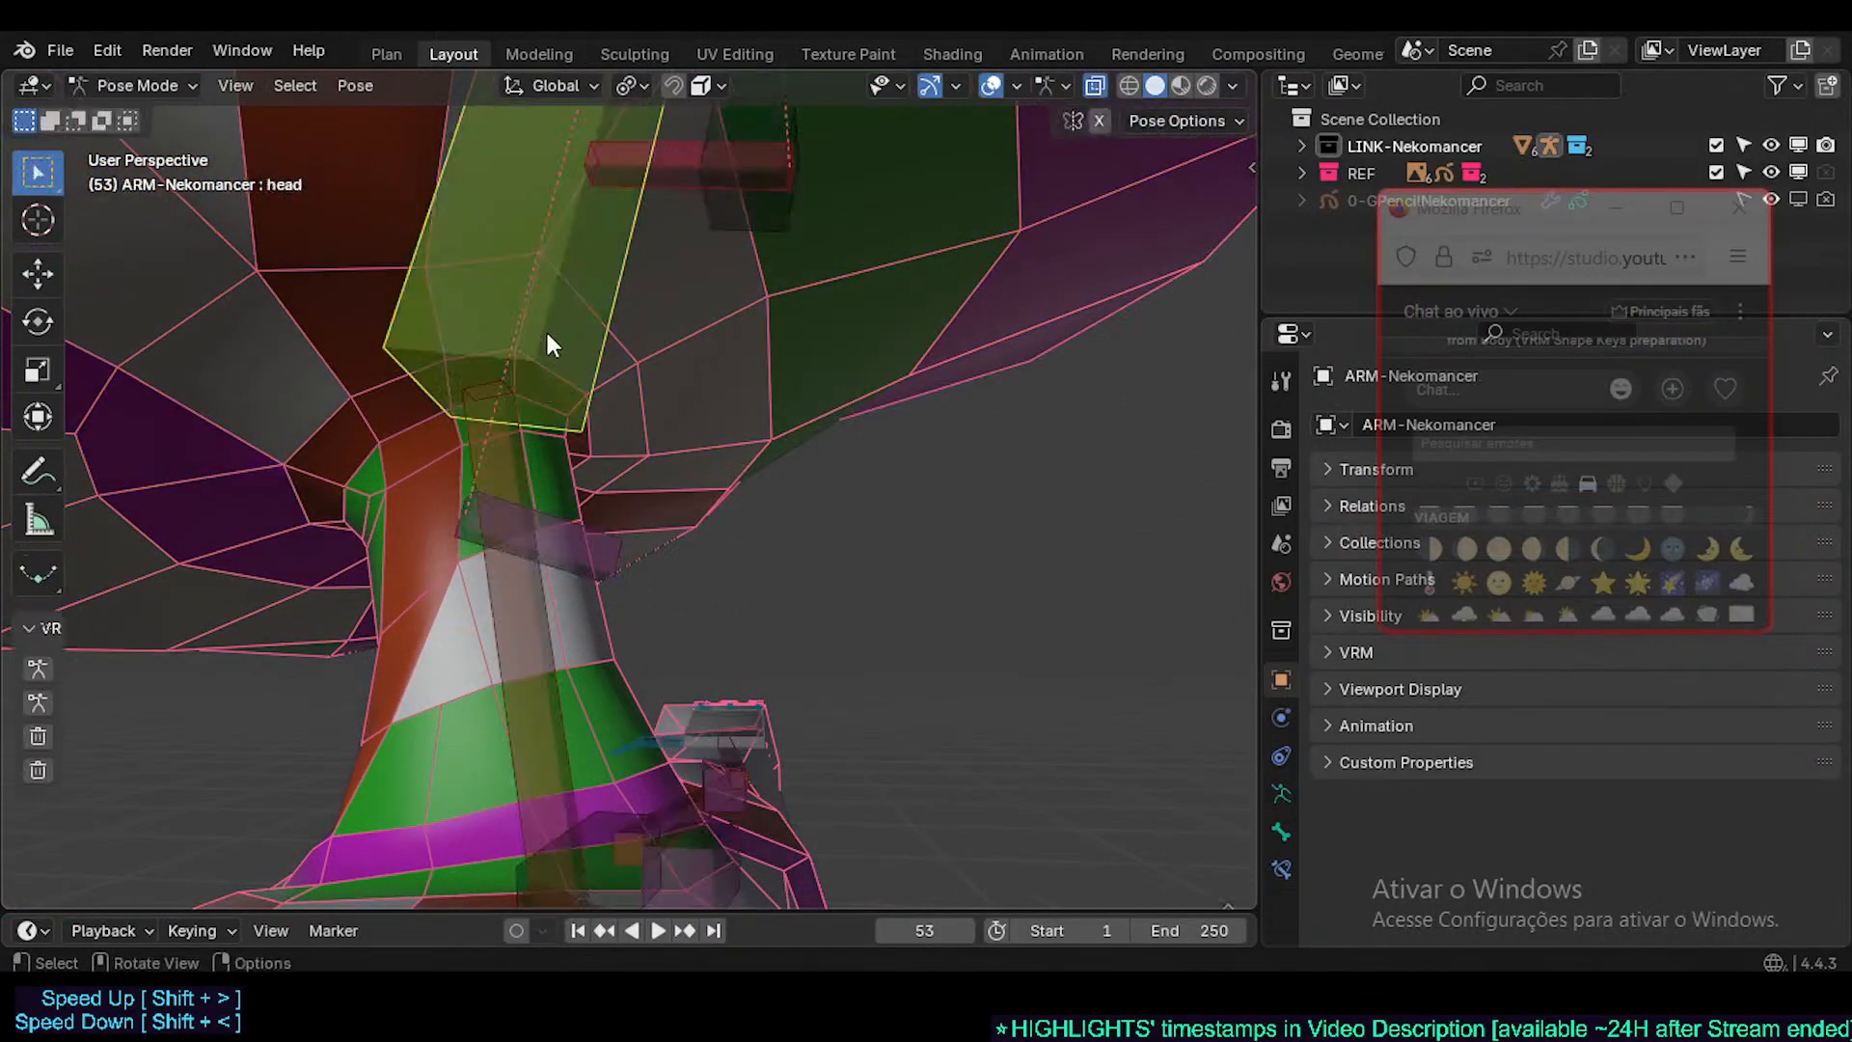
- Rotate the head bone several times in different directions while examining the neck seam from underneath
key(r)
click(598, 337)
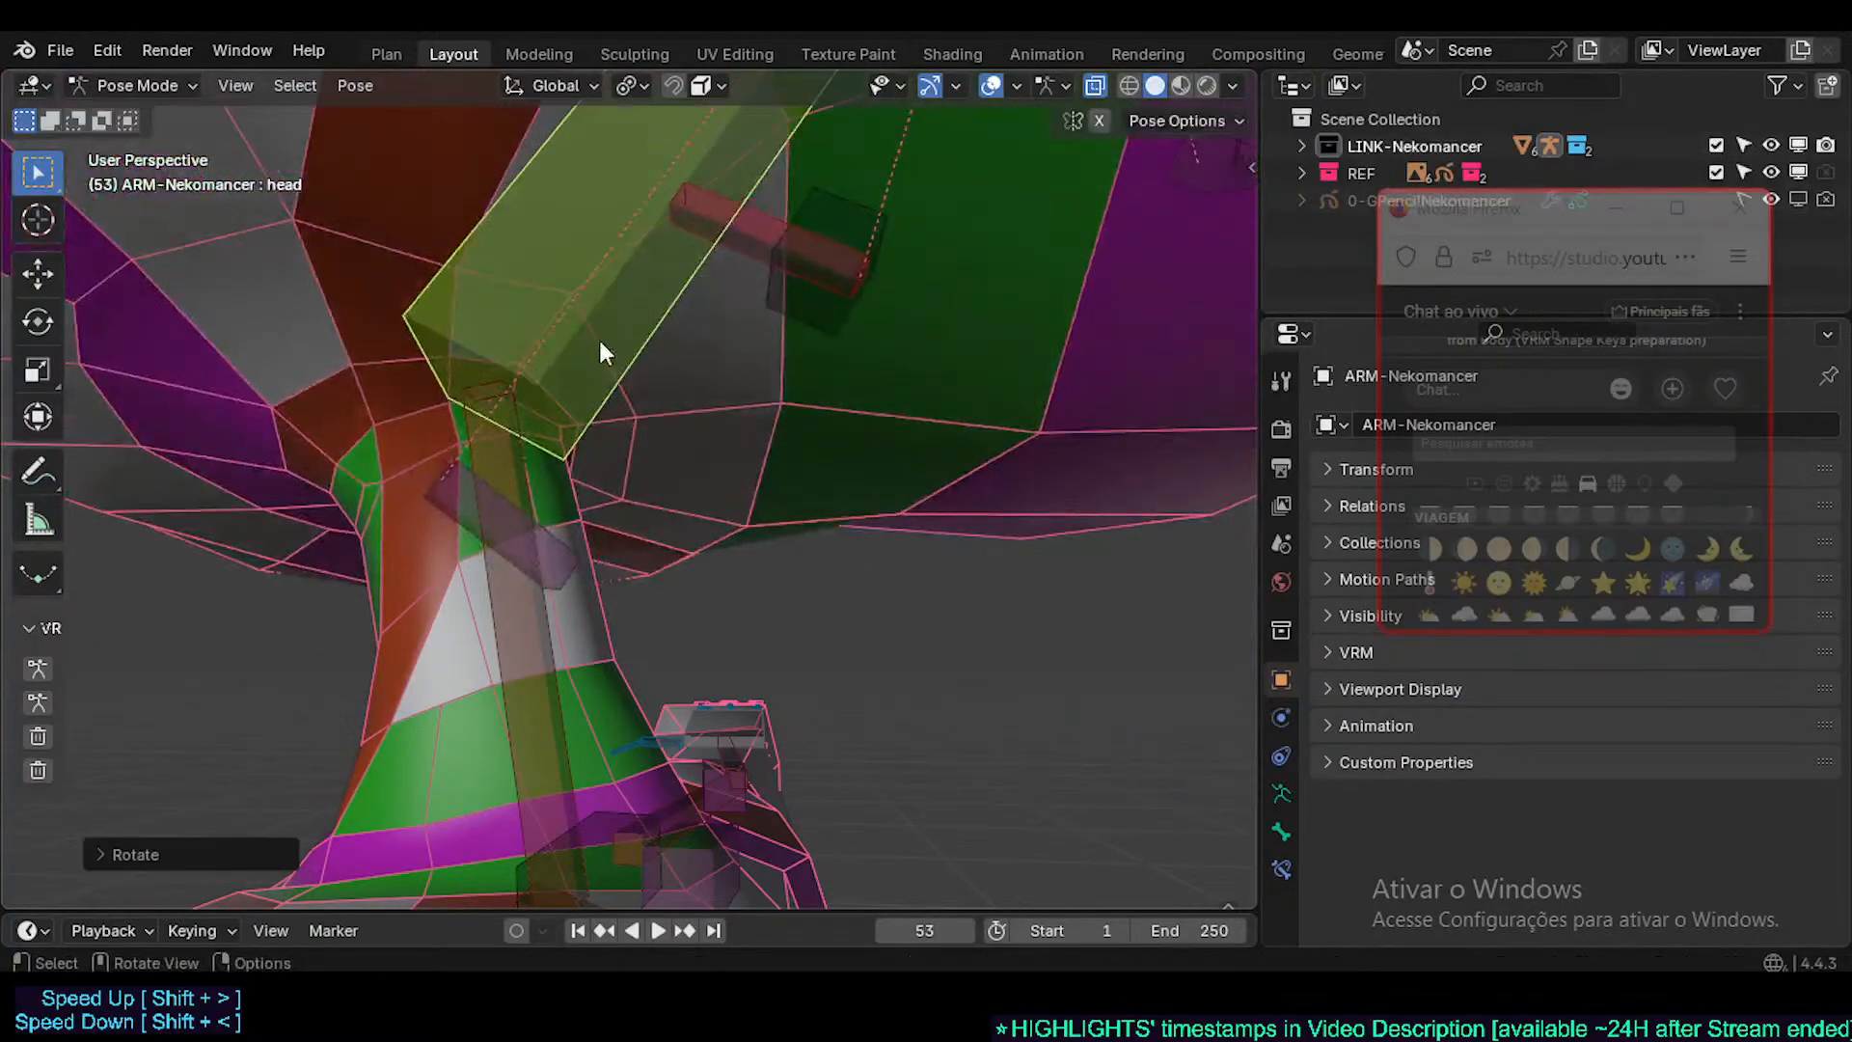
middle_drag(599, 338, 628, 380)
key(r)
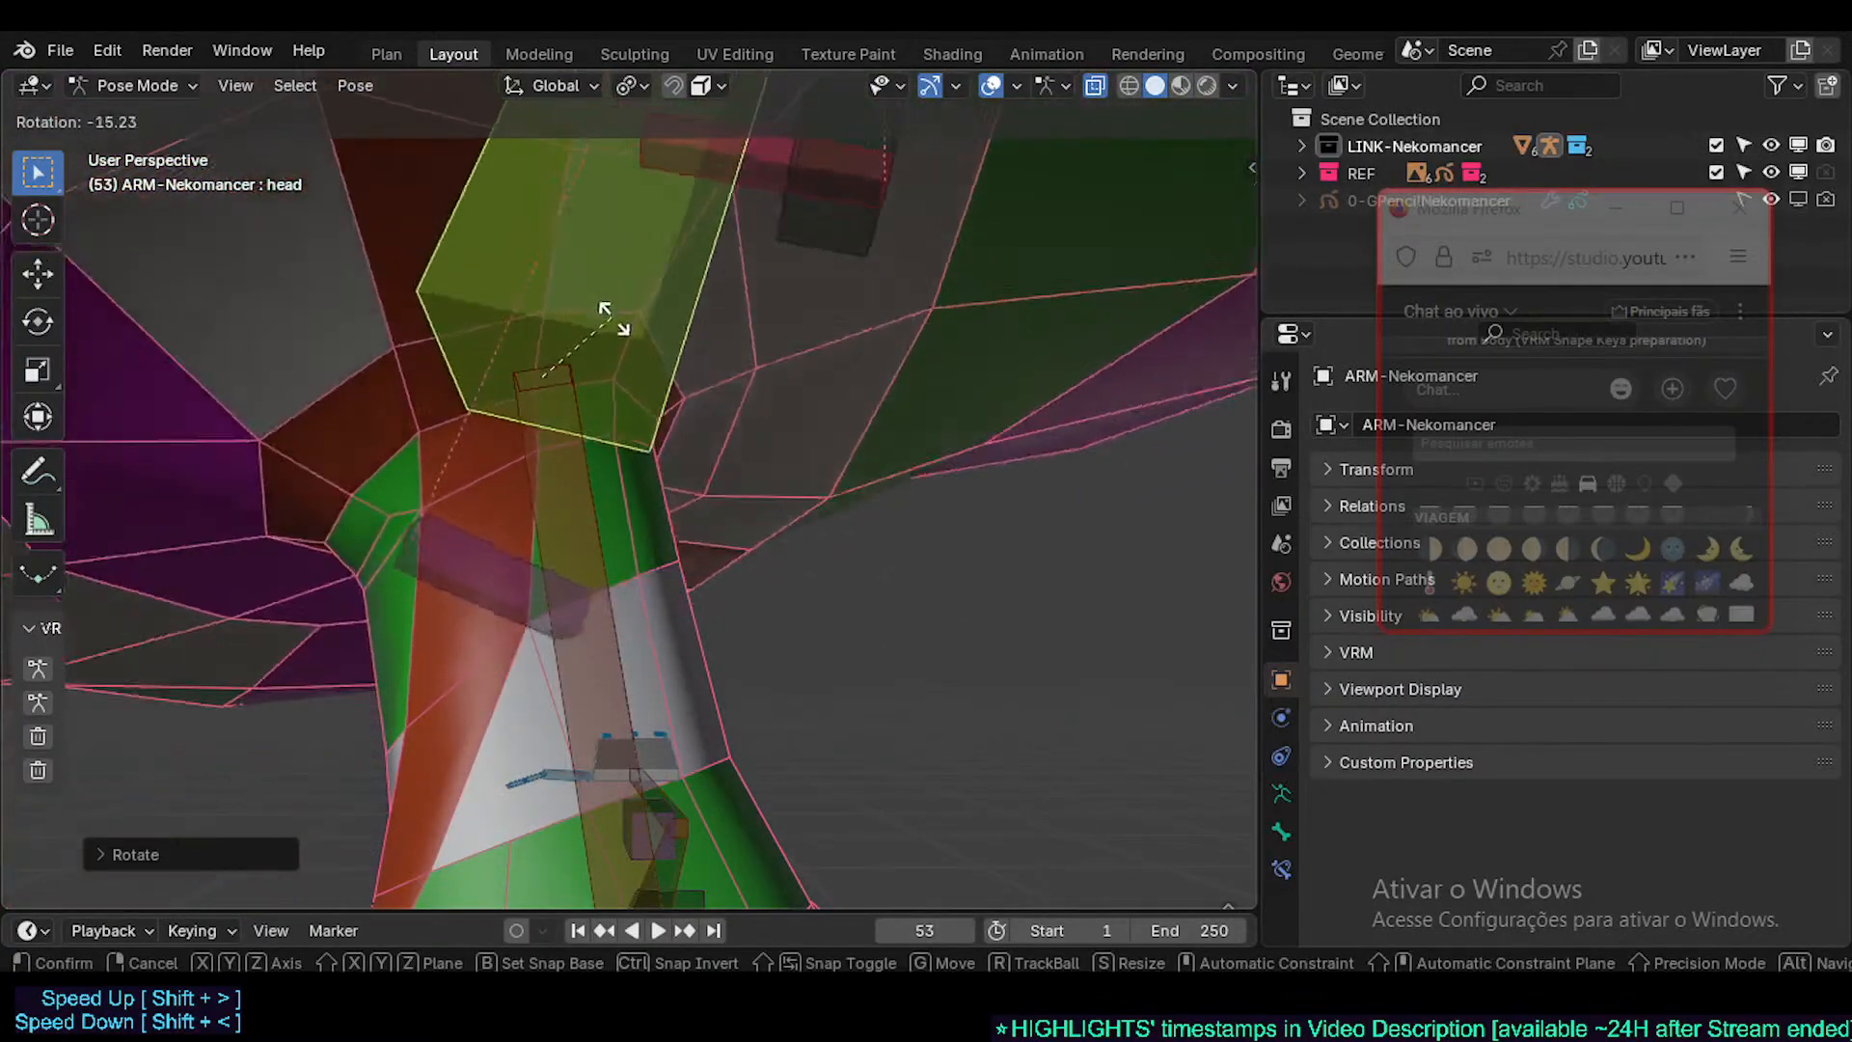
click(393, 448)
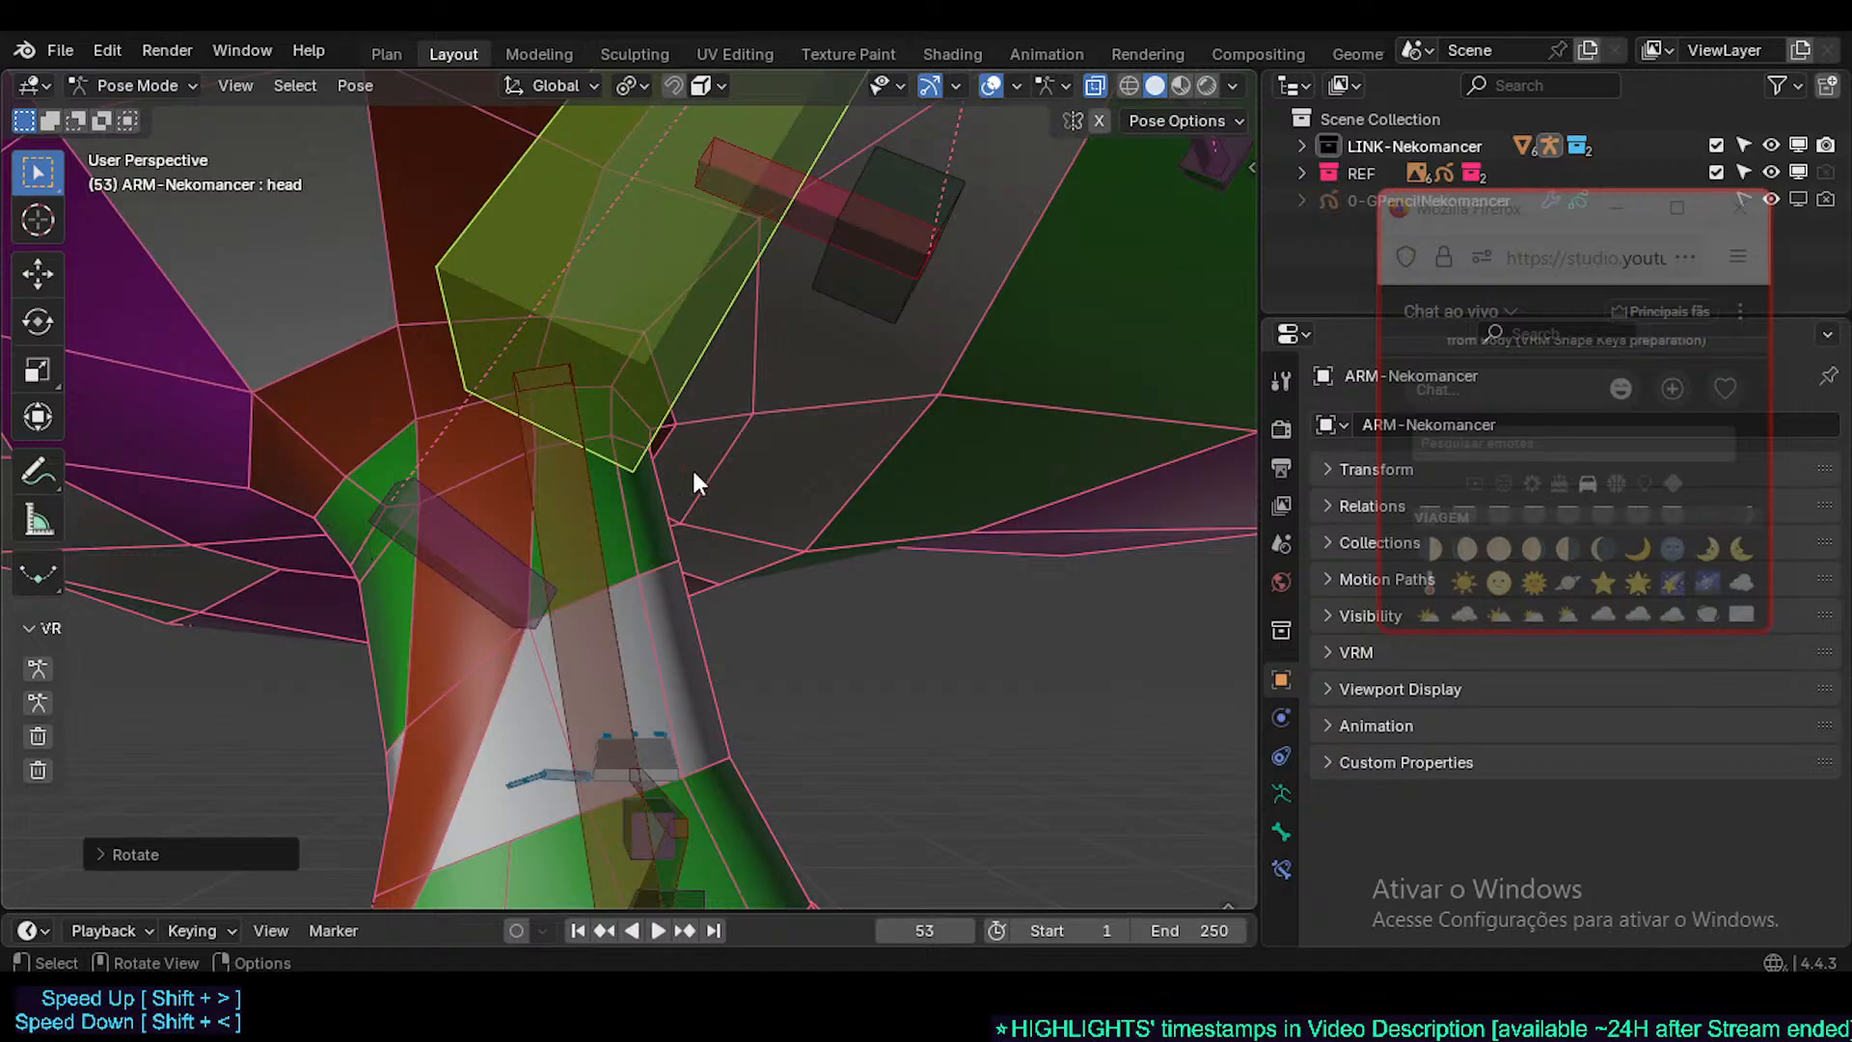
middle_drag(340, 420, 513, 534)
key(r)
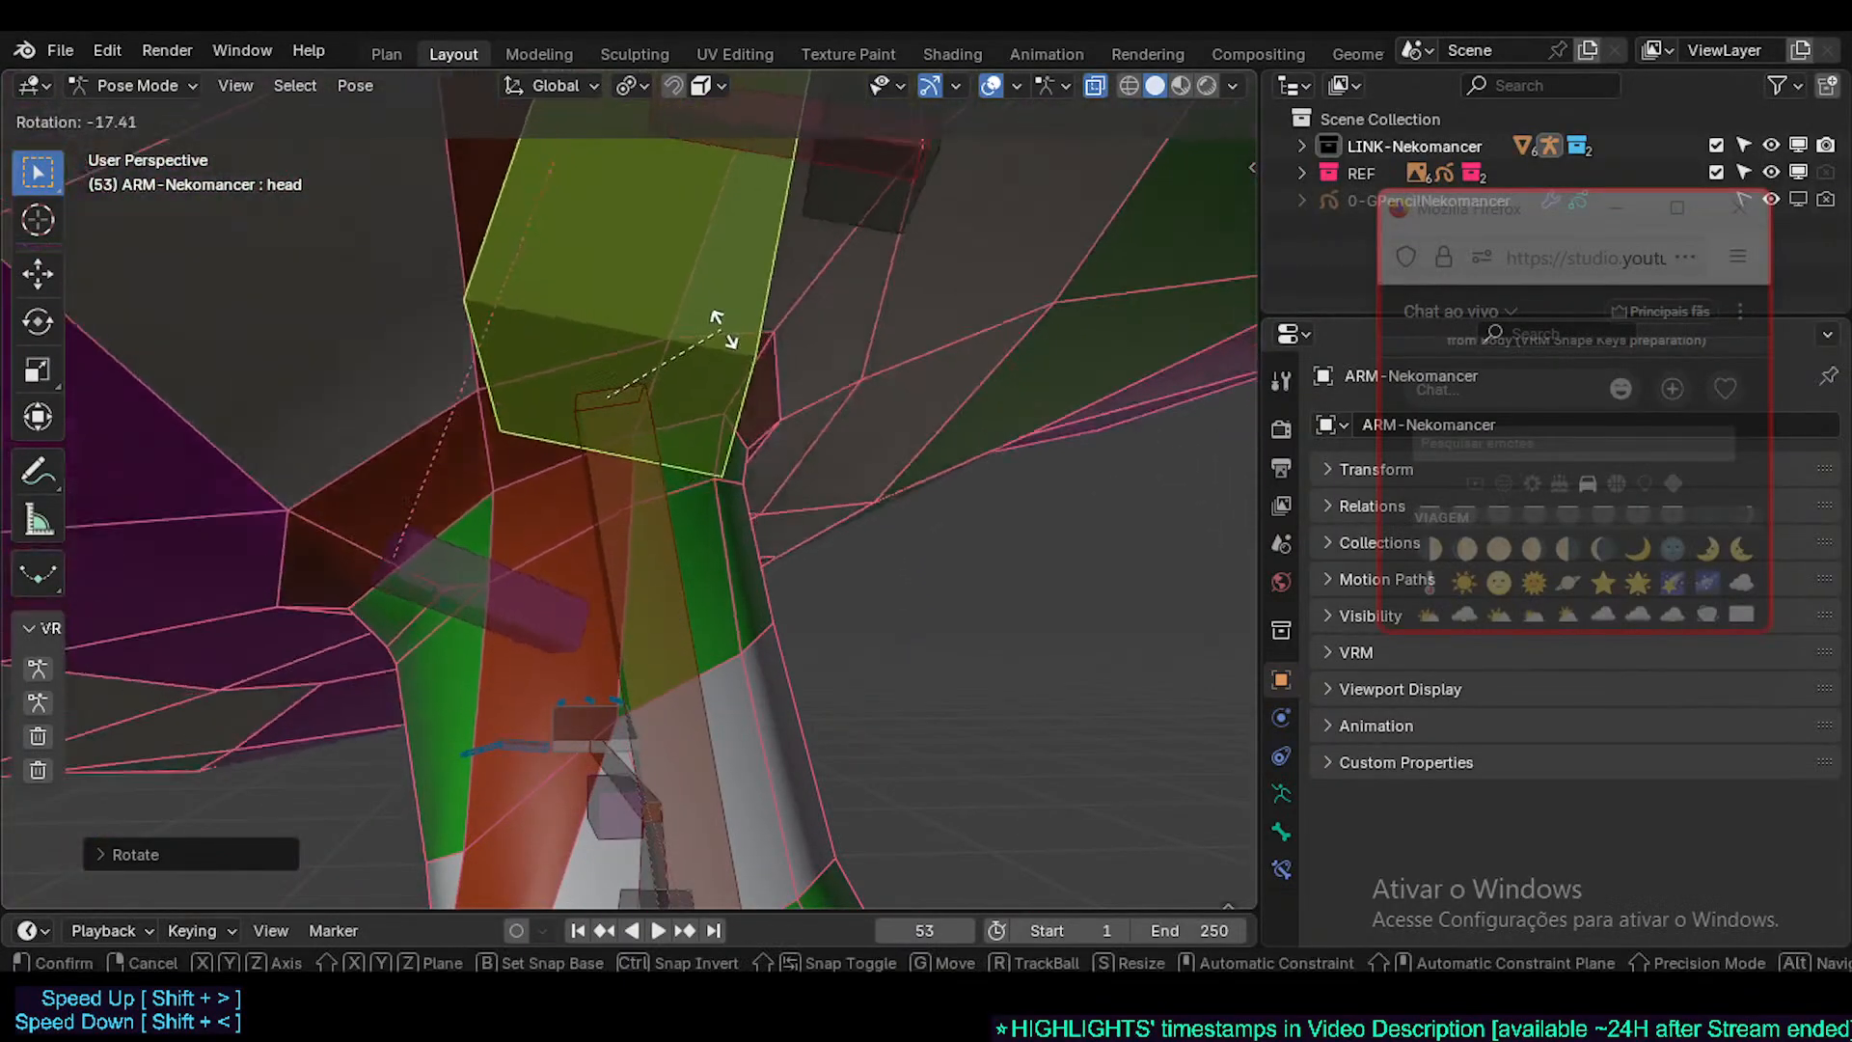
click(724, 329)
middle_drag(628, 465, 698, 447)
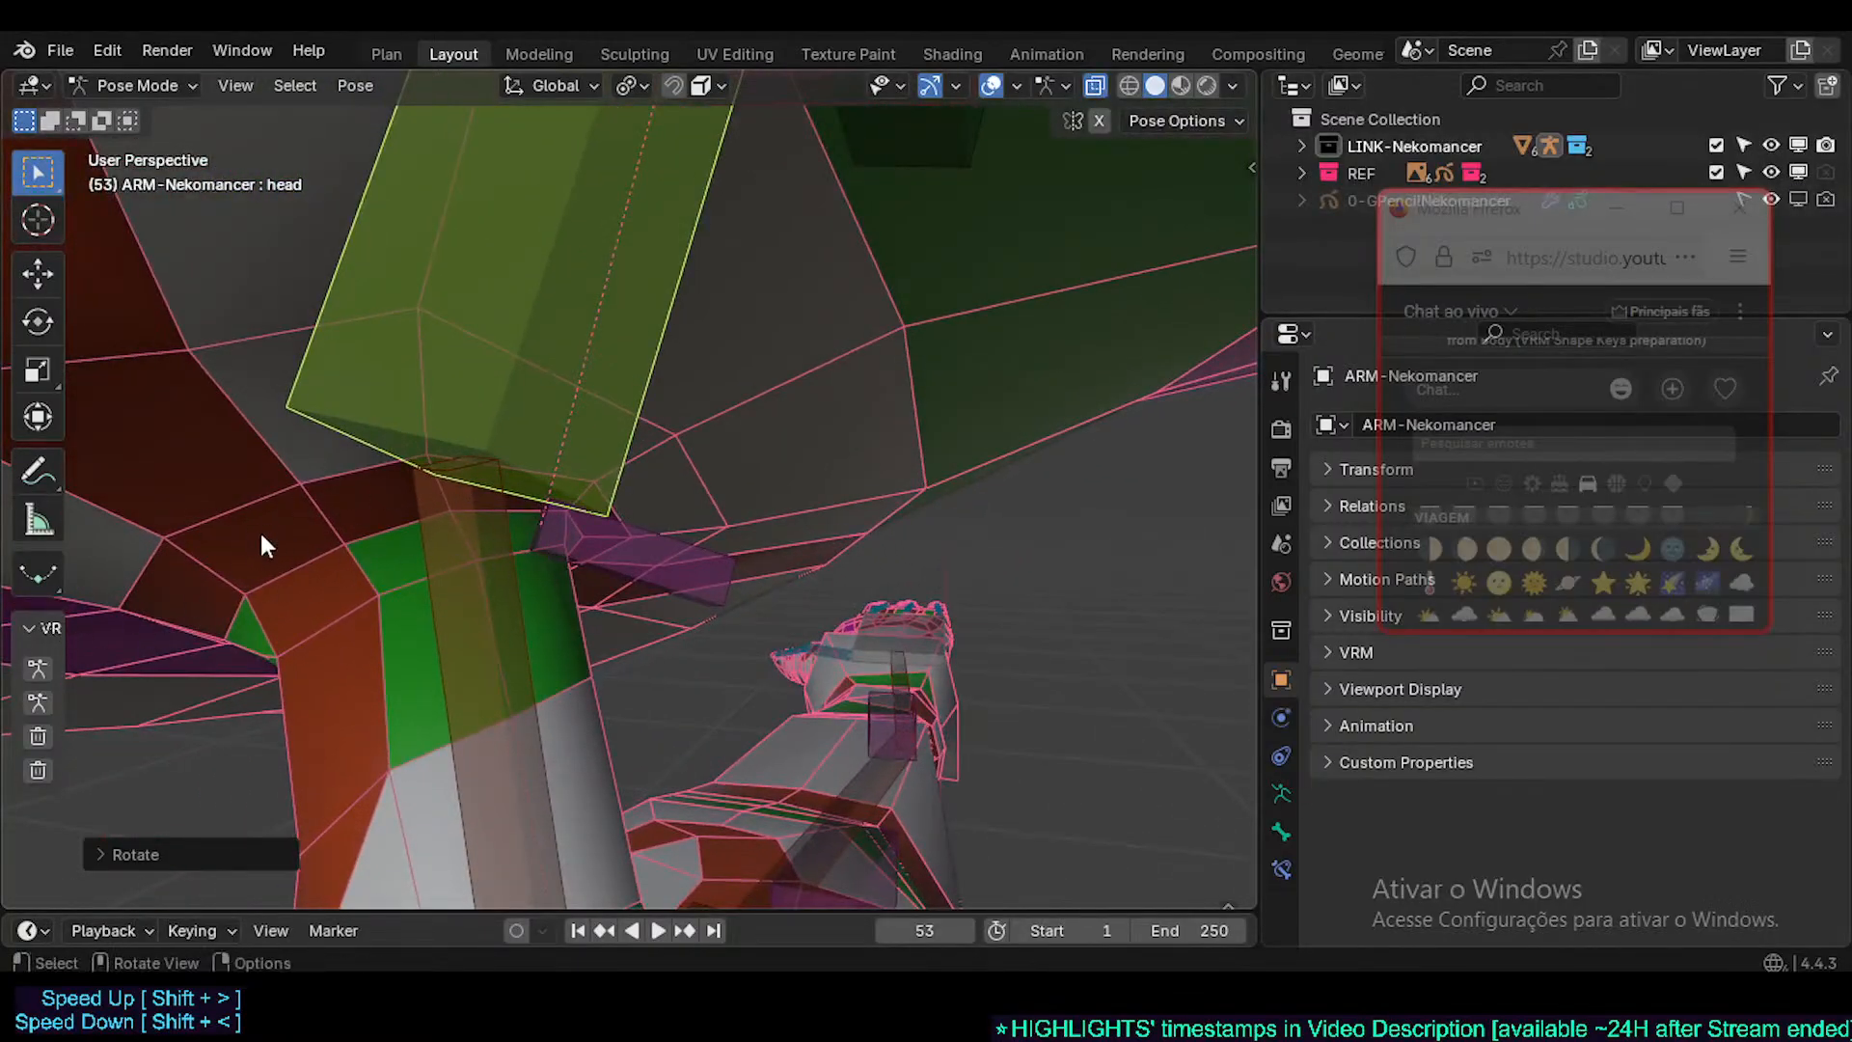
ctrl+middle_drag(308, 618, 830, 525)
- Tilt the head bone further with plain and trackball rotations to check how the head follows
key(r)
click(678, 498)
key(r)
key(r)
key(r)
key(r)
click(795, 587)
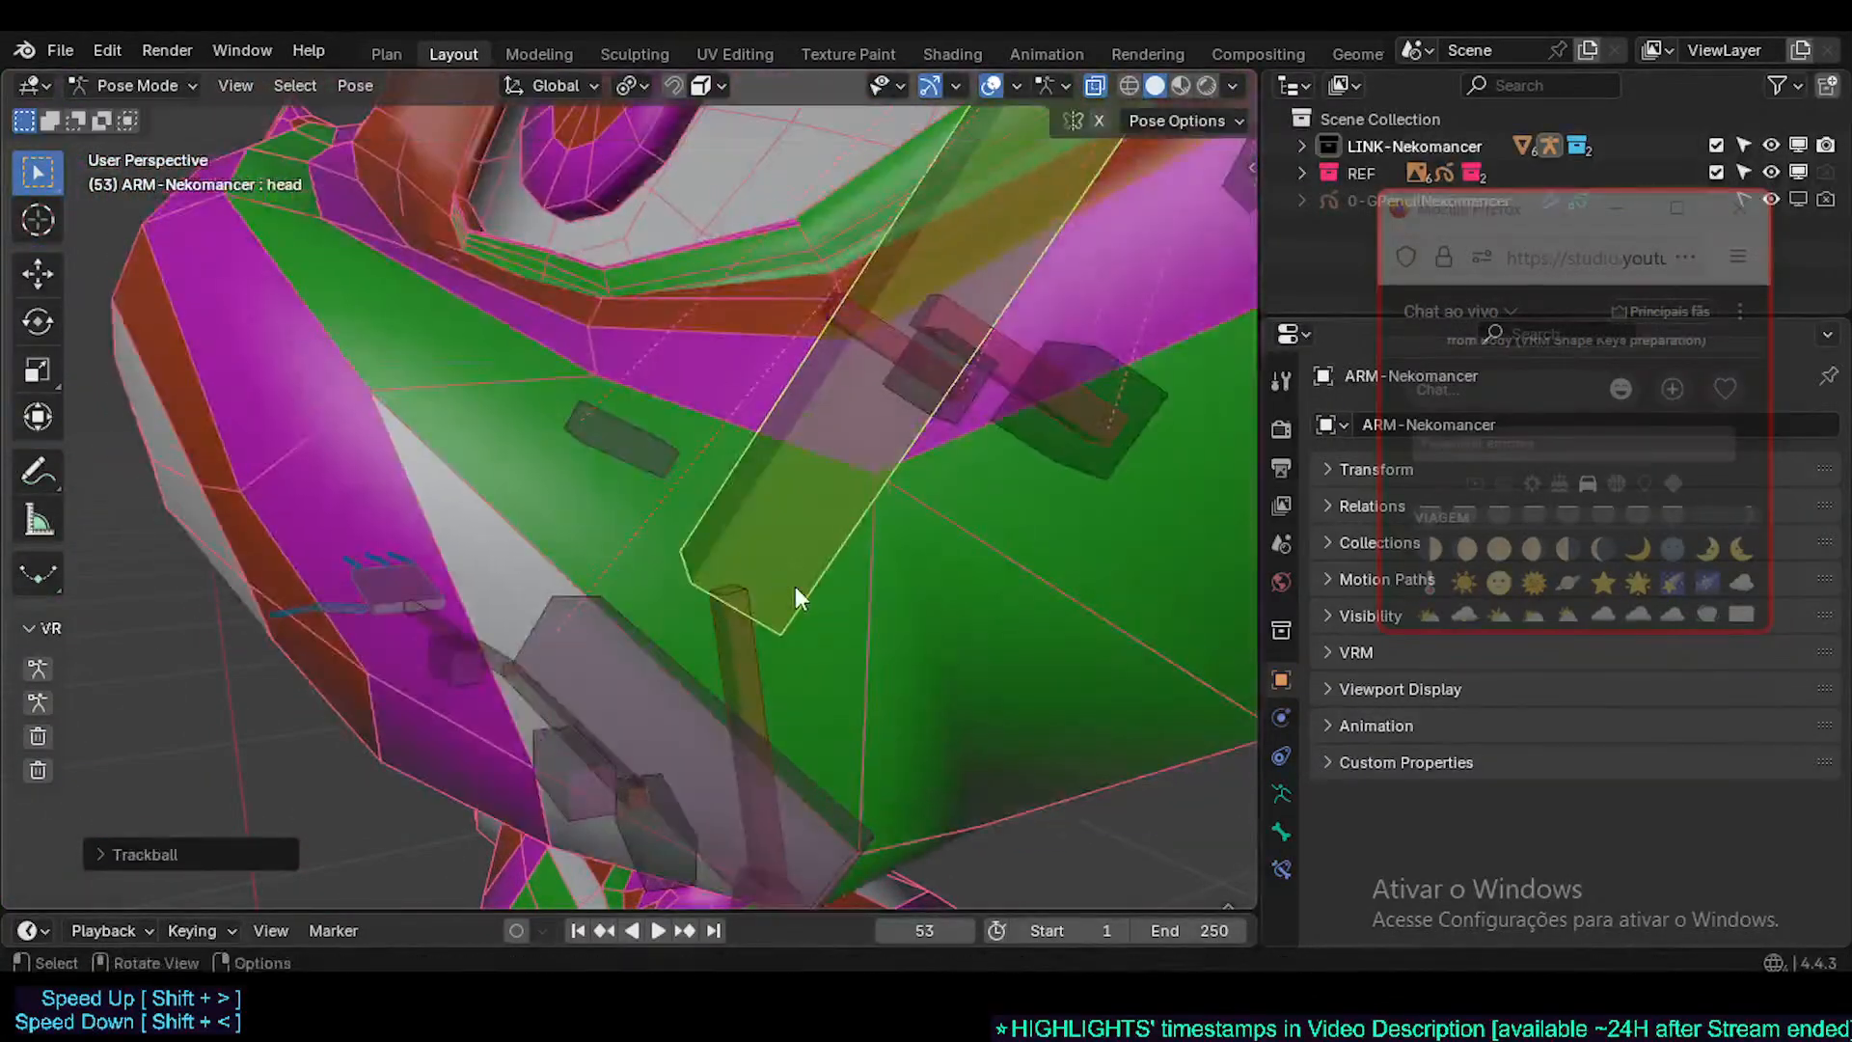
- Clear the head bone's rotation, return to Object Mode and deselect everything
middle_drag(795, 587, 662, 546)
key(alt+r)
key(ctrl+Tab)
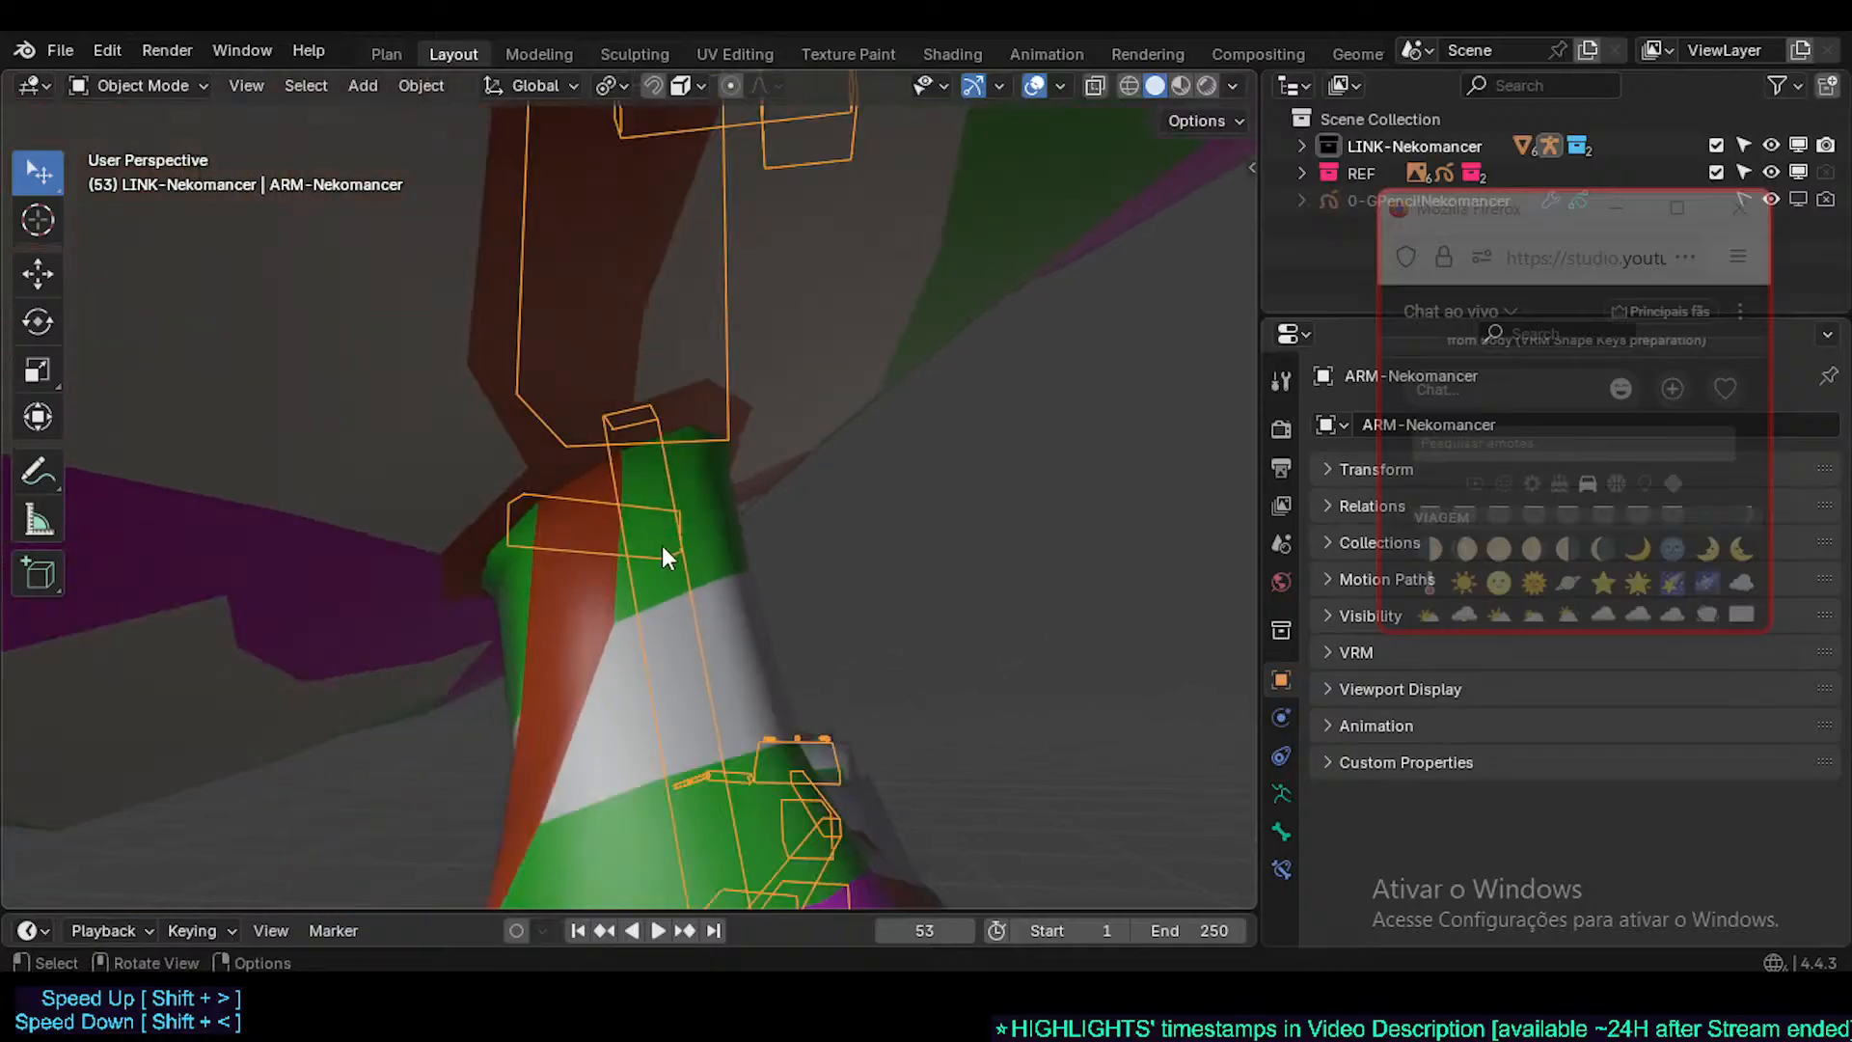
key(alt+a)
key(alt+z)
key(alt+z)
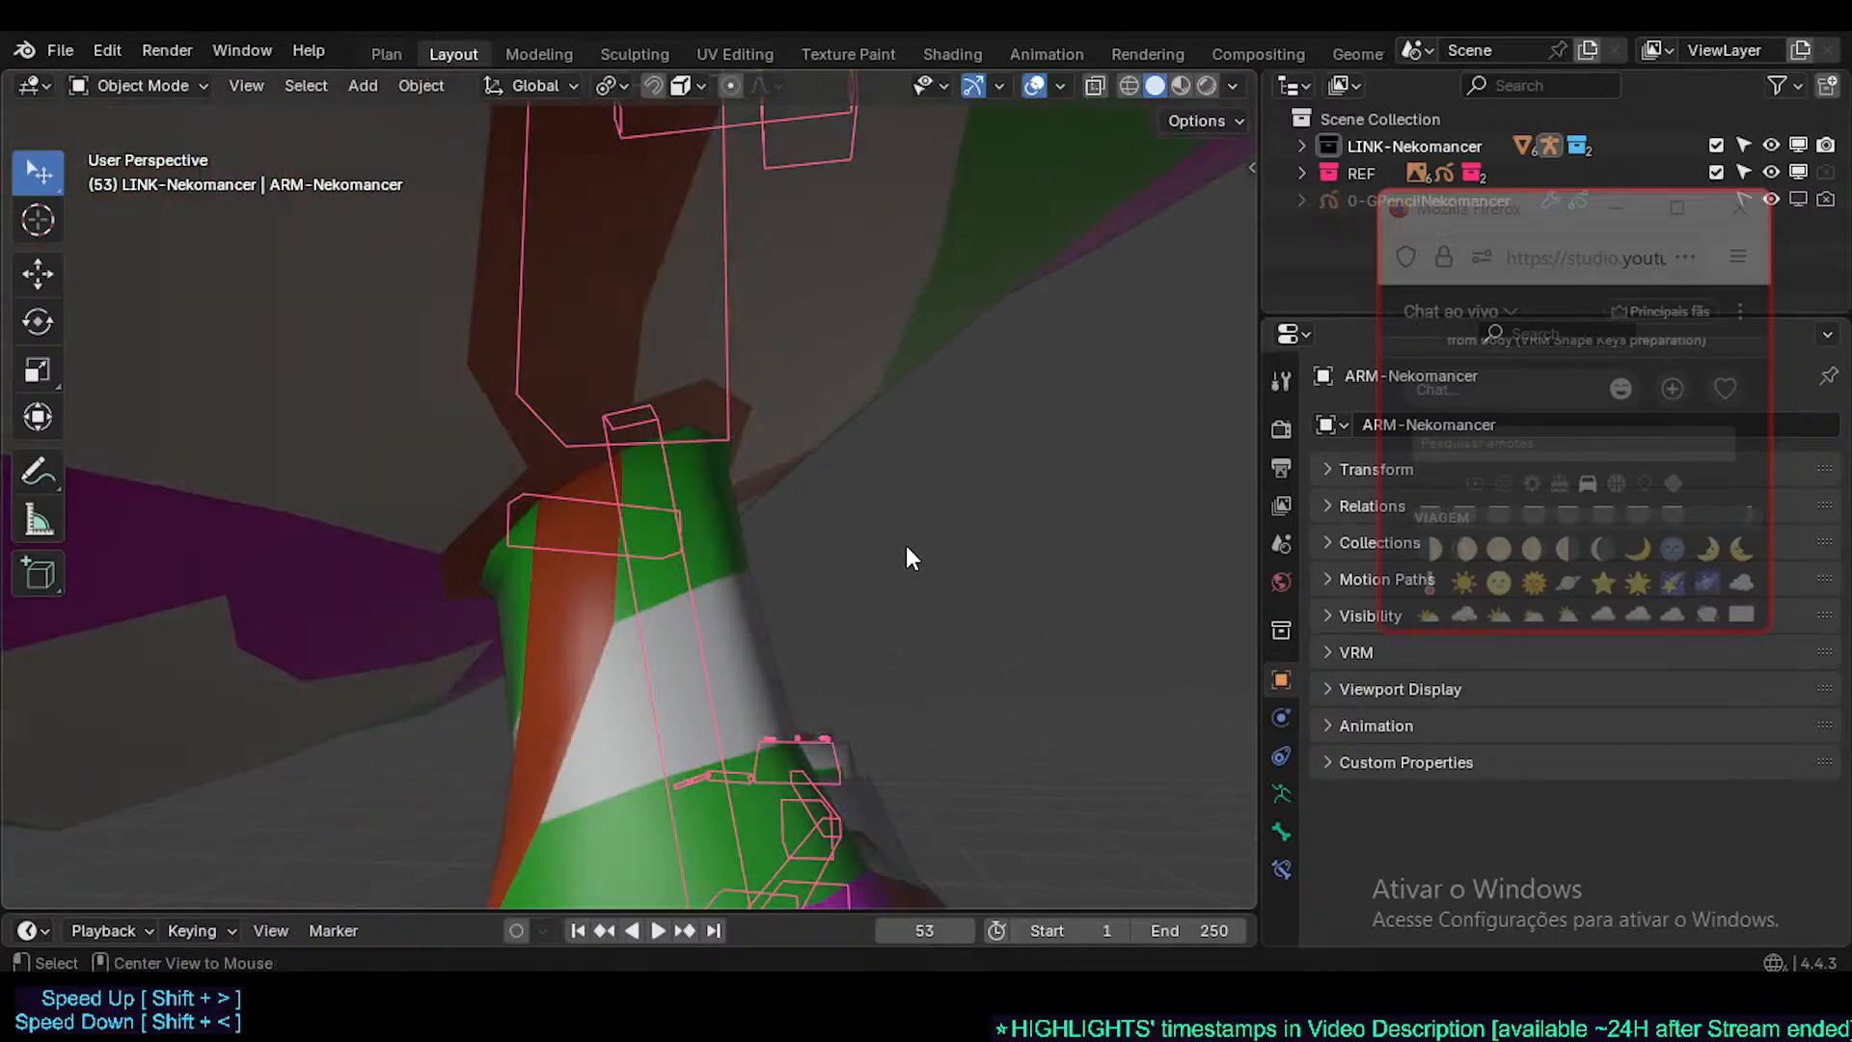
- Switch the viewport to Material Preview and apply Shade Smooth to the body and head objects
click(1179, 85)
middle_drag(769, 455, 461, 513)
click(444, 537)
right_click(444, 536)
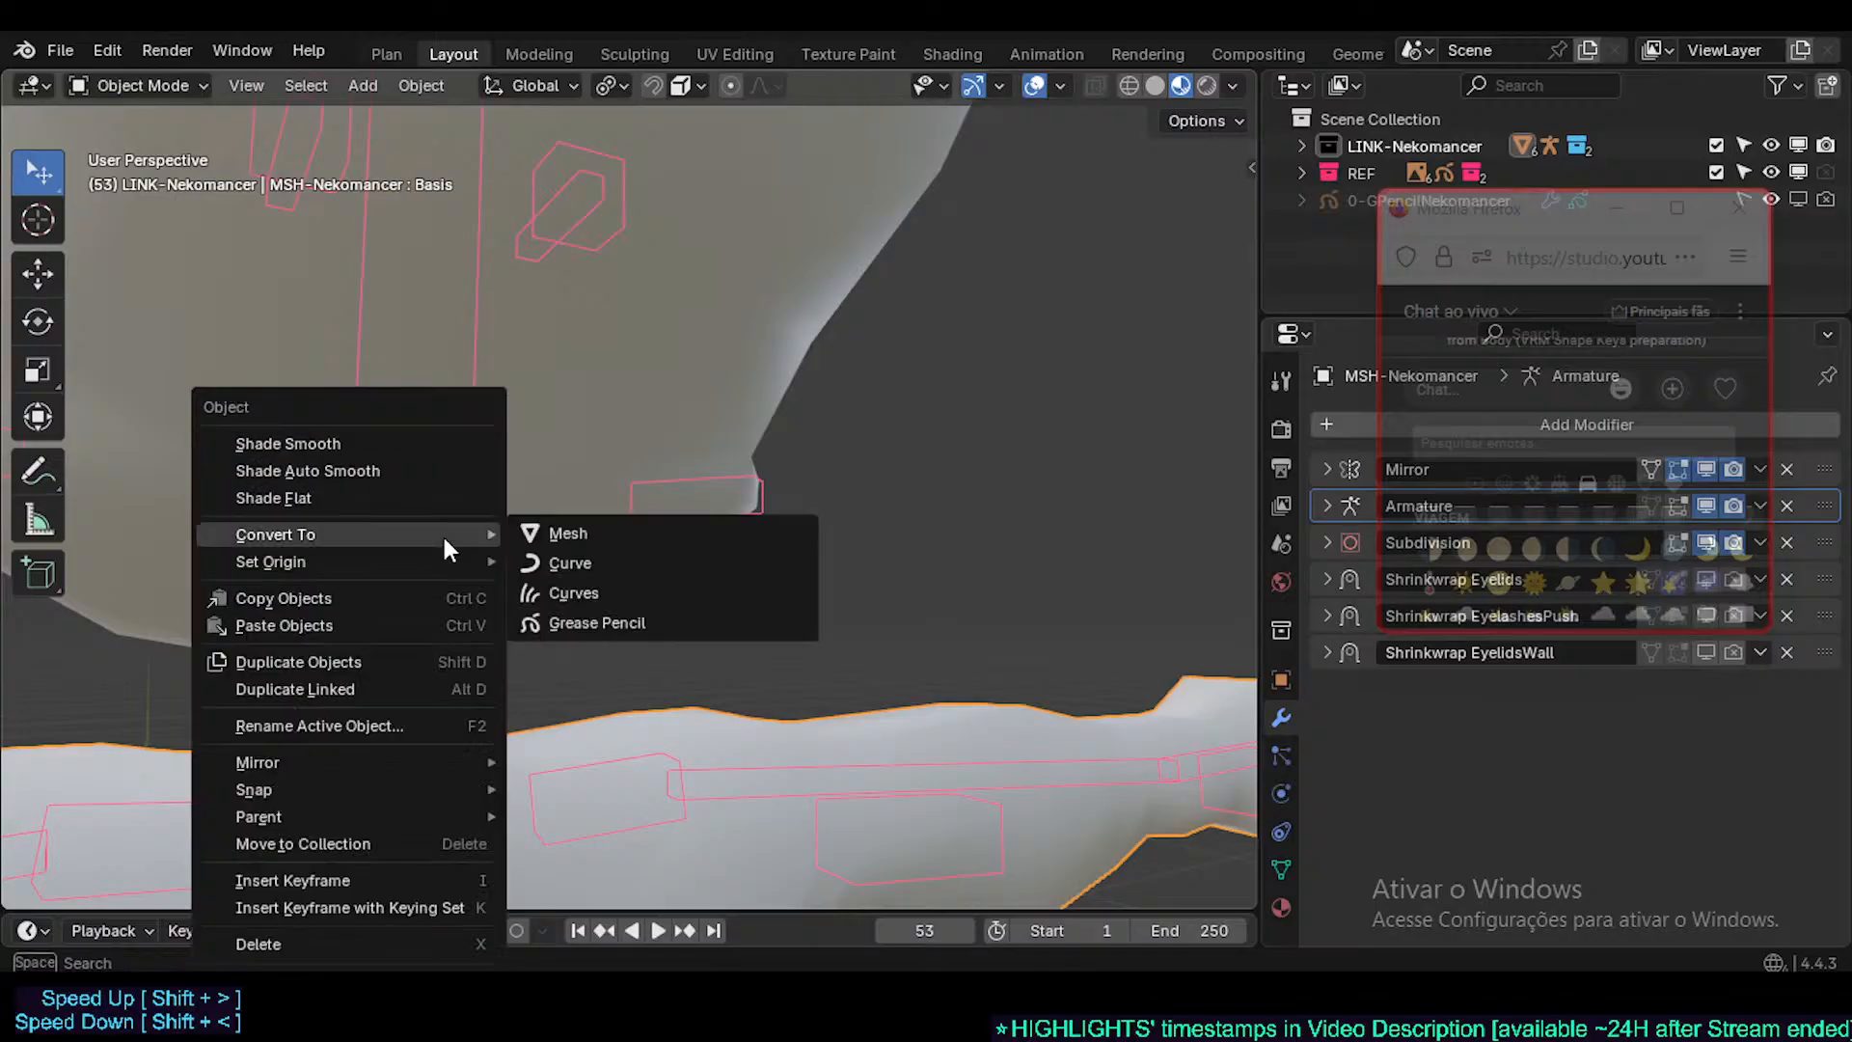
click(408, 436)
click(540, 410)
right_click(542, 412)
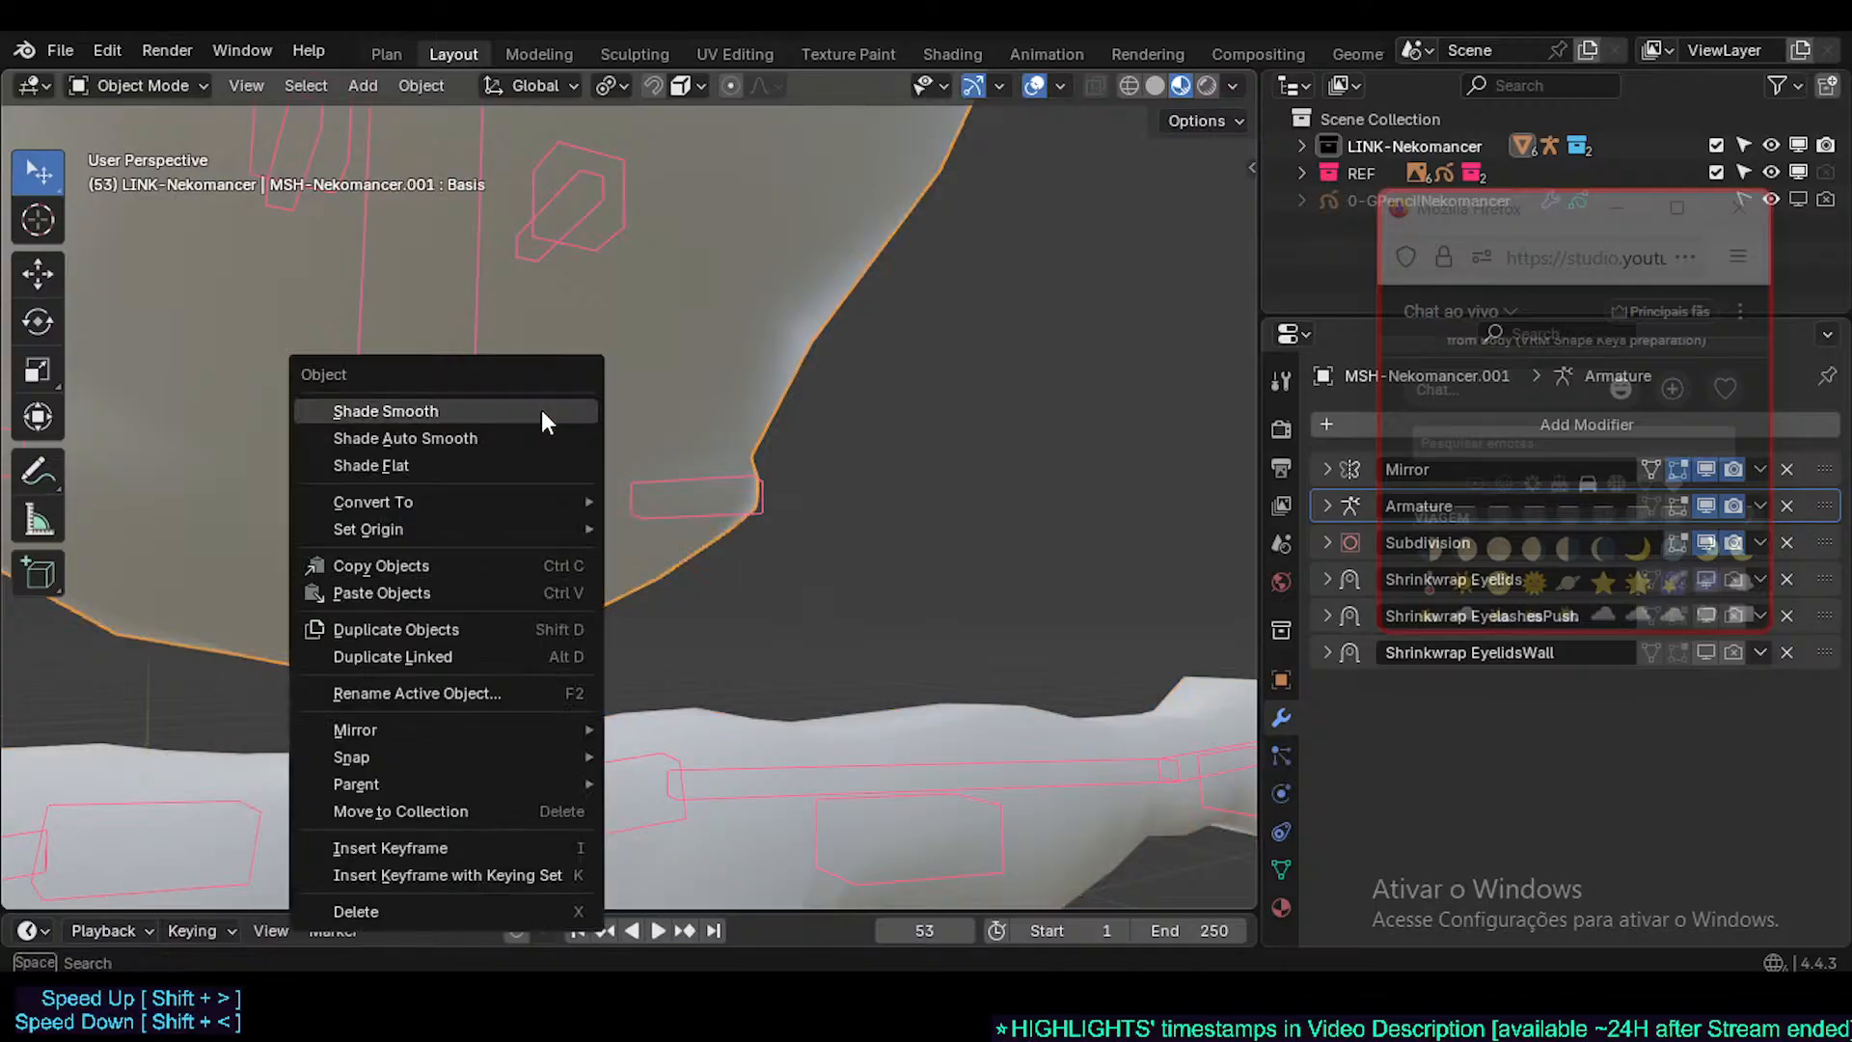
click(538, 414)
- Examine the smooth-shaded seam between head and neck from several angles and select the body mesh
middle_drag(517, 524, 762, 467)
click(682, 471)
key(alt+a)
shift+middle_drag(762, 467, 540, 617)
scroll(589, 681, down, 2)
shift+middle_drag(588, 681, 554, 521)
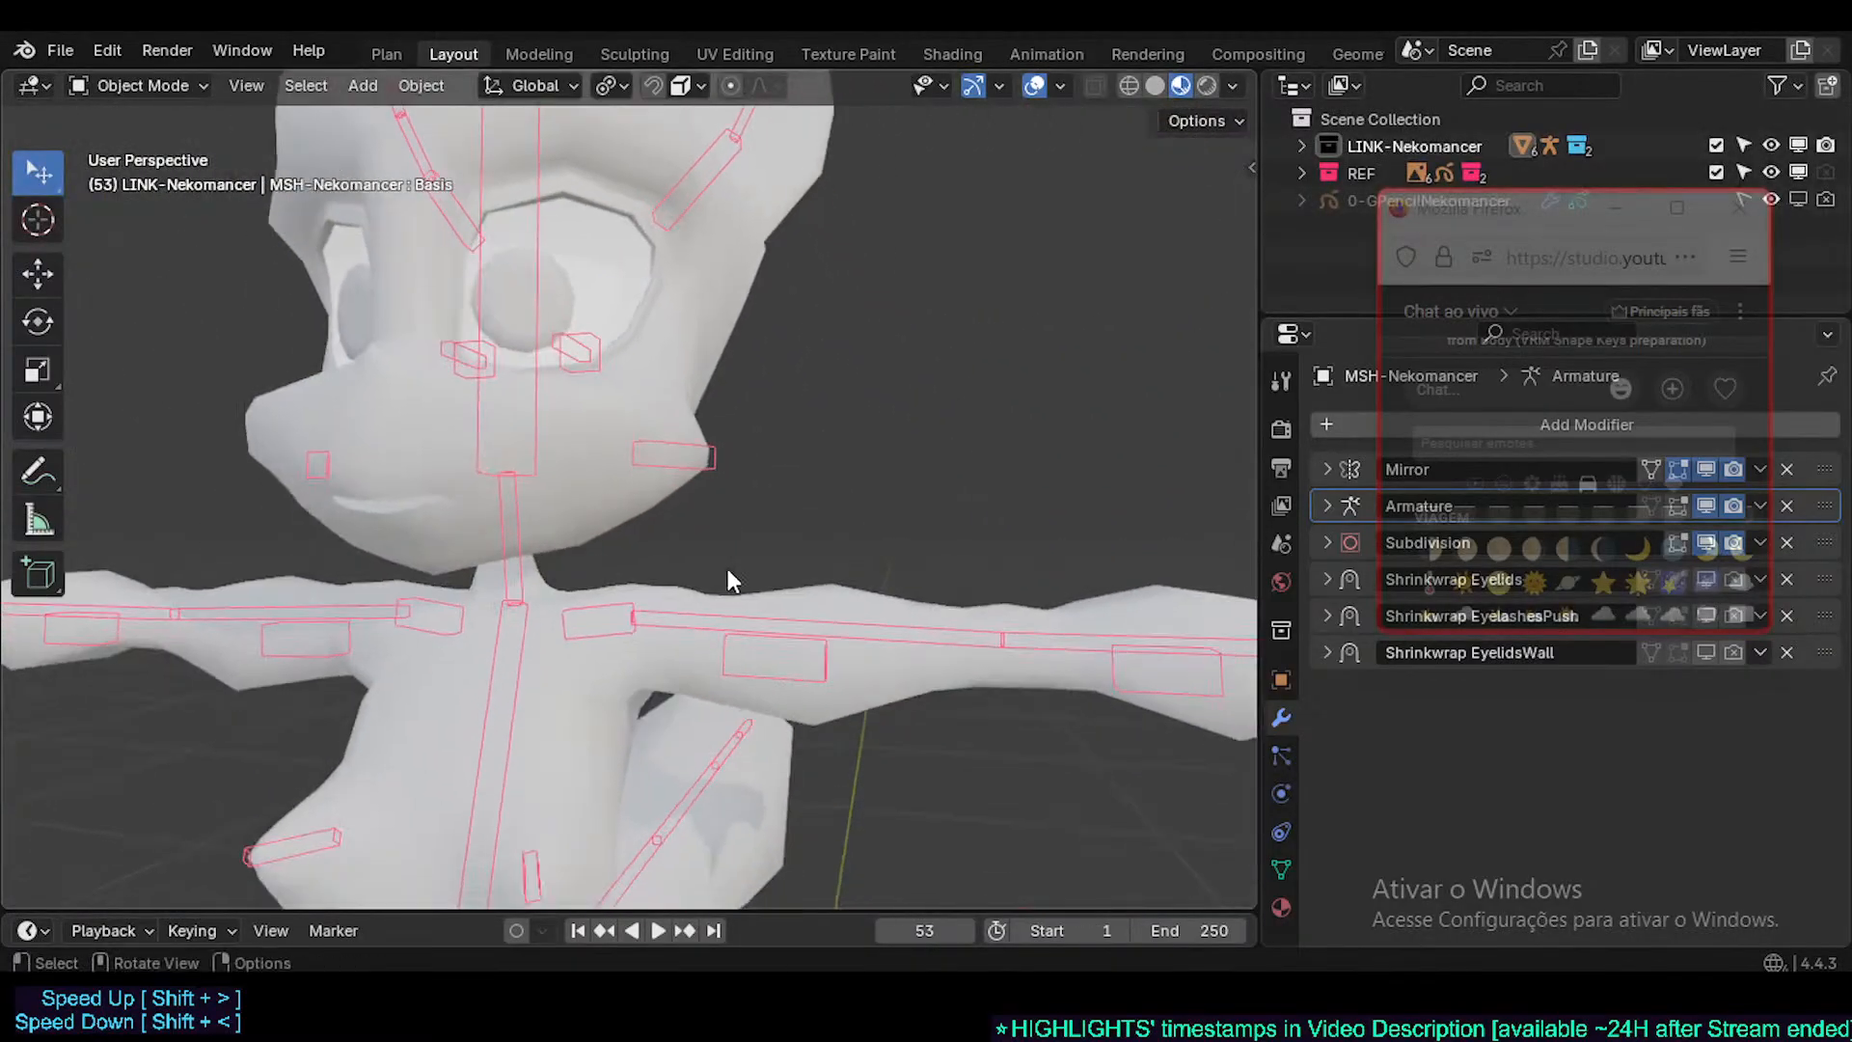
shift+middle_drag(727, 569, 586, 561)
click(586, 561)
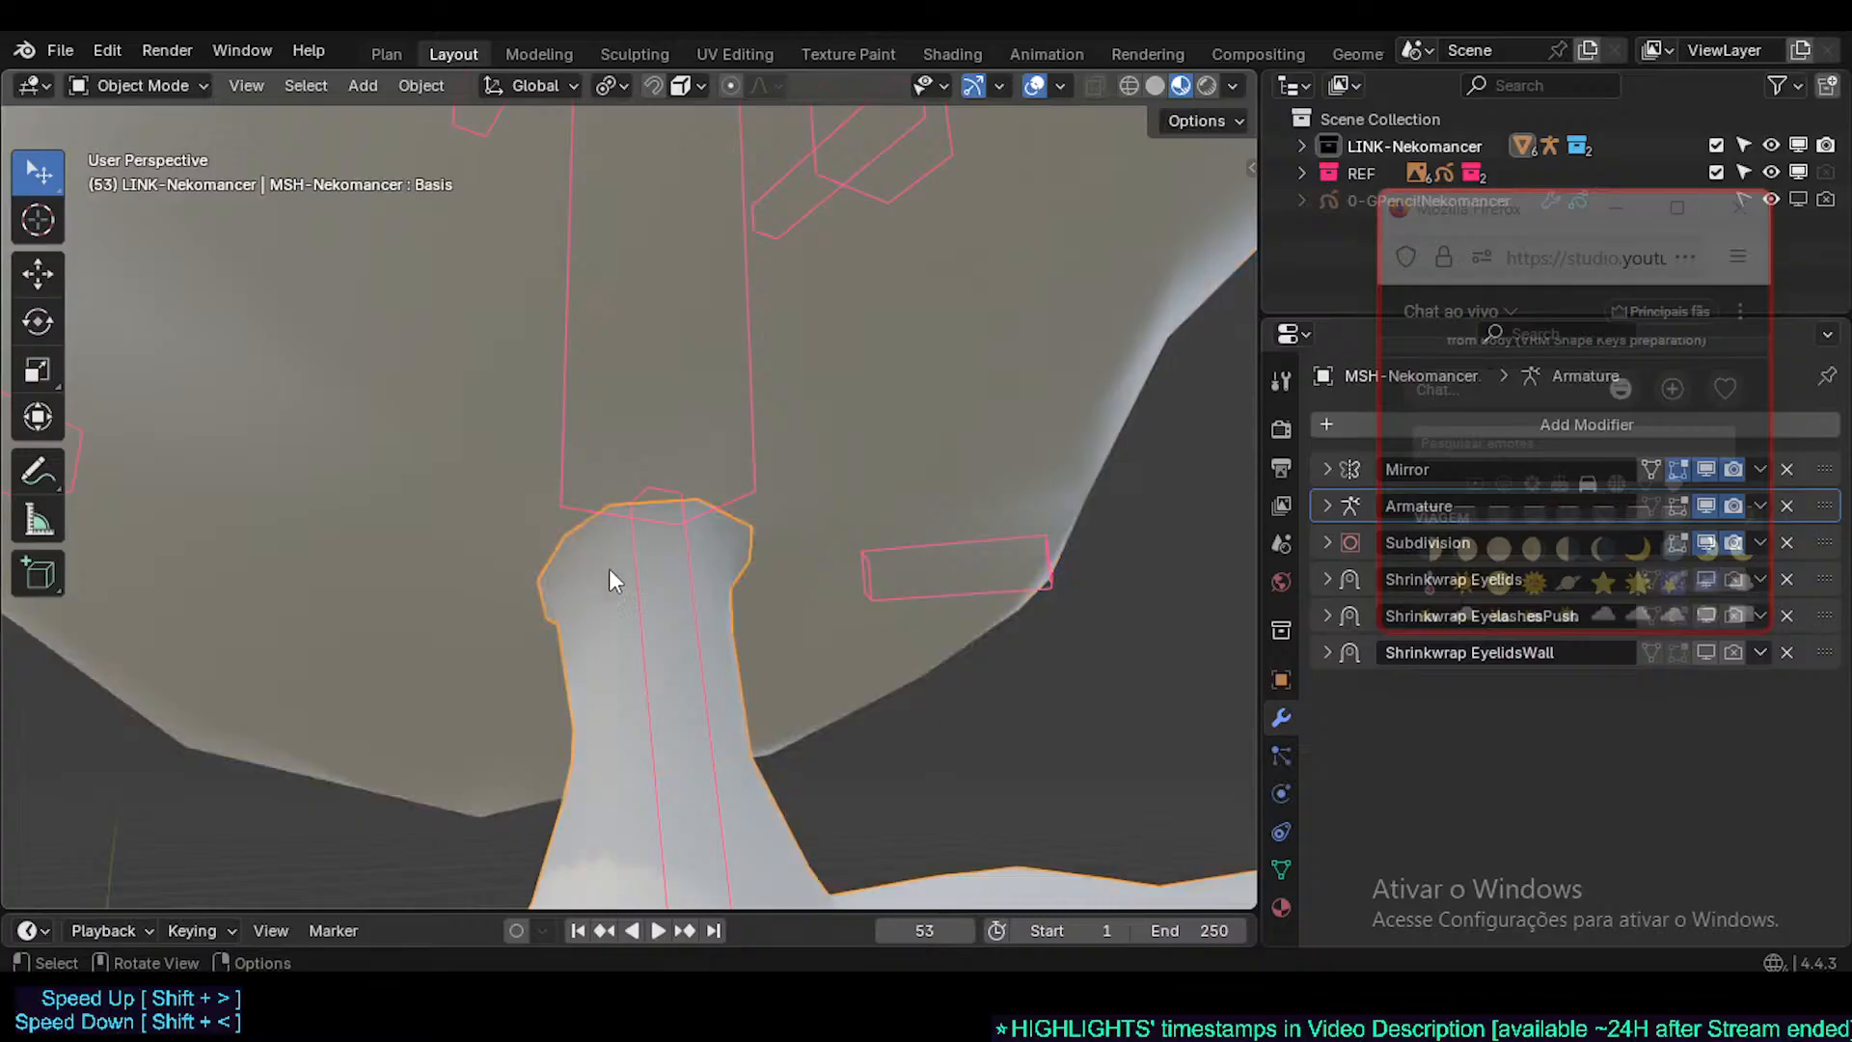
- Move the live chat browser window over the viewport and reposition it to read the recent messages
drag(1524, 217, 988, 470)
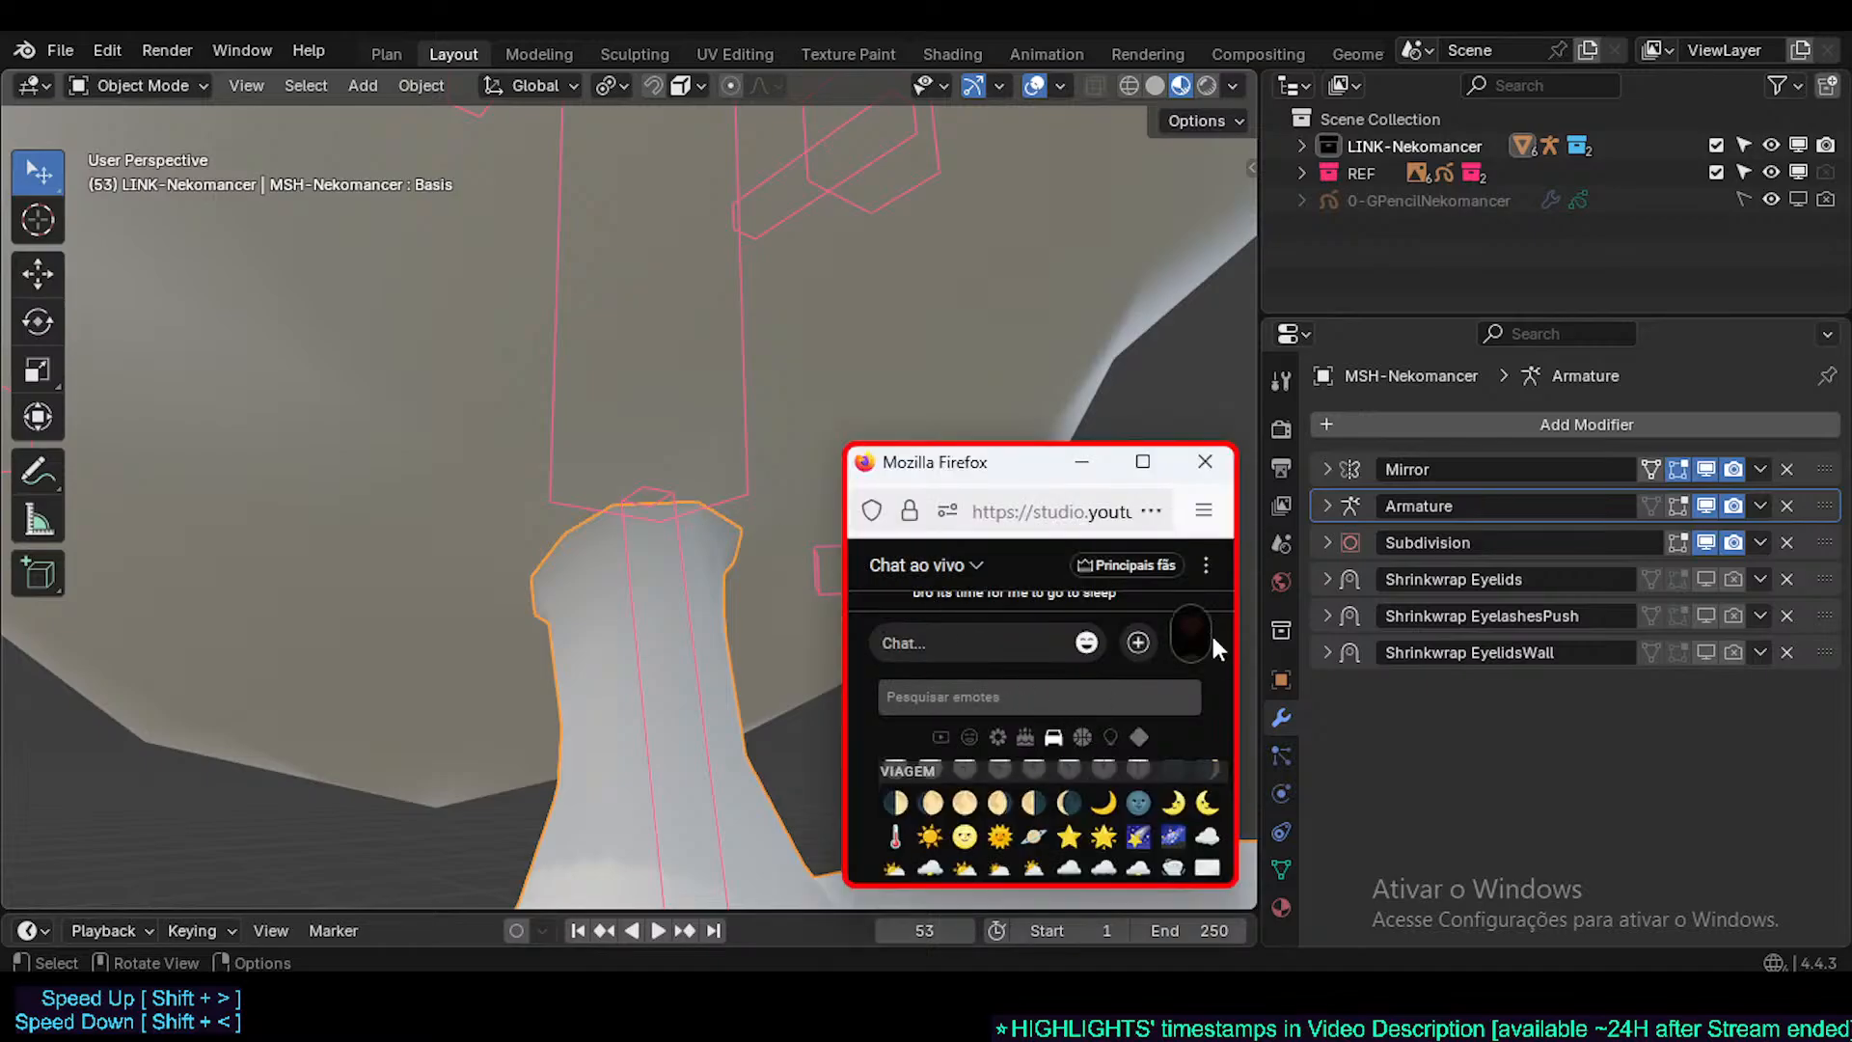
drag(1051, 446, 1056, 342)
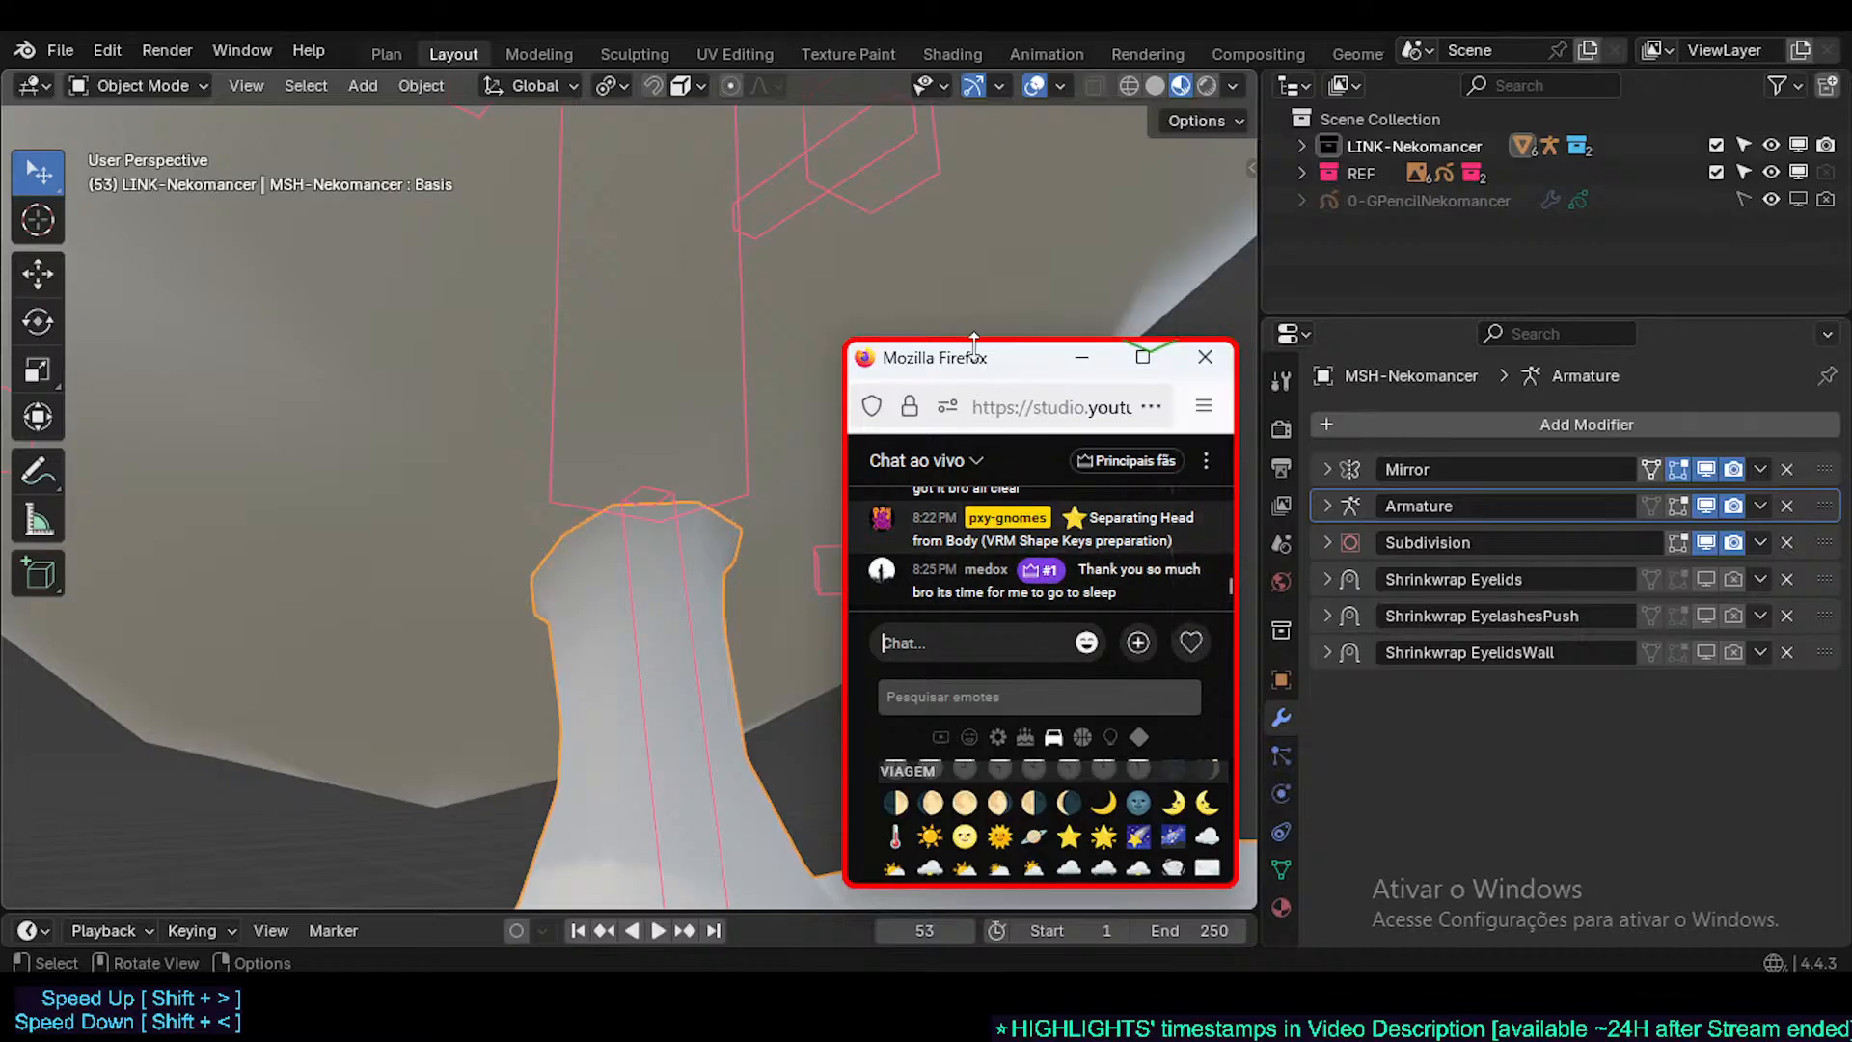
drag(976, 359, 1009, 325)
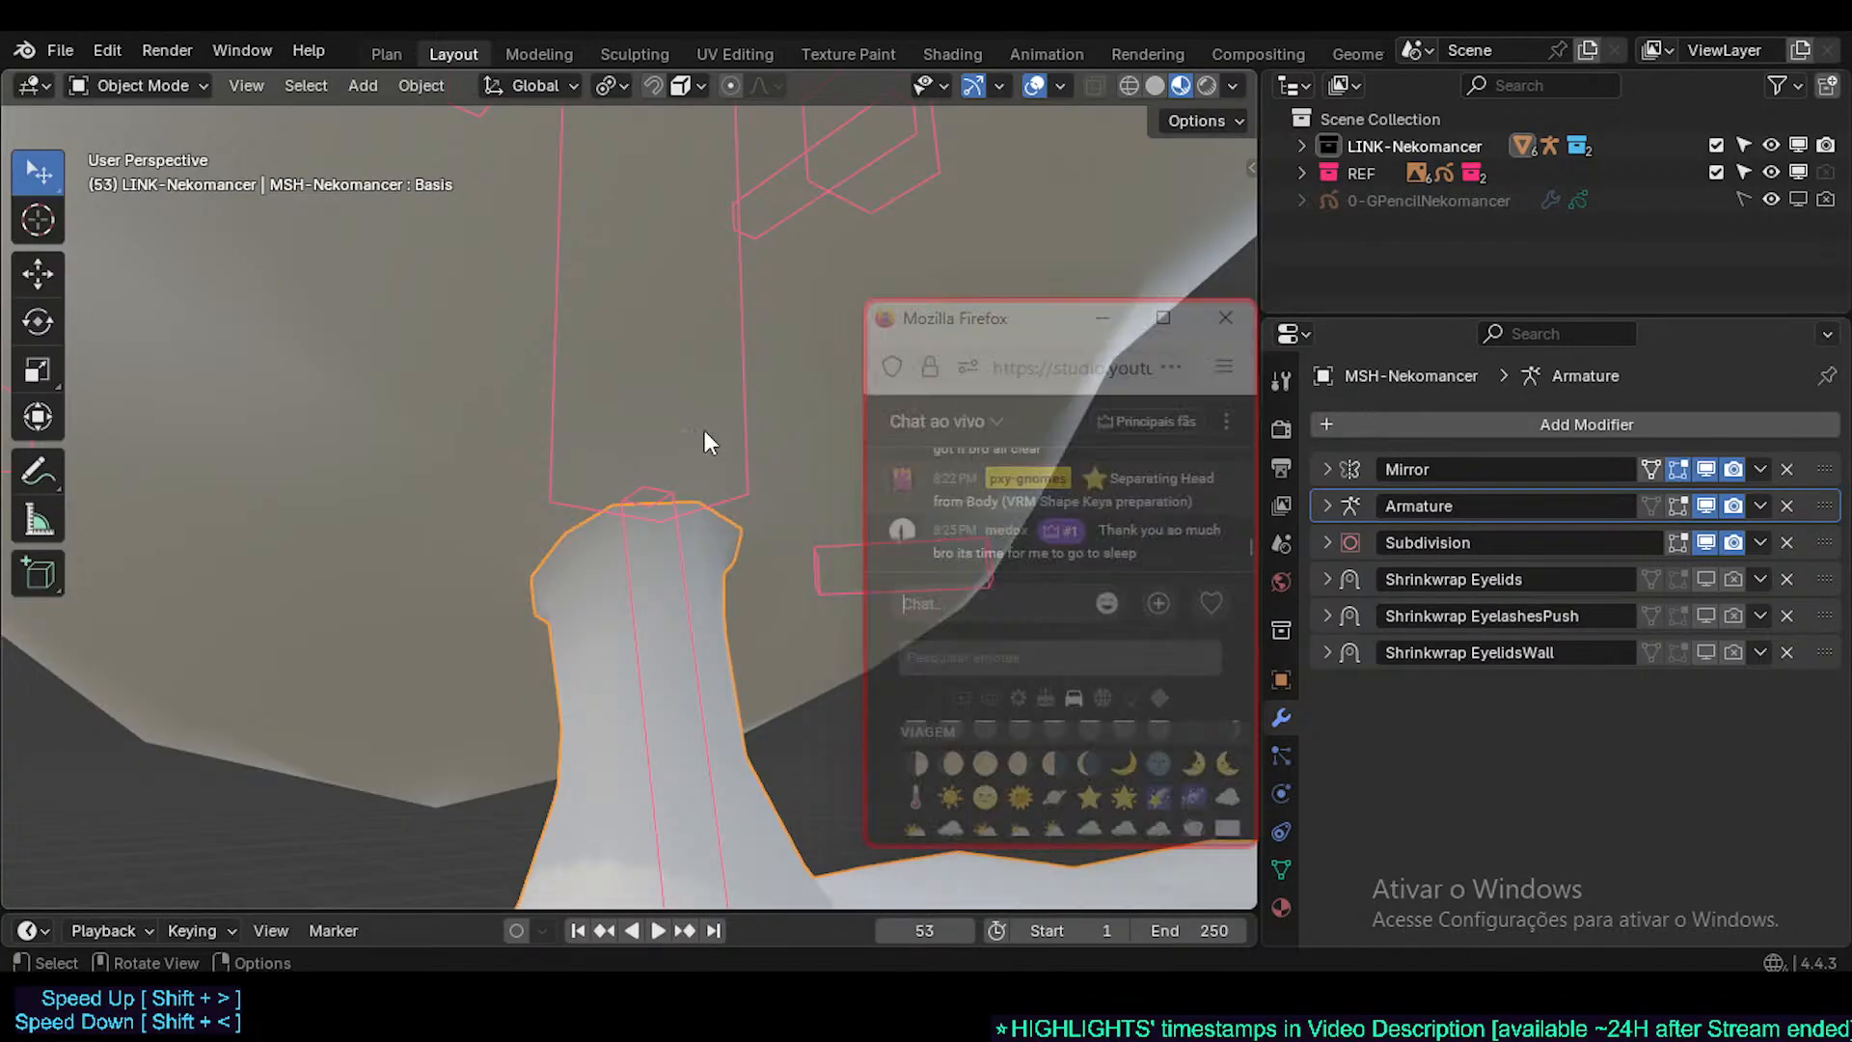
- Deselect everything, check the neck joint beneath the head and save Nekomancer3.blend
middle_drag(776, 344, 610, 577)
scroll(672, 418, down, 2)
key(alt+a)
scroll(579, 487, up, 2)
key(alt+shift+z)
key(ctrl+s)
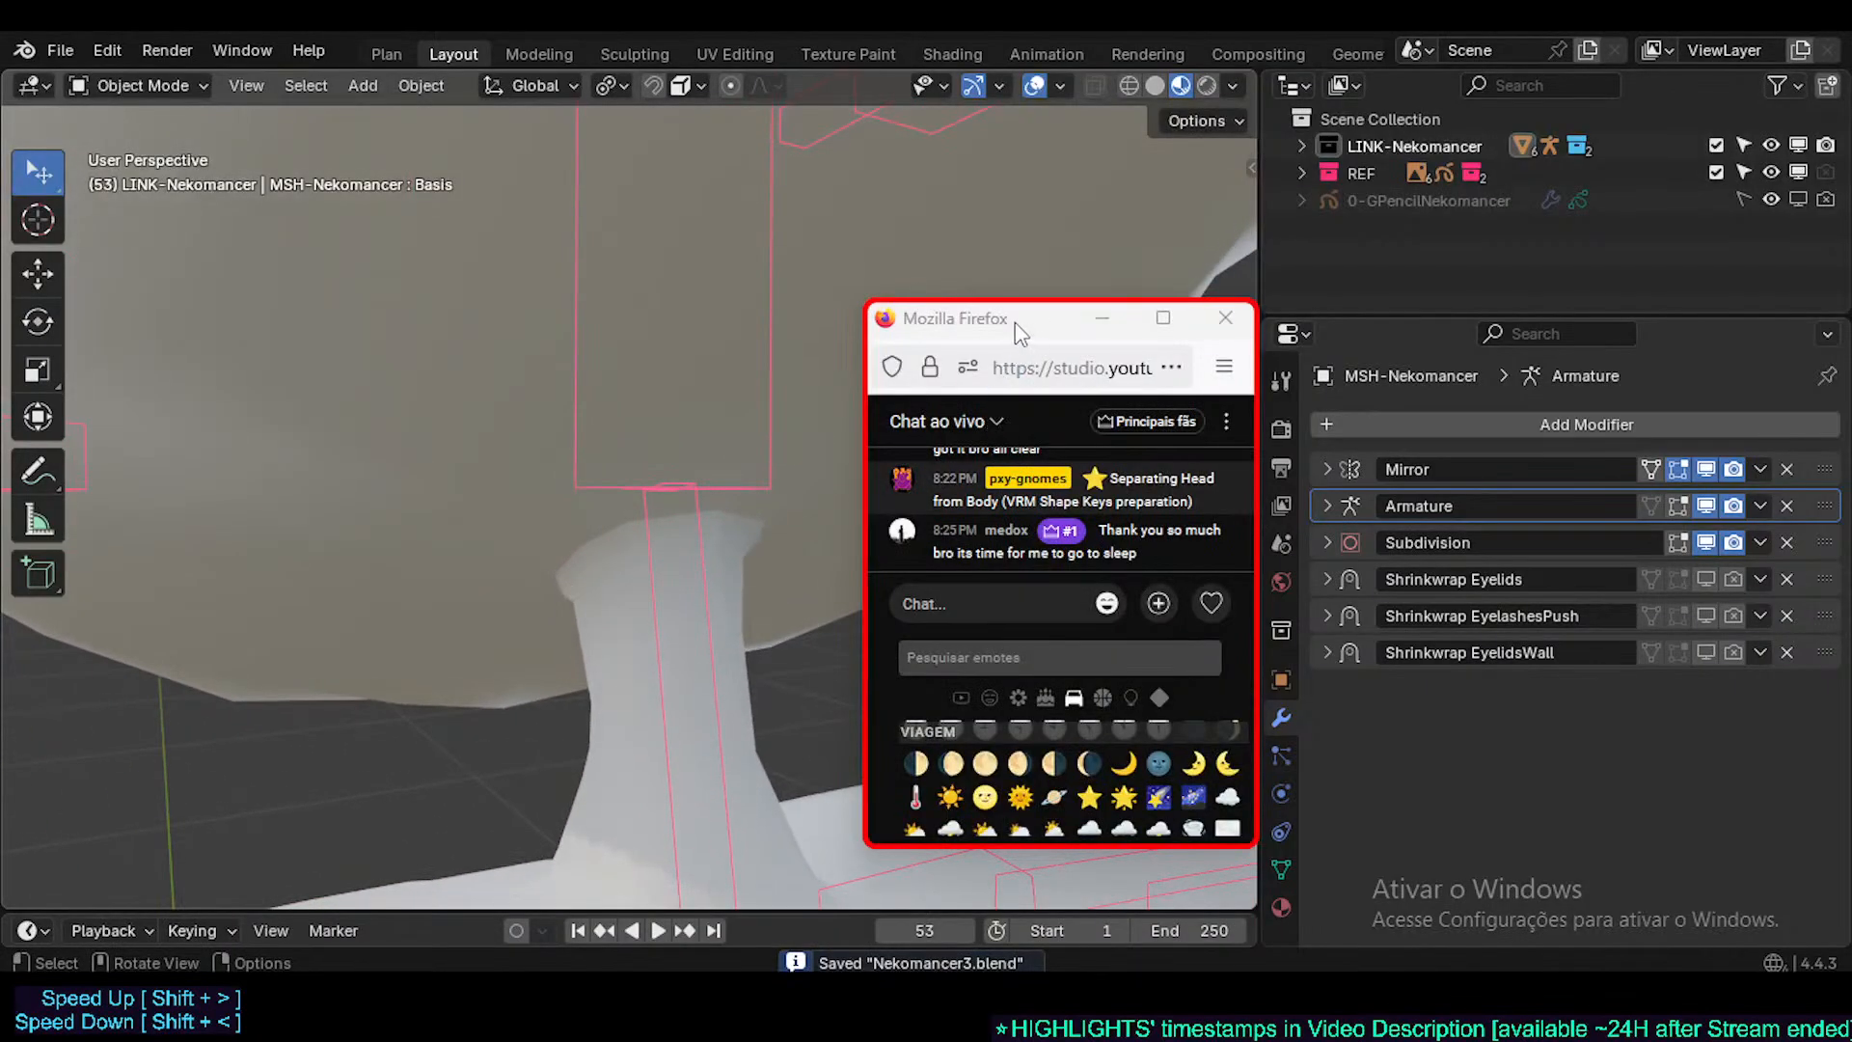
drag(1015, 322, 1040, 312)
middle_drag(569, 494, 517, 579)
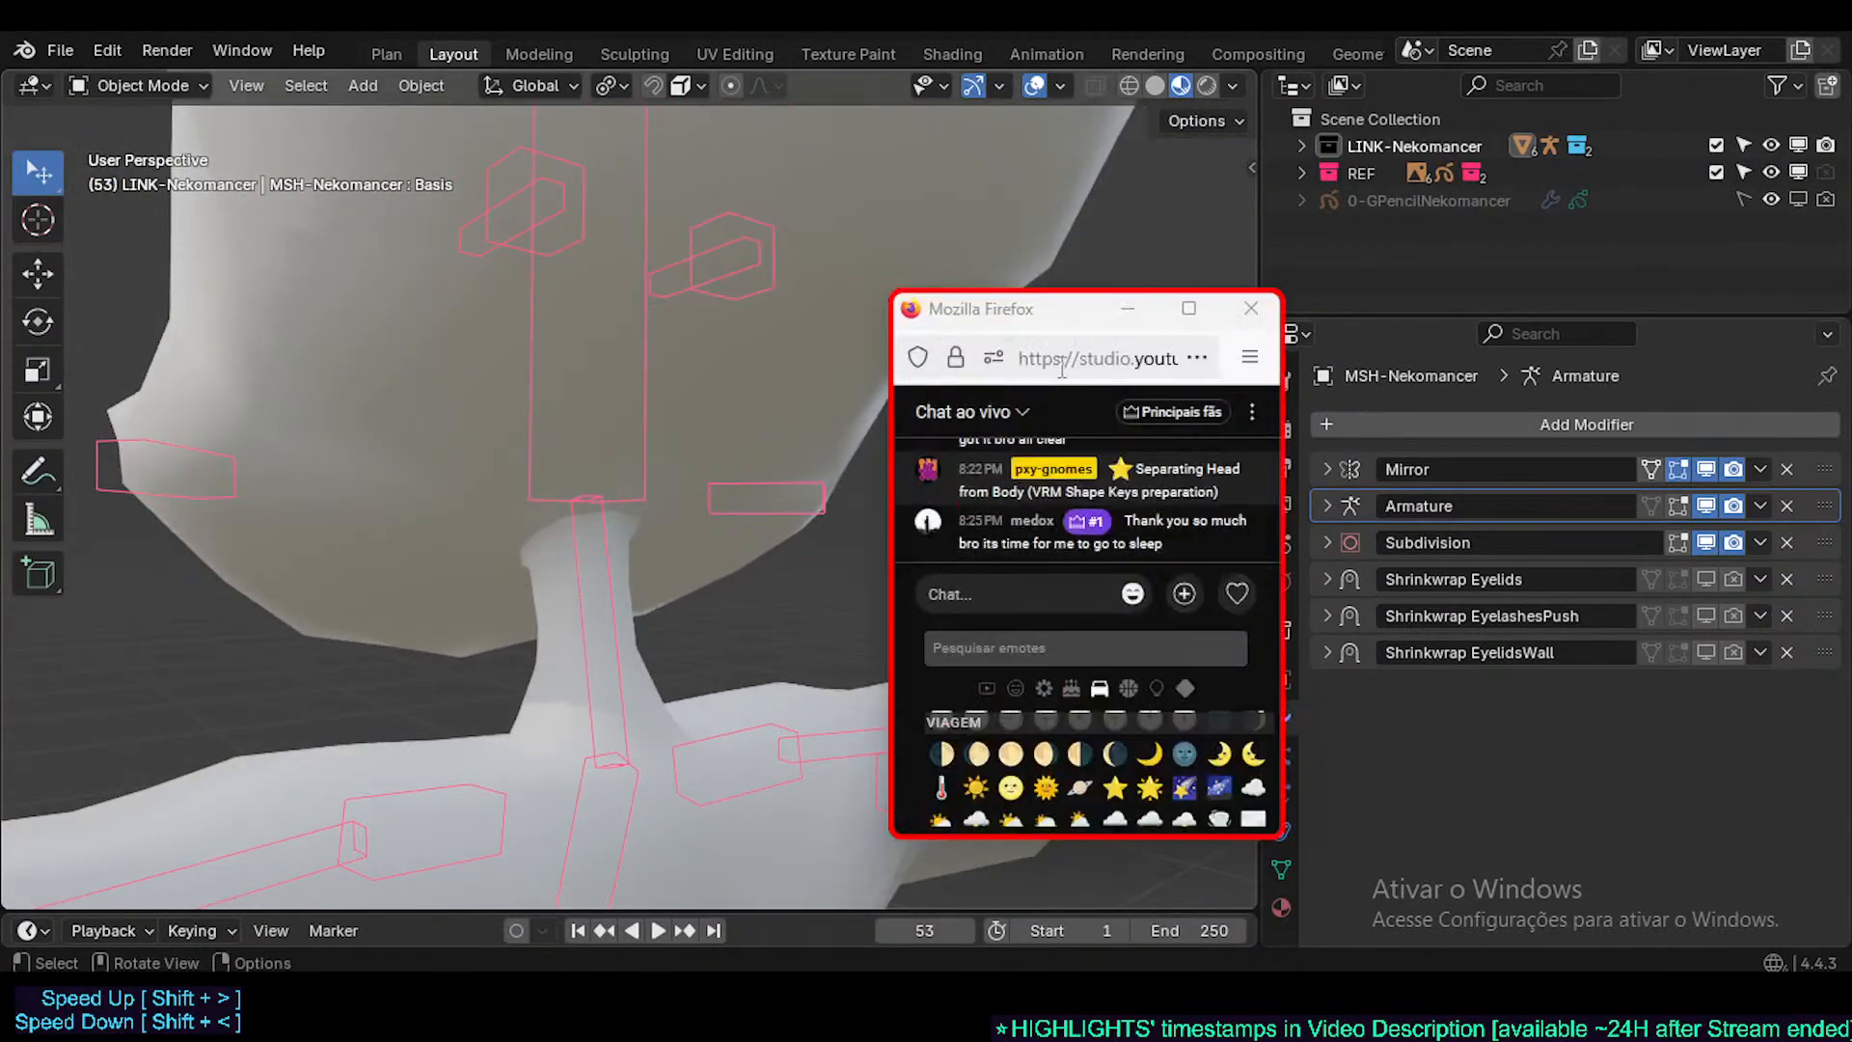
- Add a Data Transfer modifier to the body mesh and set the head object MSH-Nekomancer.001 as its source
drag(1008, 318, 923, 264)
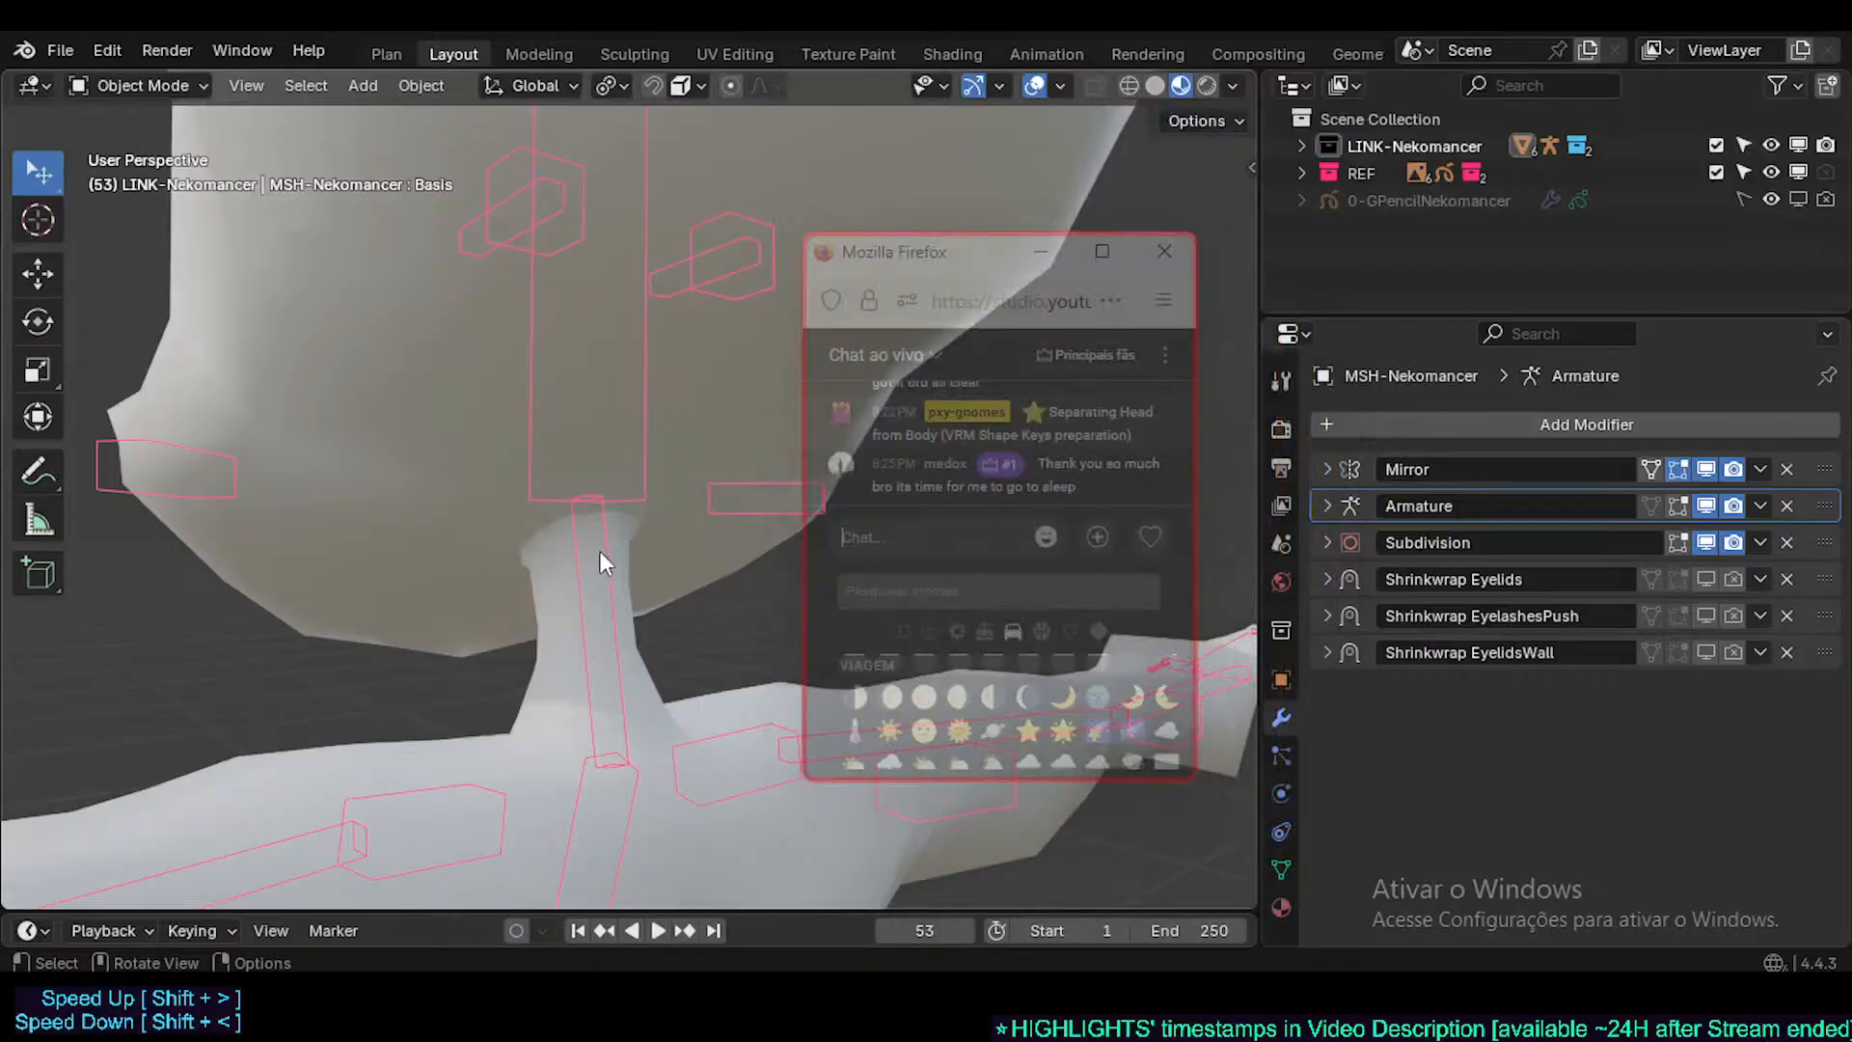
click(546, 543)
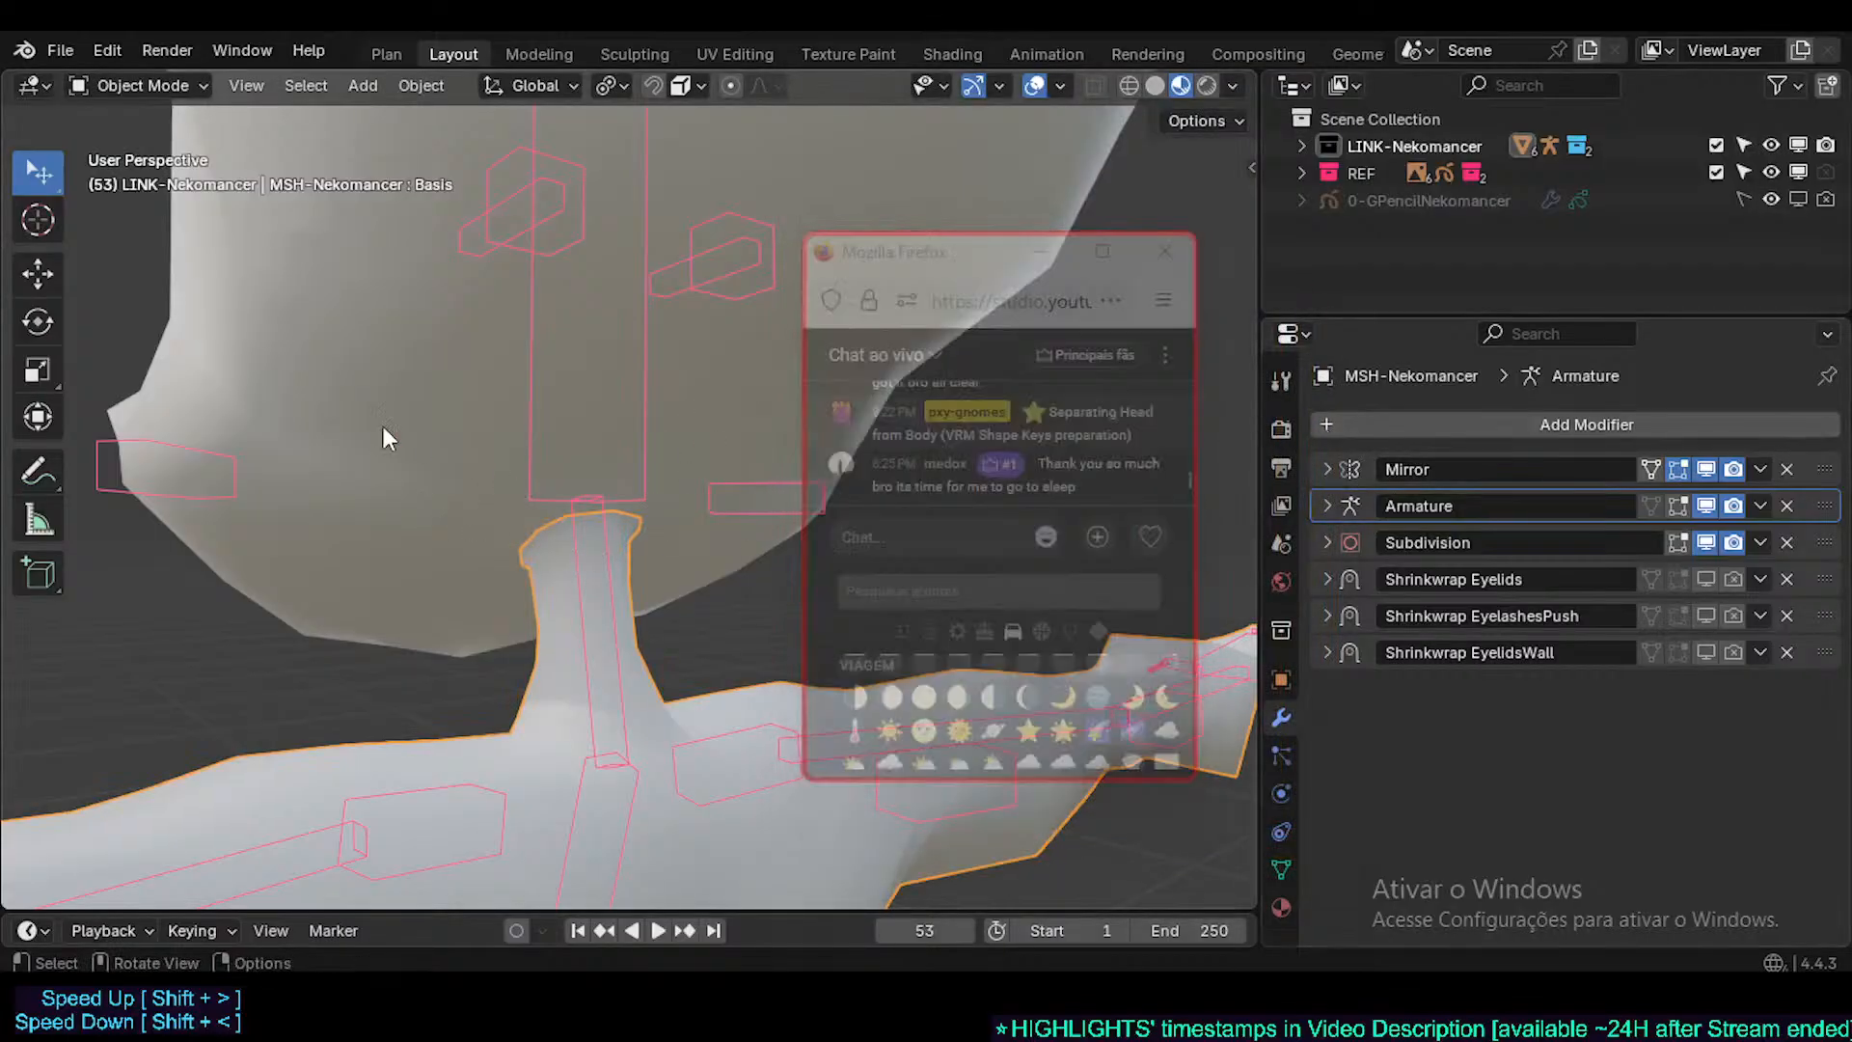
scroll(557, 580, up, 1)
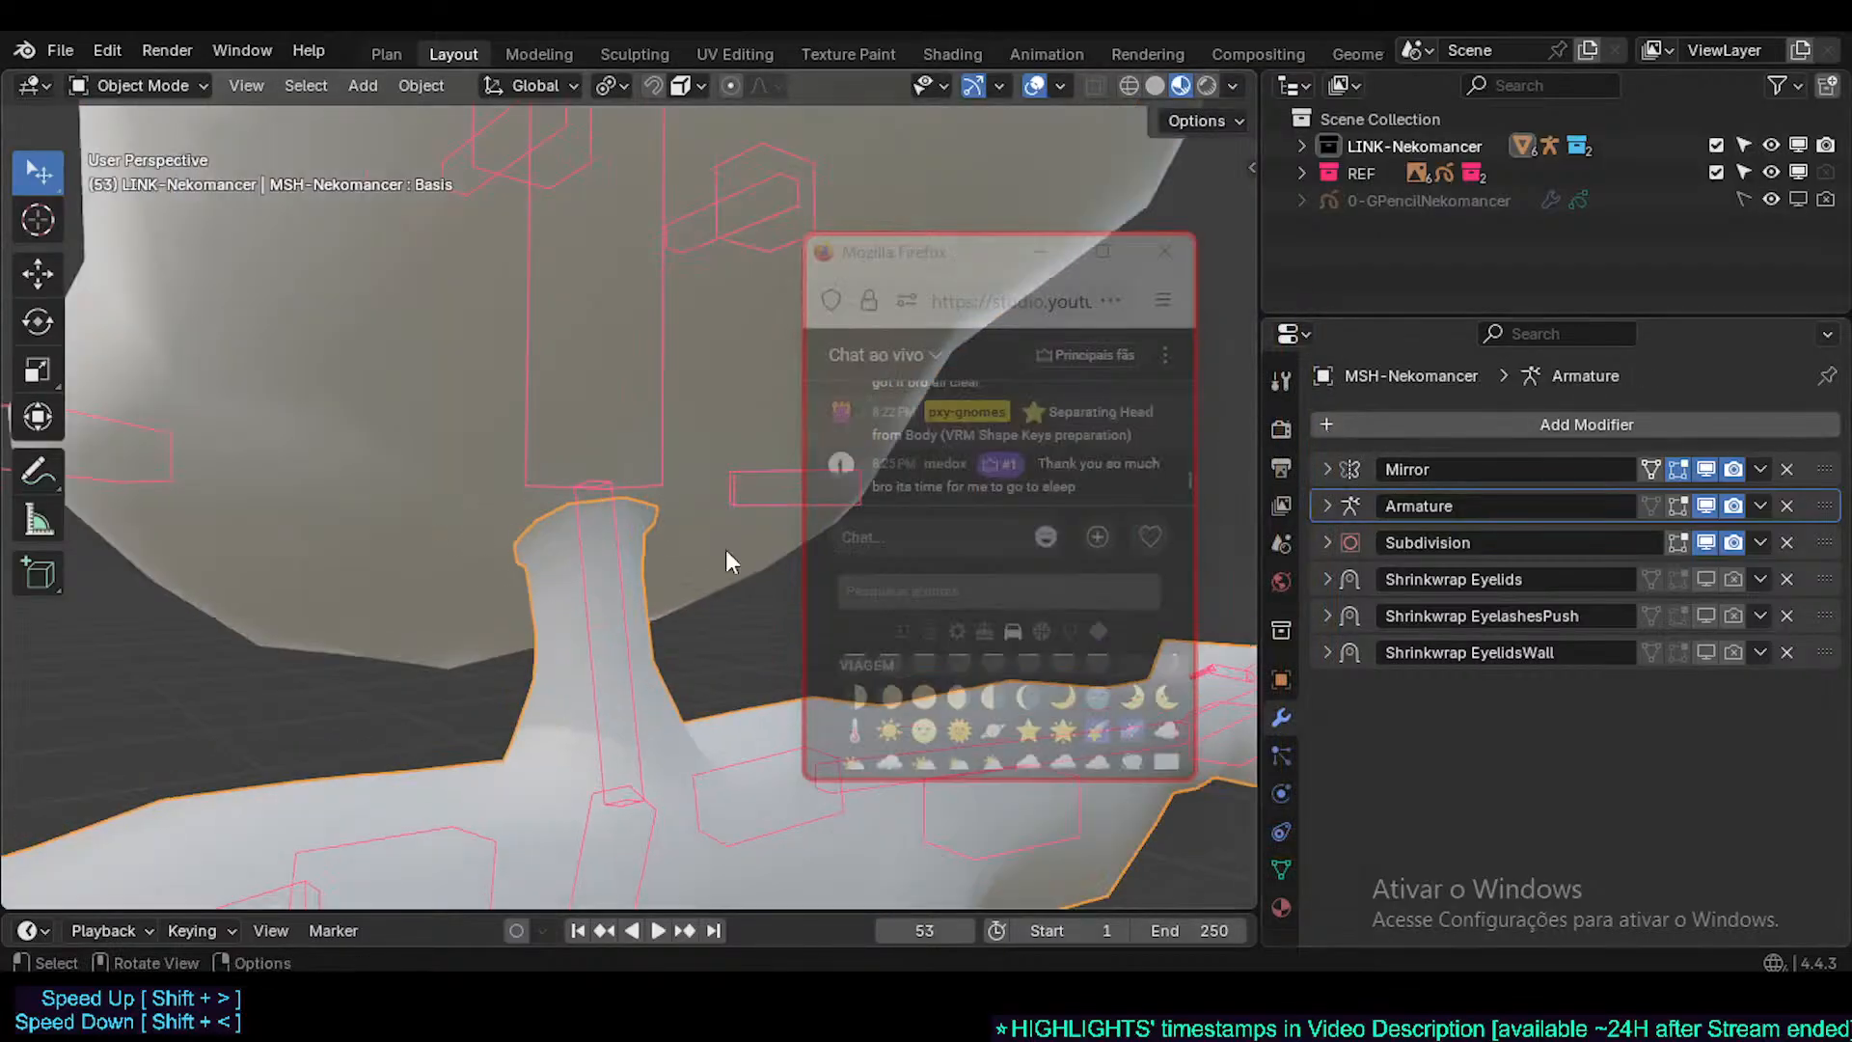
click(1526, 421)
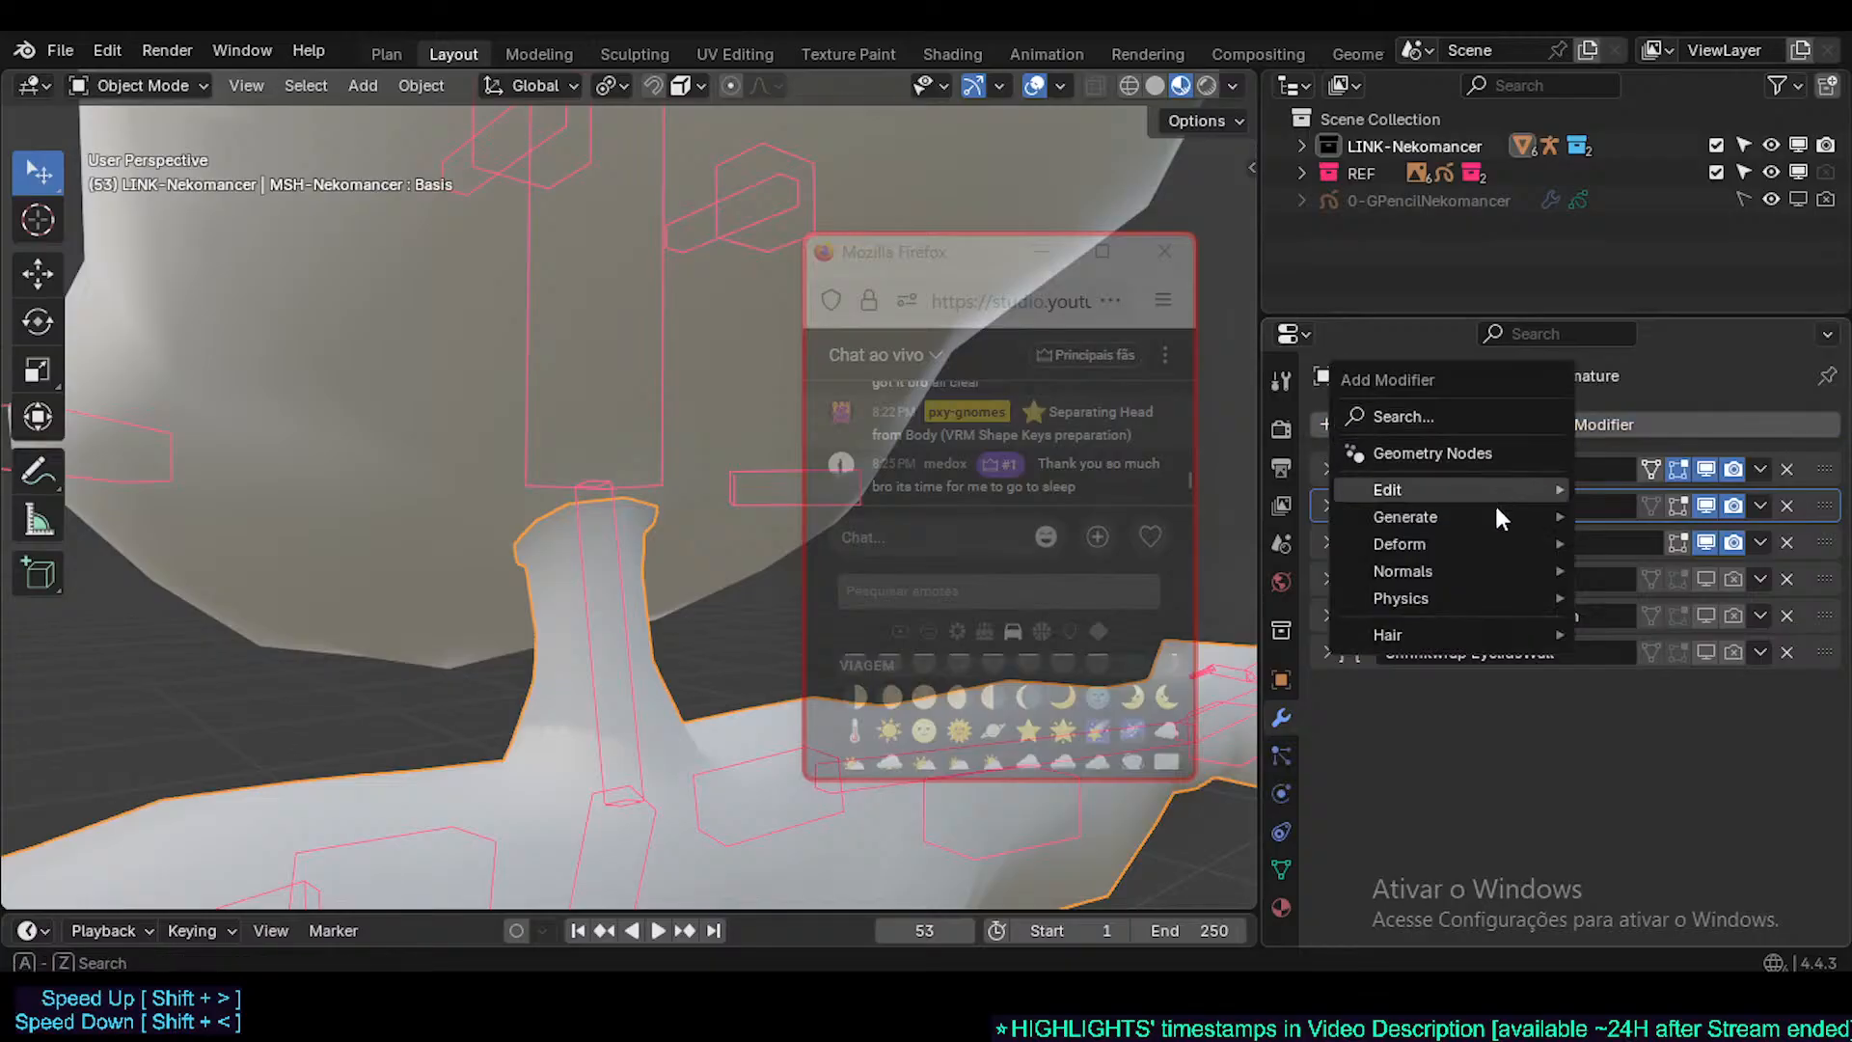
mouse_move(1472, 487)
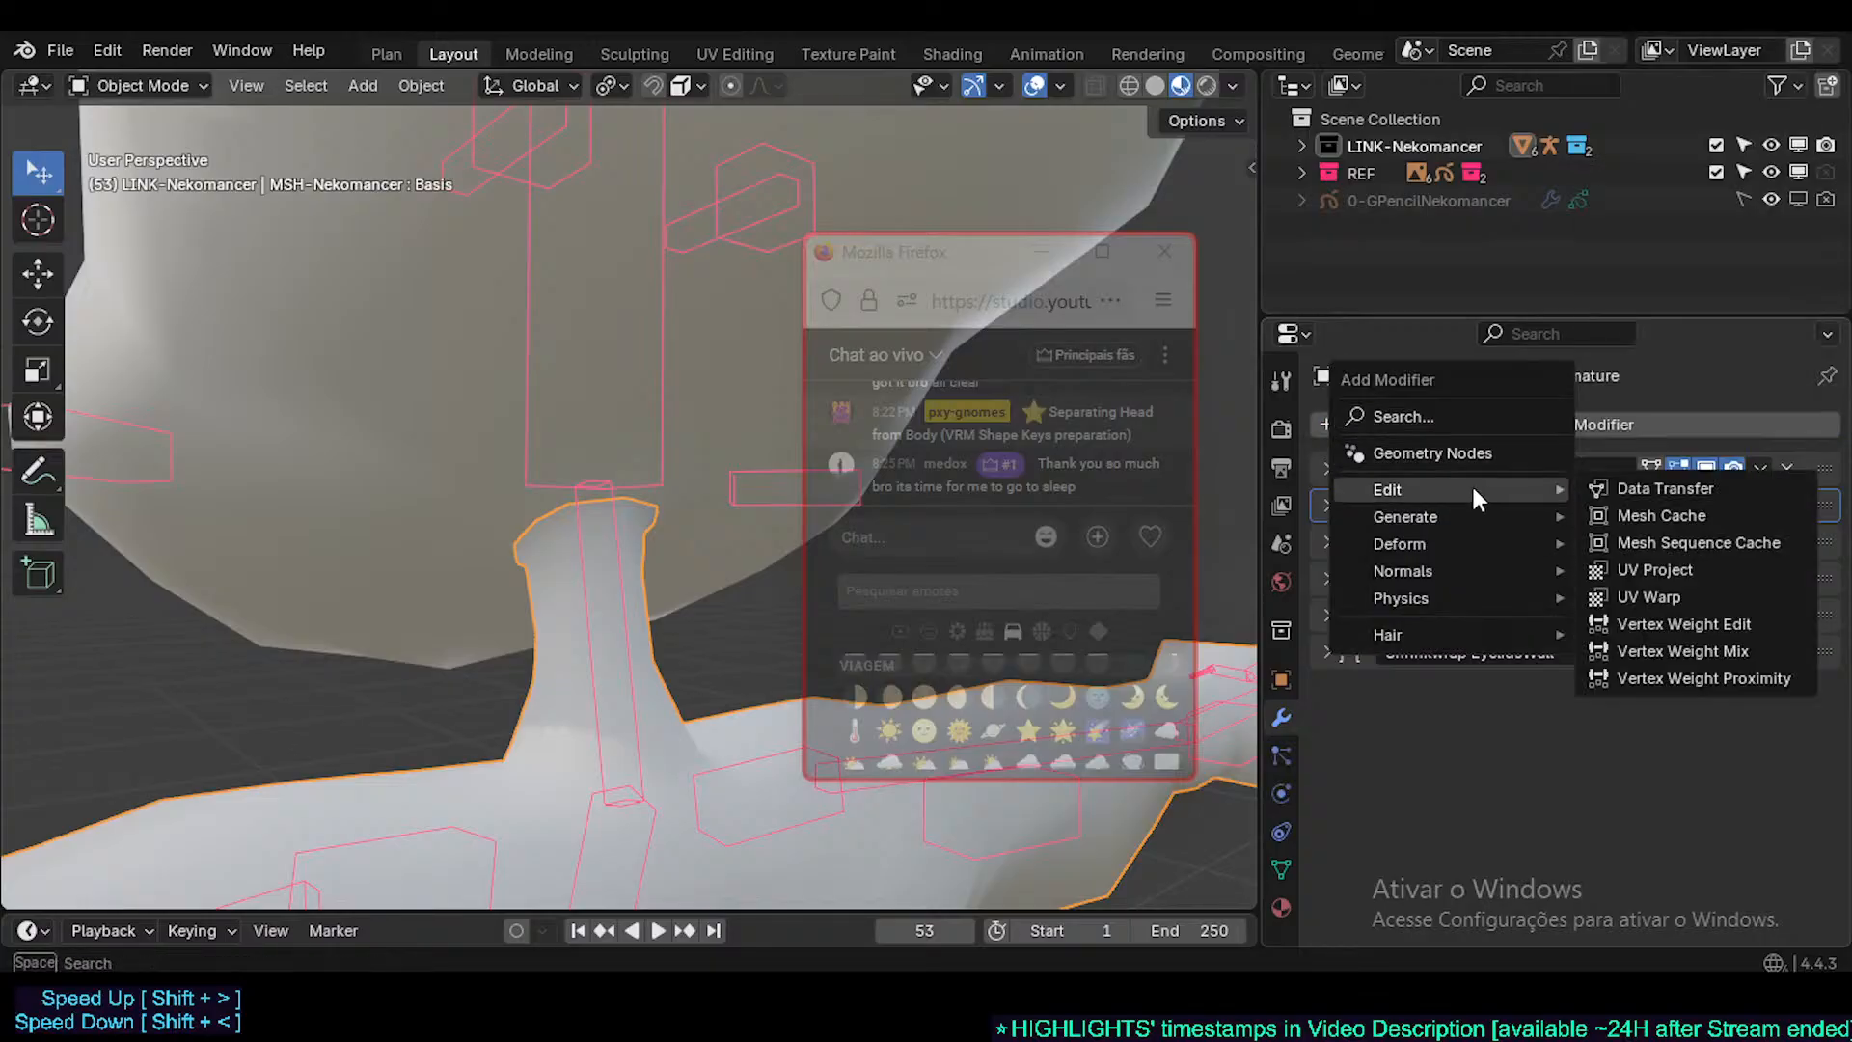
click(1624, 486)
scroll(1587, 614, down, 3)
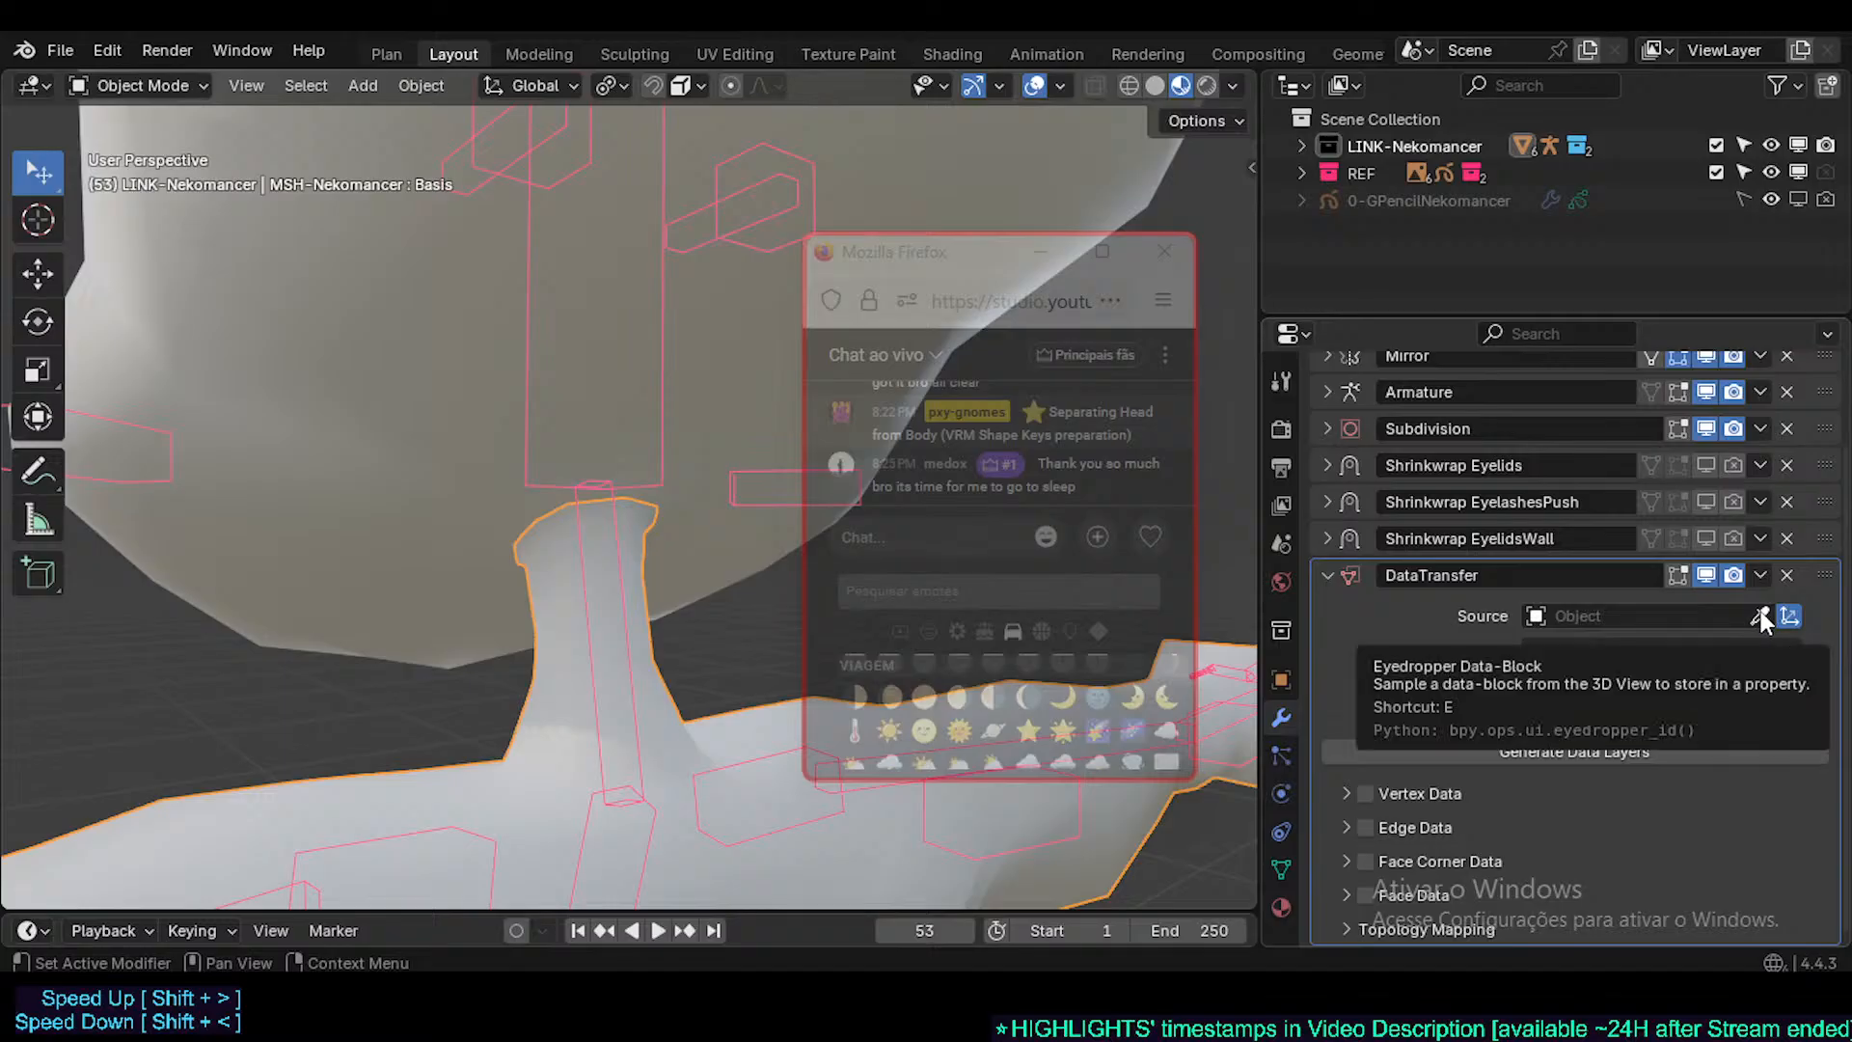
click(1759, 615)
click(709, 410)
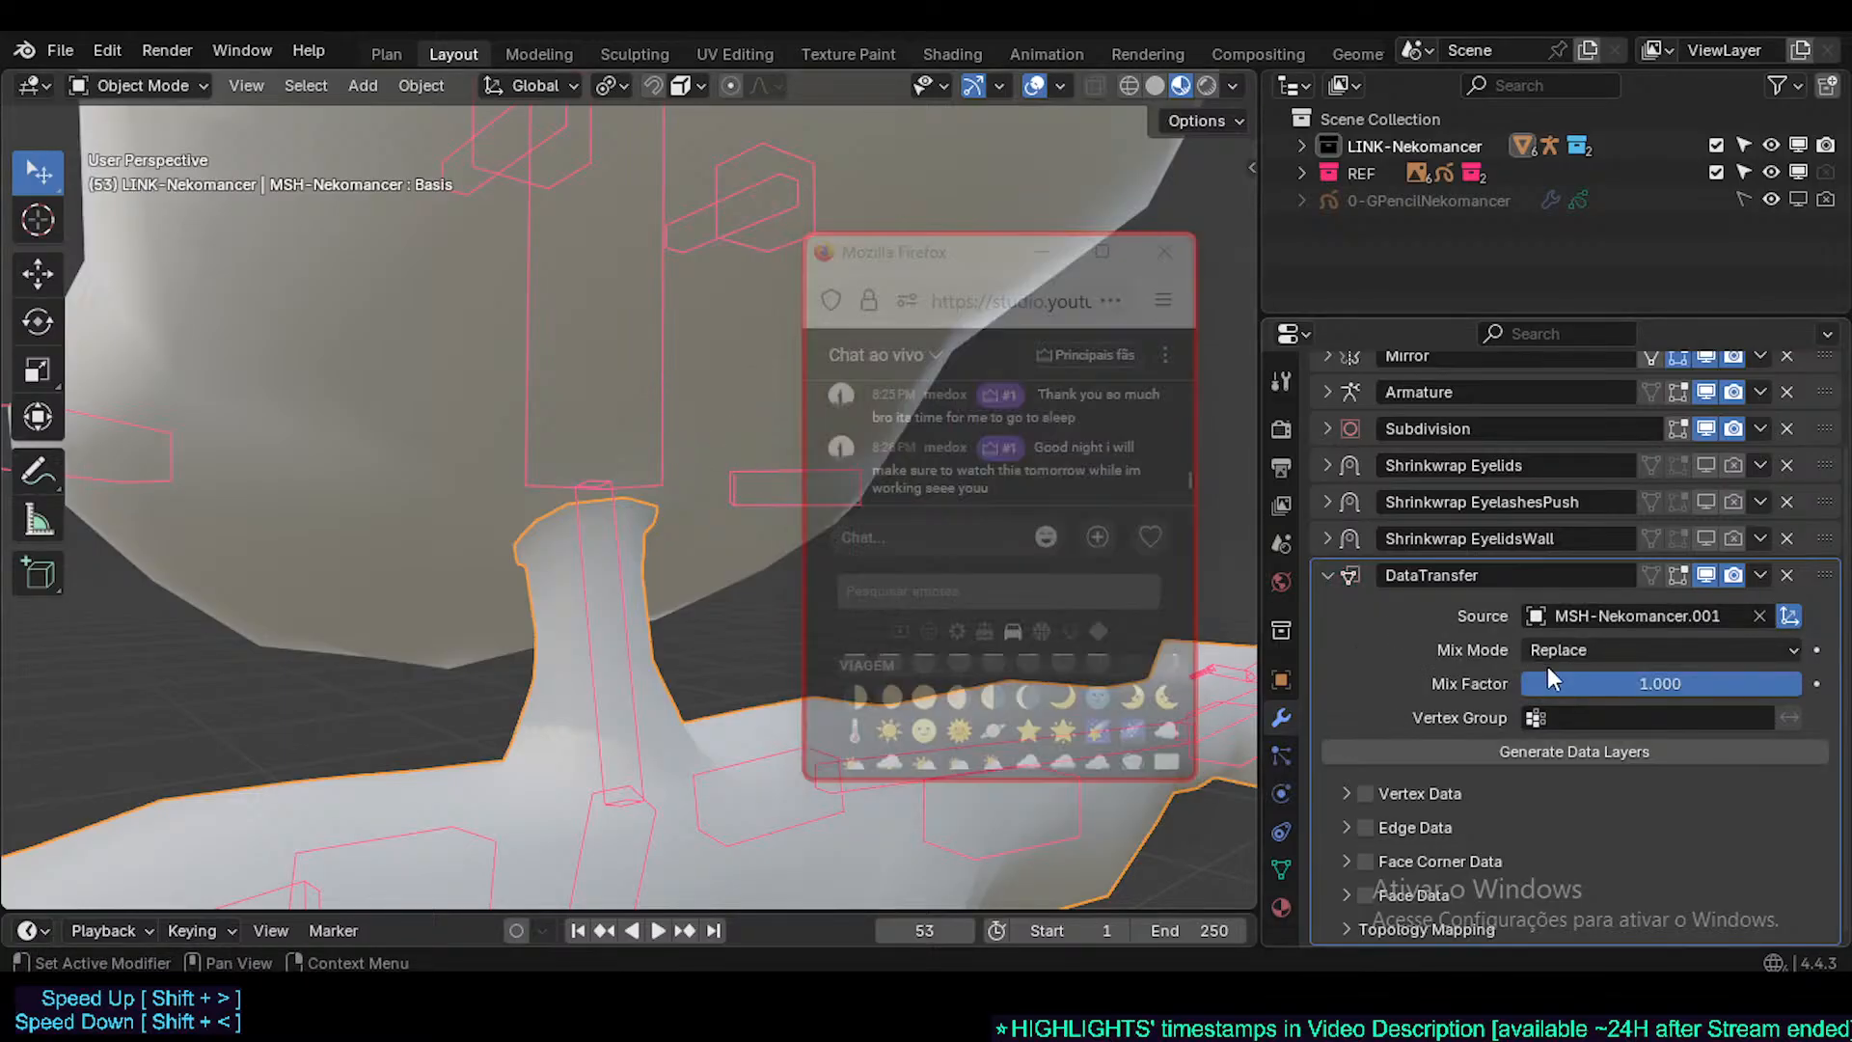
- Enable Face Corner Data with Custom Normals in the body's Data Transfer modifier and check the shading around the neck
click(1347, 861)
scroll(1387, 825, down, 3)
click(1365, 753)
scroll(1410, 767, down, 1)
click(1418, 751)
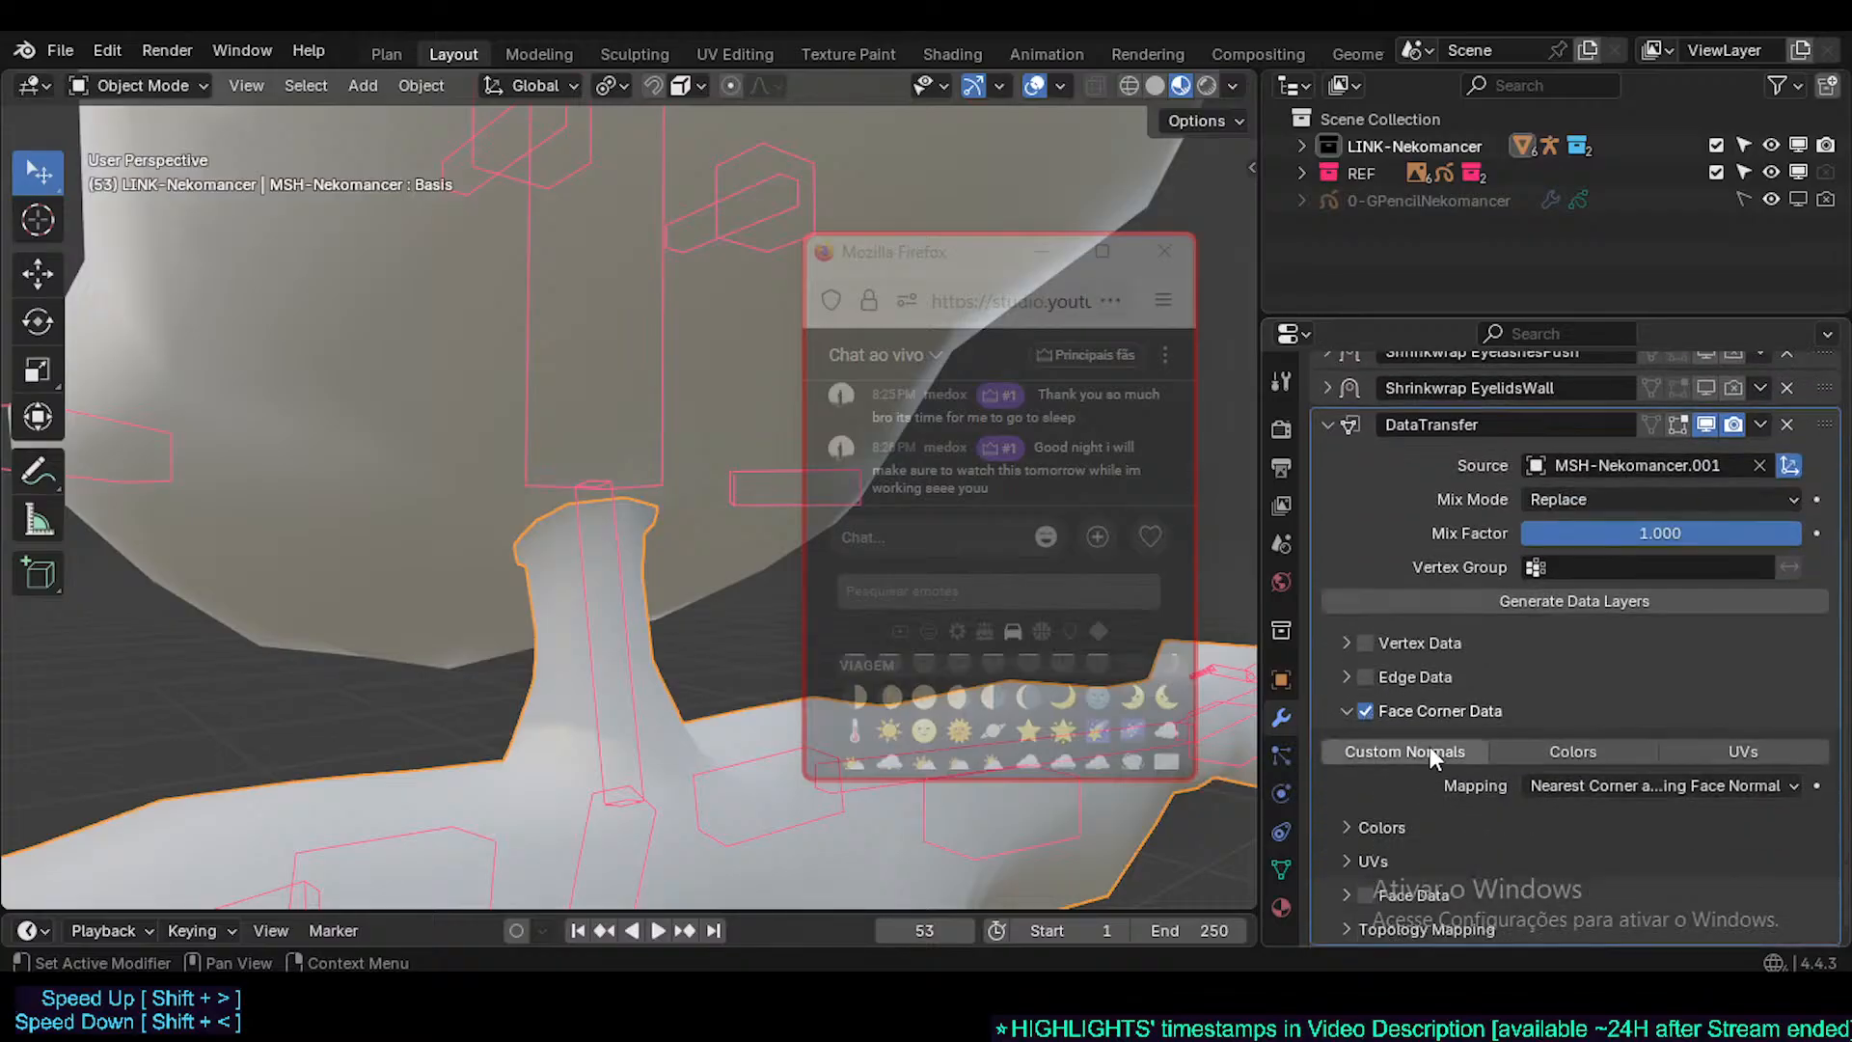
middle_drag(616, 525, 424, 585)
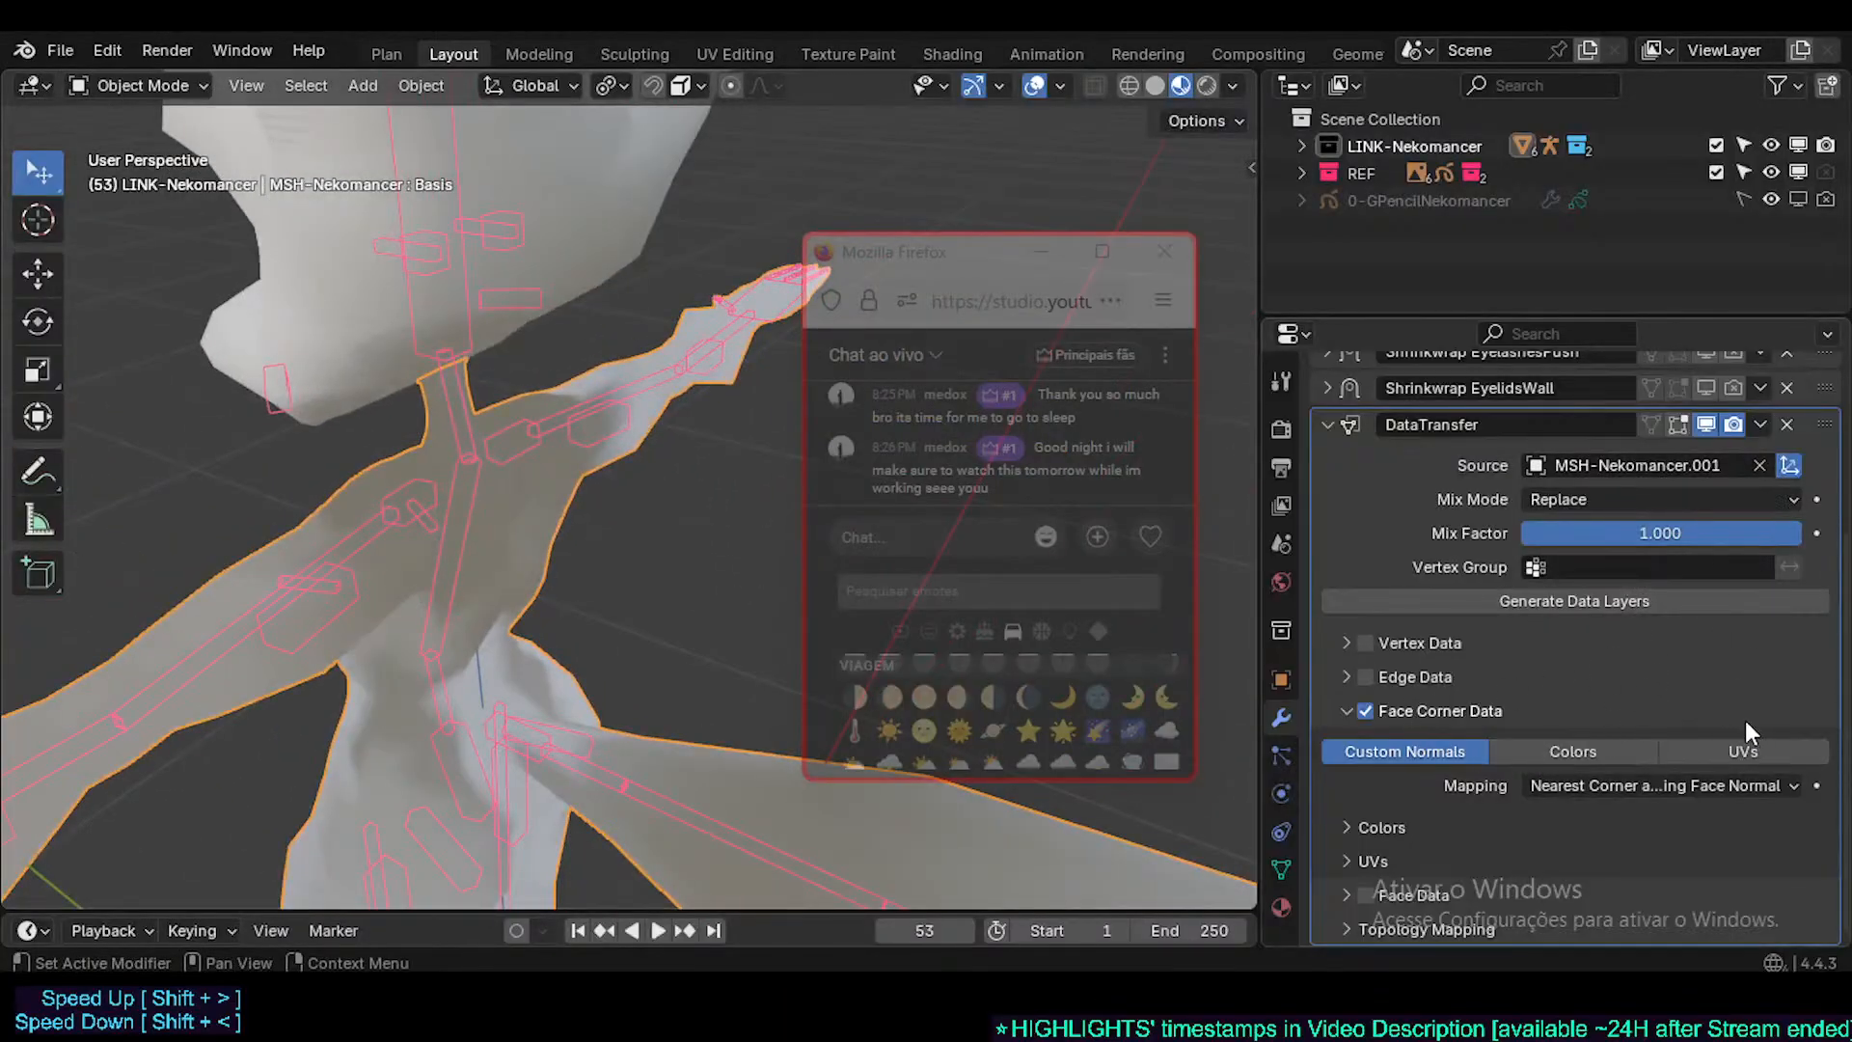
- Try Face Data transfer with the Smooth option in the body's Data Transfer modifier and disable it again
key(ctrl+z)
click(1347, 896)
scroll(1518, 809, down, 2)
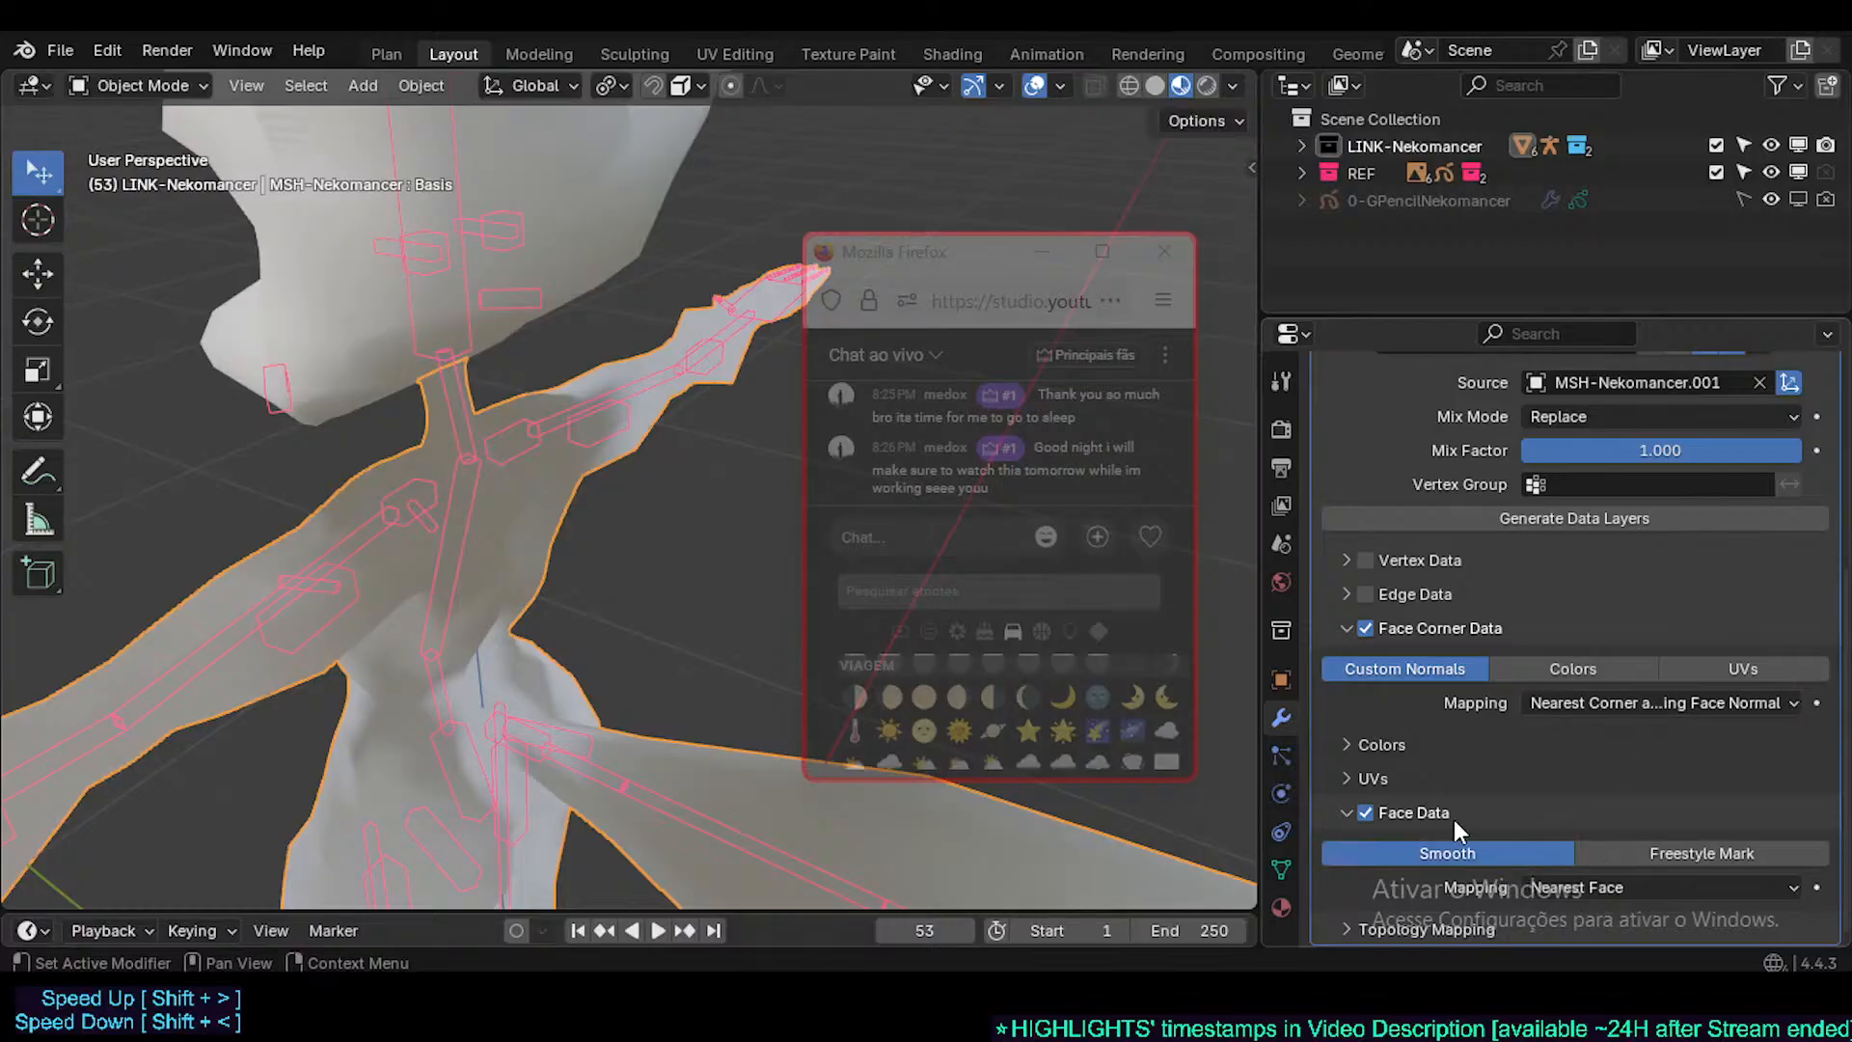
click(1366, 812)
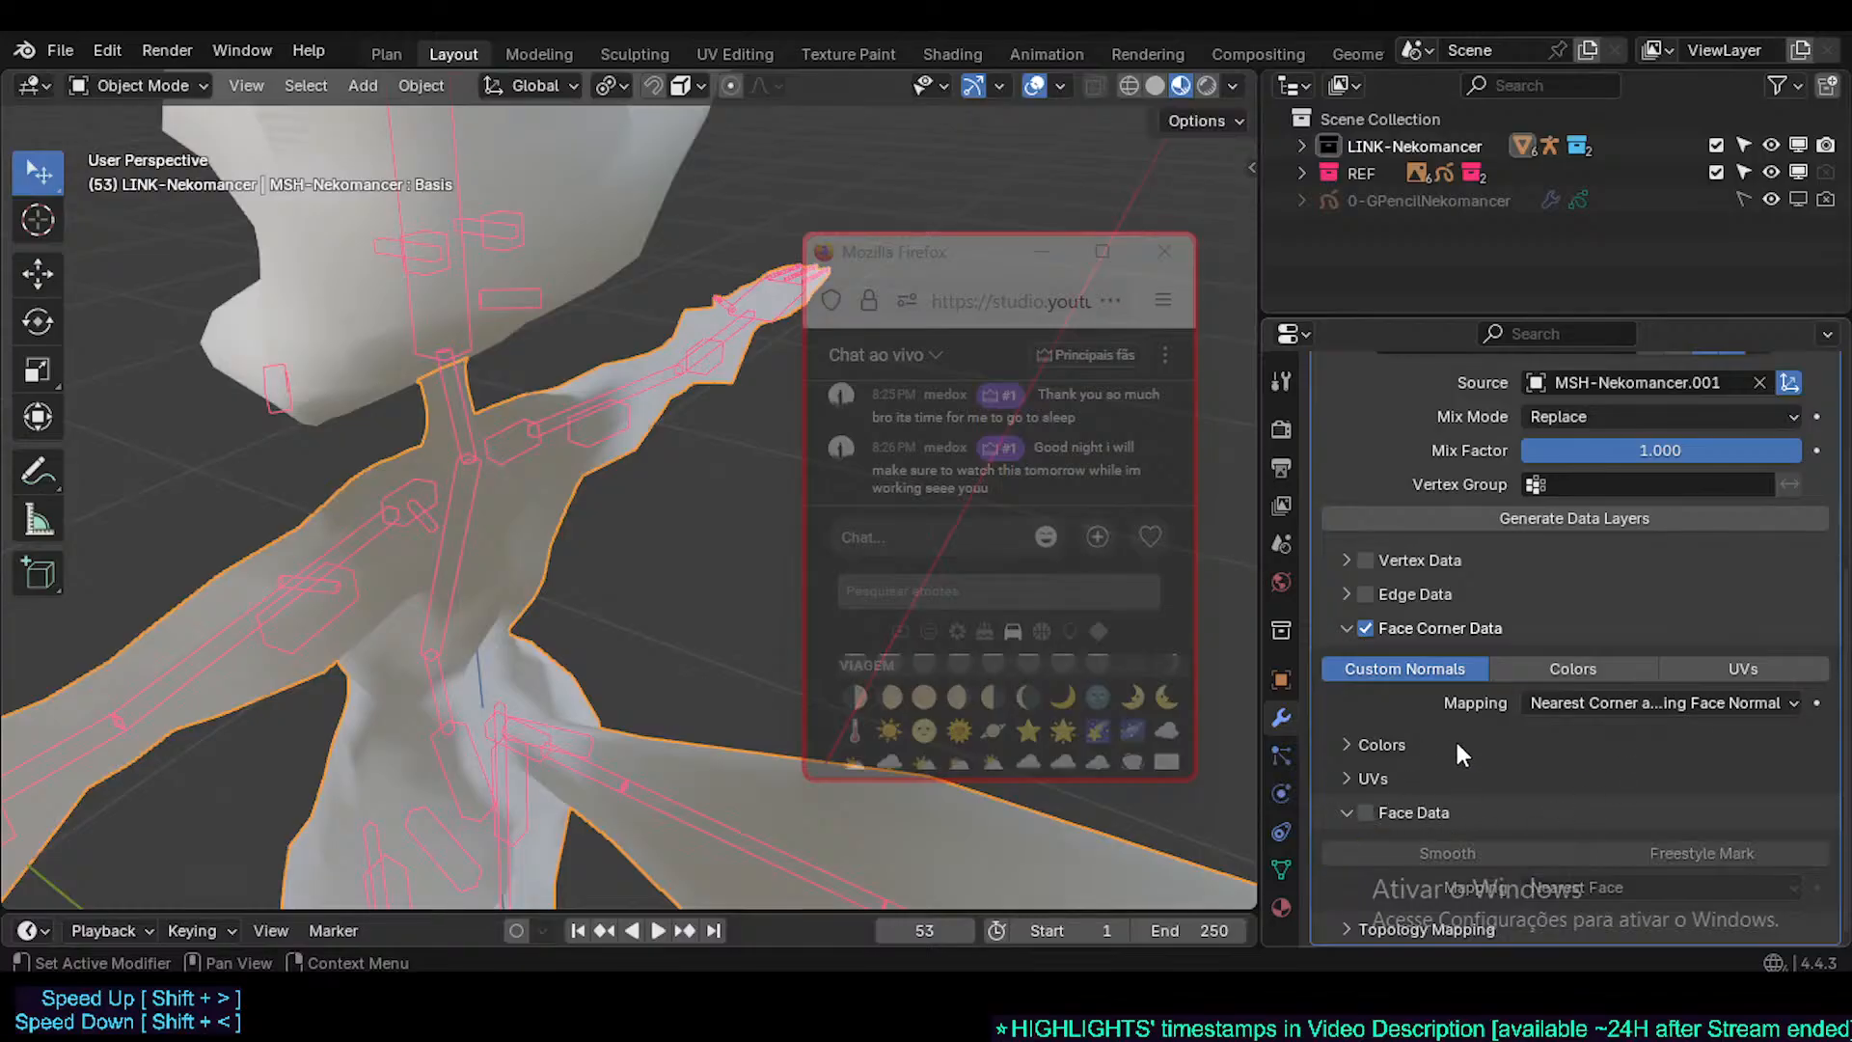
- Set the custom normals mapping of the body's Data Transfer modifier to Nearest Face Interpolated
click(1607, 701)
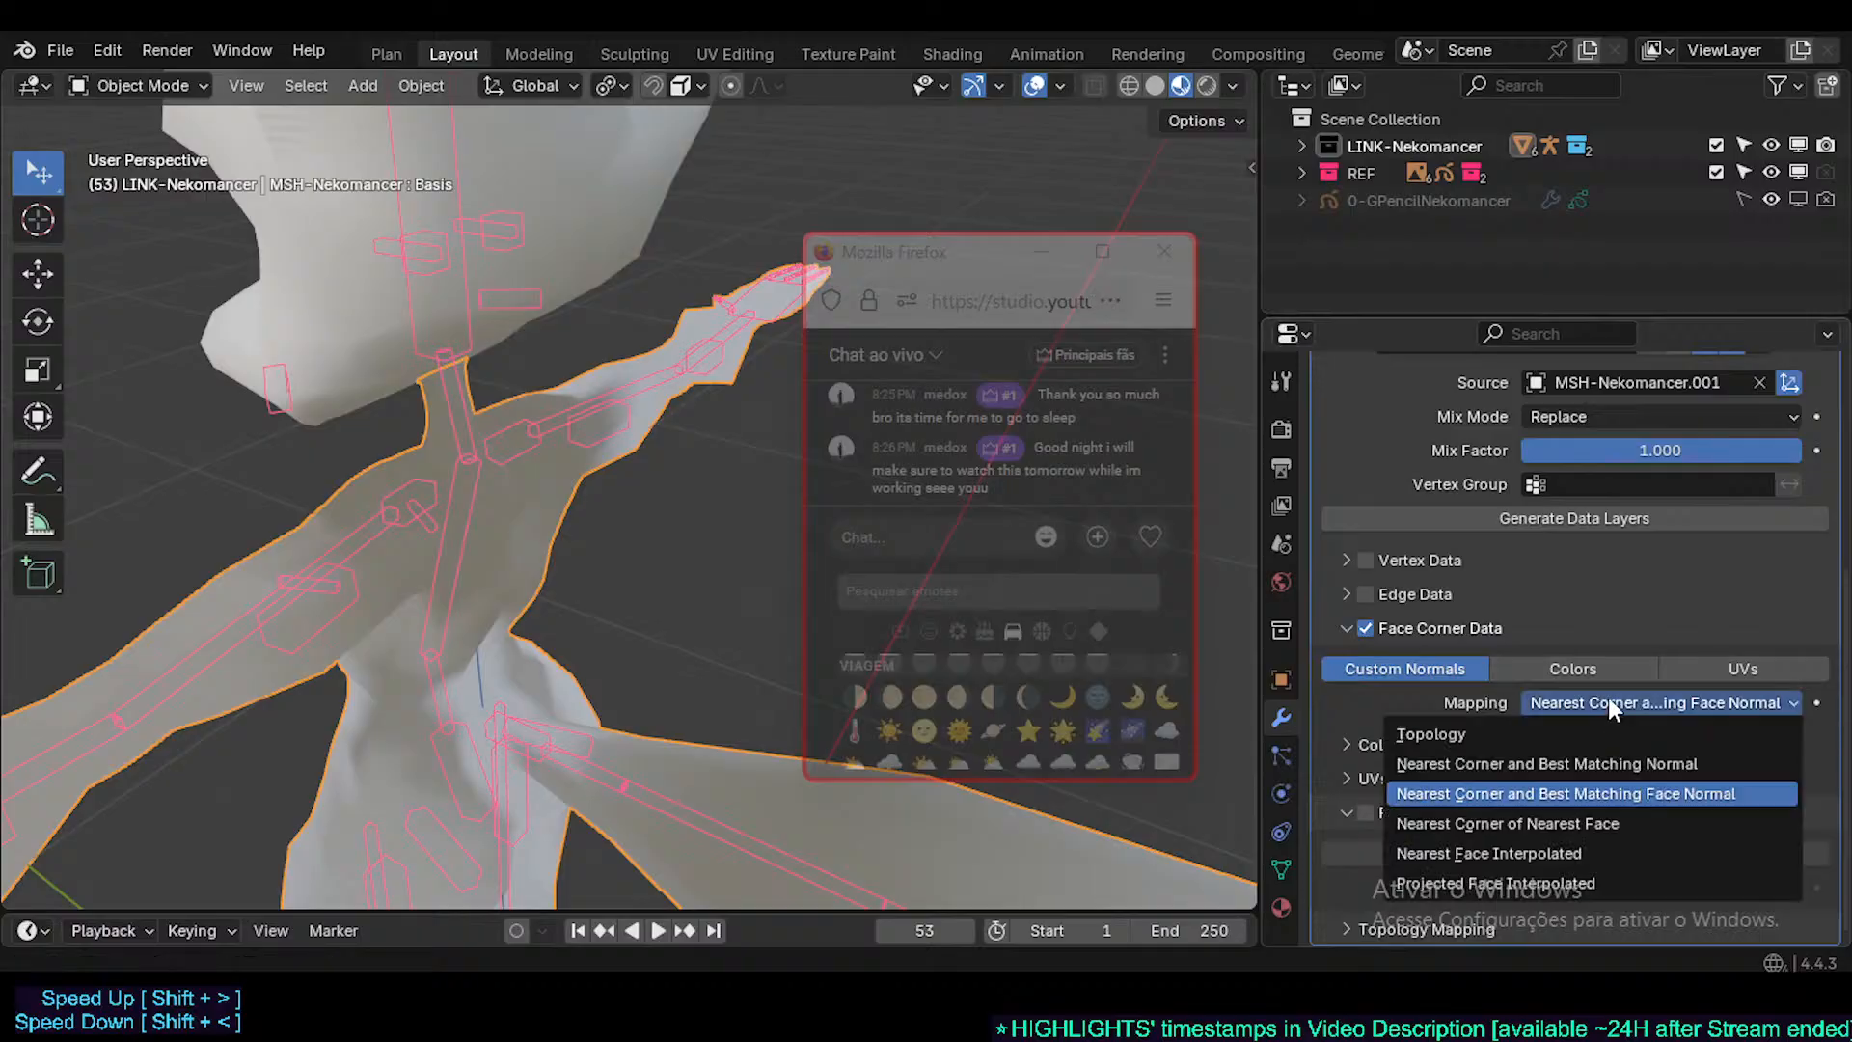
click(1531, 861)
middle_drag(347, 562, 502, 521)
- Compare the body's shading with the Data Transfer modifier off and on in the viewport from several angles
scroll(1628, 535, up, 5)
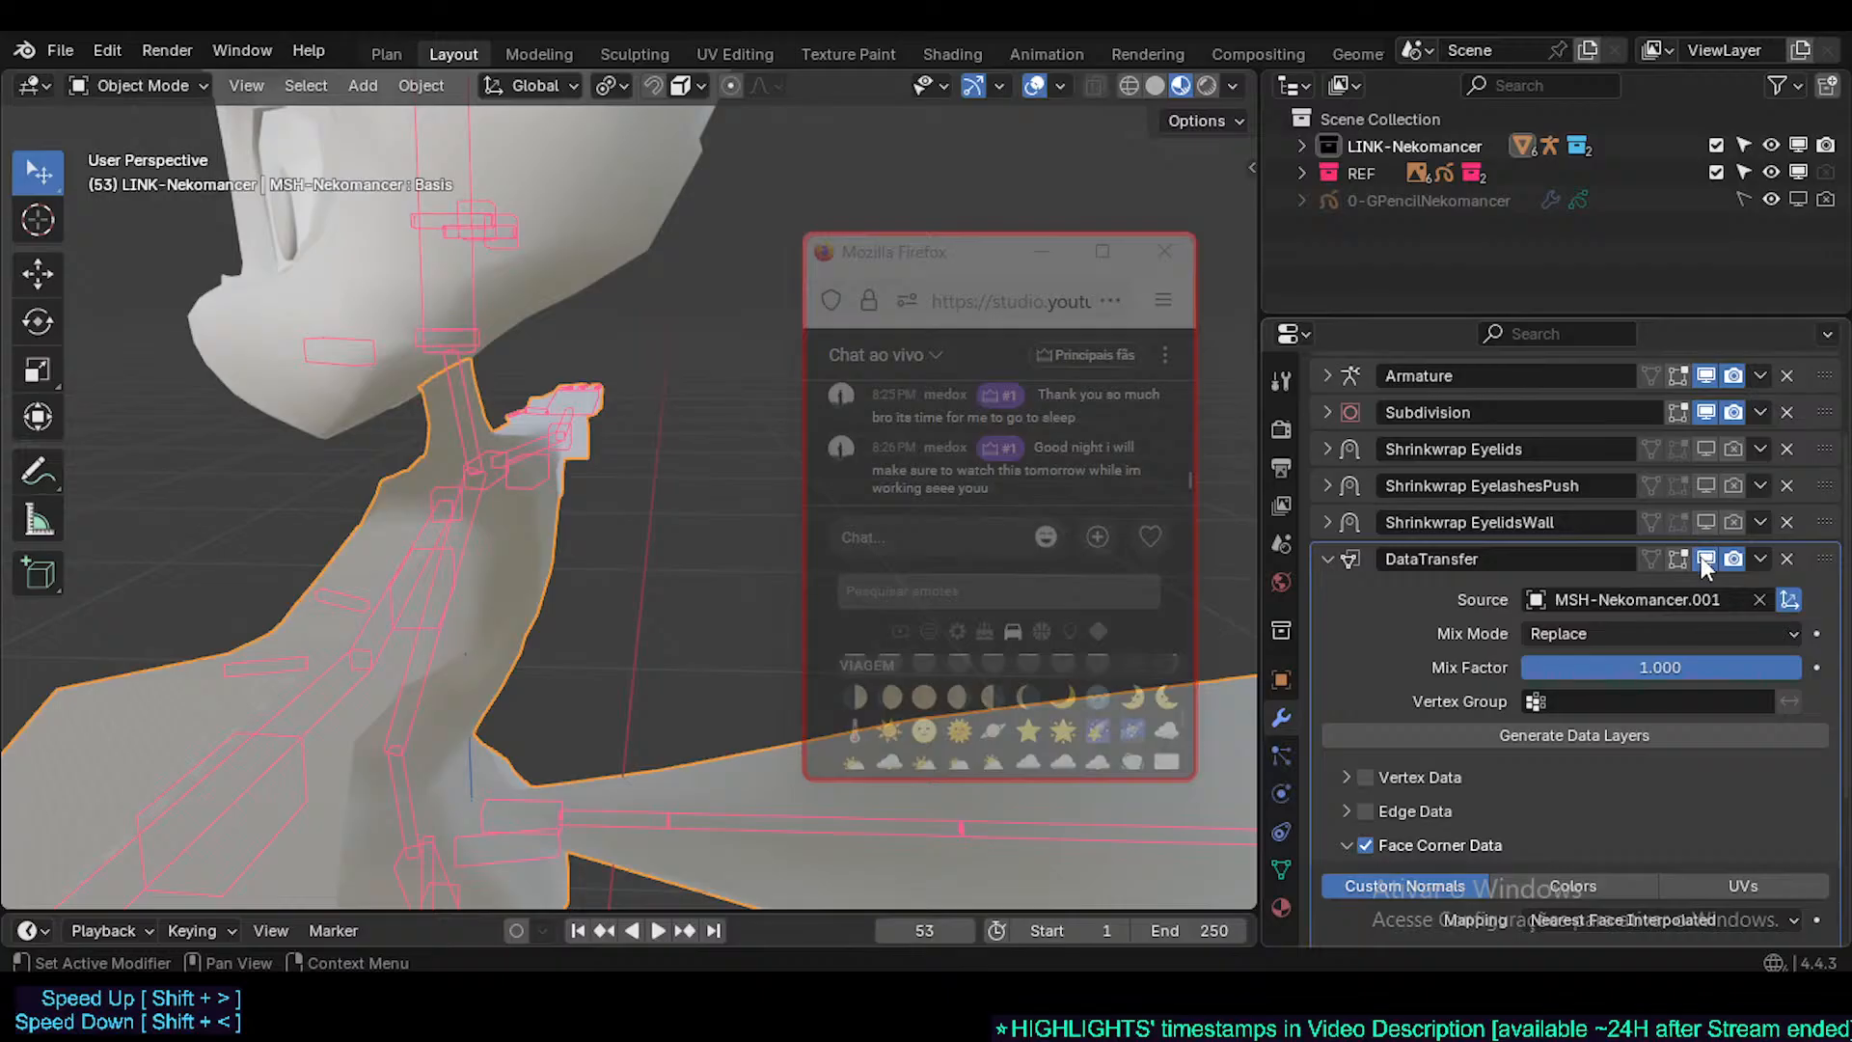
click(1705, 558)
middle_drag(367, 521, 1213, 535)
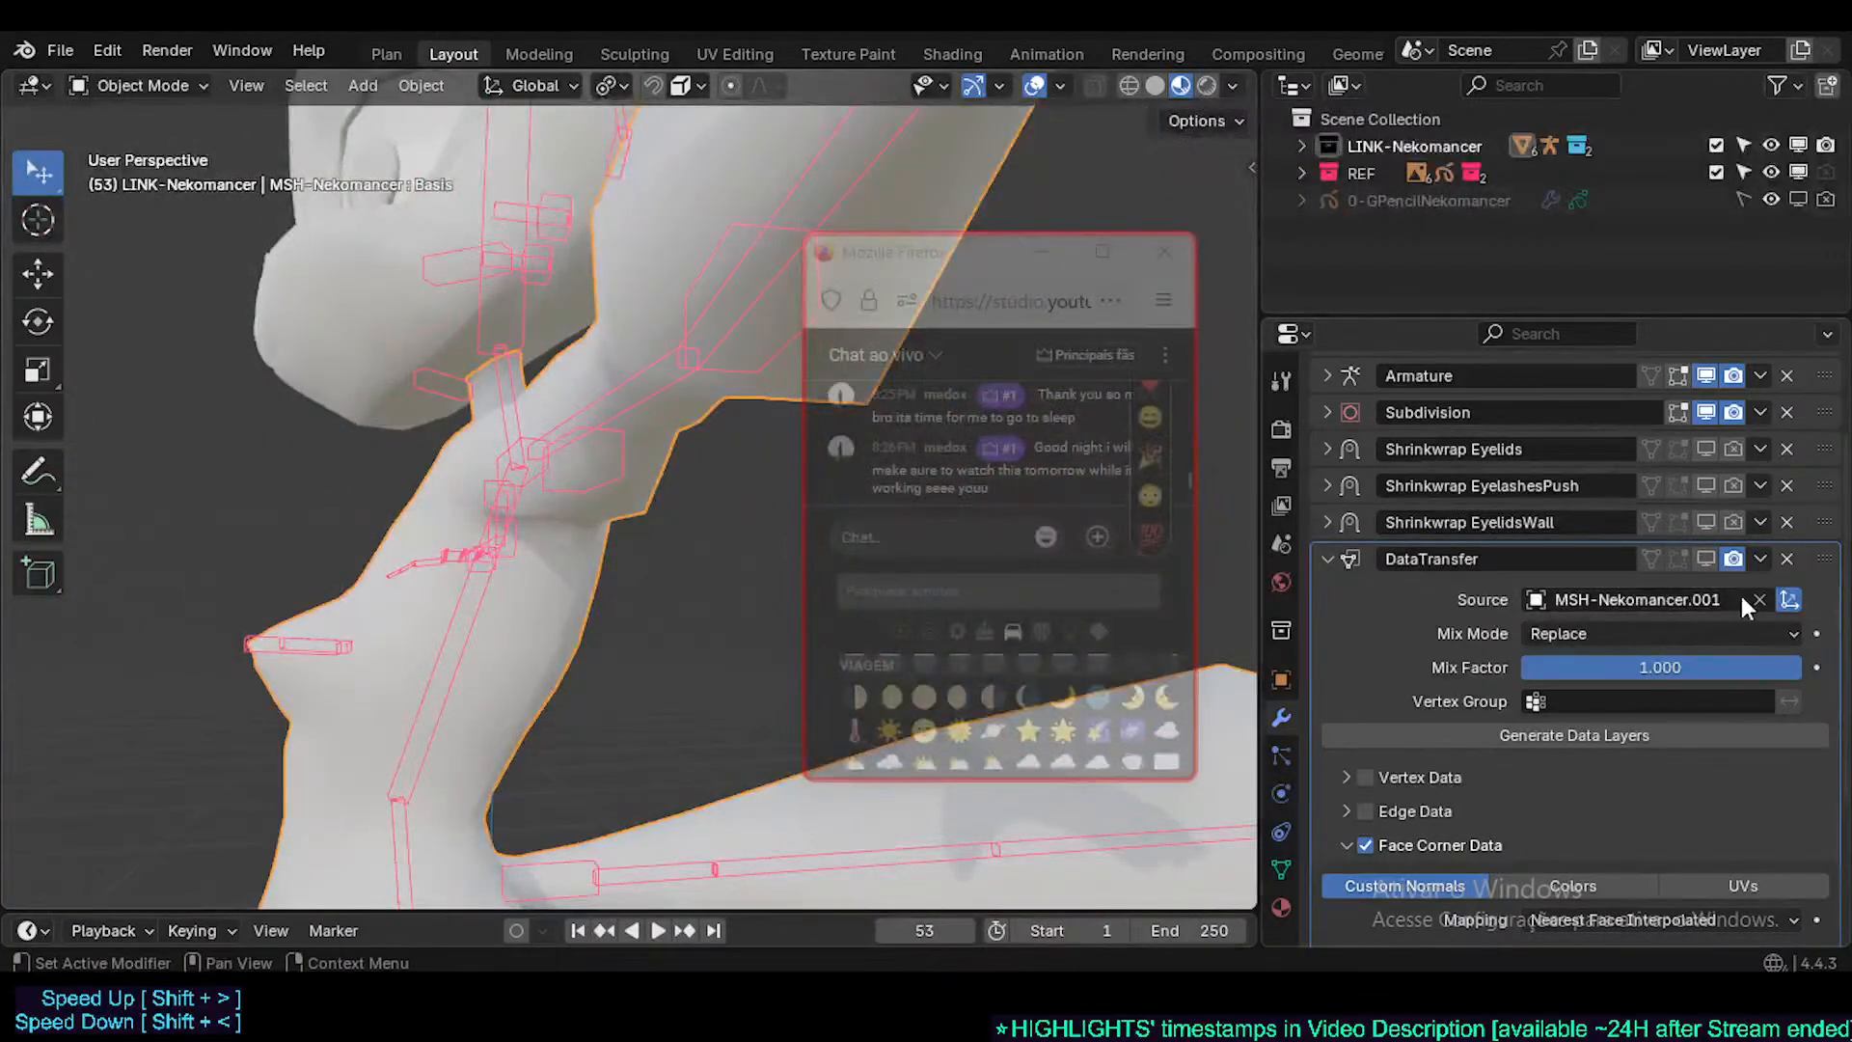
middle_drag(599, 454, 434, 441)
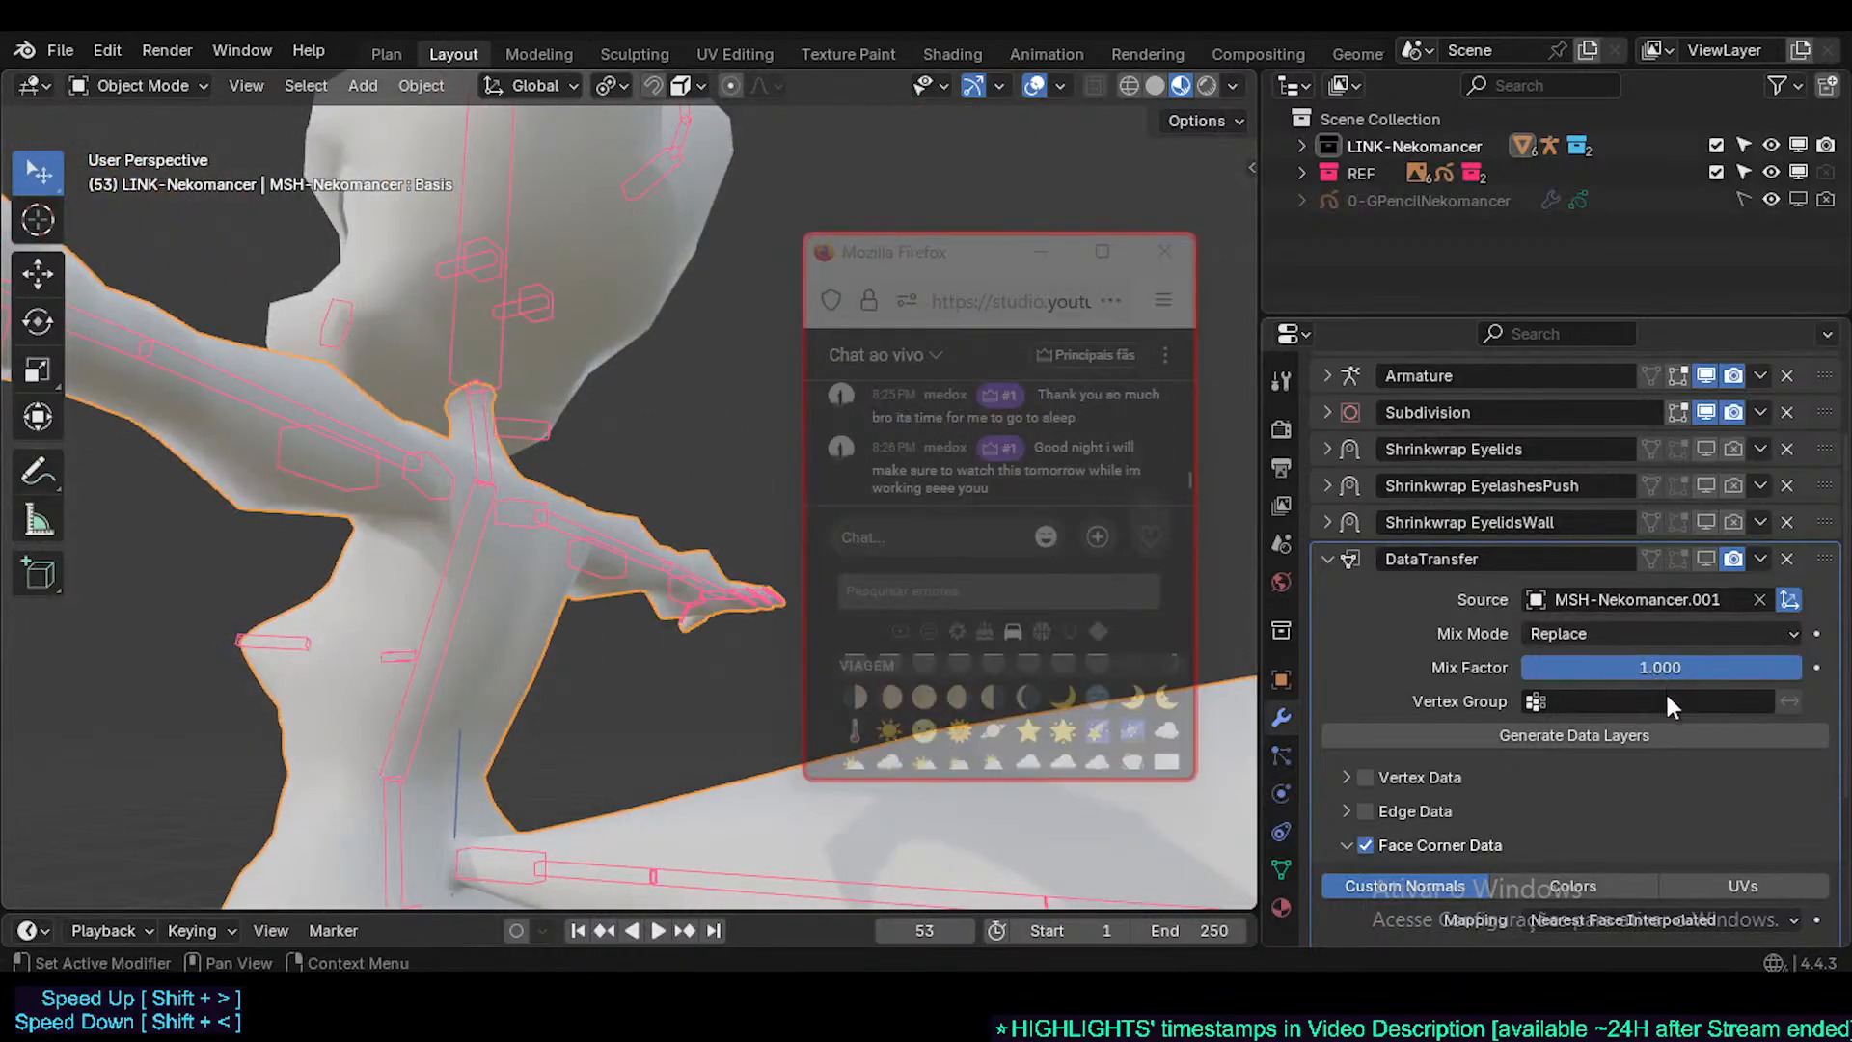
click(1707, 560)
click(1707, 560)
click(1707, 559)
middle_drag(594, 450, 527, 524)
- Reset the normal vectors of the whole body mesh in Edit Mode and return to Object Mode
key(Tab)
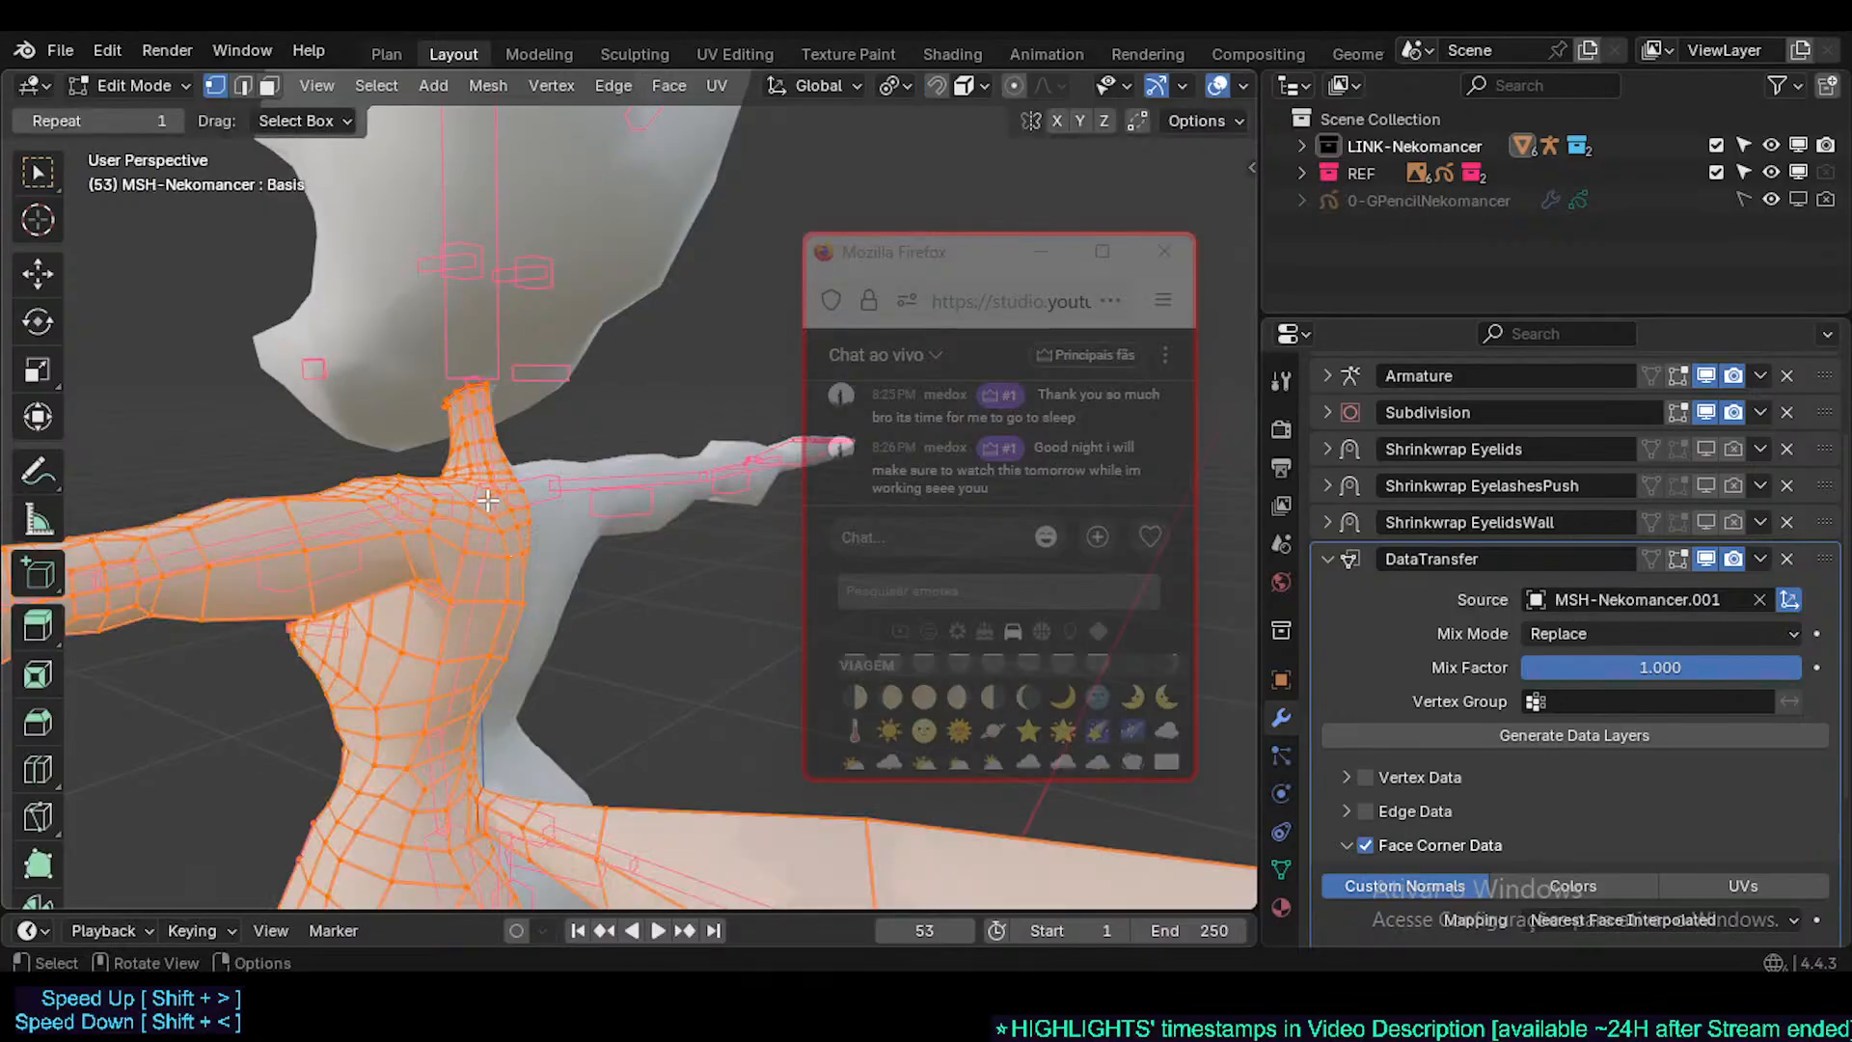
click(544, 85)
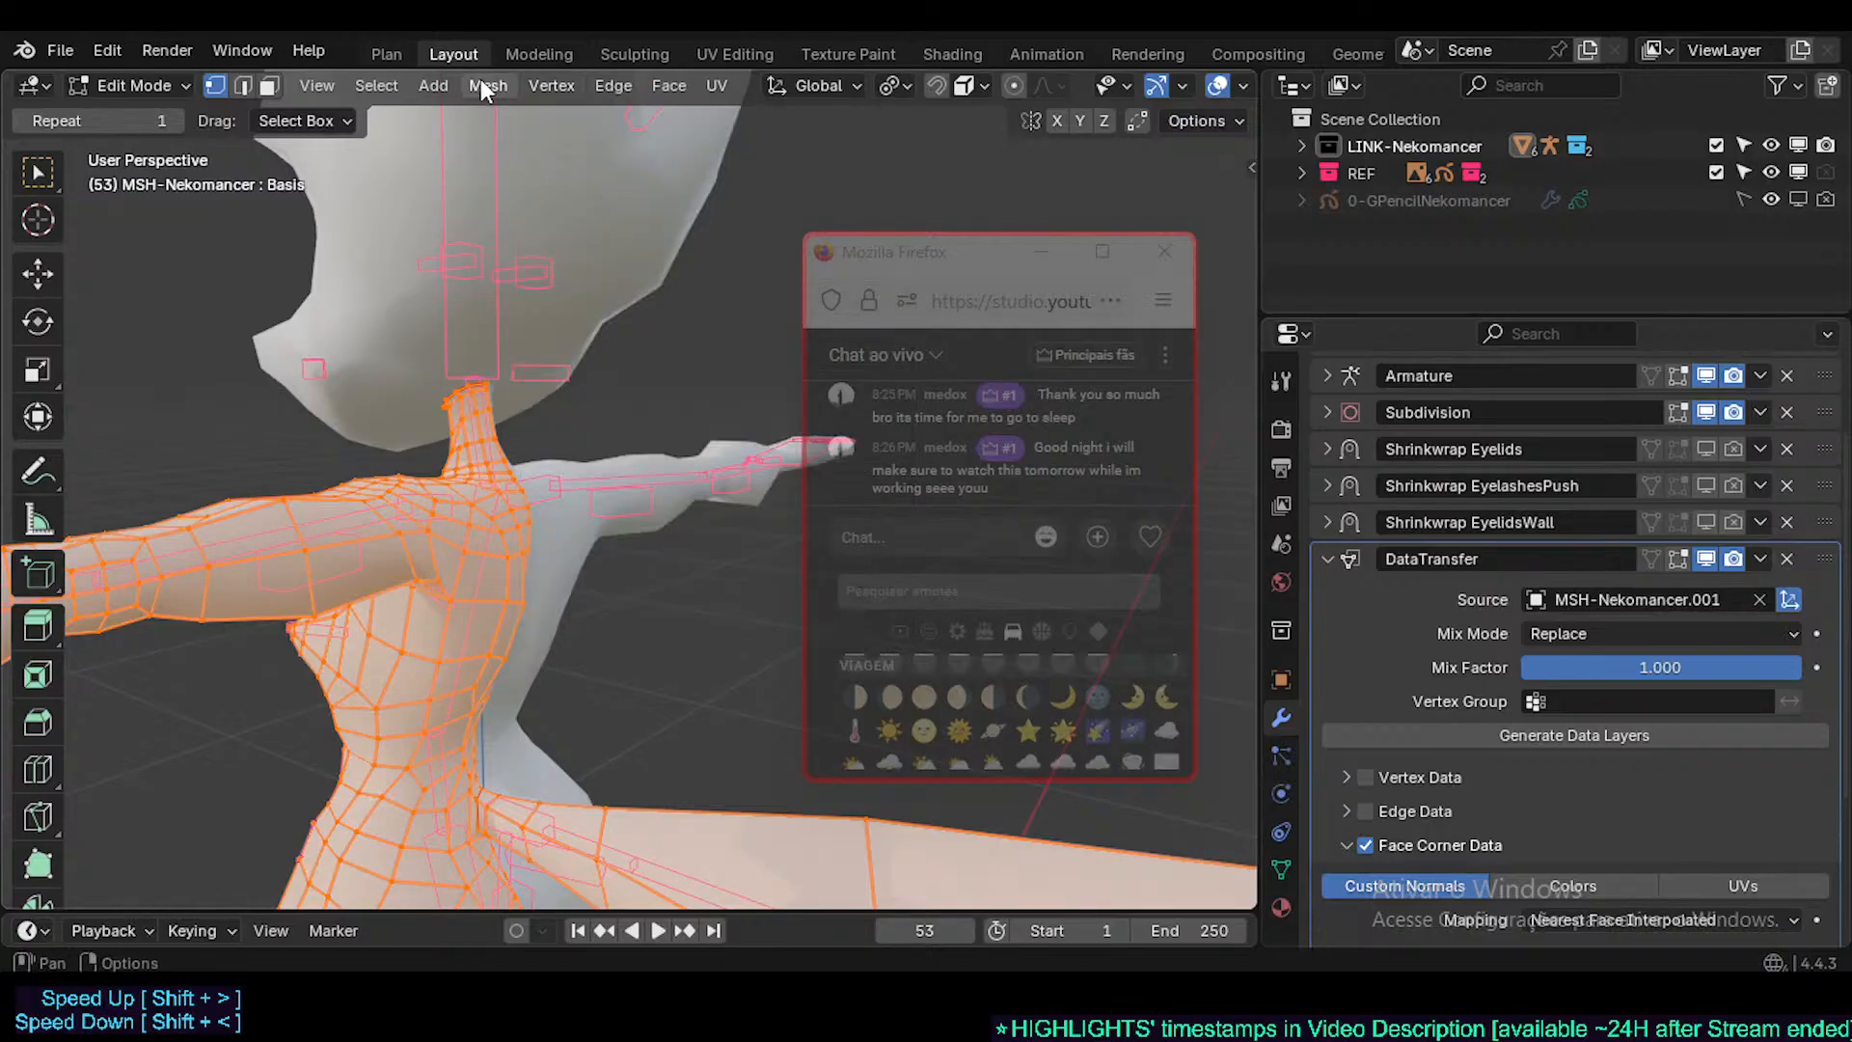
click(482, 85)
mouse_move(594, 577)
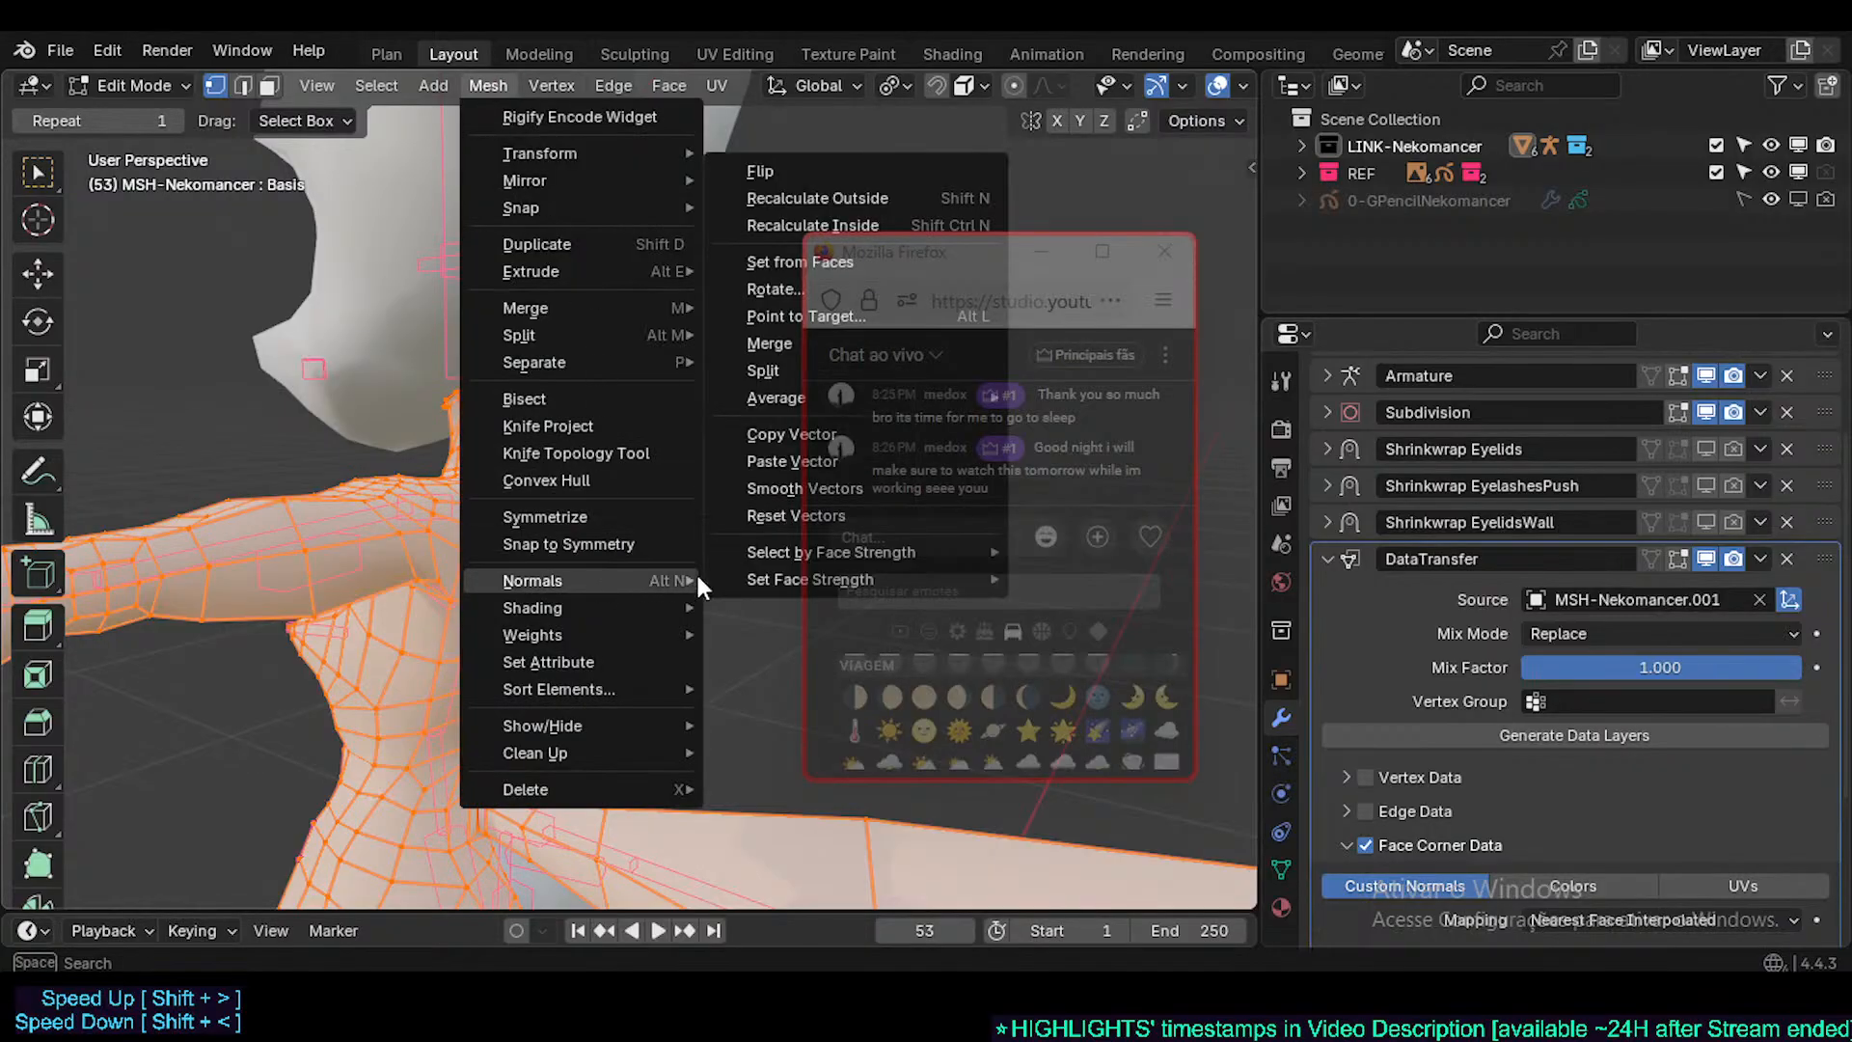
click(777, 507)
key(Tab)
- Reveal the head mesh's hidden geometry, reset the normal vectors of all its vertices and return to Object Mode
click(390, 289)
key(Tab)
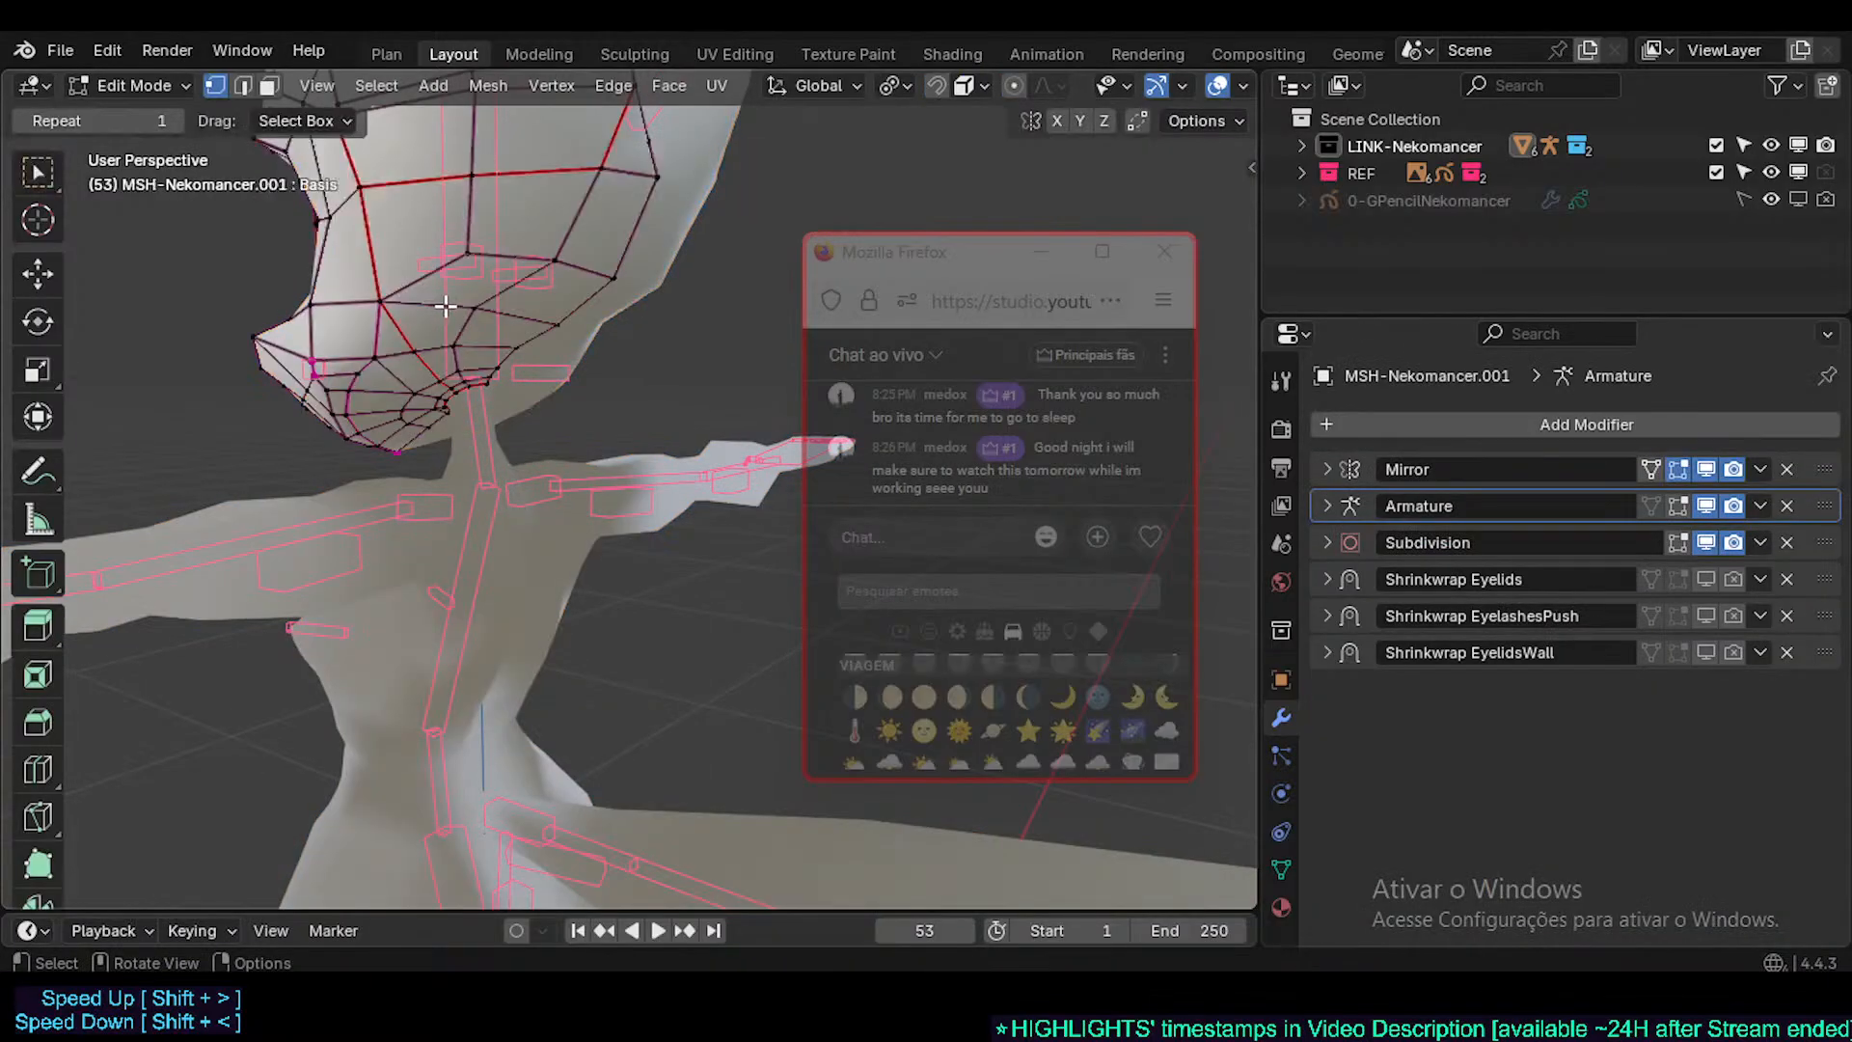
key(a)
middle_drag(447, 305, 578, 421)
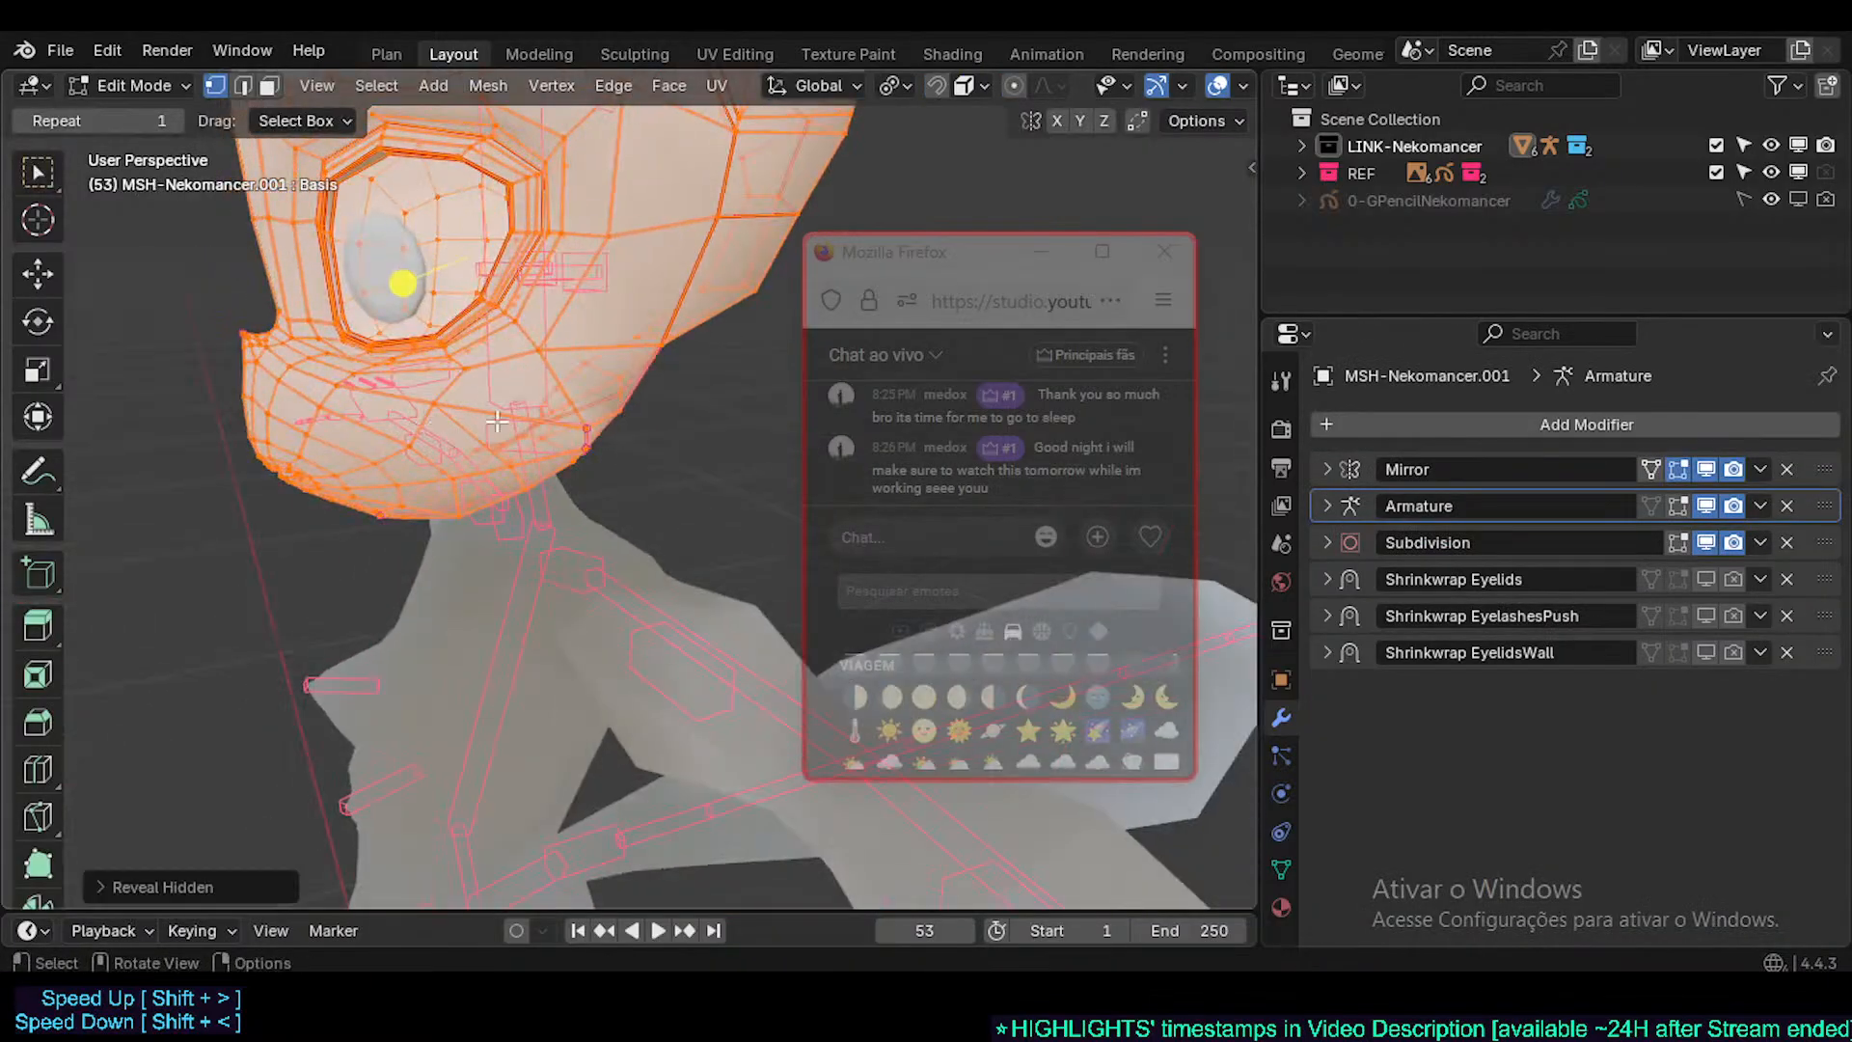
middle_drag(424, 421, 398, 402)
right_click(452, 320)
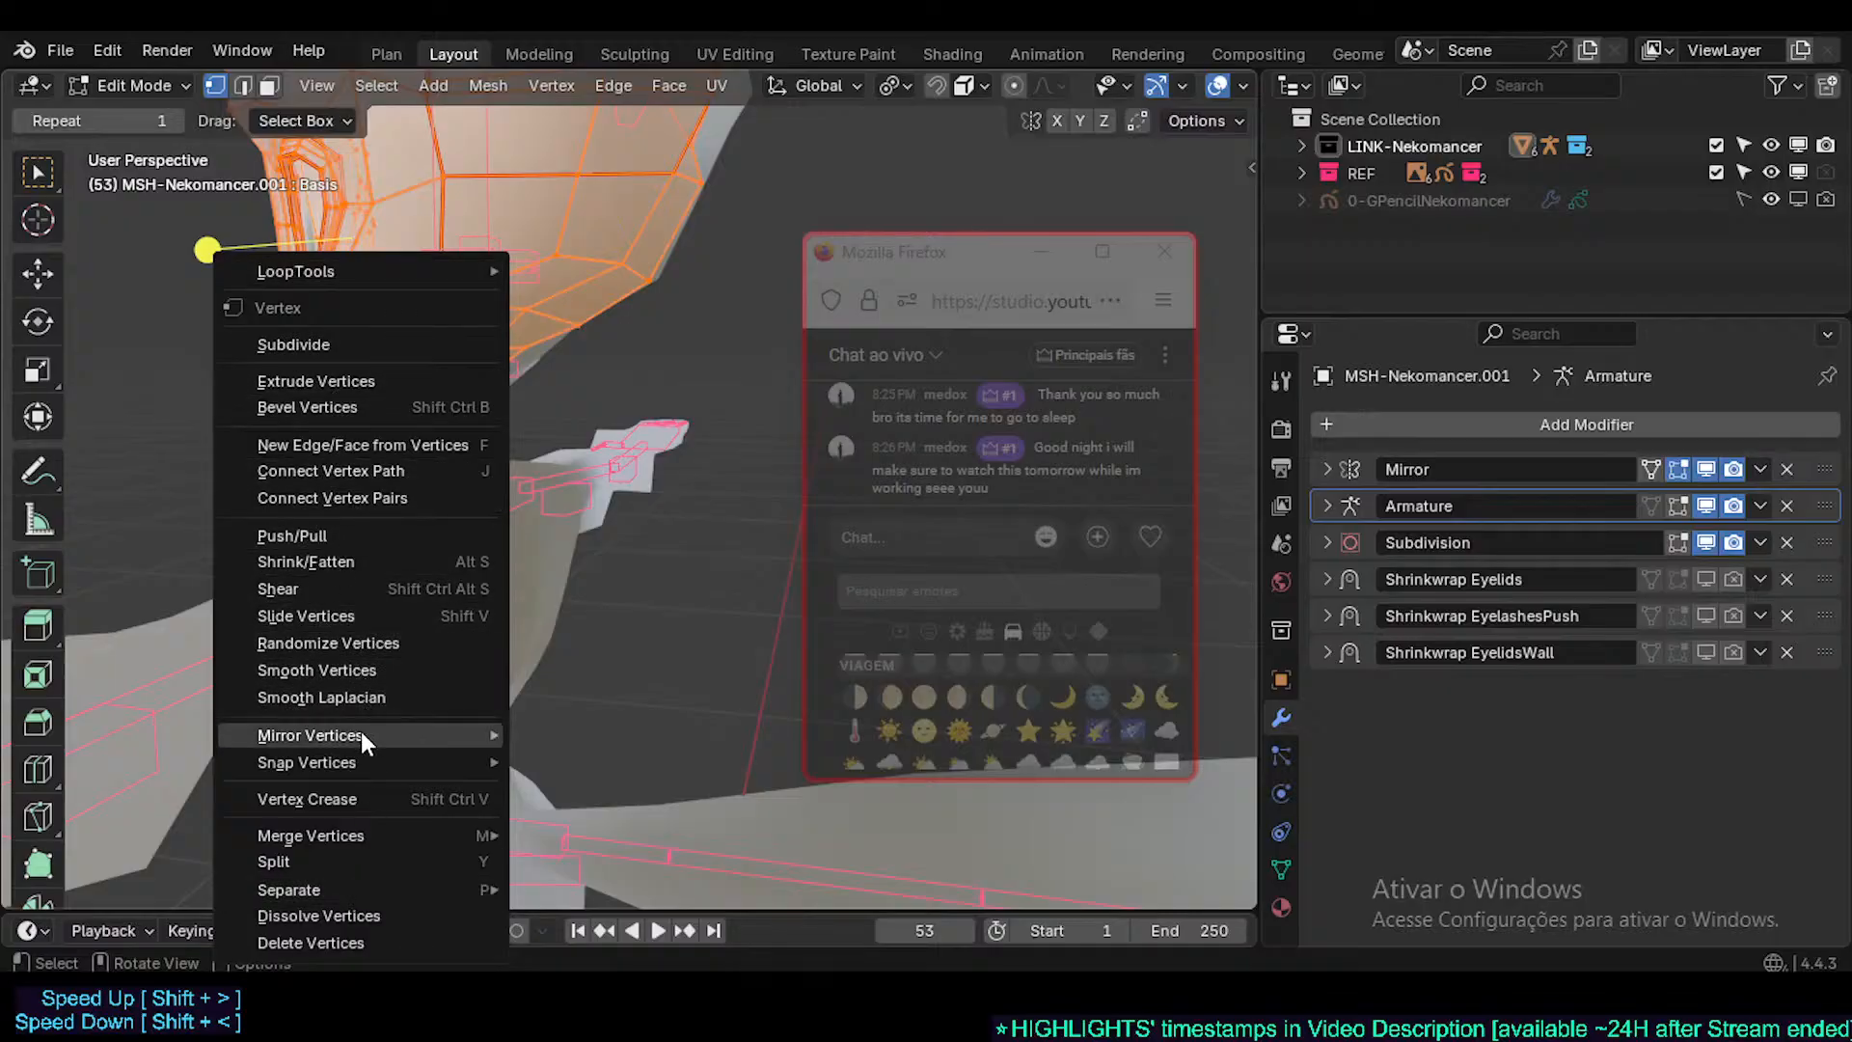
click(487, 84)
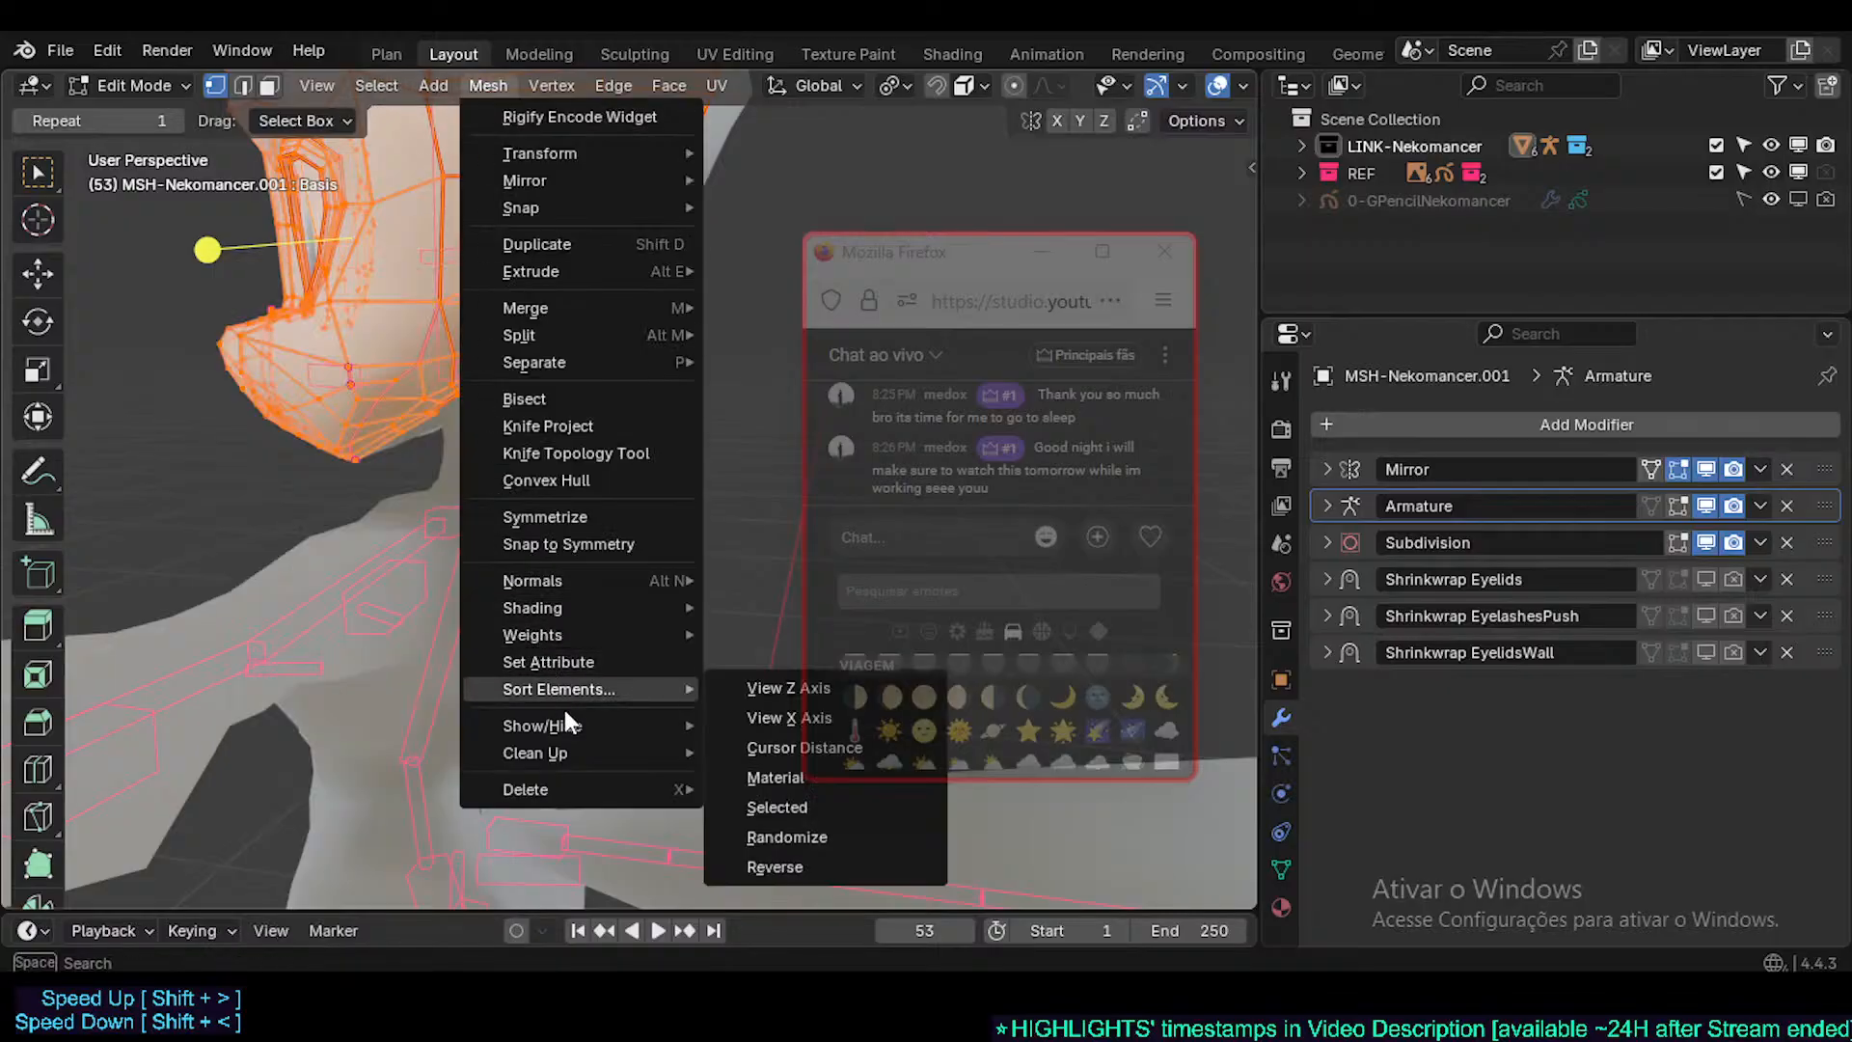
mouse_move(560, 580)
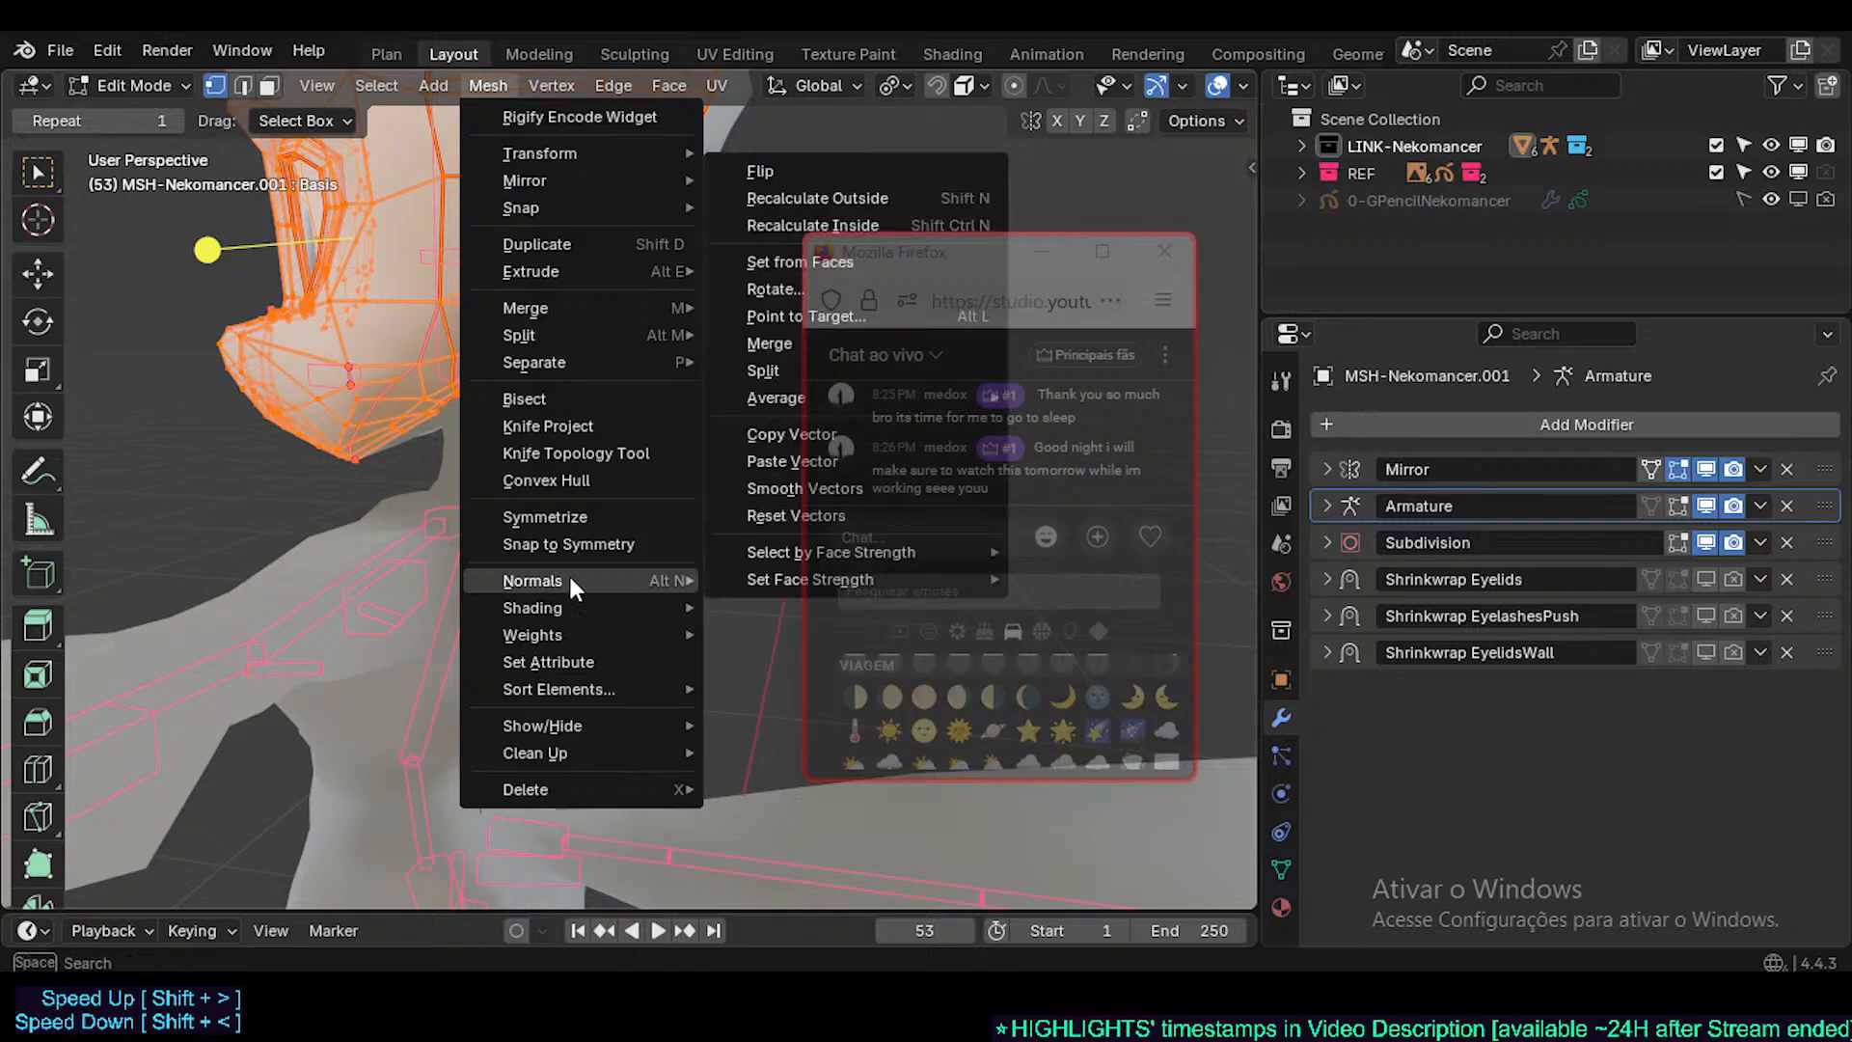
click(764, 521)
middle_drag(501, 415, 273, 376)
key(Tab)
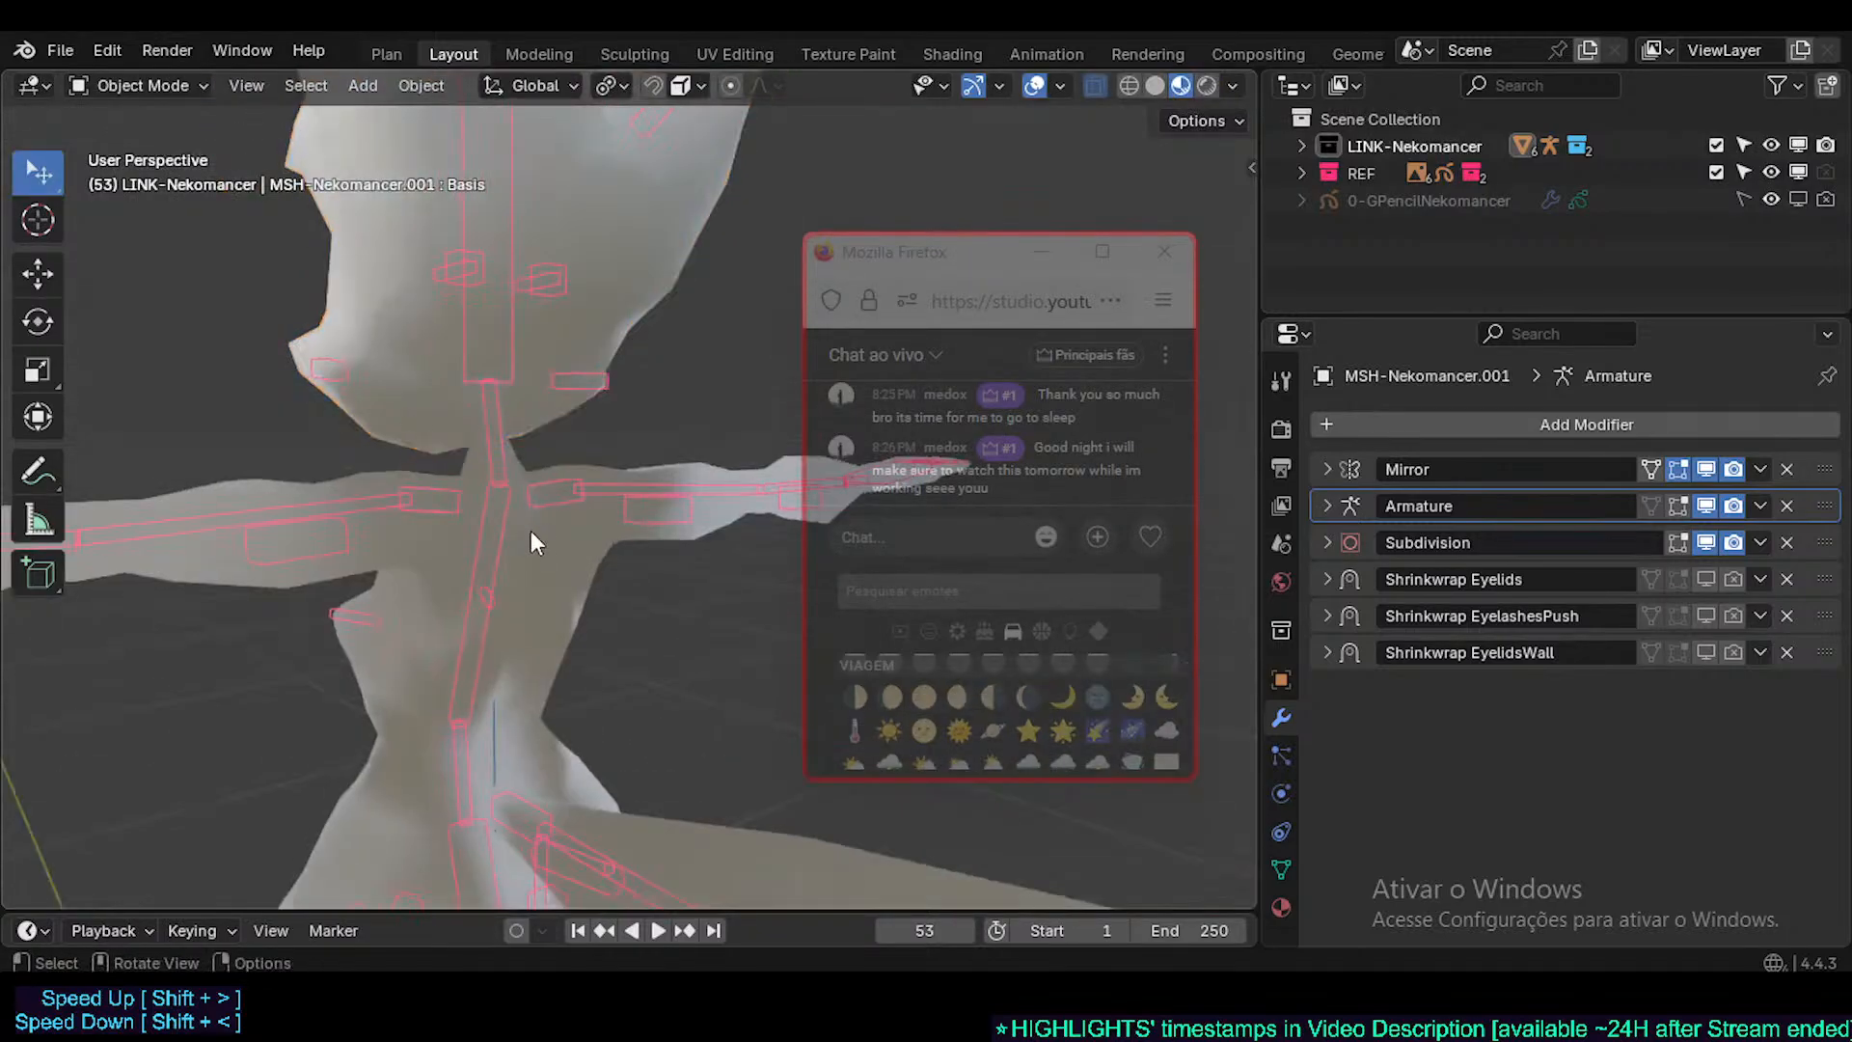
- Select the body and toggle its Data Transfer modifier in the viewport to compare the normals around the neck
click(547, 553)
middle_drag(547, 553, 1068, 571)
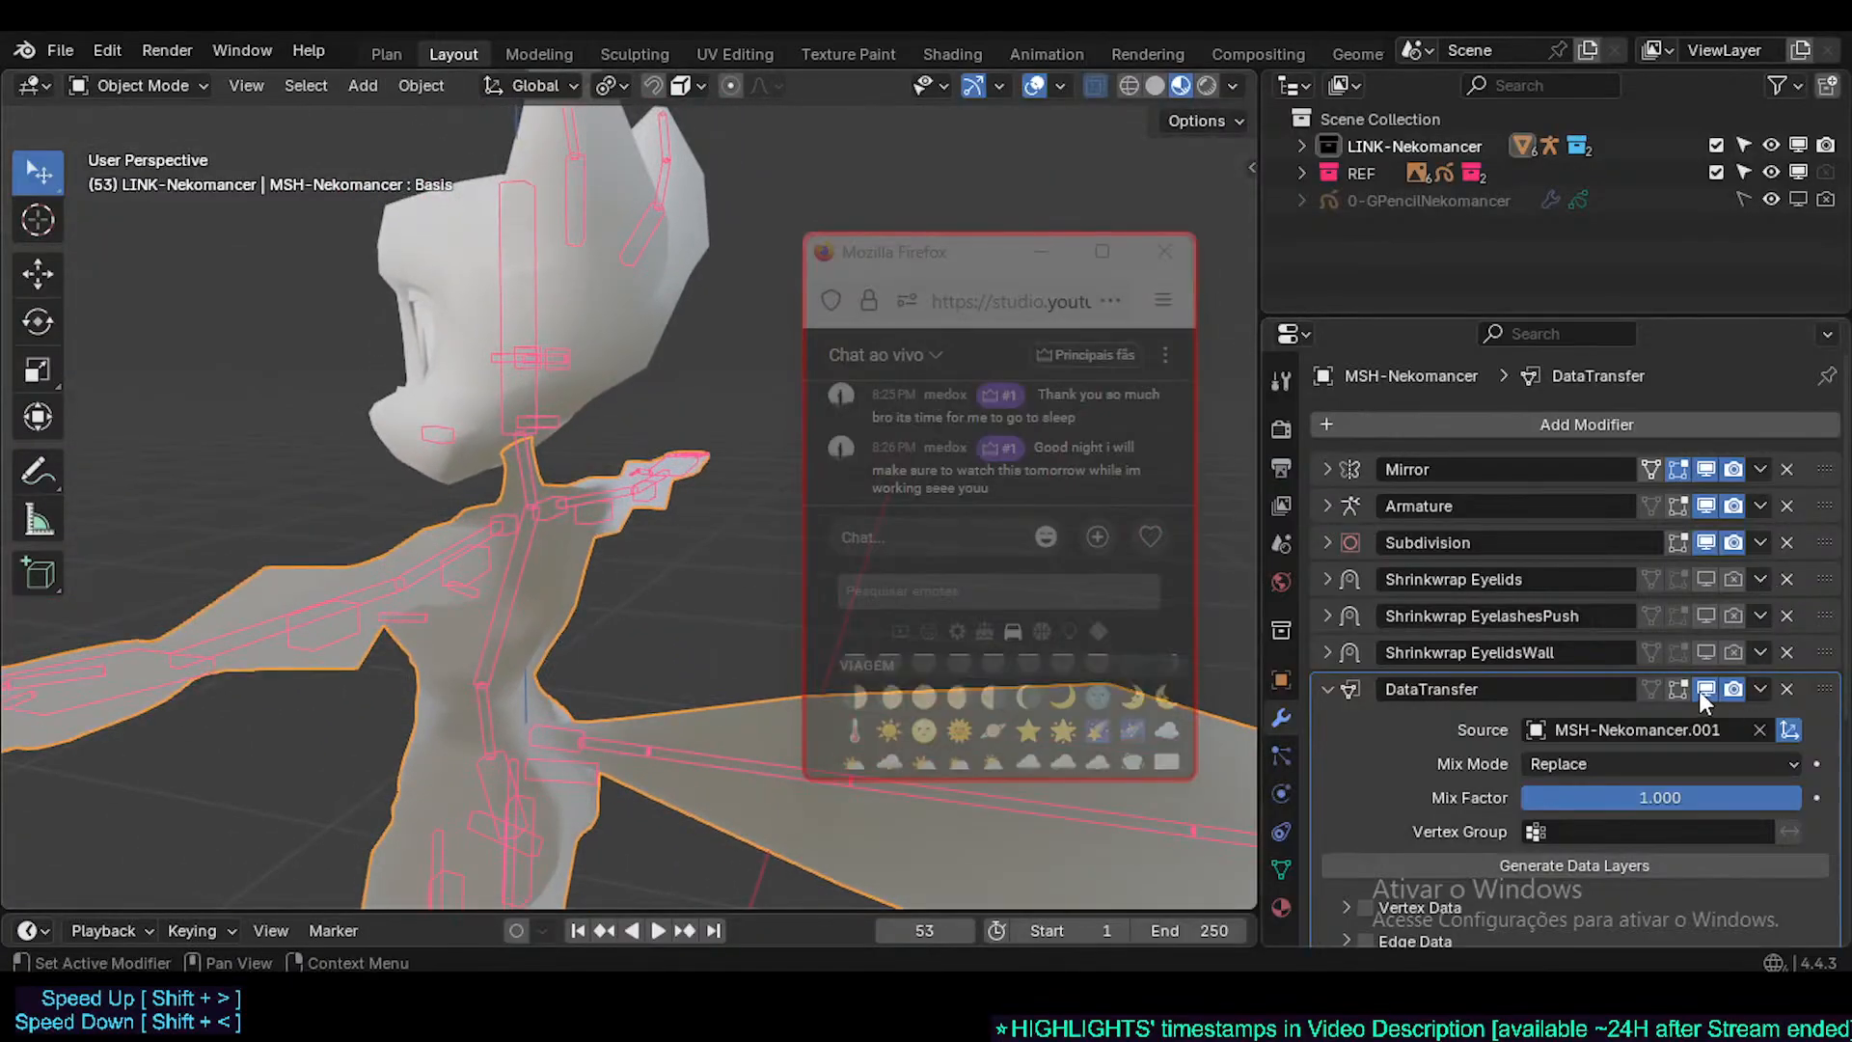
click(1699, 691)
click(1704, 687)
click(1704, 687)
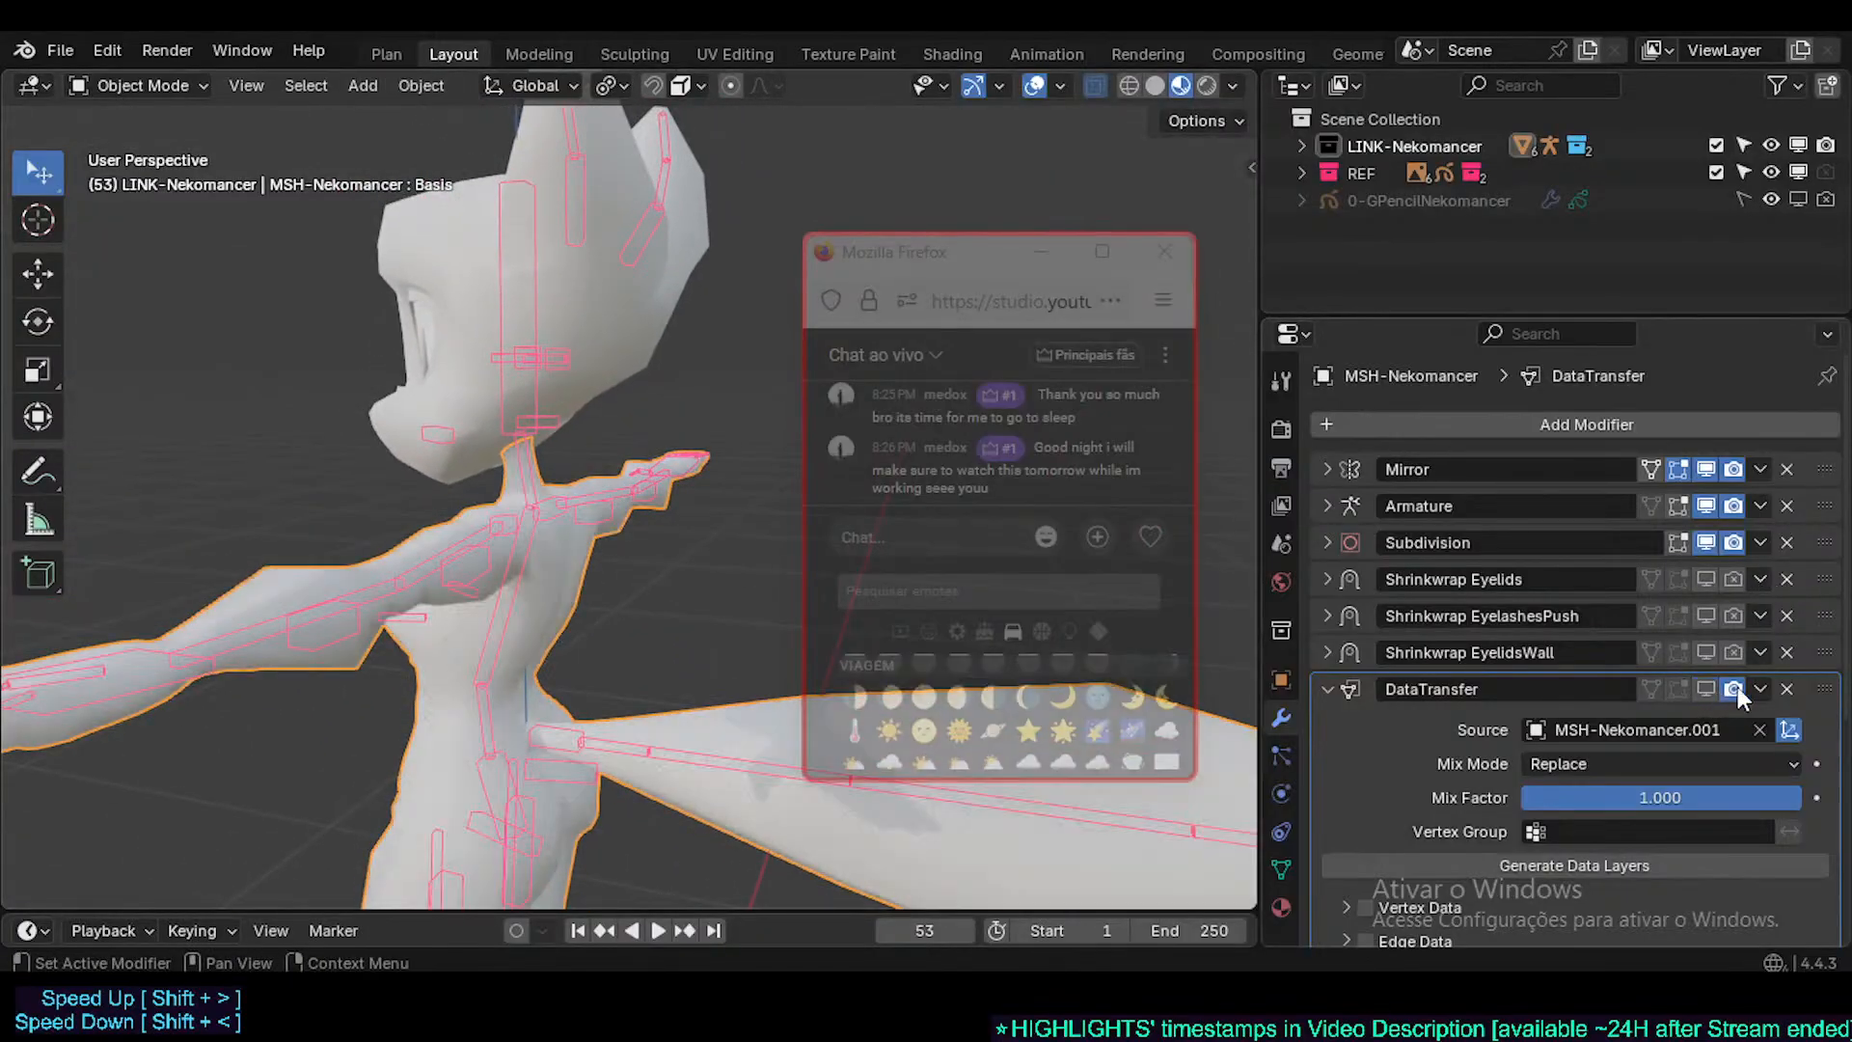
- Copy only the DataTransfer modifier from the body mesh to the head mesh with Copy Selected Modifiers
click(606, 396)
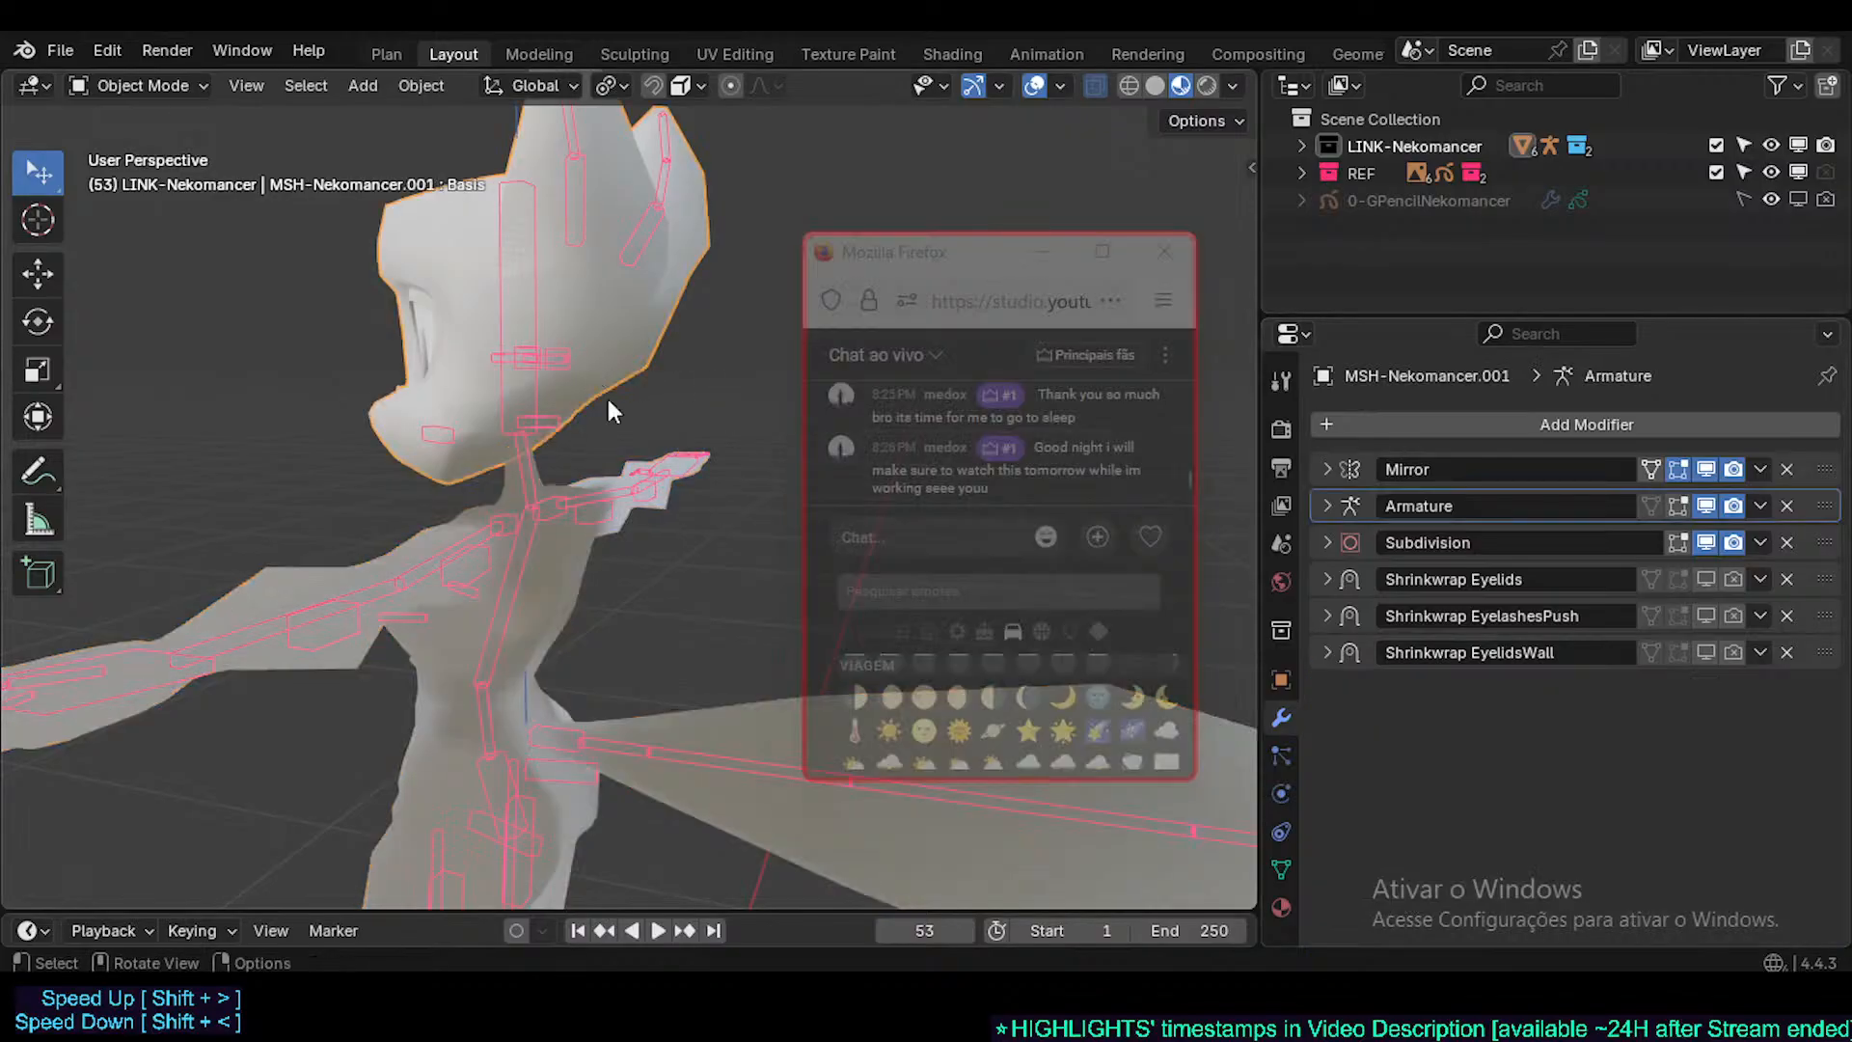
shift+click(590, 551)
key(ctrl+c)
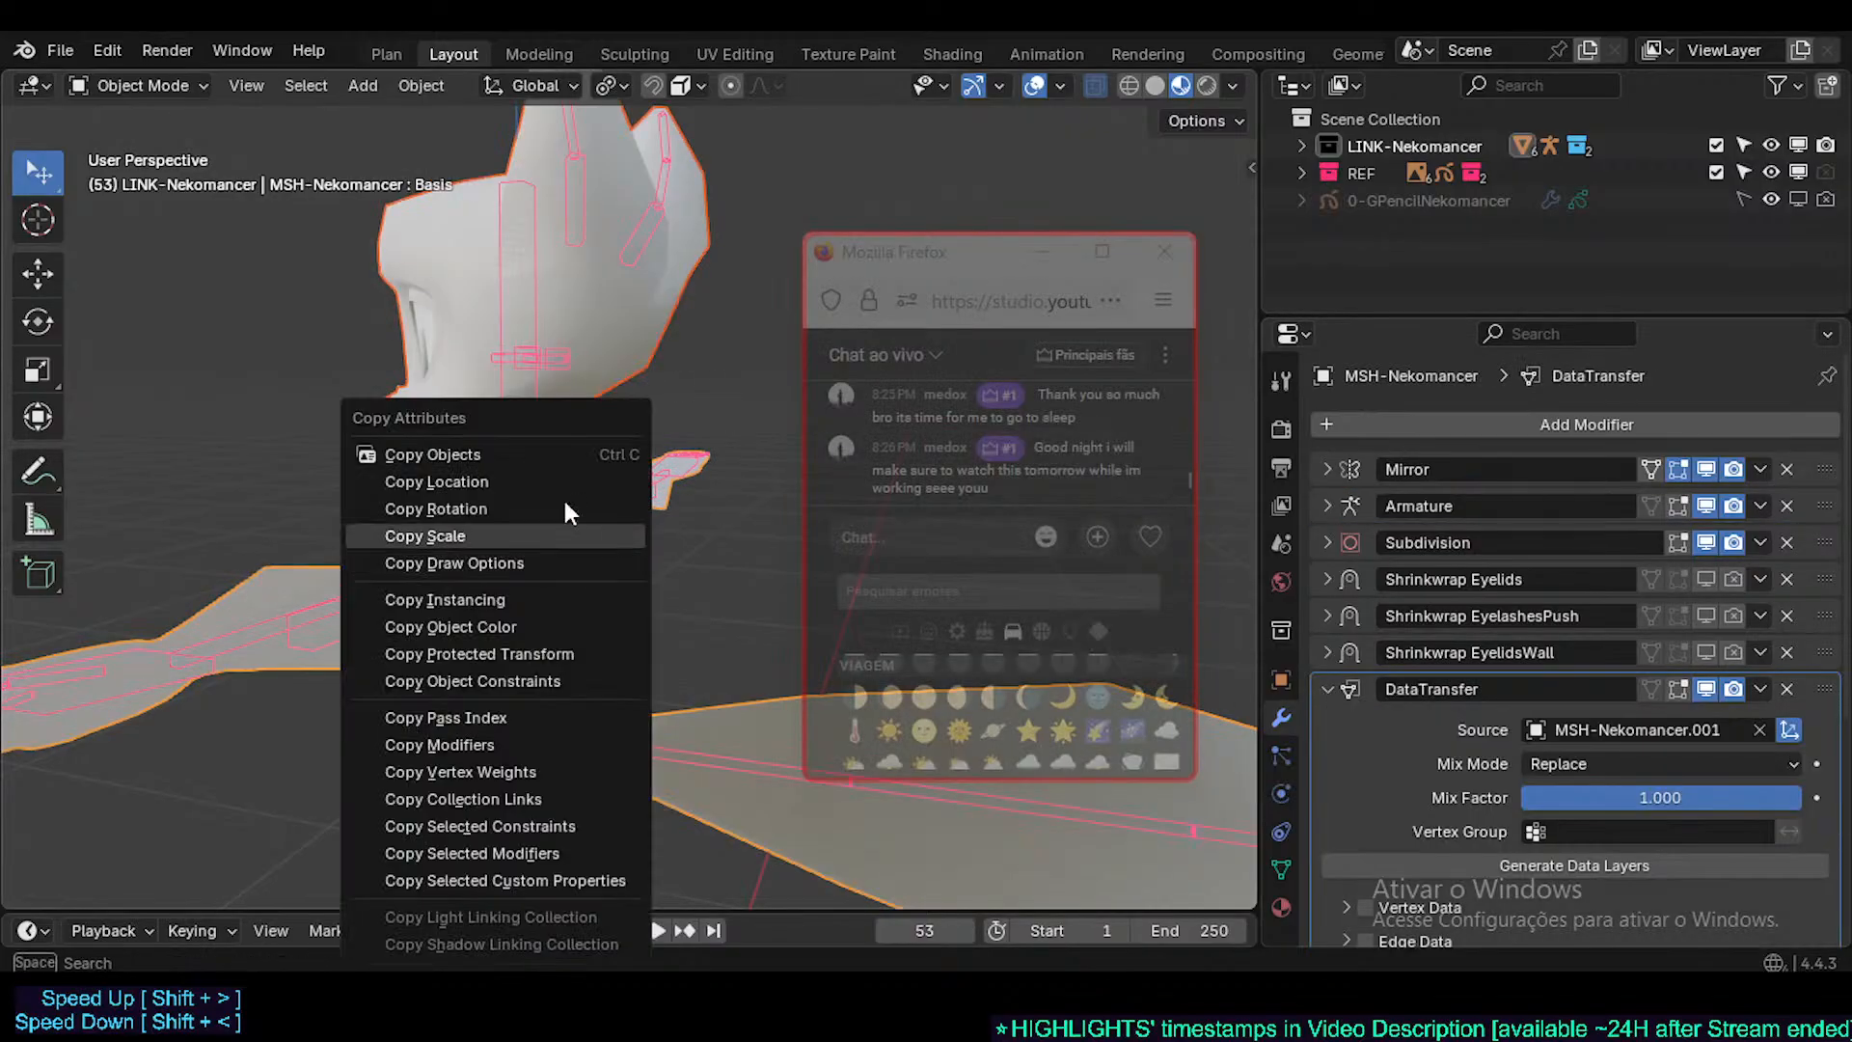
click(488, 826)
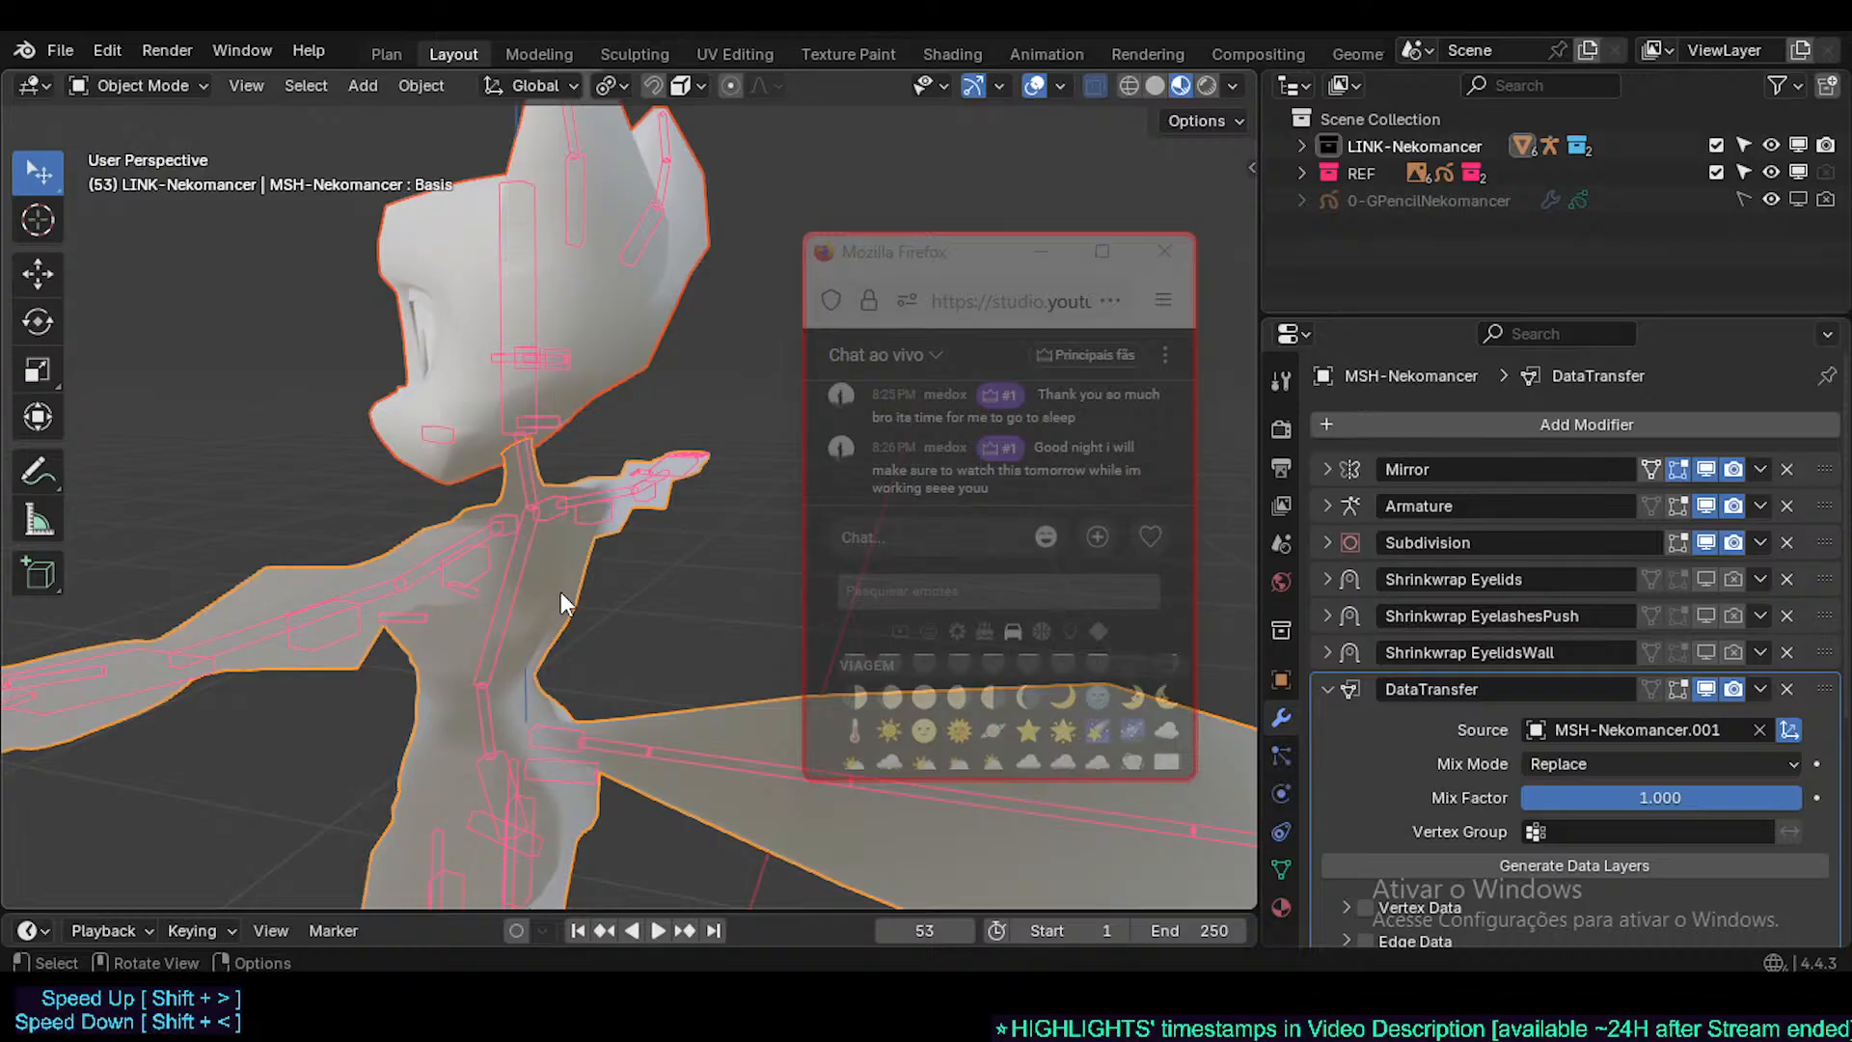
key(ctrl+c)
click(490, 853)
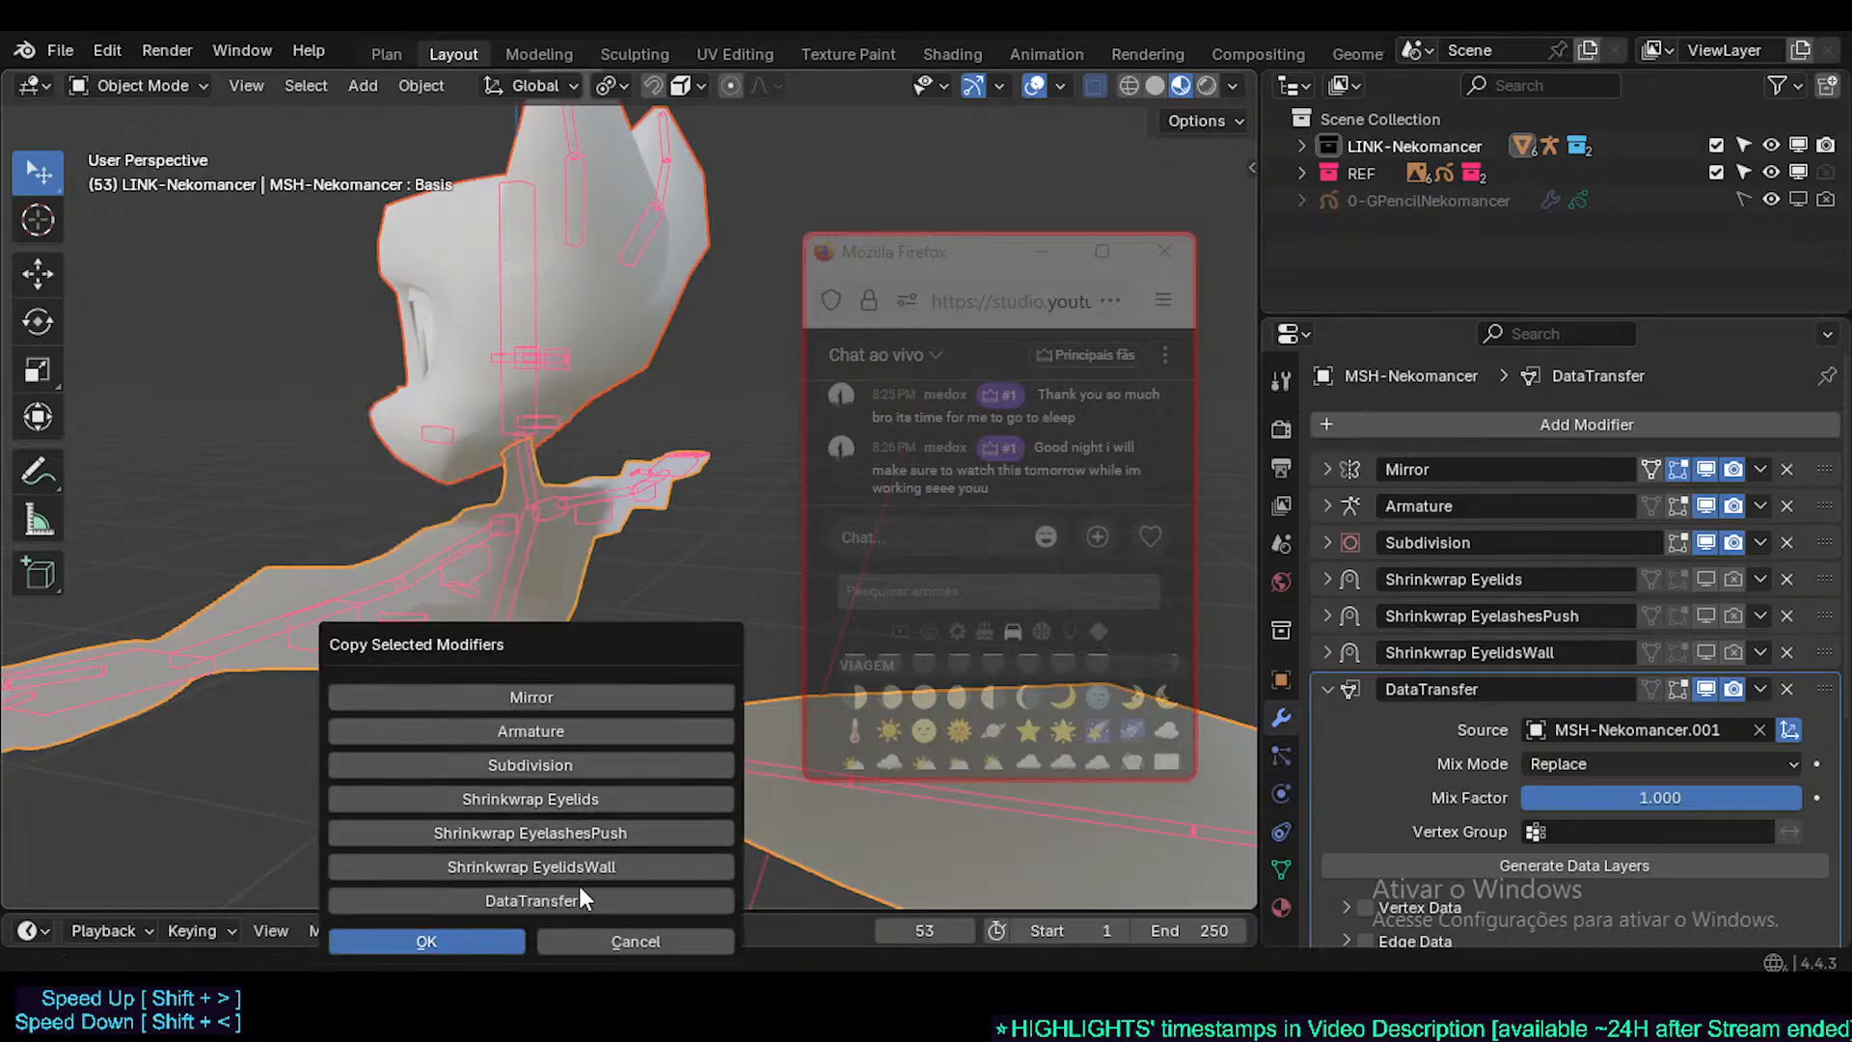
click(540, 902)
click(467, 935)
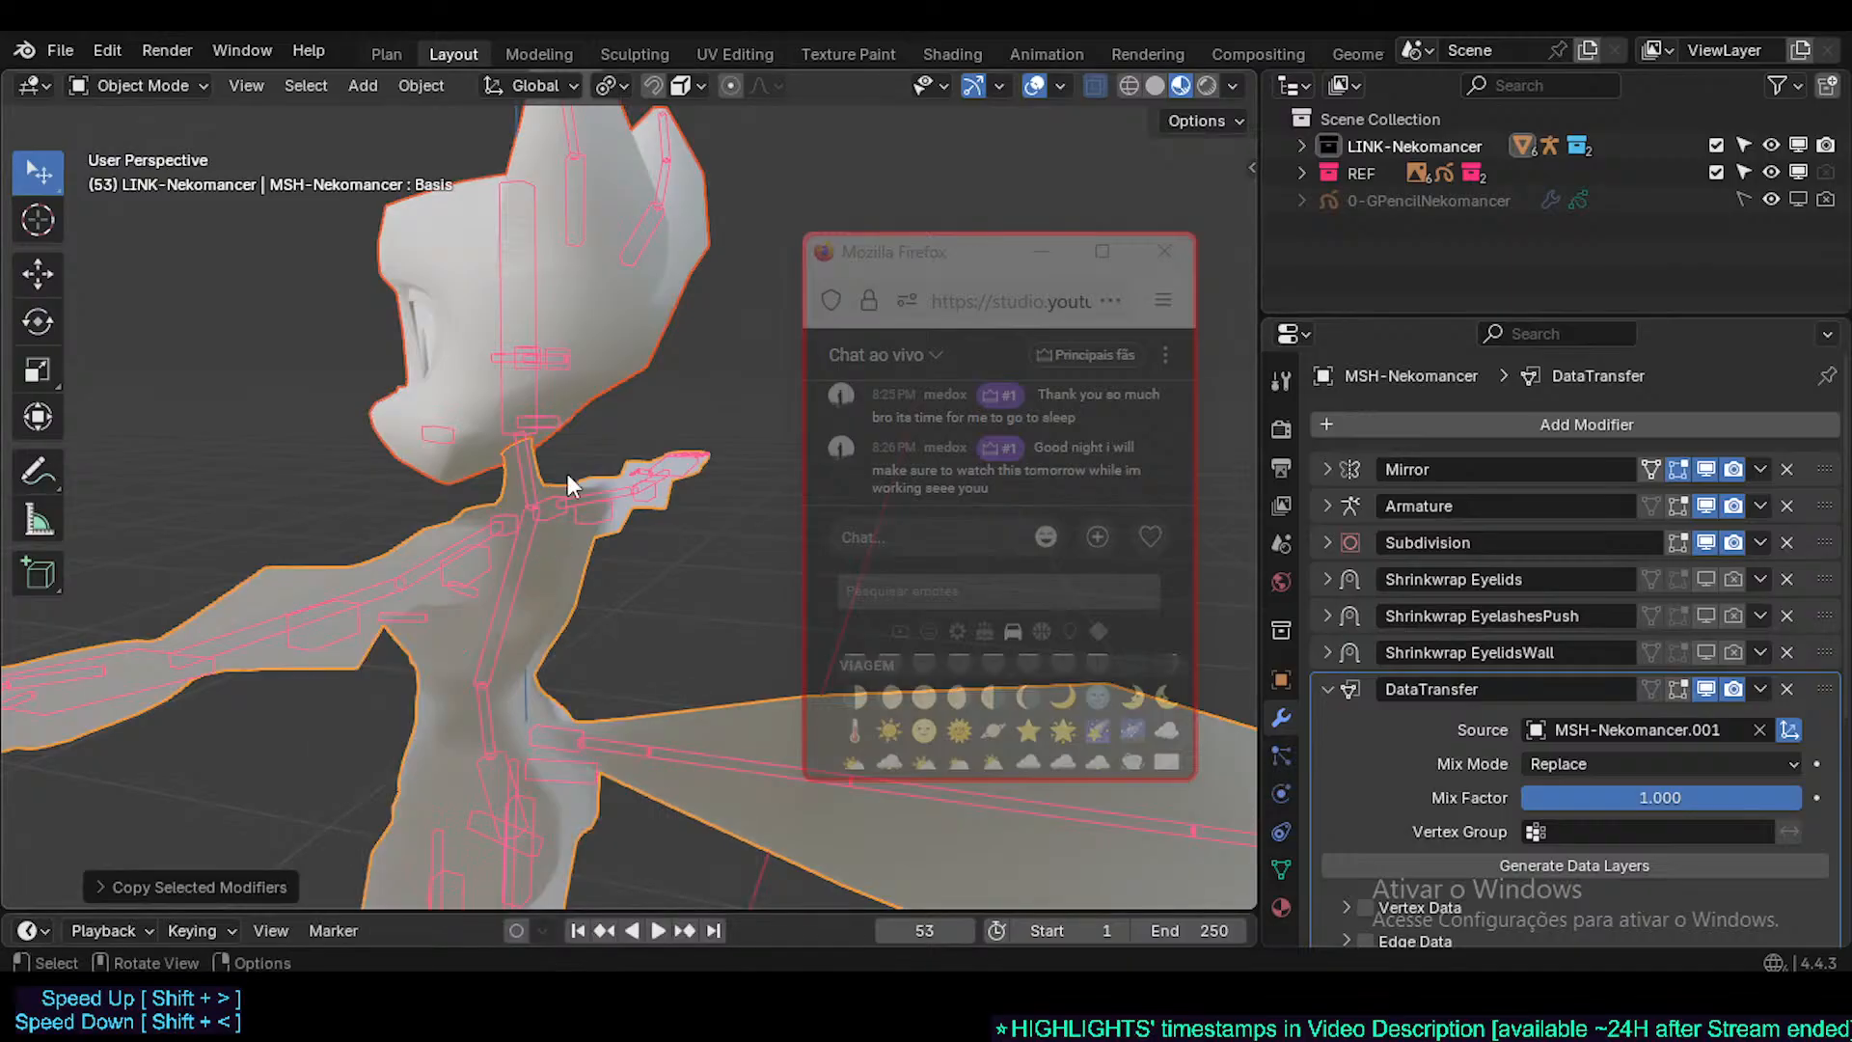
- Set the body MSH-Nekomancer as the source of the head's Data Transfer modifier and check the head's shading
click(594, 365)
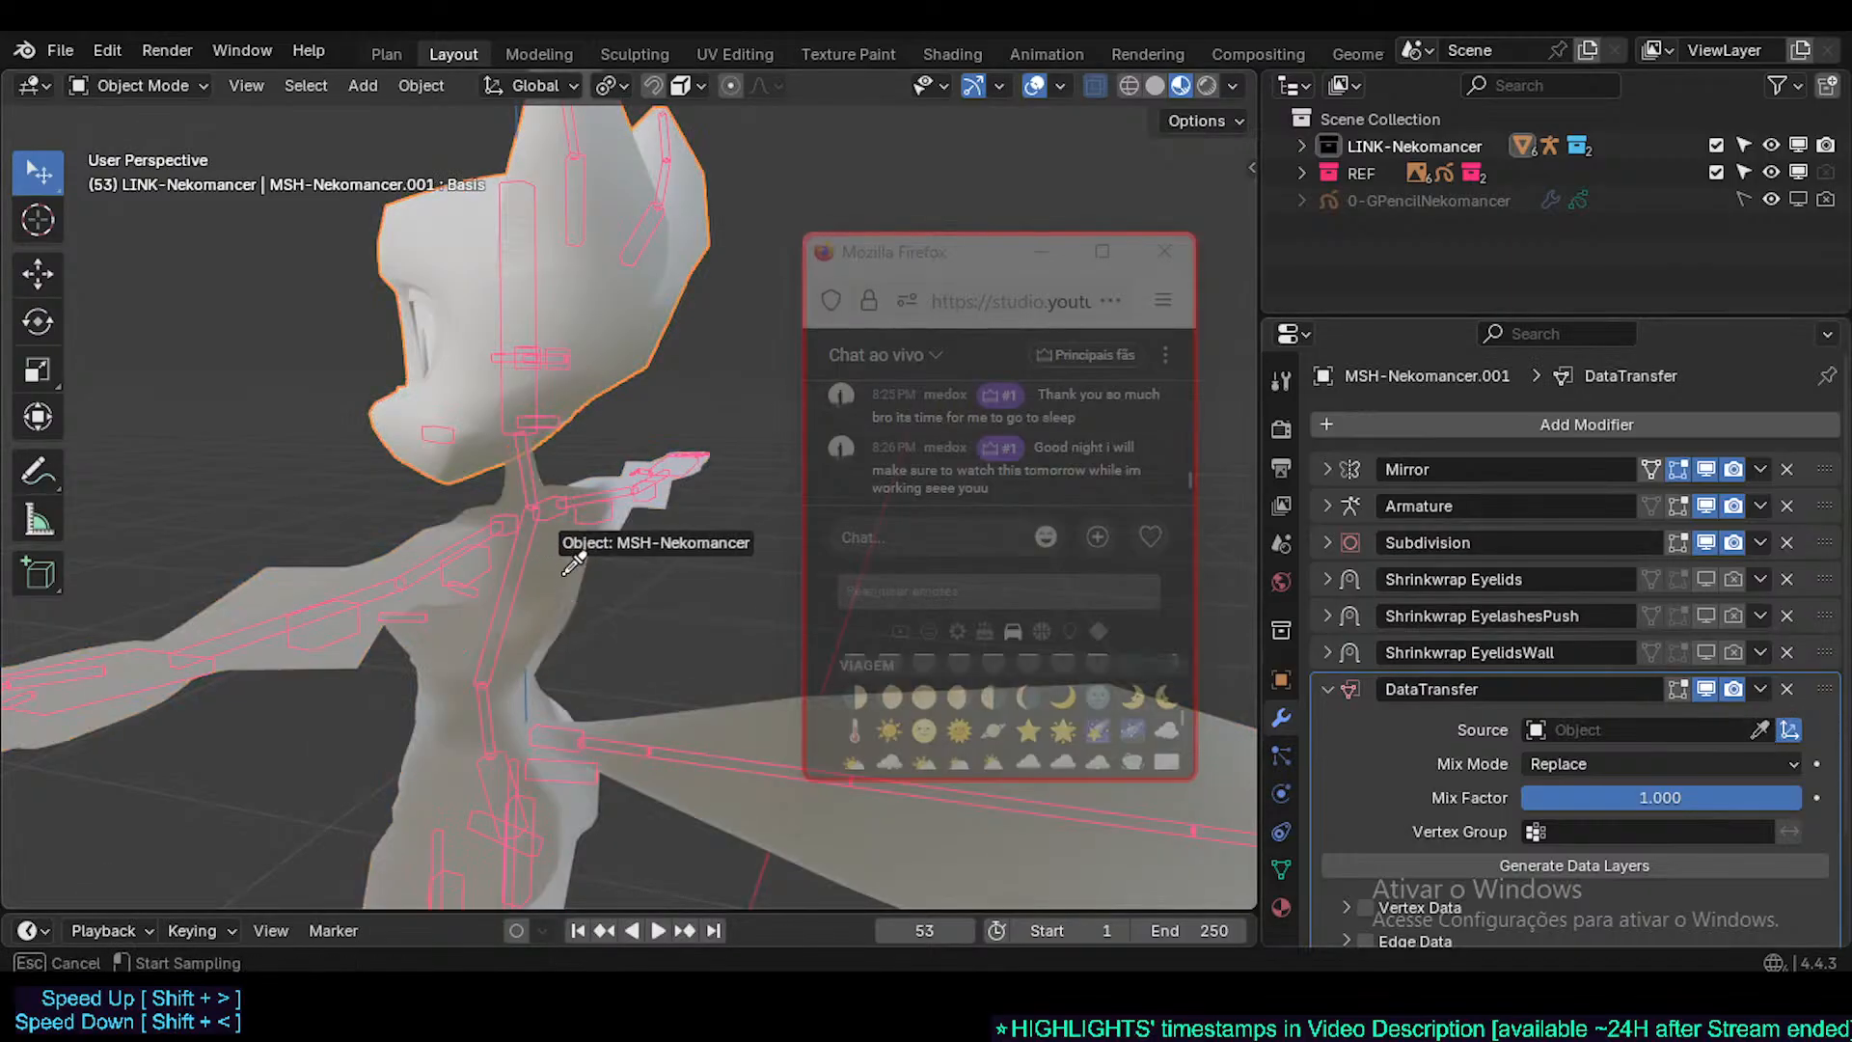
click(564, 571)
middle_drag(563, 572, 594, 530)
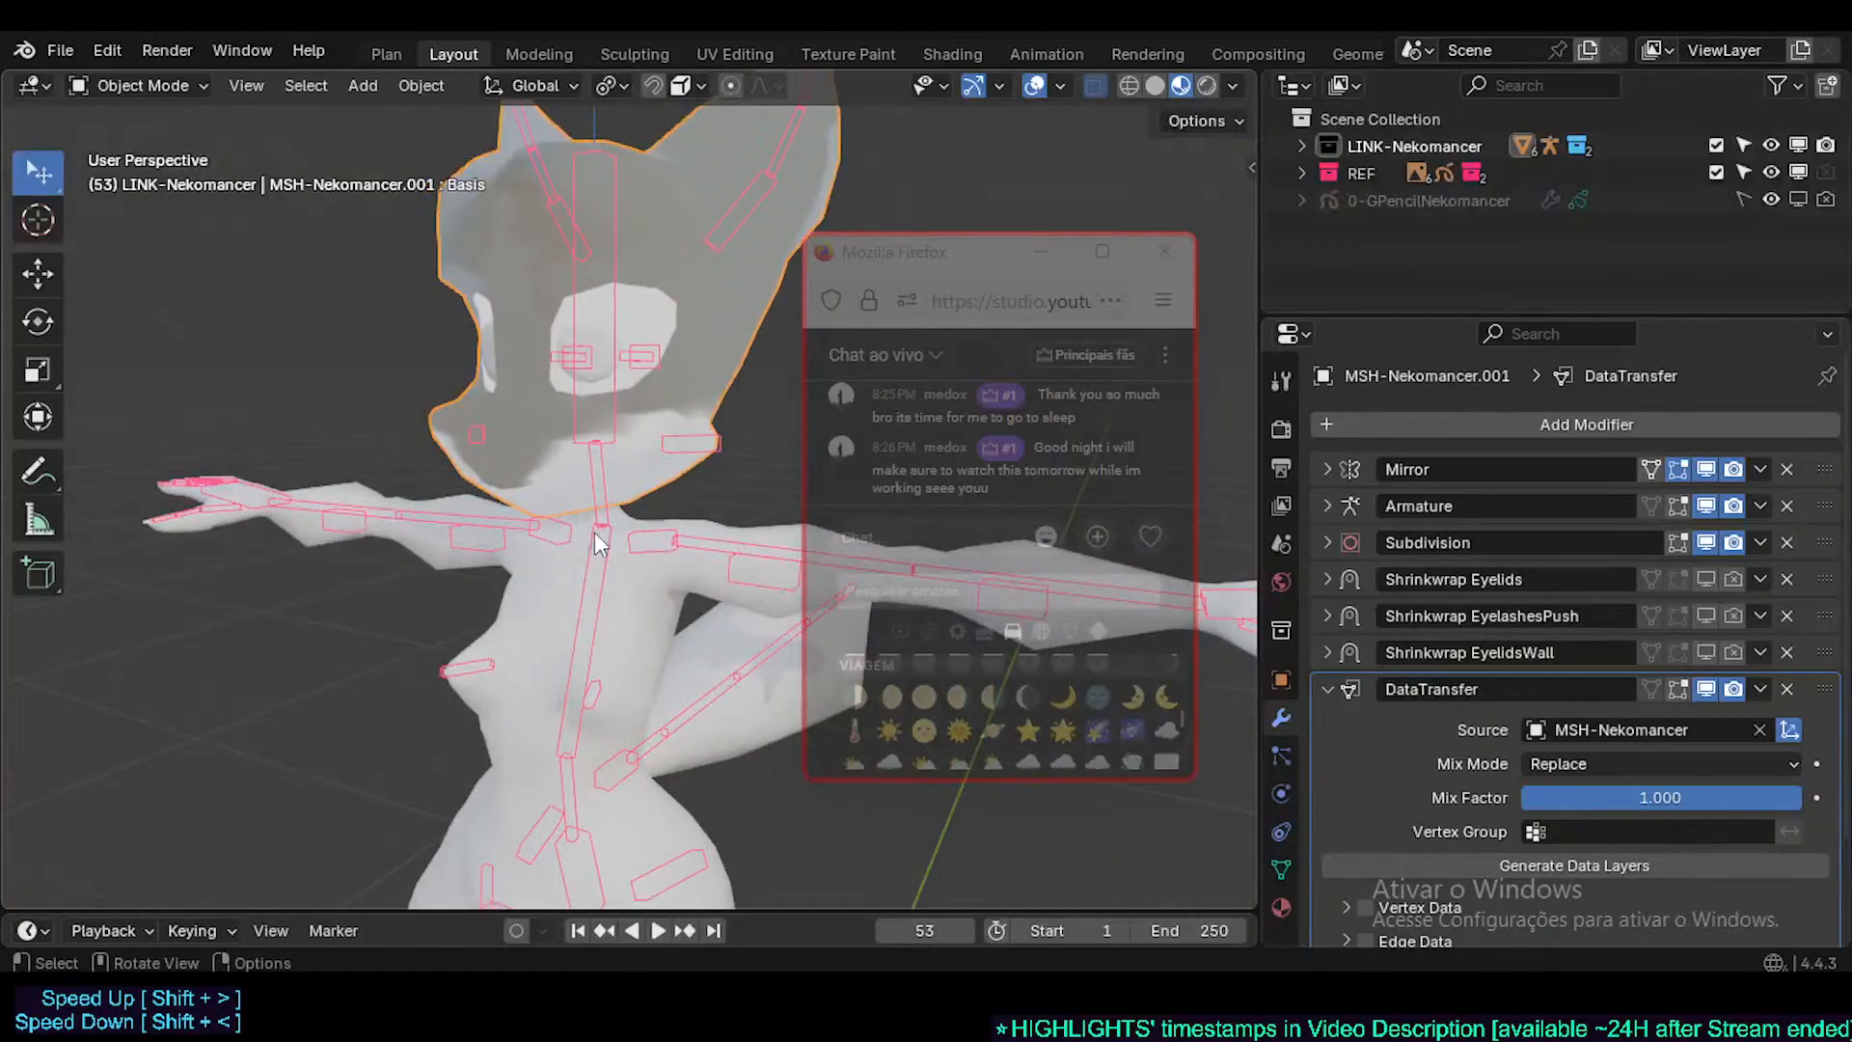
scroll(1688, 758, down, 3)
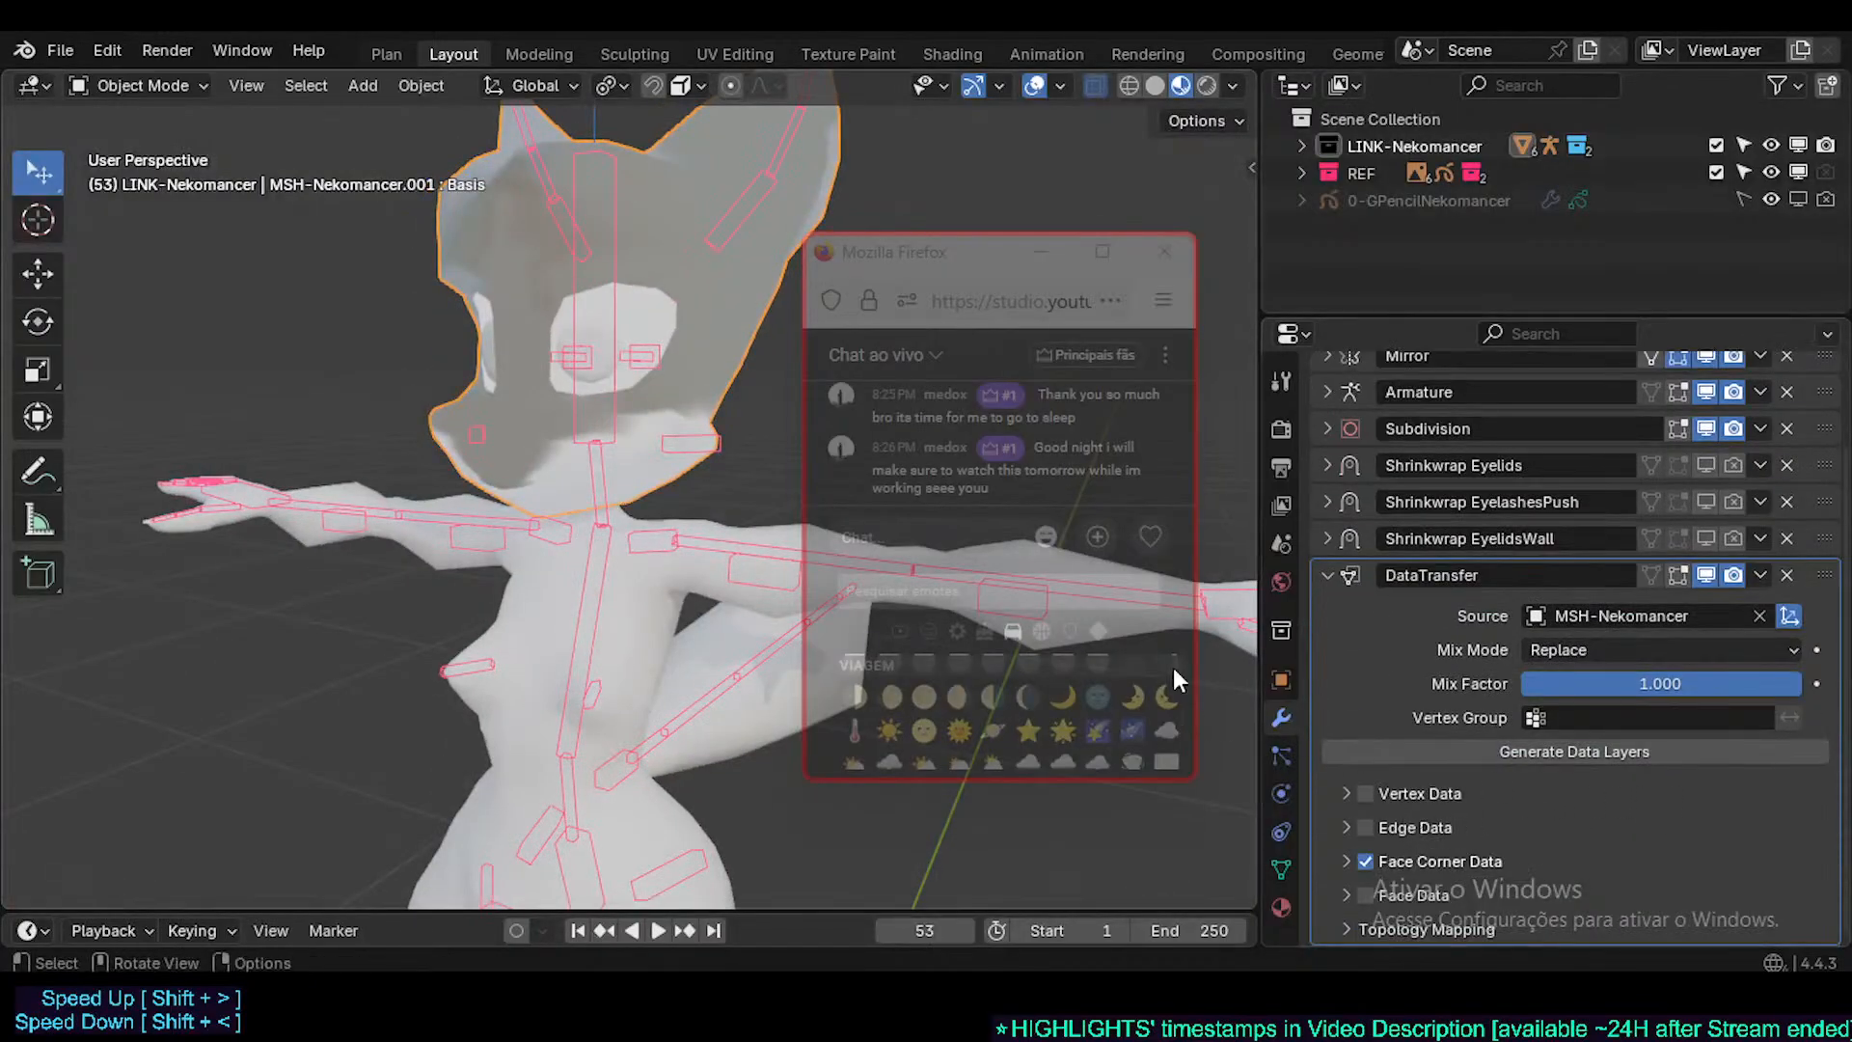
scroll(1746, 598, up, 3)
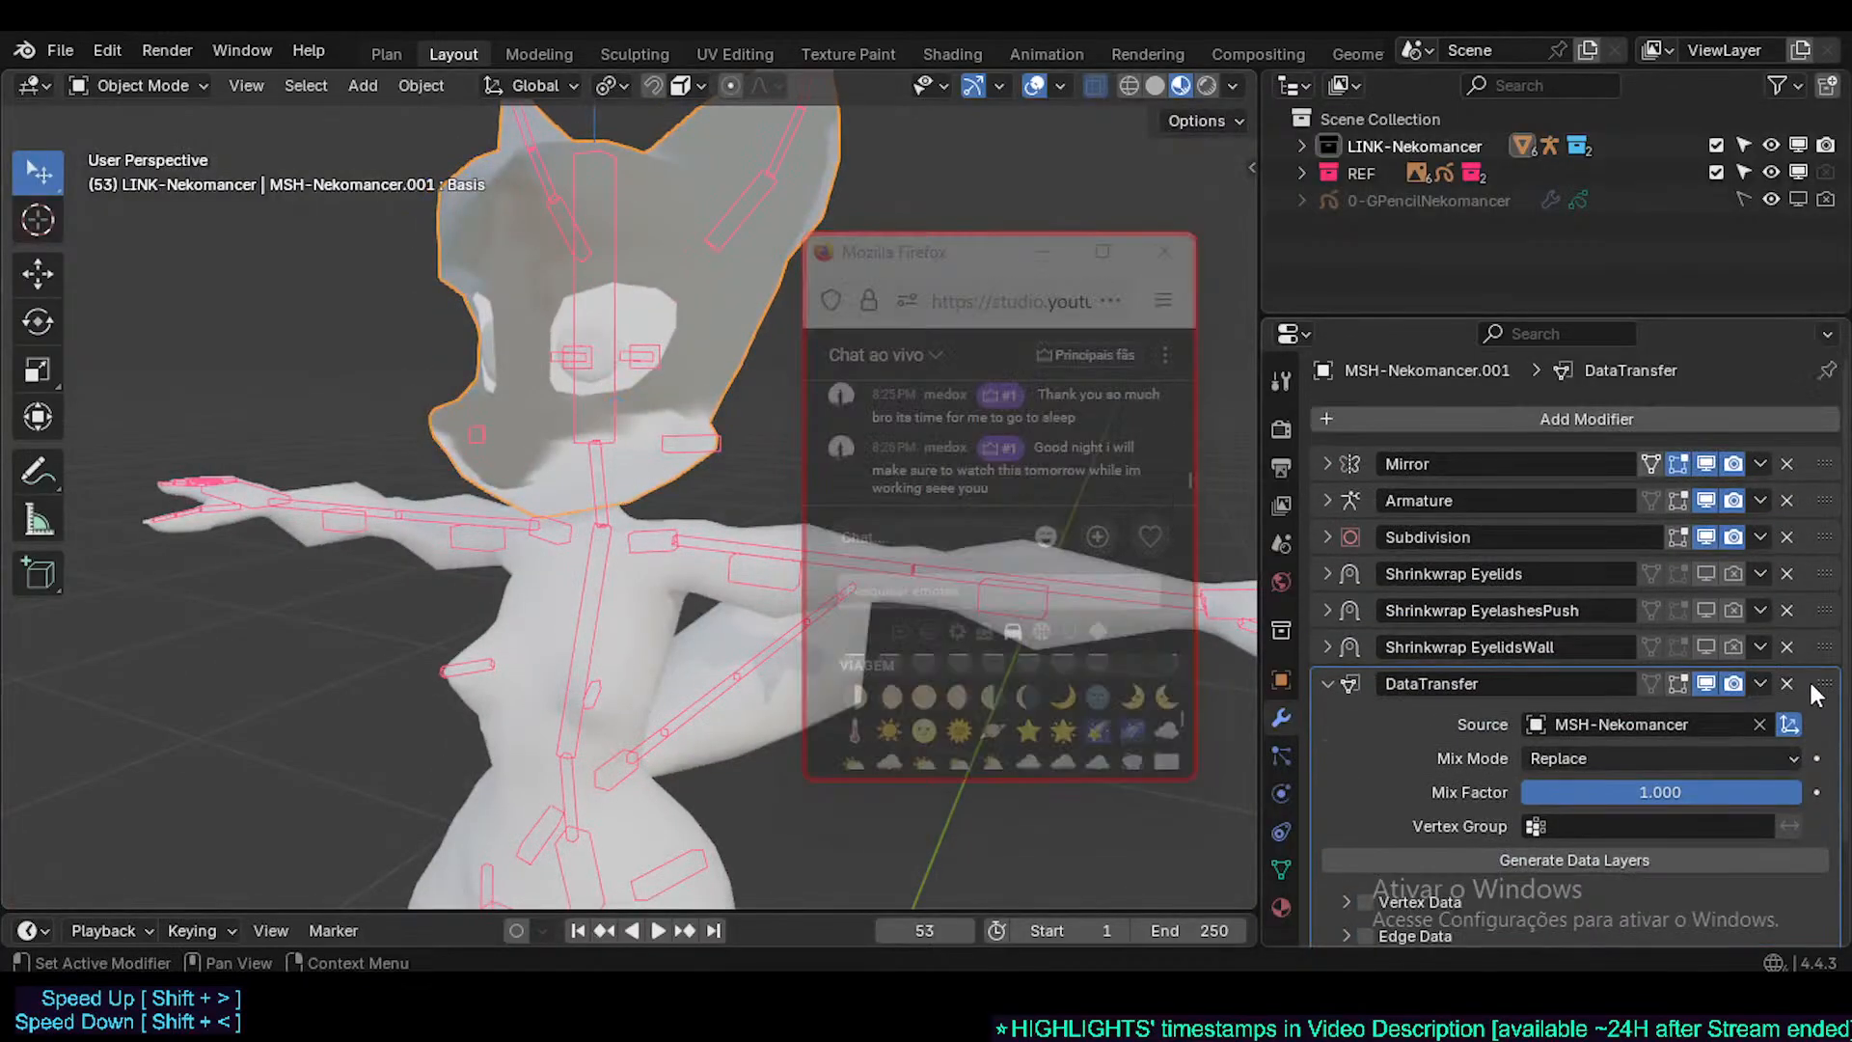
- Reorder the DataTransfer modifier towards the start of the stack on both meshes, placing it directly after Mirror
drag(1811, 687, 1827, 443)
click(654, 592)
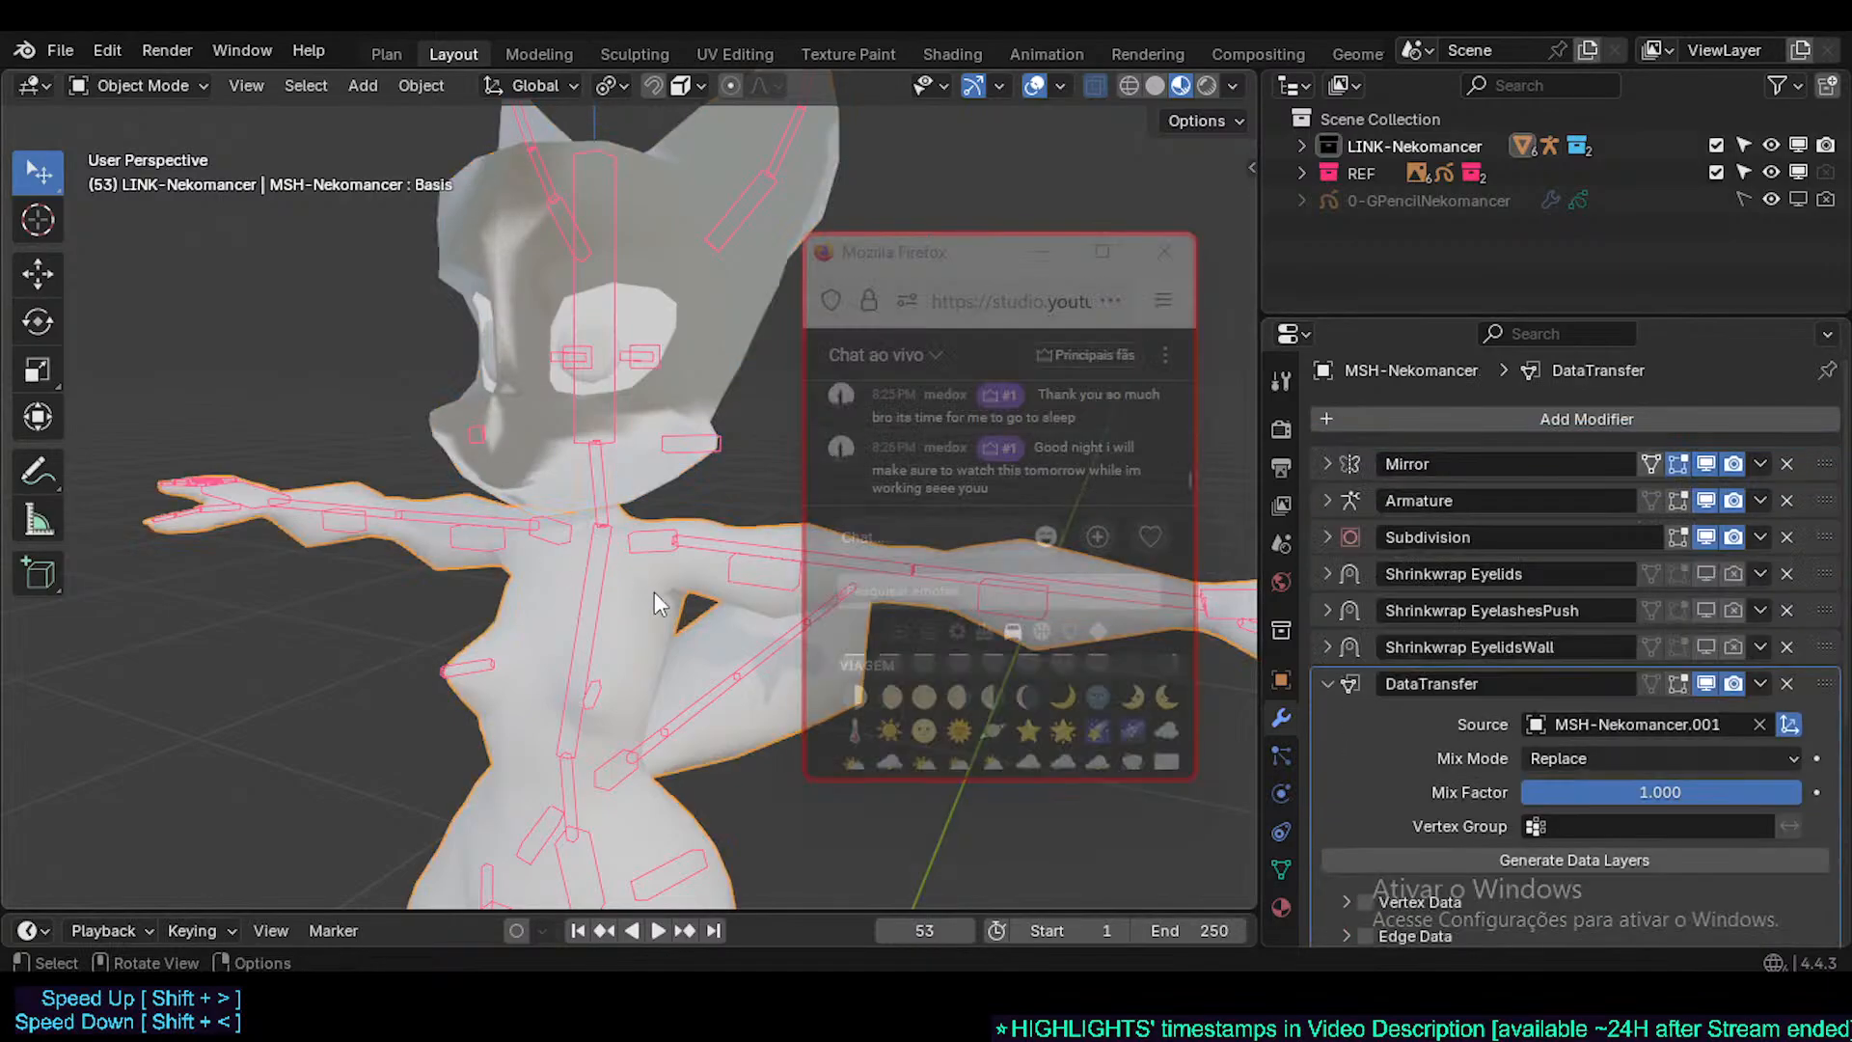
drag(1822, 682, 1826, 528)
click(1327, 464)
click(718, 314)
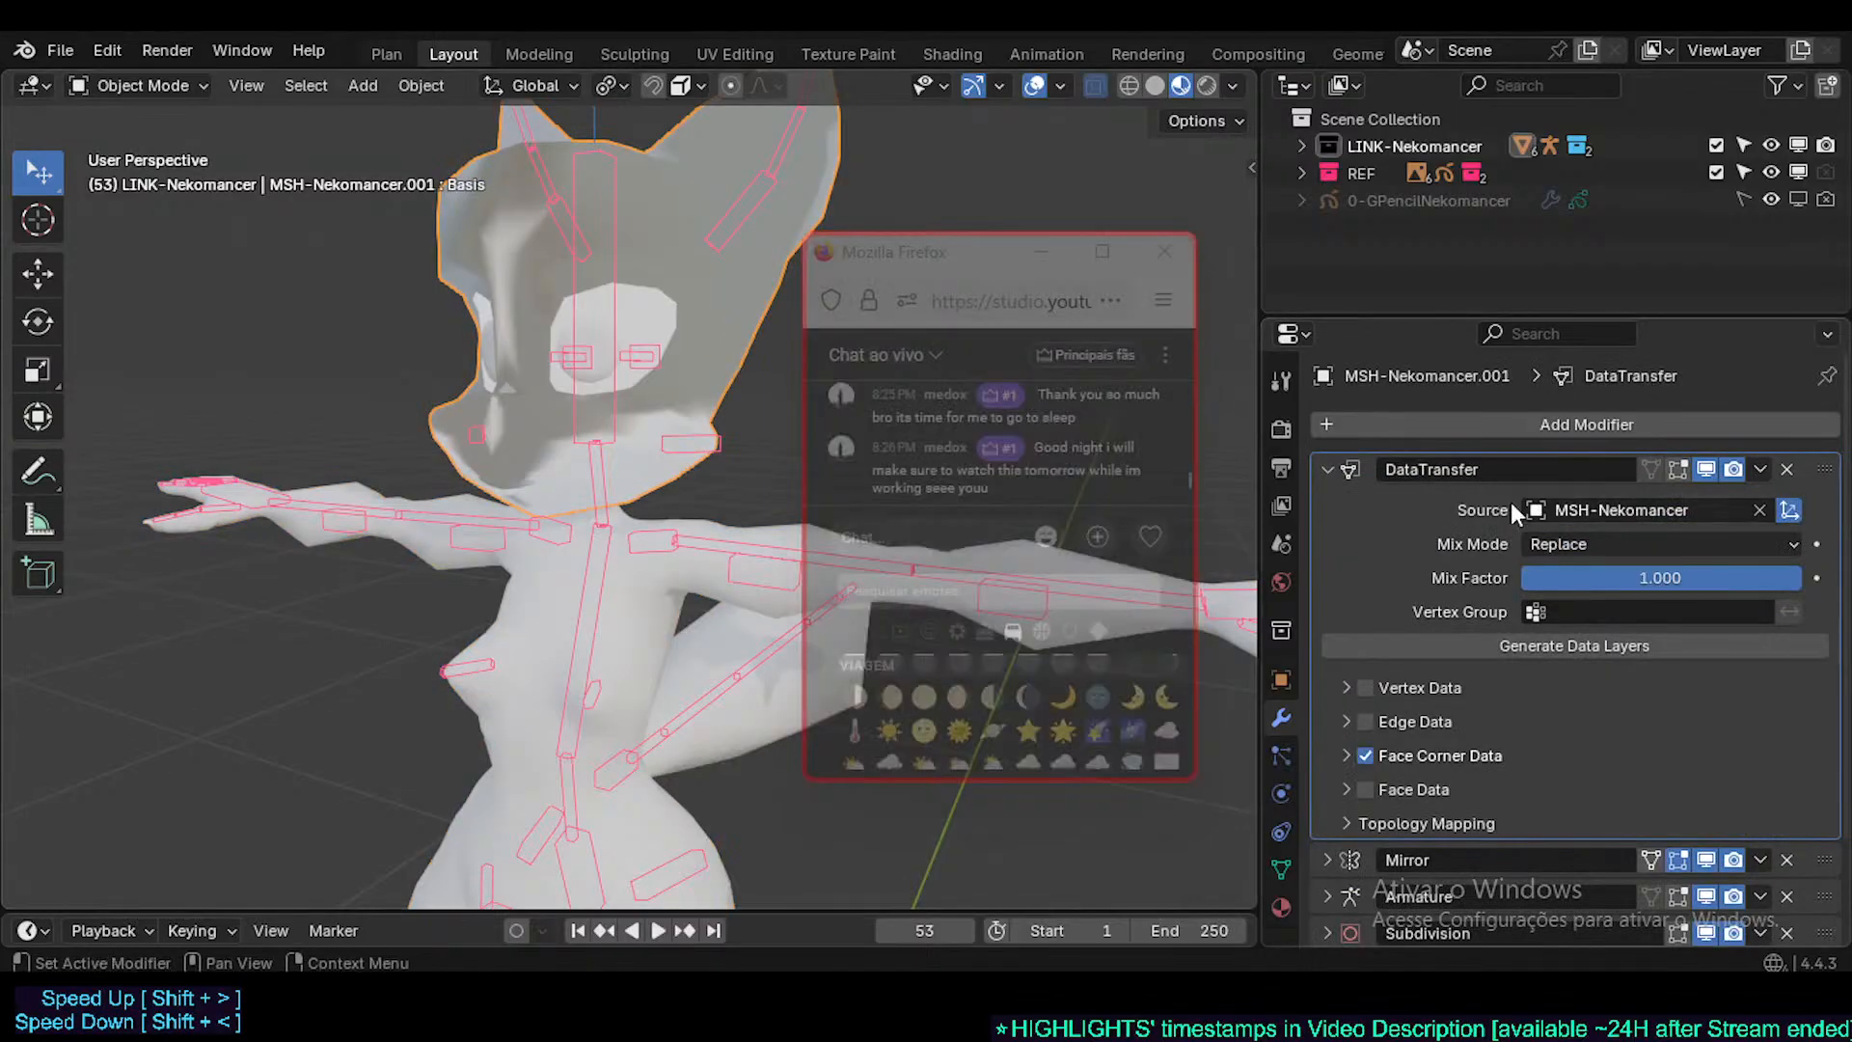
click(1327, 469)
drag(1823, 469, 1826, 505)
middle_drag(538, 437, 593, 451)
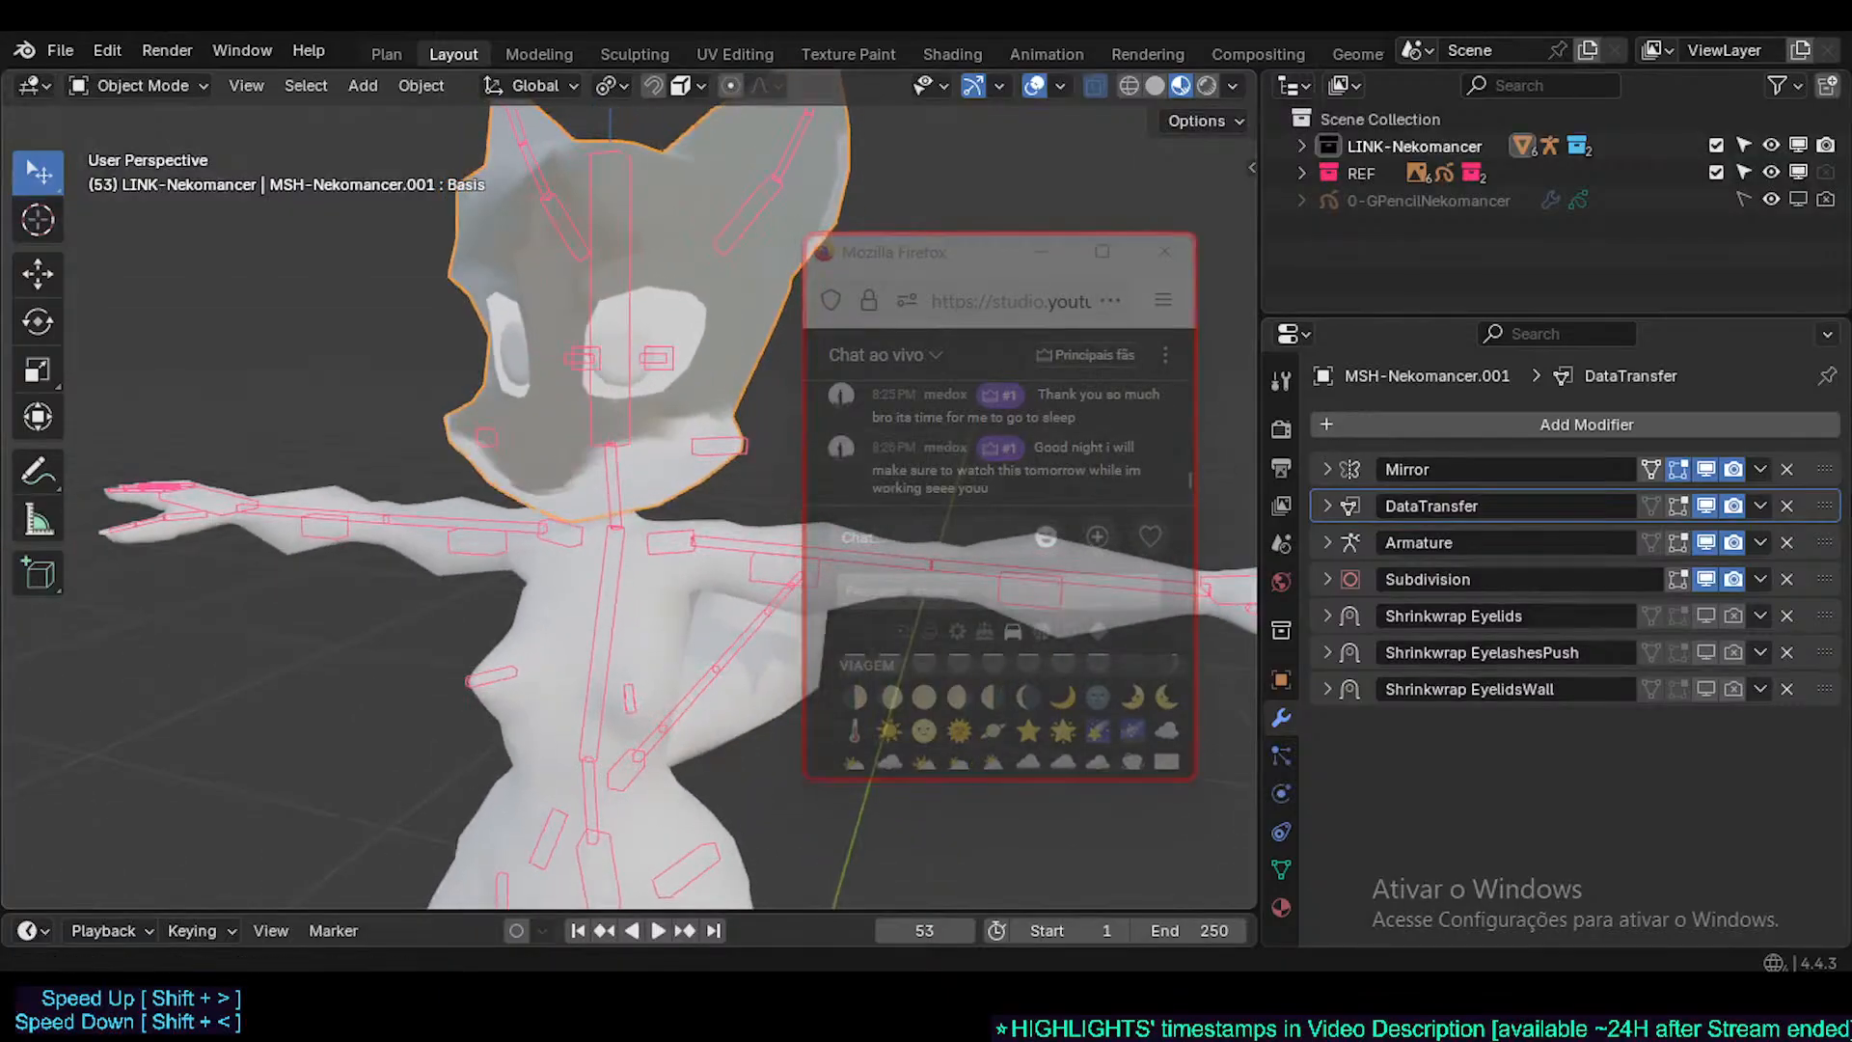
- Delete the DataTransfer modifier from both the head and body meshes and check the face and neck shading
click(1786, 506)
middle_drag(611, 563, 579, 612)
click(579, 611)
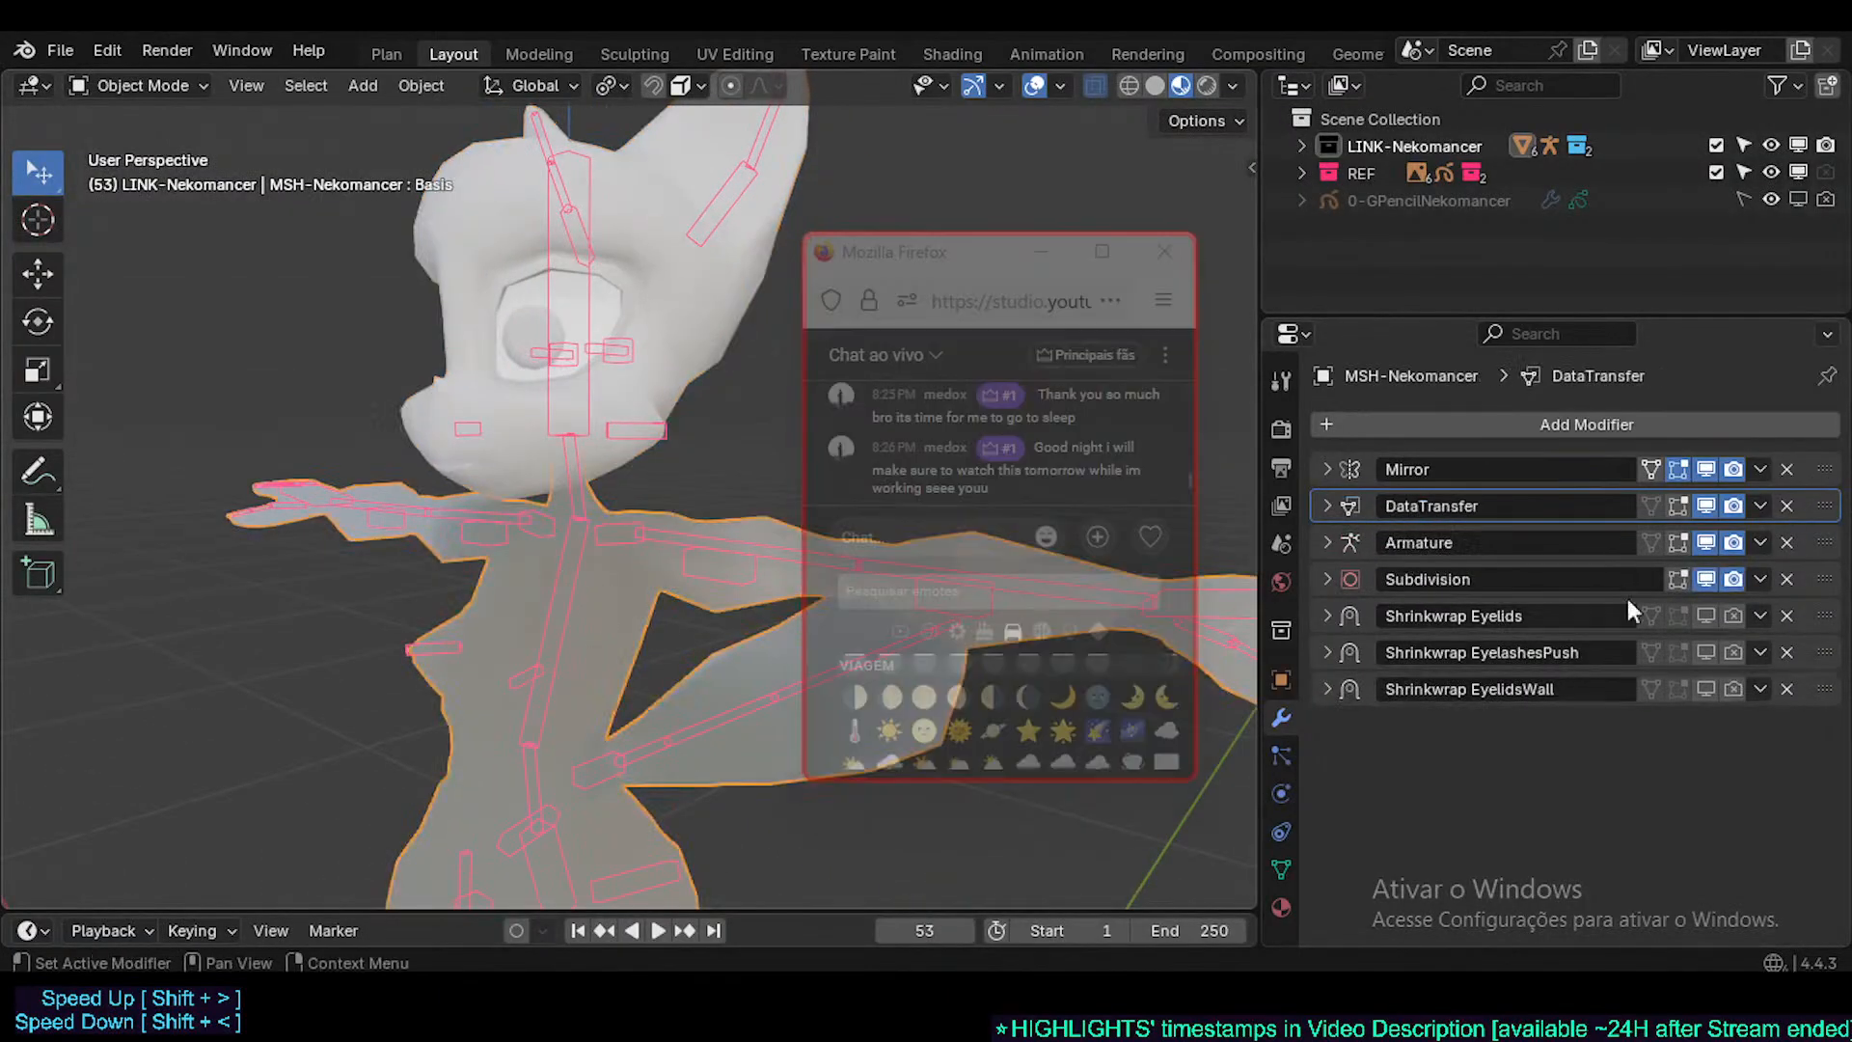
click(1787, 506)
middle_drag(465, 506, 593, 645)
scroll(541, 610, up, 6)
scroll(540, 610, down, 4)
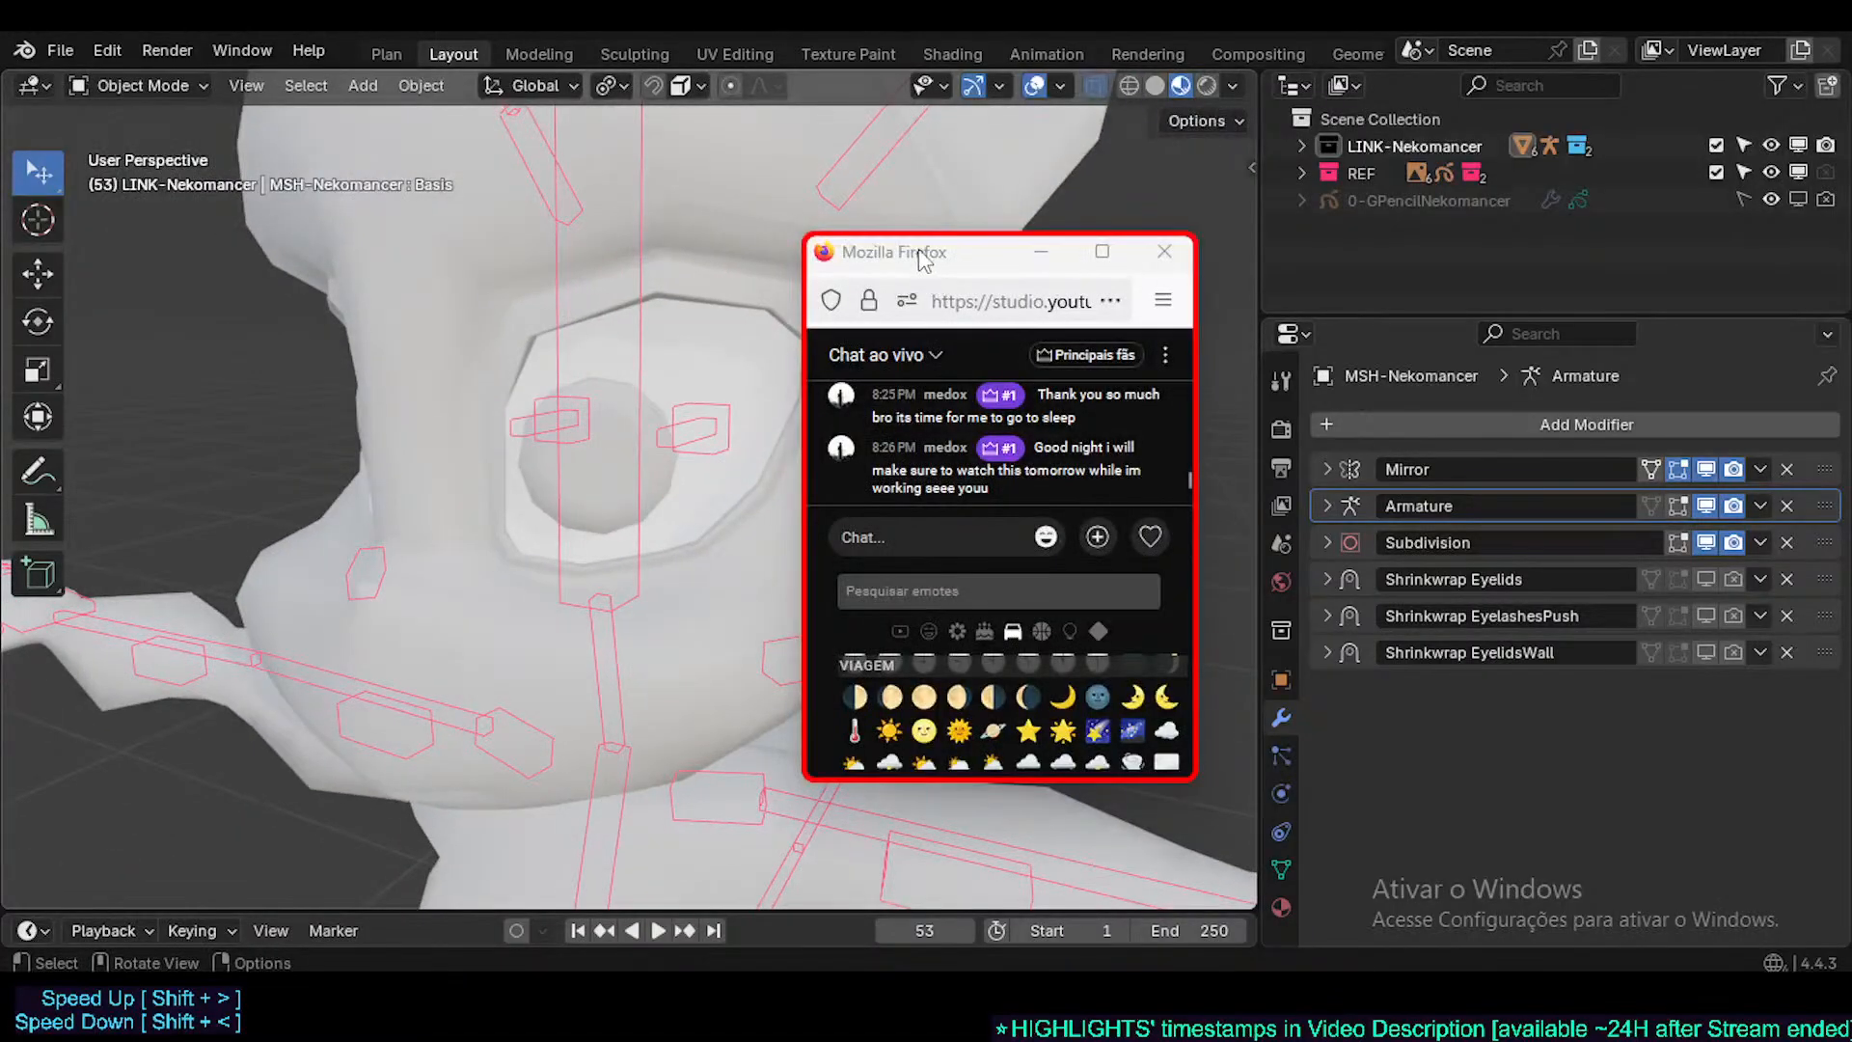
- Find the head object inside the BODY collection and rename it MSH-NekomancerHead
drag(920, 253, 1378, 254)
scroll(1107, 301, down, 2)
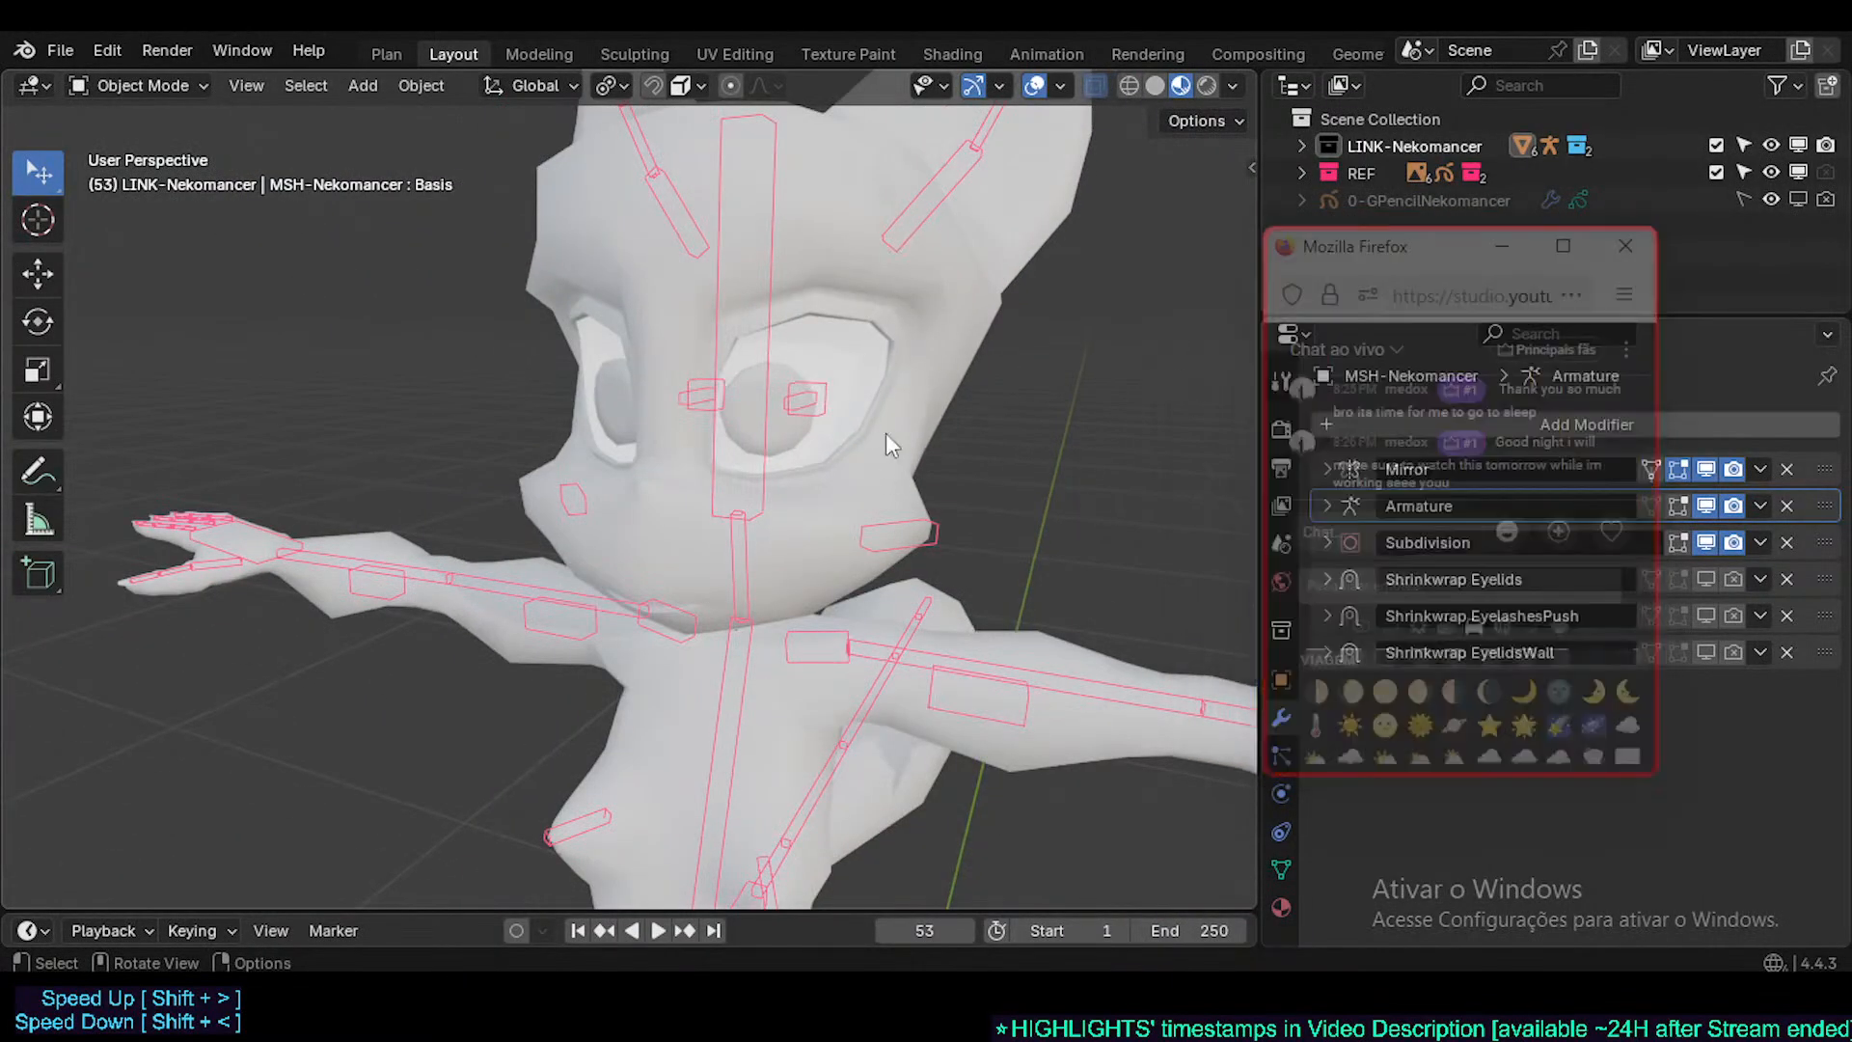
click(886, 432)
click(1305, 146)
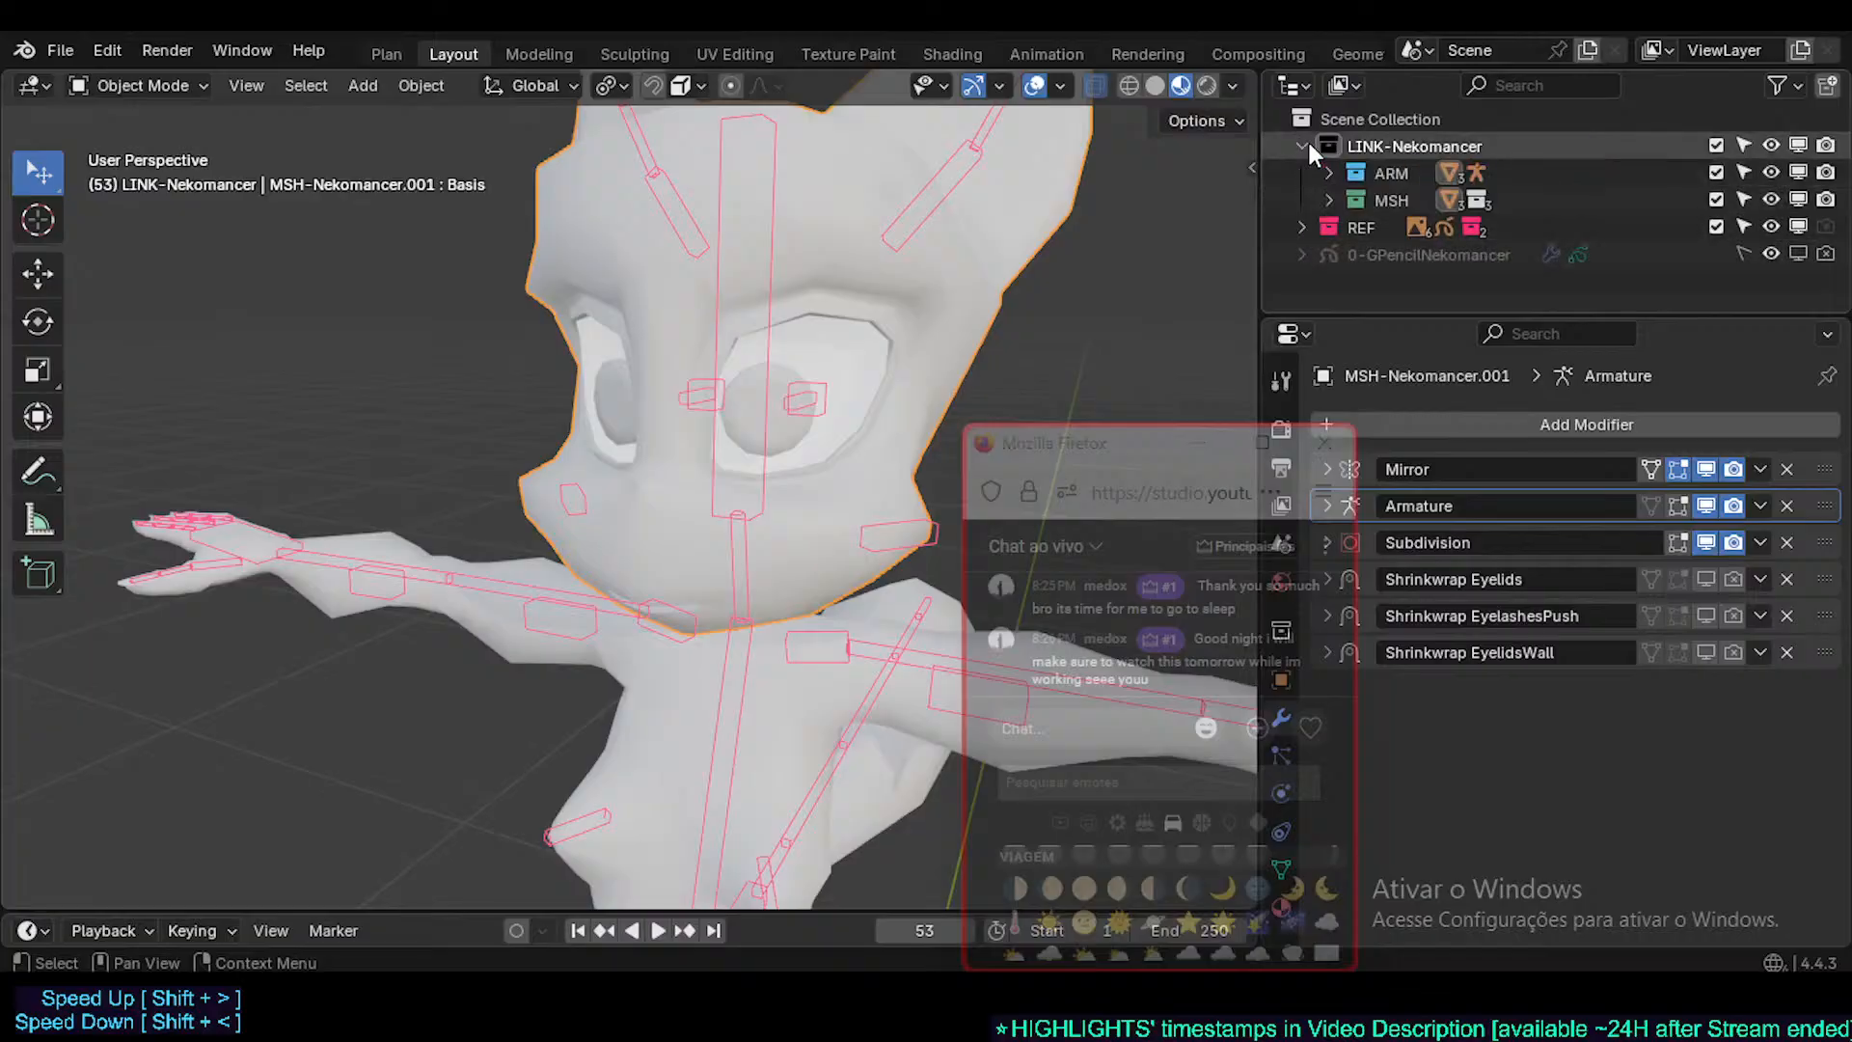
click(1330, 200)
scroll(1426, 234, down, 2)
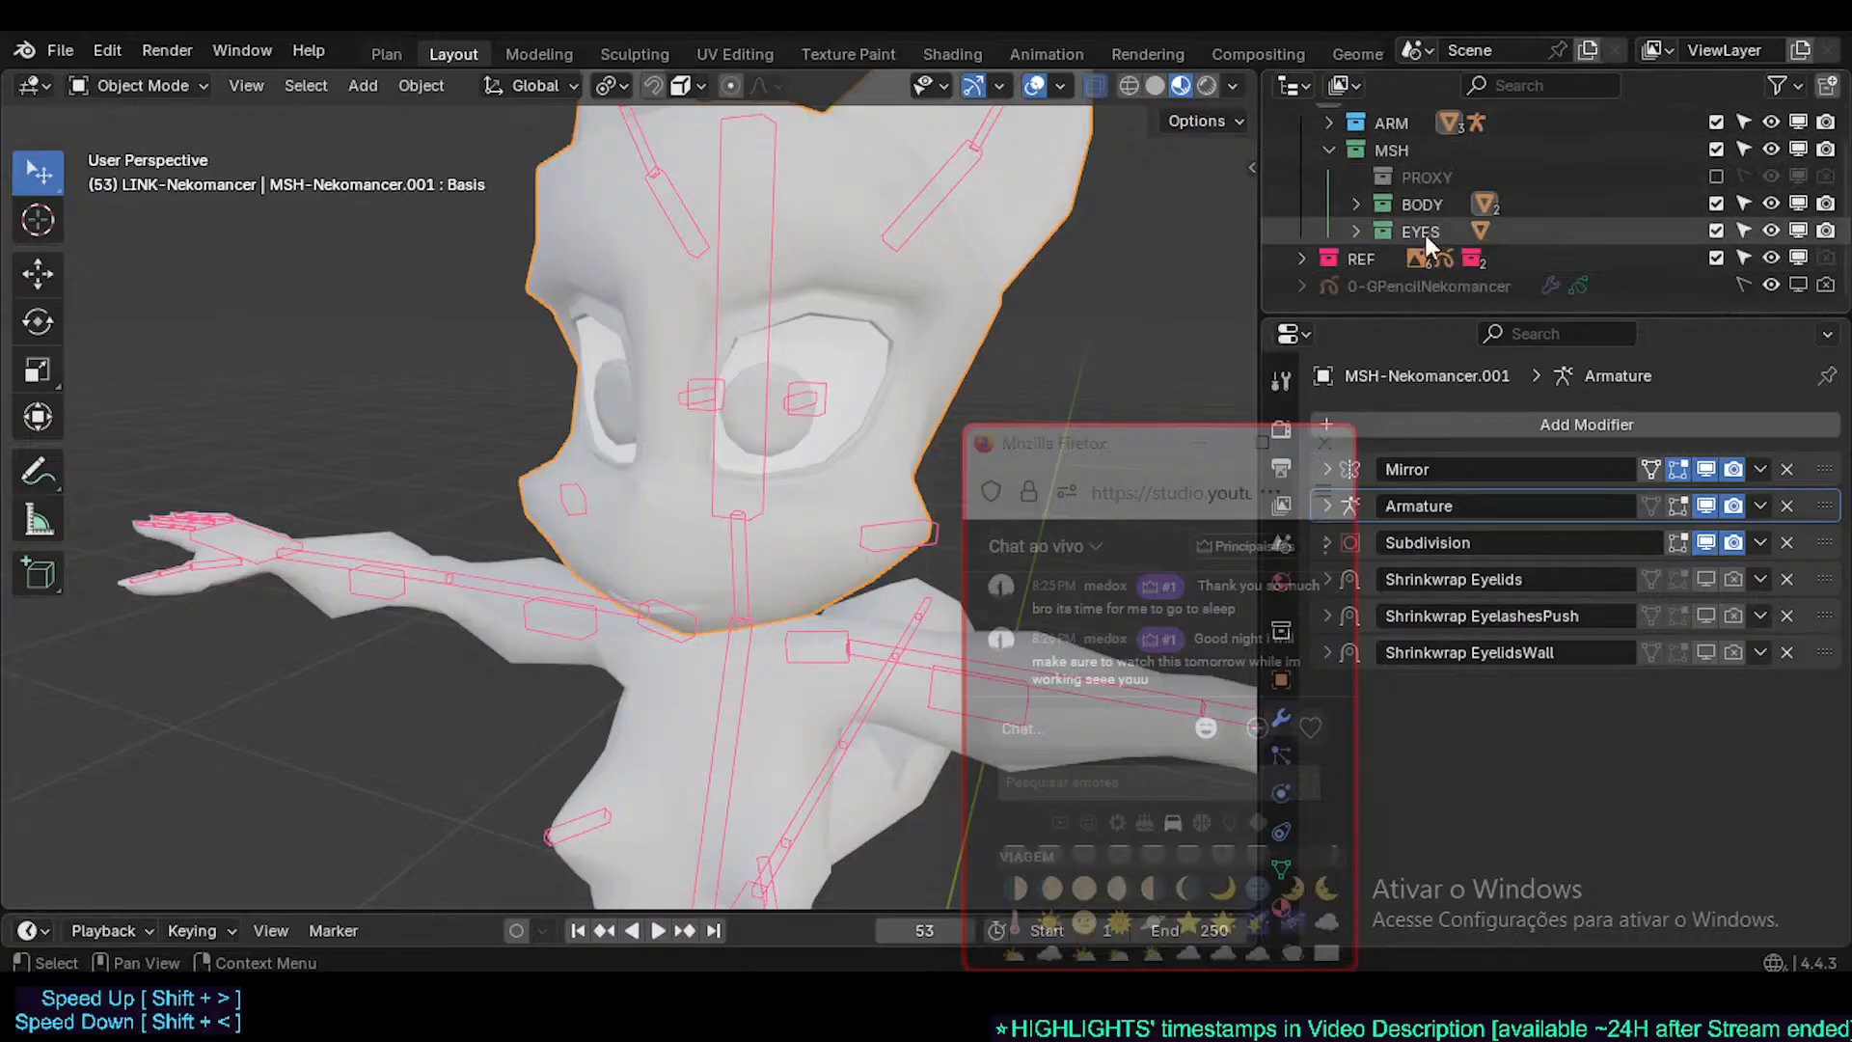
click(1356, 204)
scroll(1462, 239, down, 2)
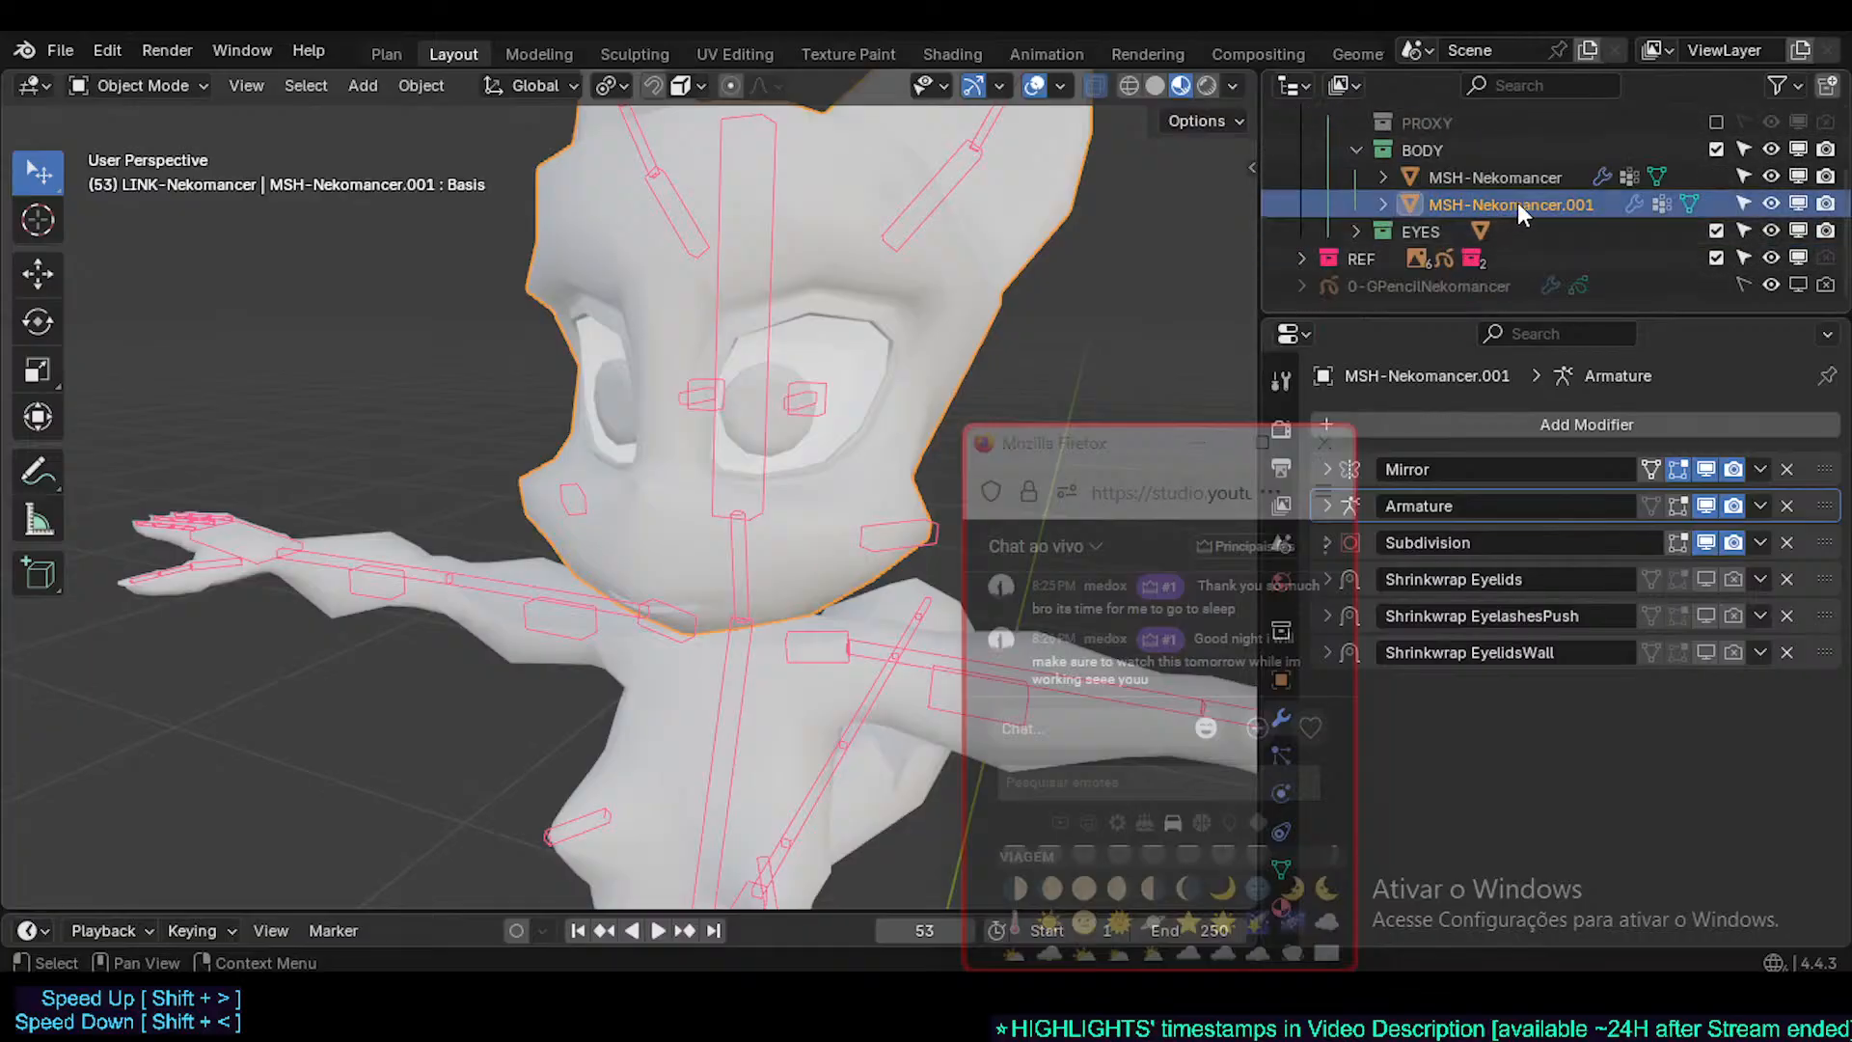
double_click(1518, 203)
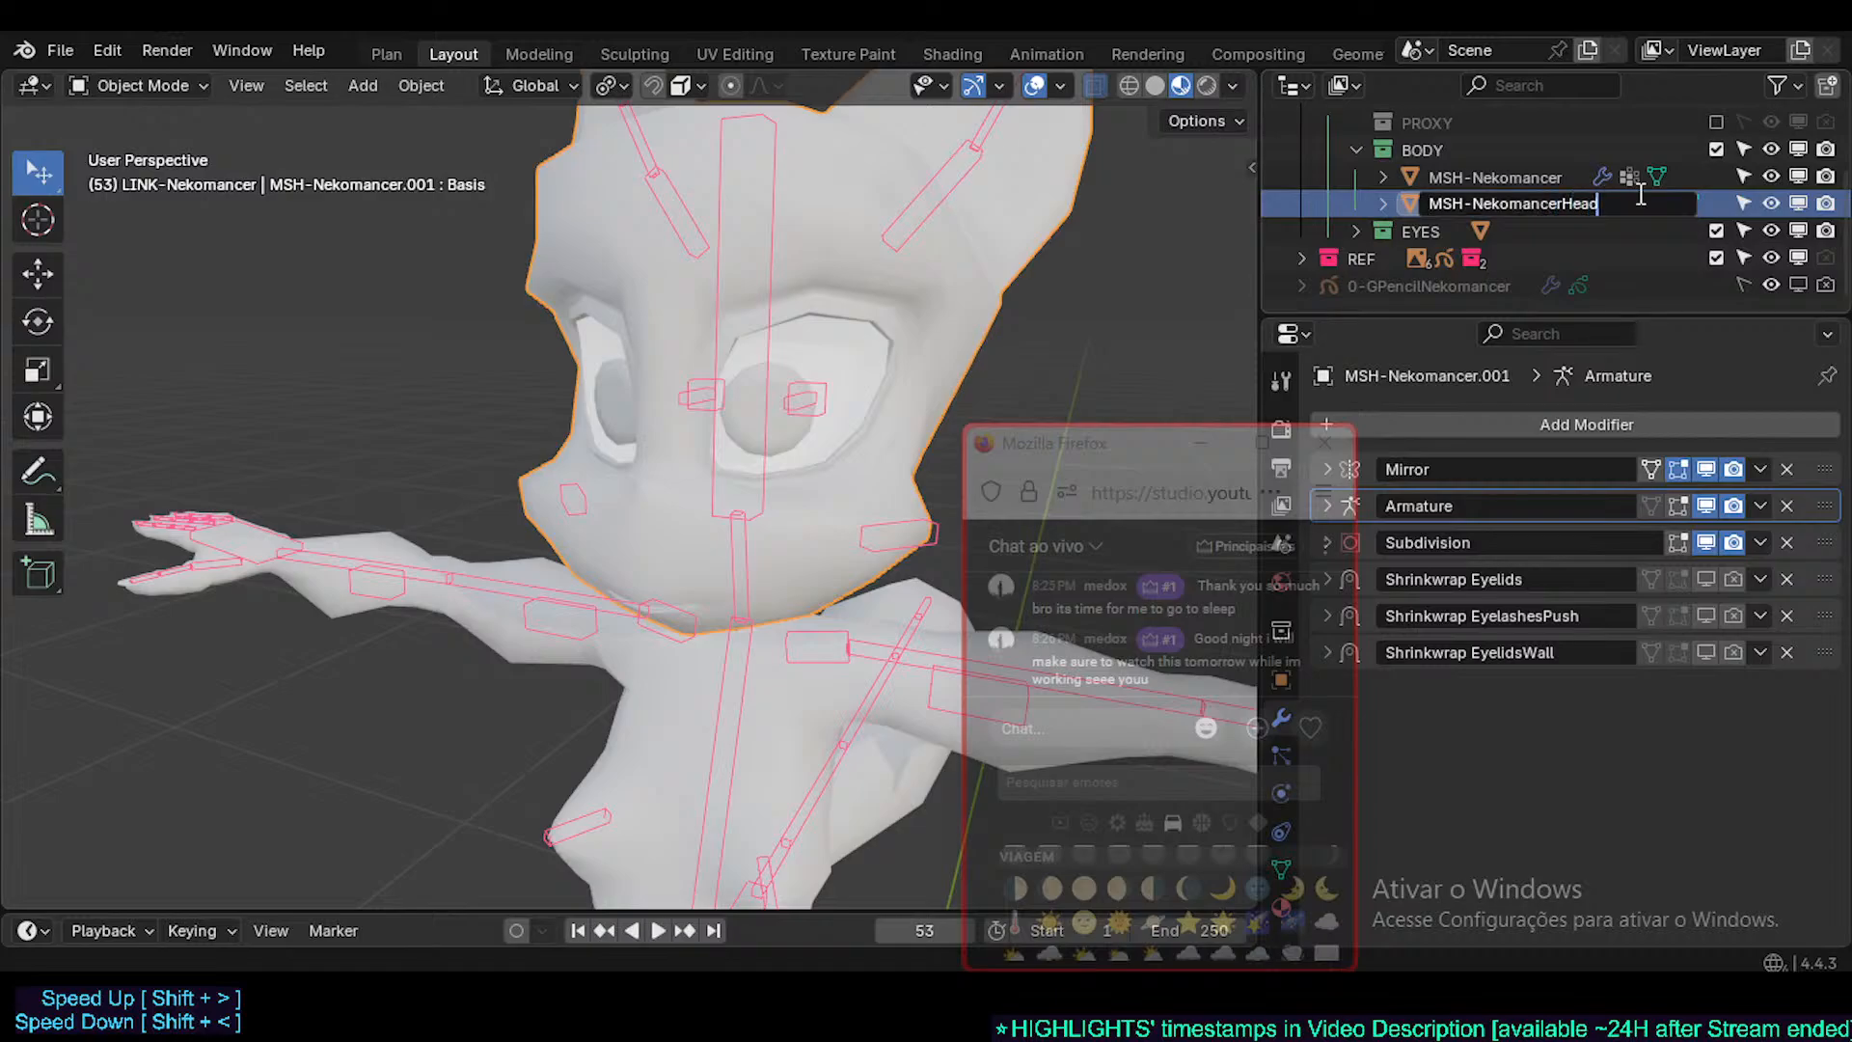
key(Return)
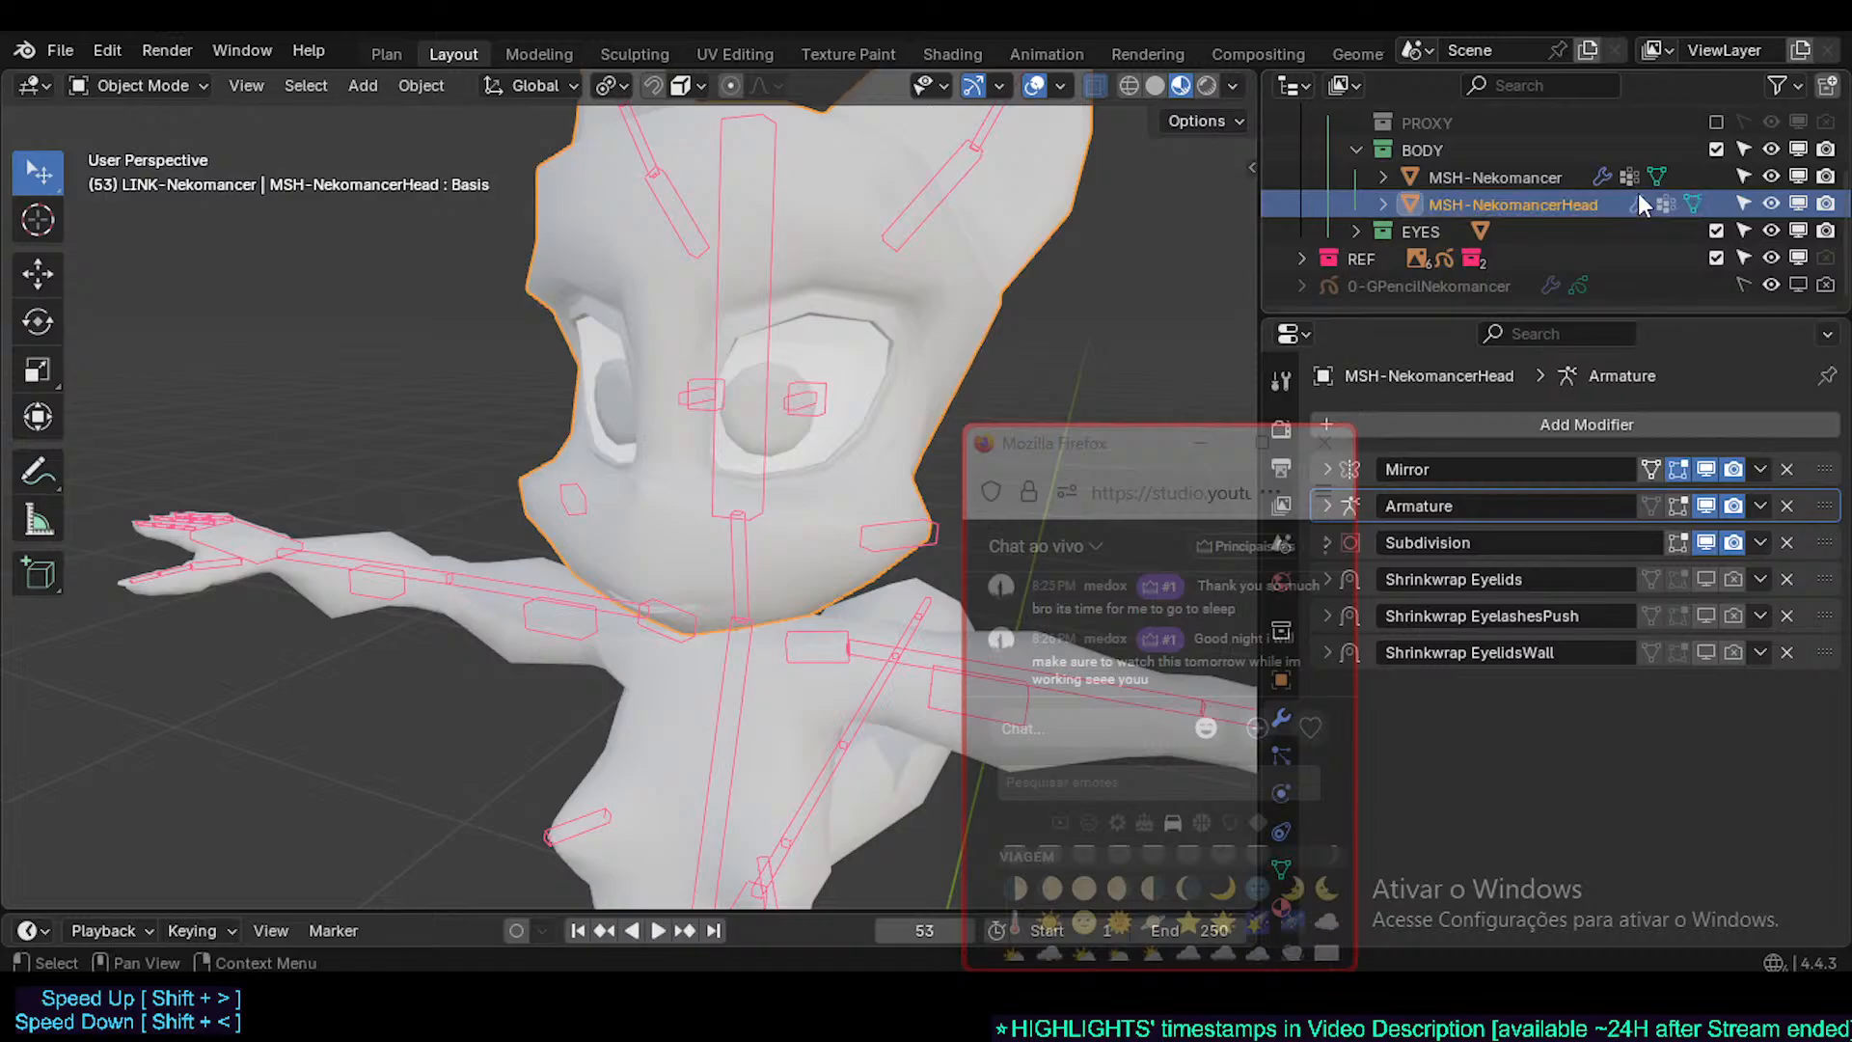
- Rename the body object MSH-NekomancerBody
scroll(1501, 188, up, 1)
double_click(1505, 190)
text(Bod)
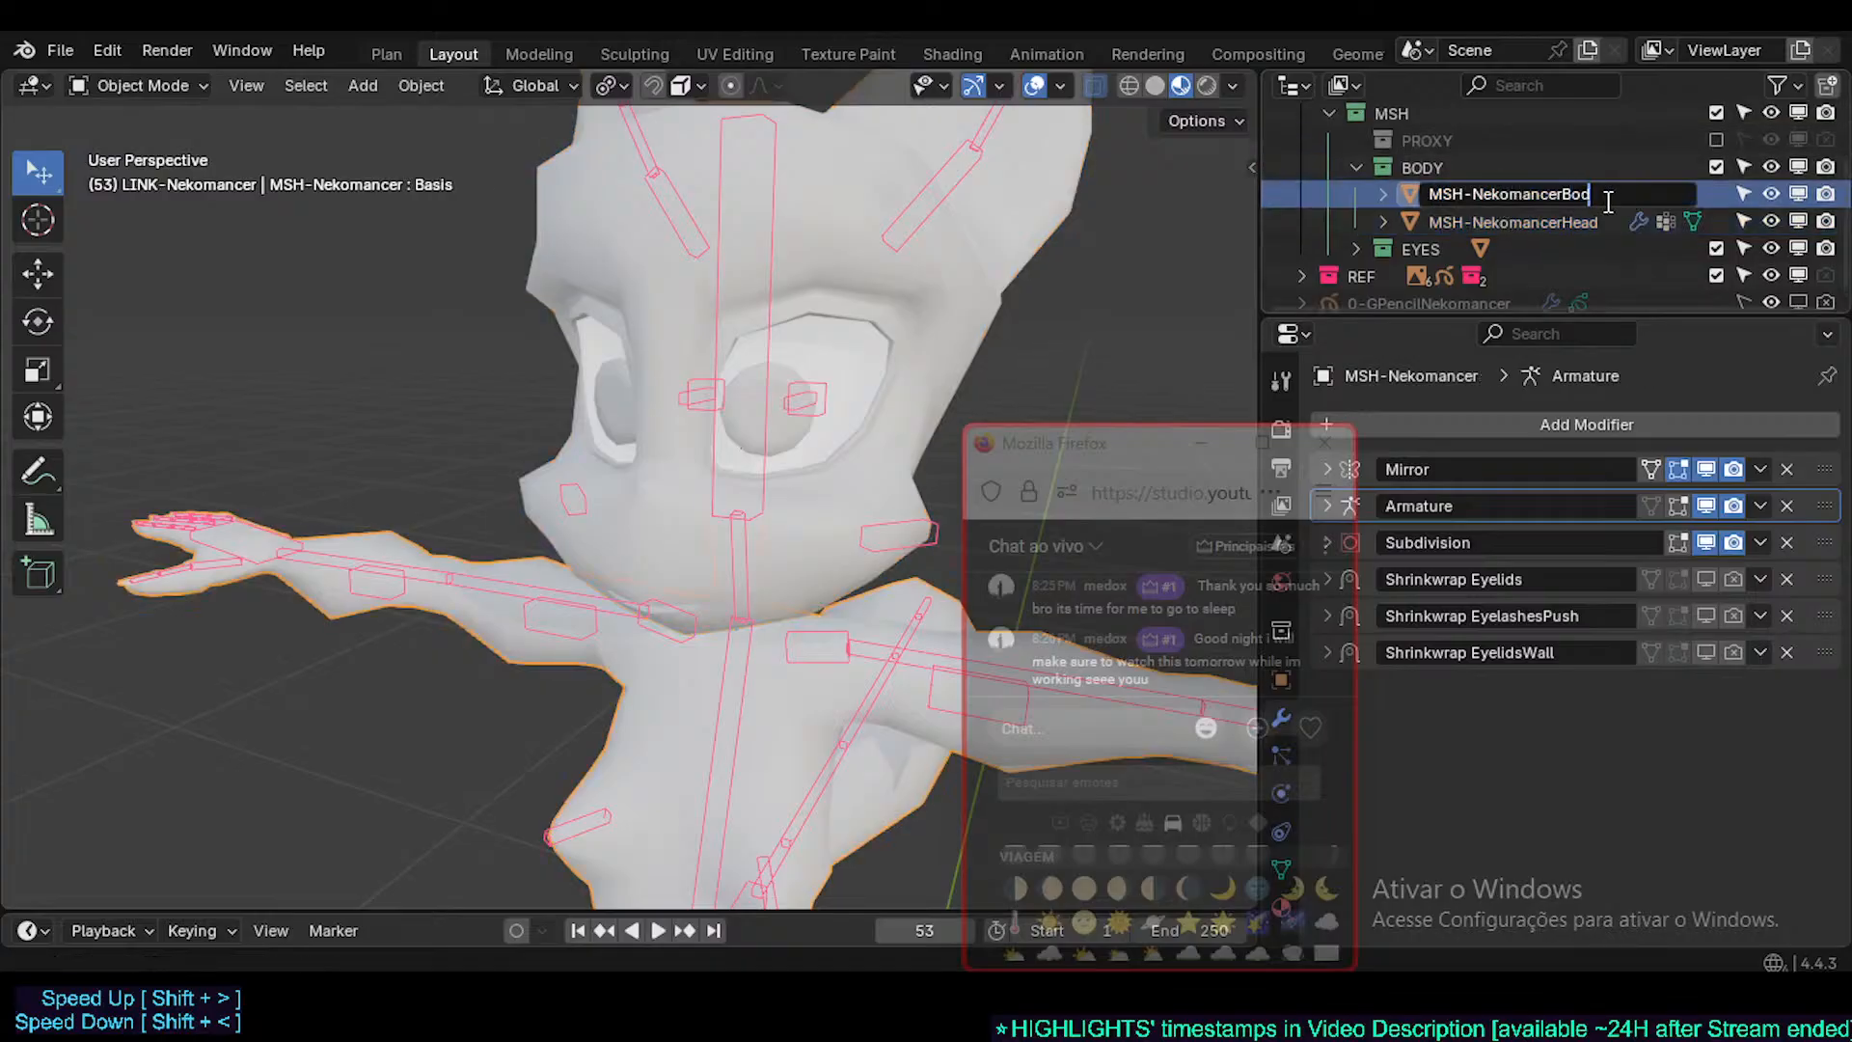
text(y)
key(Return)
- Select the body and head in turn to verify their separation, leave the head selected and save the file
middle_drag(849, 555, 732, 544)
key(alt+a)
click(729, 540)
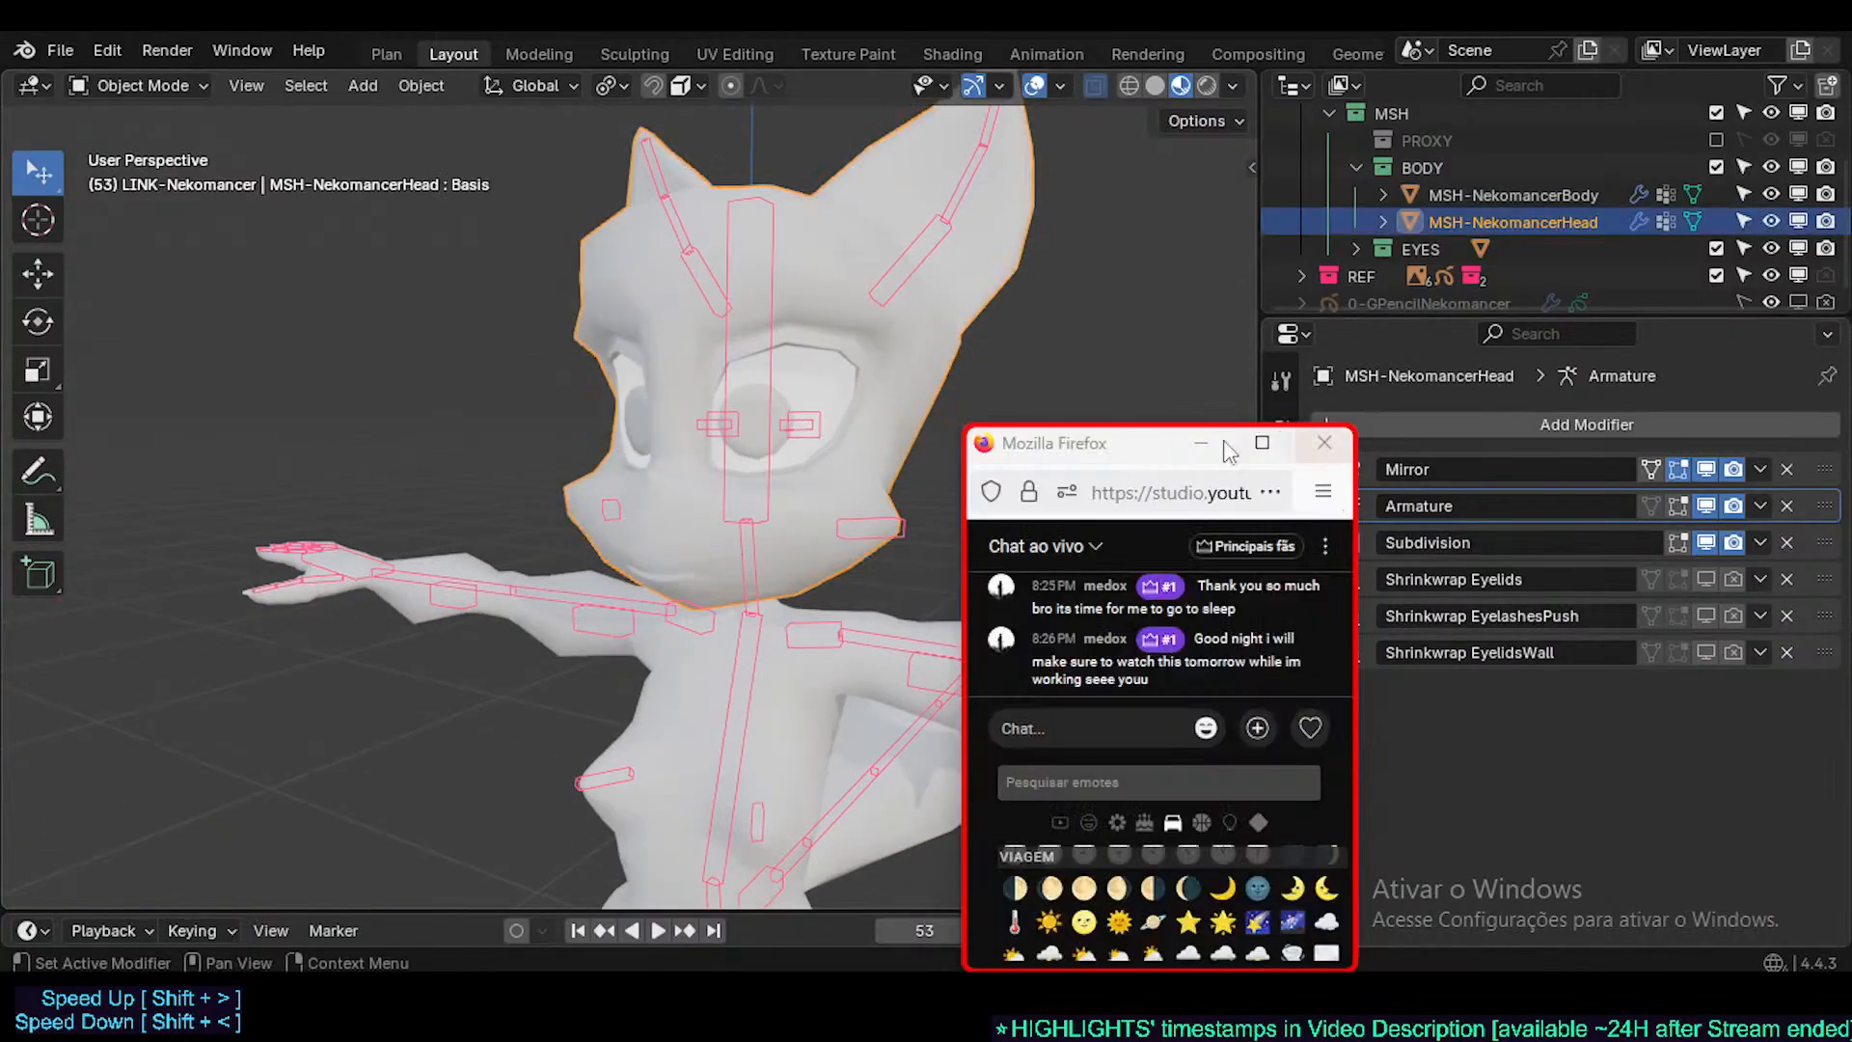
click(1511, 195)
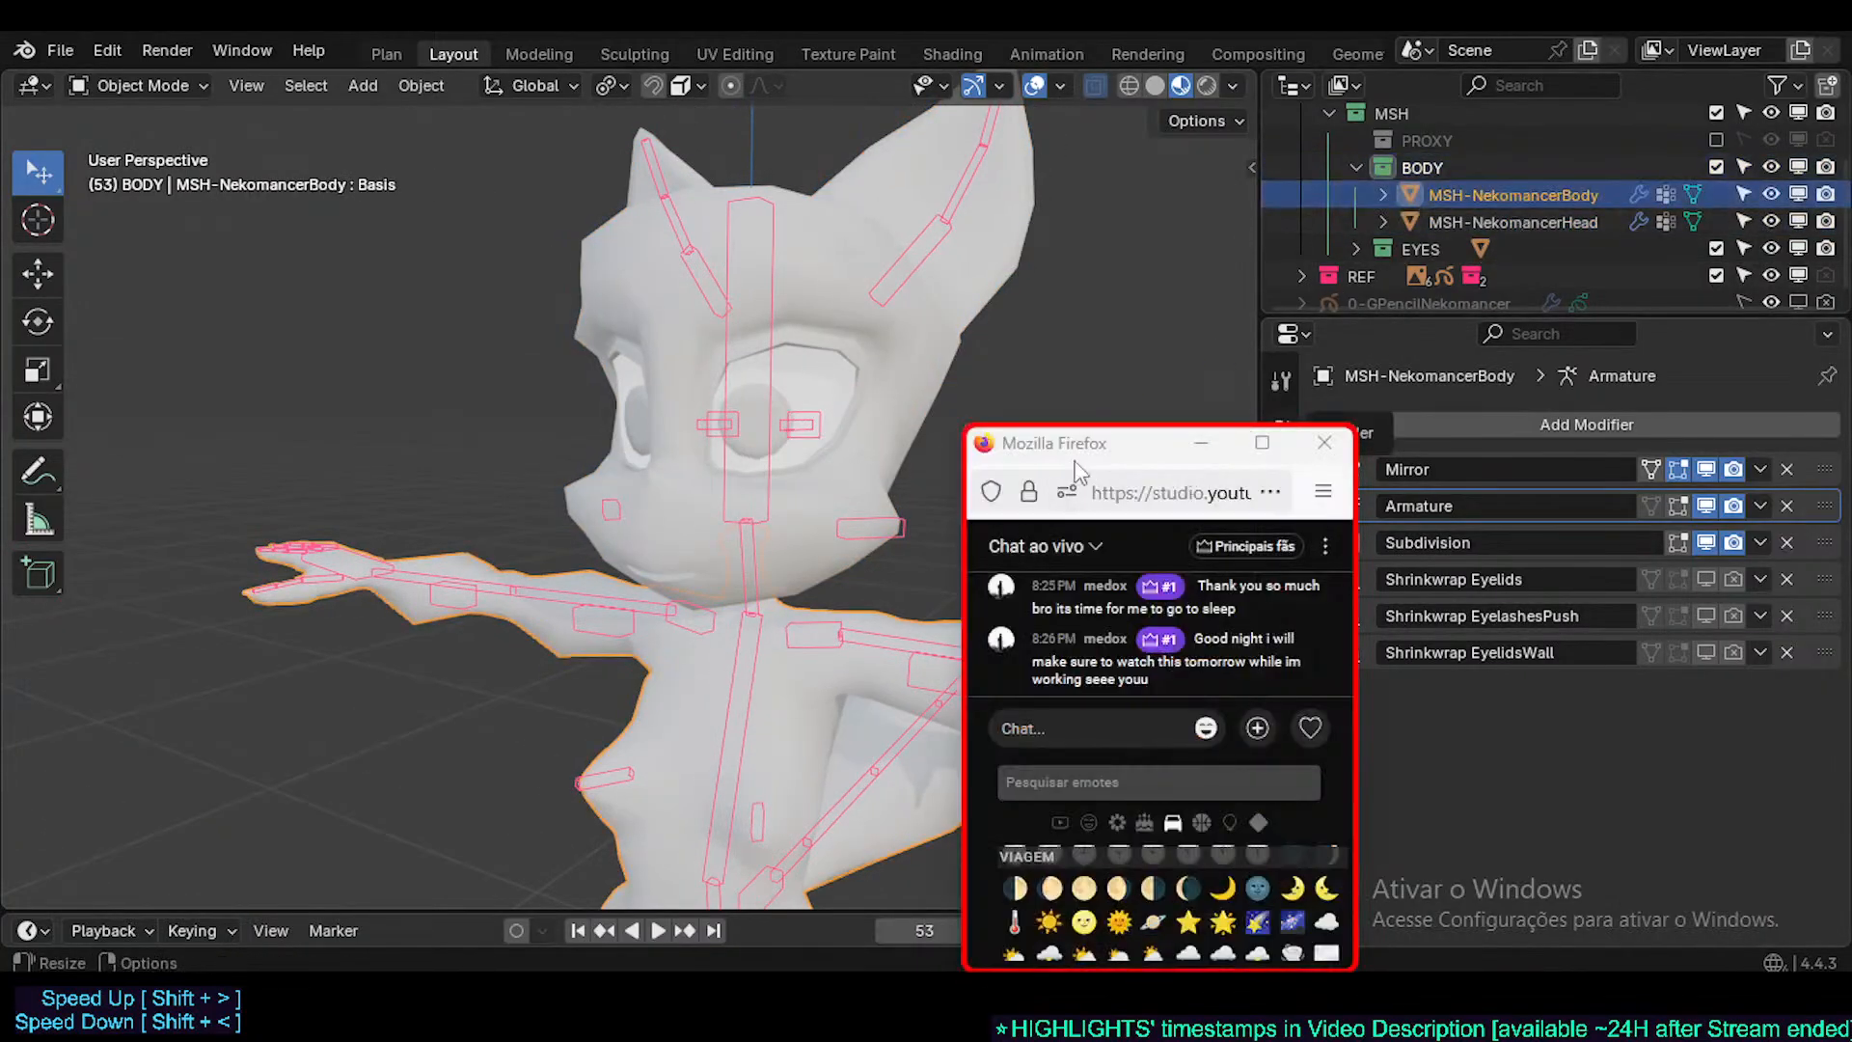
drag(1074, 463, 977, 813)
middle_drag(762, 562, 802, 540)
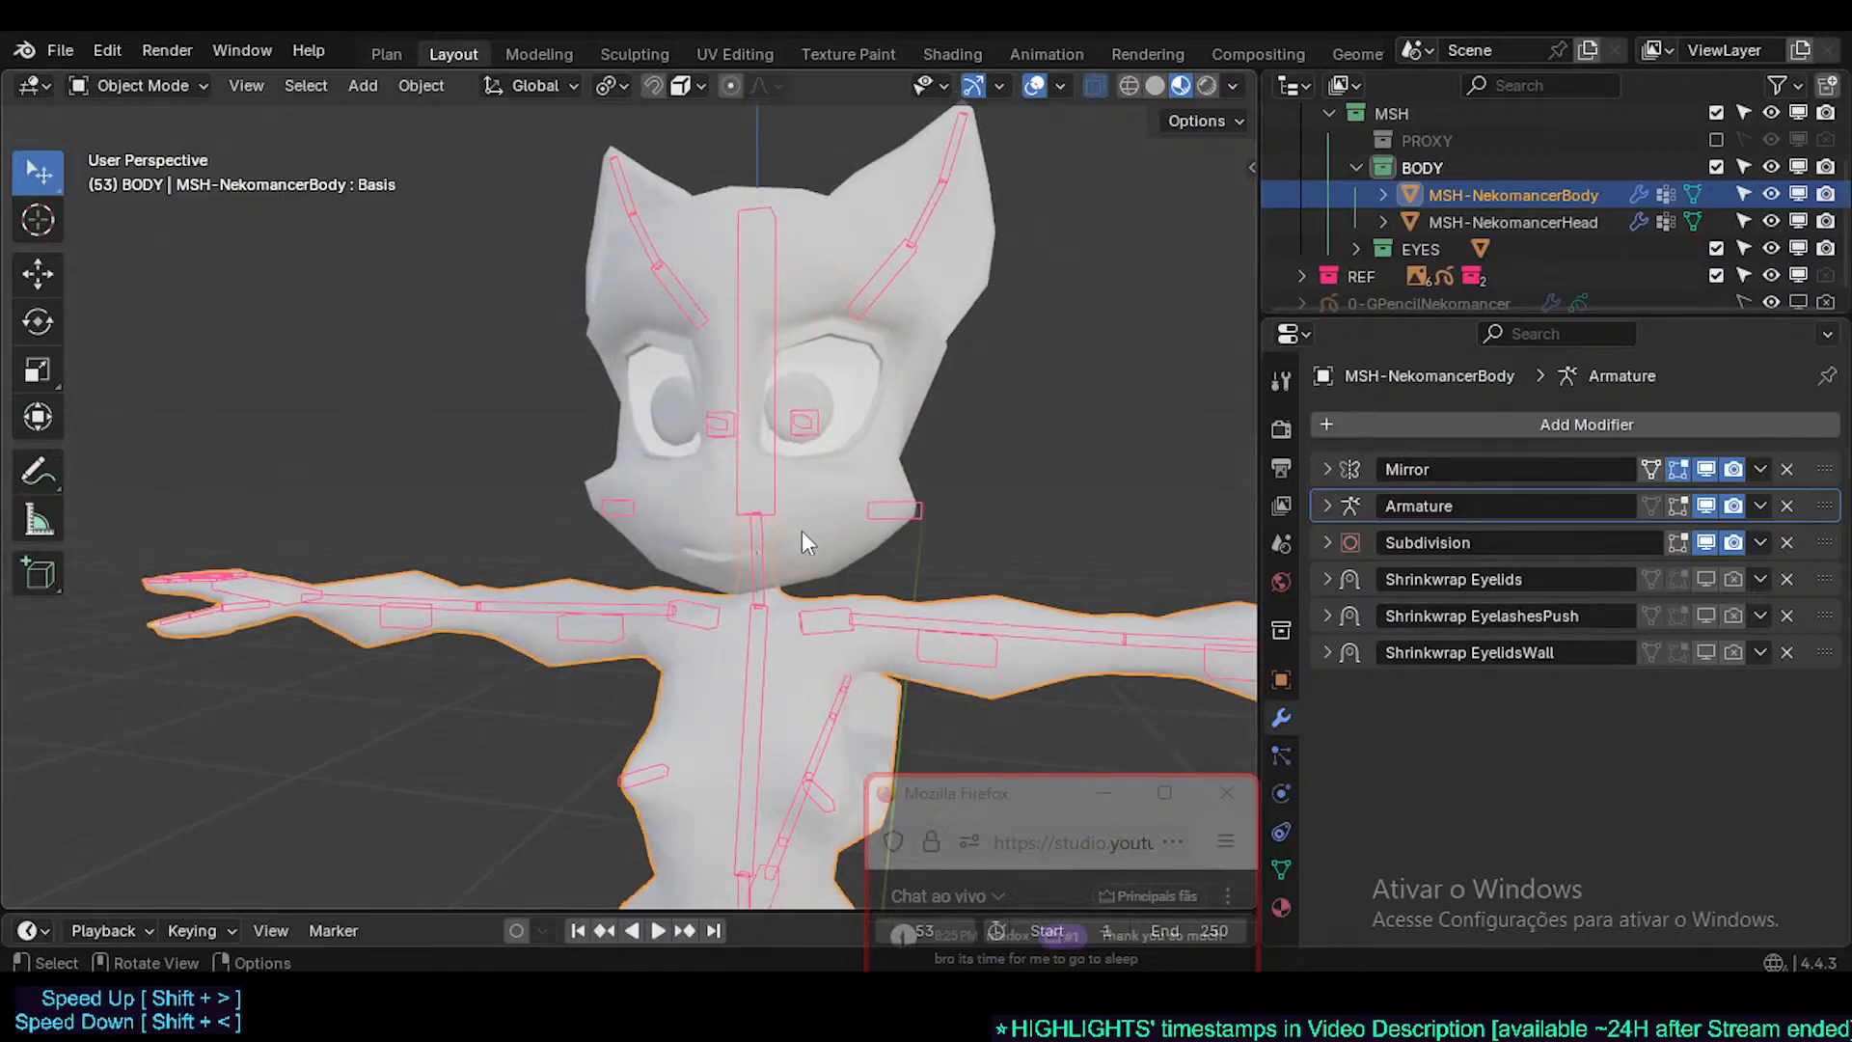
scroll(802, 541, up, 3)
click(837, 494)
key(ctrl+s)
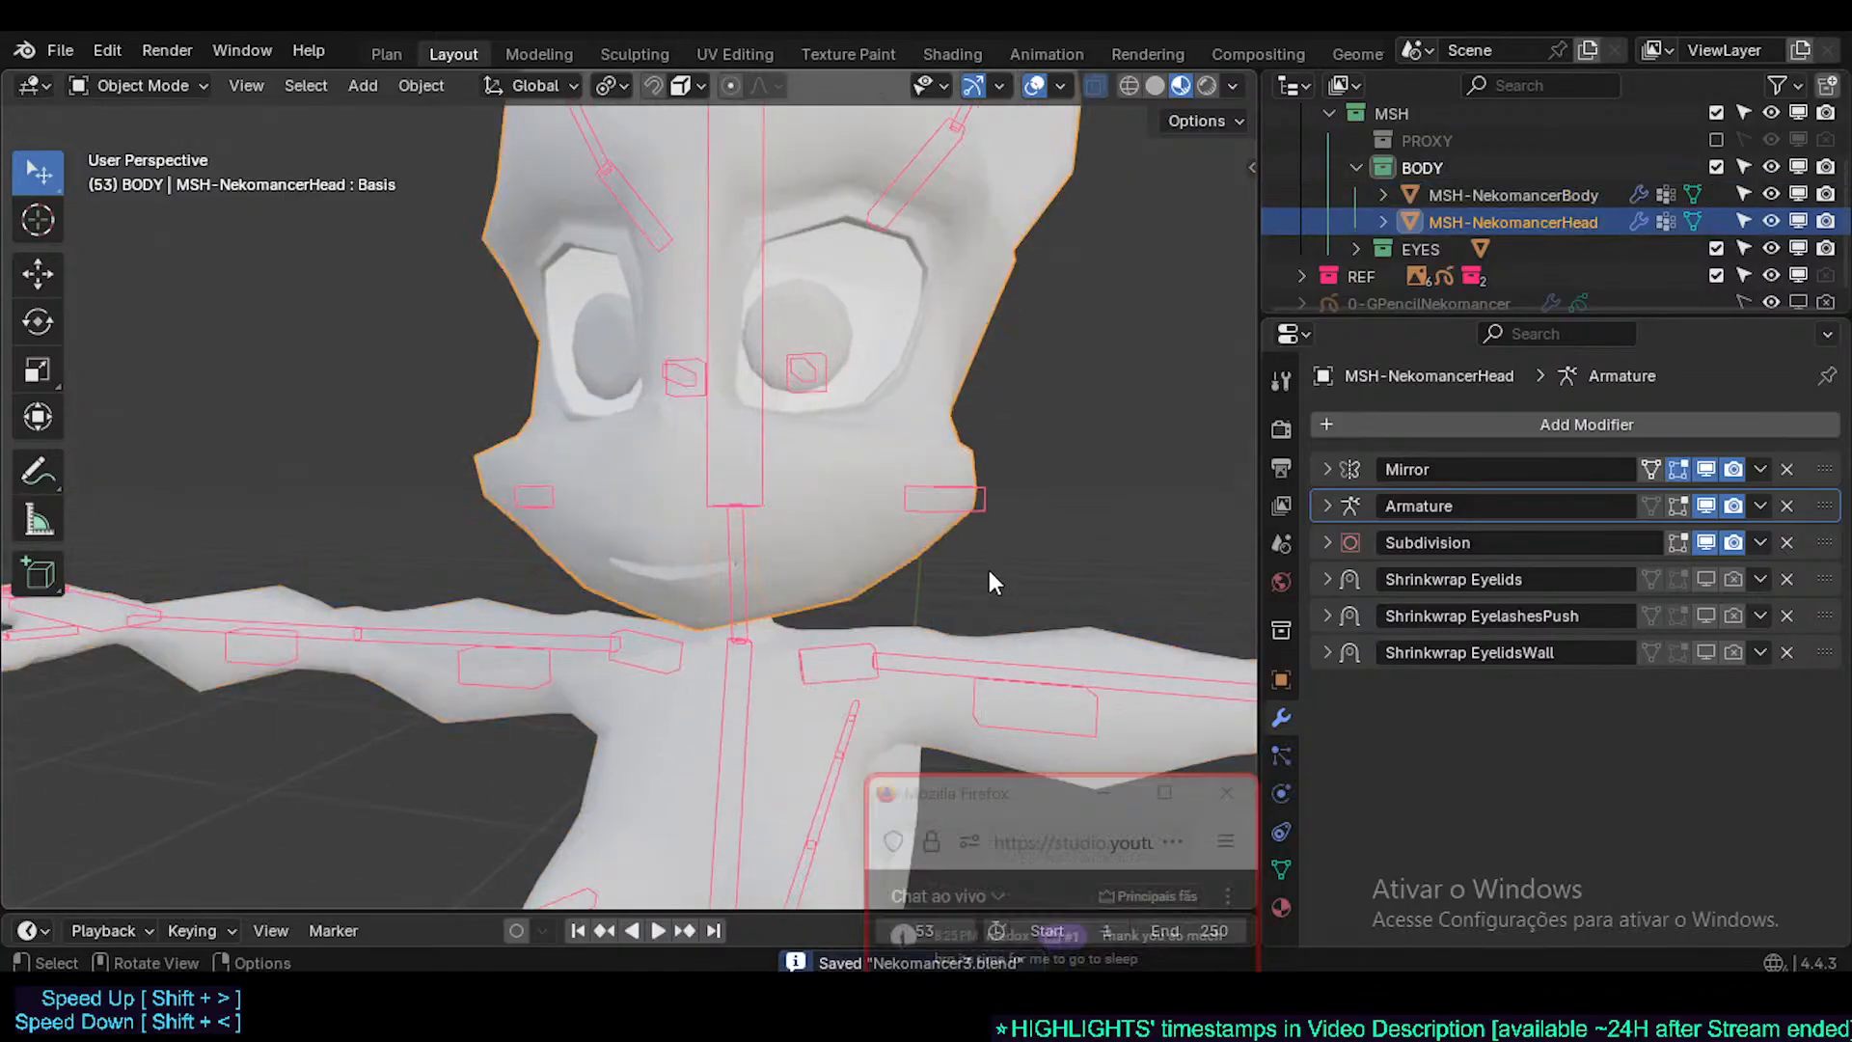
drag(1009, 810, 1071, 773)
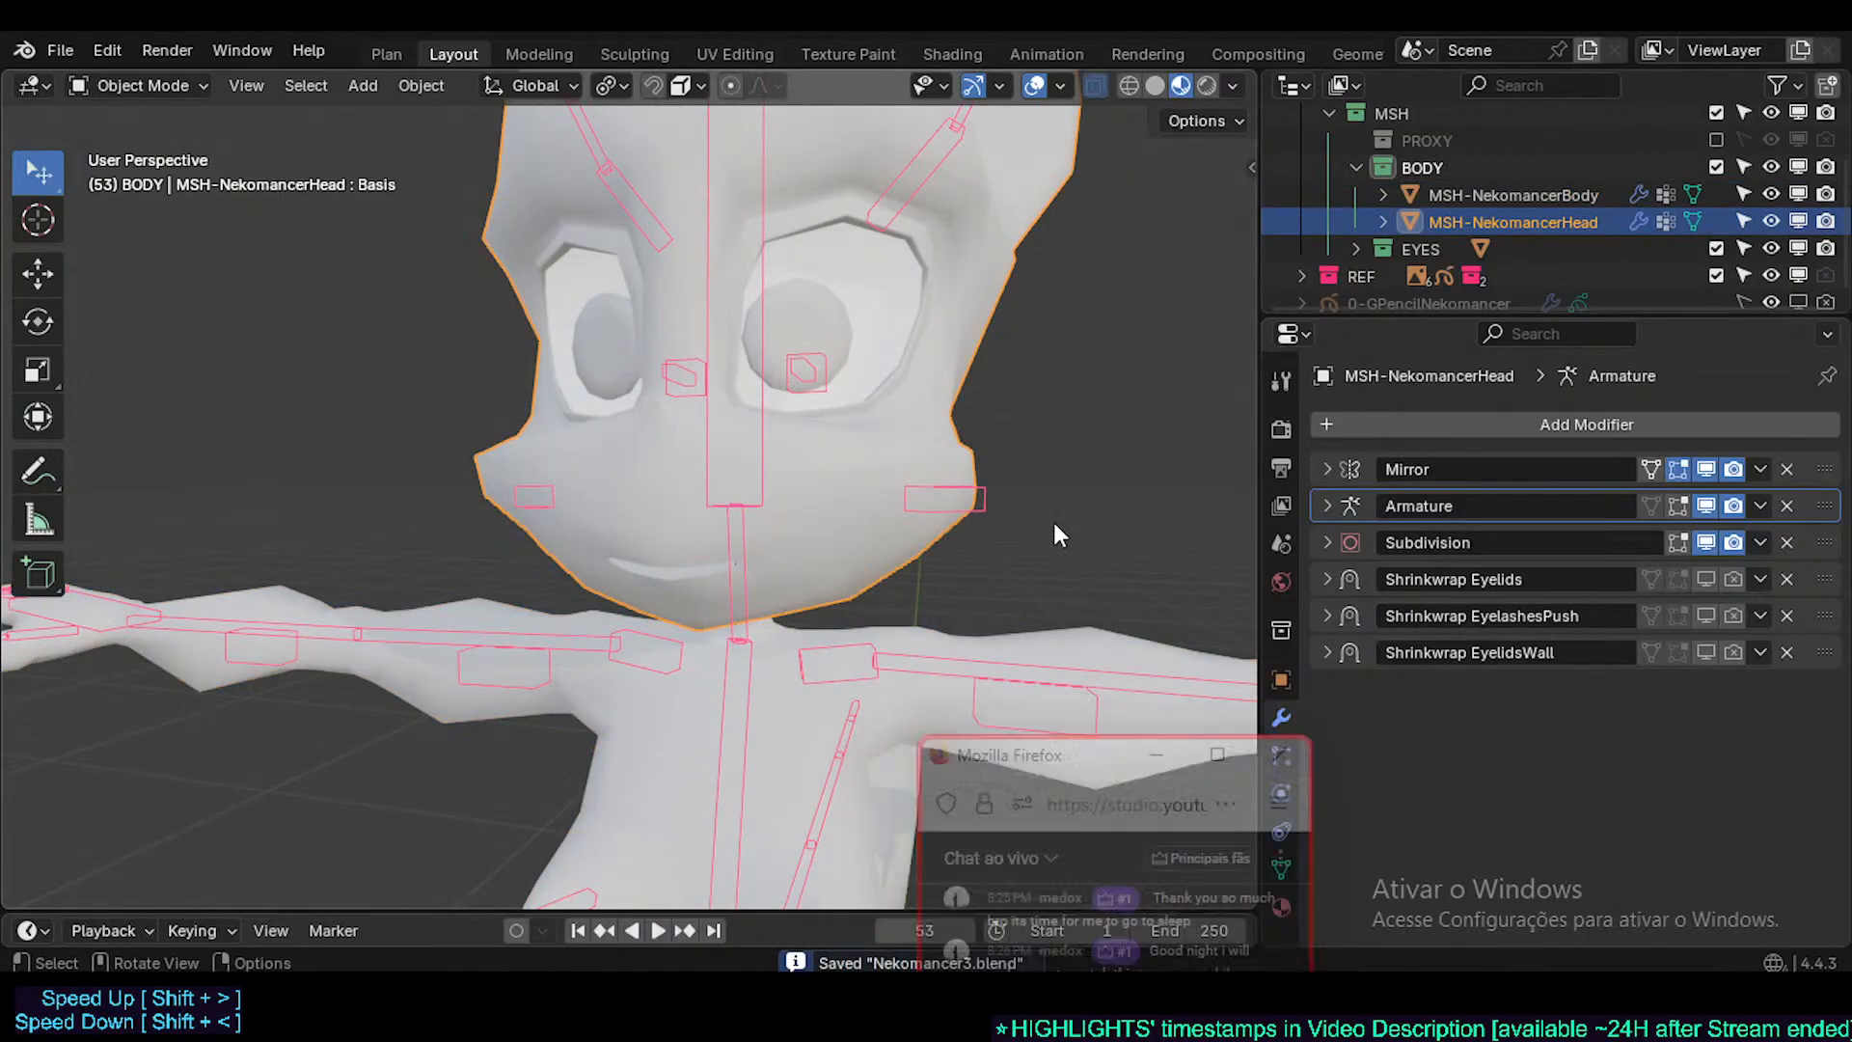
middle_drag(1054, 524, 925, 478)
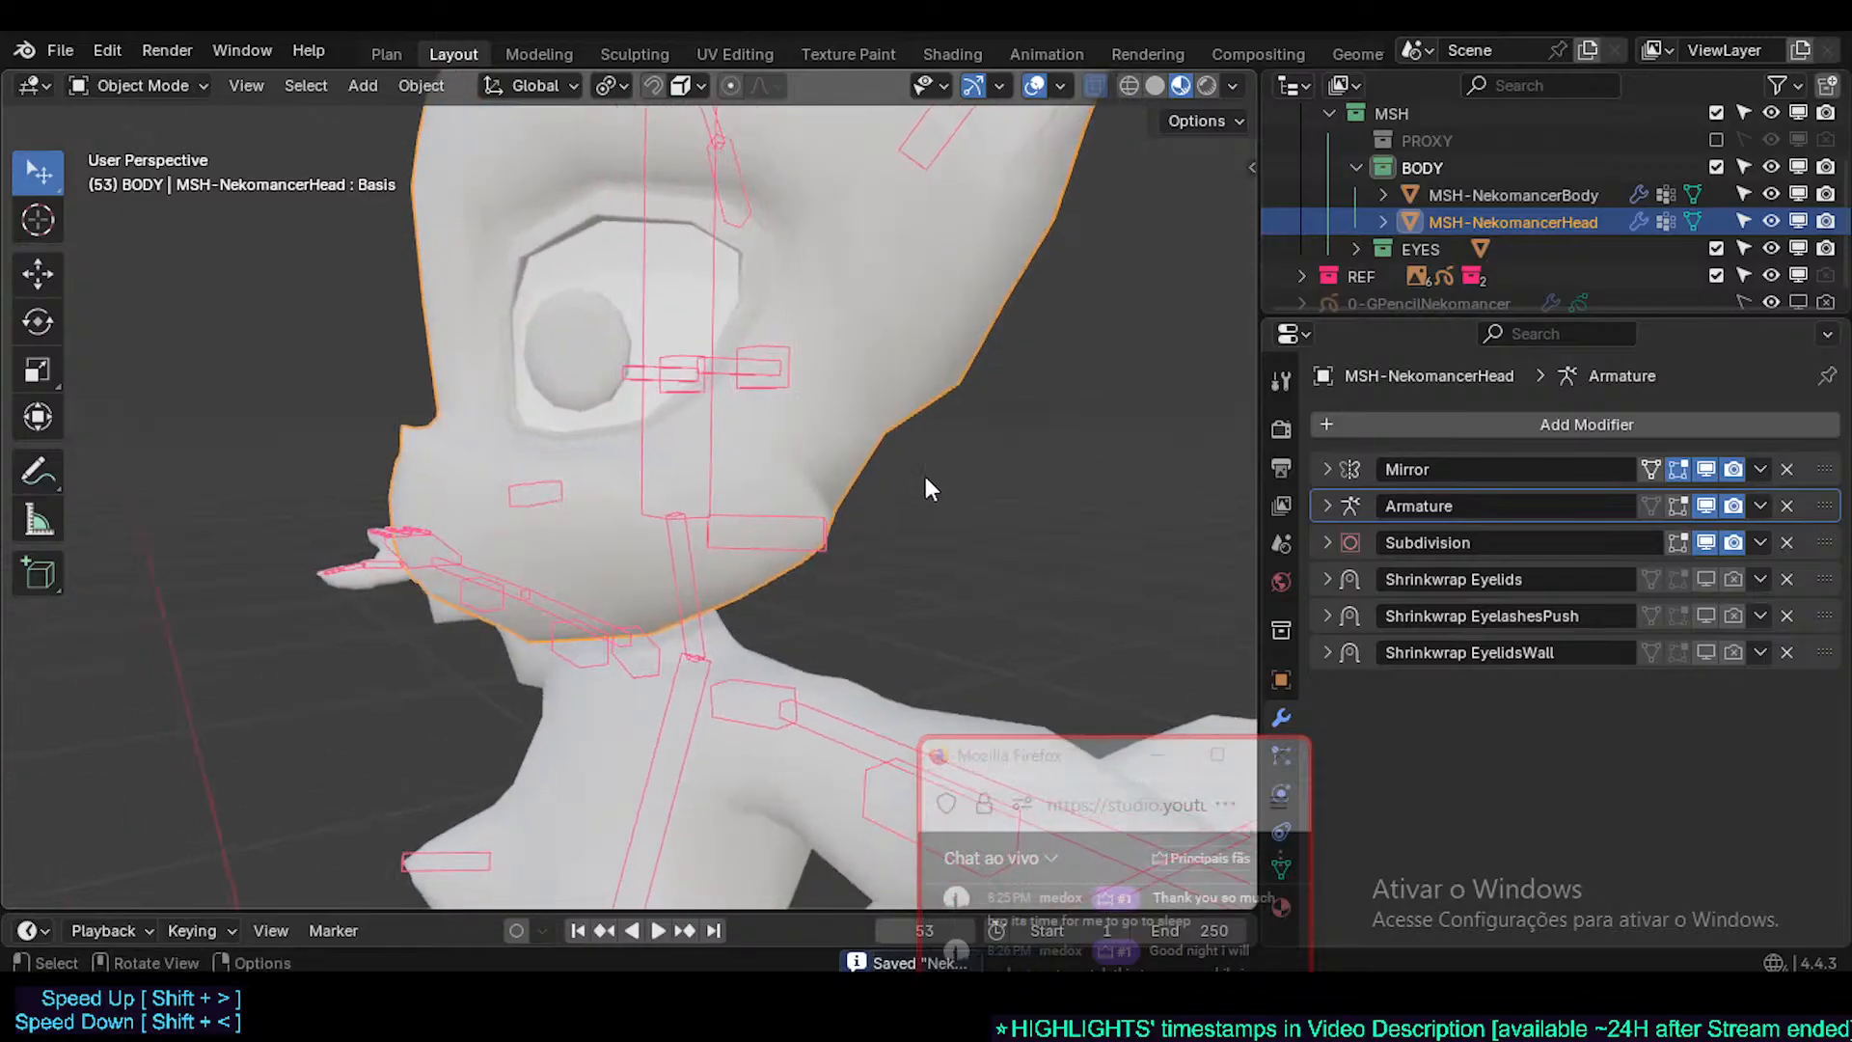
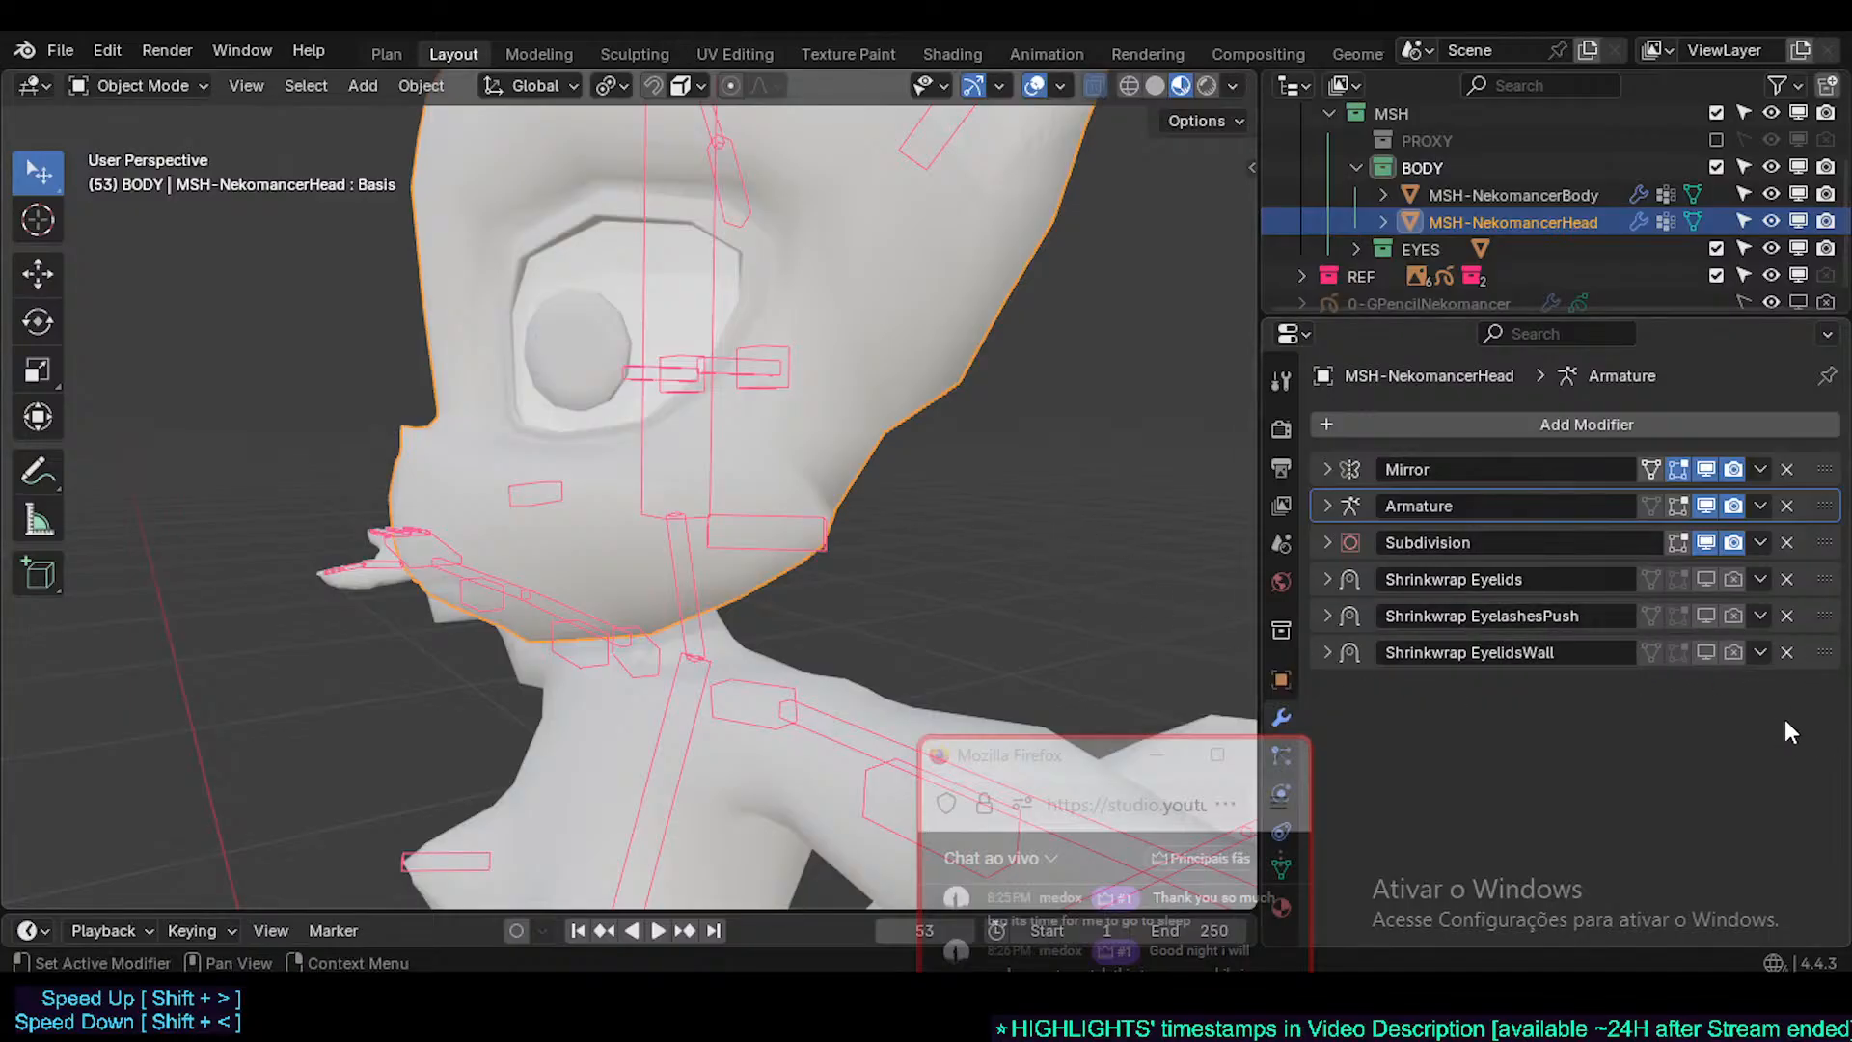
- Examine the seam where the head meets the neck from several angles, checking the head mesh in Edit Mode
middle_drag(599, 553, 418, 509)
middle_drag(548, 537, 735, 500)
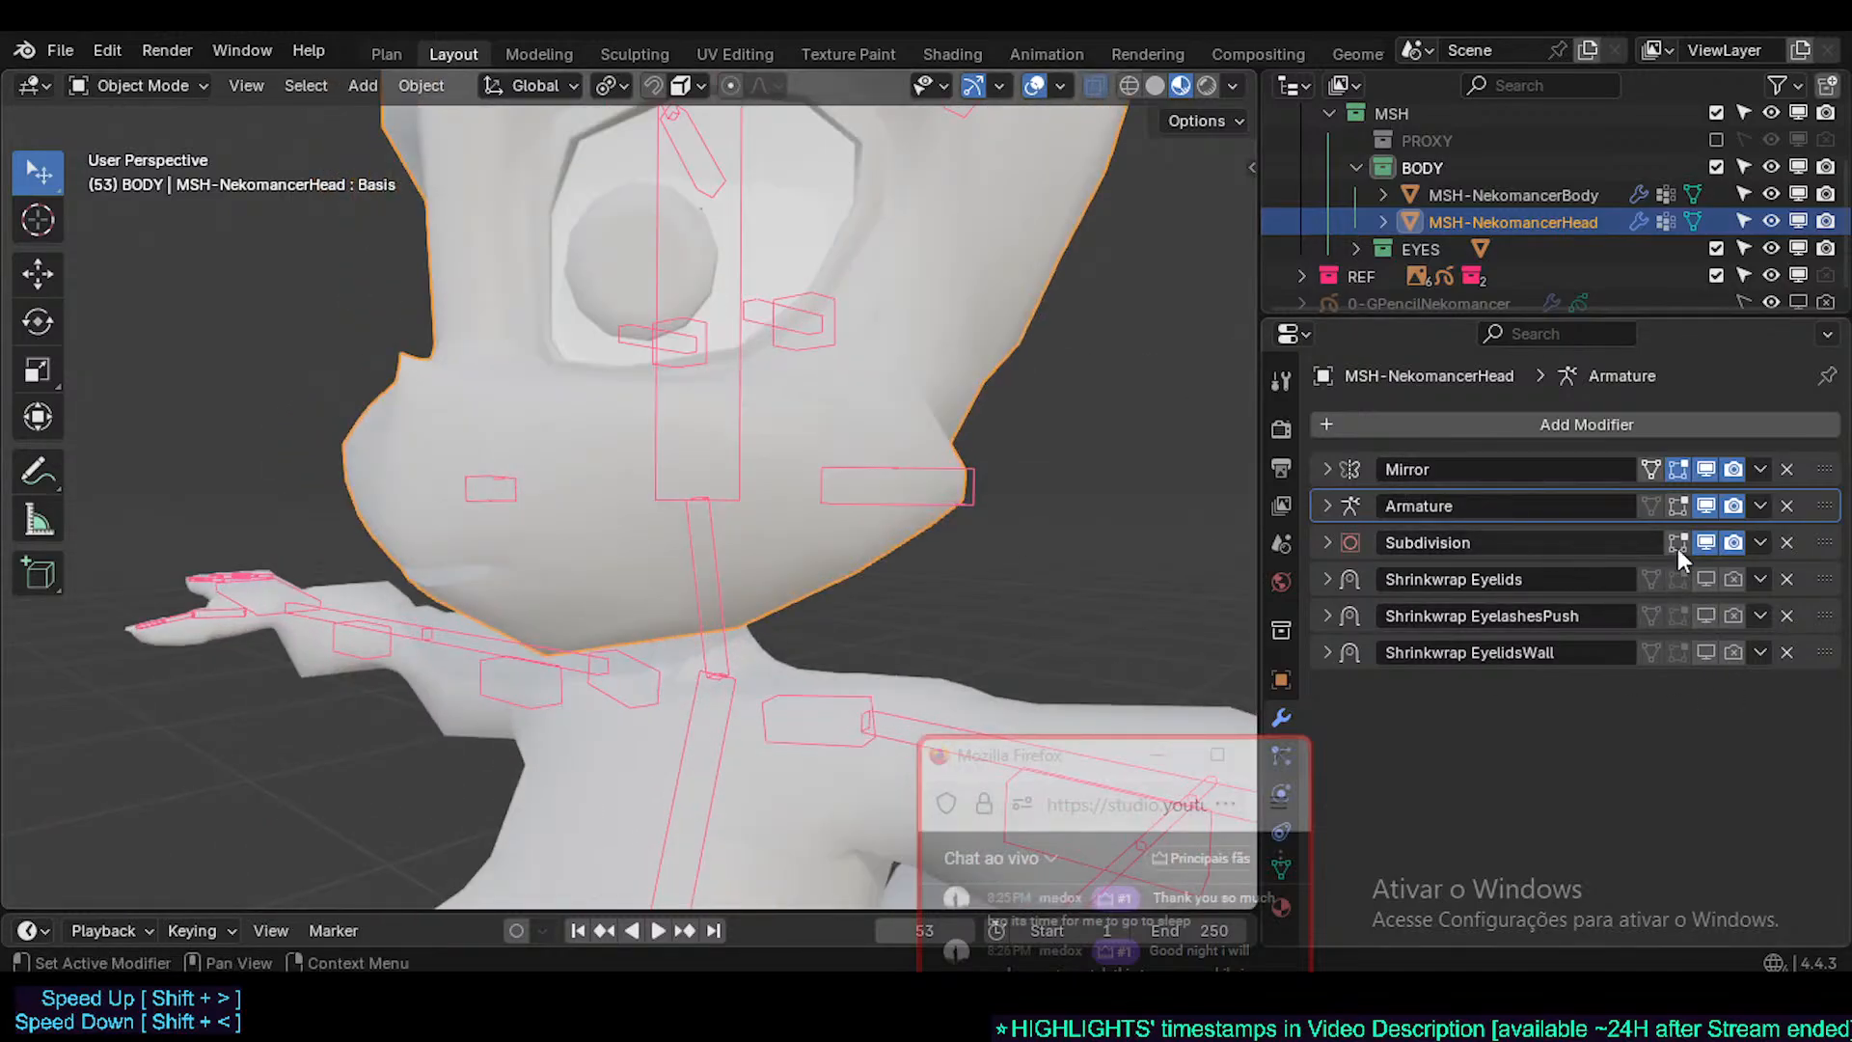
middle_drag(950, 528, 437, 581)
scroll(437, 581, up, 2)
key(Tab)
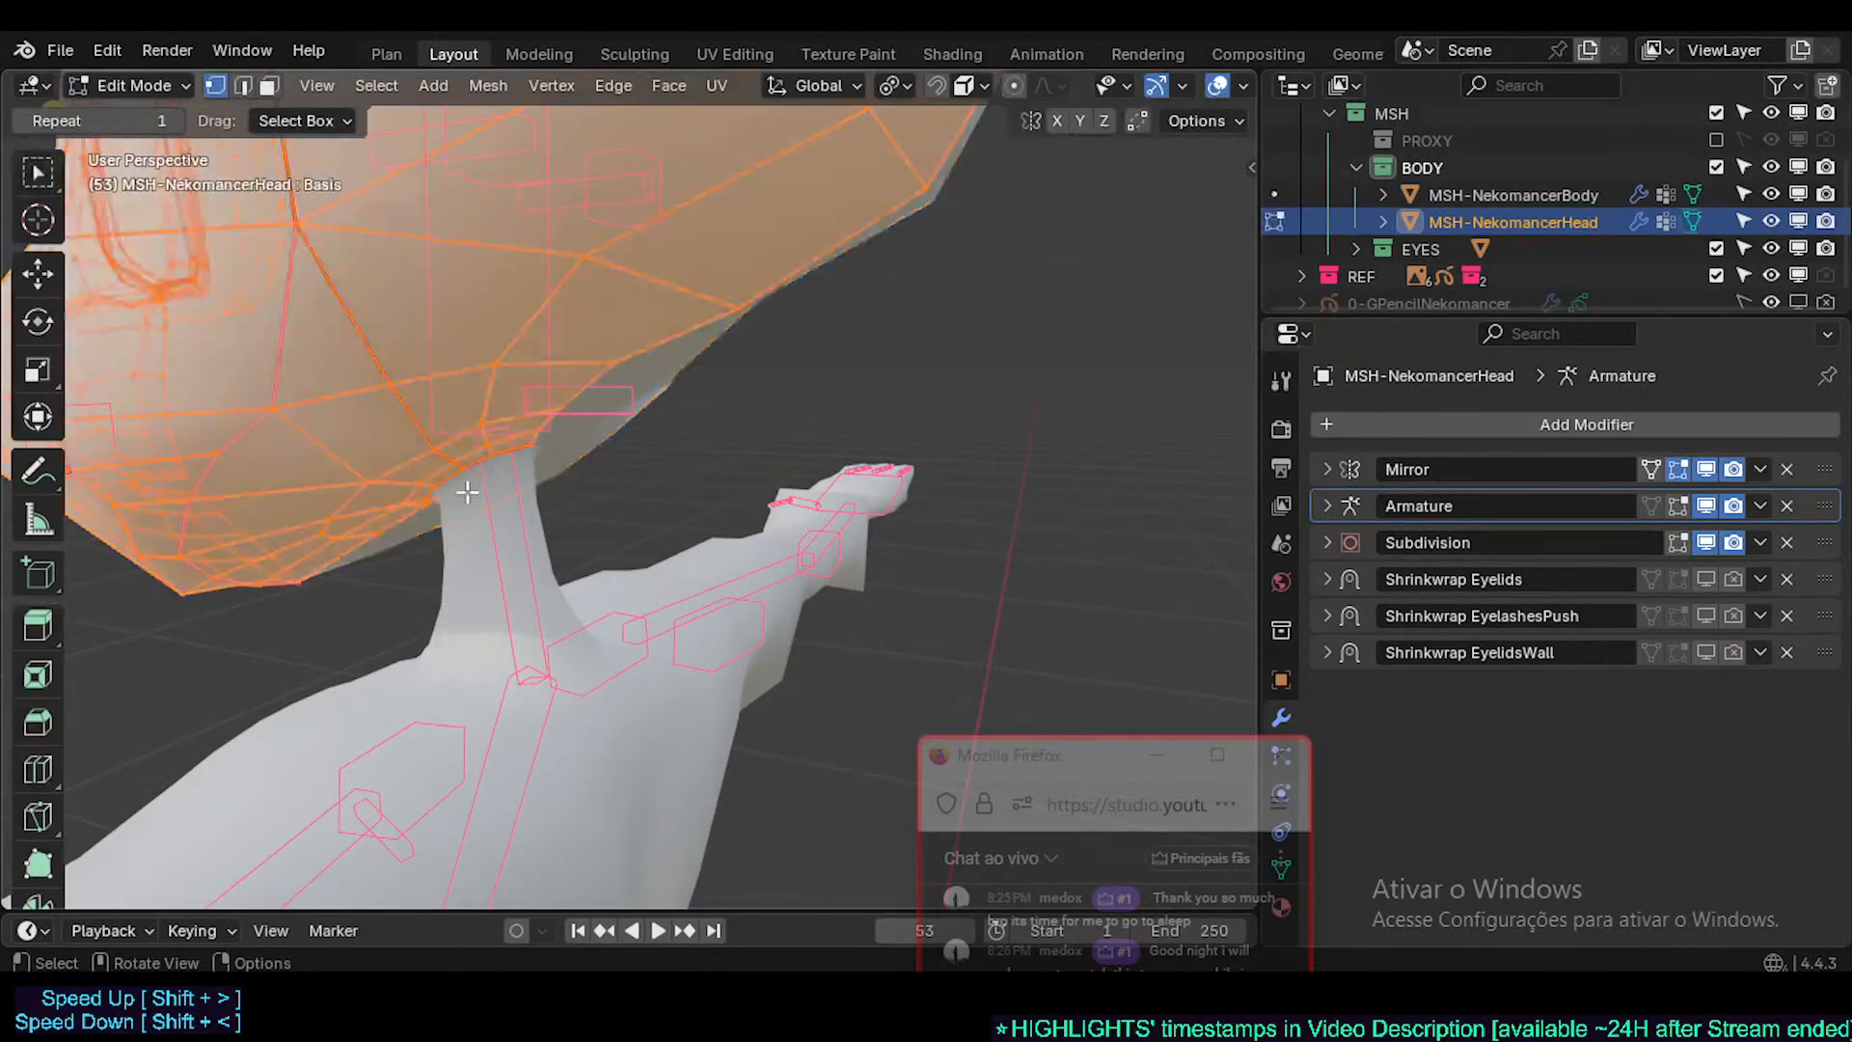
key(Tab)
middle_drag(467, 492, 559, 453)
click(473, 513)
key(Tab)
key(Tab)
click(436, 505)
key(Tab)
key(Tab)
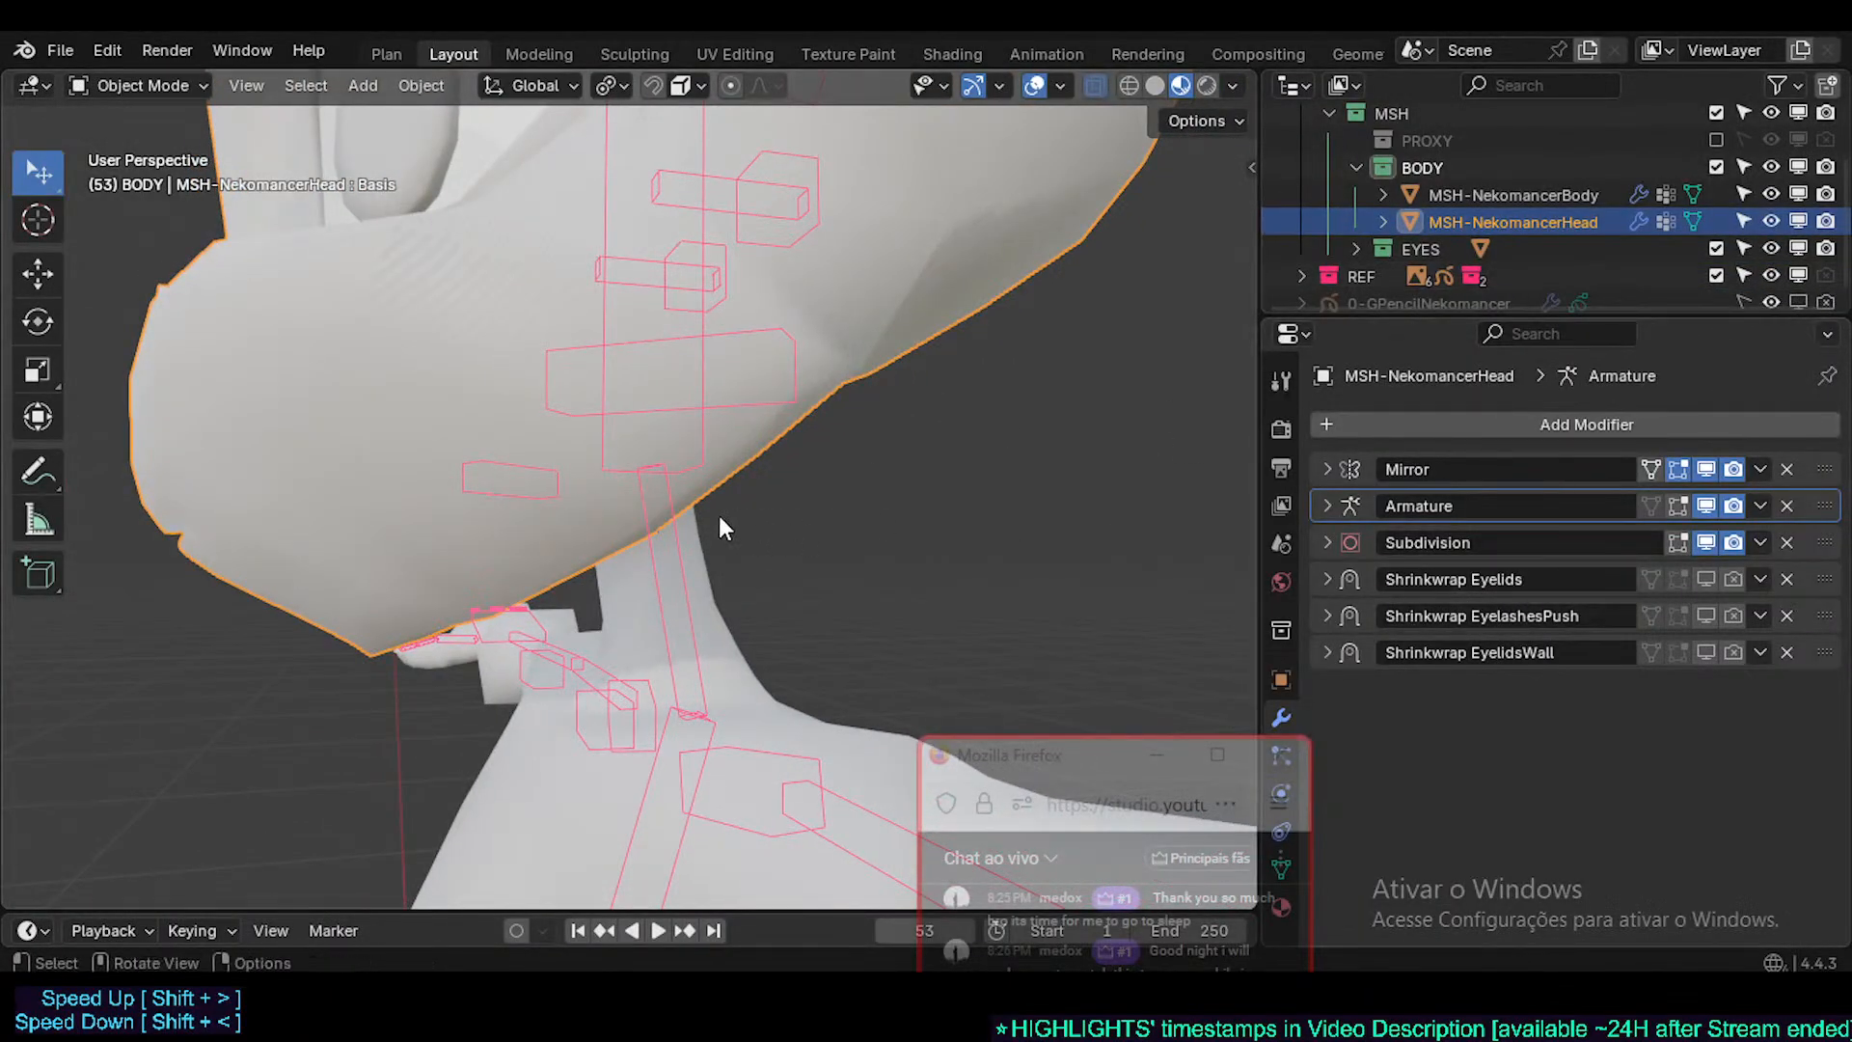
- Enter Edit Mode on the head mesh and enable the Mirror modifier's On Cage display
middle_drag(719, 517, 612, 483)
key(Tab)
scroll(637, 489, down, 4)
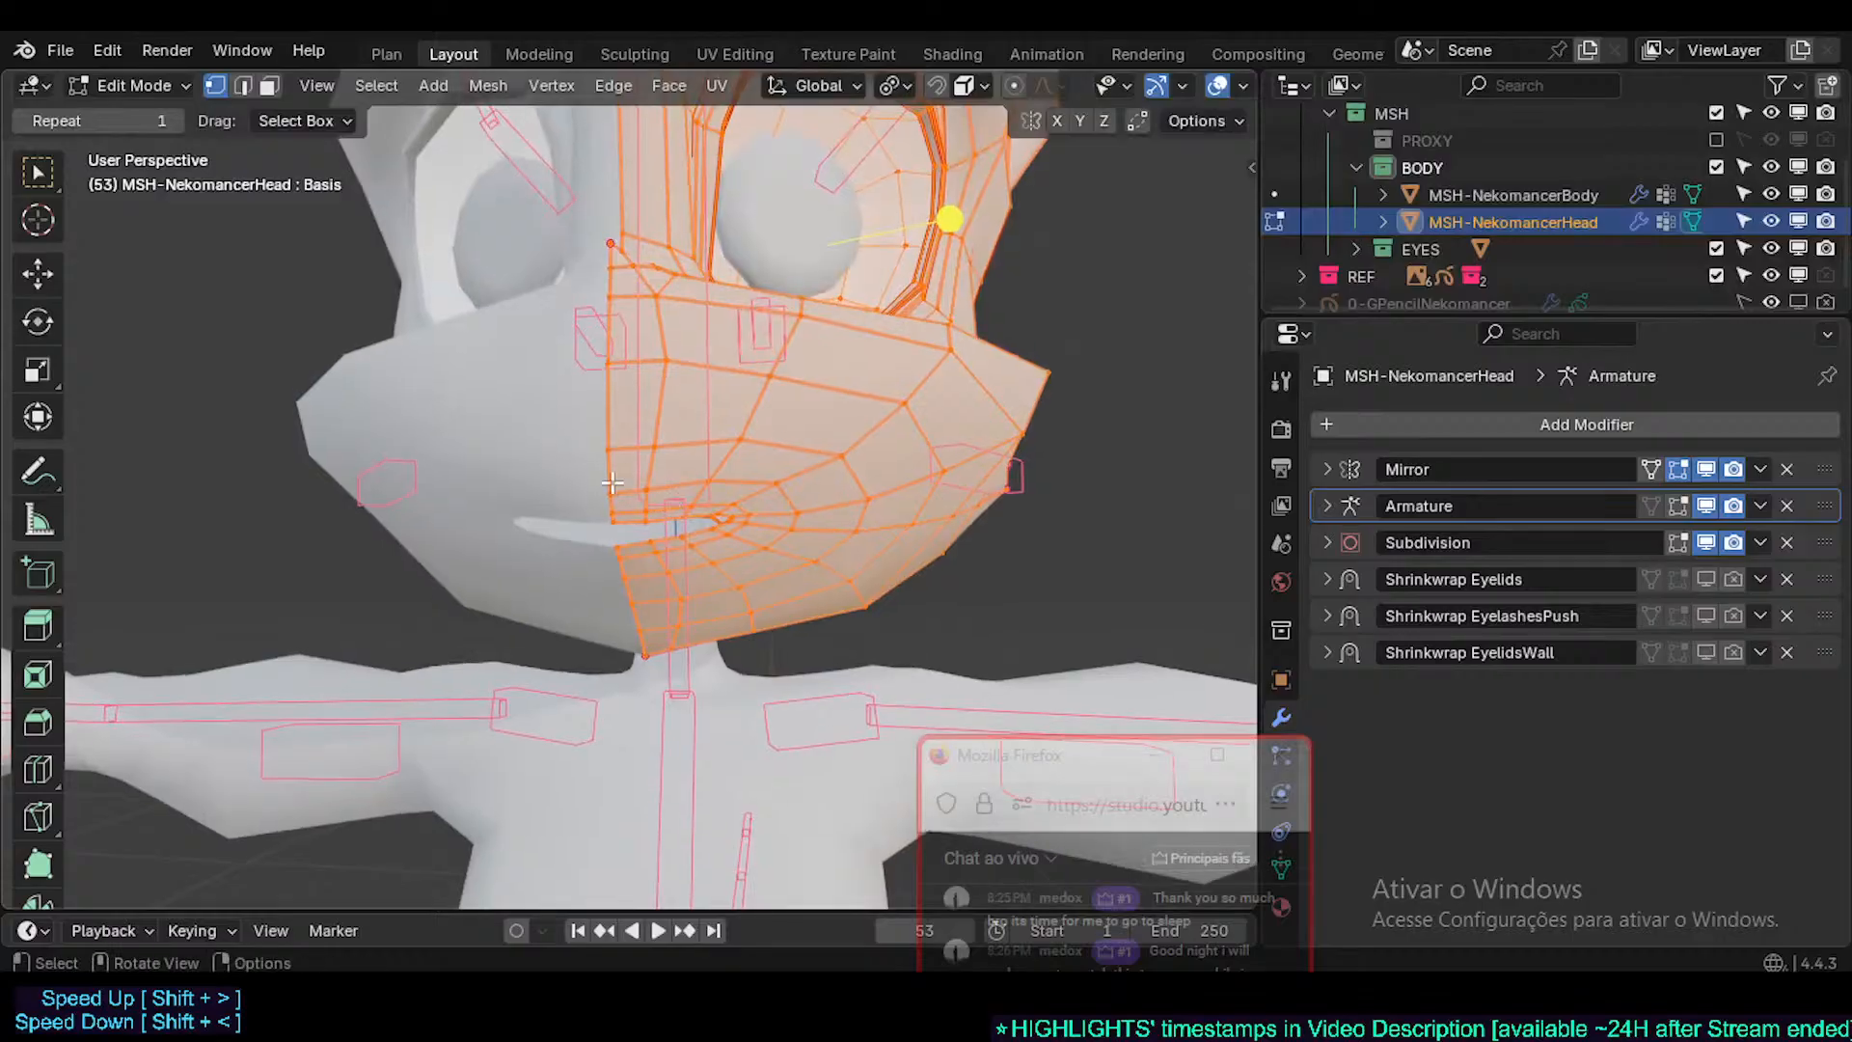
scroll(634, 487, up, 2)
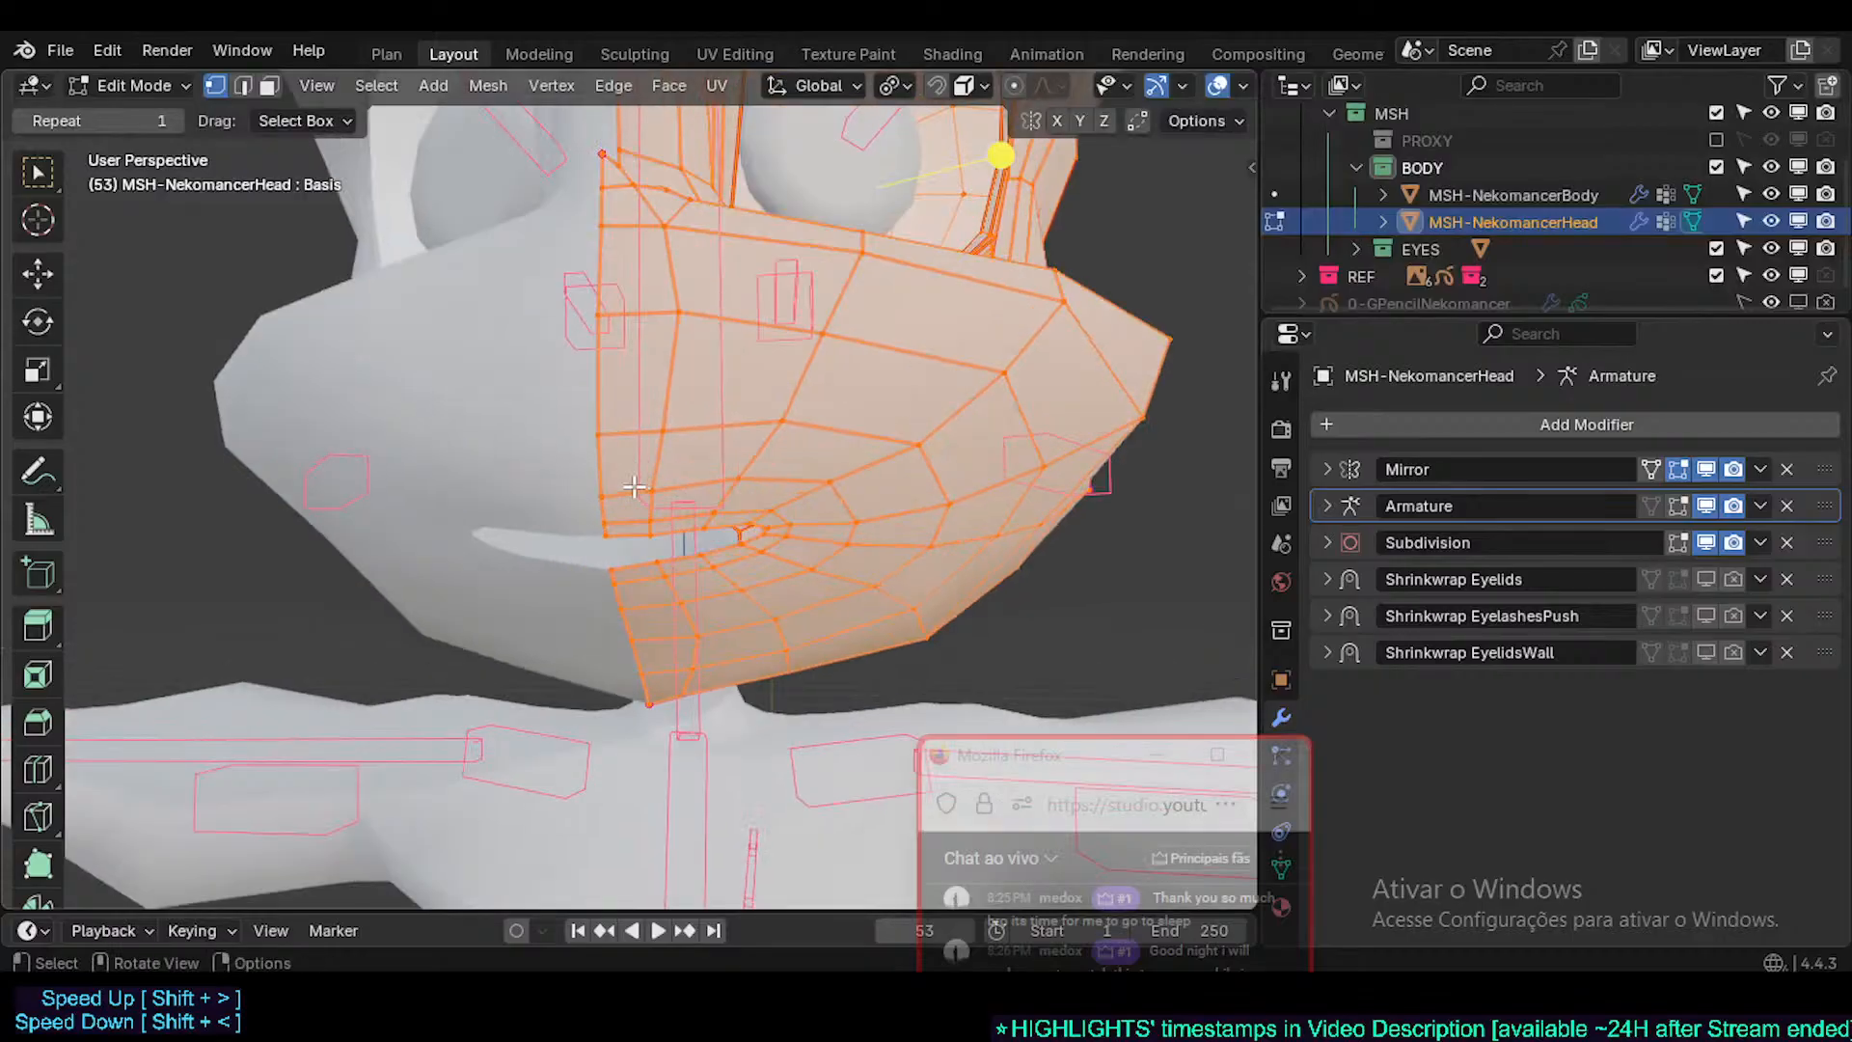
click(1678, 469)
click(1679, 471)
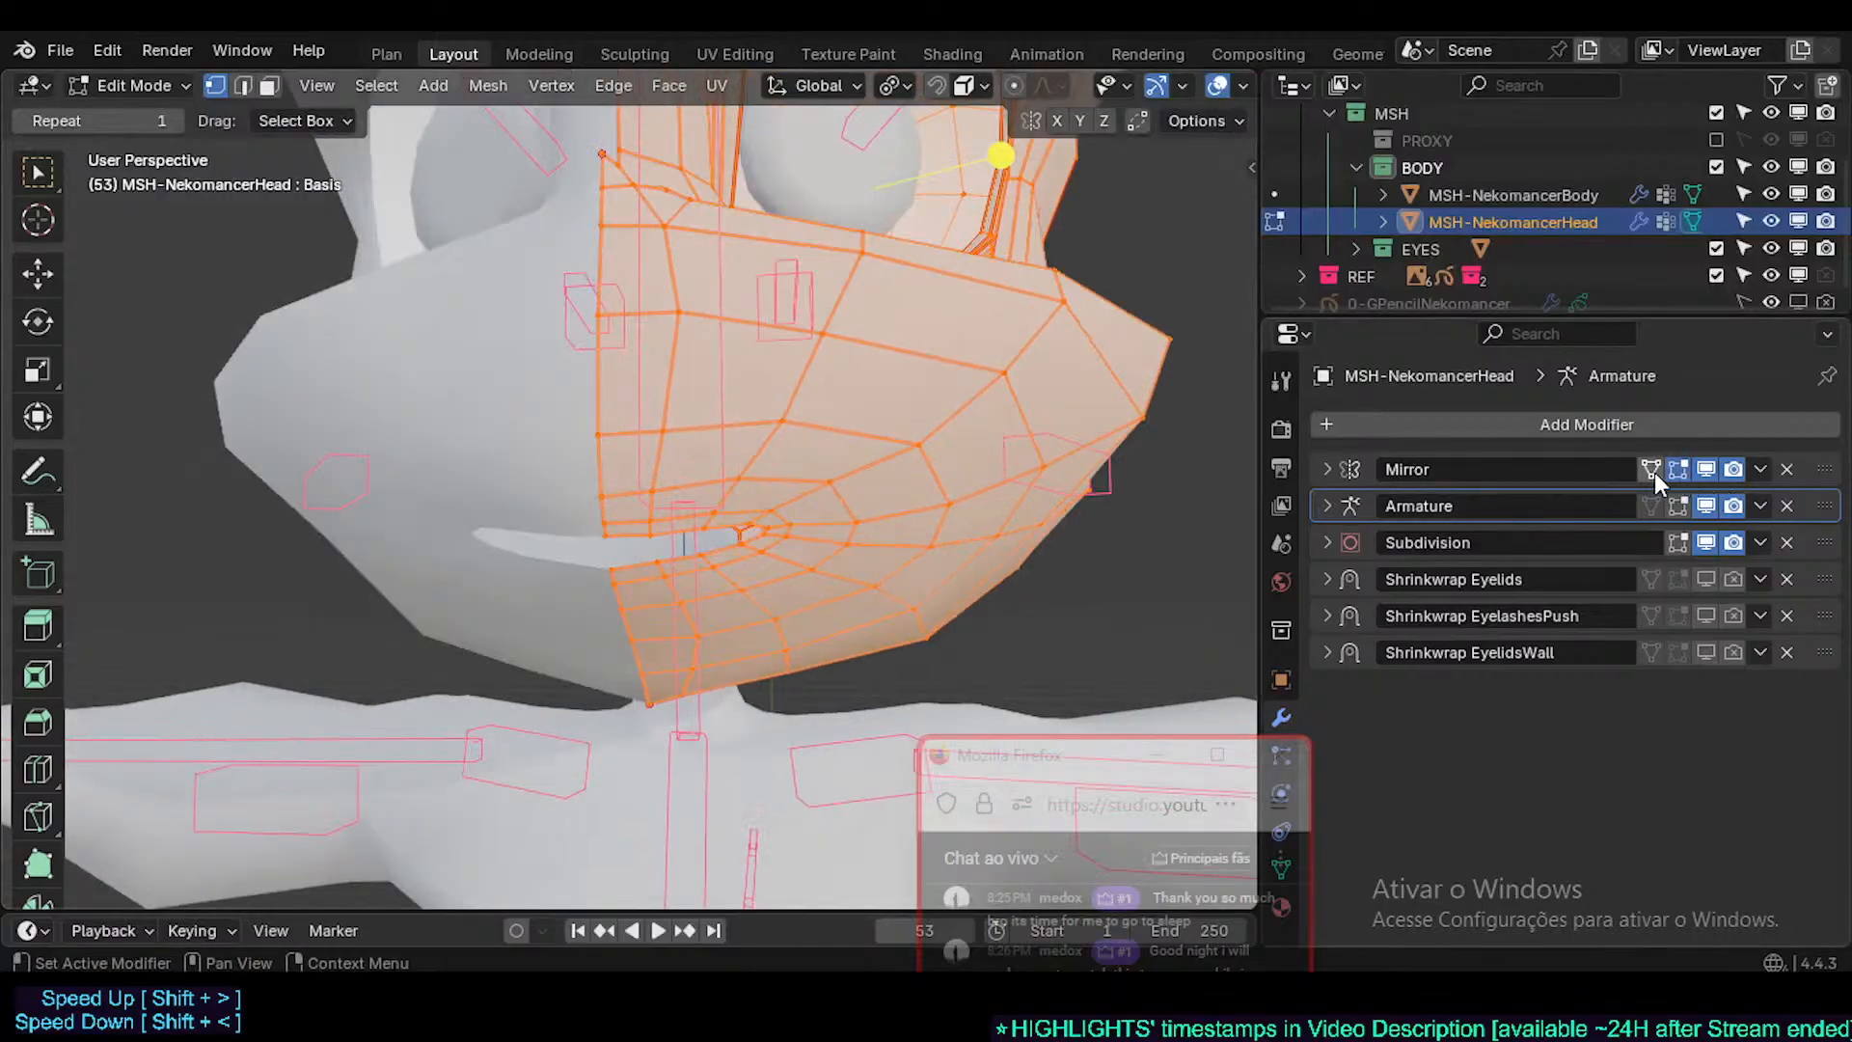
click(1651, 469)
- Try moving a vertex above the mouth with the mirrored cage, cancel the move and save the file
click(550, 481)
key(g)
right_click(606, 485)
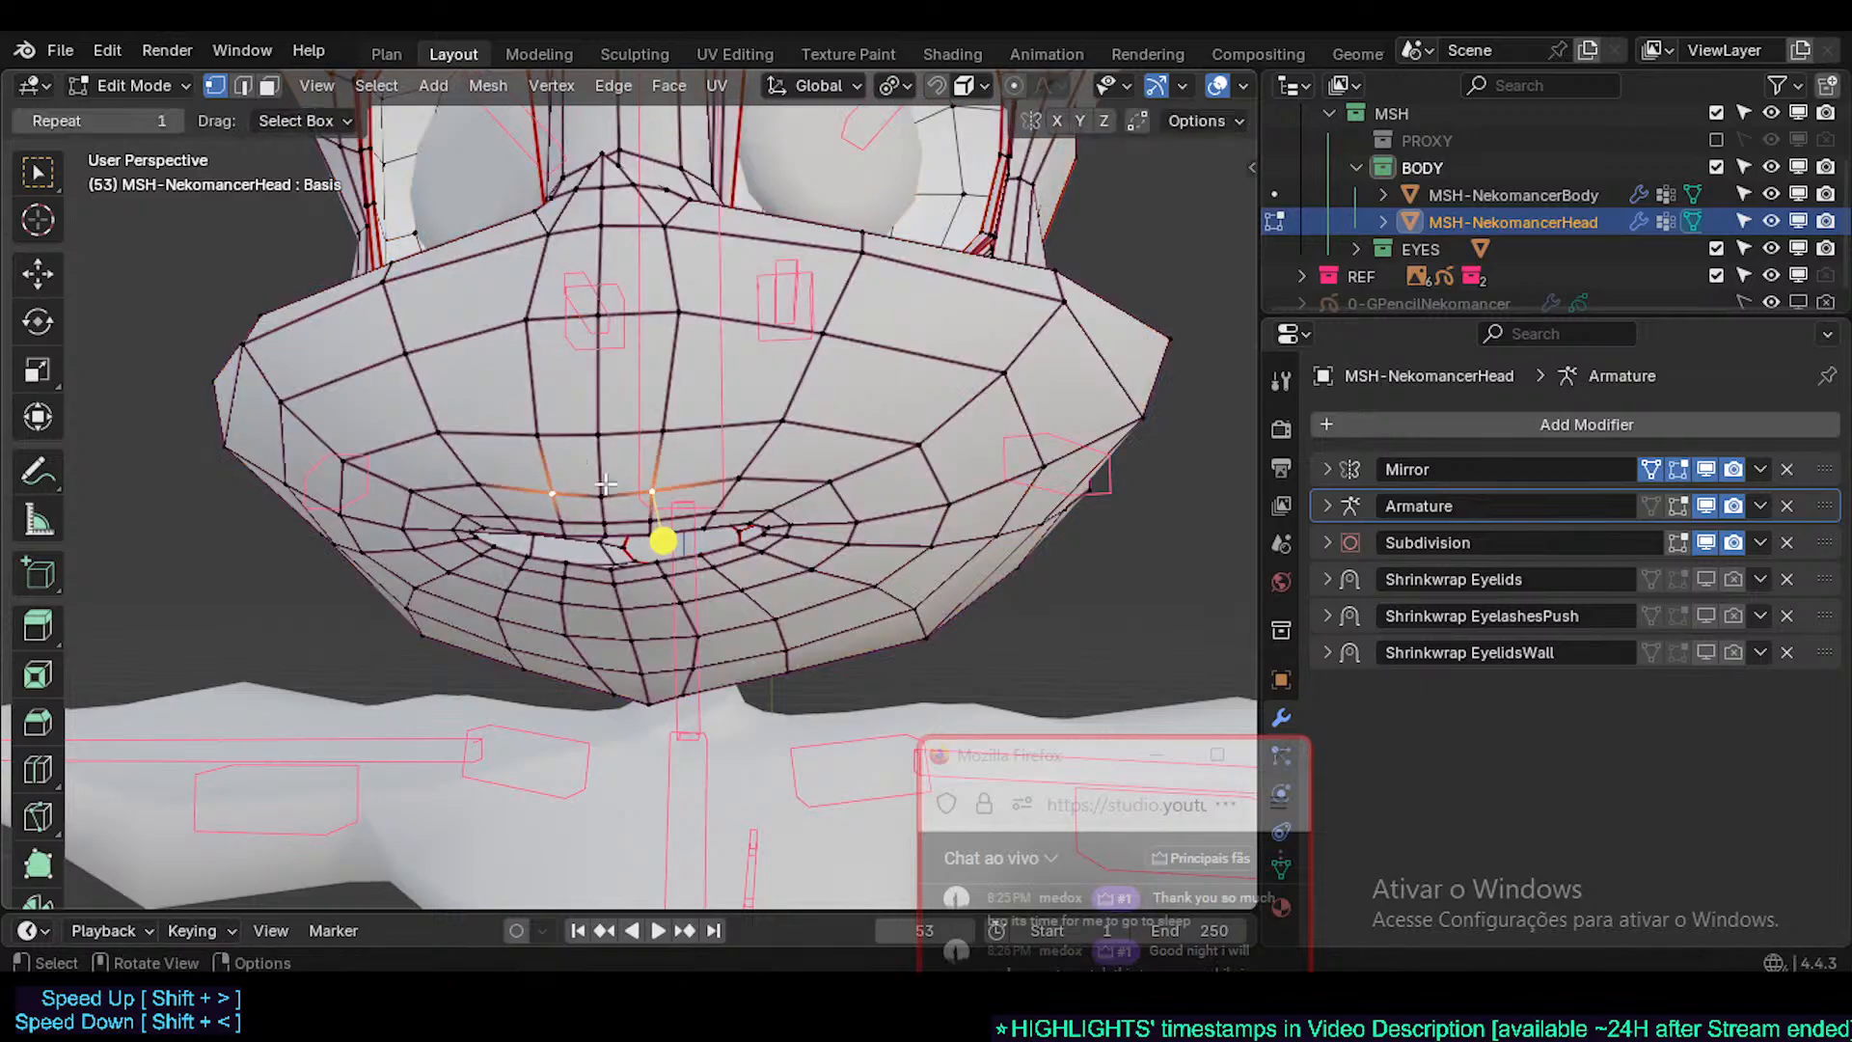
middle_drag(642, 493, 717, 476)
key(g)
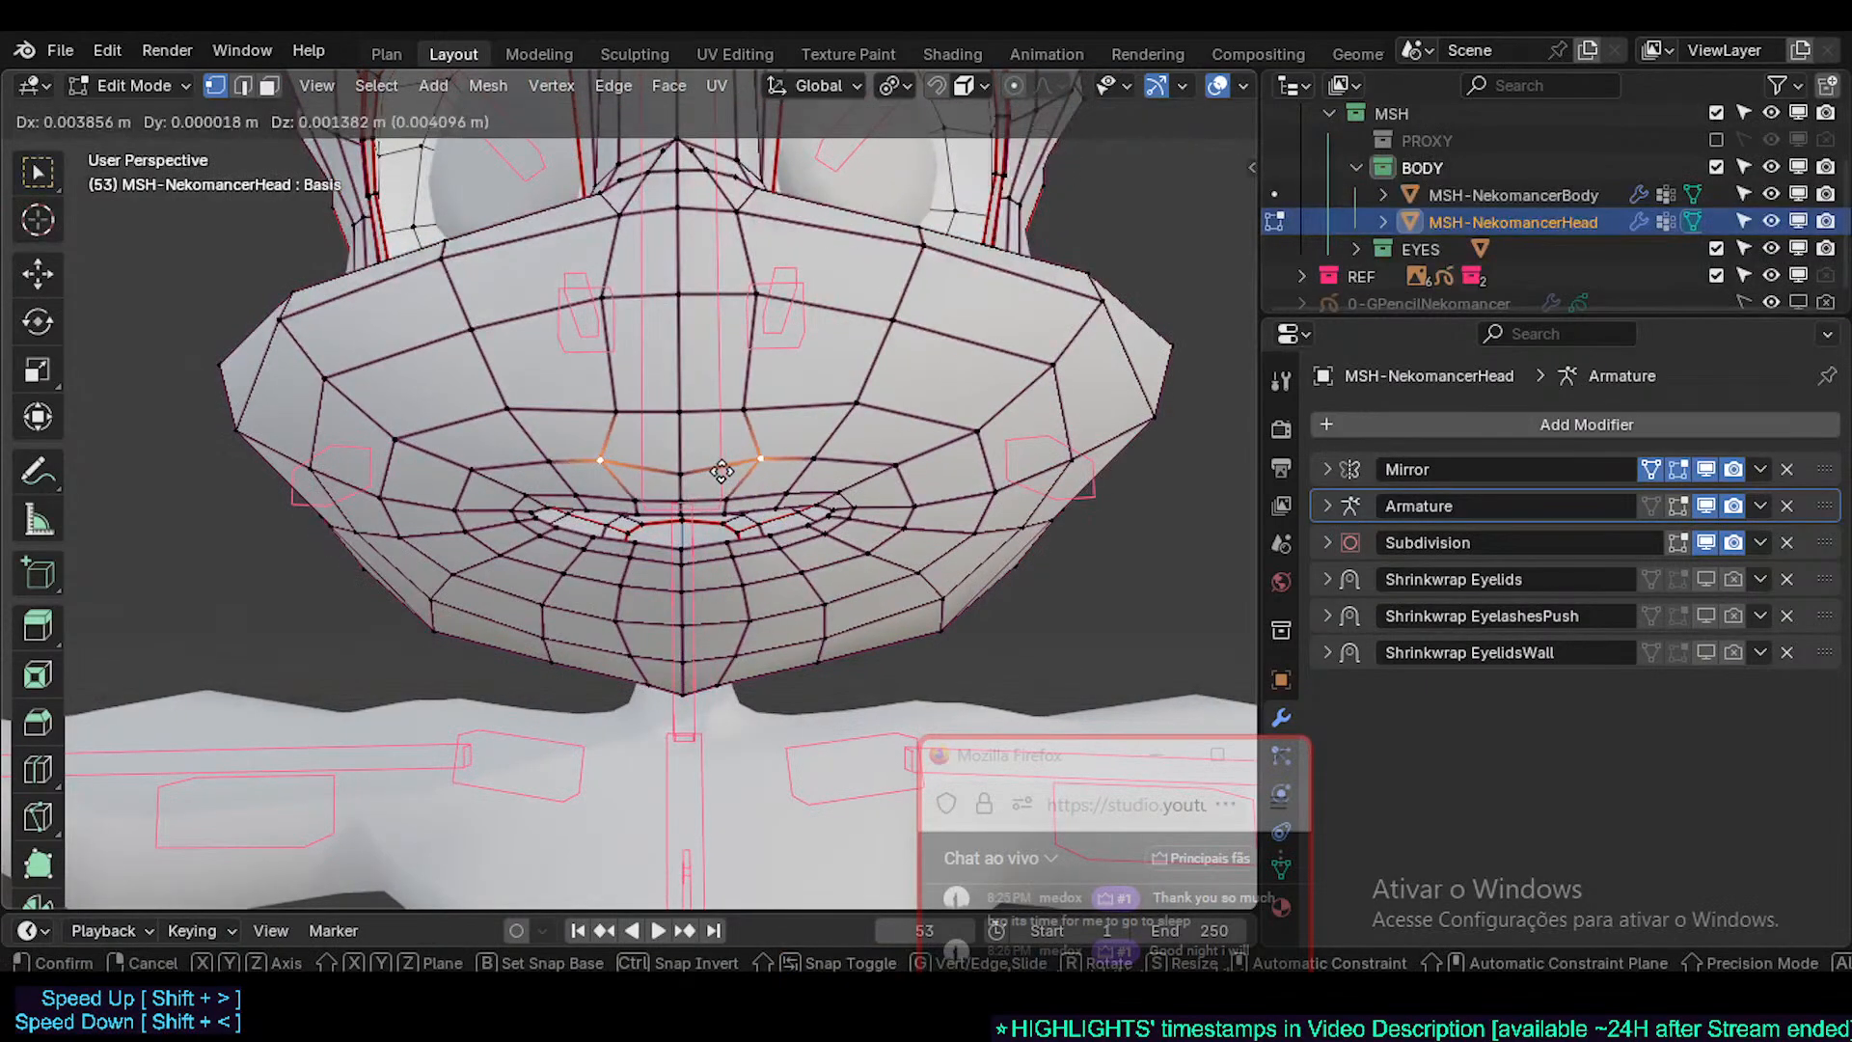
right_click(717, 477)
key(ctrl+s)
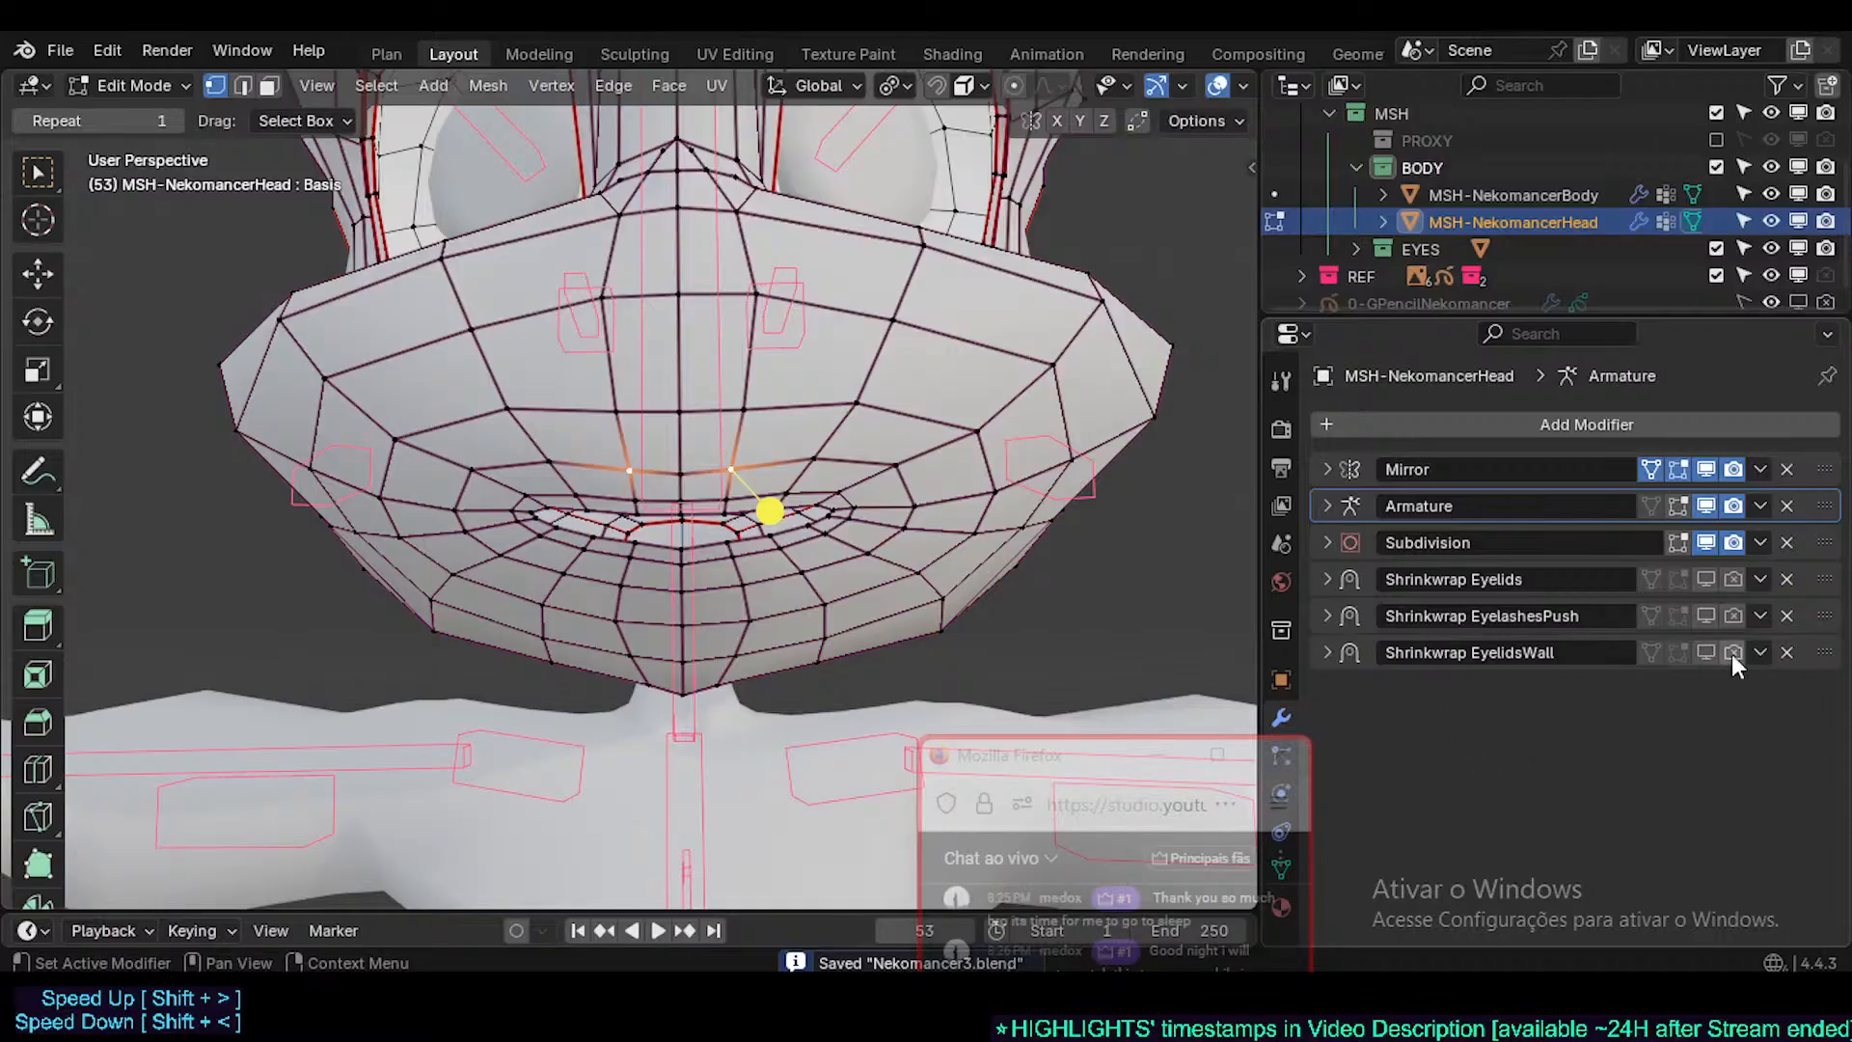
- Select all of the head's vertices and disable the Mirror modifier's On Cage display
drag(1079, 755, 967, 740)
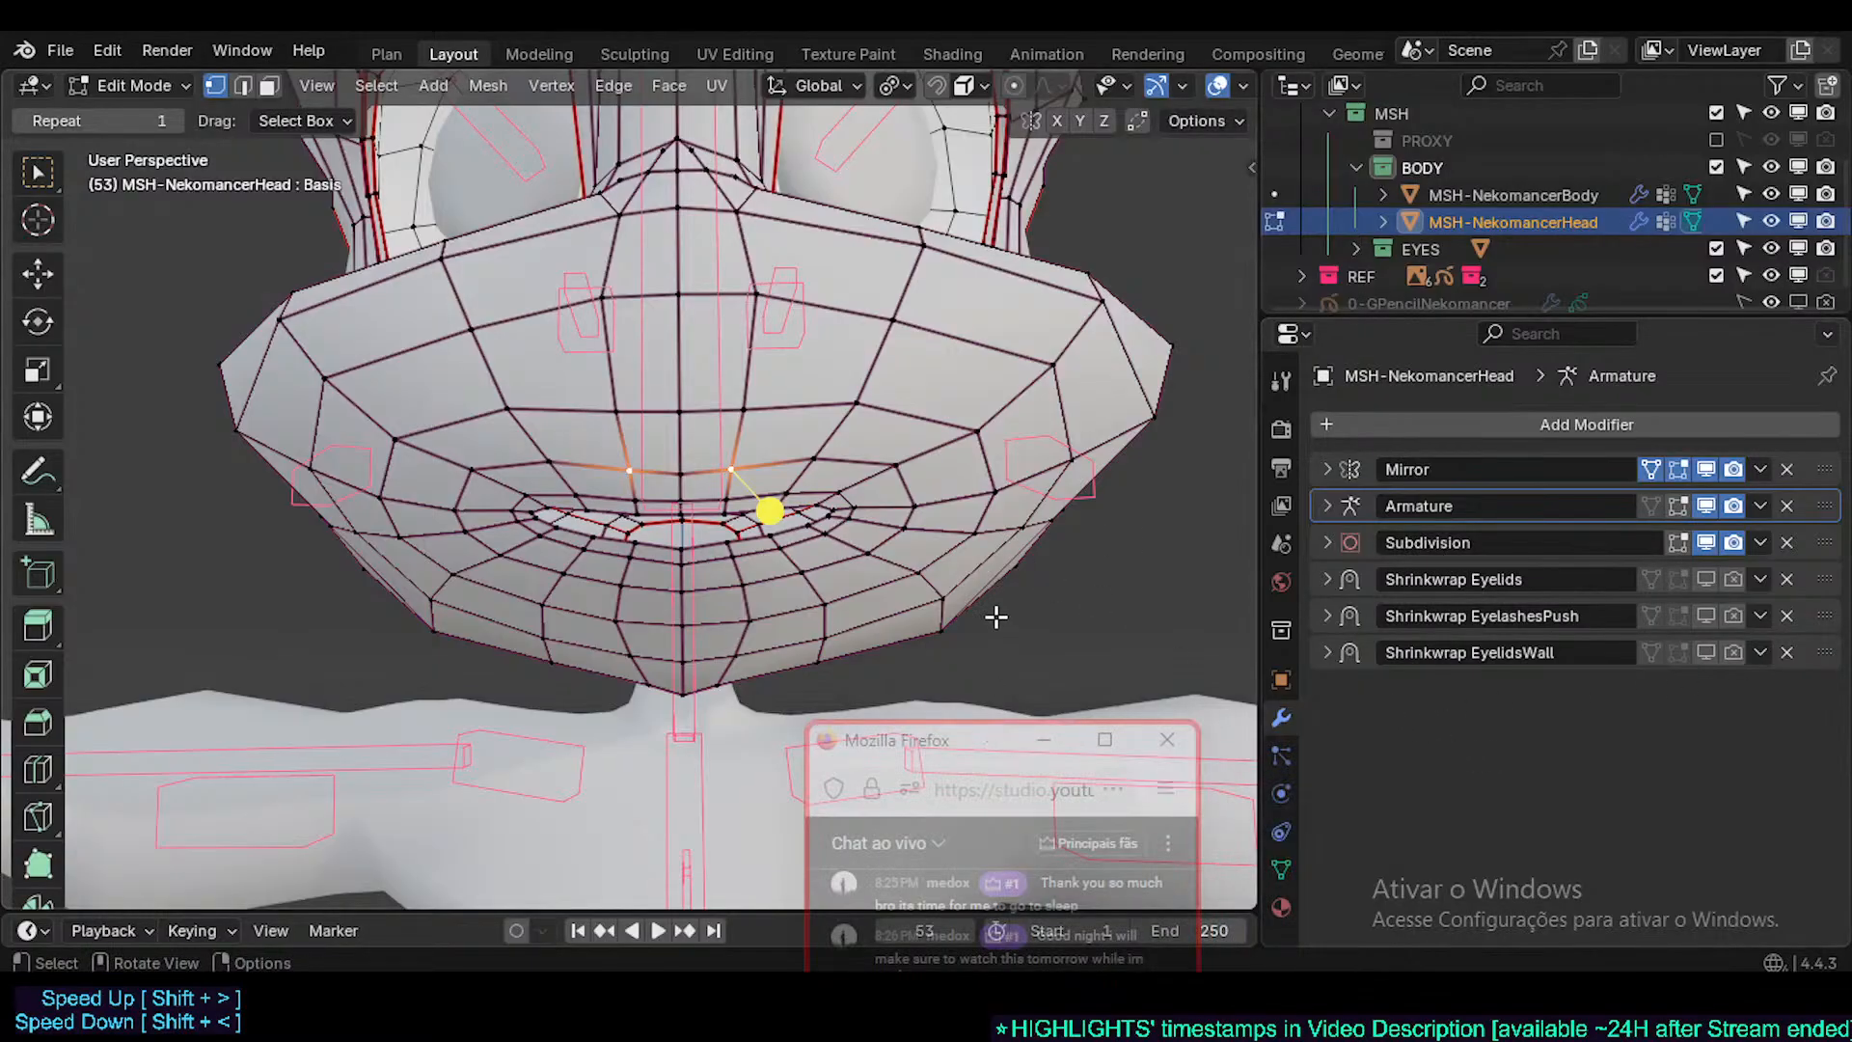
alt+click(979, 546)
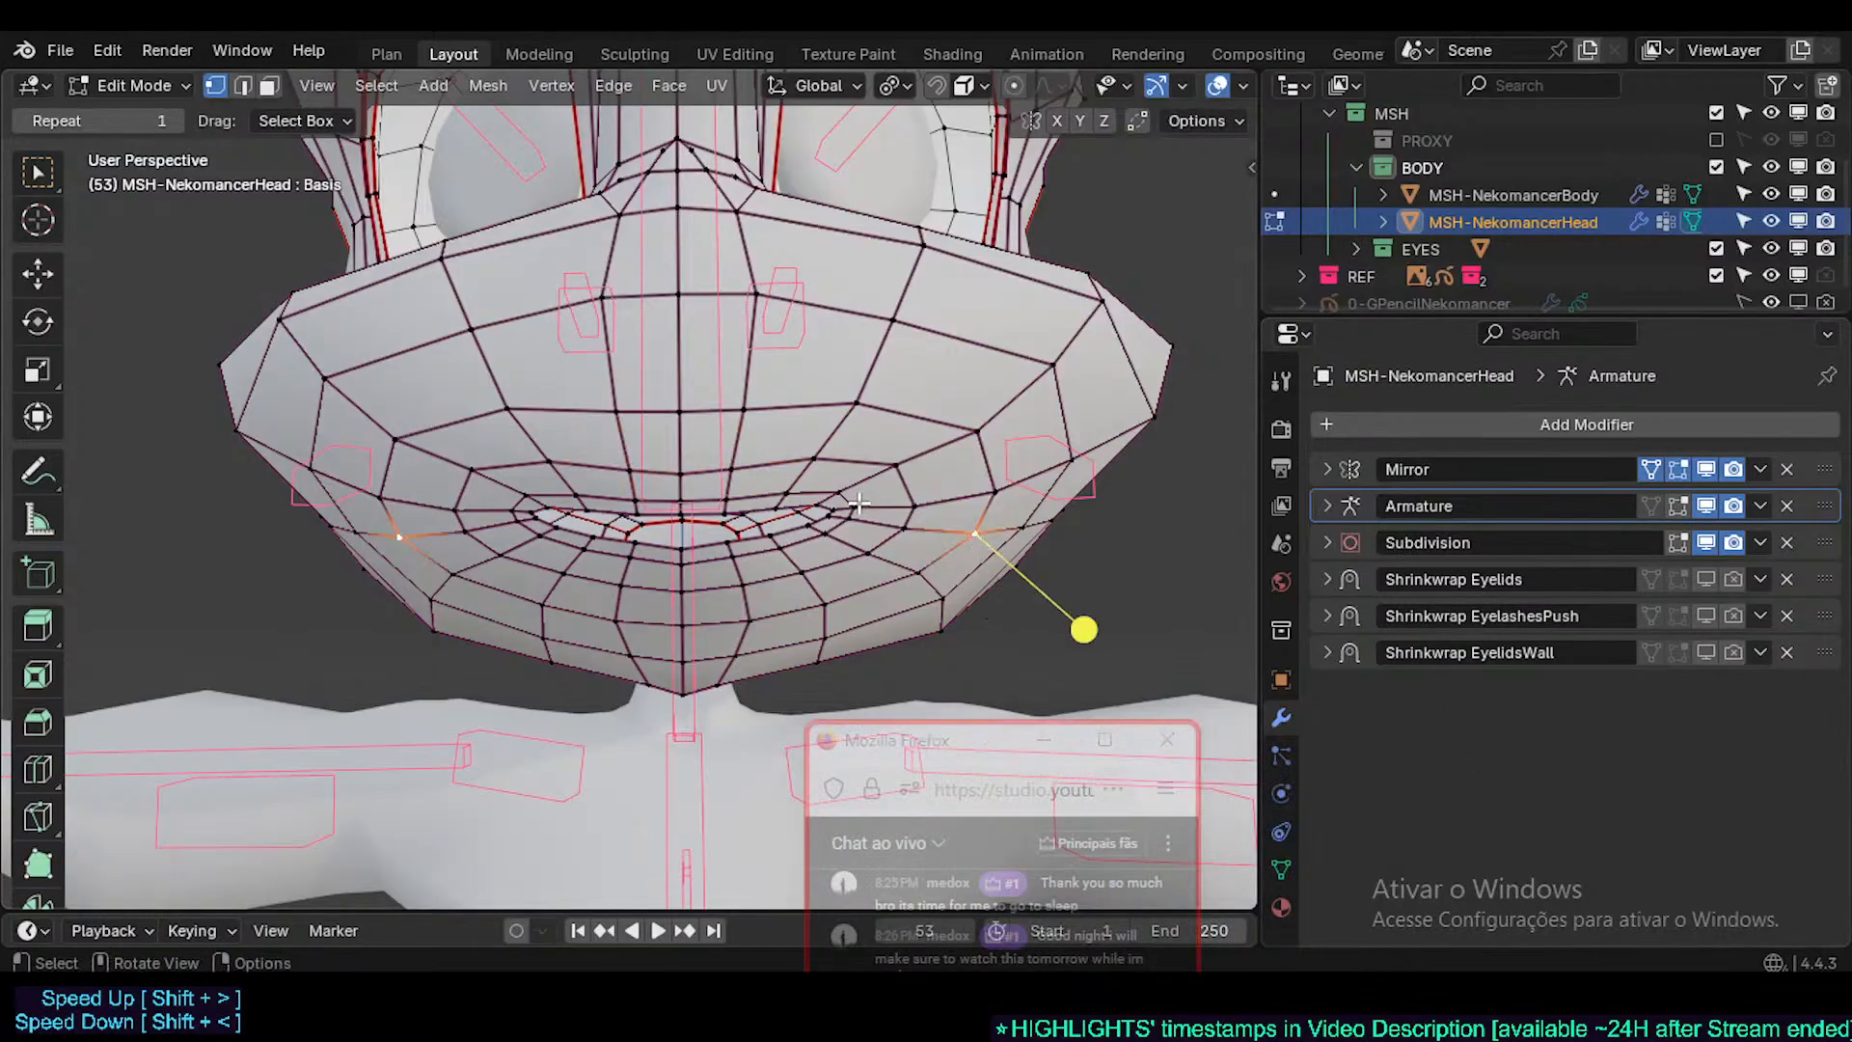
key(alt+a)
scroll(859, 503, down, 4)
middle_drag(820, 500, 669, 493)
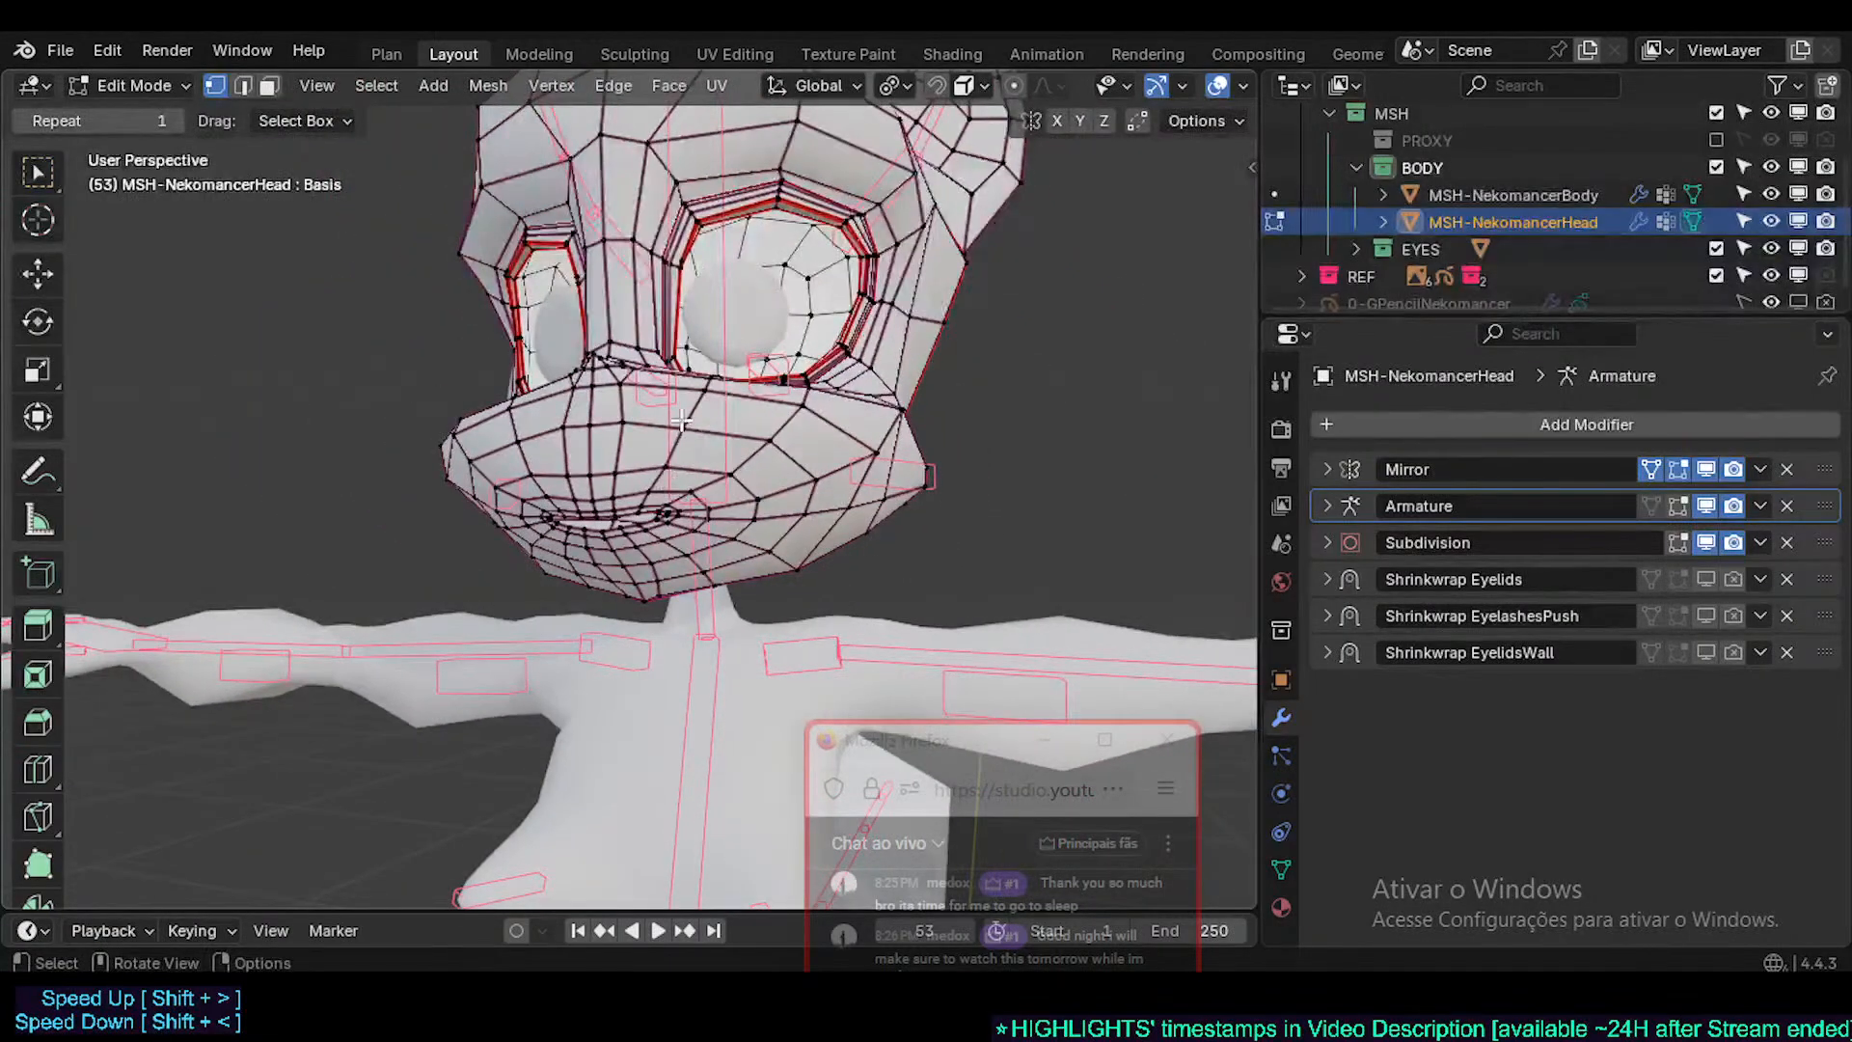
key(a)
middle_drag(681, 421, 723, 474)
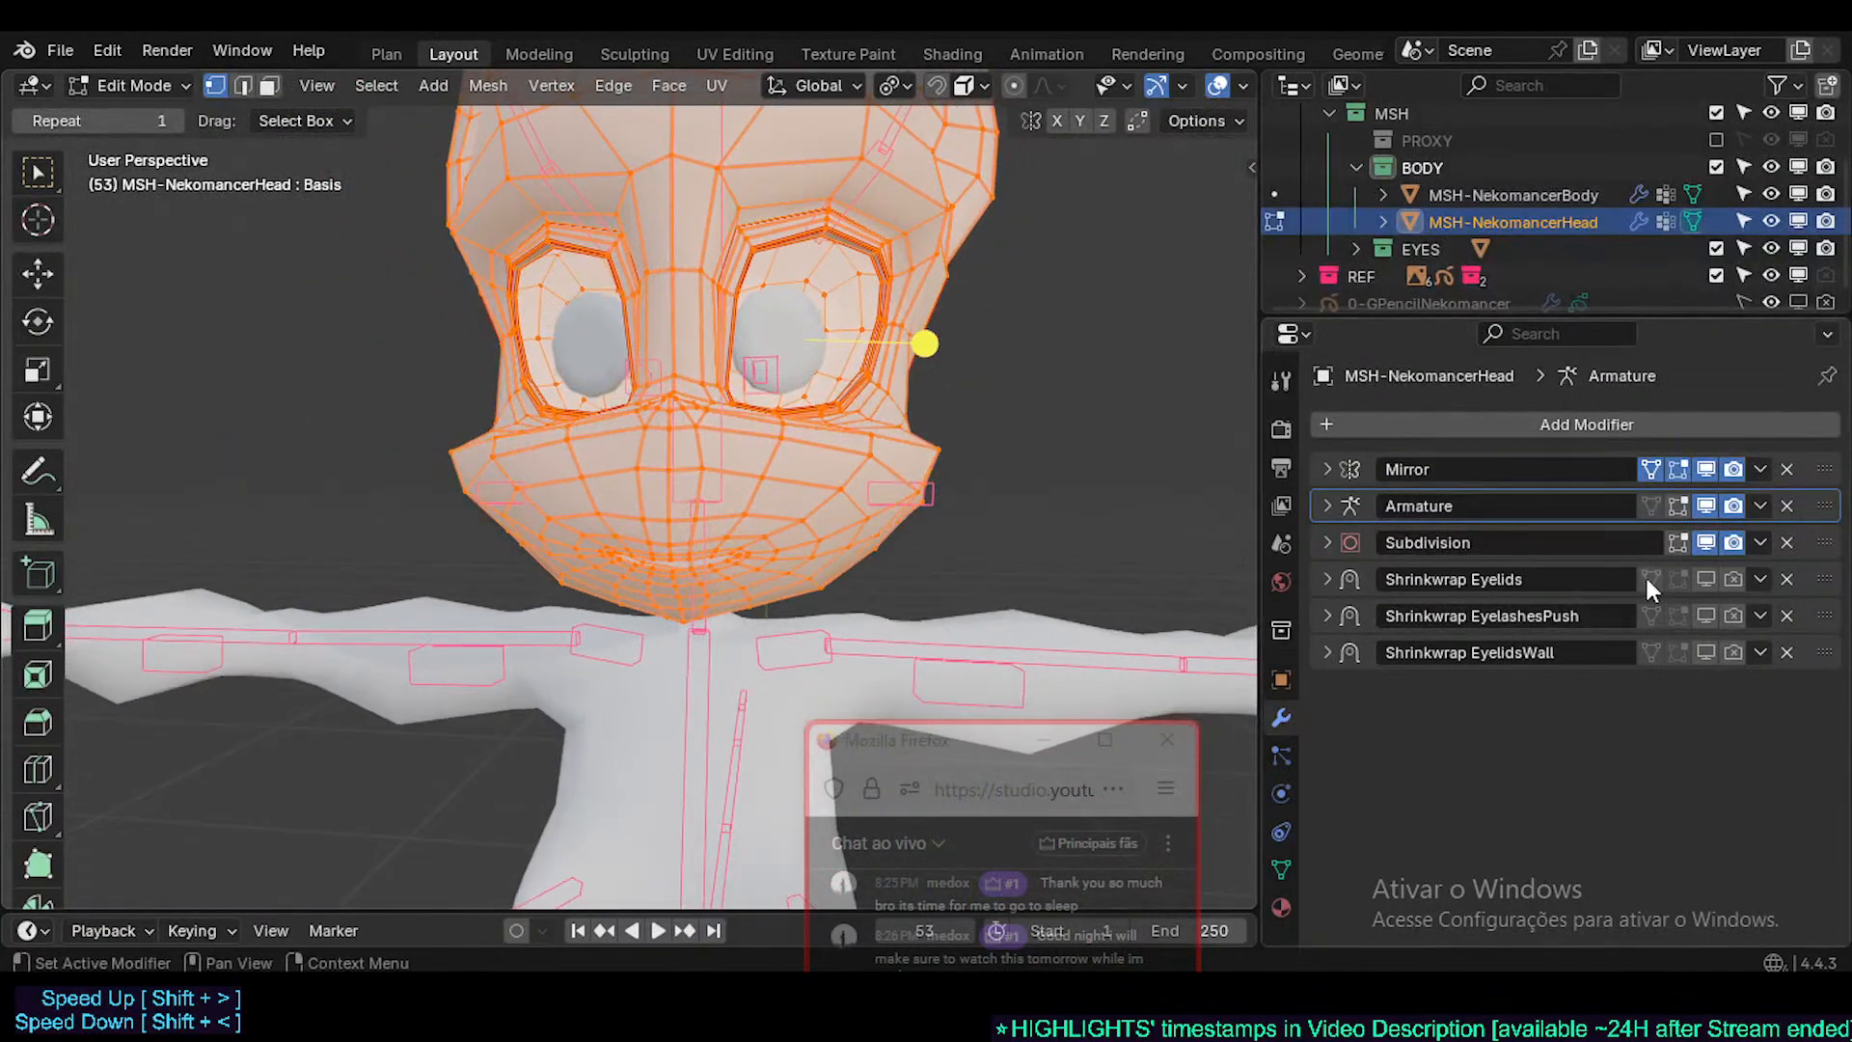
click(1652, 470)
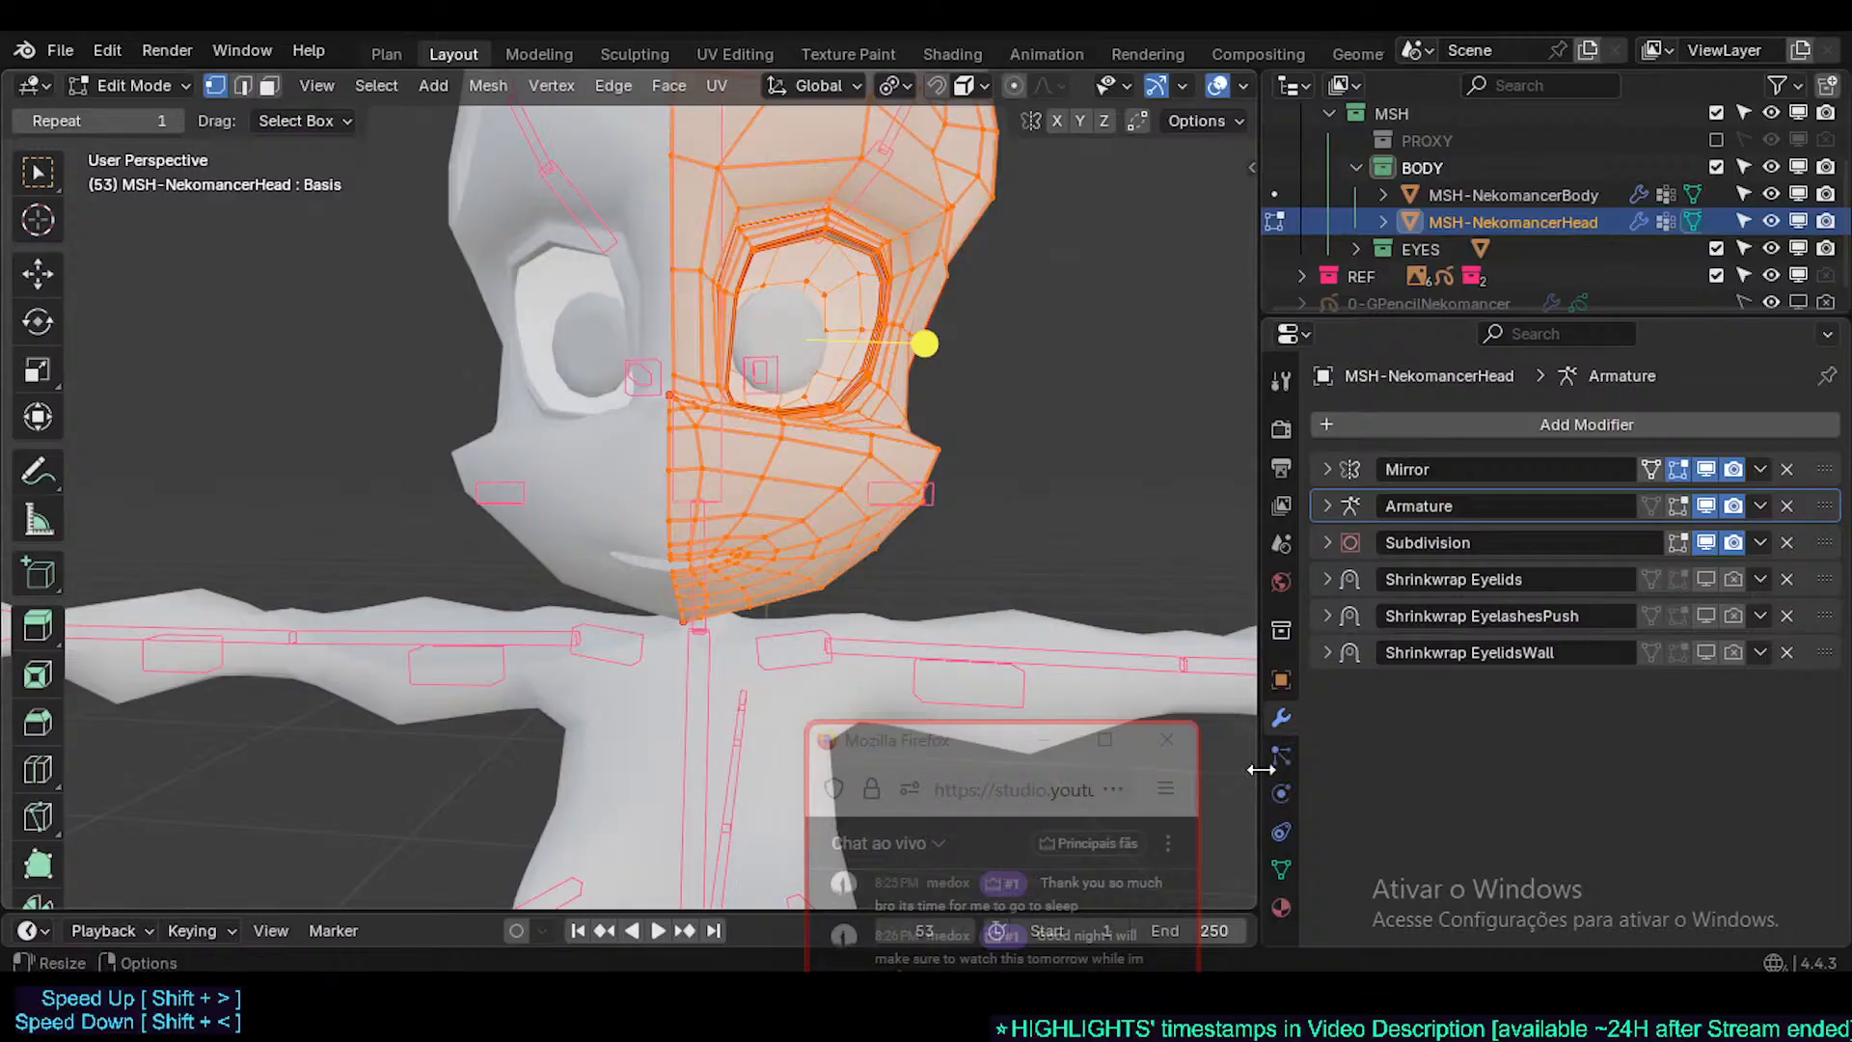
- Leave Edit Mode and review the head mesh's vertex group list for groups that do not belong to the head
click(1281, 871)
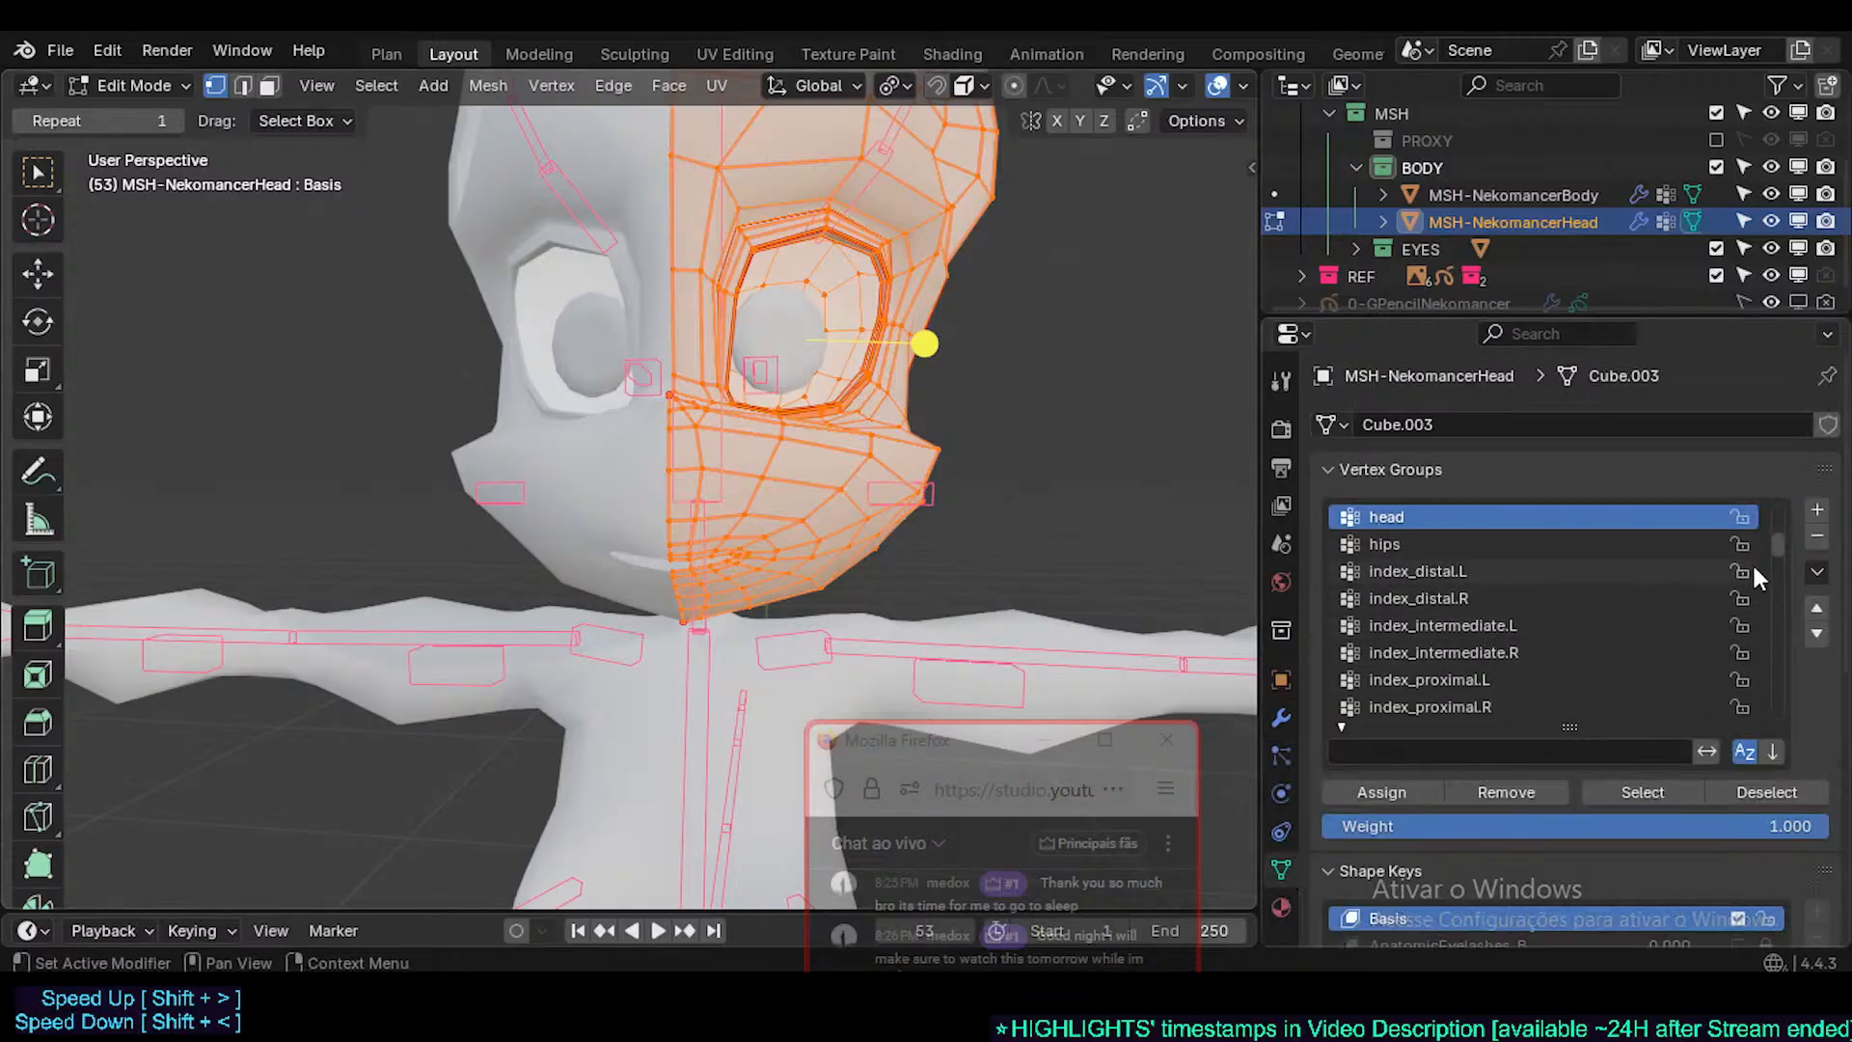
drag(1778, 548, 1779, 754)
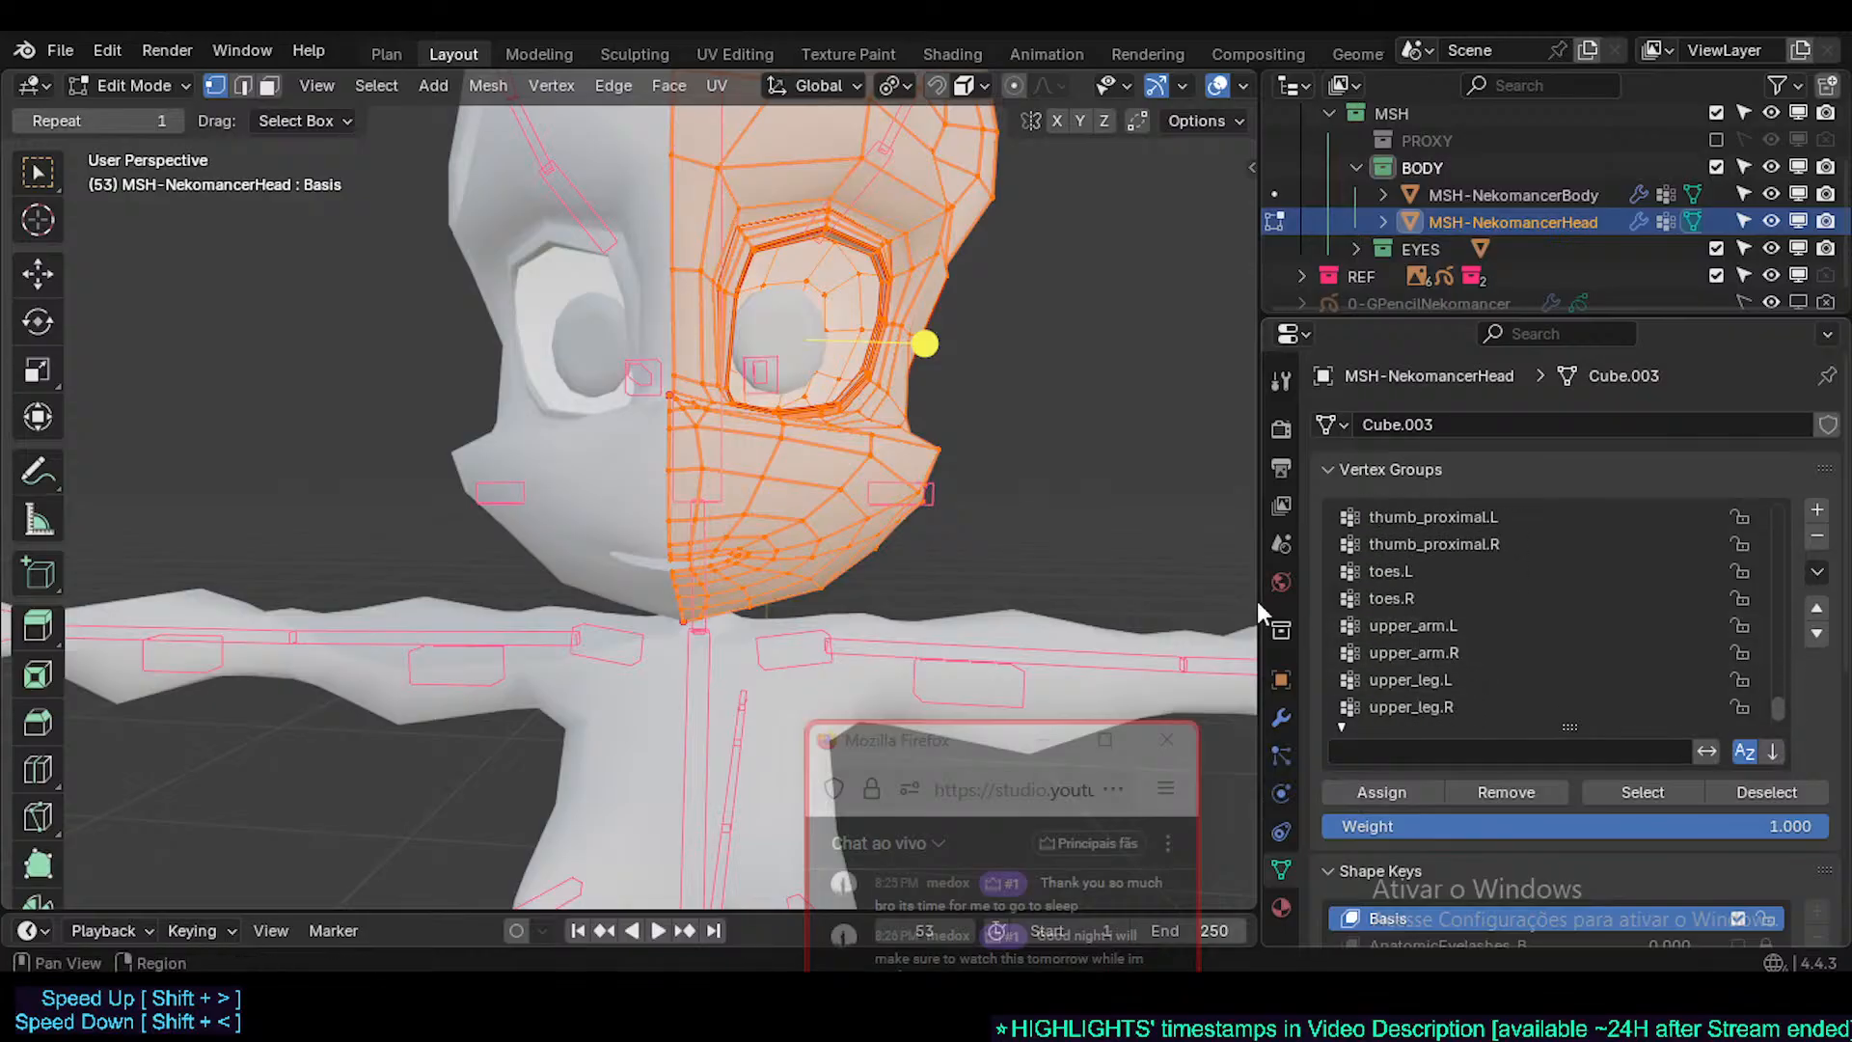
key(Tab)
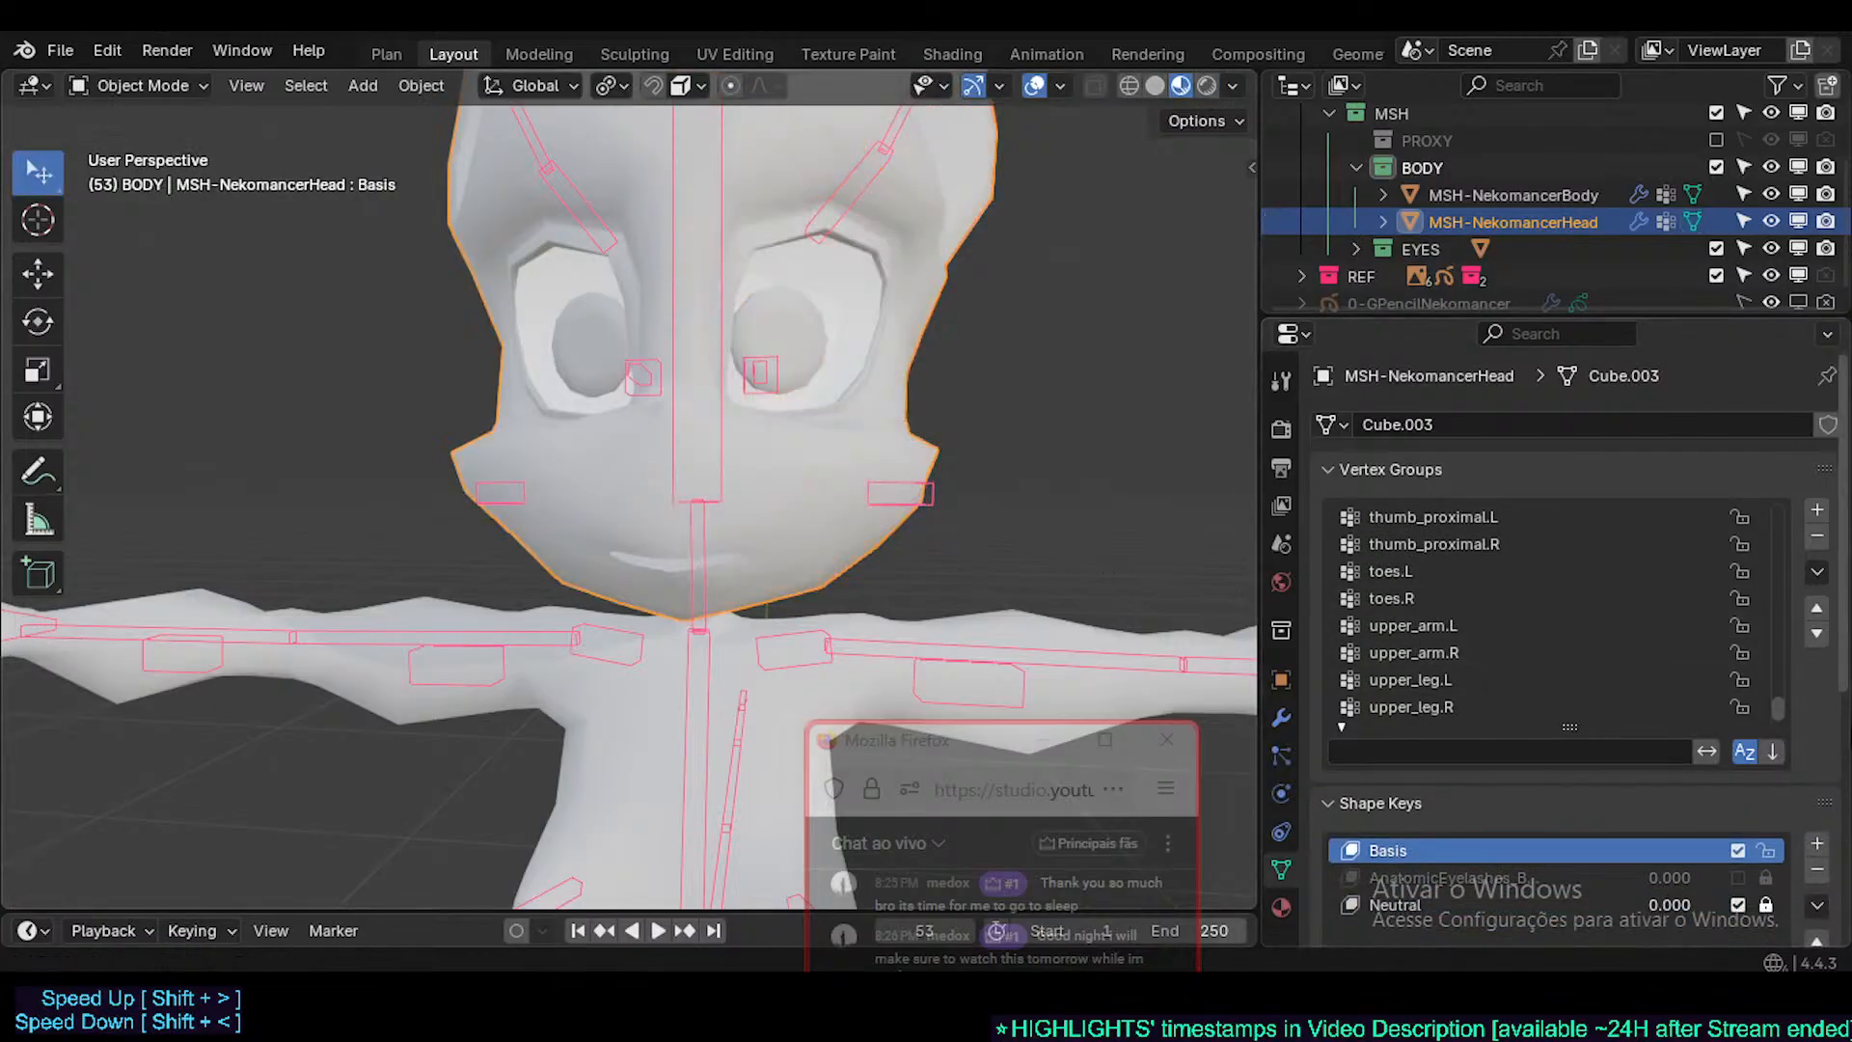
drag(1780, 702, 1781, 474)
click(1420, 518)
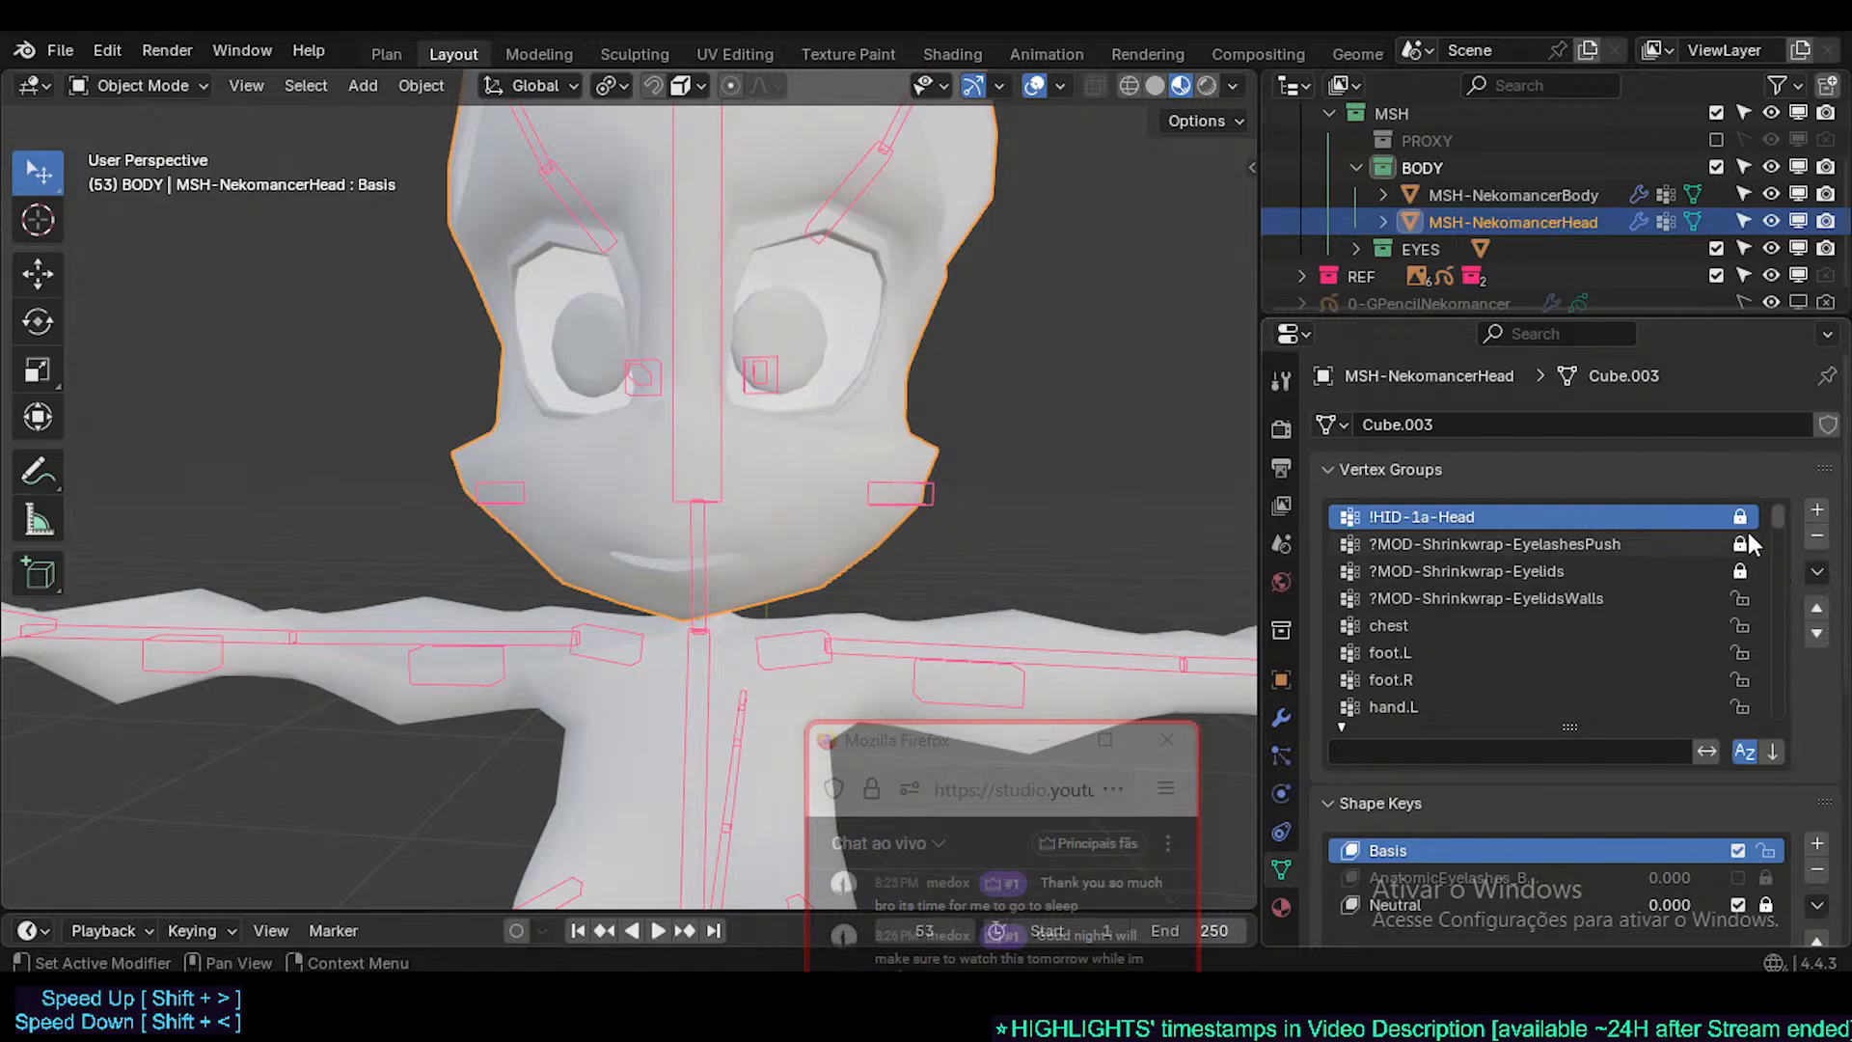
click(1577, 571)
click(1574, 546)
click(1544, 598)
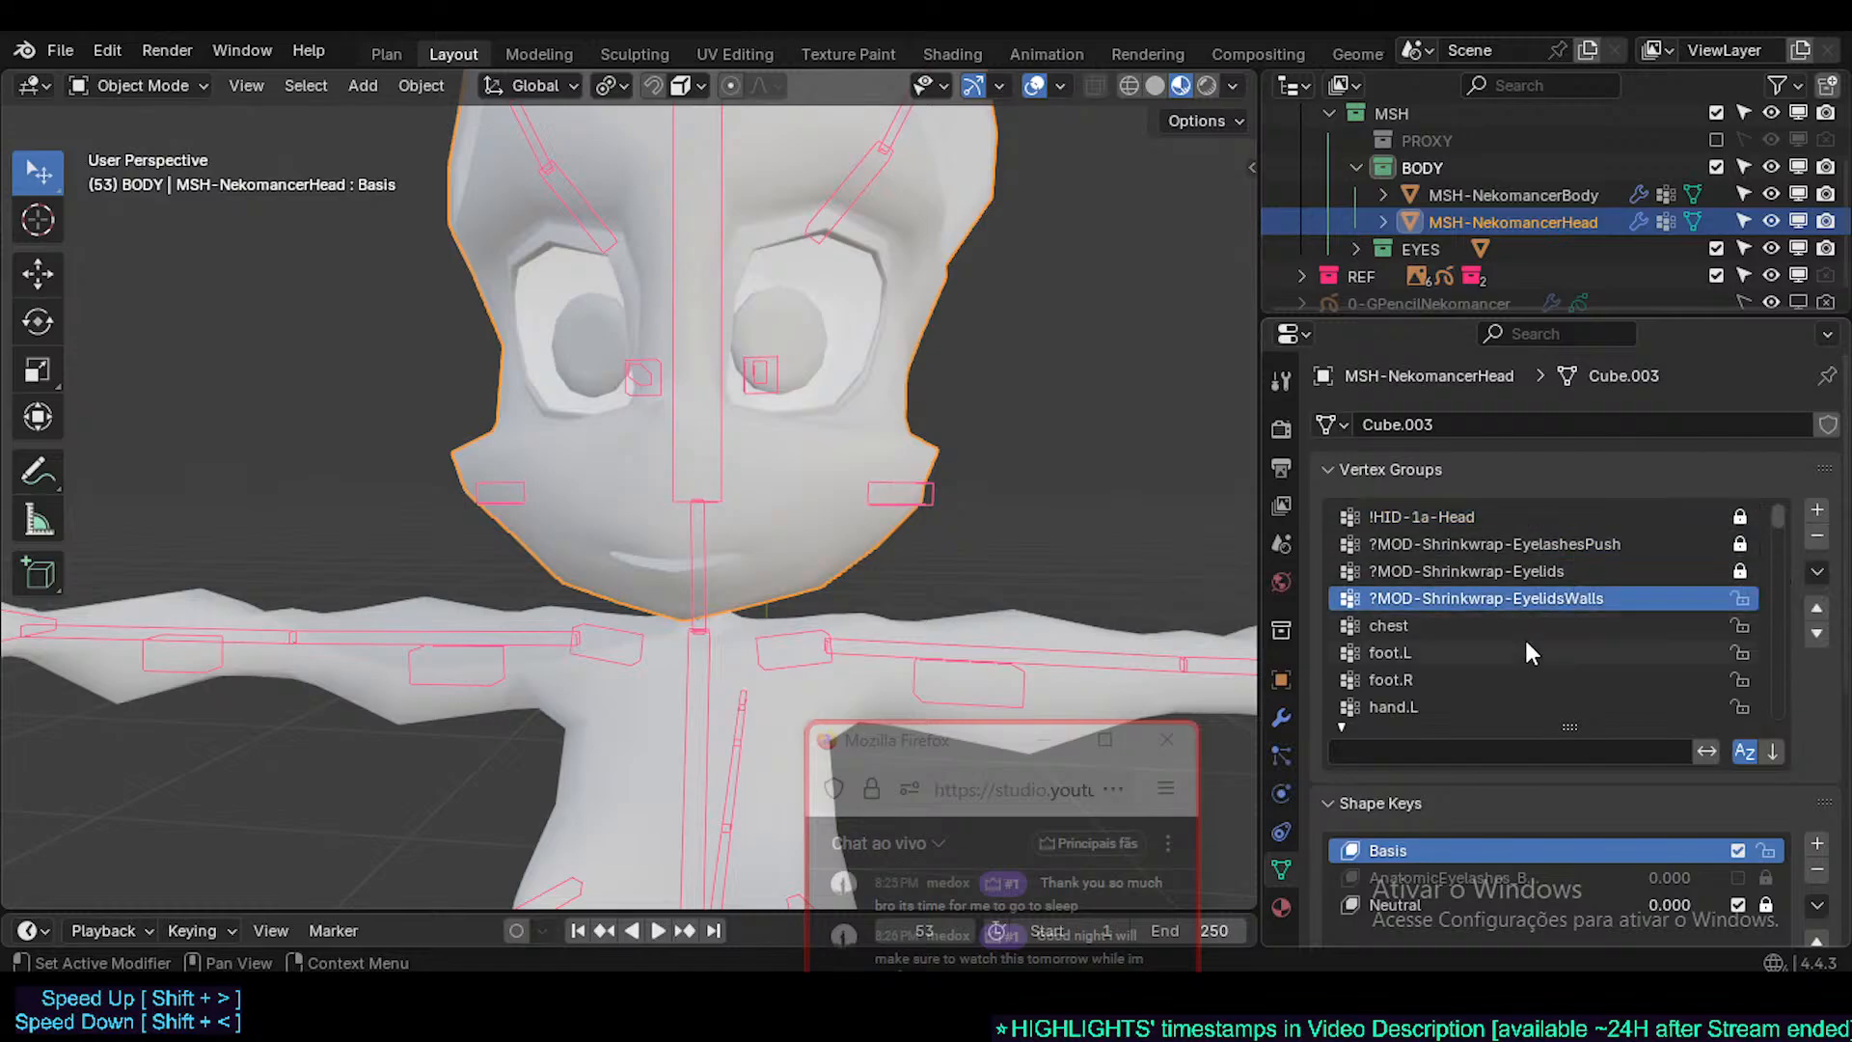
scroll(1476, 588, down, 1)
click(1490, 599)
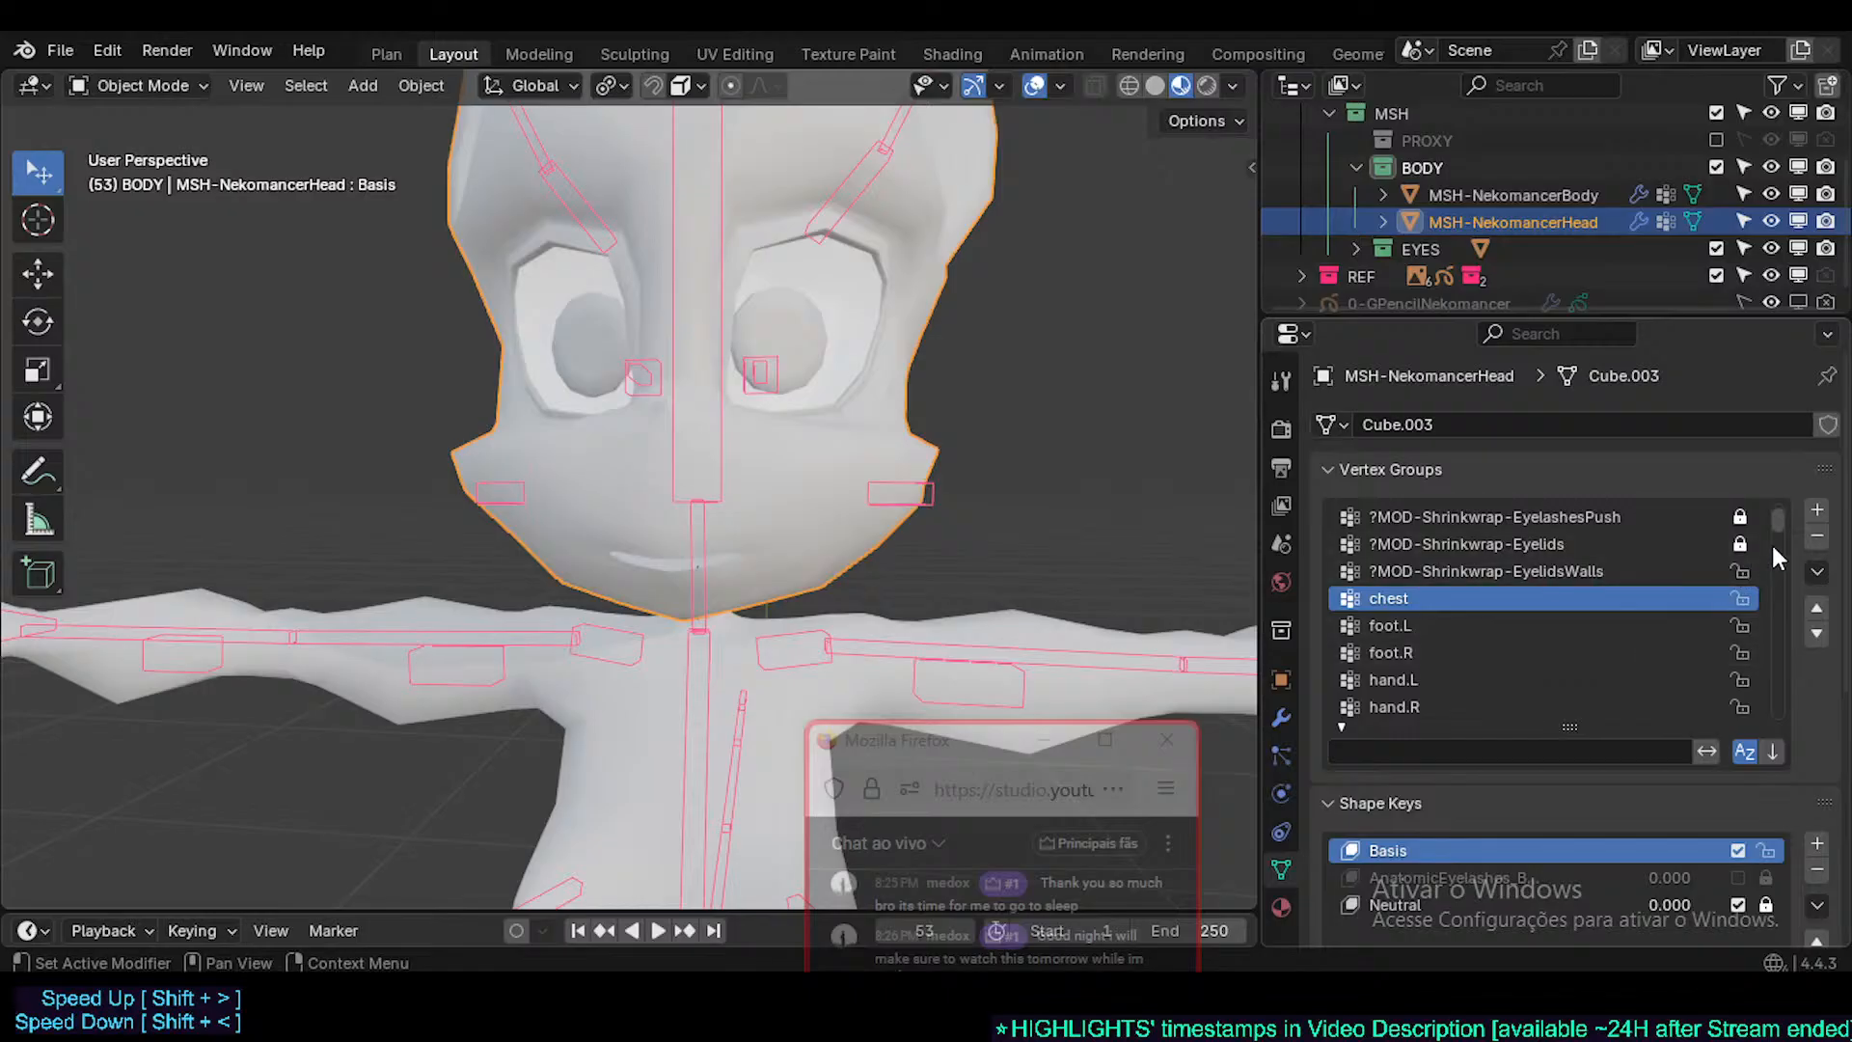
- Remove the head mesh's leg, arm, toes, thumb, spine, shoulder and ring finger vertex groups, from upper_leg.R back through ring_distal.L, undoing the last excess removal
drag(1778, 523, 1775, 728)
click(1517, 708)
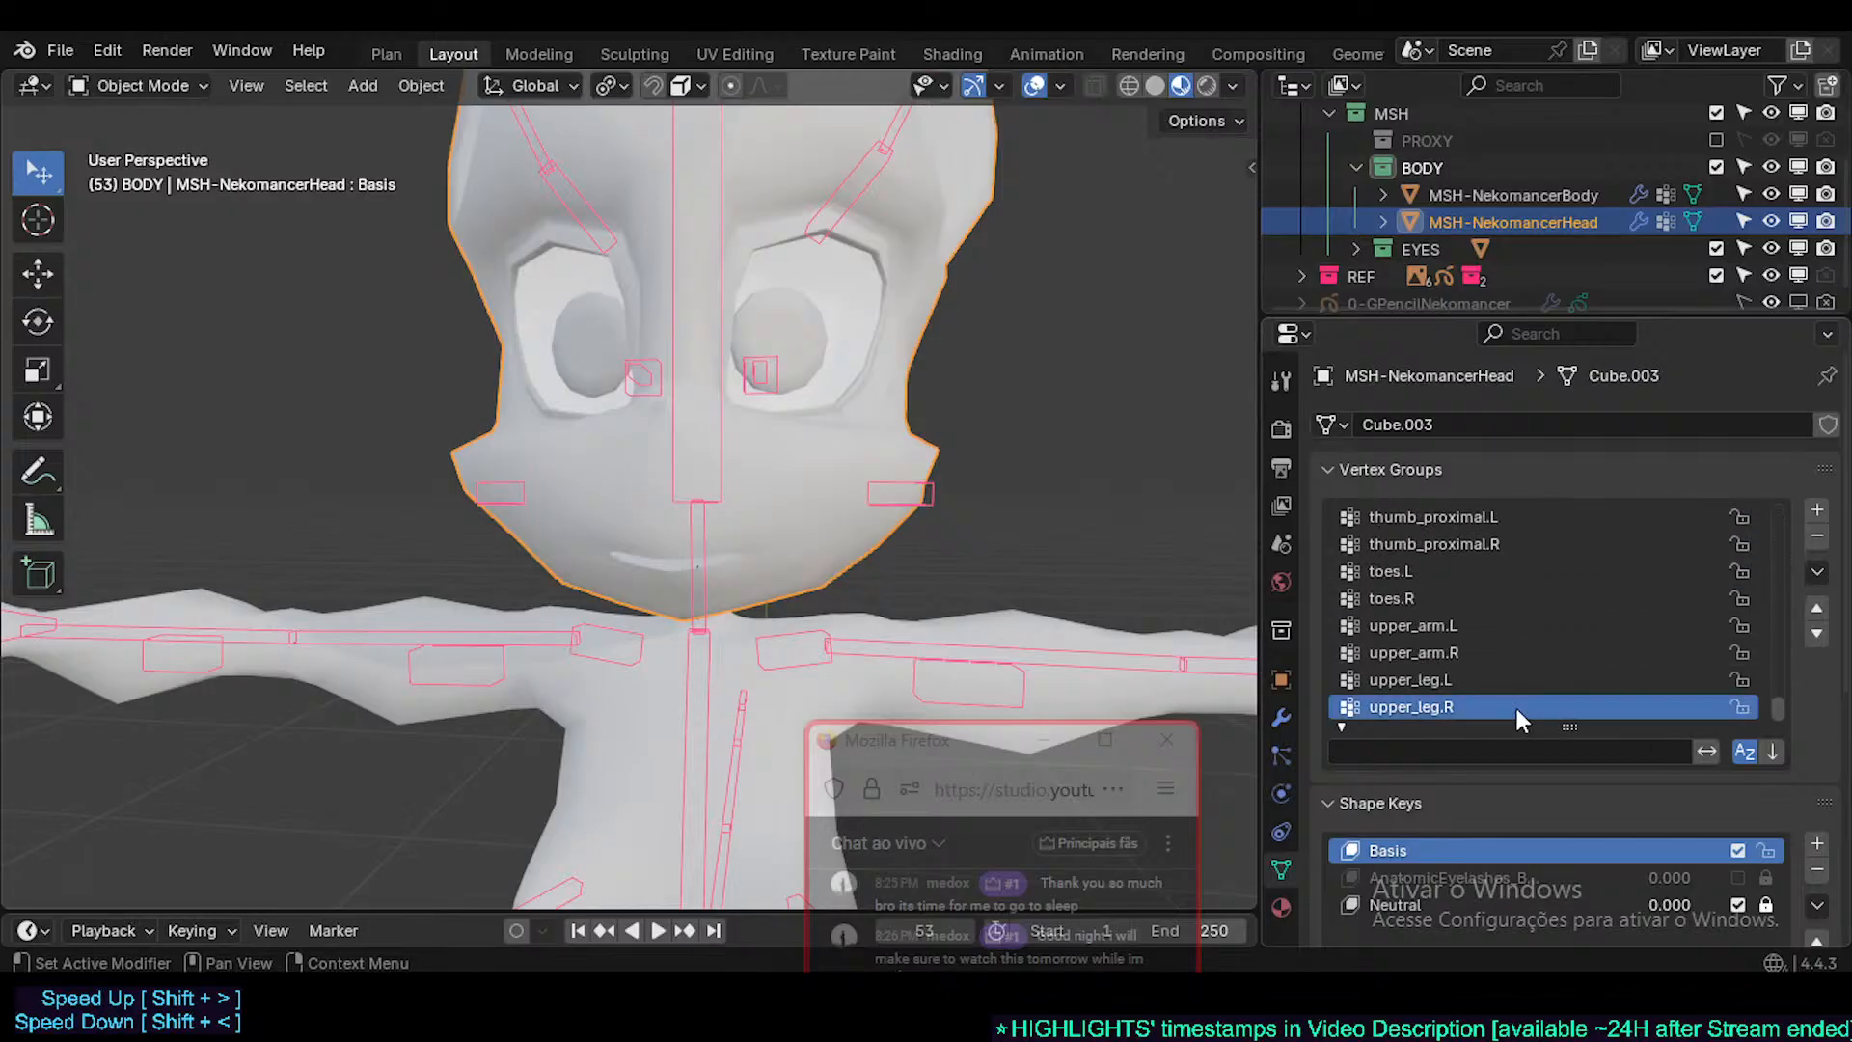
click(1817, 538)
click(1817, 538)
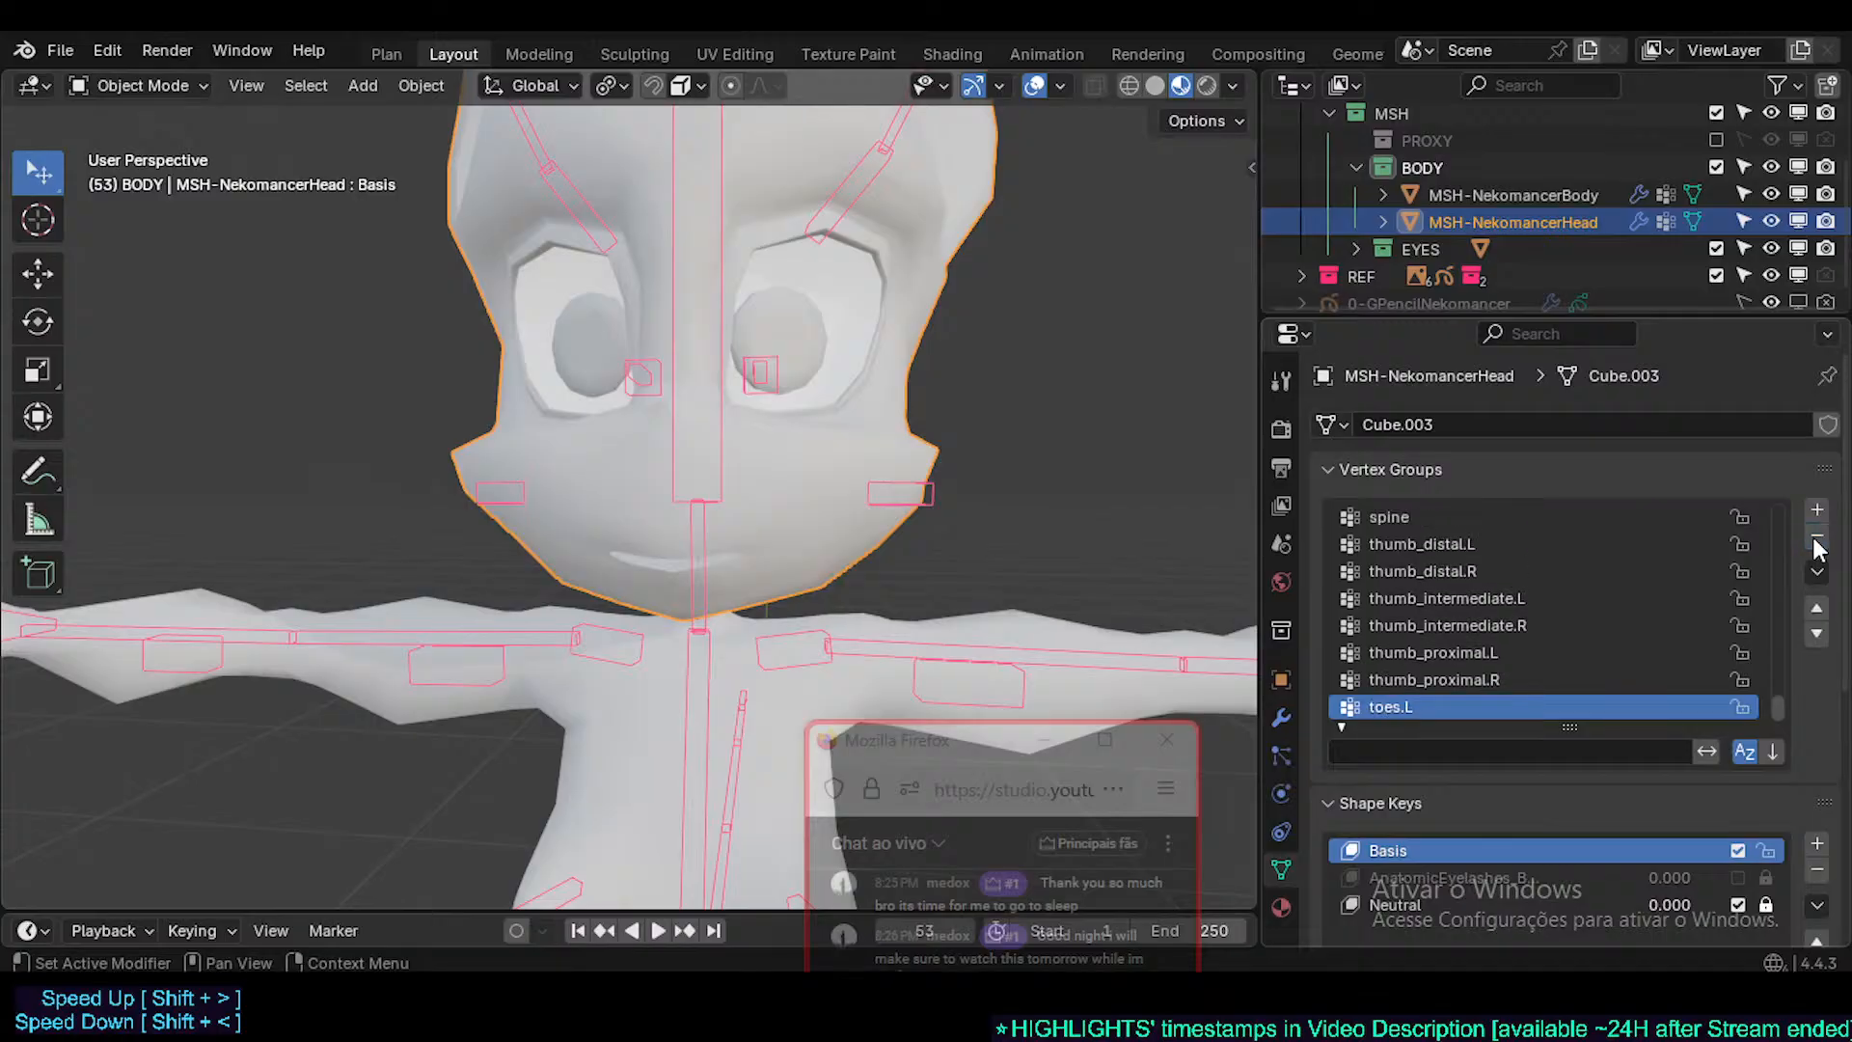
double_click(1817, 538)
double_click(1817, 539)
triple_click(1817, 538)
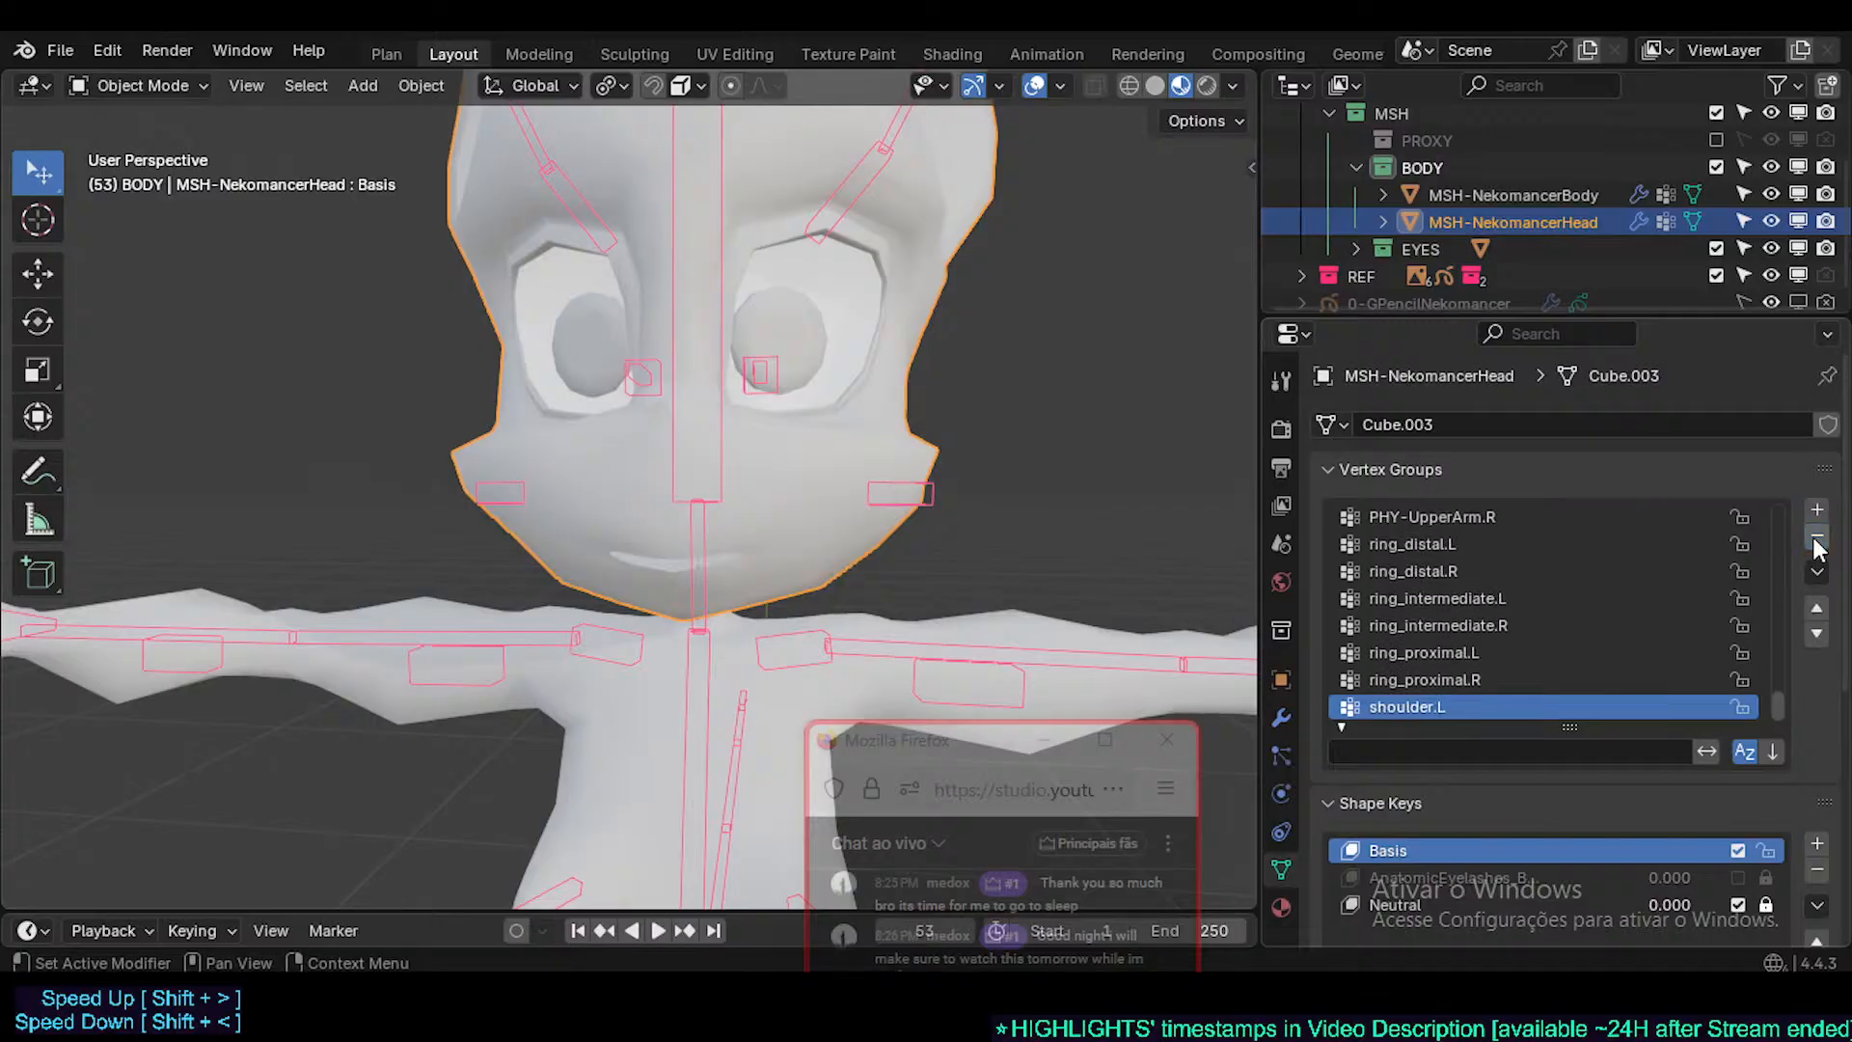
triple_click(1817, 538)
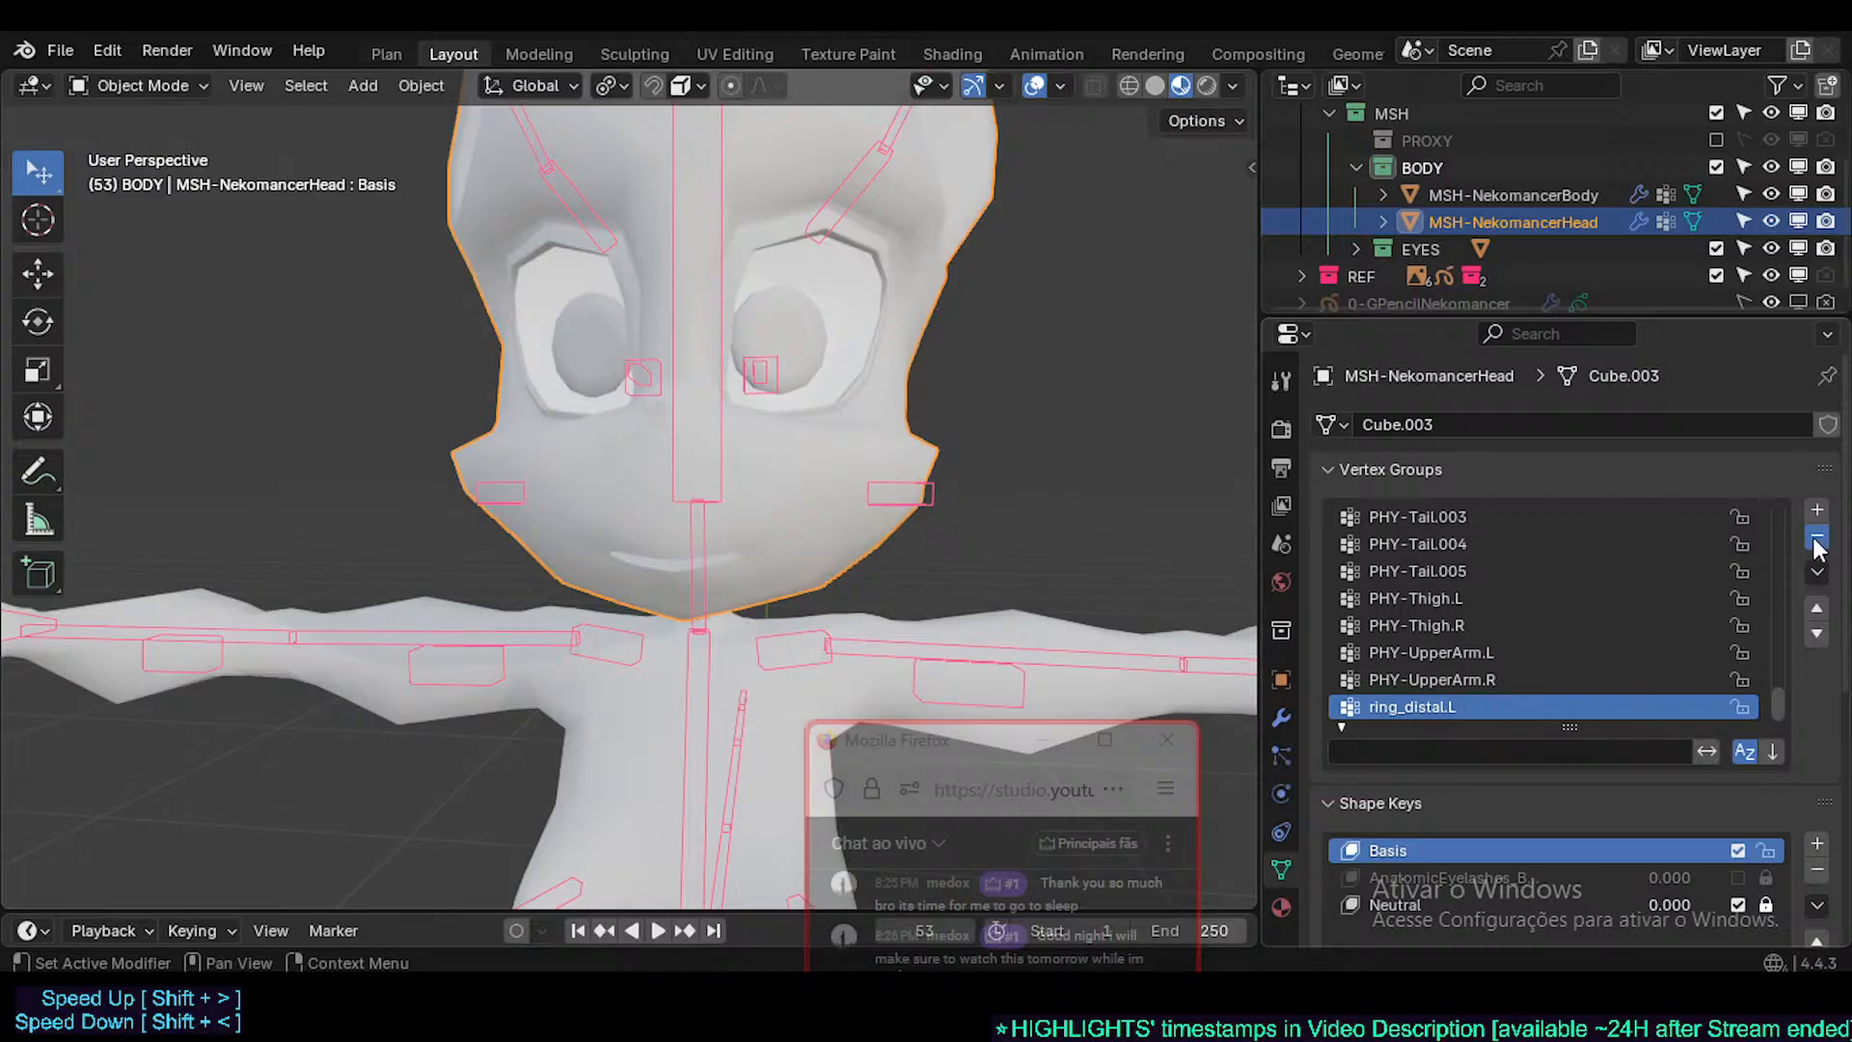
click(1818, 540)
key(ctrl+z)
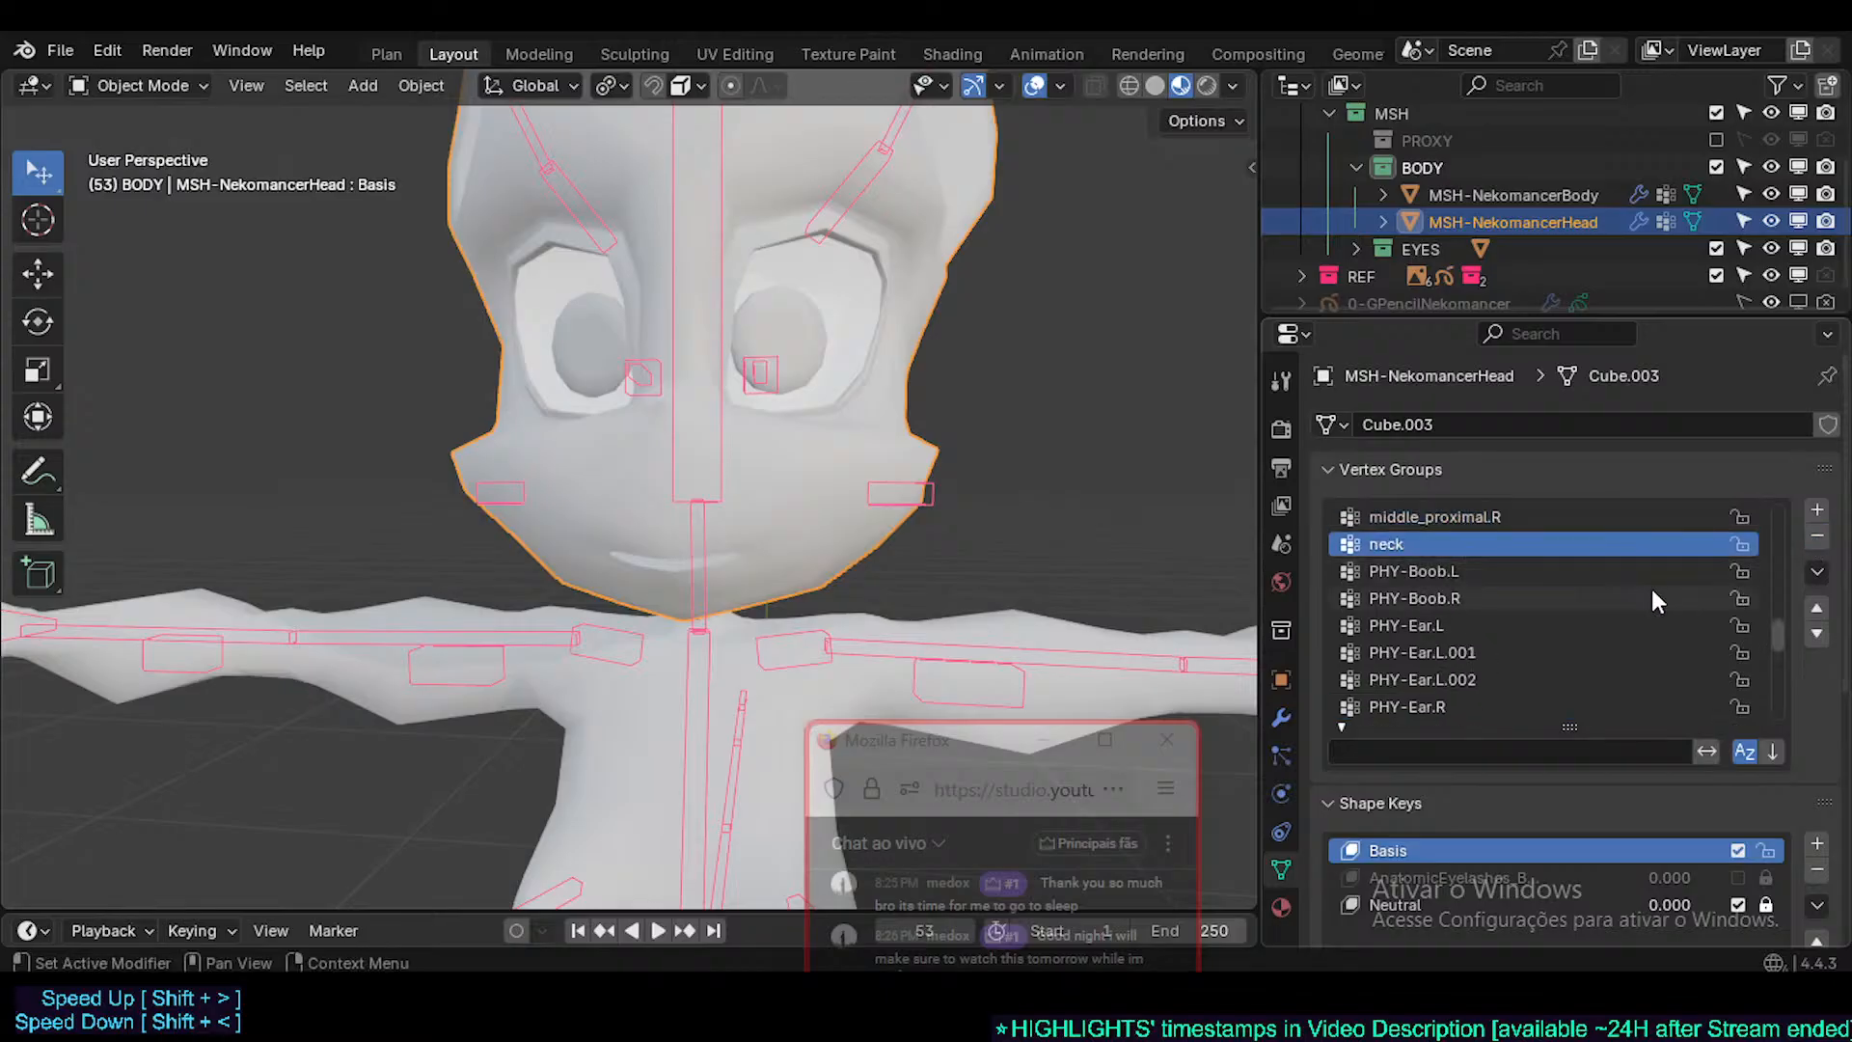
- Remove the chest, foot.L and foot.R vertex groups from the head mesh
scroll(1648, 618, up, 1)
middle_drag(950, 607, 868, 603)
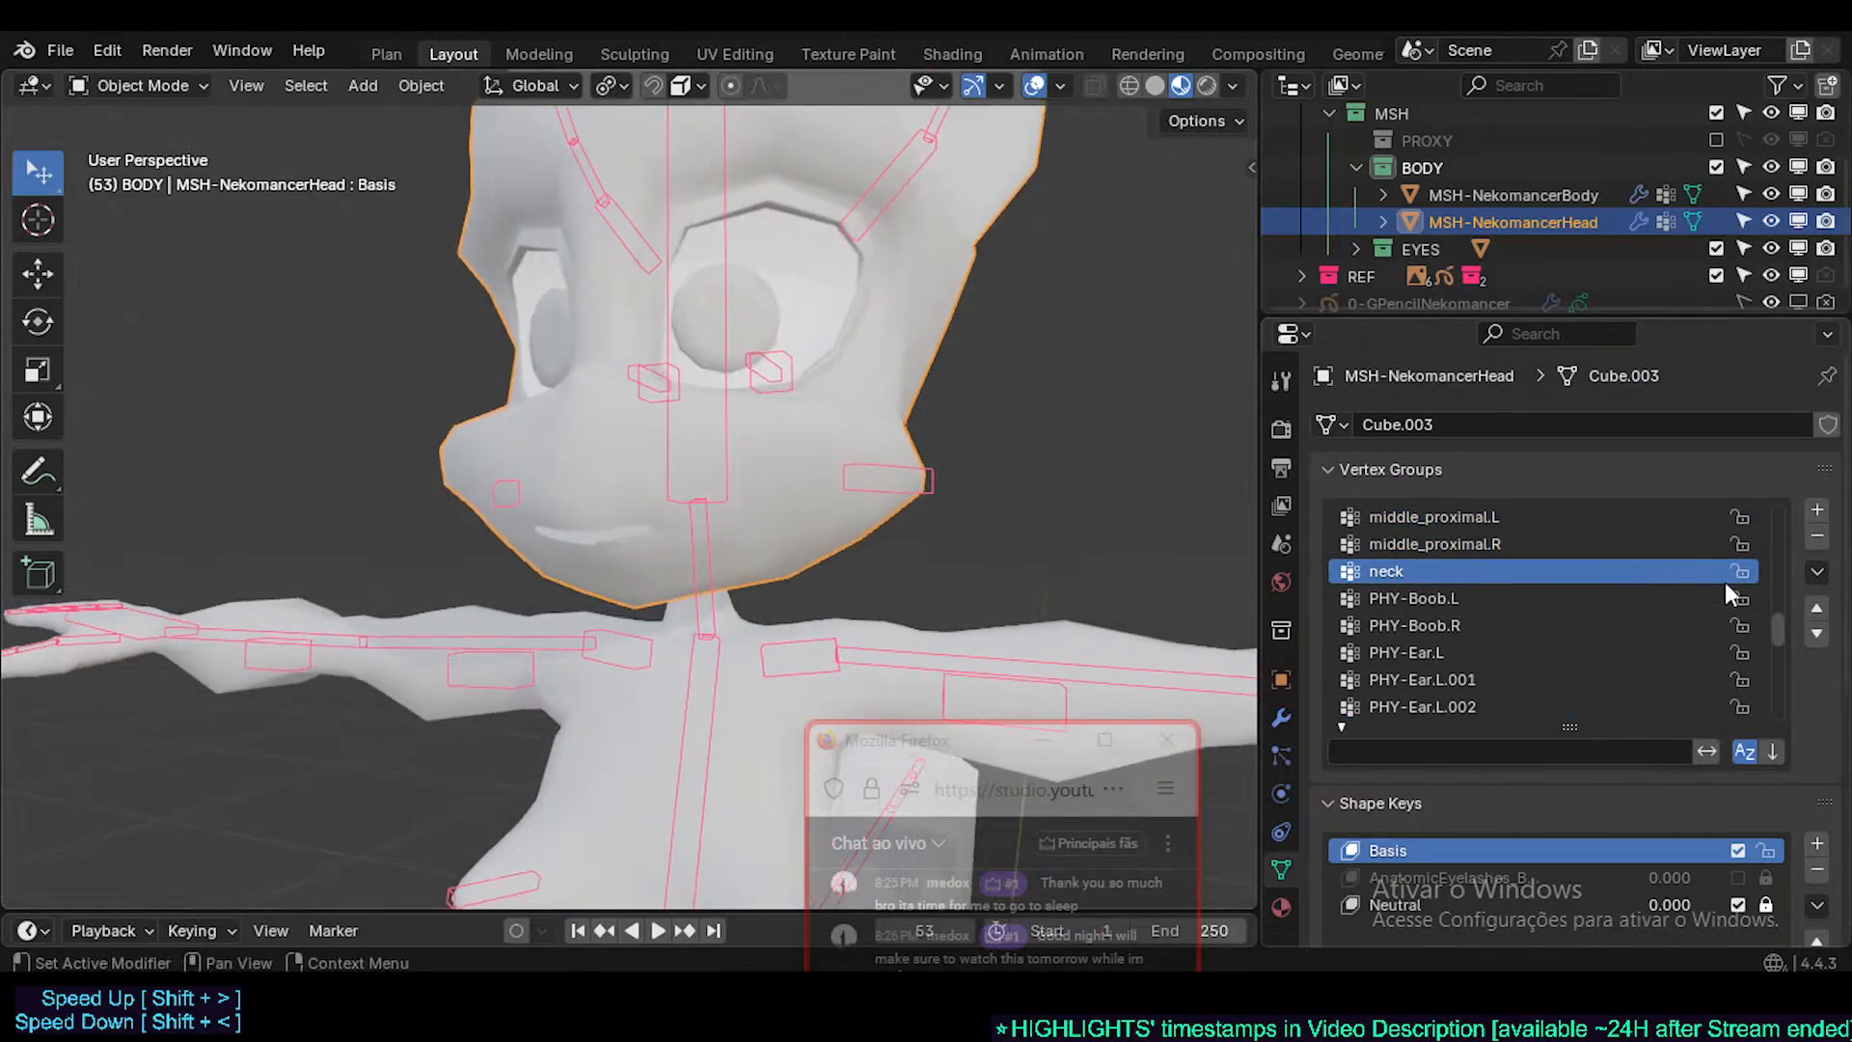
drag(1775, 625, 1771, 530)
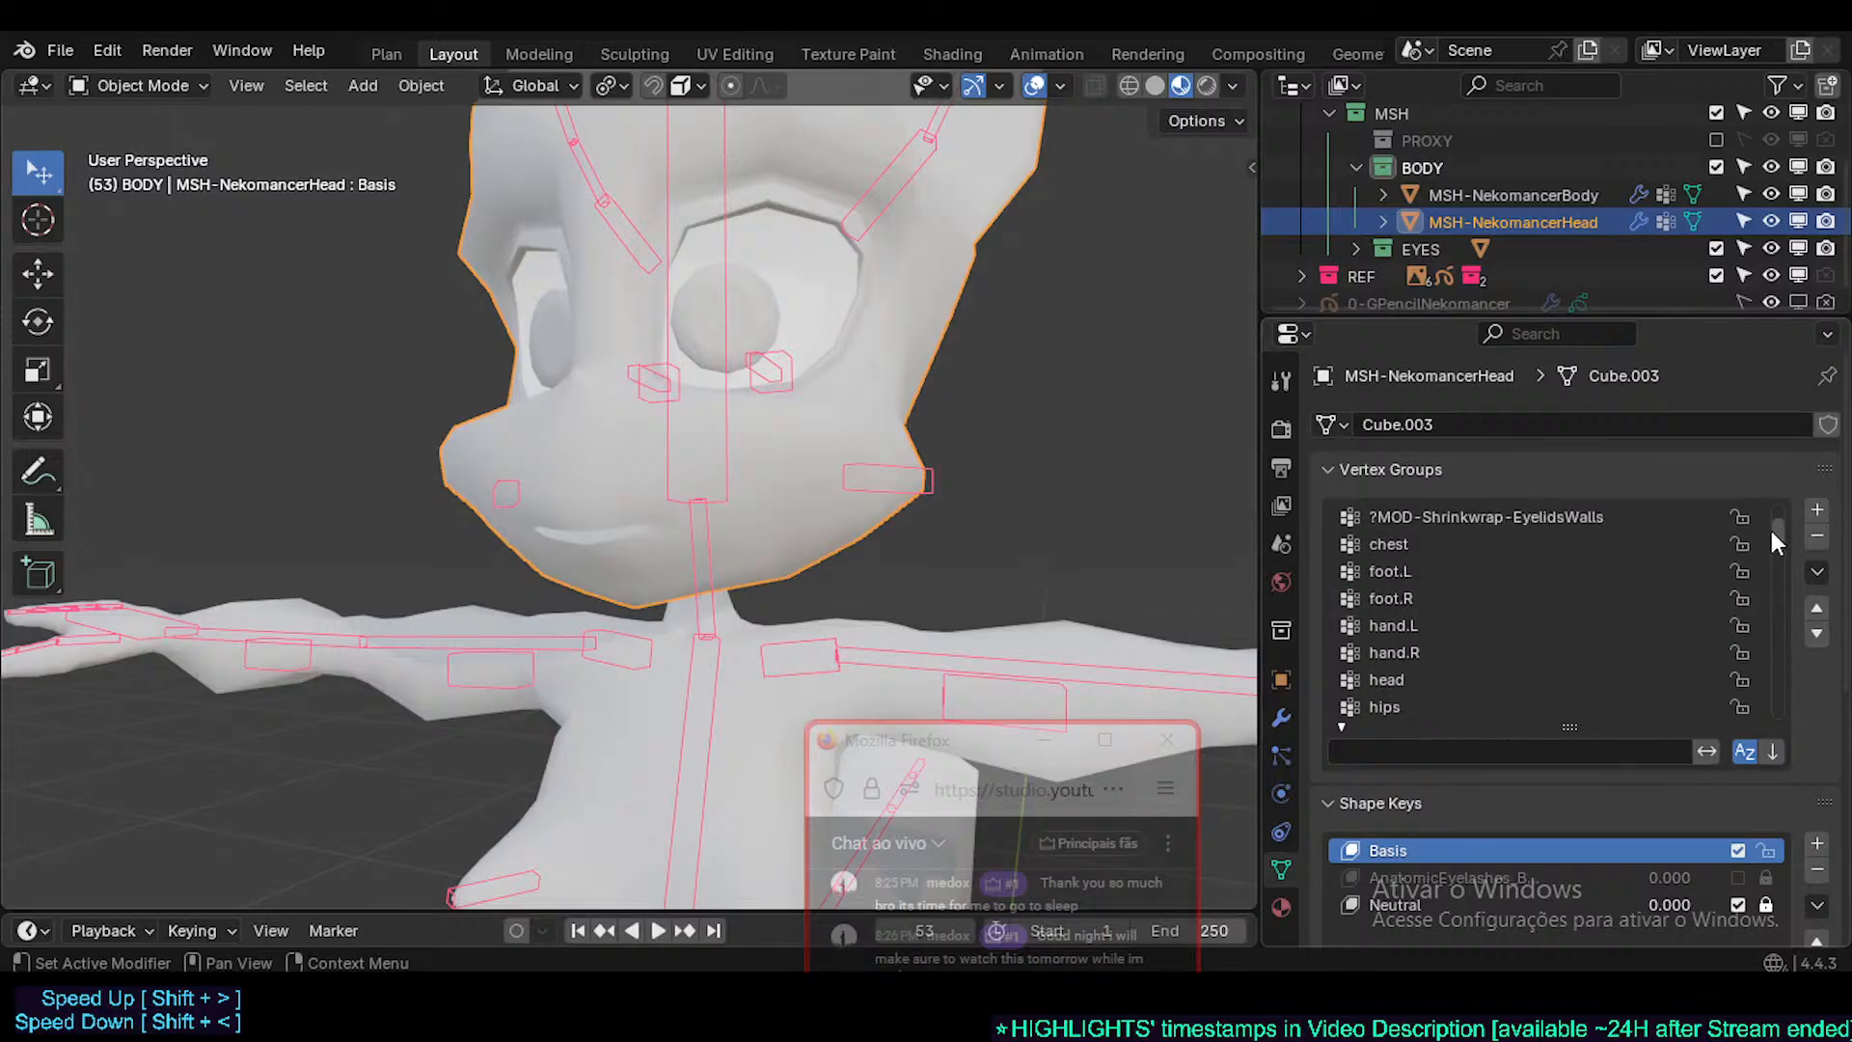
click(1497, 652)
scroll(1495, 605, up, 1)
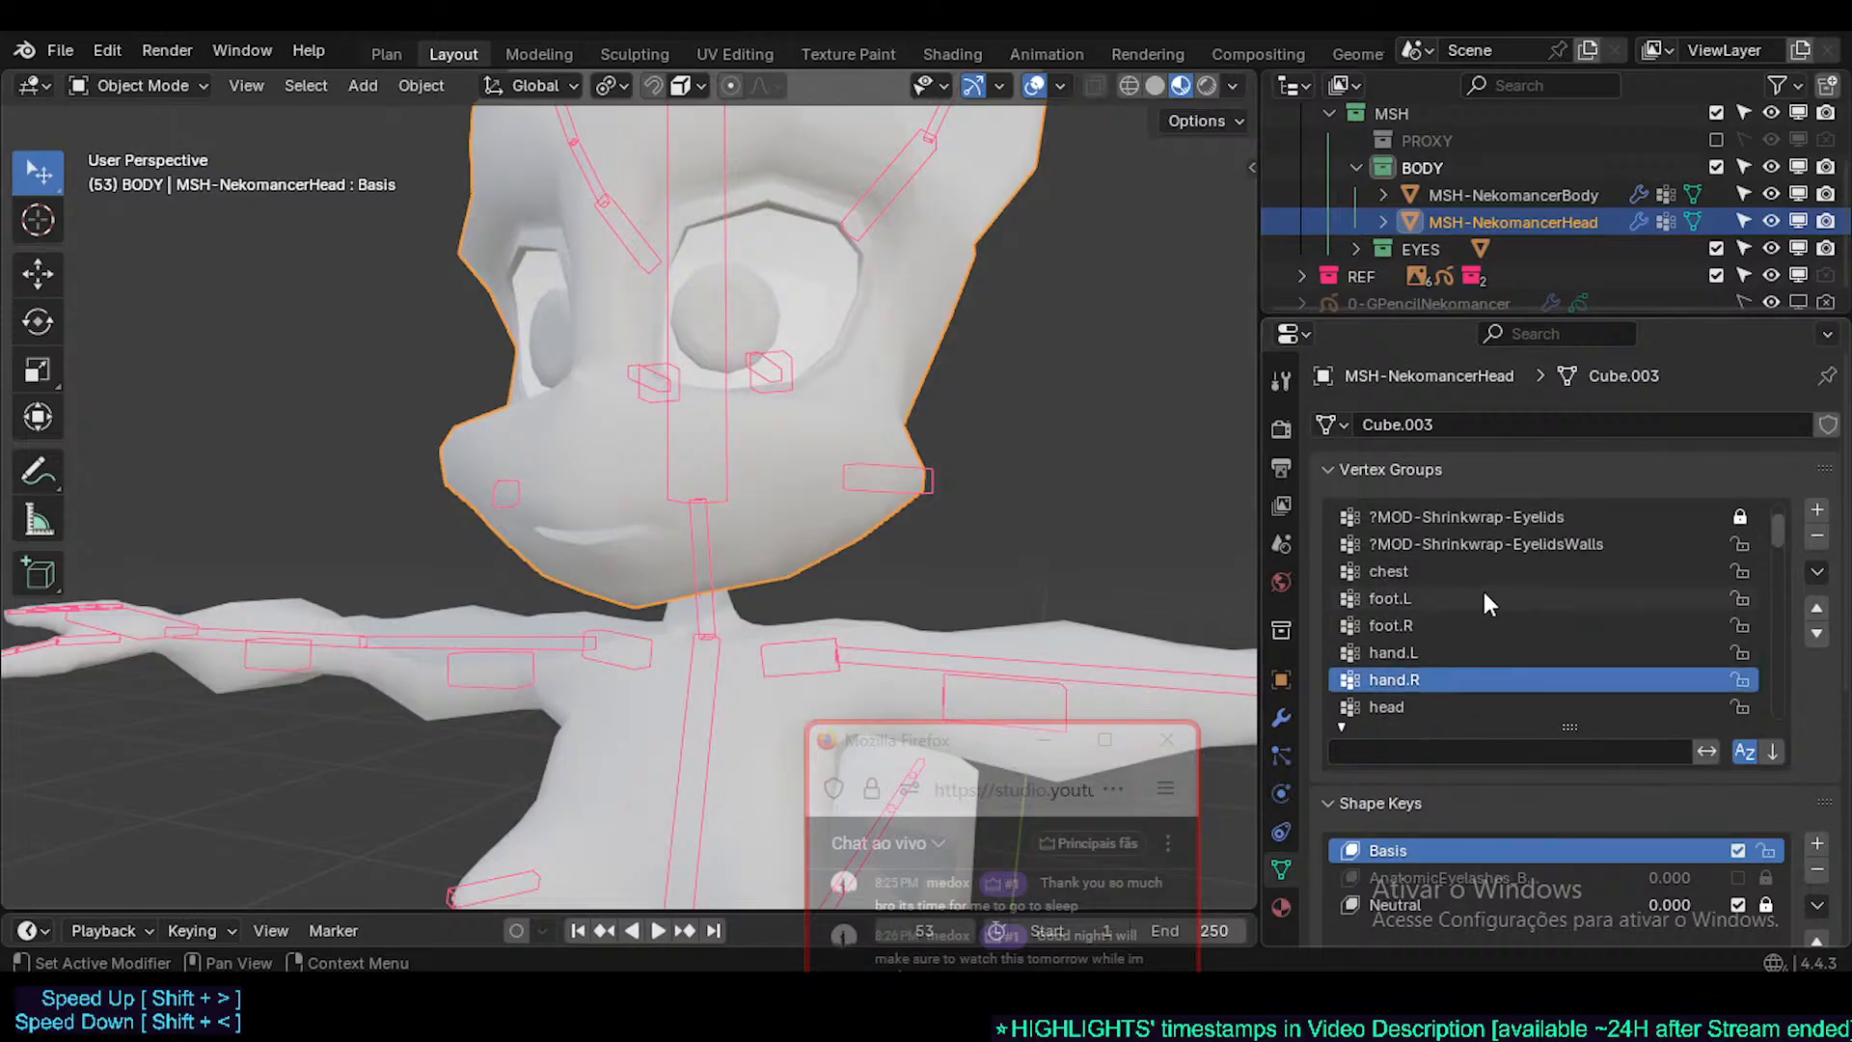
click(1484, 571)
click(1815, 538)
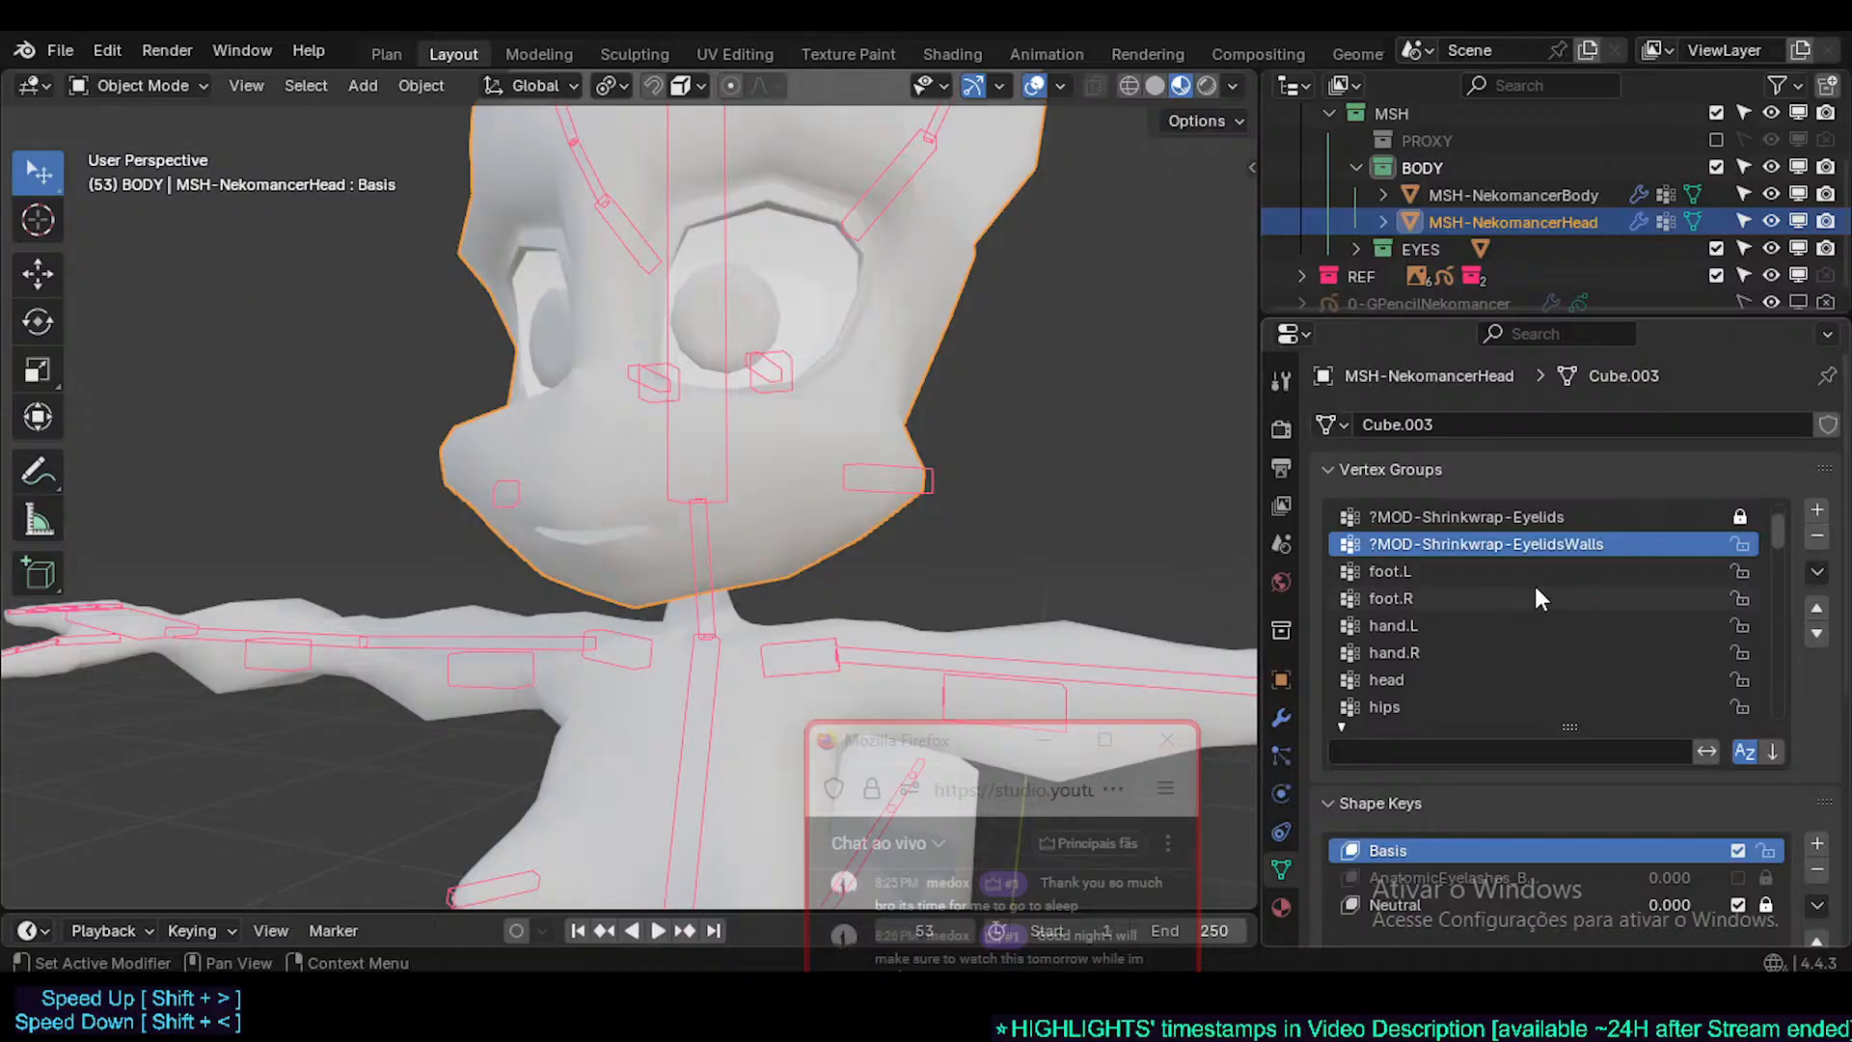
click(1539, 581)
click(1817, 537)
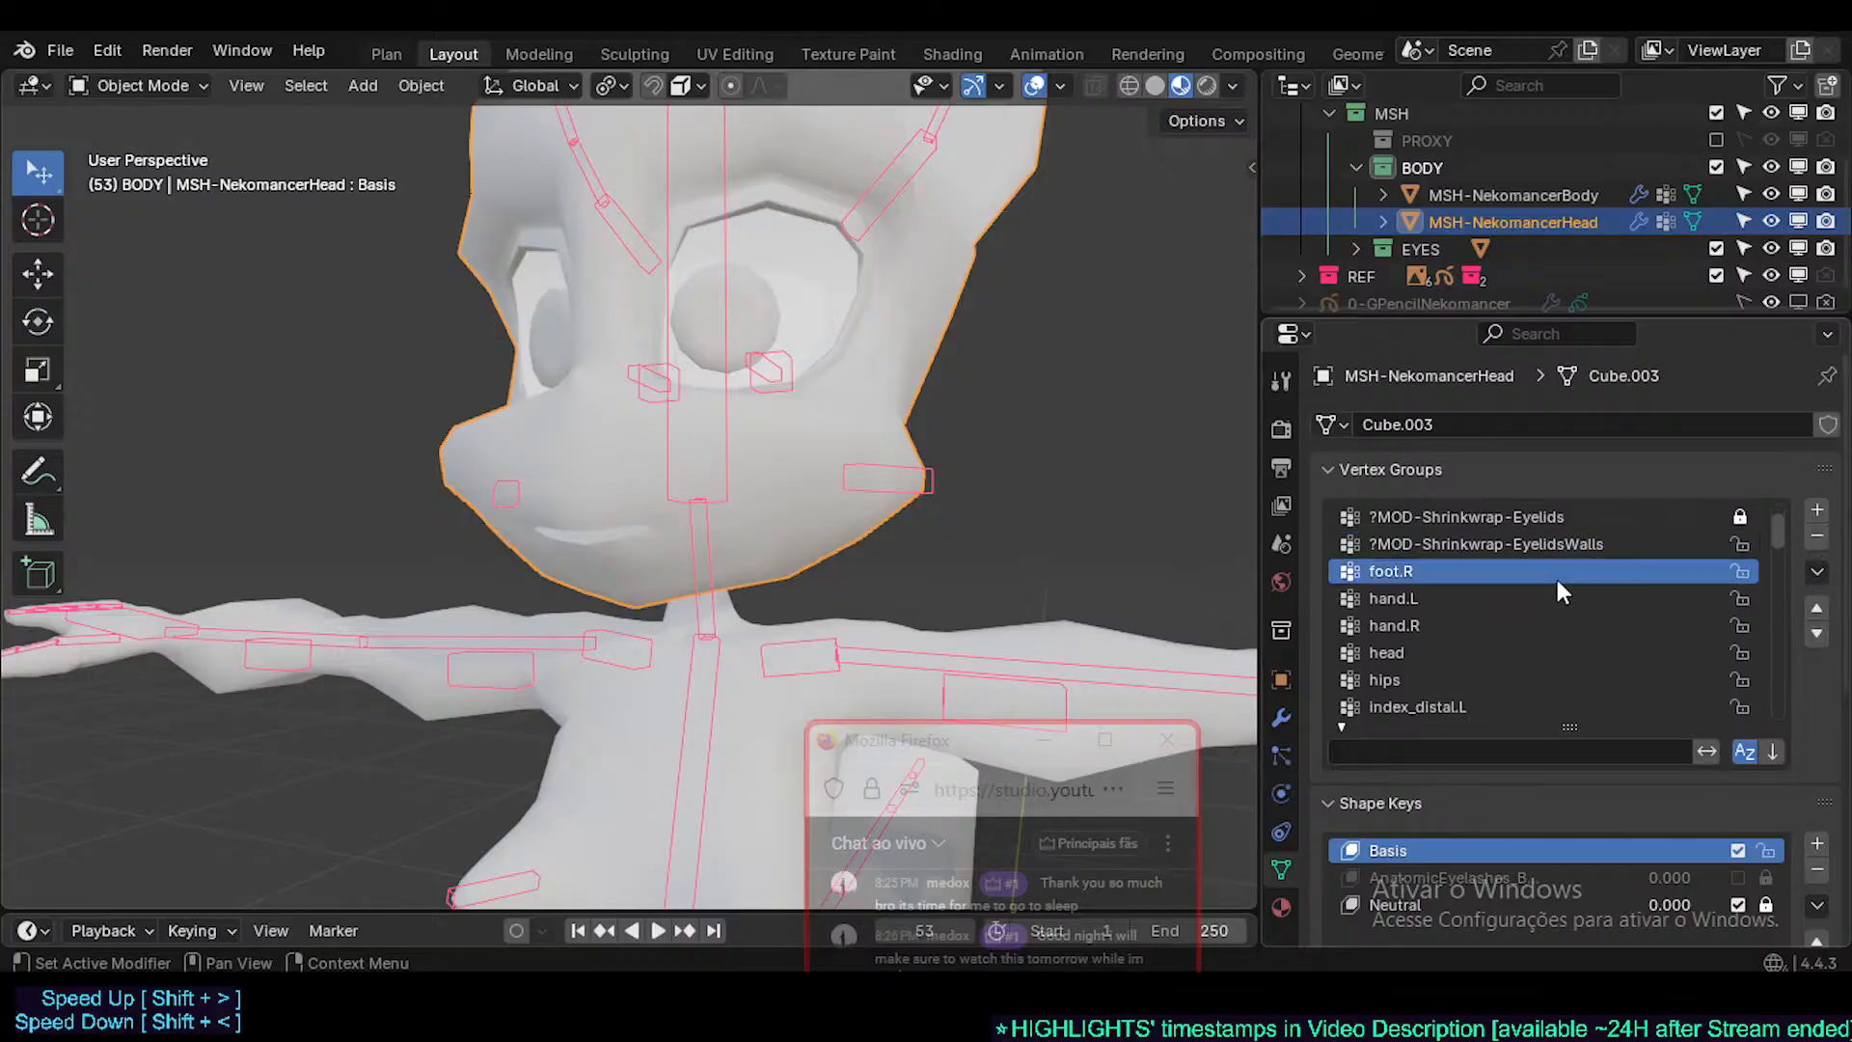
click(1819, 540)
- Remove the hand.R, hand.L and hips vertex groups from the head mesh
click(1508, 597)
click(1817, 540)
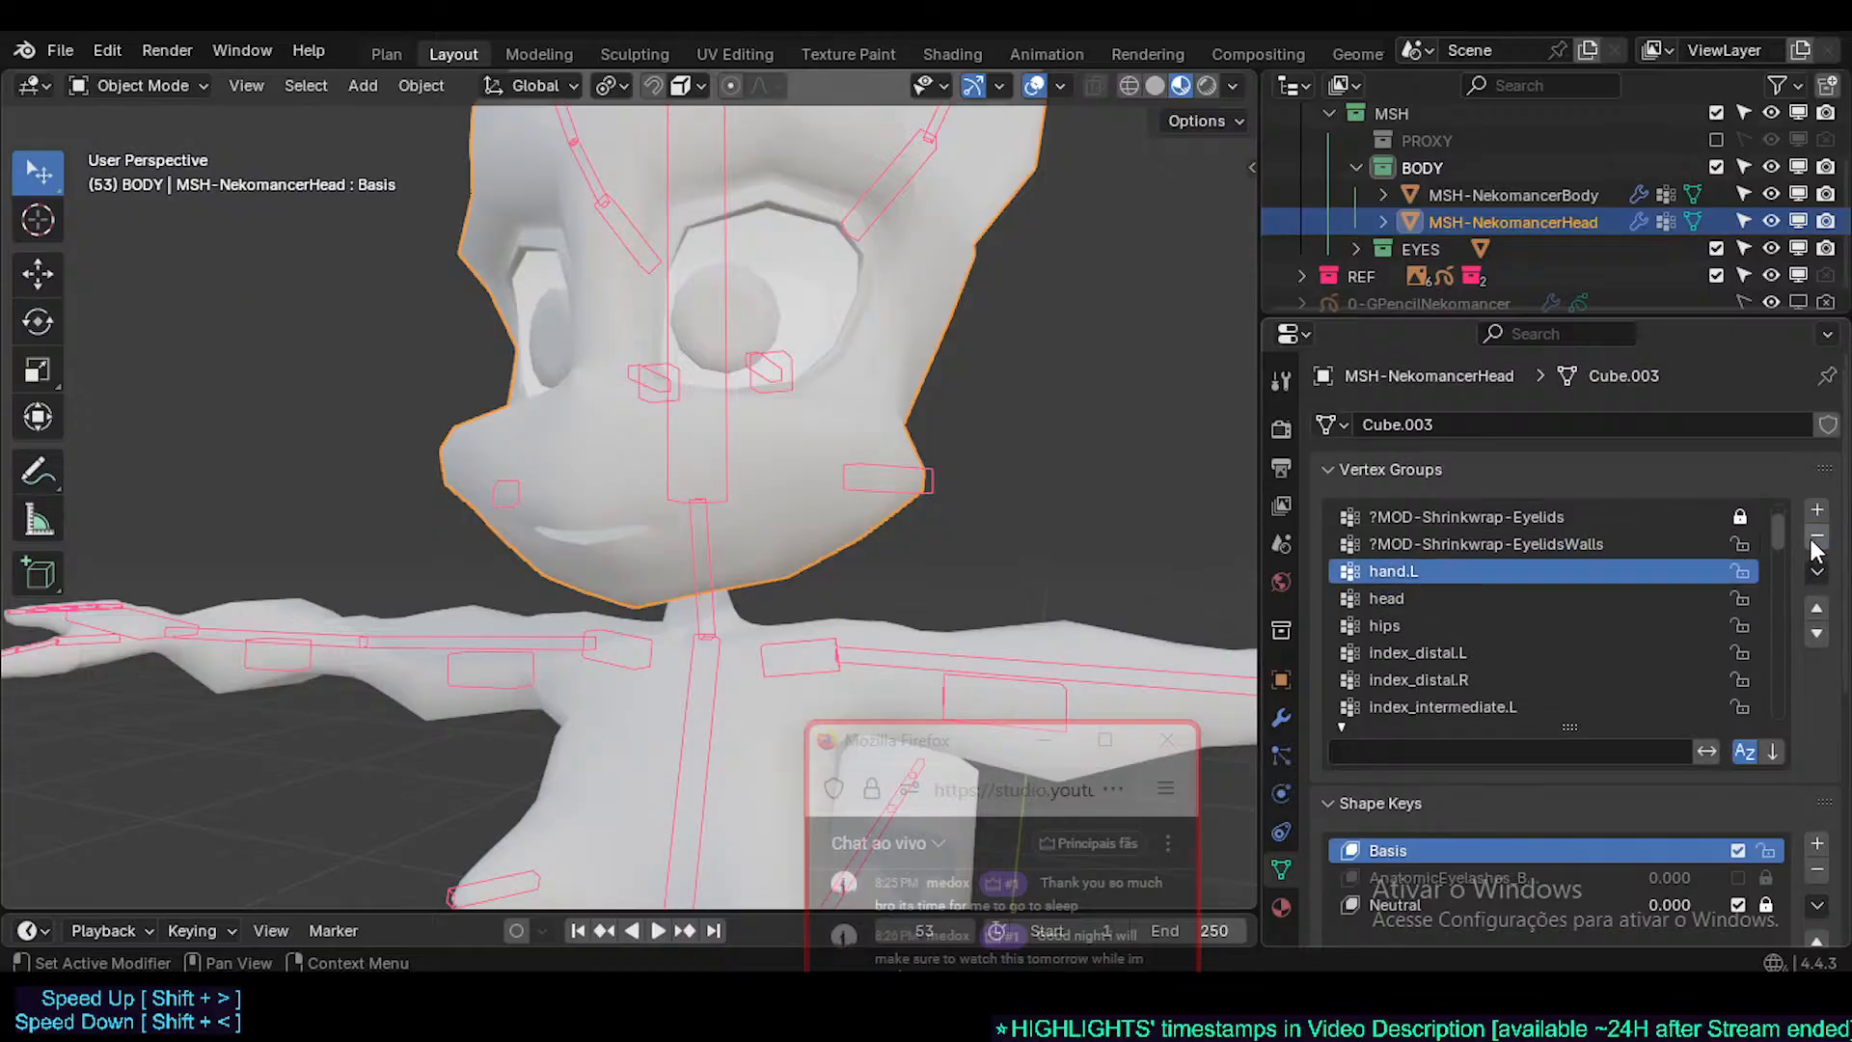
click(1816, 538)
click(1475, 598)
click(1817, 546)
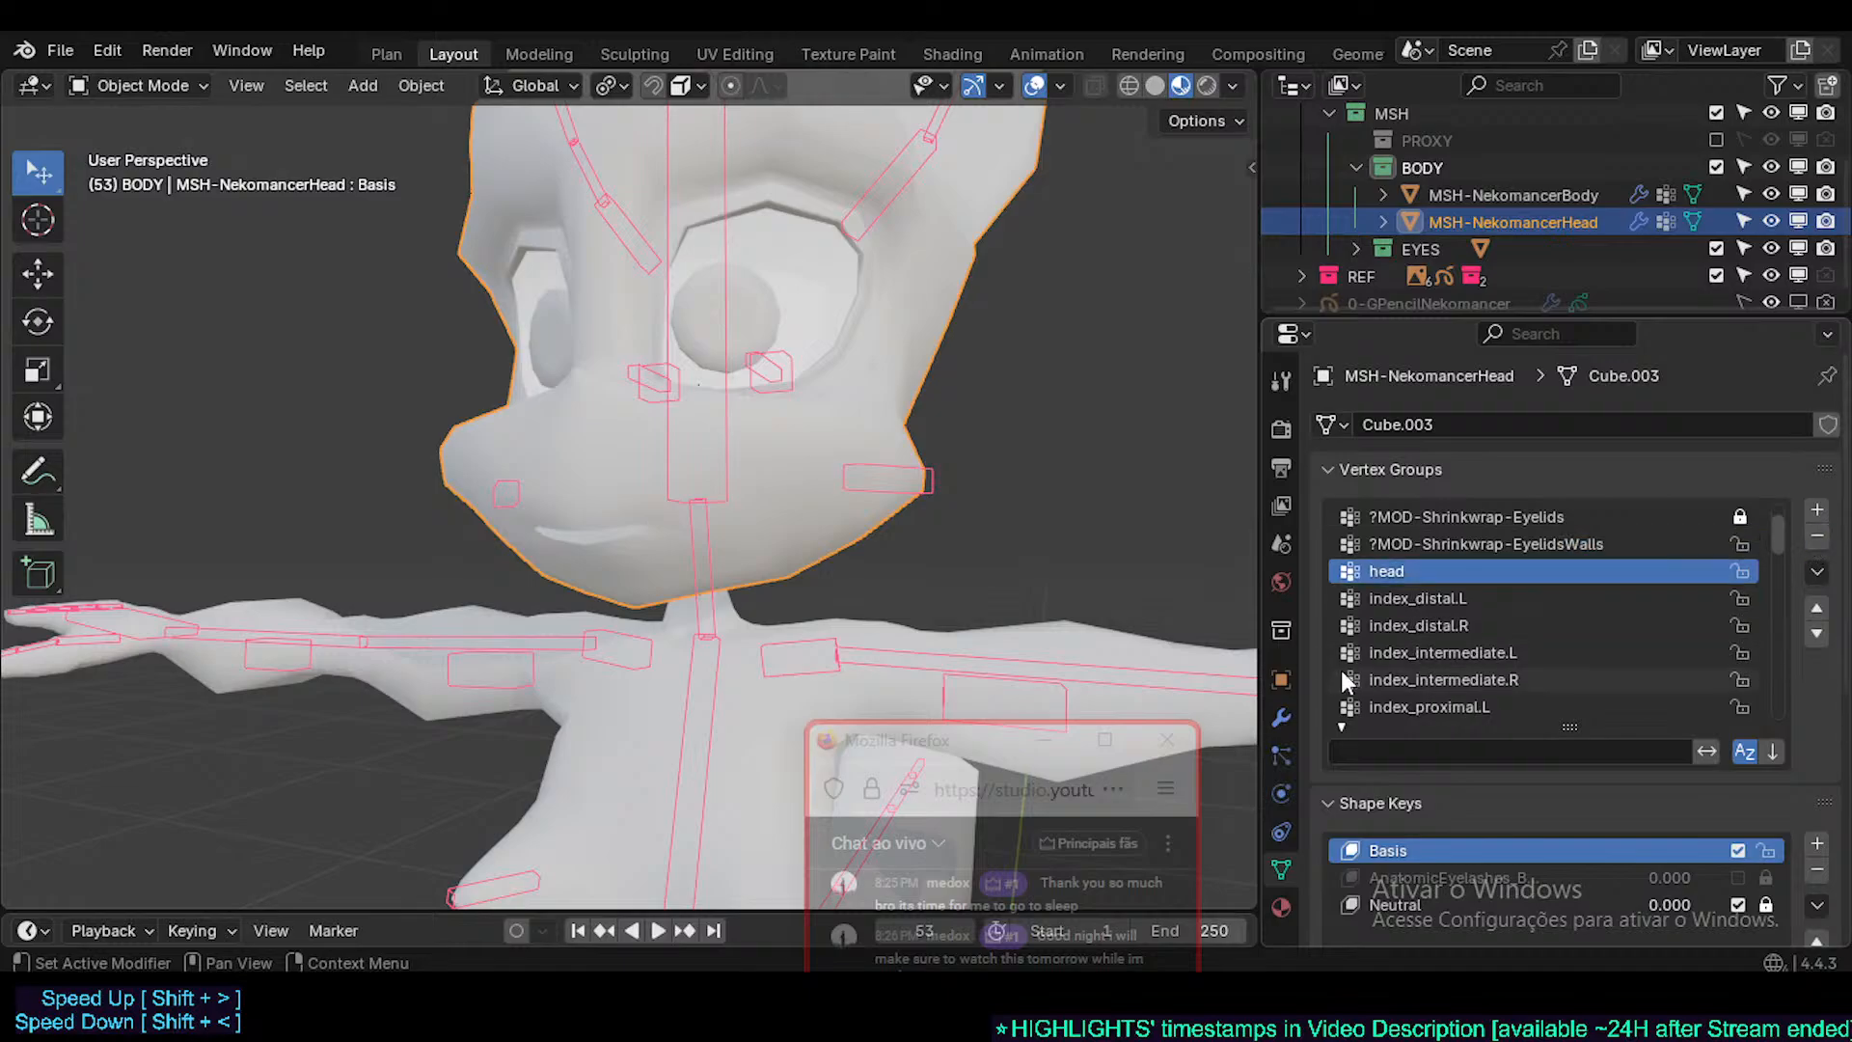
- Remove the PHY-Boob.L and PHY-Boob.R vertex groups from the head mesh
scroll(1490, 615, down, 6)
scroll(1448, 633, down, 5)
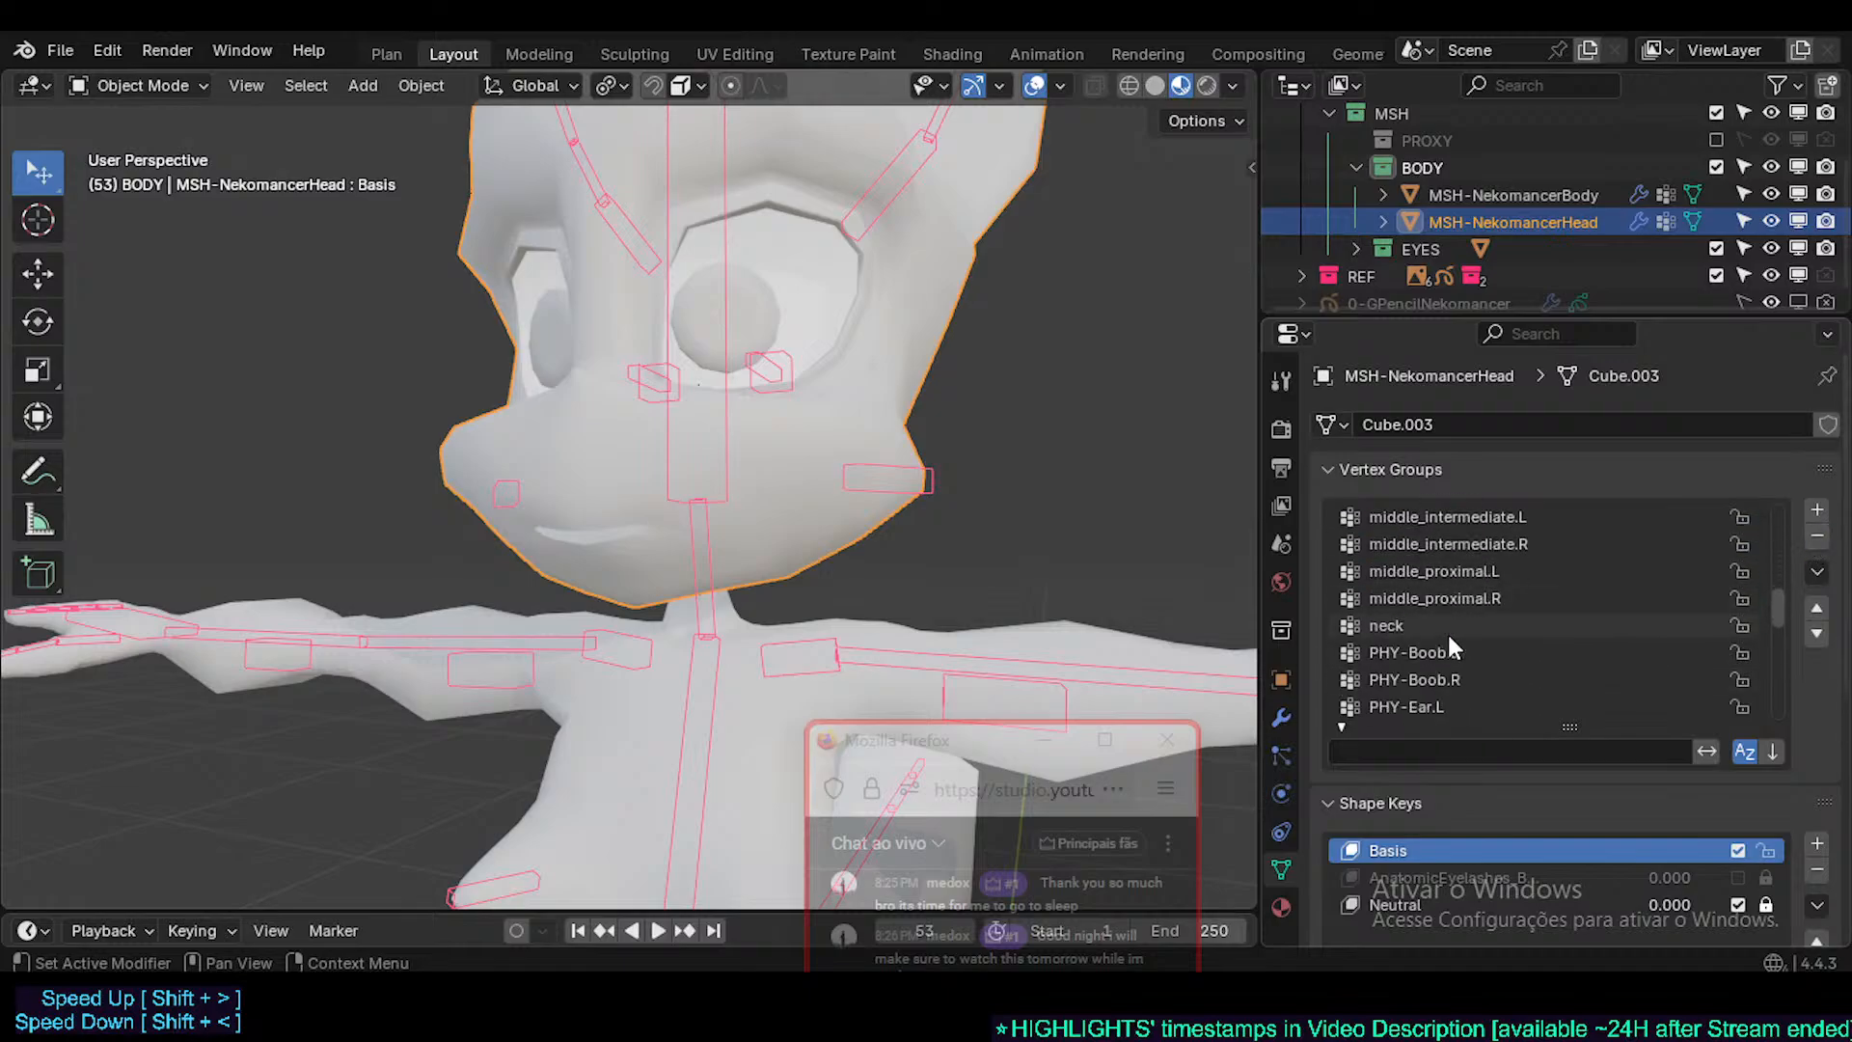
click(1437, 598)
scroll(1456, 644, down, 2)
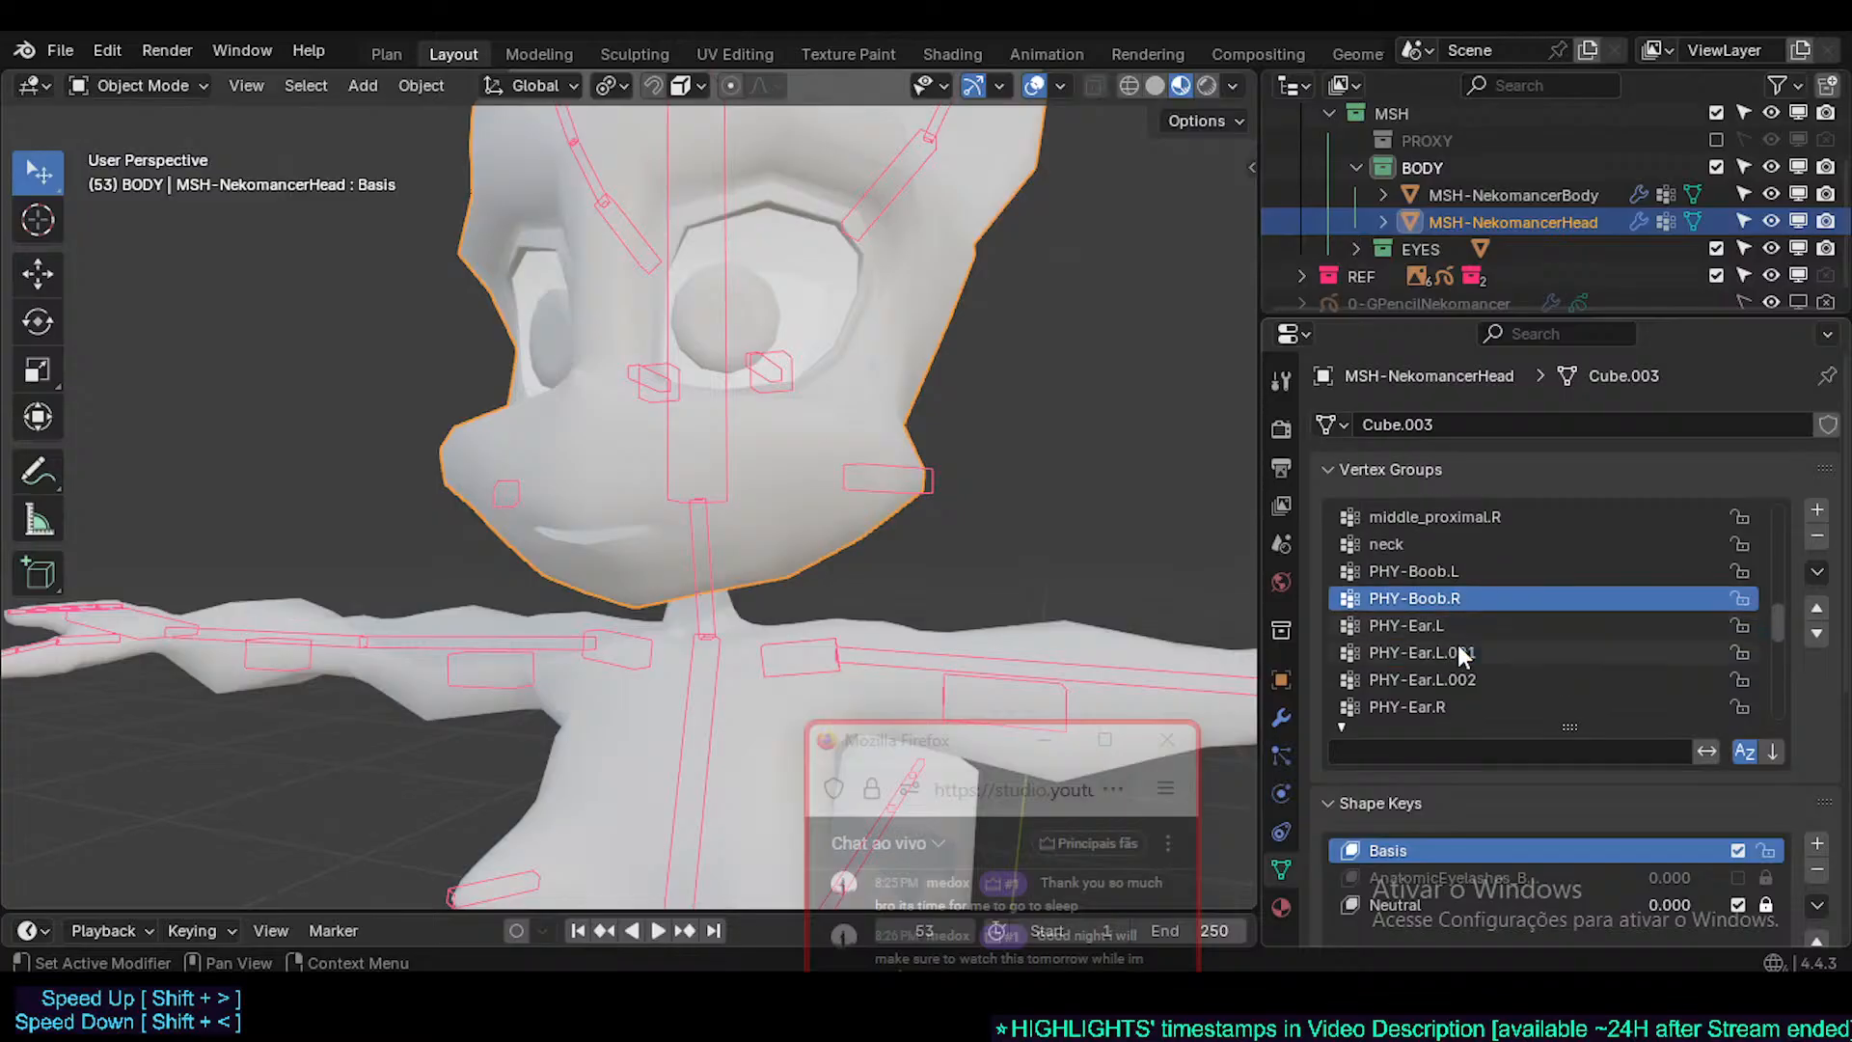
click(1817, 535)
click(1817, 535)
scroll(1505, 569, up, 1)
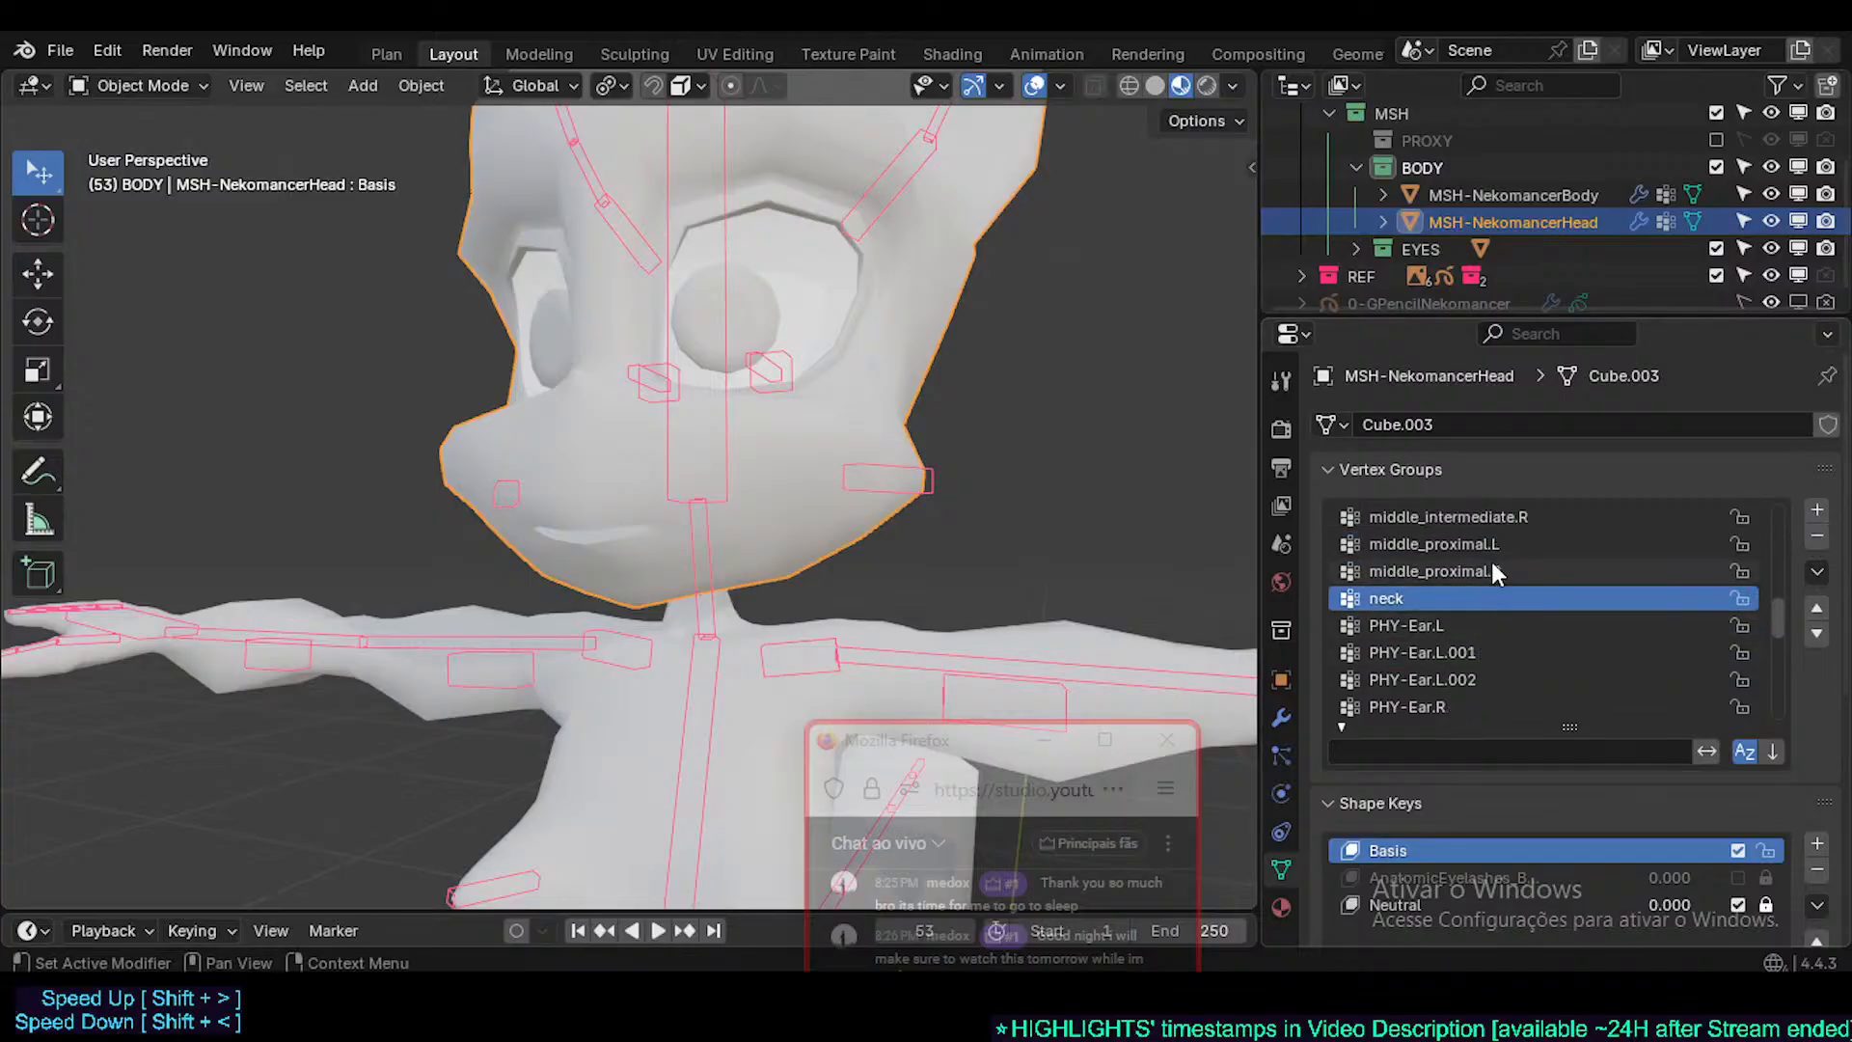
- Lock the neck vertex group and all PHY-Ear groups, from PHY-Ear.L through PHY-Ear.R.002
click(1495, 570)
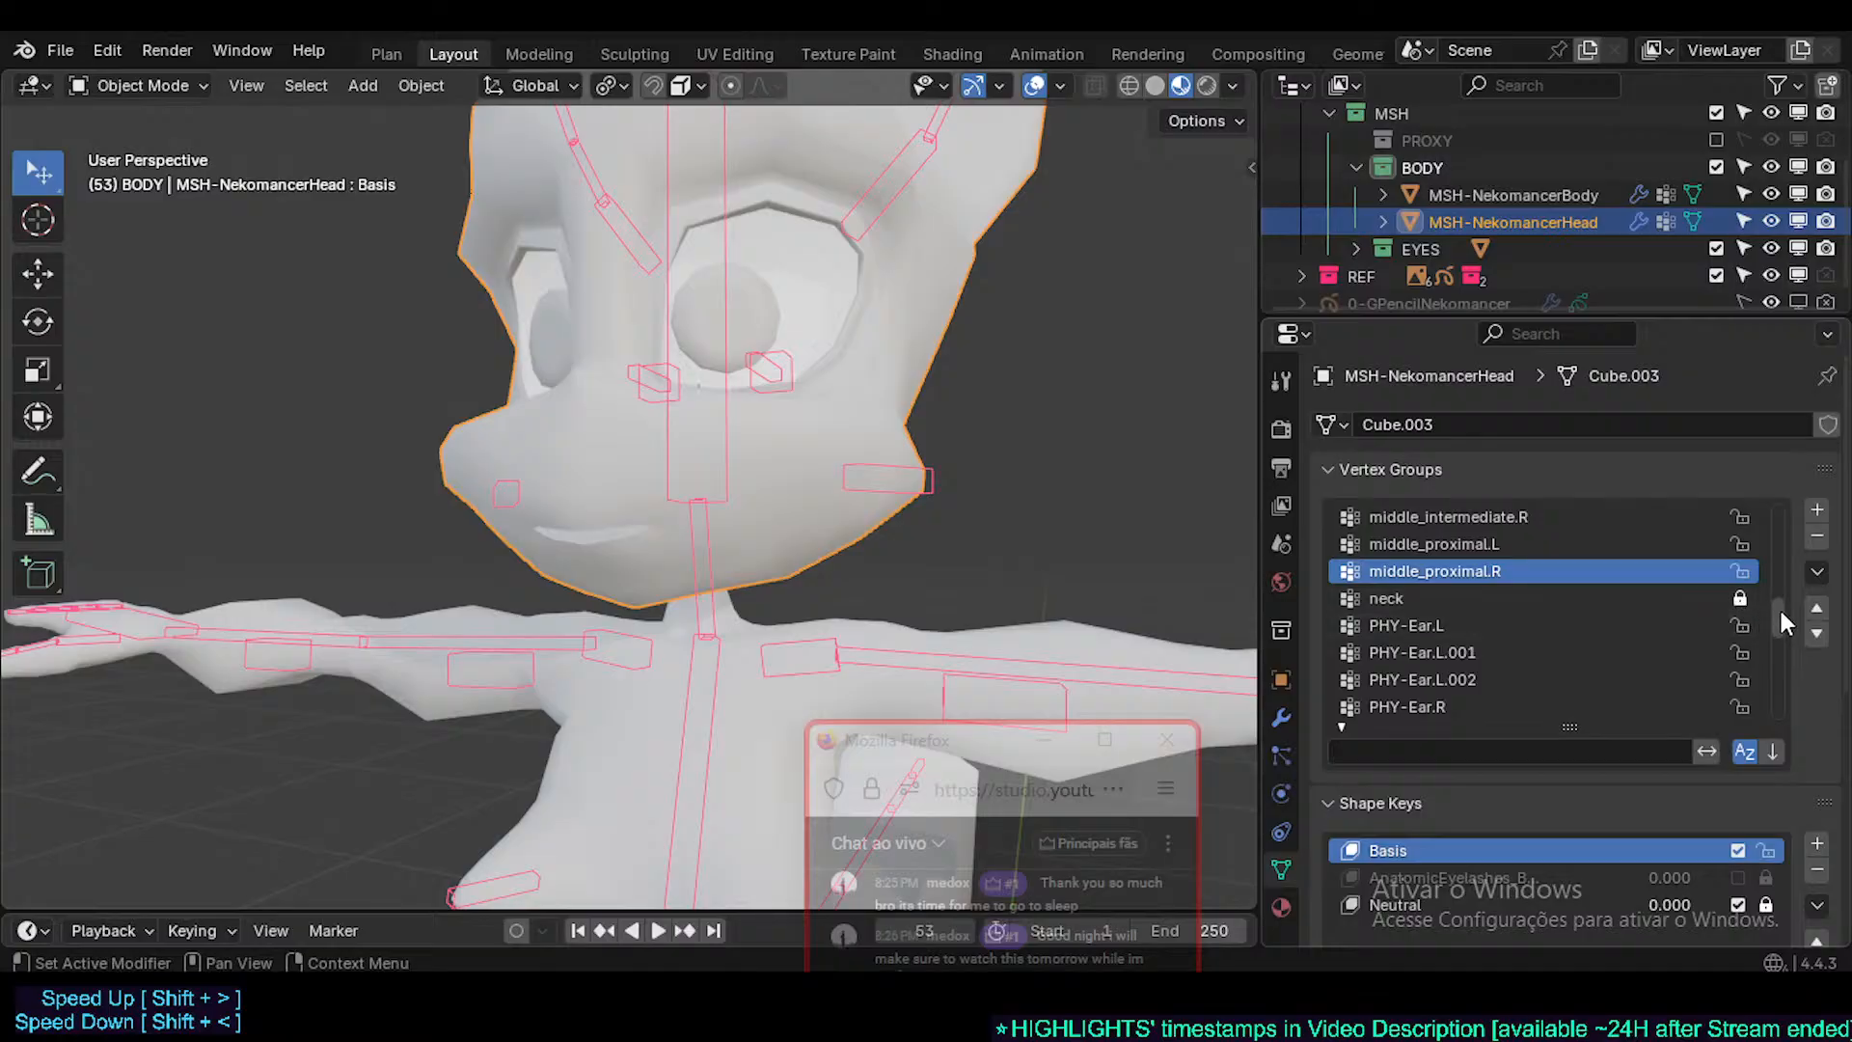
scroll(1781, 610, down, 2)
drag(1742, 573, 1739, 679)
scroll(1734, 687, down, 2)
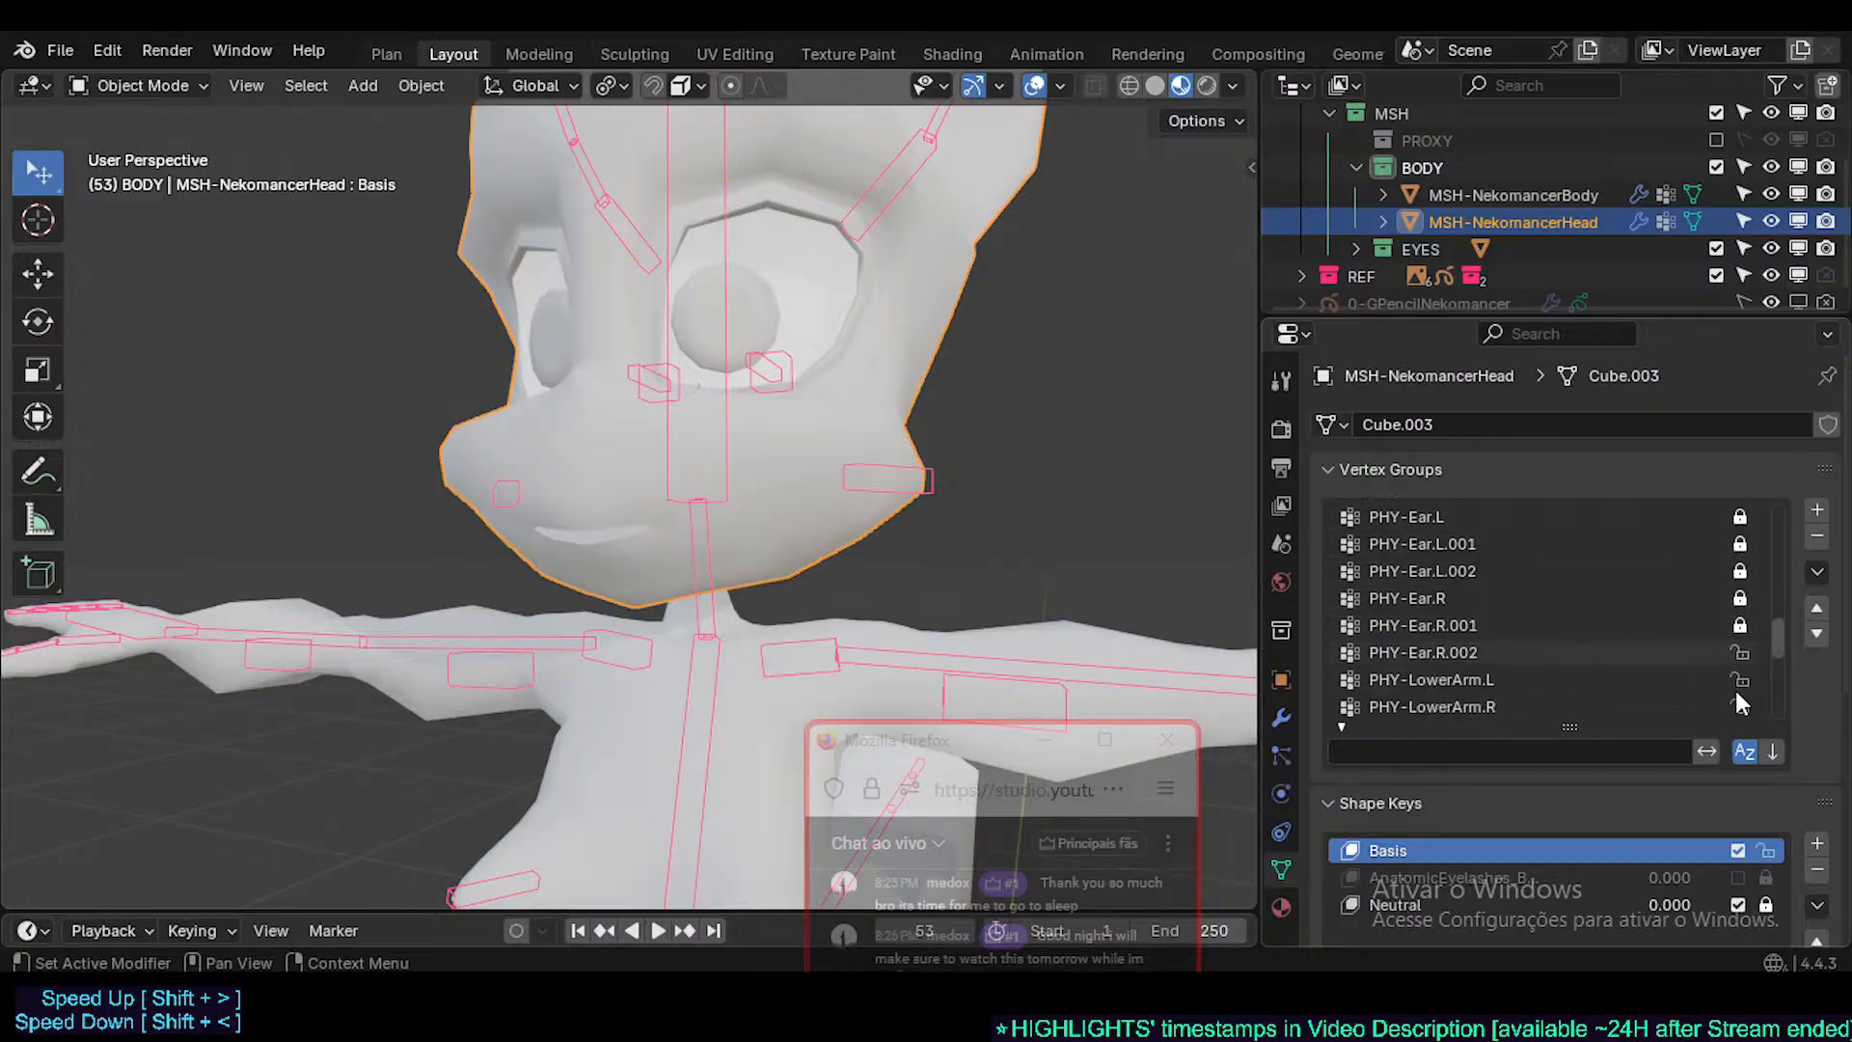
scroll(1736, 665, down, 3)
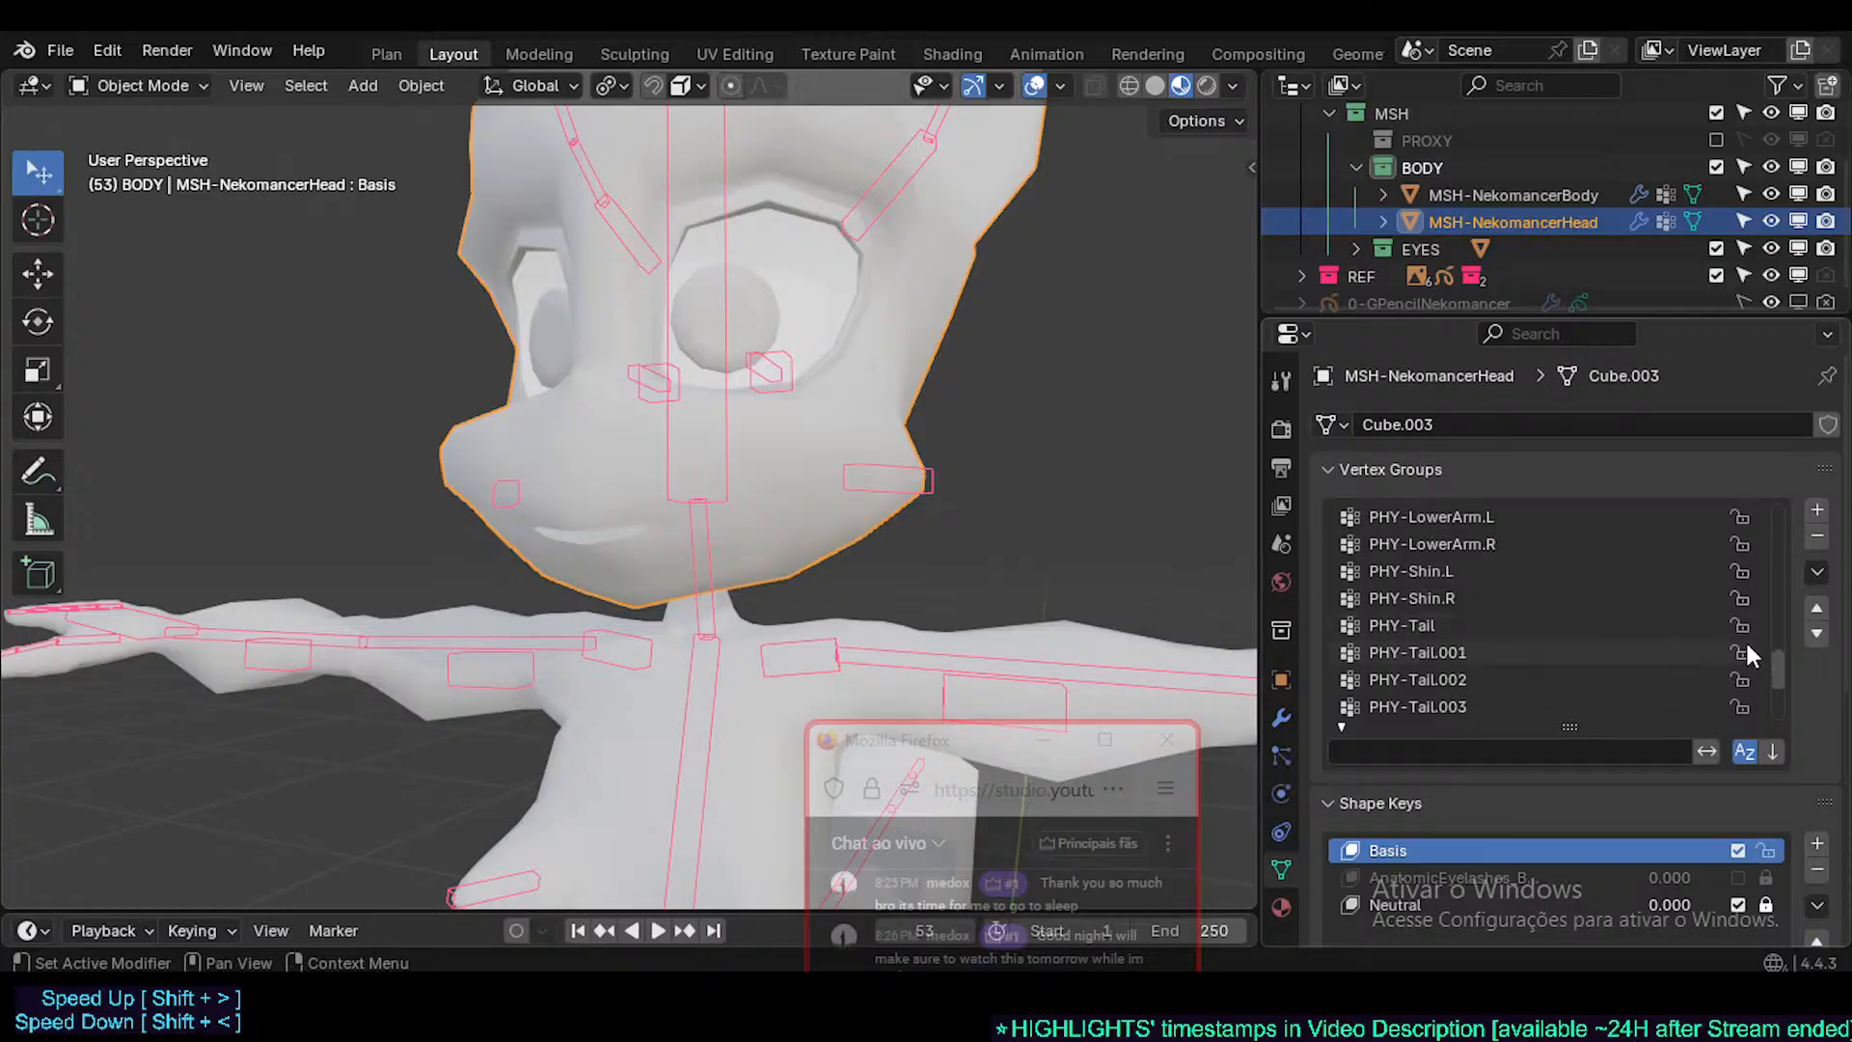
- Remove the PHY-UpperArm, PHY-Thigh and PHY-Shin vertex groups of both sides from the head mesh
scroll(1745, 648, down, 6)
click(1576, 683)
click(1576, 704)
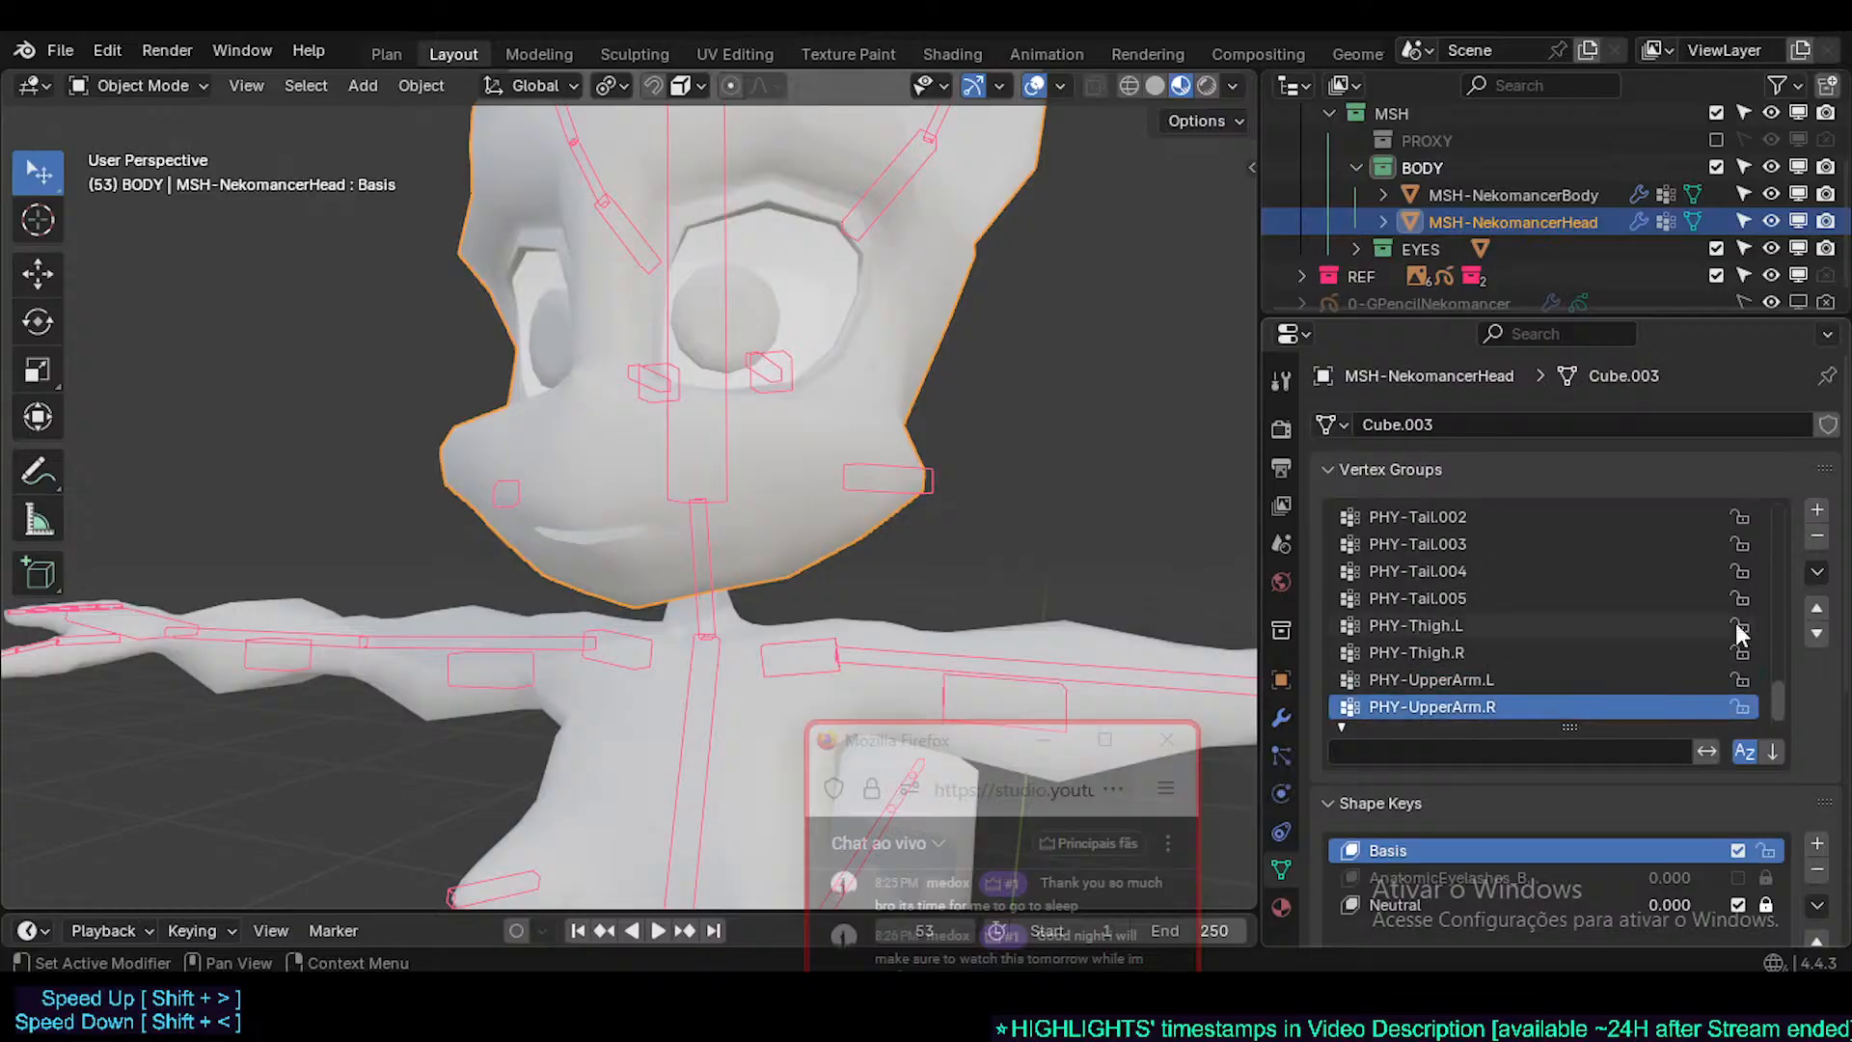
click(1818, 543)
click(1817, 543)
click(1818, 543)
click(1818, 543)
click(1817, 543)
click(1817, 543)
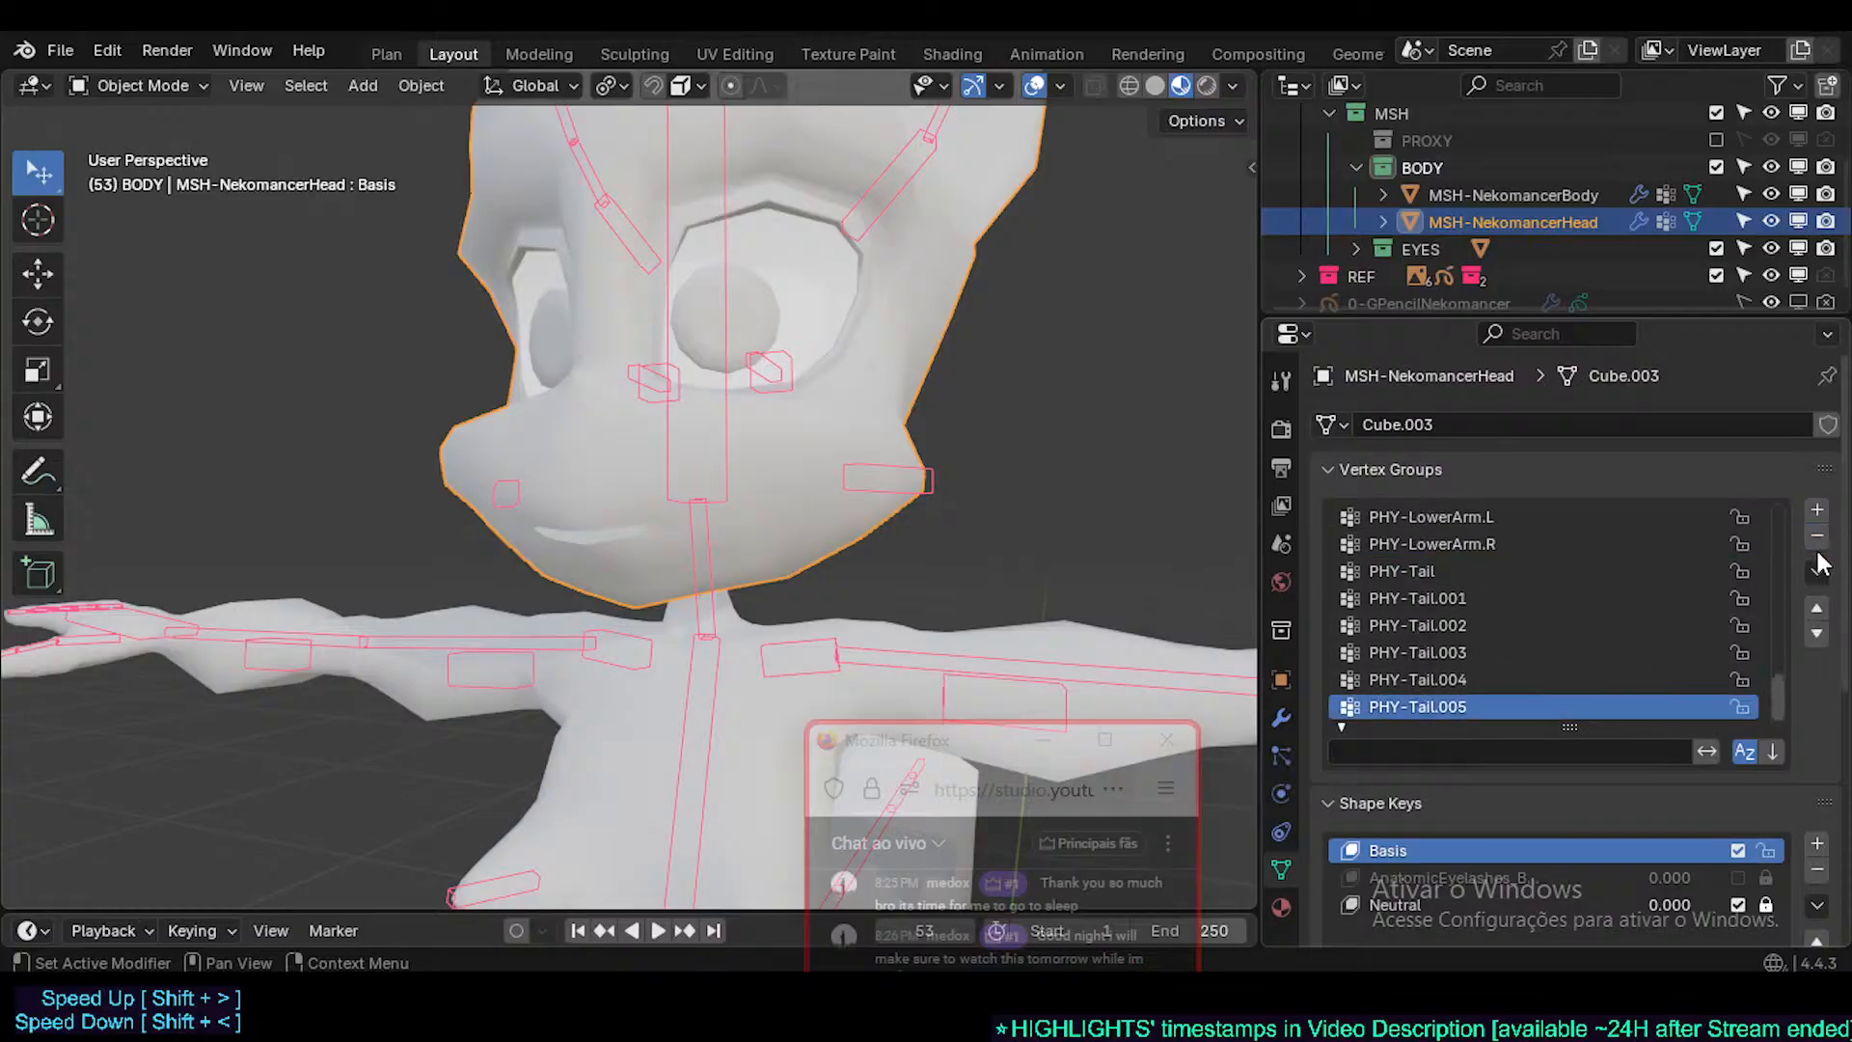
- Lock the head and ?MOD-Shrinkwrap-EyelidsWalls vertex groups
drag(1781, 697, 1782, 632)
scroll(1607, 644, up, 15)
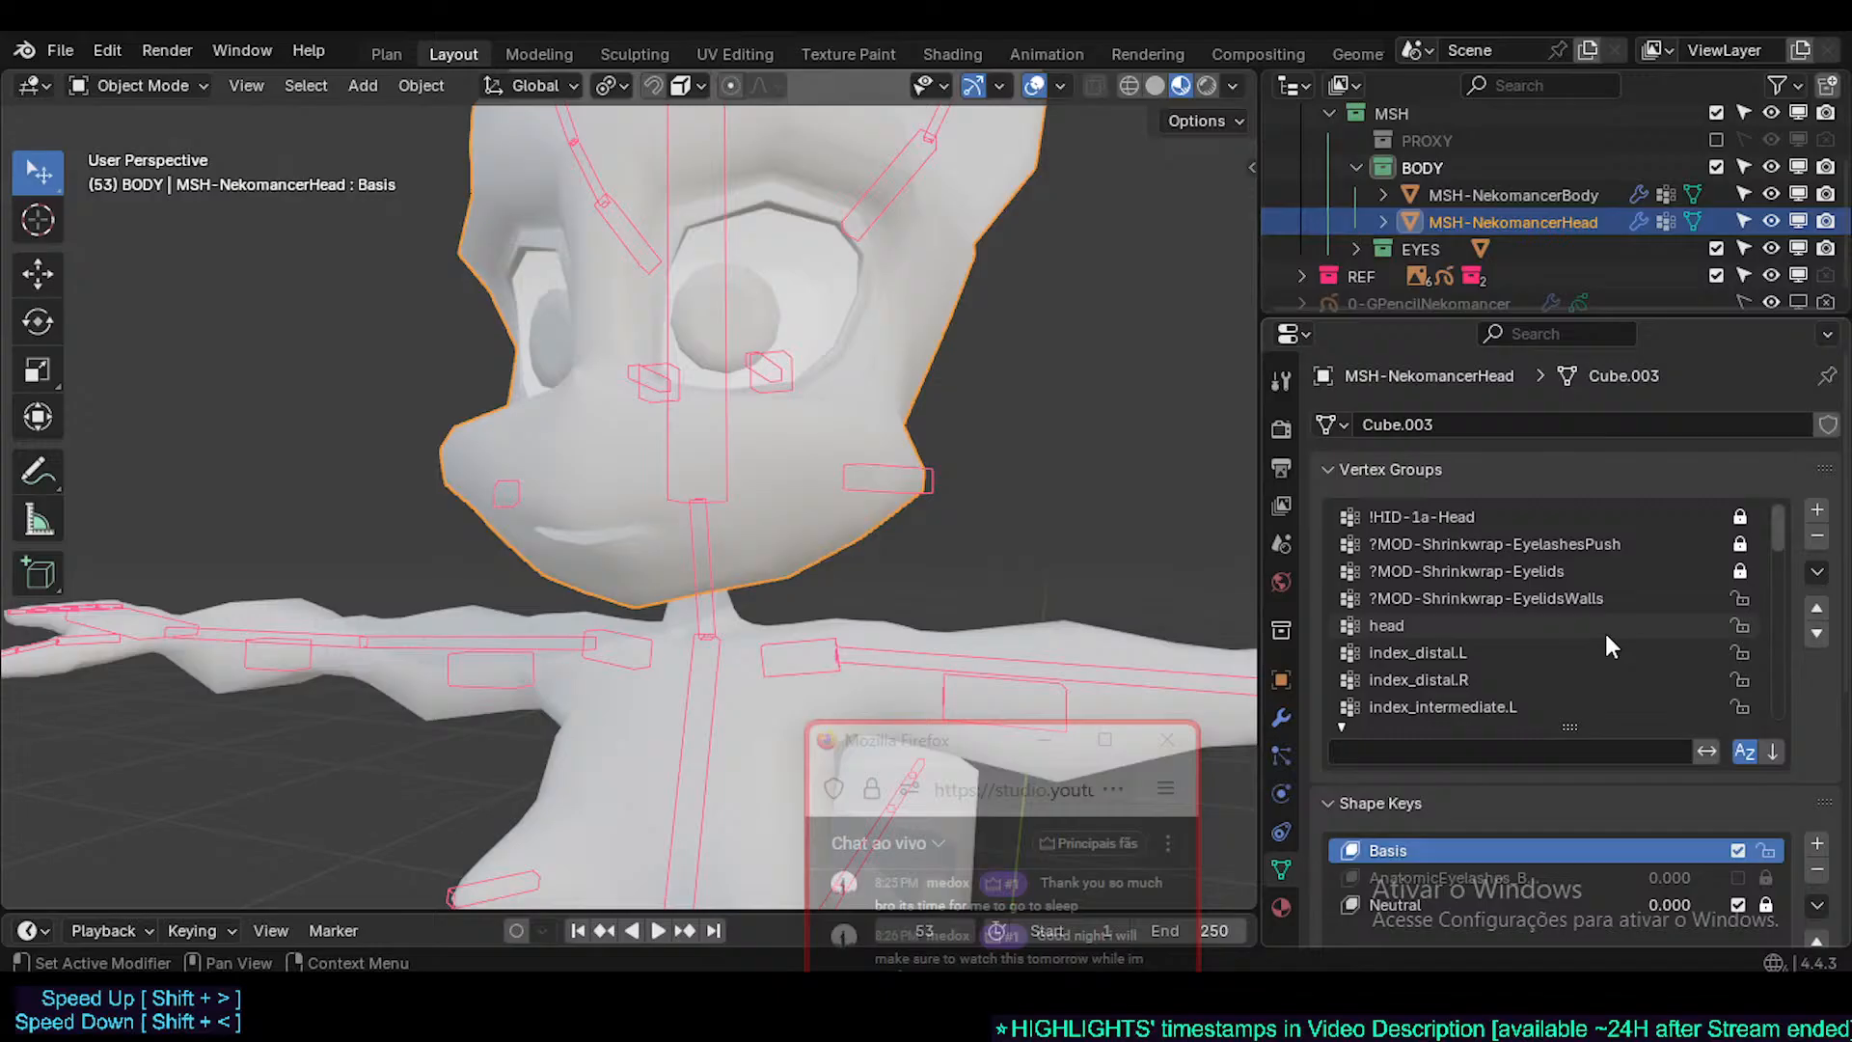
click(1467, 653)
click(1740, 624)
click(1740, 599)
- Remove the middle finger vertex groups from middle_proximal.R back through middle_distal.R
scroll(1681, 641, down, 15)
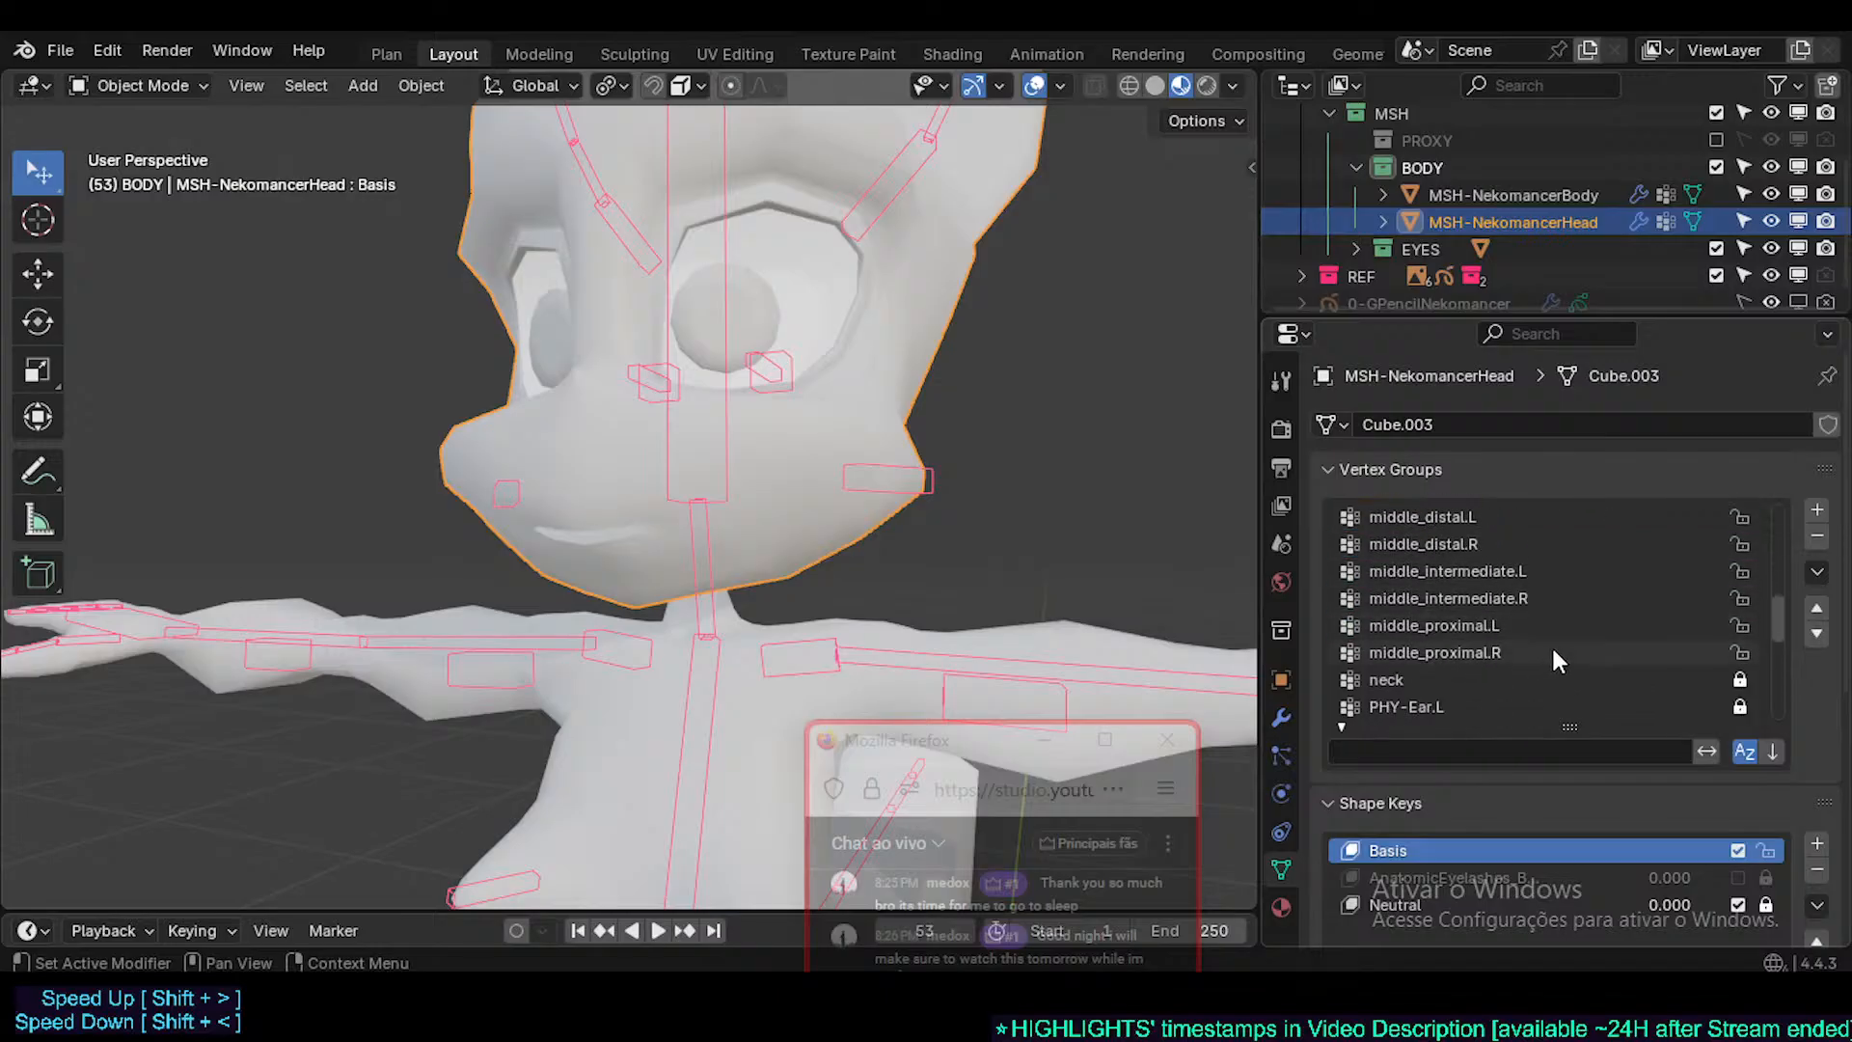
click(1551, 652)
click(1817, 537)
click(1817, 537)
click(1818, 536)
click(1817, 536)
click(1818, 536)
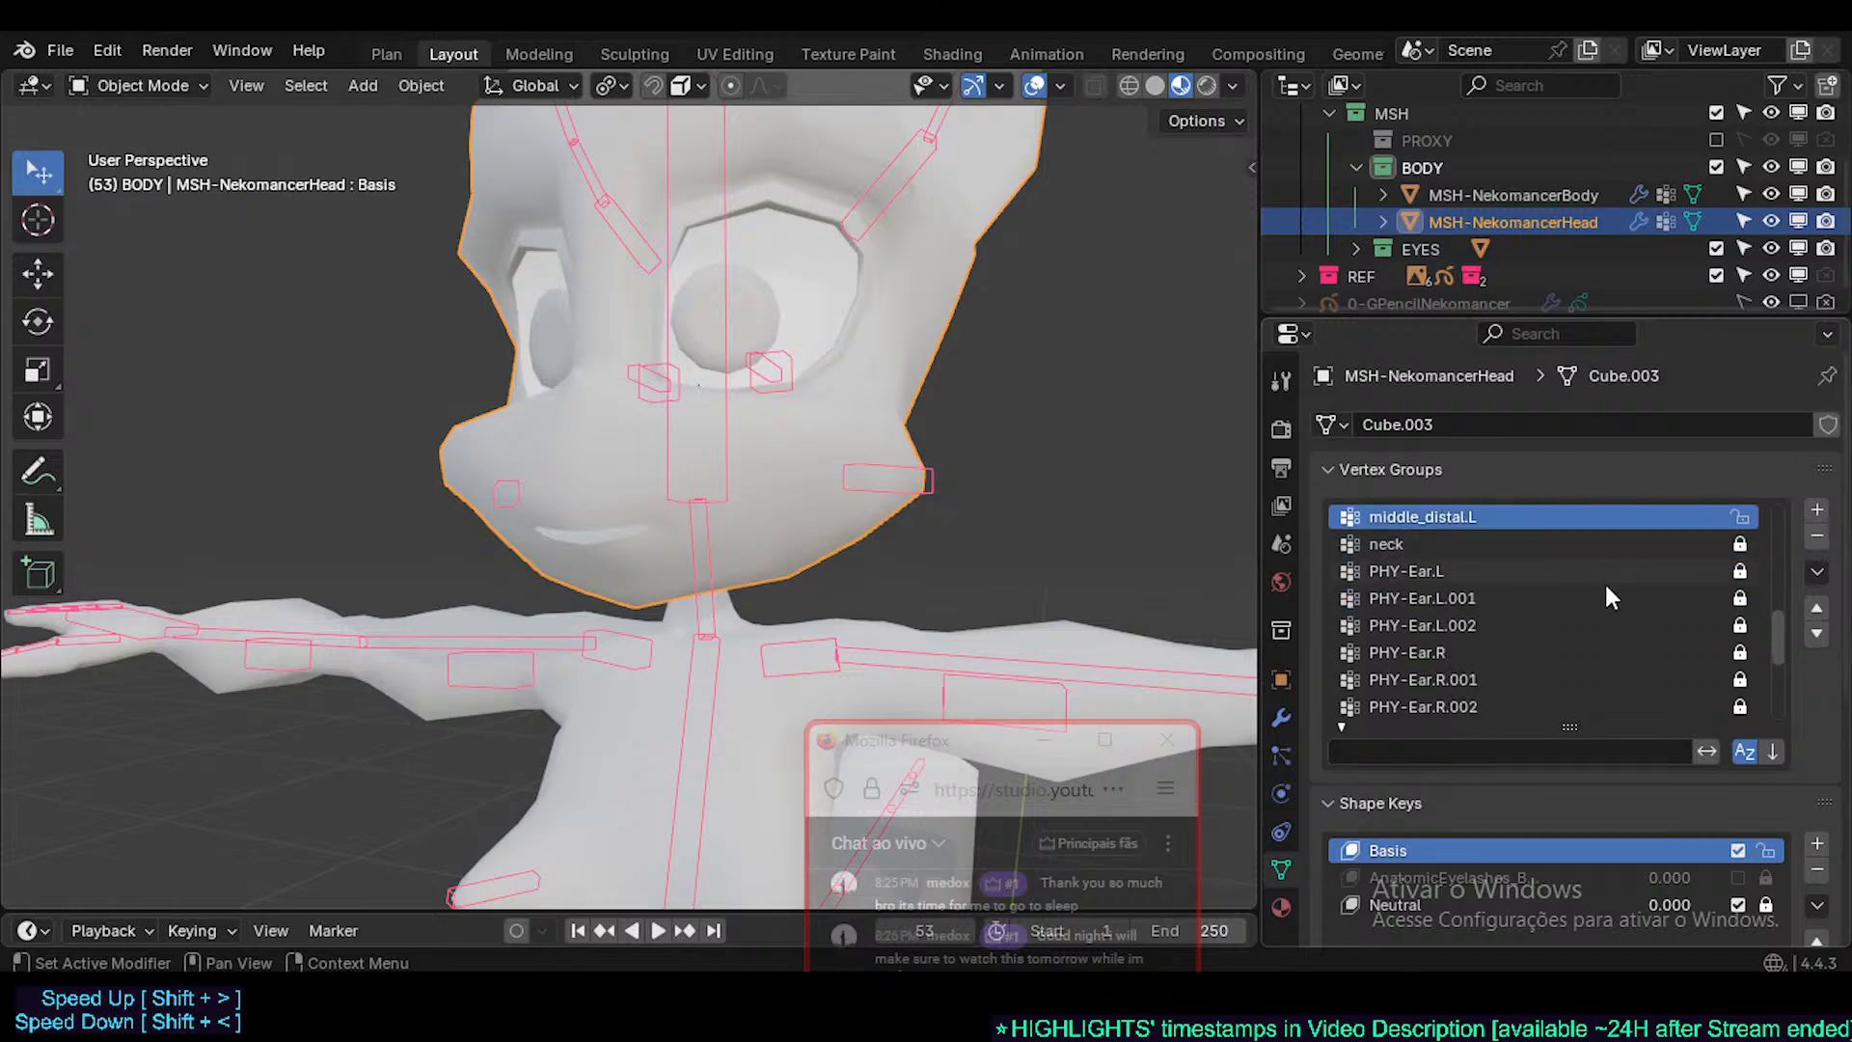
- Remove the middle_distal.L vertex group and the lower_leg and lower_arm groups of both sides
scroll(1609, 593, up, 7)
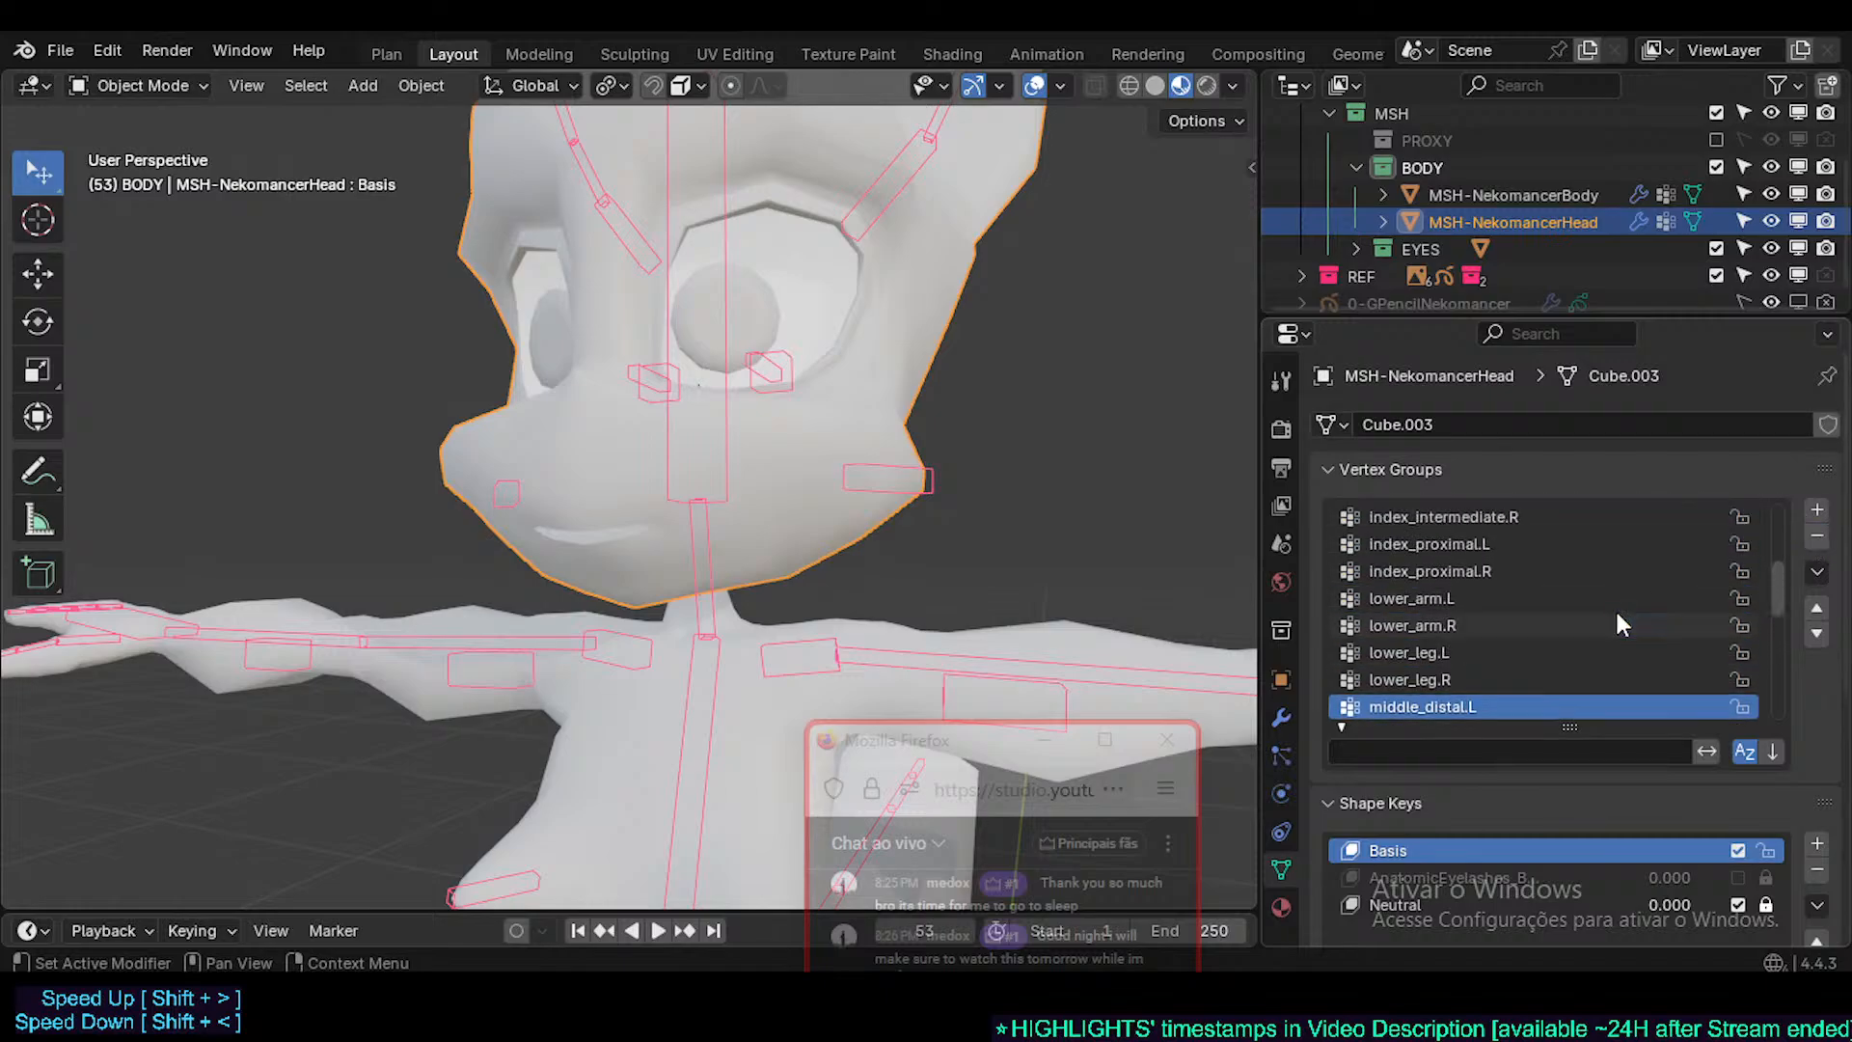
click(1817, 536)
click(1817, 536)
click(1817, 537)
click(1818, 536)
click(1817, 536)
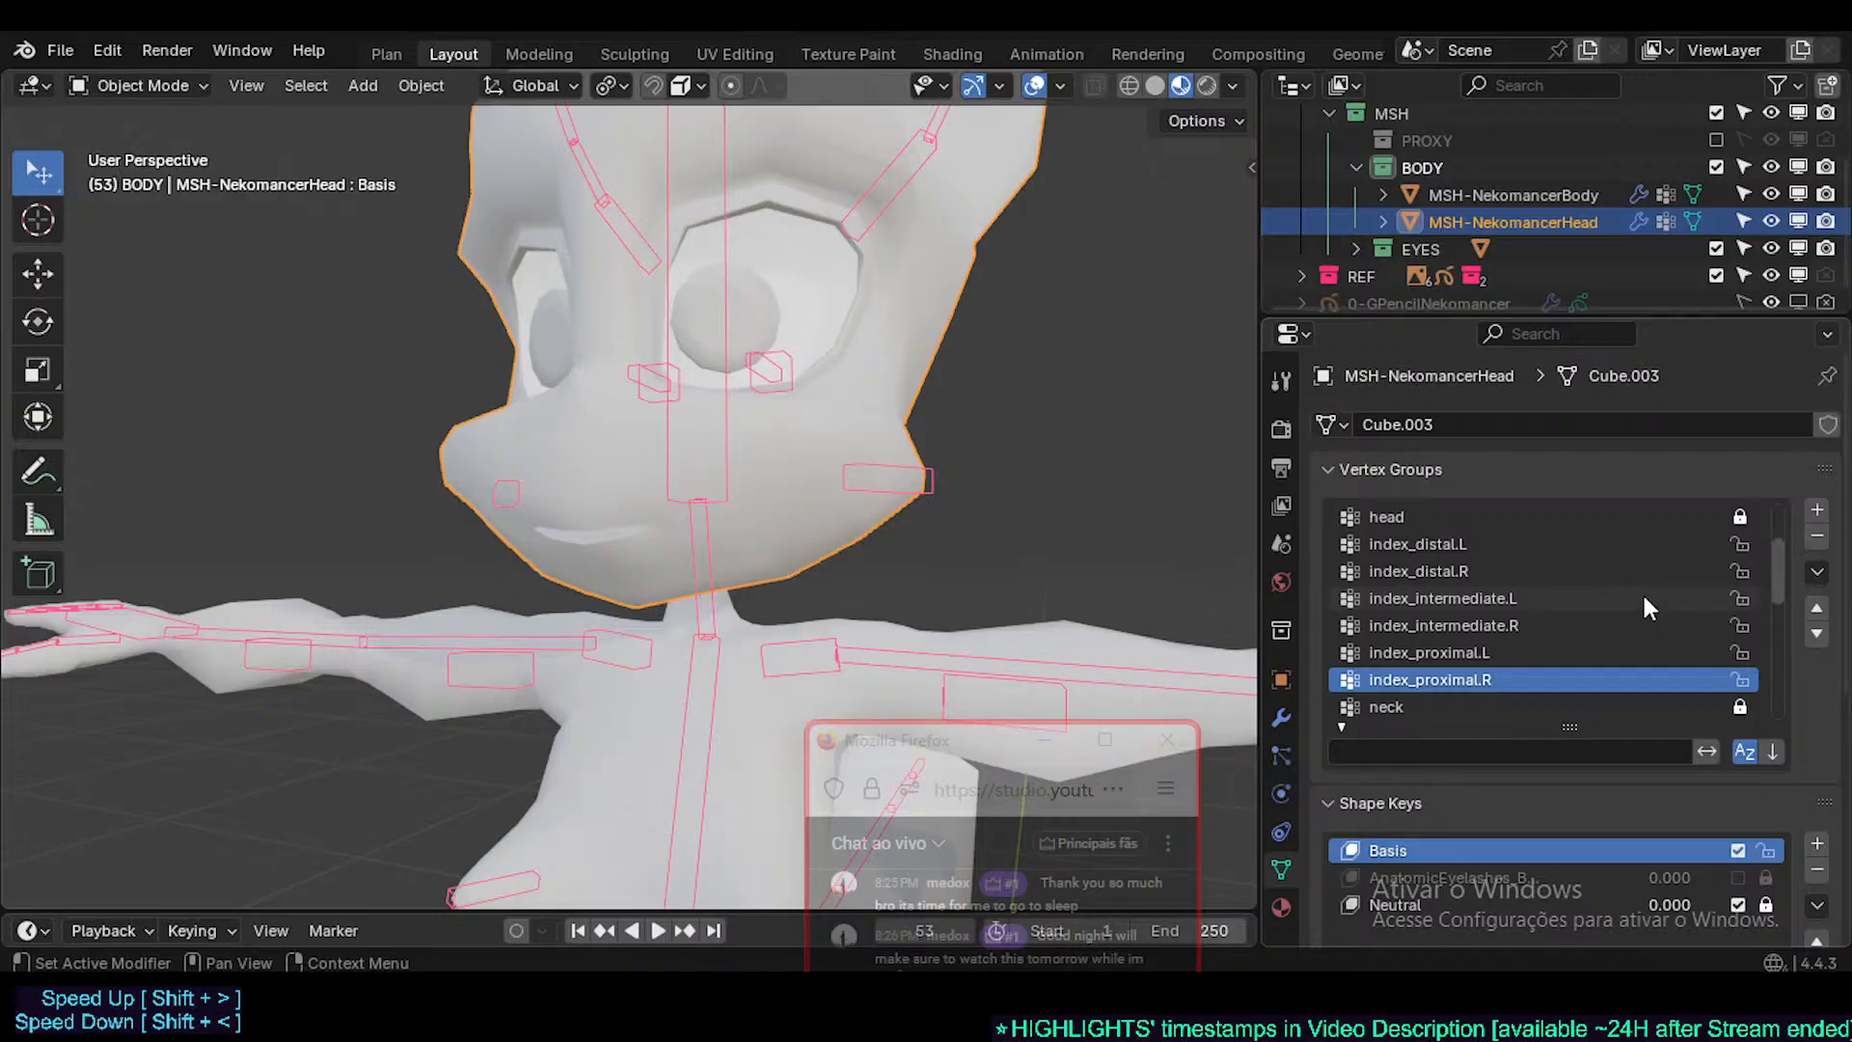
- Remove all index finger vertex groups, from index_proximal.R back through index_distal.L
click(1819, 537)
click(1819, 537)
click(1818, 538)
click(1819, 537)
click(1818, 537)
click(1819, 537)
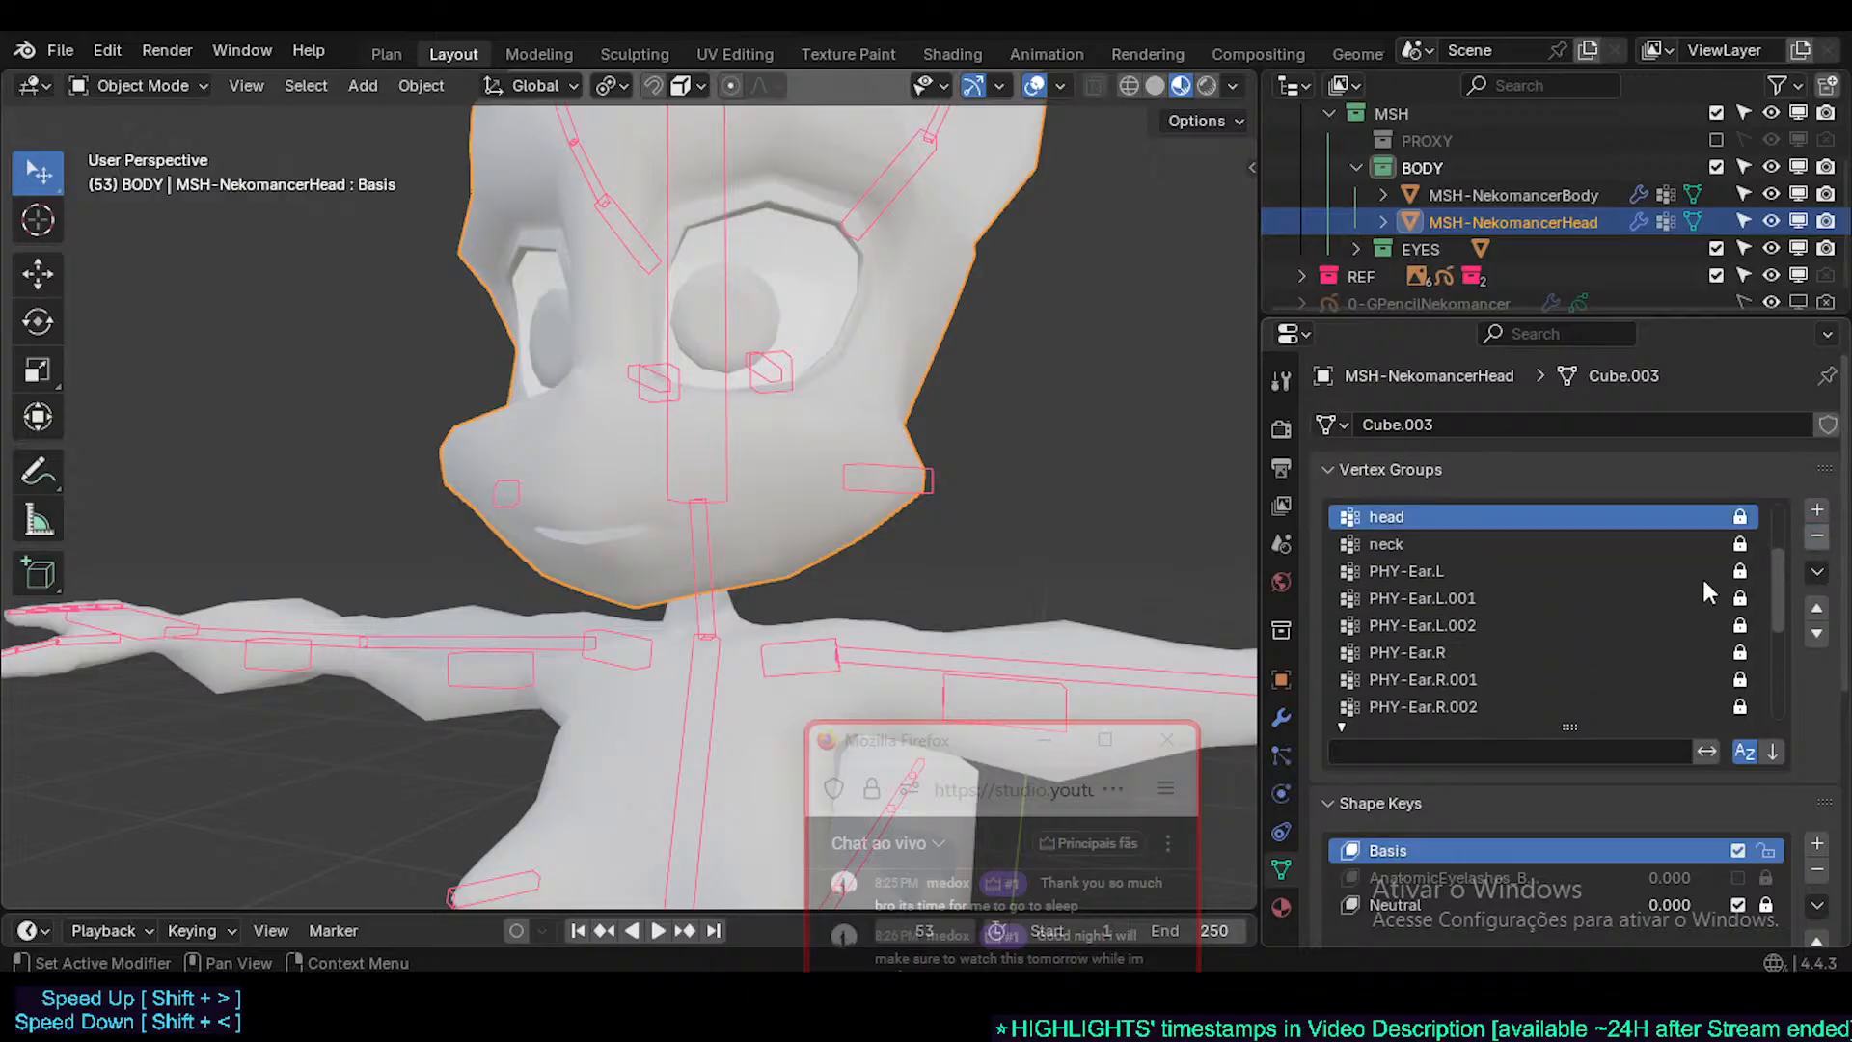
- Remove all tail vertex groups, from PHY-Tail.005 back through PHY-Tail
scroll(1526, 660, down, 5)
click(1427, 707)
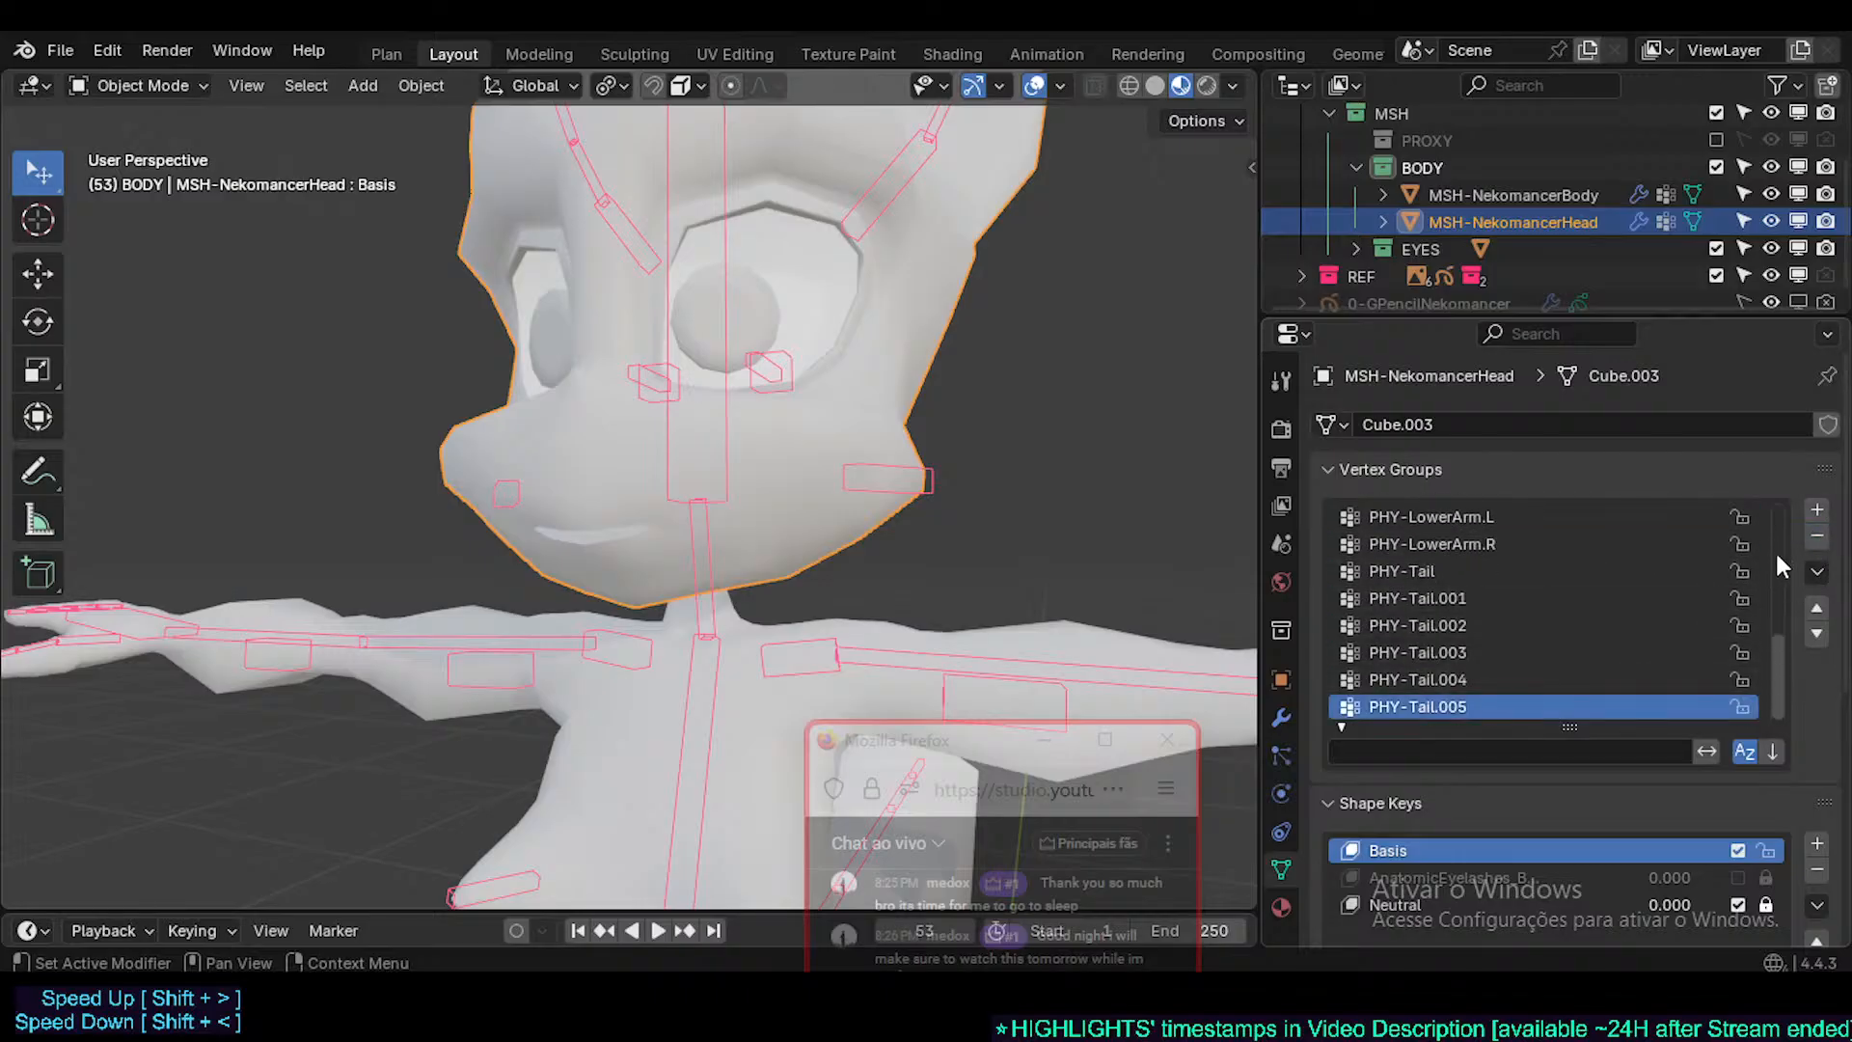
click(1817, 536)
click(1817, 536)
click(1819, 537)
click(1818, 538)
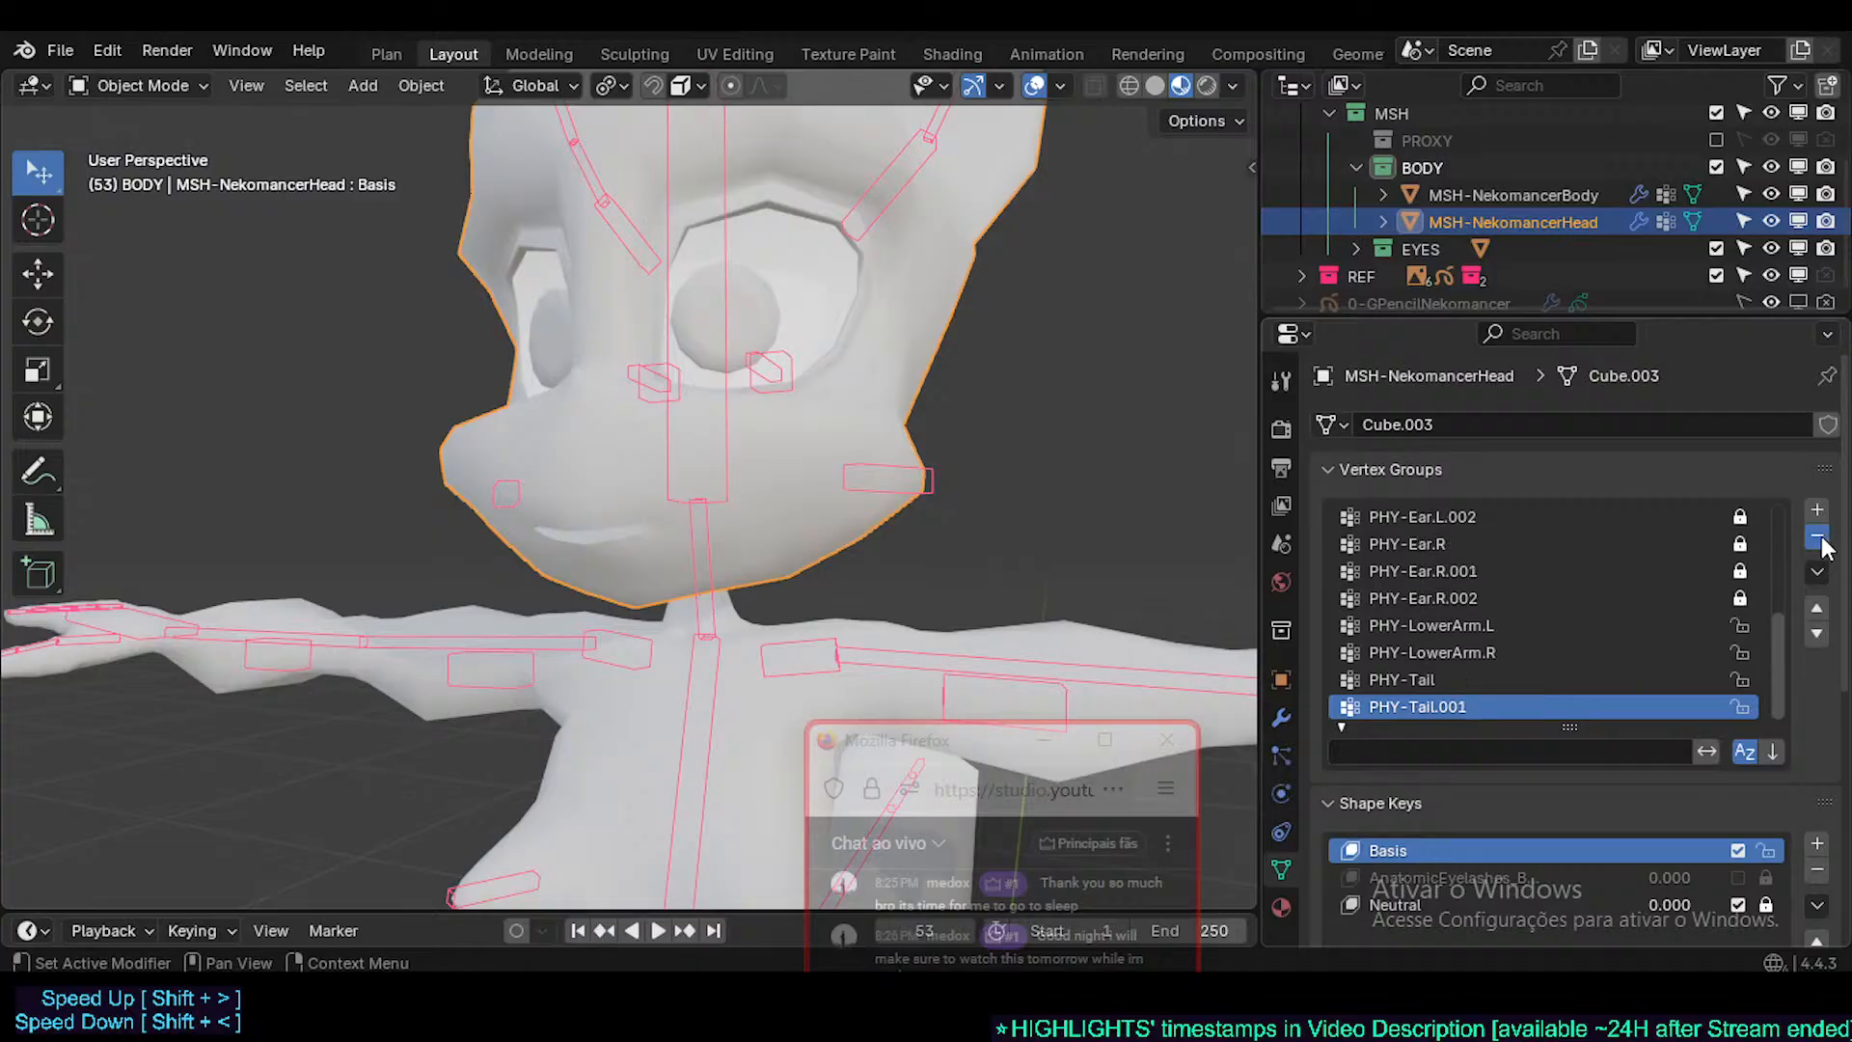
click(1819, 537)
click(1818, 537)
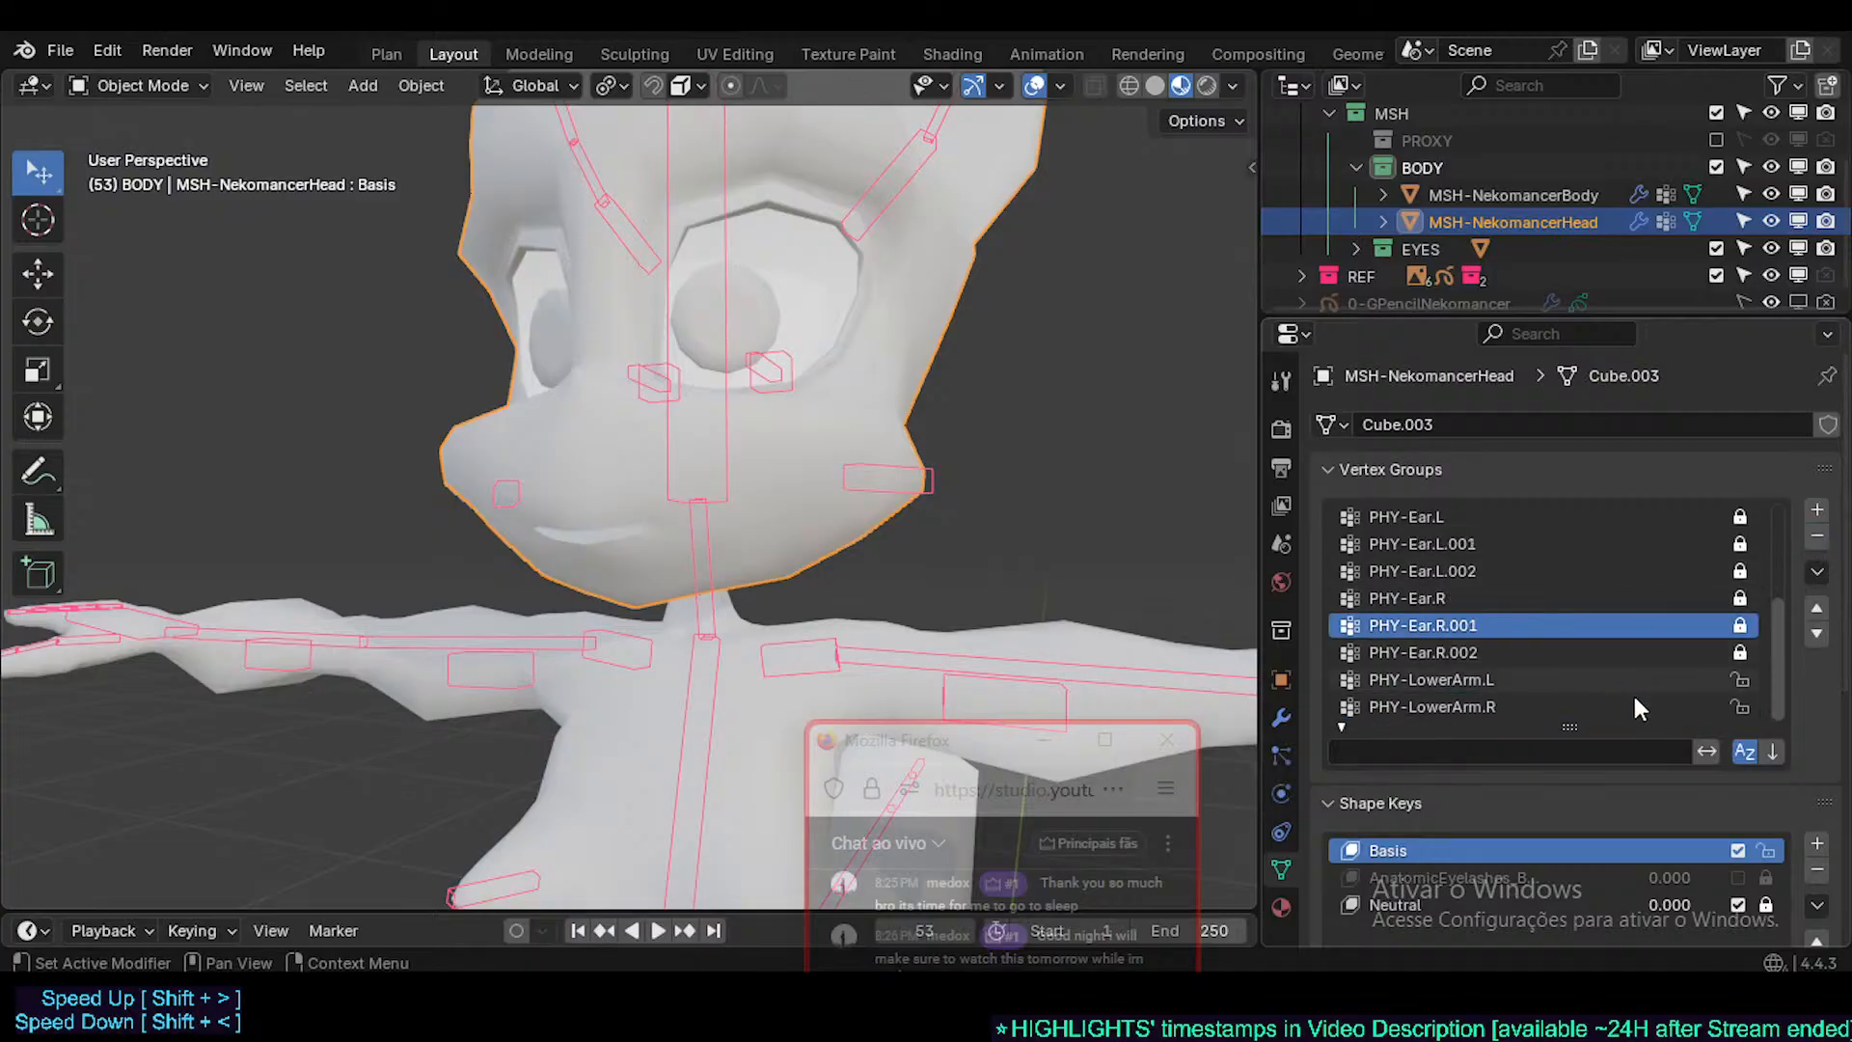
- Remove the PHY-LowerArm.R and PHY-LowerArm.L vertex groups from the head object
click(1637, 707)
click(1818, 538)
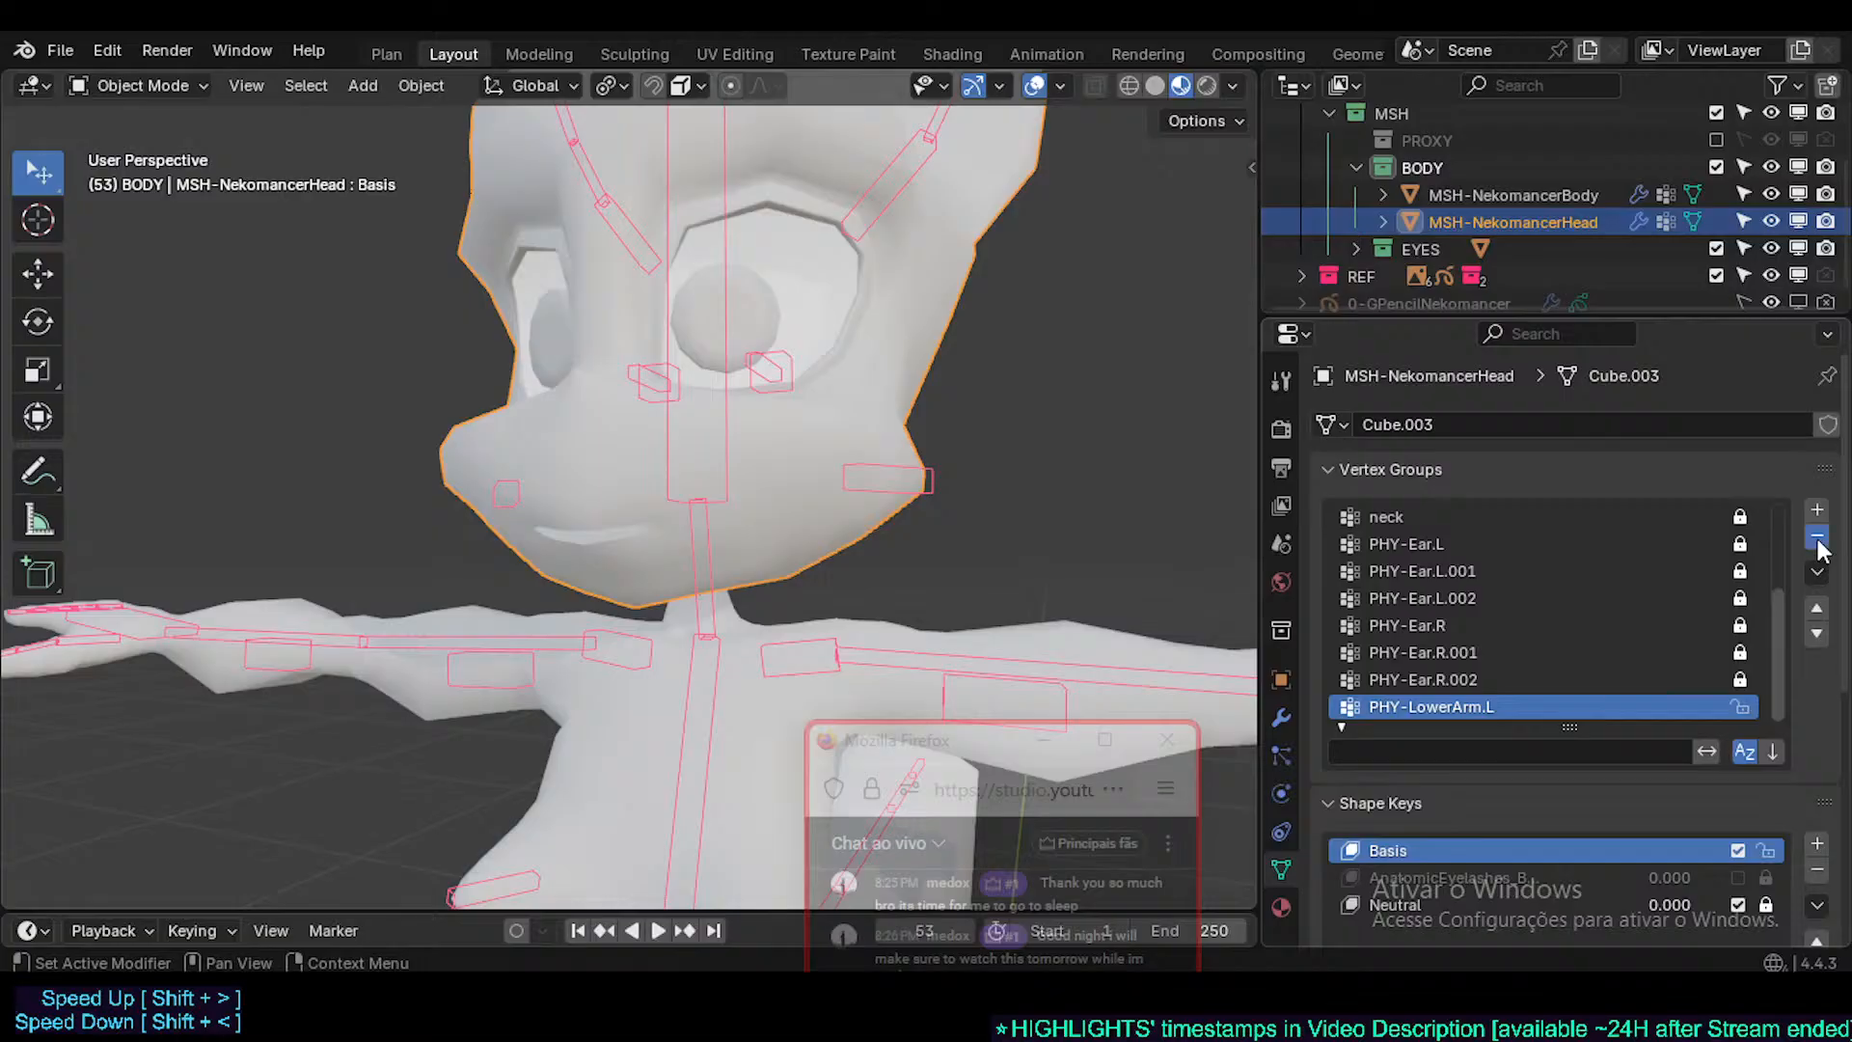
click(1818, 540)
- Review the head object's remaining vertex groups, from the ear groups up to neck and head
click(1461, 598)
click(1441, 573)
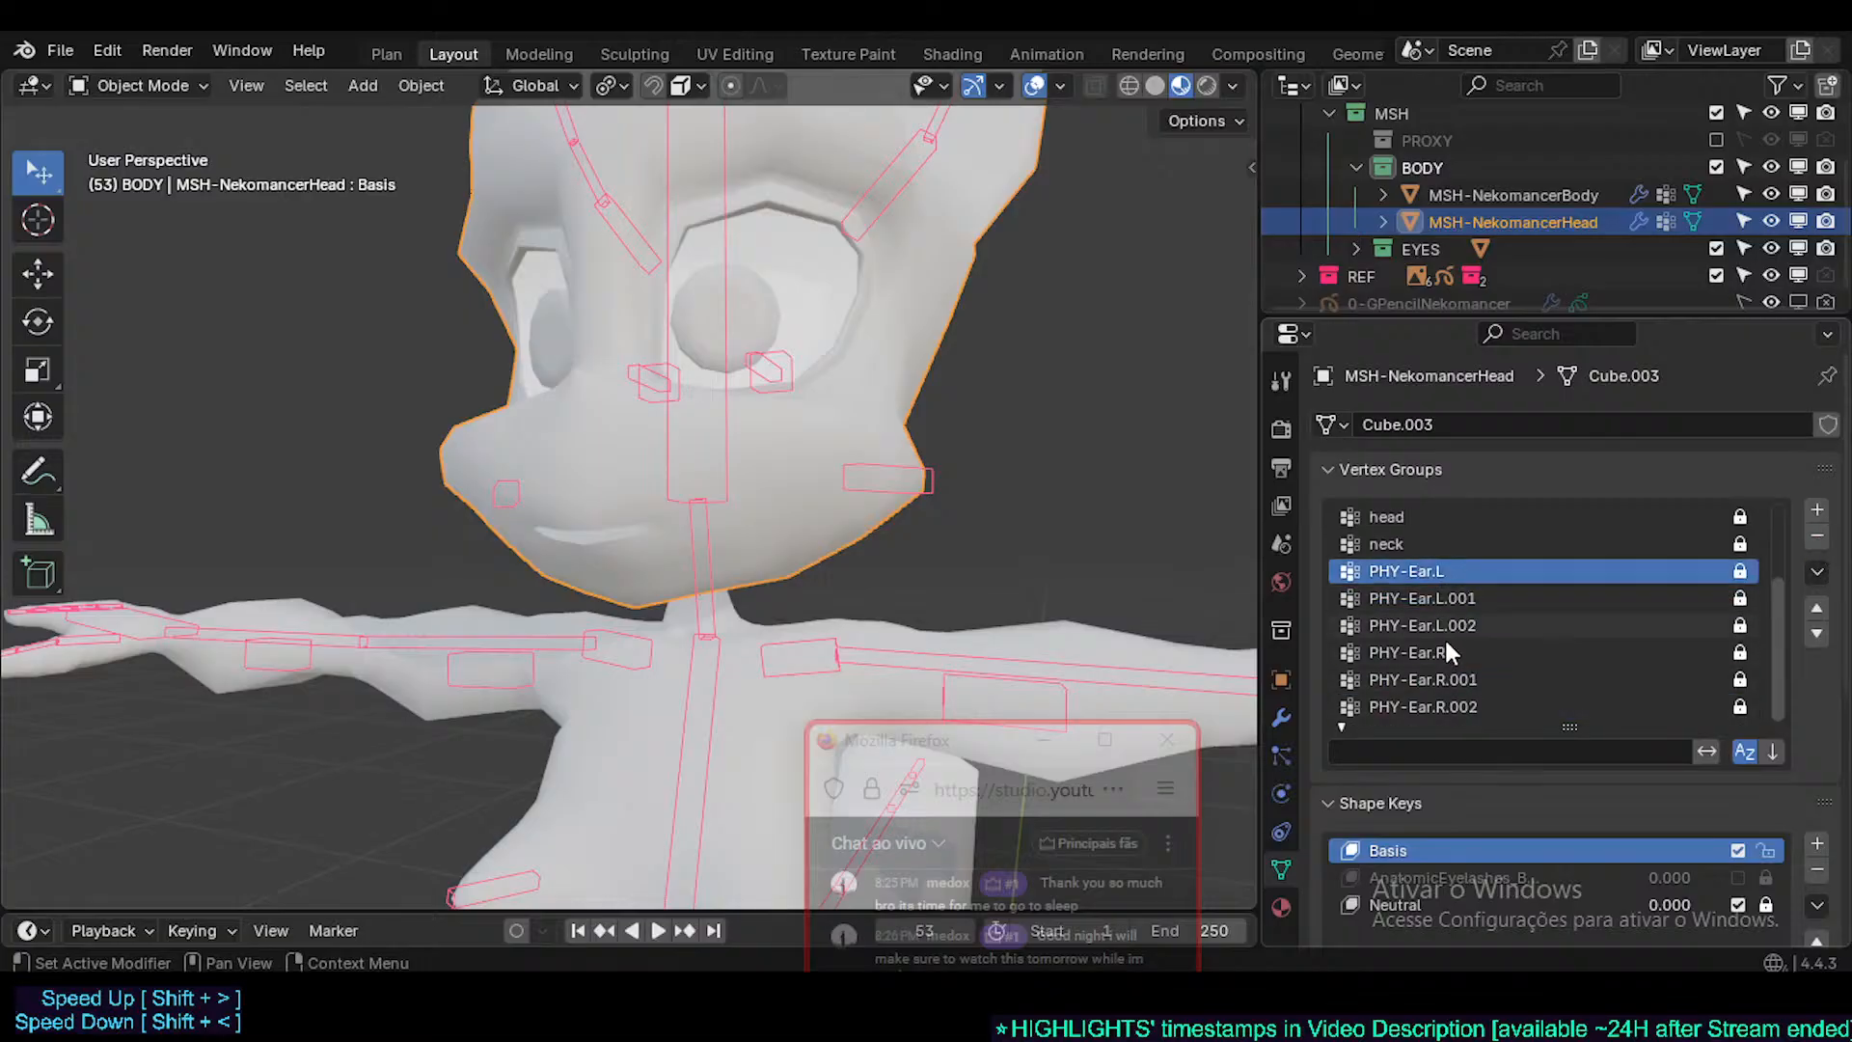
click(1452, 706)
scroll(1454, 656, up, 4)
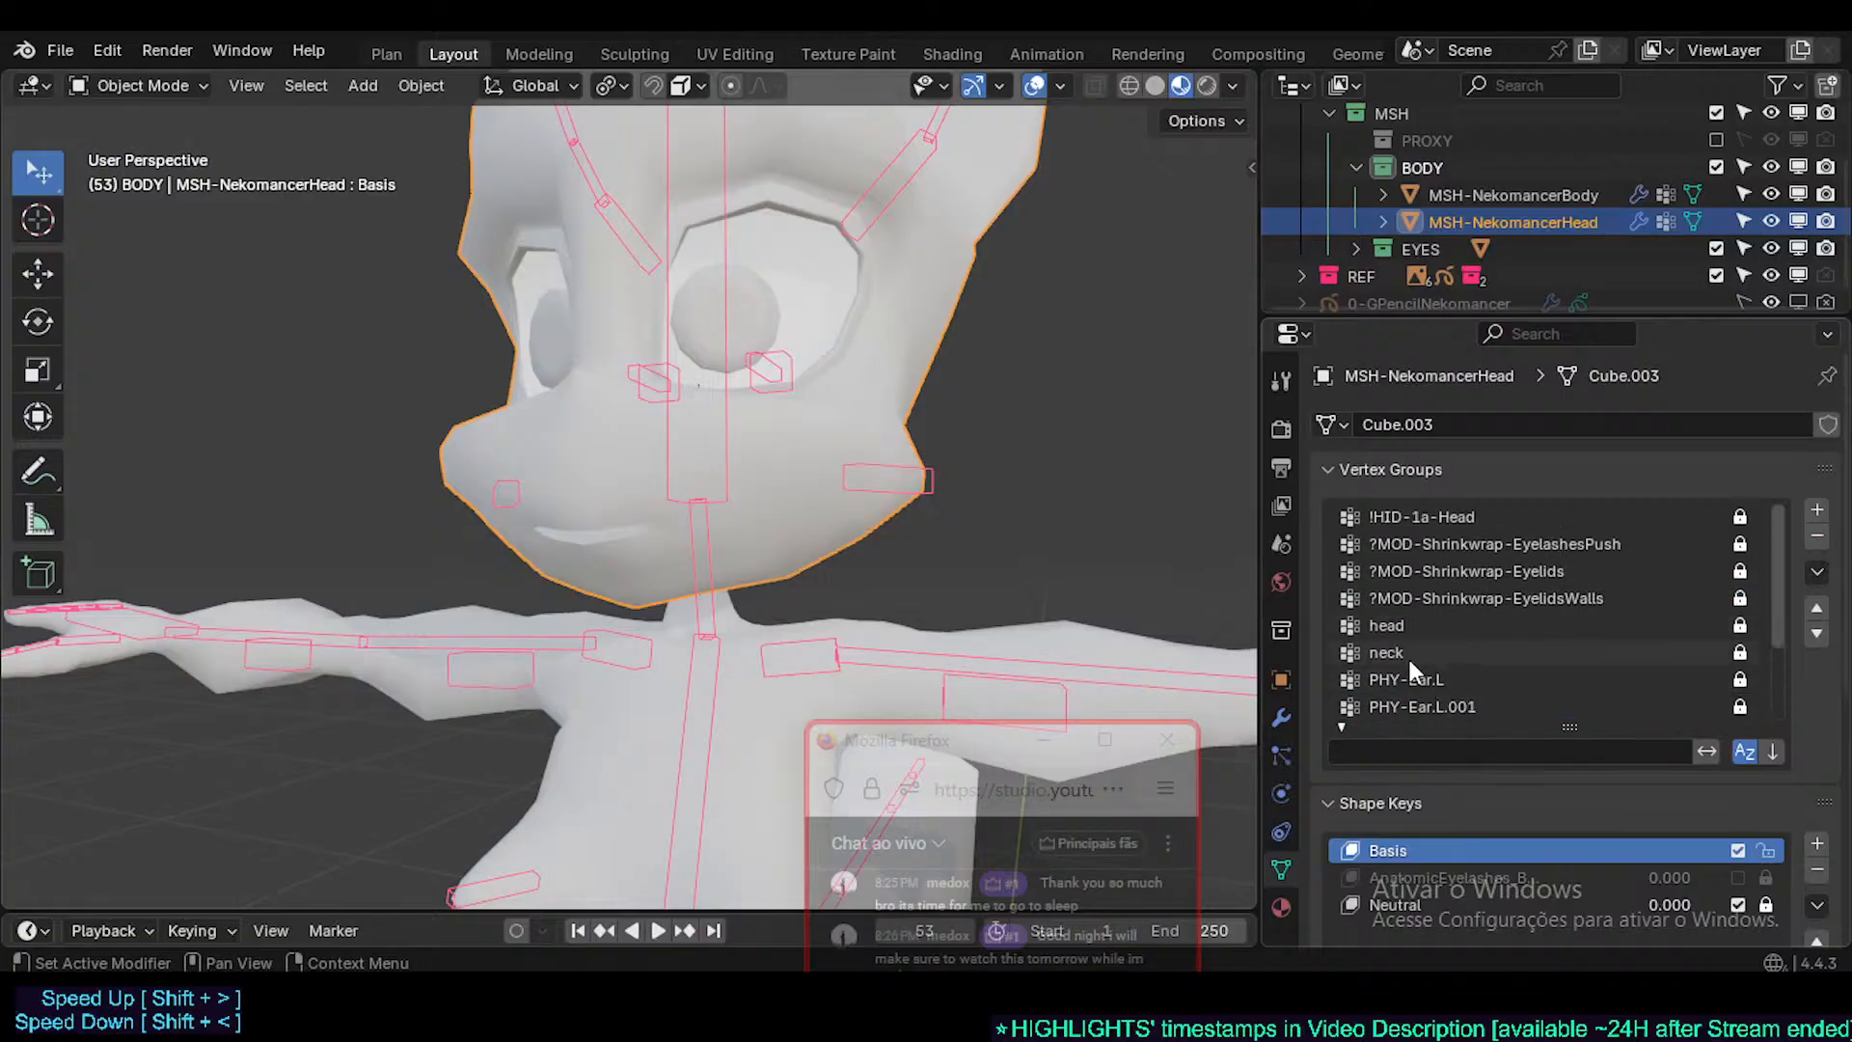
scroll(1414, 658, down, 2)
click(1414, 596)
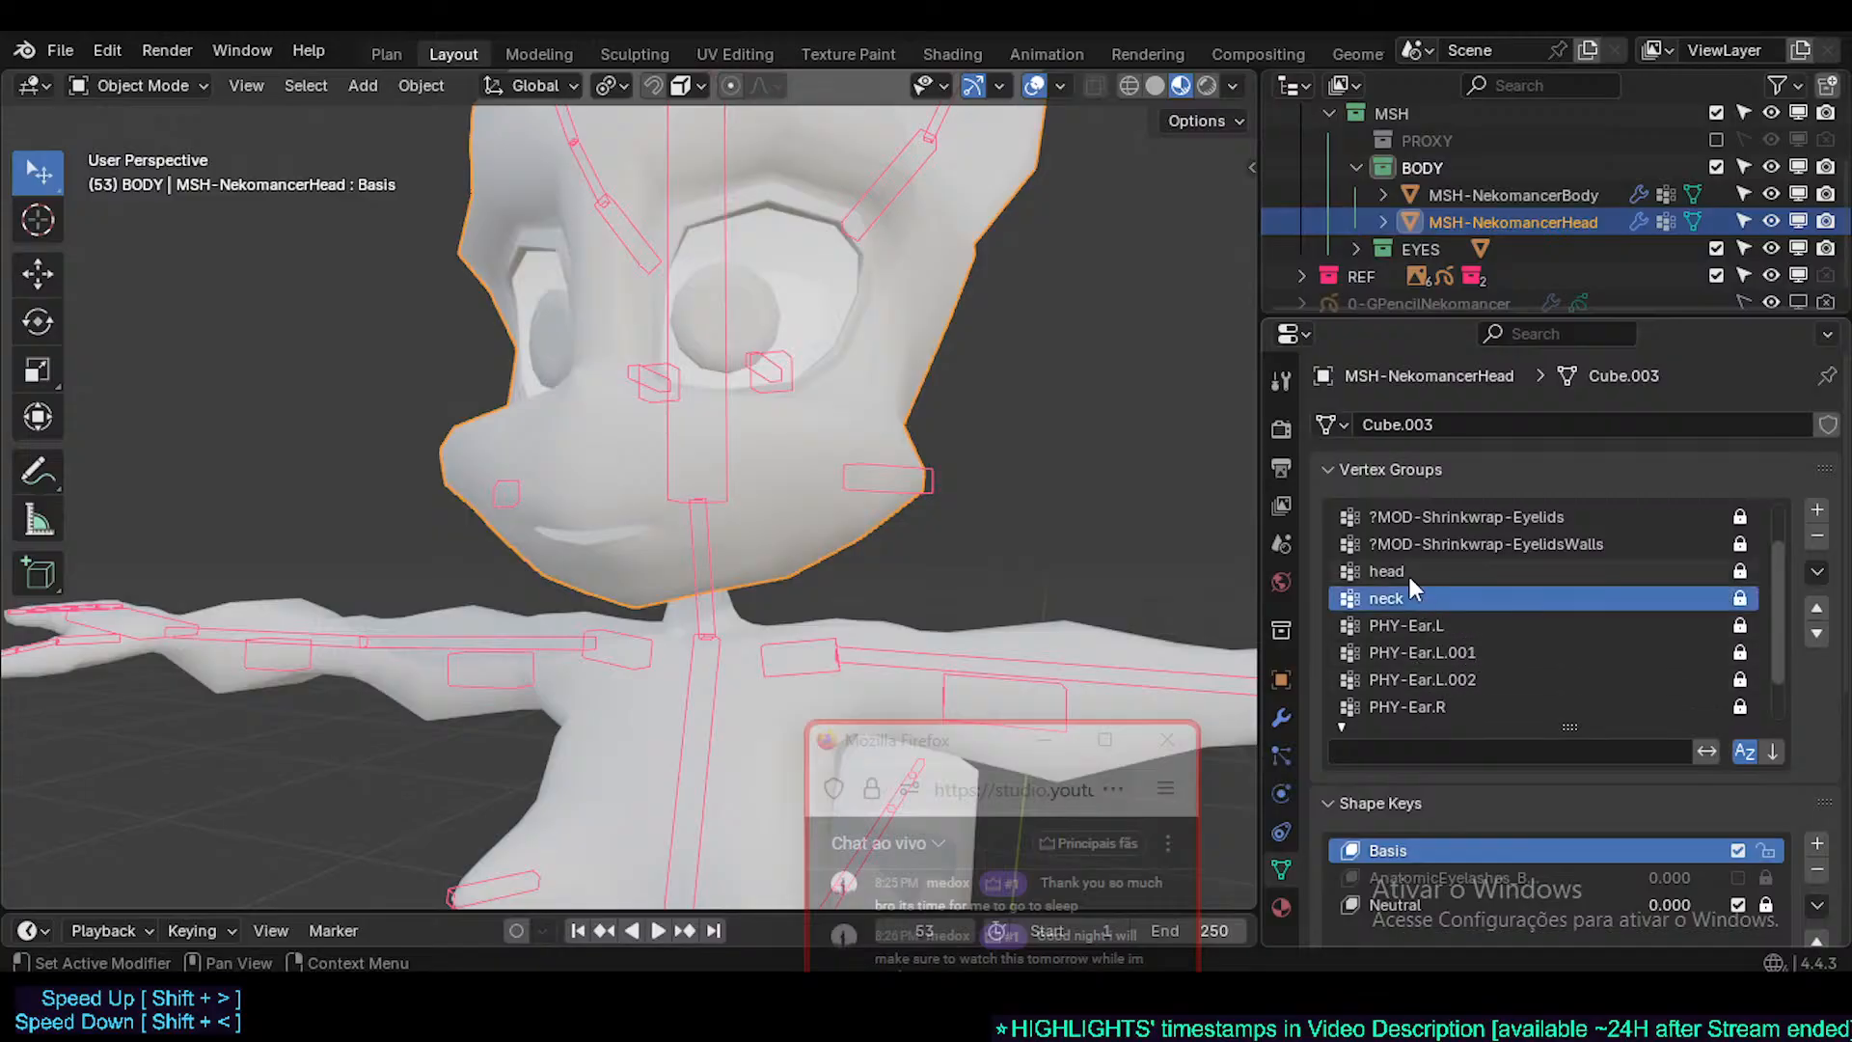
click(1410, 577)
scroll(1487, 613, up, 2)
- Select all of the head mesh's vertices in Edit Mode and save the file
middle_drag(733, 424, 774, 547)
key(alt+a)
drag(1774, 571, 1798, 672)
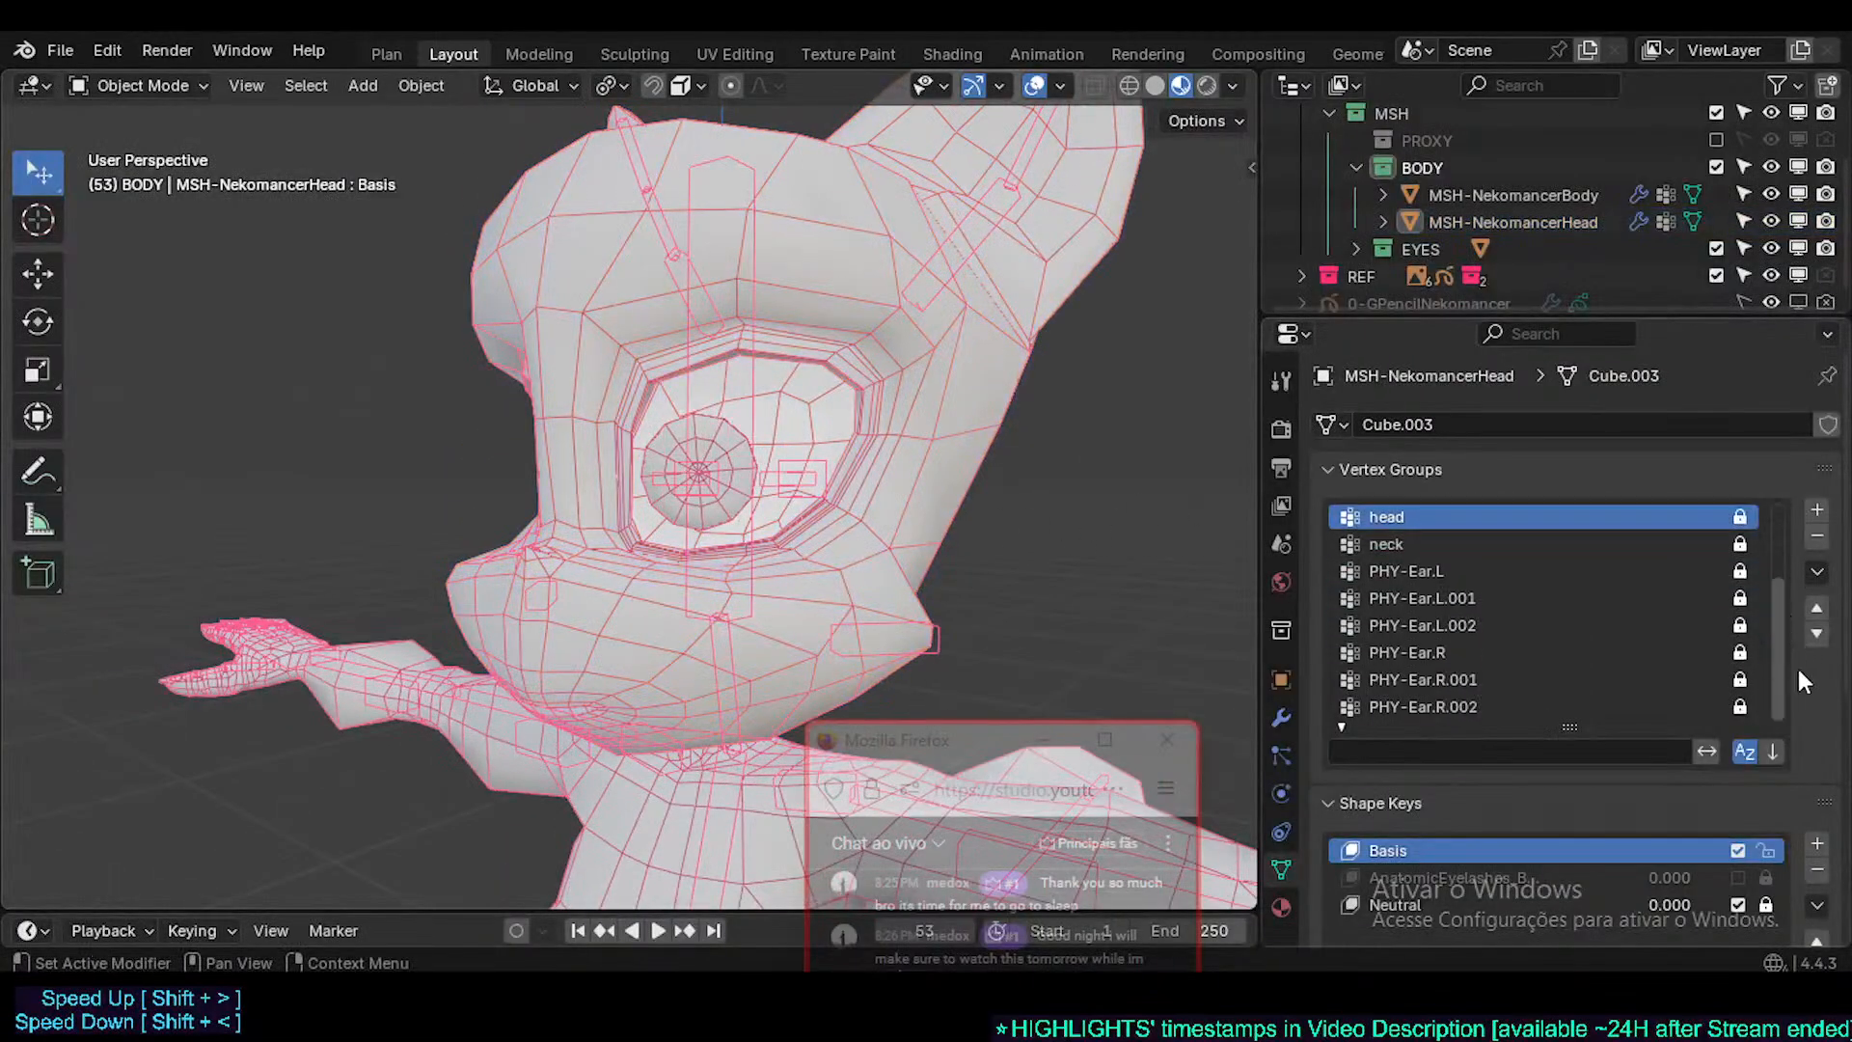
scroll(1833, 665, down, 2)
key(Tab)
middle_drag(883, 540, 739, 584)
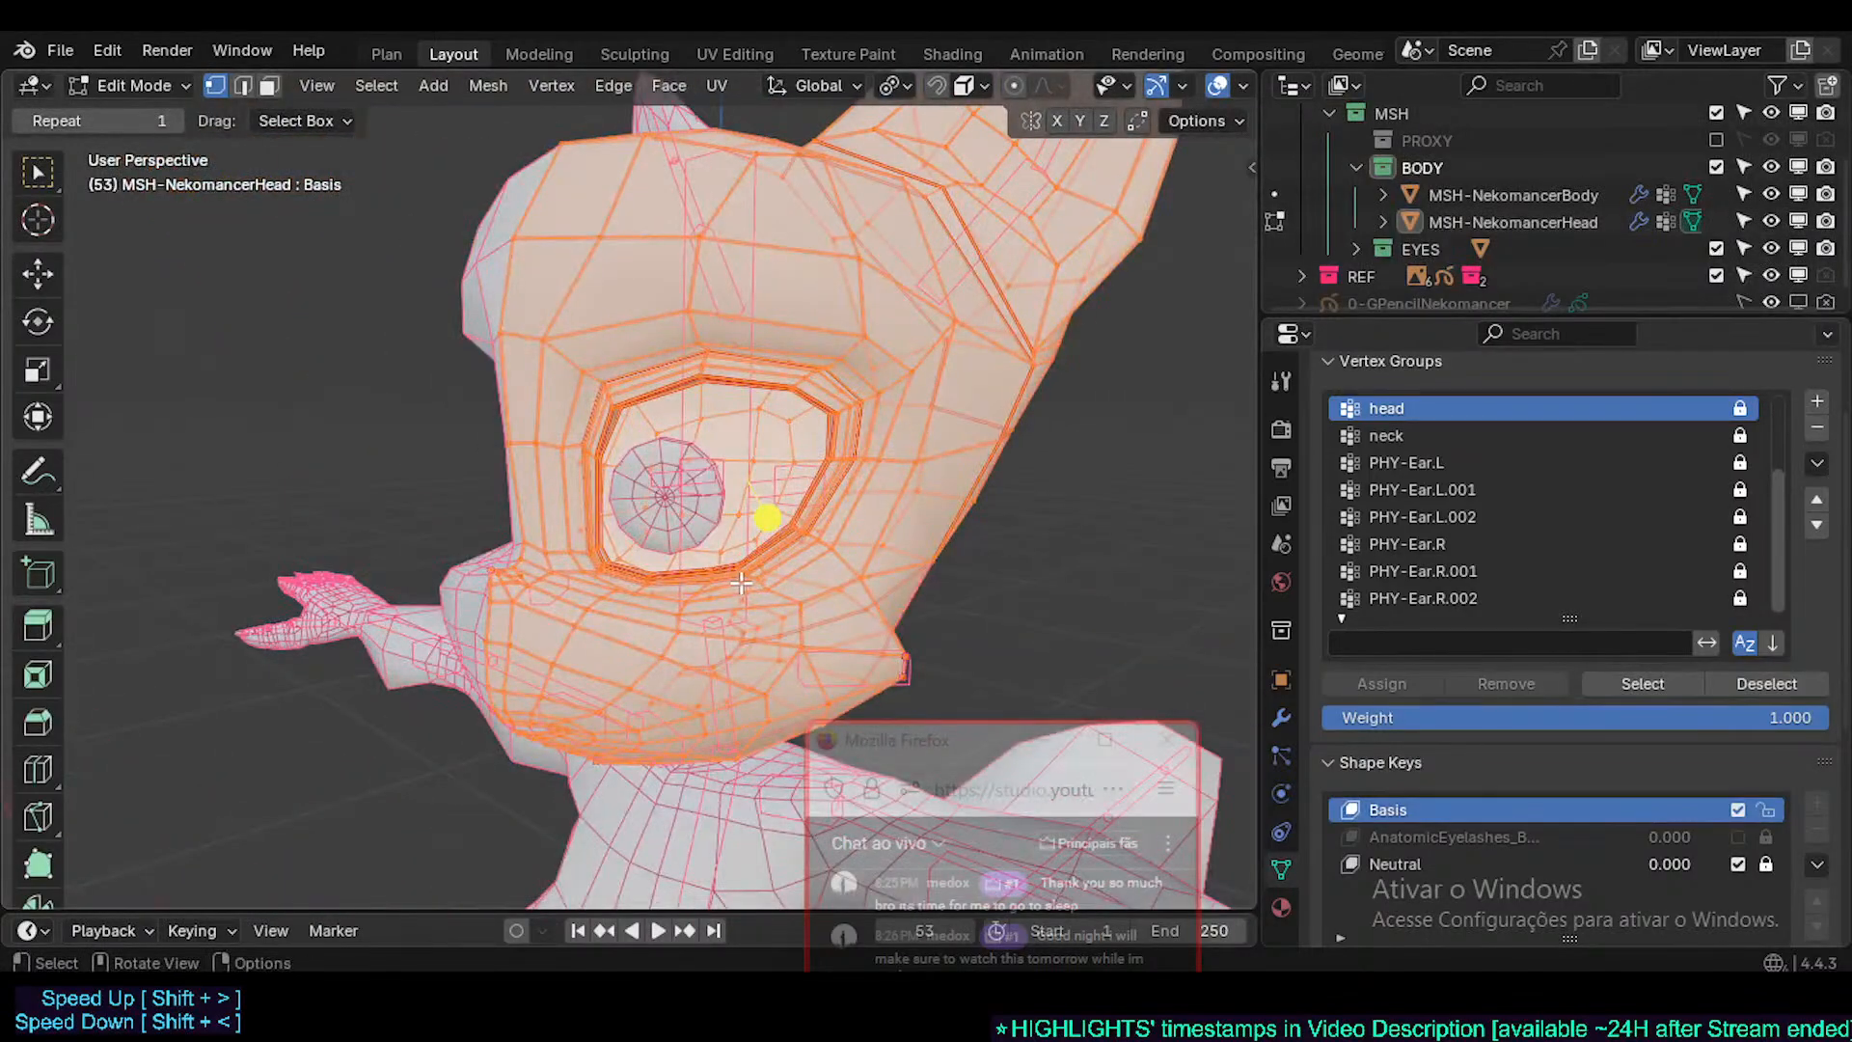
key(alt+a)
key(a)
key(ctrl+s)
- Create a vertex group named Face.L and assign all selected head vertices to it with weight 1.000
click(1816, 400)
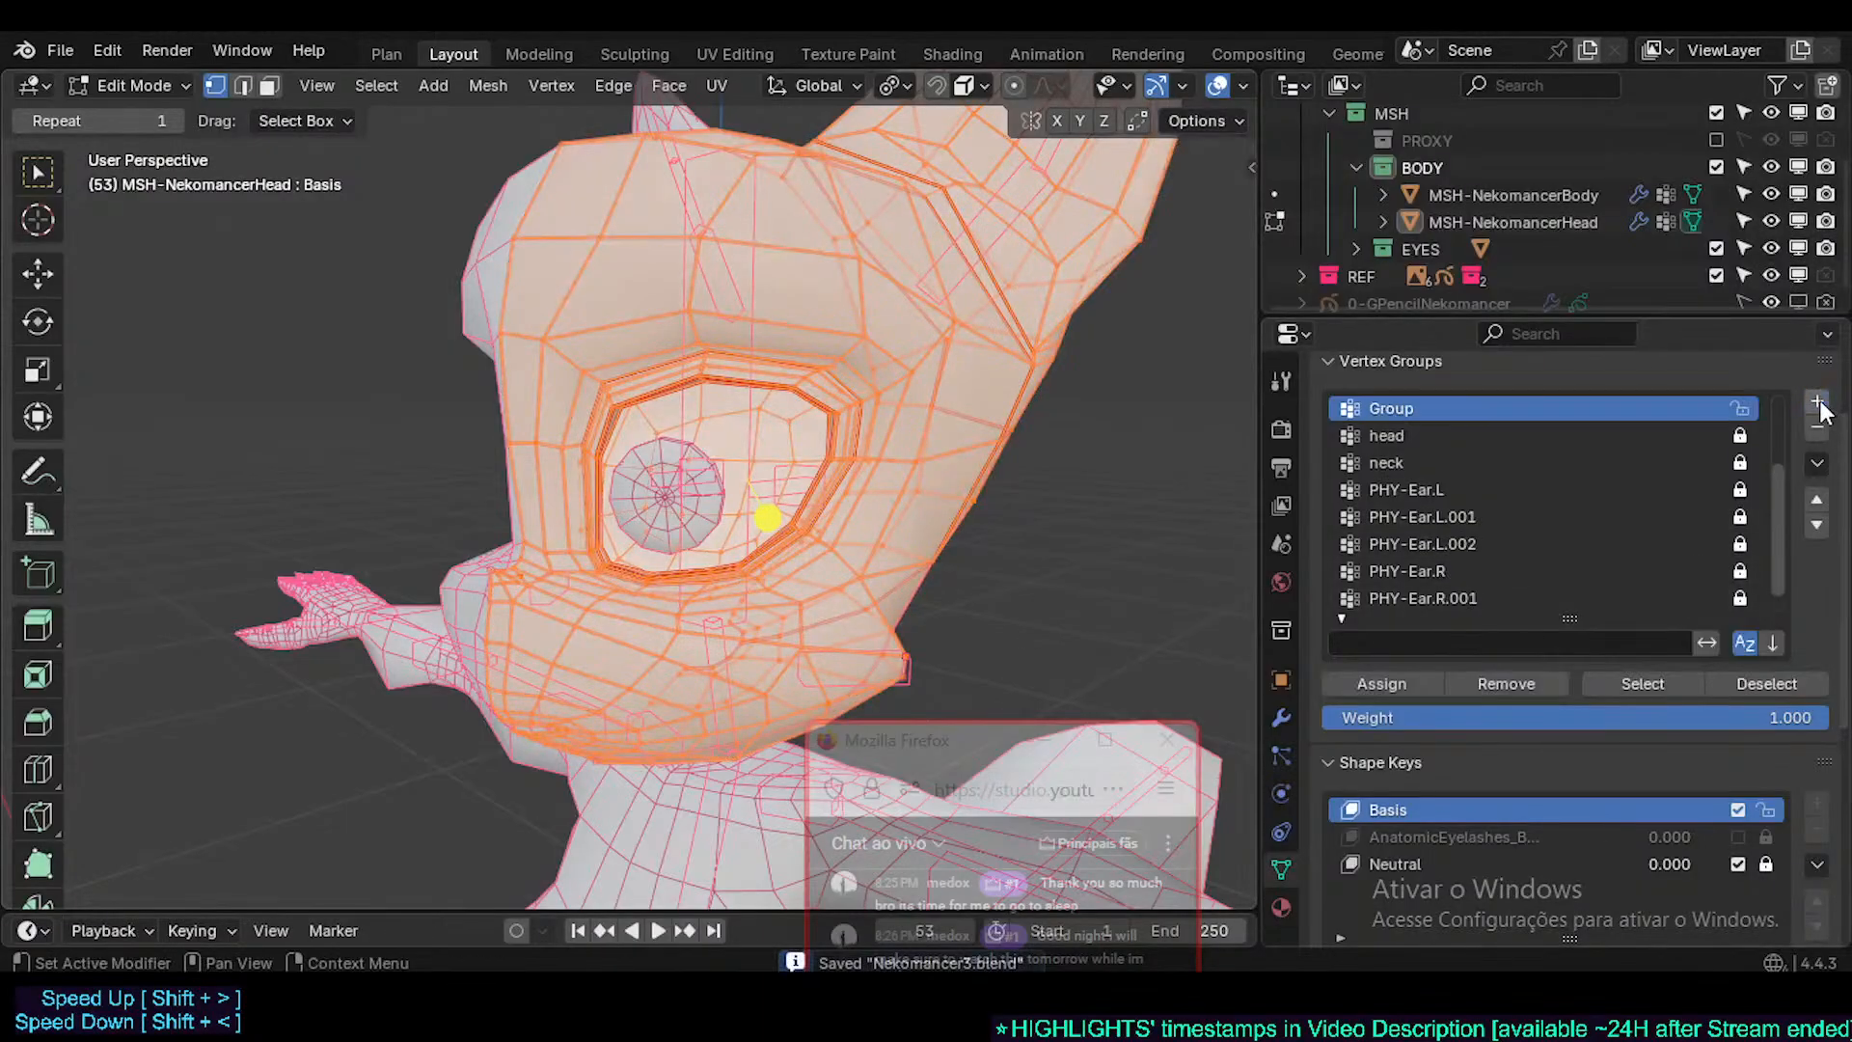
double_click(1391, 407)
text(Face.L)
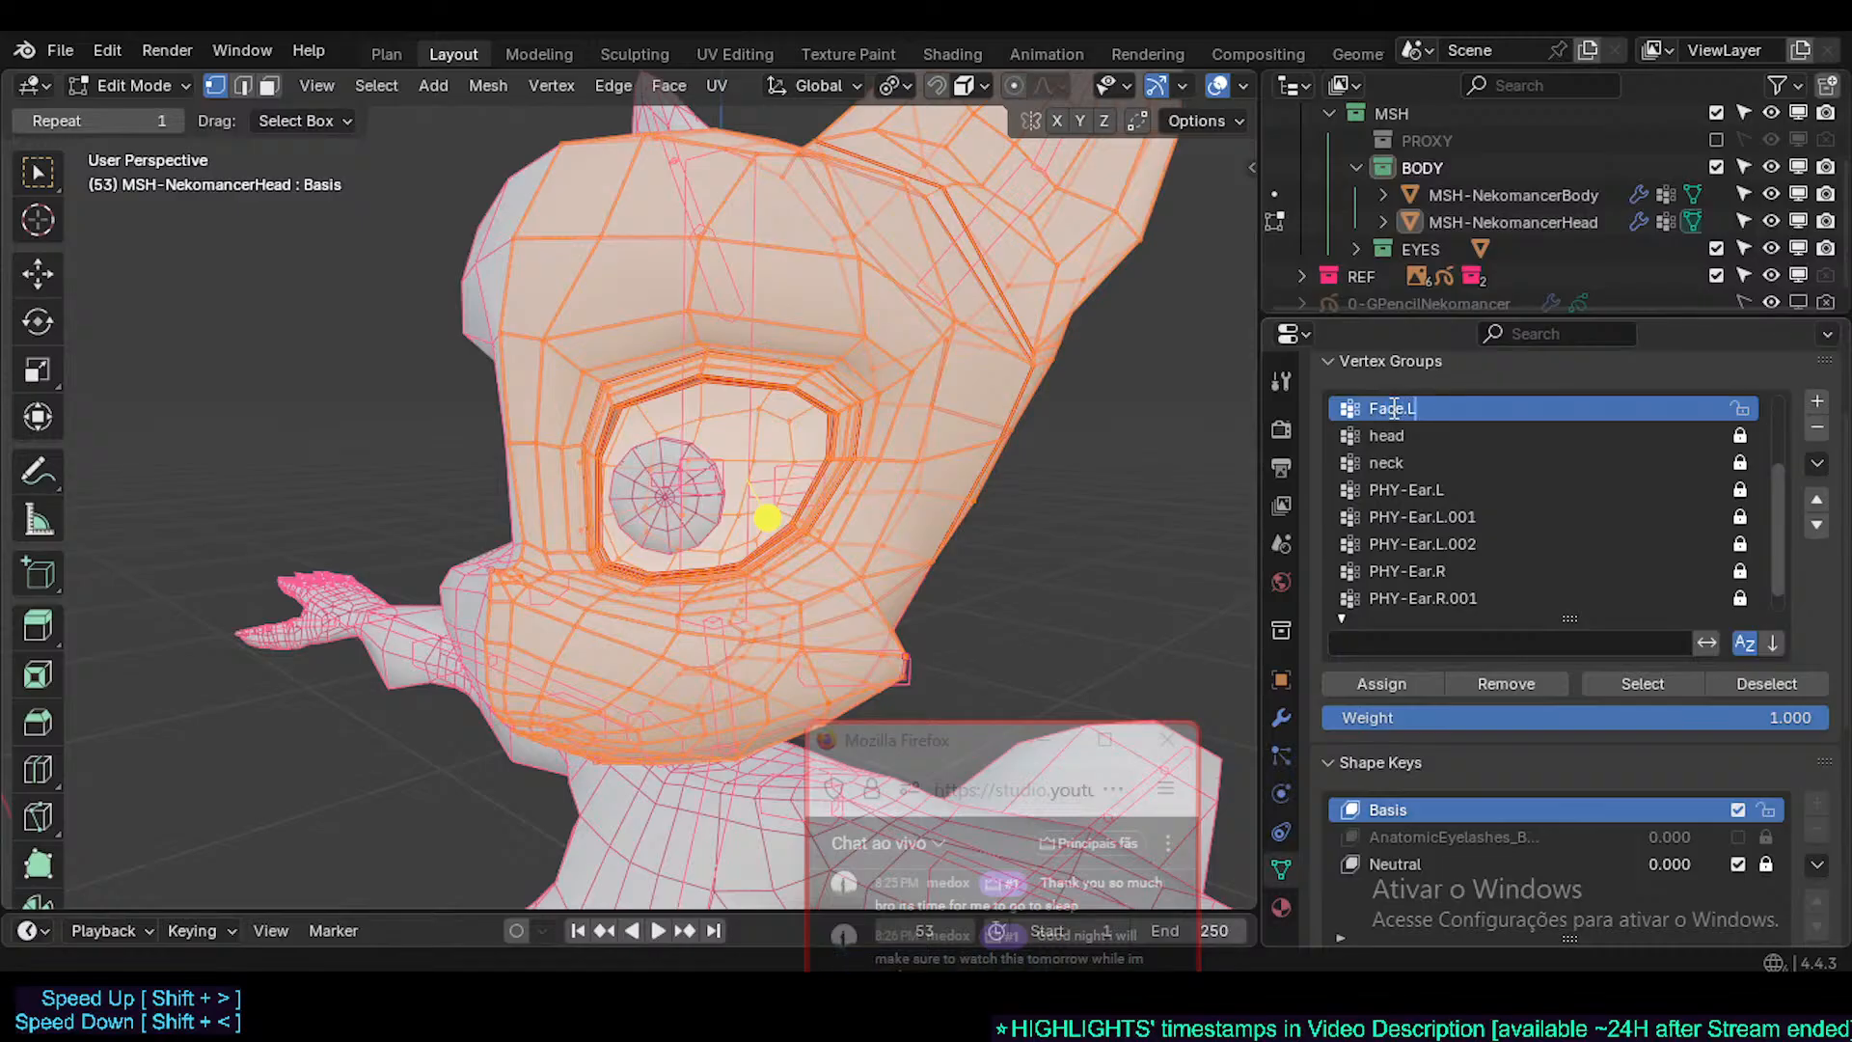
key(Return)
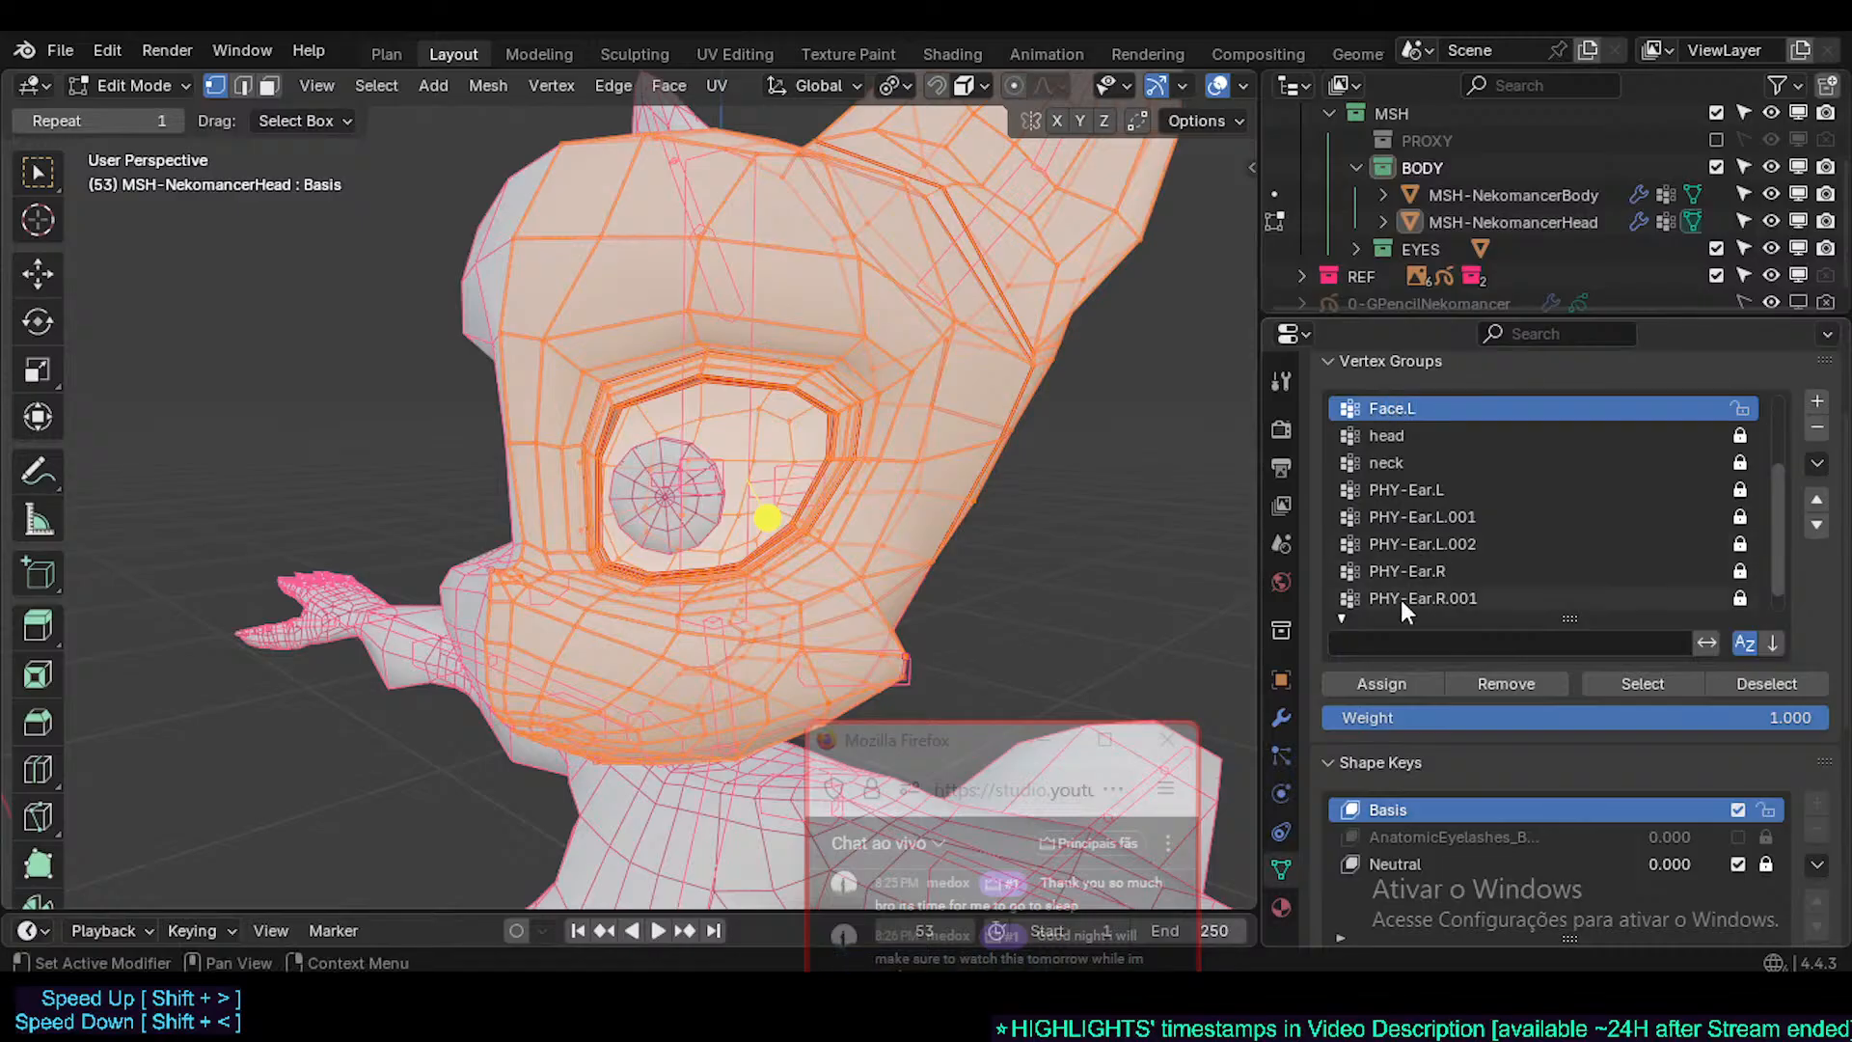
click(1374, 678)
middle_drag(836, 430, 900, 444)
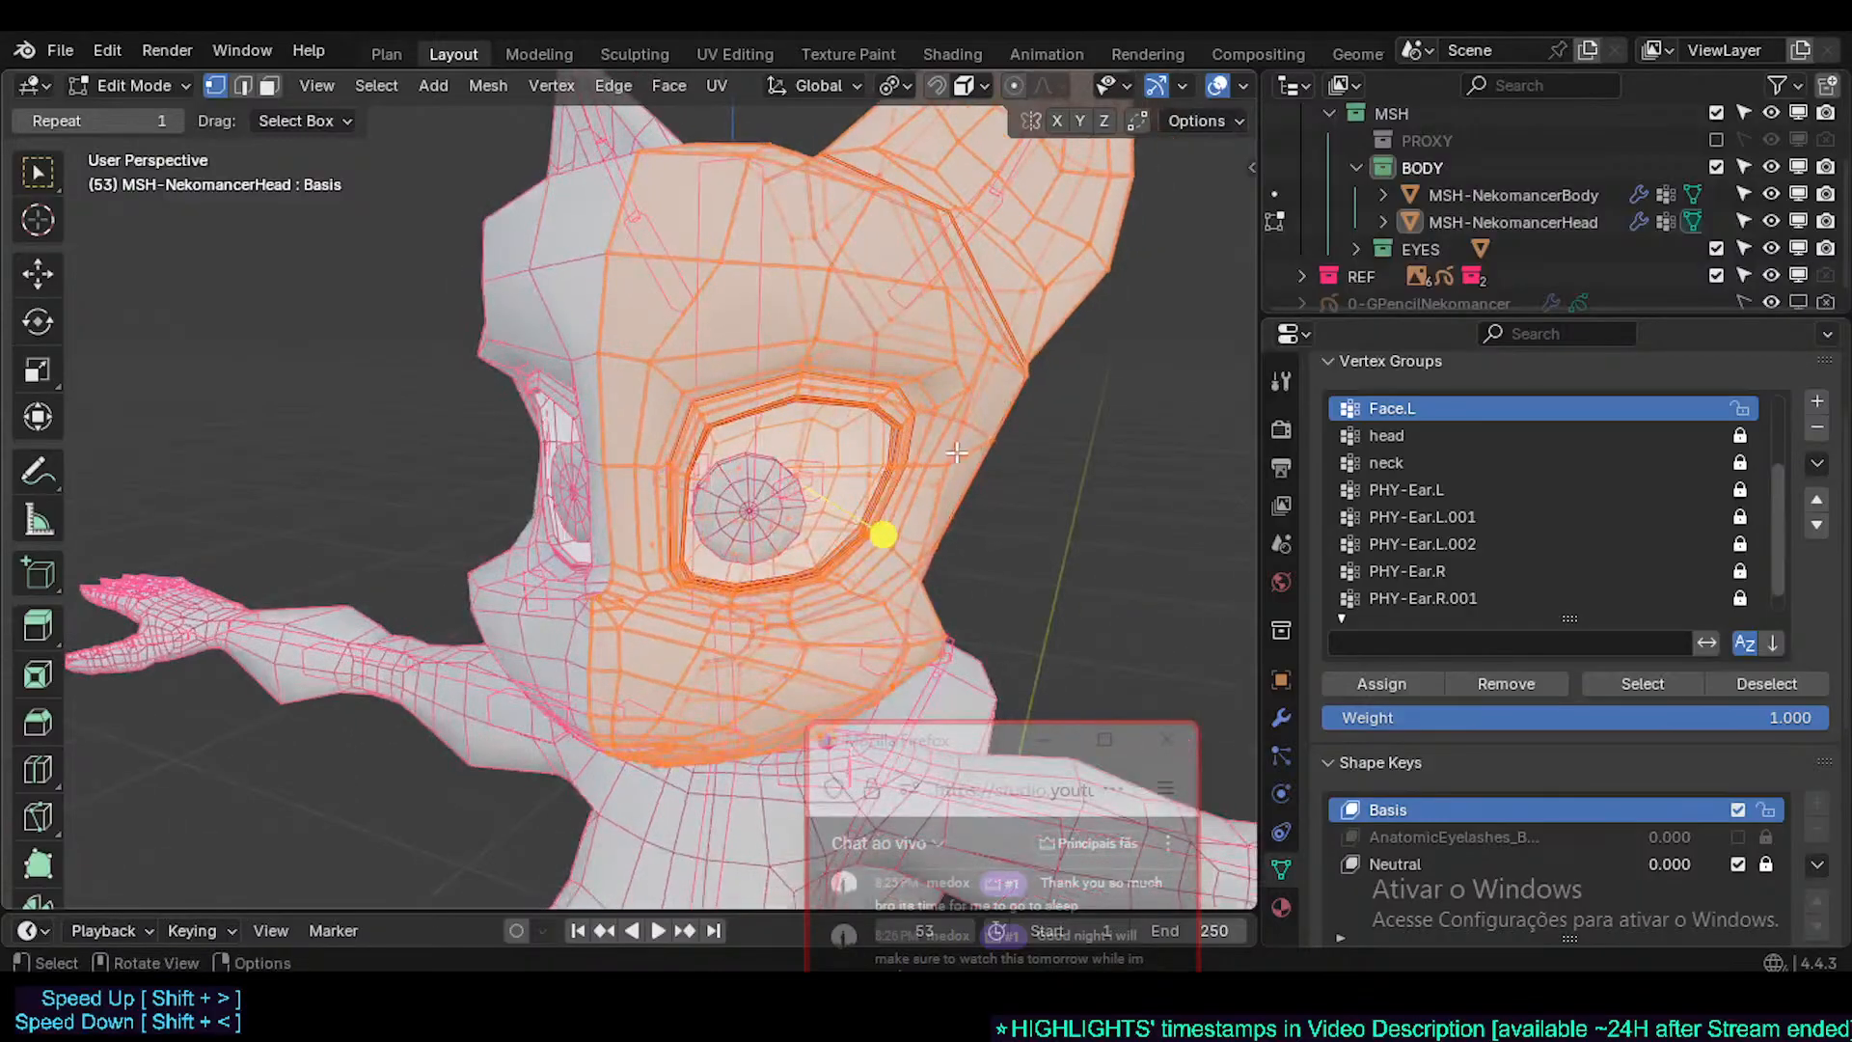
- Return to Object Mode, reselect the head and add an empty vertex group named Face.R
key(Tab)
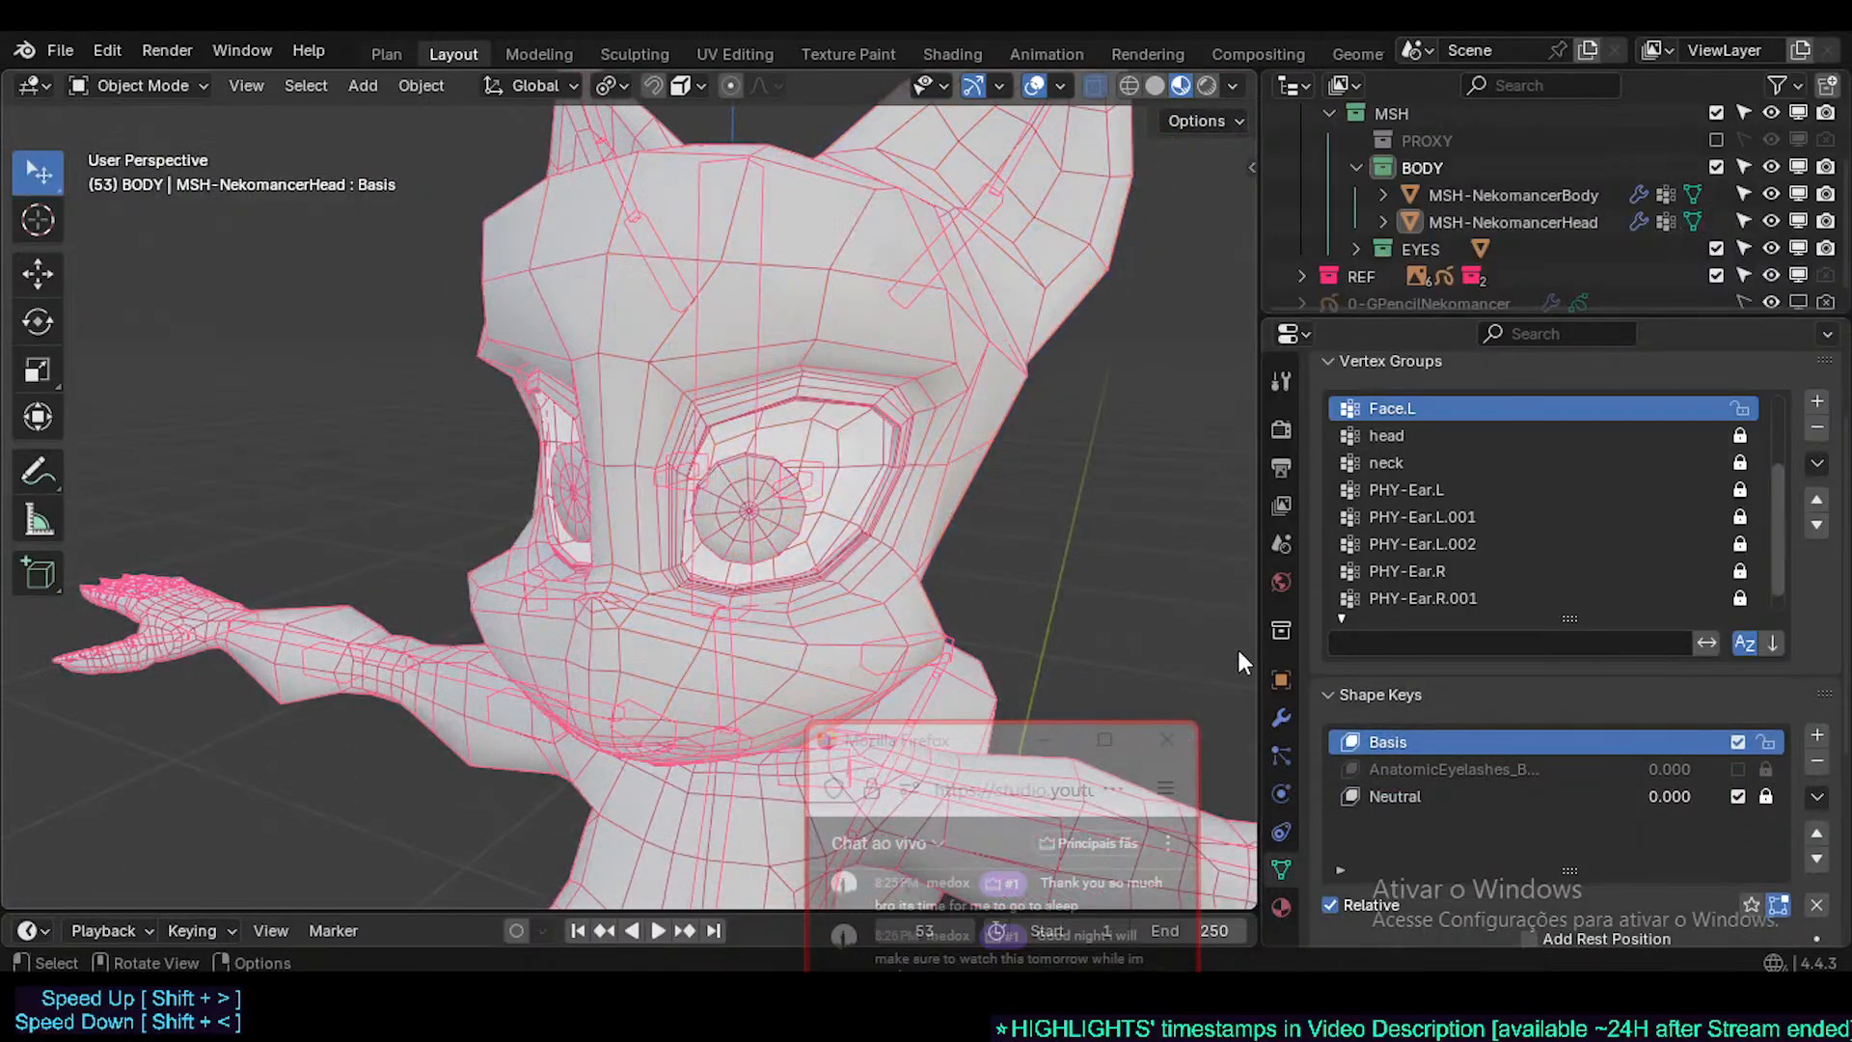
click(1281, 717)
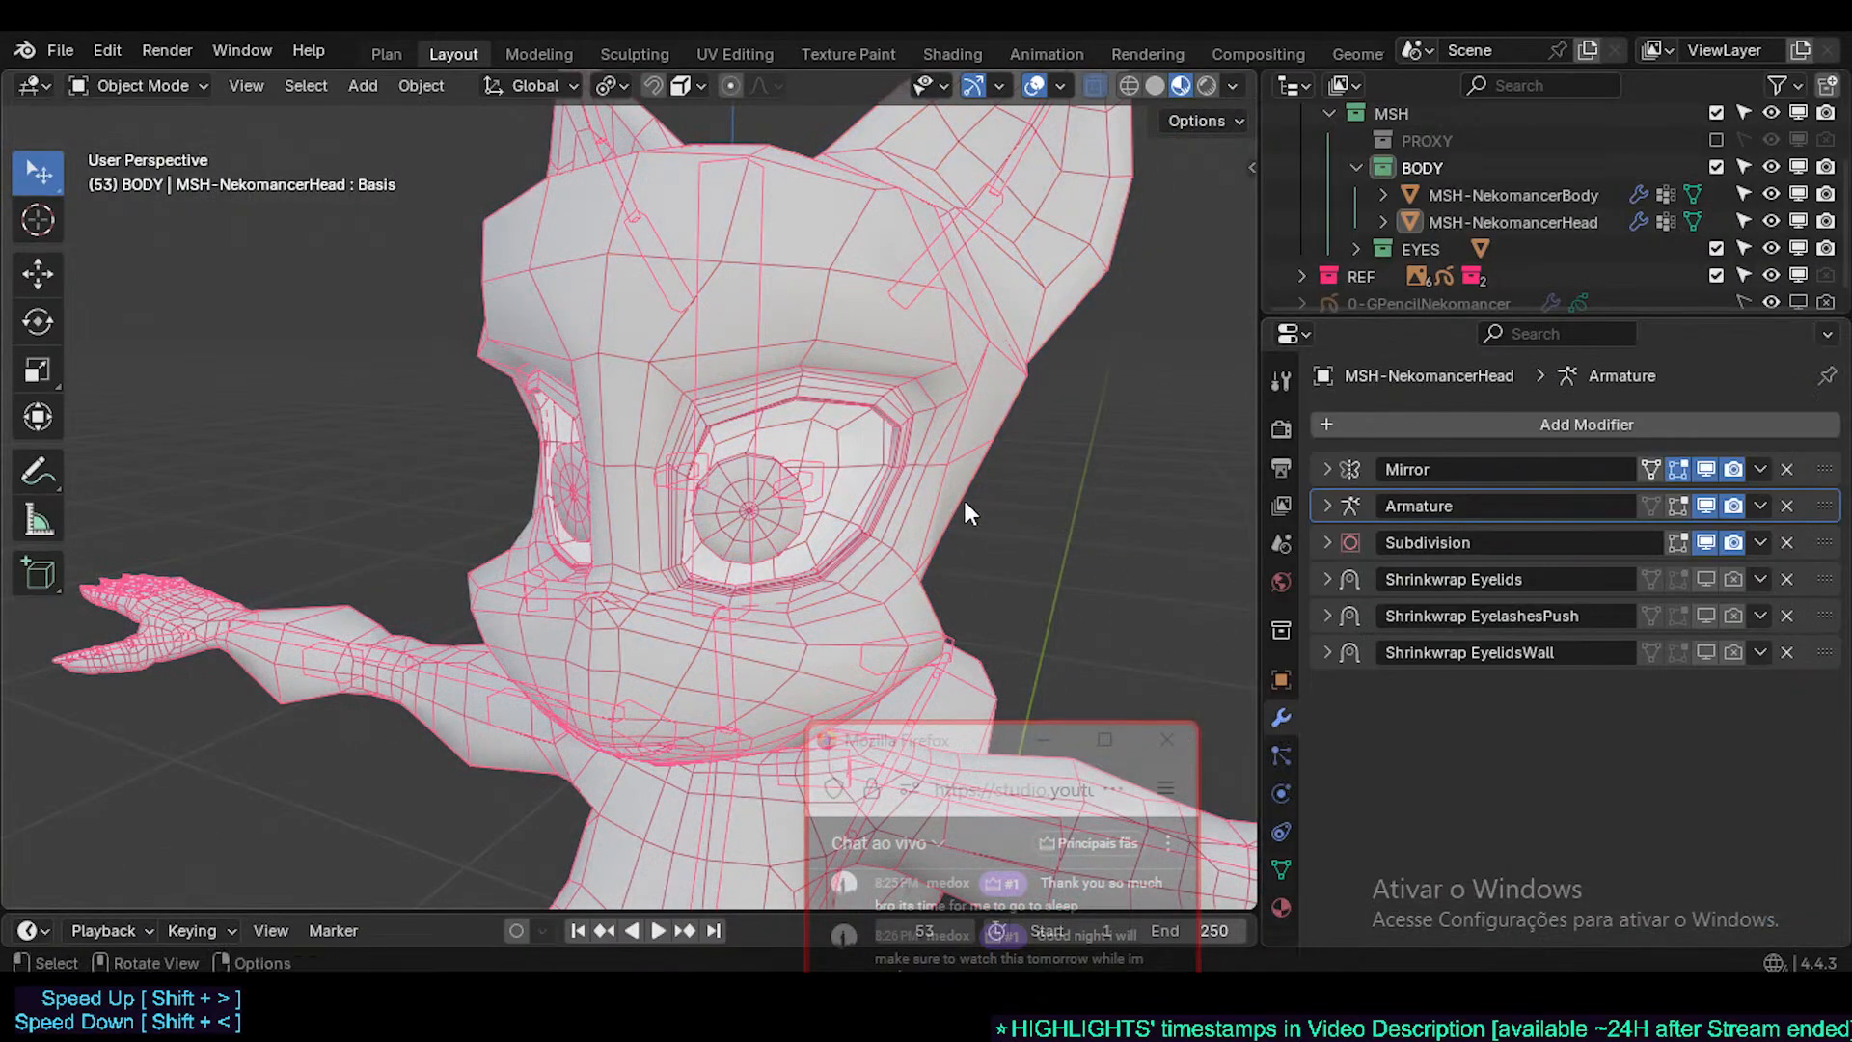
click(951, 474)
click(1279, 869)
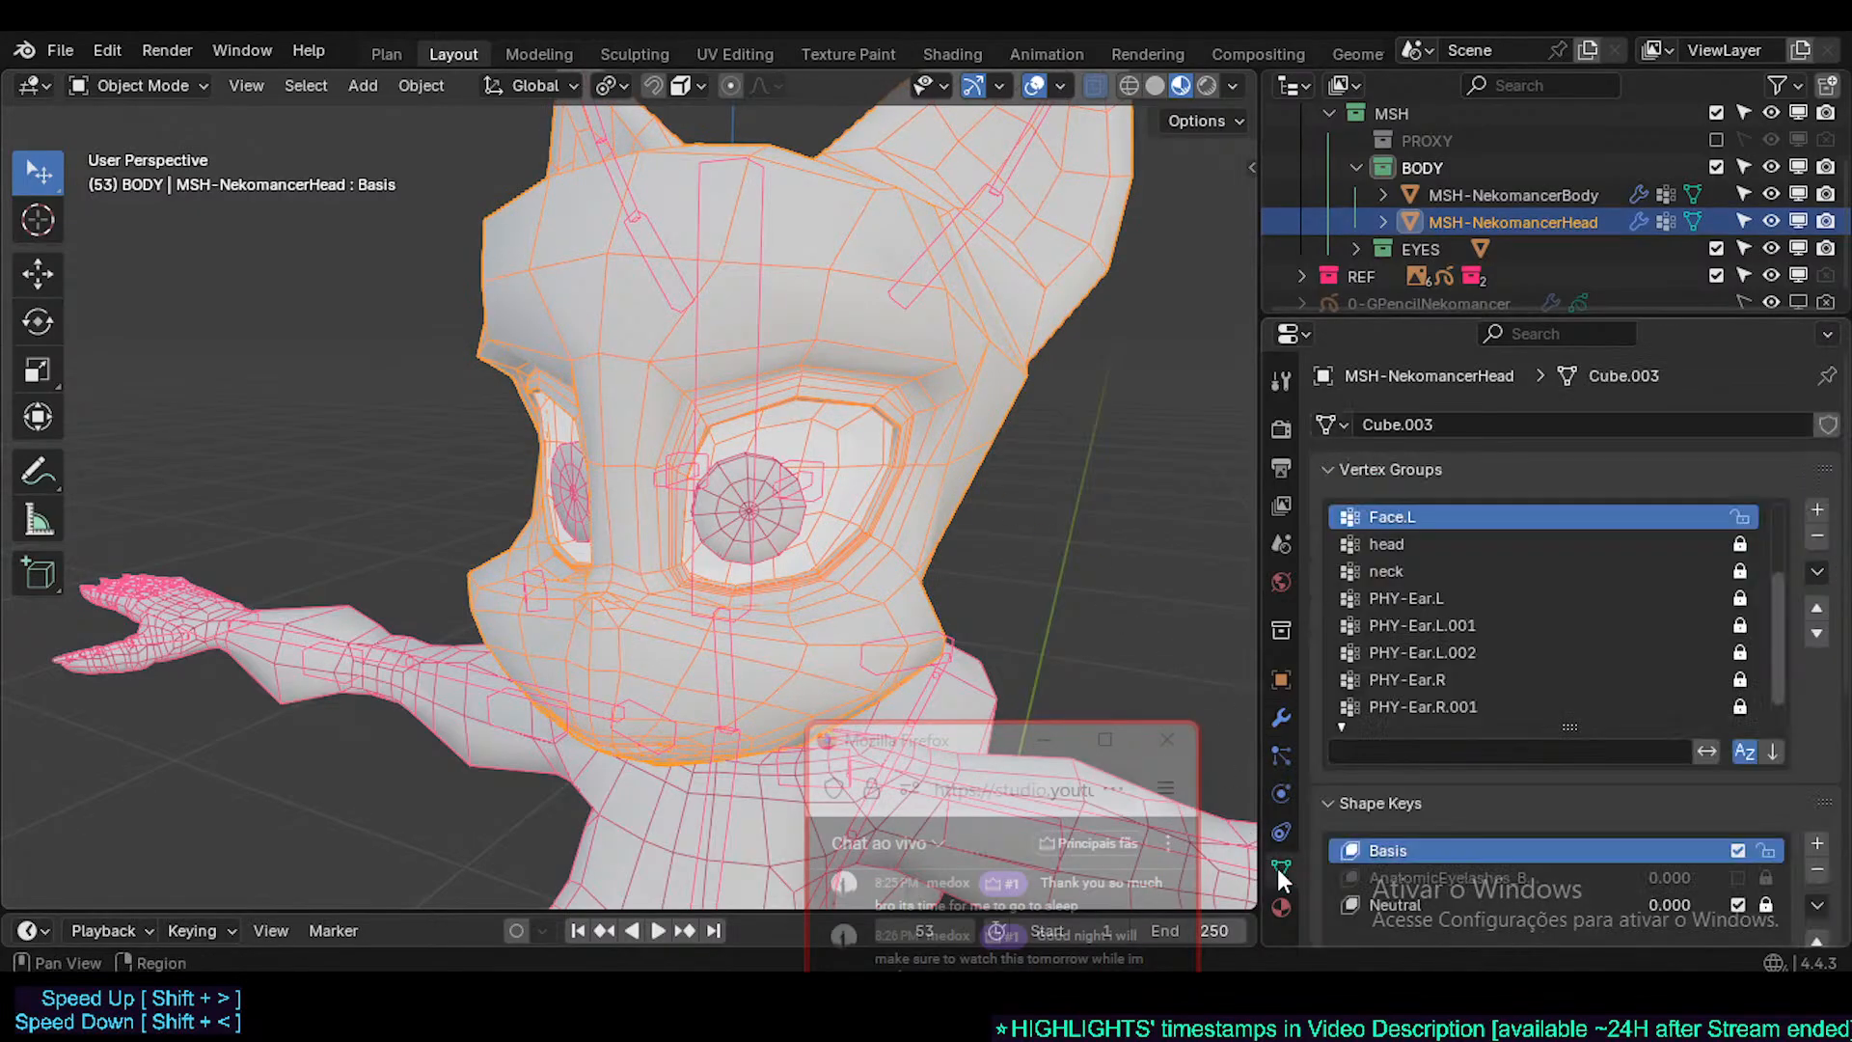
click(1817, 511)
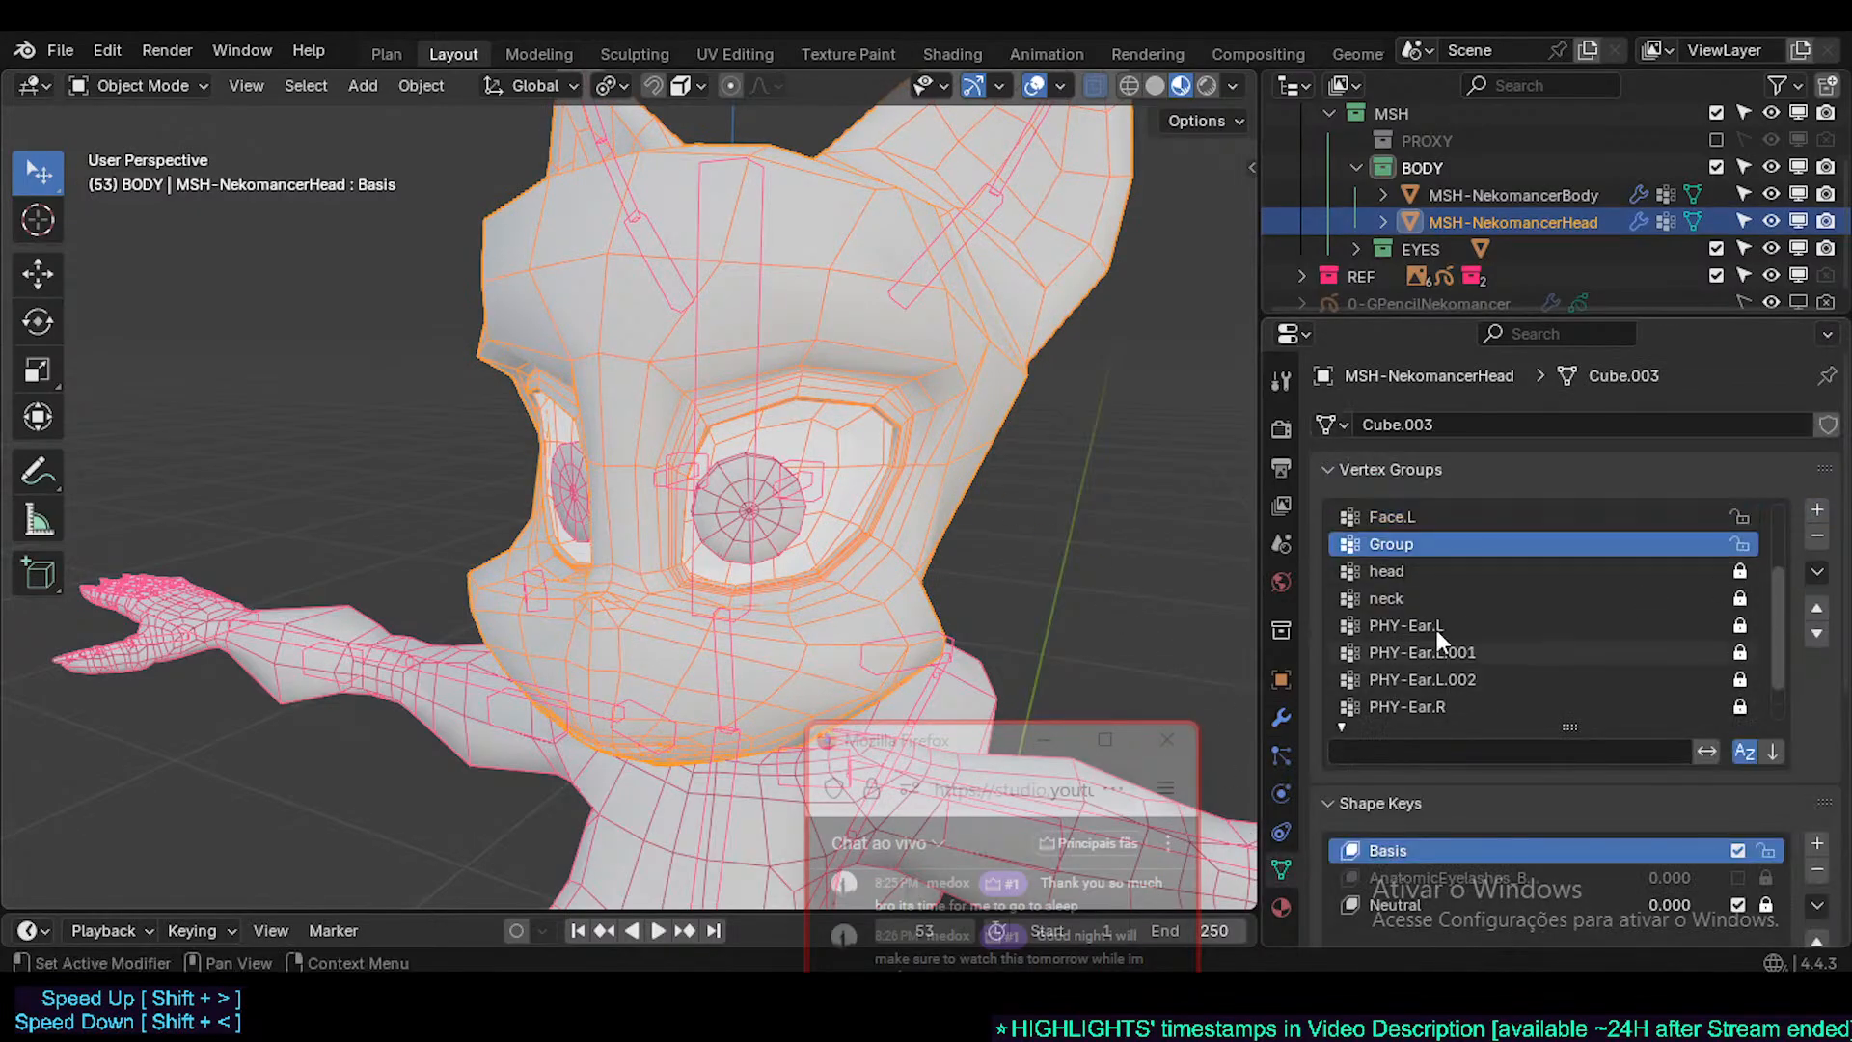
double_click(1416, 548)
text(Face.R)
key(Return)
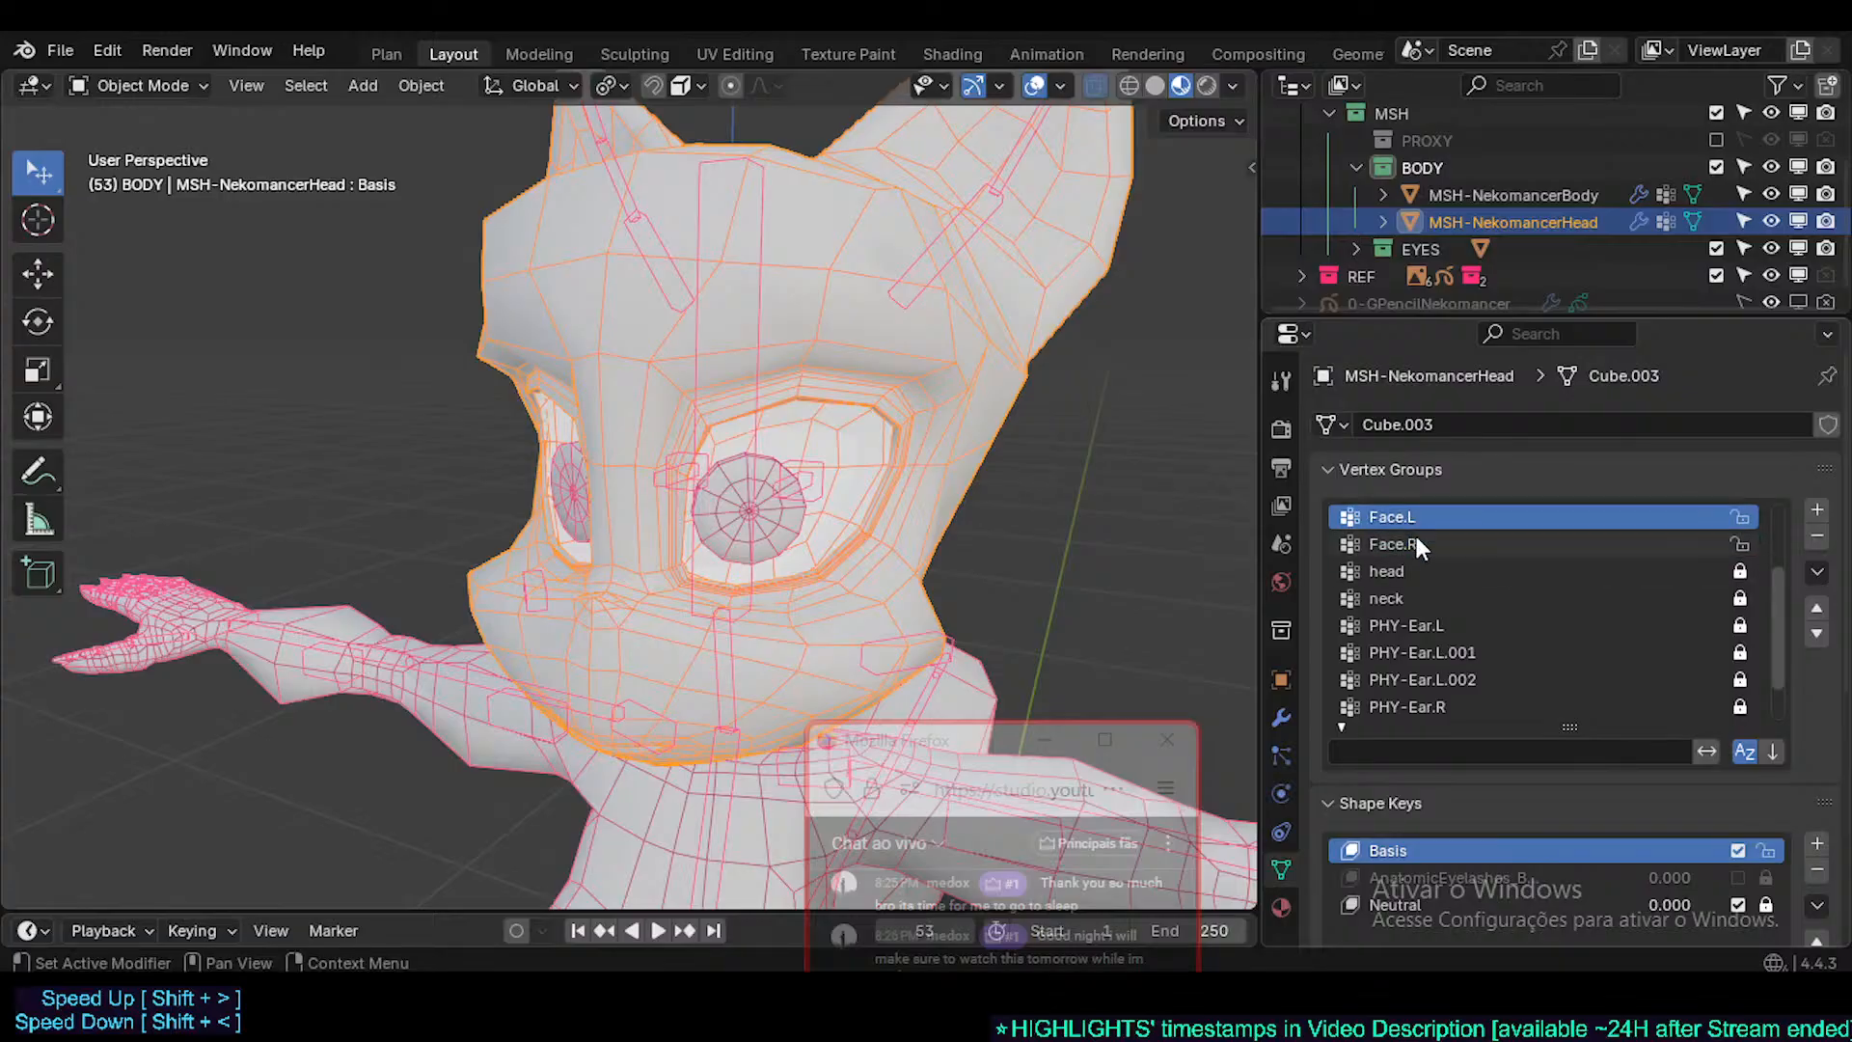
- Deselect the head's vertices in Edit Mode and switch the head to Weight Paint mode with Face.R active
key(Tab)
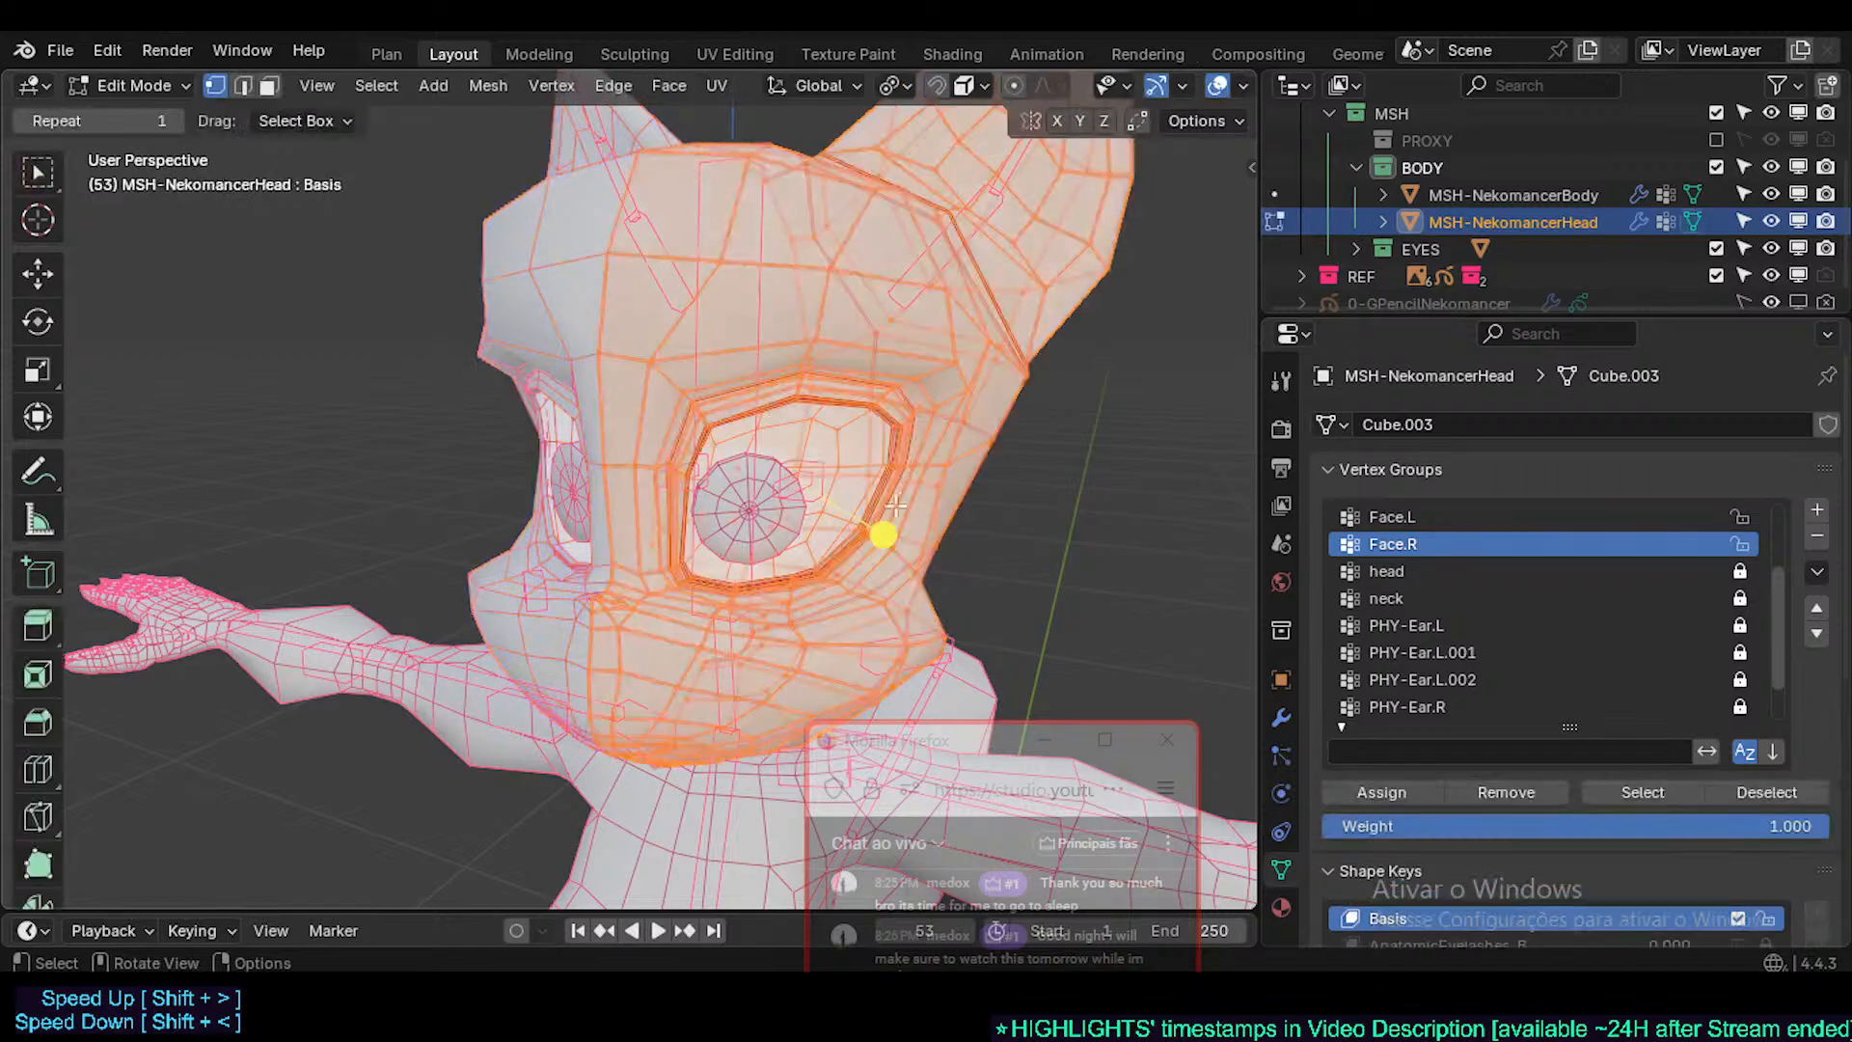
middle_drag(857, 517, 882, 513)
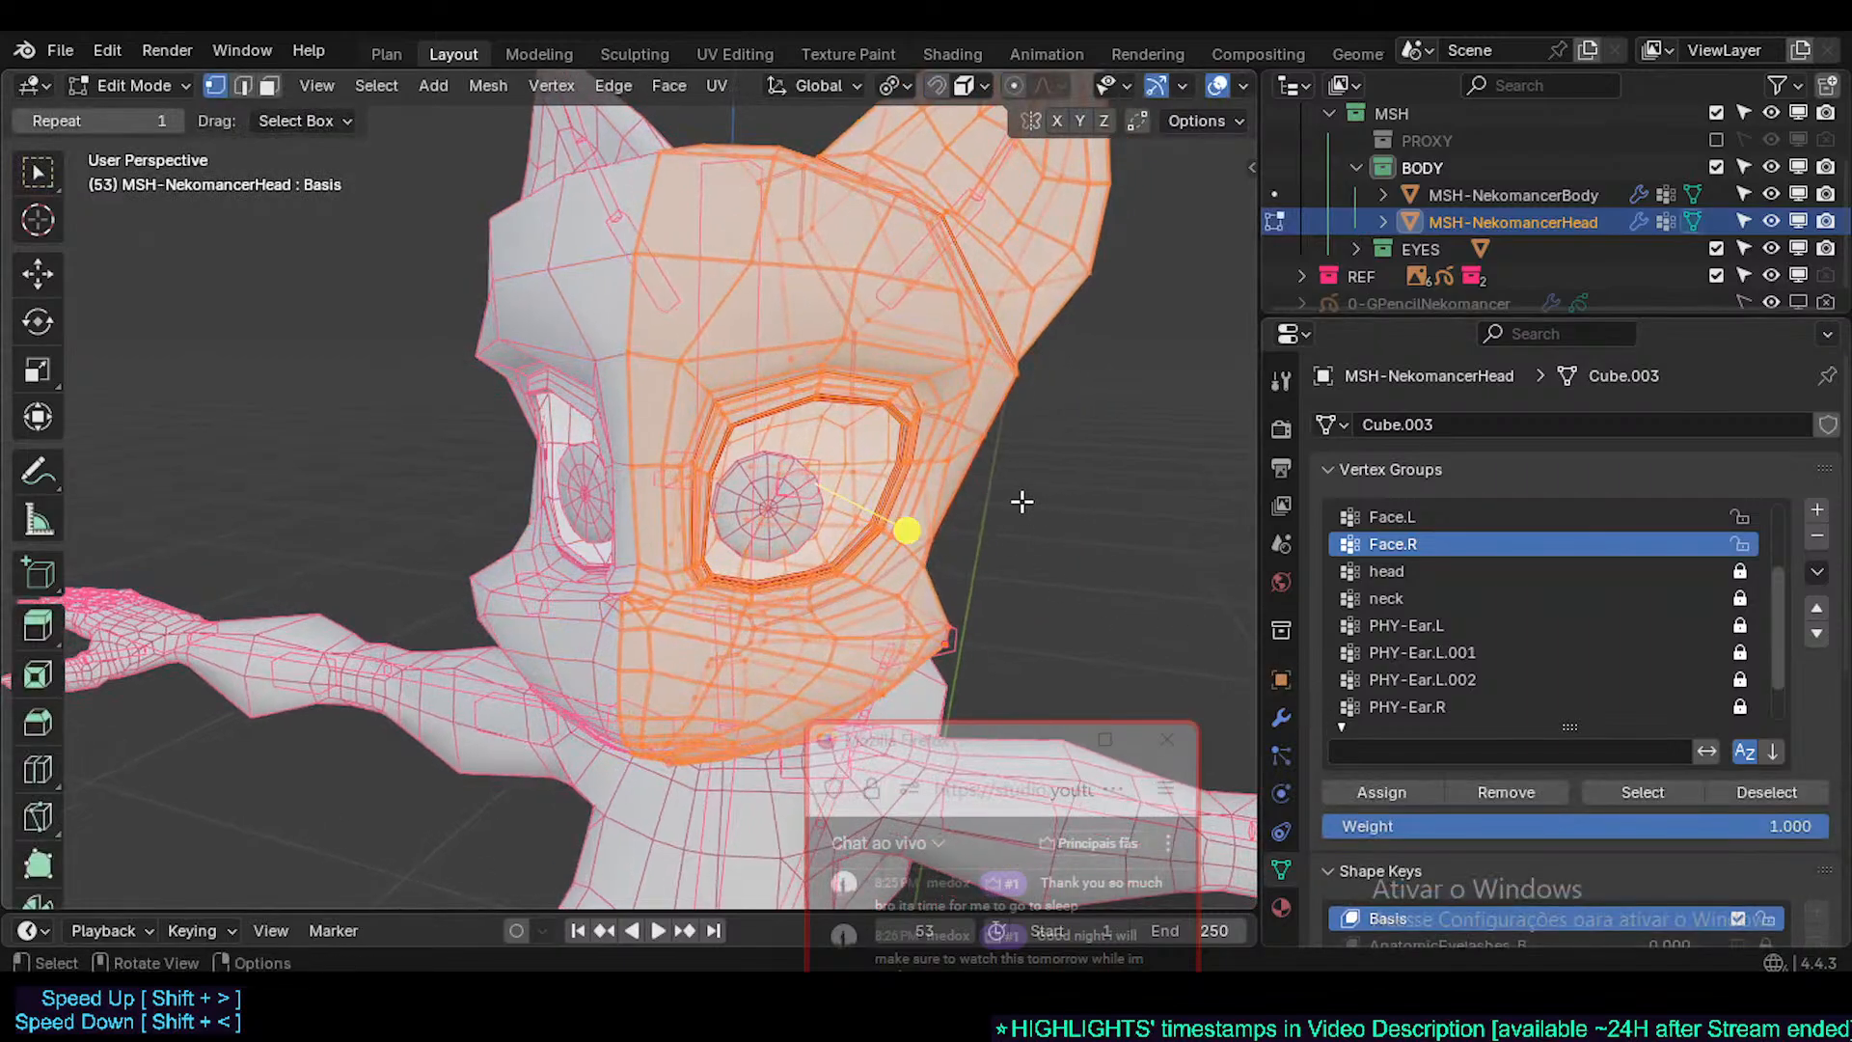
key(alt+a)
key(ctrl+Tab)
click(837, 401)
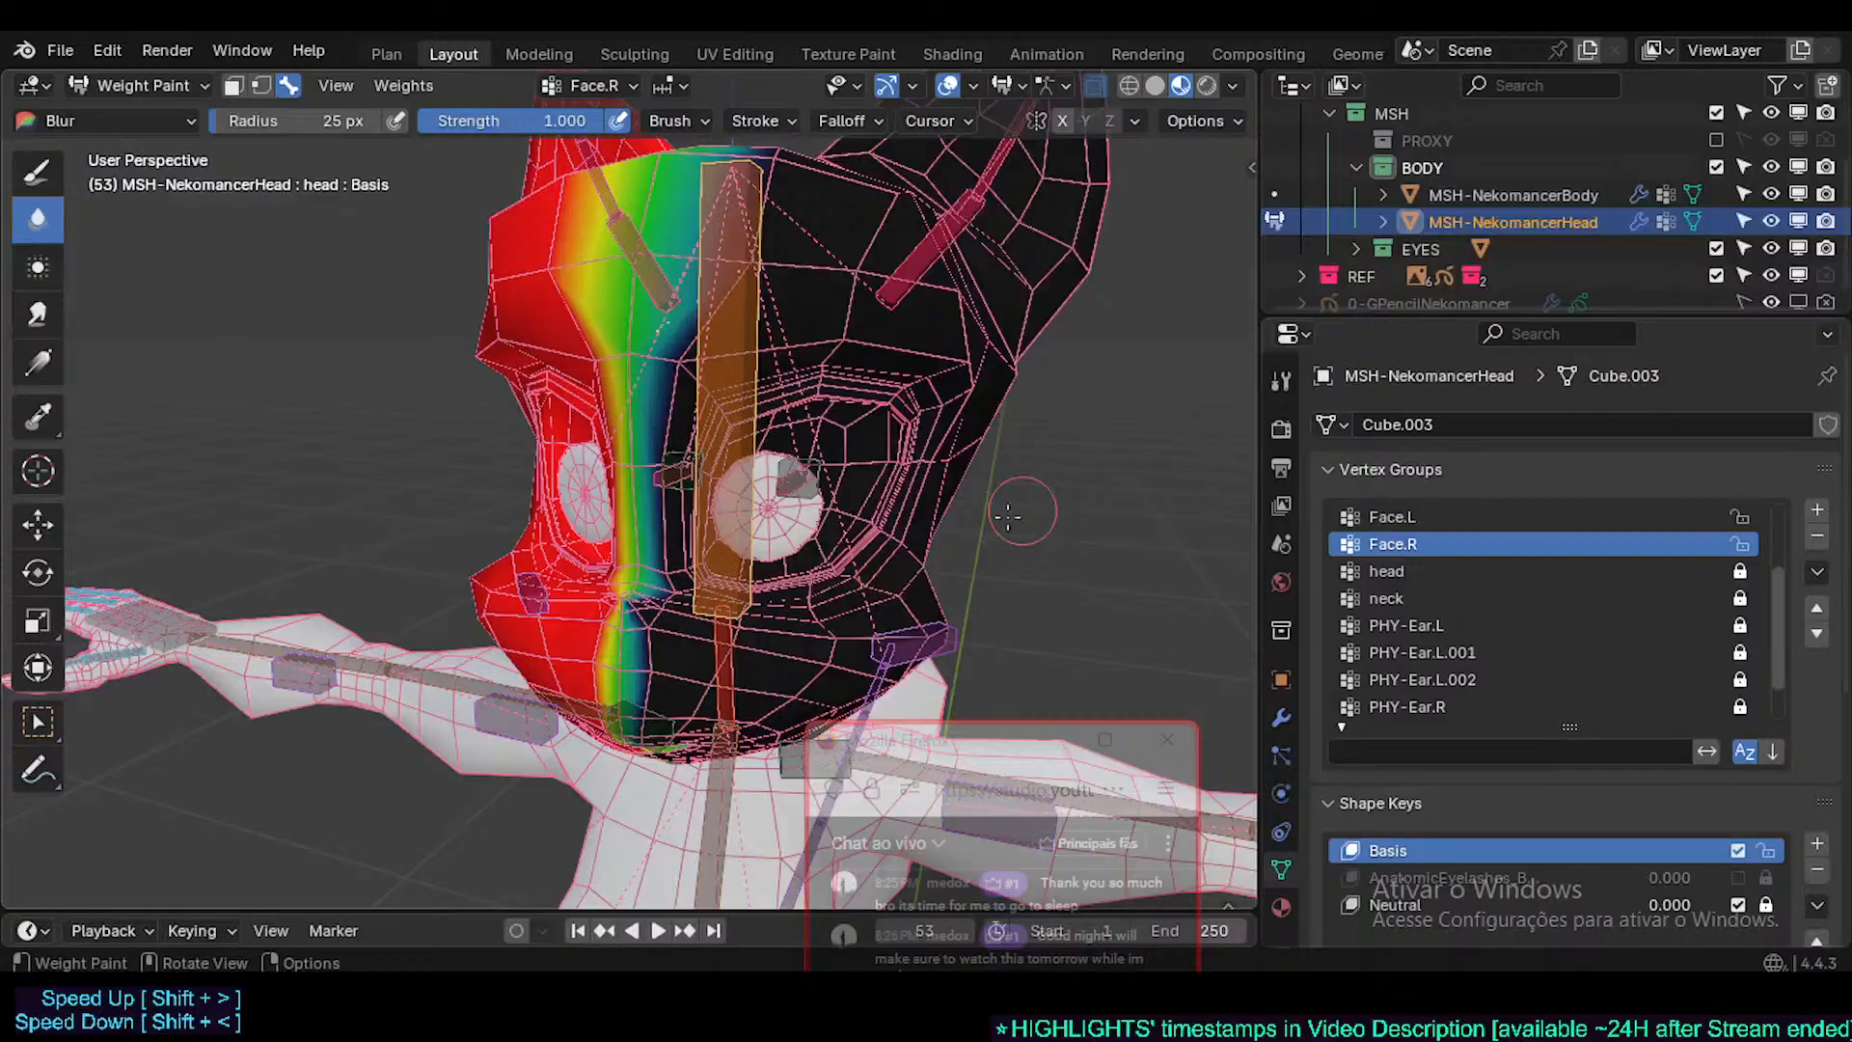
- Compare the weights of the Face.L and Face.R vertex groups across the mirrored head
click(1443, 518)
click(1433, 533)
click(1407, 524)
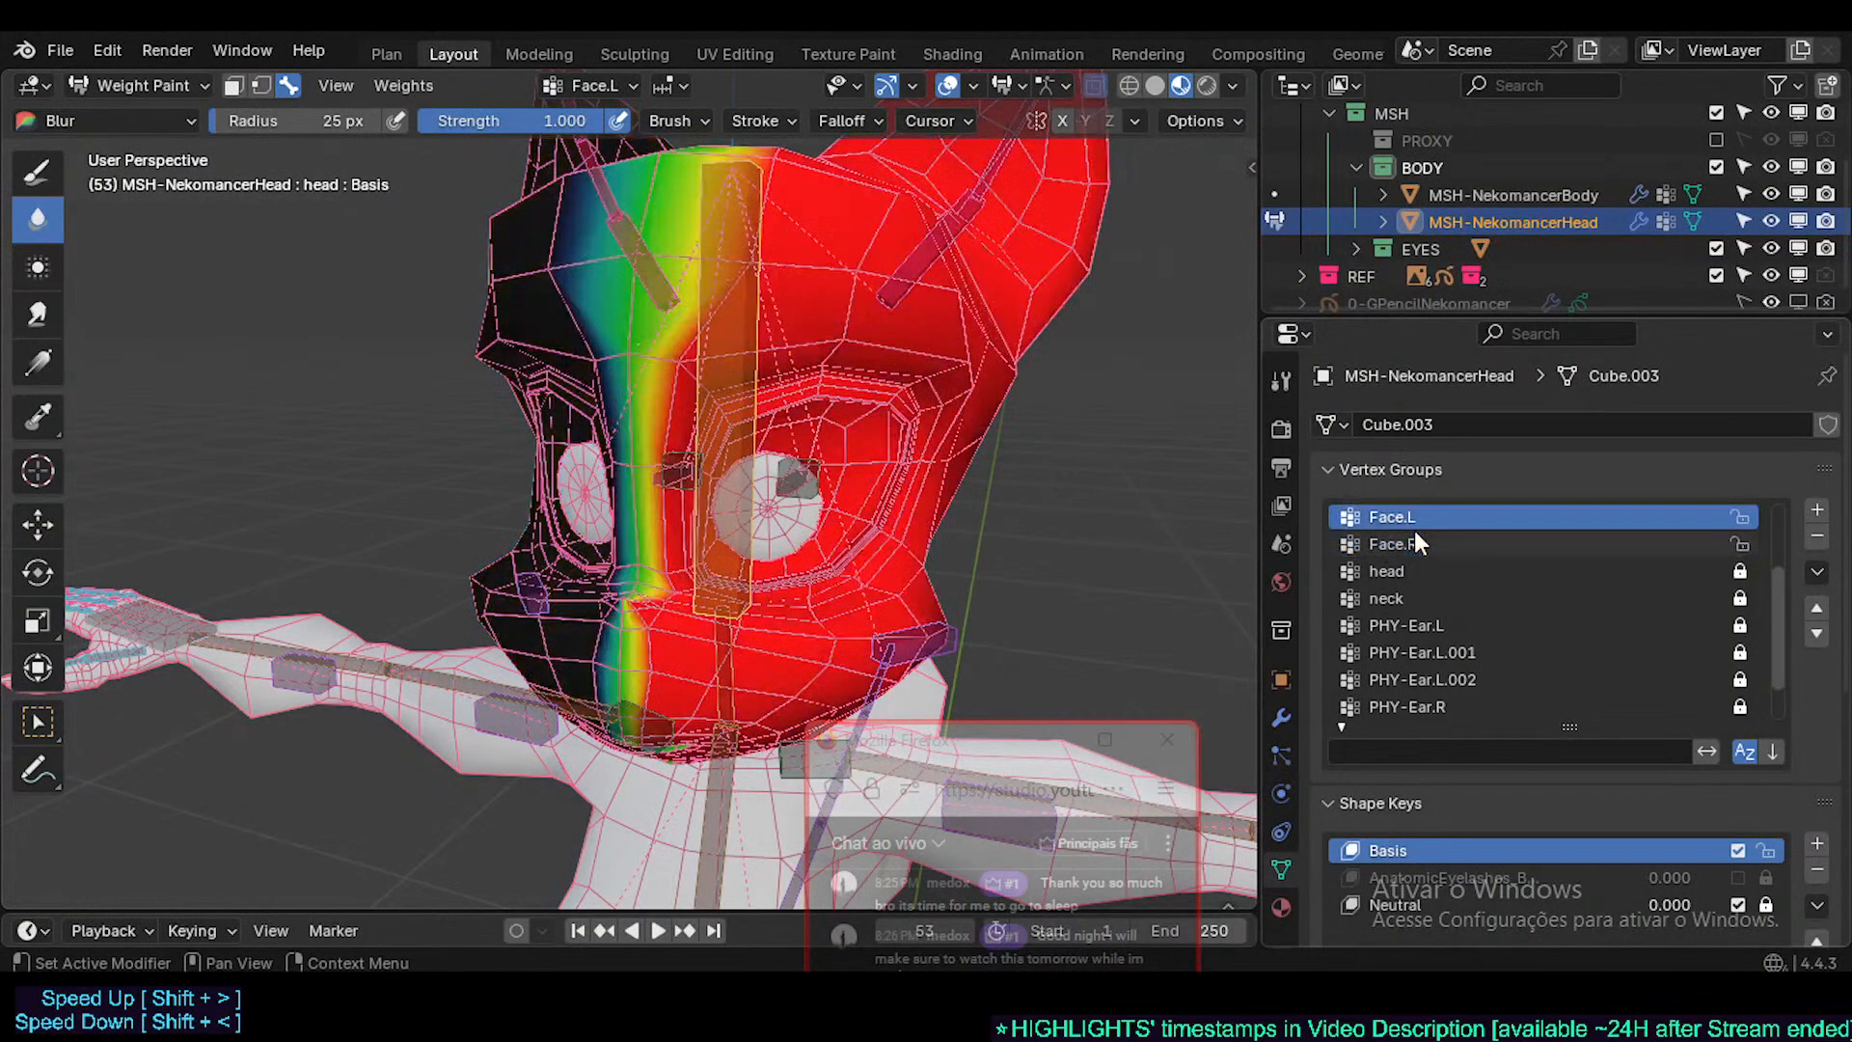
click(1414, 536)
click(1420, 511)
click(1416, 536)
click(1410, 515)
click(1408, 540)
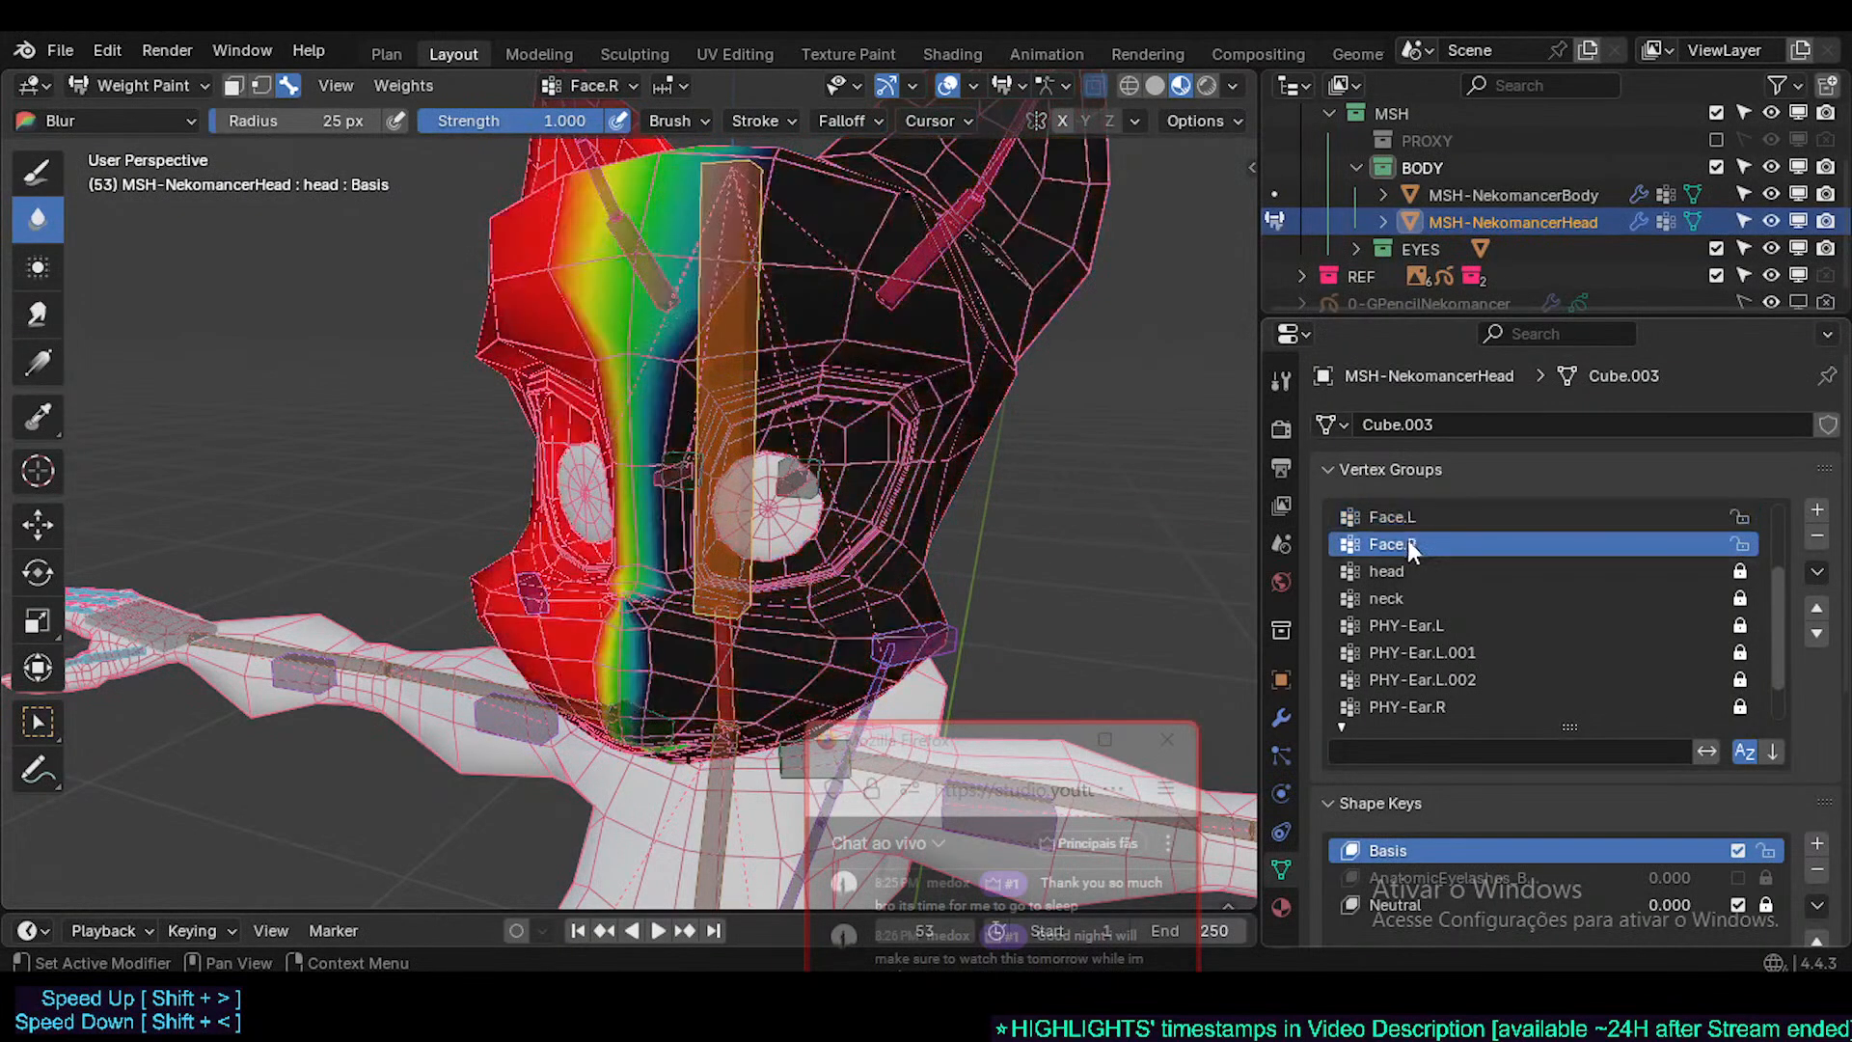
click(1408, 517)
- Switch to the live chat window in Firefox and start a message with a star emoji and "(PLZ, LOOK BACK IN TIME)"
drag(968, 741, 1204, 307)
click(1266, 767)
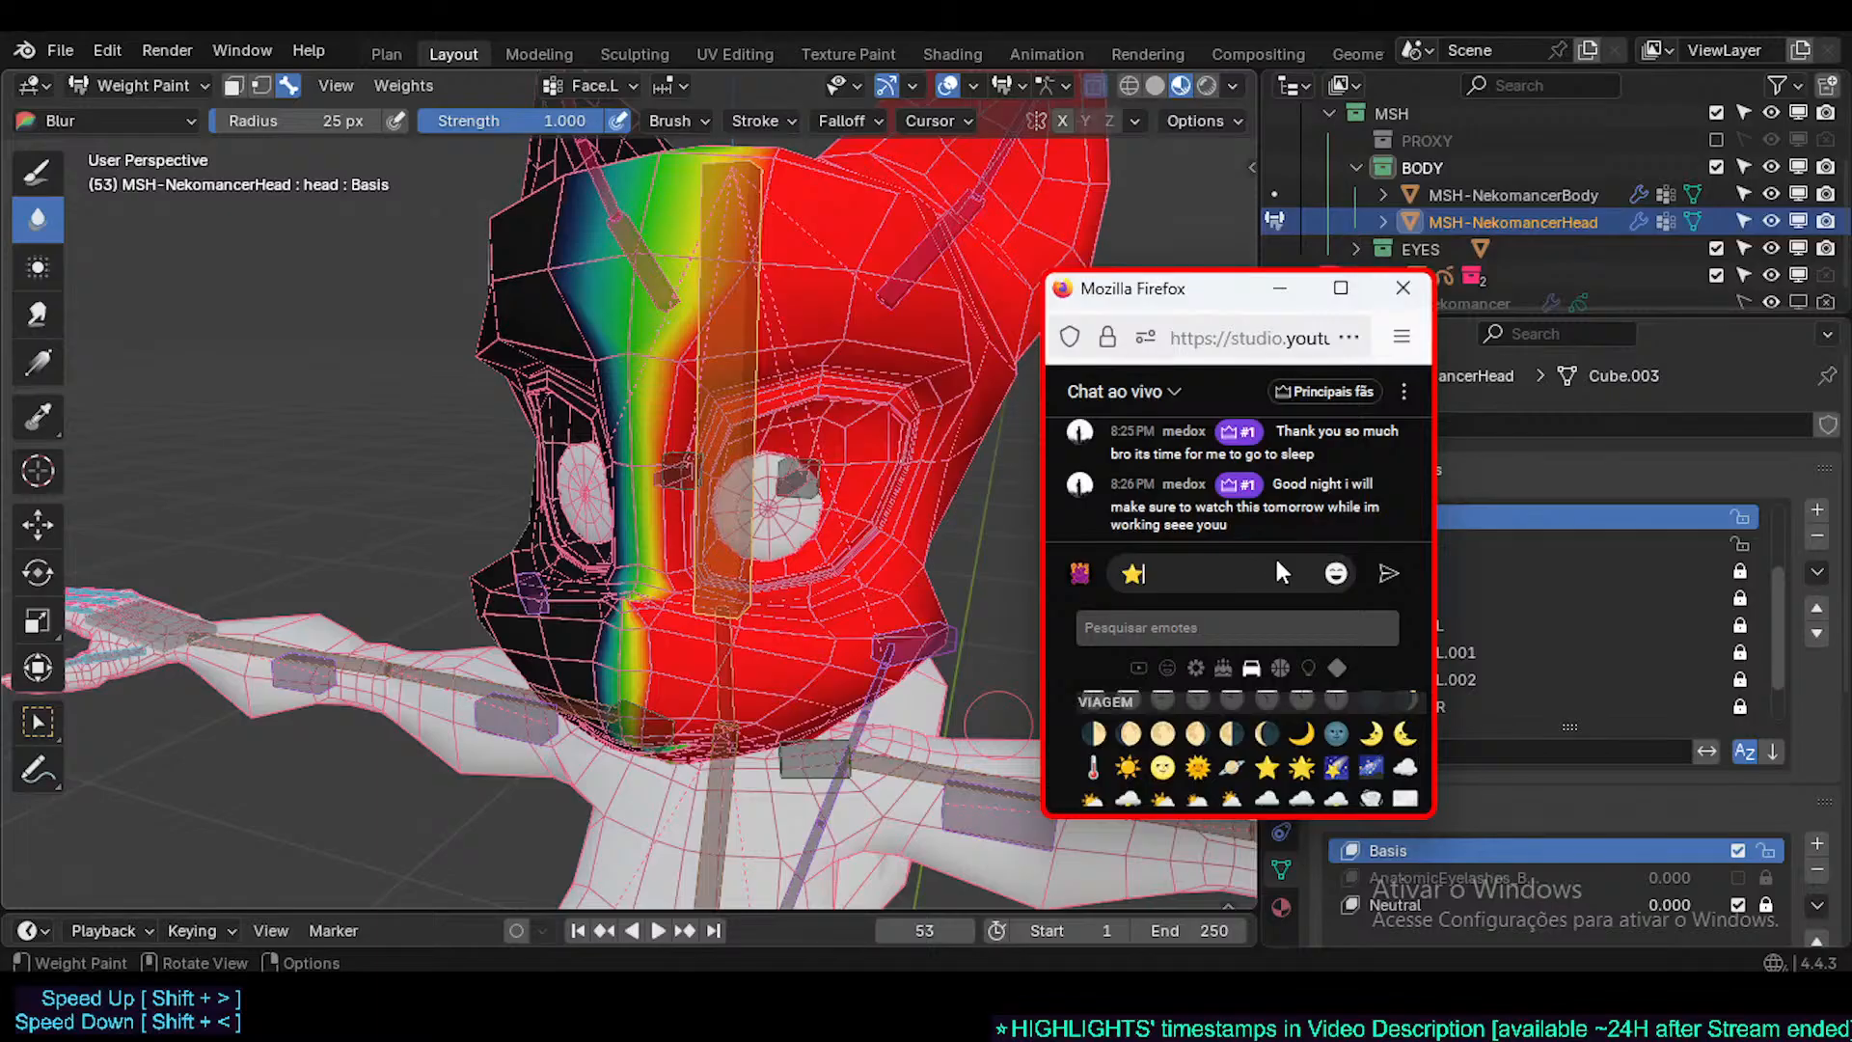
text((PLZ, LOOK BACK A FEW)
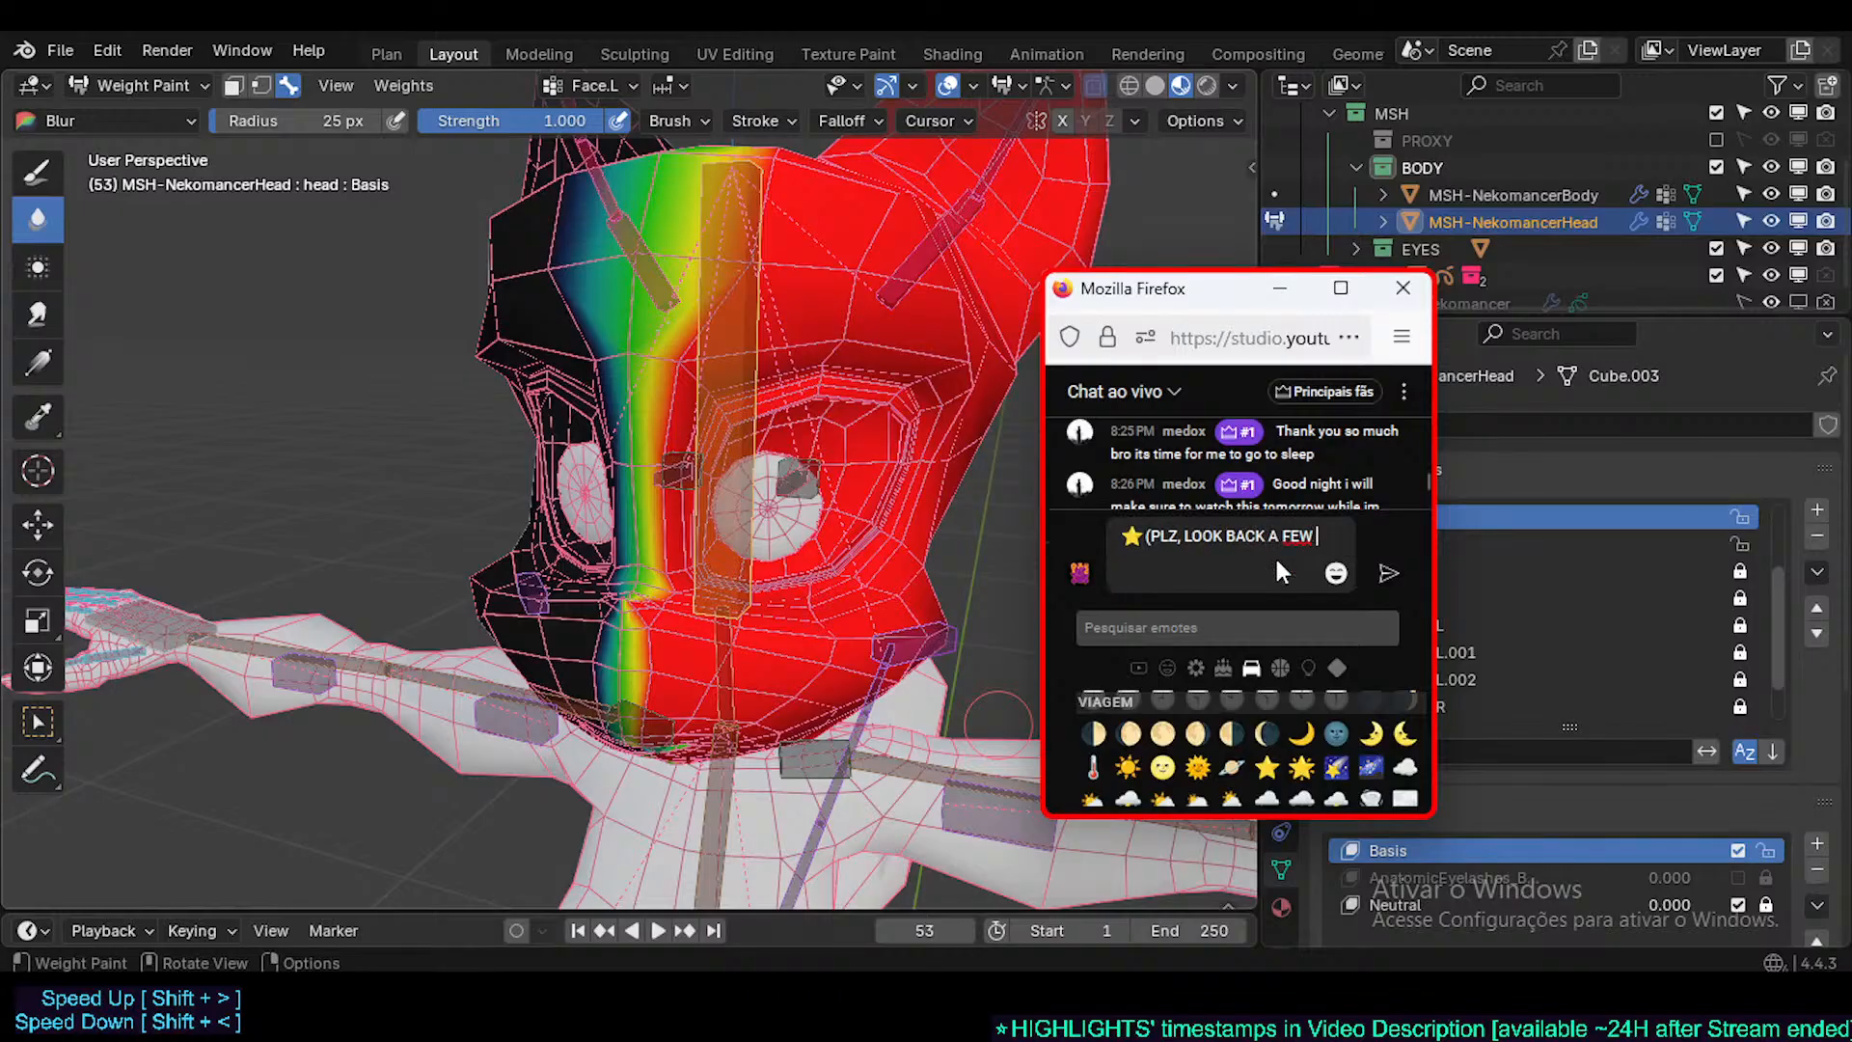
key(BackSpace)
key(BackSpace)
key(BackSpace)
key(BackSpace)
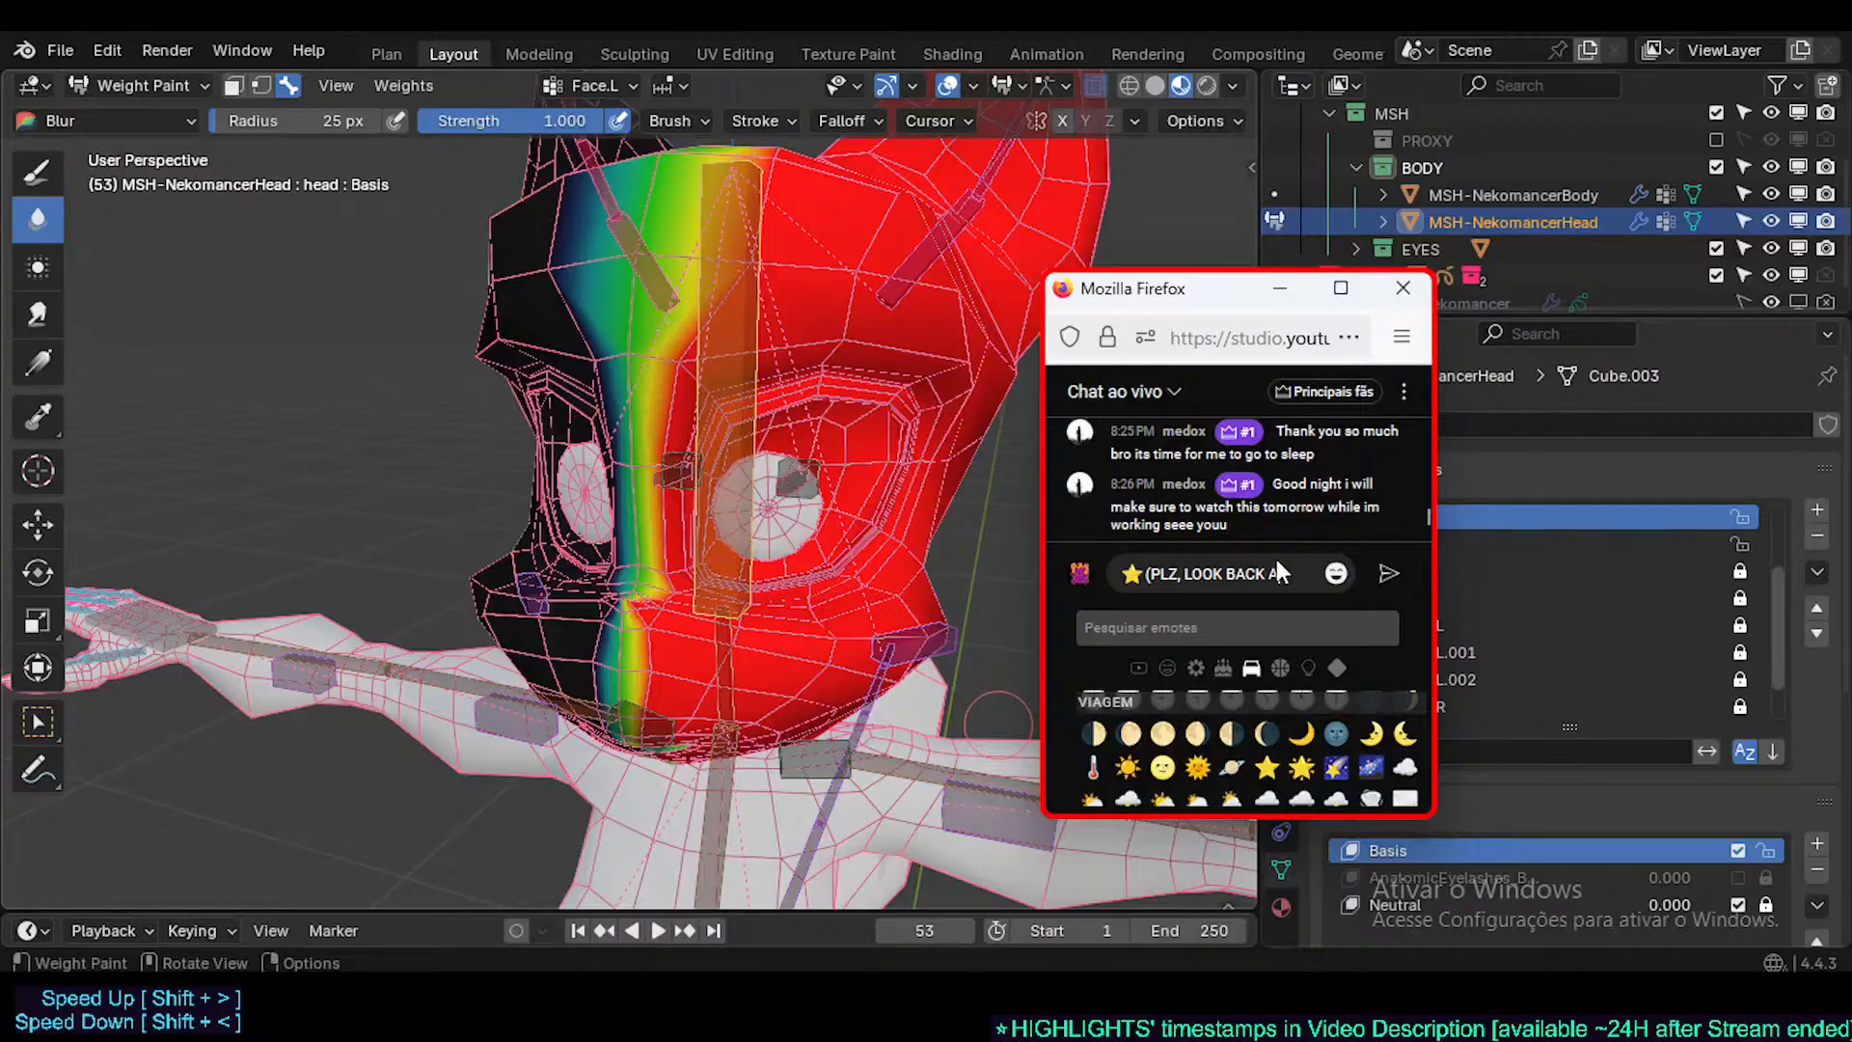
text(FEW)
key(BackSpace)
key(BackSpace)
text(IN TIME) Left)
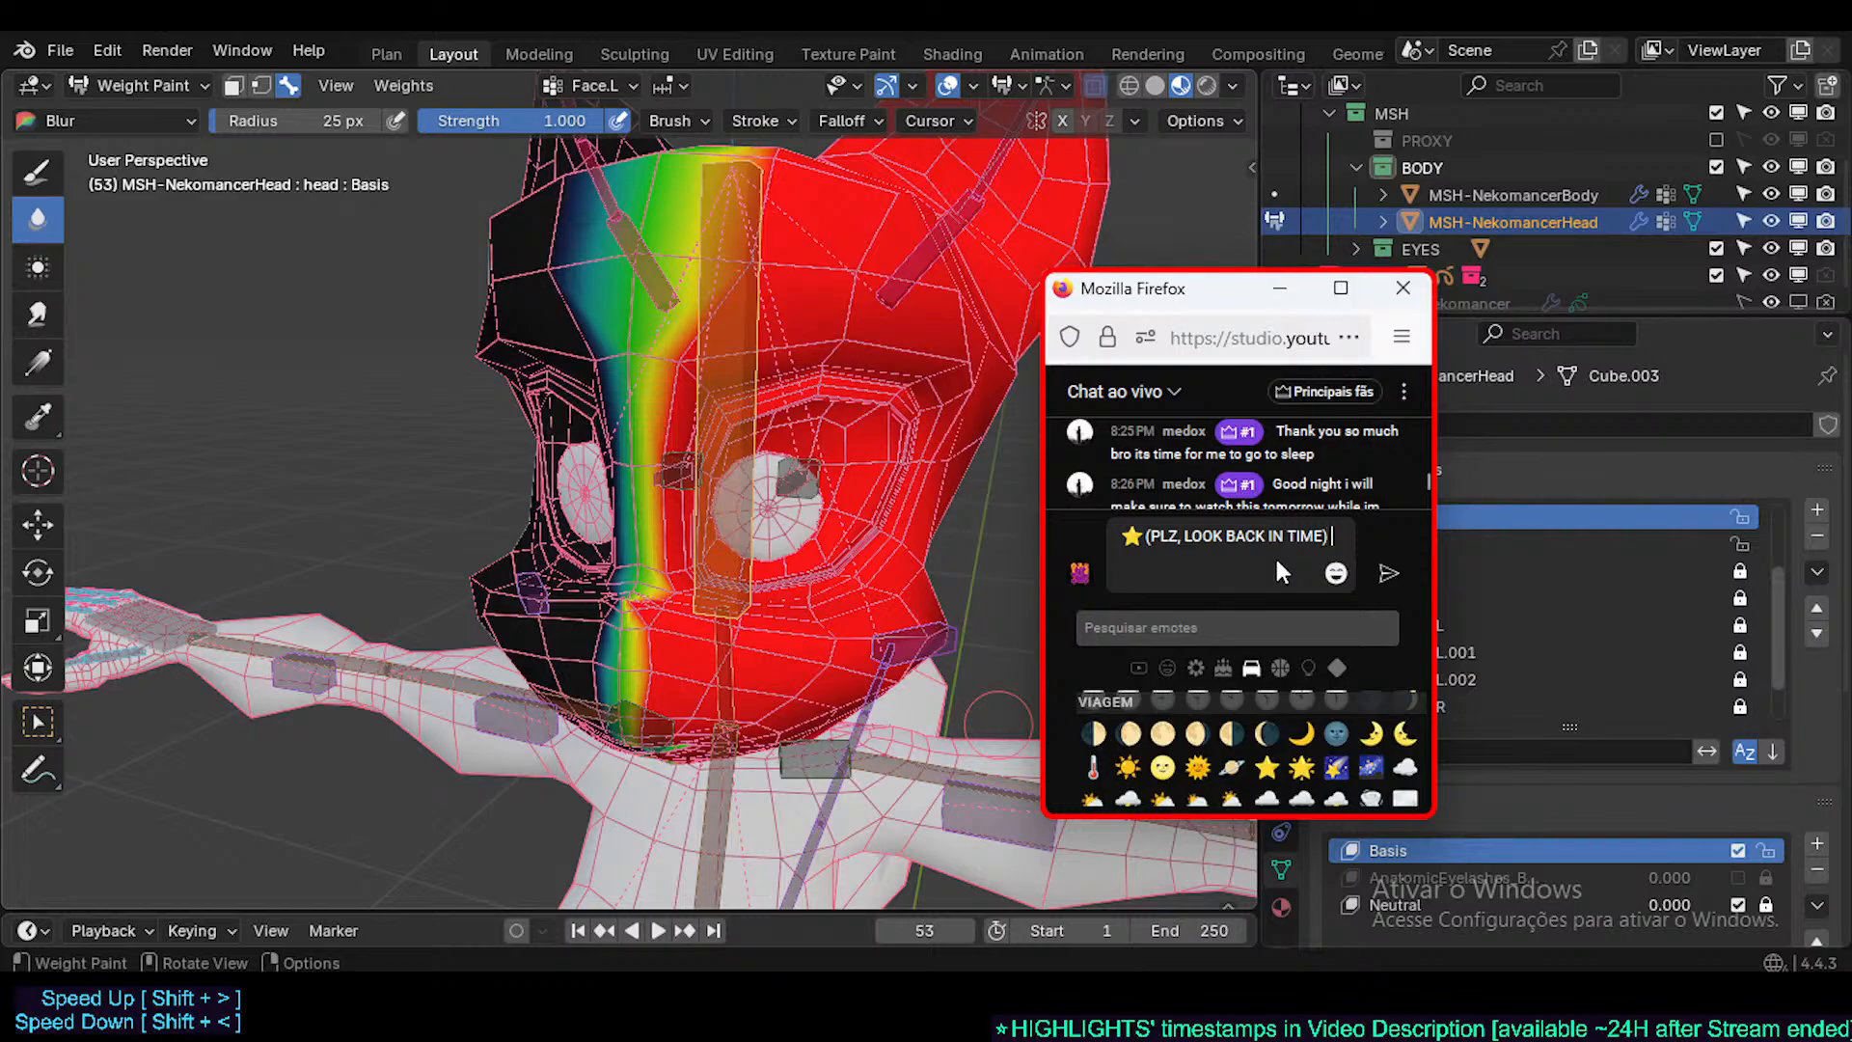
key(BackSpace)
key(BackSpace)
key(BackSpace)
key(BackSpace)
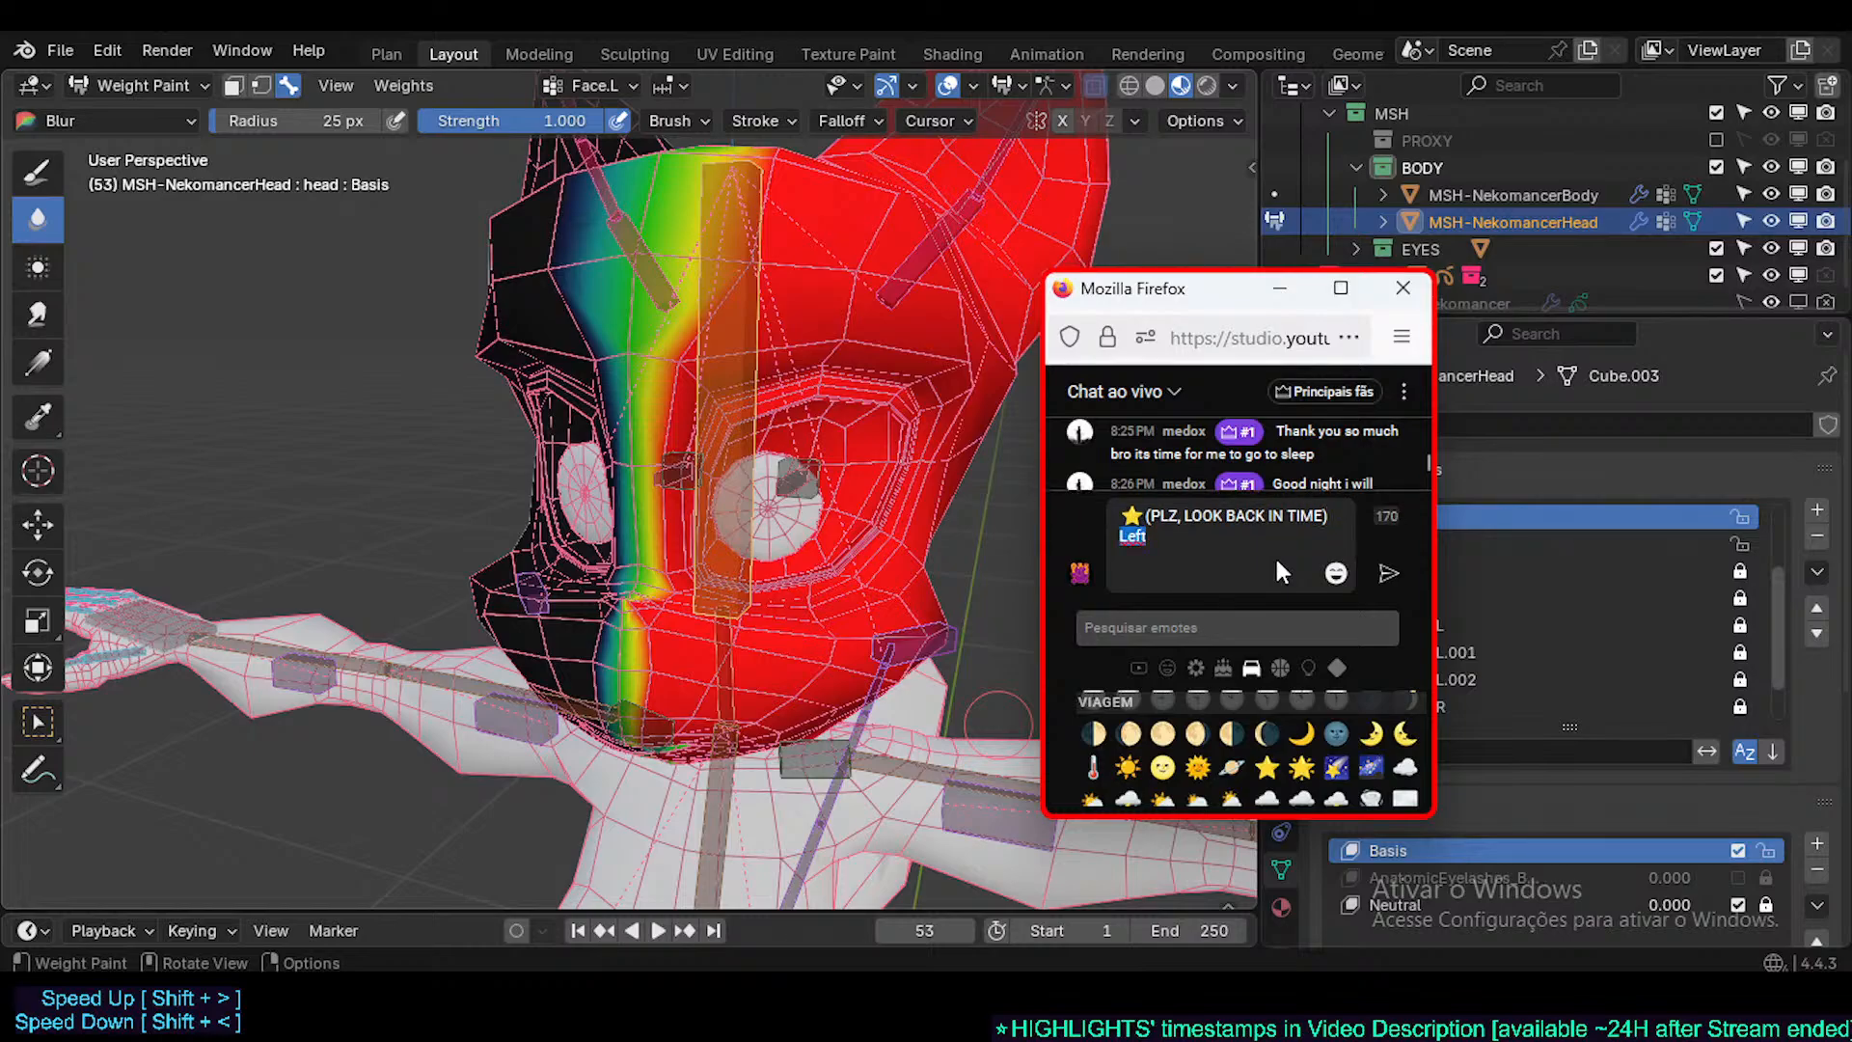
- Continue the chat message with "Mirror Modifier works with Symmetric"
text(Mirror Modifier works wi)
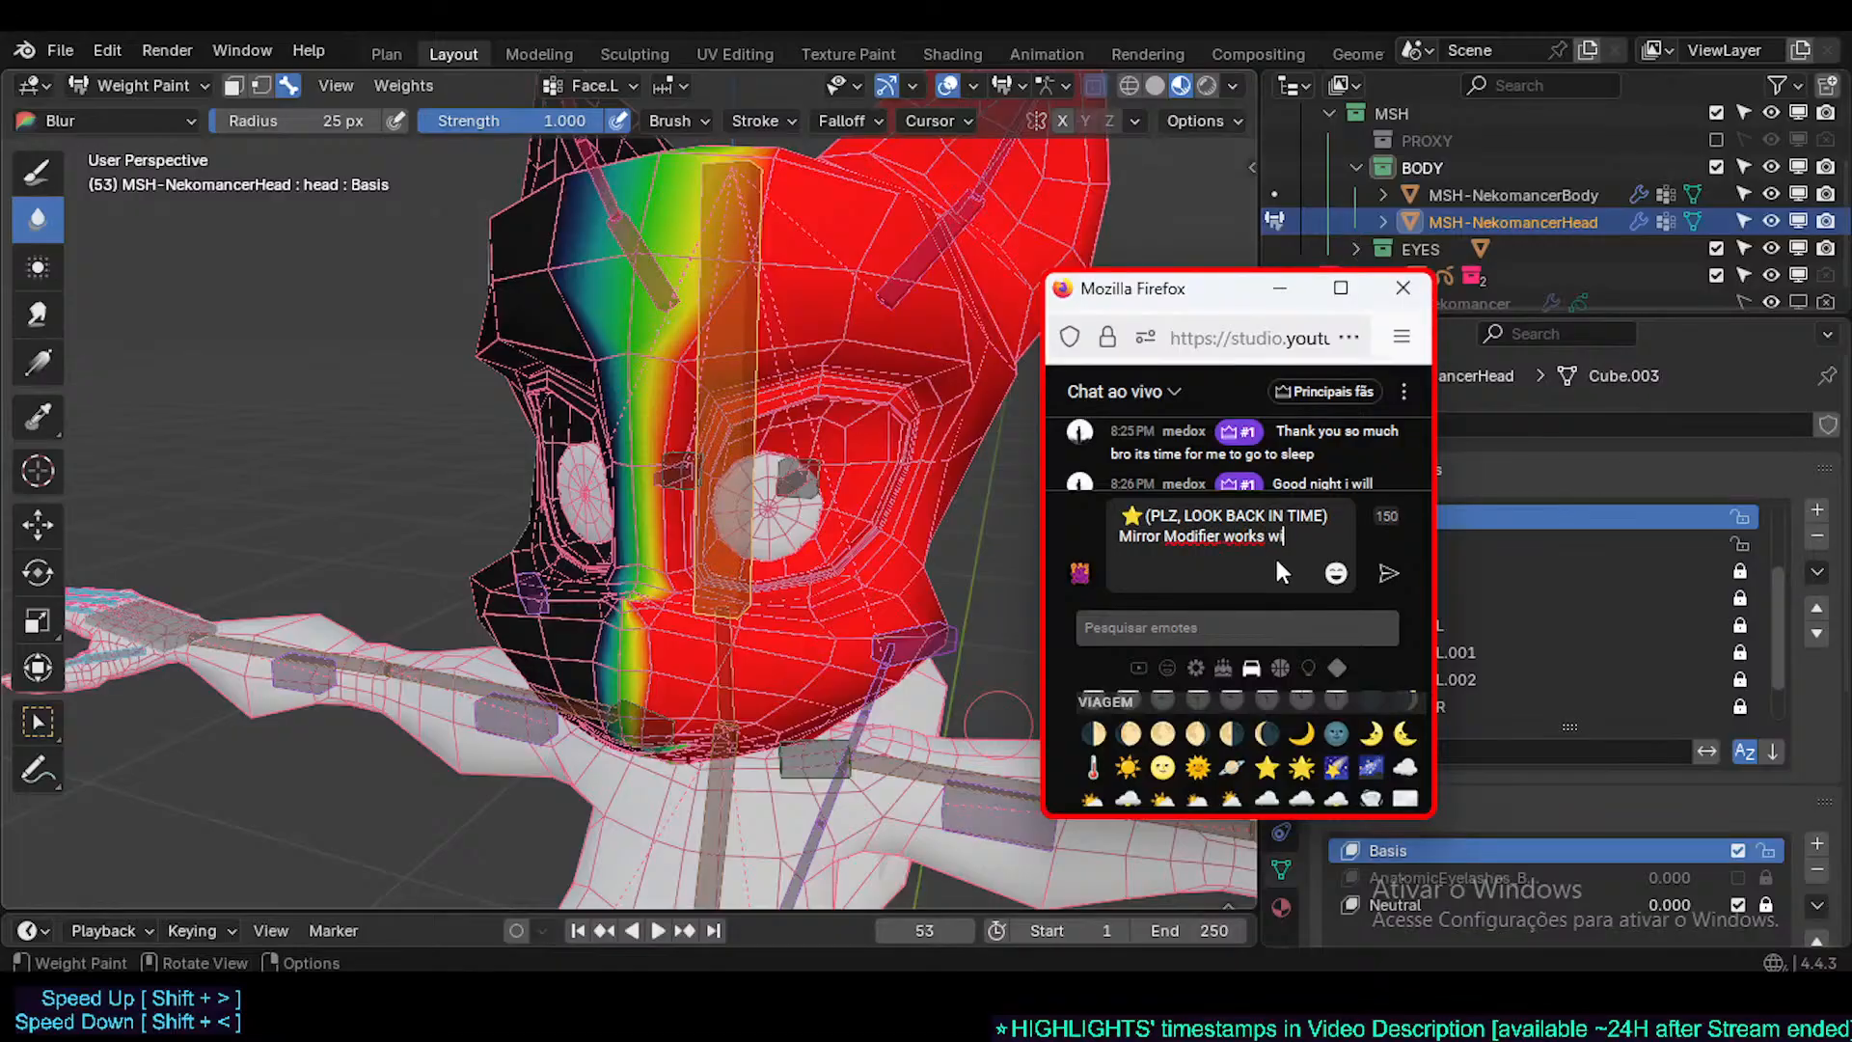
text(th Non-Deform)
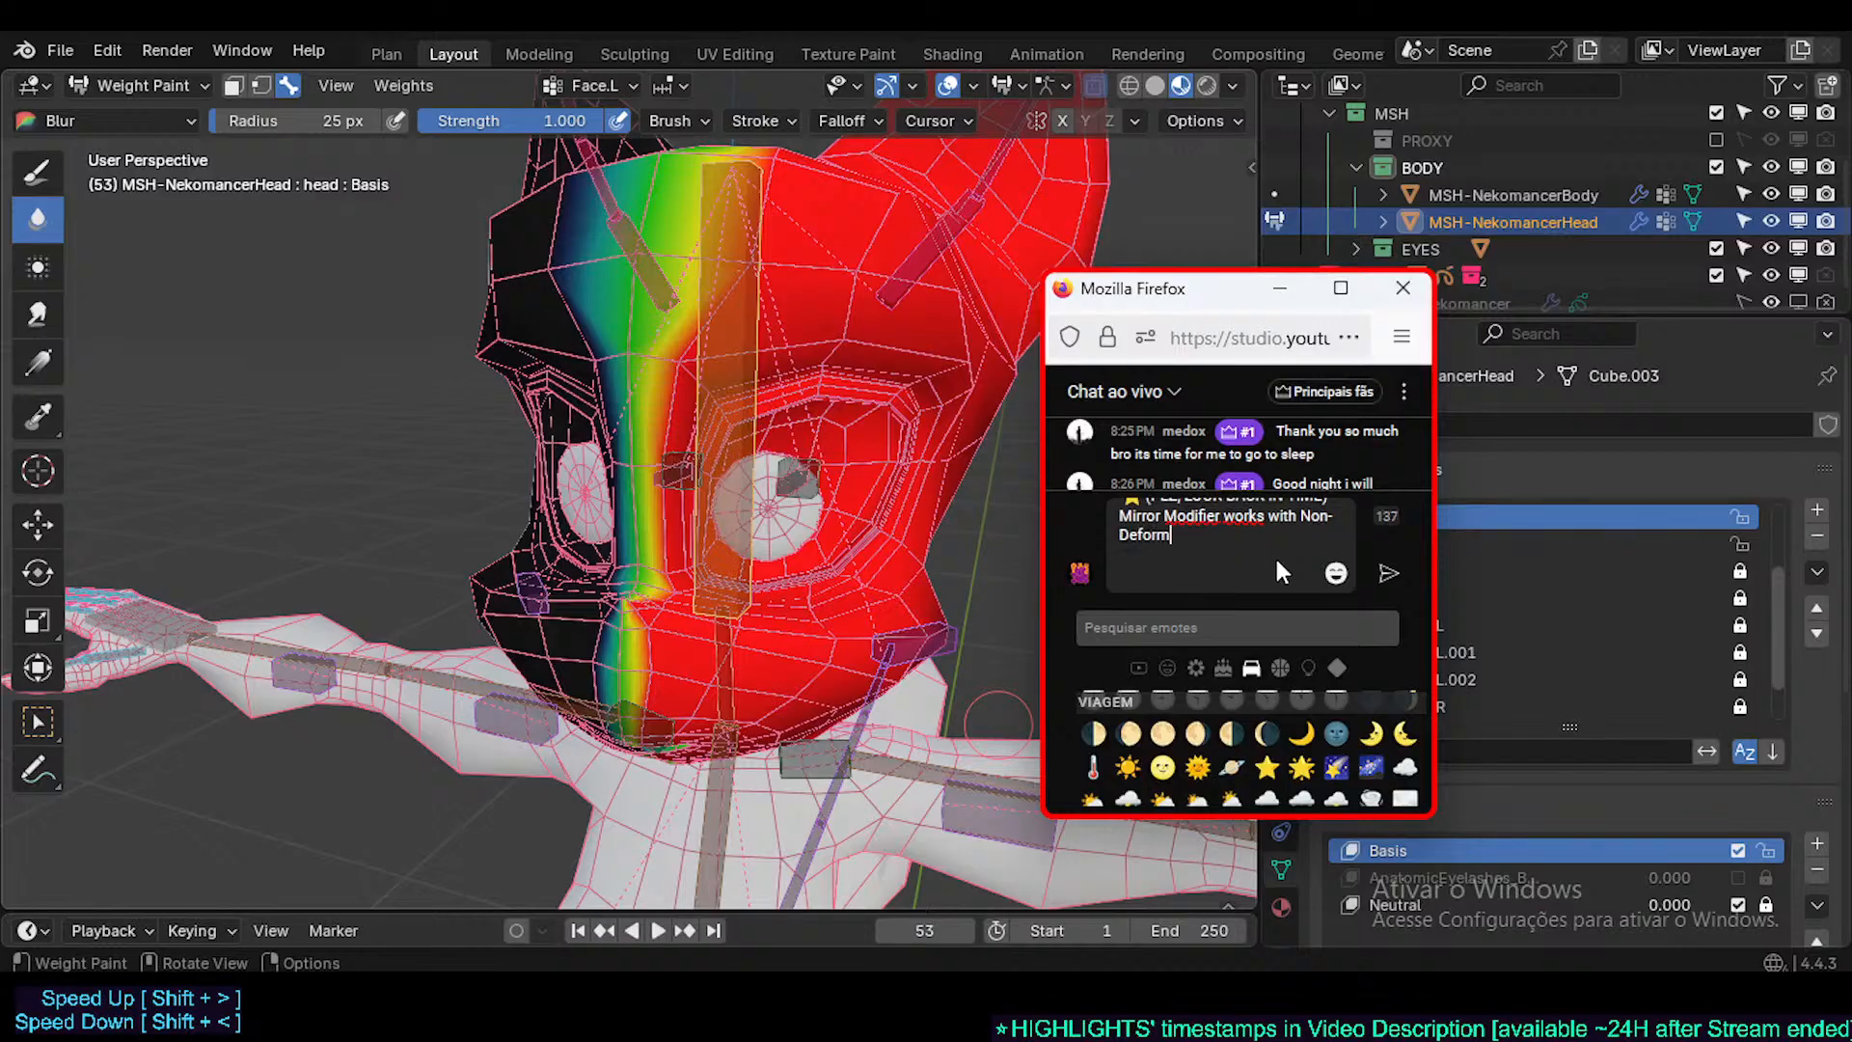
key(ctrl+shift+Left)
key(BackSpace)
key(BackSpace)
key(BackSpace)
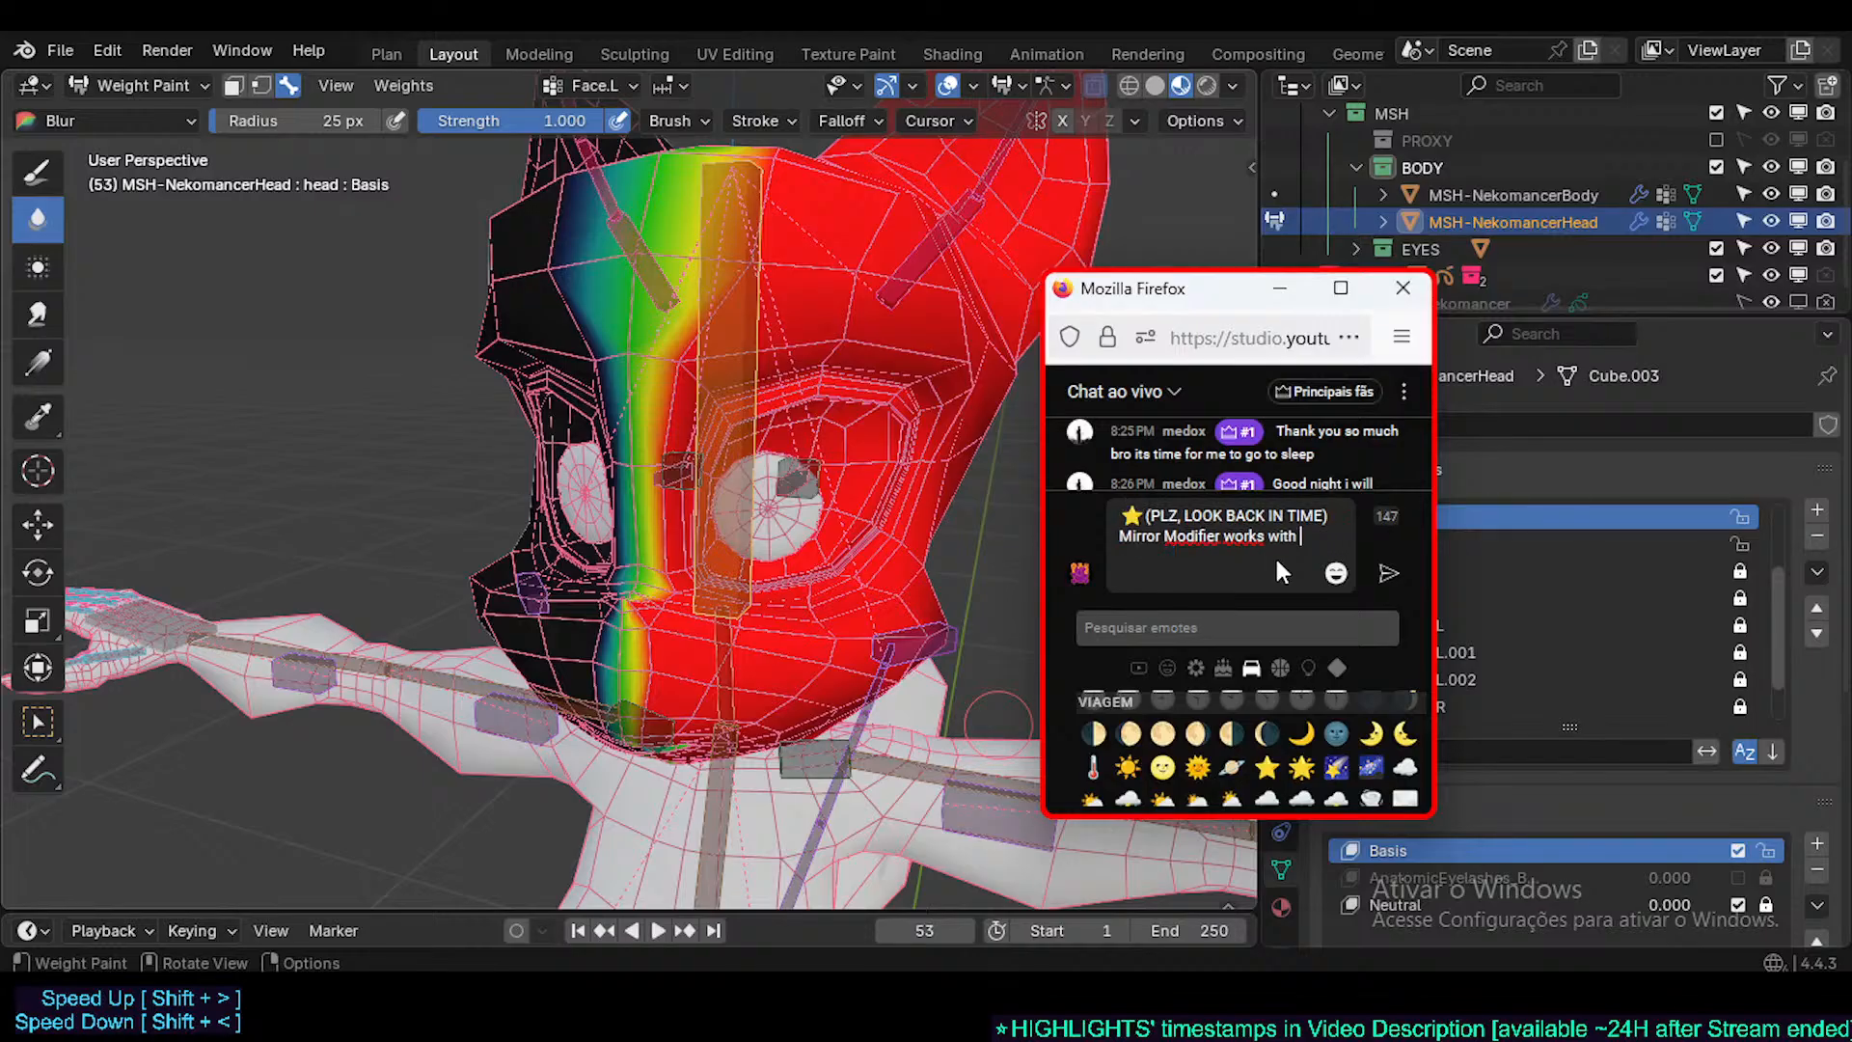
text(Symmetric)
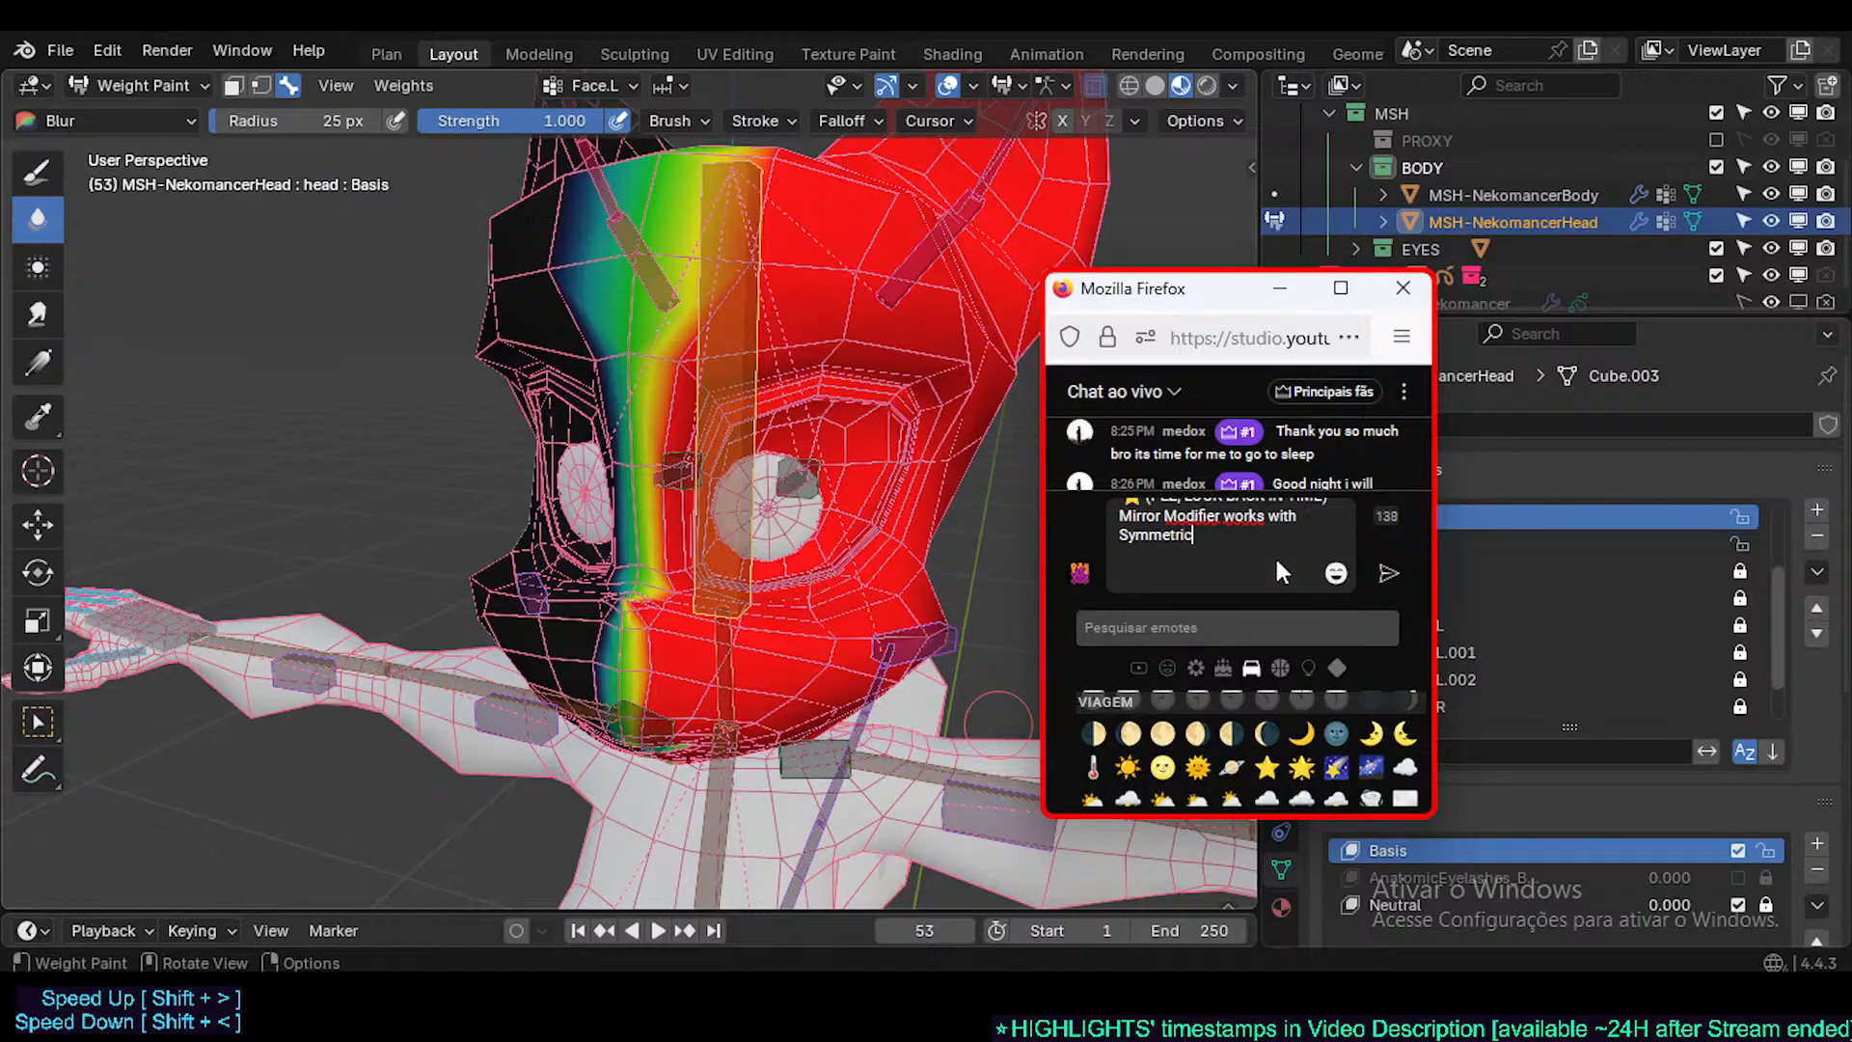
key(ctrl+shift+End)
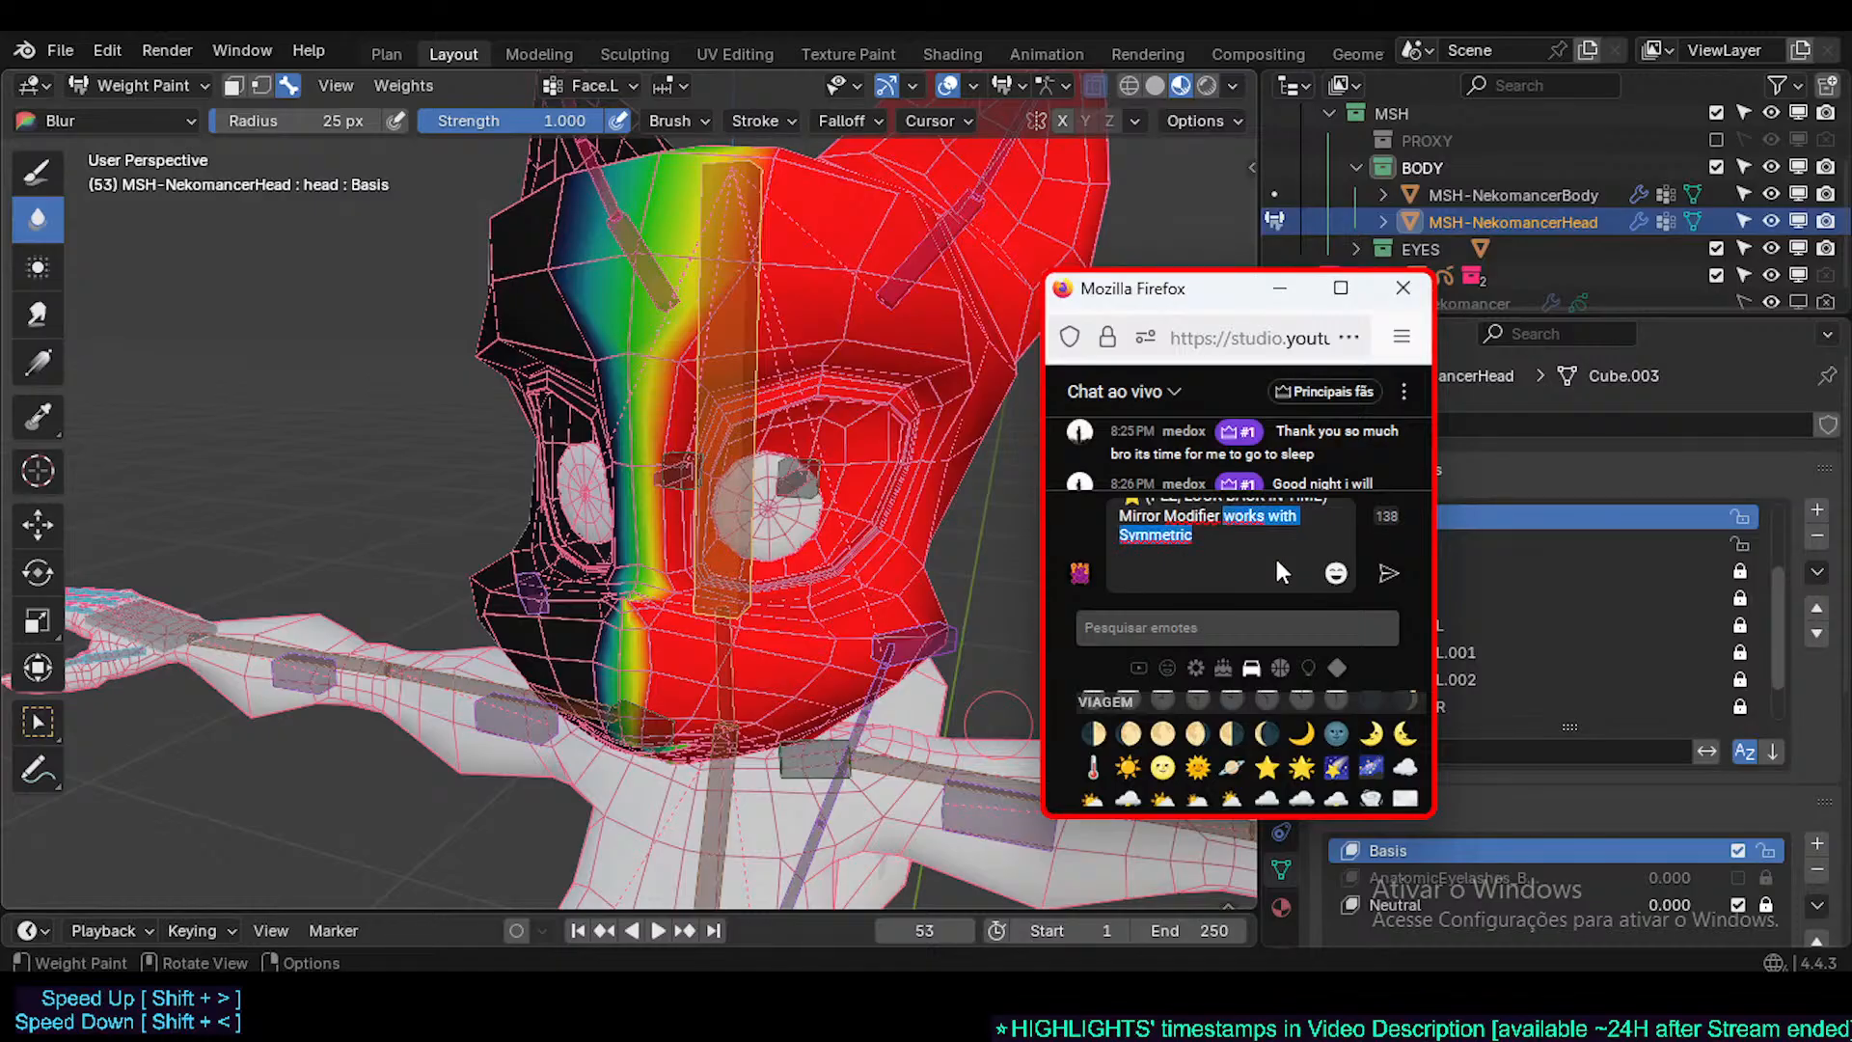
text(Aut)
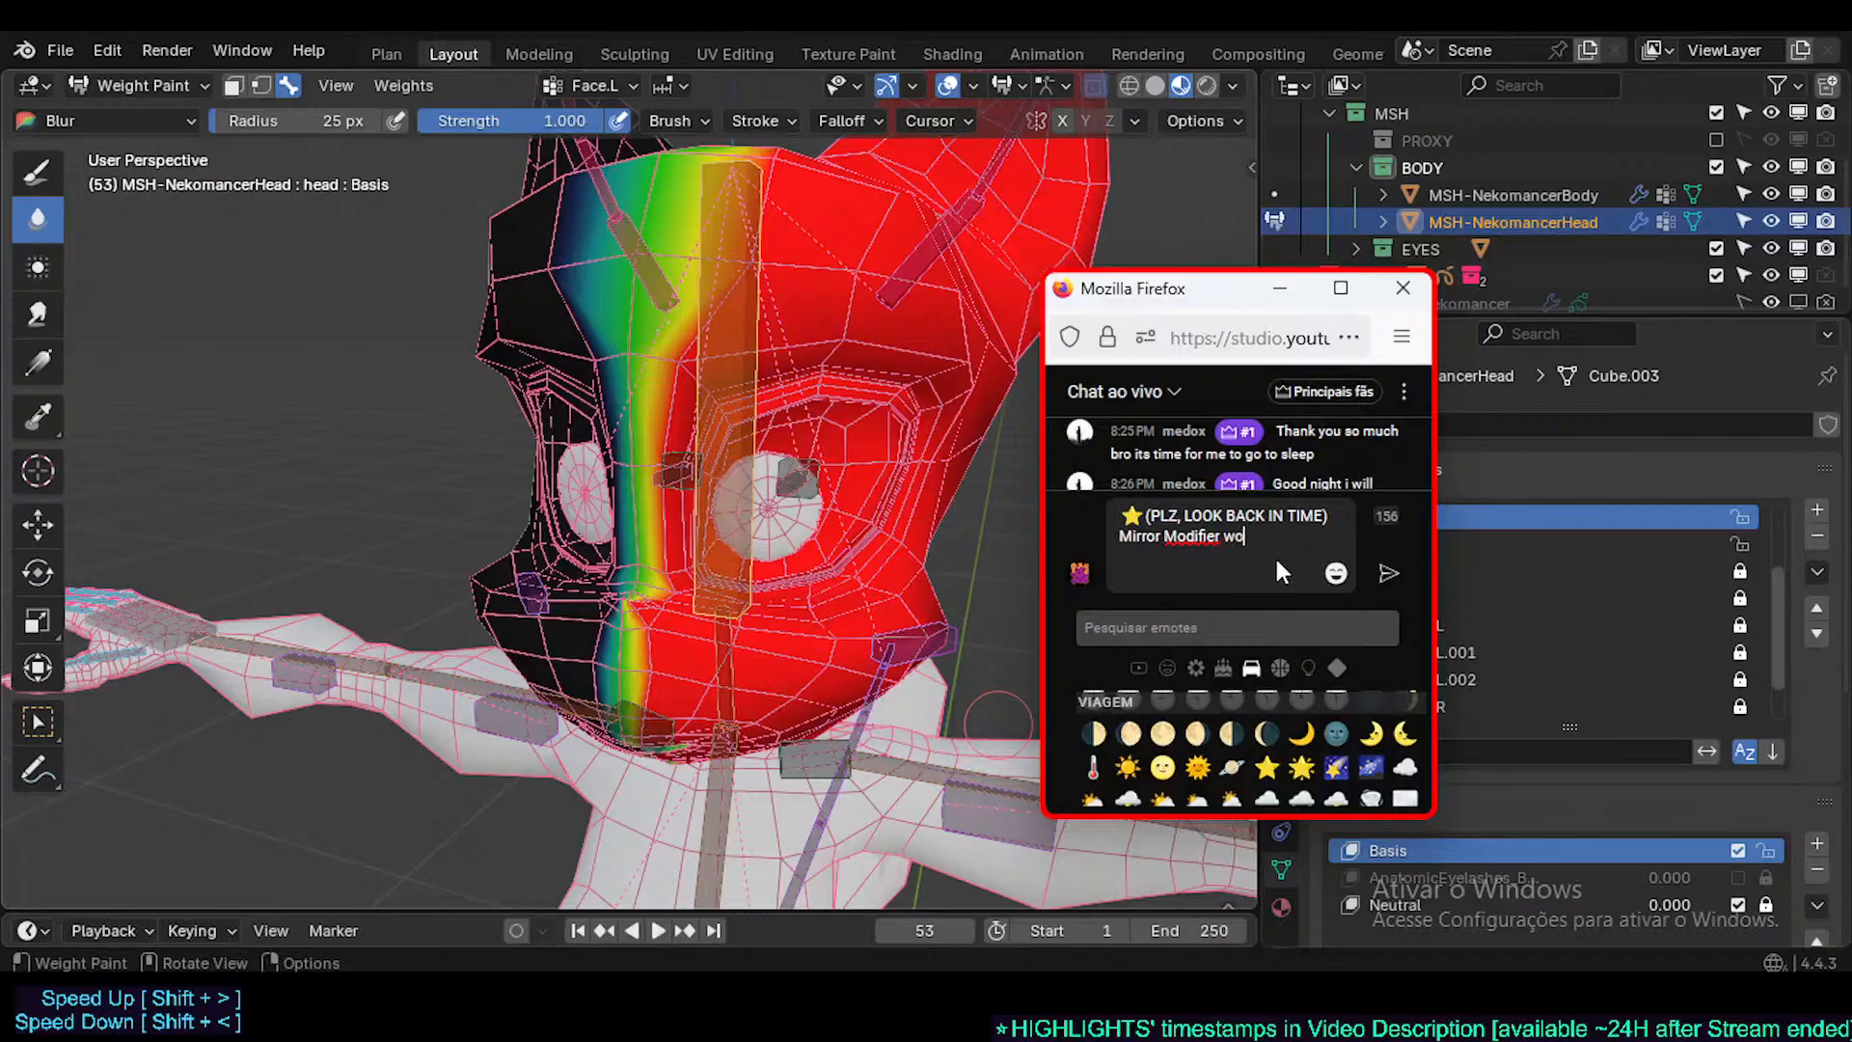
text(Symmetric L)
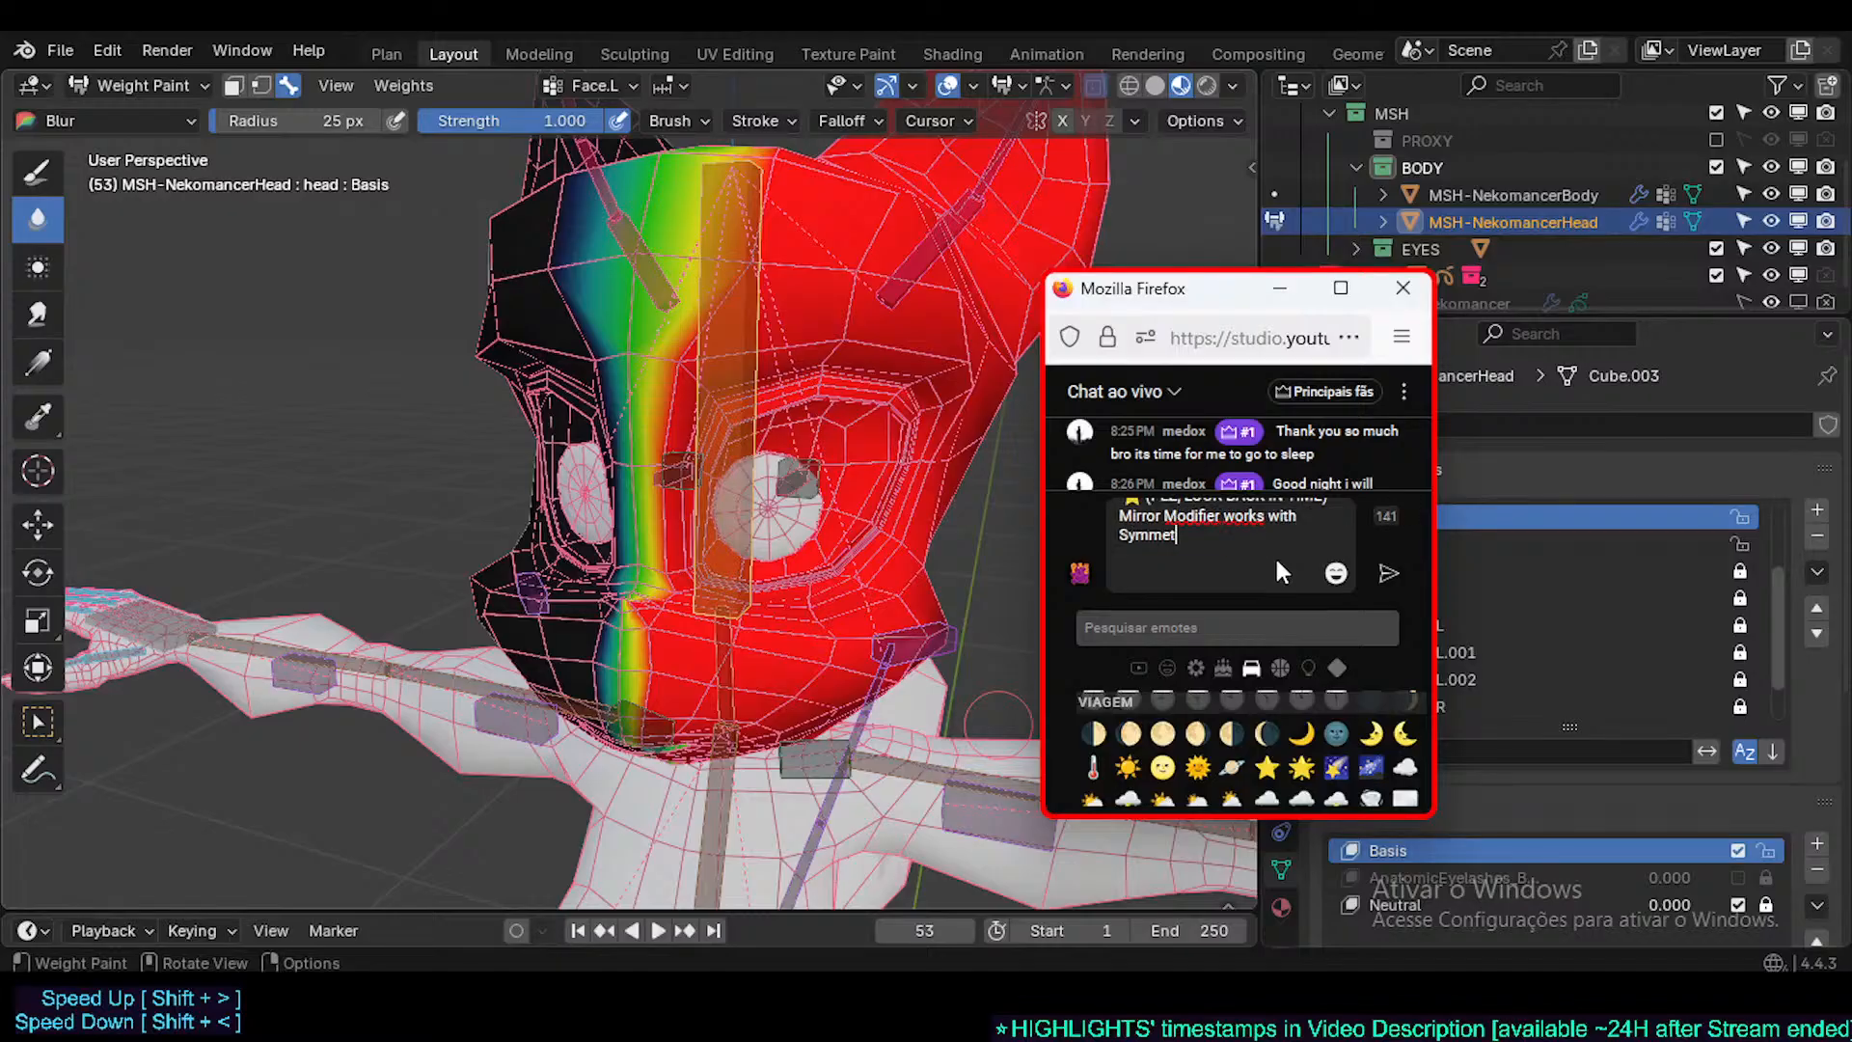
key(BackSpace)
key(BackSpace)
- Continue the chat message with "convention for Non-Bone related Vertex Groups as well"
text(convention for Non-)
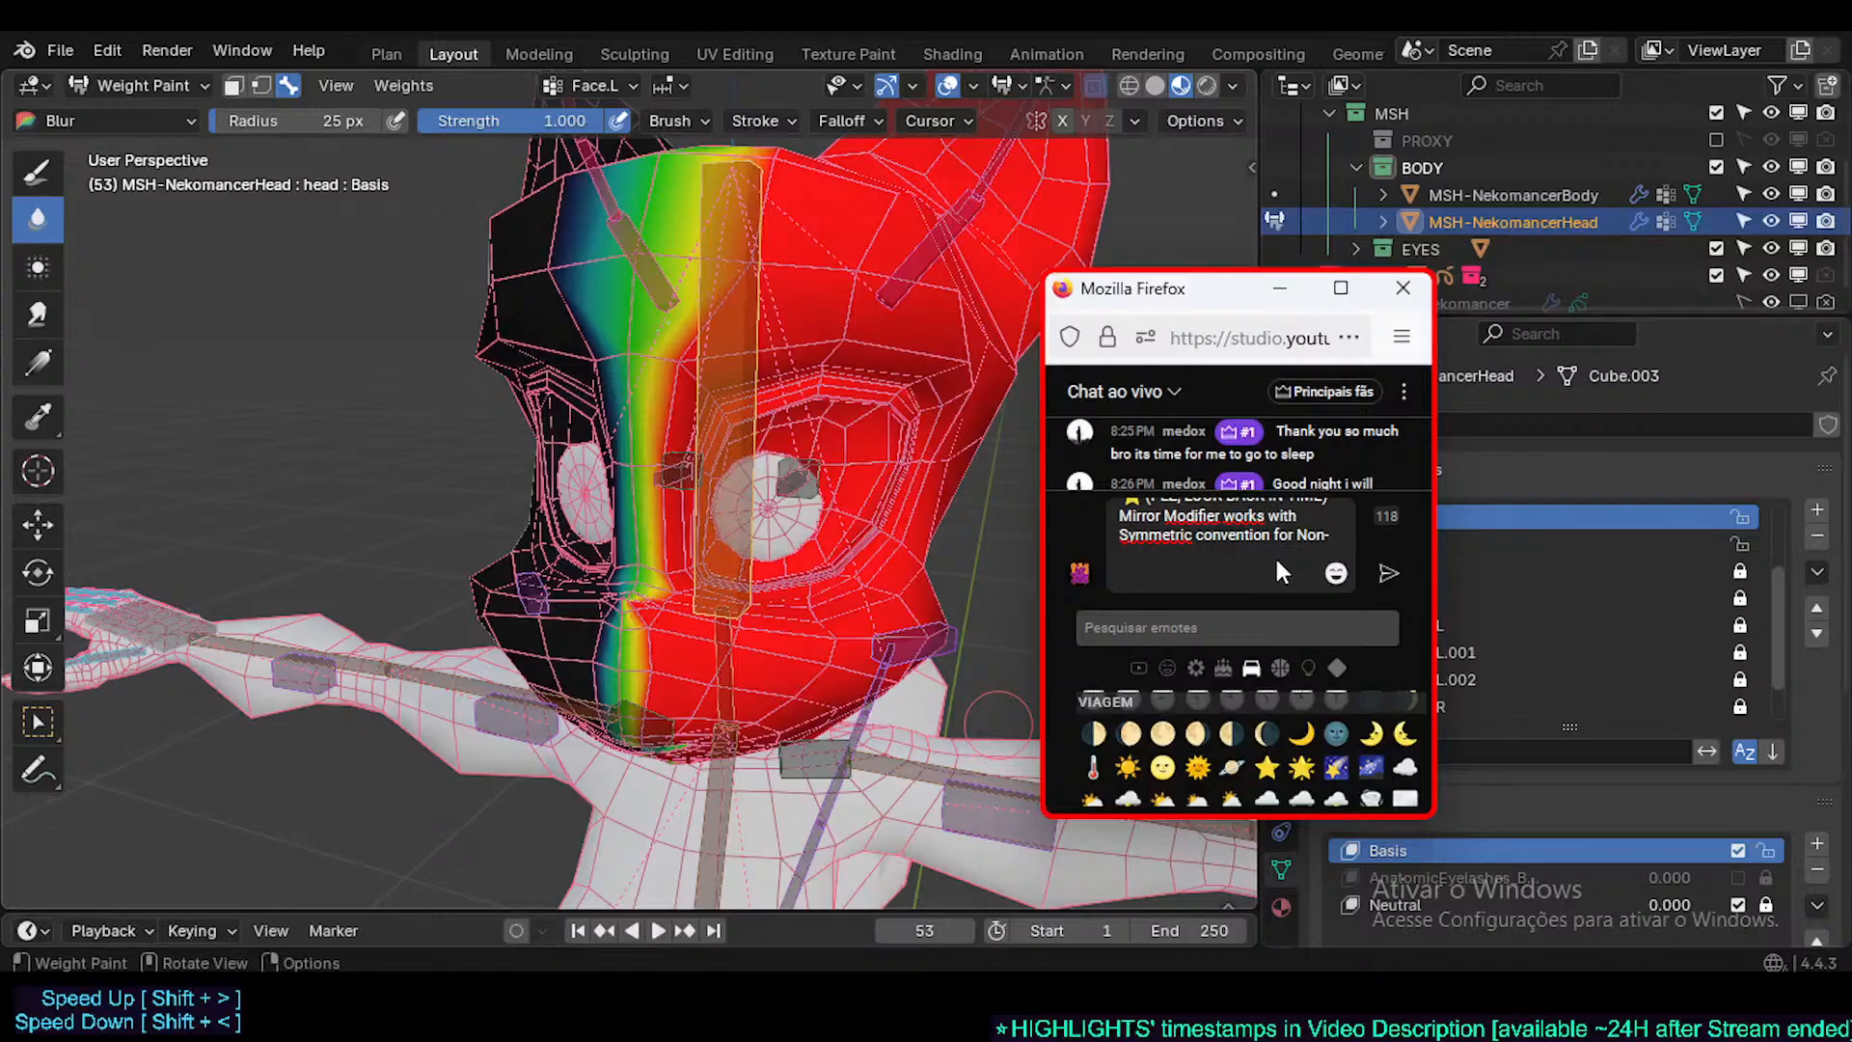
text(Bone)
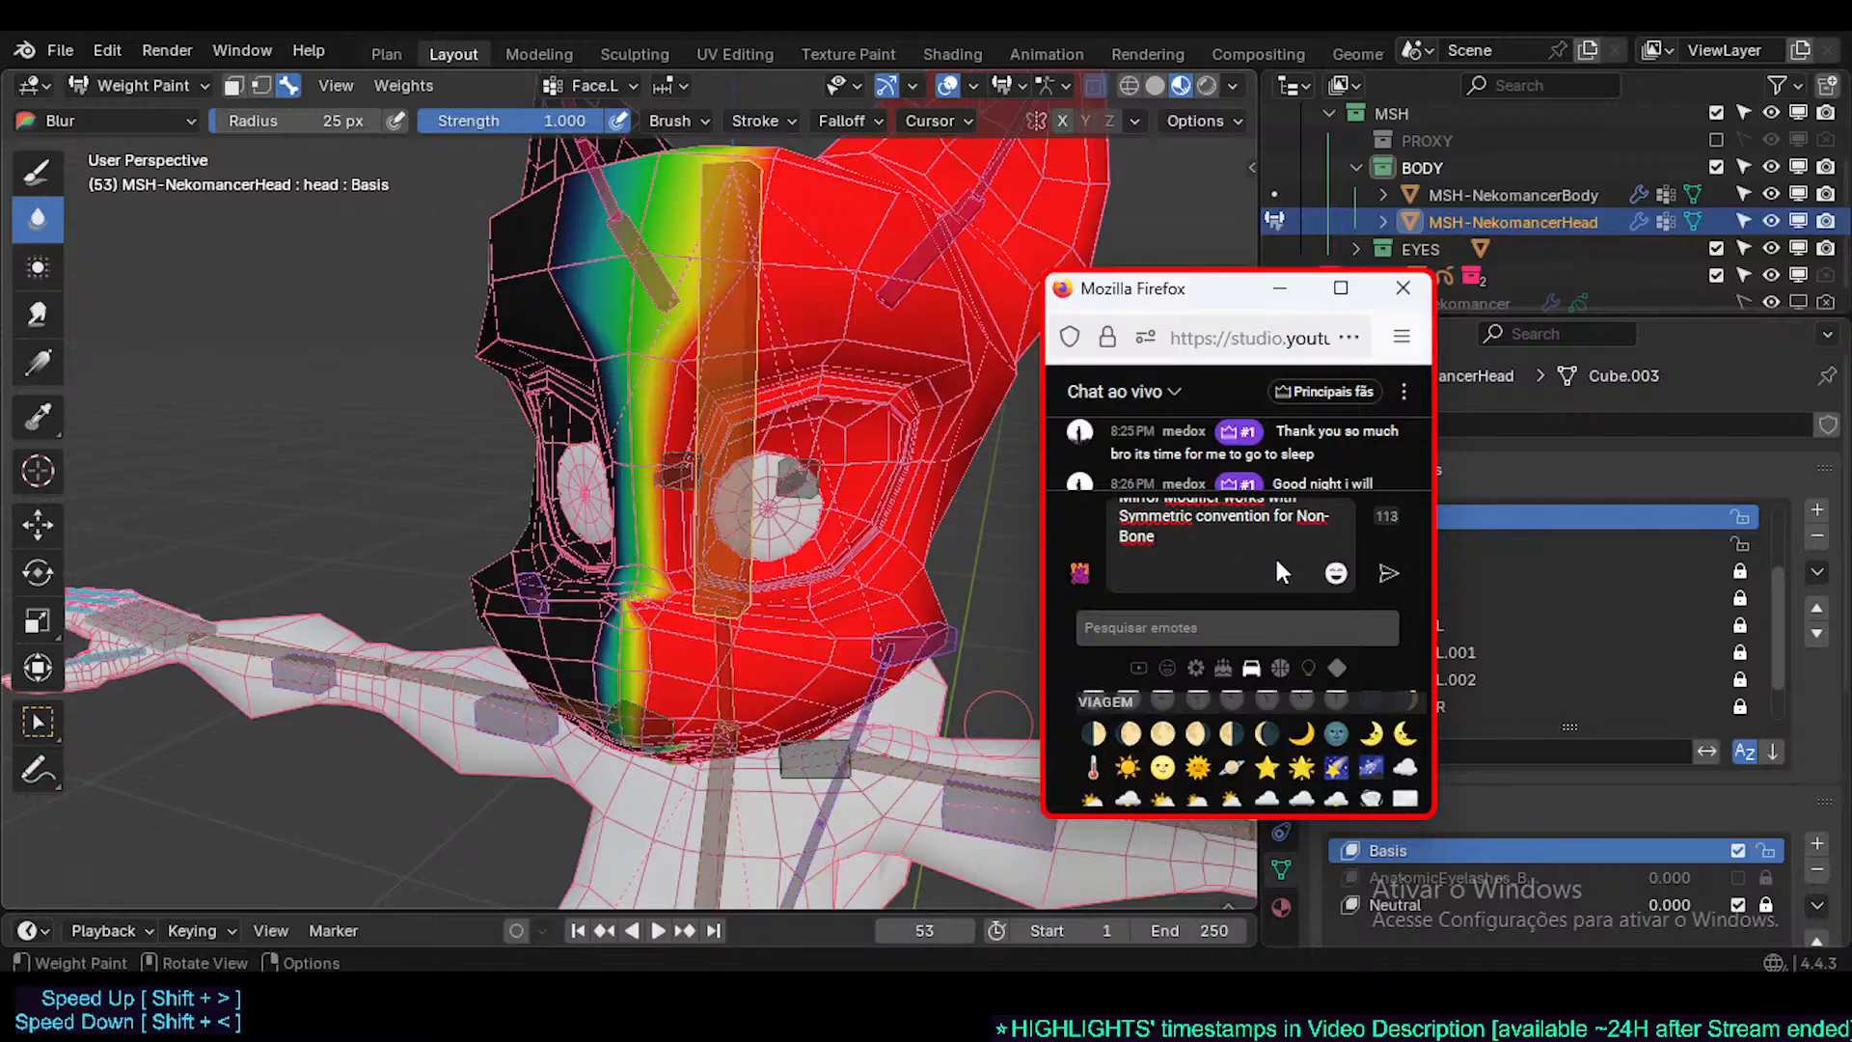
text( related Vertex Groups as well)
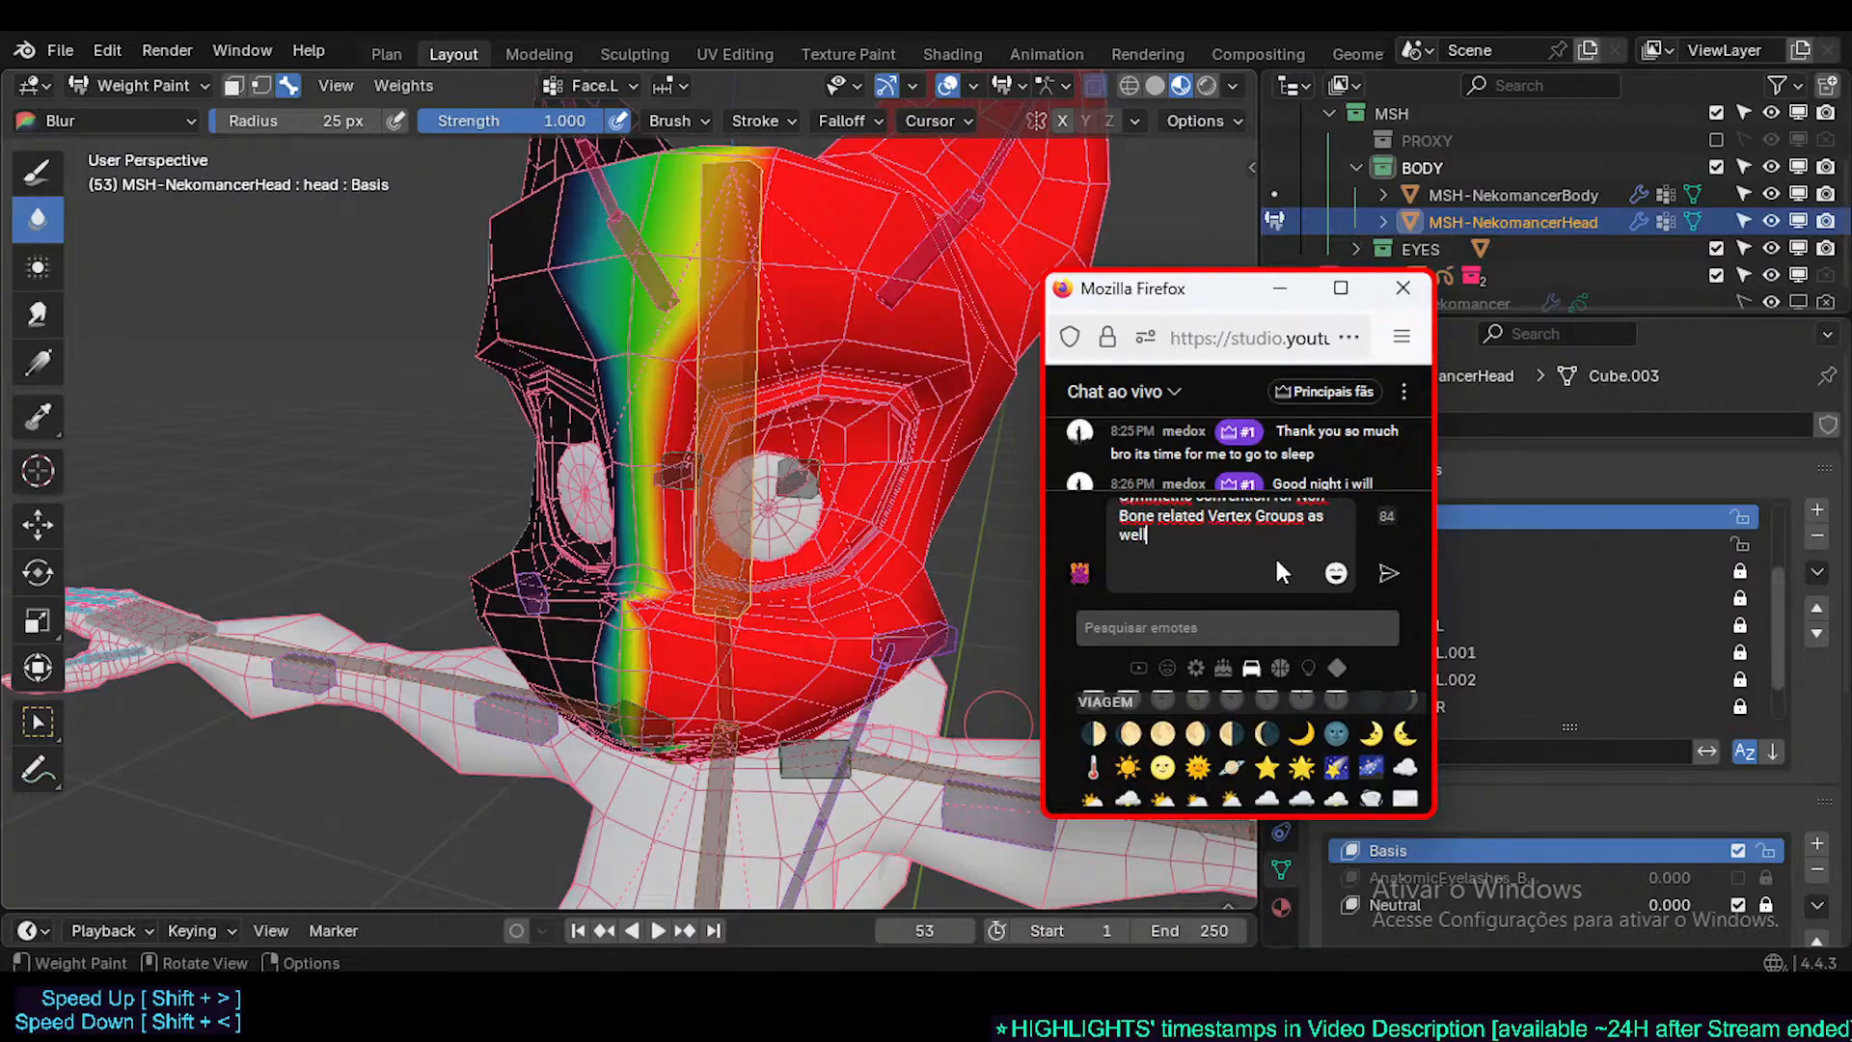
- Insert "(e.g., .L/.R)" after the word "convention" in the chat message and send it
key(Up)
key(Up)
key(Up)
key(Right)
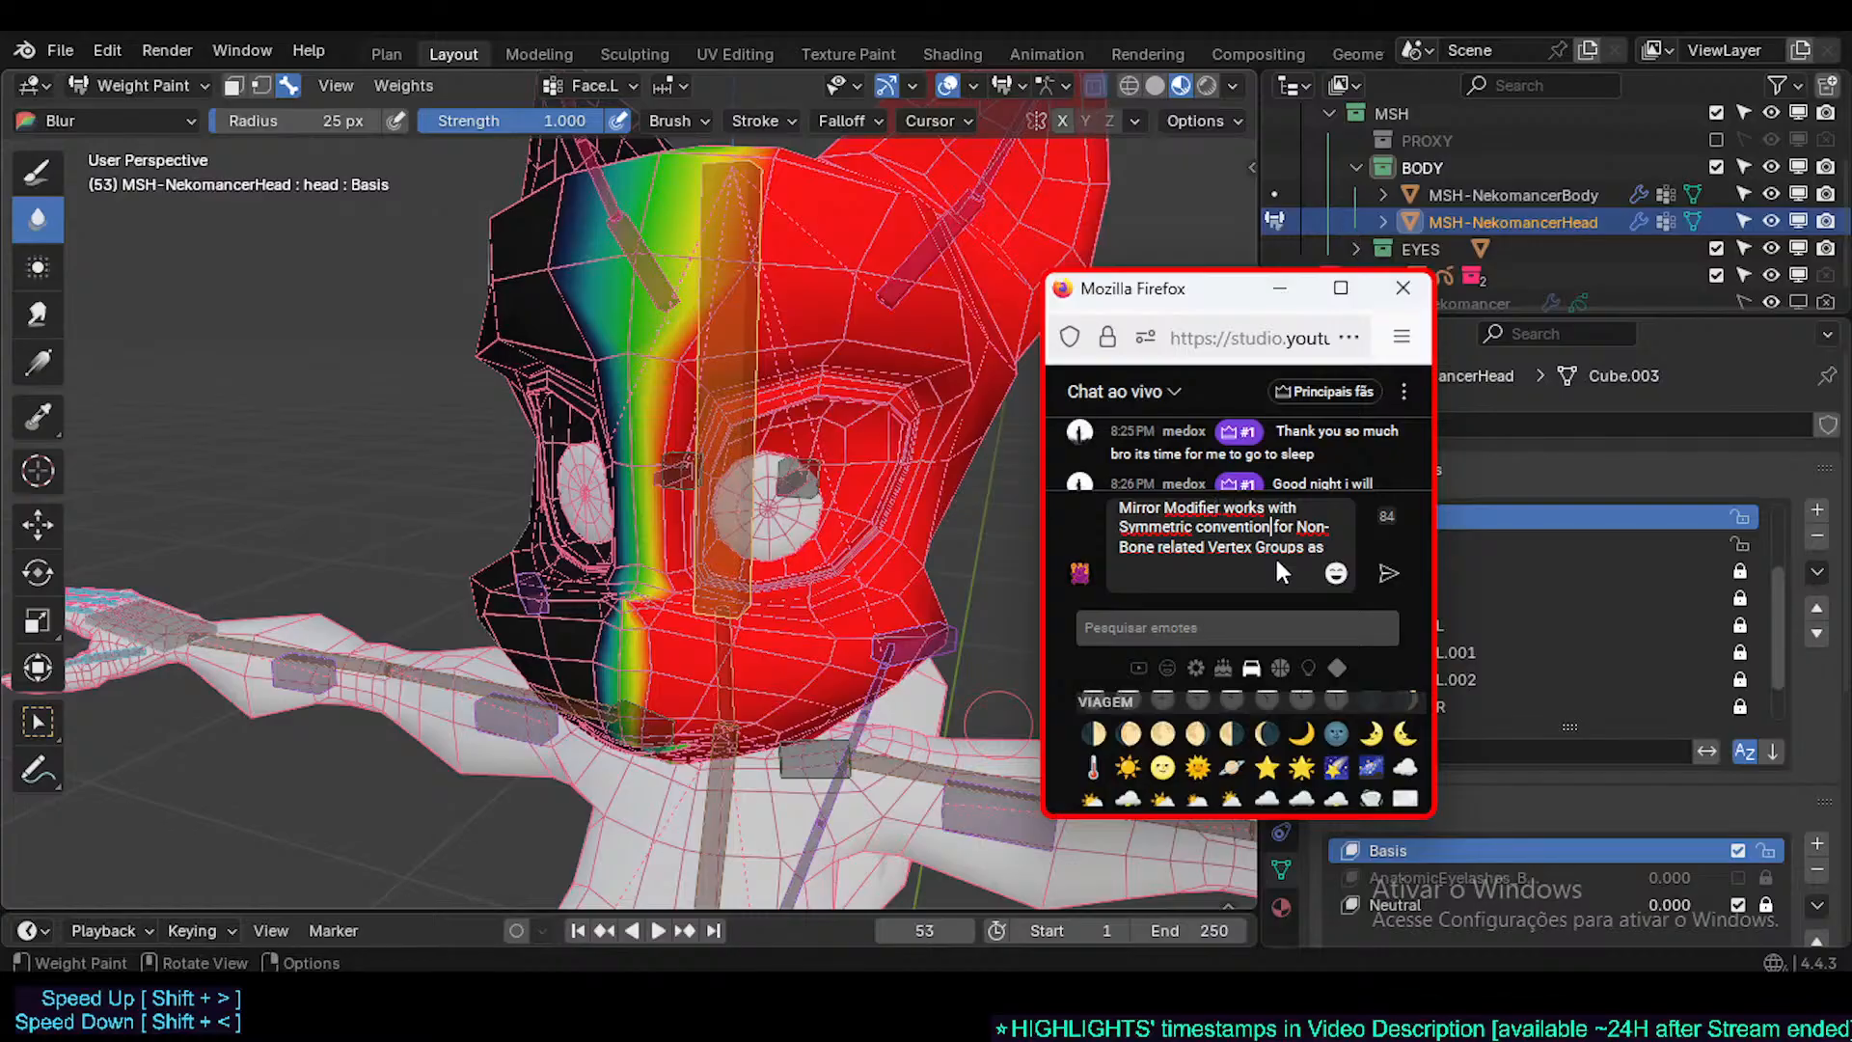
text((e.g., .L/.)
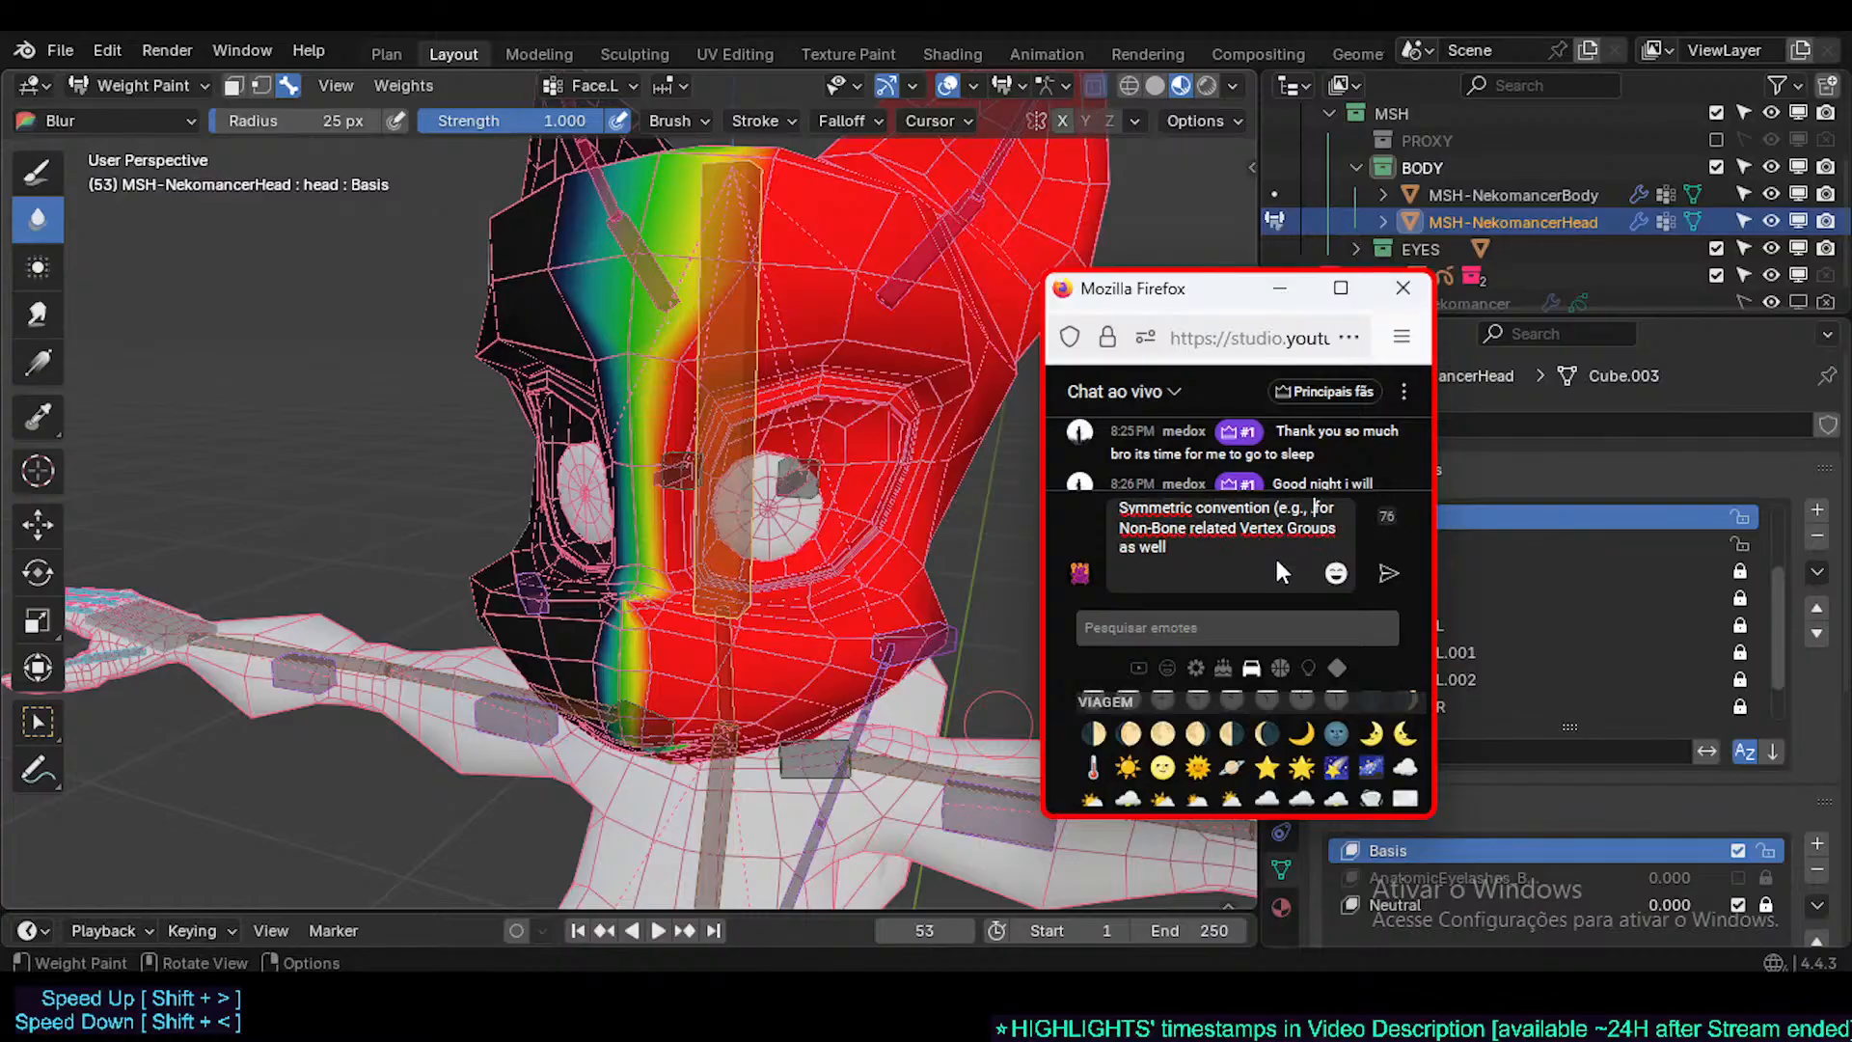
text(R))
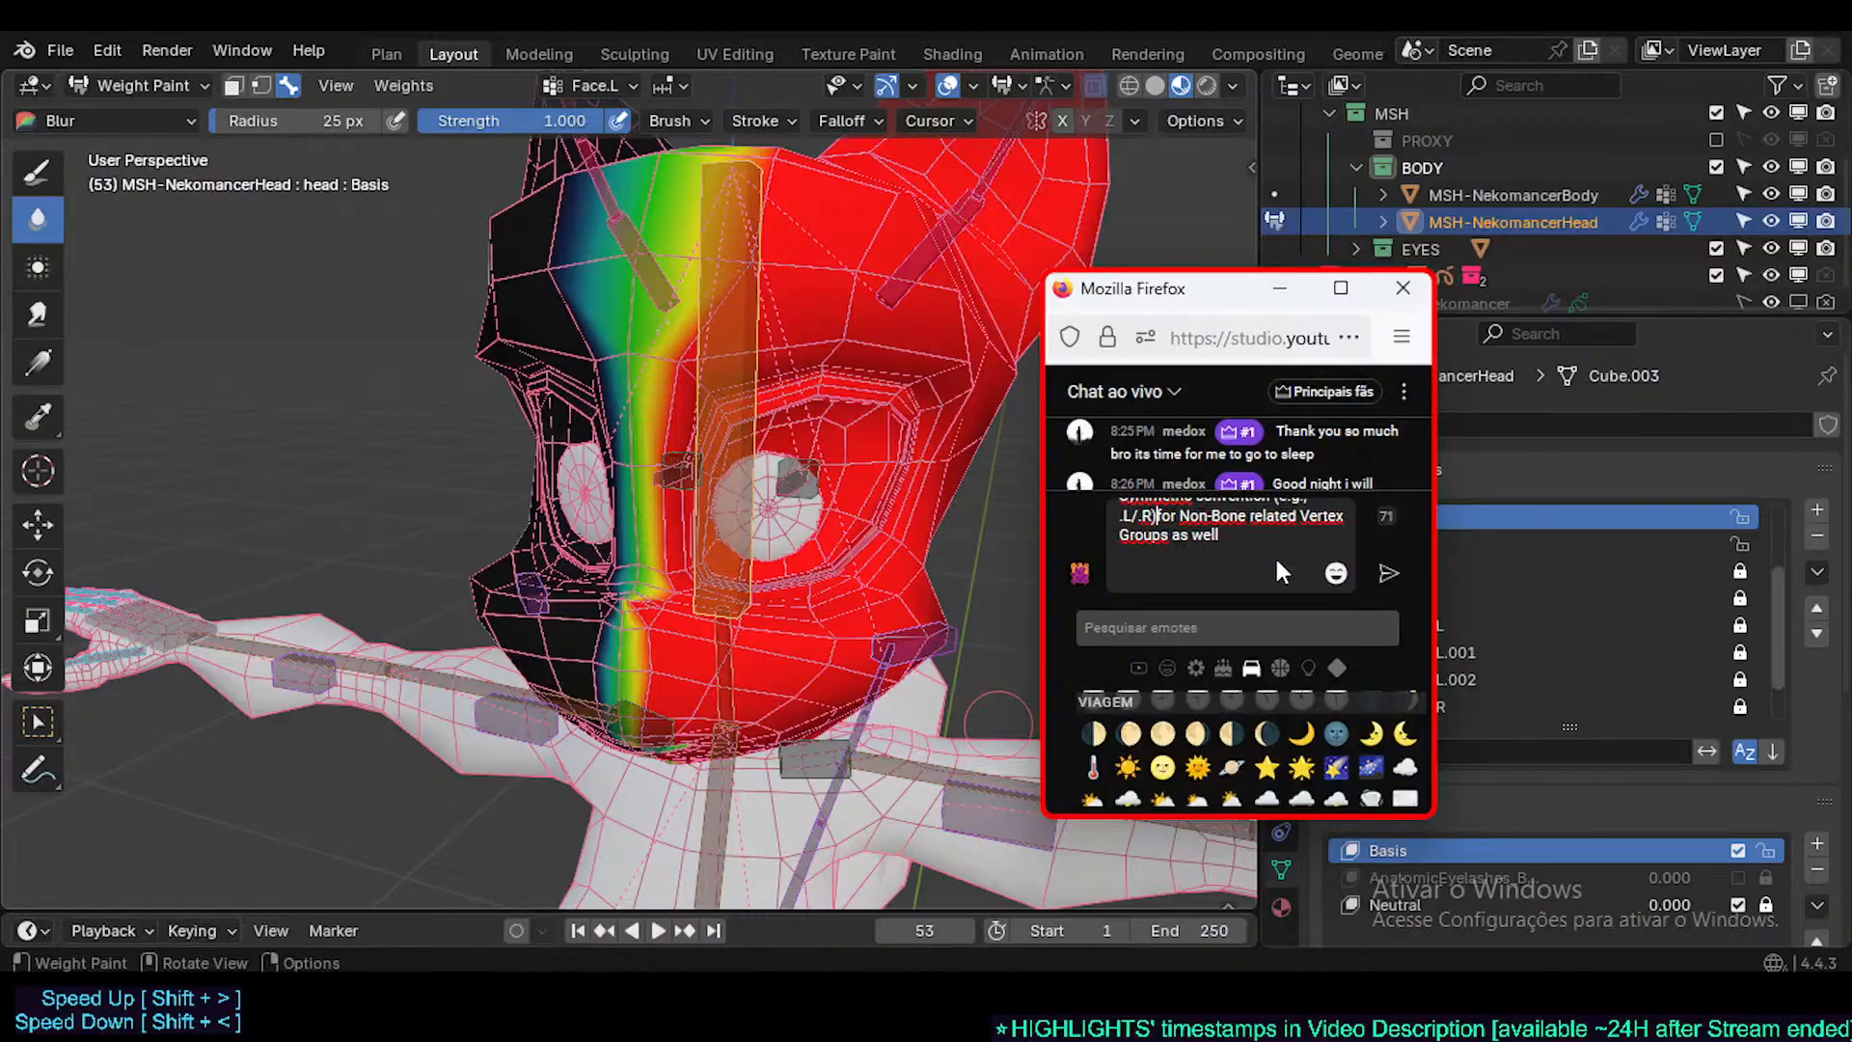
key(ctrl+End)
key(Return)
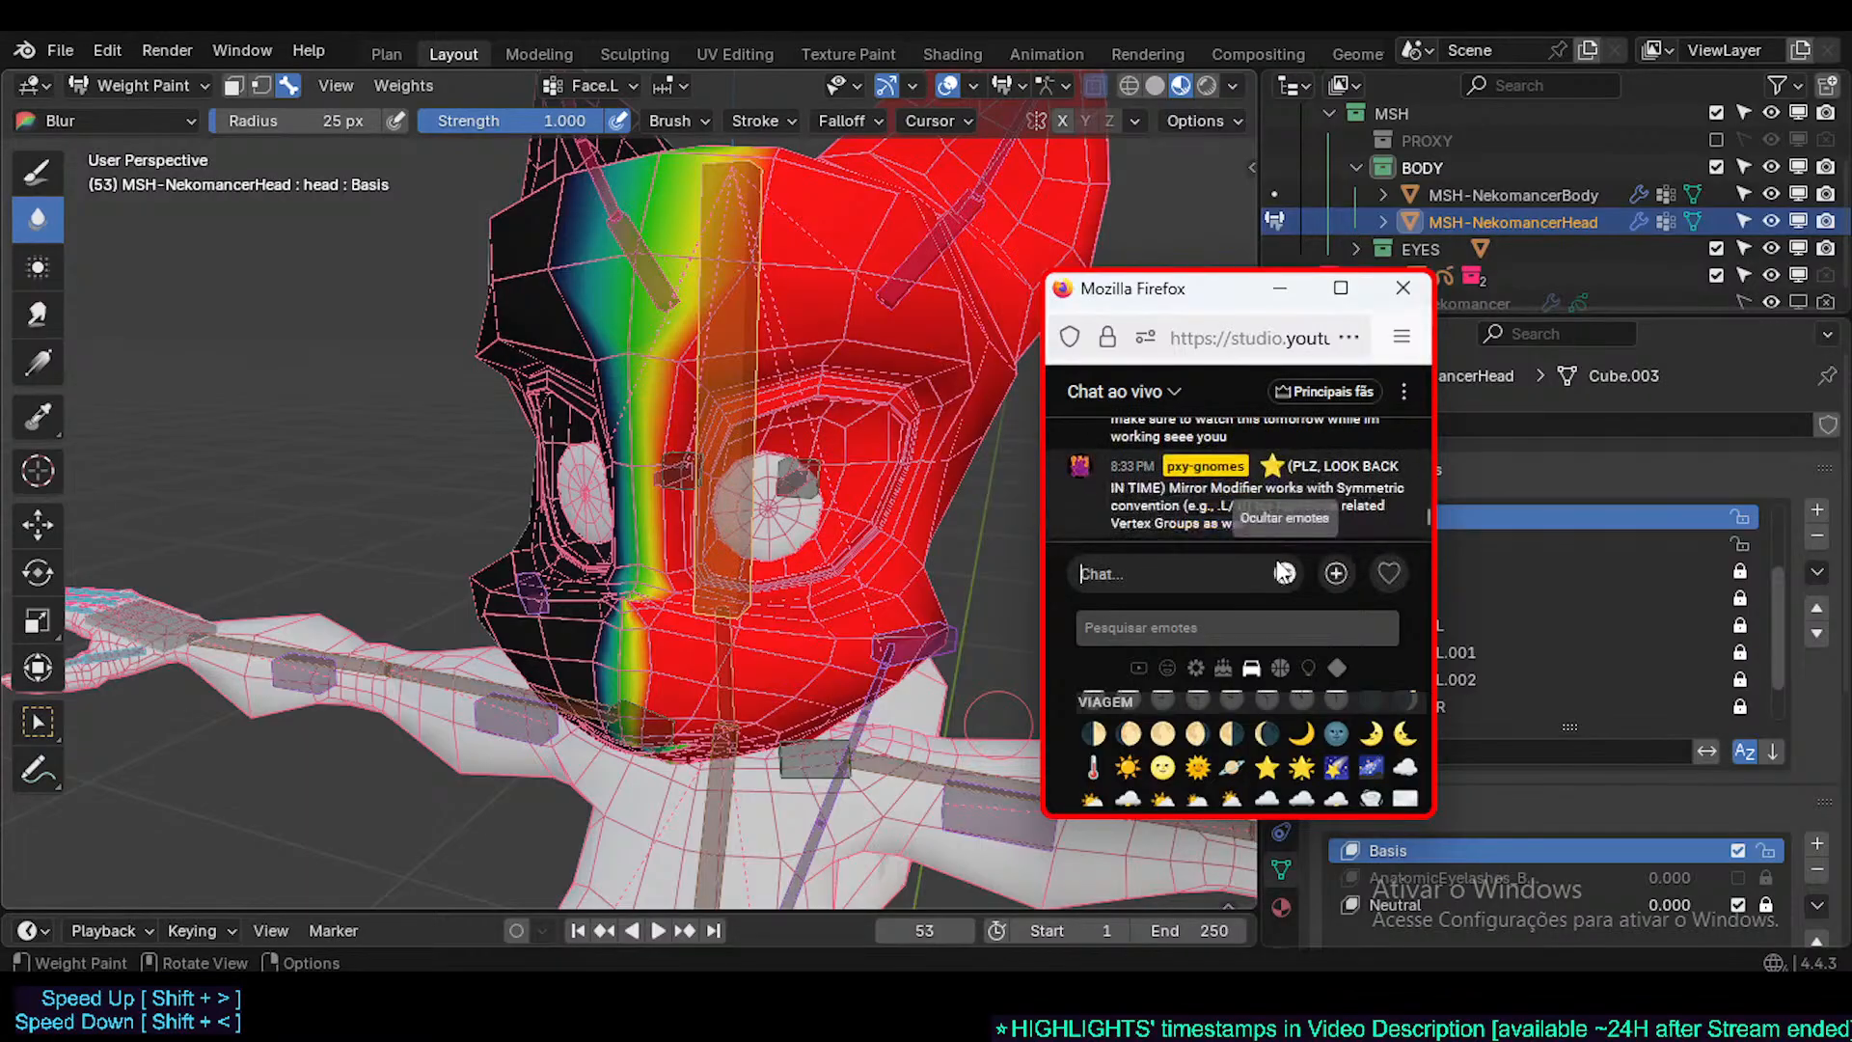
- Move the chat window off the vertex group list and compare the Face.L and Face.R weights on the head
drag(1150, 295, 1102, 669)
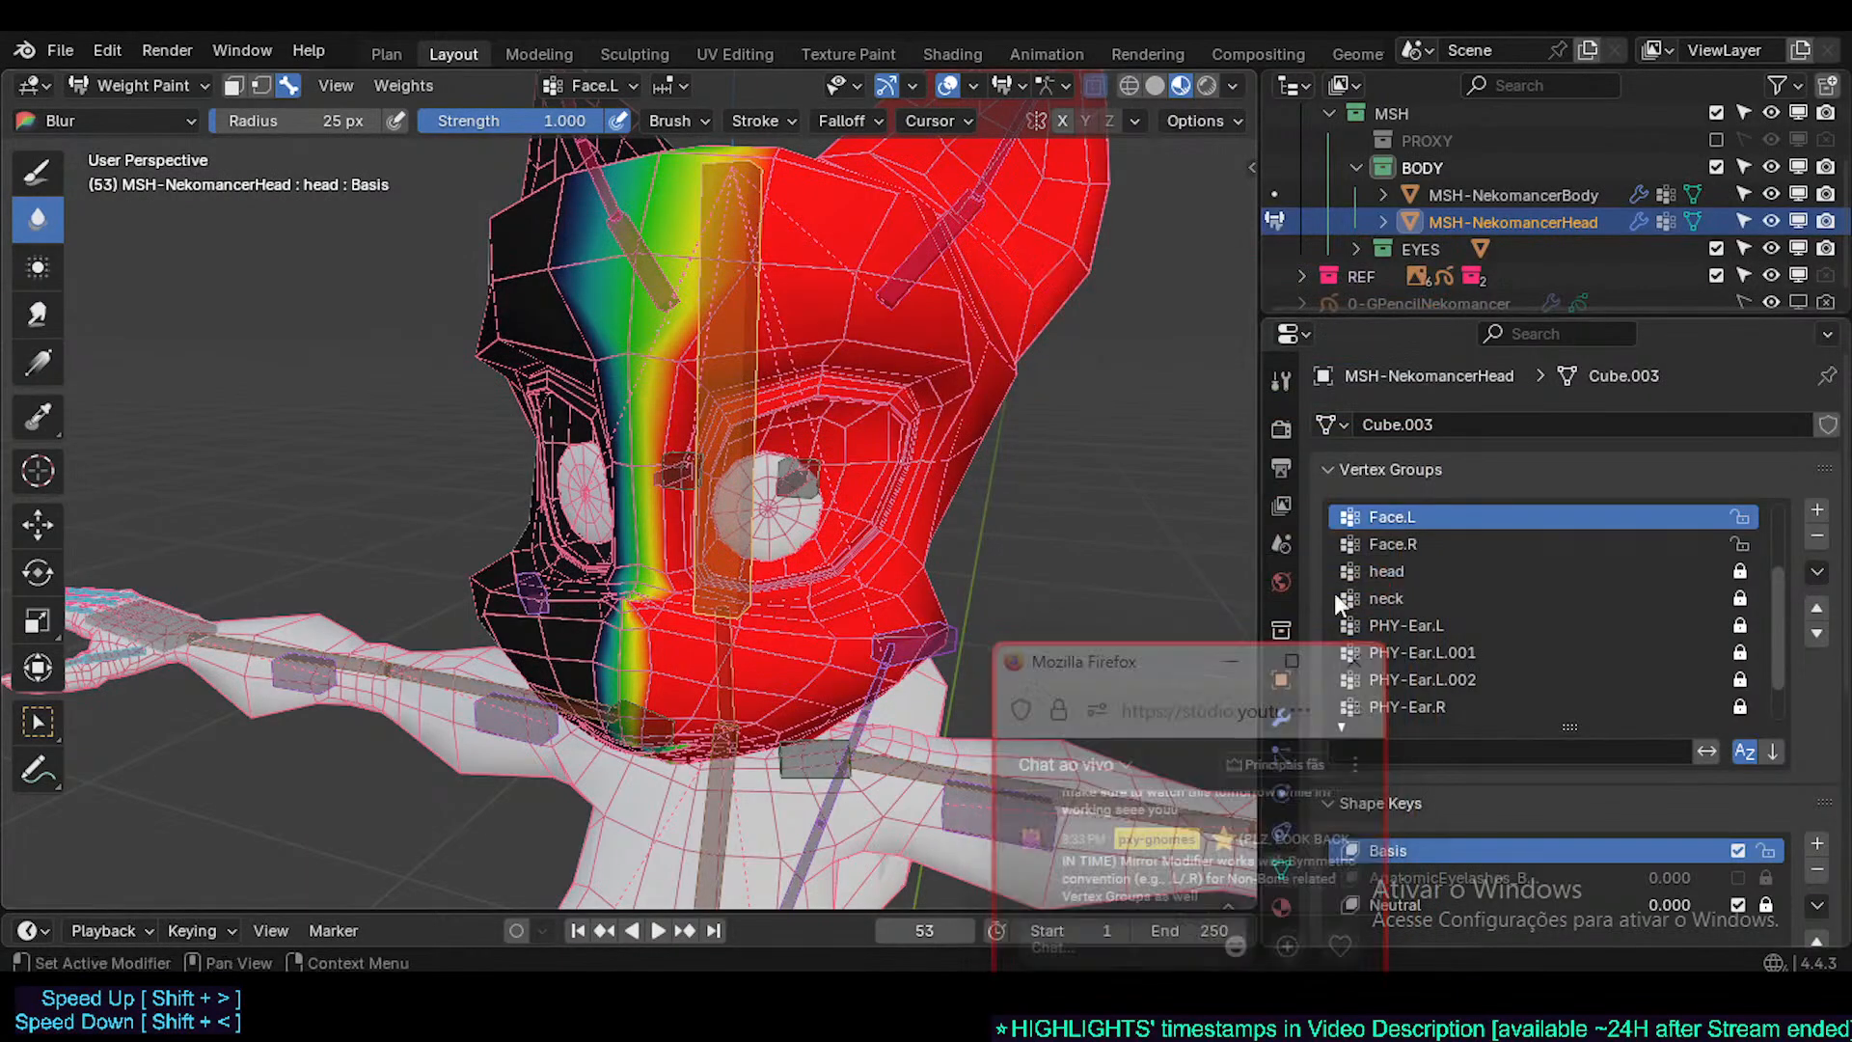
click(1432, 546)
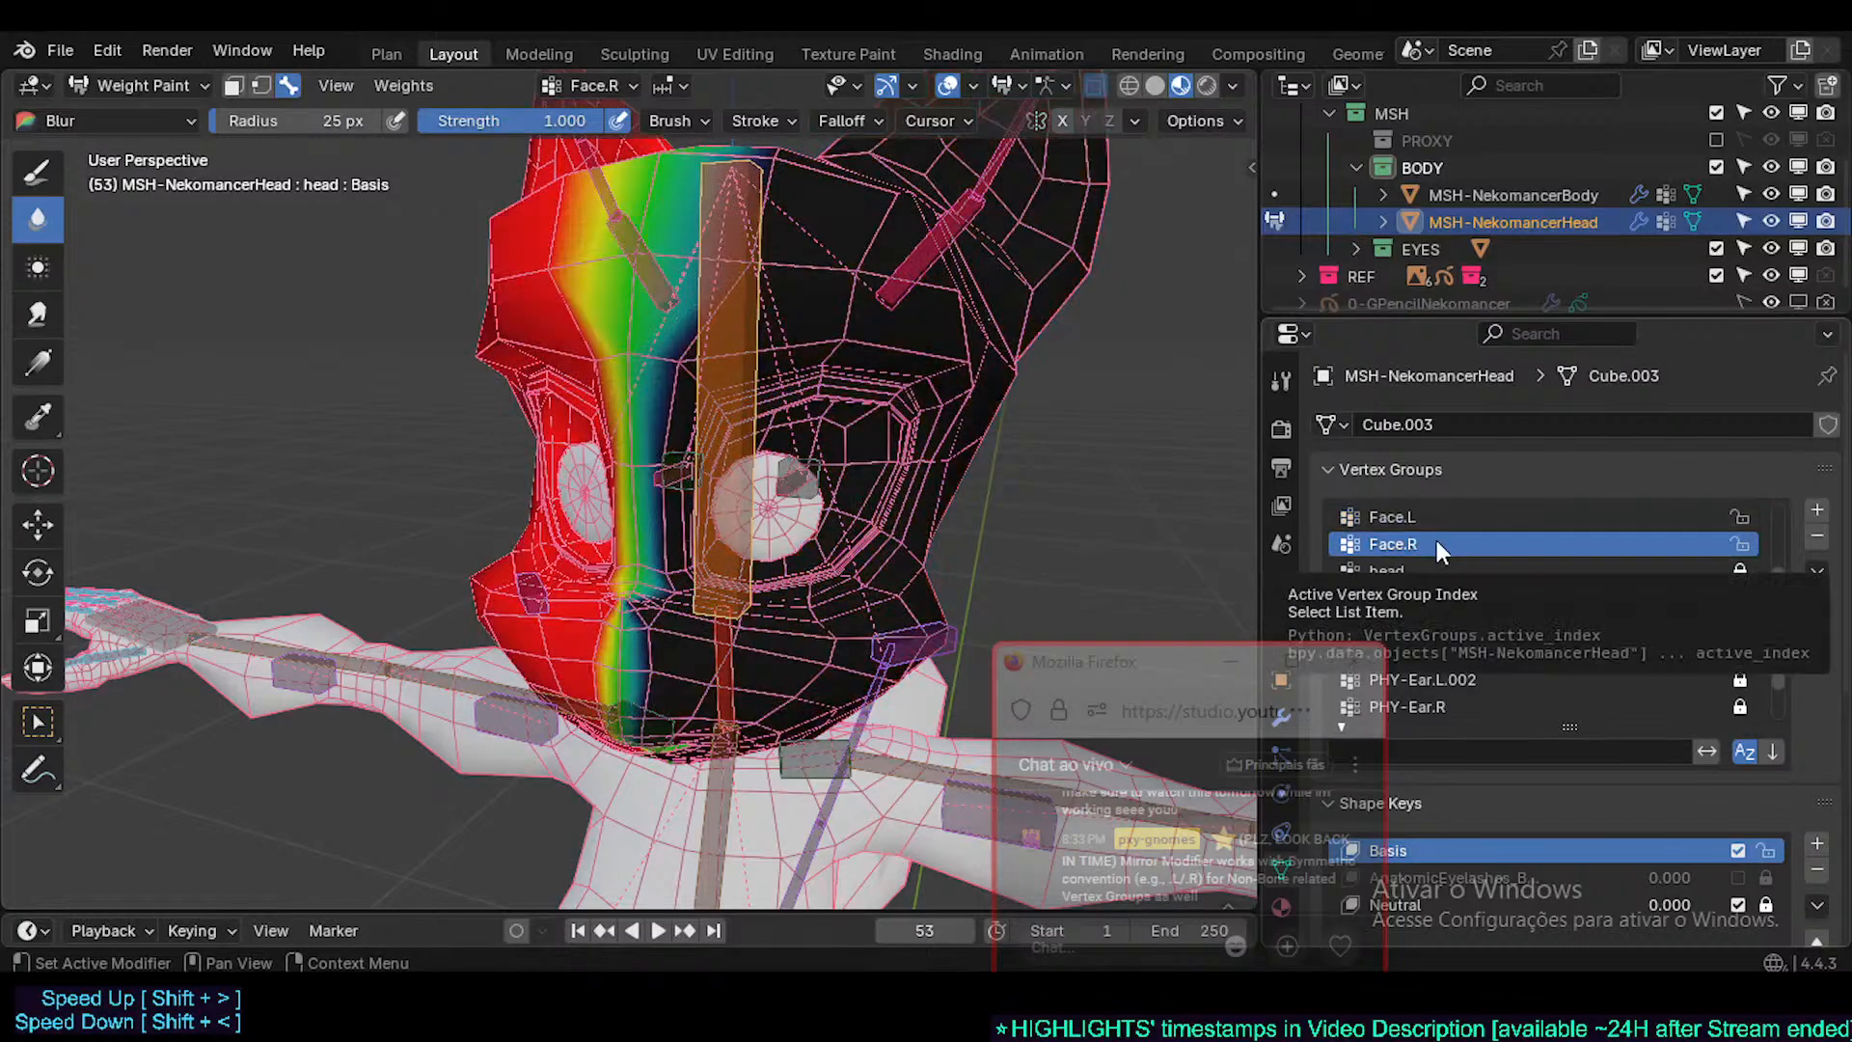
click(1428, 516)
click(1435, 544)
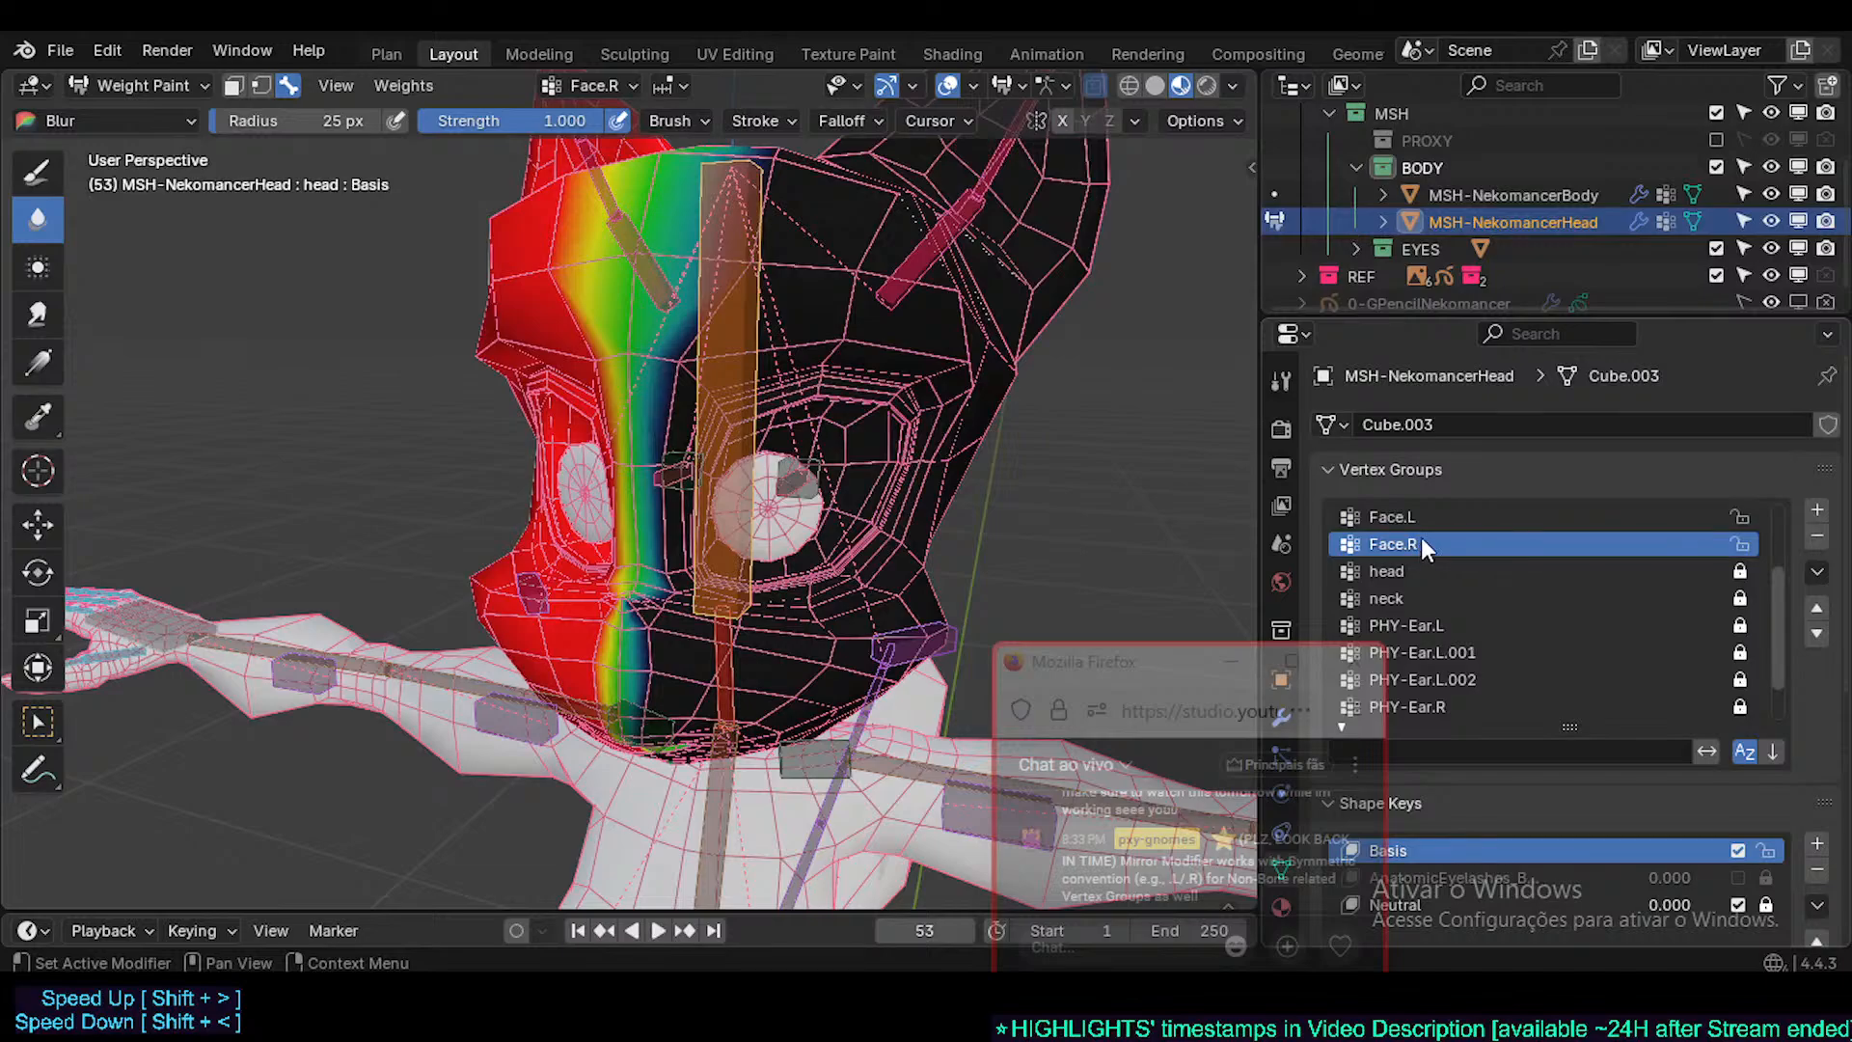
middle_drag(702, 446, 675, 494)
click(1422, 518)
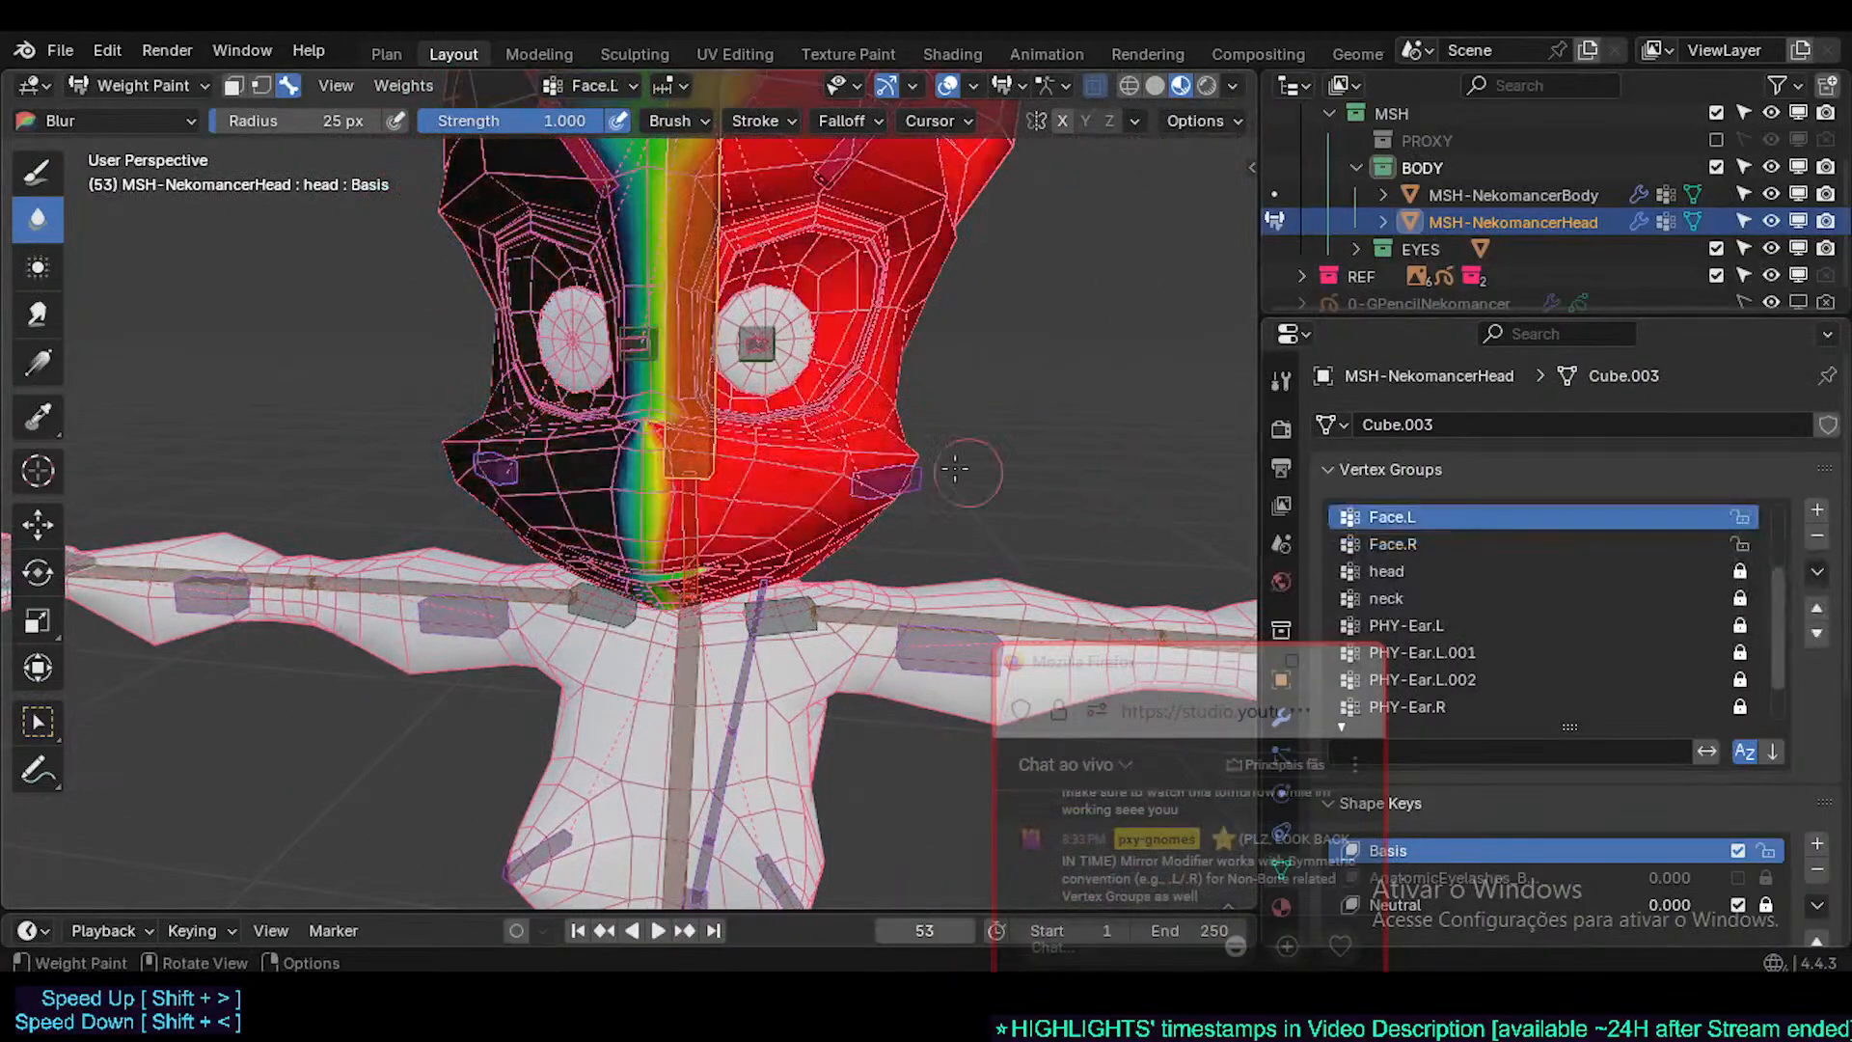
scroll(955, 470, up, 3)
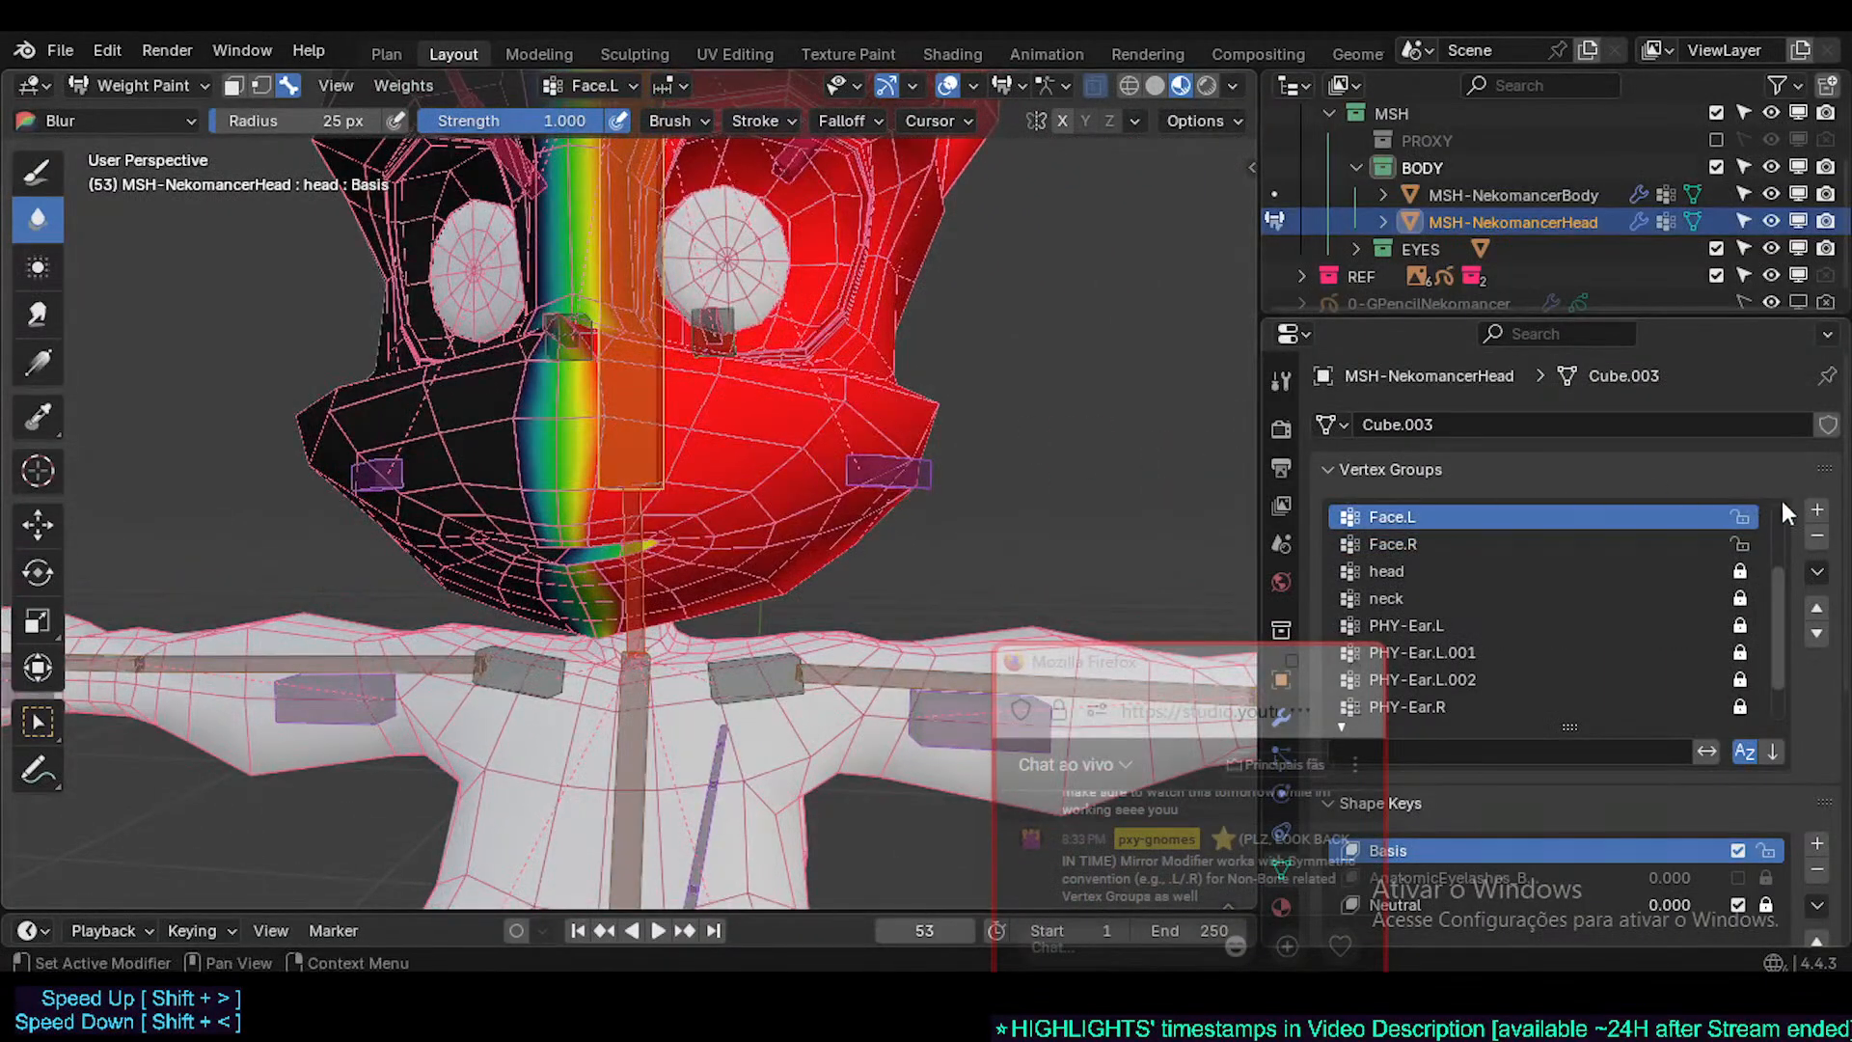
drag(1778, 575, 1781, 551)
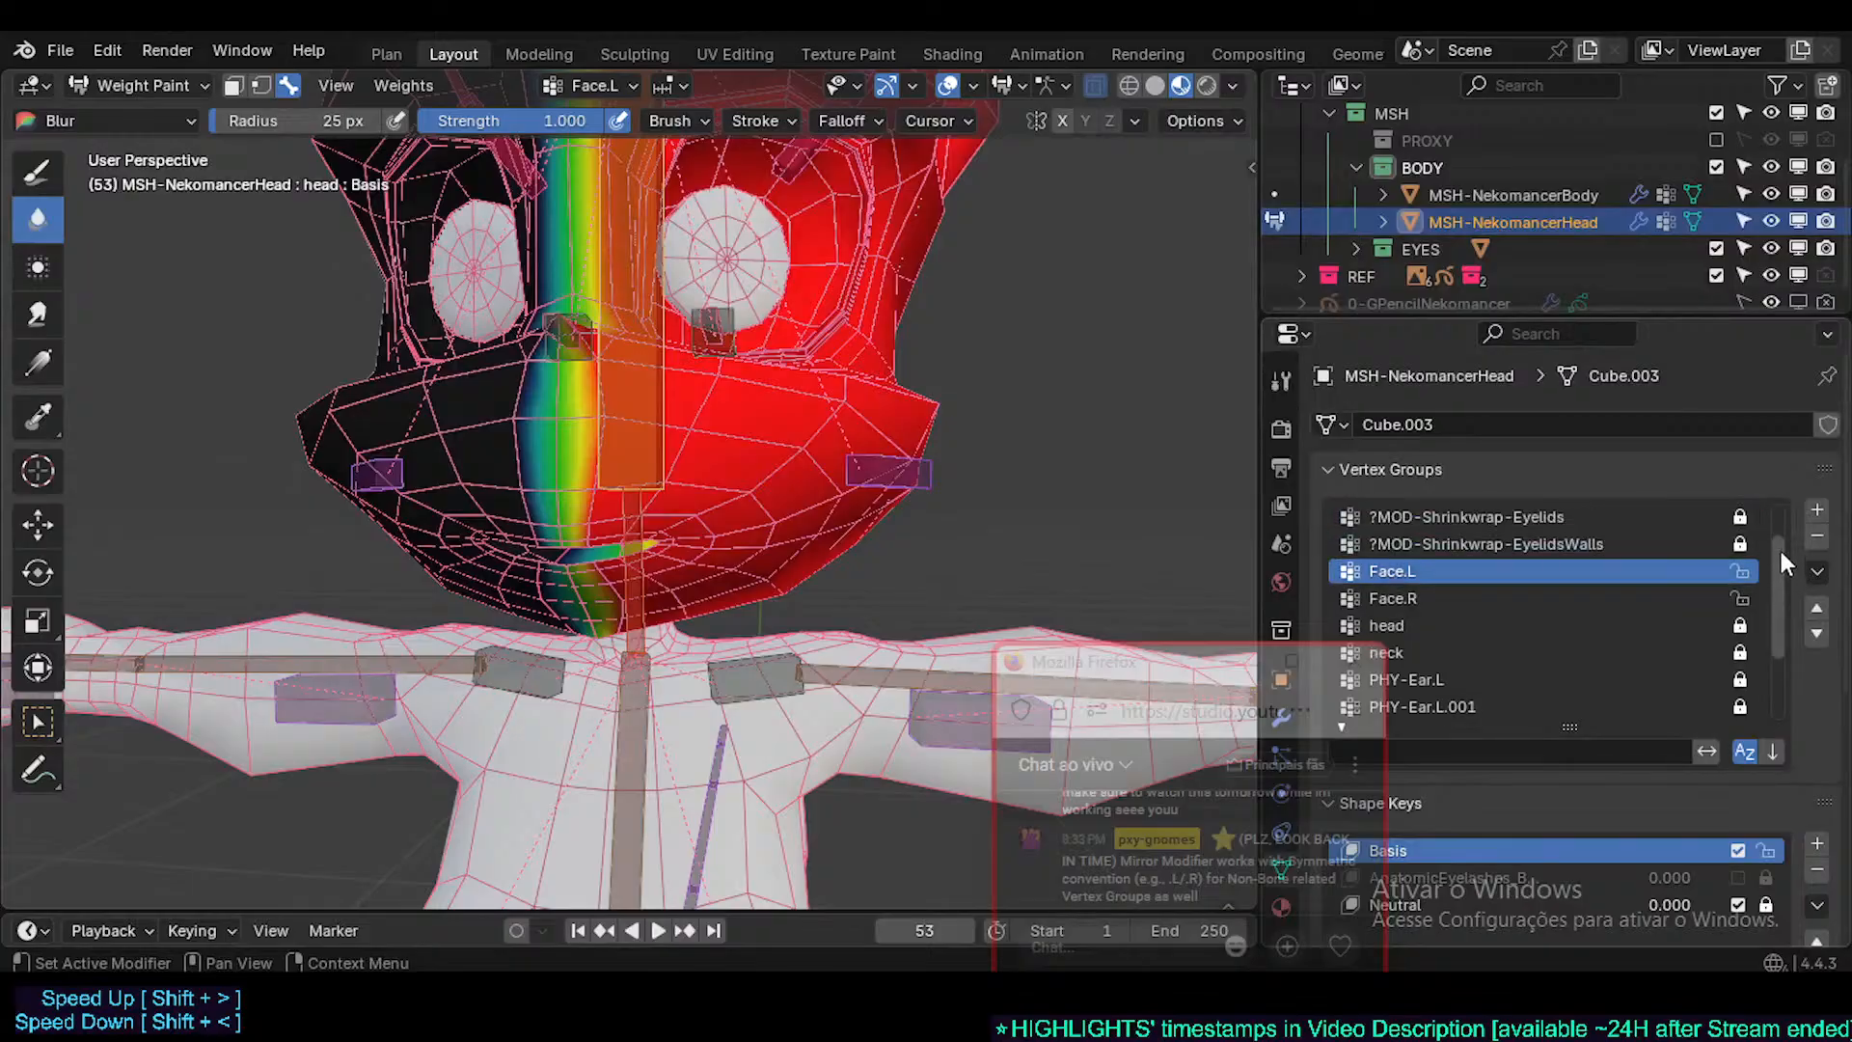
click(1507, 592)
click(1497, 575)
- Move the chat window clear of the shape key list and make the Neutral shape key active
scroll(1465, 750, down, 8)
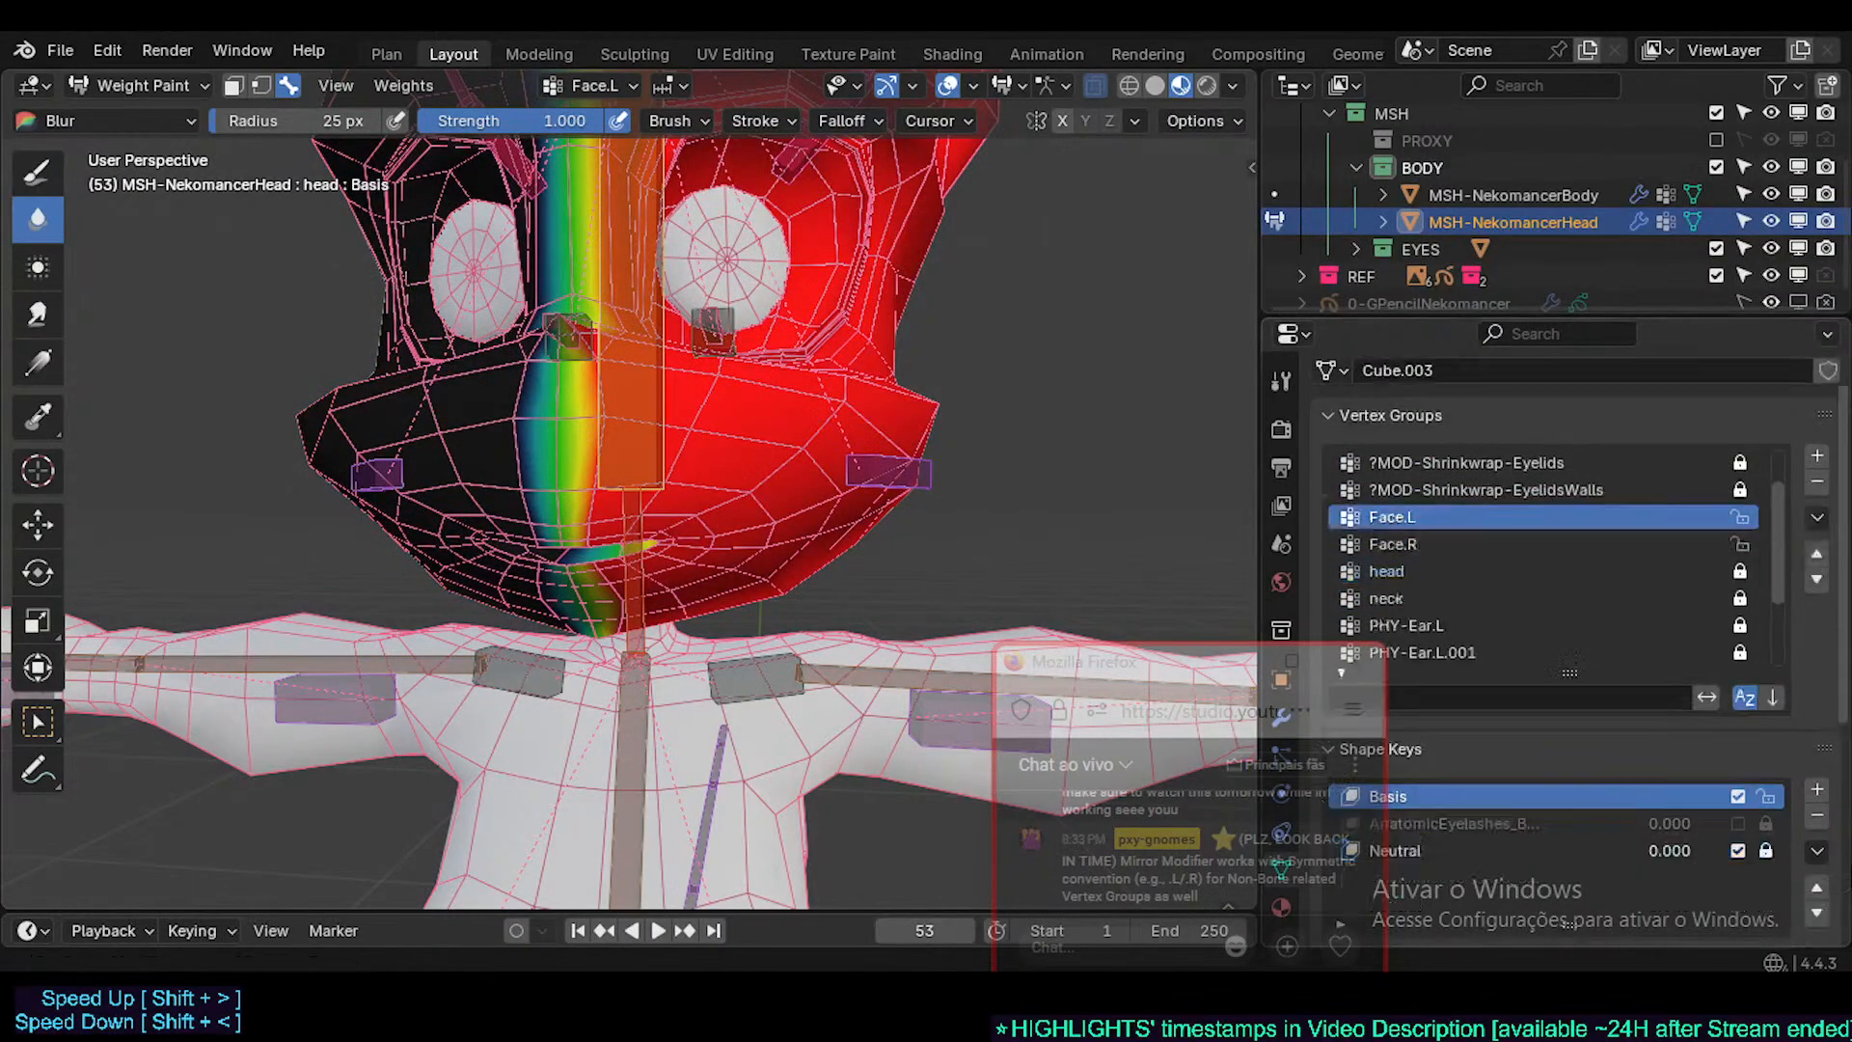
drag(1303, 654, 1158, 633)
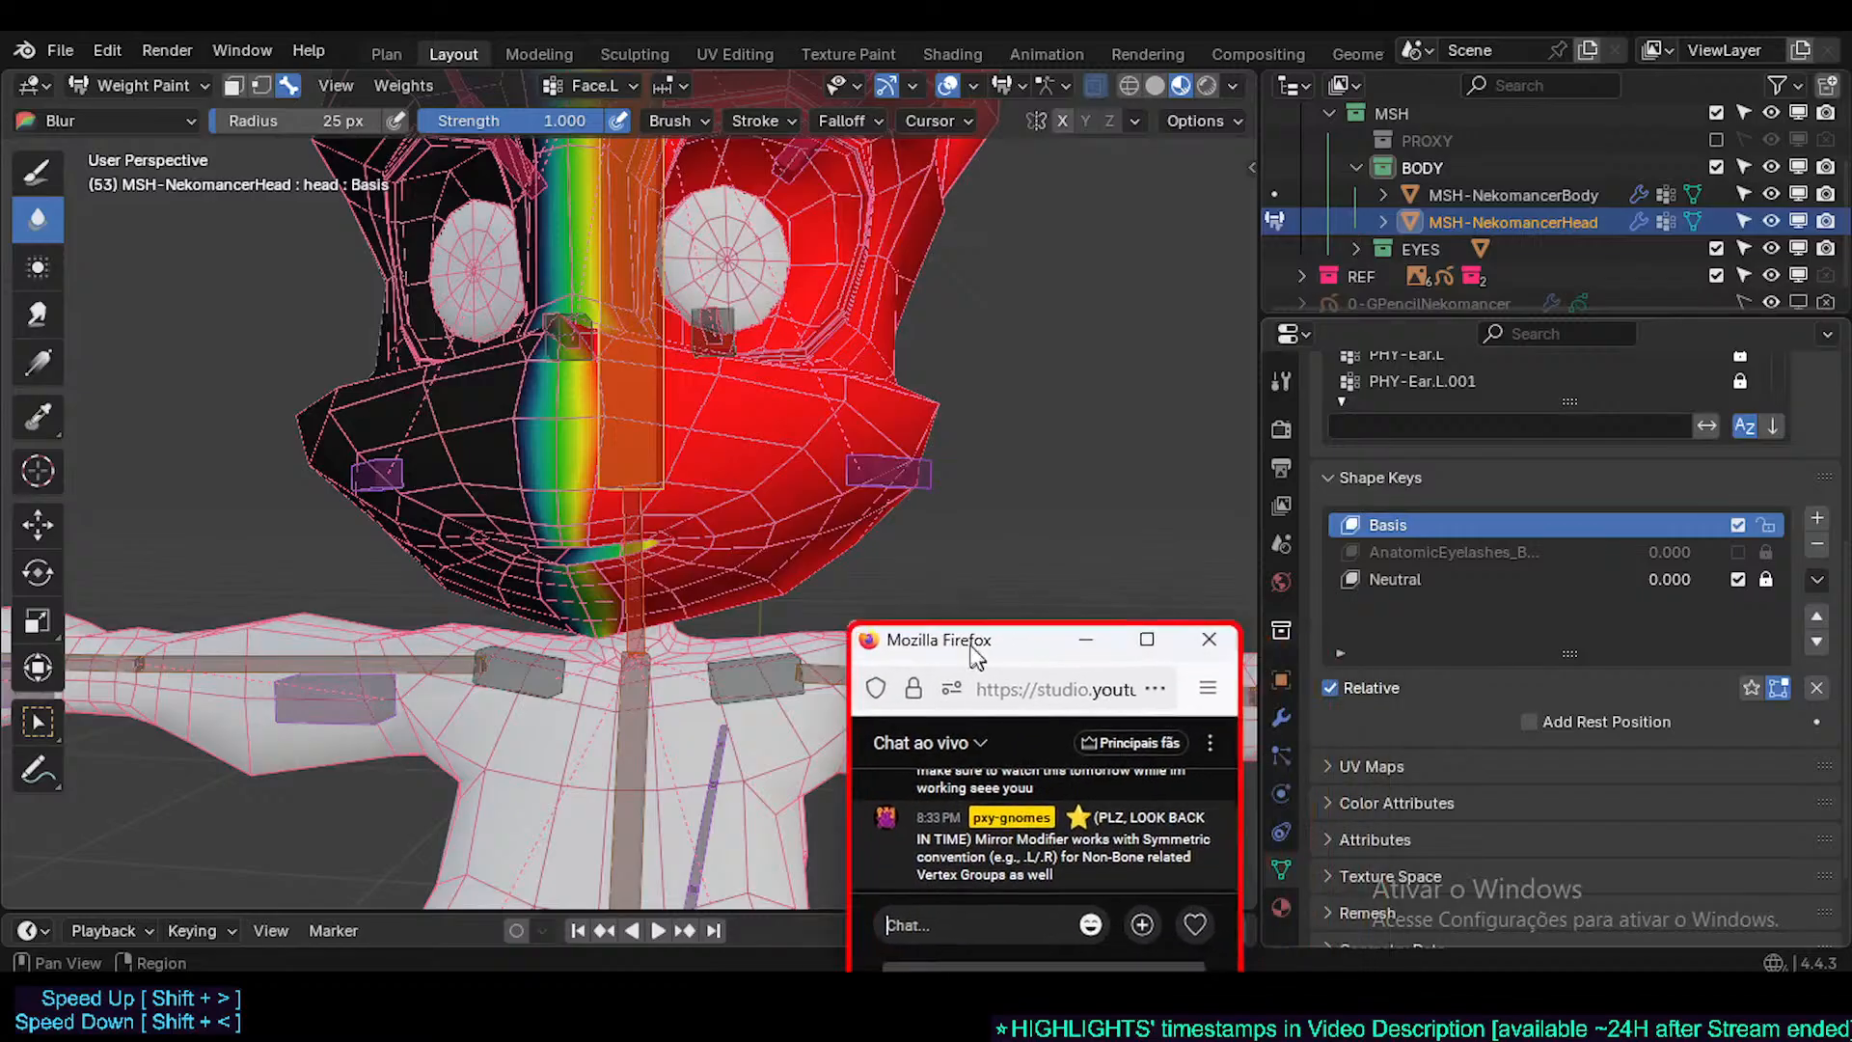
click(1409, 579)
scroll(1583, 835, down, 3)
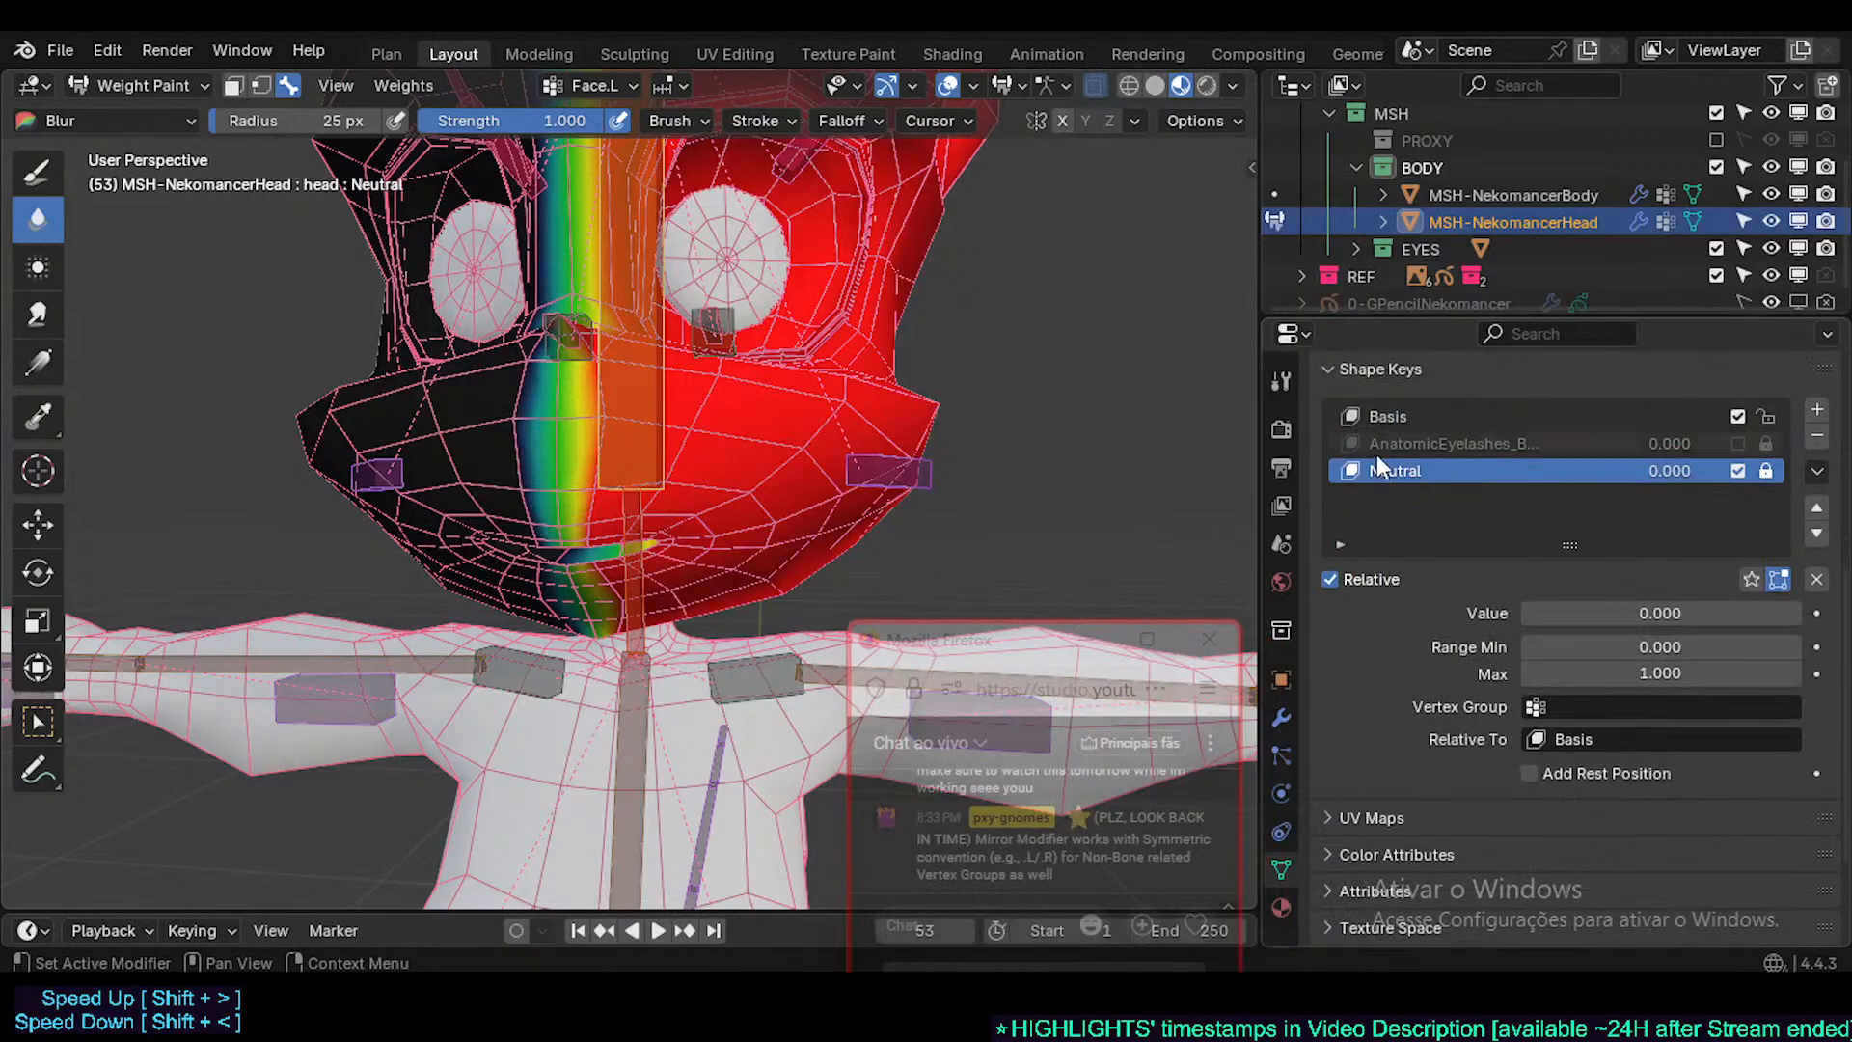
- Duplicate the head's Face.L vertex group
scroll(1376, 455, up, 7)
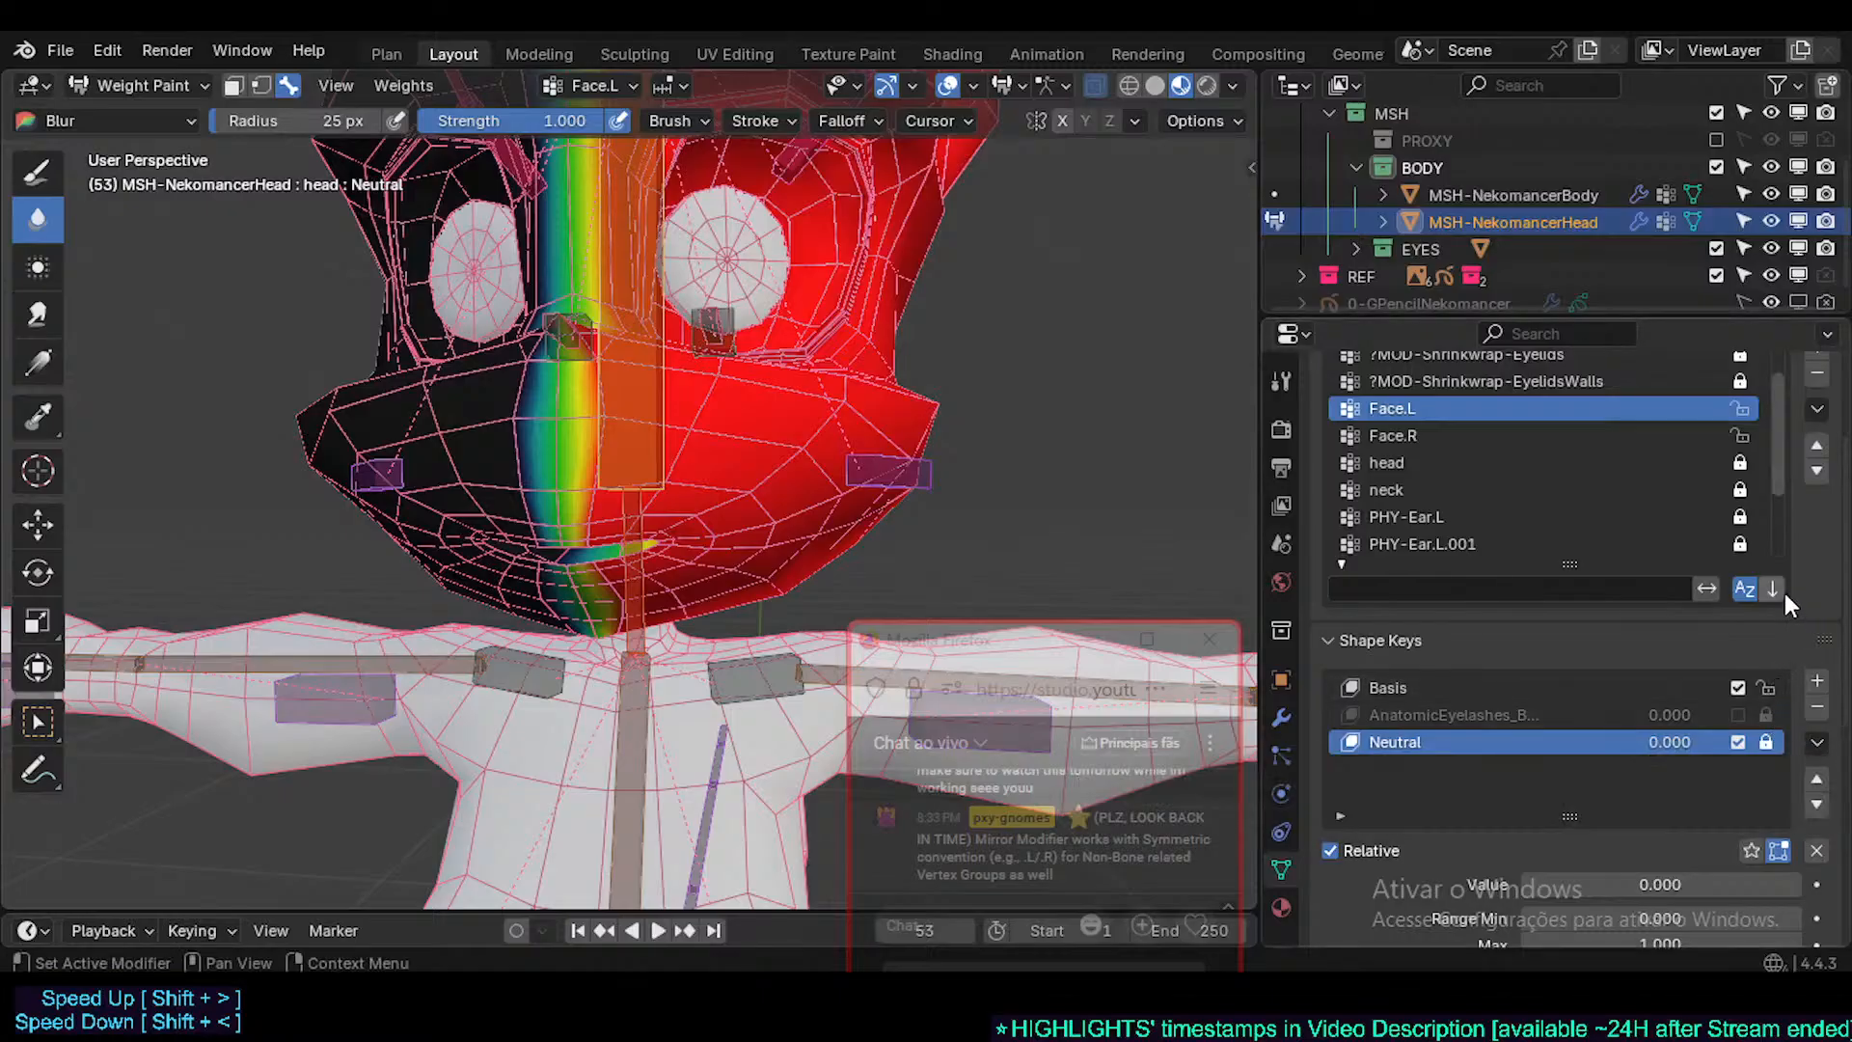
drag(1473, 536, 1452, 492)
scroll(1582, 434, down, 5)
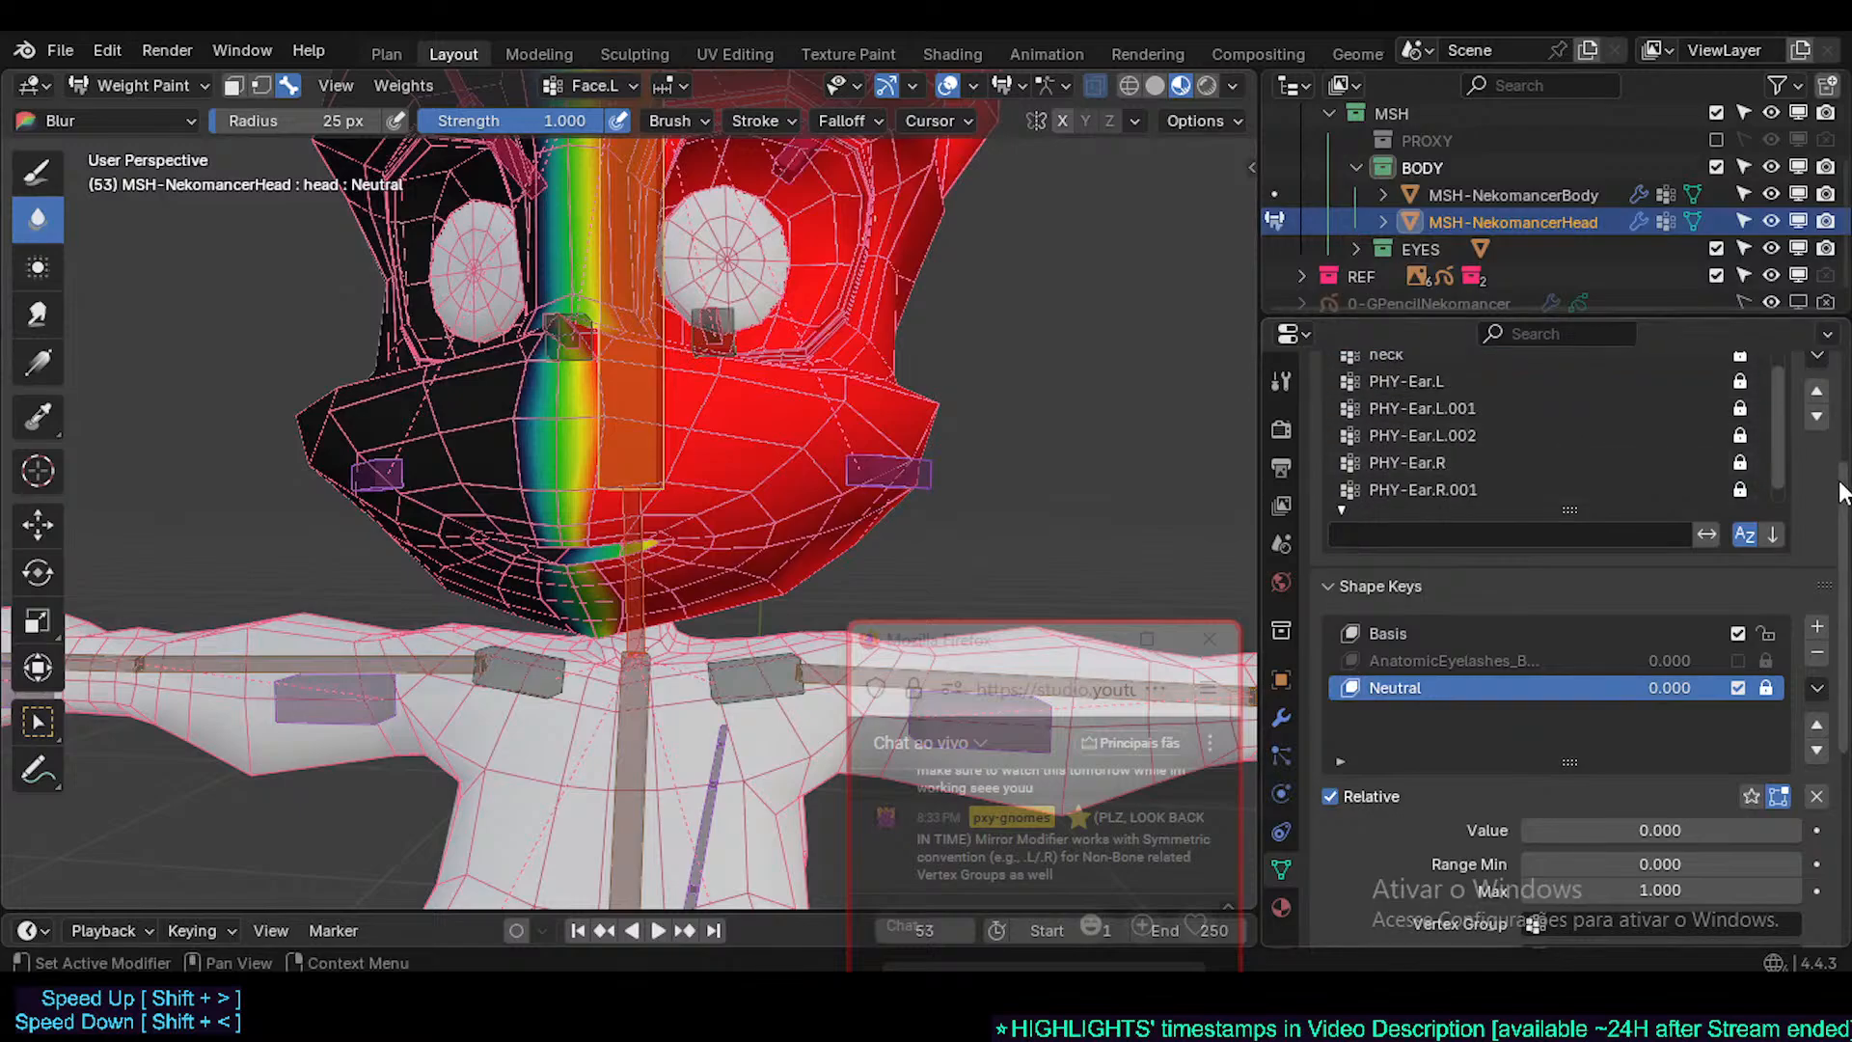
scroll(1780, 501, up, 8)
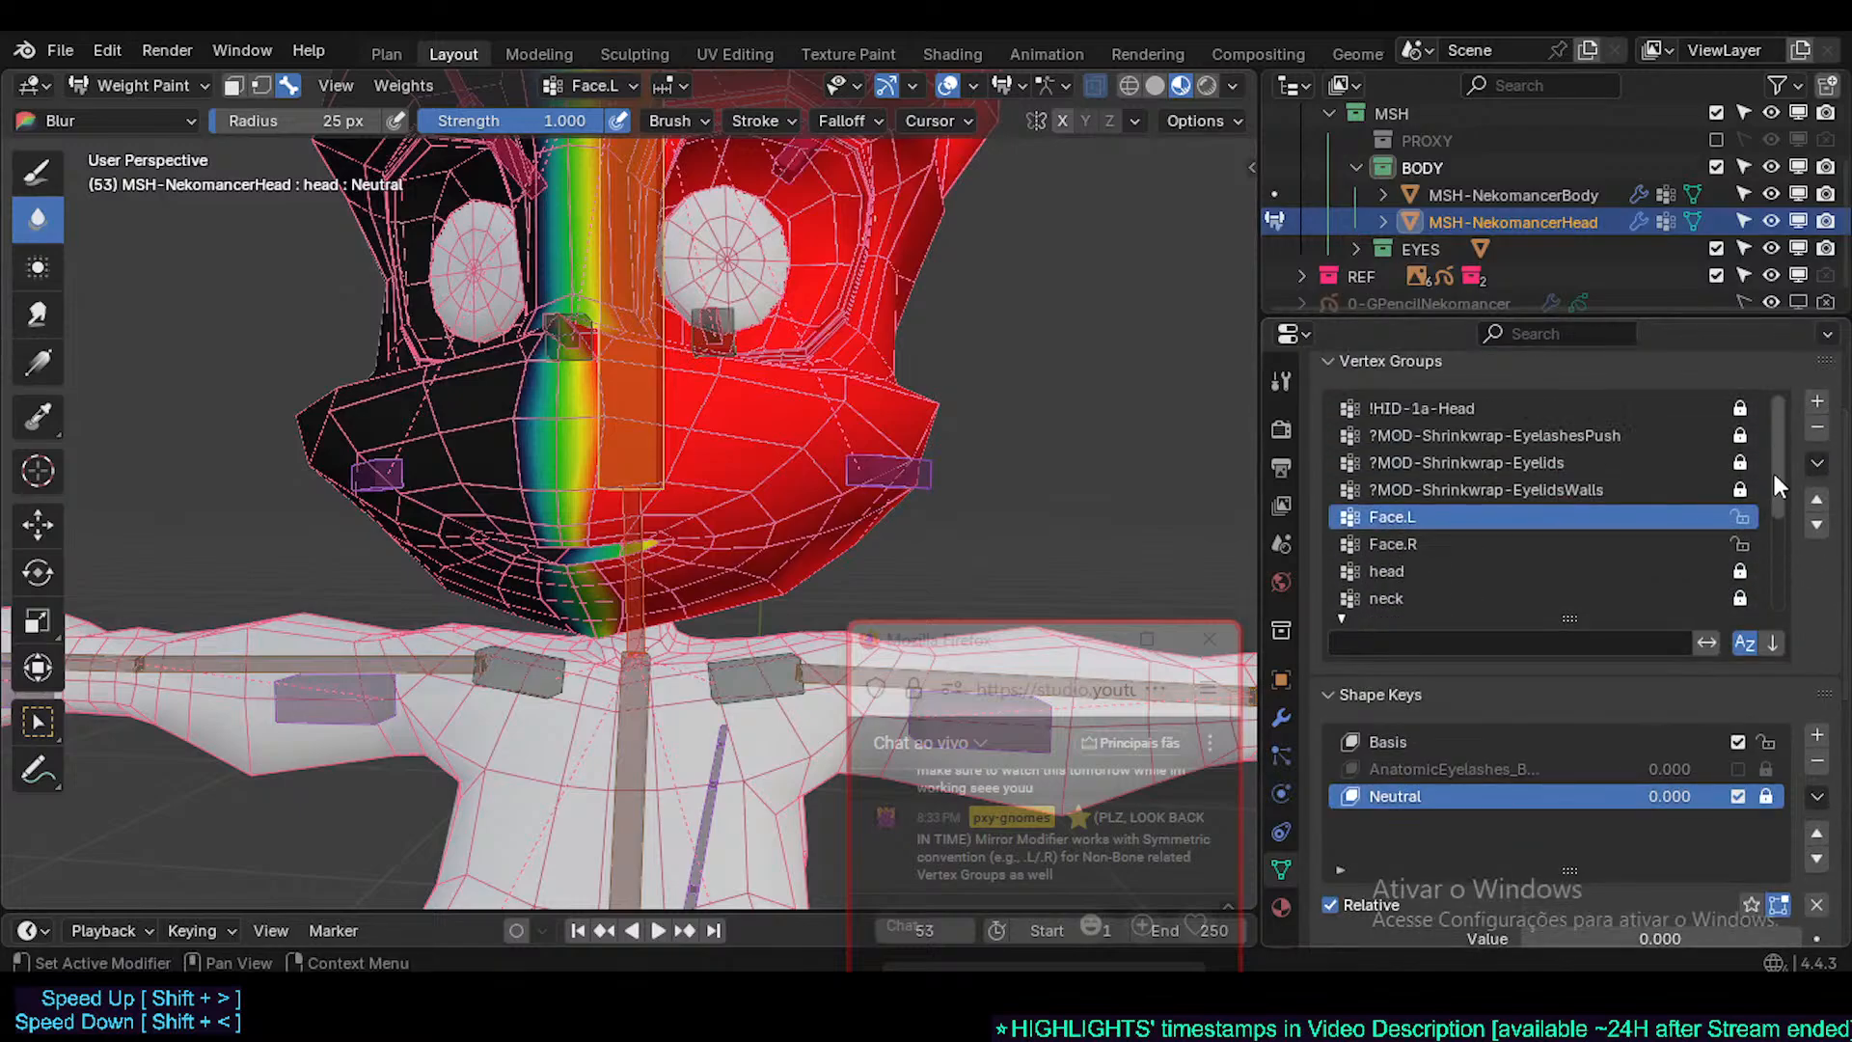
mouse_move(1785, 472)
mouse_down()
mouse_move(1785, 571)
mouse_move(1781, 464)
mouse_up()
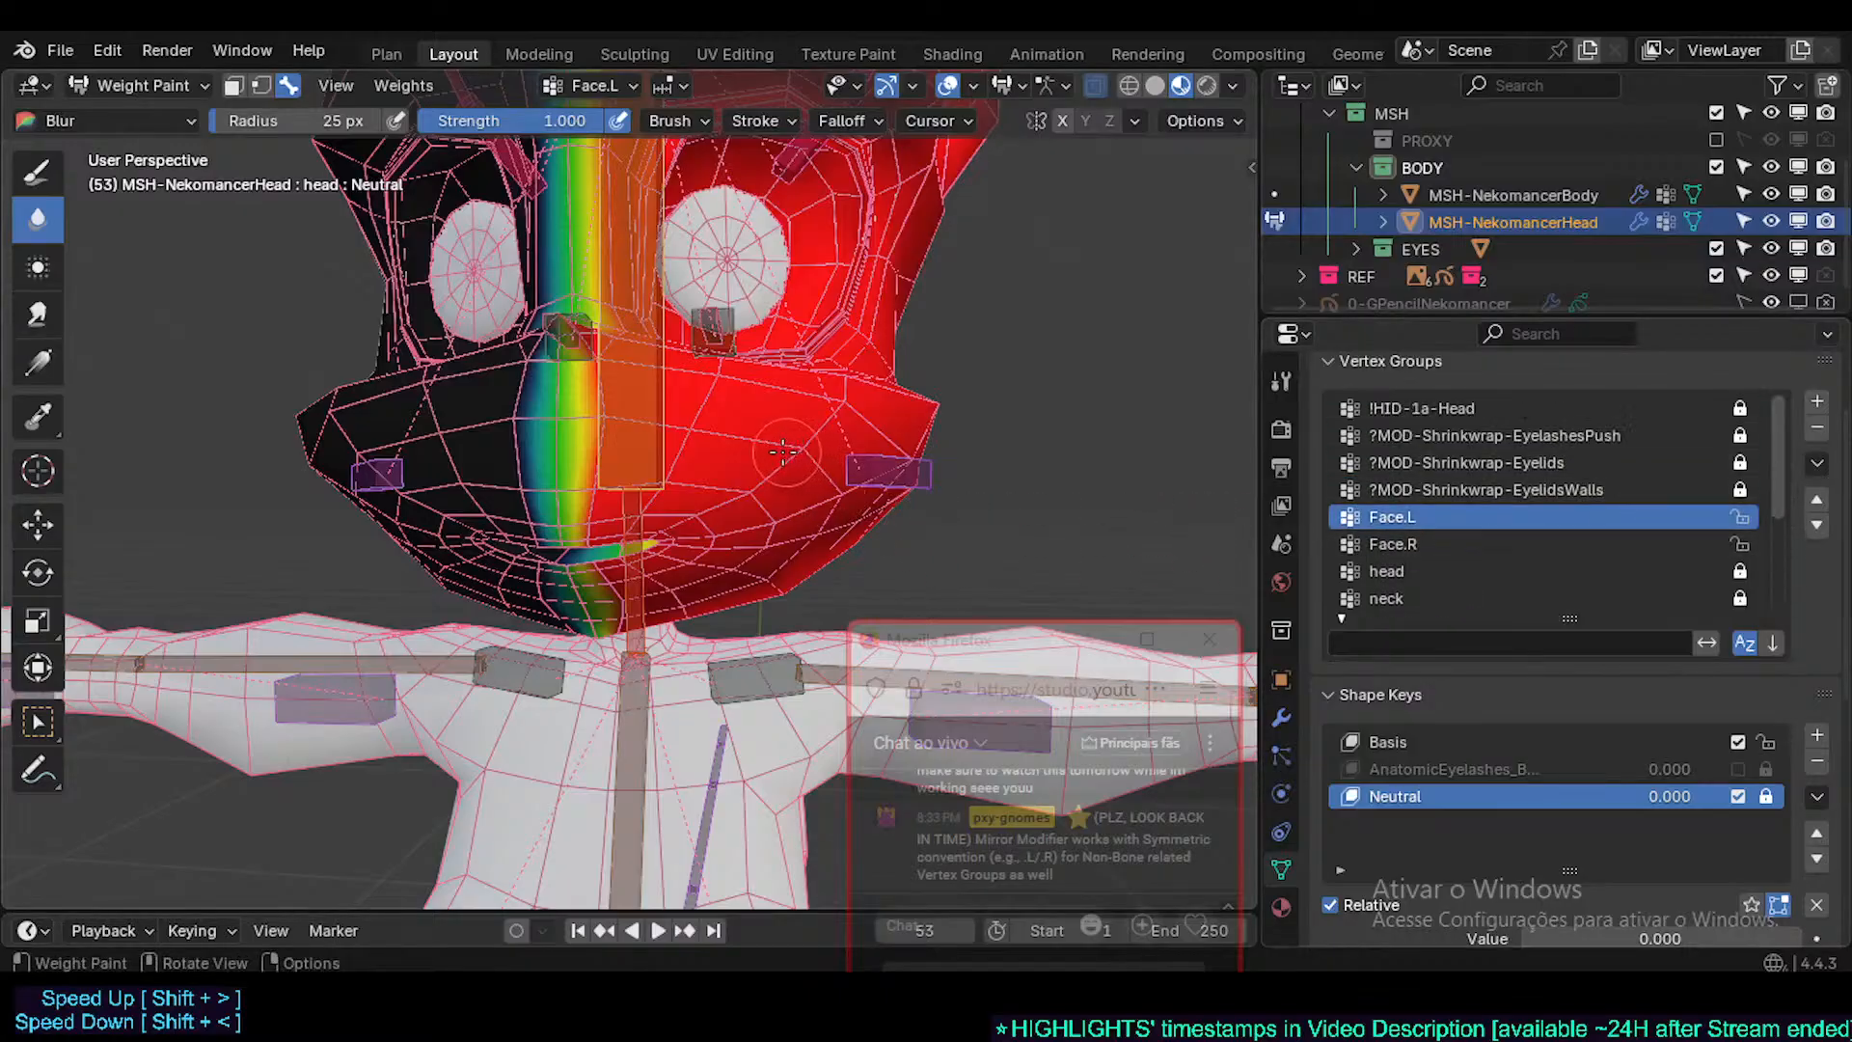
middle_drag(789, 454, 764, 469)
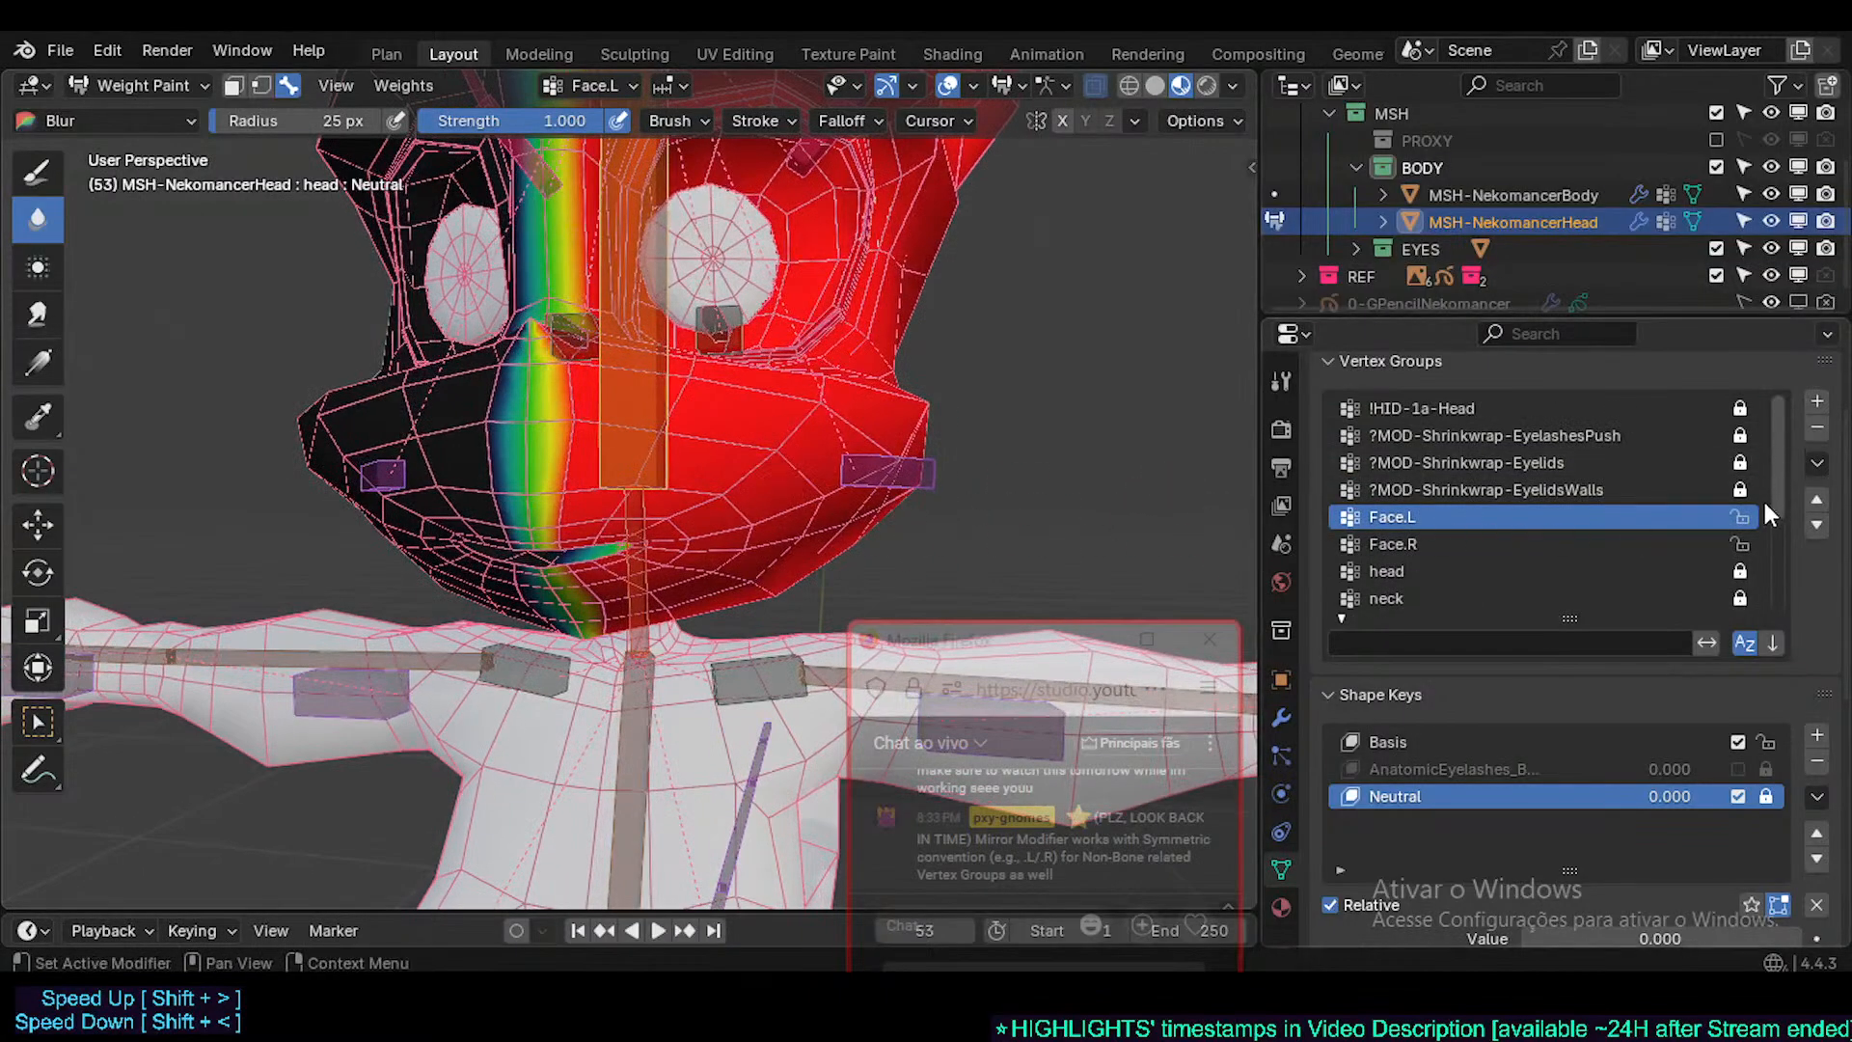
click(1818, 465)
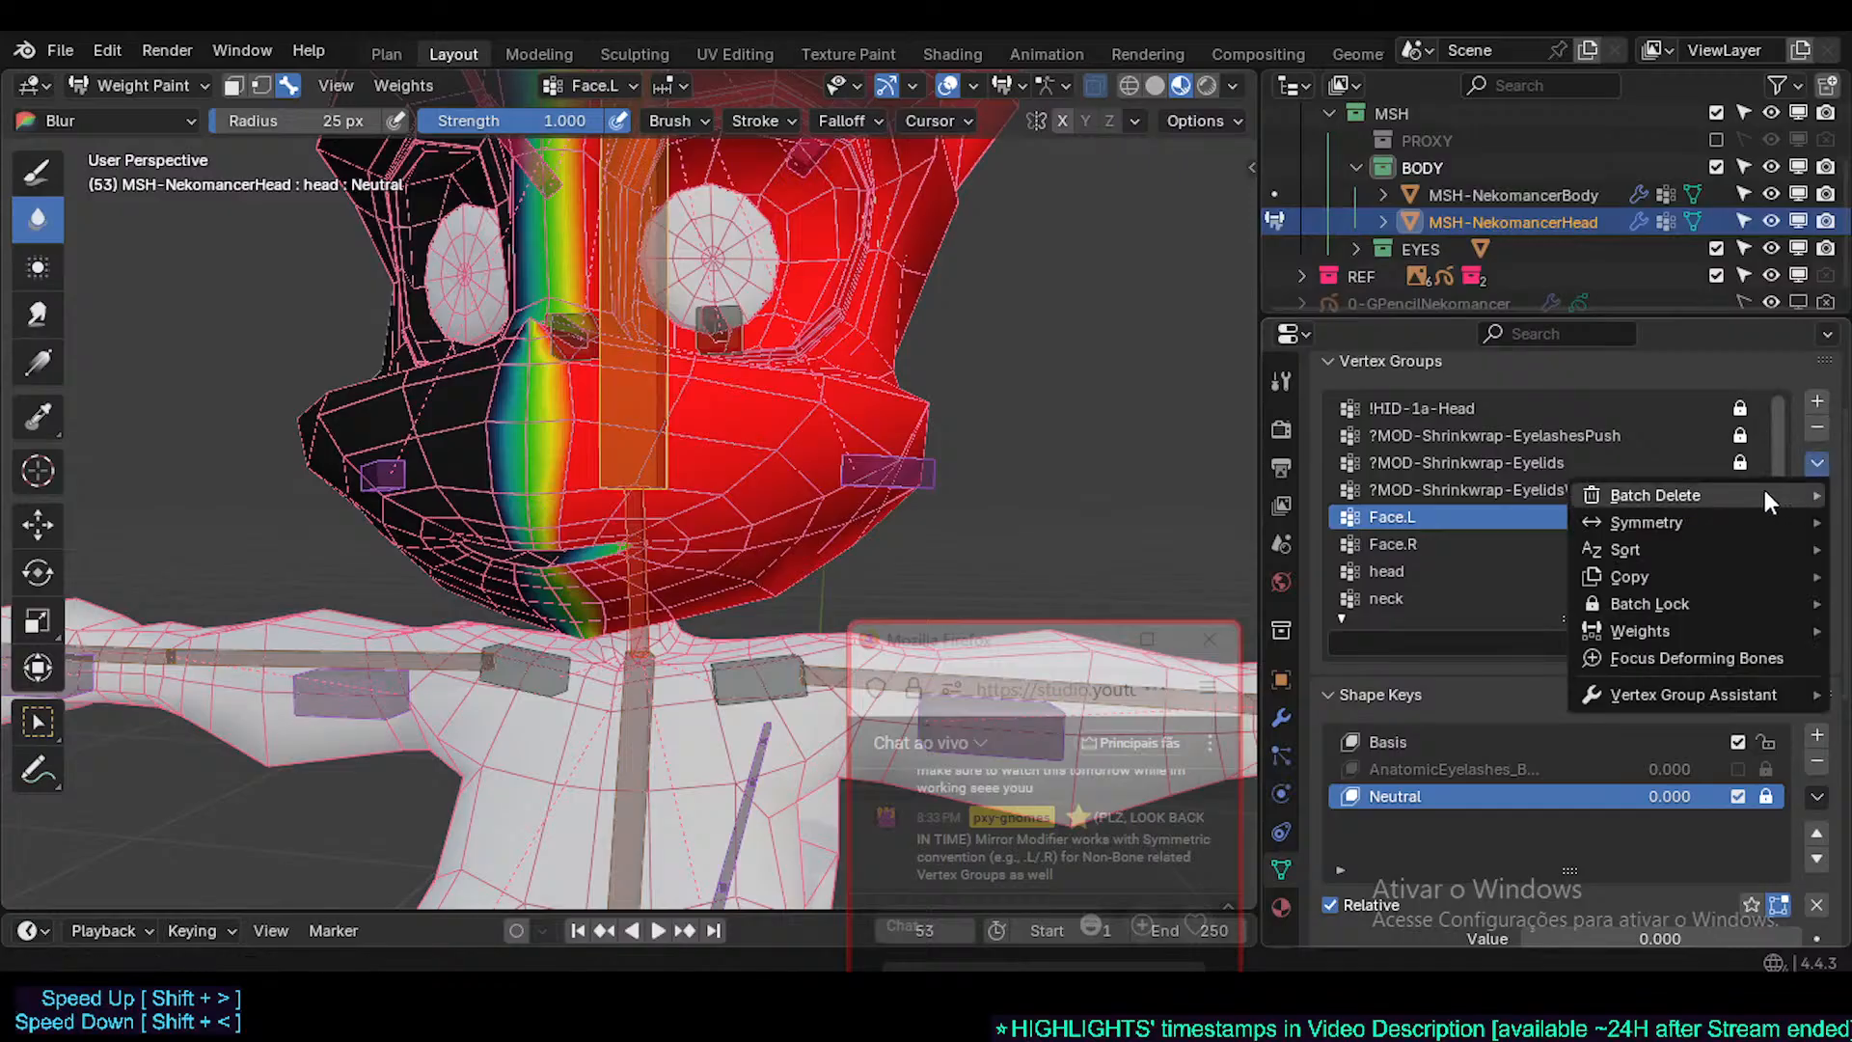
mouse_move(1692, 546)
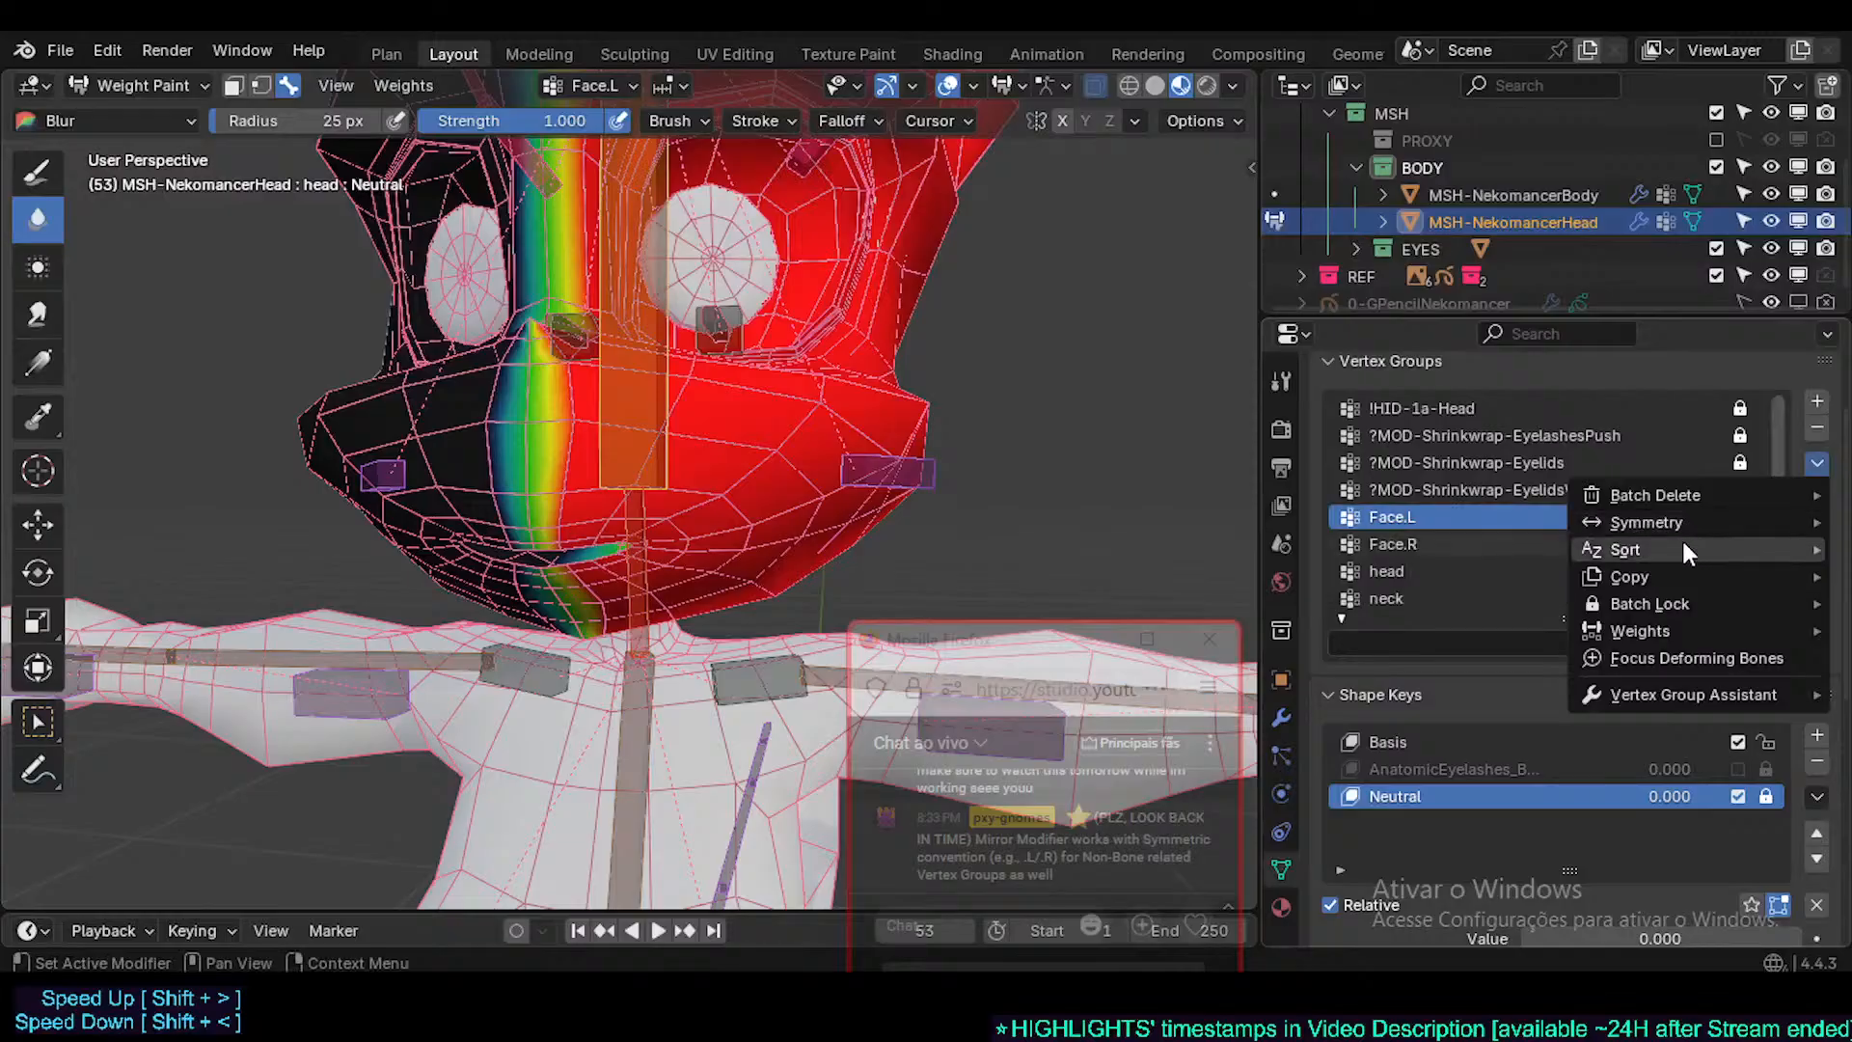
click(1351, 575)
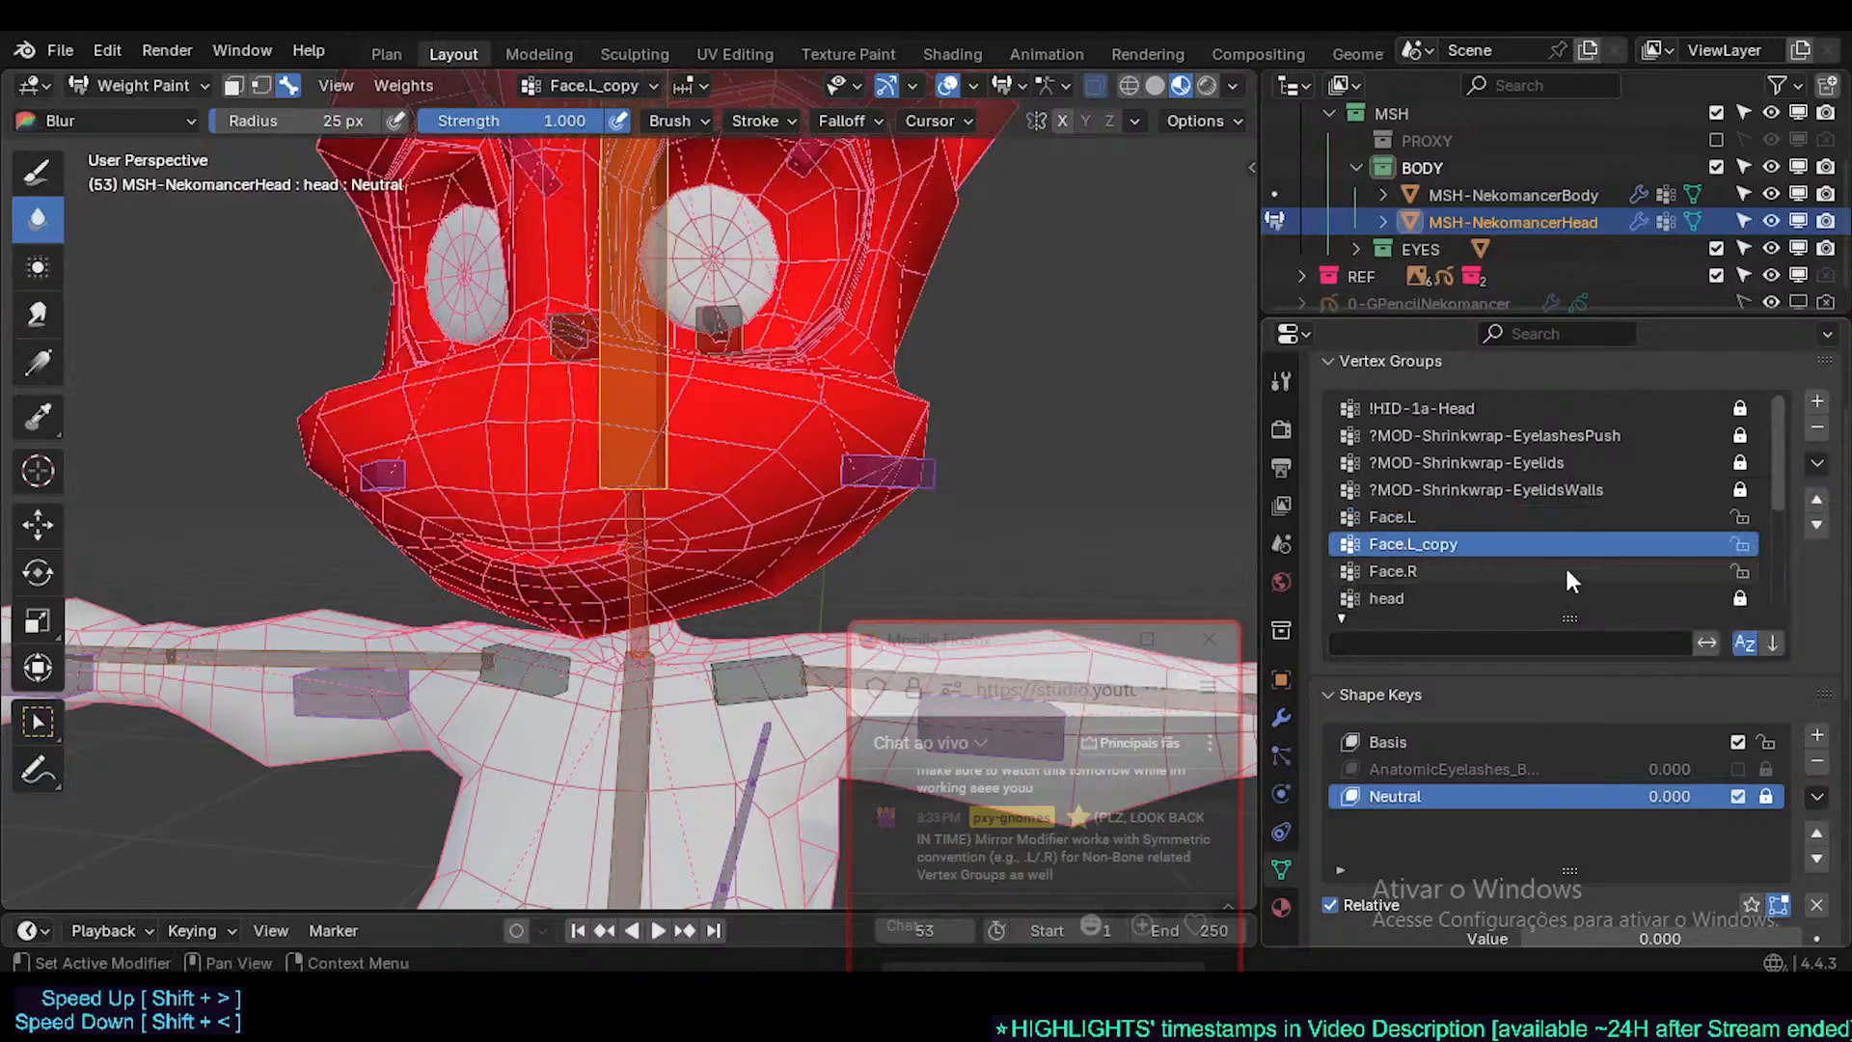
- Rename the vertex group Face.L_copy as Face.L.001
scroll(1505, 550, down, 1)
double_click(1437, 517)
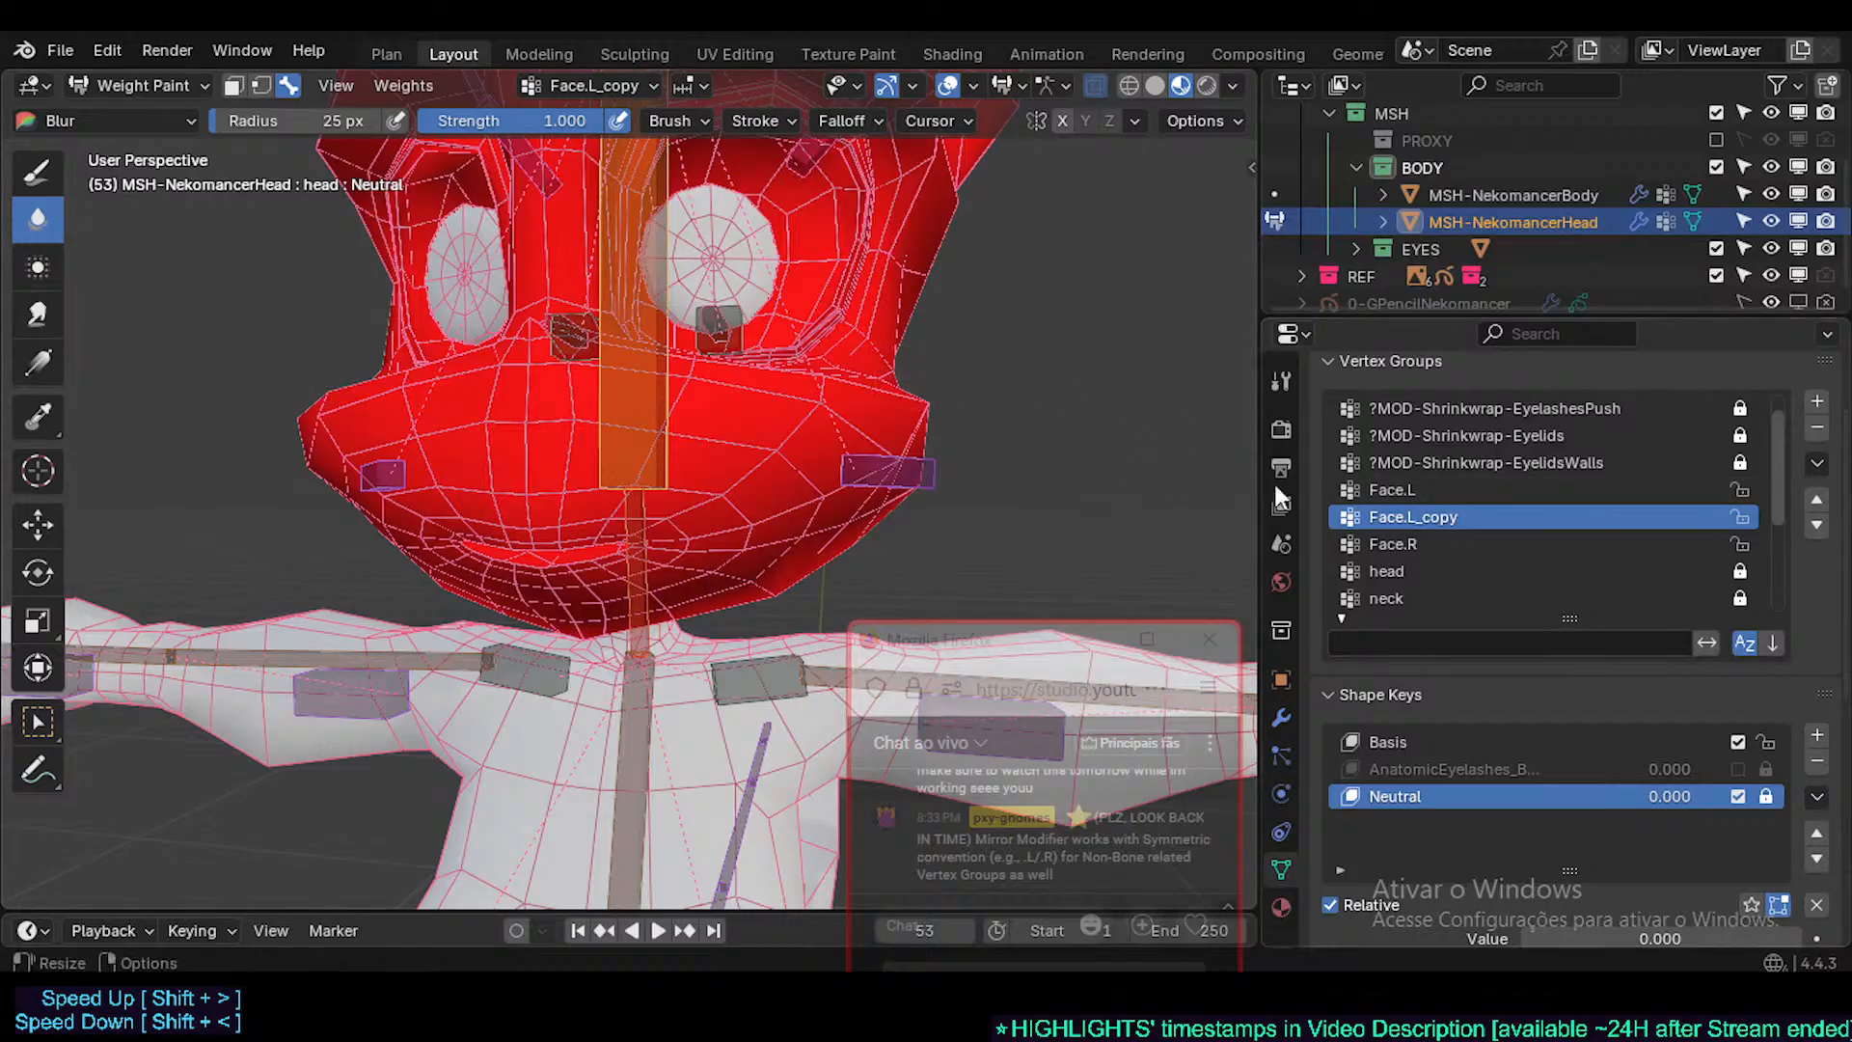
click(1397, 490)
click(1402, 516)
middle_drag(945, 453, 975, 455)
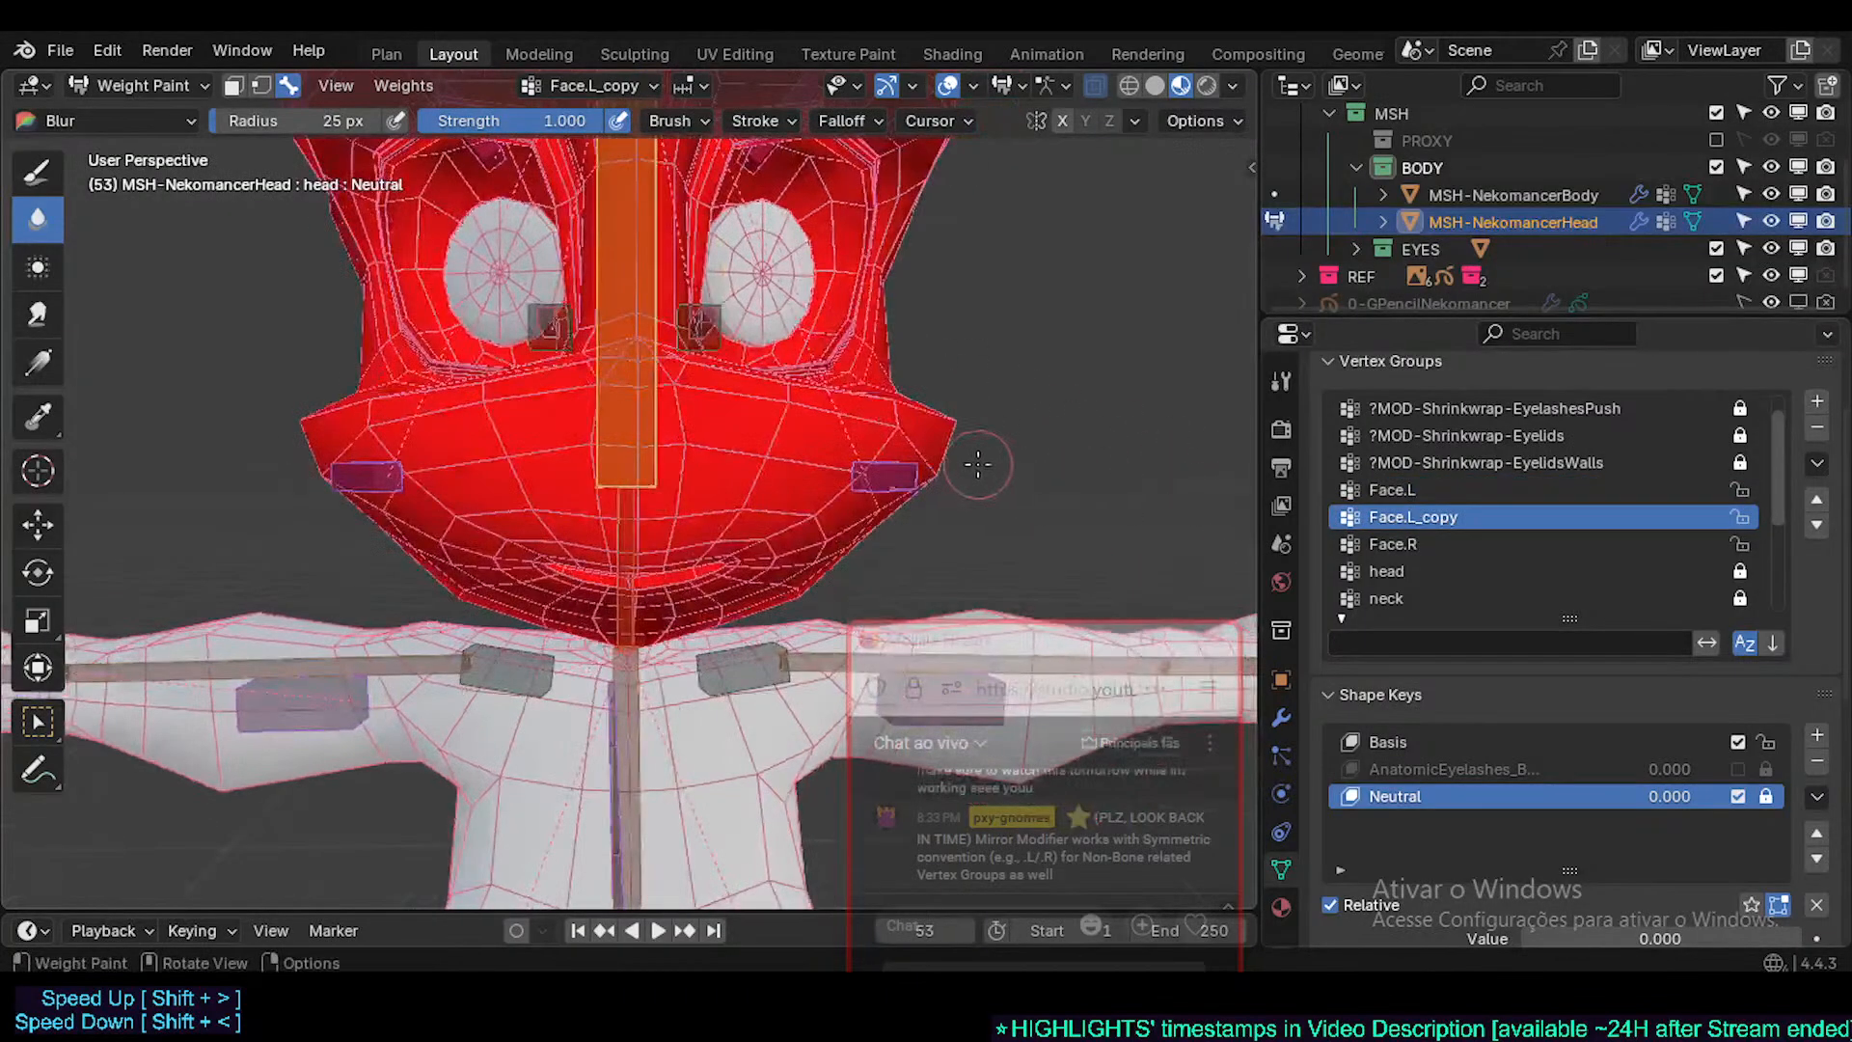
double_click(1423, 517)
drag(1423, 517, 1644, 522)
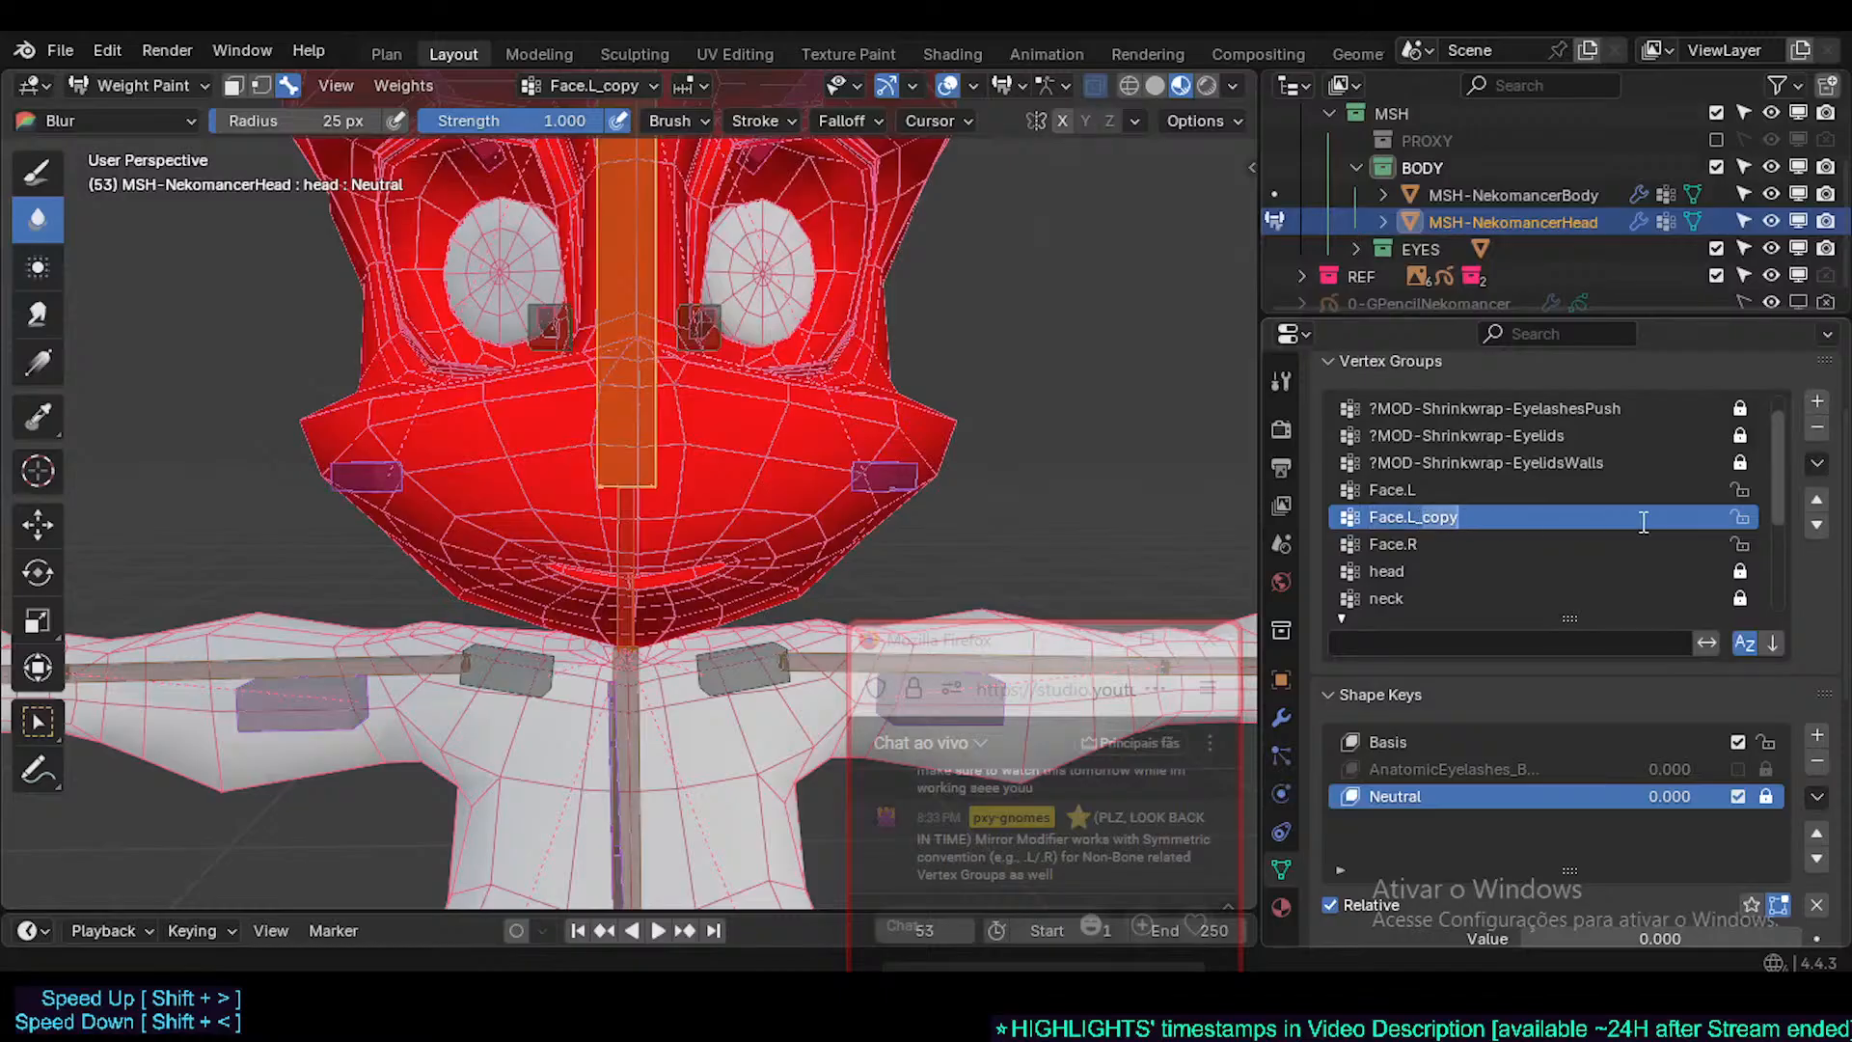
key(Return)
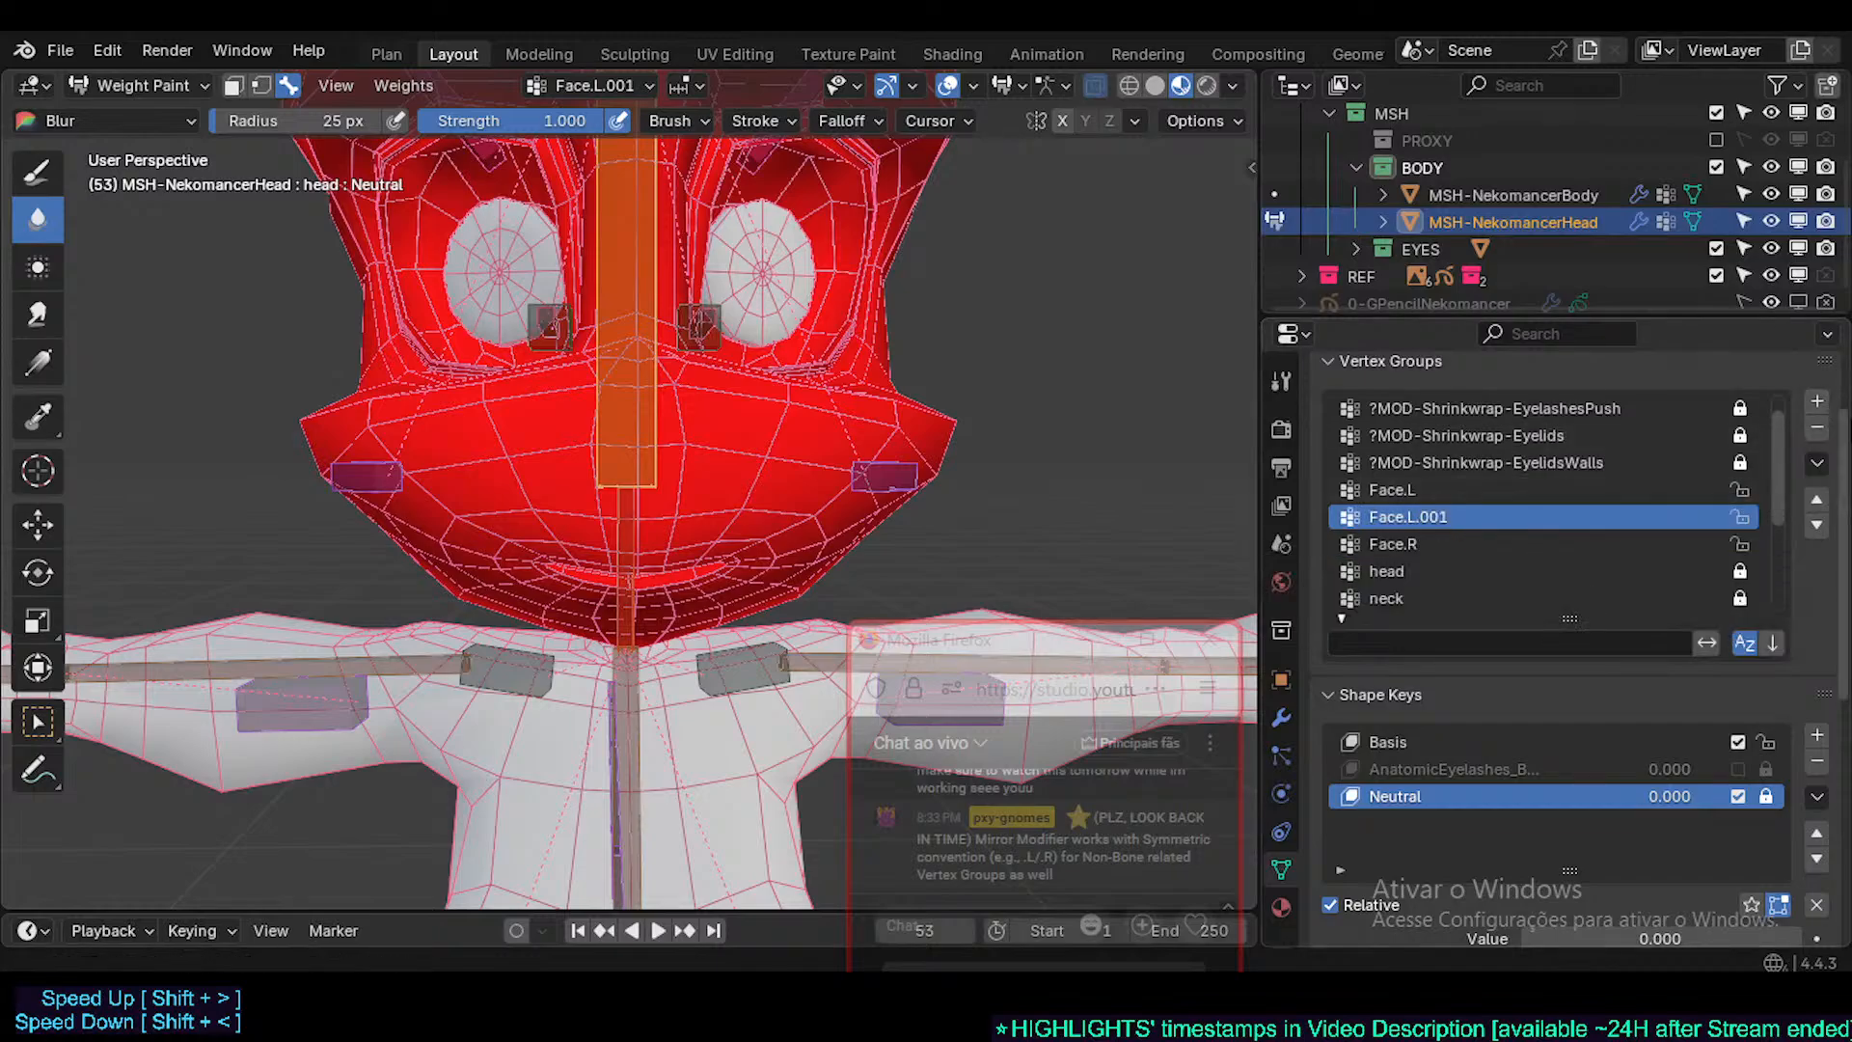
- Add an empty vertex group to the head and name it Face.R.001
click(1817, 400)
key(ctrl+v)
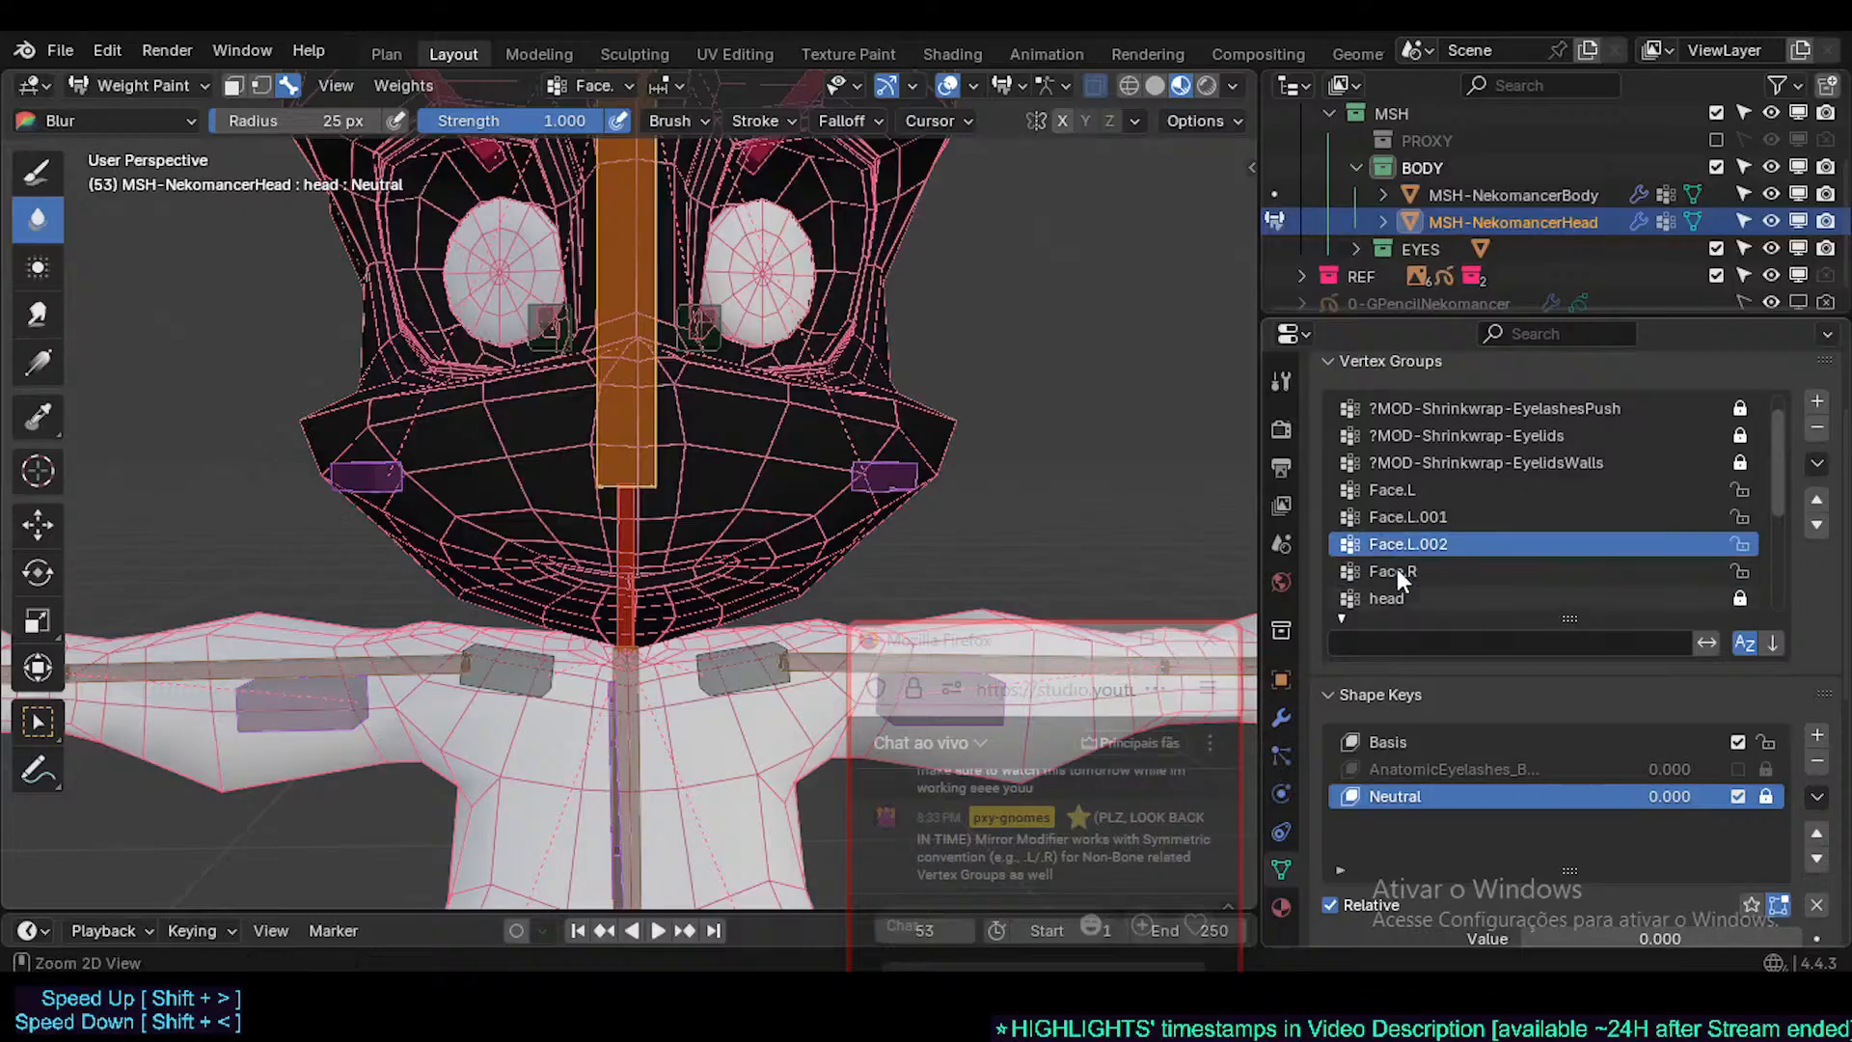
double_click(1411, 544)
click(1408, 545)
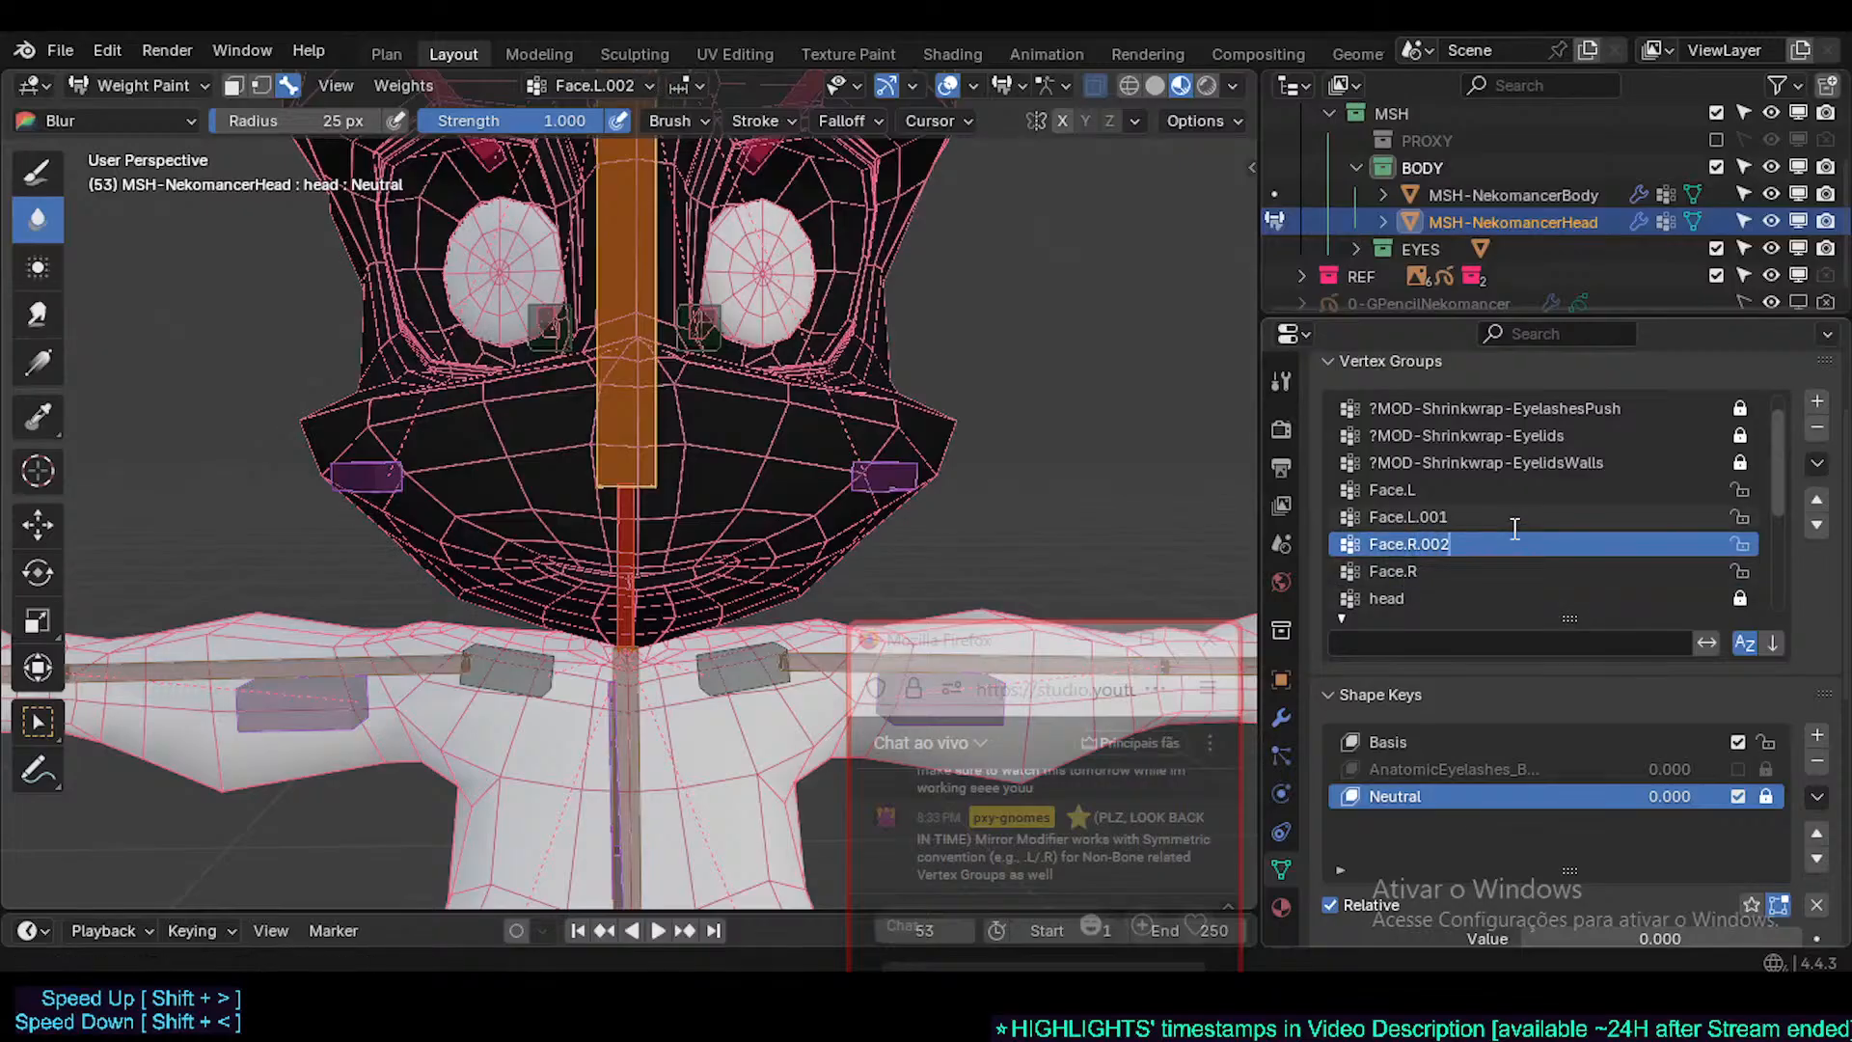
key(Return)
- Compare the weights of the Face.L.001 and Face.R.001 vertex groups across the mirrored head
click(1443, 521)
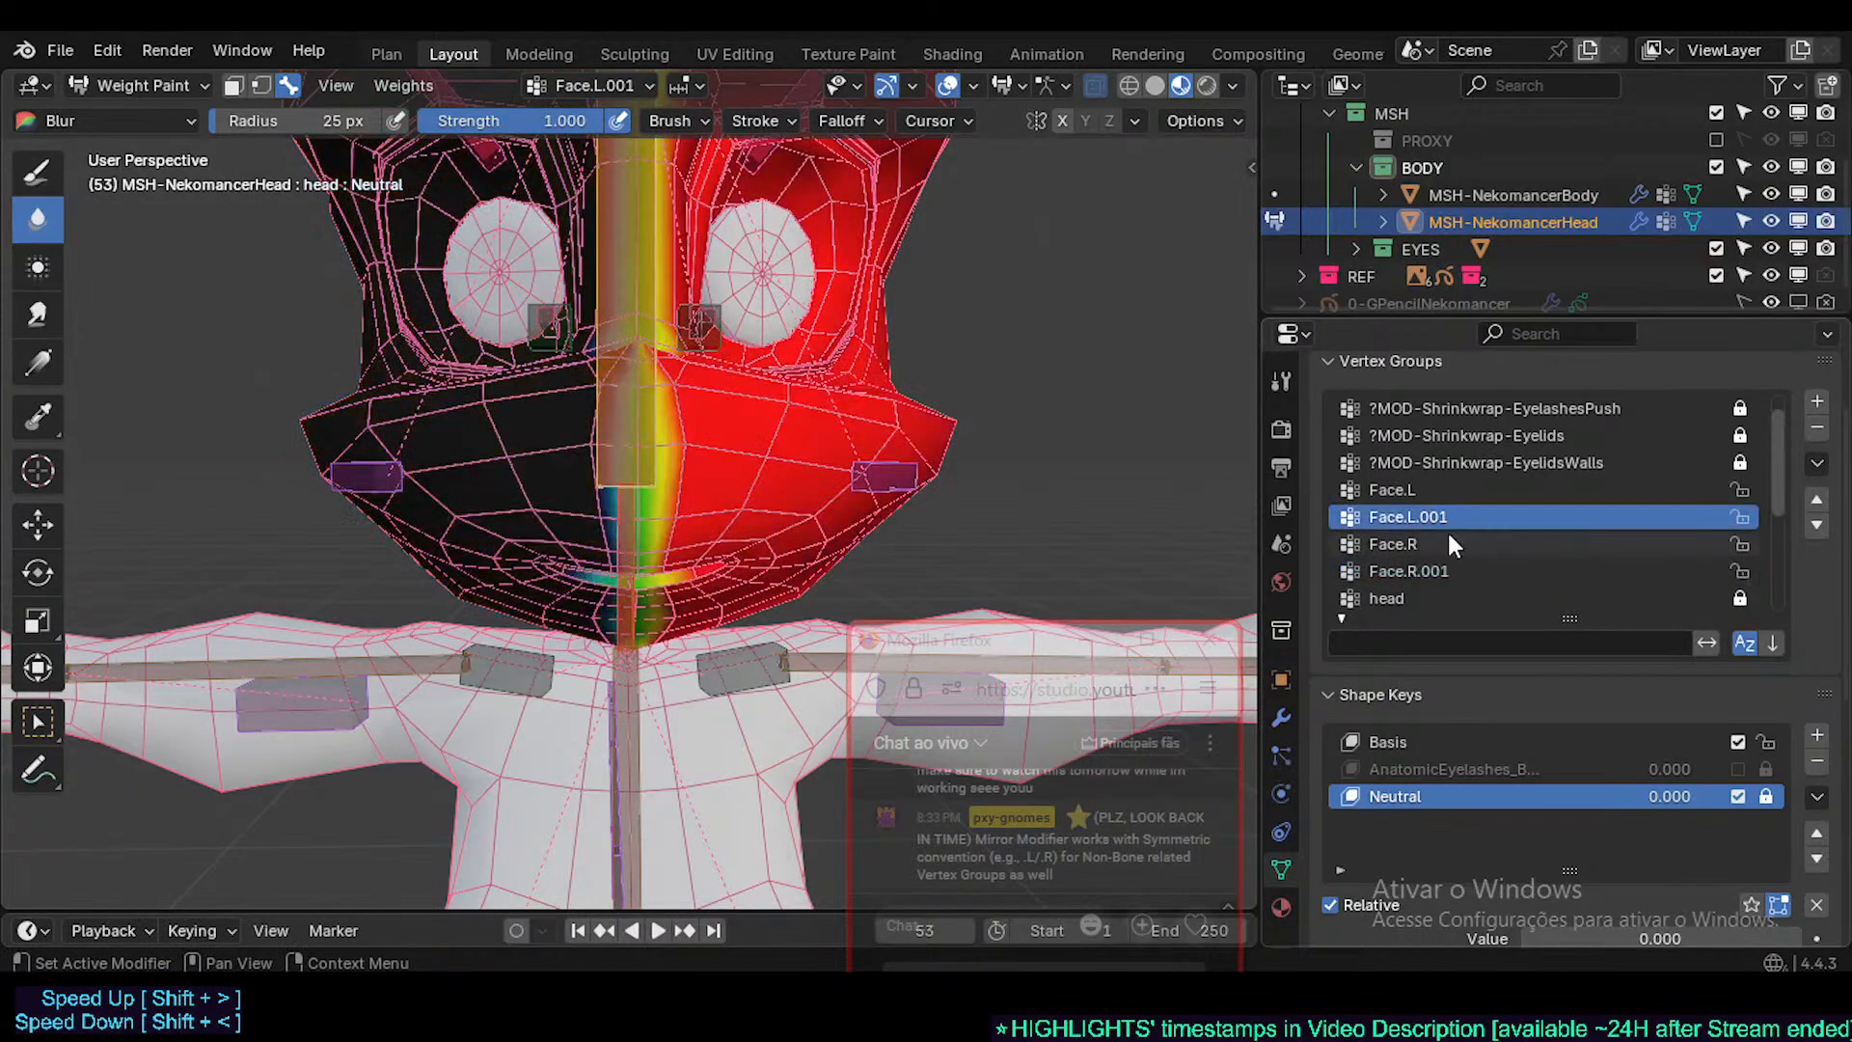
click(1451, 564)
click(1458, 519)
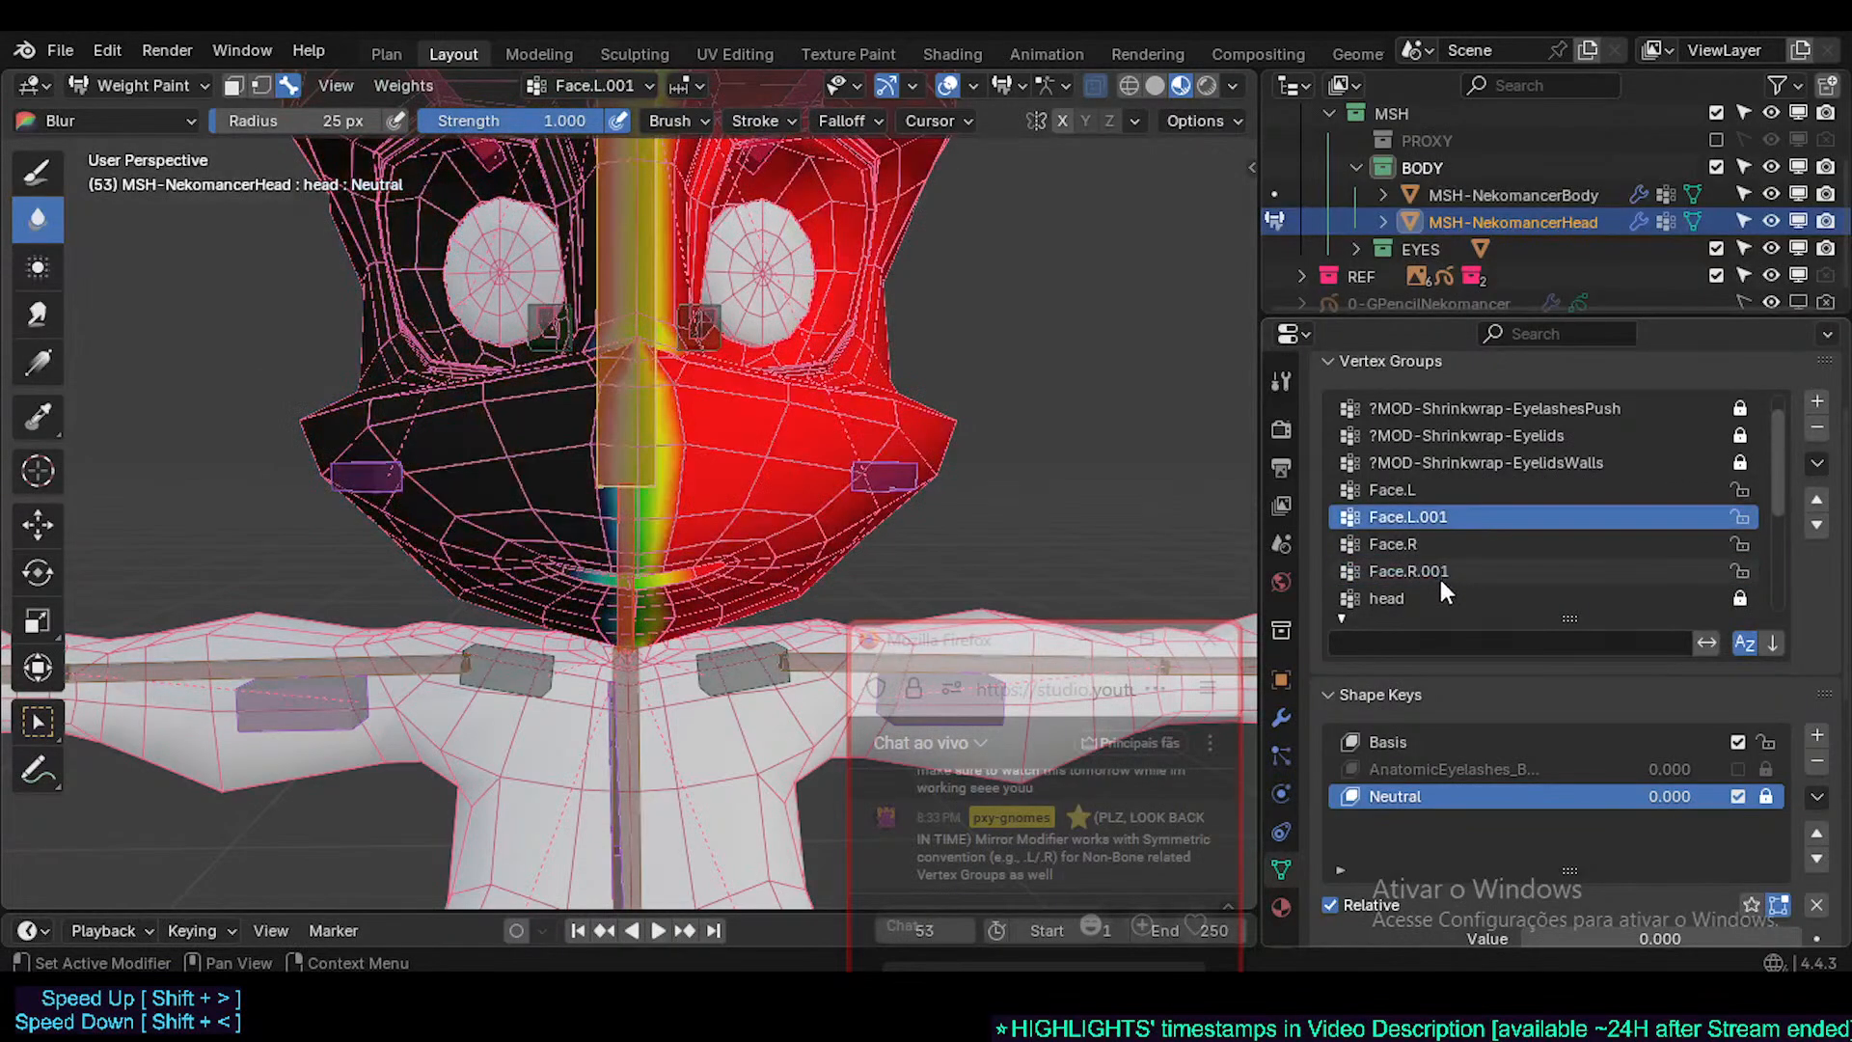
click(1436, 573)
click(1431, 515)
middle_drag(745, 520, 723, 498)
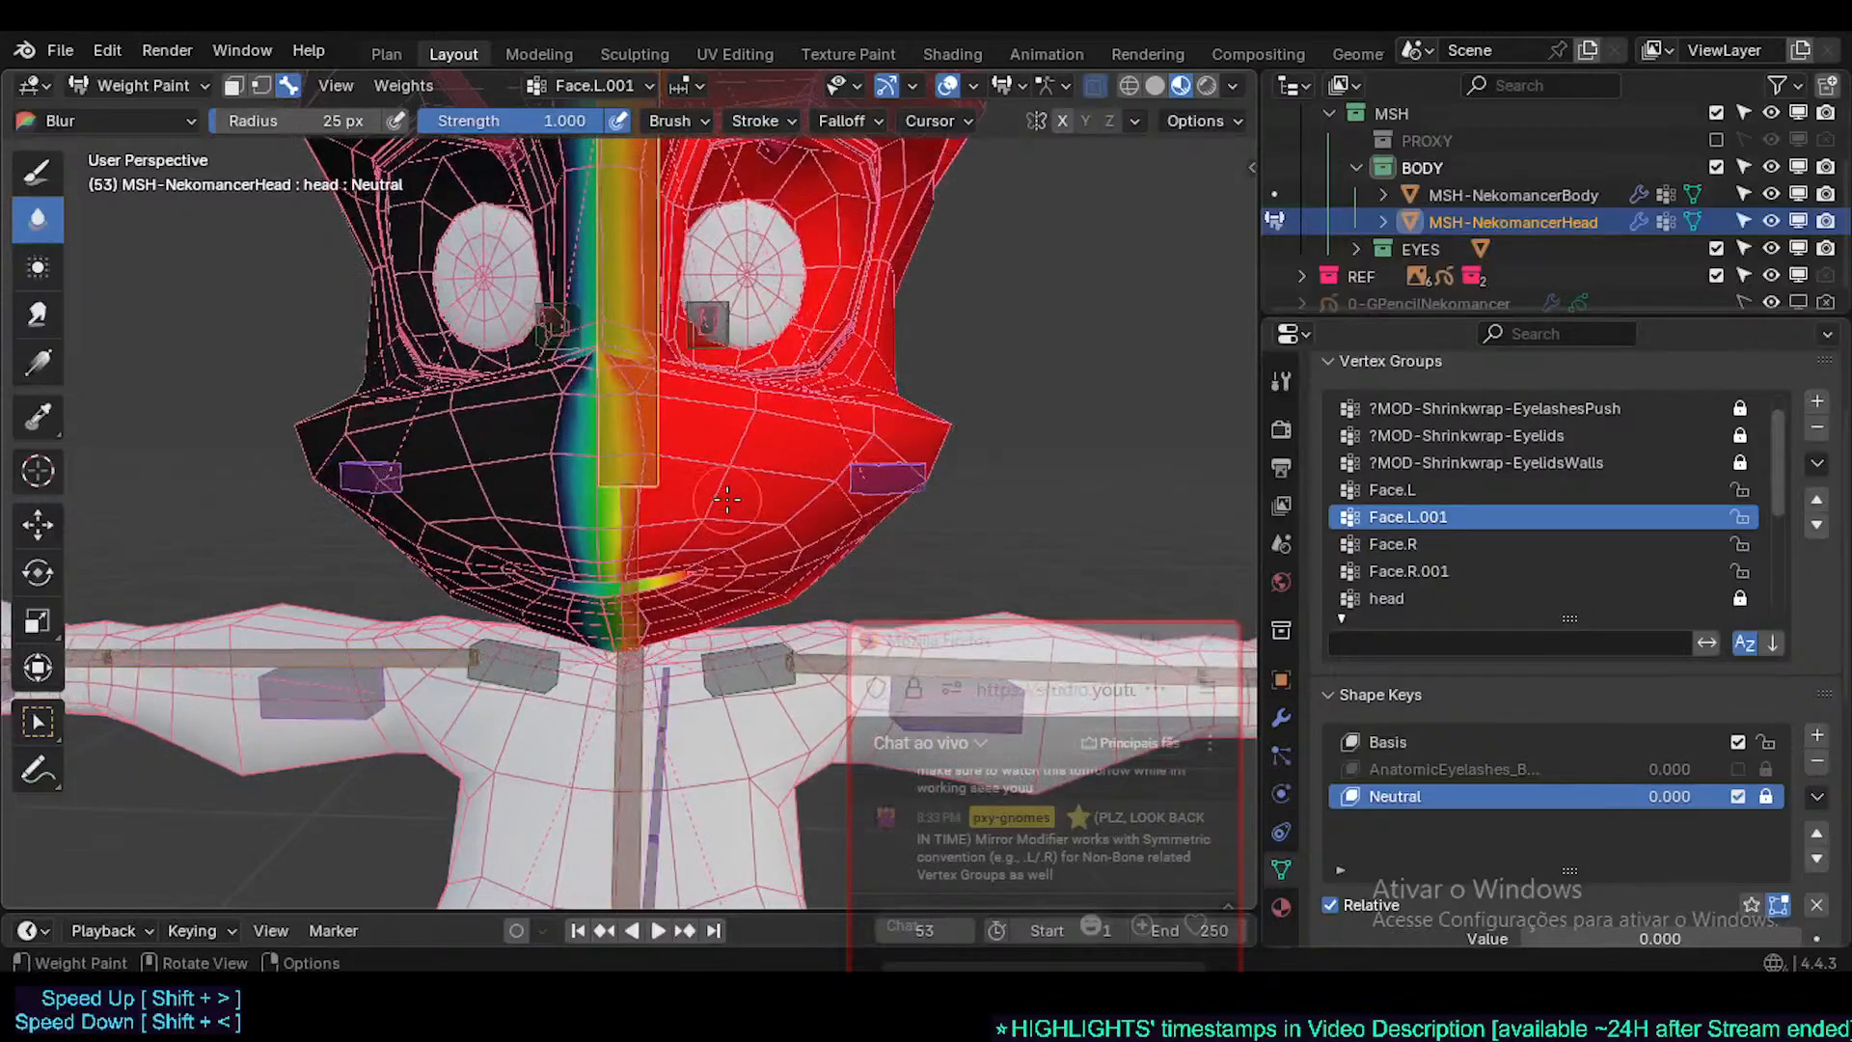
scroll(726, 497, up, 1)
key(ctrl+Tab)
key(Escape)
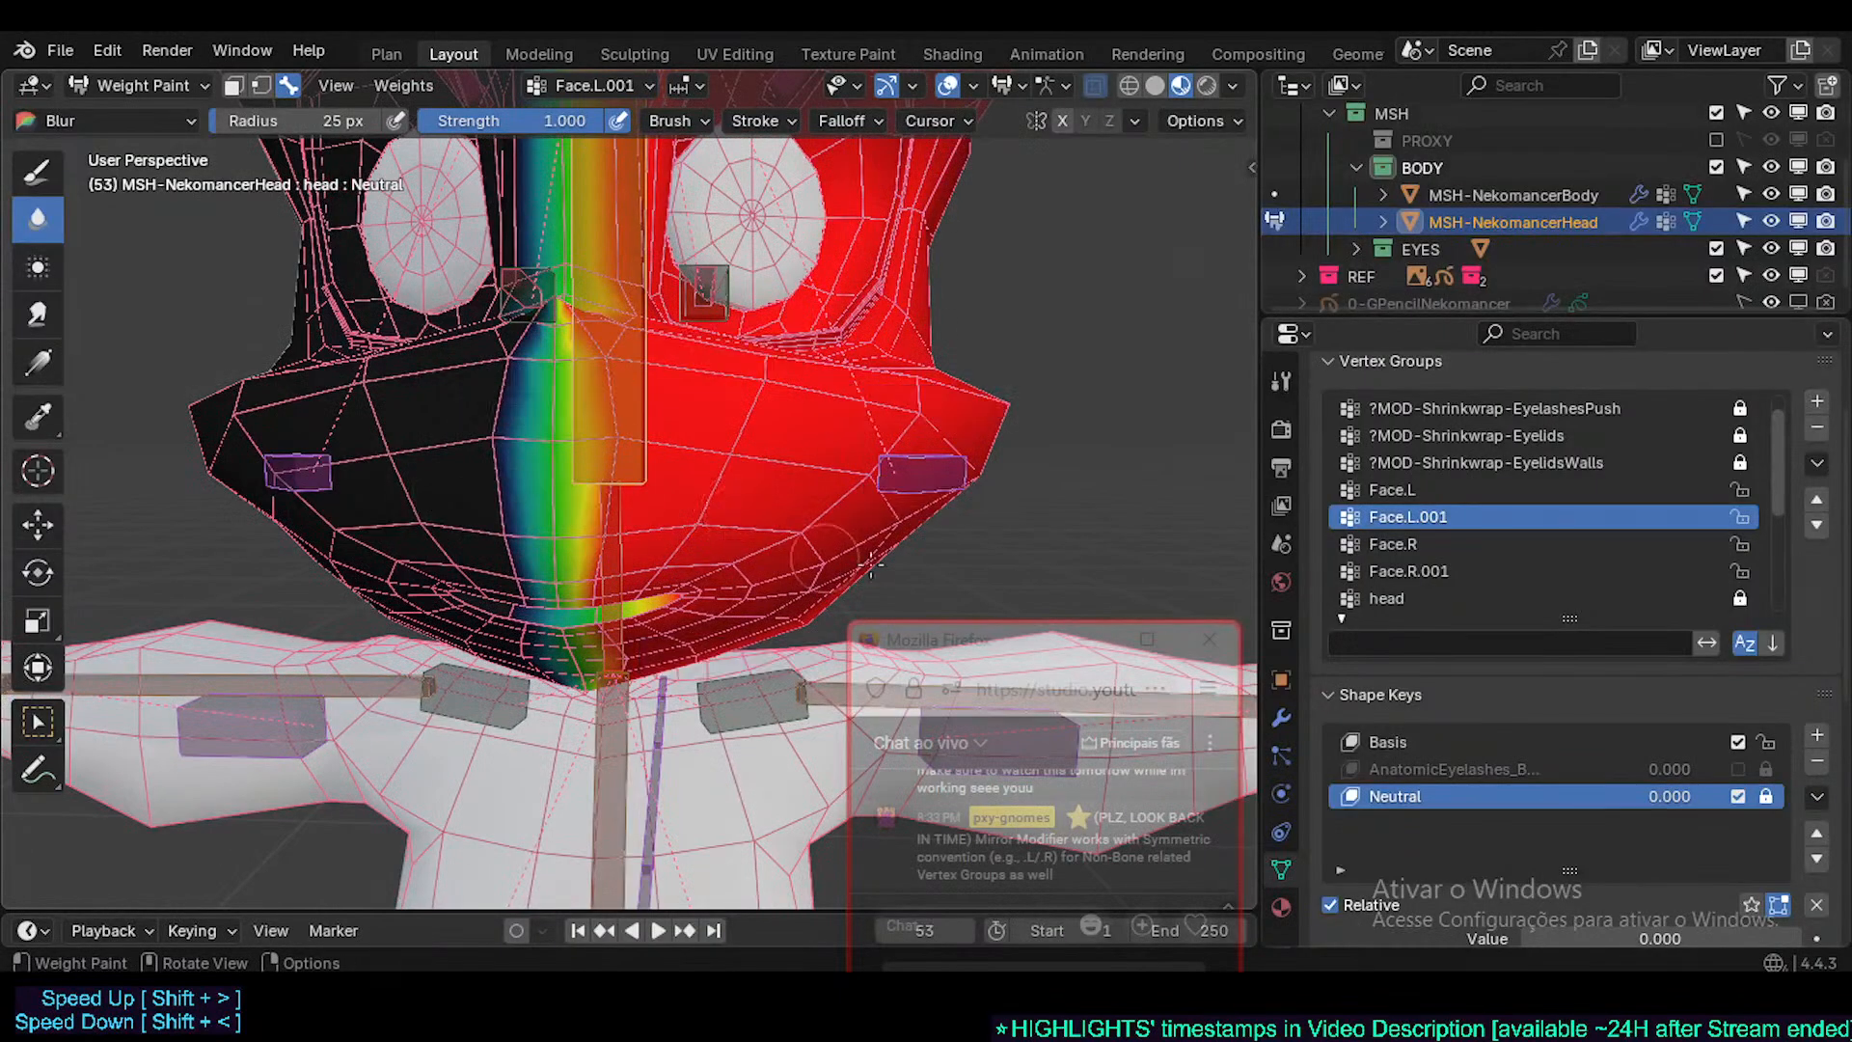
click(1389, 570)
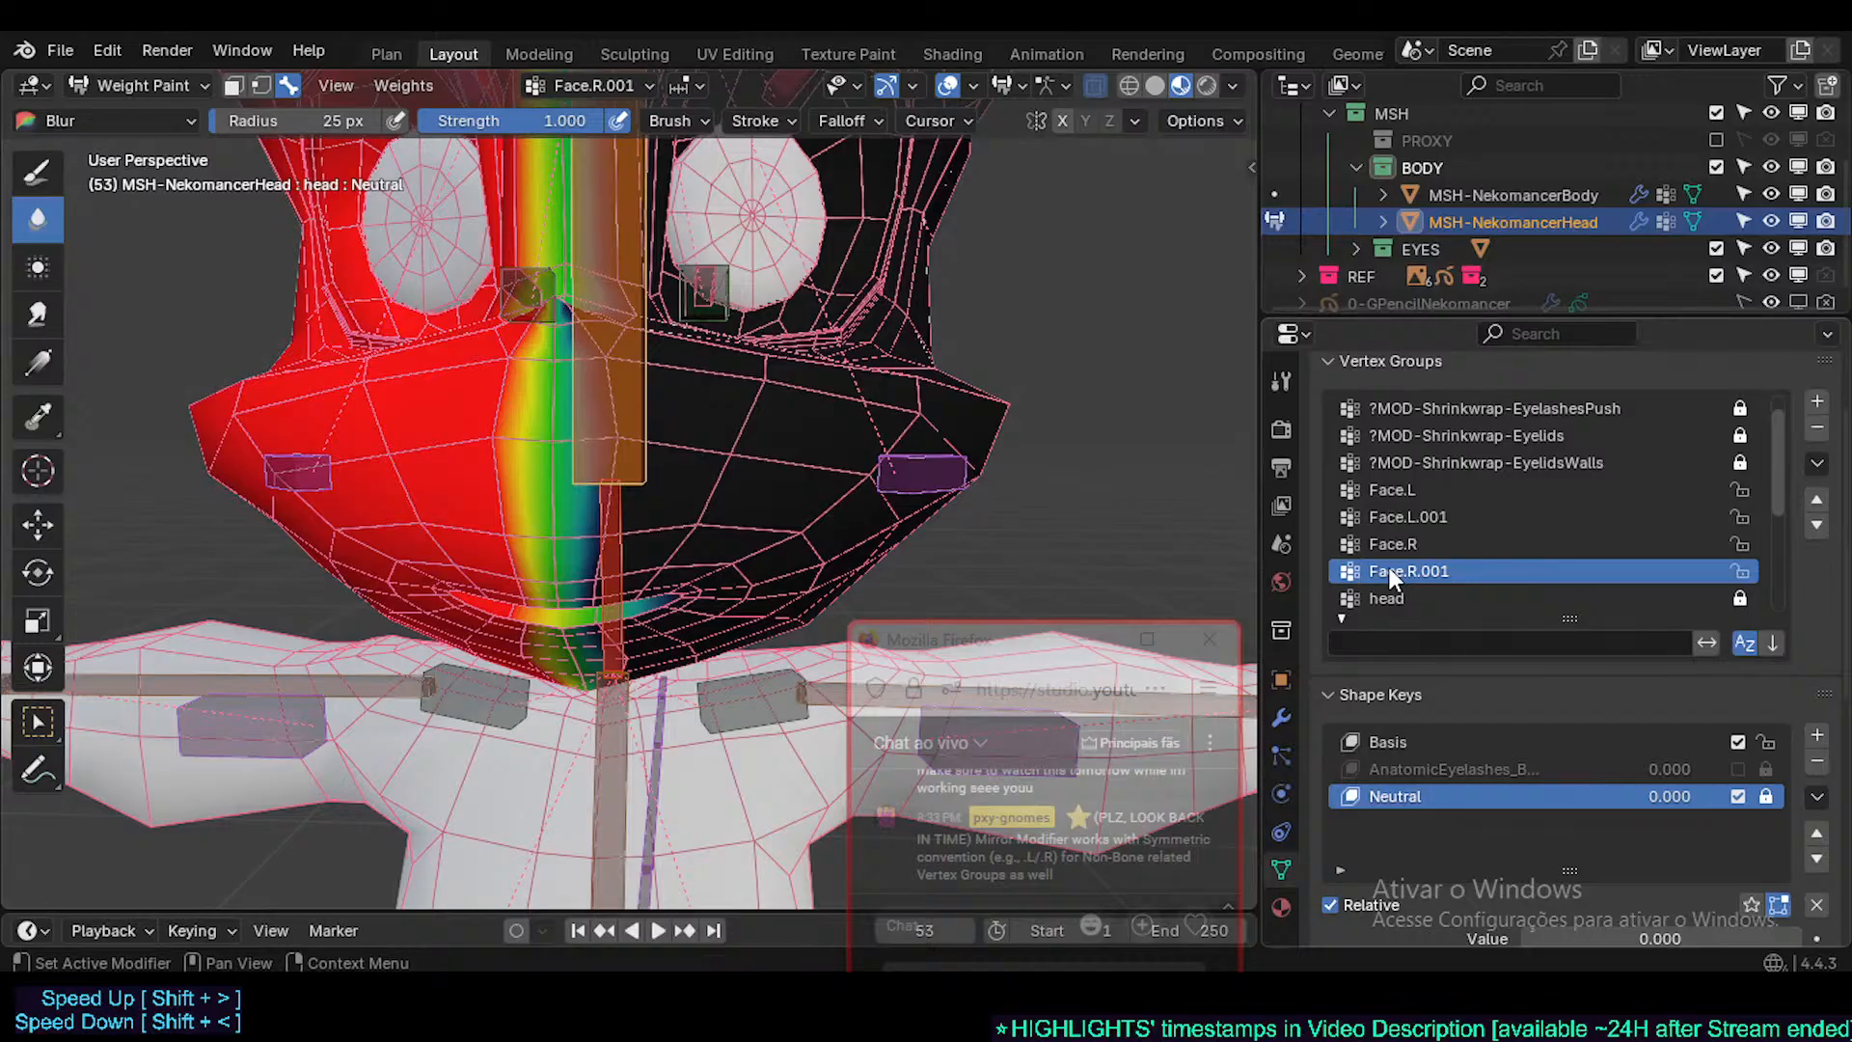
- Prepare the Paint weight brush for the Face.R.001 vertex group with a 39 px radius and the Restrict option off
click(38, 172)
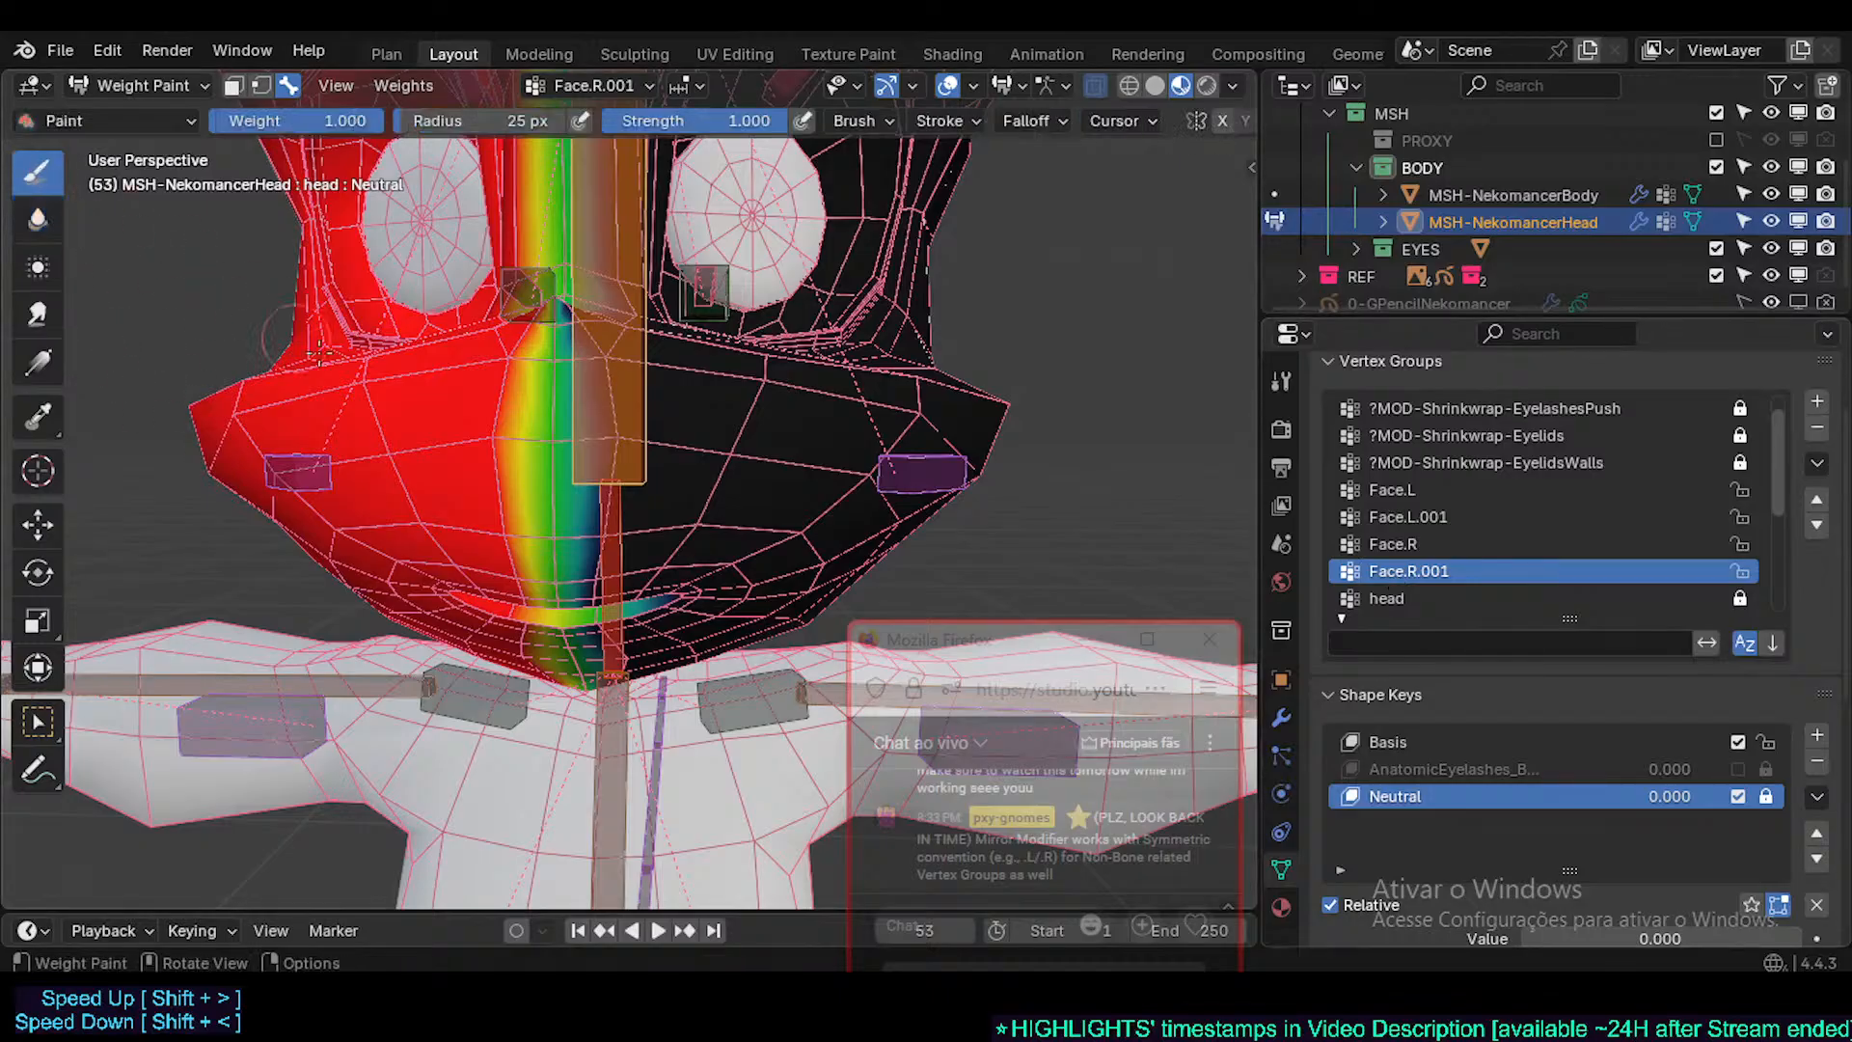
key(f)
click(634, 485)
middle_drag(743, 511, 729, 480)
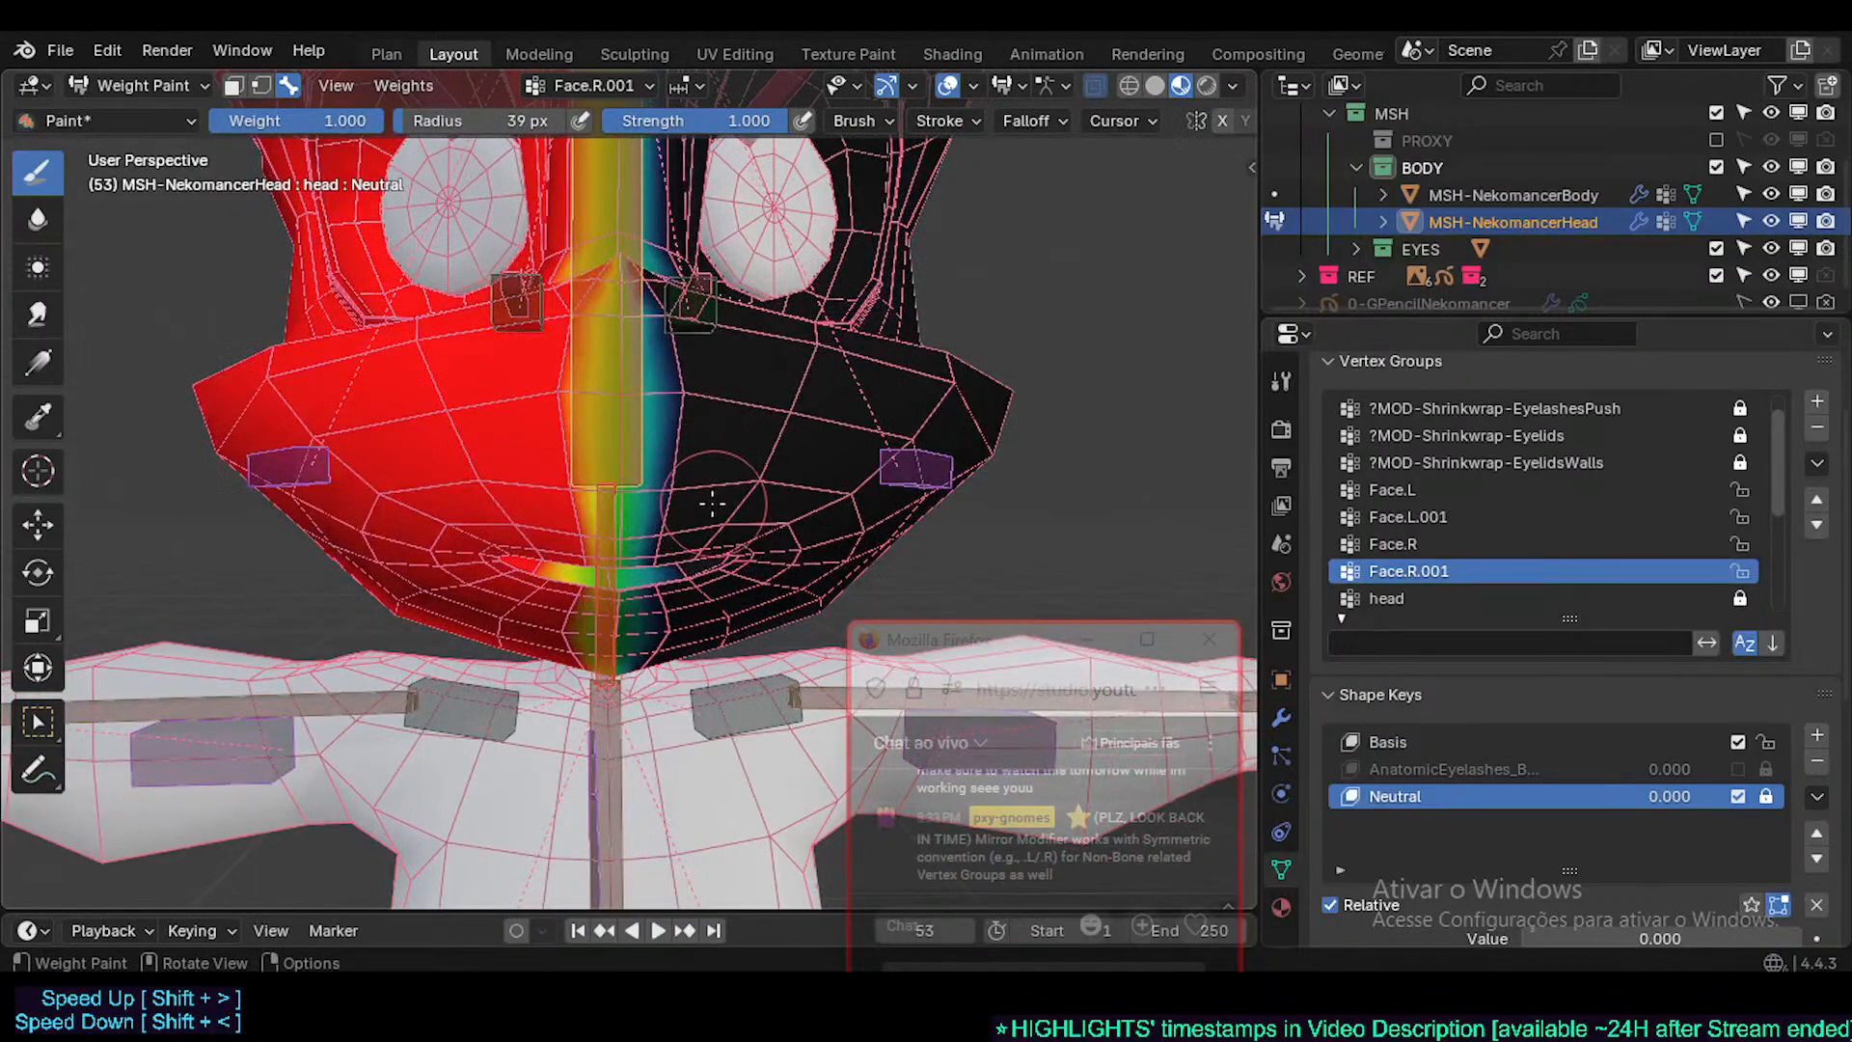
key(ctrl+f)
click(730, 499)
middle_drag(1199, 144, 1164, 104)
middle_drag(743, 540, 1199, 415)
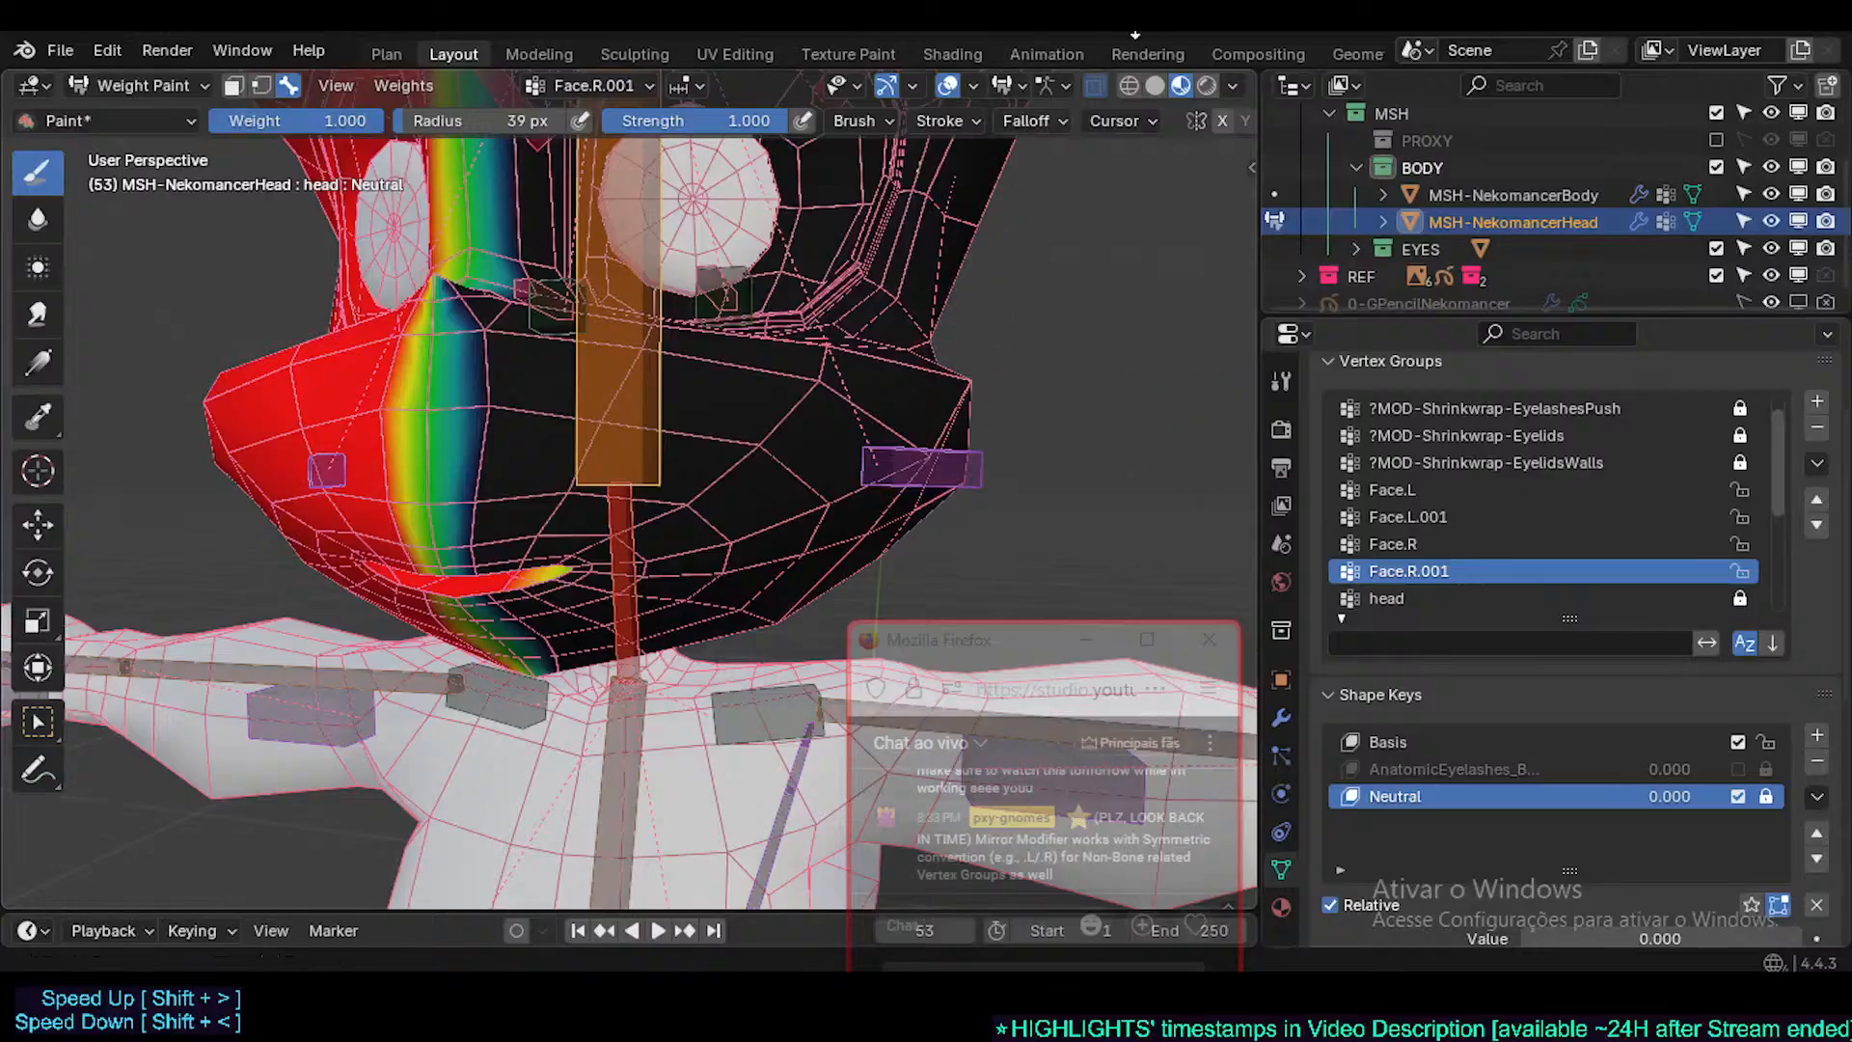
scroll(1196, 120, down, 3)
click(1201, 120)
click(1130, 258)
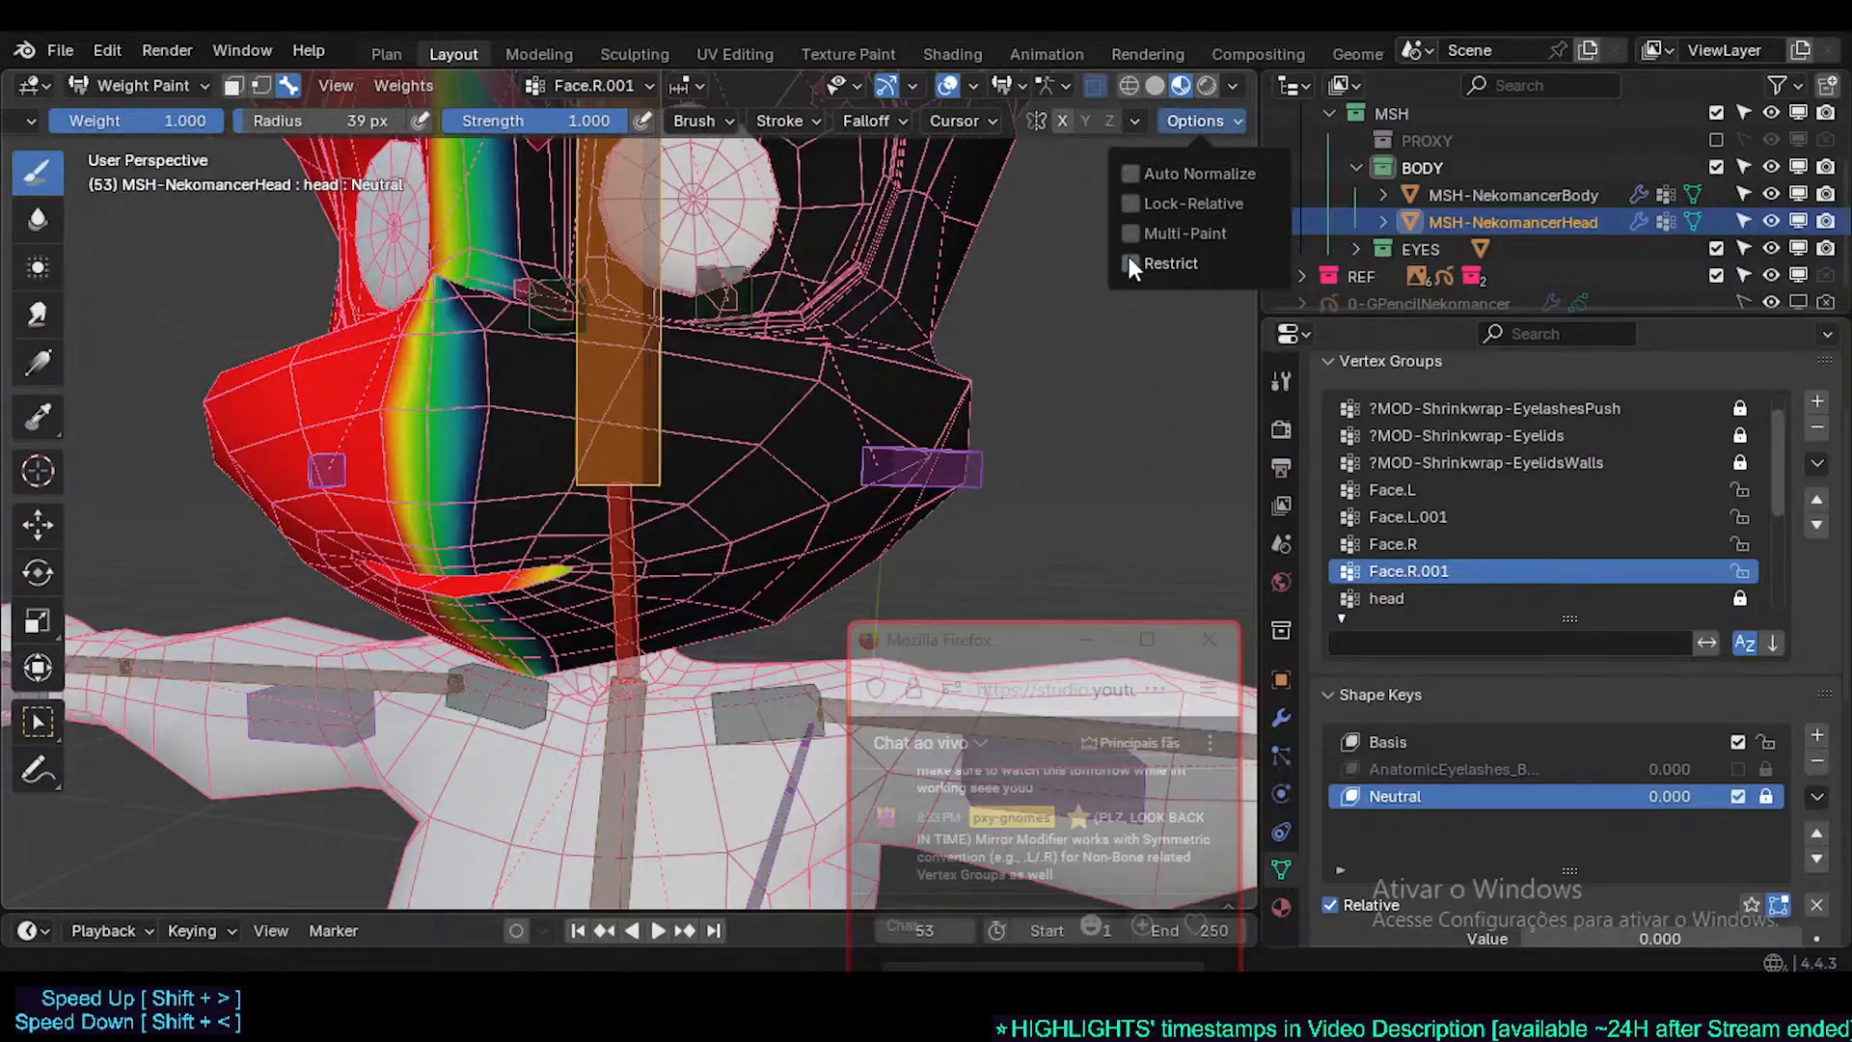
- Paint weight 1.000 into Face.R.001 past the centre line, across the mouth and most of the muzzle's opposite half
middle_drag(637, 384, 663, 373)
mouse_move(466, 418)
mouse_down()
mouse_move(566, 453)
mouse_move(443, 474)
mouse_move(446, 458)
mouse_up()
middle_drag(445, 458, 590, 415)
mouse_move(569, 432)
mouse_down()
mouse_move(622, 463)
mouse_move(557, 407)
mouse_move(540, 314)
mouse_move(724, 436)
mouse_move(607, 426)
mouse_move(762, 453)
mouse_up()
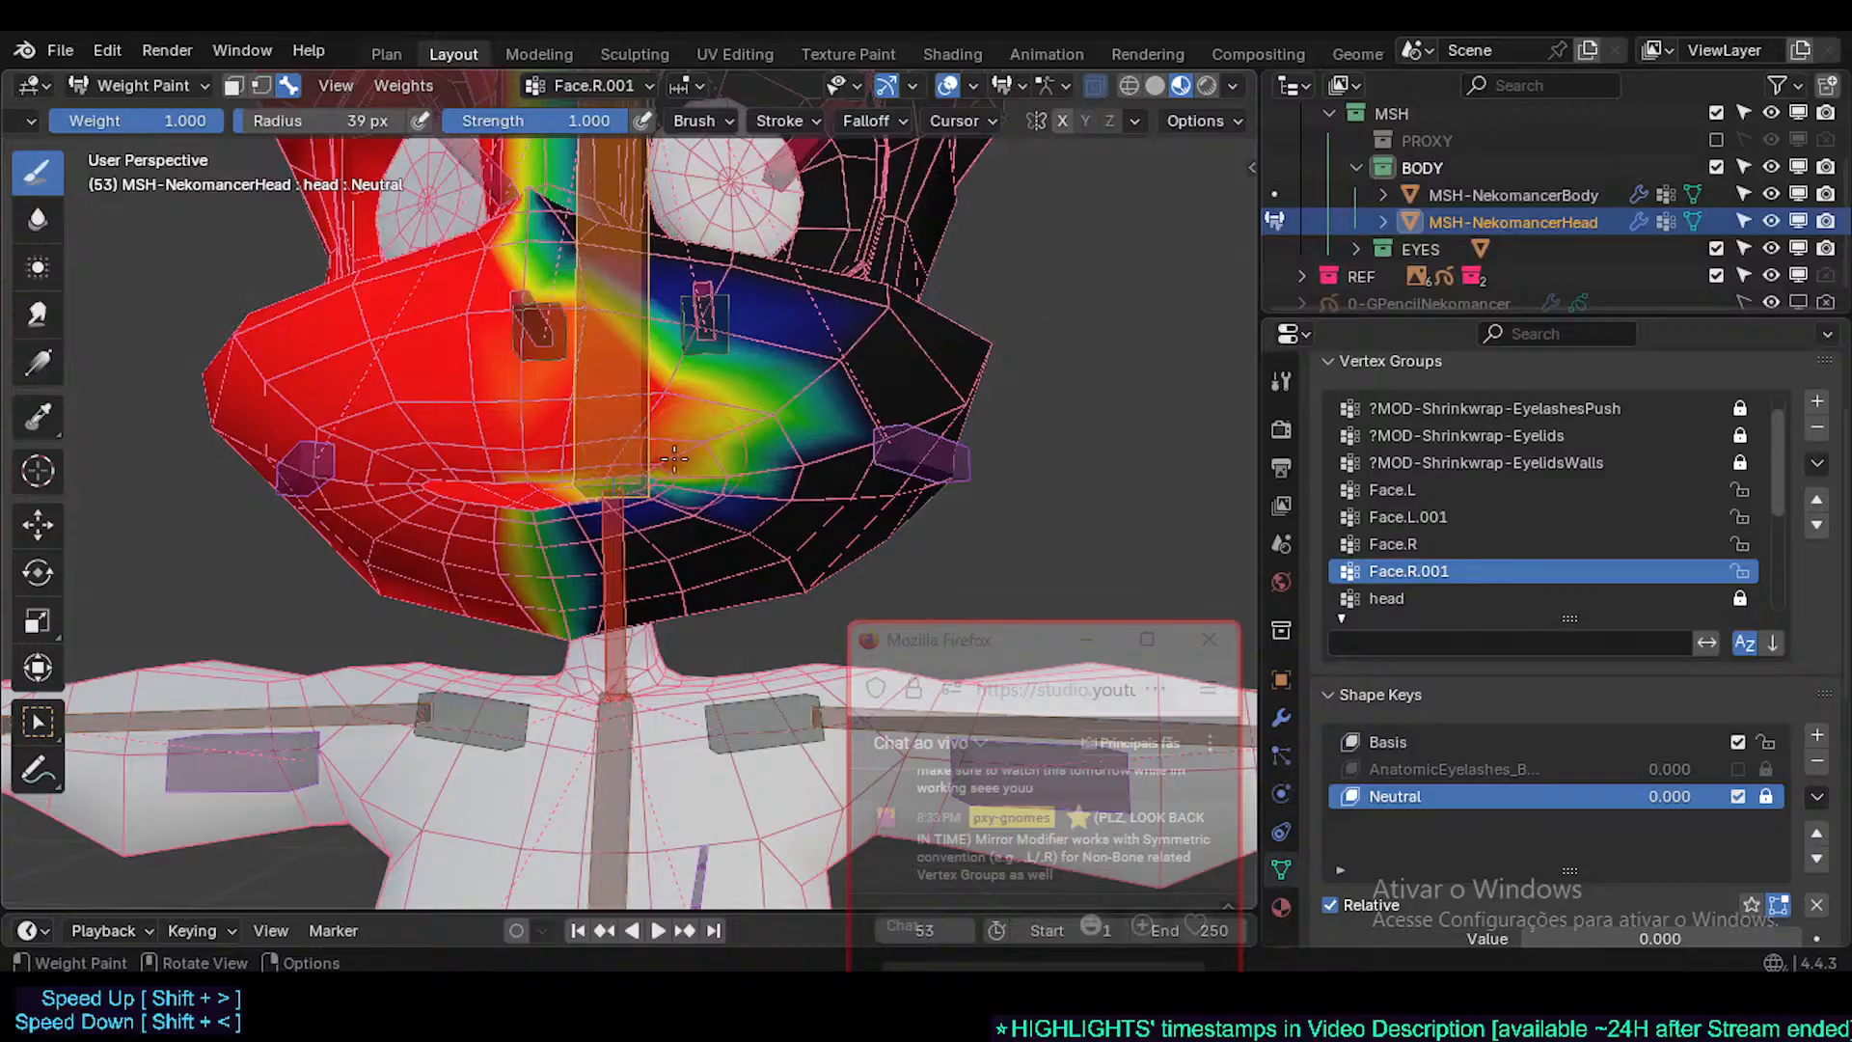
middle_drag(762, 453, 772, 415)
mouse_move(772, 414)
mouse_down()
mouse_move(745, 367)
mouse_move(714, 472)
mouse_move(631, 459)
mouse_move(622, 520)
mouse_move(652, 518)
mouse_move(608, 525)
mouse_move(694, 467)
mouse_move(734, 521)
mouse_move(757, 449)
mouse_move(868, 410)
mouse_move(858, 463)
mouse_move(800, 496)
mouse_move(768, 345)
mouse_up()
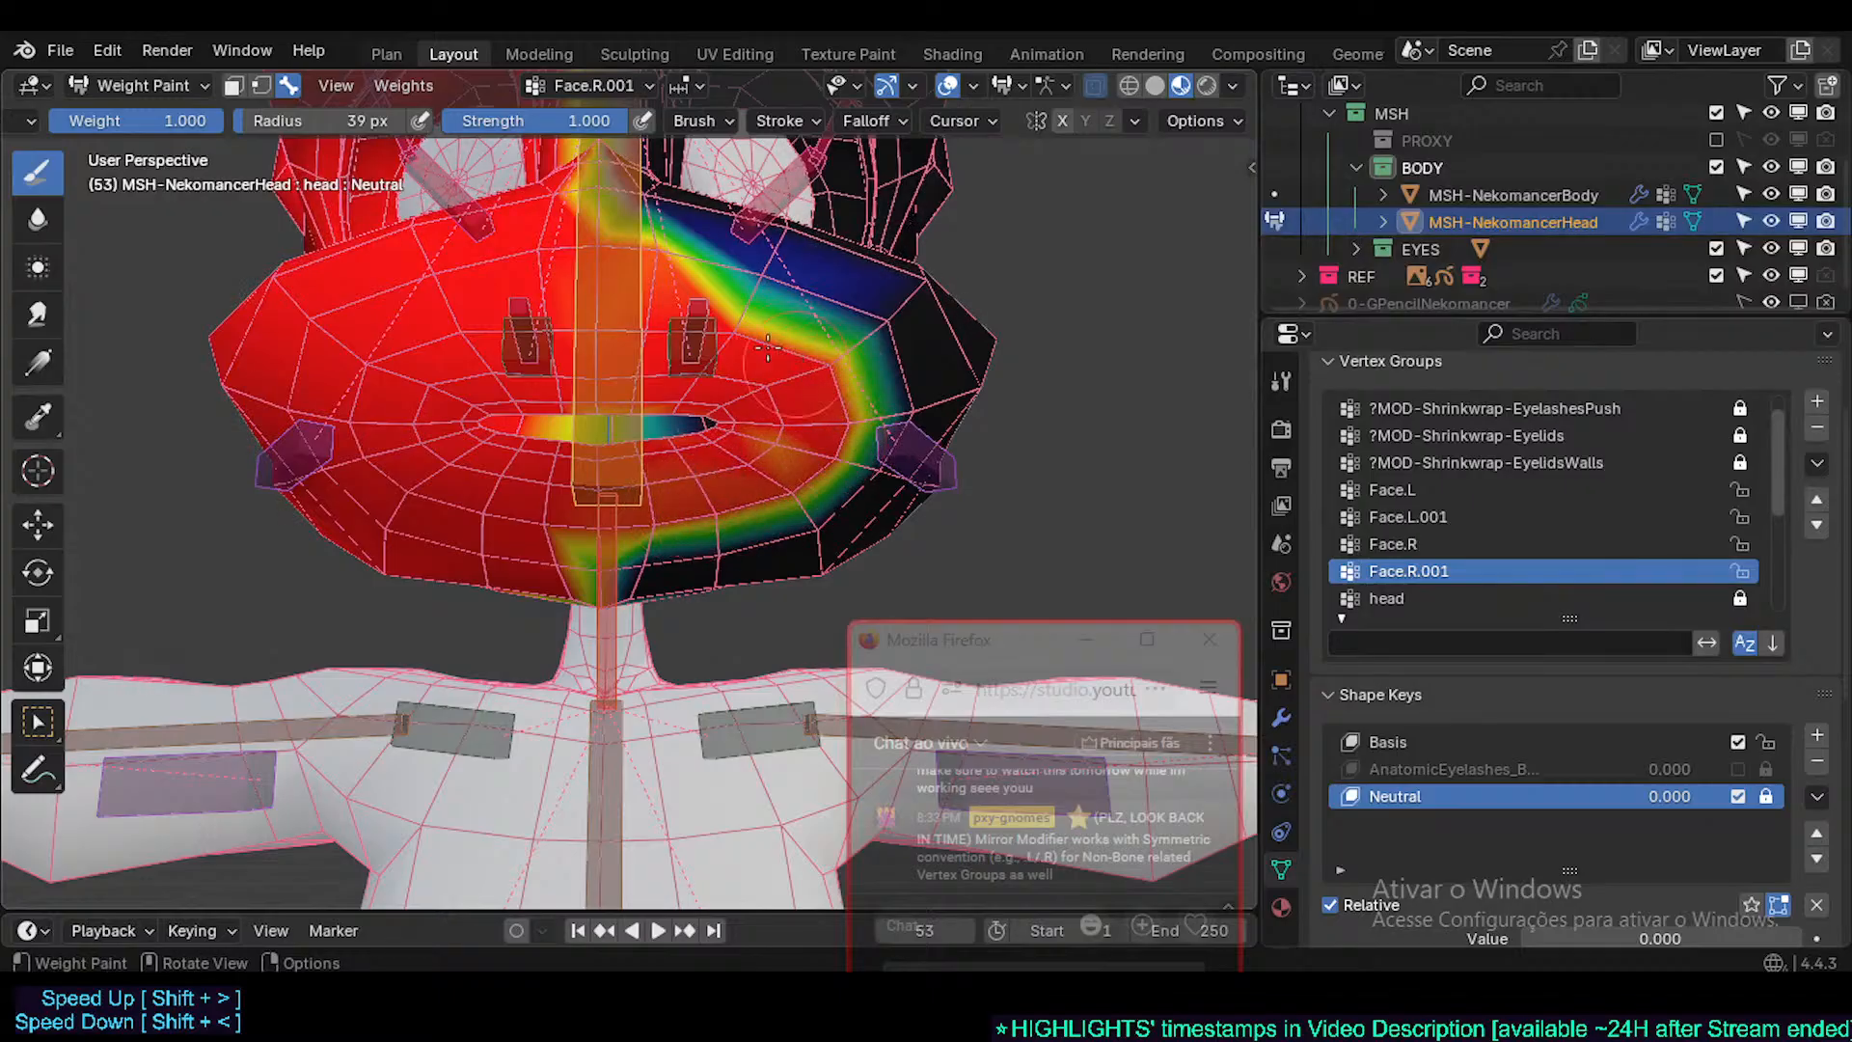
- Fill the remaining muzzle and lip areas of Face.R.001 with full weight using a 25 px brush radius
mouse_move(768, 347)
middle_down()
mouse_move(752, 359)
mouse_move(736, 306)
middle_up()
scroll(743, 338, down, 1)
key(f)
click(723, 304)
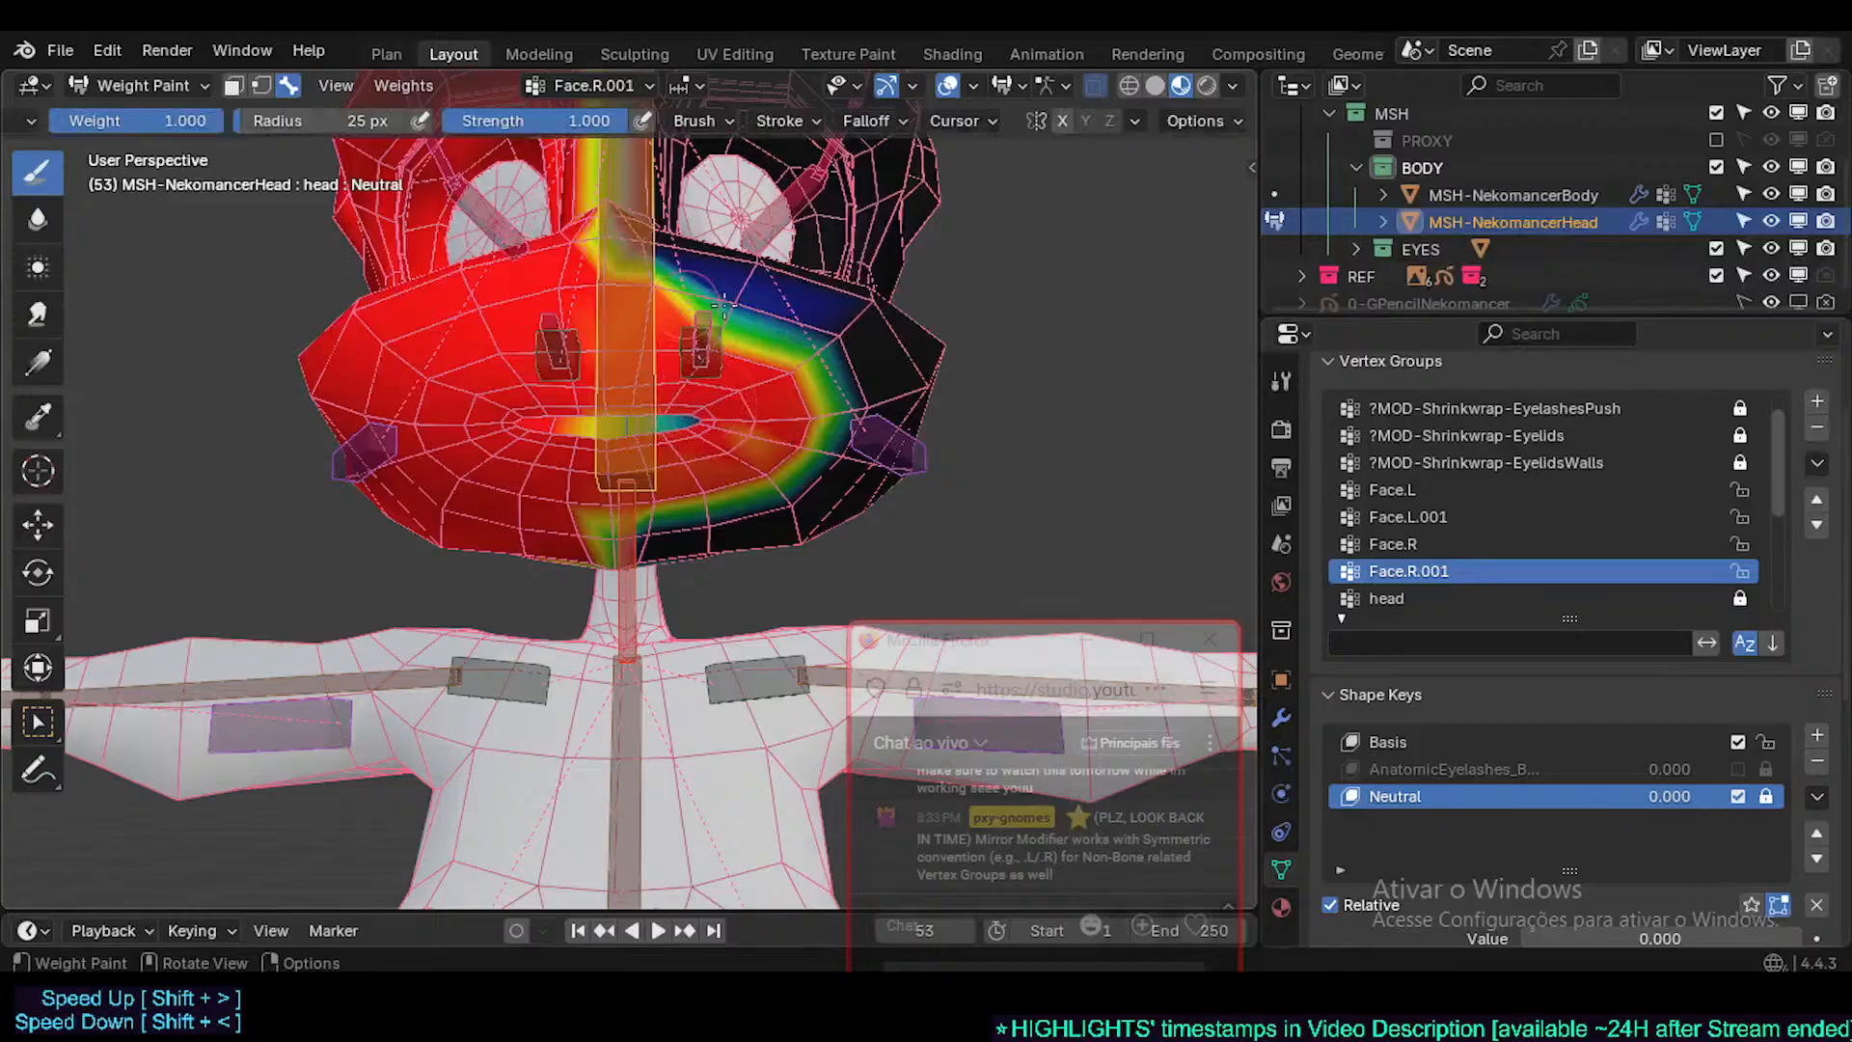
mouse_move(723, 305)
mouse_down()
mouse_move(829, 309)
mouse_move(897, 386)
mouse_move(834, 492)
mouse_up()
middle_drag(834, 492, 858, 415)
mouse_move(858, 414)
mouse_down()
mouse_move(776, 391)
mouse_move(798, 467)
mouse_move(705, 497)
mouse_move(613, 482)
mouse_up()
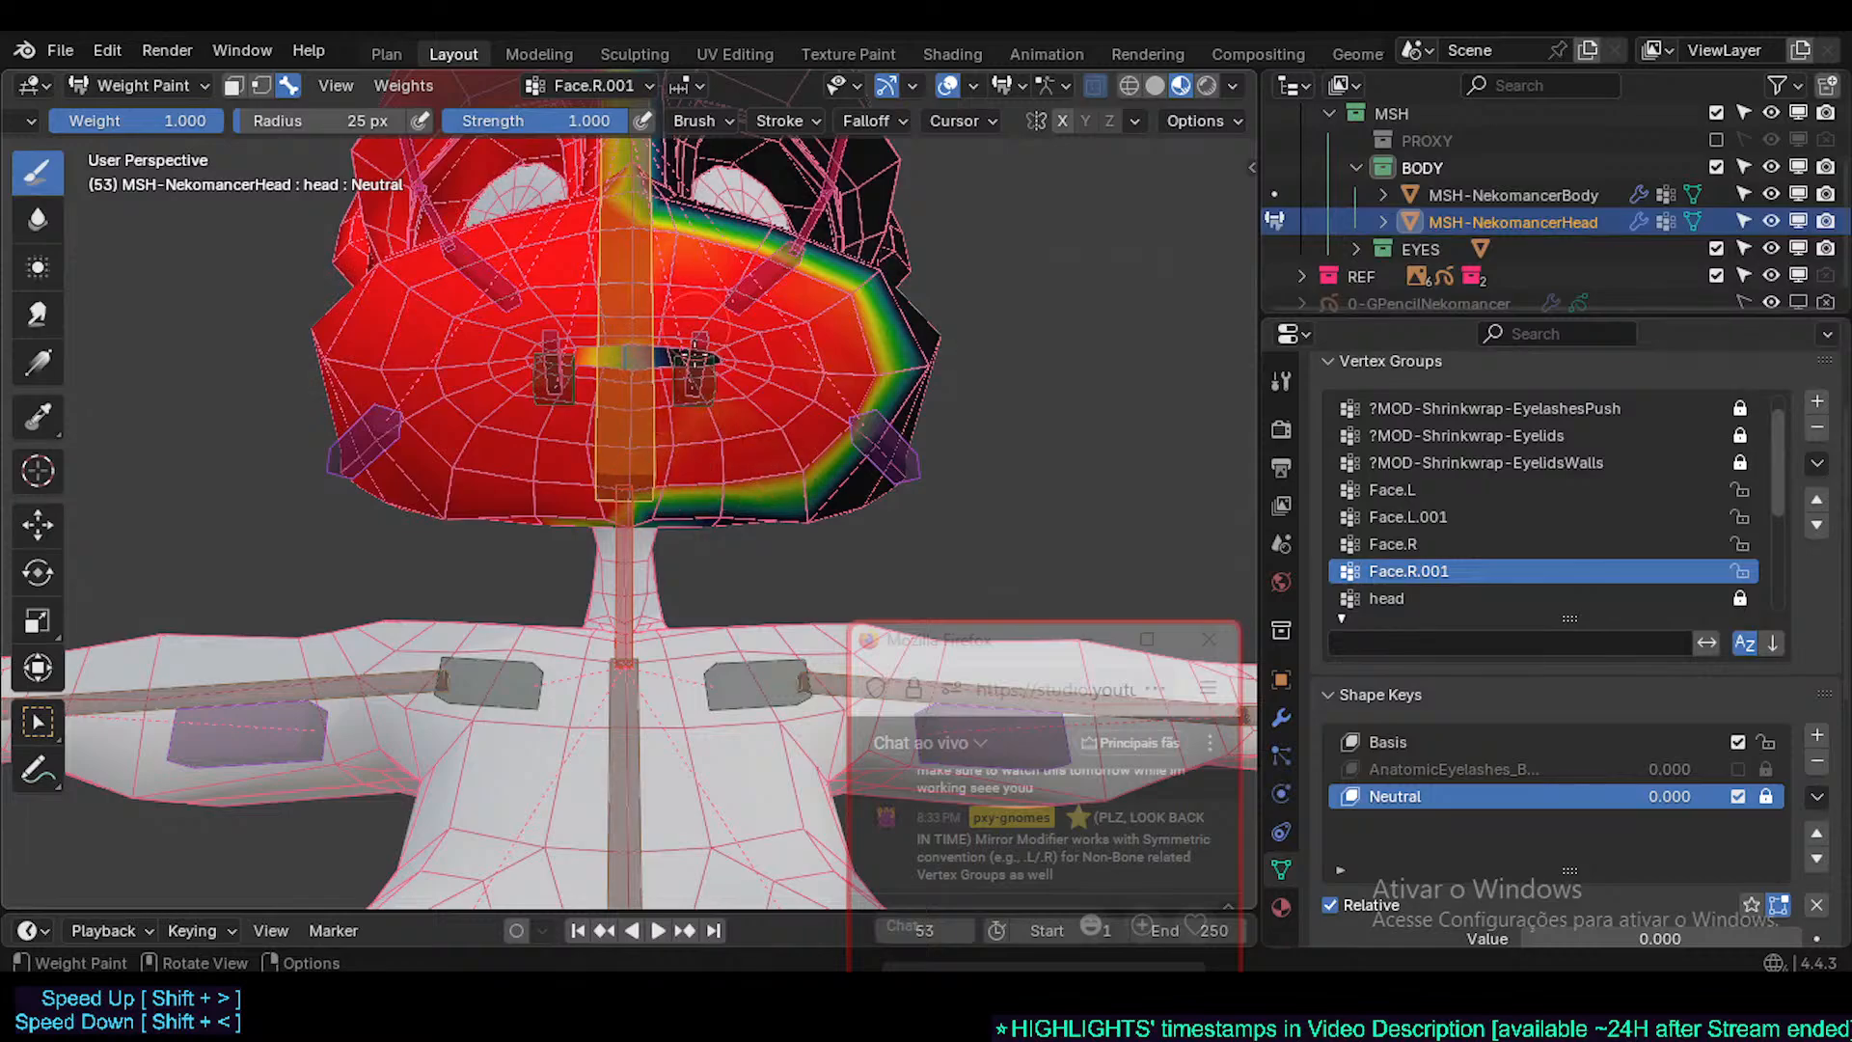
middle_drag(673, 337, 680, 381)
drag(680, 381, 641, 362)
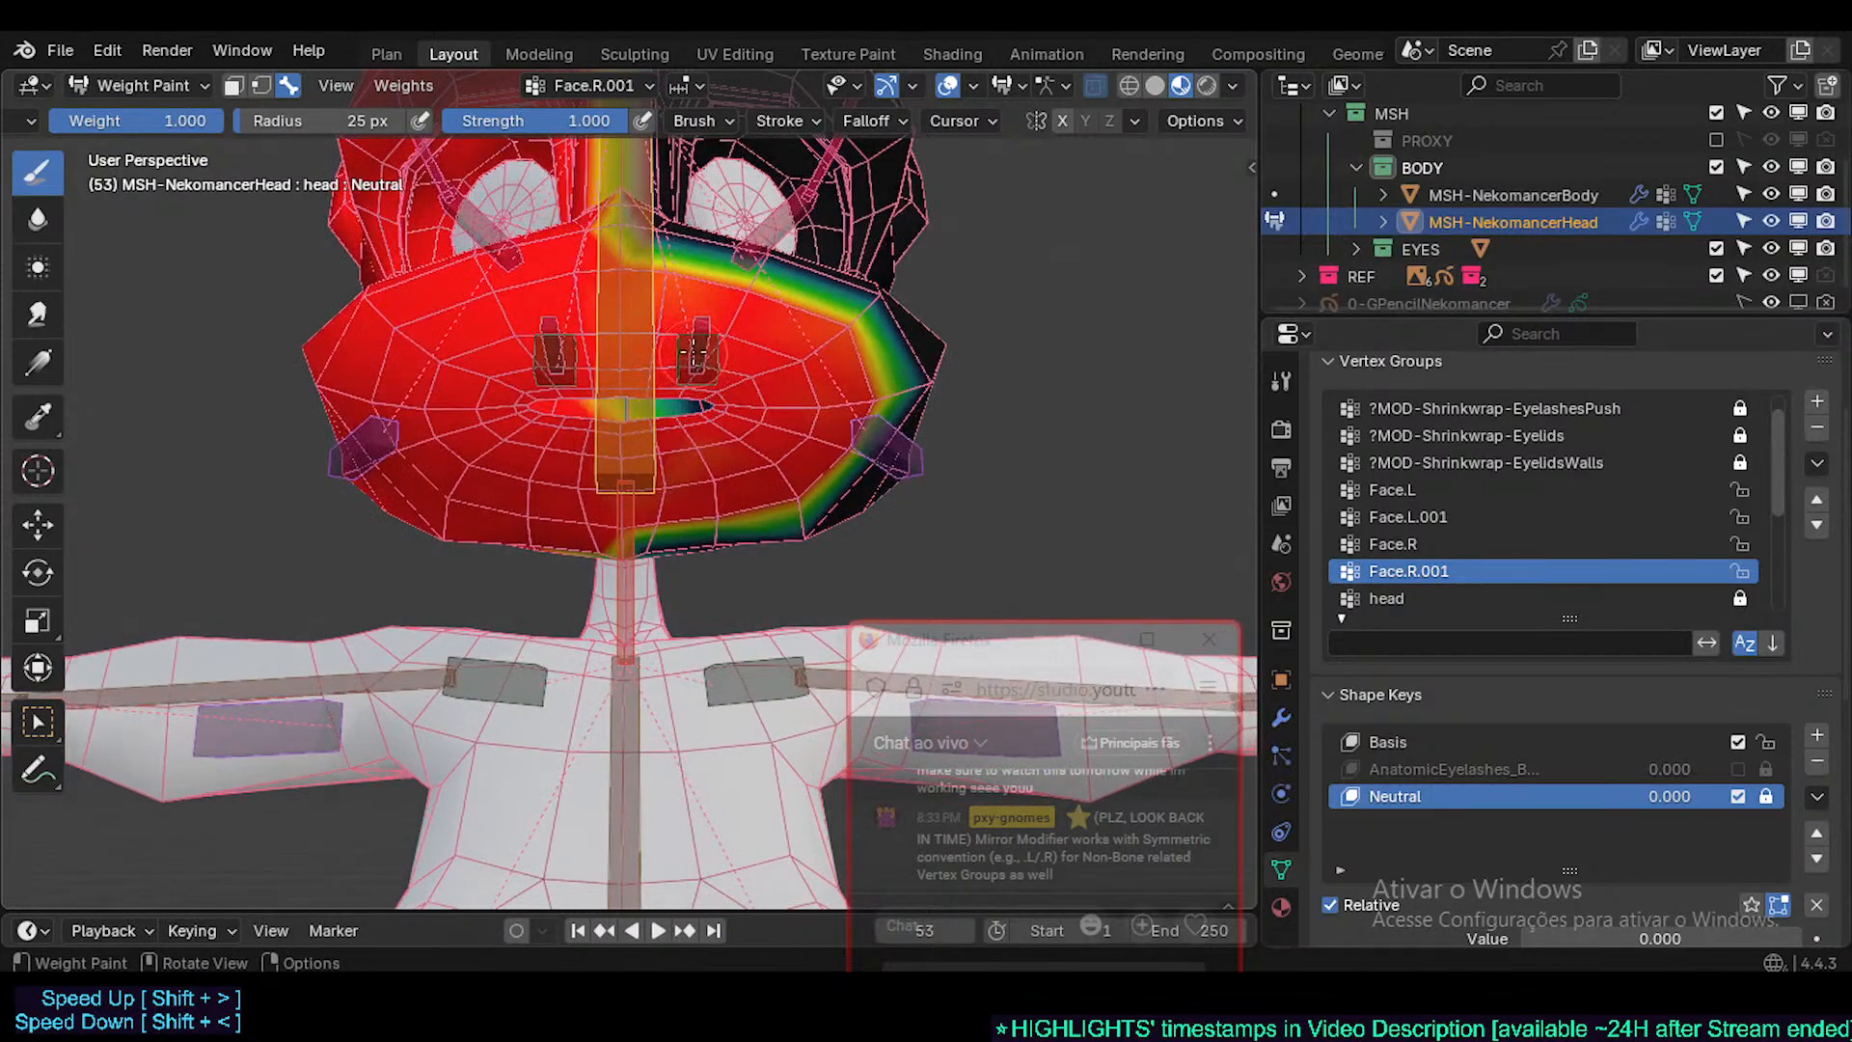
mouse_move(638, 337)
shift+middle_down()
mouse_move(581, 420)
mouse_move(579, 376)
shift+middle_up()
- Compare the painted muzzle weights of Face.L.001 with those of Face.R.001
click(1391, 517)
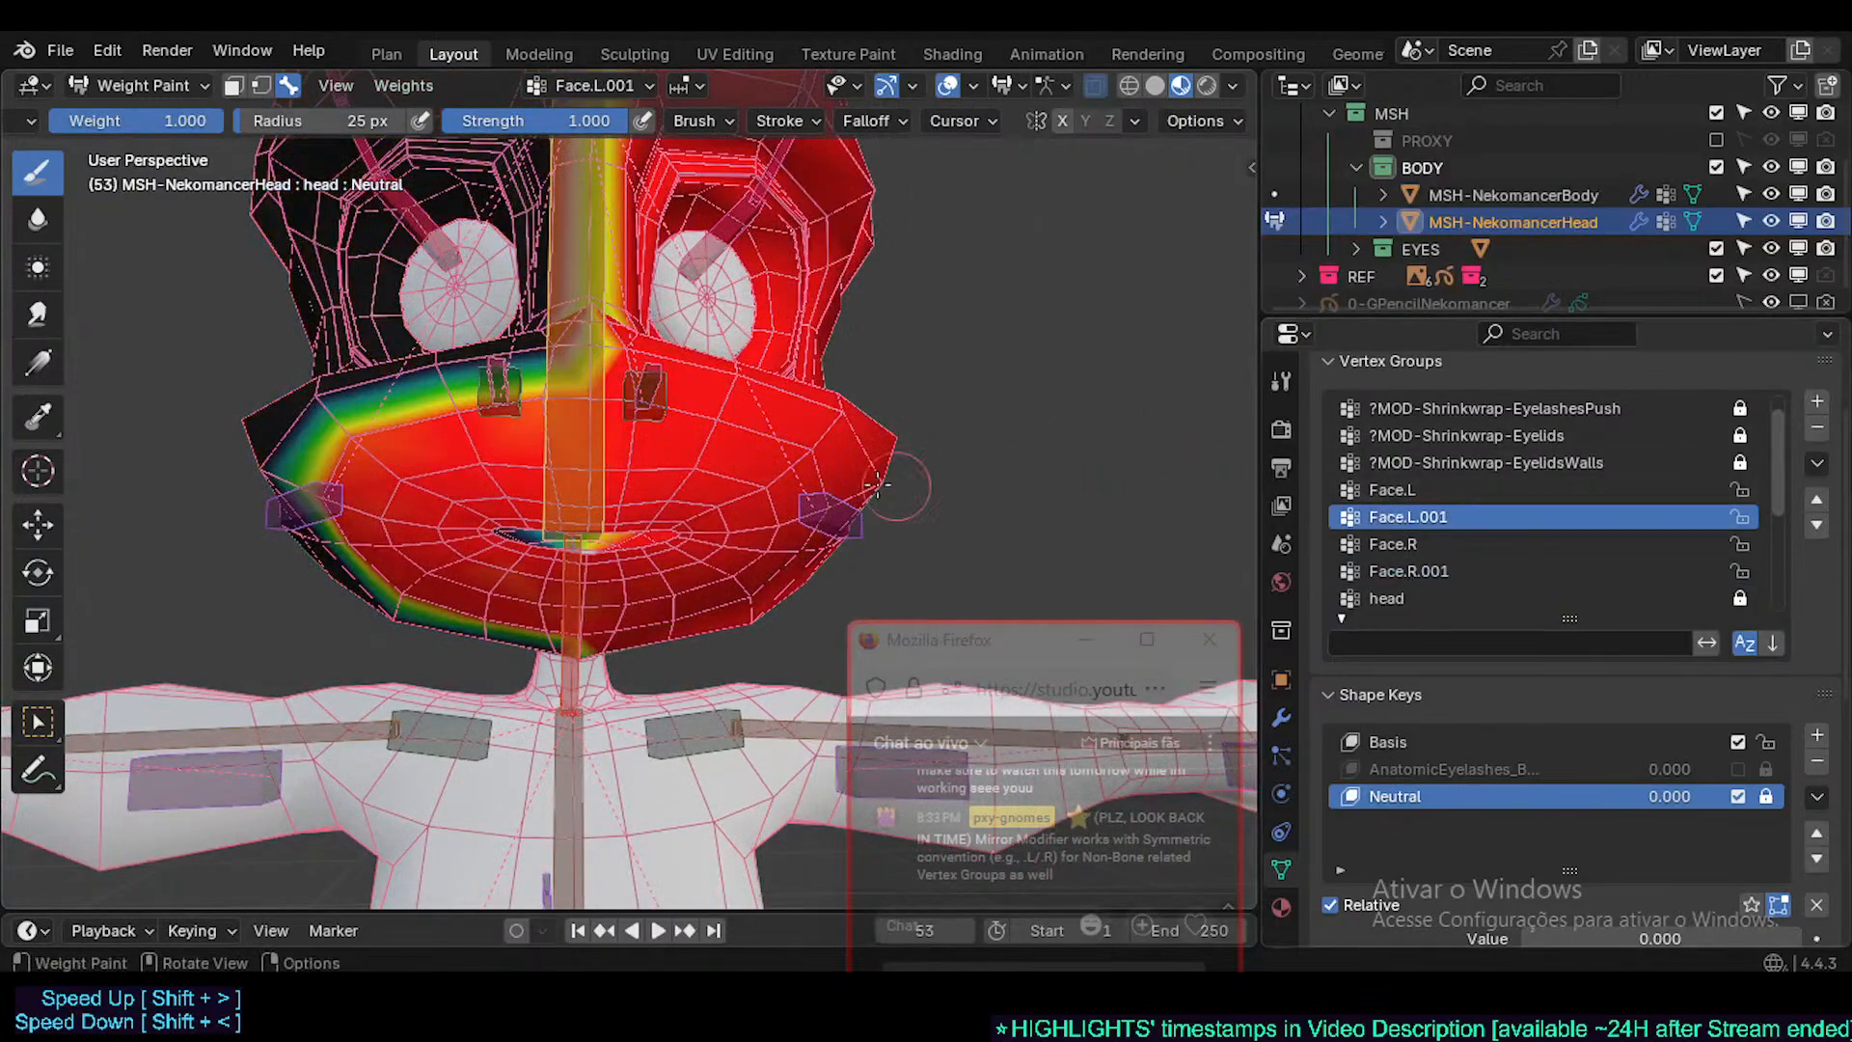
middle_drag(965, 492, 962, 454)
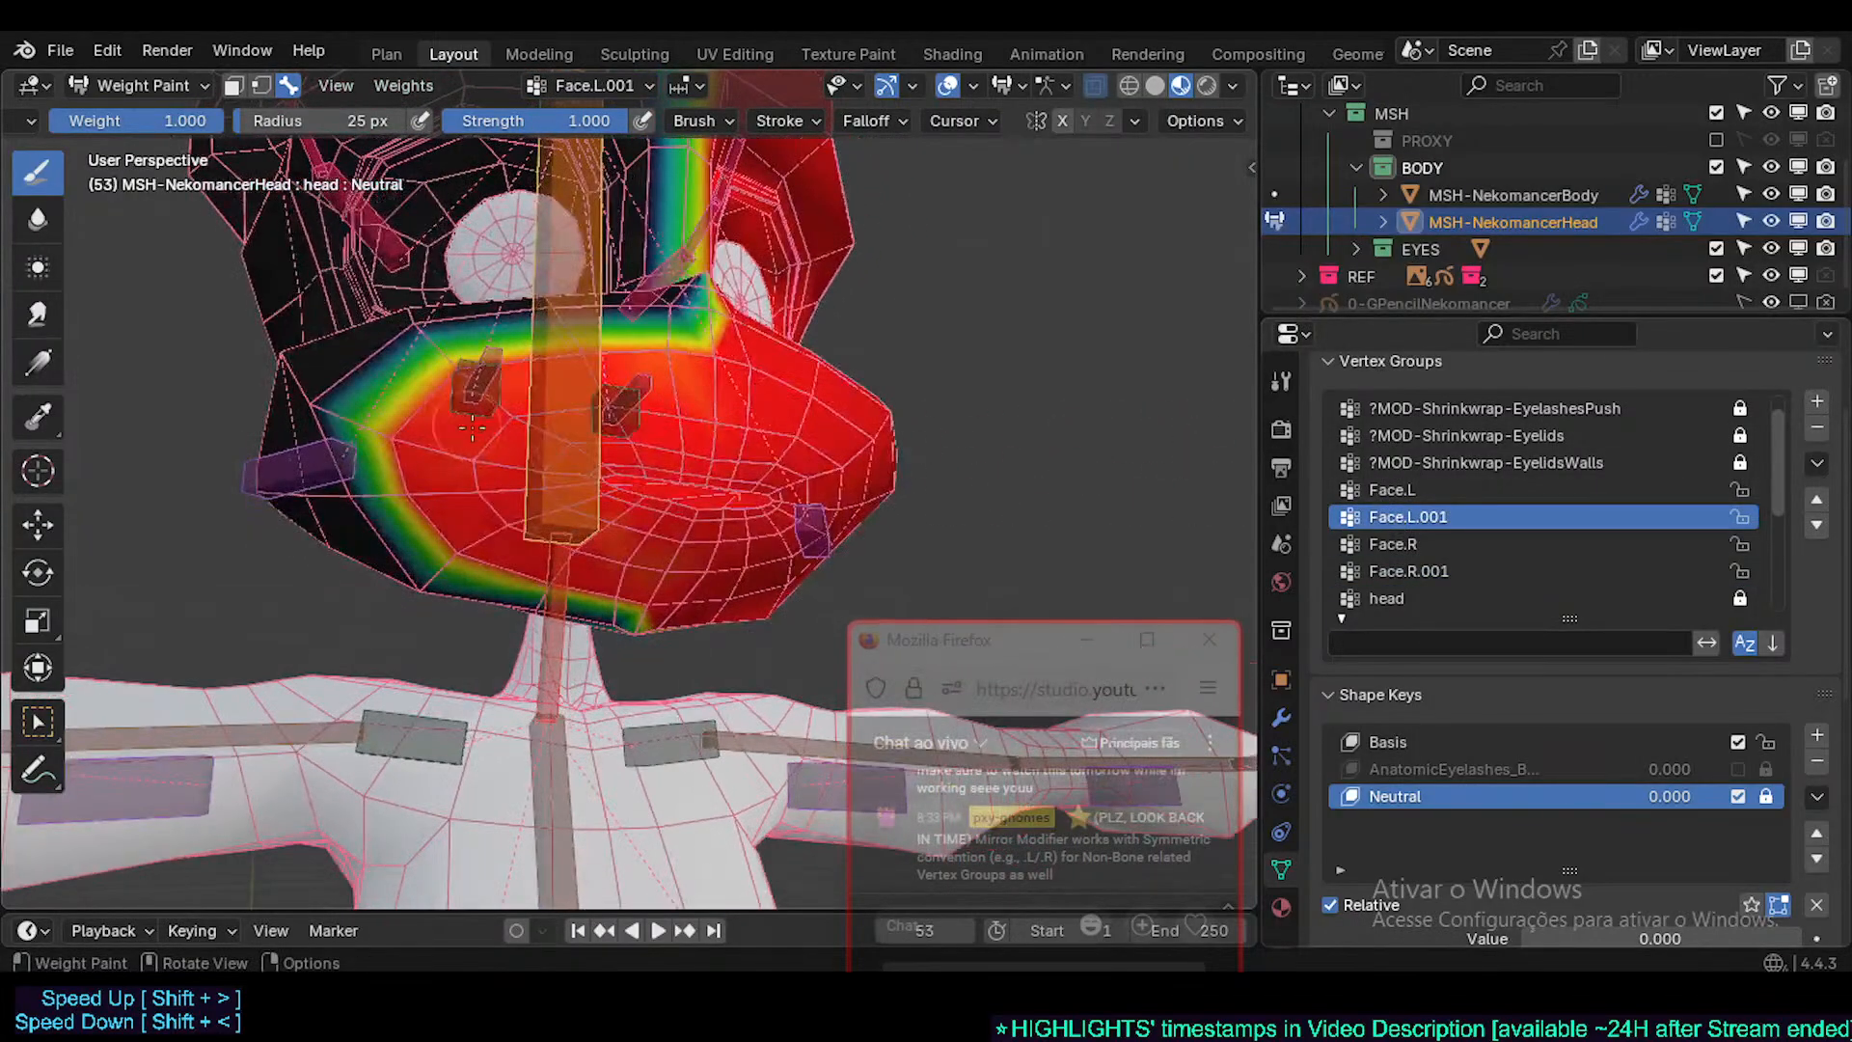
click(1399, 571)
click(1411, 517)
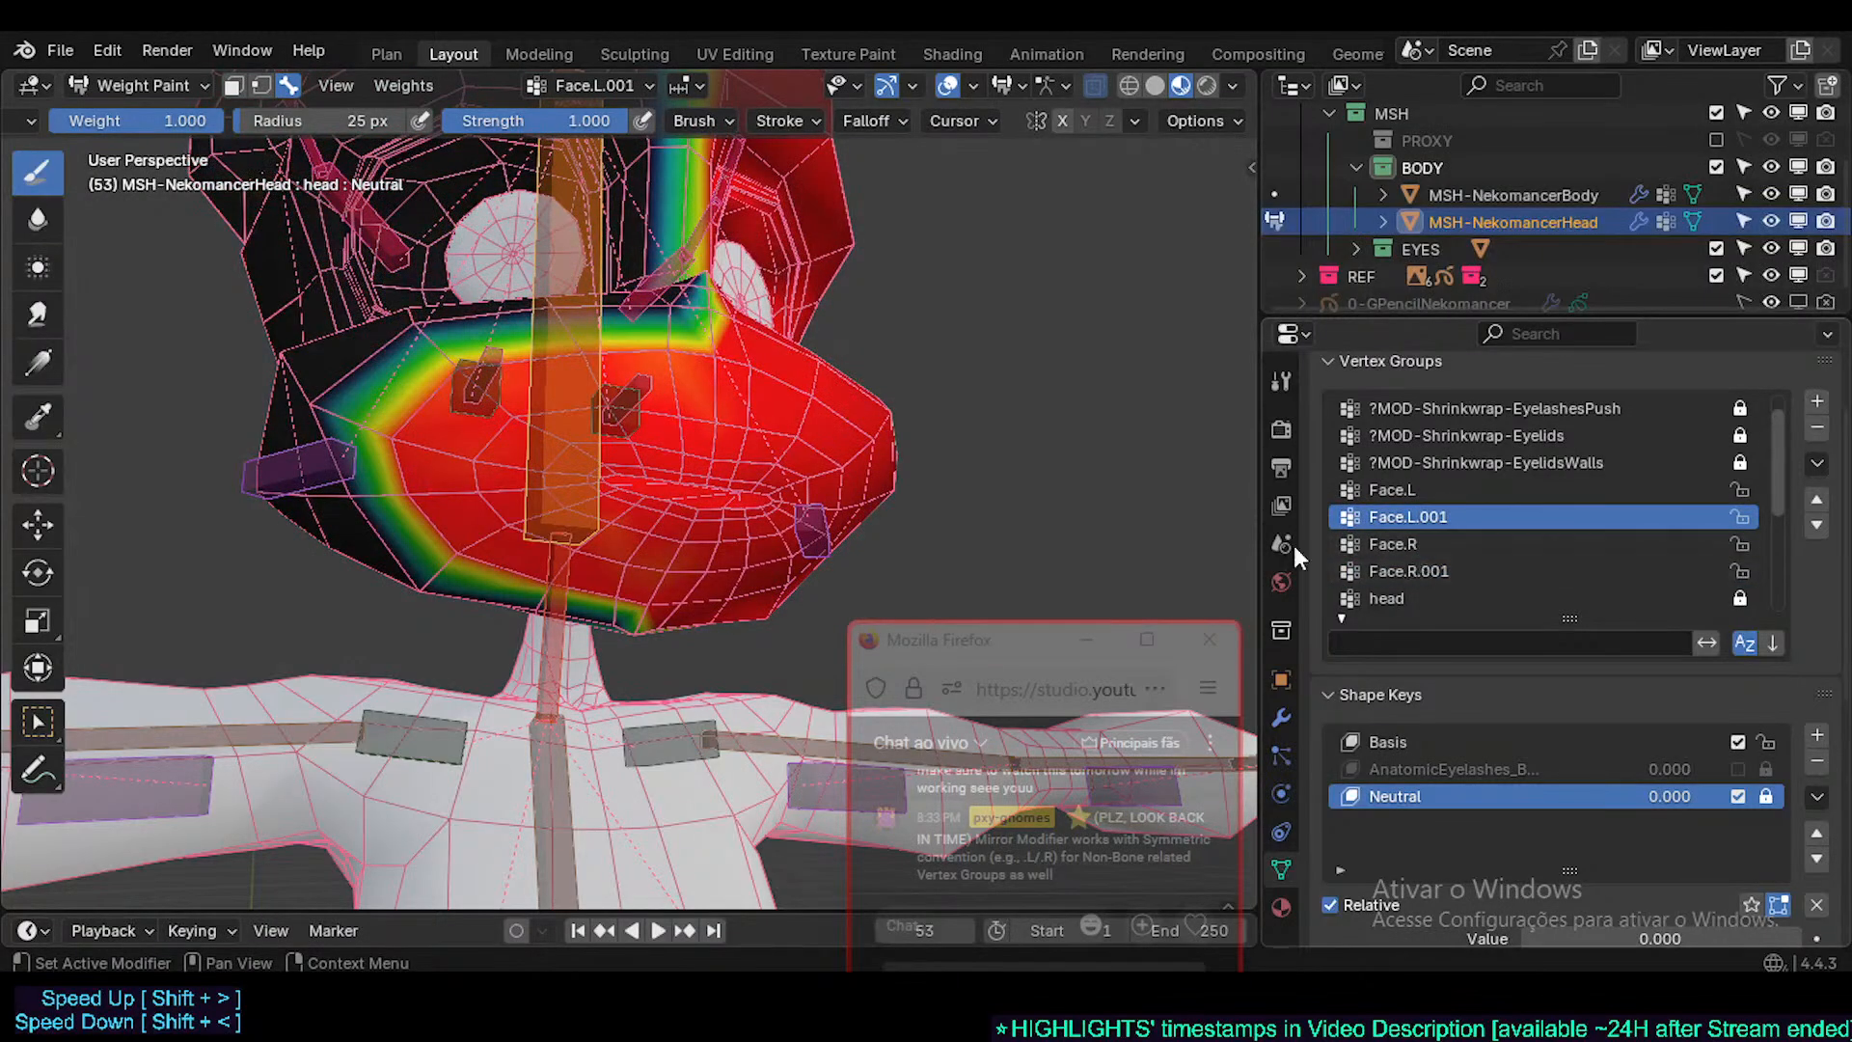
middle_drag(840, 406, 812, 448)
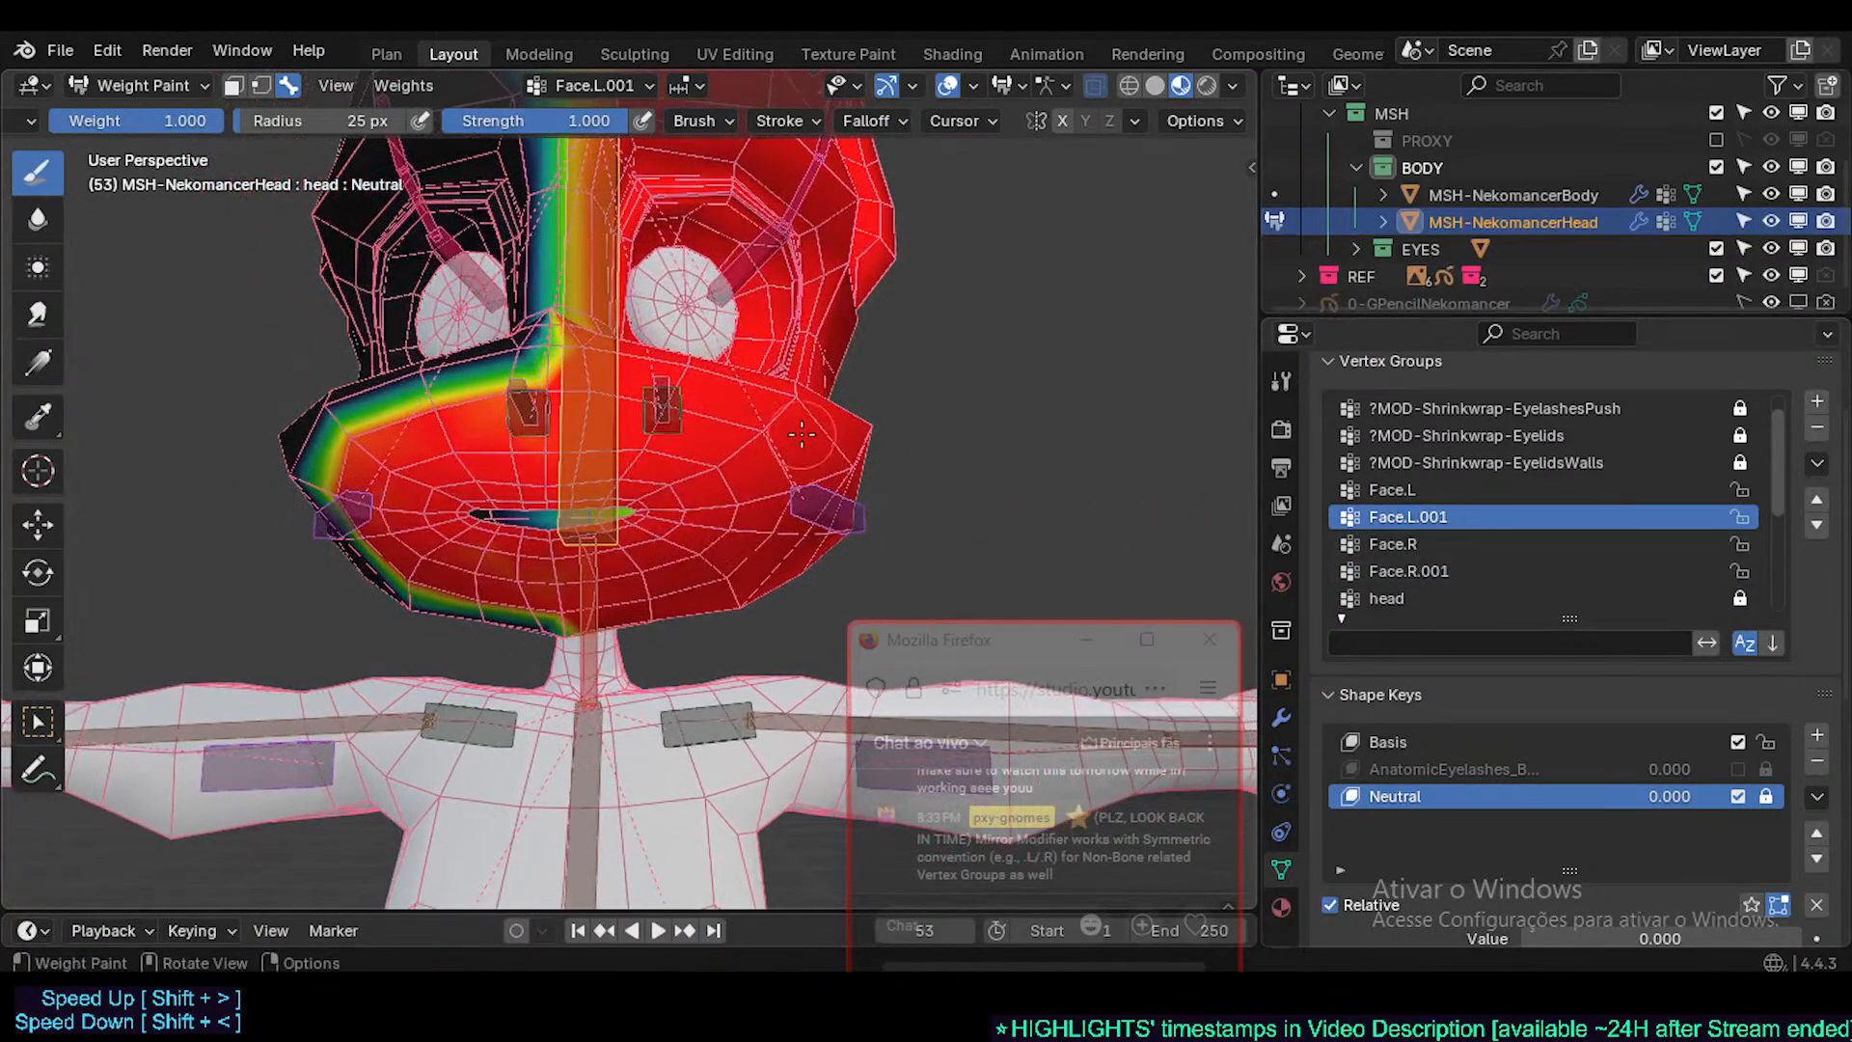
- Add a shape key named MouthLeft to the head and set its value to 1.000
click(1817, 739)
double_click(1407, 827)
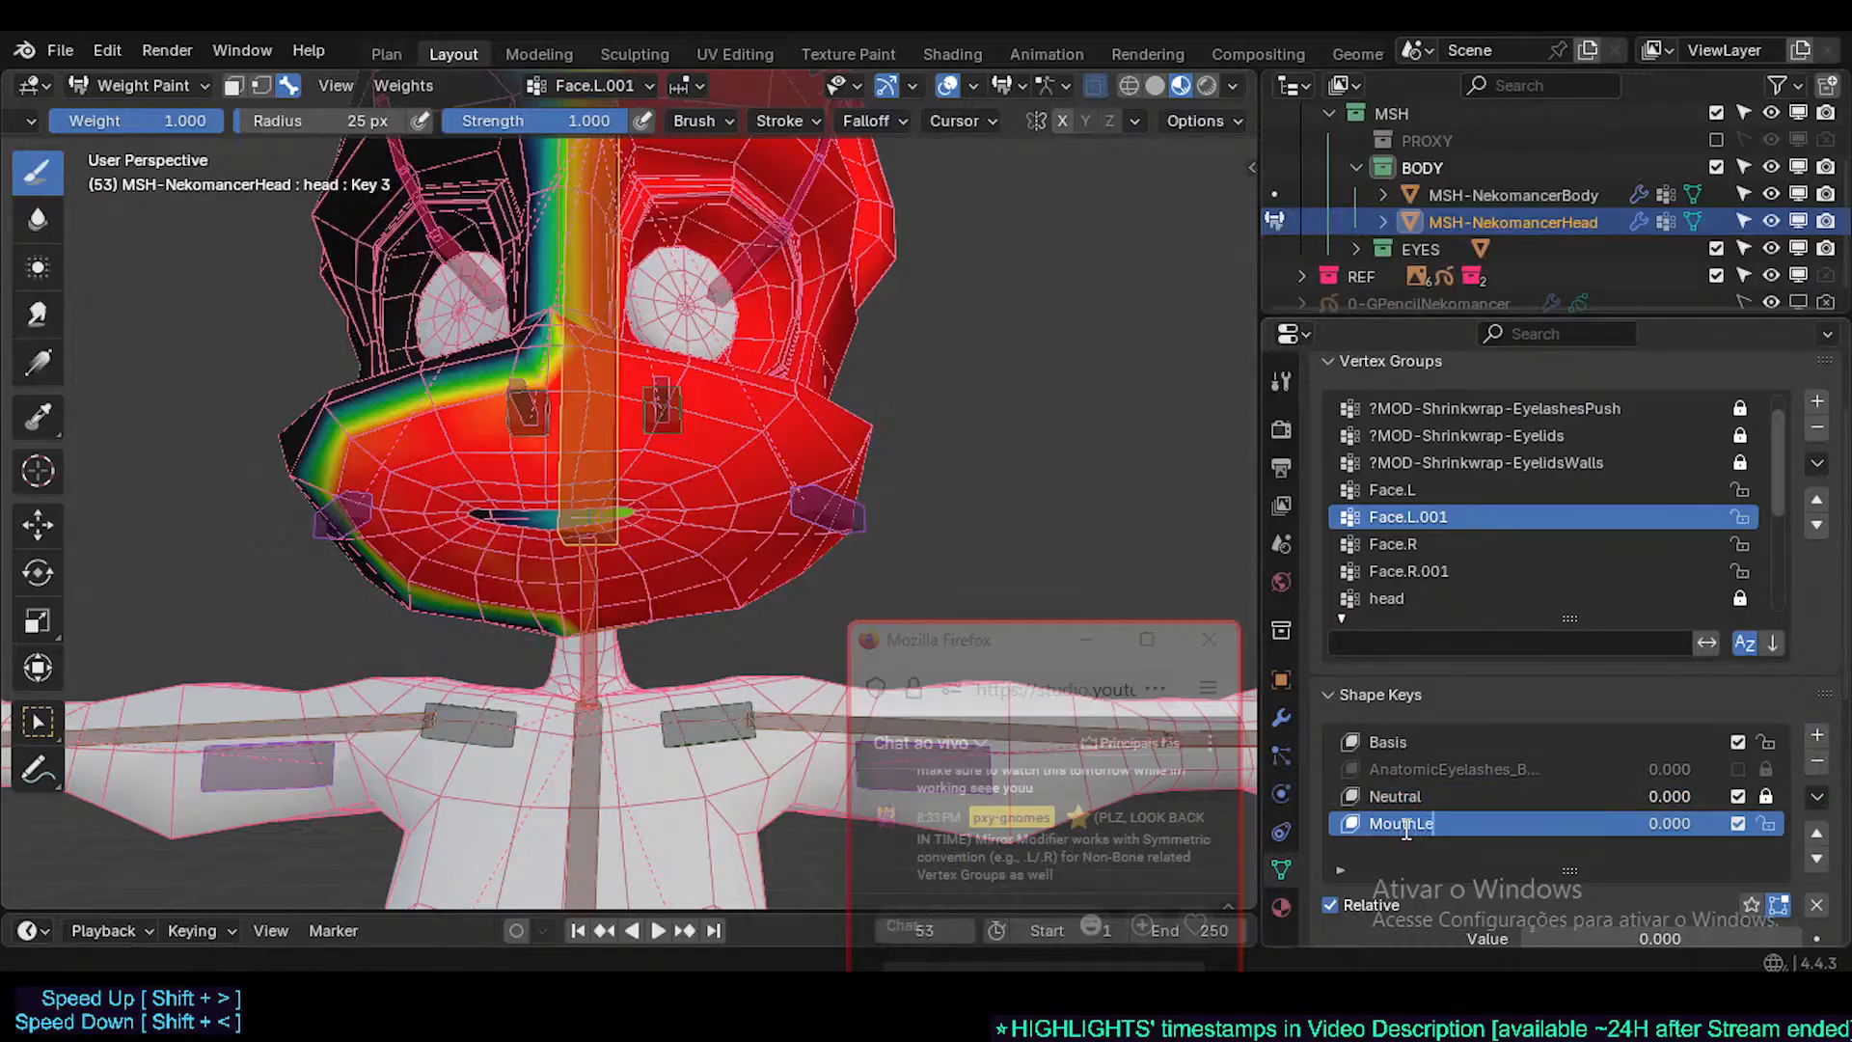
key(Return)
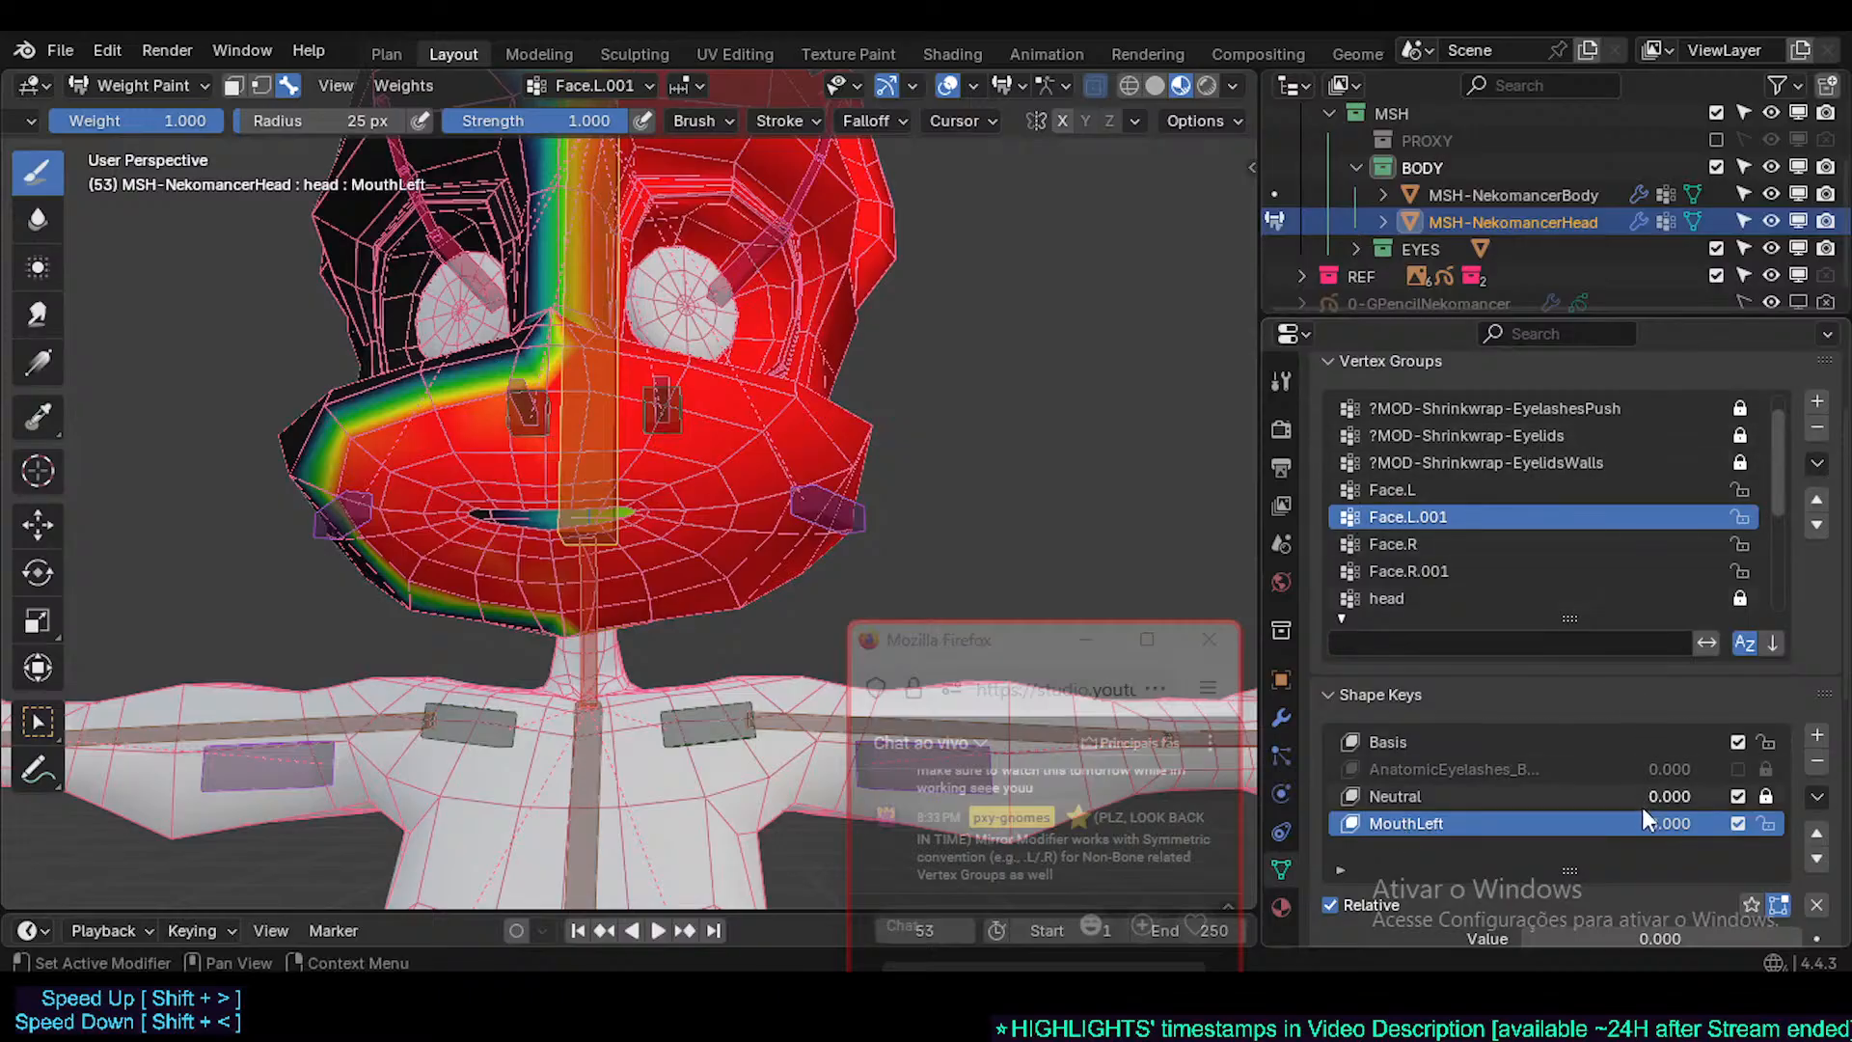
drag(1649, 822, 1765, 870)
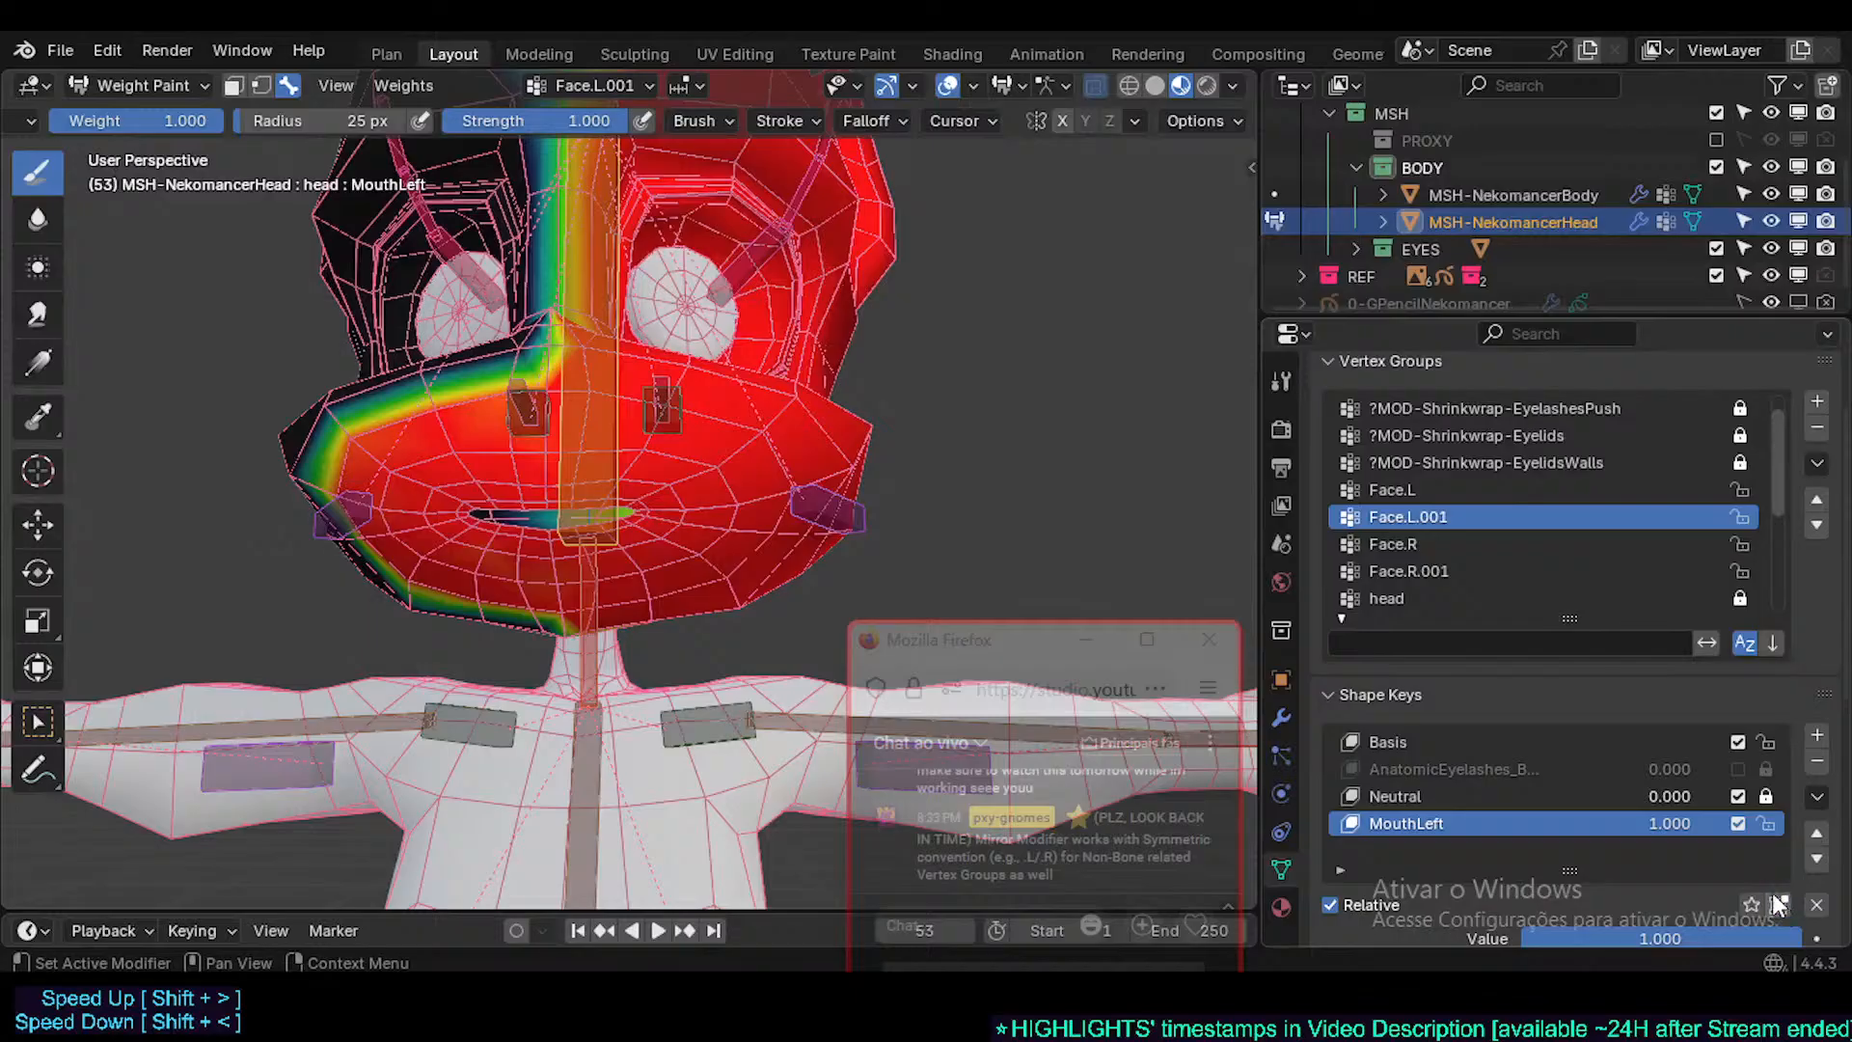
scroll(769, 499, up, 2)
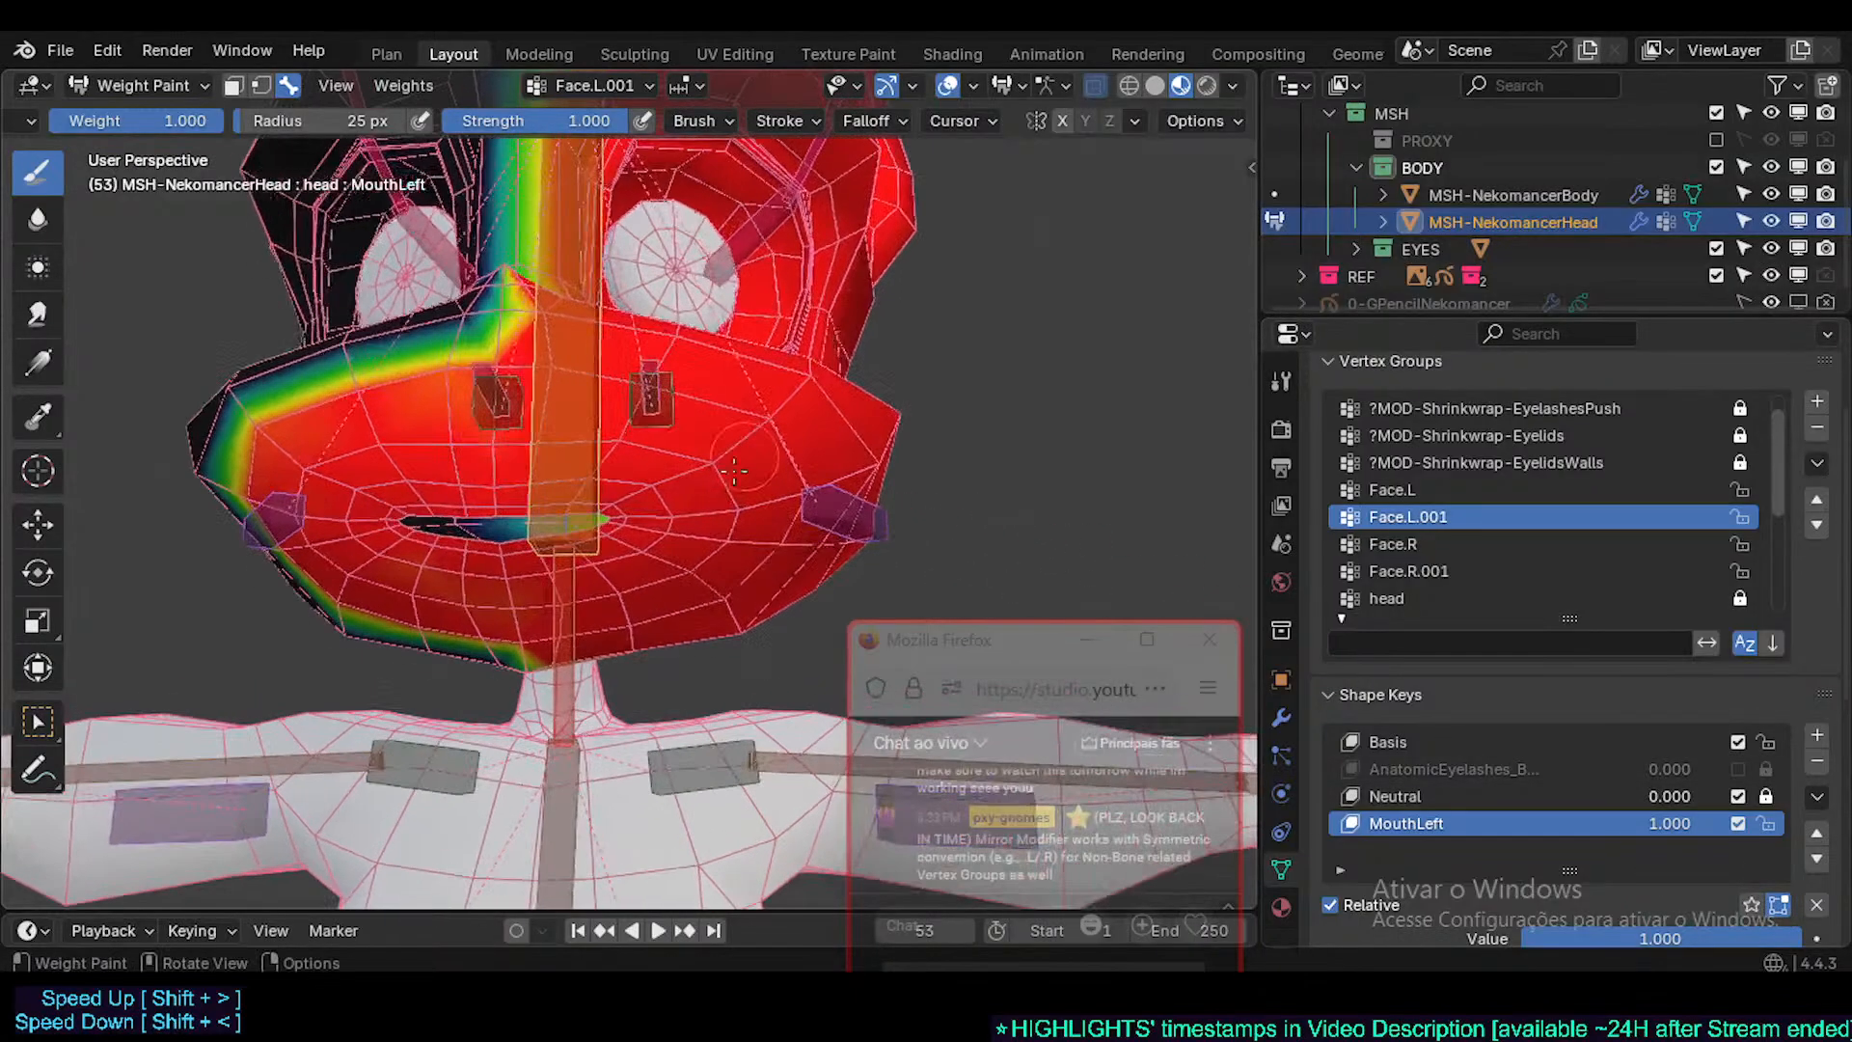
- In Edit Mode, limit MouthLeft to the Face.L.001 vertex group and make it relative to the Neutral shape key
key(Tab)
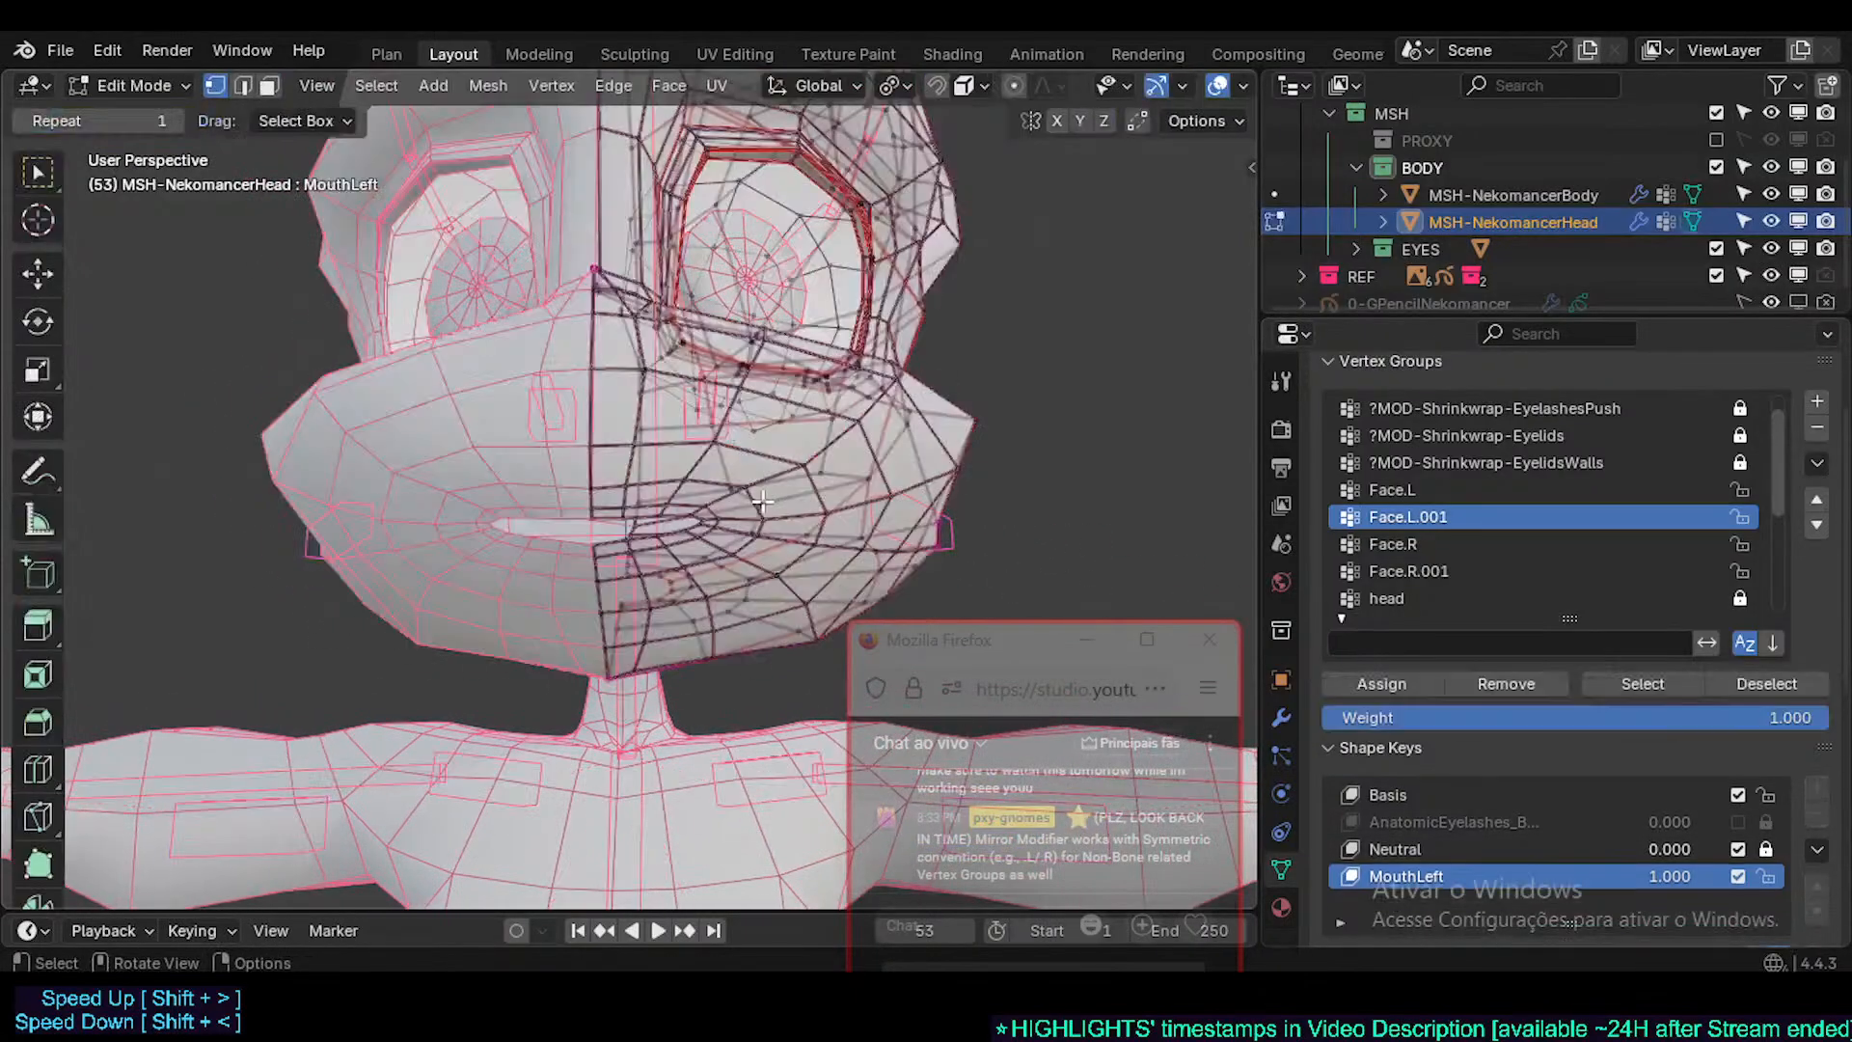
scroll(1796, 847, down, 10)
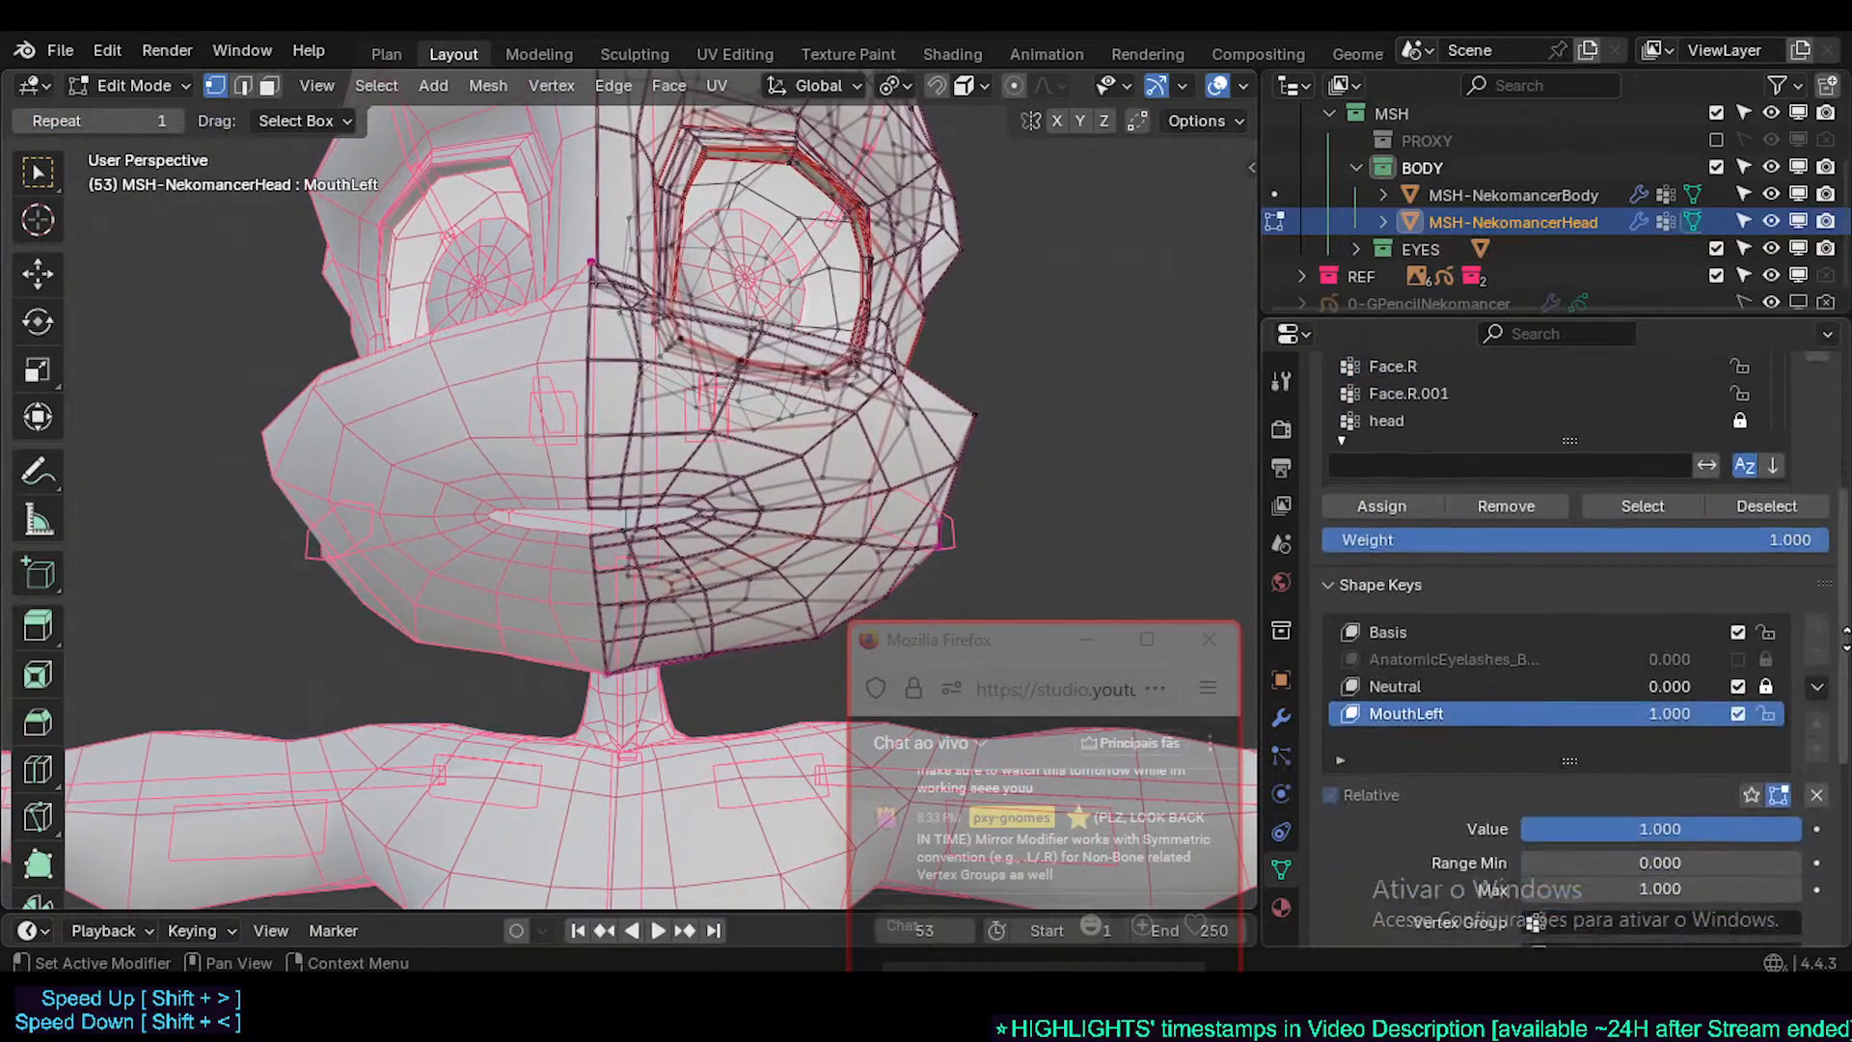
click(1674, 714)
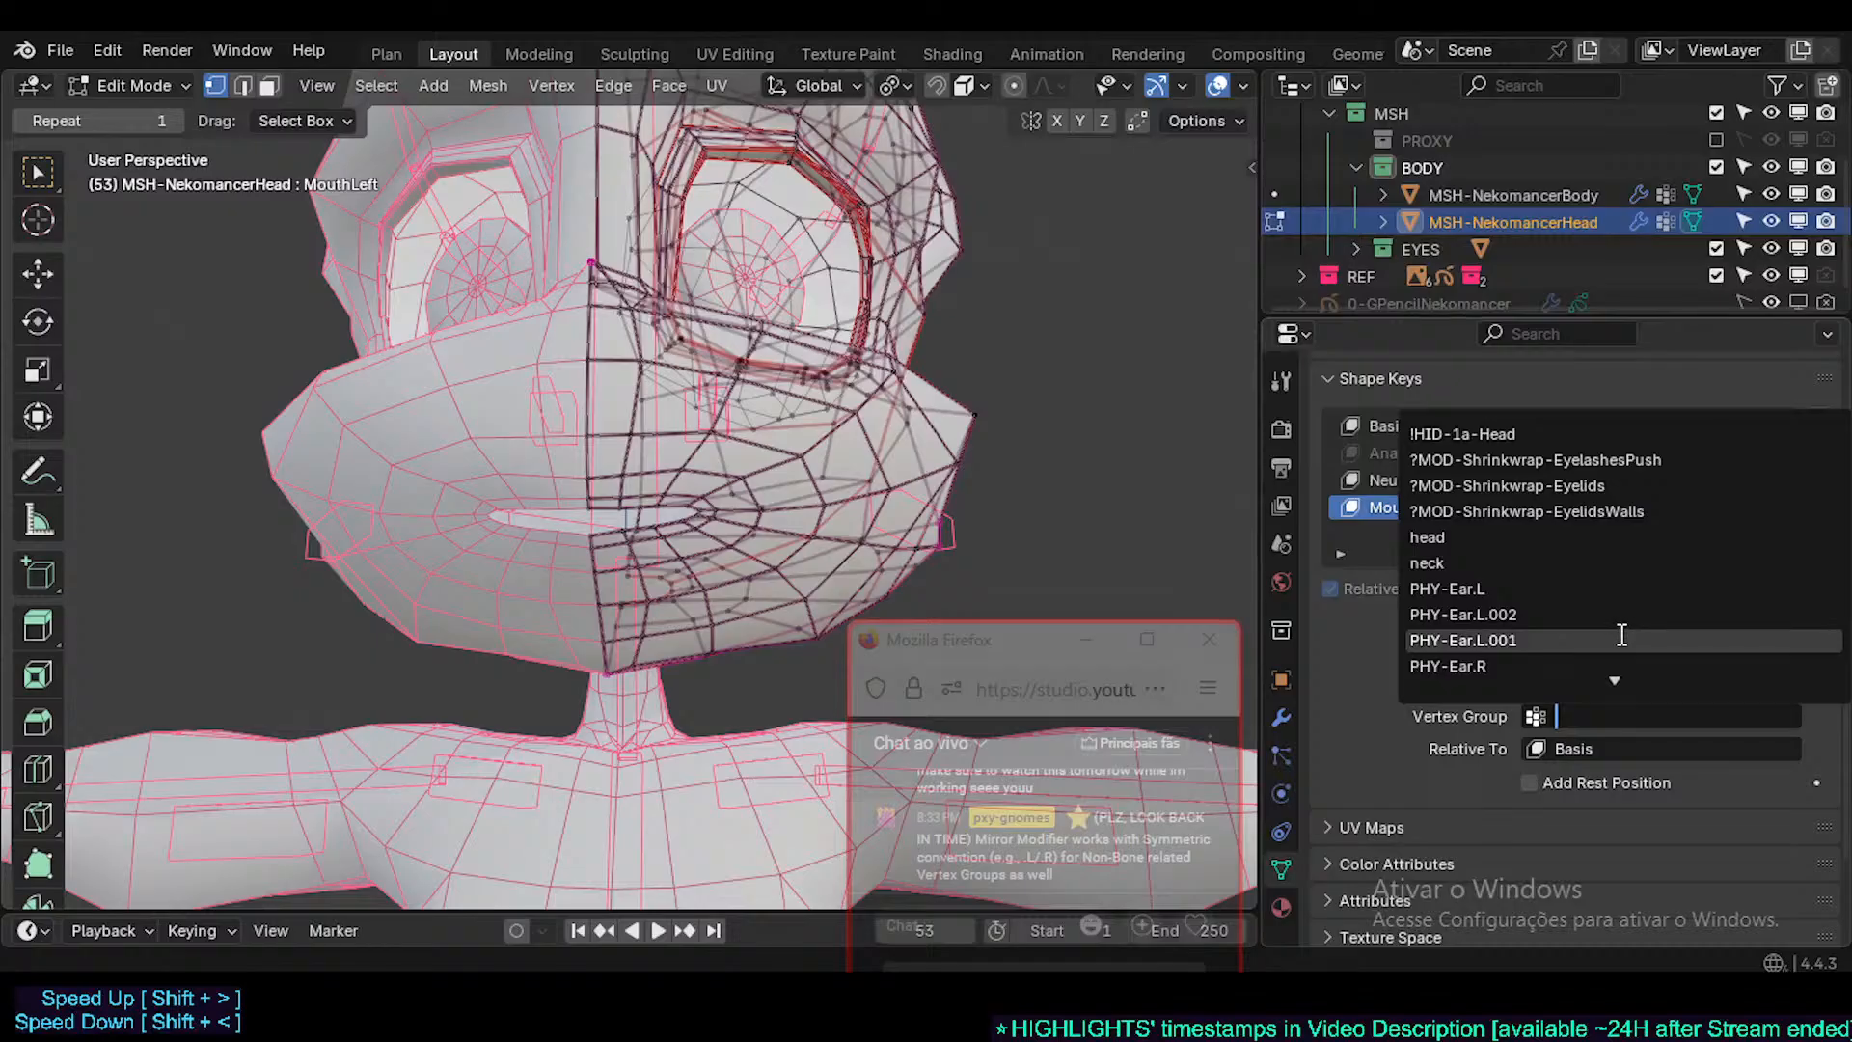
text(l)
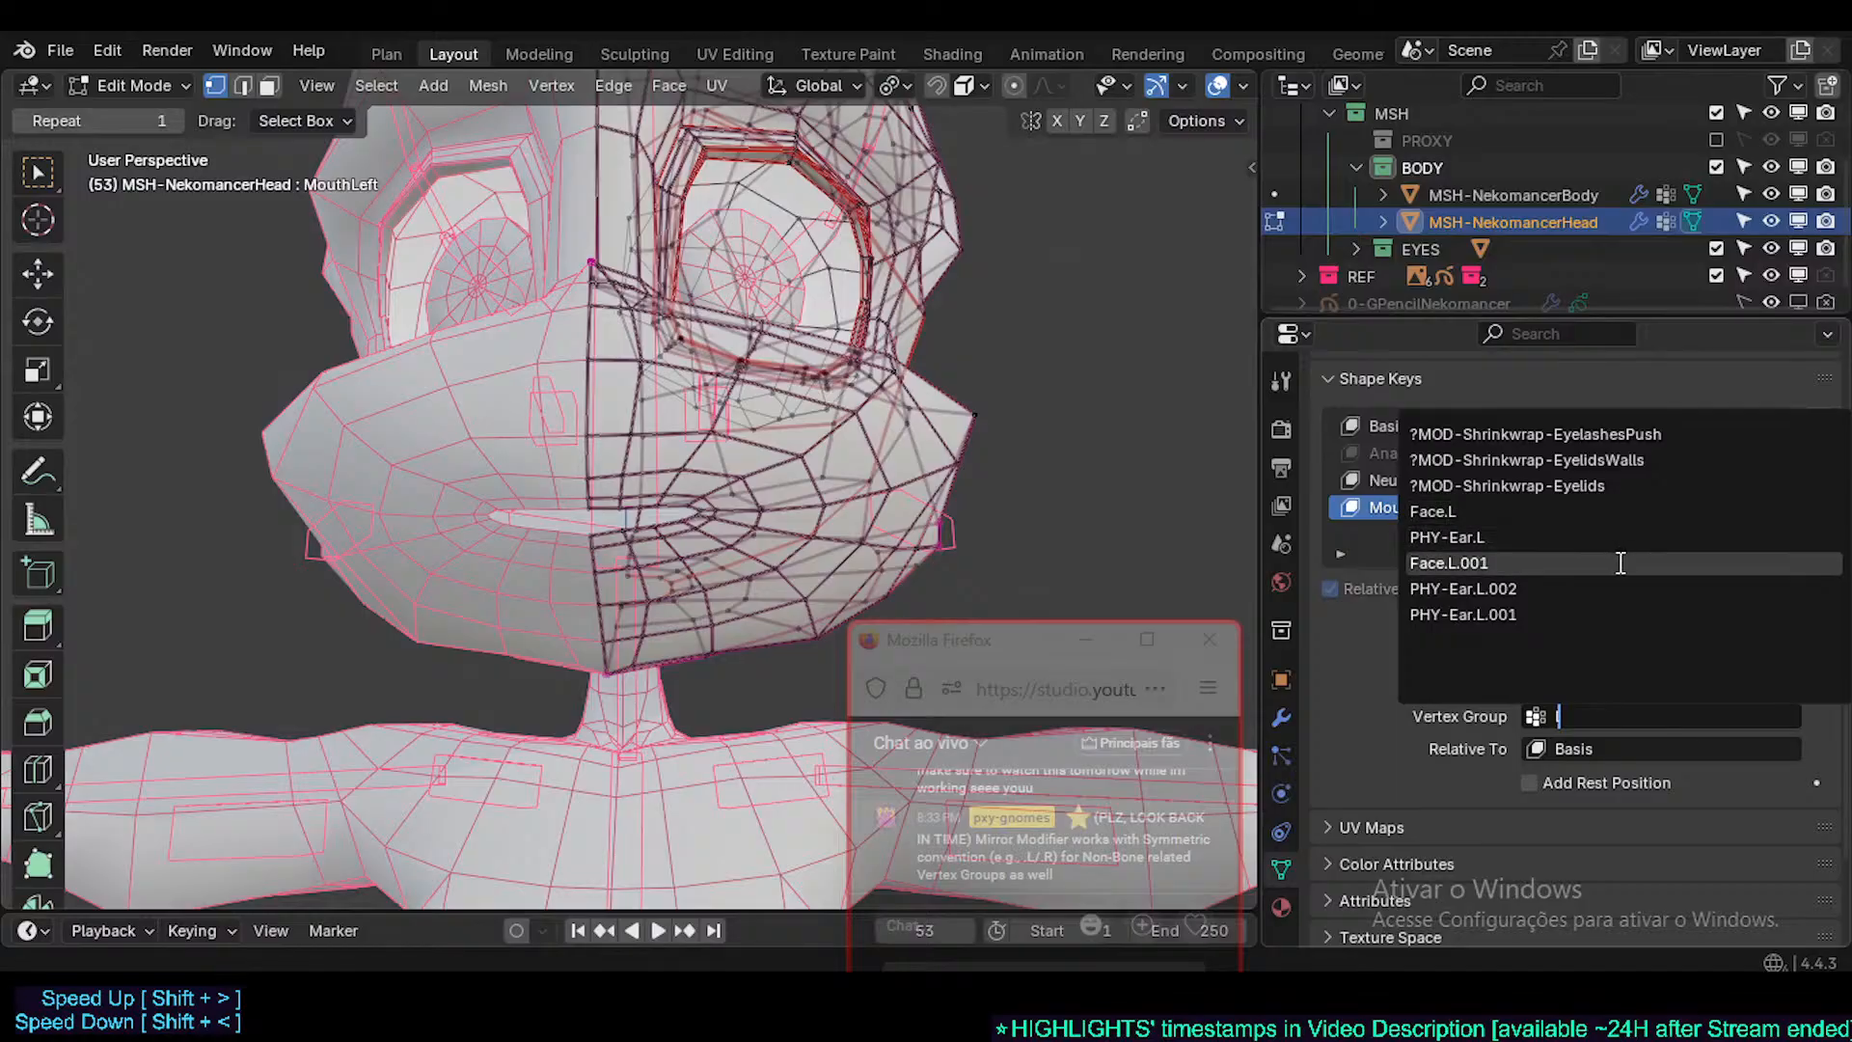
click(1613, 564)
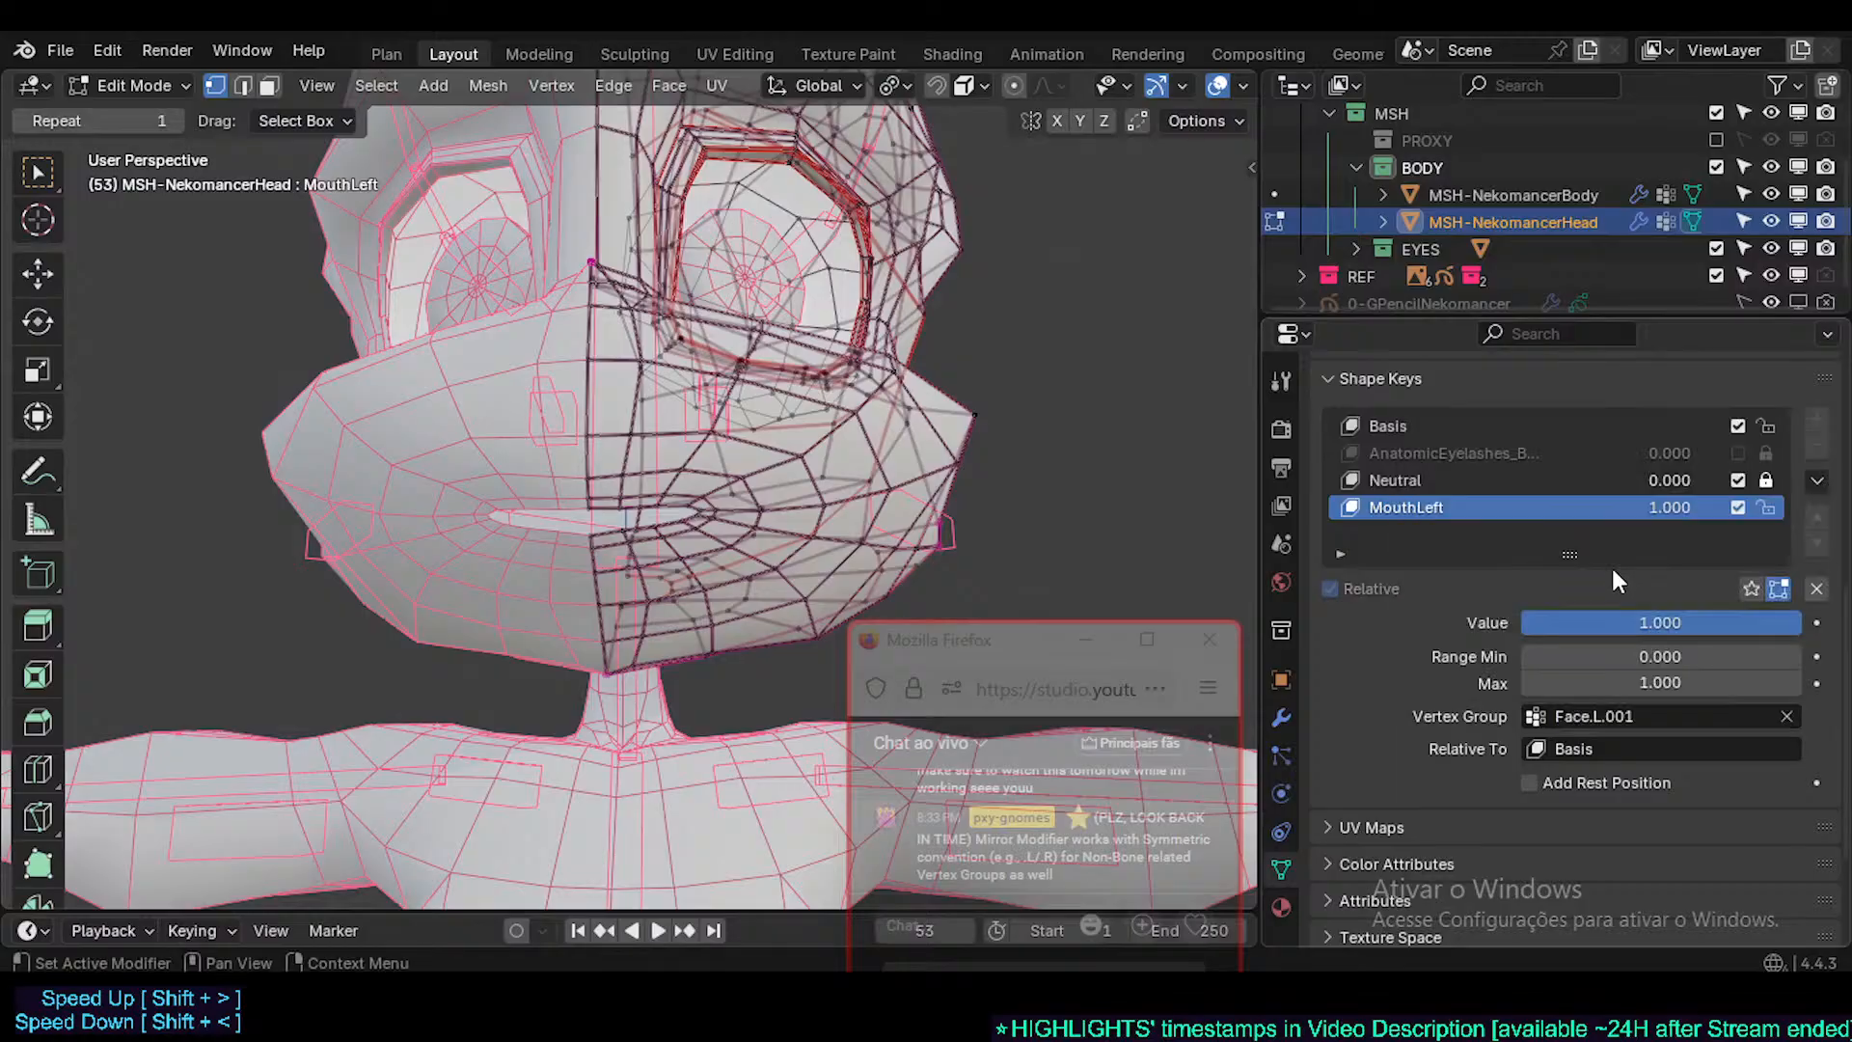
click(1579, 748)
click(1547, 517)
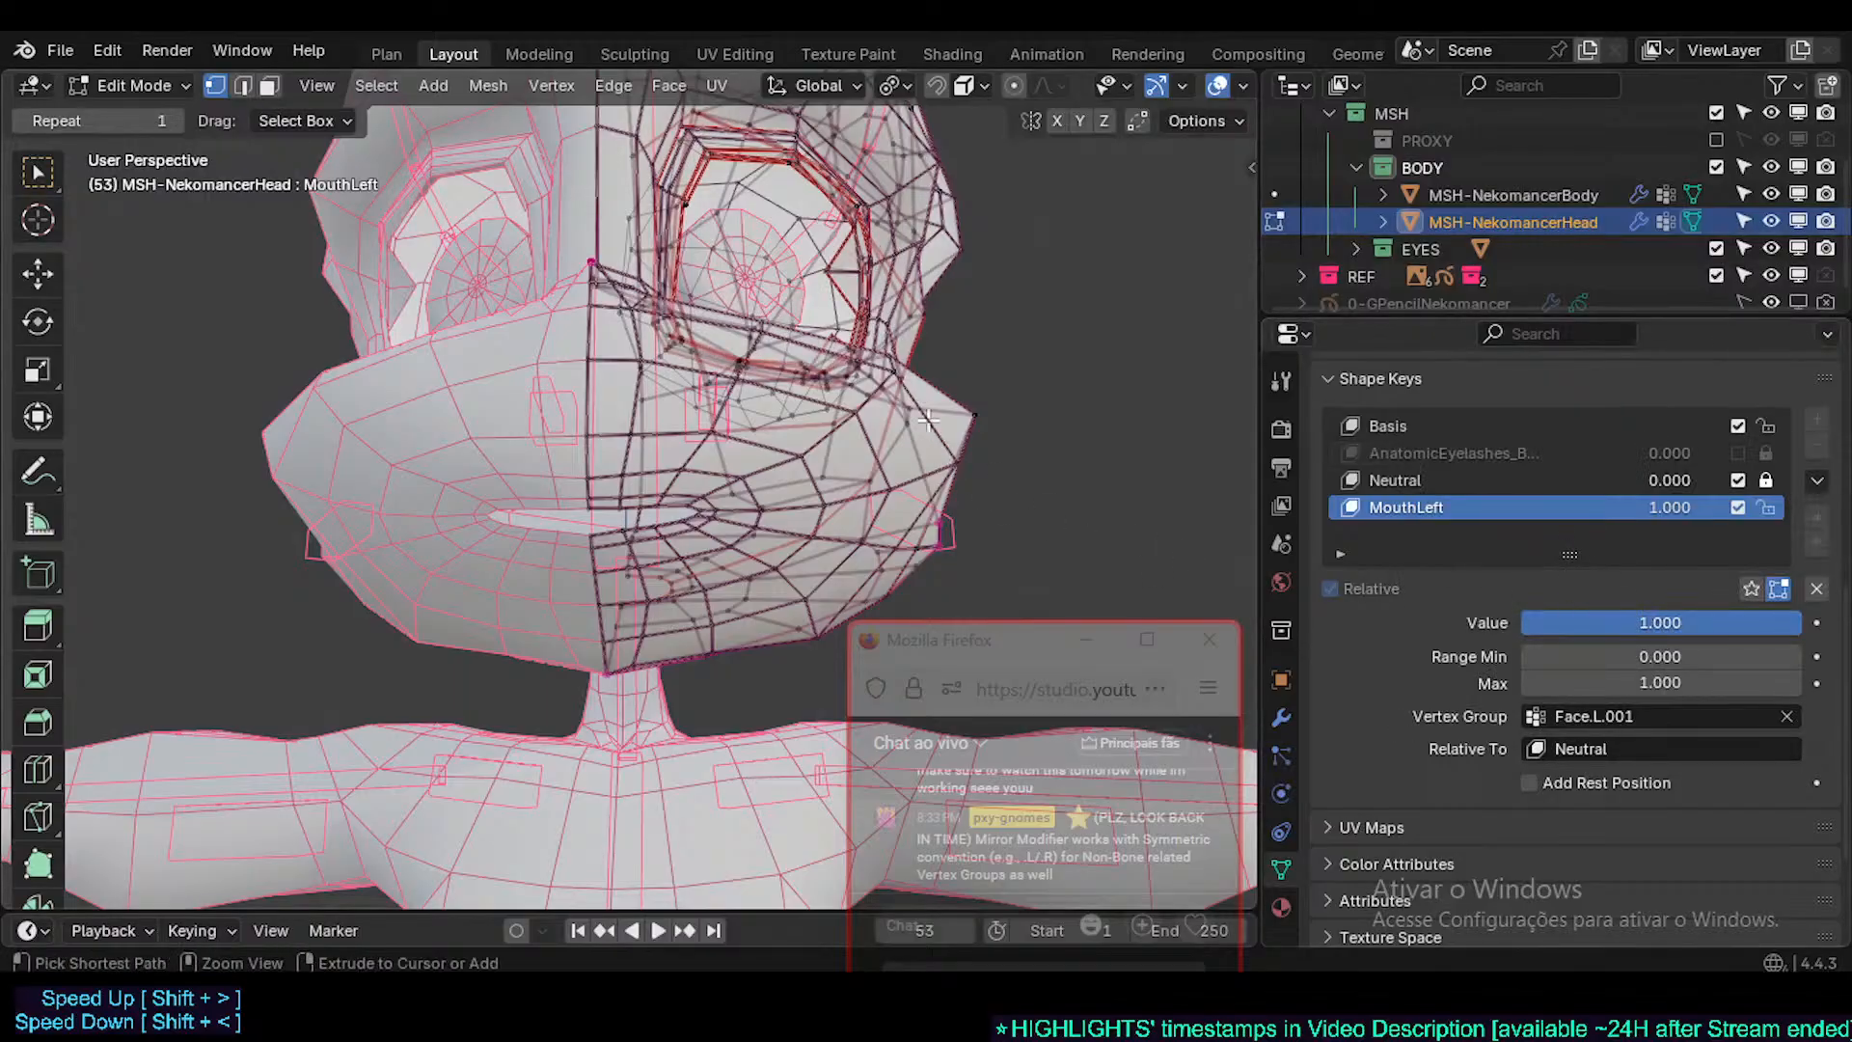
- Set the Neutral shape key's value to 1.000 and check the muzzle's shape
middle_drag(926, 419, 1041, 434)
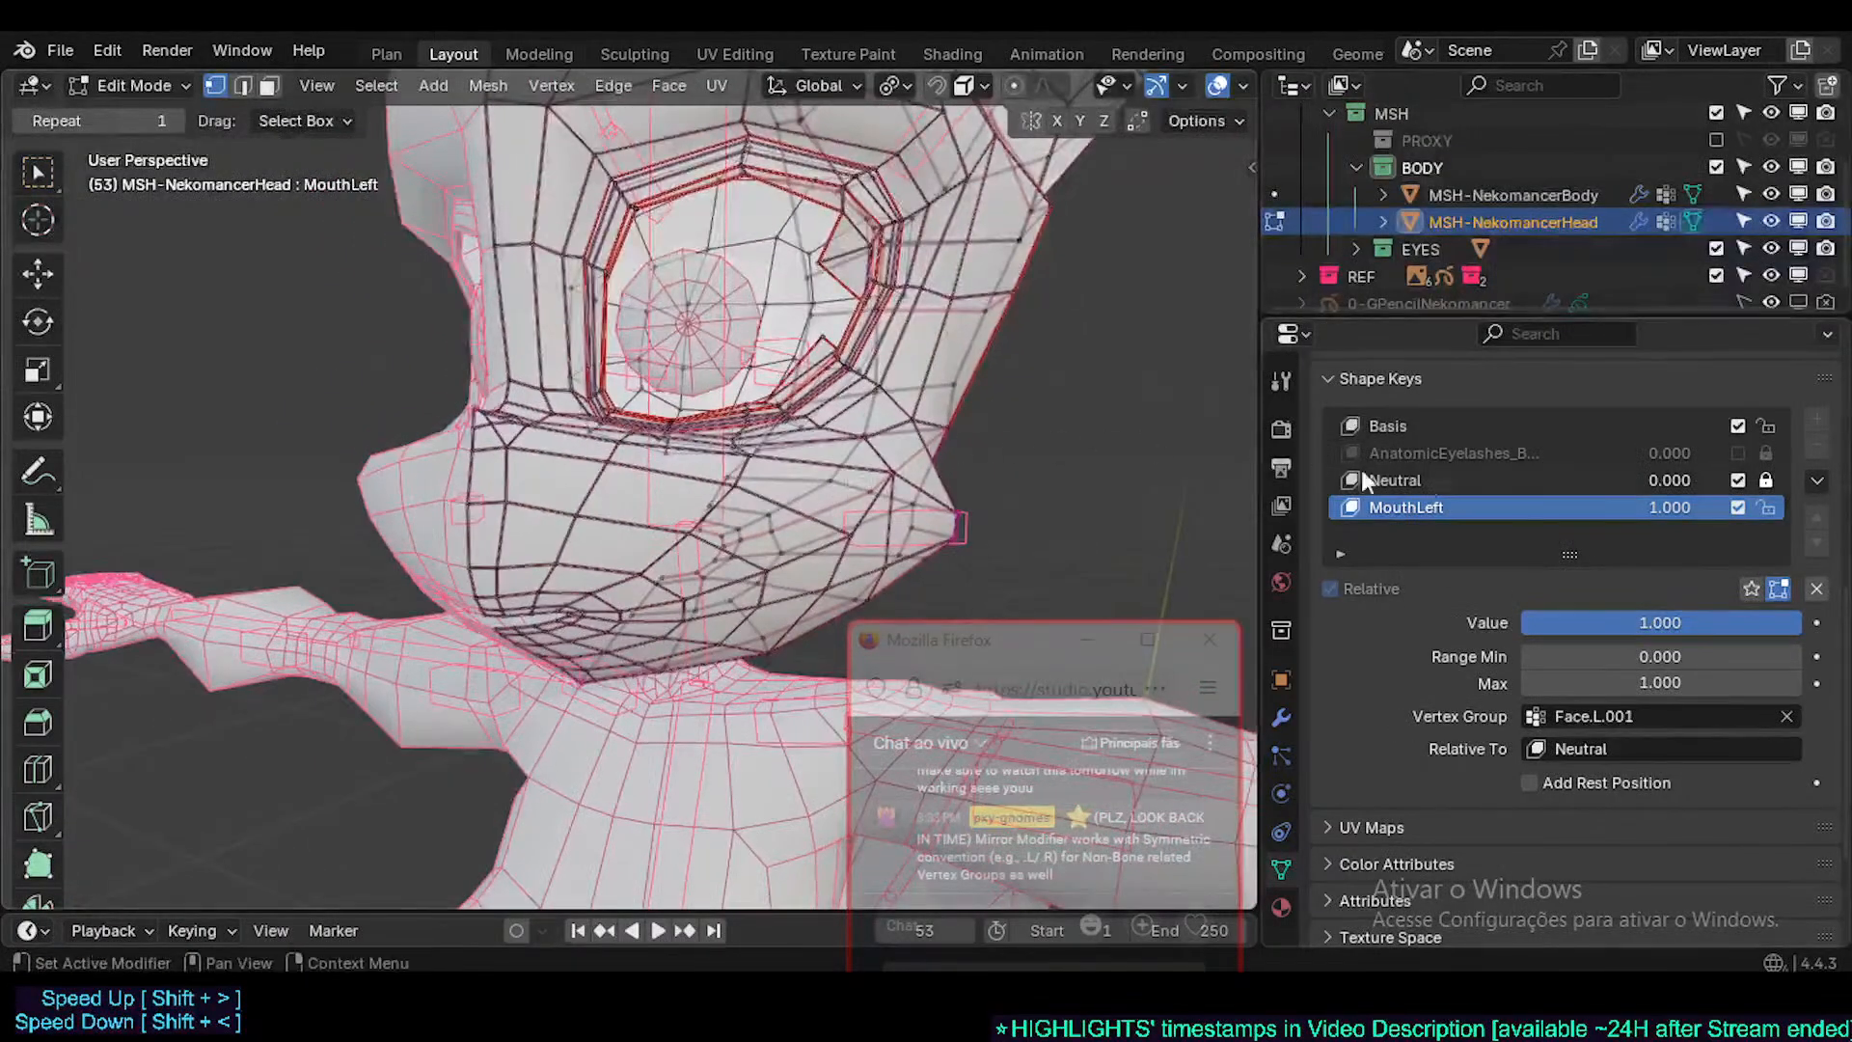
drag(1659, 480, 1684, 492)
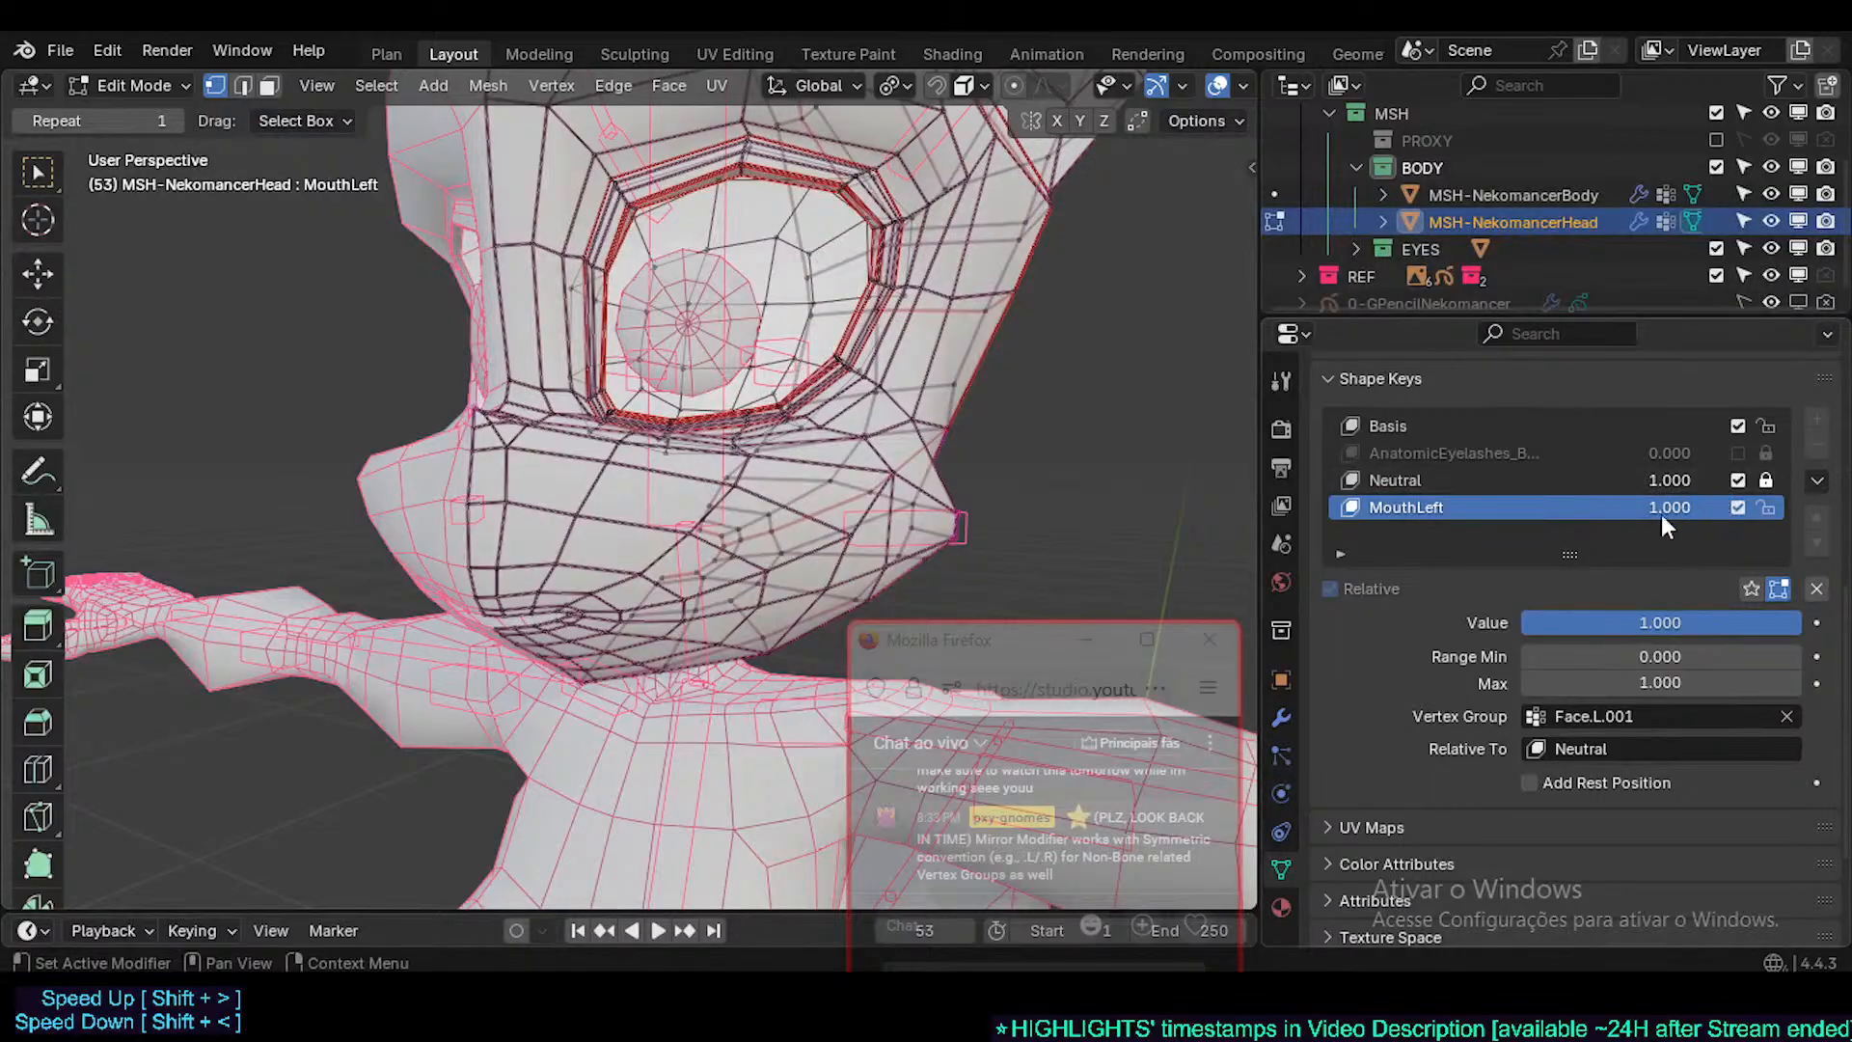
middle_drag(810, 497, 708, 493)
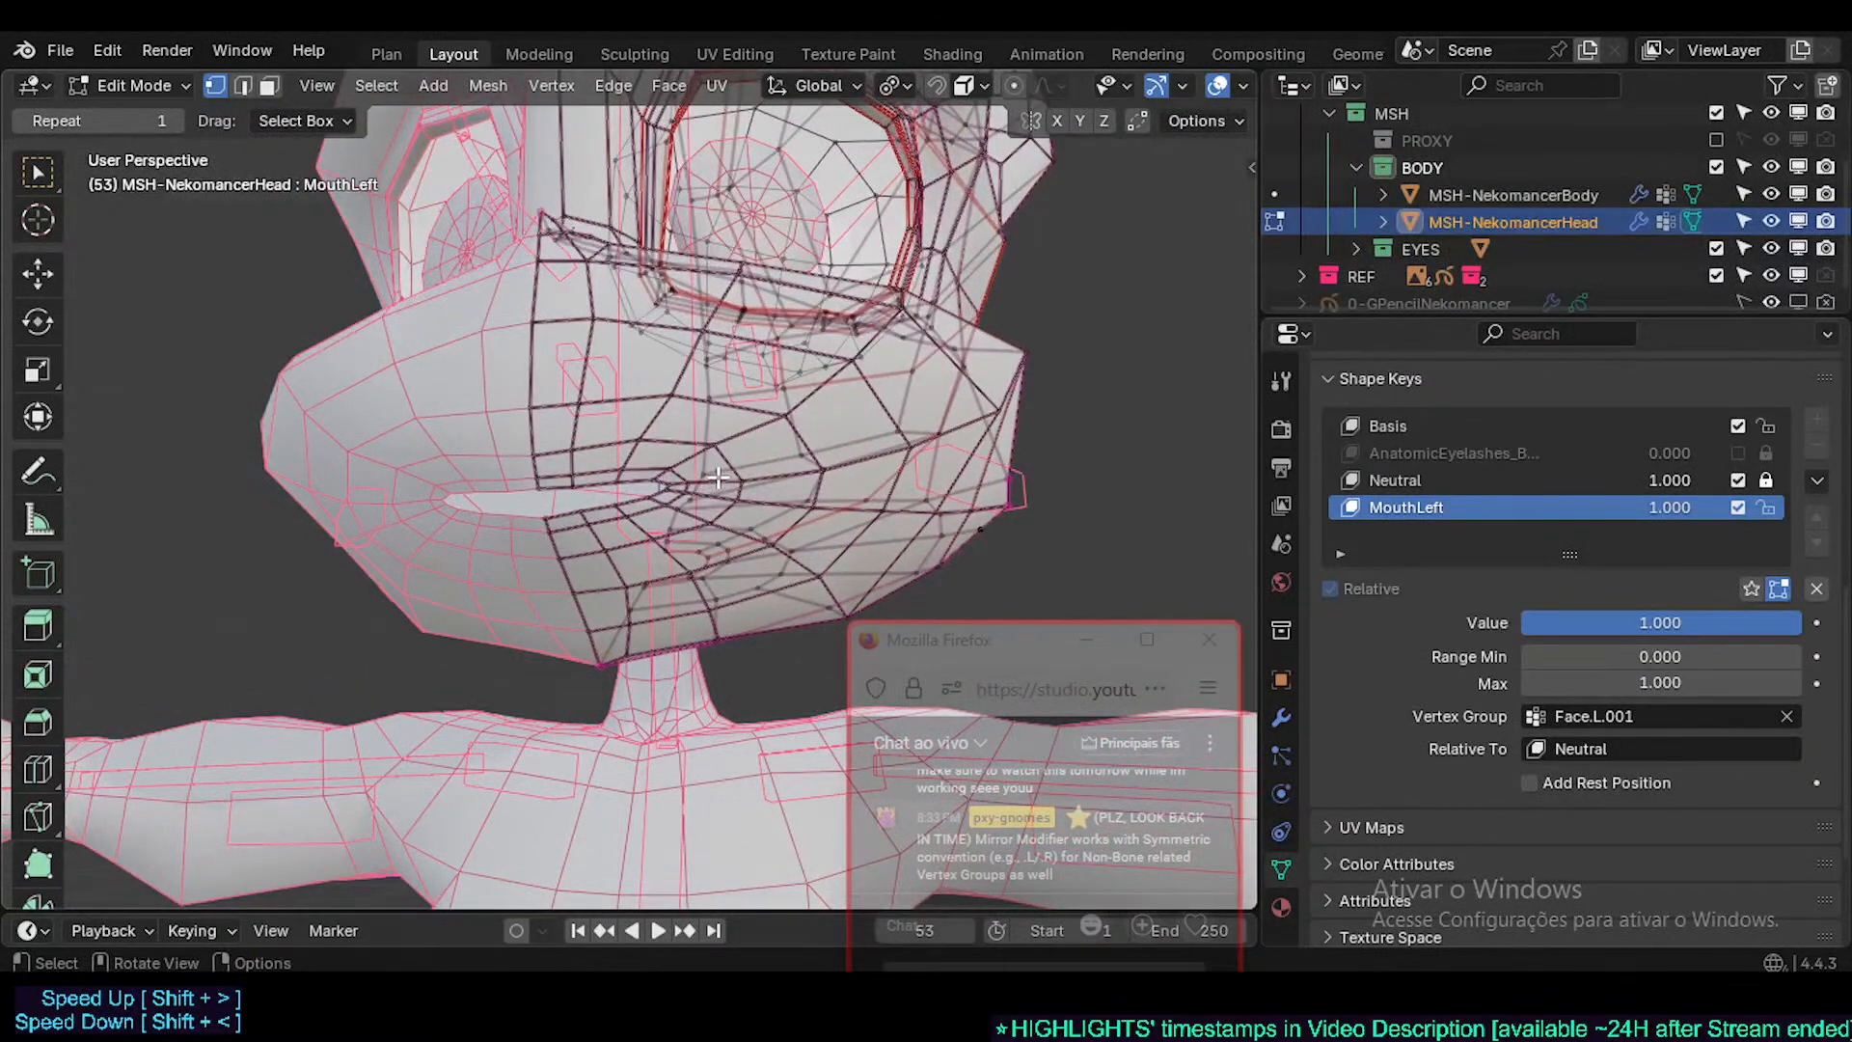
- Enable the Mirror modifier's On Cage display so both halves of the head can be edited
click(1281, 718)
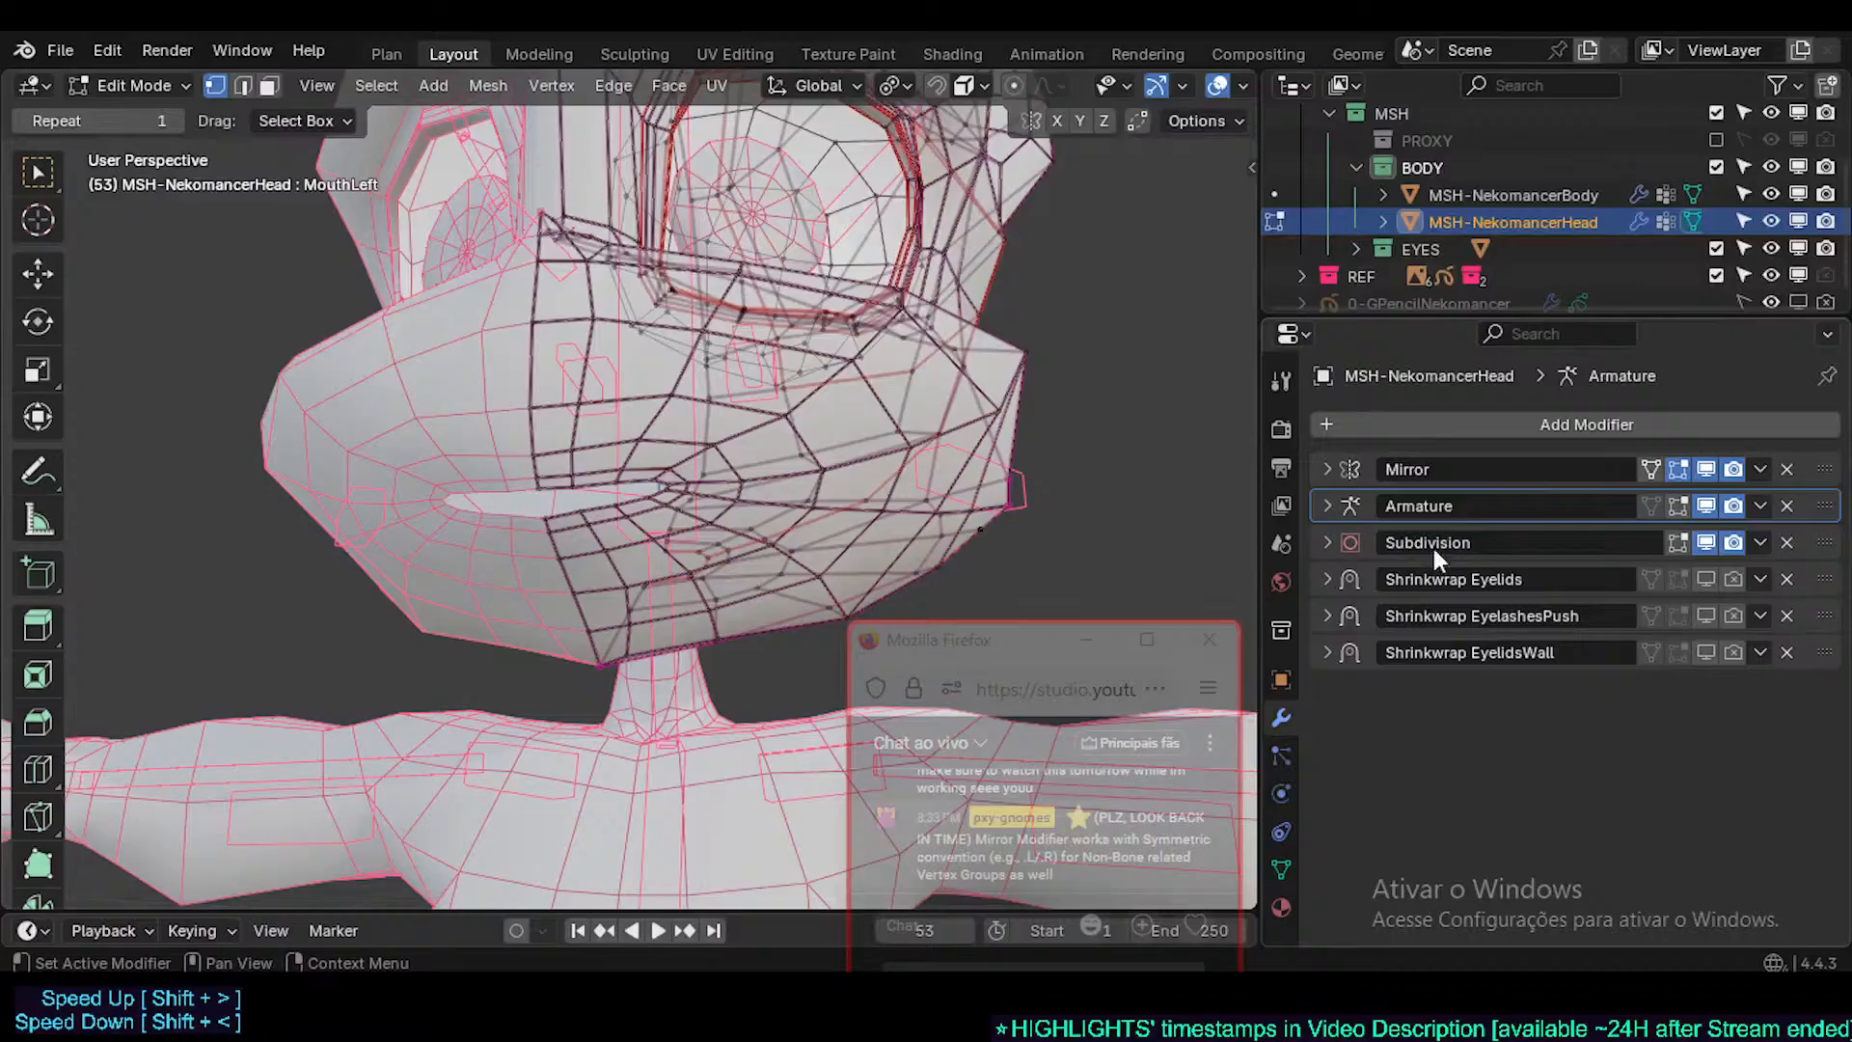
click(1650, 468)
middle_drag(1215, 517, 669, 490)
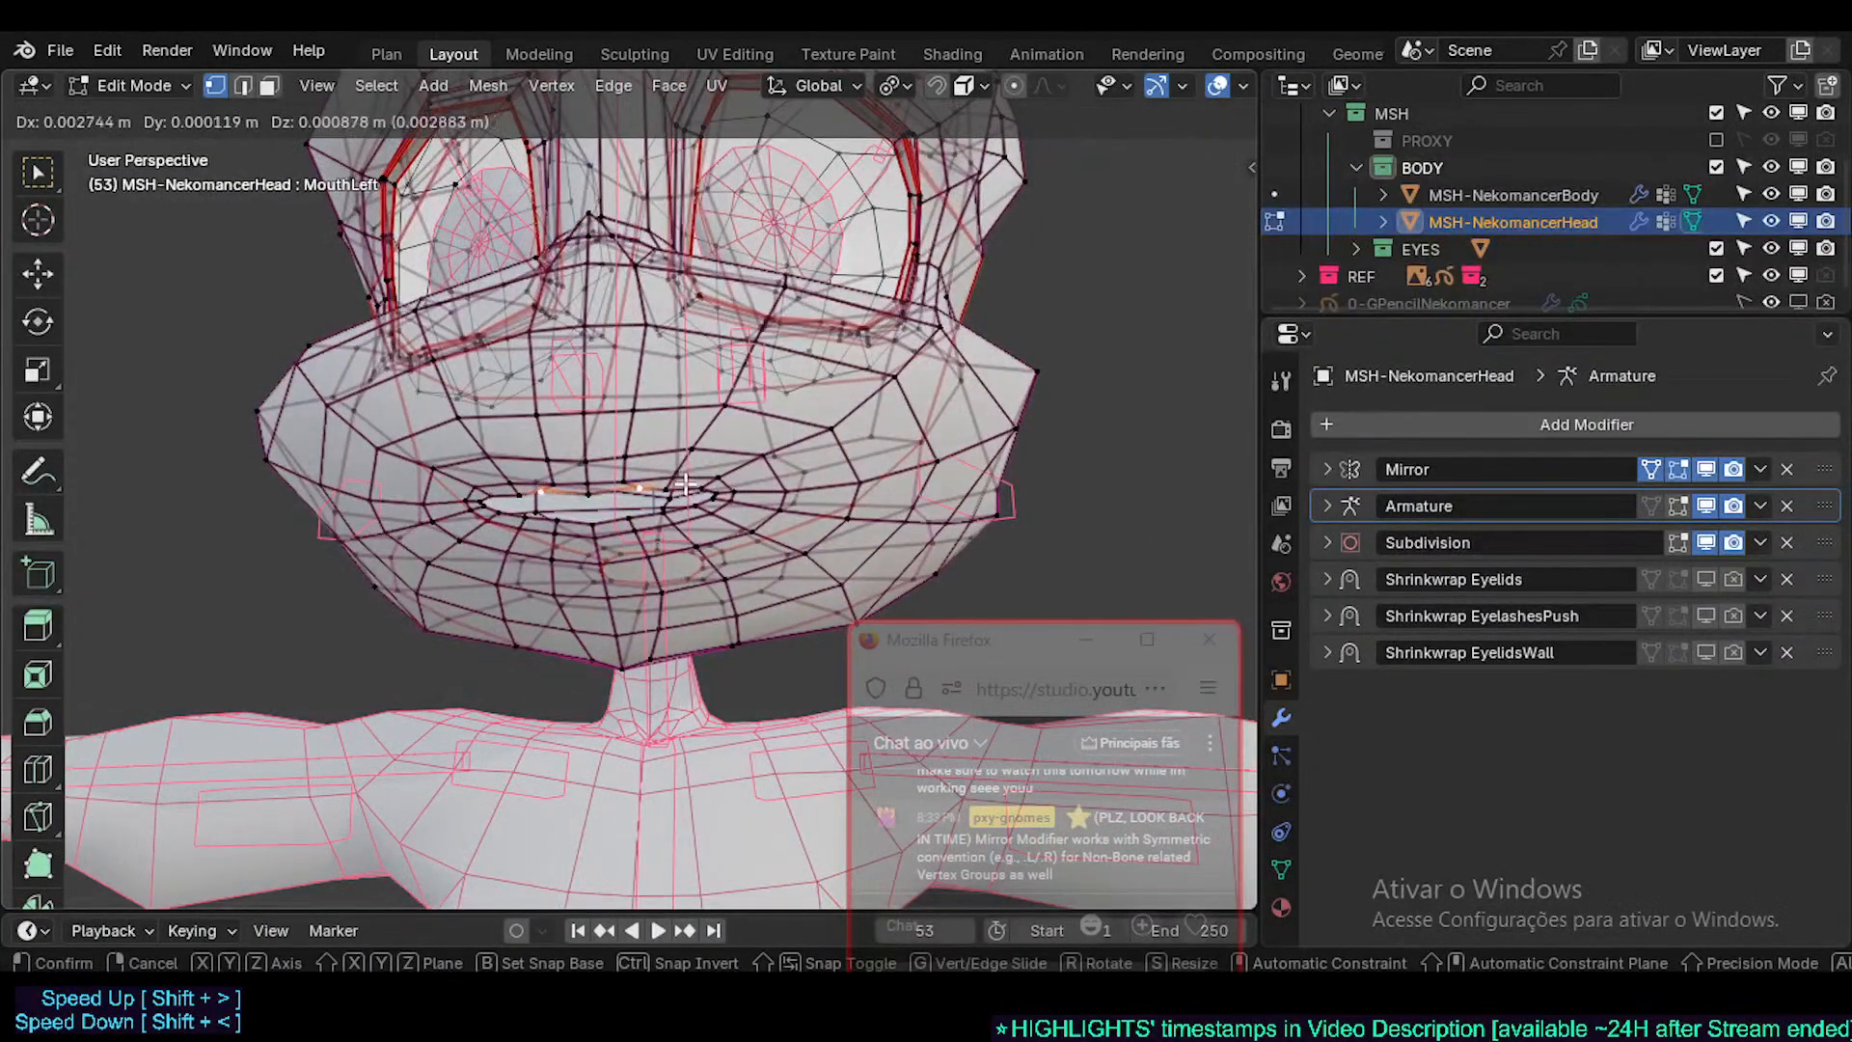
- With proportional editing on, raise the upper-lip vertices in the MouthLeft shape key to open the mouth
key(o)
key(g)
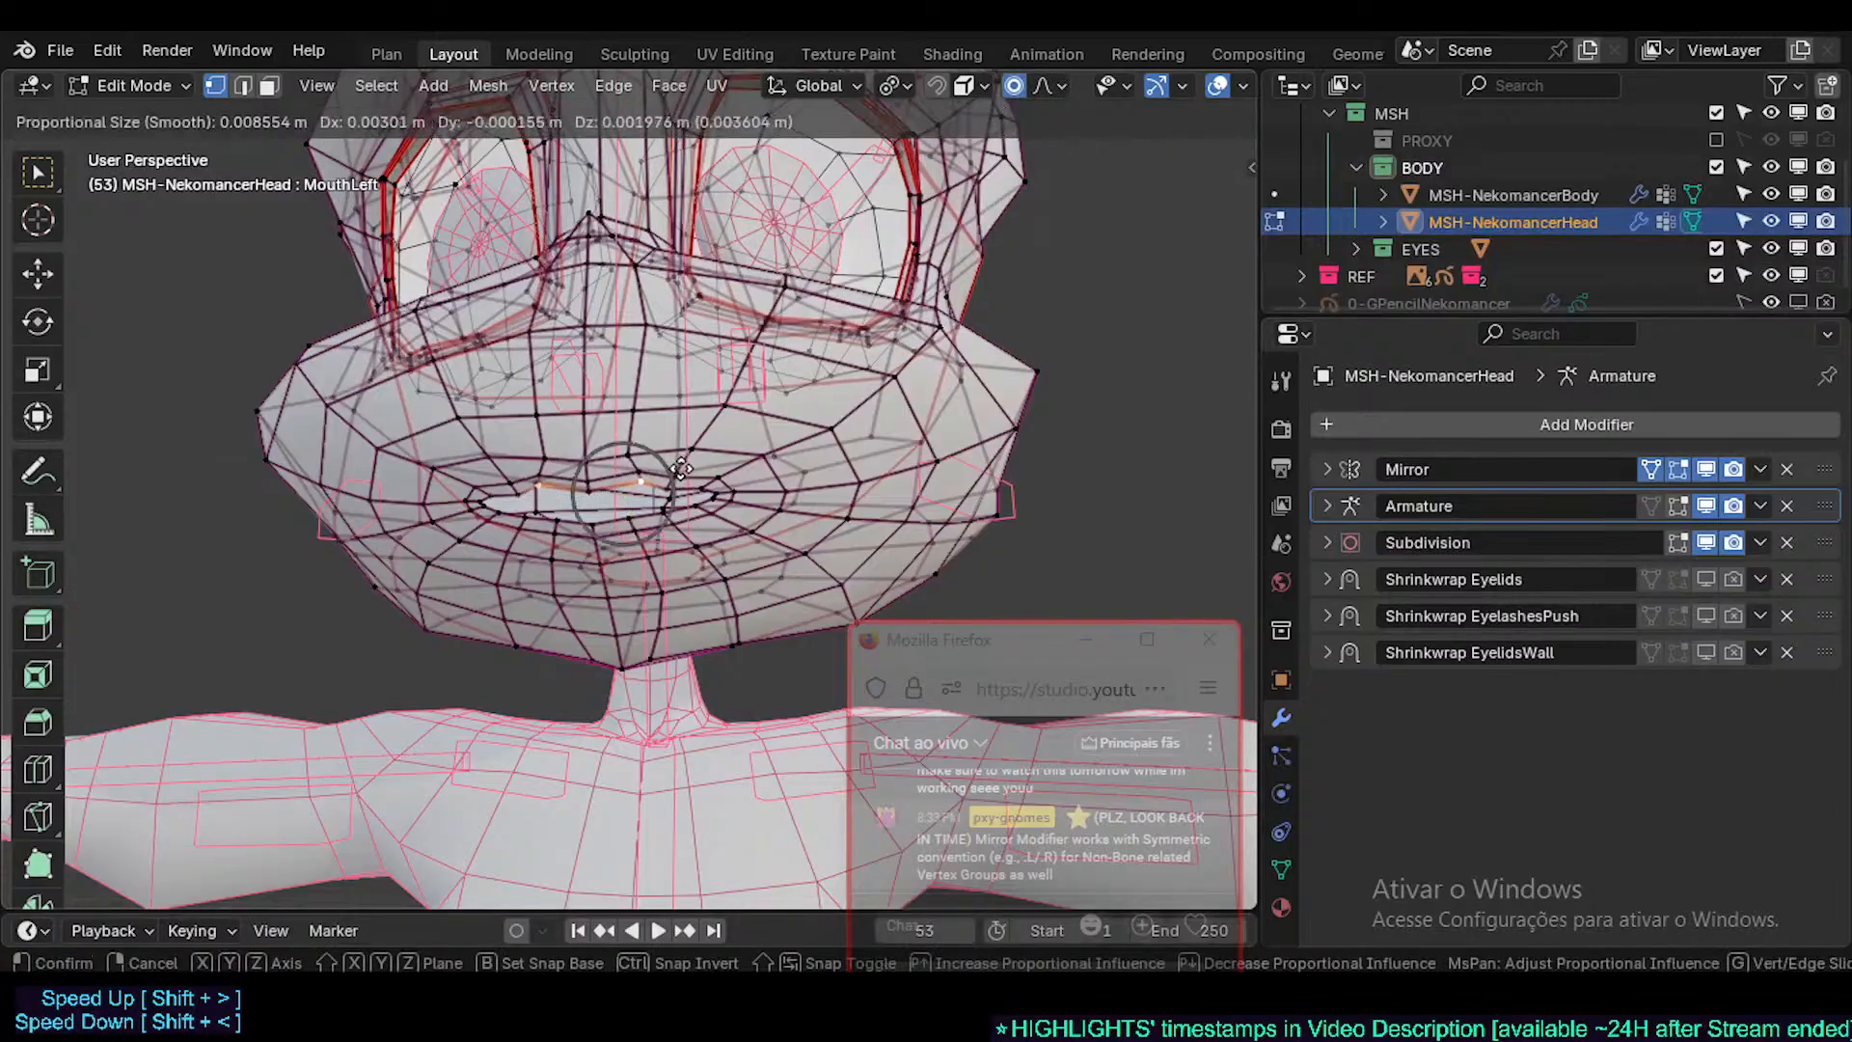
click(628, 535)
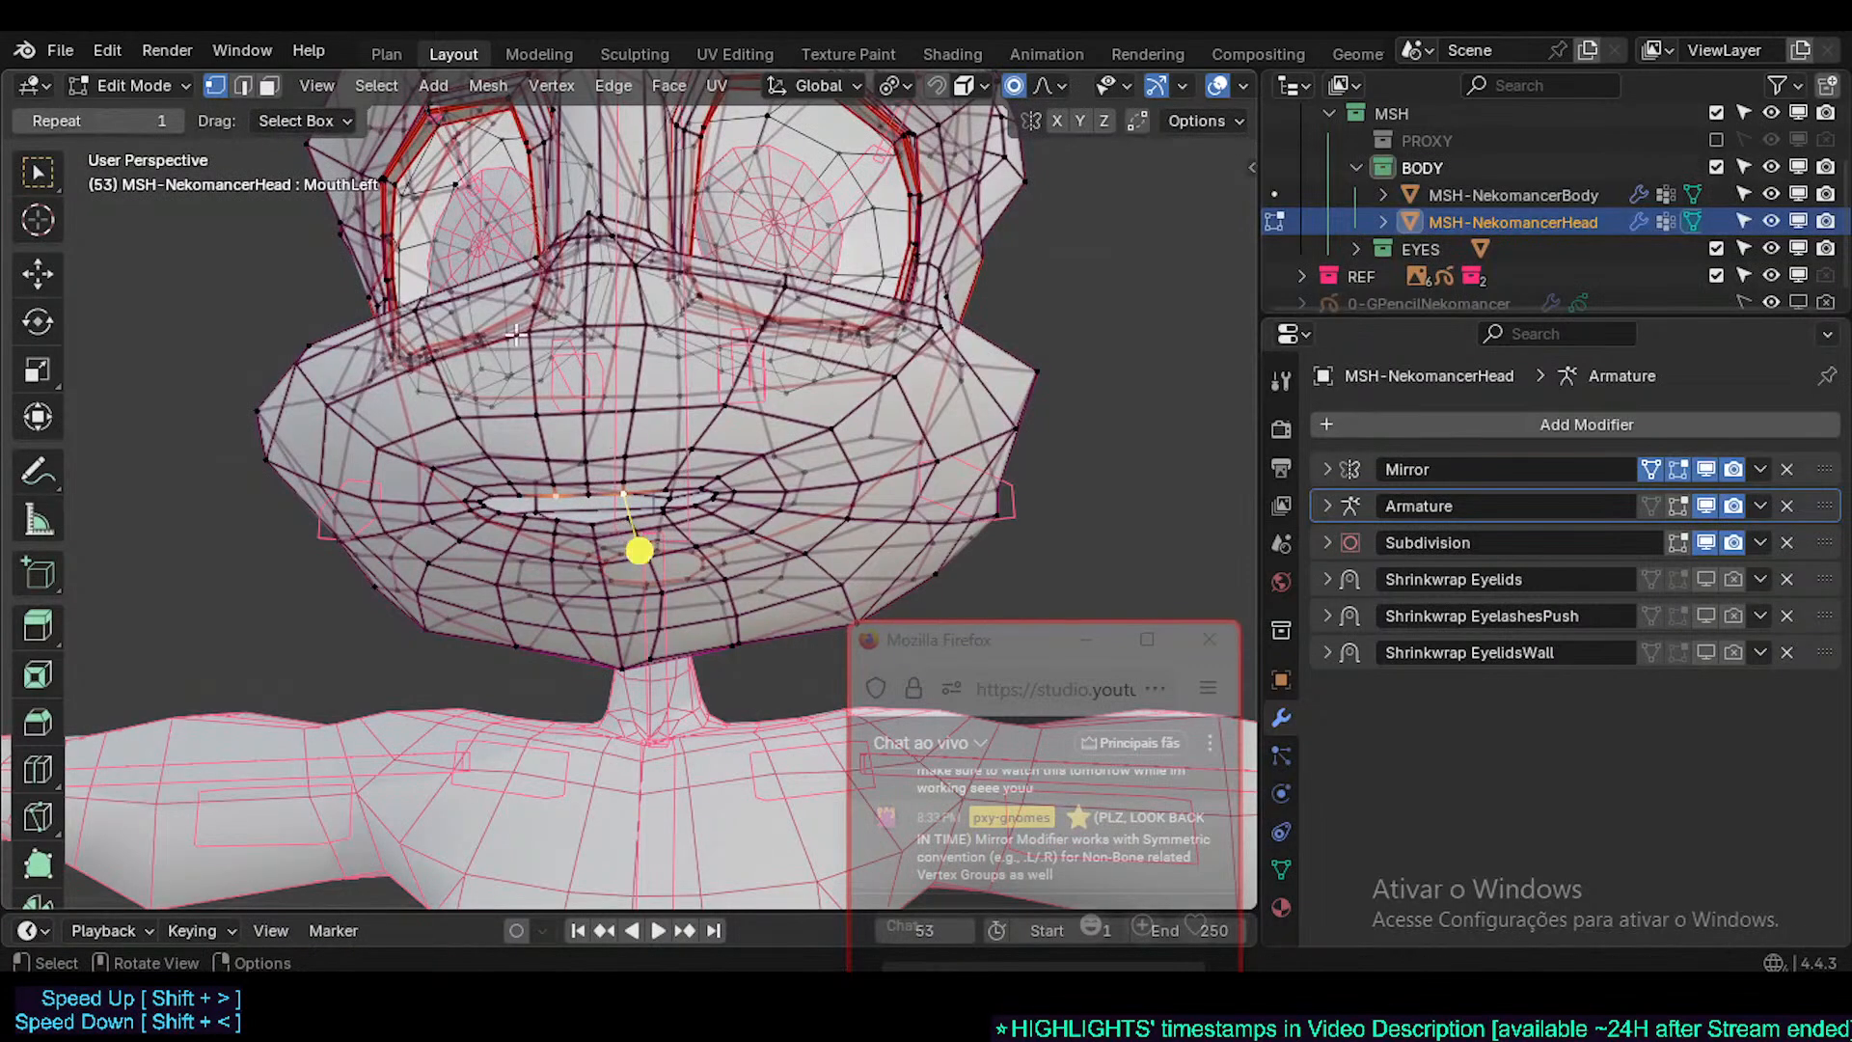
key(g)
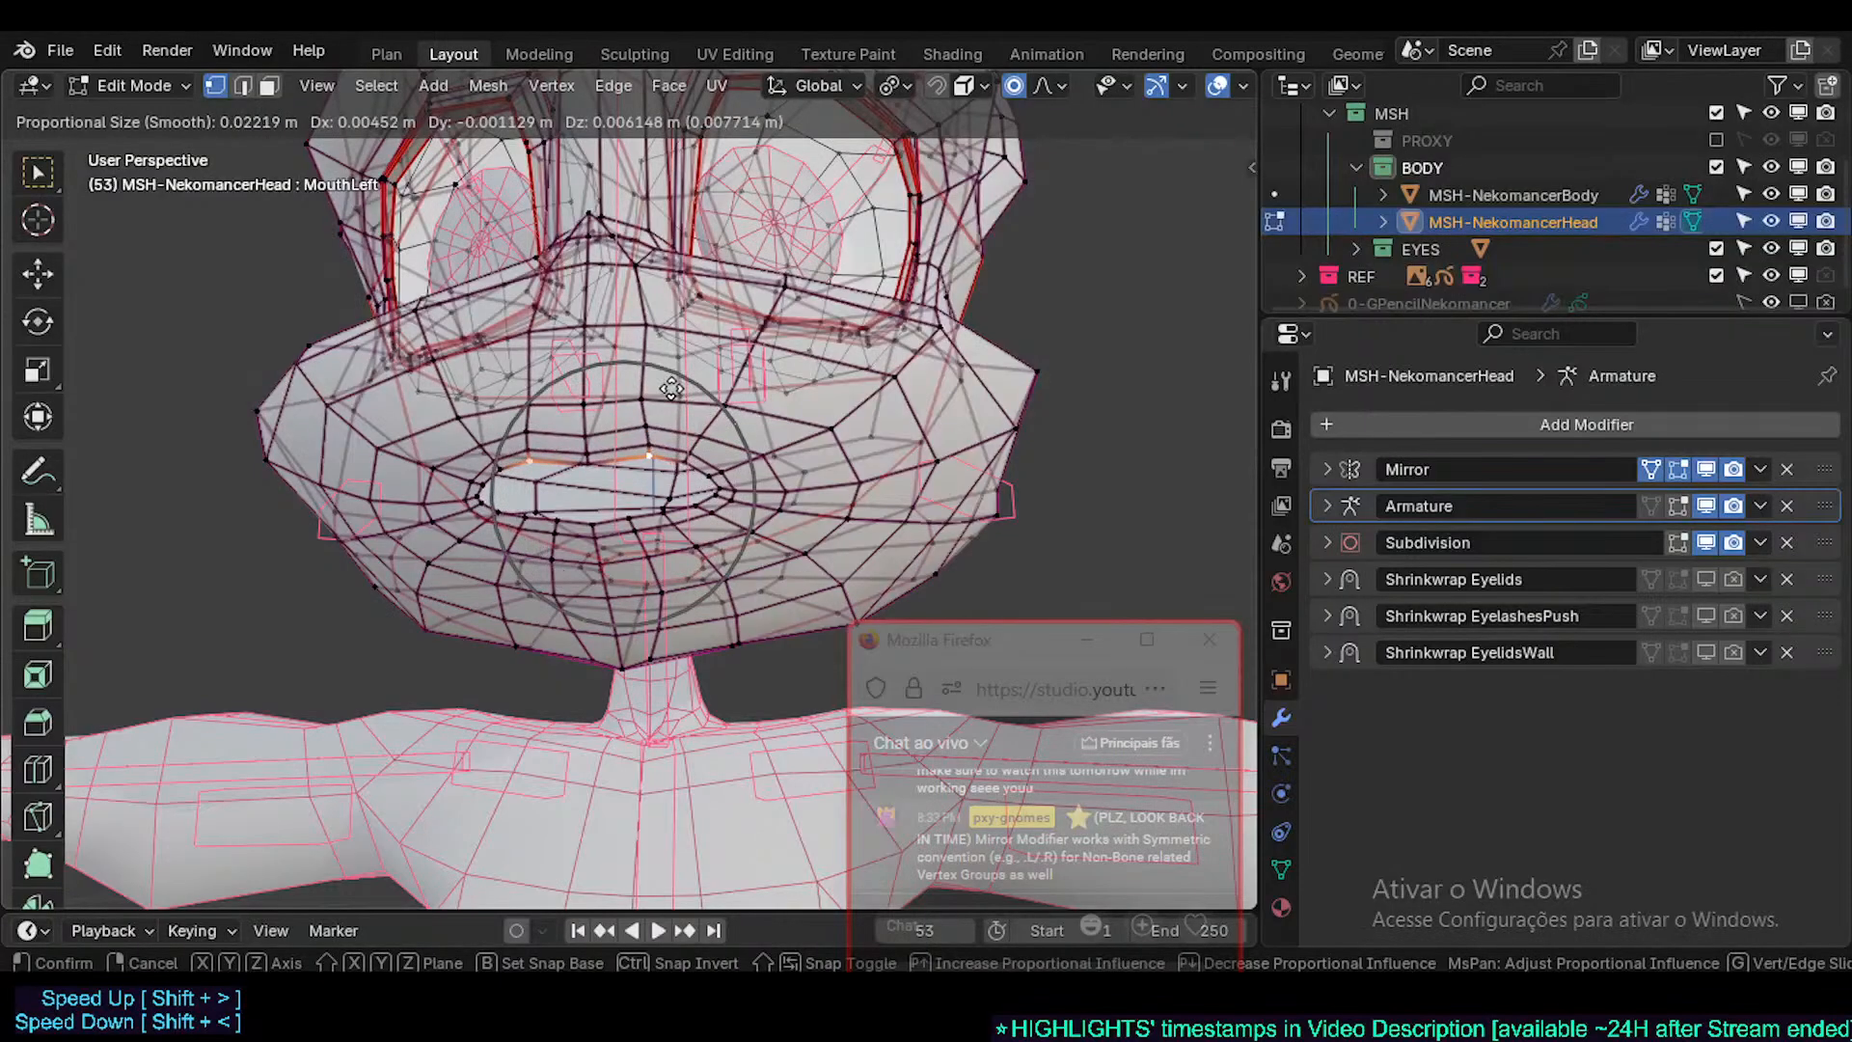
click(683, 485)
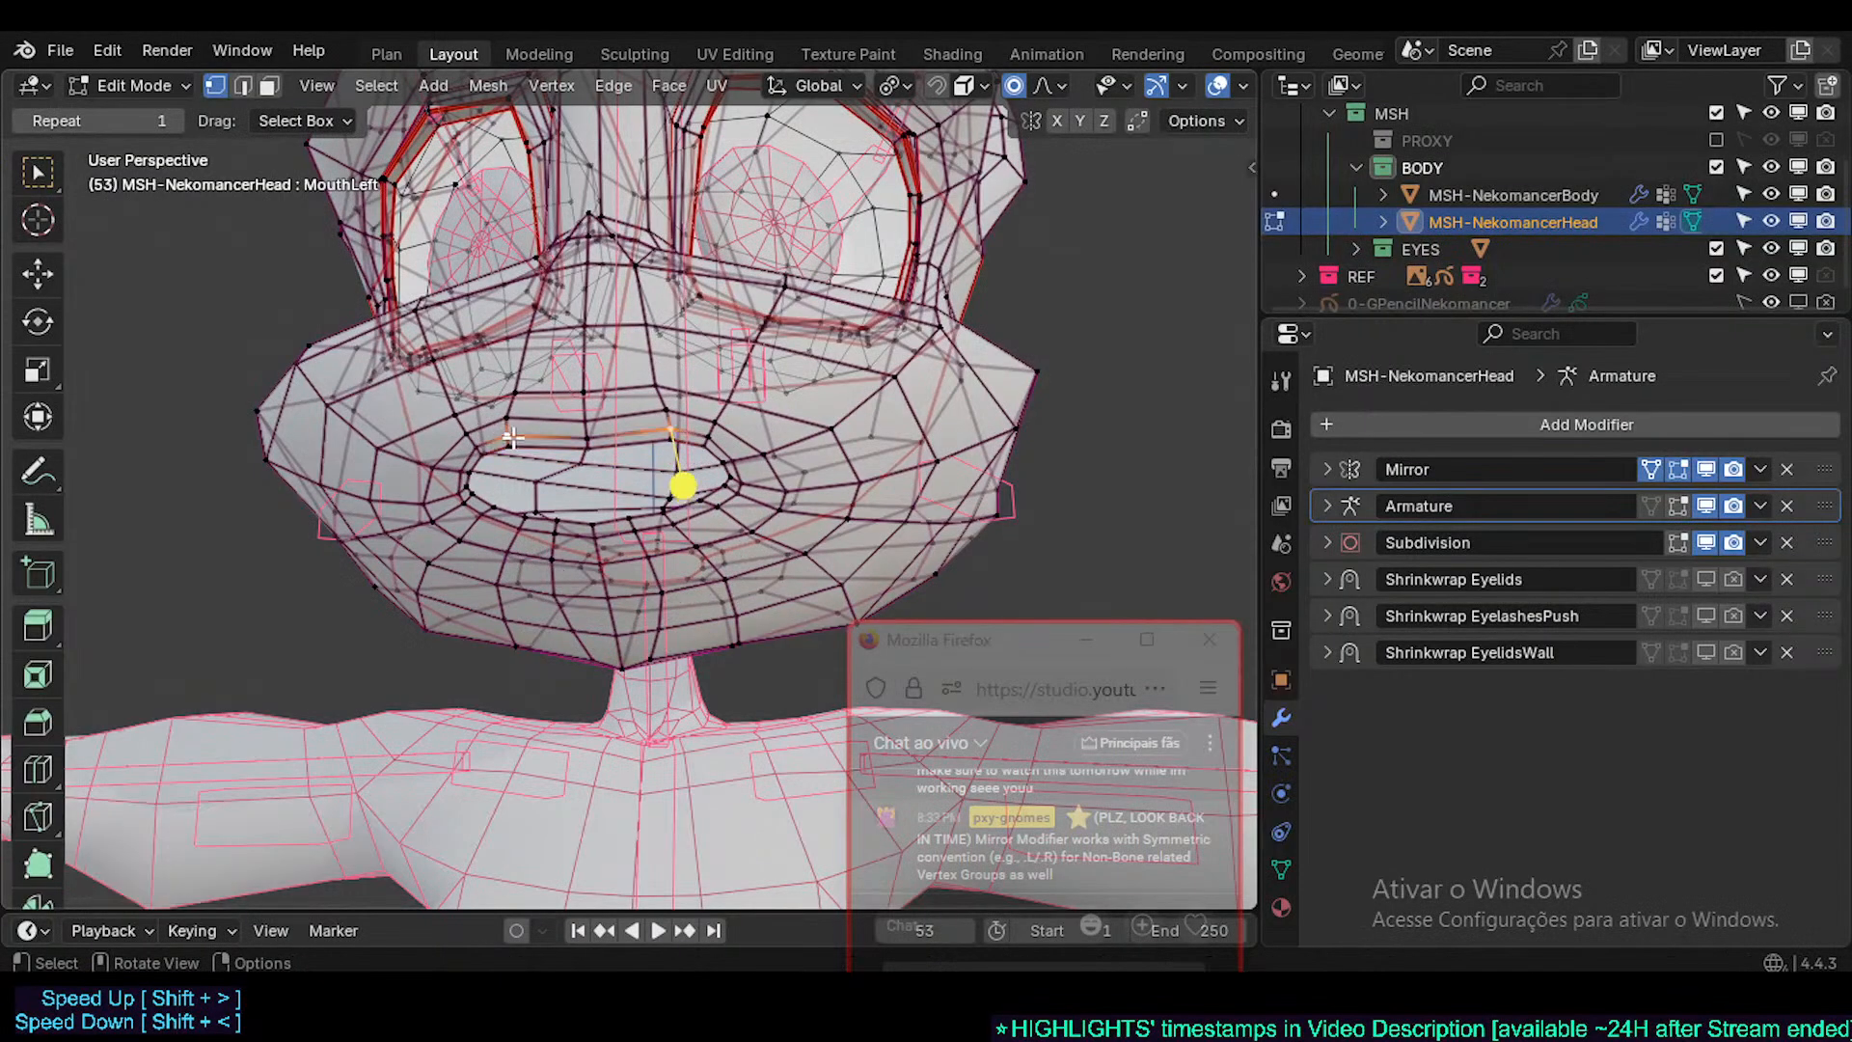
key(g)
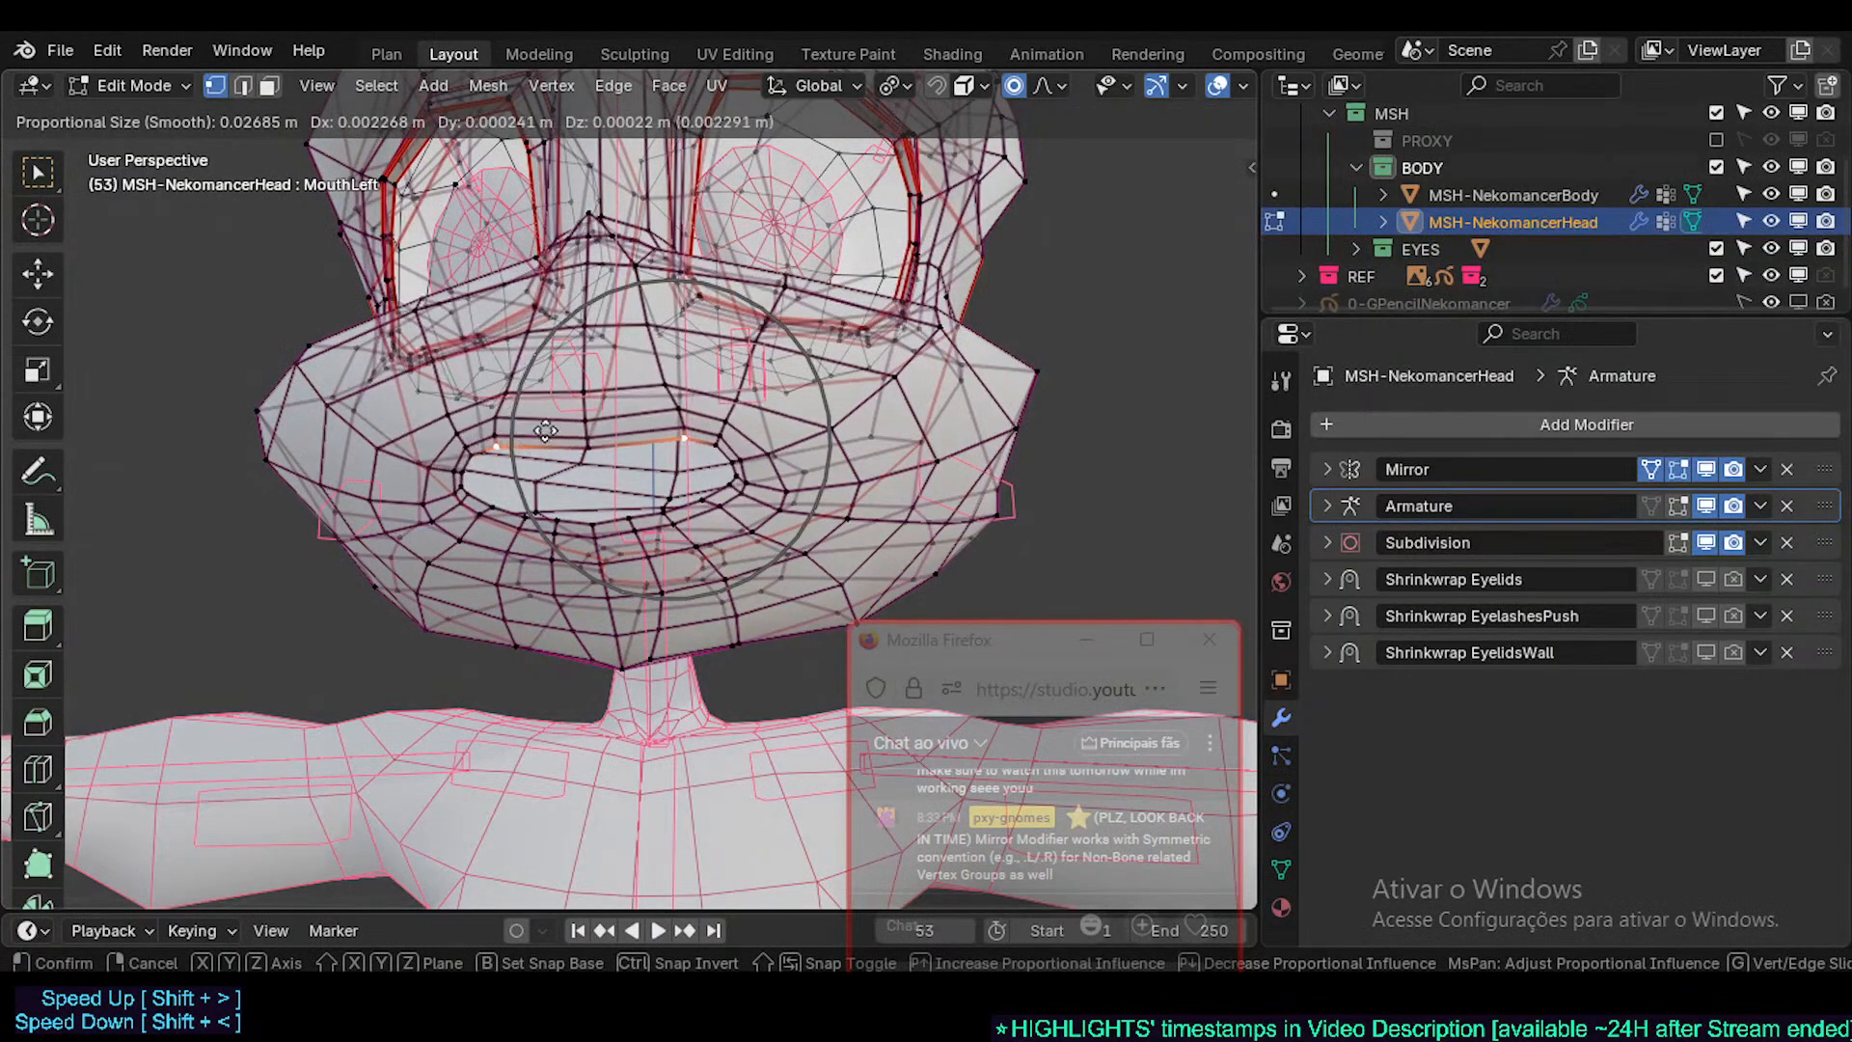
click(641, 484)
key(g)
click(663, 488)
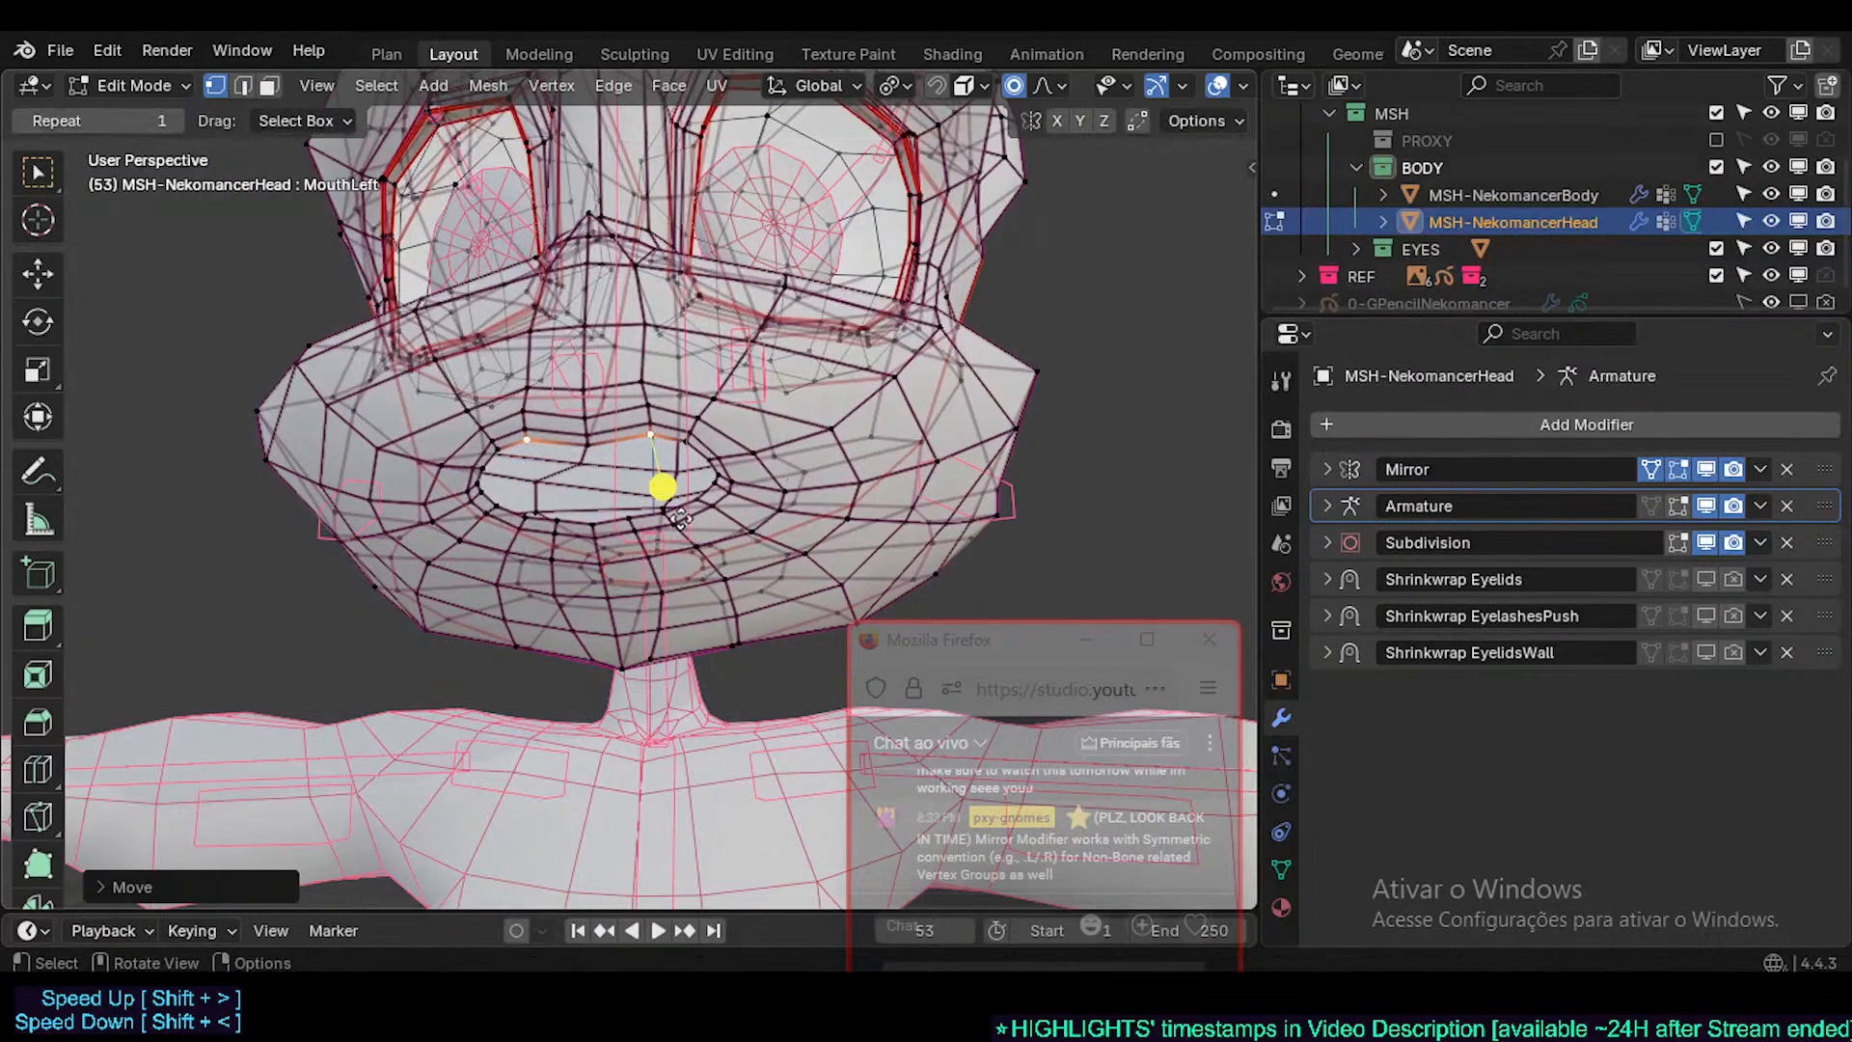
- Rotate the raised upper-lip vertices and shift them outward to refine the mouth opening
key(r)
click(663, 519)
key(g)
click(623, 413)
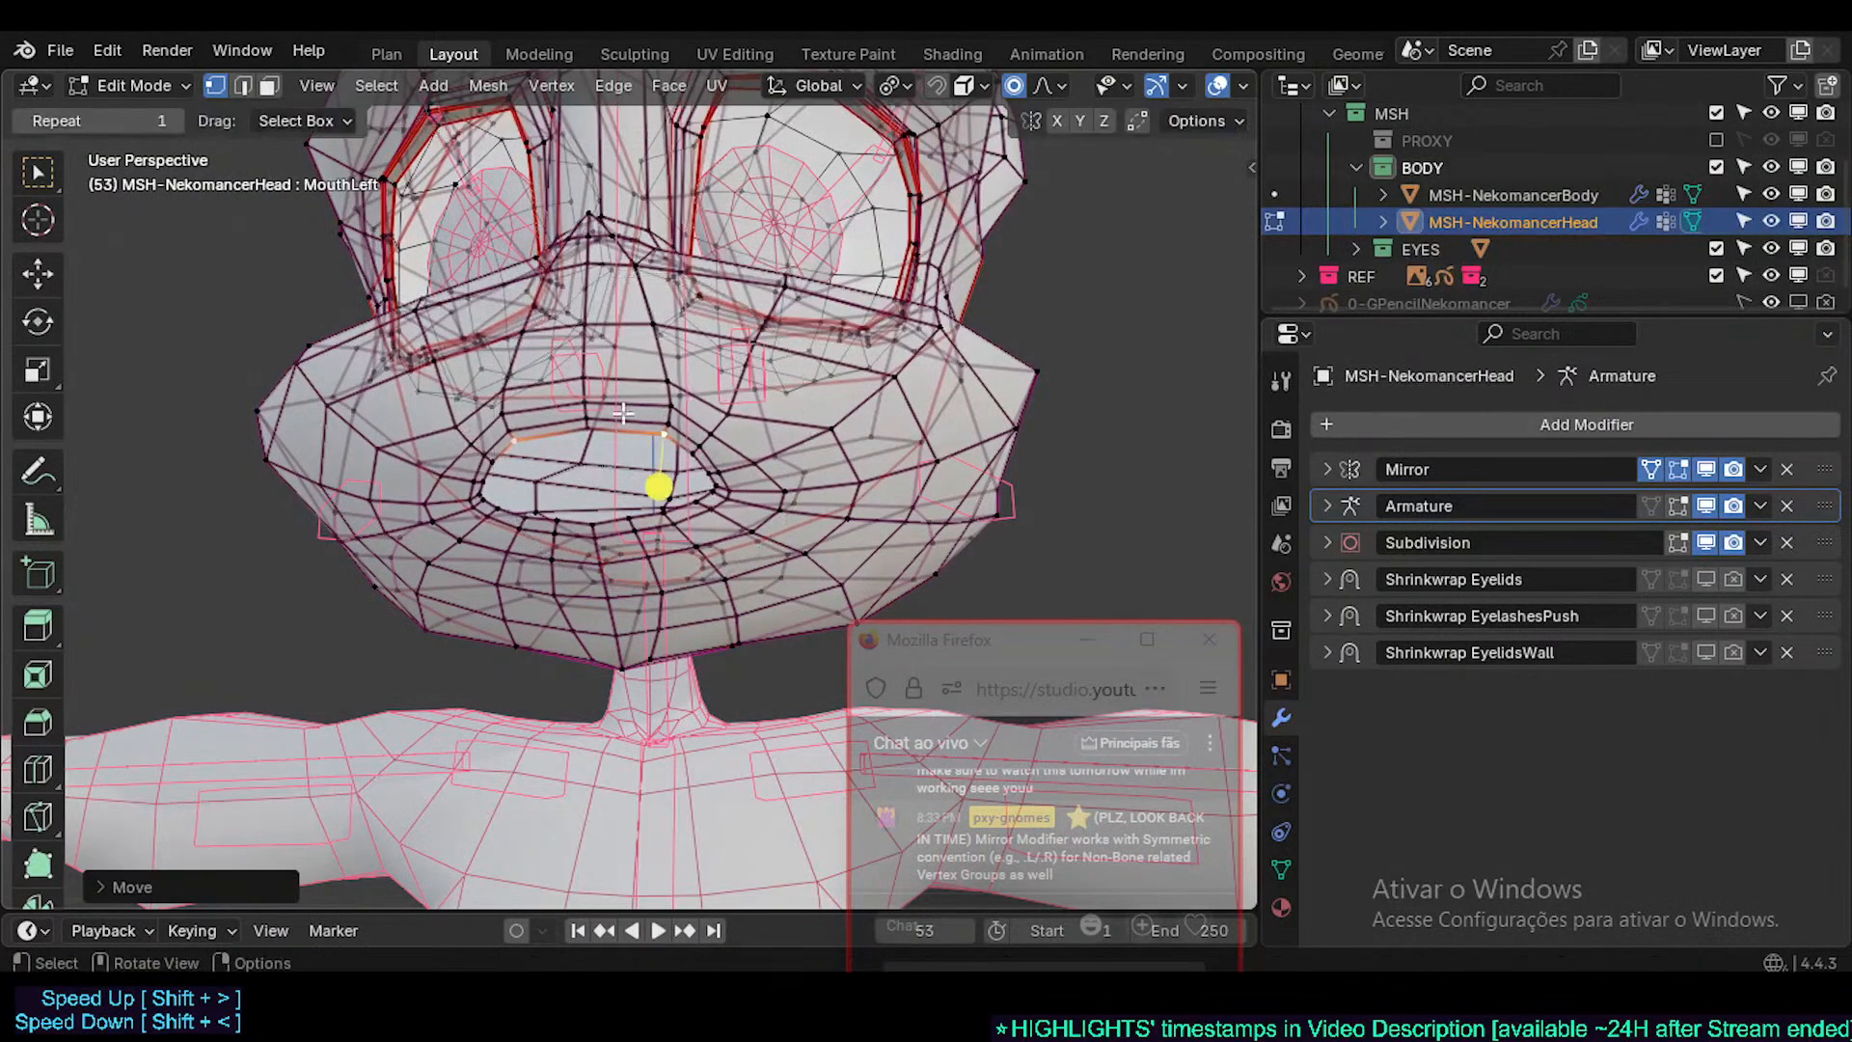
- Enable X-axis mesh mirroring and reposition the upper-lip vertices of the MouthLeft shape key with proportional editing
key(g)
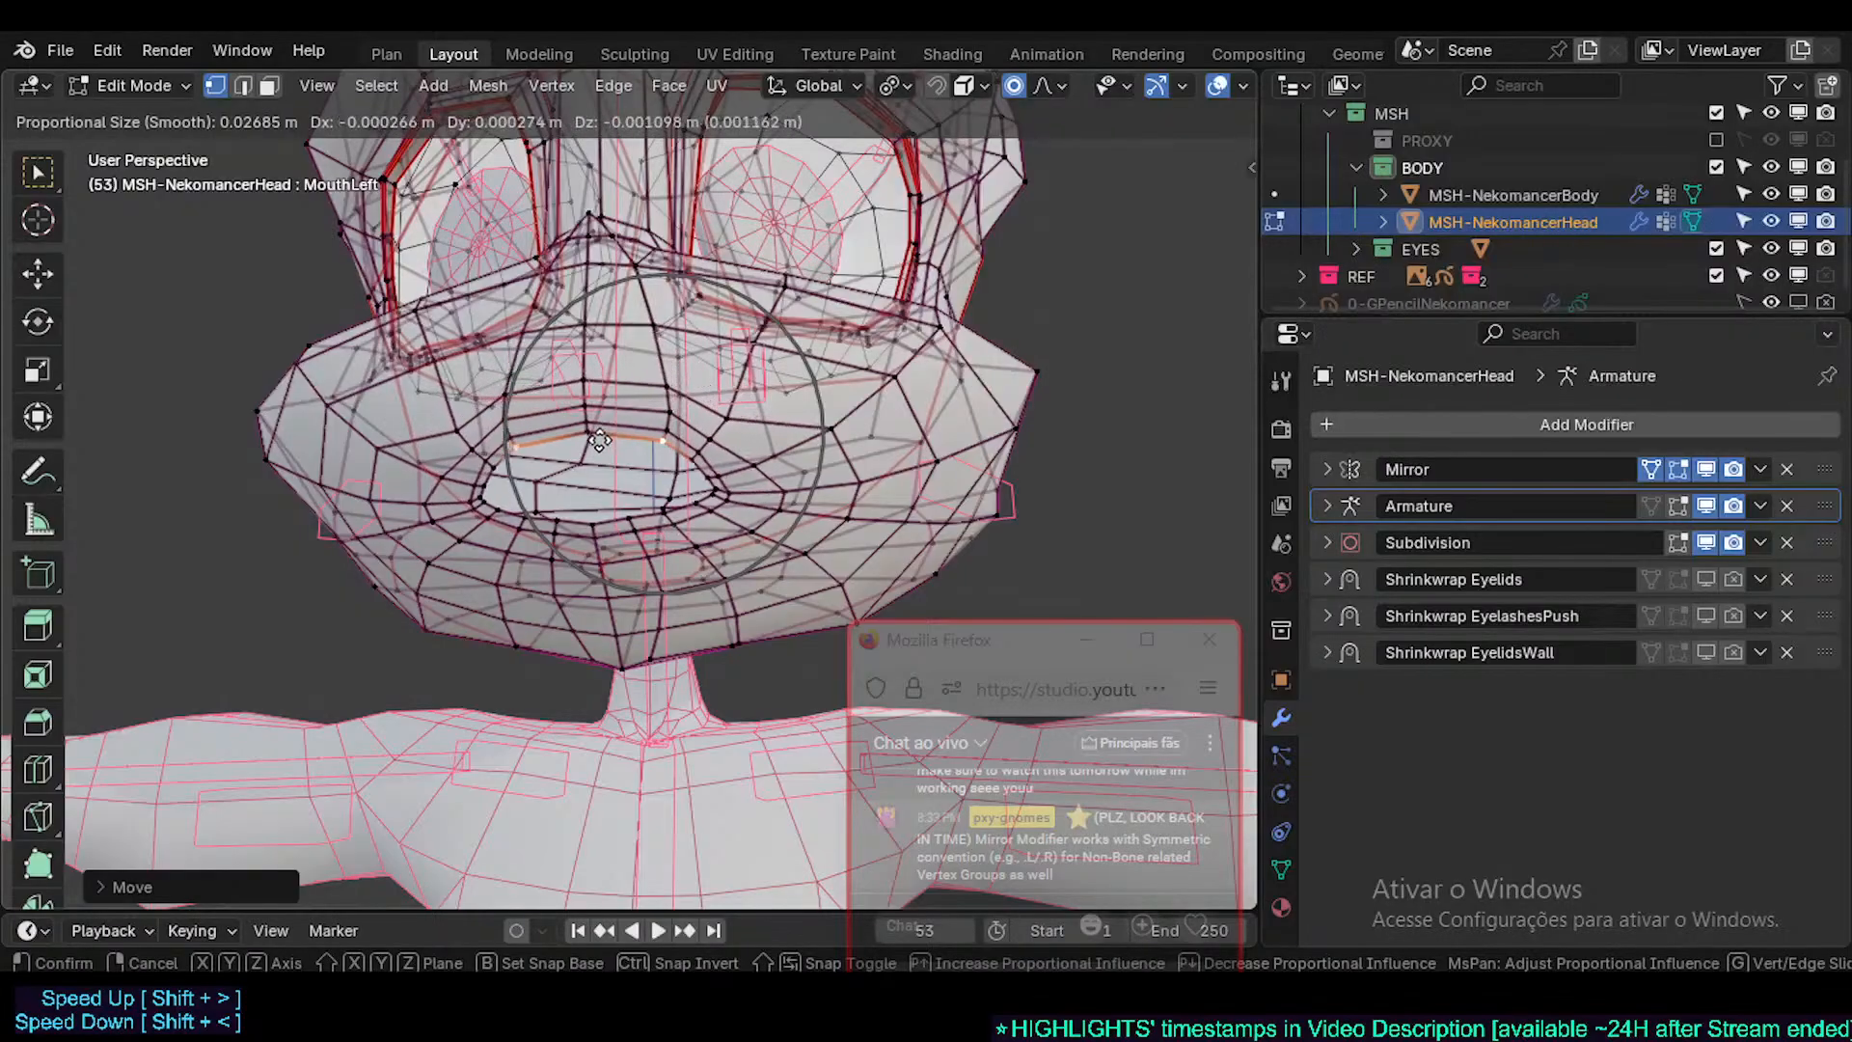
click(934, 200)
click(1194, 120)
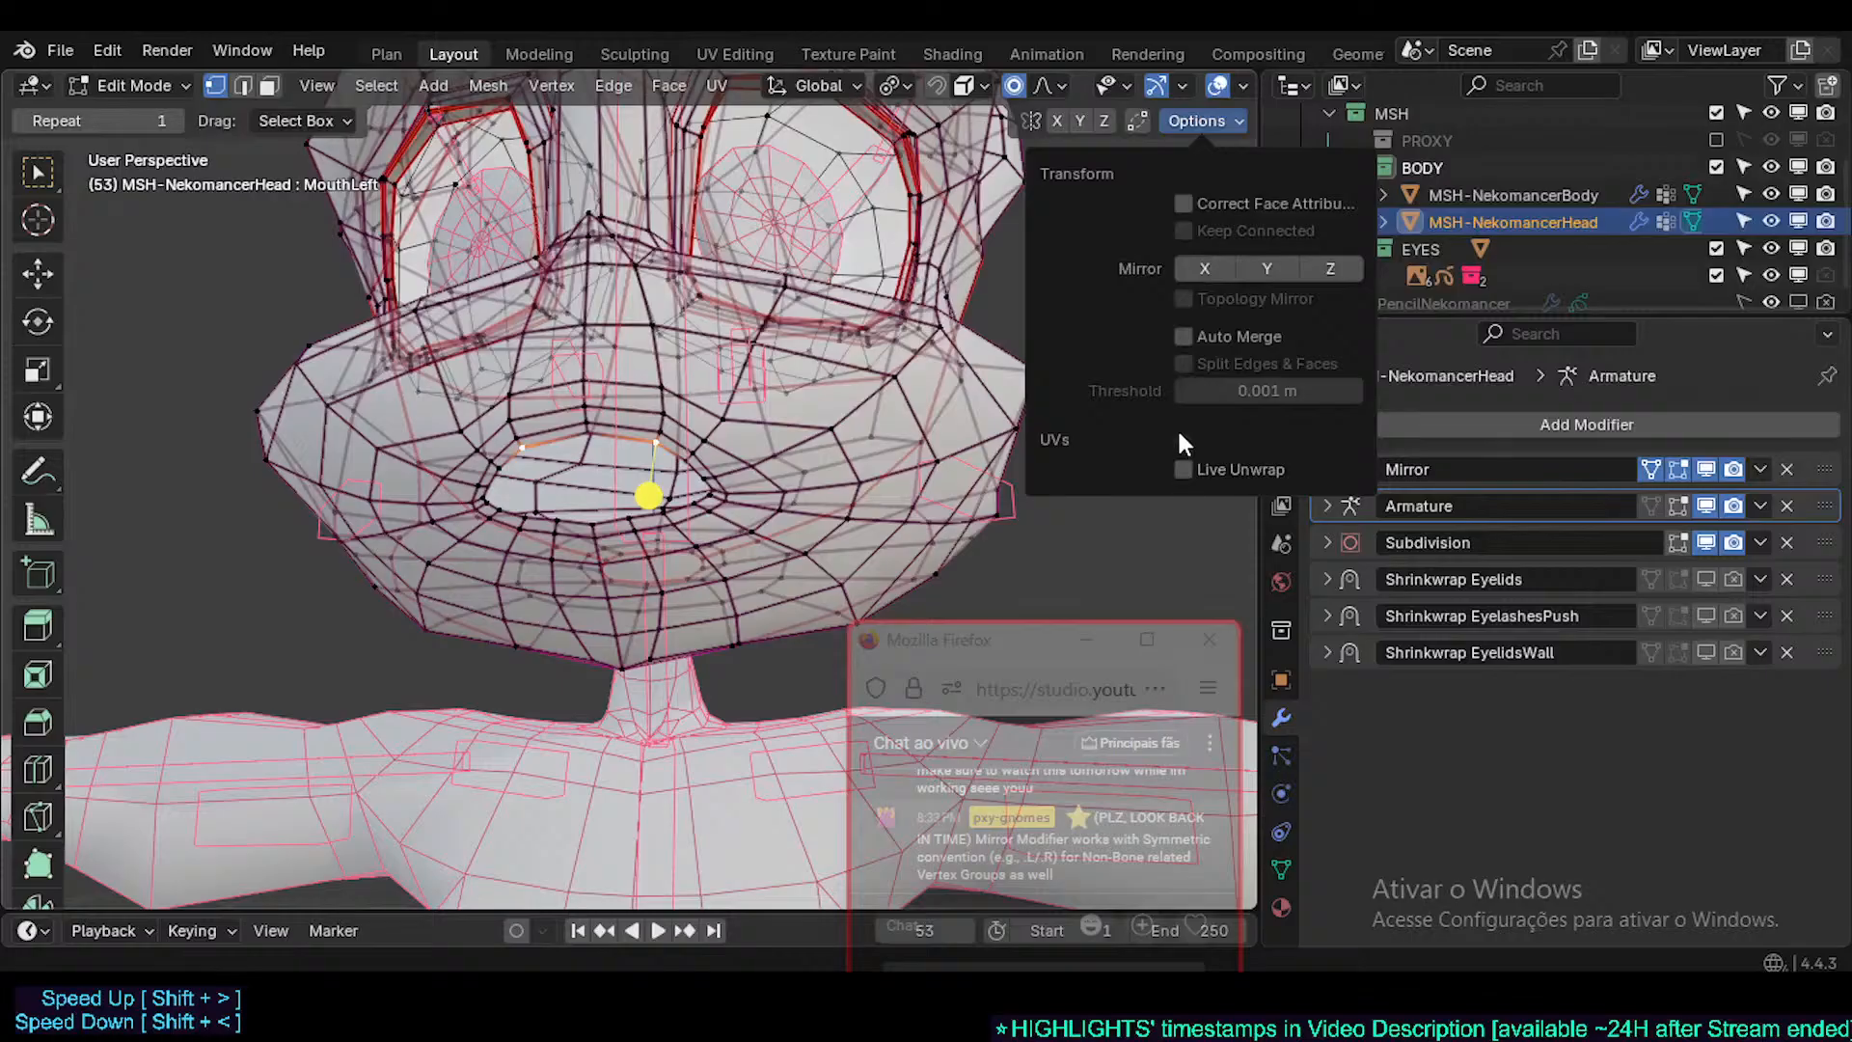
click(1199, 268)
key(g)
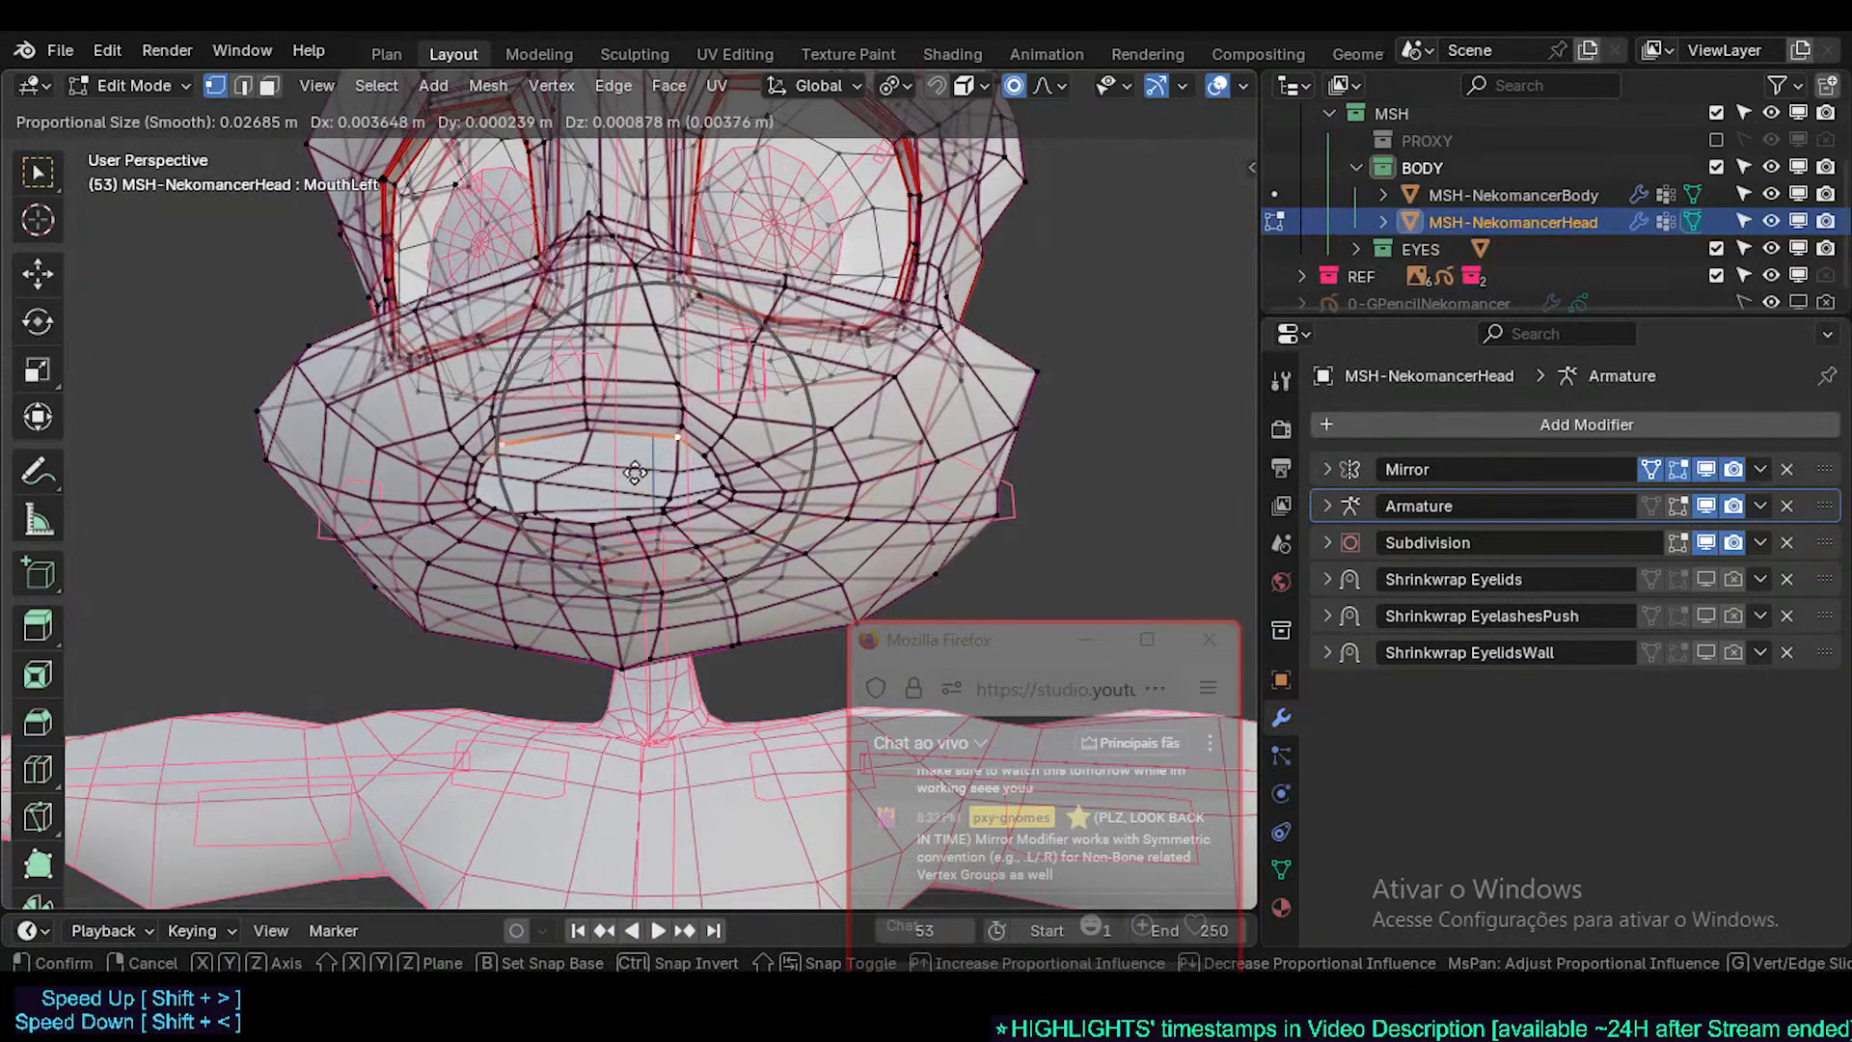
click(666, 455)
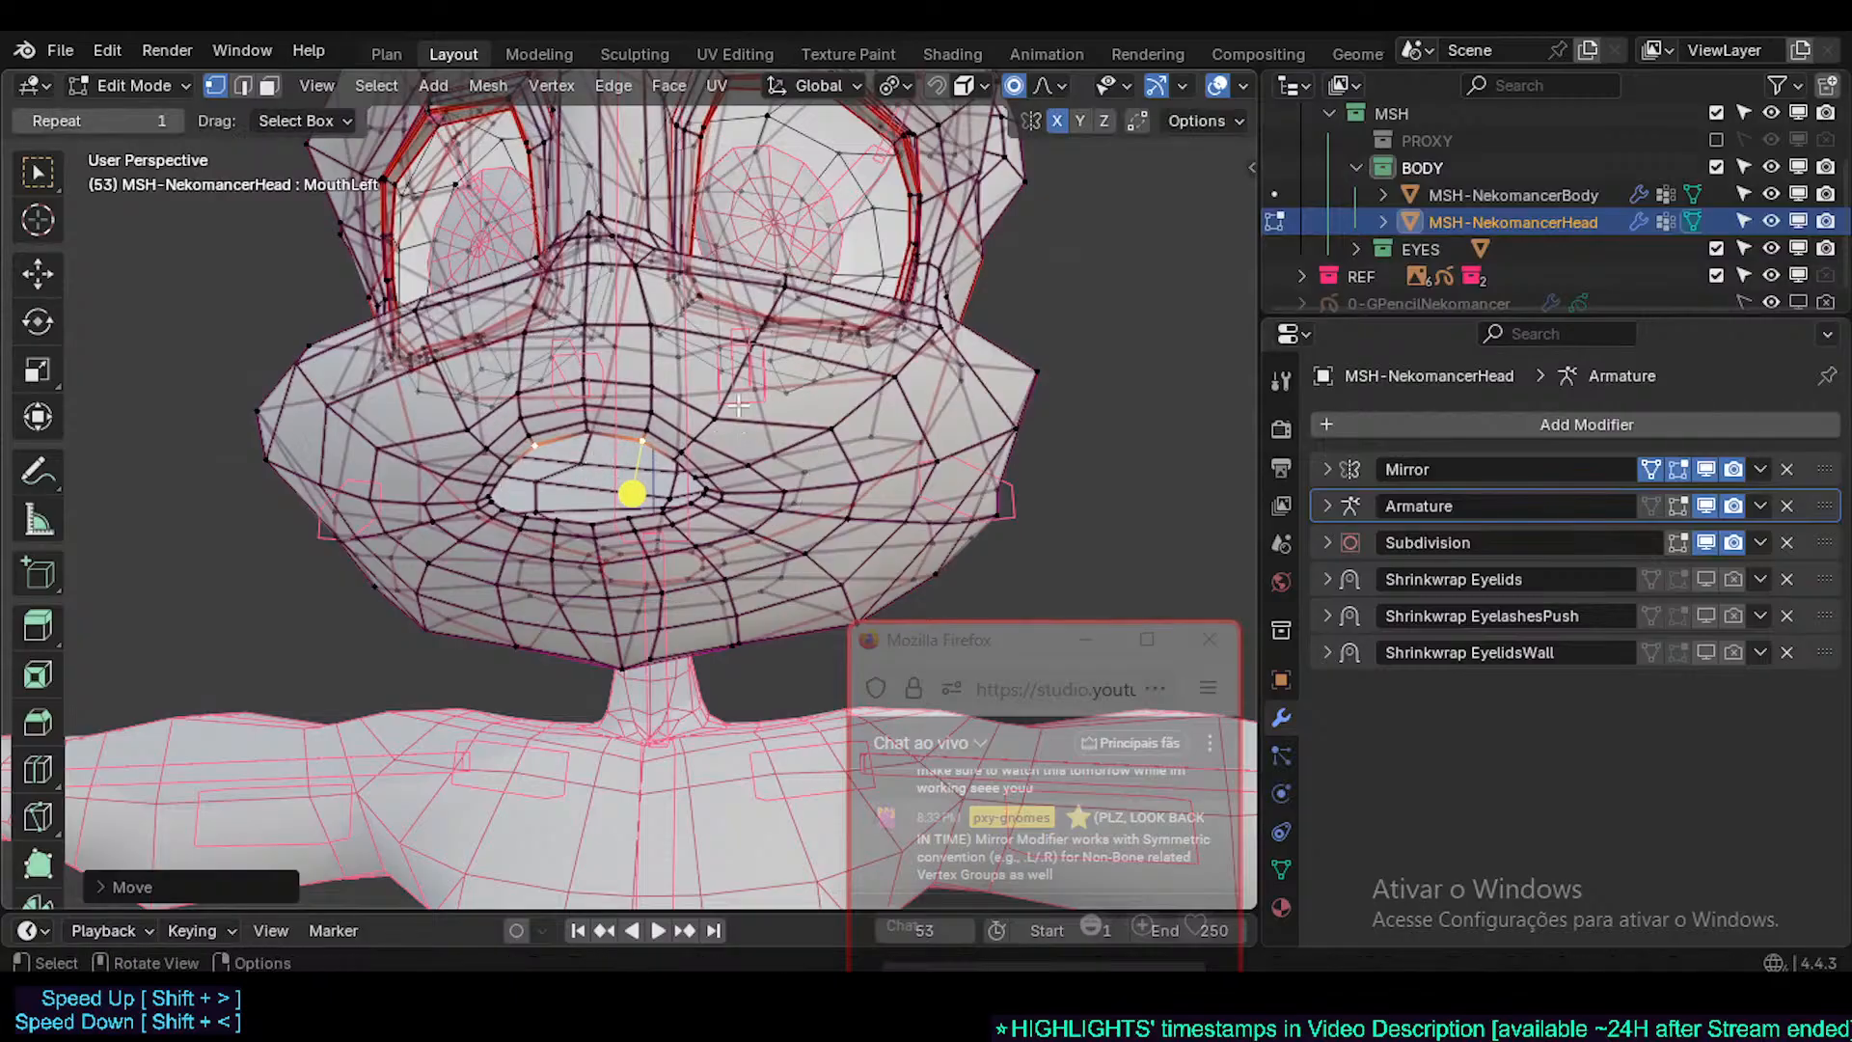
- Toggle the Mirror modifier's Edit Mode, On Cage and Realtime displays off and on to compare the head mesh
click(1677, 469)
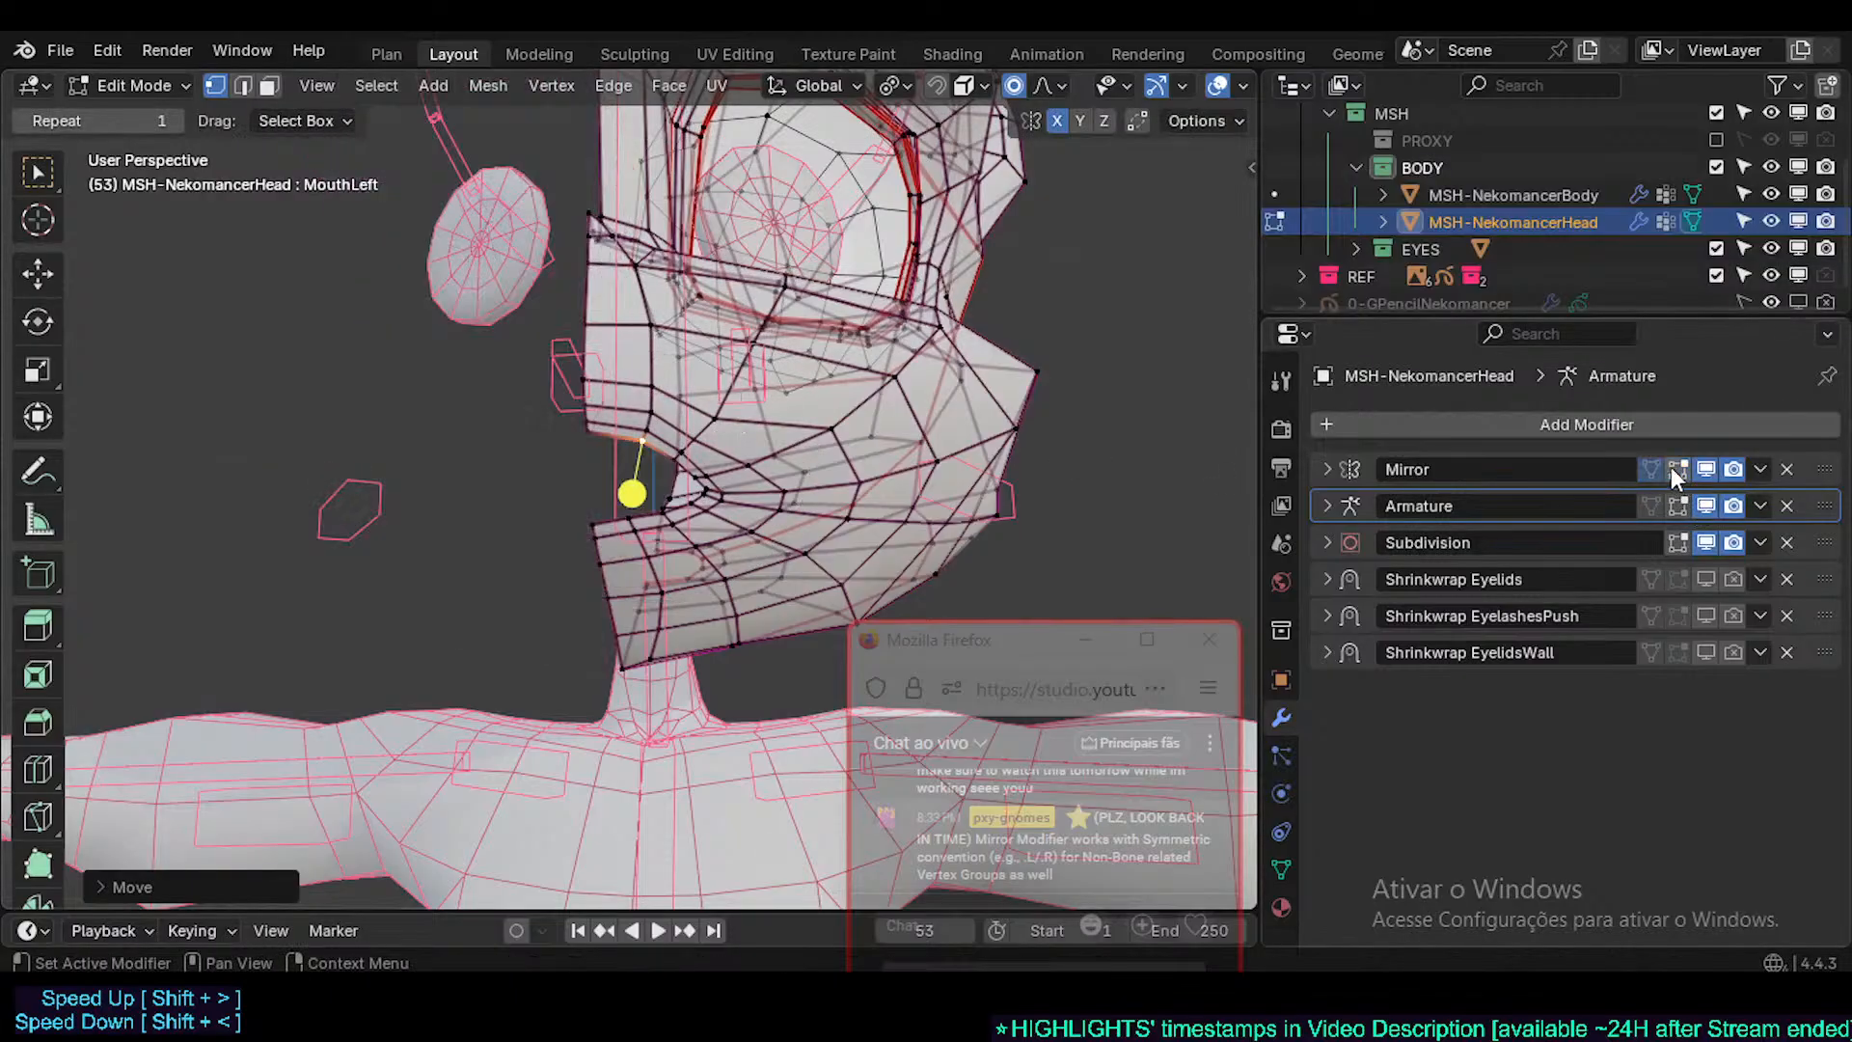
click(1670, 467)
click(1650, 469)
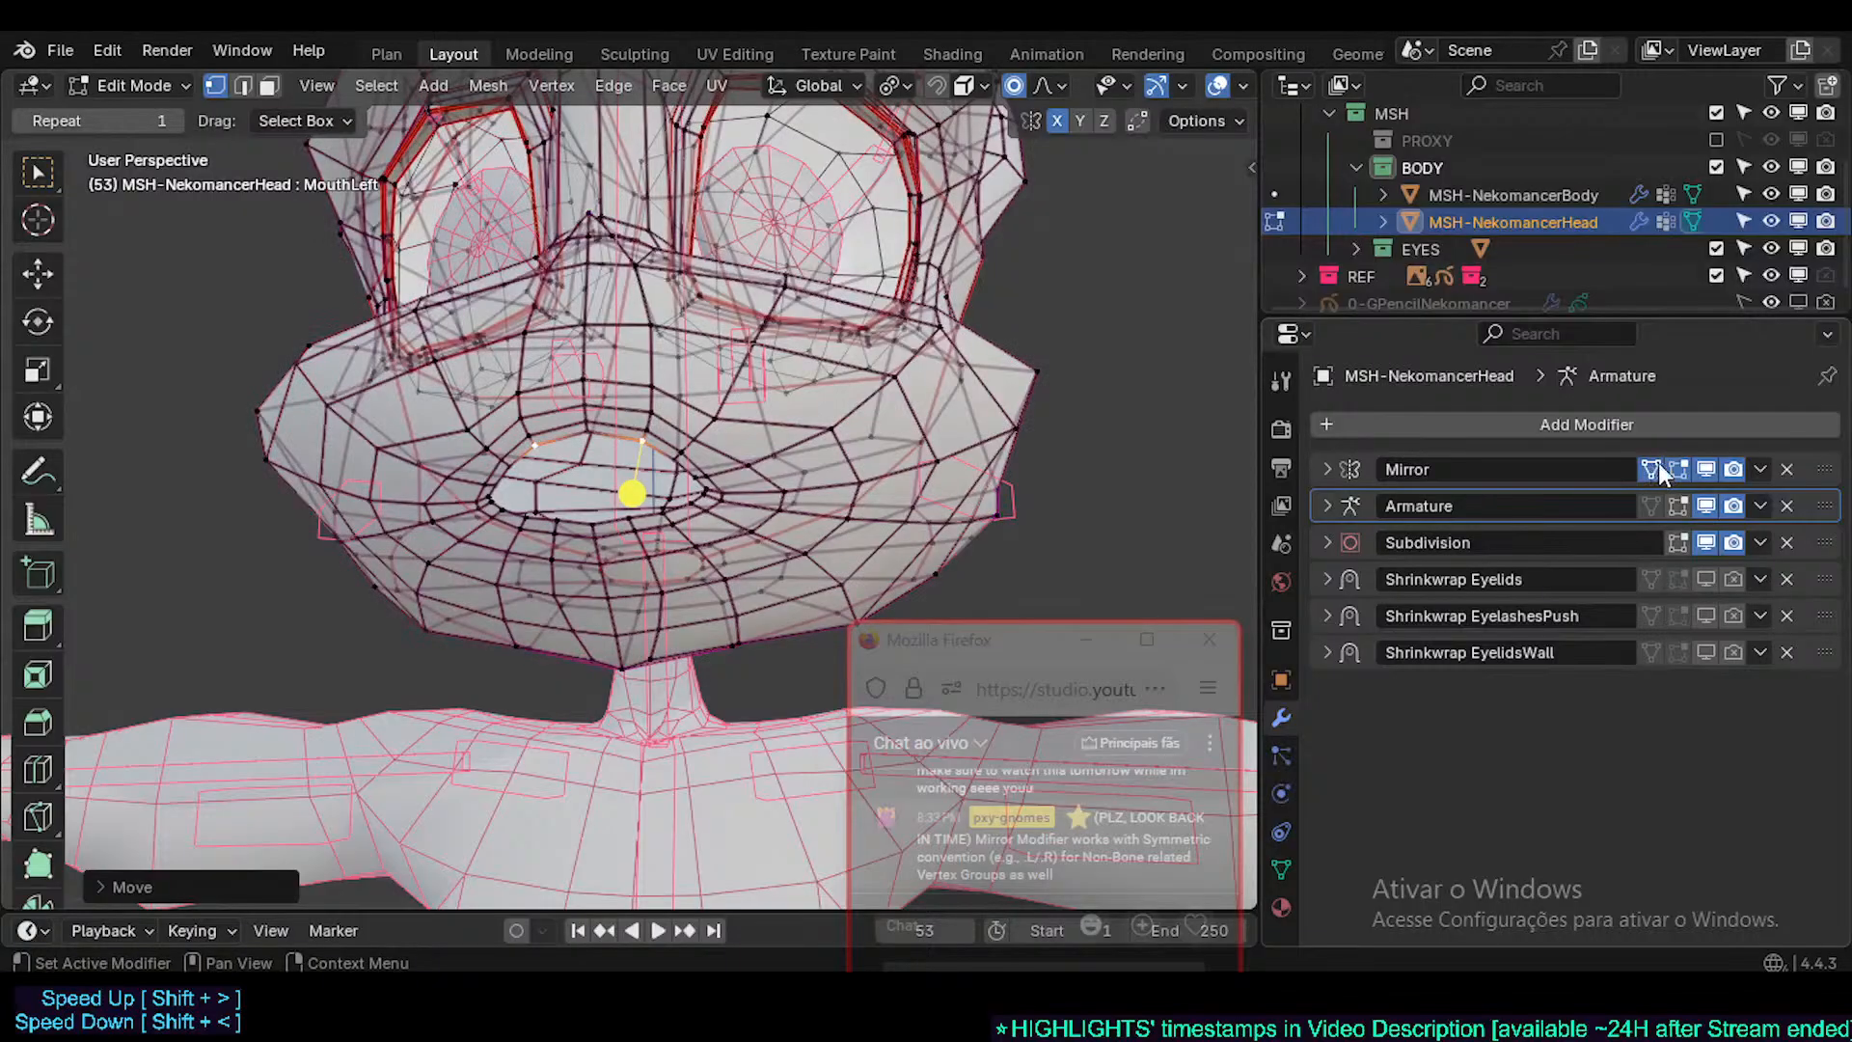
click(1711, 469)
click(1711, 471)
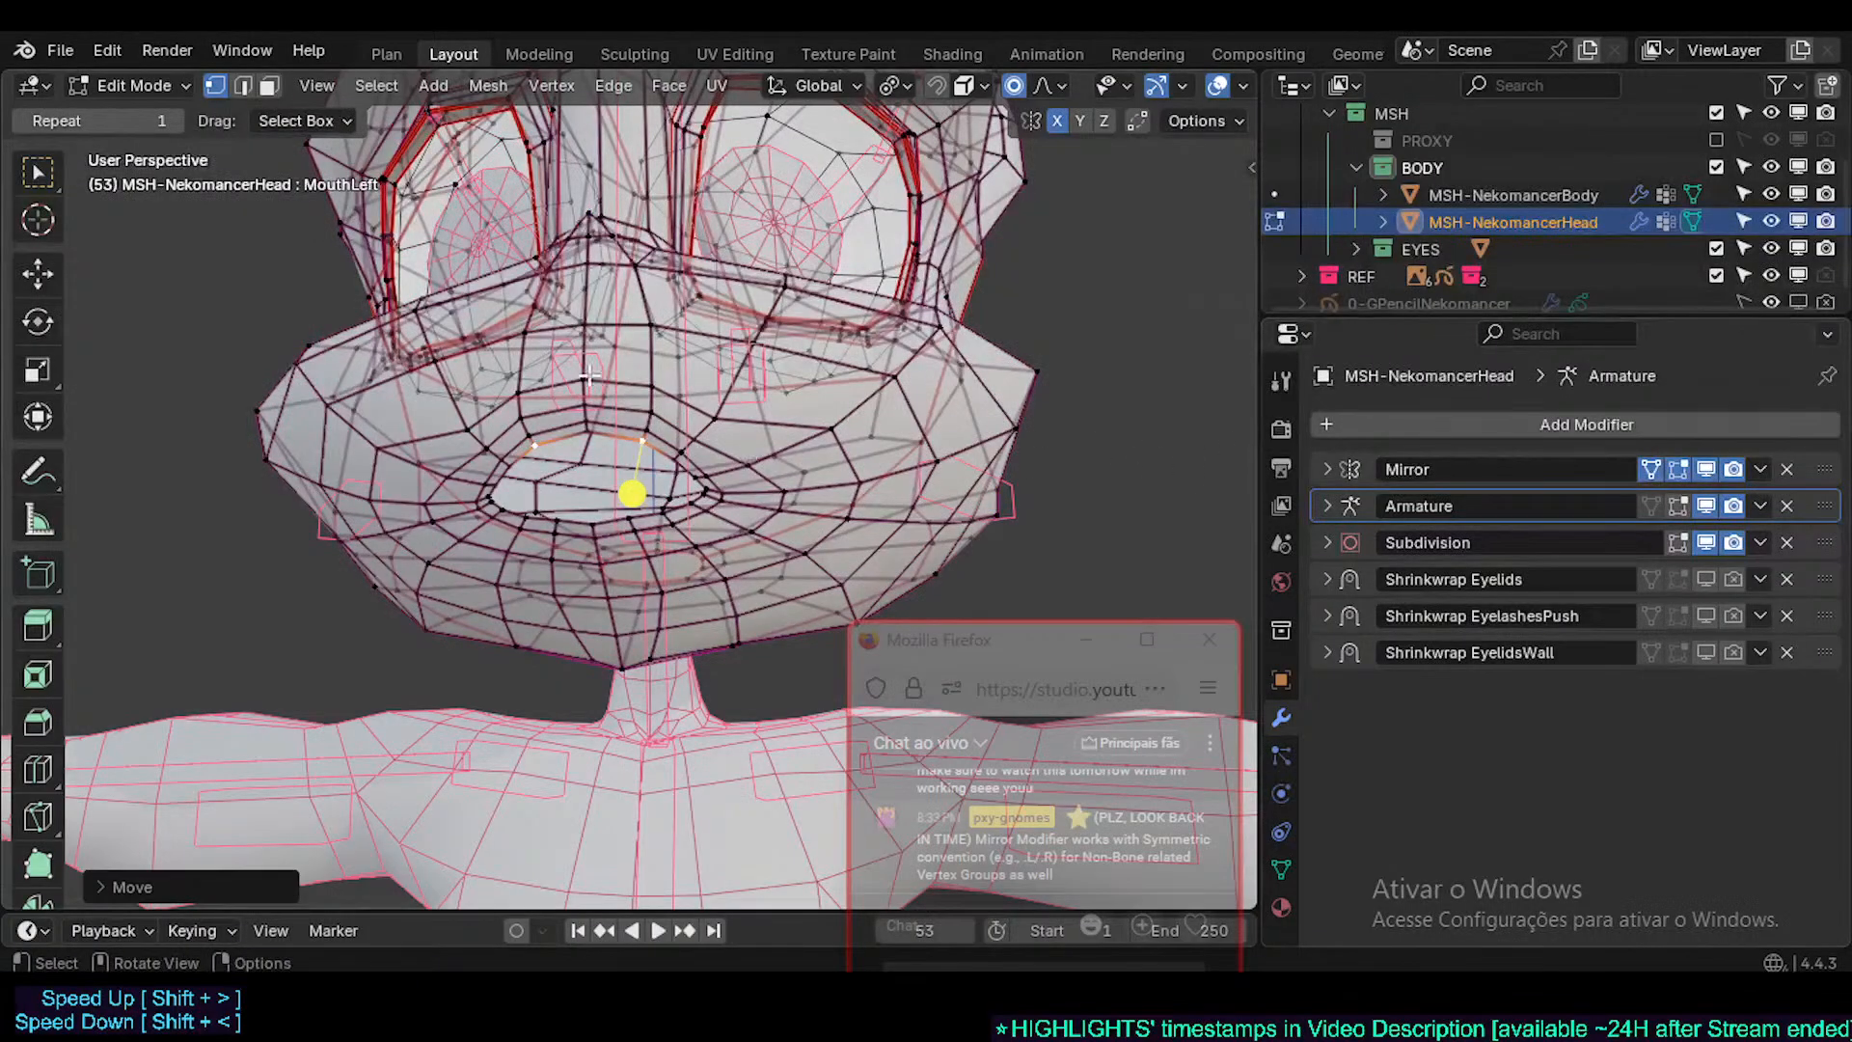
- With X-ray off, circle-select the vertices around the mouth opening and try to move them with proportional editing
middle_drag(553, 440, 515, 436)
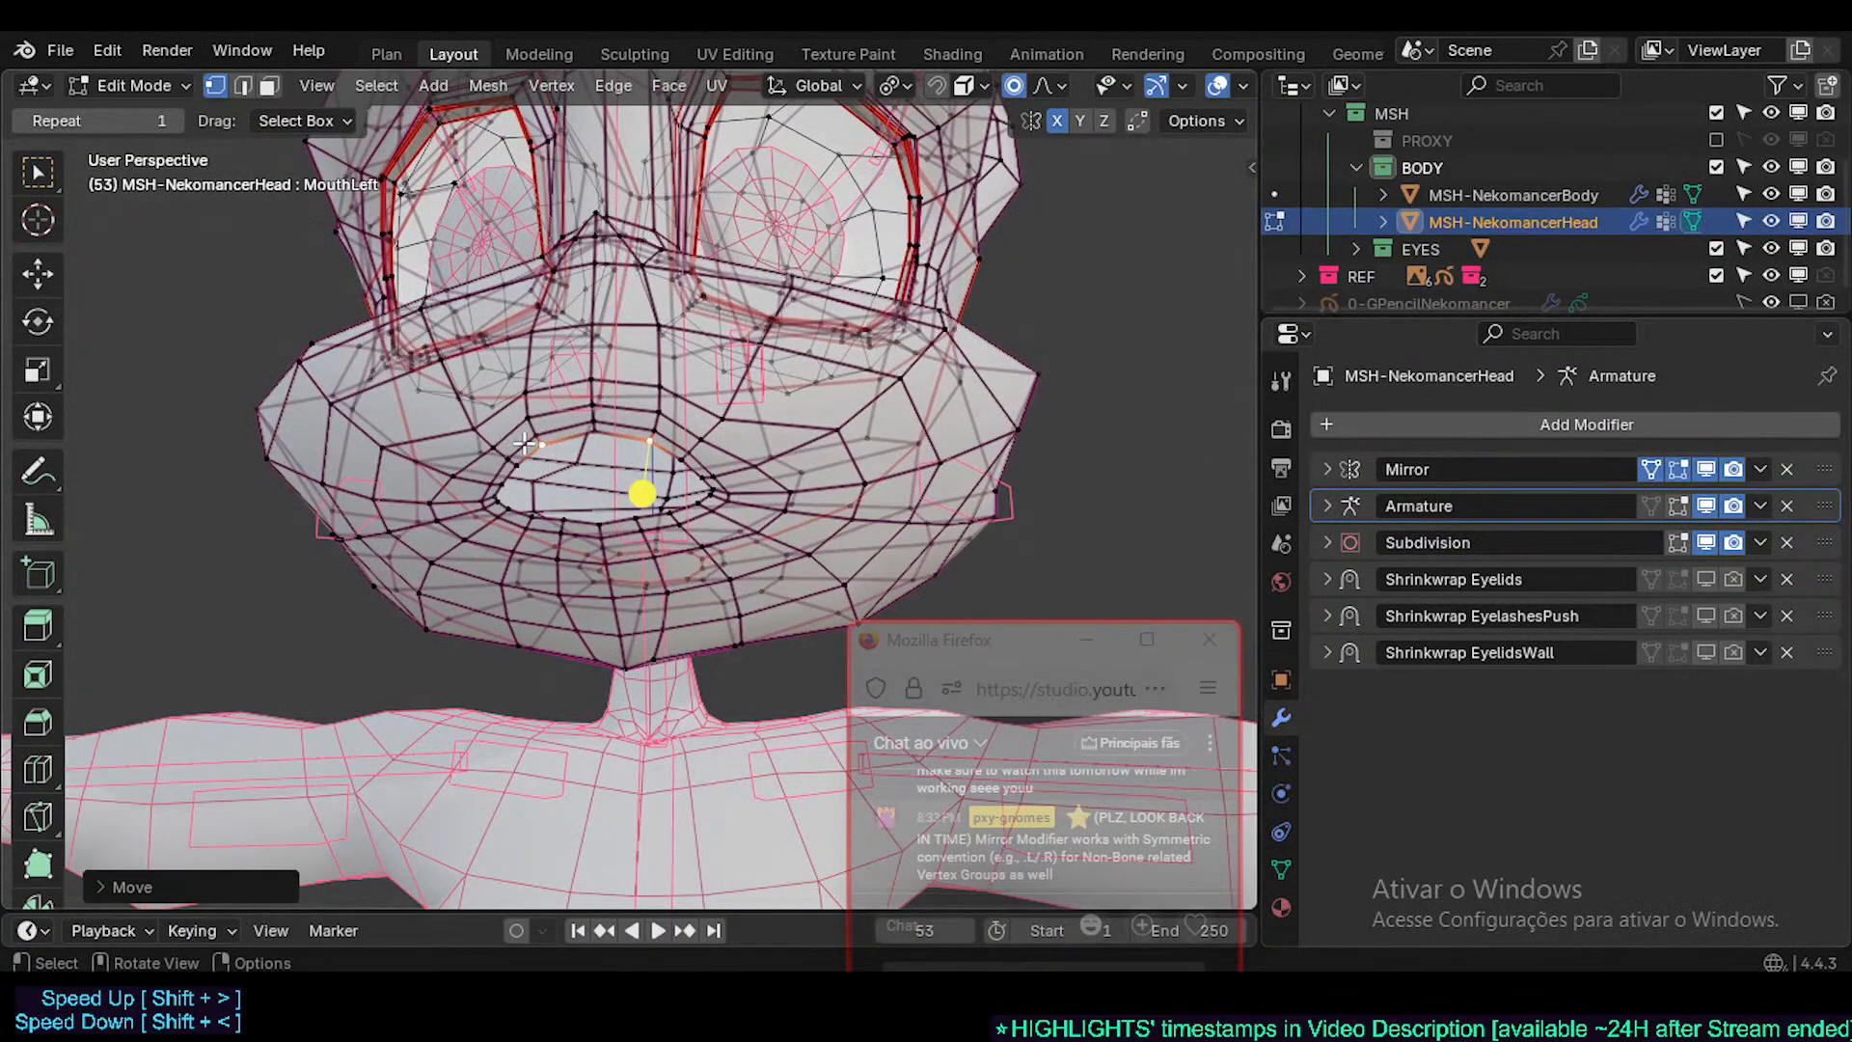
key(c)
right_click(494, 468)
key(alt+z)
key(c)
mouse_move(519, 440)
mouse_down()
mouse_move(512, 498)
mouse_move(531, 521)
mouse_up()
right_click(530, 521)
key(alt+a)
key(c)
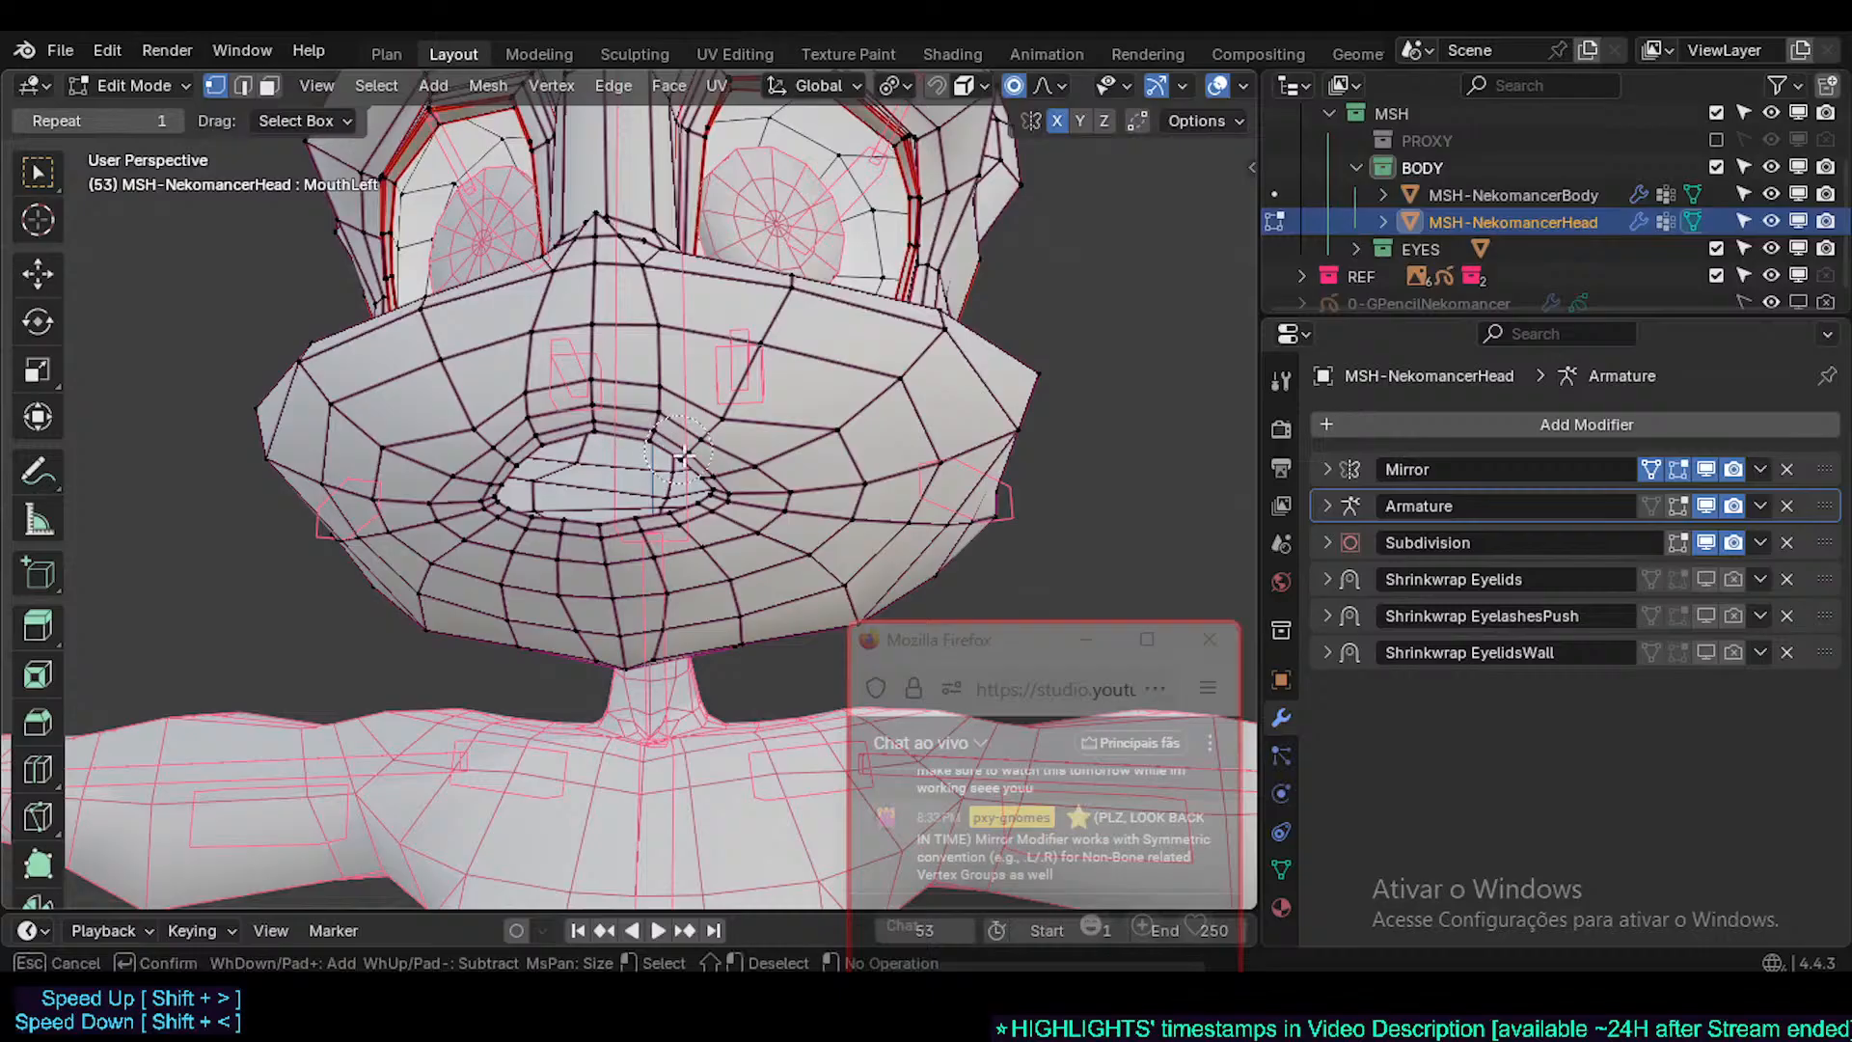
mouse_move(683, 463)
mouse_down()
mouse_move(702, 496)
mouse_move(697, 432)
mouse_up()
right_click(721, 470)
key(g)
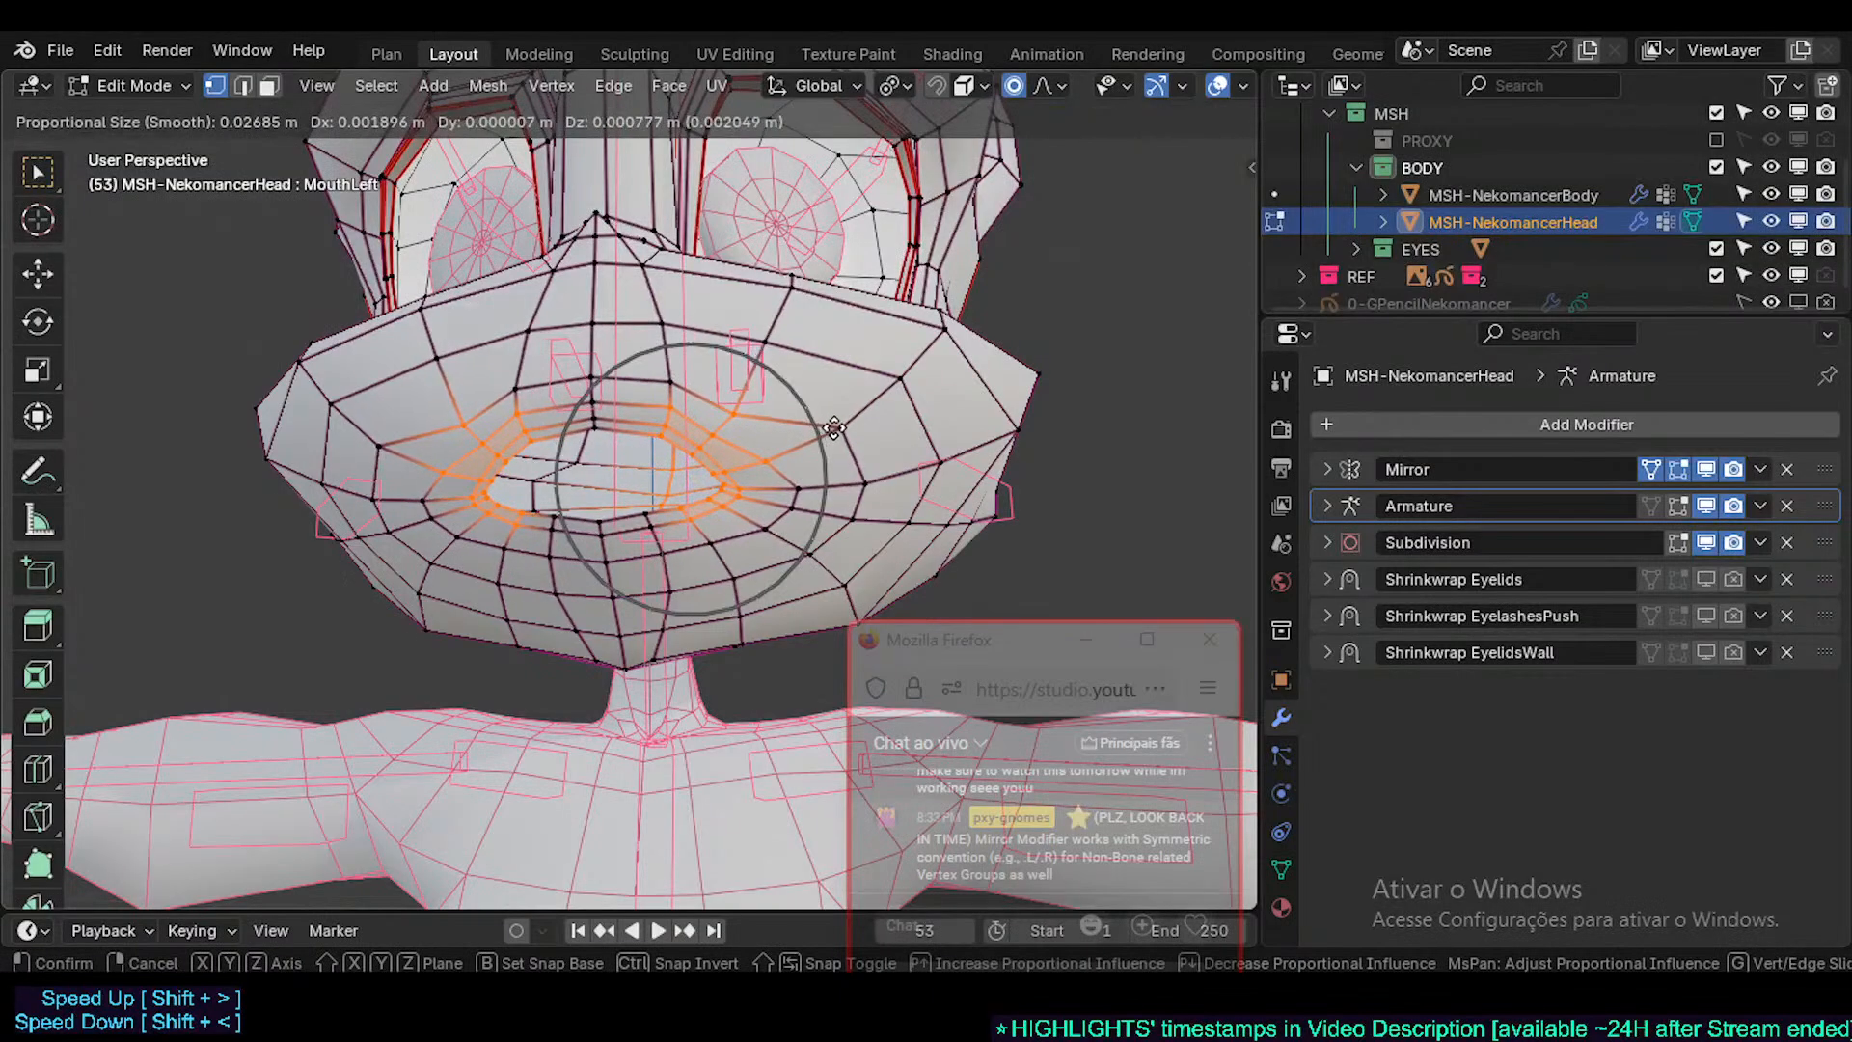
right_click(831, 430)
- Try circle-selecting the mouth vertices from the mirrored half of the head and clear the selection
key(alt+a)
key(c)
drag(504, 462, 547, 520)
right_click(564, 408)
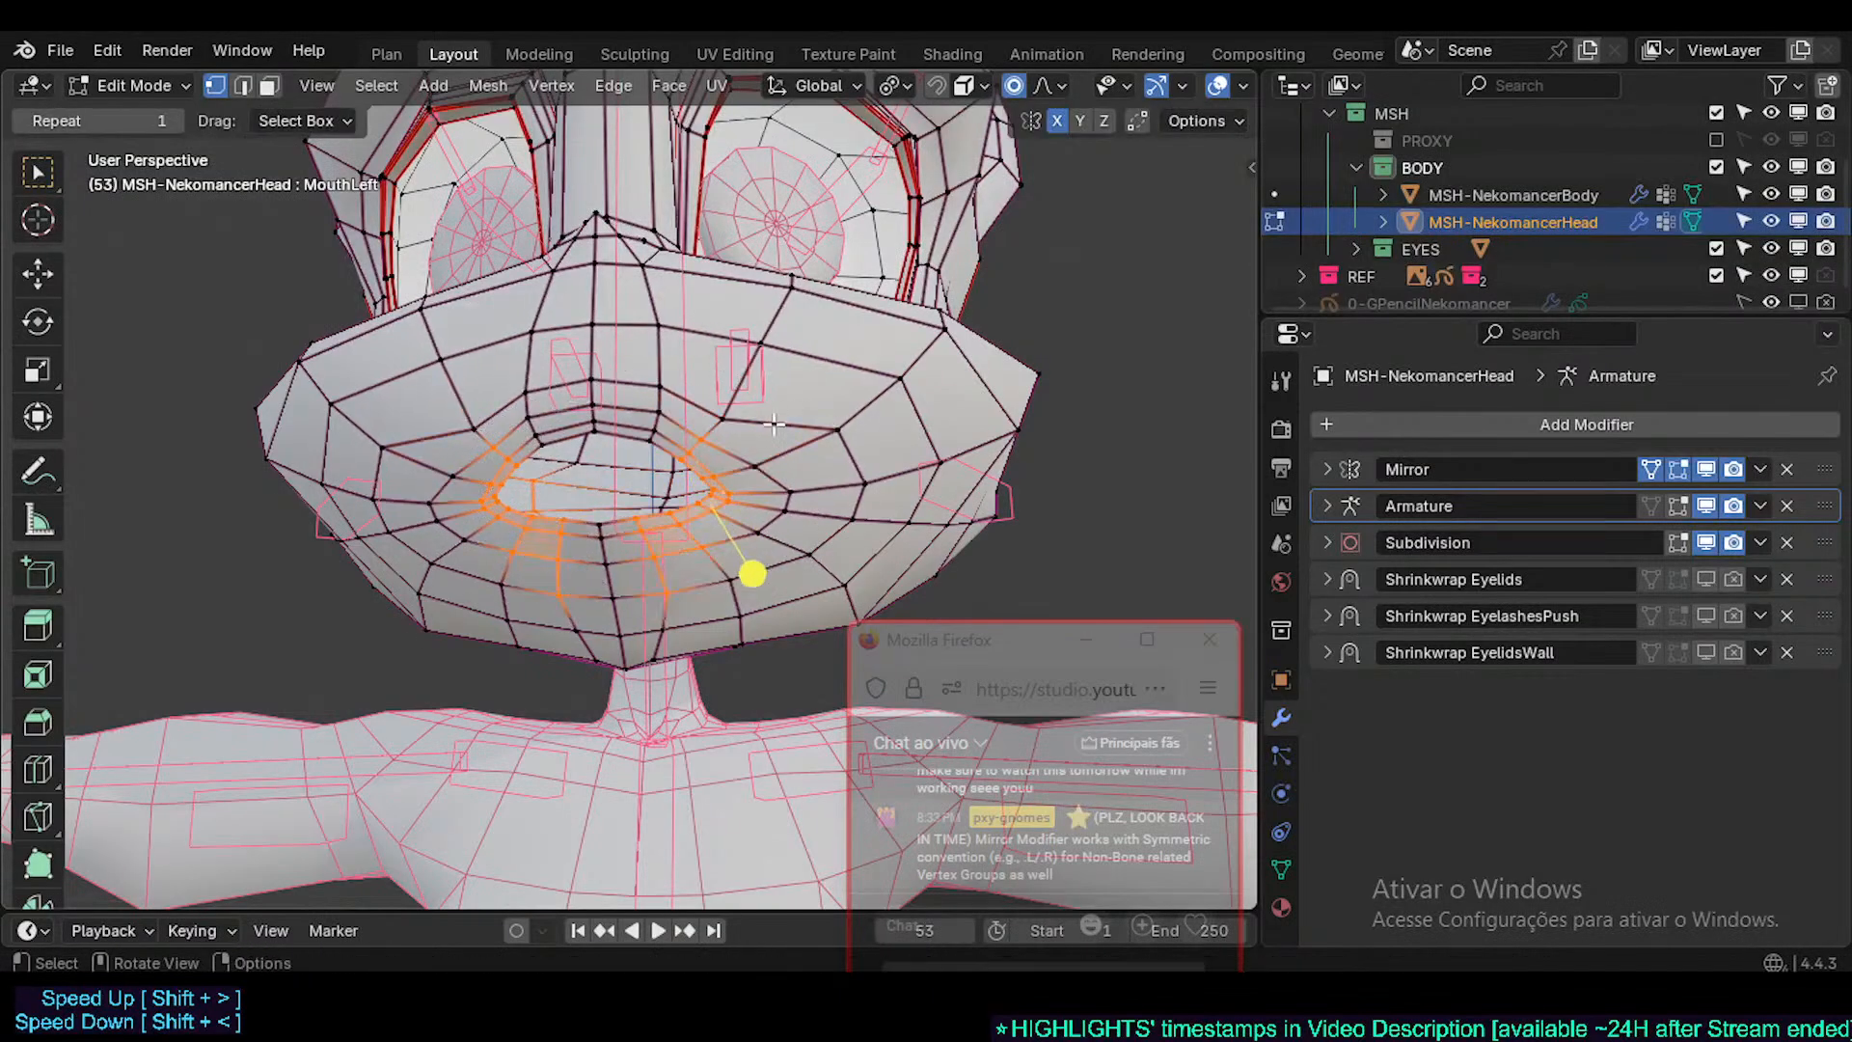
key(alt+a)
middle_drag(718, 446, 703, 496)
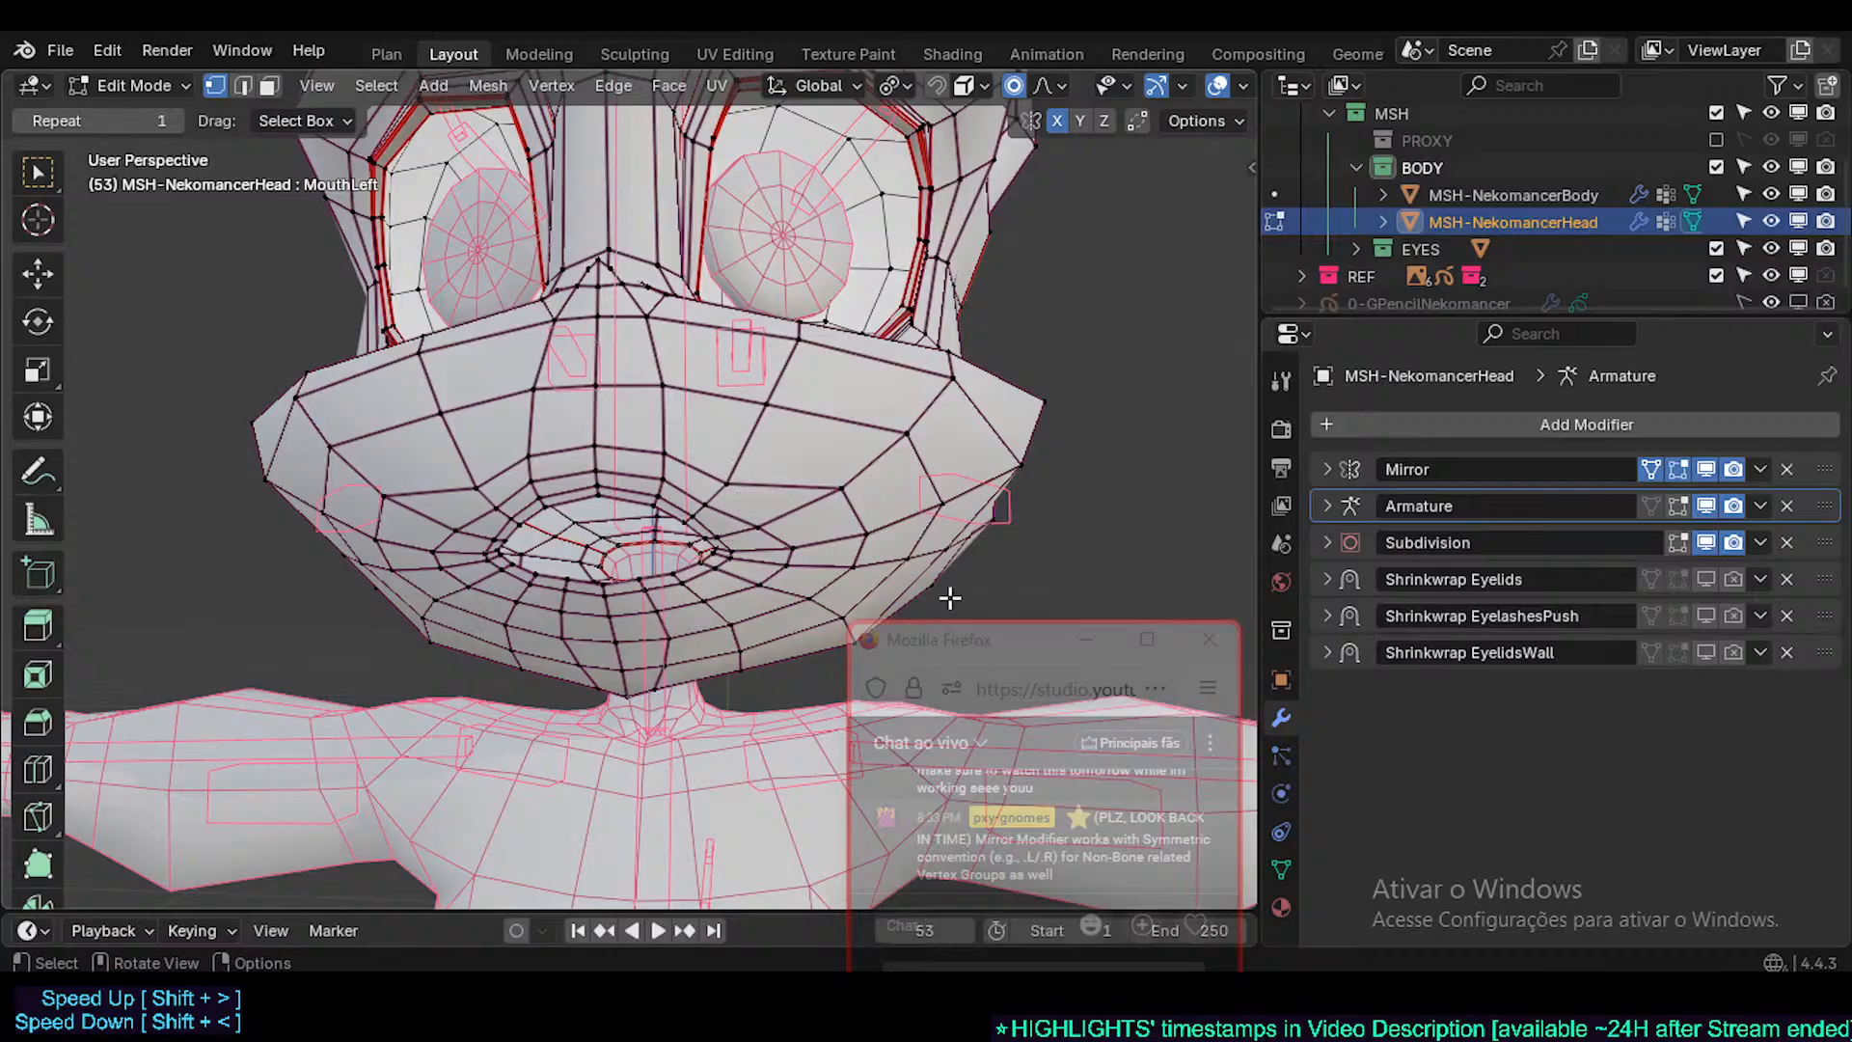
middle_drag(825, 486, 795, 487)
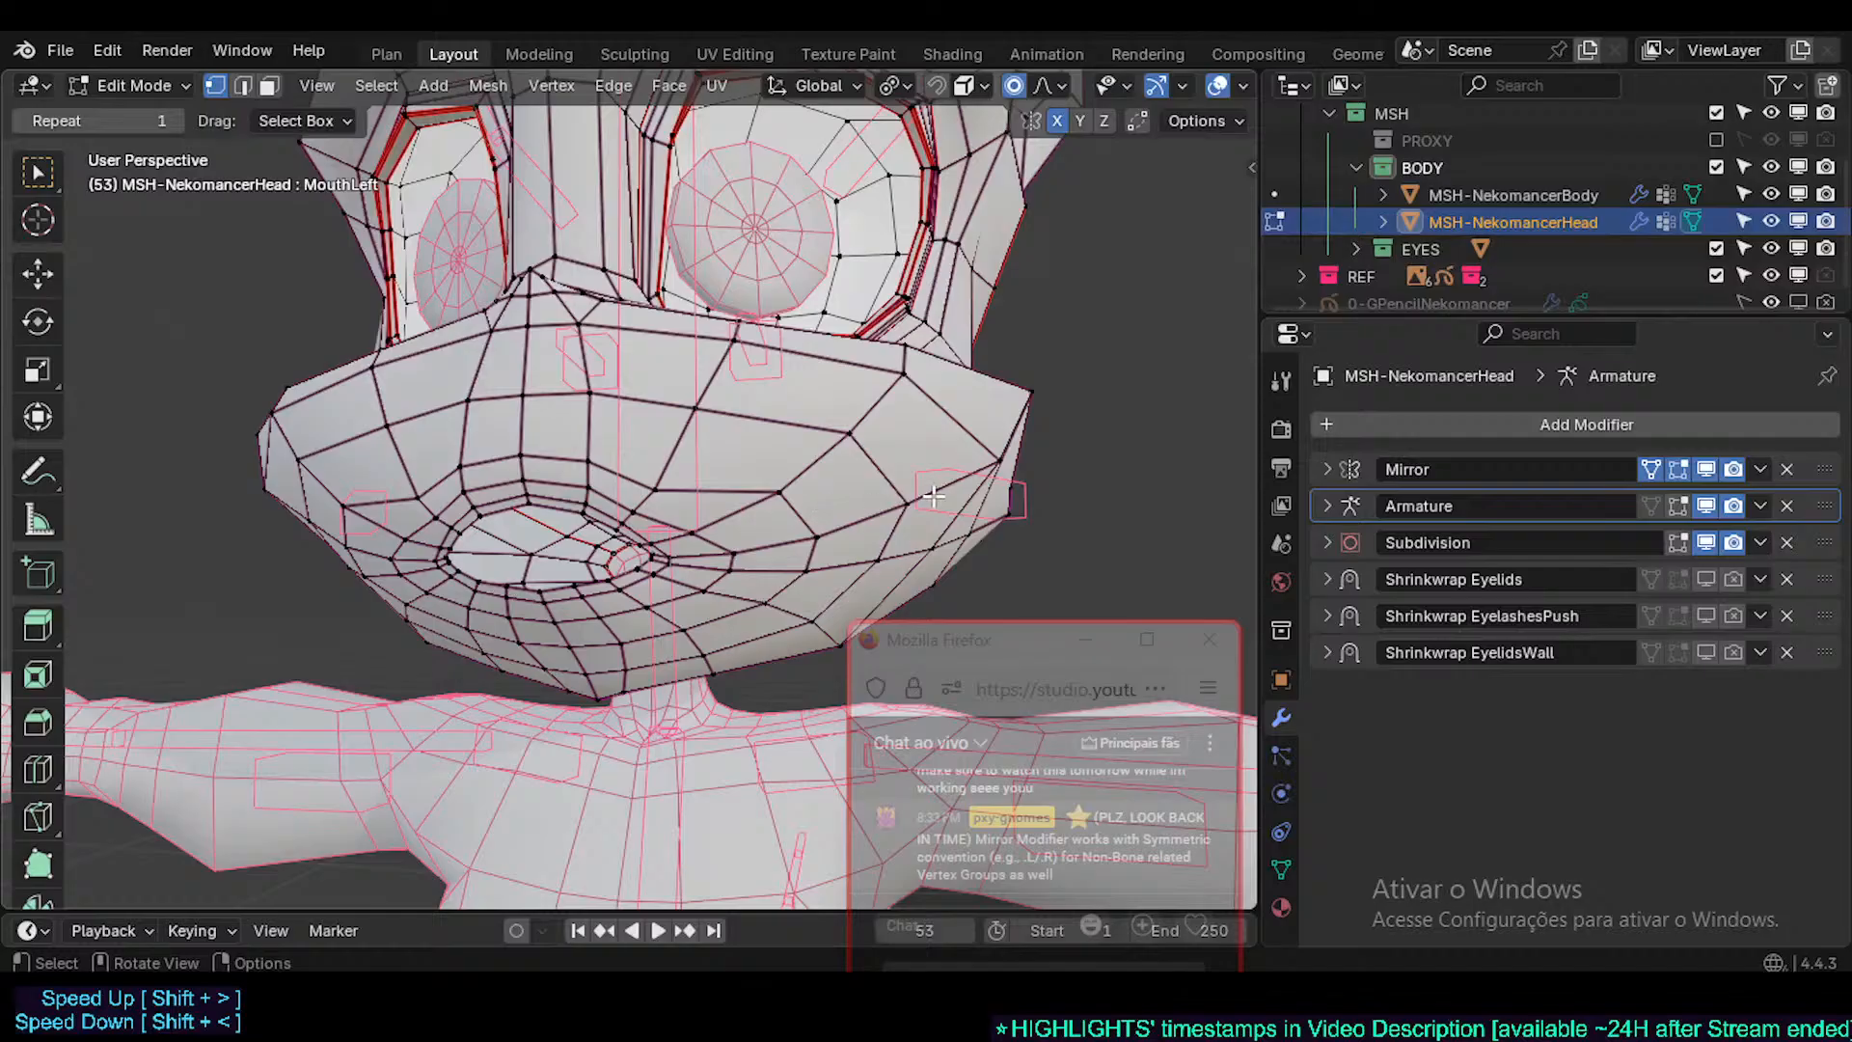
- Return to Object Mode and delete the head's Face.R.001 and Face.L.001 vertex groups
click(1281, 867)
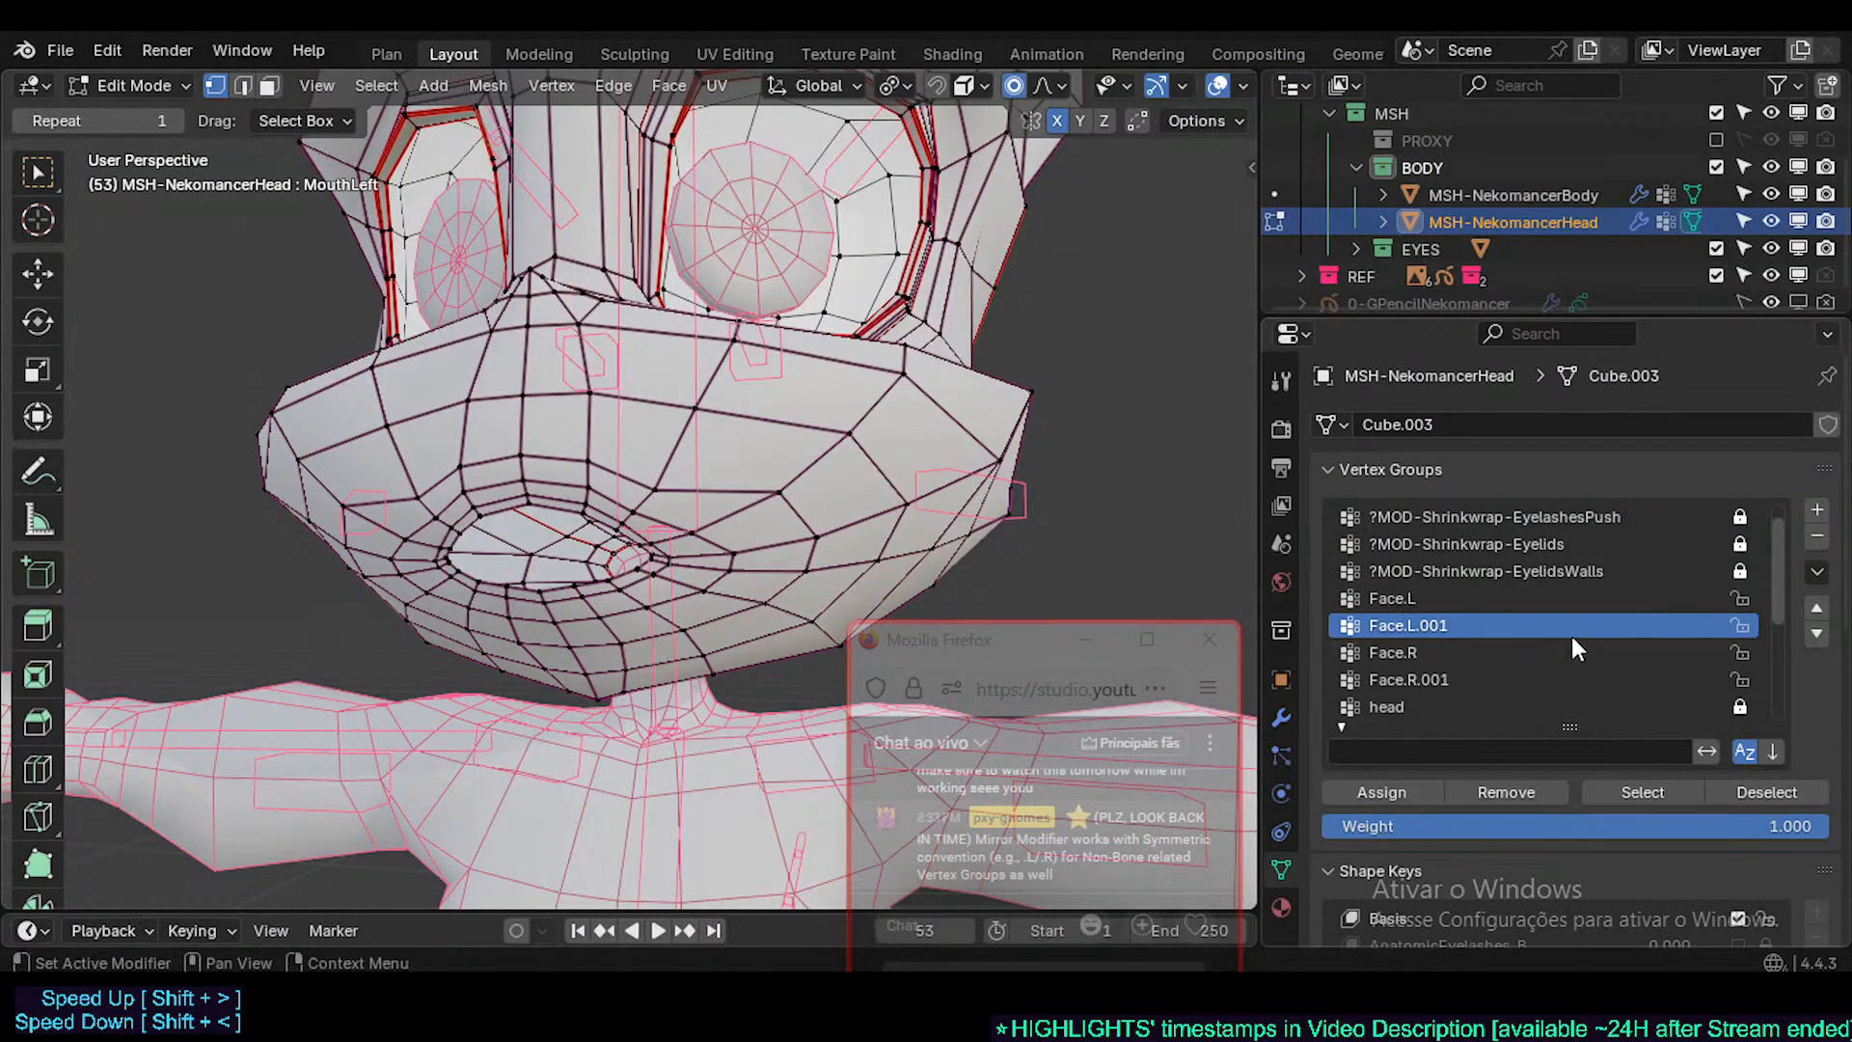
key(ctrl+Tab)
click(508, 485)
click(1599, 675)
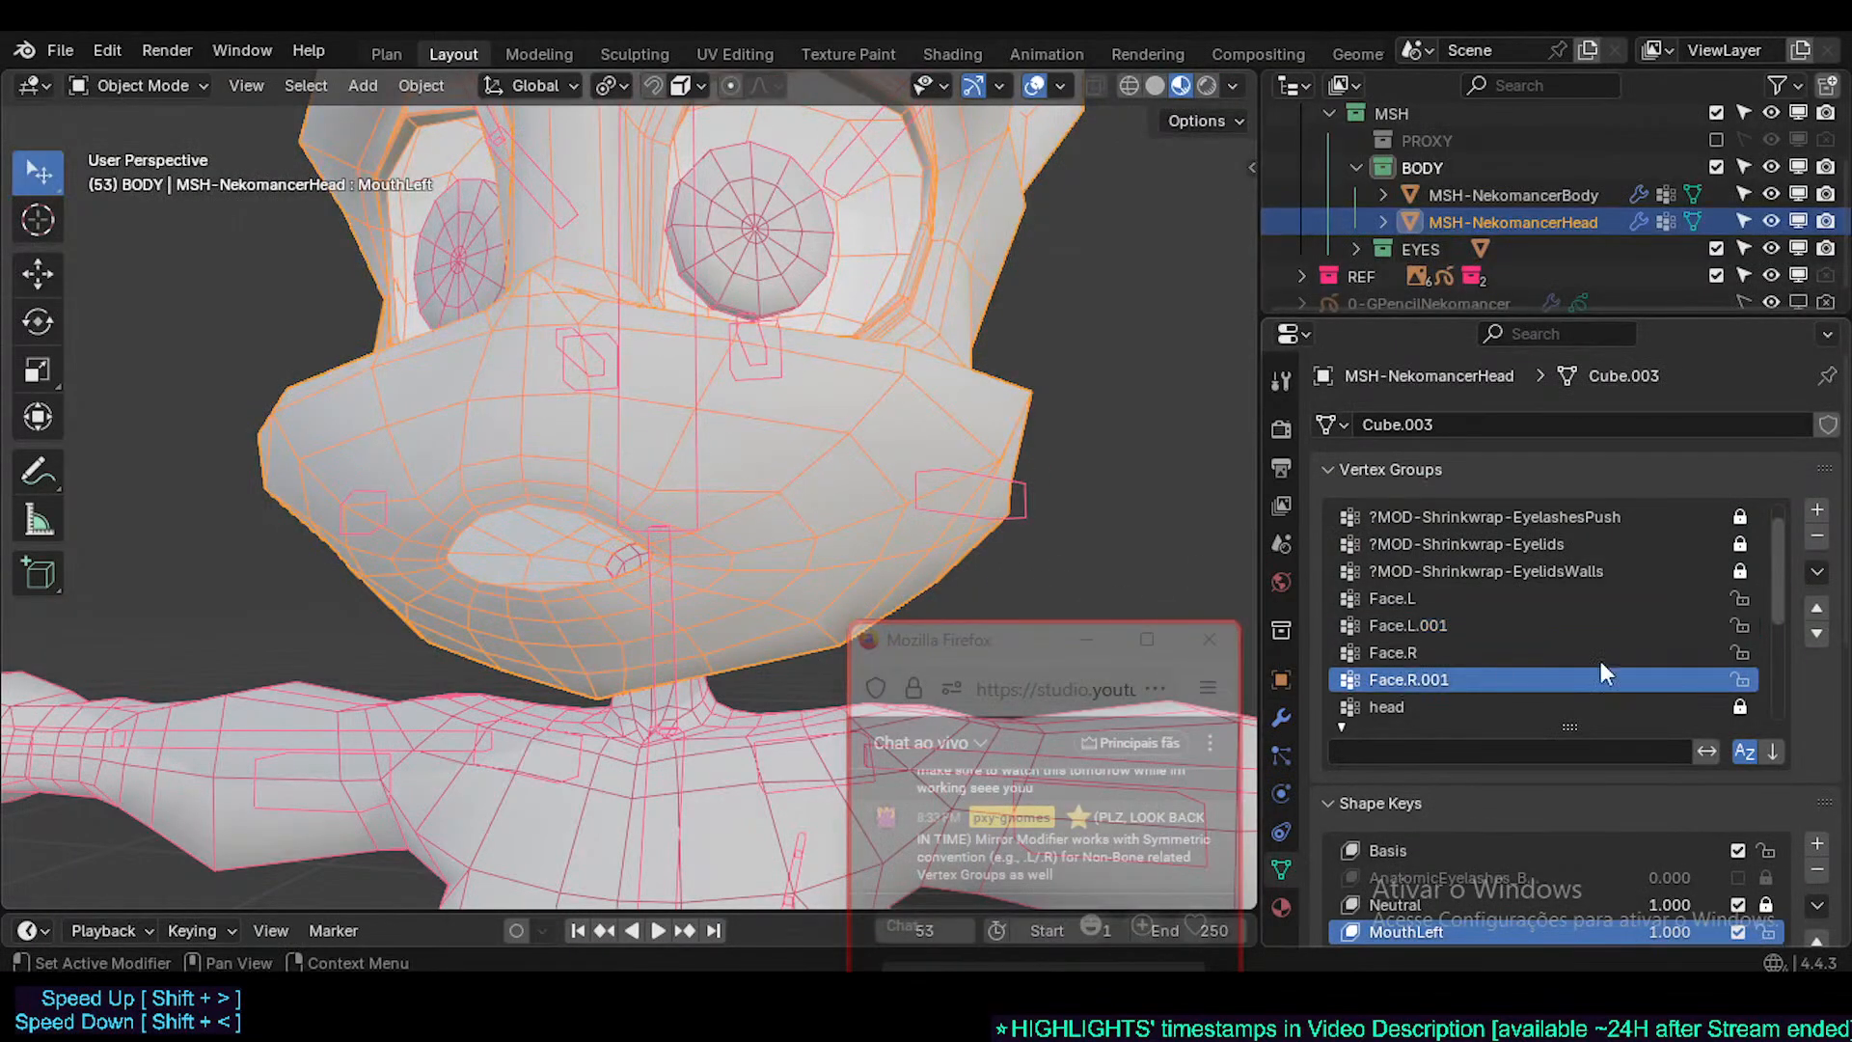
click(1817, 536)
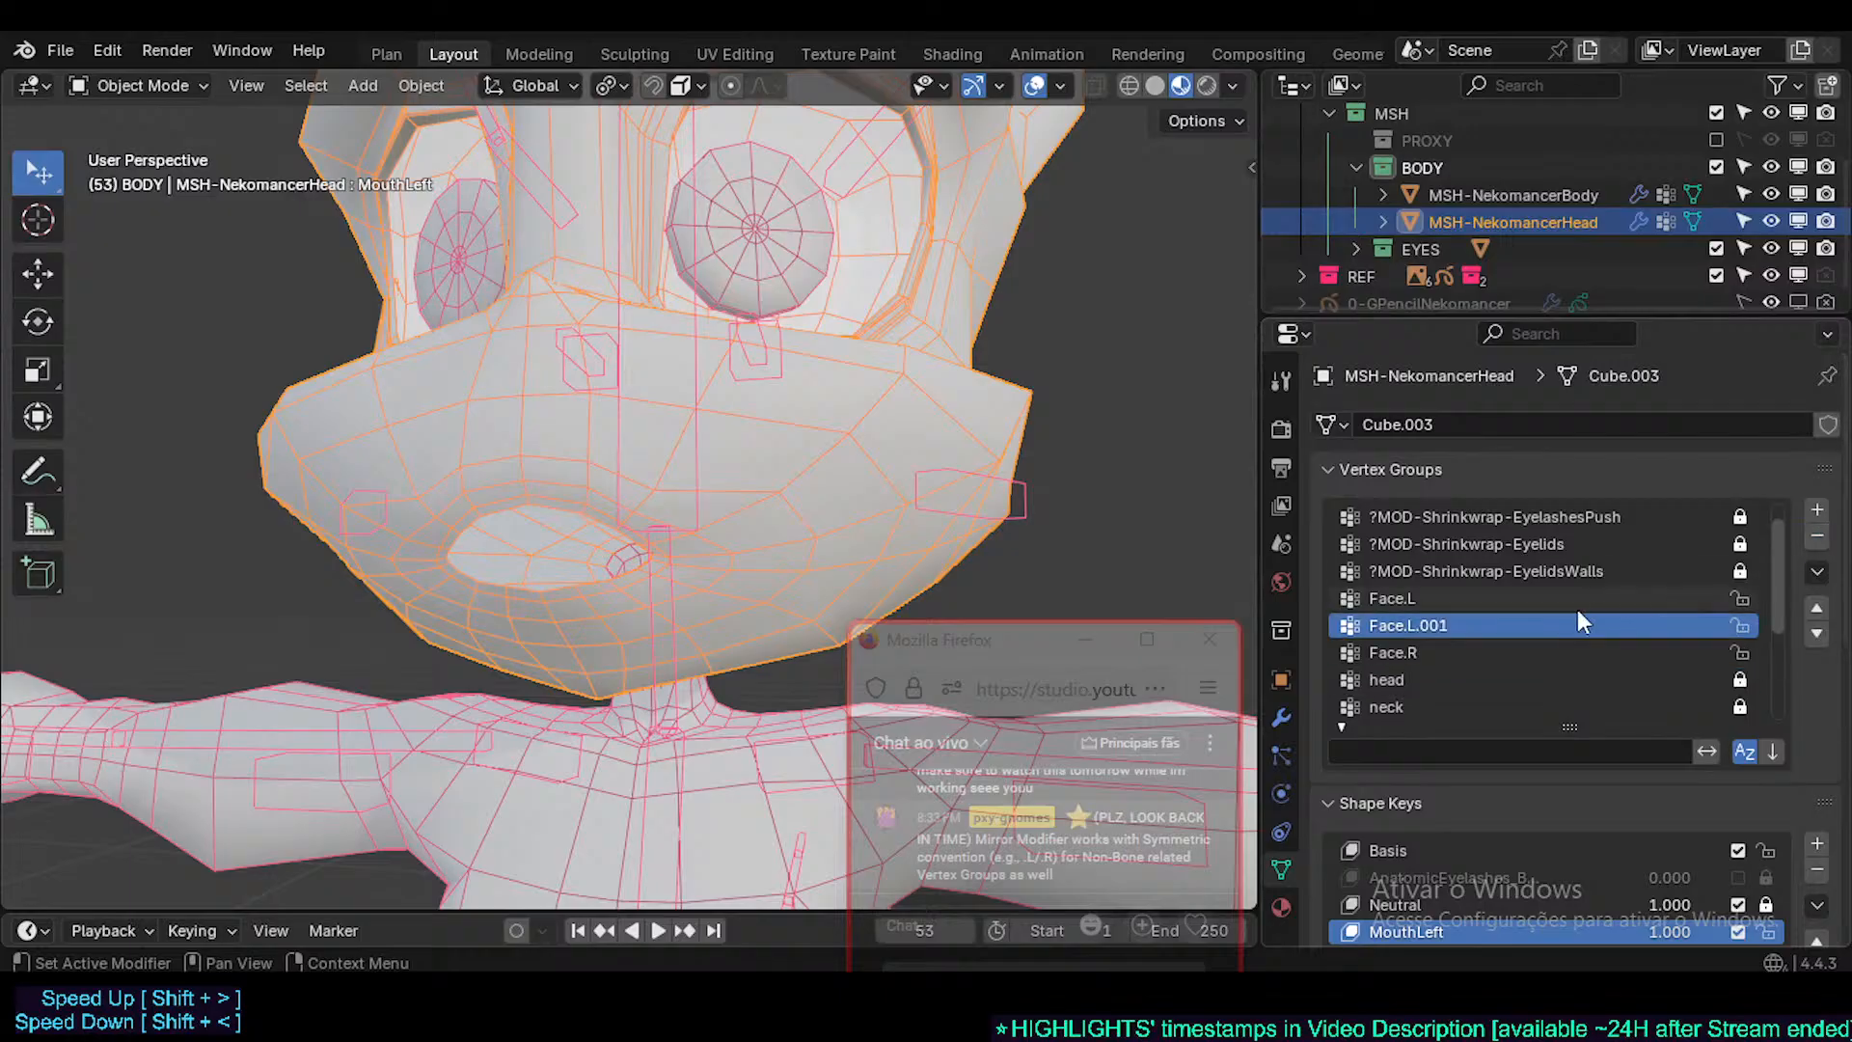
click(1818, 538)
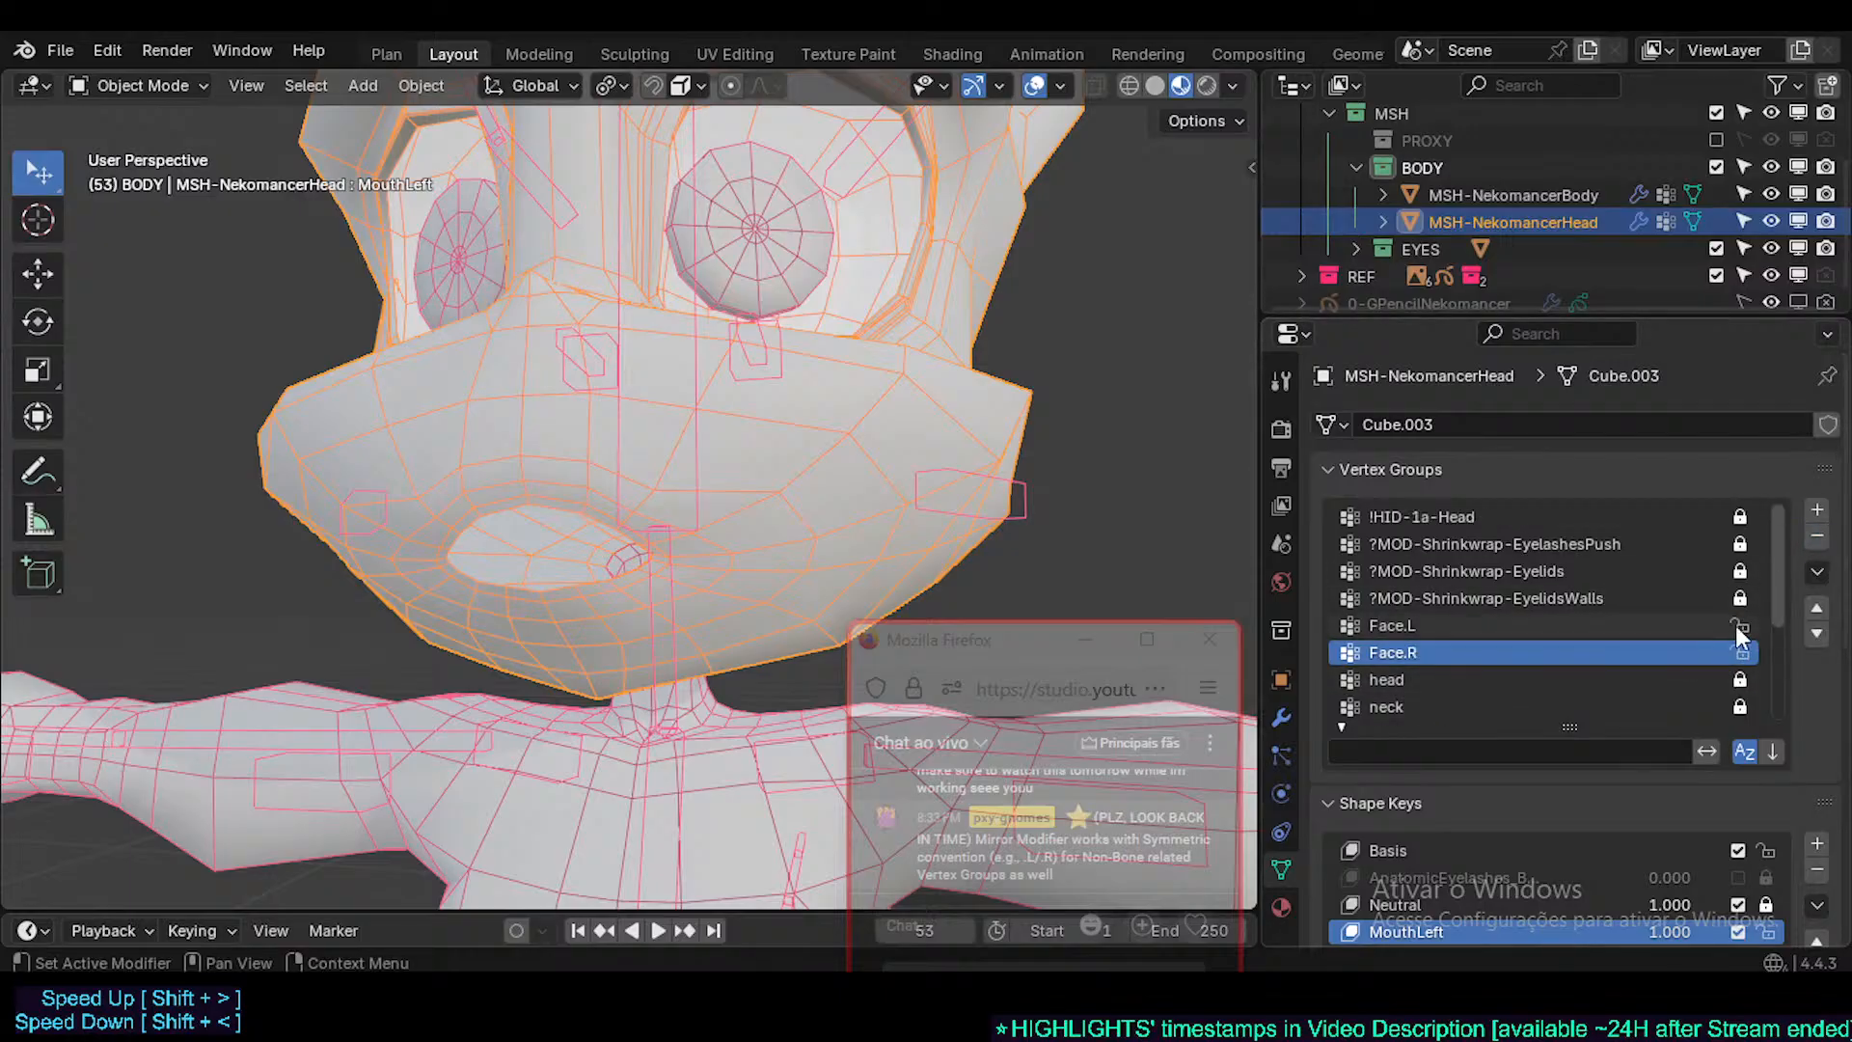
click(1738, 625)
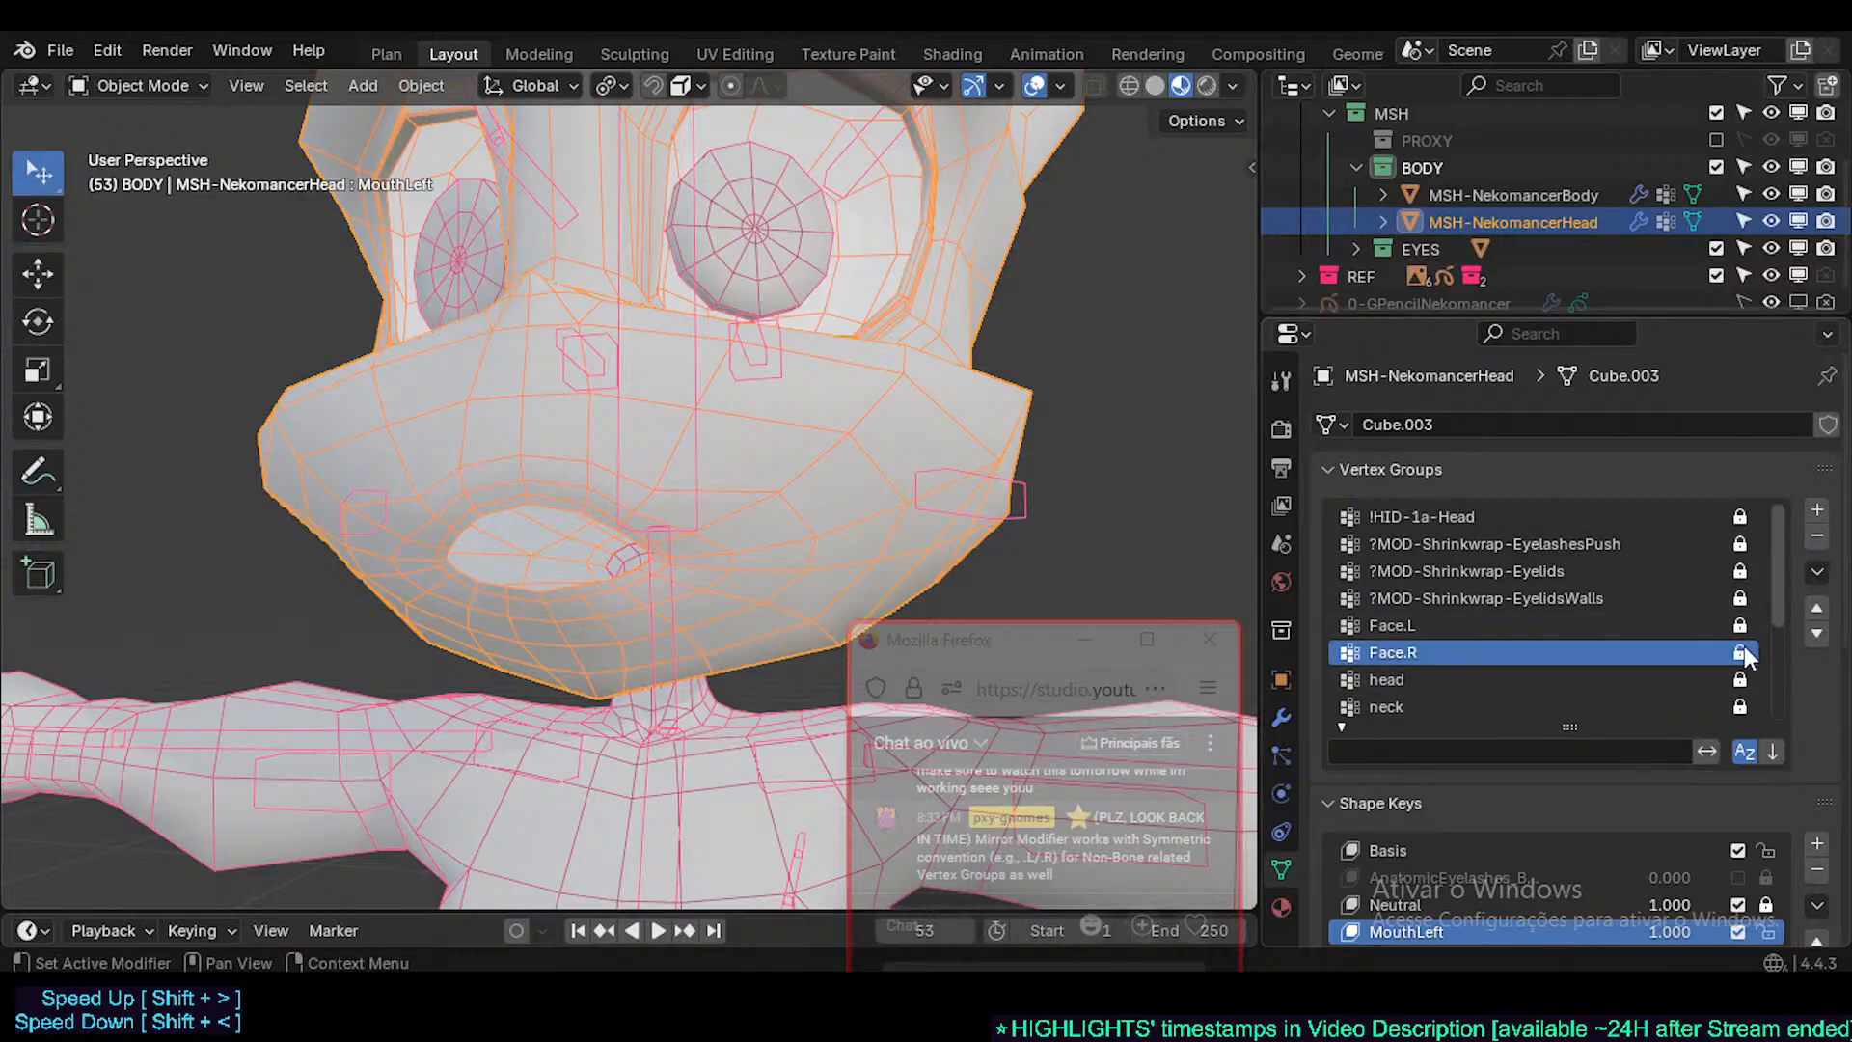
click(1410, 628)
click(1410, 651)
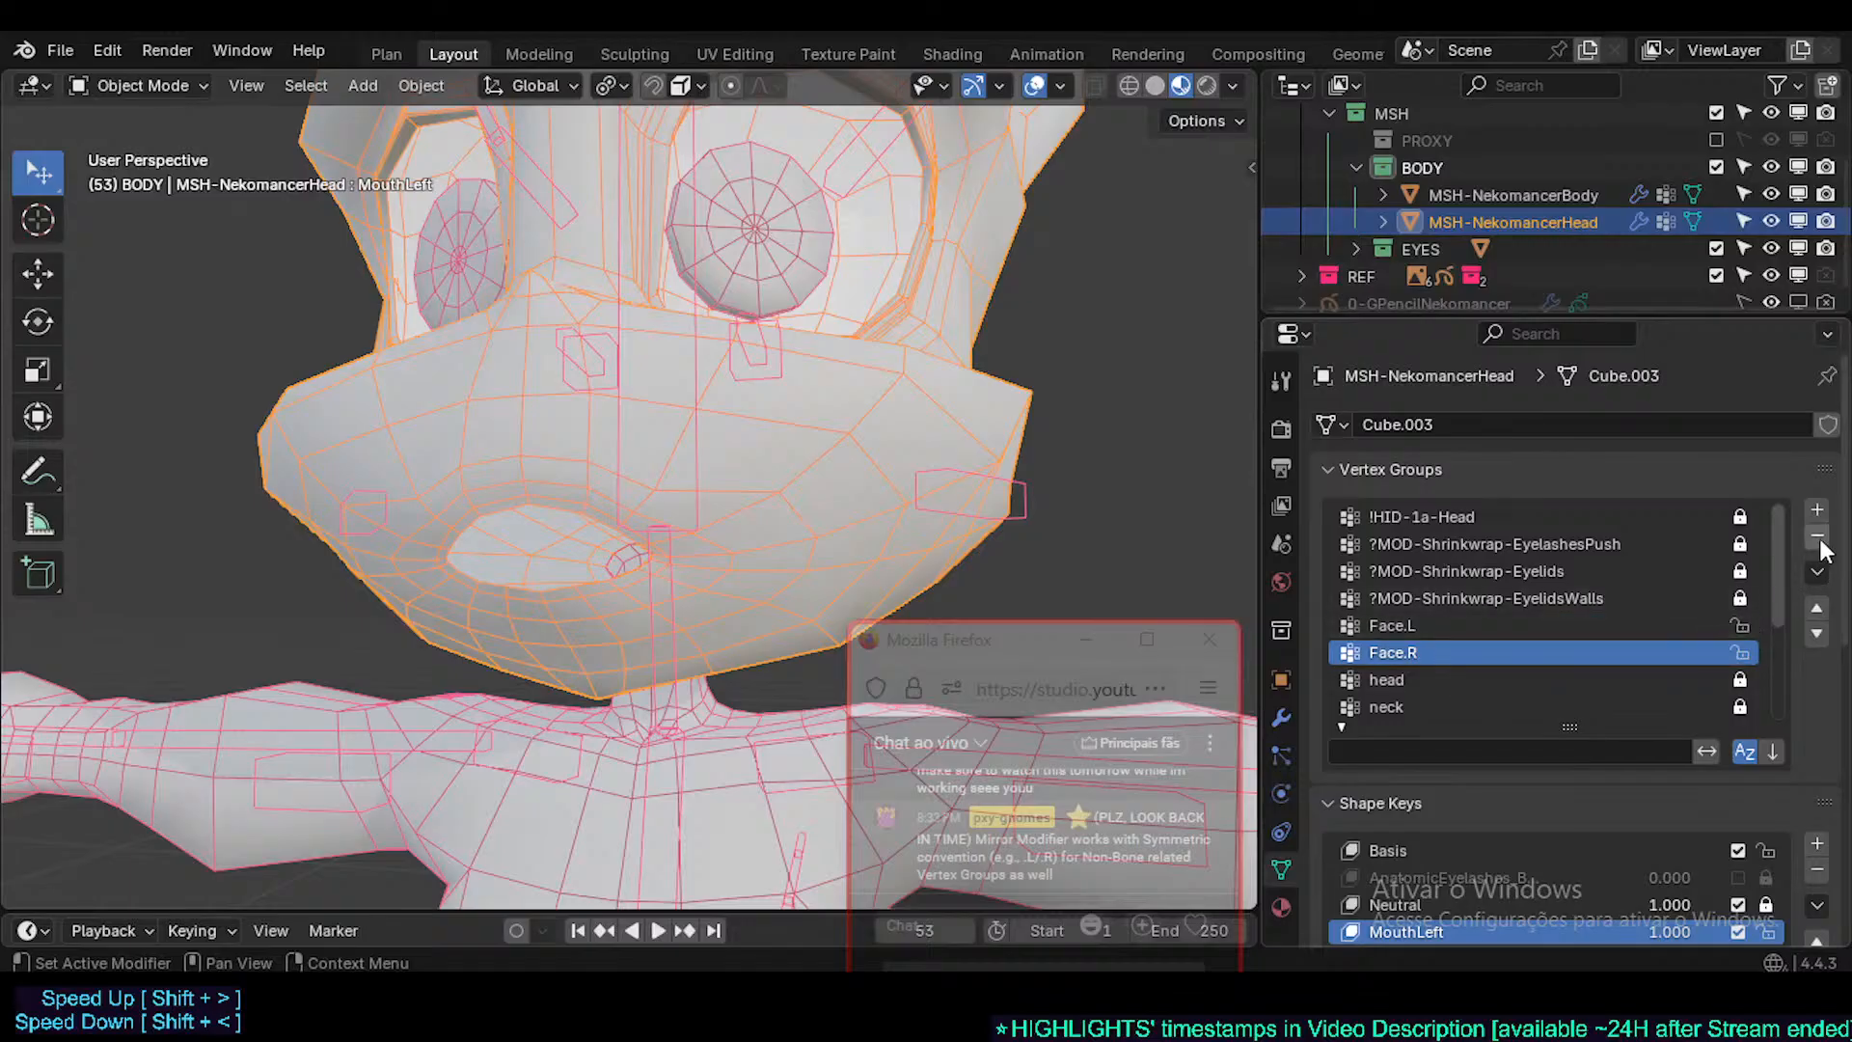
- Rename the Face.L vertex group as ?SHK-Face.L
click(1399, 628)
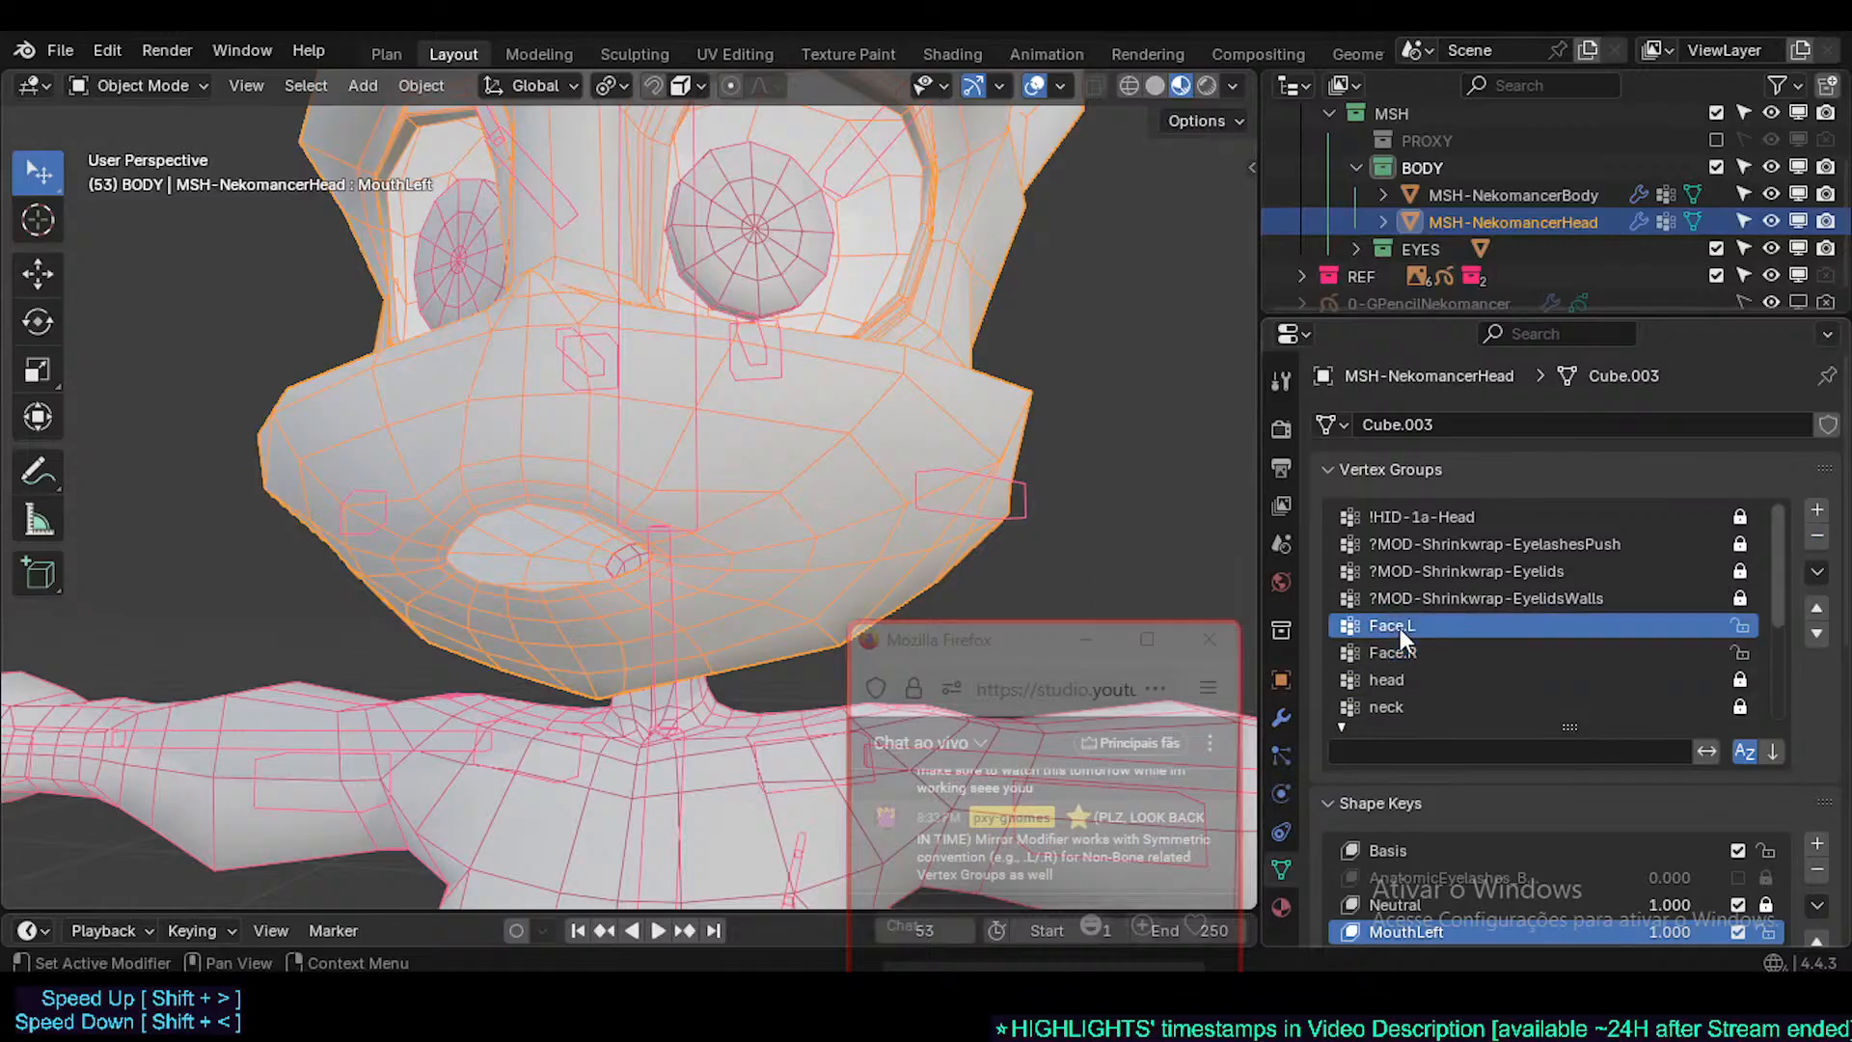
double_click(1450, 629)
key(Home)
text(?)
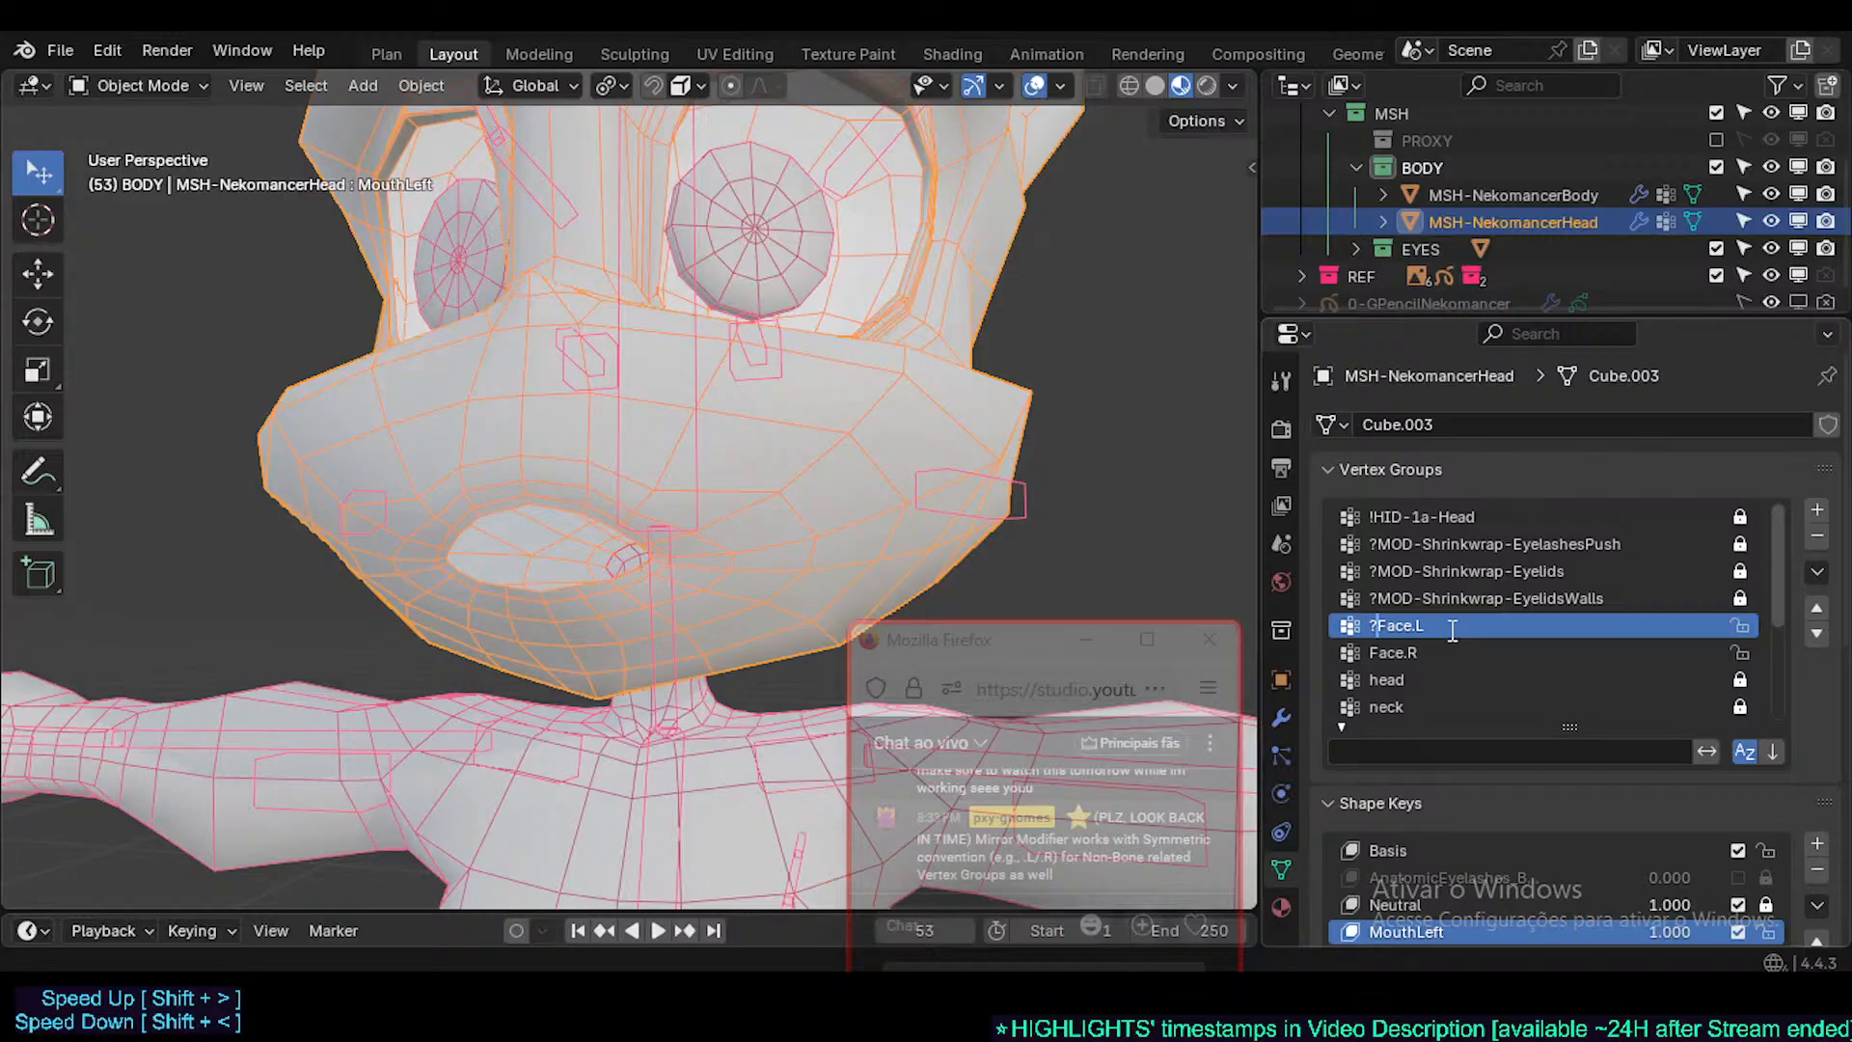
text(SHK-)
key(Return)
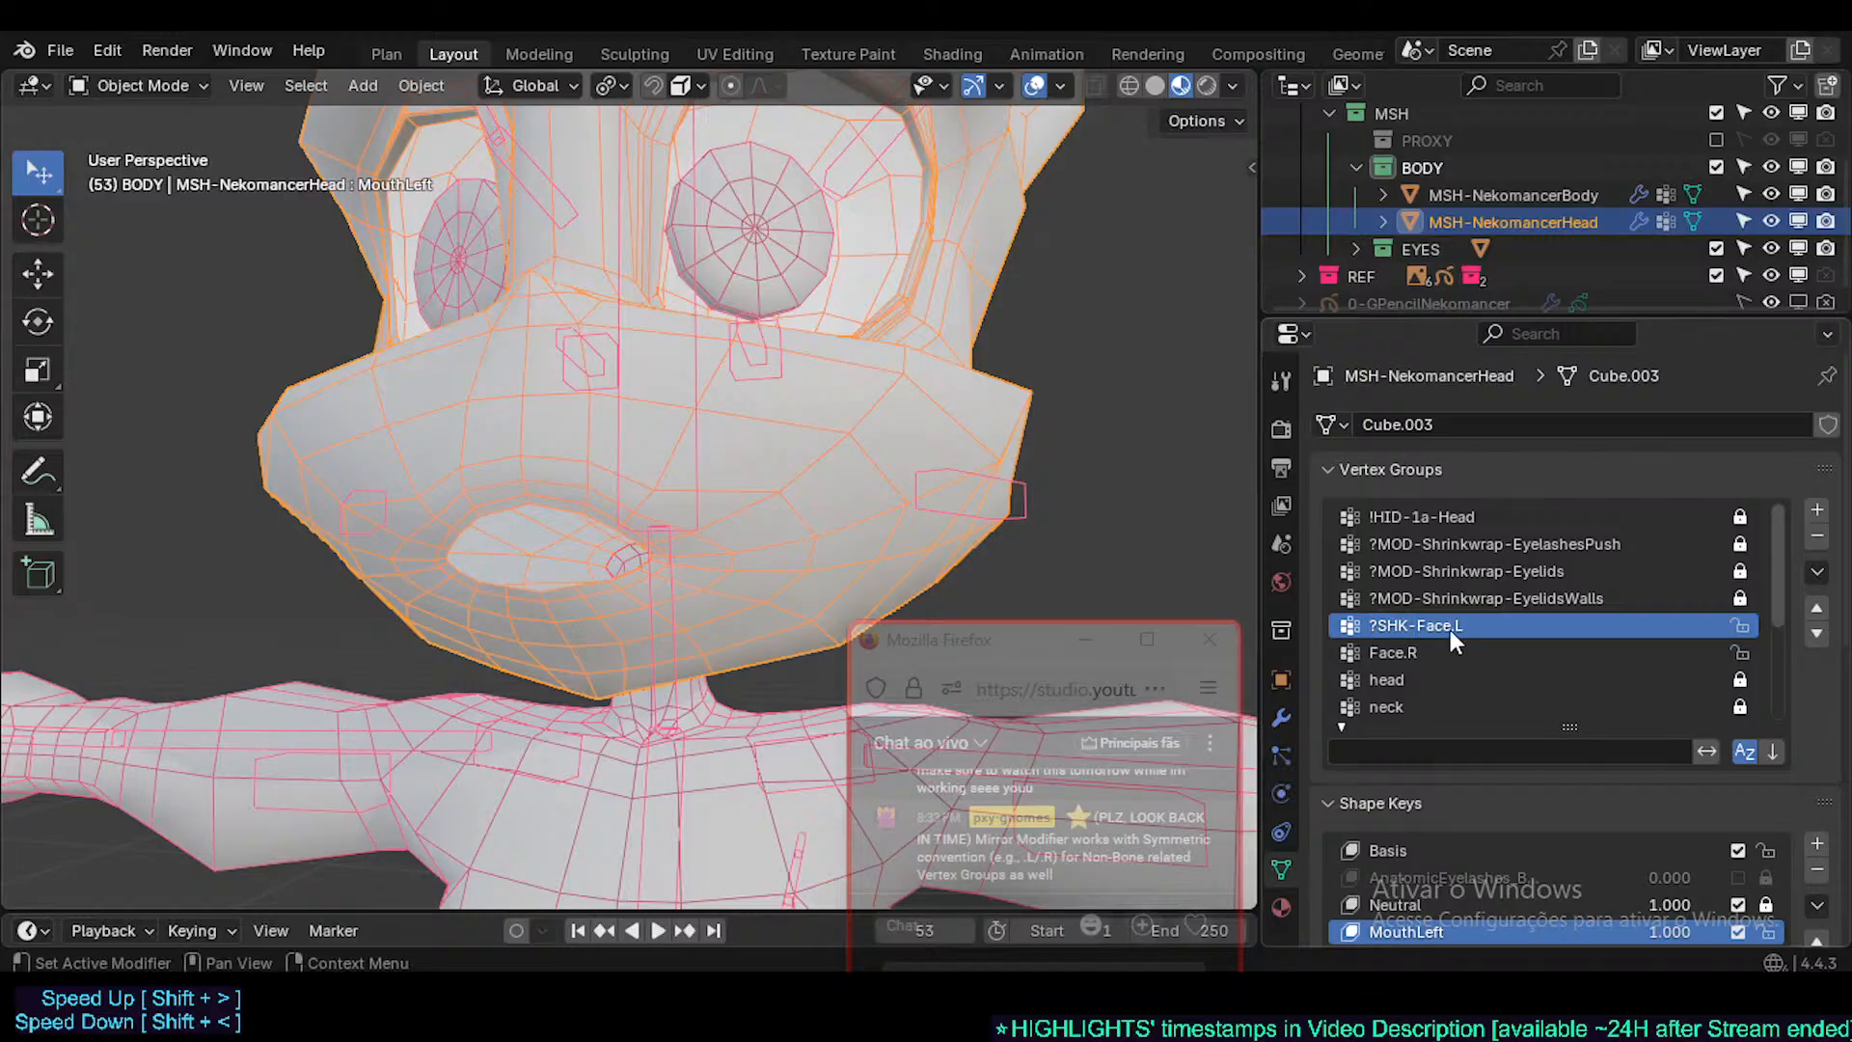
- Rename the Face.R vertex group as ?SHK-Face.R and lock both ?SHK-Face groups
double_click(1398, 652)
key(Home)
text(?SHK-)
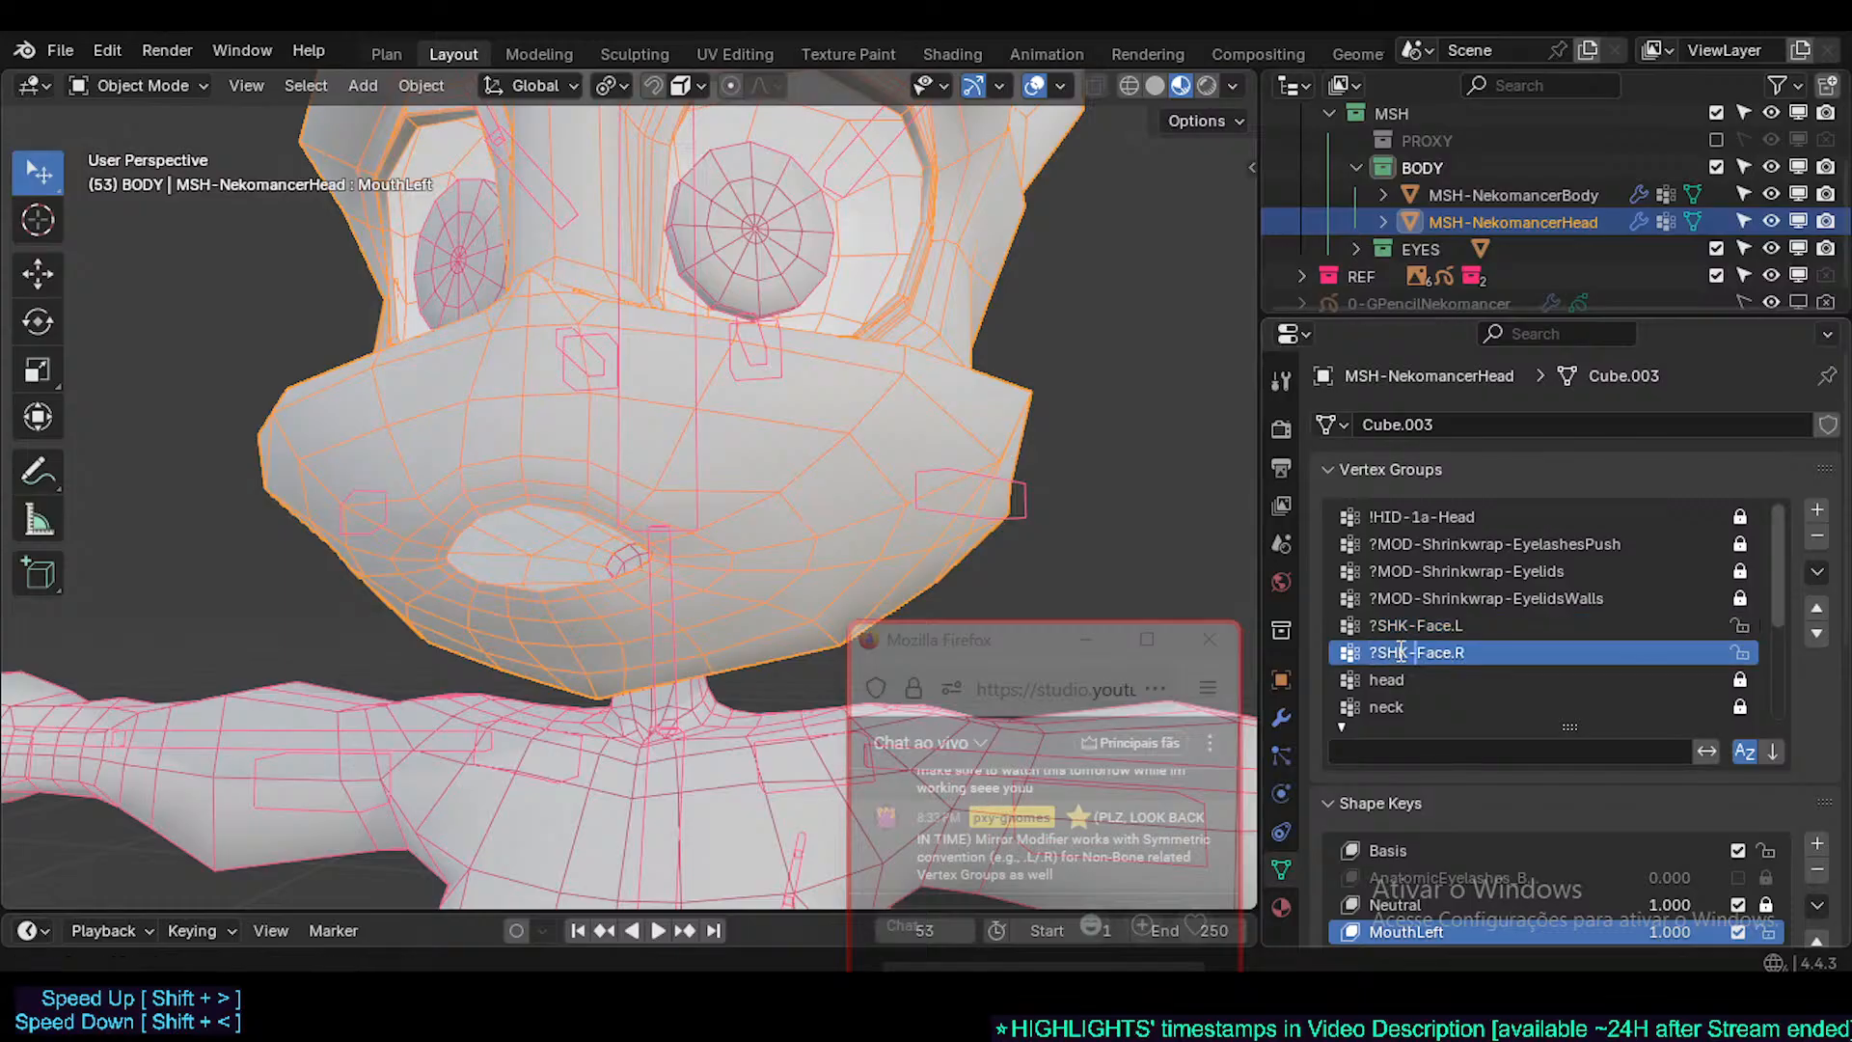
key(Return)
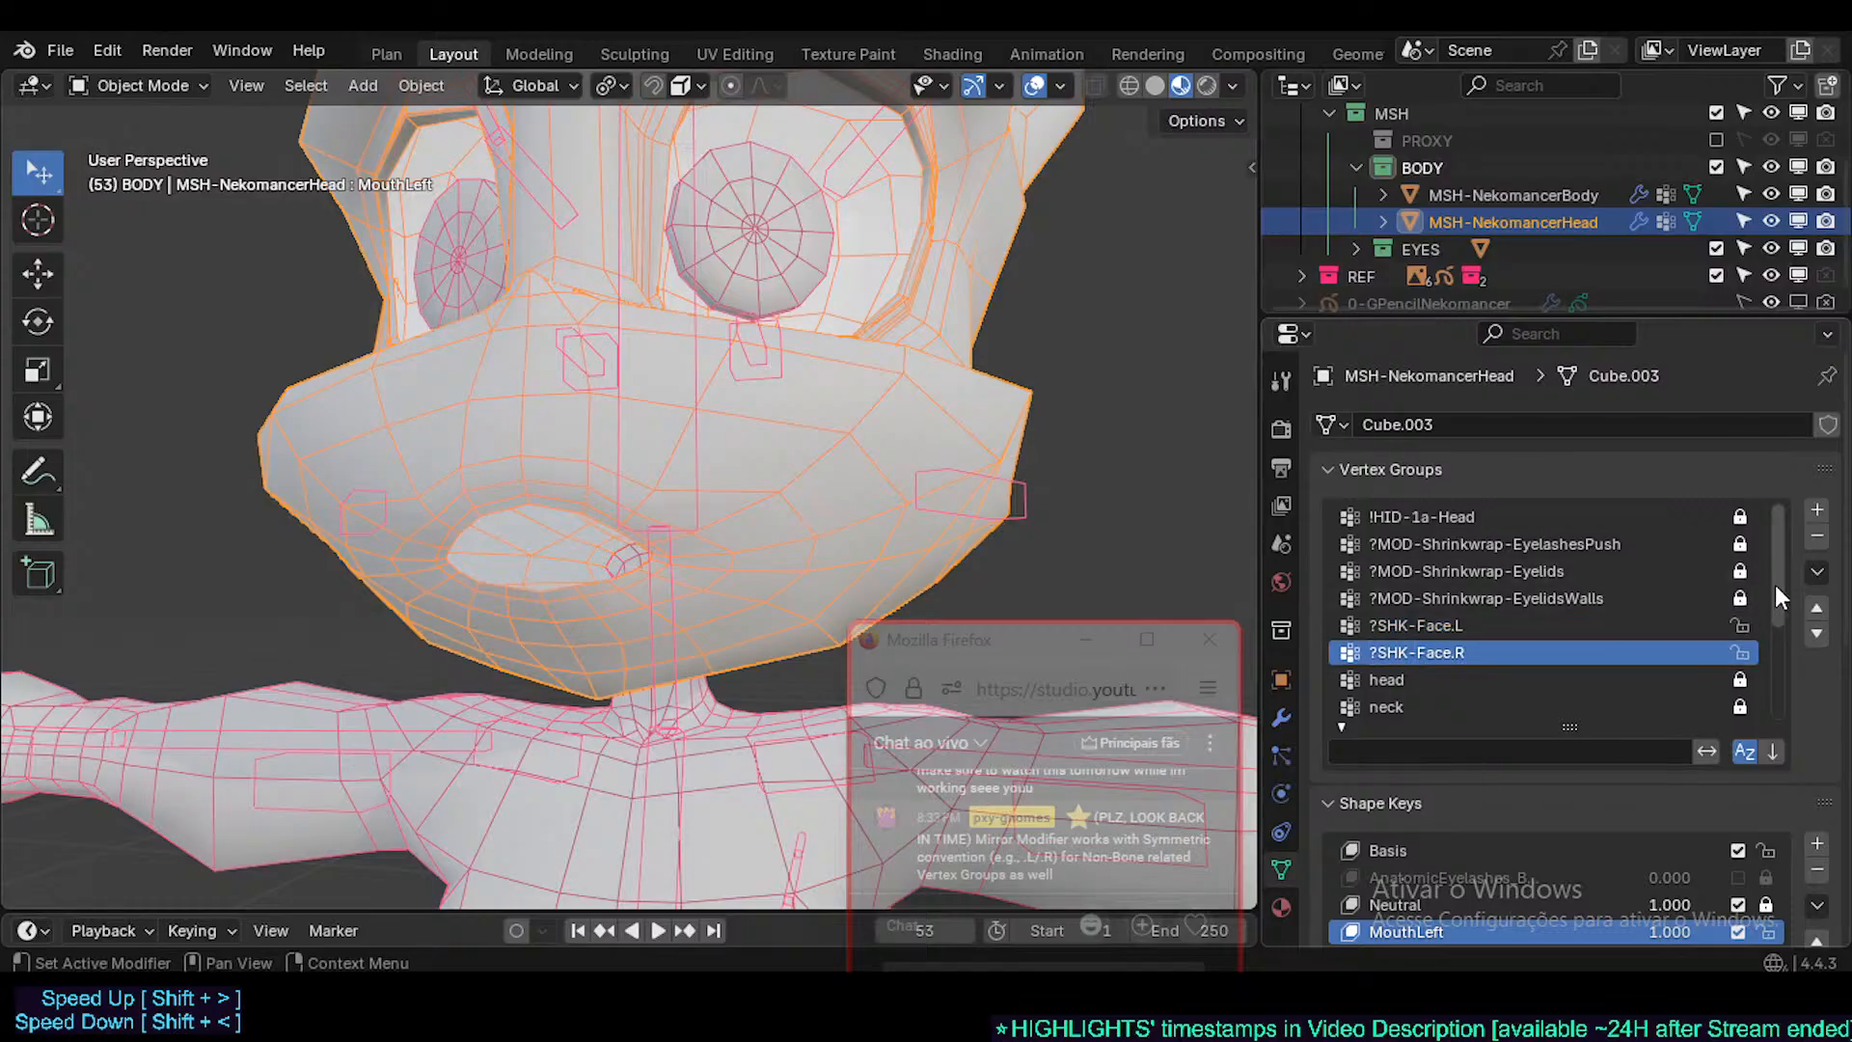
click(1739, 652)
click(1739, 625)
- Delete the MouthLeft shape key from the head and check the remaining neutral face
drag(1782, 529, 1789, 666)
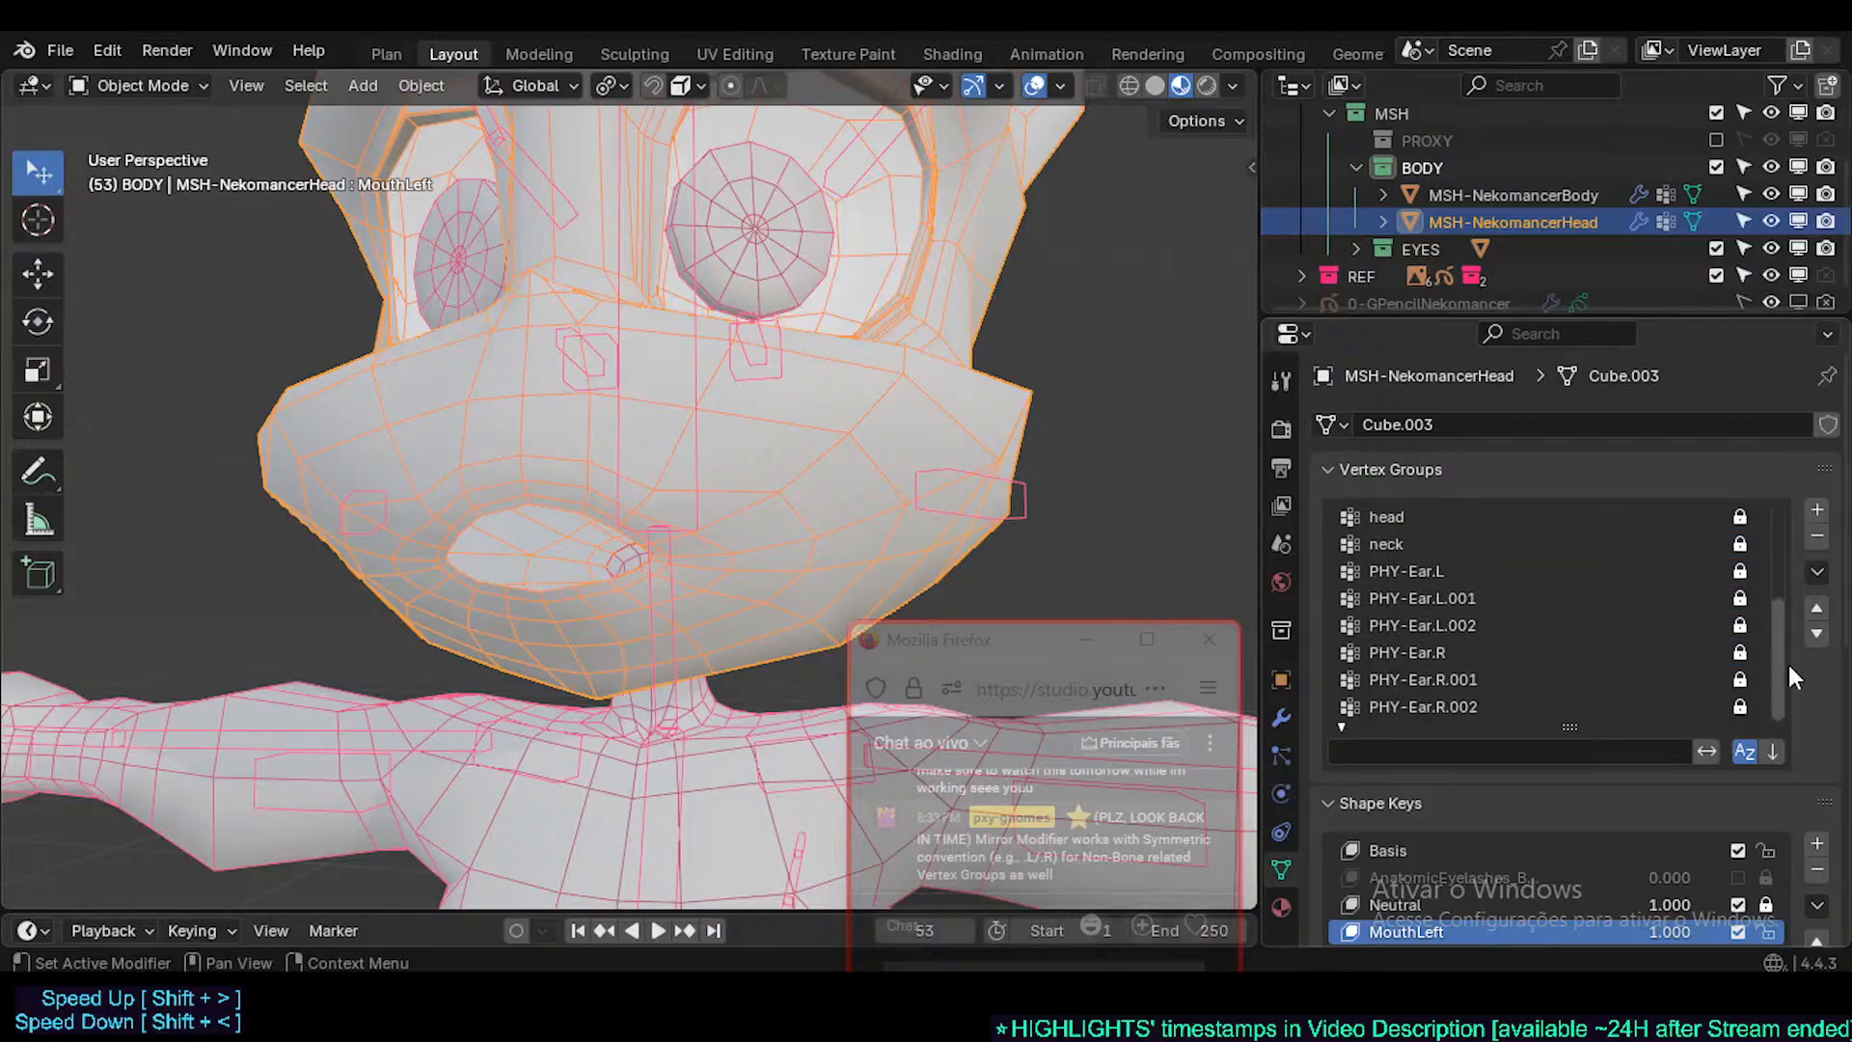
scroll(1826, 783, down, 4)
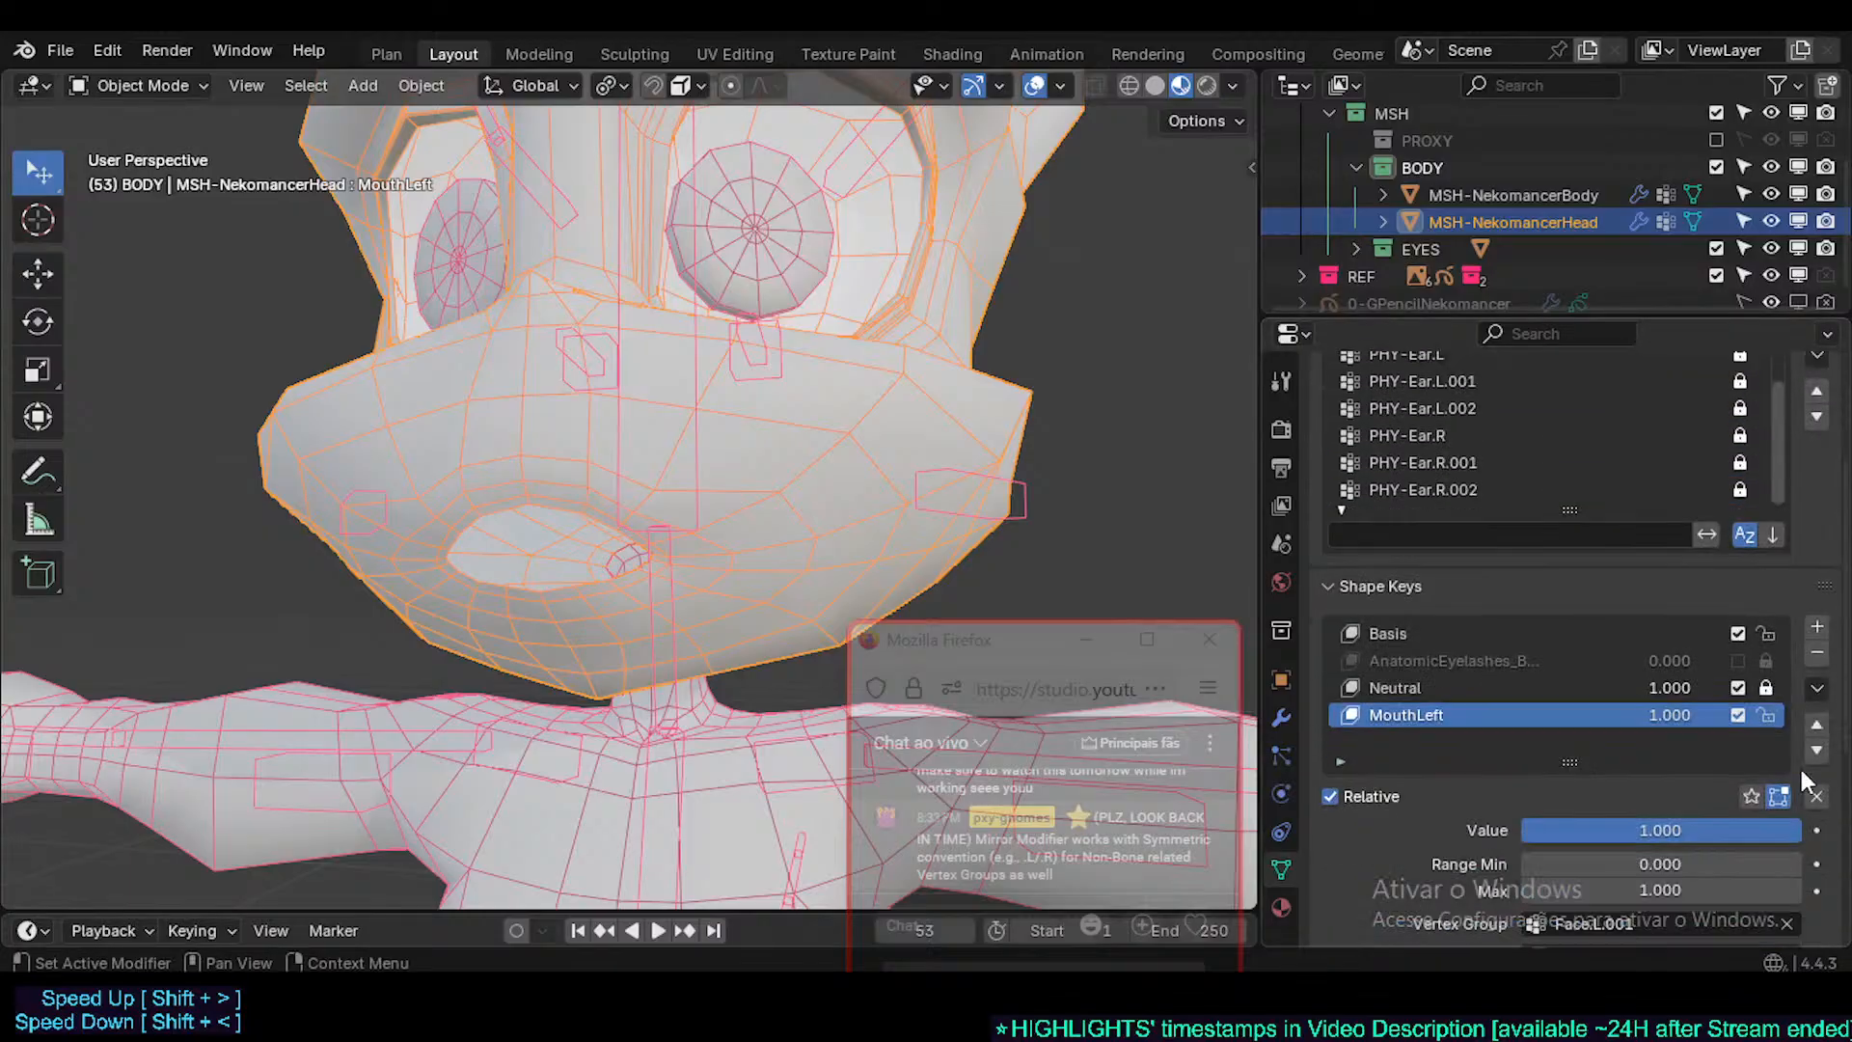
click(1806, 655)
scroll(529, 482, down, 1)
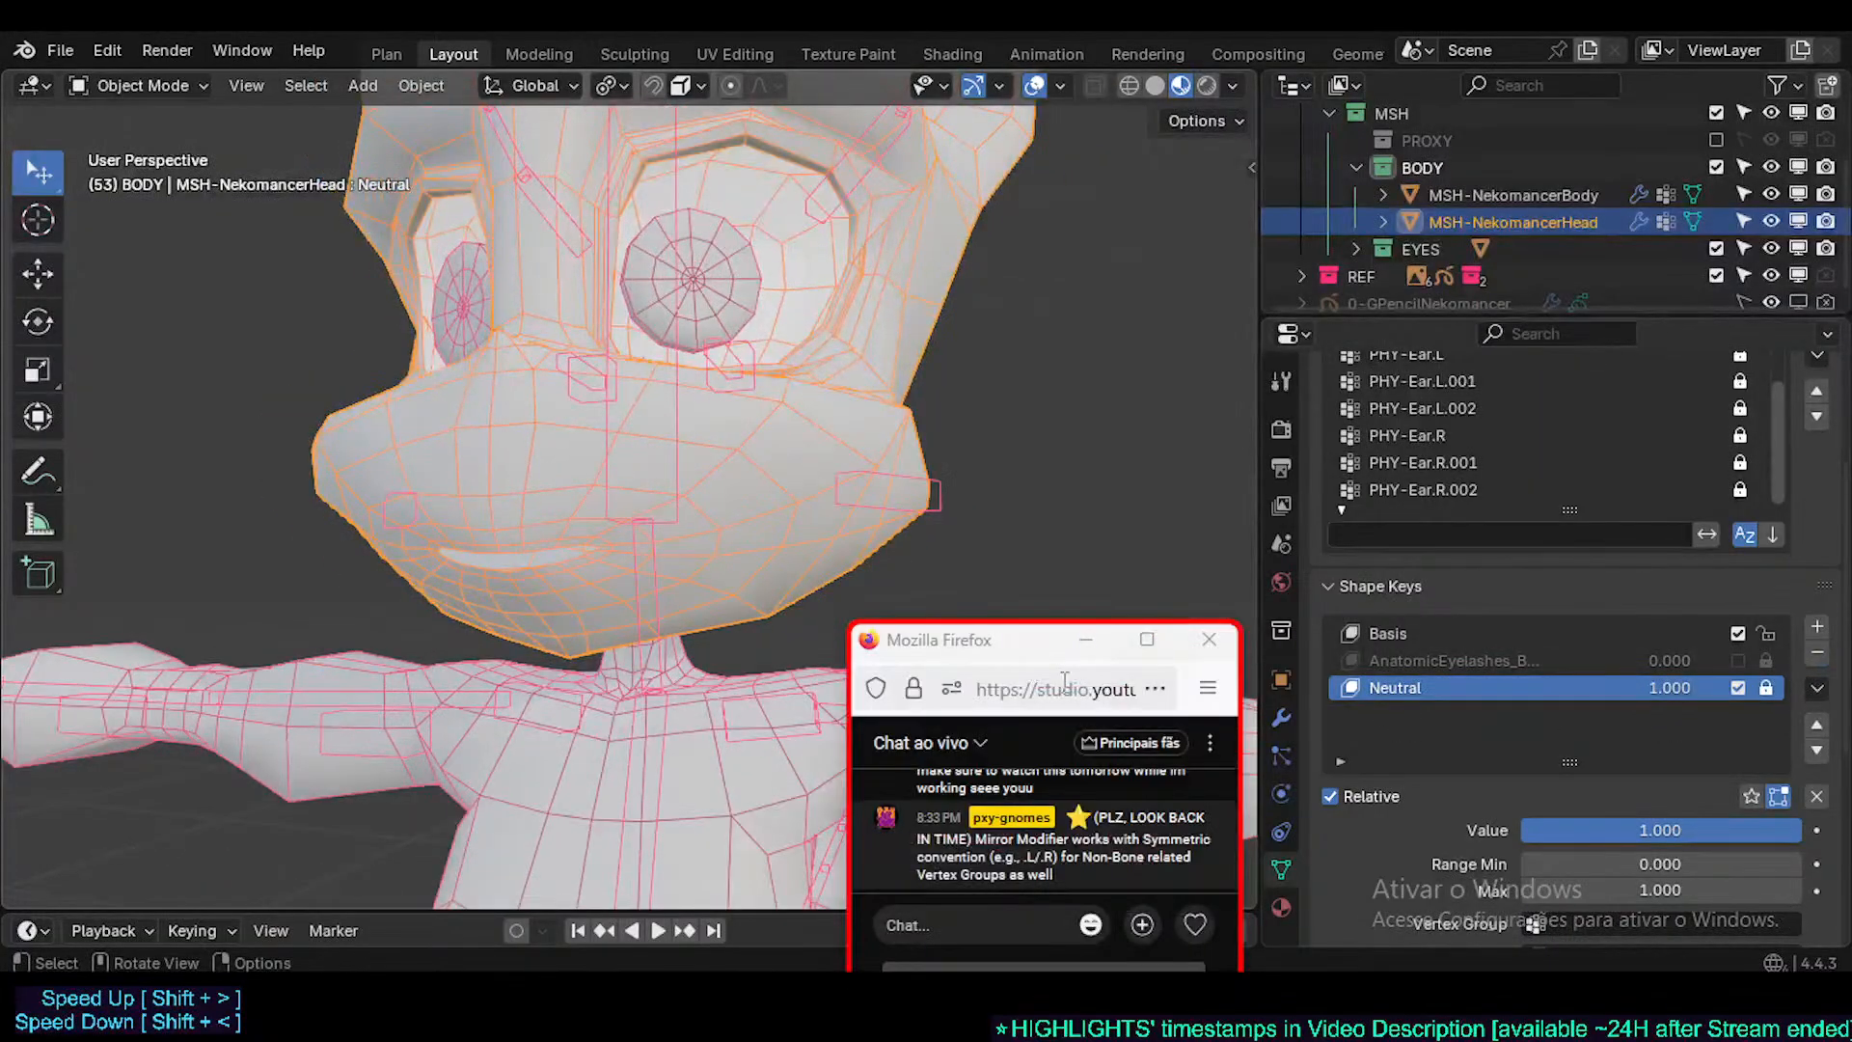
scroll(829, 540, down, 1)
middle_drag(814, 461, 786, 540)
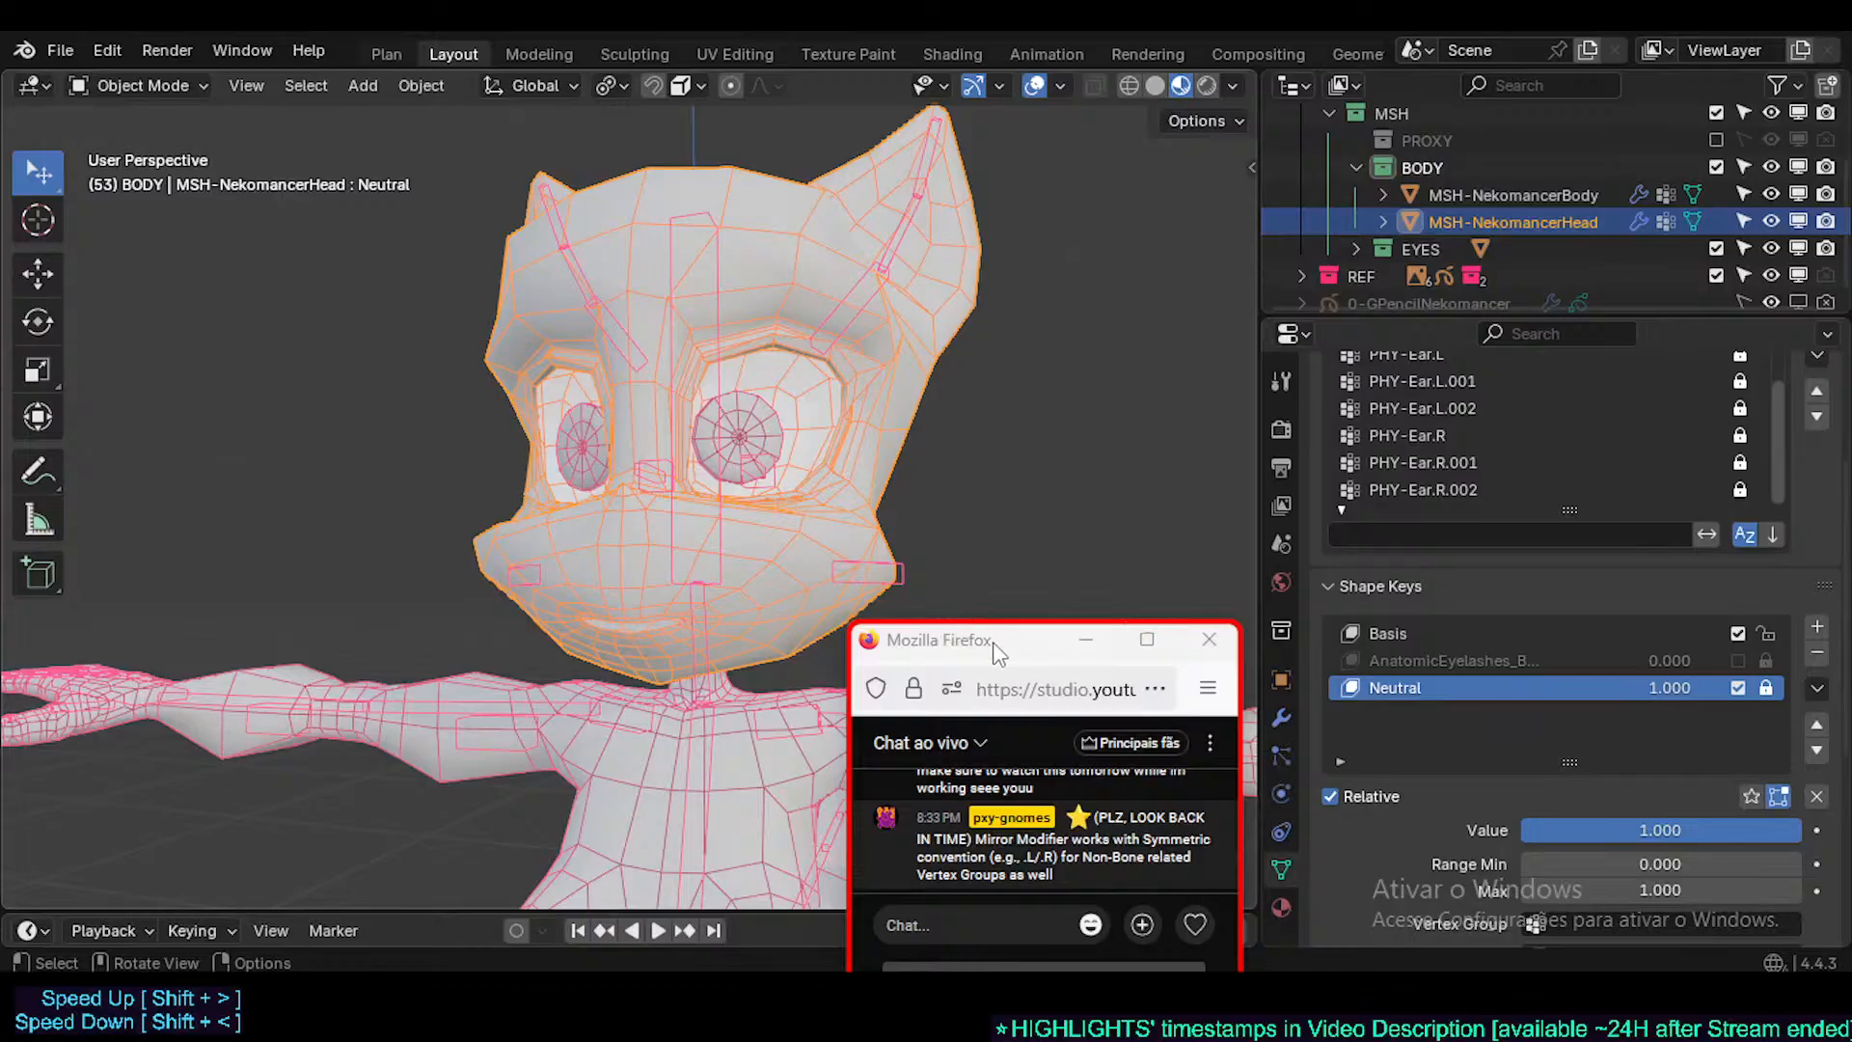
drag(992, 641, 1036, 740)
click(1152, 759)
click(936, 482)
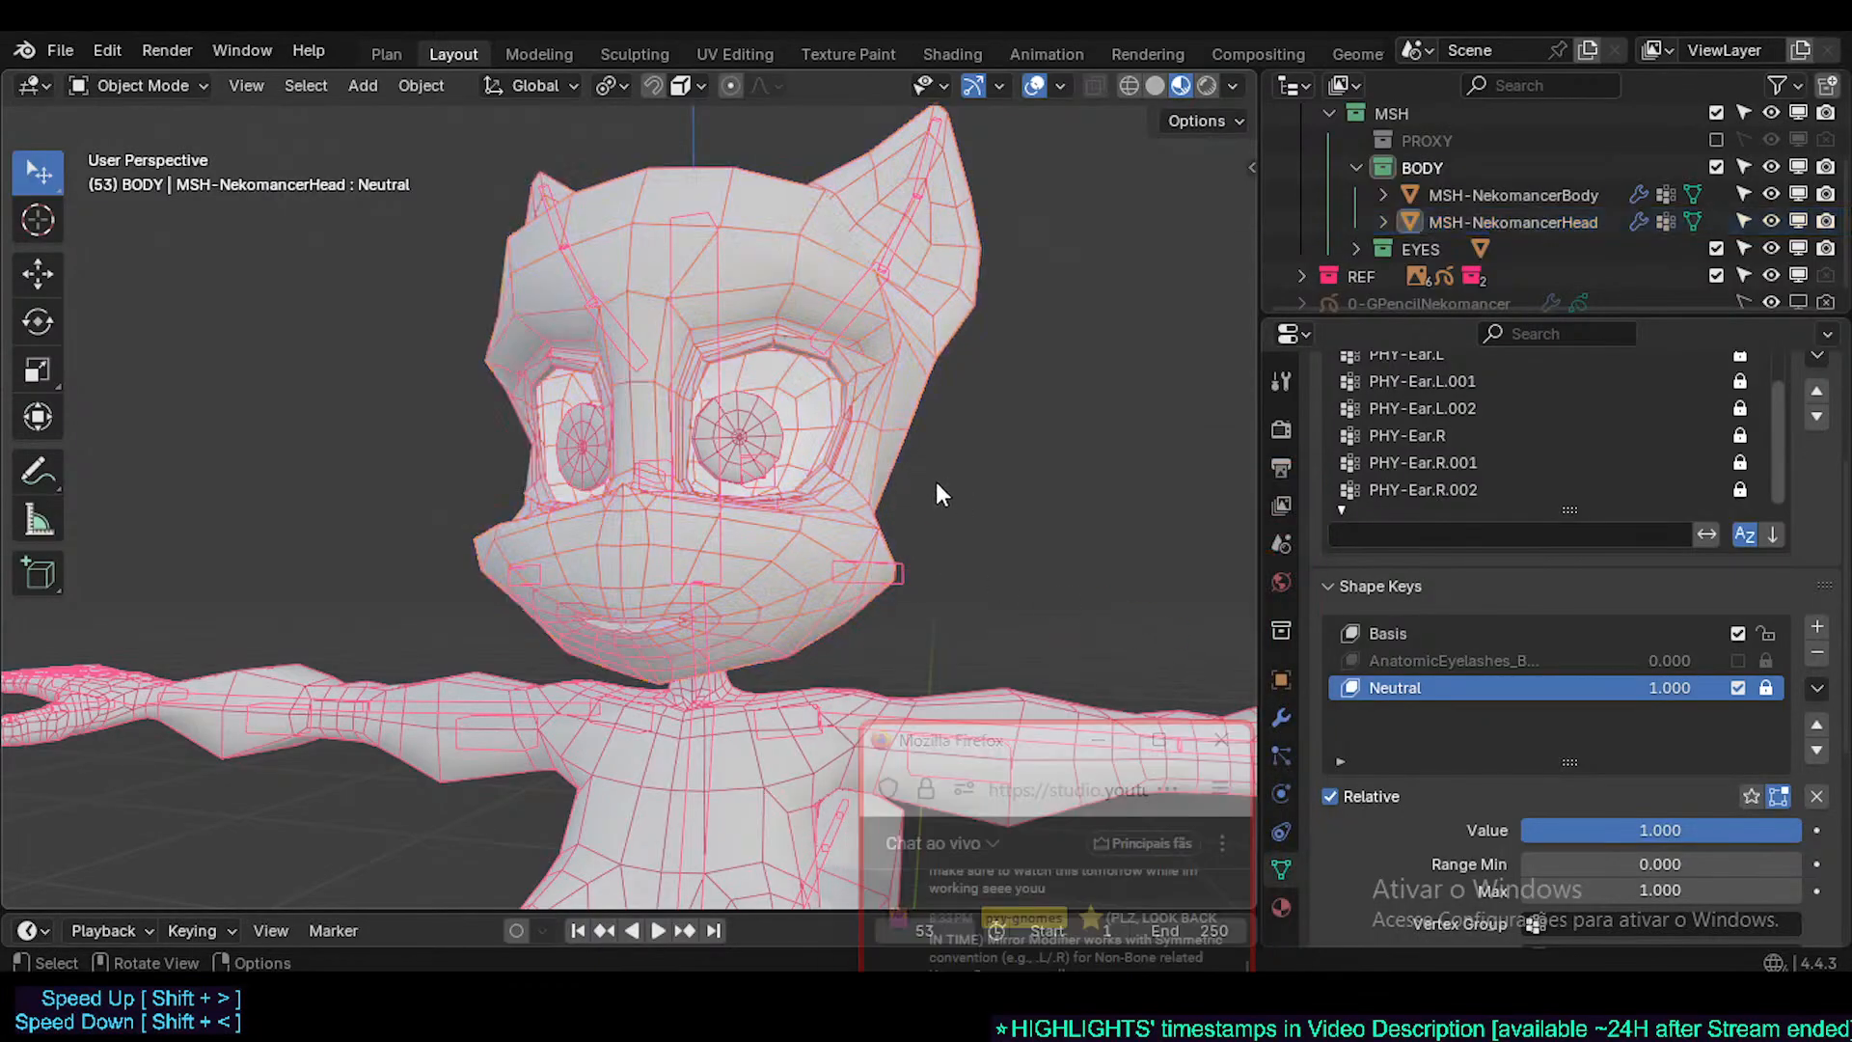
- Unlock the head's Neutral and AnatomicEyelashes shape keys, enable the AnatomicEyelashes key, and save the file
click(851, 521)
key(Tab)
key(Tab)
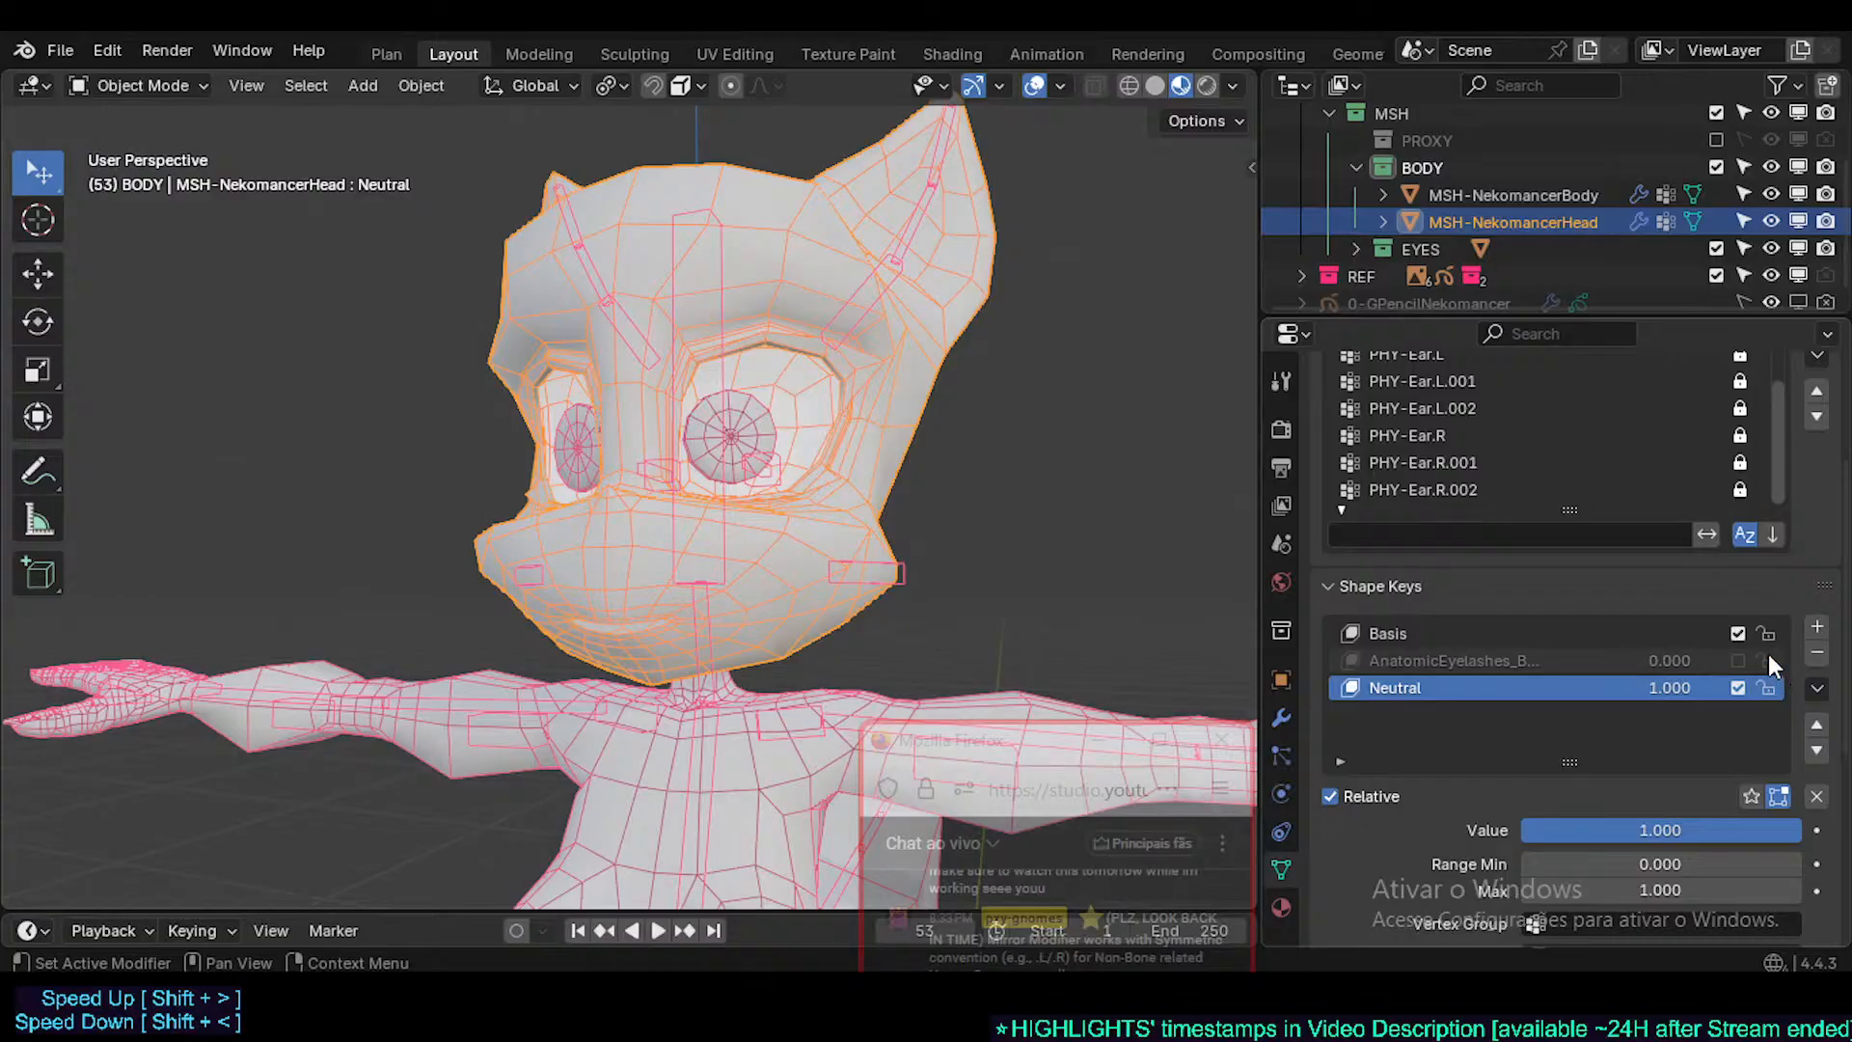
click(1738, 660)
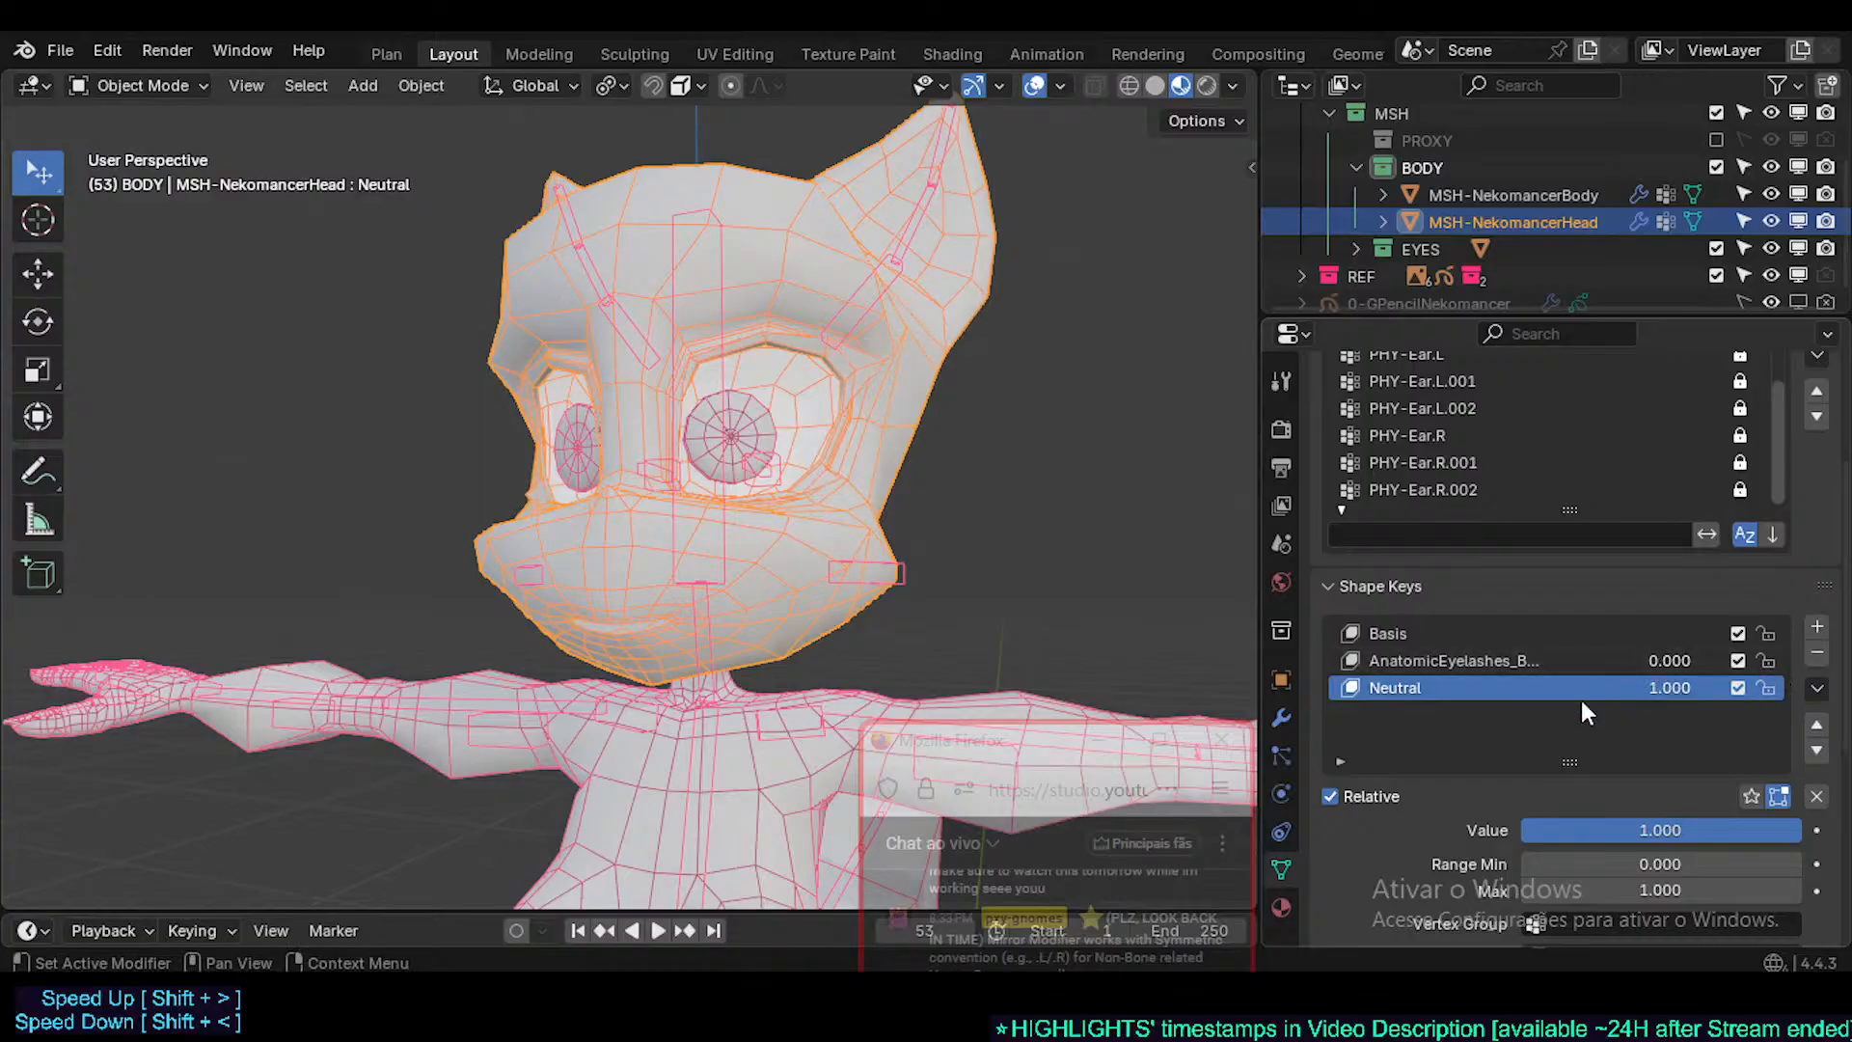
key(ctrl+s)
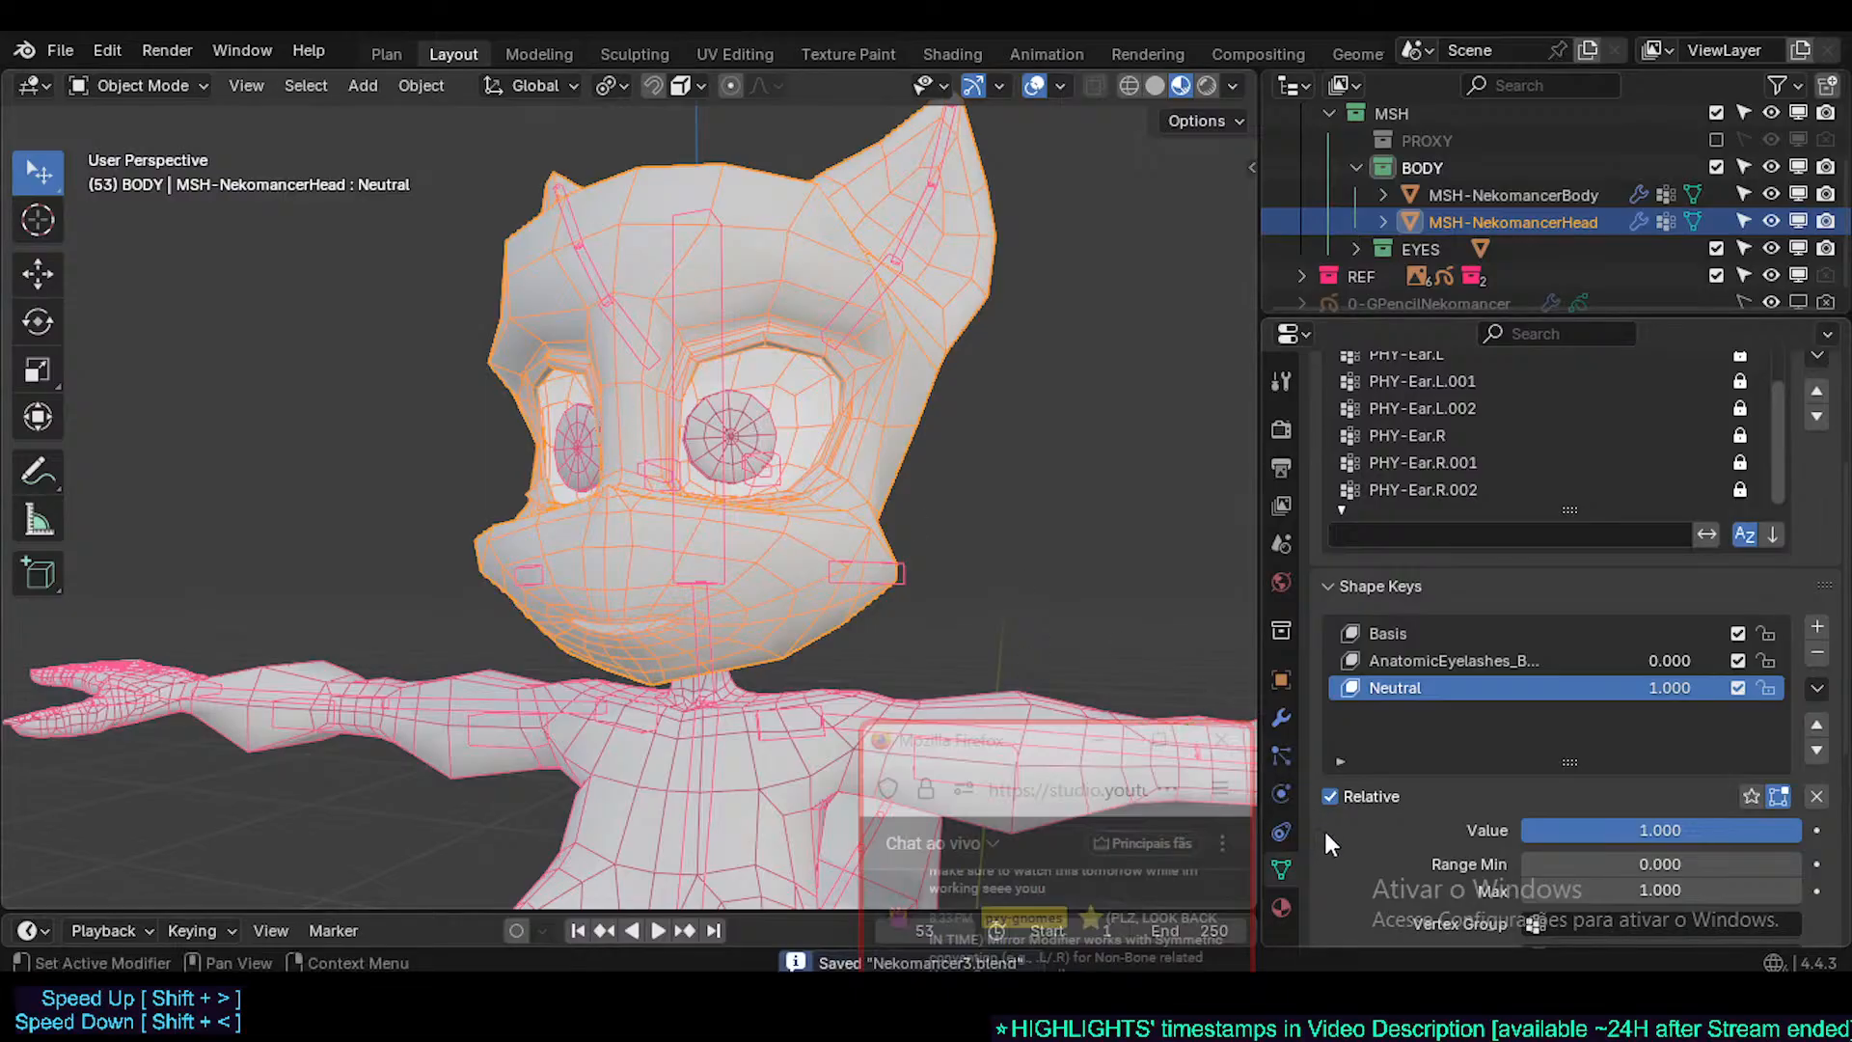
- Make the Mirror modifier active in the head's modifier stack
click(1283, 719)
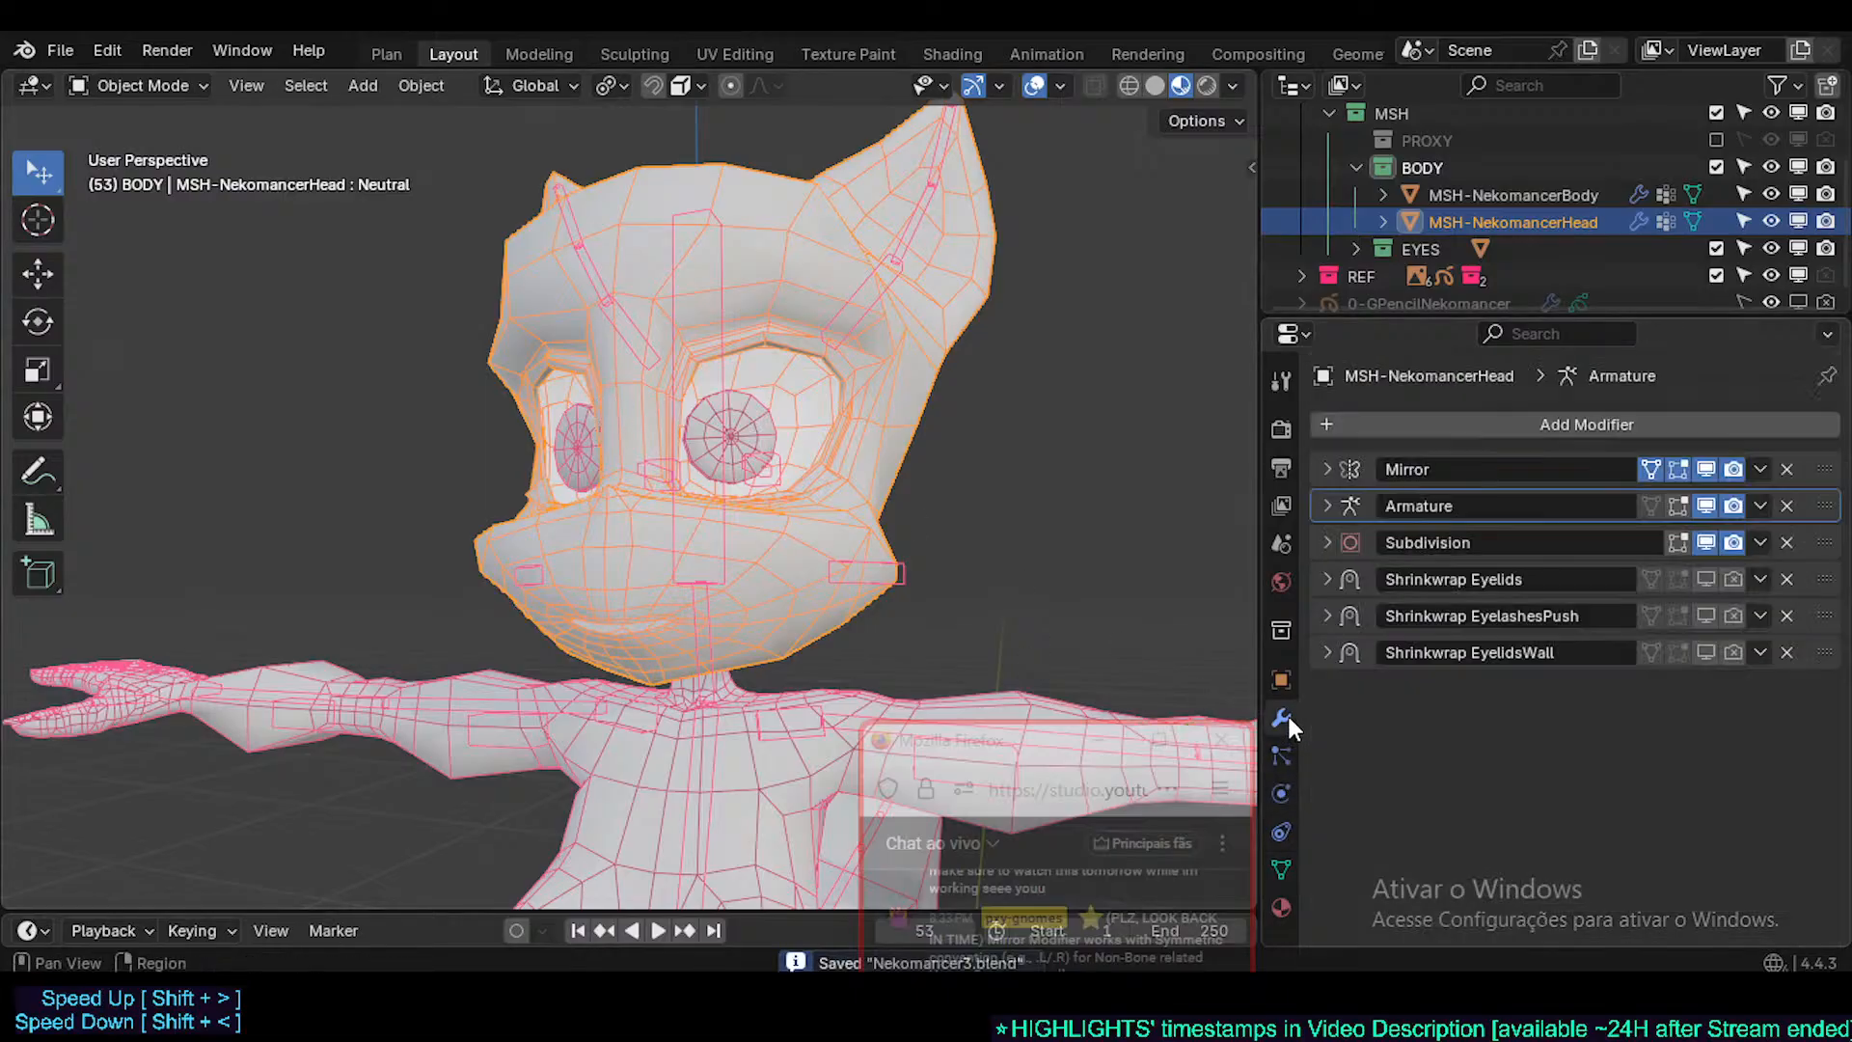
click(1360, 460)
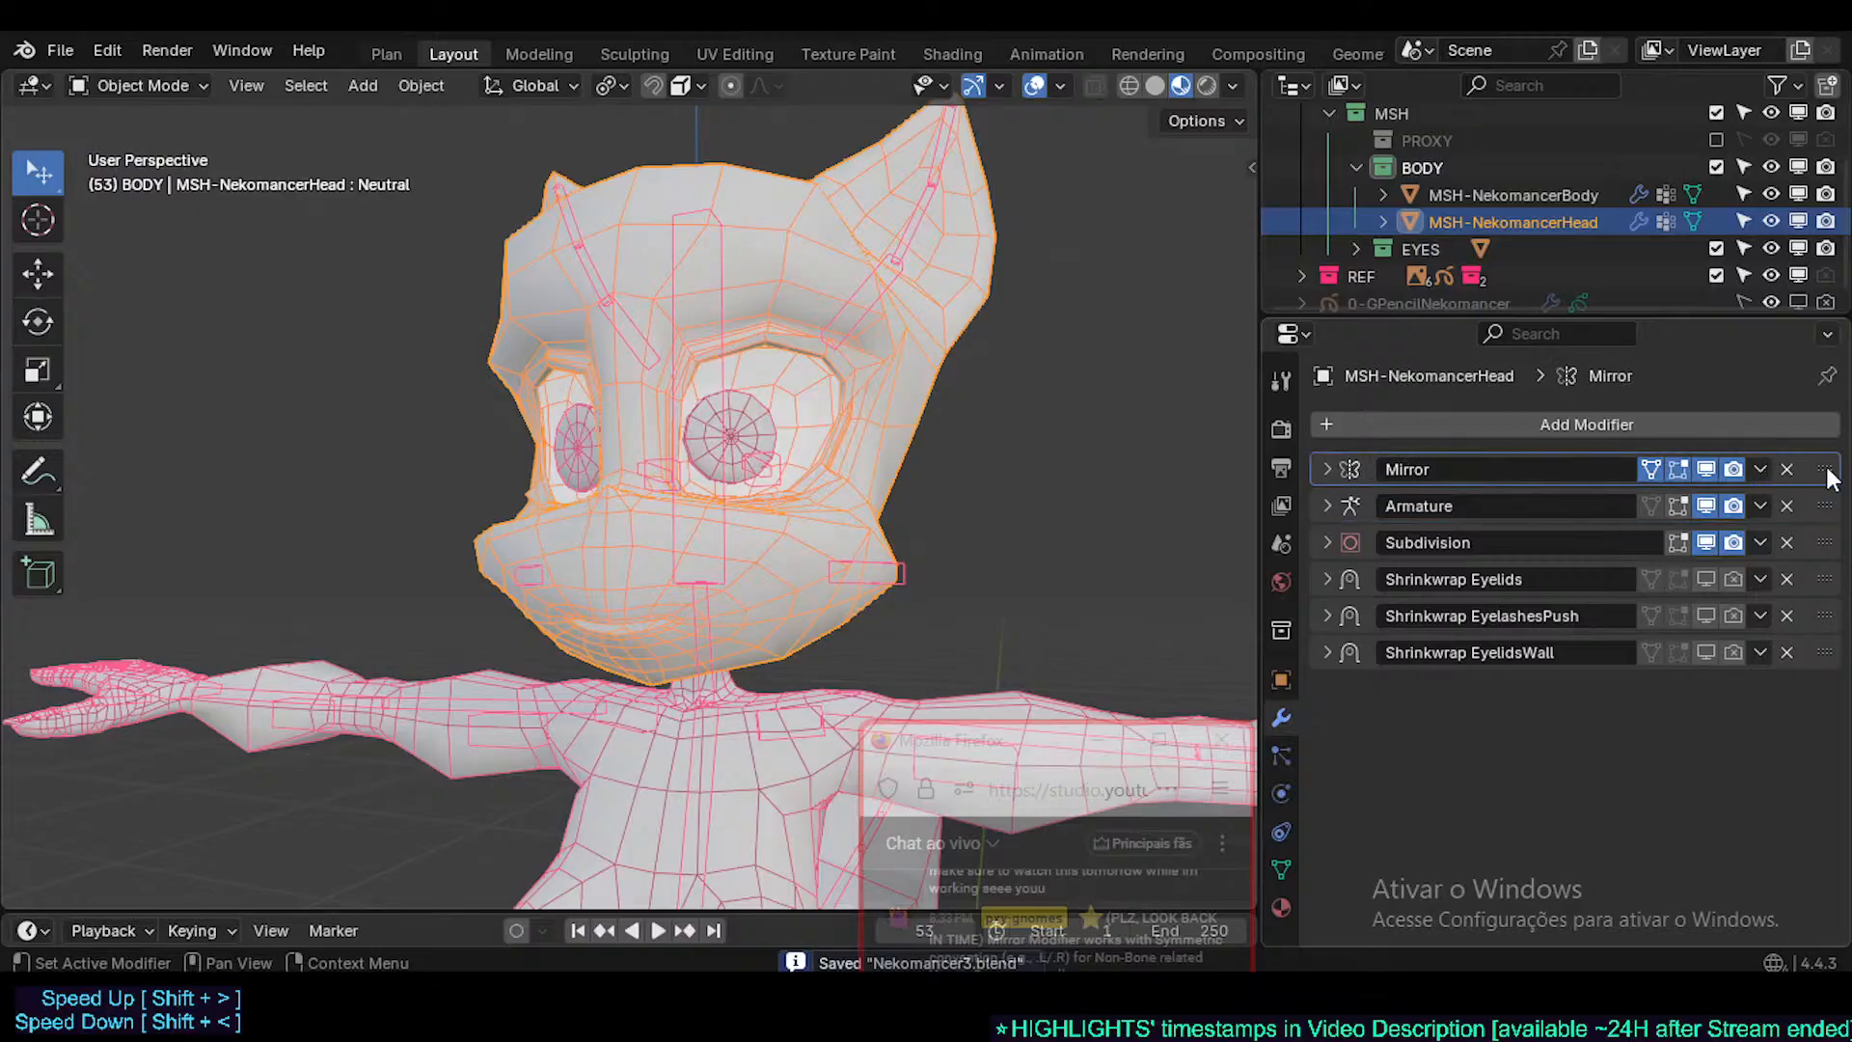
- Try to apply the Mirror modifier on the head mesh from the modifier stack
click(1760, 469)
click(1713, 494)
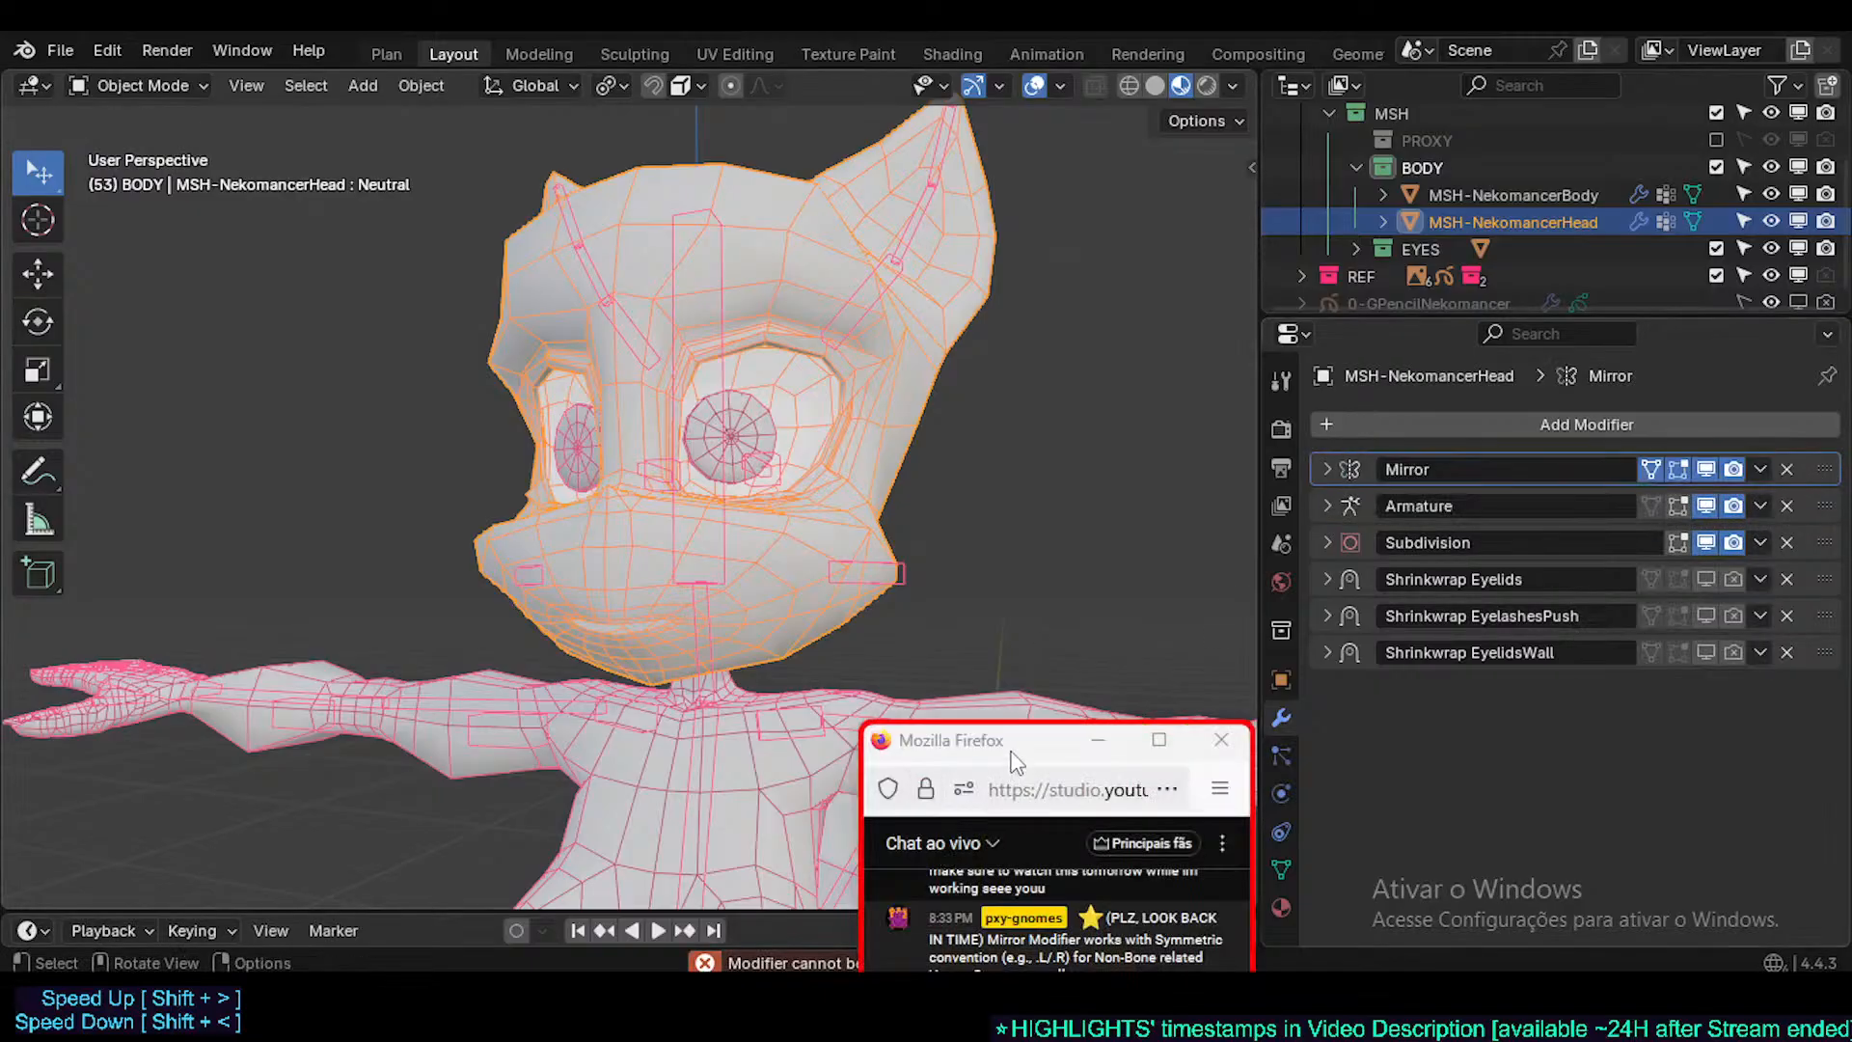
- Switch to the Firefox live chat, post "⭐Apply Mirror Modifier with Shape Keys!! (Extension)" and move the chat window away from the modifier stack
click(1486, 635)
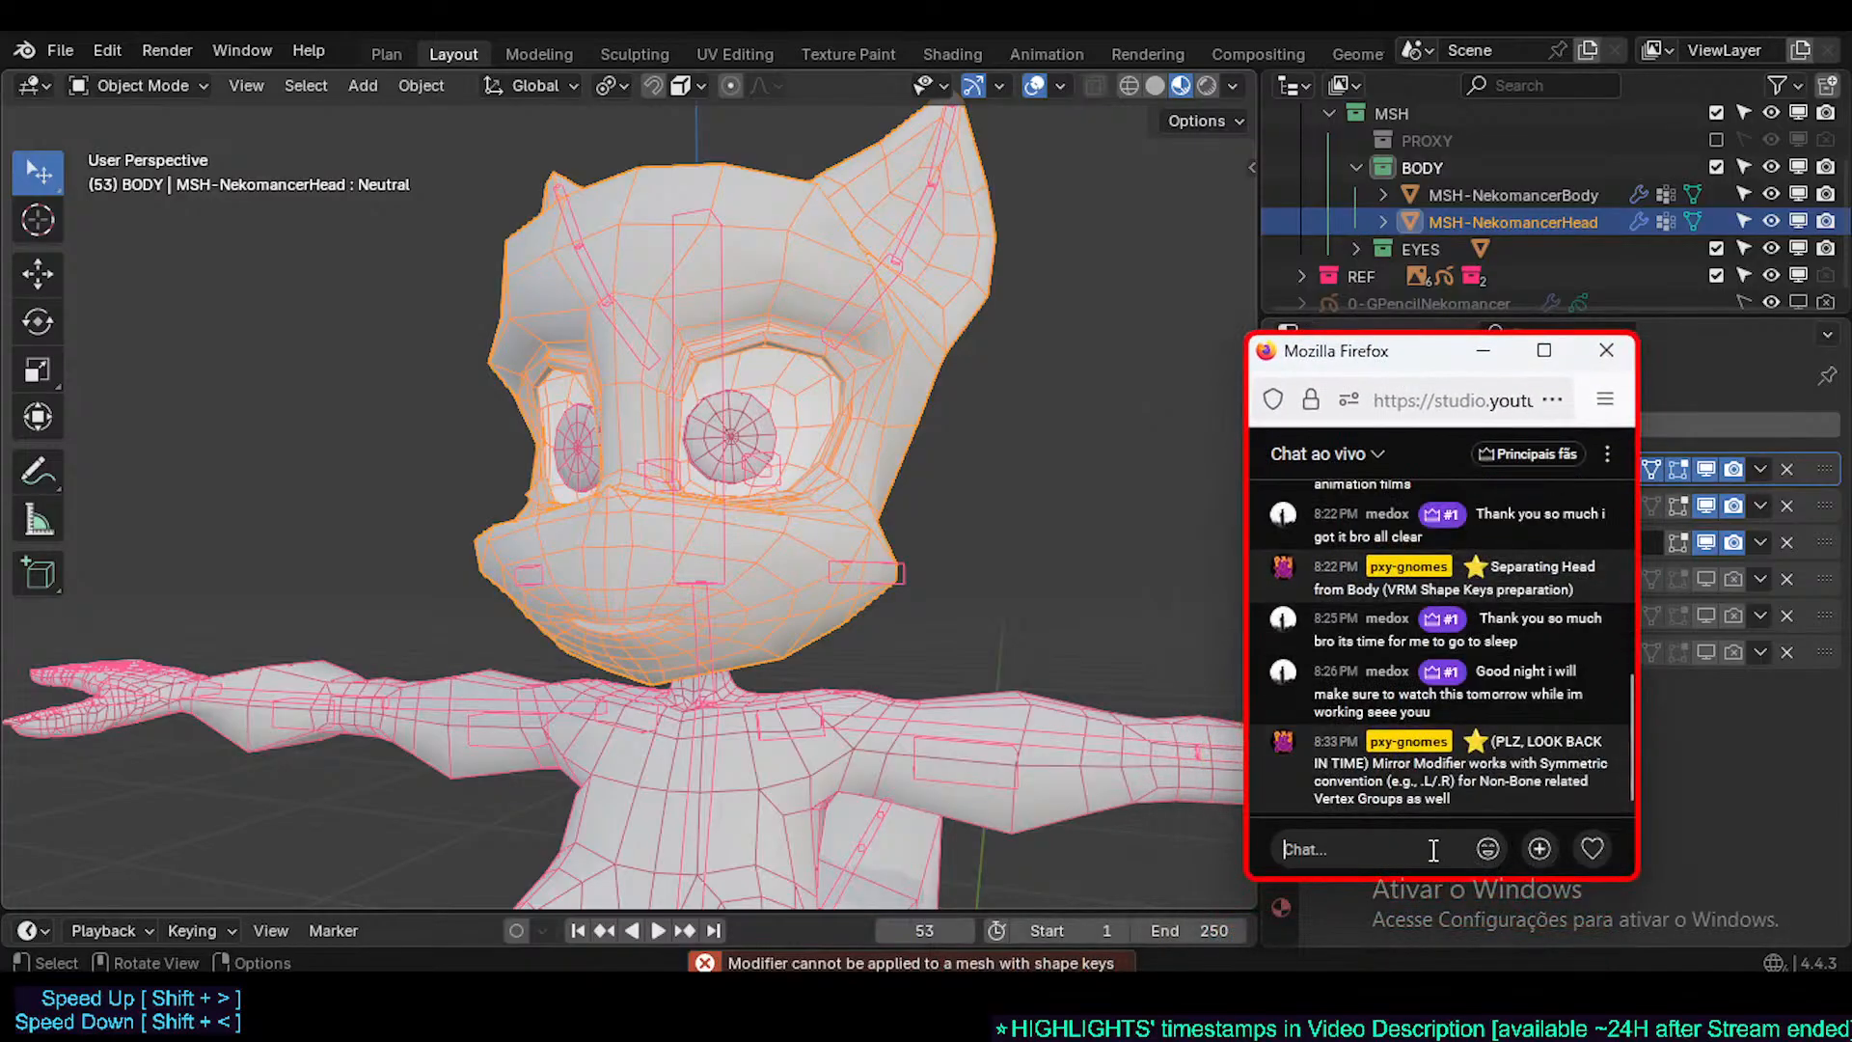
click(1485, 848)
click(1469, 829)
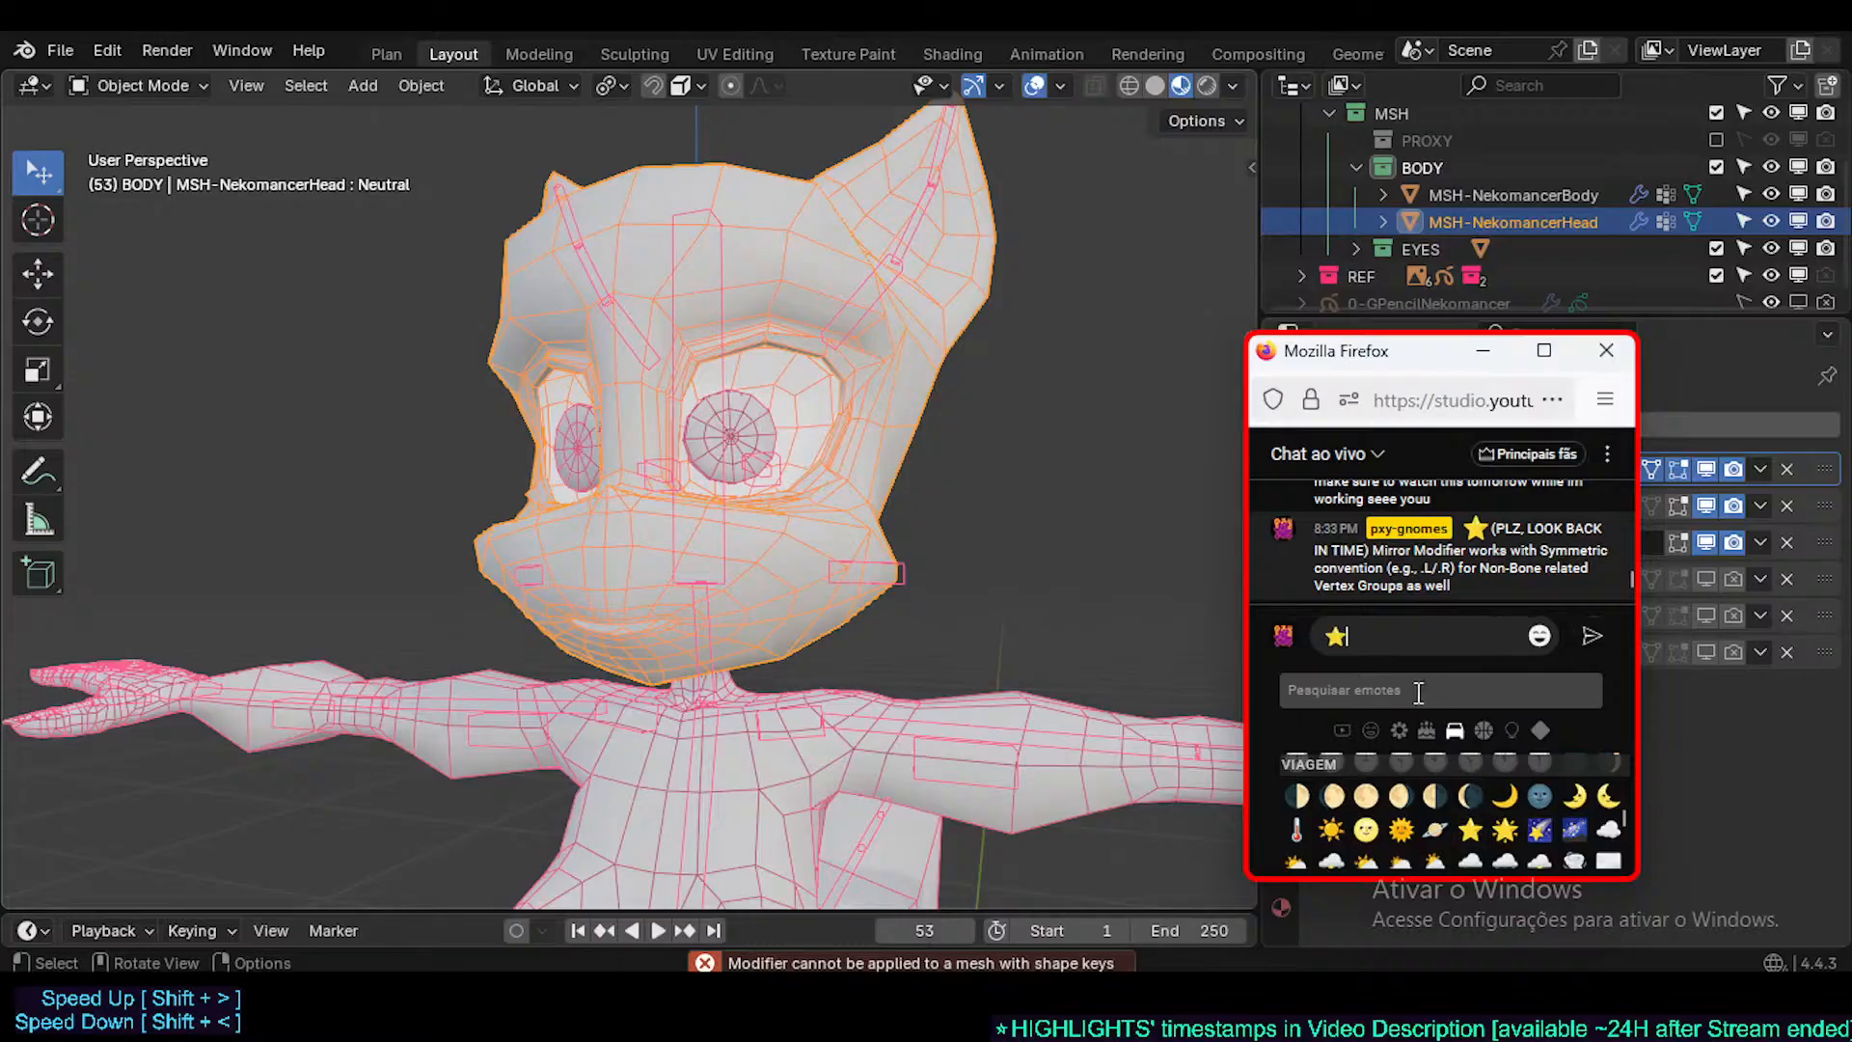
text(Apply)
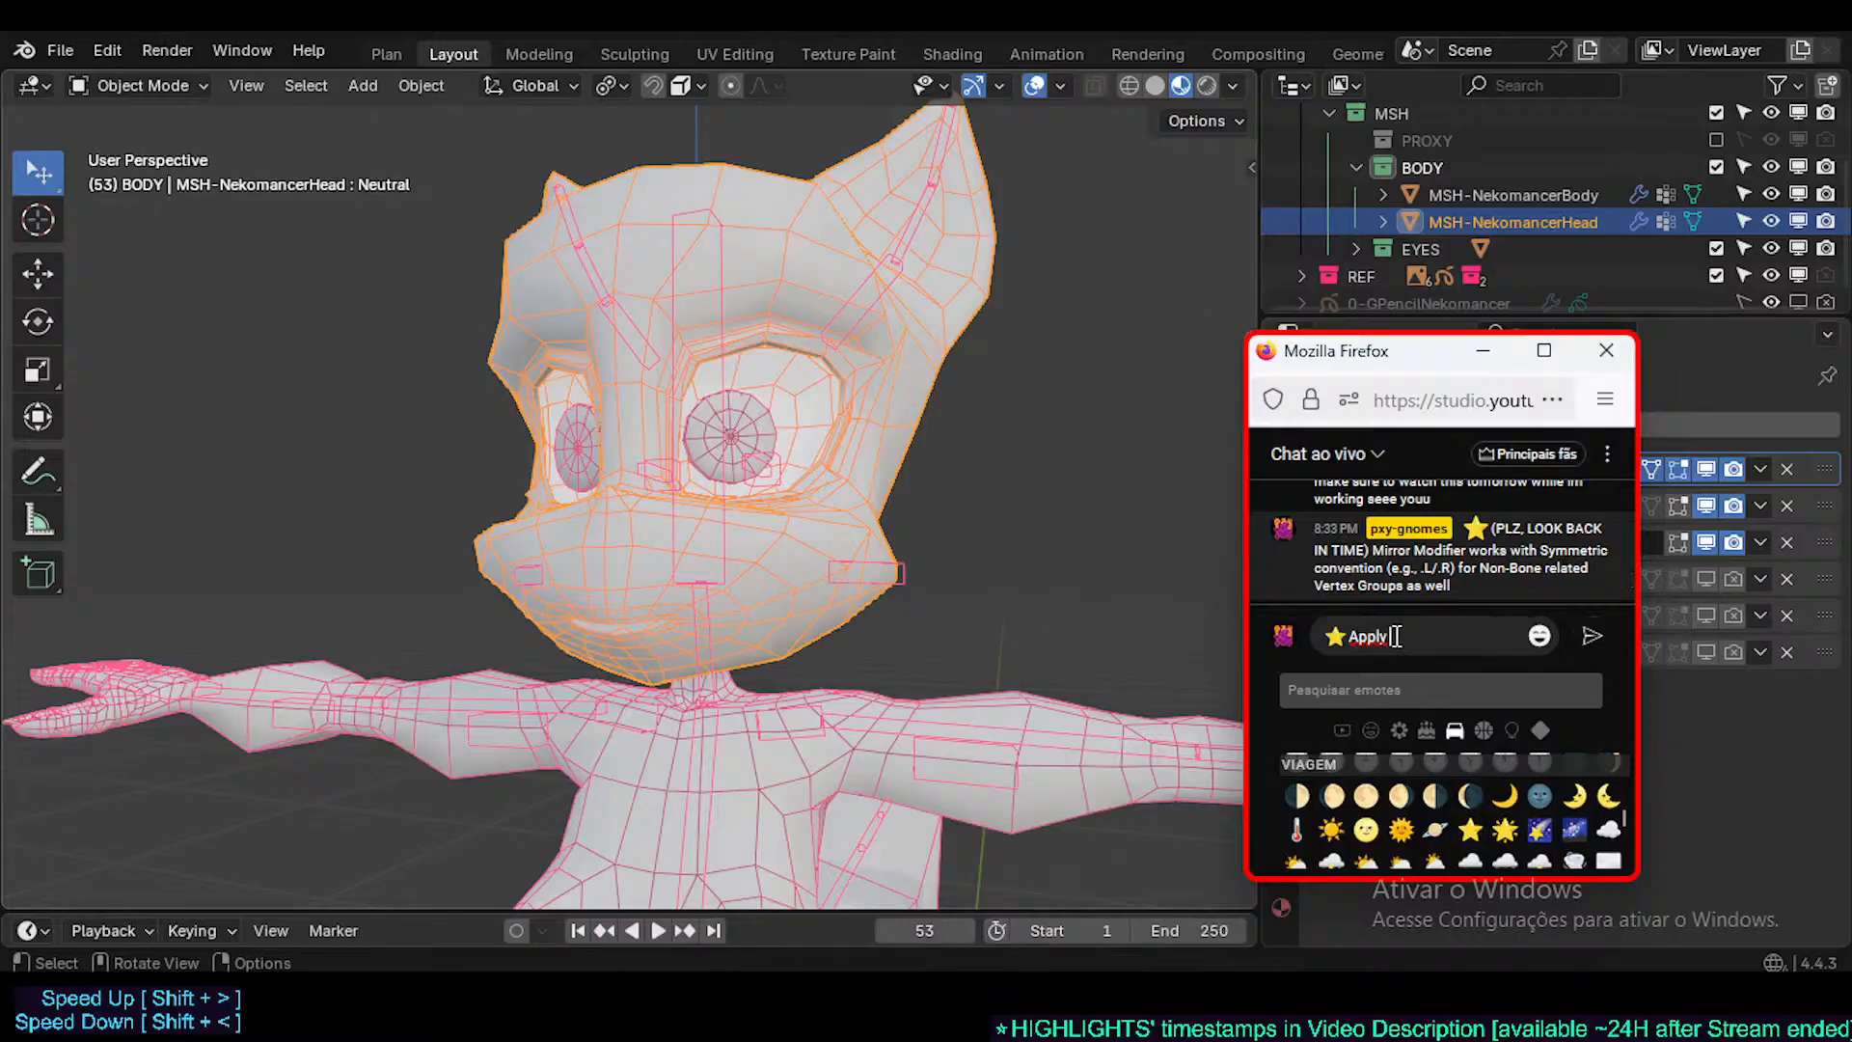
text( Mirror Modifier with Shape Ke)
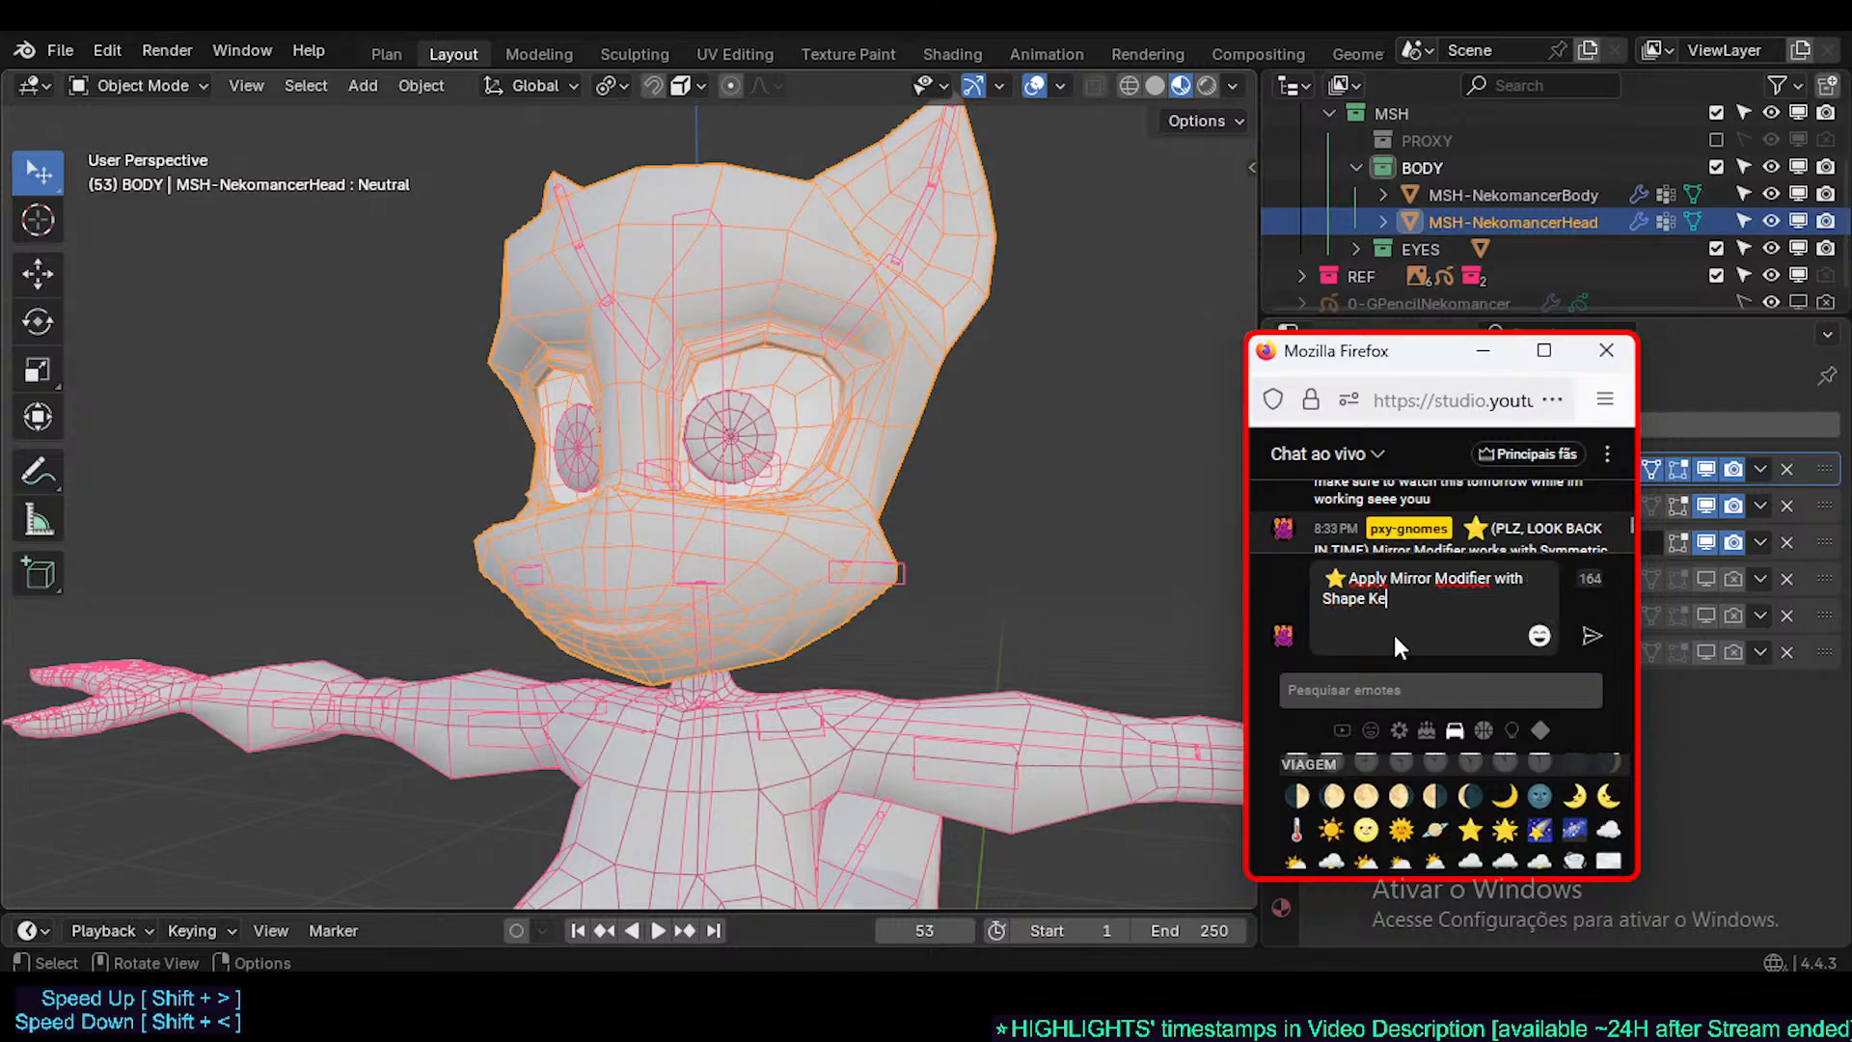
text(ys!! (Extension))
key(Return)
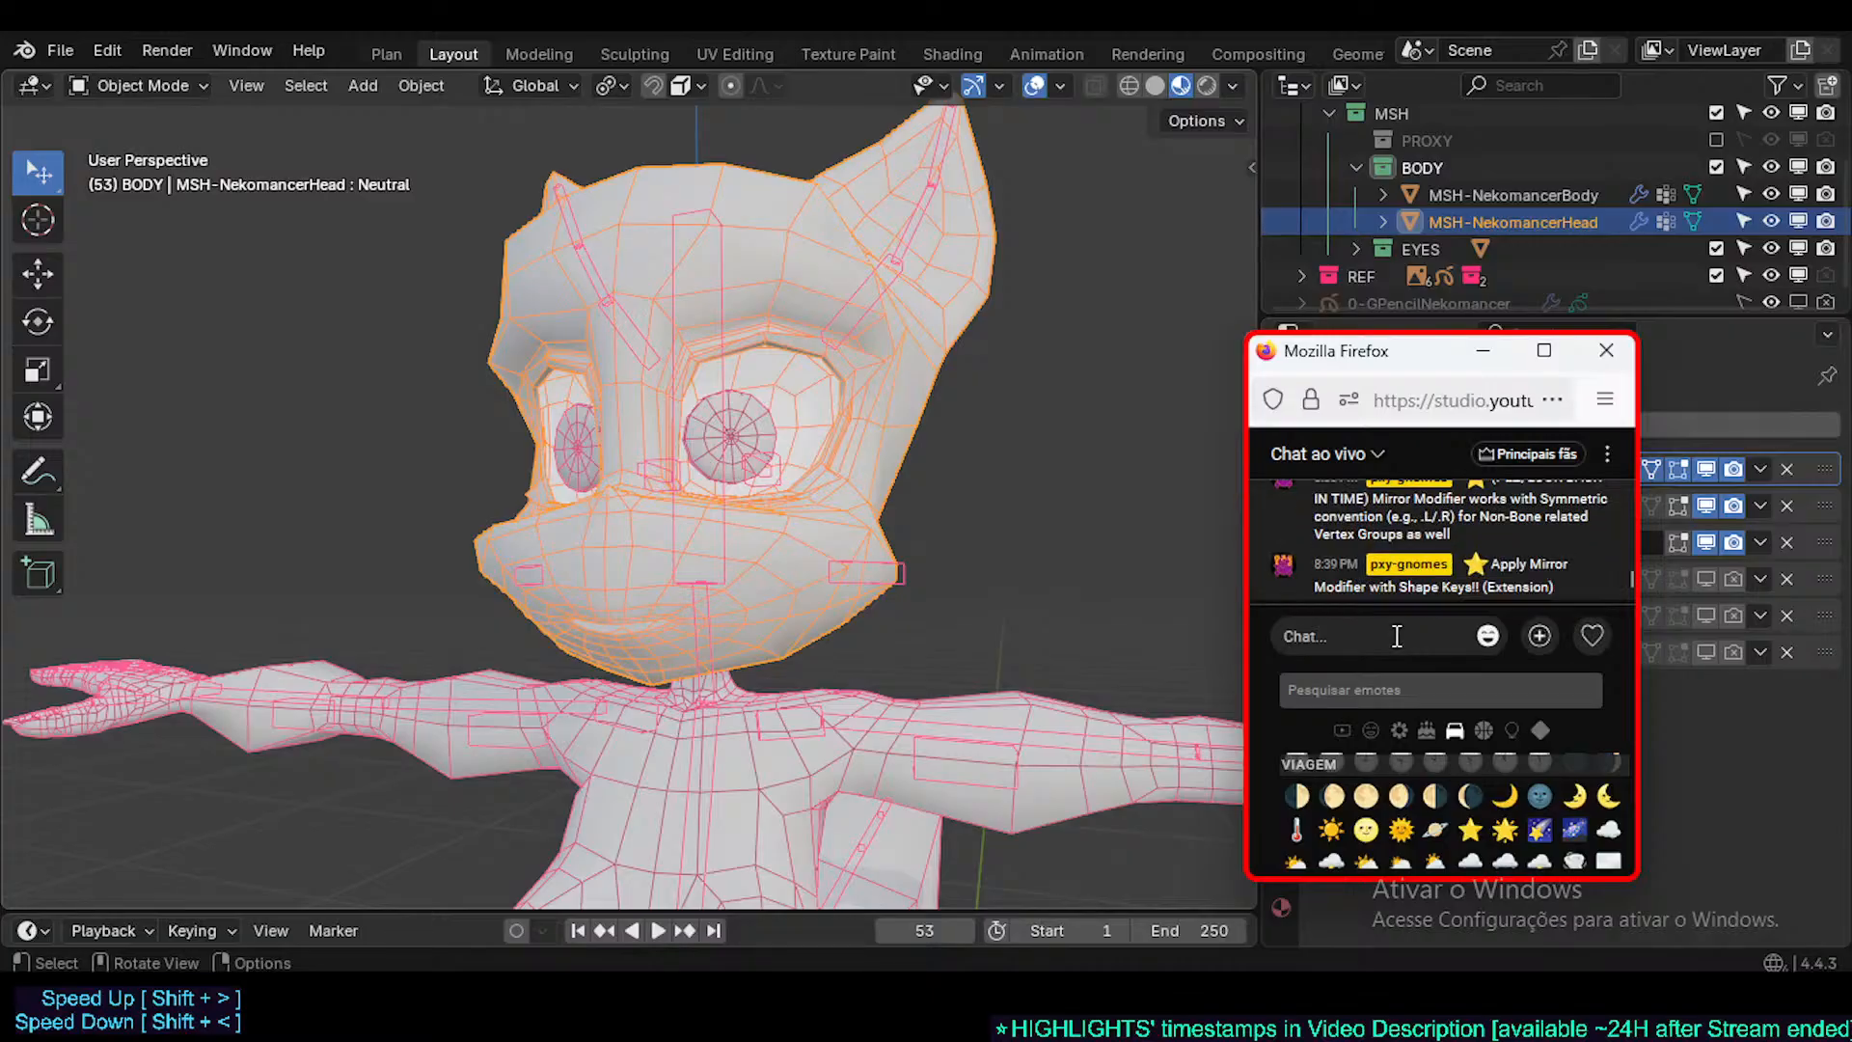
drag(1362, 359, 988, 353)
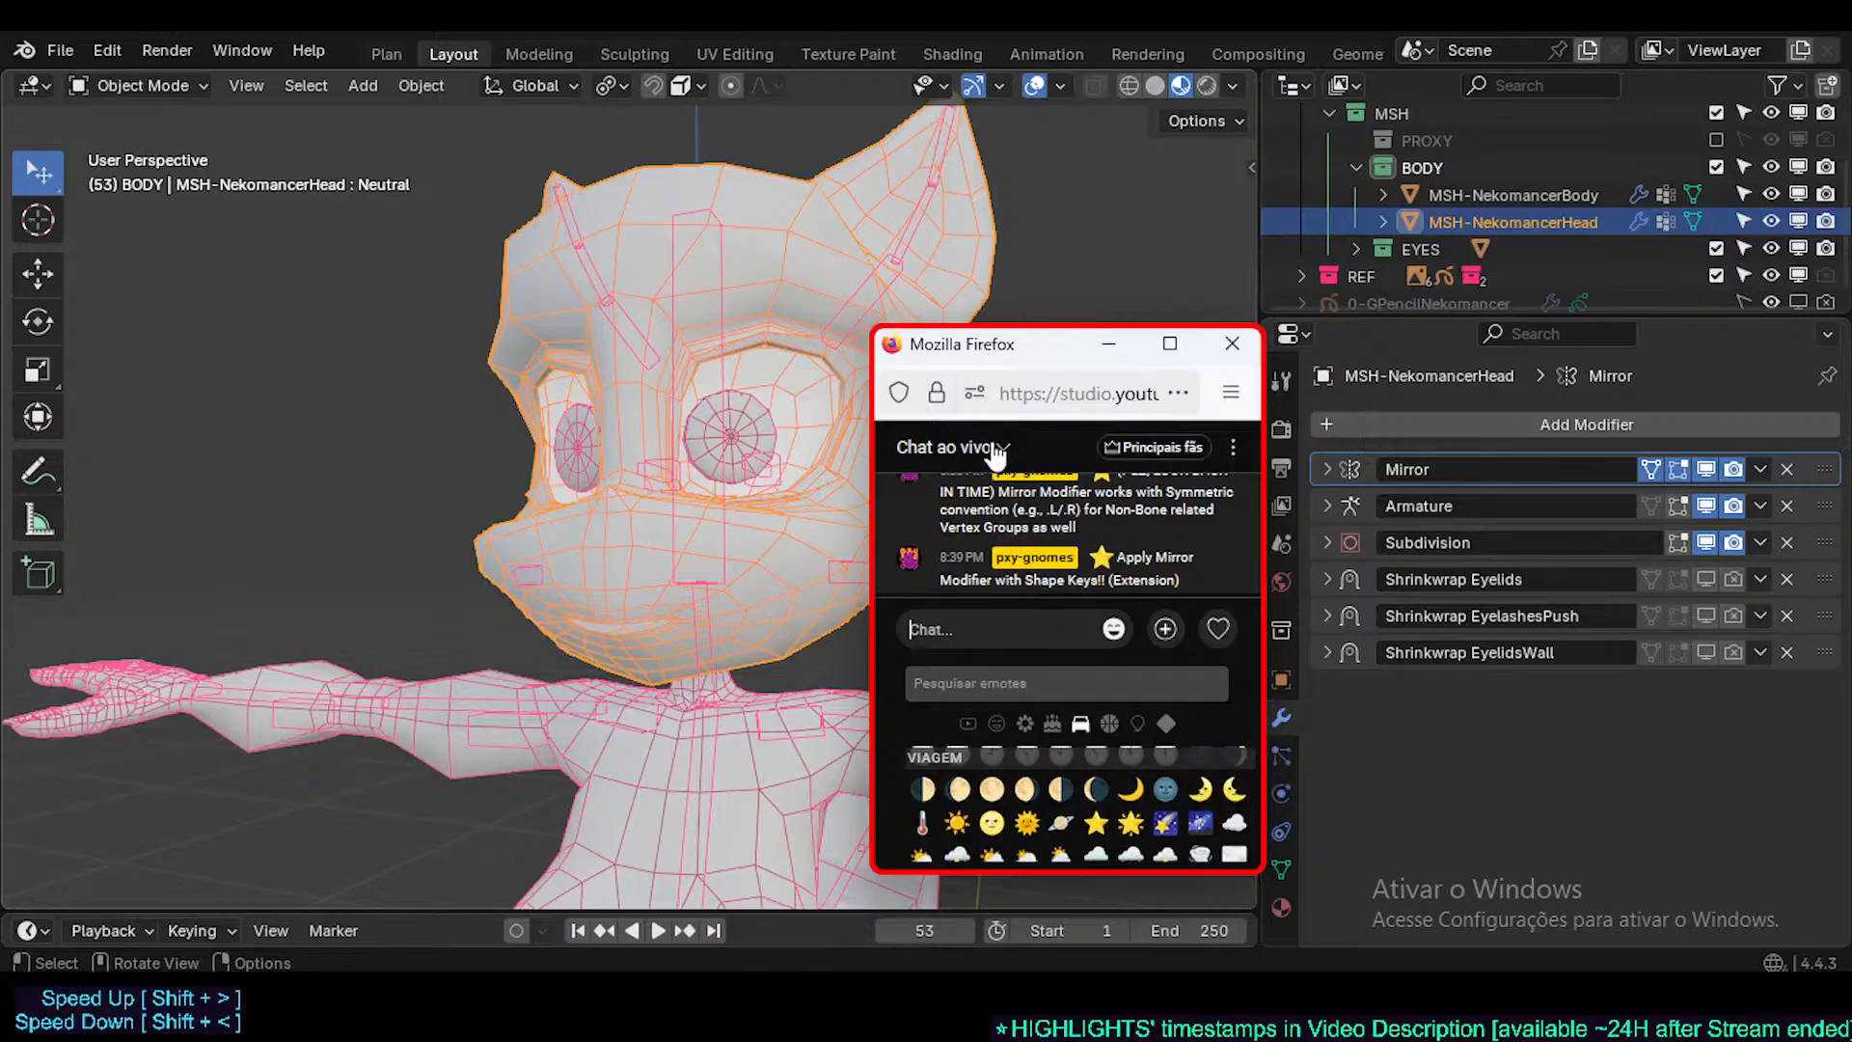
drag(986, 351, 1018, 361)
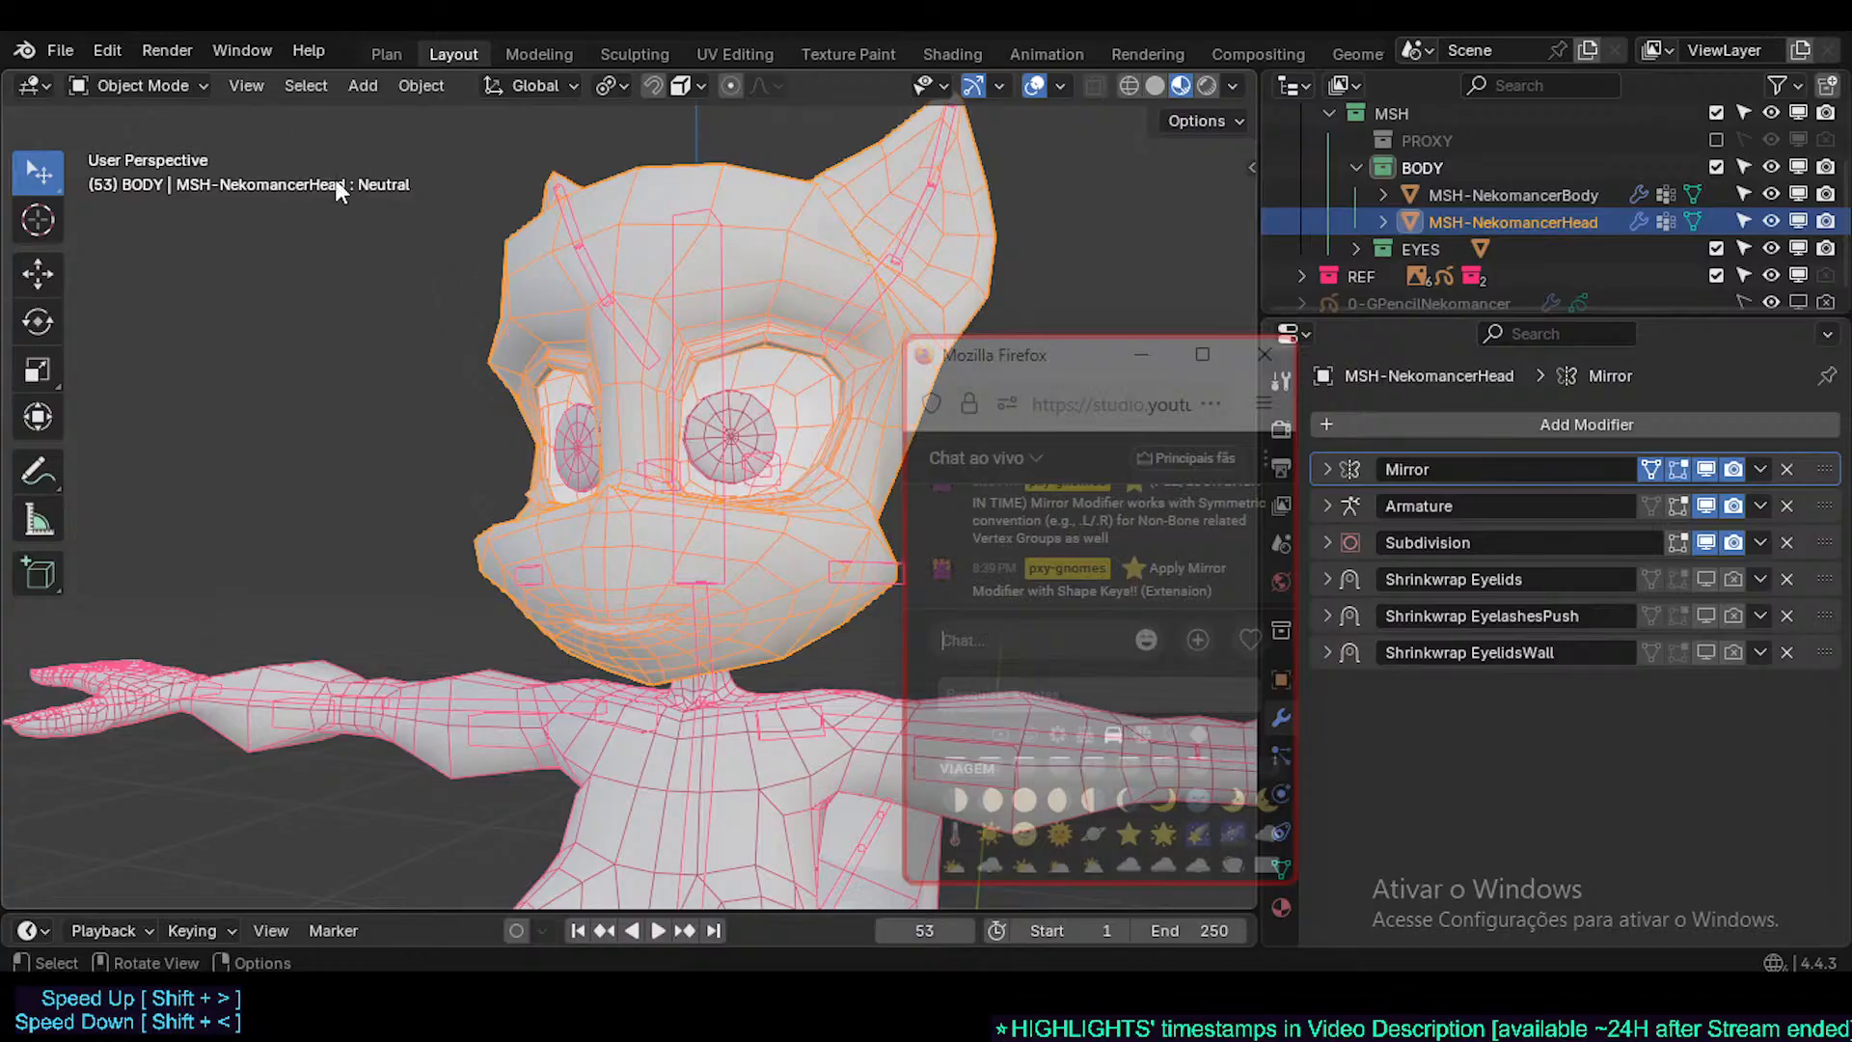
- Return to Blender and search the available extensions in the preferences for "shape key"
click(416, 232)
key(ctrl+comma)
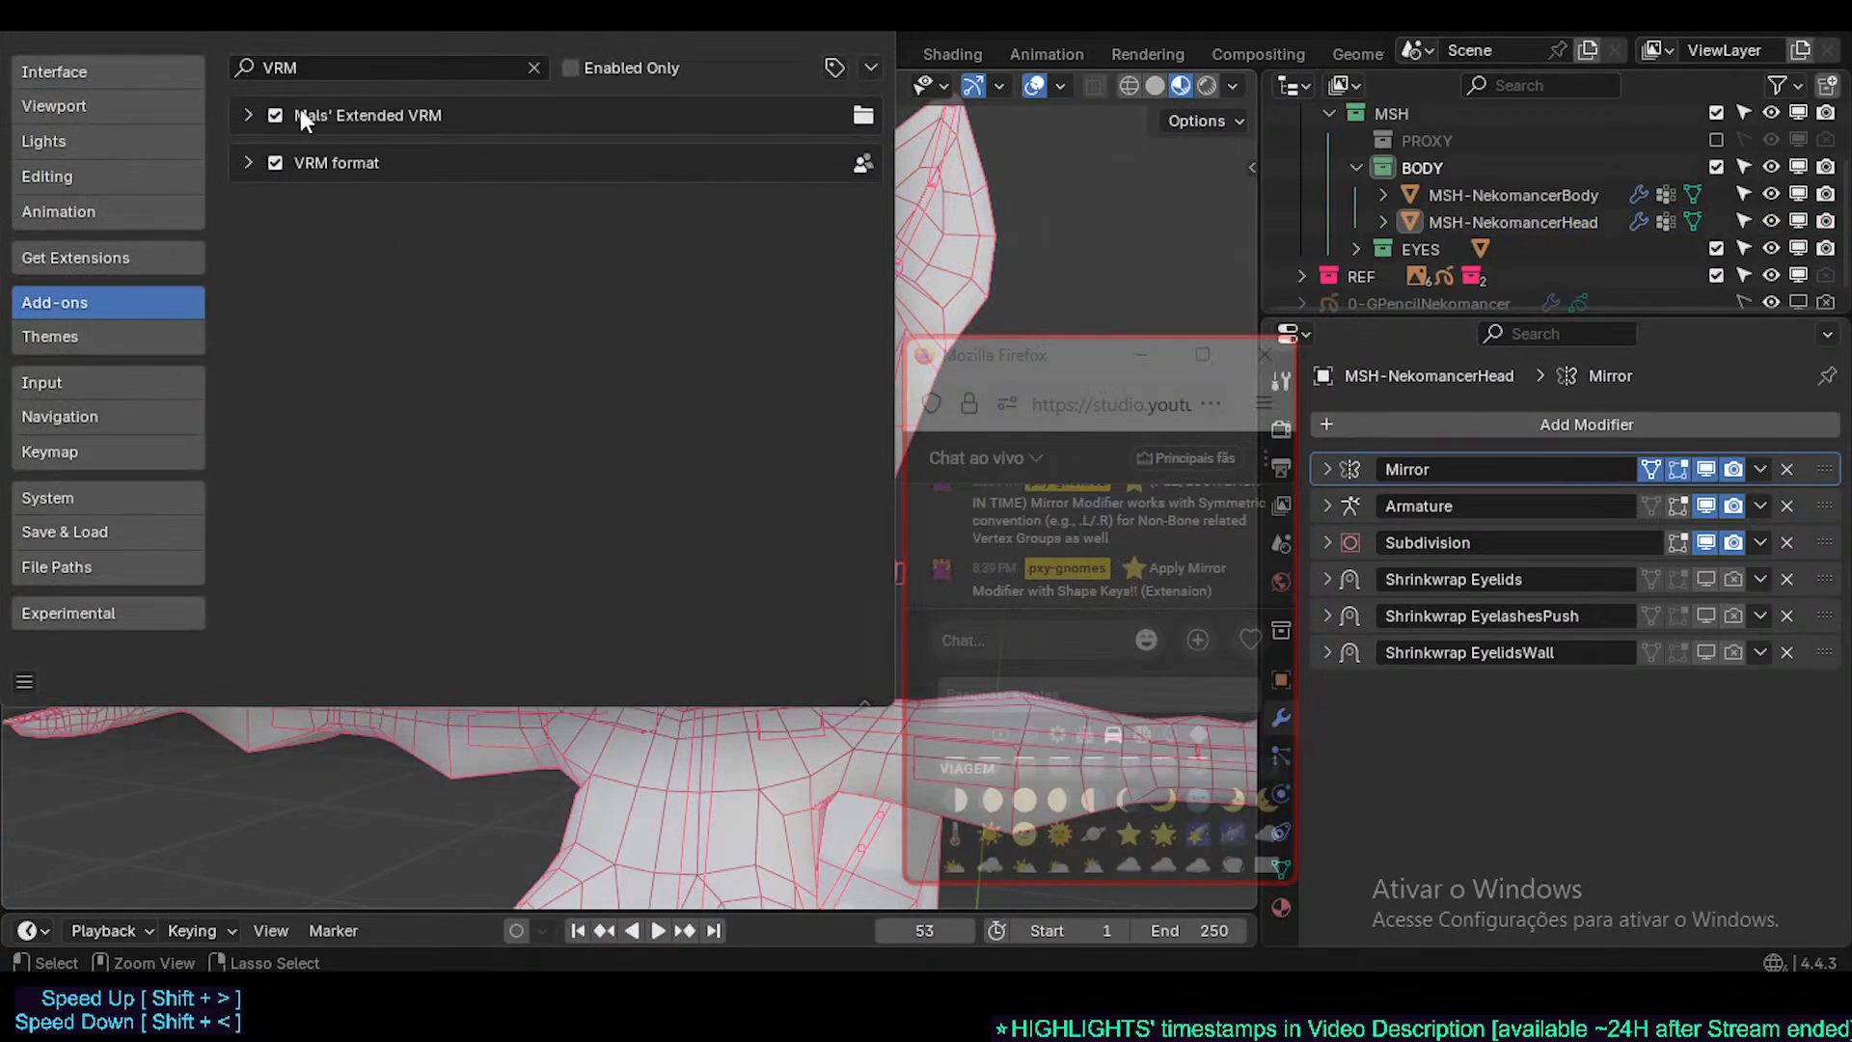
click(533, 67)
click(54, 259)
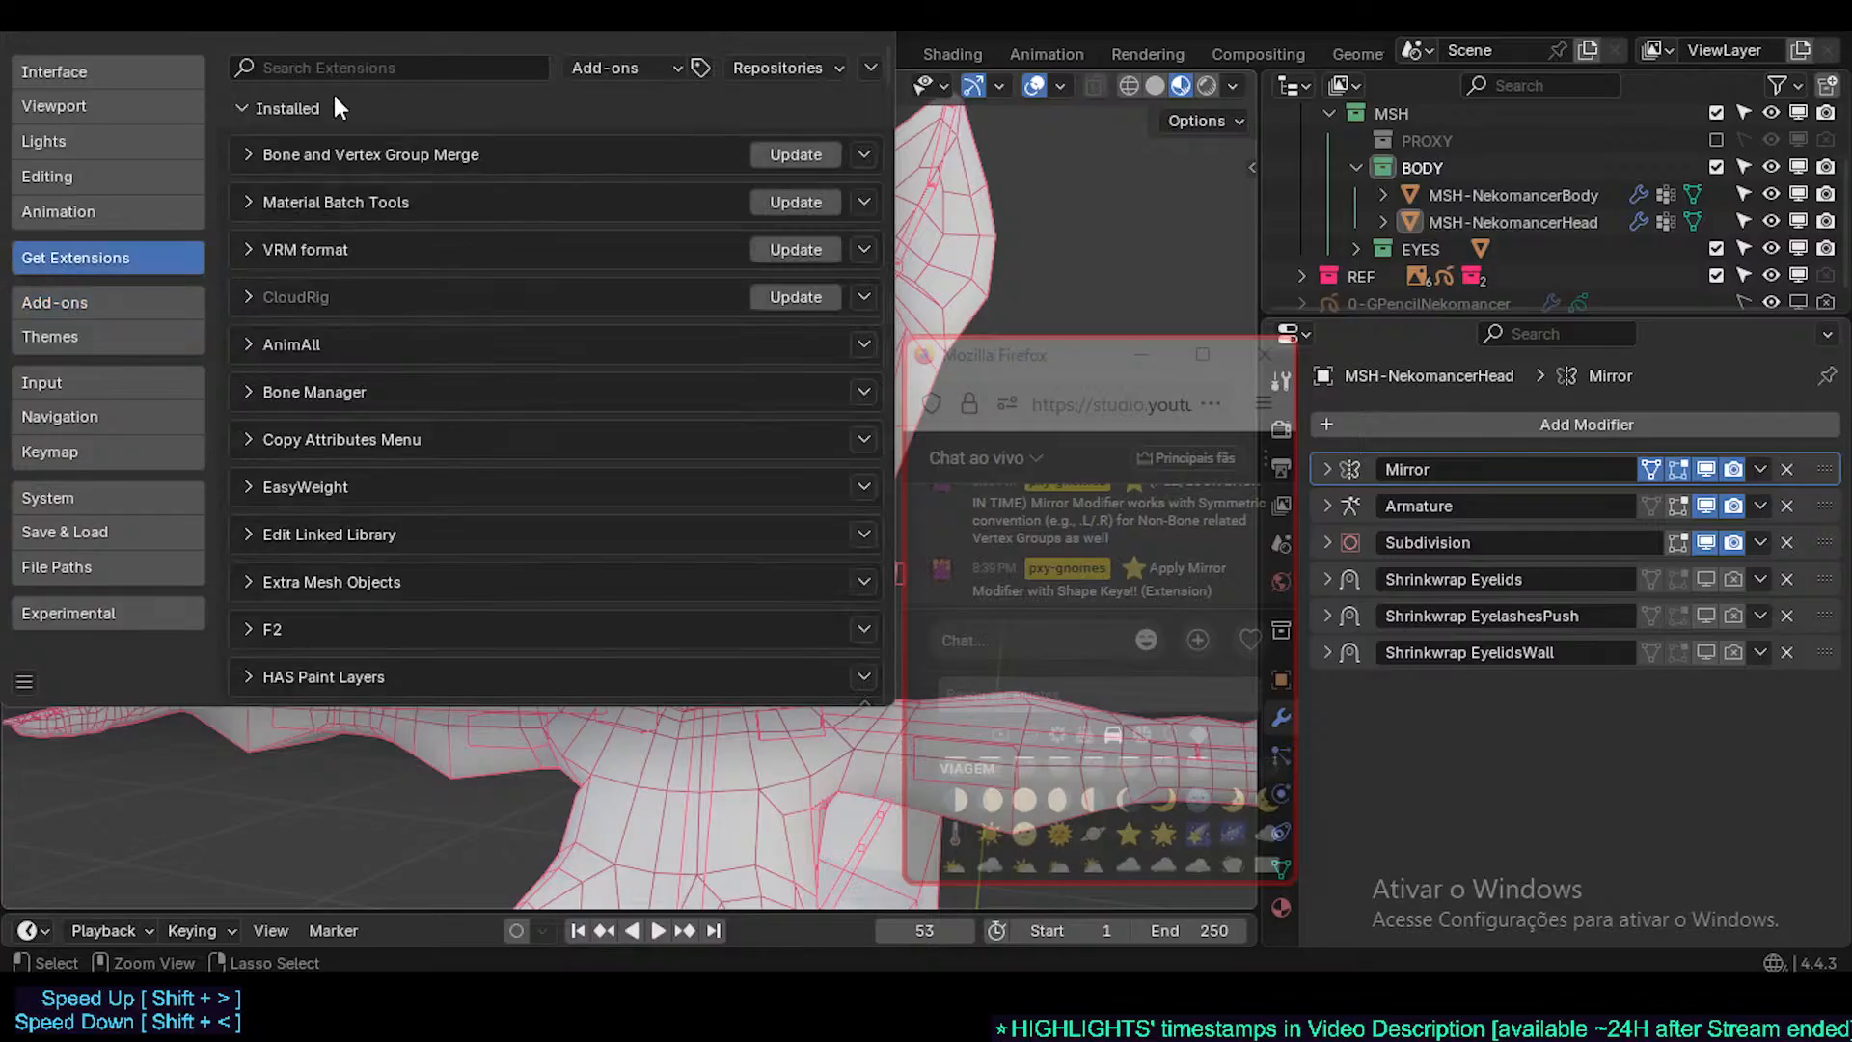
click(393, 60)
text(shape key)
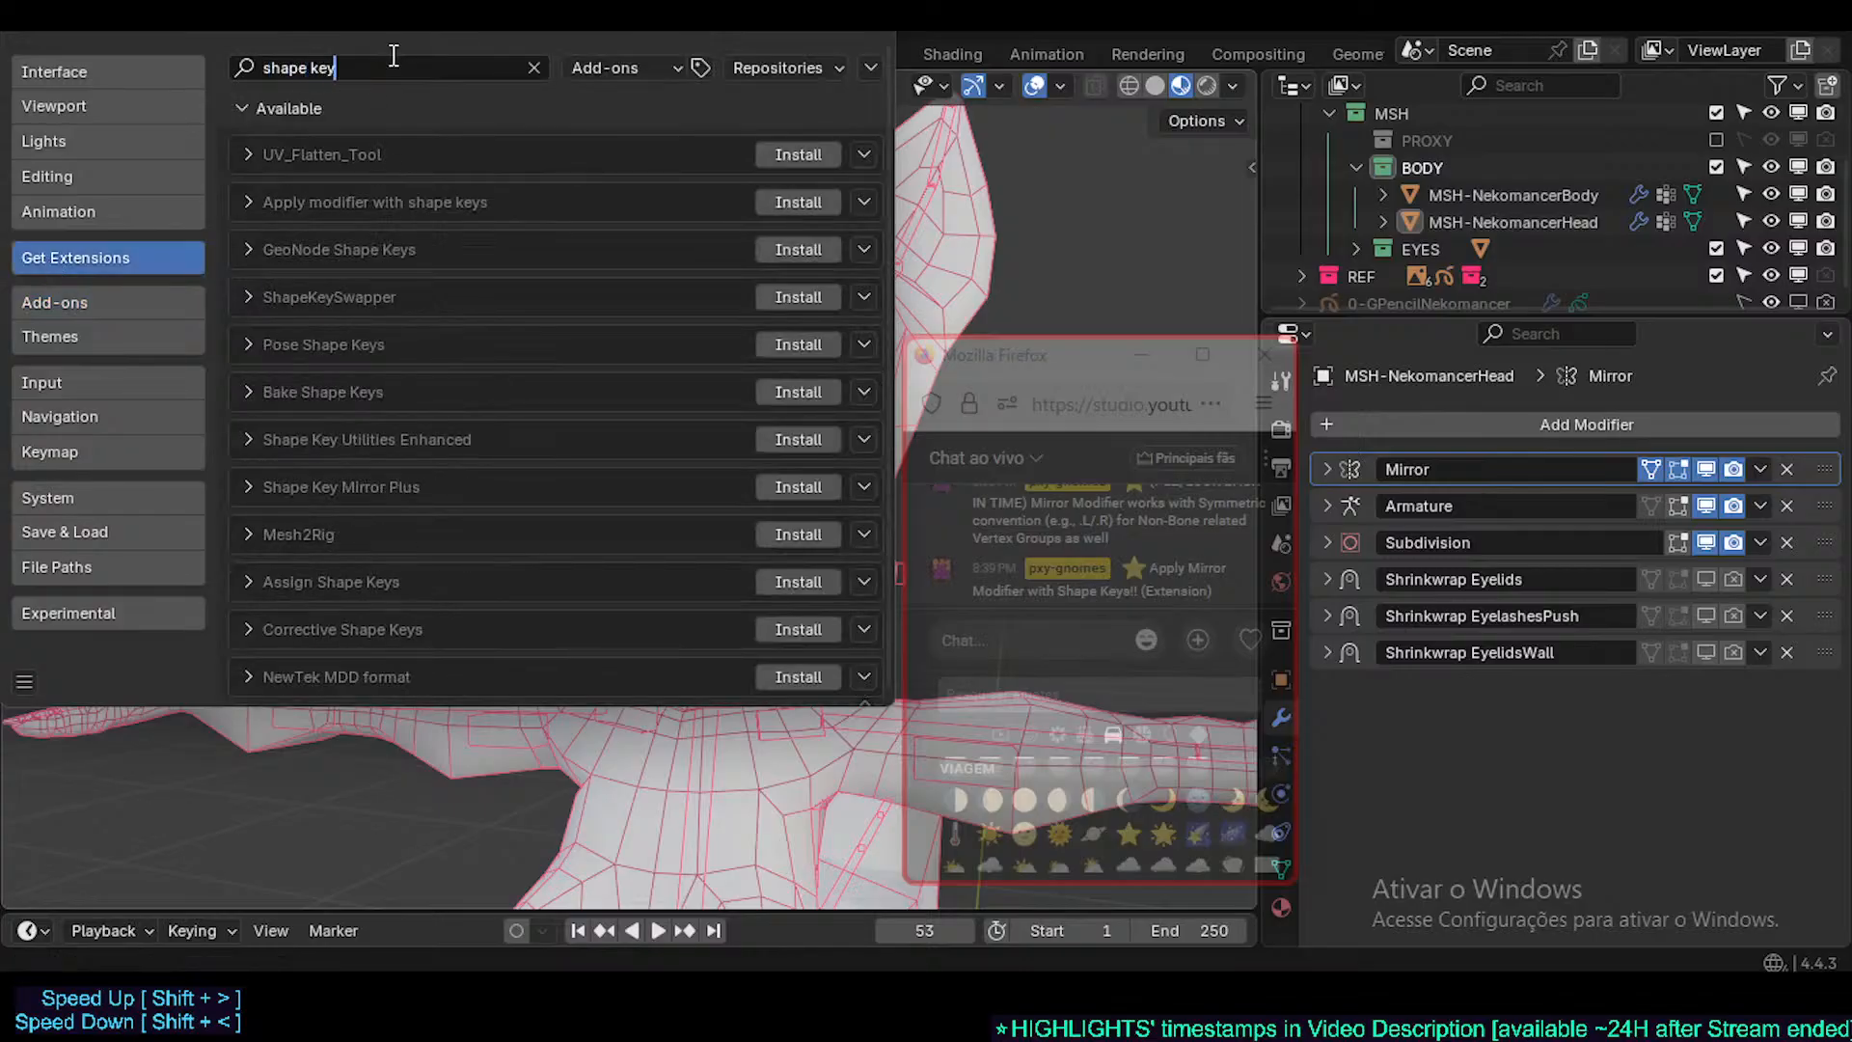
key(Return)
scroll(348, 390, down, 1)
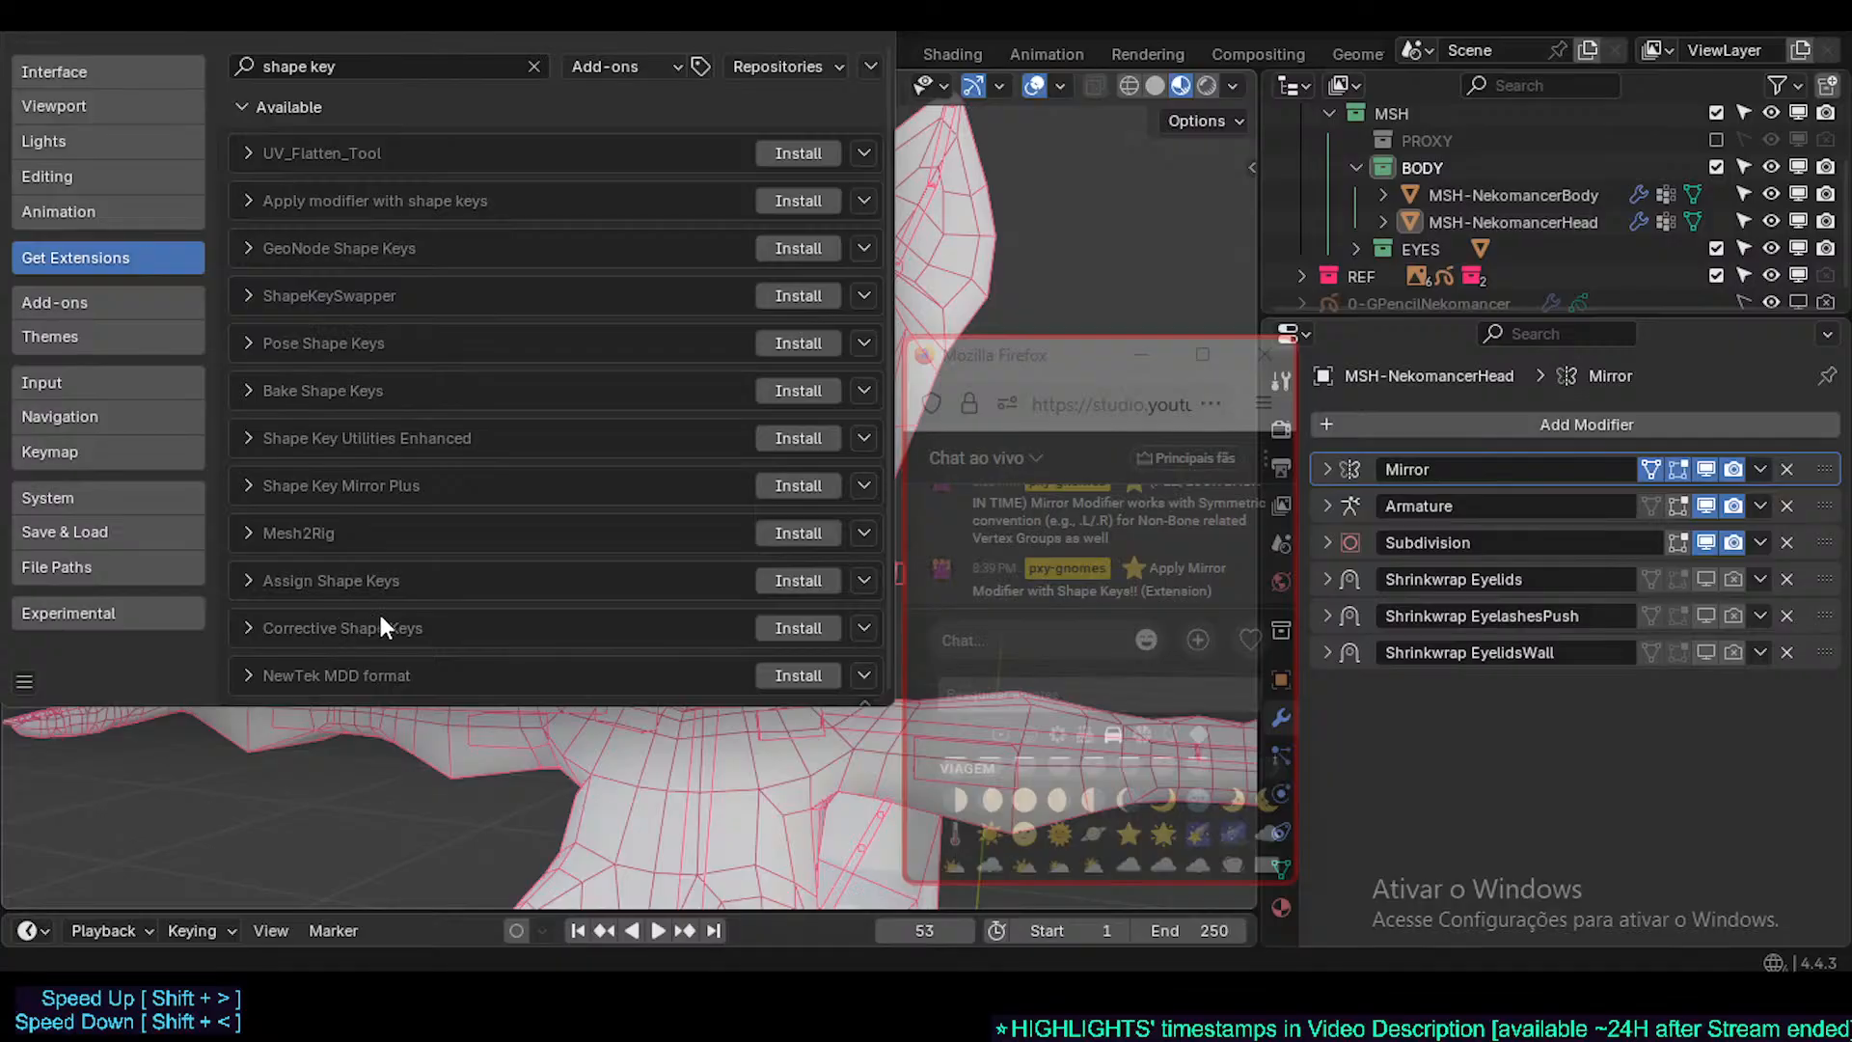
- Search the available extensions for "kee" instead and show the details of SKkeeper
click(350, 71)
key(Home)
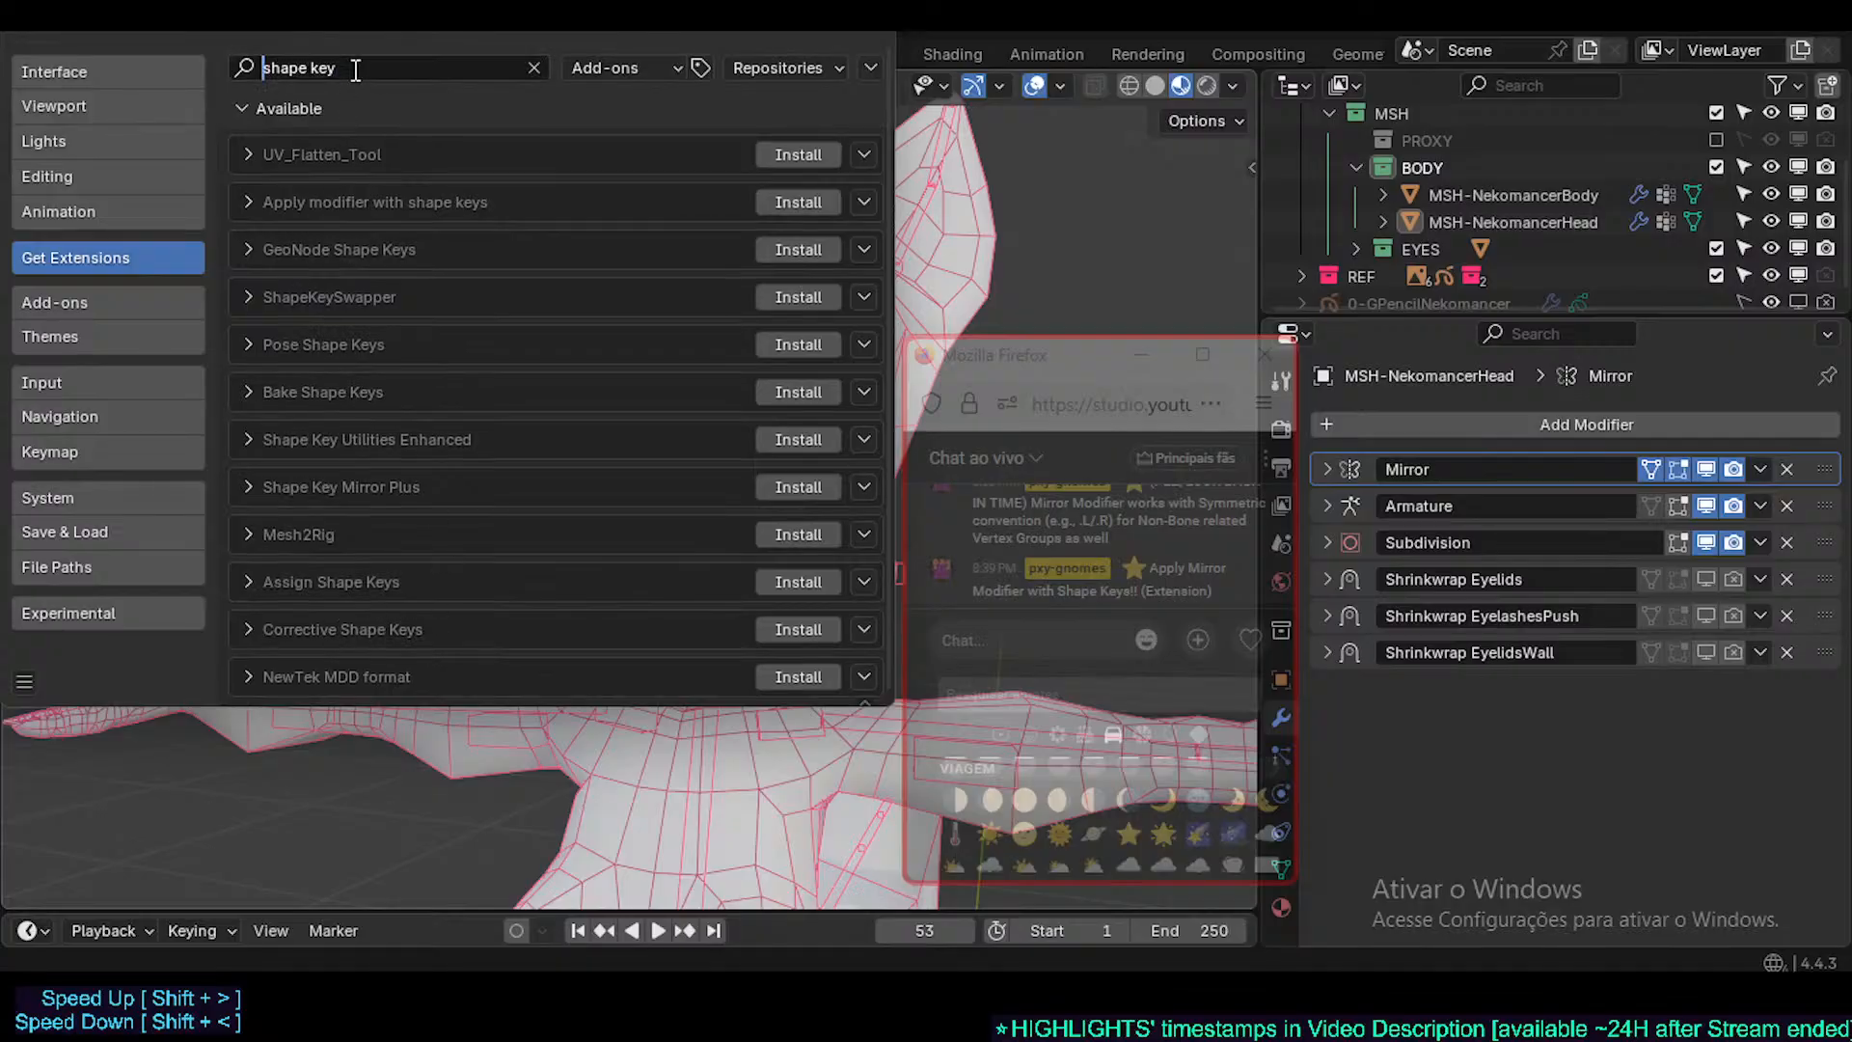
text(SS)
key(shift+End)
text(K)
key(BackSpace)
key(BackSpace)
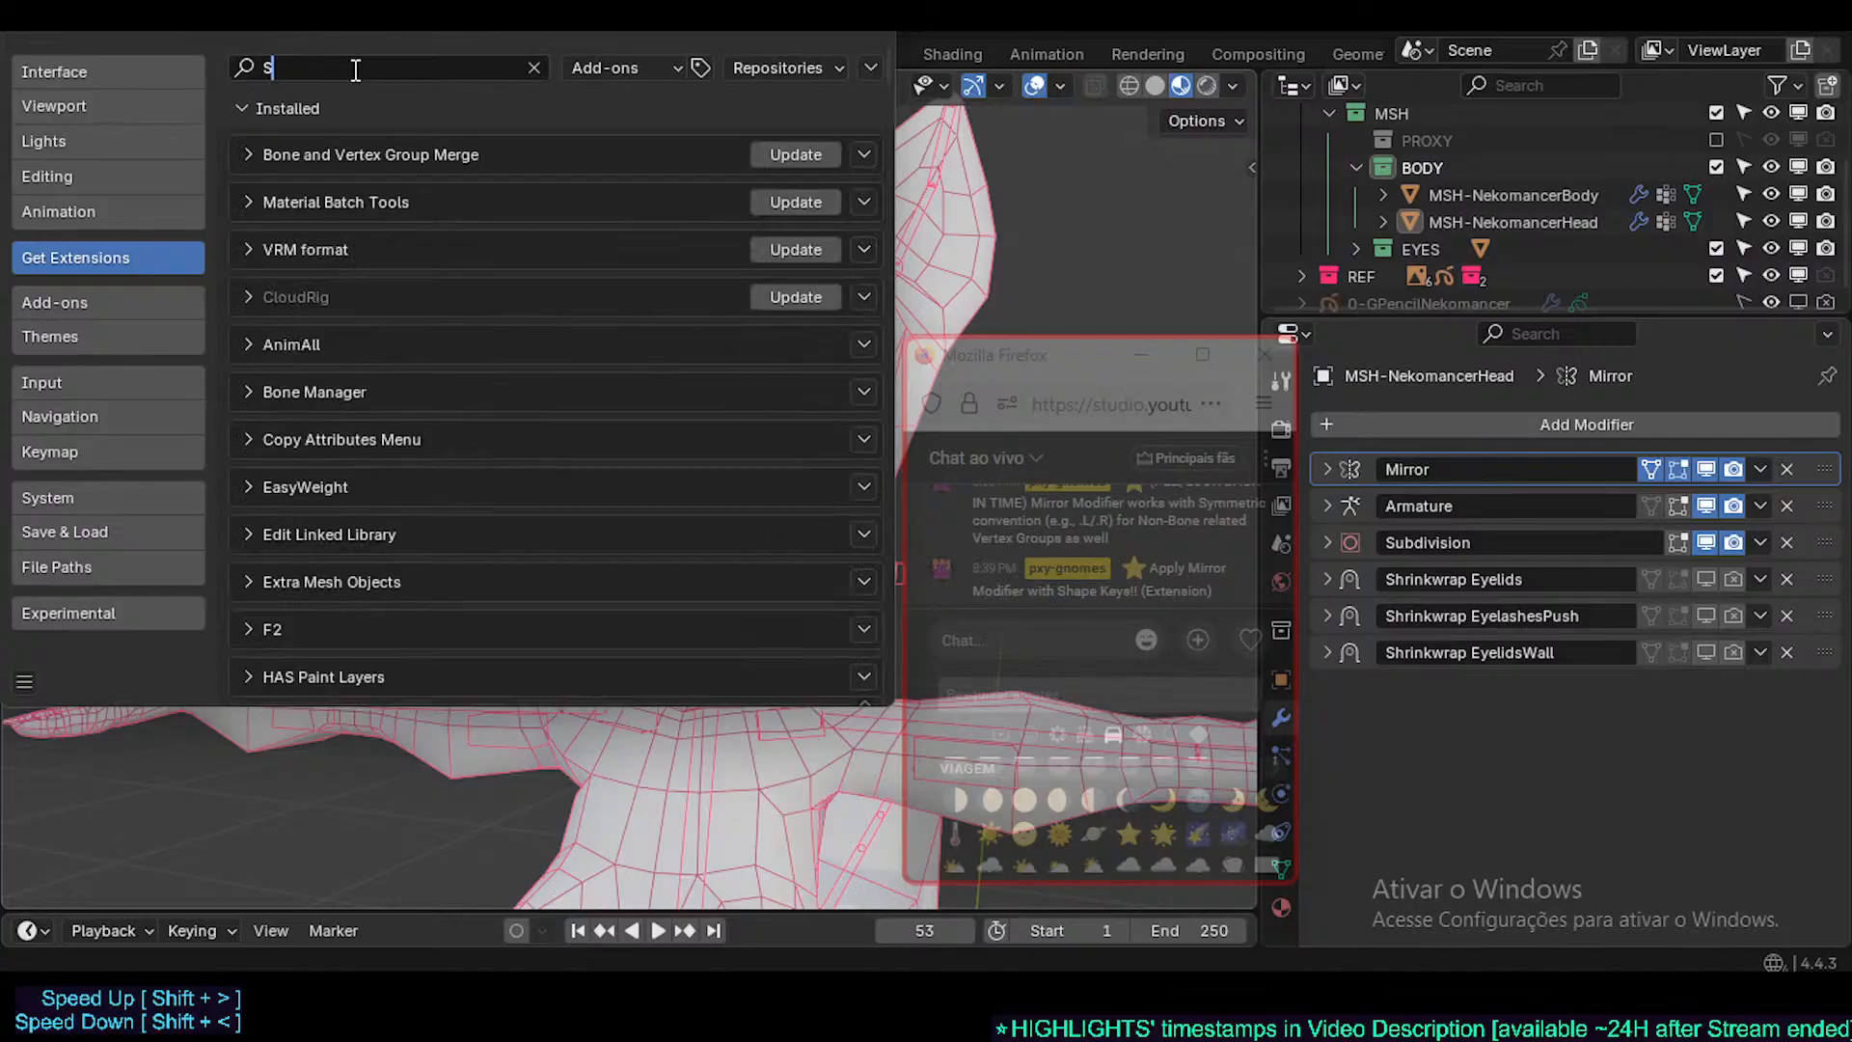
key(BackSpace)
text(kee)
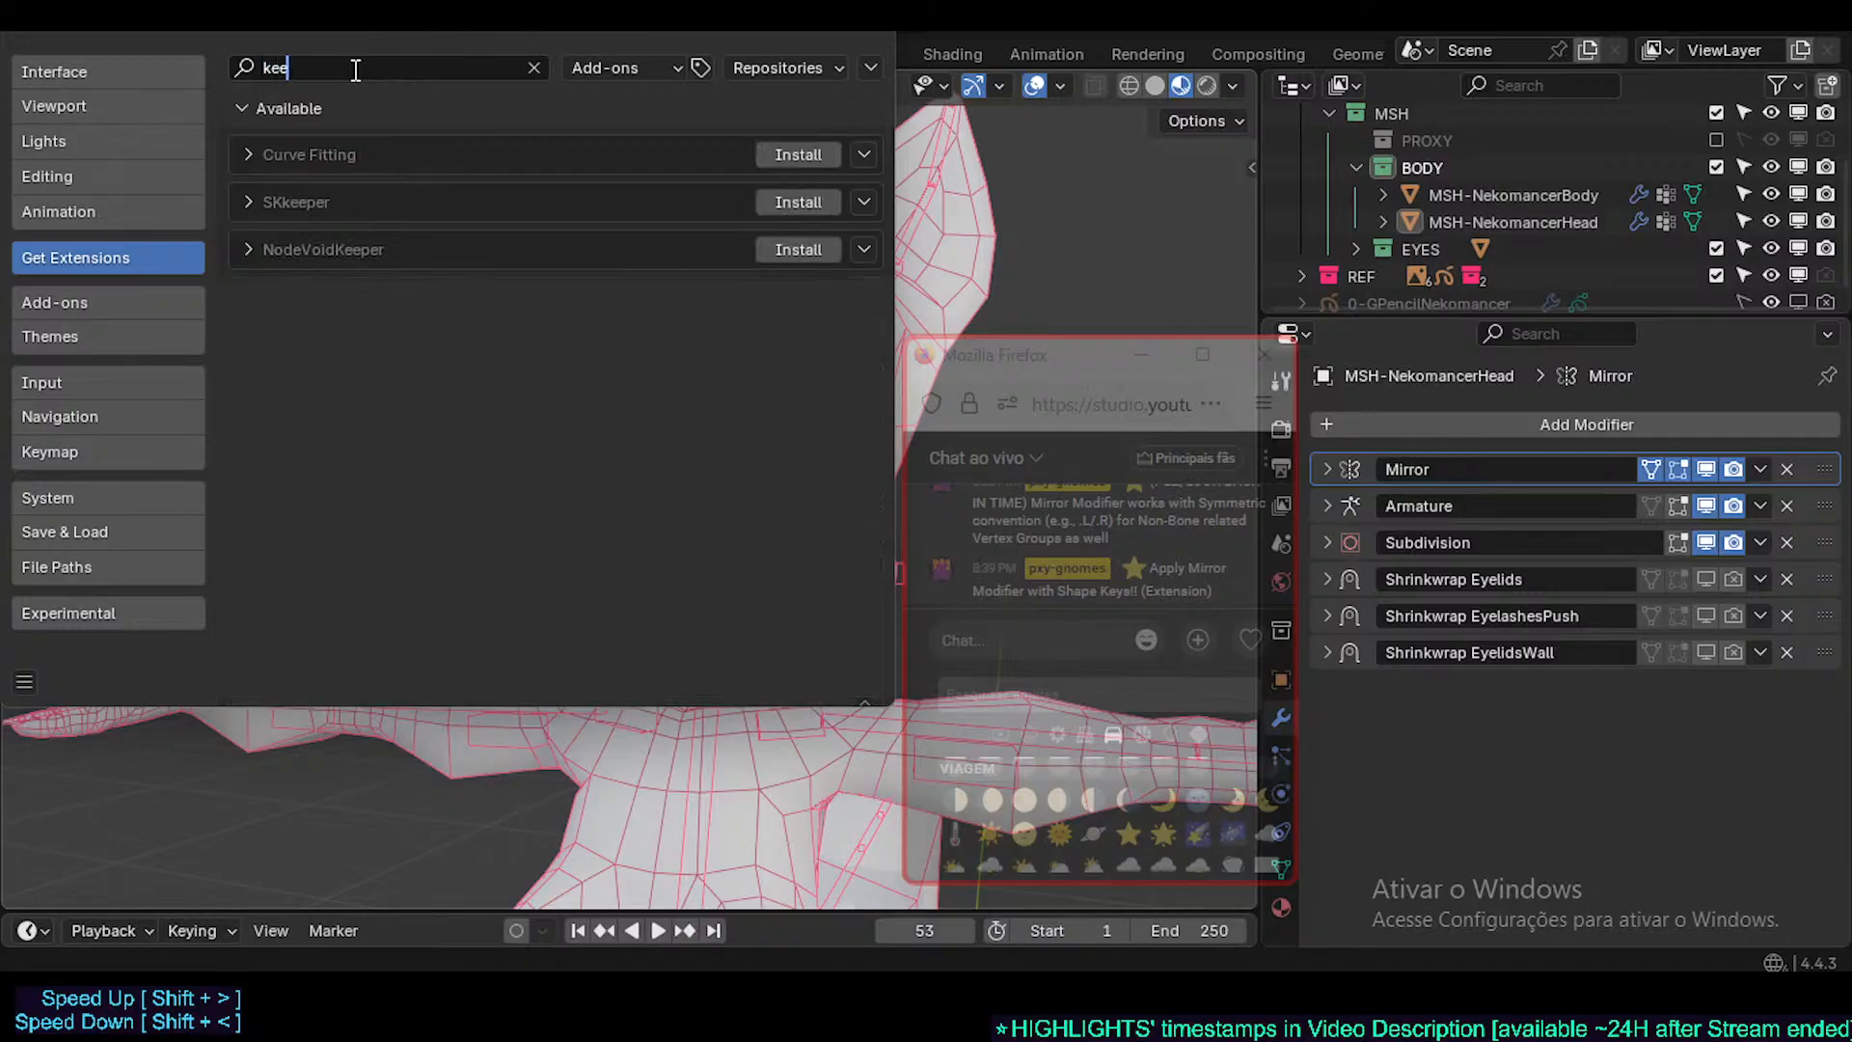
key(Return)
click(249, 204)
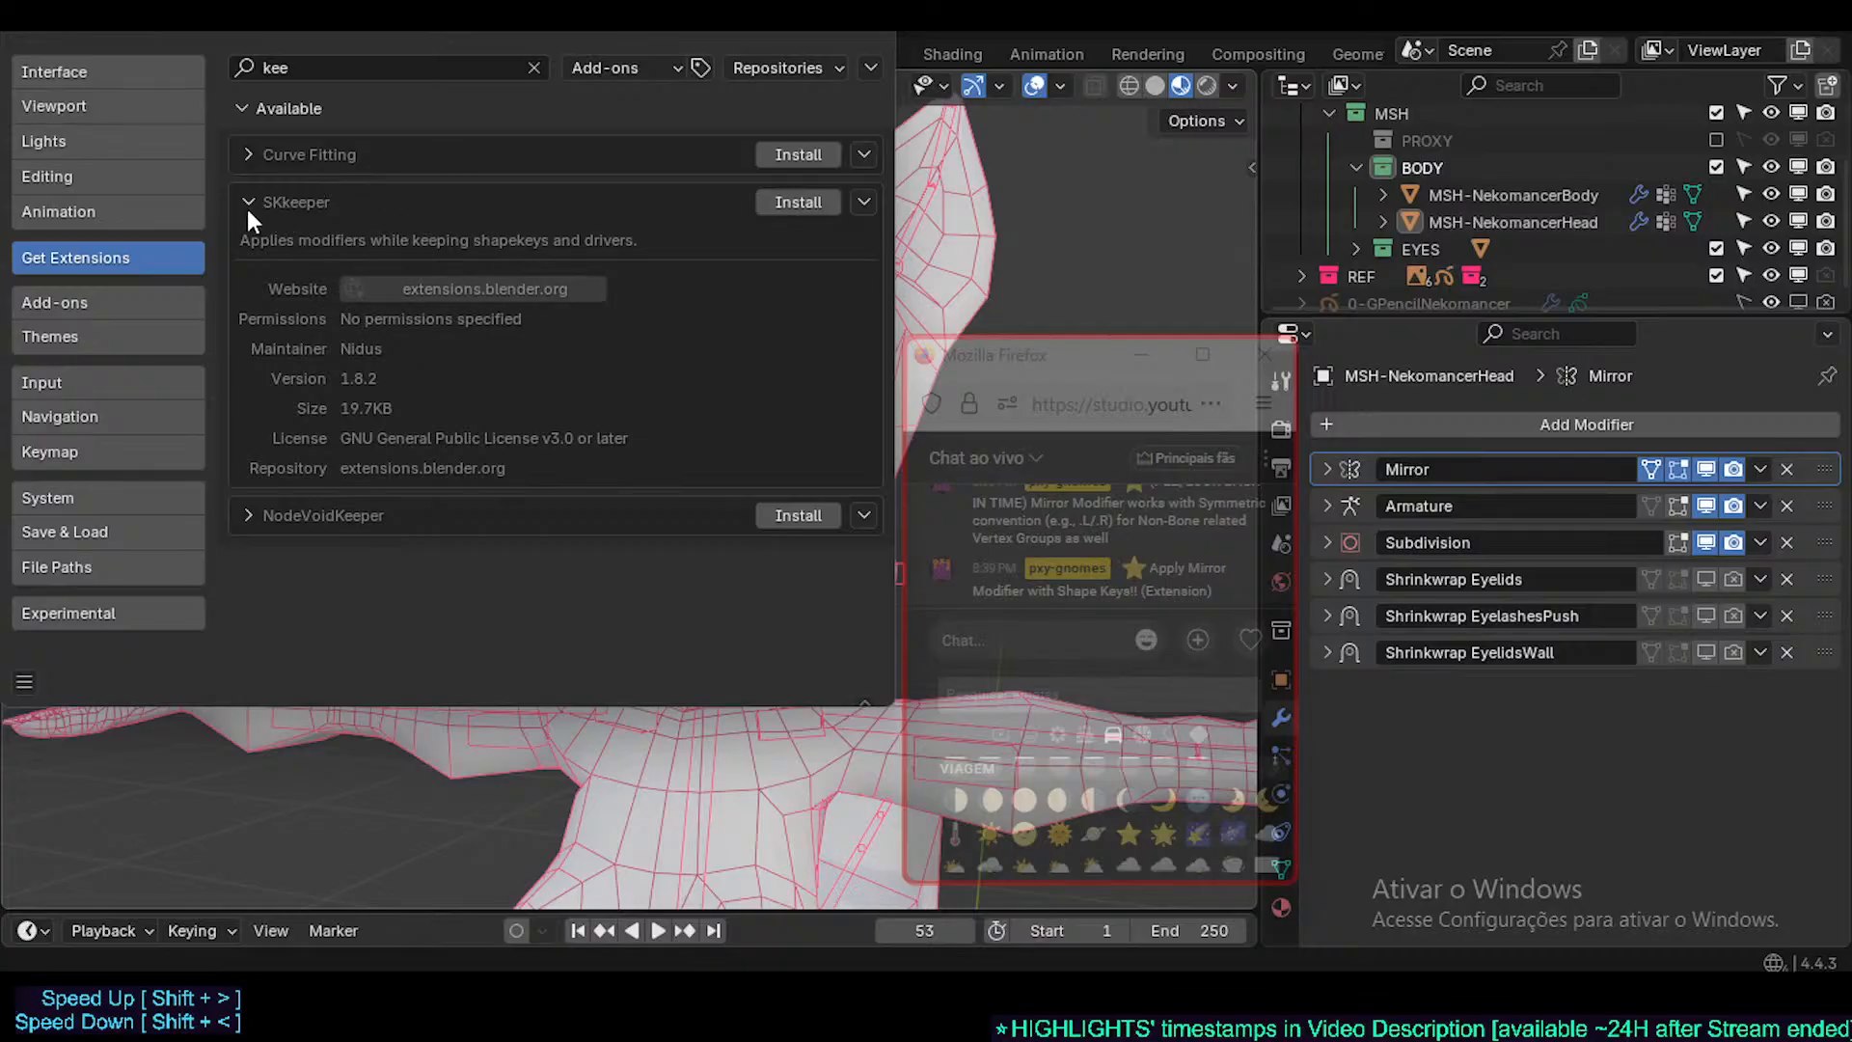
- Look up the installed add-ons with "Sha", view SKkeeper's details, clear the search and close the preferences
click(318, 68)
key(BackSpace)
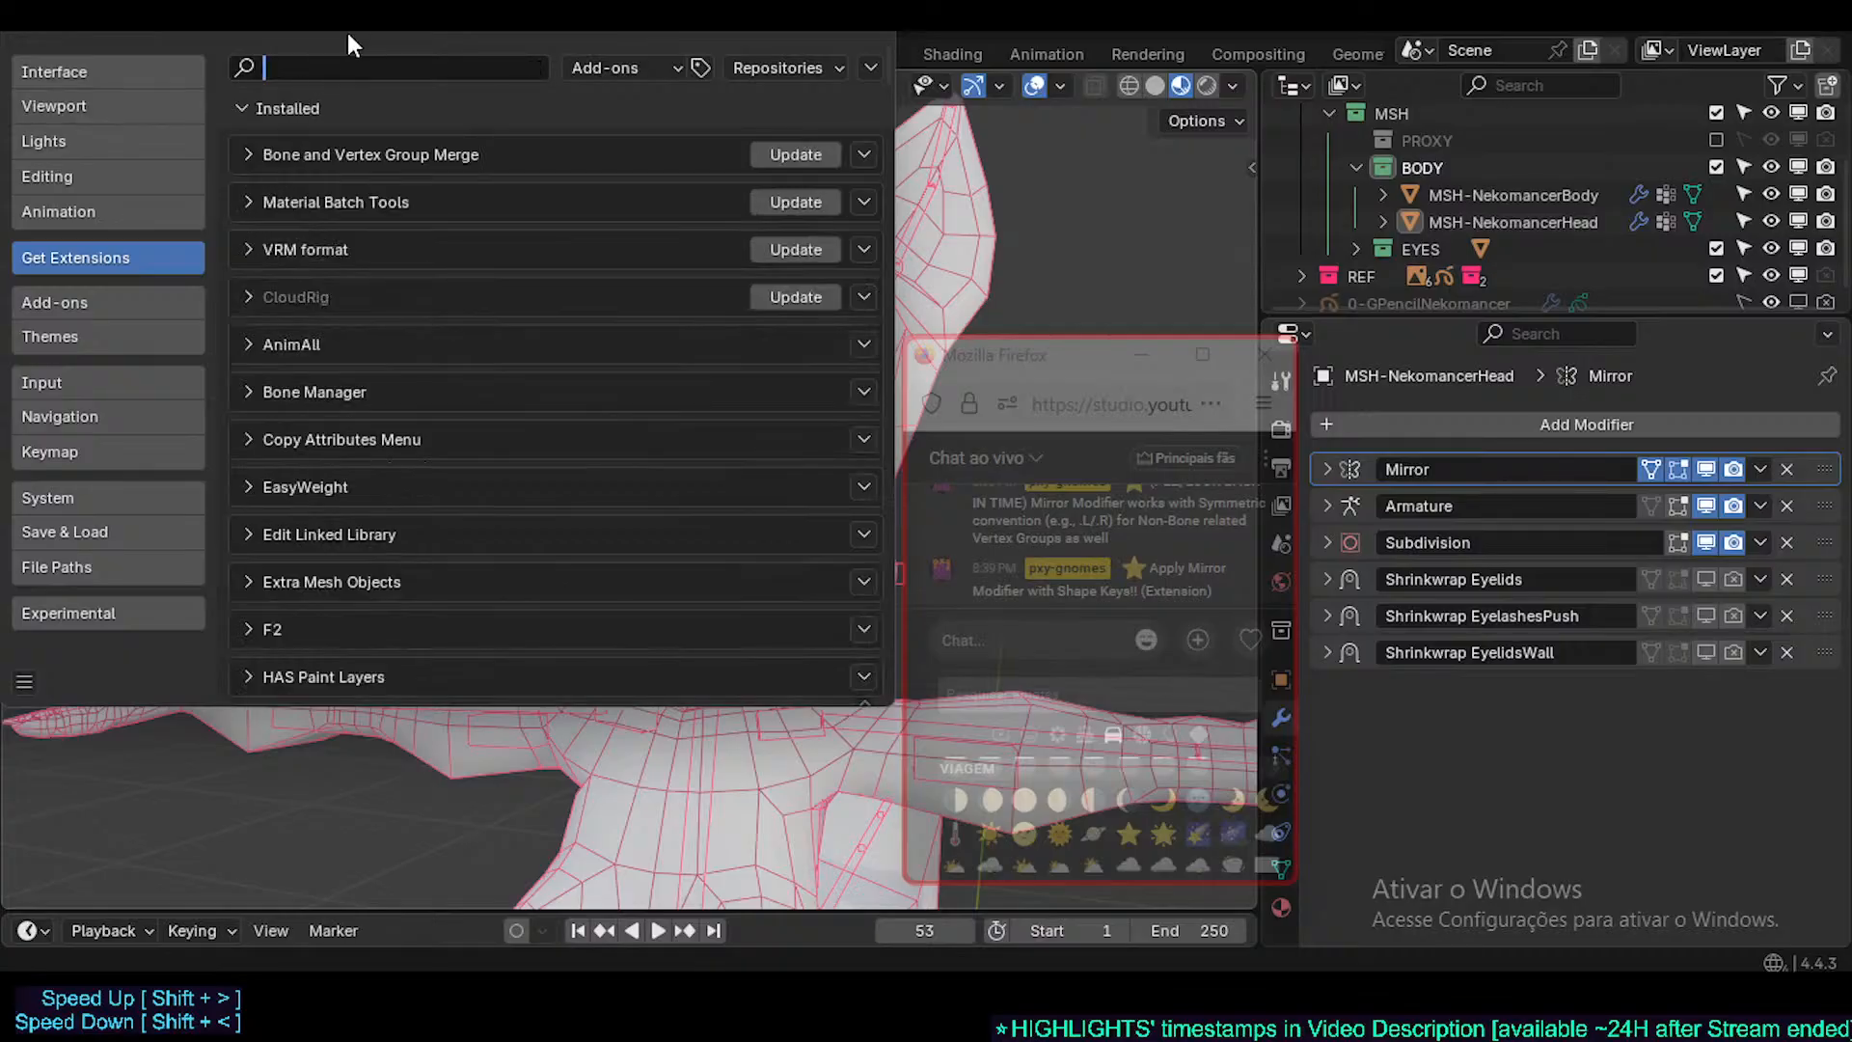
click(95, 303)
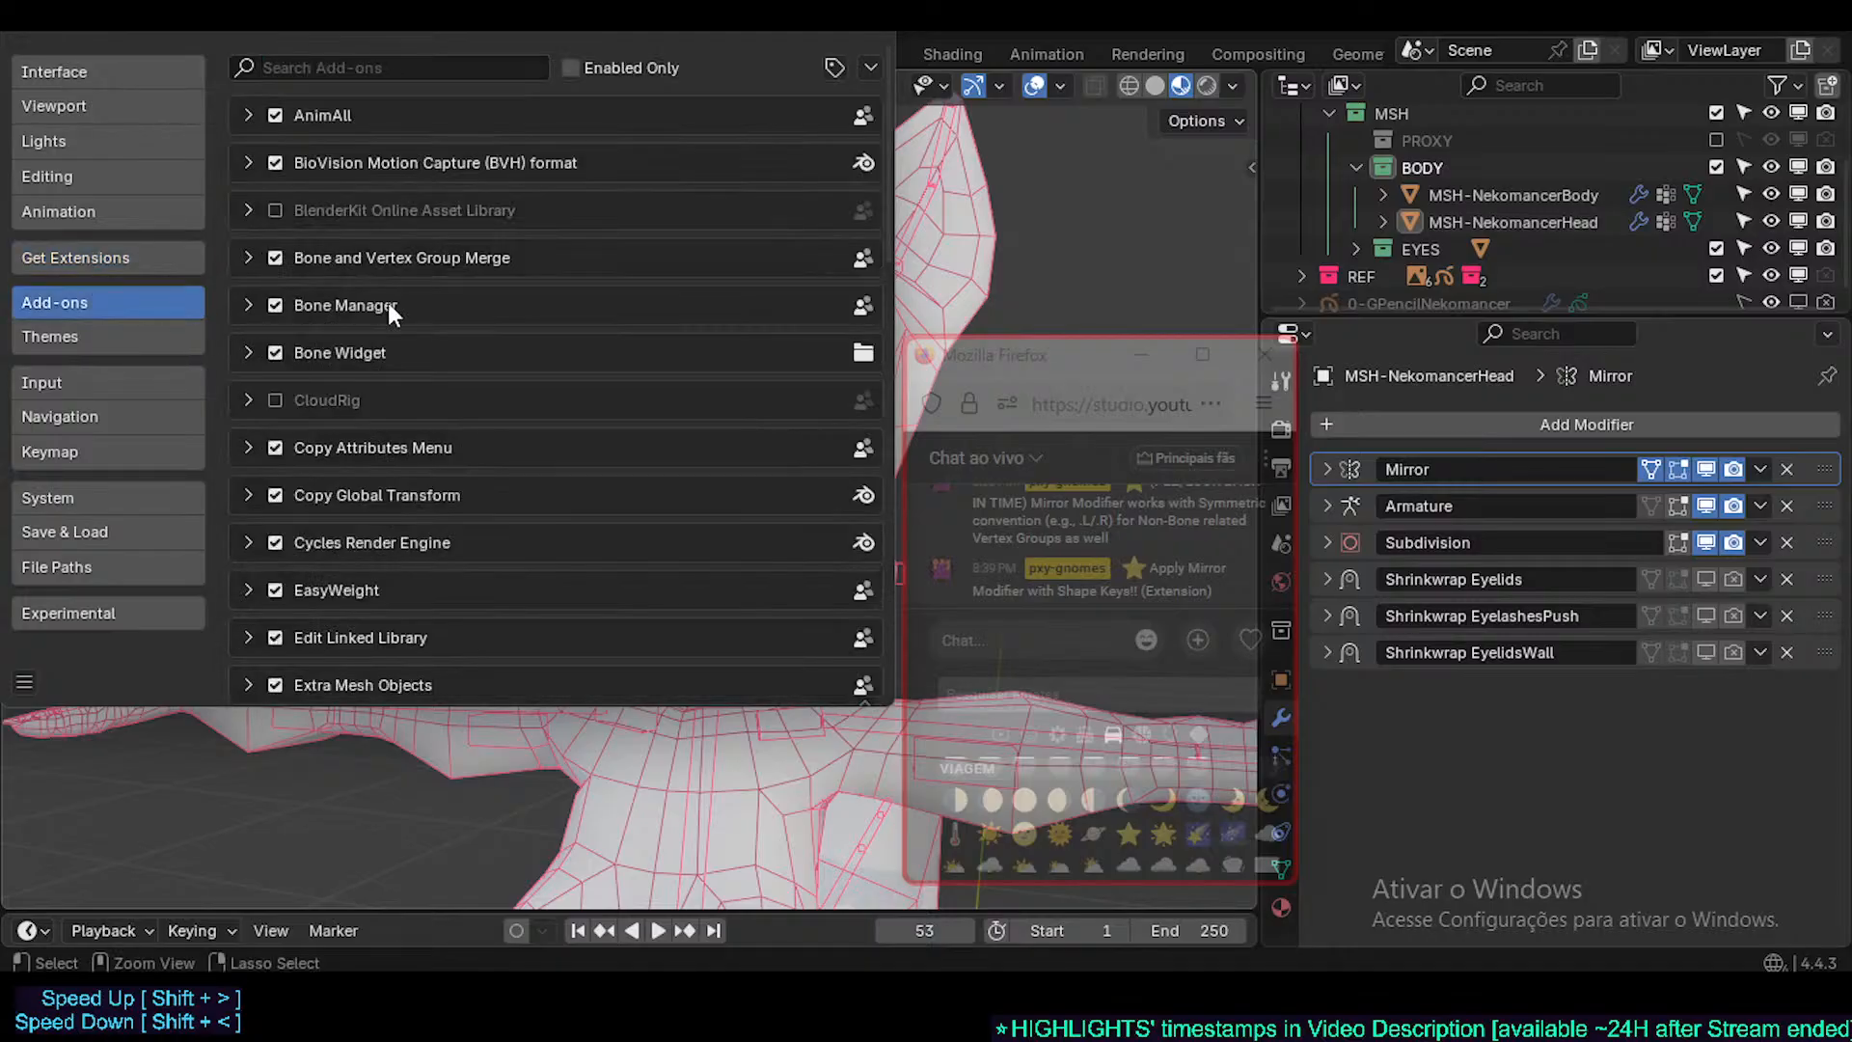
click(409, 72)
text(s)
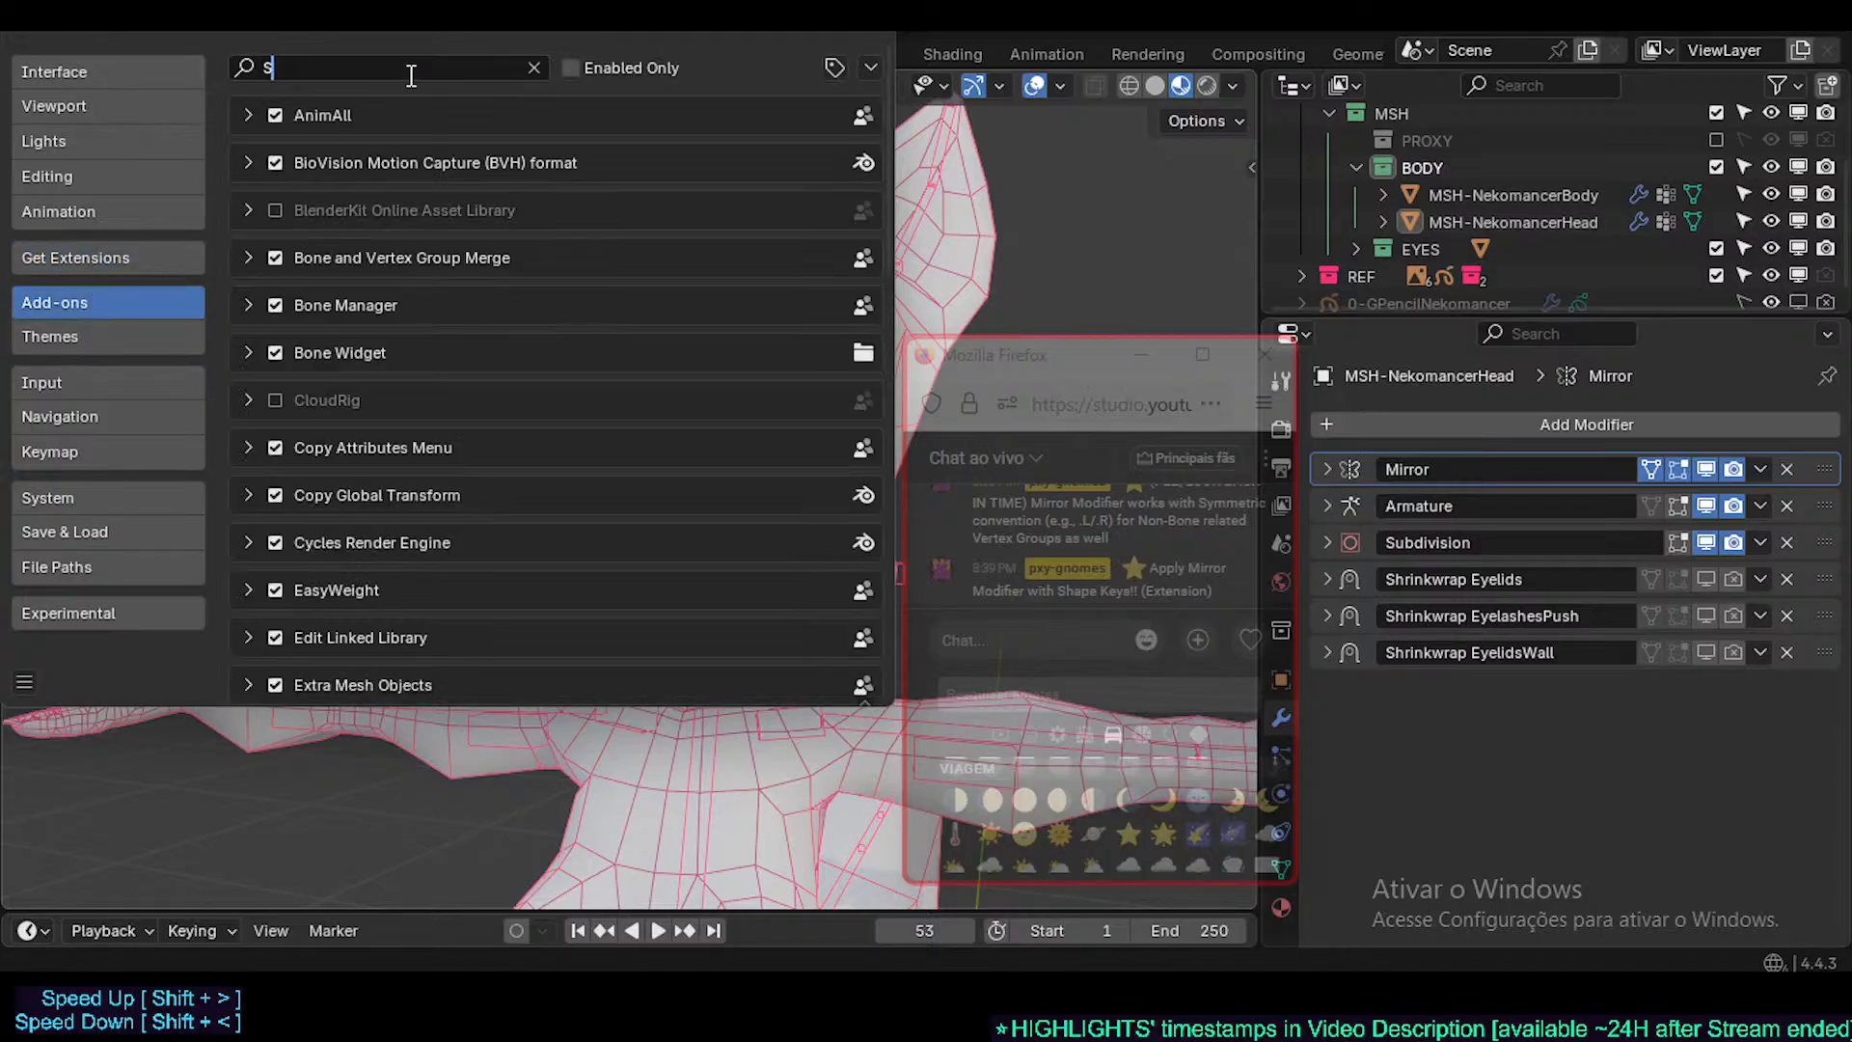
text(ha)
key(Return)
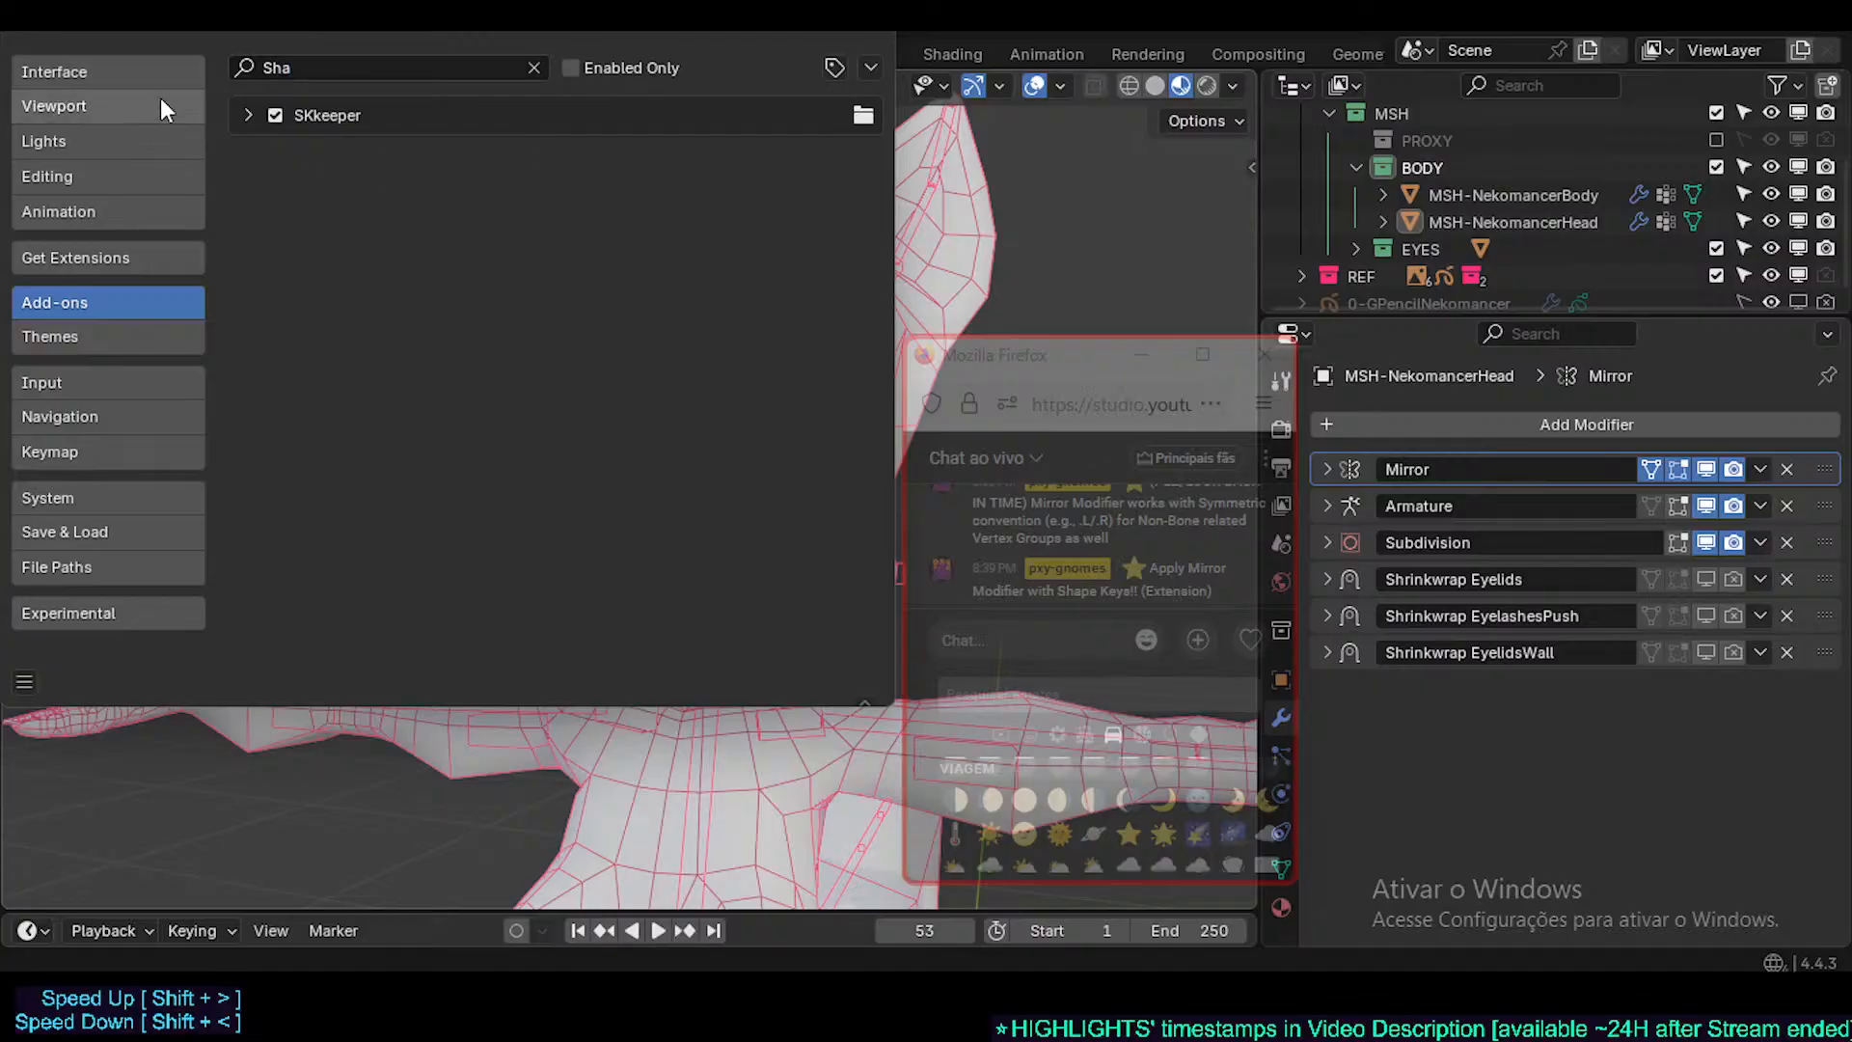
click(248, 116)
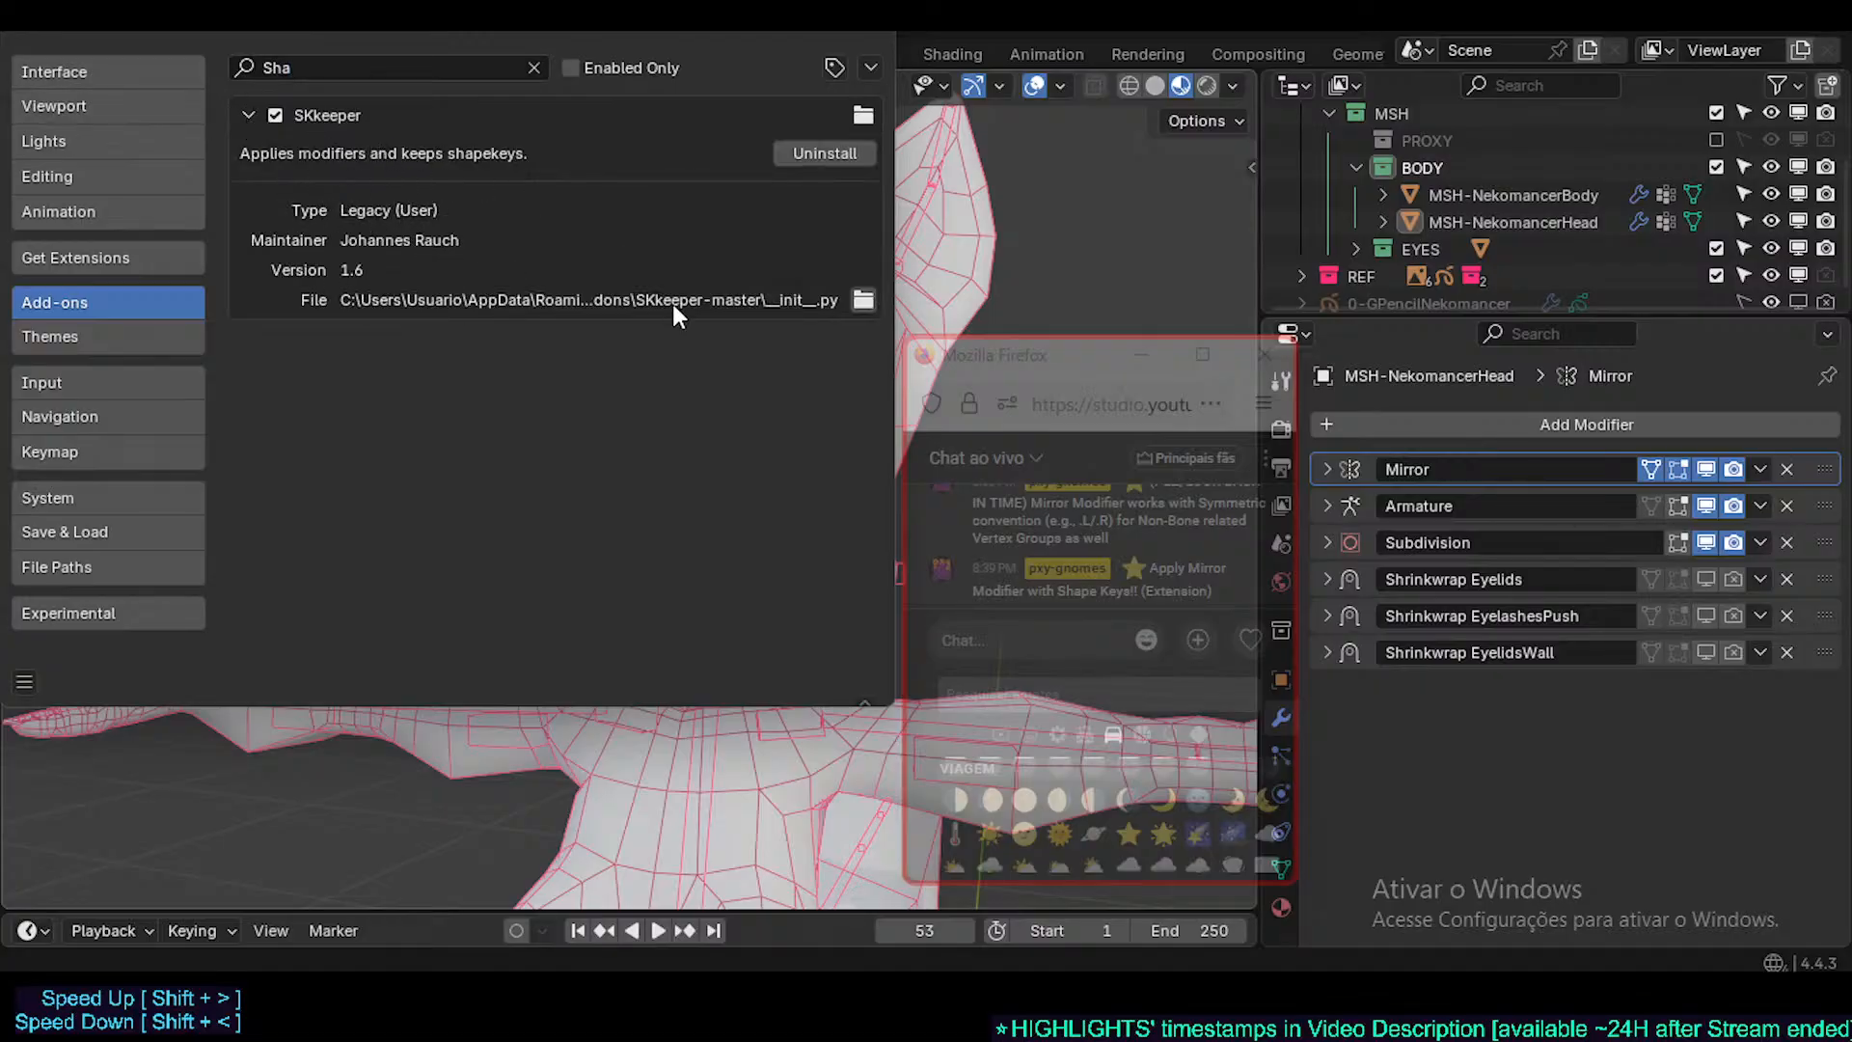
click(534, 63)
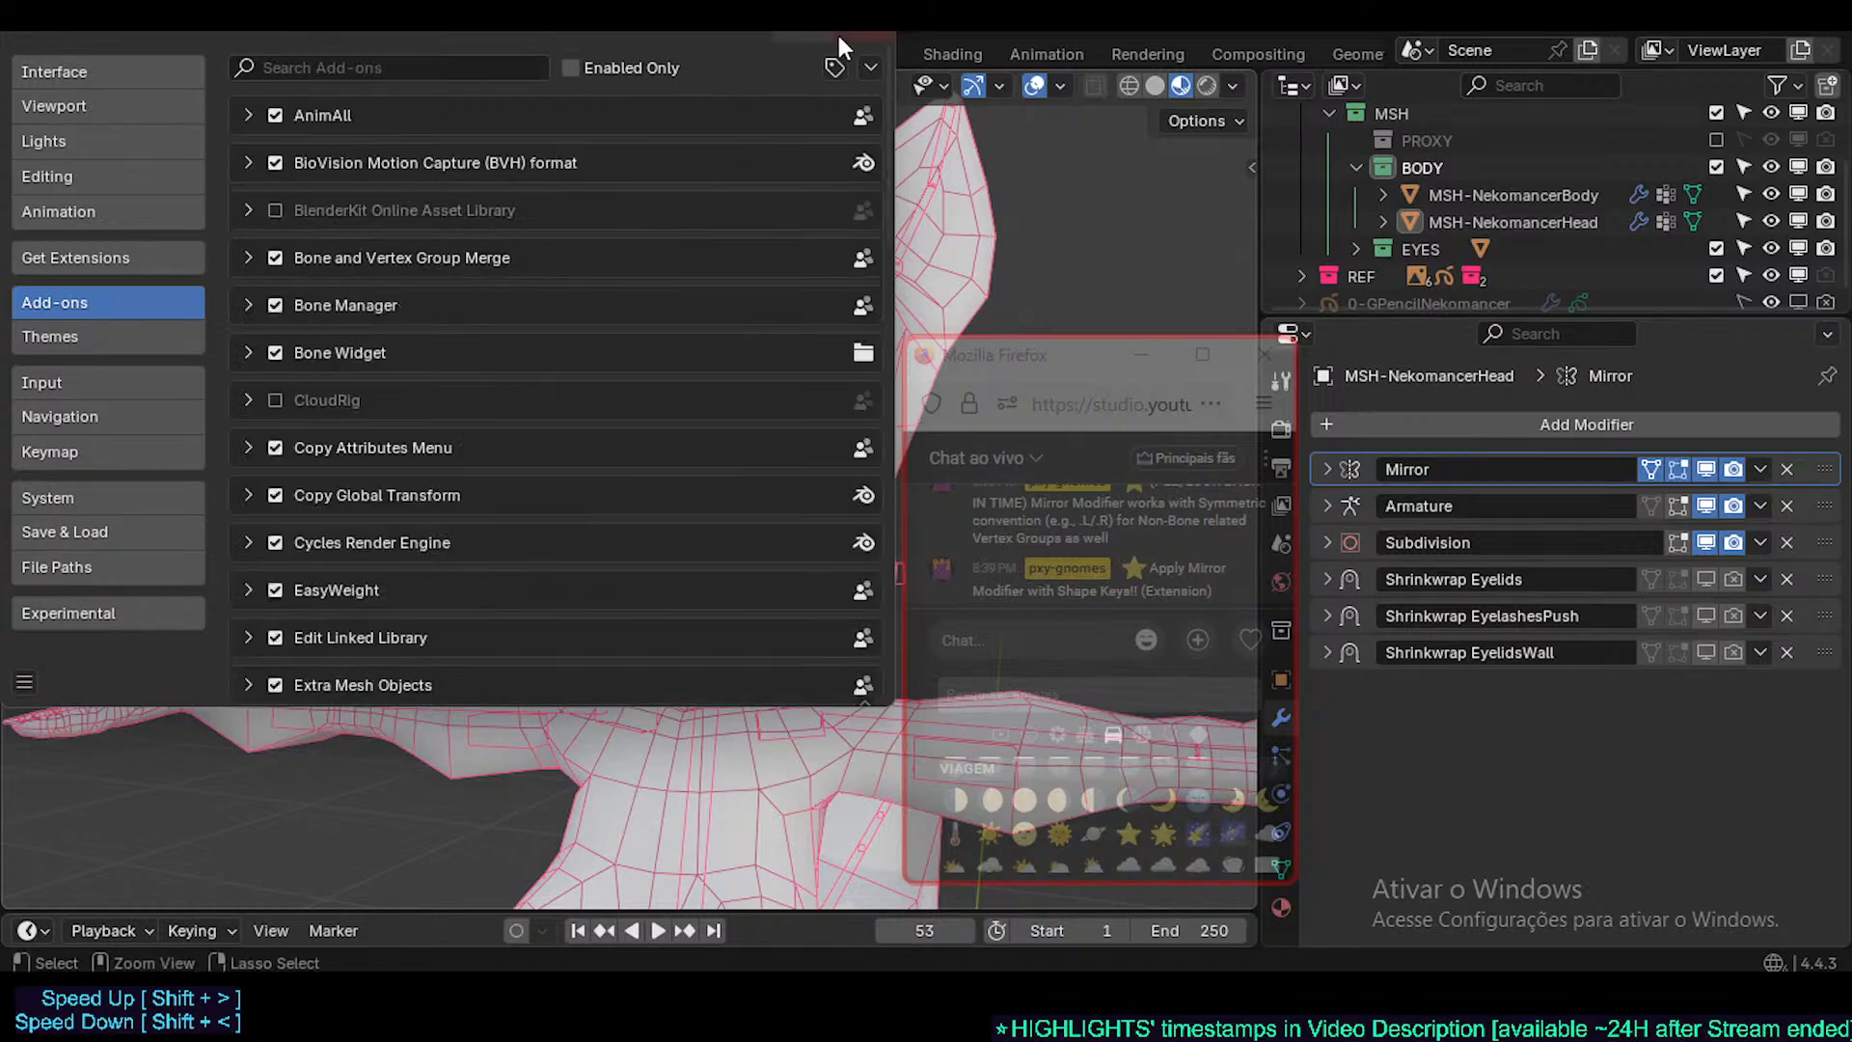
click(880, 34)
- Select the head mesh in the viewport and shift the chat window slightly out of the way
middle_drag(702, 401, 623, 483)
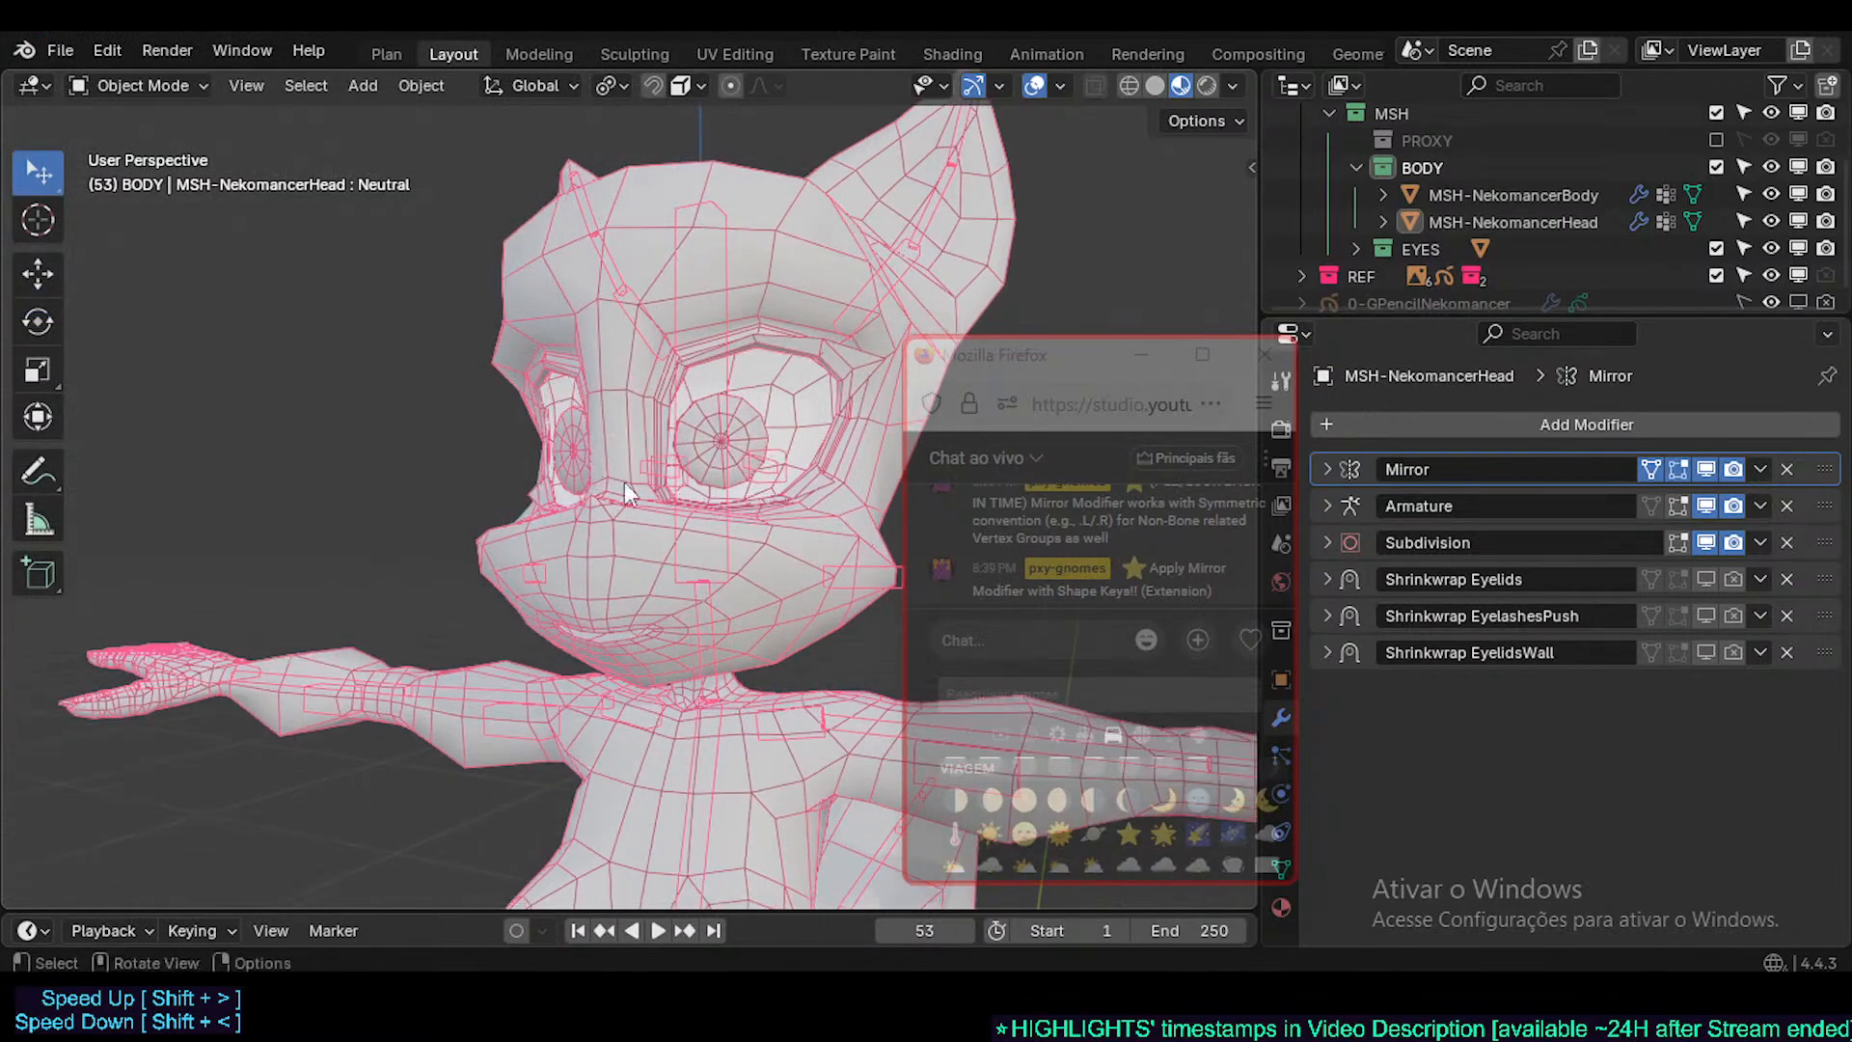
click(773, 529)
middle_drag(774, 529, 538, 547)
scroll(613, 577, up, 2)
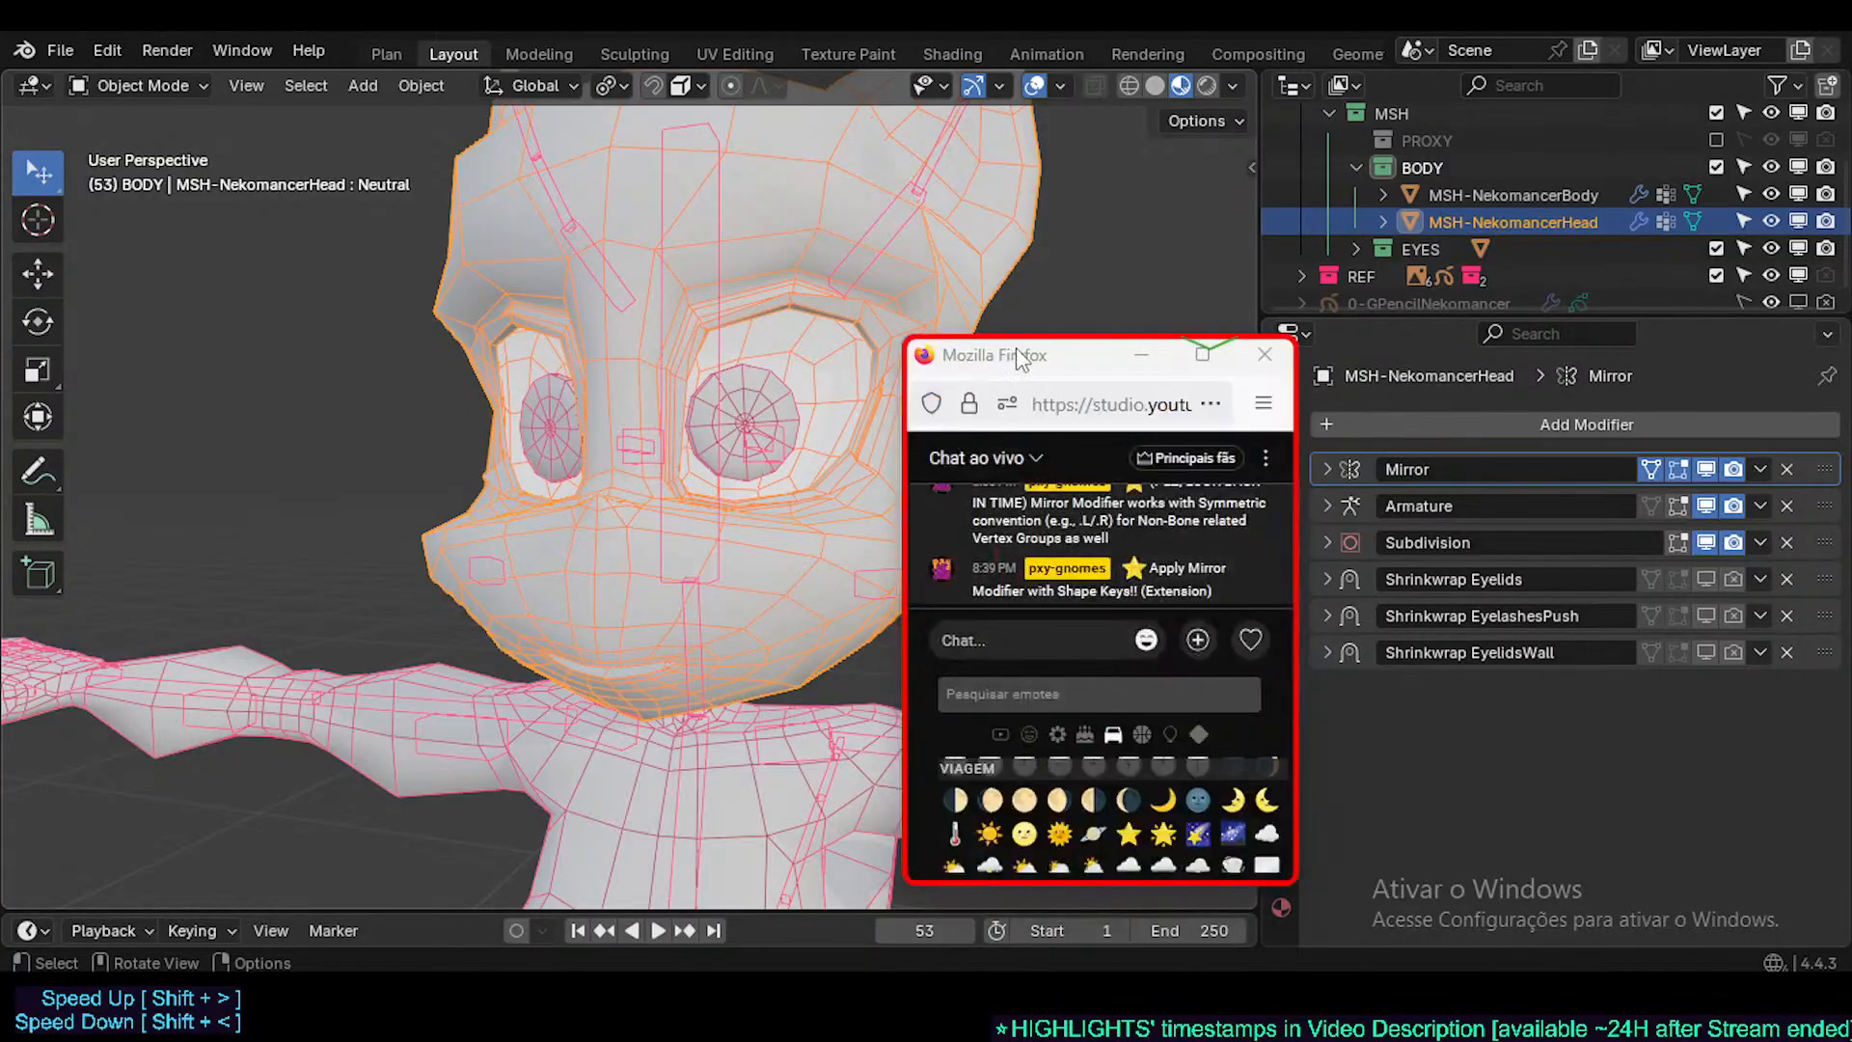
drag(1015, 349, 986, 297)
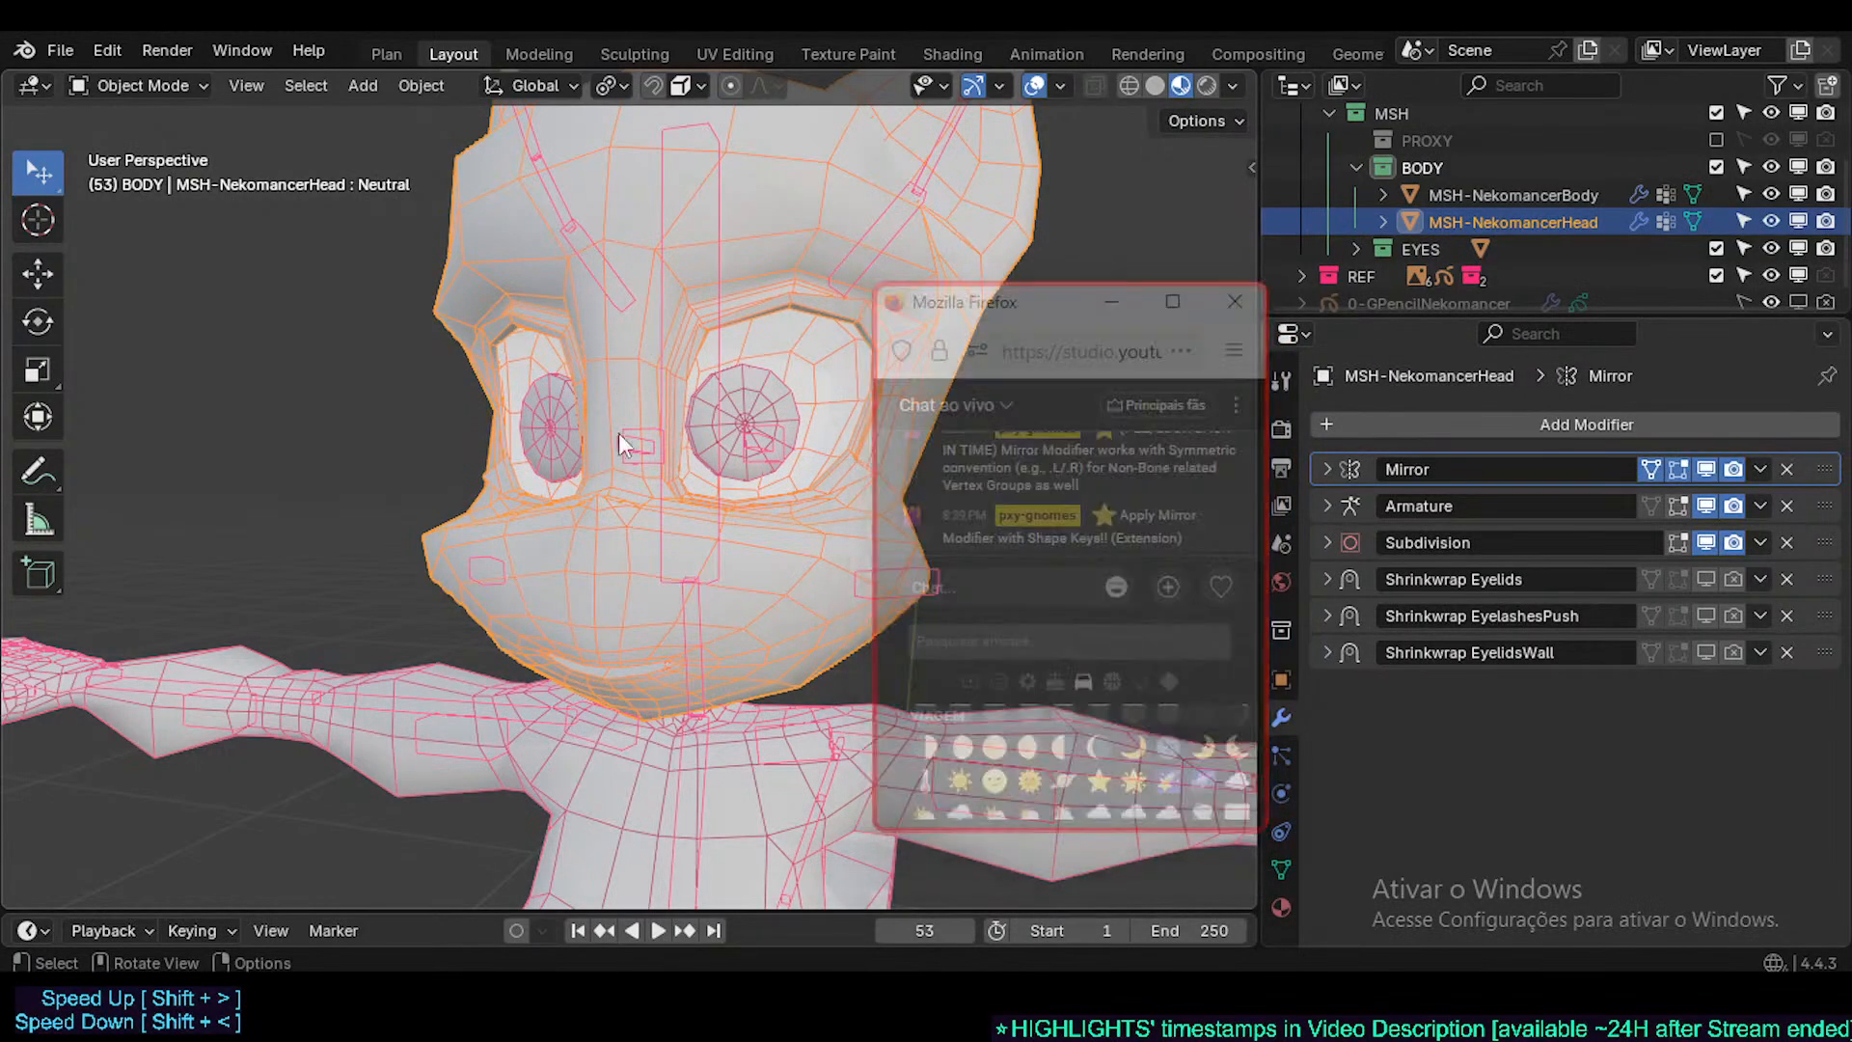
middle_drag(617, 432, 669, 444)
ctrl+middle_drag(670, 529, 349, 608)
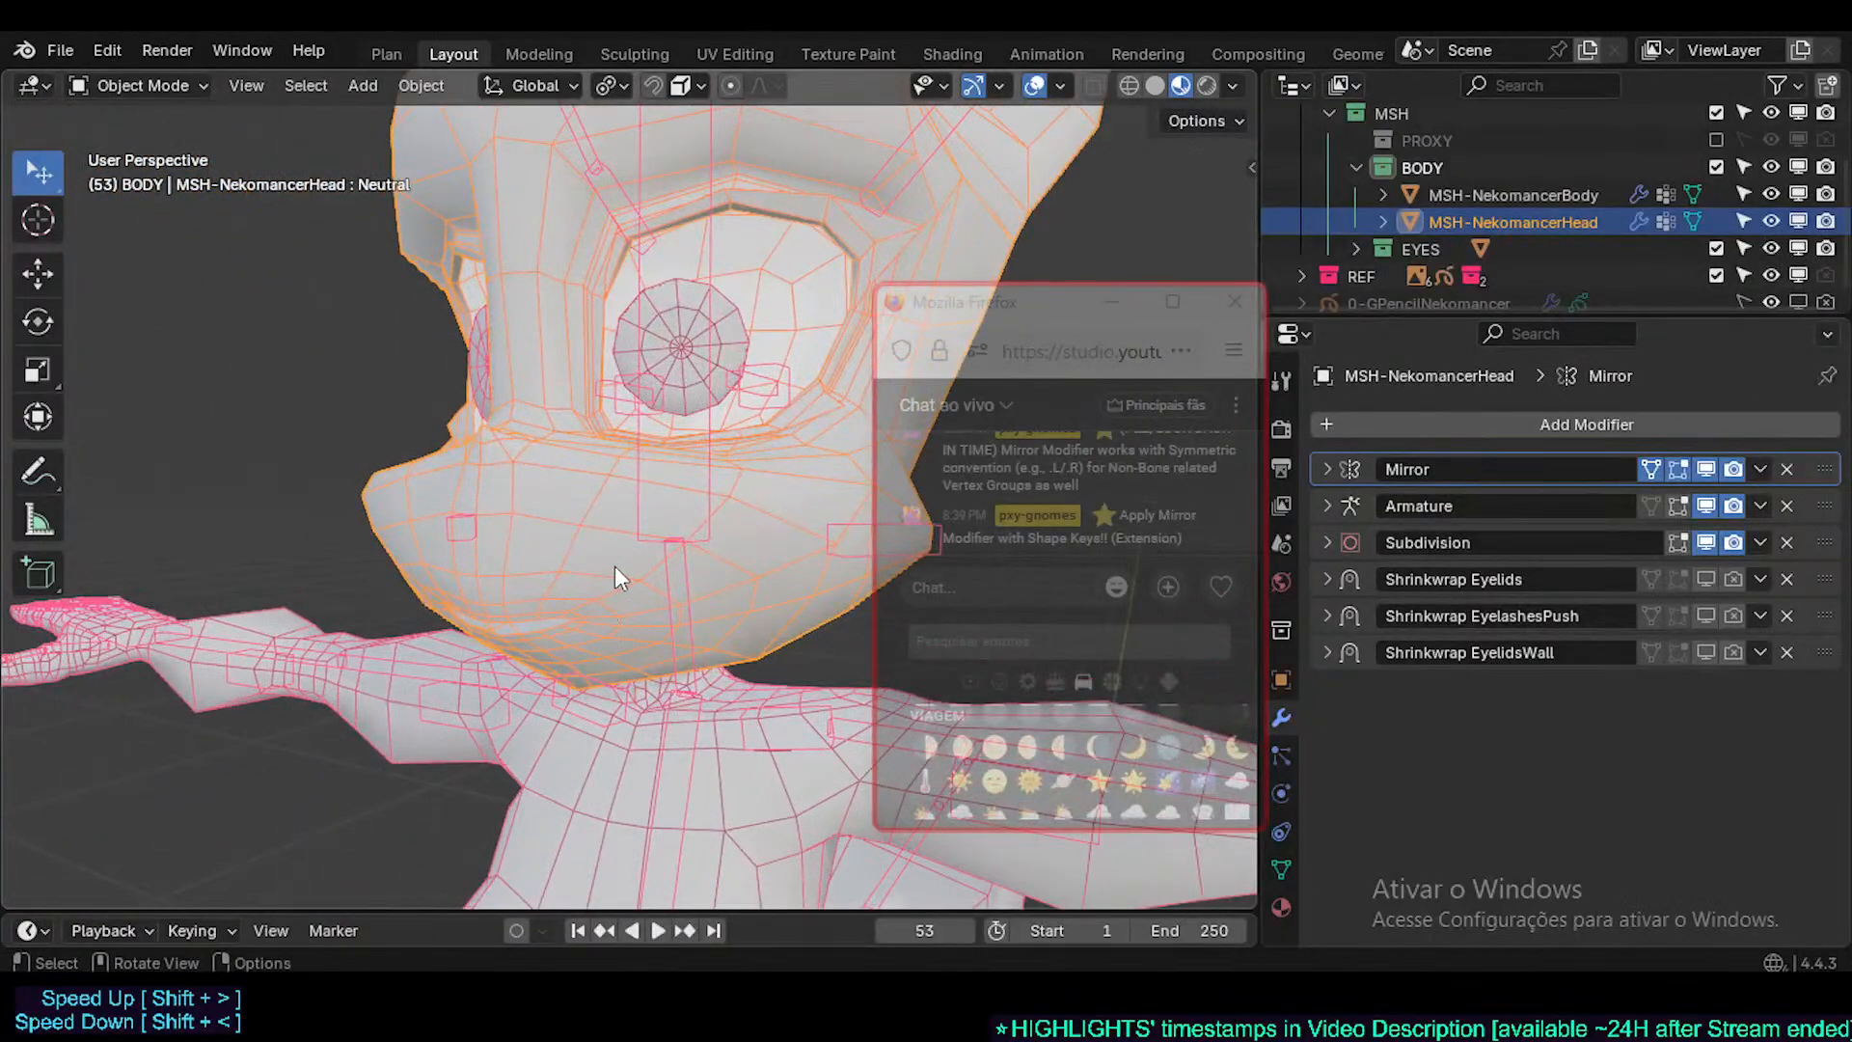
- Apply only the Mirror modifier to the head with SKkeeper's Apply Chosen Modifiers (Keep Shapekeys)
click(1761, 467)
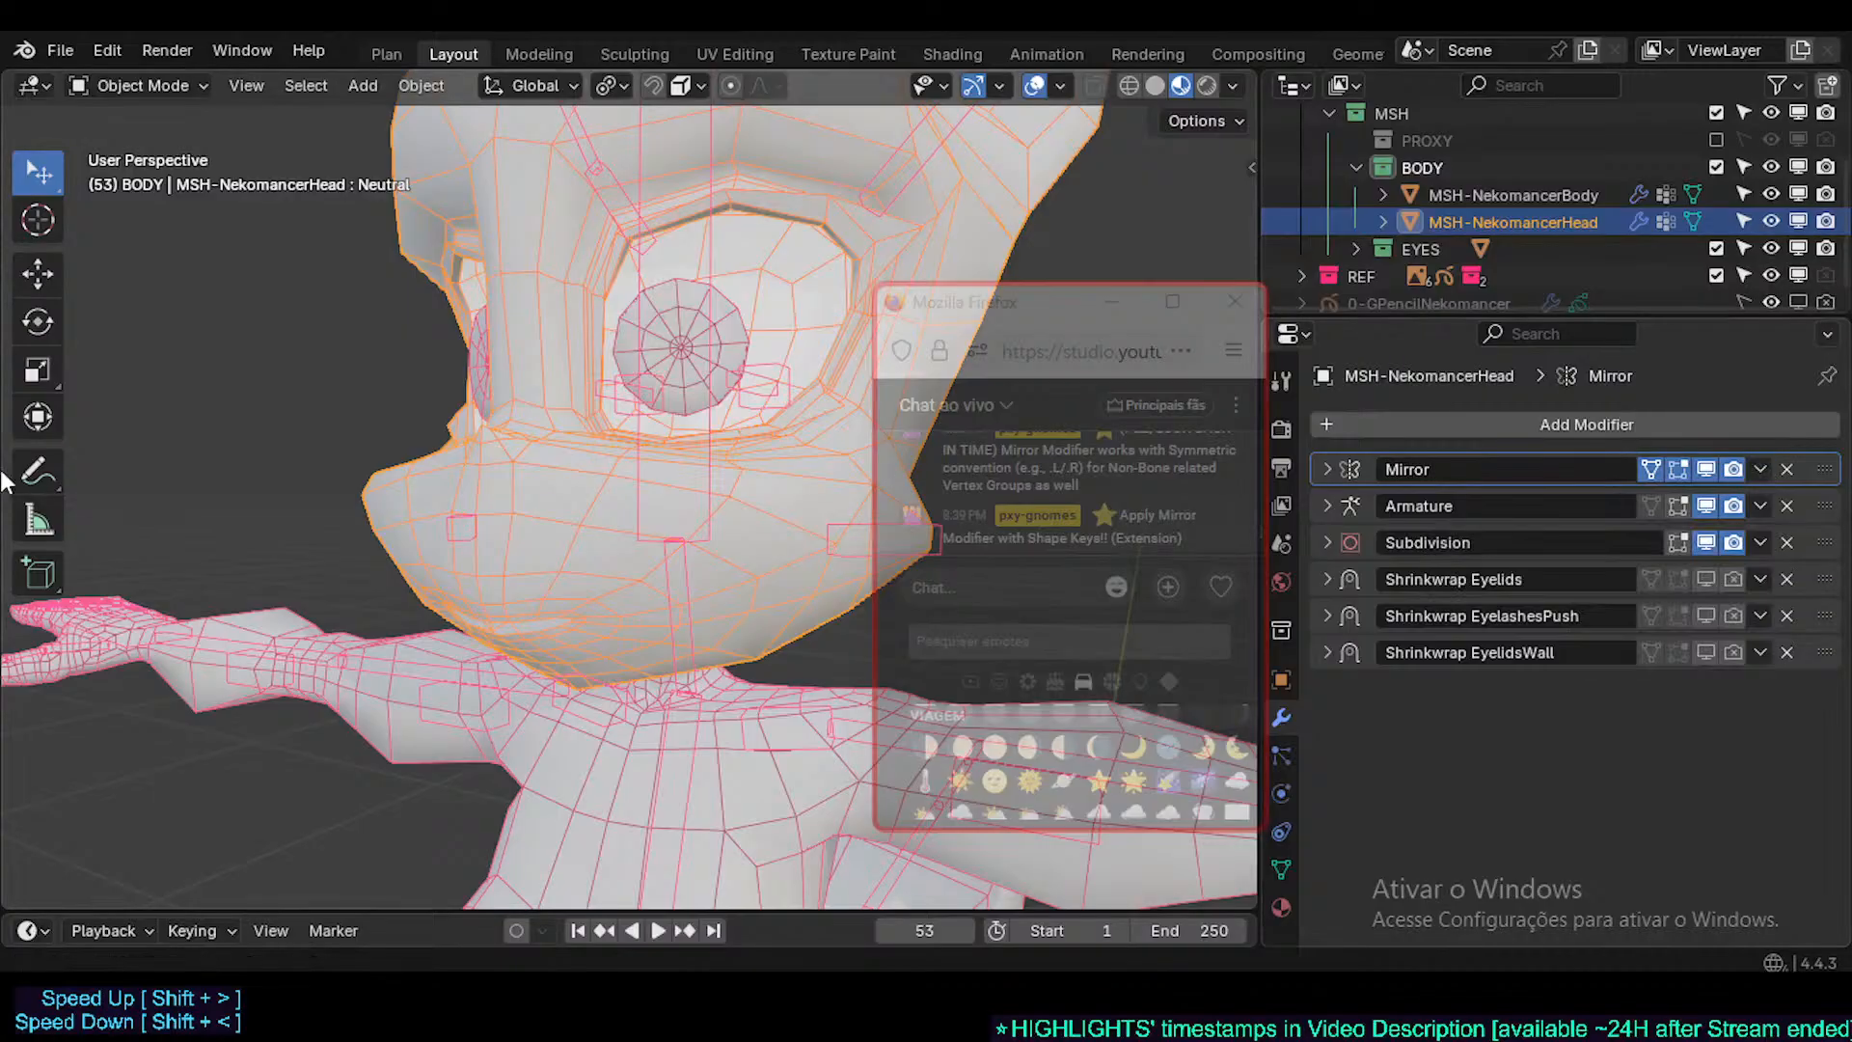
click(415, 87)
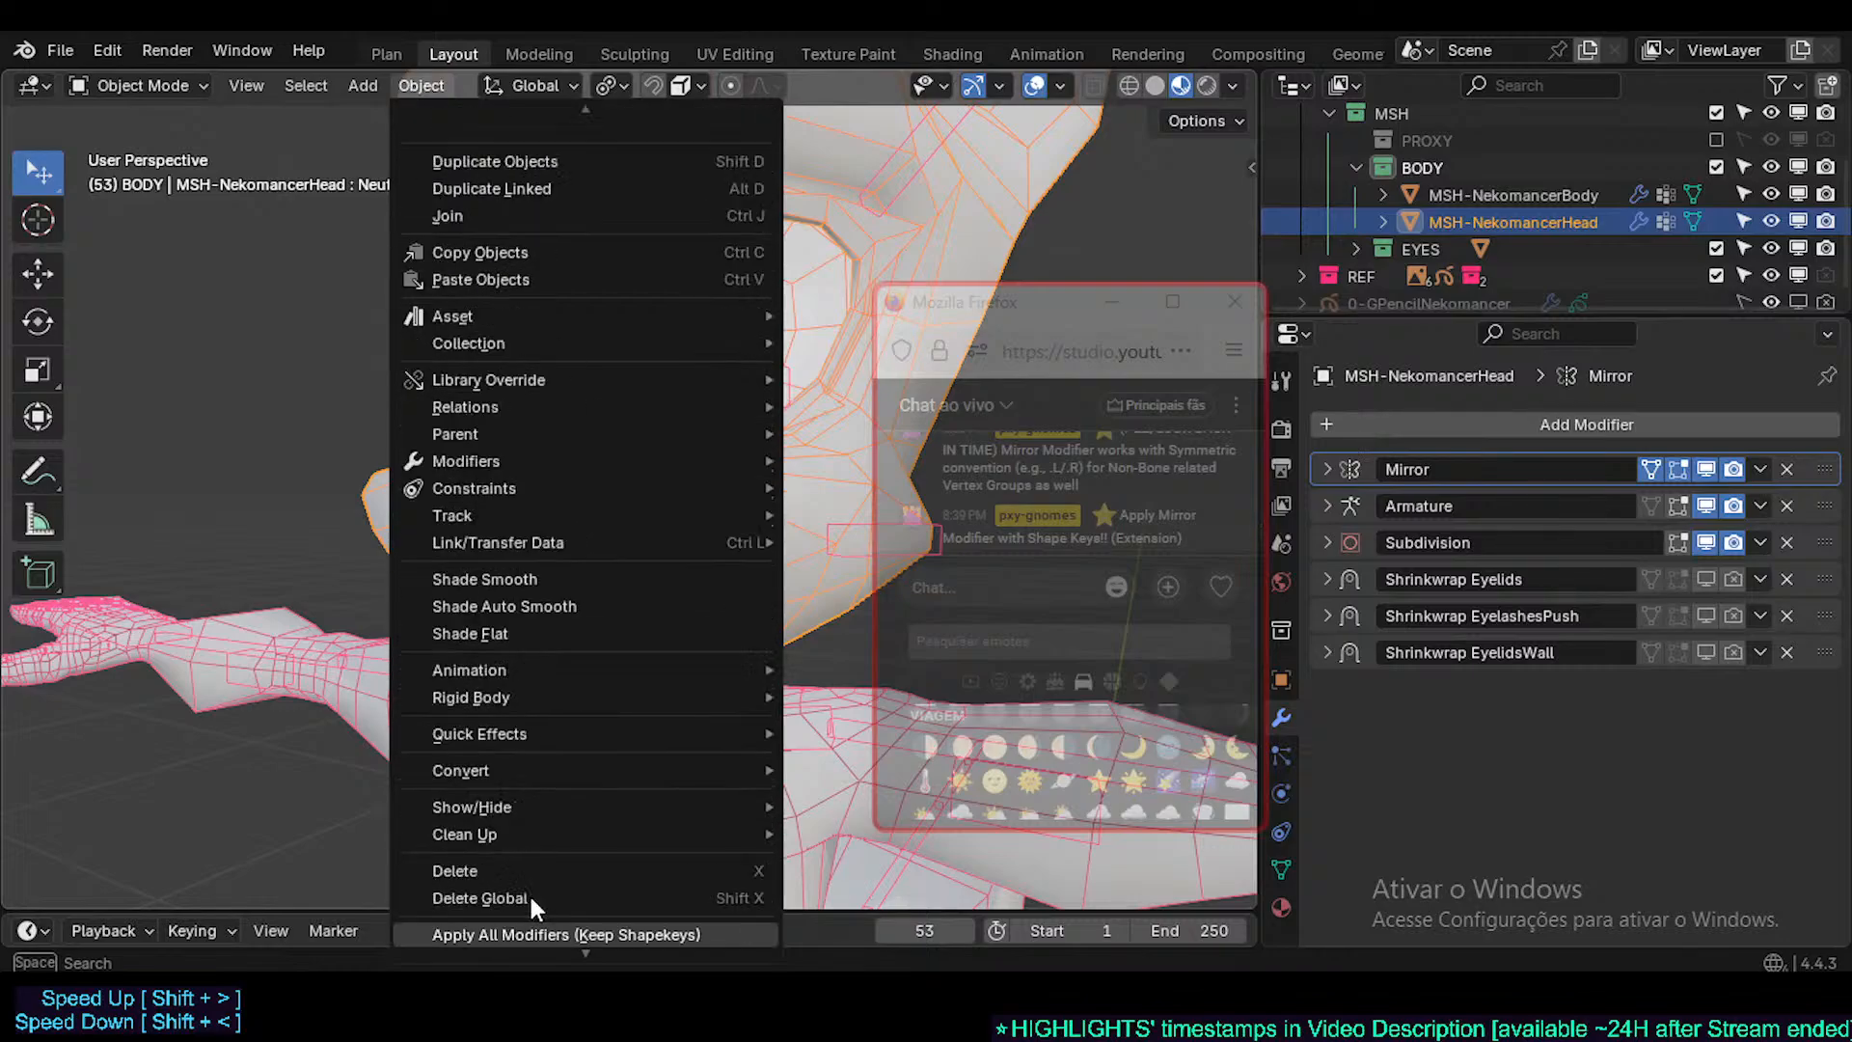
scroll(529, 893, up, 4)
scroll(521, 791, down, 5)
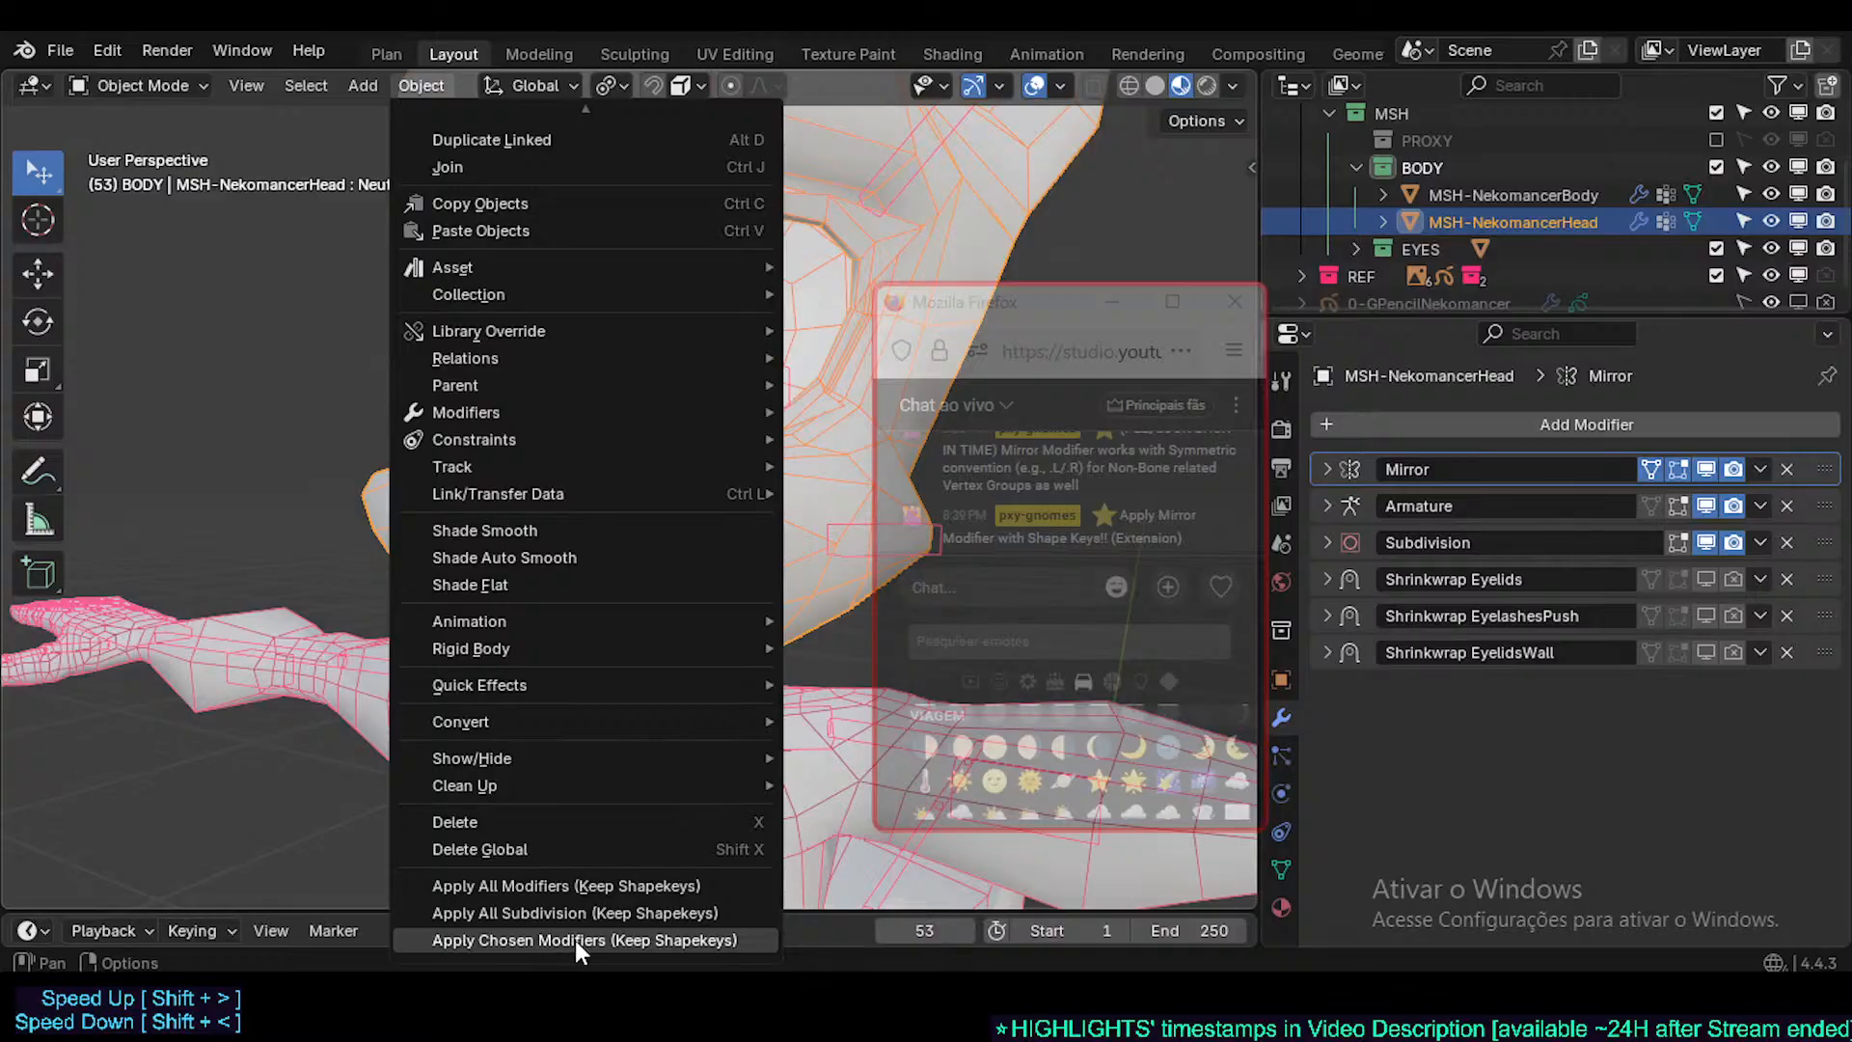
click(645, 938)
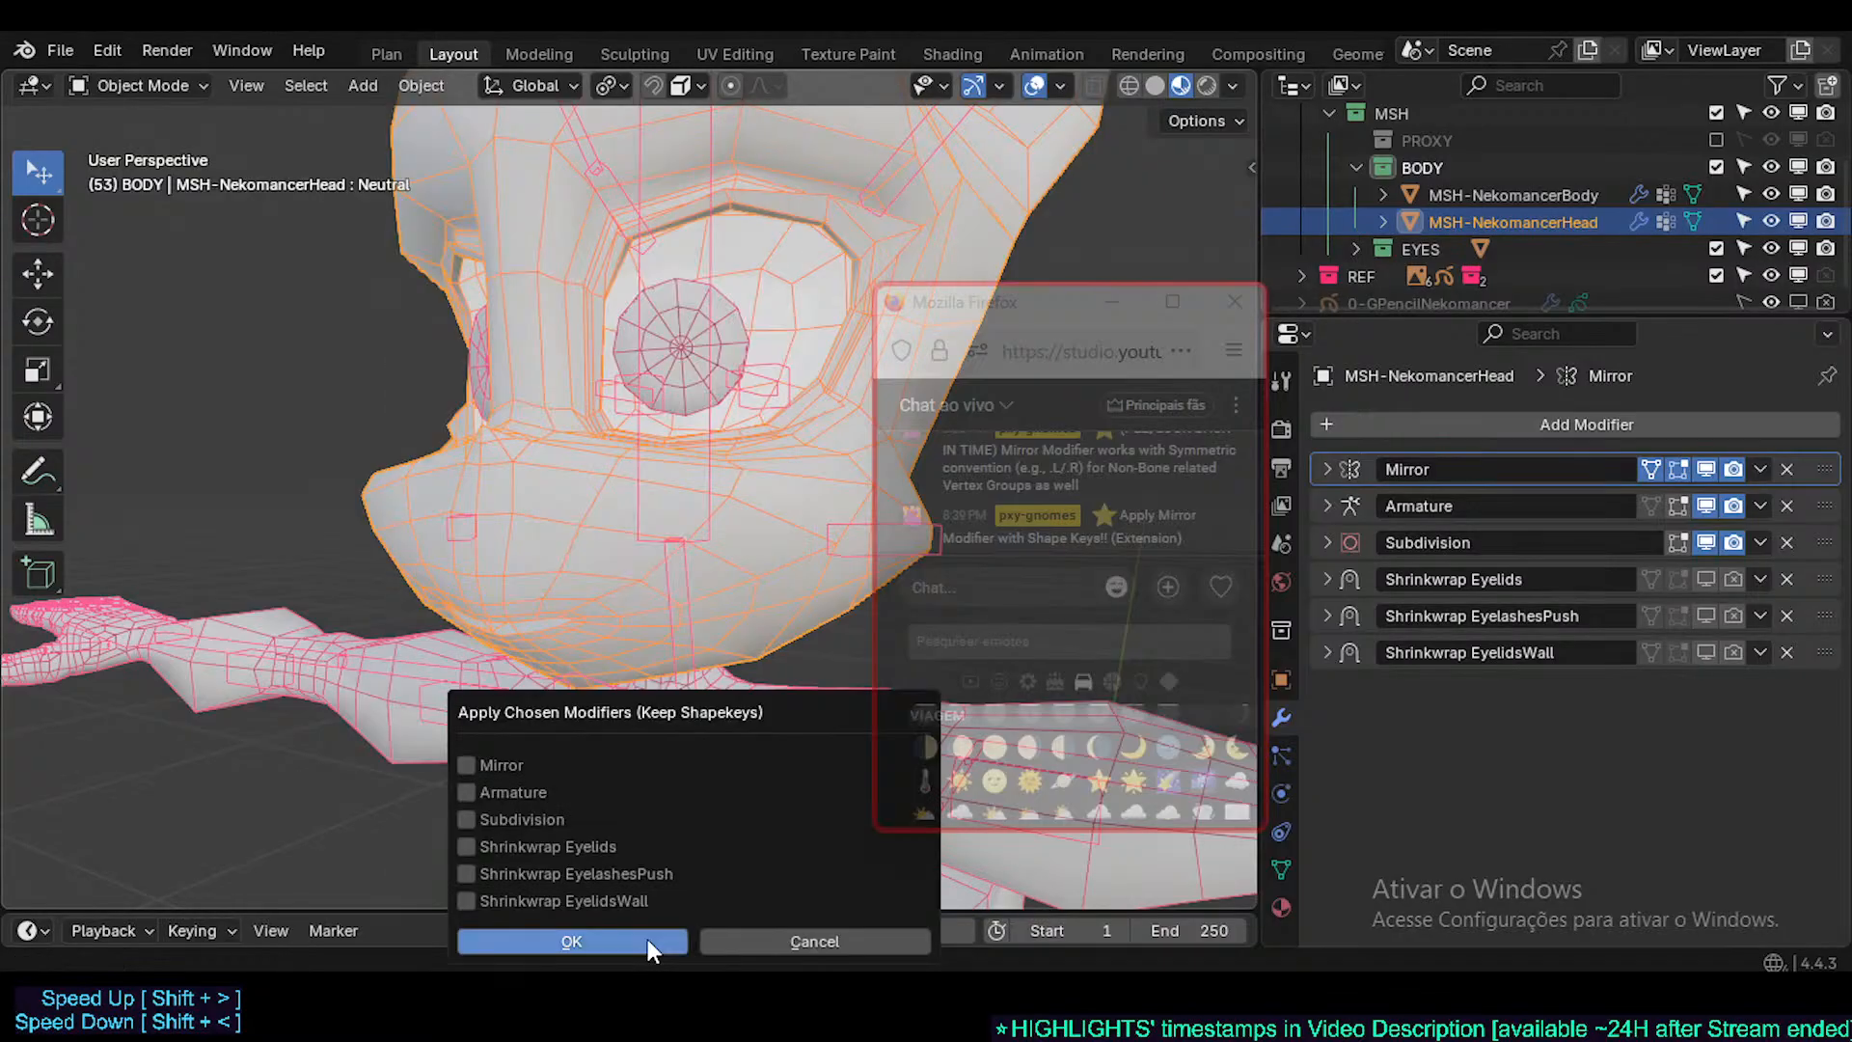
click(509, 769)
drag(586, 715, 529, 591)
click(541, 817)
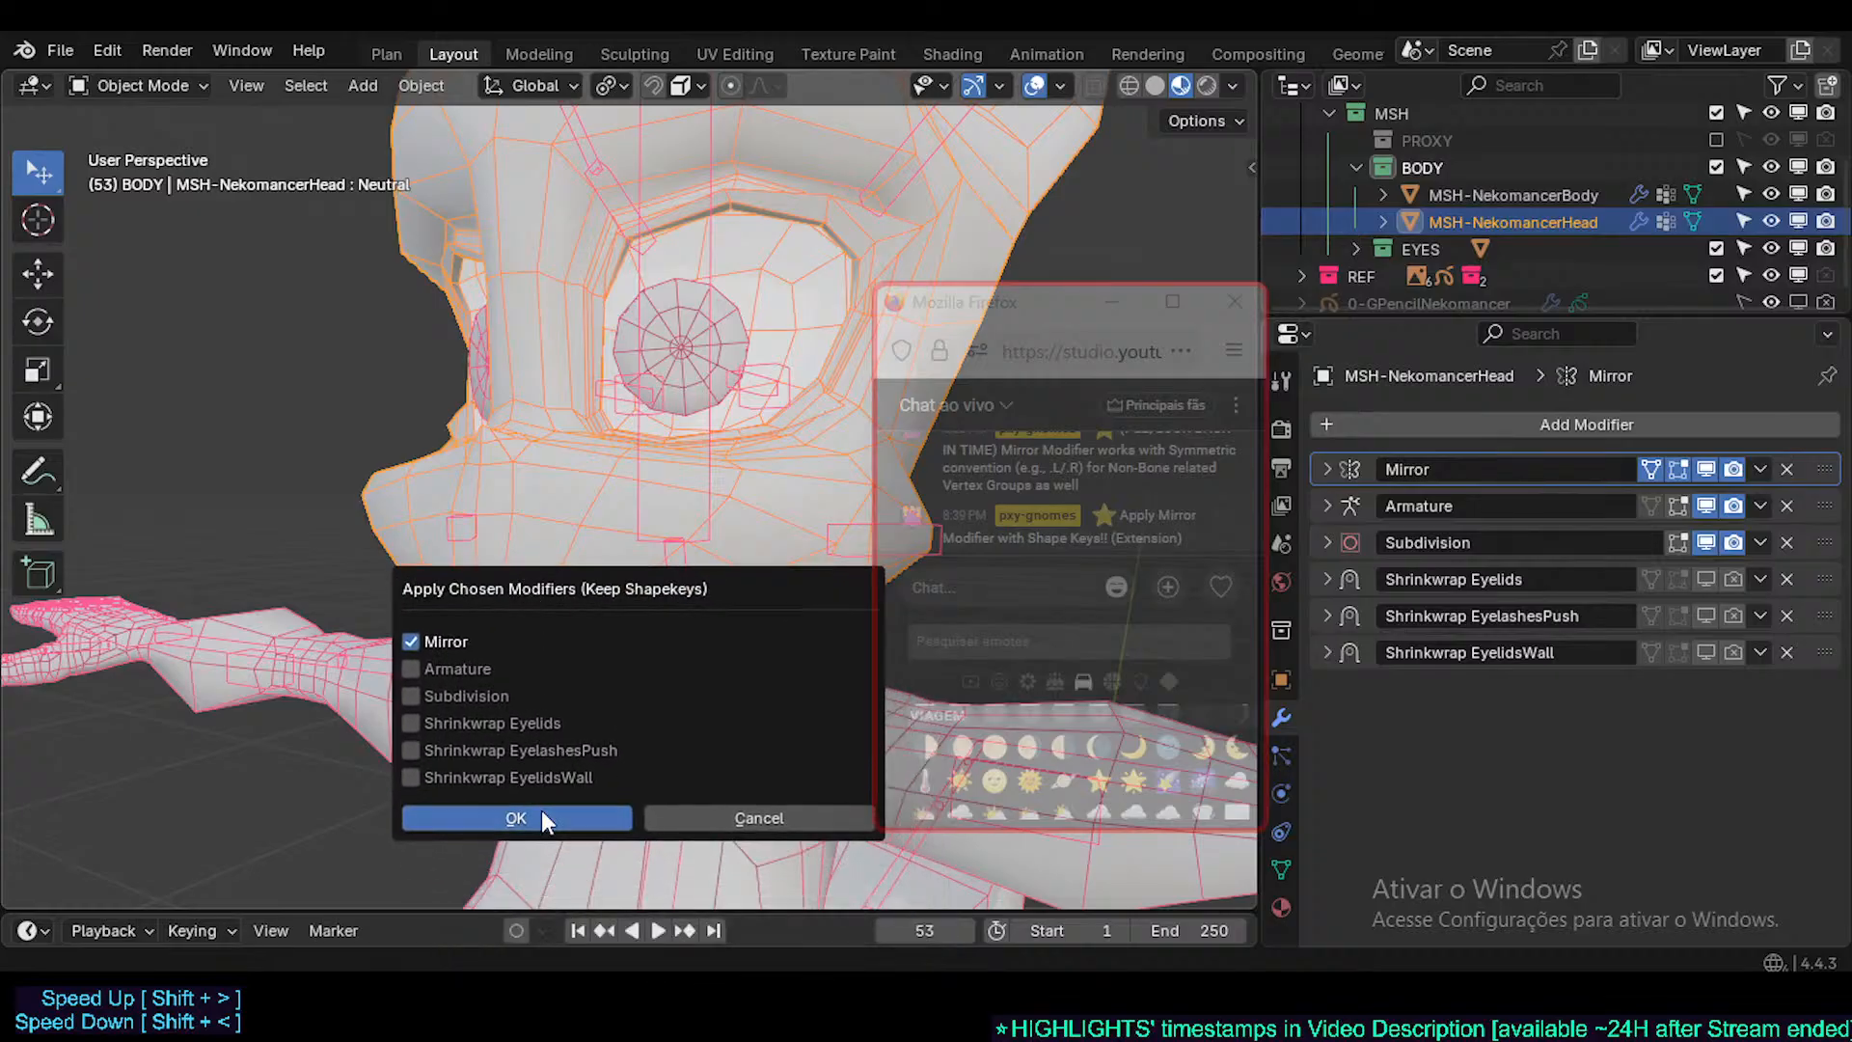
- Show the head mesh's shape keys, collapsing the vertex groups and enlarging the shape key list to check the entries
middle_drag(579, 547, 540, 578)
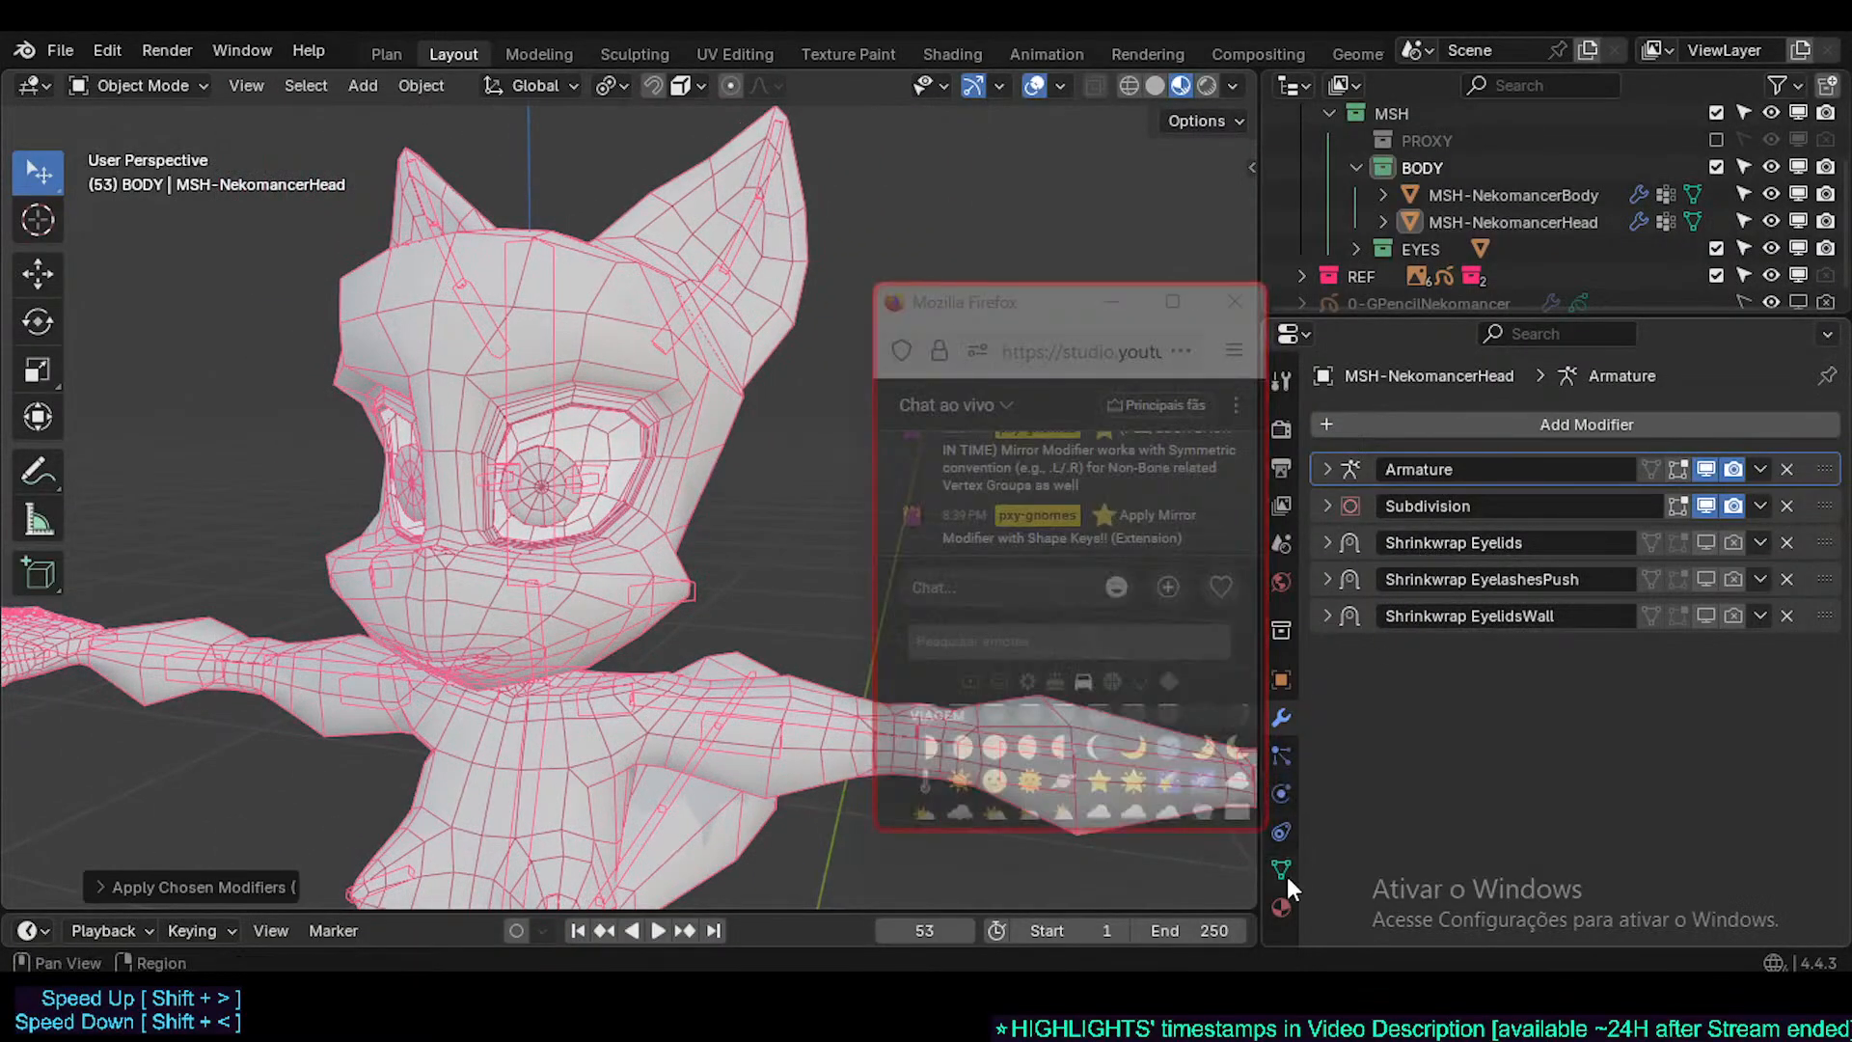
click(1281, 869)
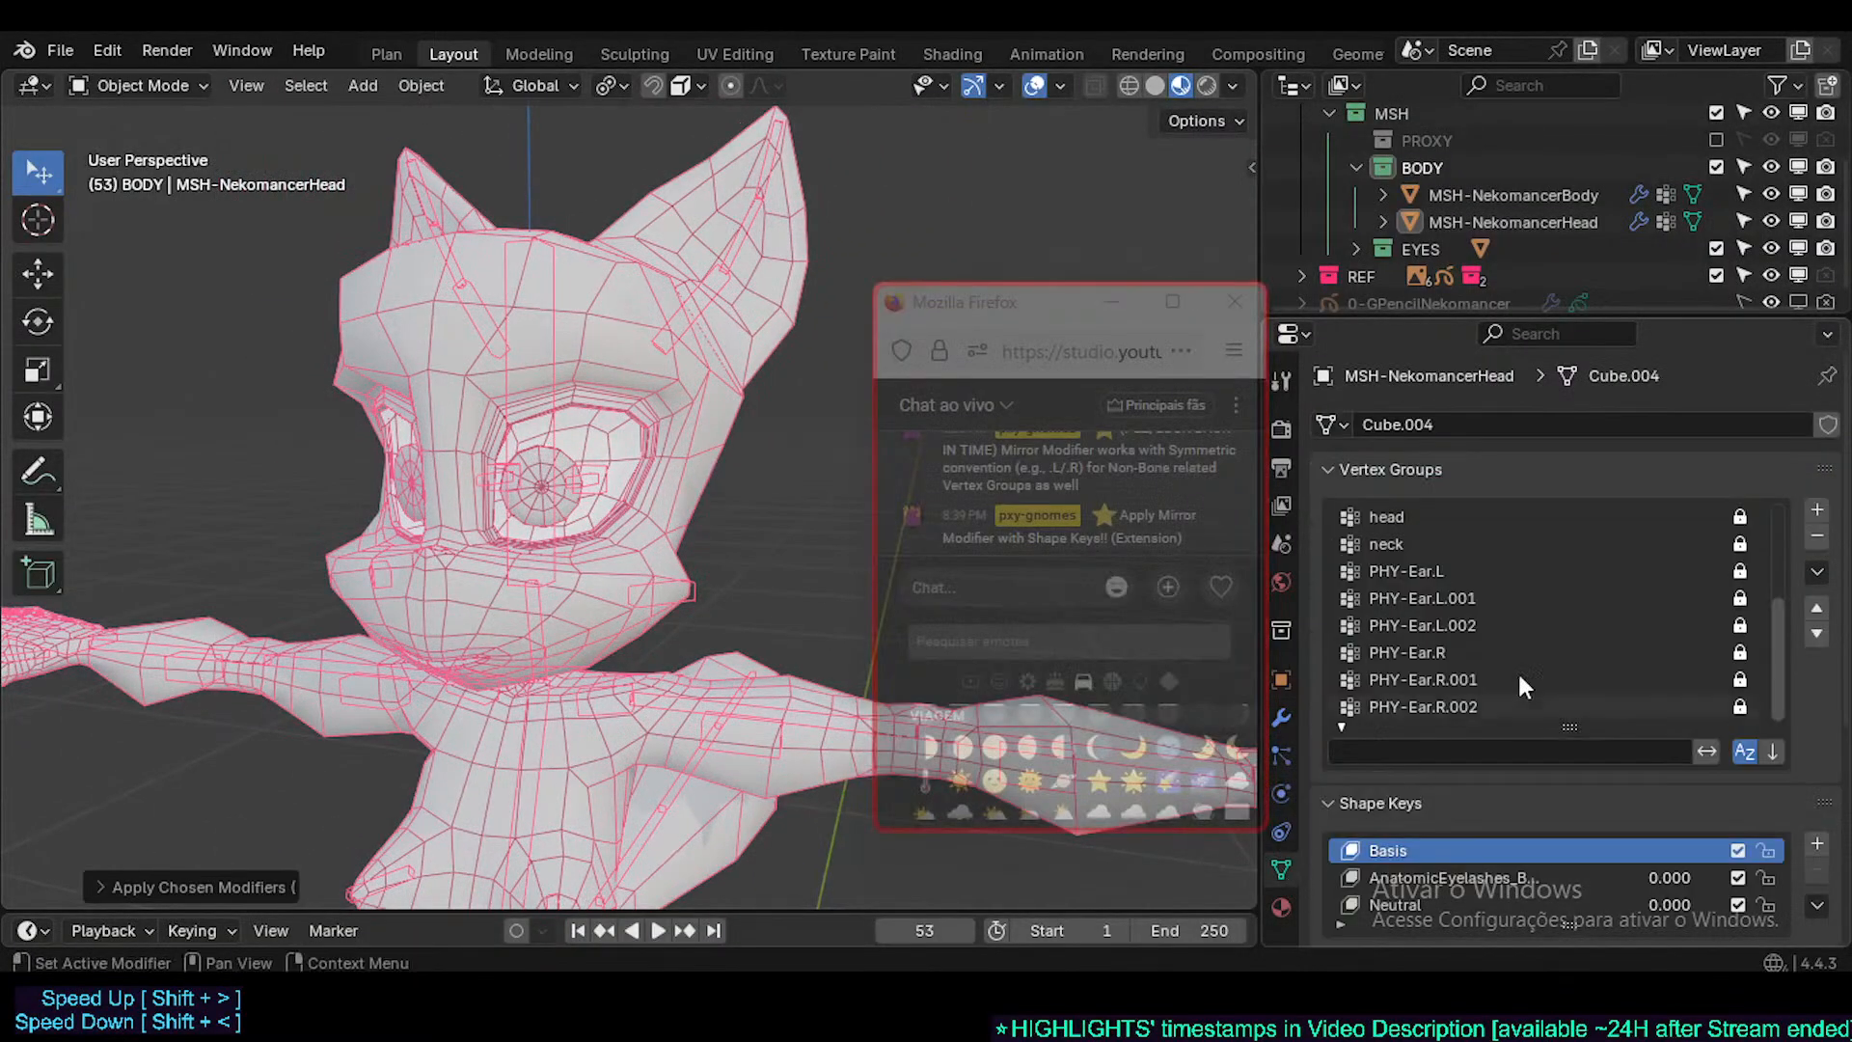
click(1331, 463)
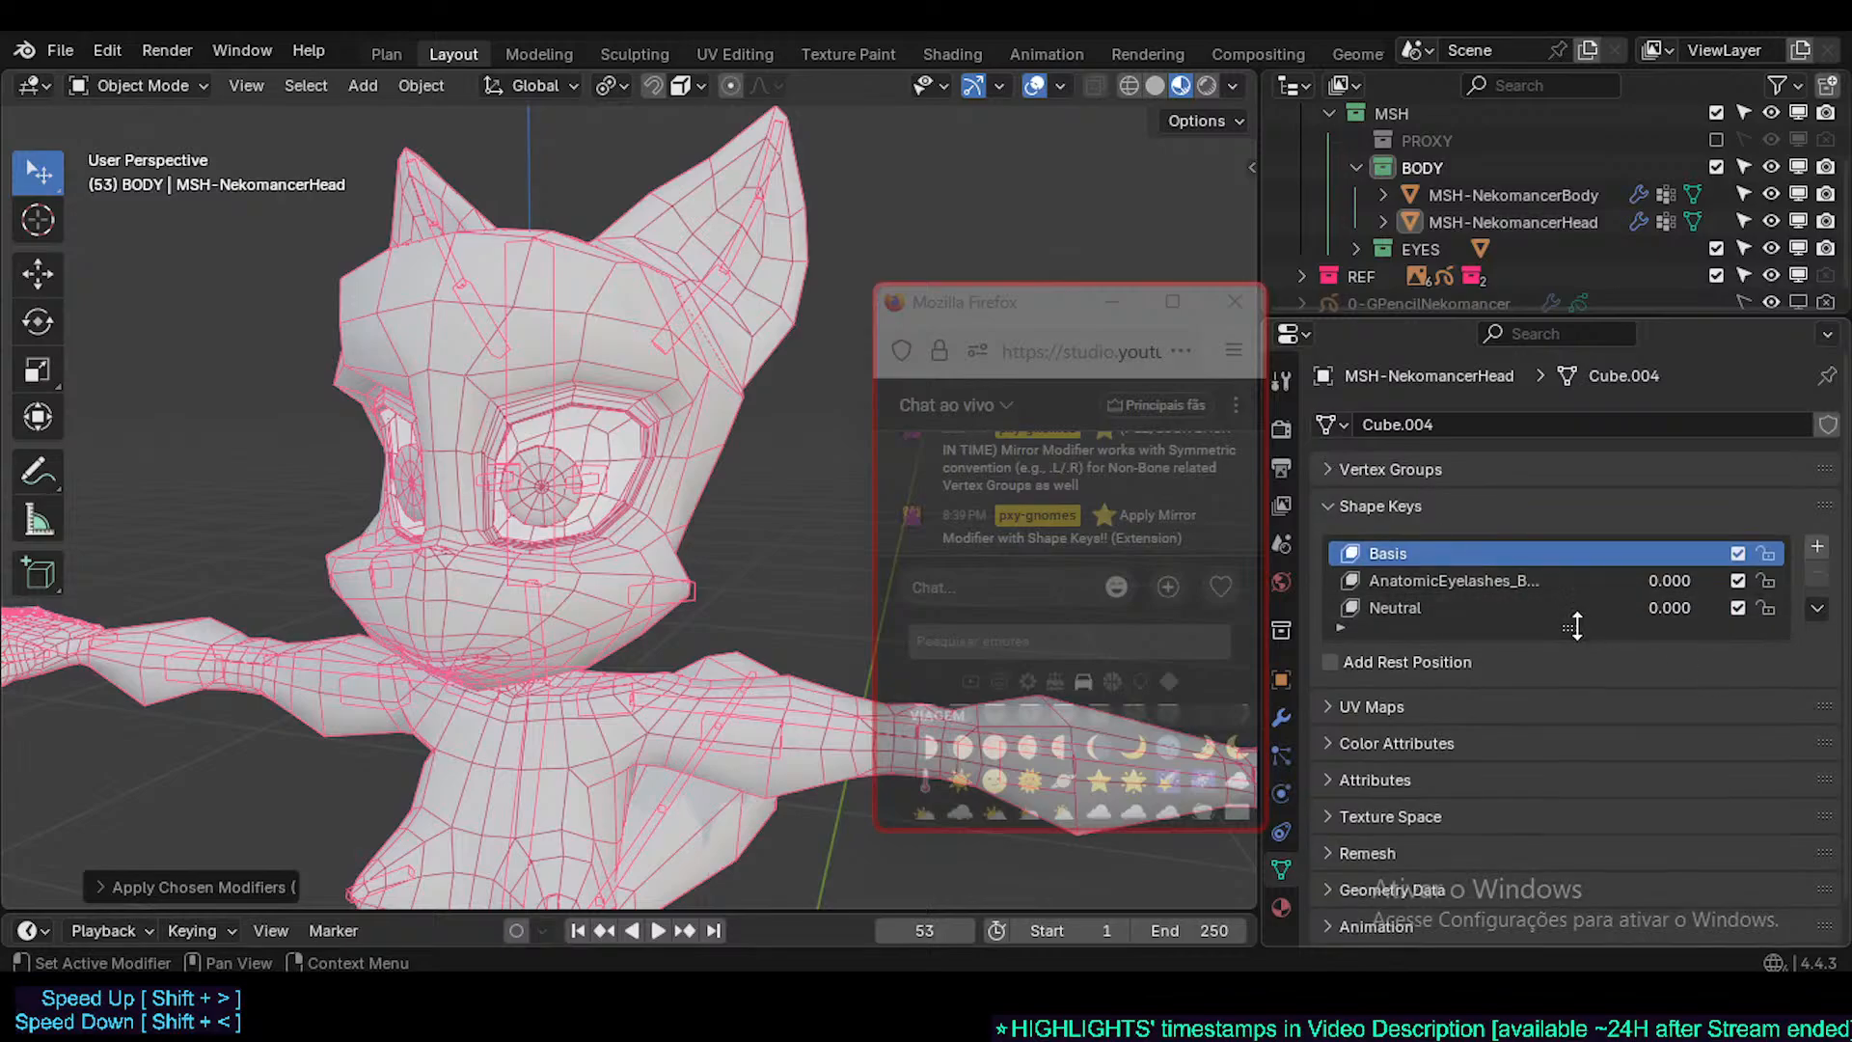
drag(1576, 626, 1576, 736)
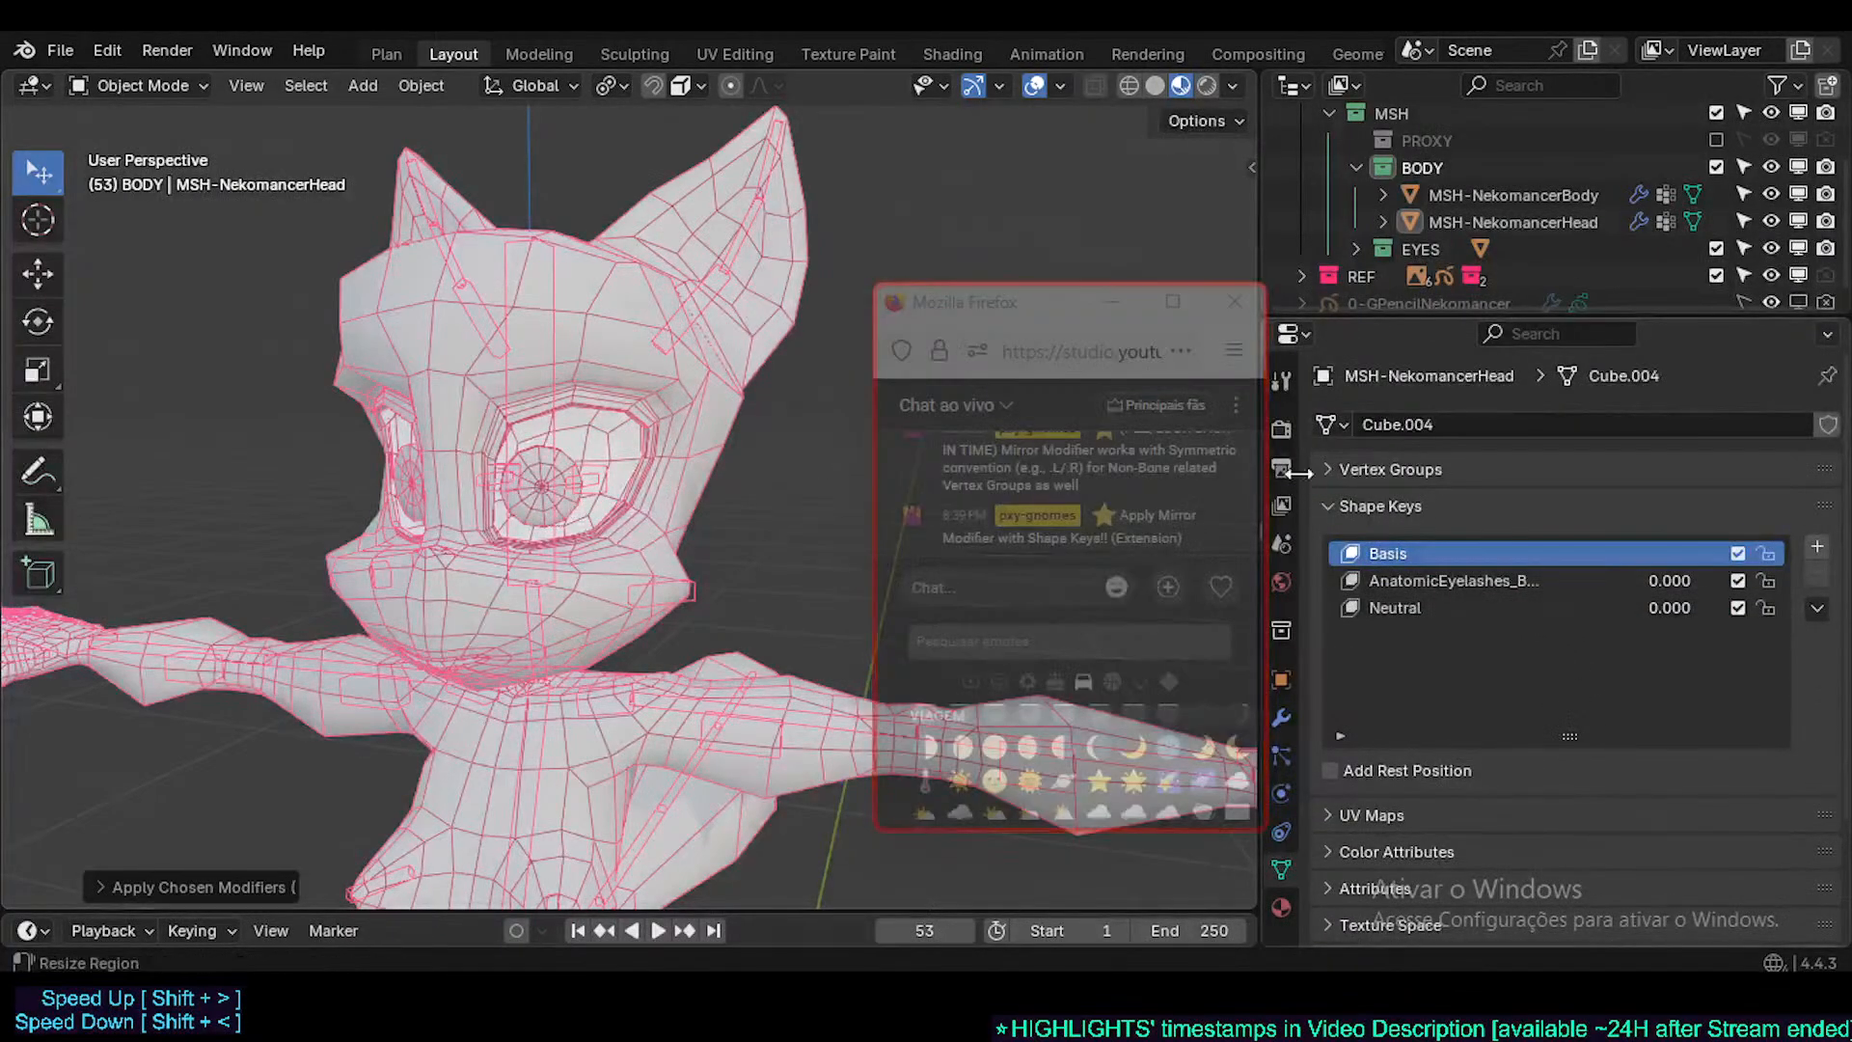
- Show the head's modifiers and put the head mesh in Edit Mode with nothing selected and proportional editing off
click(1282, 715)
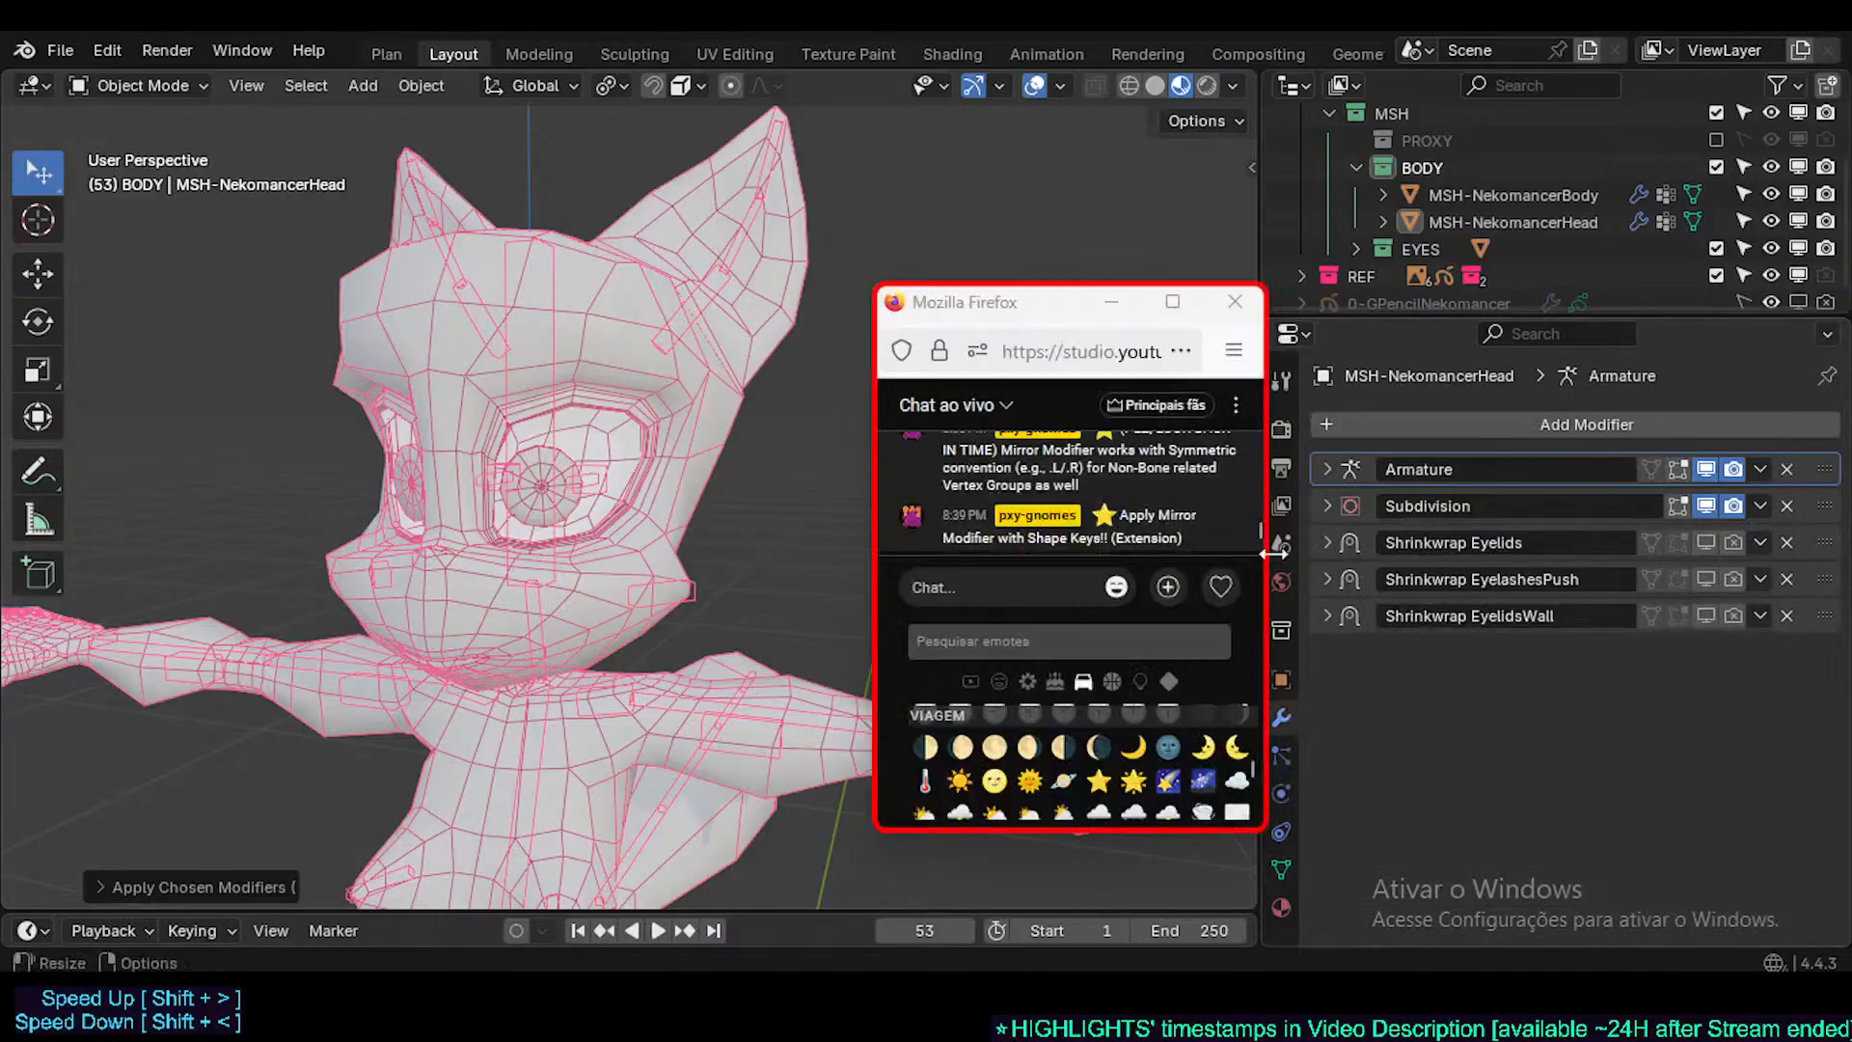
click(674, 446)
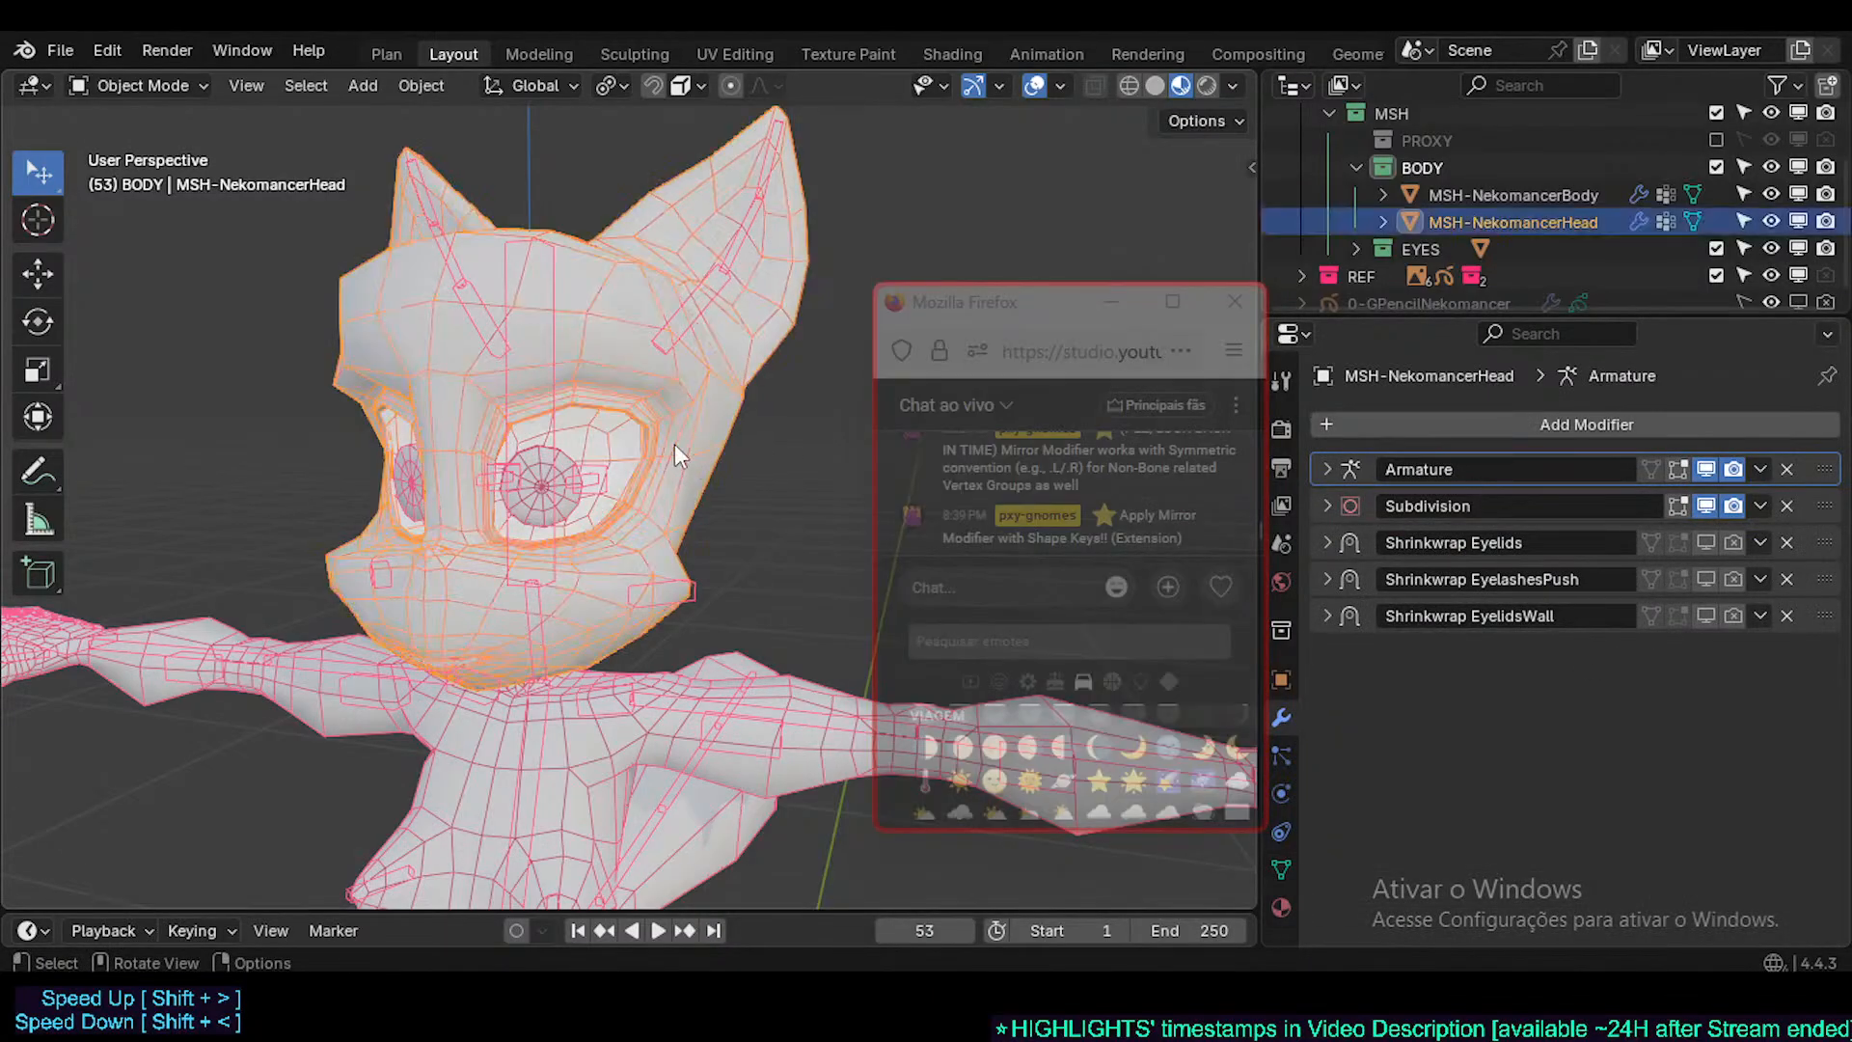
key(Tab)
middle_drag(610, 497, 579, 540)
key(a)
key(alt+a)
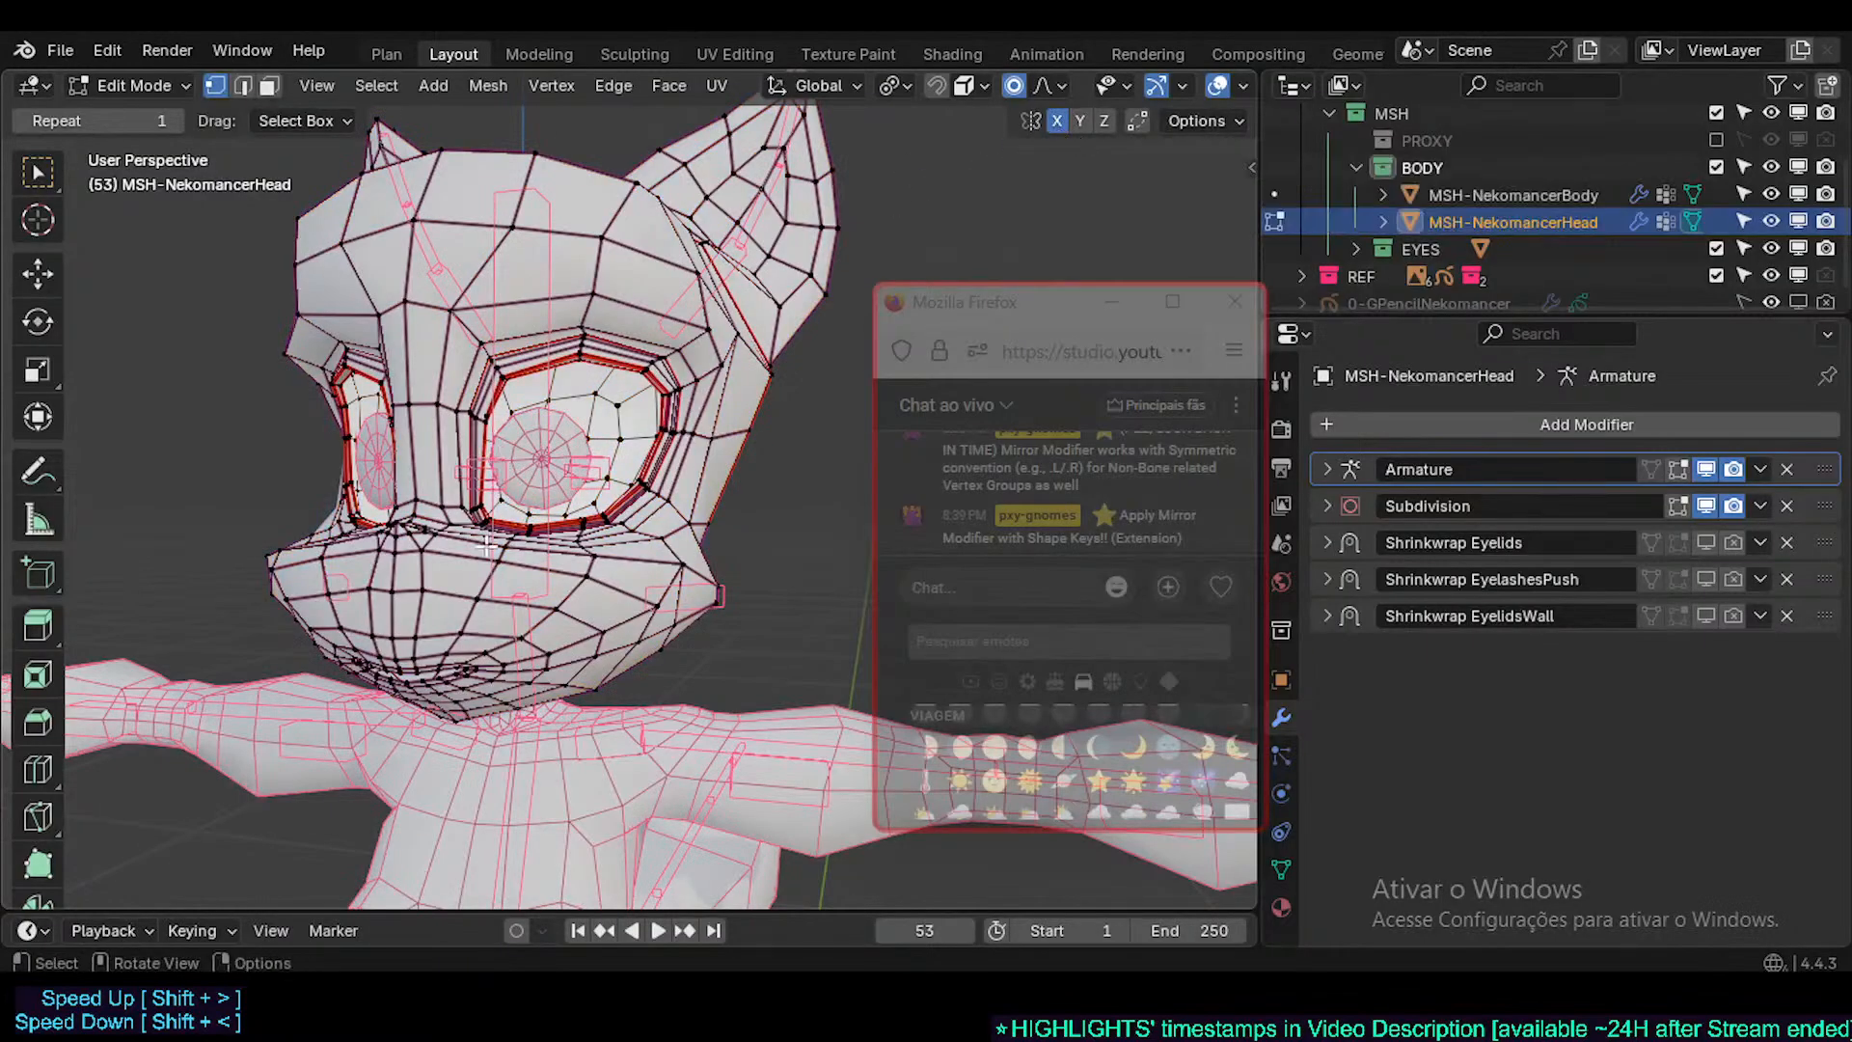
key(o)
- Examine the head's mirrored topology around the mouth up close and shift the chat window slightly aside
middle_drag(457, 471, 492, 384)
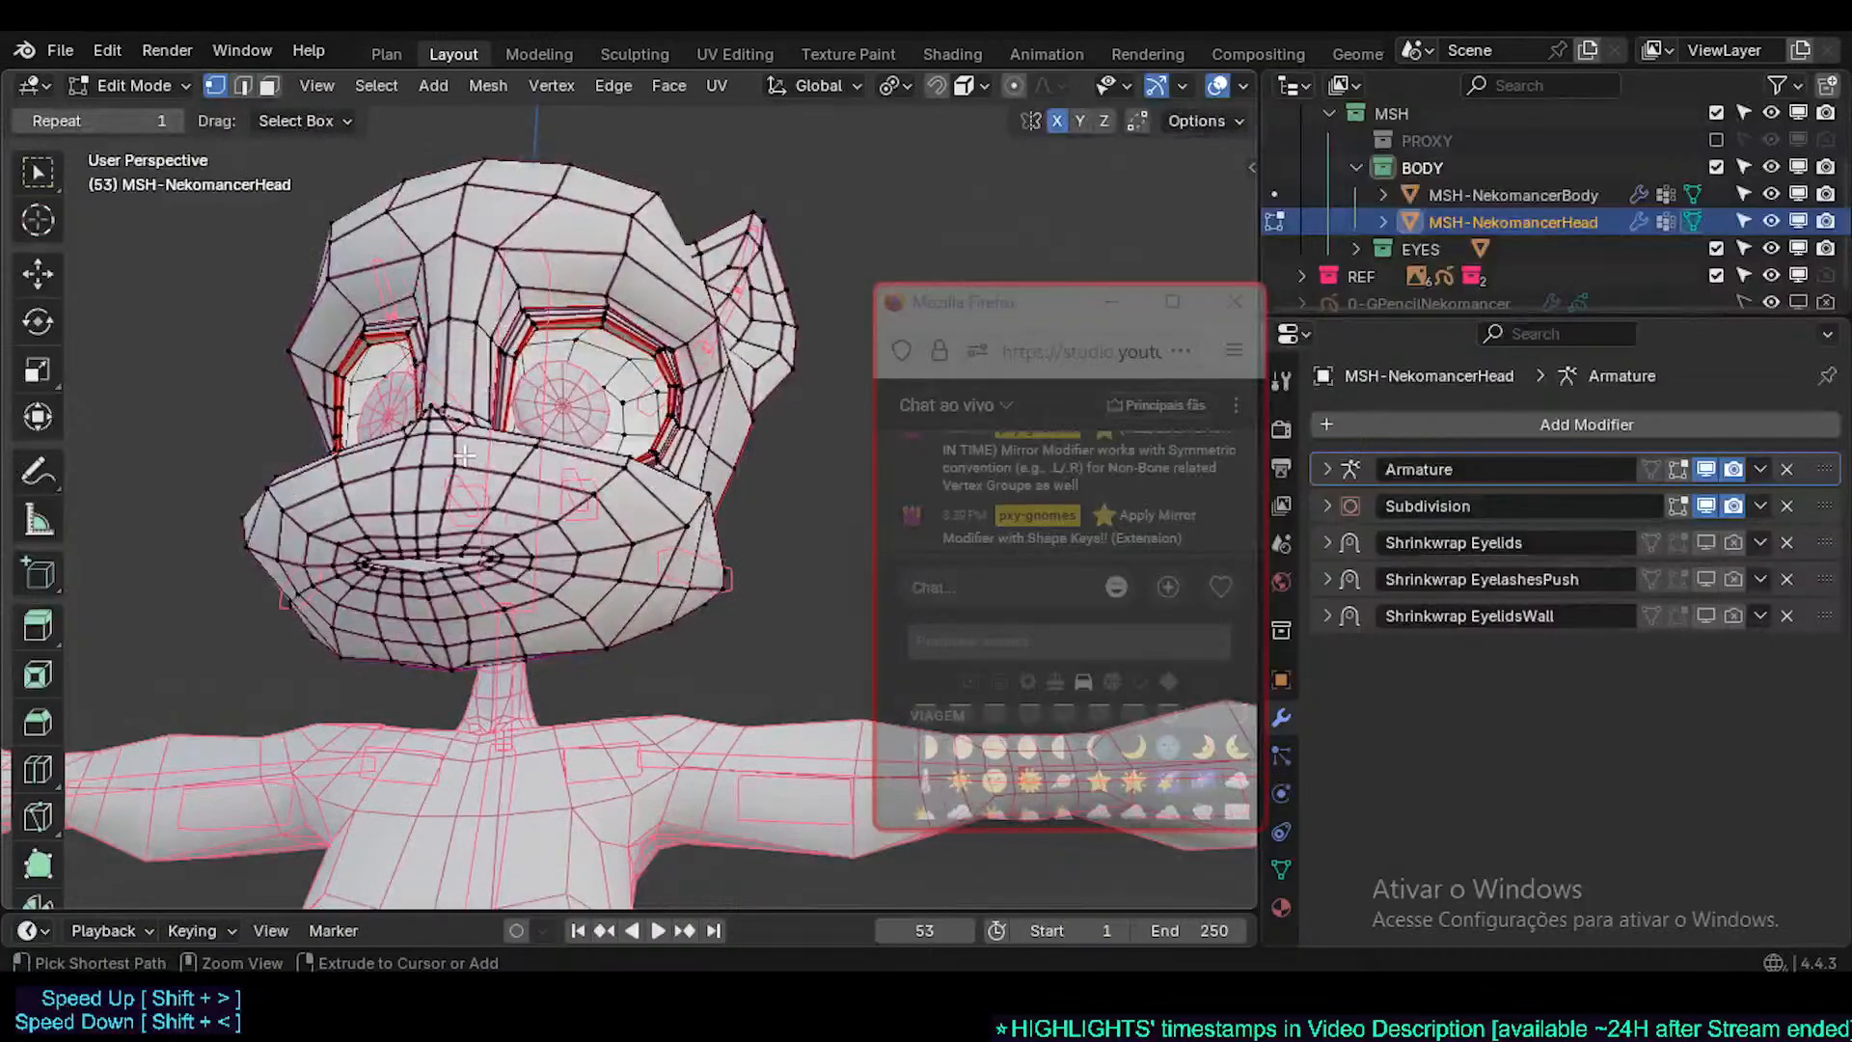
ctrl+middle_drag(492, 558, 488, 466)
shift+middle_drag(468, 675, 479, 569)
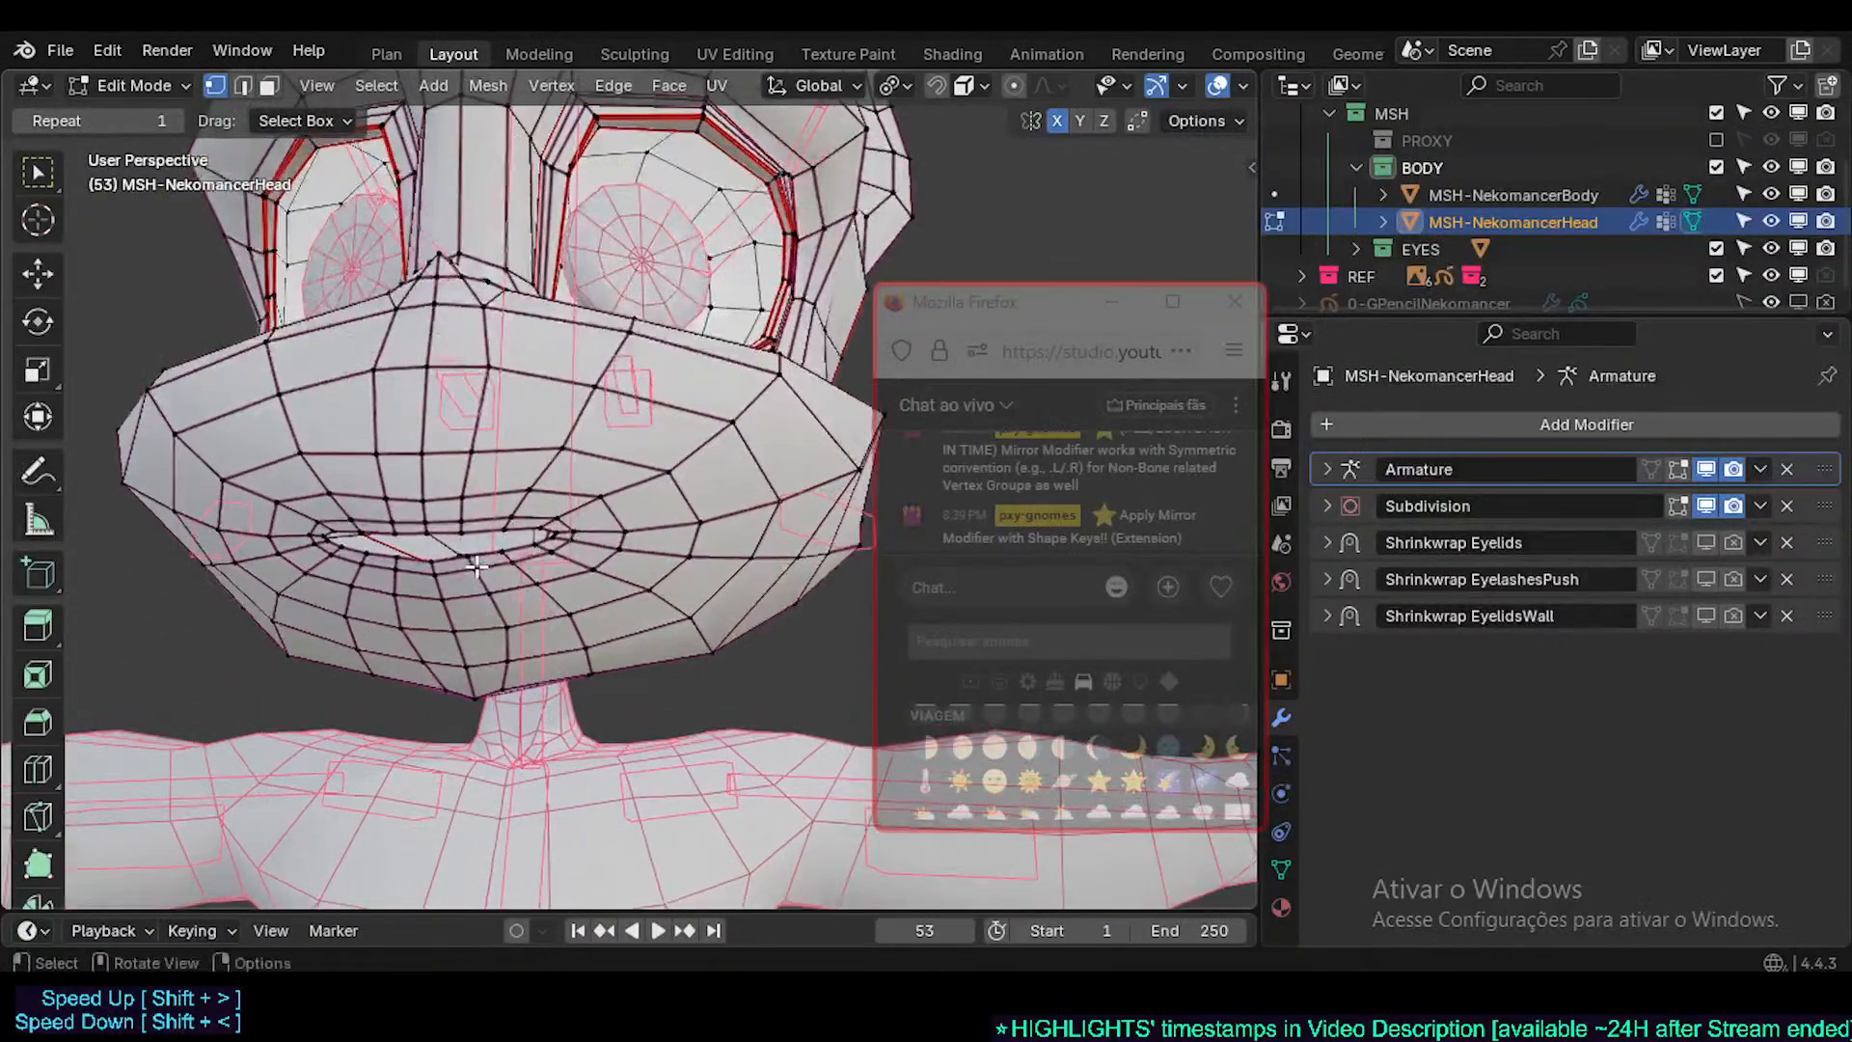
middle_drag(520, 654, 529, 673)
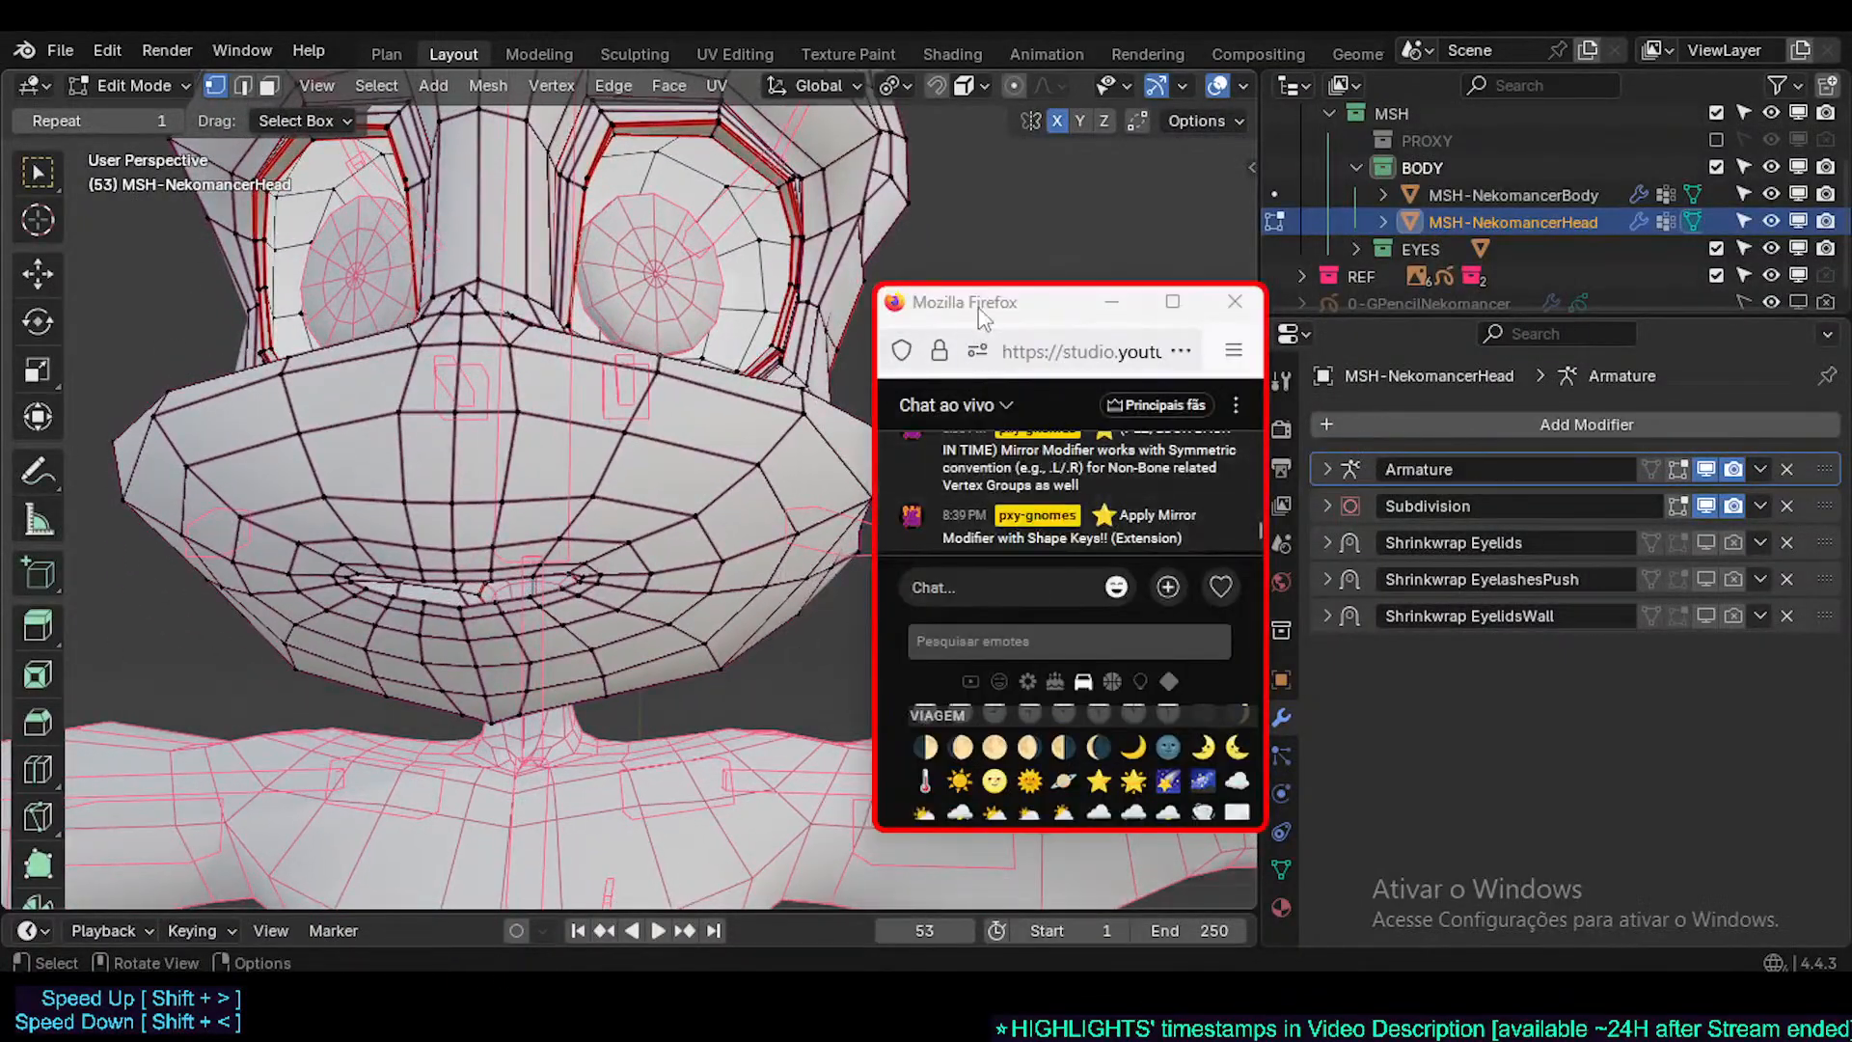
drag(978, 308, 921, 287)
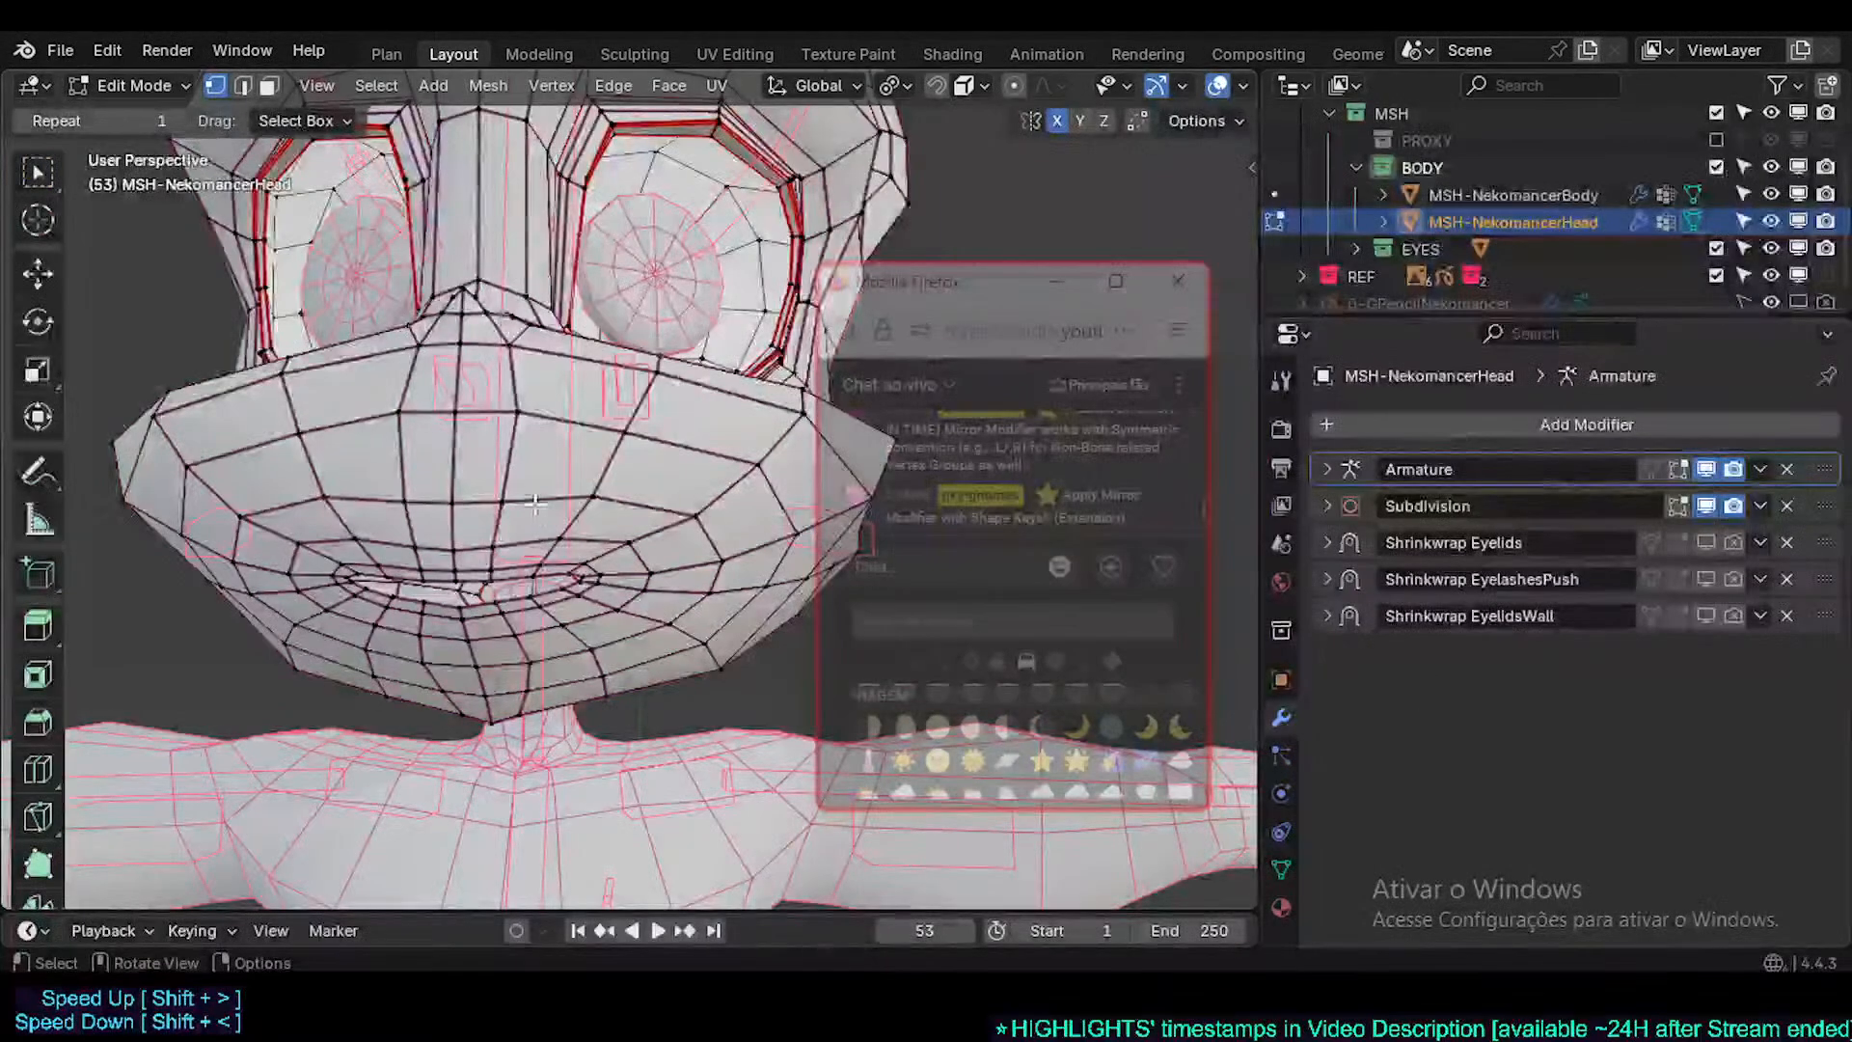
- Save the current Blender file
key(ctrl+s)
key(Escape)
key(ctrl+s)
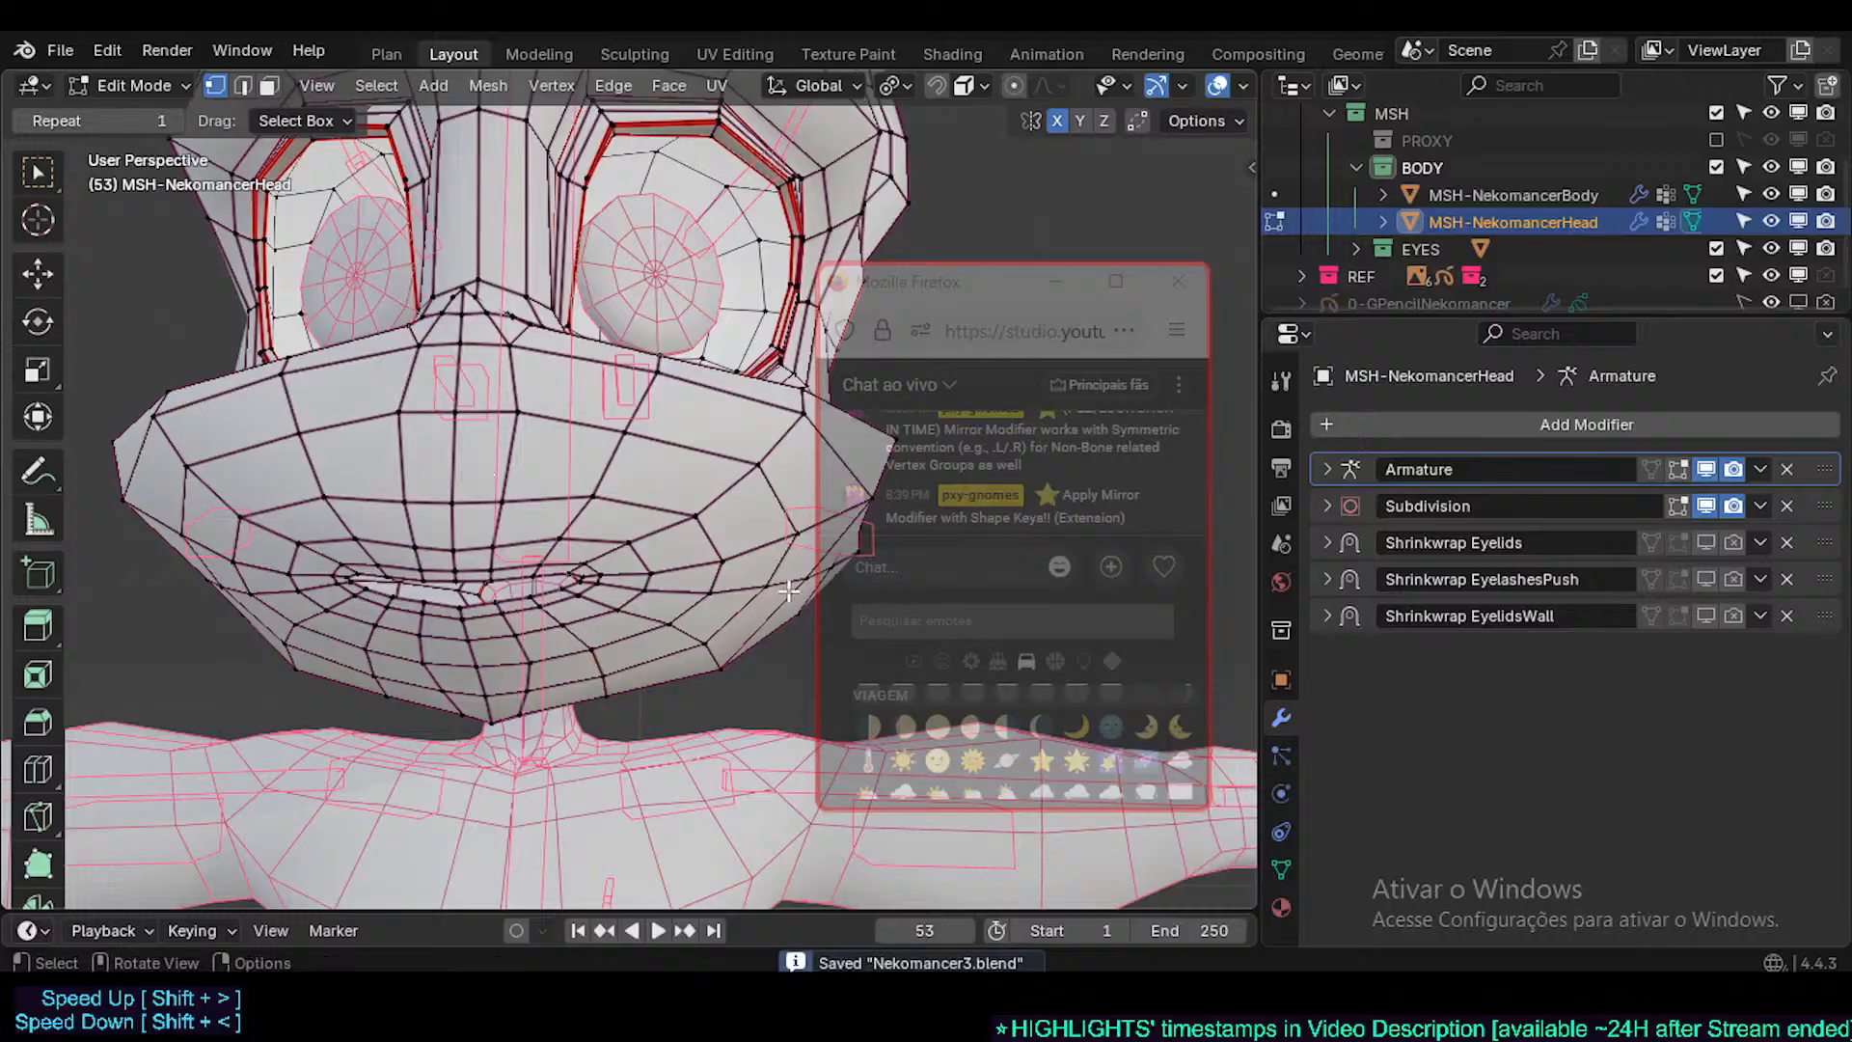
- Set the head's Neutral shape key to 1.000 and test the AnatomicEyelashes_BAK key's effect around the eyes
click(1281, 871)
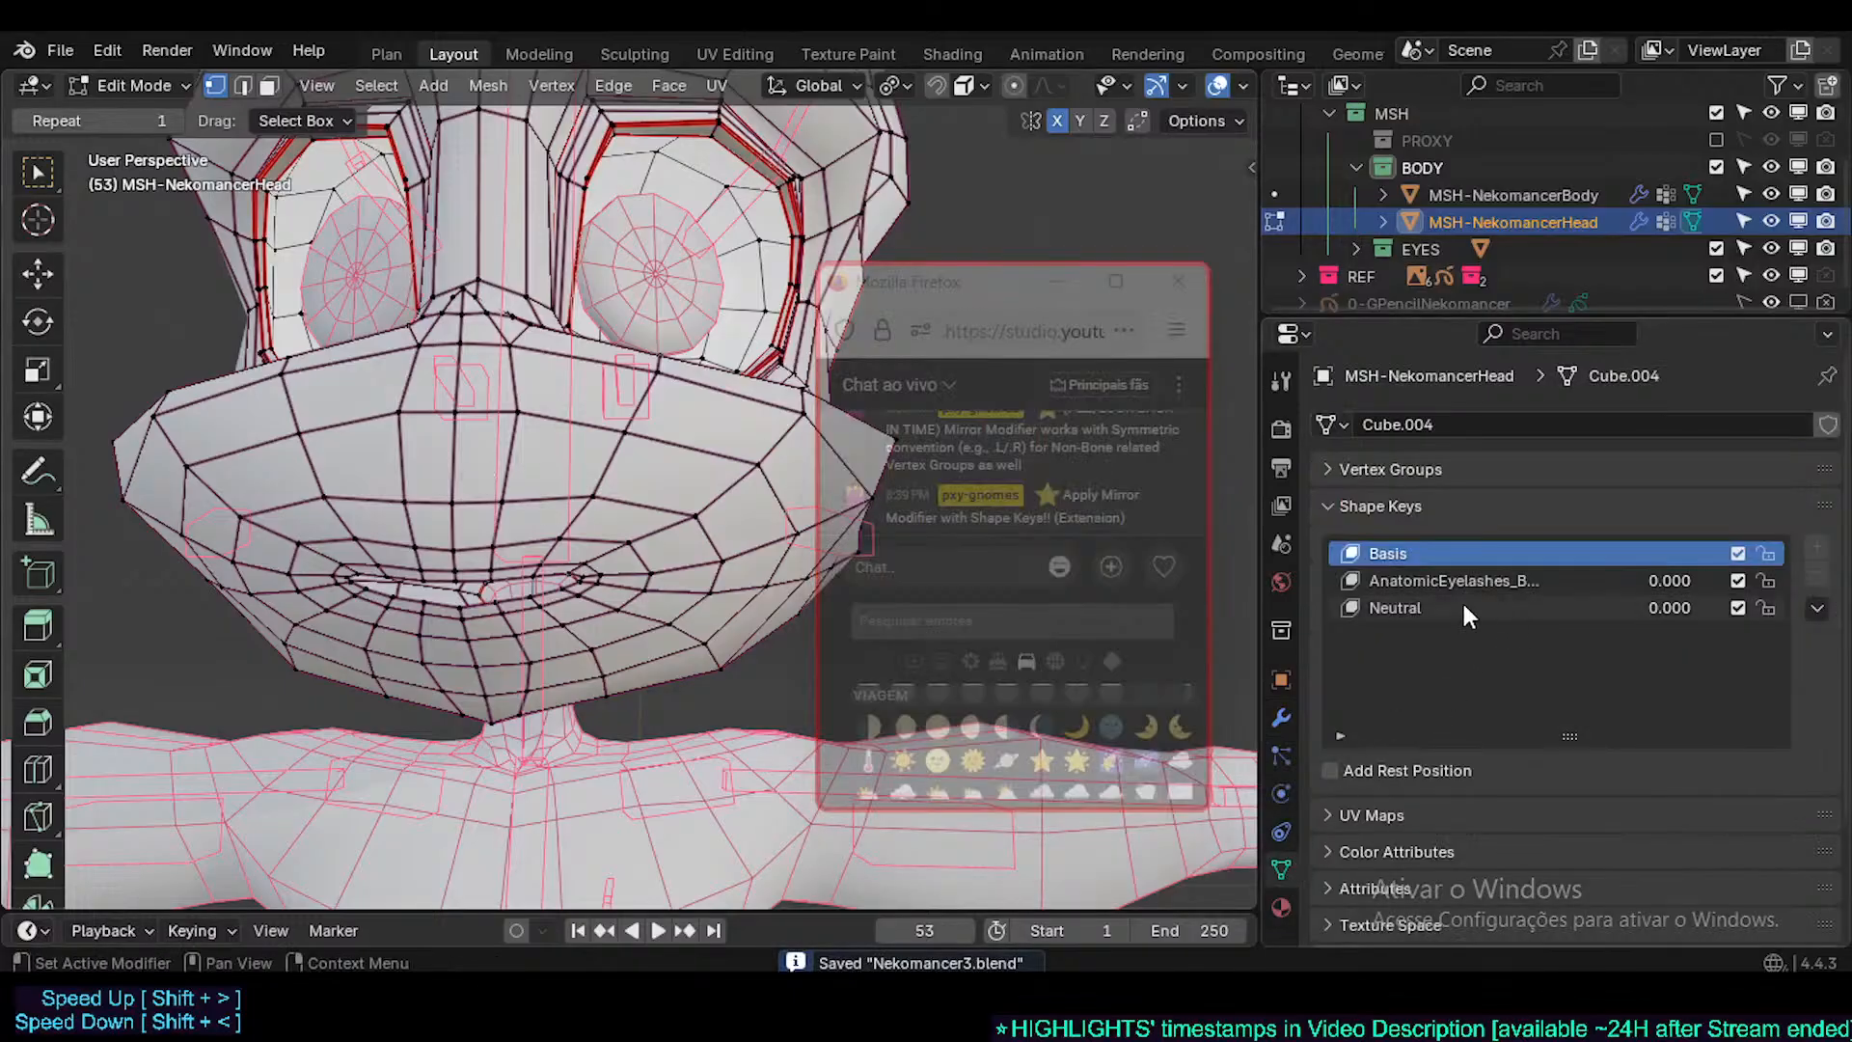
drag(1669, 608, 1785, 608)
middle_drag(707, 372, 598, 439)
drag(1669, 607, 1717, 608)
middle_drag(598, 347, 511, 395)
drag(1626, 580, 1697, 612)
click(1612, 581)
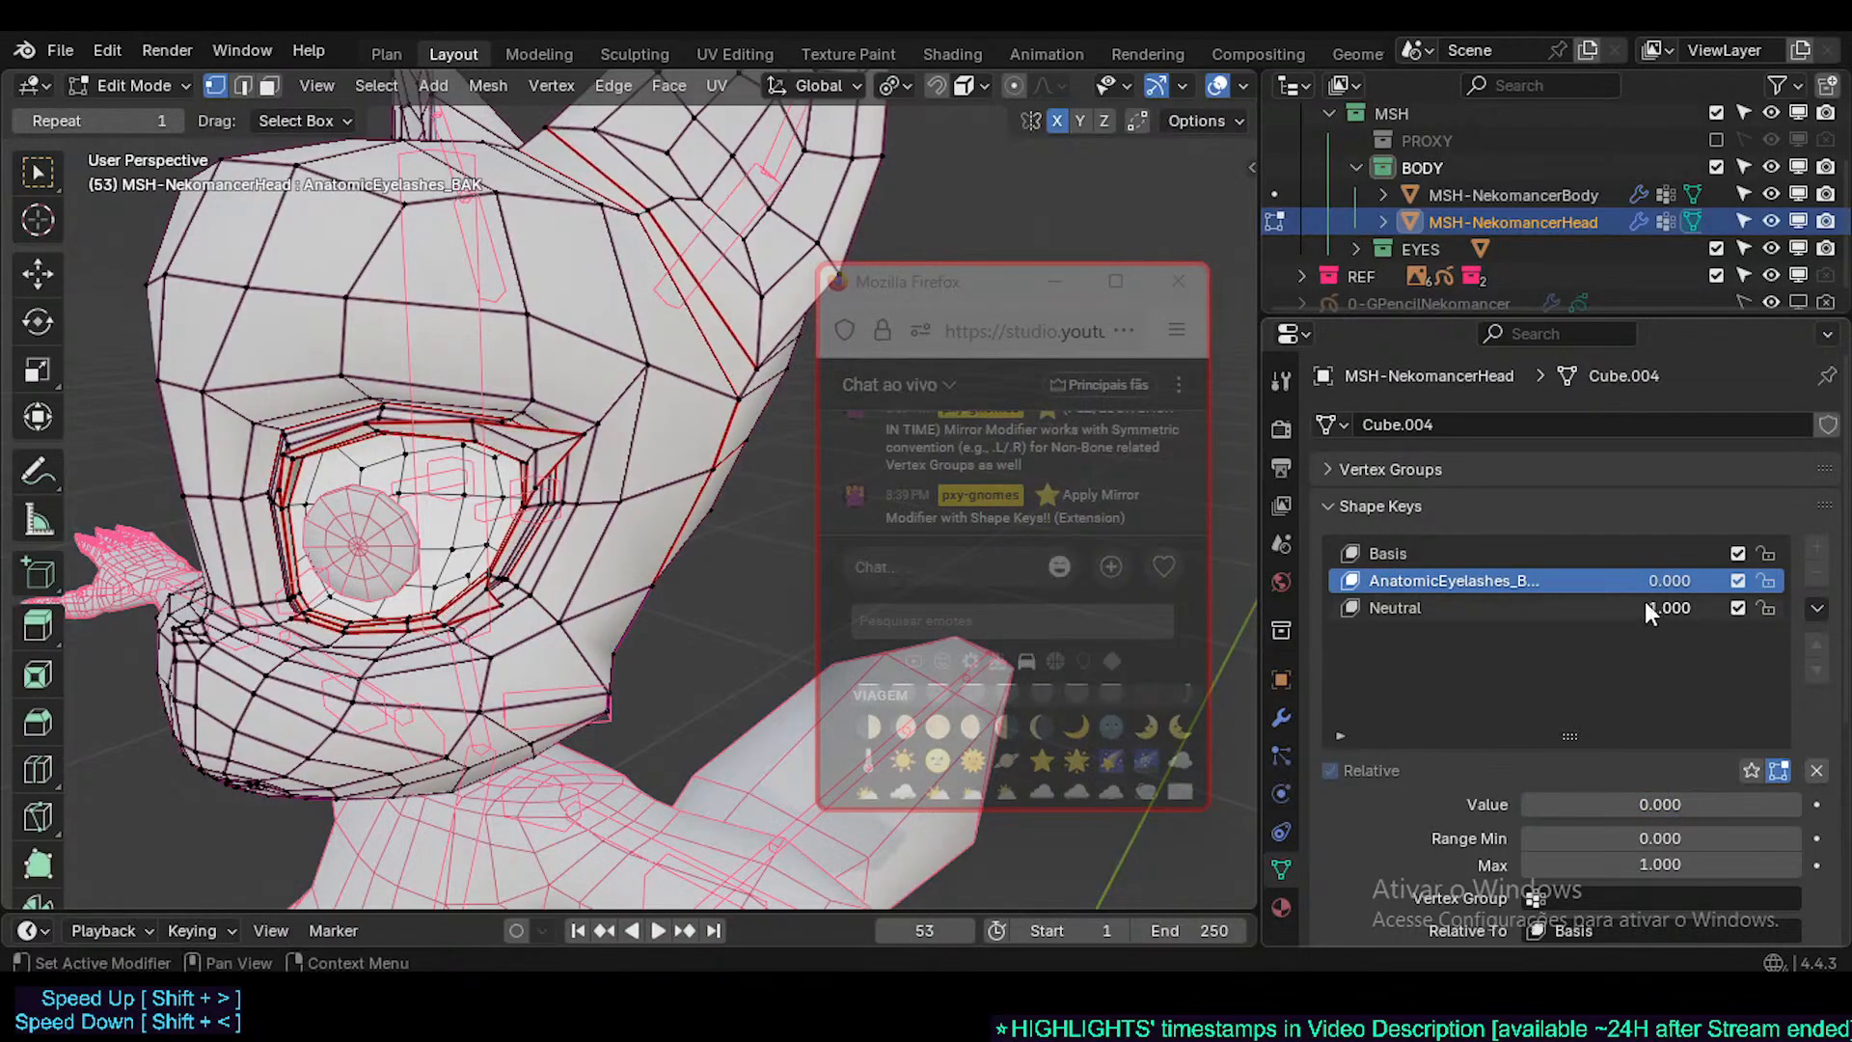
middle_drag(1160, 644, 975, 548)
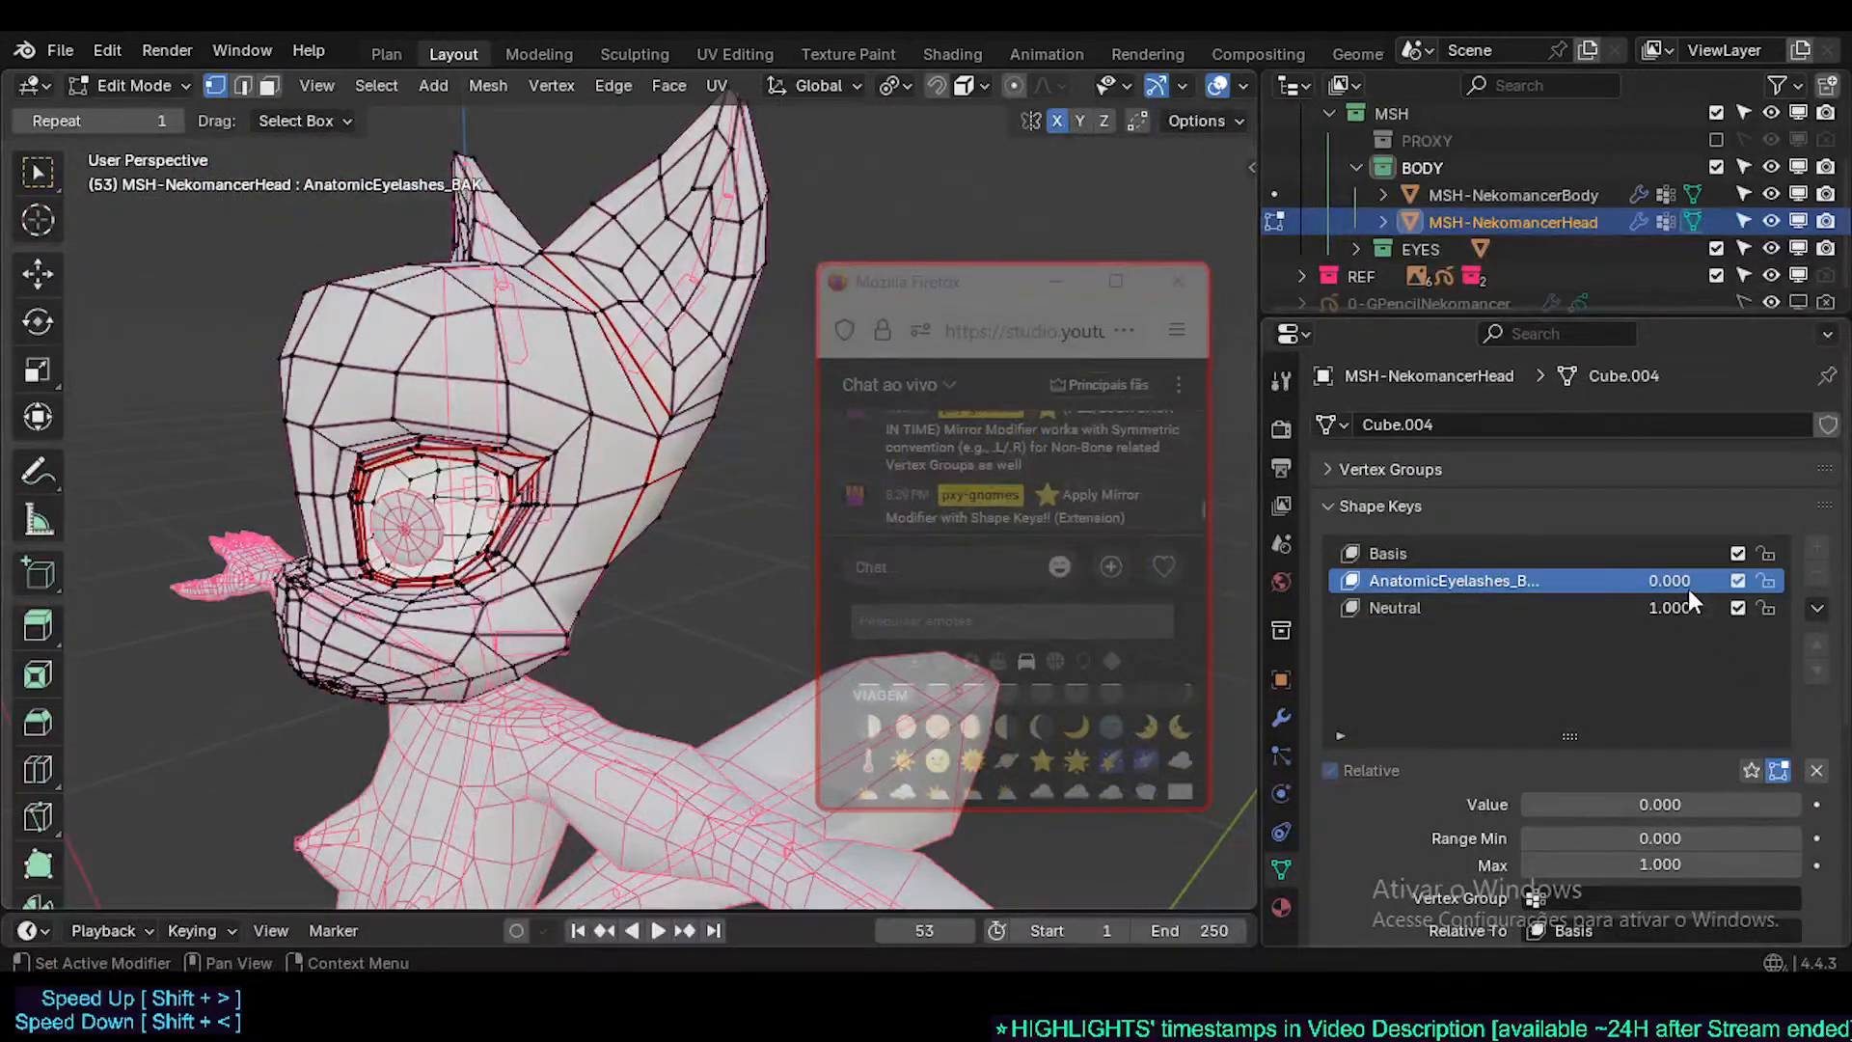
mouse_move(1698, 608)
mouse_down()
mouse_move(1582, 608)
mouse_move(1697, 608)
mouse_up()
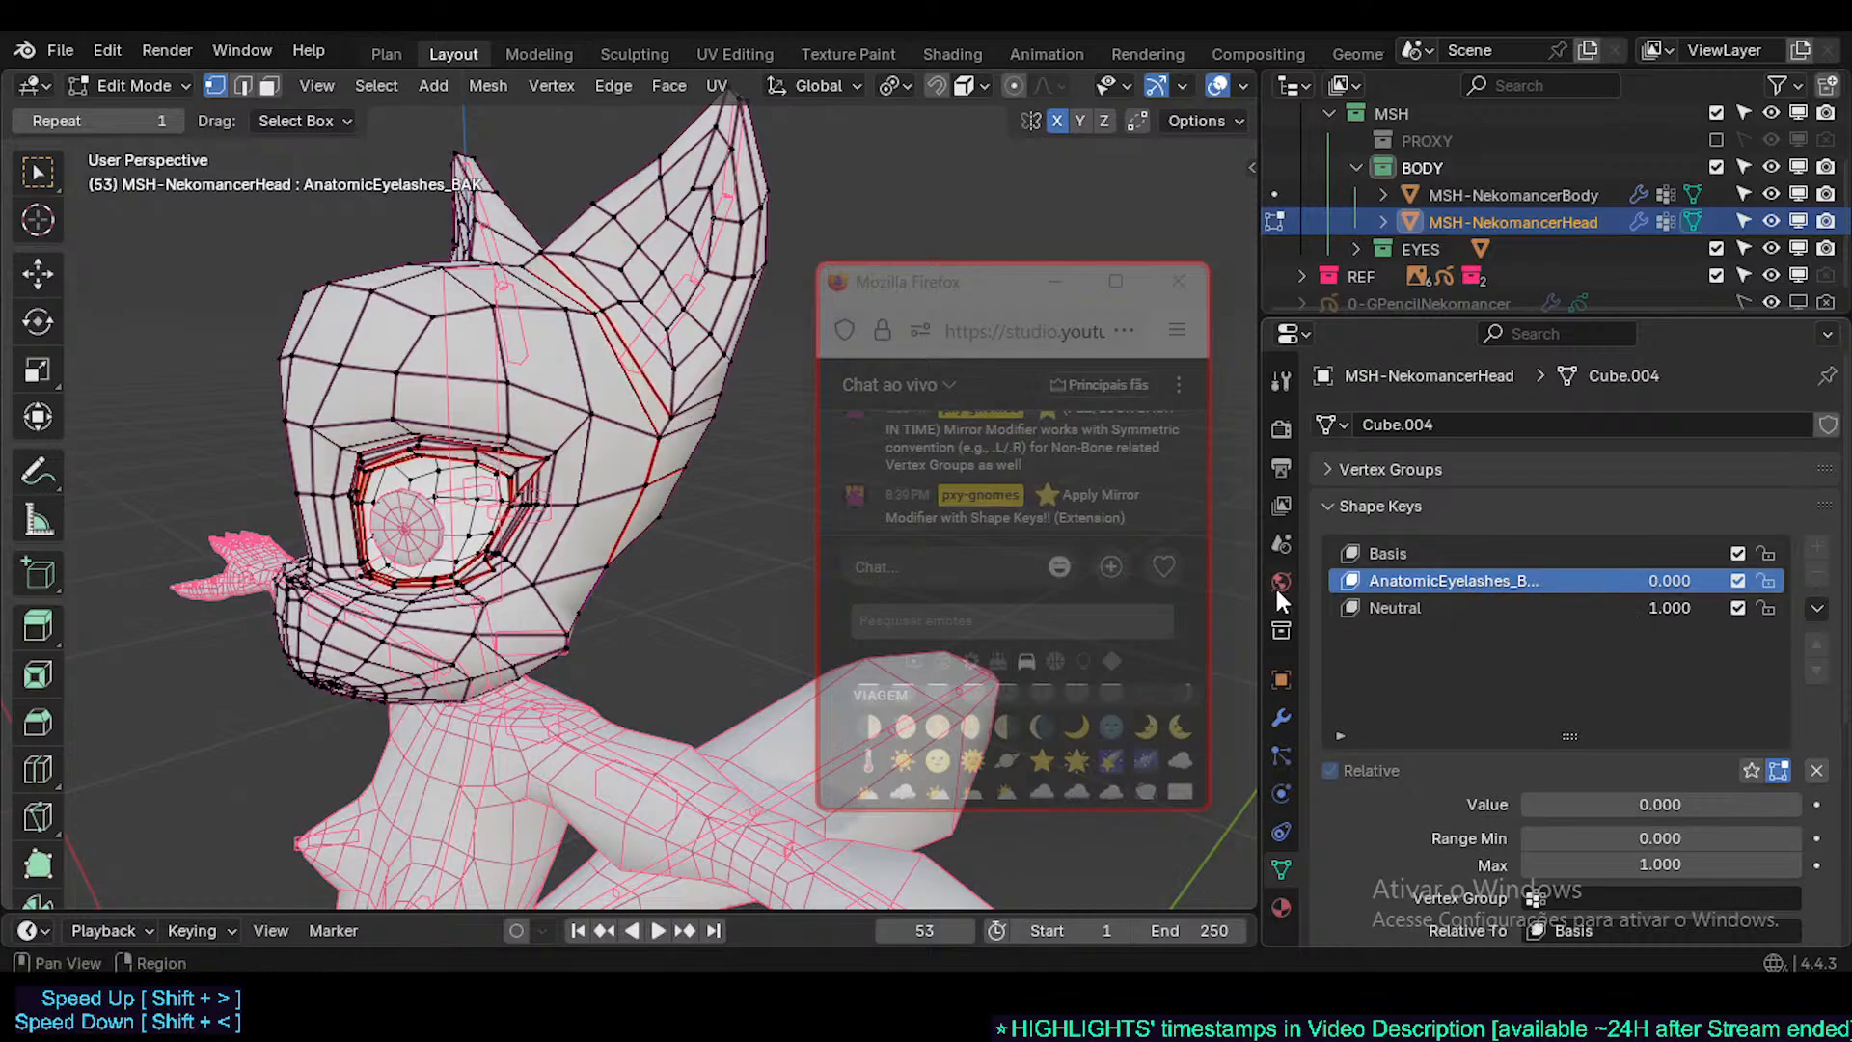
- Widen the shape key list slightly and delete the AnatomicEyelashes_BAK shape key in Object Mode
drag(1259, 585, 1227, 591)
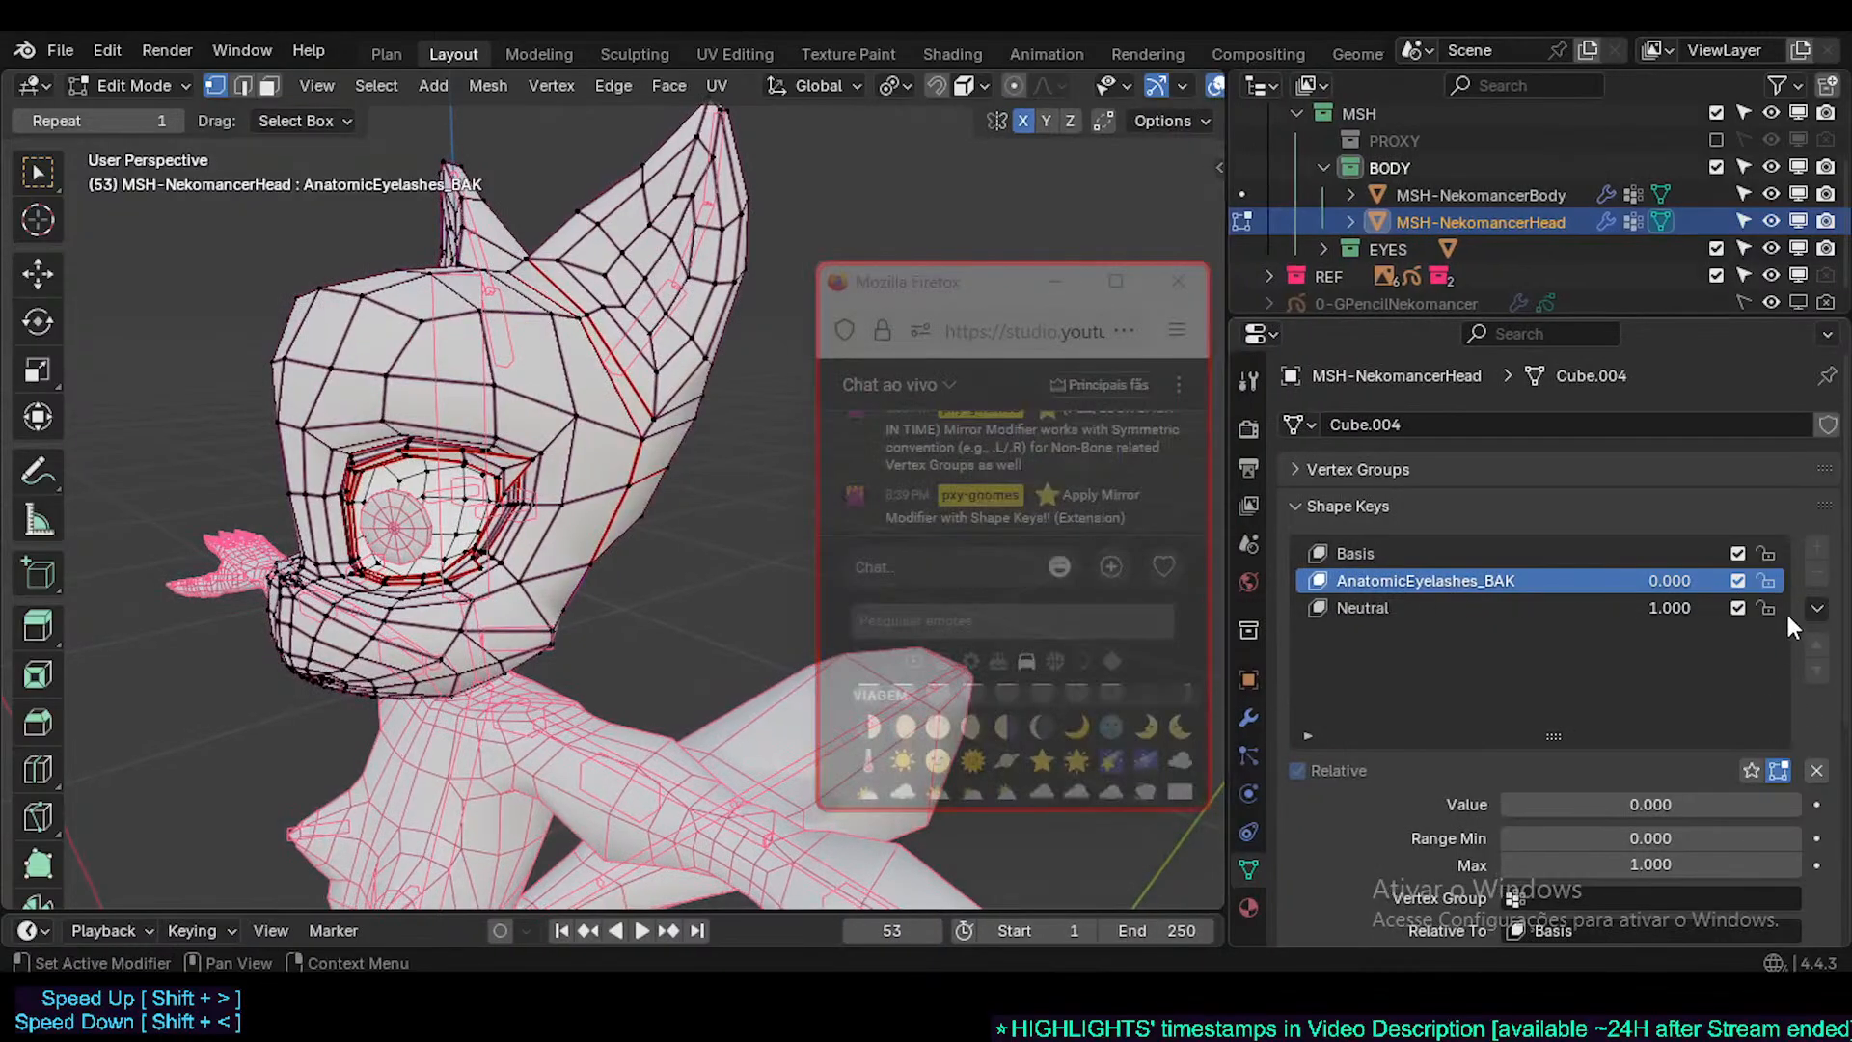
key(ctrl+Tab)
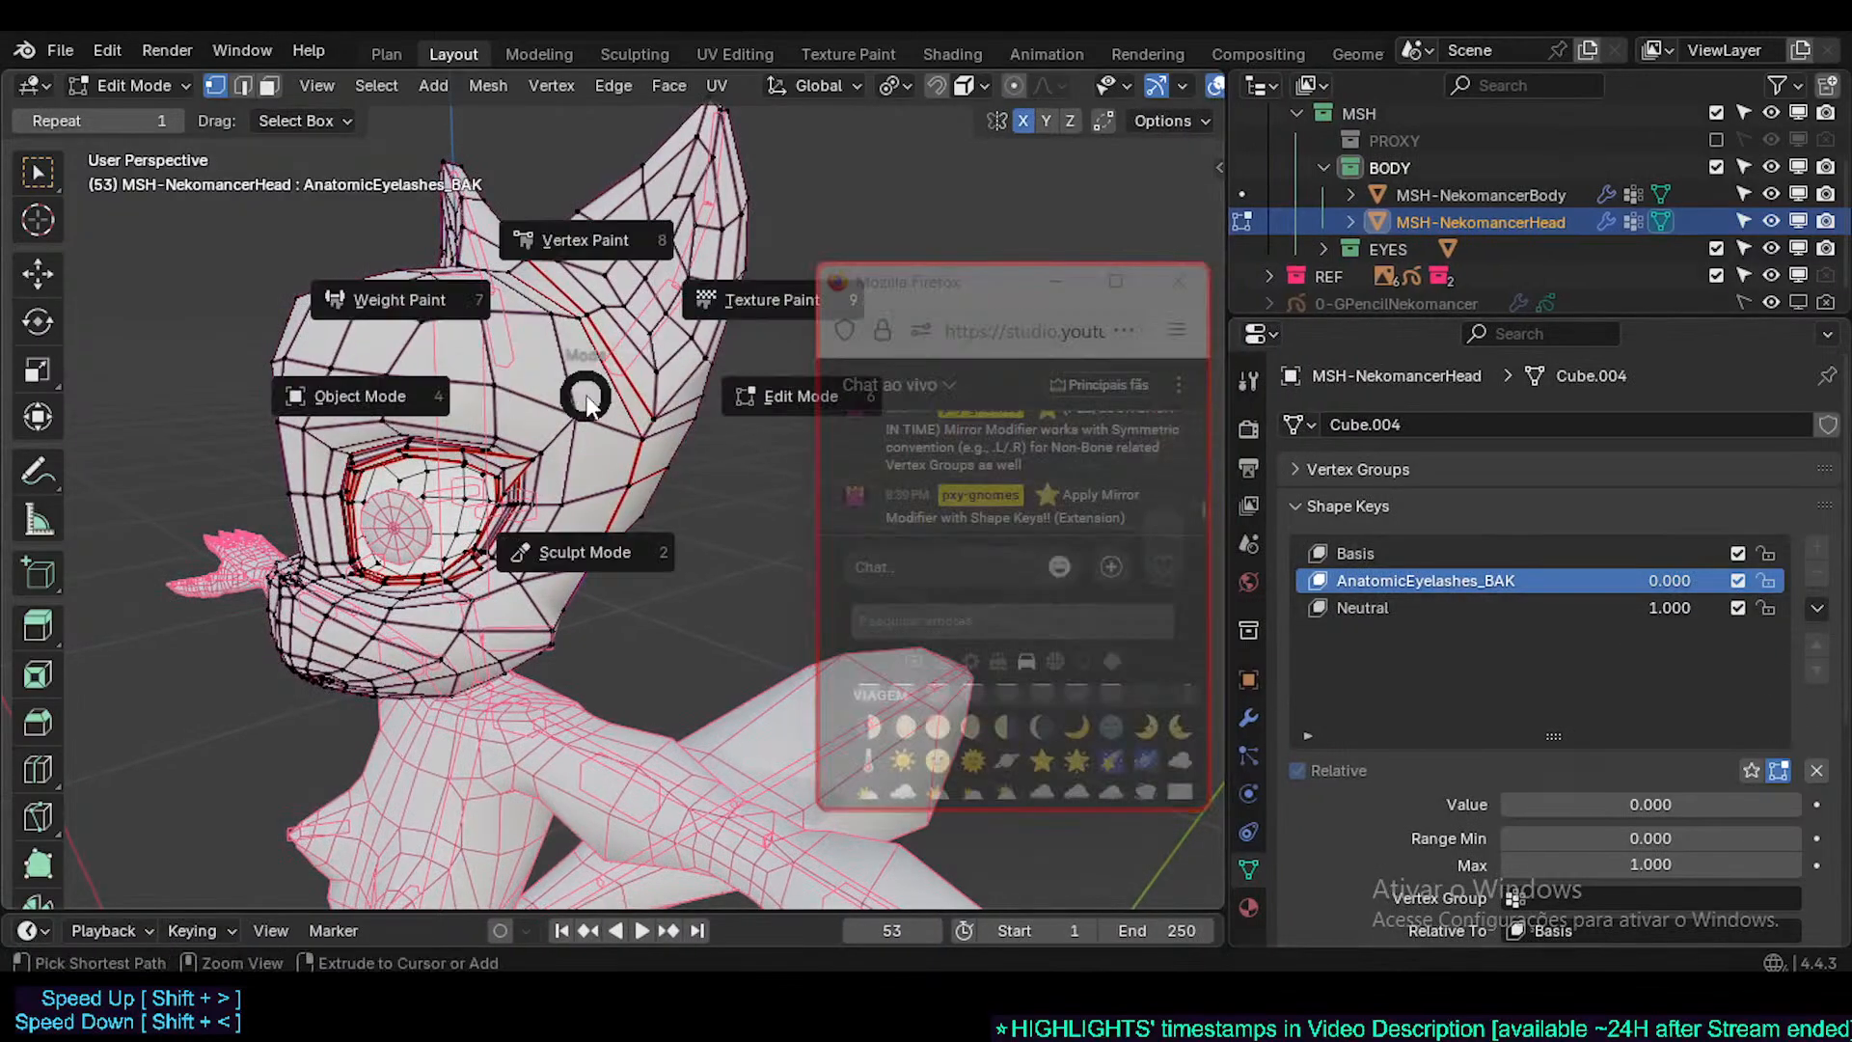
click(360, 395)
click(1818, 573)
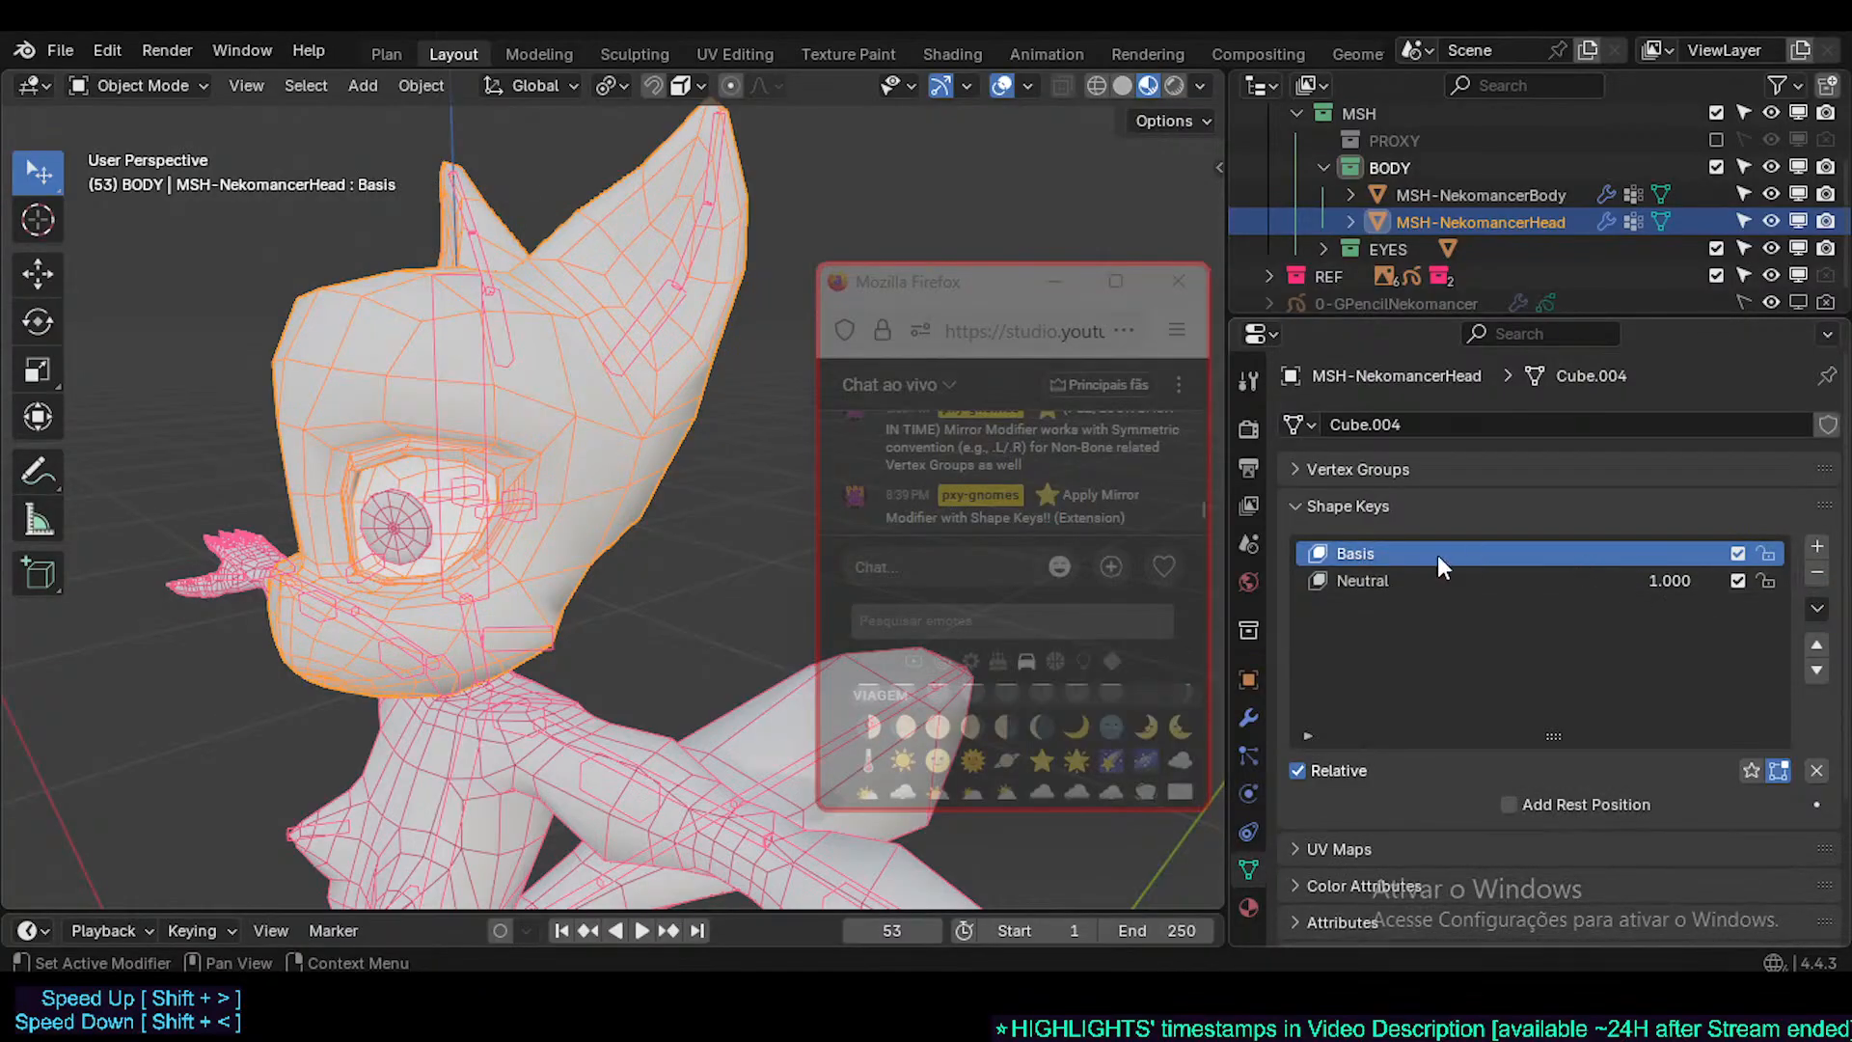
- Edit the head on its Basis key, switching Neutral to 0.000 and back to 1.000 to compare the eyelashes
key(Tab)
scroll(531, 482, up, 2)
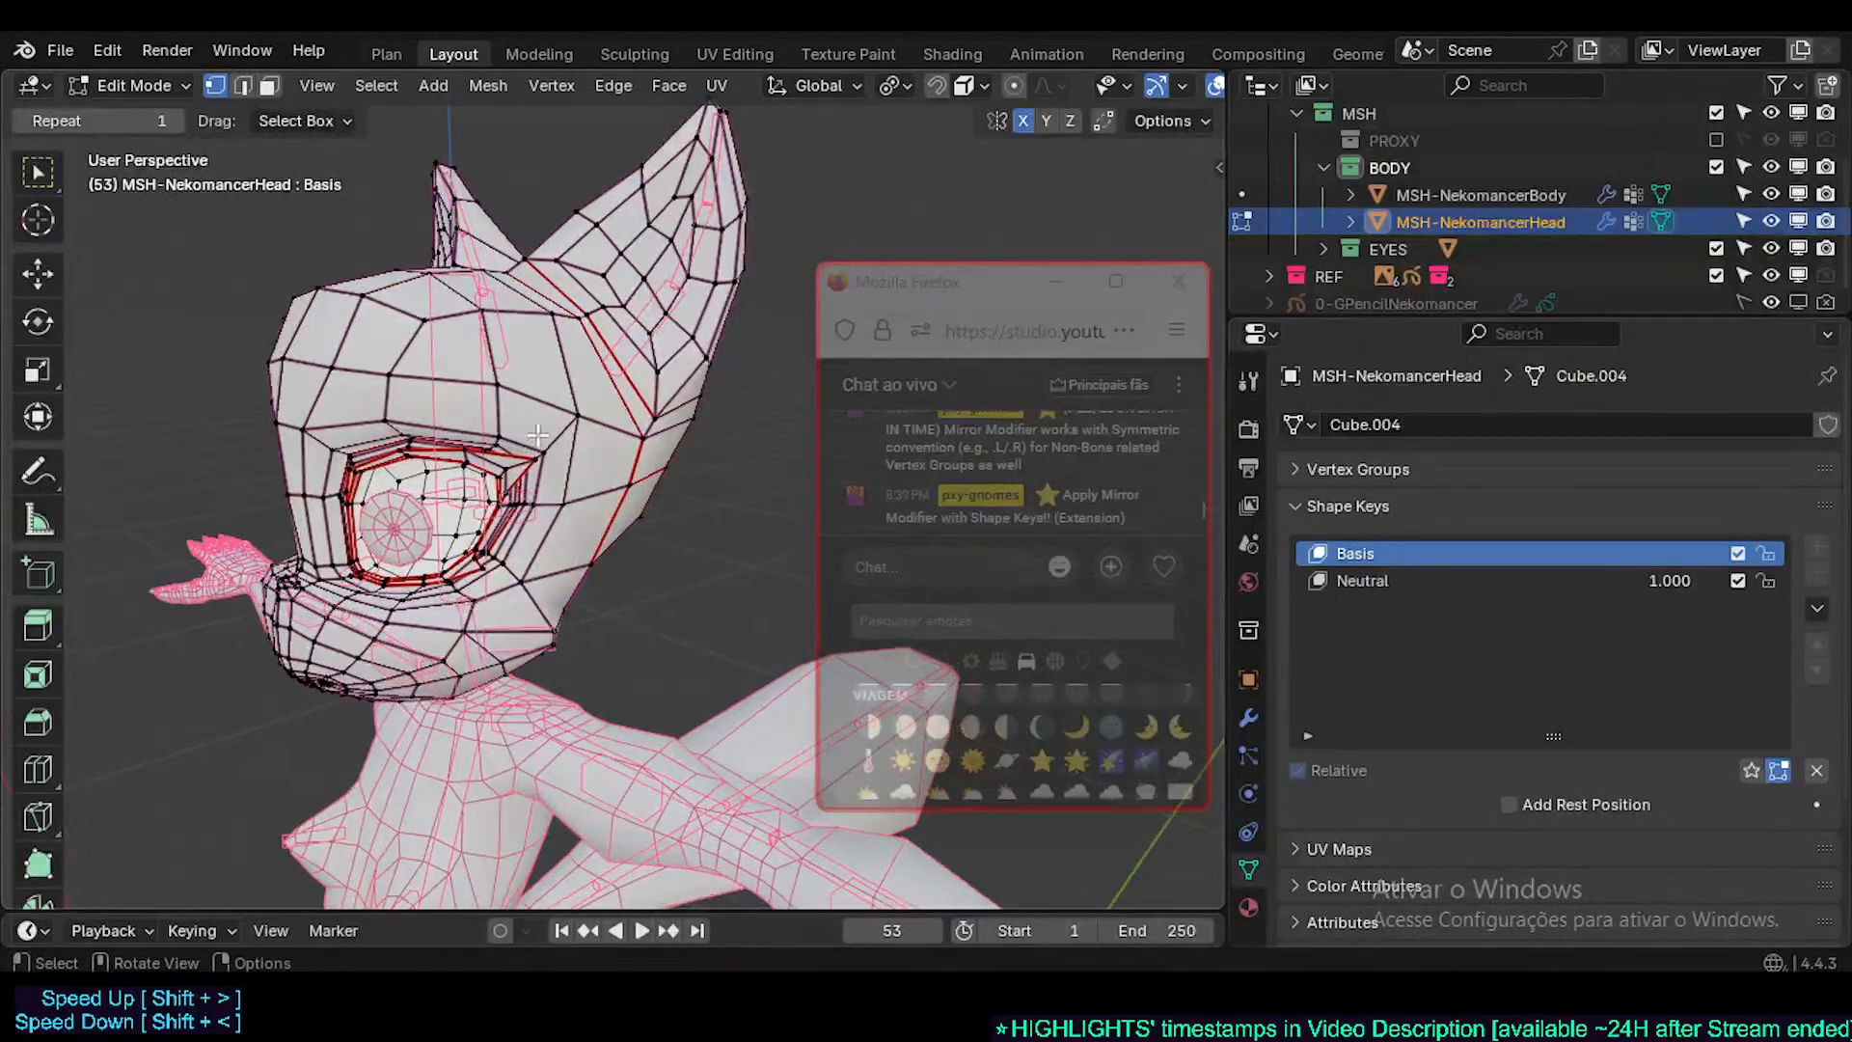
scroll(532, 482, up, 1)
scroll(523, 465, down, 1)
drag(1669, 581, 1543, 581)
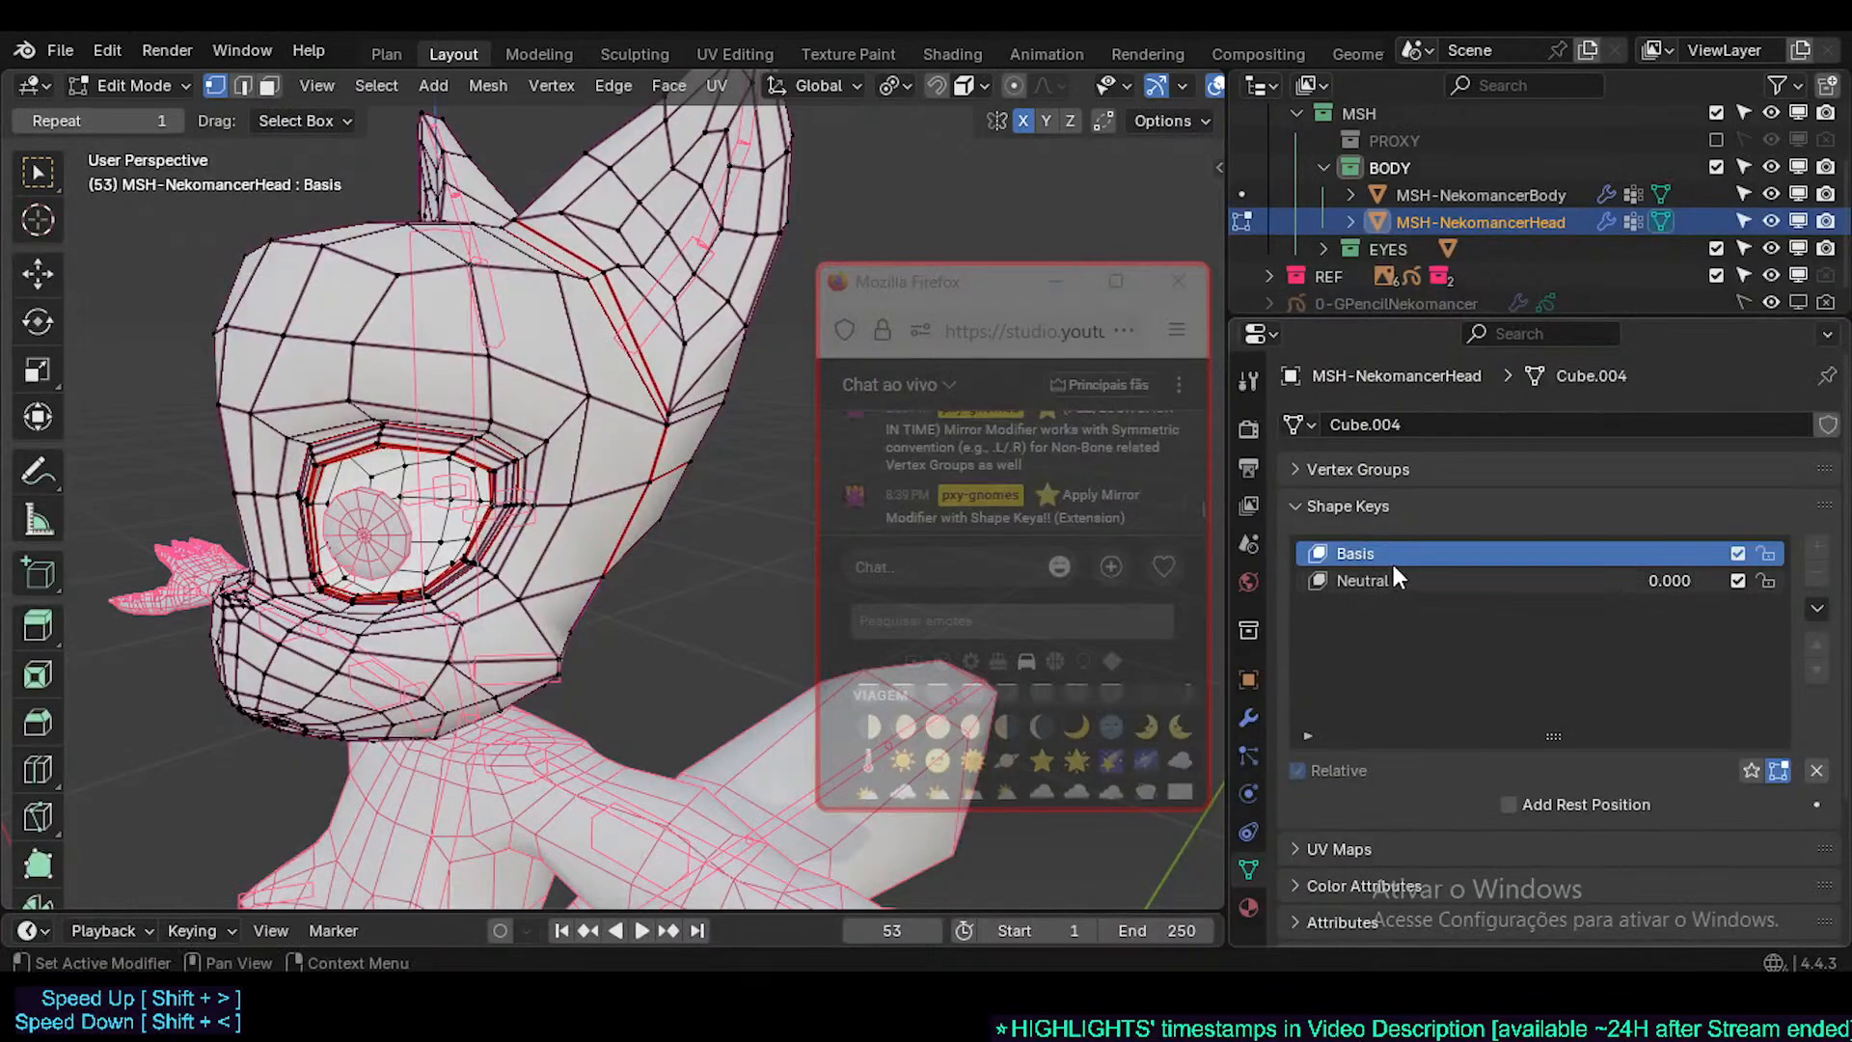
drag(1678, 583, 1775, 583)
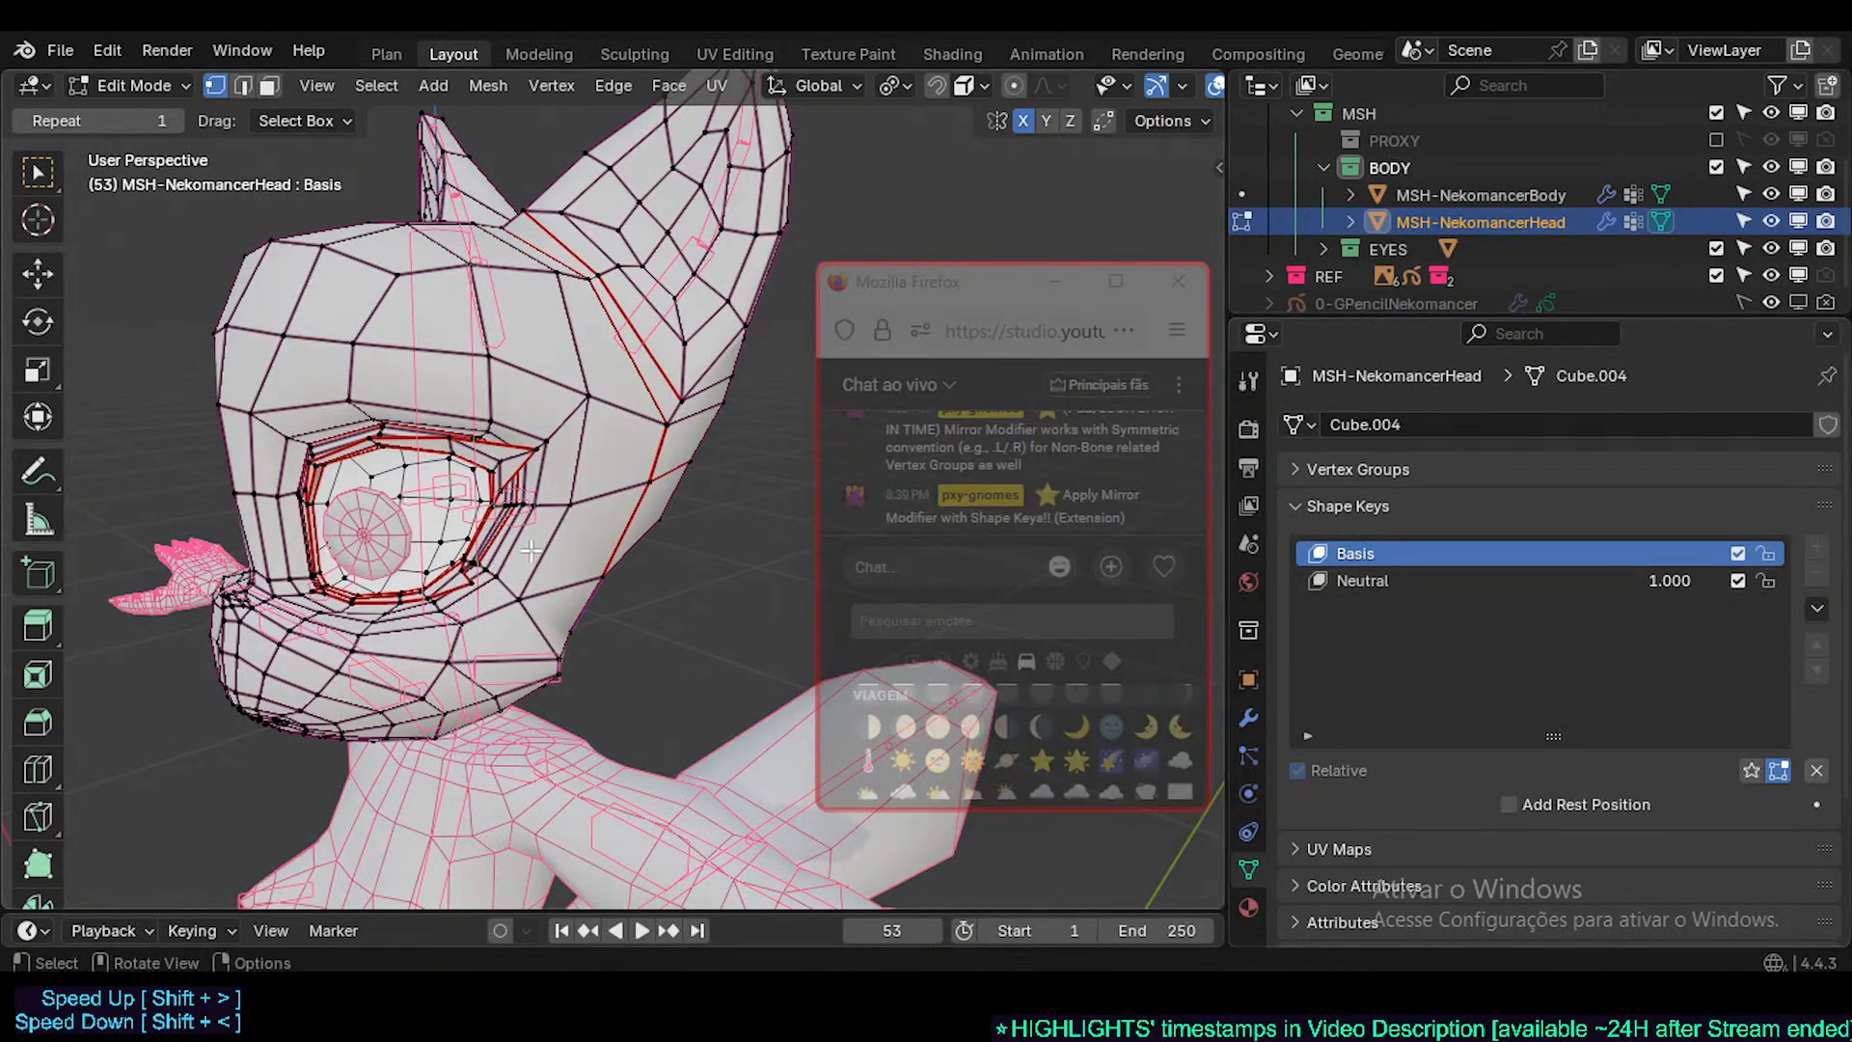
- Select the linked upper and lower eyelash geometry around the eye and check the selection from different angles
scroll(509, 409, up, 1)
key(l)
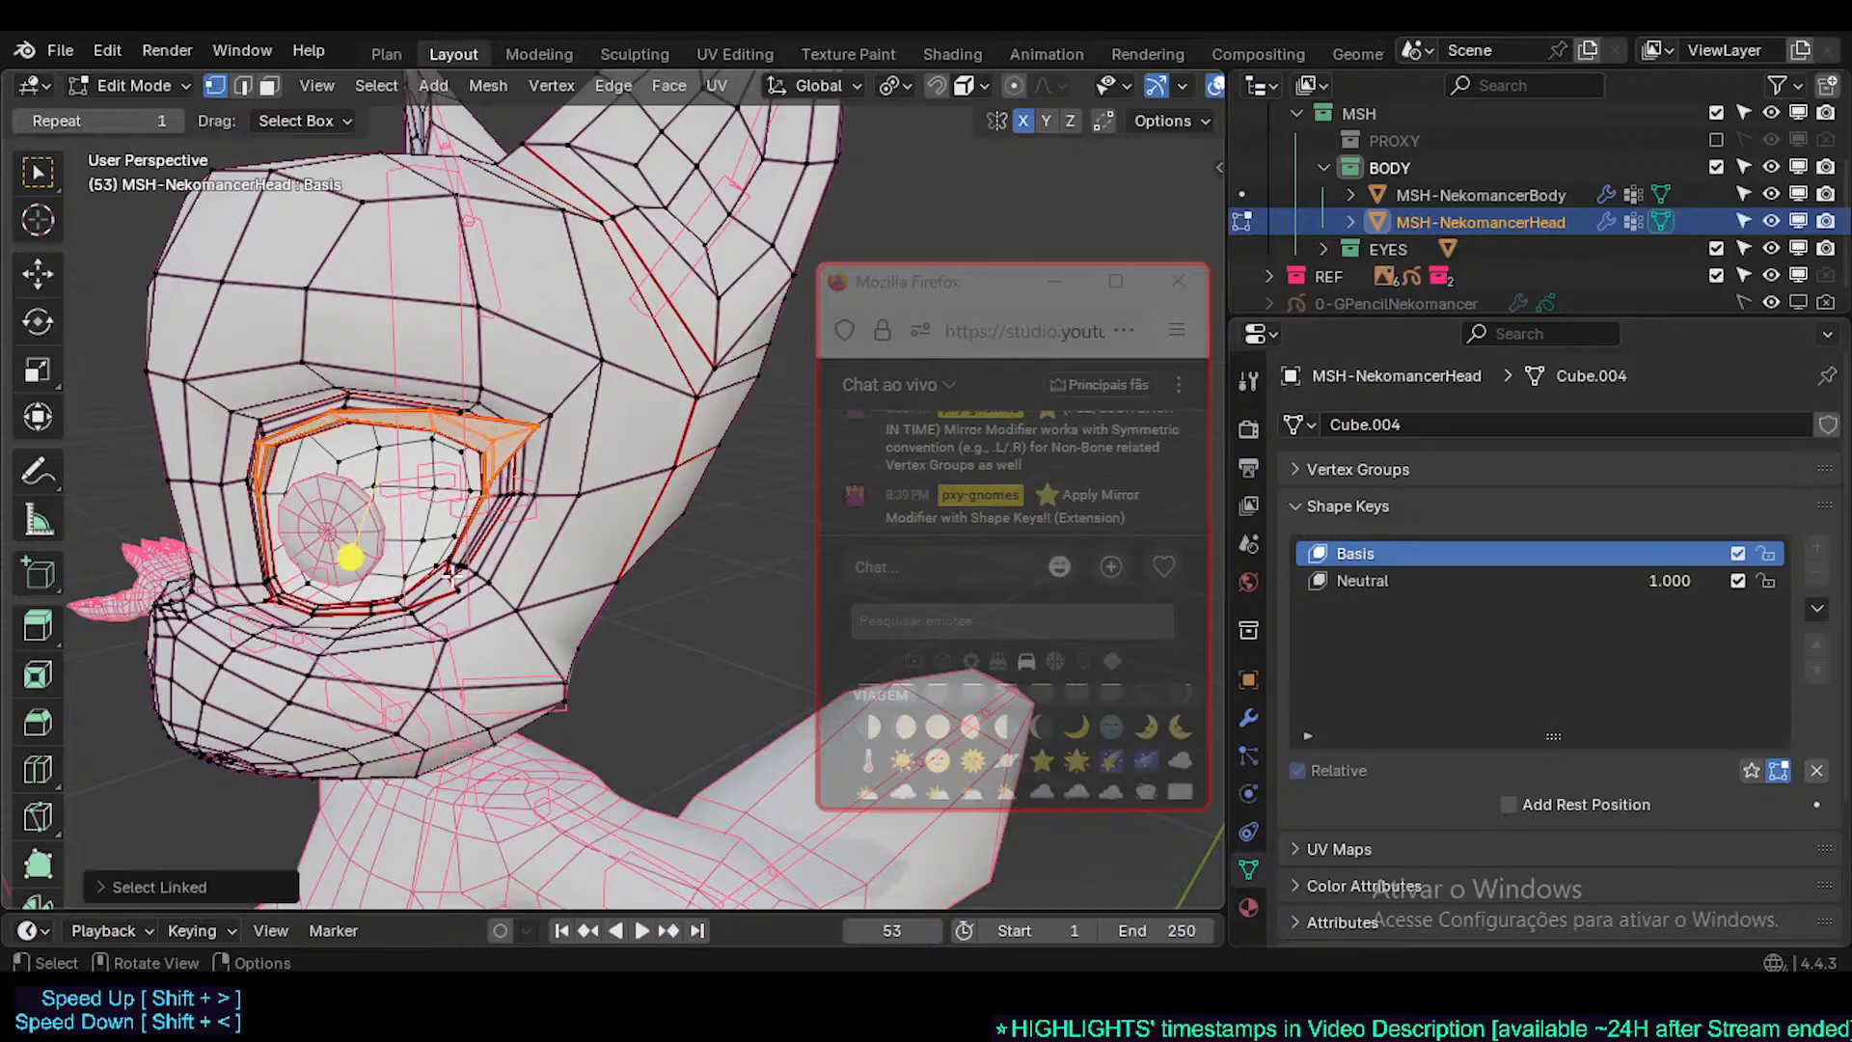
key(l)
middle_drag(456, 600, 502, 612)
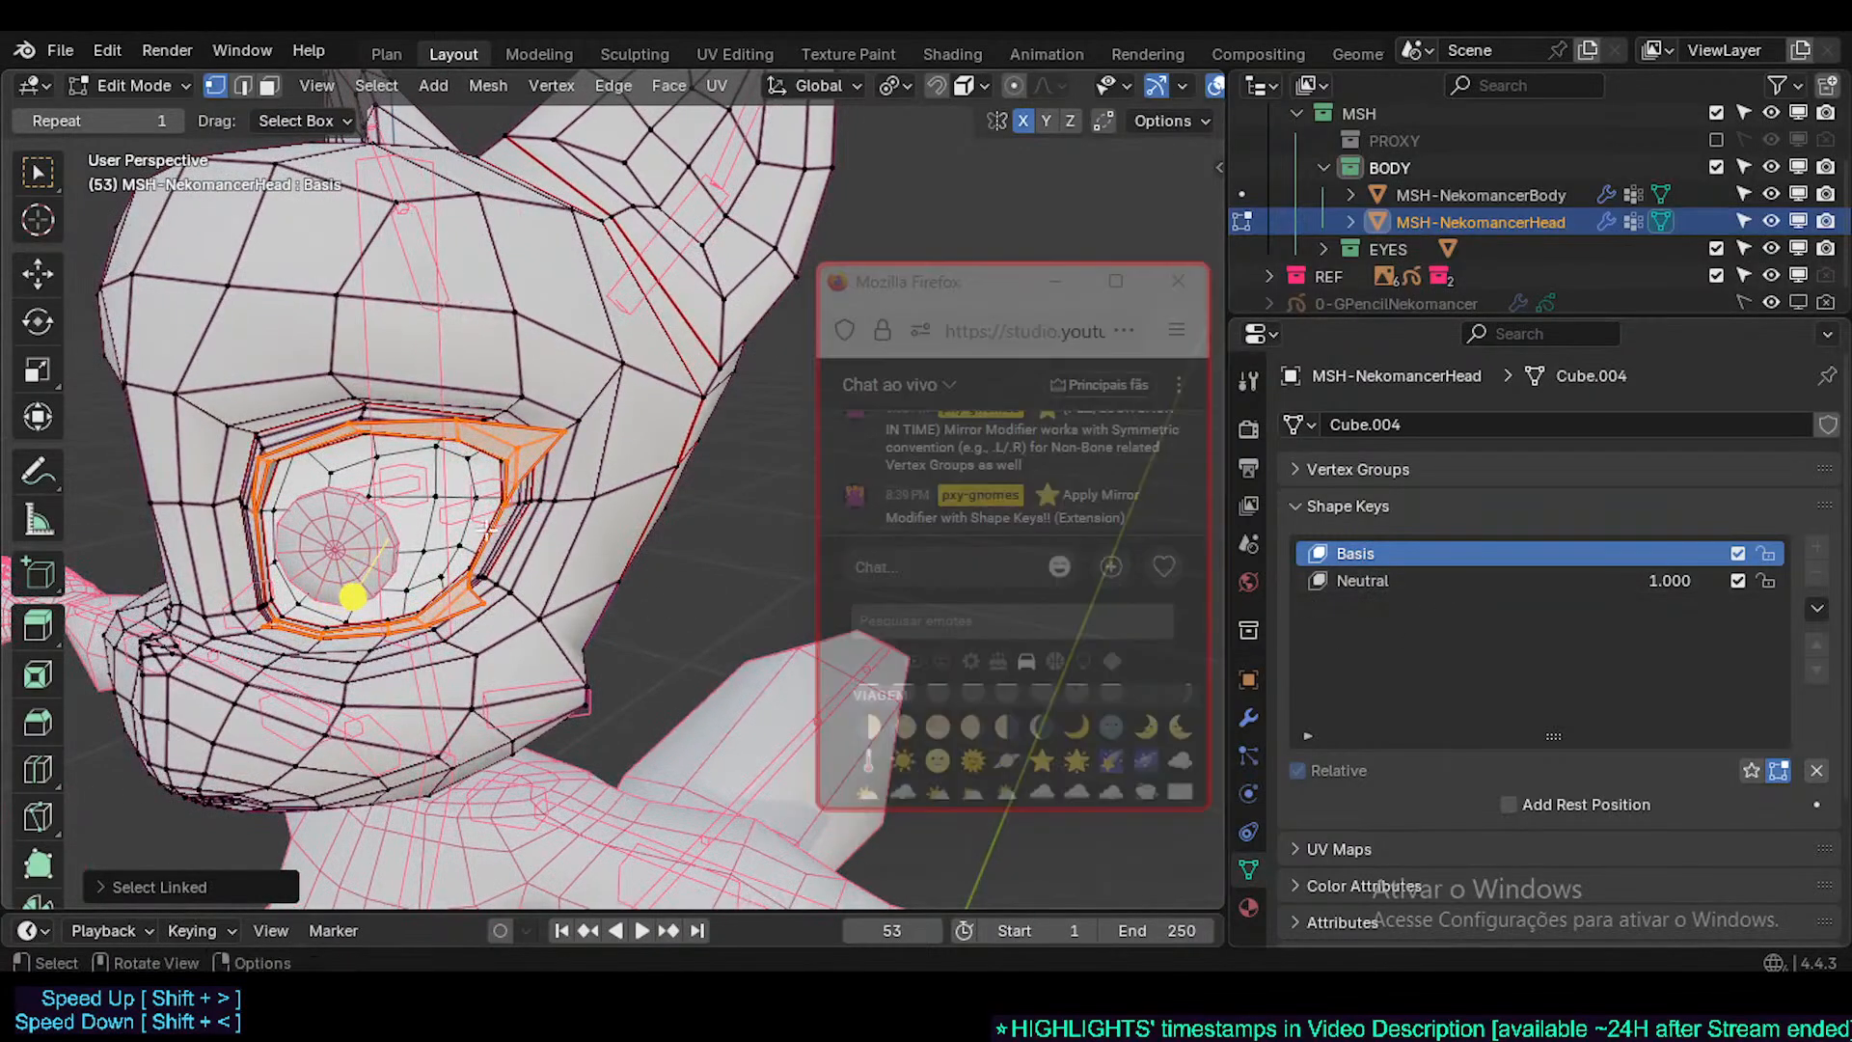
middle_drag(326, 530, 369, 545)
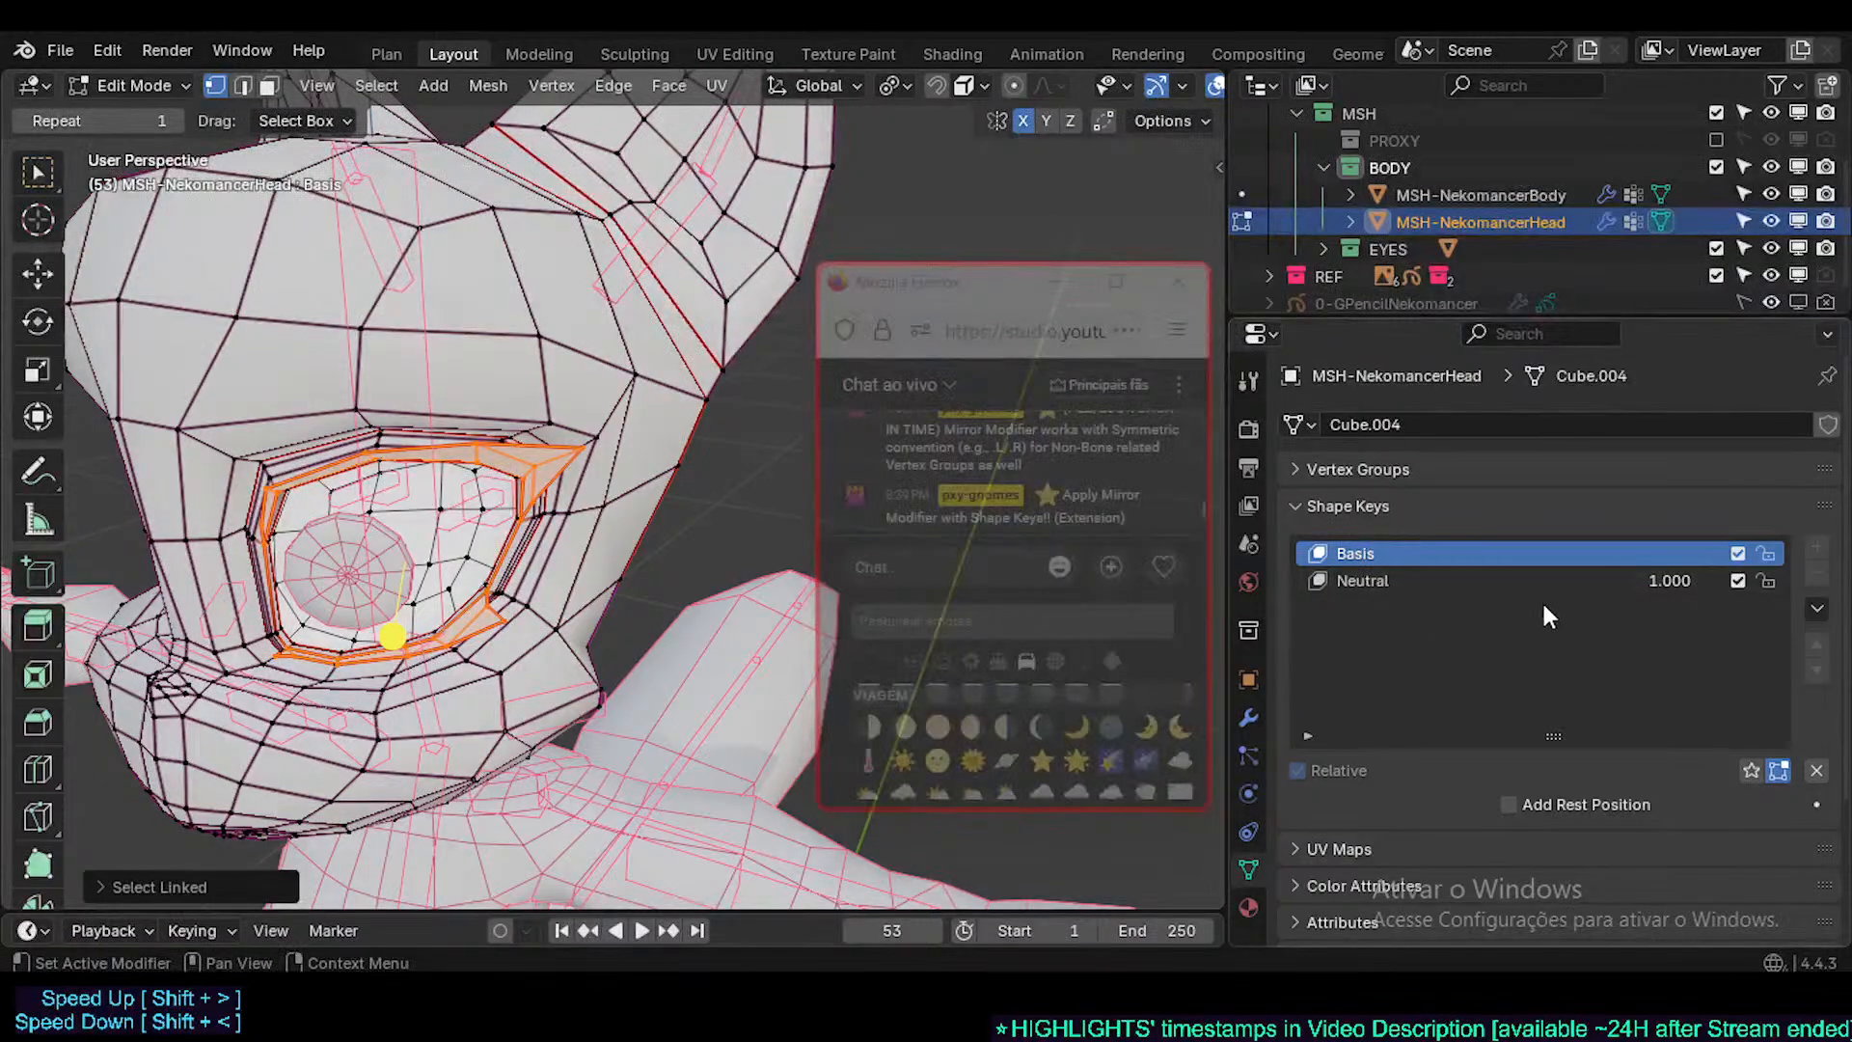
middle_drag(294, 426, 453, 438)
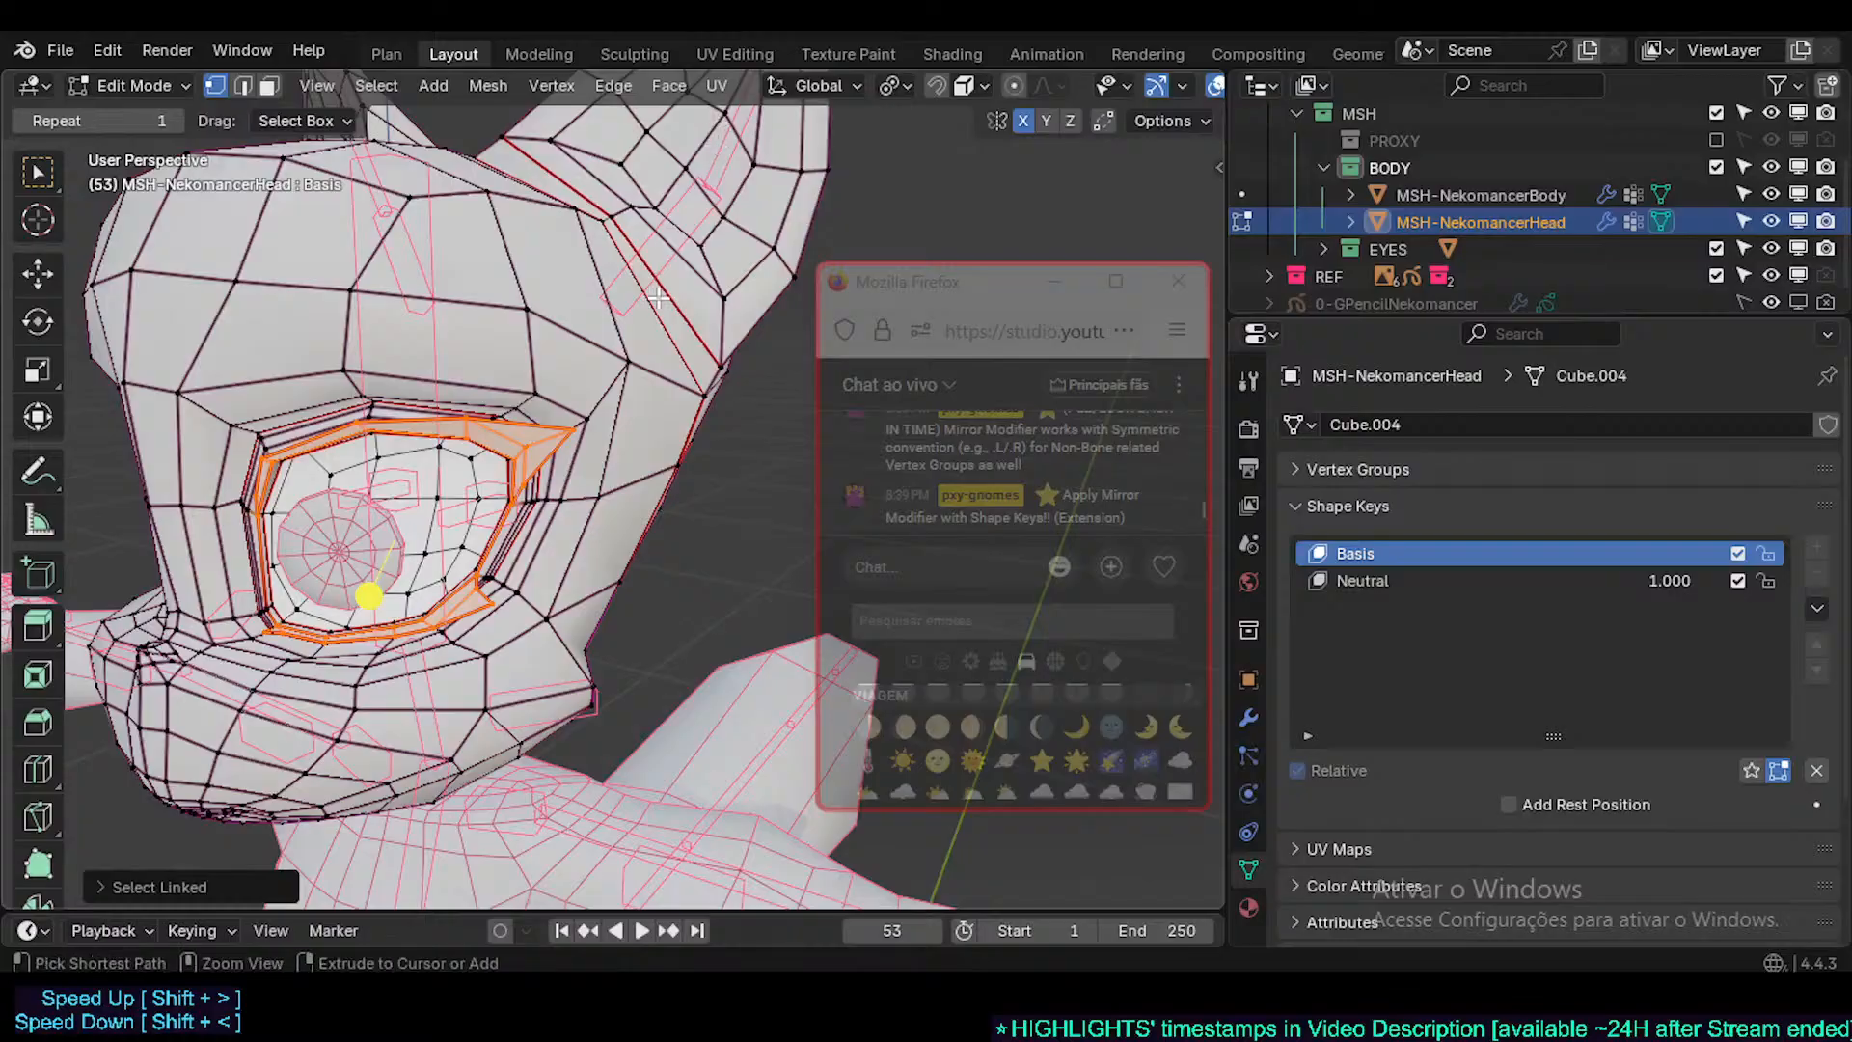
- Invert the selection to everything except the eyelashes and propagate those vertices to the other shape keys
key(ctrl+i)
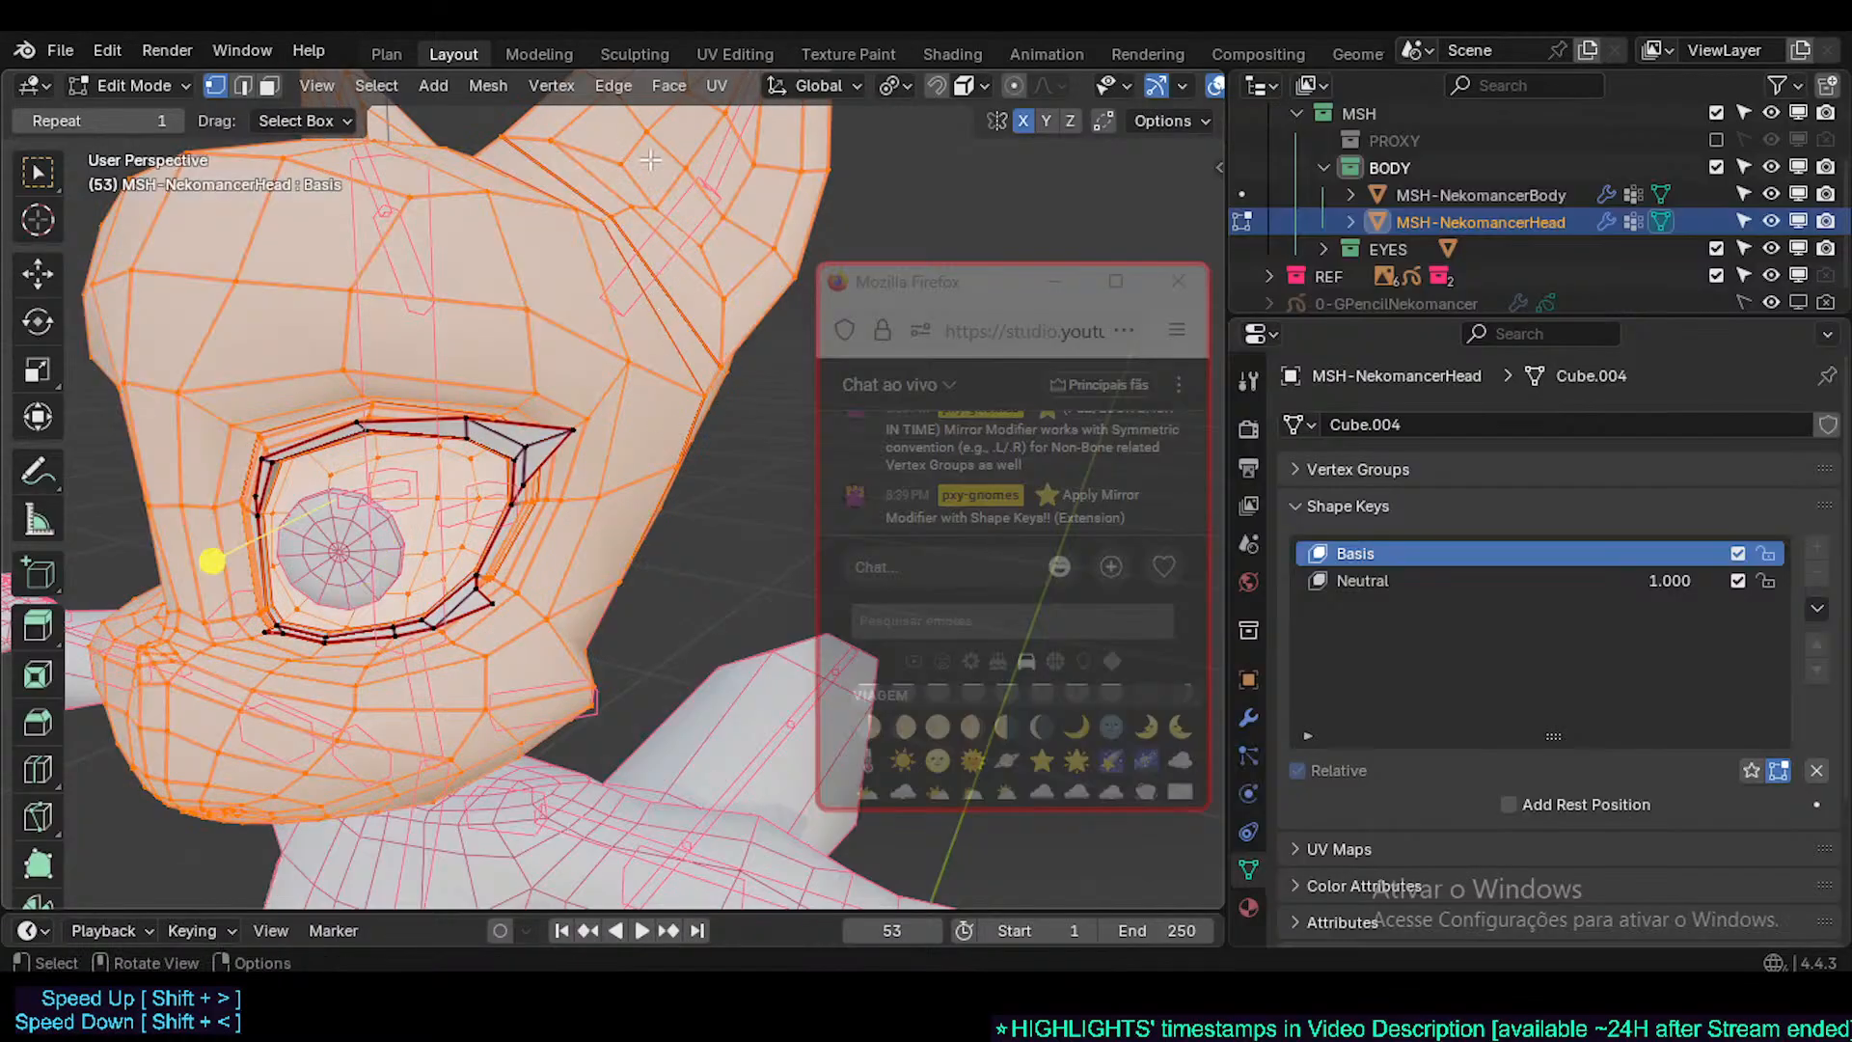
click(564, 86)
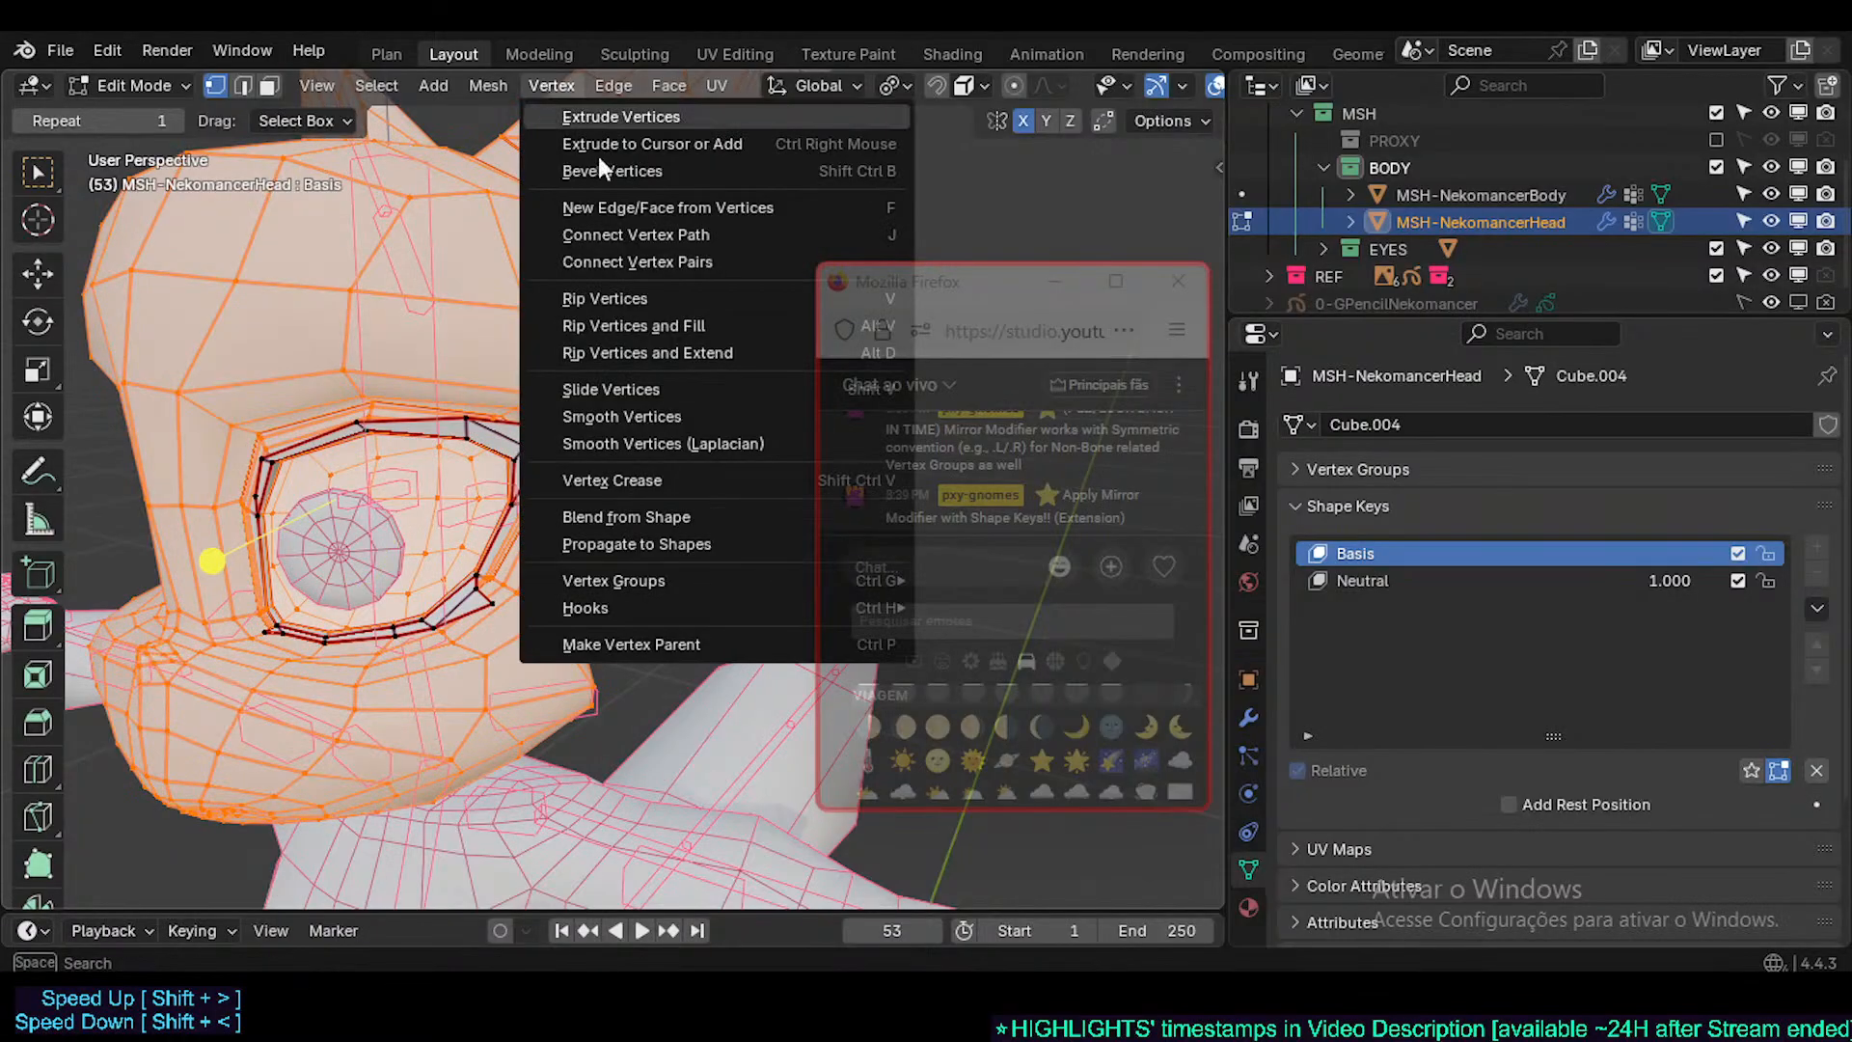
click(629, 553)
mouse_move(1698, 583)
mouse_down()
mouse_move(1582, 583)
mouse_move(1698, 583)
mouse_up()
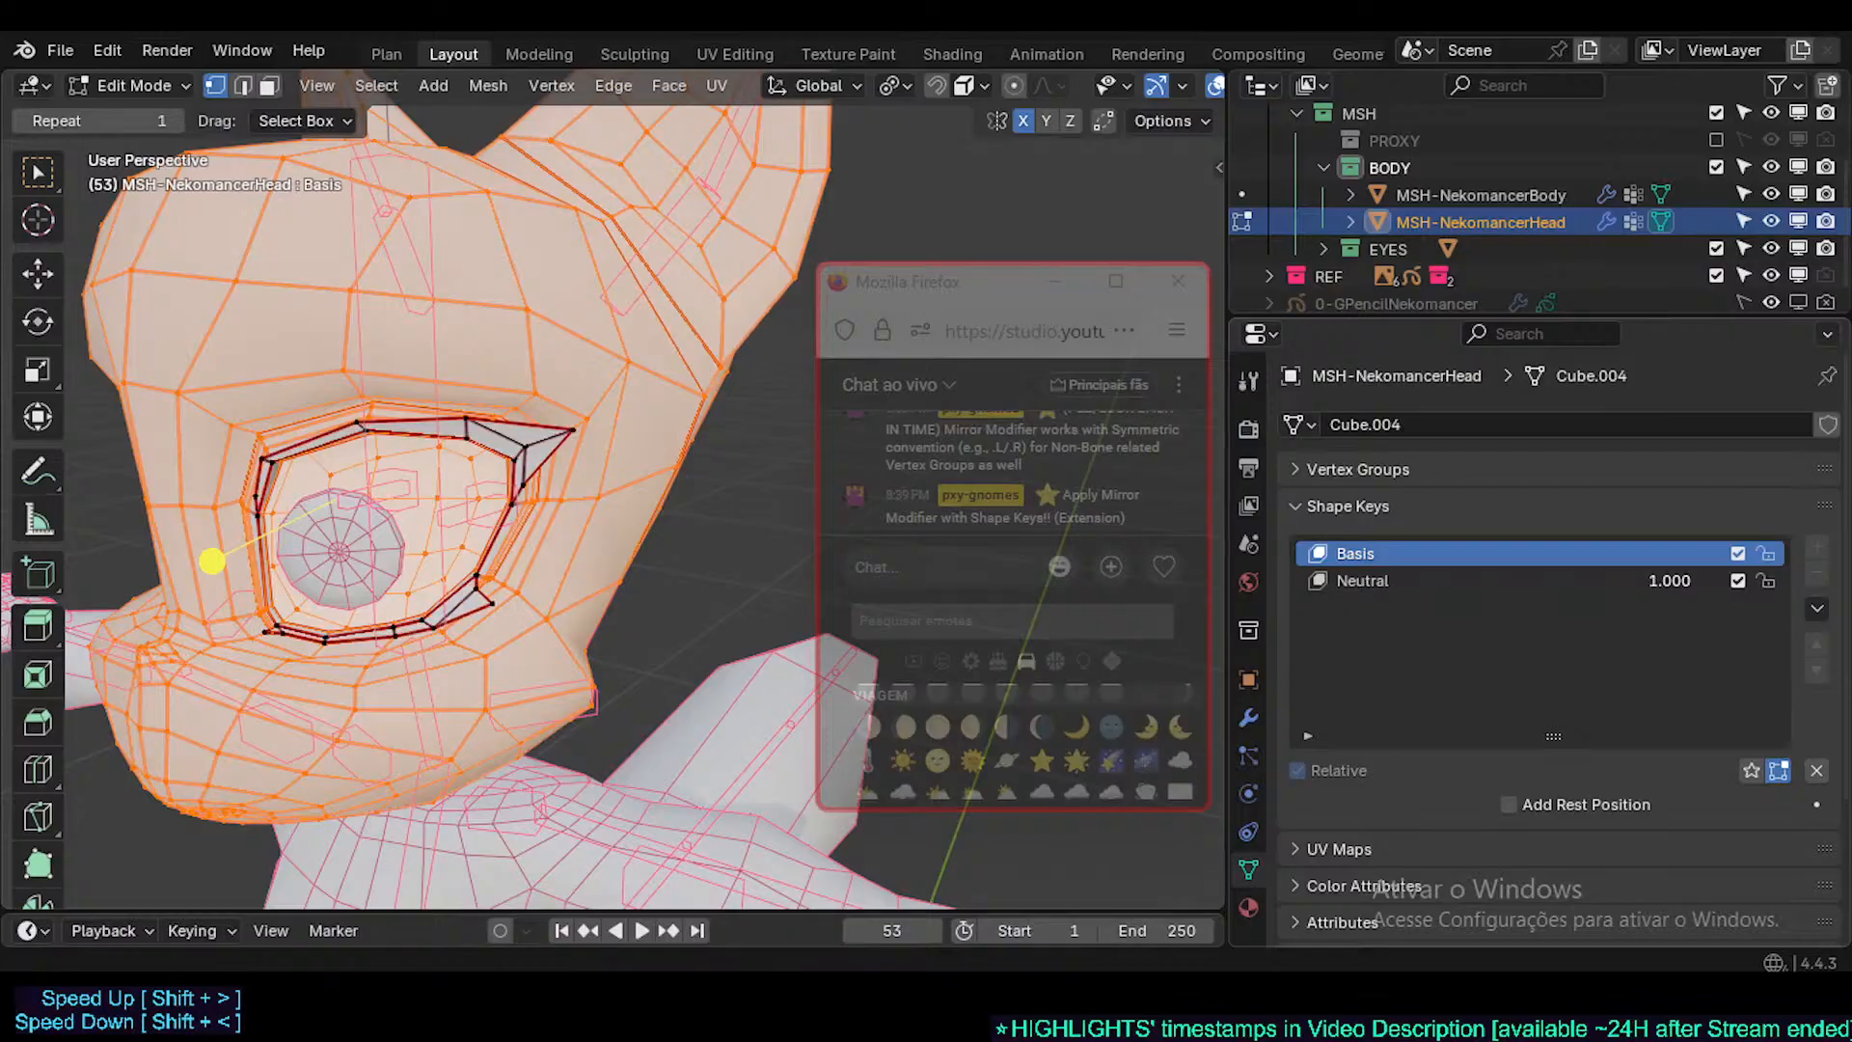
- Alternate the active shape key between Basis and Neutral to compare the eyelash shapes
click(1377, 574)
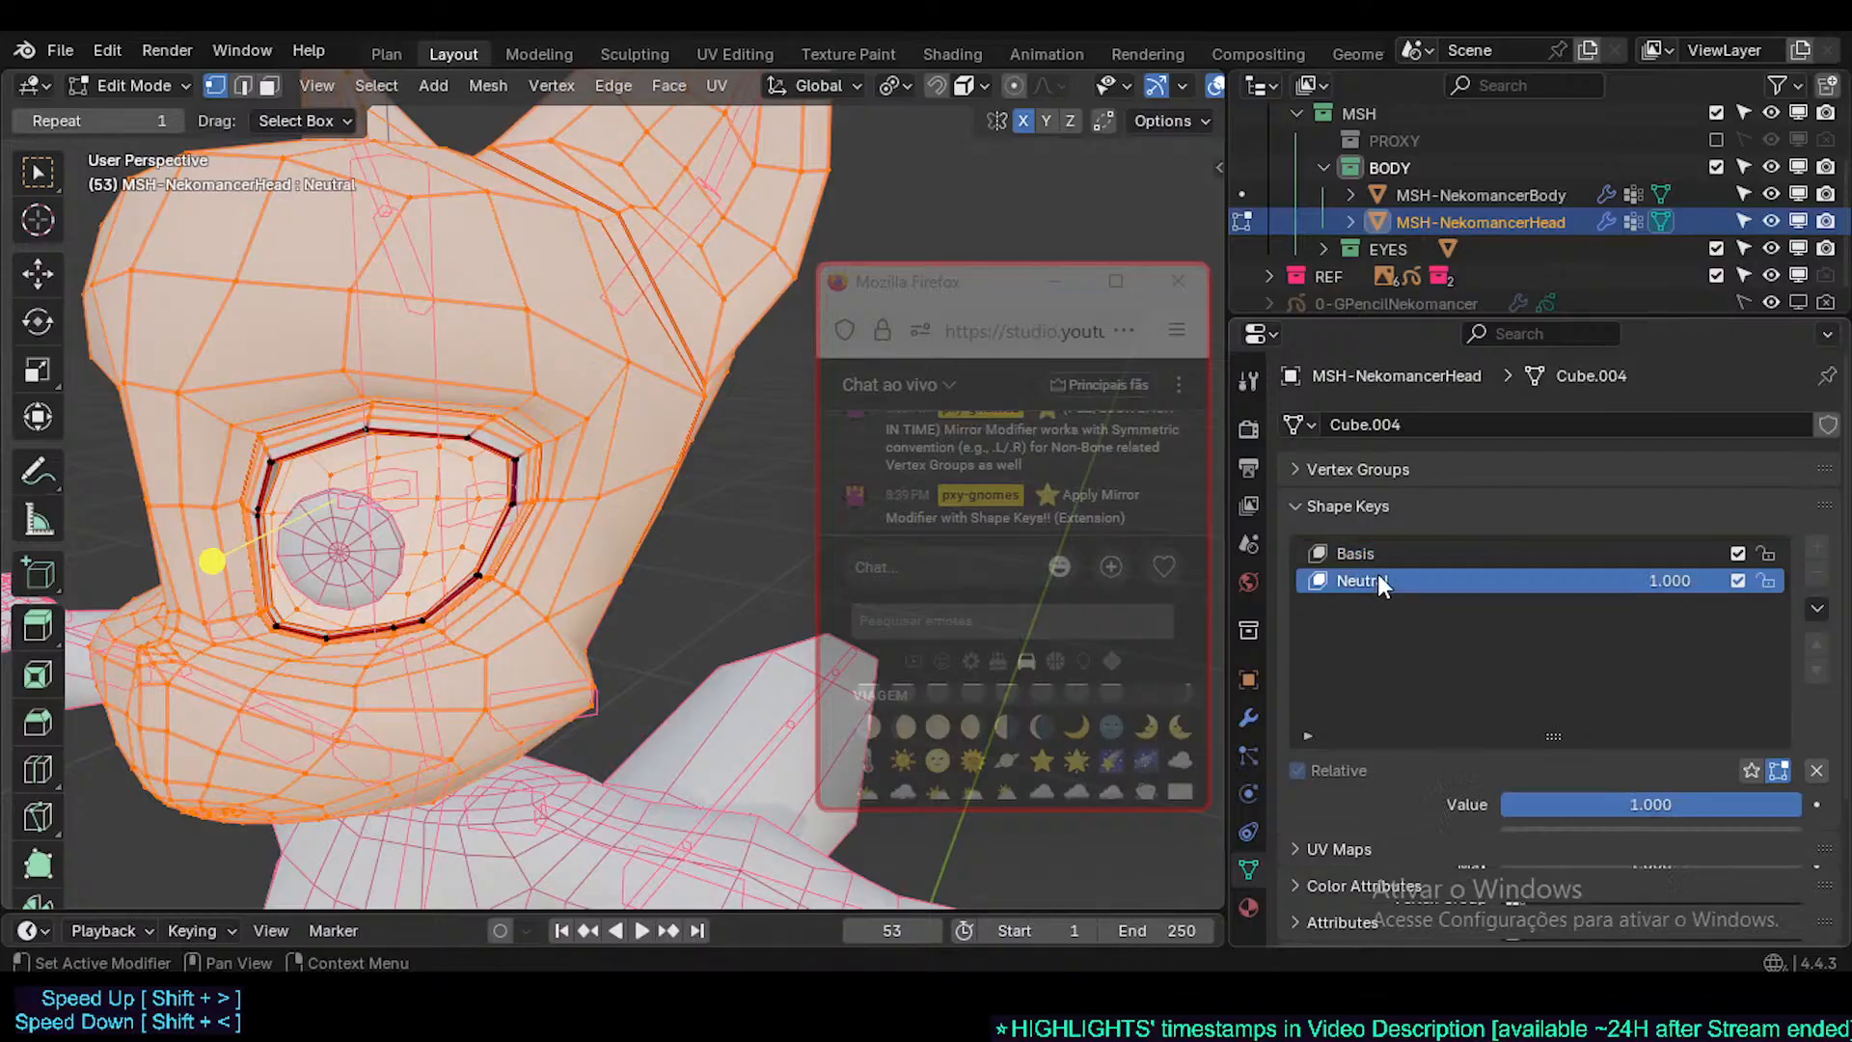
click(1380, 552)
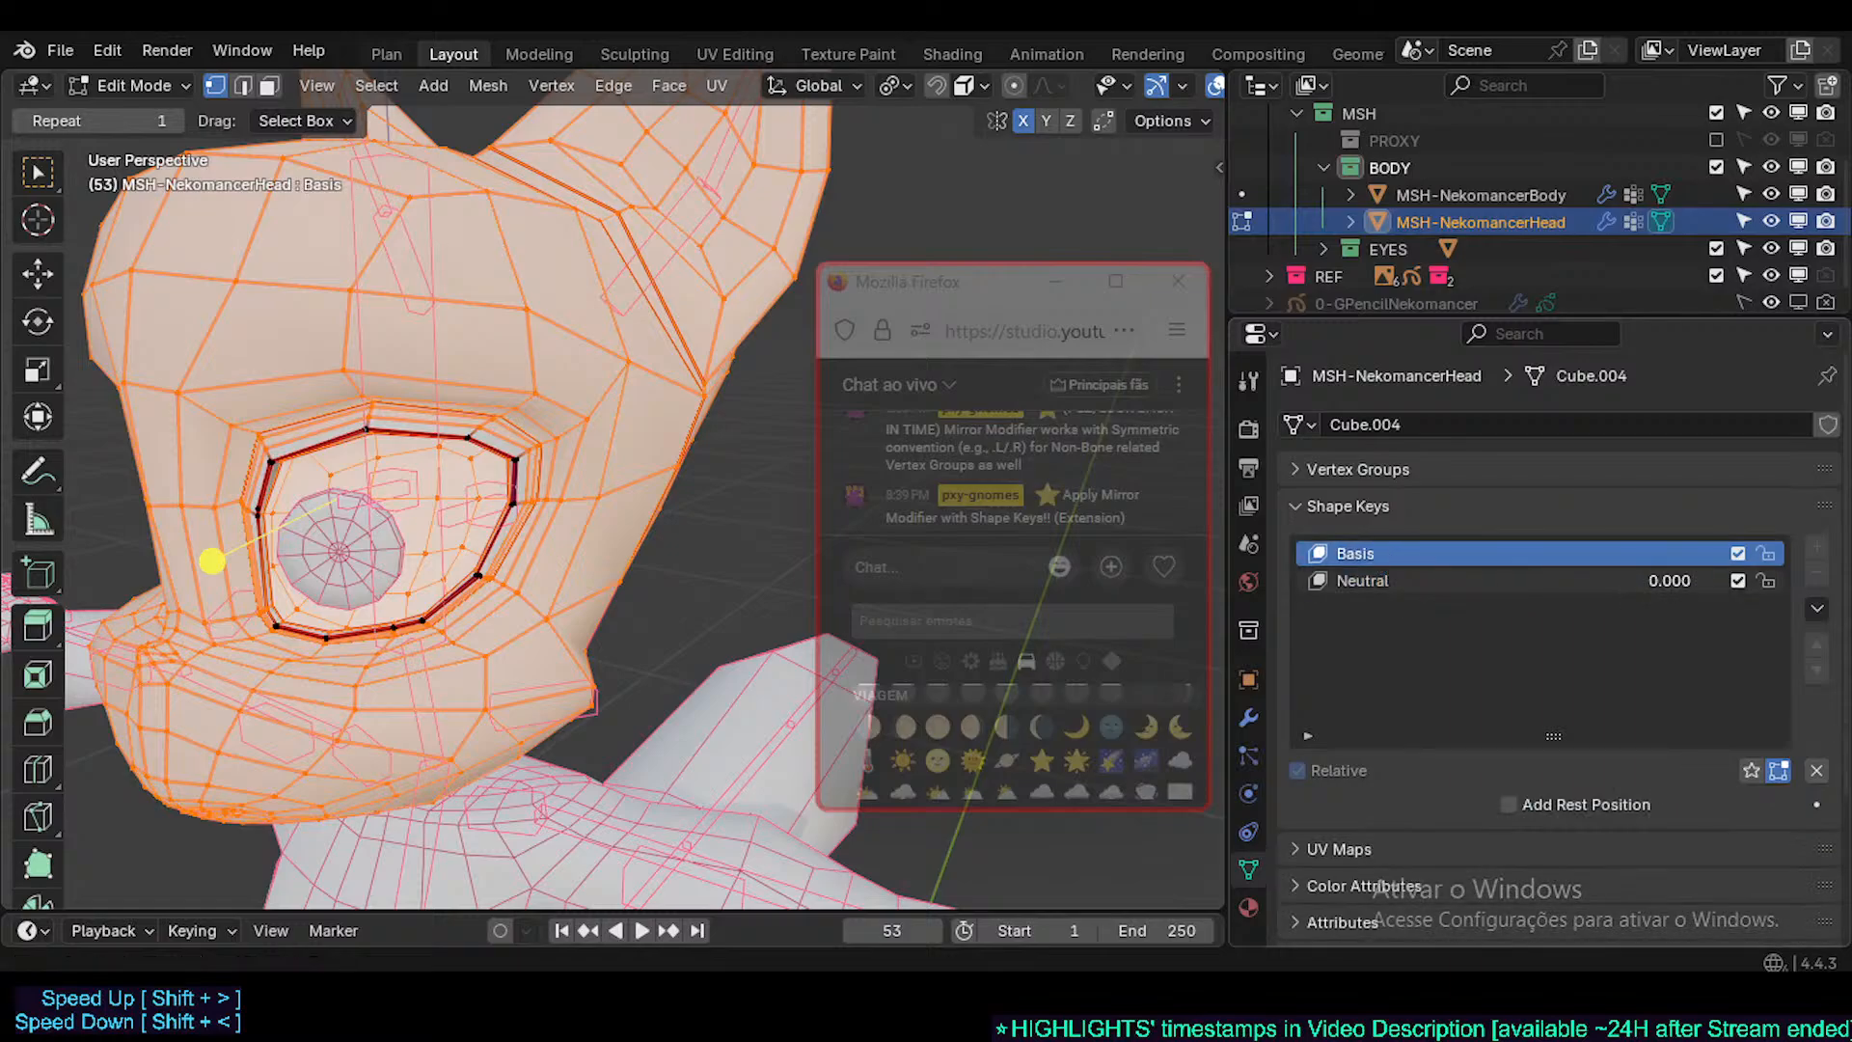
click(1393, 581)
click(1393, 561)
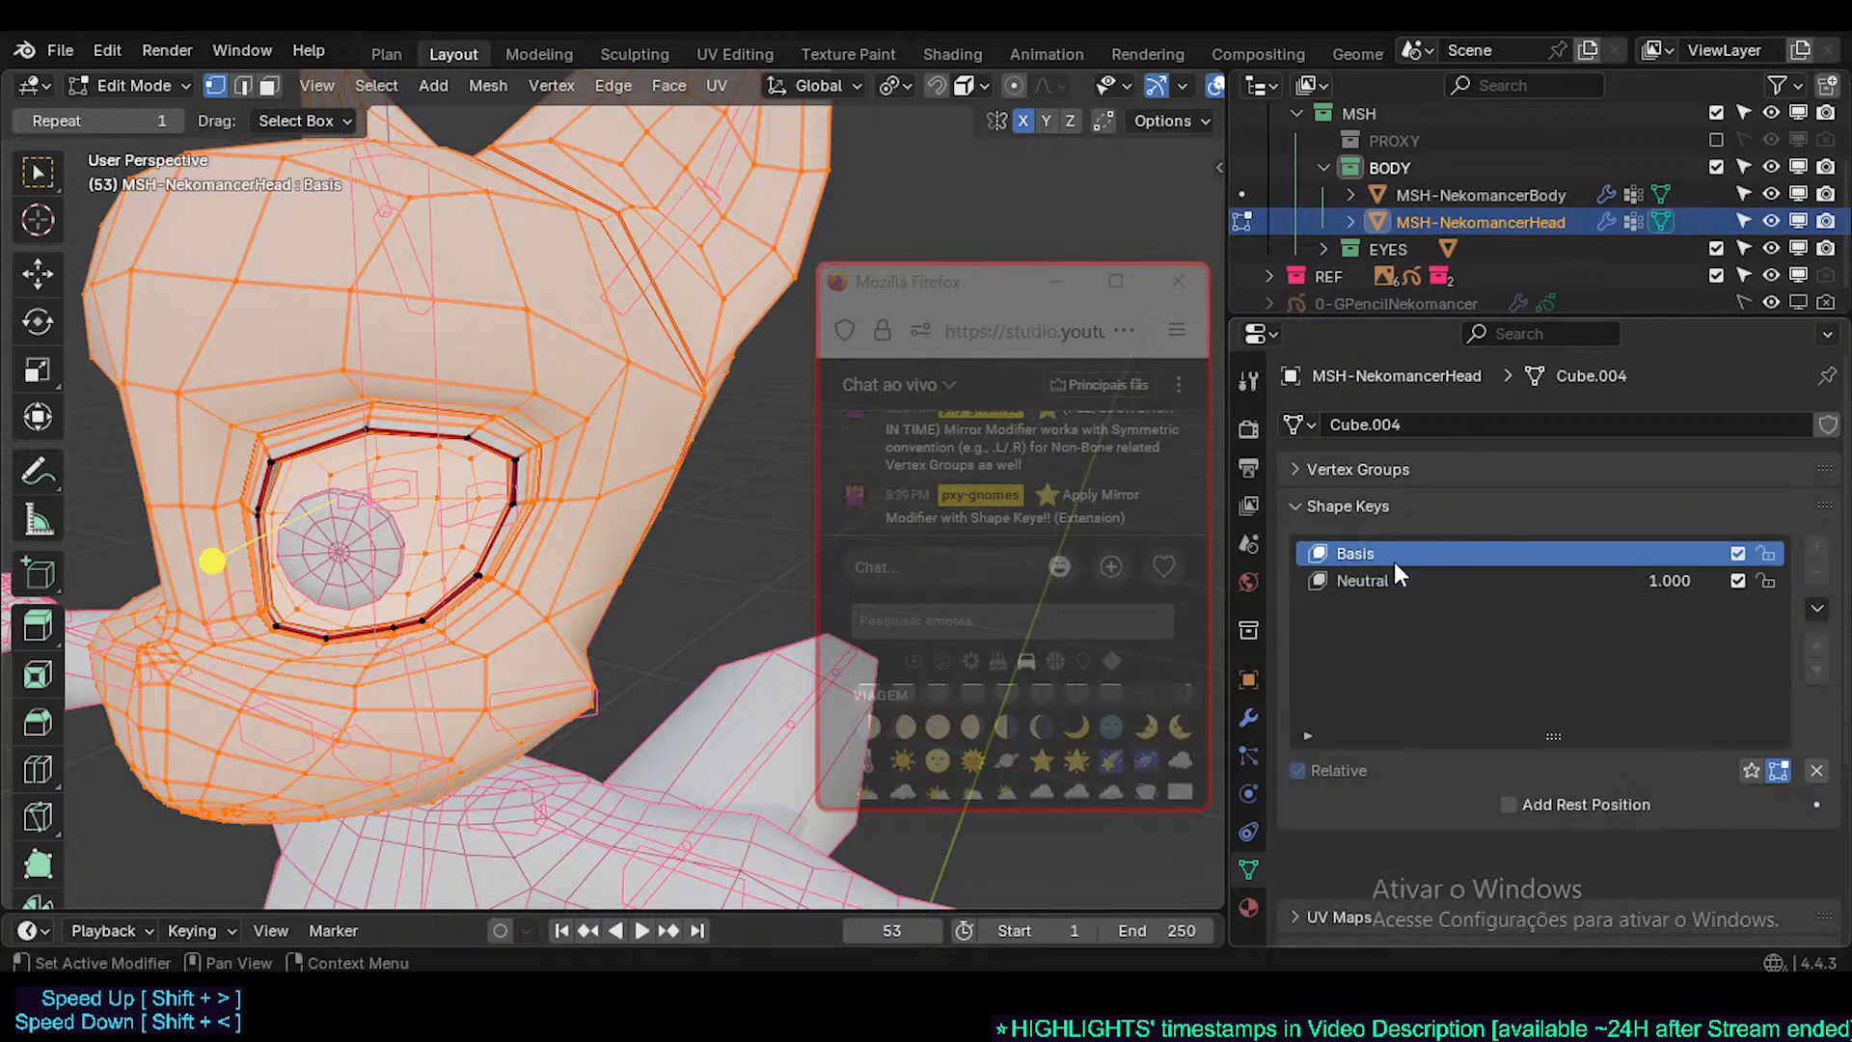
- Turn off shape key display in Edit Mode, solo the Neutral key, and restore the normal shape key display
click(1780, 770)
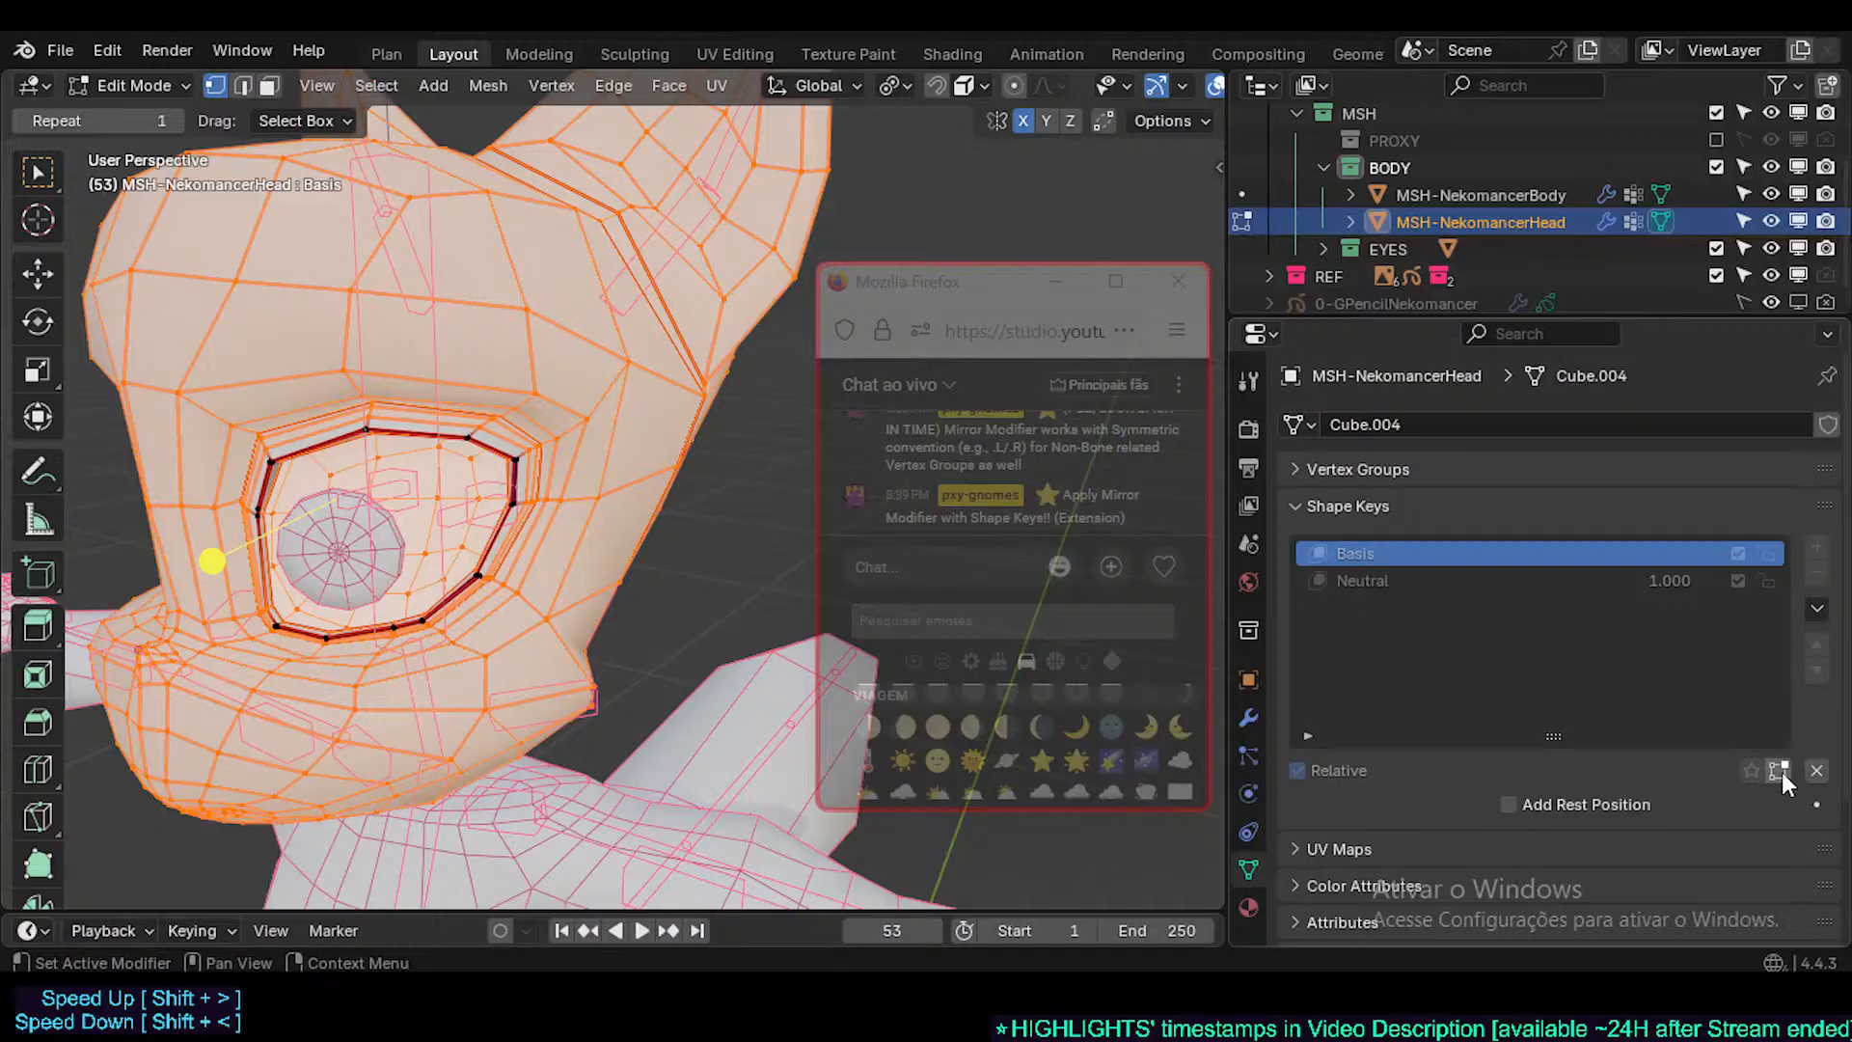
click(1410, 581)
click(1753, 769)
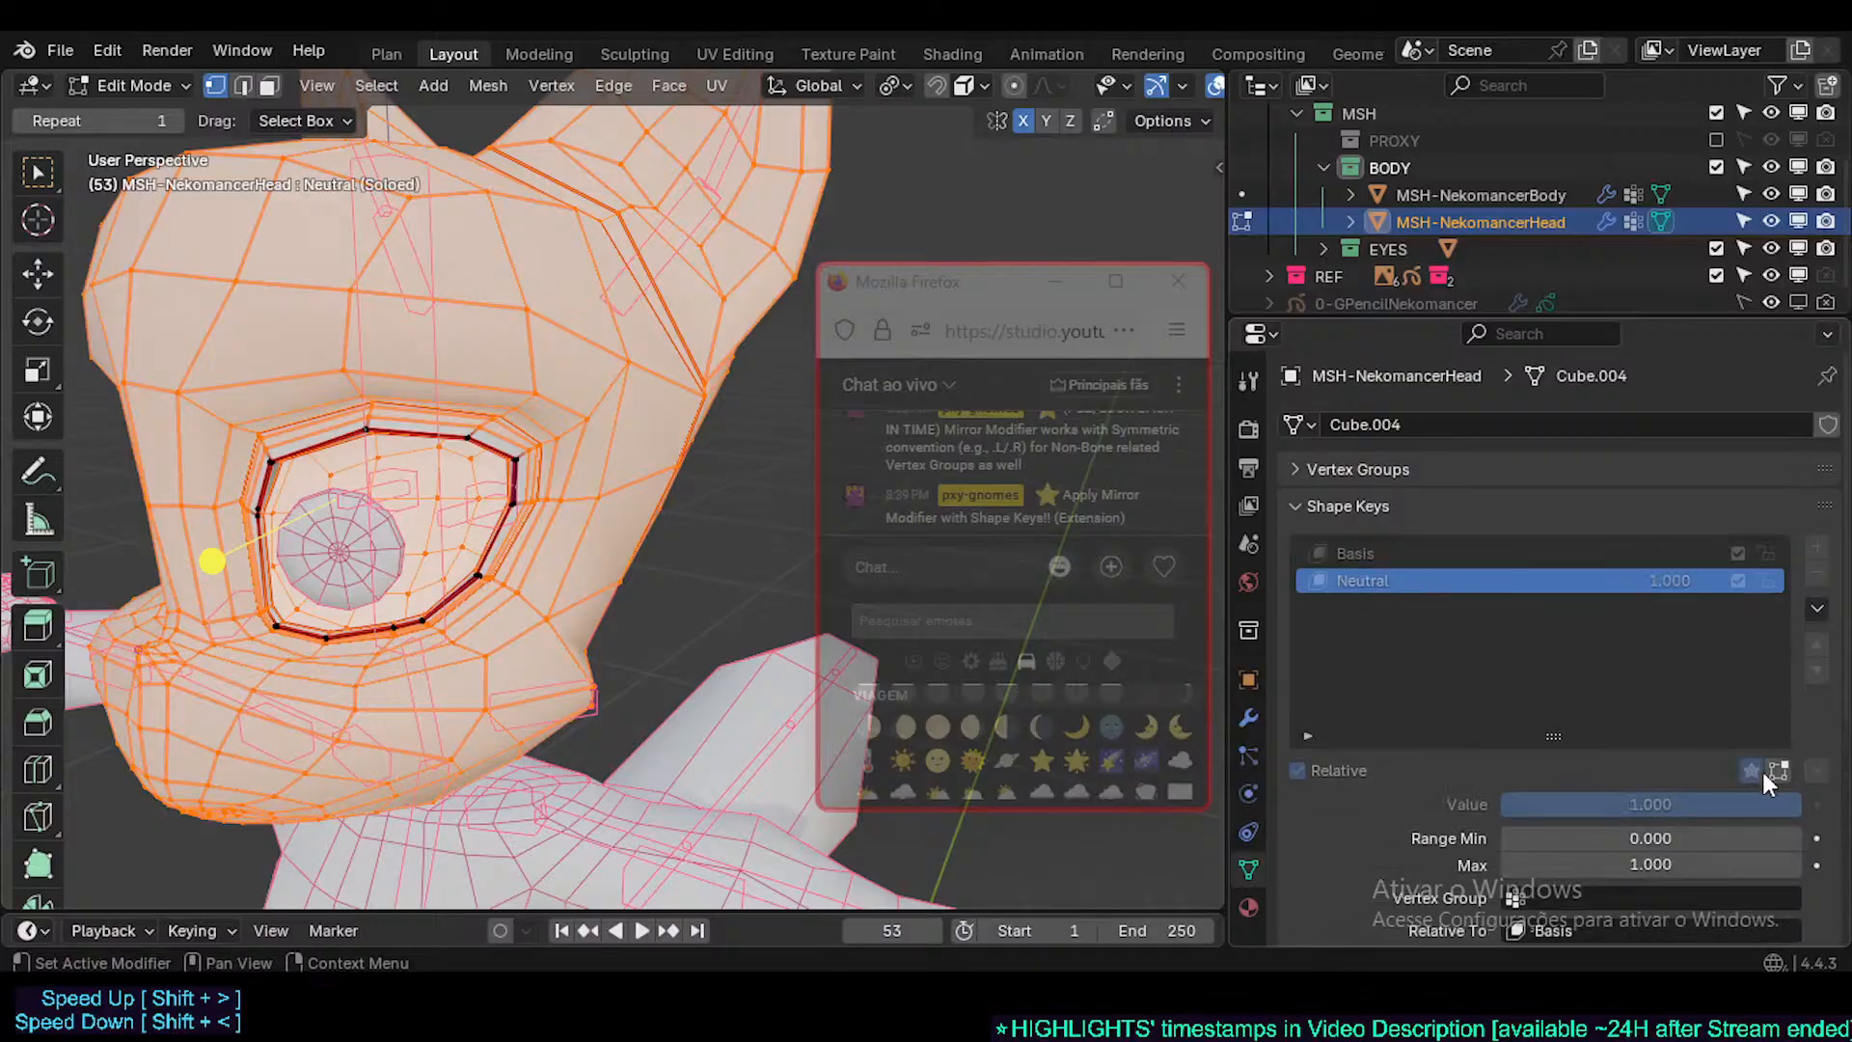
click(1762, 768)
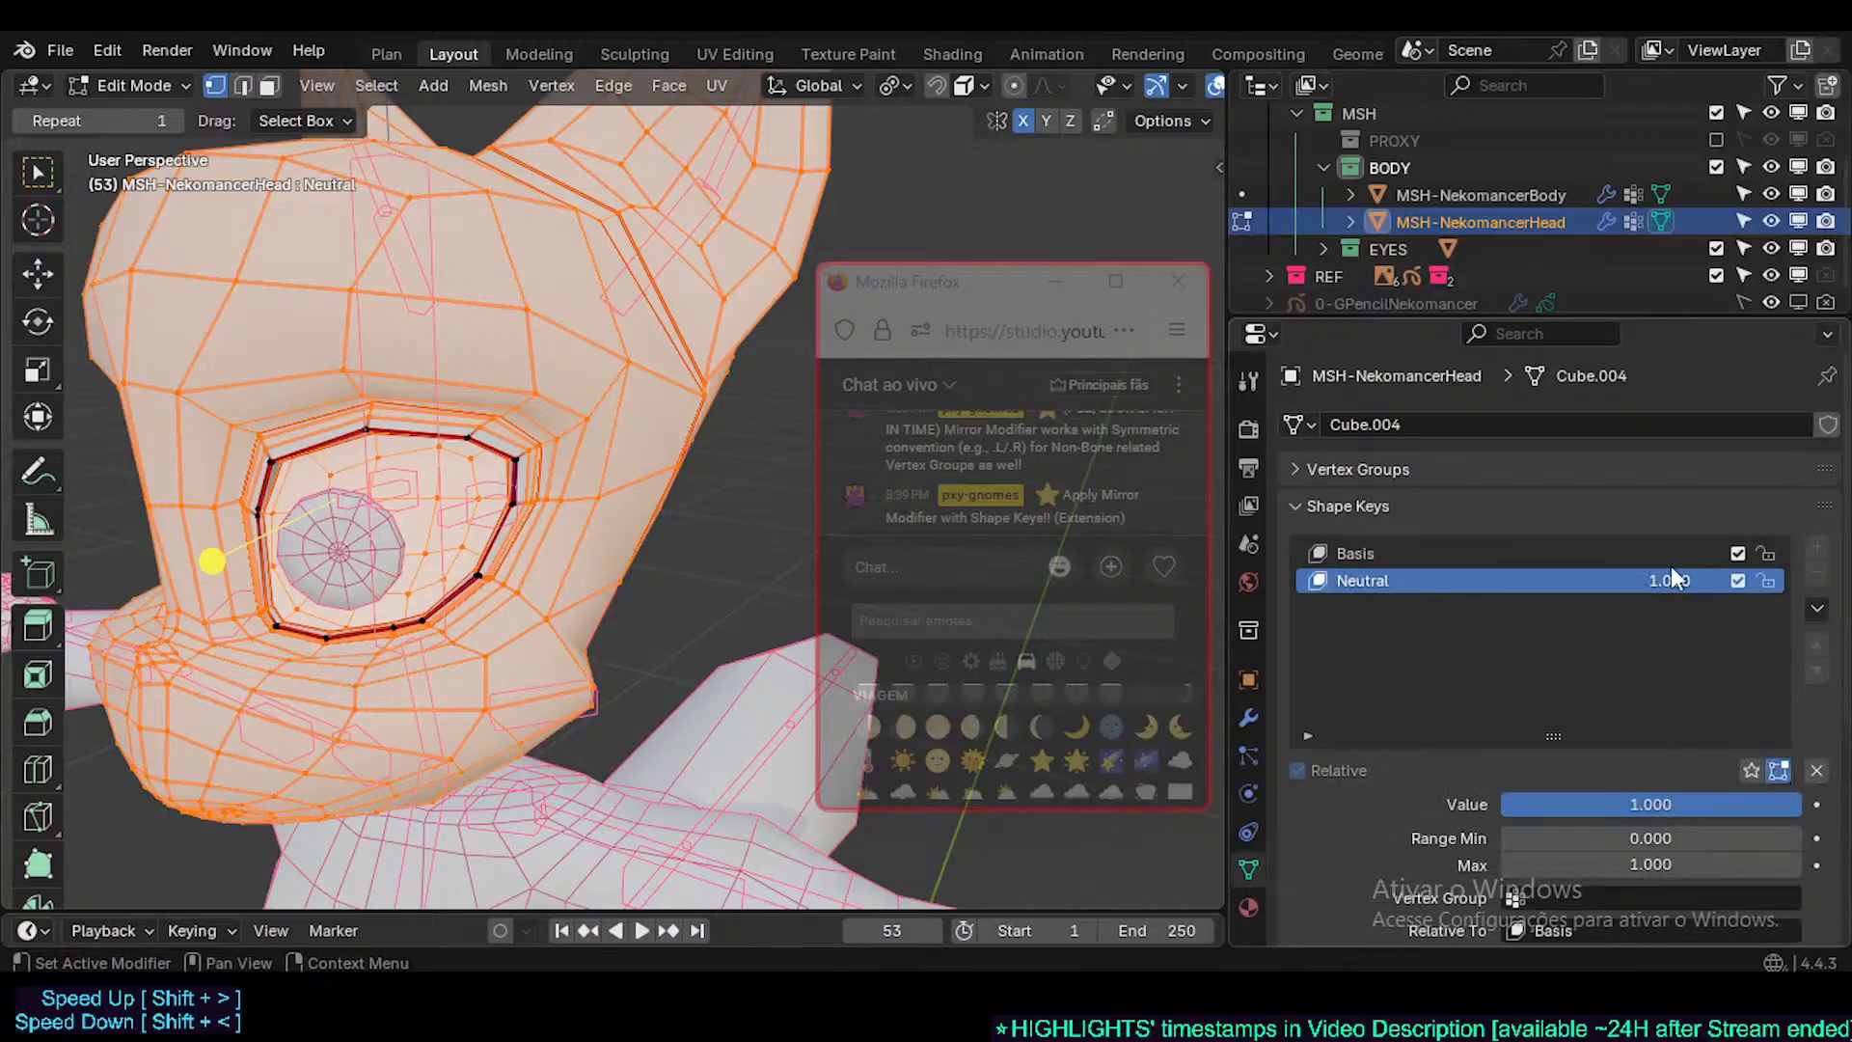
- Test the Neutral key's influence with Basis active, and check both keys again before returning to Basis
click(1491, 553)
mouse_move(1669, 581)
mouse_down()
mouse_move(1621, 581)
mouse_move(1698, 580)
mouse_move(1582, 586)
mouse_move(1640, 586)
mouse_up()
click(1439, 587)
click(1389, 557)
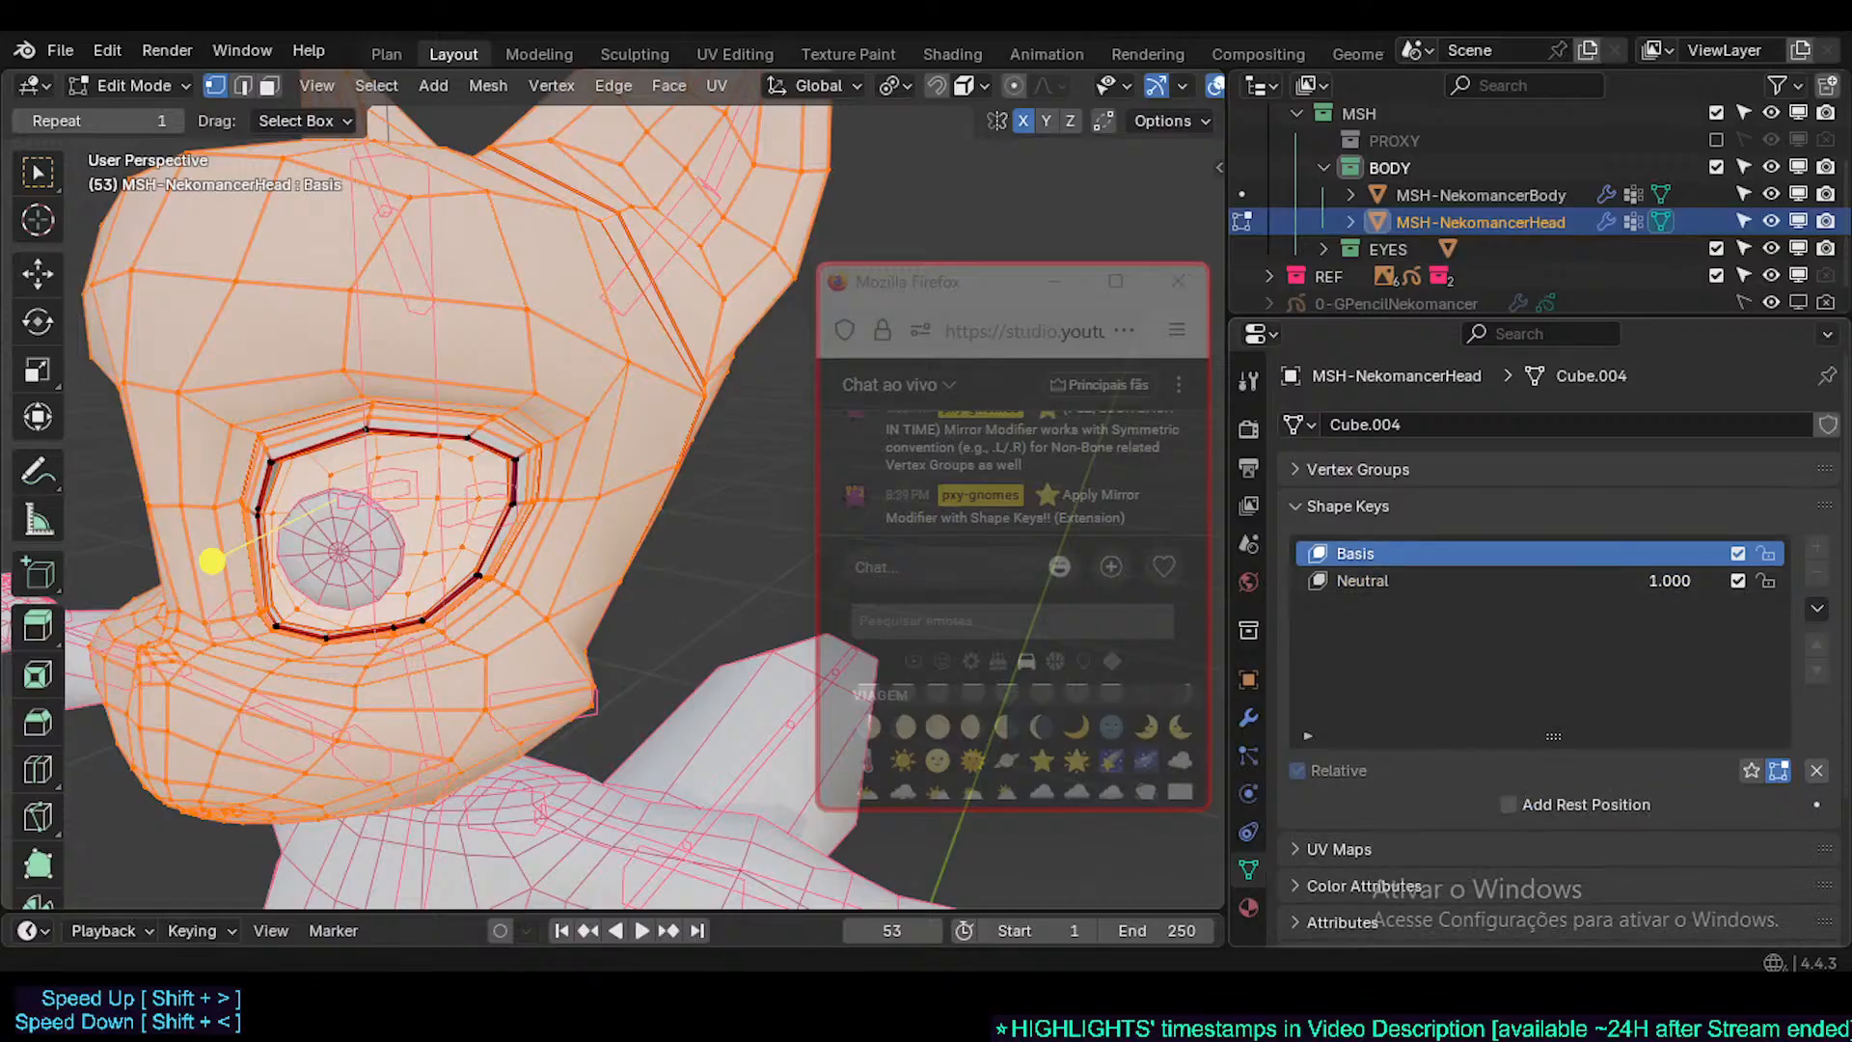
- Undo and redo the recent changes repeatedly to compare the eyelashes in both shape keys, and clear the vertex selection on Basis
key(ctrl+z)
key(ctrl+shift+z)
key(ctrl+z)
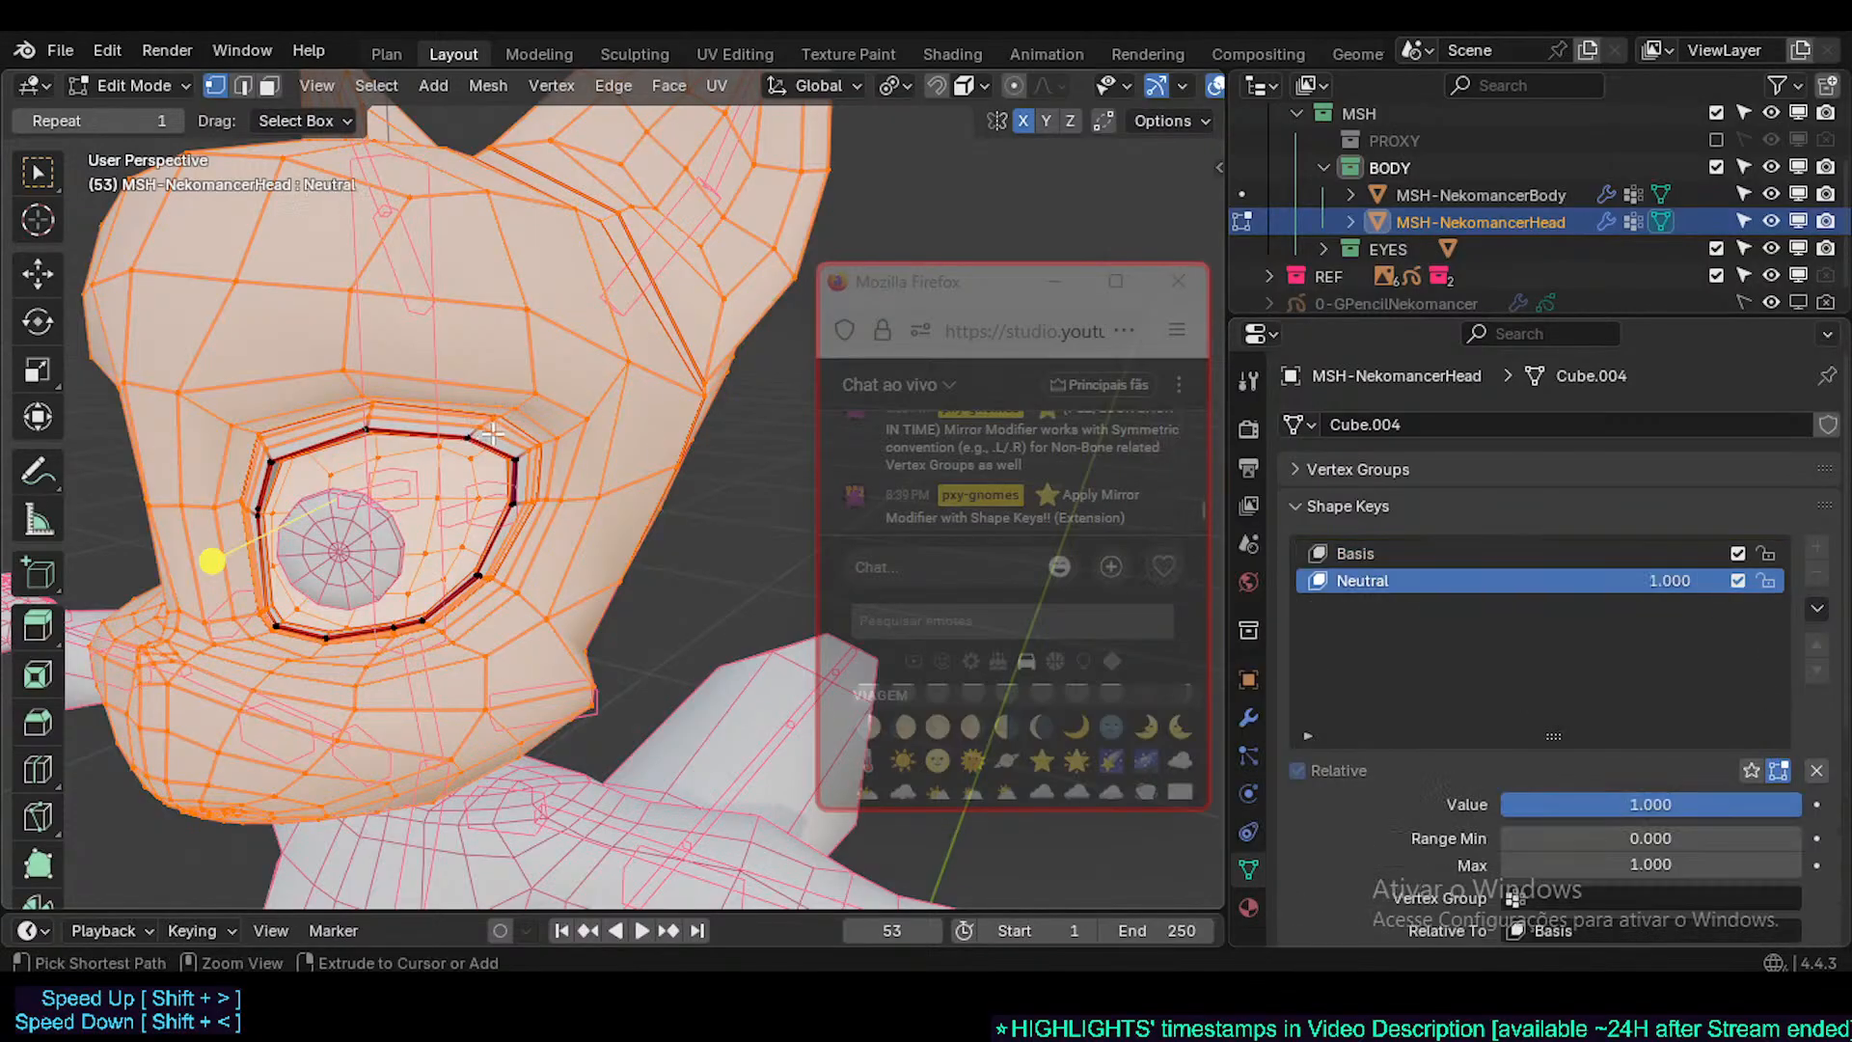
key(ctrl+shift+z)
key(ctrl+z)
key(ctrl+shift+z)
key(ctrl+z)
key(ctrl+shift+z)
key(ctrl+i)
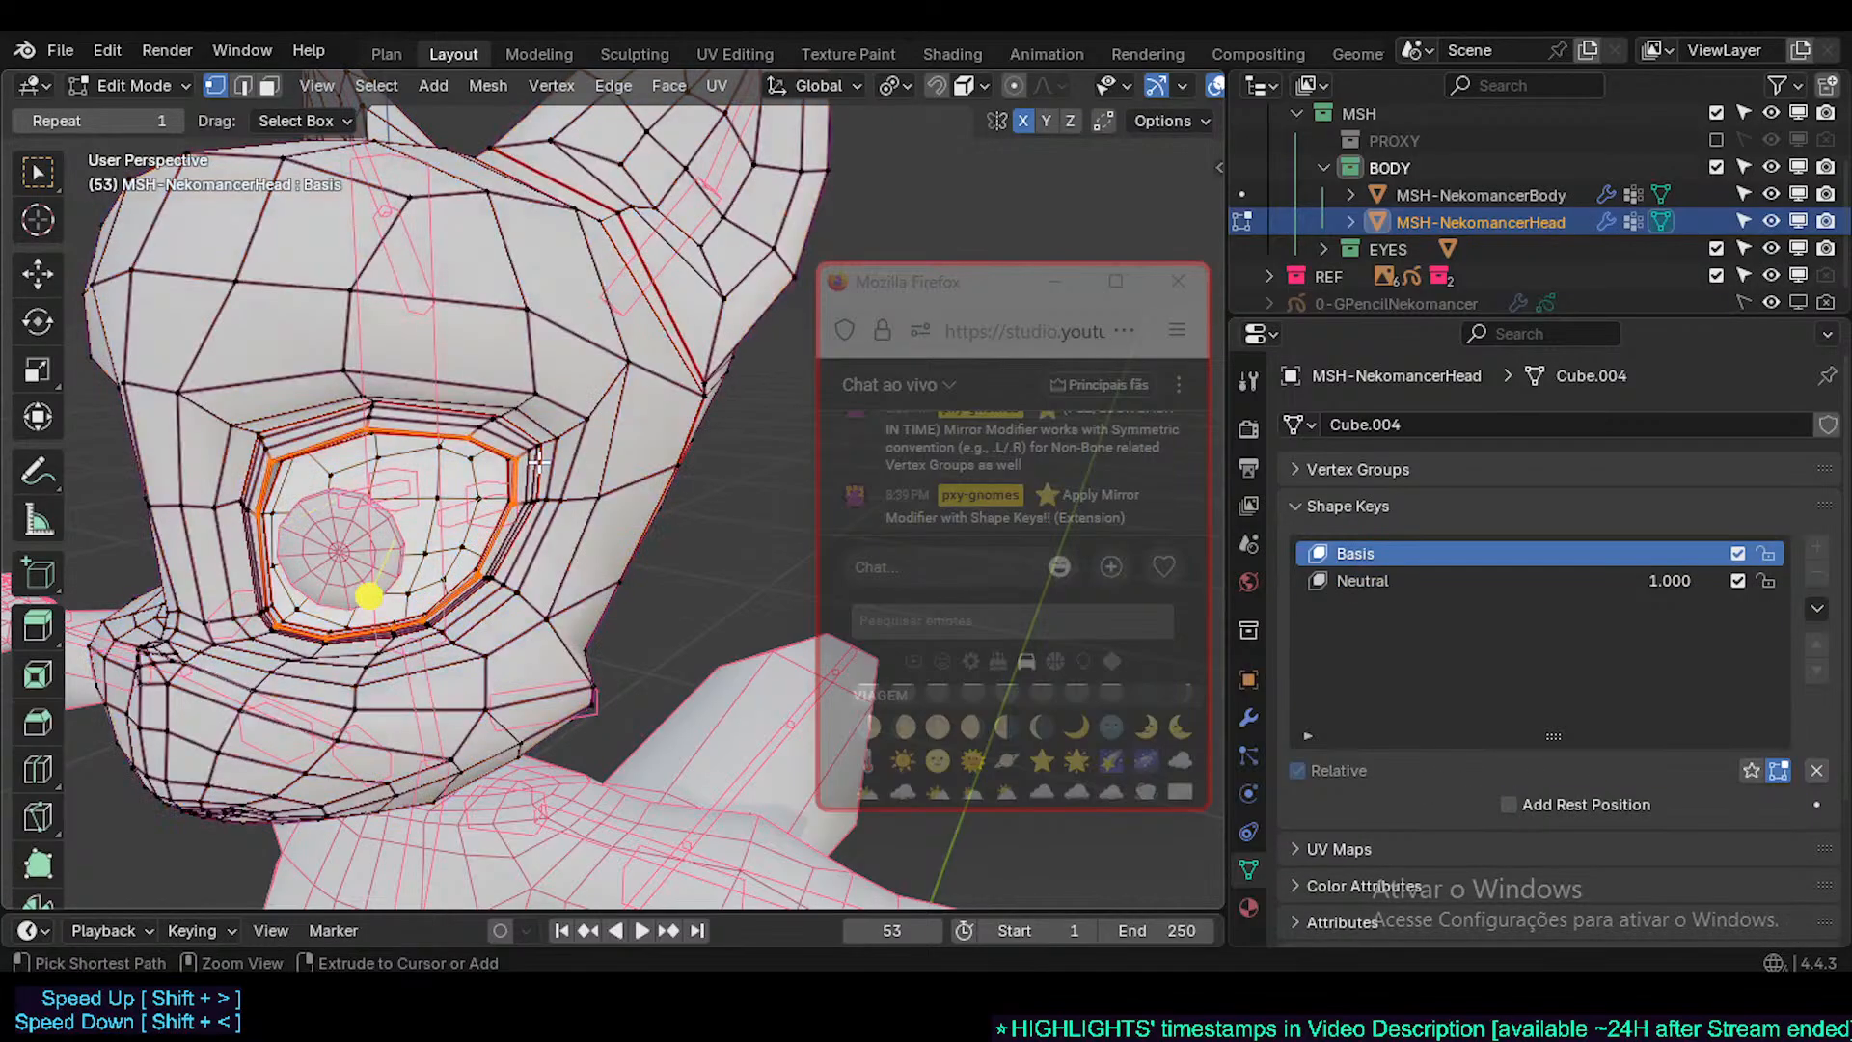
key(alt+a)
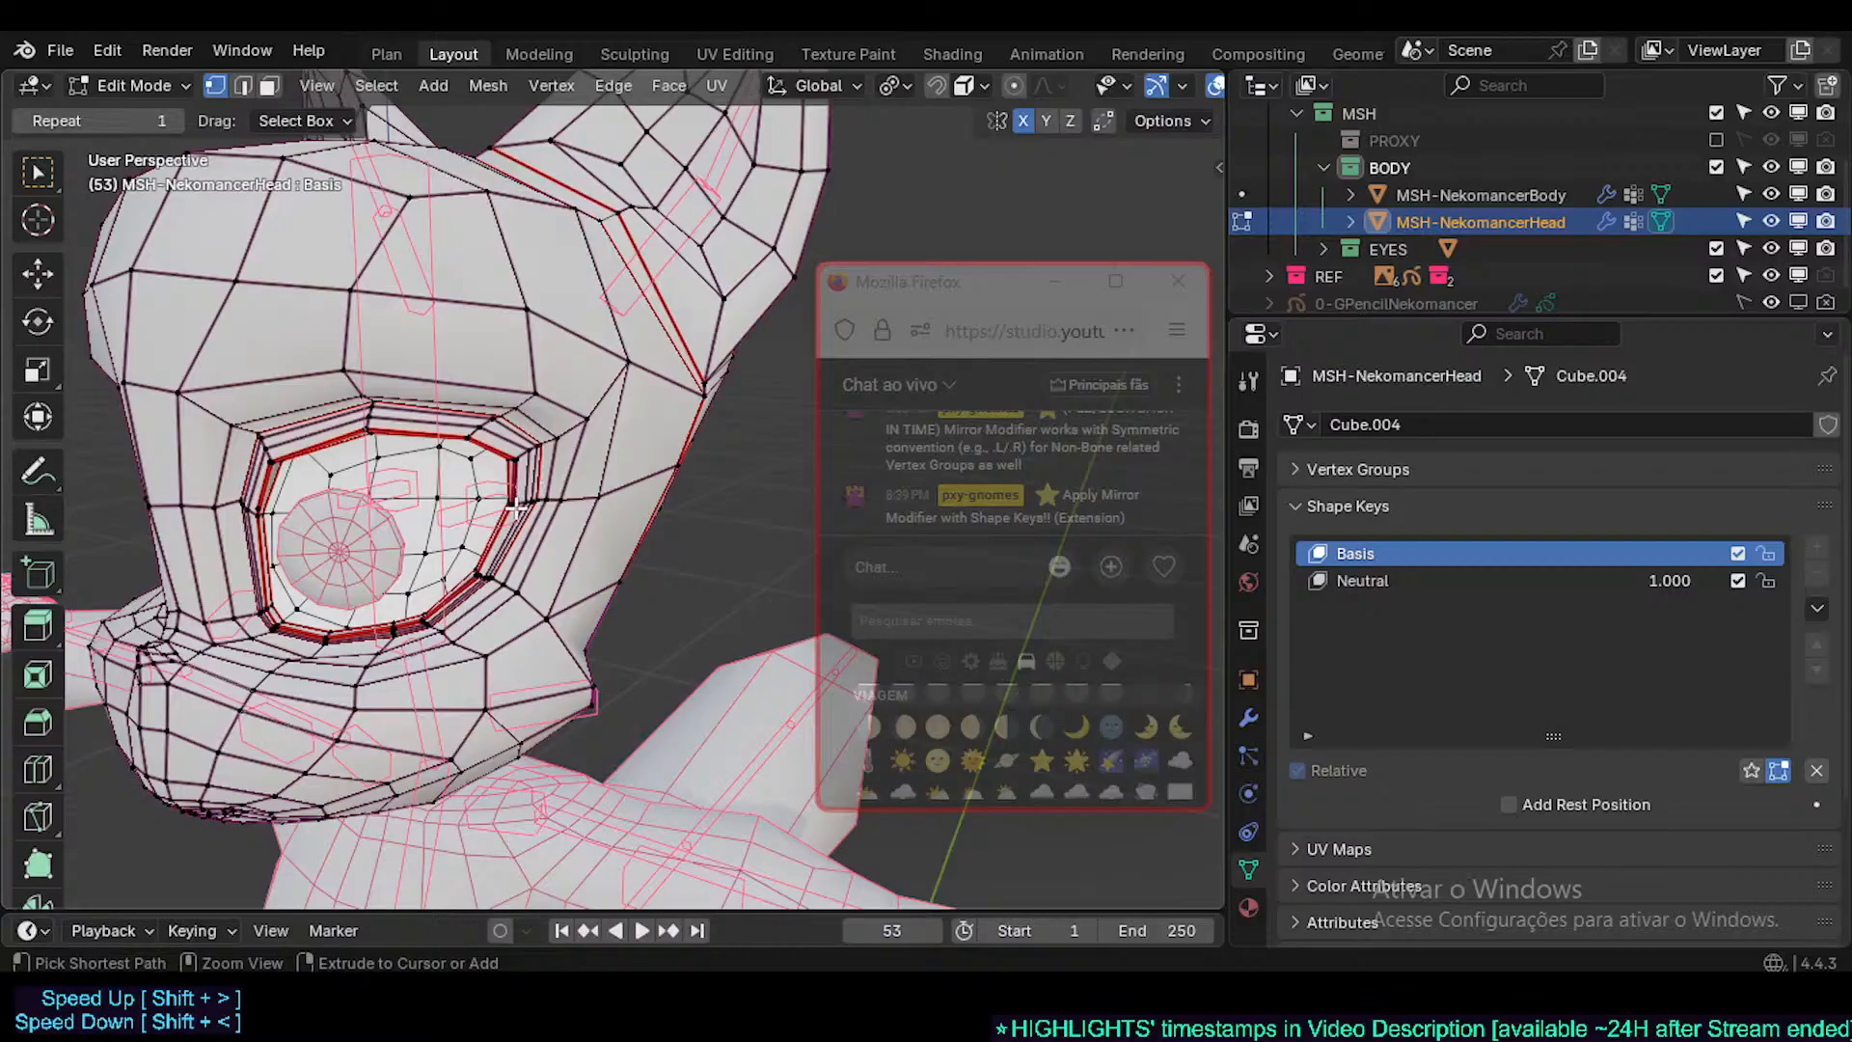
- Undo back to Object Mode and delete the AnatomicEyelashes_BAK shape key again
key(ctrl+z)
key(ctrl+z)
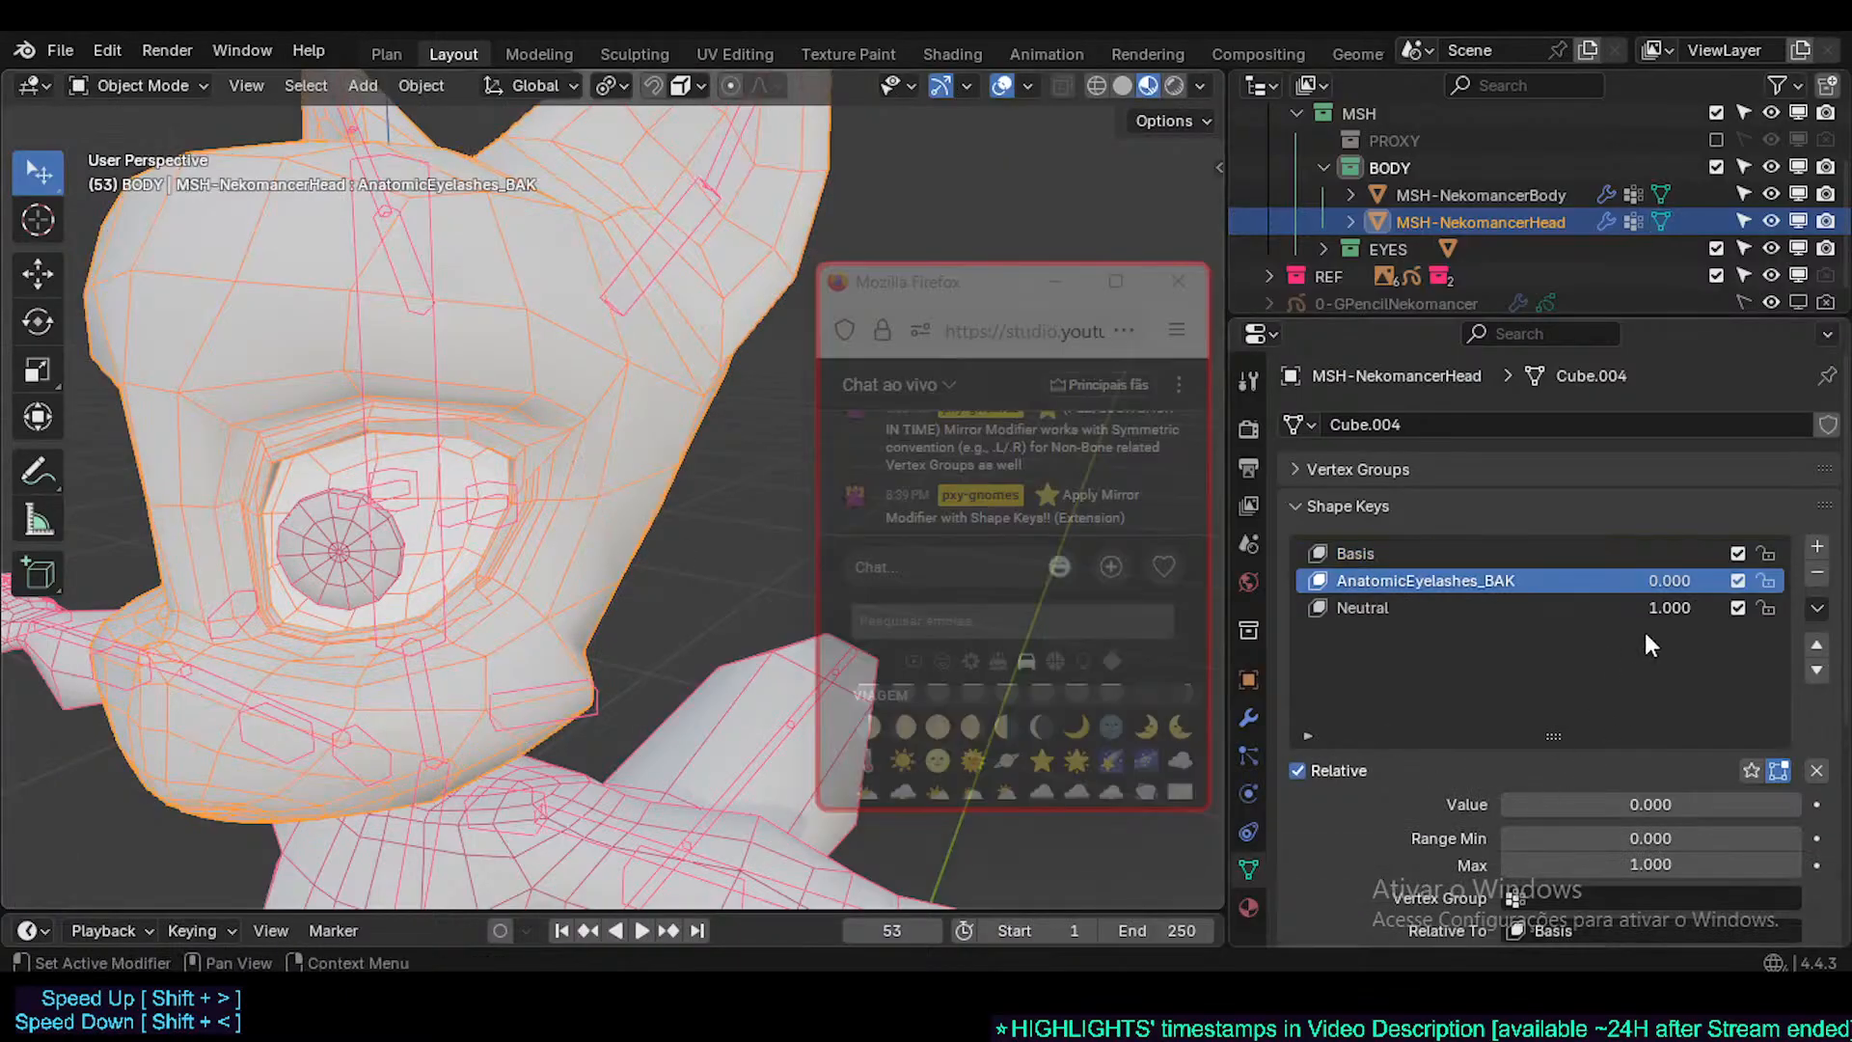
click(1817, 572)
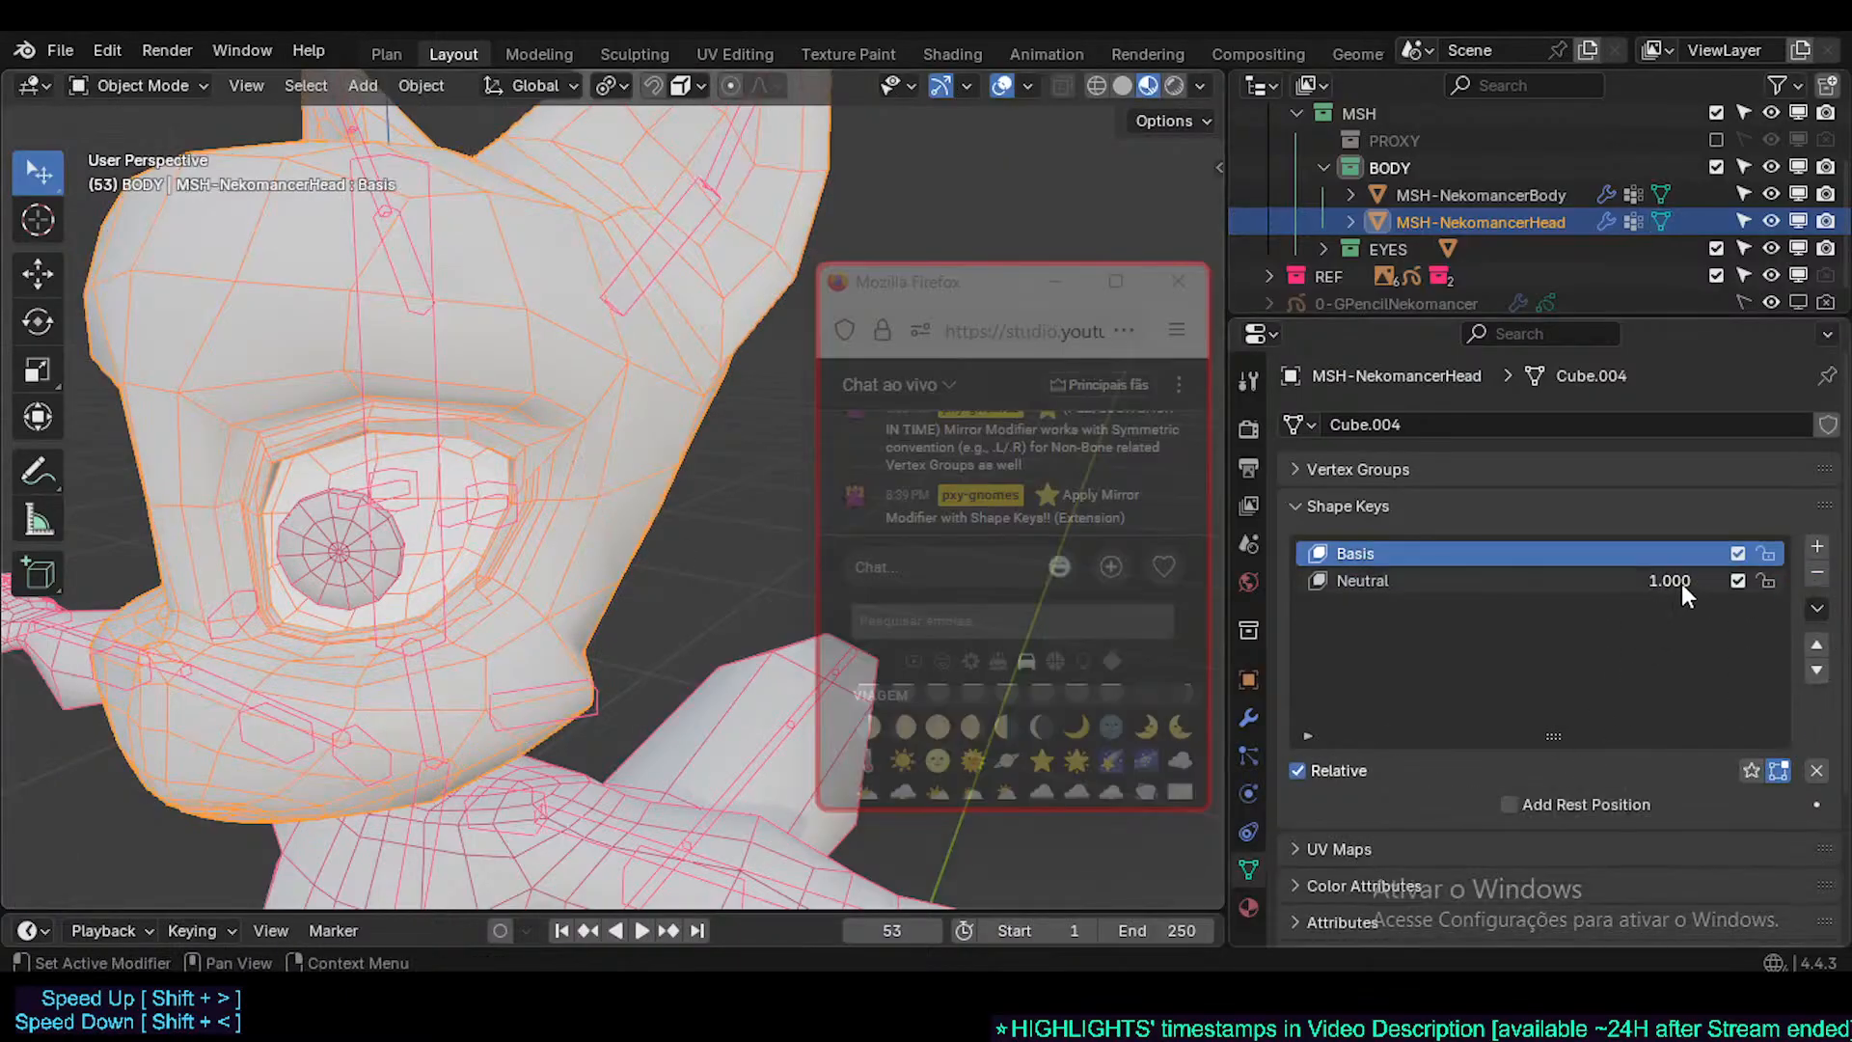
- Make Neutral the active shape key, test its influence by lowering the value, and undo that value change
click(1682, 582)
click(1570, 596)
click(1508, 580)
drag(1668, 581, 1582, 580)
key(ctrl+z)
- In Edit Mode, select the linked head and ear geometry without the eyelashes and propagate its Basis shape to the other shape keys
key(Tab)
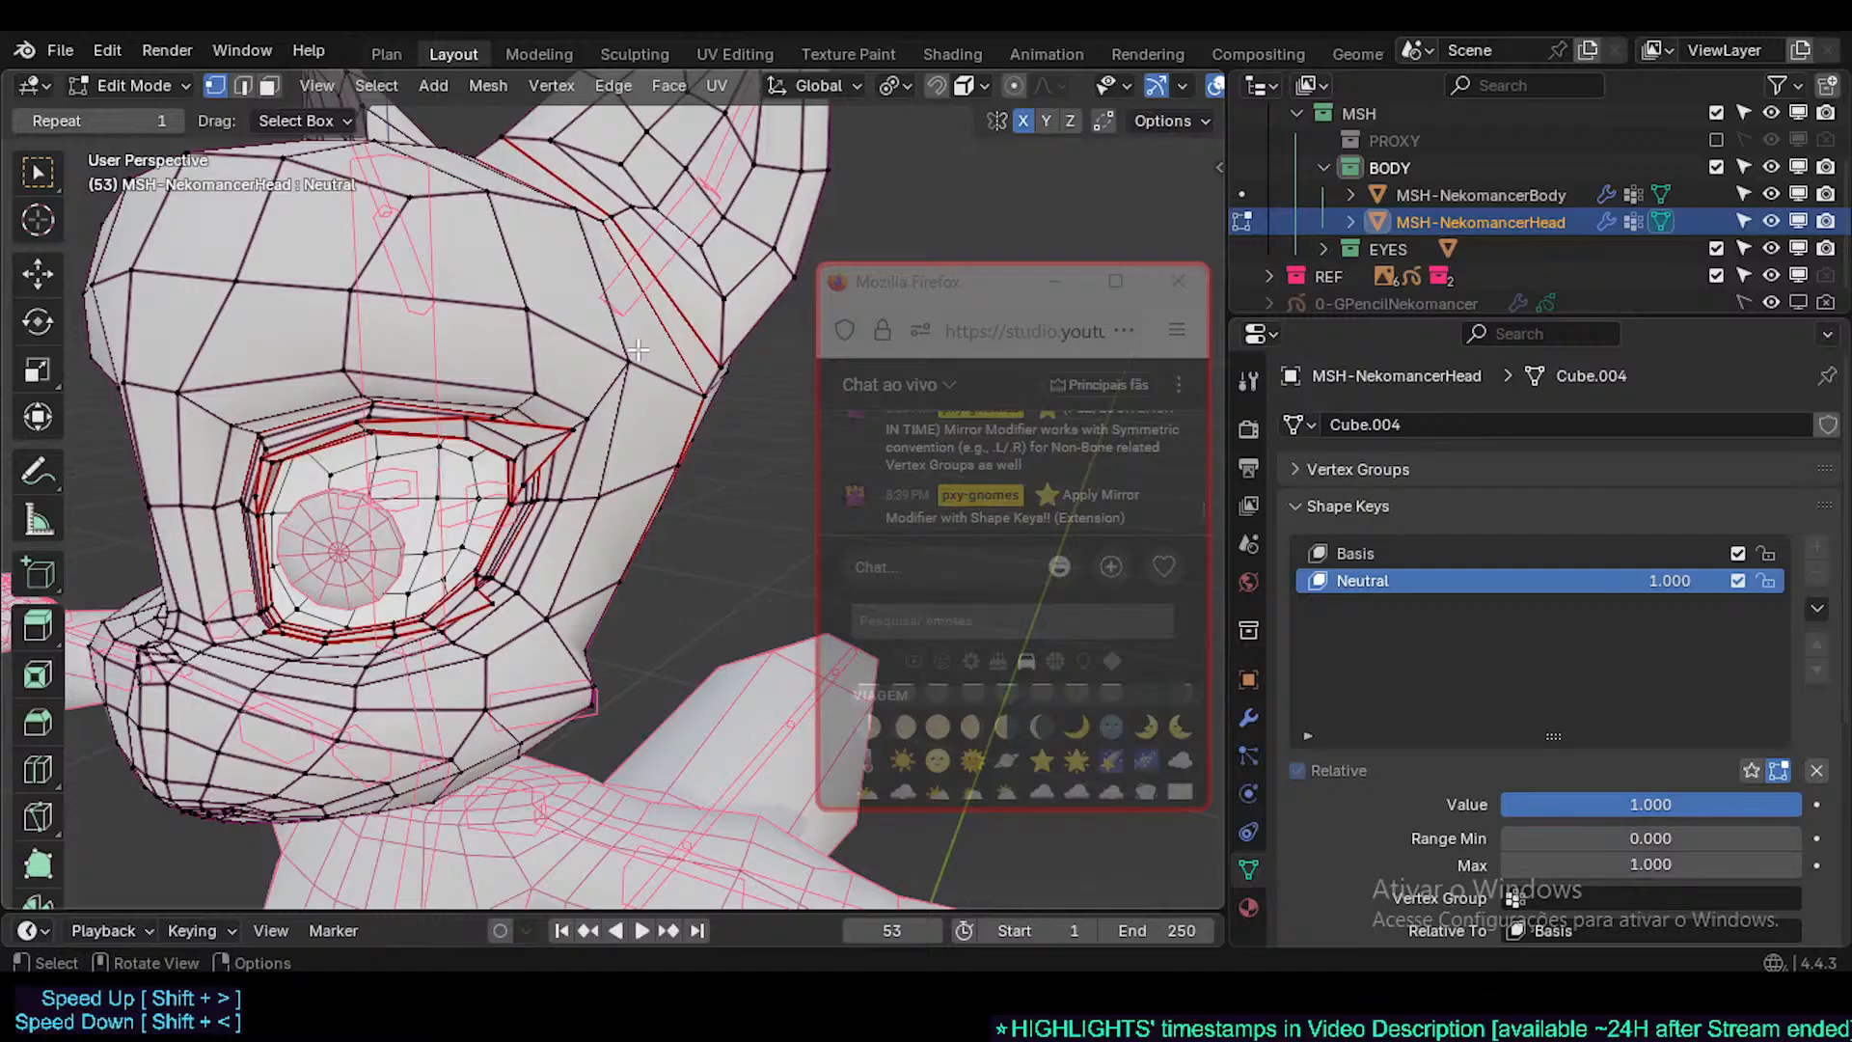
key(l)
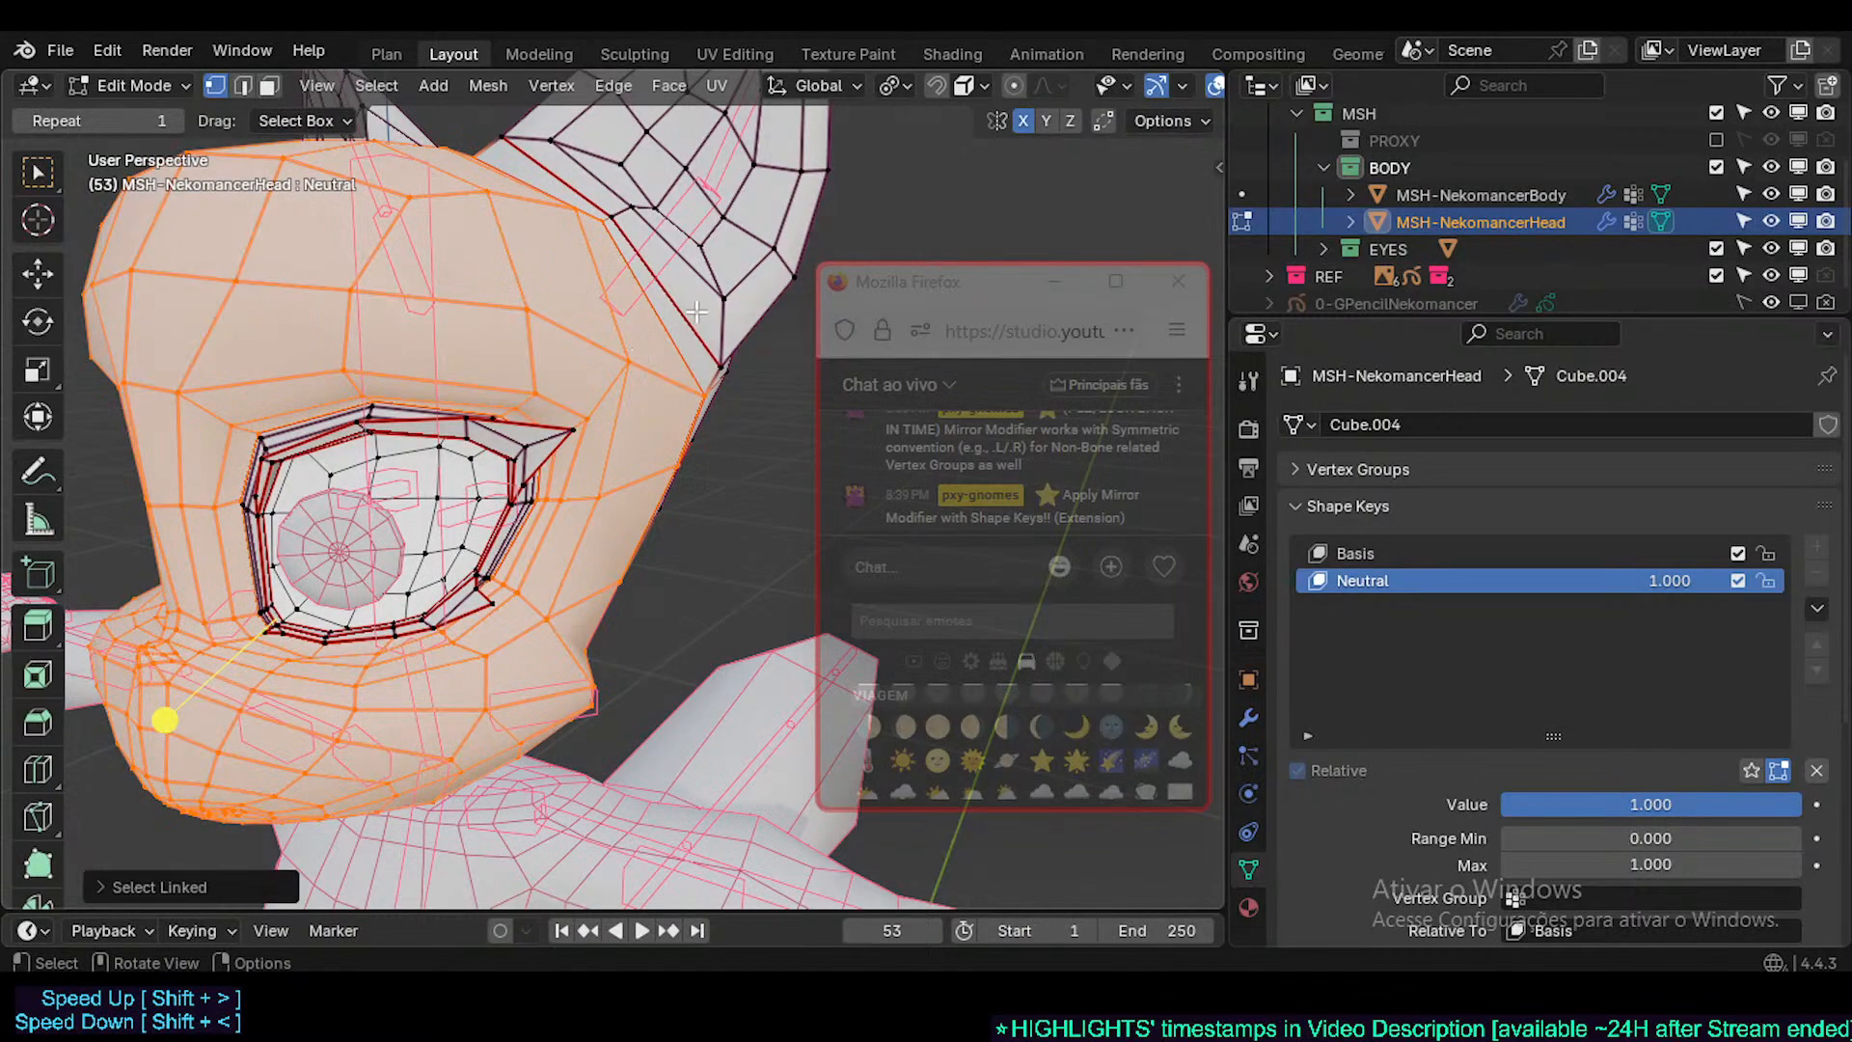
key(l)
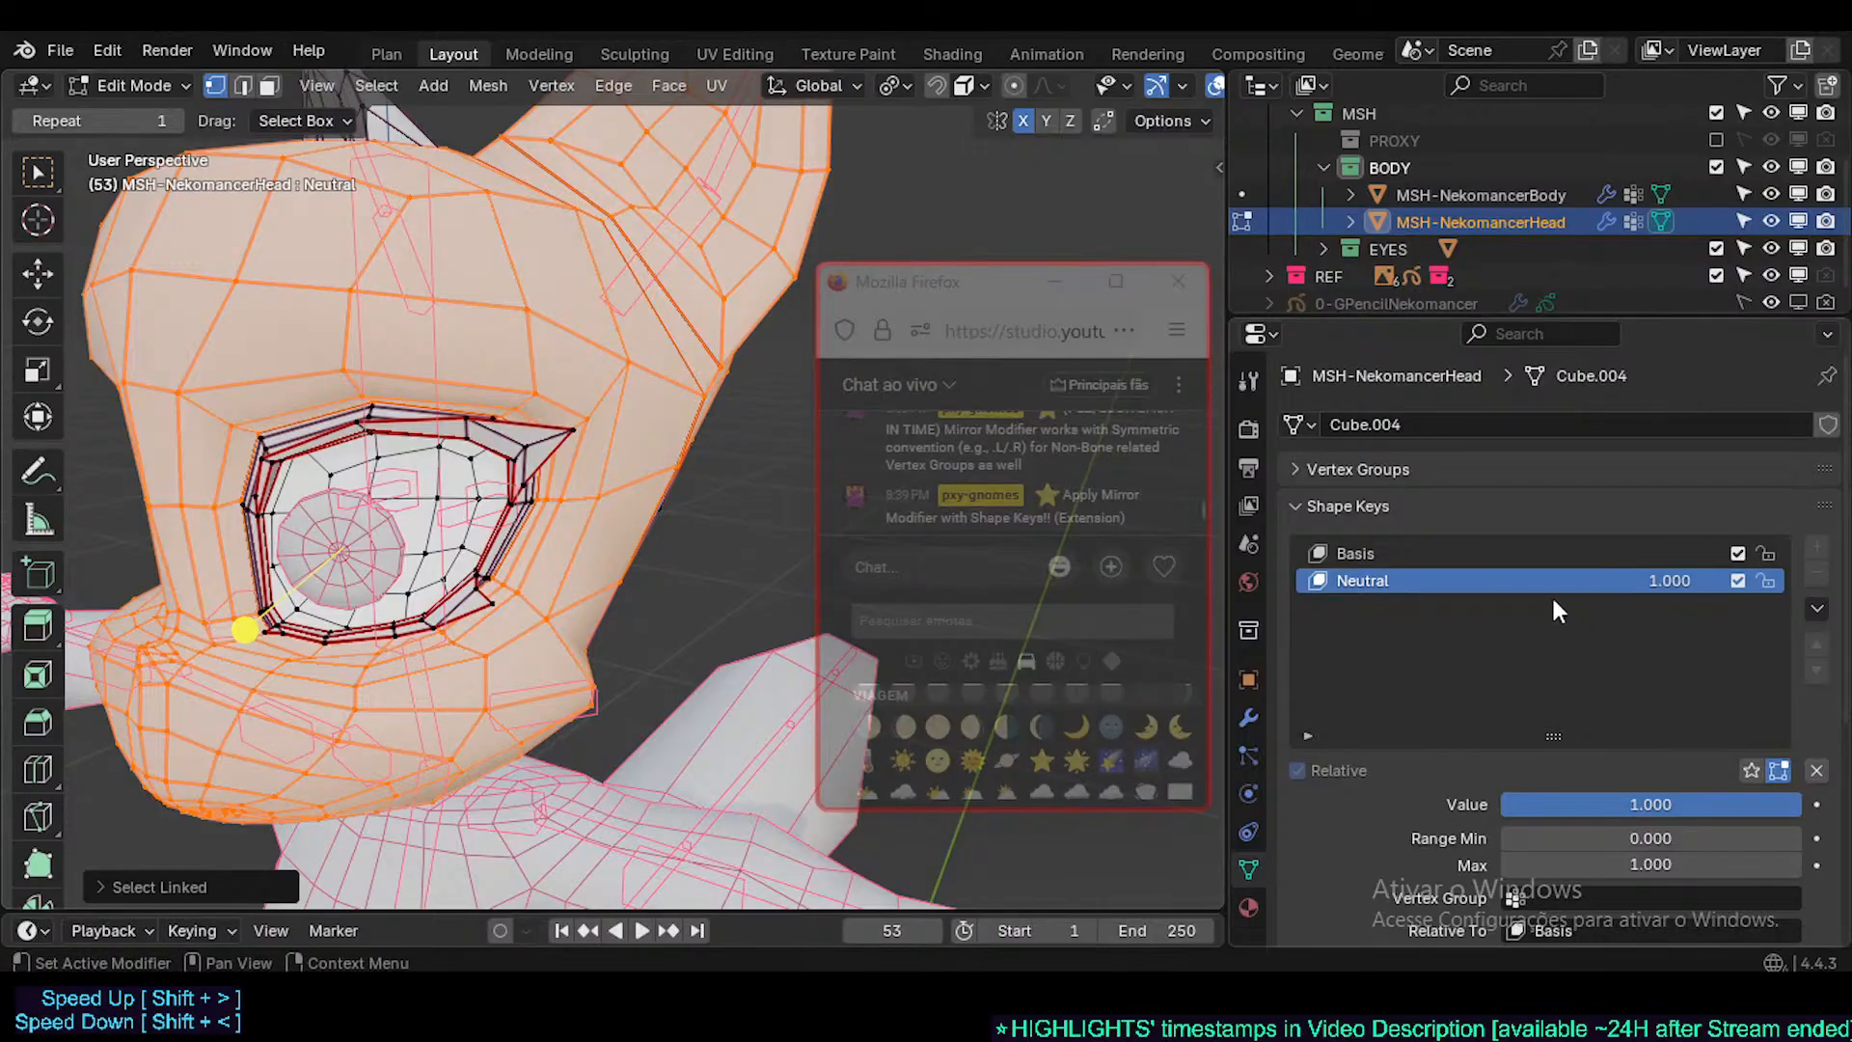
click(1482, 557)
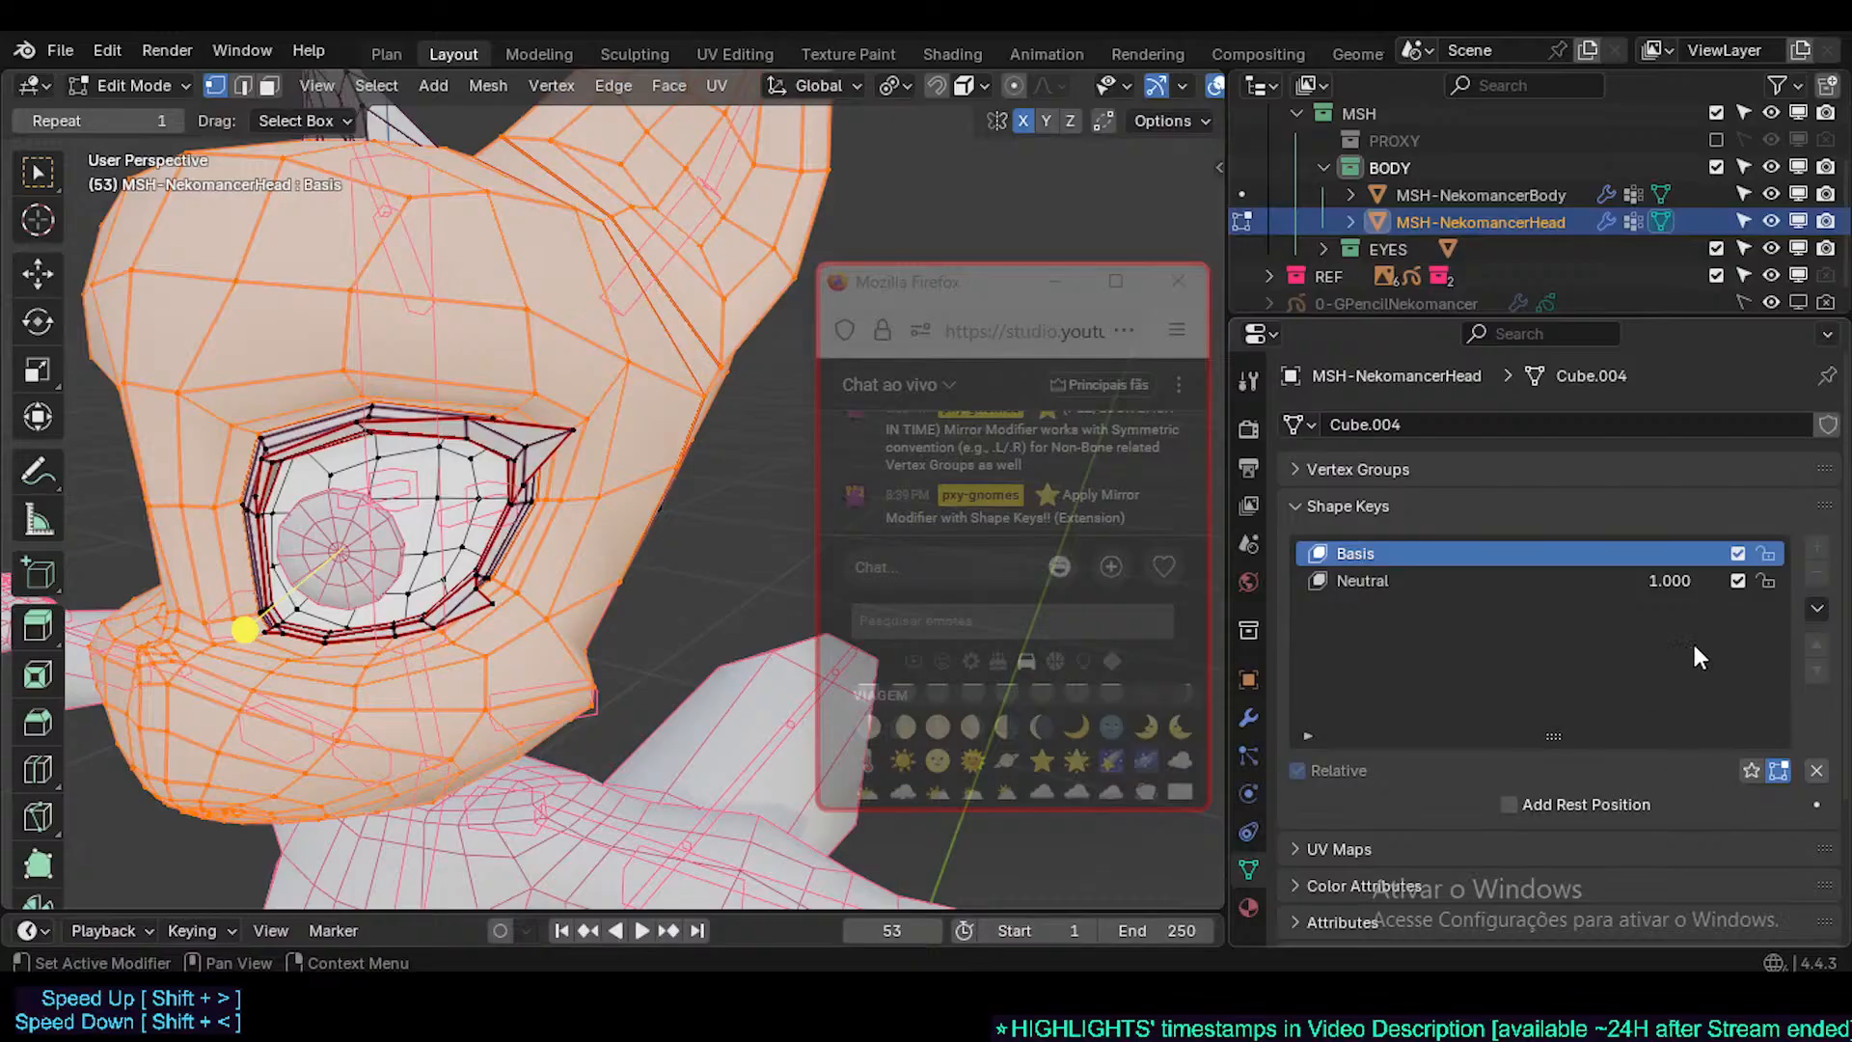
mouse_move(1688, 581)
mouse_down()
mouse_move(1553, 581)
mouse_move(1697, 581)
mouse_up()
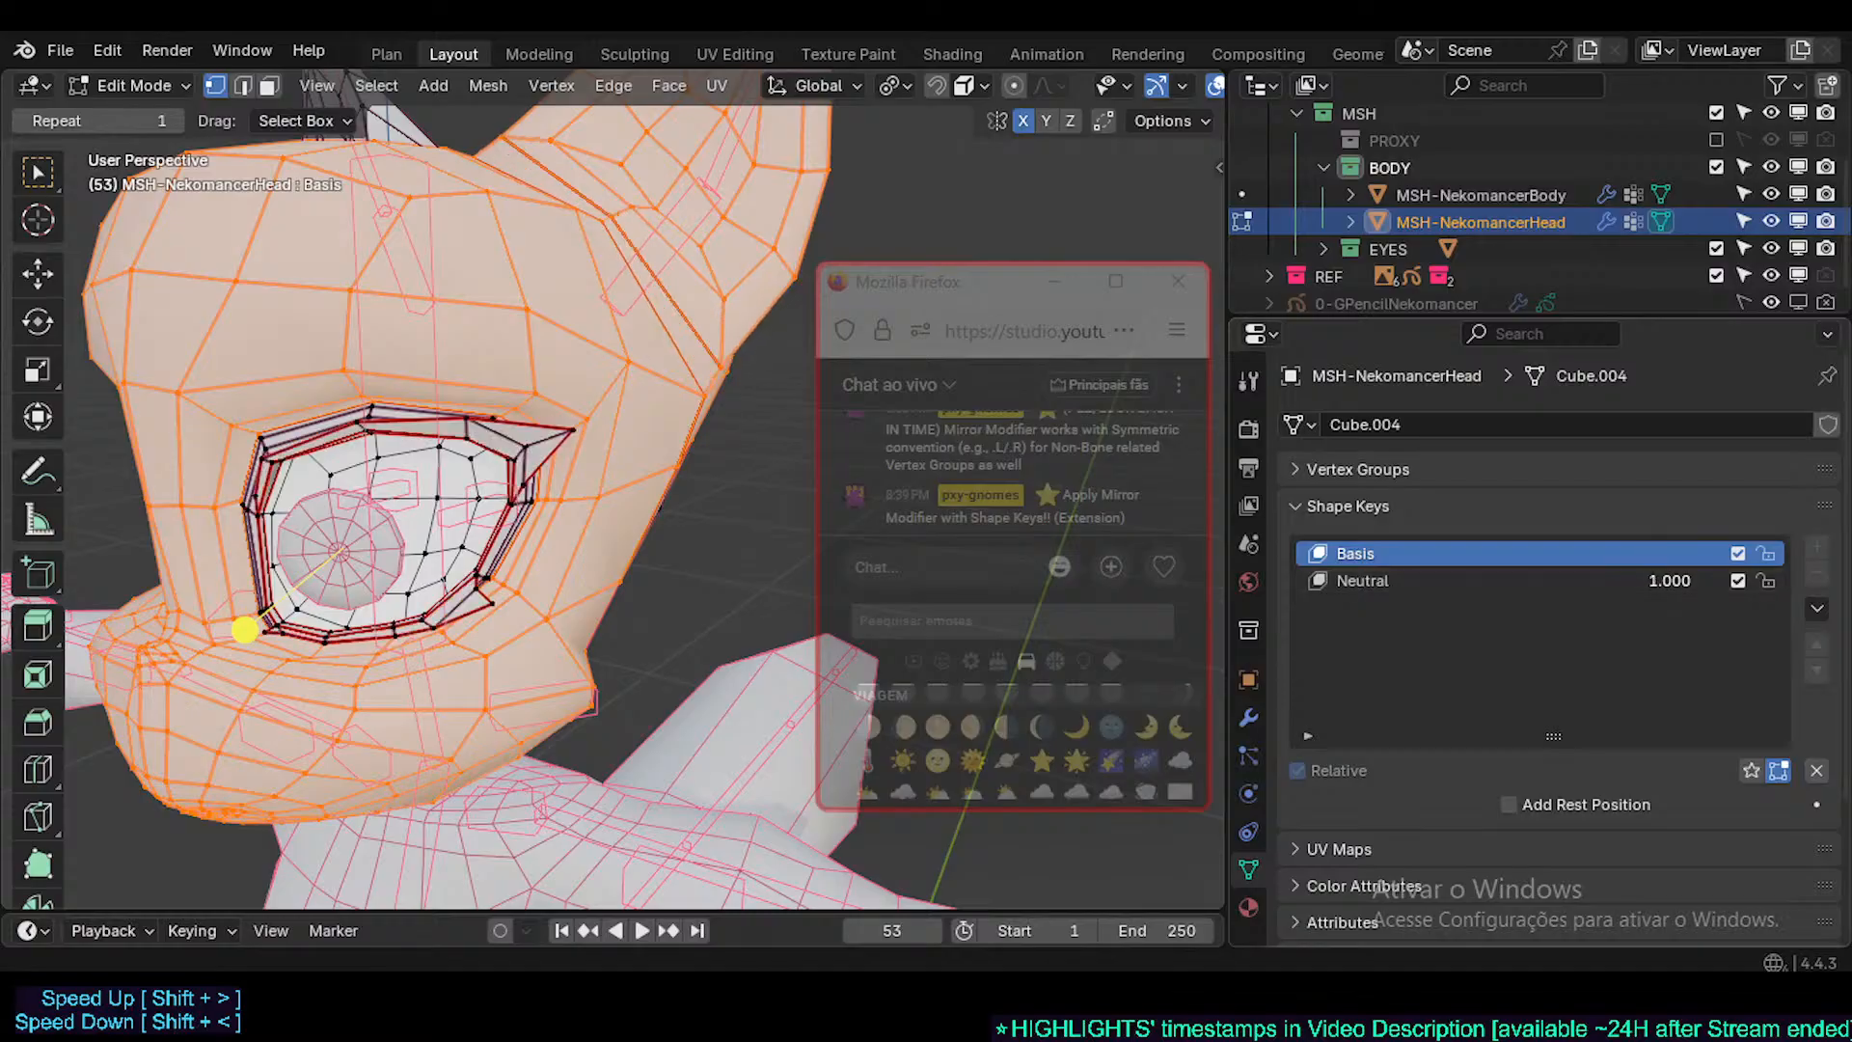
click(551, 85)
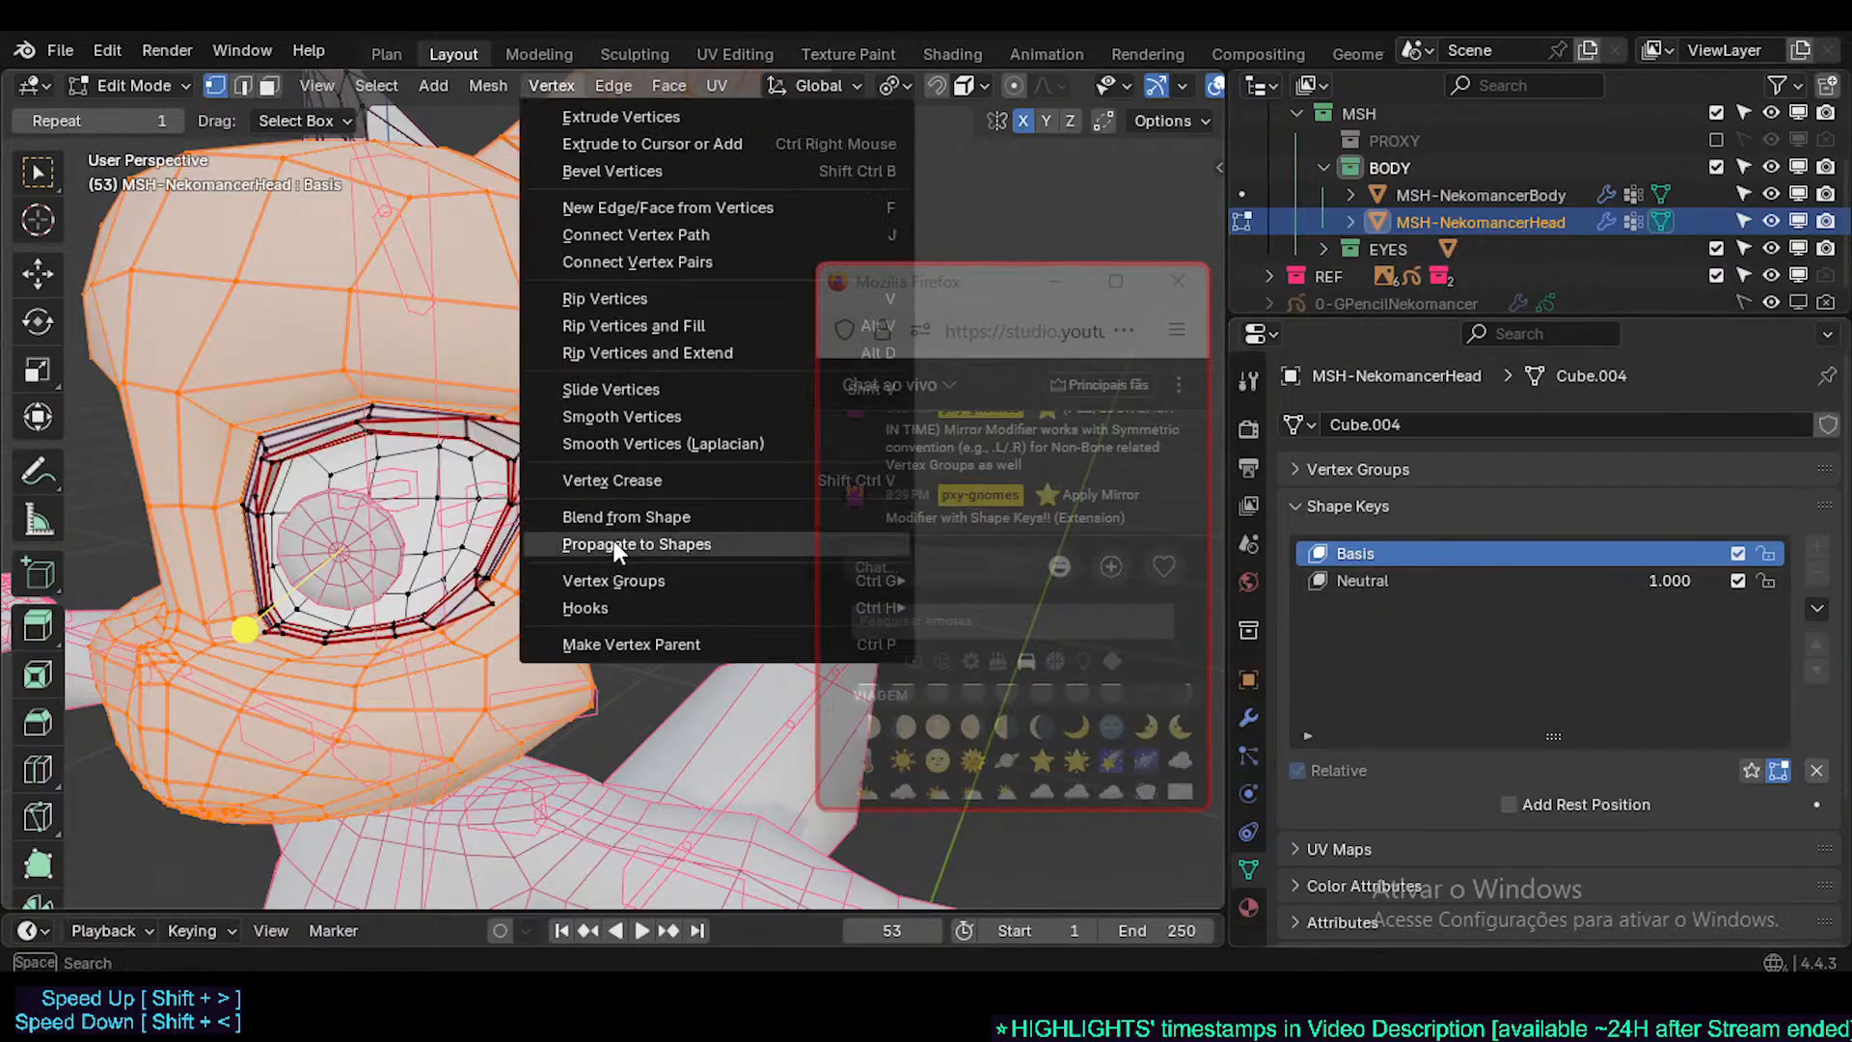
click(613, 545)
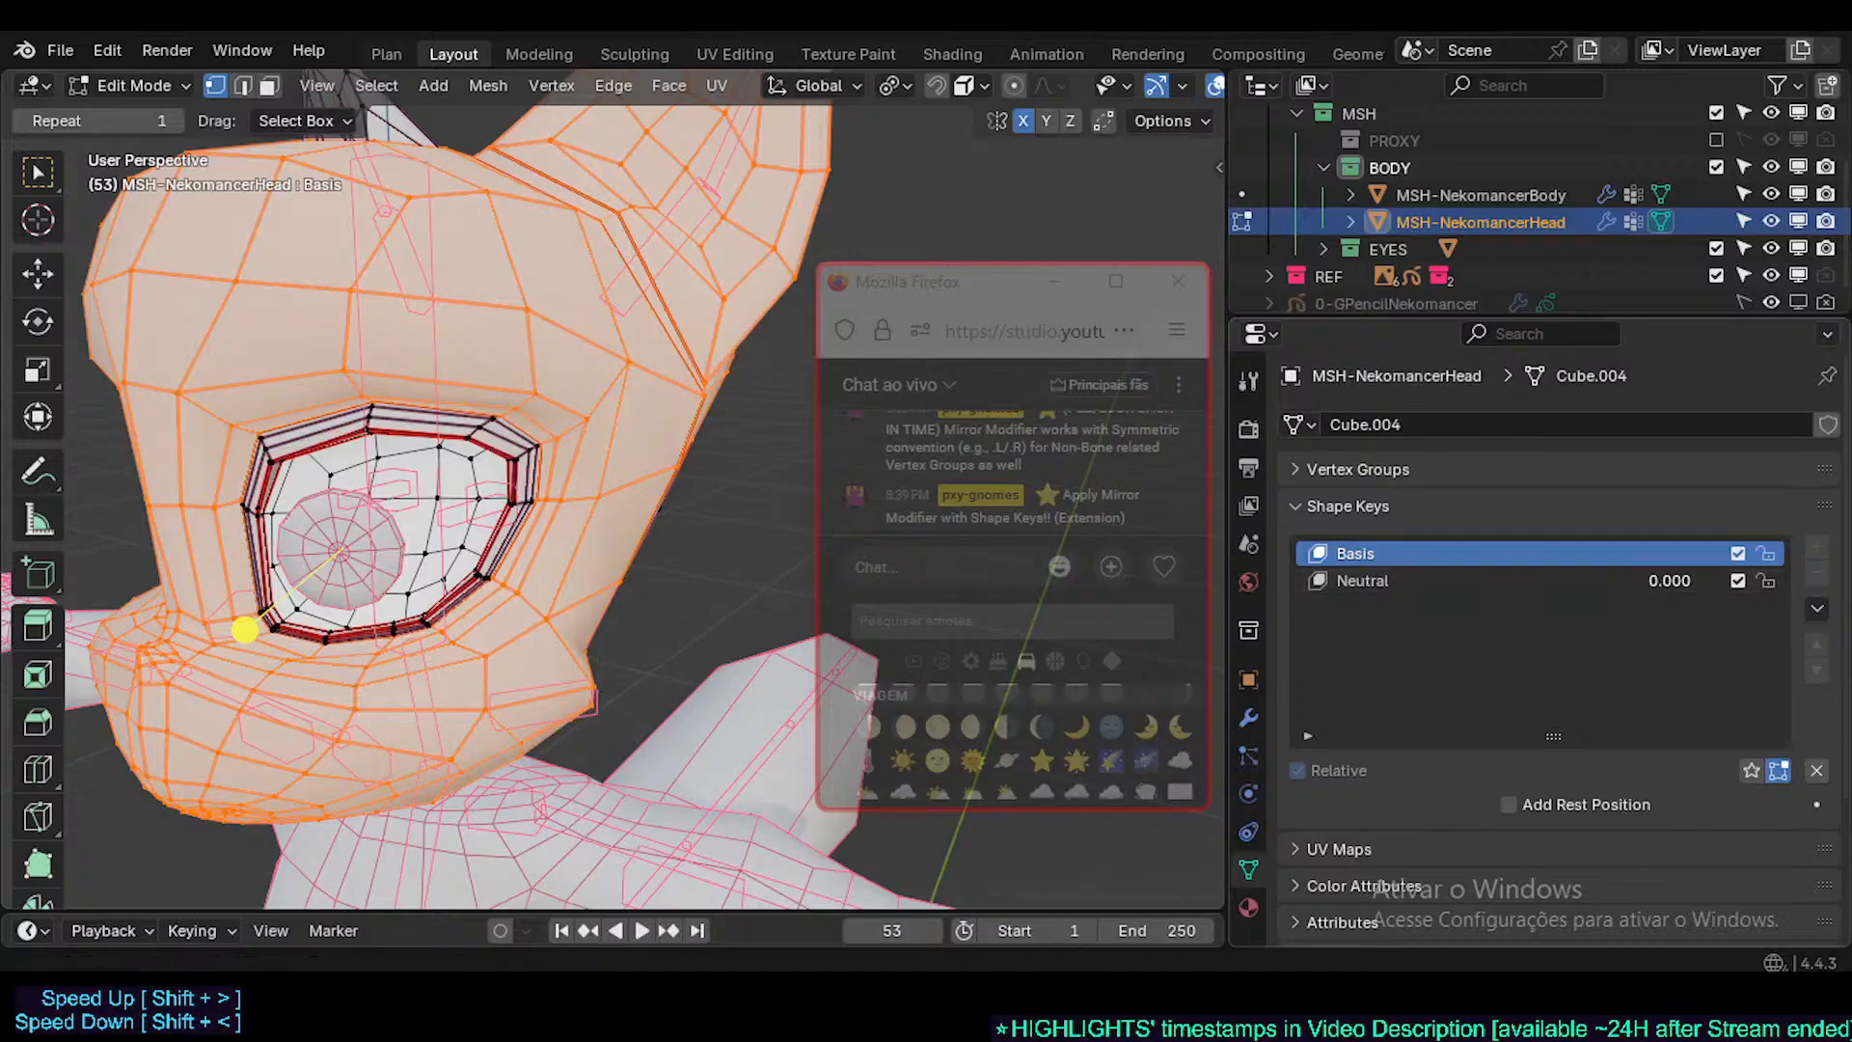
- Compare the eyelashes in Basis and Neutral by alternating the active key and testing Neutral's value, ending on Neutral
click(1394, 581)
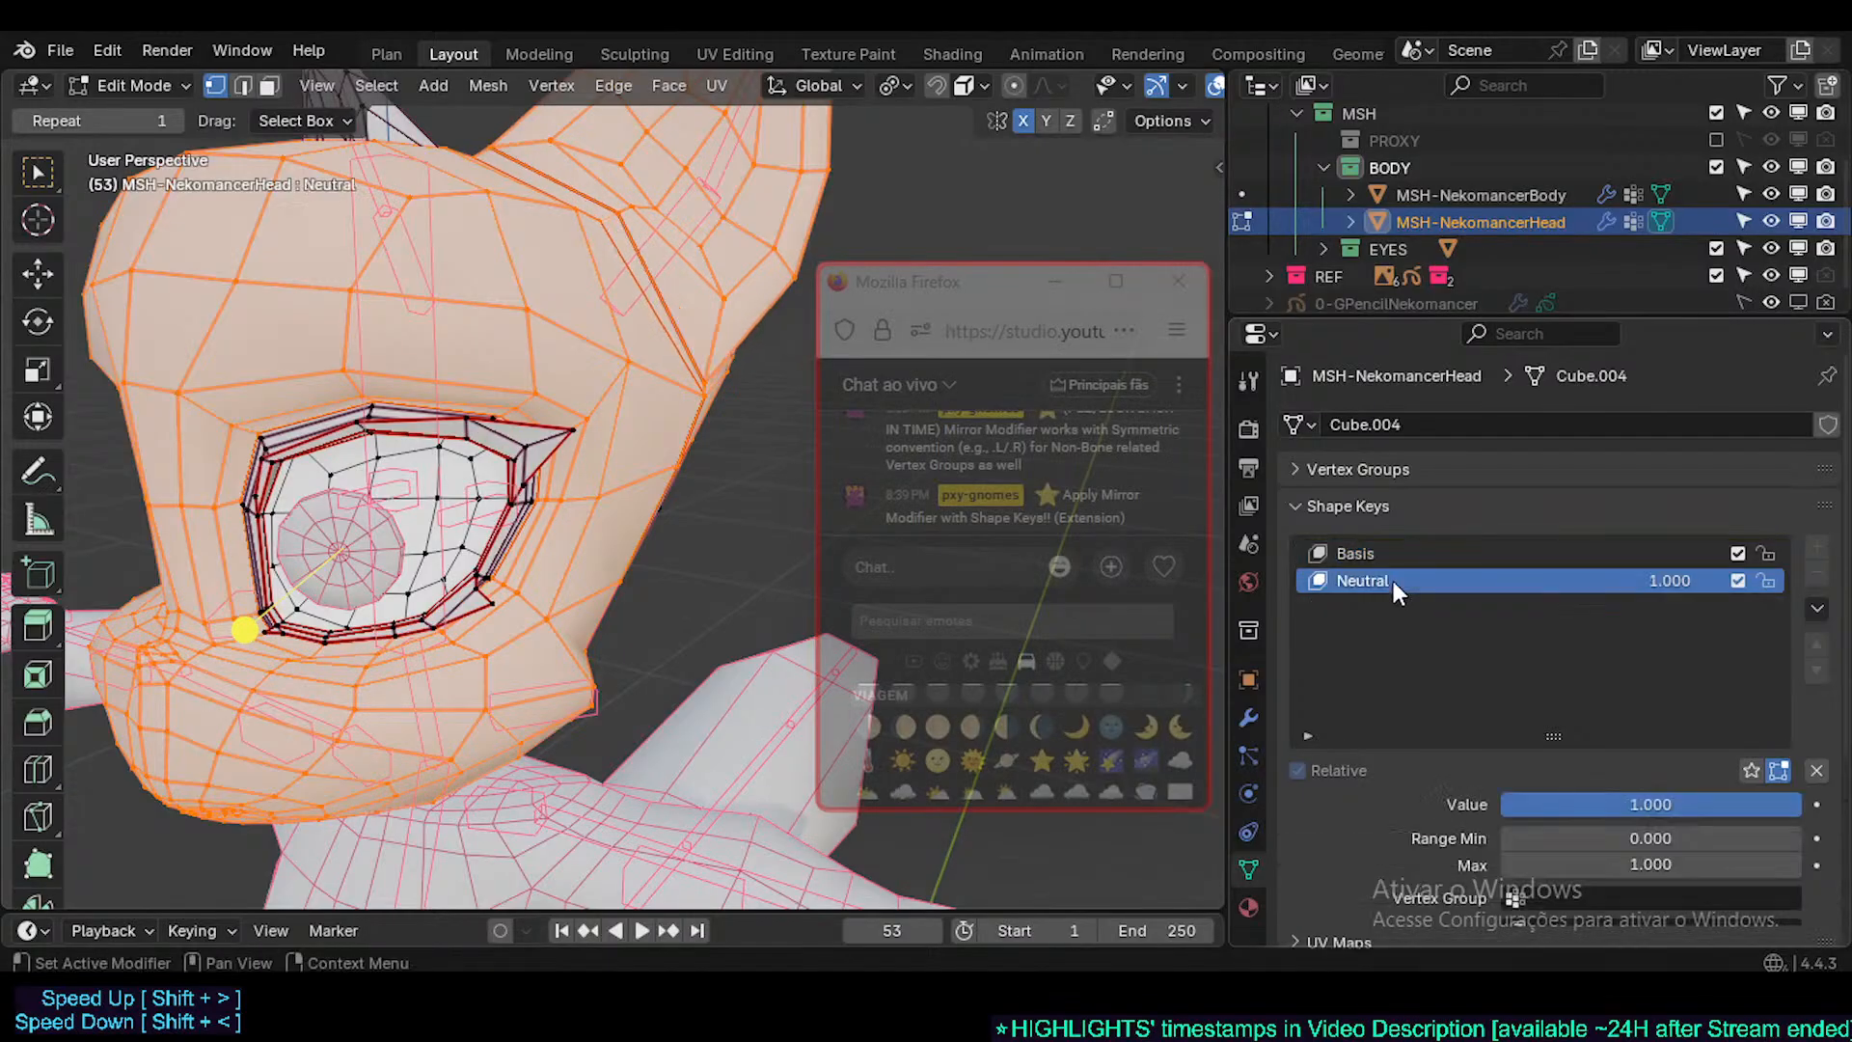
drag(1798, 805, 1502, 804)
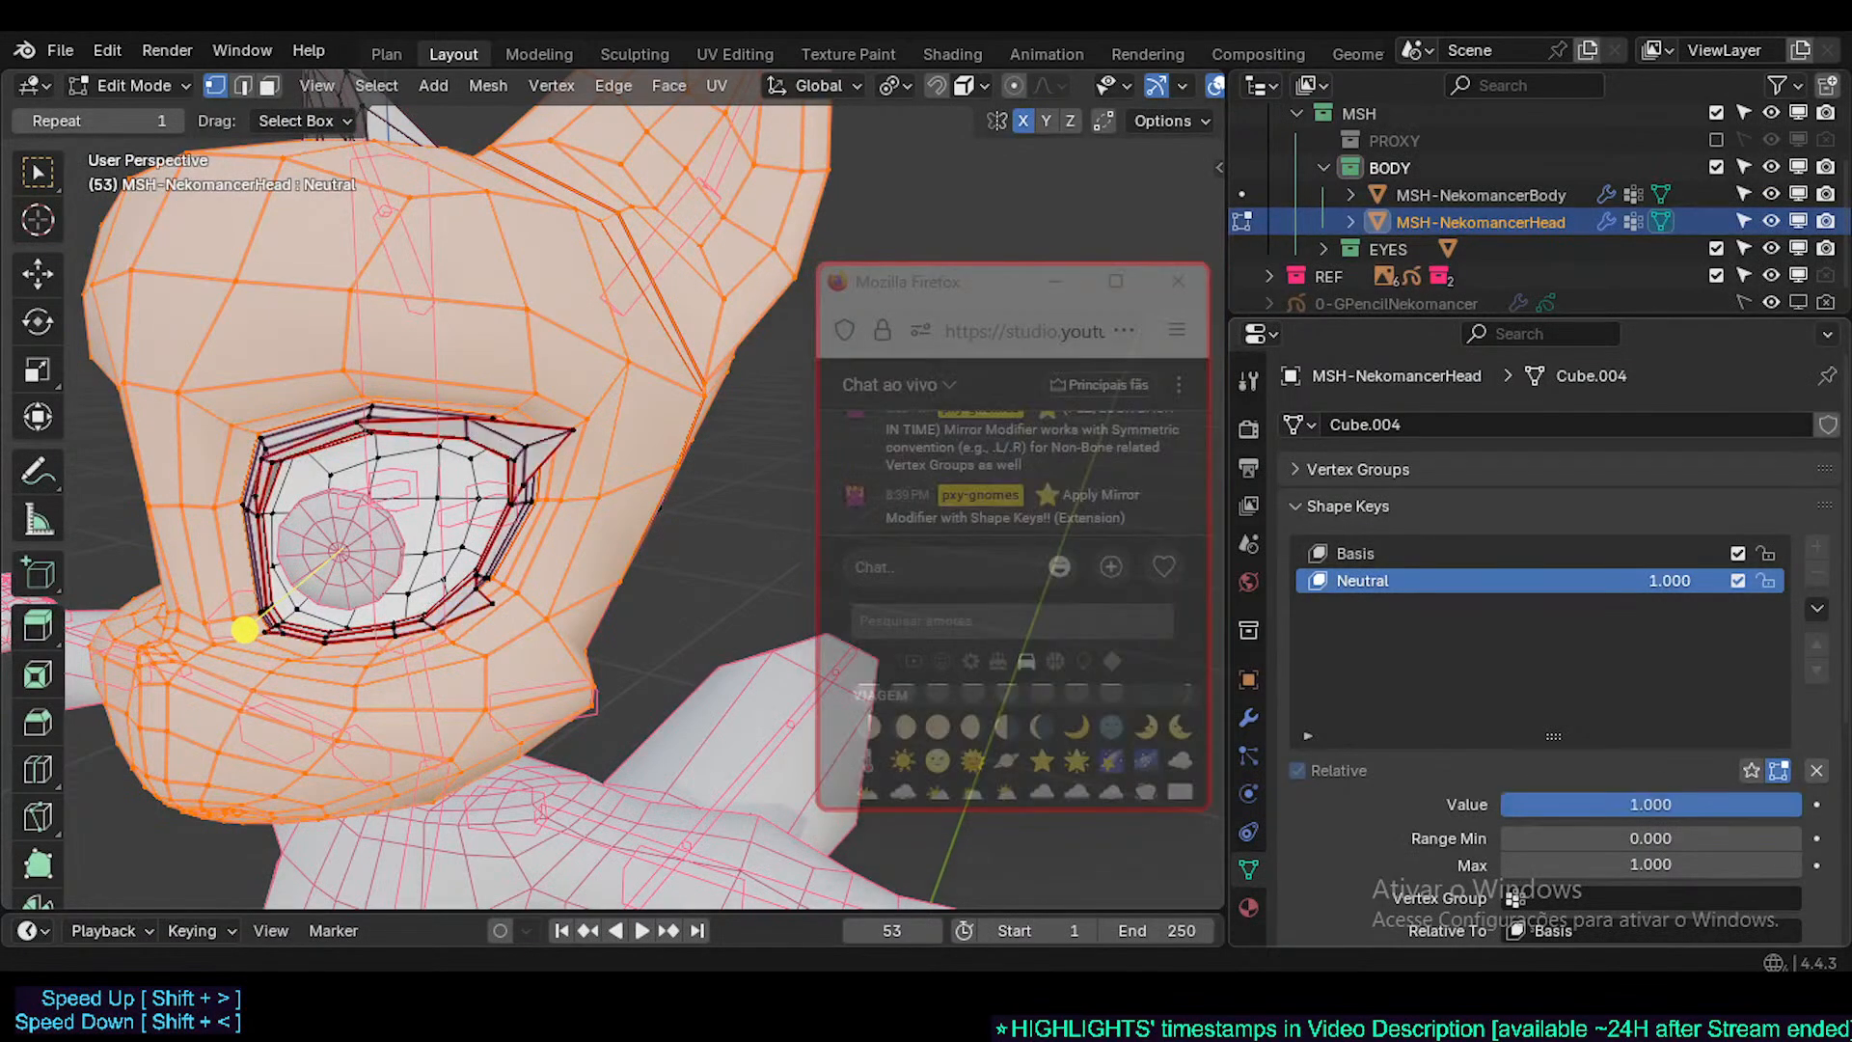
click(1543, 554)
drag(1669, 580, 1784, 581)
click(1362, 579)
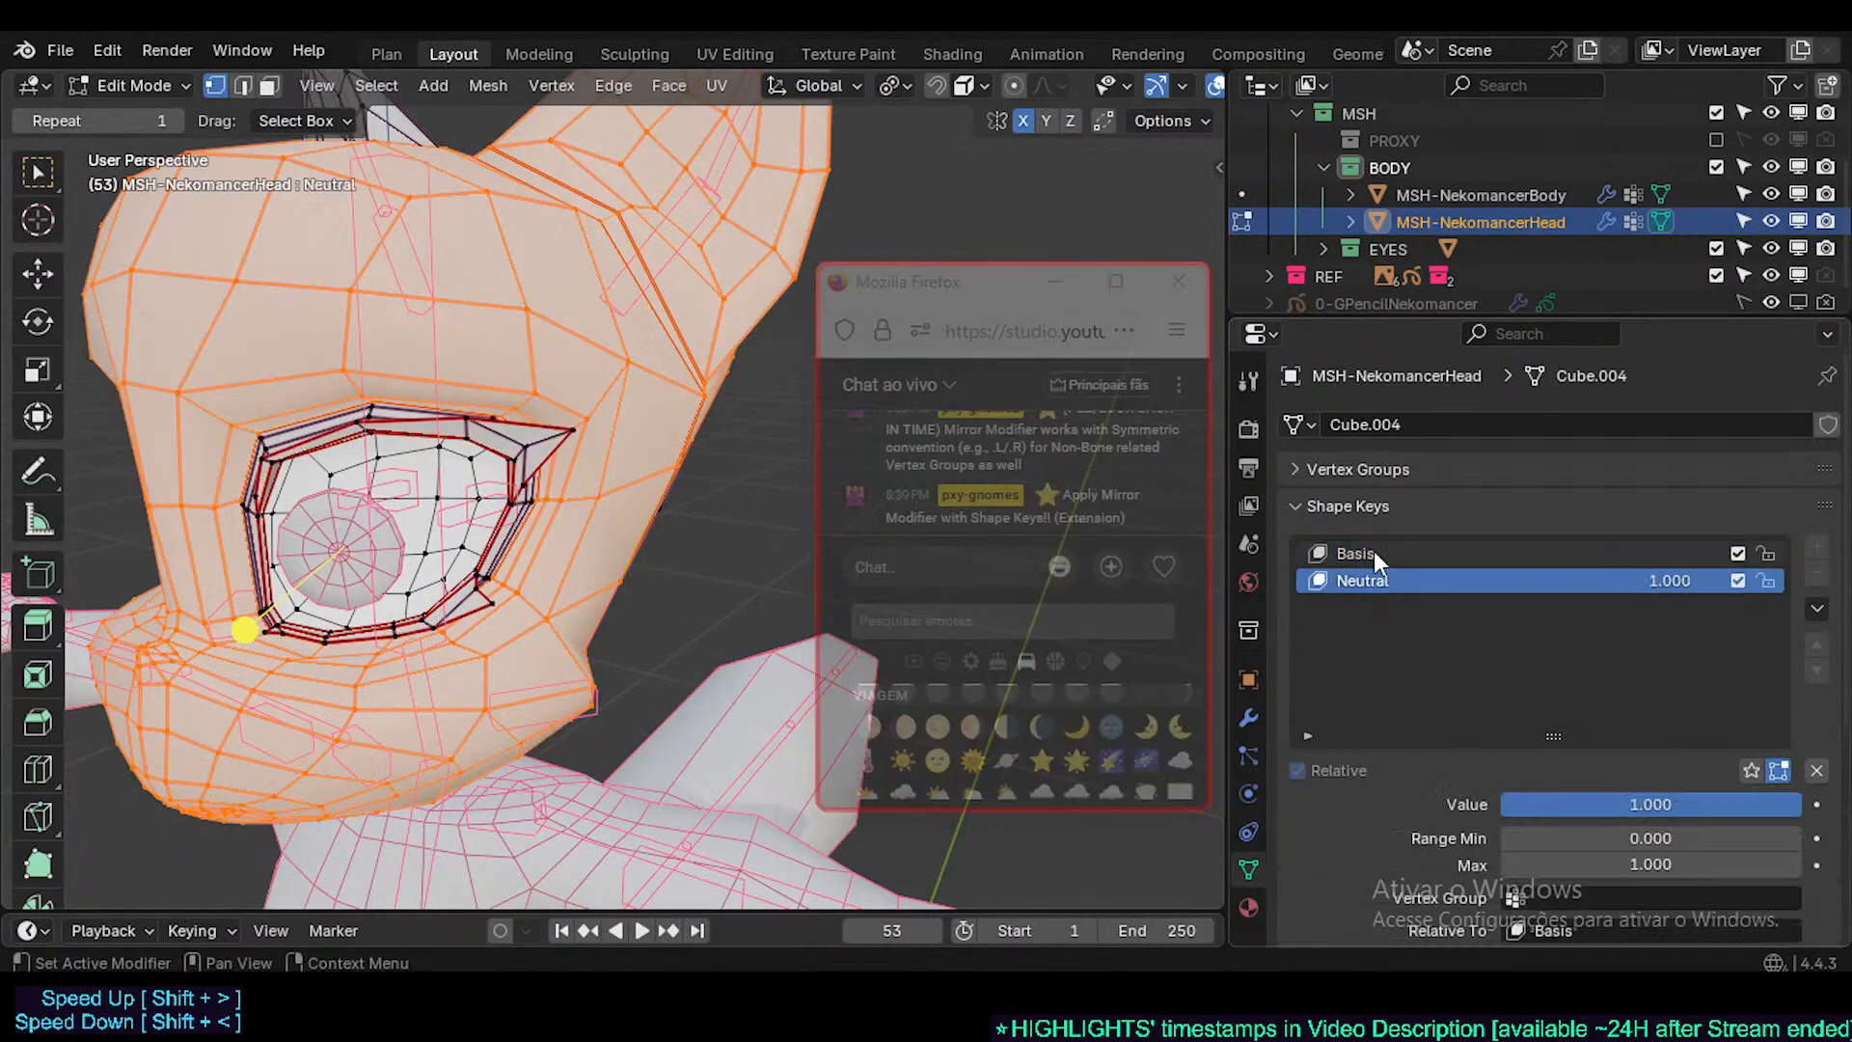
click(1376, 552)
click(1380, 580)
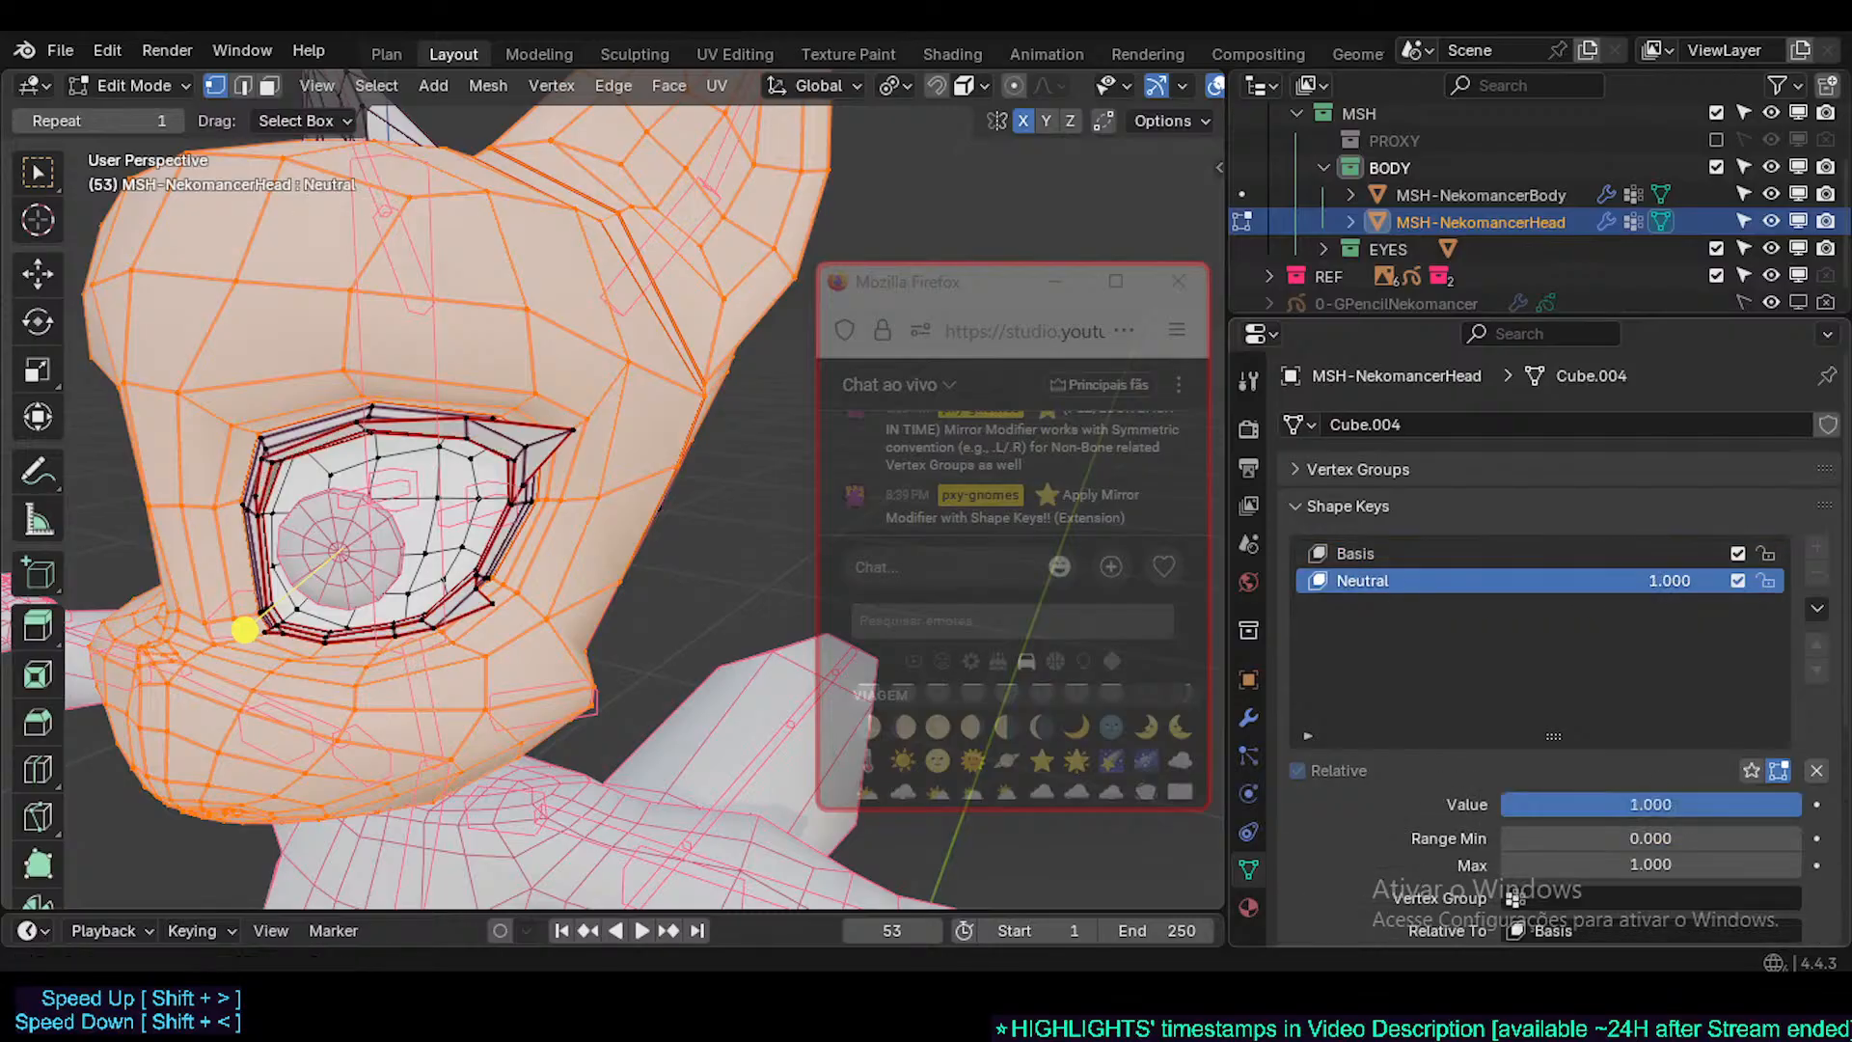
click(1376, 557)
click(1380, 580)
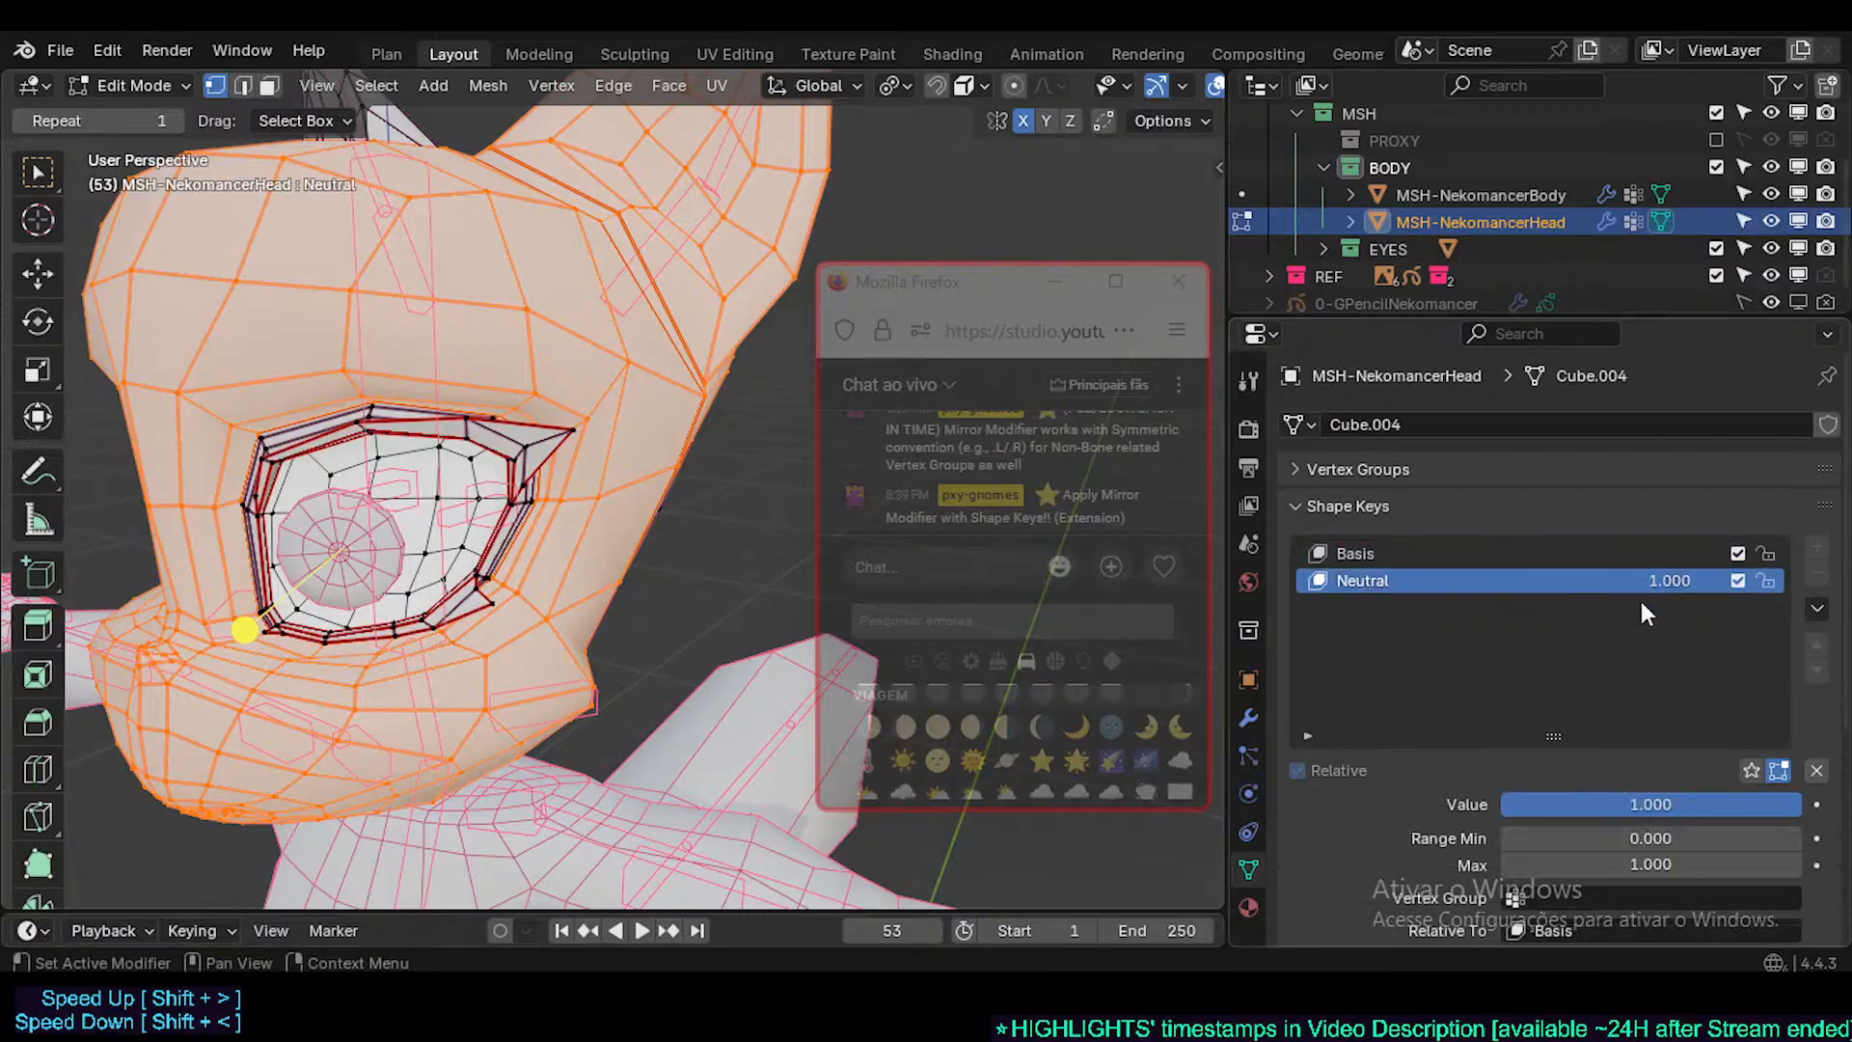
- Switch to the Firefox live chat window, move it over the properties area, and enlarge it with the emoji picker open
drag(955, 281, 1152, 208)
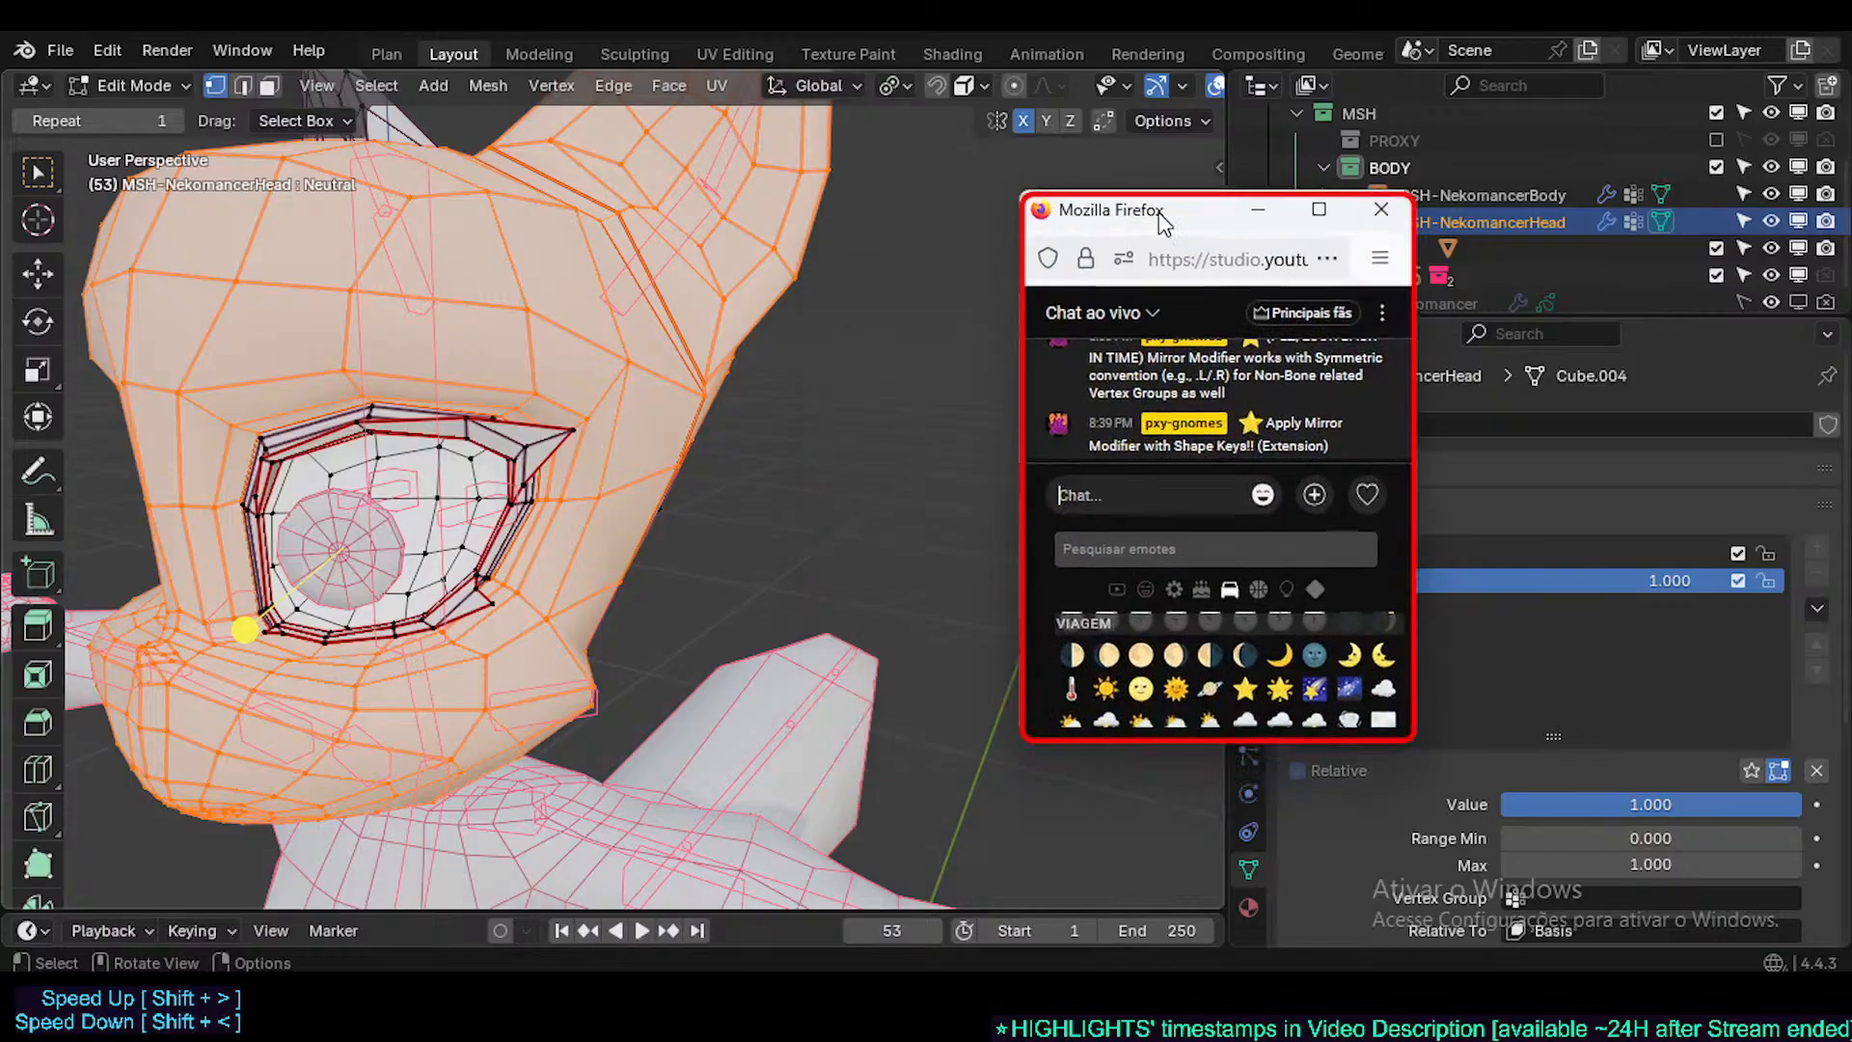
click(1256, 493)
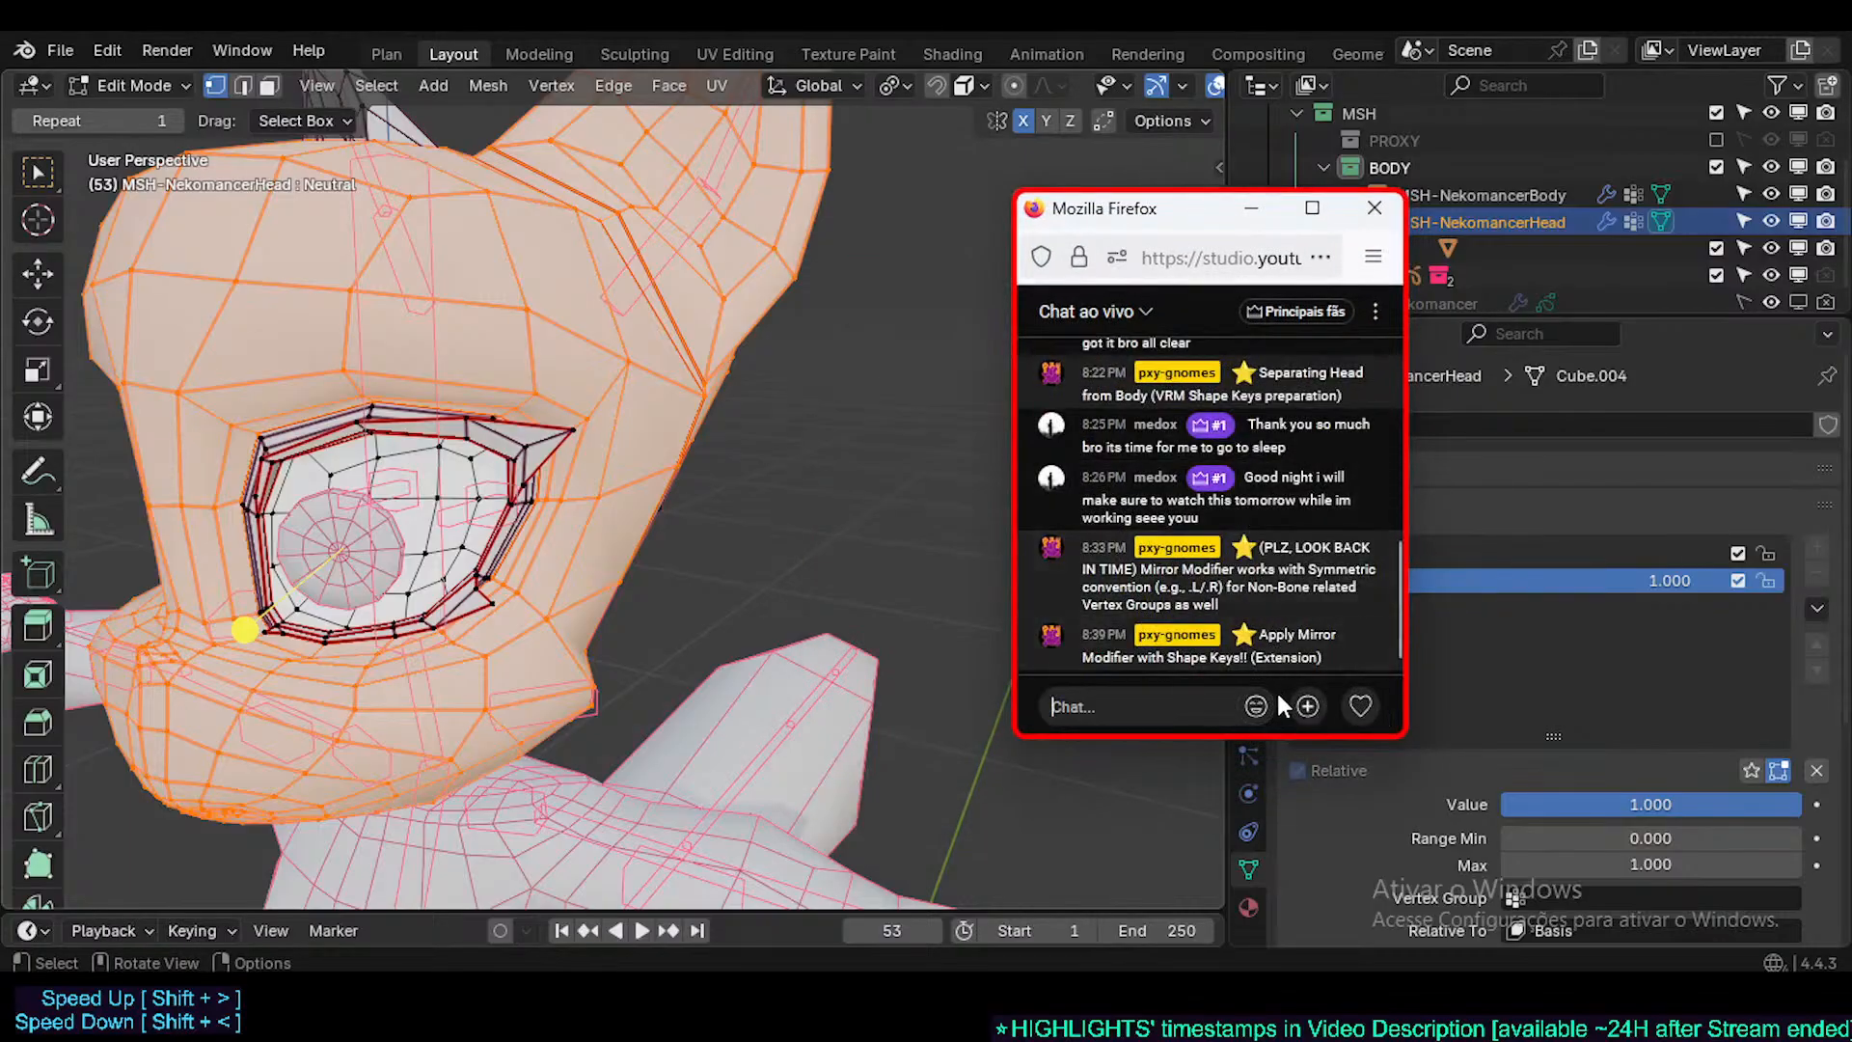
click(1256, 706)
scroll(1318, 638, down, 5)
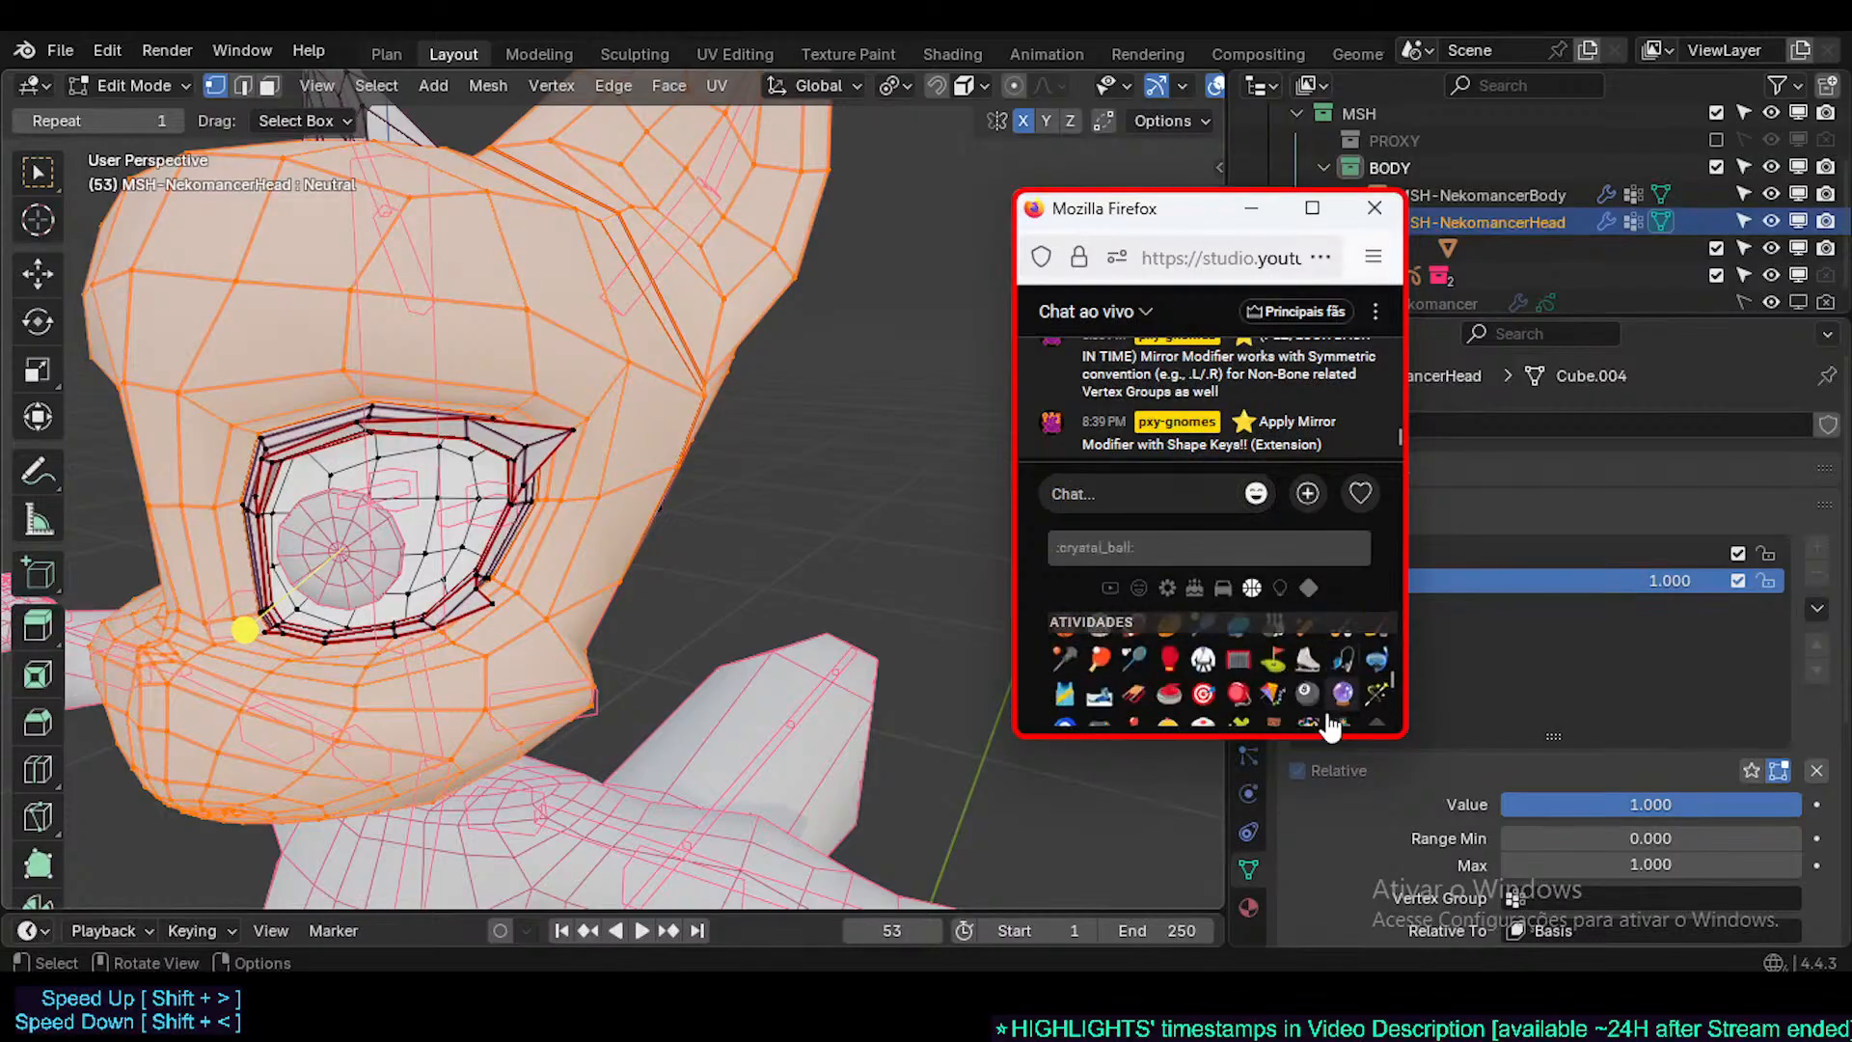
drag(1323, 738, 1323, 846)
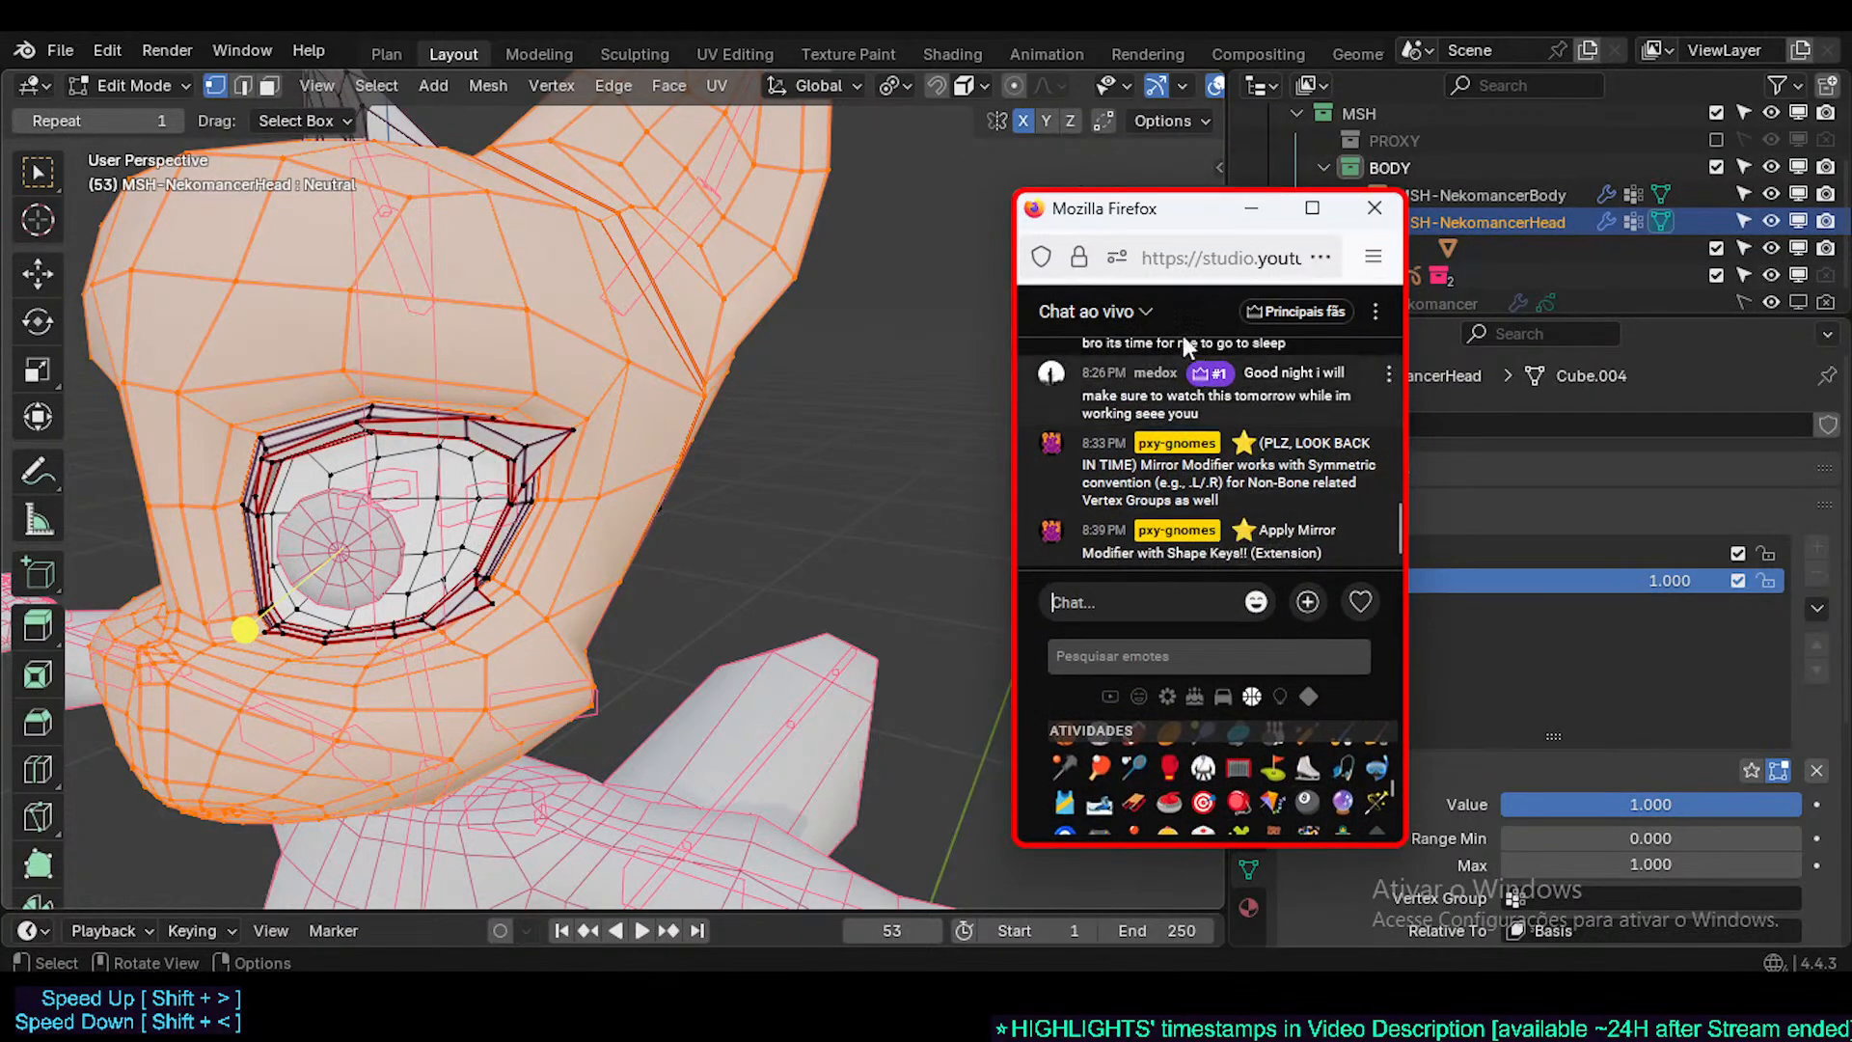
drag(1146, 190, 1146, 115)
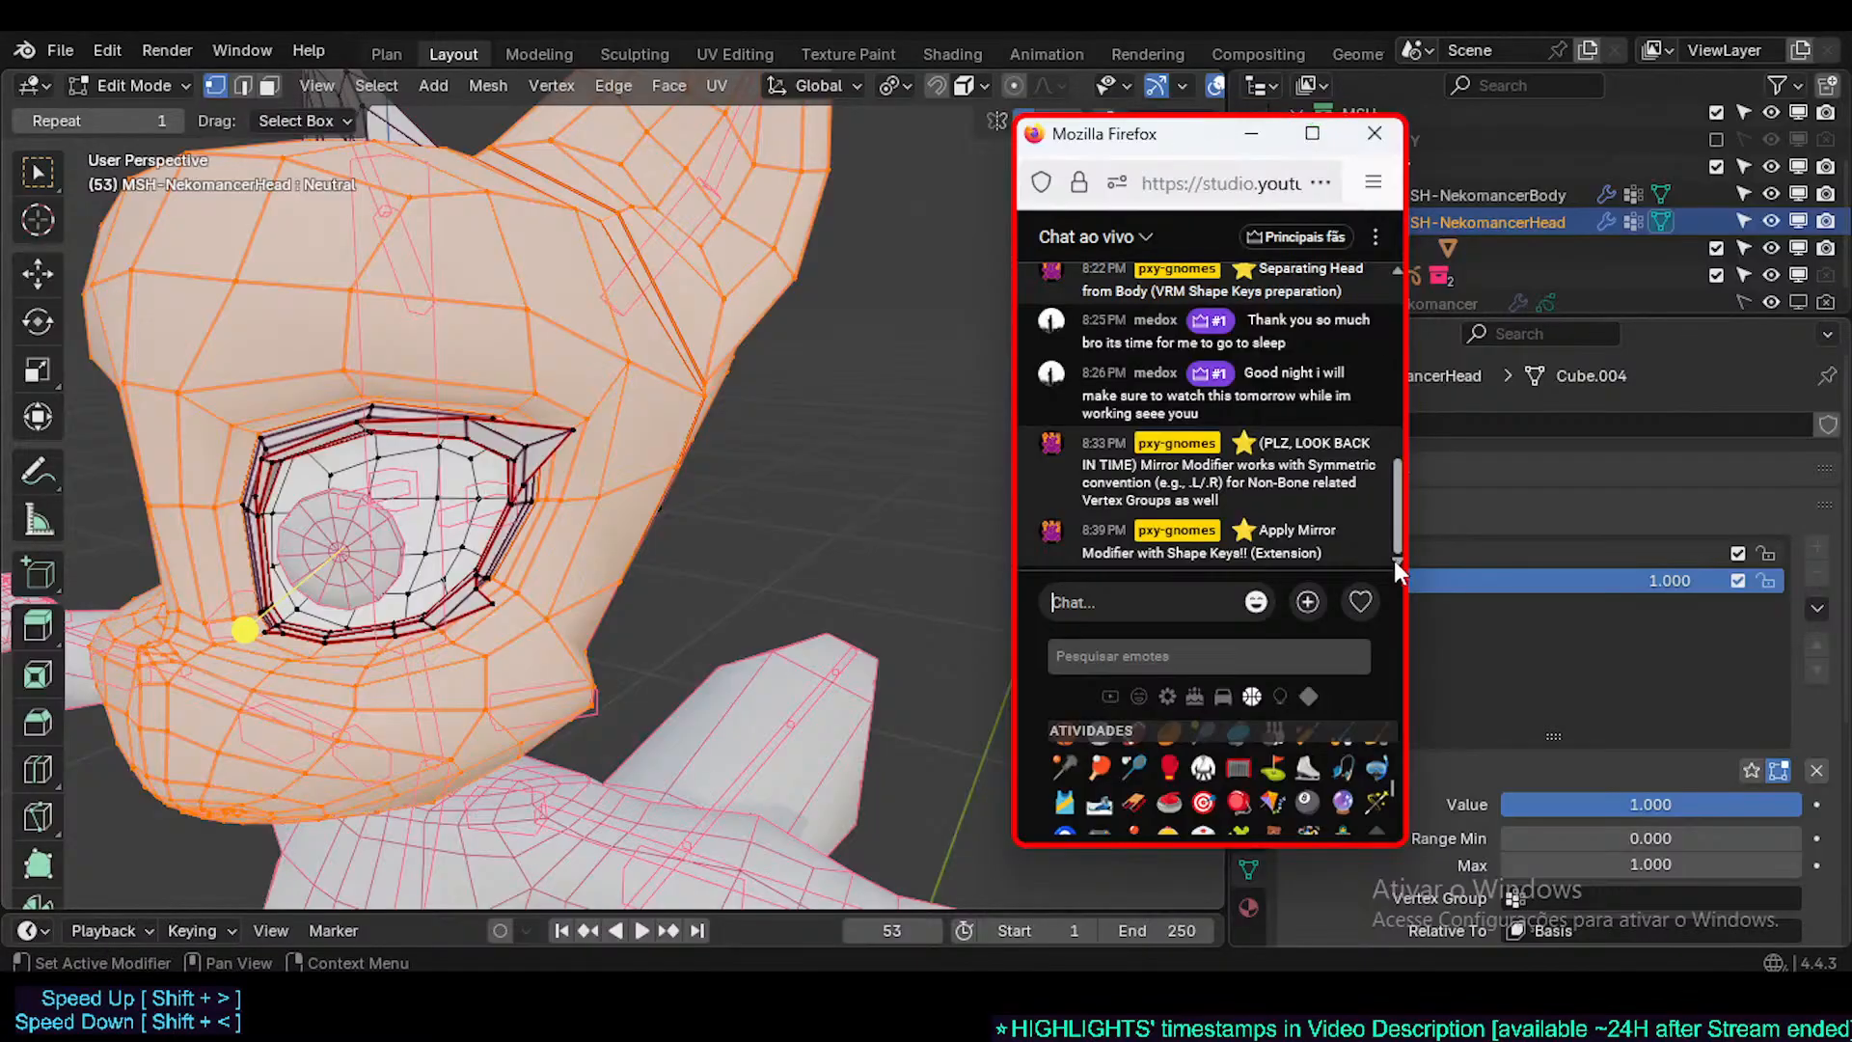
- Browse the emoji categories and insert the lady beetle emoji from Nature into the chat message
scroll(1303, 786, down, 3)
scroll(1302, 786, up, 5)
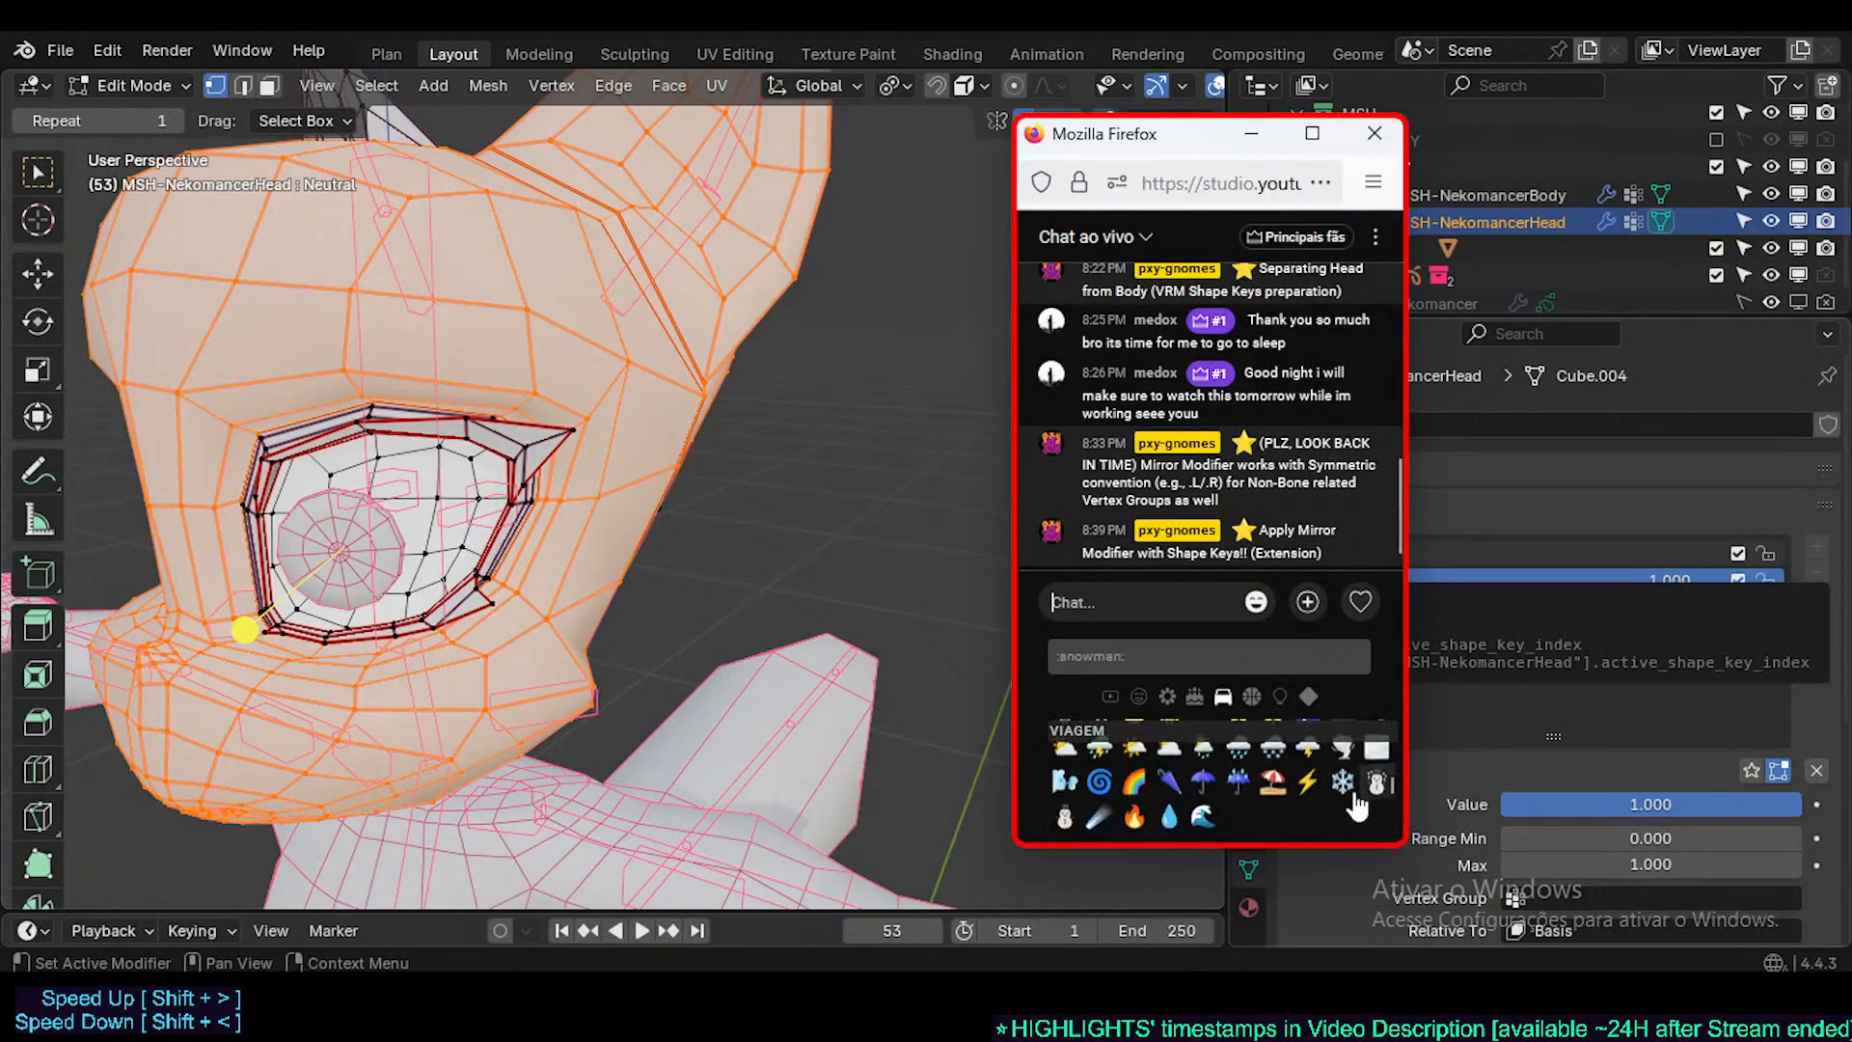
scroll(1327, 802, up, 5)
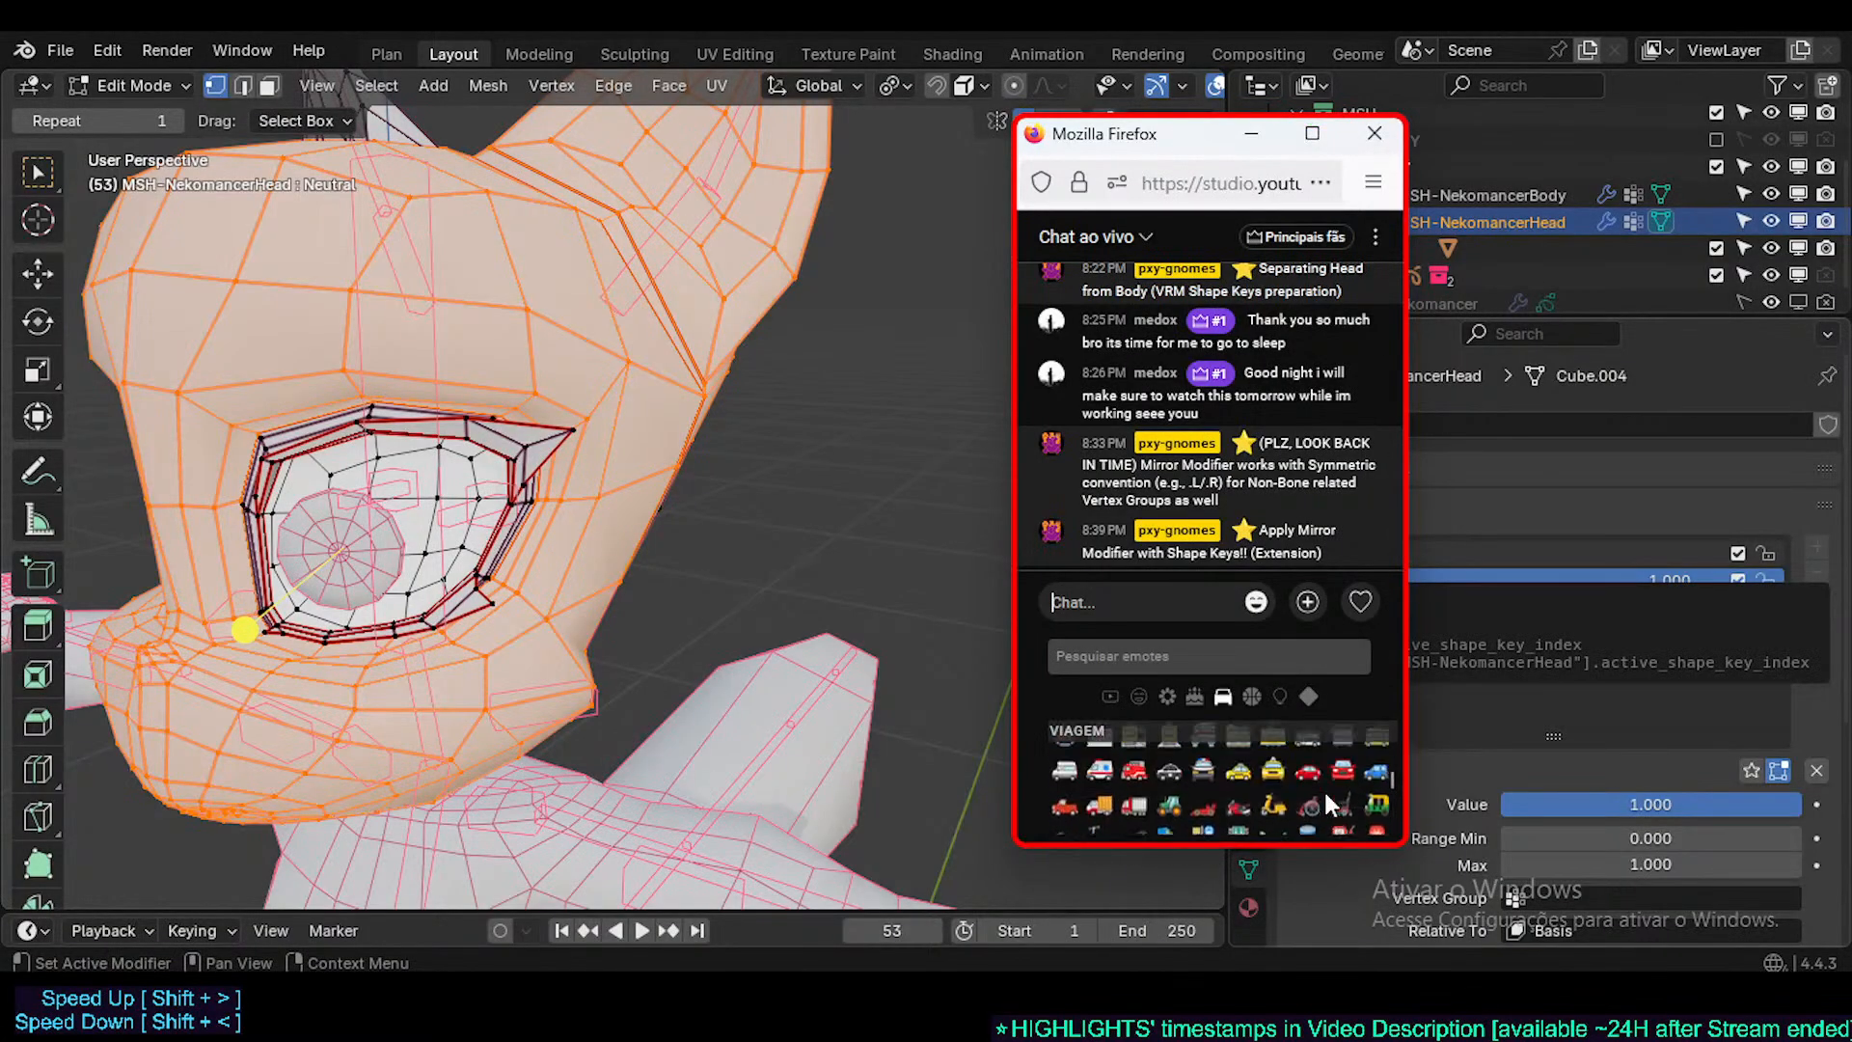
scroll(1329, 806, up, 2)
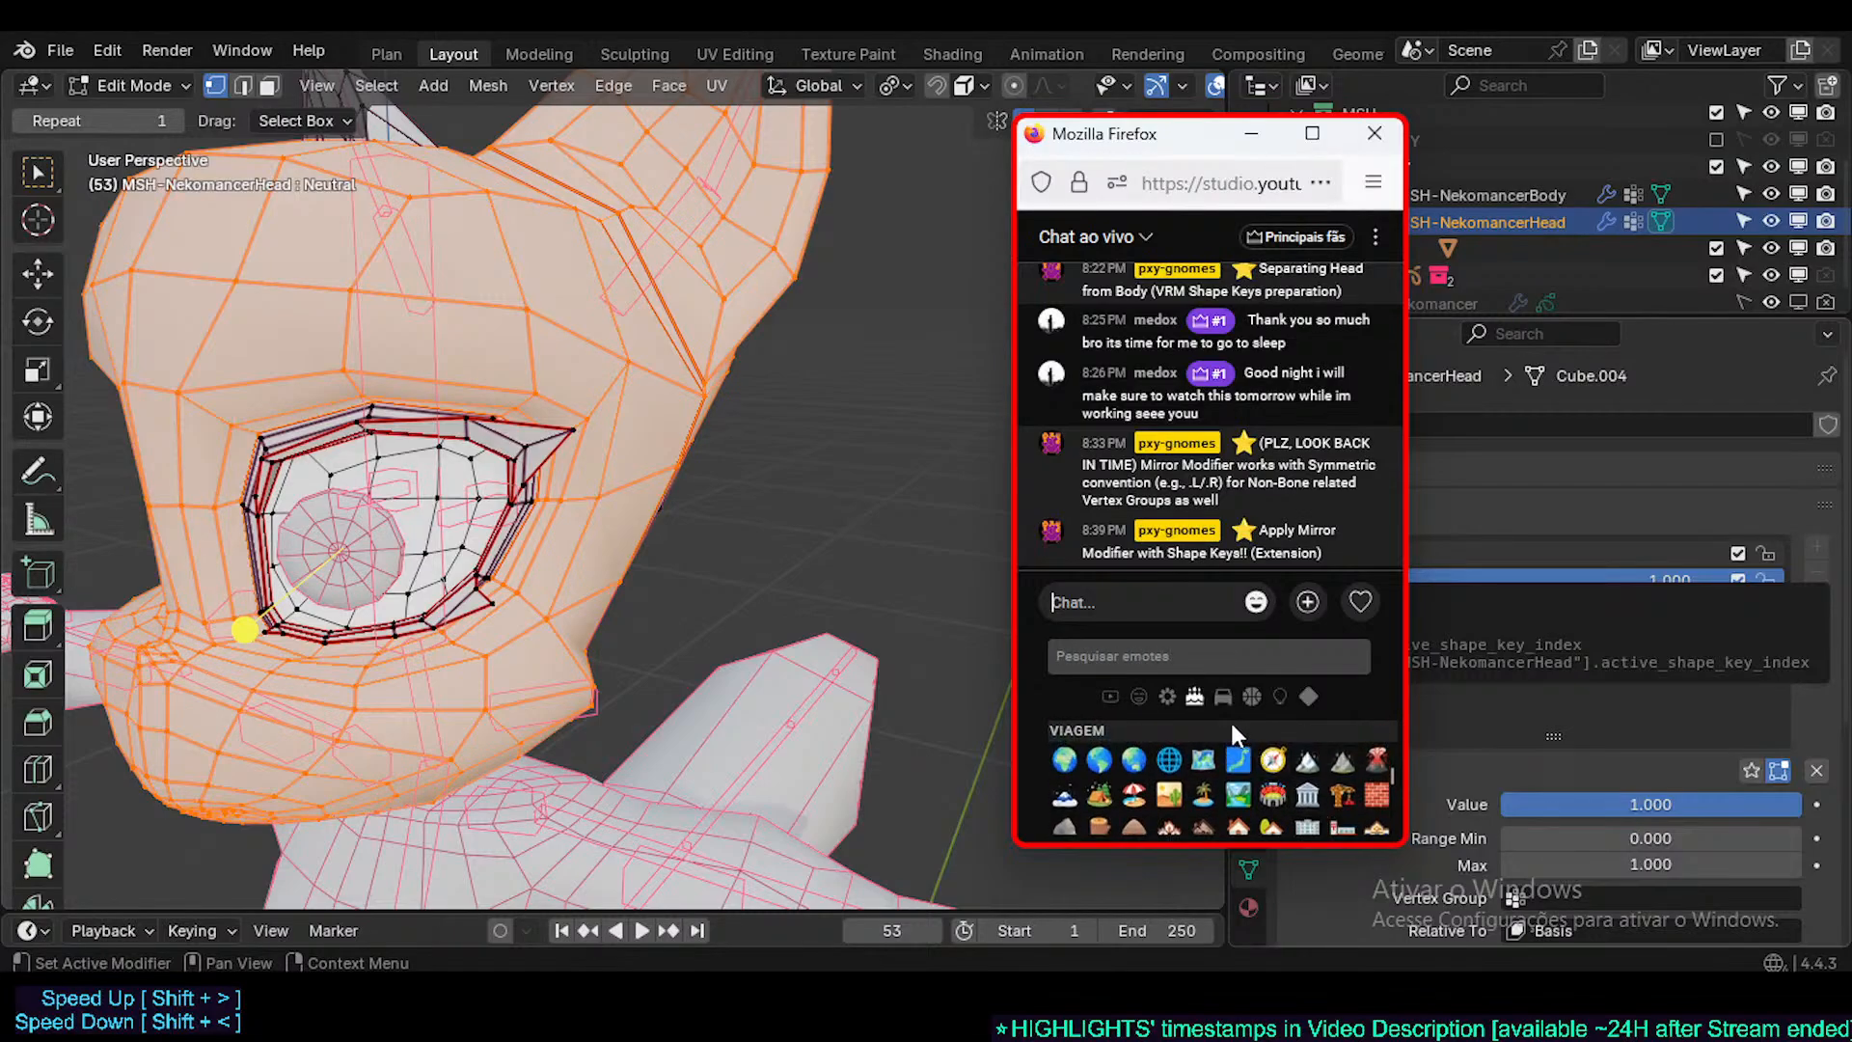
click(1168, 698)
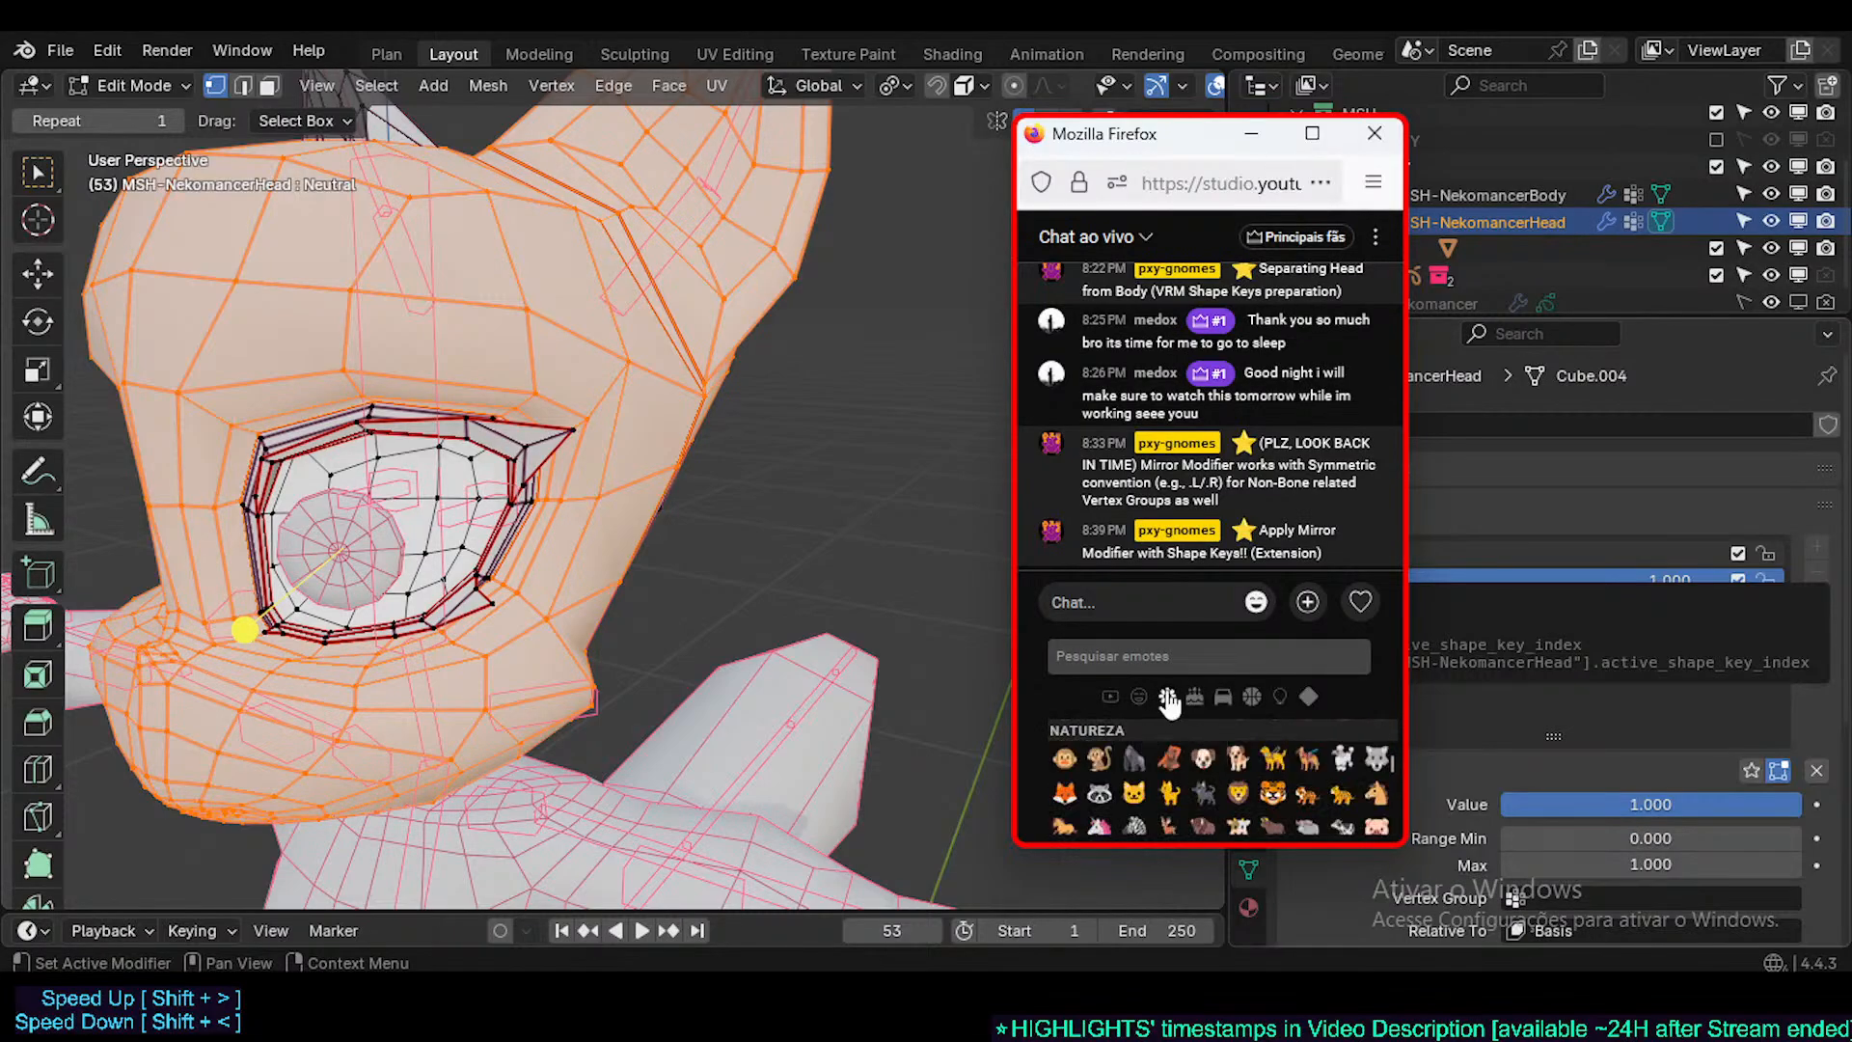
scroll(1248, 785, up, 3)
scroll(1249, 787, down, 3)
scroll(1220, 793, down, 5)
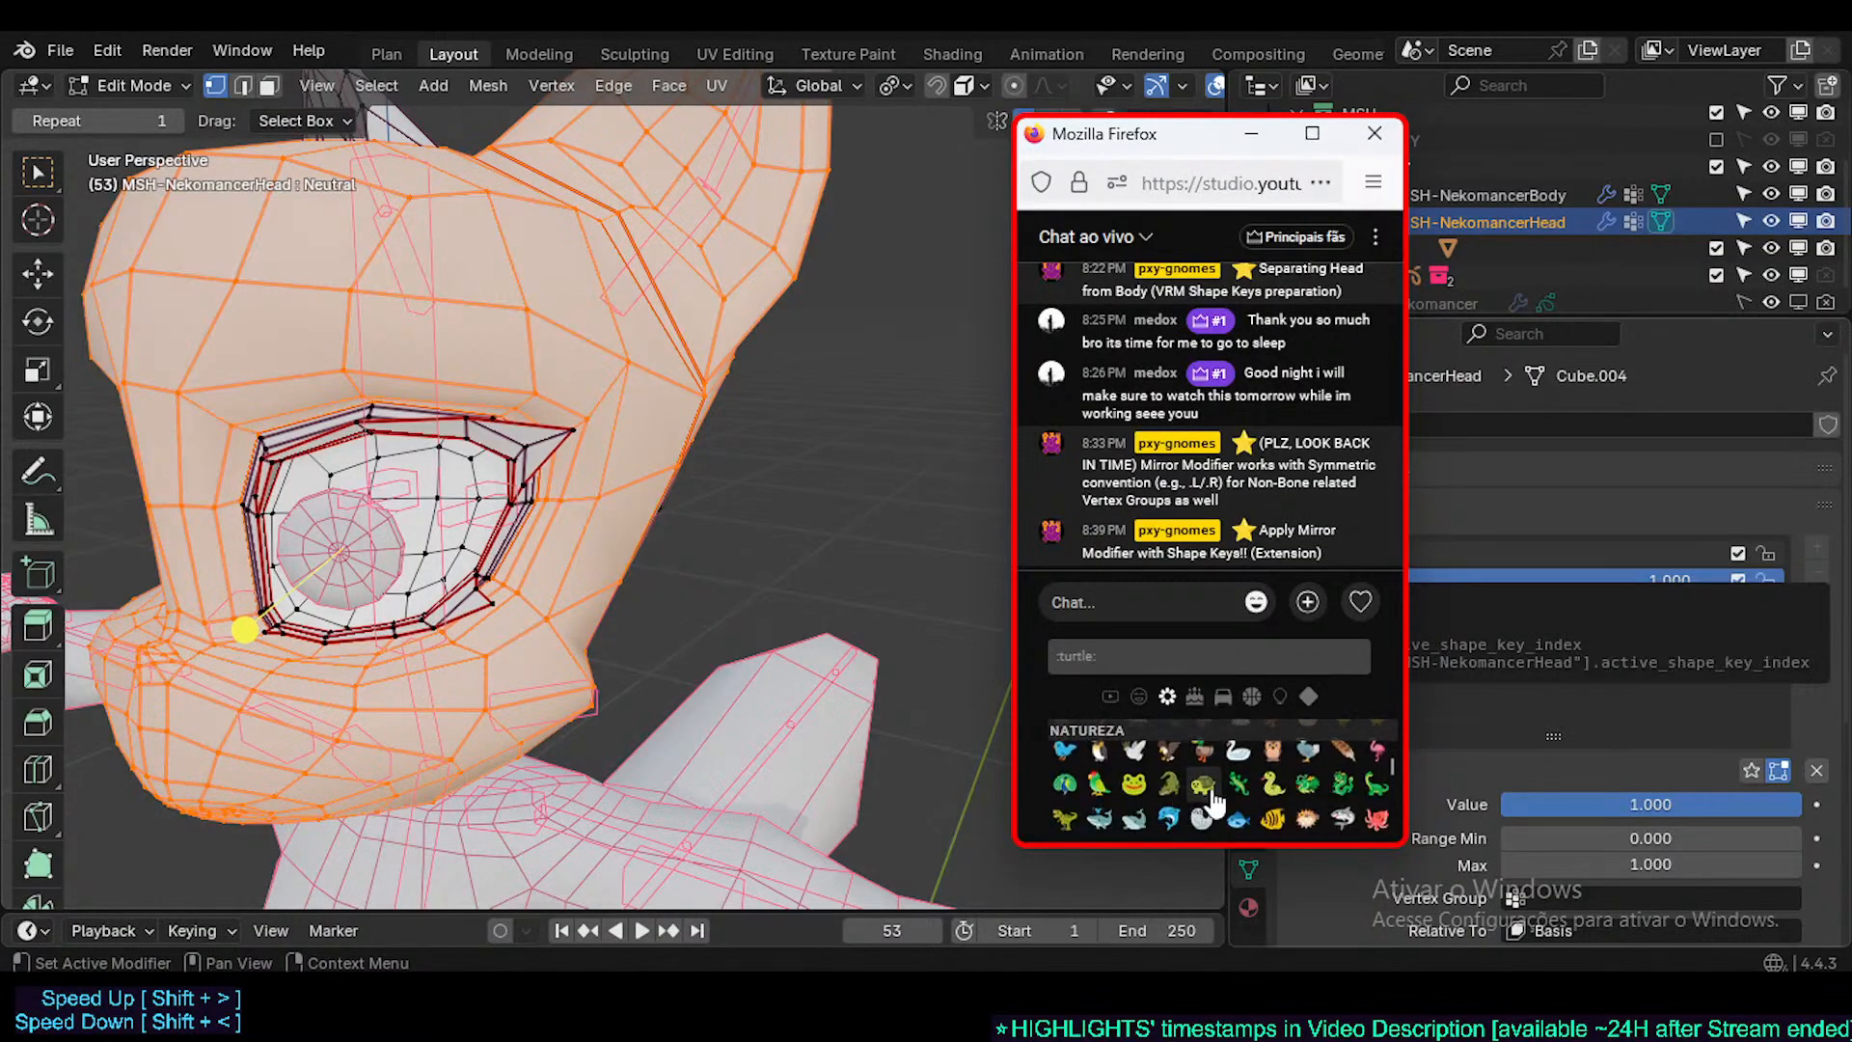
scroll(1217, 799, down, 3)
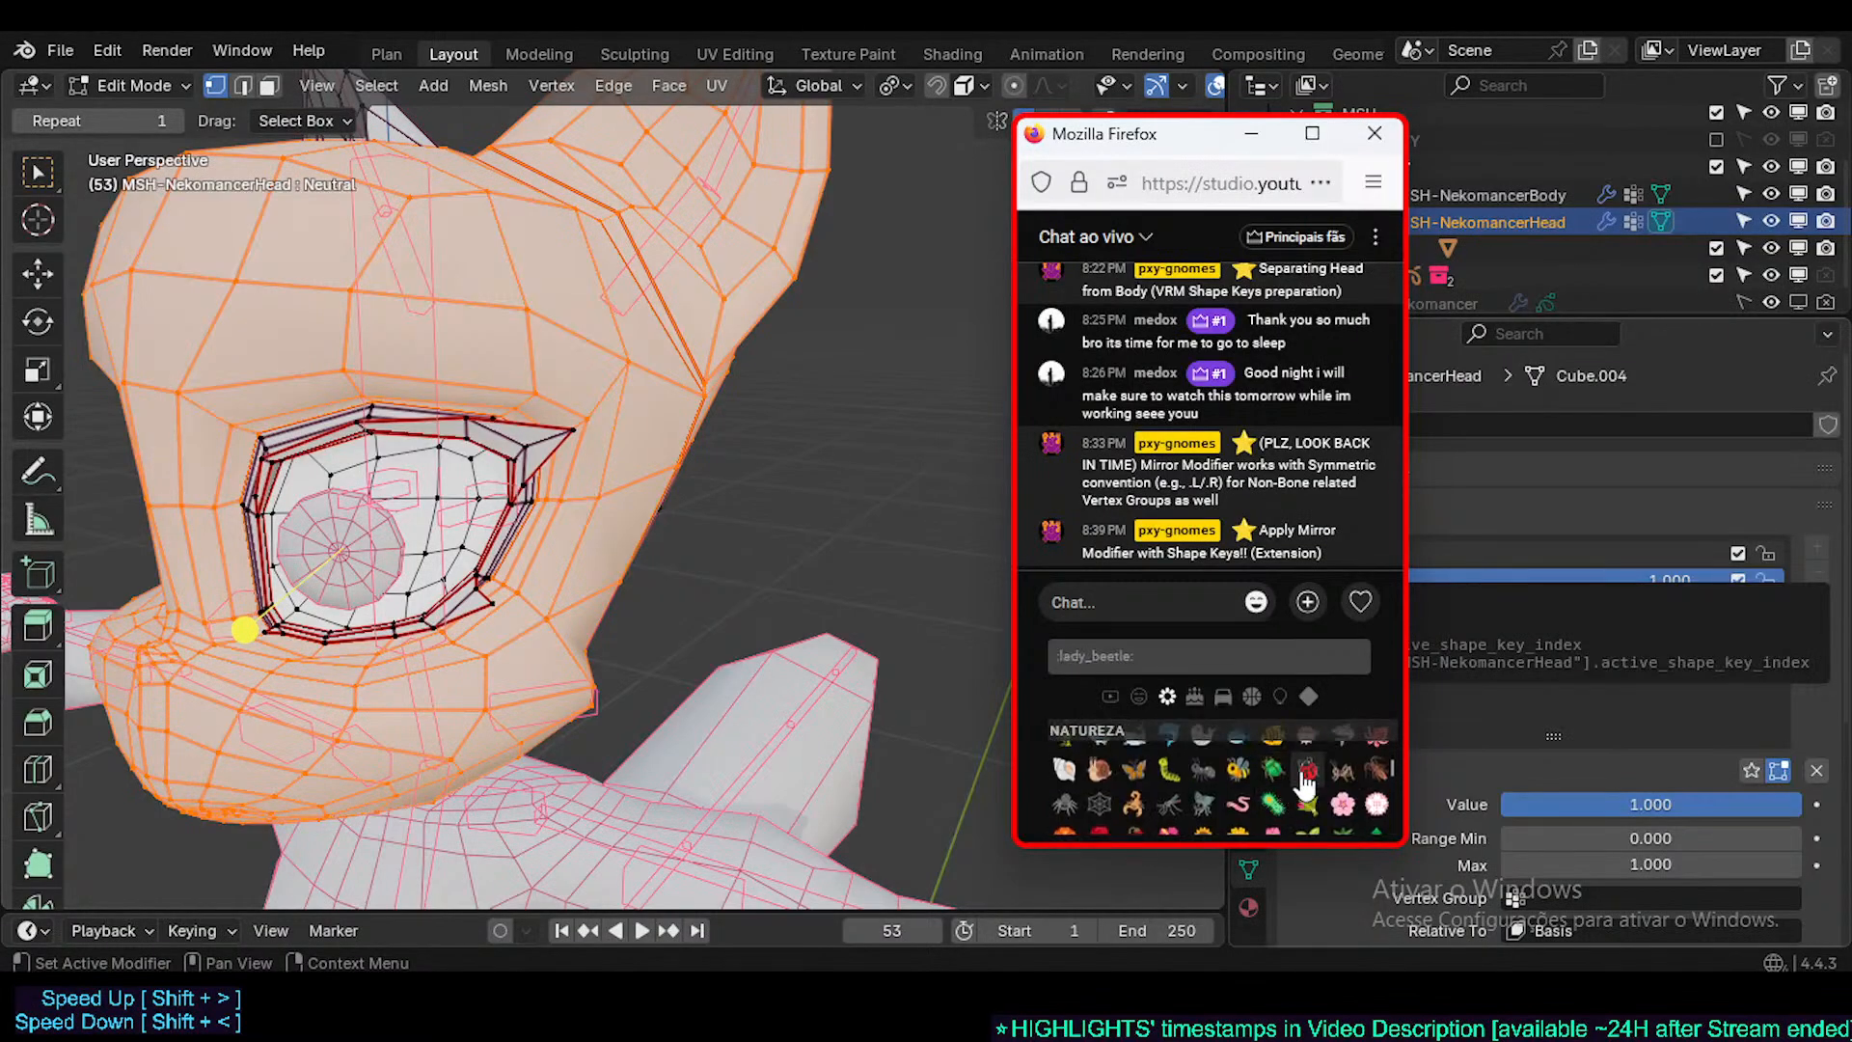
click(1305, 784)
- Complete and send the chat message "BUG REPORT: (PLZ LOOK BEFORE) Propagate to Shapes Glitch!!" after the emoji
text(BUG R)
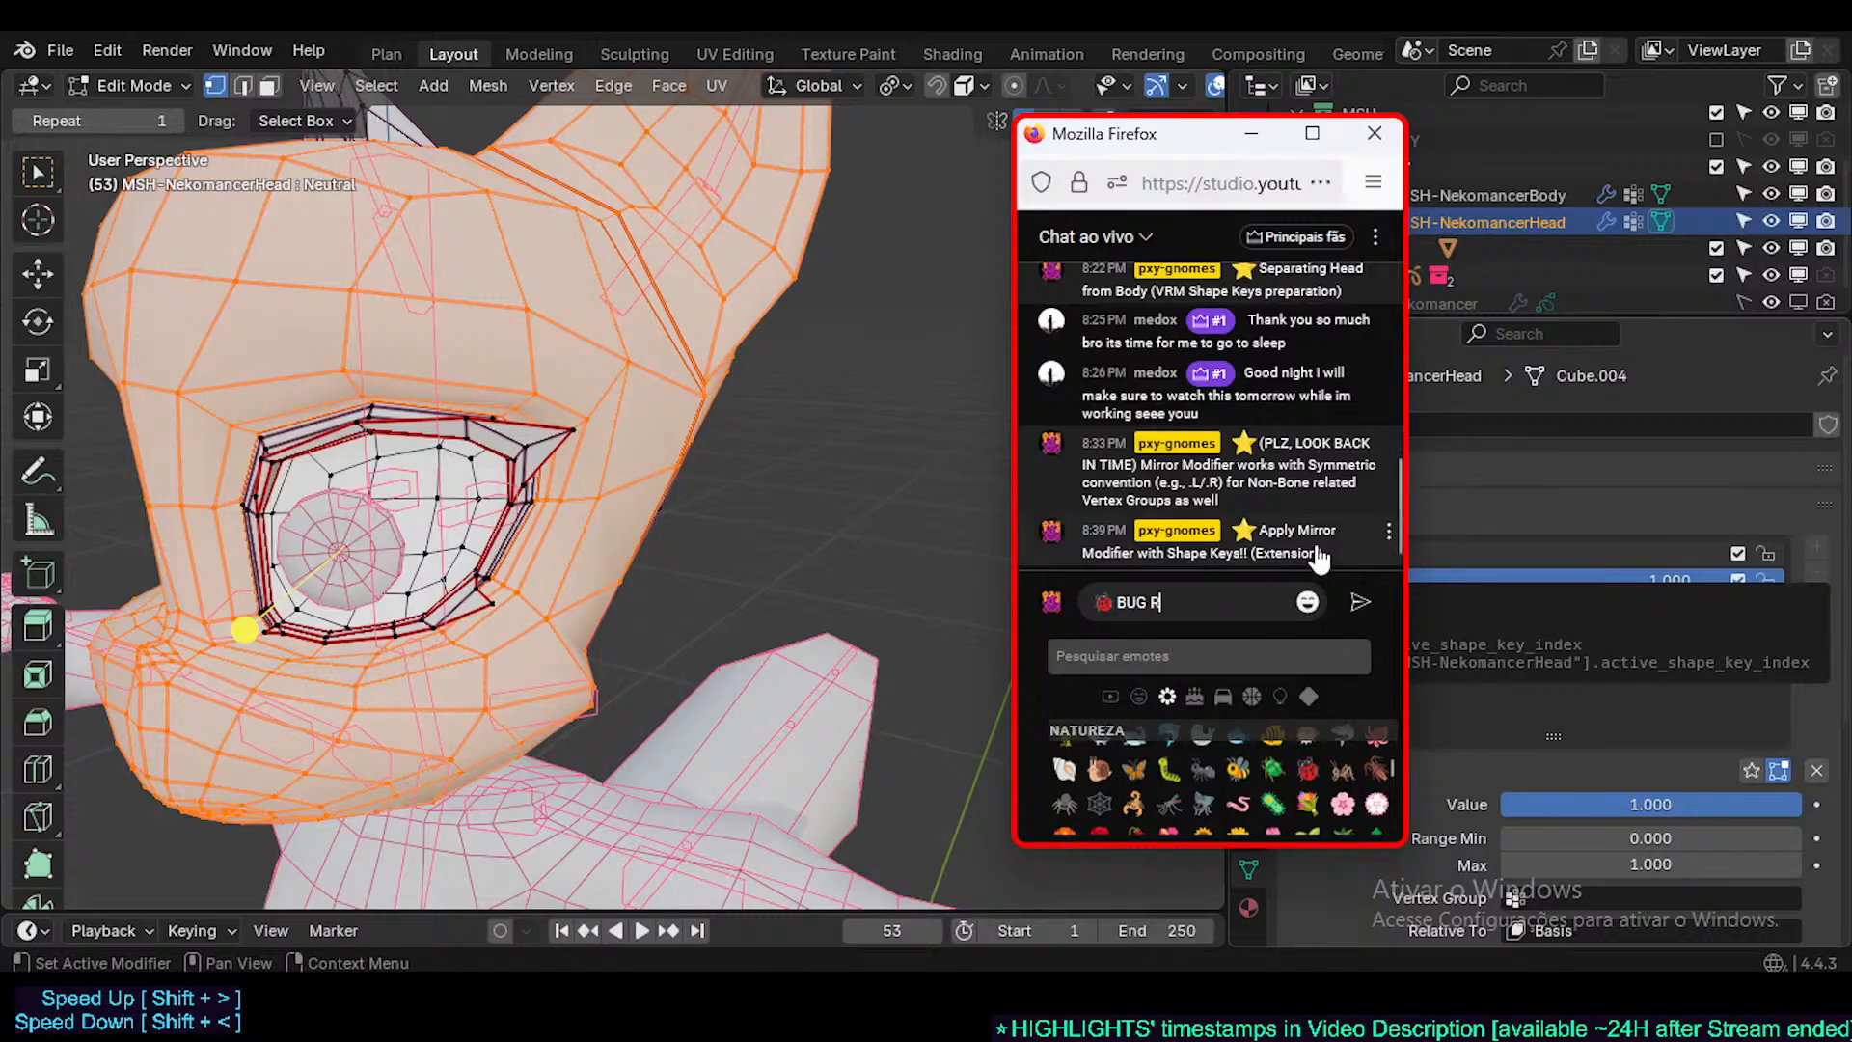
text(EPORT: Propa)
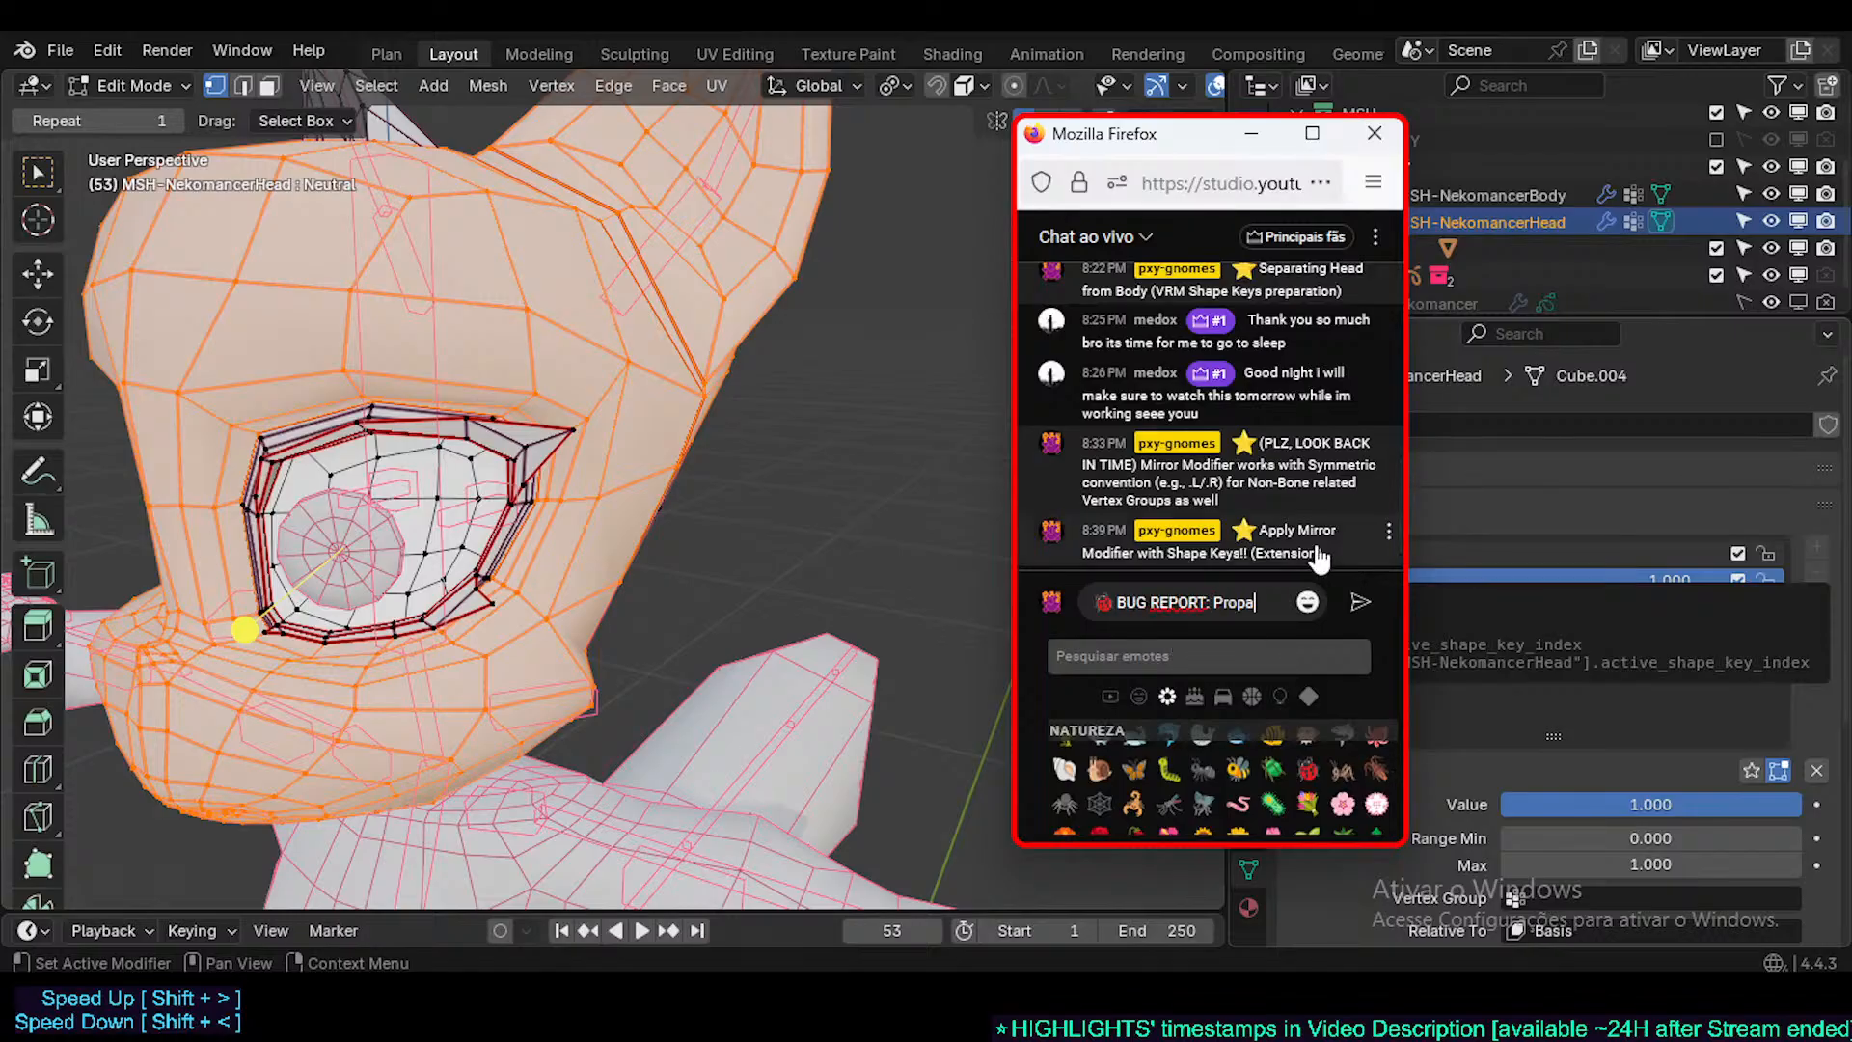
text(gate to Shapes B)
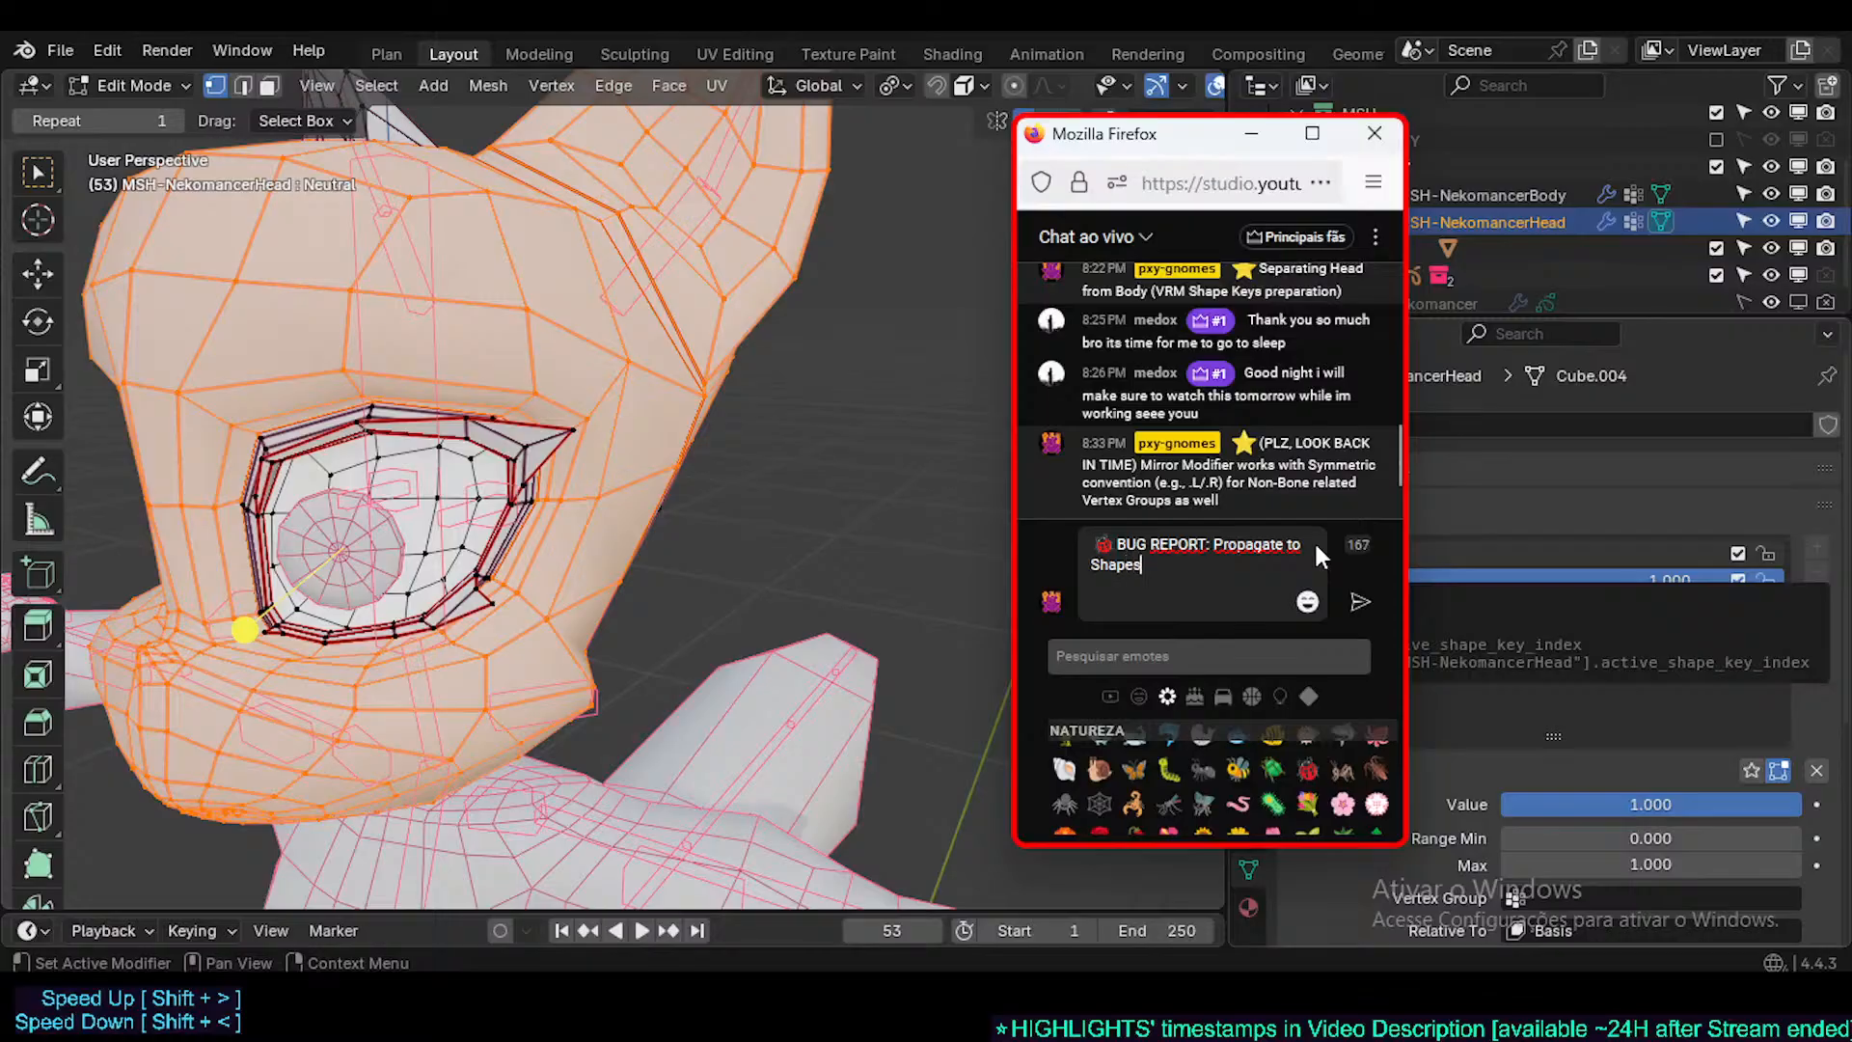
key(BackSpace)
text(Glitch!!)
key(Up)
key(Right)
key(Right)
text((PLZ LOOK )
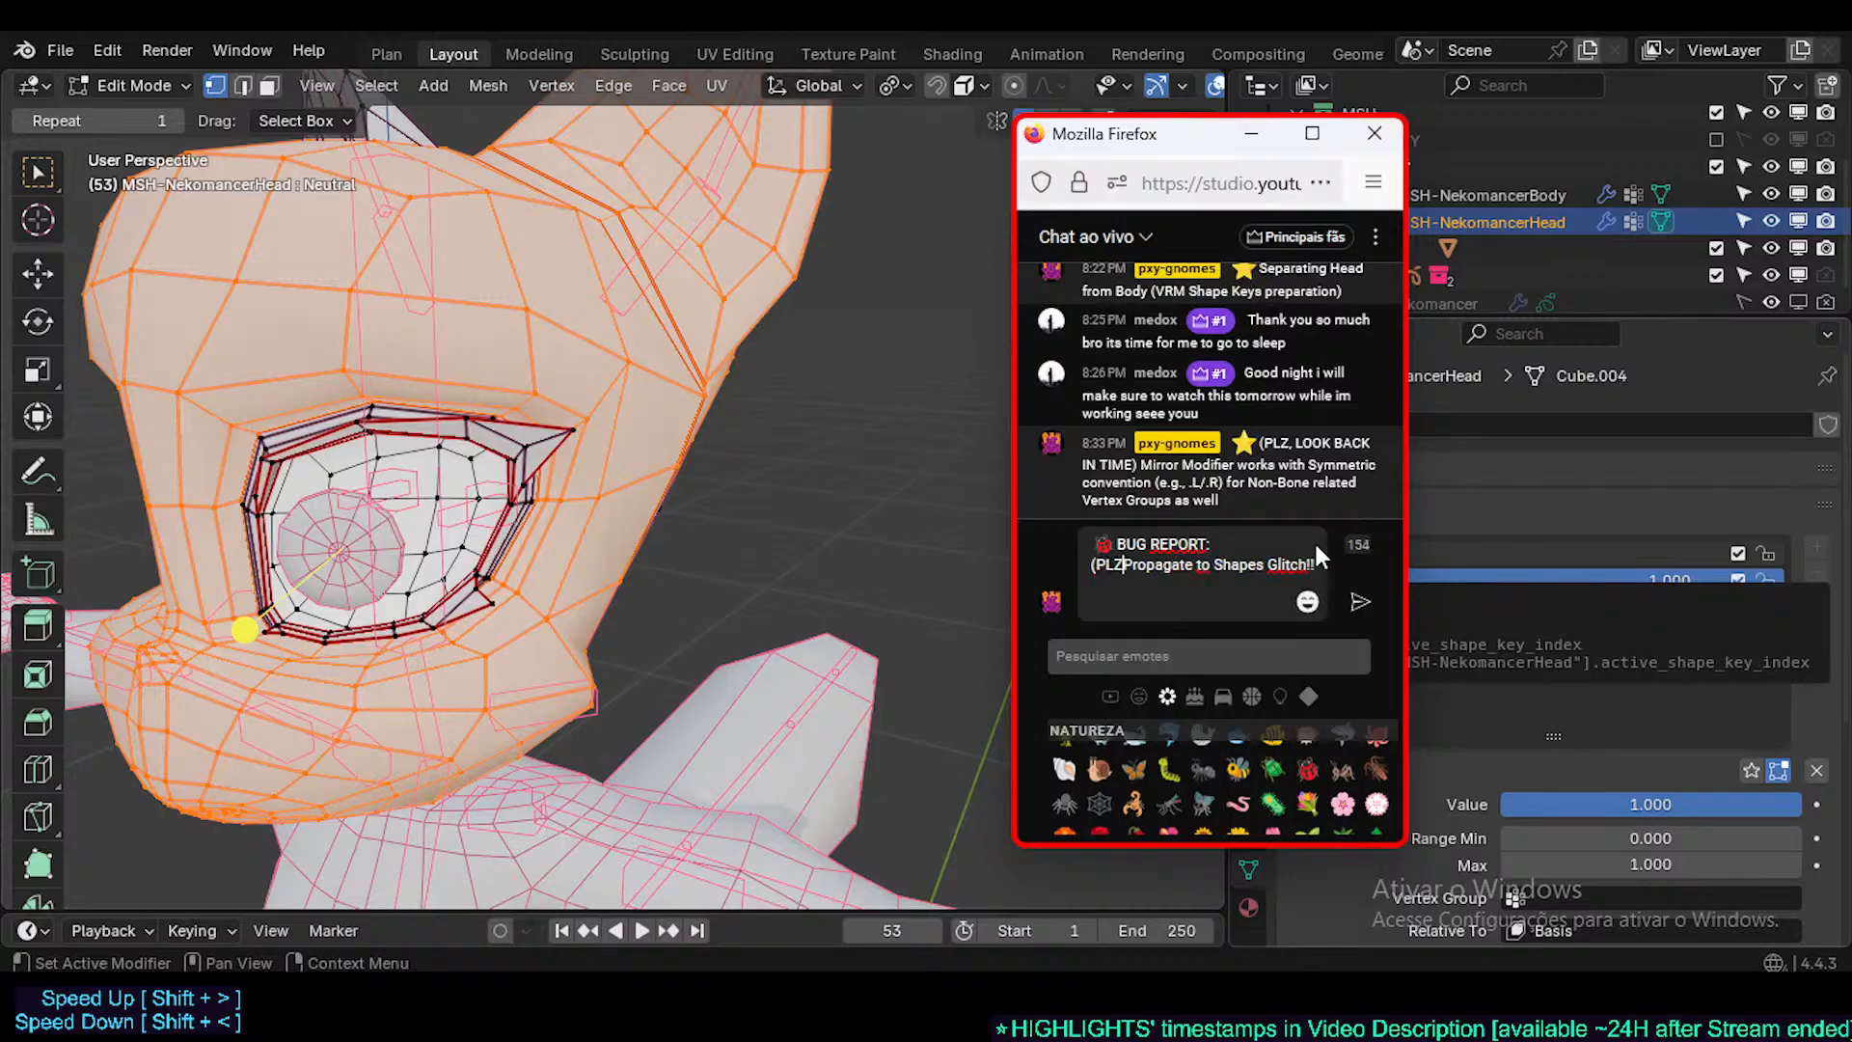
text(BEFORE))
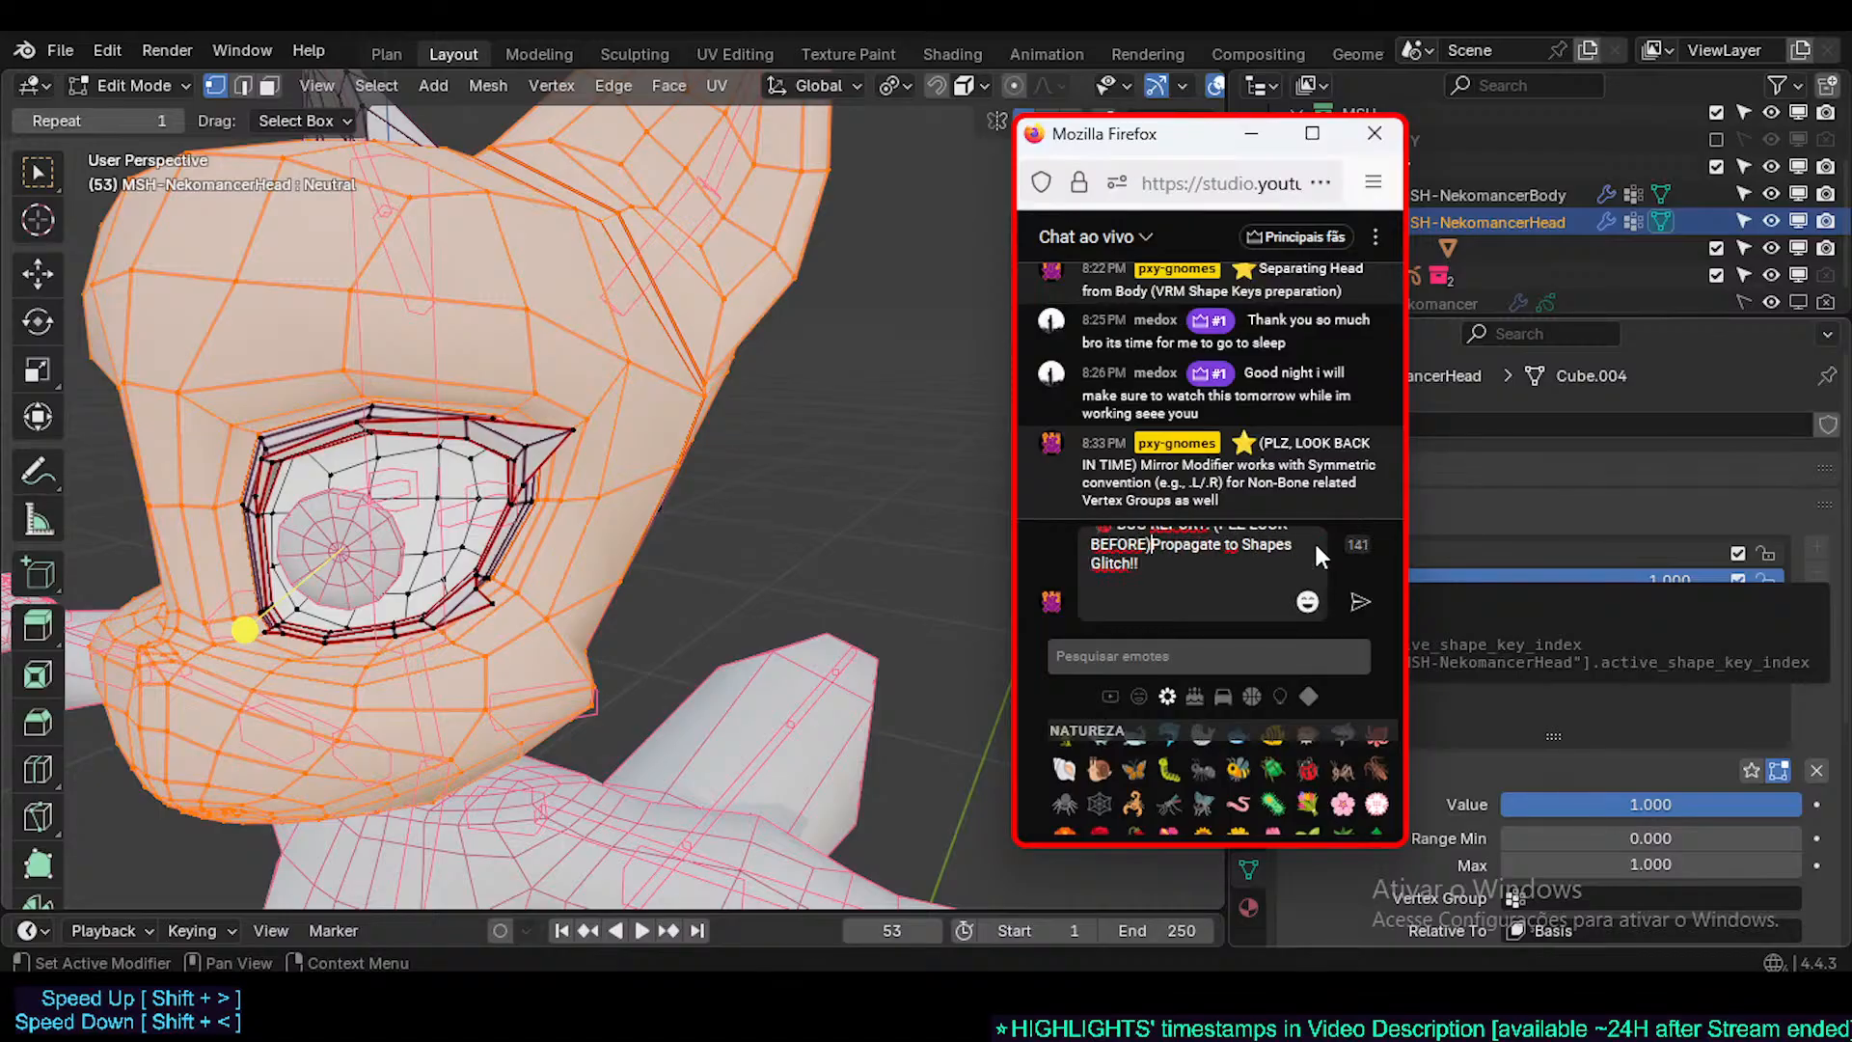
key(Down)
key(Return)
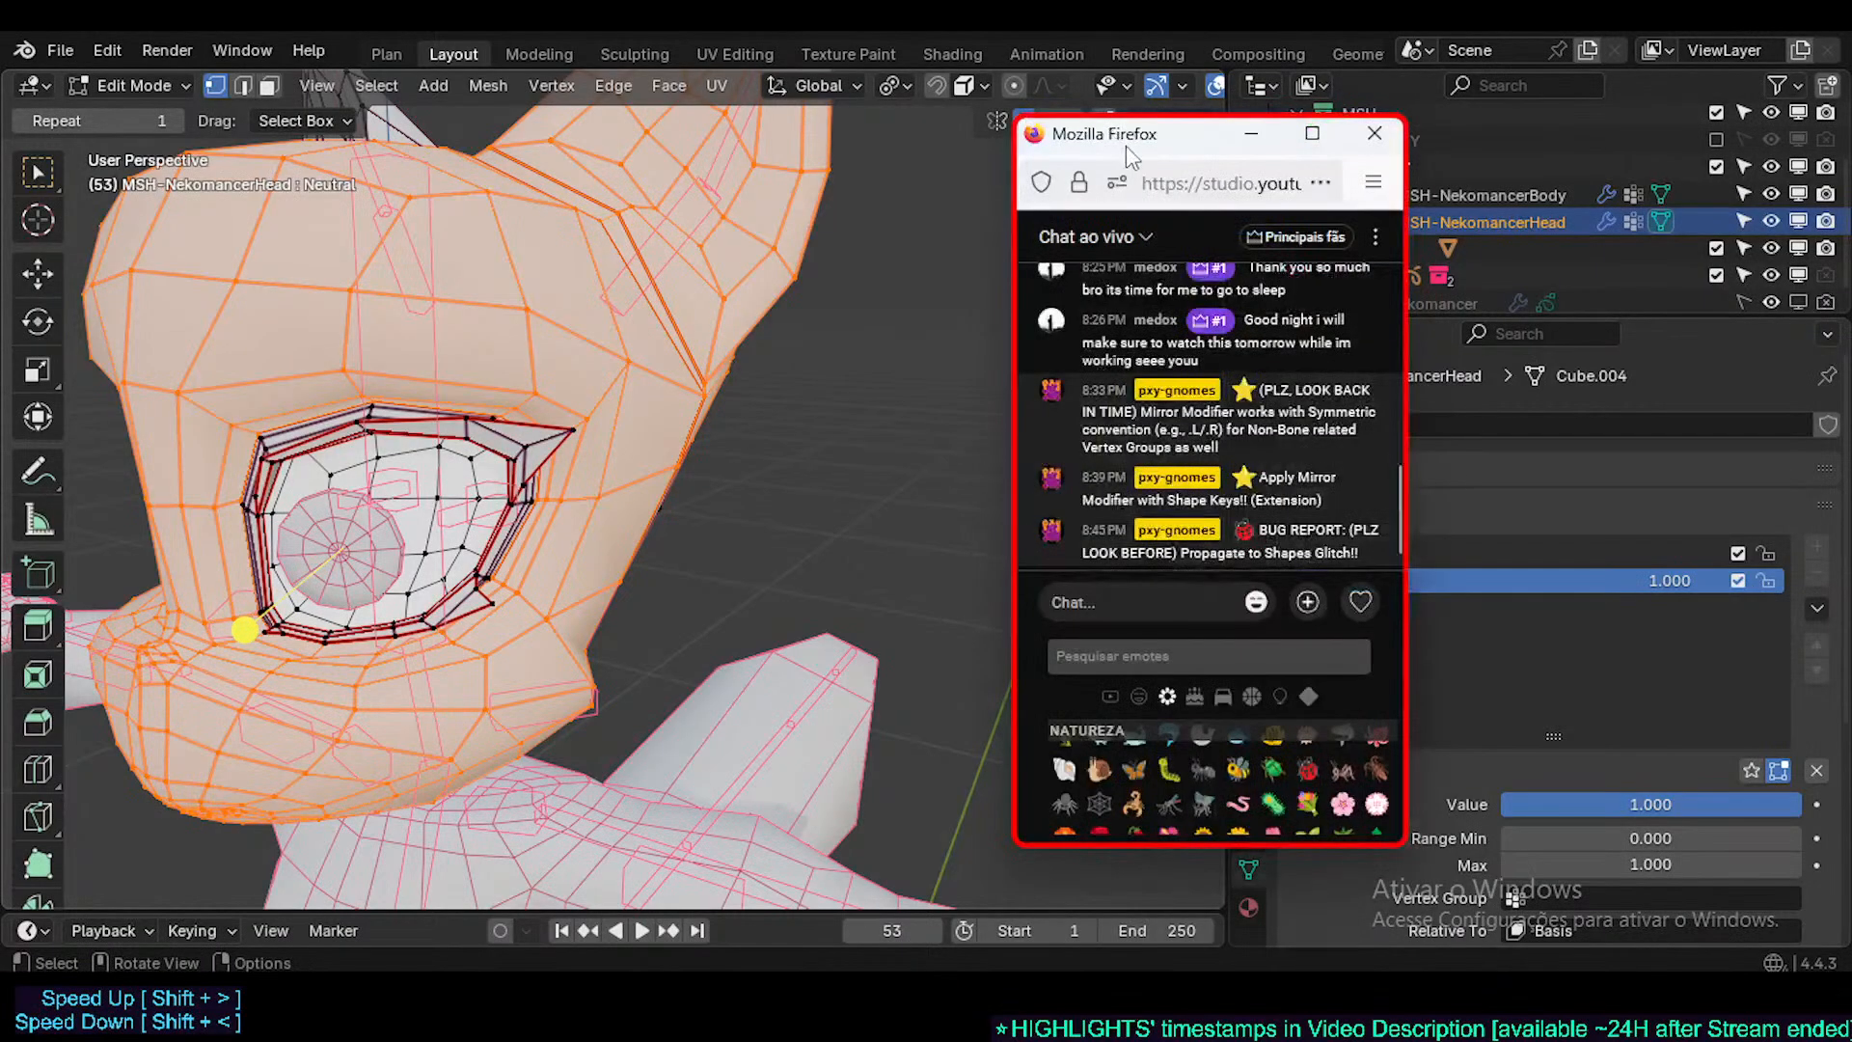
- Move the live chat window off the shape key list and return the head to Object Mode with Neutral active
drag(1126, 135, 912, 187)
click(1361, 582)
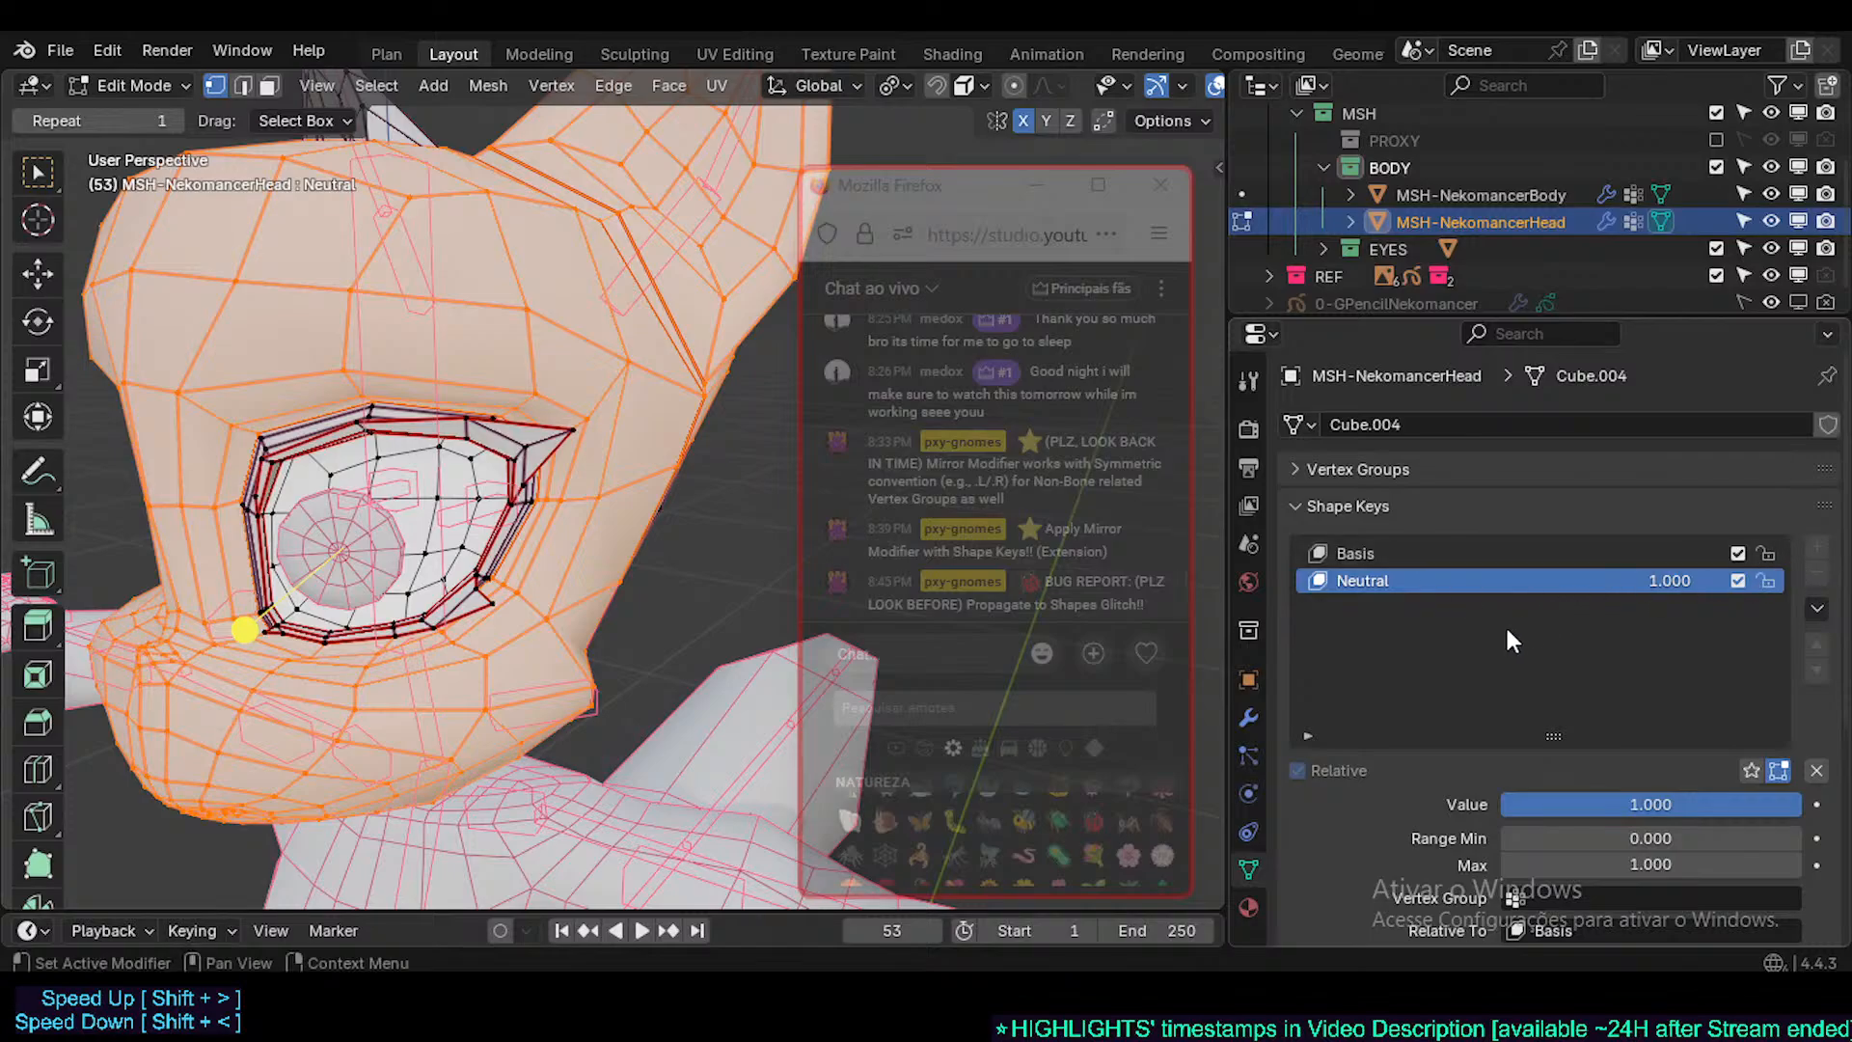
key(Tab)
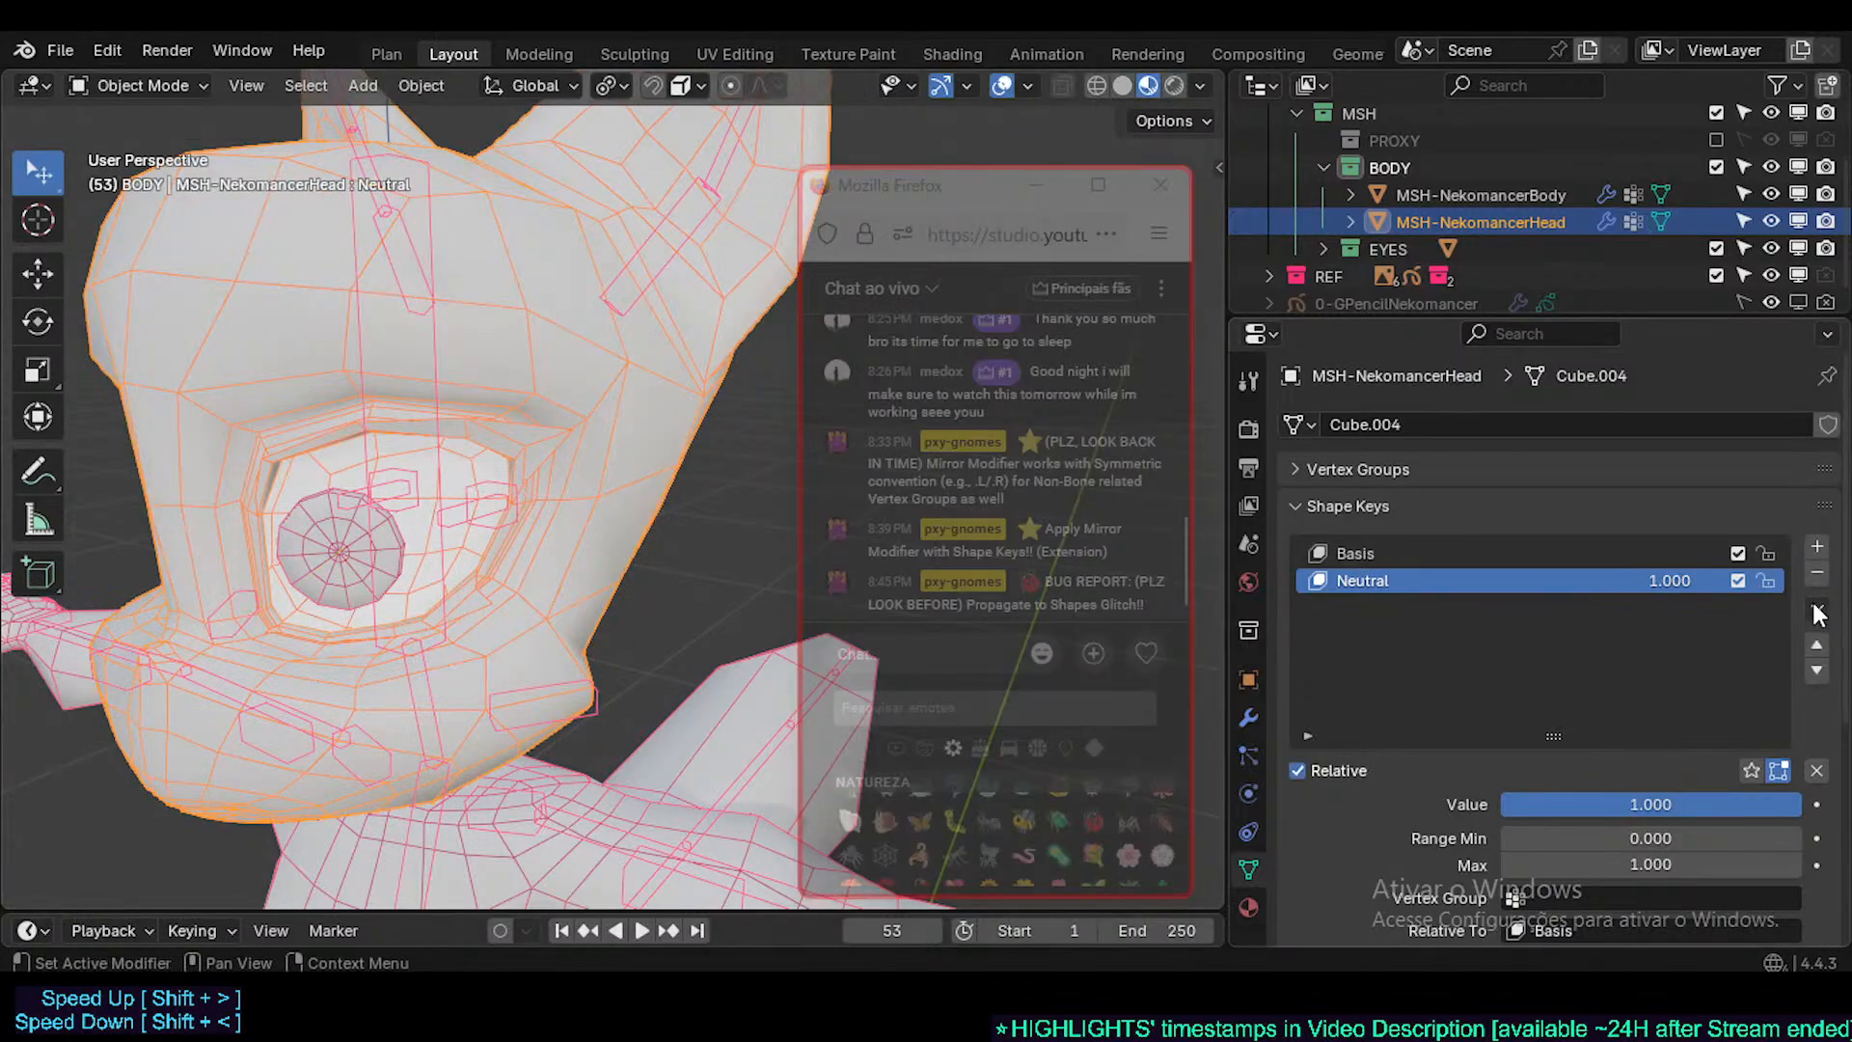
- Create a new shape key on the head from the current mix
click(1817, 613)
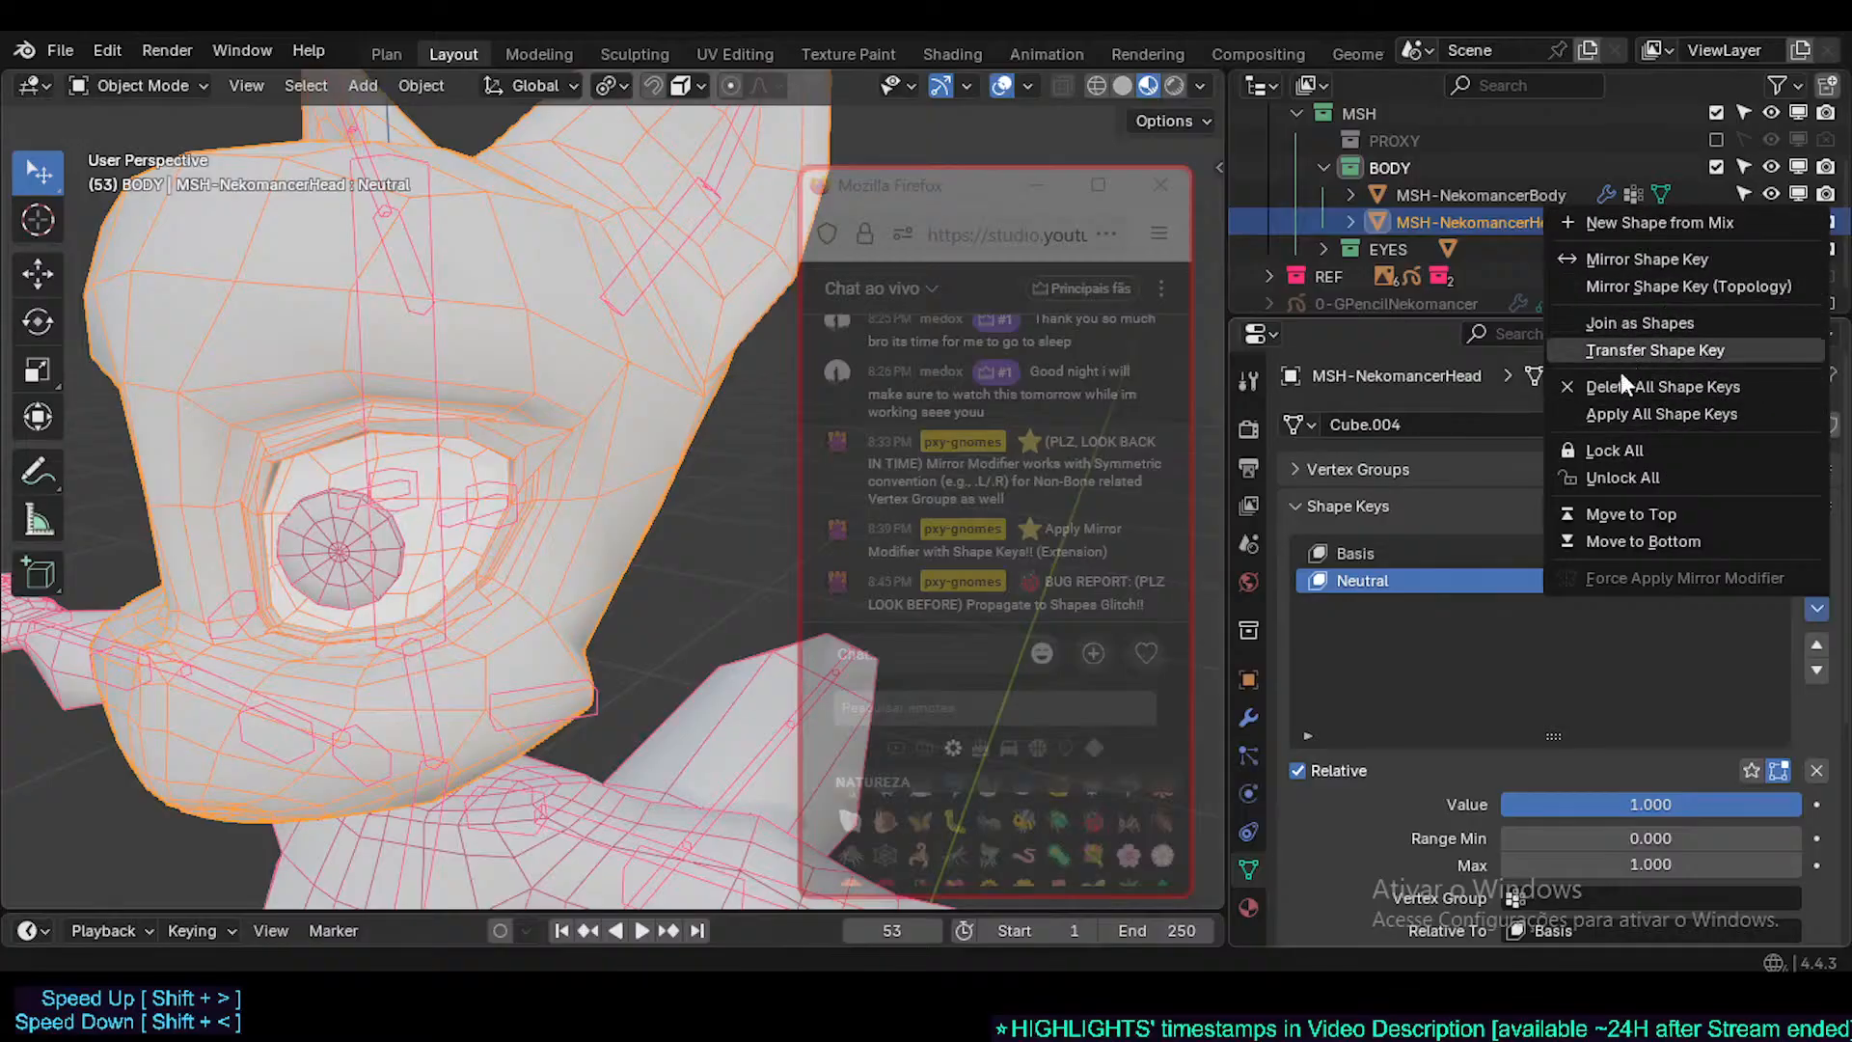
click(1817, 608)
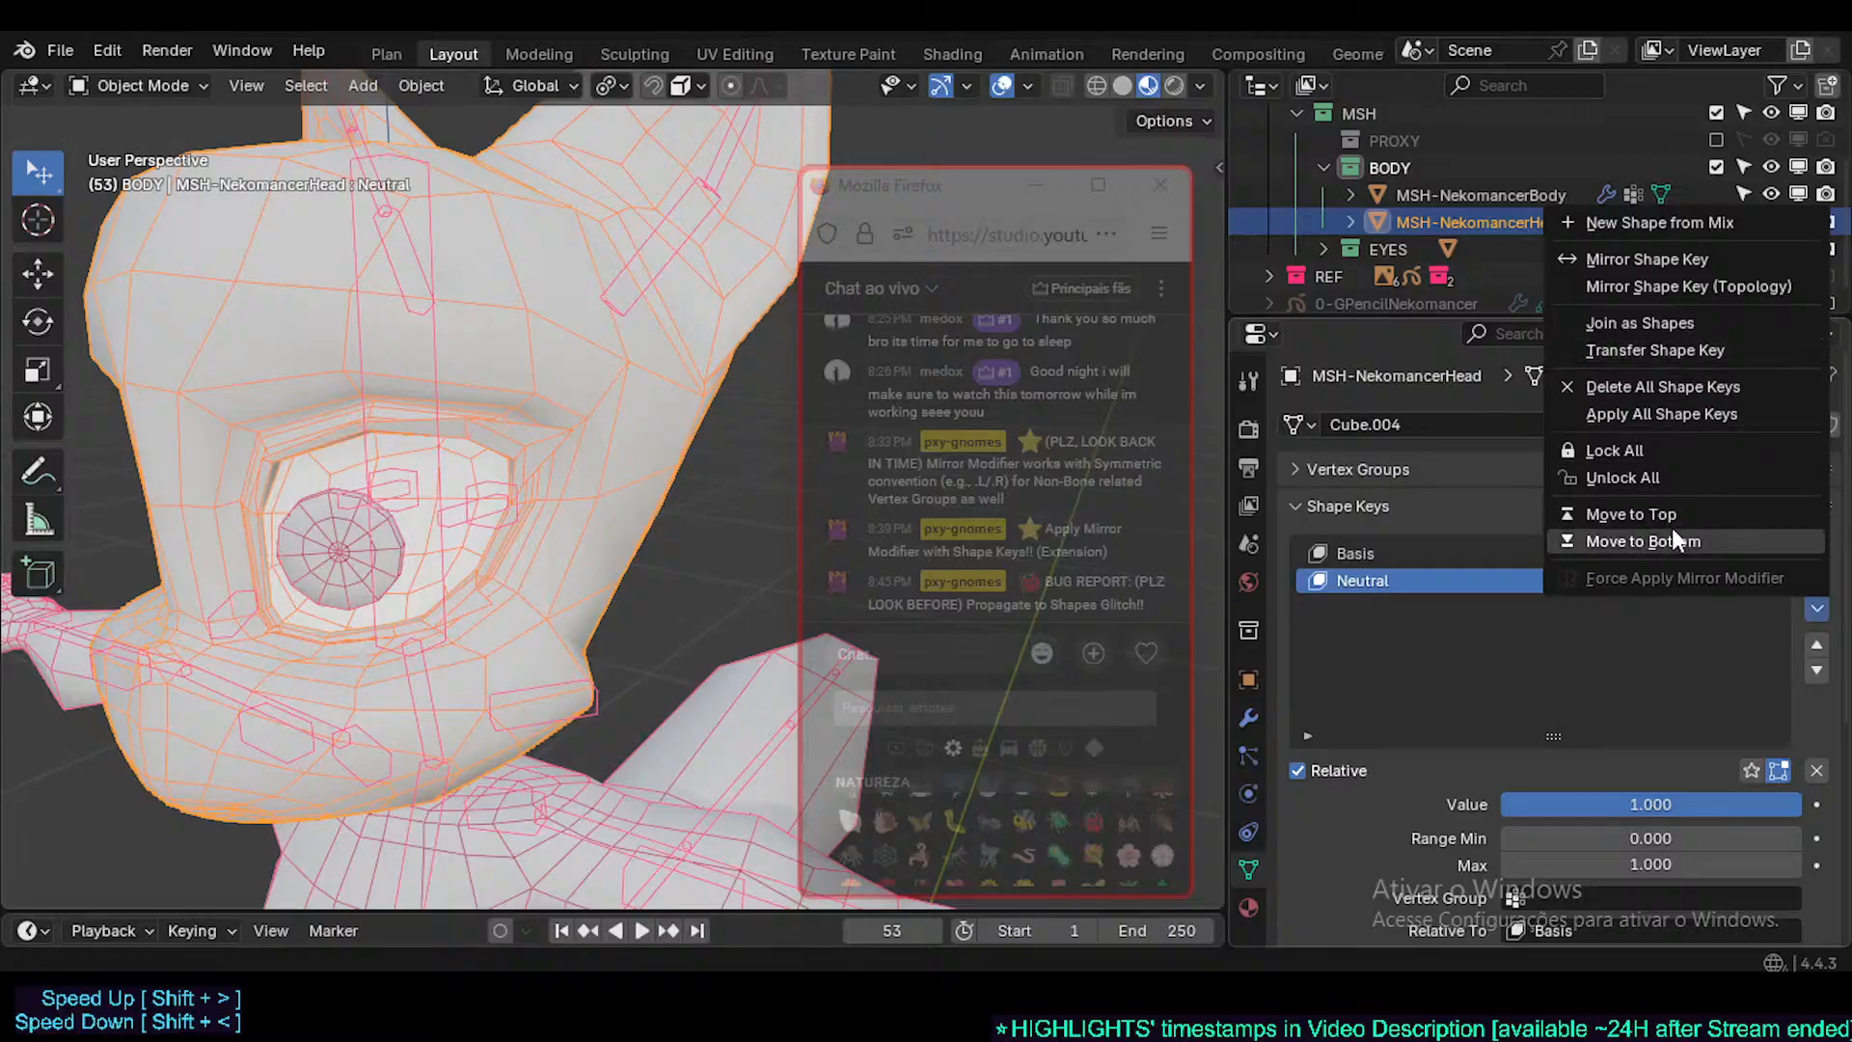
right_click(1408, 584)
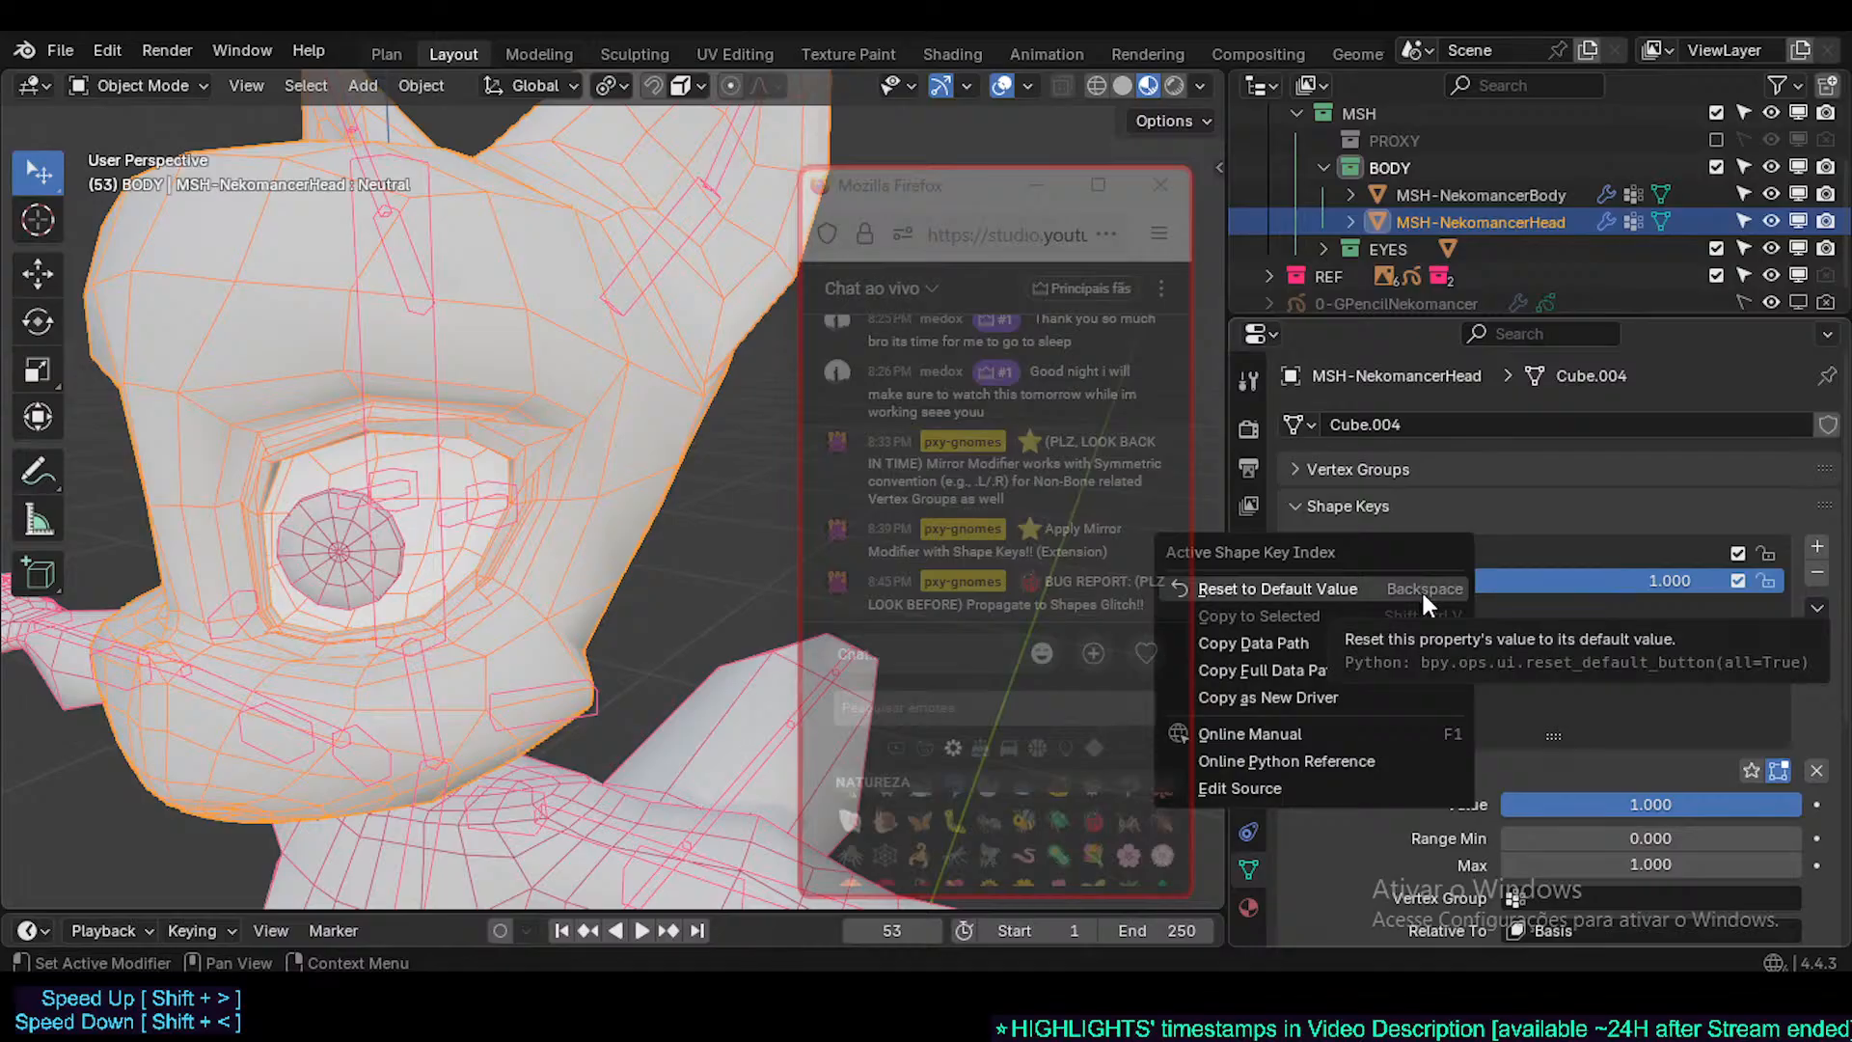
click(1817, 608)
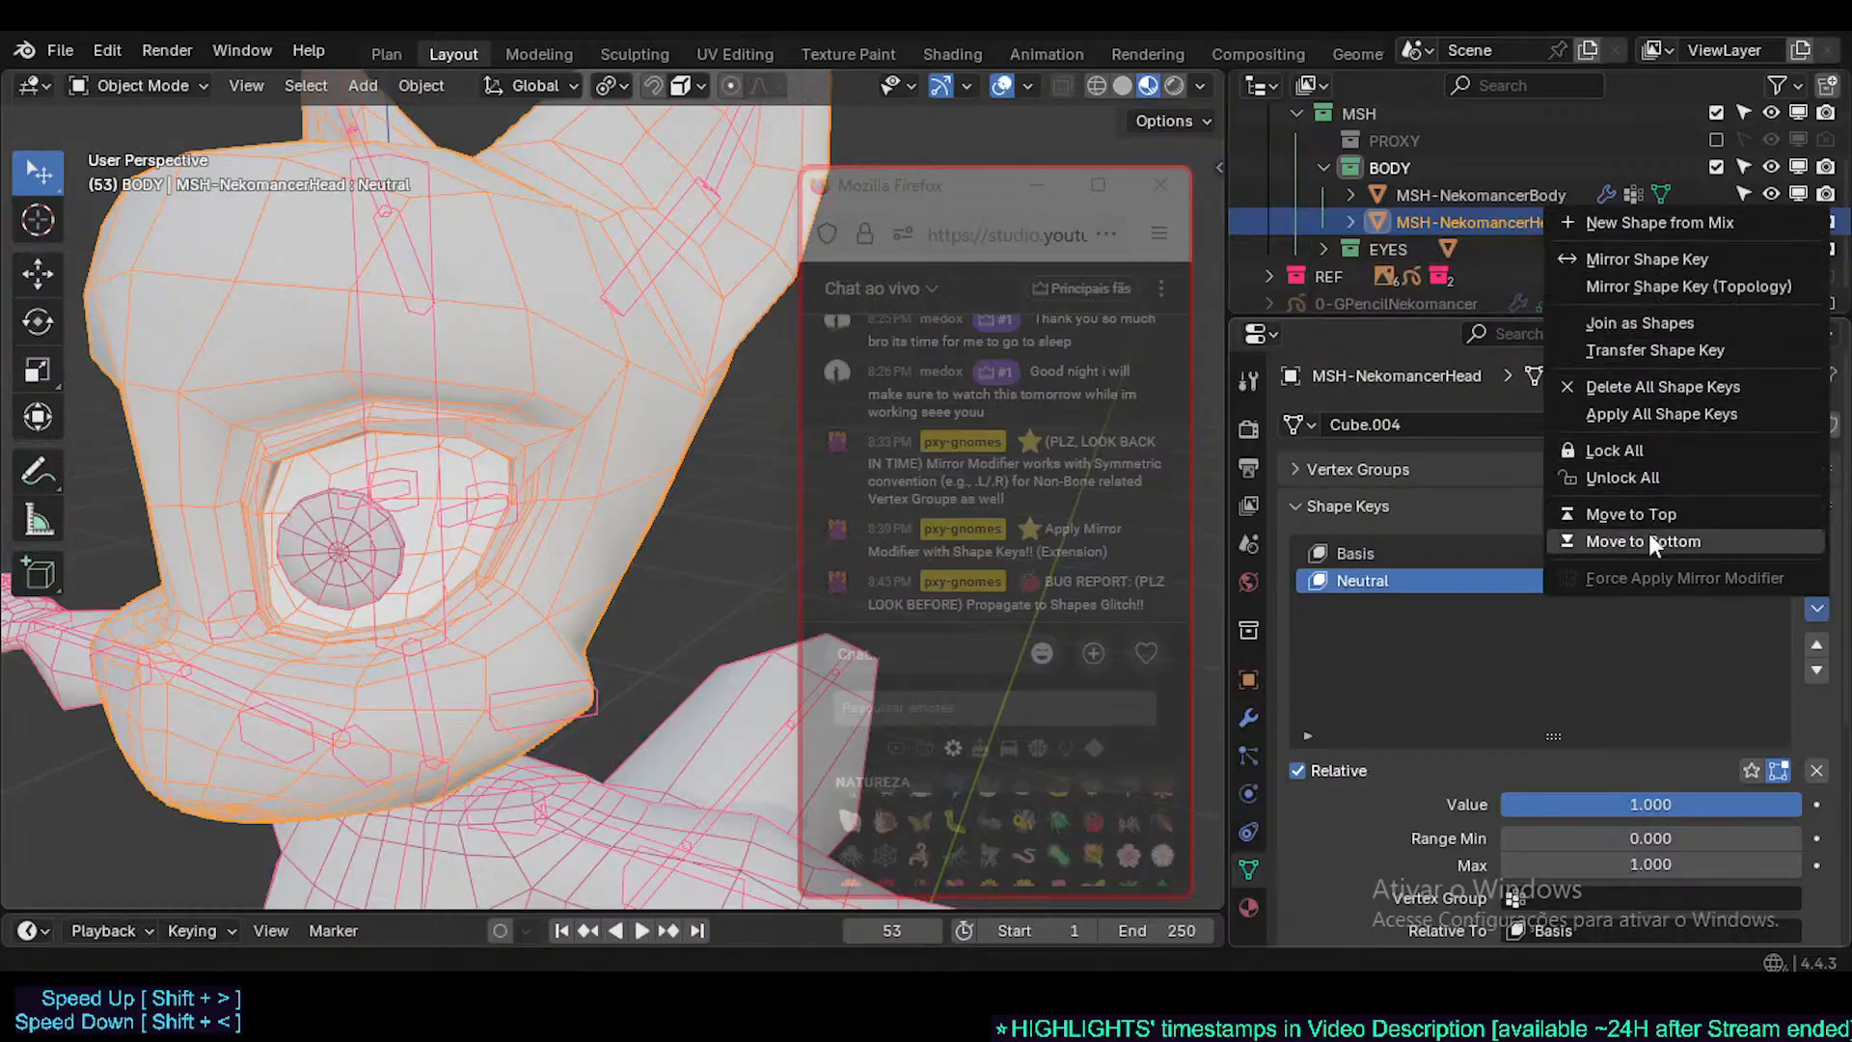
click(1676, 218)
- Rename the new shape key AnatomicEyelashes_BAK and place it above Neutral in the list
double_click(1370, 611)
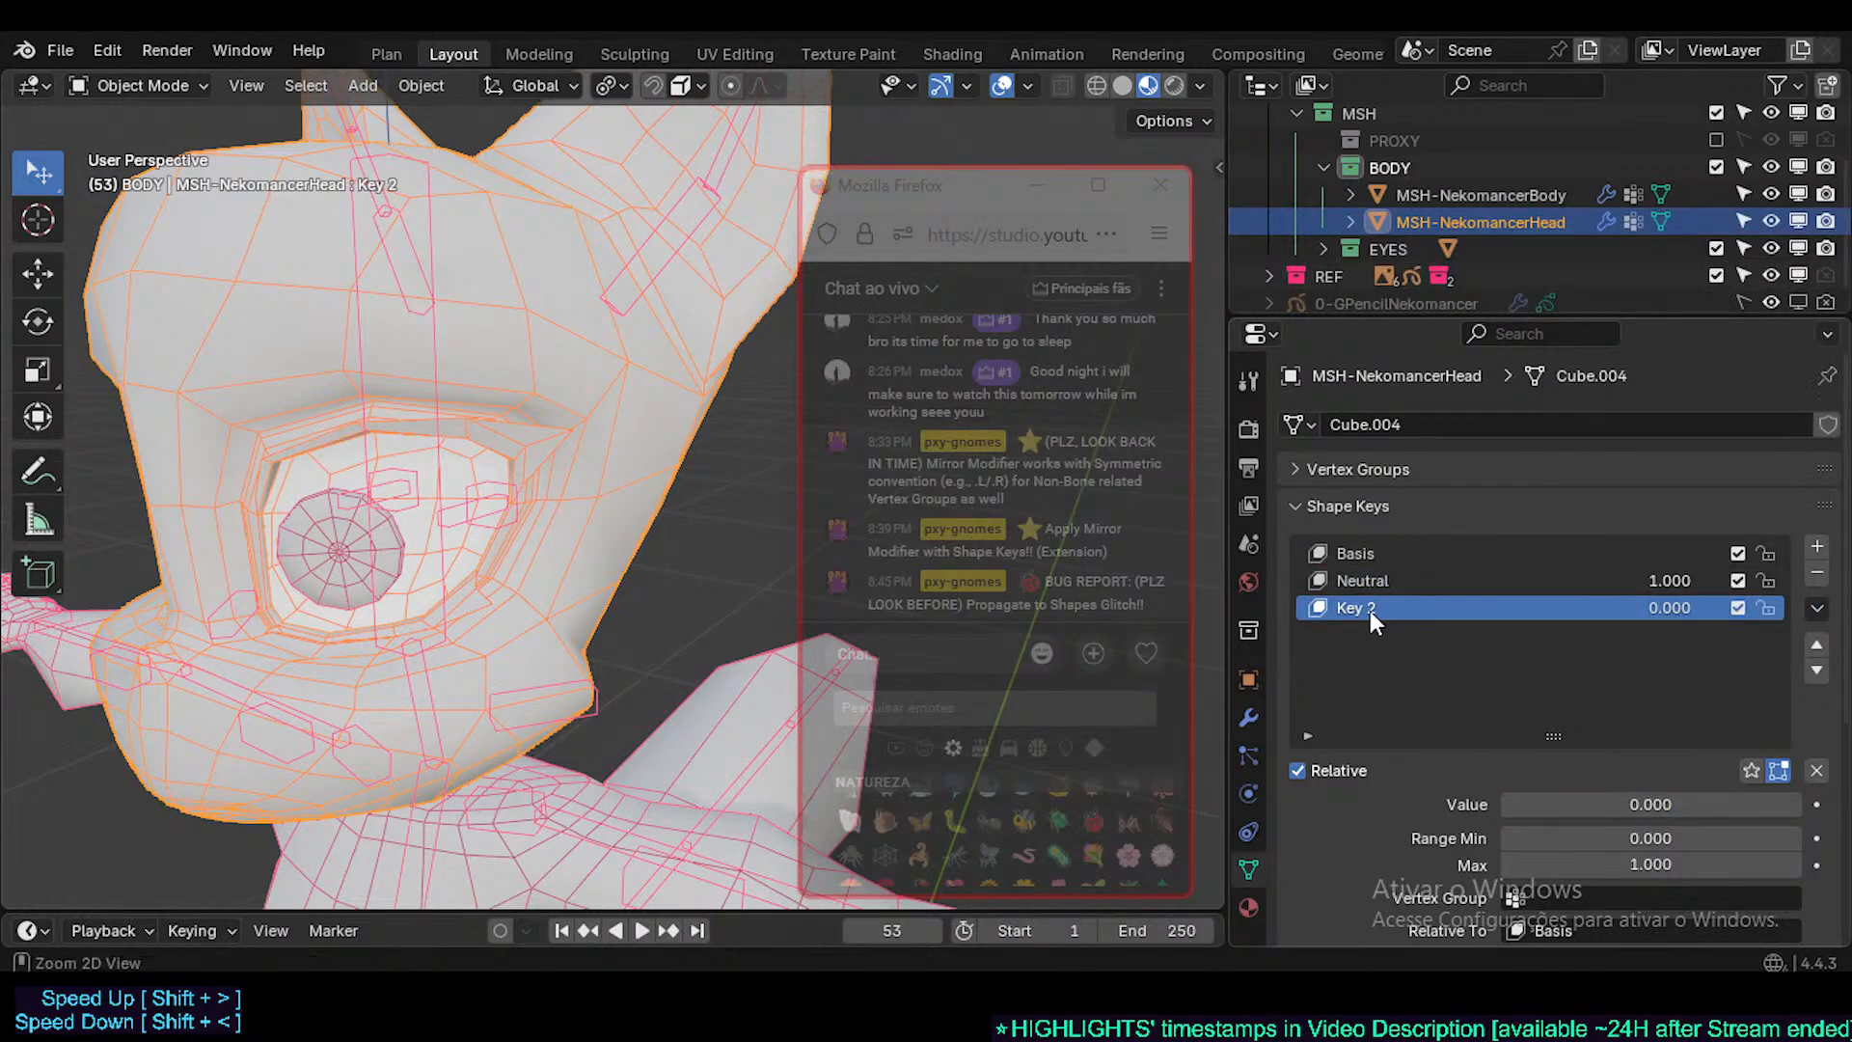
text(AnatomicEyelashes_BAK)
key(Return)
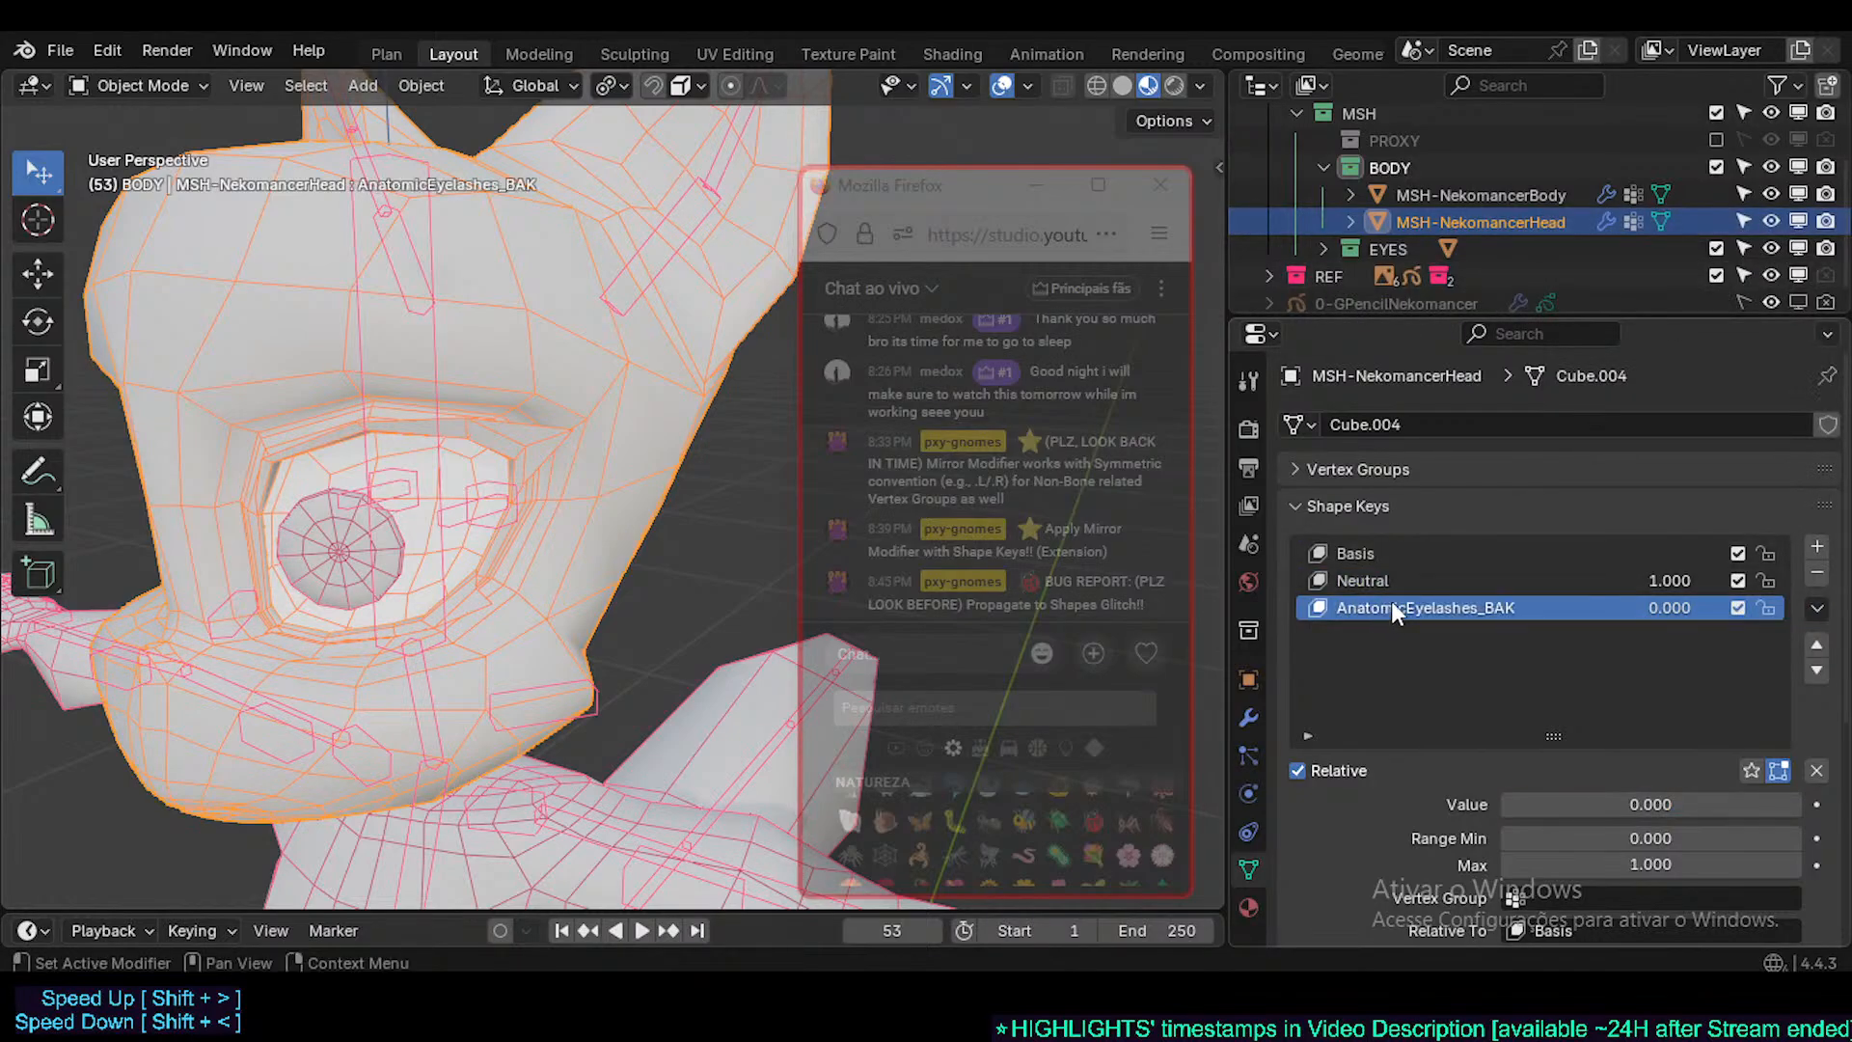
click(1816, 643)
- Preview the head with Neutral's value at 0.000, and undo that value change
mouse_move(1669, 580)
mouse_down()
mouse_move(1766, 579)
mouse_move(1669, 580)
mouse_move(1765, 580)
mouse_move(1669, 579)
mouse_move(1765, 579)
mouse_move(1669, 580)
mouse_move(1682, 608)
mouse_move(1580, 607)
mouse_move(1677, 607)
mouse_up()
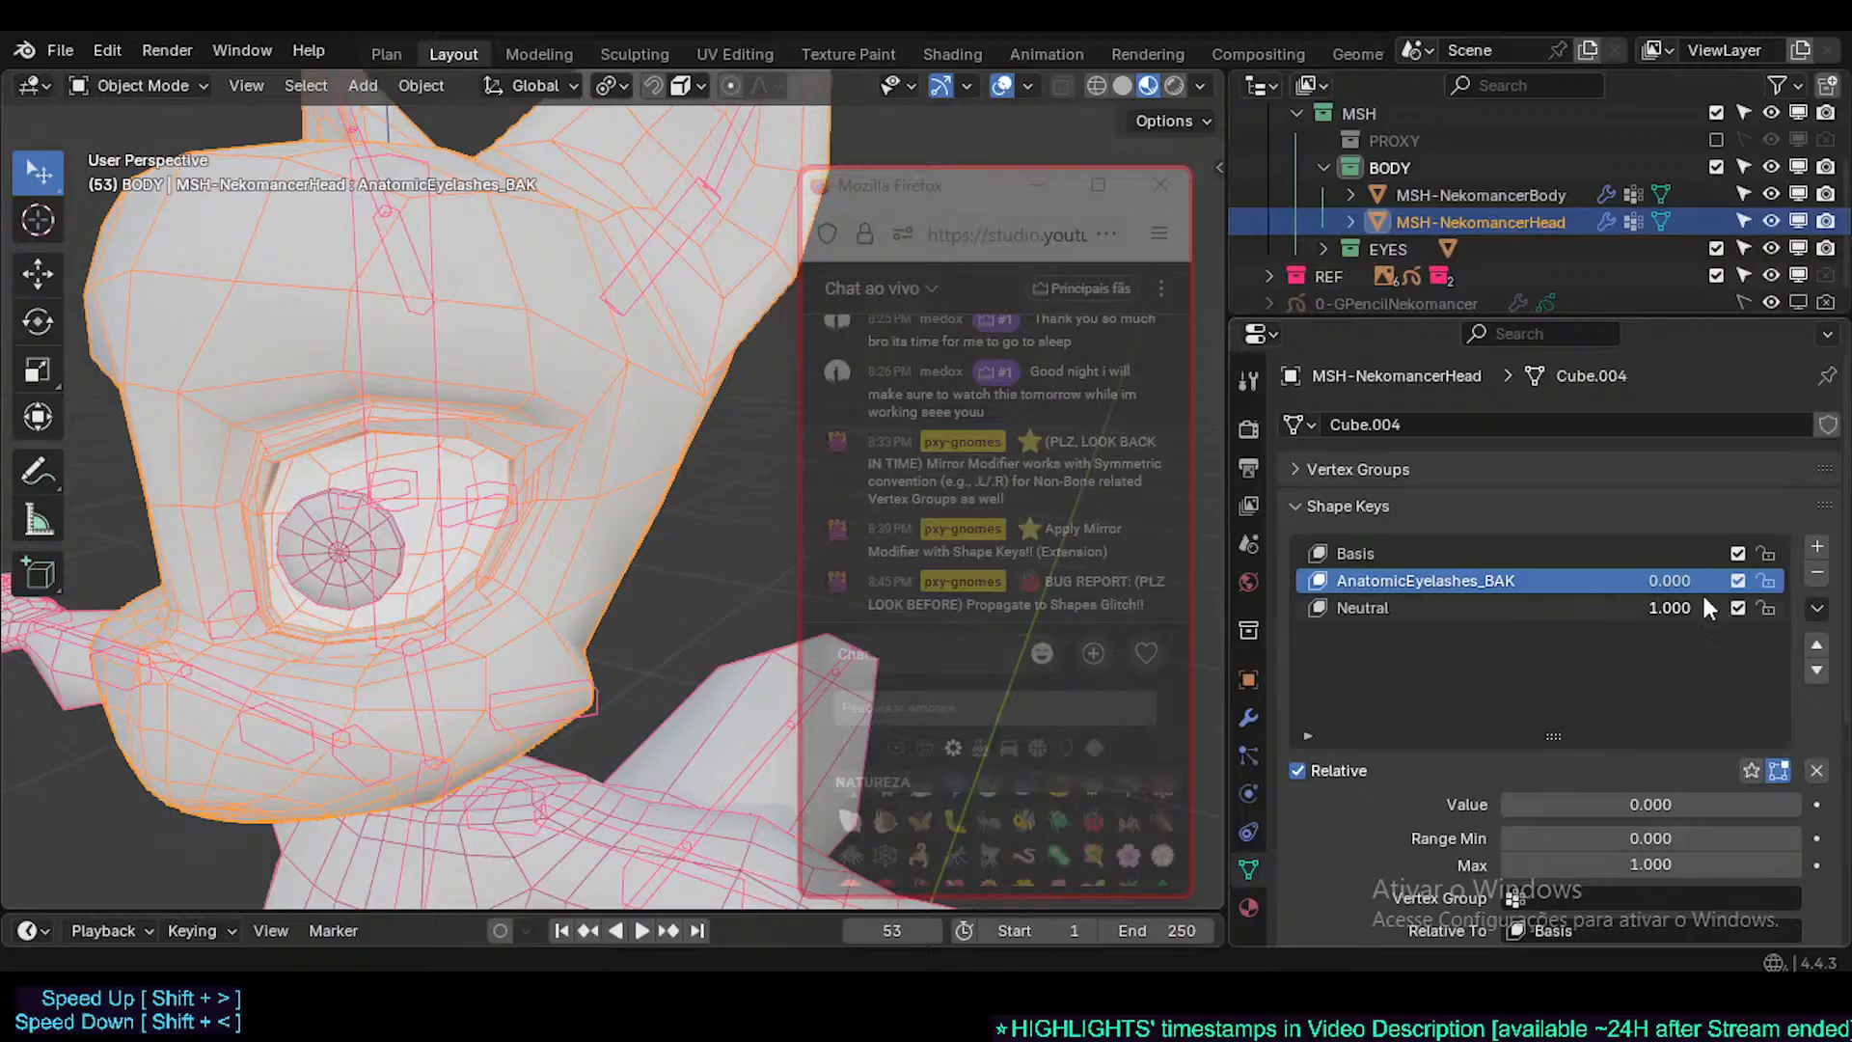
drag(1681, 609, 1585, 609)
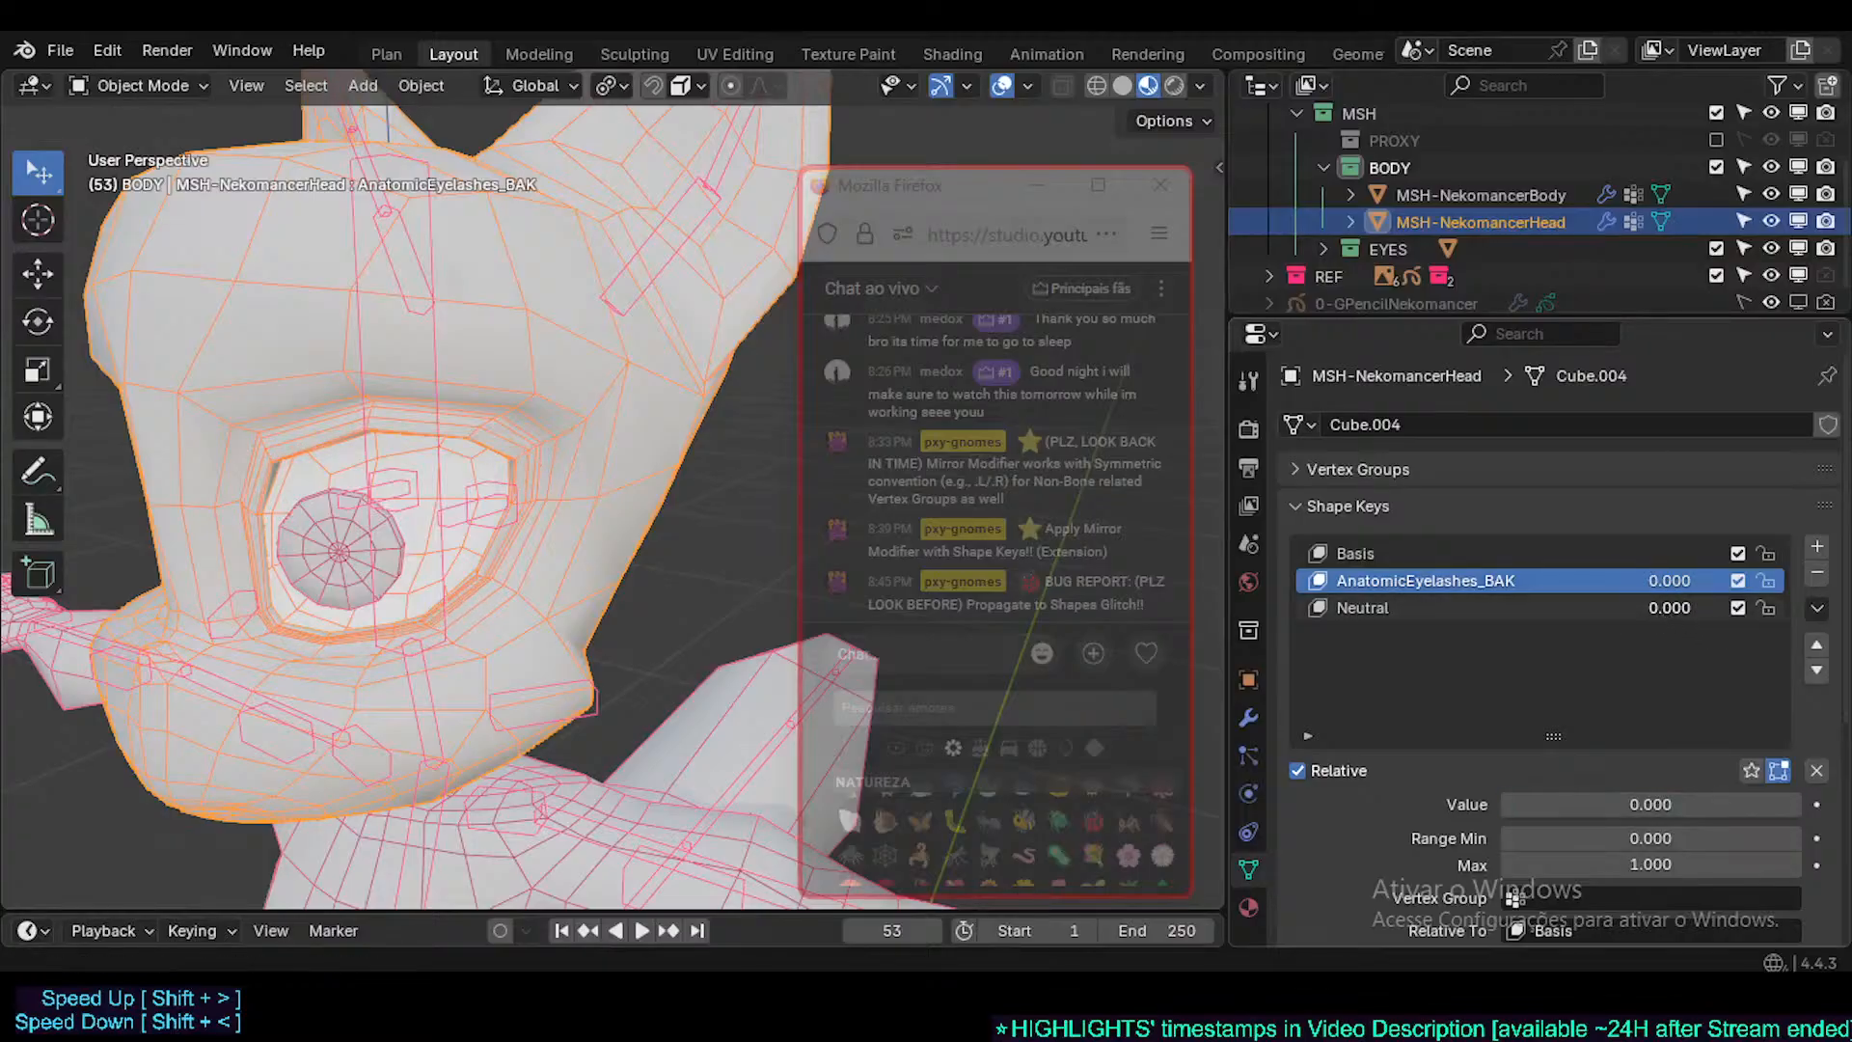
key(ctrl+z)
- Compare the settings of Basis, AnatomicEyelashes_BAK and Neutral, checking which key each is relative to and ending on Neutral
click(1364, 605)
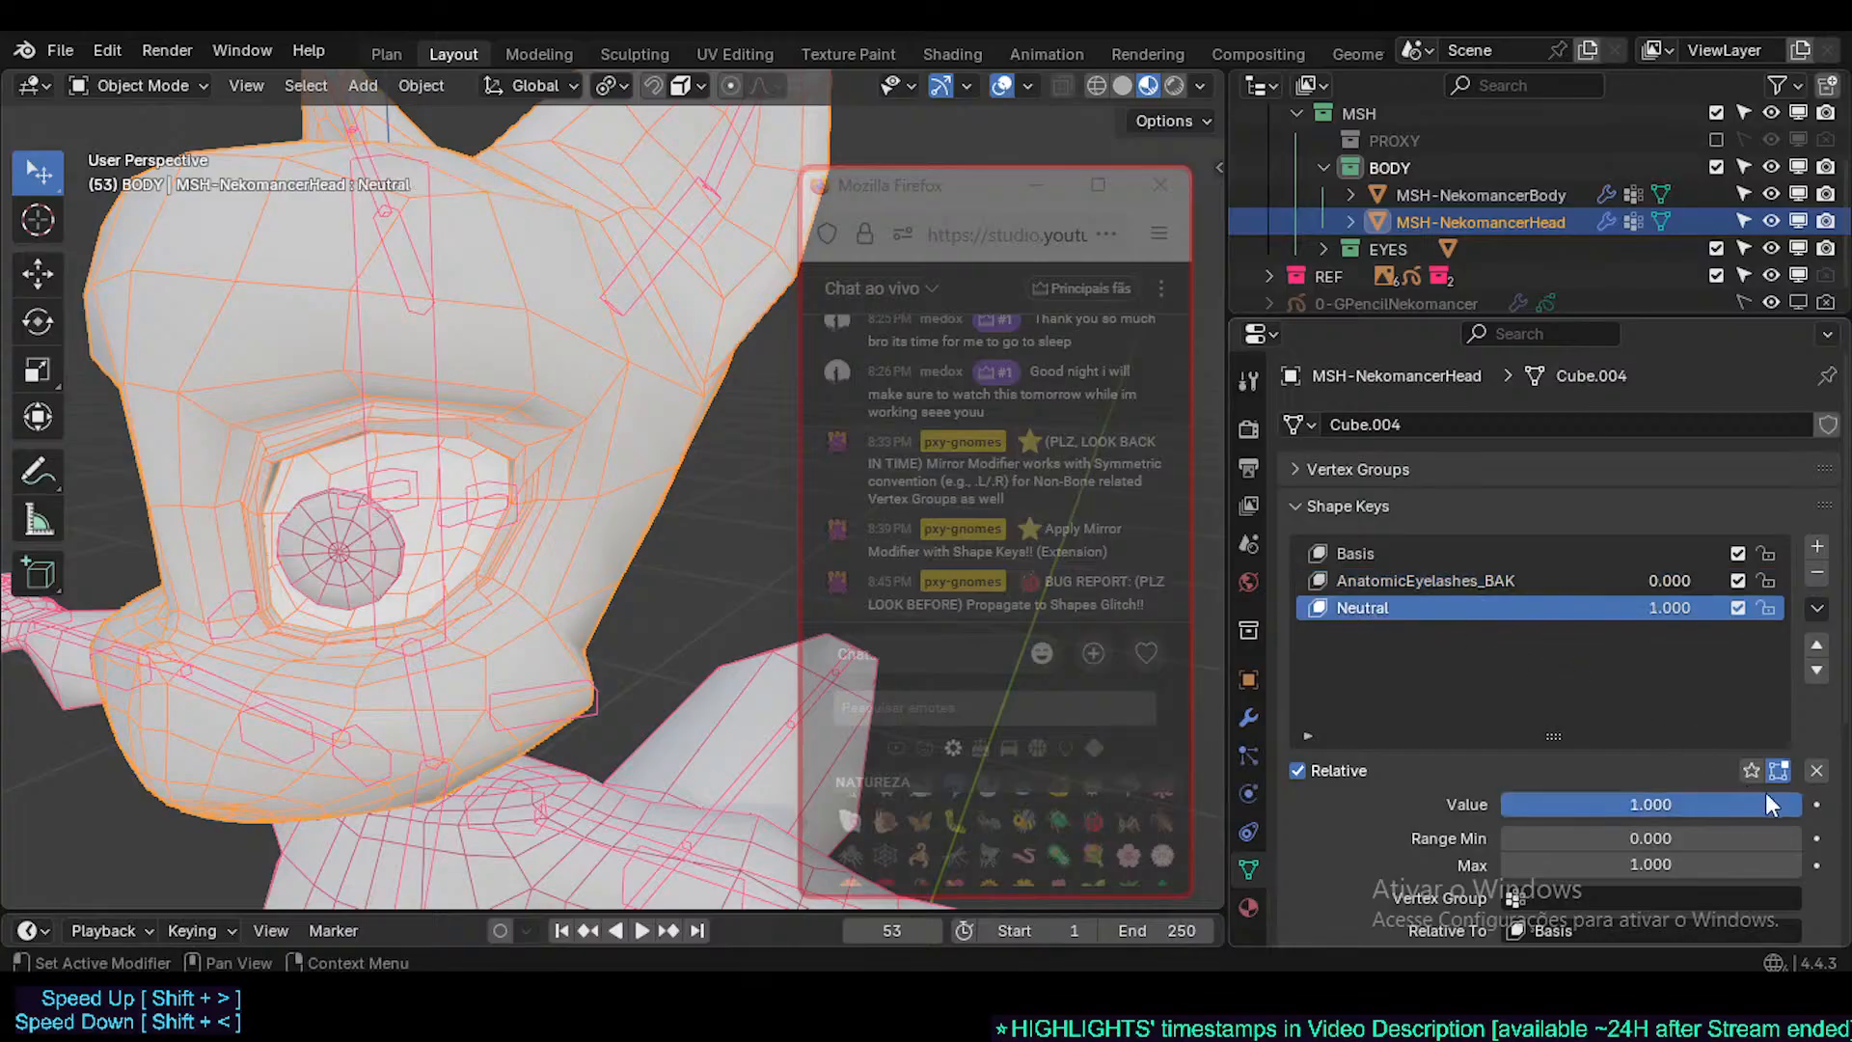
scroll(1612, 865, down, 2)
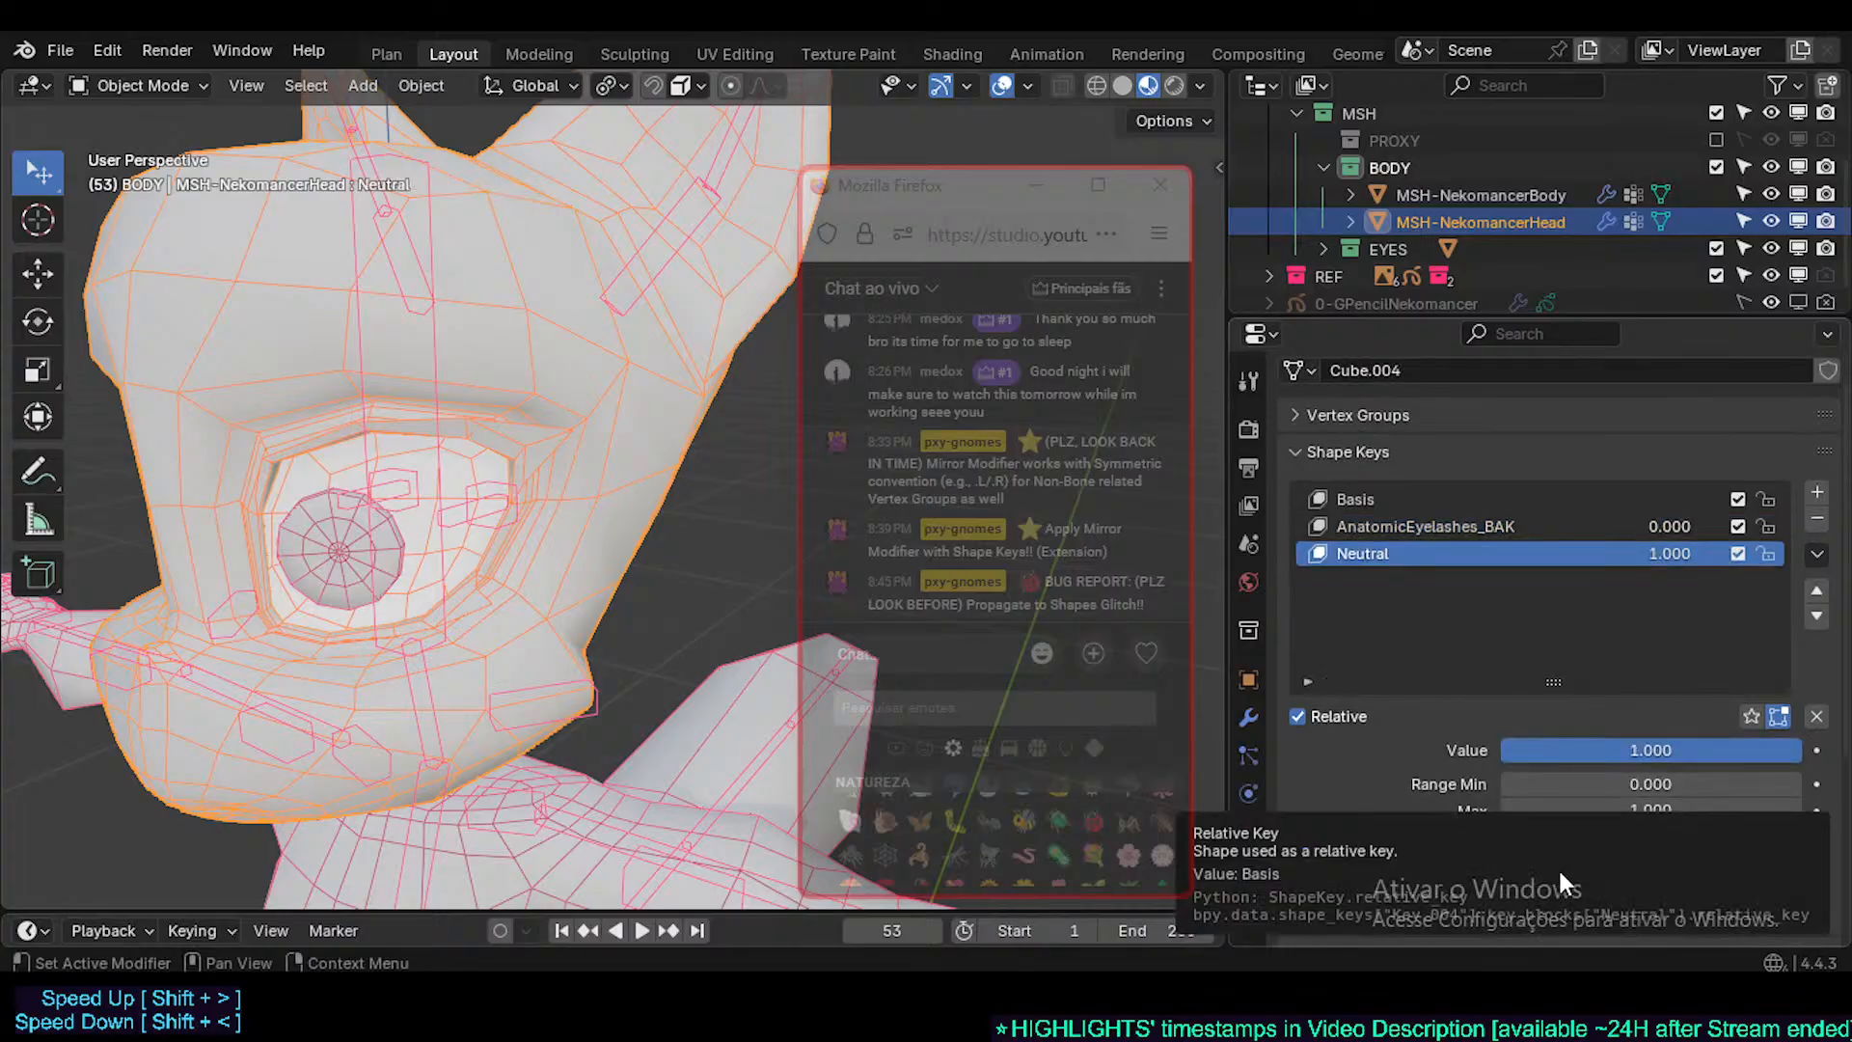
click(1386, 501)
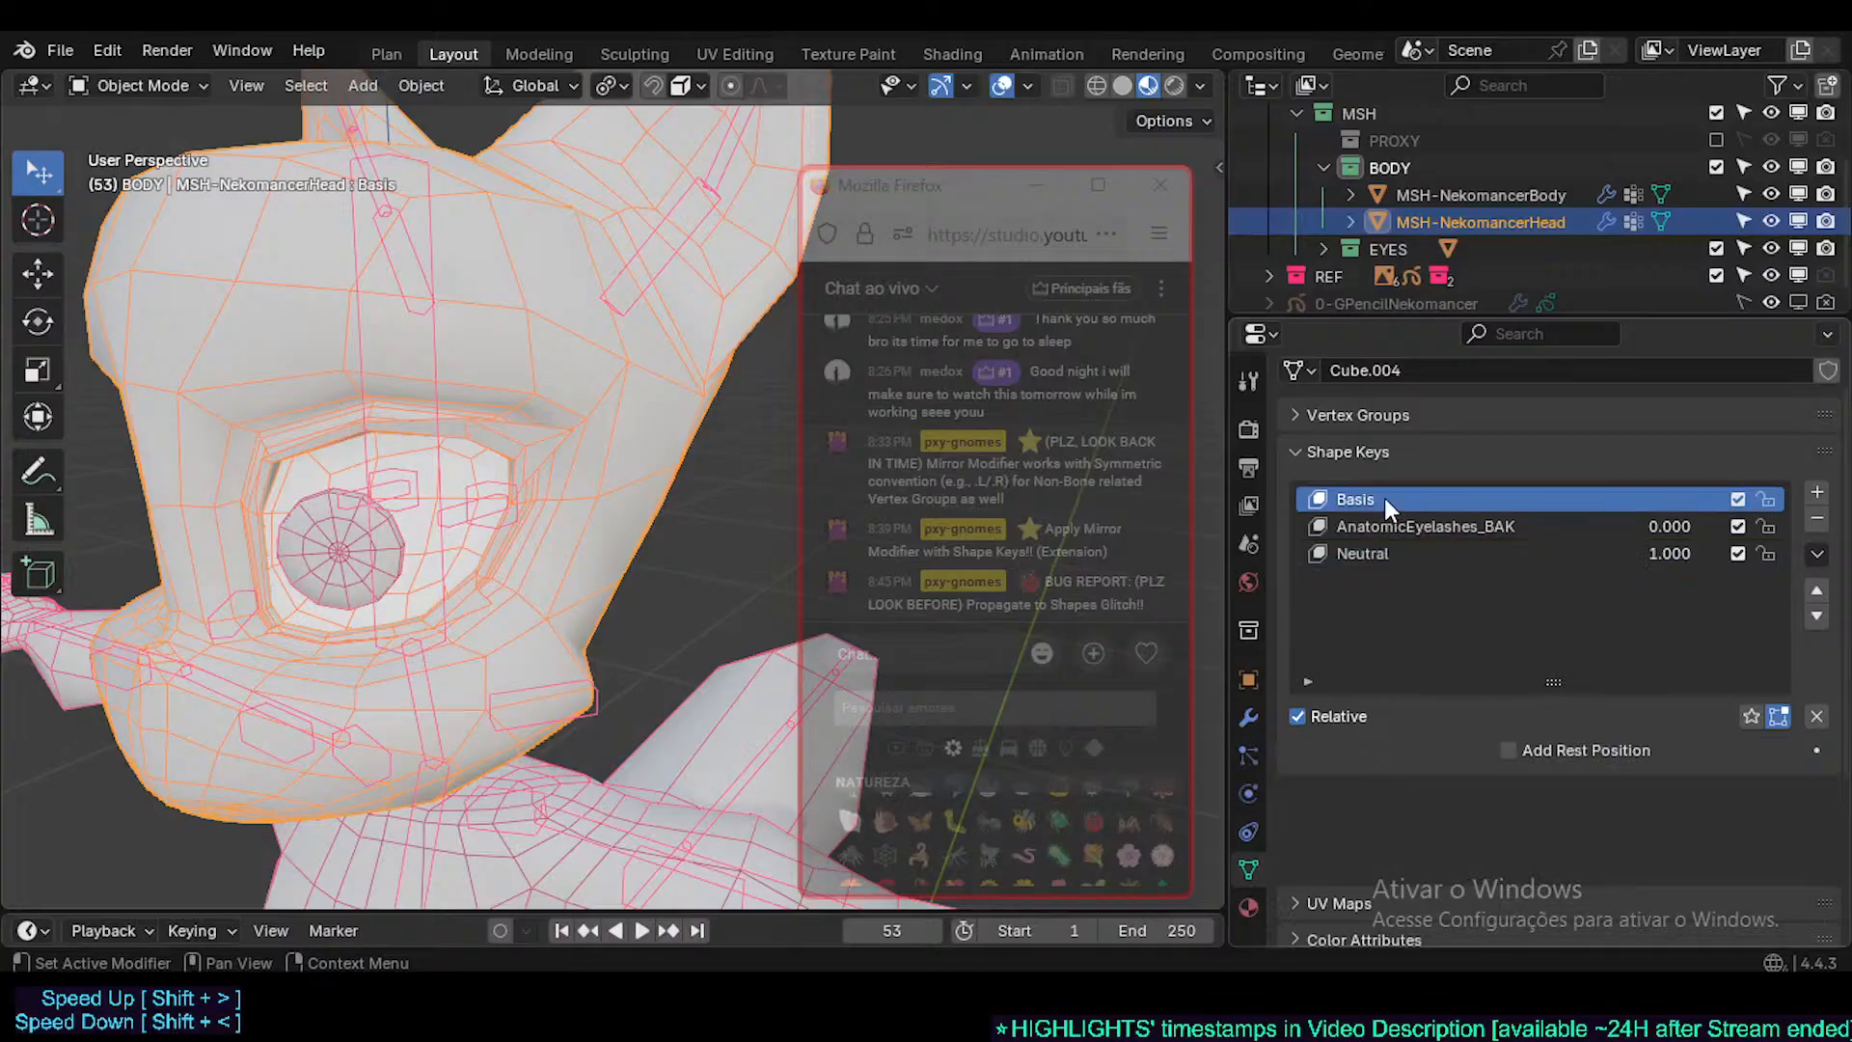
click(1385, 531)
click(1386, 550)
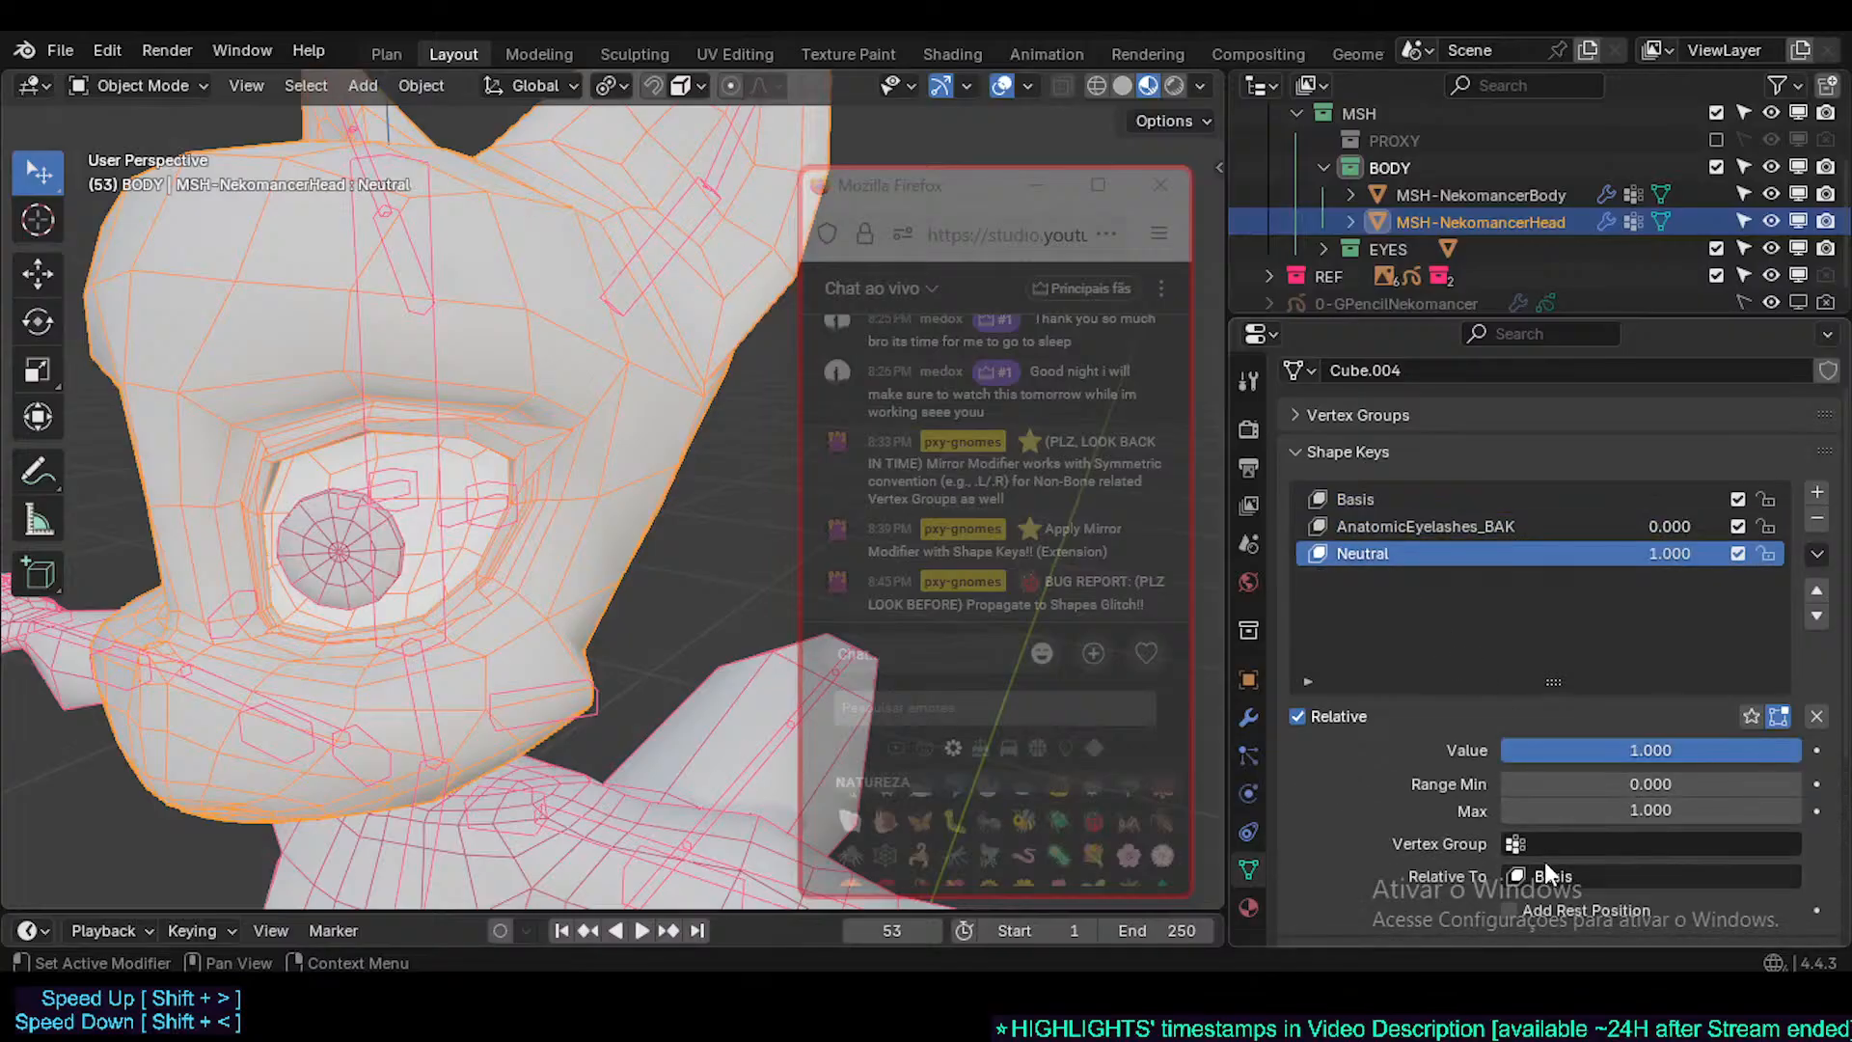
click(1470, 528)
click(1446, 551)
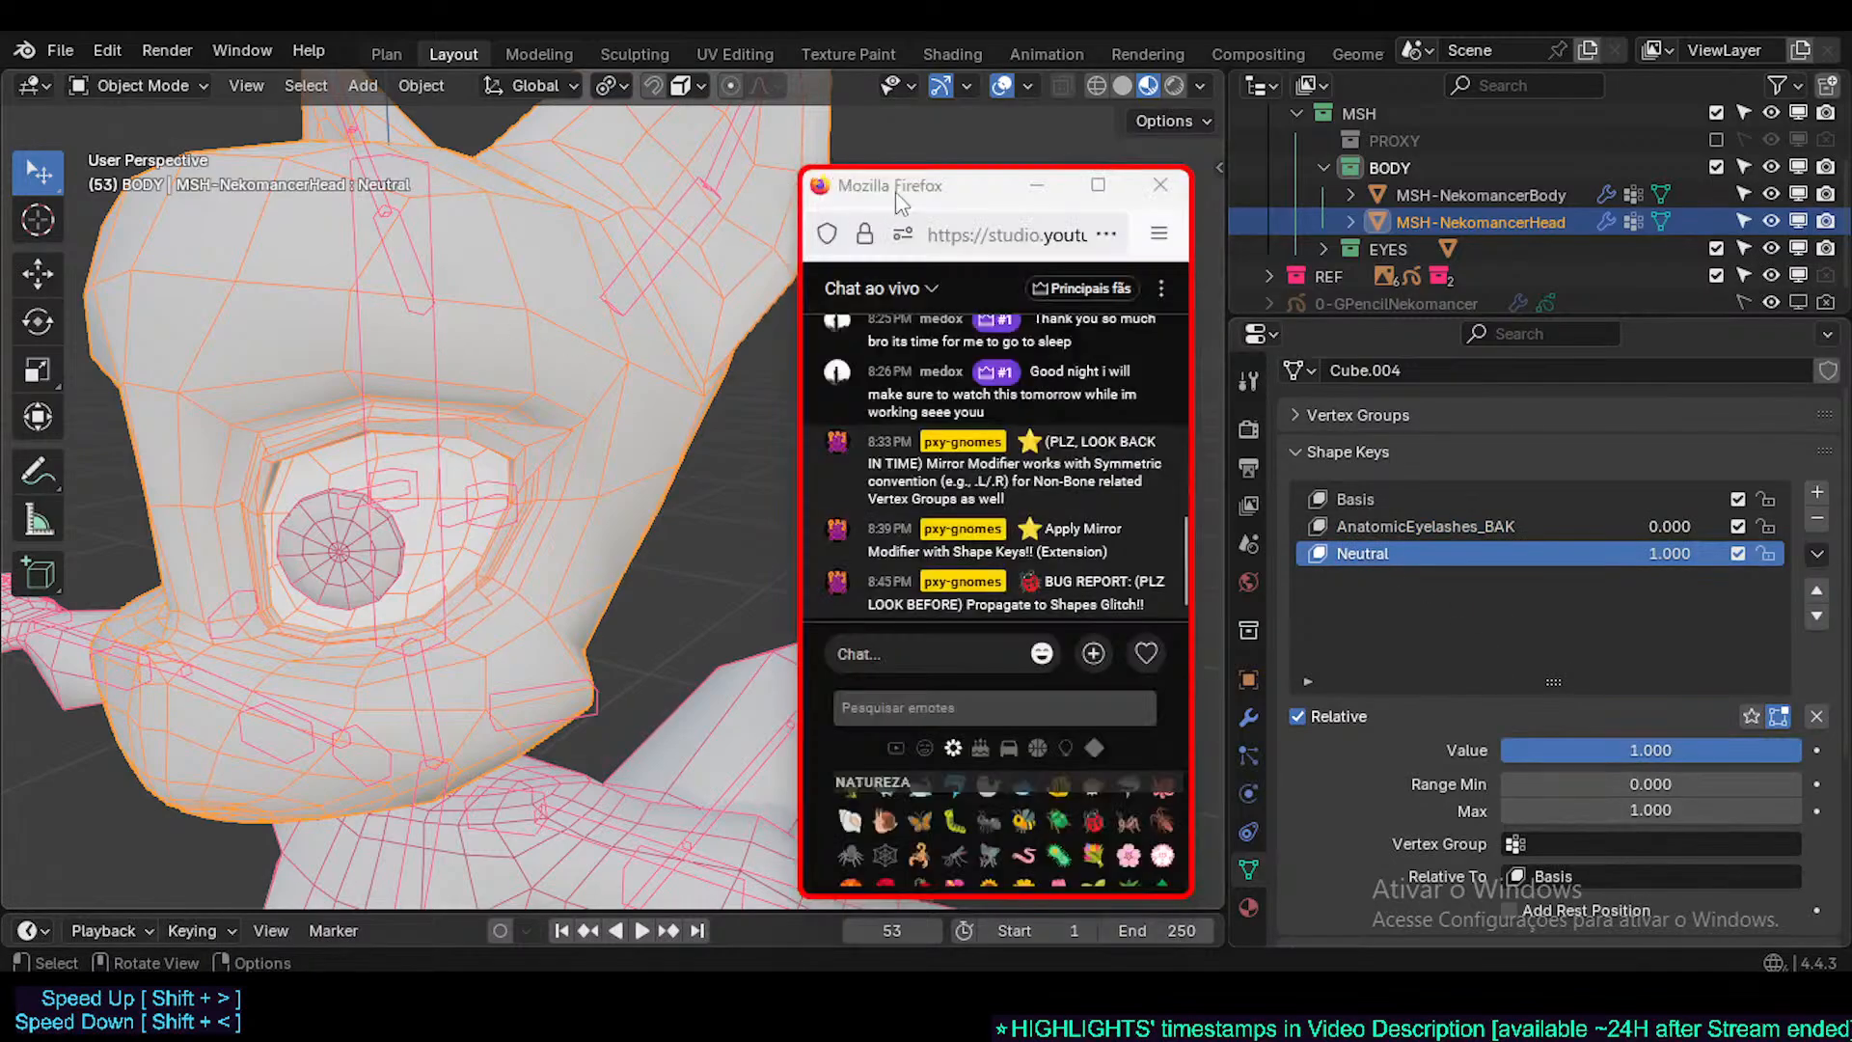
- Shift the chat window slightly aside and save Nekomancer3.blend
drag(897, 199, 933, 198)
scroll(600, 473, down, 3)
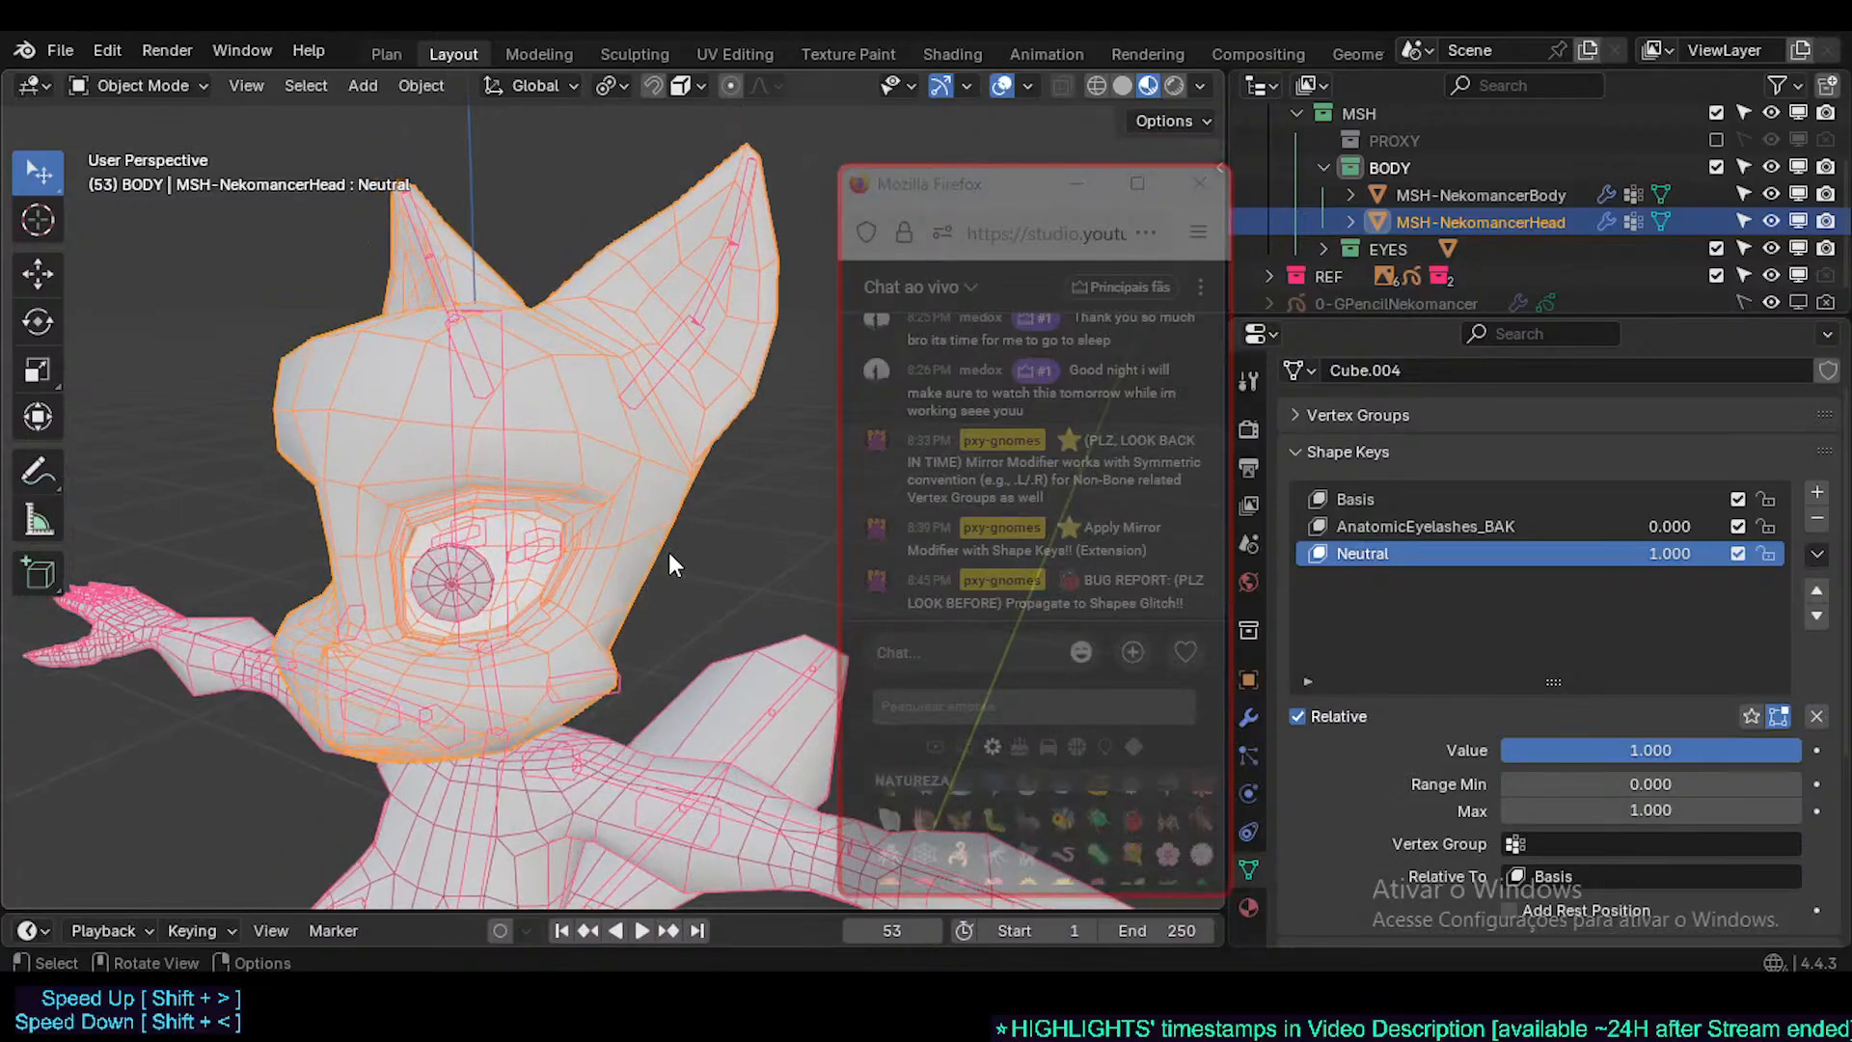
scroll(681, 583, up, 2)
key(ctrl+s)
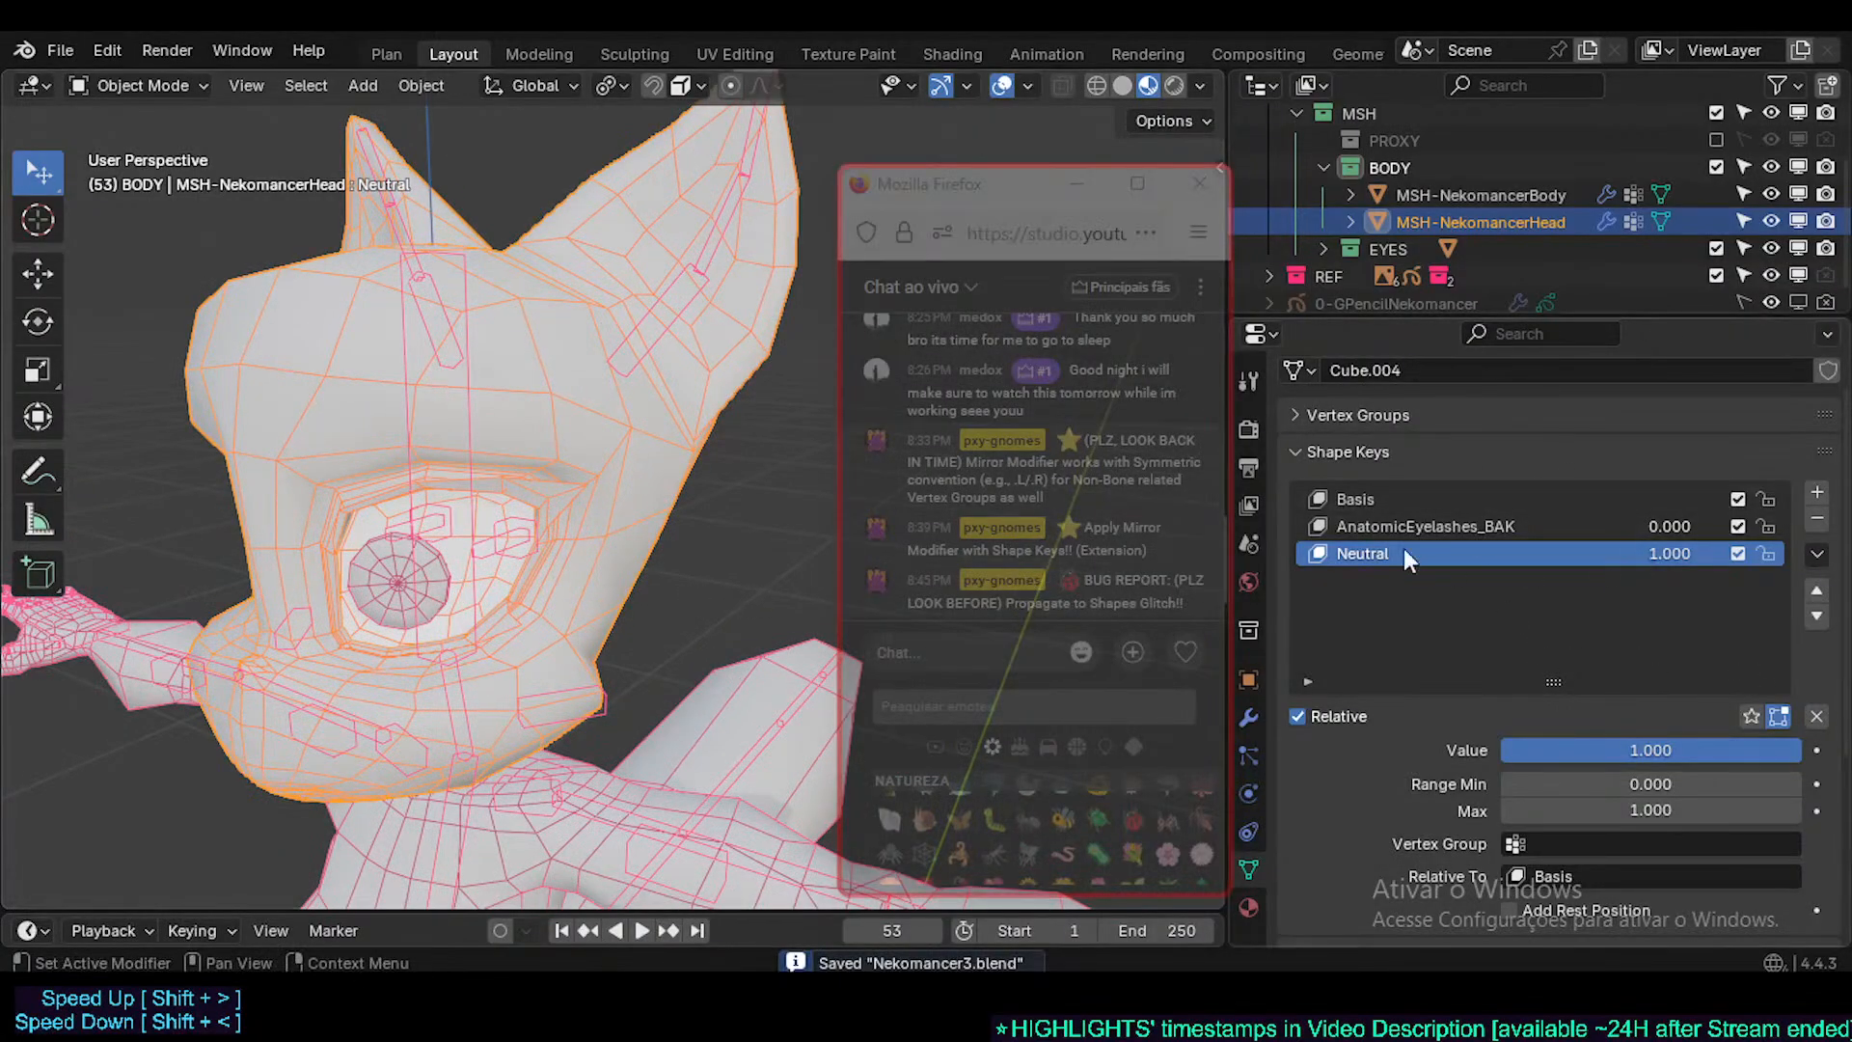
- Make Basis the active shape key, and show the VRM sidebar with the chat window moved over the character
click(1389, 501)
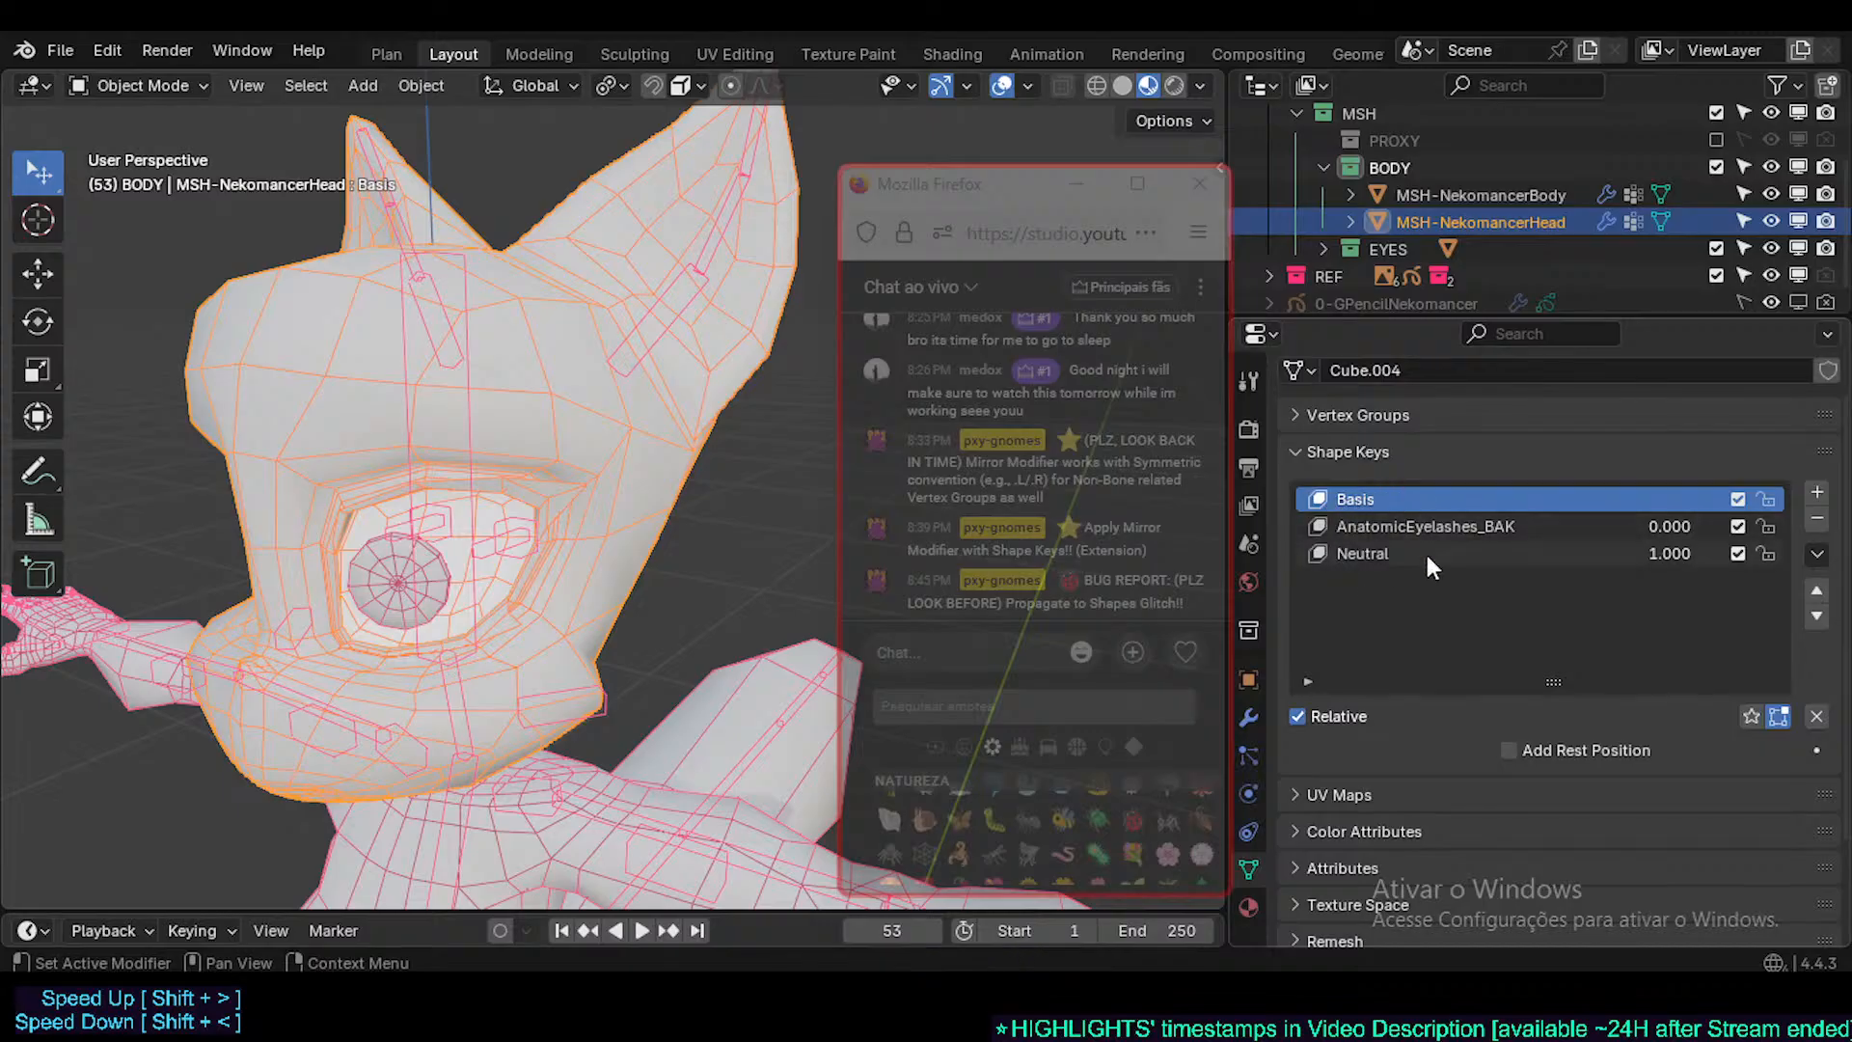
drag(1003, 188, 356, 111)
click(1113, 503)
key(n)
- Examine the VRM 0.x Blend Shape Proxy list through its brow, cheek and eye expressions, keeping the chat window clear
scroll(762, 569, down, 9)
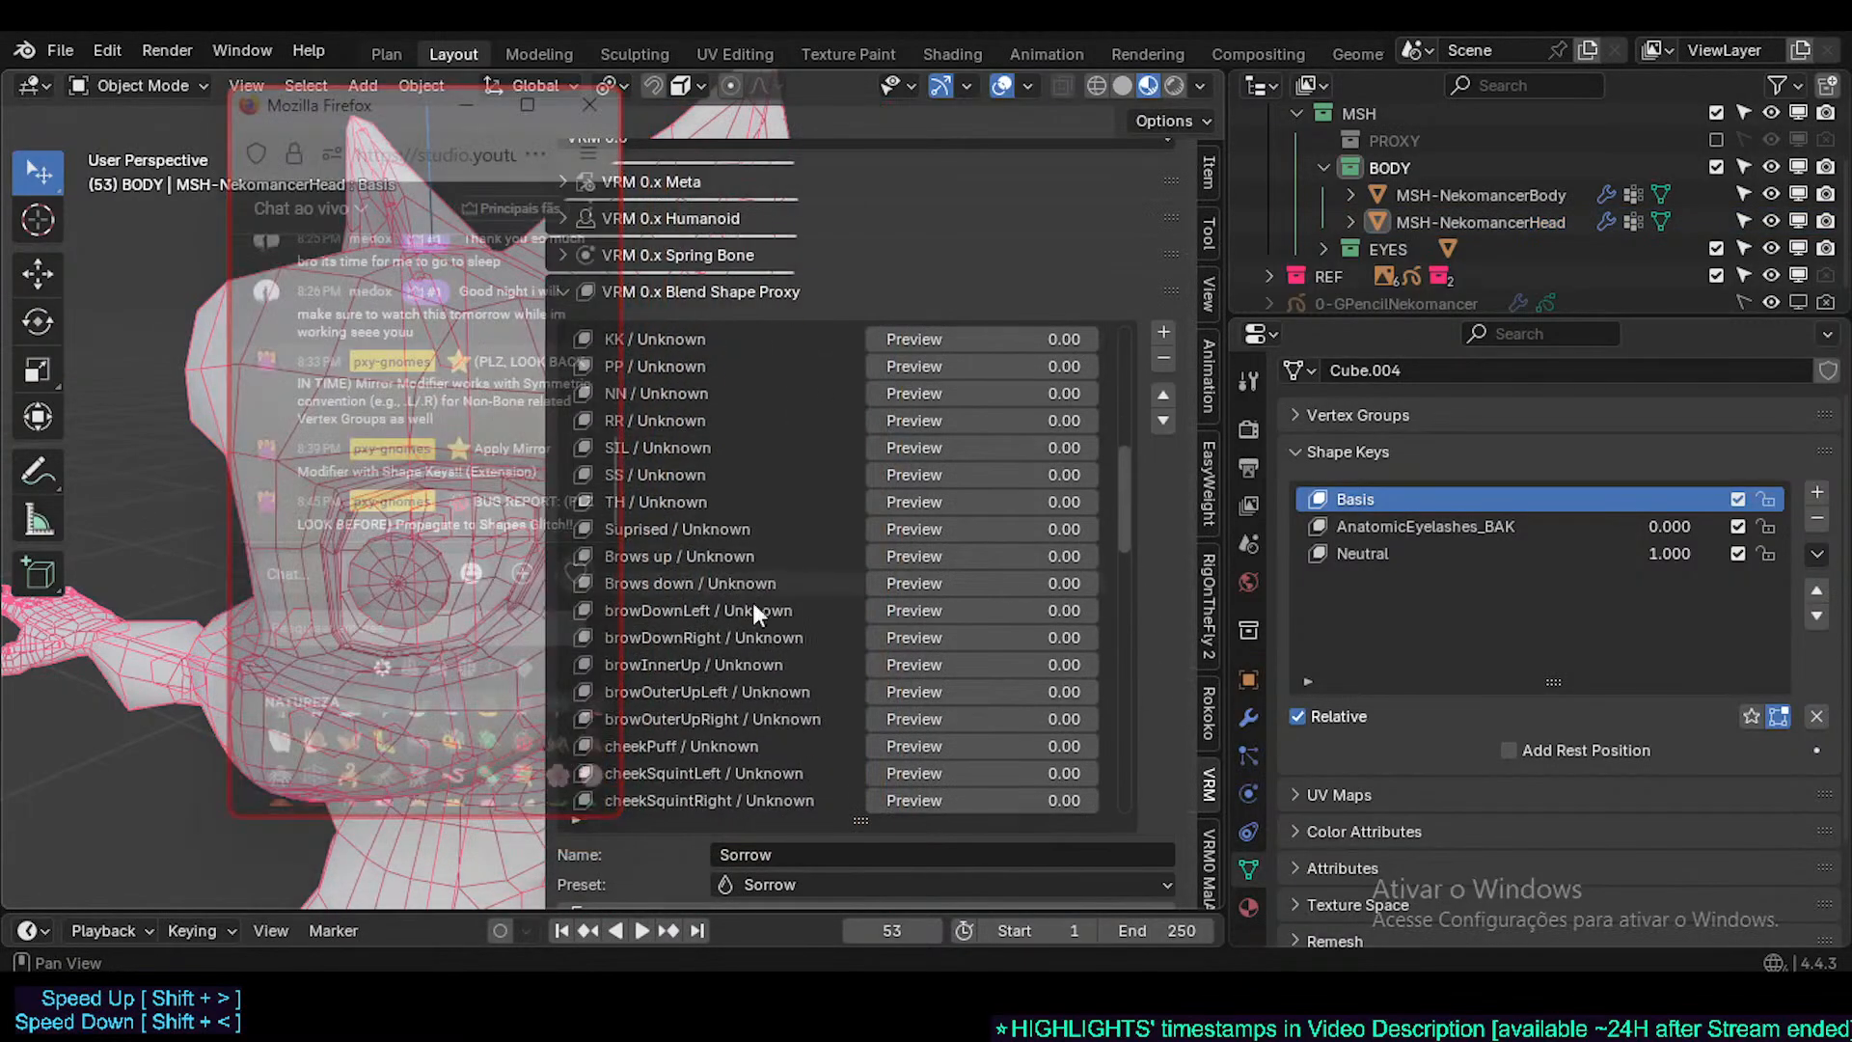
click(726, 558)
scroll(735, 613, down, 3)
click(720, 448)
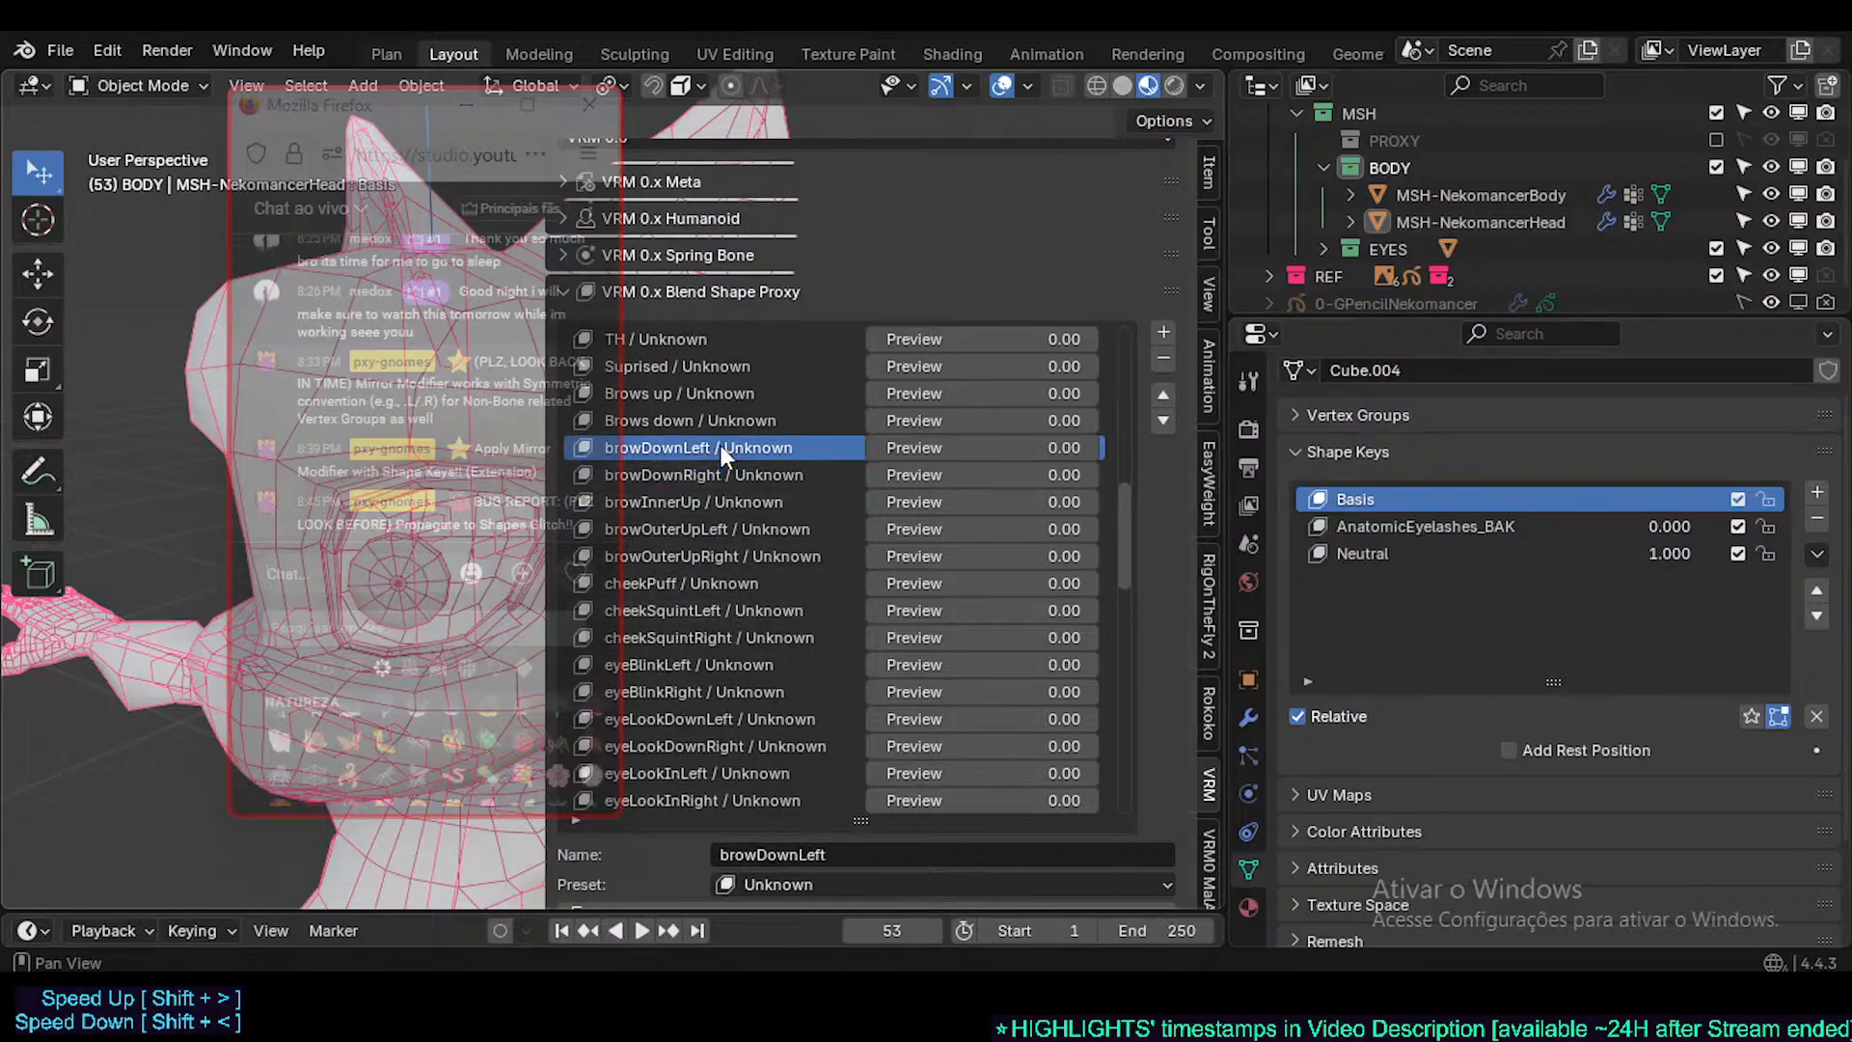
drag(427, 124, 296, 131)
click(609, 394)
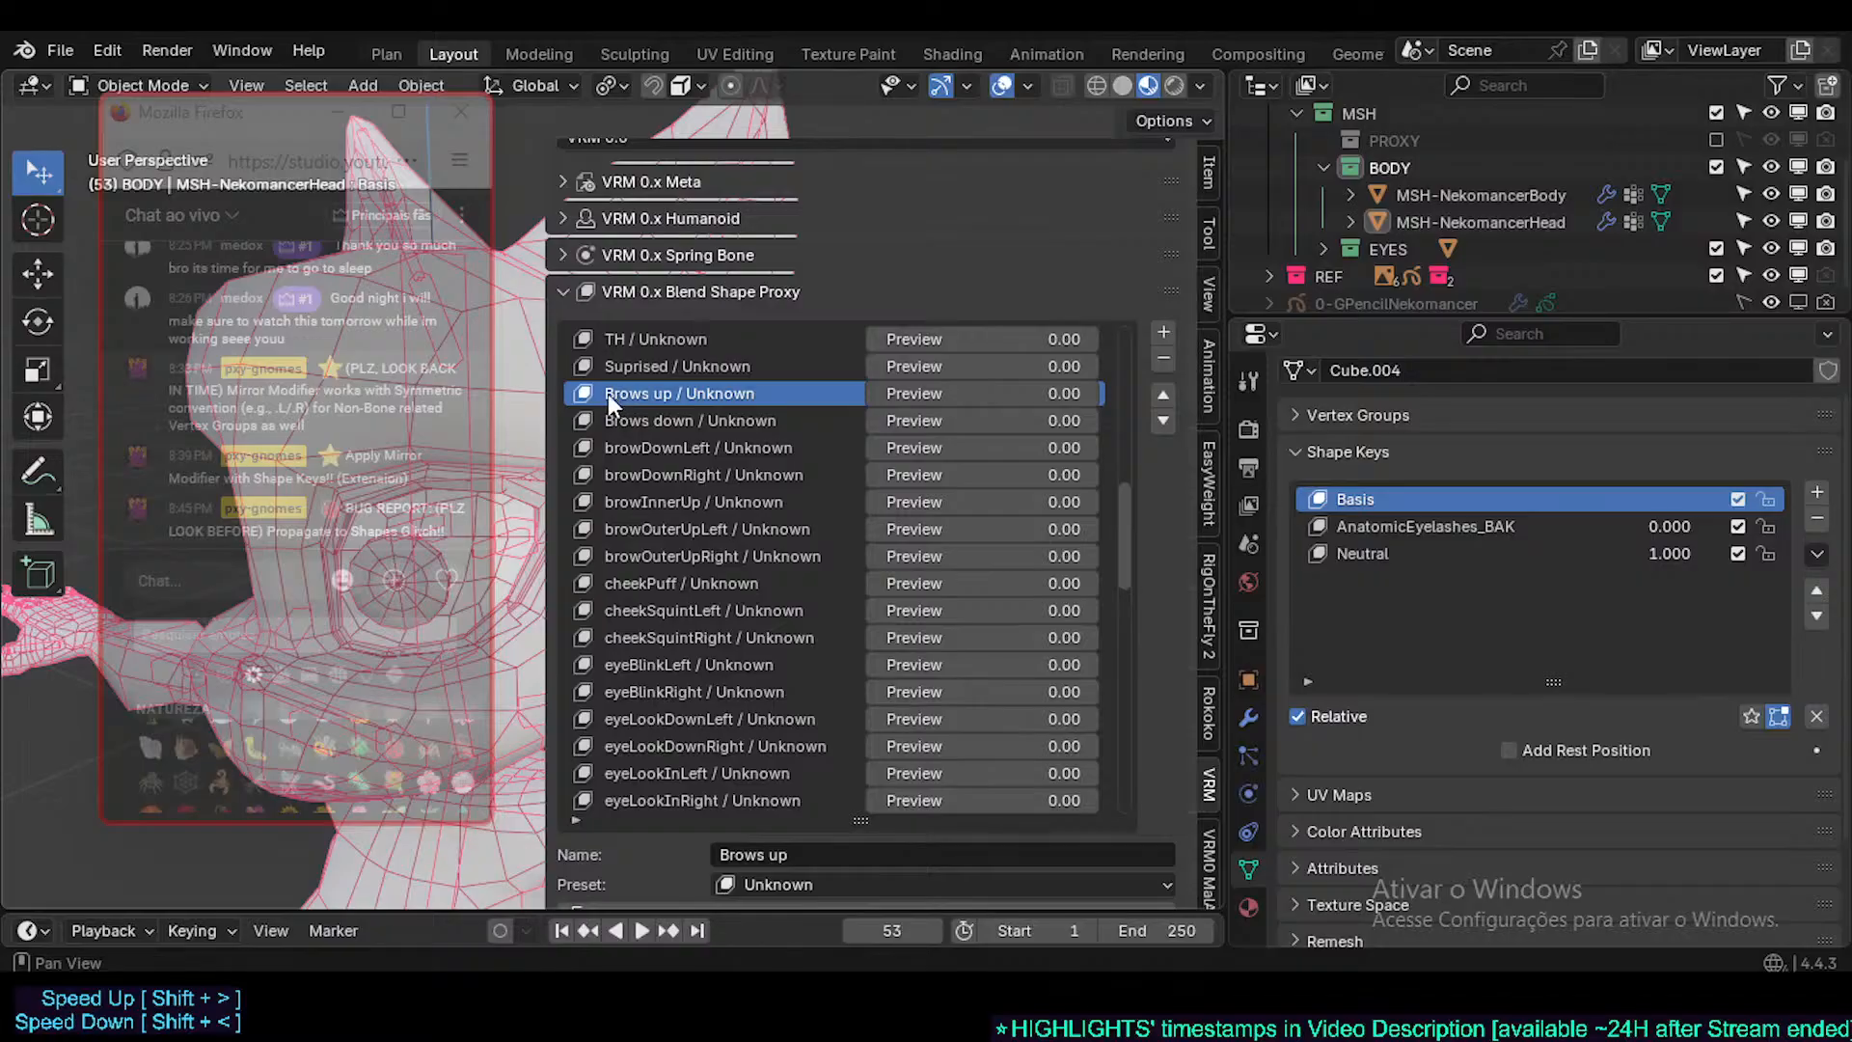
click(609, 448)
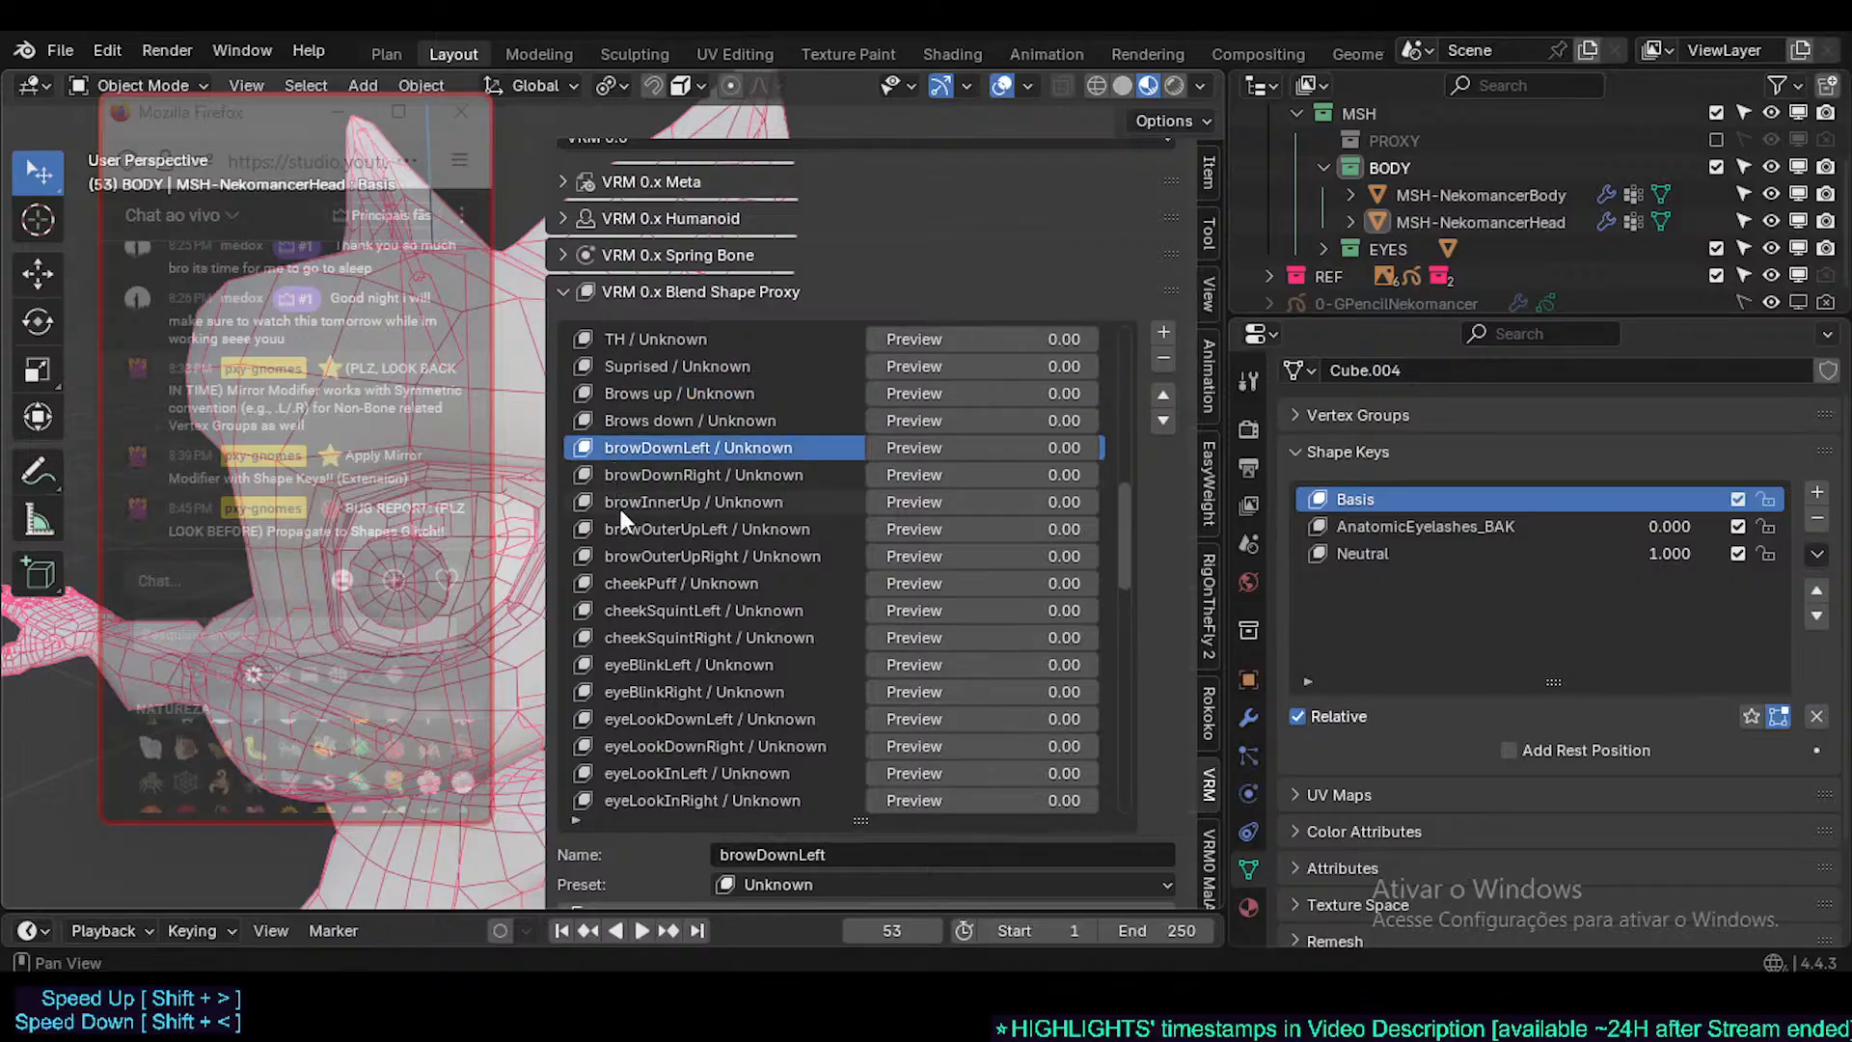
scroll(627, 675, down, 3)
scroll(1212, 679, down, 3)
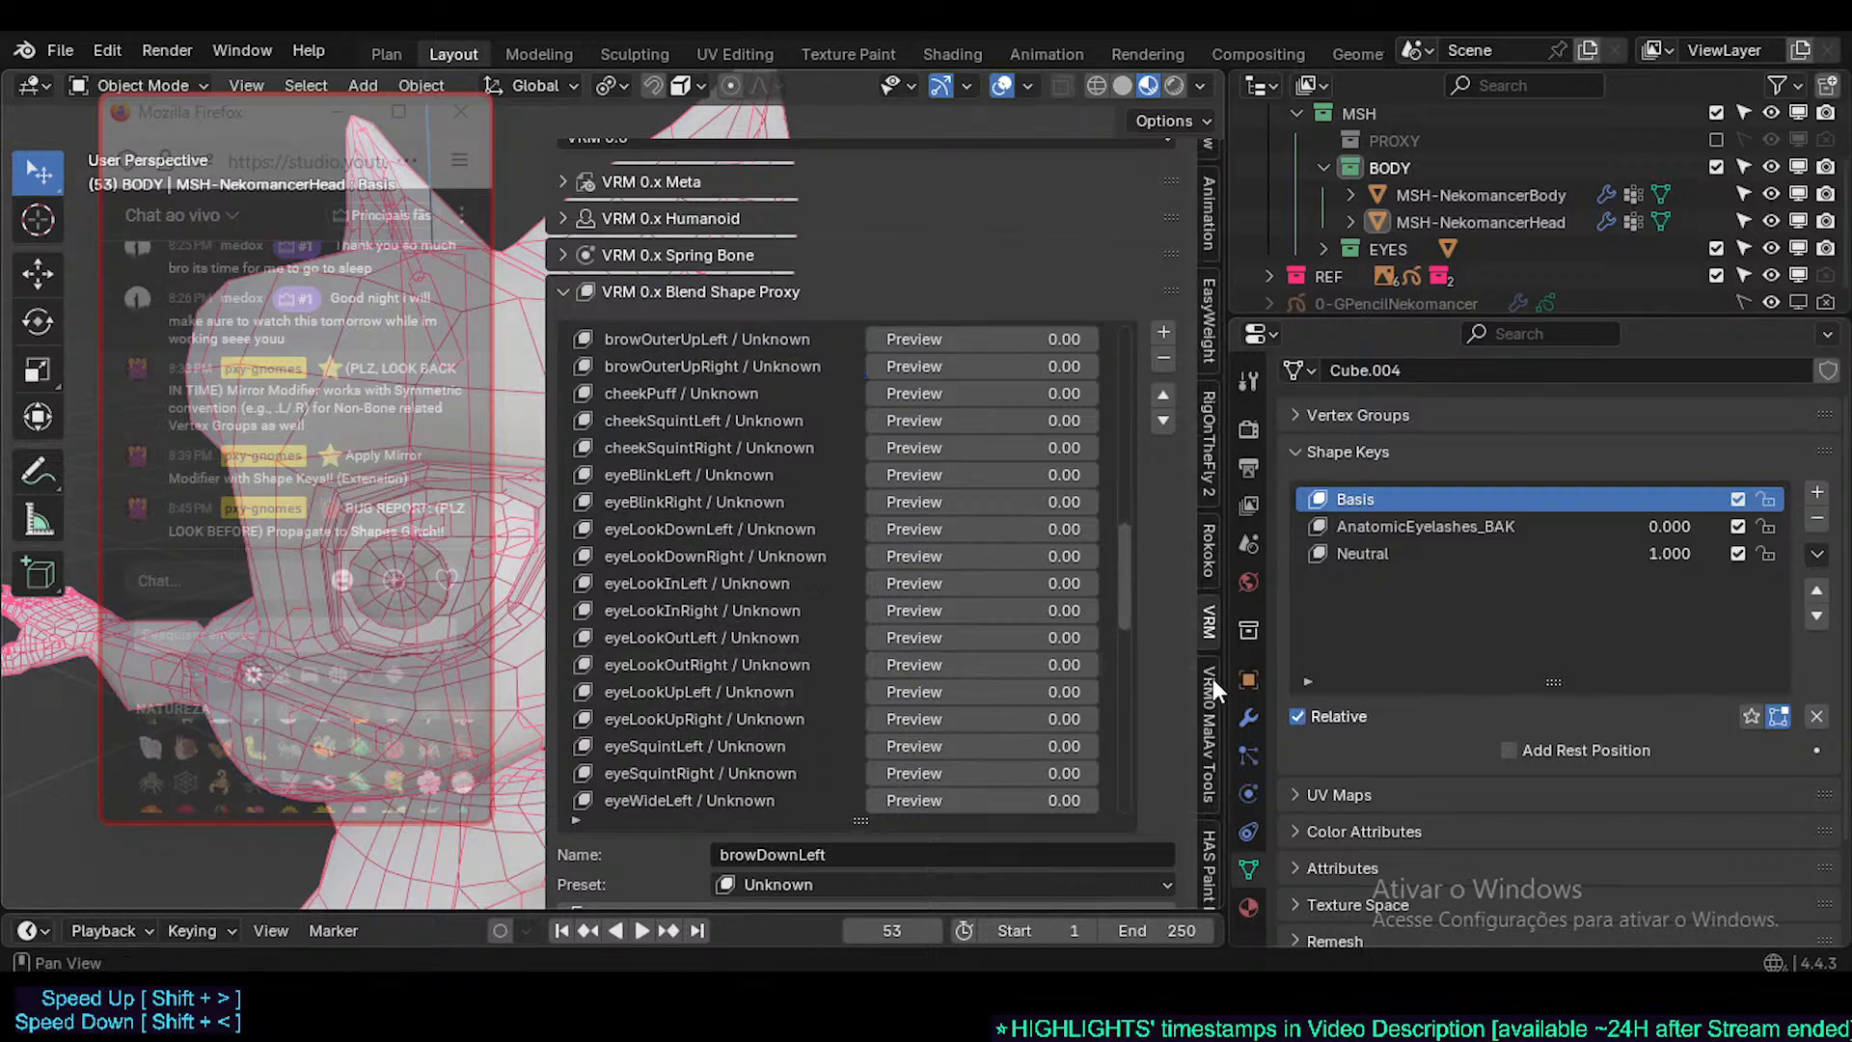
- Review the VRM 0.x Blendshape Proxy Extra Tools available for the armature, and reselect the Nekomancer head
click(1213, 712)
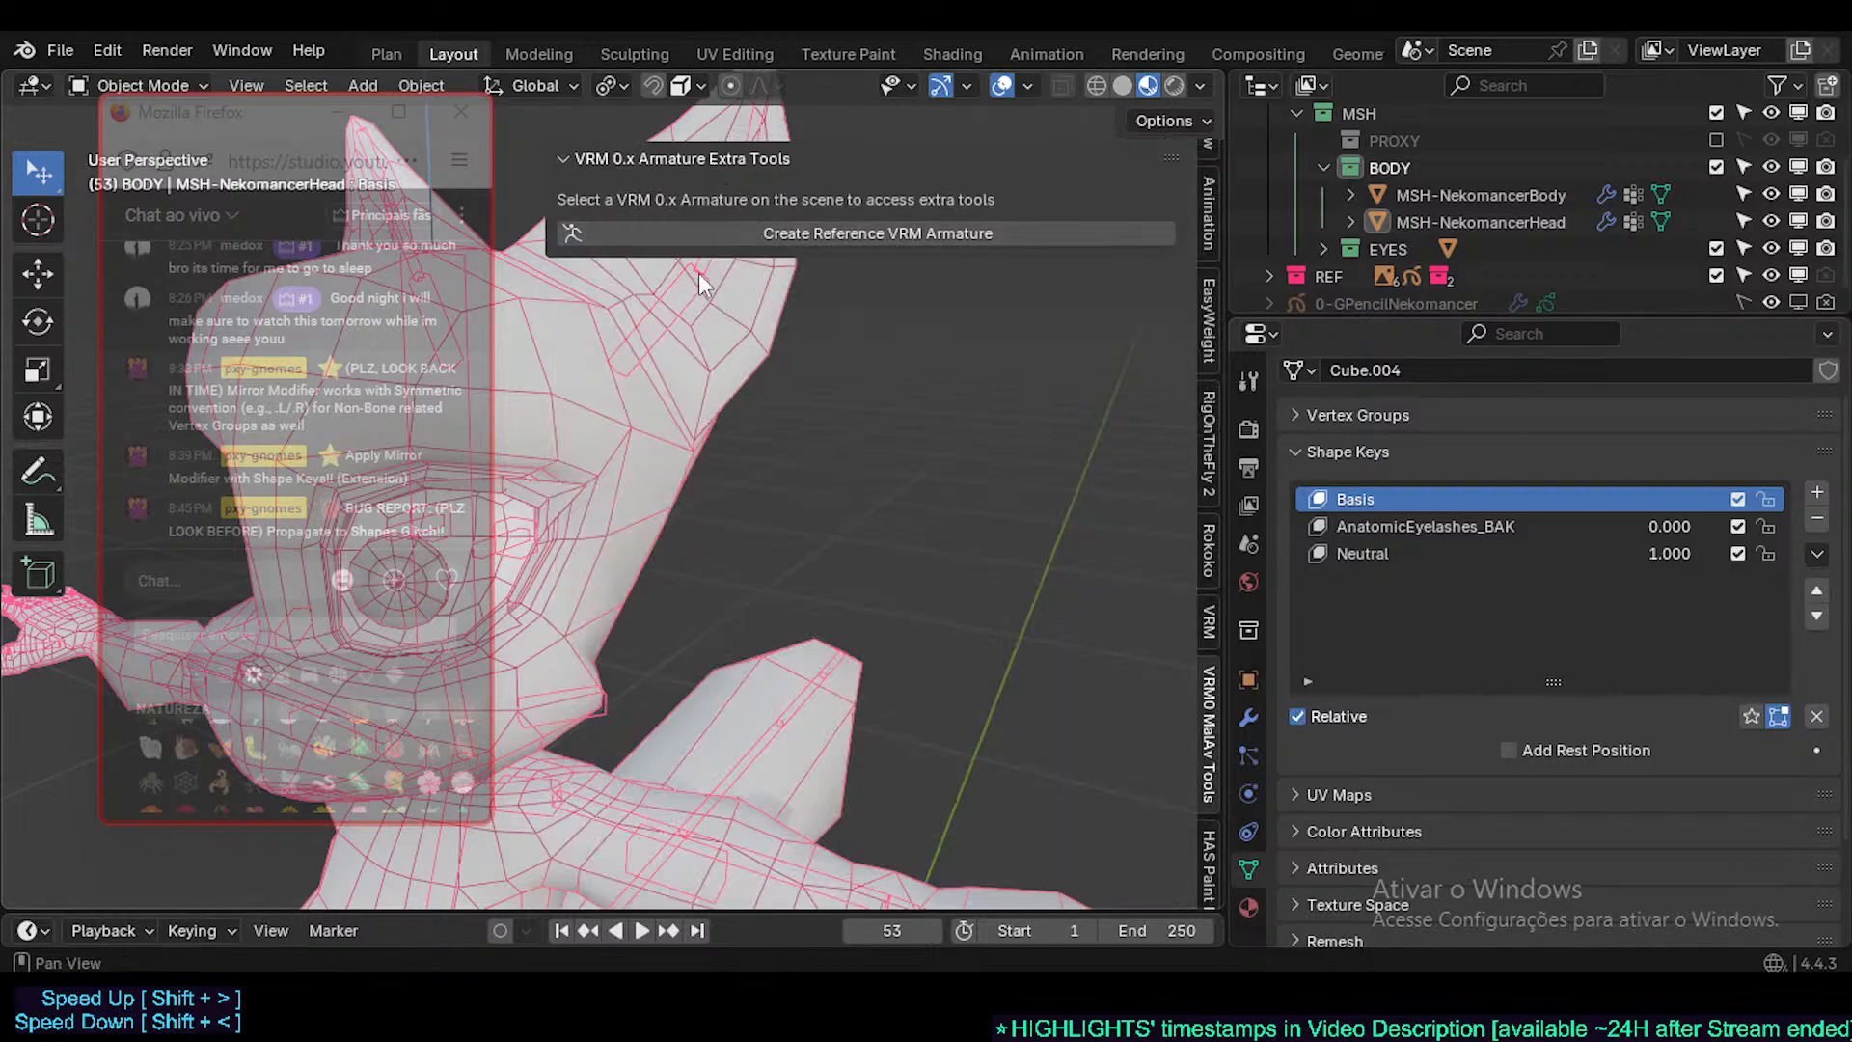
click(621, 368)
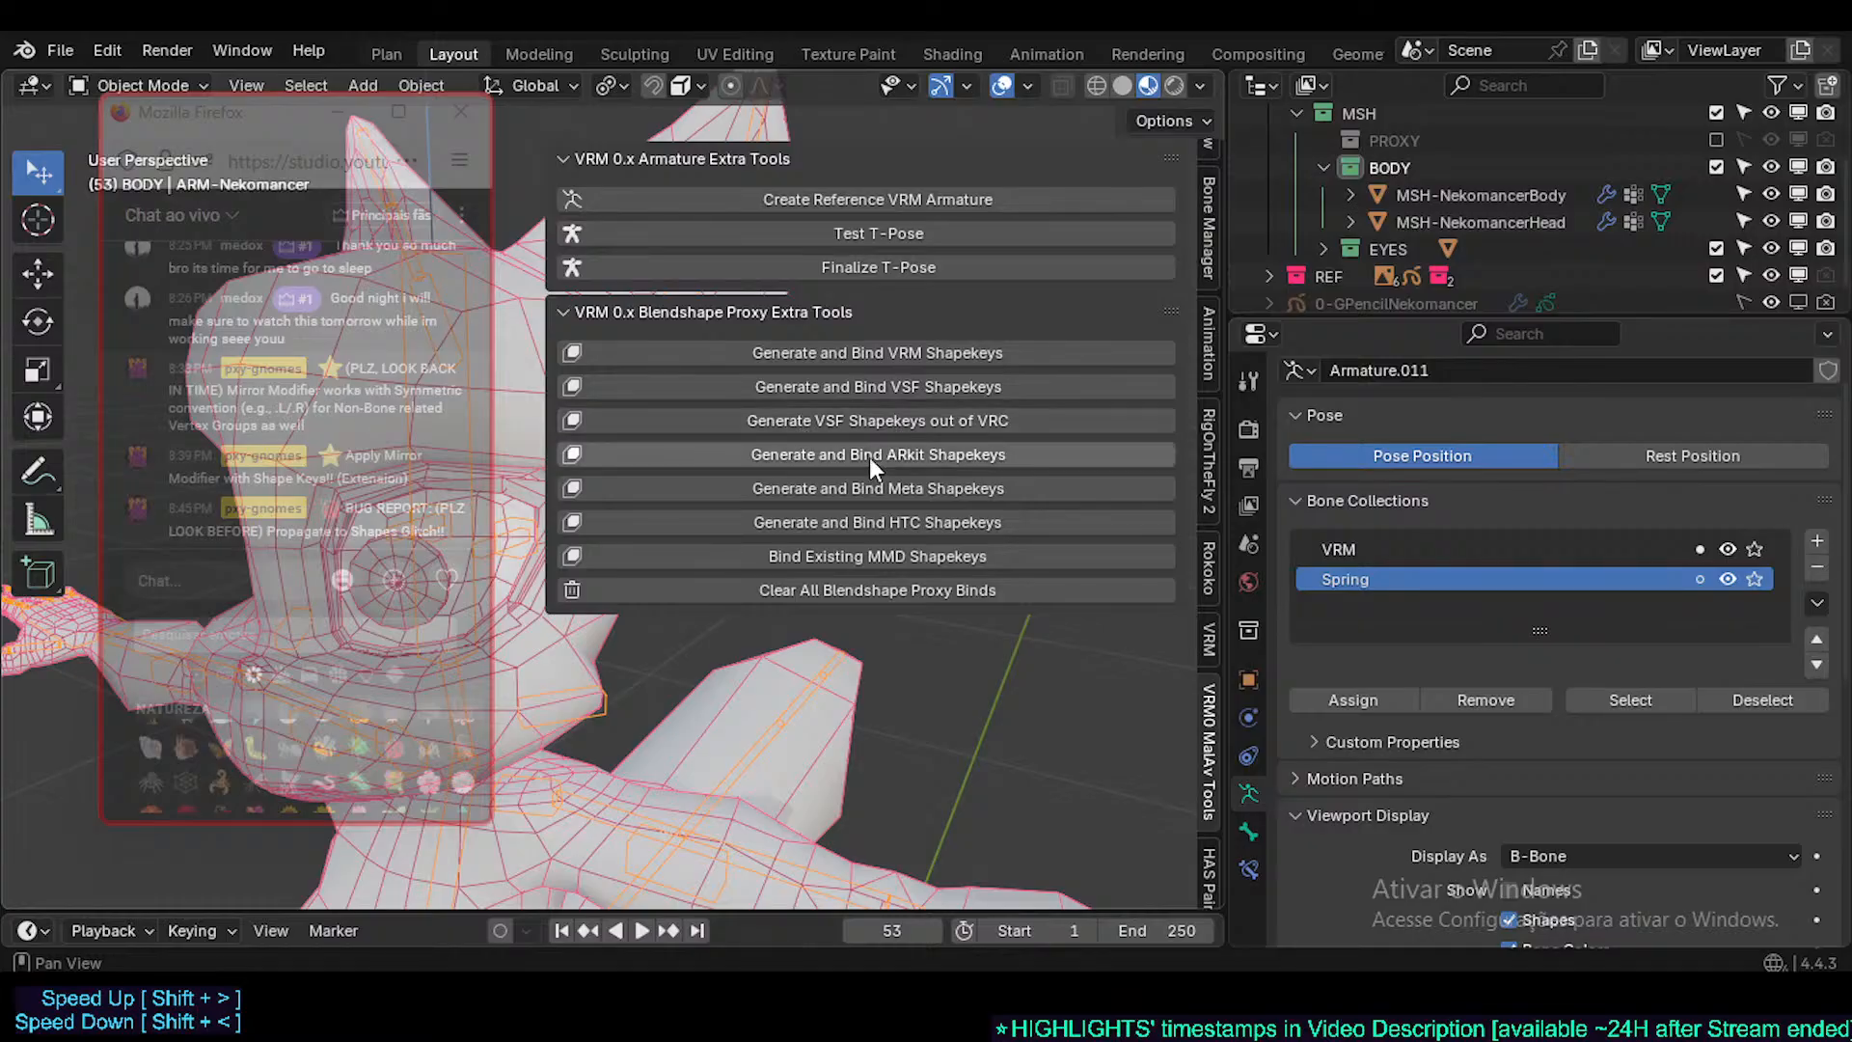
key(n)
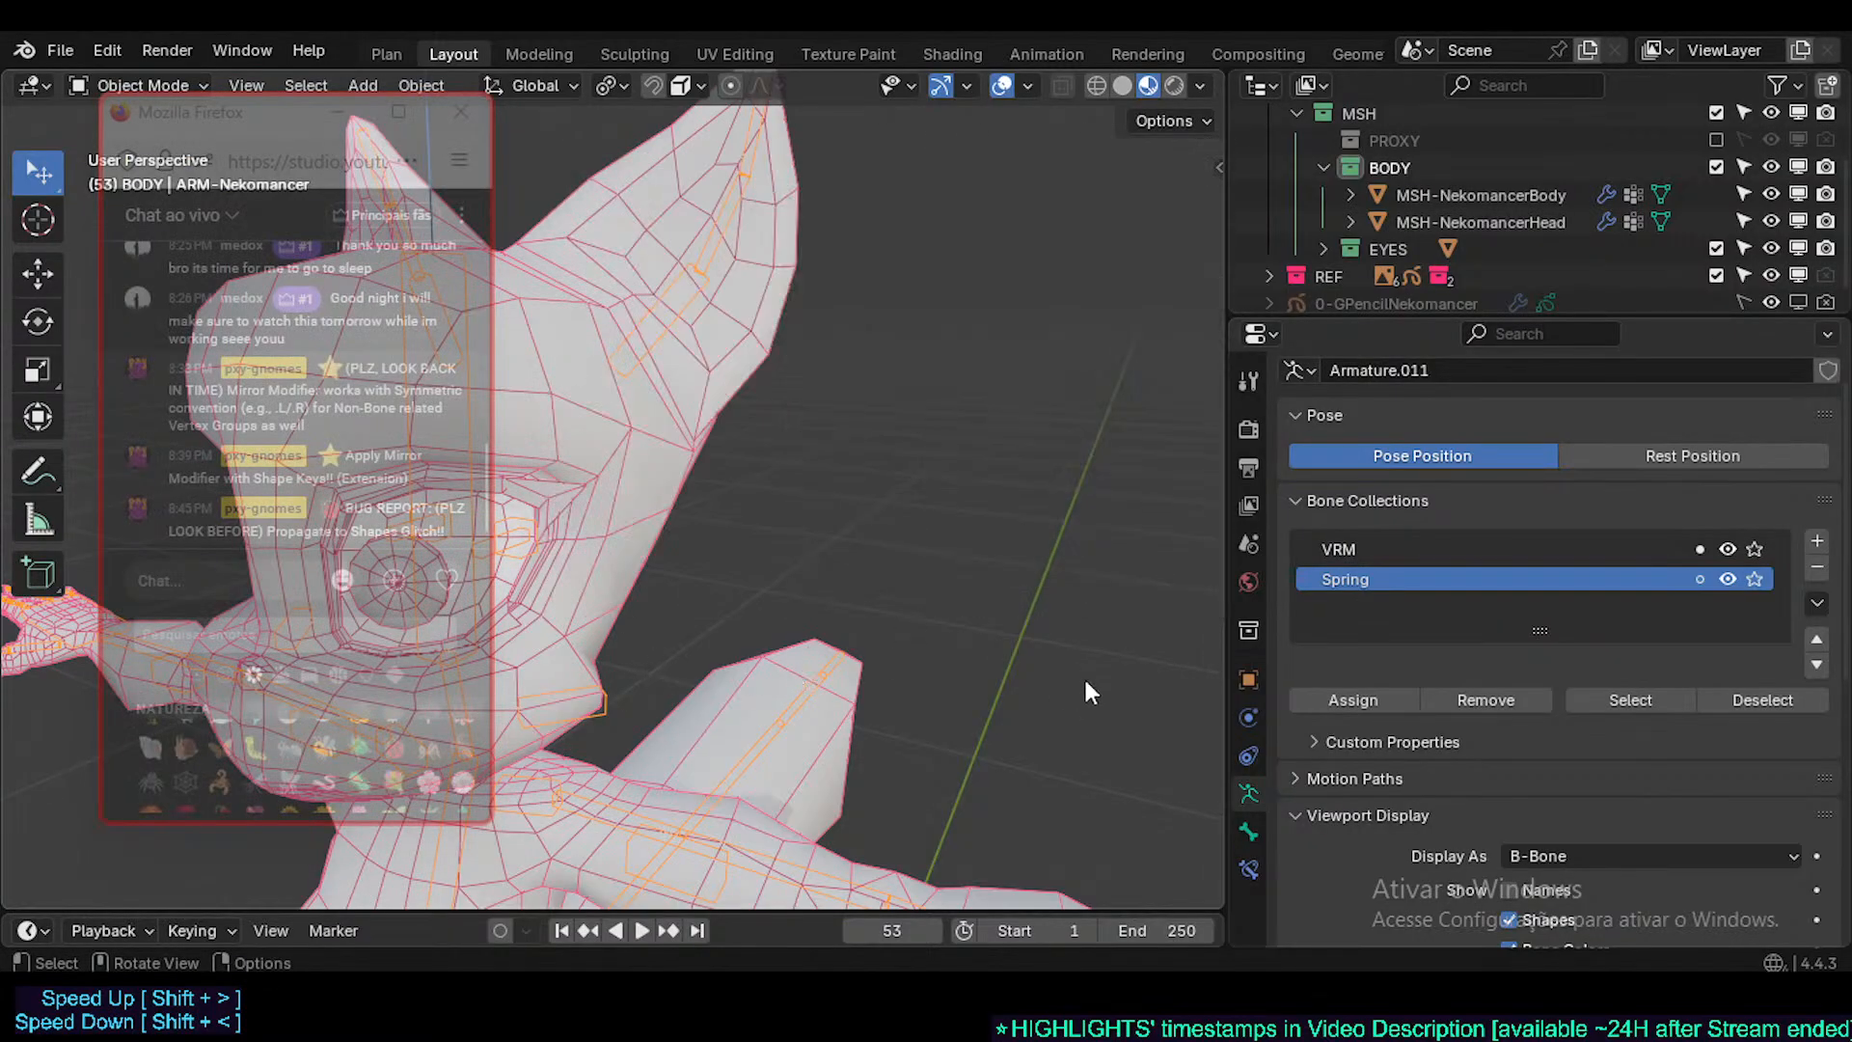
key(n)
click(584, 696)
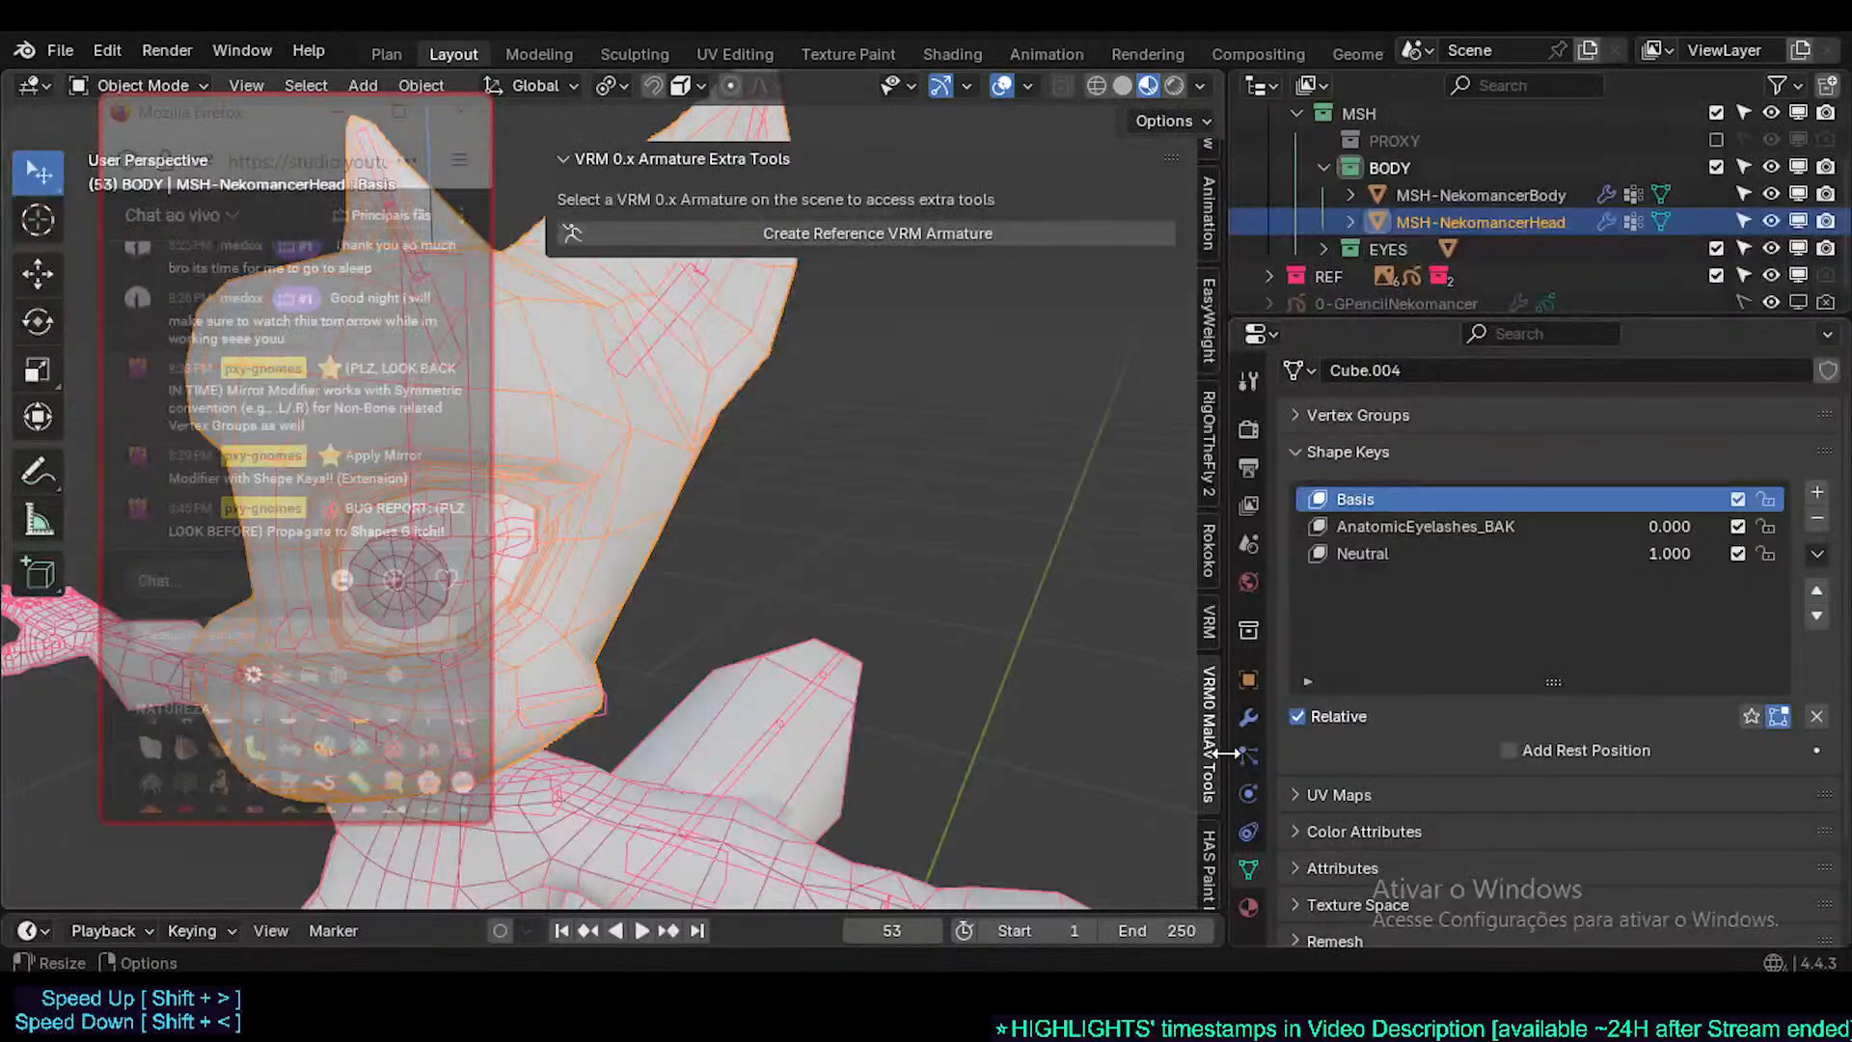
- Look through the Blend Shape Proxy list down to the mouth expressions and return to its beginning
click(1214, 621)
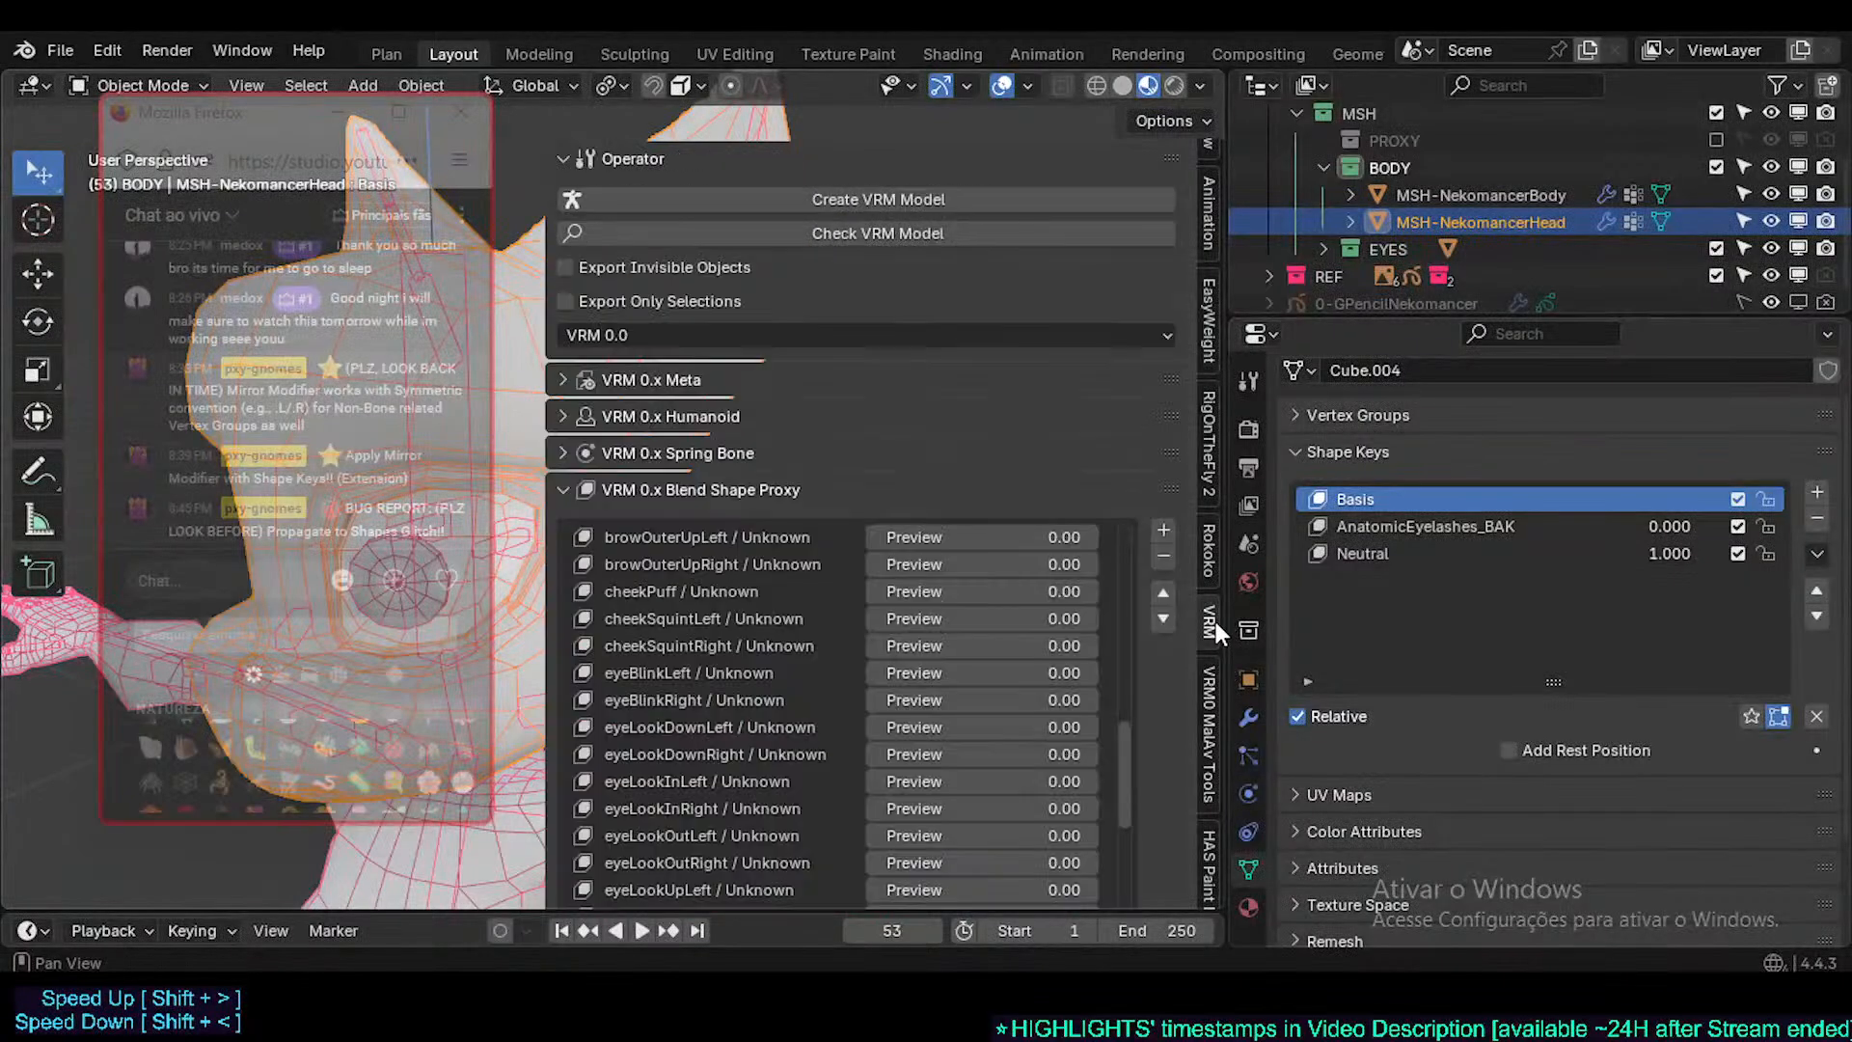
scroll(685, 638, down, 5)
scroll(708, 756, down, 12)
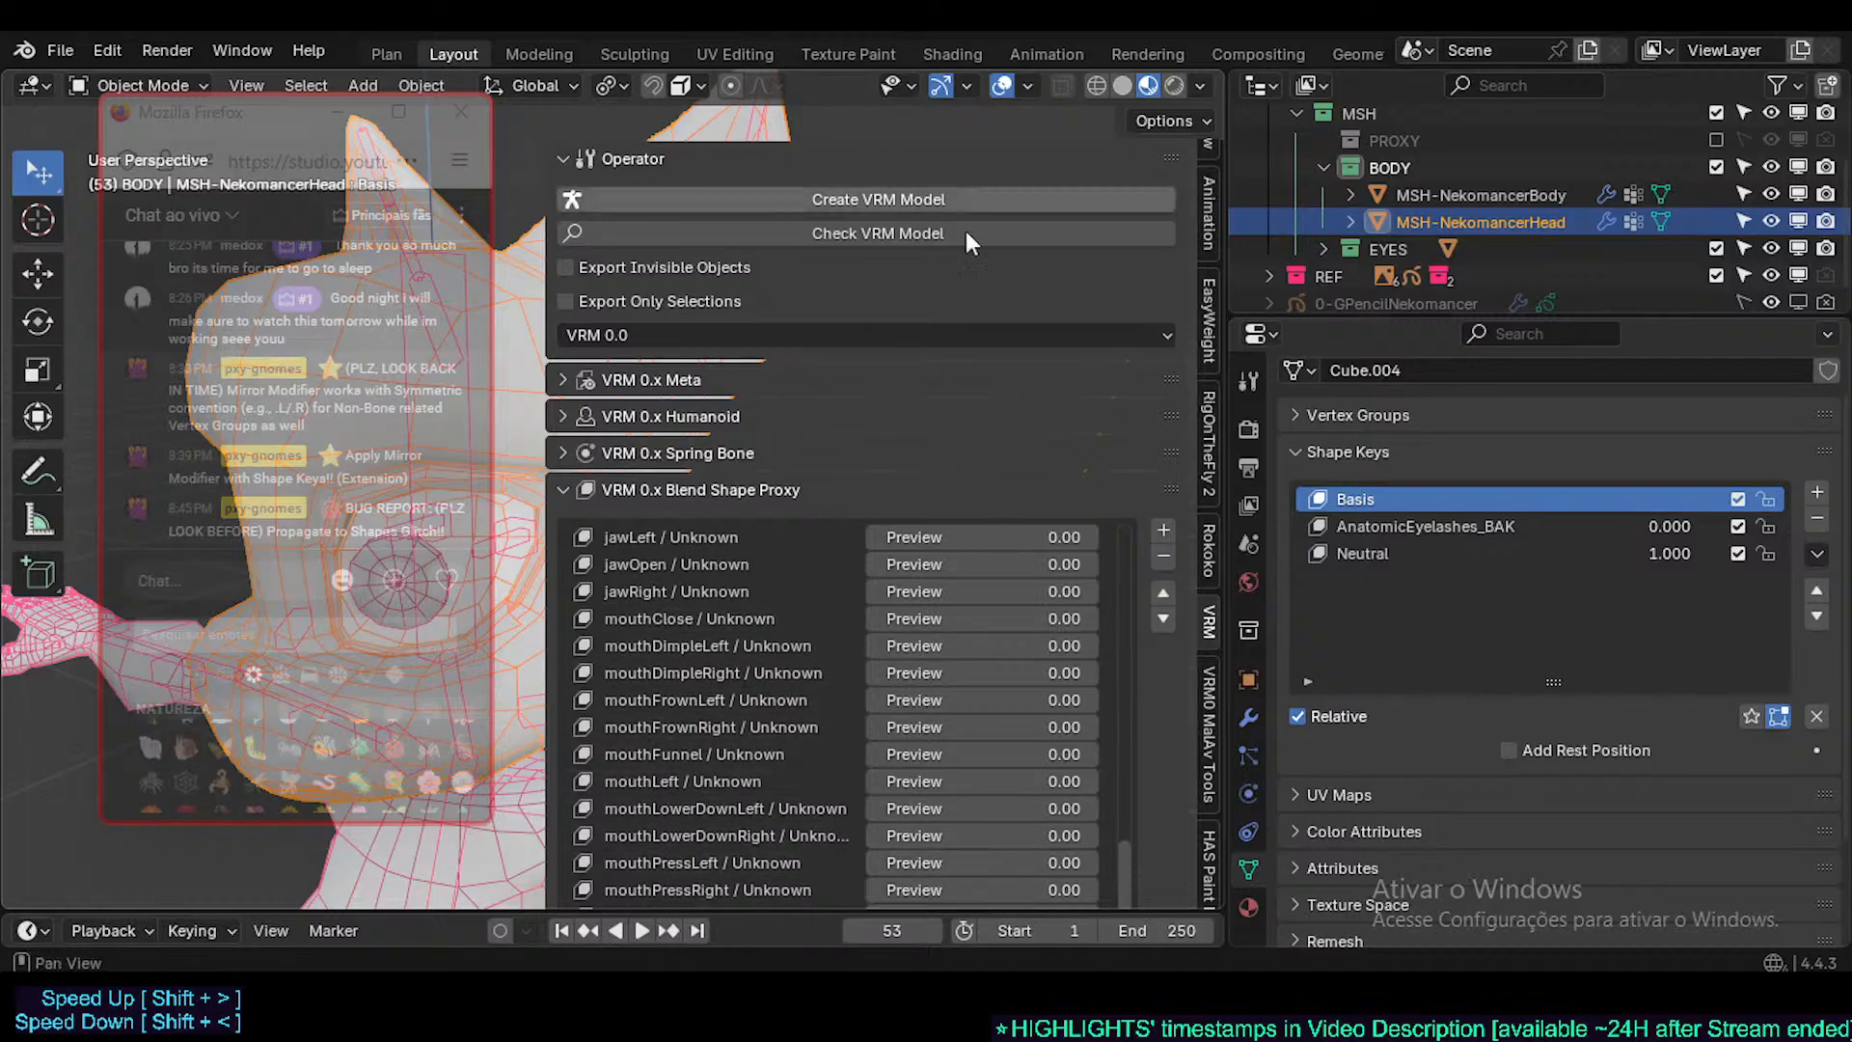
drag(1125, 865, 1141, 507)
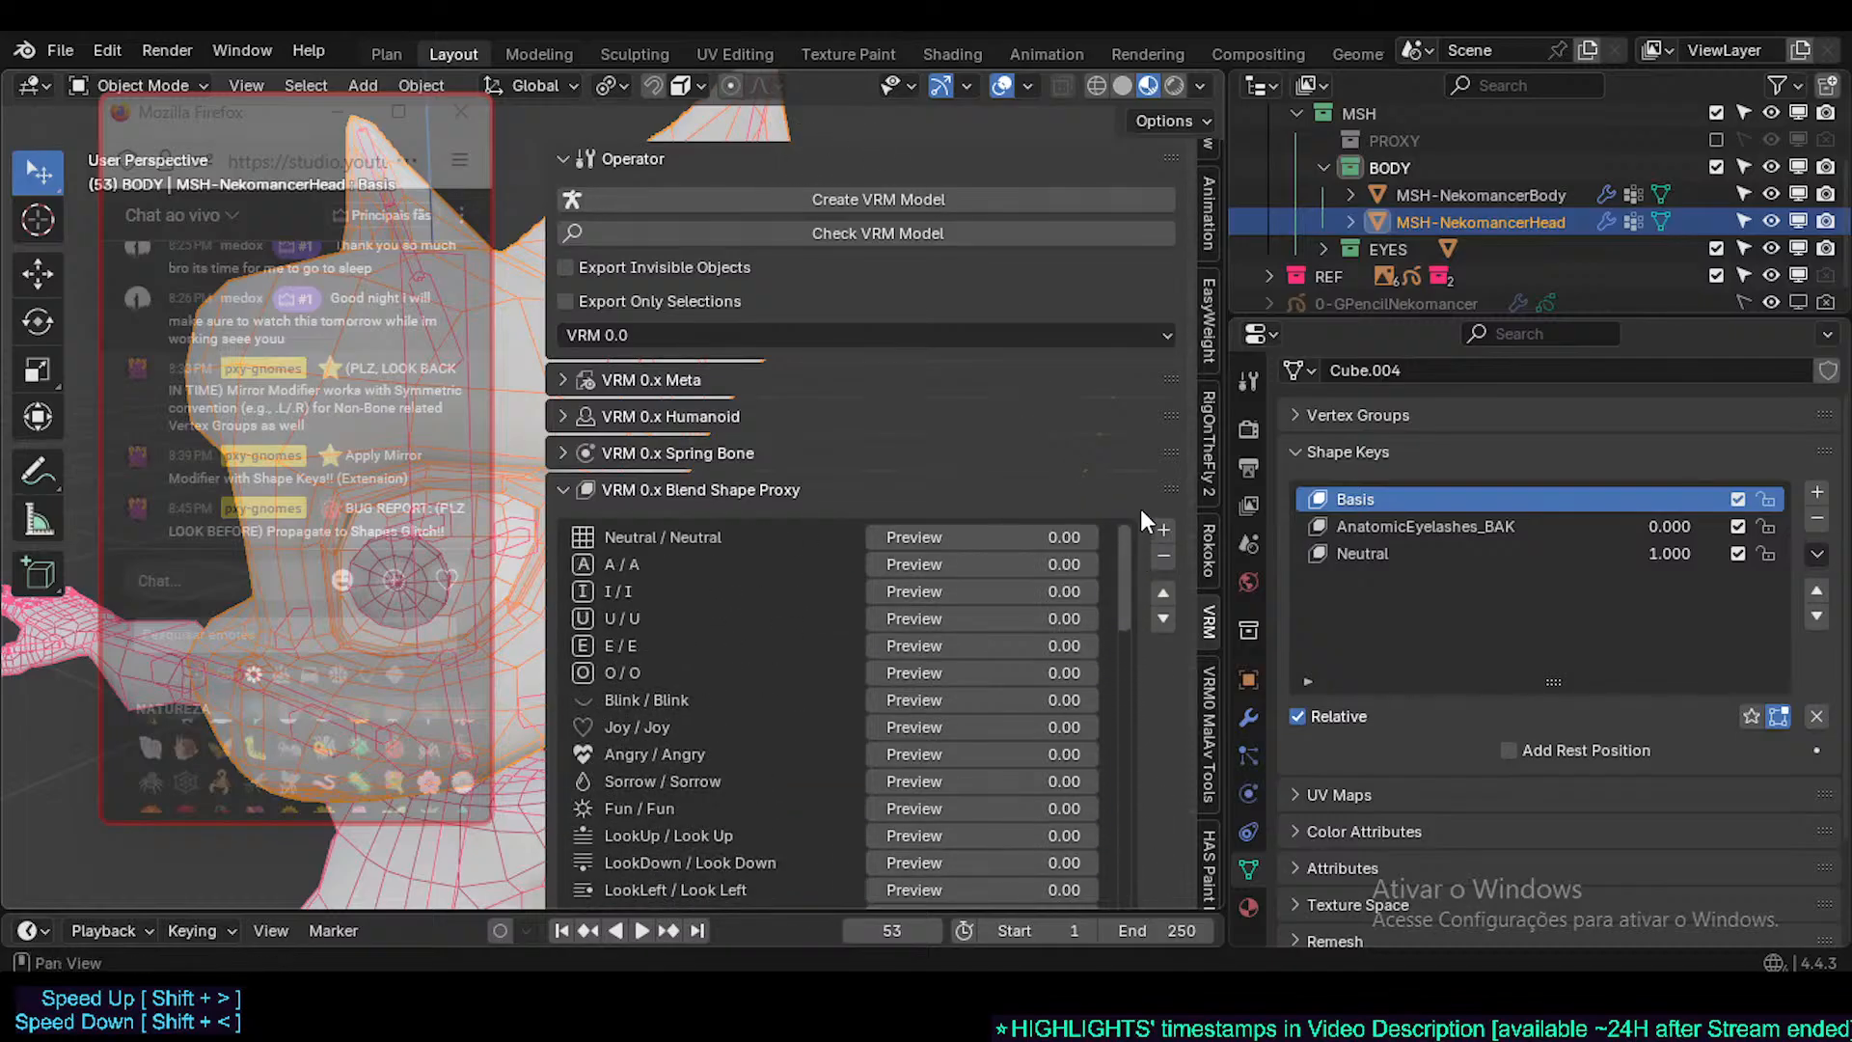
- Close the chat's emoji picker, move the chat window over the outliner and properties area, and reduce its height
click(247, 500)
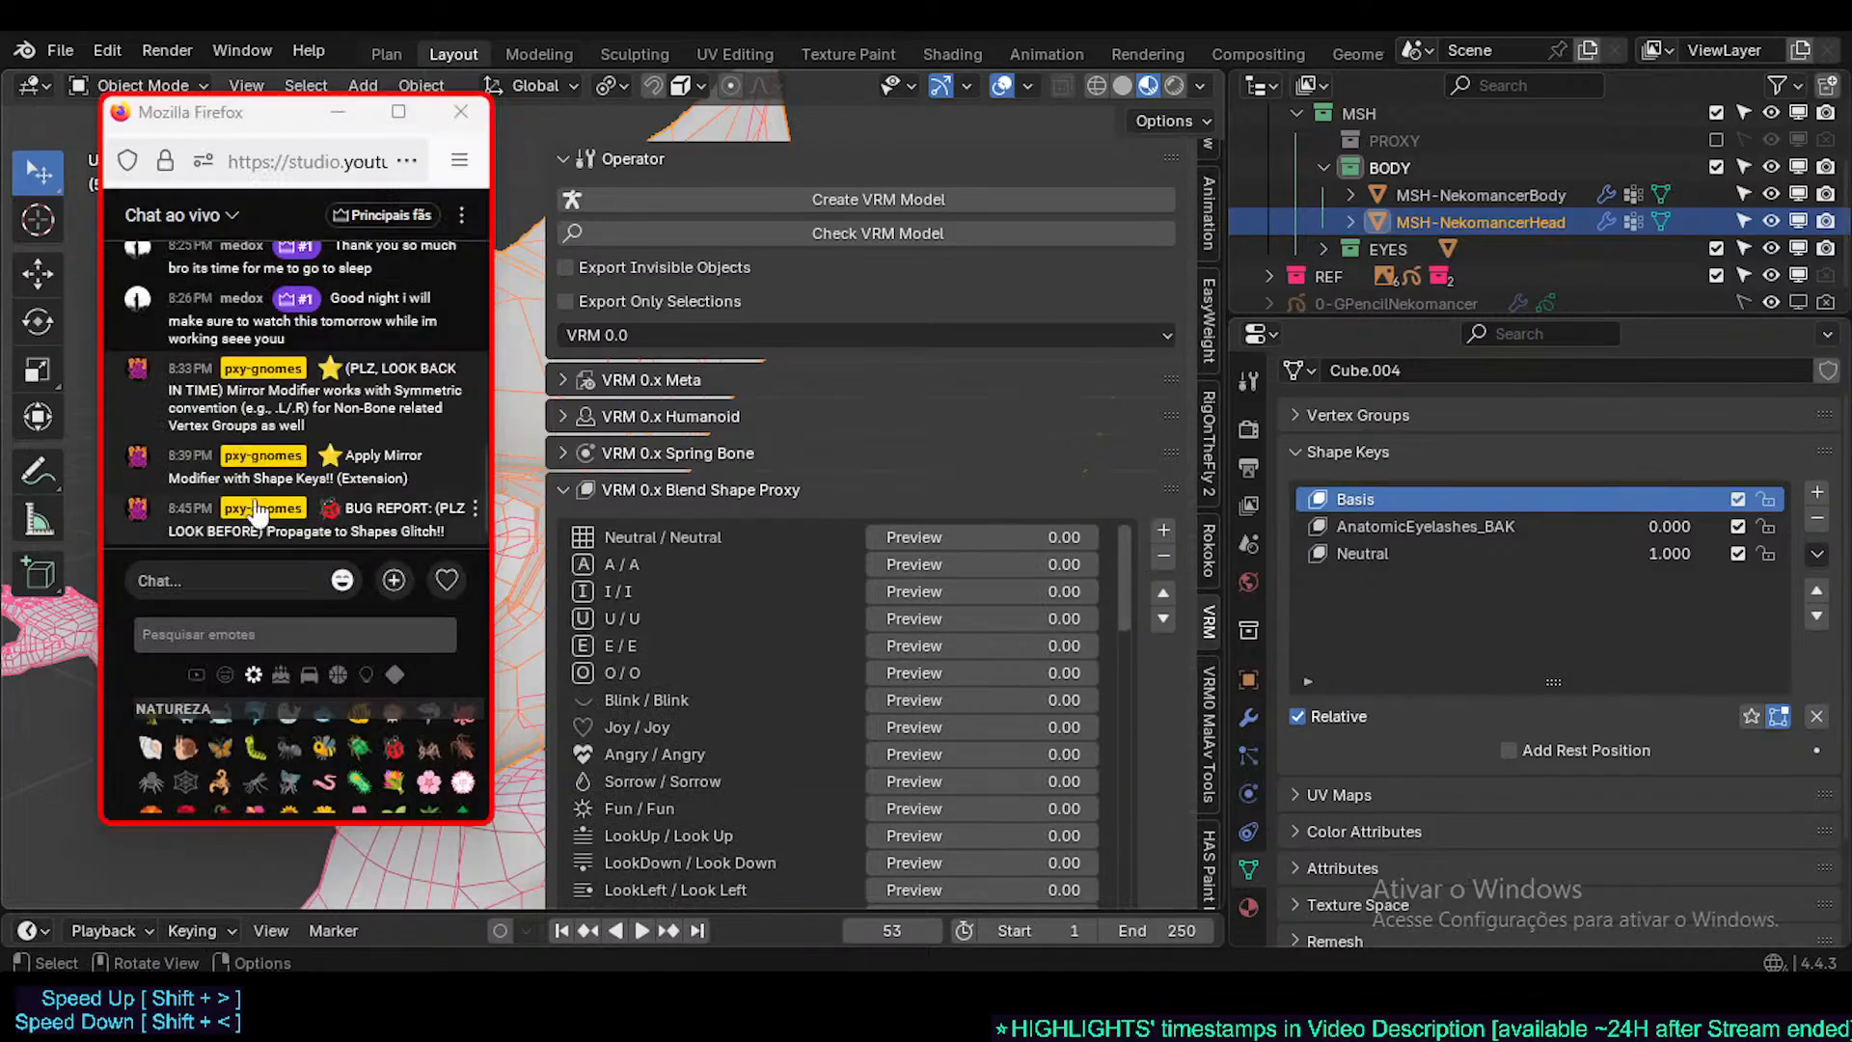
click(343, 580)
drag(211, 123, 1476, 164)
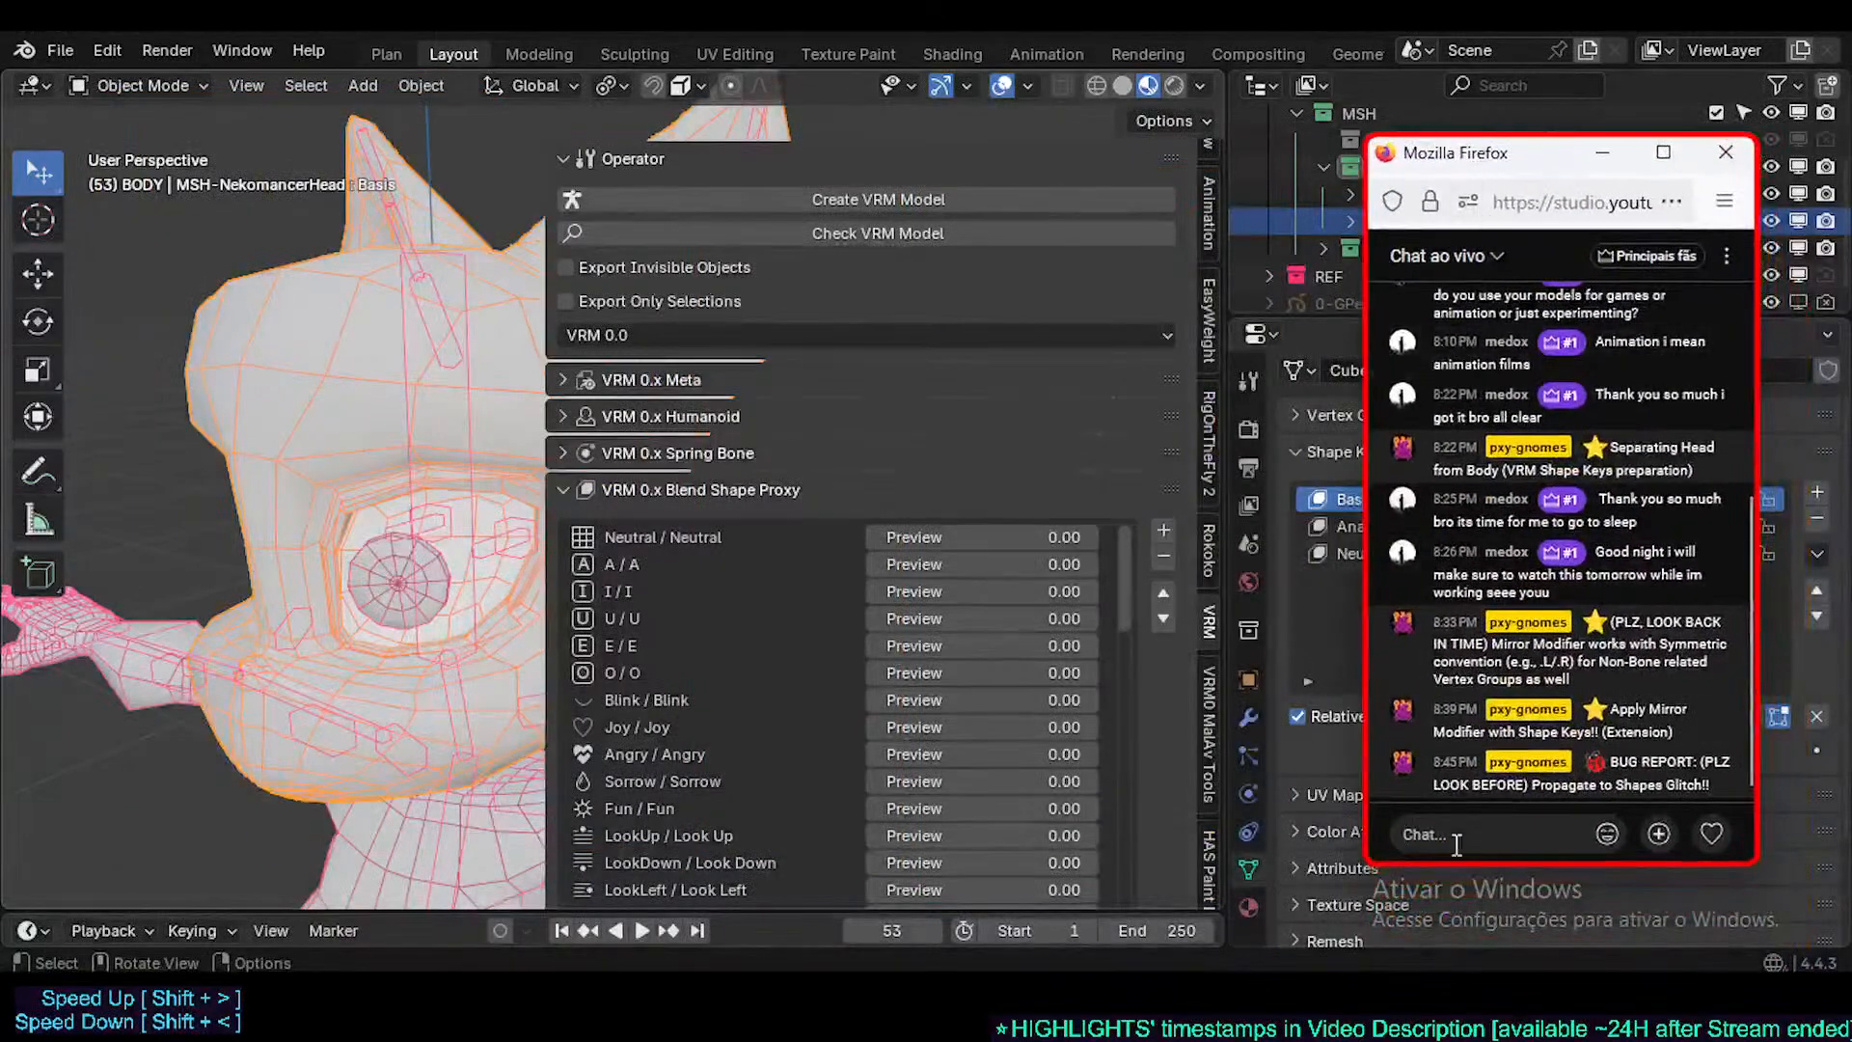
drag(1493, 866, 1493, 571)
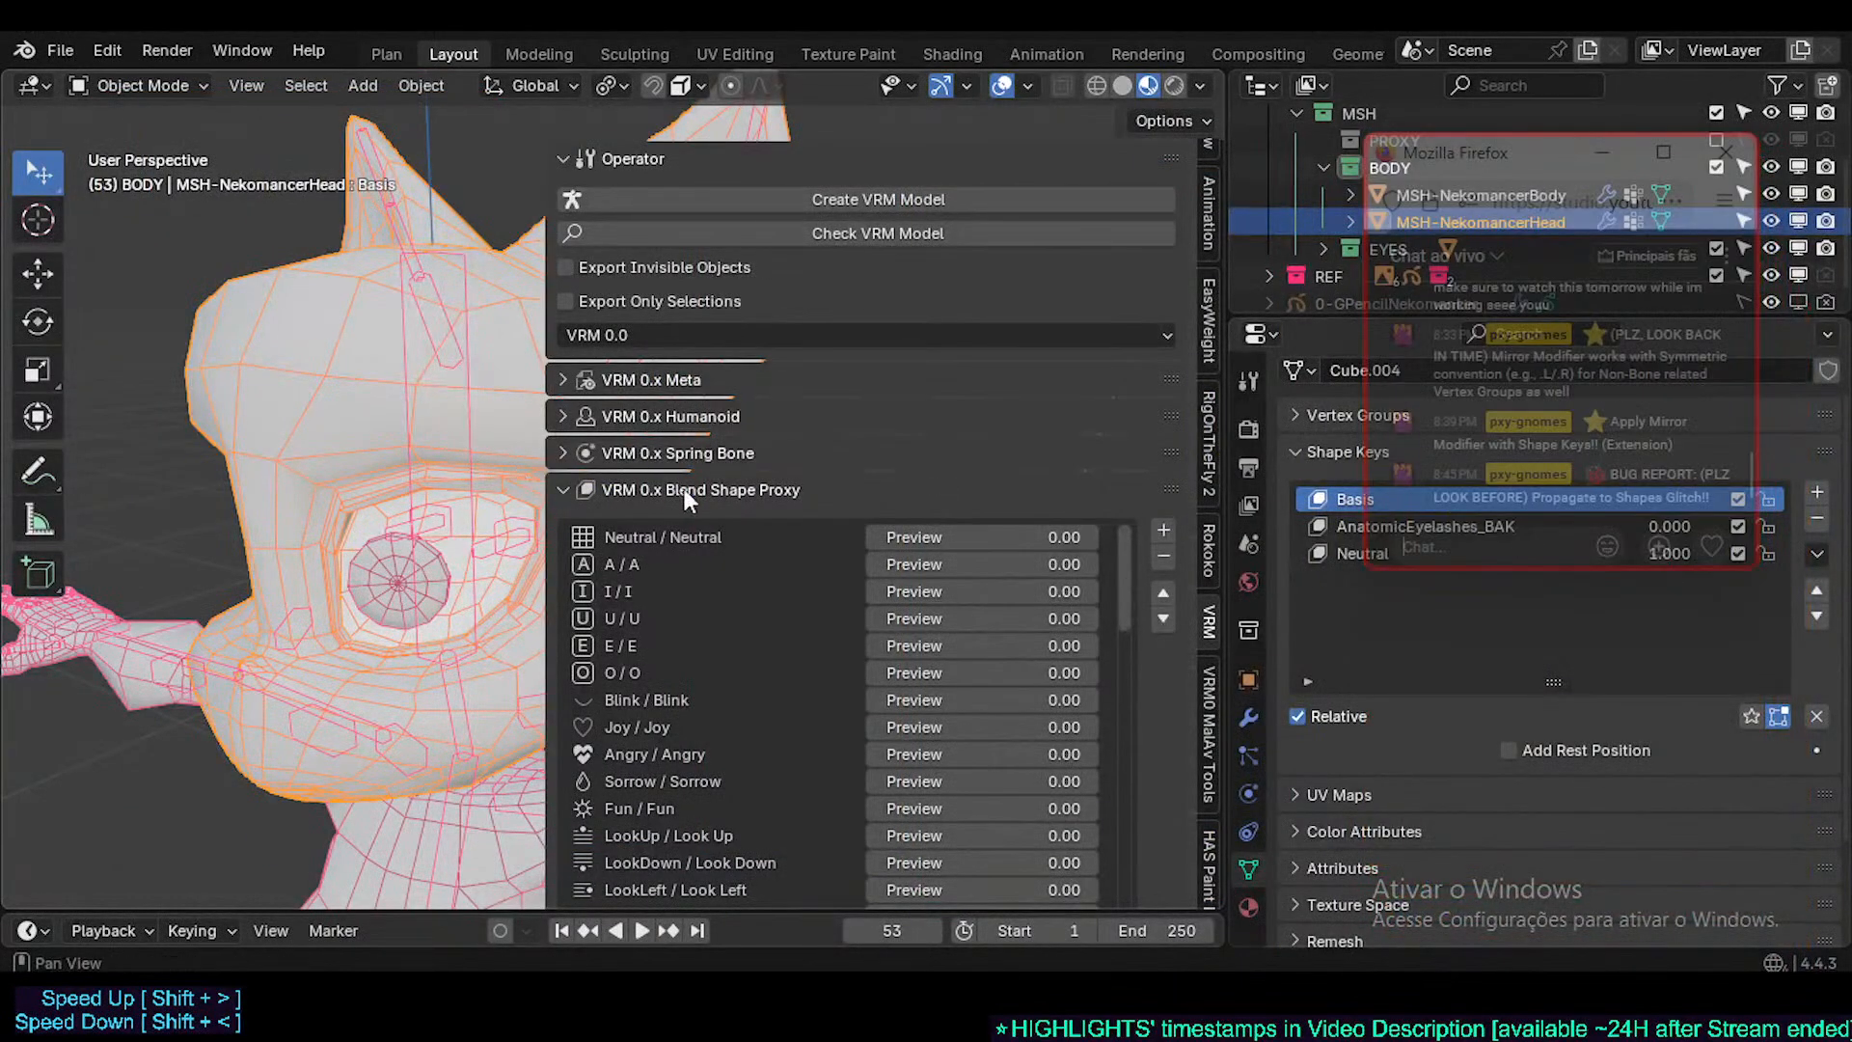
- Hide the 3D view sidebar and save the file with nothing selected
text(n)
key(BackSpace)
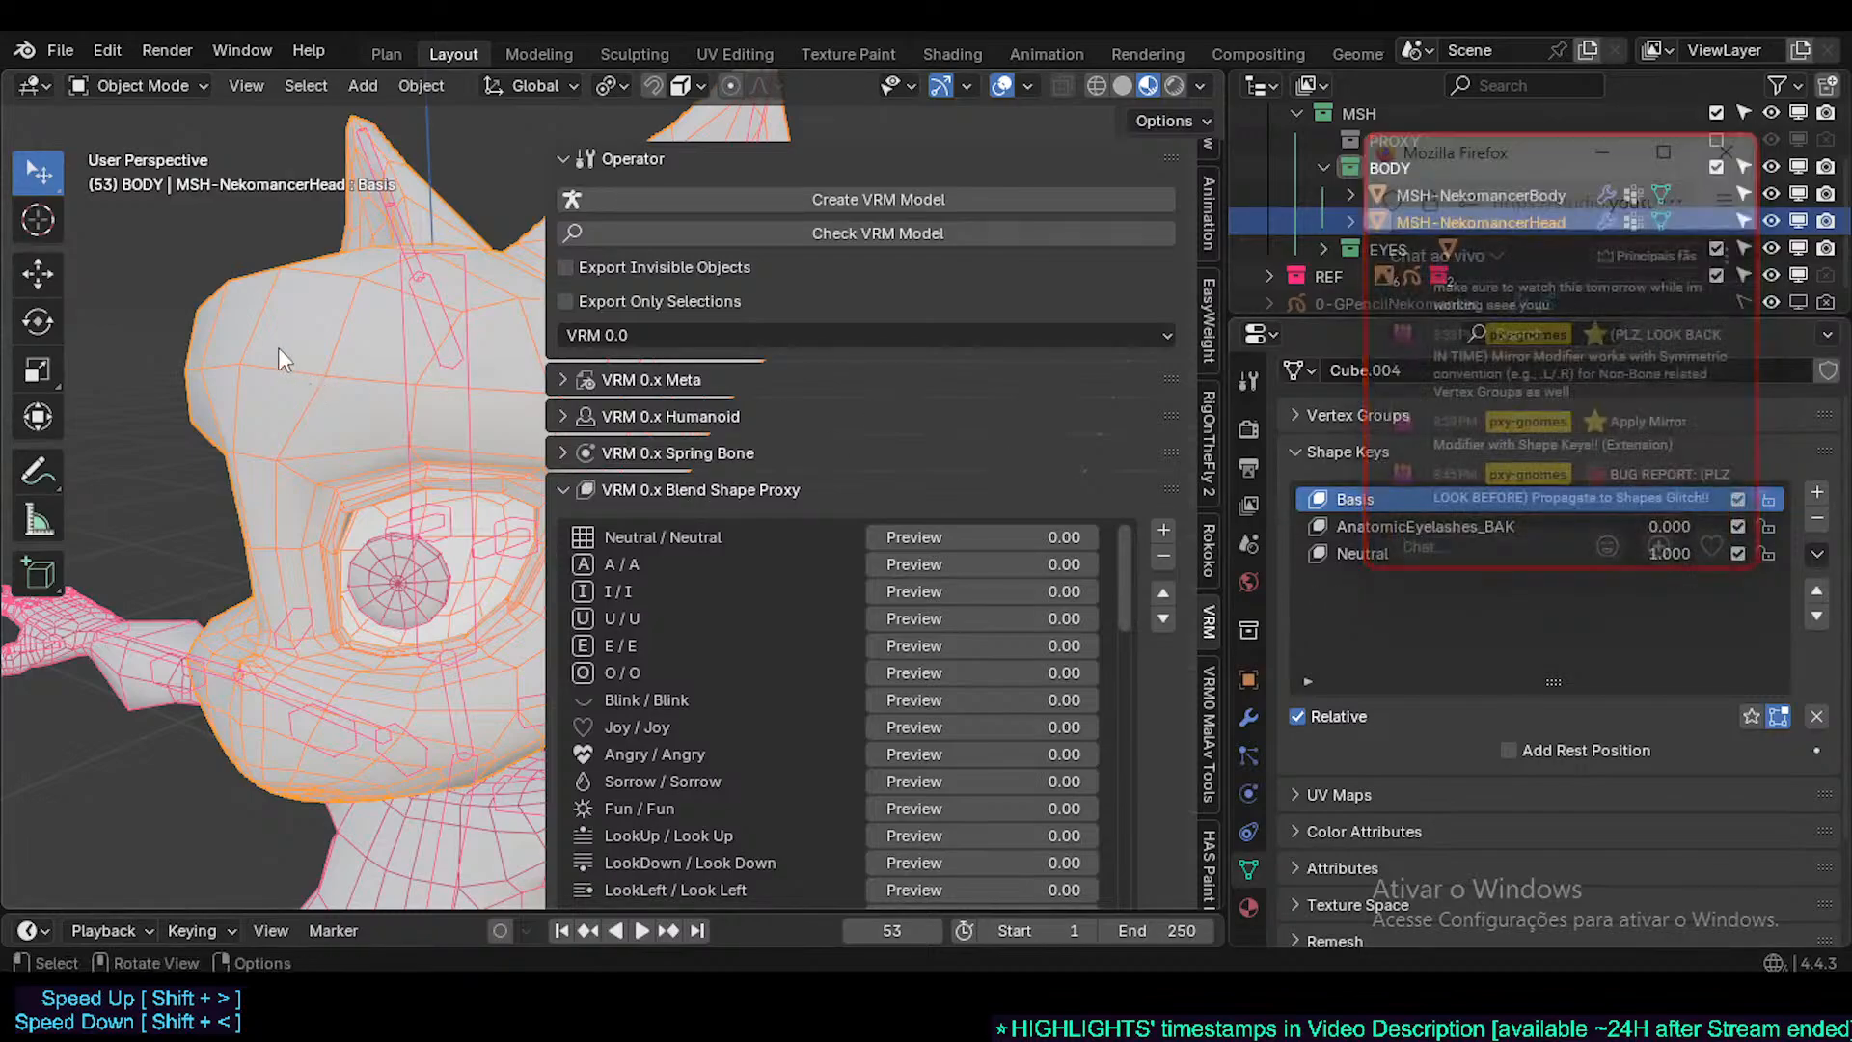
key(n)
click(814, 409)
key(ctrl+s)
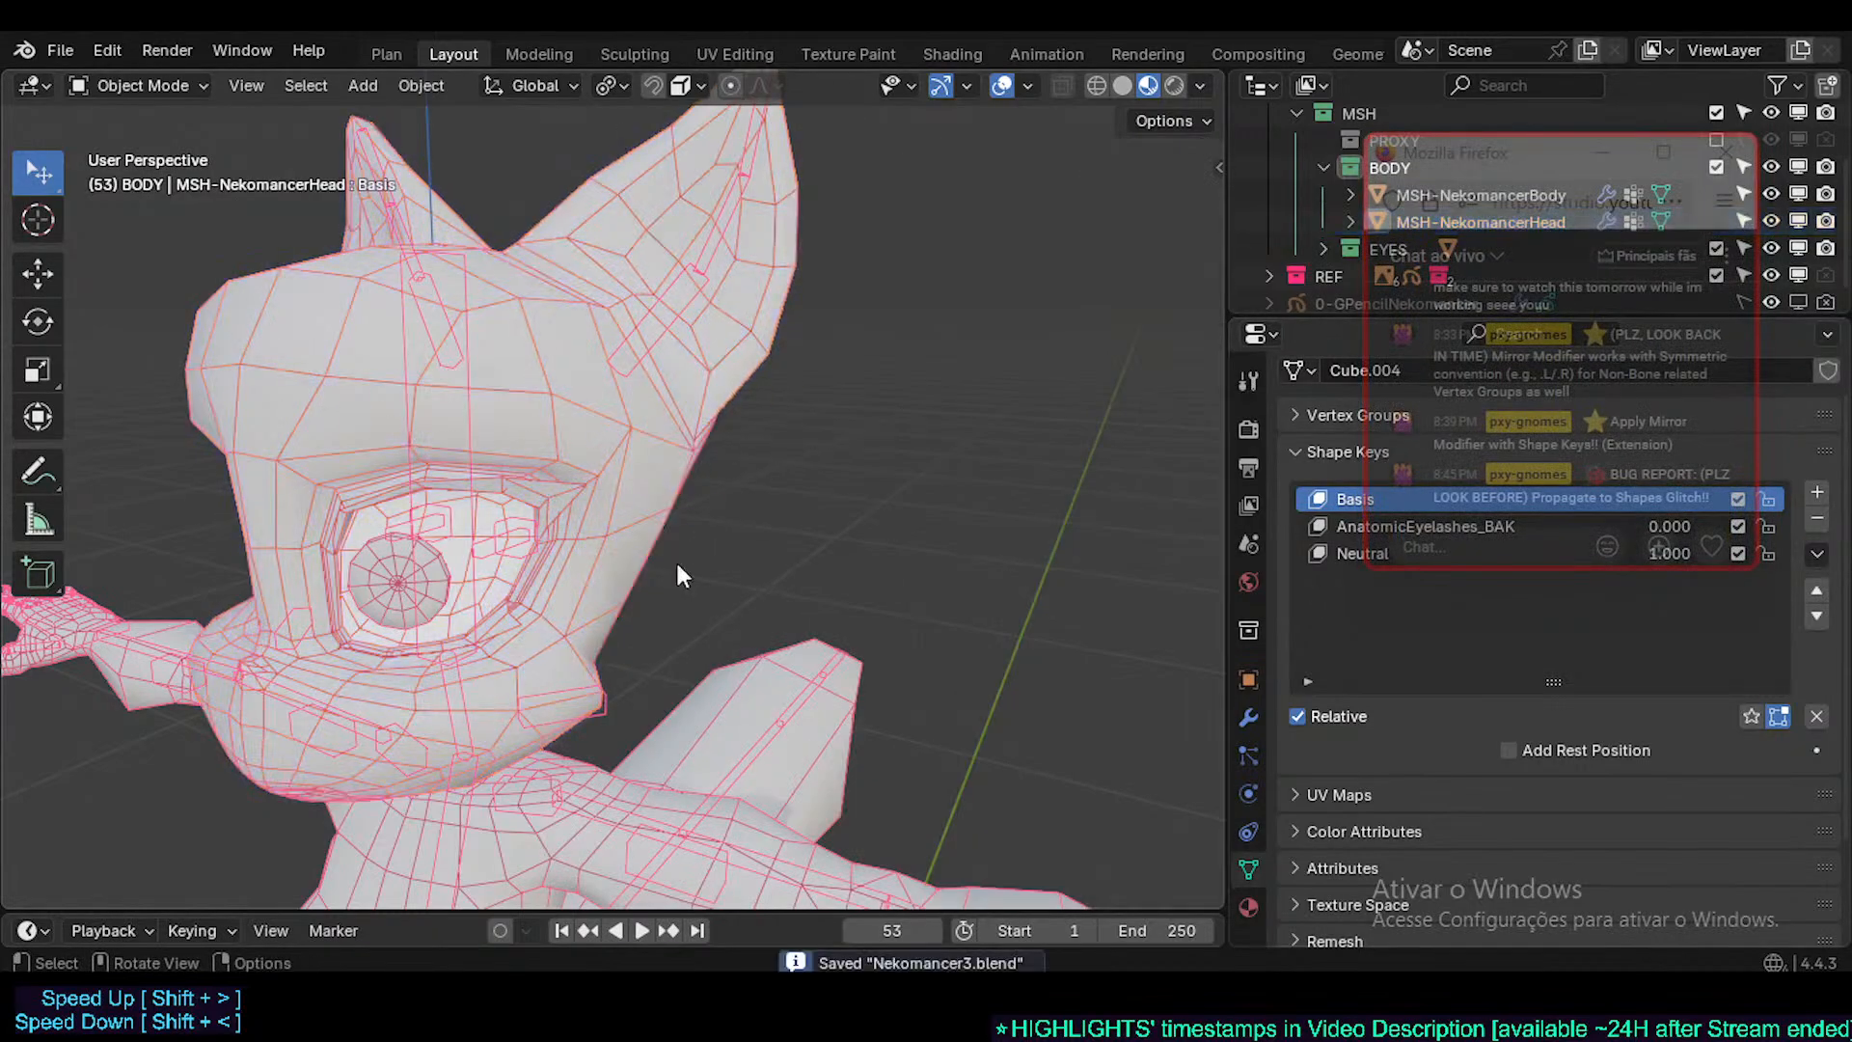
- Switch to VLC and briefly play the All the 52 ARKit blendshapes reference video around mouthDimpleRight
scroll(808, 552, up, 3)
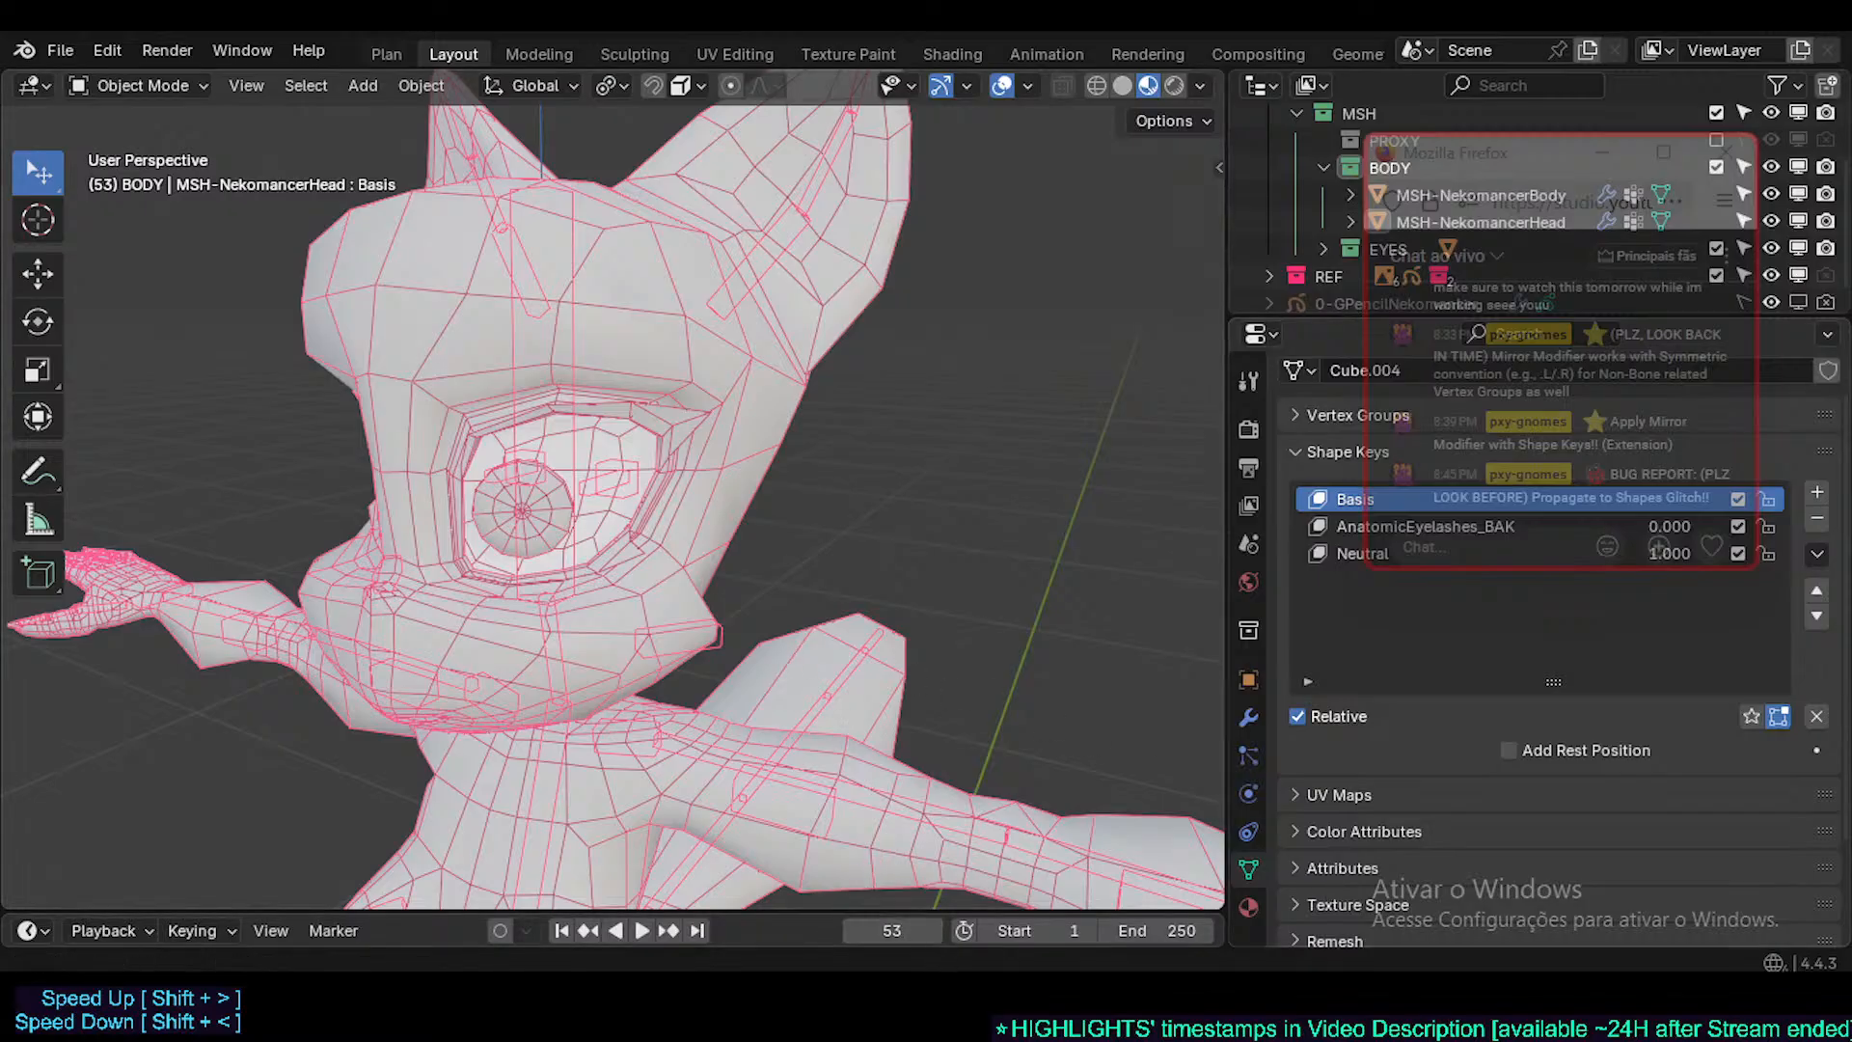
click(1322, 1005)
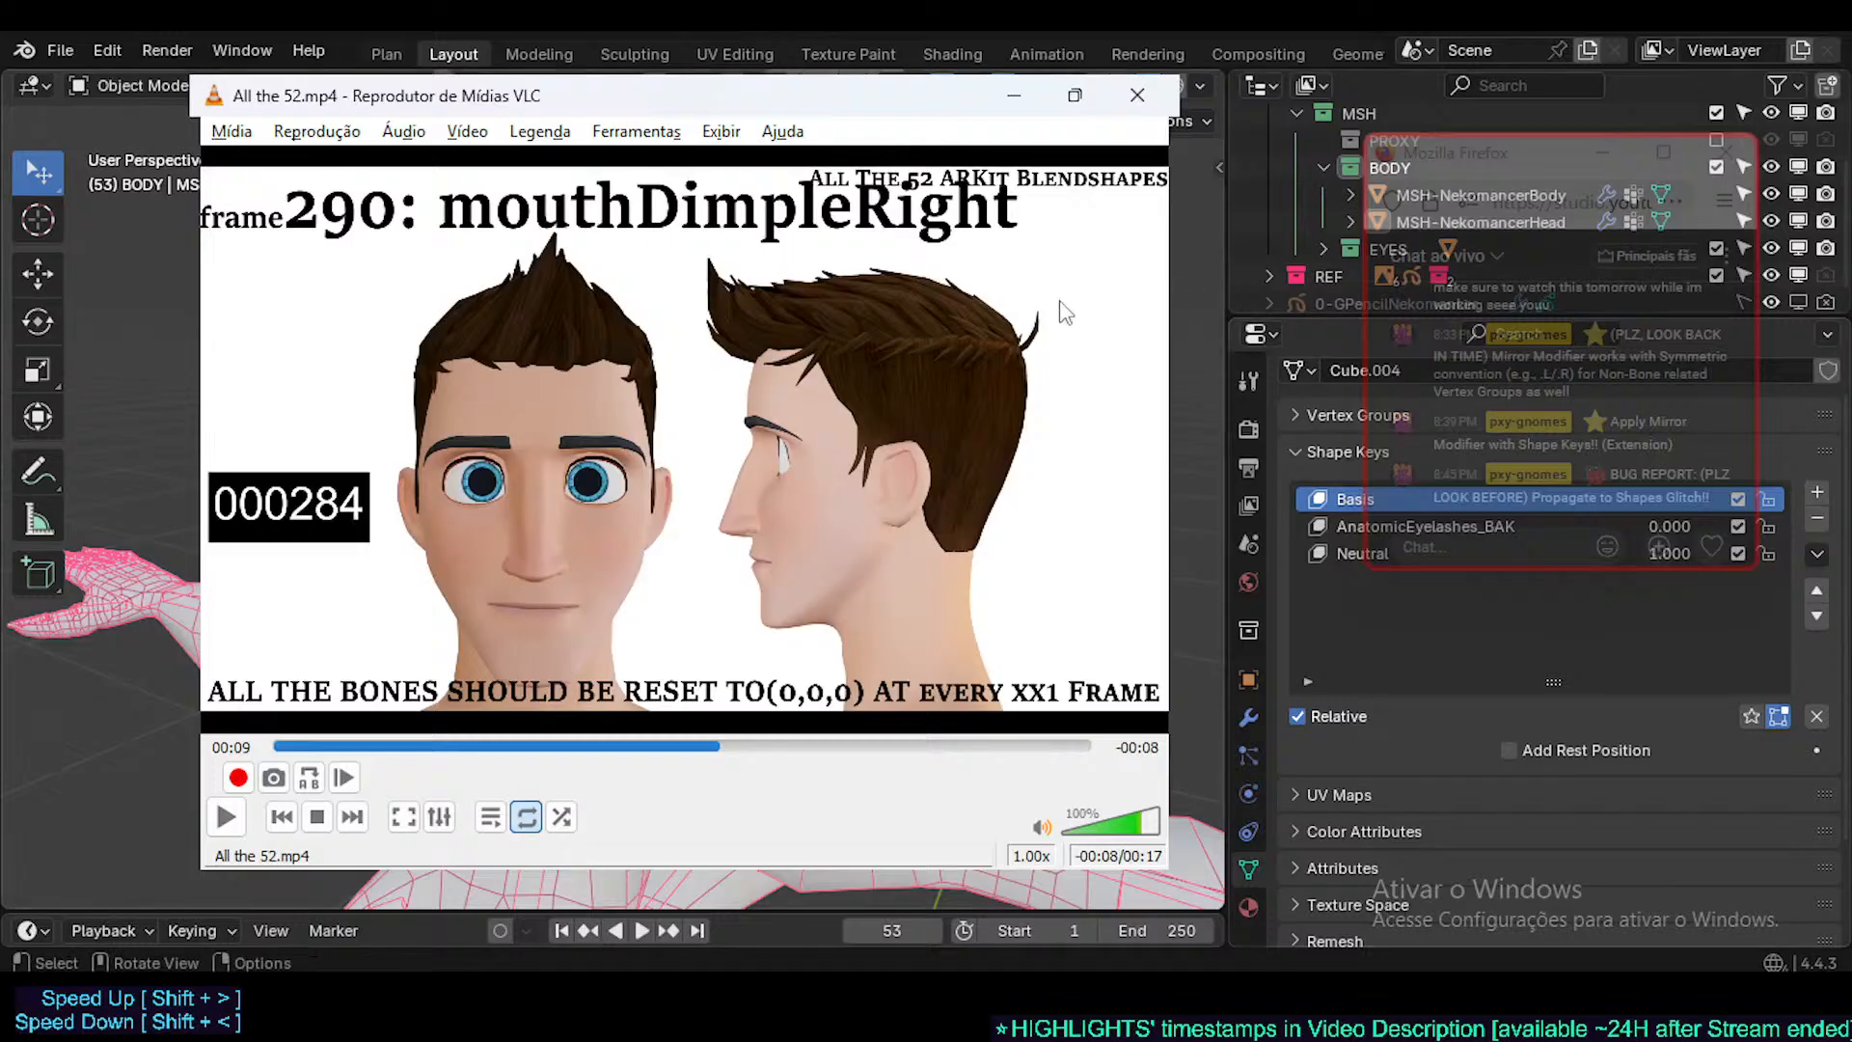
key(space)
key(space)
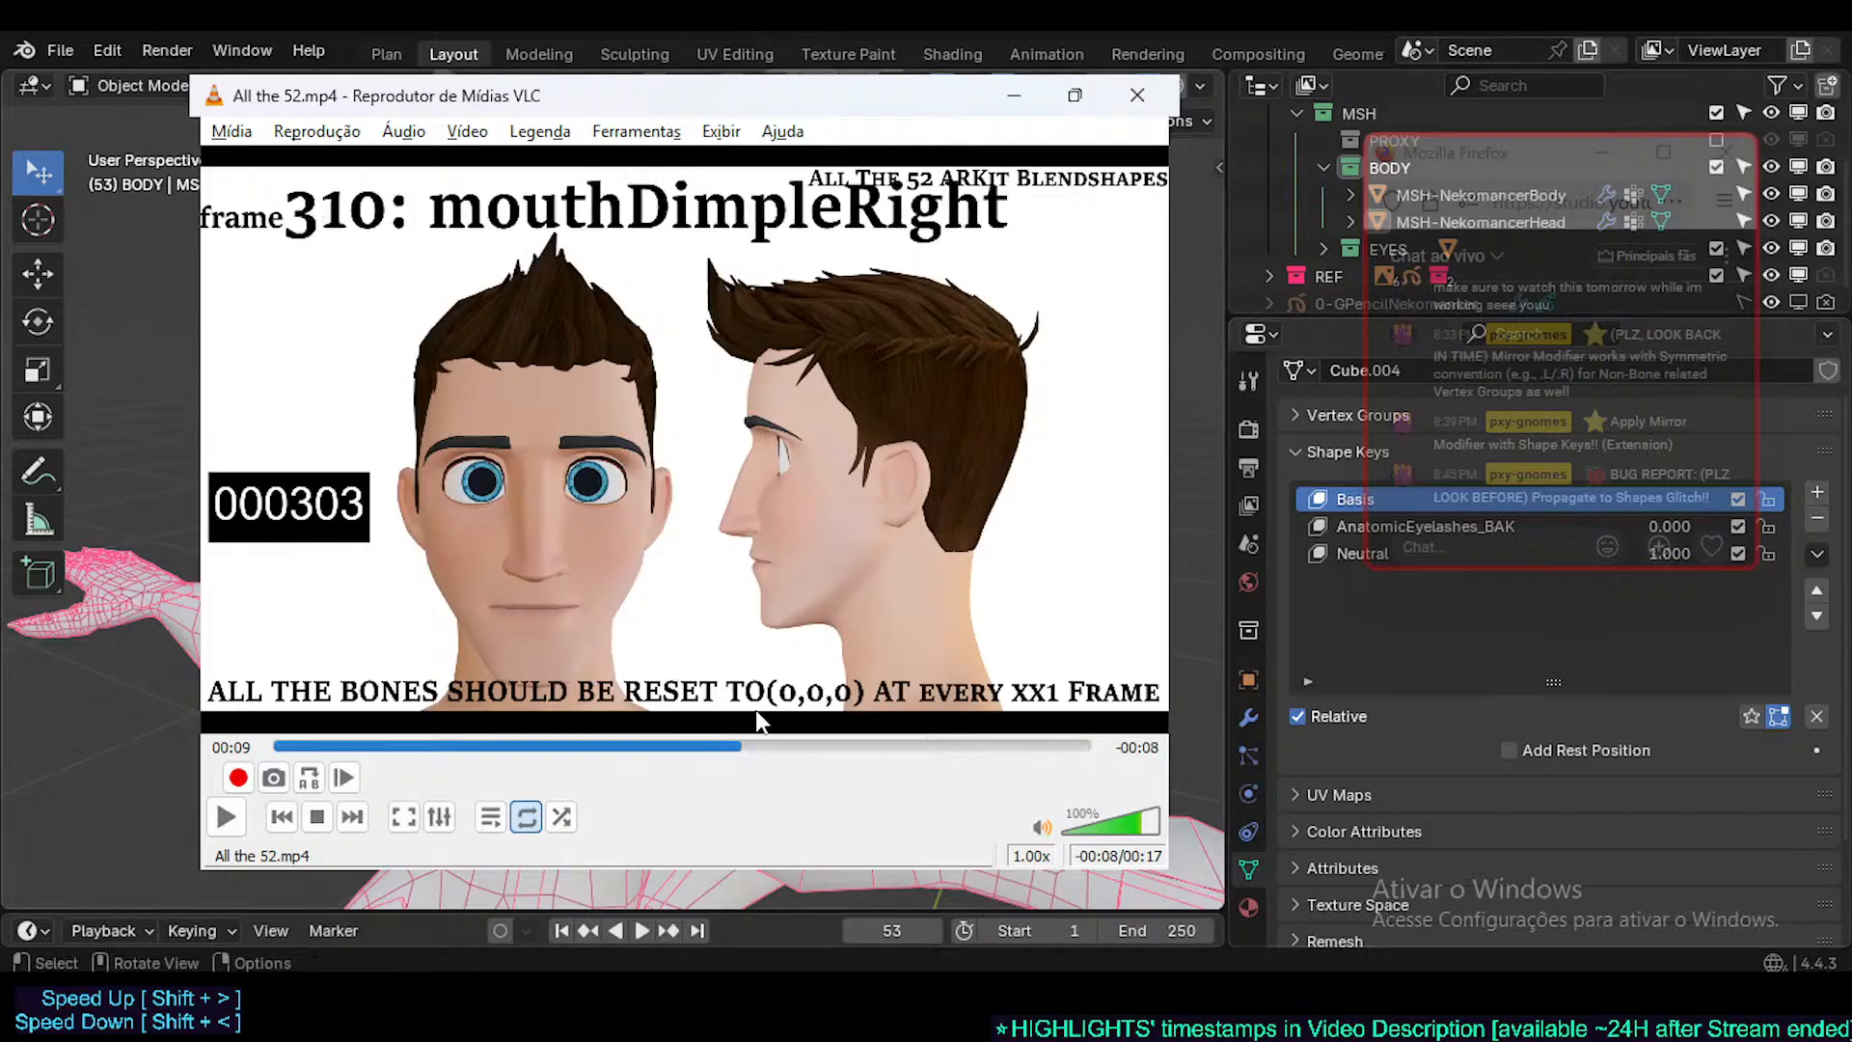
- Switch to Firefox and look through the blend shape names on Unity's ARKitBlendShapeLocation page, from BrowDownLeft to TongueOut
click(966, 1003)
click(914, 893)
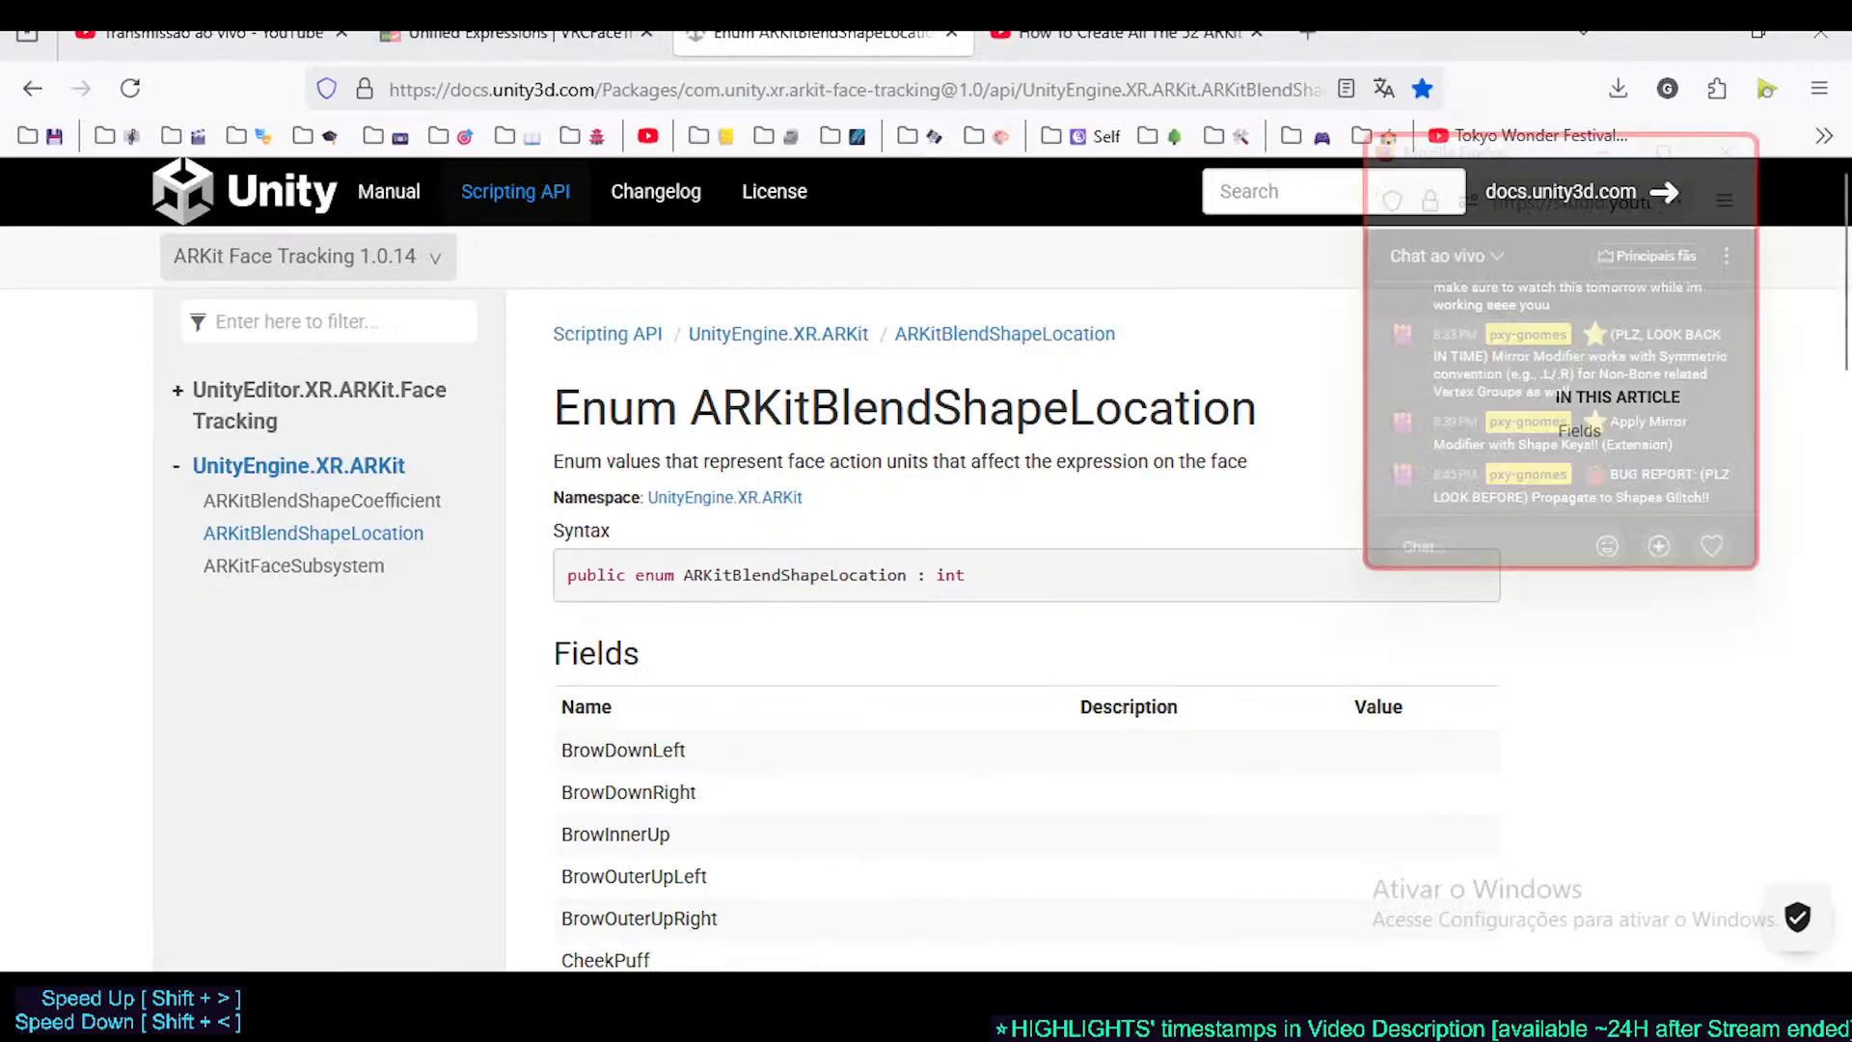
scroll(1067, 526, down, 4)
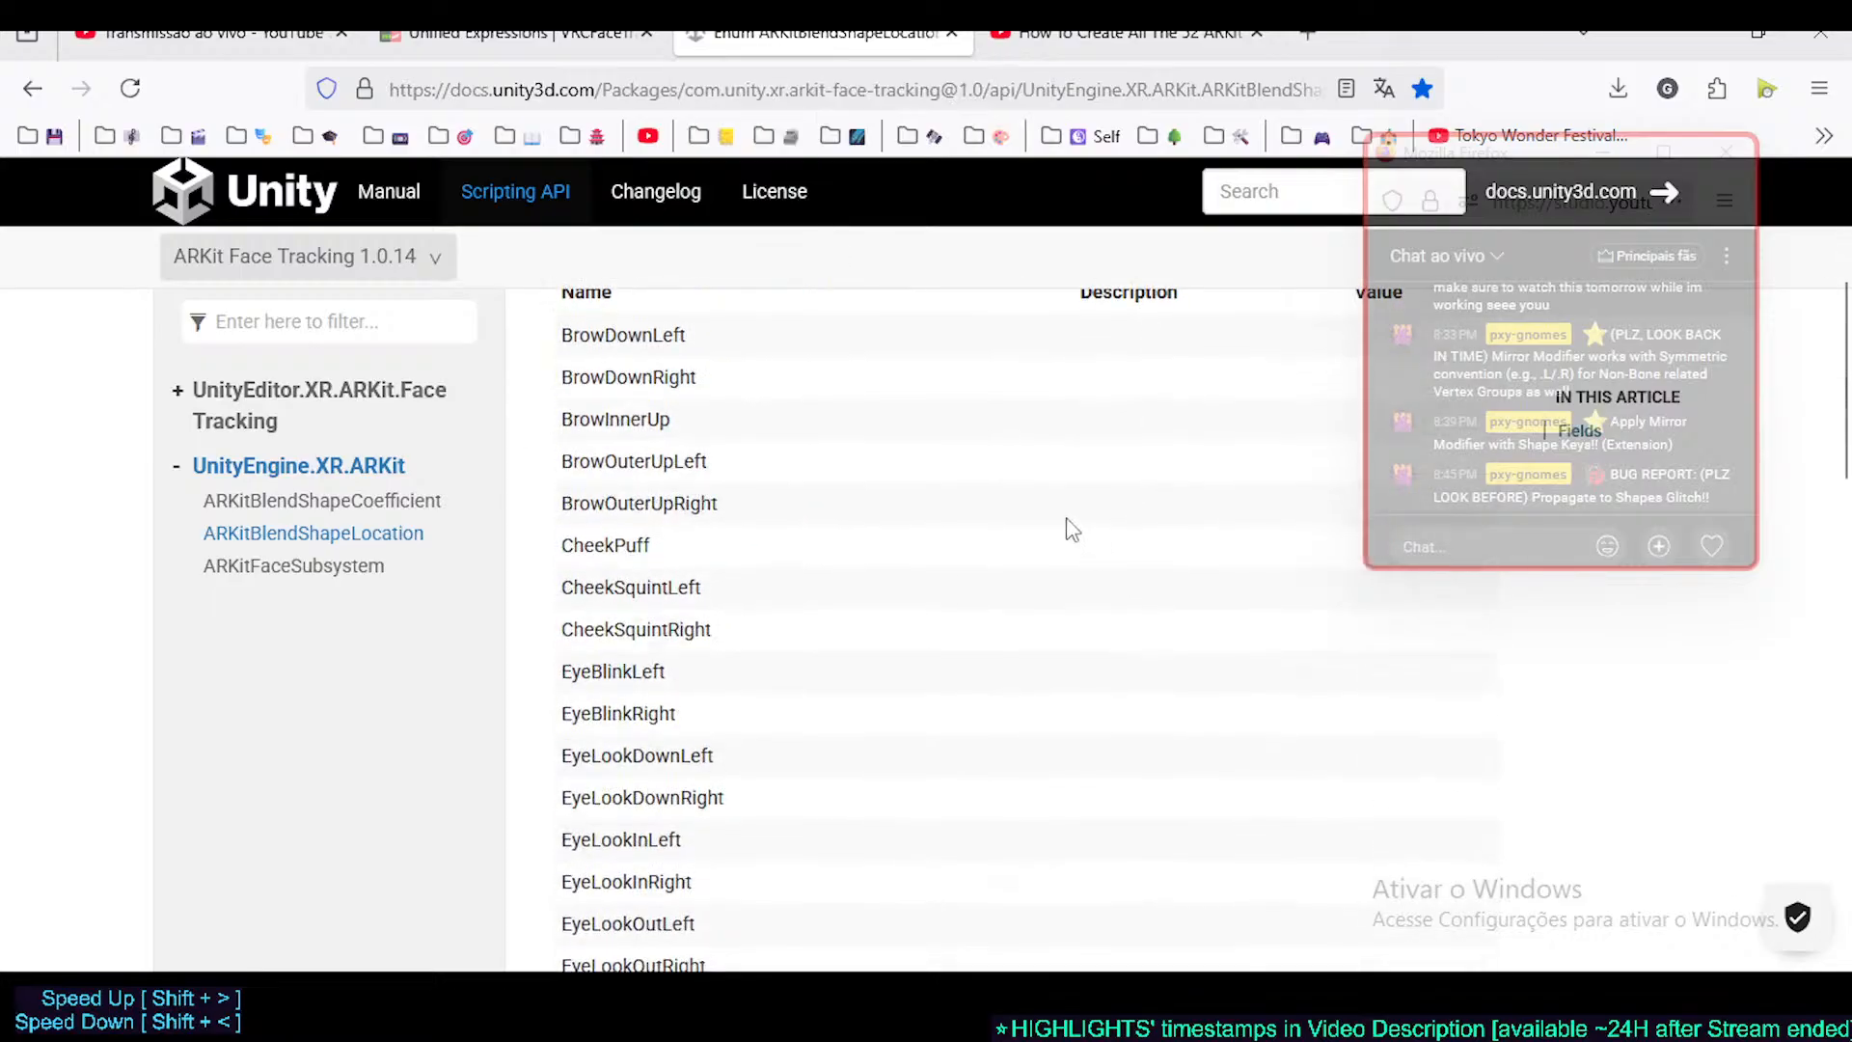
scroll(724, 417, down, 3)
scroll(719, 482, down, 15)
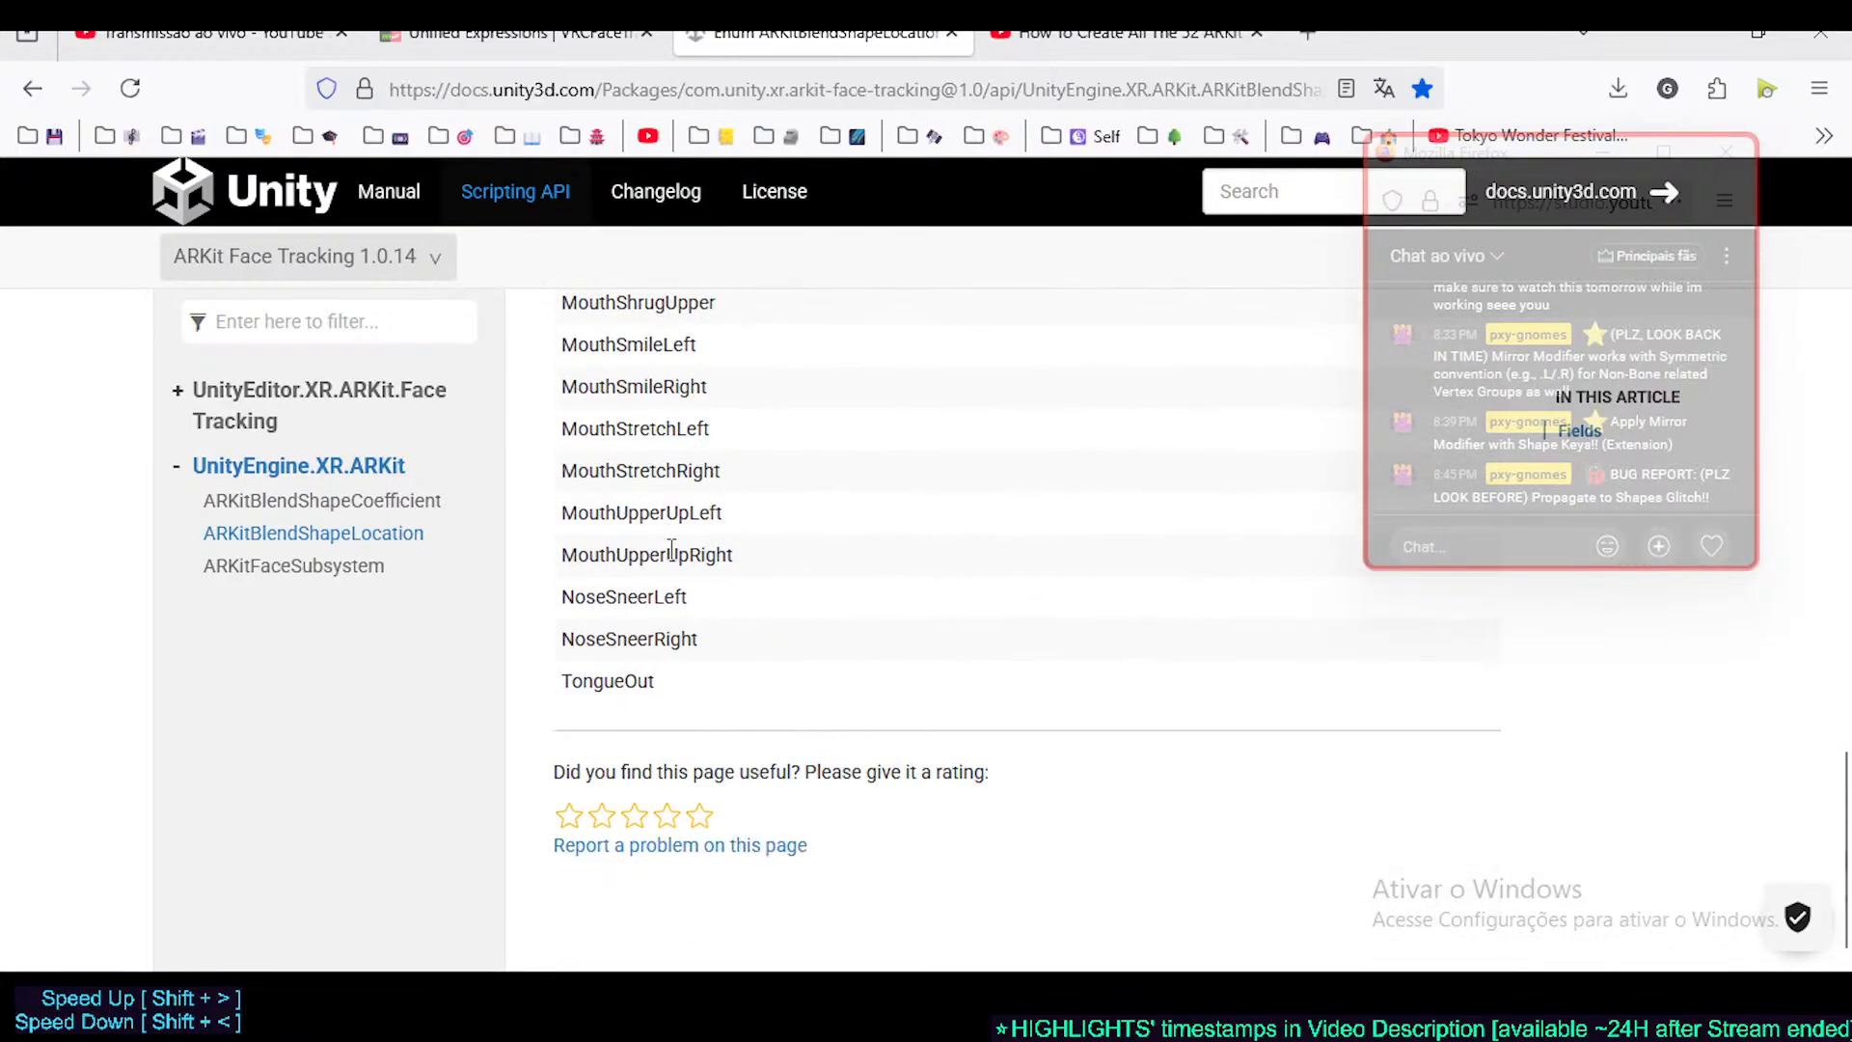
scroll(675, 577, up, 8)
scroll(675, 576, up, 15)
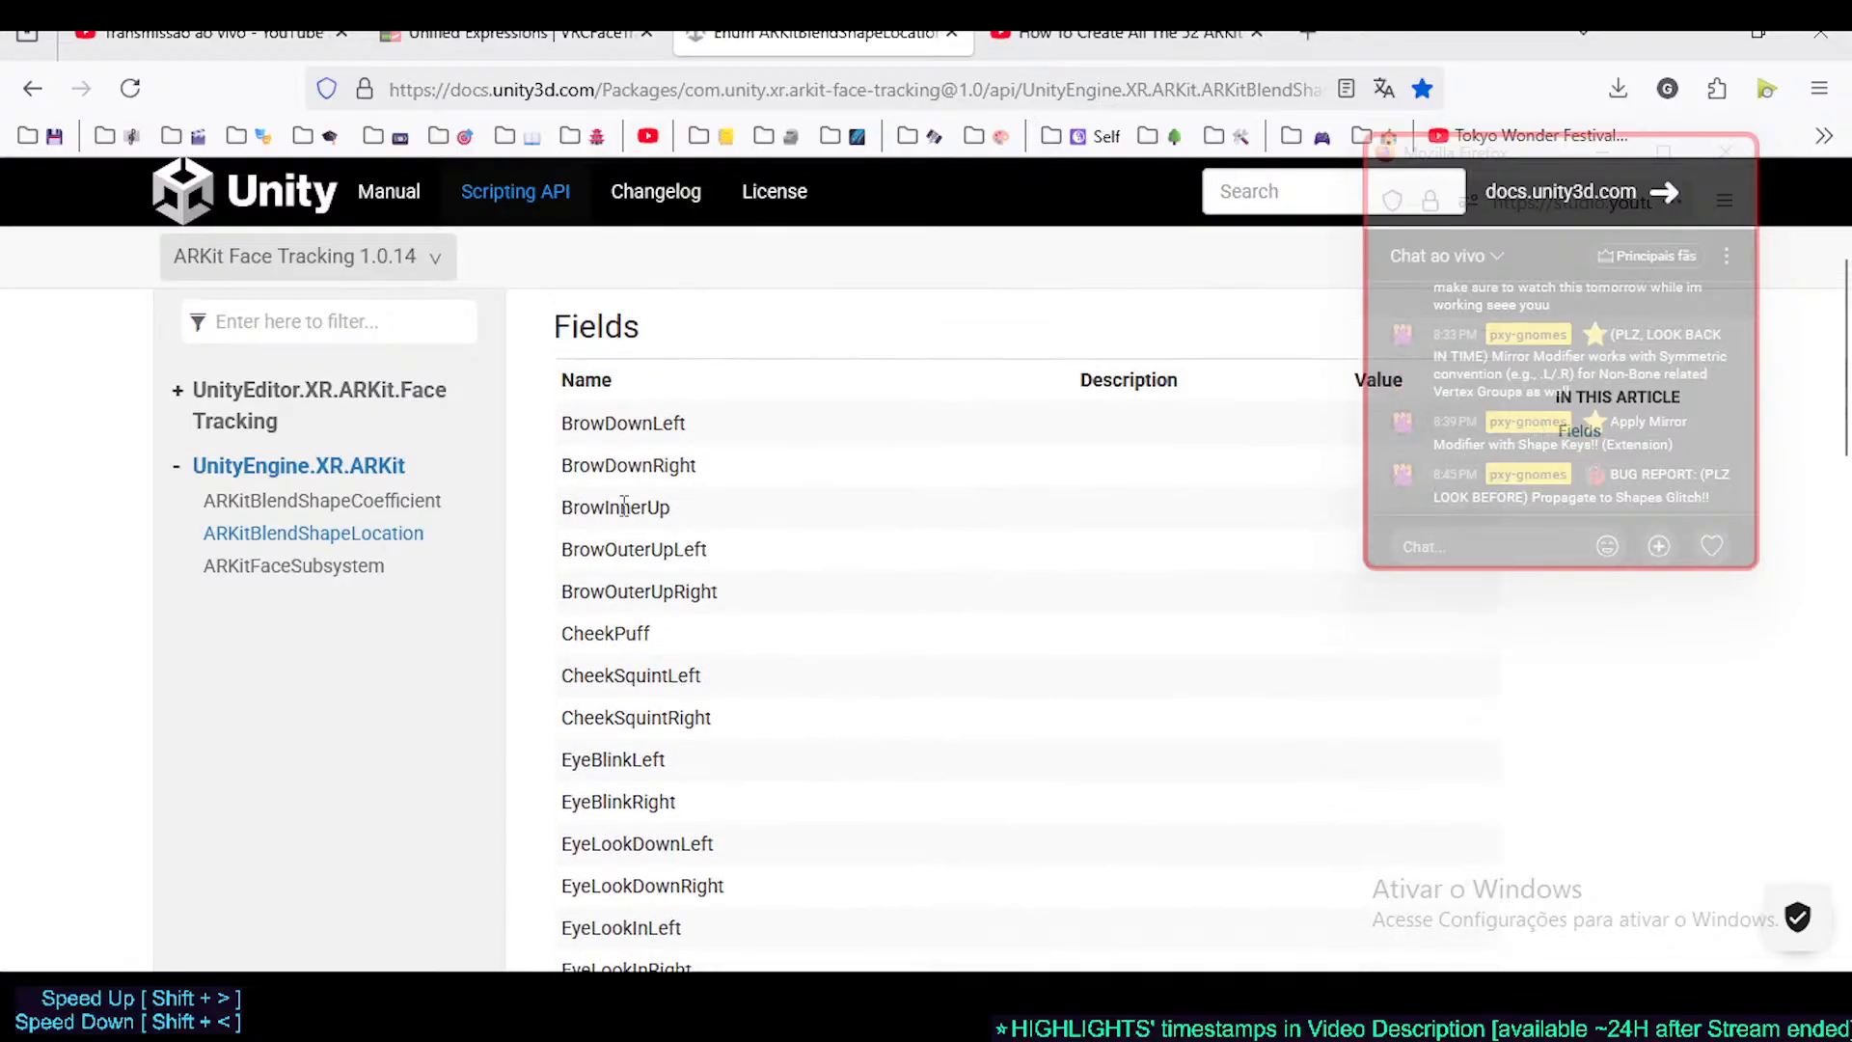
scroll(600, 540, down, 8)
scroll(600, 540, down, 8)
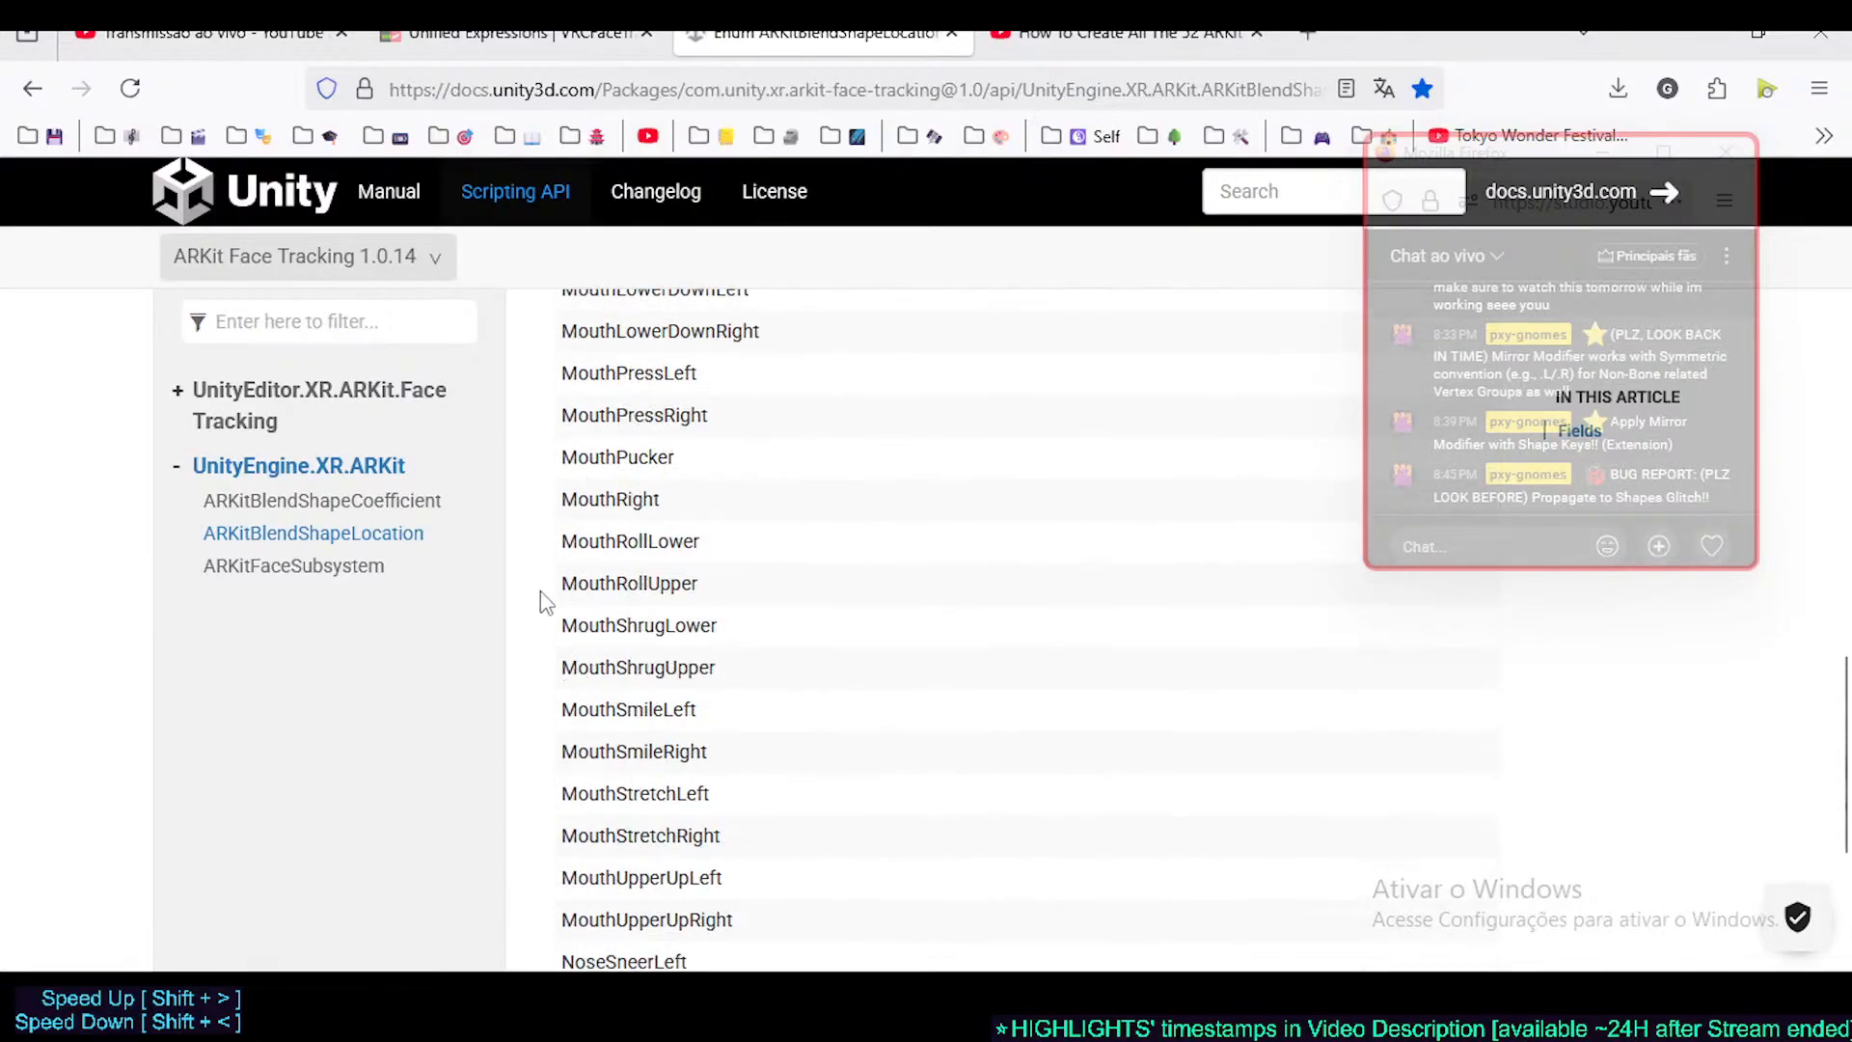
drag(541, 593, 577, 628)
scroll(579, 628, down, 4)
scroll(589, 625, up, 6)
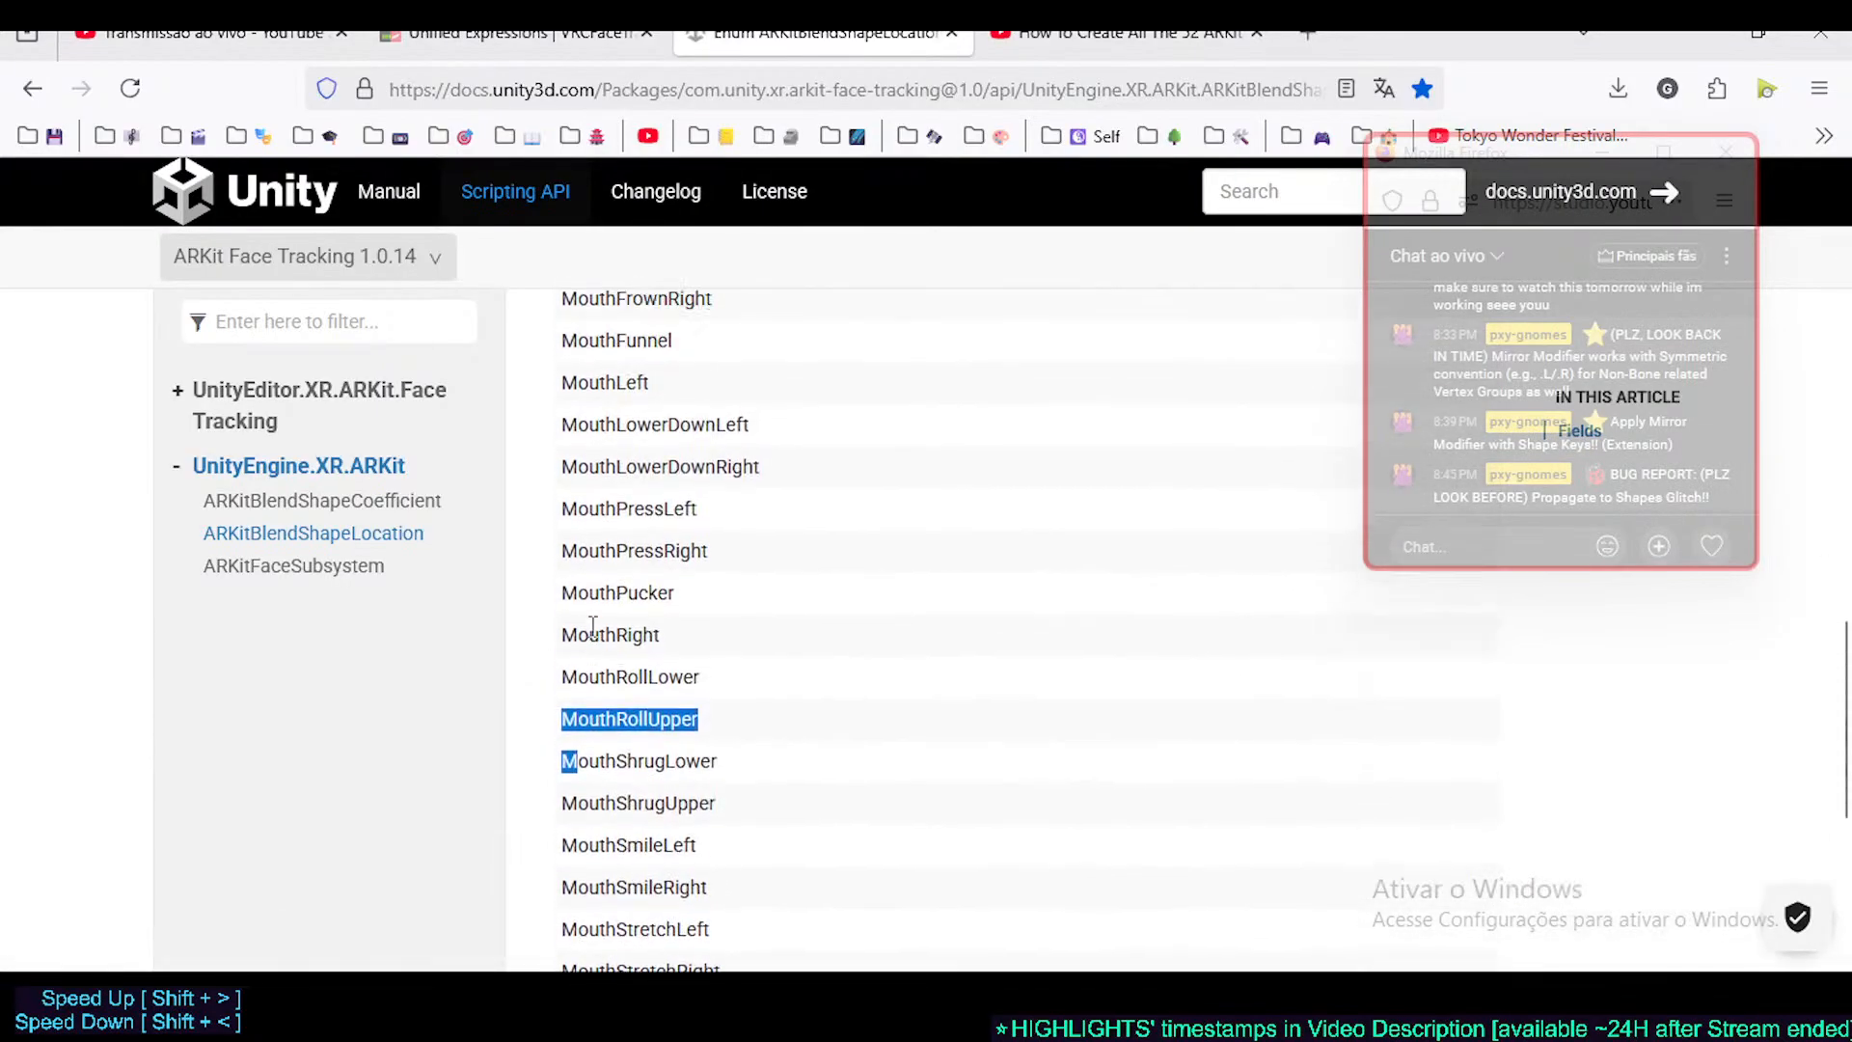
scroll(592, 627, up, 7)
scroll(600, 531, up, 10)
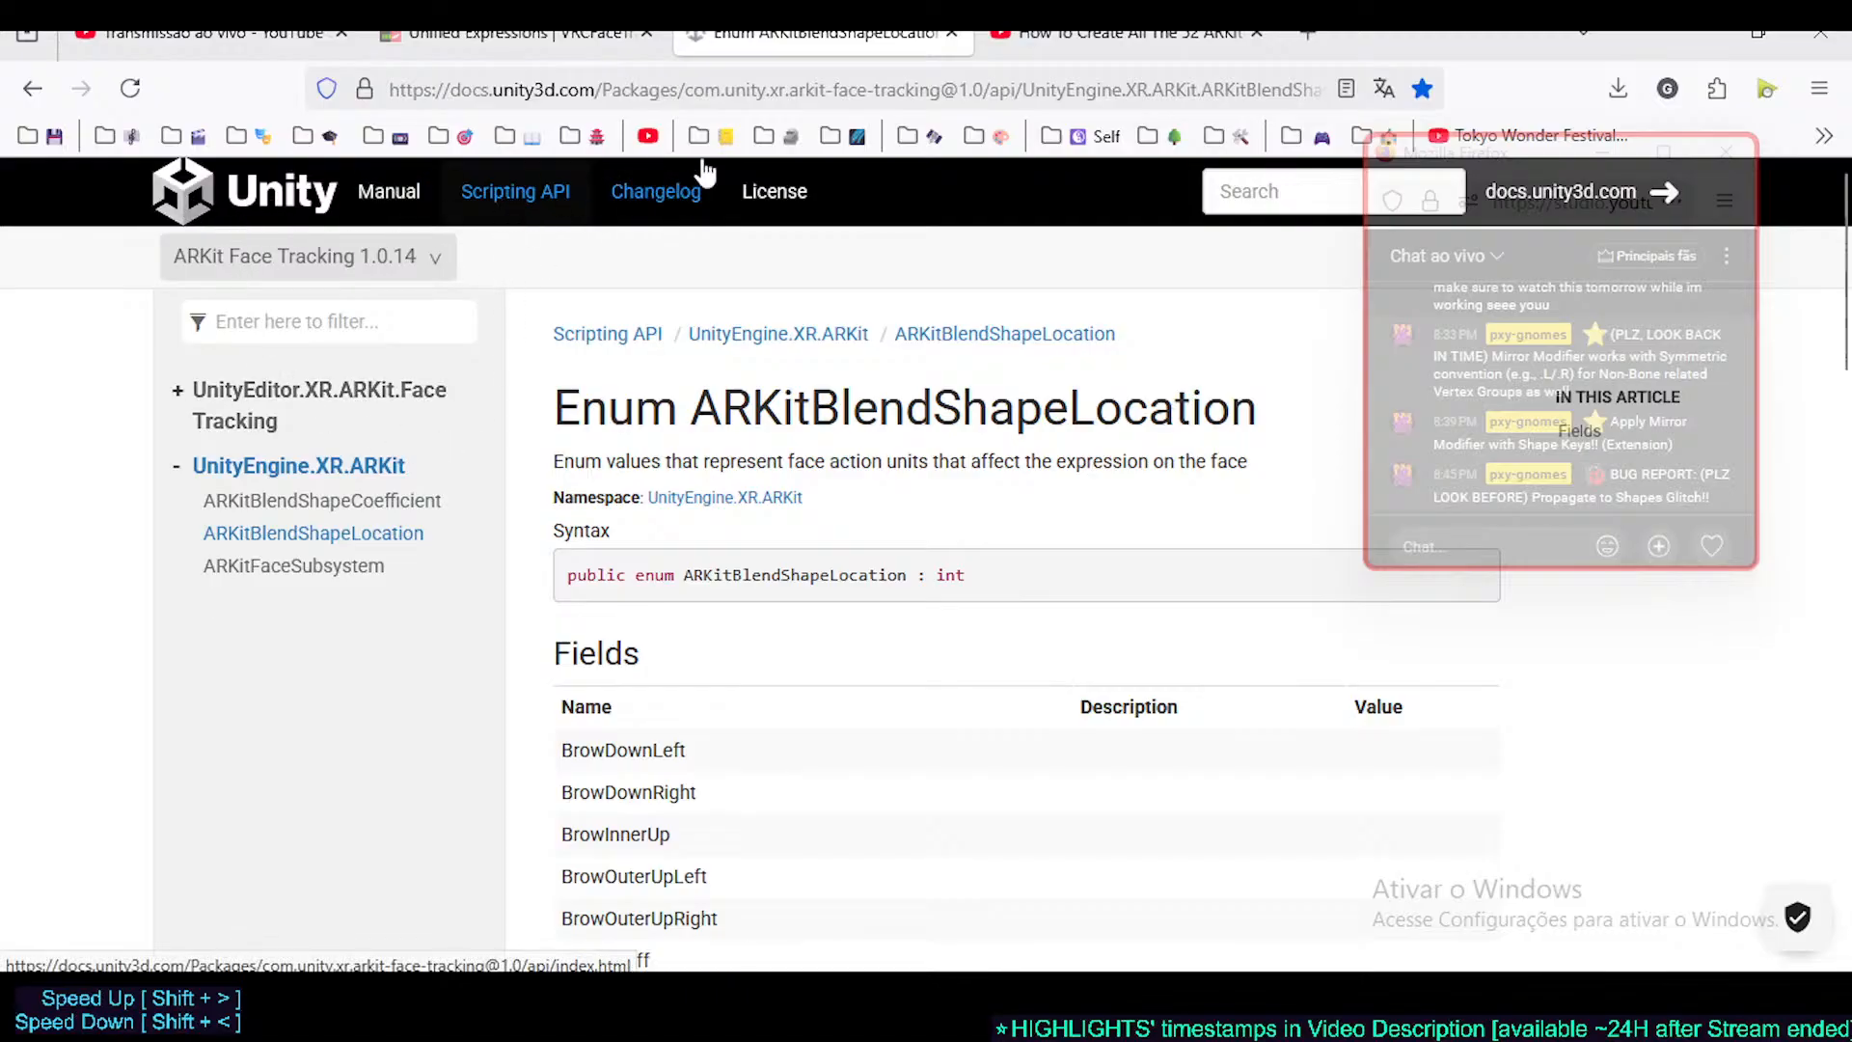
scroll(705, 172, down, 8)
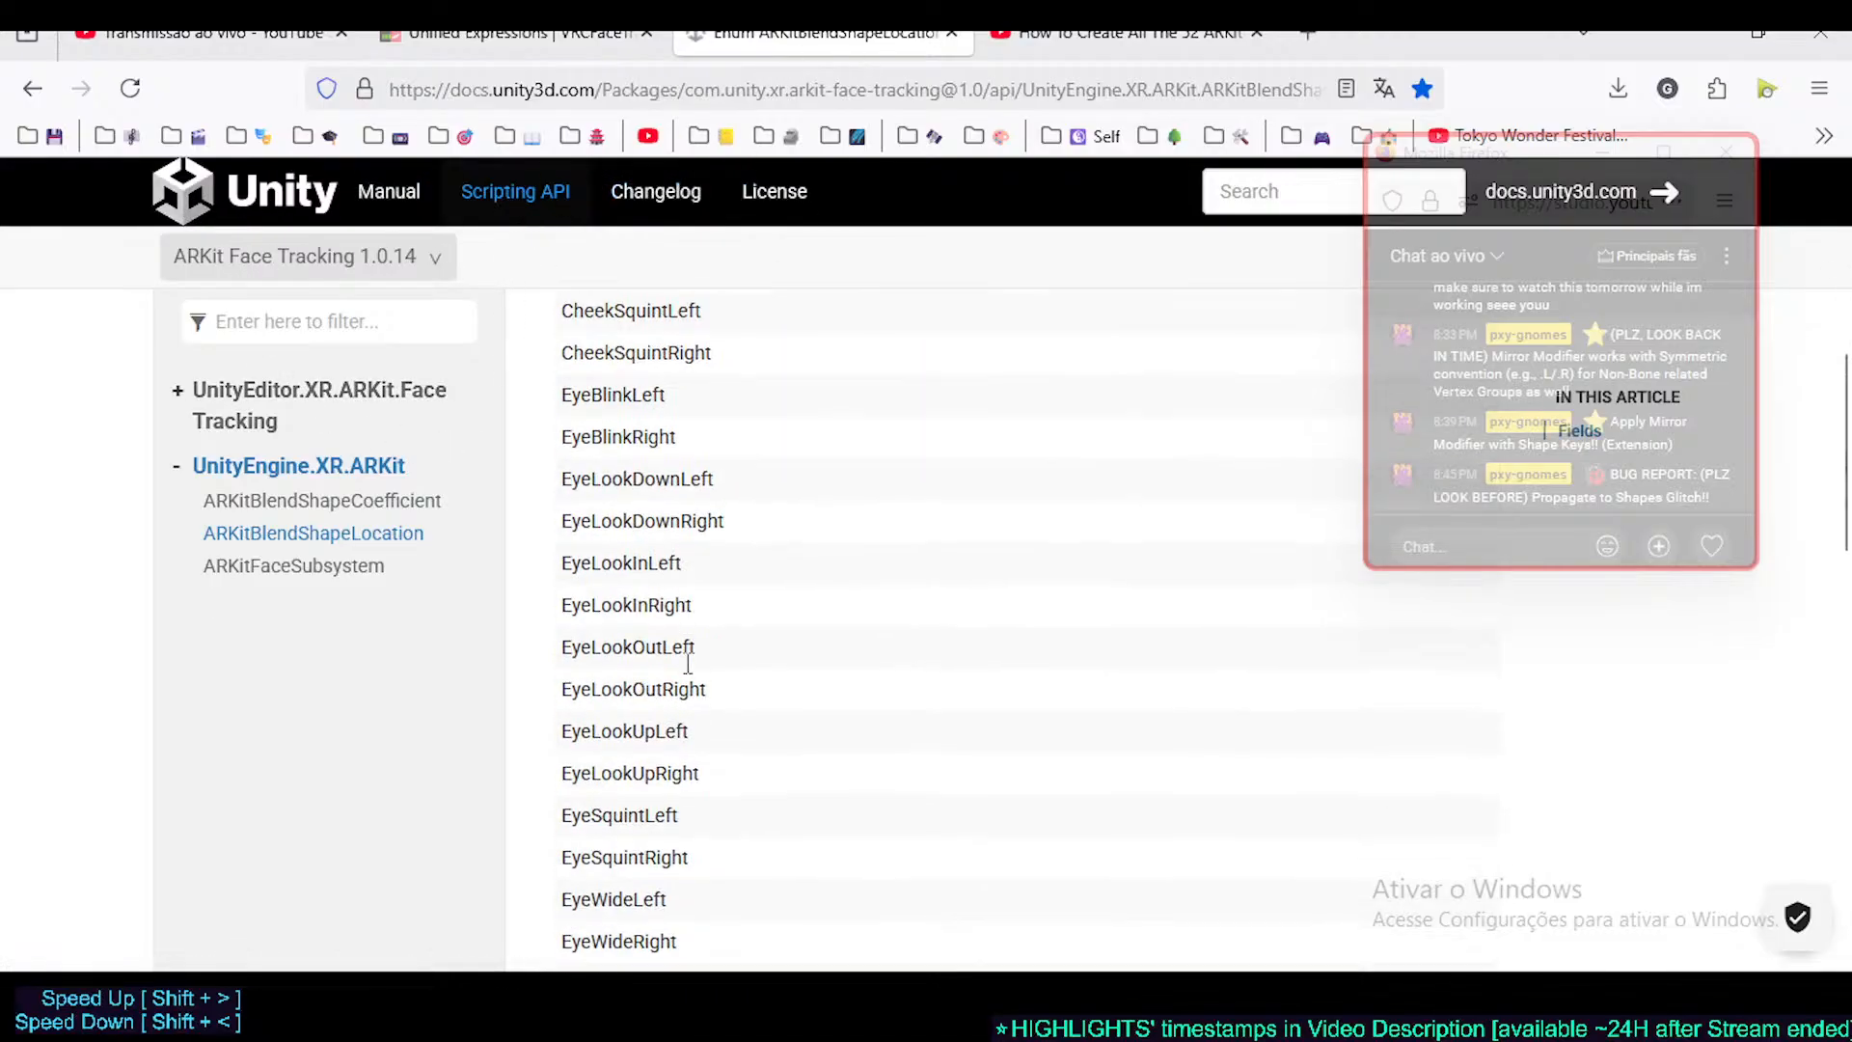
- Close the Unity documentation page and go to the beginning of VRCFaceTracking's Unified Expressions page
click(952, 34)
click(579, 33)
scroll(827, 578, up, 2)
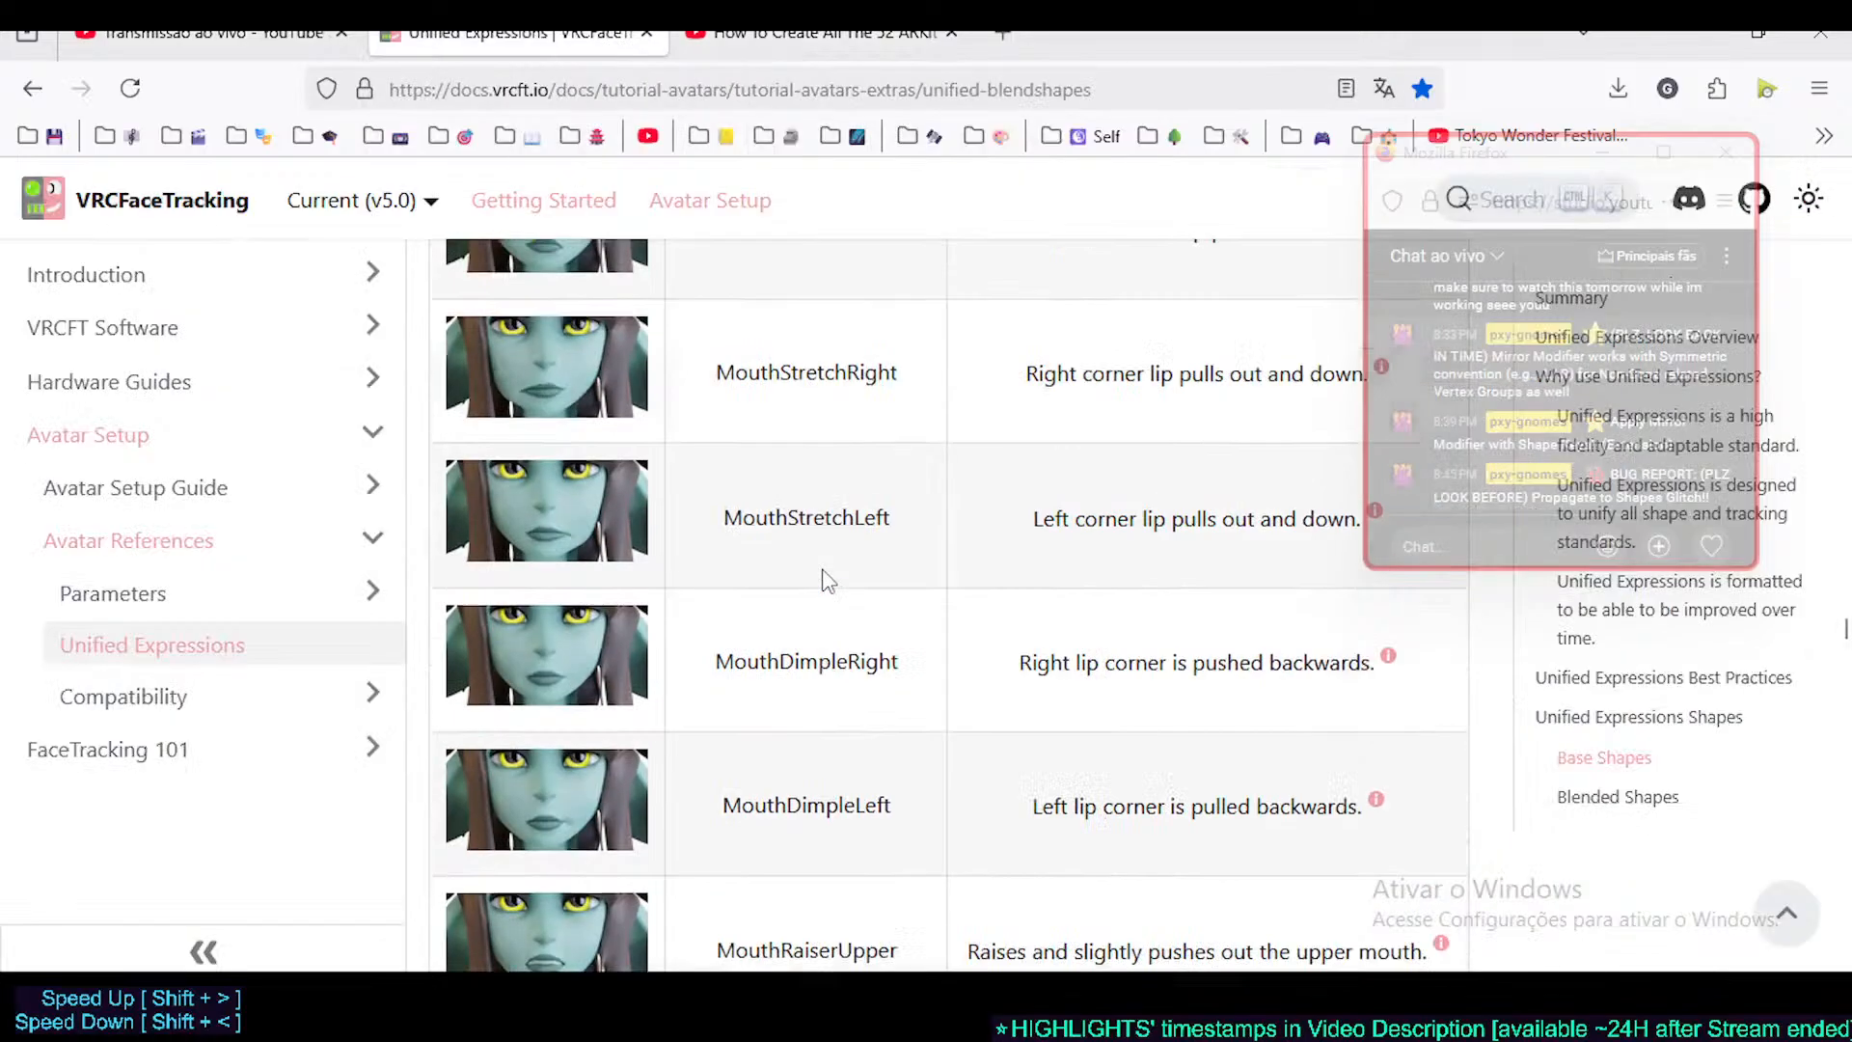
scroll(827, 578, up, 3)
drag(1845, 632, 1844, 232)
- Skim the Unified Expressions introduction down to Best Practices, return to the page title and highlight the page address
scroll(963, 785, down, 8)
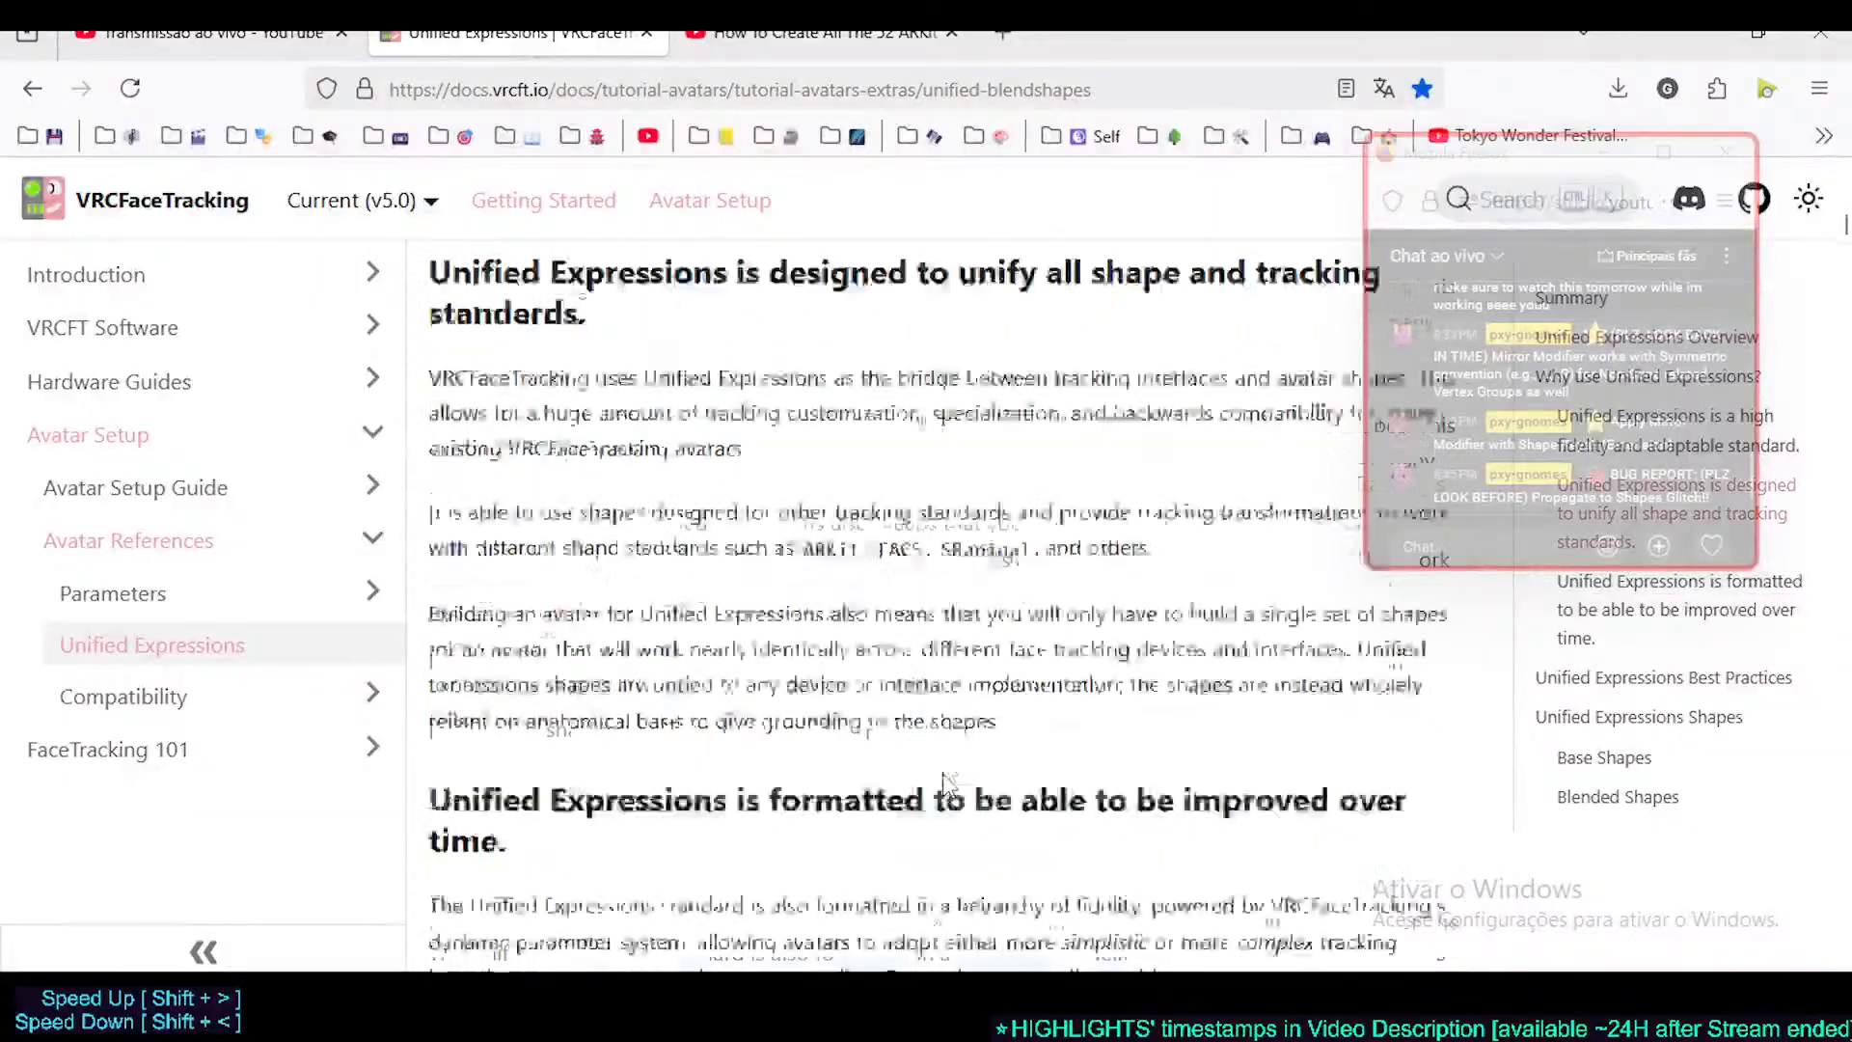
scroll(948, 781, down, 5)
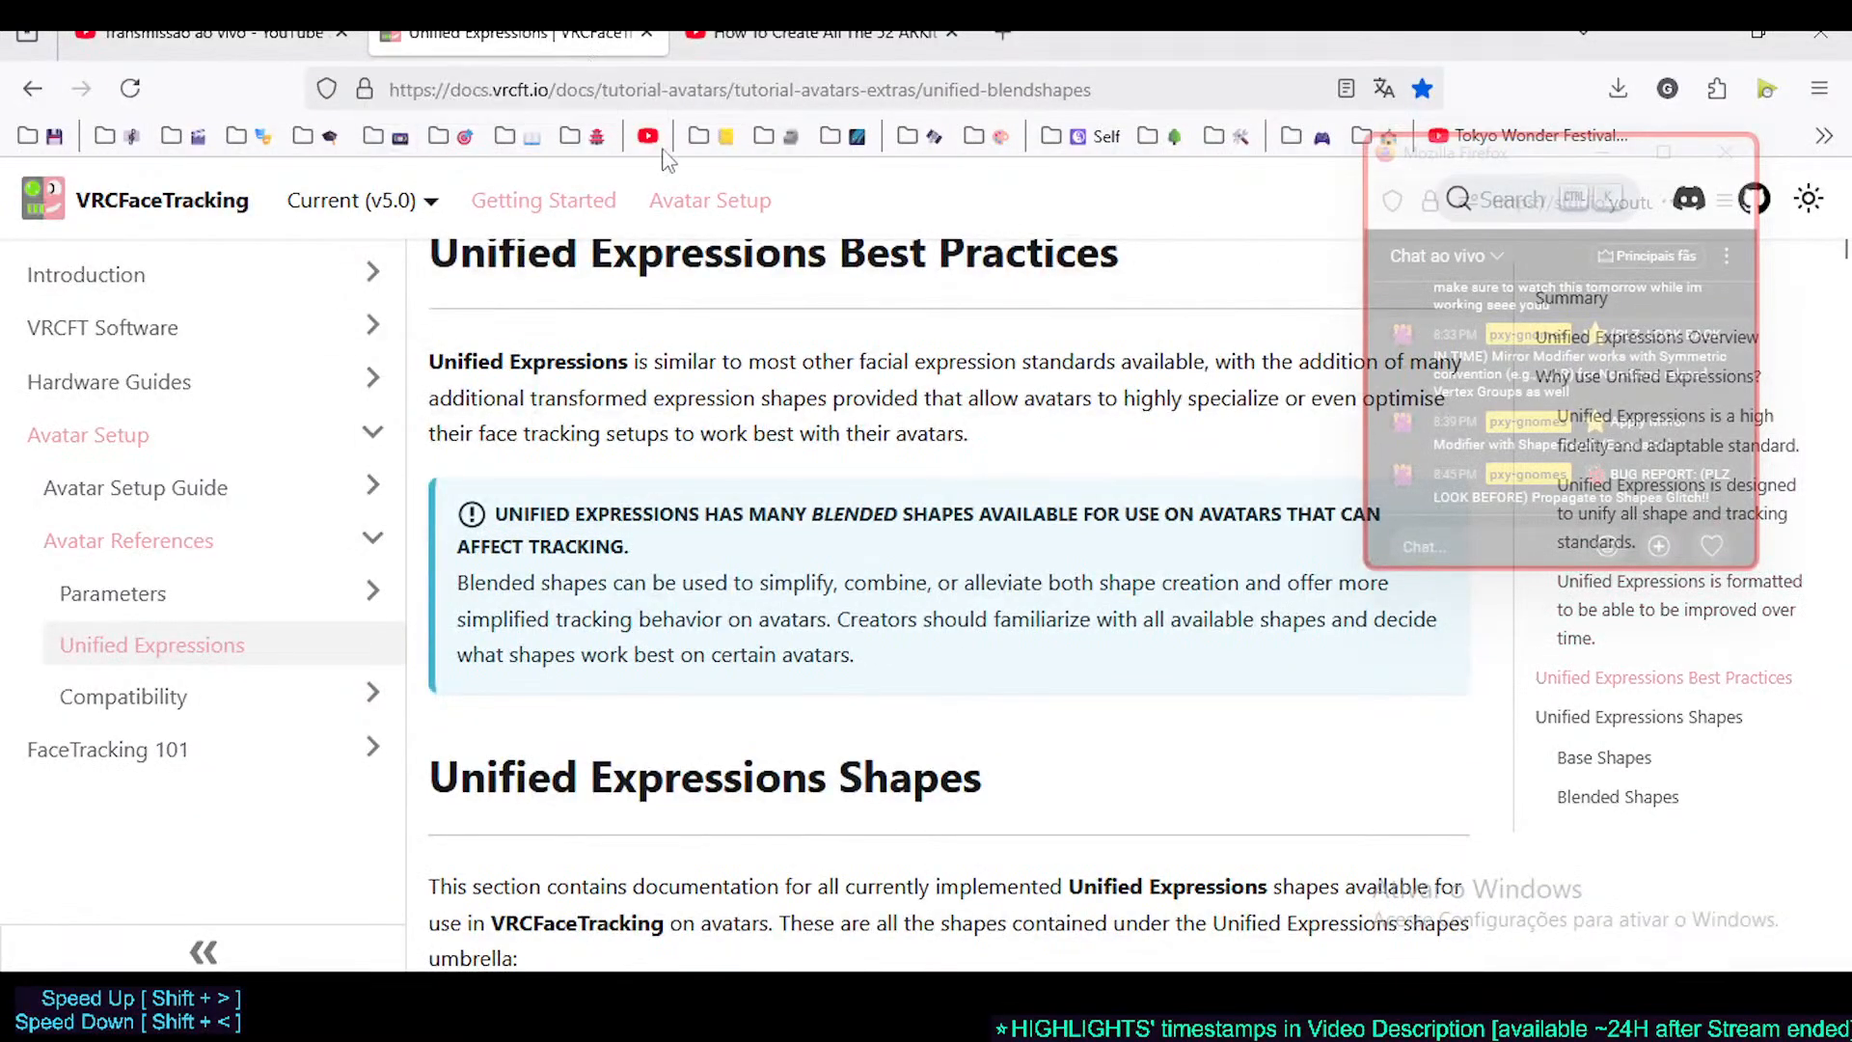
scroll(742, 416, up, 10)
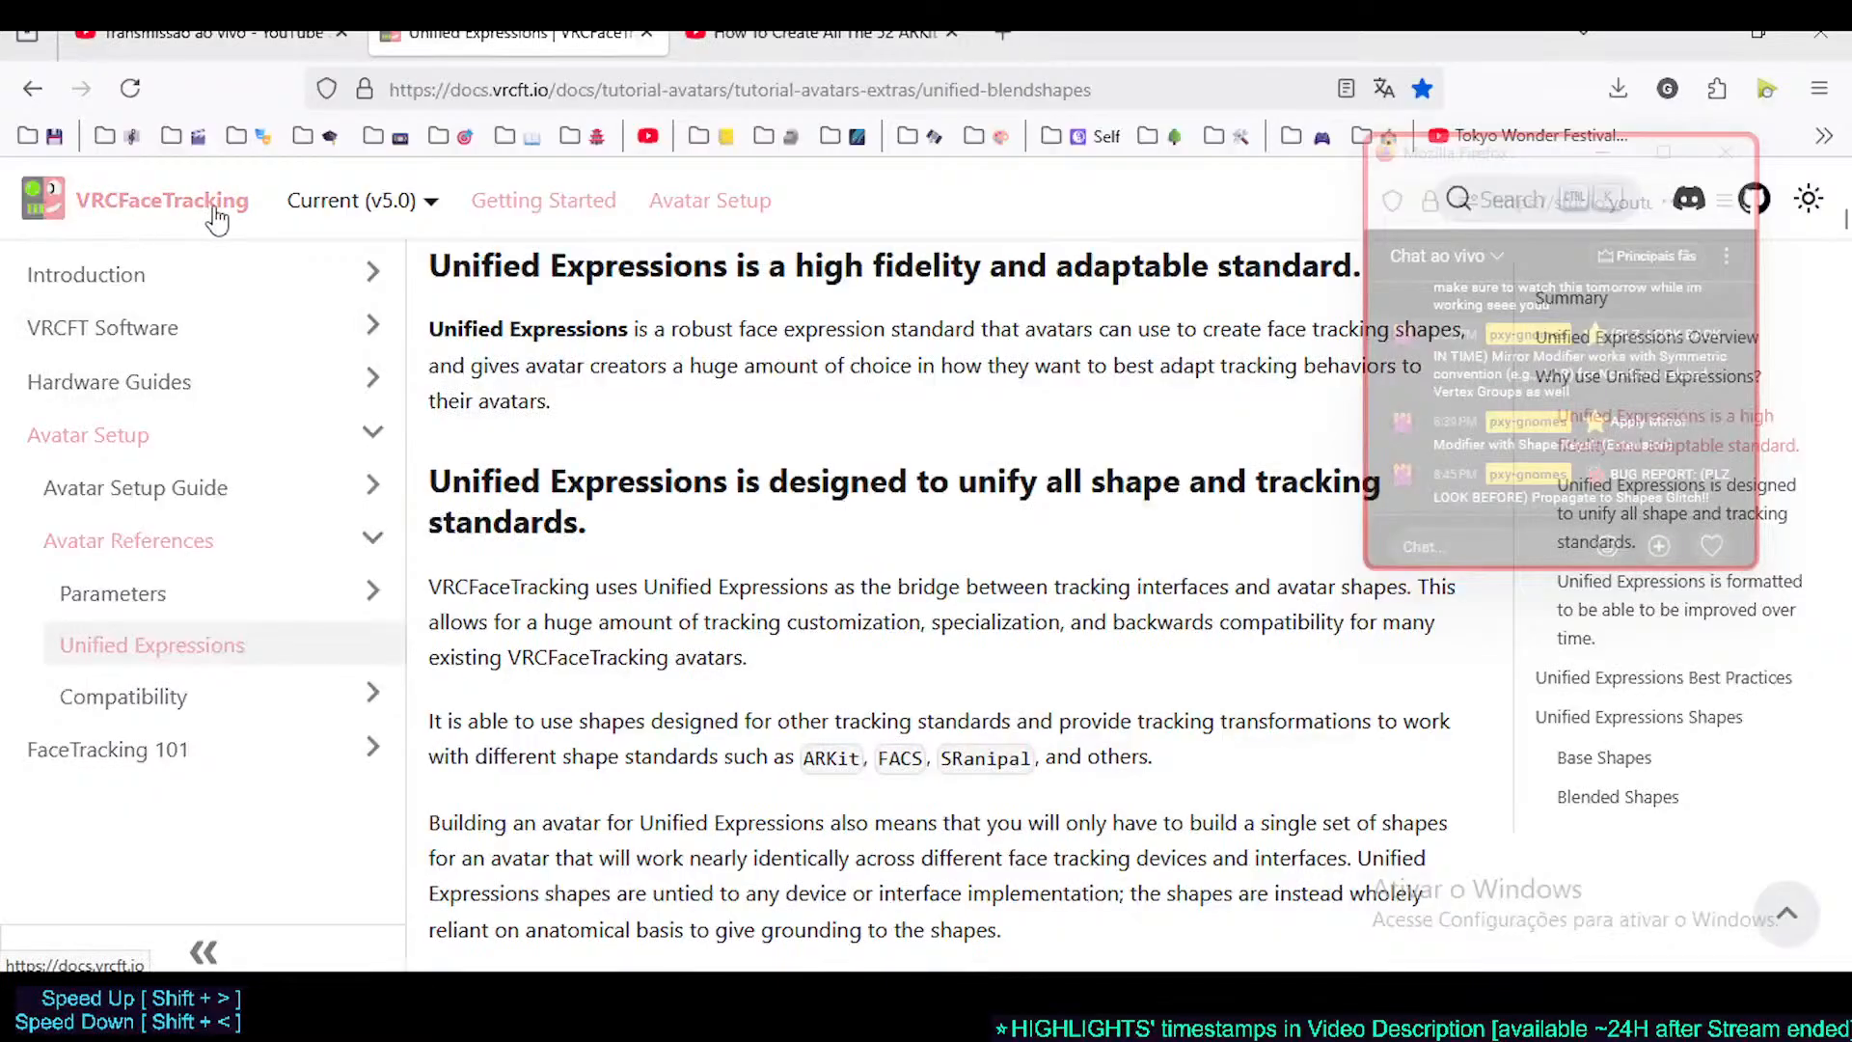
scroll(571, 246, up, 5)
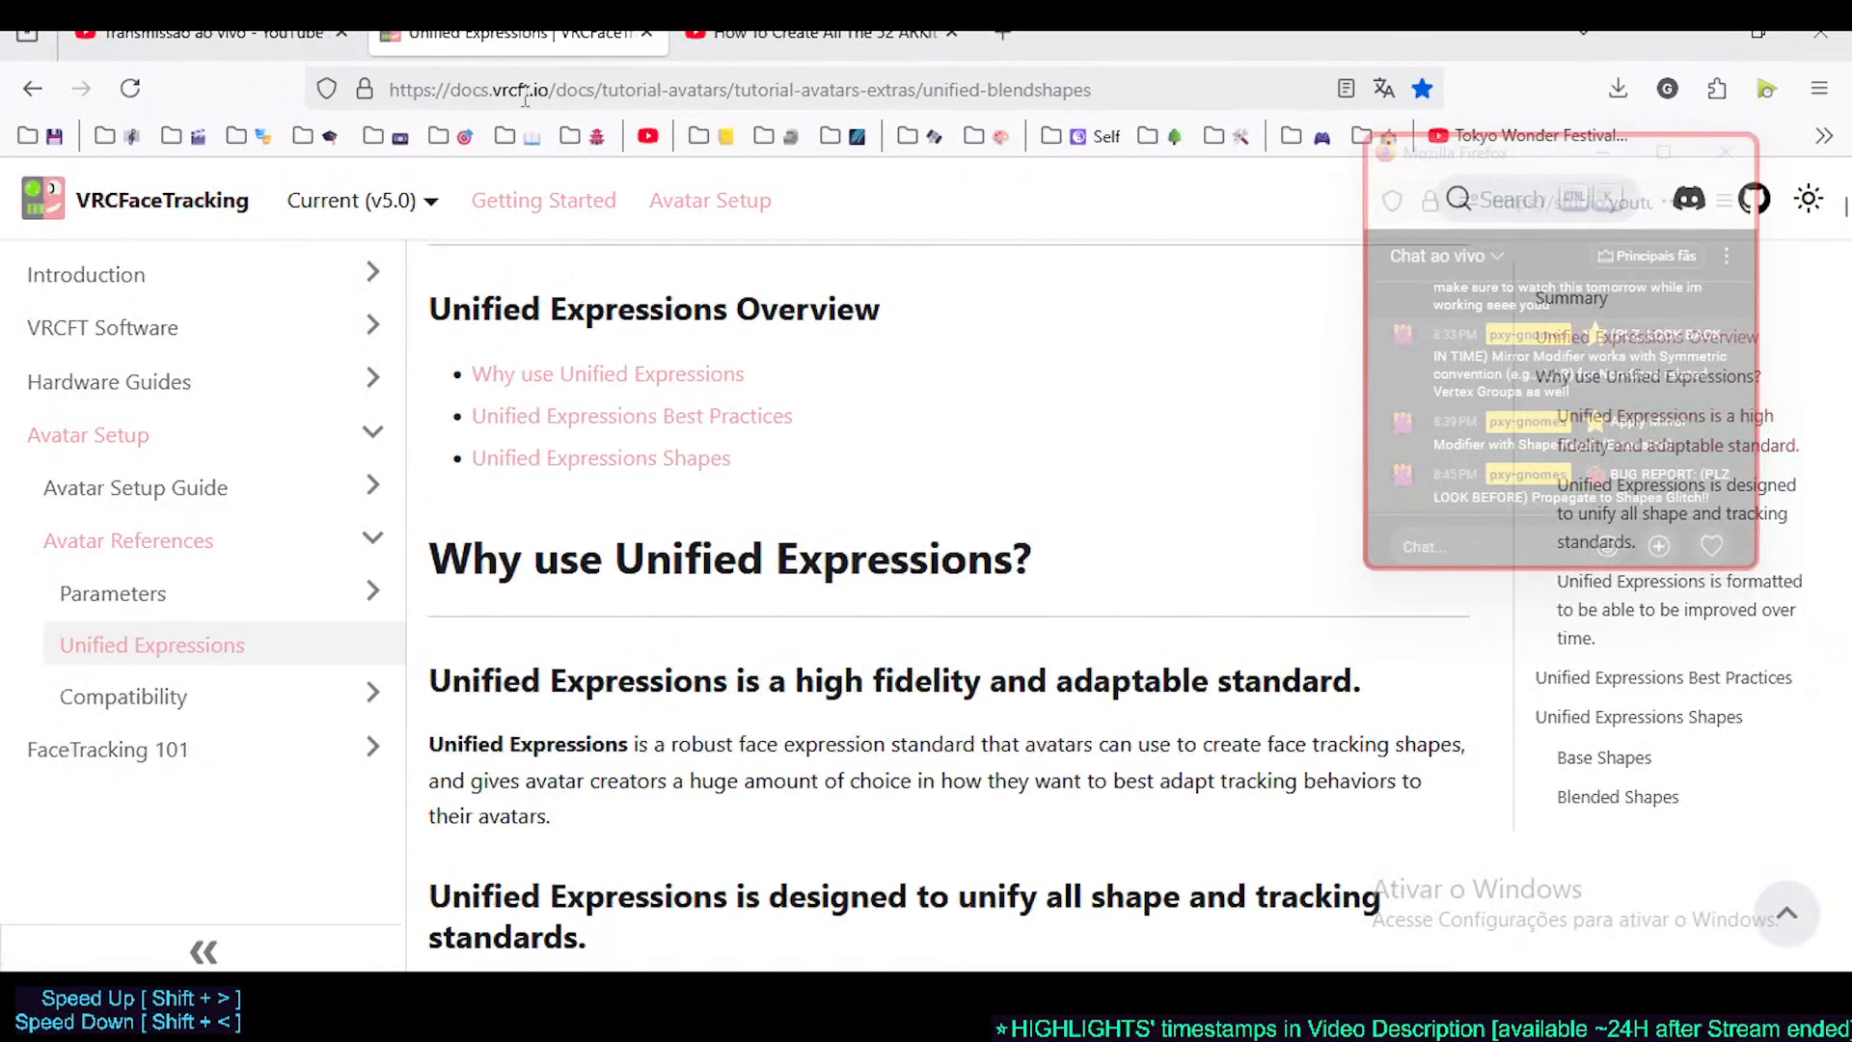
scroll(641, 434, up, 5)
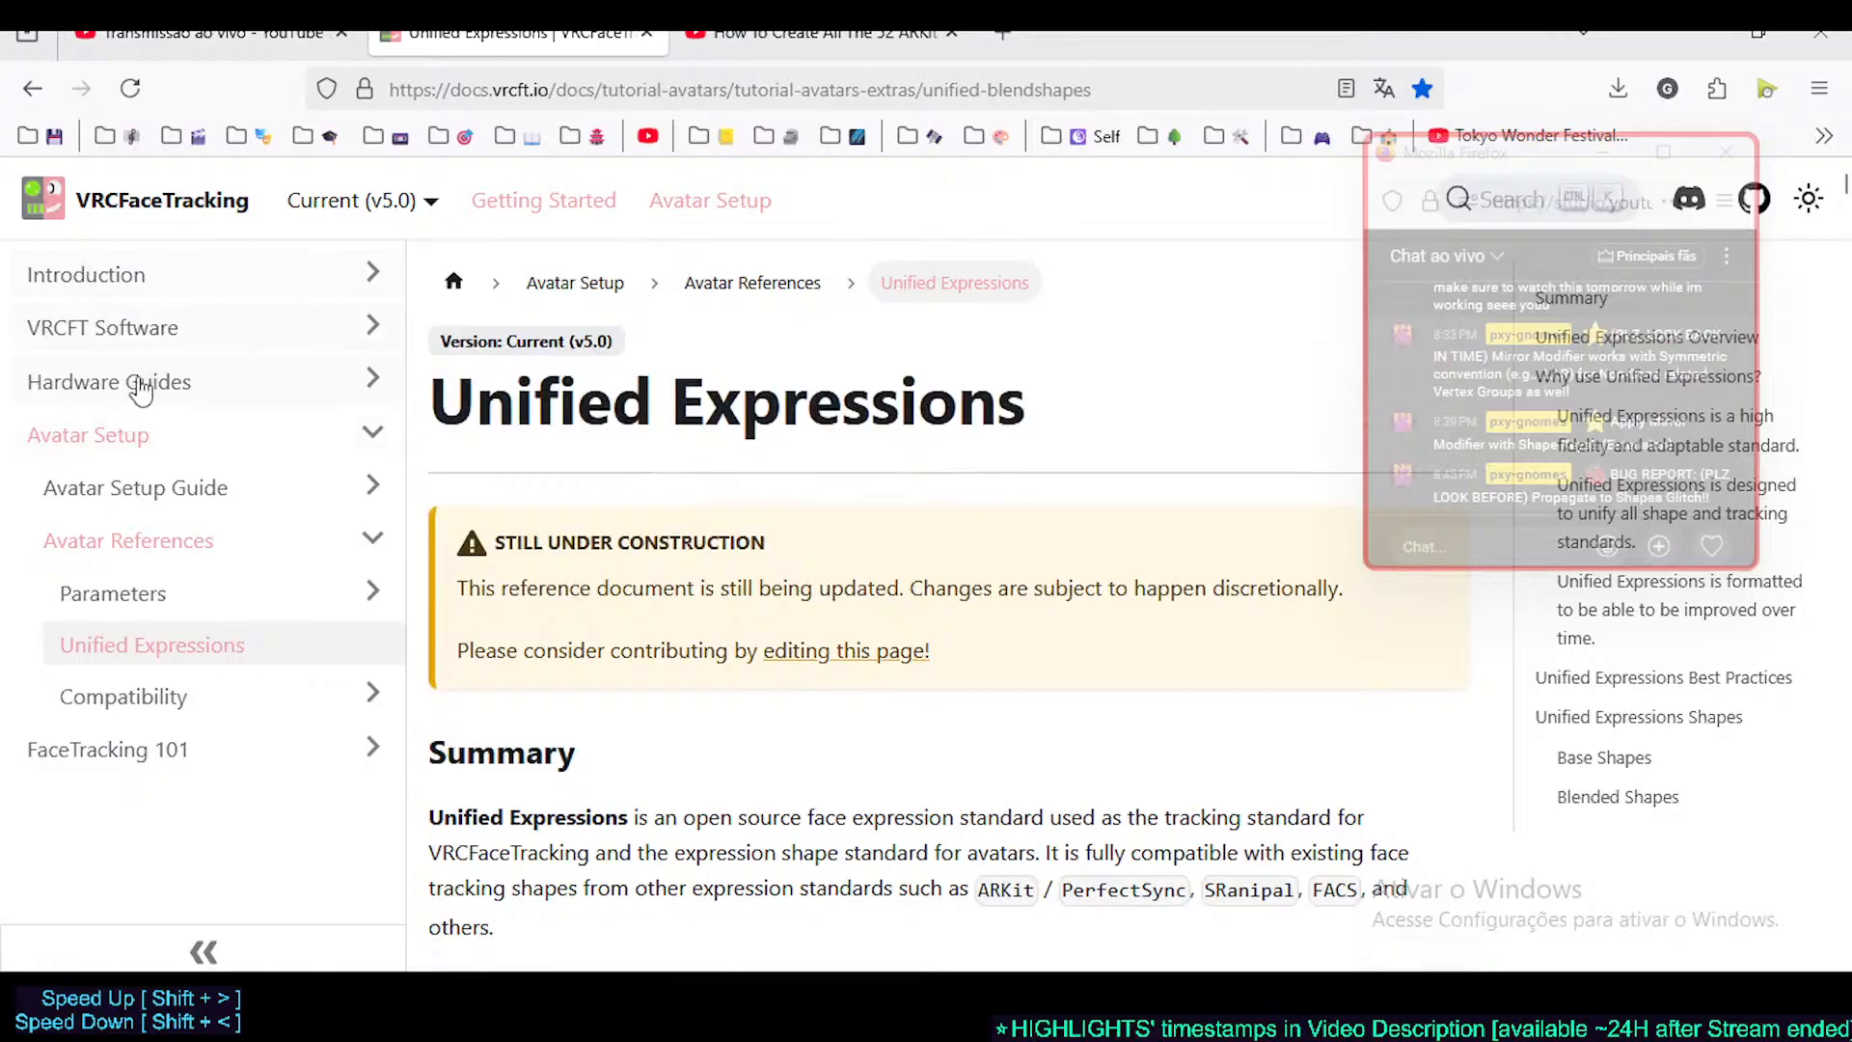
click(535, 94)
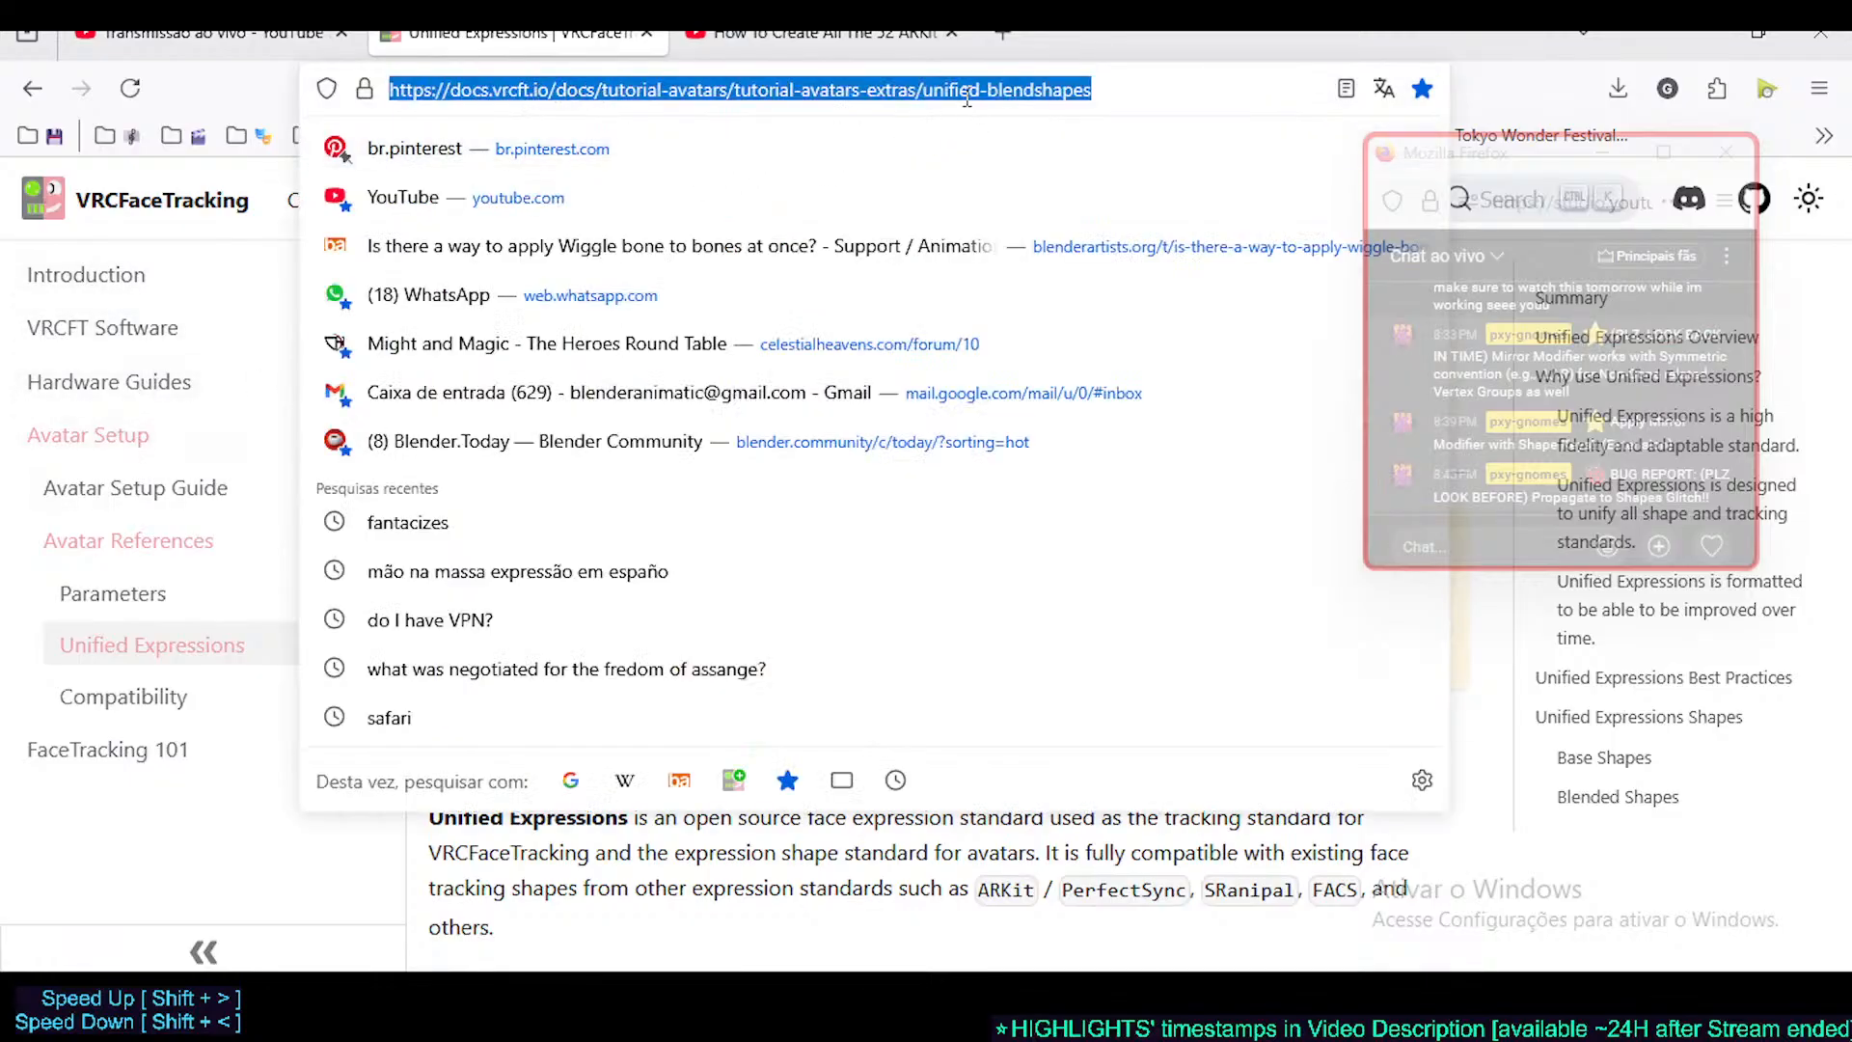
key(Escape)
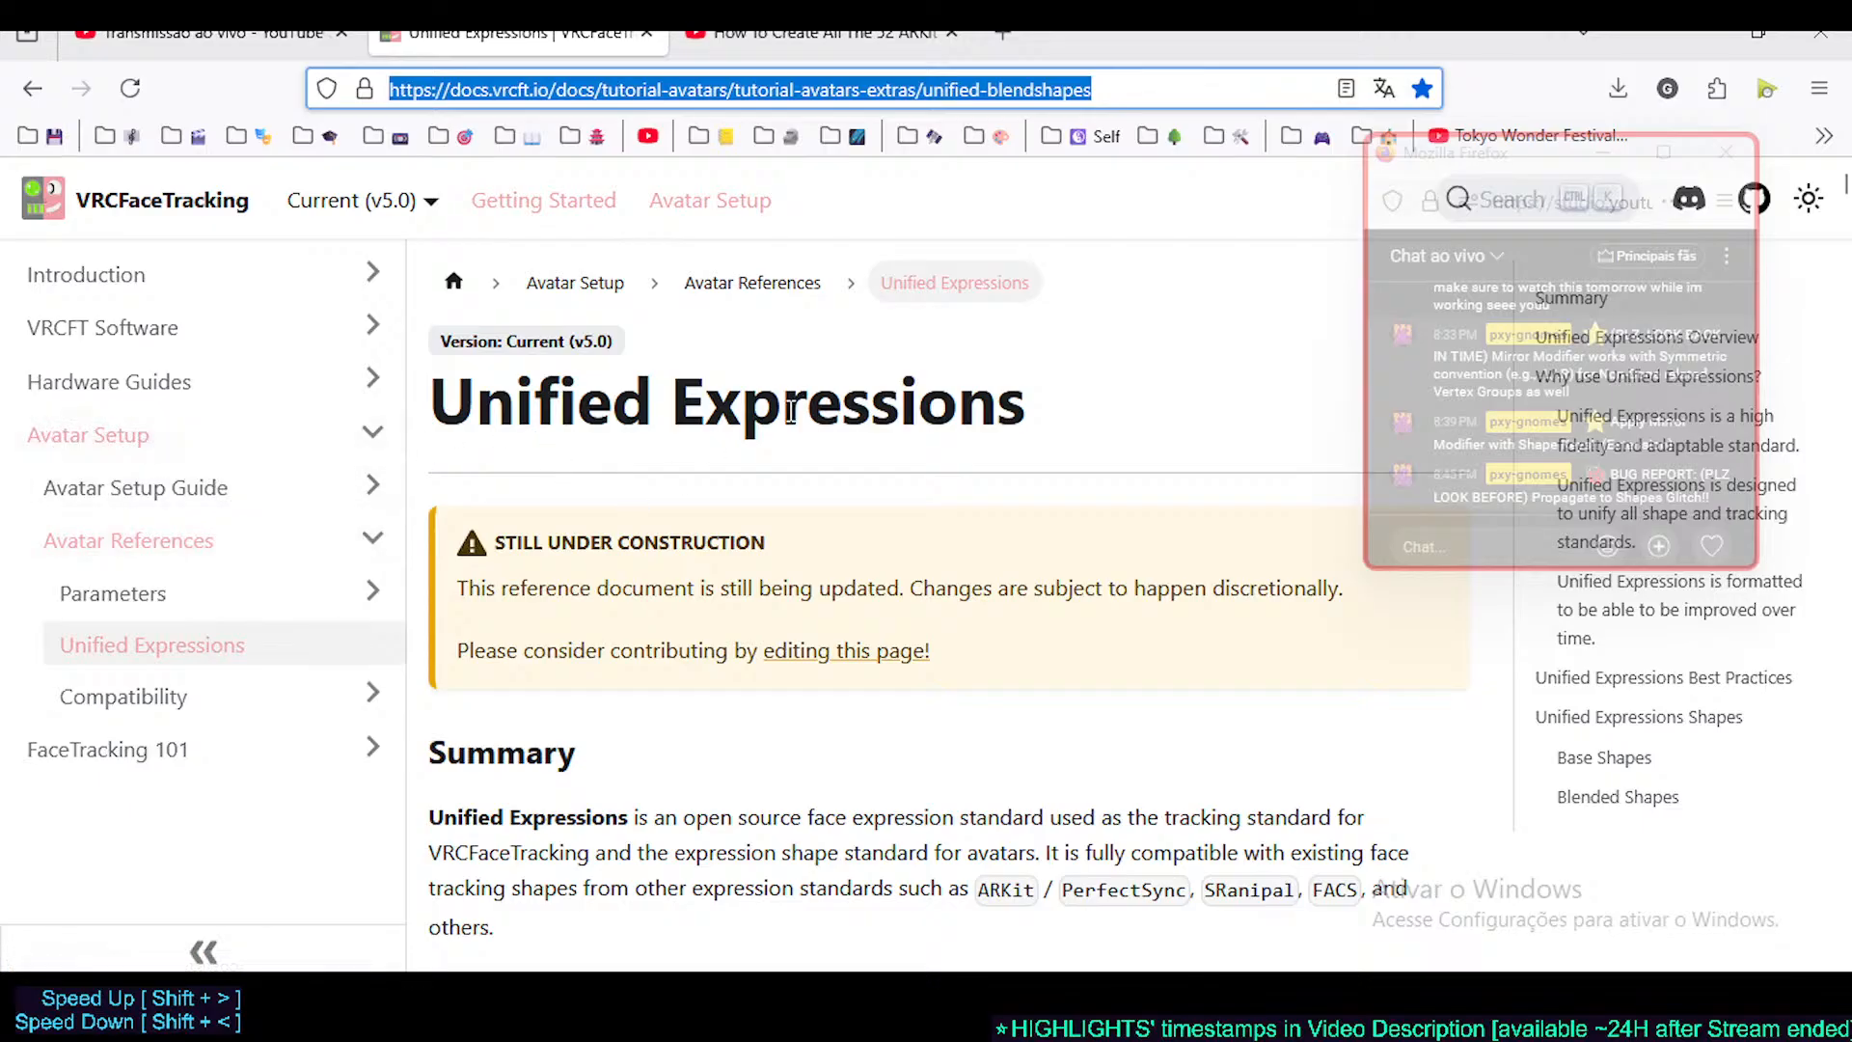
- Examine the Base Shapes section, including its Basis reference image and the first rows of the shape table
scroll(789, 410, down, 15)
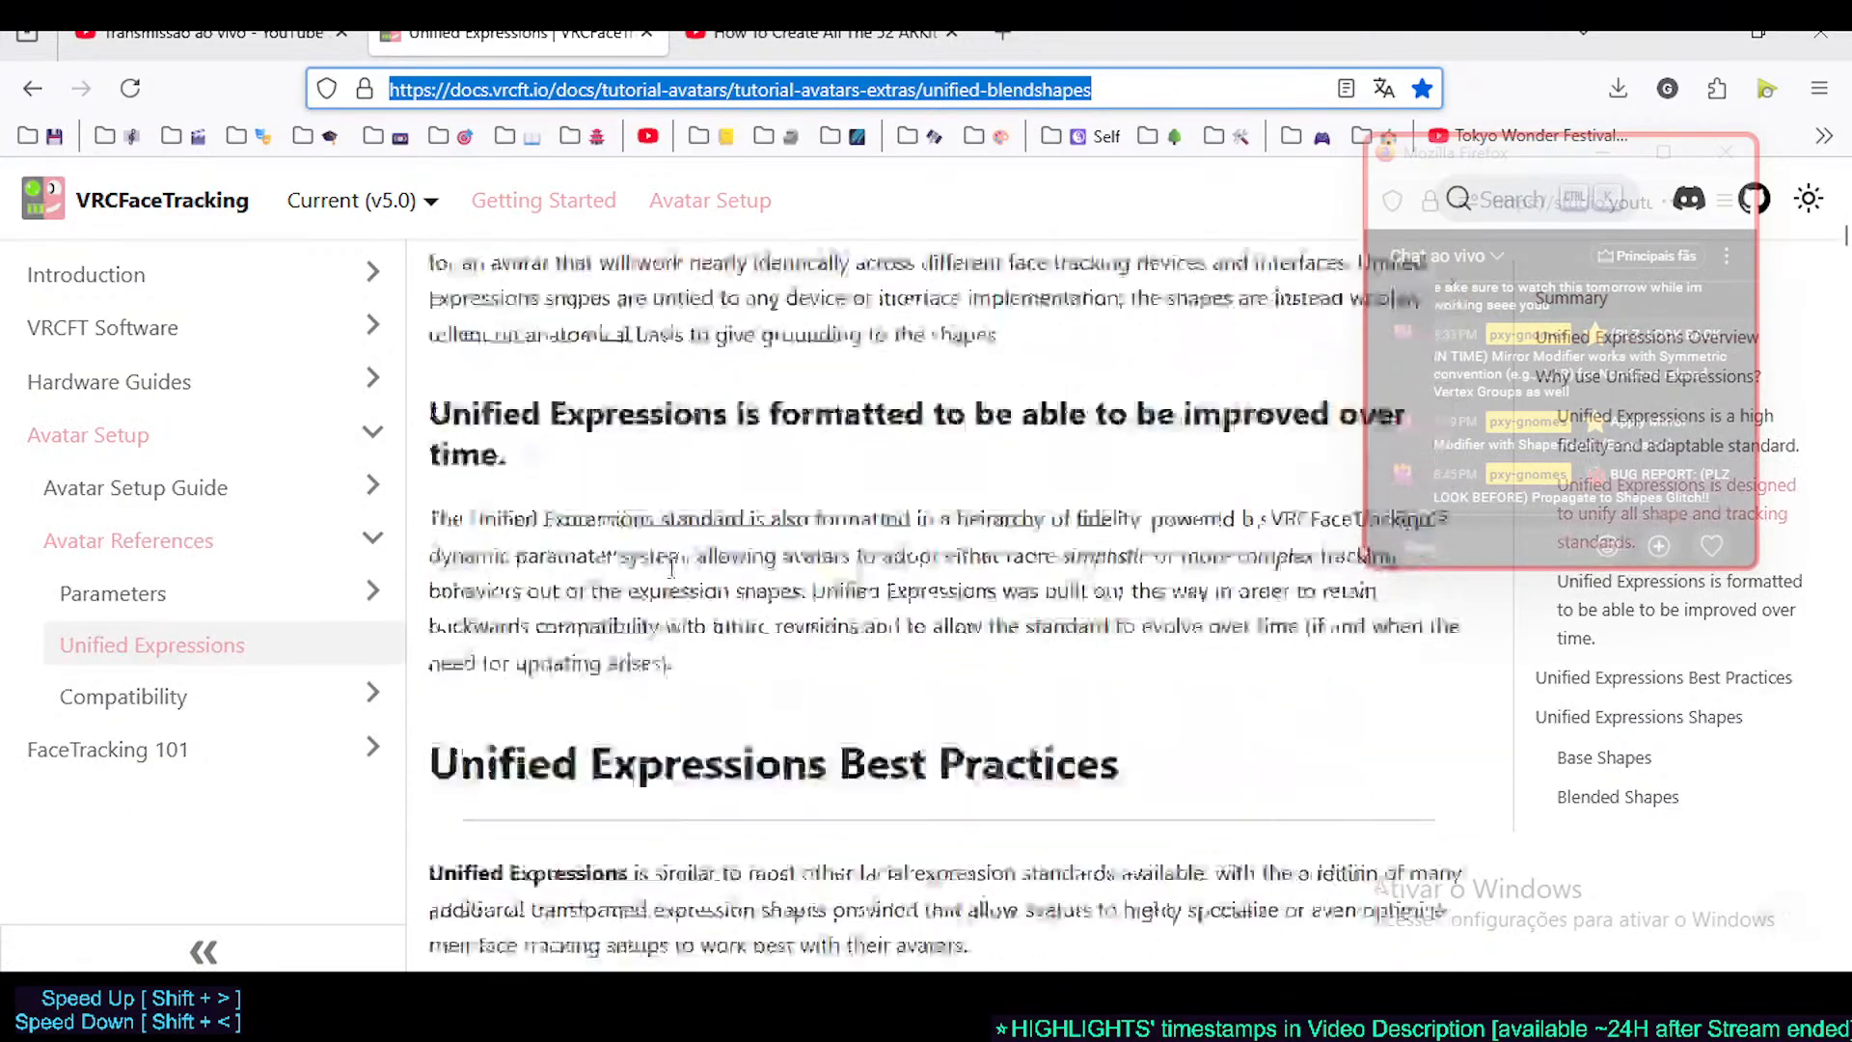
scroll(670, 568, down, 15)
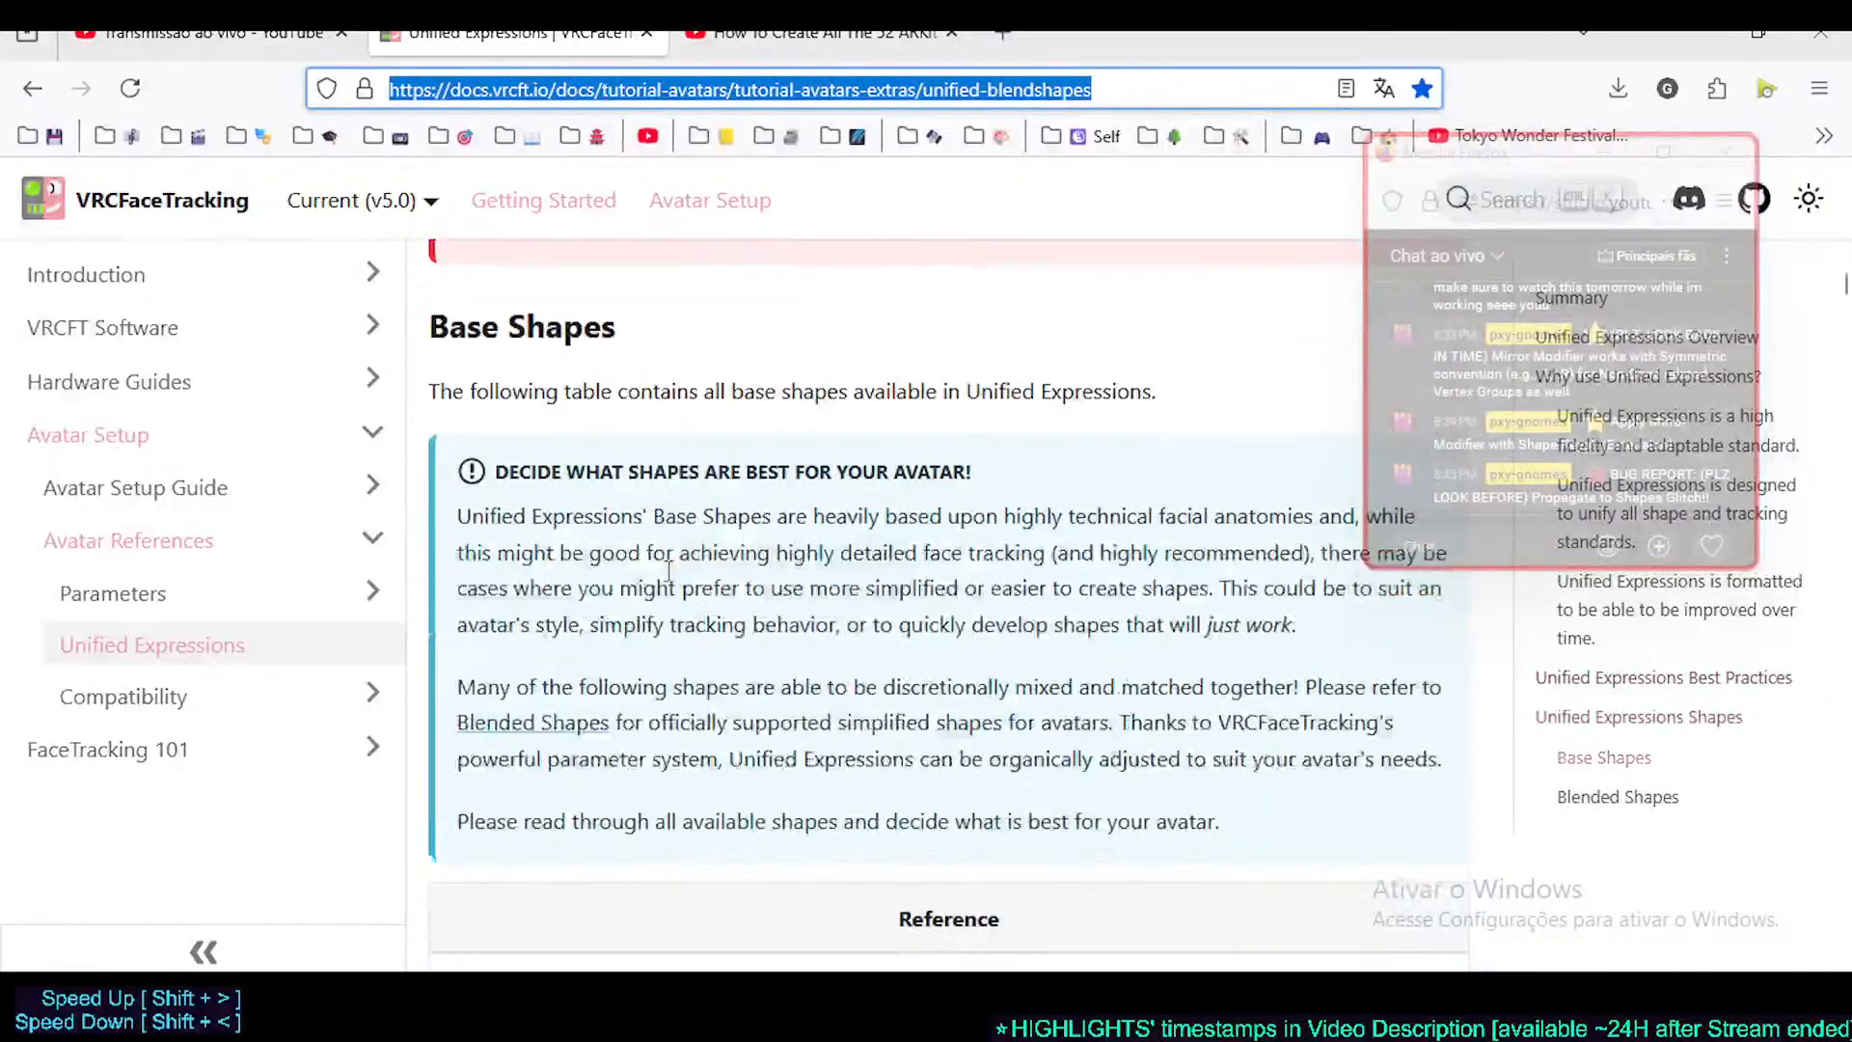
scroll(668, 574, down, 7)
scroll(764, 555, up, 3)
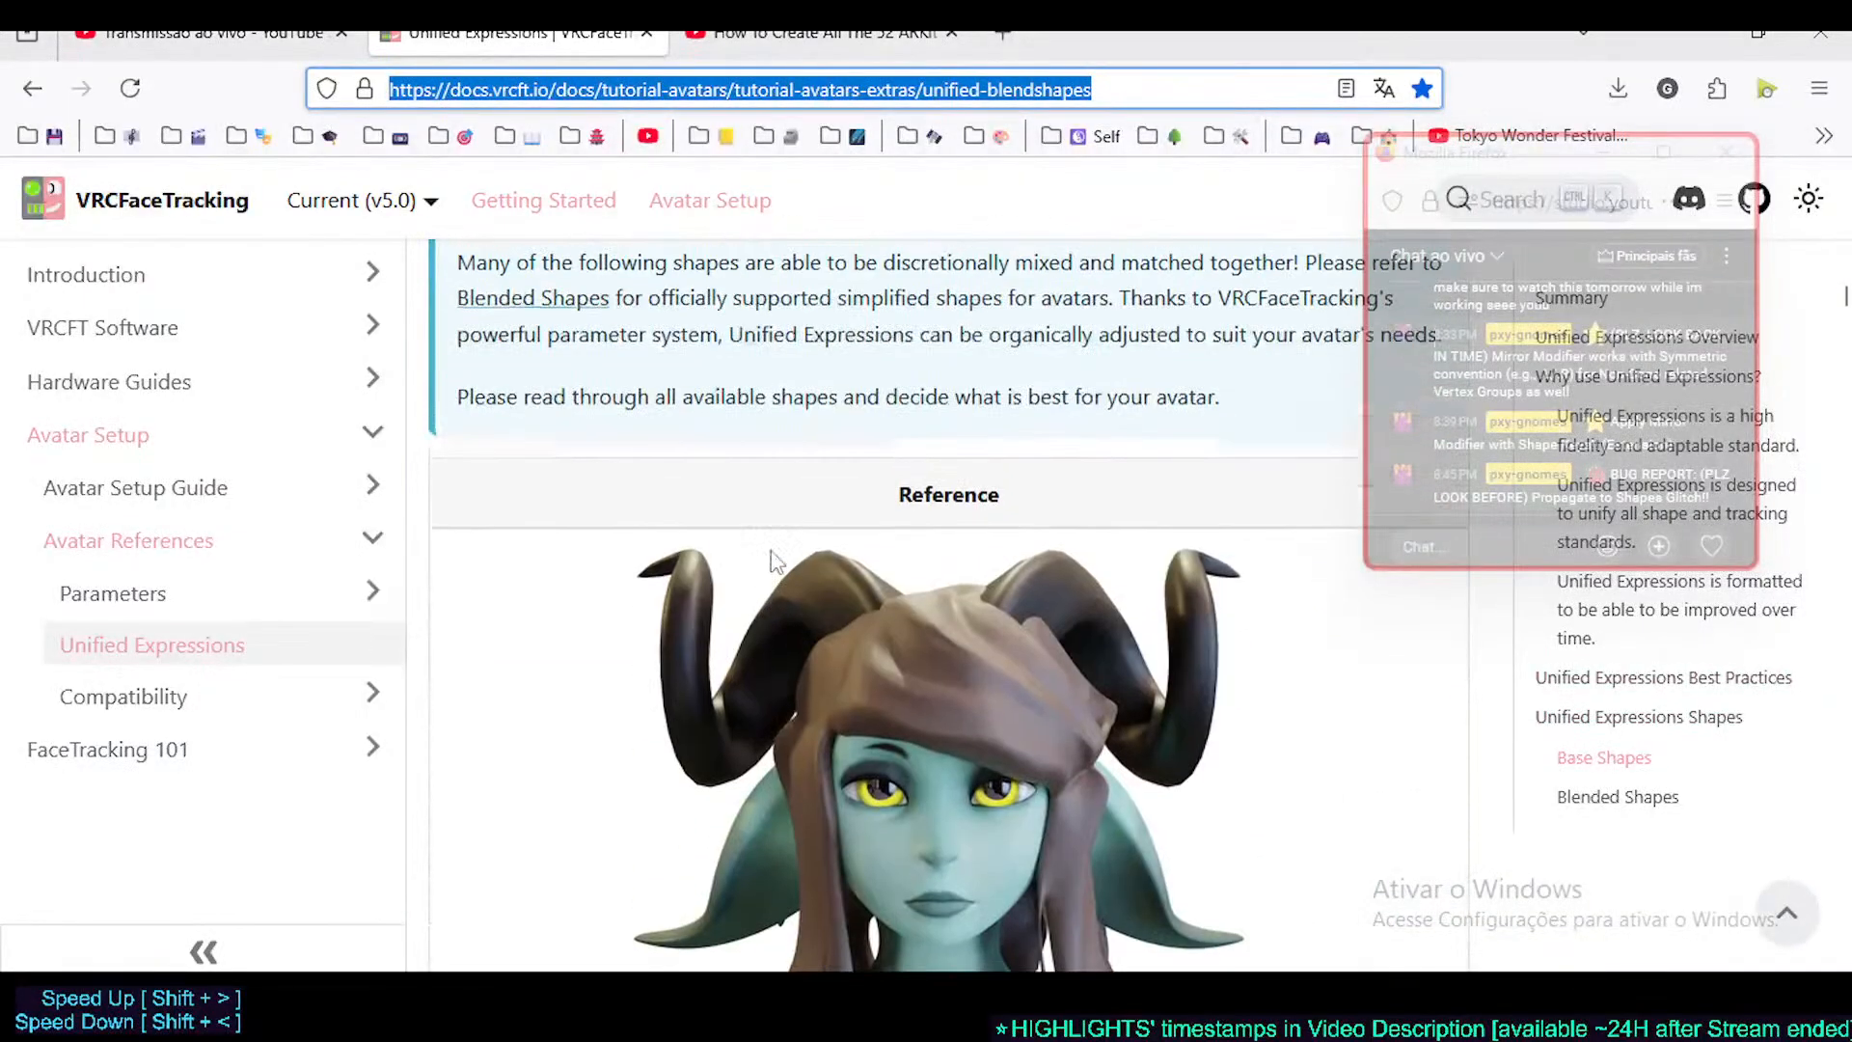
scroll(859, 577, down, 3)
scroll(965, 521, up, 2)
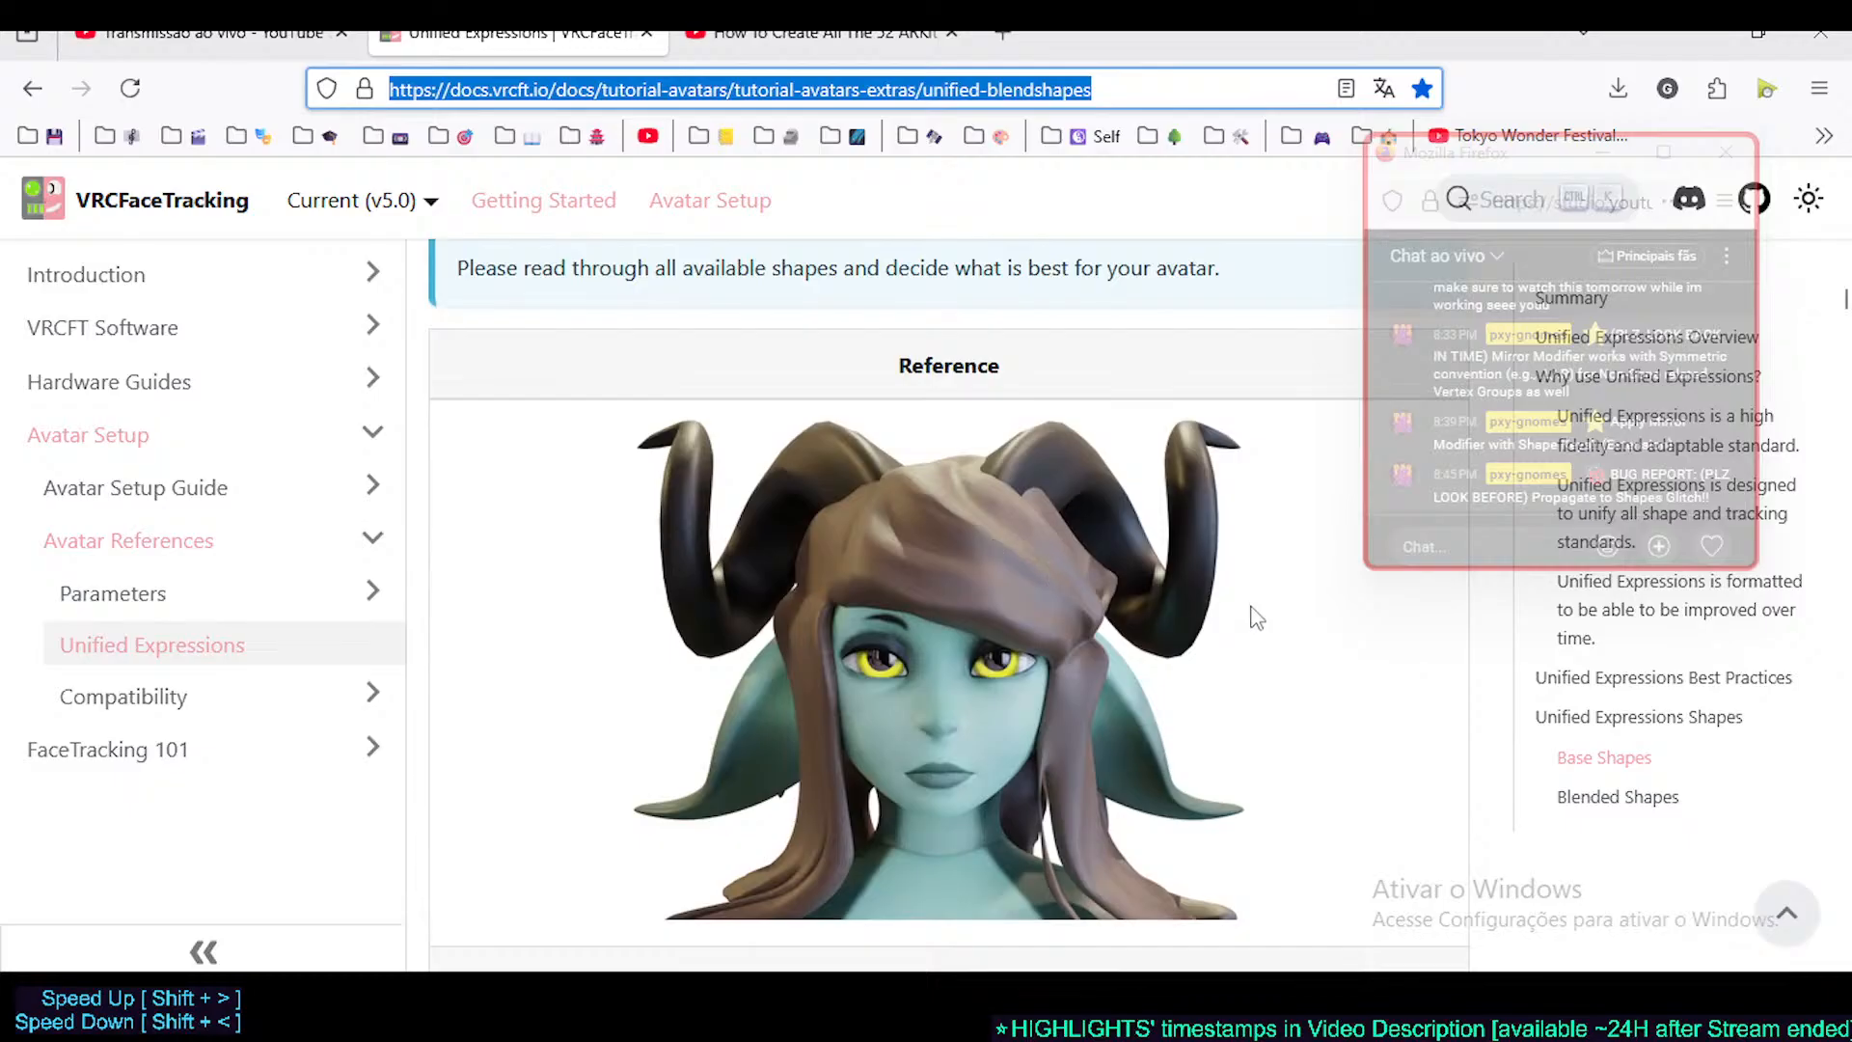
scroll(1005, 502, down, 2)
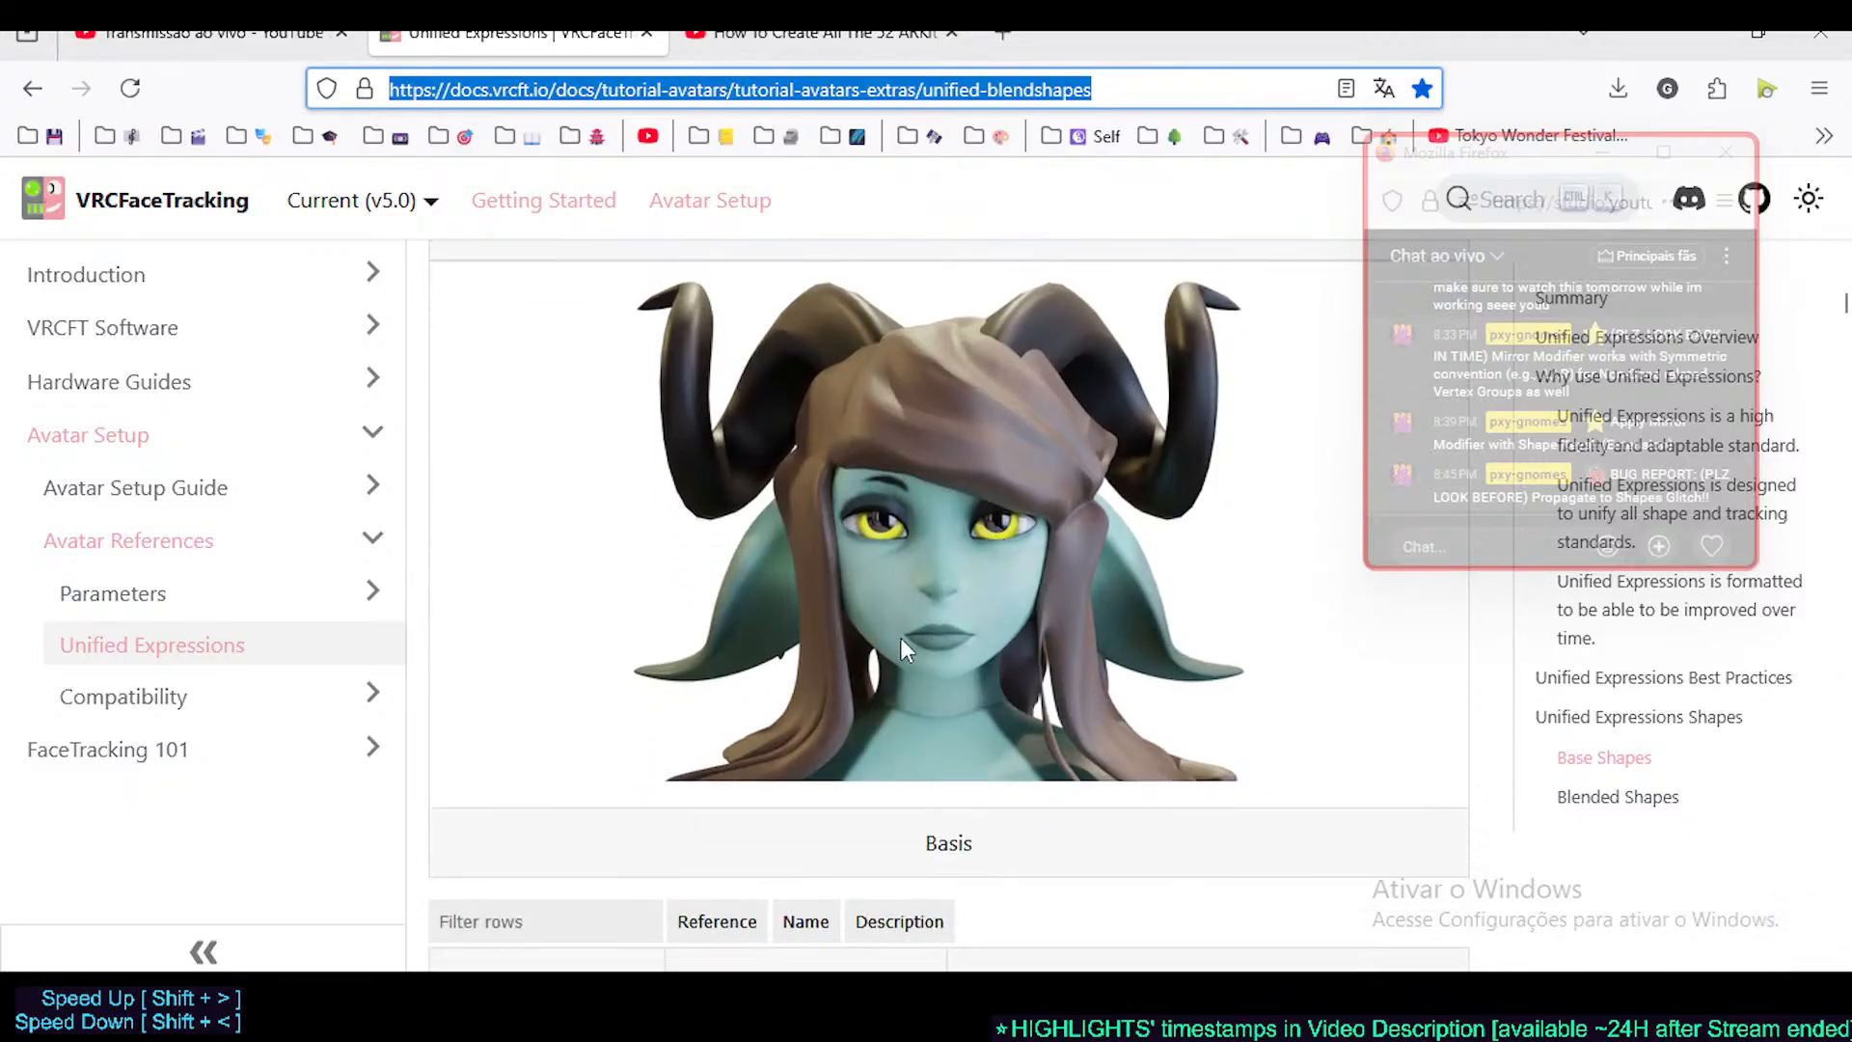
scroll(897, 644, down, 4)
scroll(1030, 649, up, 2)
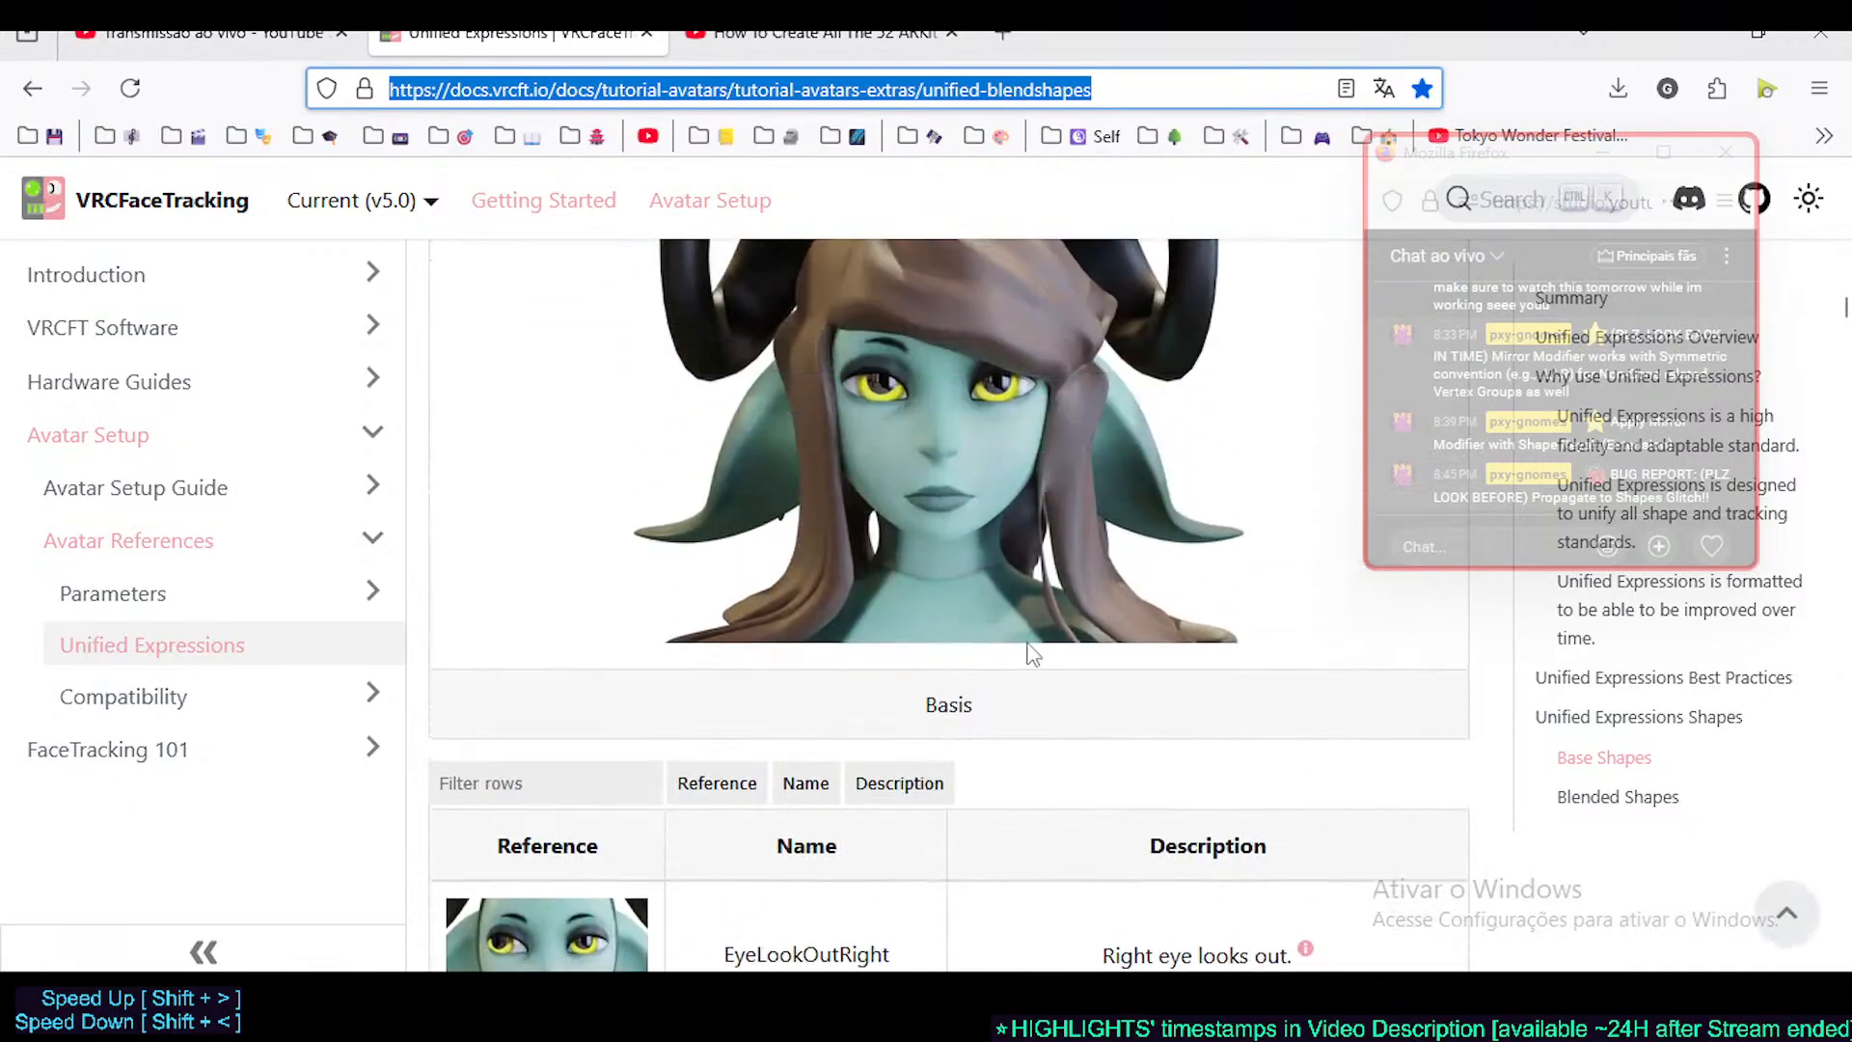
scroll(806, 612, down, 3)
scroll(785, 703, up, 3)
scroll(730, 603, down, 4)
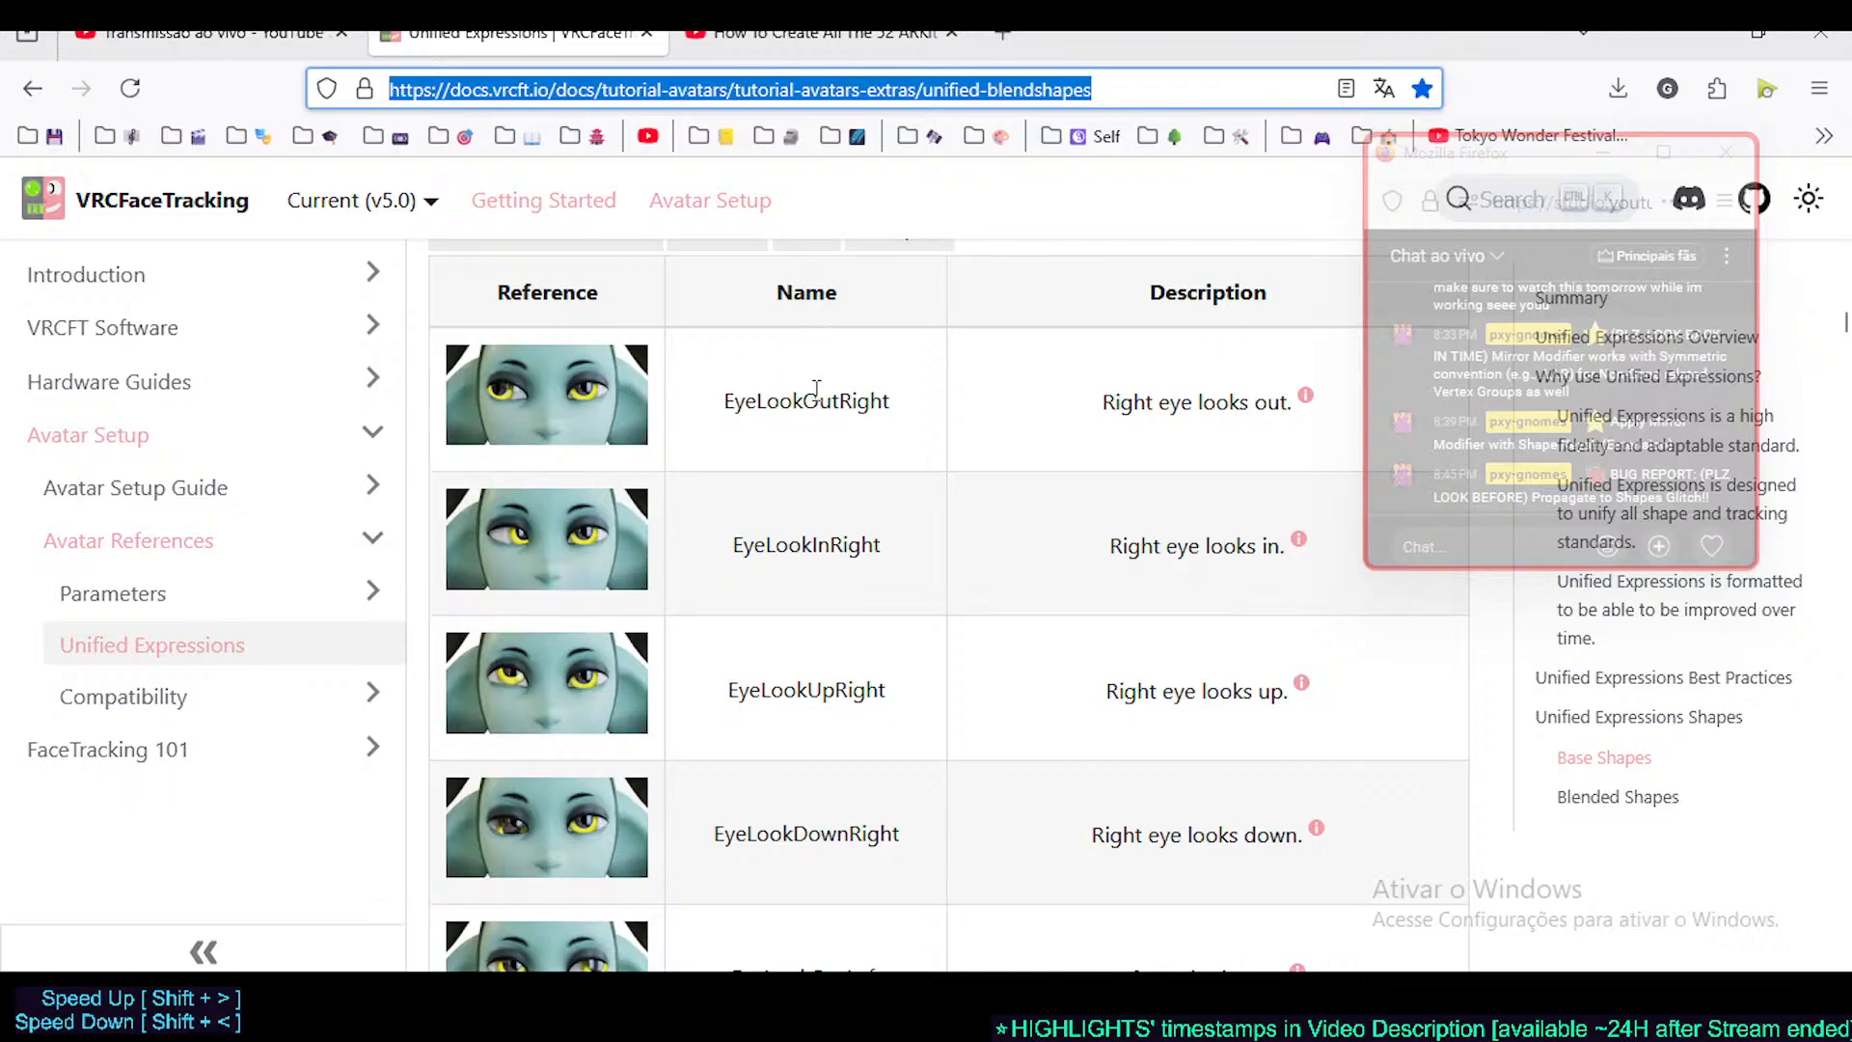
- Examine the EyeLookOutRight entry and its Eye Gaze explanation in the base shapes table
drag(716, 413, 911, 415)
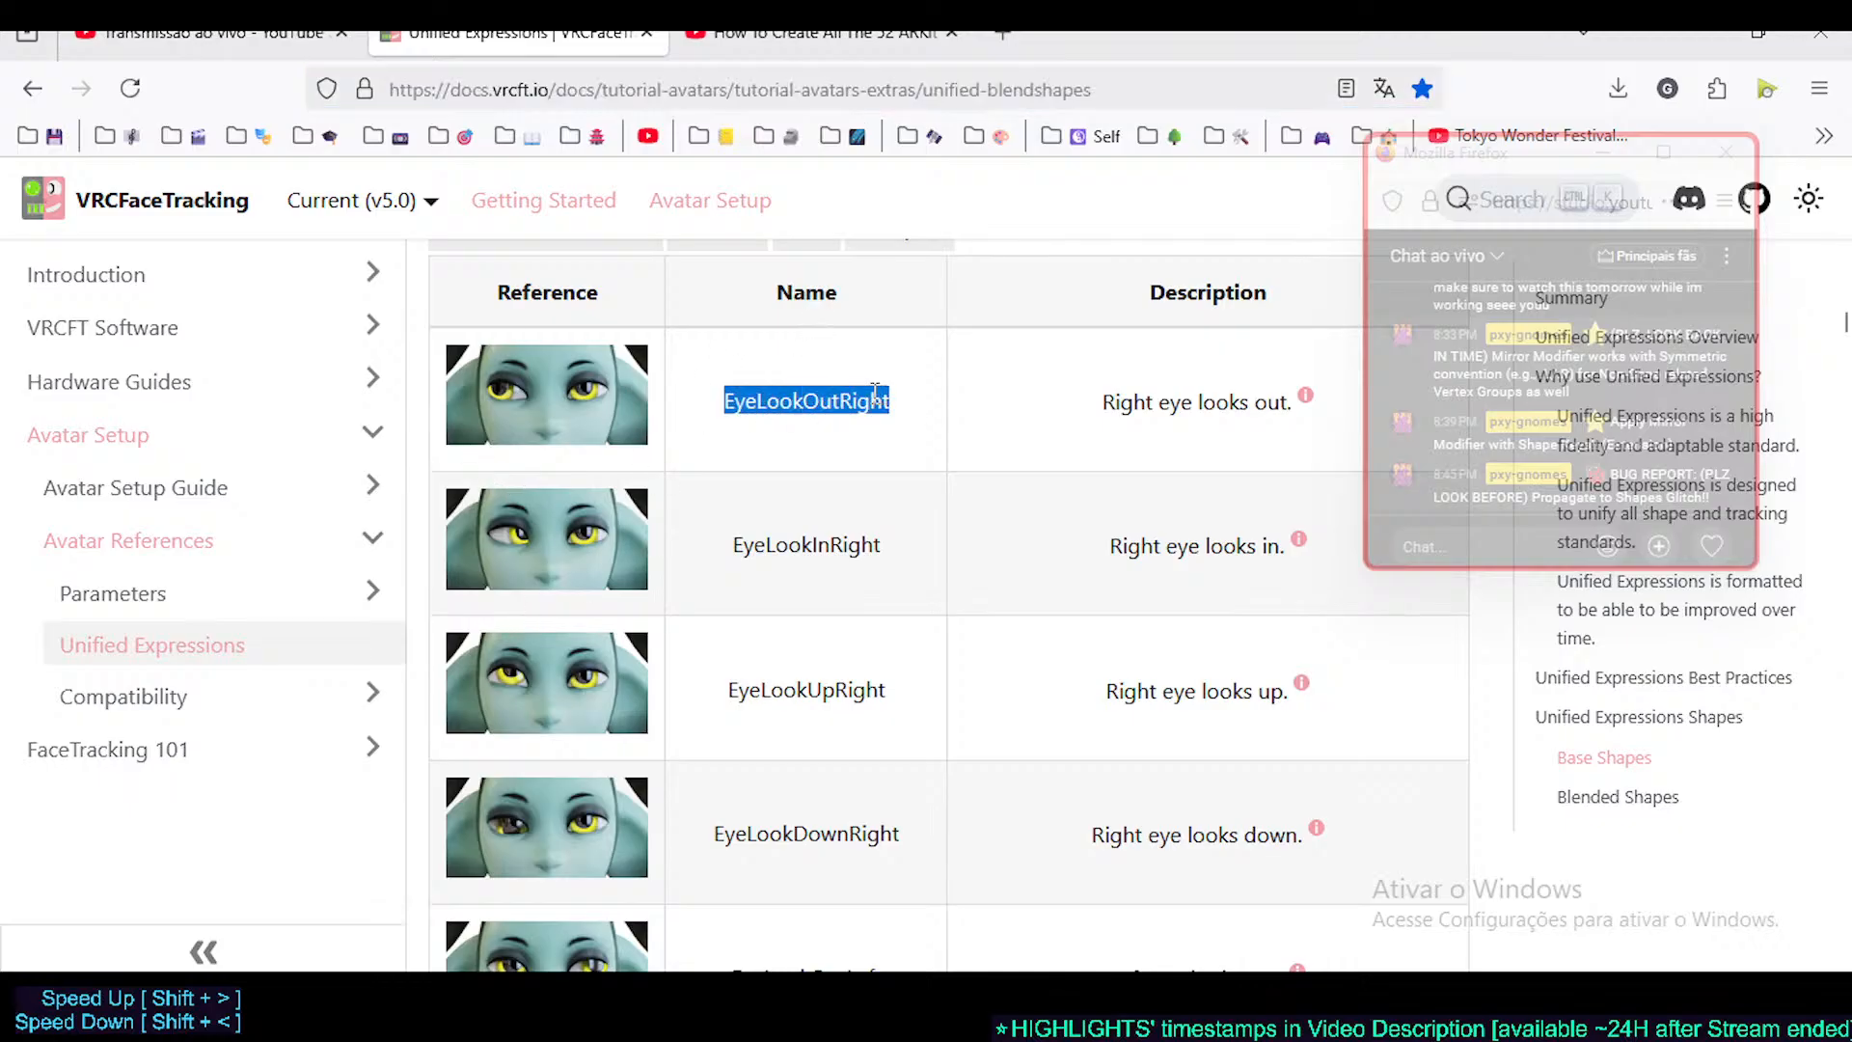
mouse_move(1842, 325)
mouse_down()
mouse_move(1843, 364)
mouse_move(1842, 319)
mouse_up()
click(1128, 704)
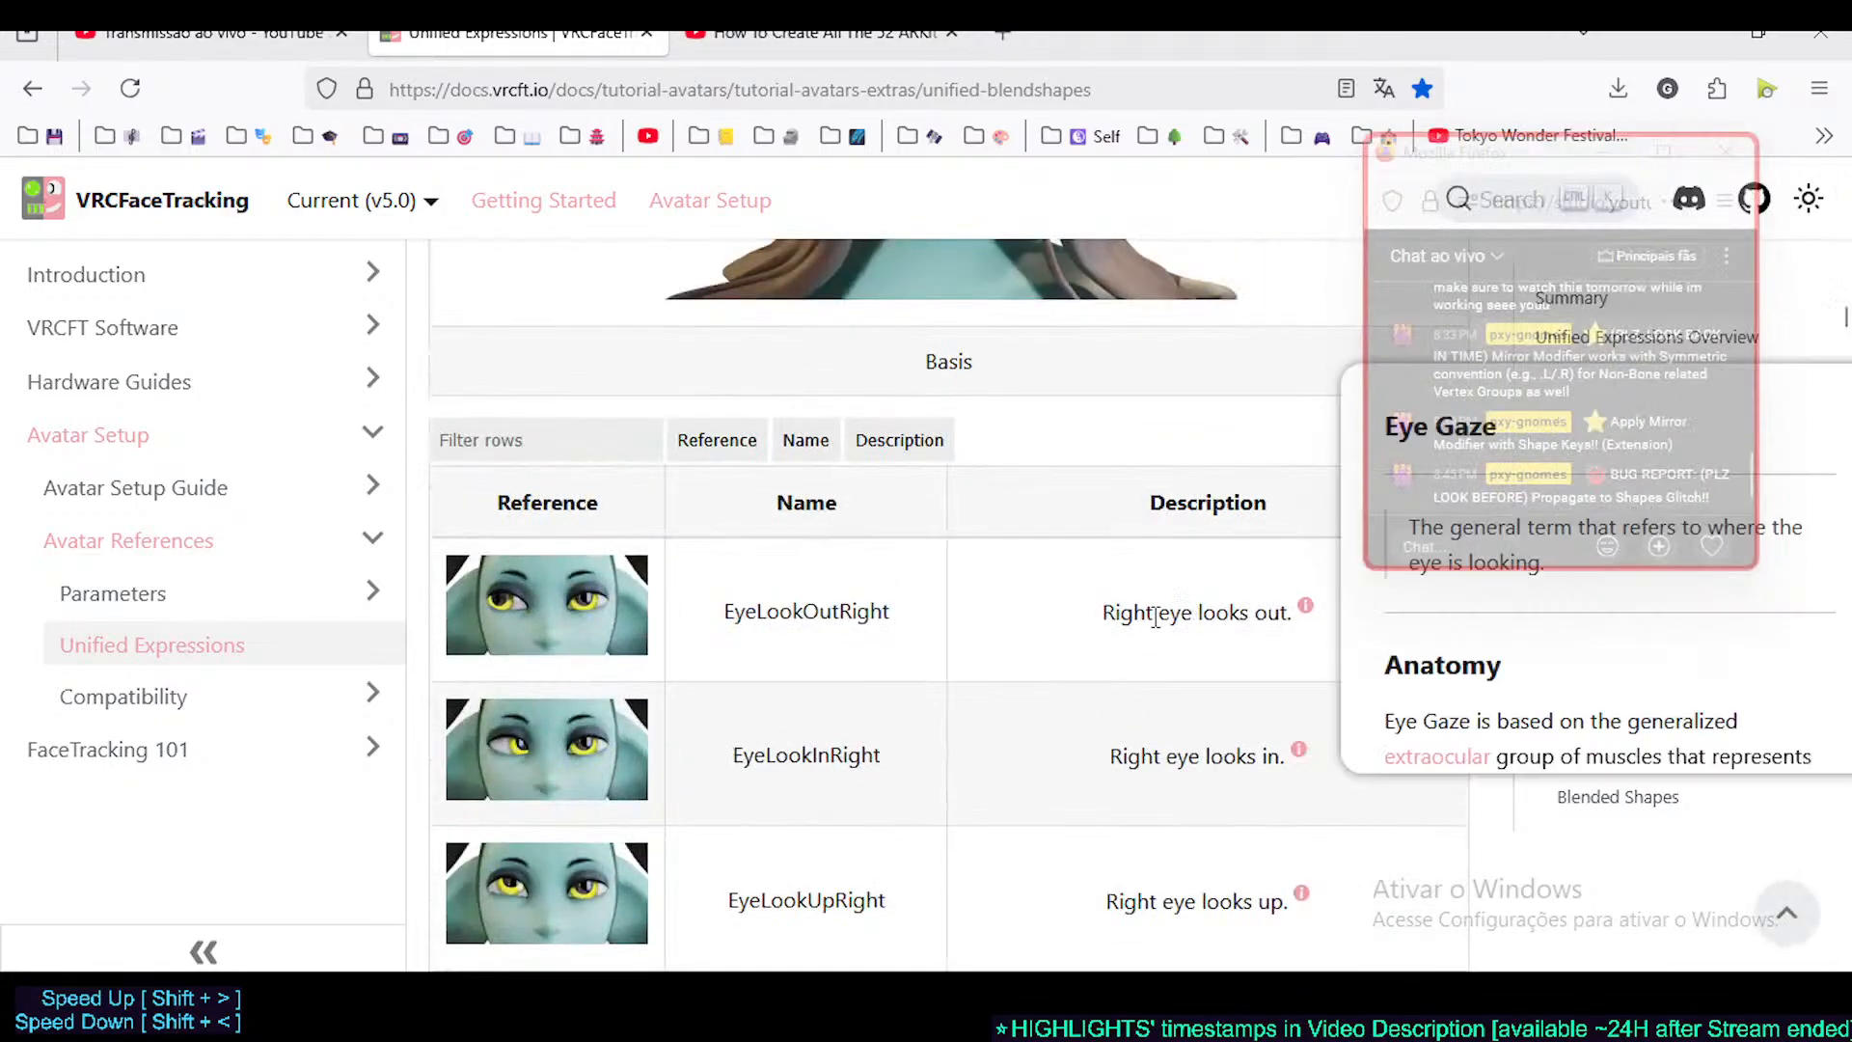
scroll(1152, 662, down, 2)
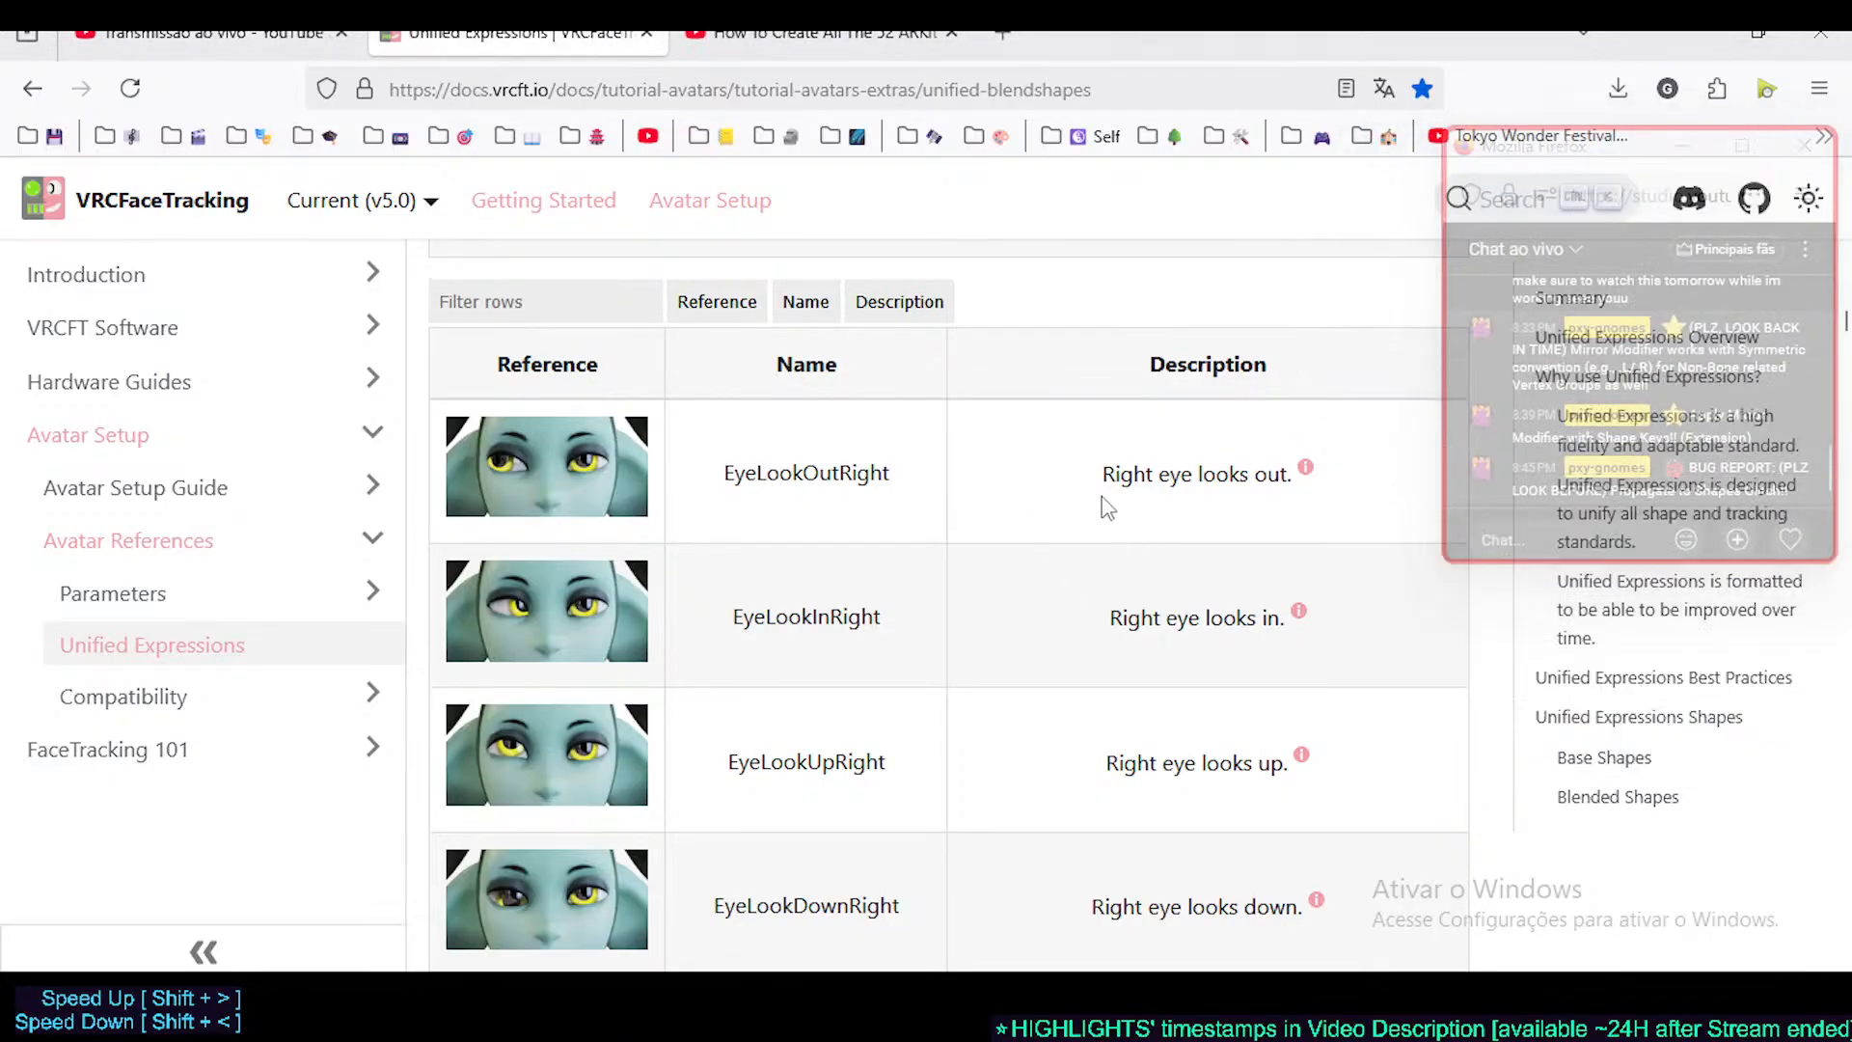
mouse_move(1181, 485)
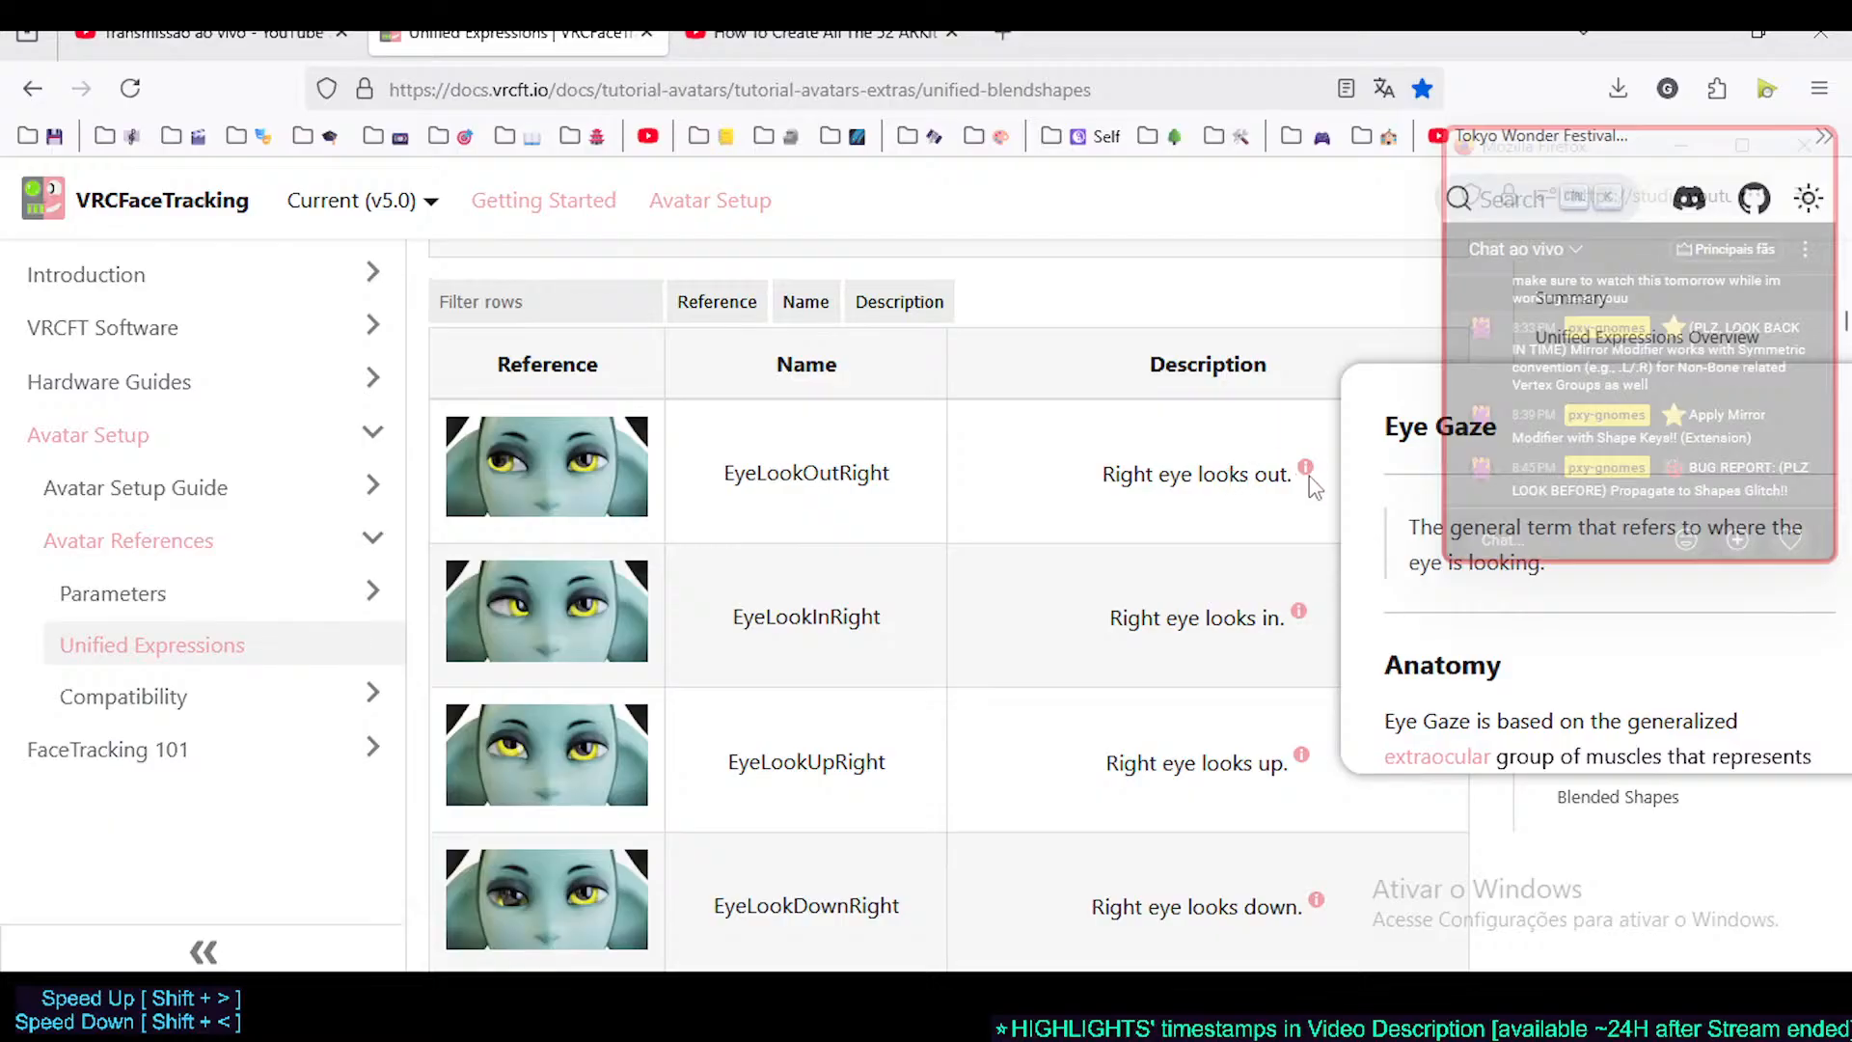
drag(1391, 410, 1103, 473)
click(1271, 584)
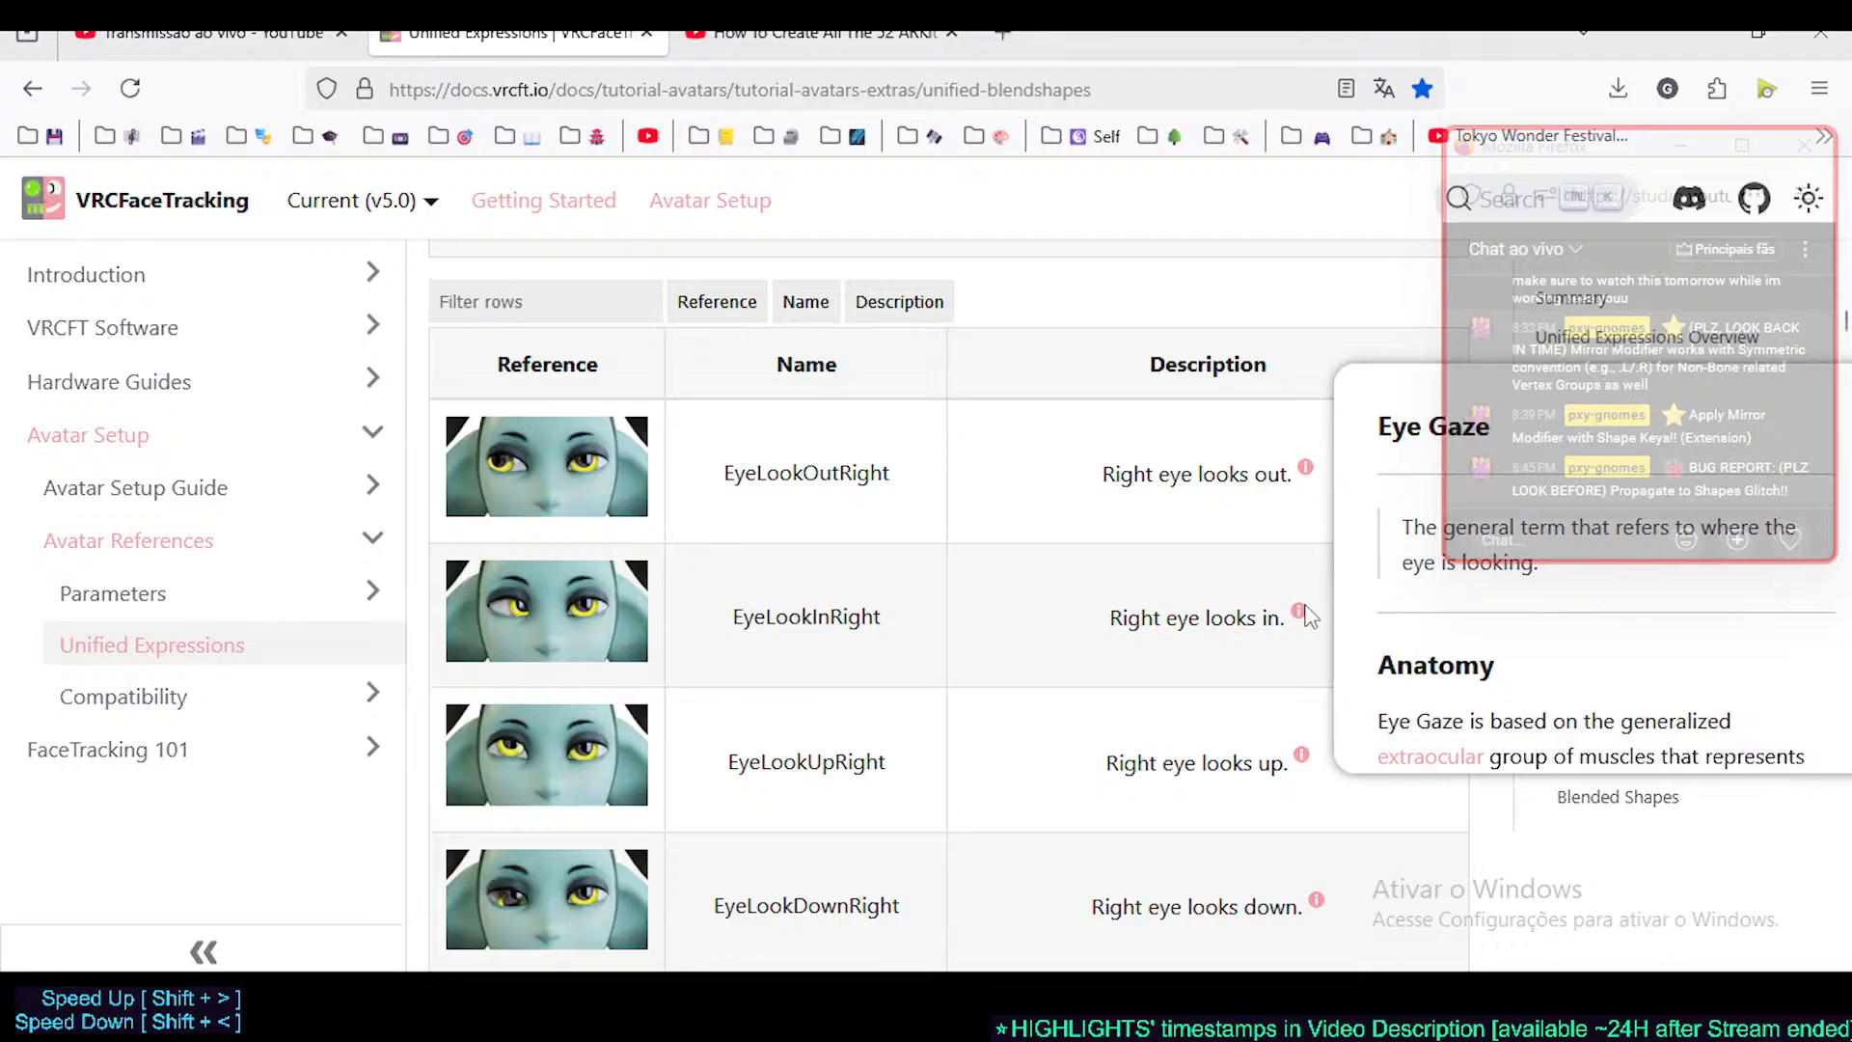
- Check the Eye Gaze explanation for the left eye shapes and move the chat window off the site's search bar
scroll(1308, 622, down, 4)
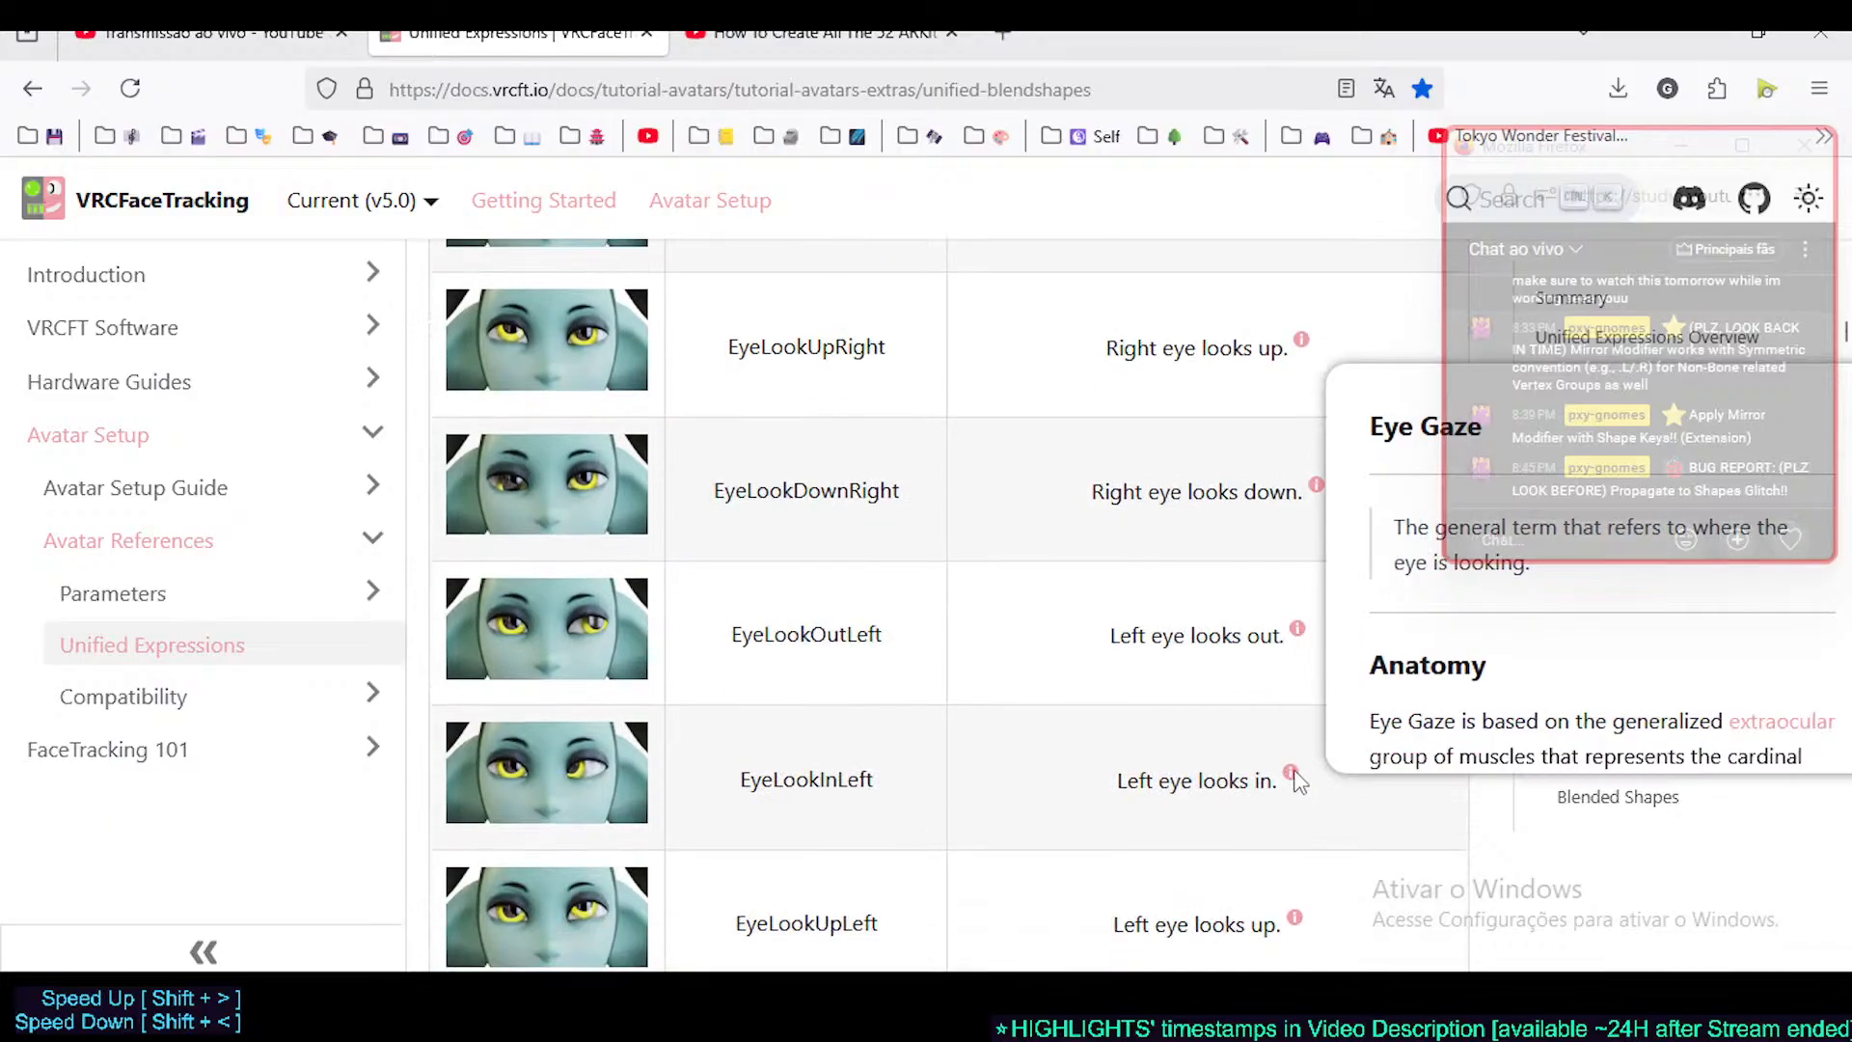
drag(1400, 405, 1041, 405)
drag(1586, 148, 1621, 290)
click(984, 486)
scroll(1064, 704, up, 4)
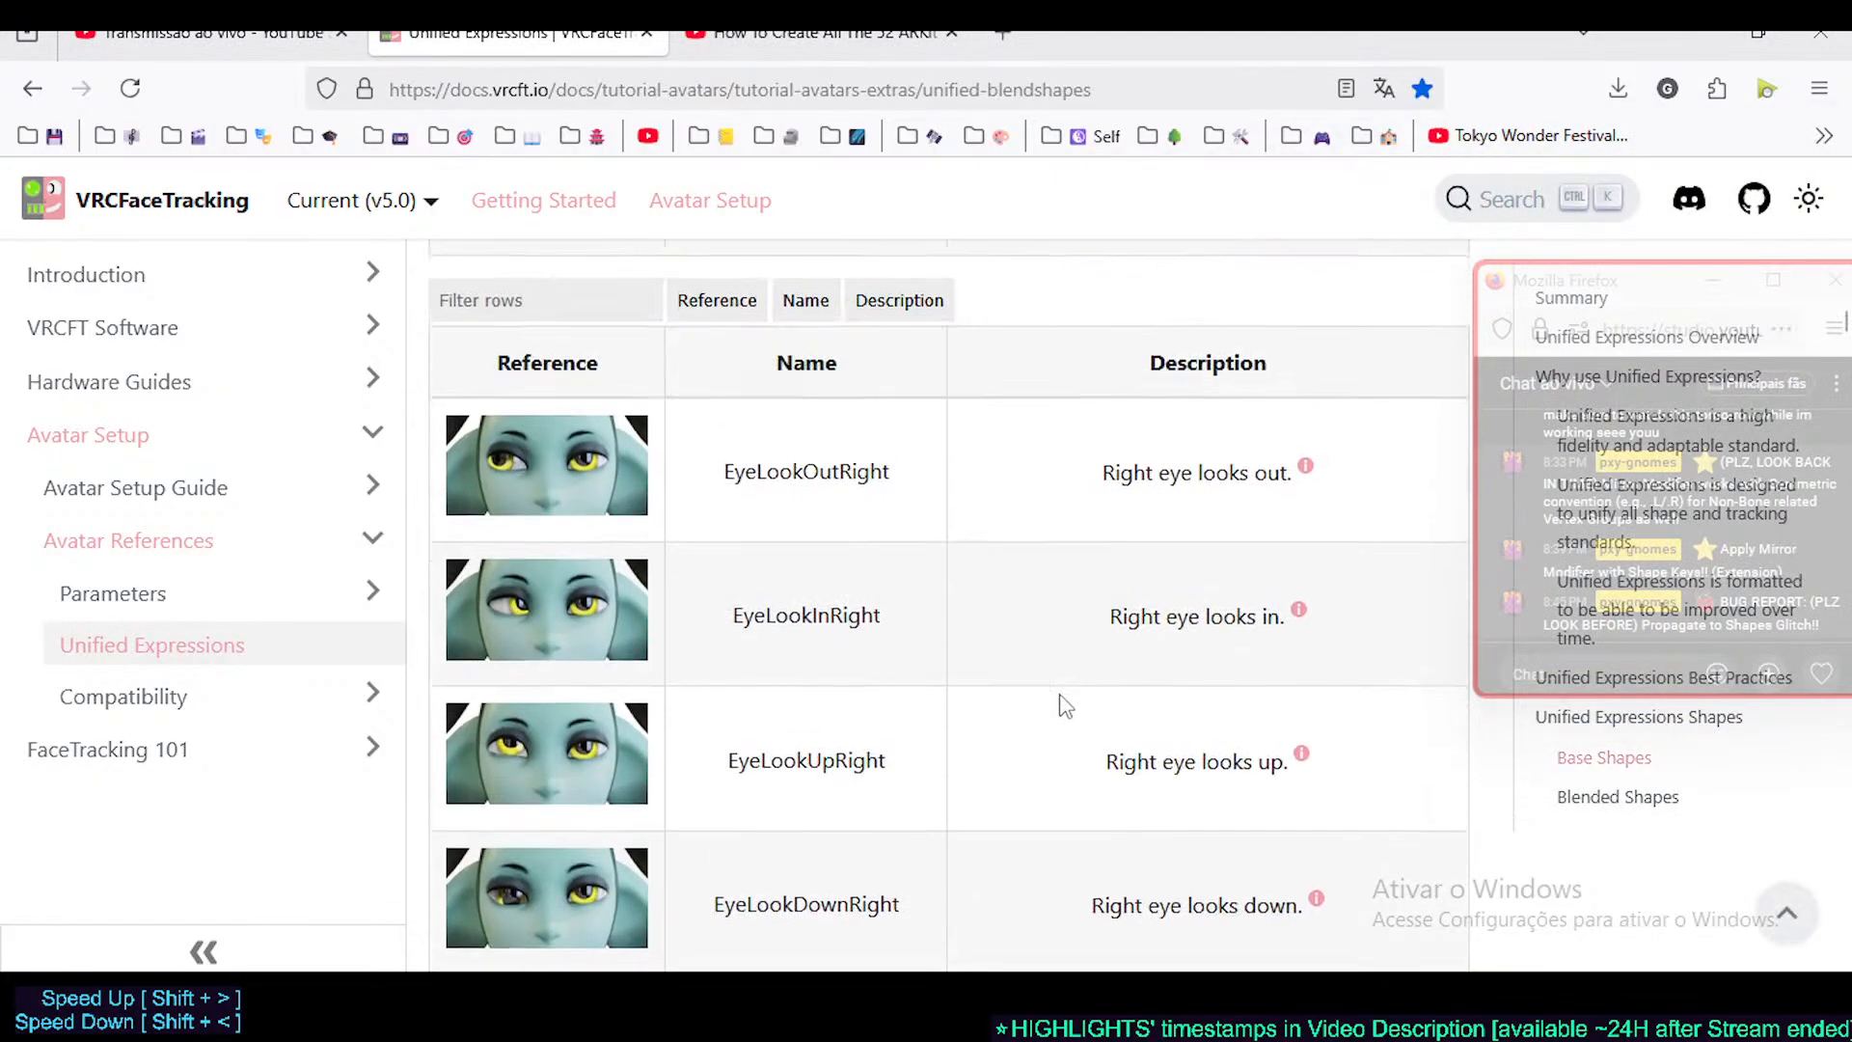
- Review the eye, brow and nose rows of the base shapes table, including the Eye Squint explanation
scroll(1064, 705, down, 10)
mouse_move(1389, 533)
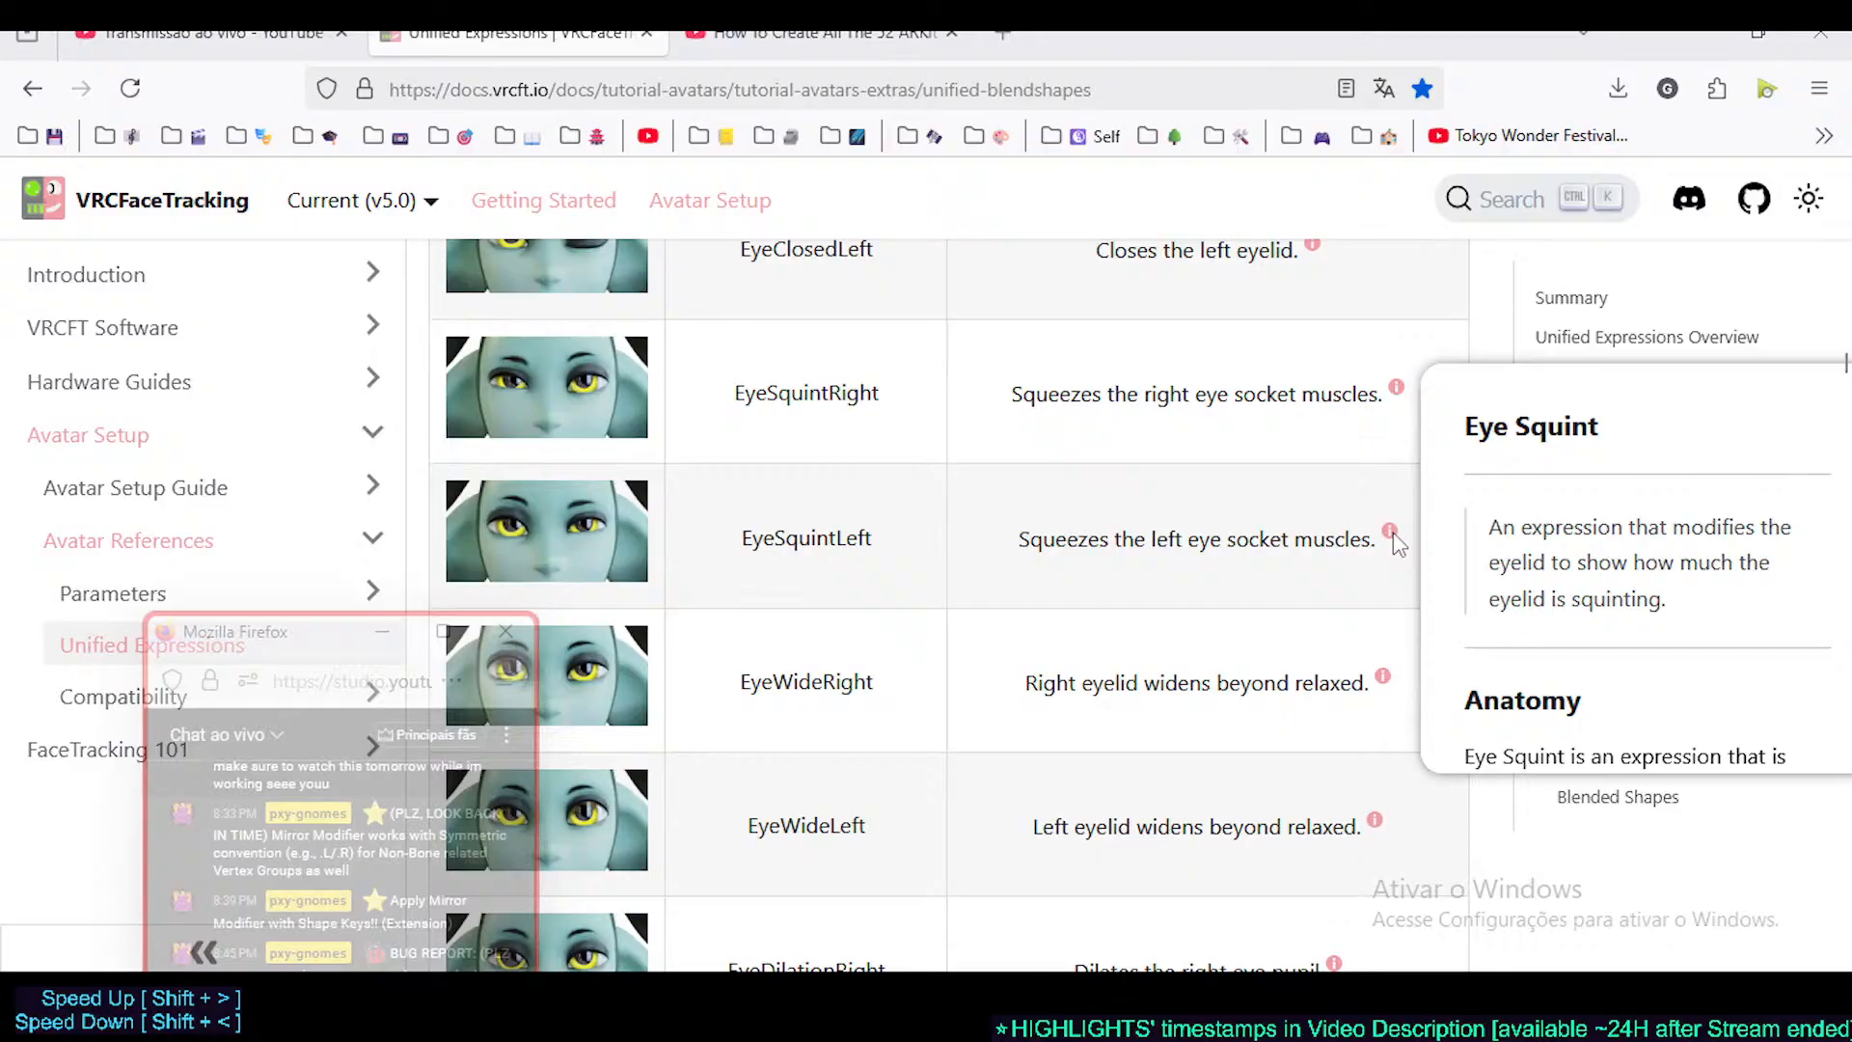
scroll(840, 703, down, 12)
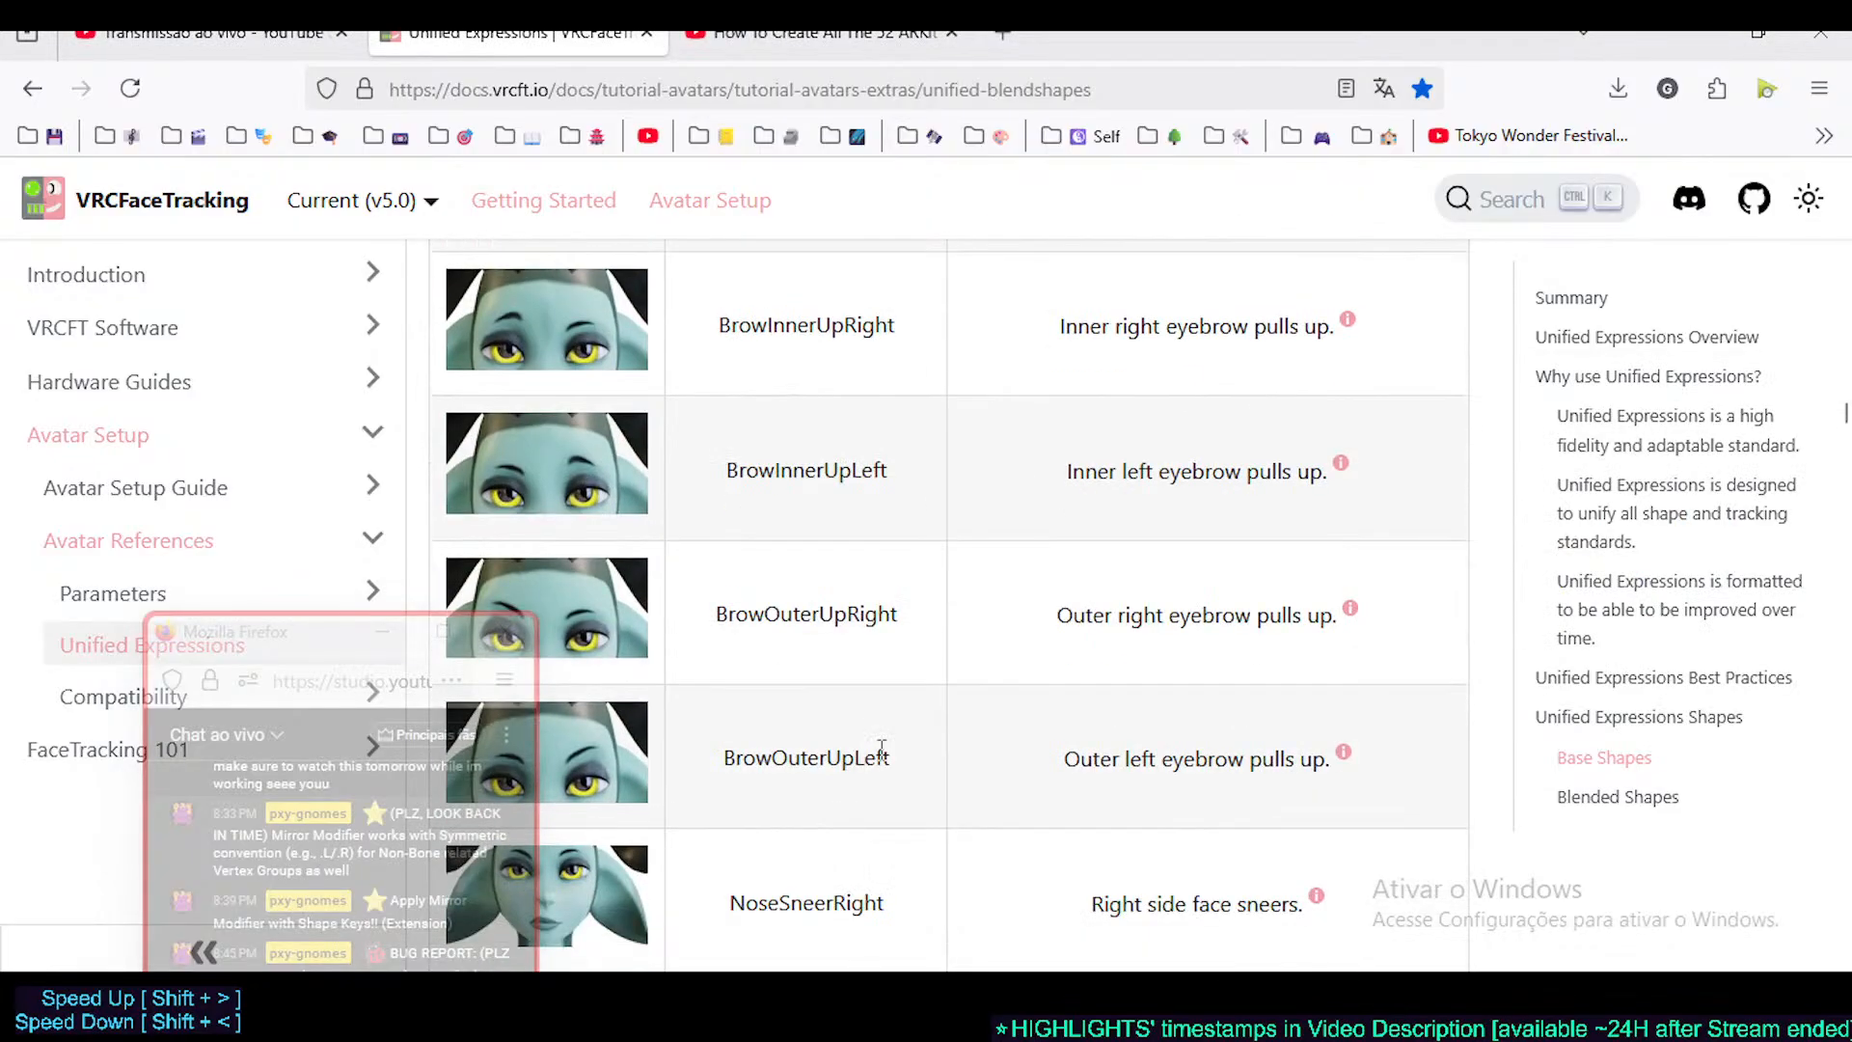
scroll(882, 750, down, 6)
- Switch to All the 52.mp4 in VLC, seek to the browOuterUpRight frame at 00:14 and move the chat window off the video
click(1313, 1003)
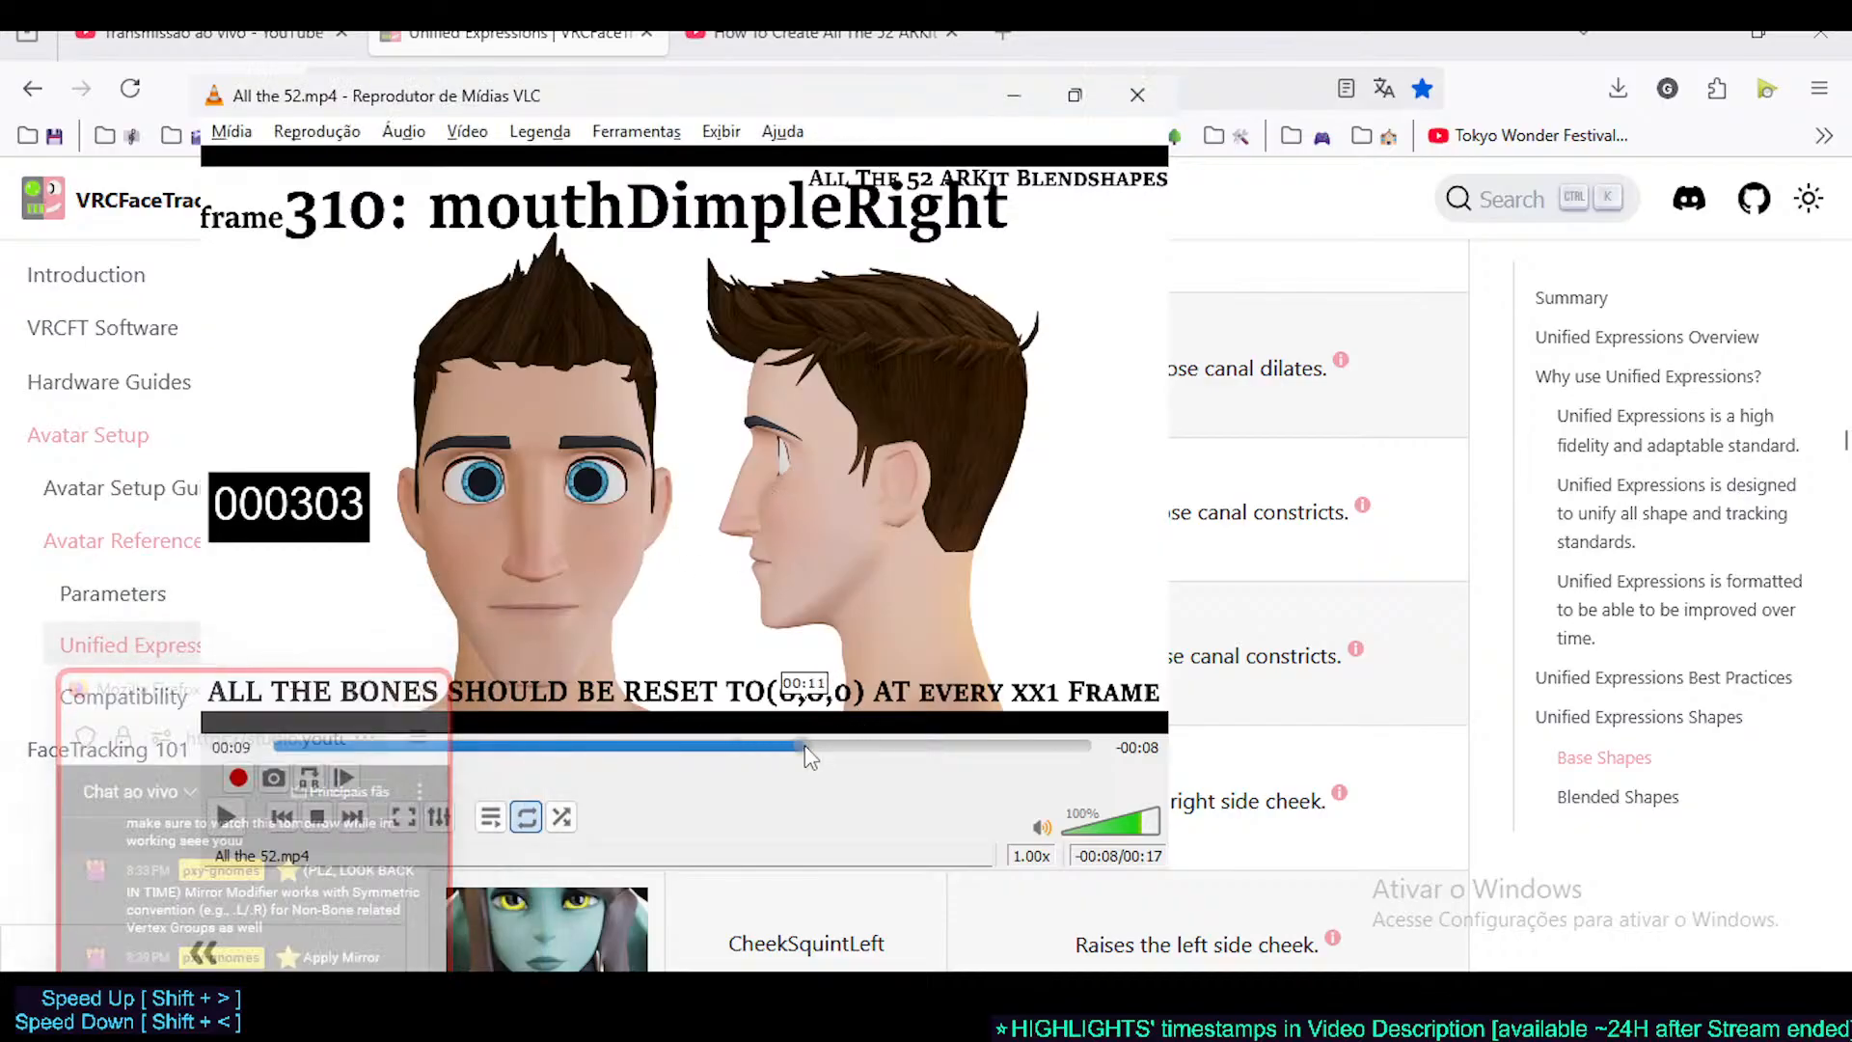
drag(806, 745, 935, 743)
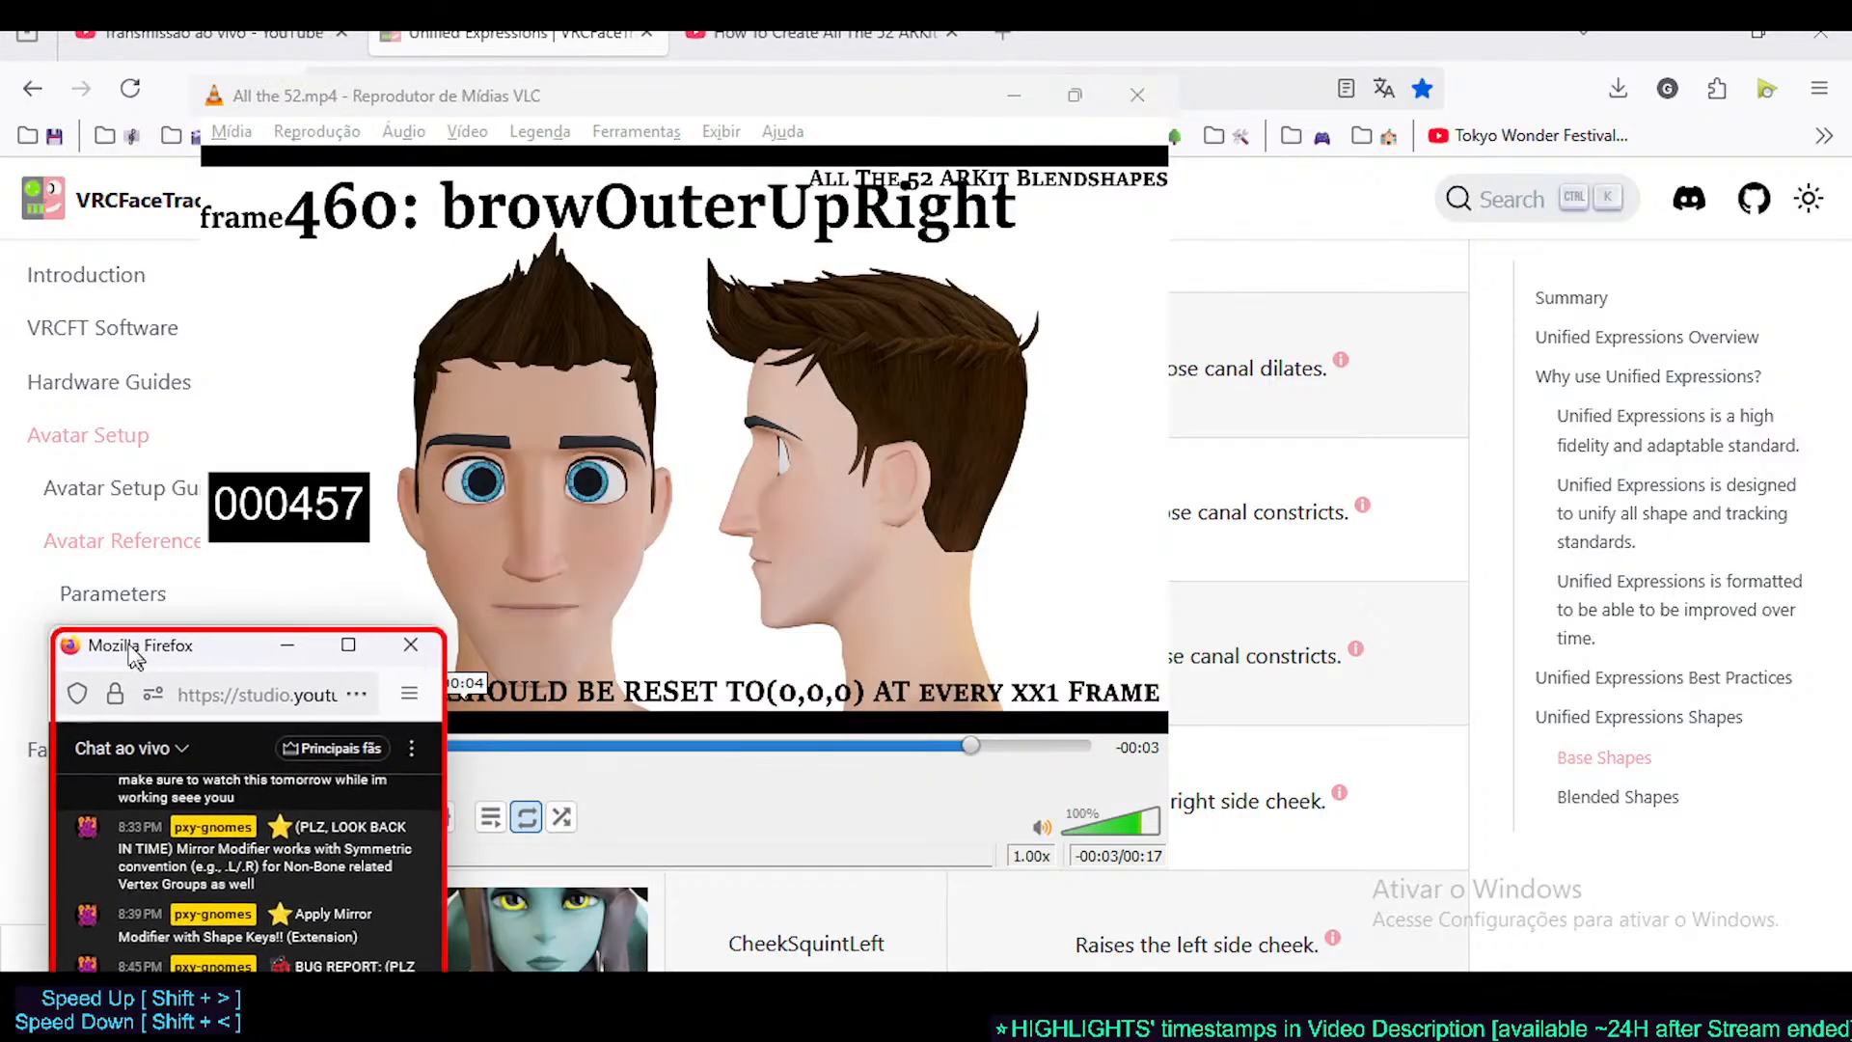
drag(141, 693, 1375, 253)
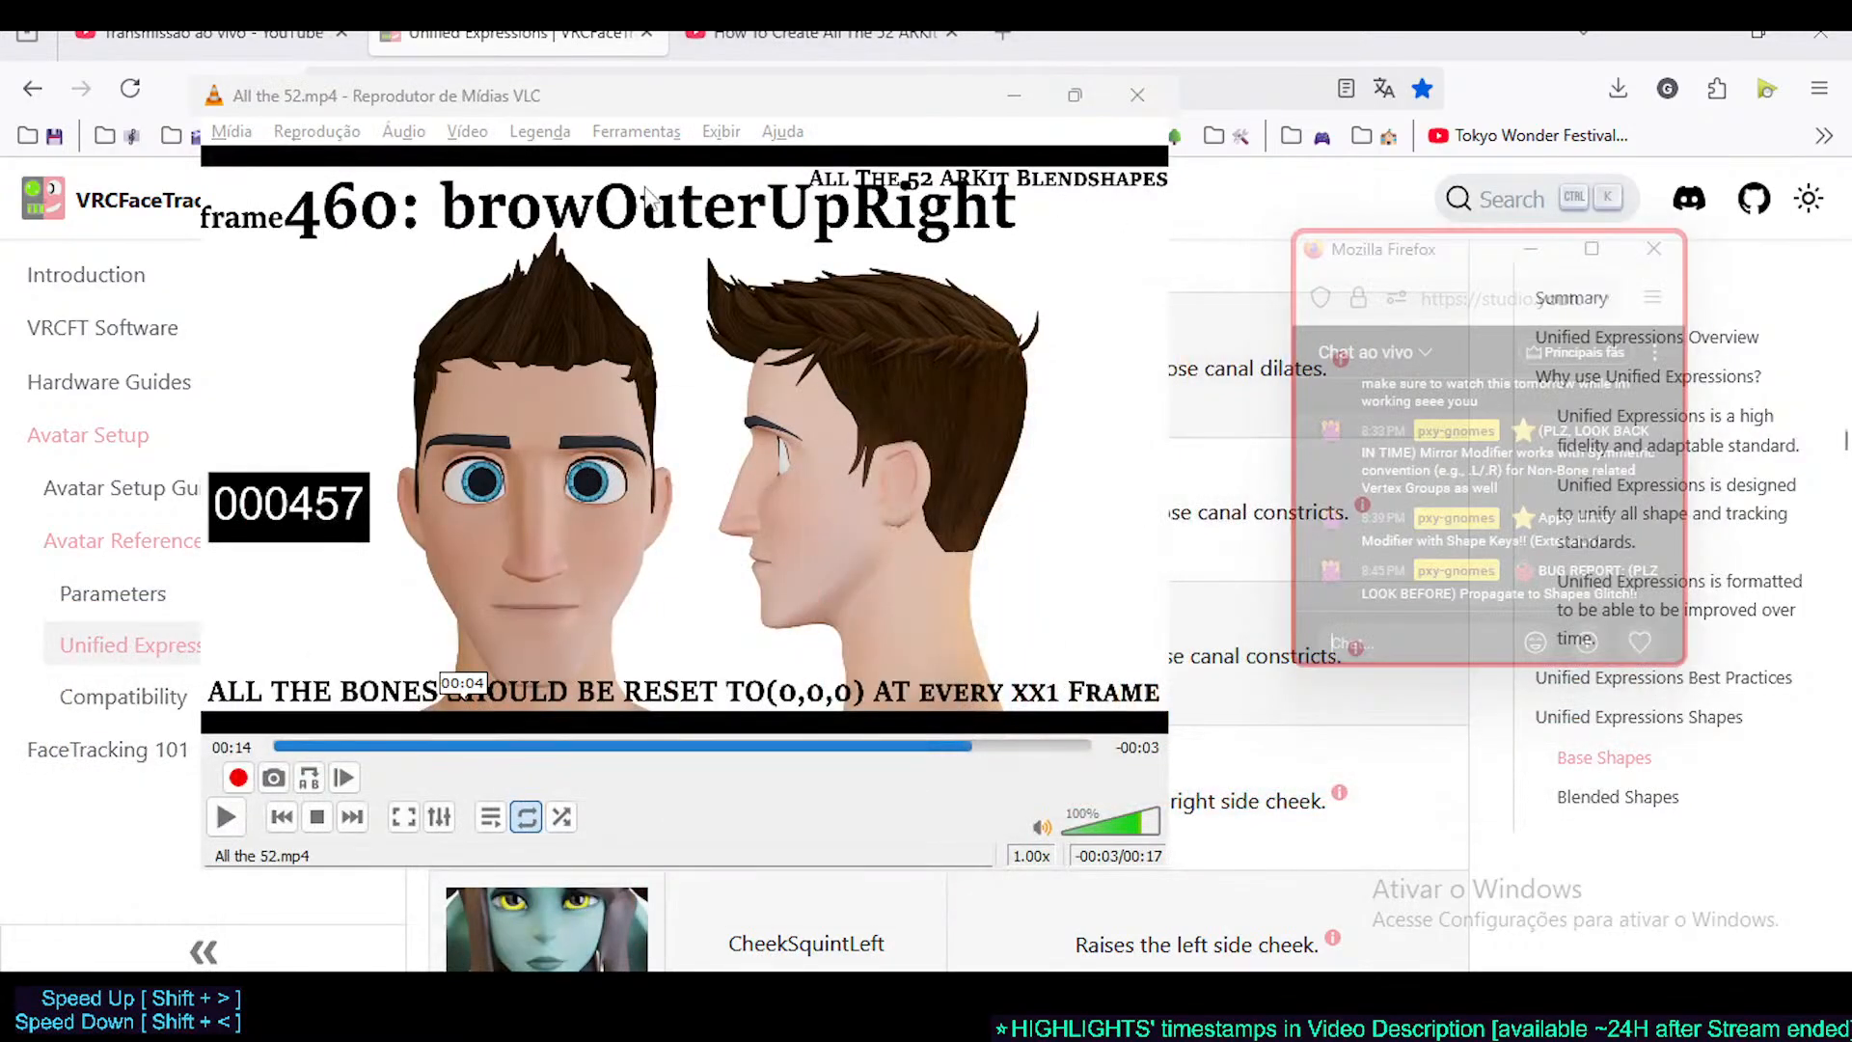
- Enlarge the VLC player window and reposition it so the whole video and its playback controls fit on screen
double_click(632, 96)
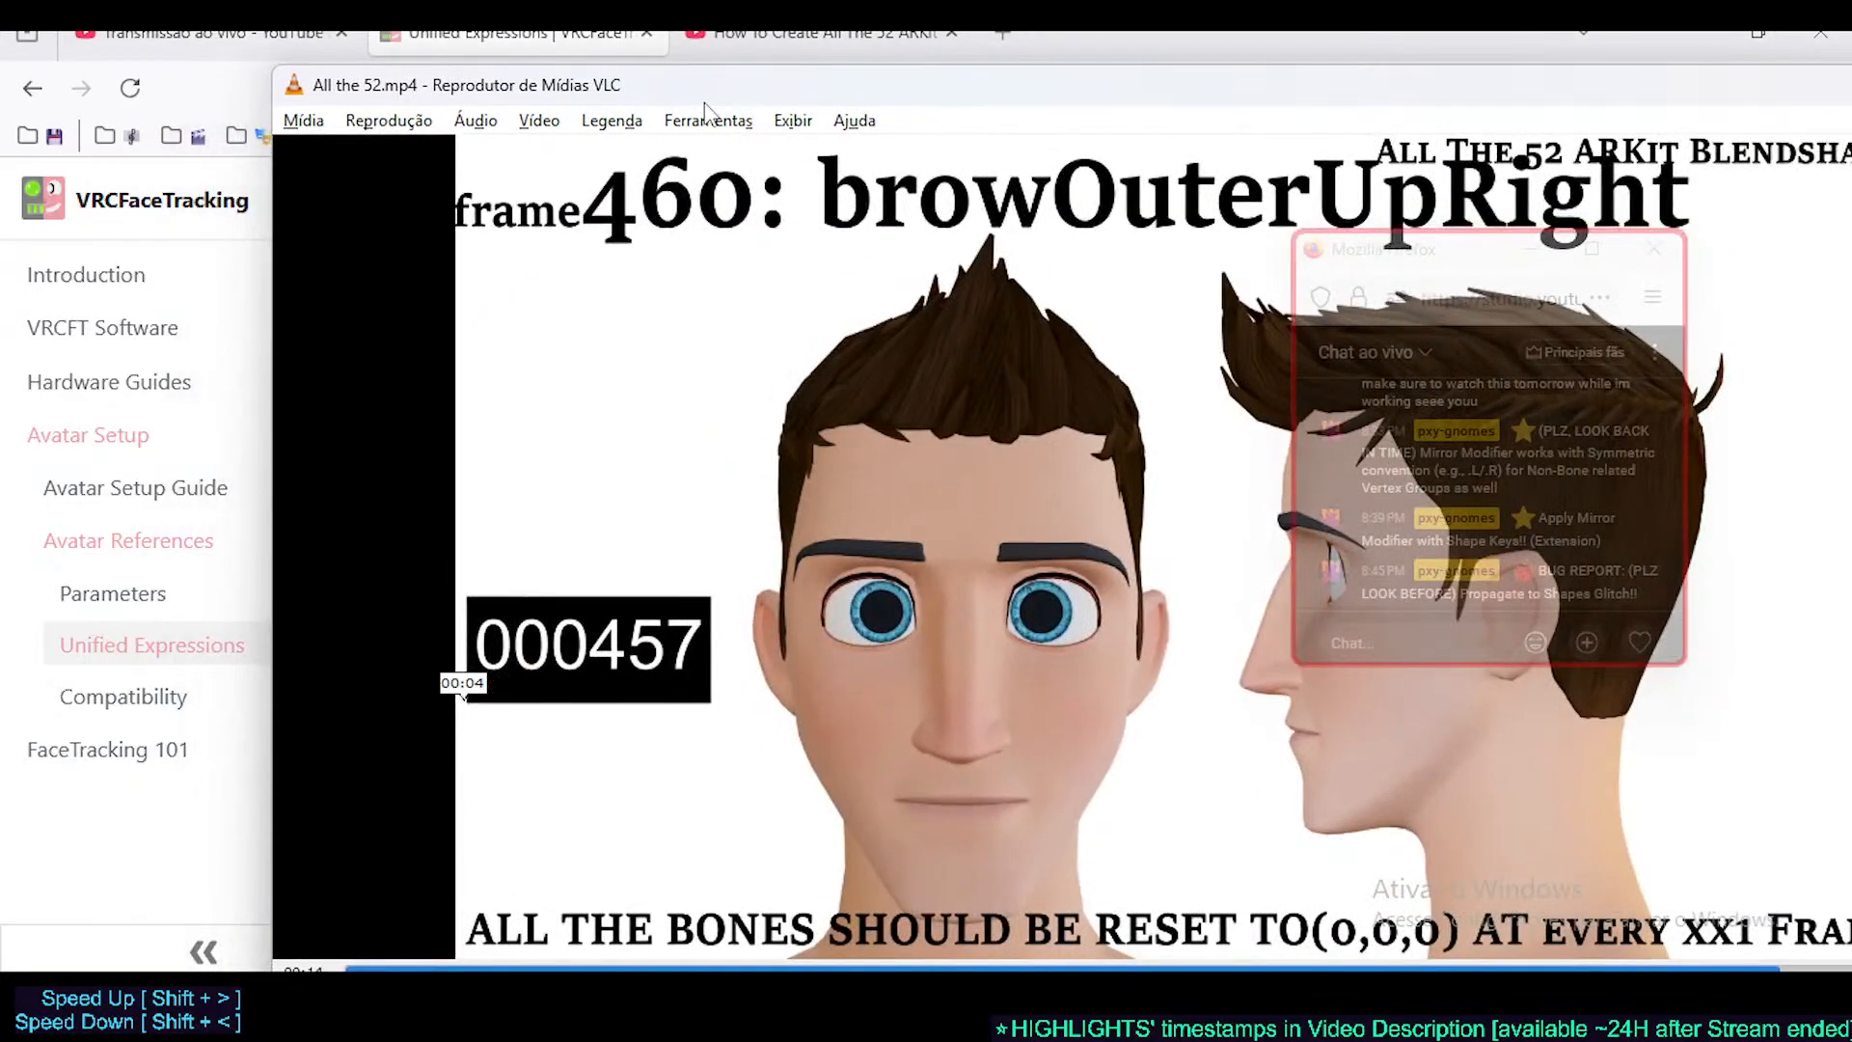
drag(703, 87, 544, 64)
drag(115, 44, 200, 146)
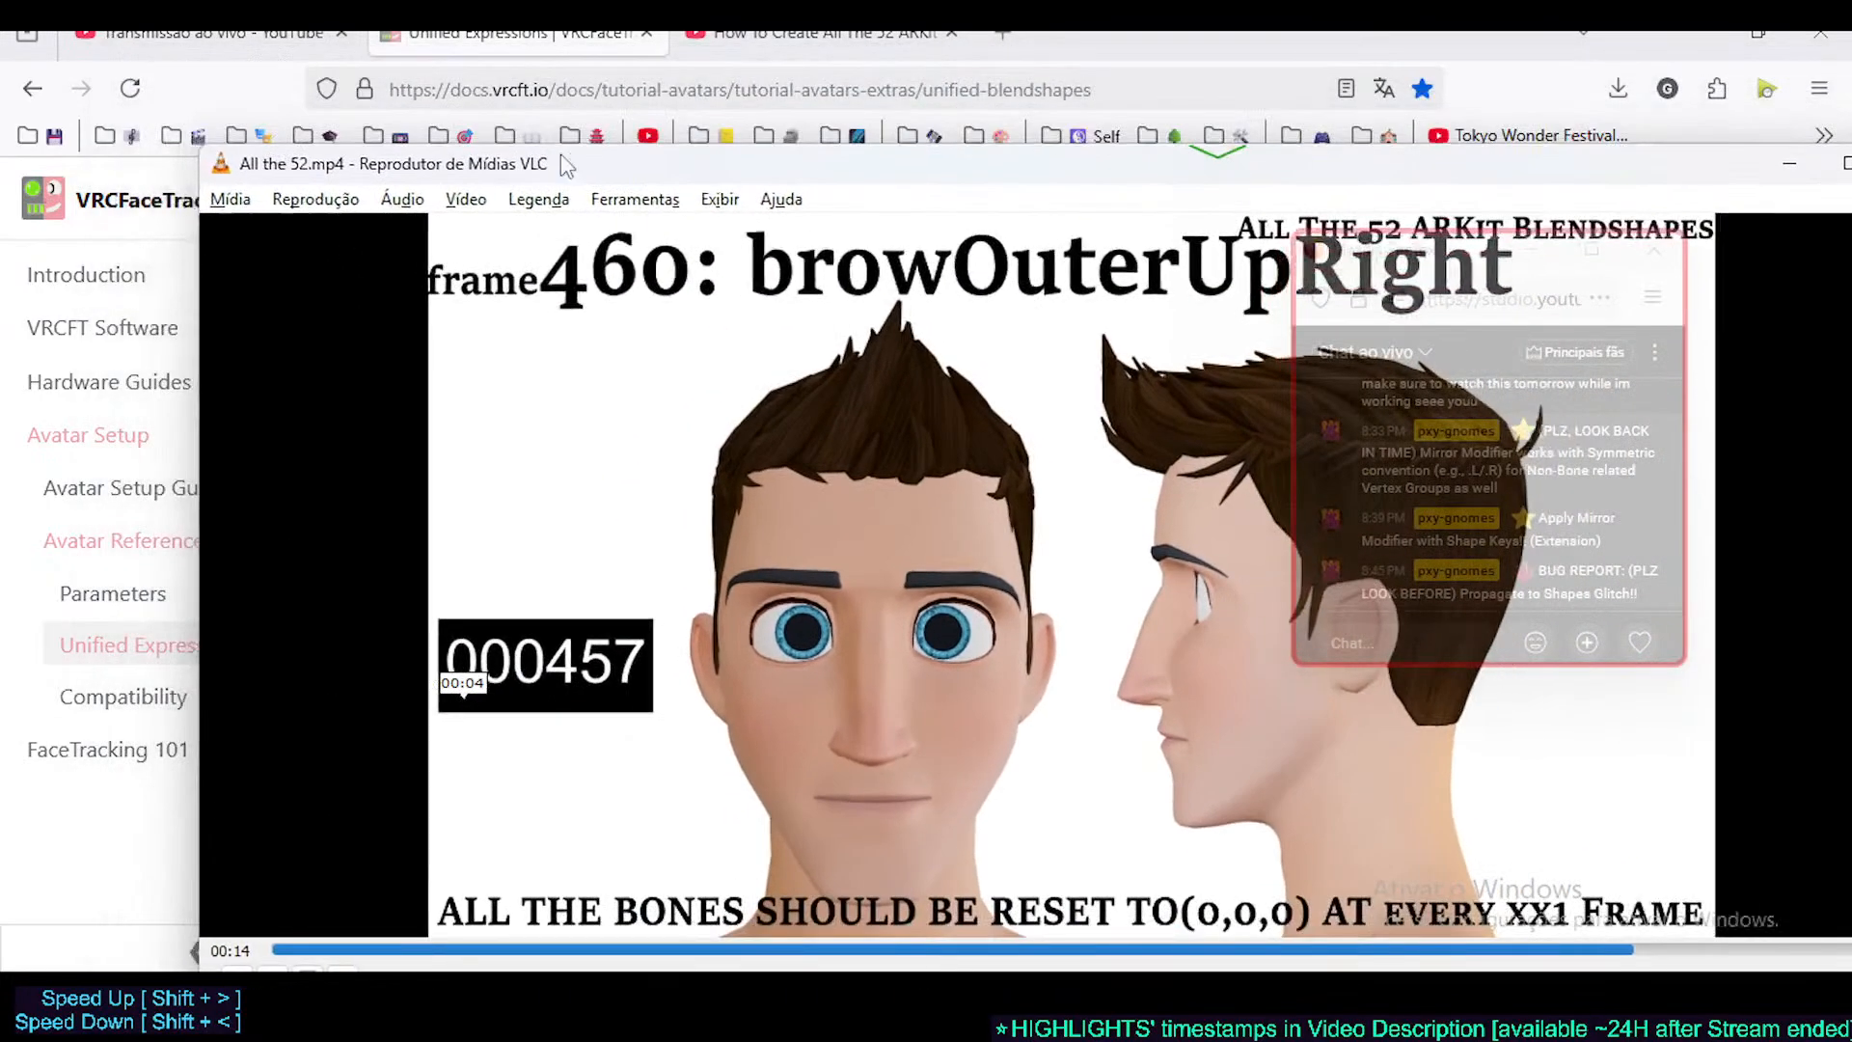
drag(555, 168, 445, 94)
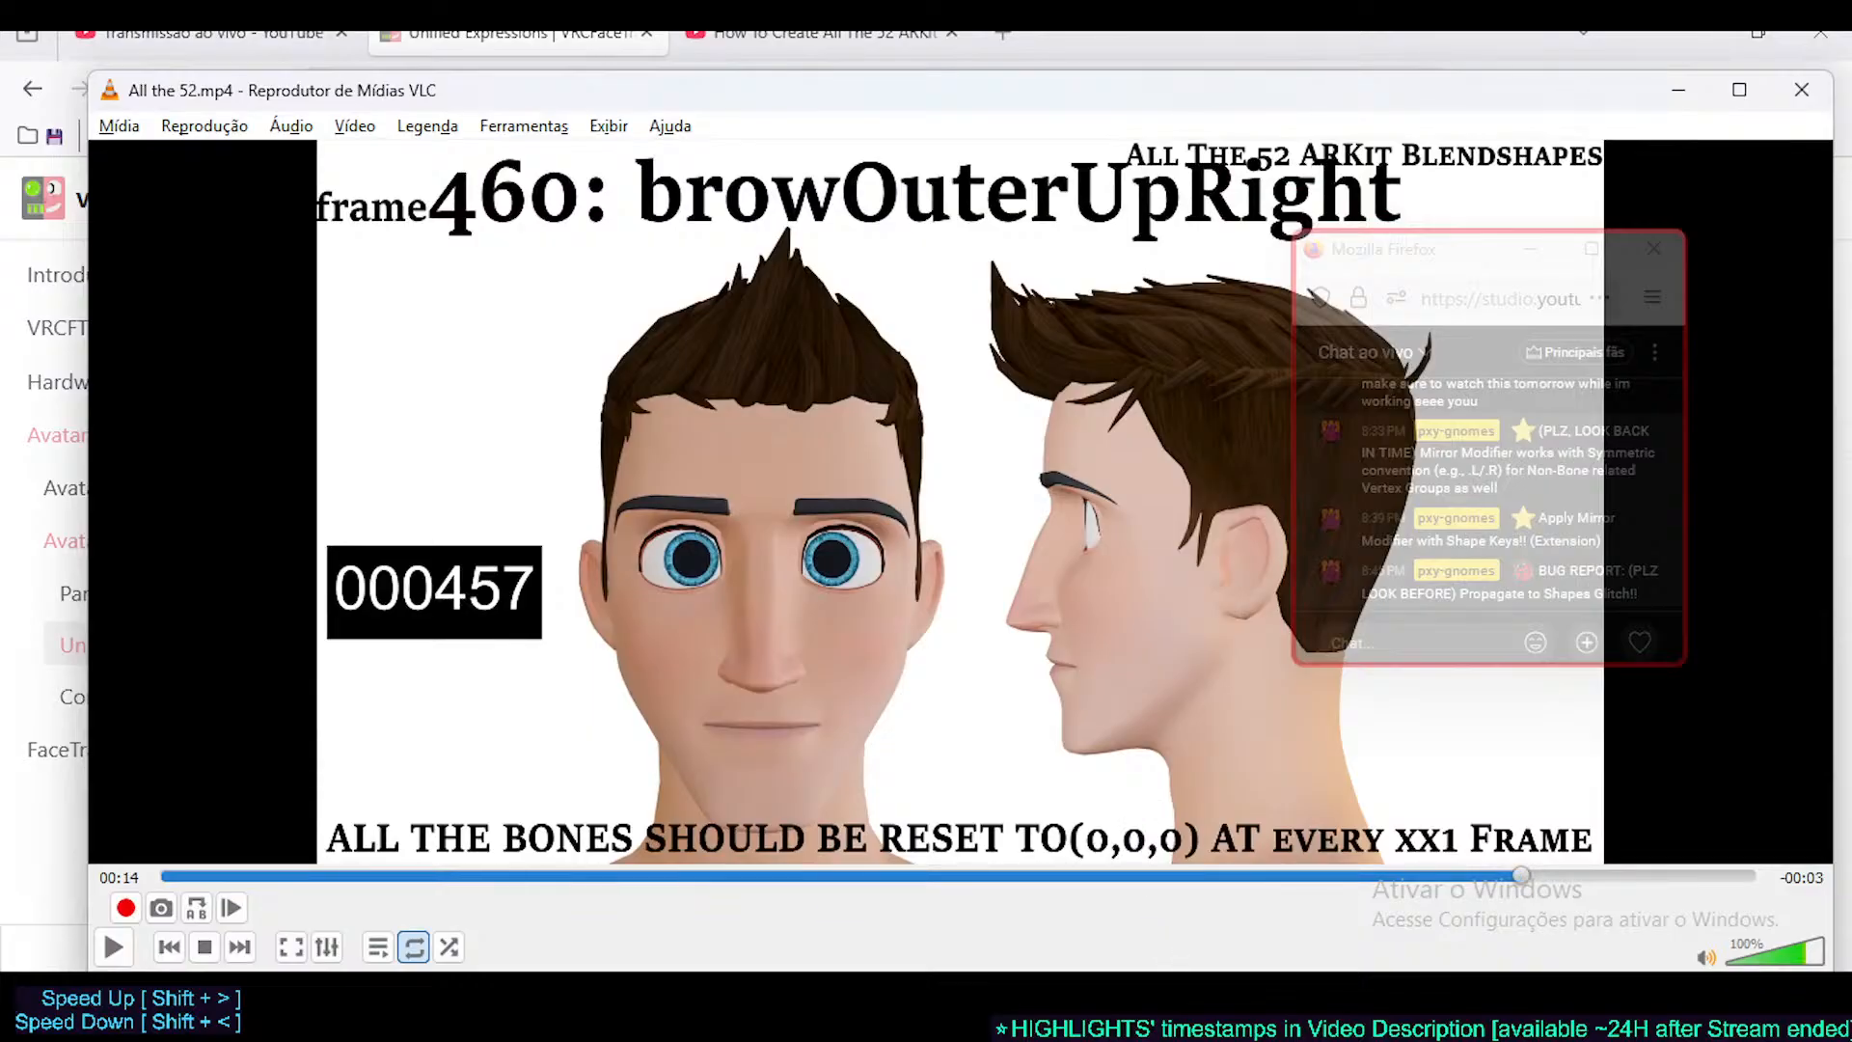
- Return to the Unified Expressions page in Firefox and review the cheek shapes and the jaw shapes down to JawMandibleRaise
click(815, 33)
click(516, 33)
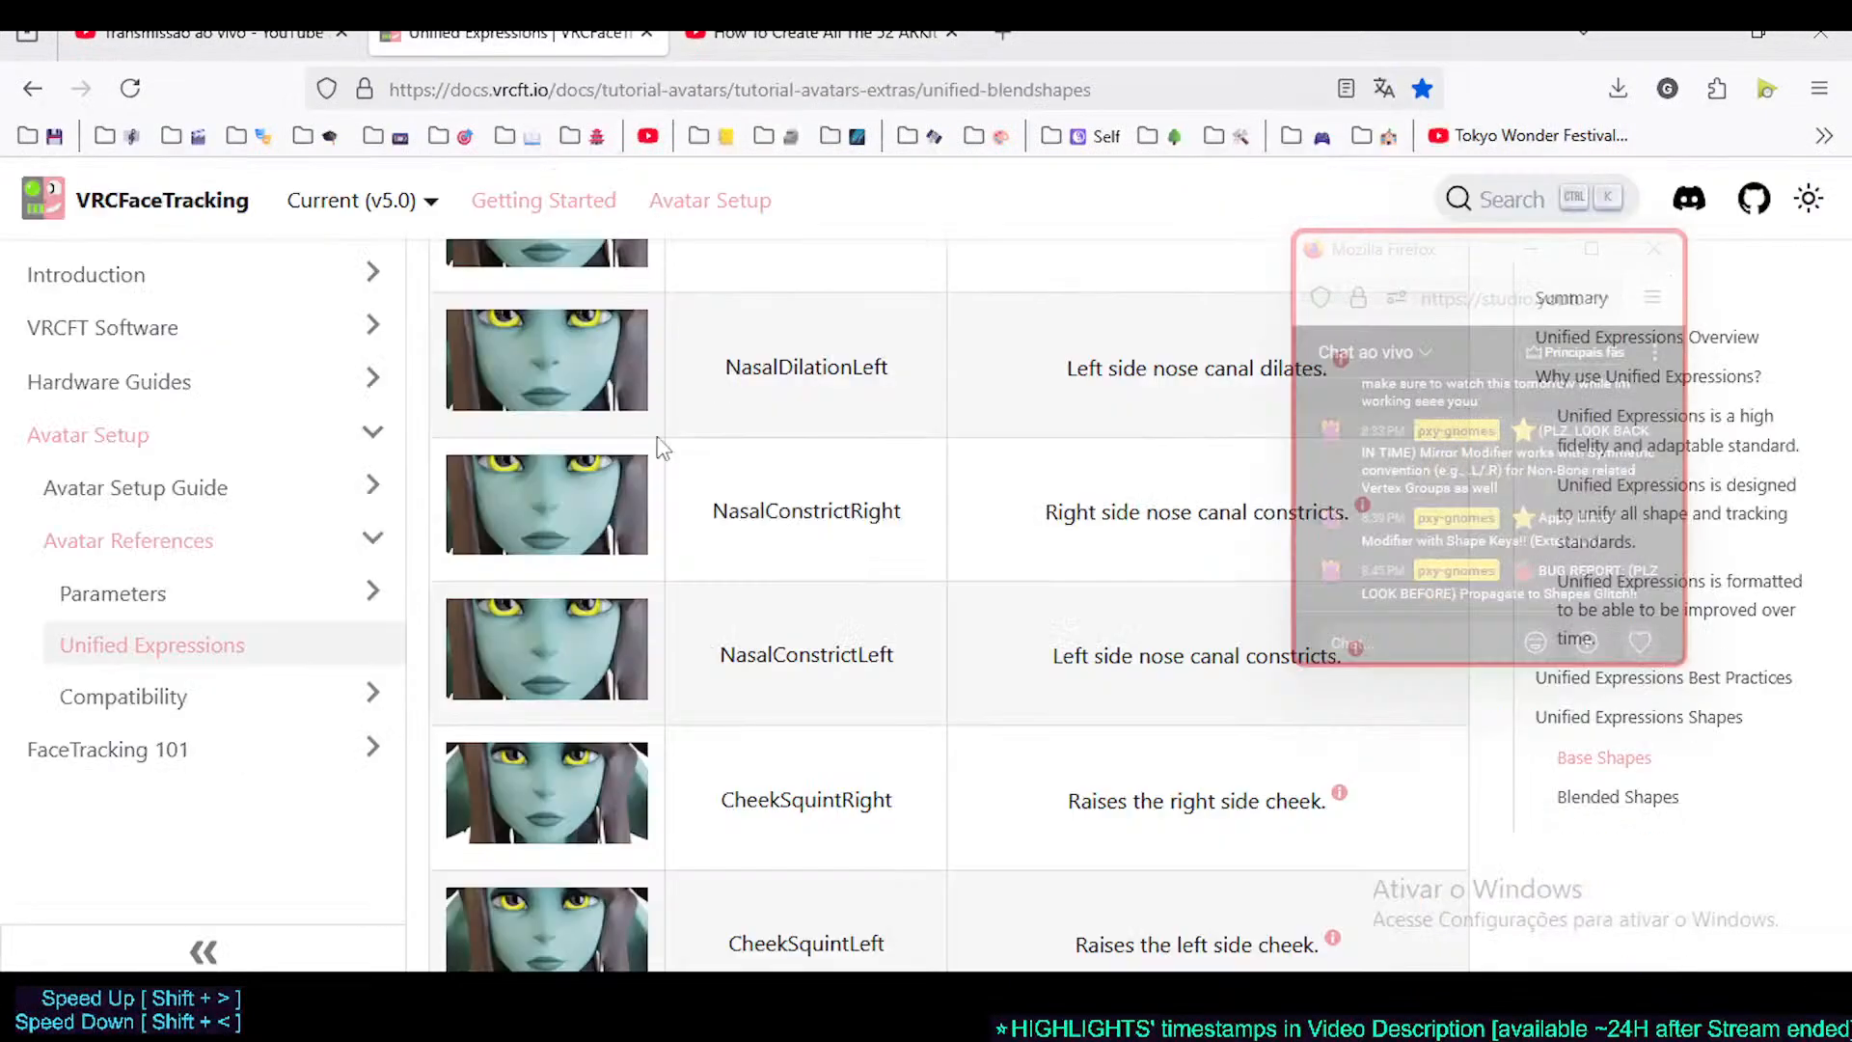
scroll(825, 602, down, 7)
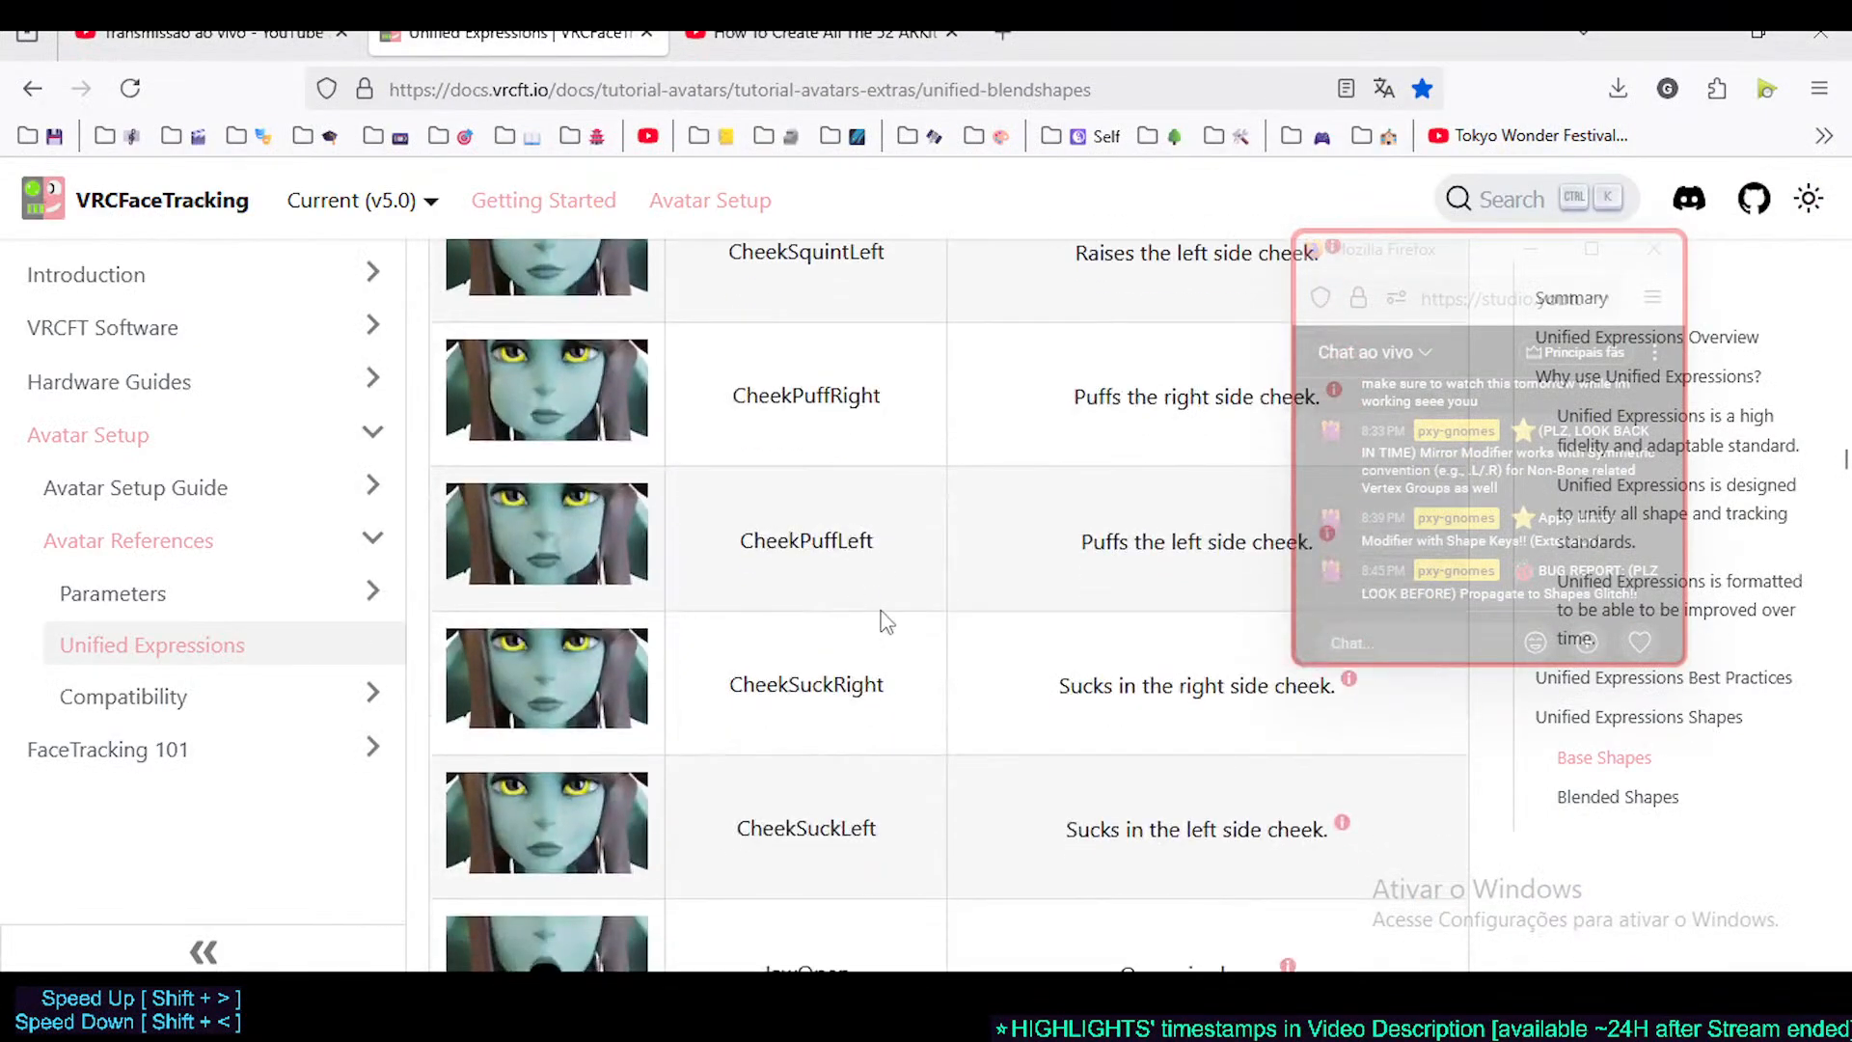
scroll(752, 678, down, 4)
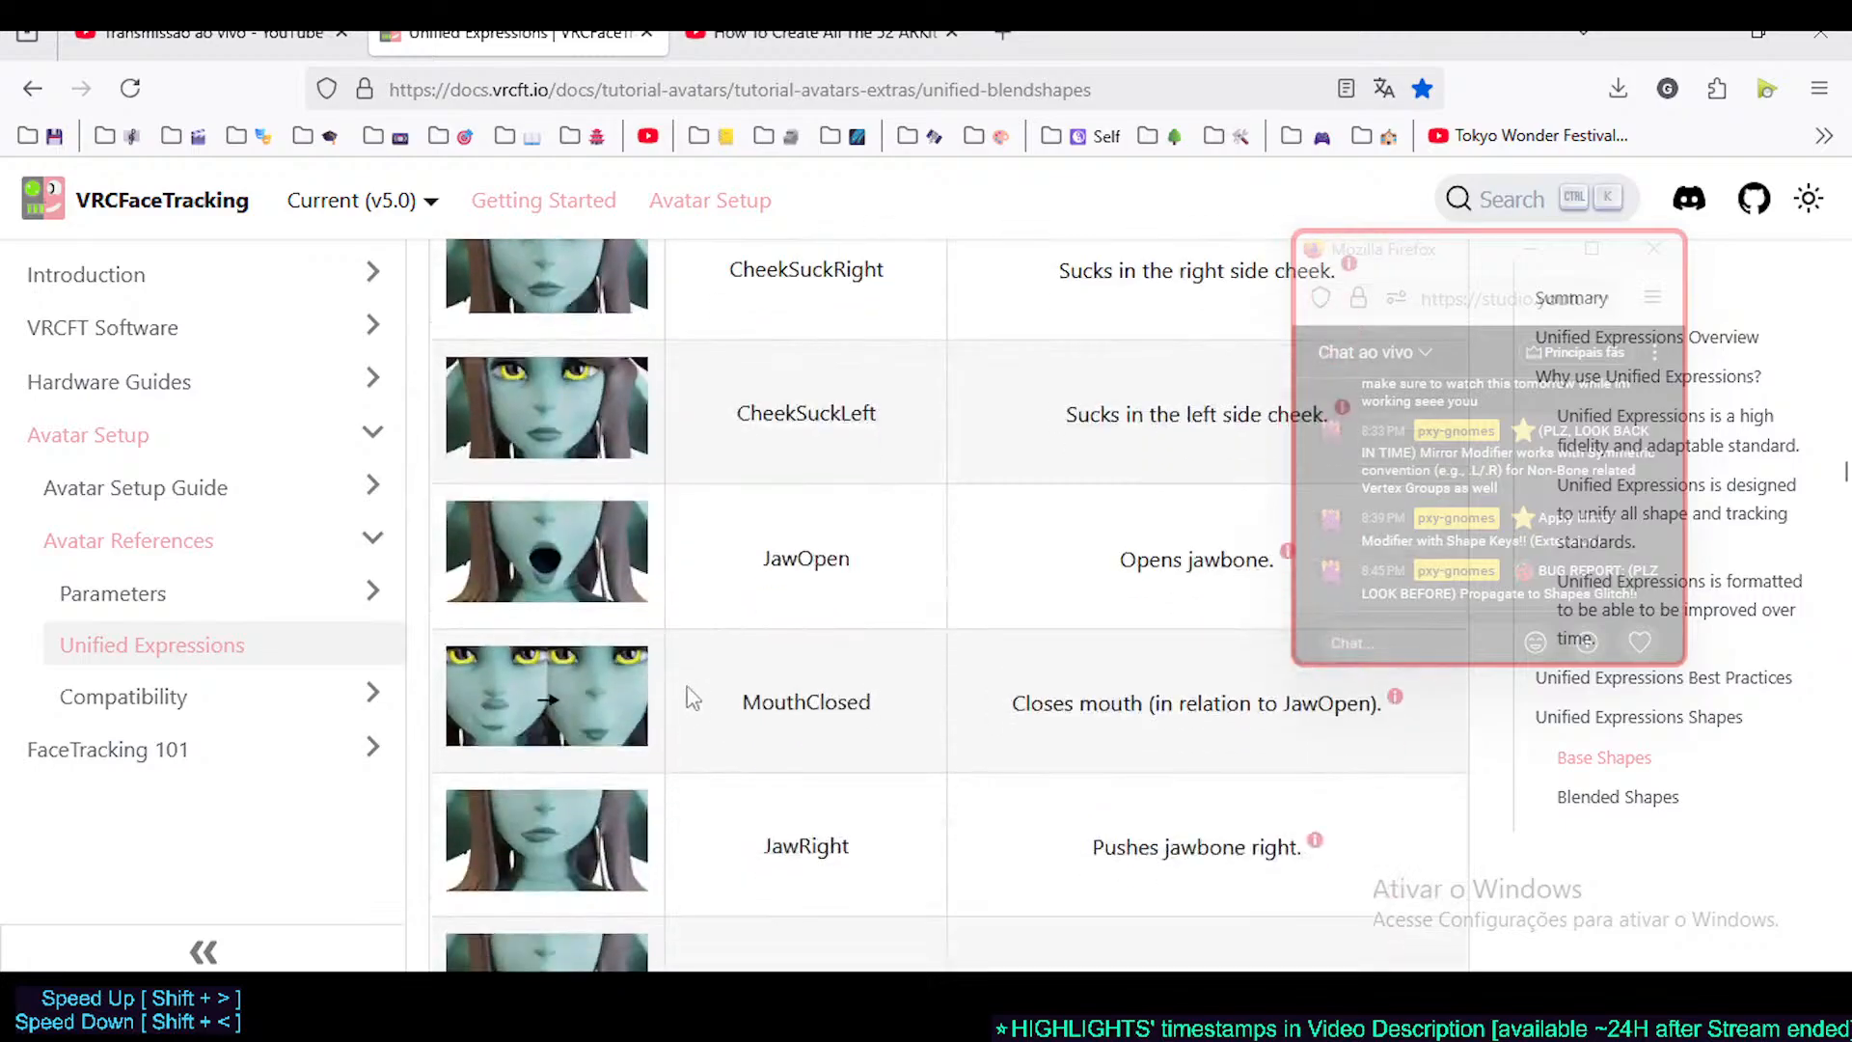
scroll(785, 633, down, 4)
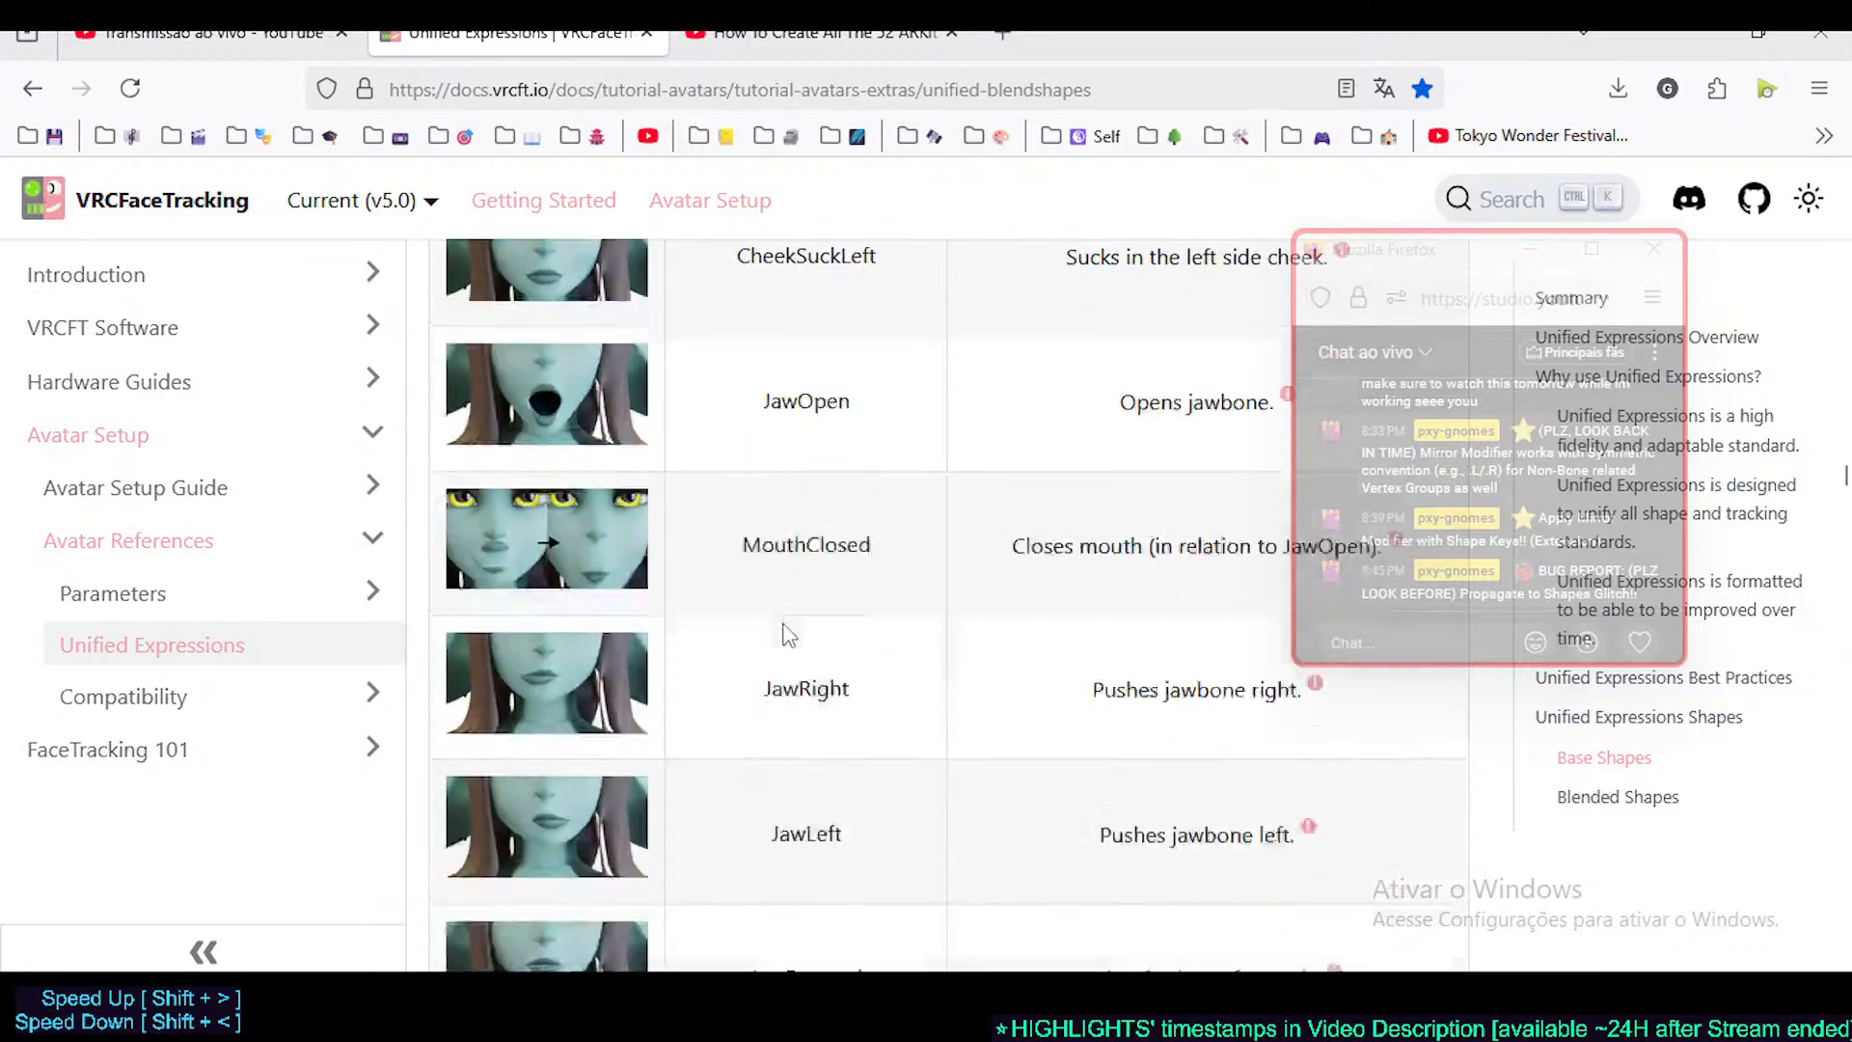
scroll(785, 633, down, 3)
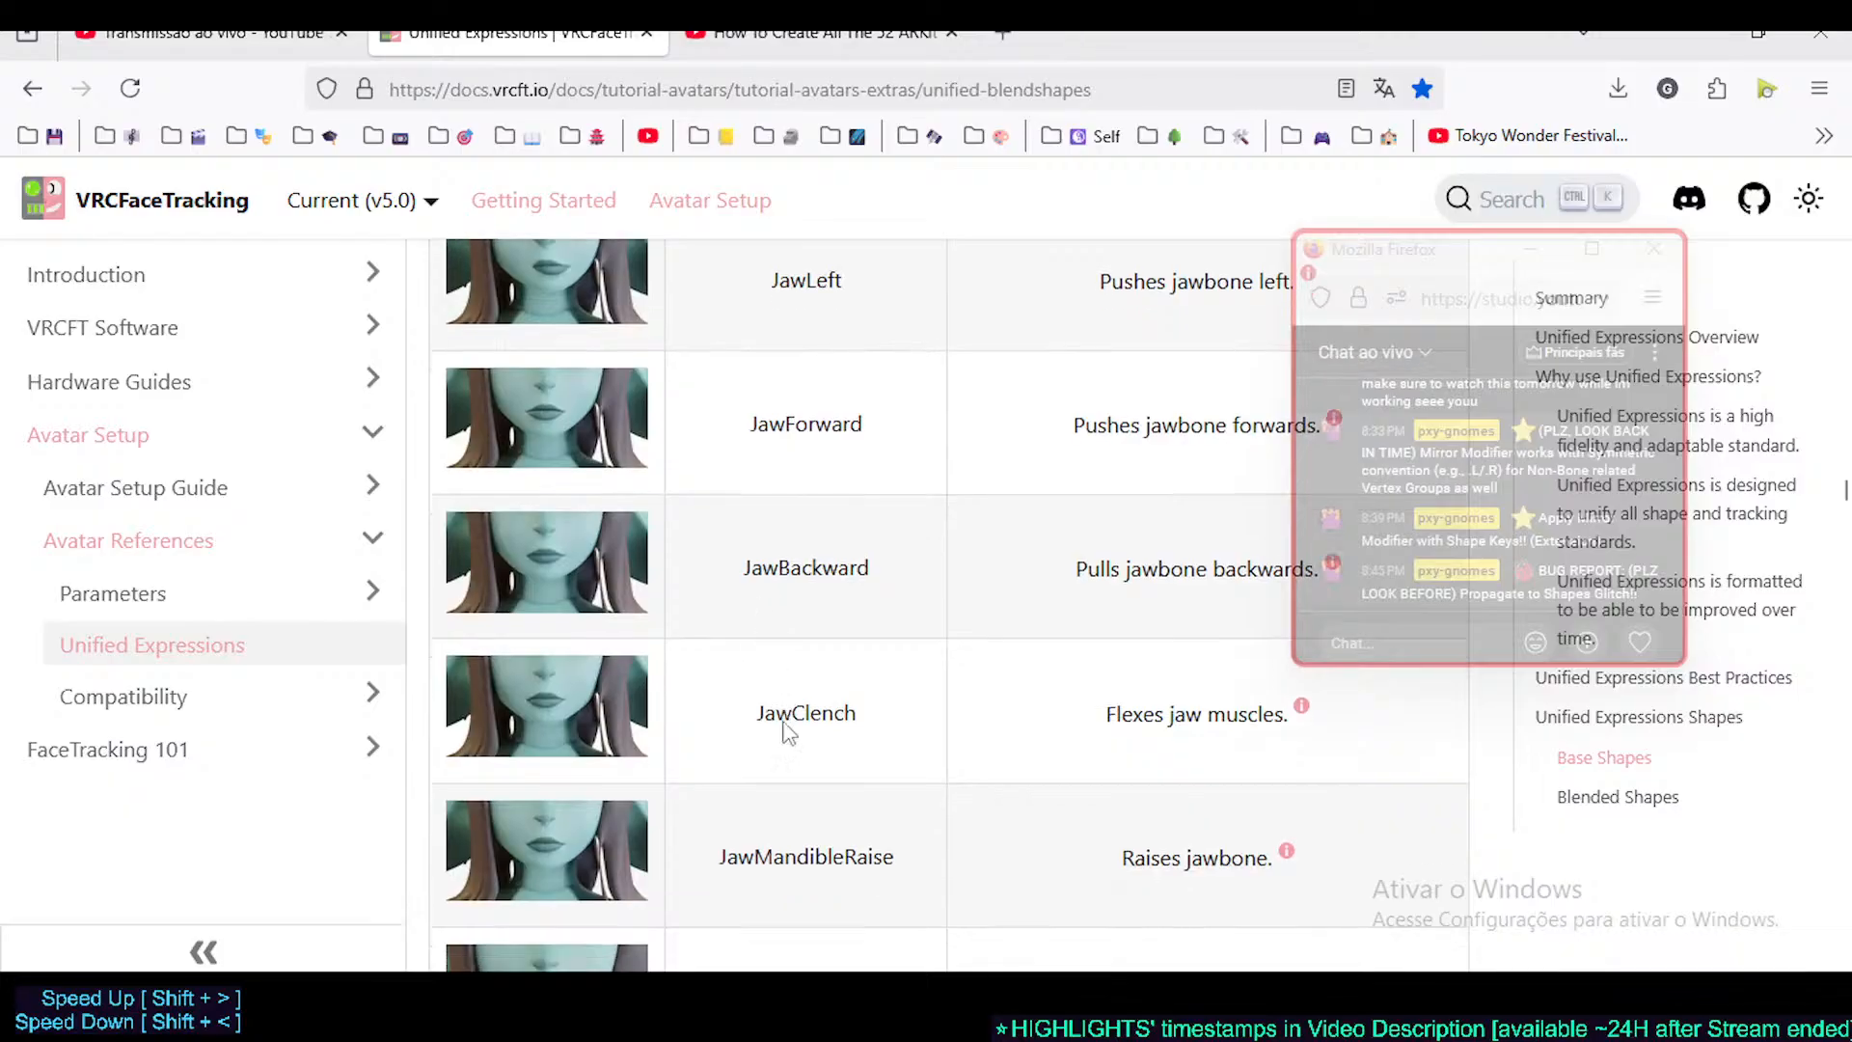
- Compare the LipSuck shapes with the preceding jaw shapes in the base shapes table
scroll(783, 632, down, 8)
scroll(782, 646, down, 2)
scroll(781, 663, up, 3)
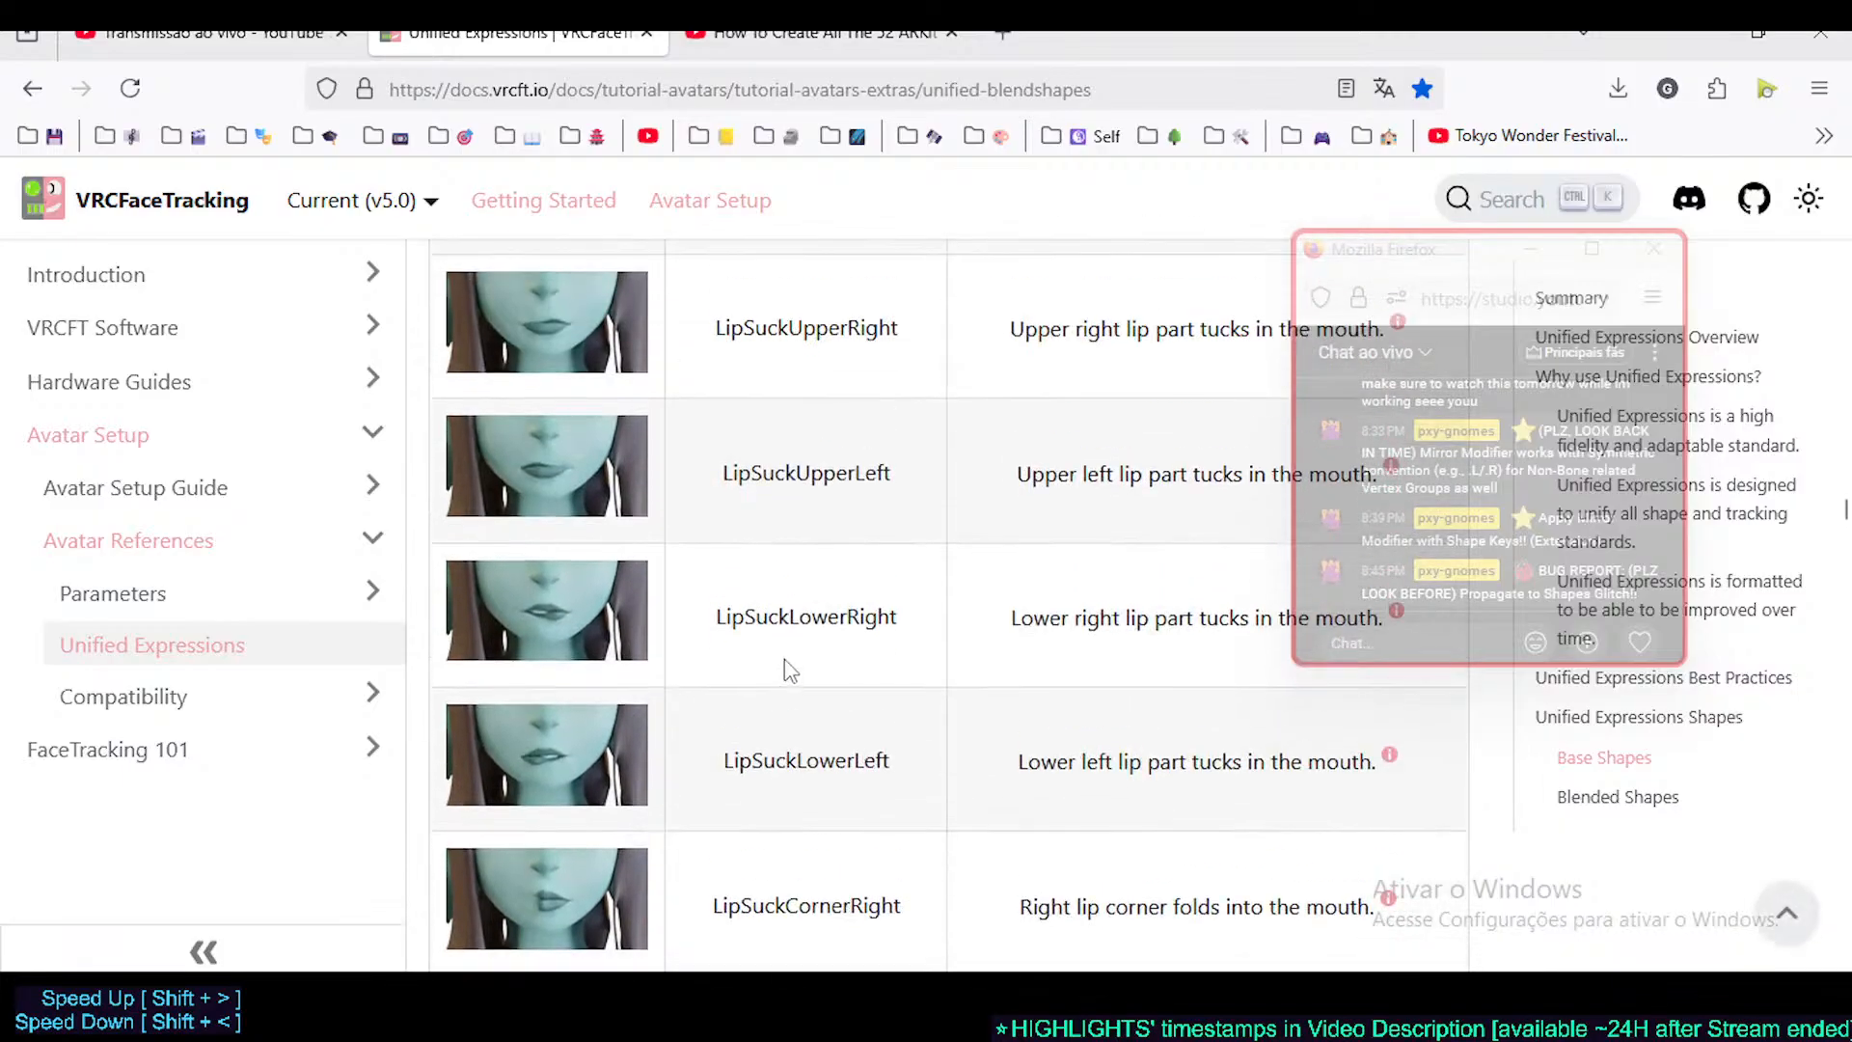
scroll(786, 662, down, 3)
scroll(917, 617, up, 3)
scroll(855, 582, up, 5)
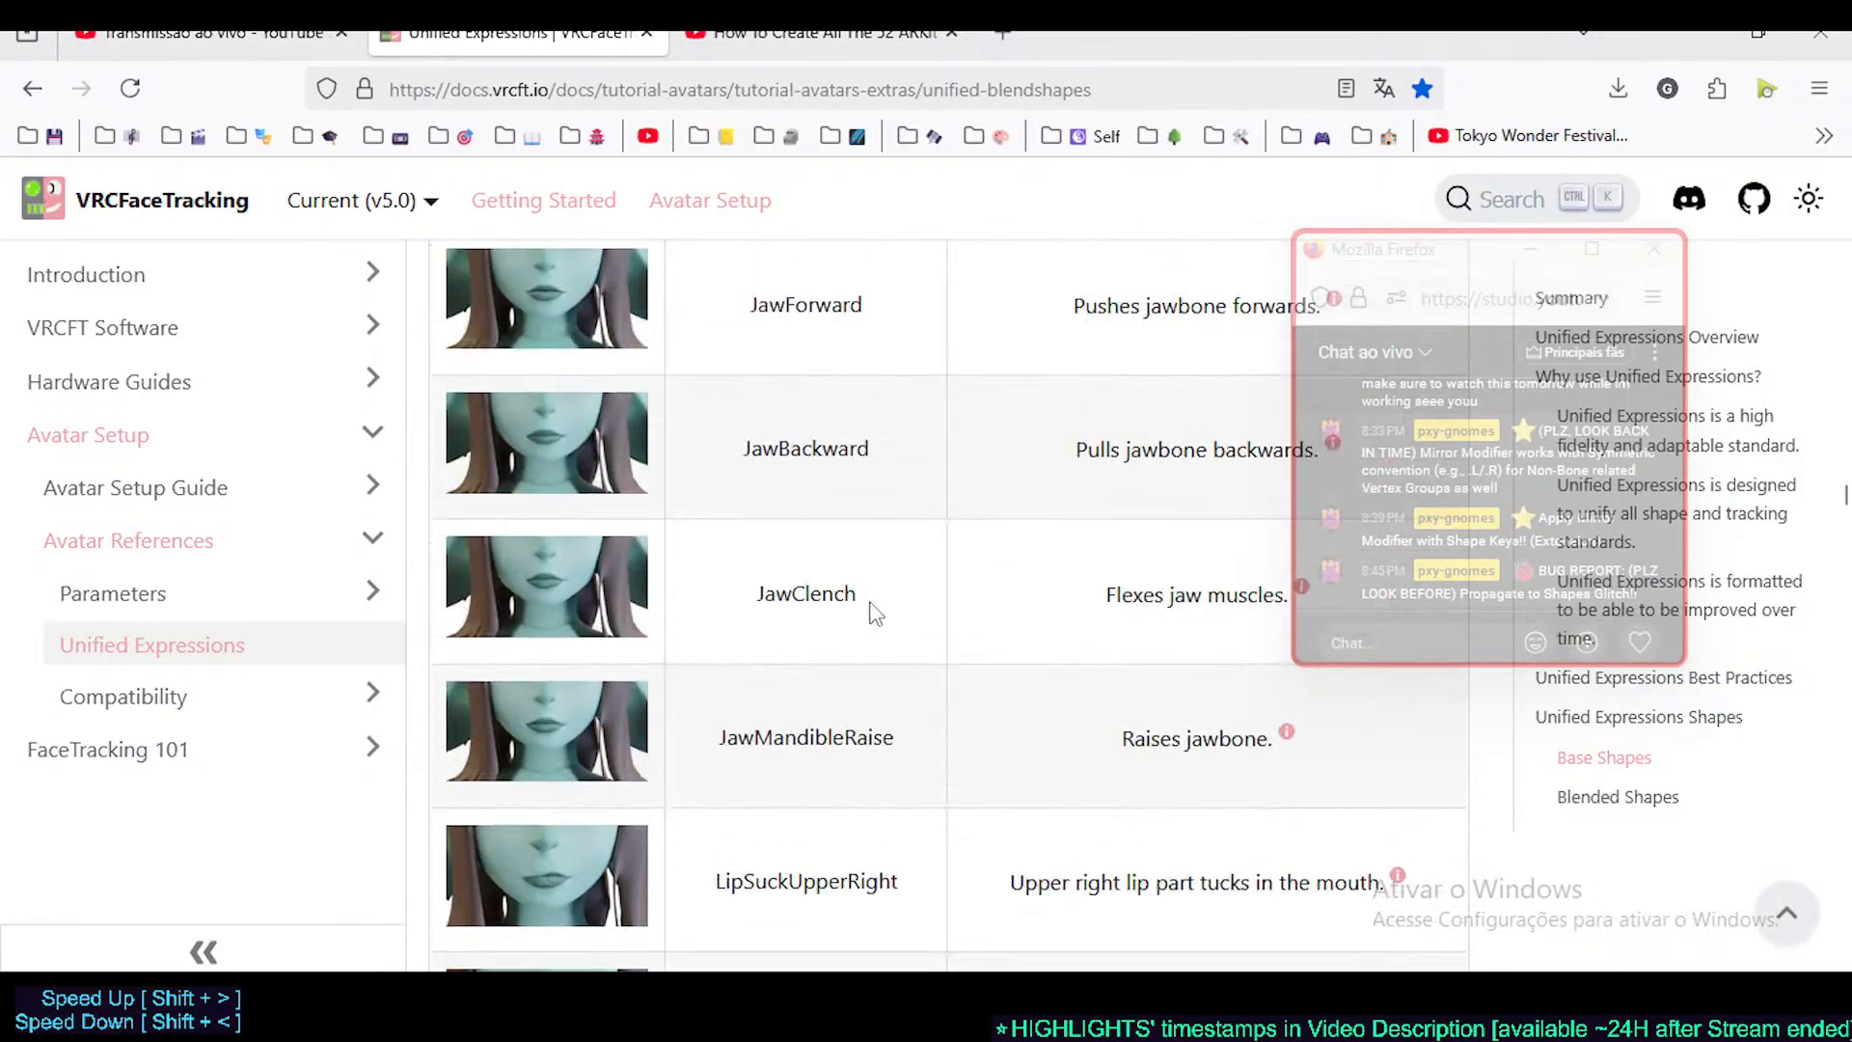
- Examine the lip and mouth shapes from LipPucker through MouthUpper and MouthLower to the MouthCornerPull and MouthCornerSlant rows
scroll(930, 752, down, 10)
scroll(811, 762, down, 18)
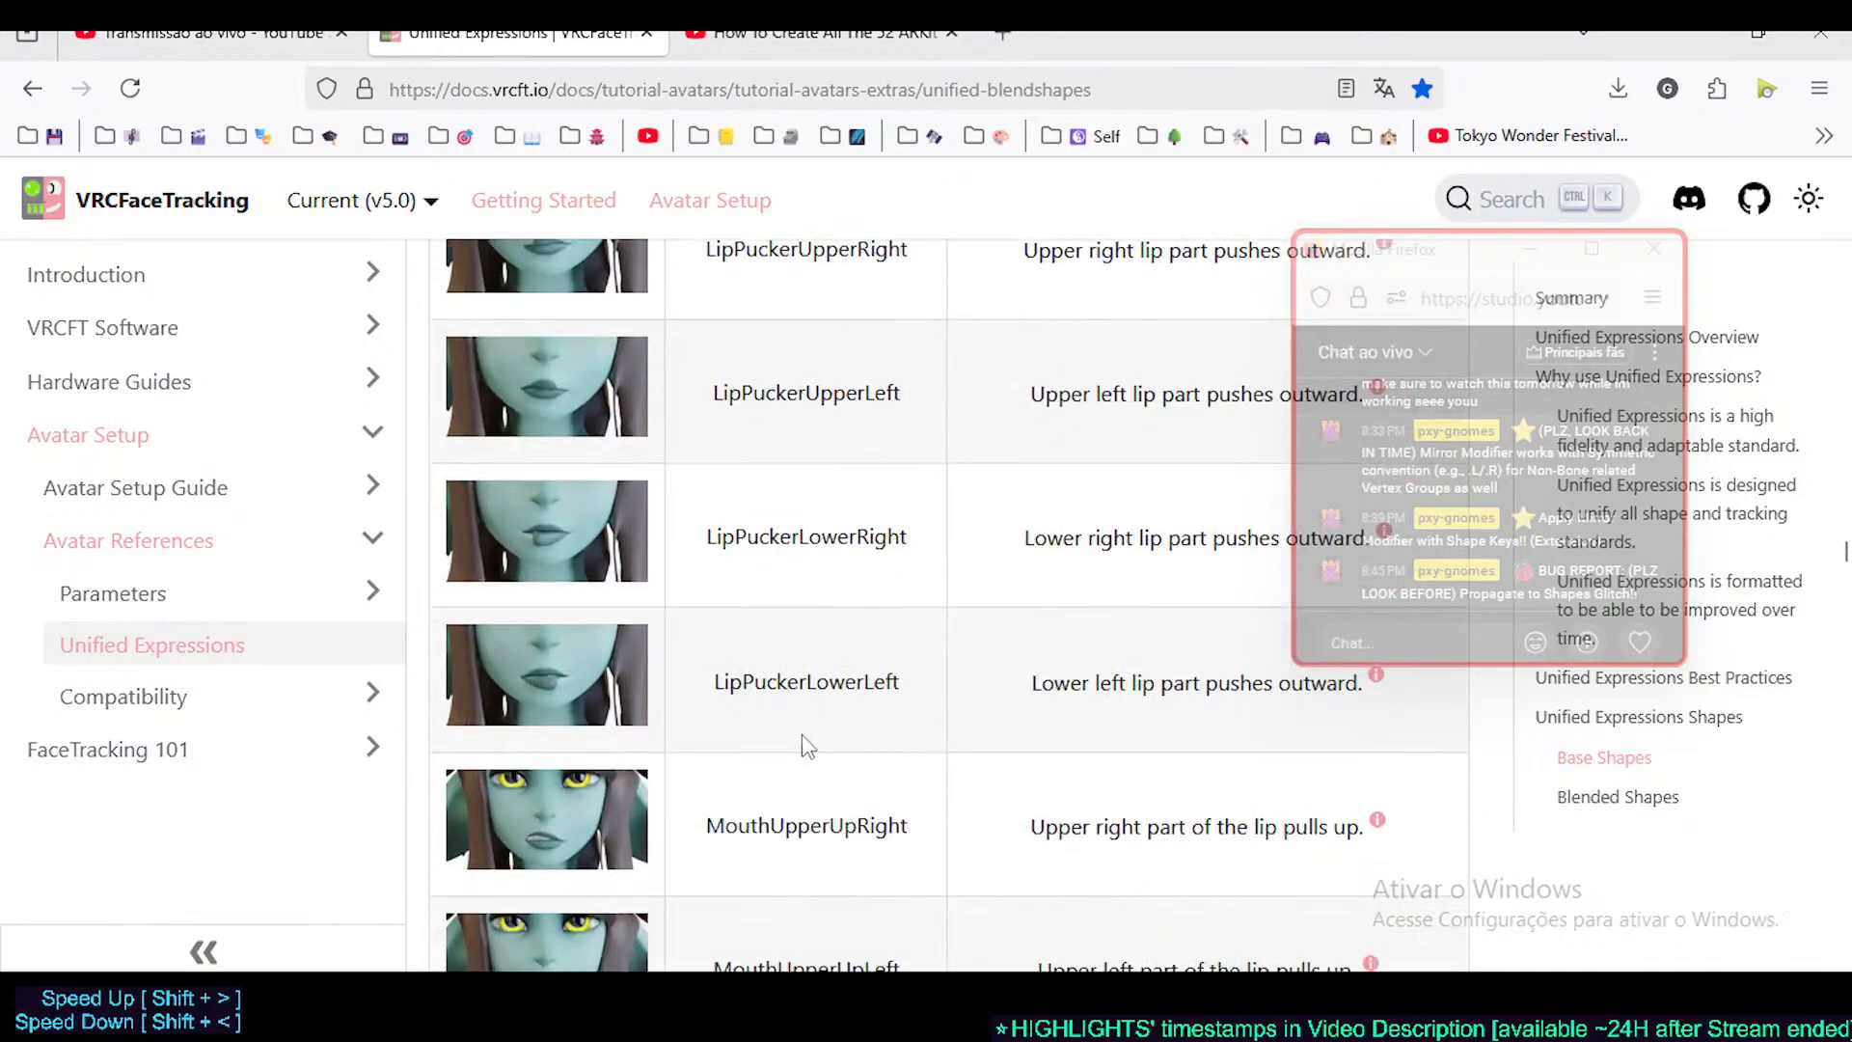
scroll(728, 665, down, 6)
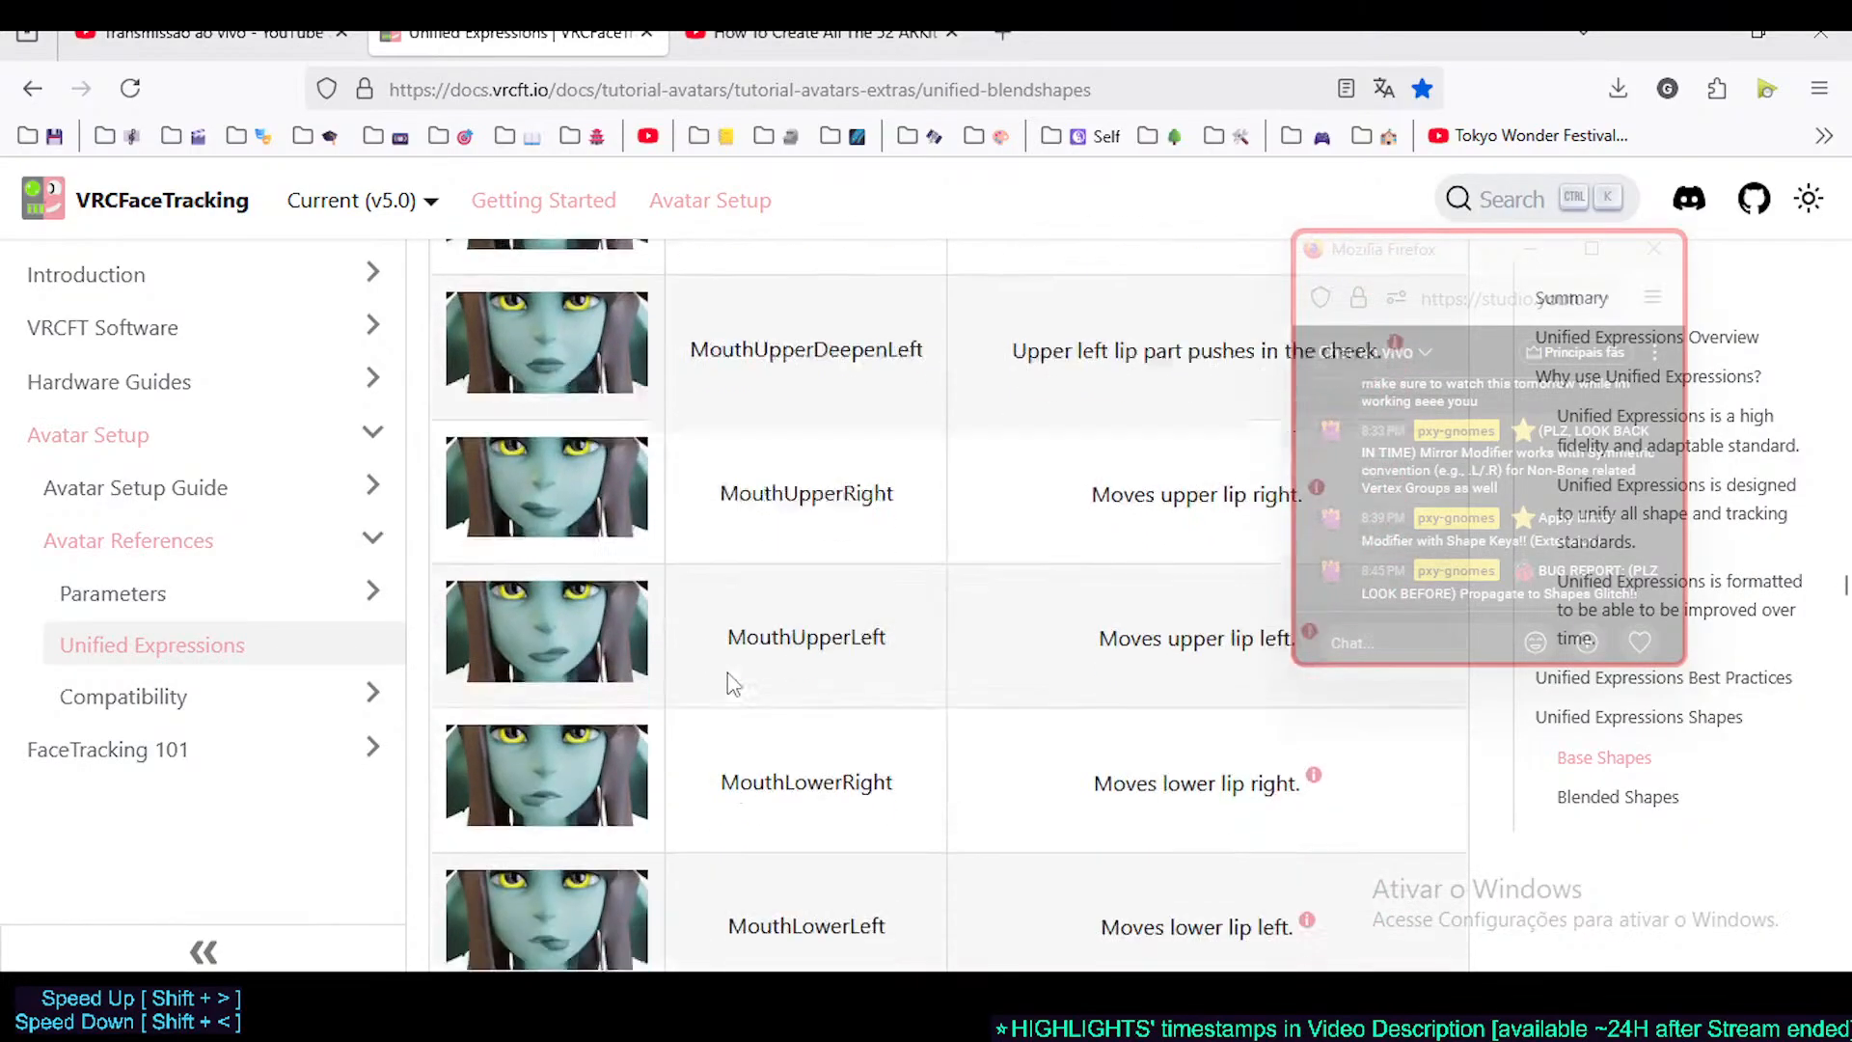
scroll(812, 661, down, 5)
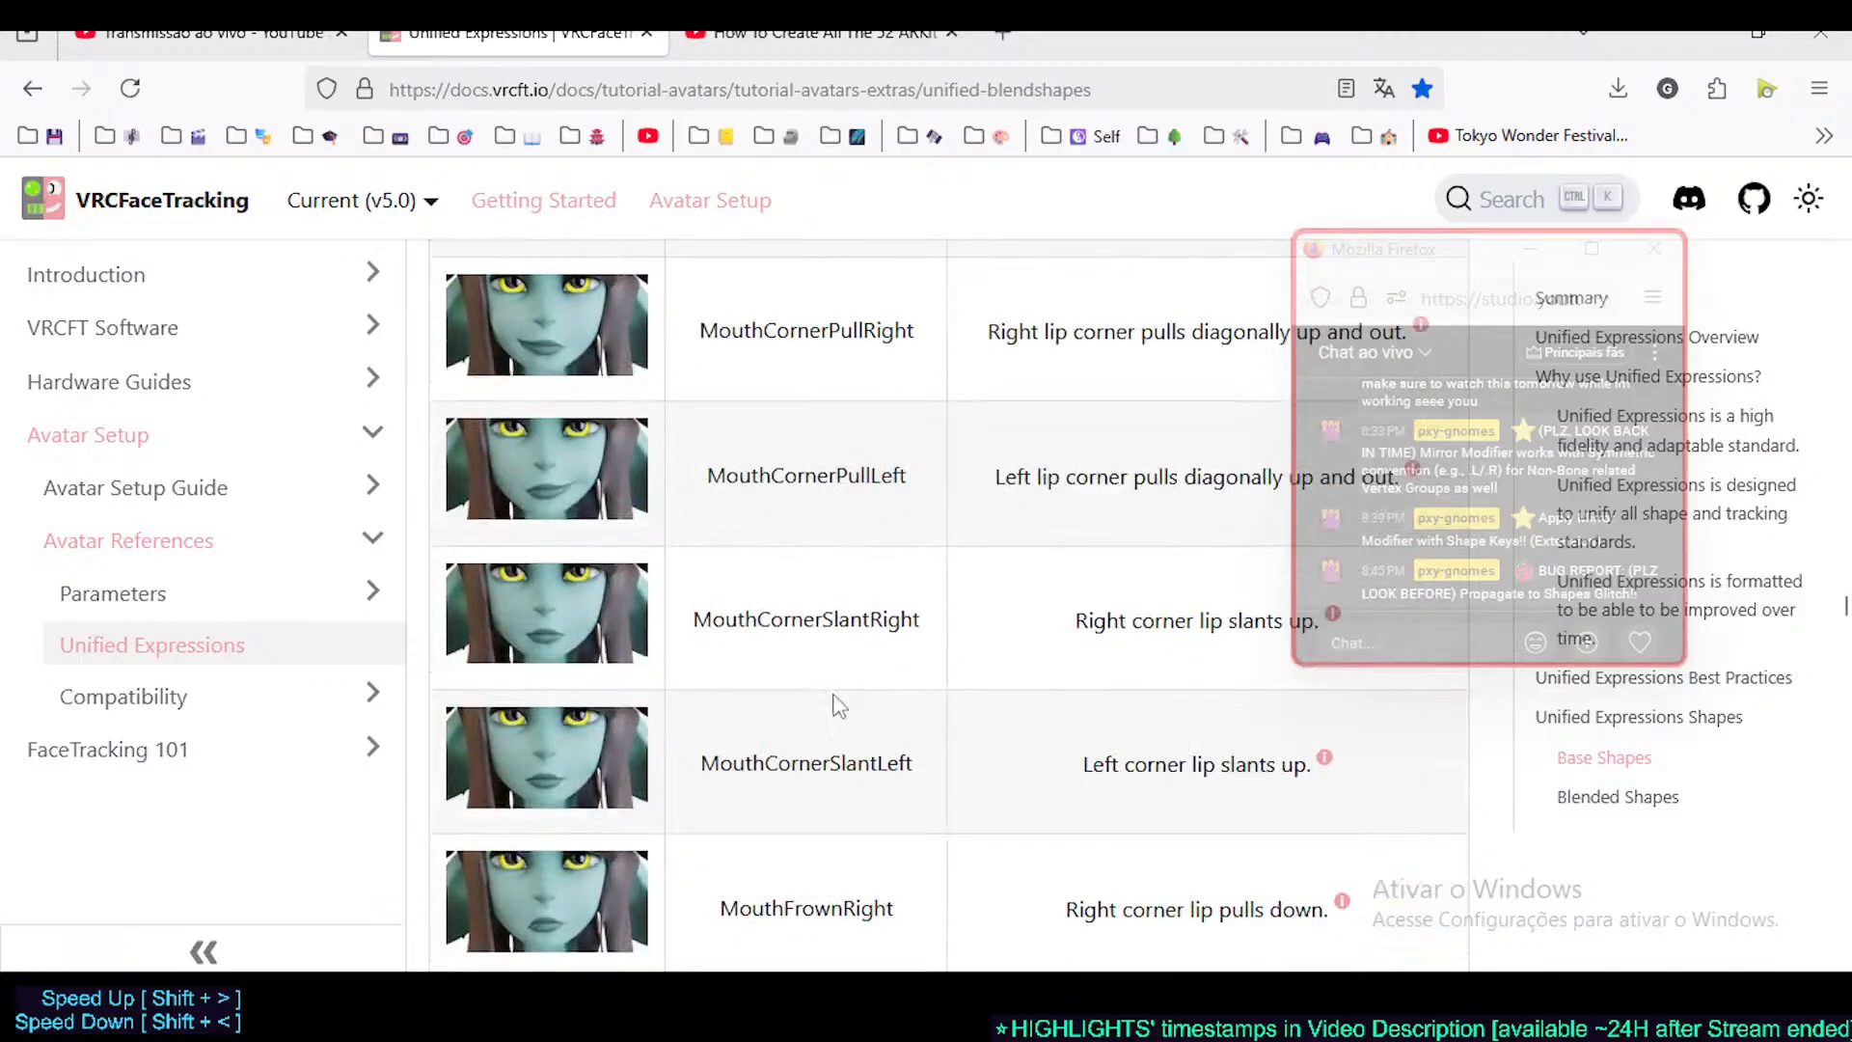
- Review the MouthFrown, MouthStretch and MouthDimple rows, keeping the chat window clear of the table rows being read
drag(1397, 253, 1594, 538)
scroll(1026, 607, down, 5)
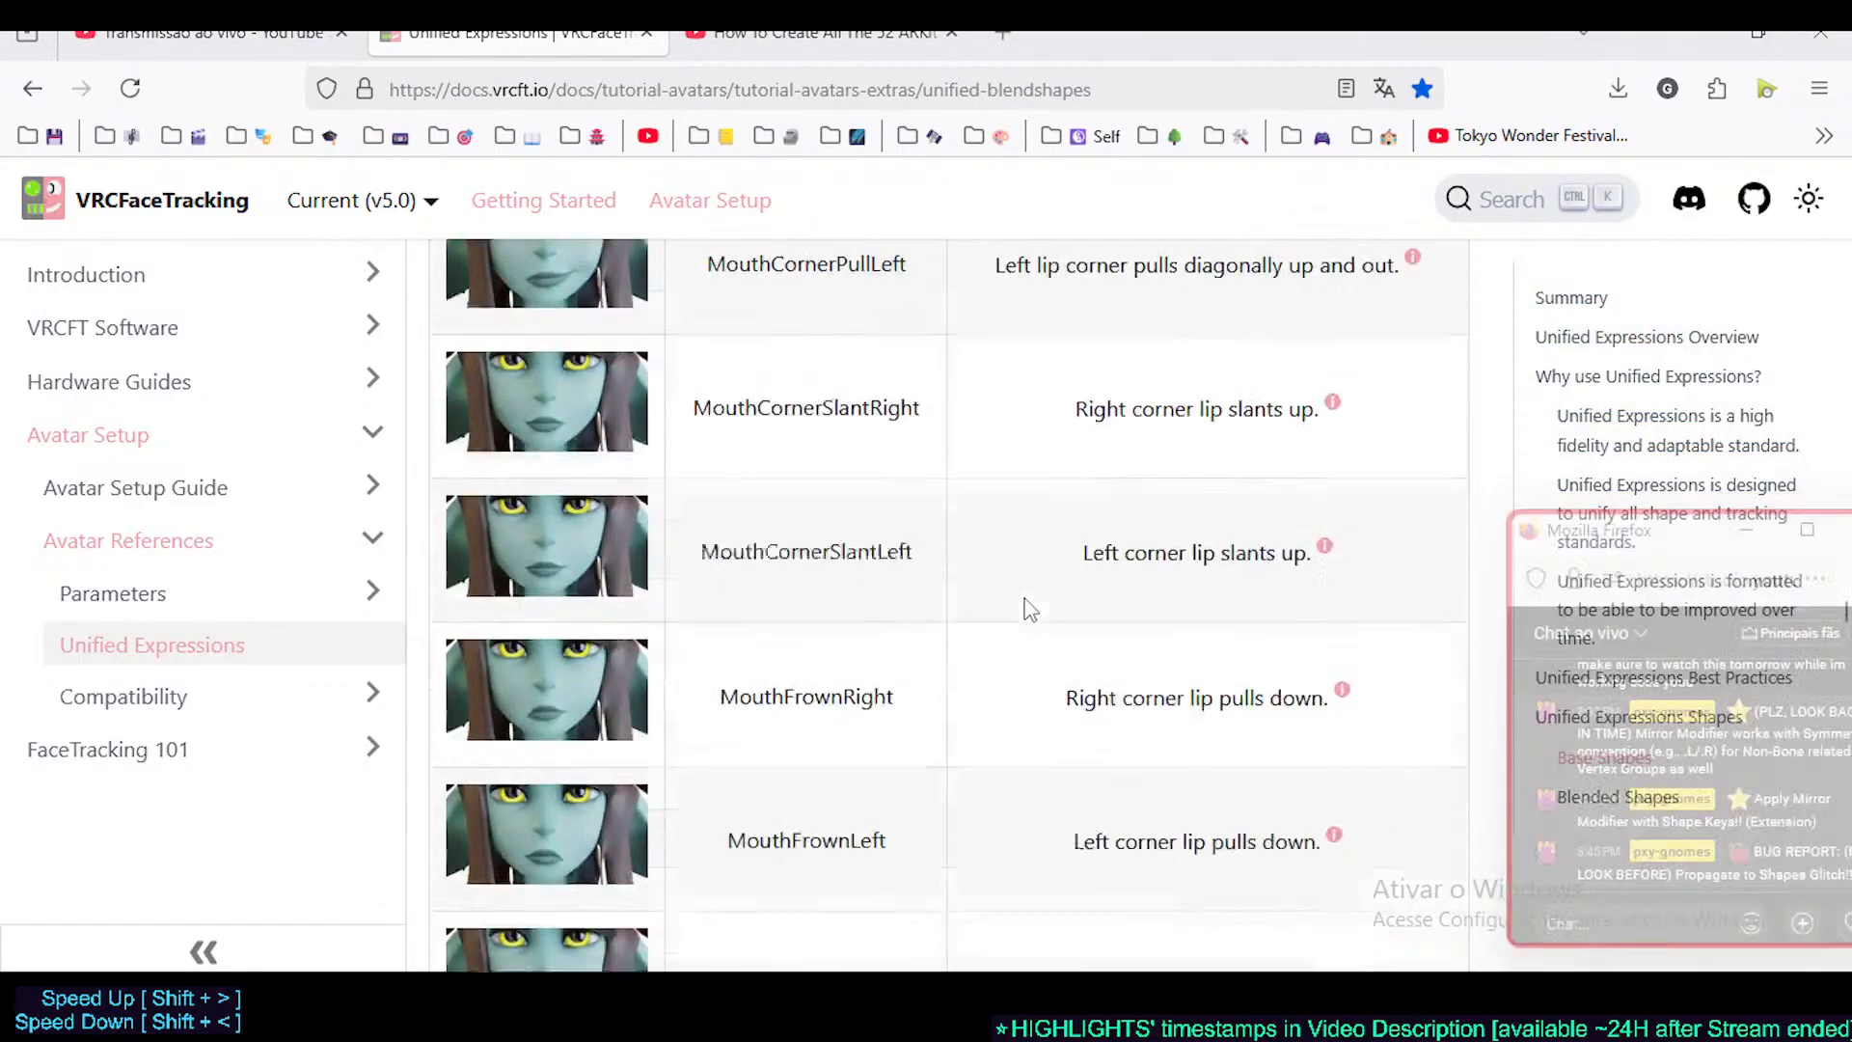
scroll(969, 648, down, 4)
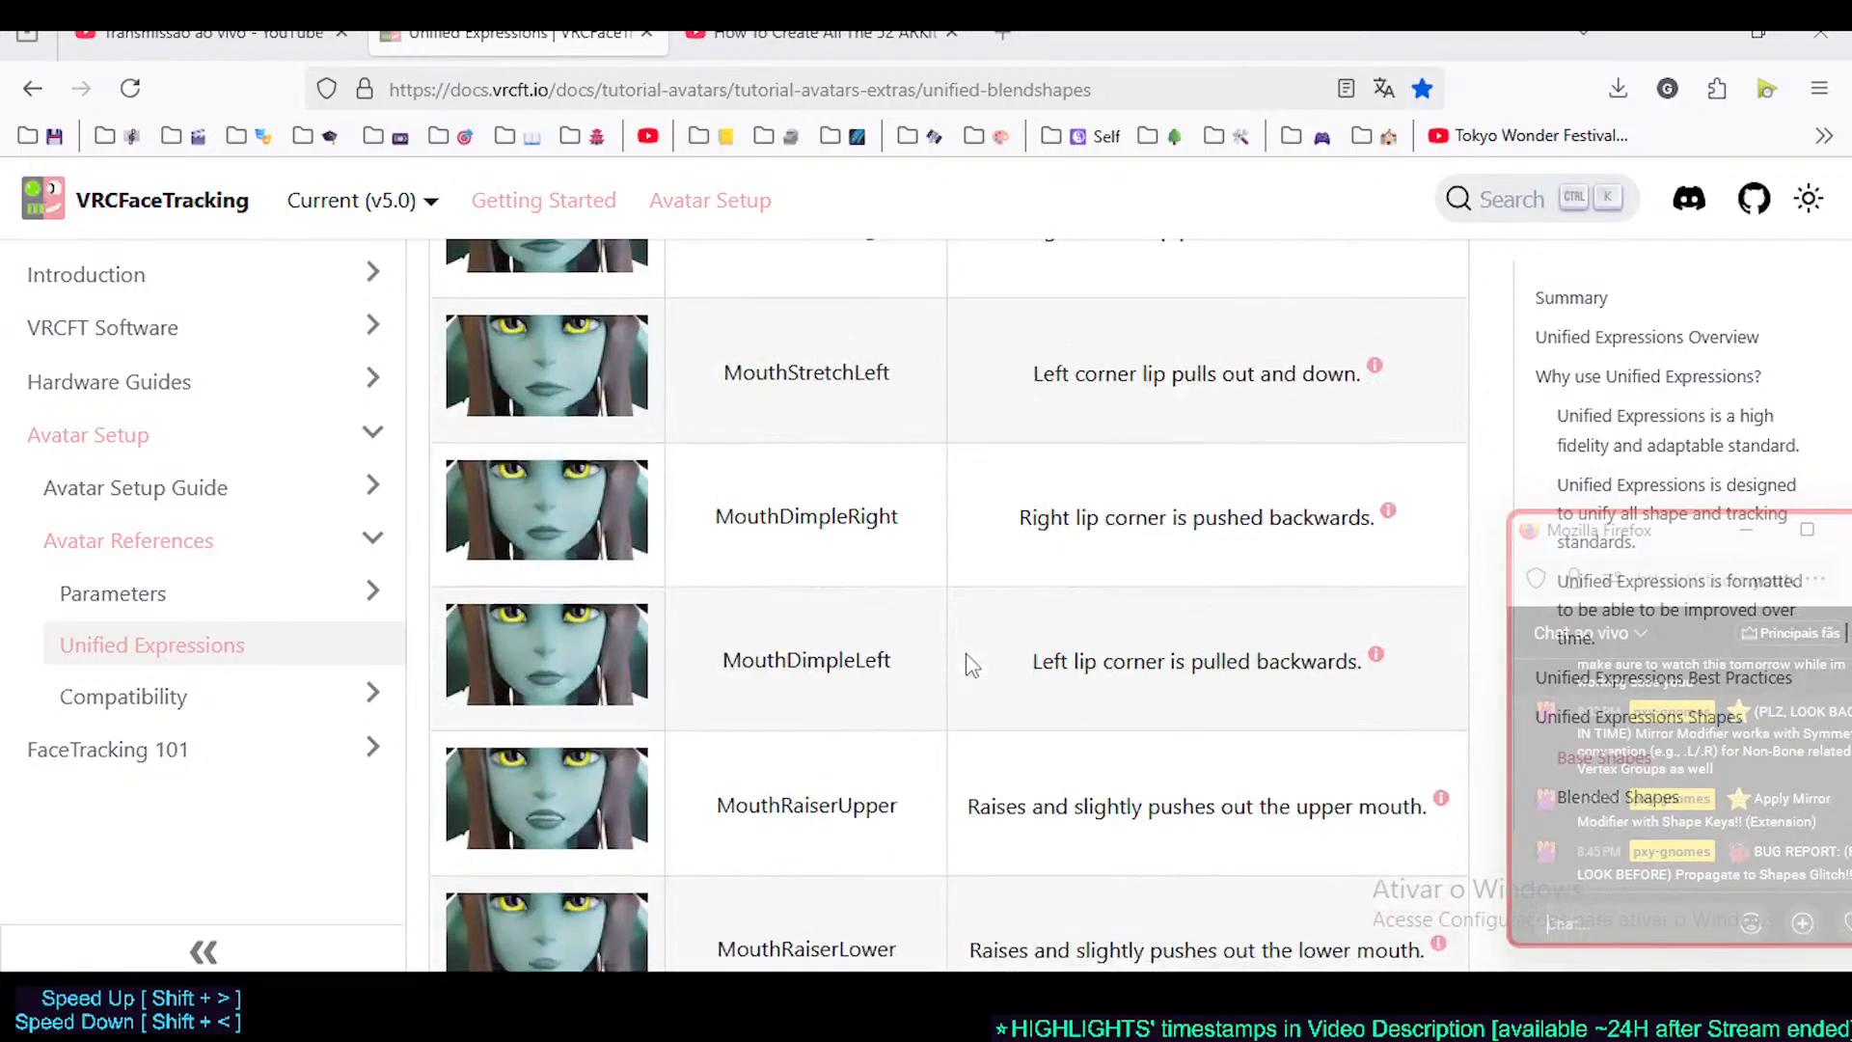
scroll(749, 578, up, 3)
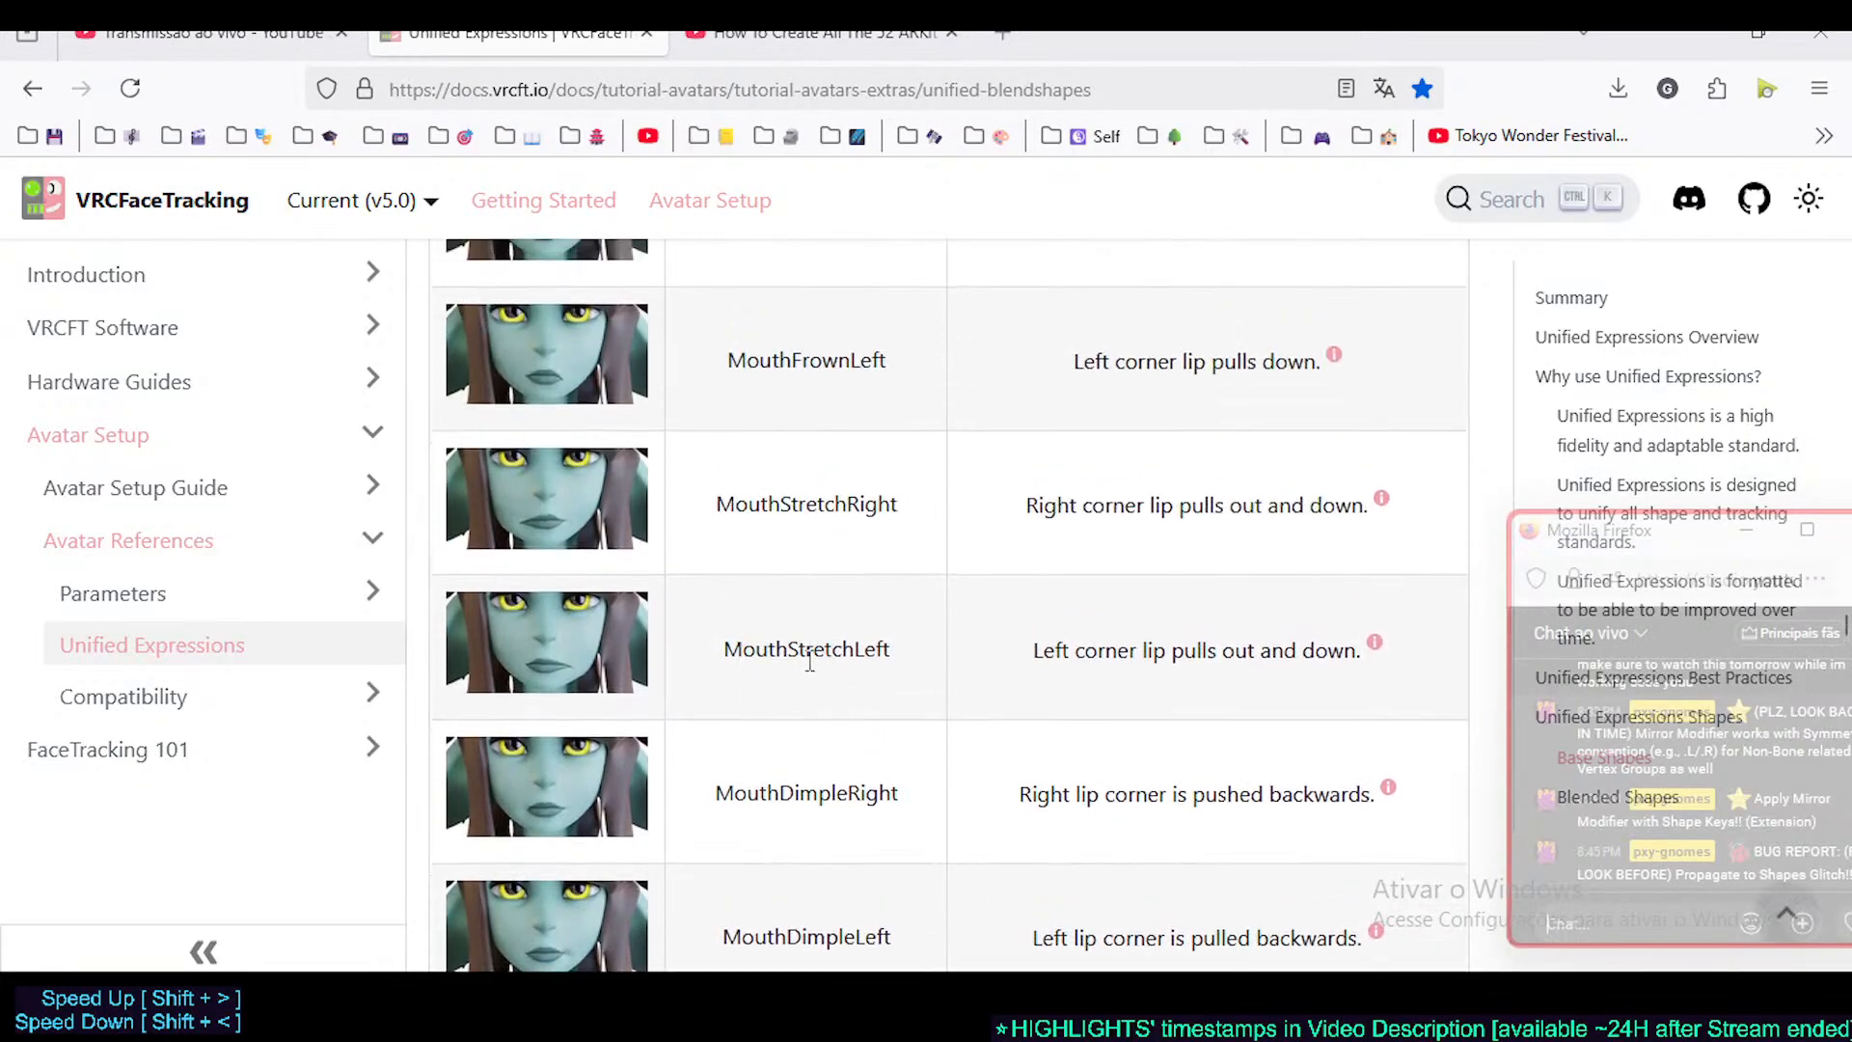
drag(1601, 540, 1302, 795)
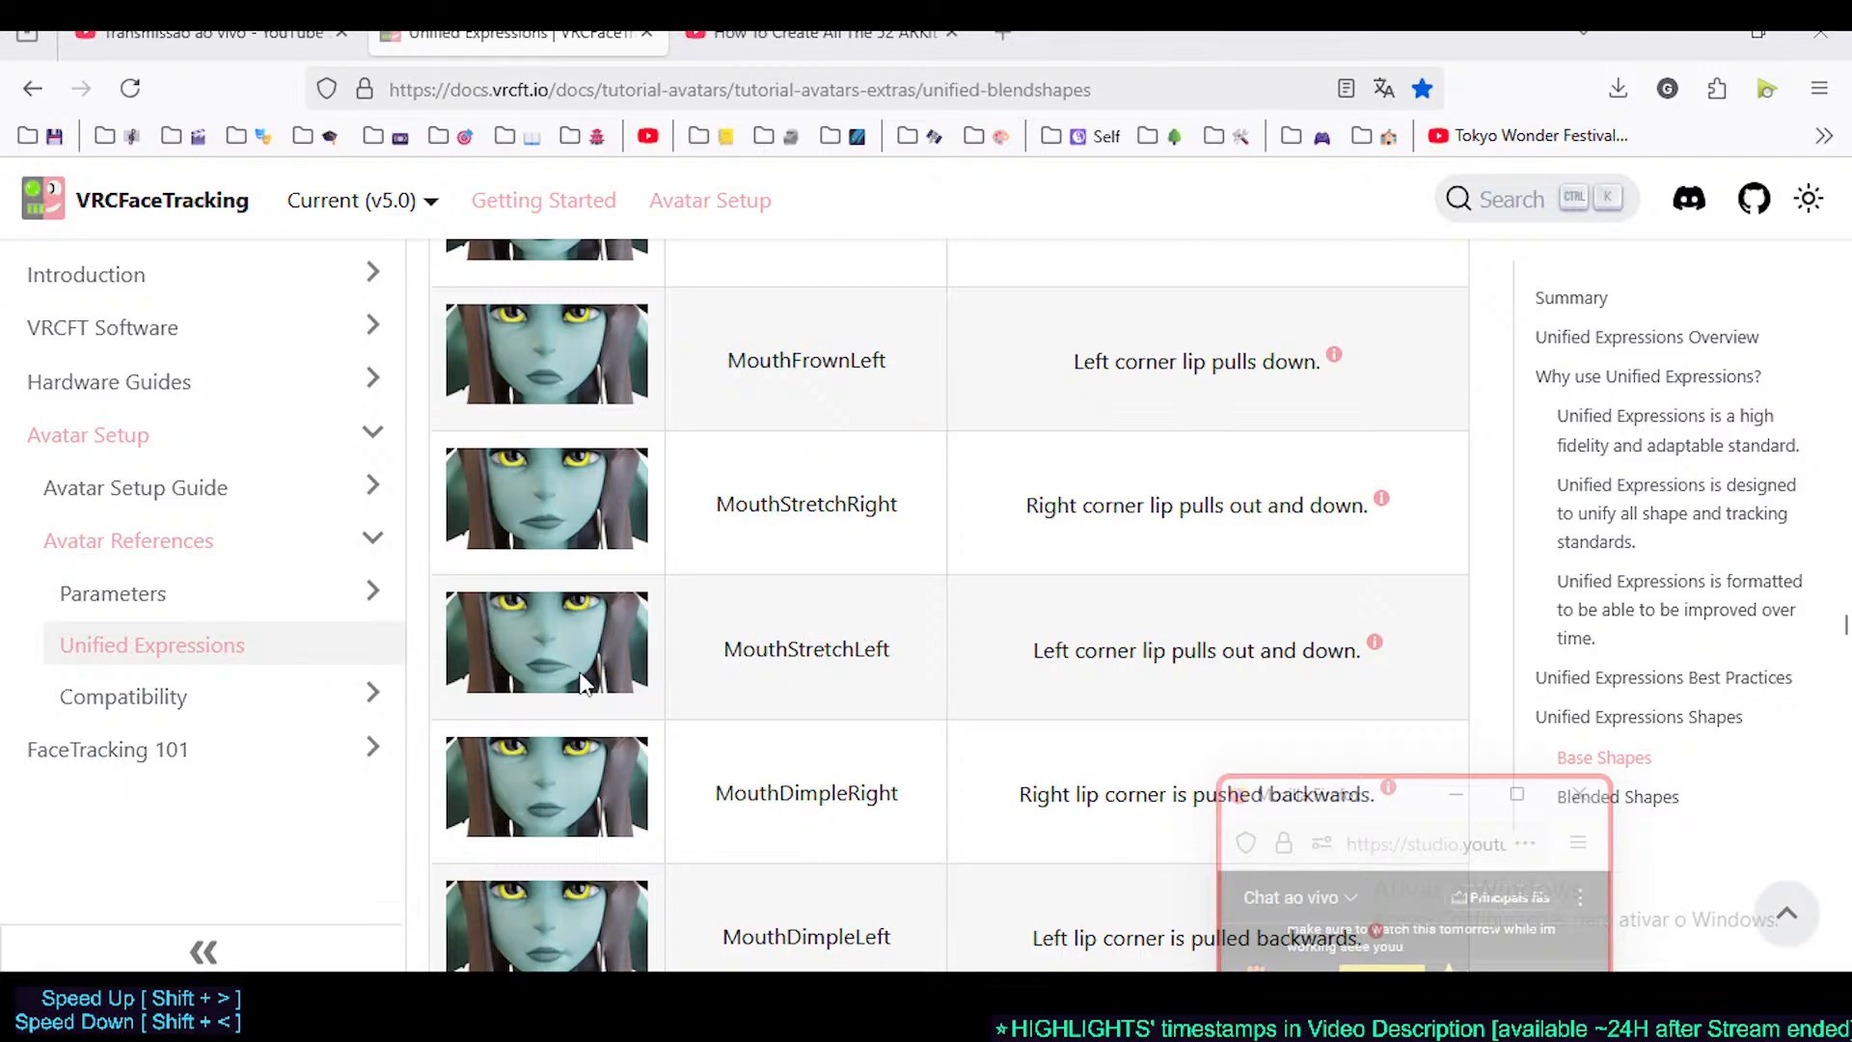
- Check the Mouth Stretch explanation for MouthStretchLeft and highlight the word "down" in its description
mouse_move(1073, 654)
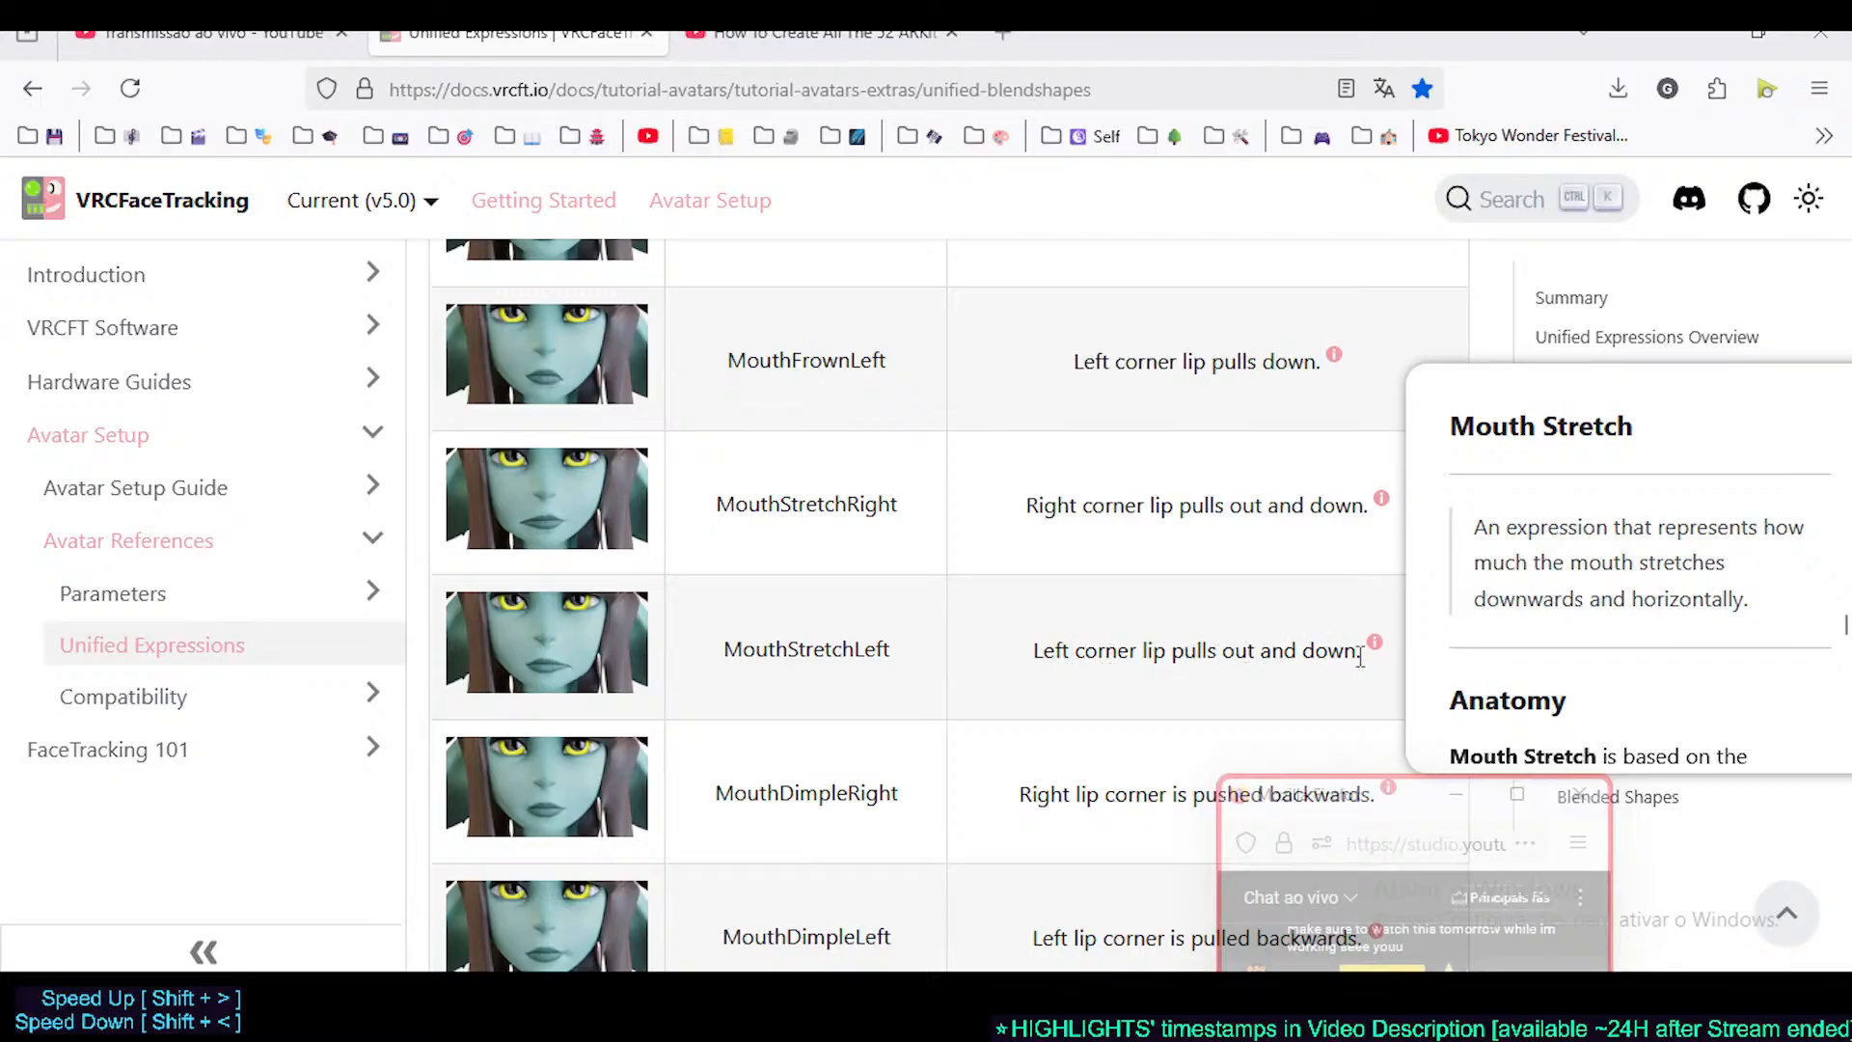
drag(1305, 652, 1351, 646)
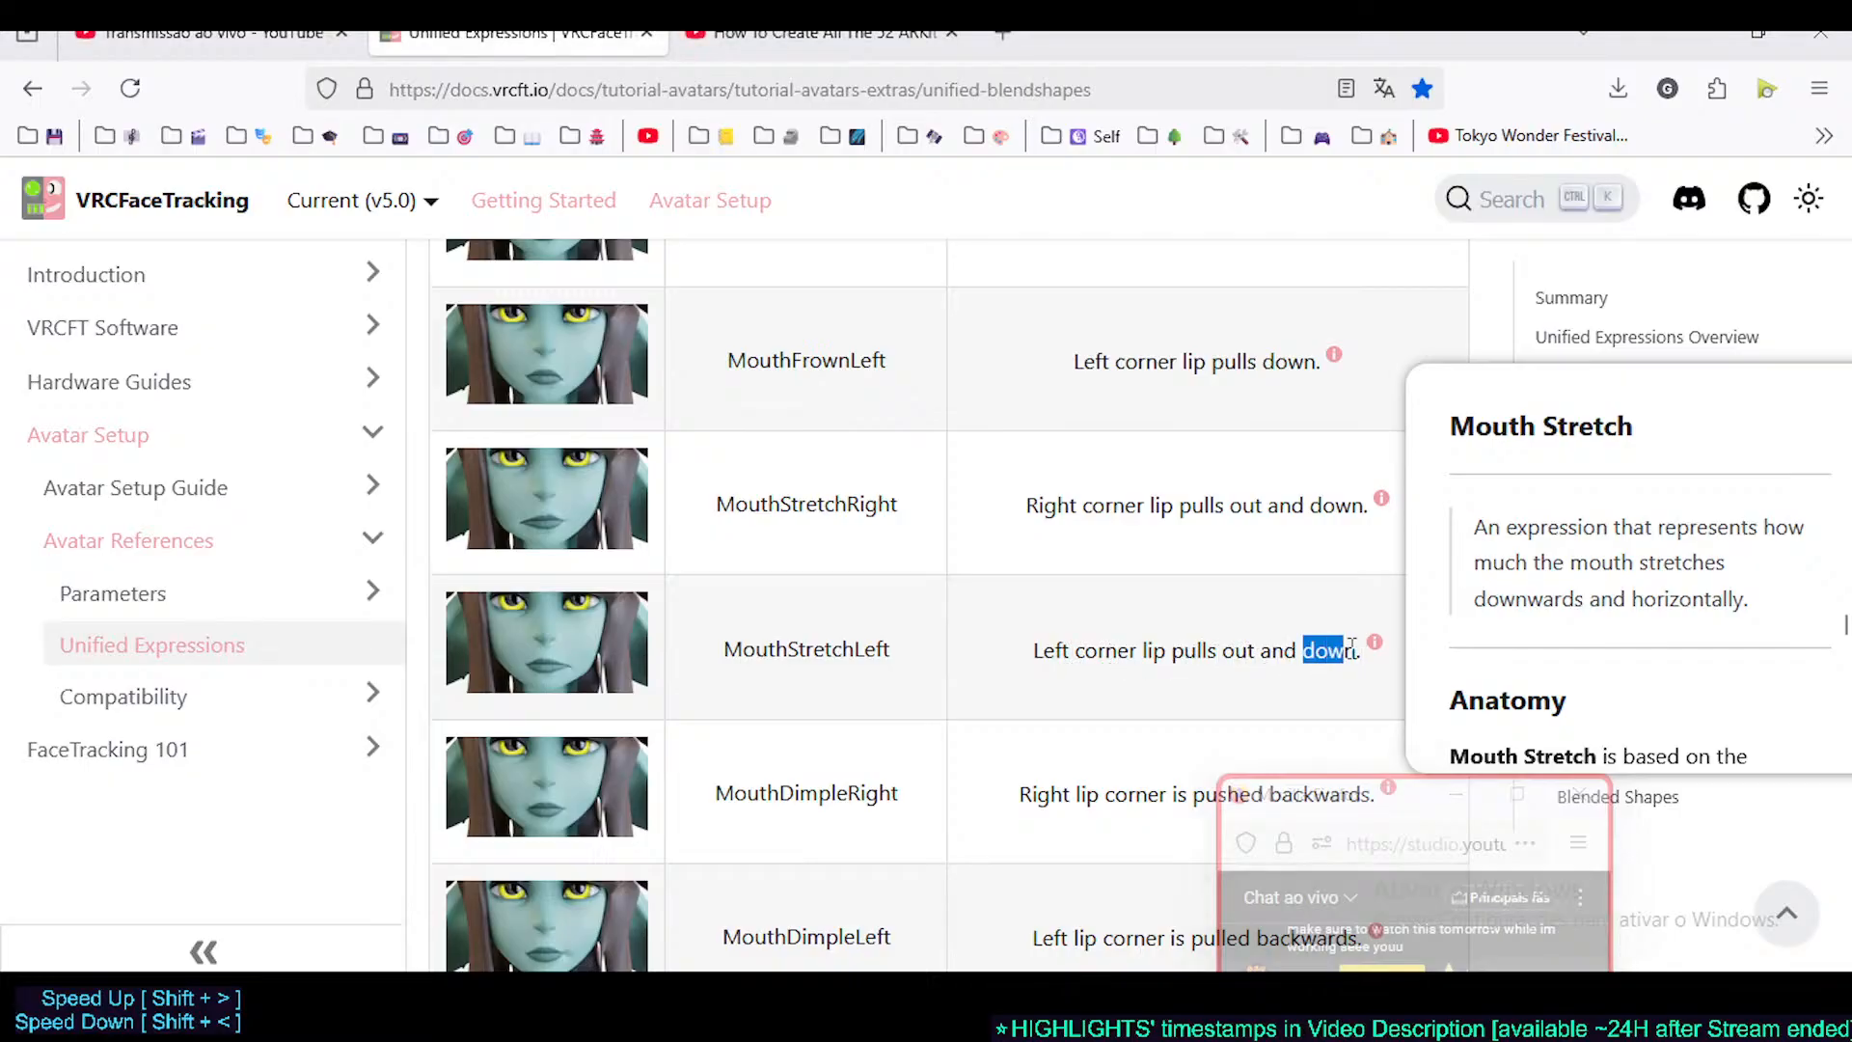
click(1200, 646)
scroll(1020, 690, down, 3)
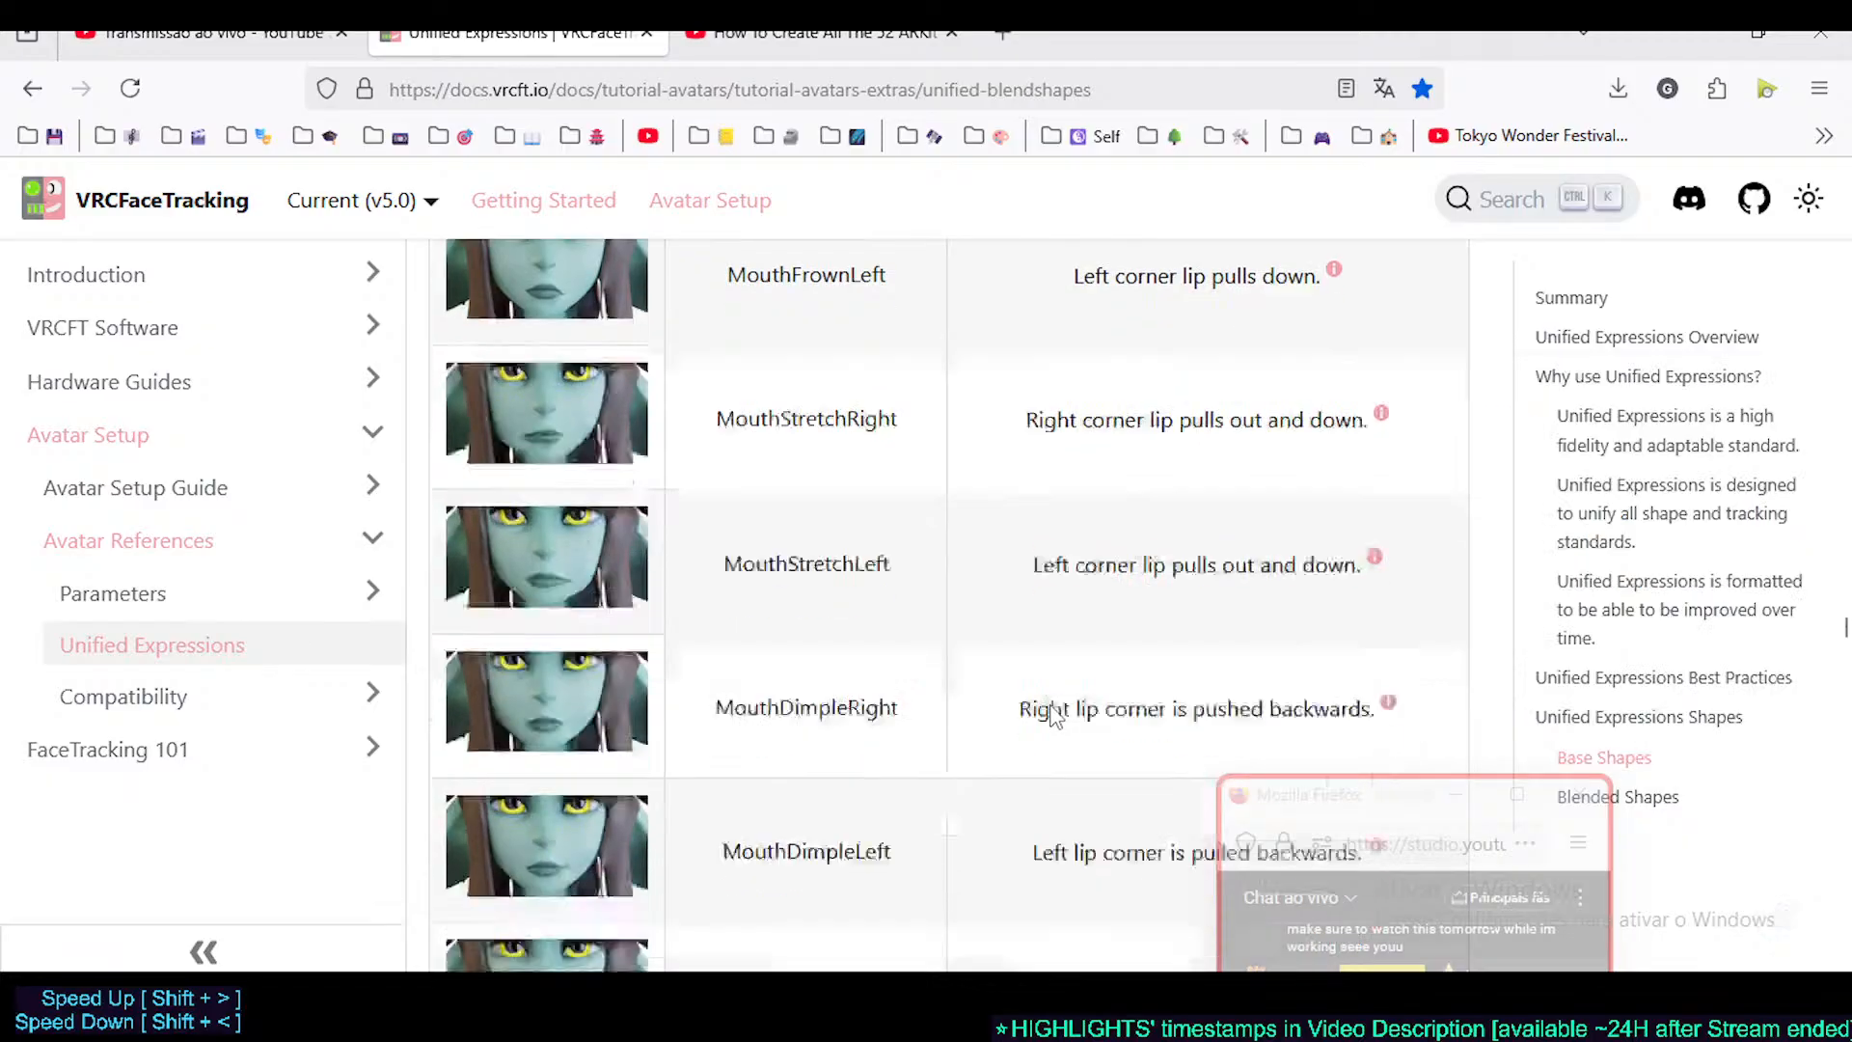
- Go back to the MouthFrownLeft row, highlight part of its name and bring up its Mouth Frown explanation
scroll(744, 508, up, 4)
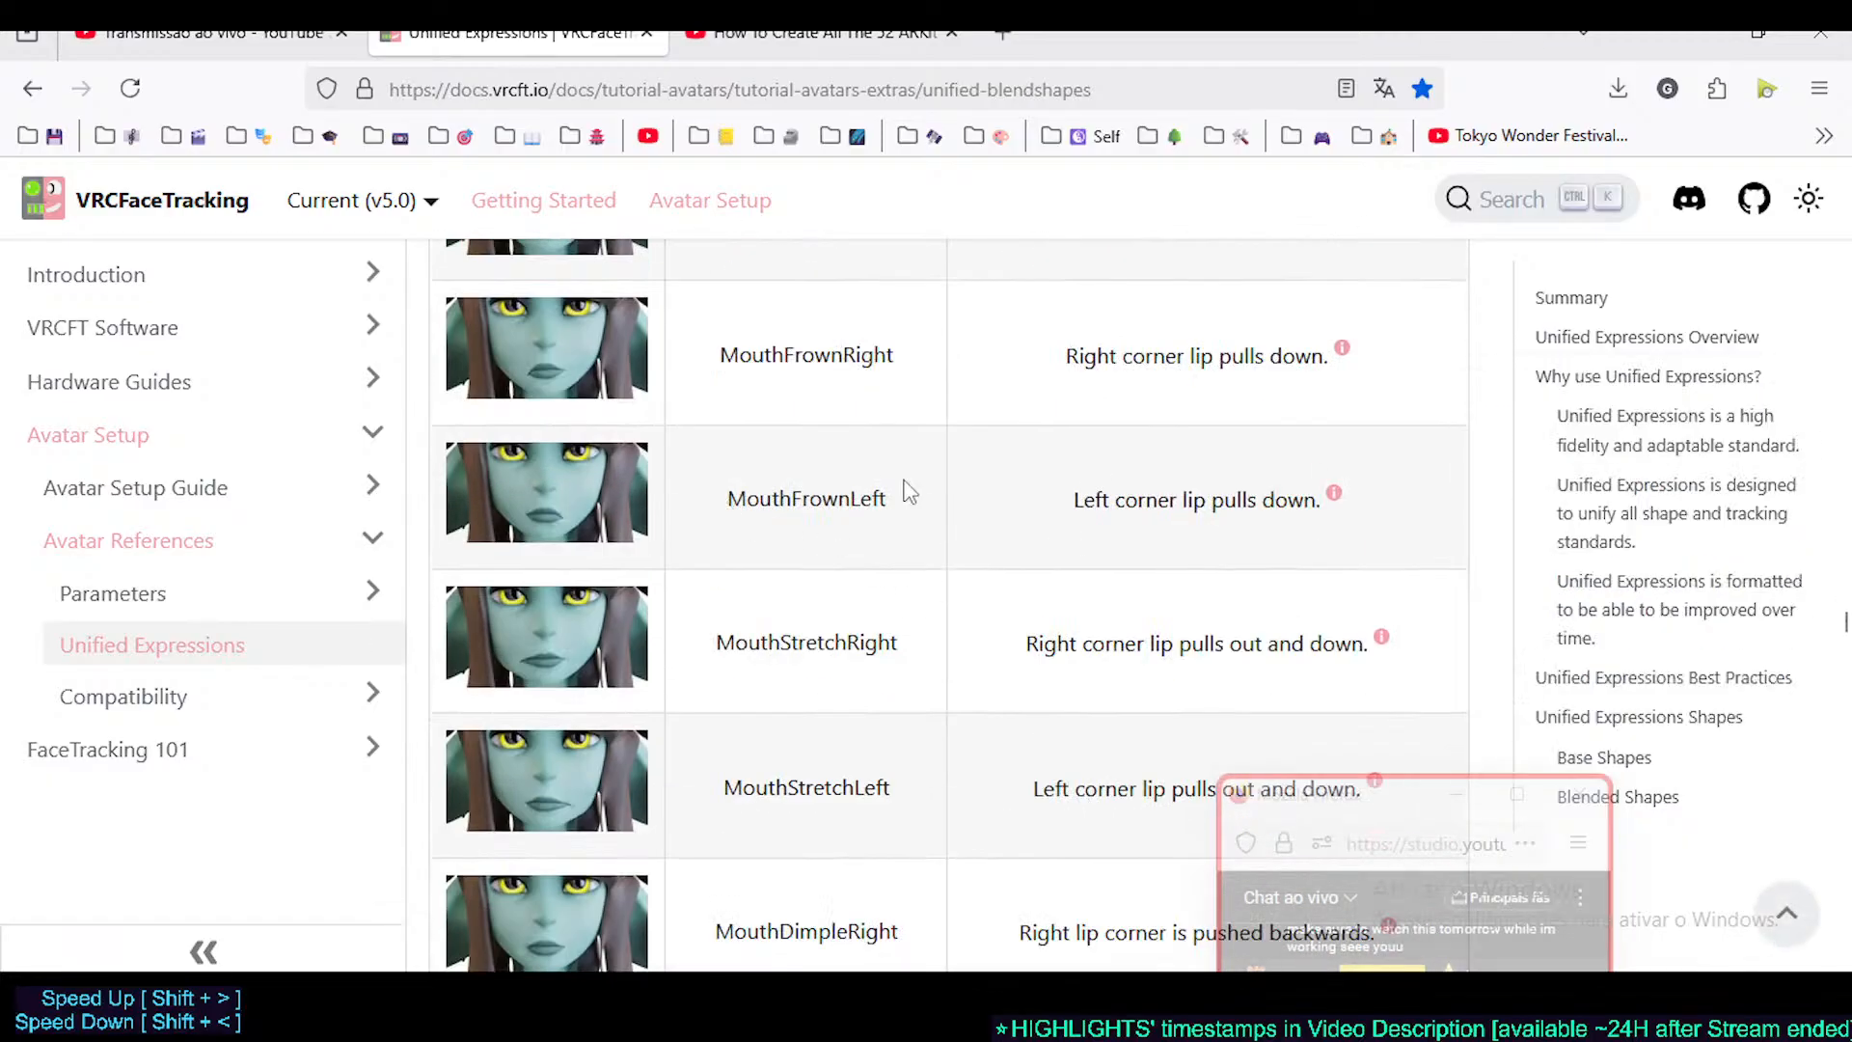
scroll(849, 569, up, 2)
scroll(854, 627, down, 2)
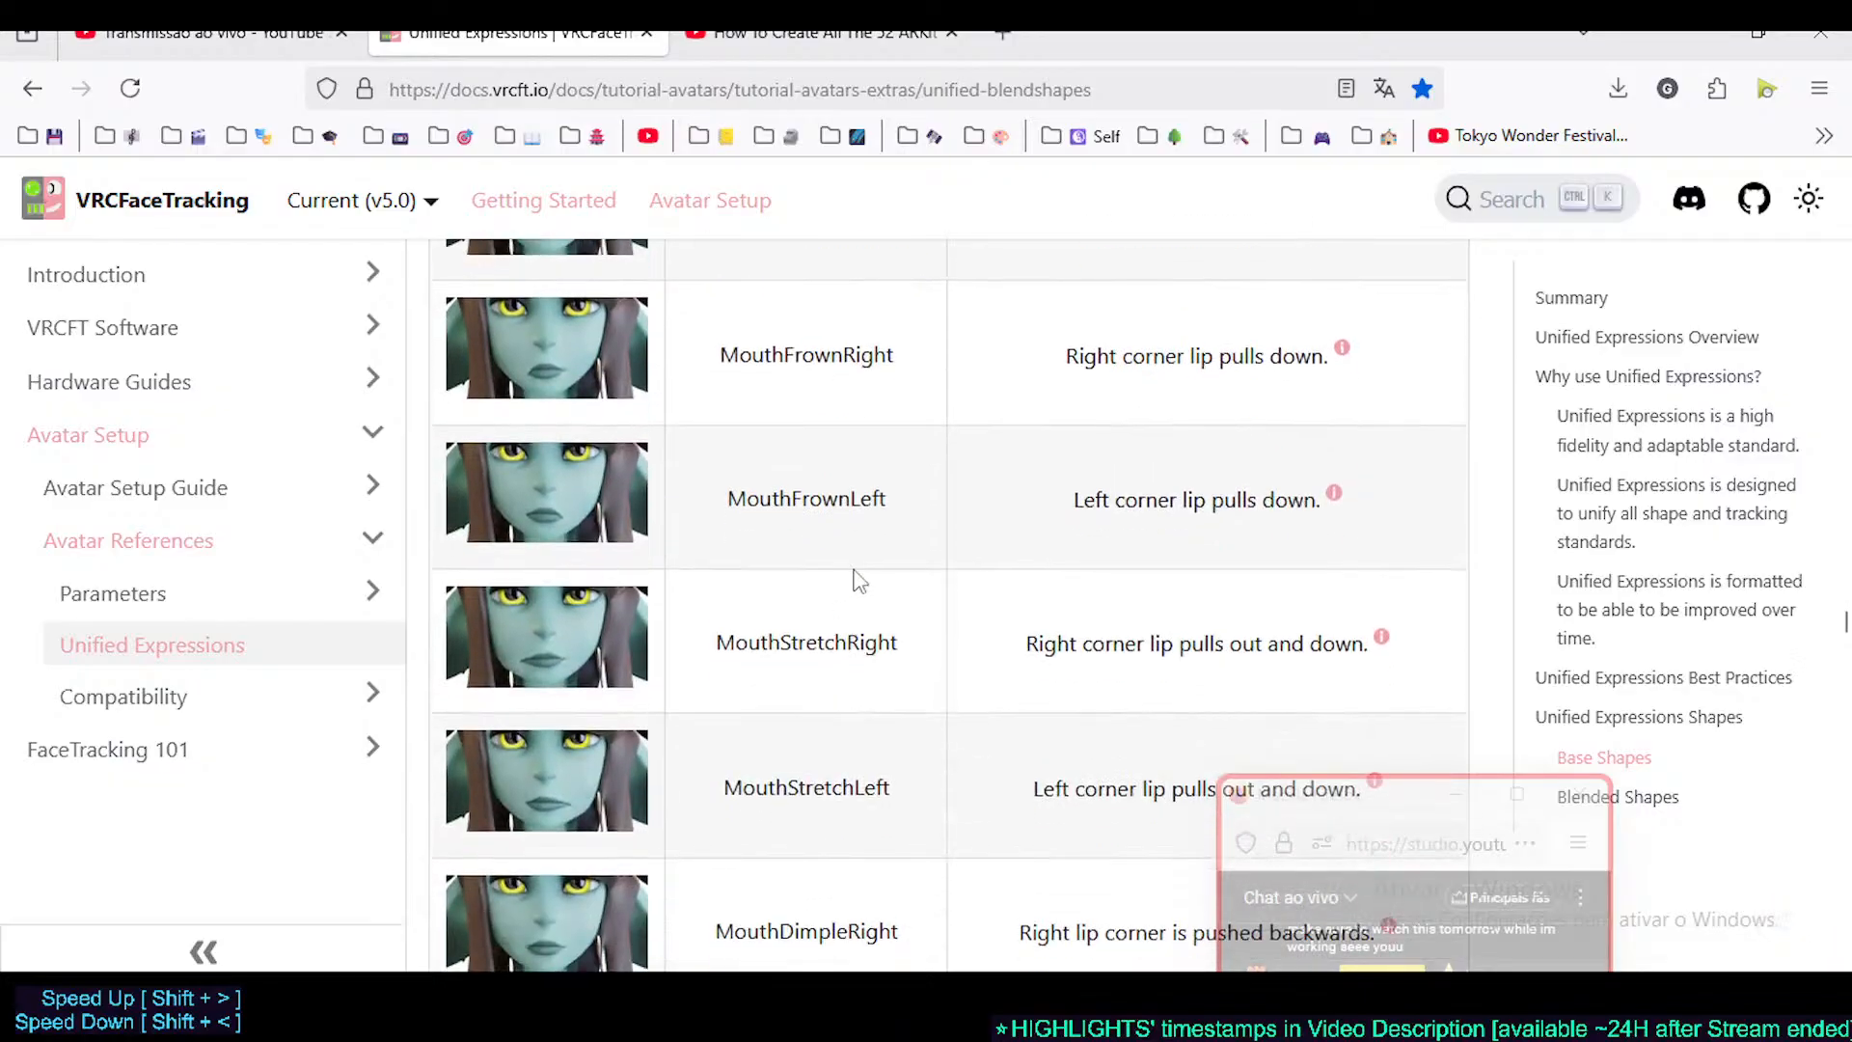
drag(823, 484, 886, 512)
mouse_move(1334, 493)
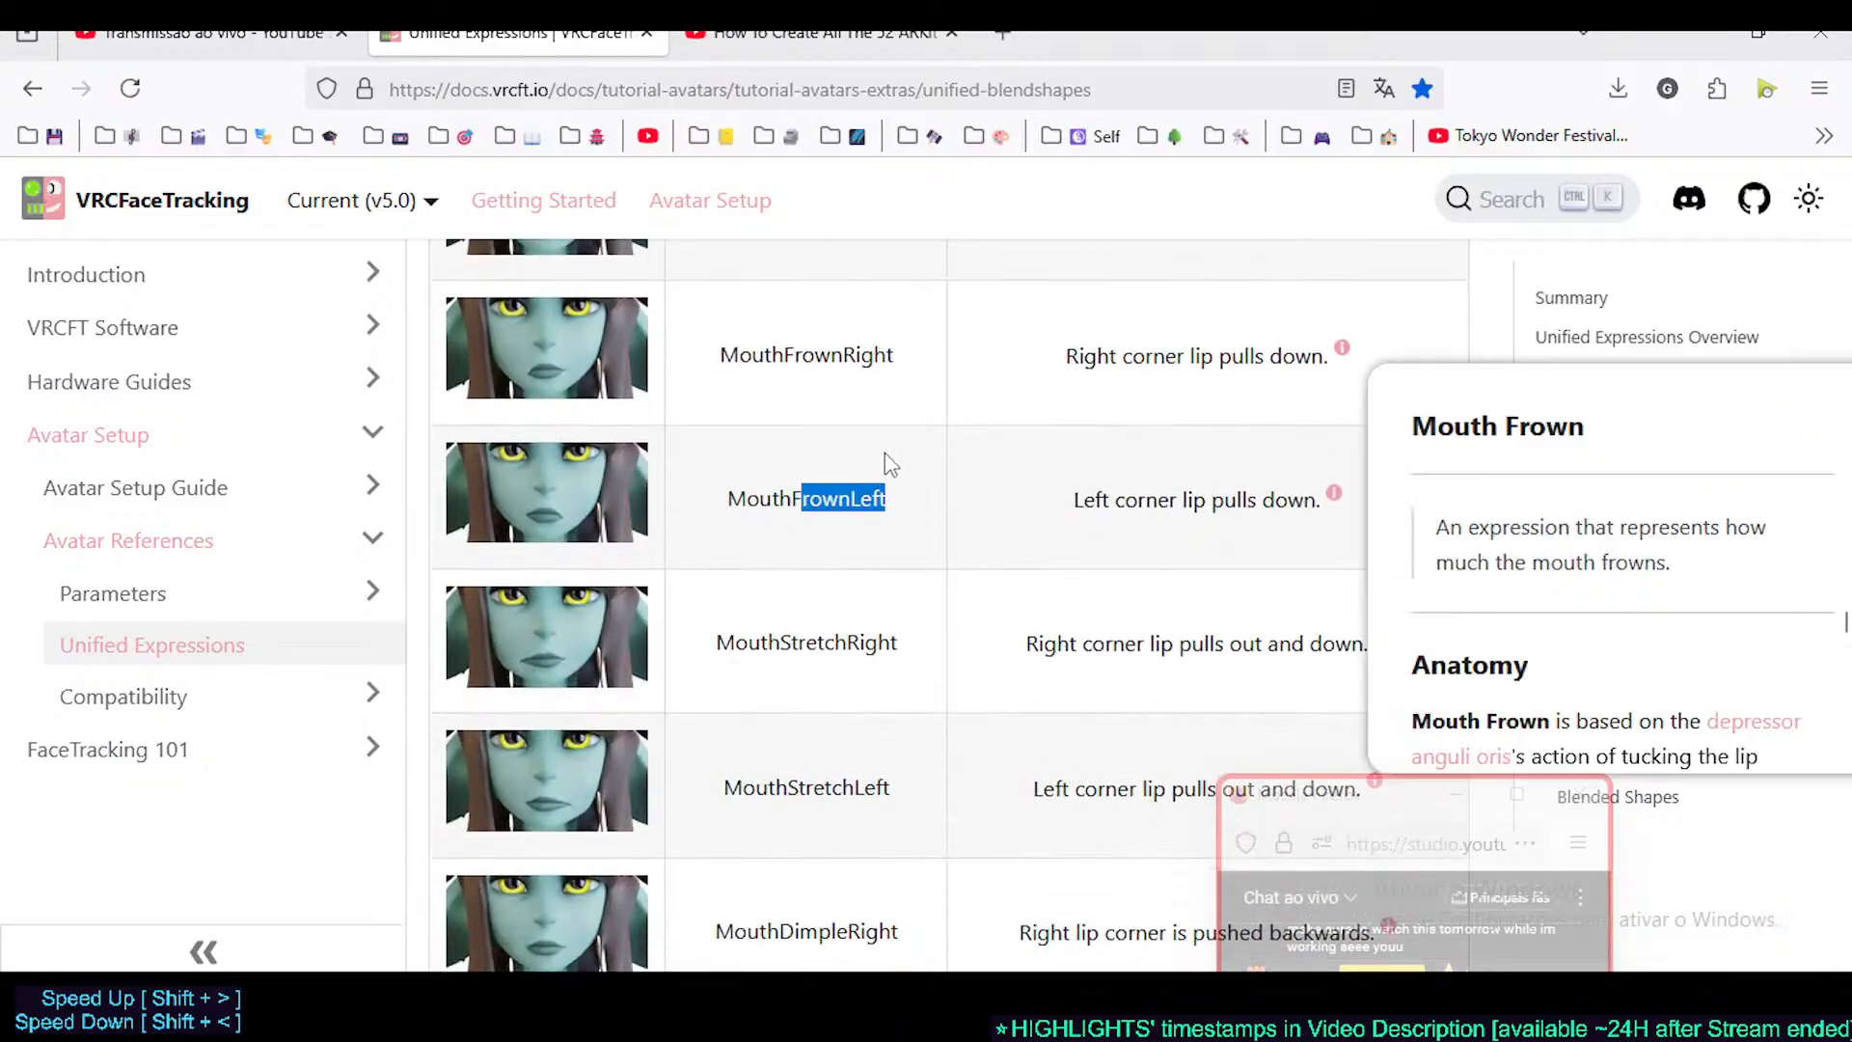
click(798, 506)
click(1136, 503)
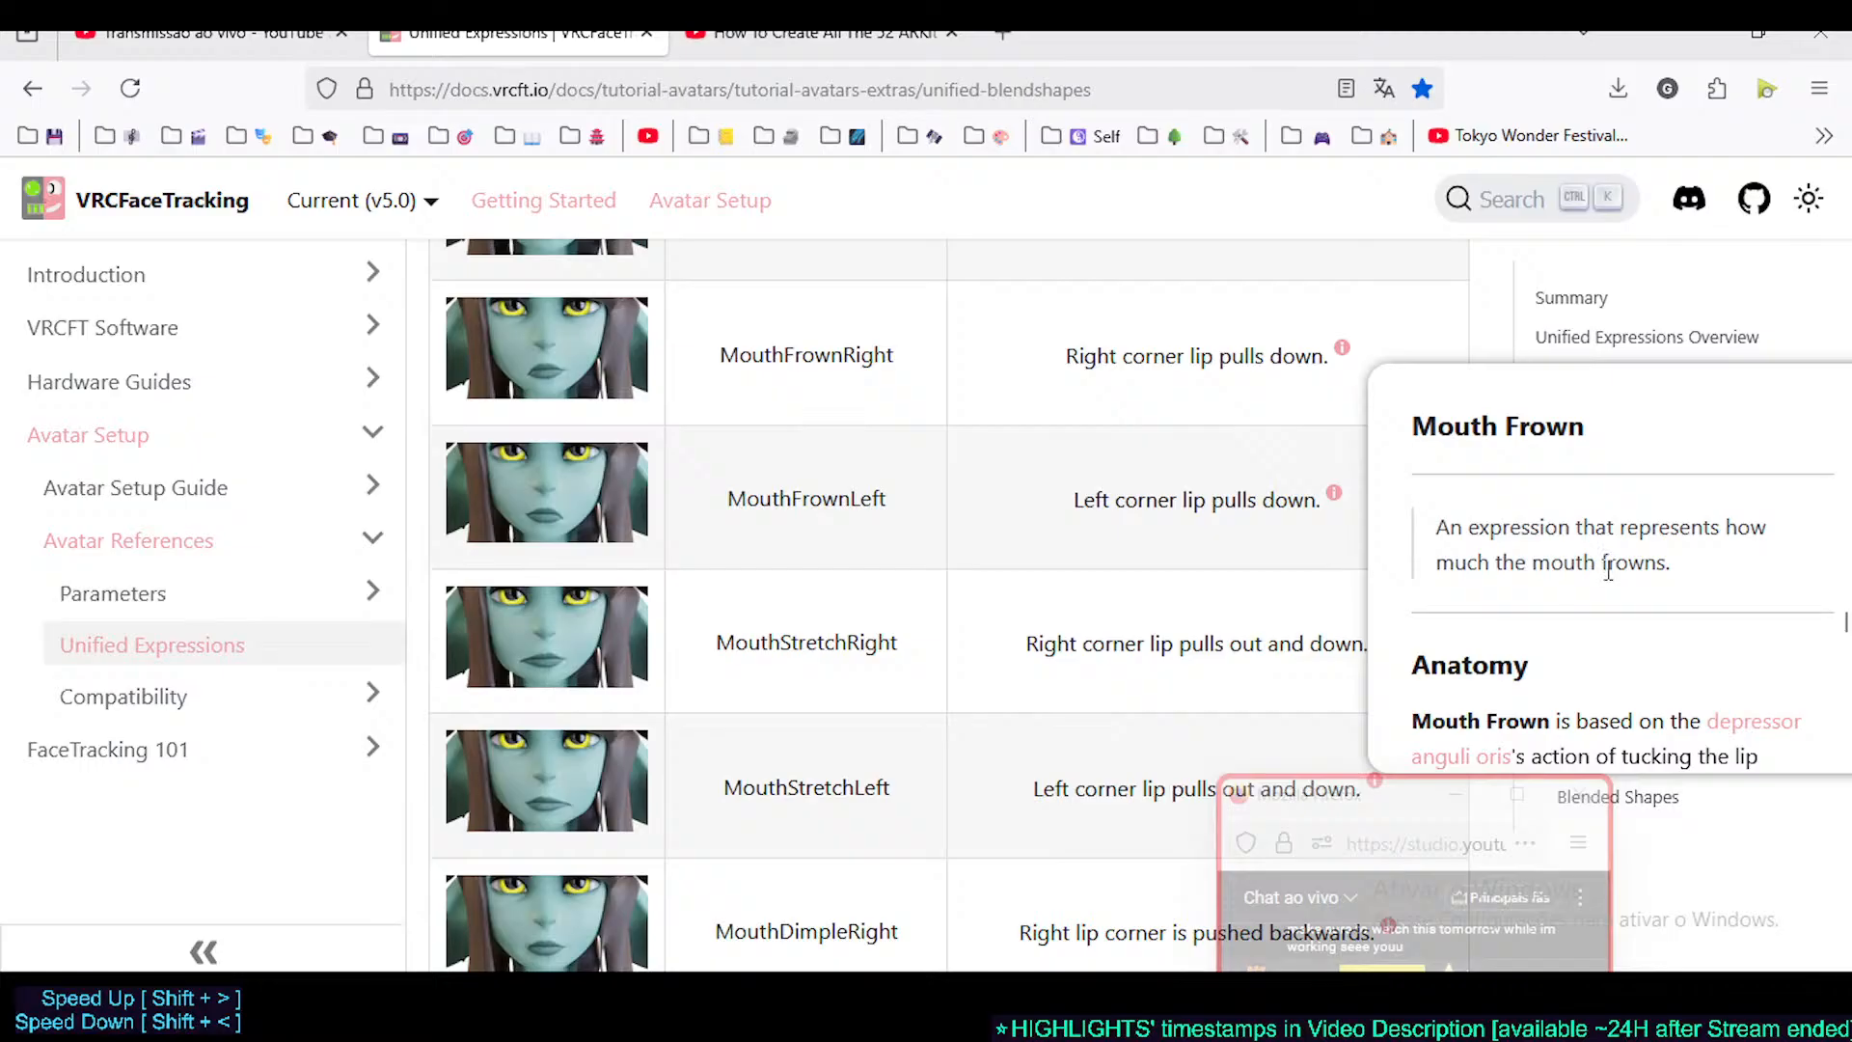
- Read the Mouth Frown explanation from Anatomy to Relationship to Mouth Raiser, highlighting part of that last heading
scroll(1601, 618, down, 2)
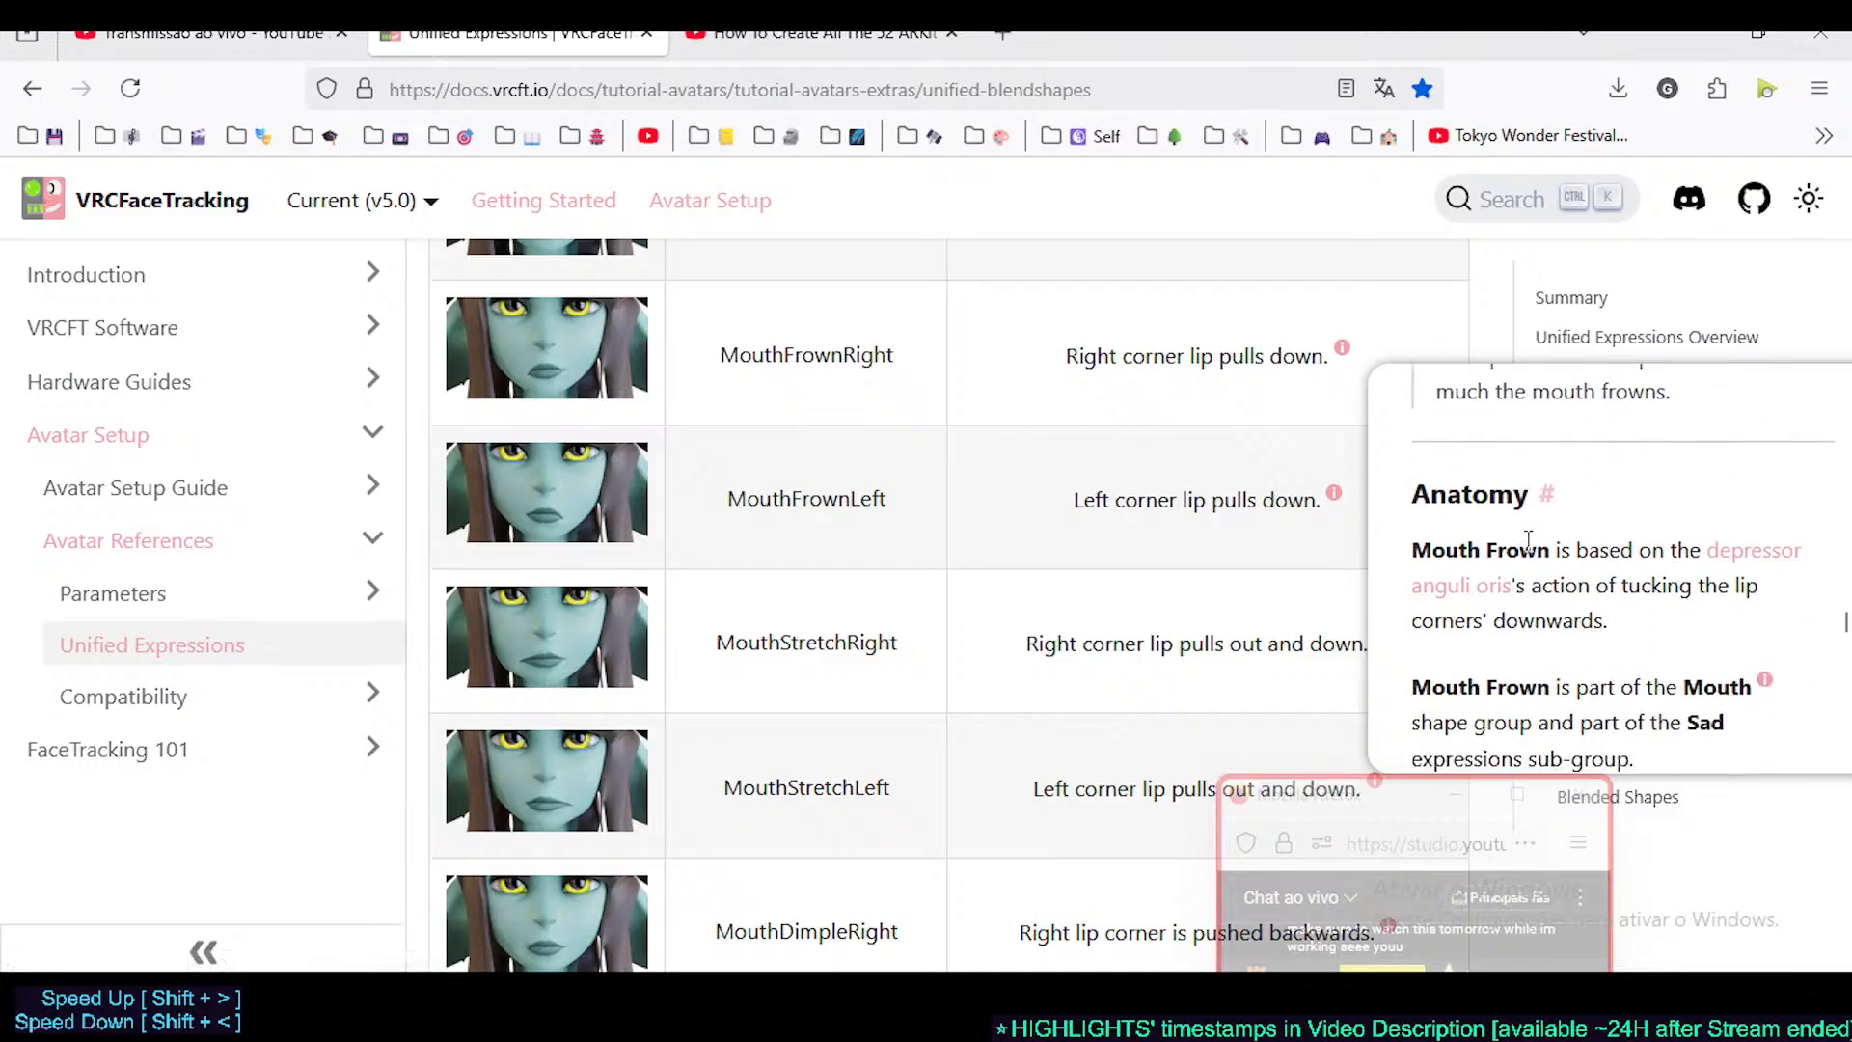
scroll(1528, 540, down, 5)
scroll(1584, 591, up, 5)
scroll(1584, 591, down, 4)
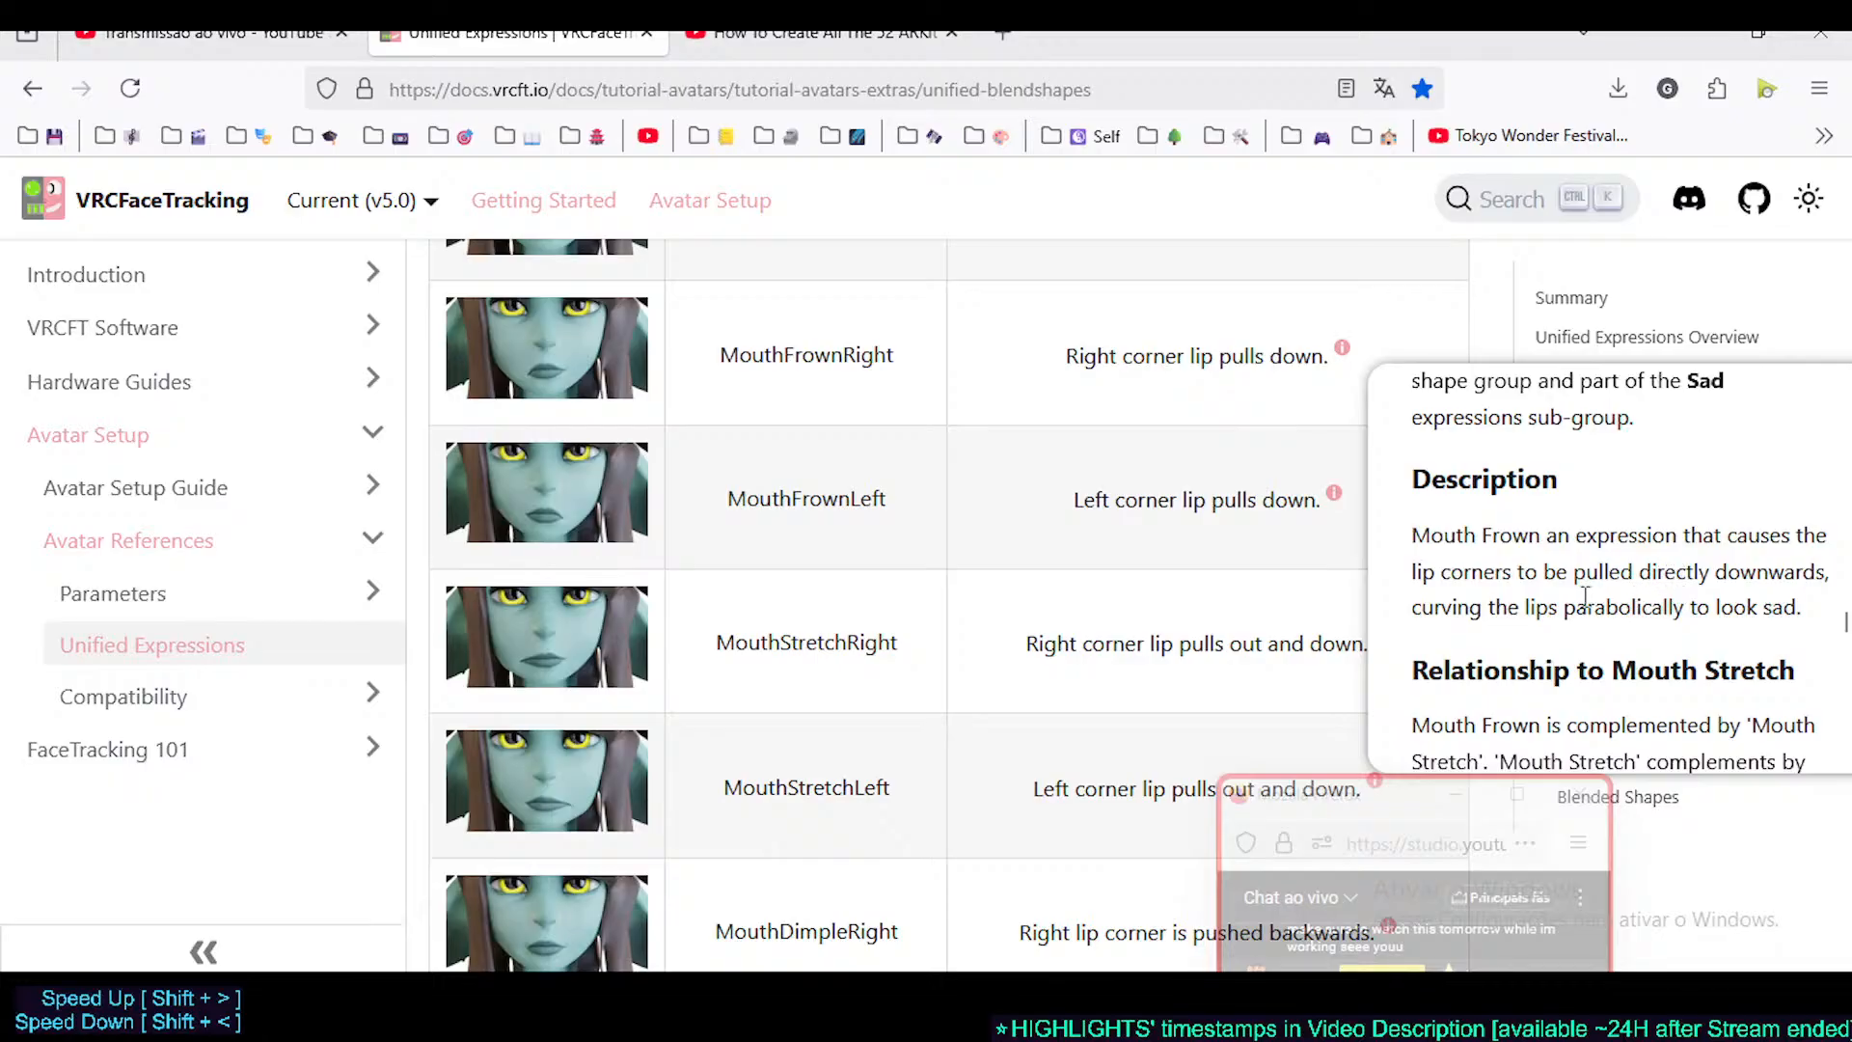
scroll(1585, 597, down, 2)
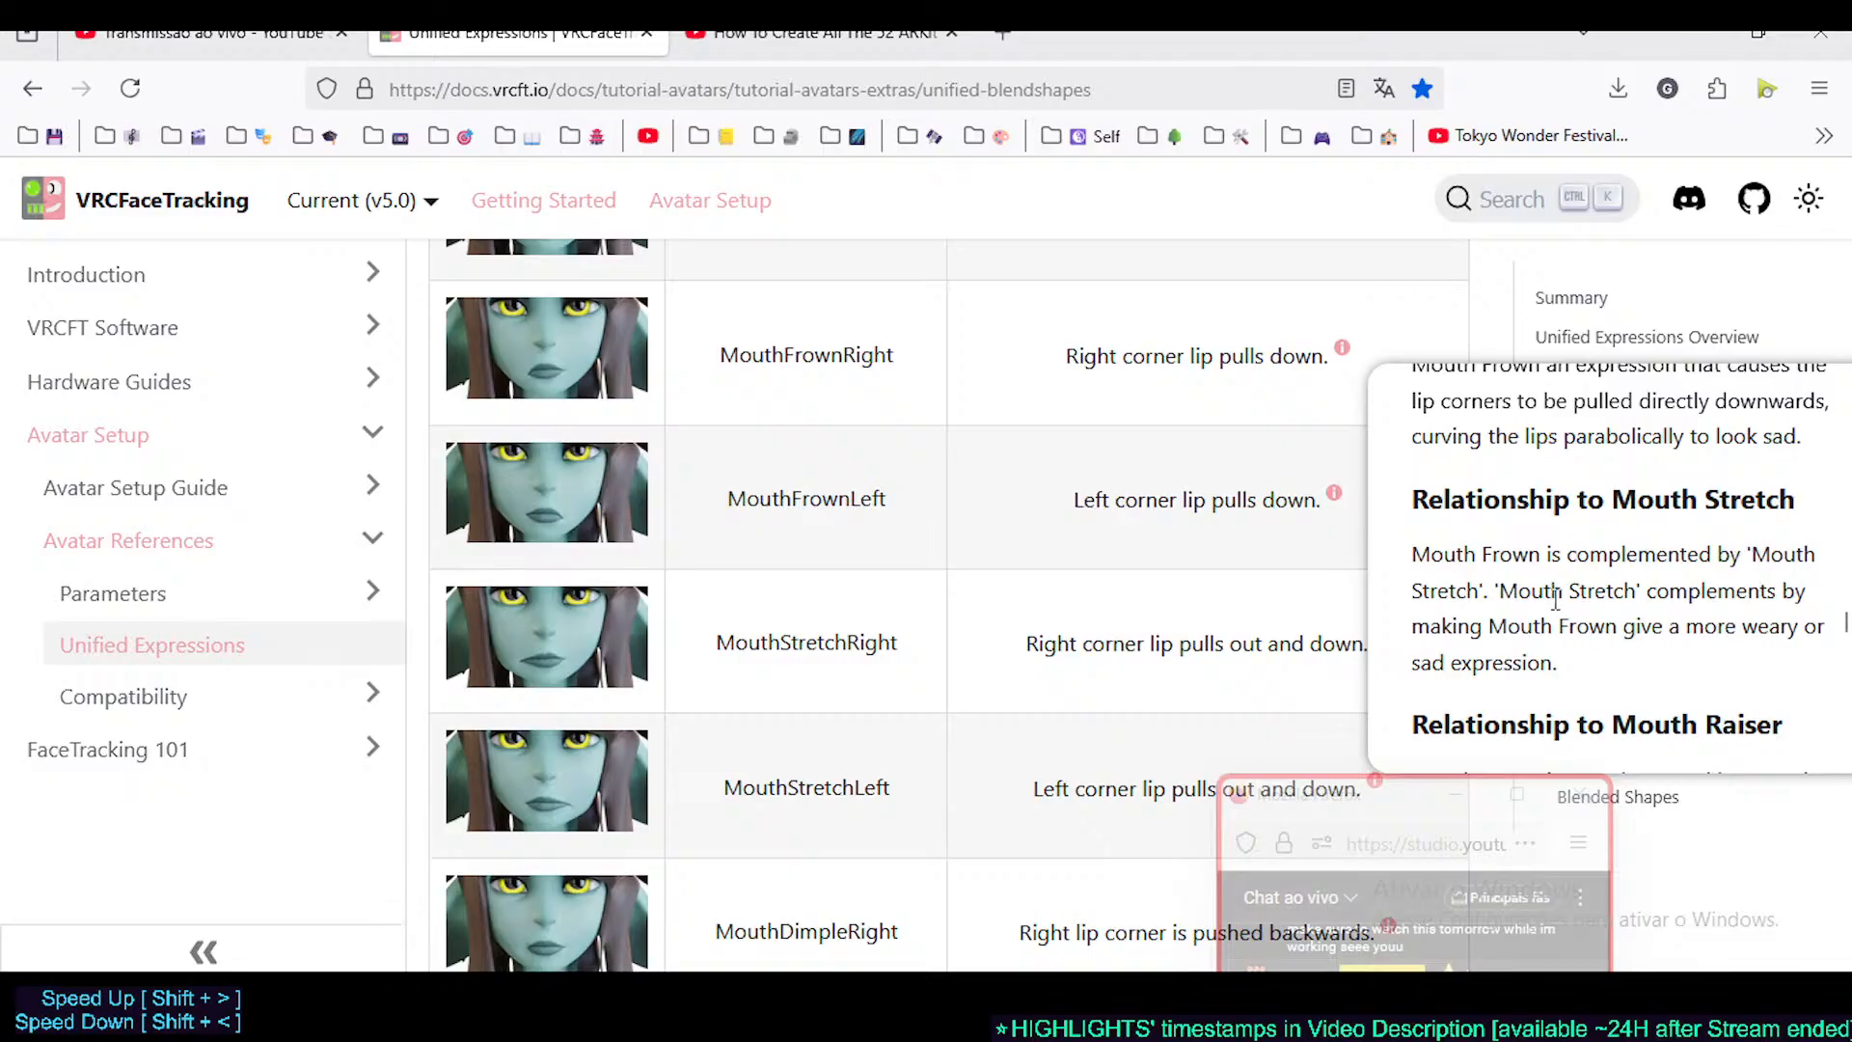
scroll(1556, 628, down, 2)
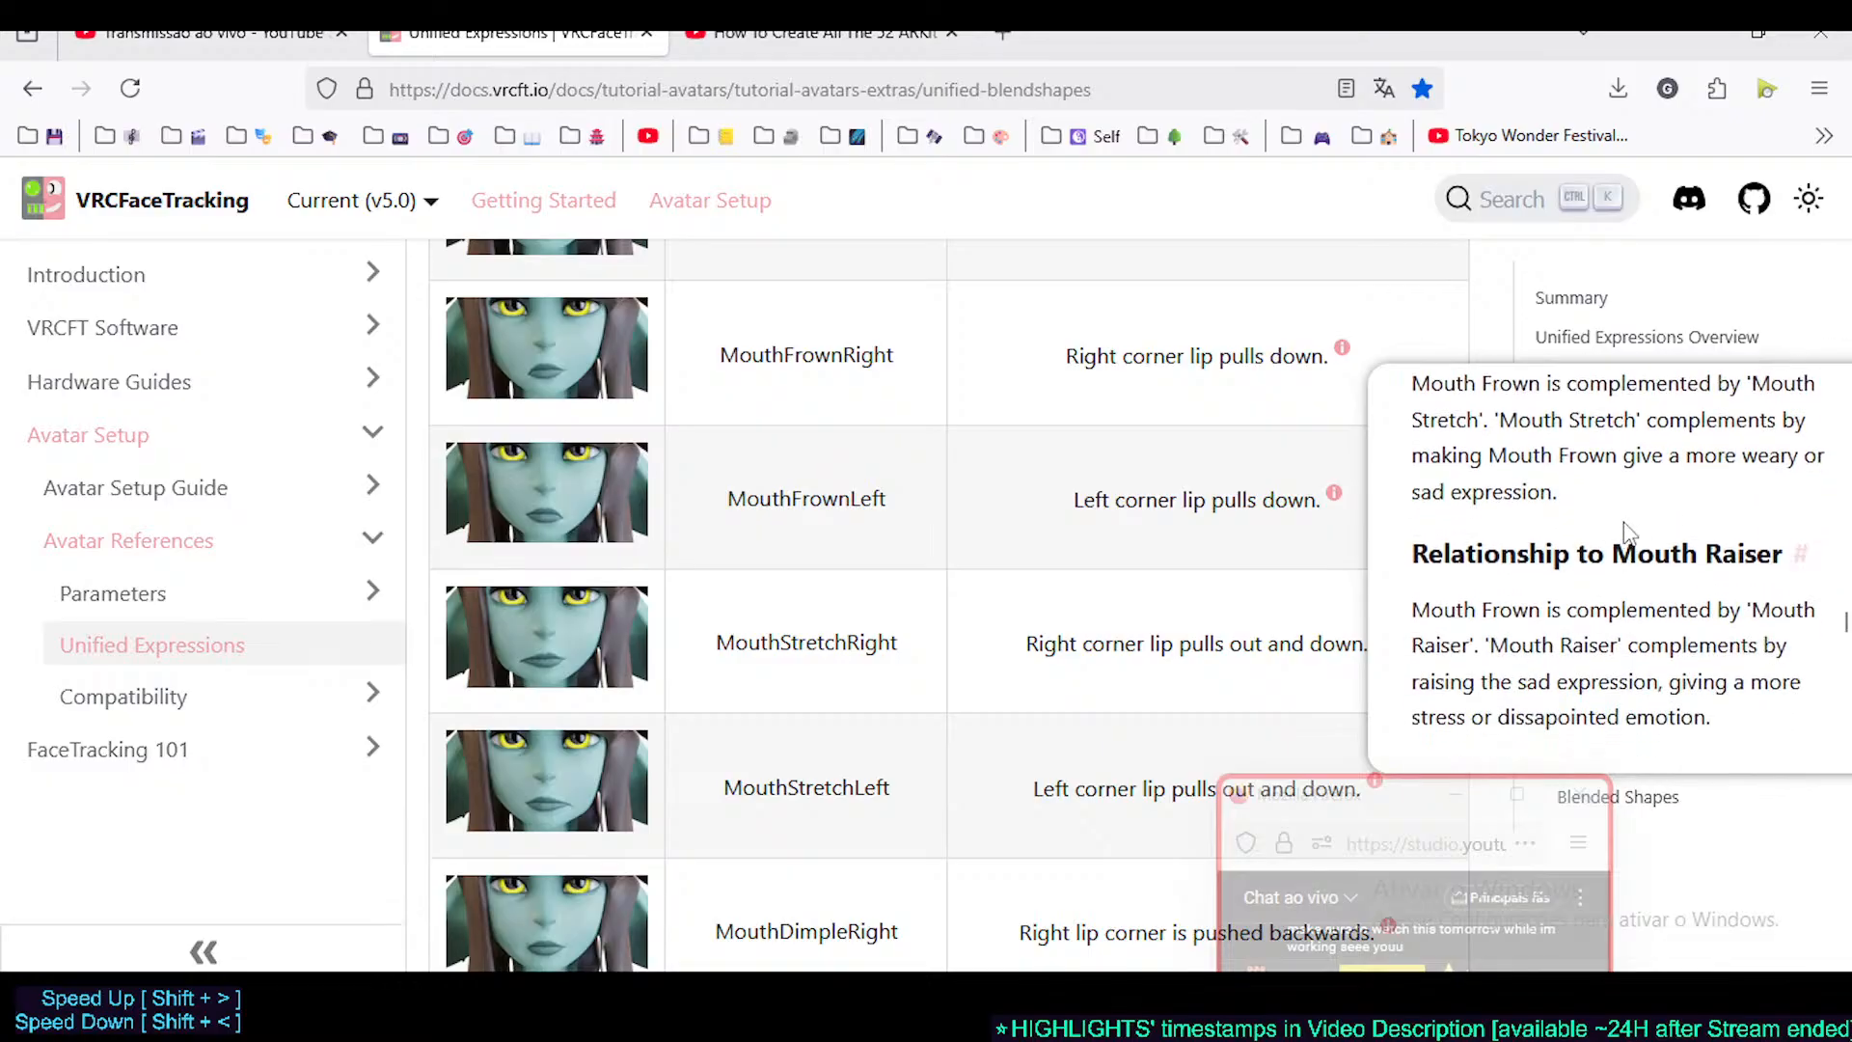
scroll(1596, 584, down, 1)
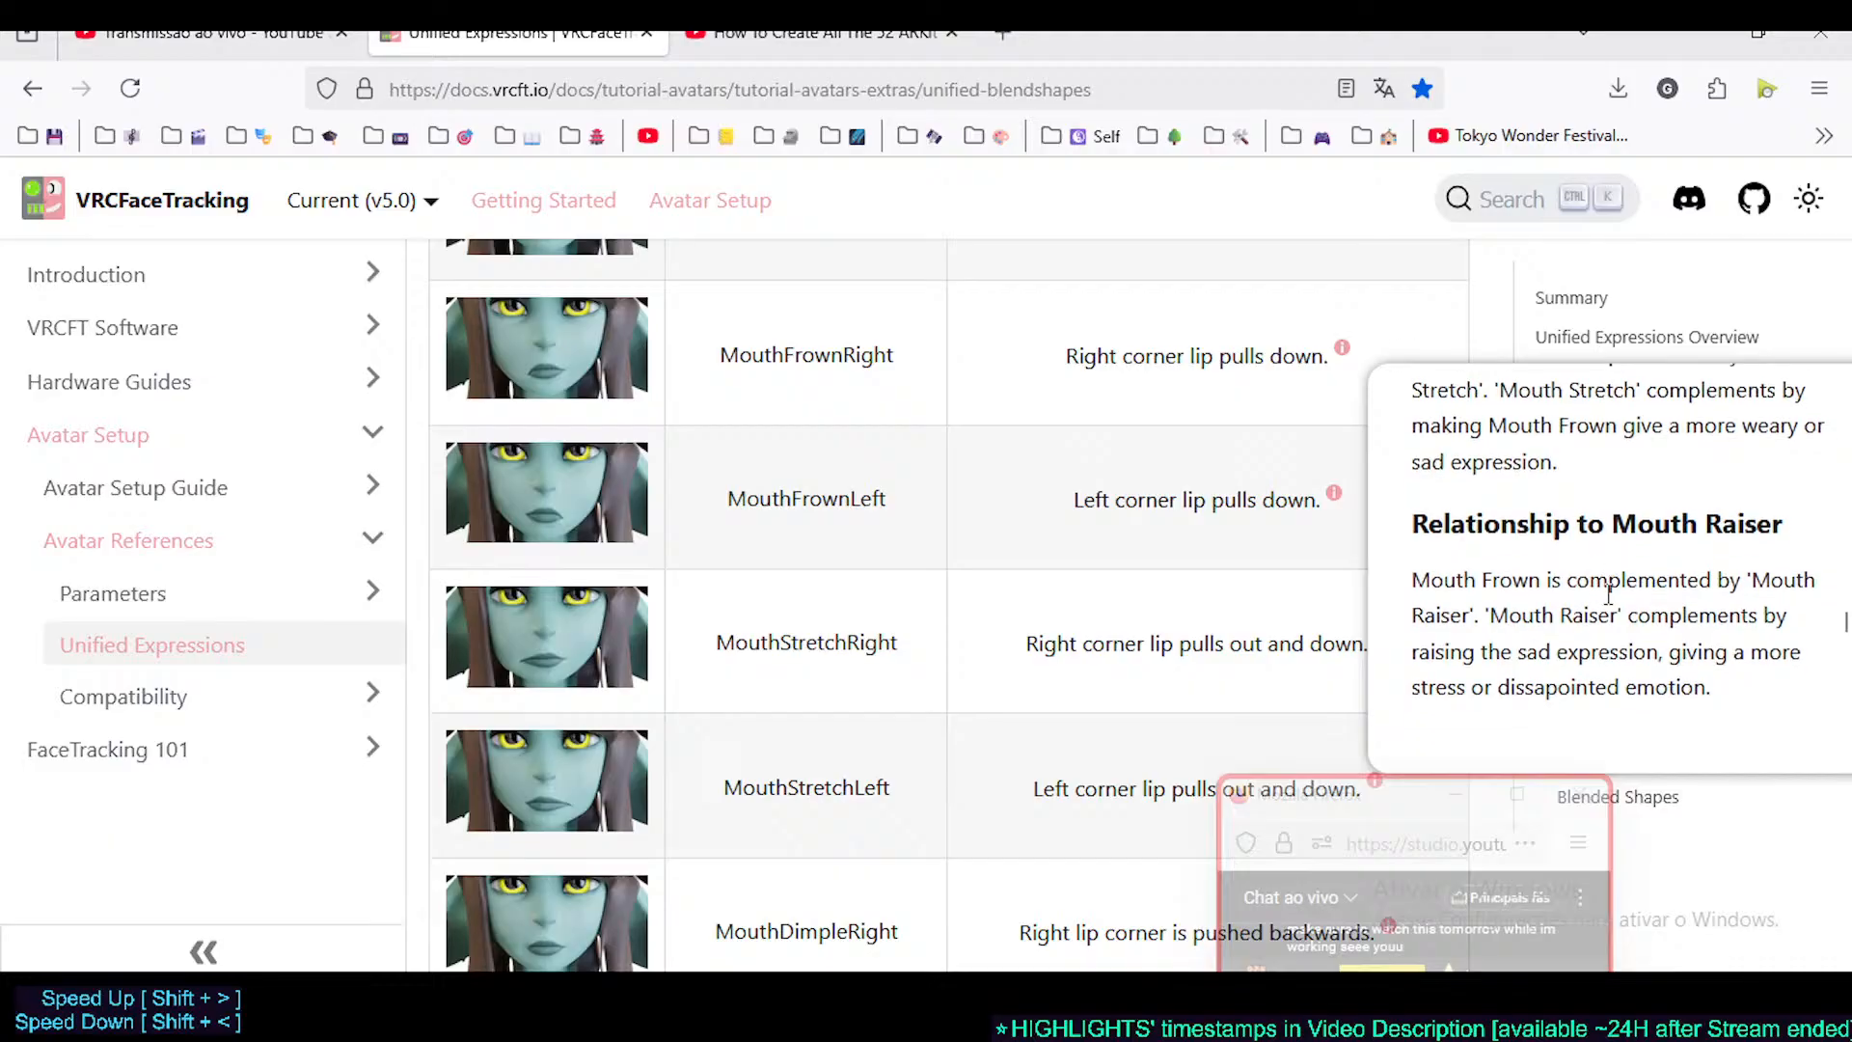
drag(1455, 522, 1629, 522)
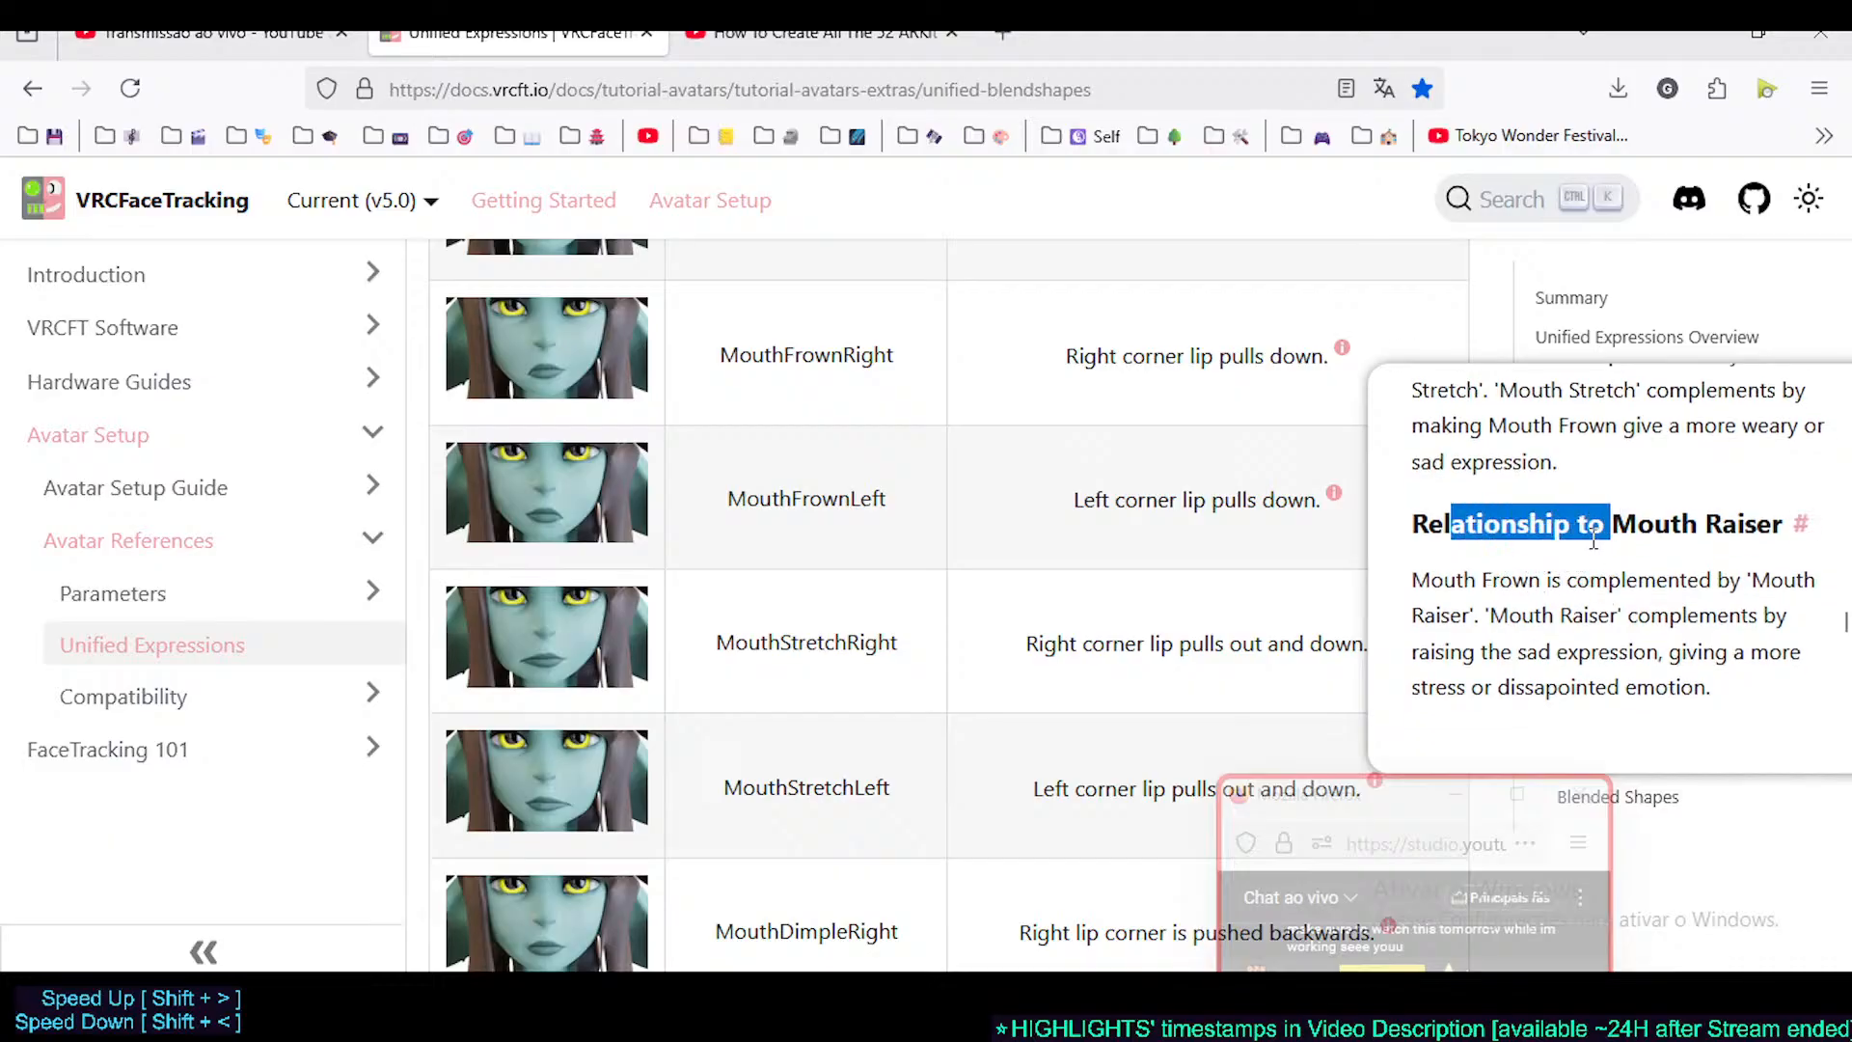
- Read the Relationship to Mouth Raiser paragraph of the Mouth Frown explanation, highlighting its sentences while reading
scroll(1570, 574, up, 5)
scroll(1567, 578, down, 8)
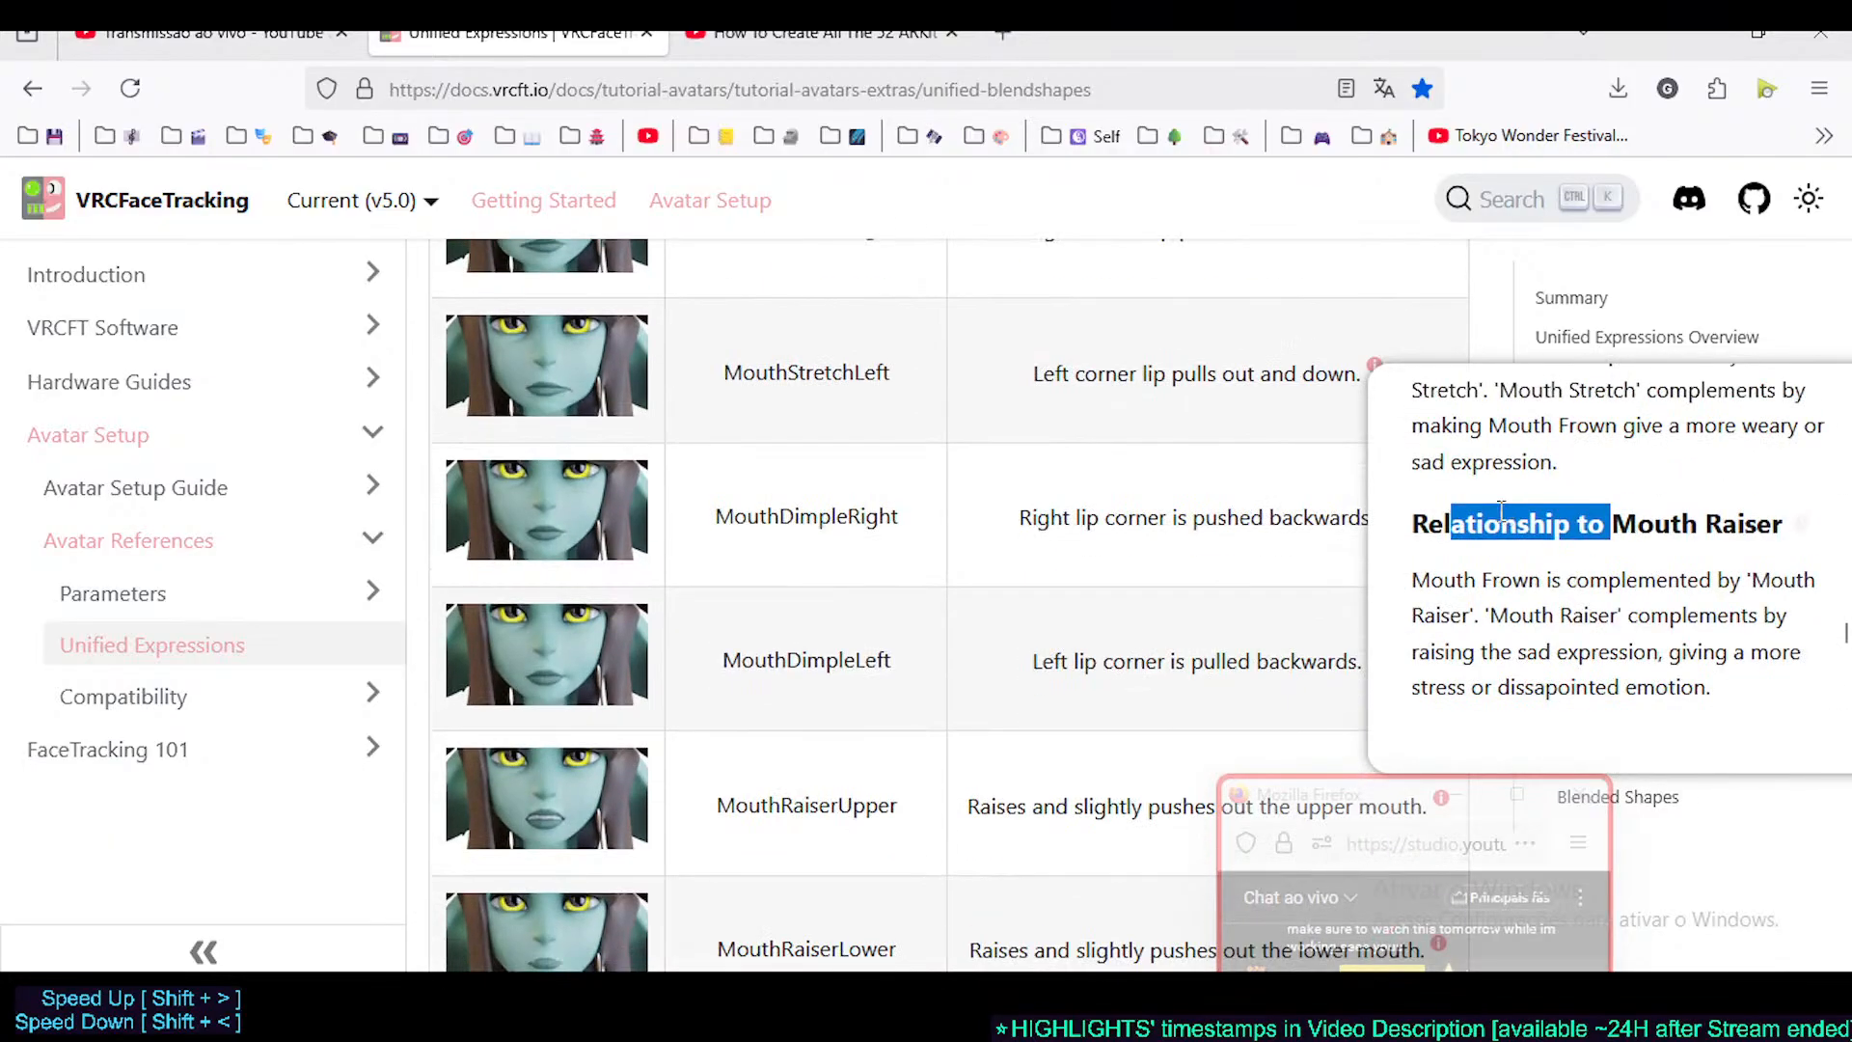
scroll(1548, 598, up, 2)
scroll(1544, 603, down, 2)
drag(1422, 576, 1708, 685)
click(1546, 579)
drag(1430, 579, 1712, 680)
click(1426, 577)
drag(1414, 579, 1657, 652)
click(1512, 586)
drag(1419, 577, 1712, 686)
click(1564, 567)
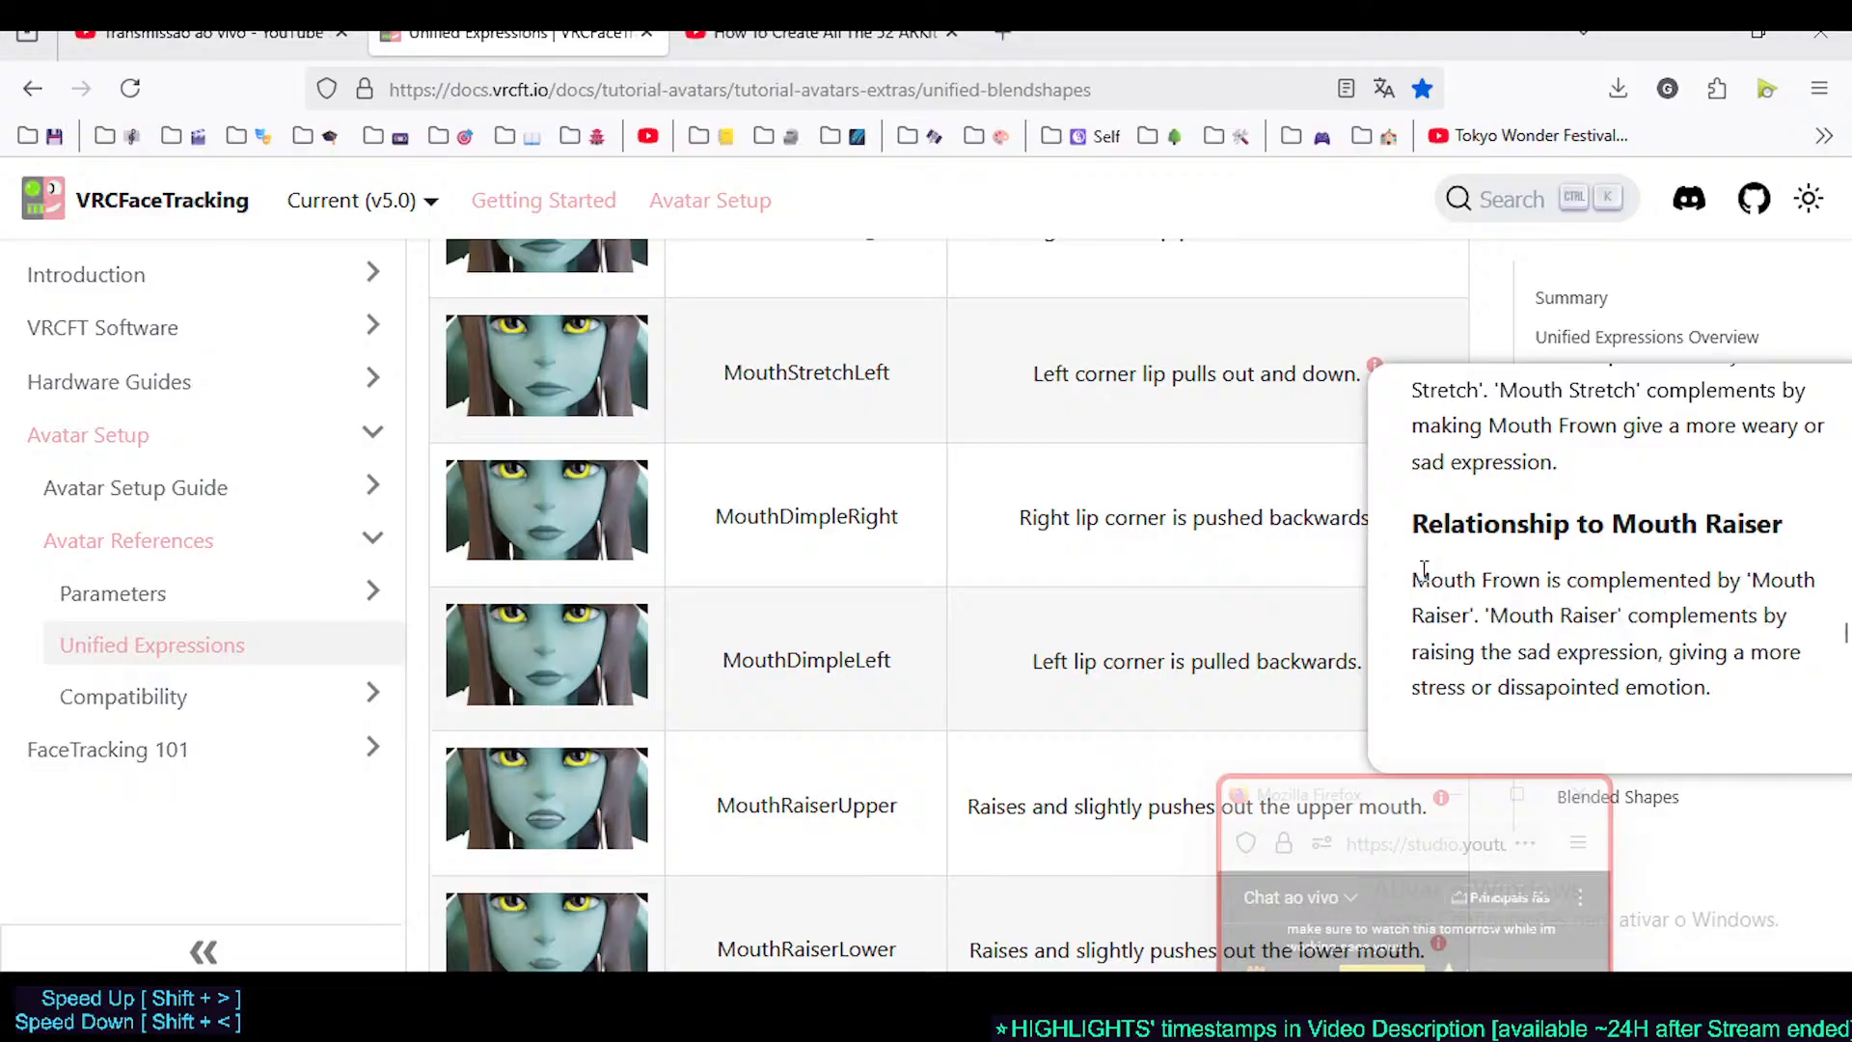
drag(1415, 577, 1713, 698)
click(1547, 594)
drag(1415, 577, 1707, 688)
click(1551, 615)
drag(1415, 577, 1593, 617)
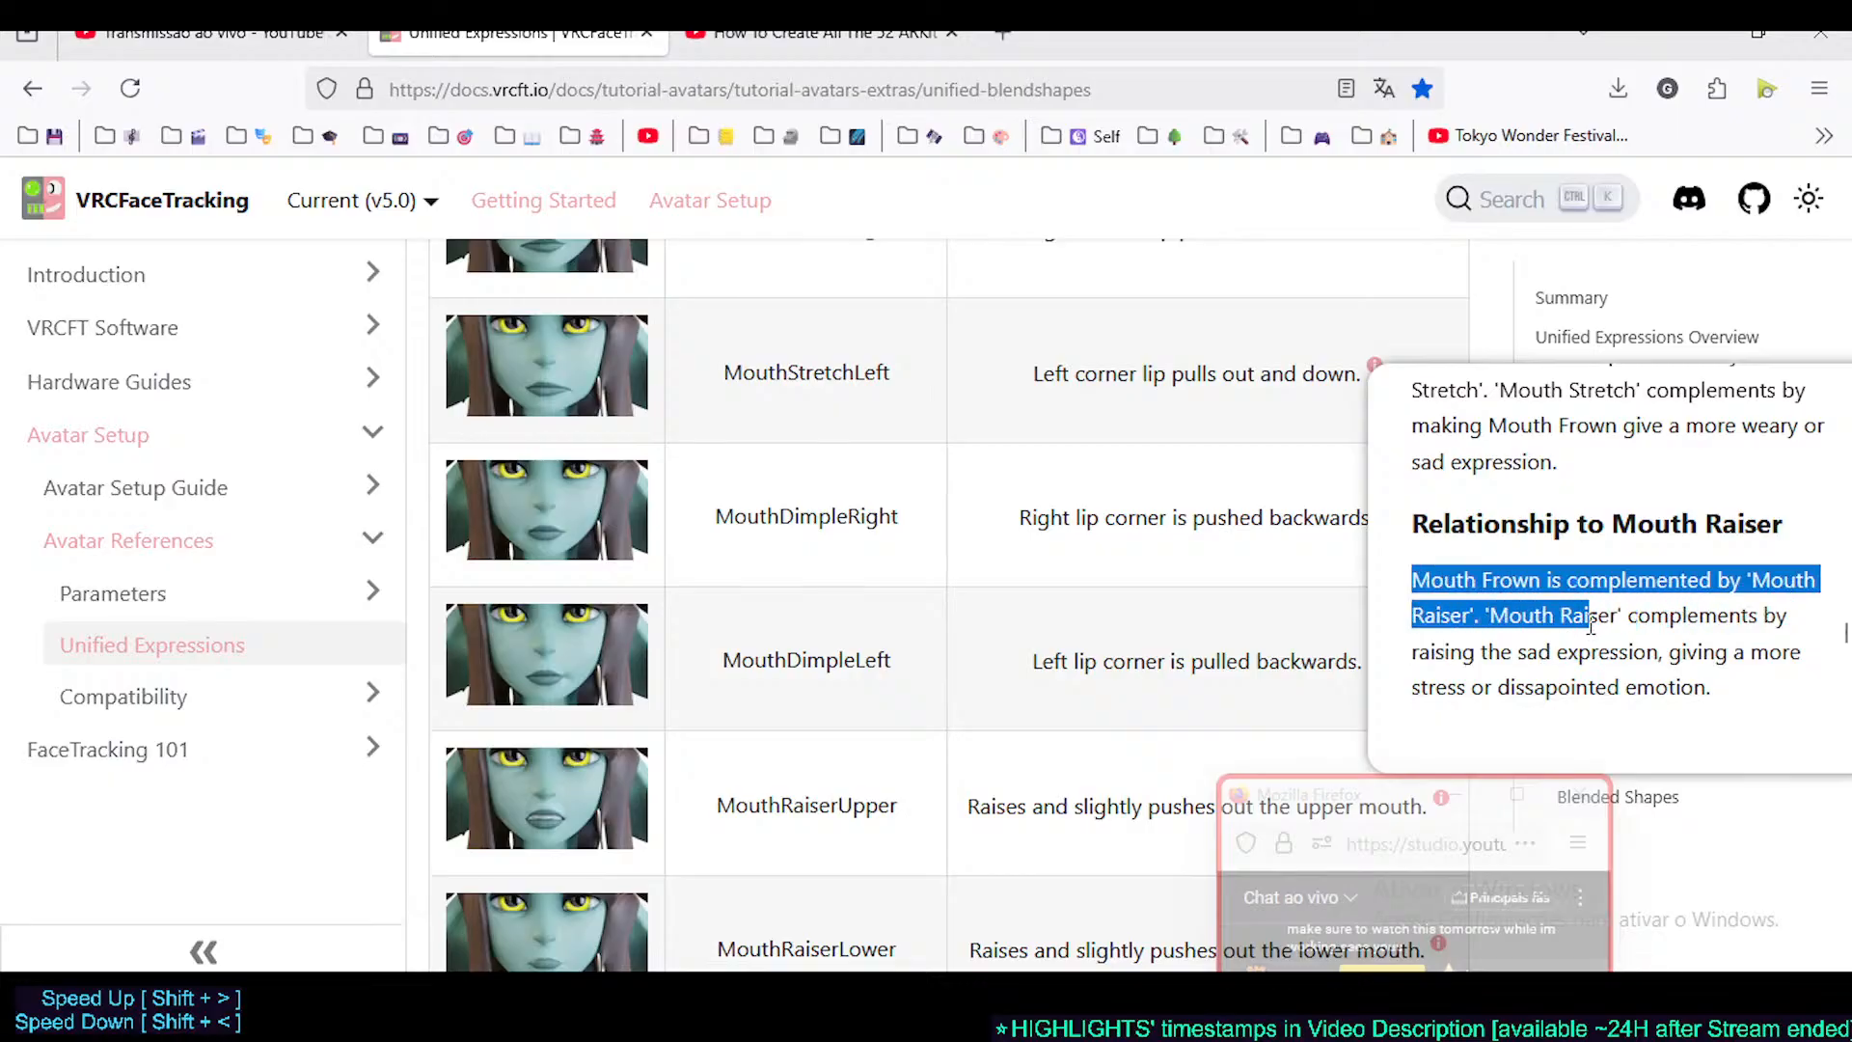
click(1475, 619)
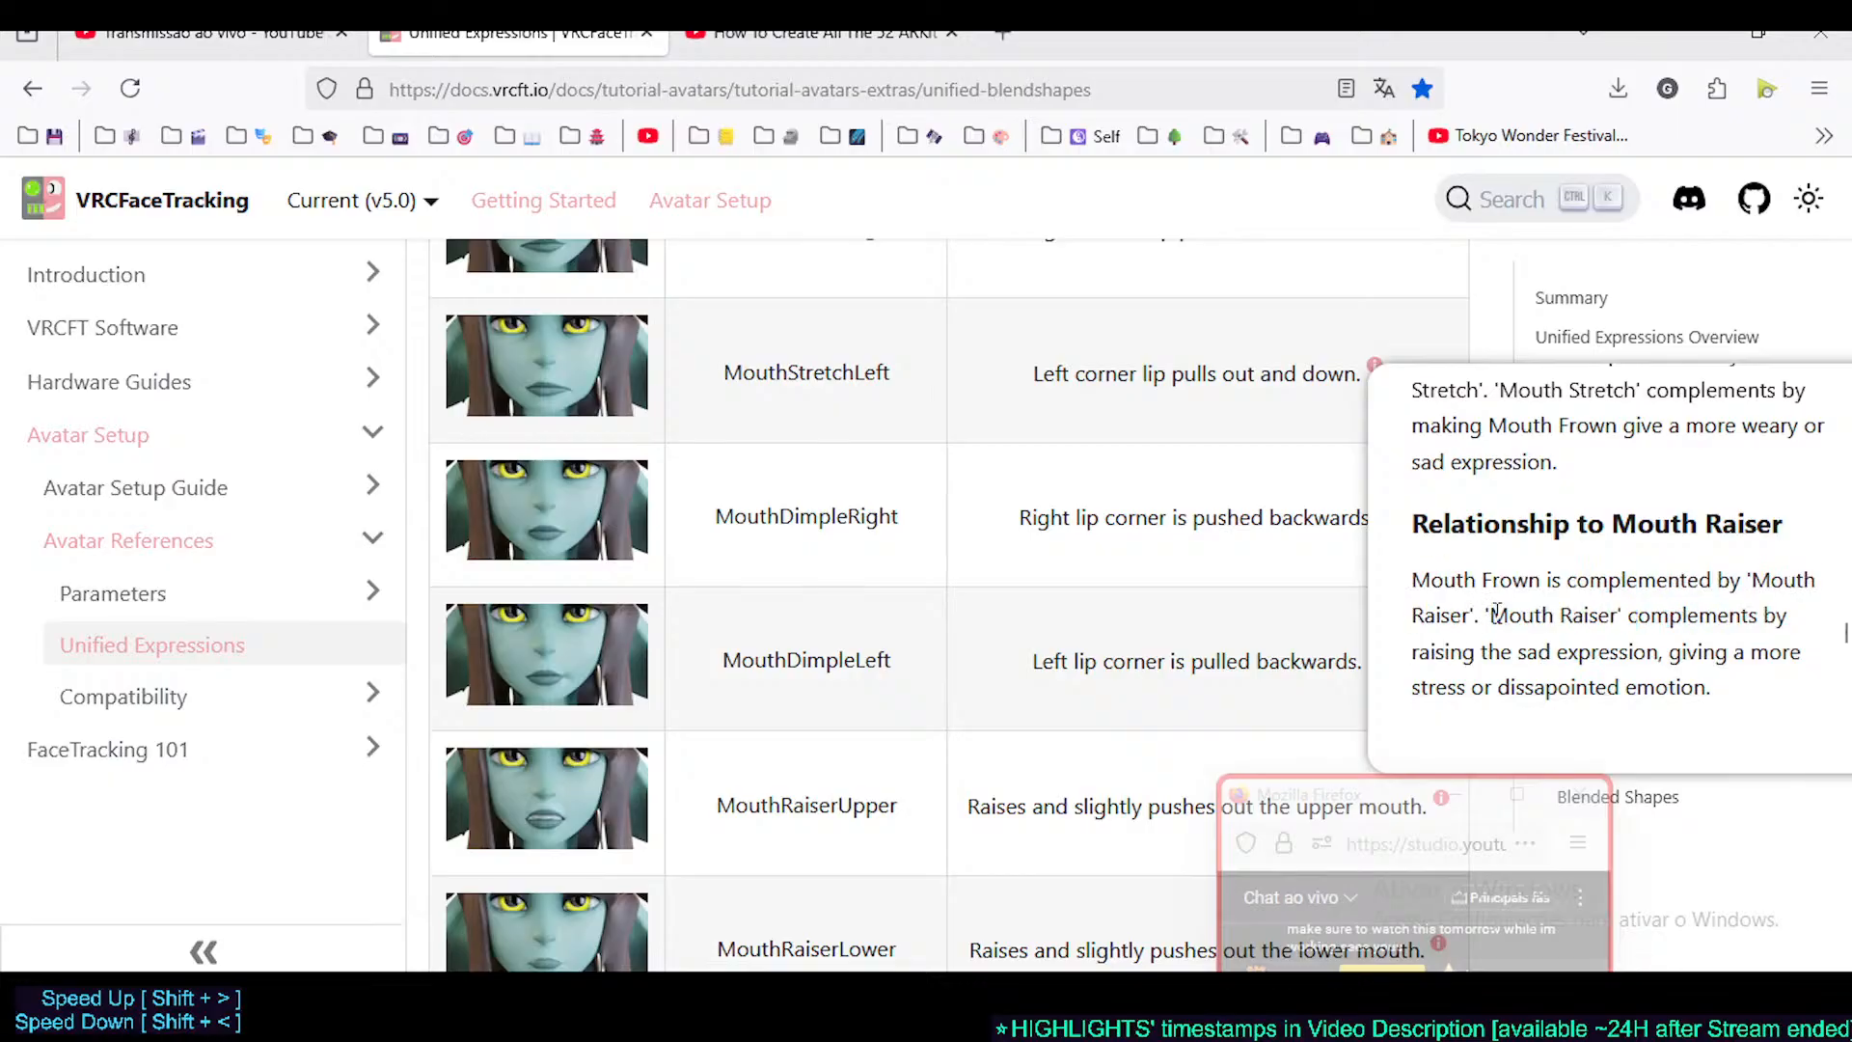
- Highlight the part about Mouth Raiser complementing Mouth Frown by raising the sad expression
drag(1490, 615, 1653, 644)
click(1570, 612)
drag(1508, 614, 1595, 620)
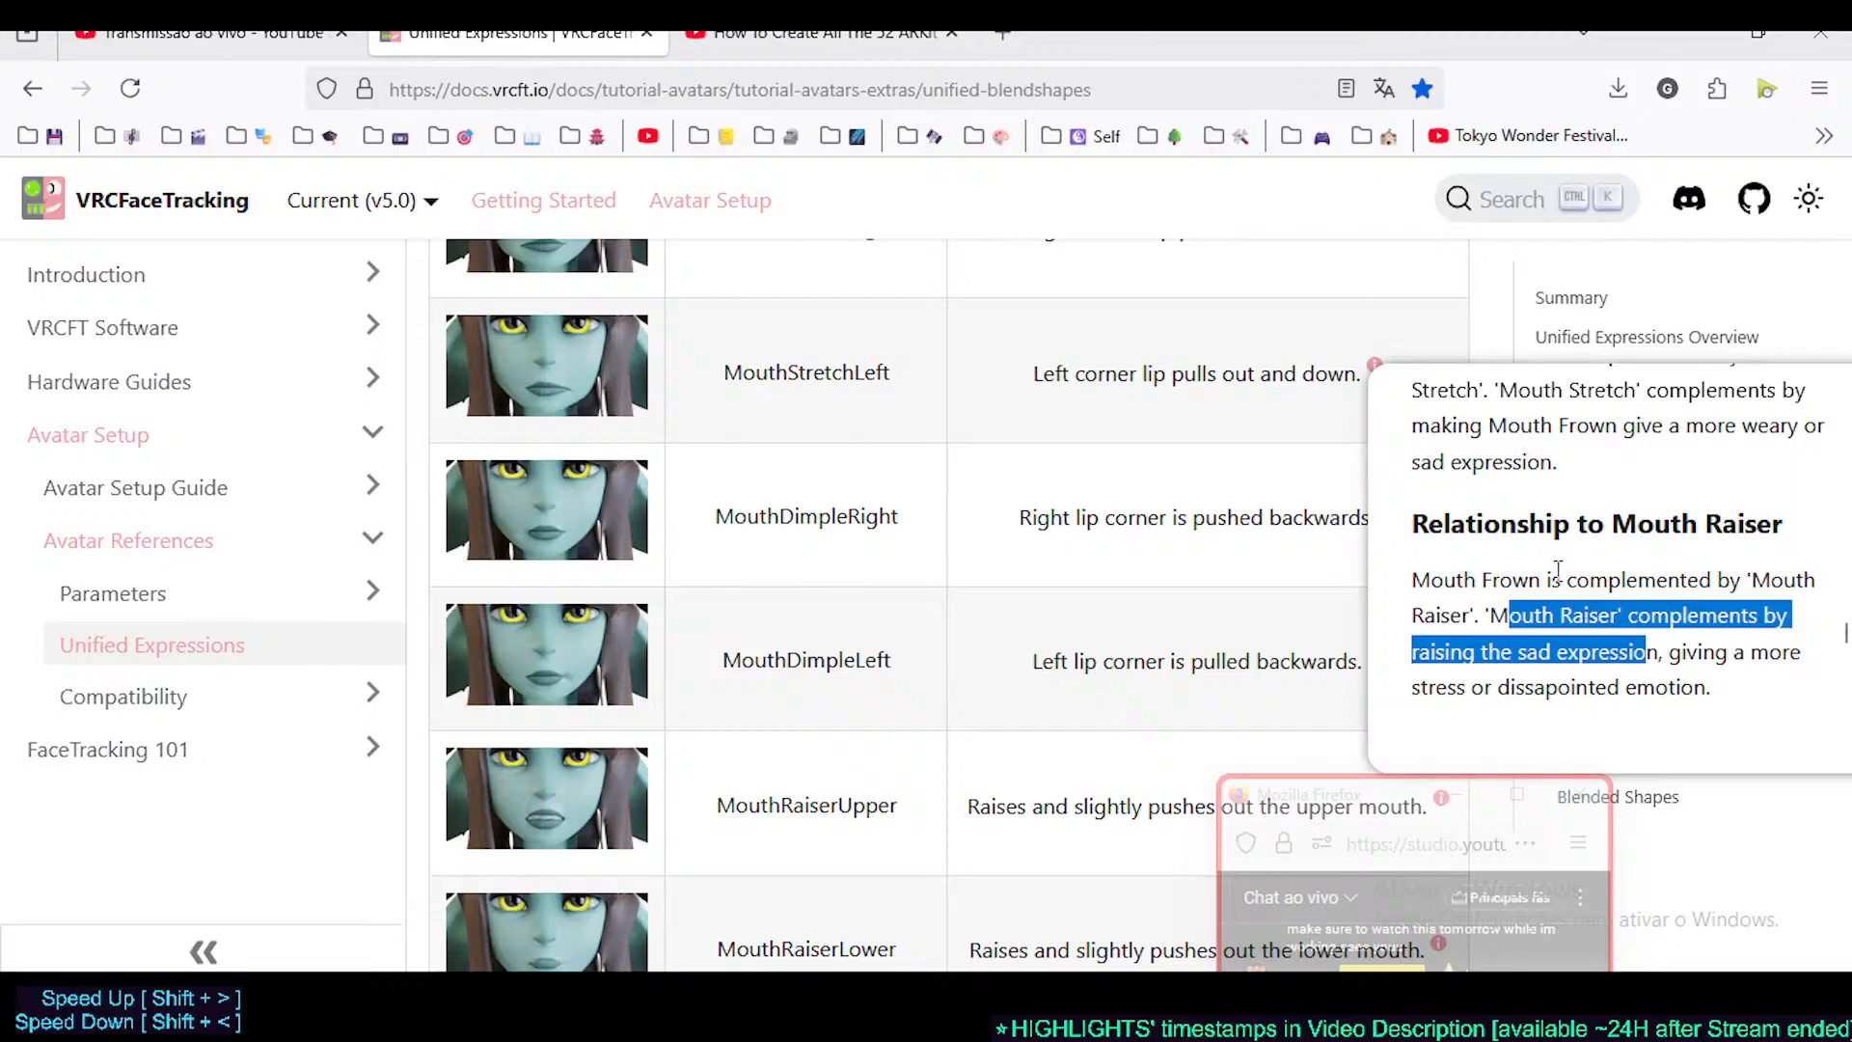
- Compare the mouth shape rows from MouthCornerSlantRight to MouthPressLeft, glancing at the Mouth Dimple explanation
scroll(1558, 574, up, 5)
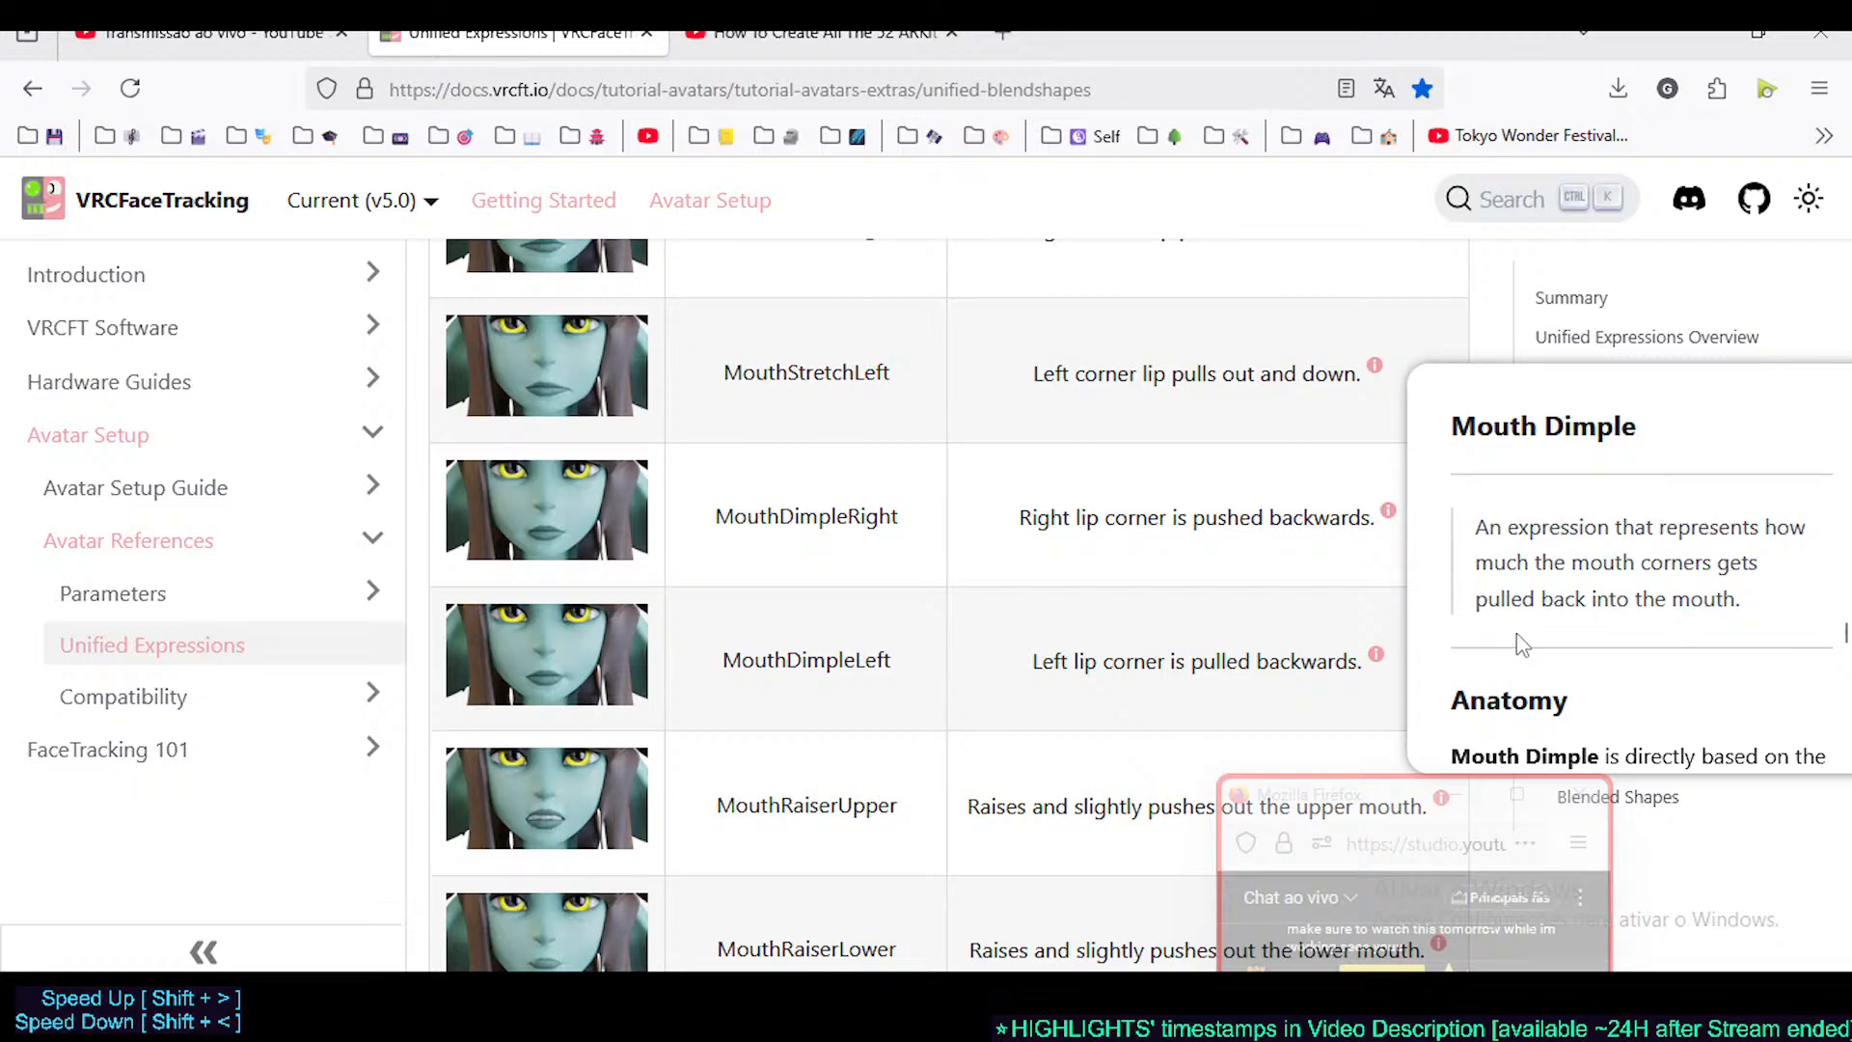
scroll(1522, 645, down, 3)
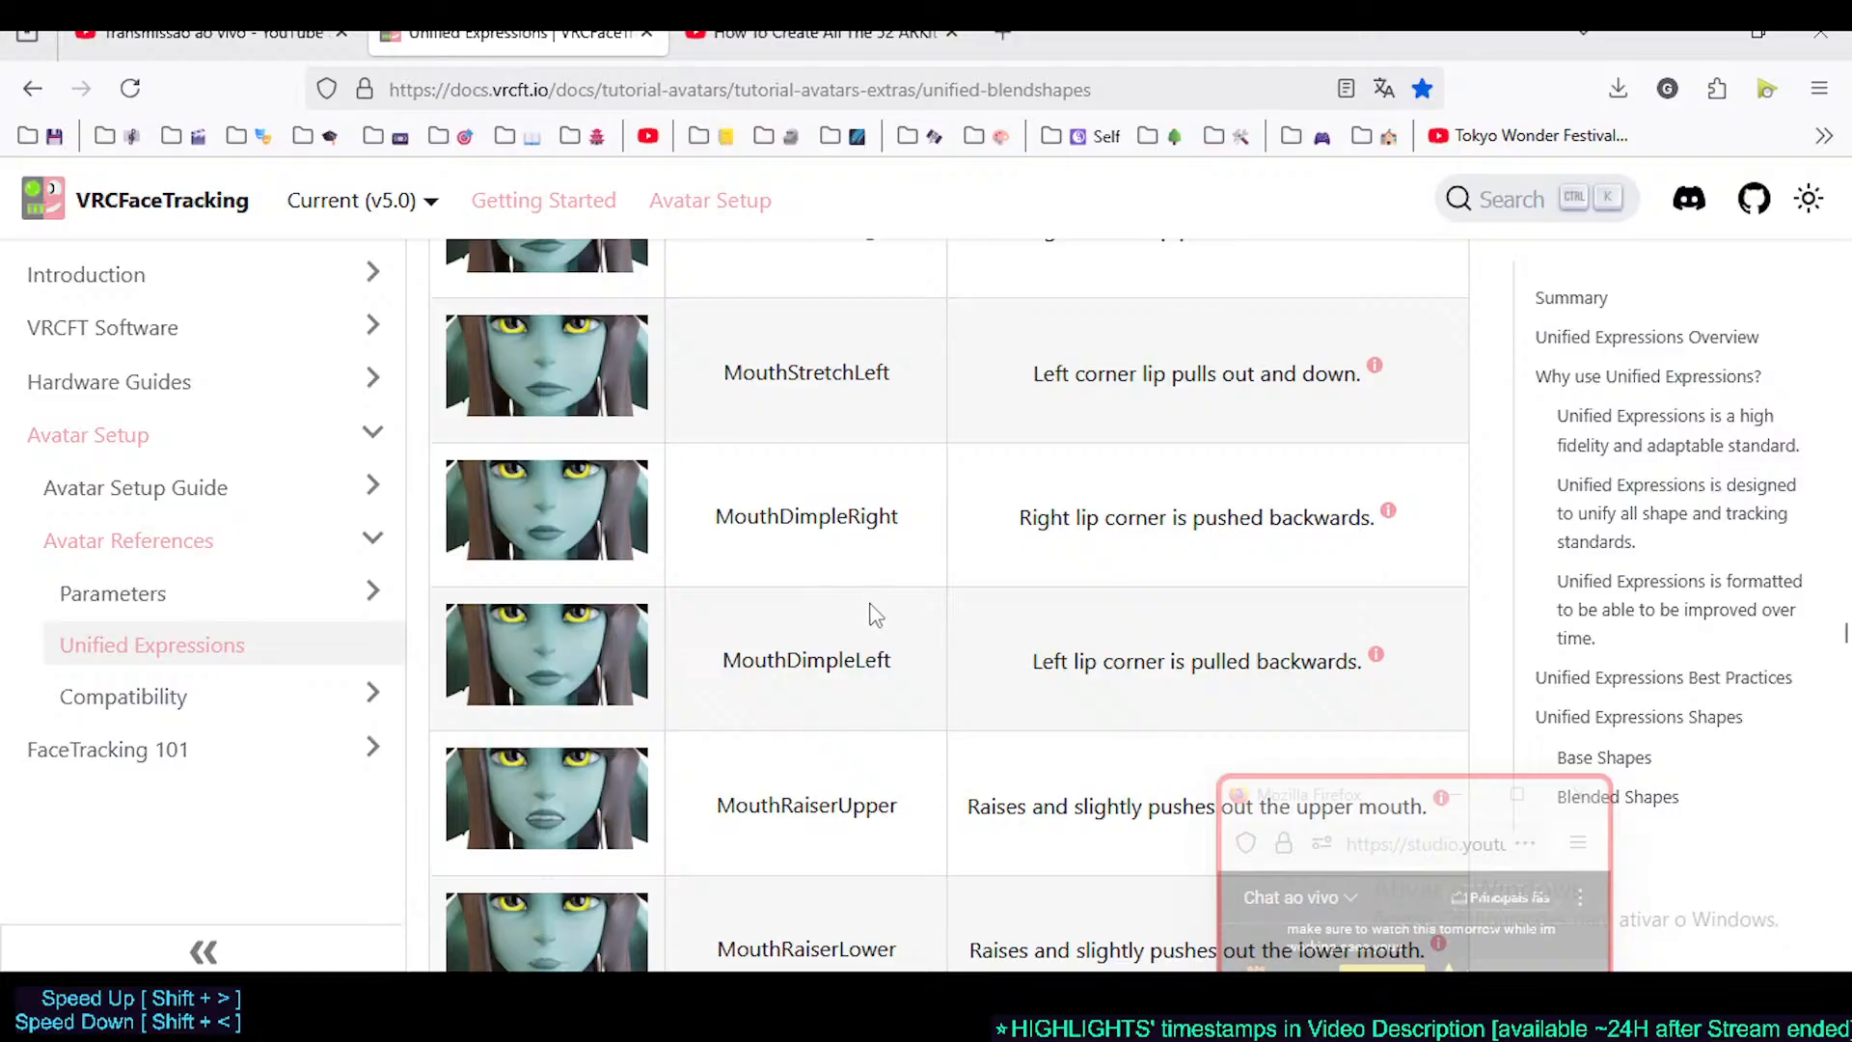
scroll(733, 644, up, 5)
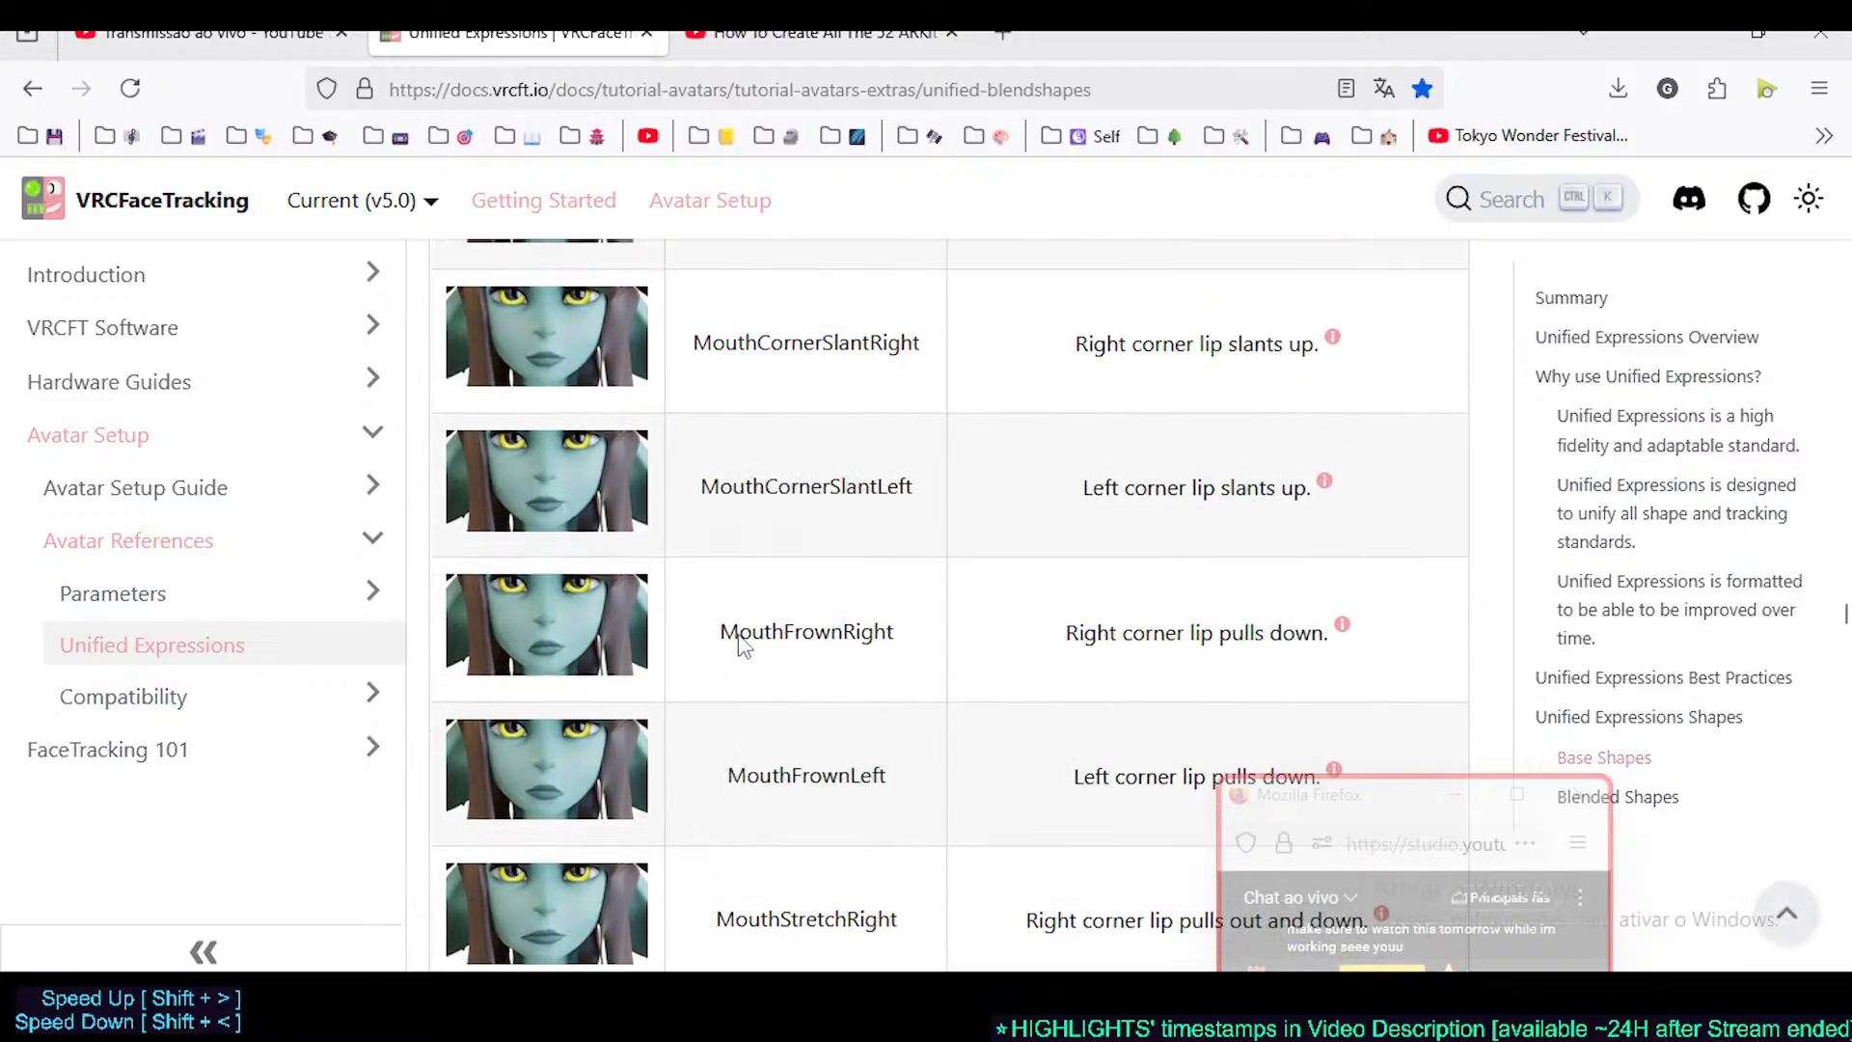
scroll(739, 641, down, 8)
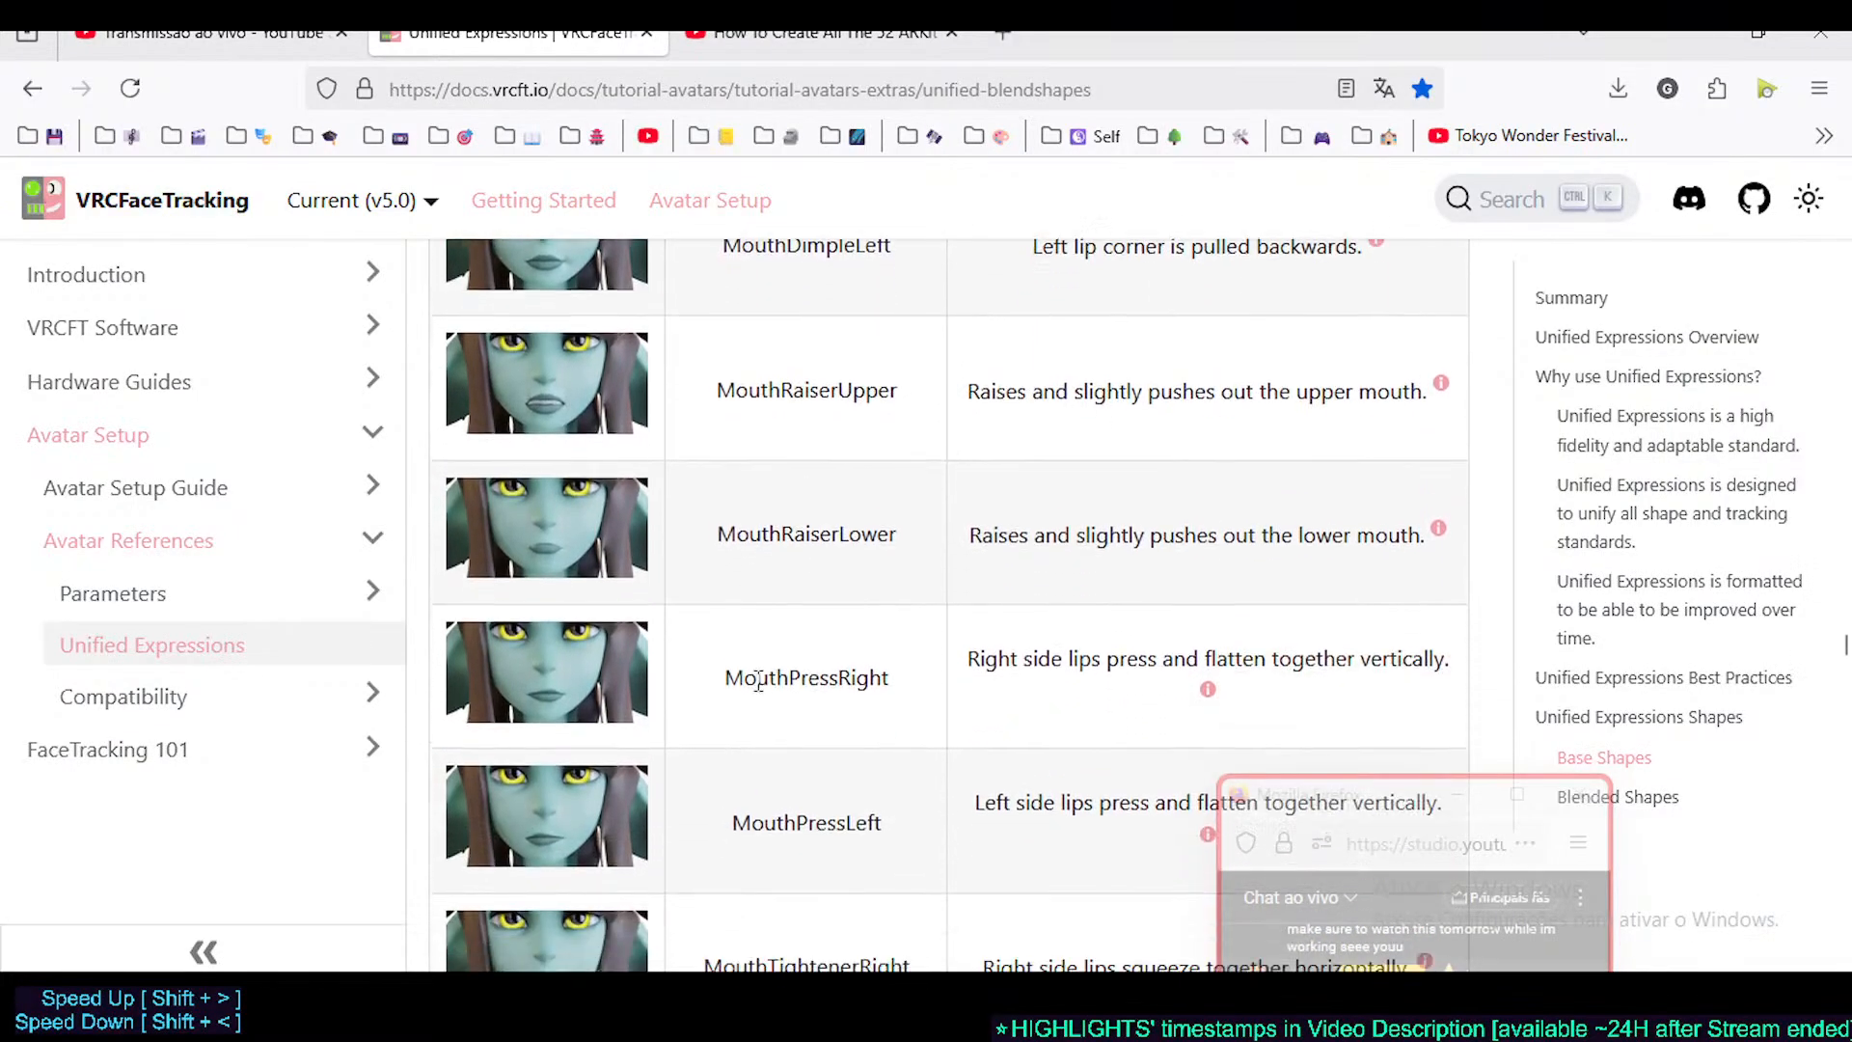
scroll(757, 610, down, 2)
scroll(754, 622, up, 5)
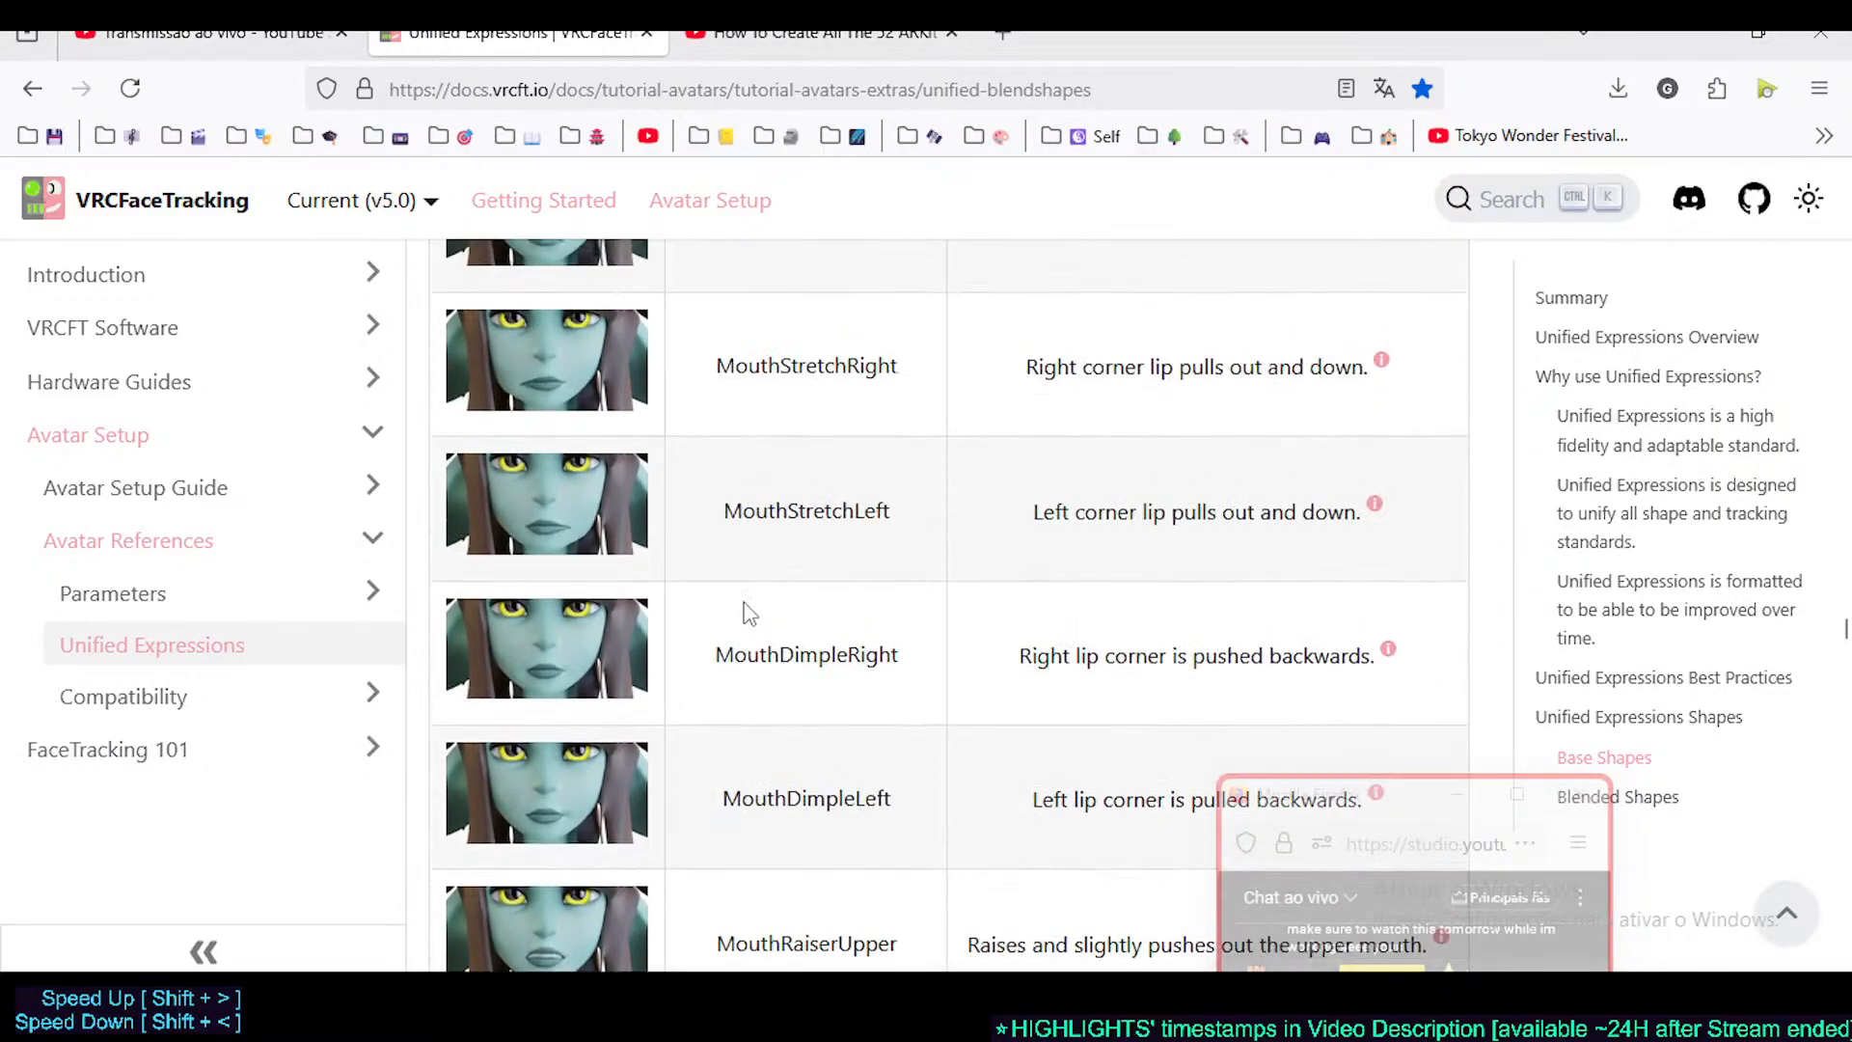
scroll(762, 608, up, 4)
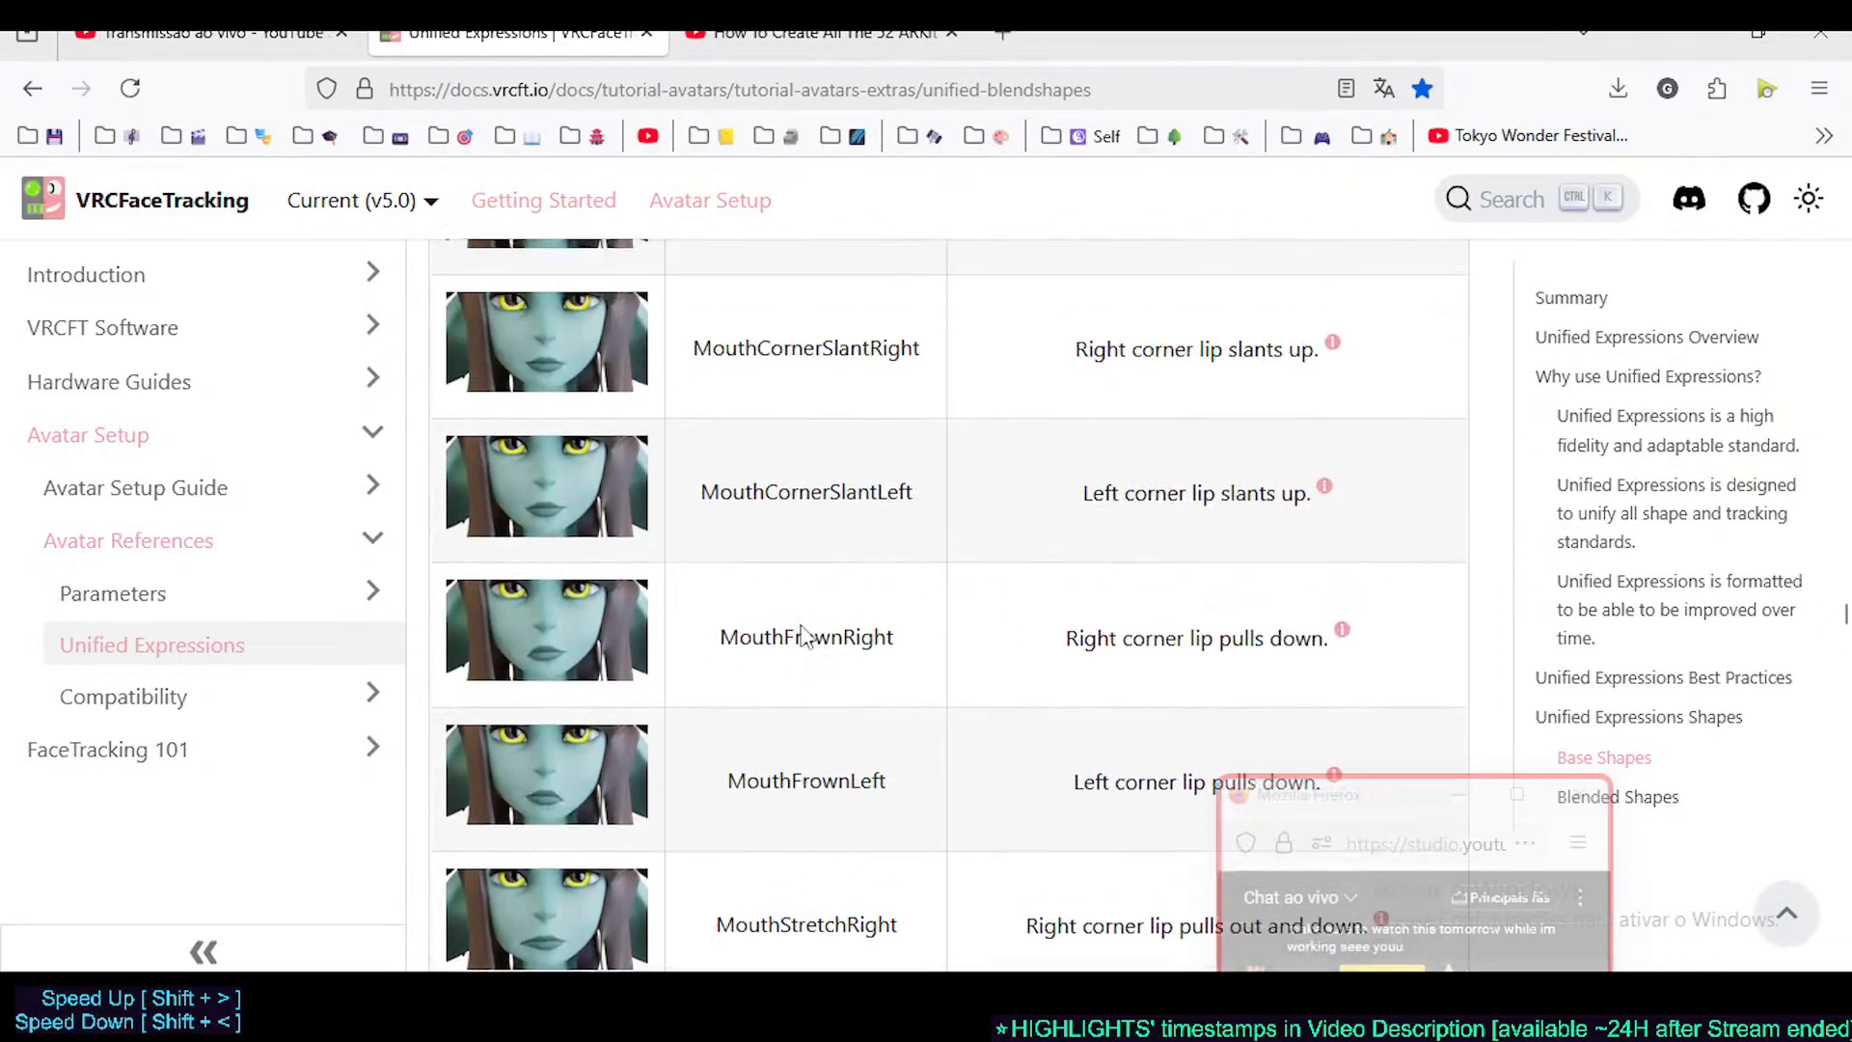
scroll(806, 637, up, 1)
scroll(815, 665, down, 6)
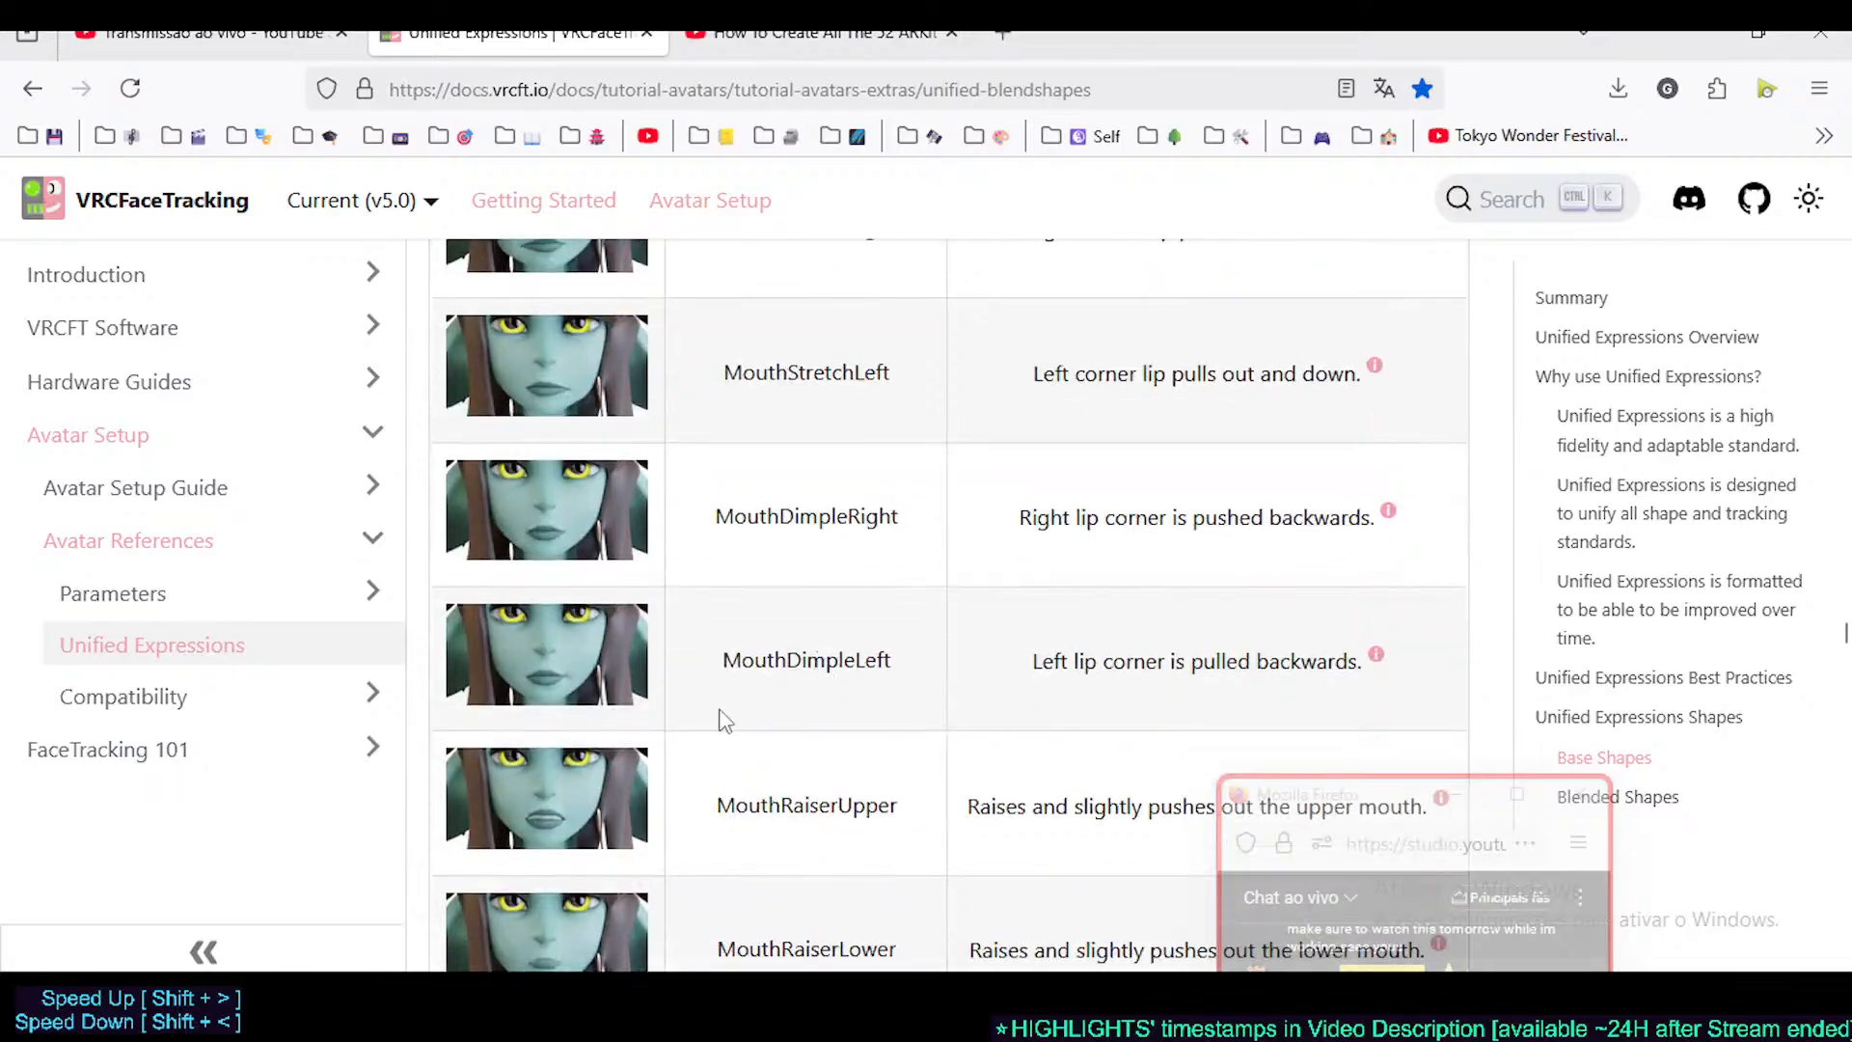
scroll(724, 719, down, 3)
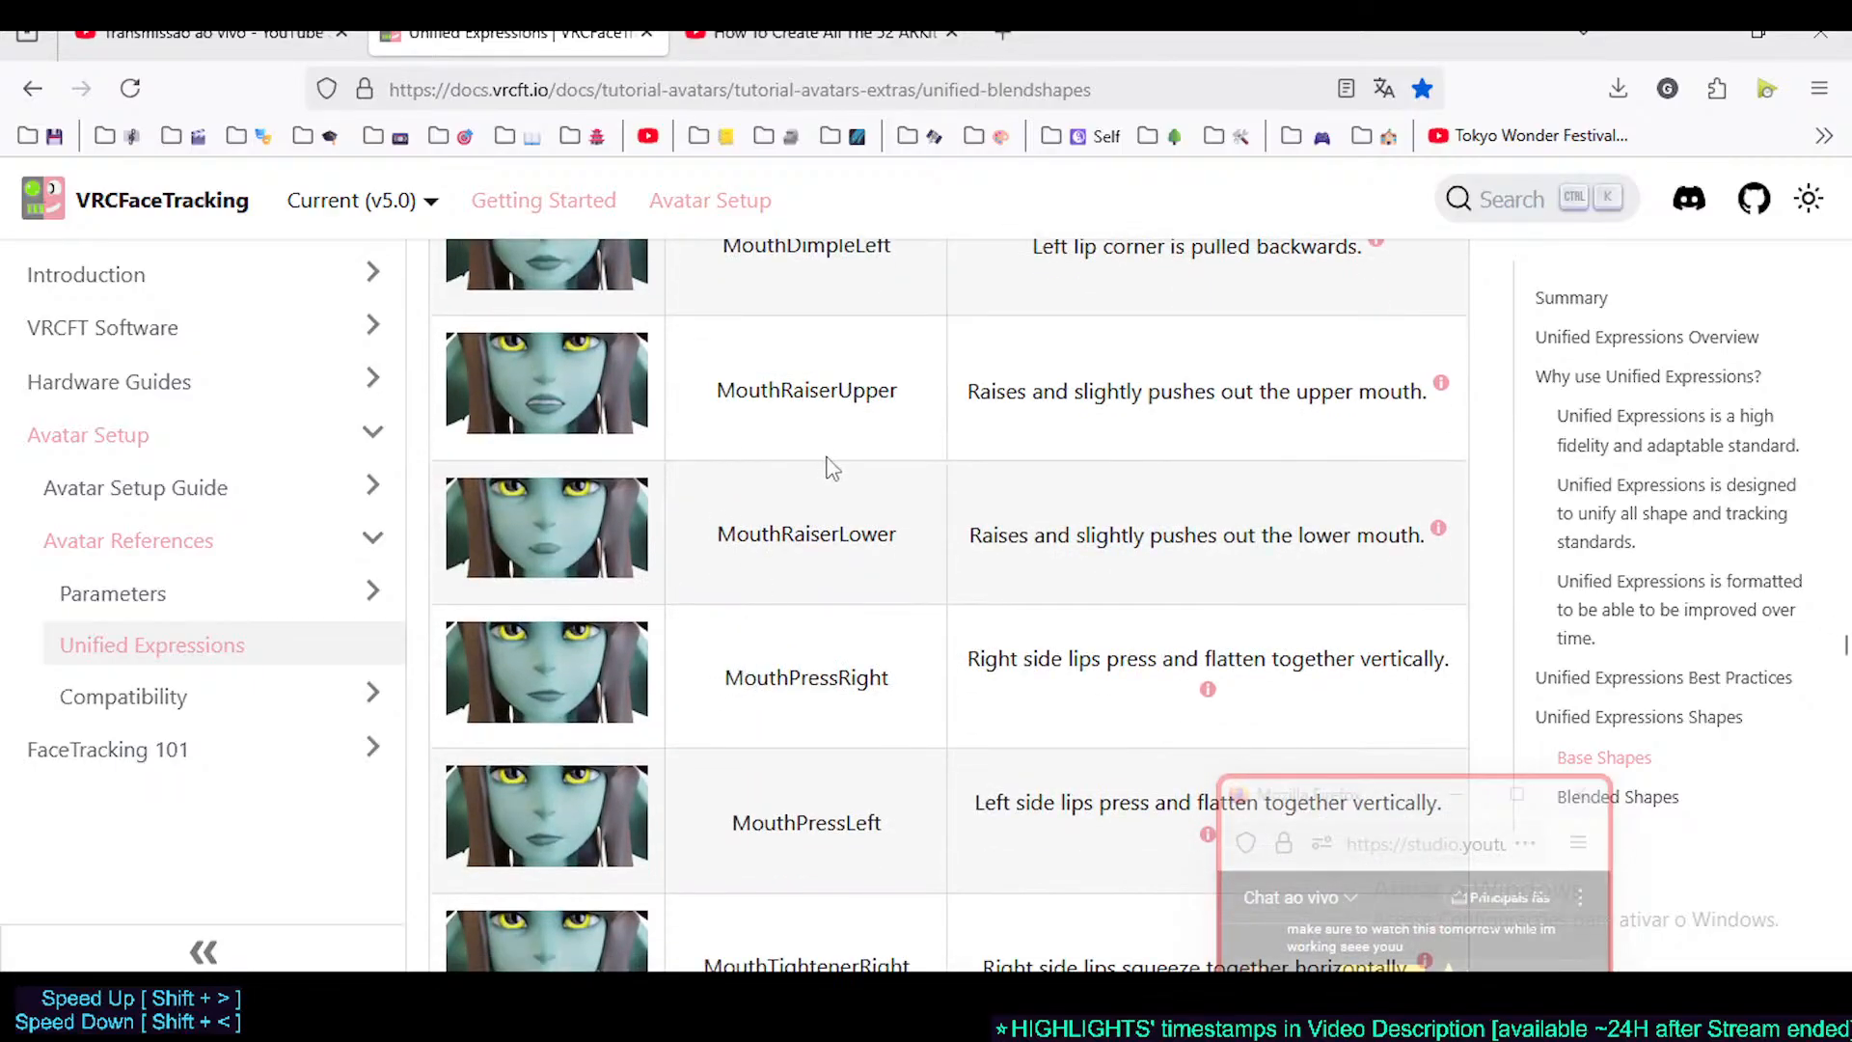
- Bring up the Mouth Dimple explanation for MouthDimpleLeft and check its Relationship to Mouth Corner Puller section
scroll(832, 468, up, 2)
mouse_move(1376, 516)
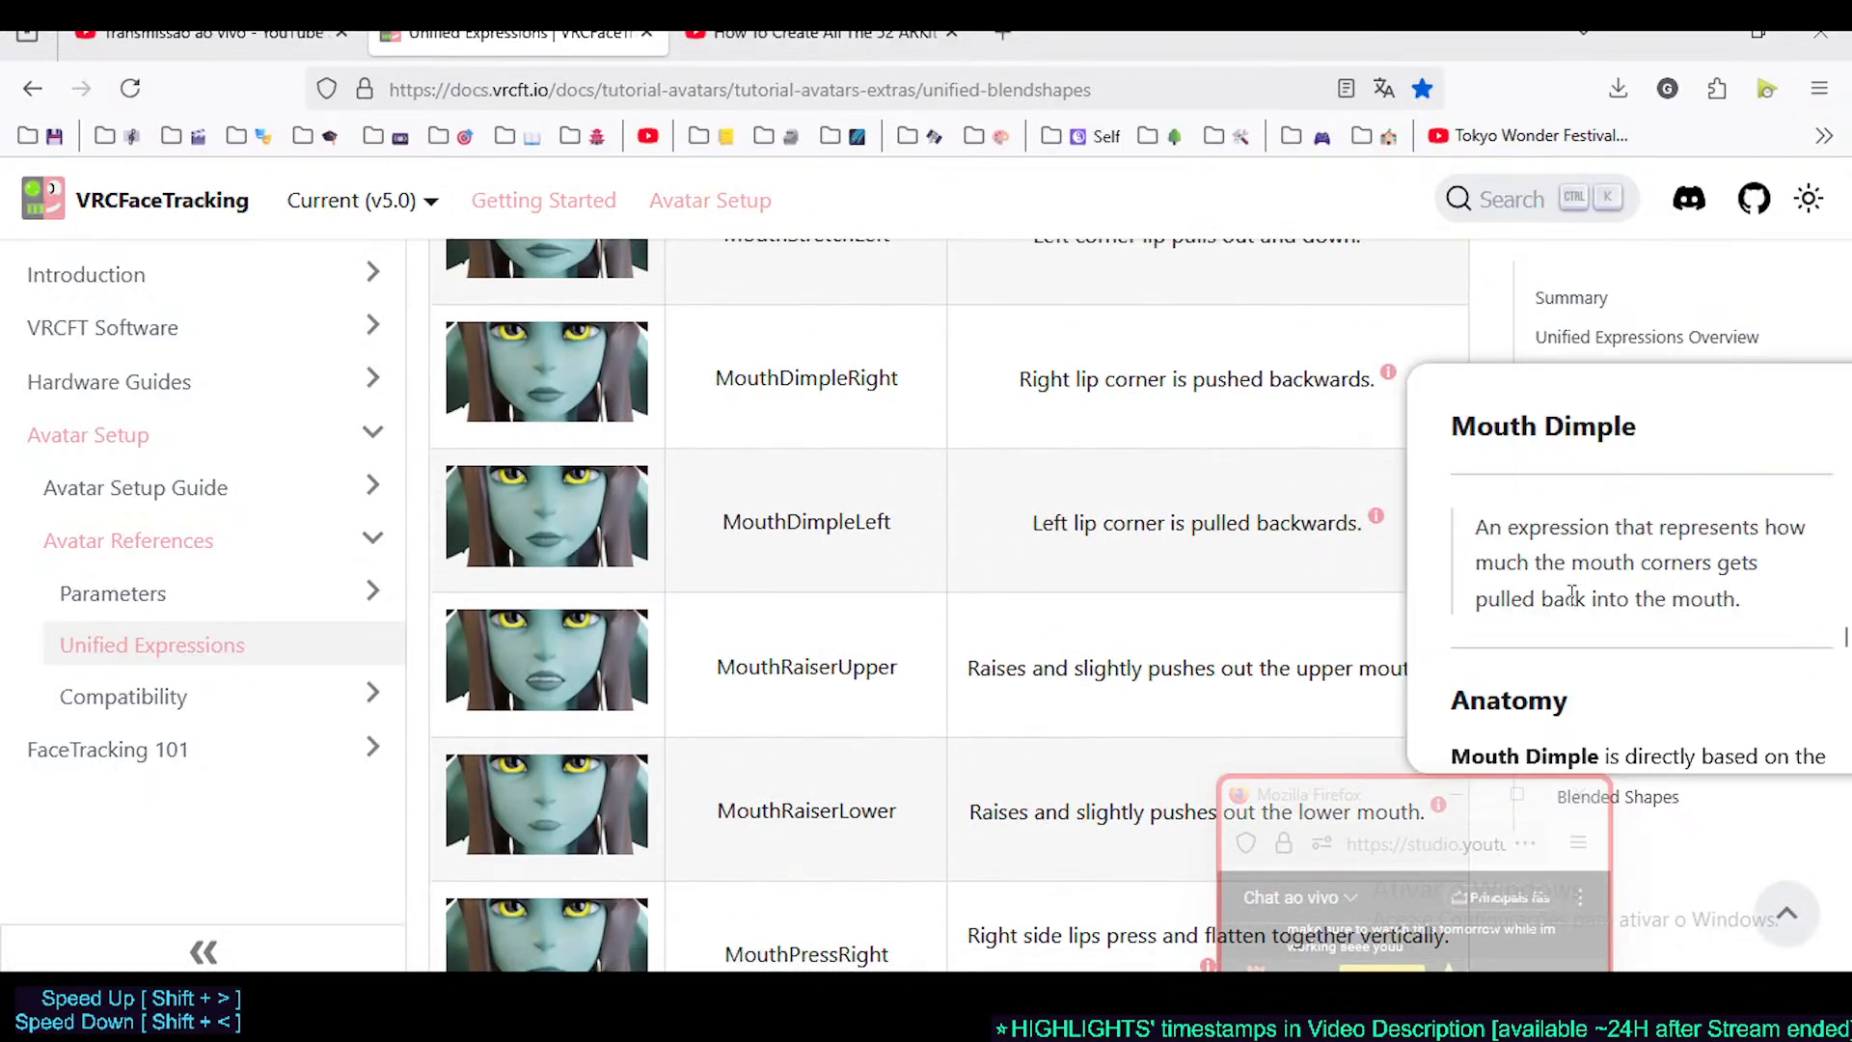
scroll(1572, 593, down, 6)
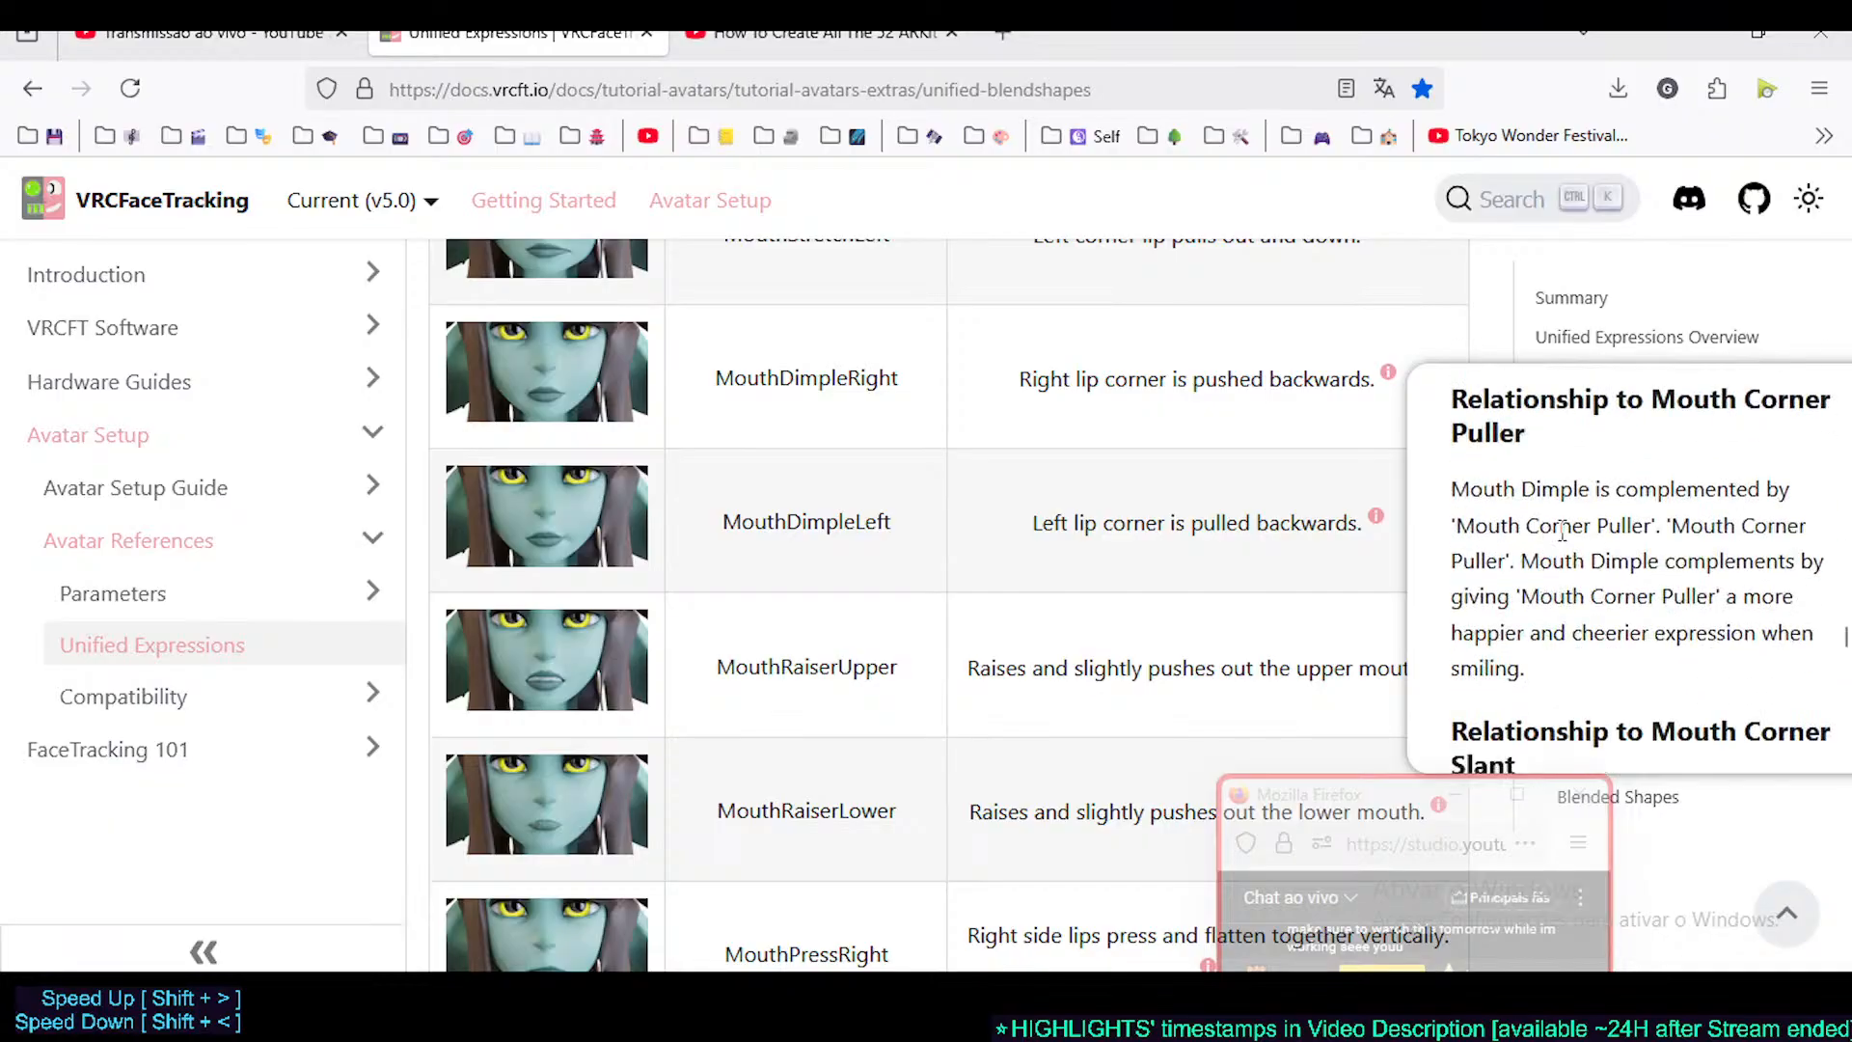
scroll(1561, 533, down, 3)
scroll(934, 595, up, 5)
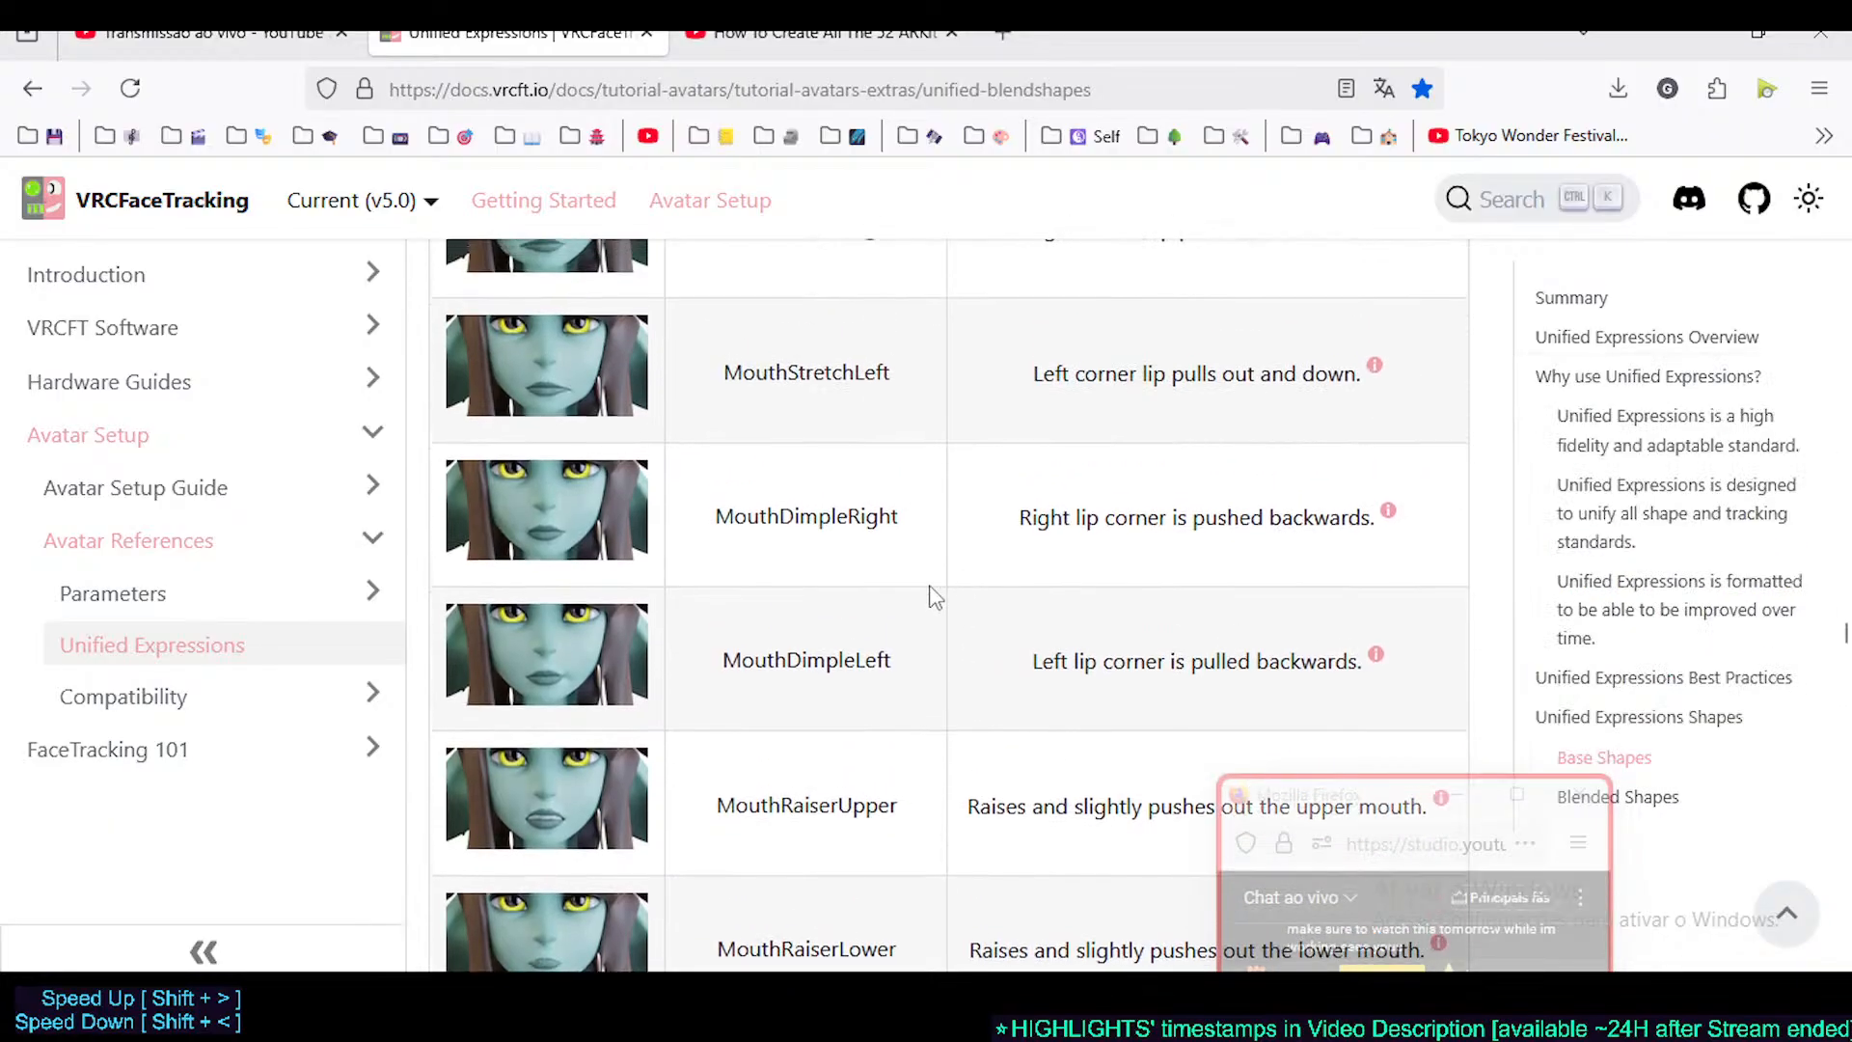
- Return to the MouthFrownLeft row and reread the Mouth Stretch and Mouth Raiser relationships in its Mouth Frown explanation
scroll(922, 612, up, 3)
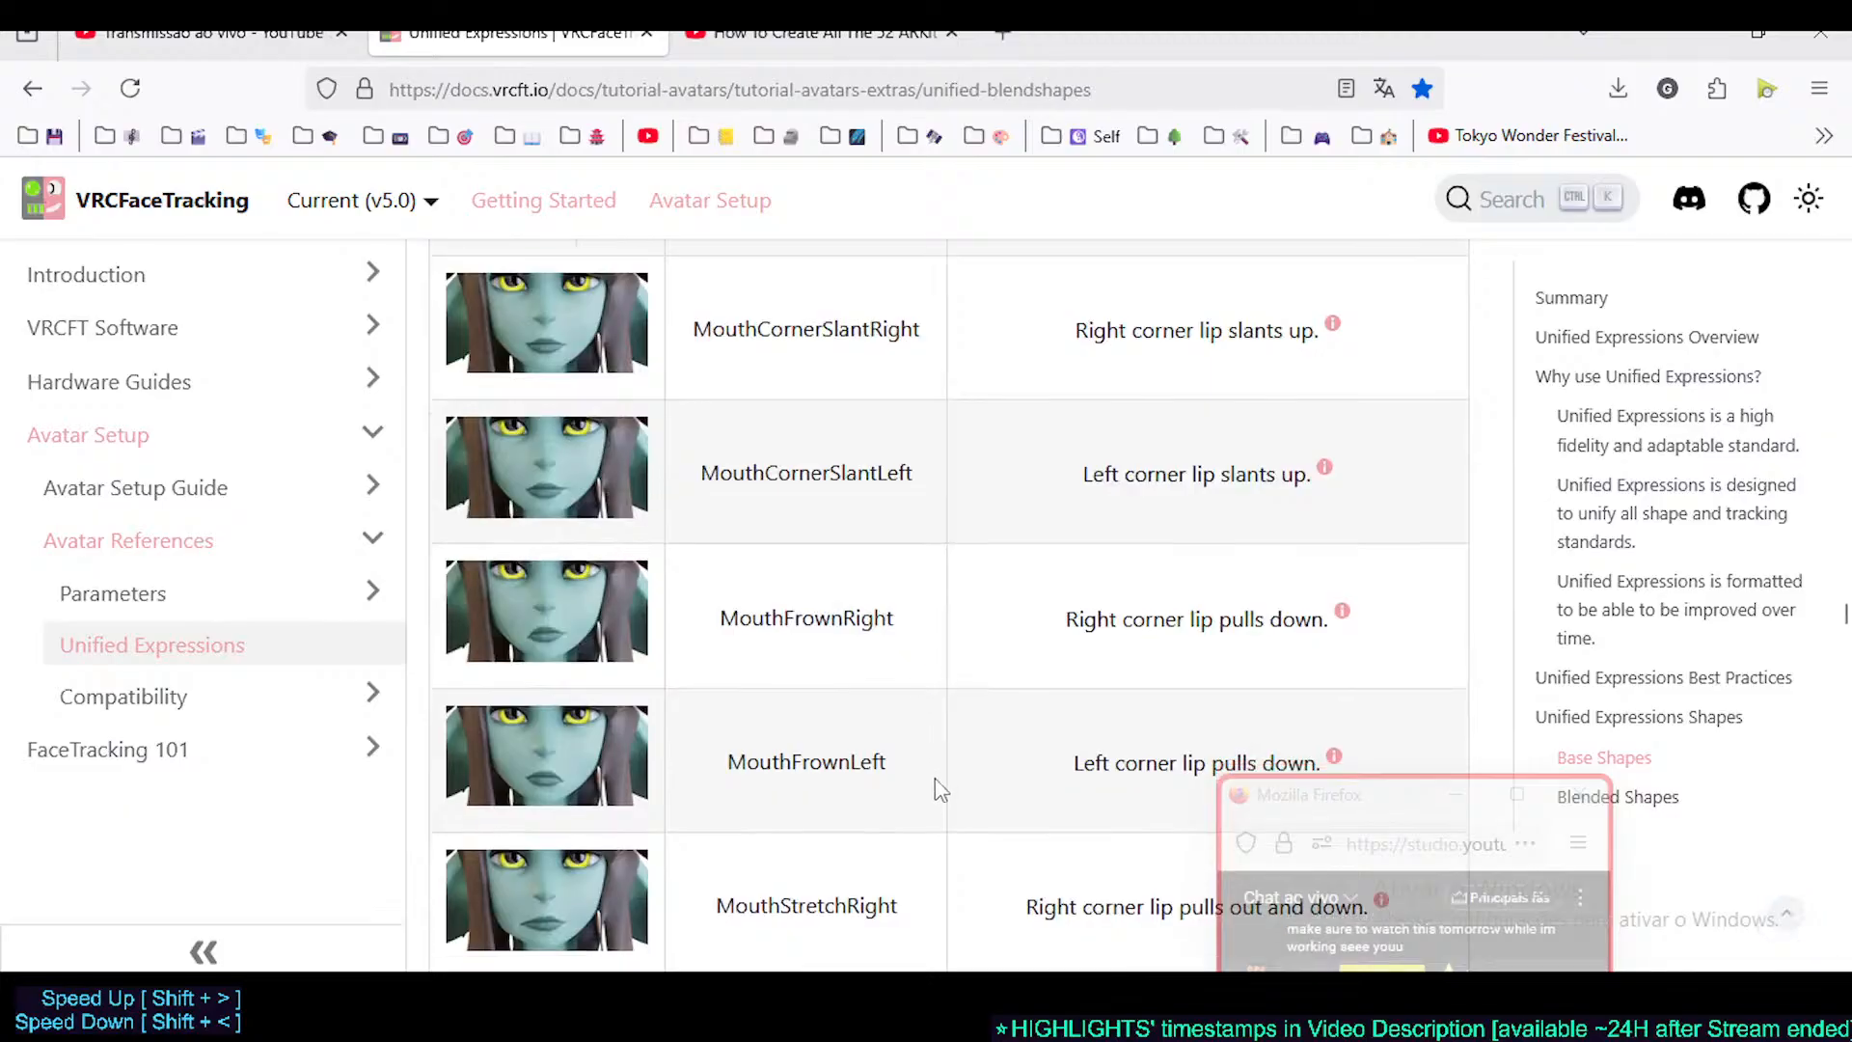
scroll(934, 785, down, 3)
mouse_move(1332, 487)
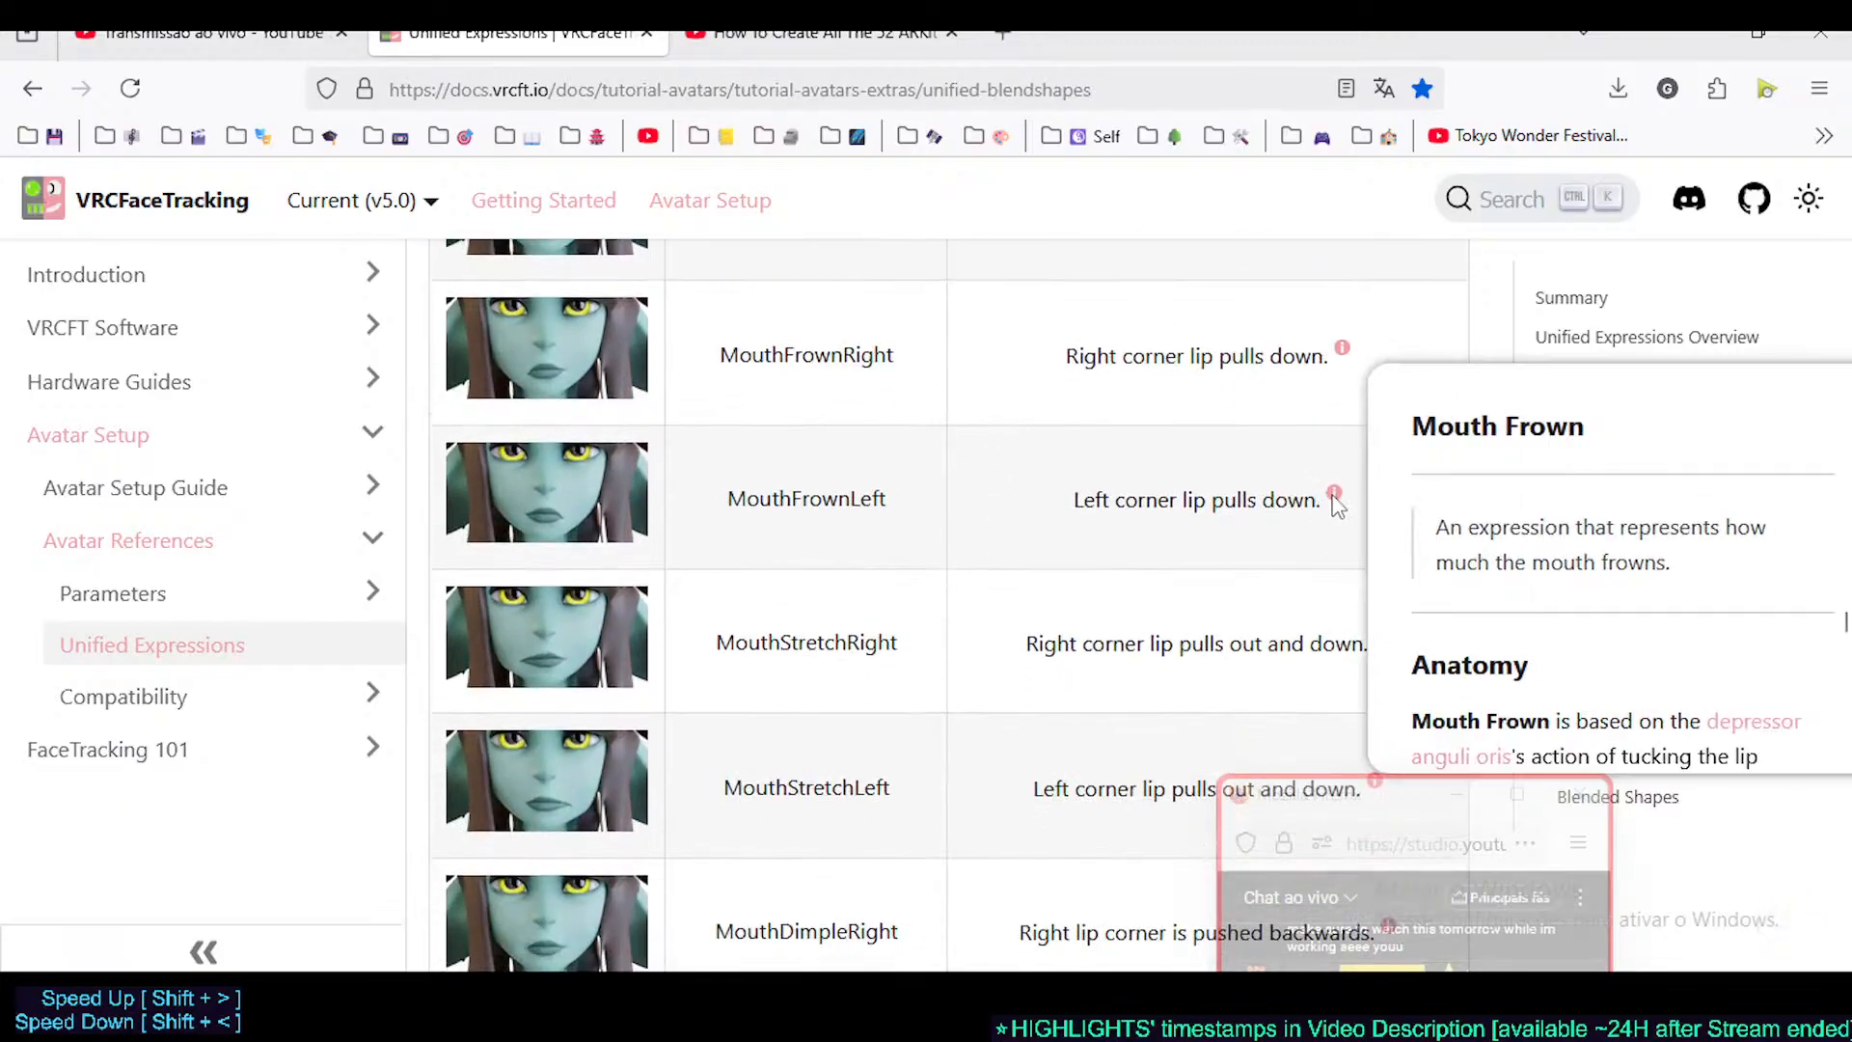
scroll(1482, 518, down, 6)
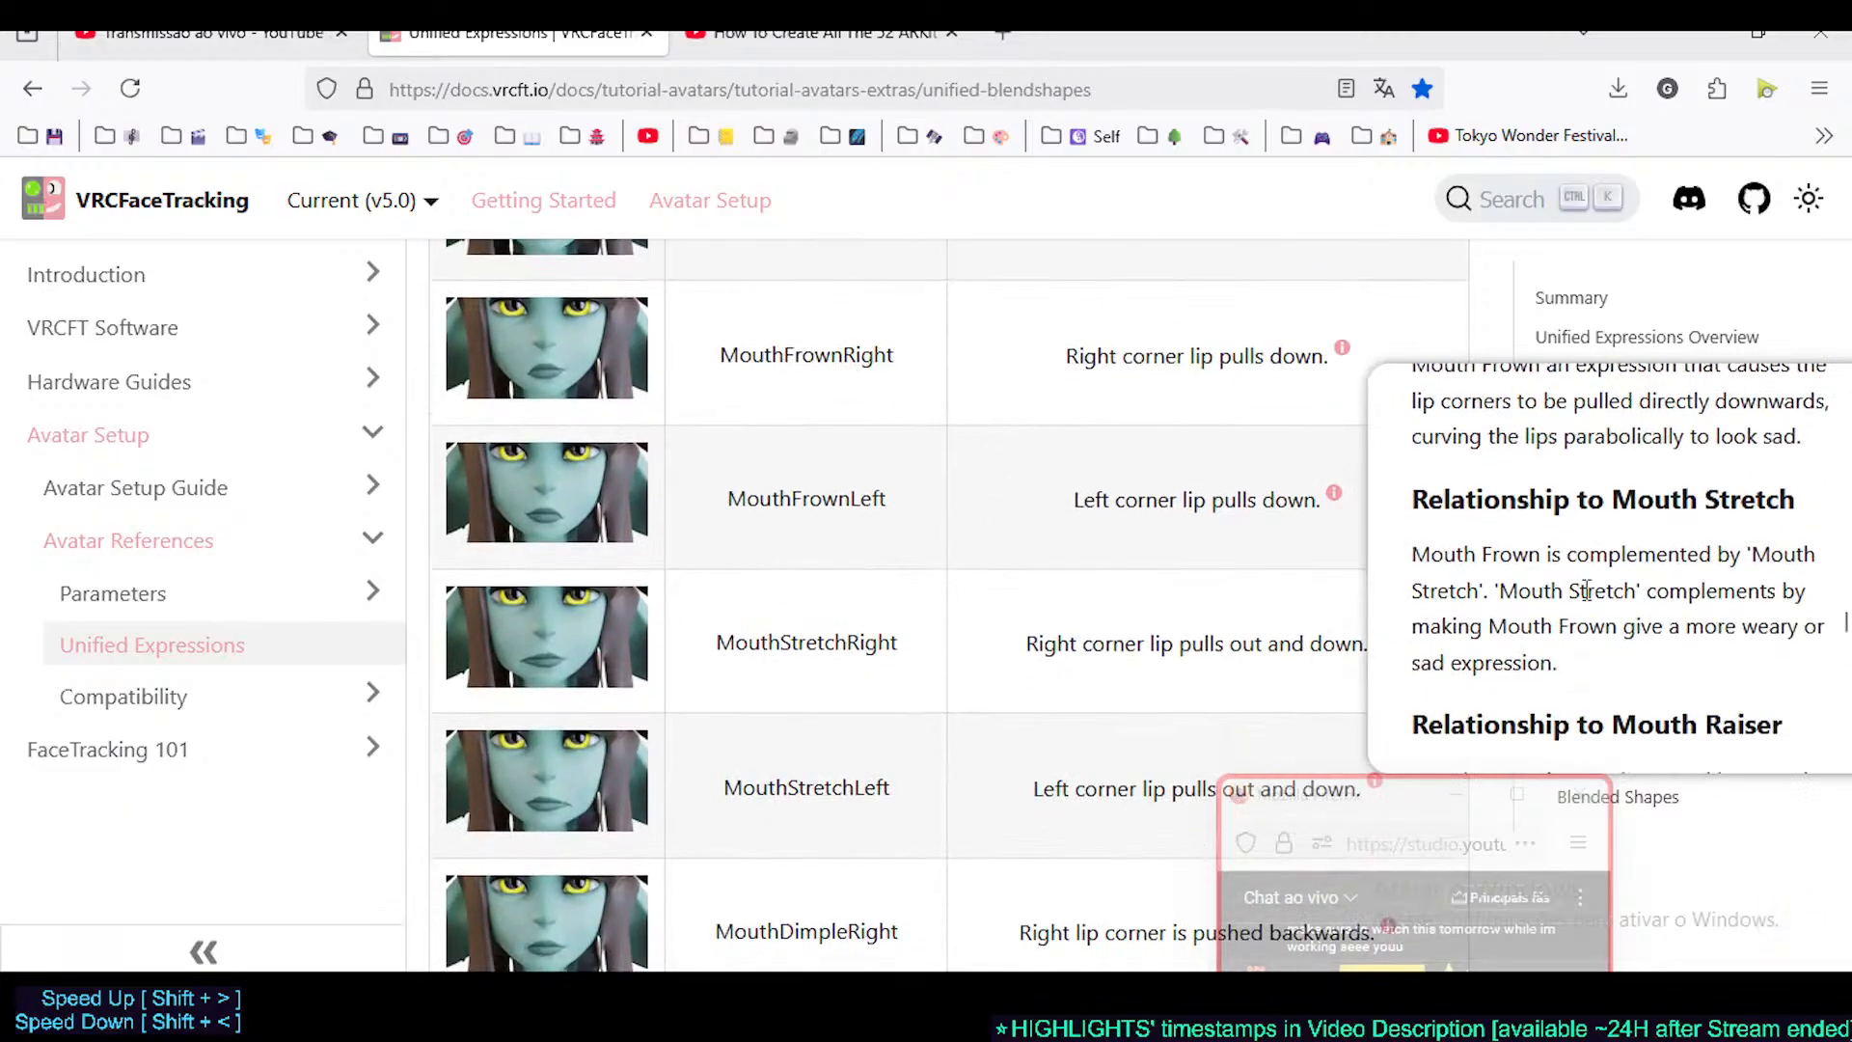
scroll(1578, 594, down, 3)
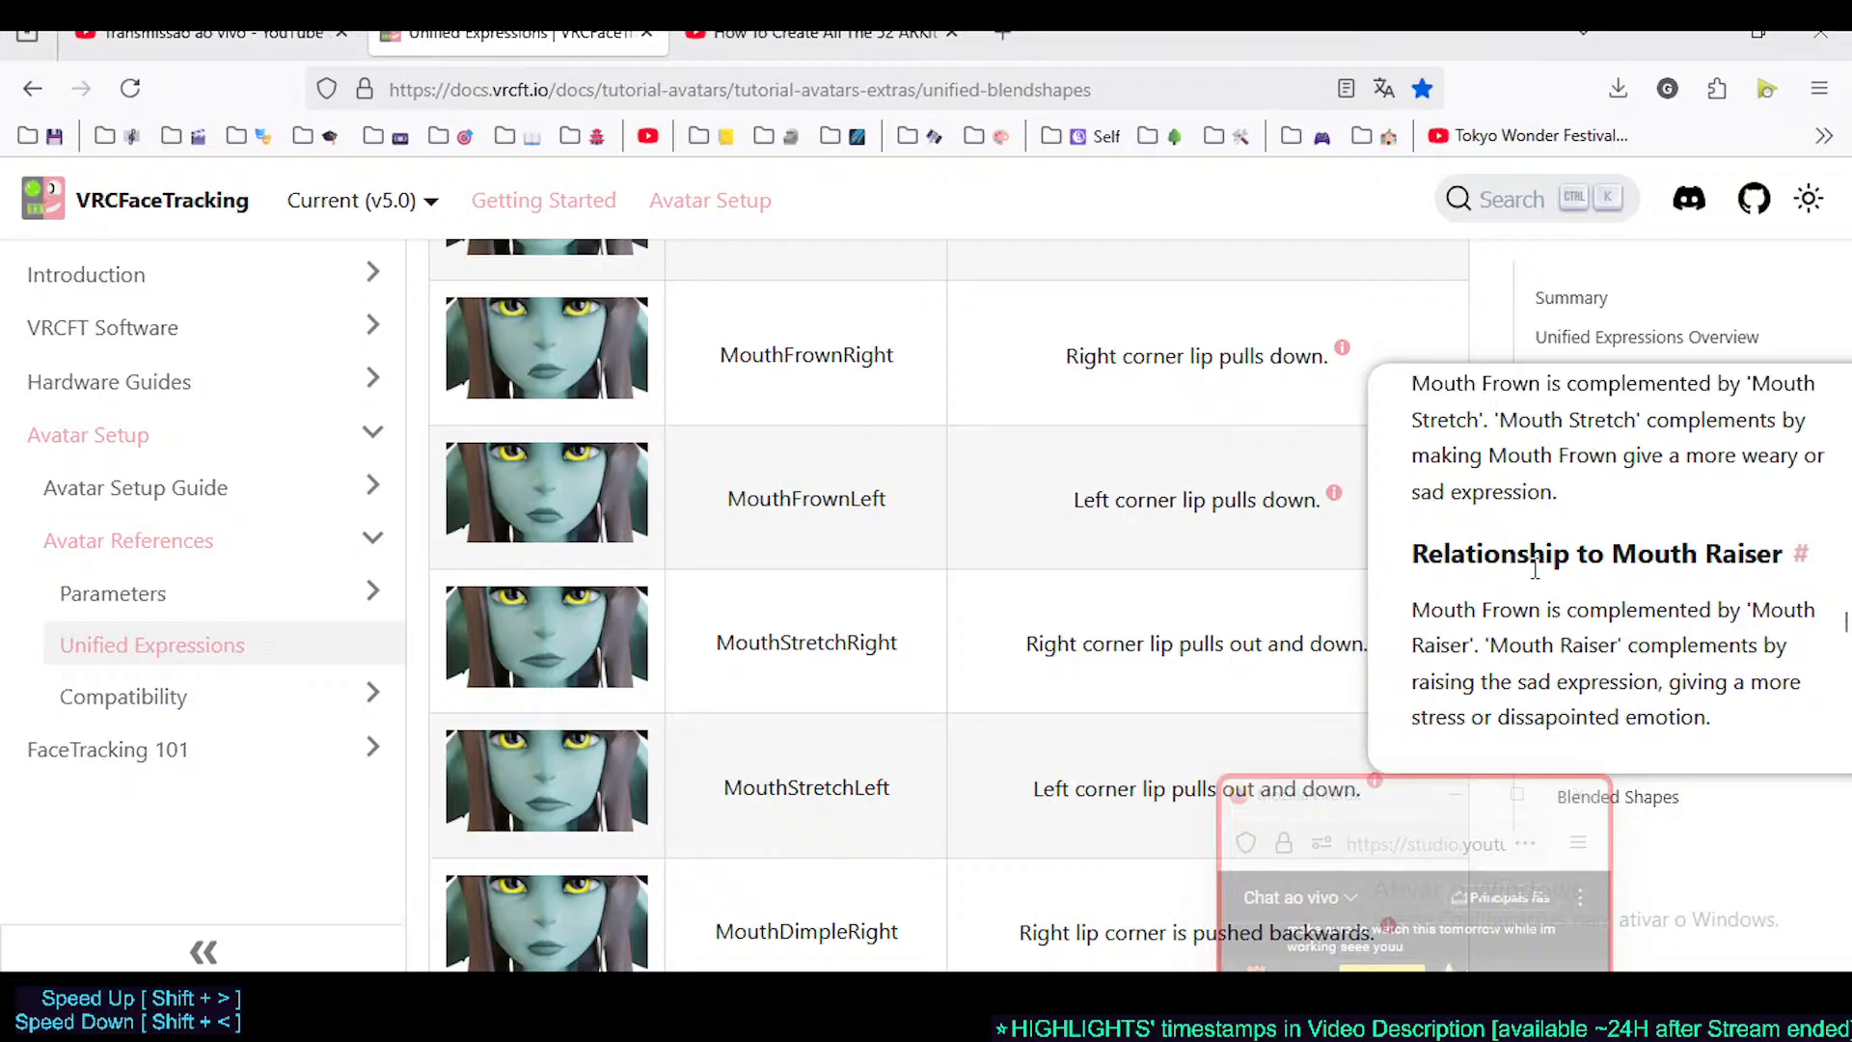
scroll(1651, 571, down, 1)
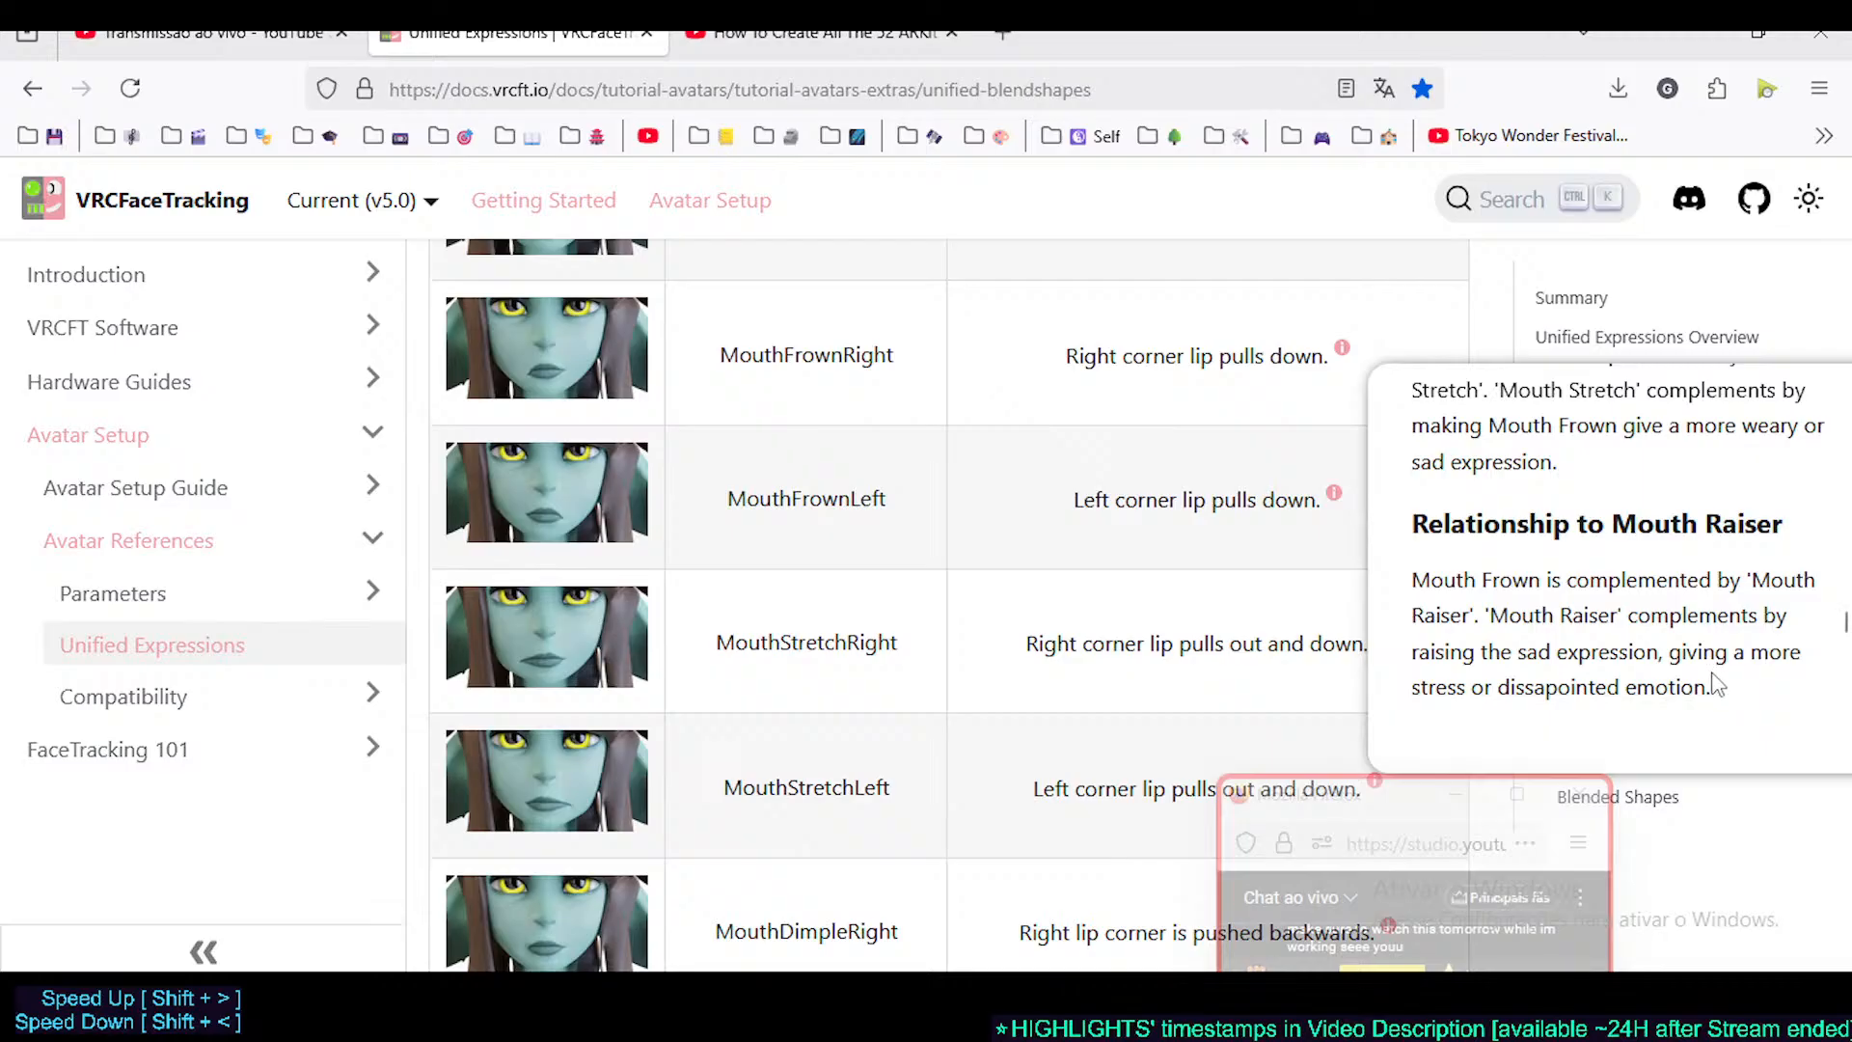
scroll(921, 521, up, 3)
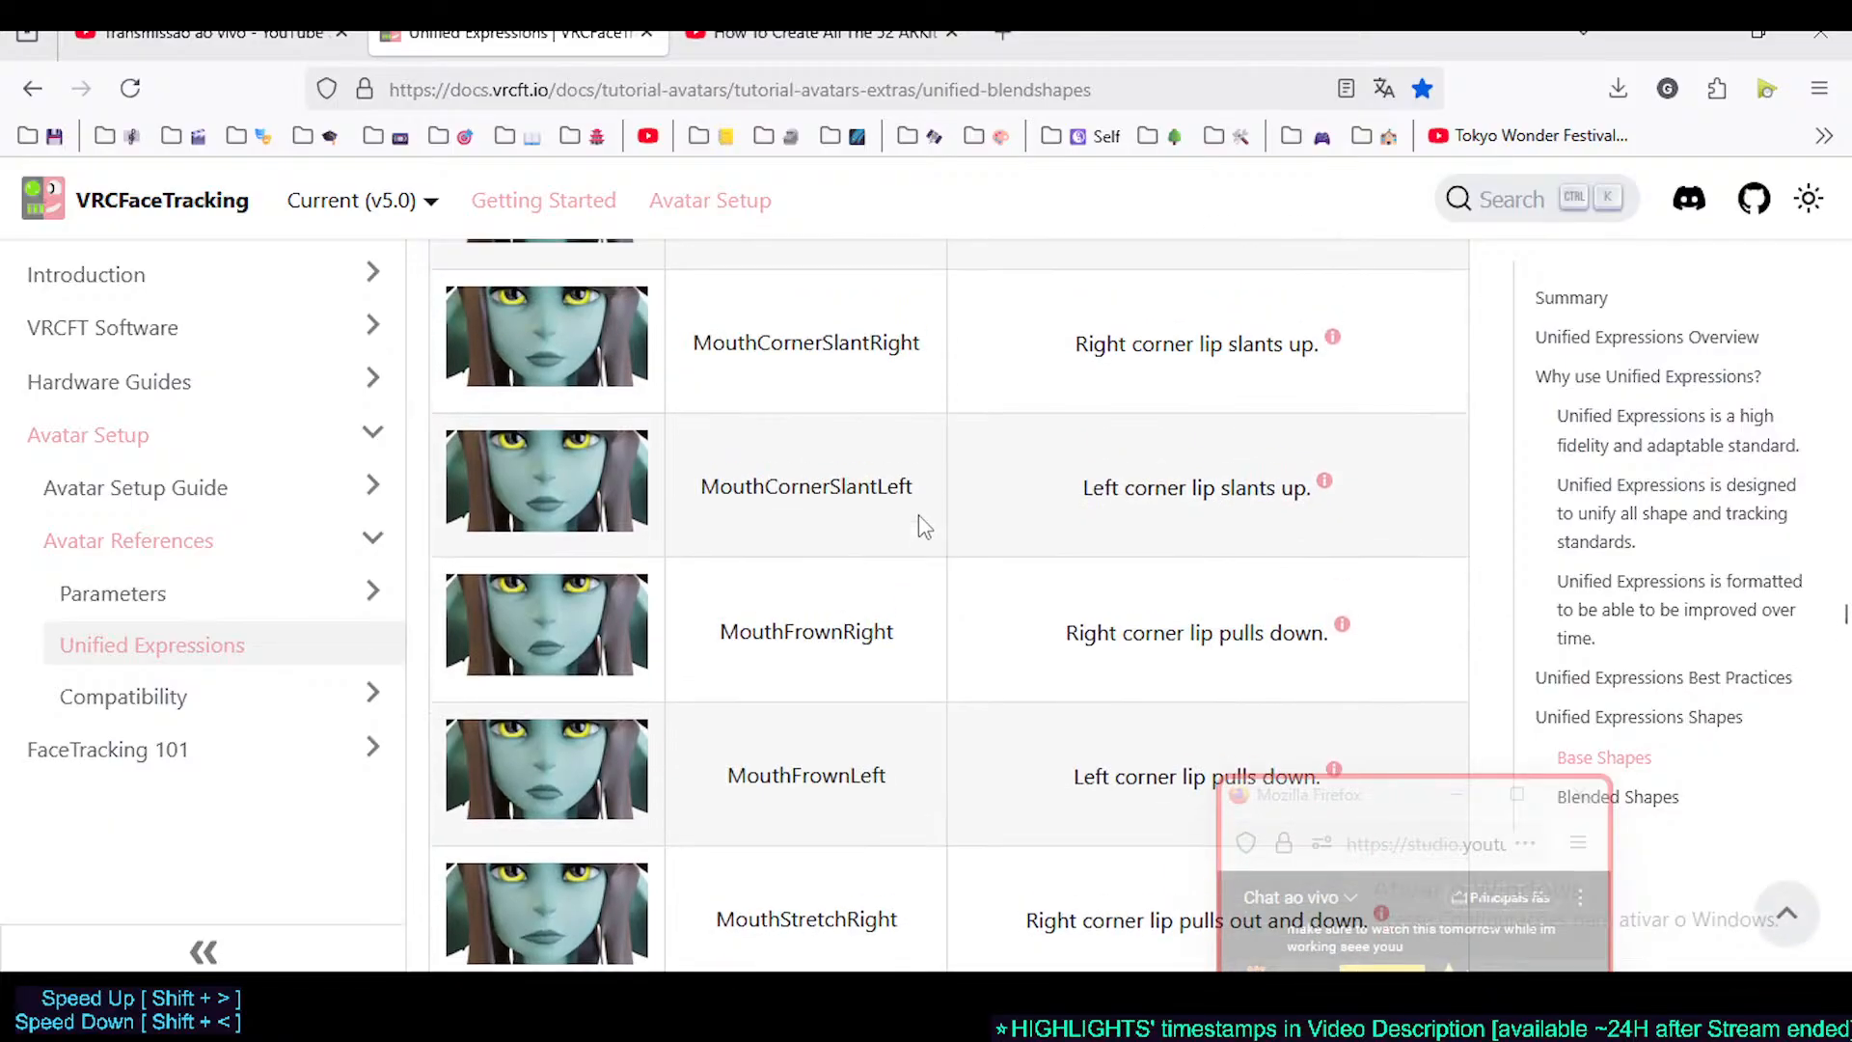
- Search the page for "raiser" and bring up the Mouth Raiser explanation for MouthRaiserUpper
key(ctrl+f)
text(raiser)
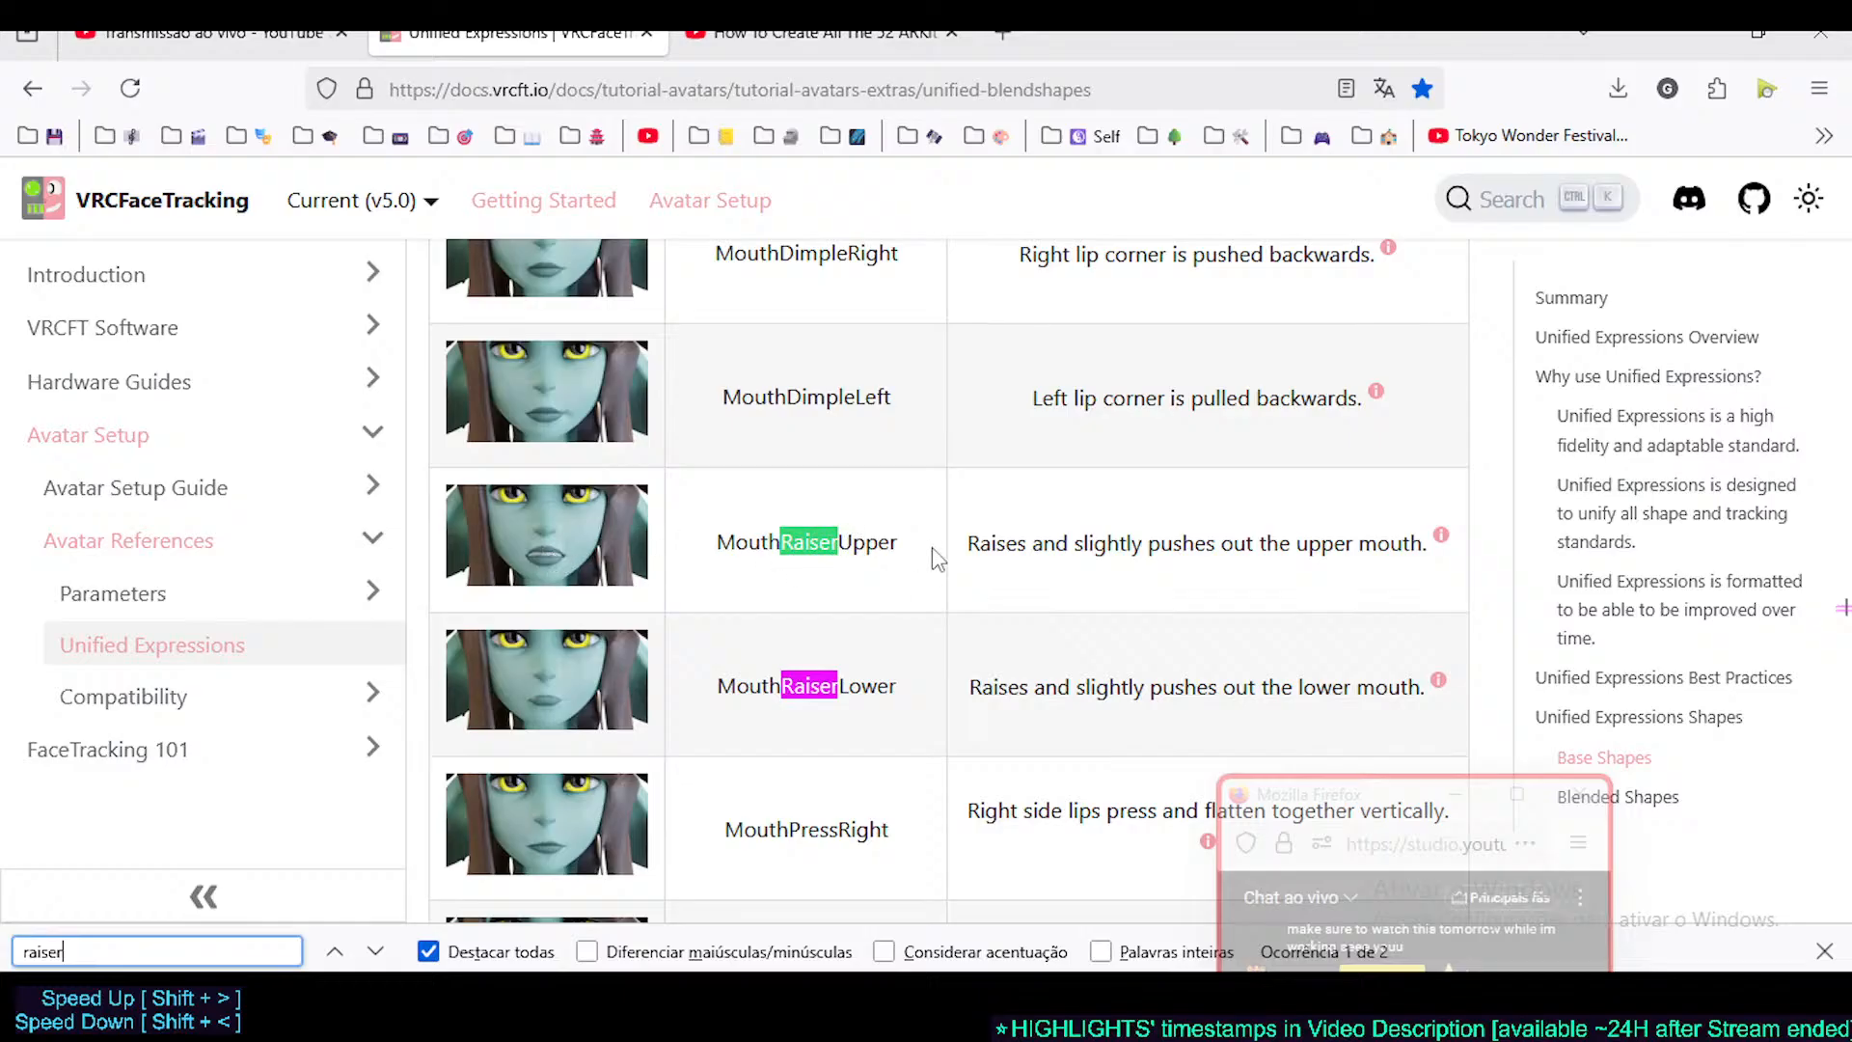
mouse_move(1034, 555)
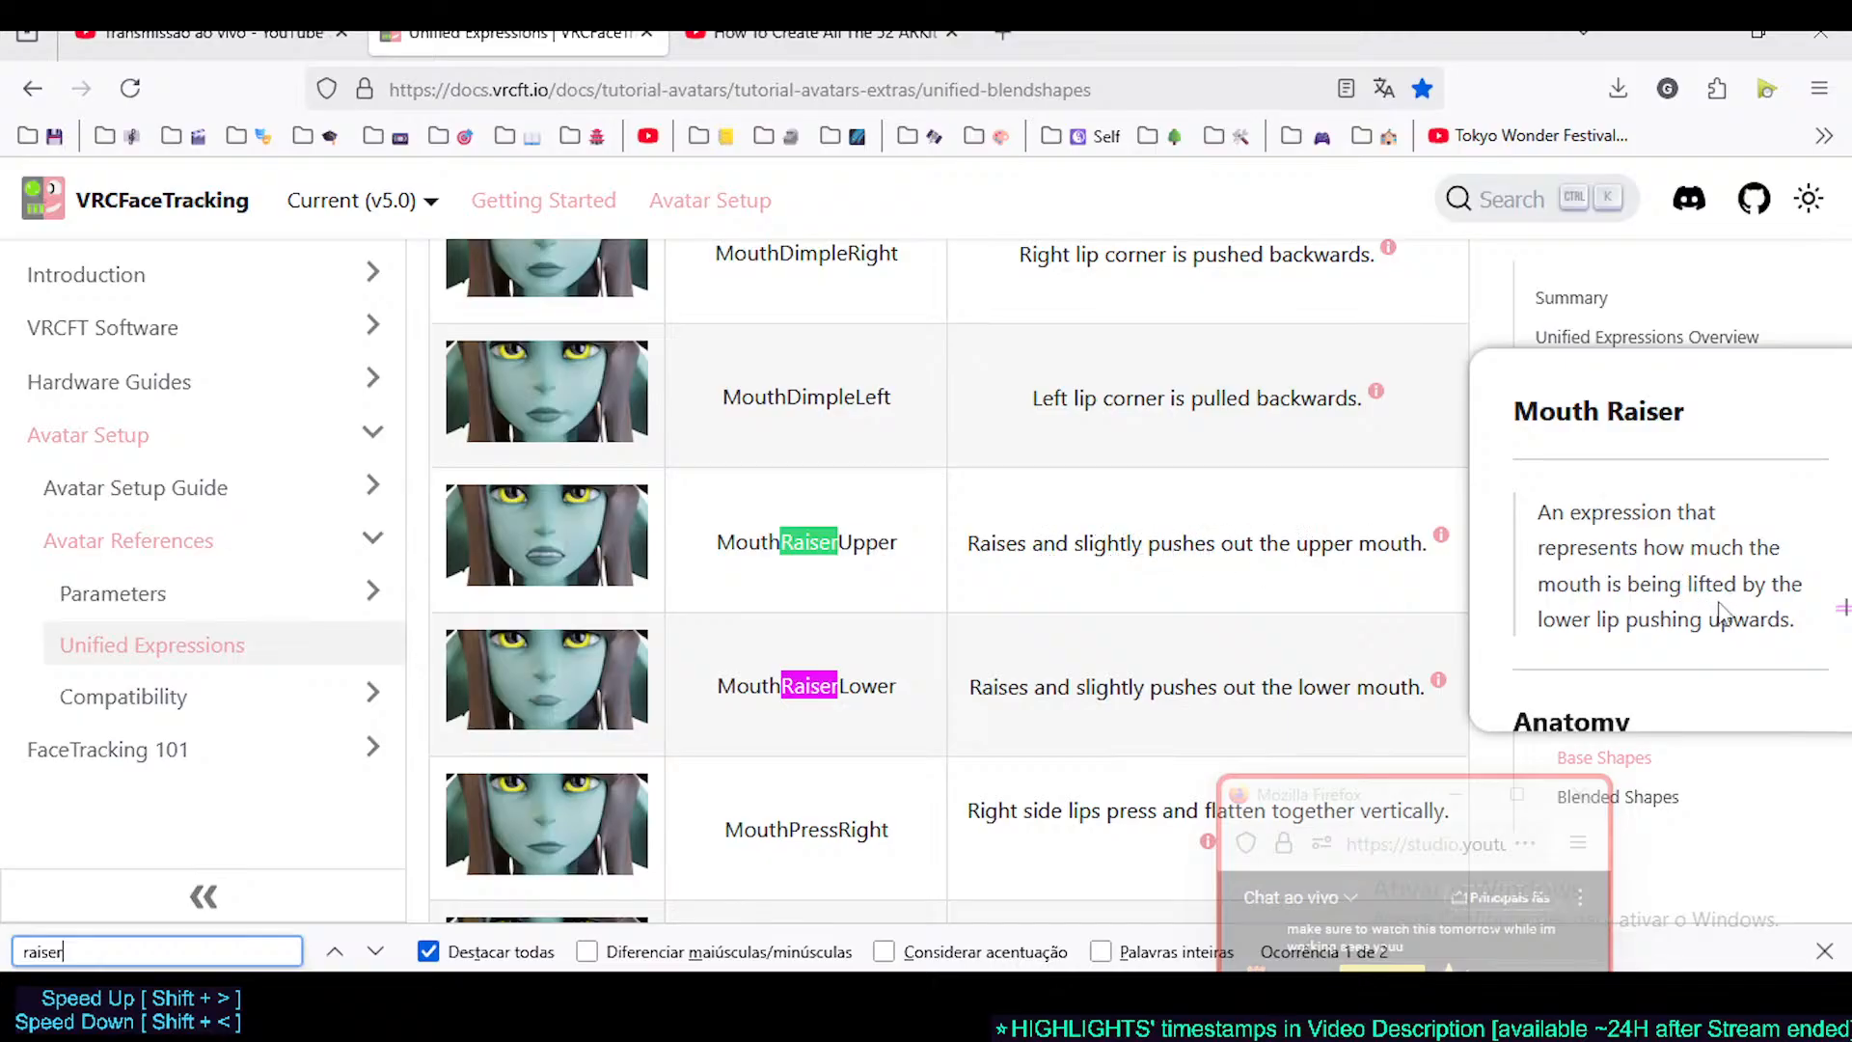
- Read the Anatomy and Description sections of the Mouth Raiser explanation
scroll(1678, 614, down, 3)
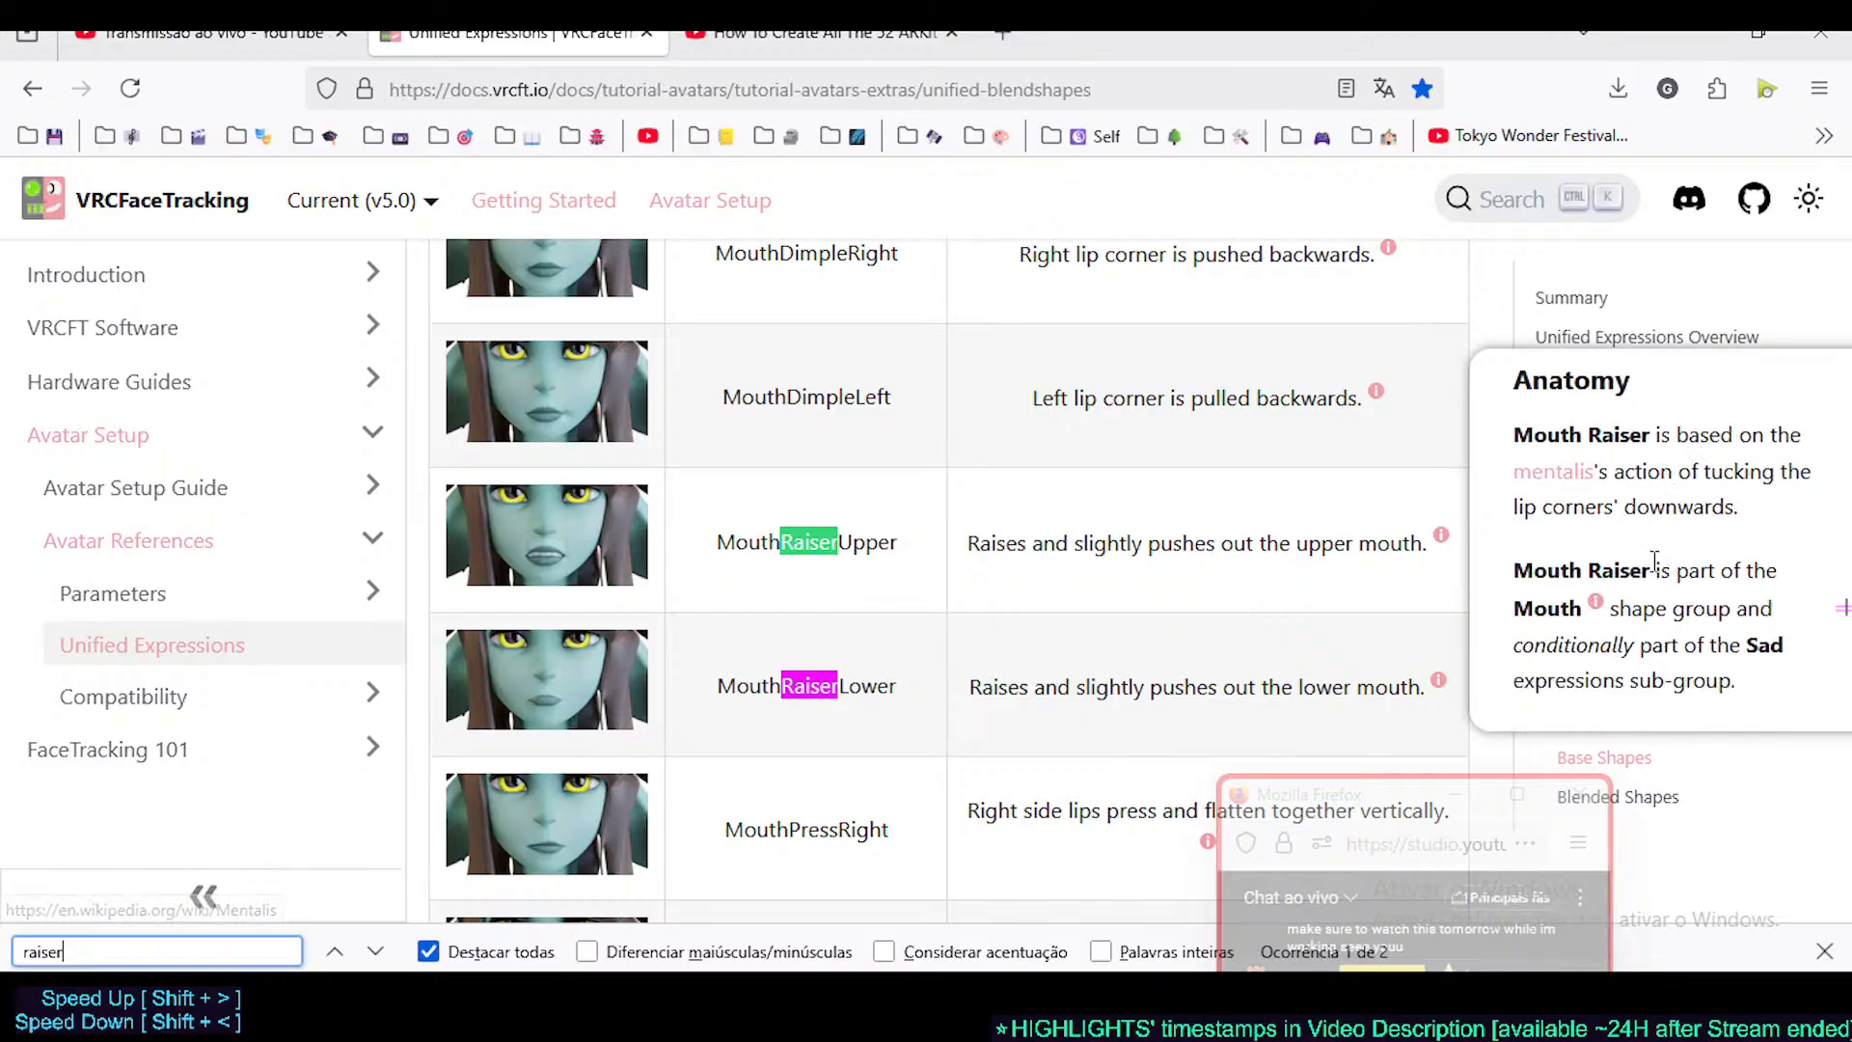
scroll(1651, 598, down, 2)
scroll(1631, 536, up, 3)
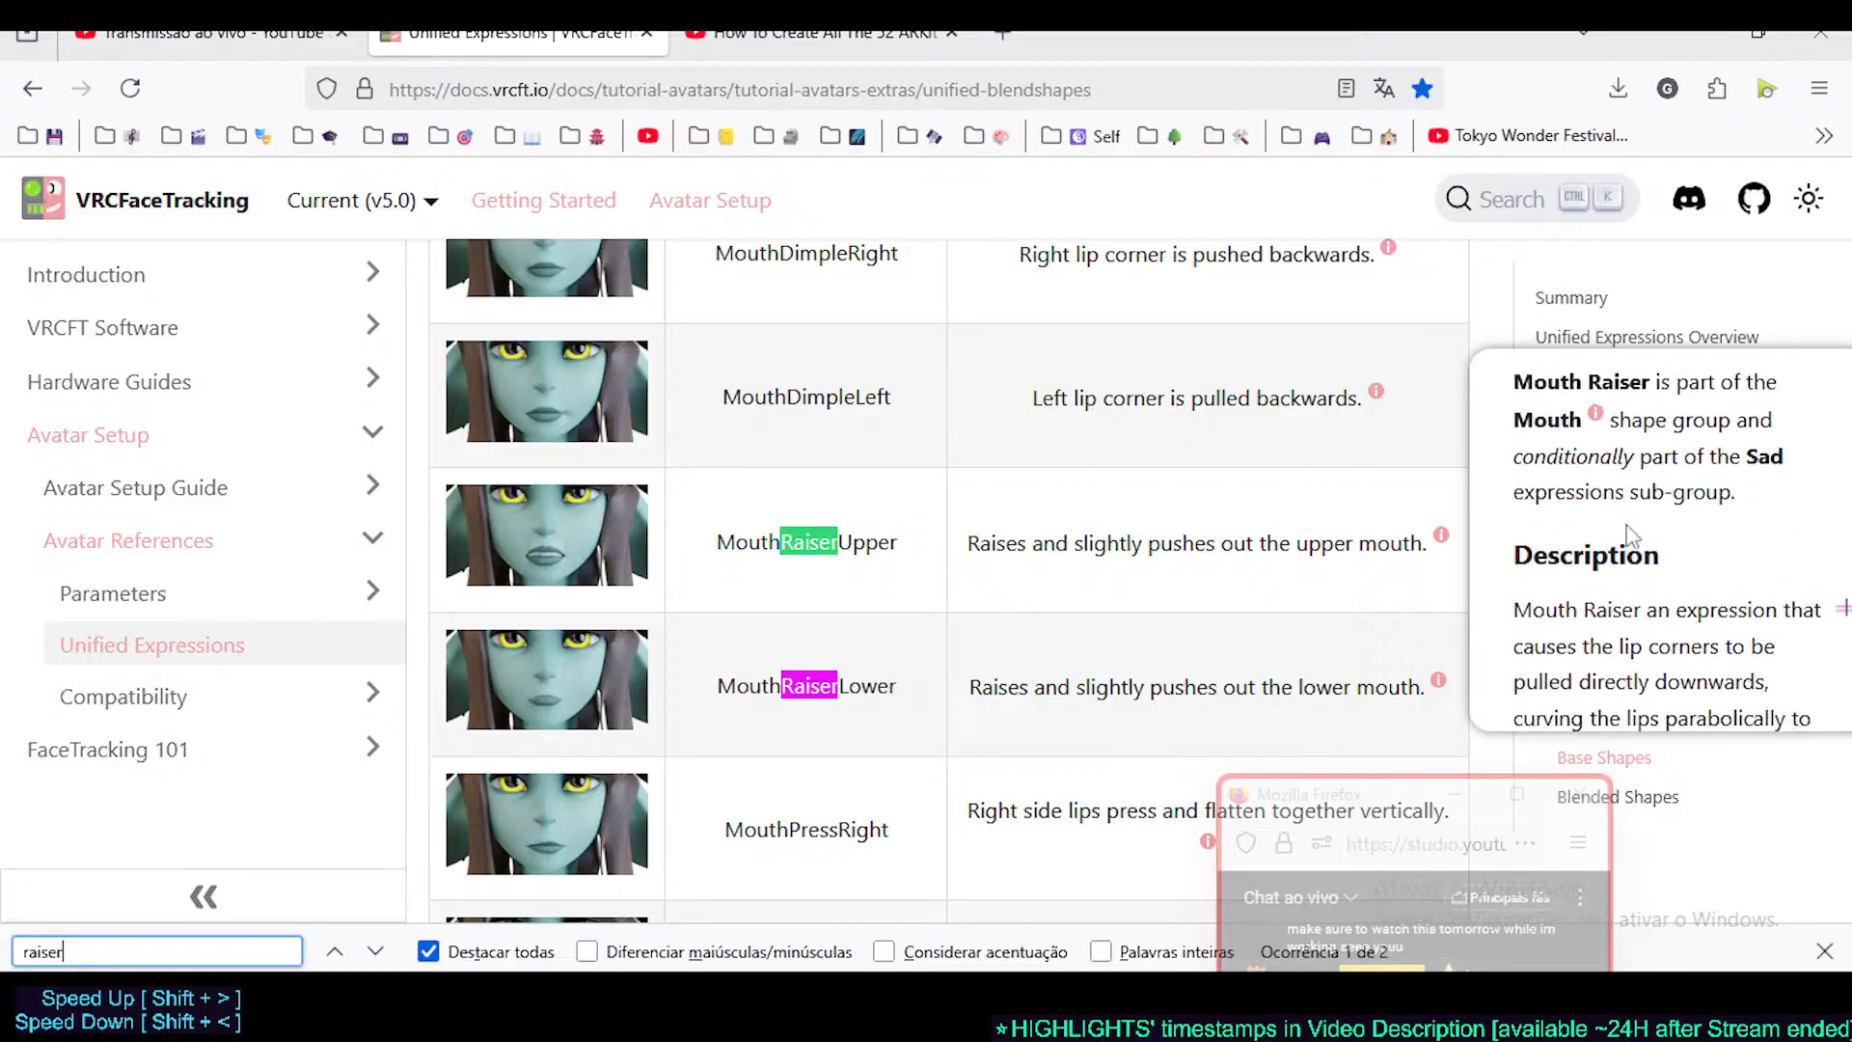
scroll(1597, 562, down, 2)
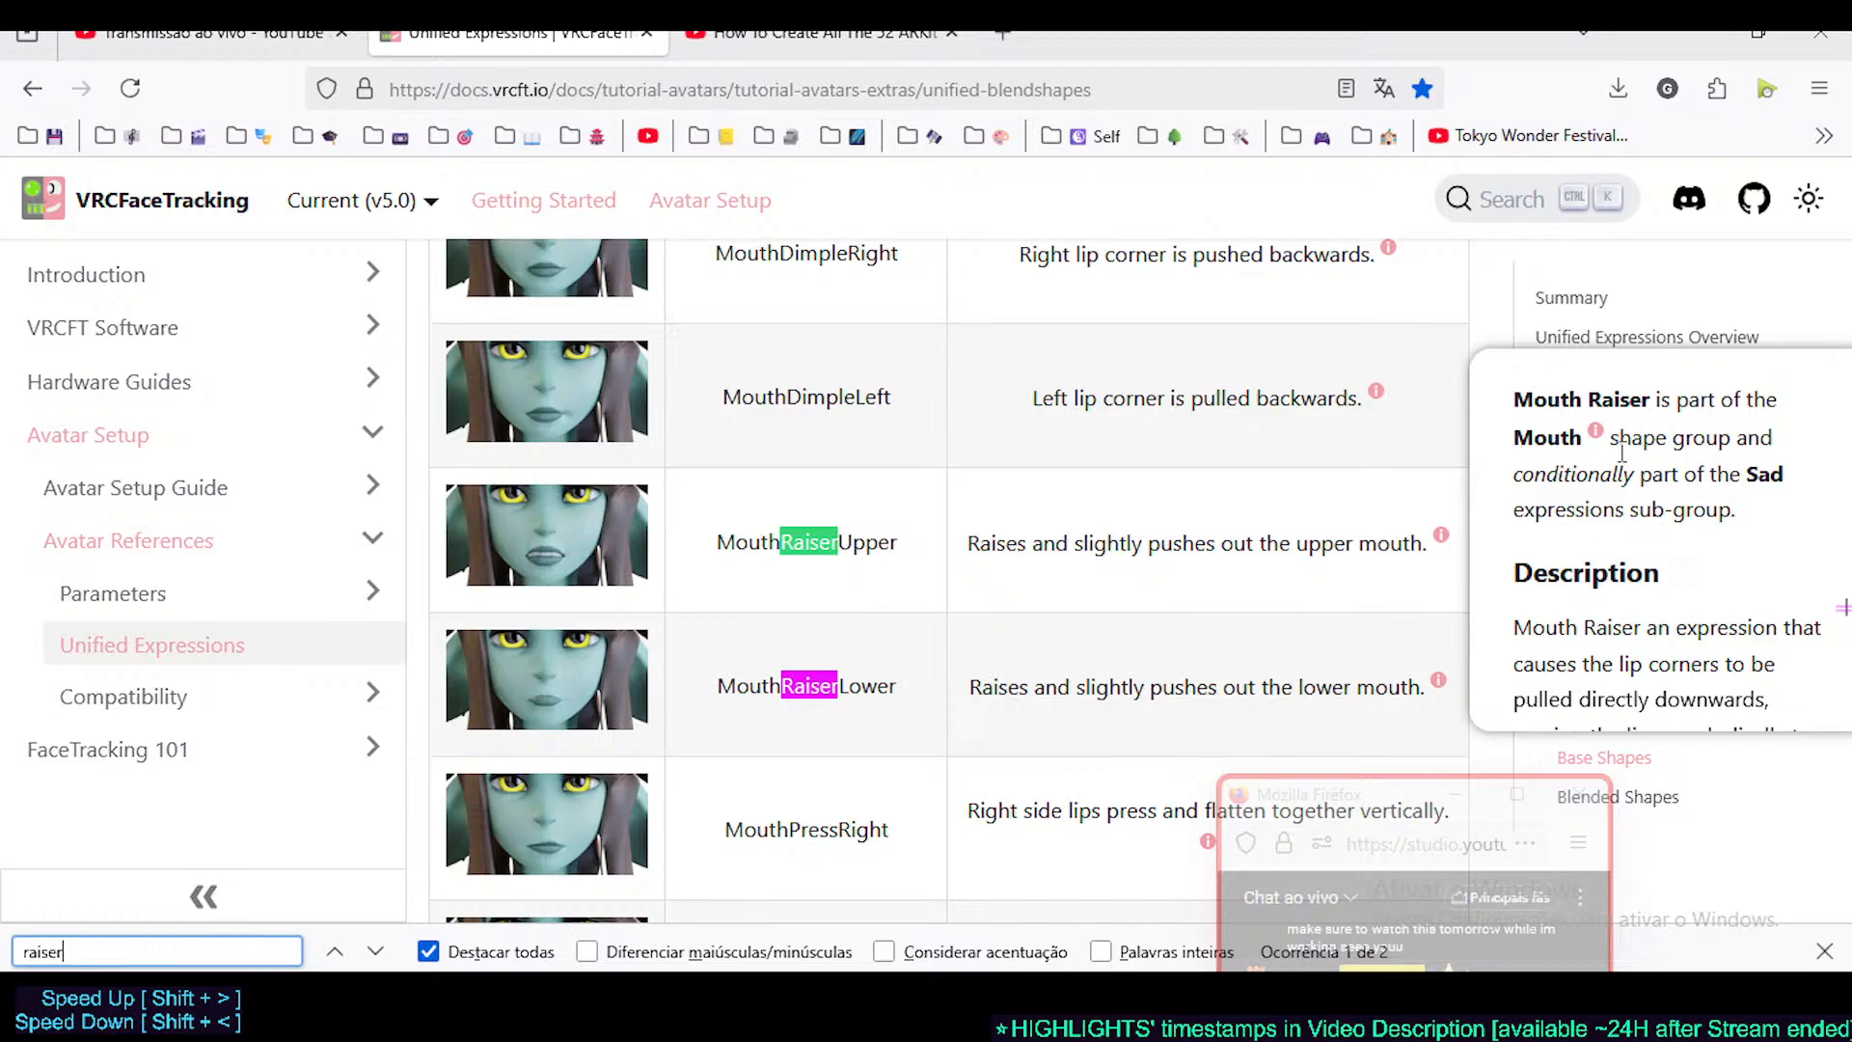
scroll(1582, 492, down, 3)
scroll(1594, 520, up, 3)
- Reopen the MouthRaiserUpper explanation and compare its Description with the Relationship to Mouth Frown section
mouse_move(1445, 541)
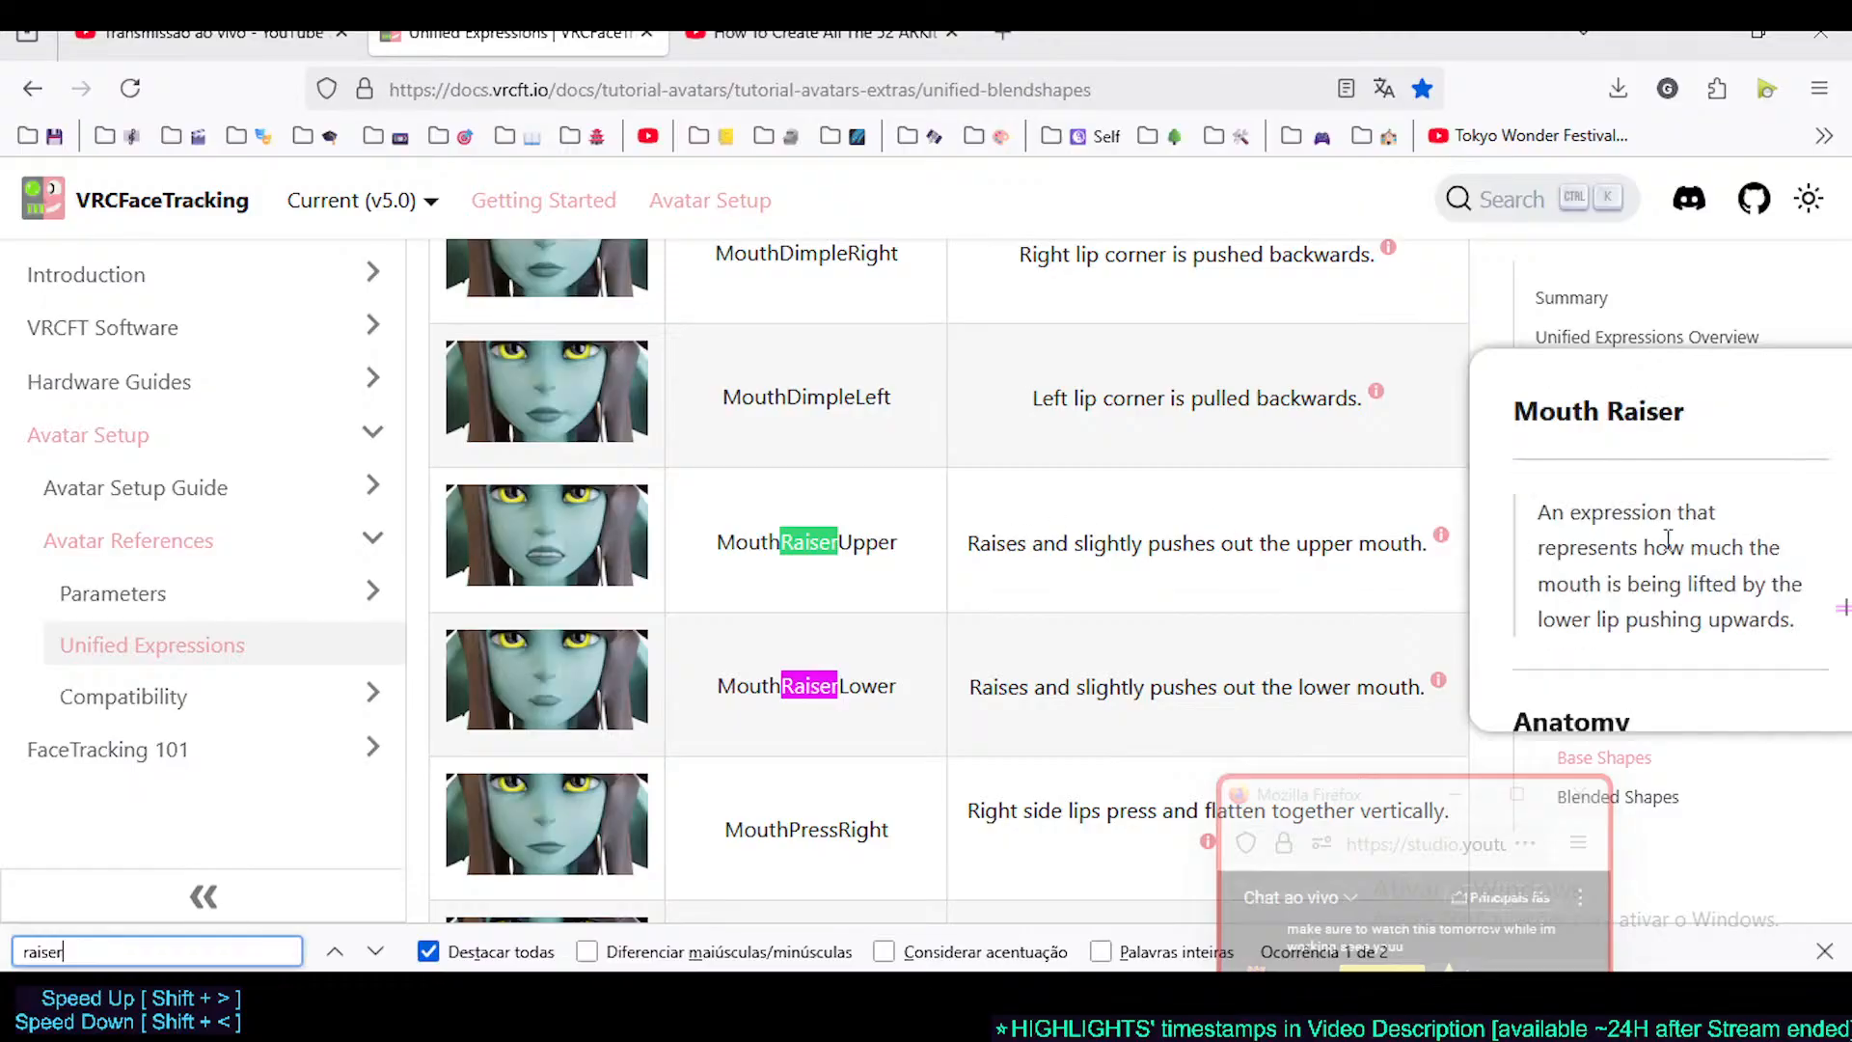
scroll(1667, 526, down, 6)
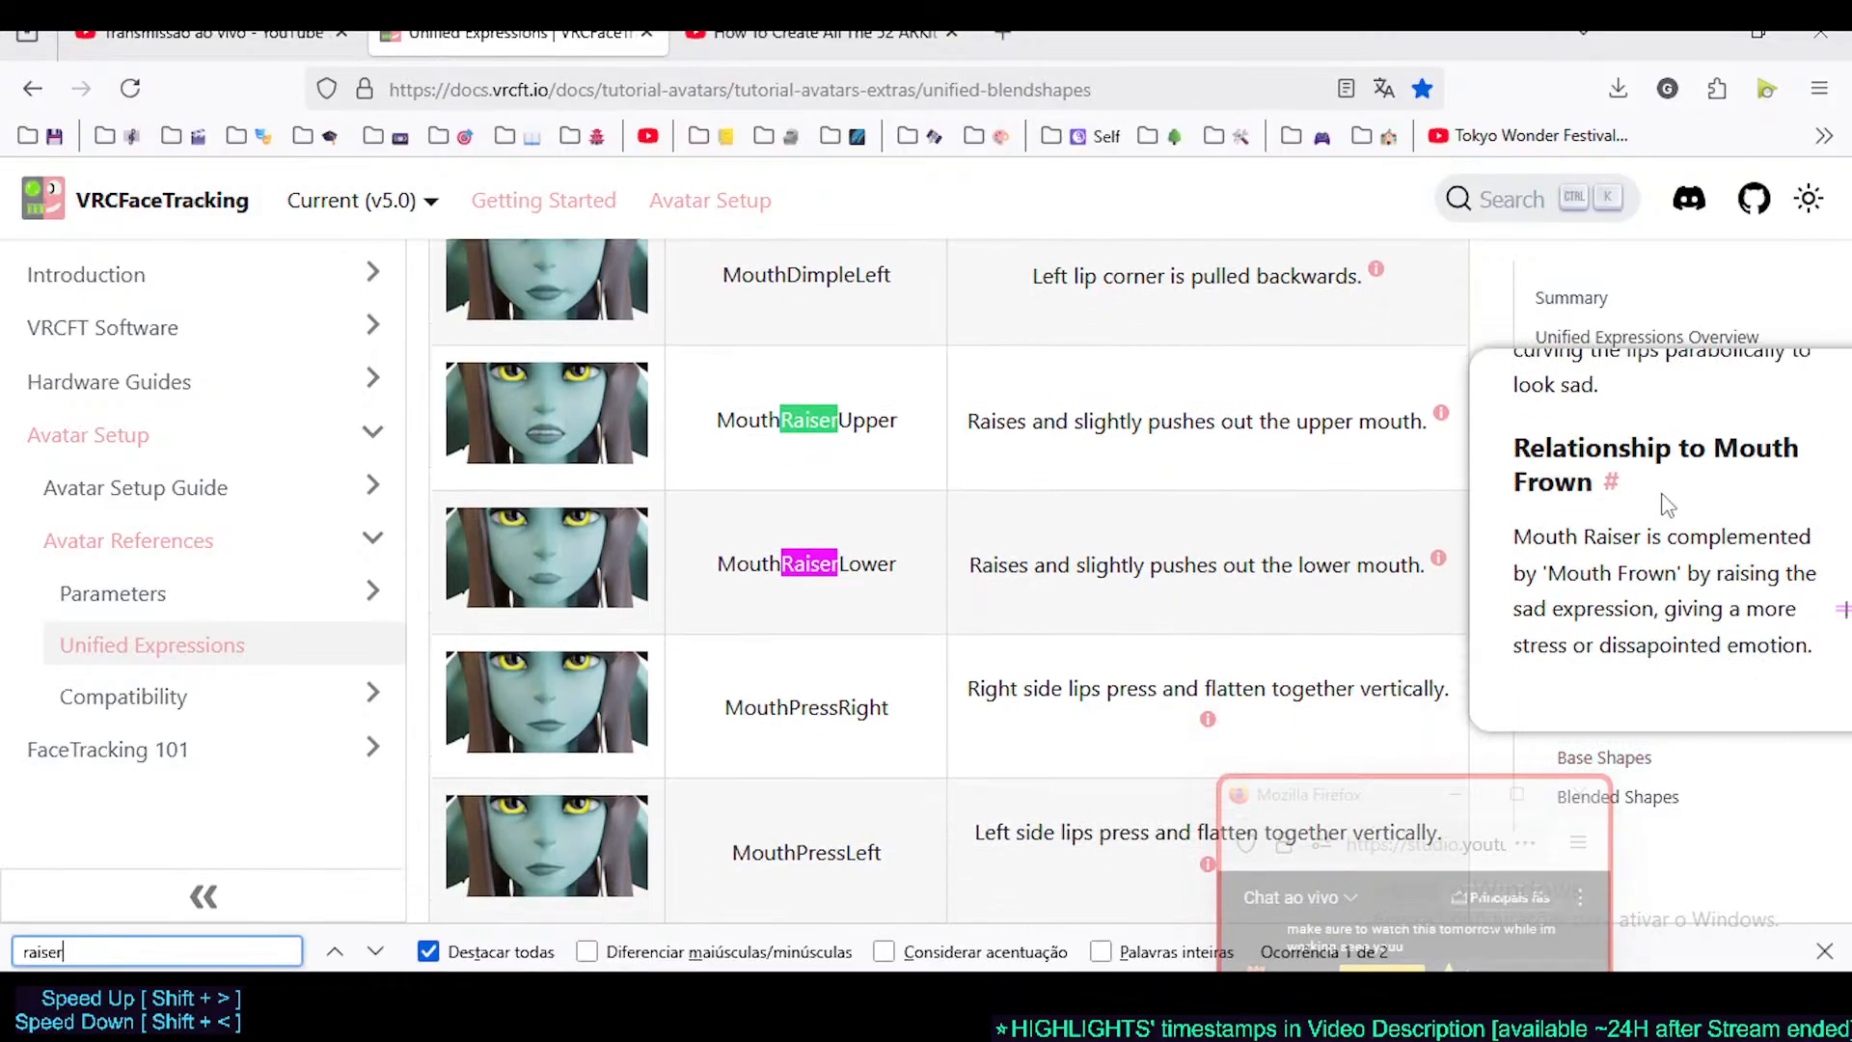
scroll(1673, 569, up, 2)
scroll(1674, 564, down, 2)
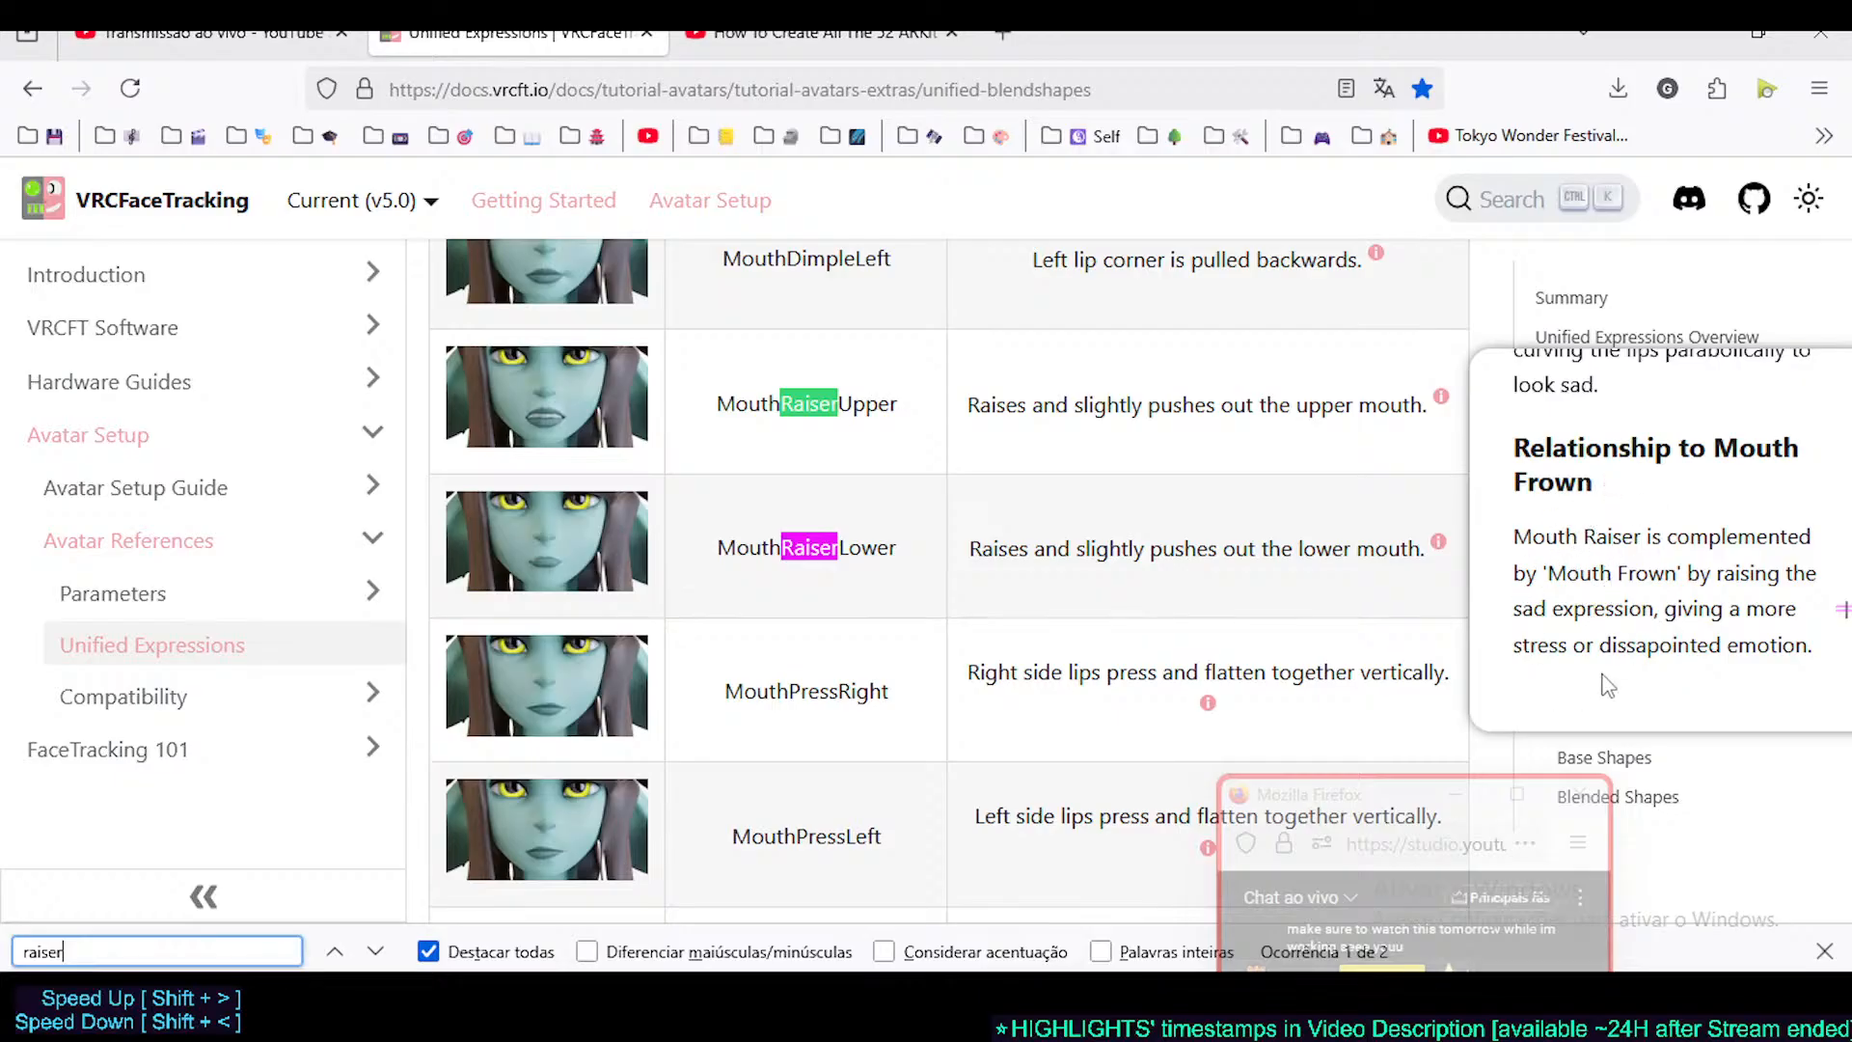
scroll(1679, 574, up, 2)
scroll(1679, 574, down, 2)
scroll(1649, 584, up, 3)
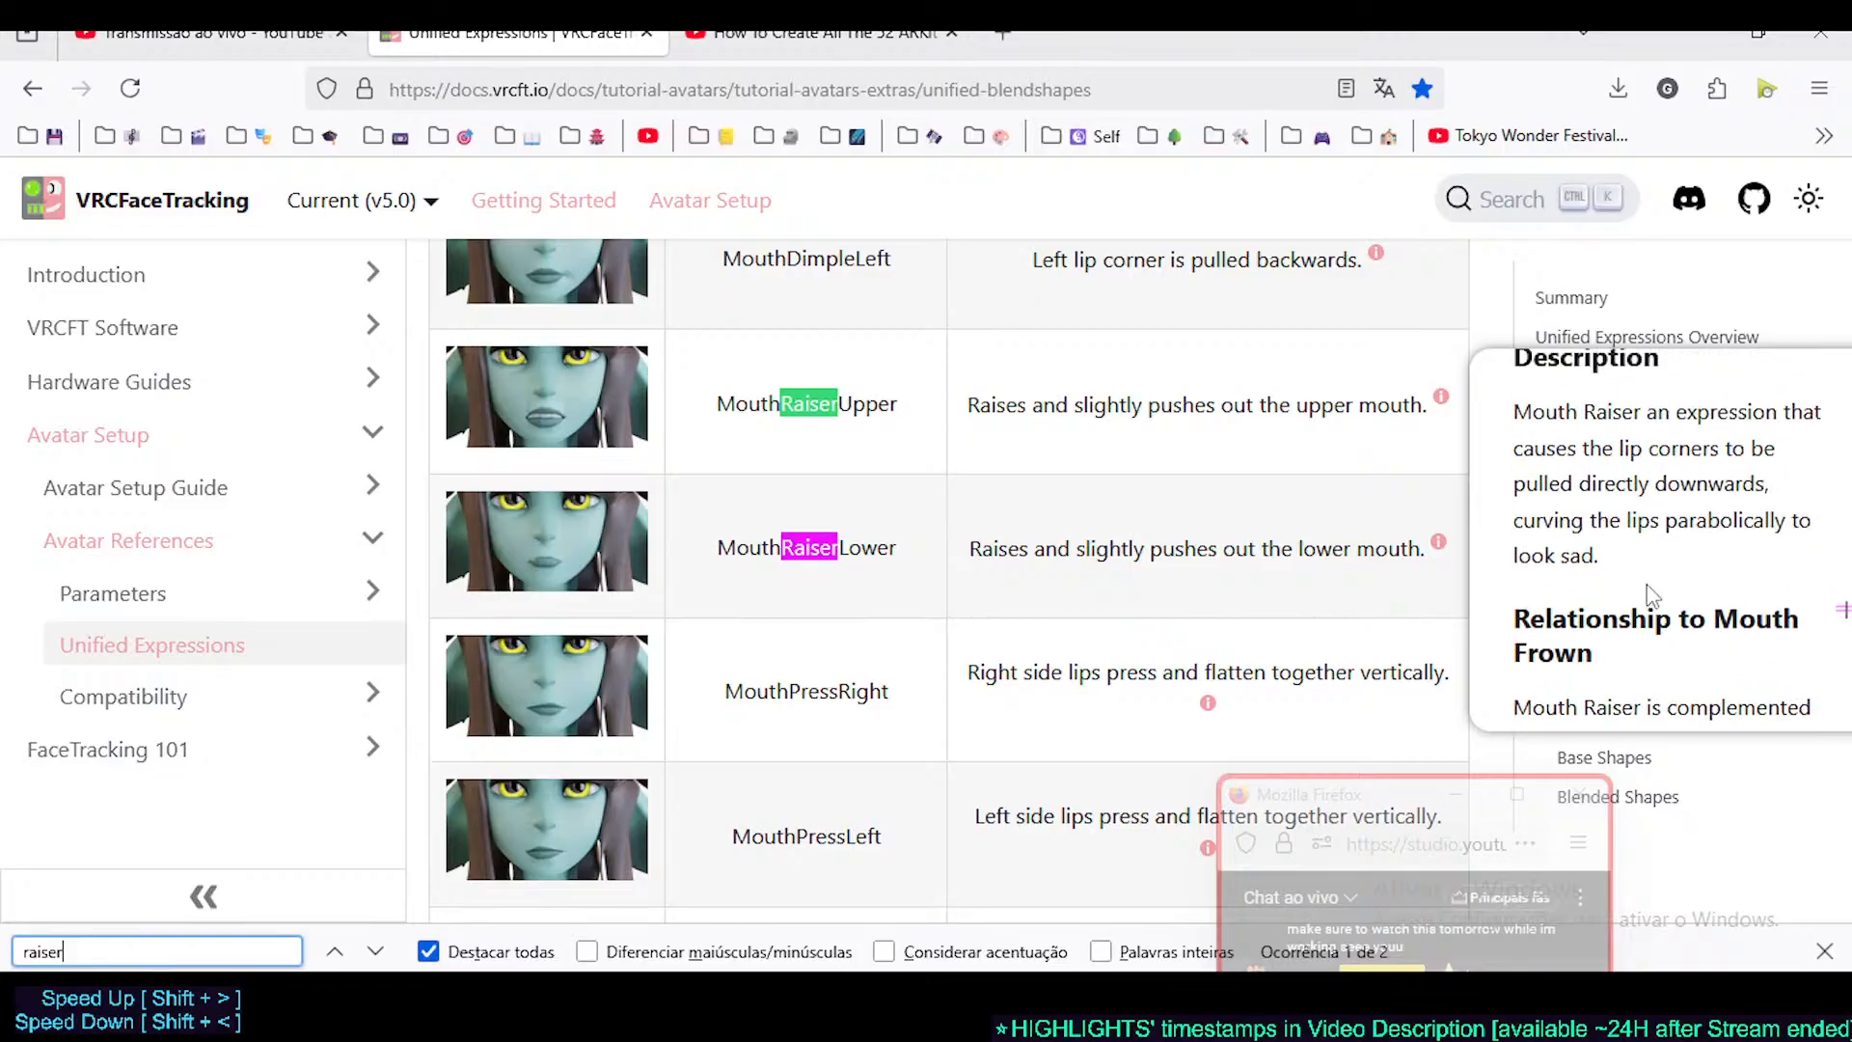
scroll(1649, 584, down, 3)
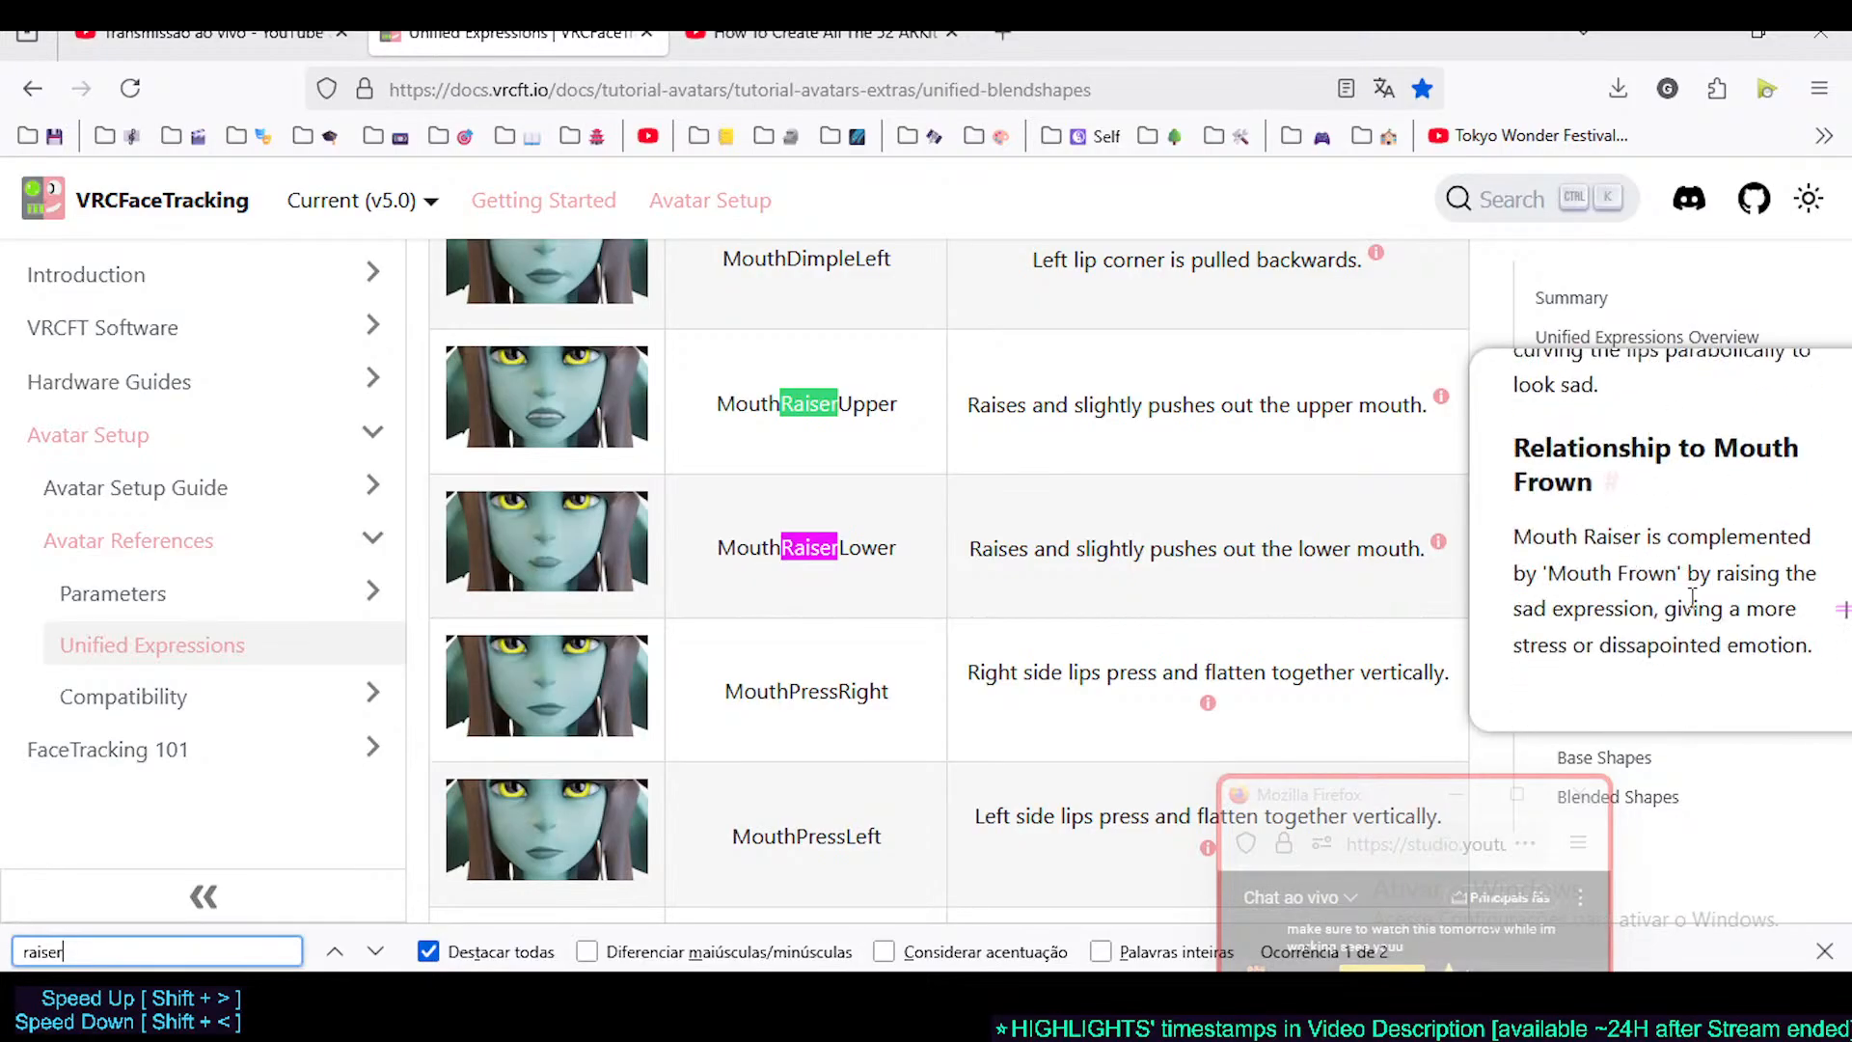
scroll(1658, 550, up, 3)
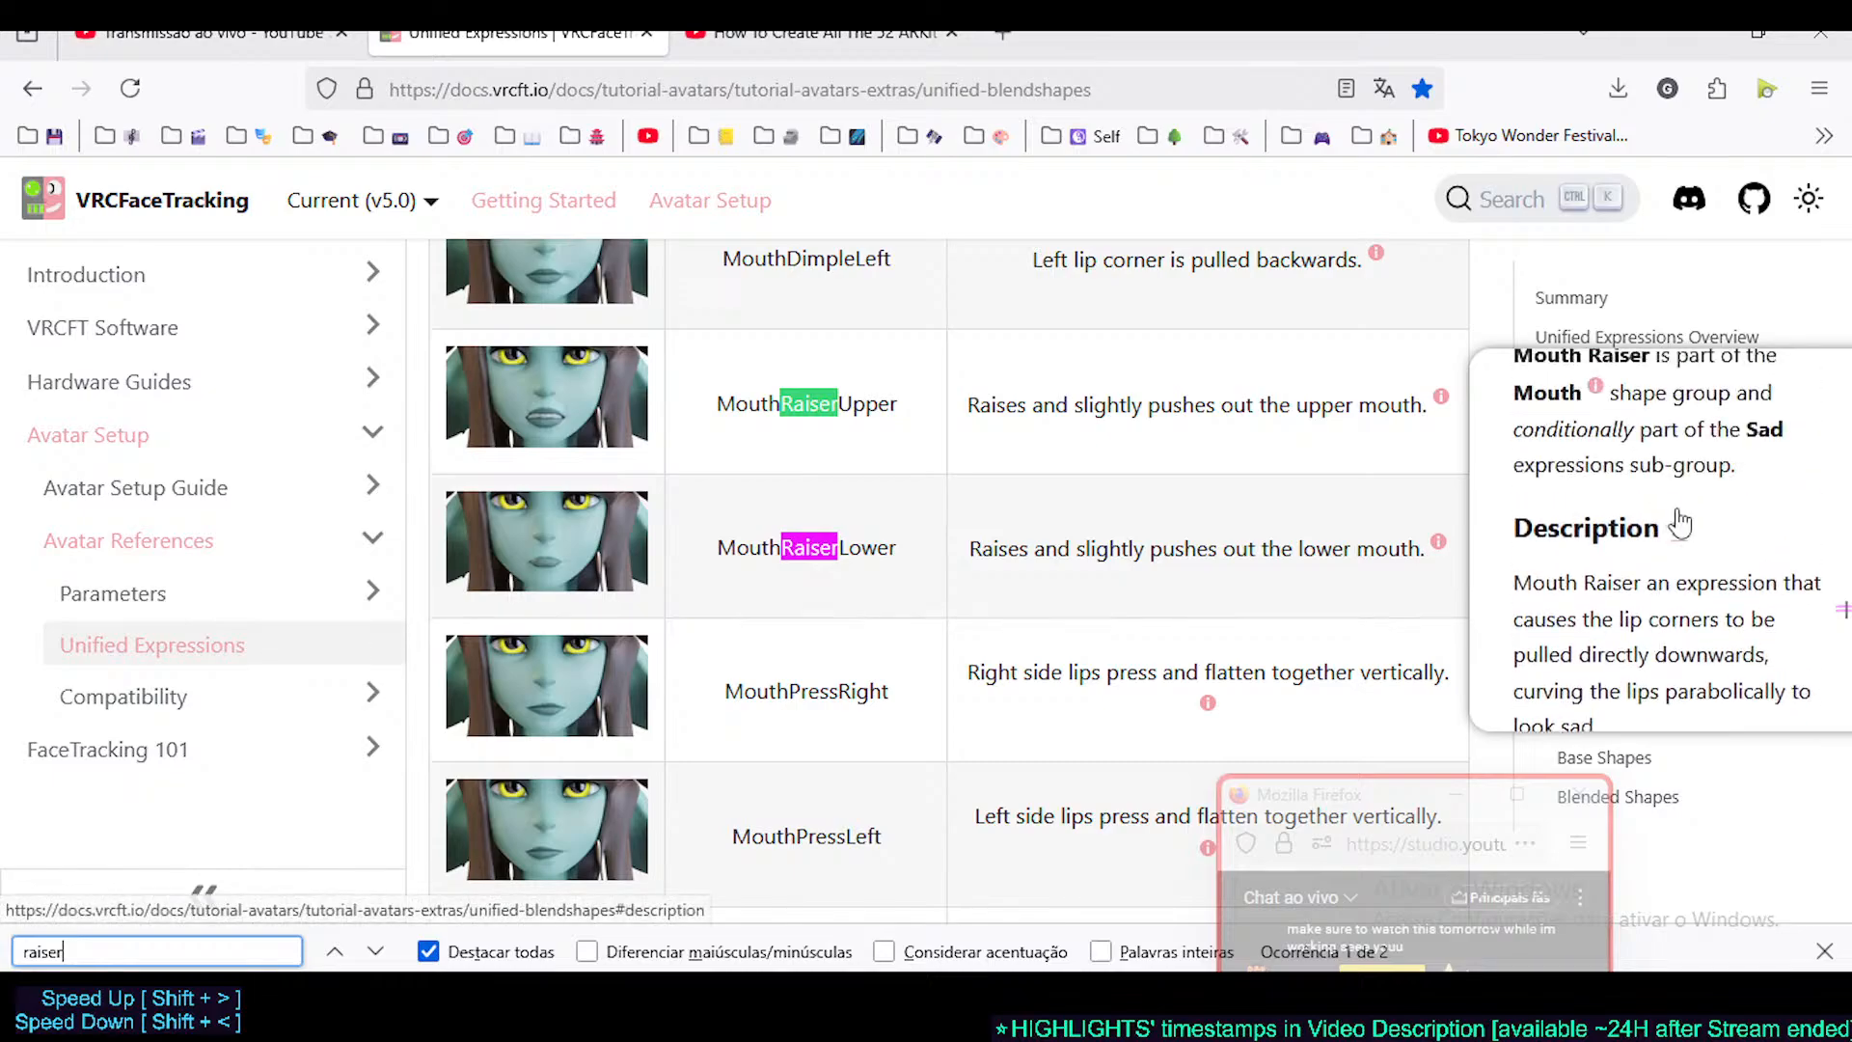
scroll(1669, 521, down, 3)
scroll(1636, 499, up, 2)
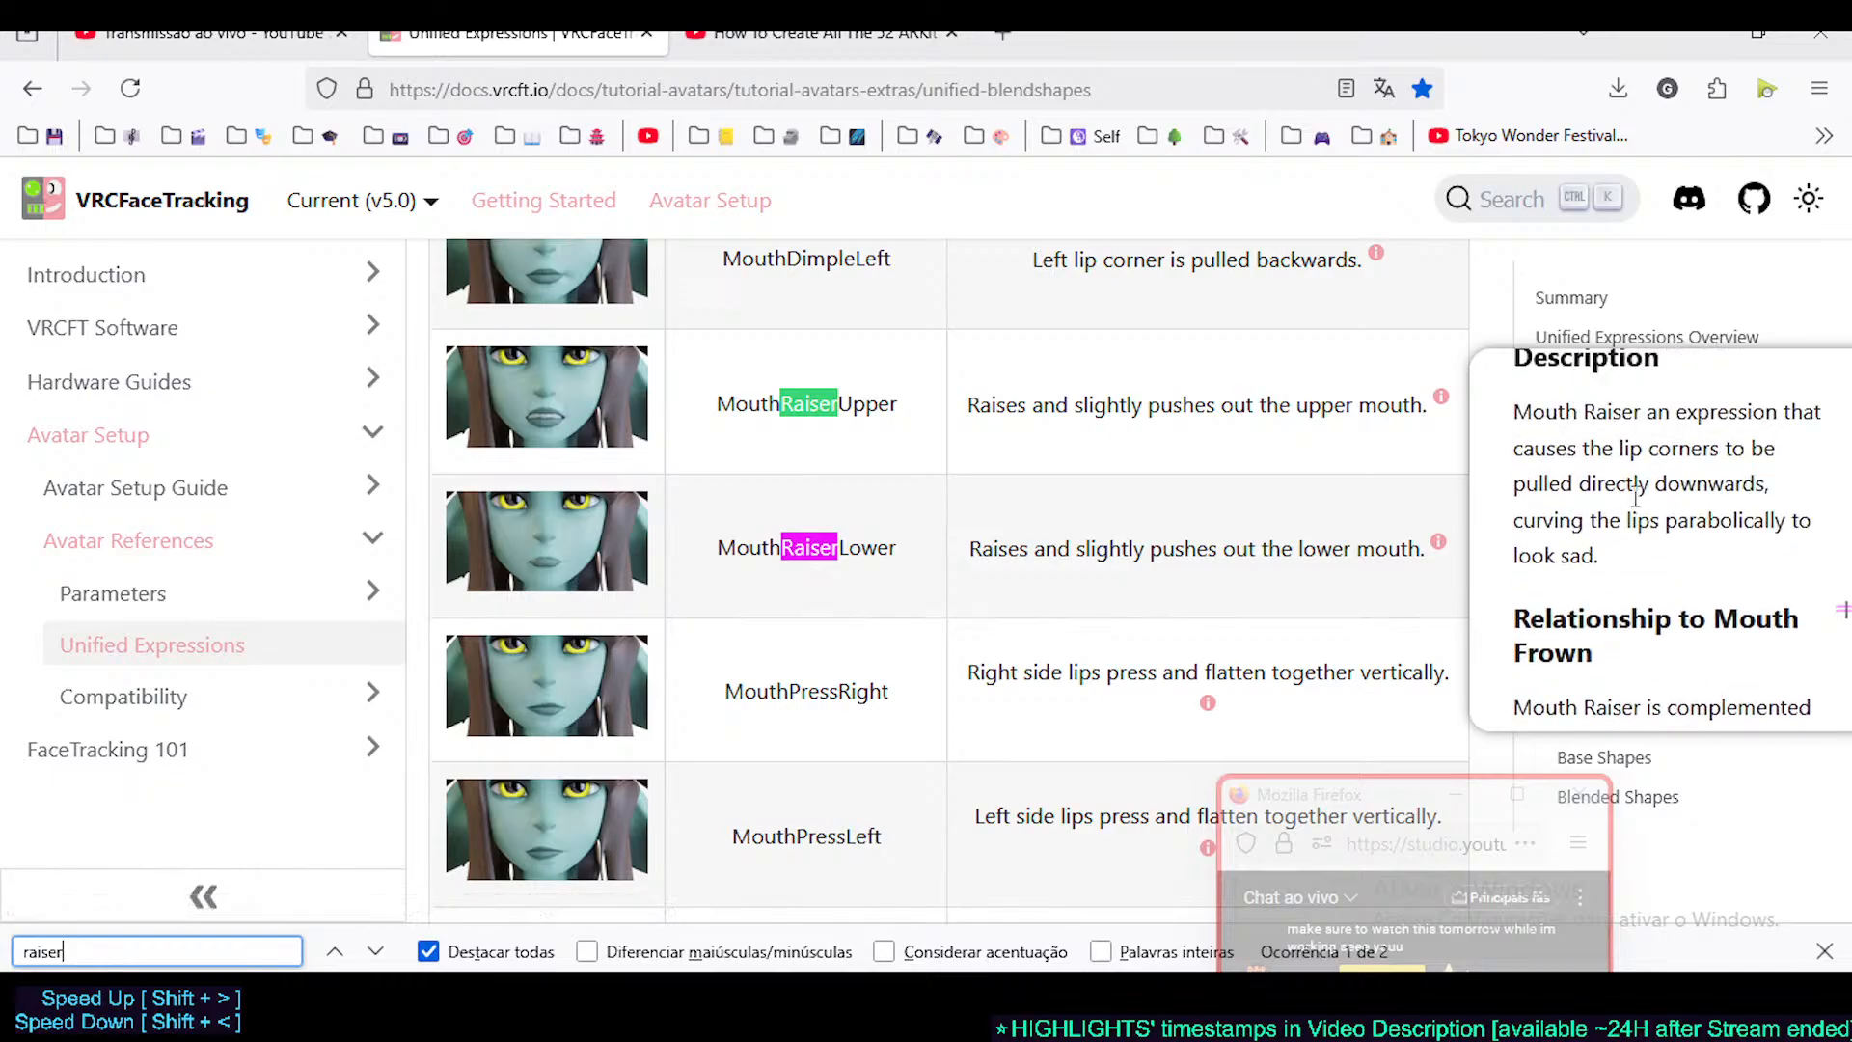
scroll(1634, 494, up, 2)
scroll(1634, 506, down, 4)
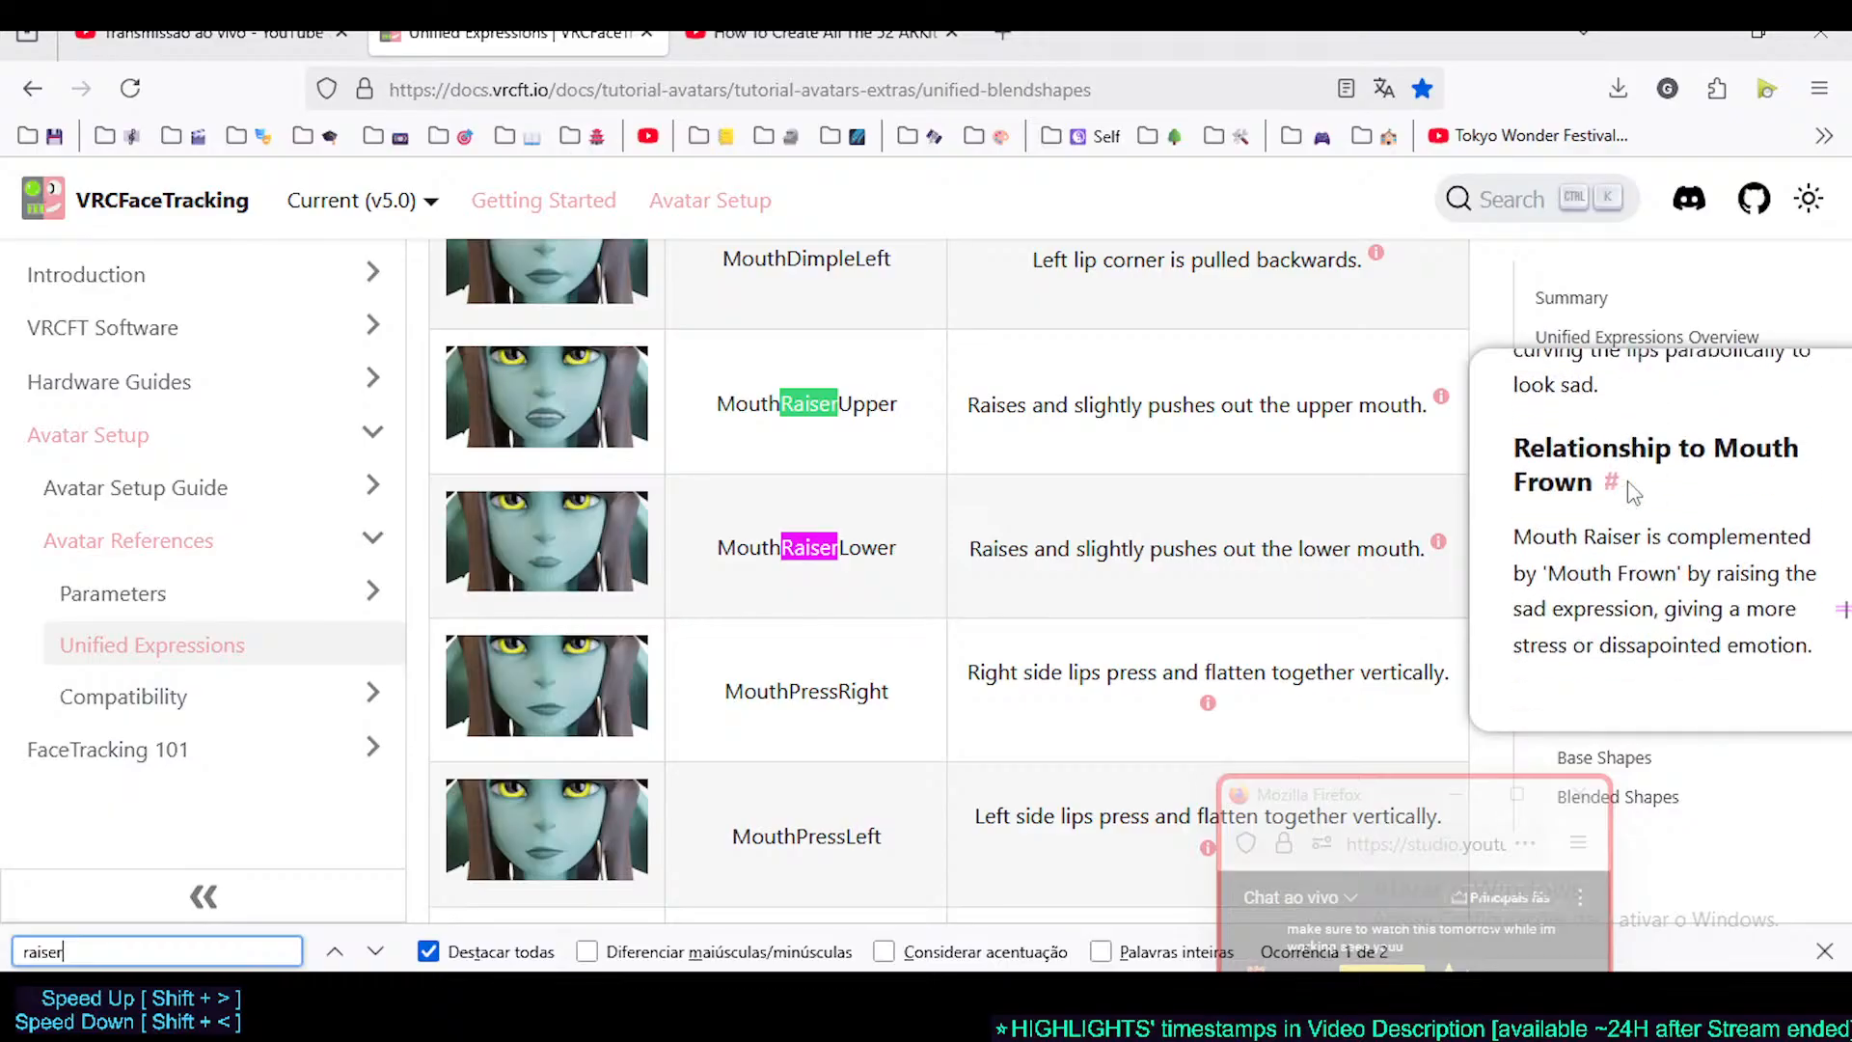
- Reread the Description and Relationship to Mouth Frown sections of the Mouth Raiser explanation
scroll(1634, 524, up, 3)
scroll(1634, 523, down, 3)
scroll(1637, 526, up, 2)
scroll(1637, 525, down, 2)
scroll(1637, 525, up, 2)
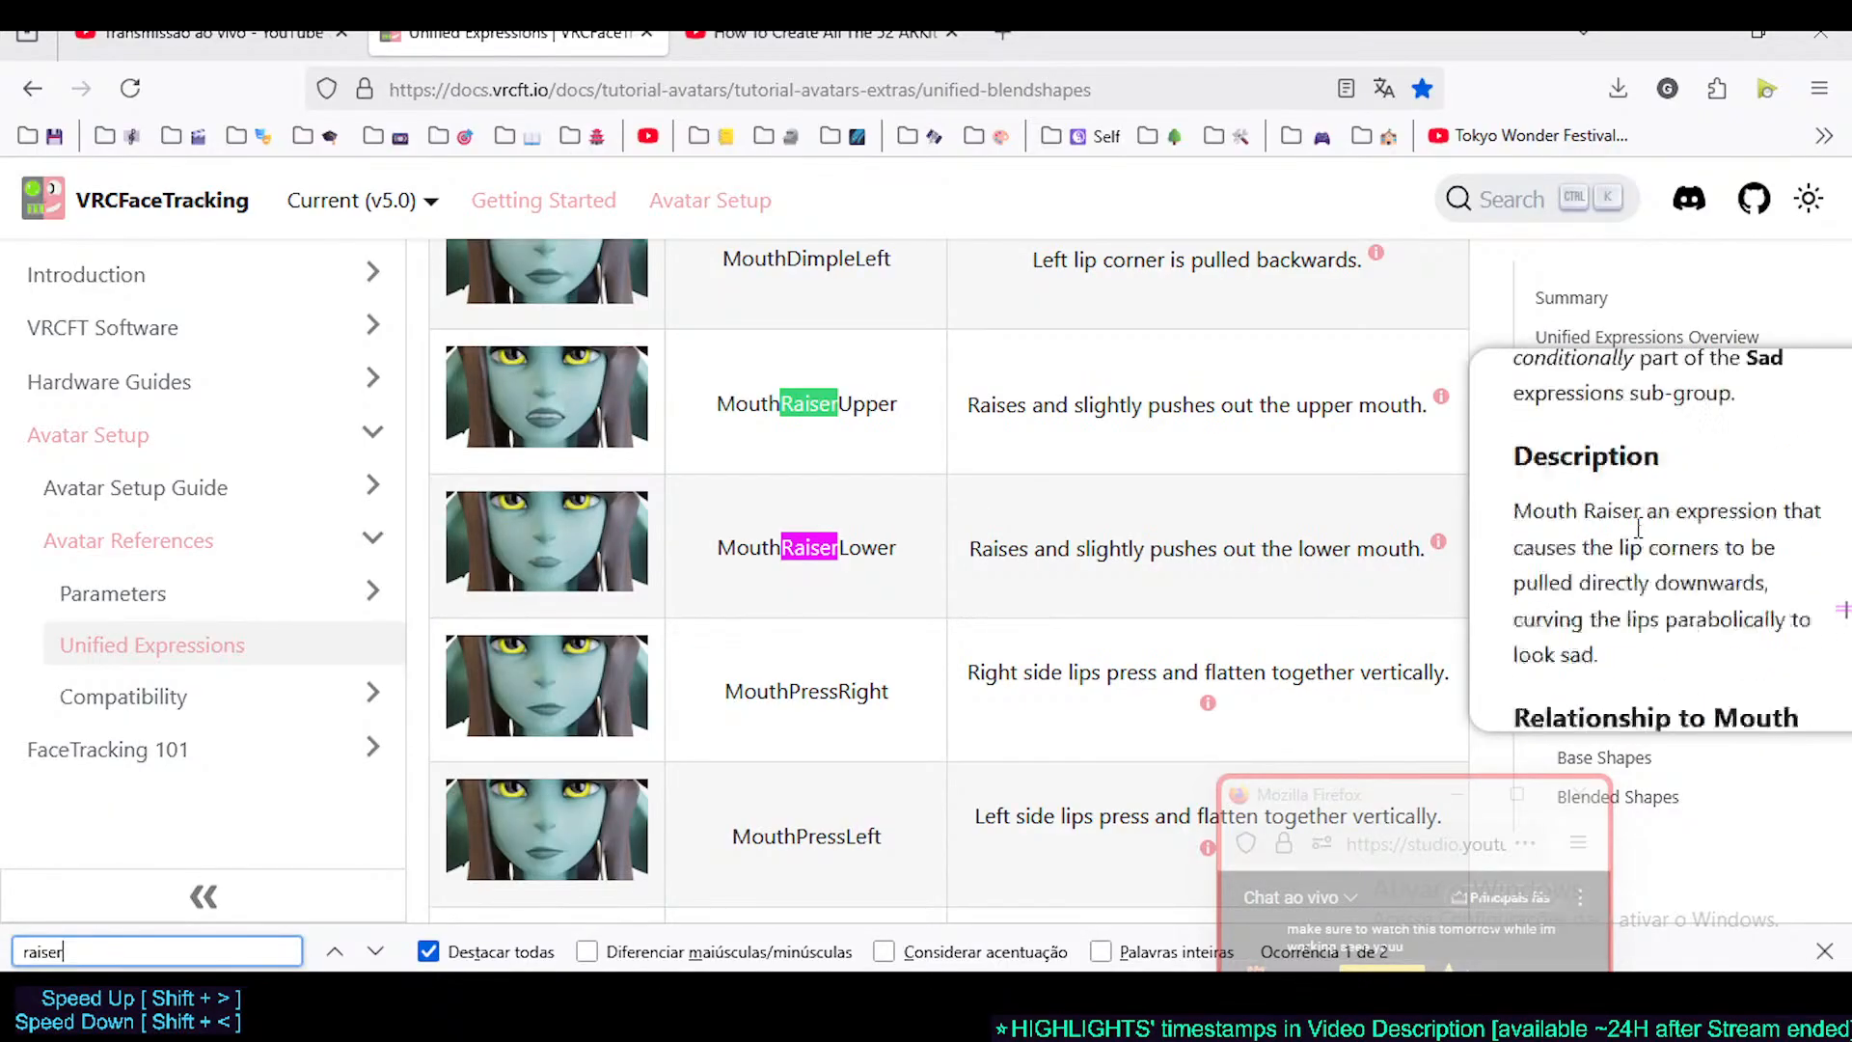
scroll(1638, 528, up, 2)
scroll(1637, 525, down, 4)
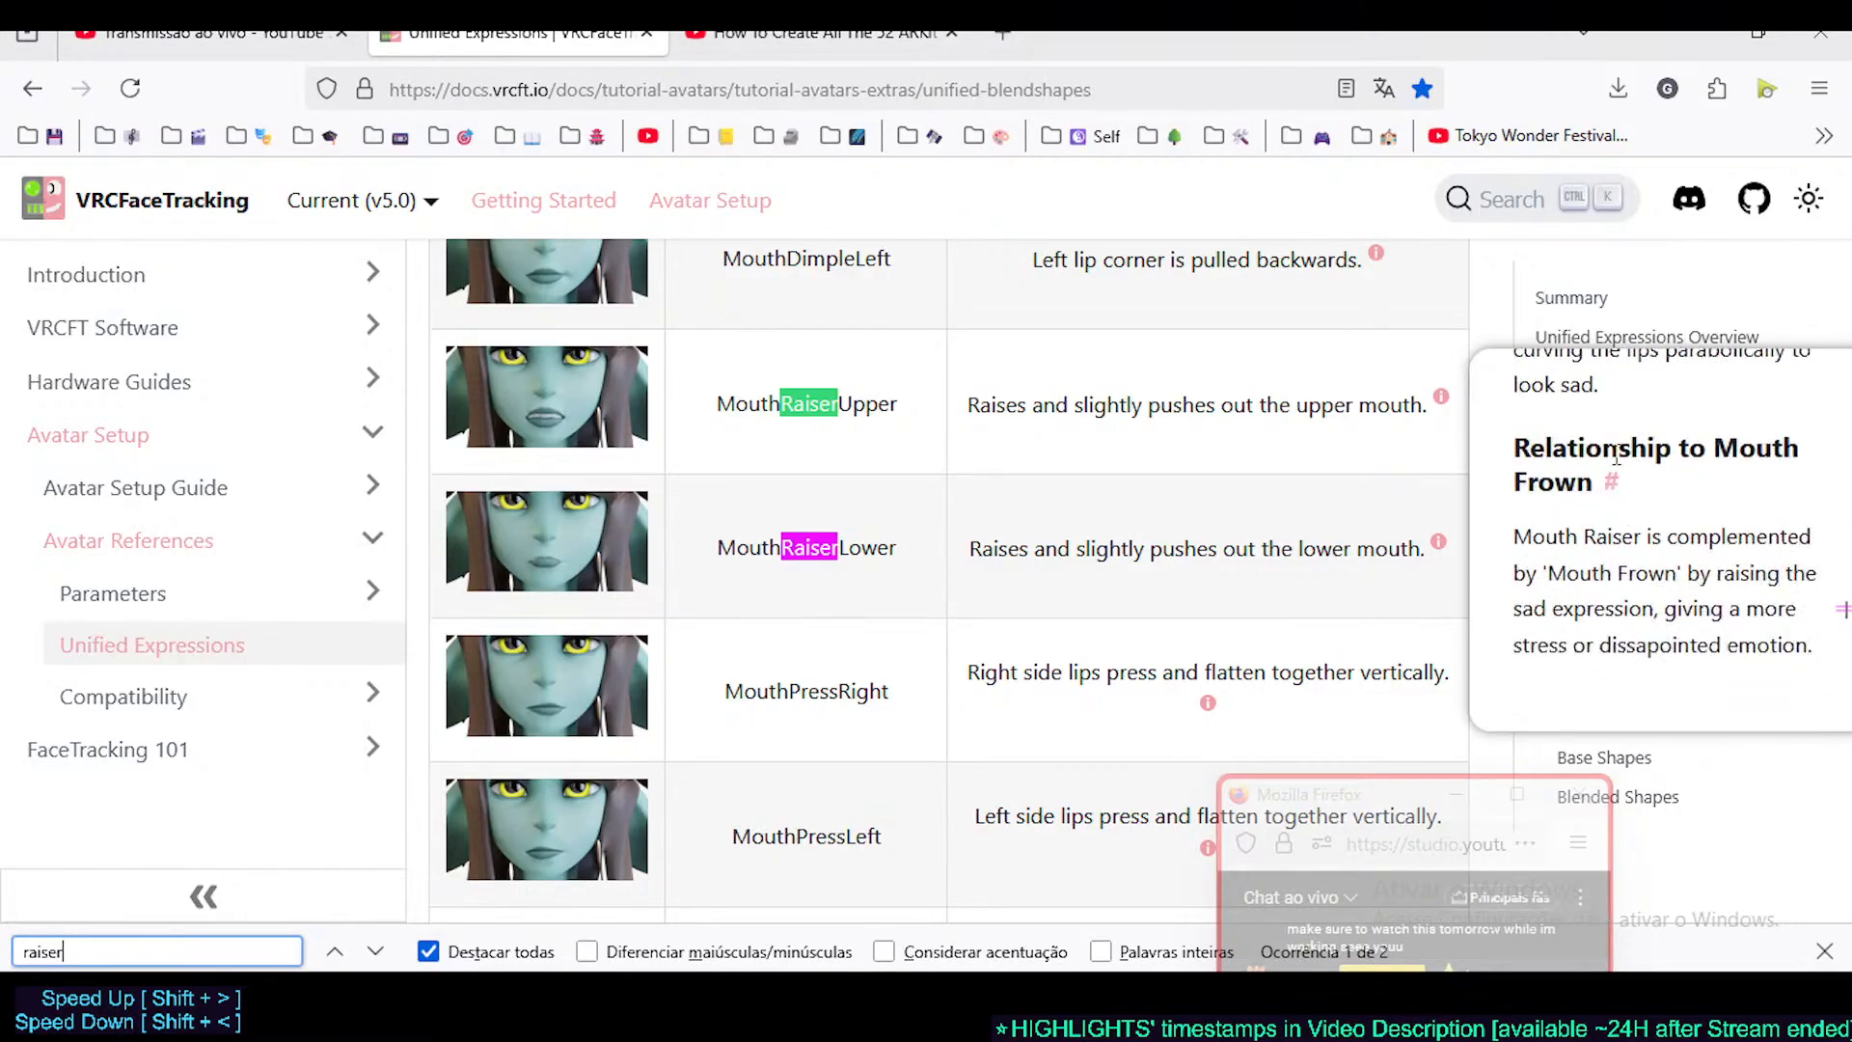
scroll(1640, 521, up, 2)
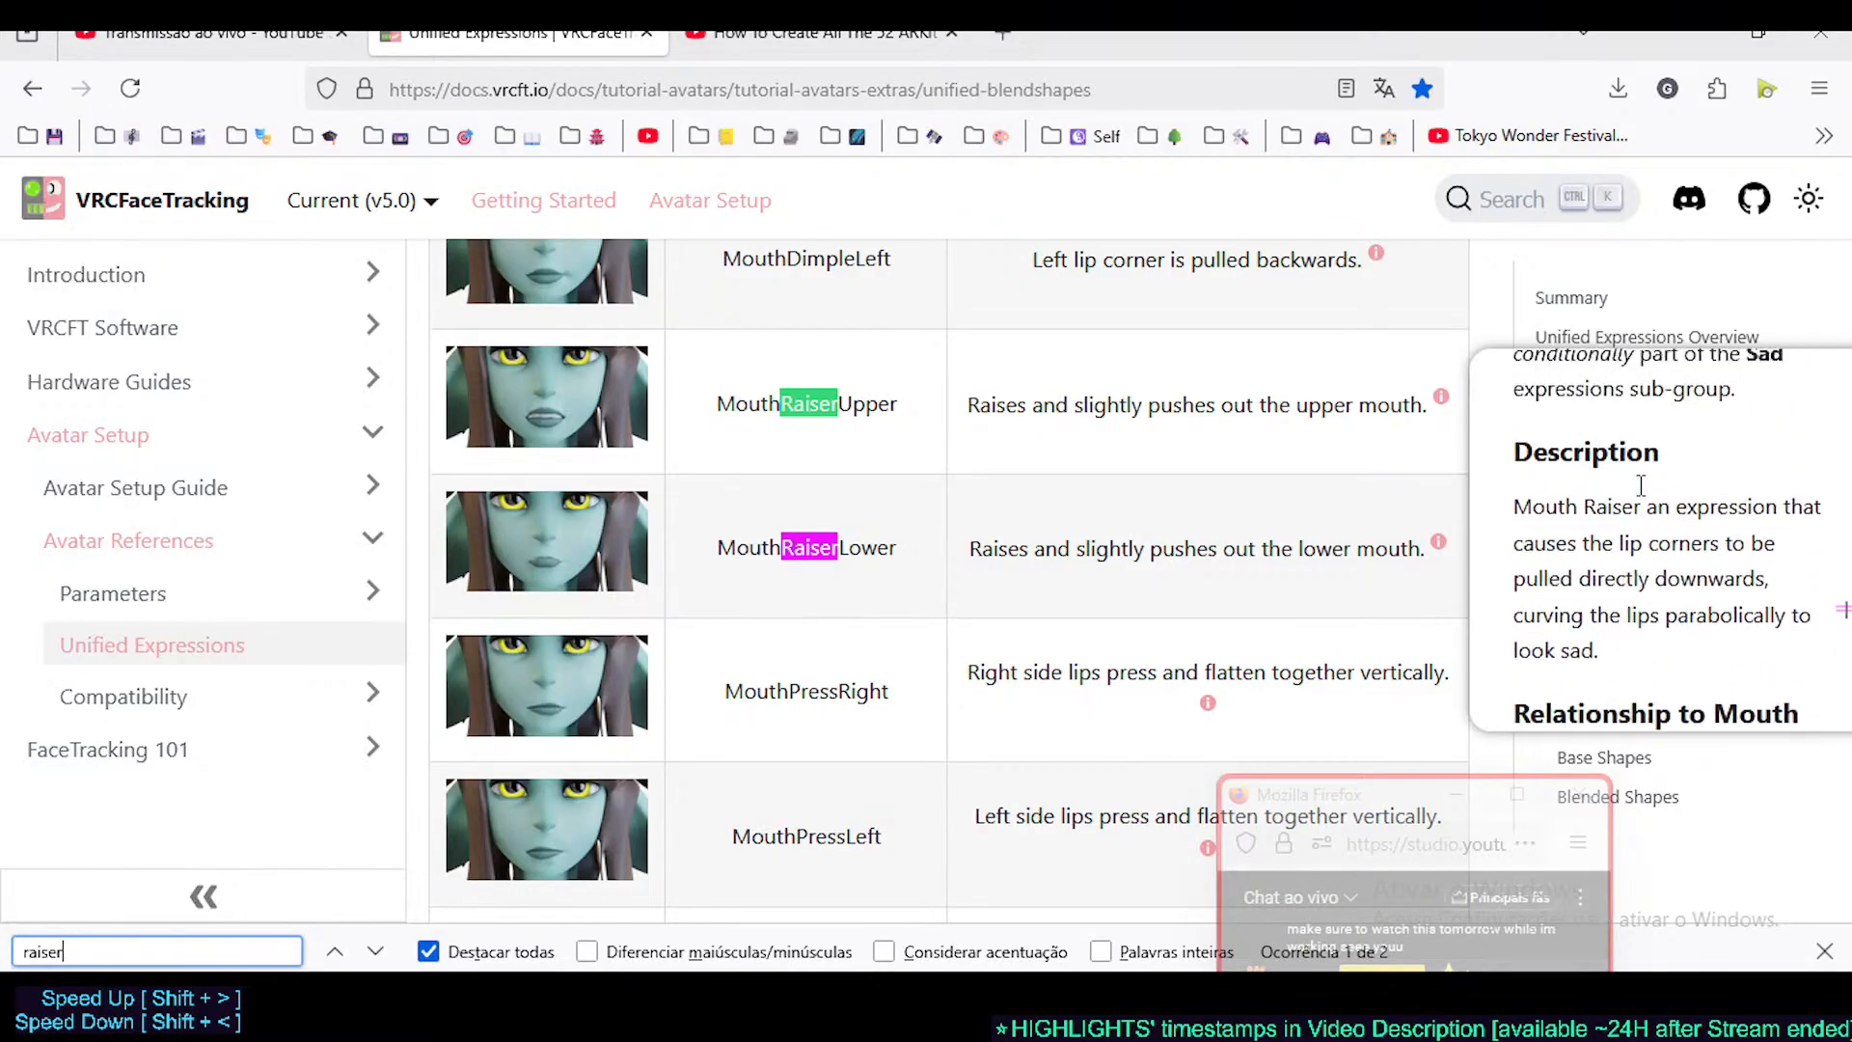
scroll(1640, 485, up, 1)
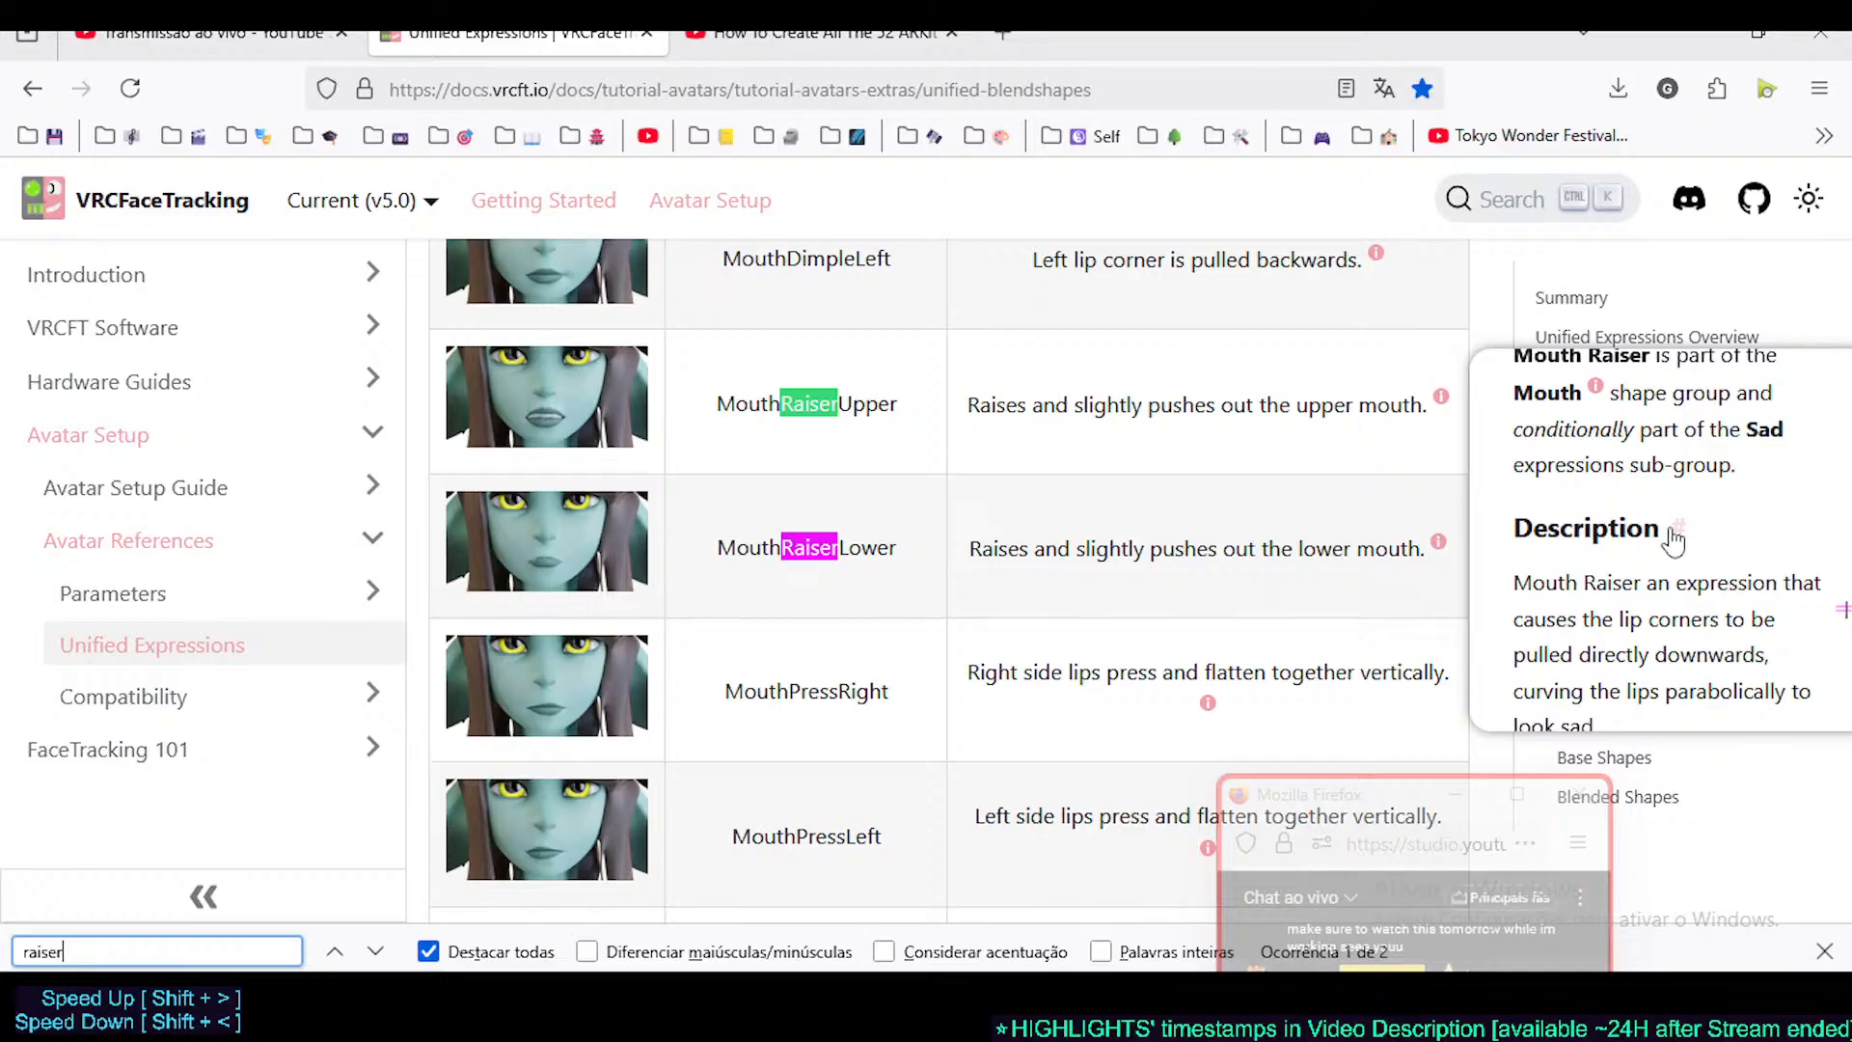
scroll(1670, 540, down, 4)
scroll(1664, 540, up, 3)
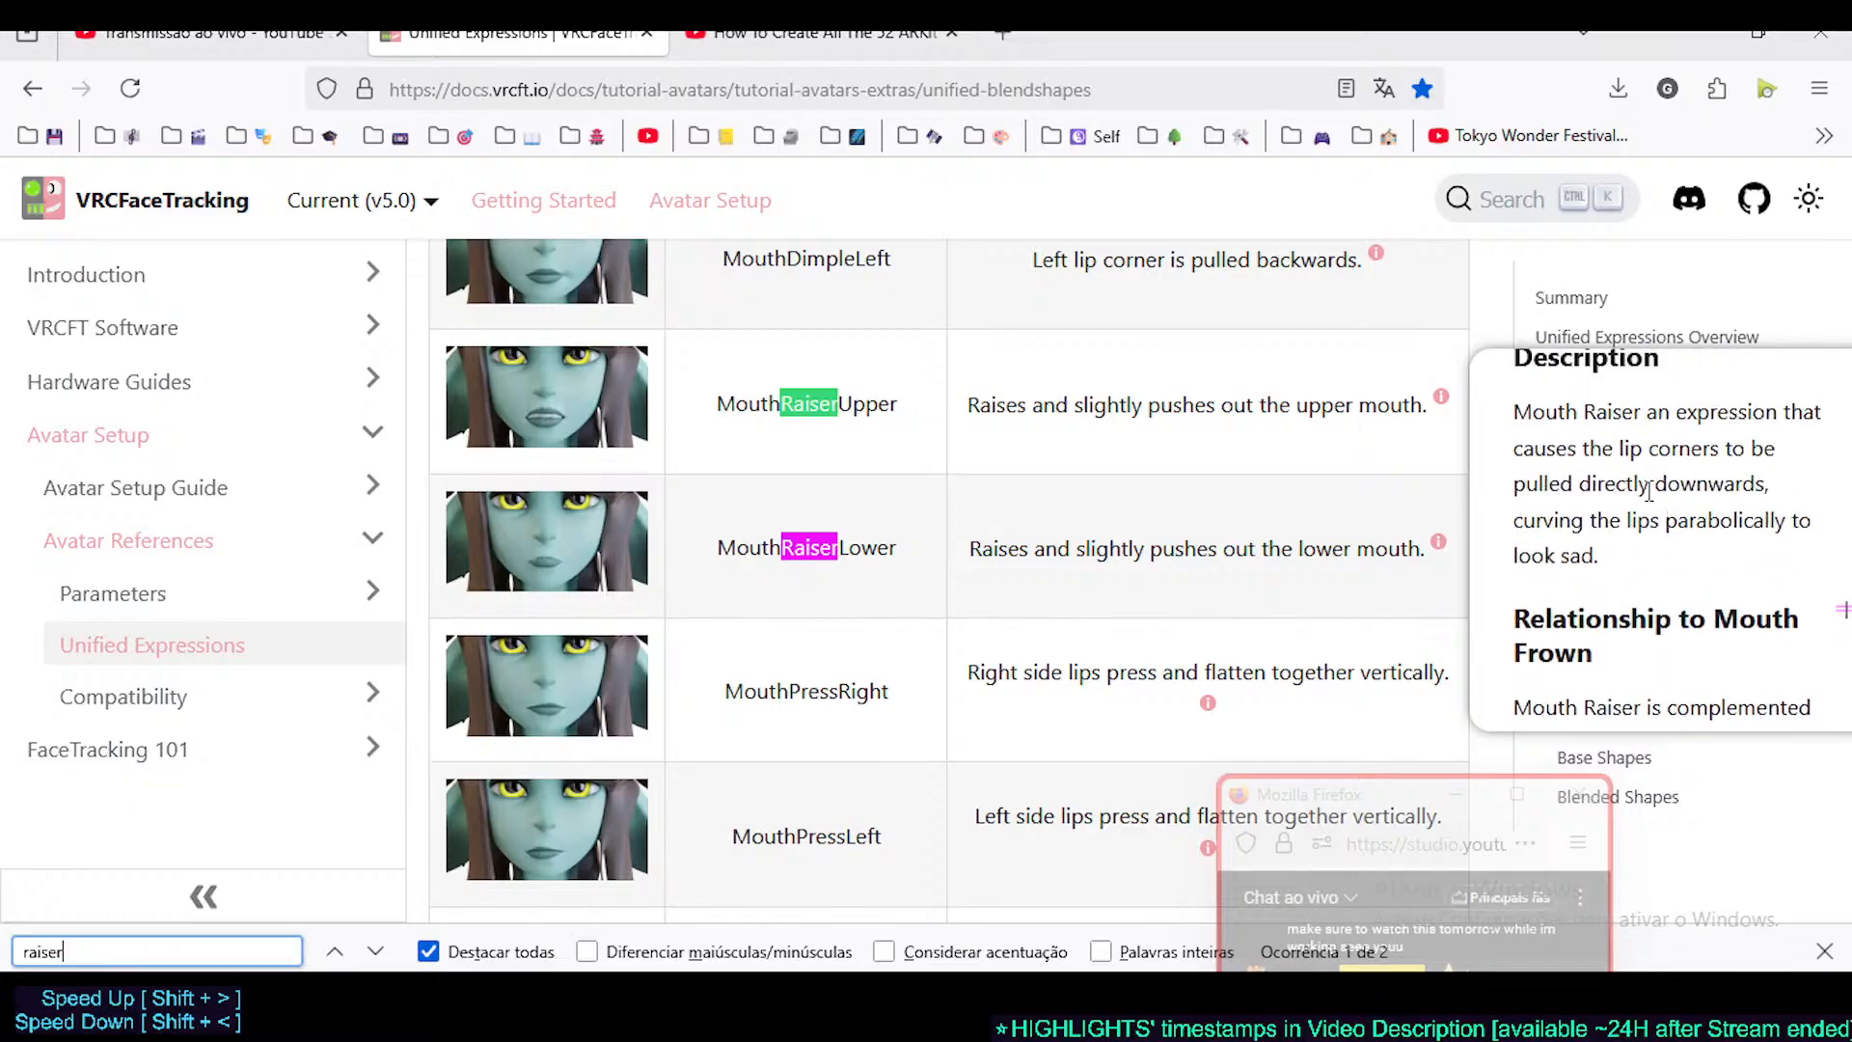
scroll(1640, 501, down, 3)
scroll(1645, 463, up, 2)
scroll(1659, 517, down, 2)
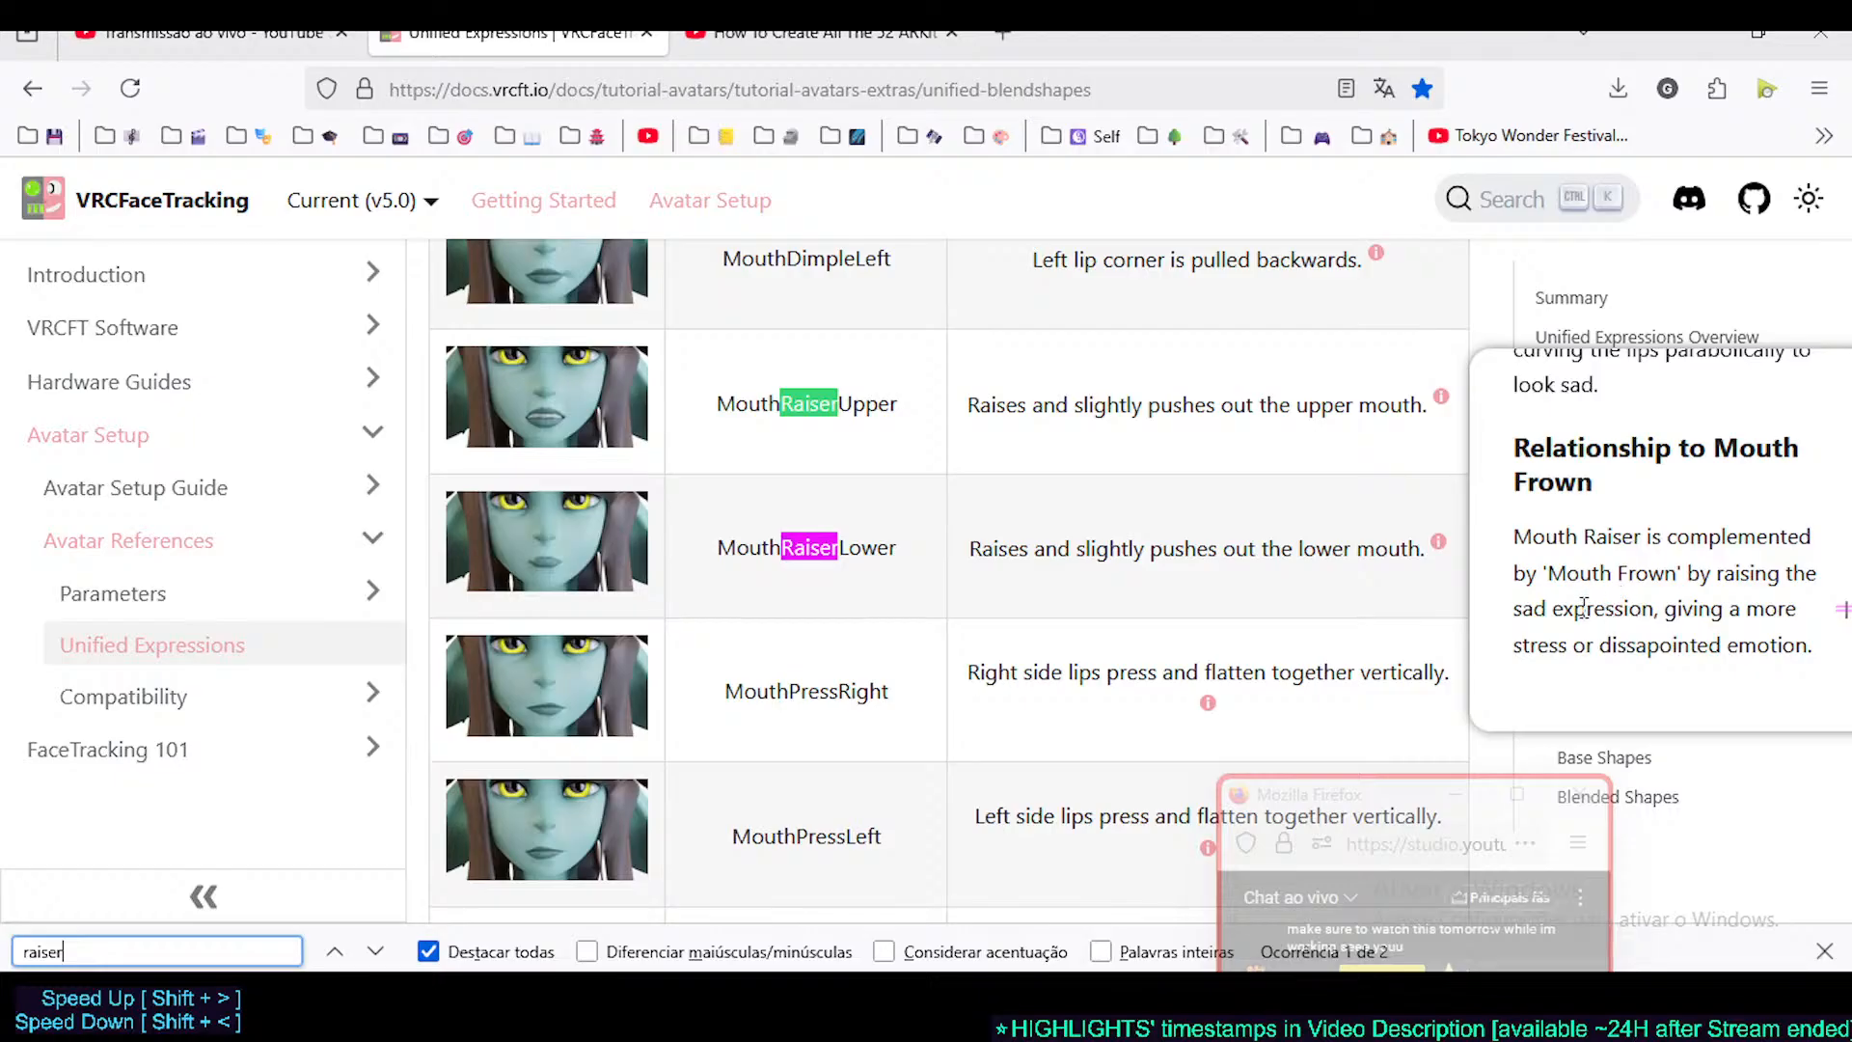
scroll(882, 453, up, 2)
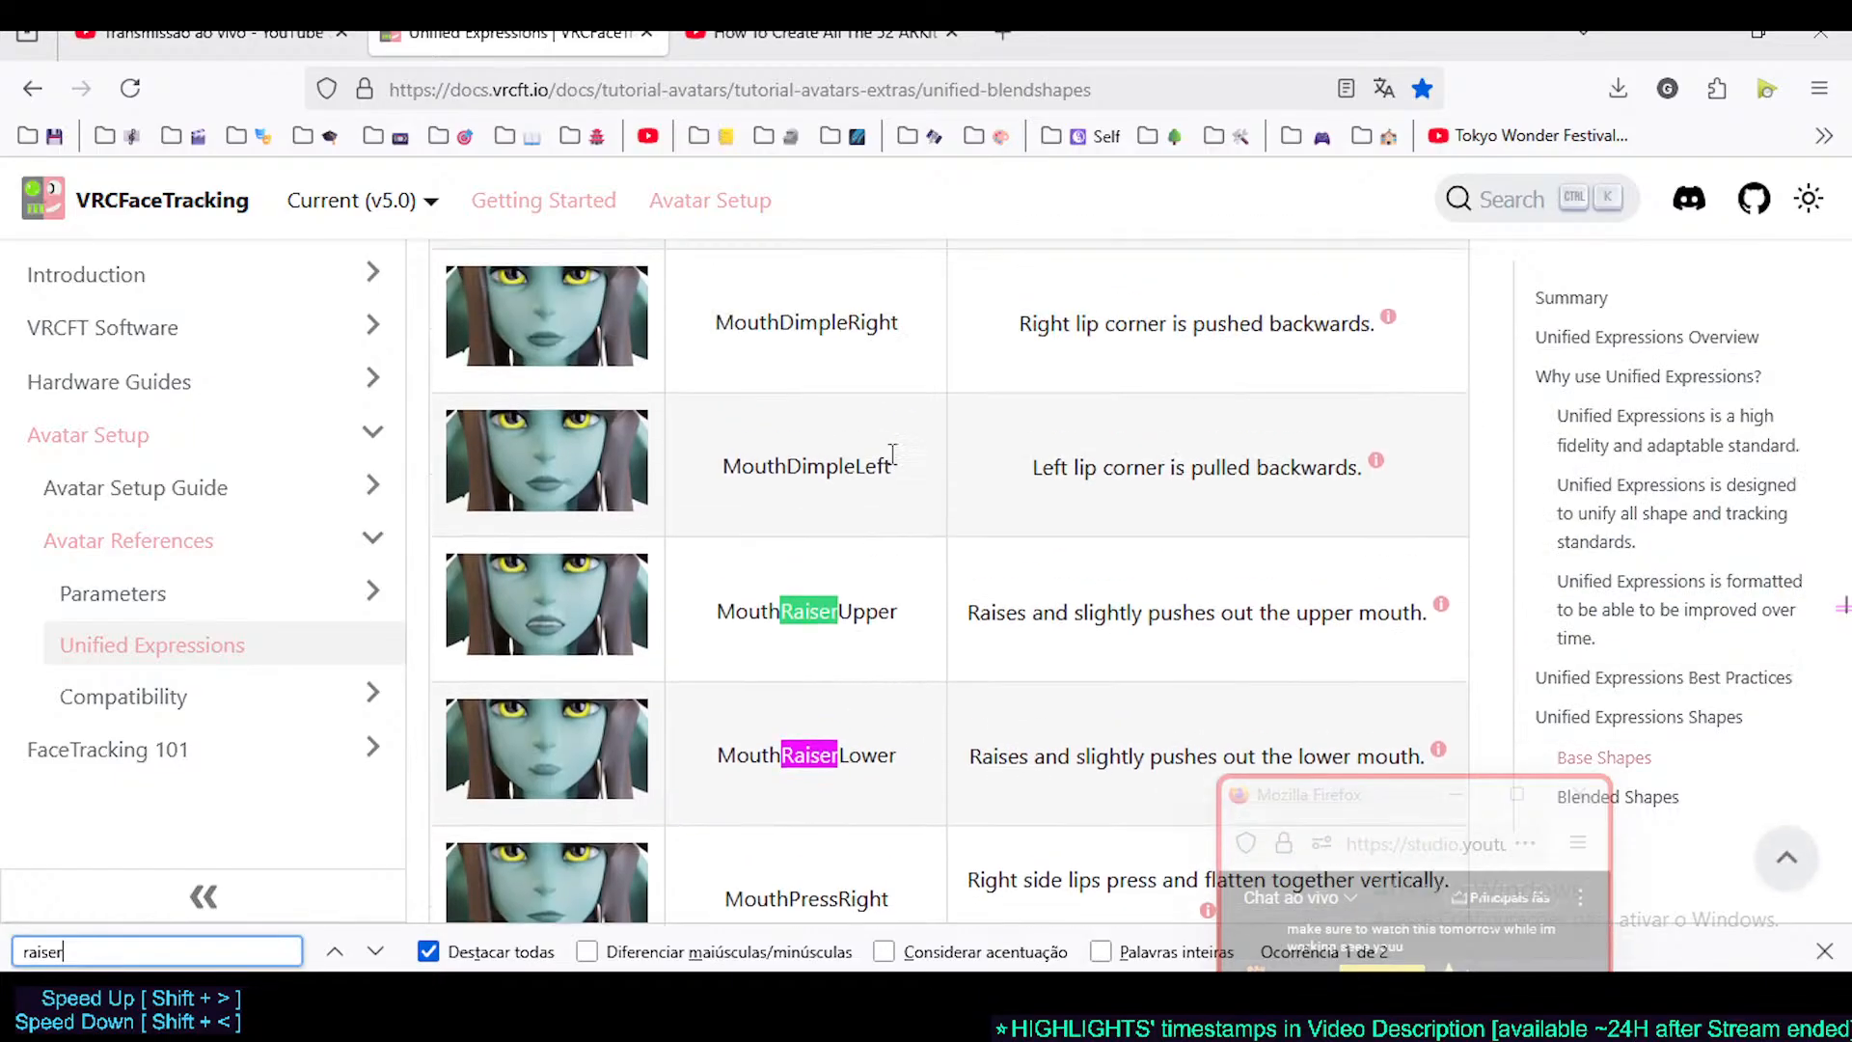
- Look back through the base shapes table from the Mouth Raiser rows to the eye look rows and the Basis reference image
scroll(882, 465, down, 5)
scroll(832, 651, up, 3)
scroll(835, 664, up, 15)
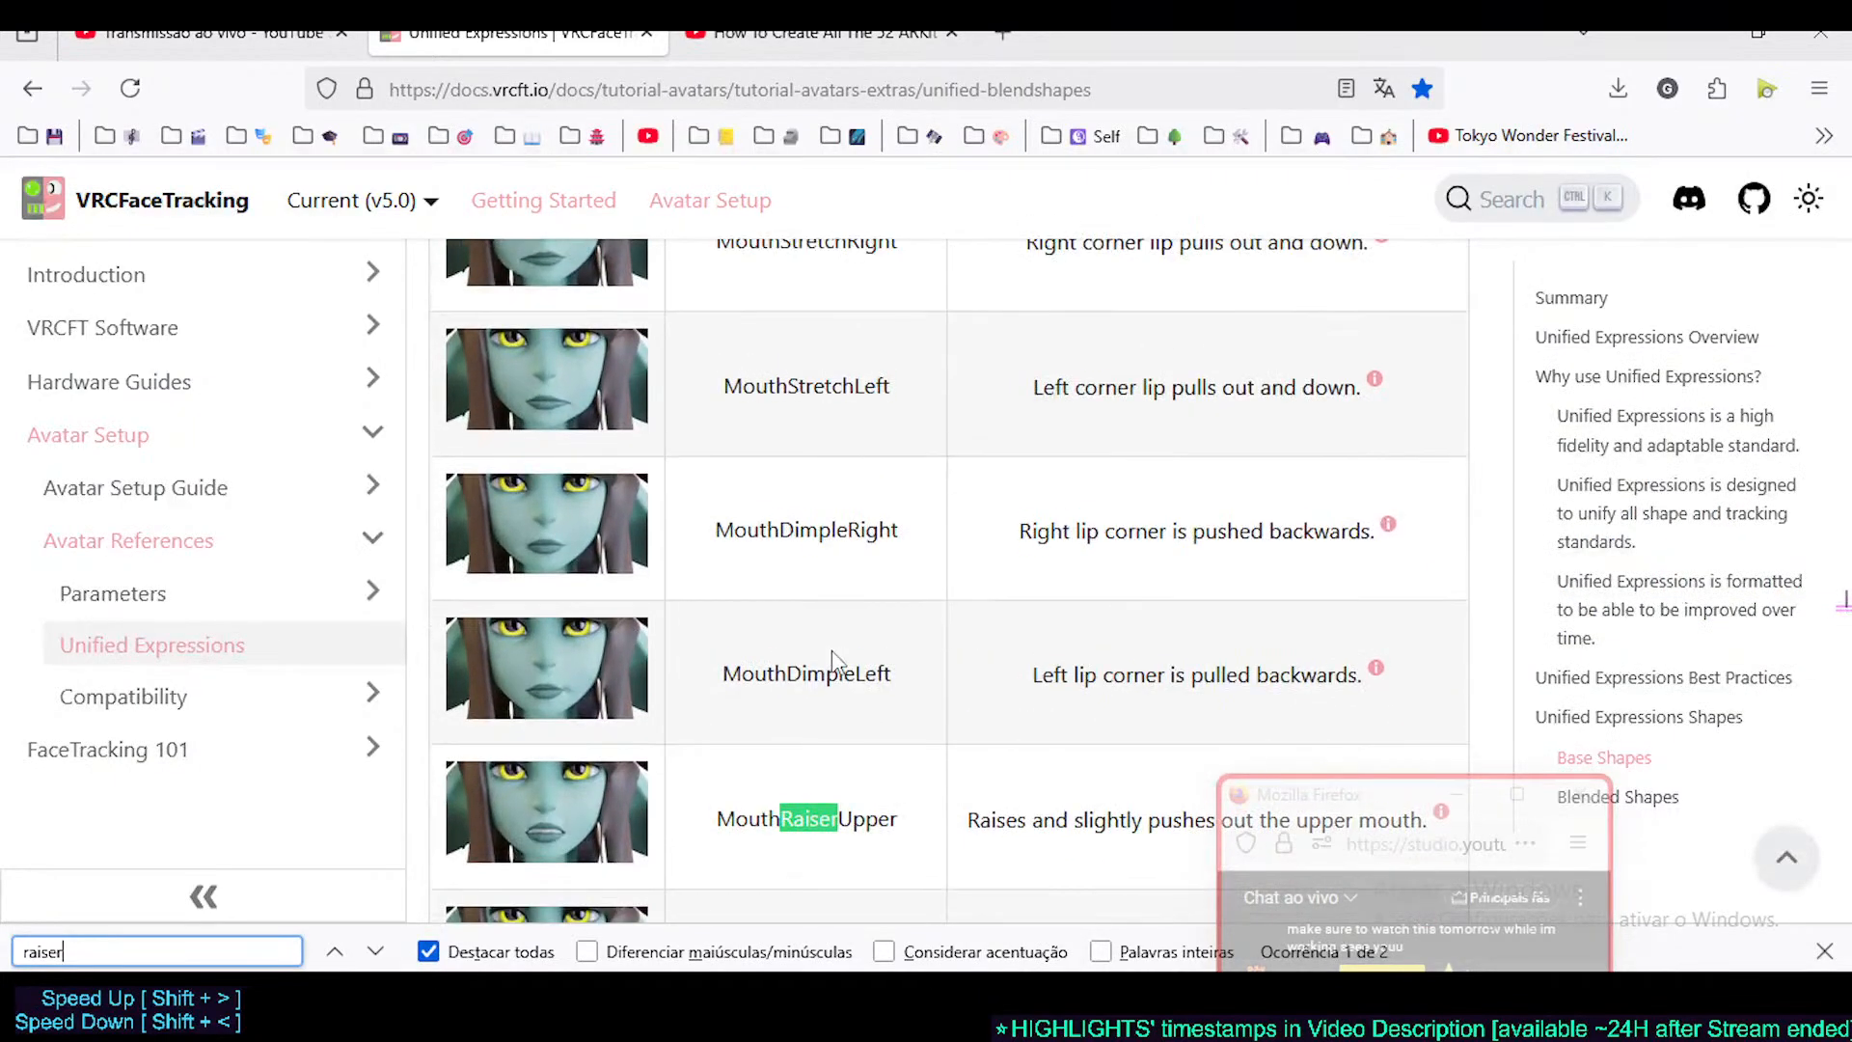
scroll(835, 645, up, 12)
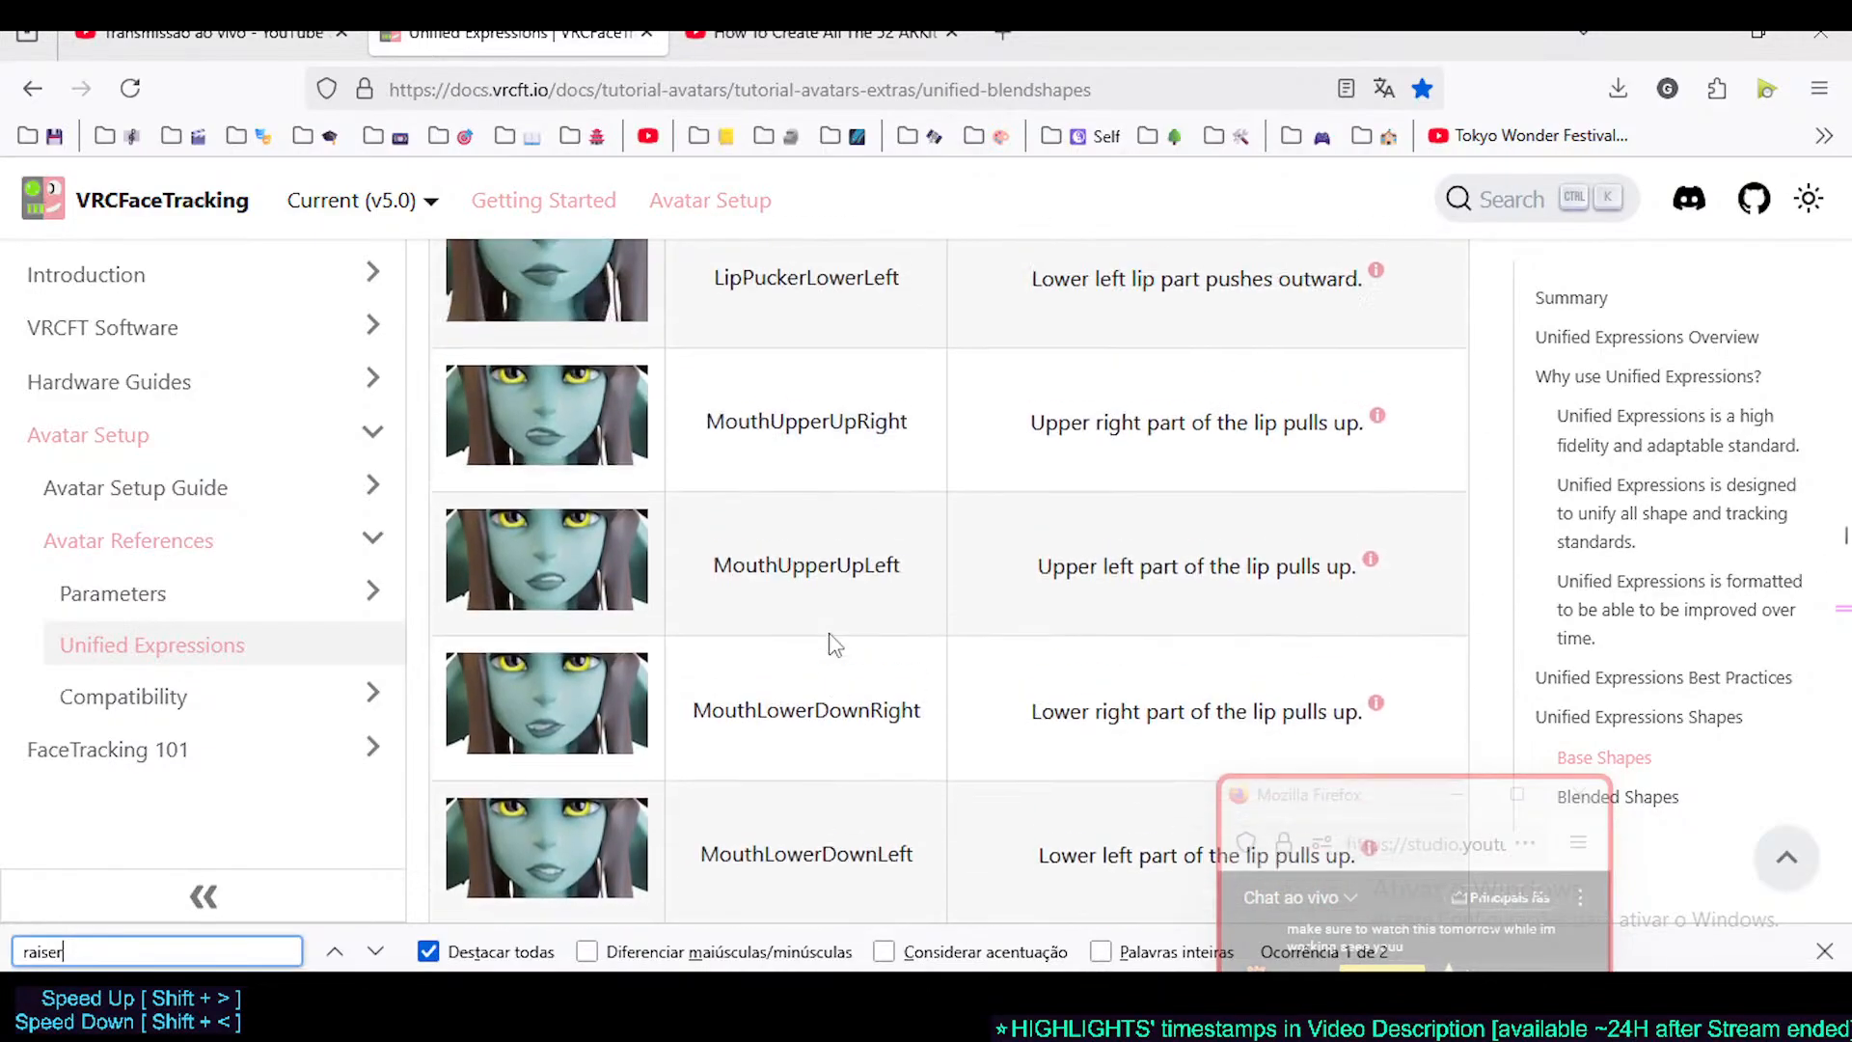
scroll(825, 629, up, 12)
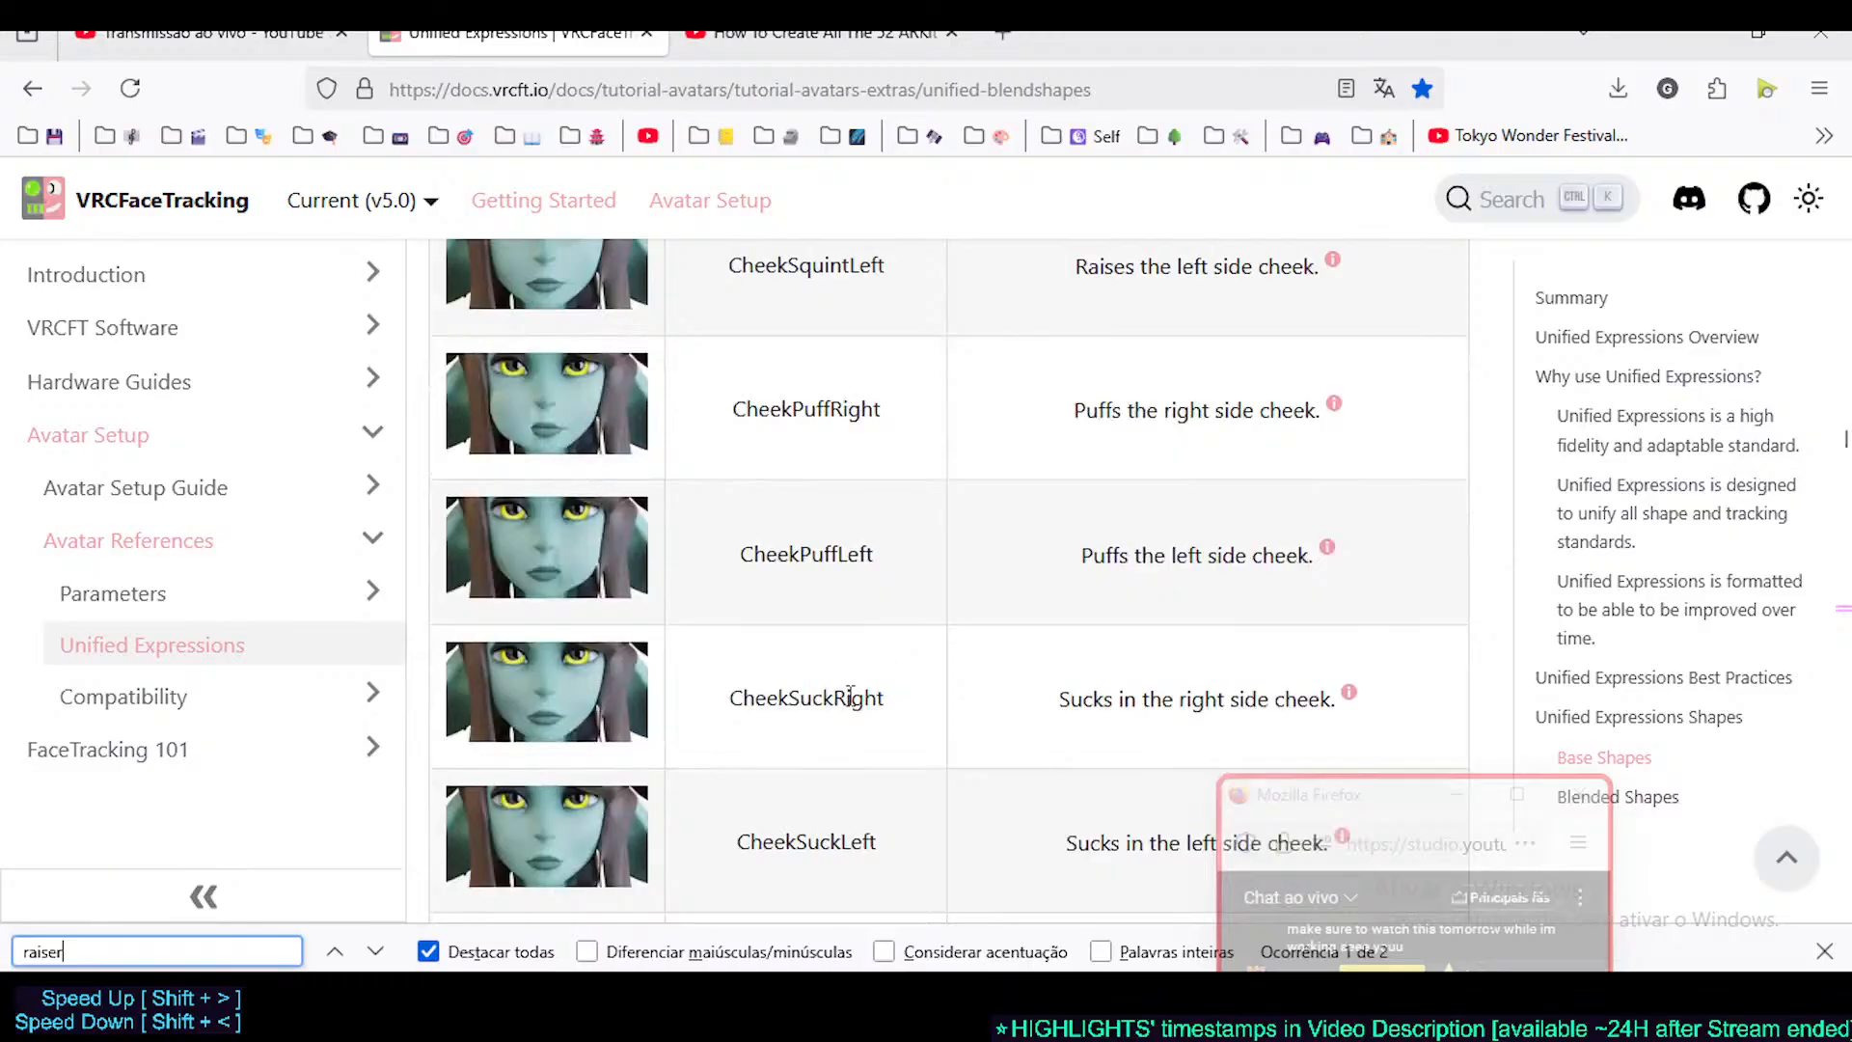
scroll(888, 646, up, 8)
scroll(877, 670, up, 12)
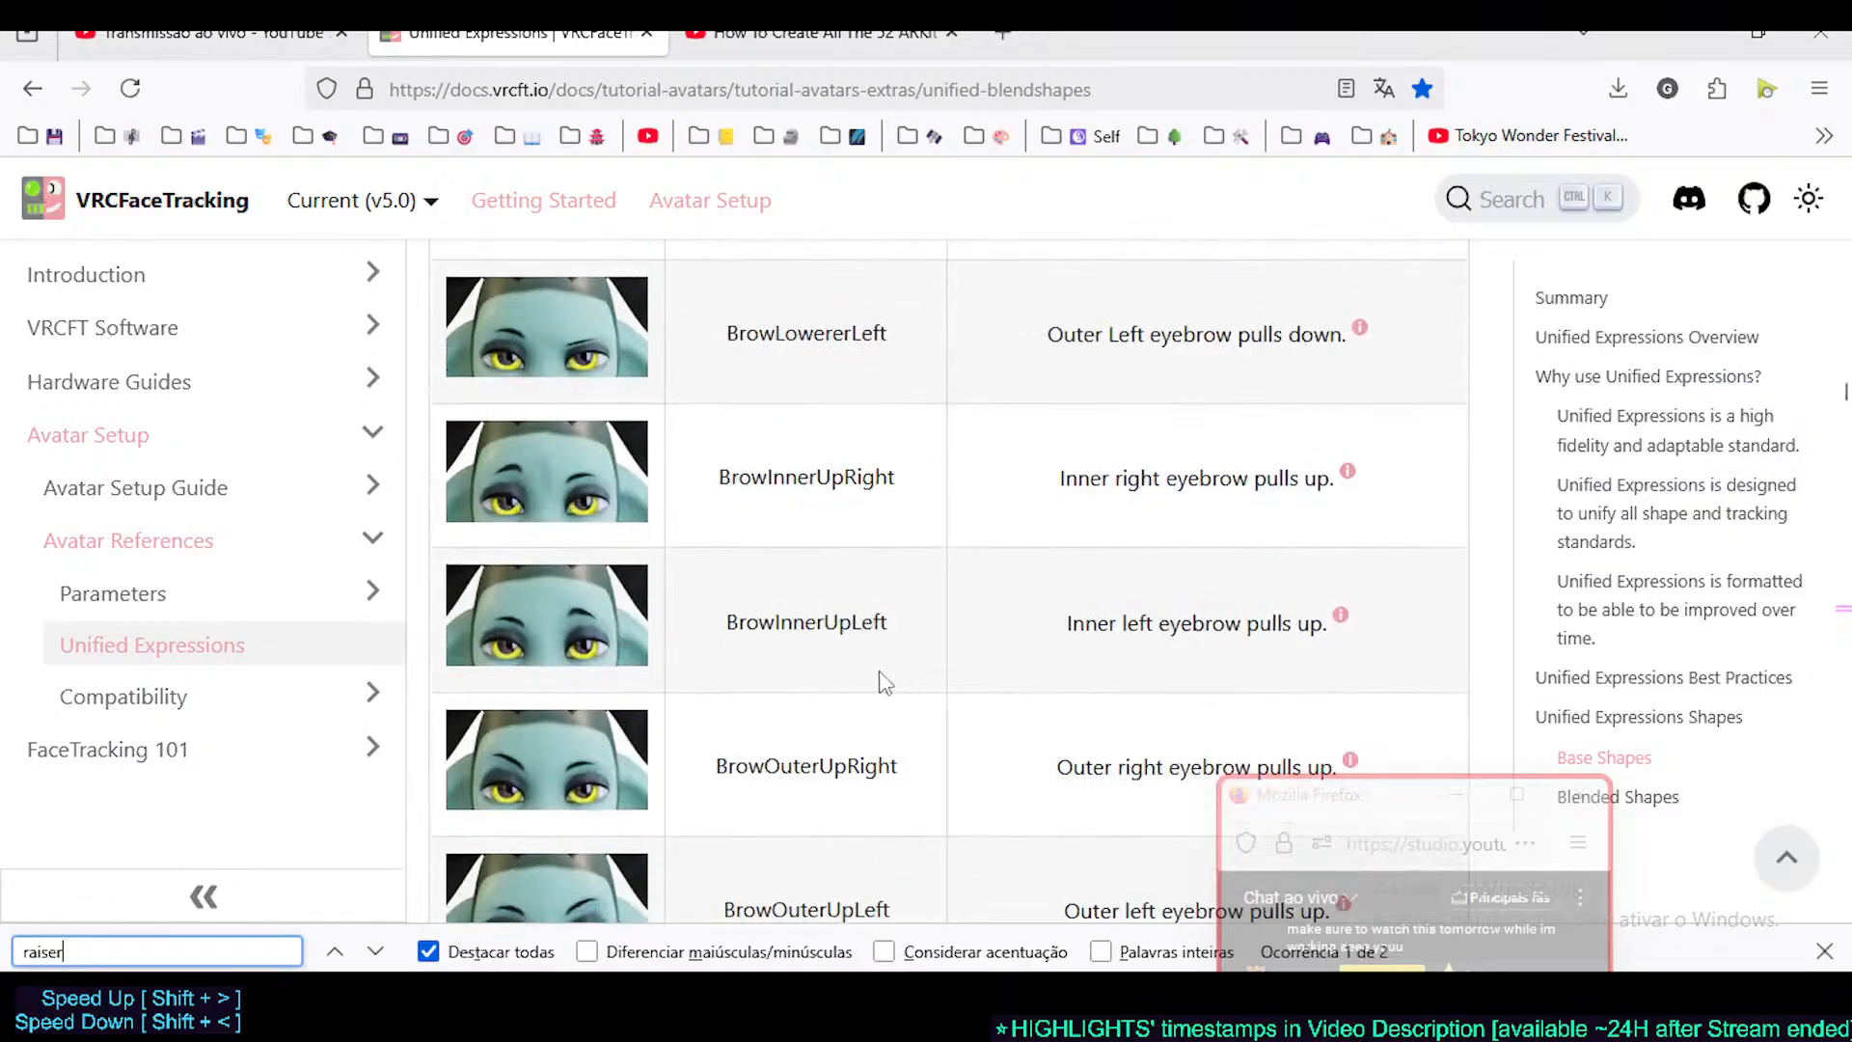
scroll(865, 661, up, 10)
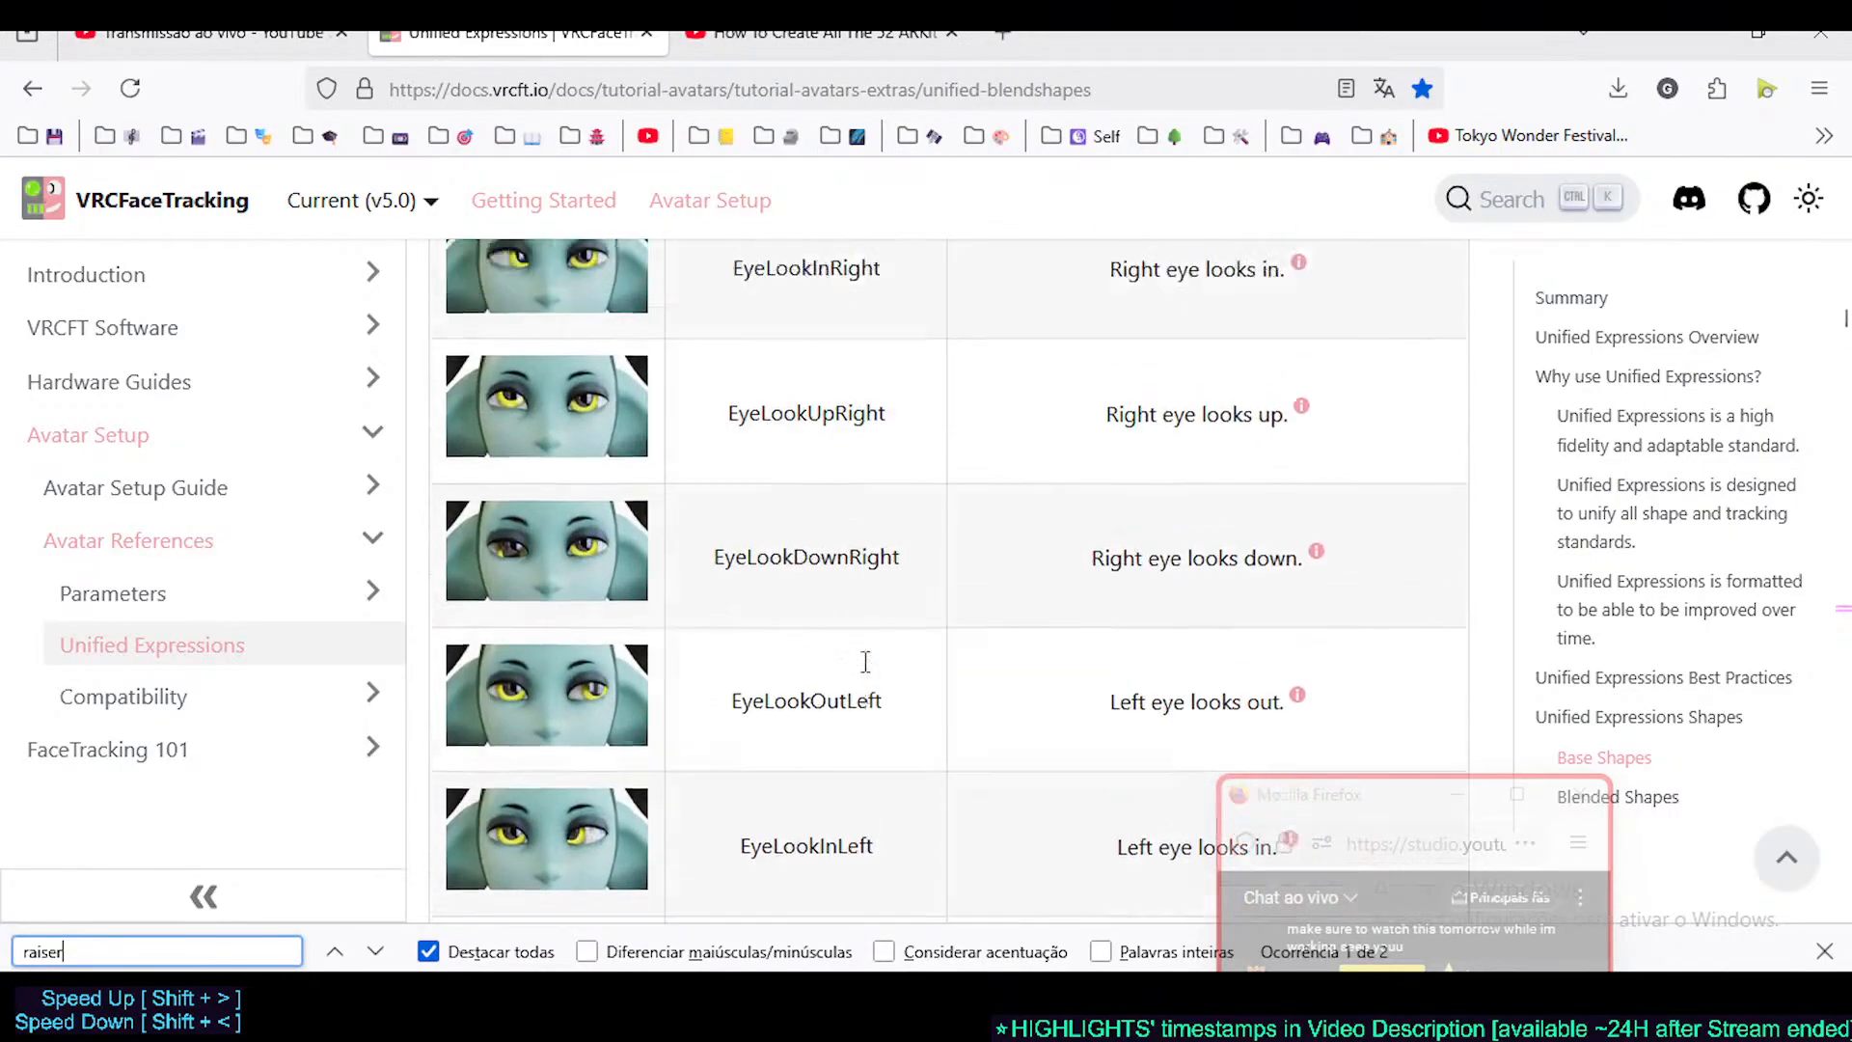
scroll(865, 666, down, 4)
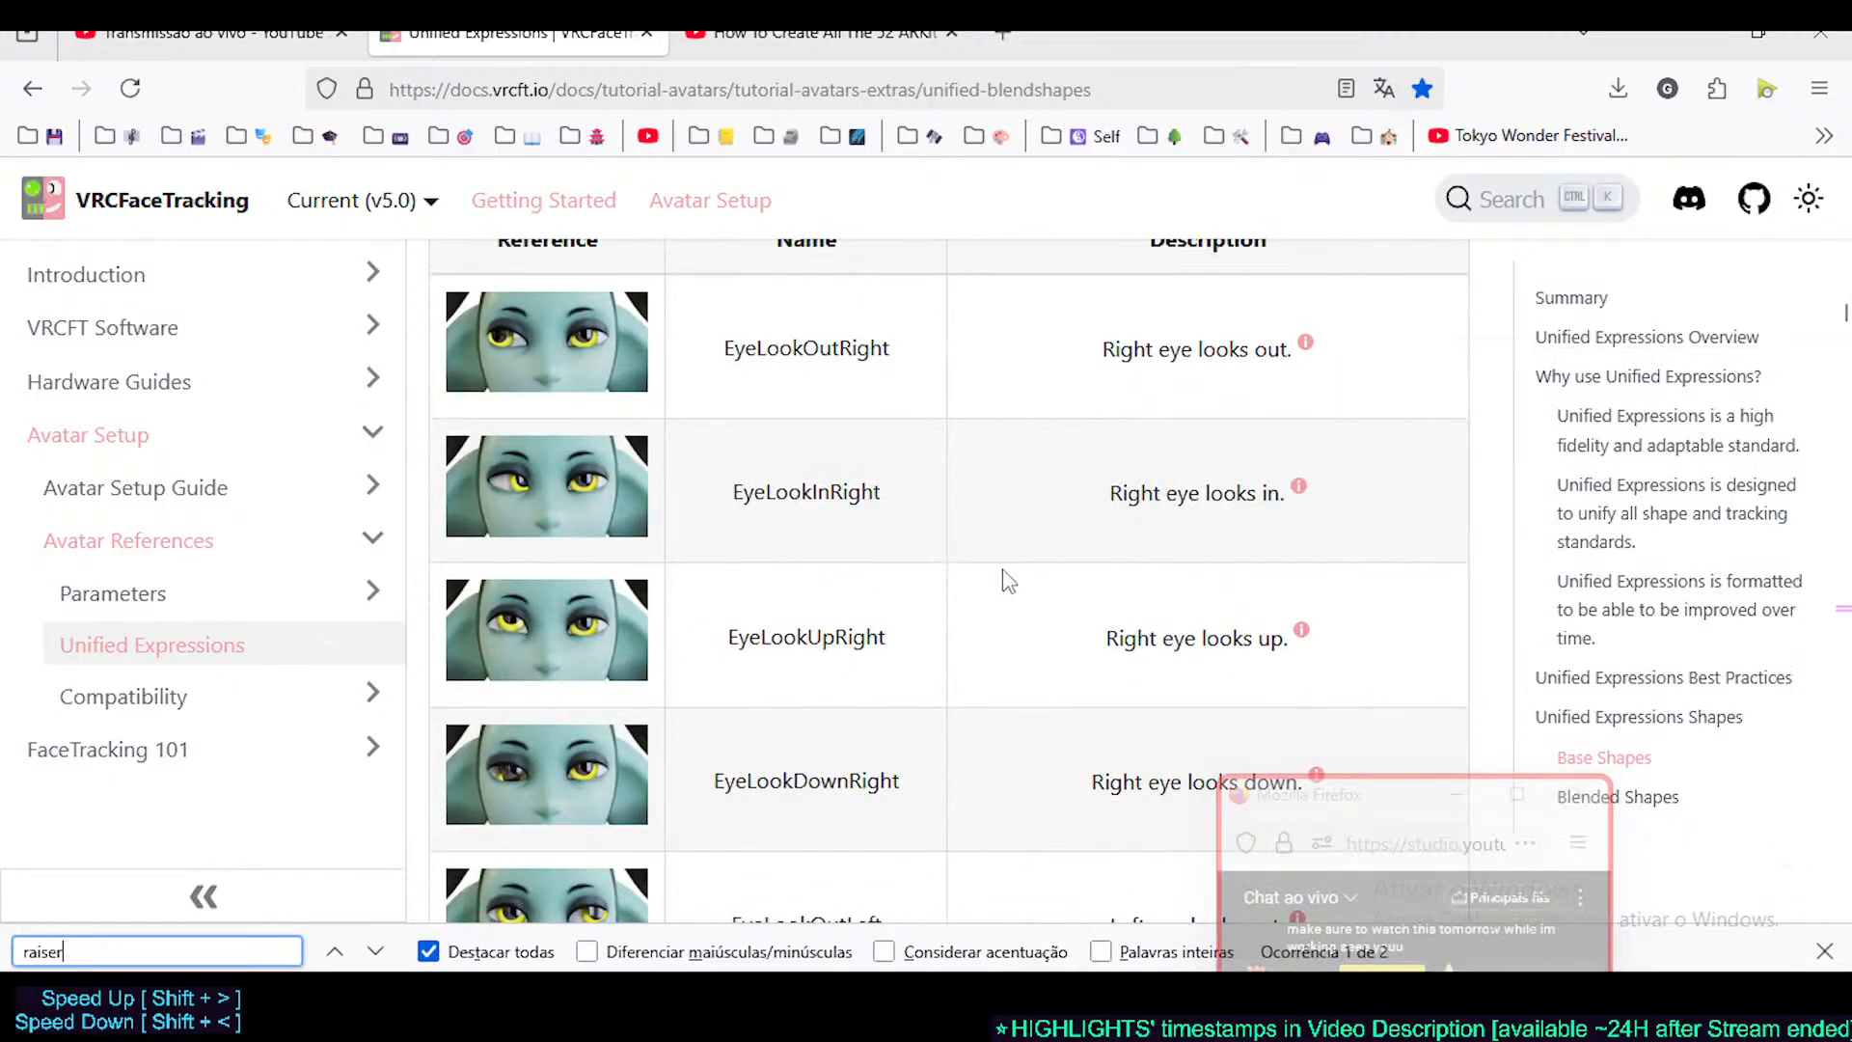
scroll(980, 599, up, 3)
scroll(965, 686, up, 4)
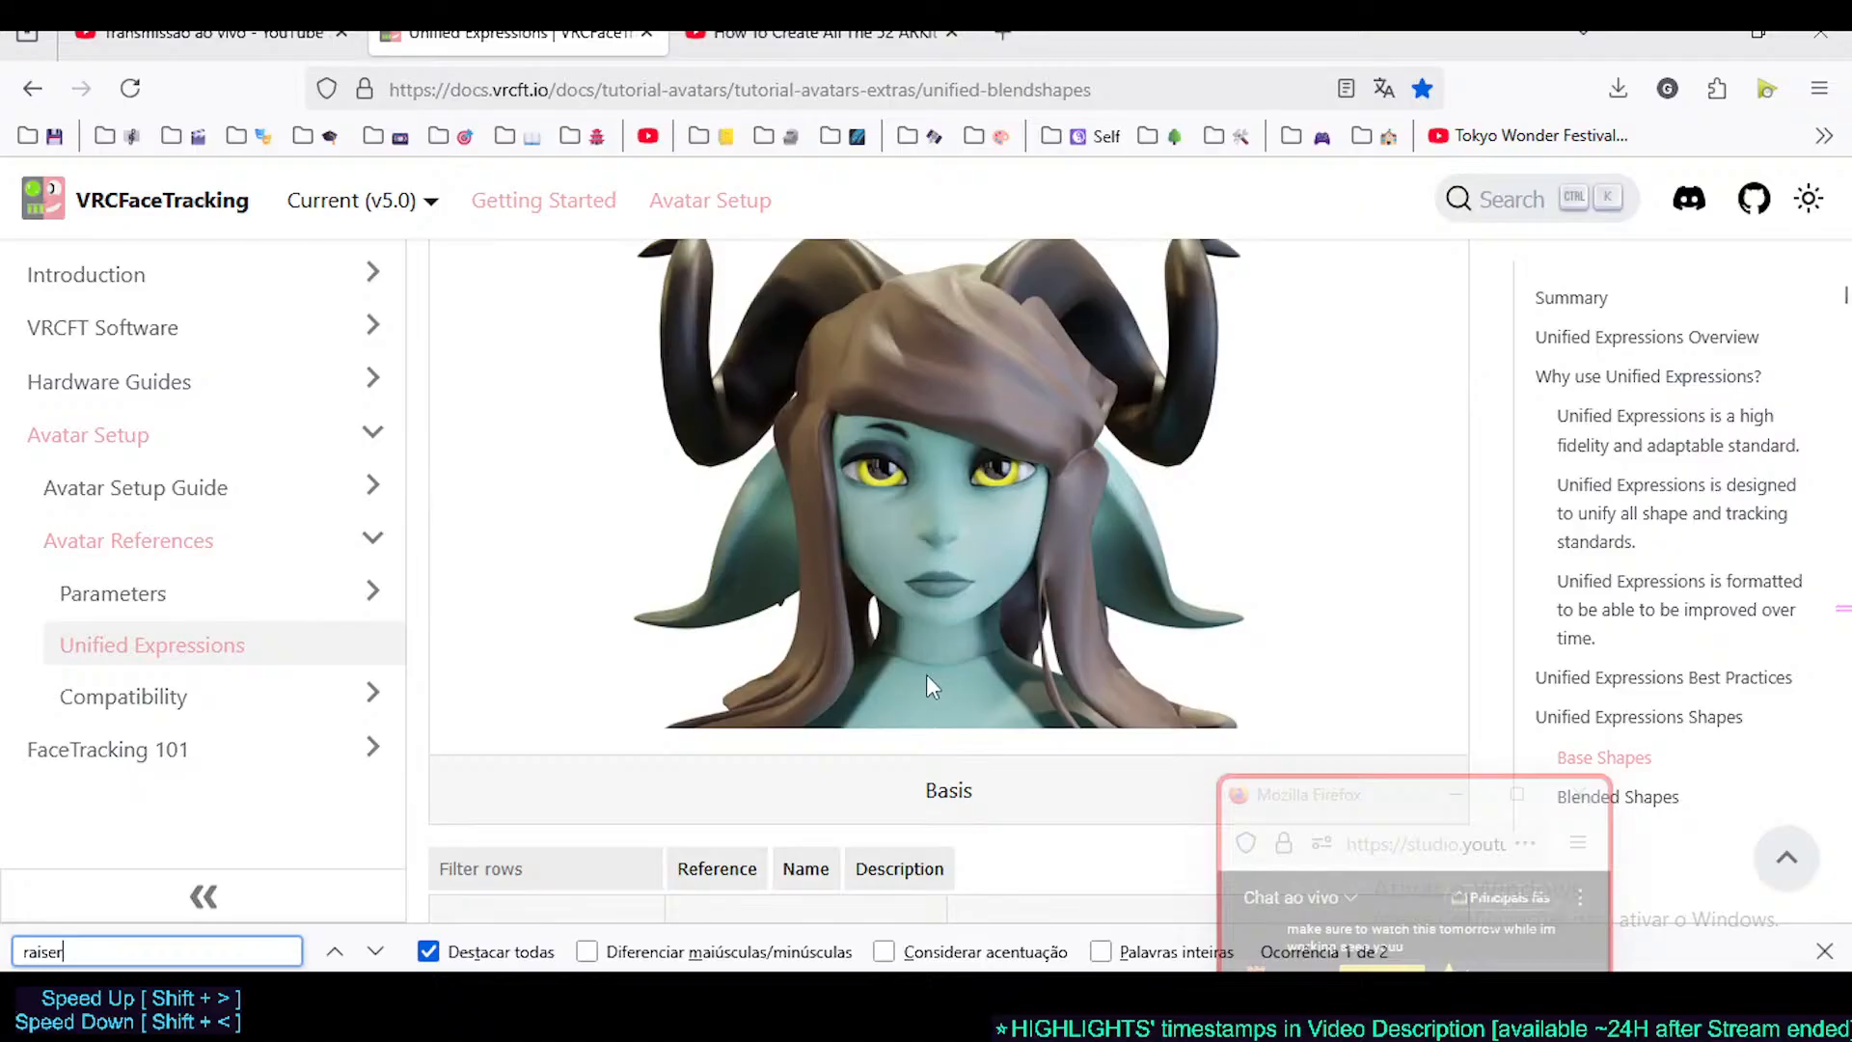
scroll(926, 674, down, 3)
- Reposition and enlarge the live chat window, and start a new chat message with a star emoji
drag(1297, 794, 1330, 342)
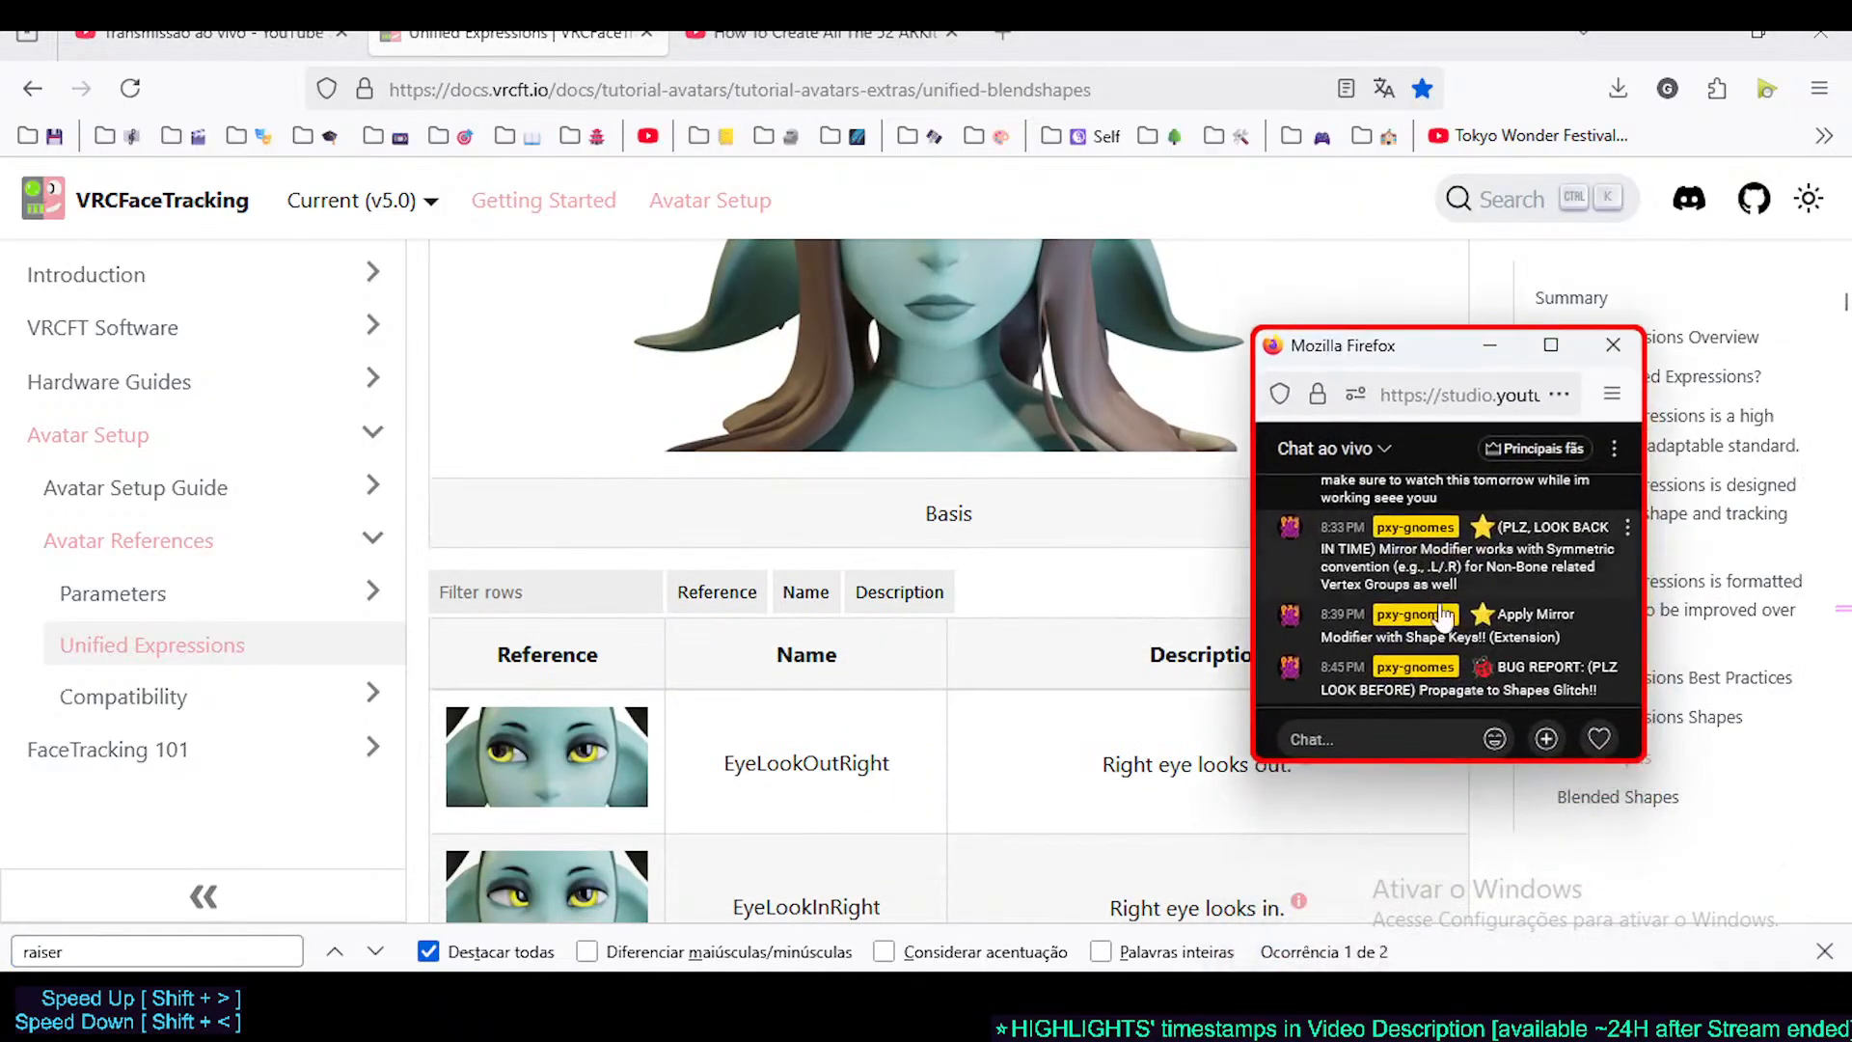
click(1497, 739)
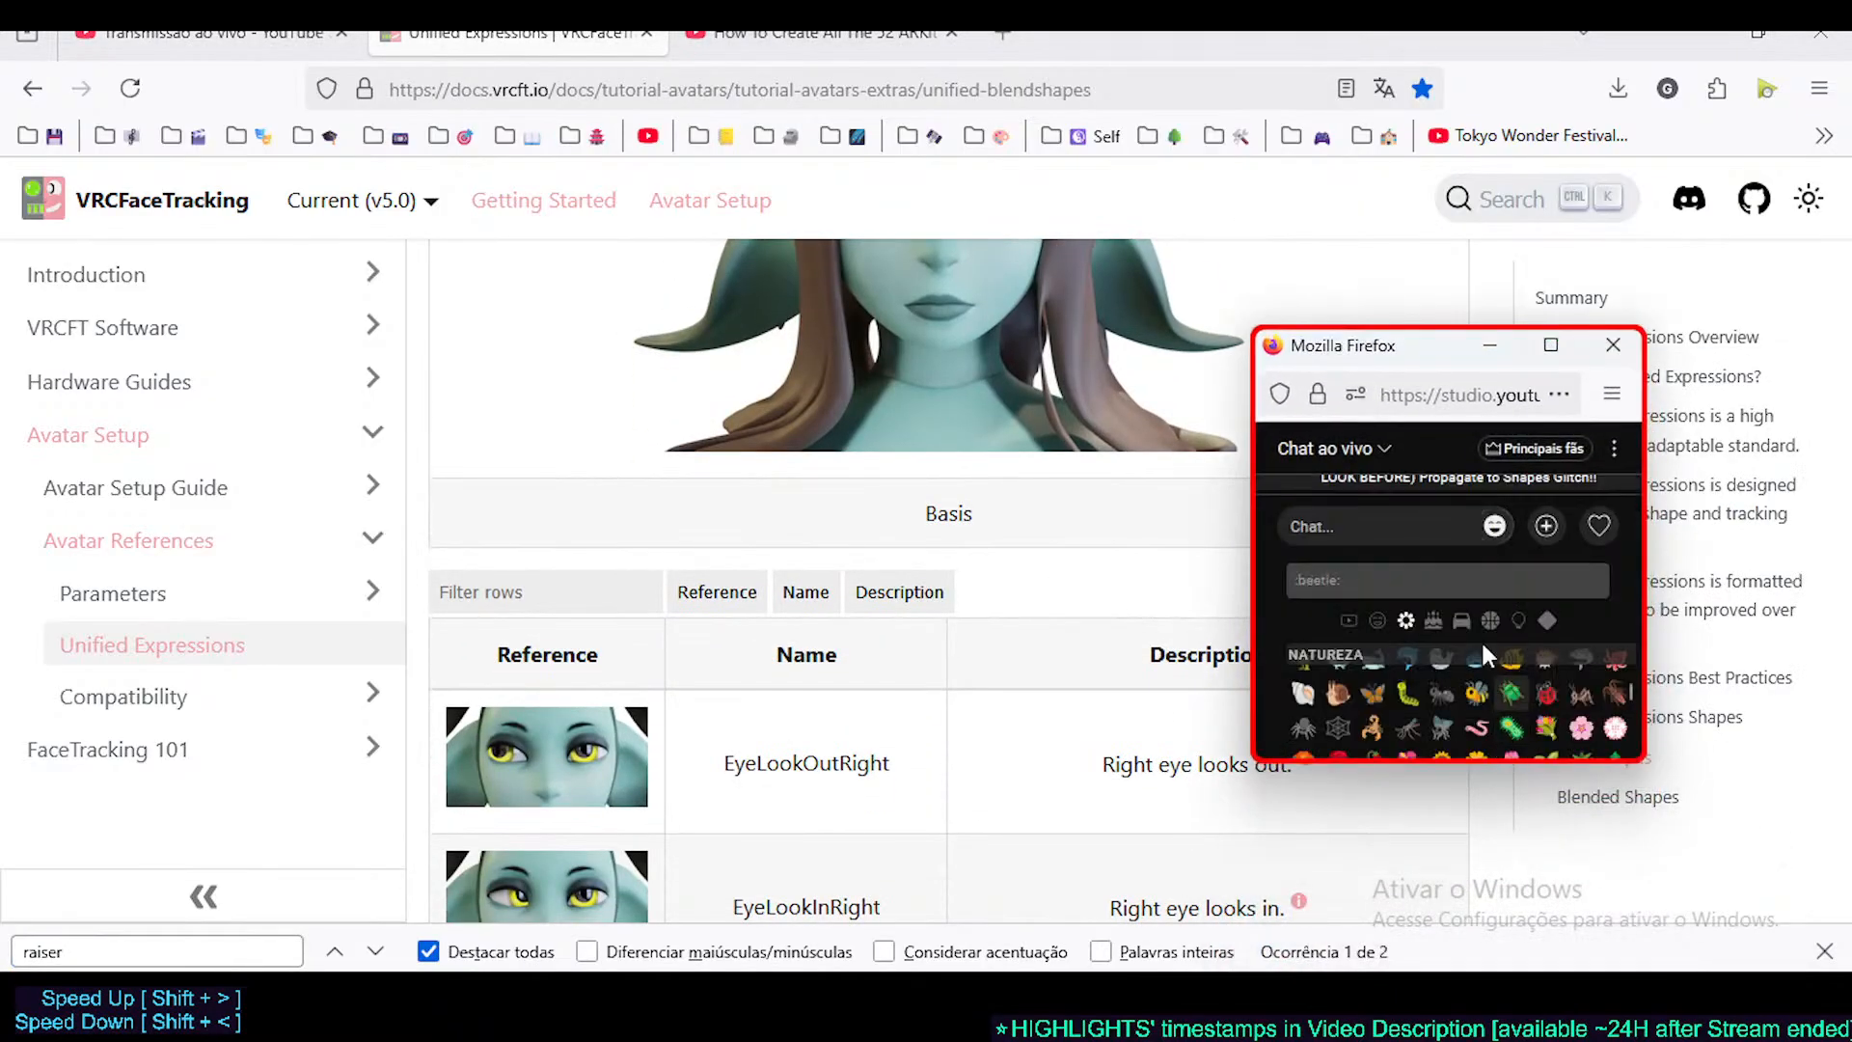
scroll(1609, 704, up, 3)
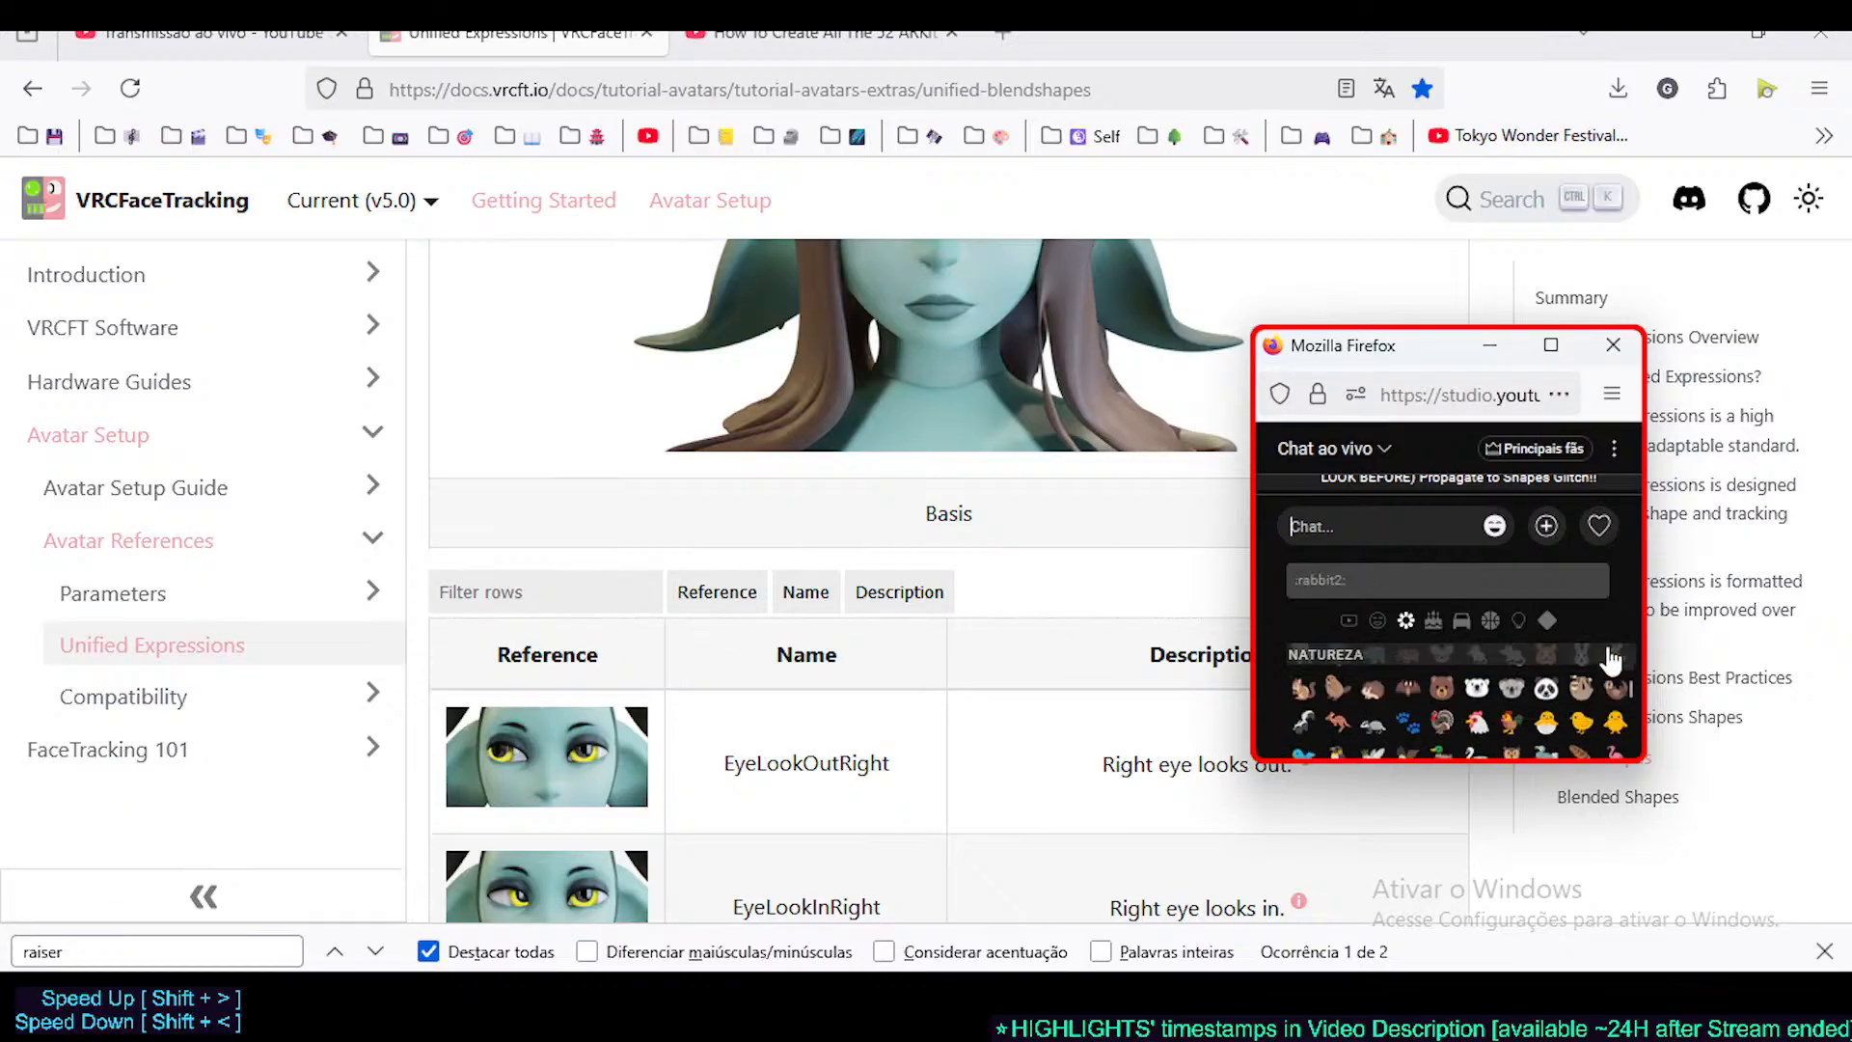
scroll(1582, 656, up, 2)
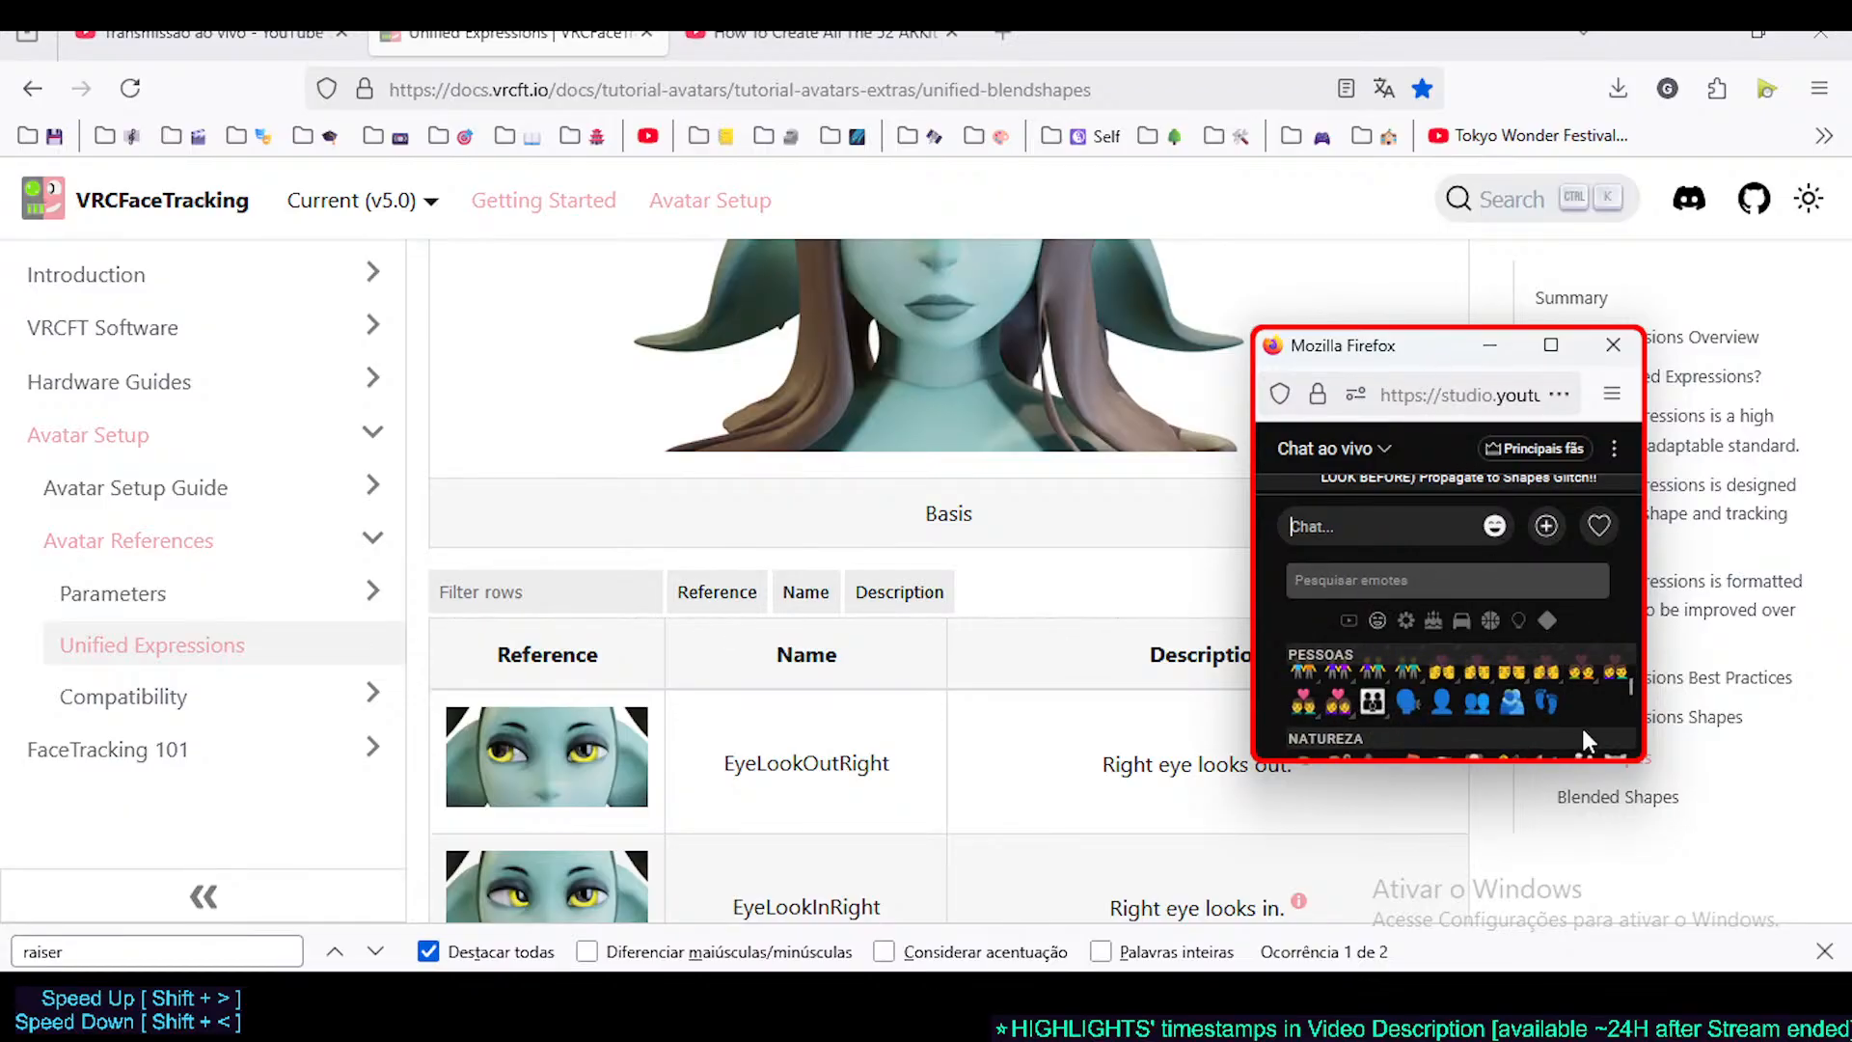
drag(1604, 769, 1604, 897)
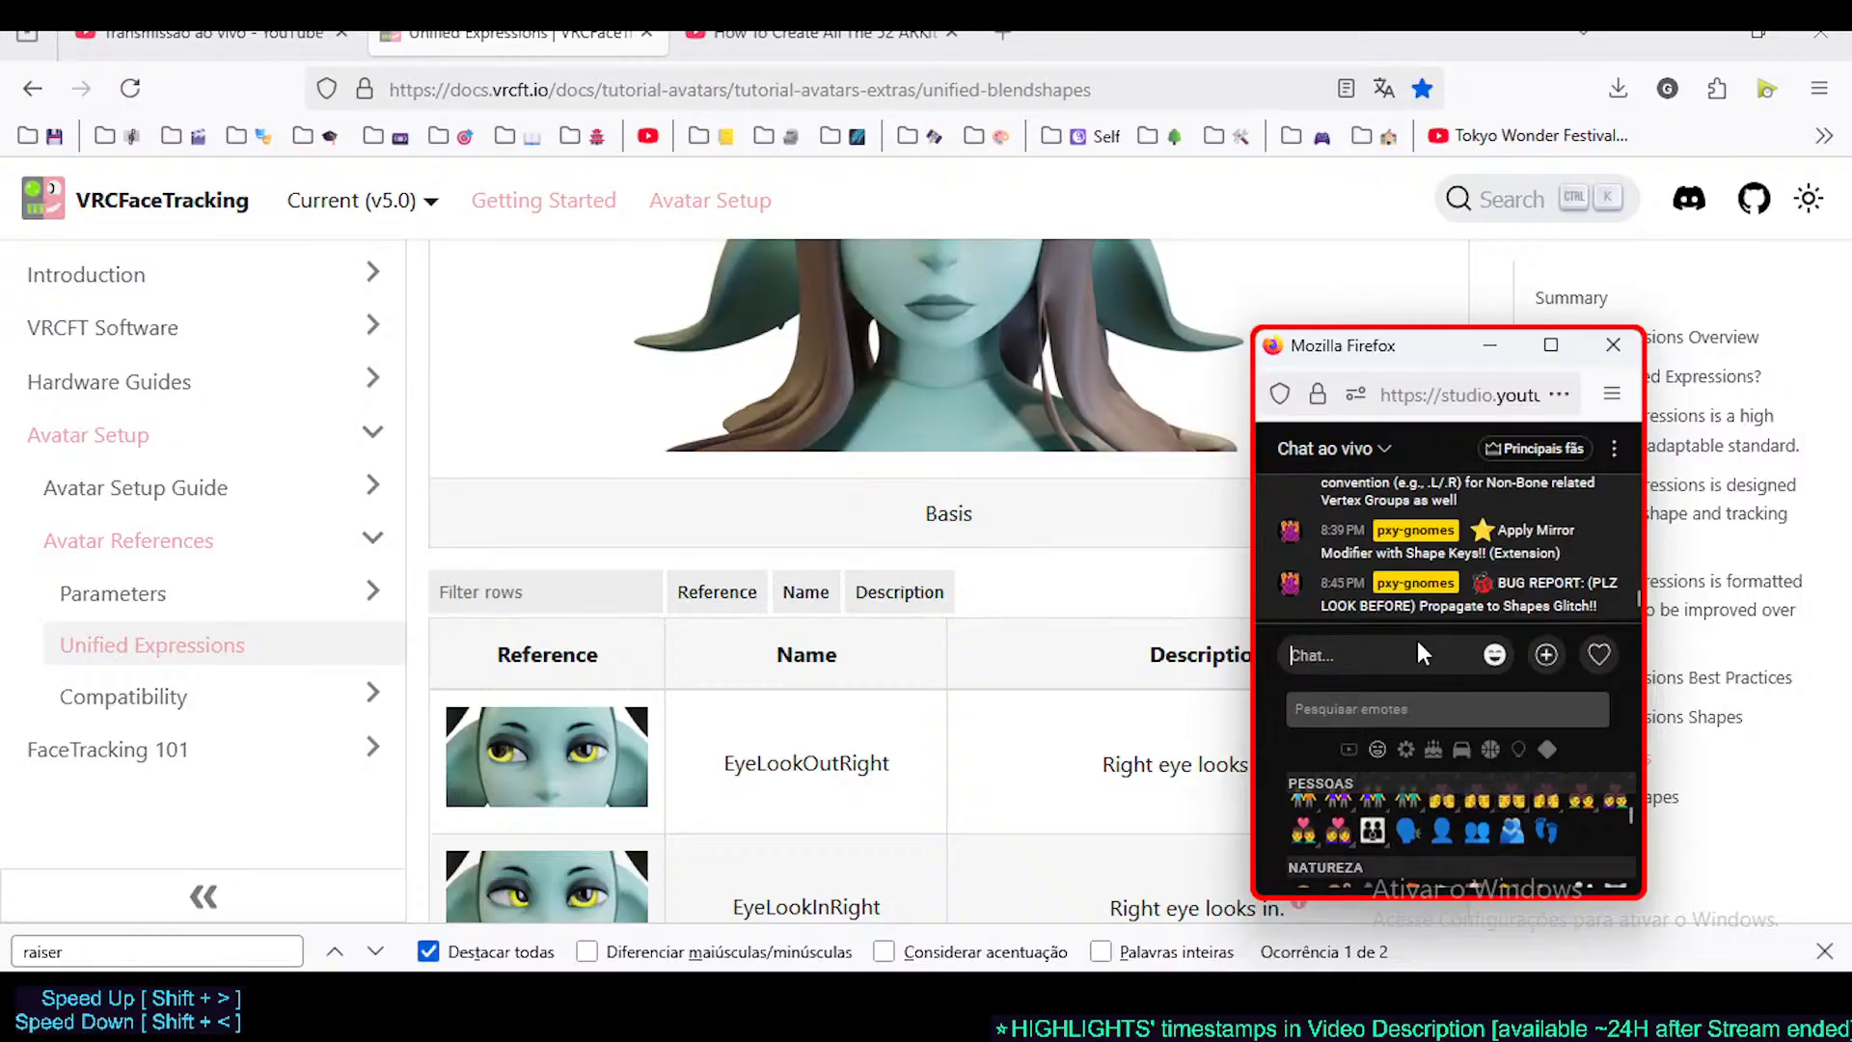
click(1494, 656)
click(1494, 866)
click(1493, 749)
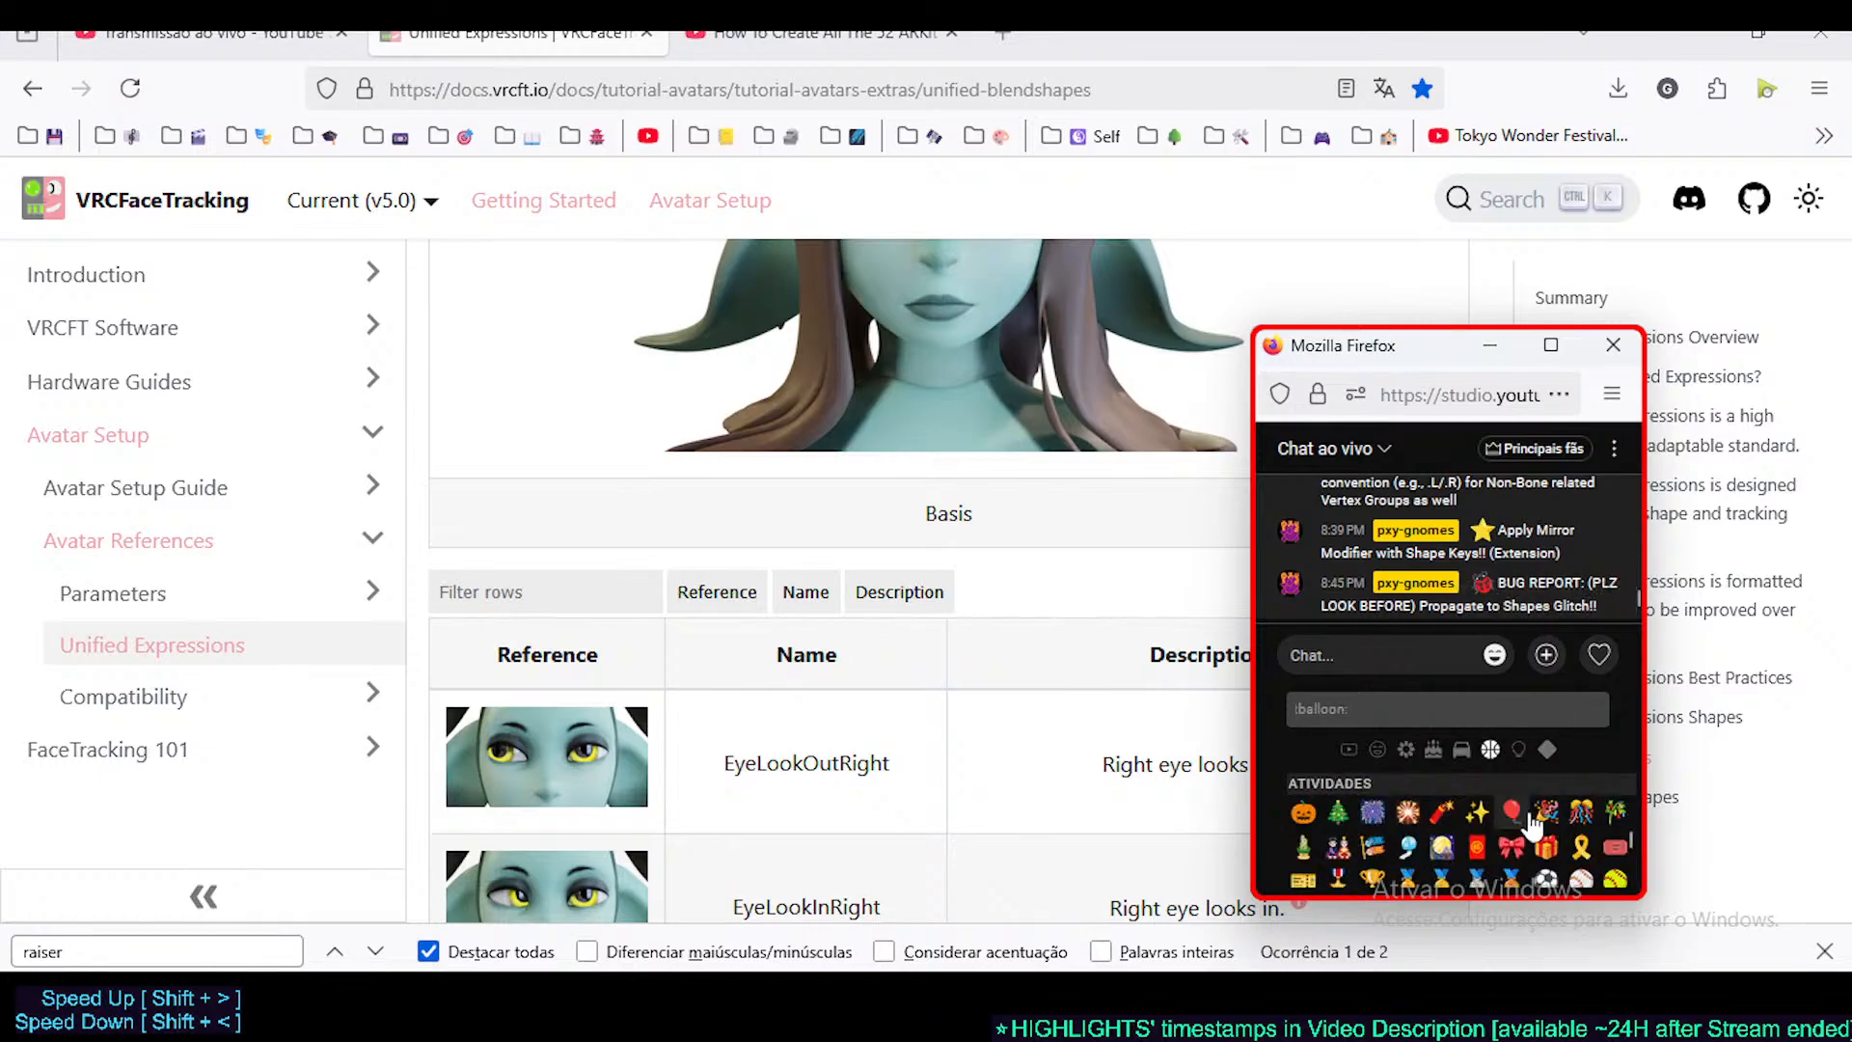
scroll(1528, 836, up, 2)
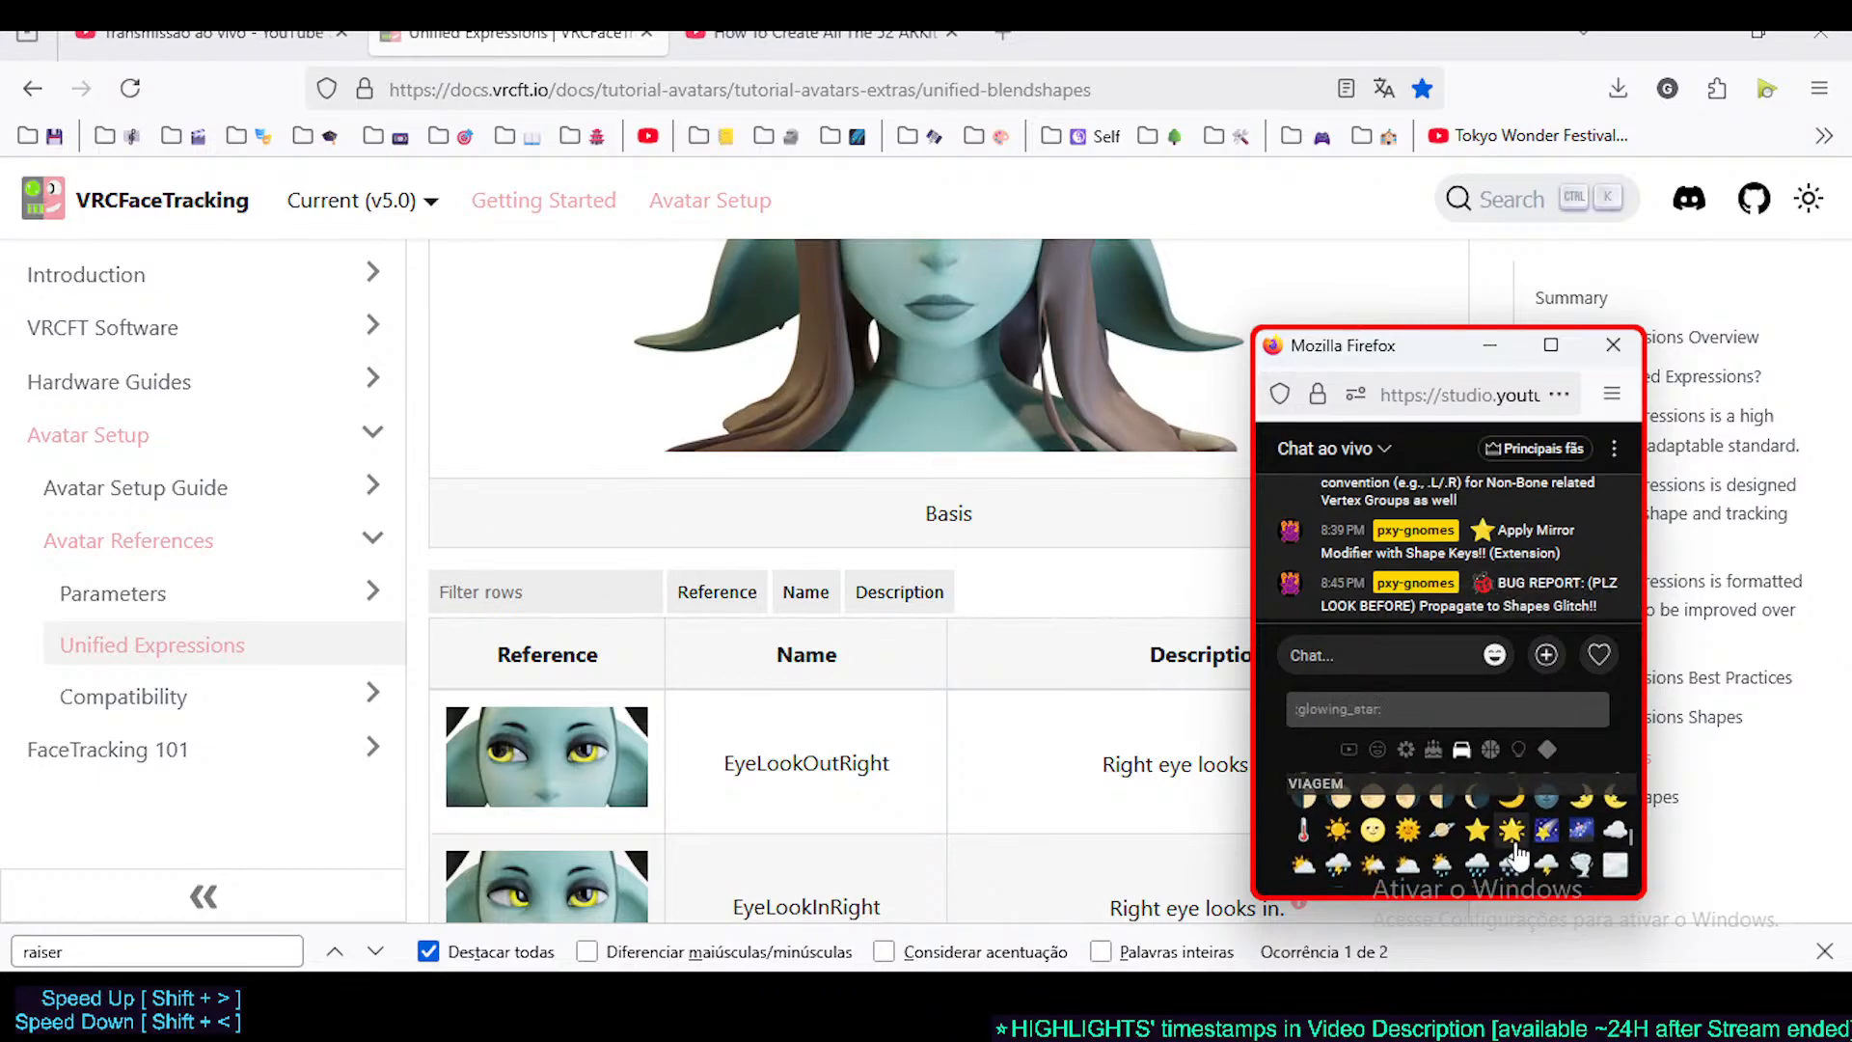
click(1477, 829)
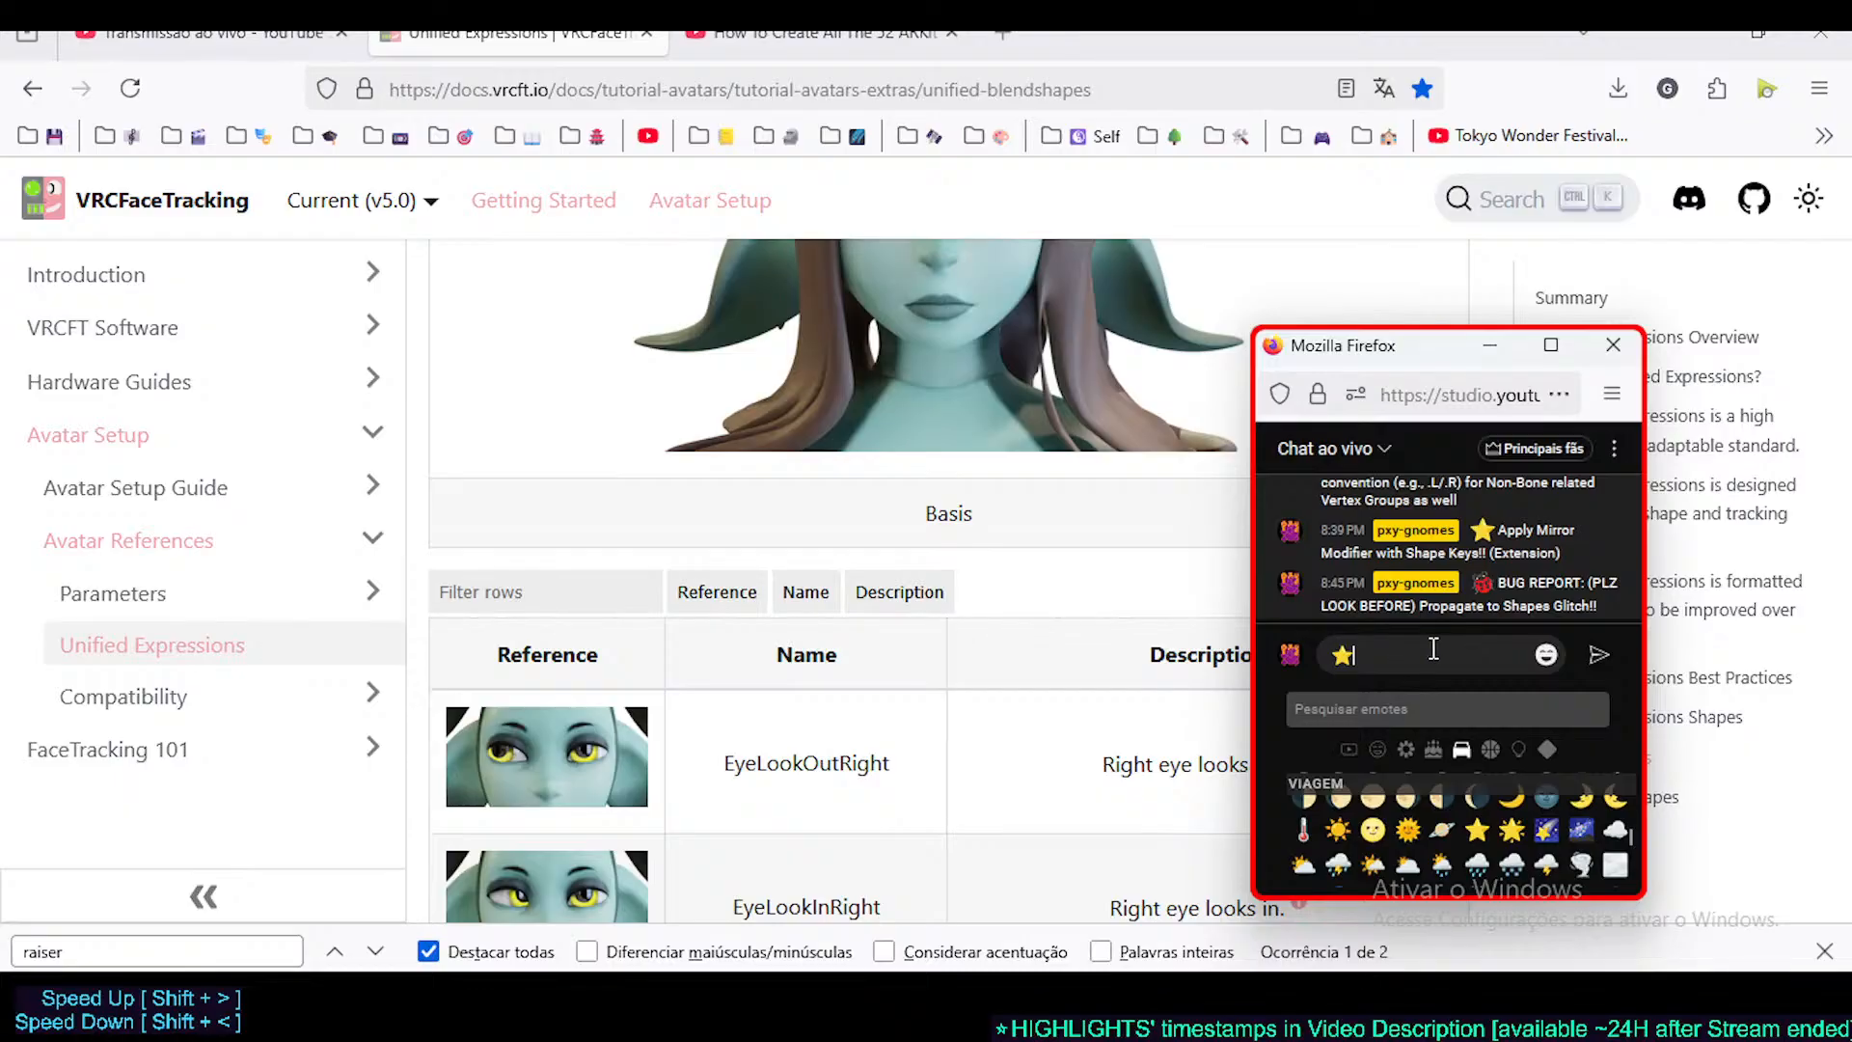
- Complete and post the chat message "VRM Eye Coins Mesh Object Shape Keys: Up Down Left Right + Assigning"
text(Eye Coin)
text(s Mesh Object Shape K)
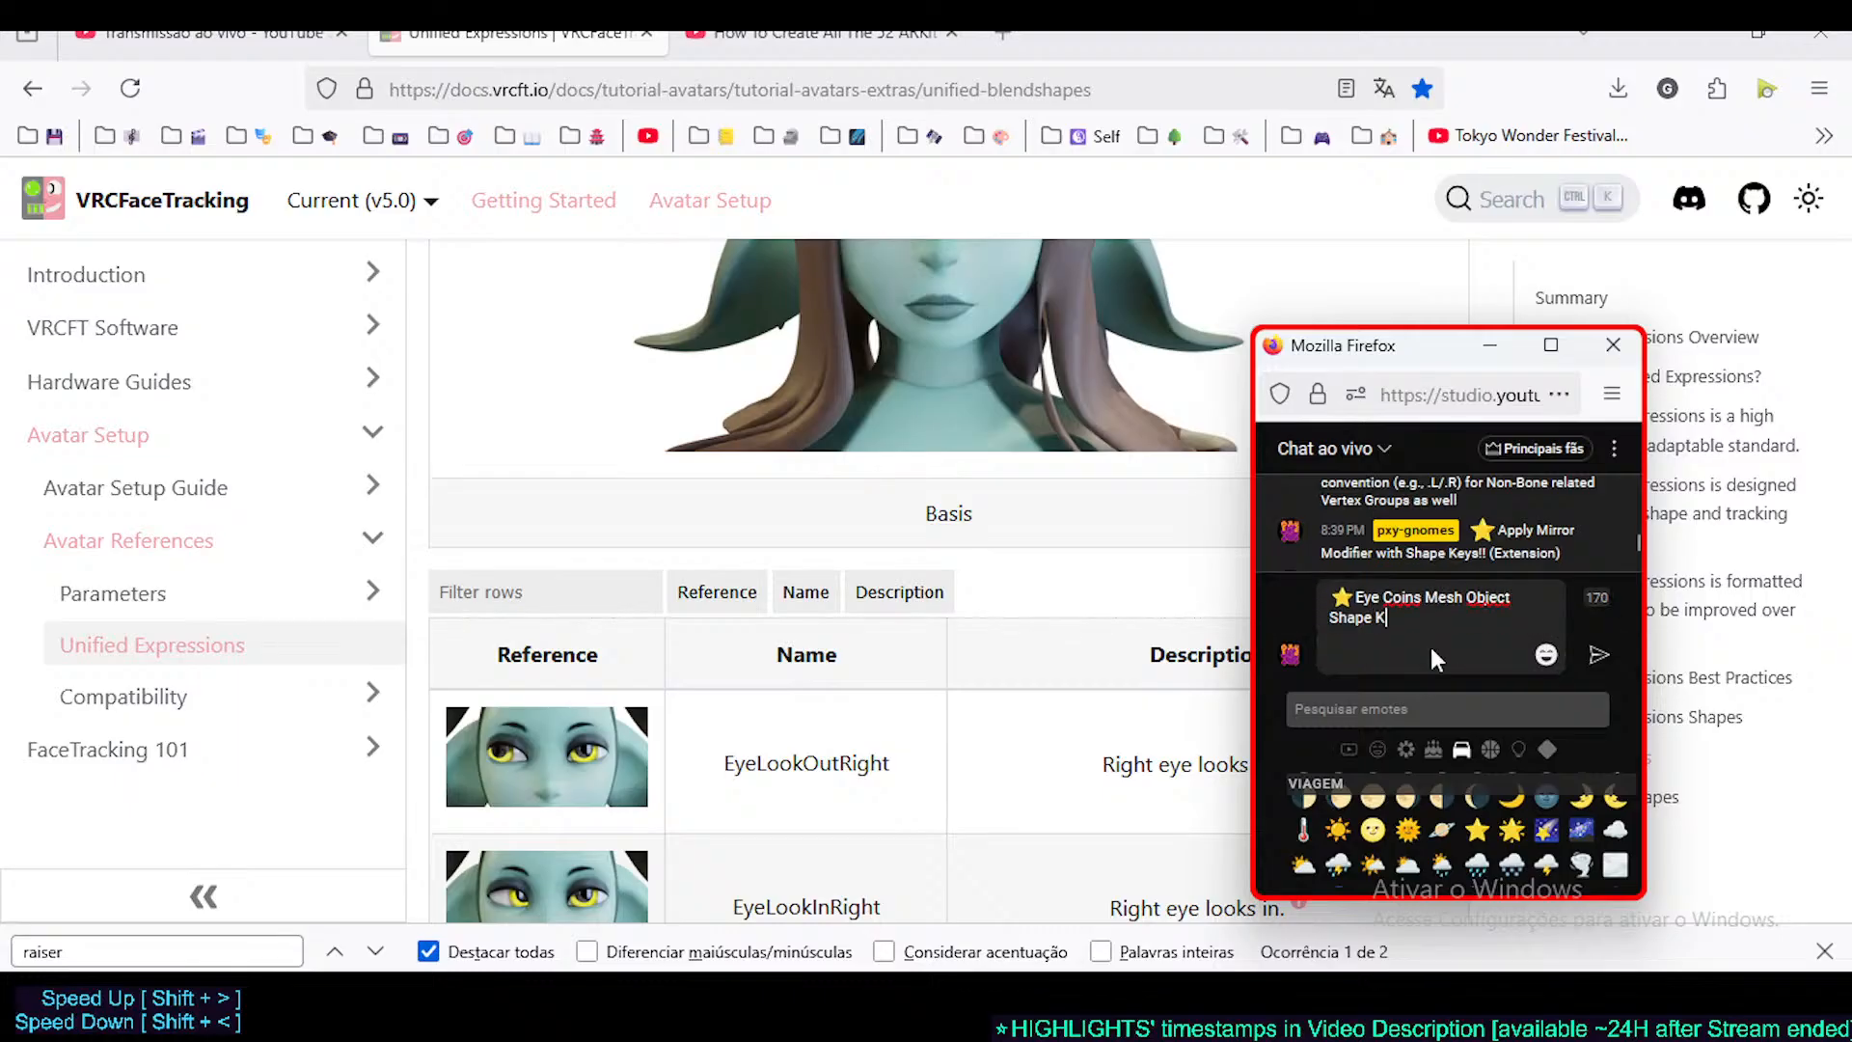
text(eys: Up)
key(Home)
text(VRM )
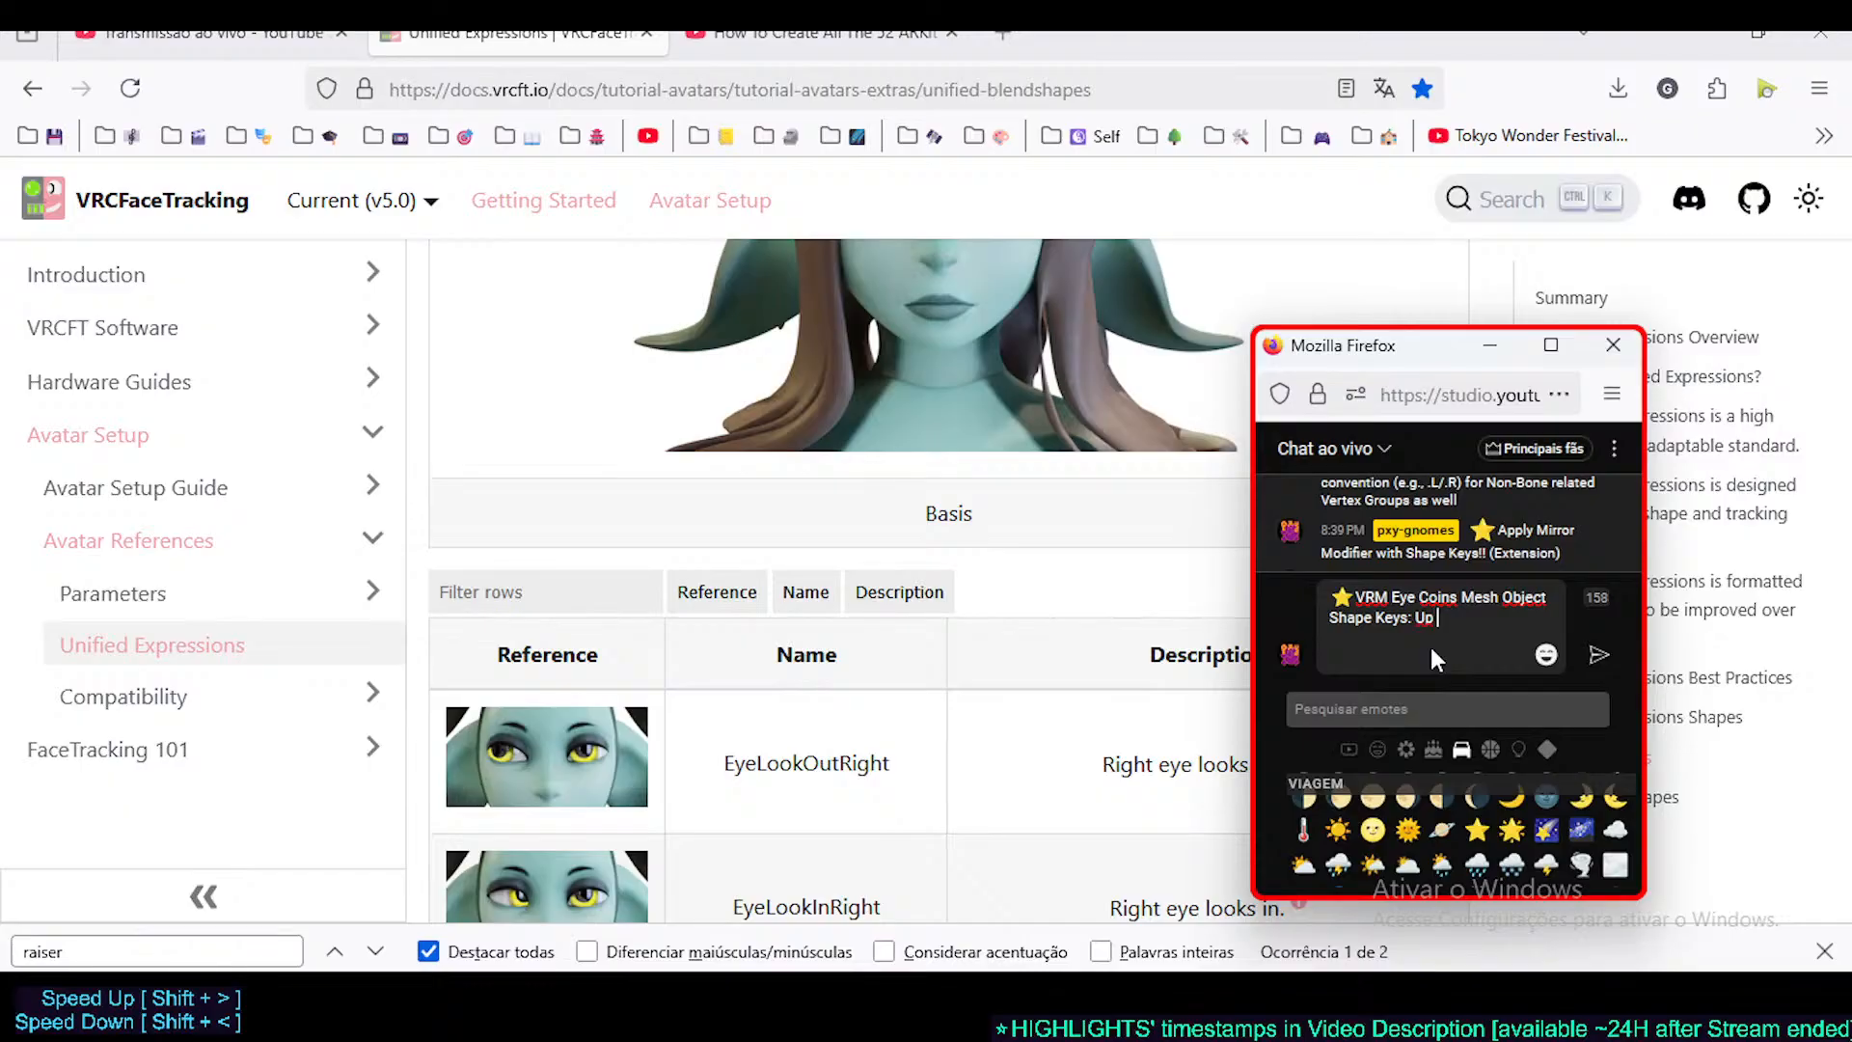
text( Left Right + Ass)
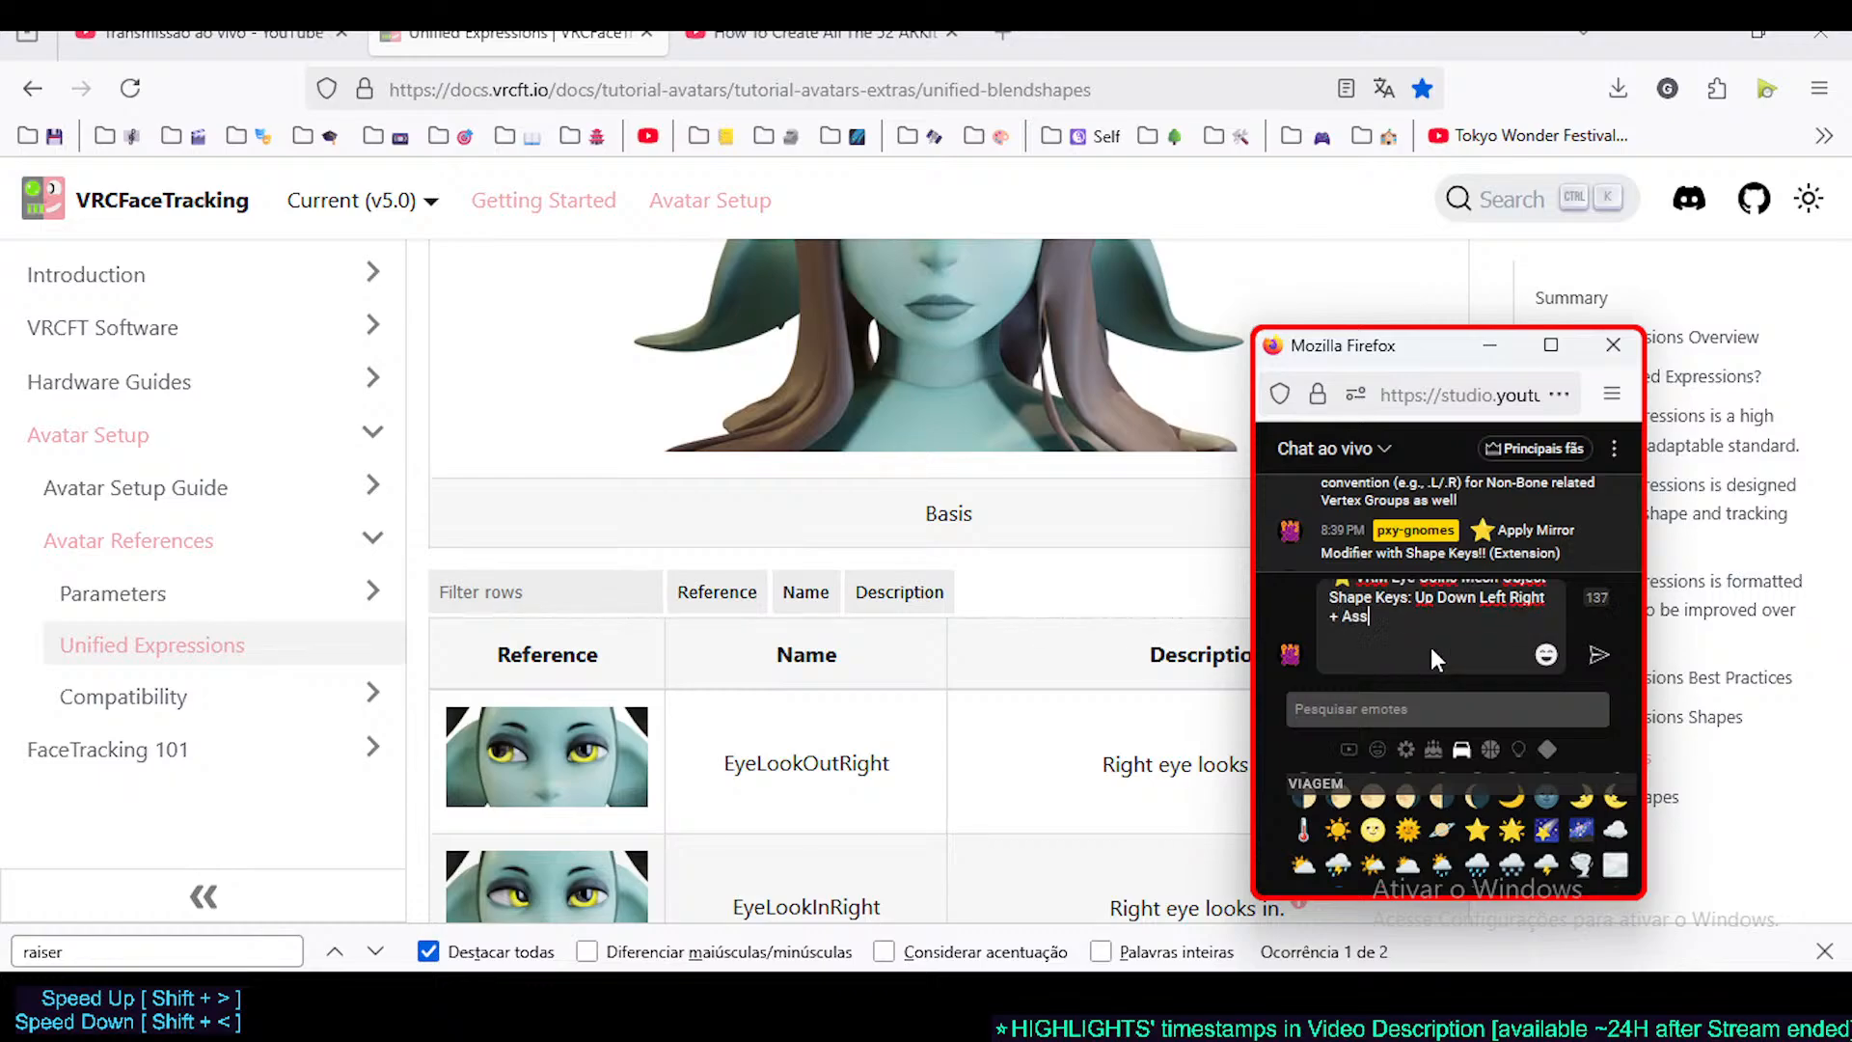
text(innement)
key(BackSpace)
key(BackSpace)
key(BackSpace)
key(BackSpace)
key(BackSpace)
key(BackSpace)
key(Return)
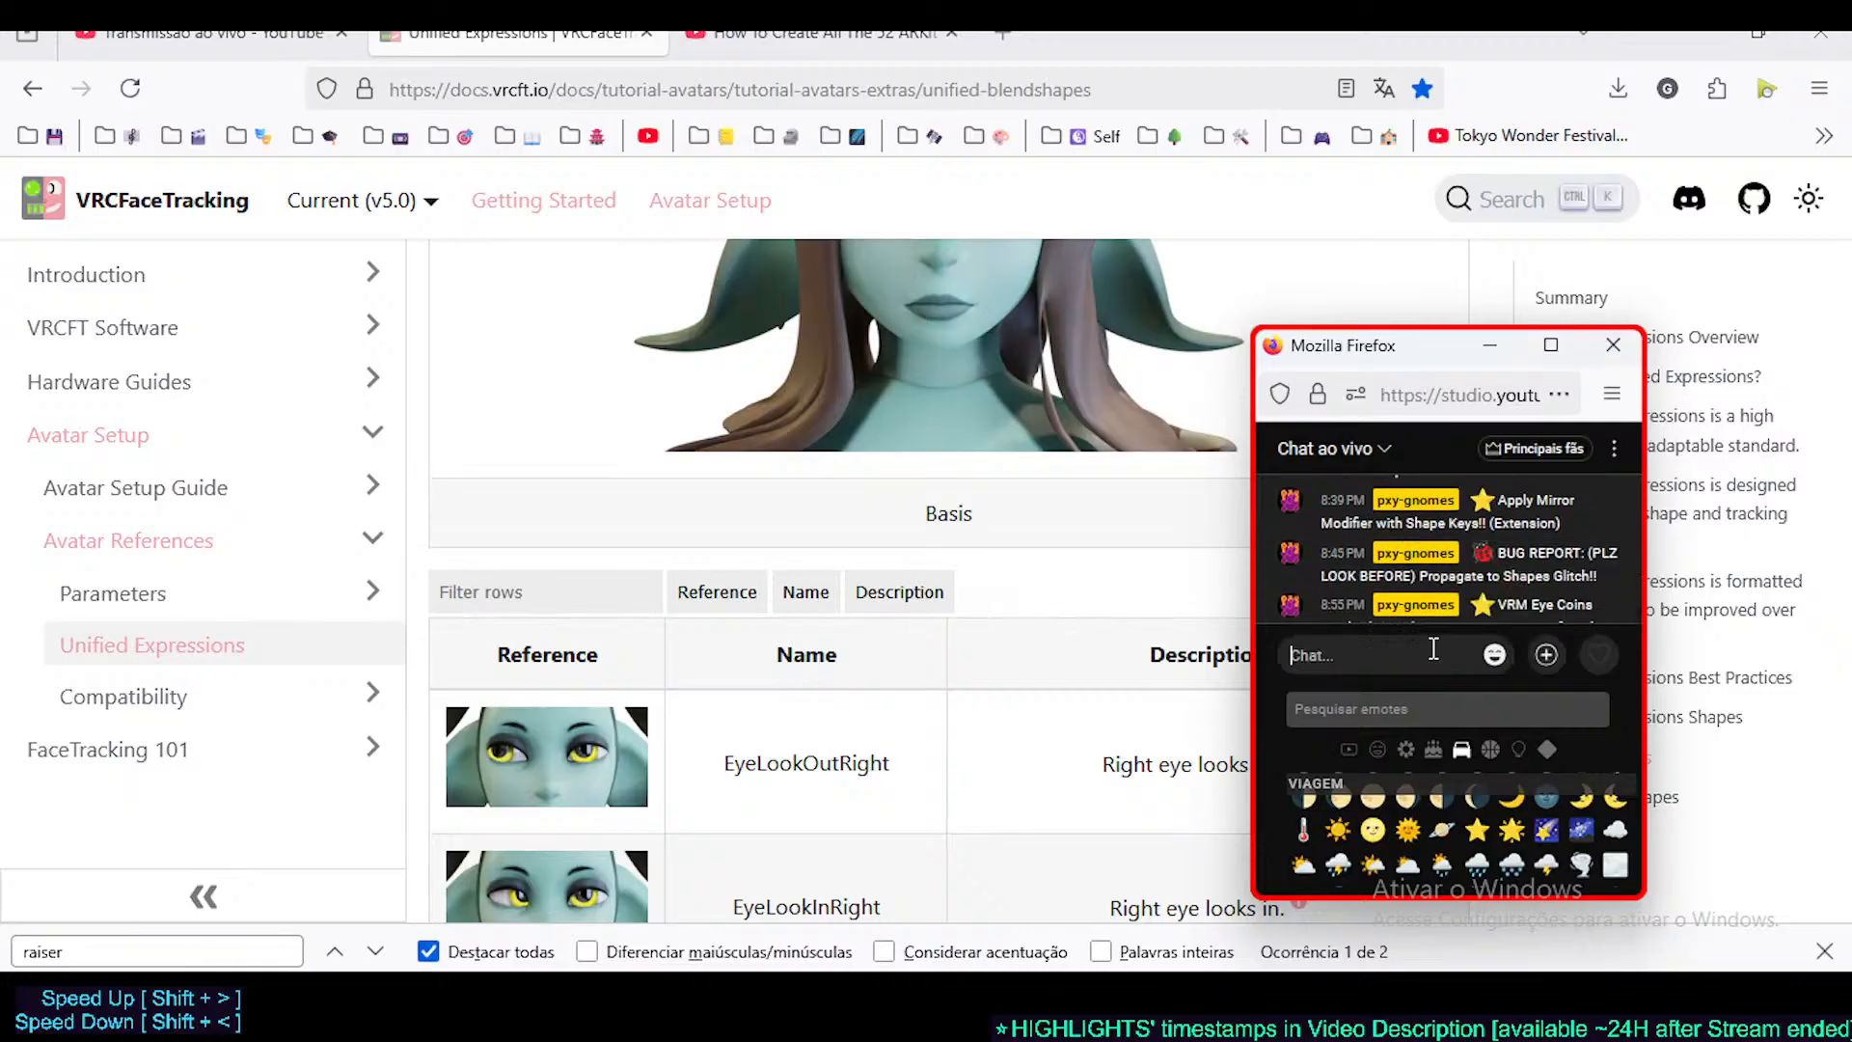
- Move the chat window clear of EyeLookOutRight and read its Eye Gaze explanation, including the absolute and expression components
drag(1355, 355, 1400, 297)
scroll(852, 640, up, 1)
scroll(852, 648, down, 3)
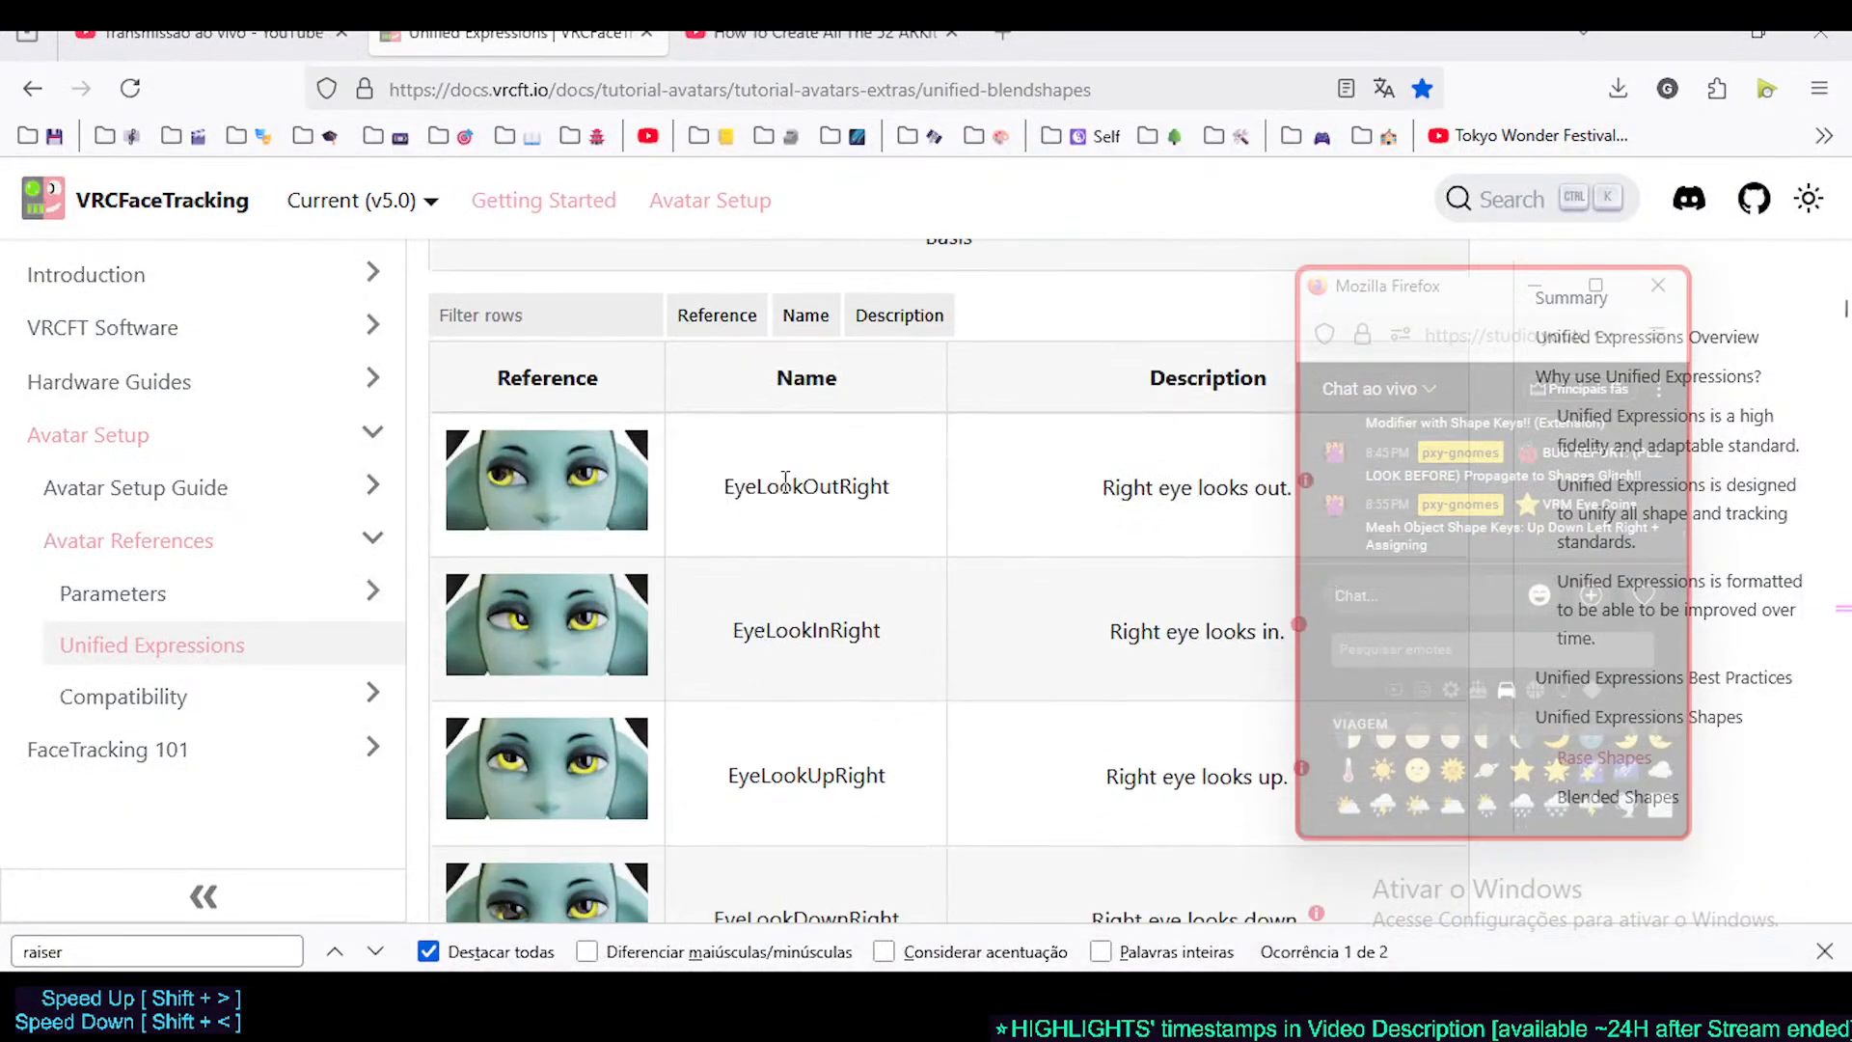
drag(1317, 298, 897, 692)
mouse_move(1192, 494)
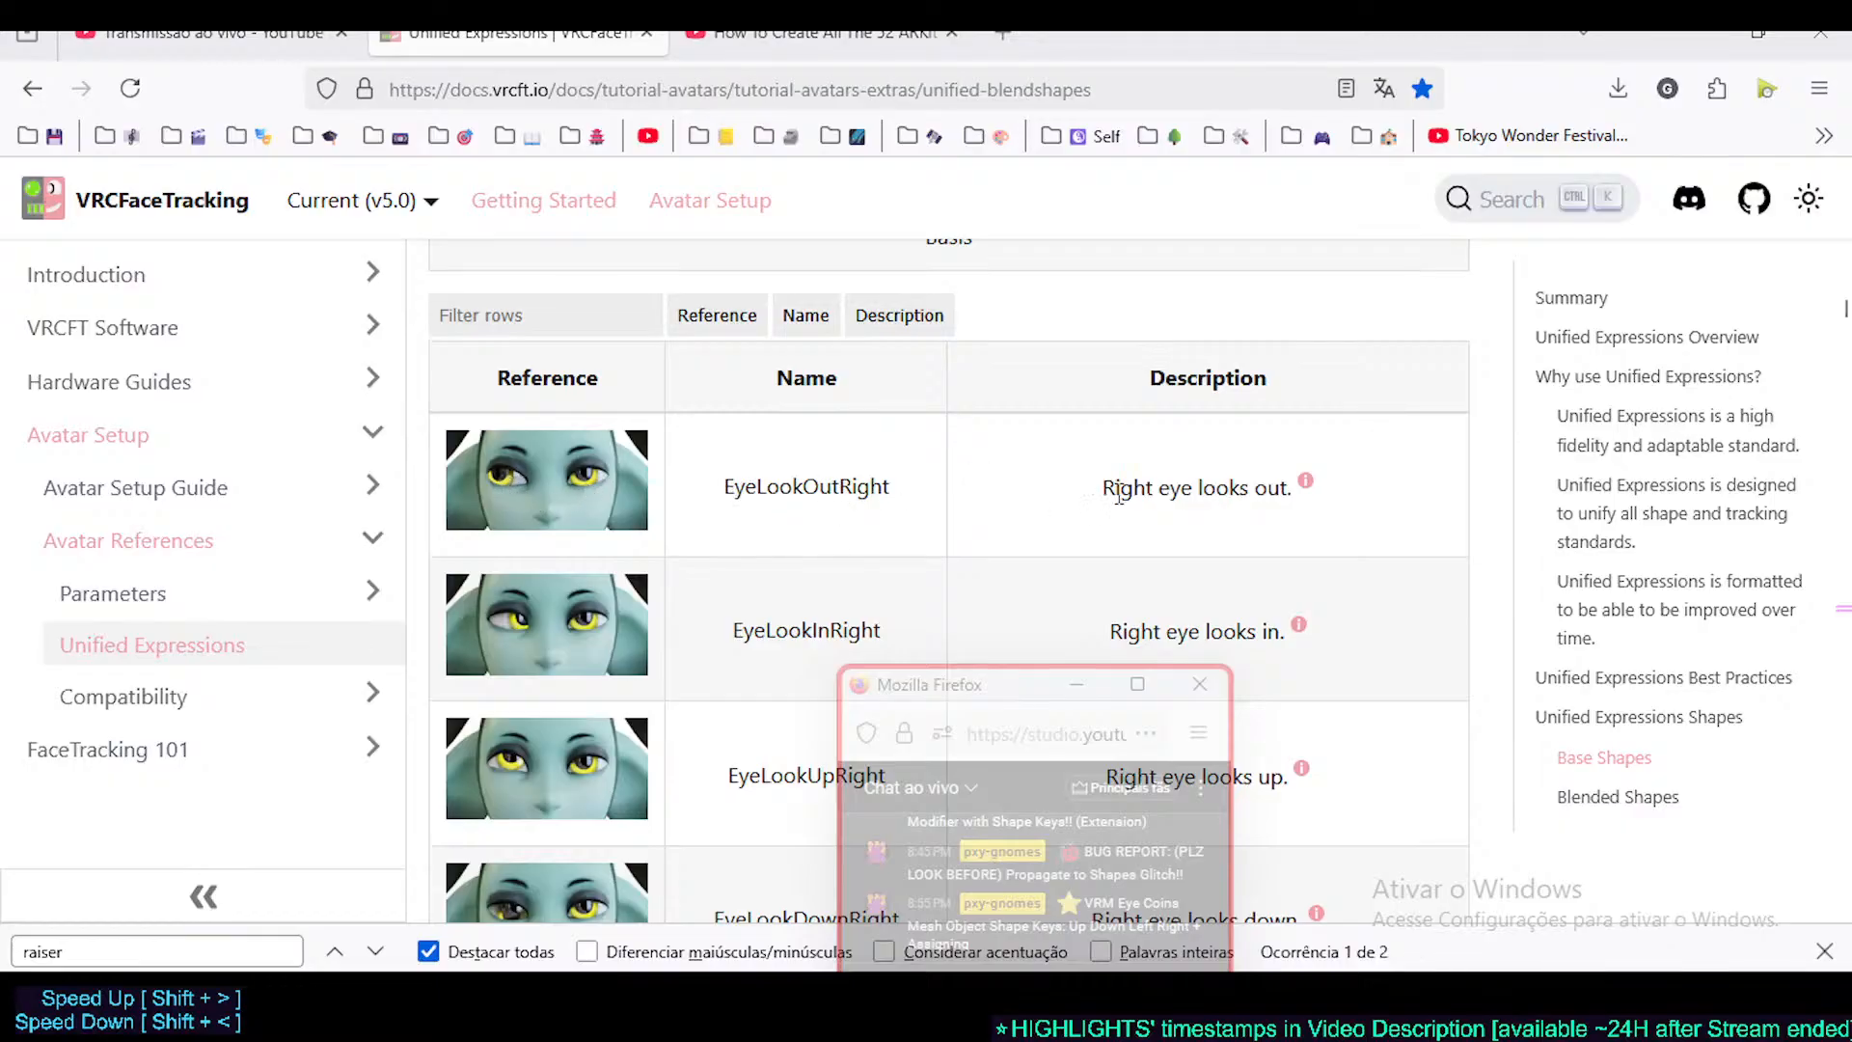
mouse_move(1283, 490)
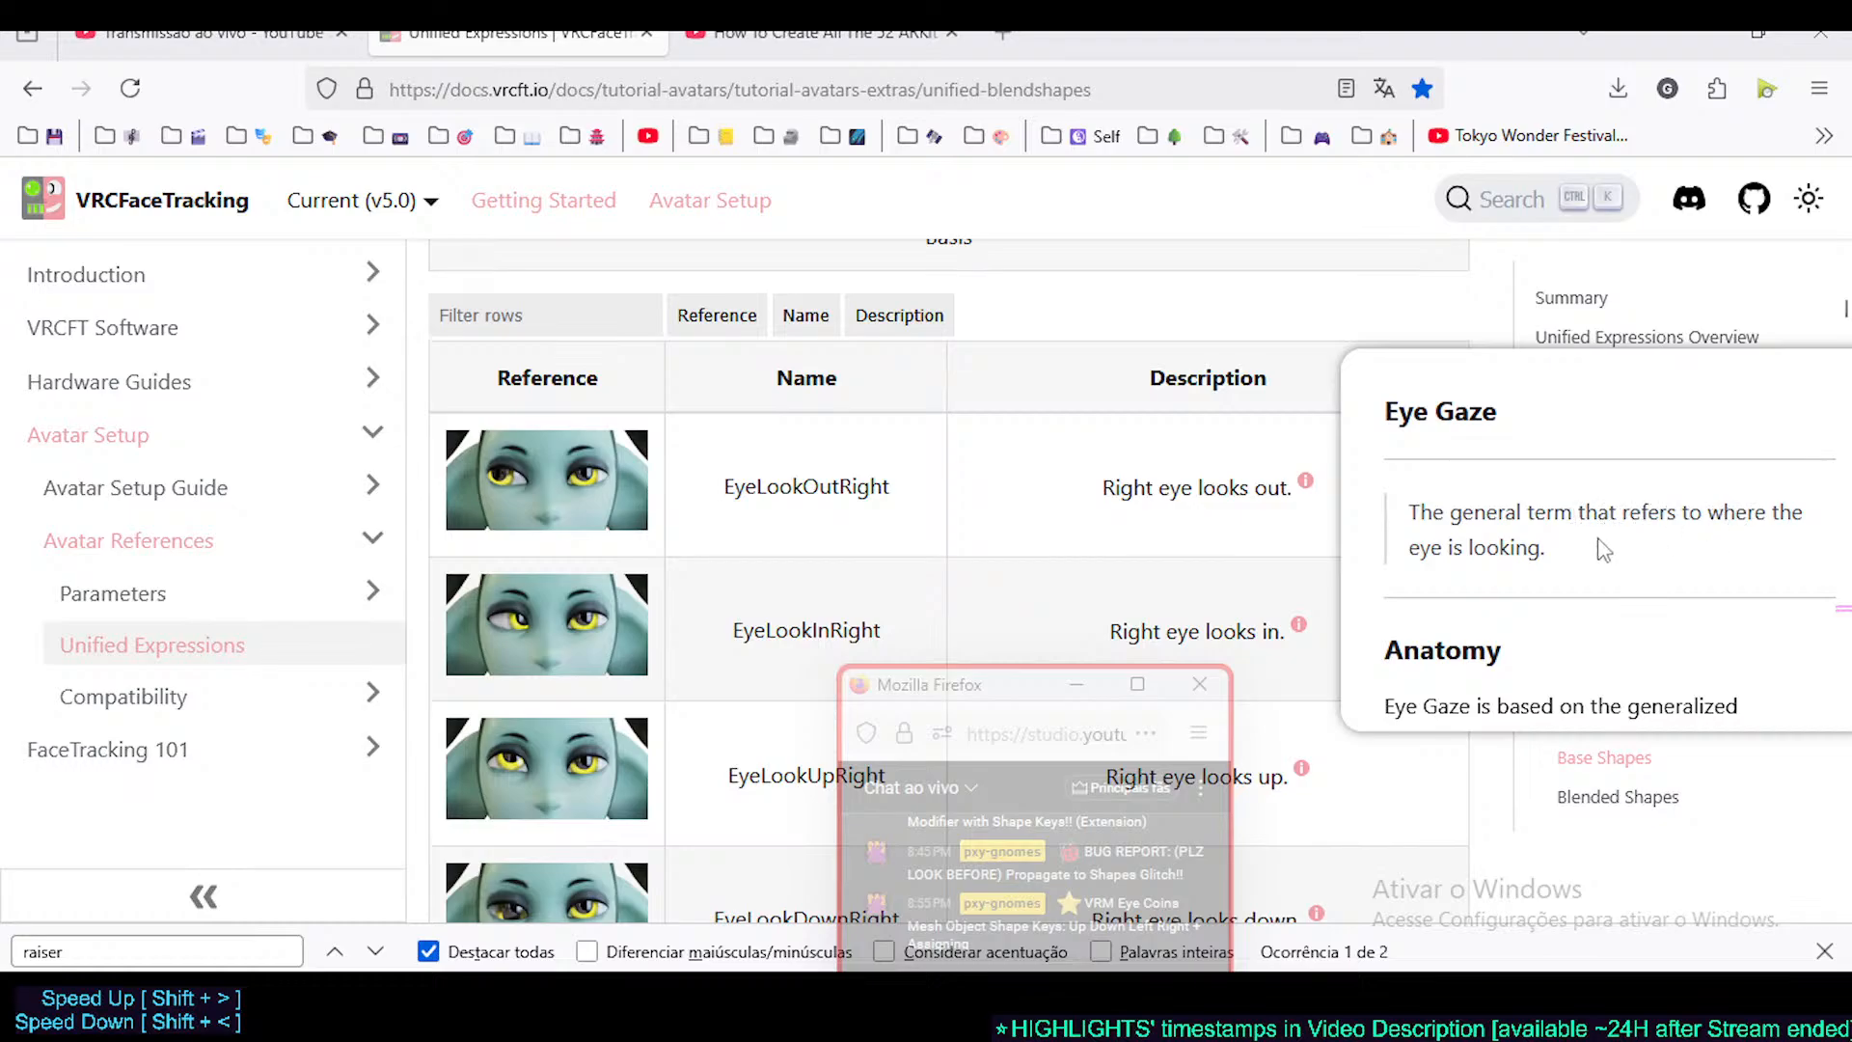
scroll(1577, 581, down, 3)
scroll(1577, 580, down, 5)
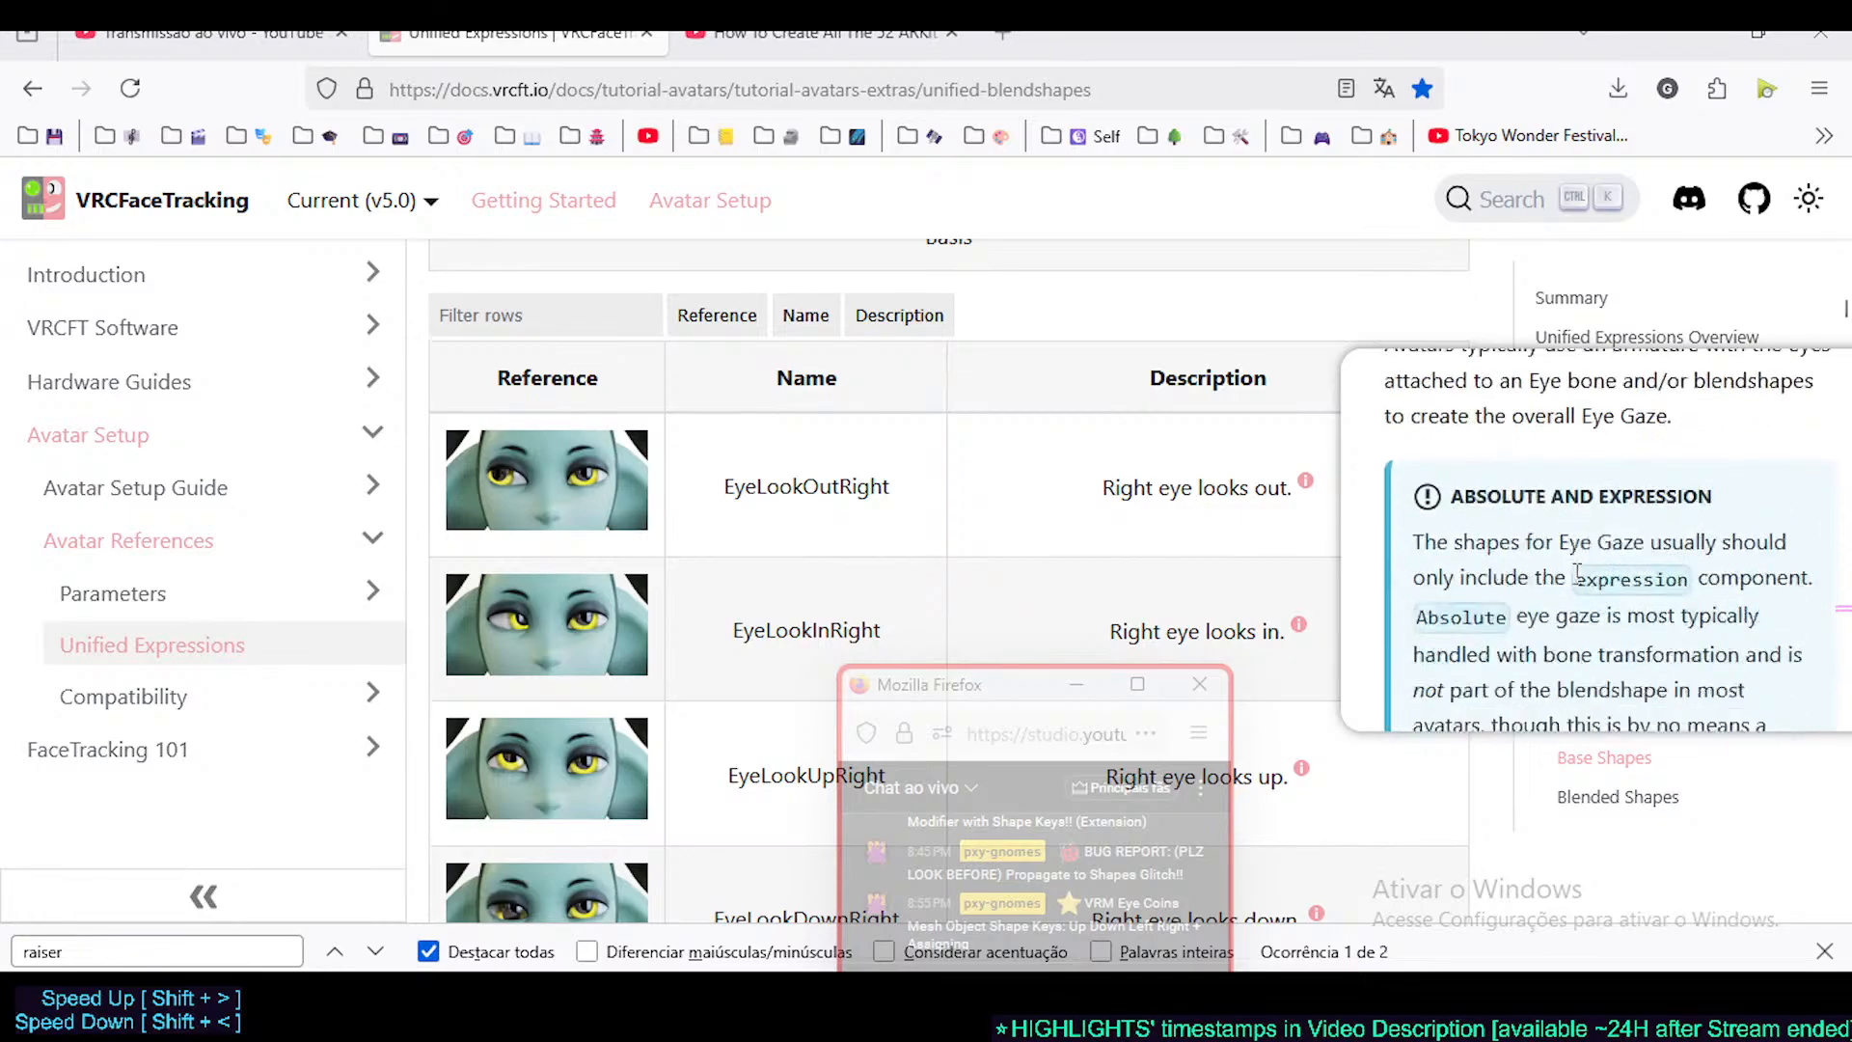
scroll(1577, 598, up, 7)
scroll(1579, 595, down, 12)
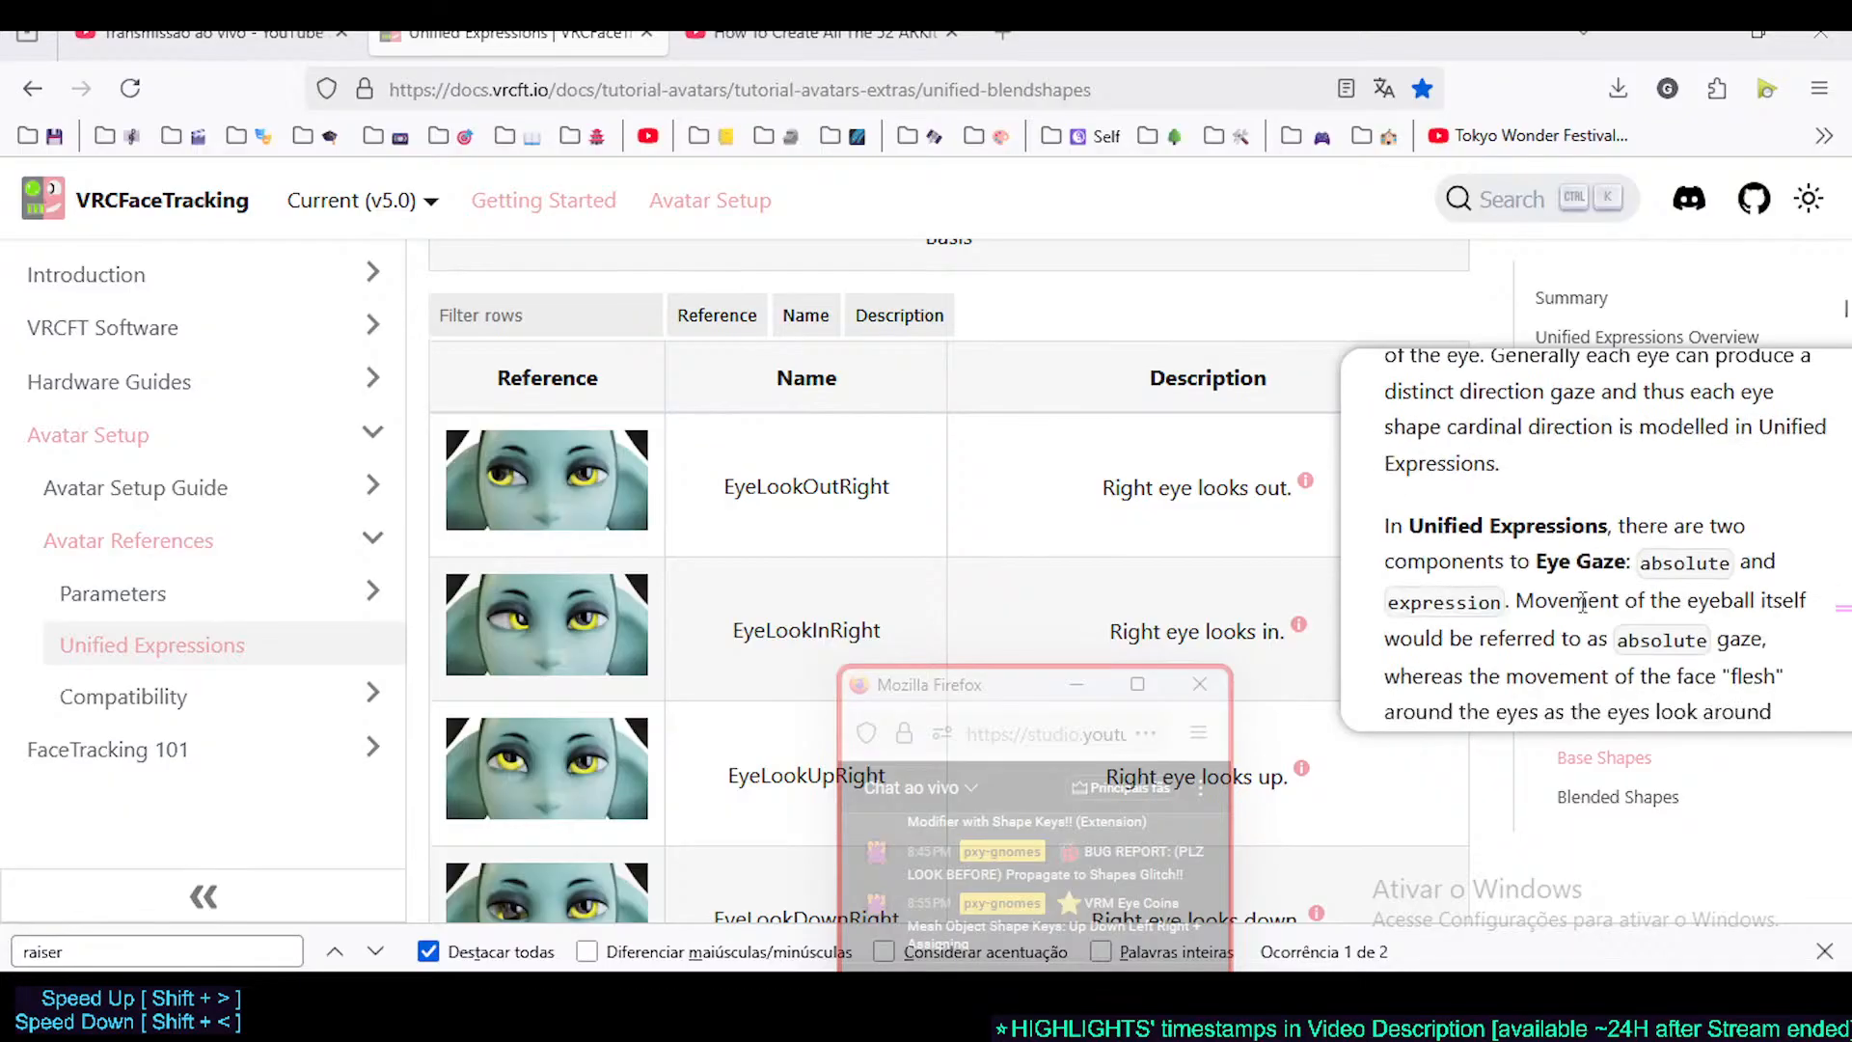
scroll(1592, 636, up, 10)
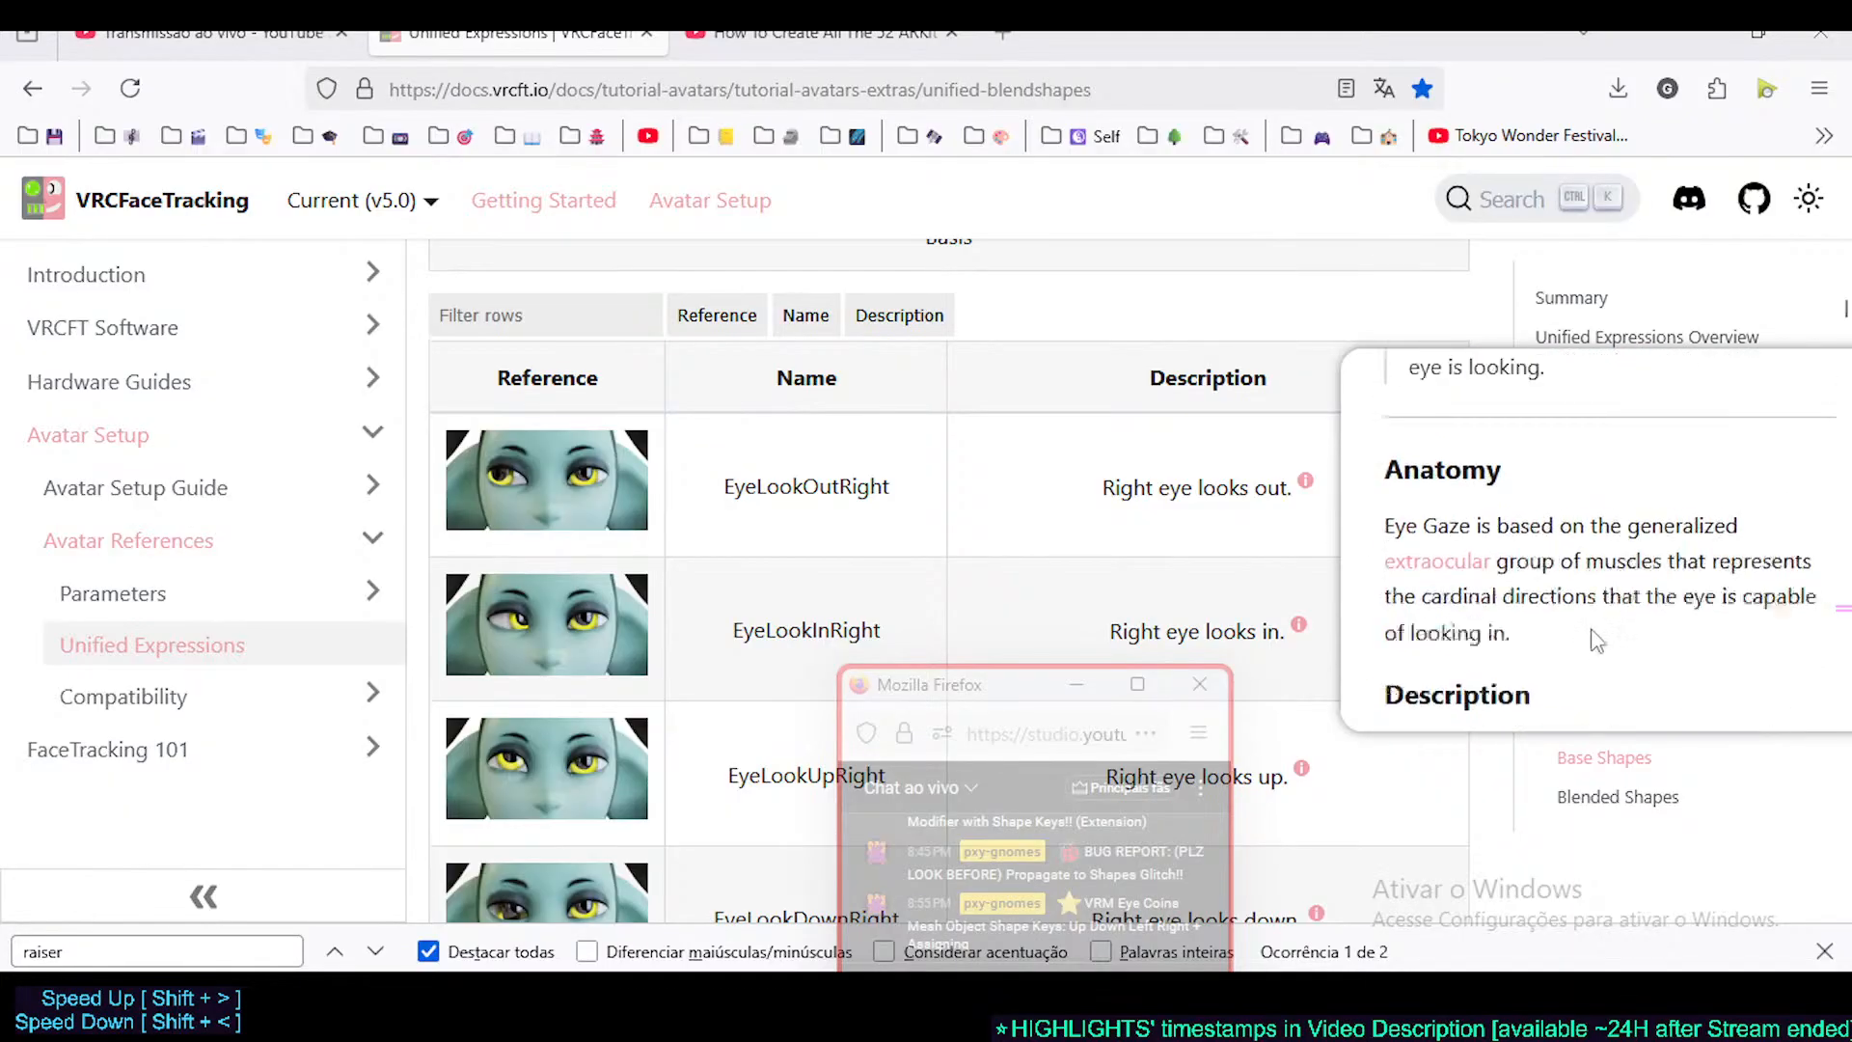
- Hide the Description column of the base shapes table and move the chat window off the table
click(1013, 393)
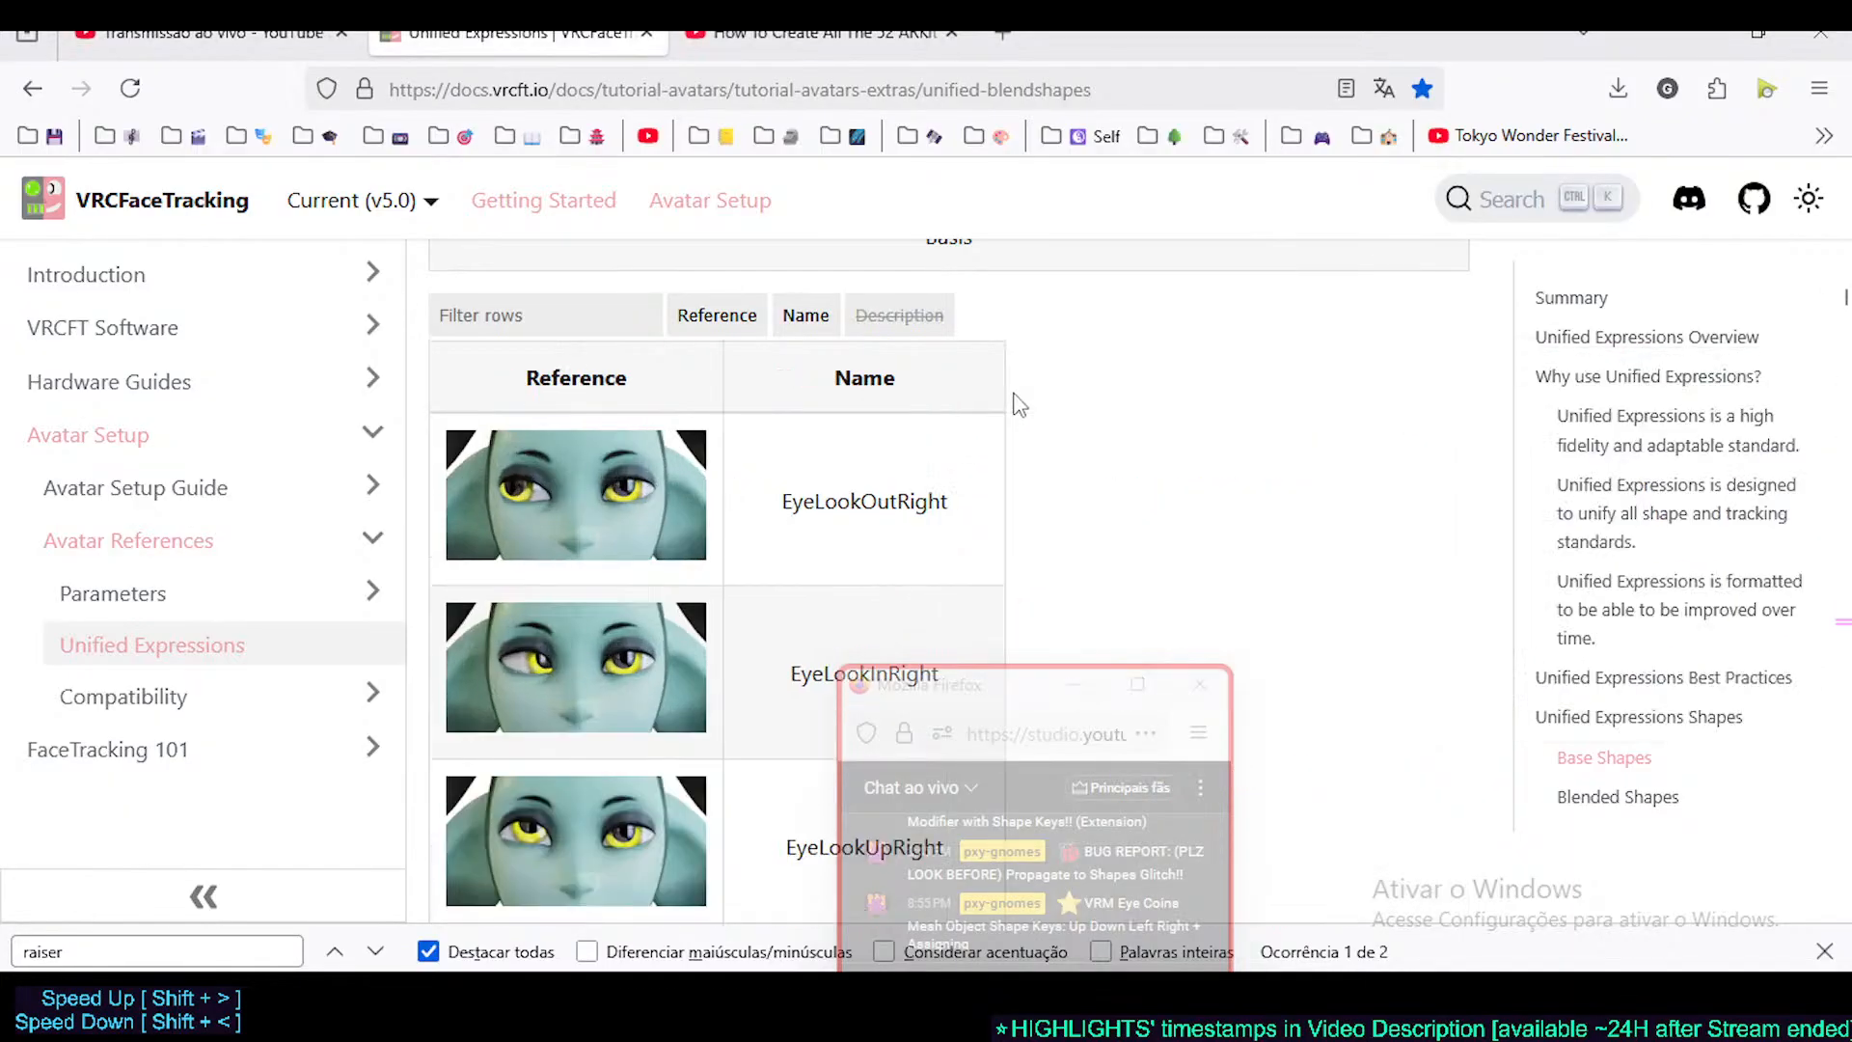
drag(959, 681, 1437, 427)
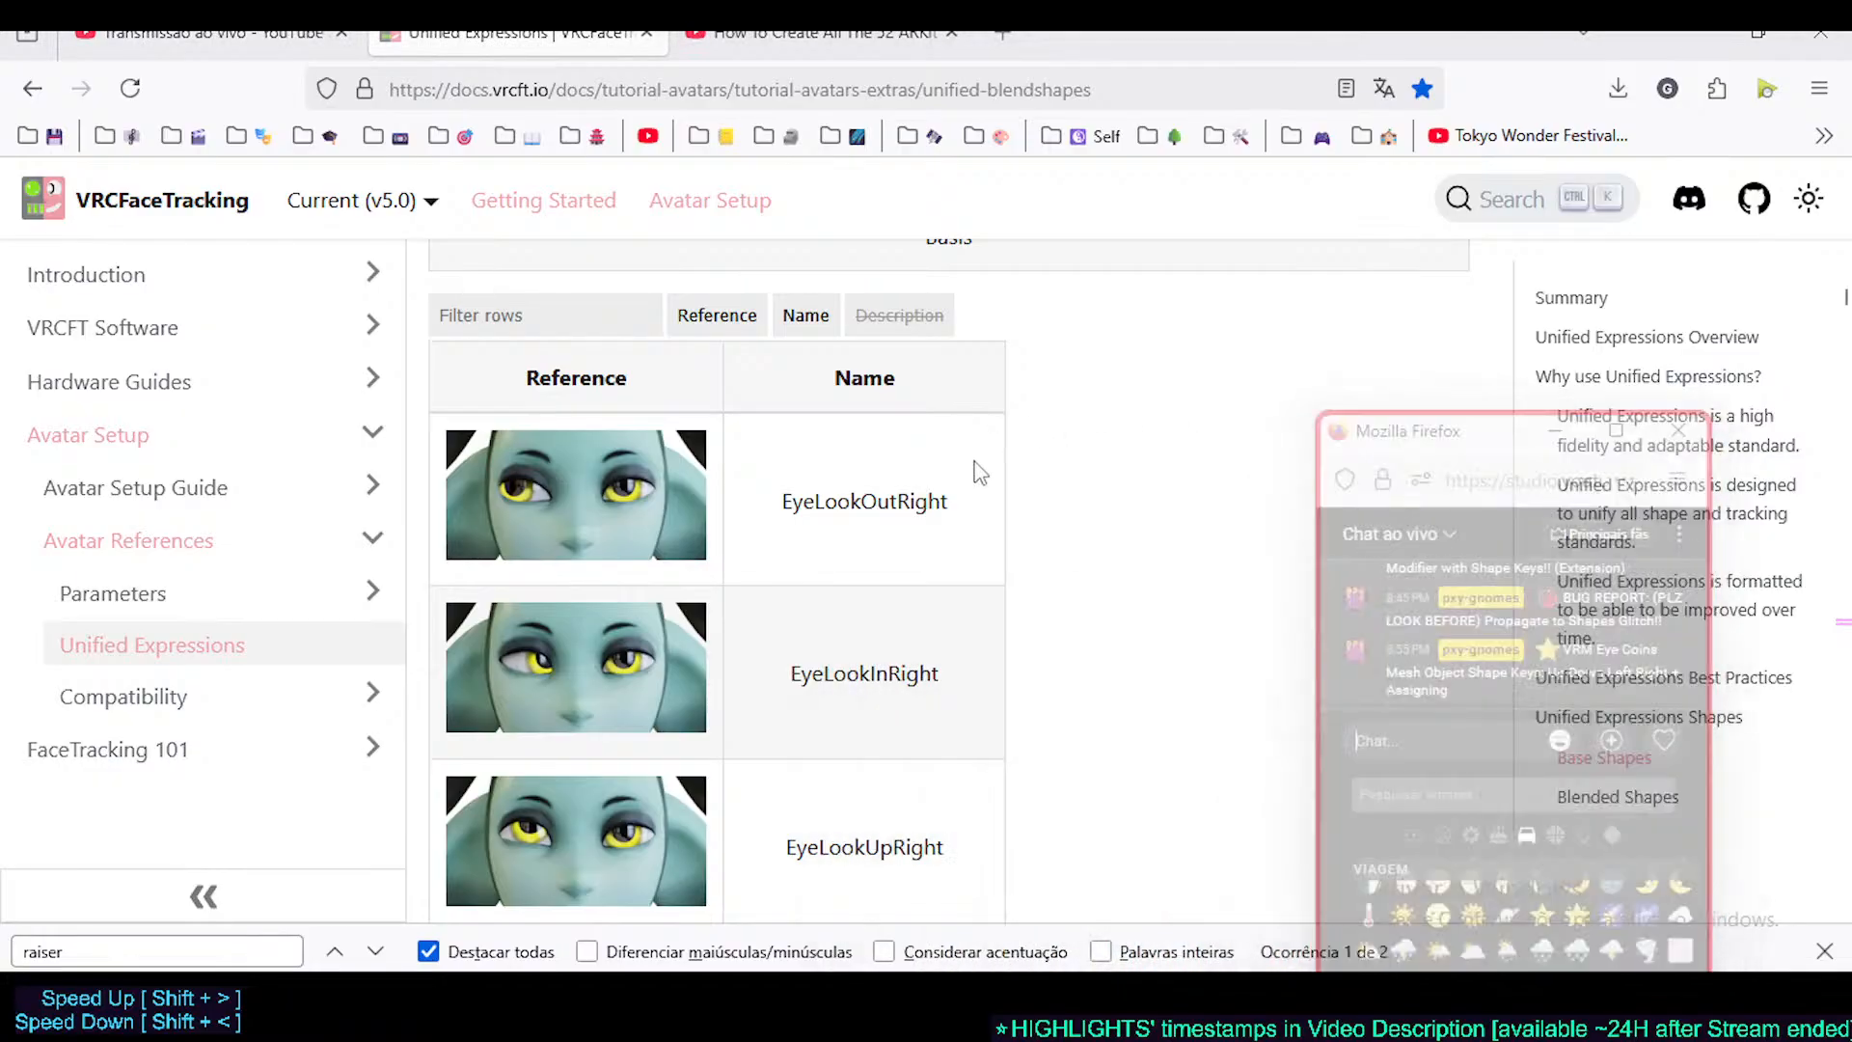
- Switch to Blender, select the Nekomancer armature near the eye and put it in Pose Mode
mouse_move(1258, 998)
click(1259, 858)
middle_drag(730, 480, 577, 498)
click(575, 498)
scroll(579, 502, up, 2)
key(ctrl+Tab)
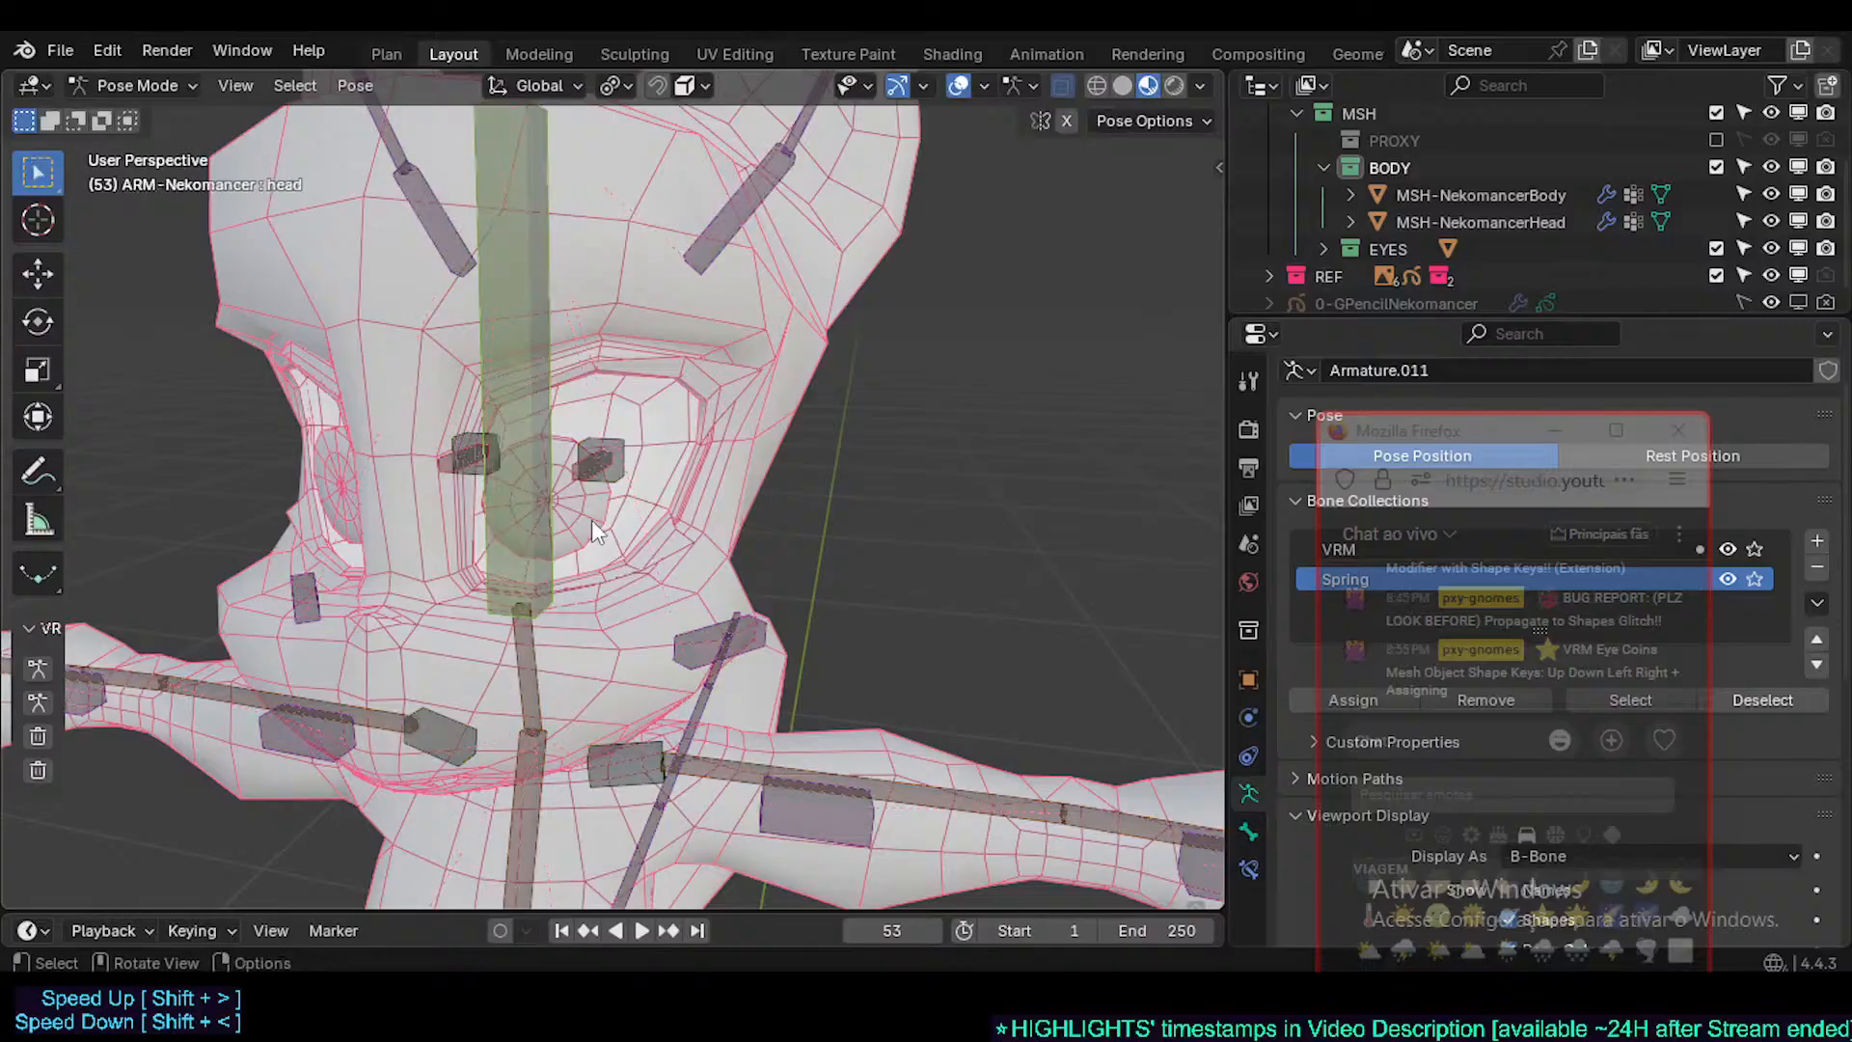
- Leave Pose Mode and select the MSH-NekomancerHead mesh
key(ctrl+Tab)
click(579, 501)
middle_drag(593, 550, 544, 552)
click(714, 301)
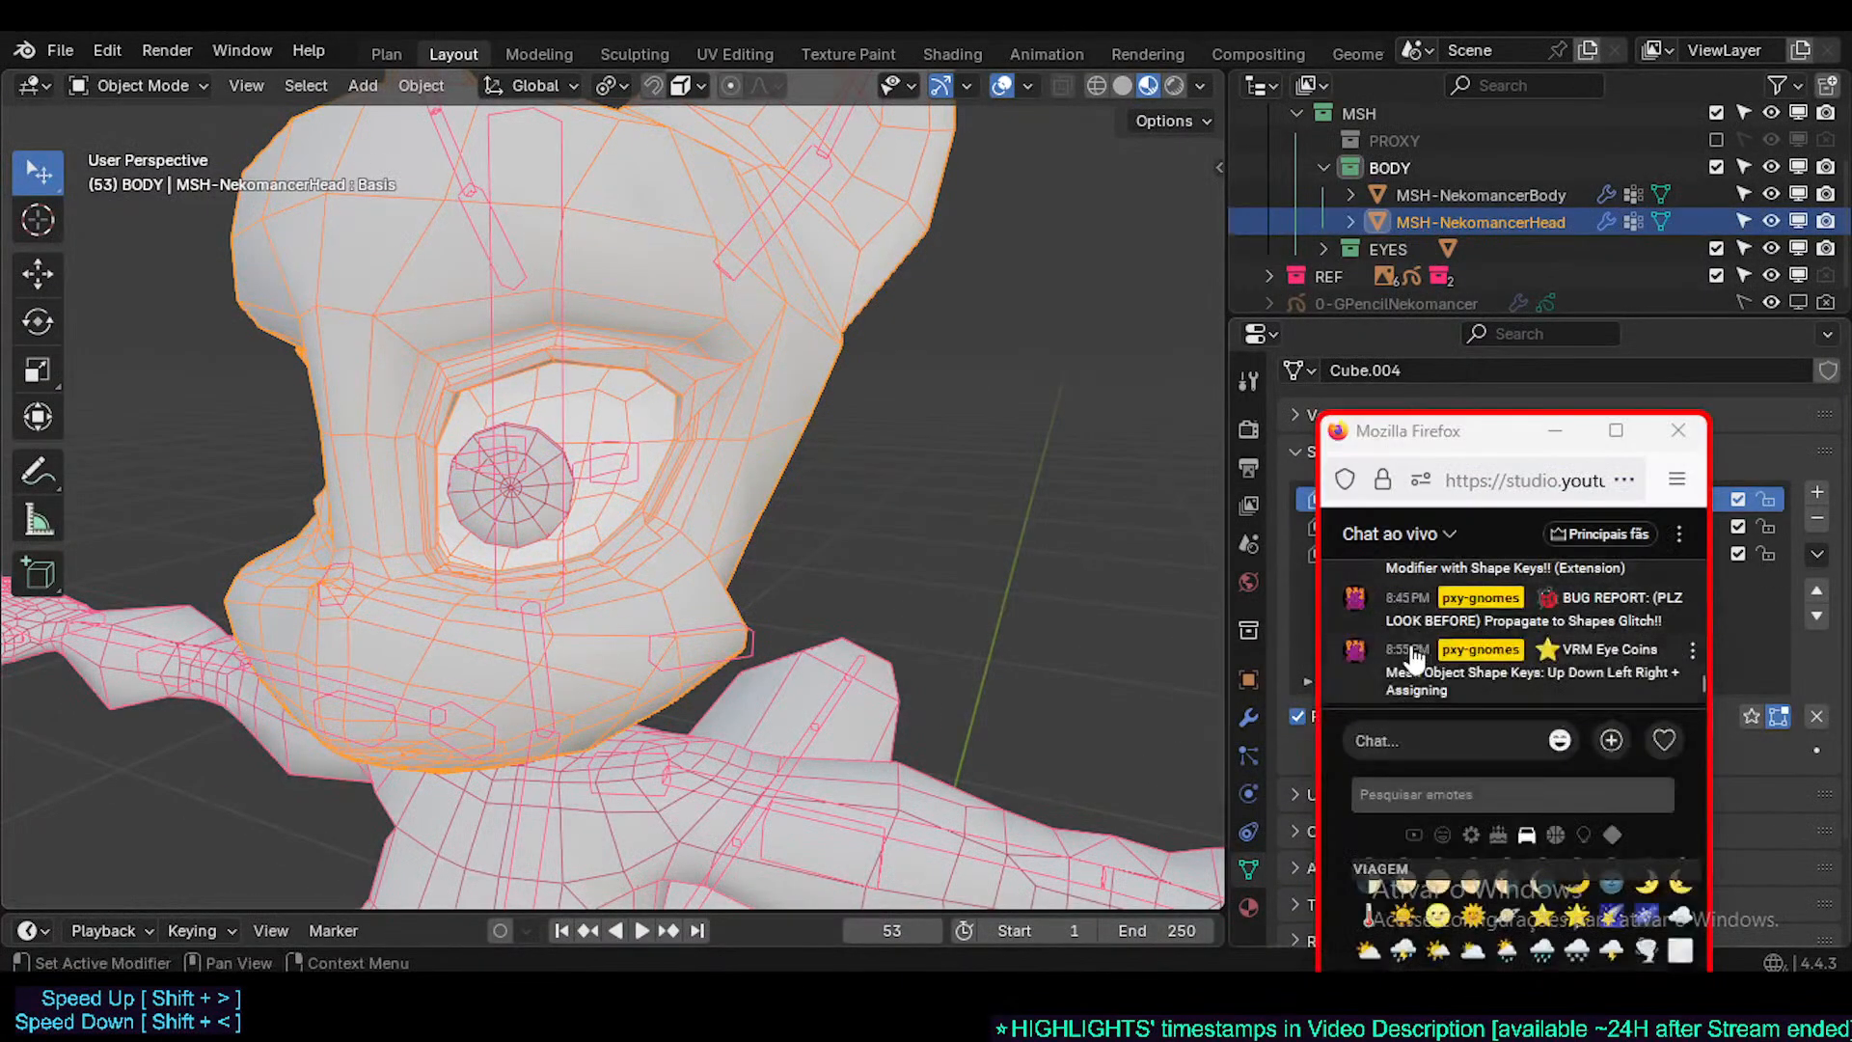
- Move the chat window aside and show the VRM 0.x Blend Shape Proxy list in a widened viewport sidebar
drag(1415, 440, 1497, 487)
click(1587, 712)
key(n)
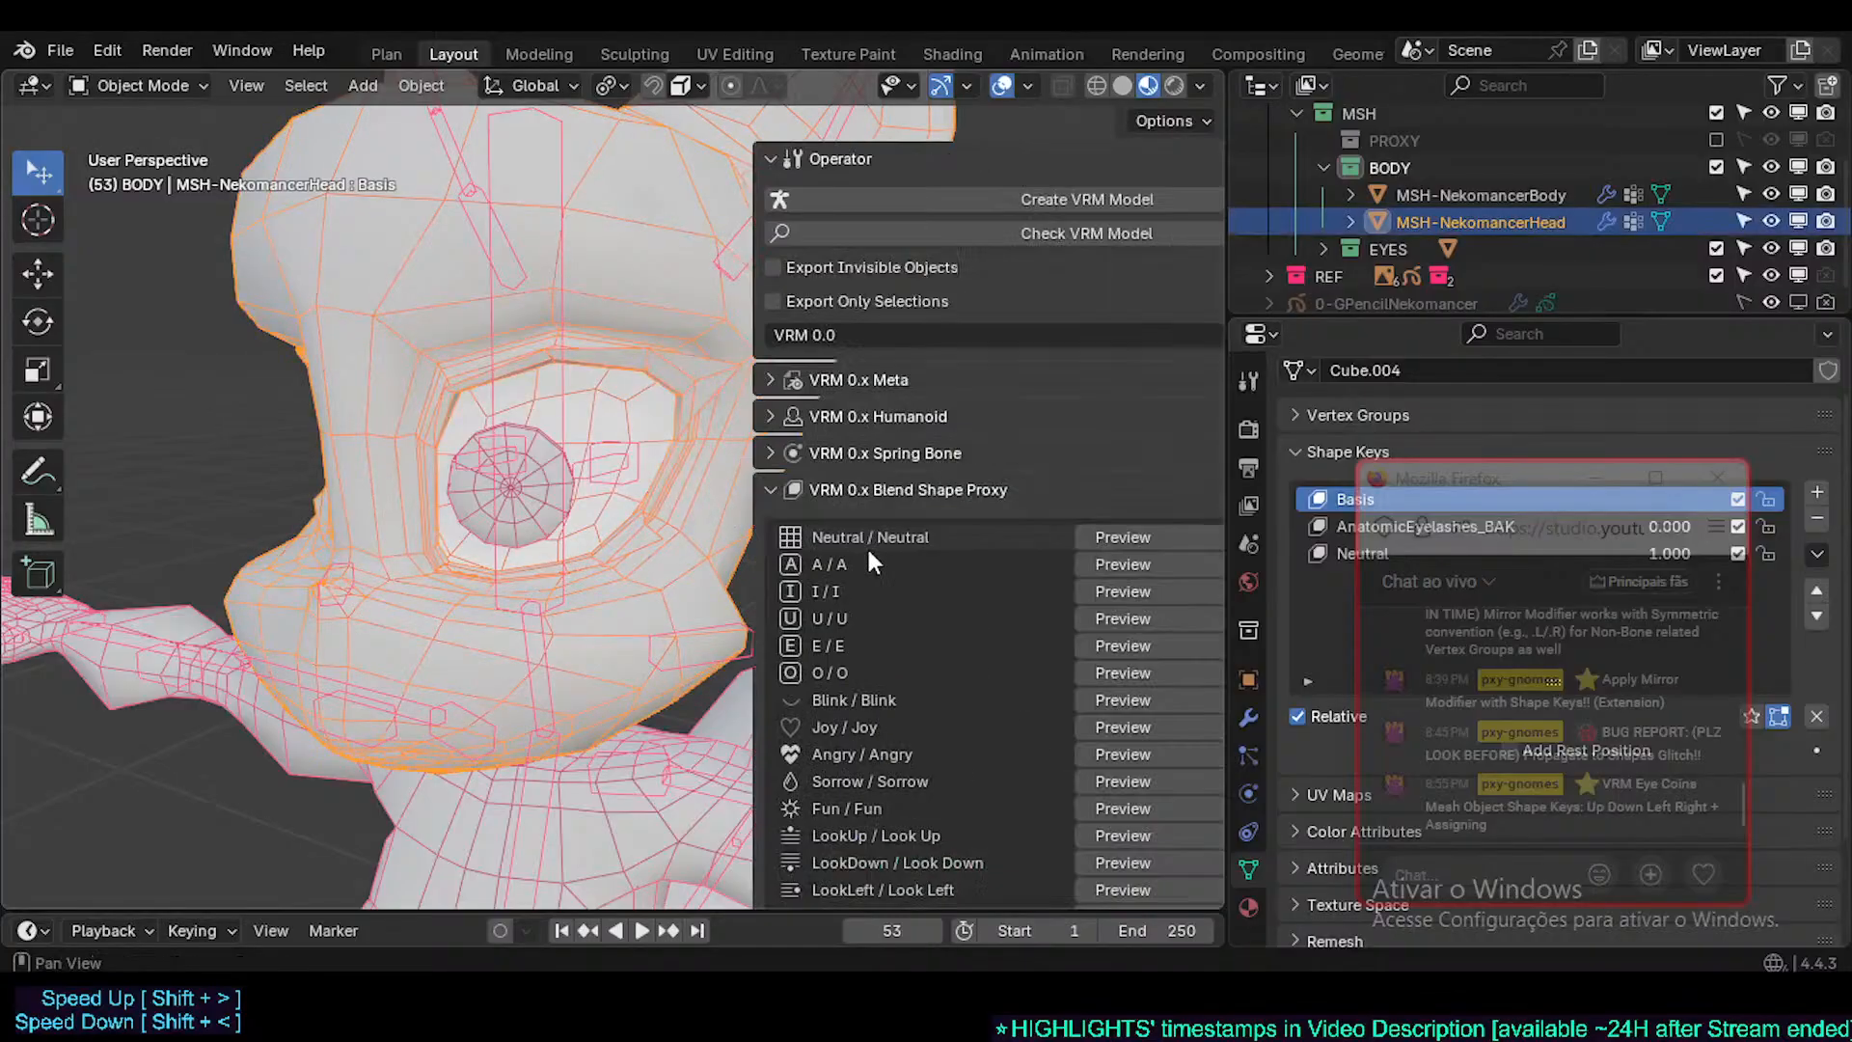
scroll(1173, 651, down, 5)
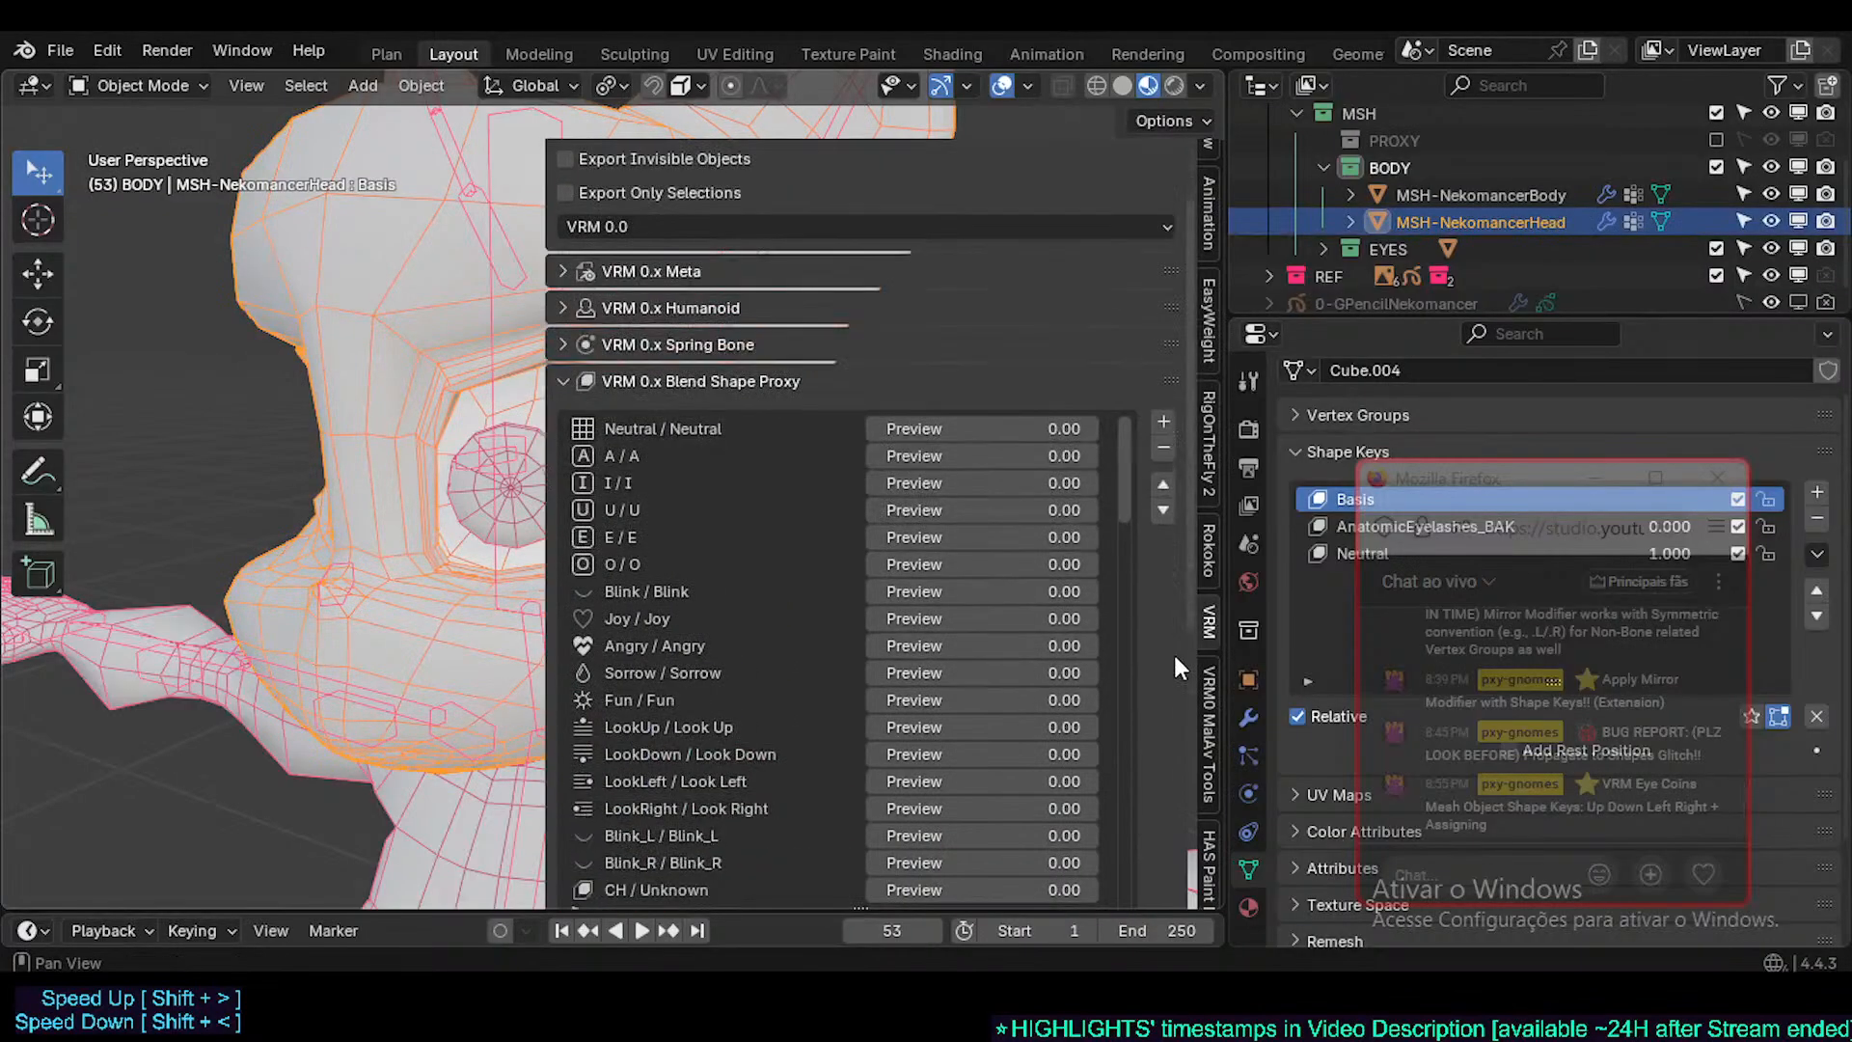
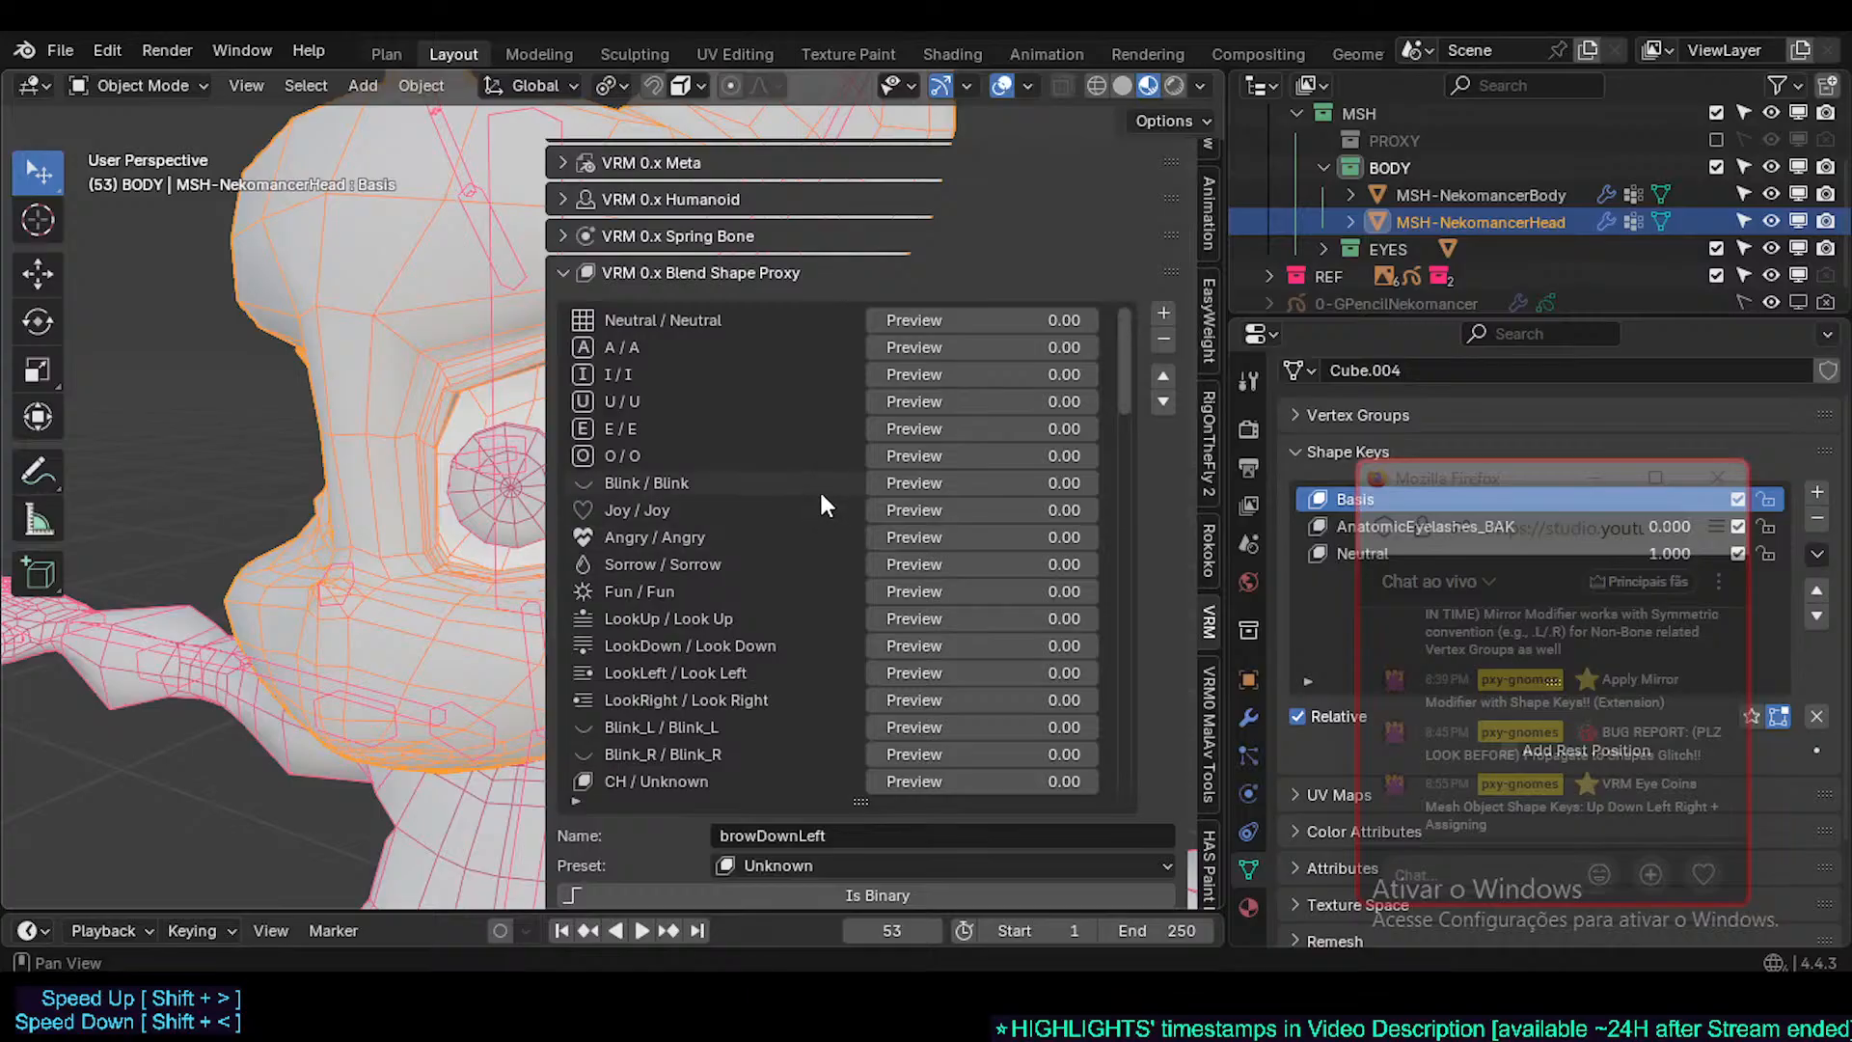
- Examine the LookUp, LookDown, LookLeft and LookRight entries in the VRM blend shape list
scroll(655, 472, down, 3)
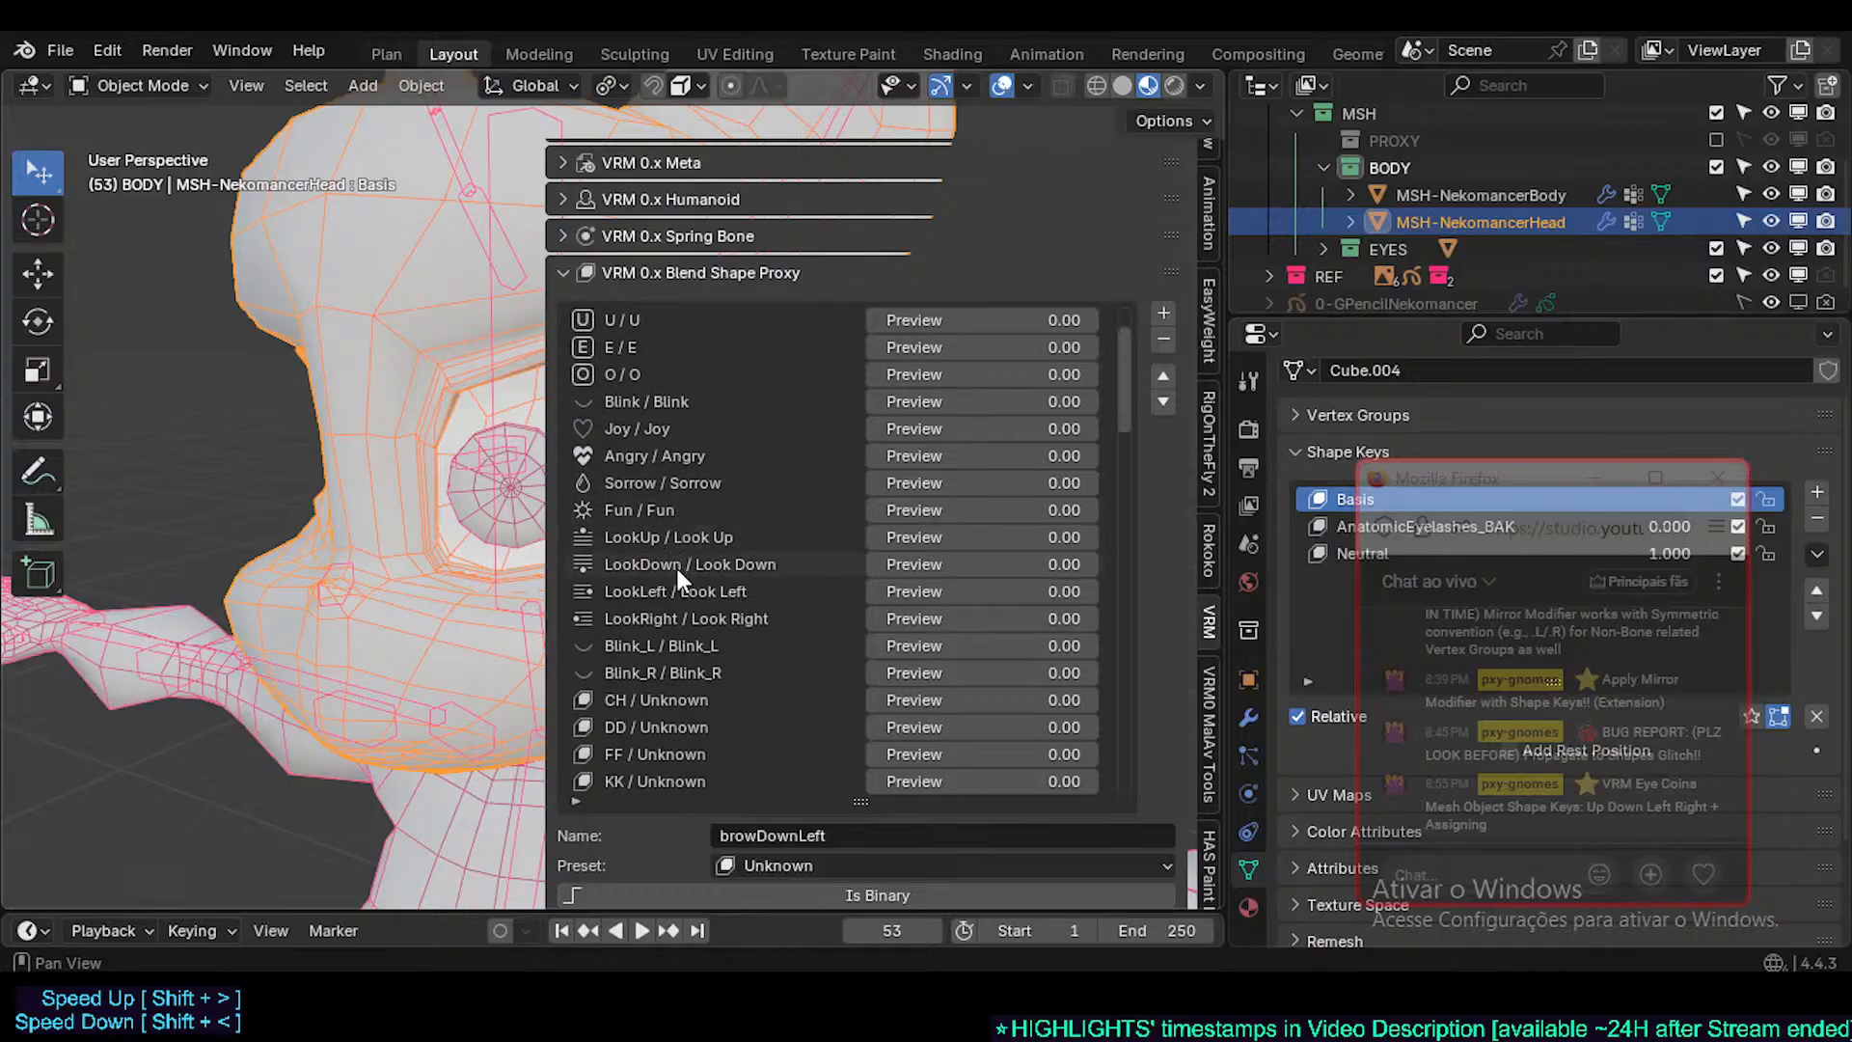
scroll(679, 579, down, 3)
scroll(678, 578, up, 3)
click(675, 537)
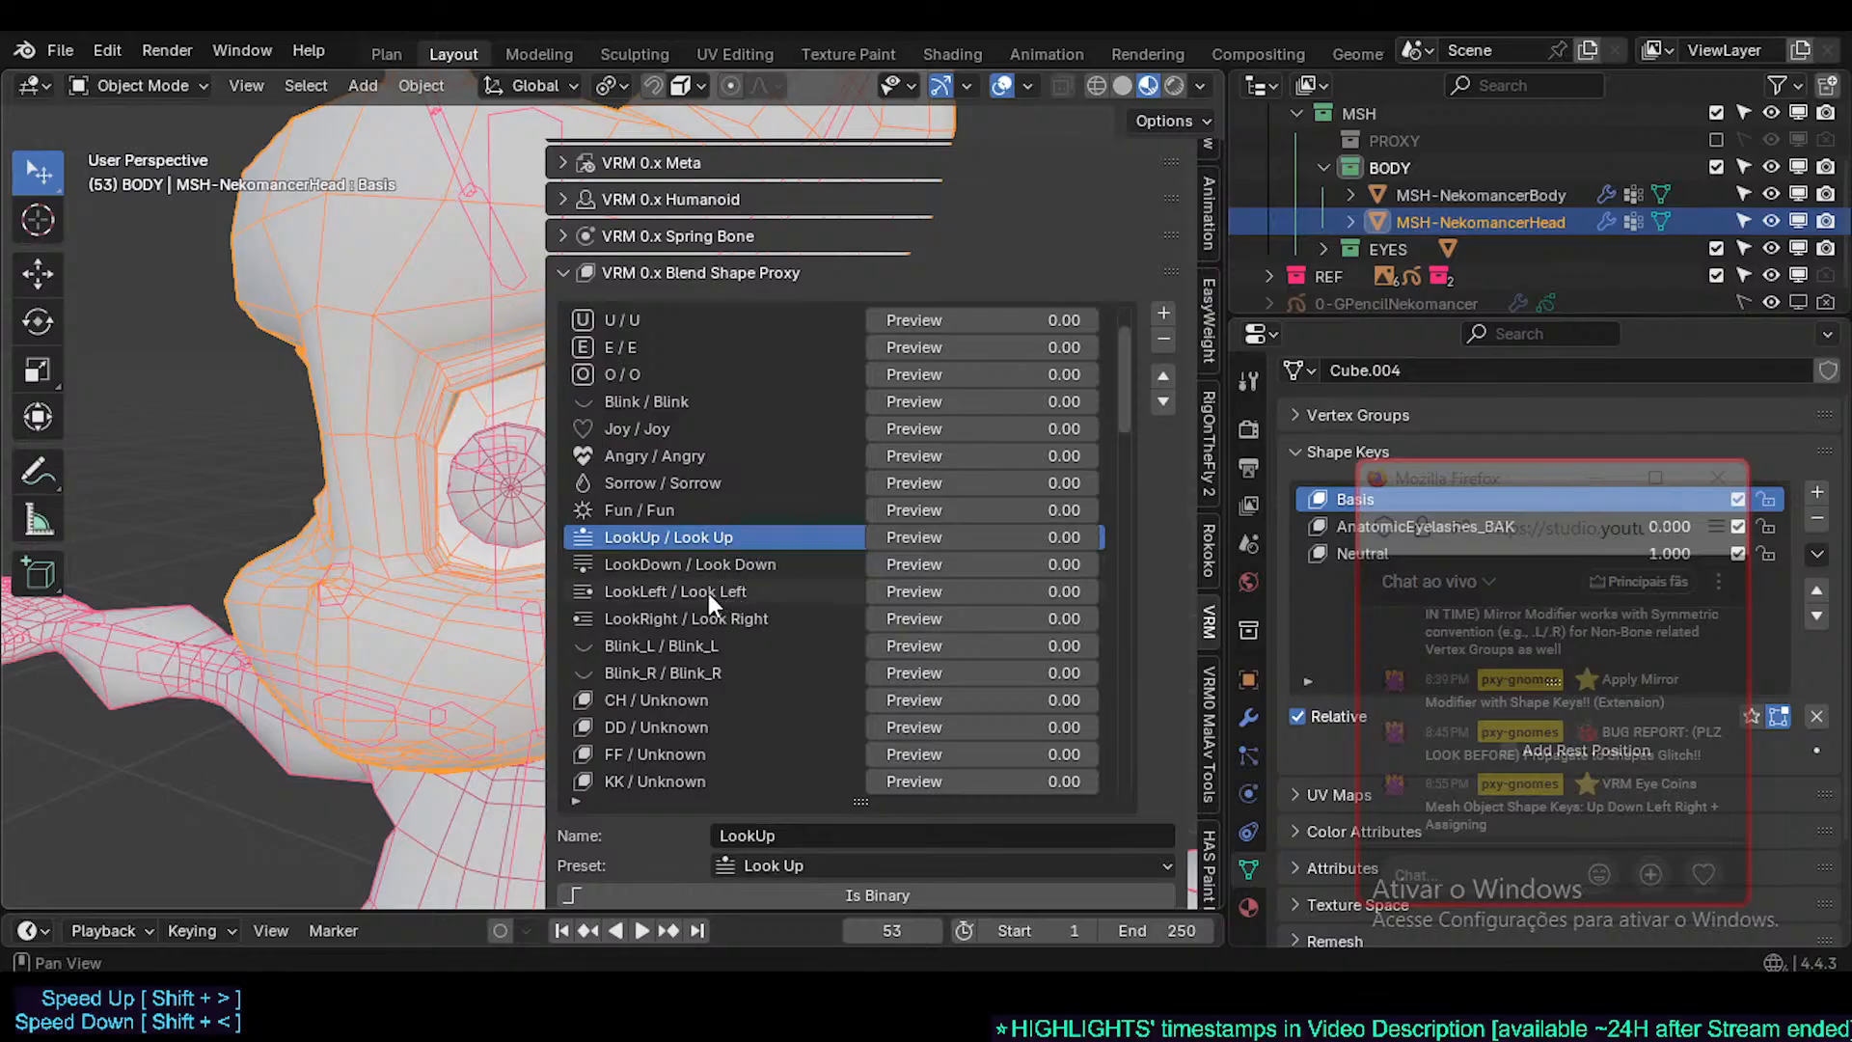
click(710, 592)
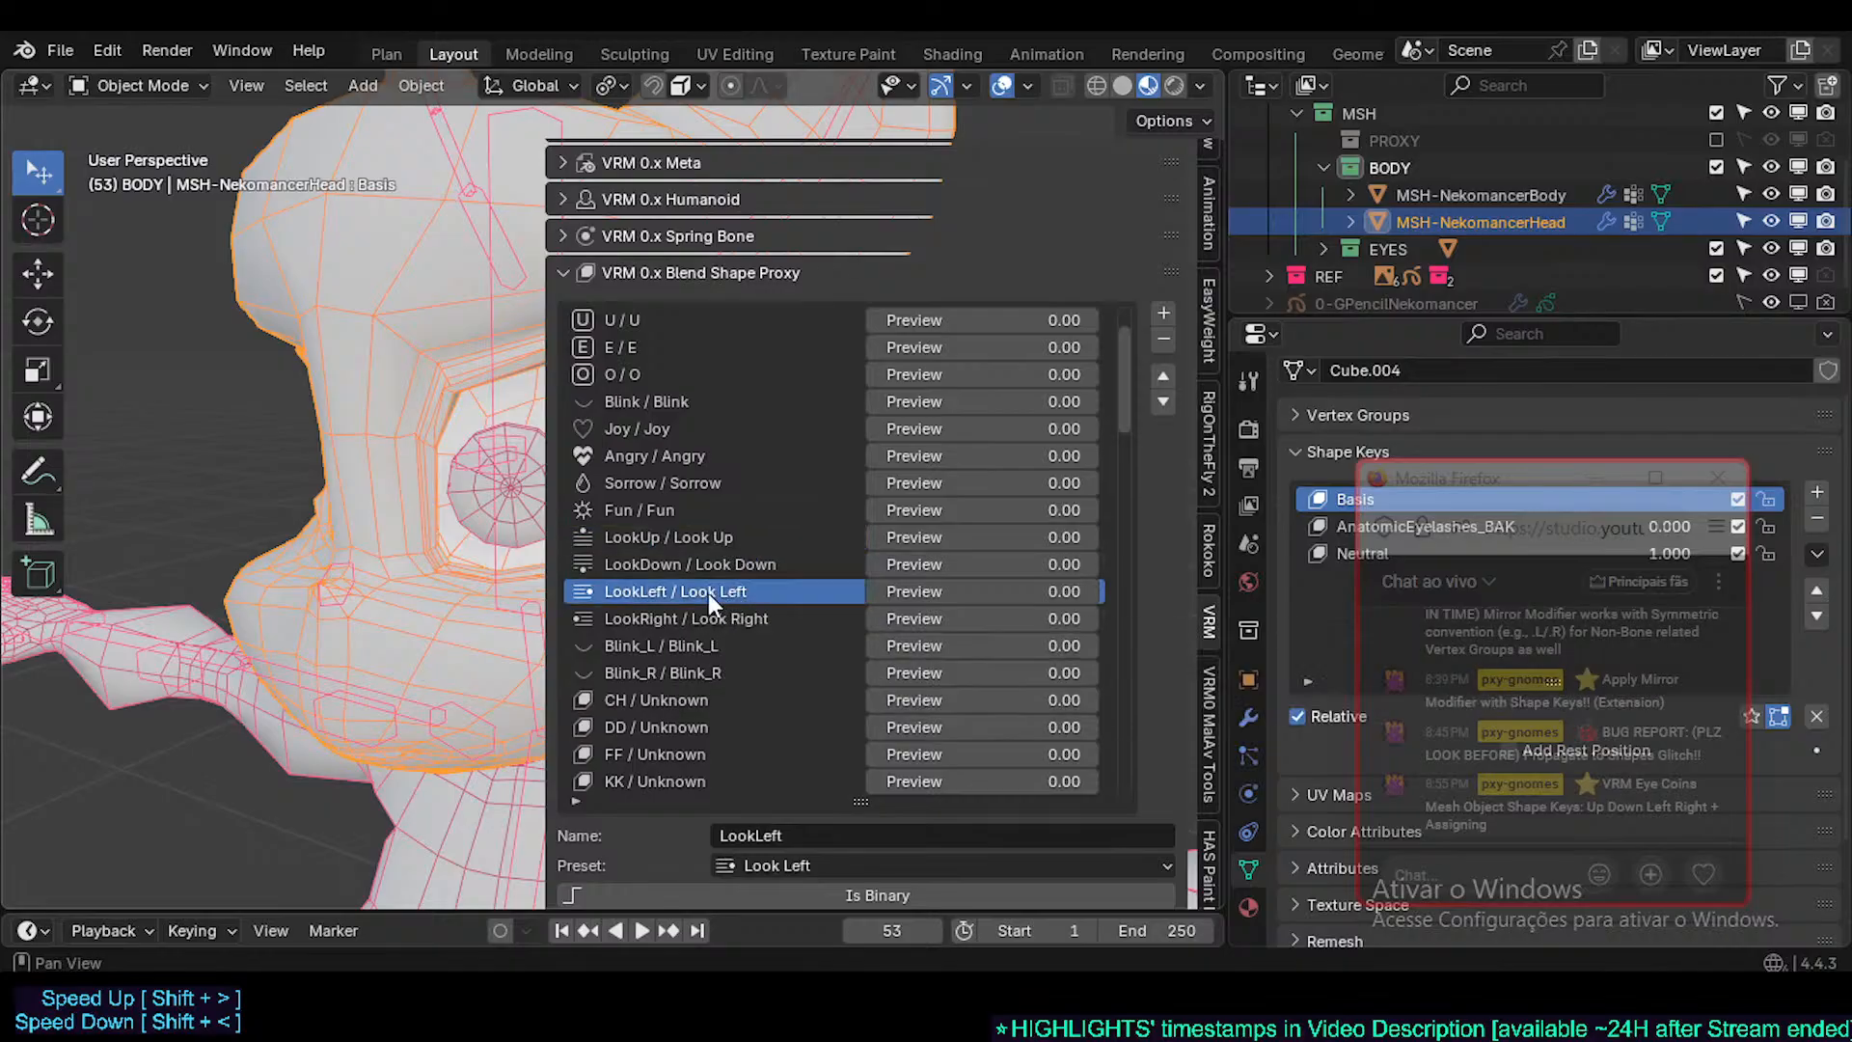
click(697, 540)
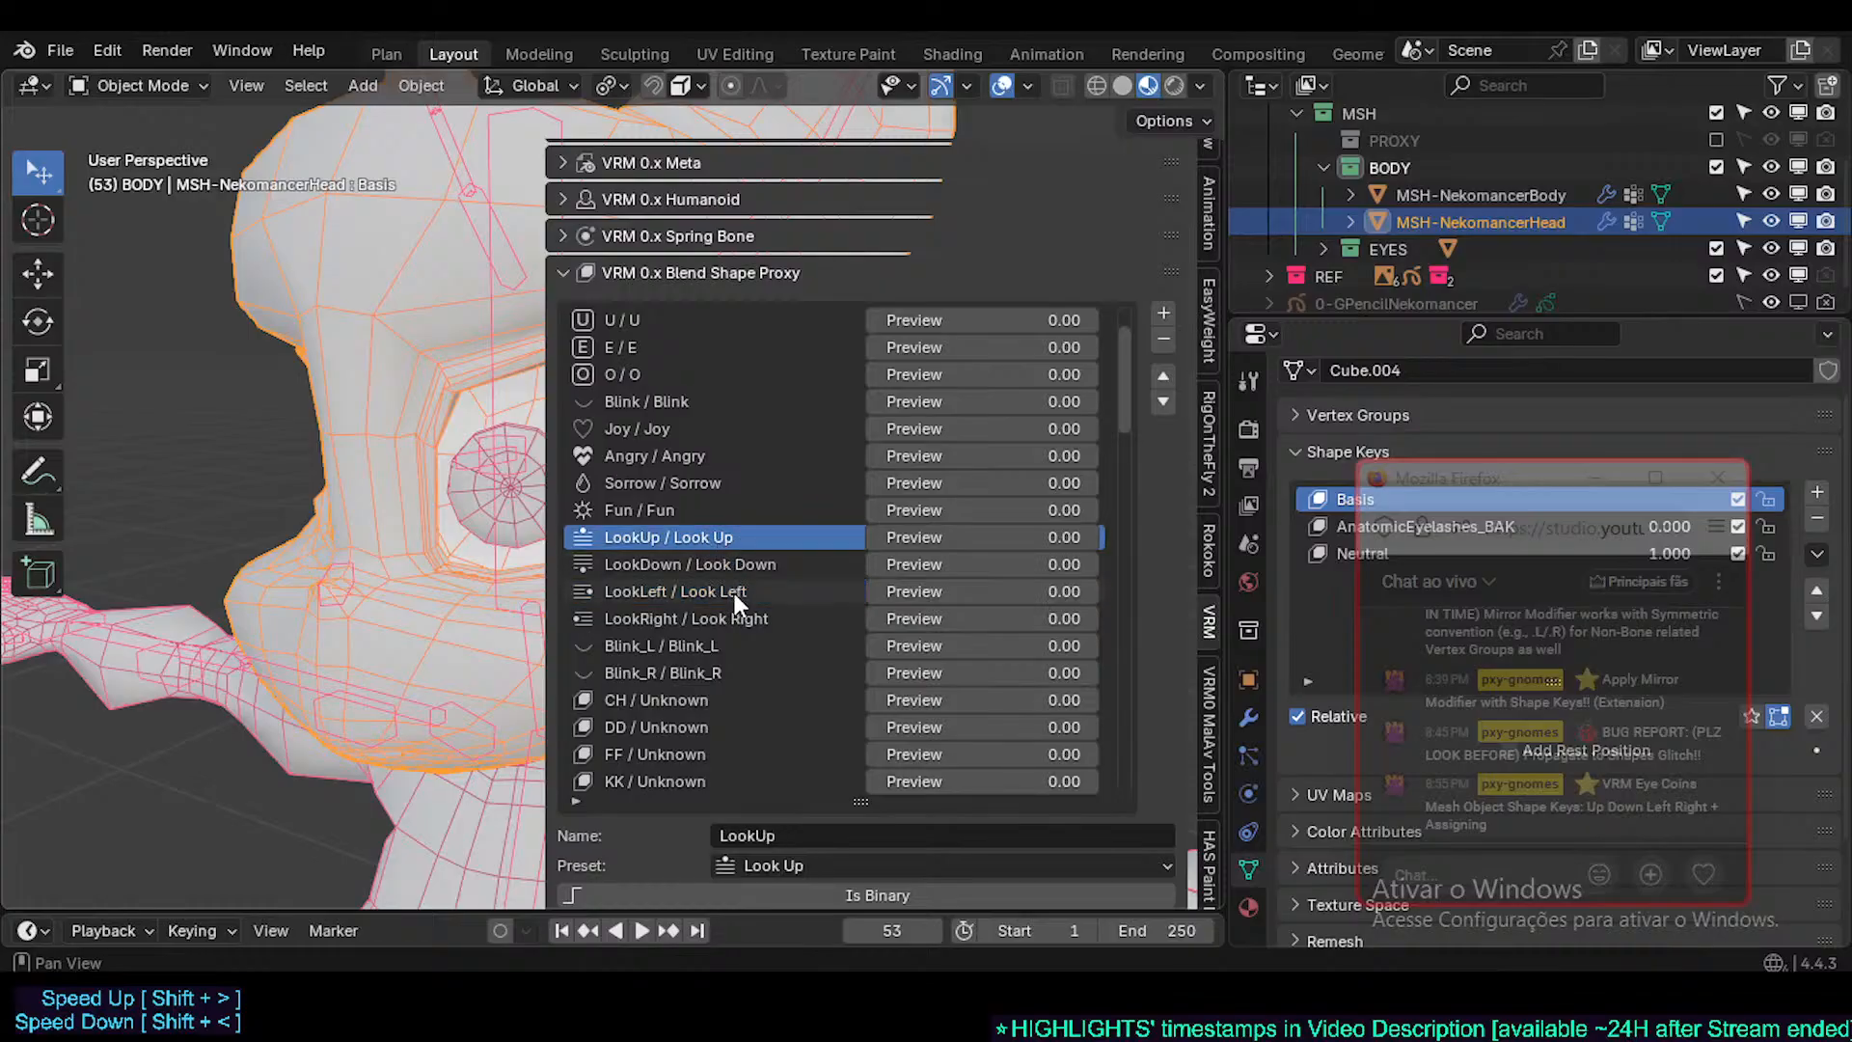
scroll(733, 593, down, 9)
drag(1130, 437, 1123, 380)
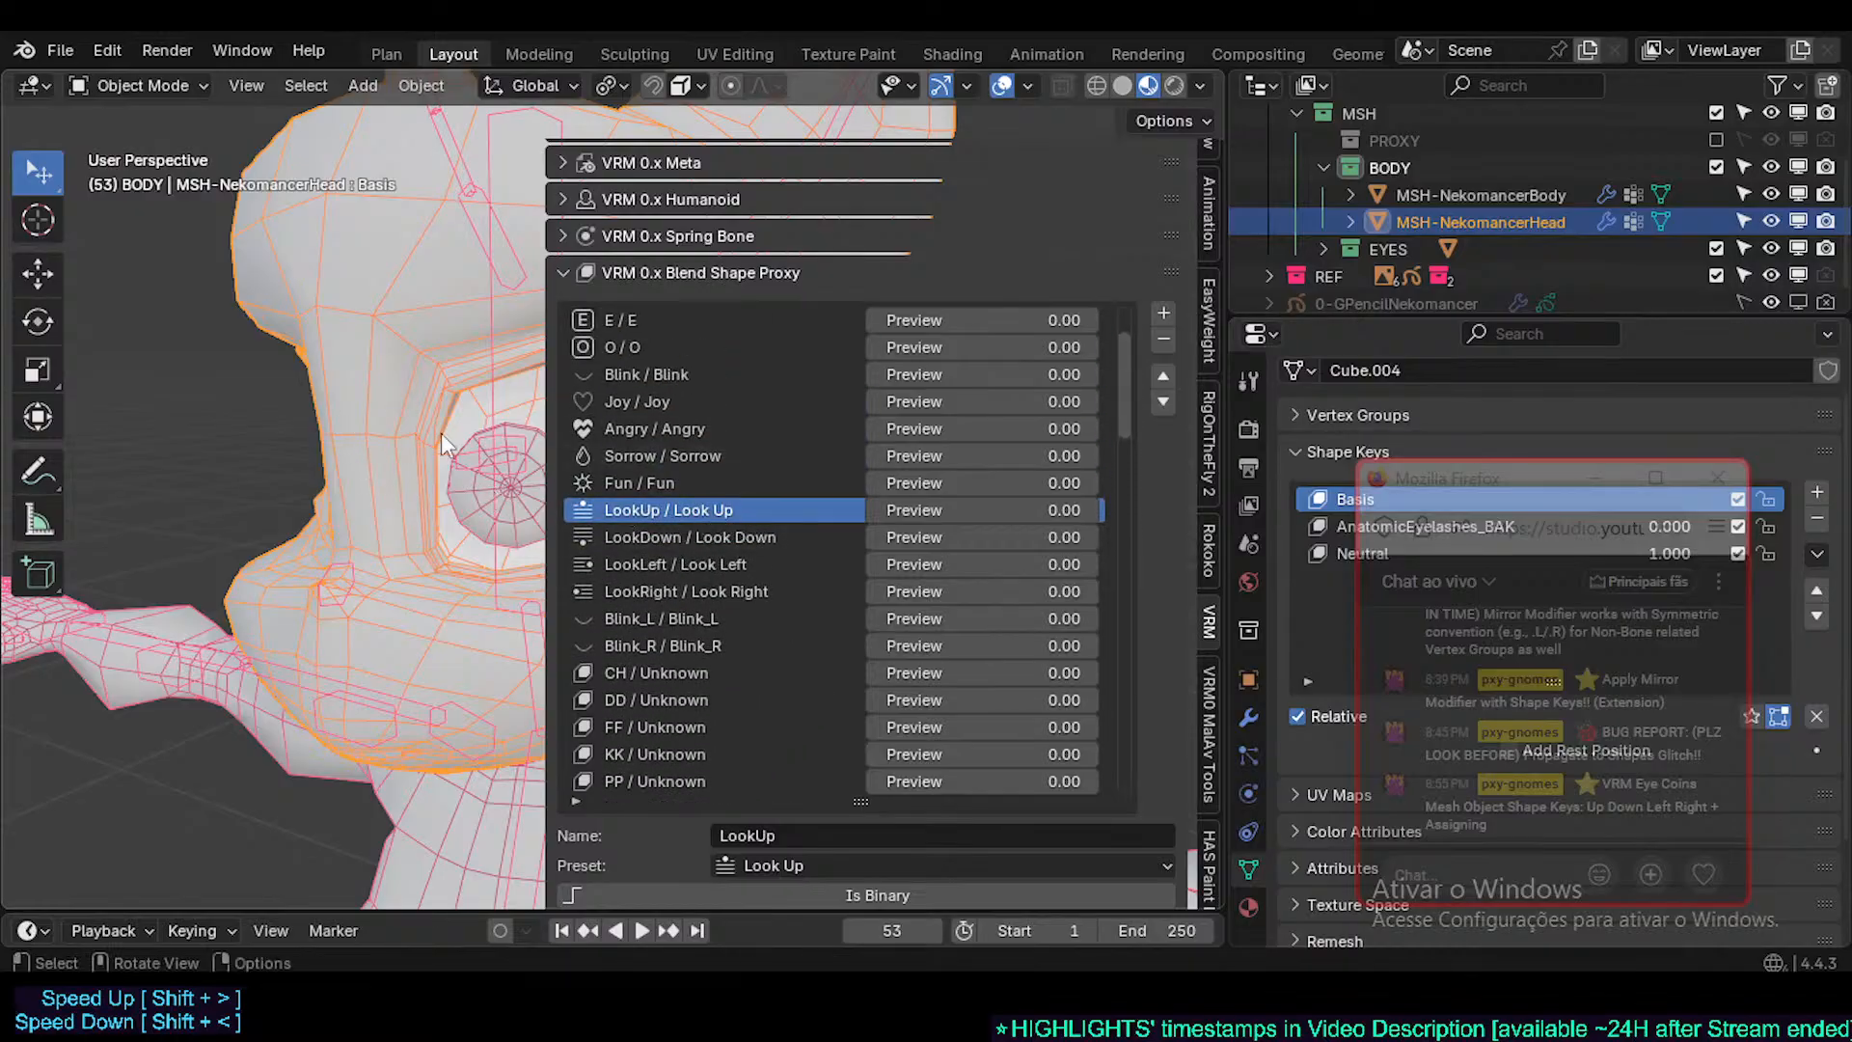
- Select the eyeLookDownLeft blend shape, shorten the list to expose its binds, and move the chat window off the head's shape keys
drag(1123, 373, 1134, 508)
click(666, 564)
click(704, 593)
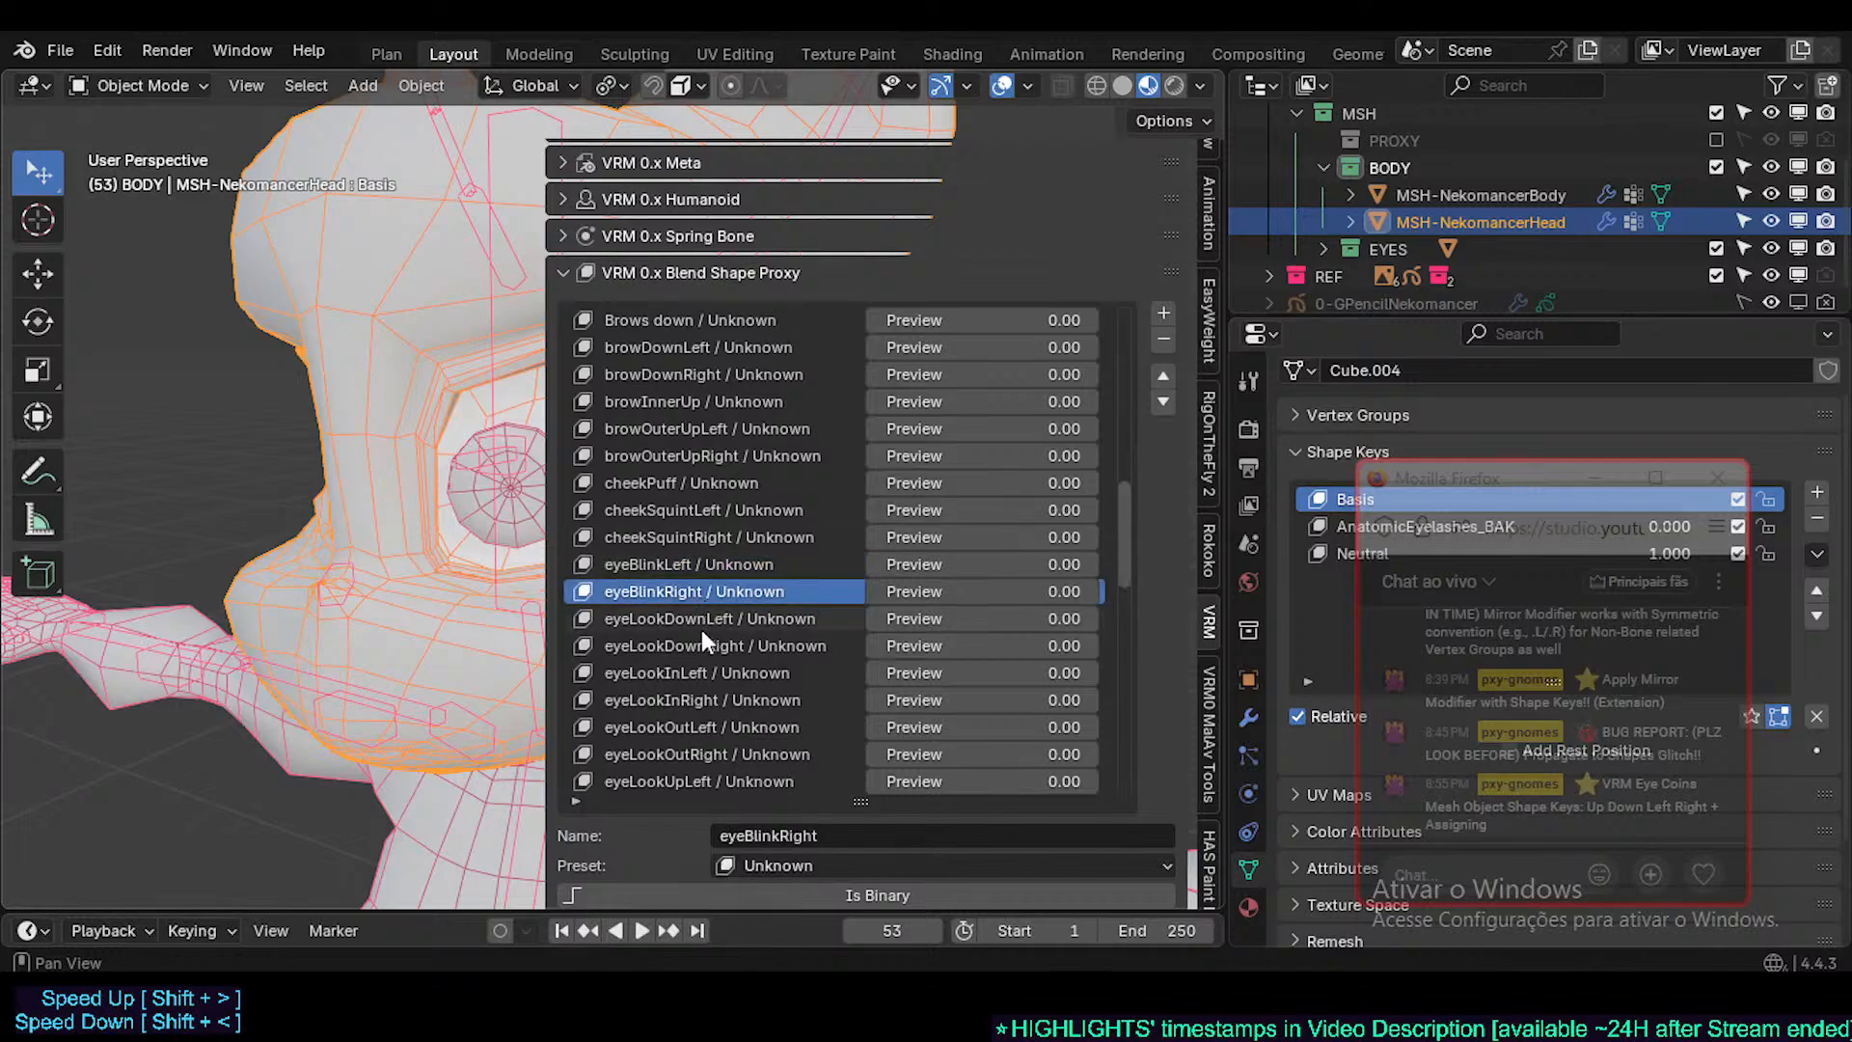
click(702, 622)
scroll(744, 638, down, 1)
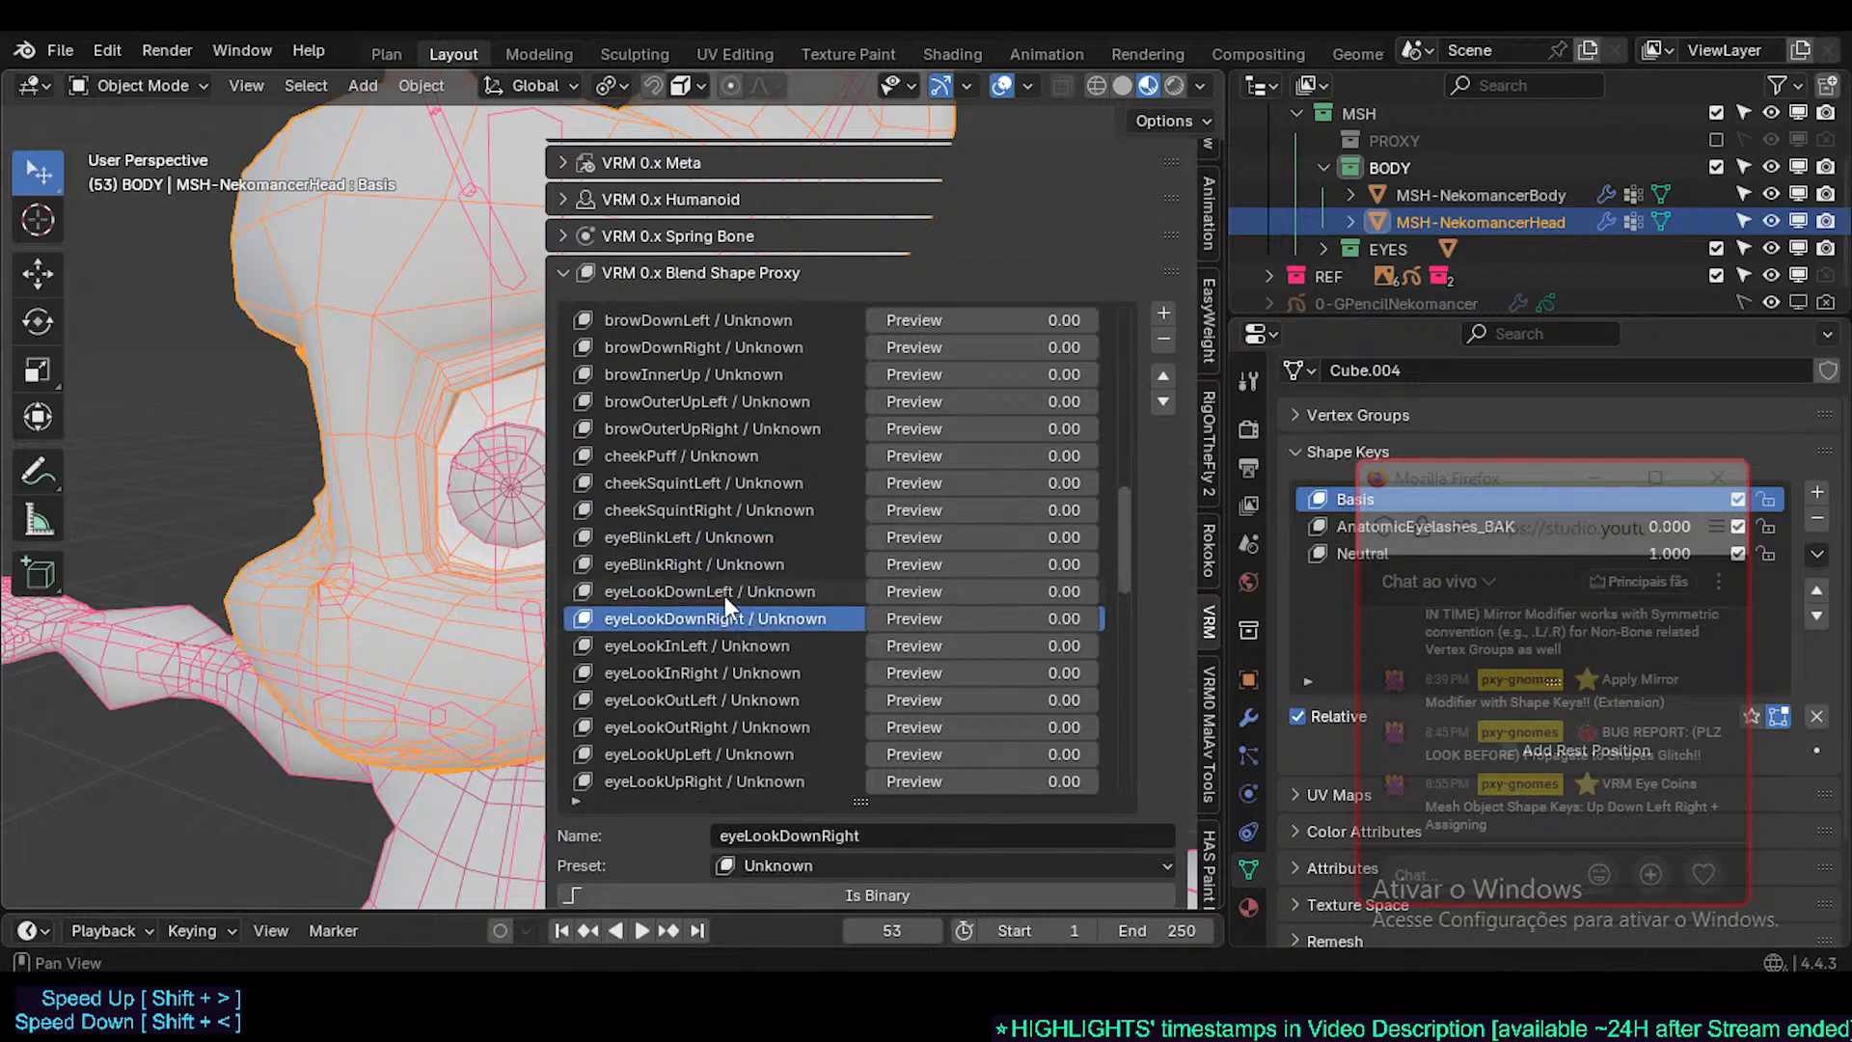
scroll(723, 603, down, 2)
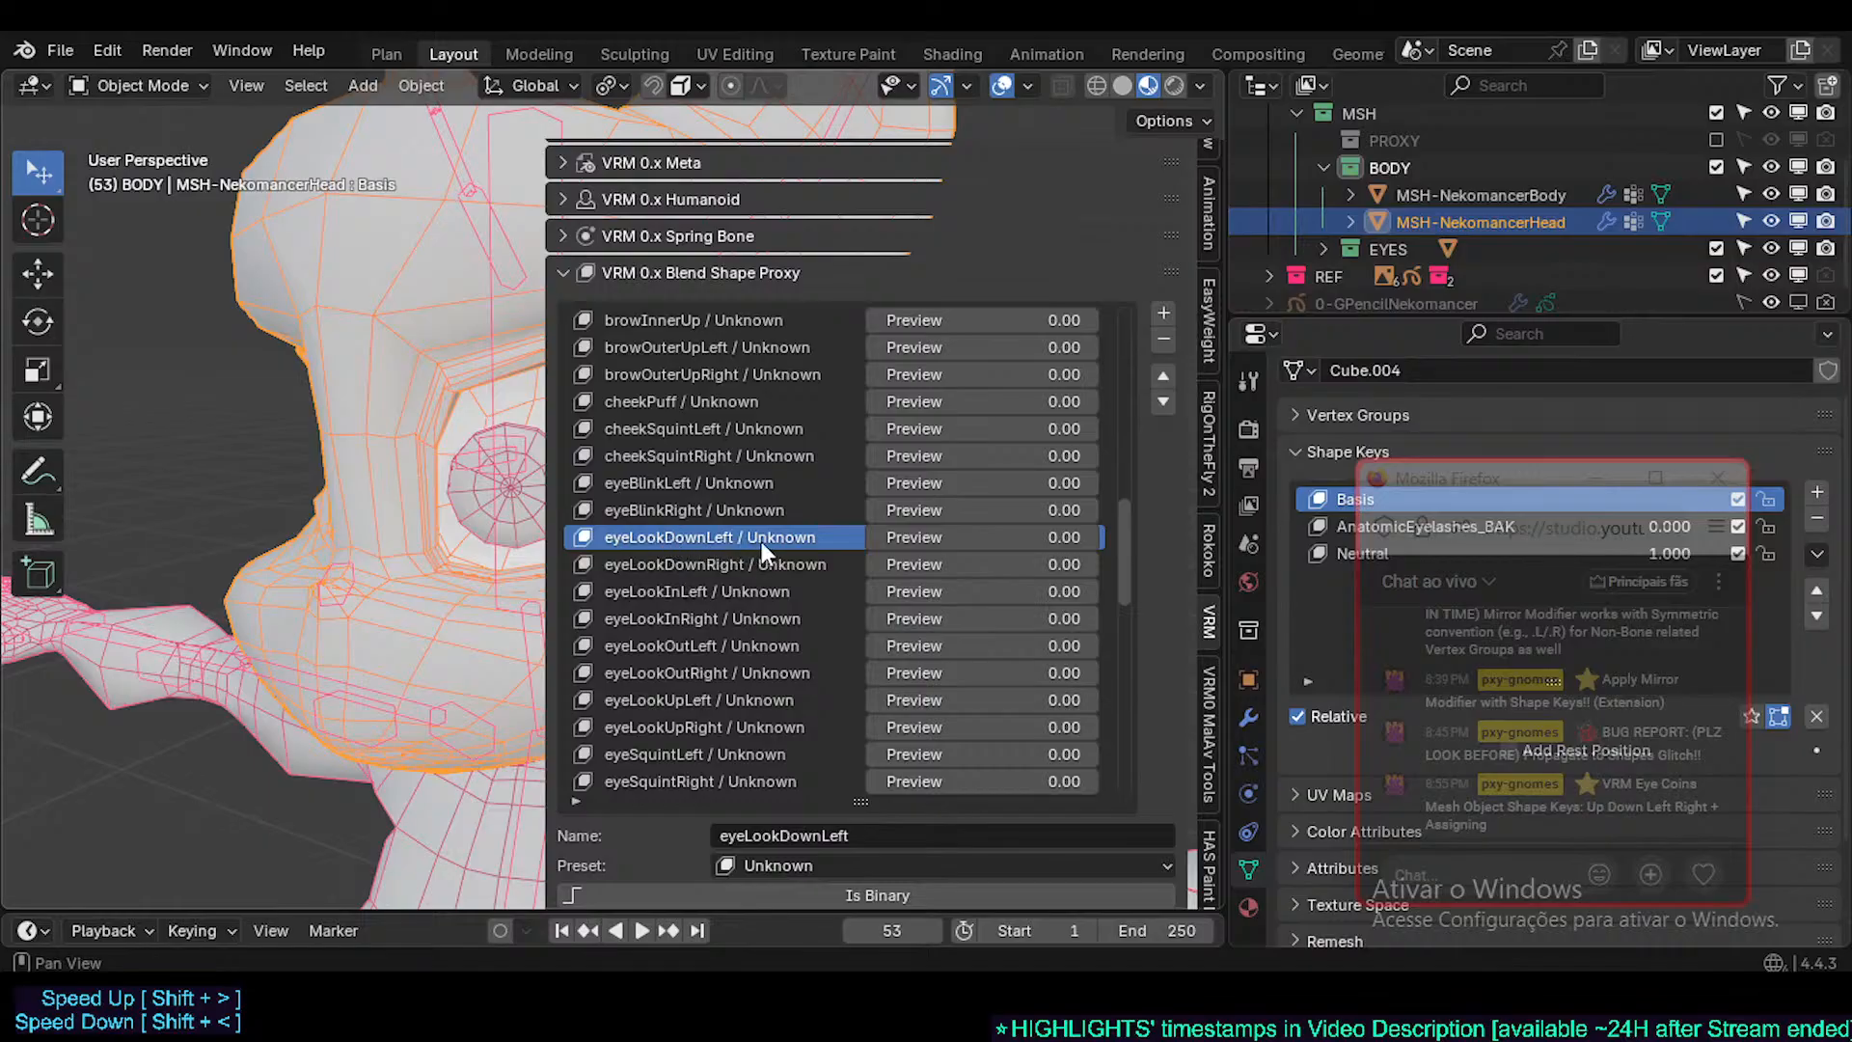
scroll(748, 704, down, 2)
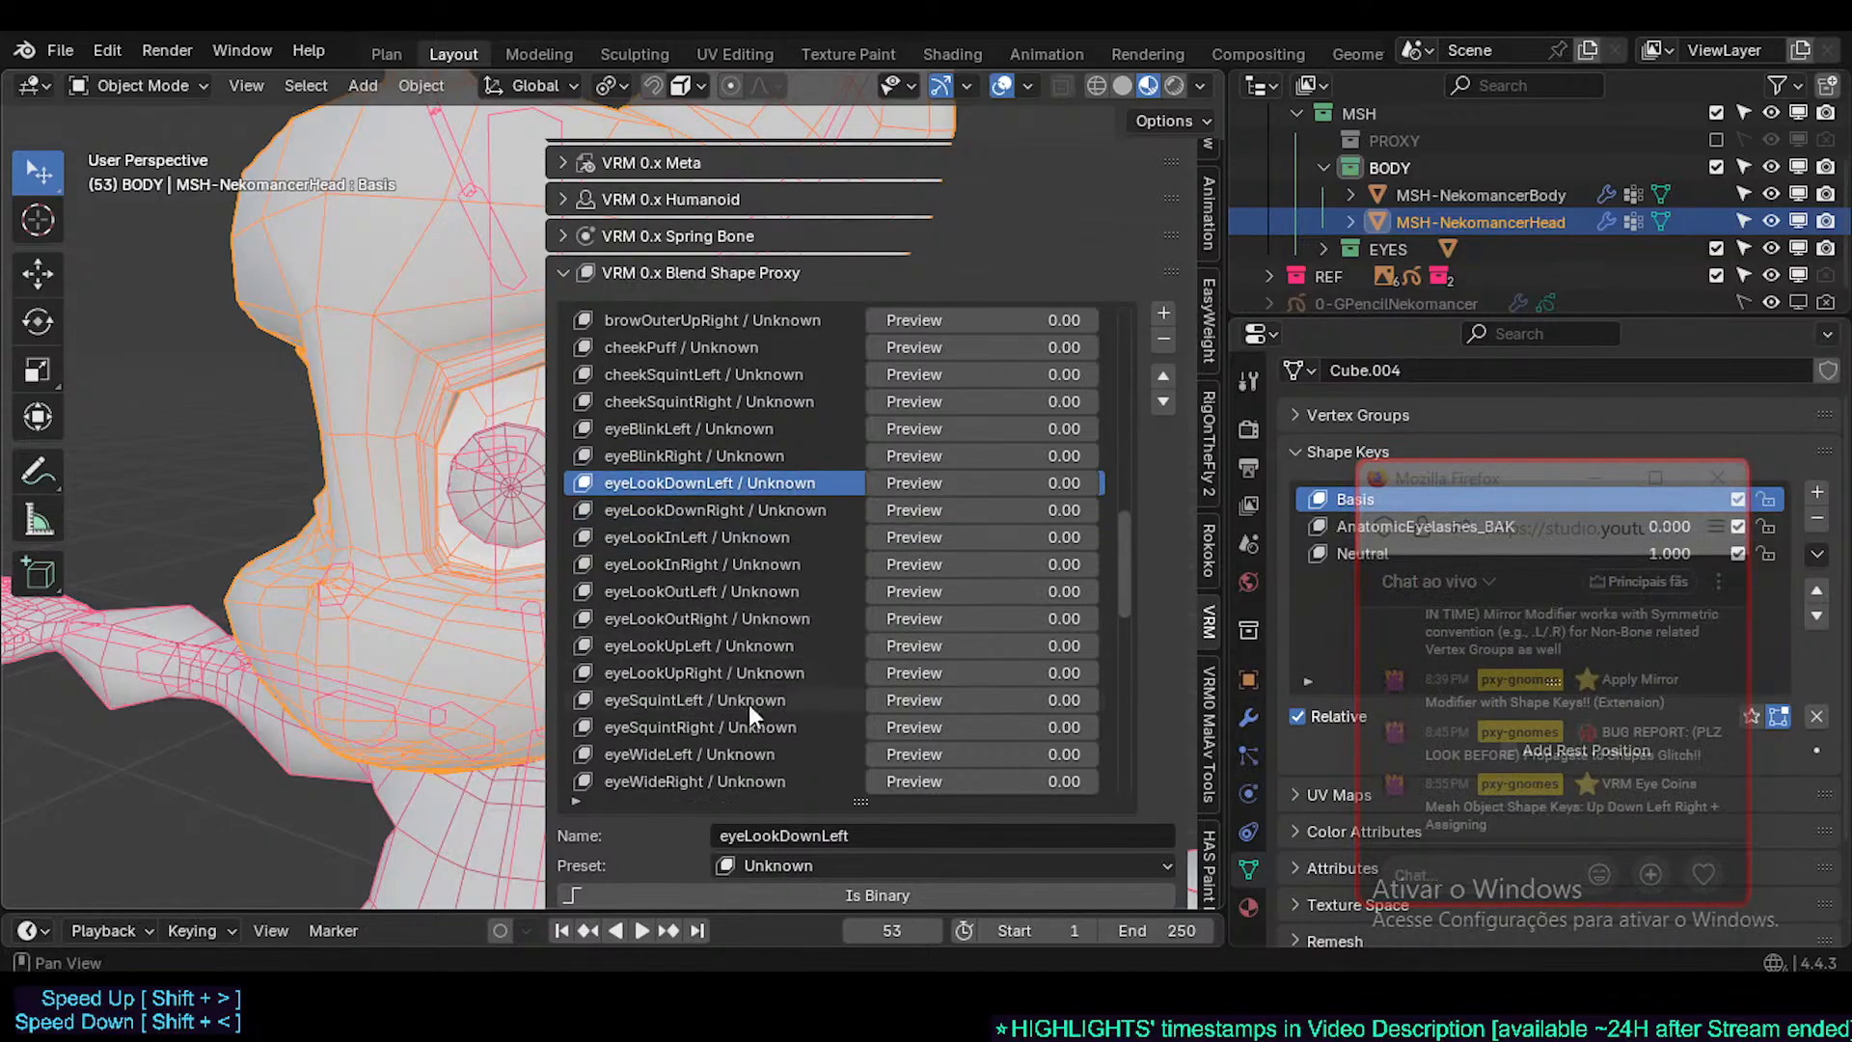
scroll(1069, 878, down, 2)
drag(880, 737, 884, 537)
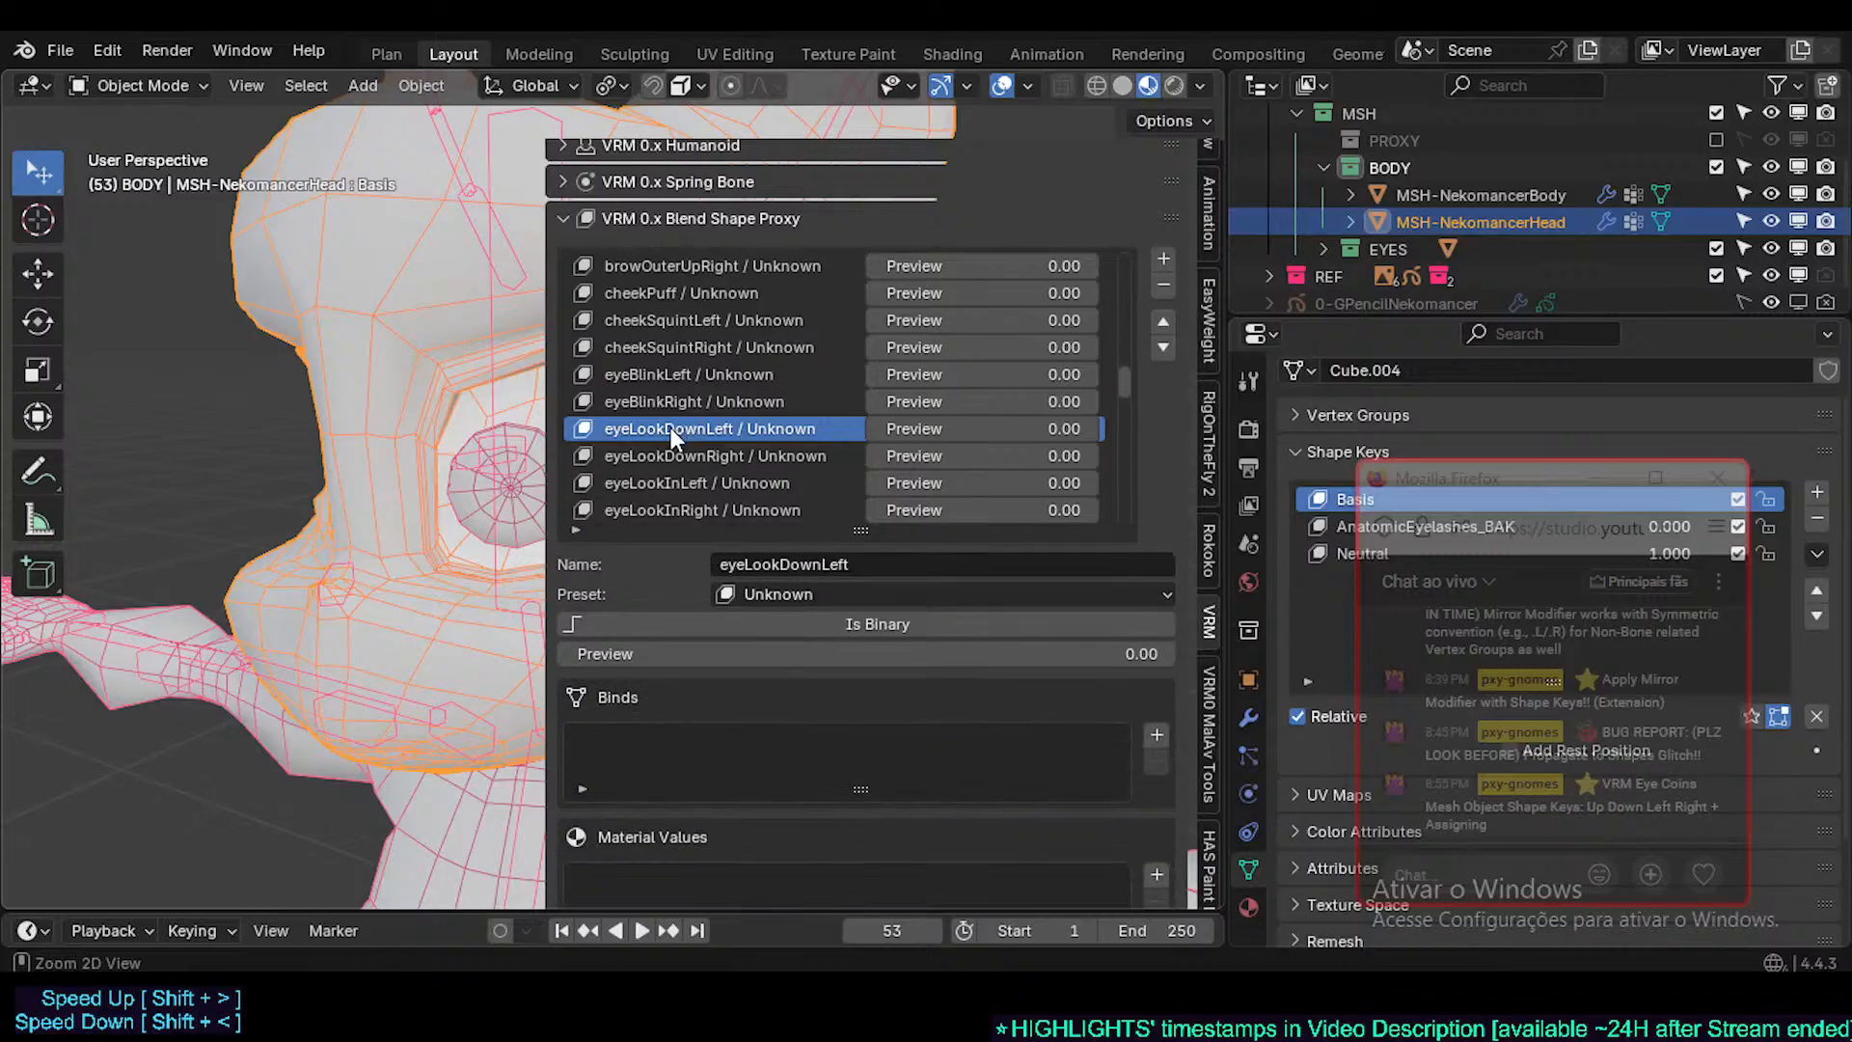
drag(1485, 519, 897, 736)
- Add a new shape key to the head mesh and make it relative to Neutral
click(1409, 552)
click(1817, 492)
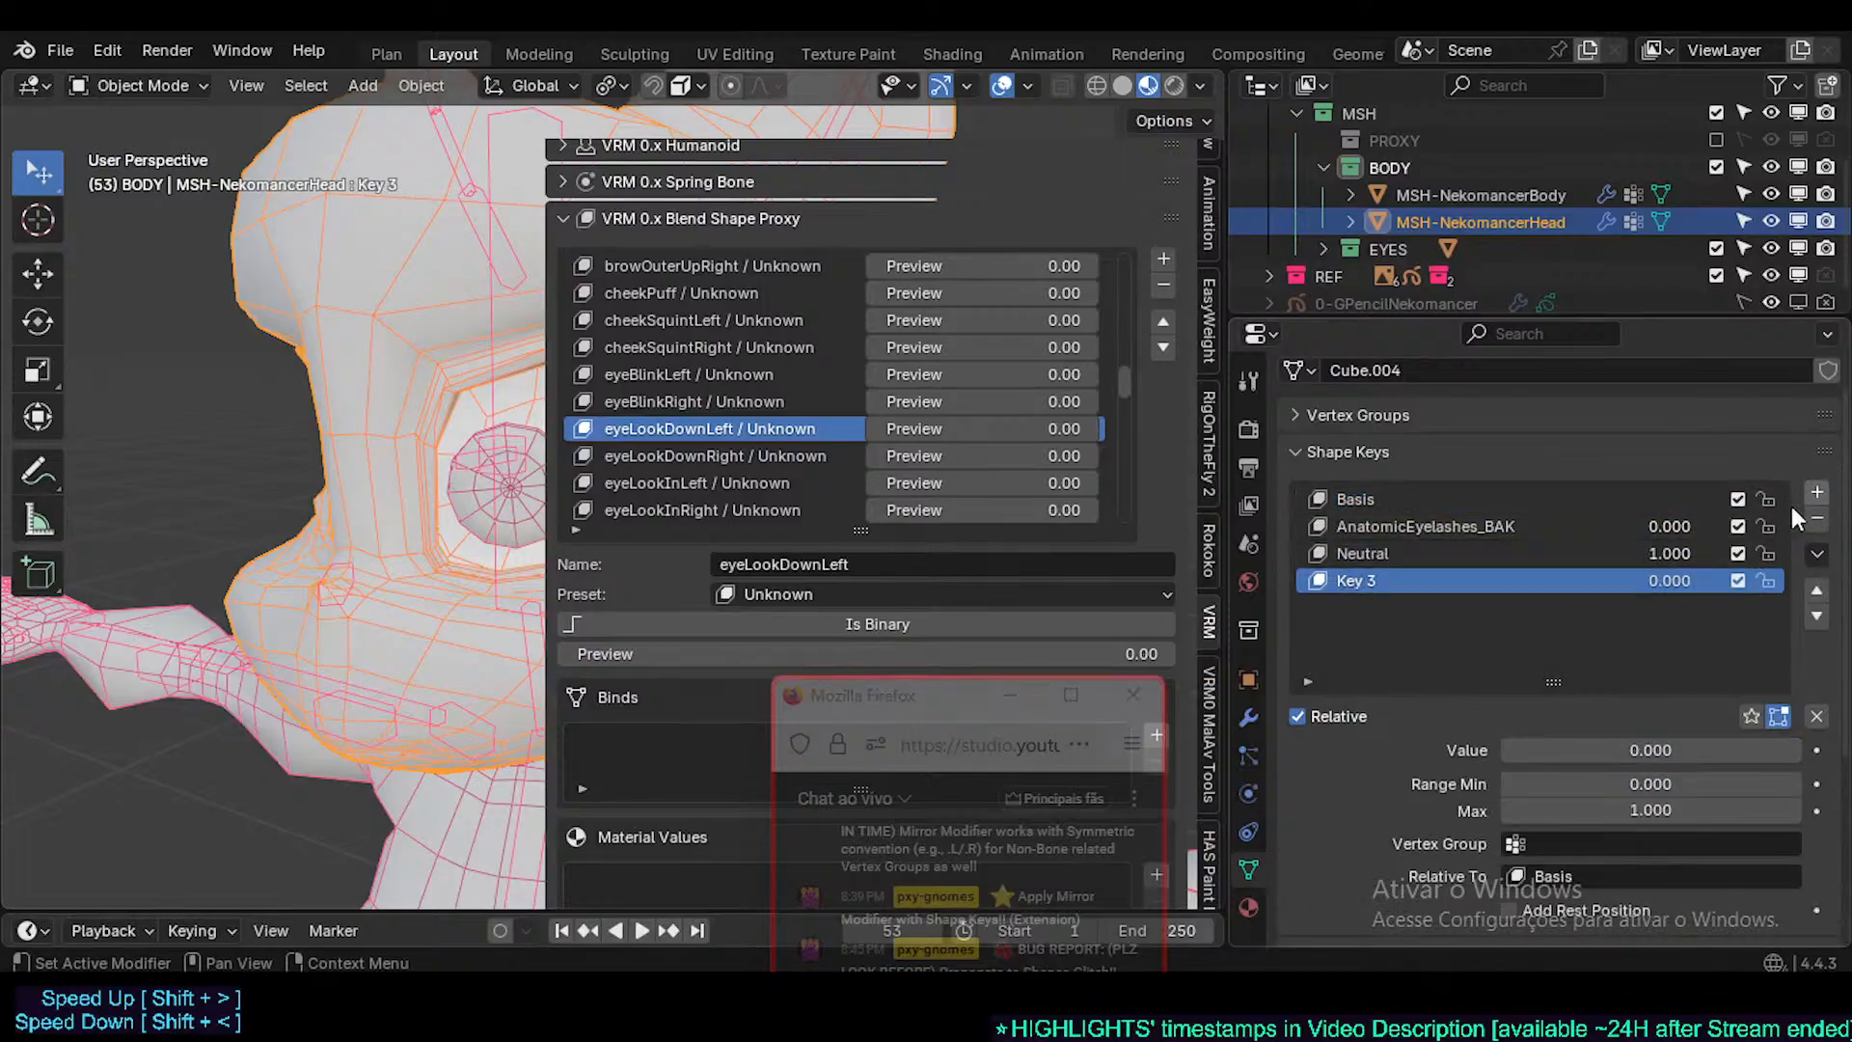
click(1563, 876)
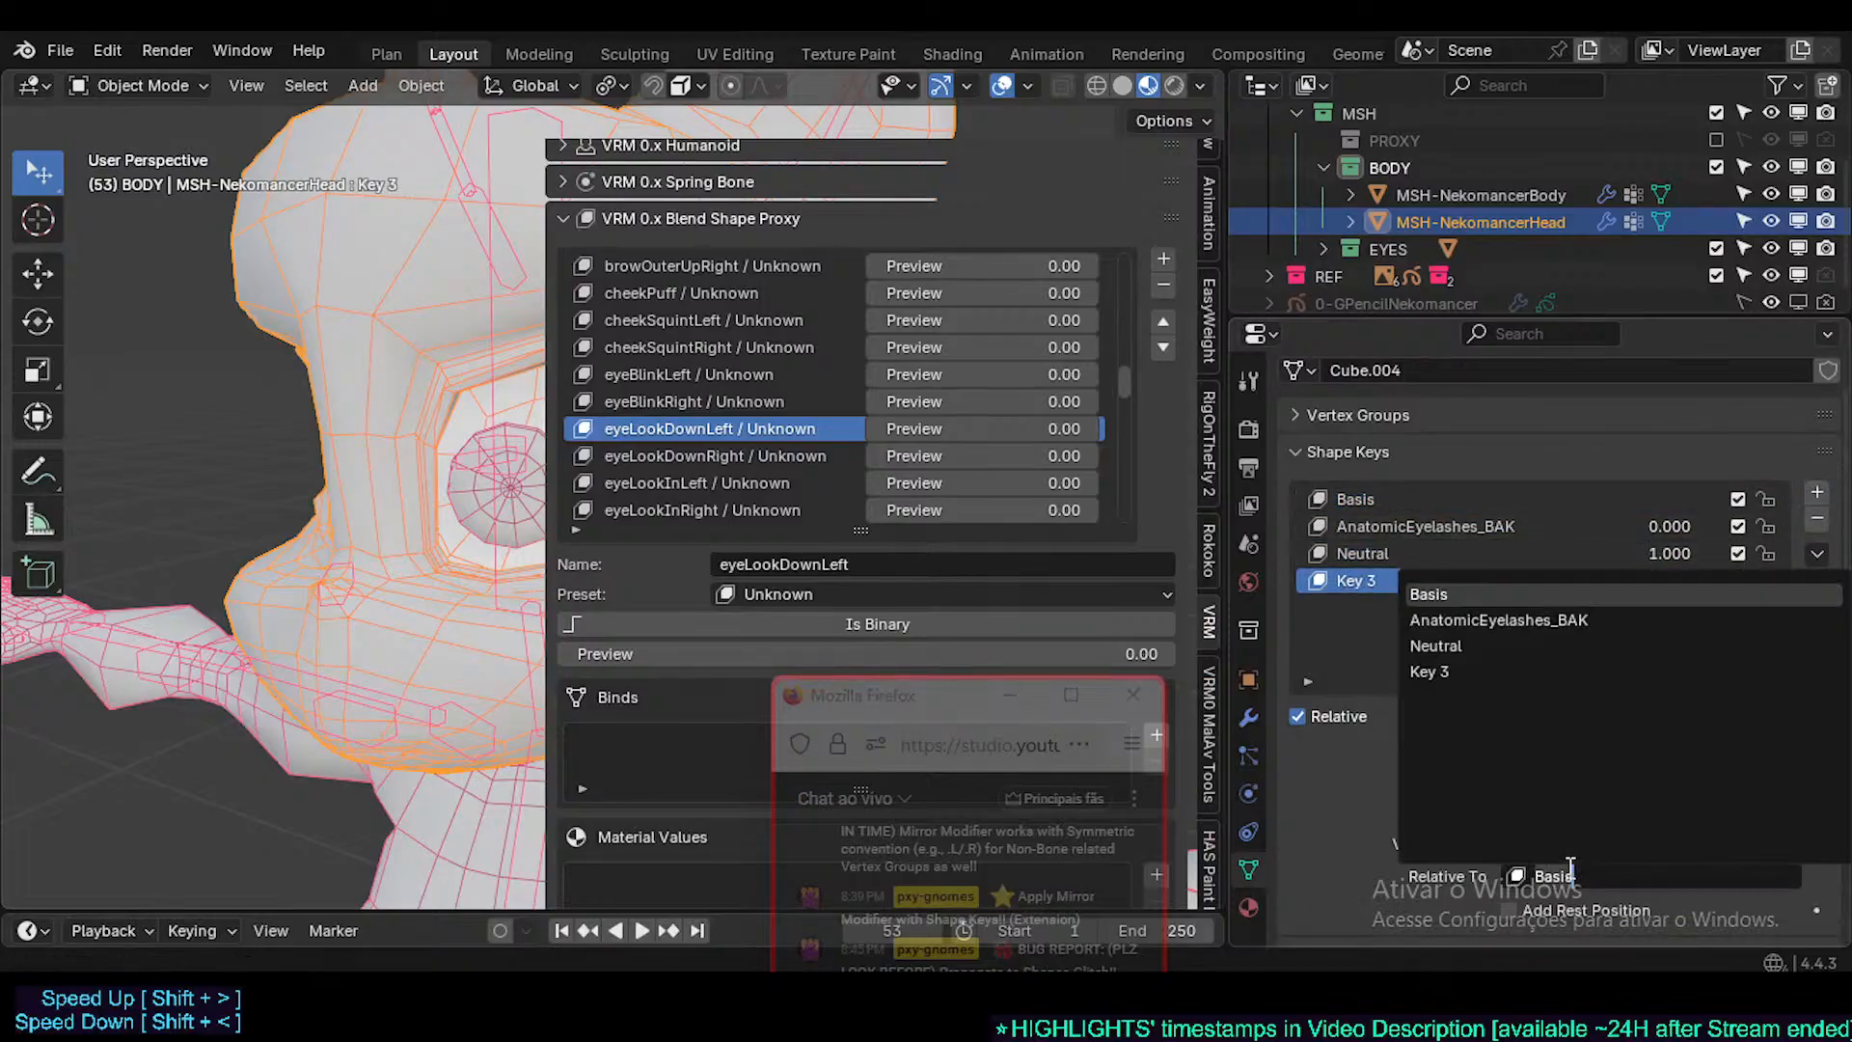
click(1466, 647)
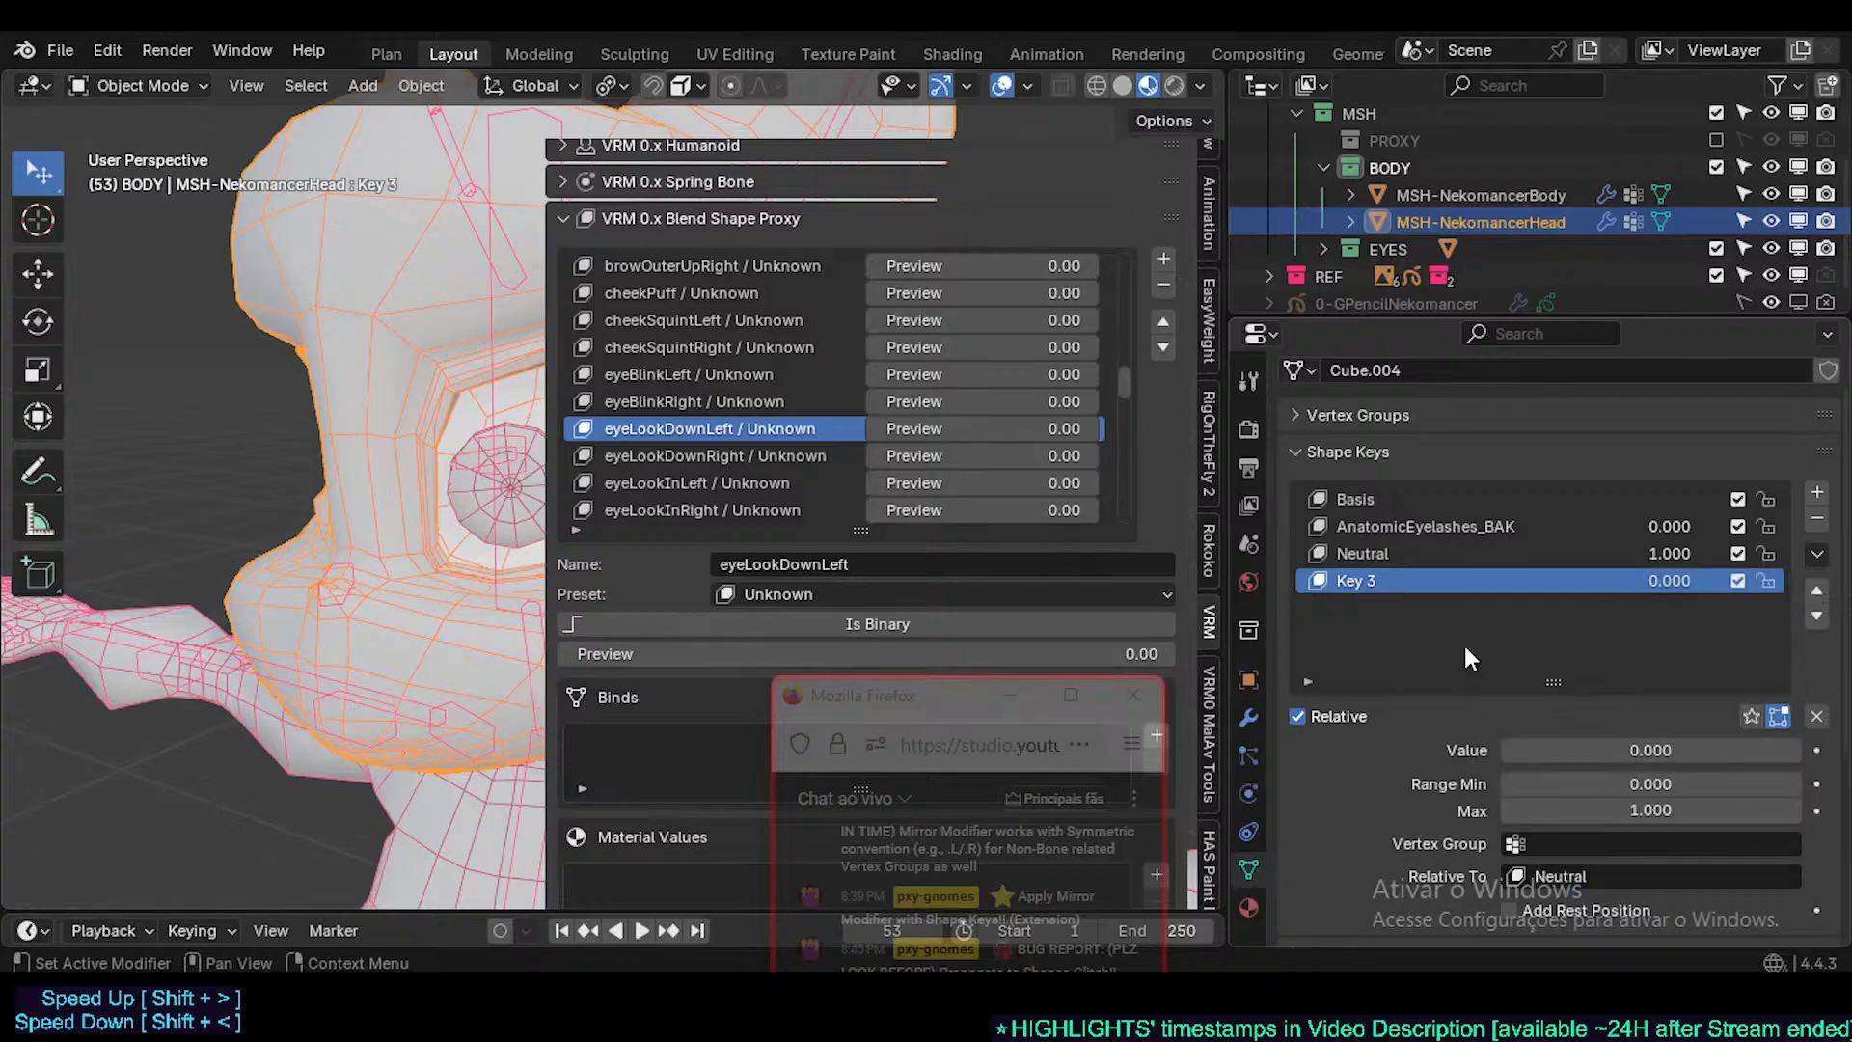
- Review the head's AnatomicEyelashes_BAK, Neutral and new shape keys one by one
click(1389, 526)
click(1398, 553)
click(1452, 525)
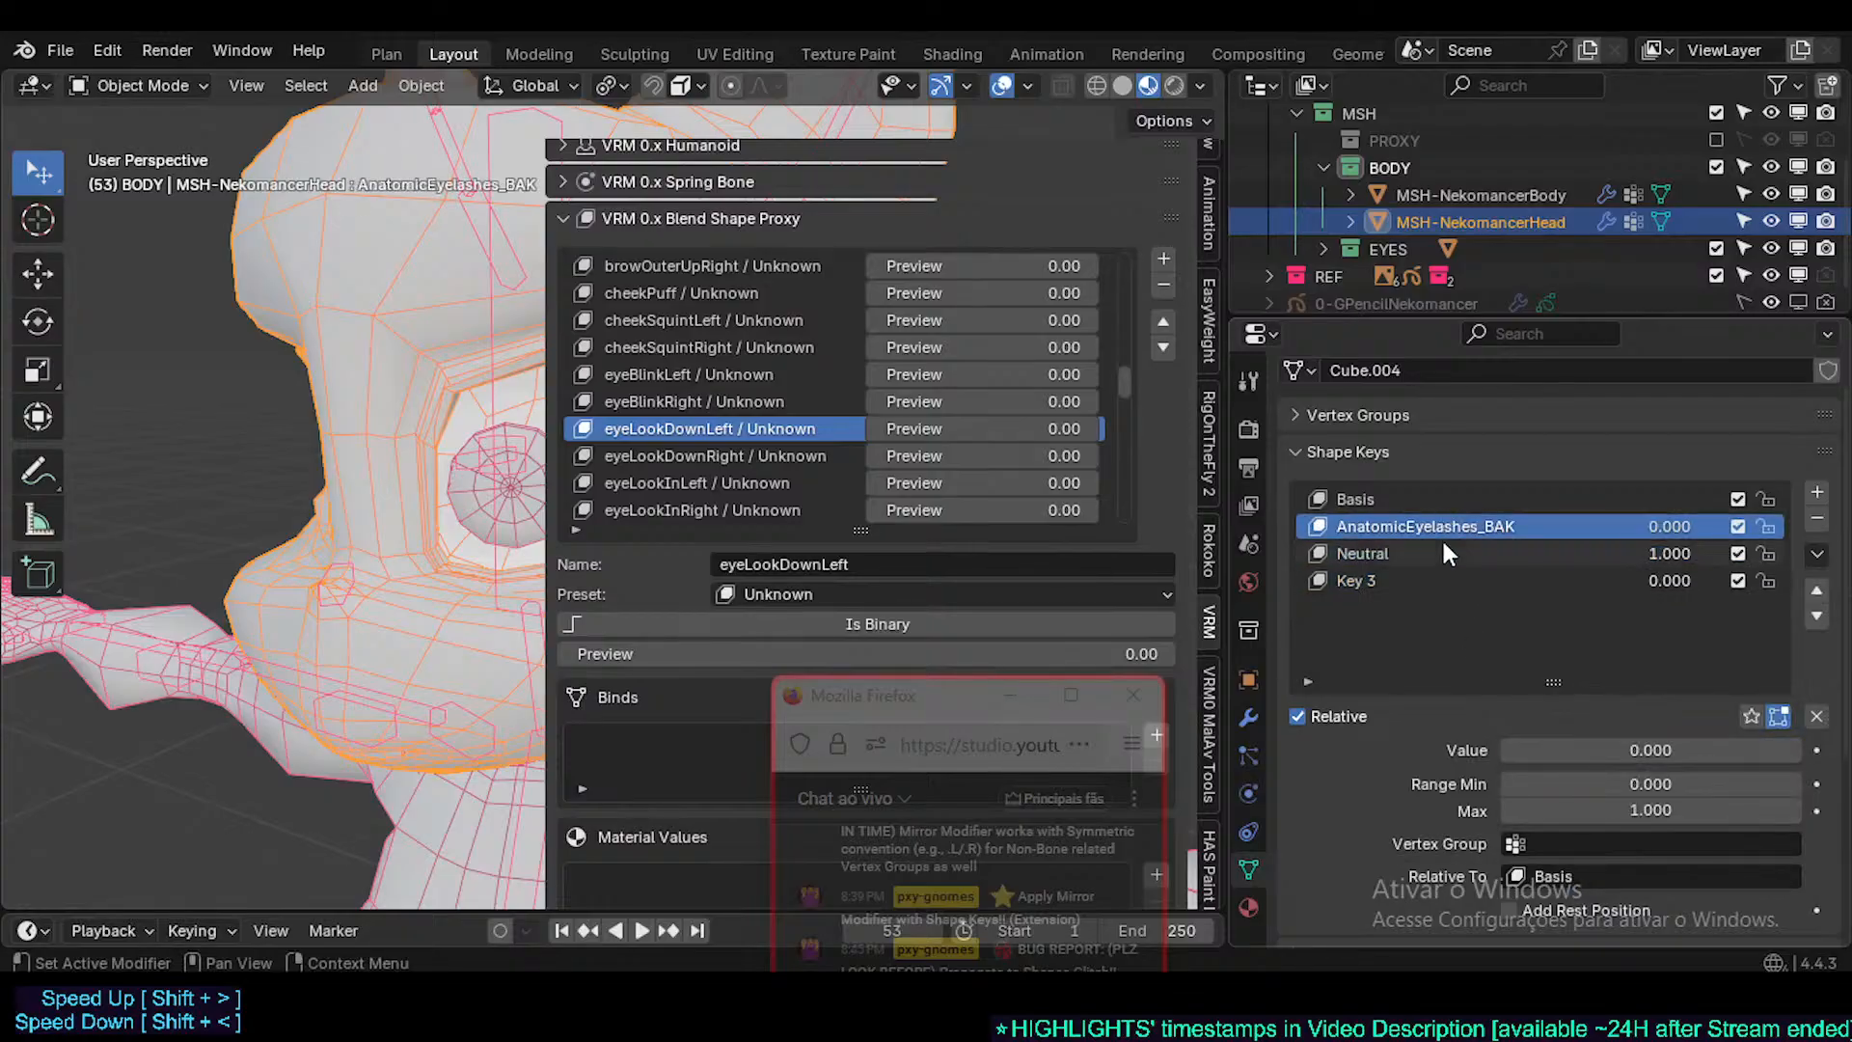
click(1442, 550)
click(1436, 525)
click(1387, 581)
double_click(1364, 575)
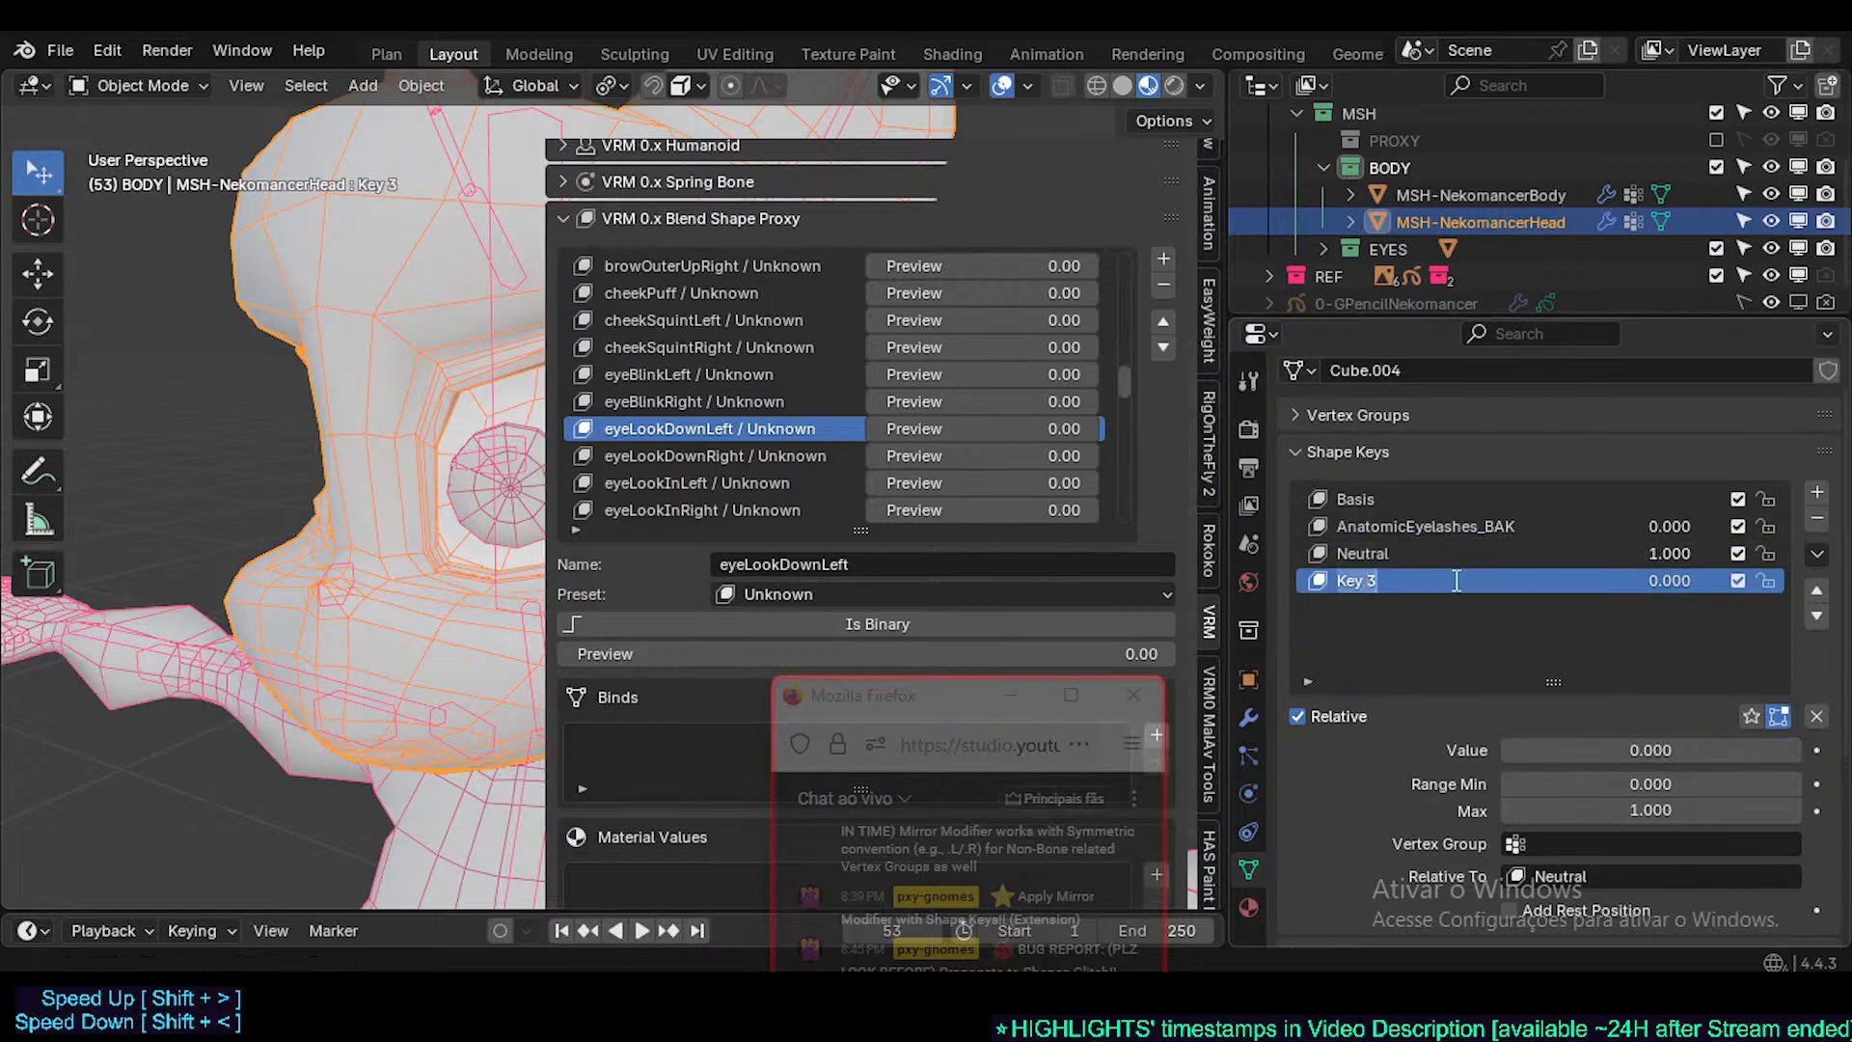
click(1429, 531)
click(1430, 551)
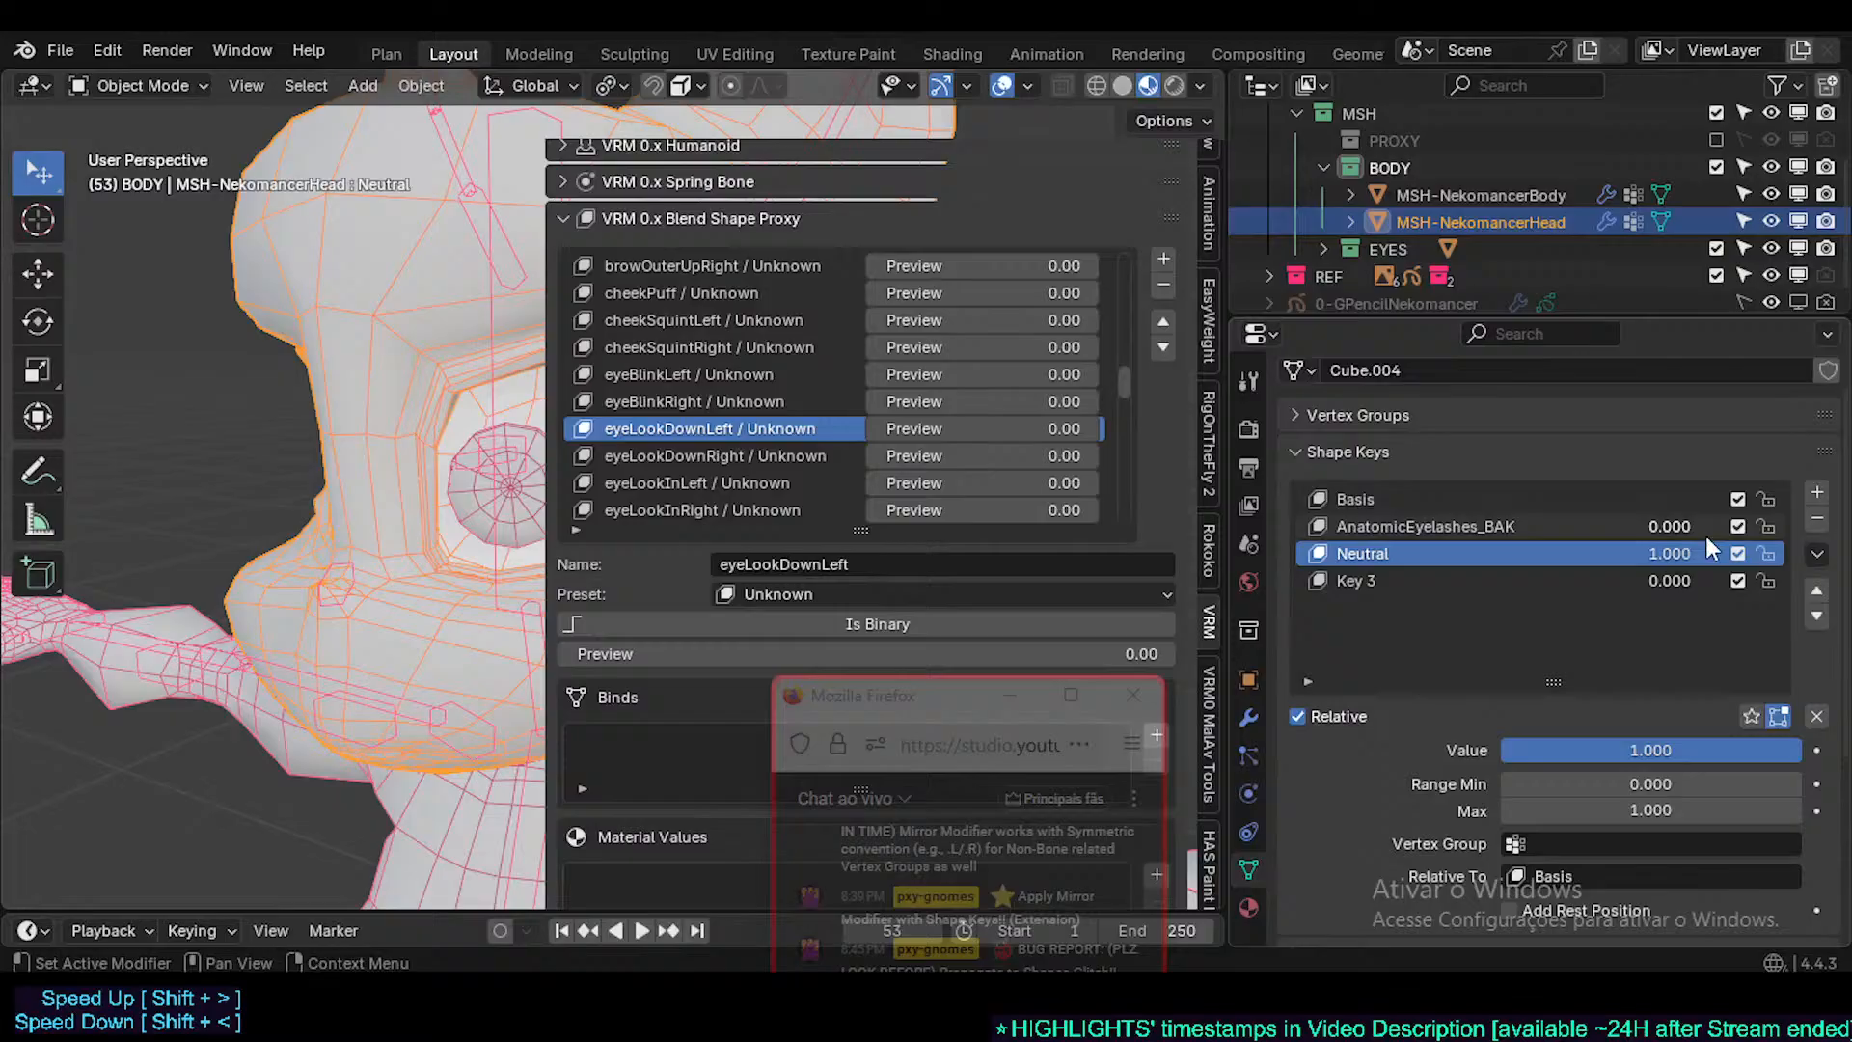
- Lock the head's AnatomicEyelashes_BAK, Neutral and Basis shape keys
click(1768, 529)
click(1767, 551)
click(1767, 499)
- Save the file and delete the newly added Key 3 shape key from the head mesh
click(1498, 582)
key(ctrl+s)
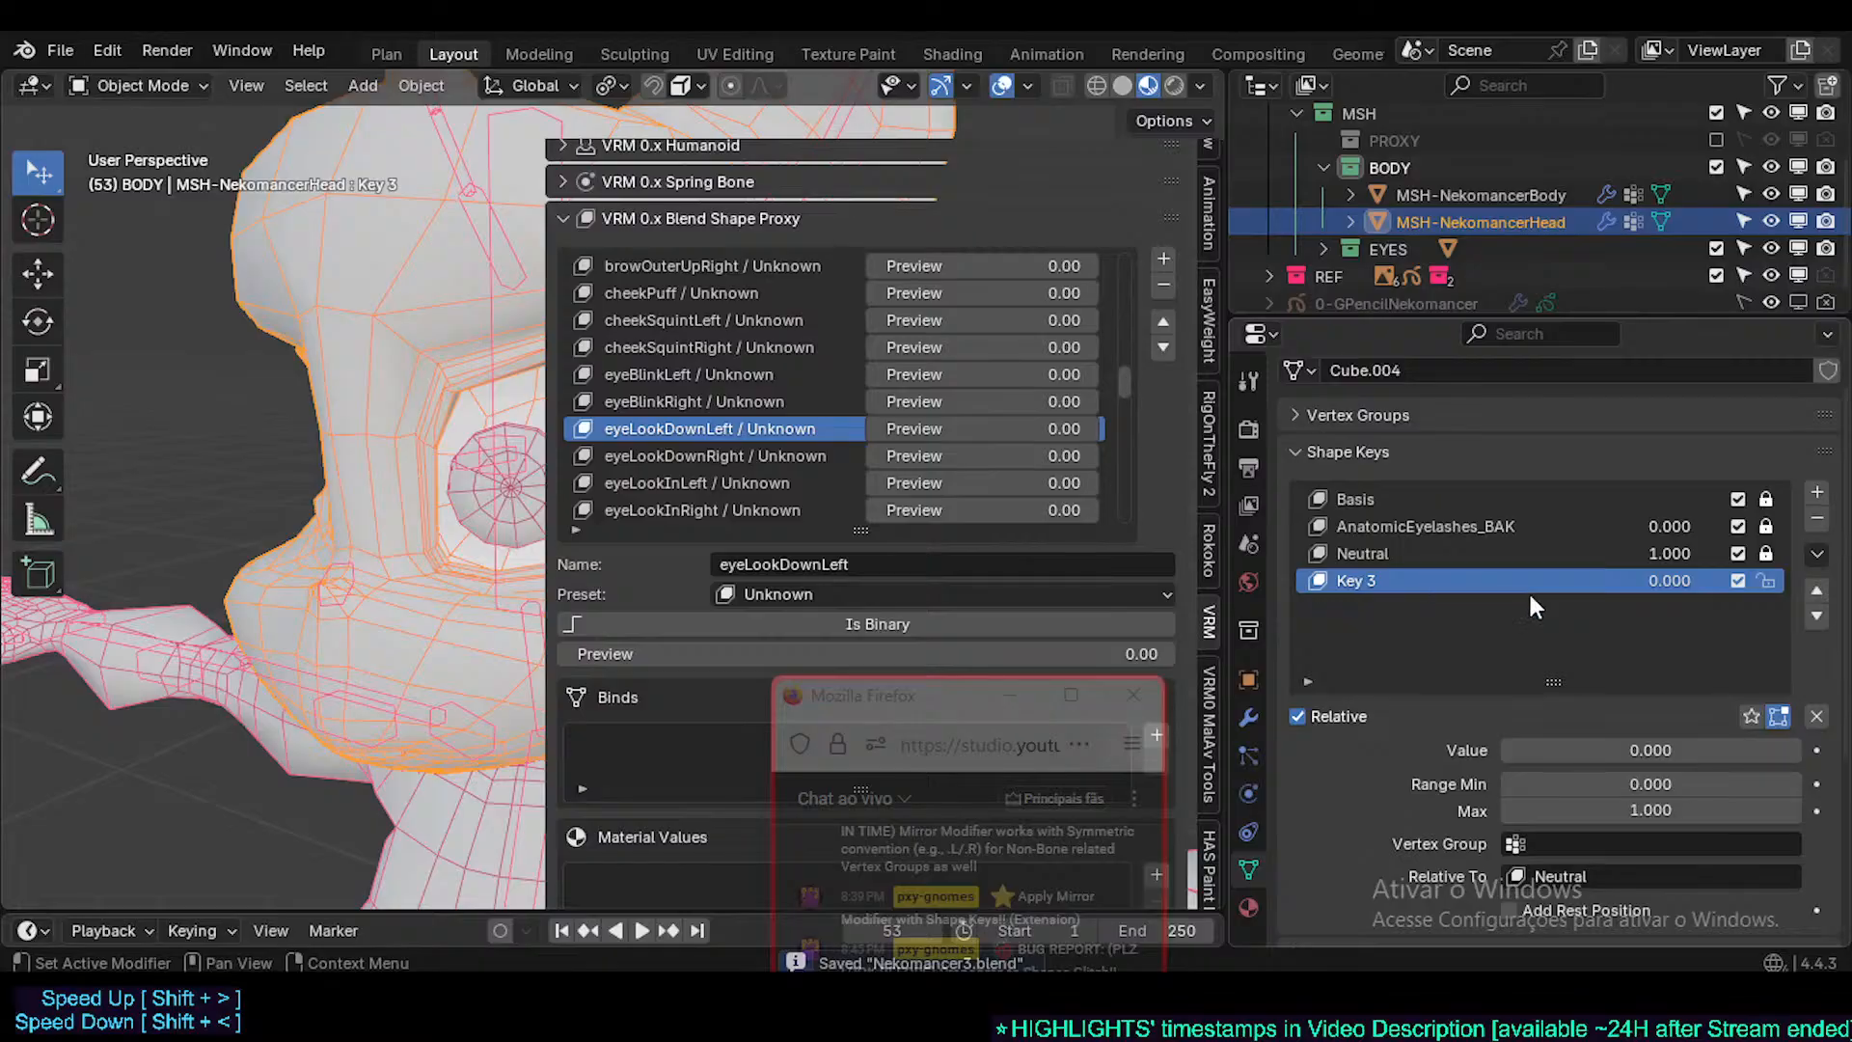
click(1816, 518)
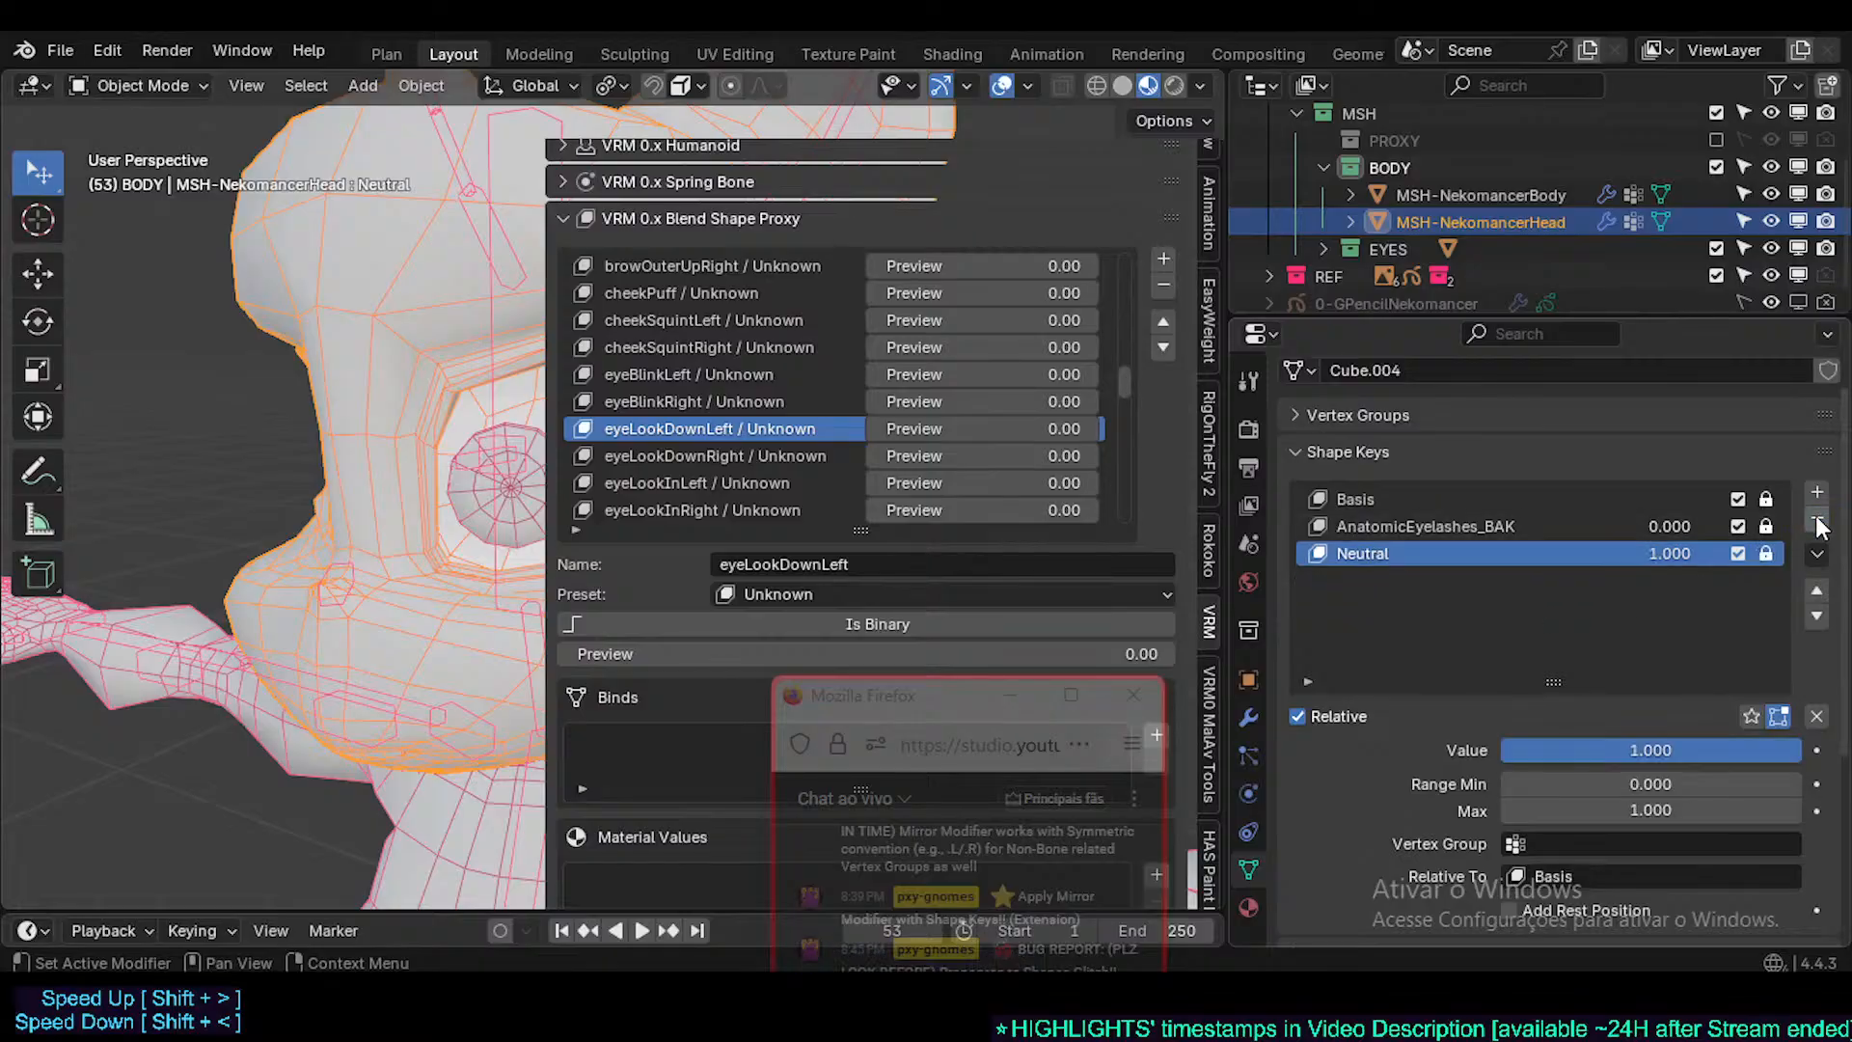
- Check the MSH-Eyecoins mesh's editable geometry, modifiers and shape keys, and compare them with the head's shape keys
click(474, 509)
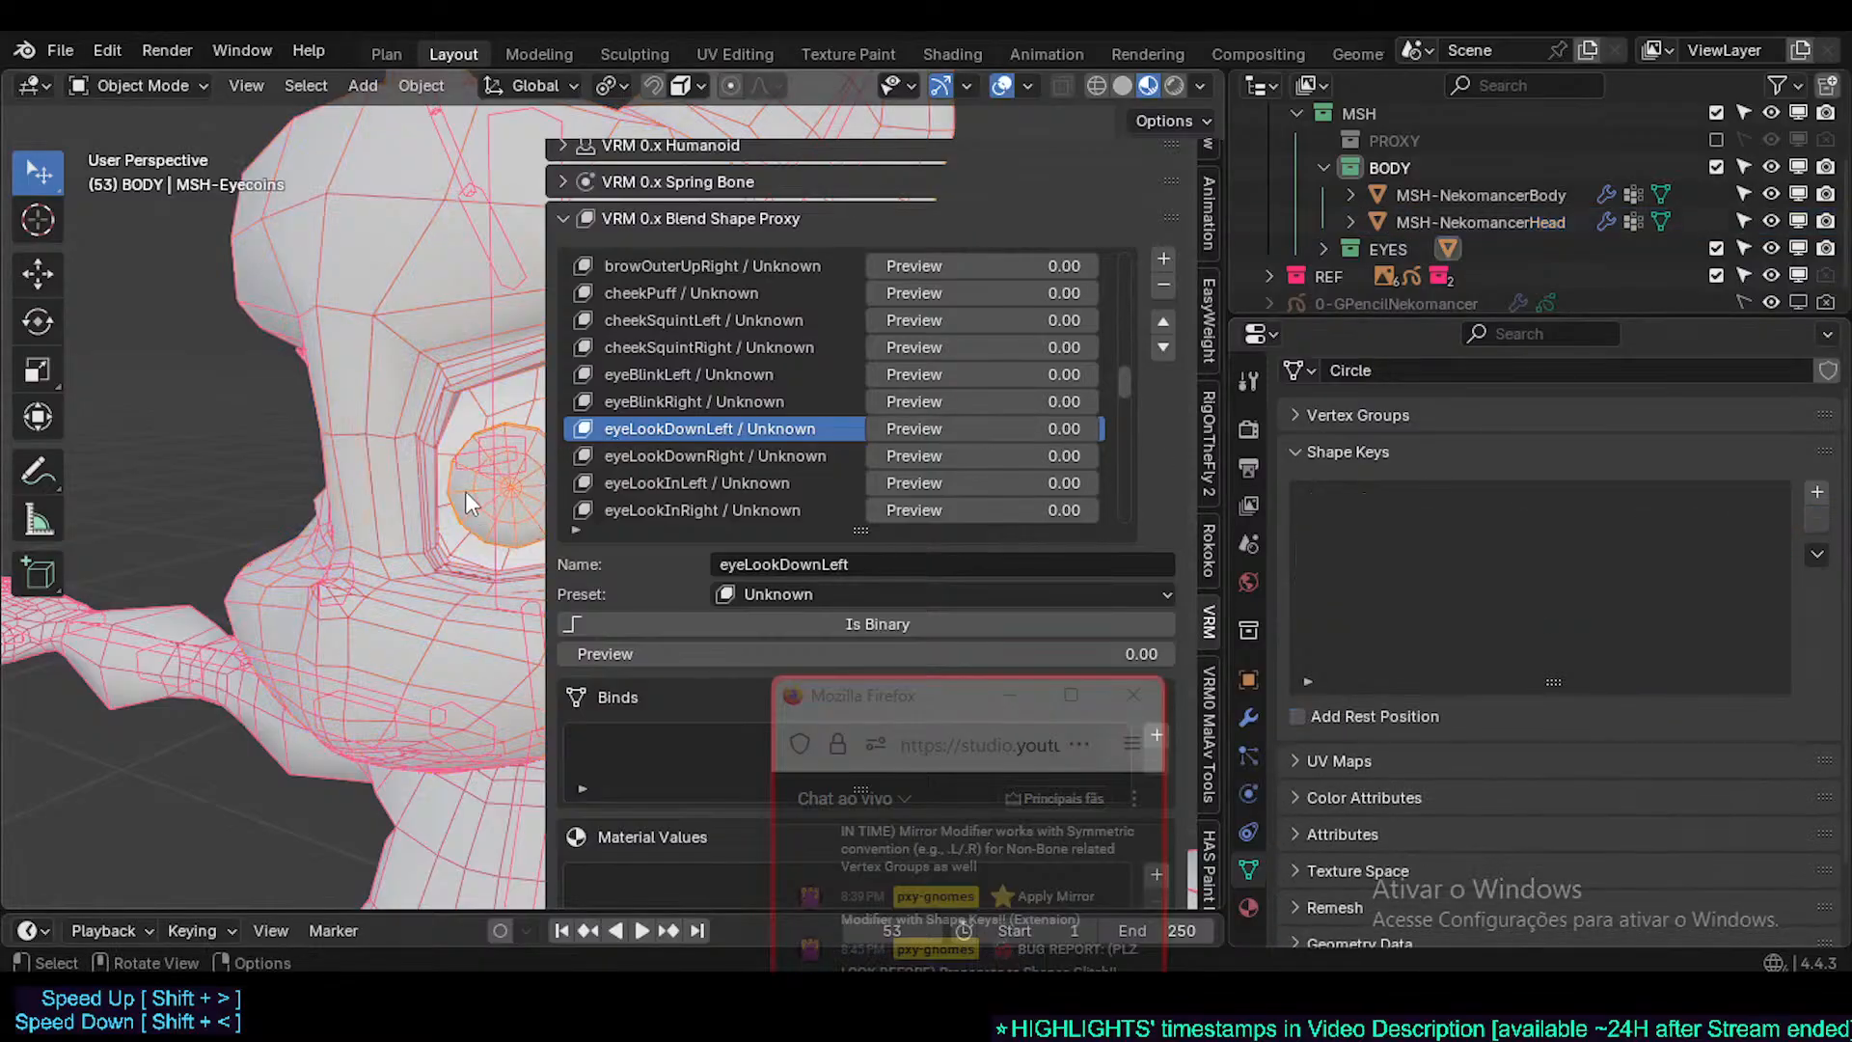
middle_drag(464, 490, 366, 508)
key(Tab)
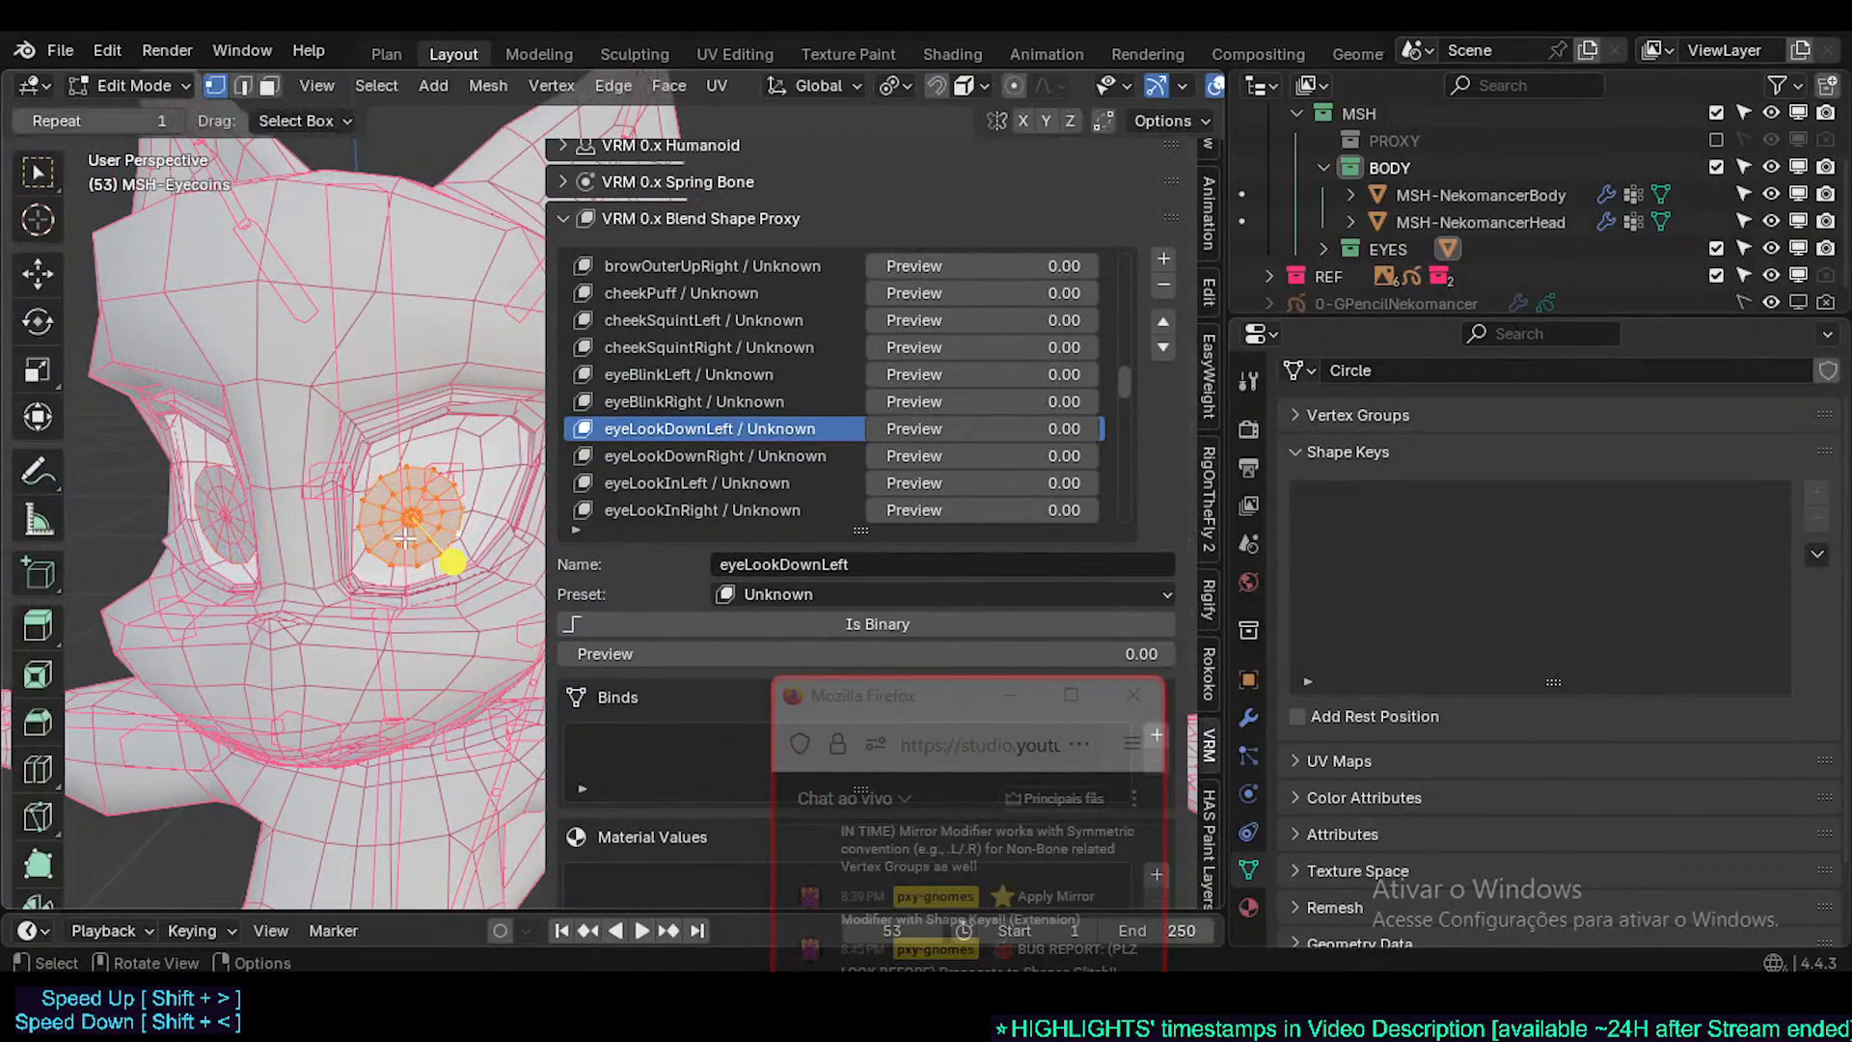
key(g)
right_click(441, 506)
key(Tab)
click(1249, 717)
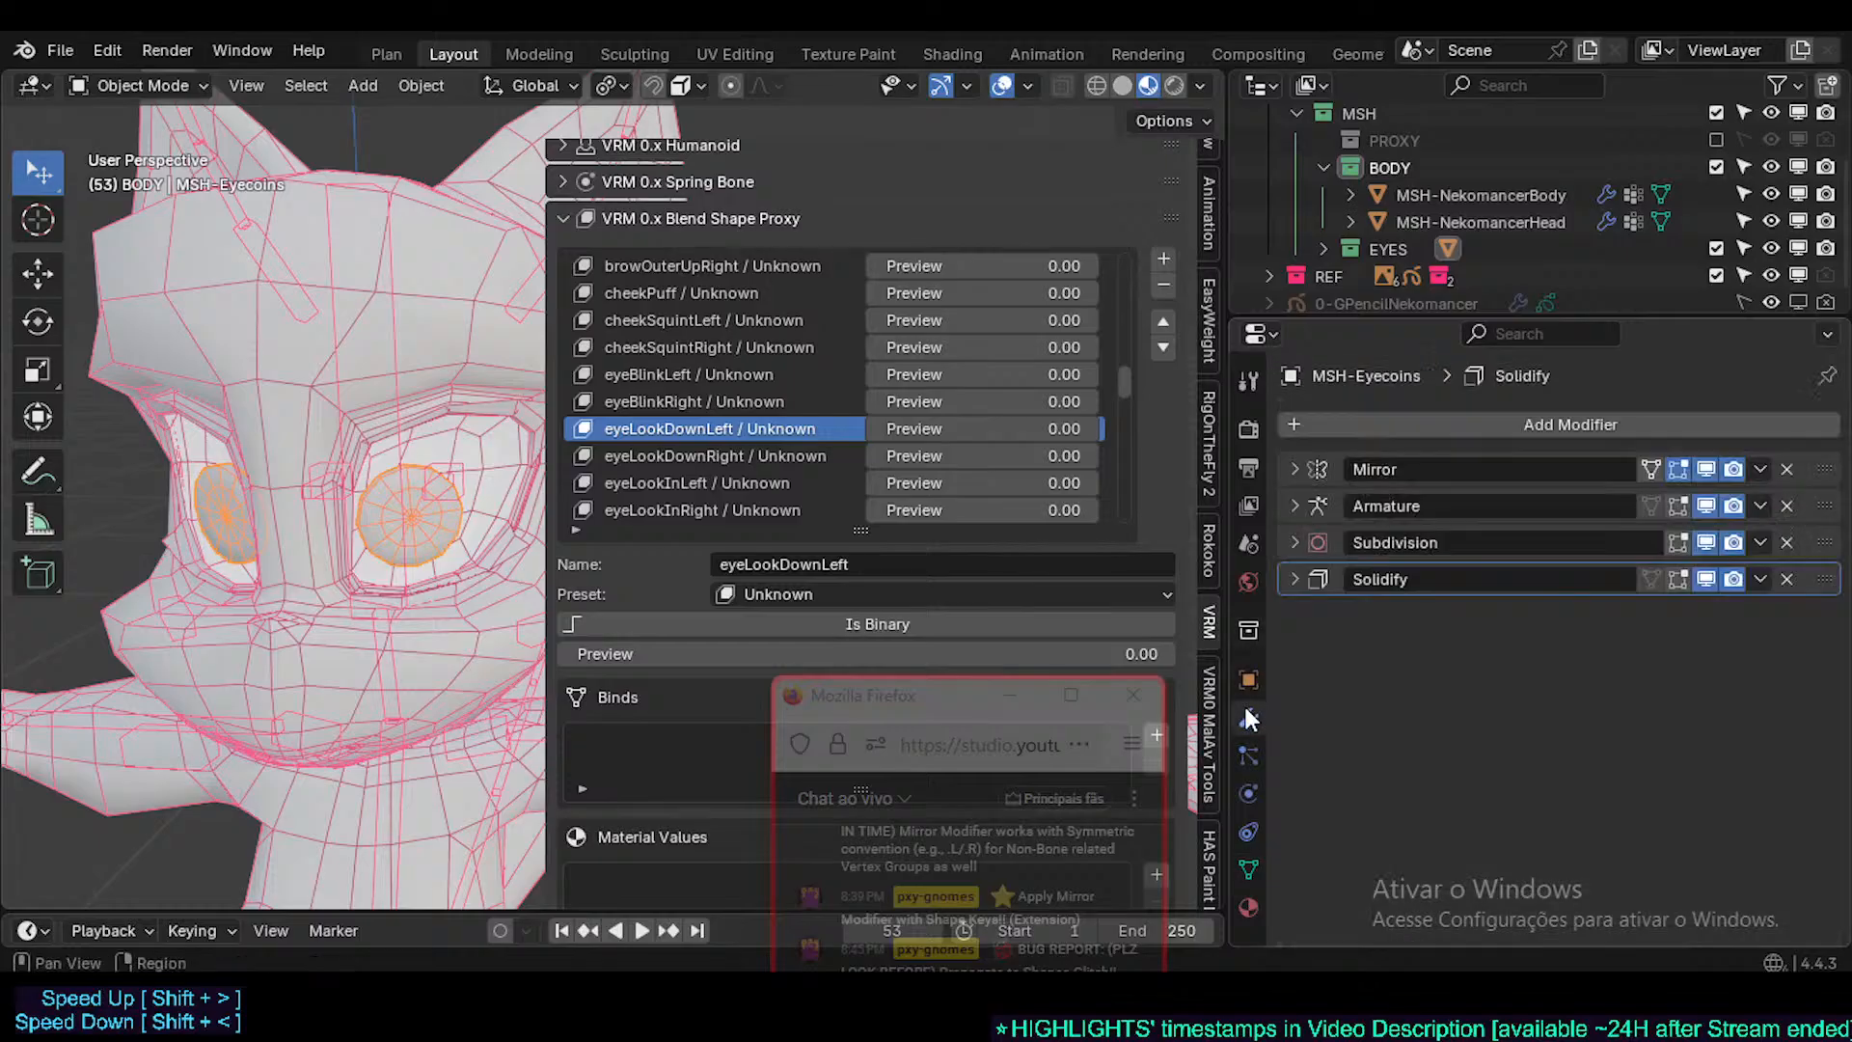
click(1248, 868)
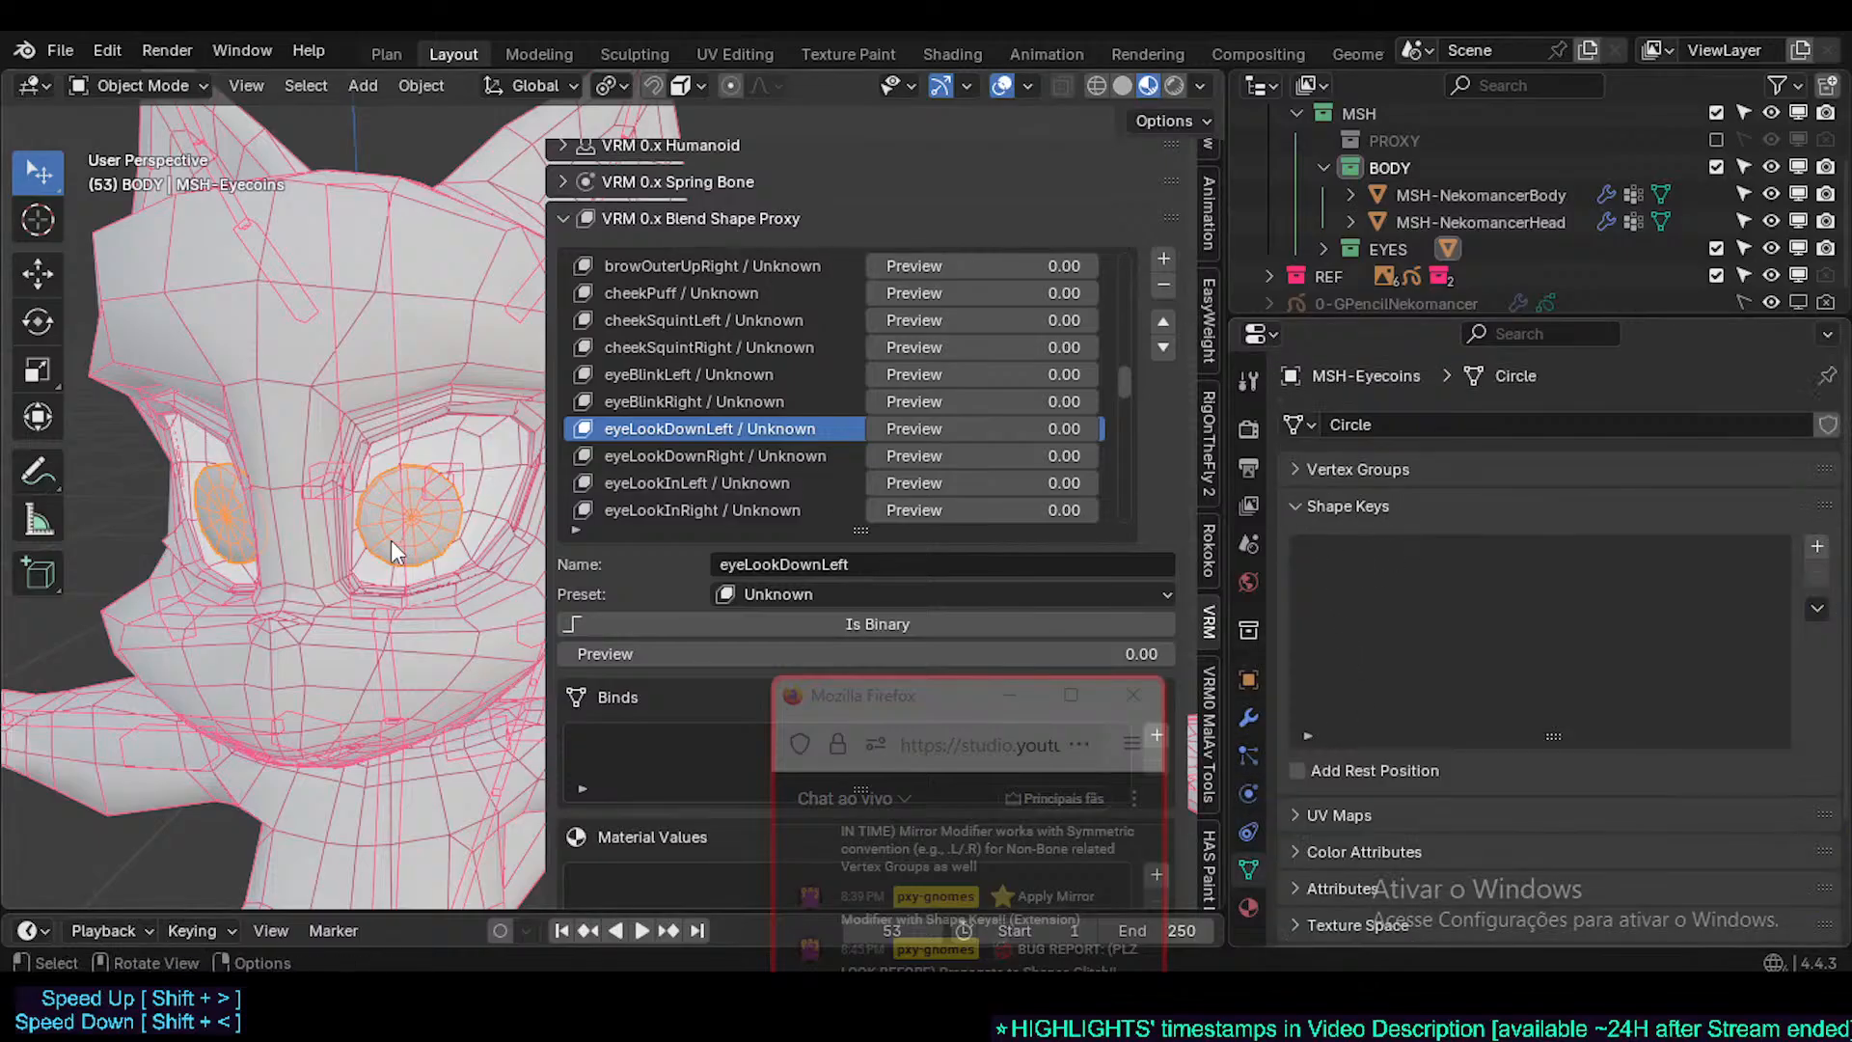
click(450, 351)
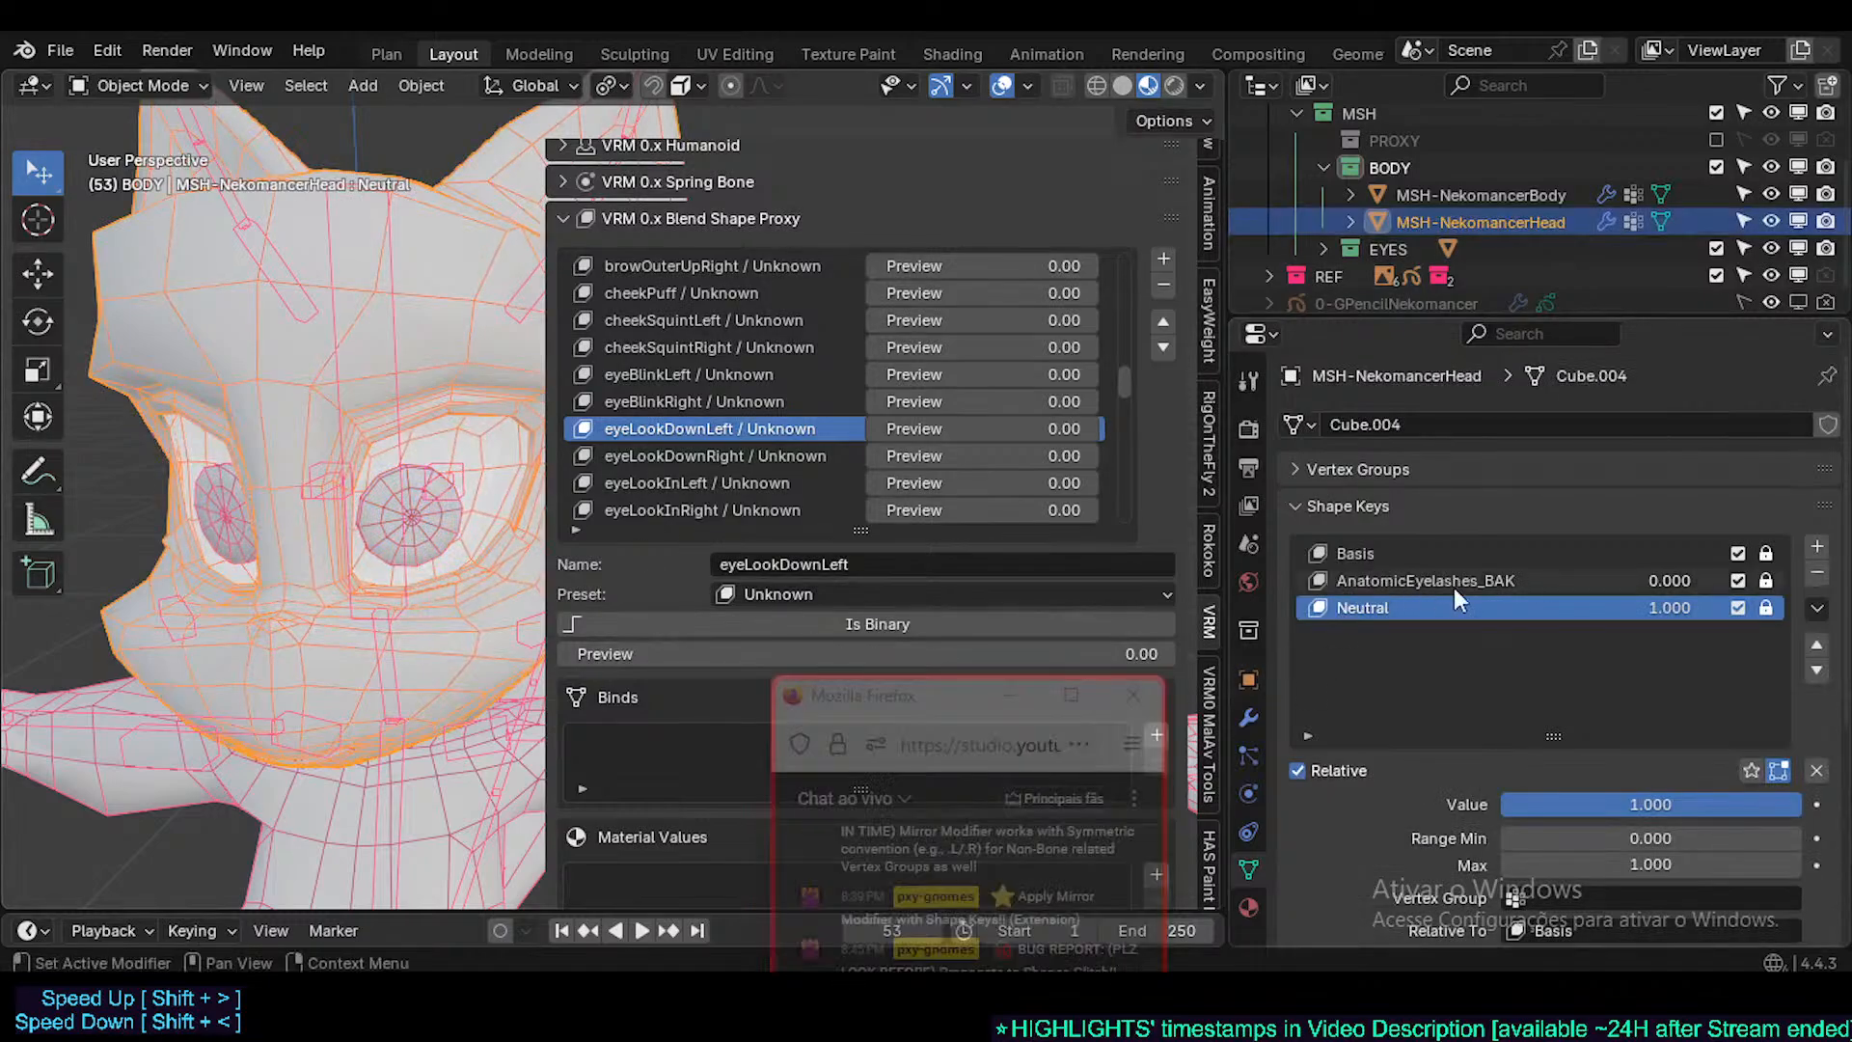
- Apply the Mirror modifier on the MSH-Eyecoins mesh
click(437, 563)
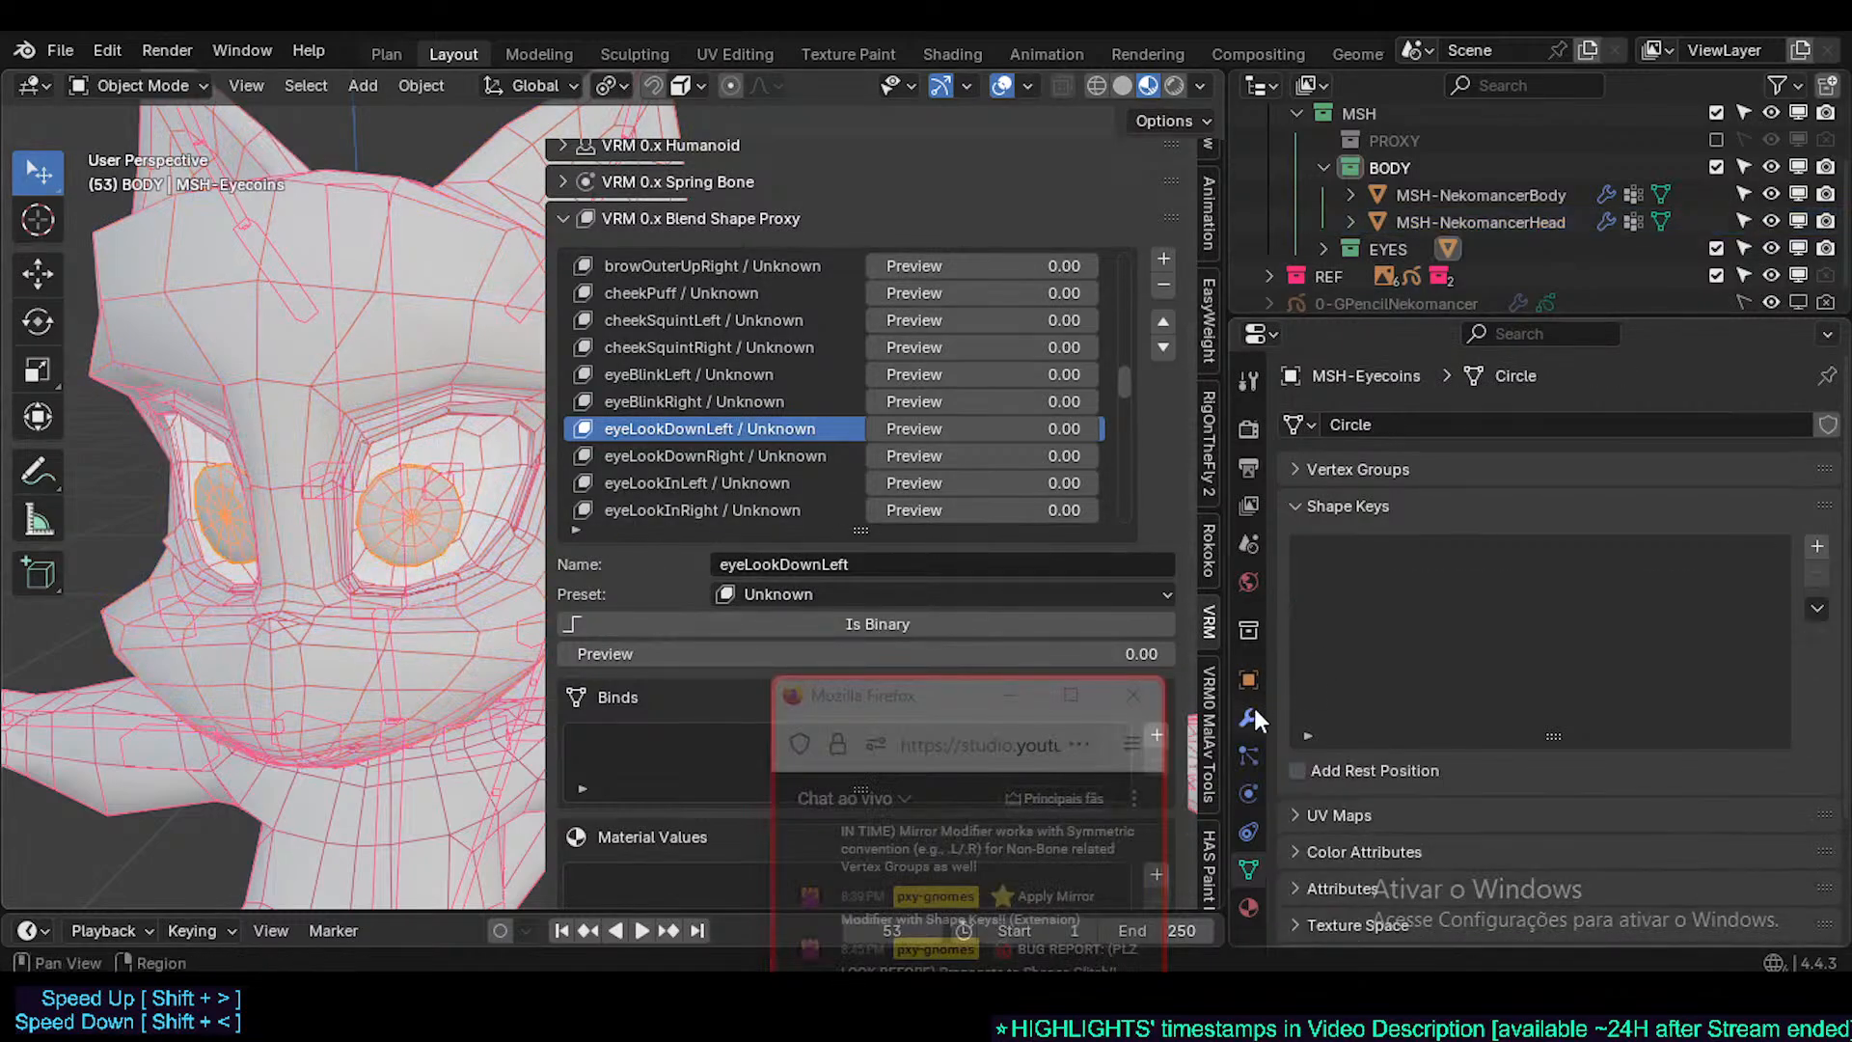
click(1249, 717)
click(1760, 469)
click(1723, 492)
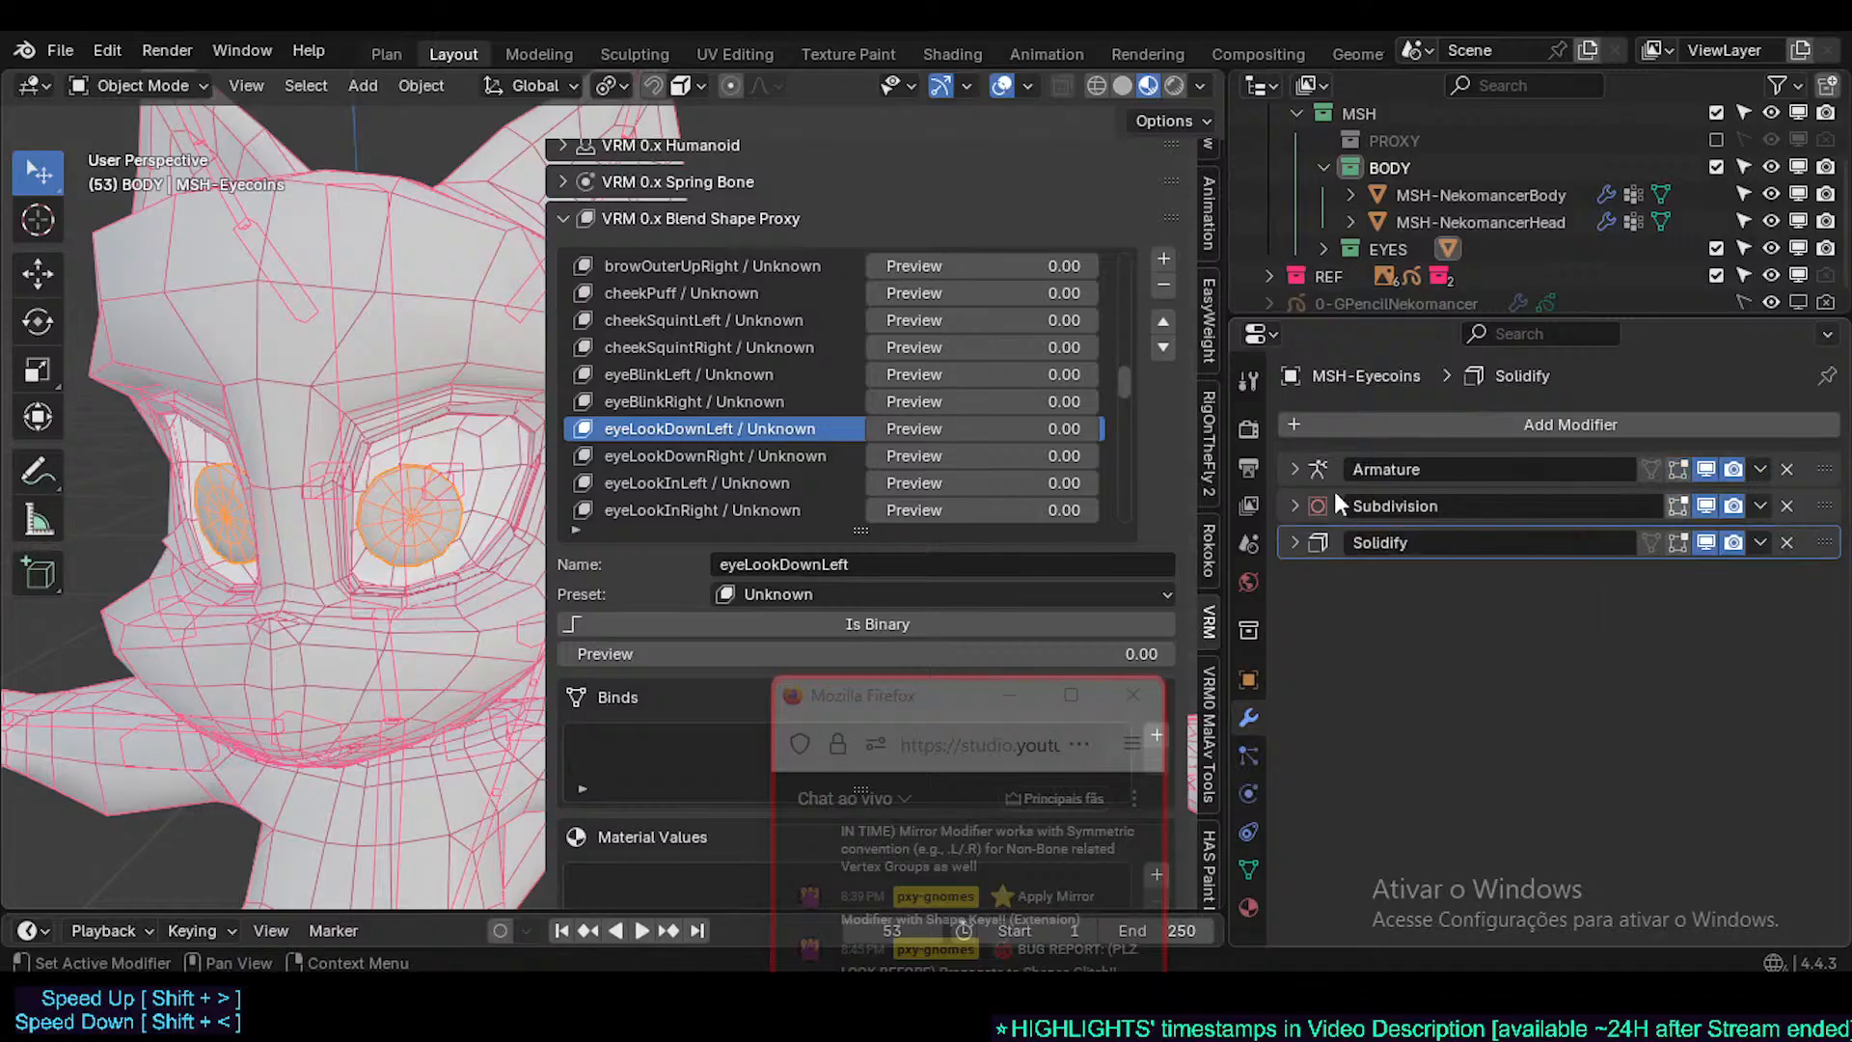
- Check in Edit Mode that a single eye coin can be selected on its own as linked geometry
key(Tab)
key(Tab)
key(Tab)
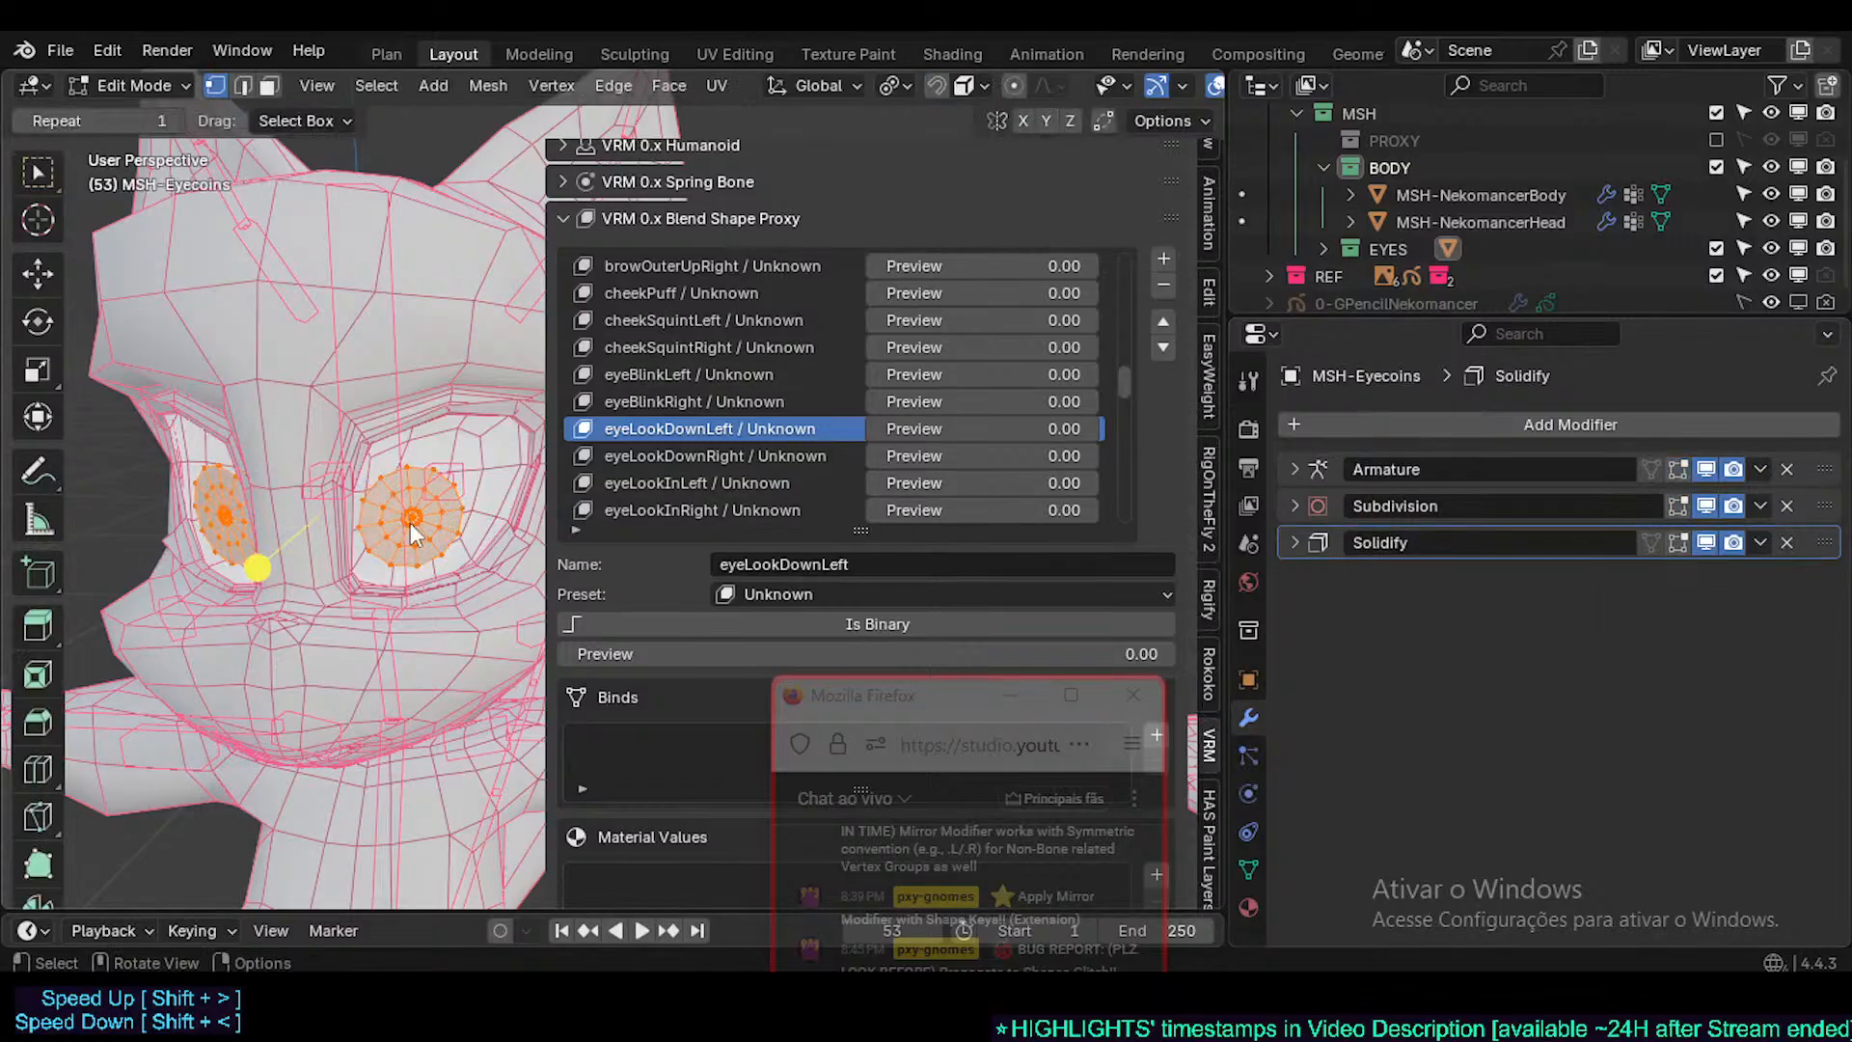
key(alt+a)
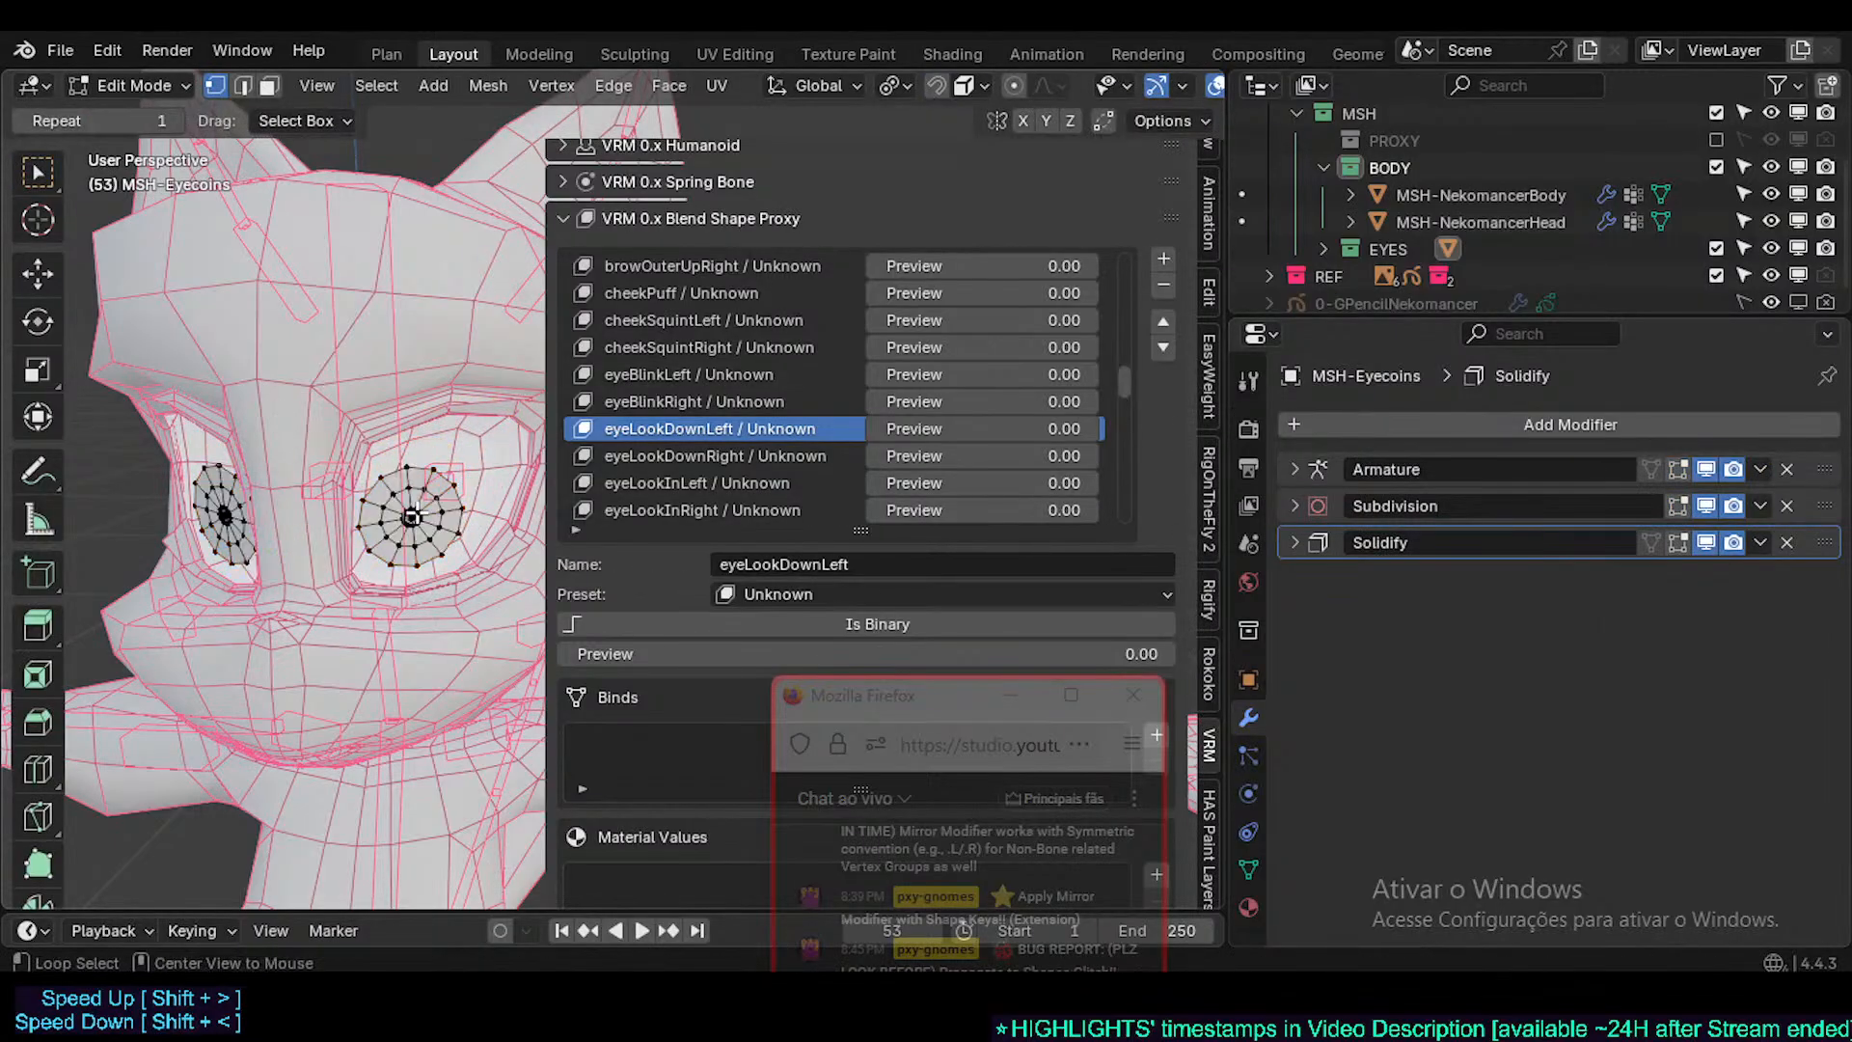
key(l)
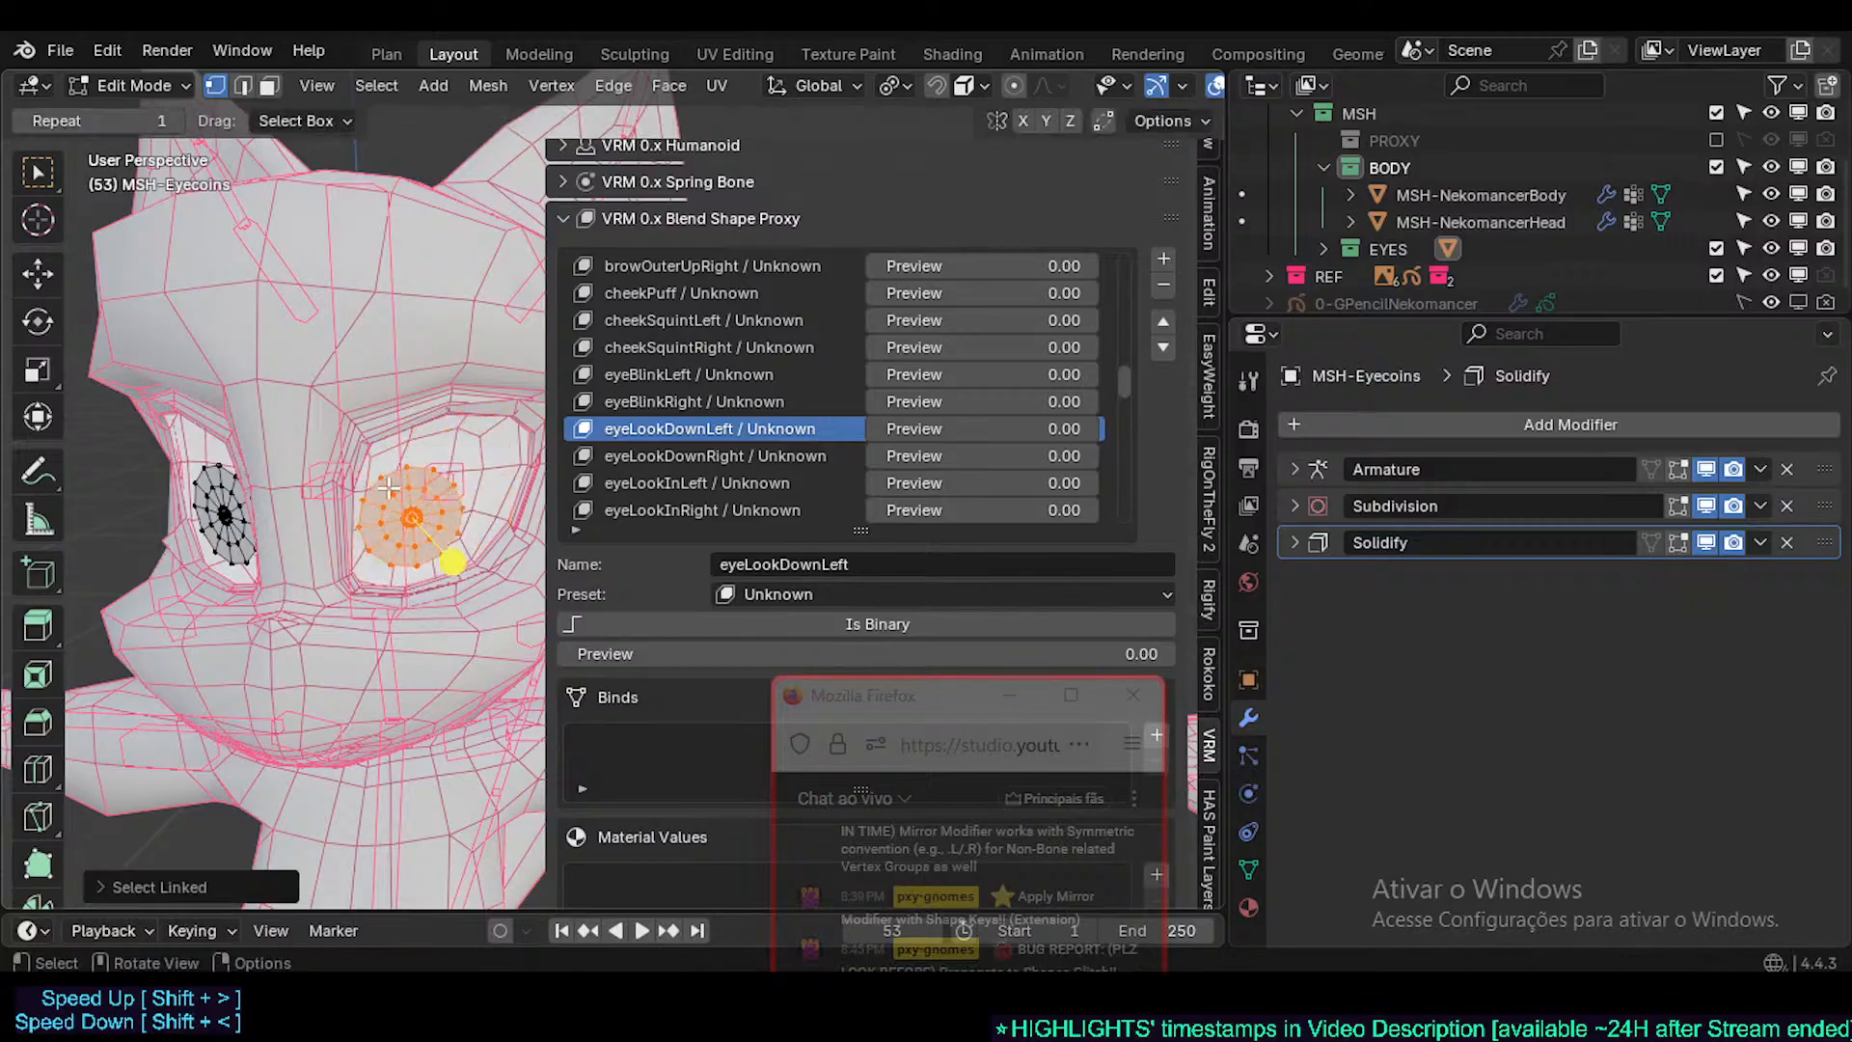
key(Tab)
- Add a Basis shape key and a second shape key to the MSH-Eyecoins mesh
click(1249, 869)
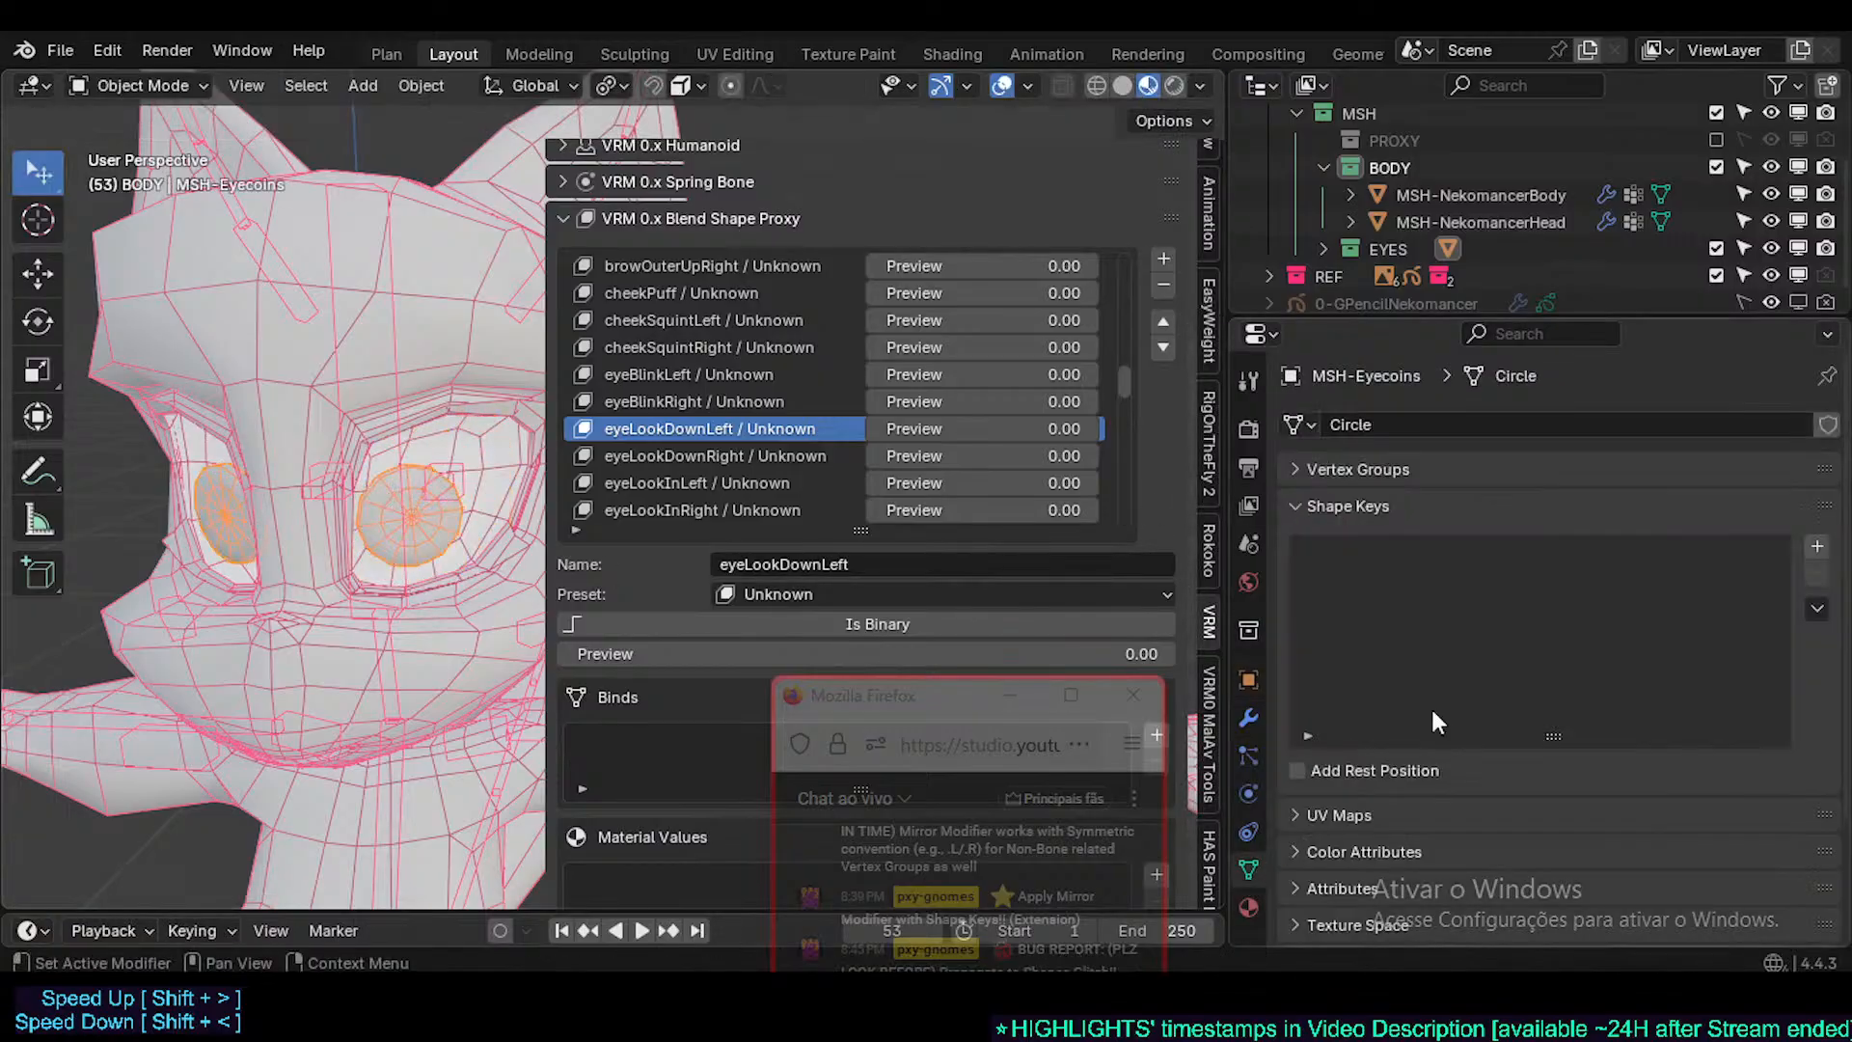
click(1817, 547)
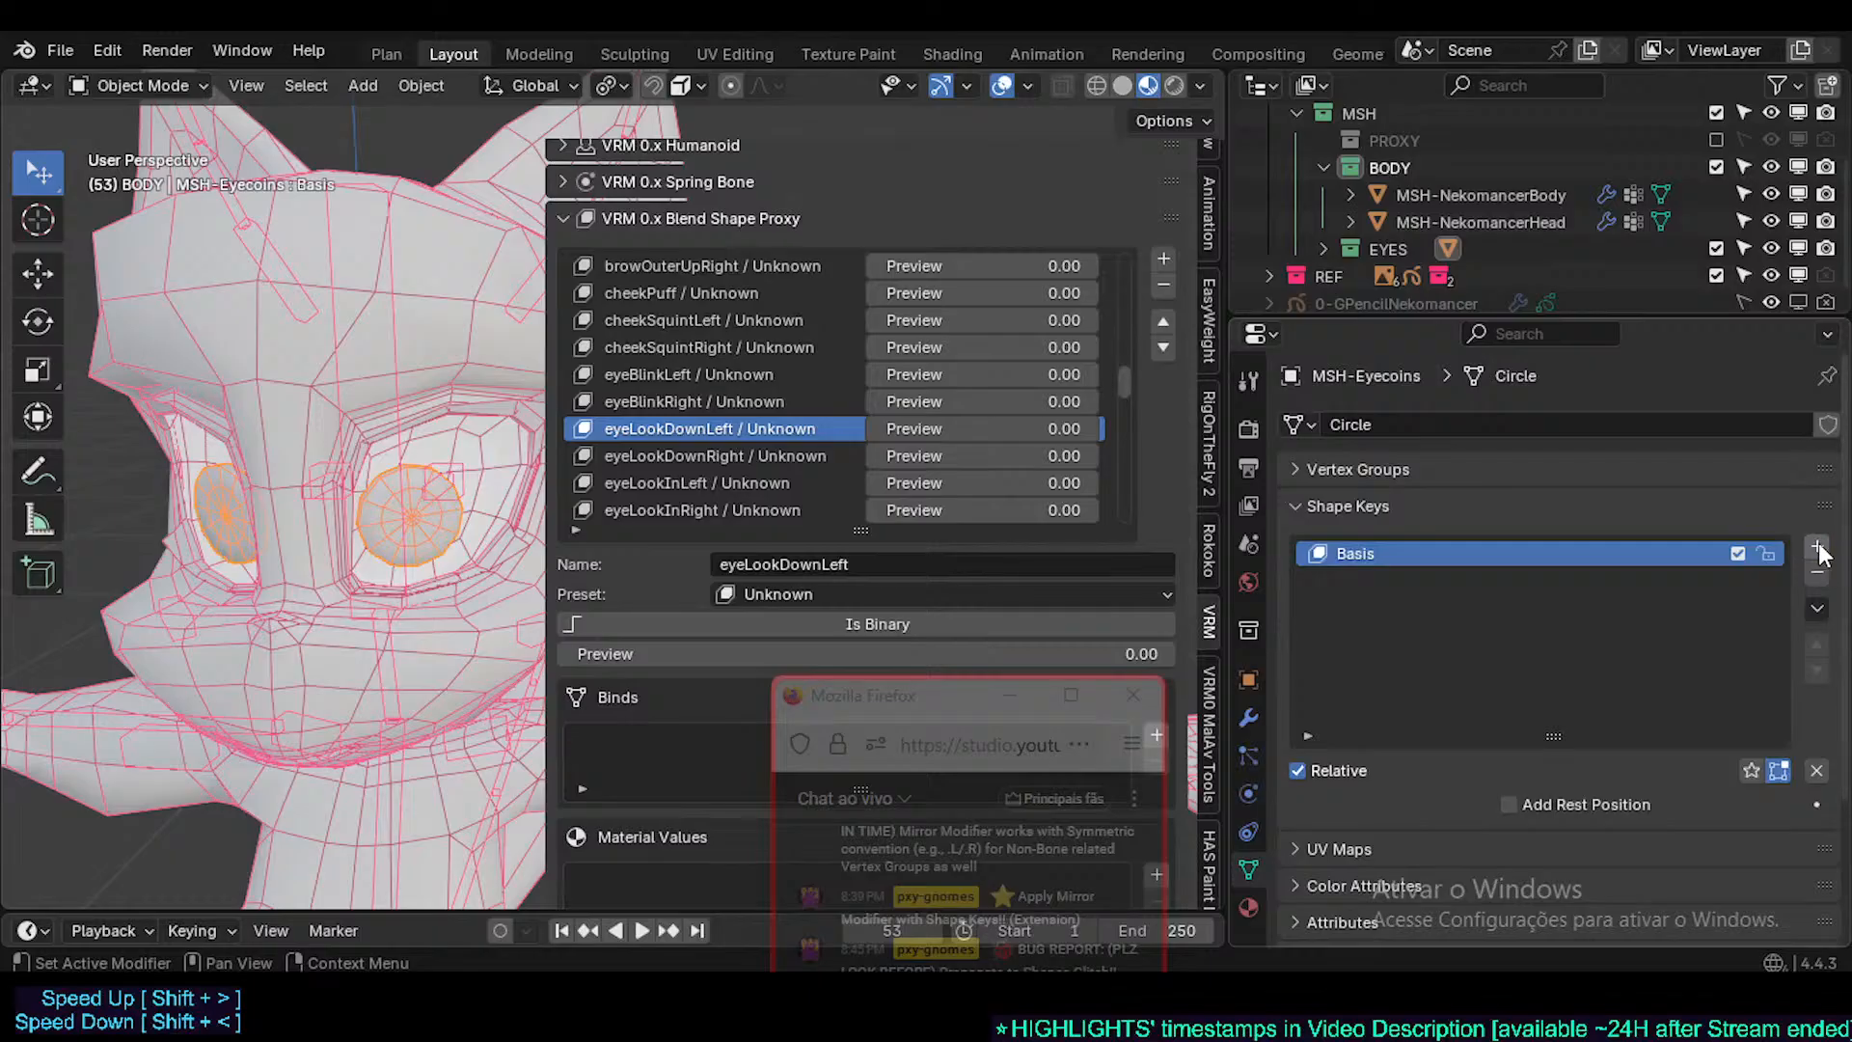
click(1818, 548)
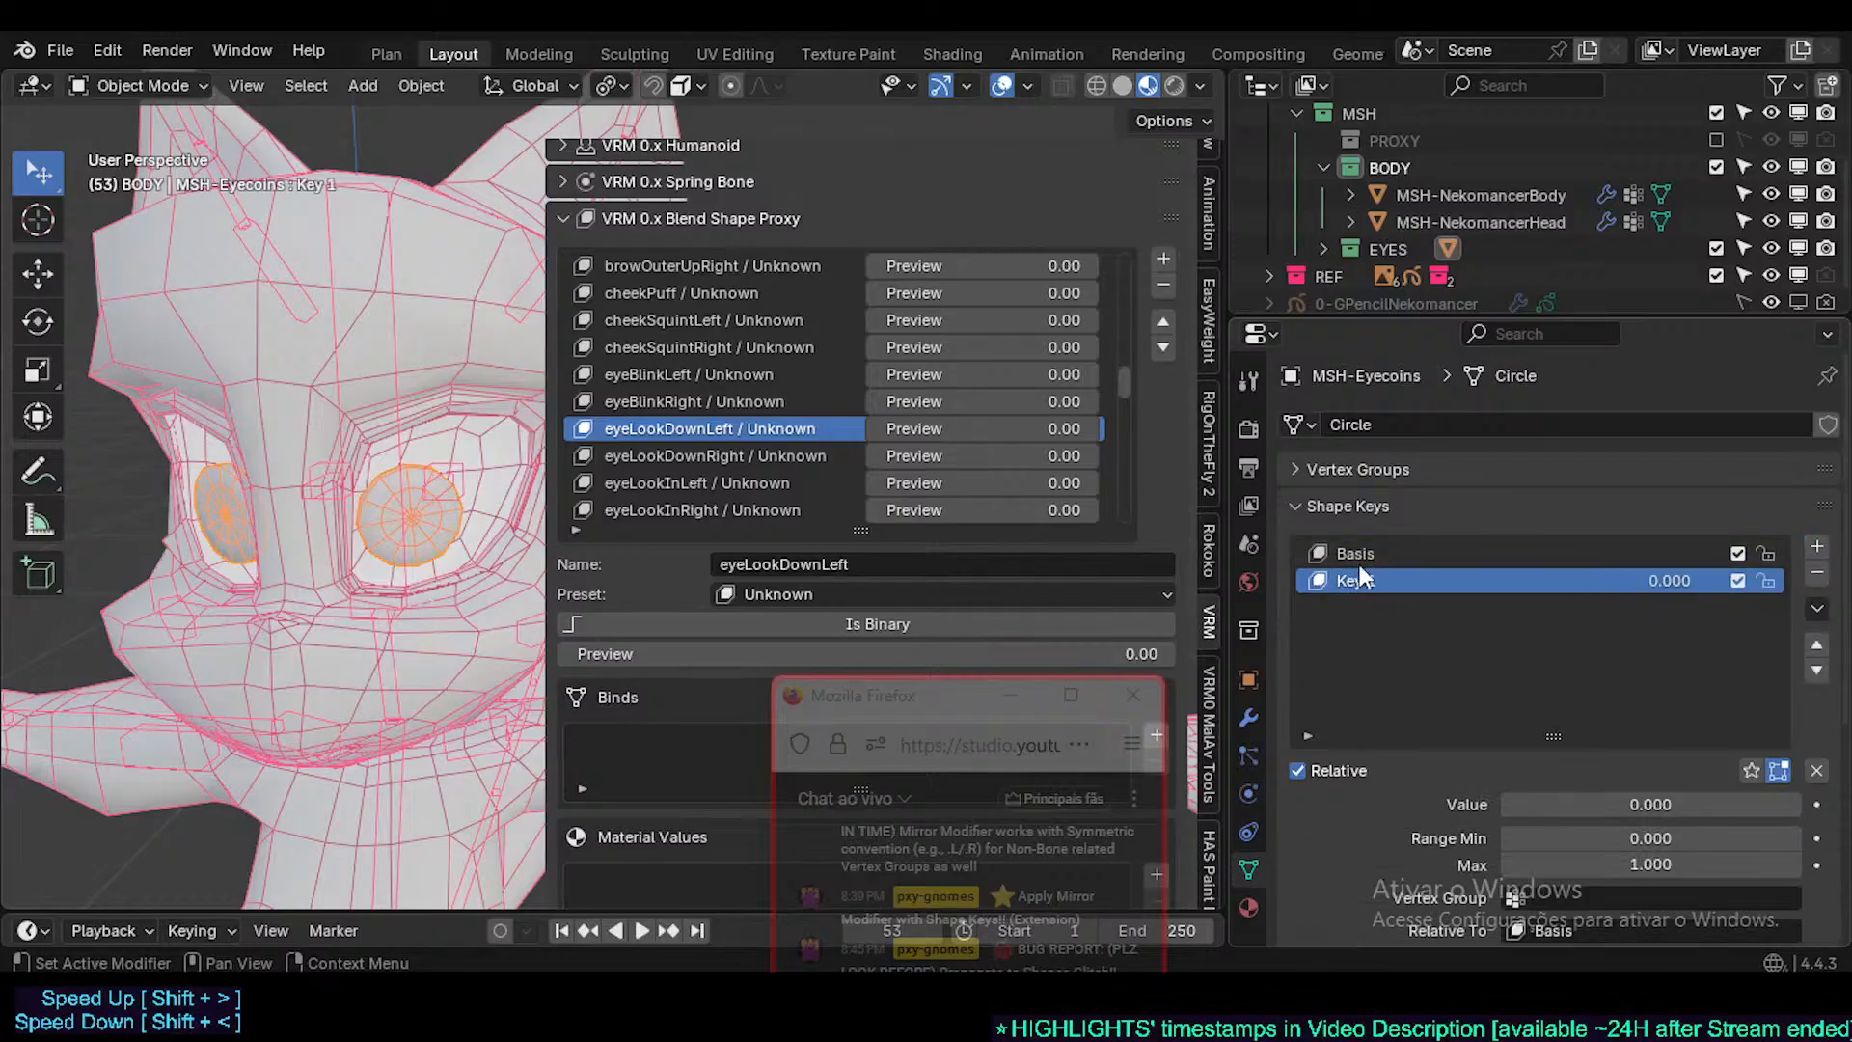
- Rename the eye coins mesh's second shape key as eyeLookDownLeft
double_click(1374, 582)
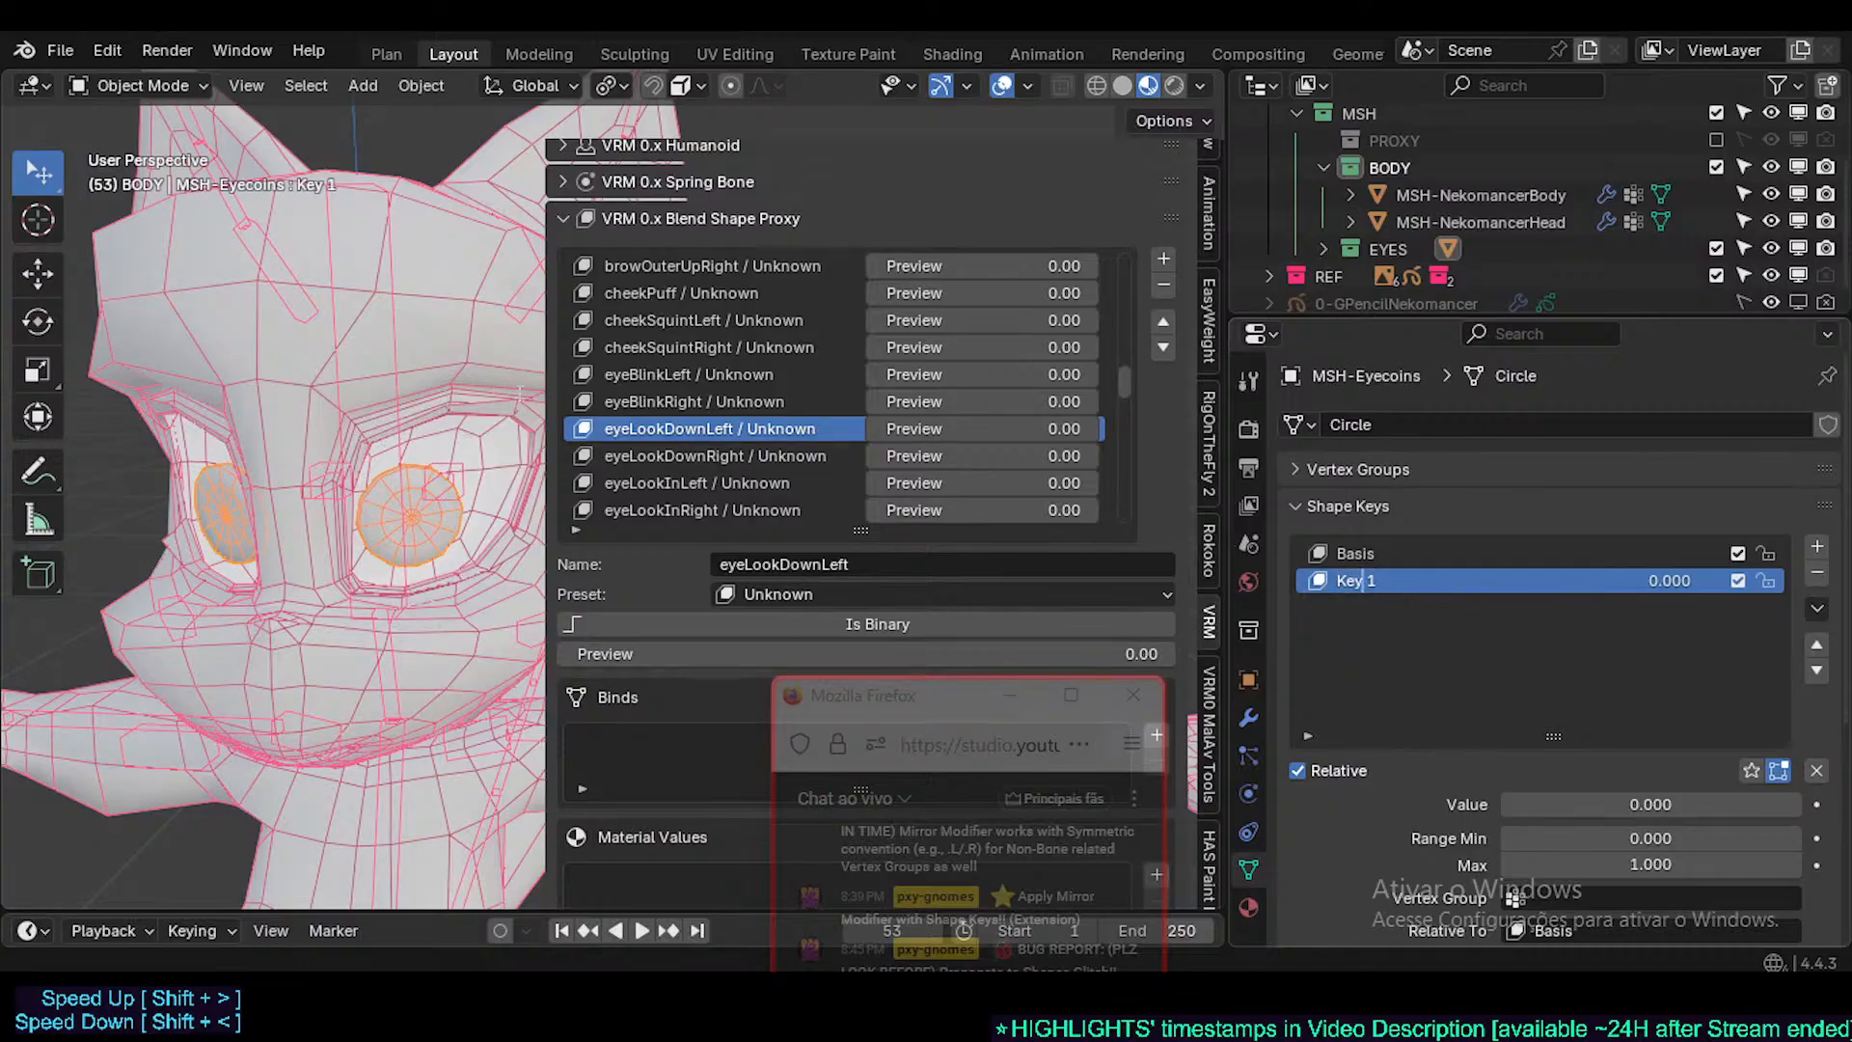
click(475, 554)
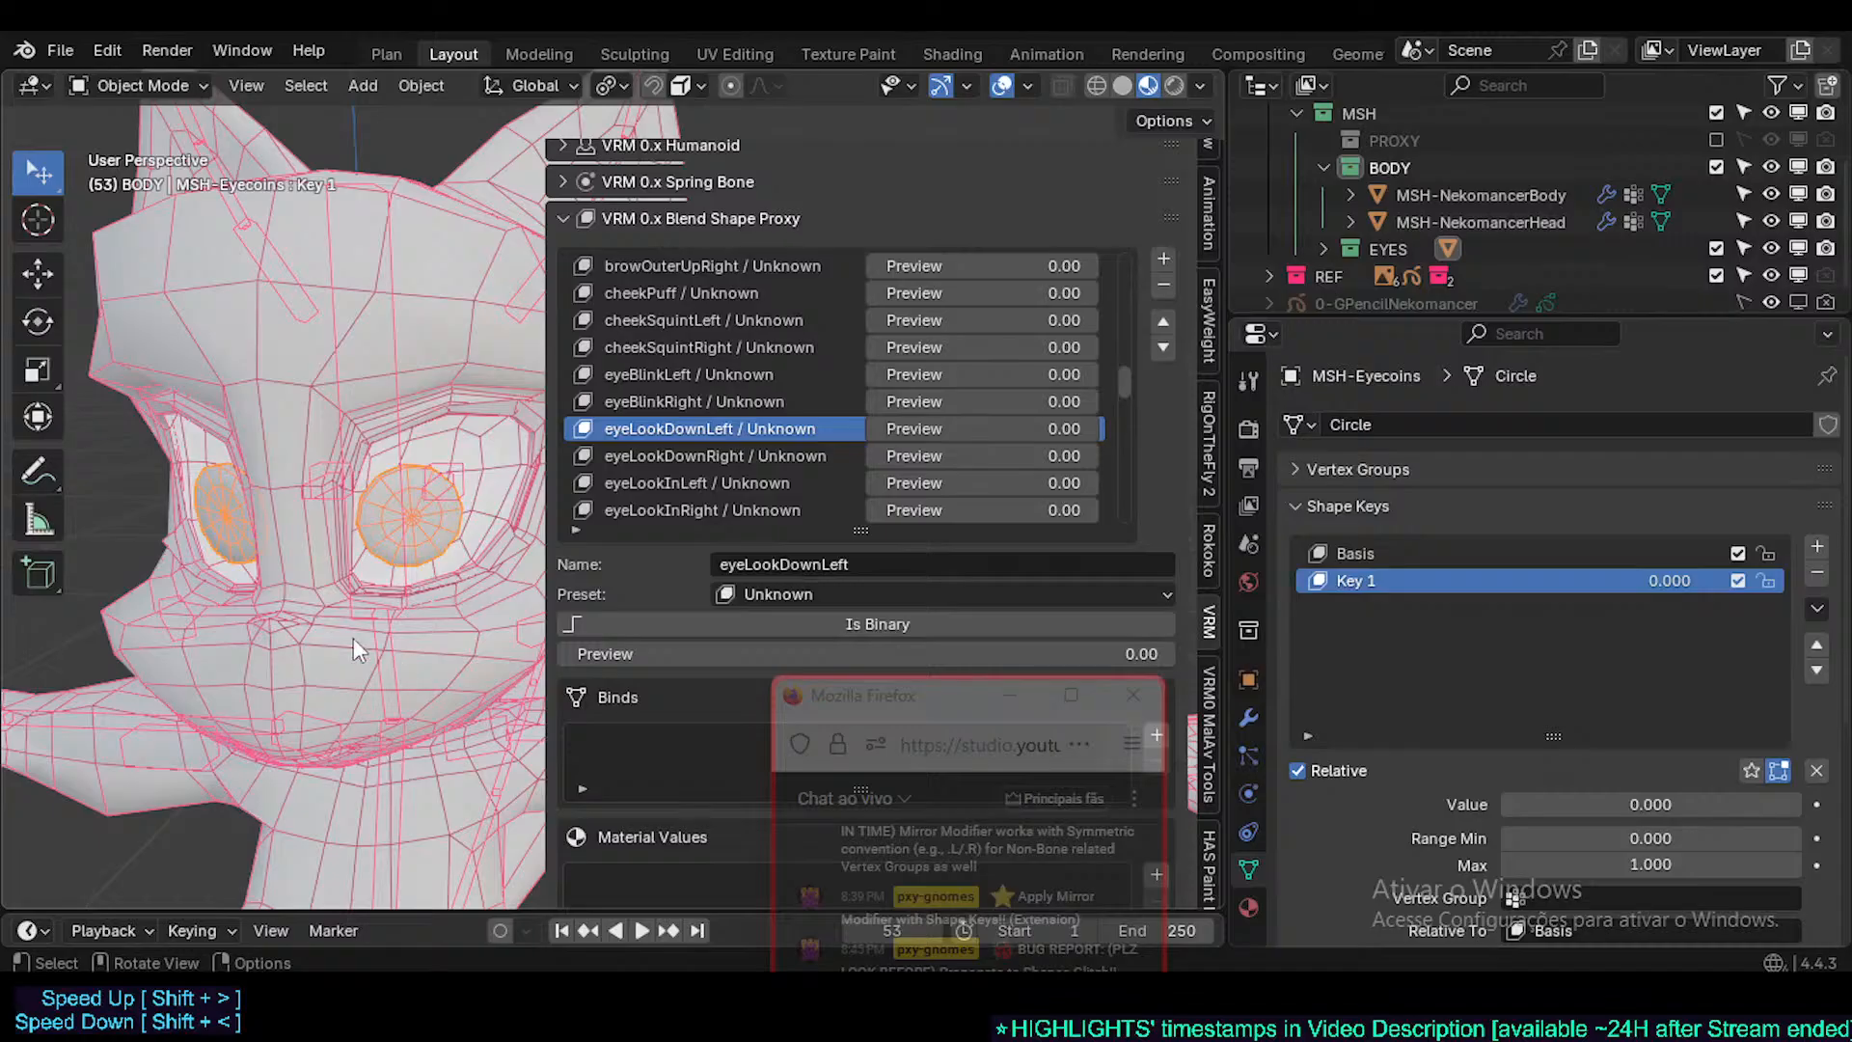
double_click(1399, 578)
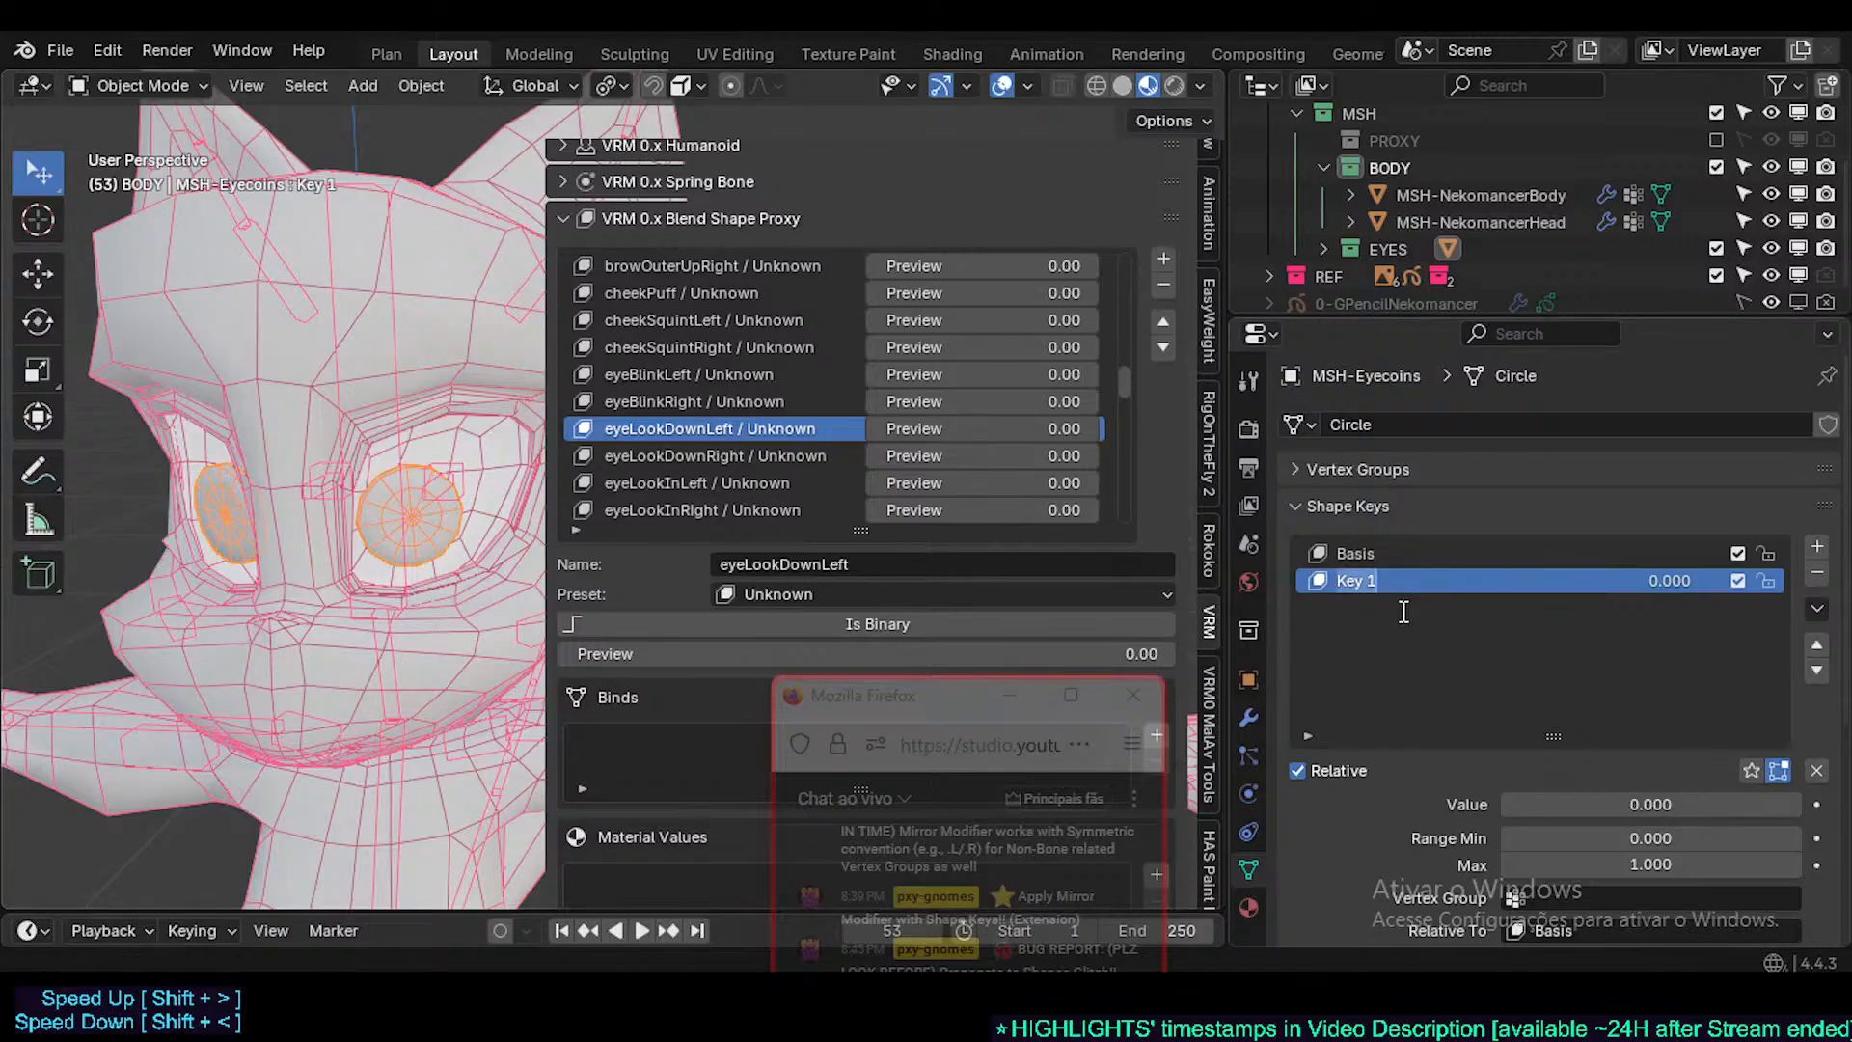
click(1364, 611)
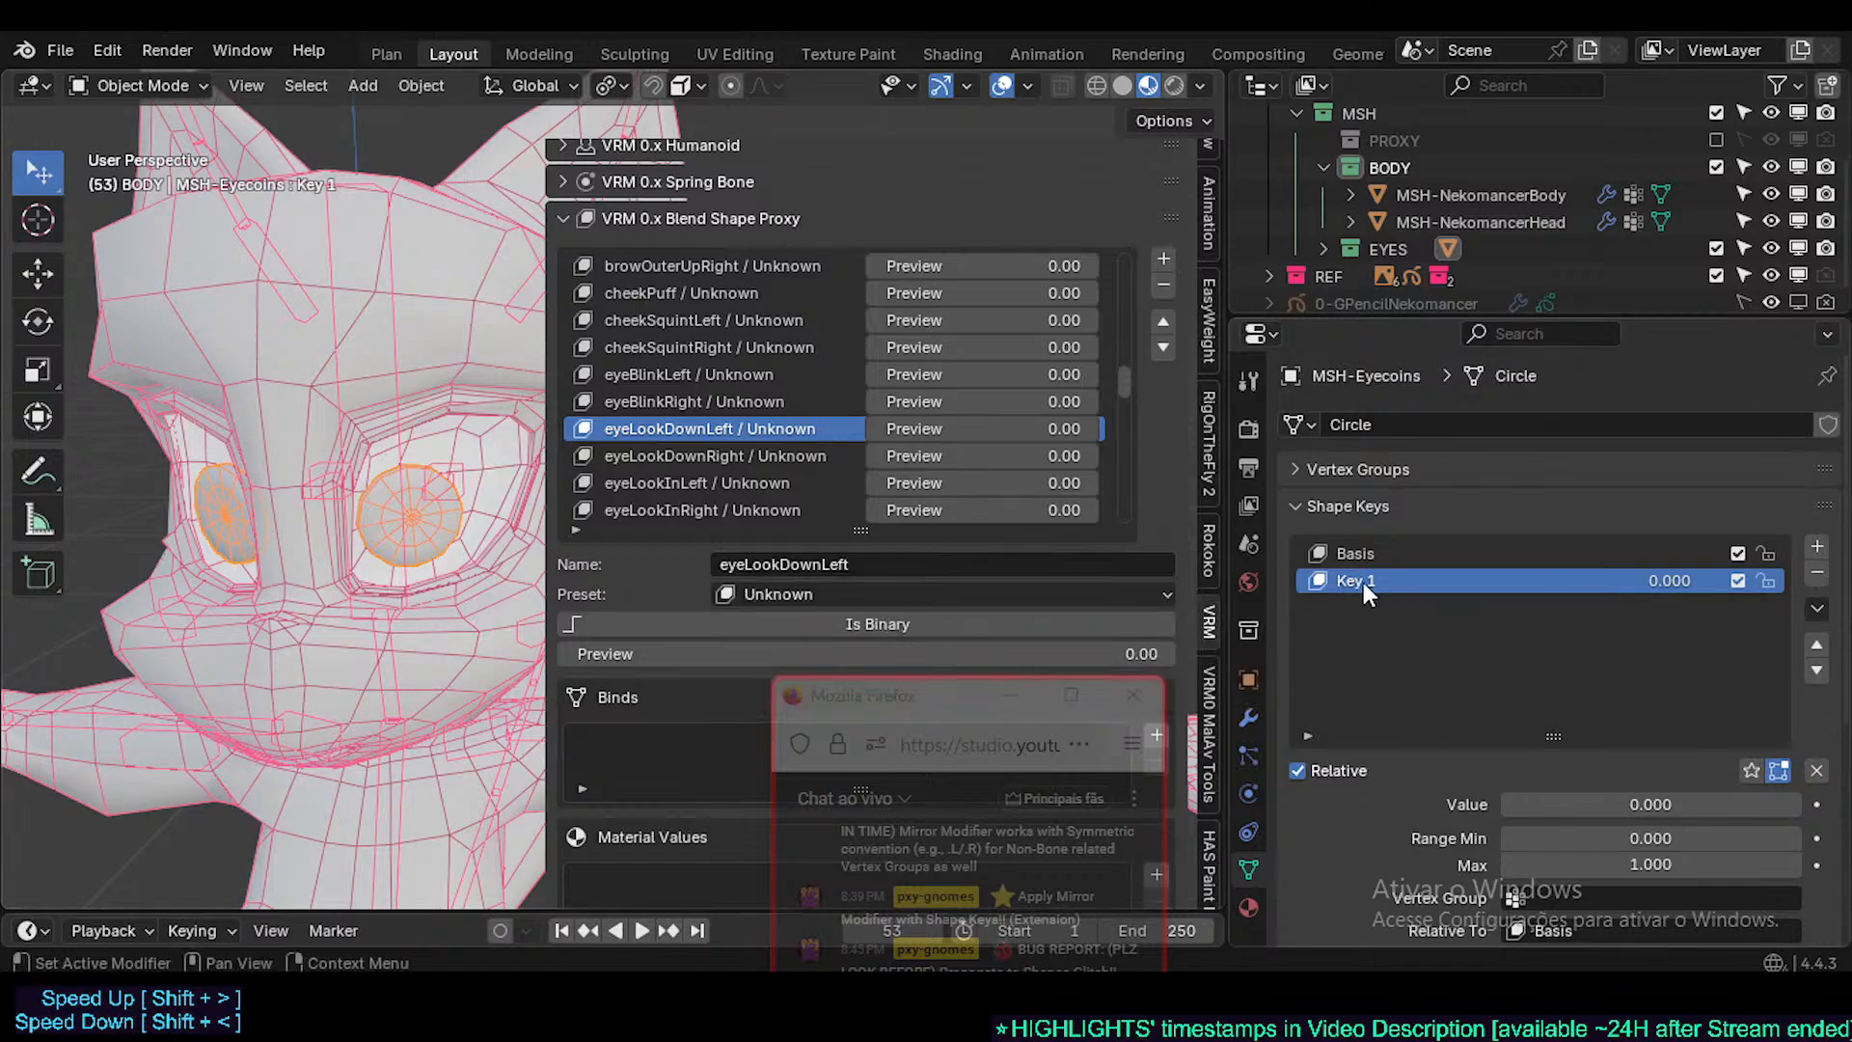
text(eyeLookDownLeft)
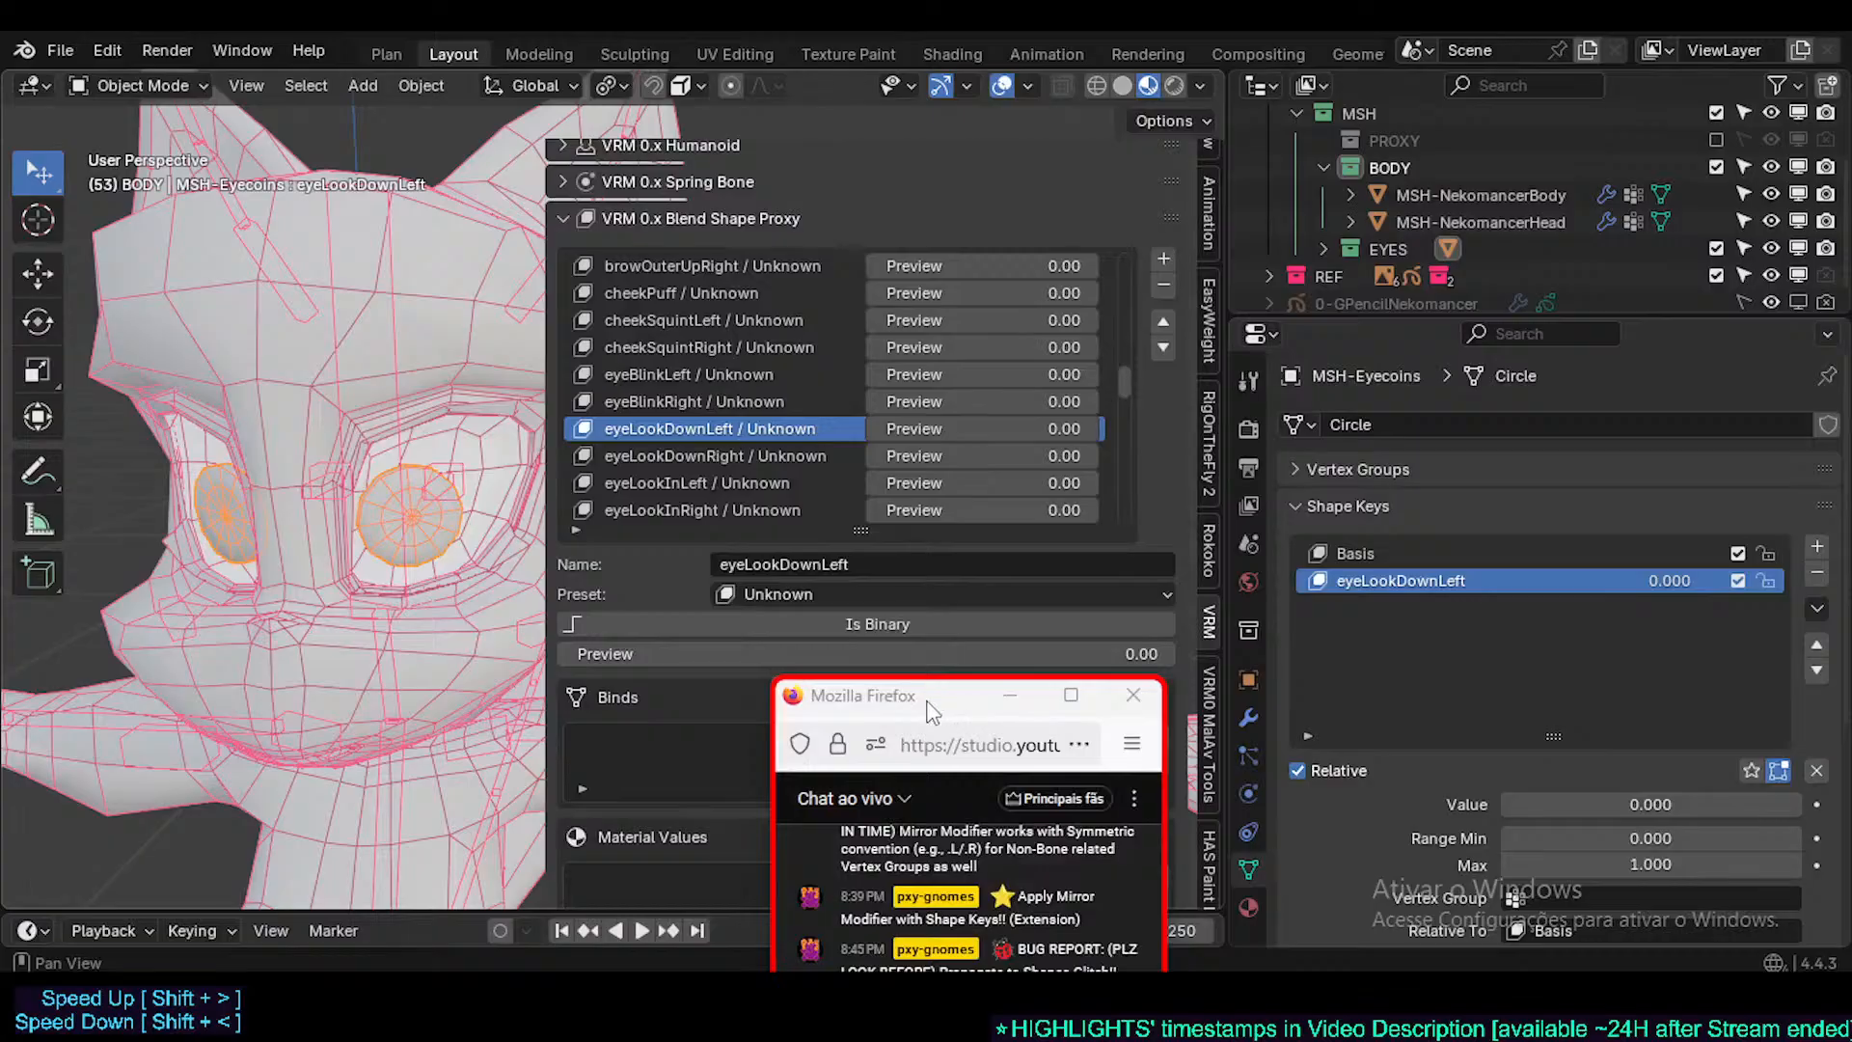
drag(931, 711, 964, 683)
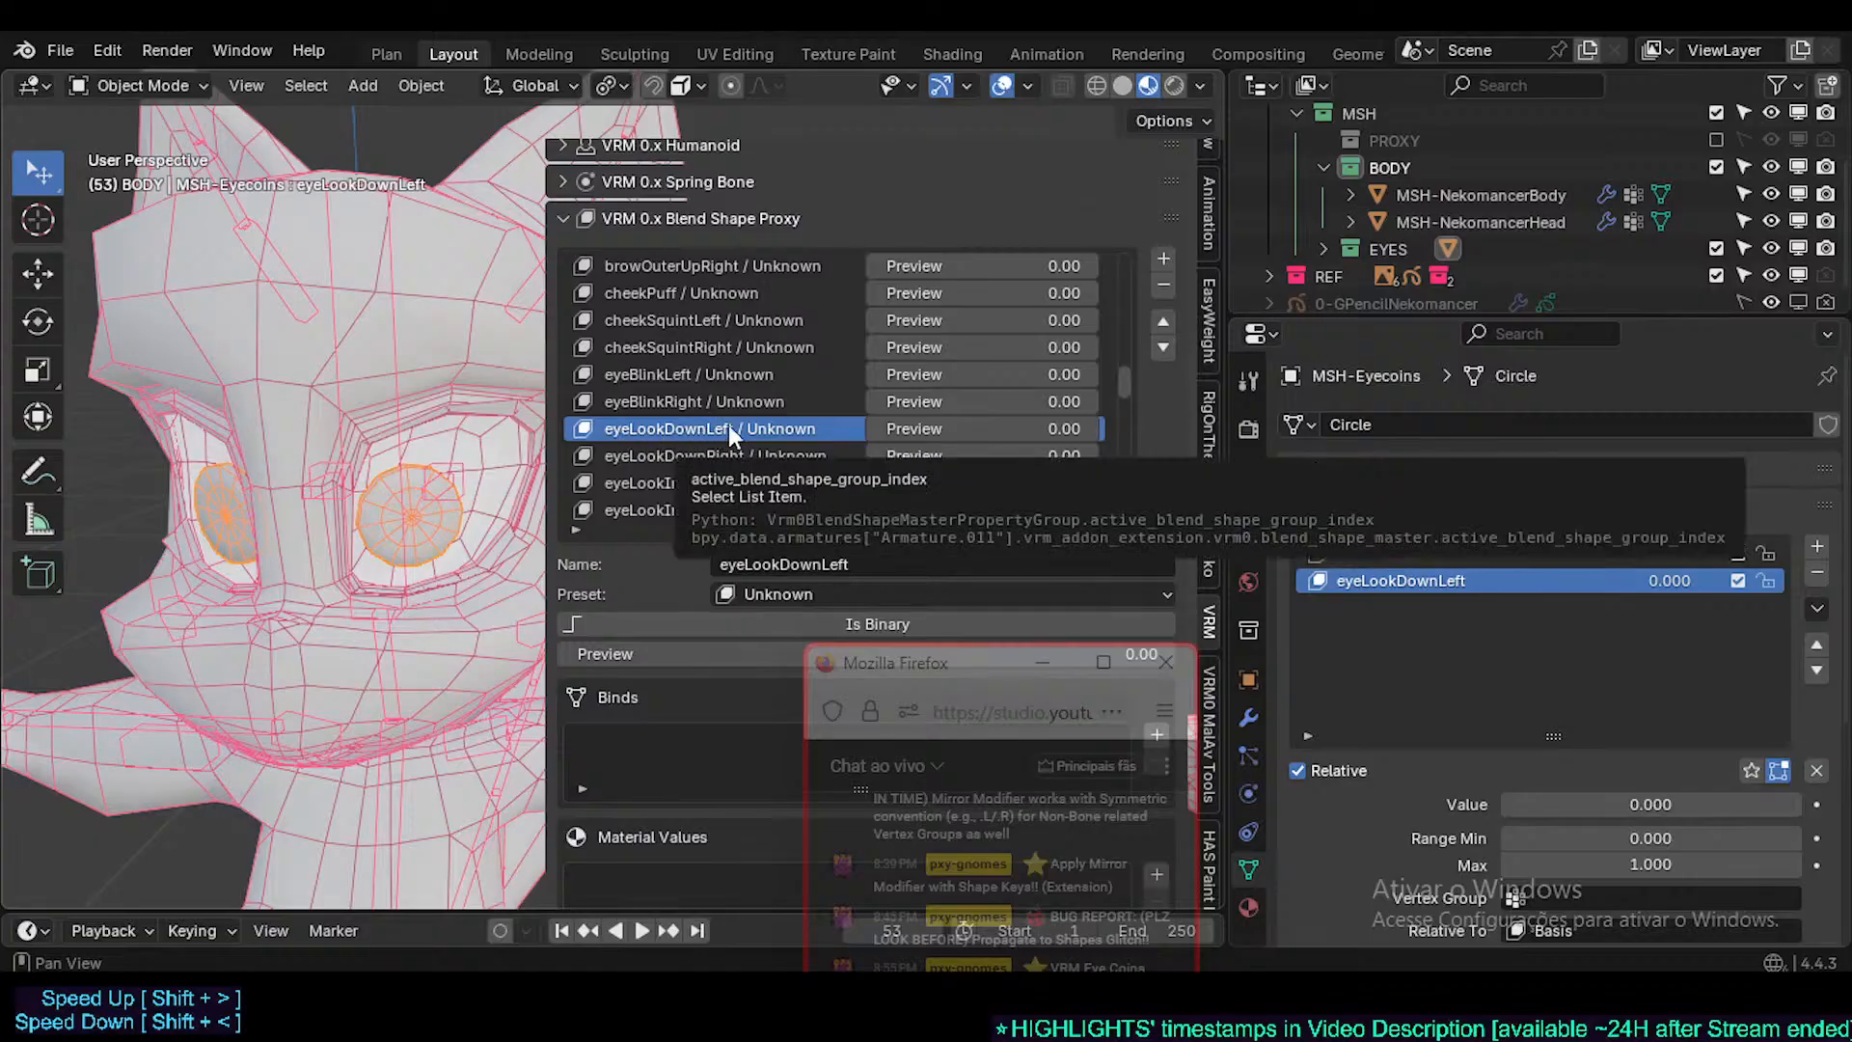
- Edit the mesh with only the character's left eye coin selected and set the eyeLookDownLeft value to 1.000
click(417, 490)
click(430, 507)
key(Tab)
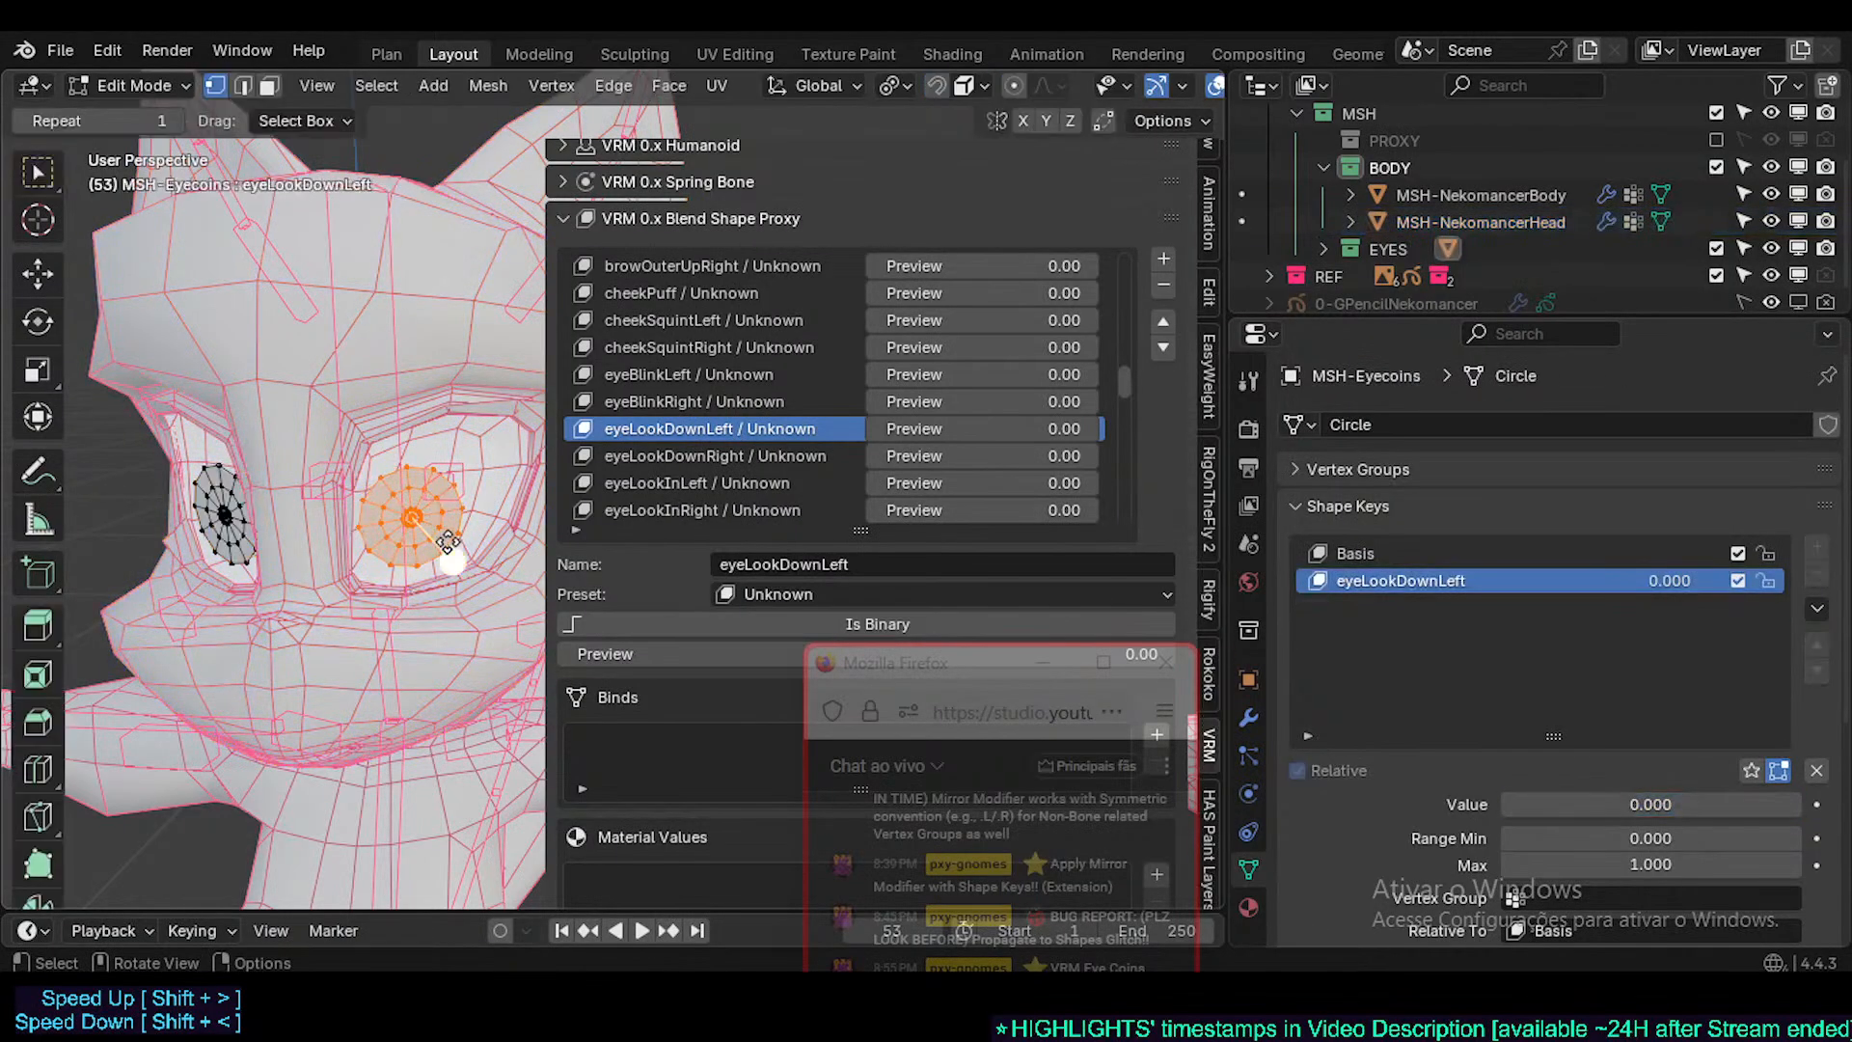
scroll(425, 496, up, 3)
key(g)
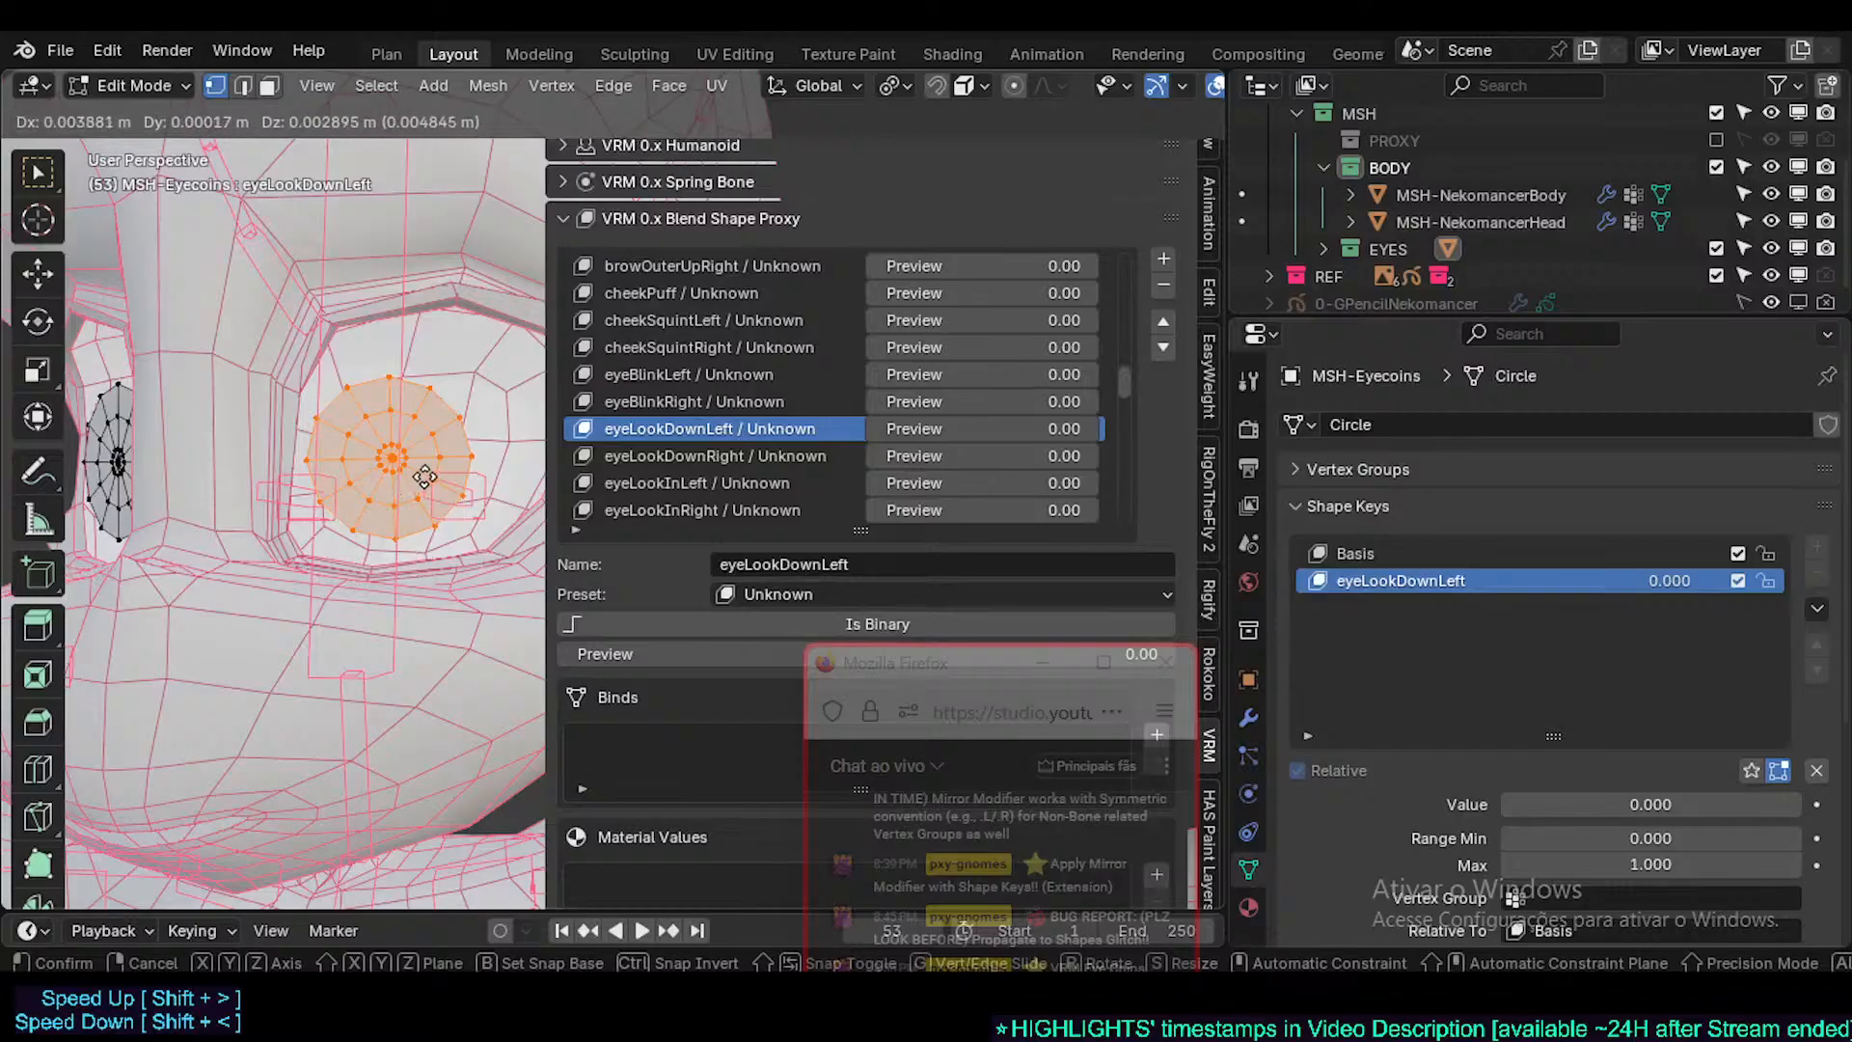
right_click(426, 474)
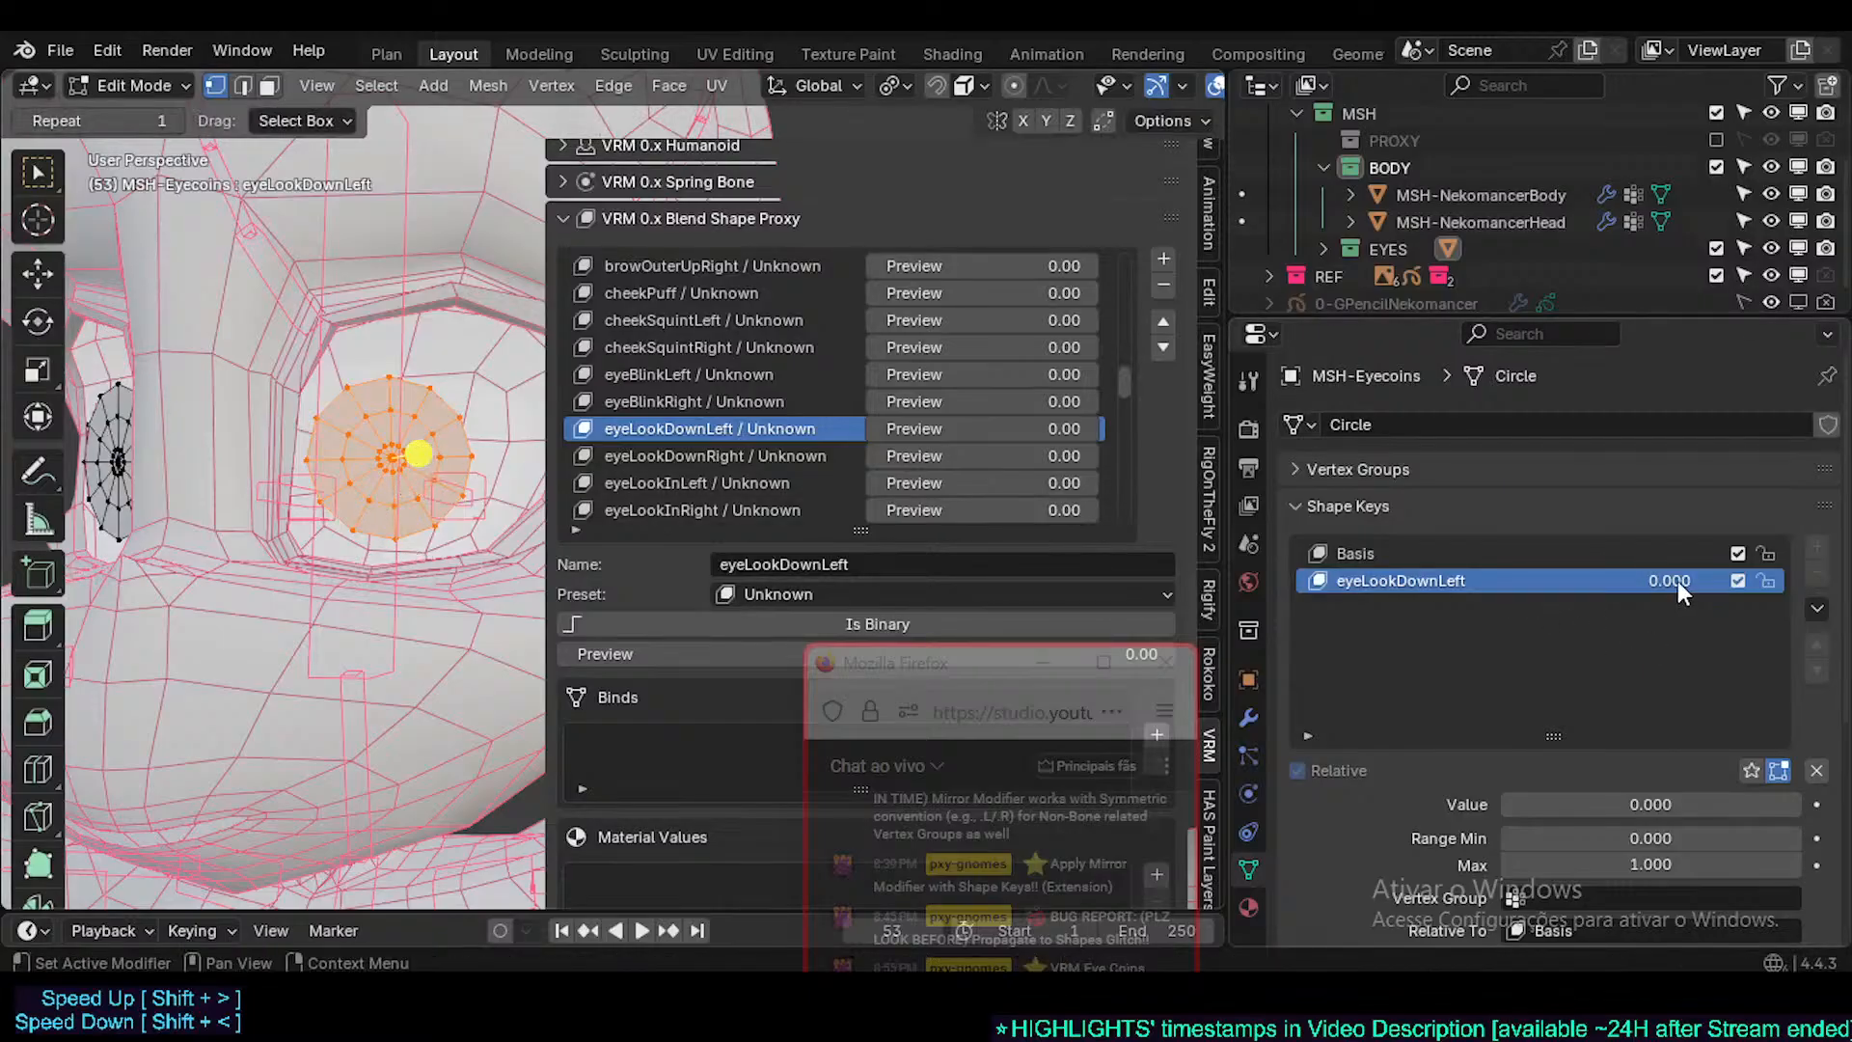
drag(1676, 581, 1708, 576)
- Lower the selected eye coin about 0.0255 m along global Z within the eyeLookDownLeft shape key
key(g)
key(z)
right_click(430, 565)
scroll(431, 565, down, 2)
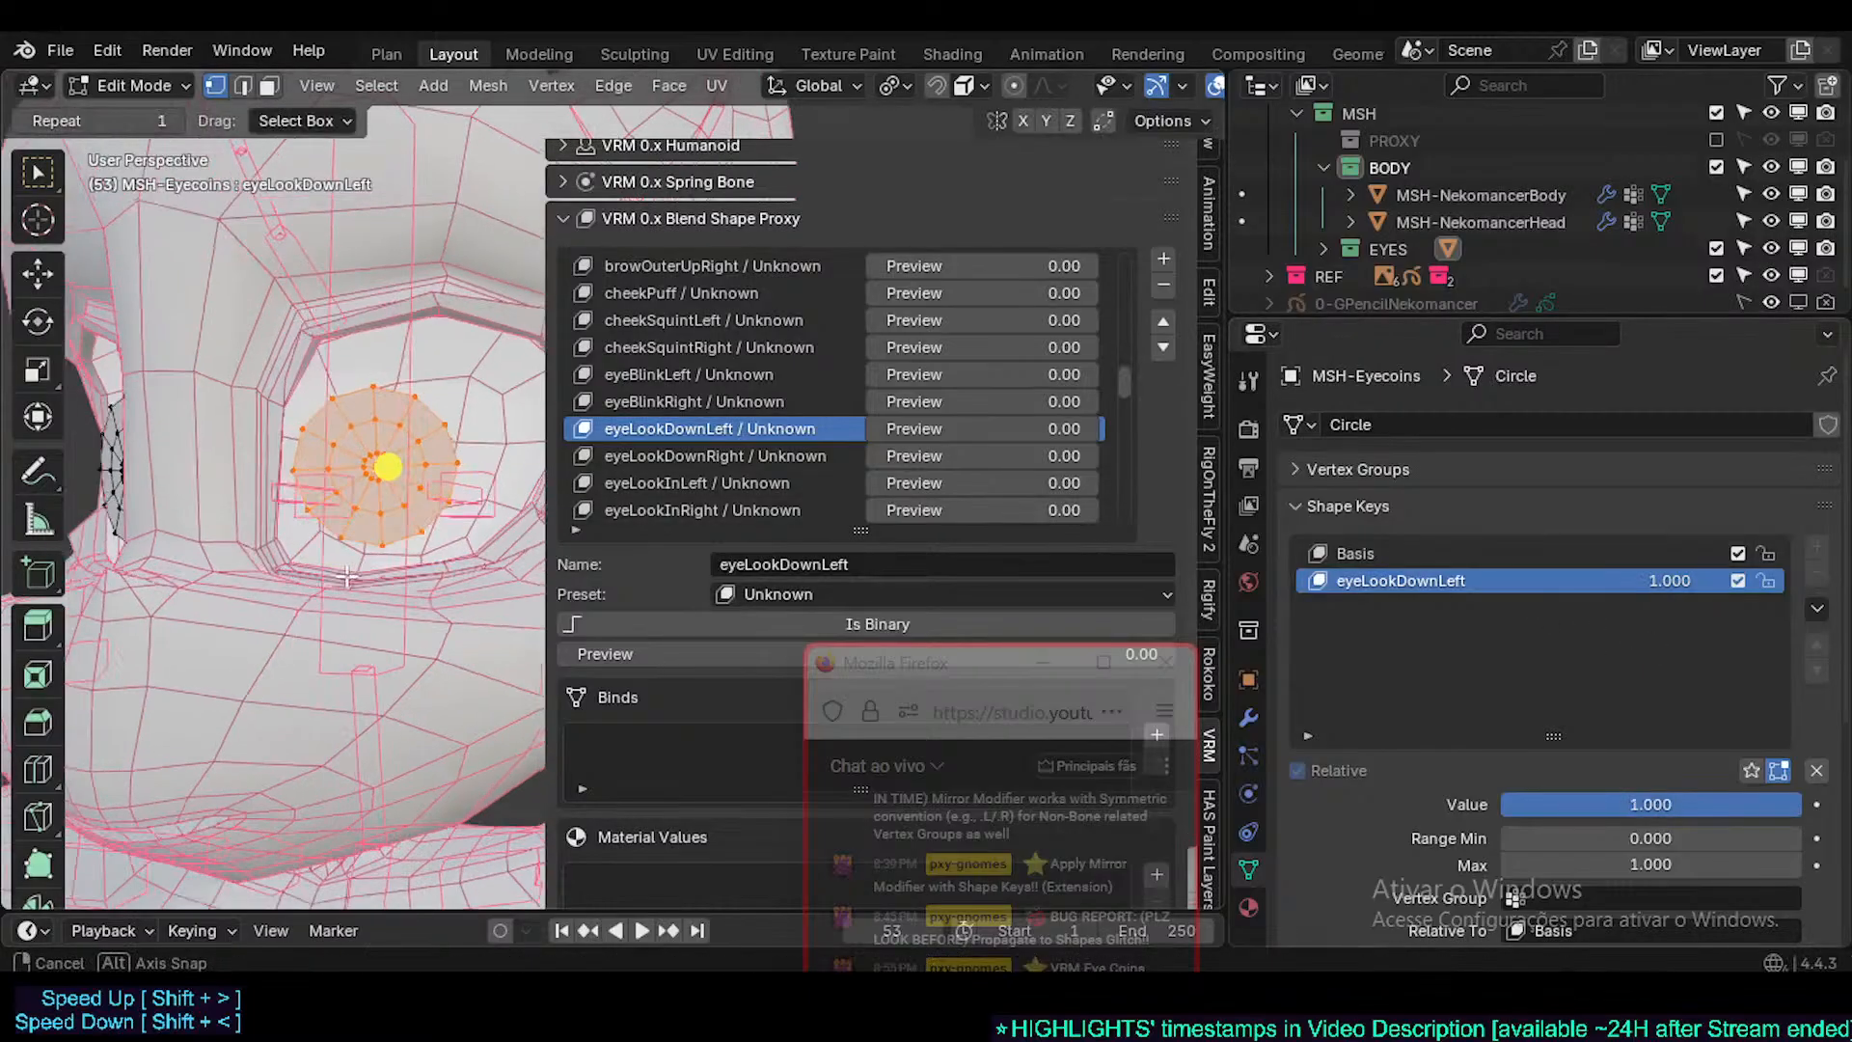
middle_drag(430, 565, 280, 579)
scroll(278, 579, up, 3)
middle_drag(424, 500, 322, 542)
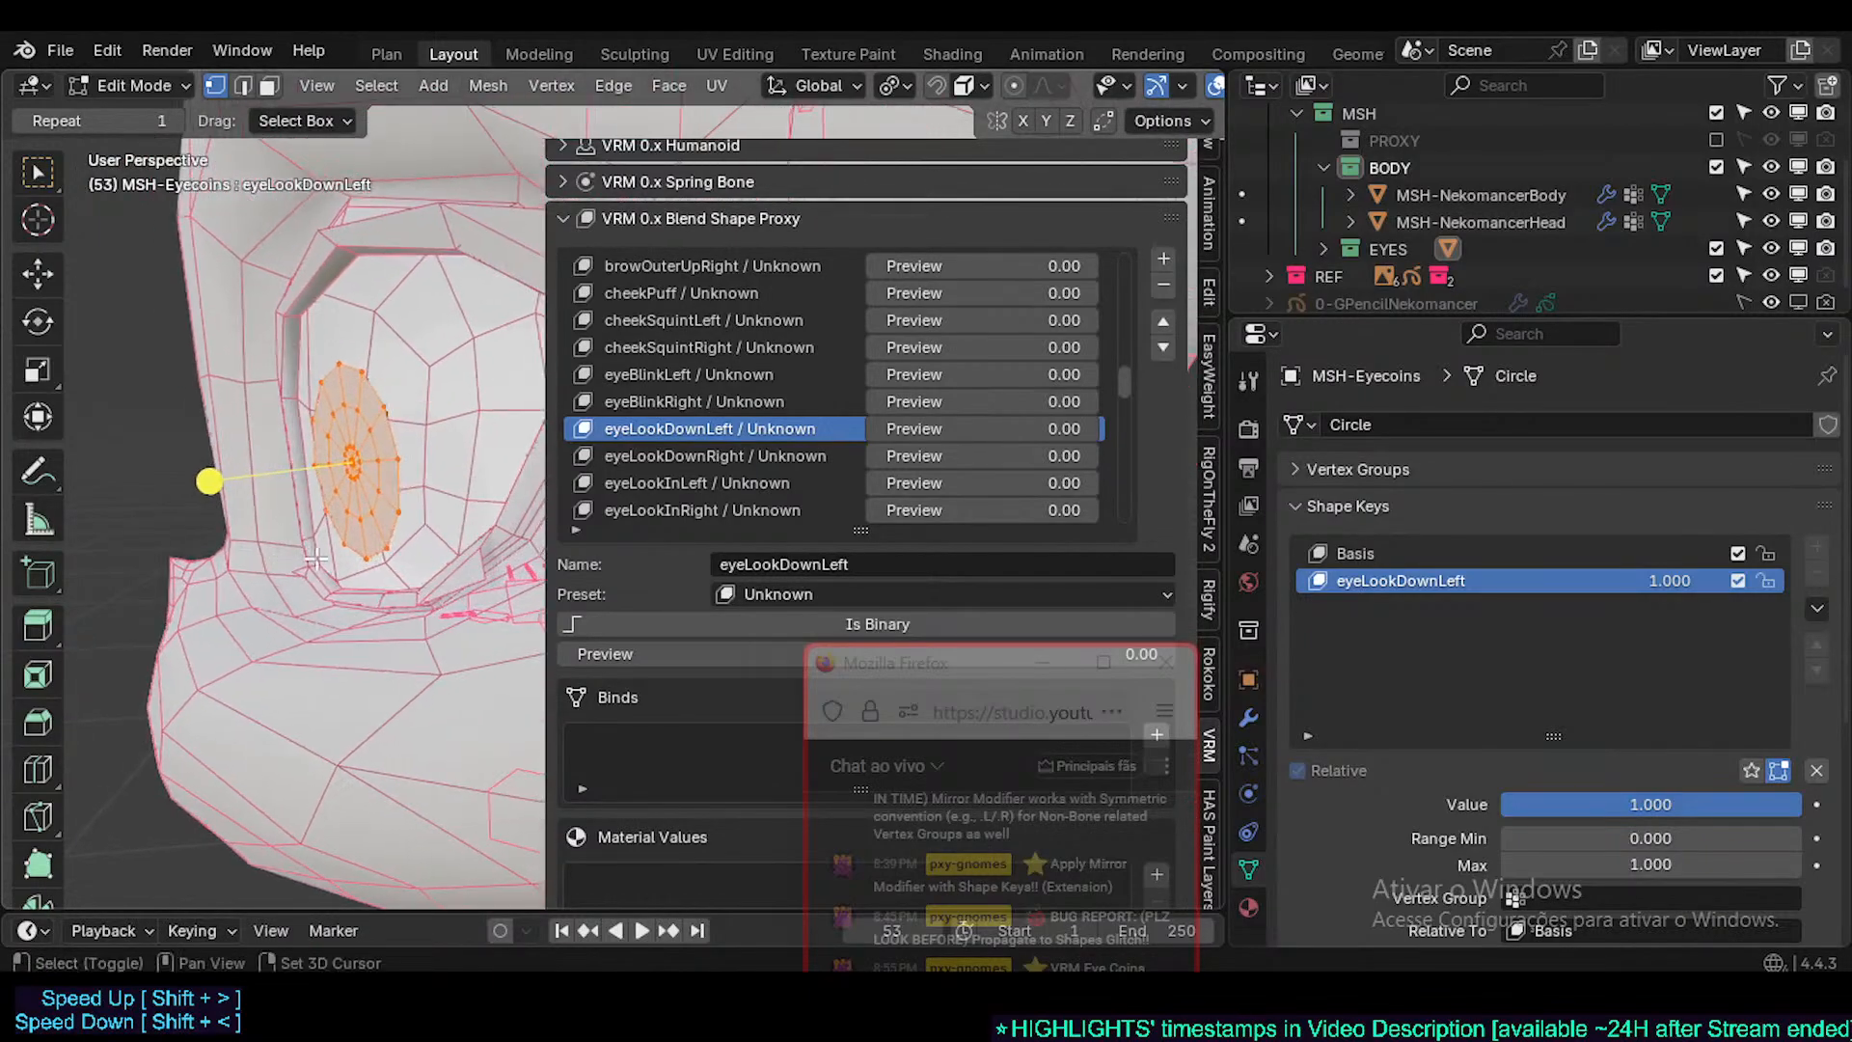
scroll(327, 548, up, 1)
key(g)
key(z)
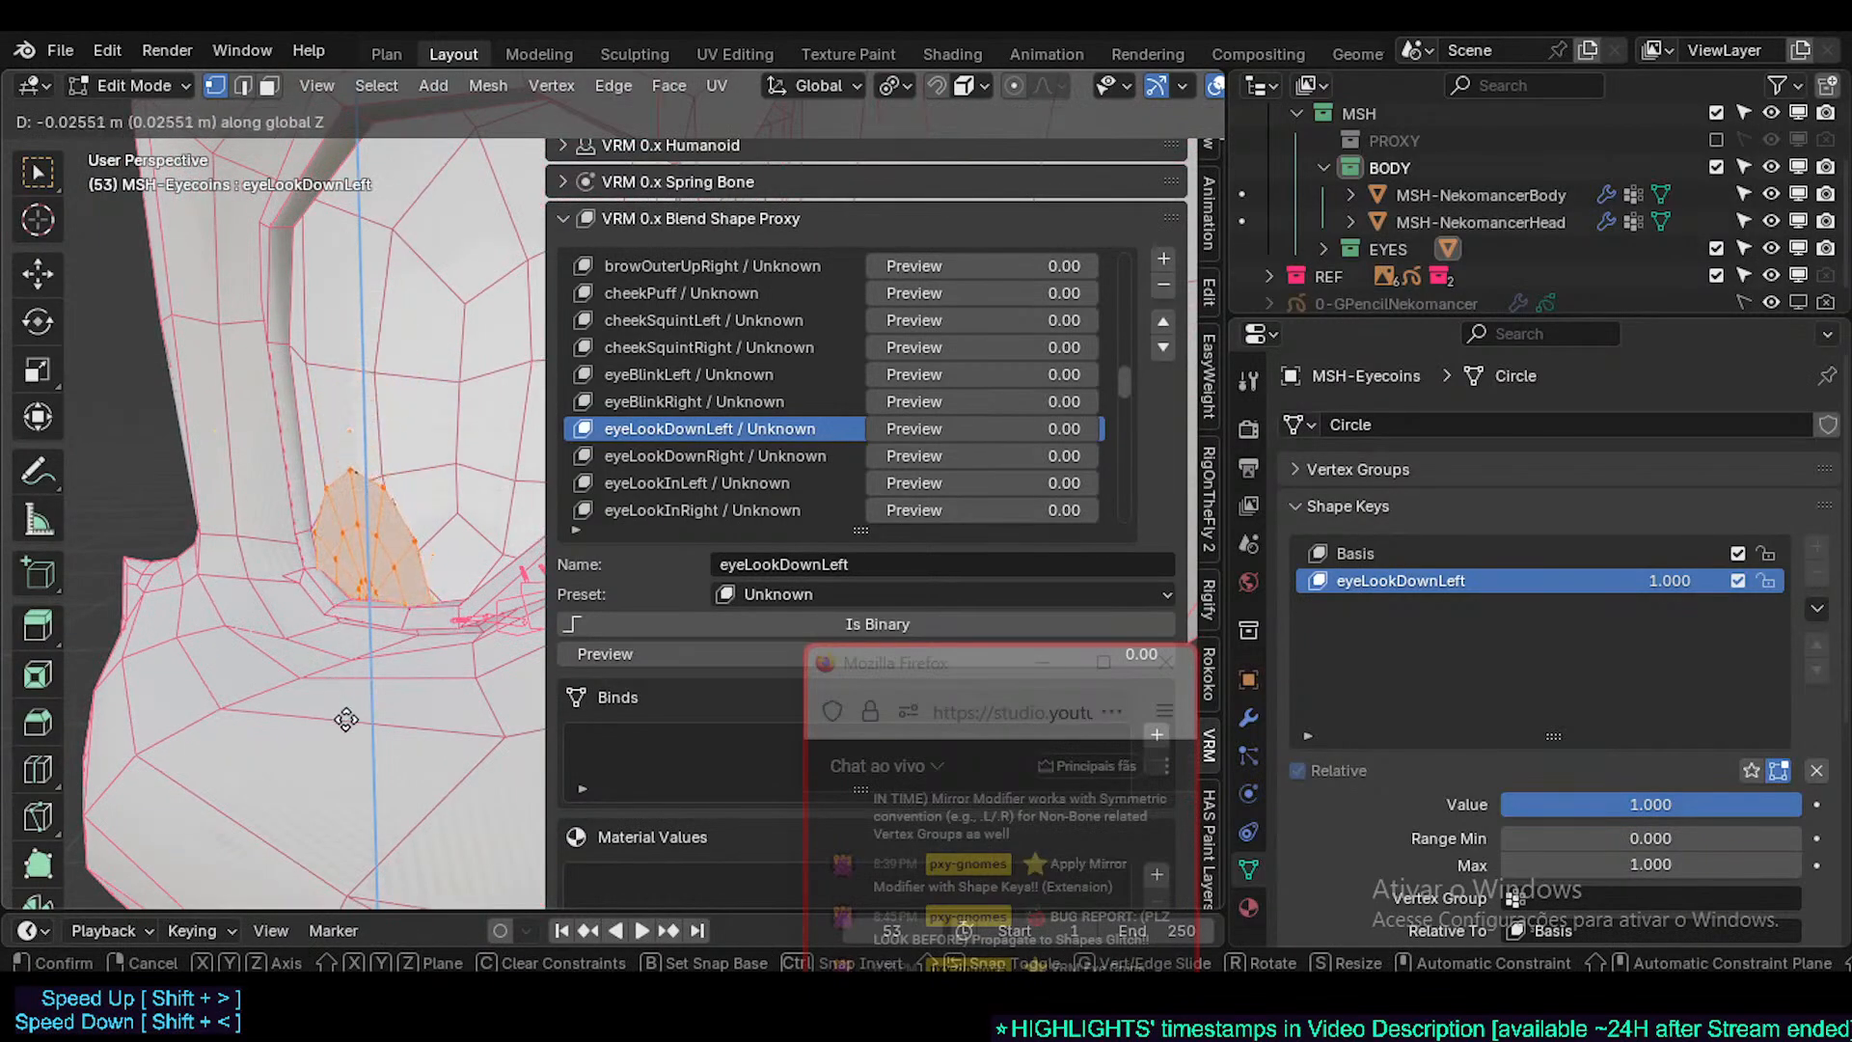
click(348, 719)
- Move the lowered eye coin along Y to fit the depth of the eye socket
middle_drag(347, 720, 353, 492)
key(g)
key(y)
click(273, 611)
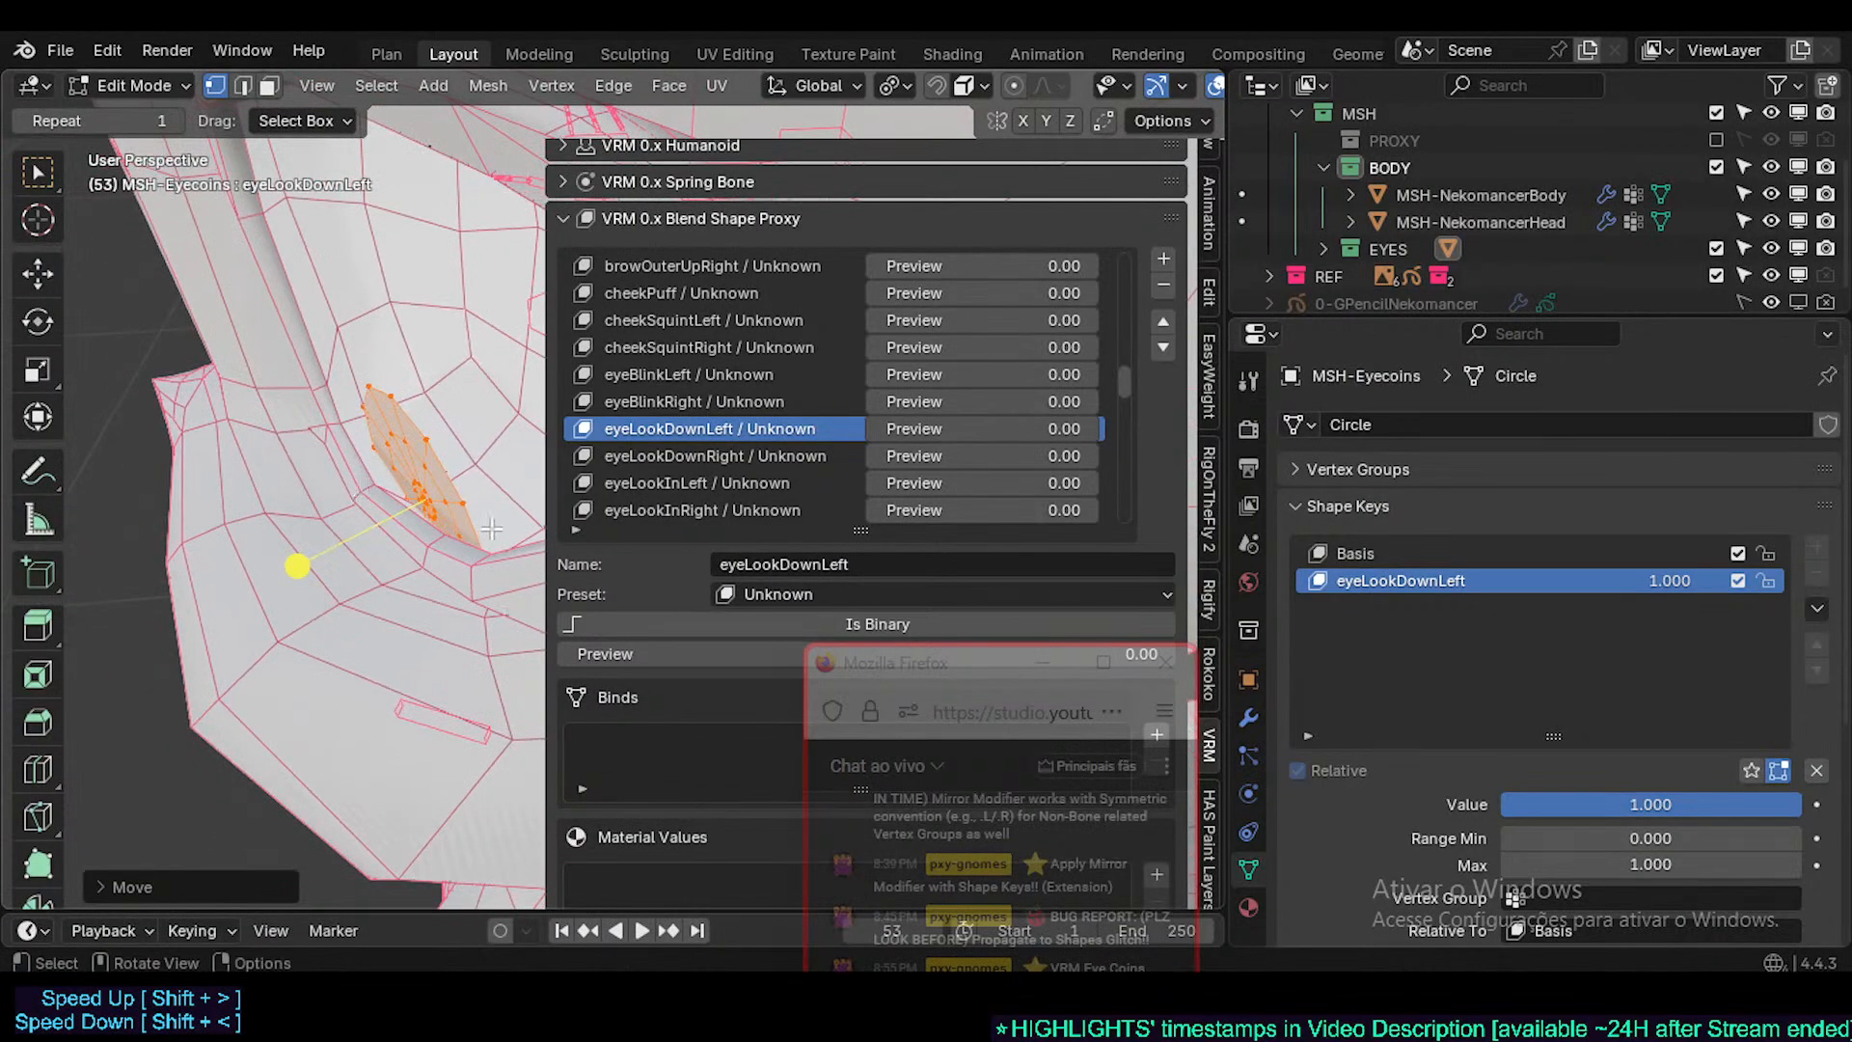
- Rotate the lowered eye coin to follow the slope of the eye socket, working from the side
middle_drag(491, 529, 429, 548)
key(r)
key(x)
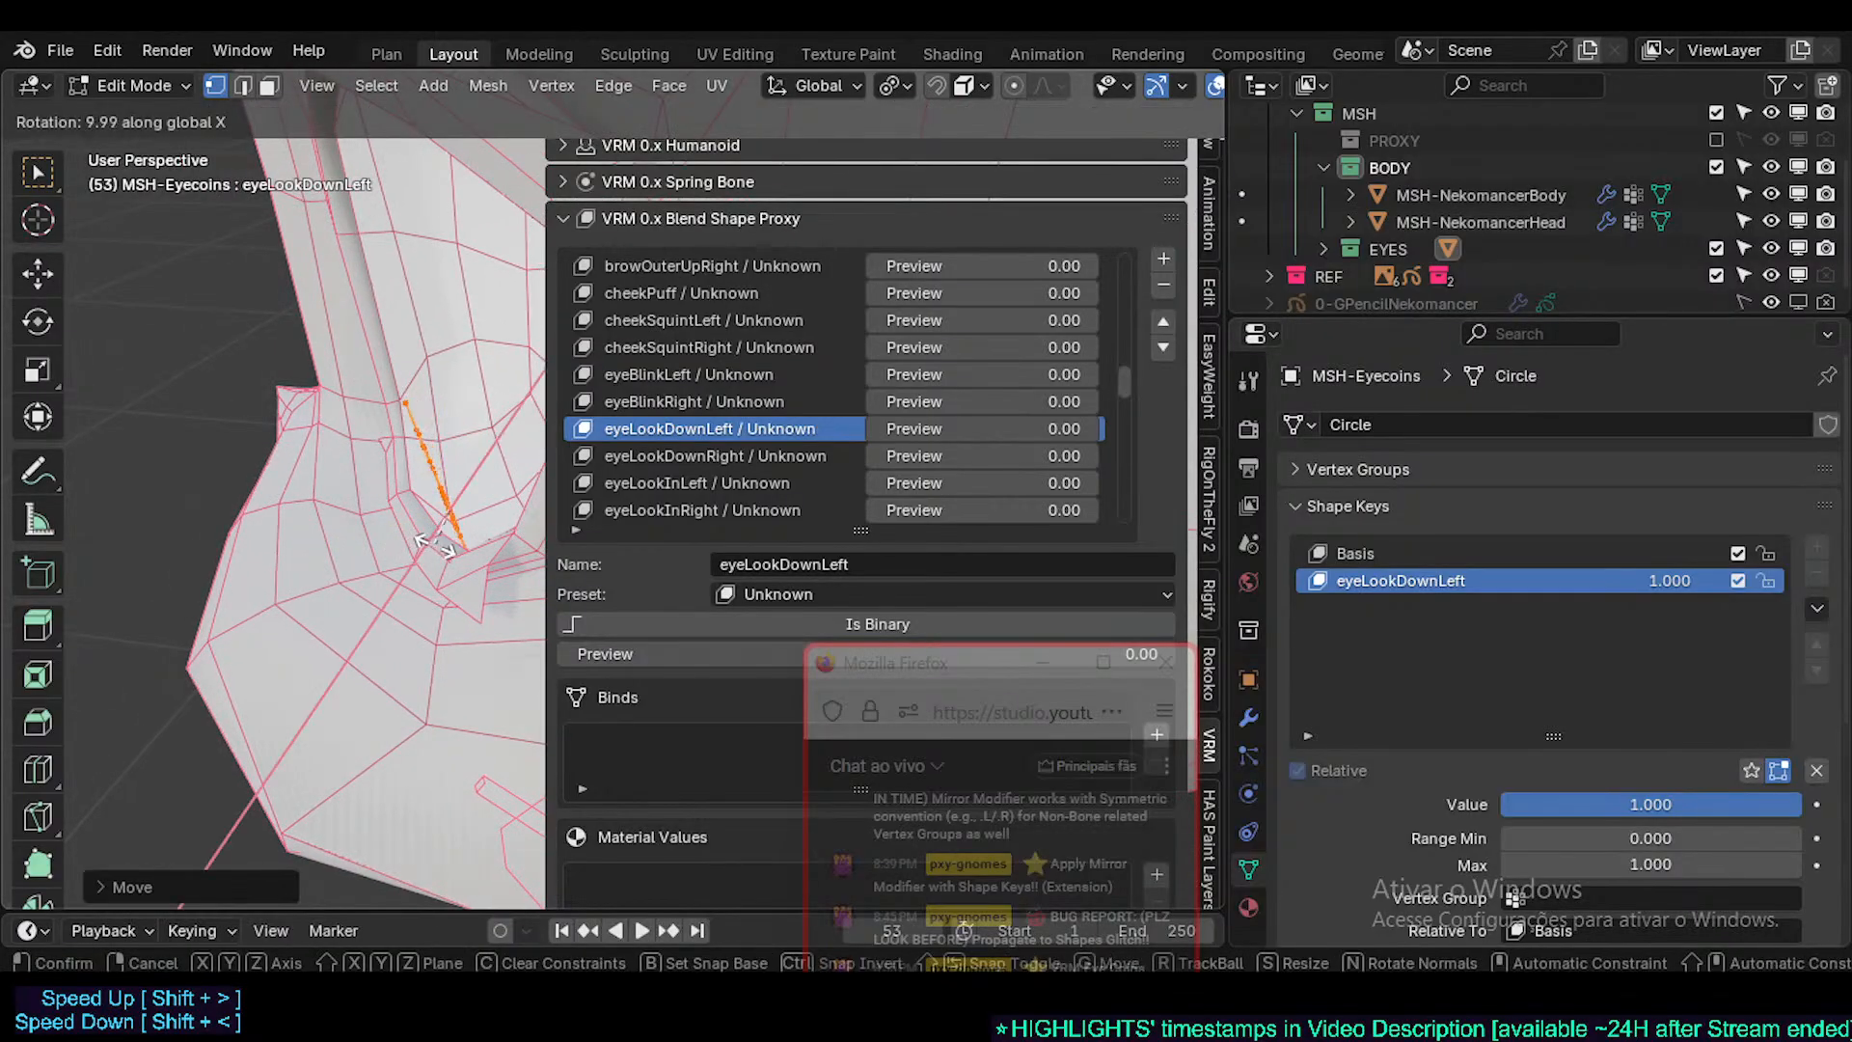
right_click(434, 545)
middle_drag(310, 538, 481, 435)
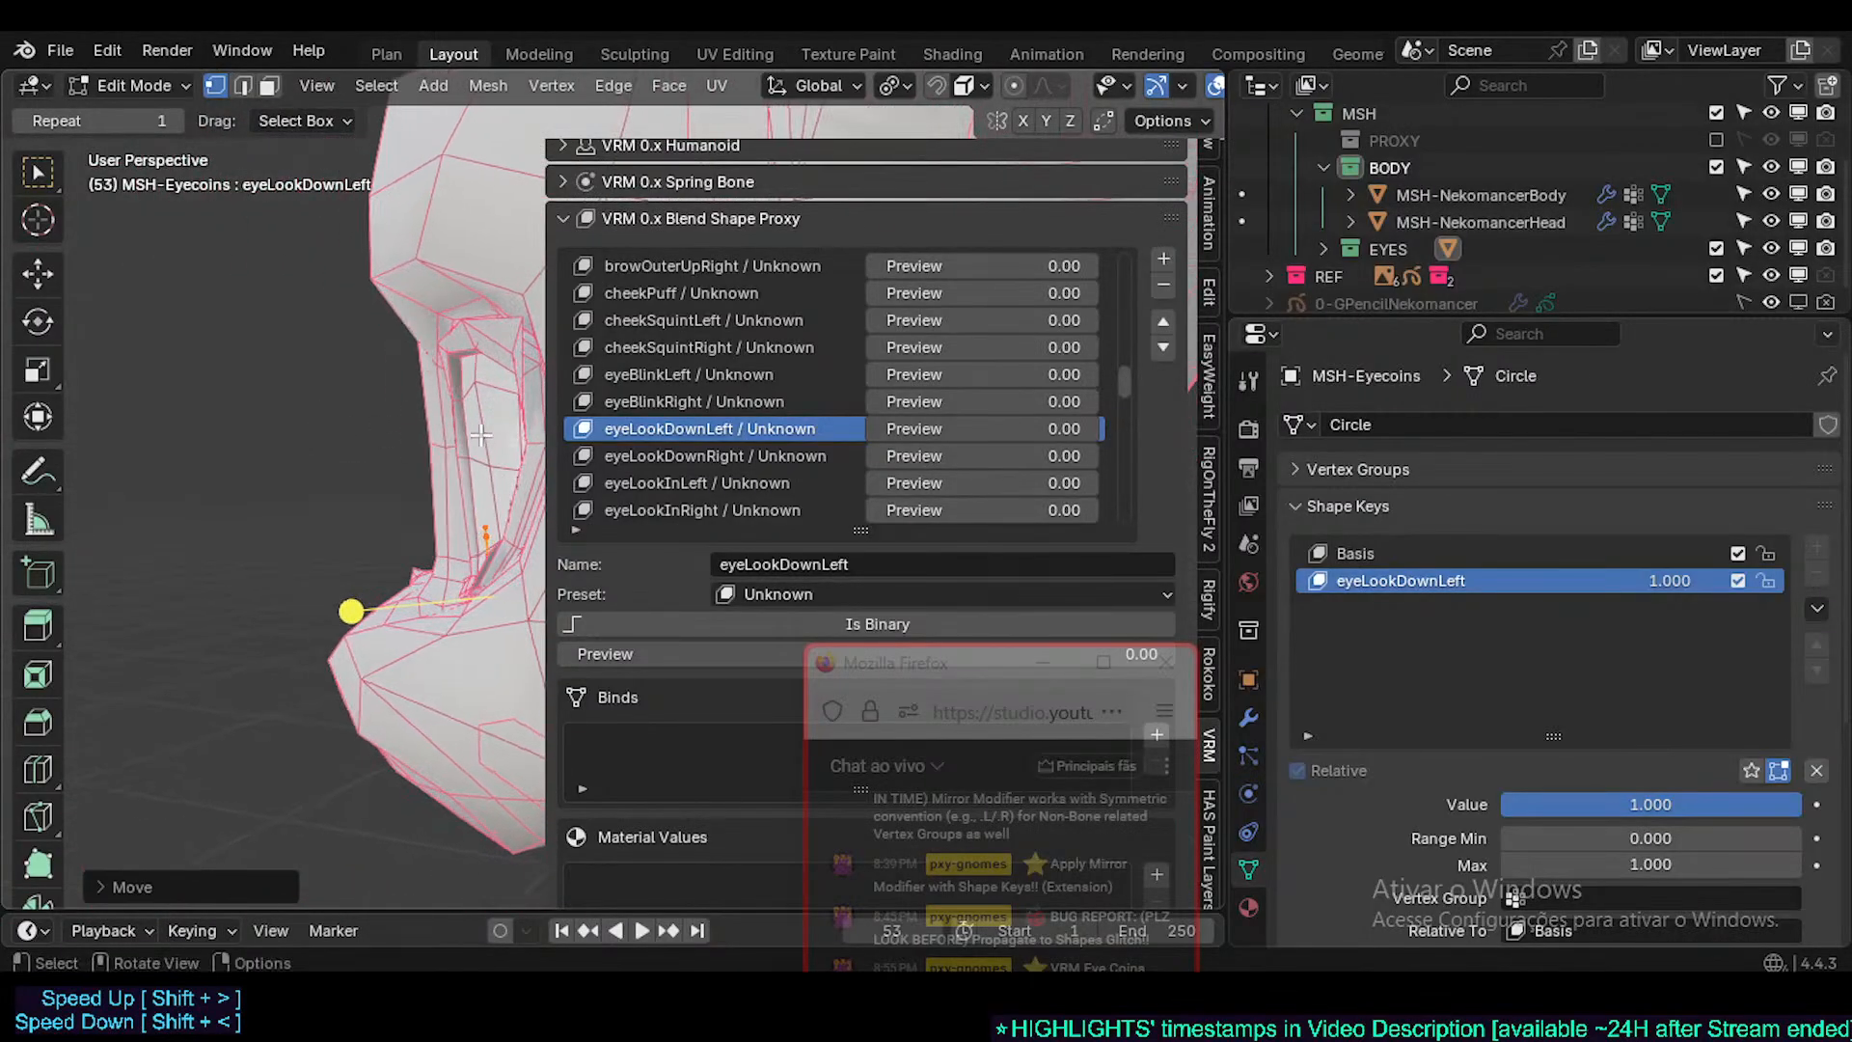
key(r)
click(461, 438)
- Hide the sidebar and examine how the lowered eye coin sits behind the lower eyelid
middle_drag(221, 453, 518, 530)
key(n)
key(Tab)
scroll(588, 549, up, 2)
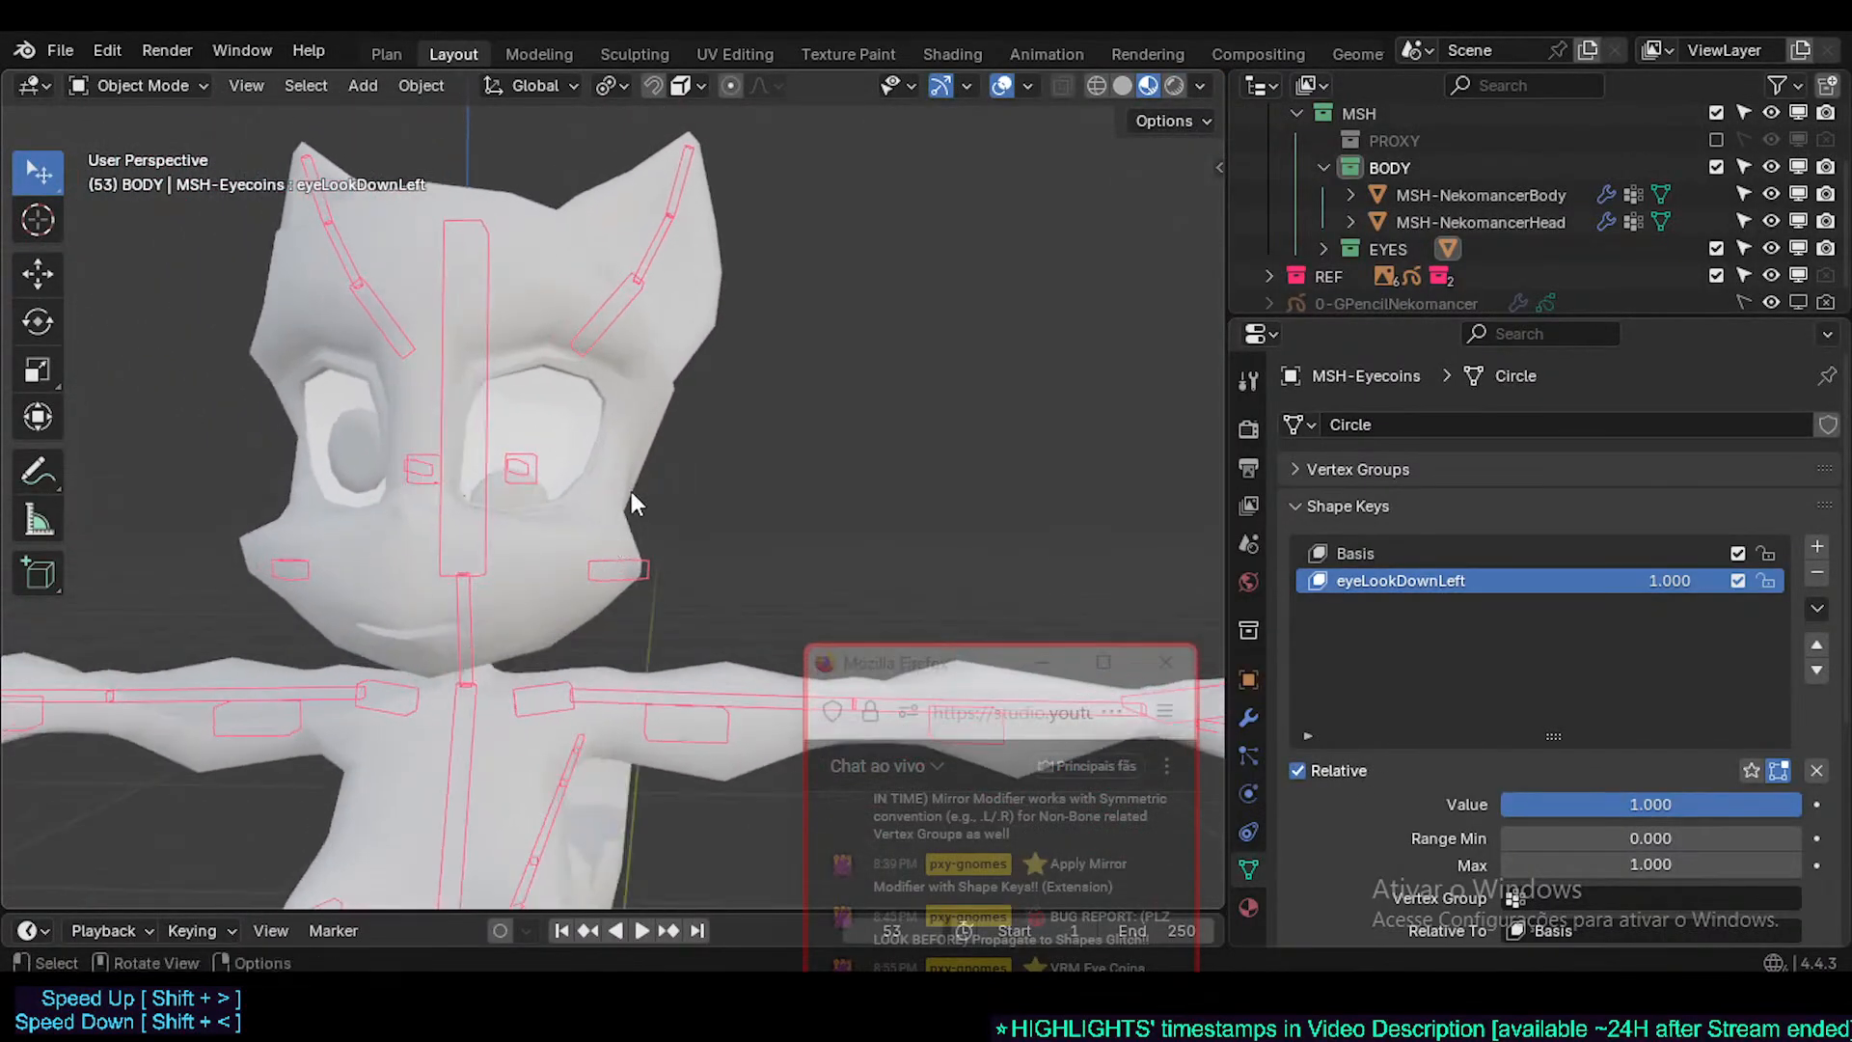
scroll(637, 502, up, 2)
key(Tab)
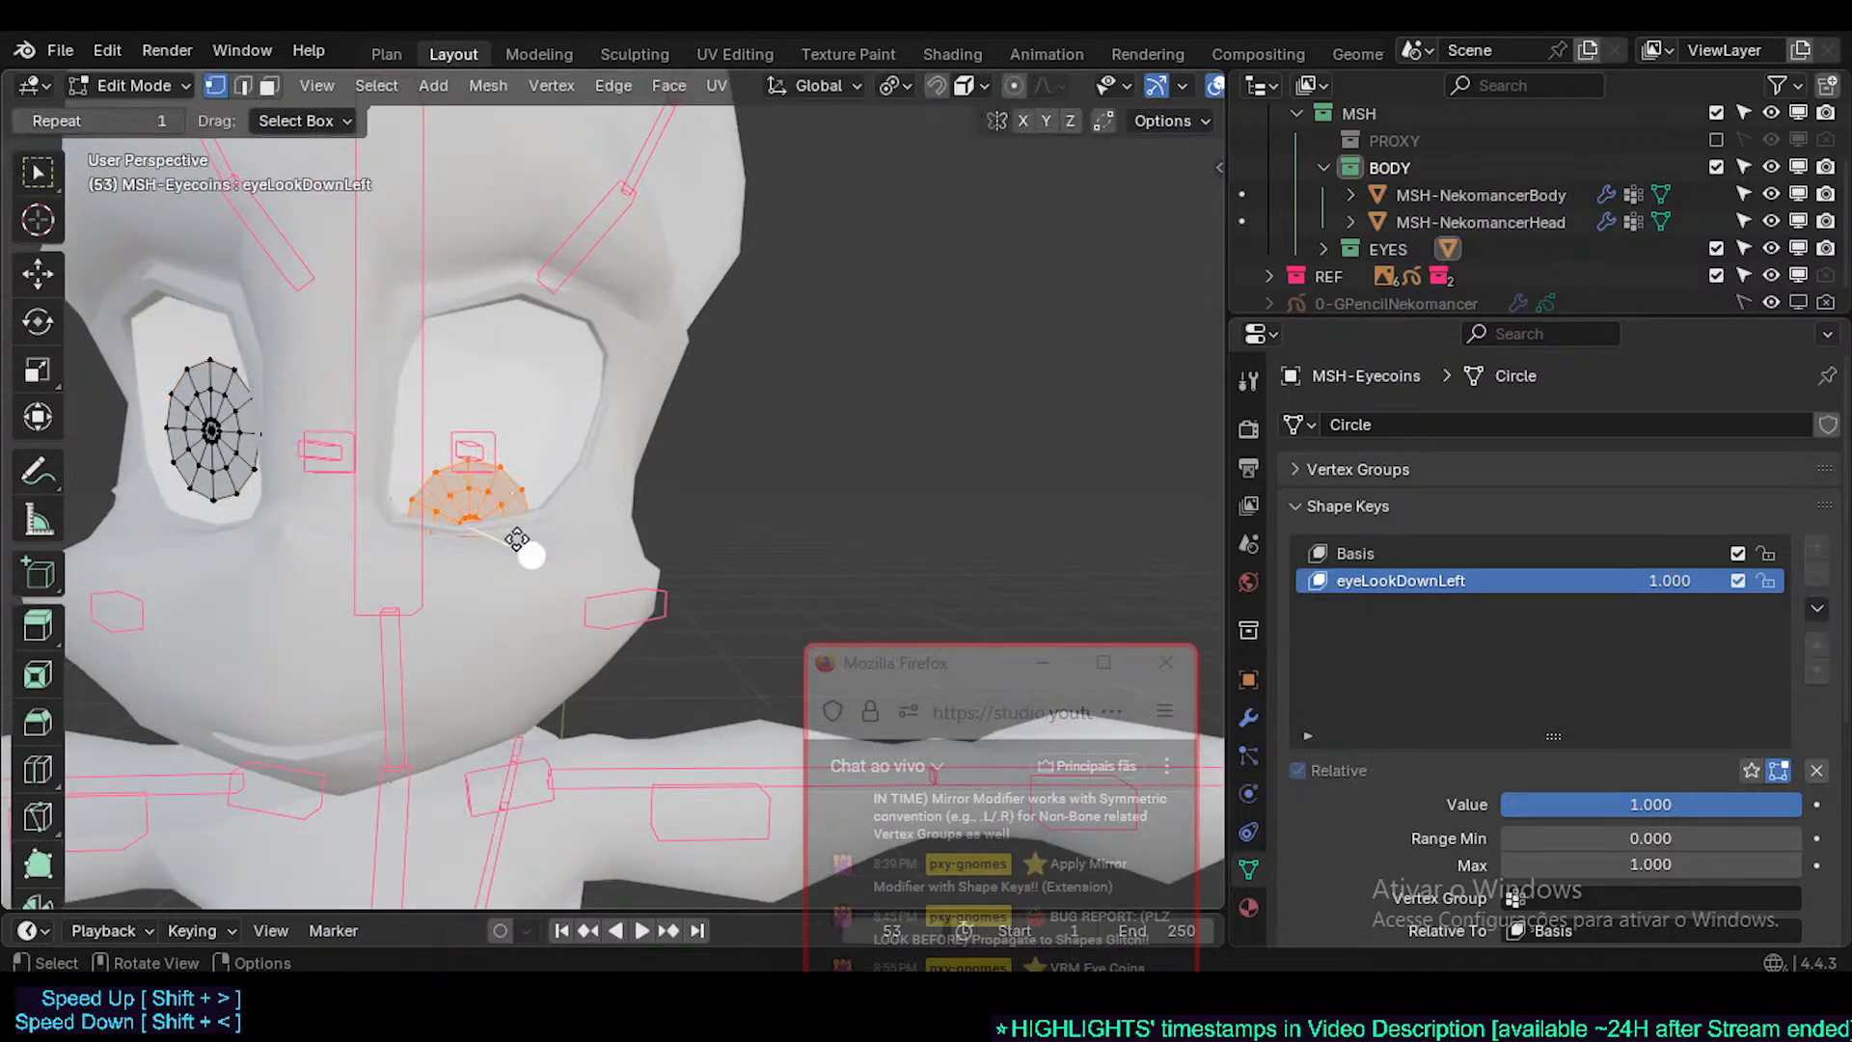
key(Tab)
middle_drag(505, 534, 550, 526)
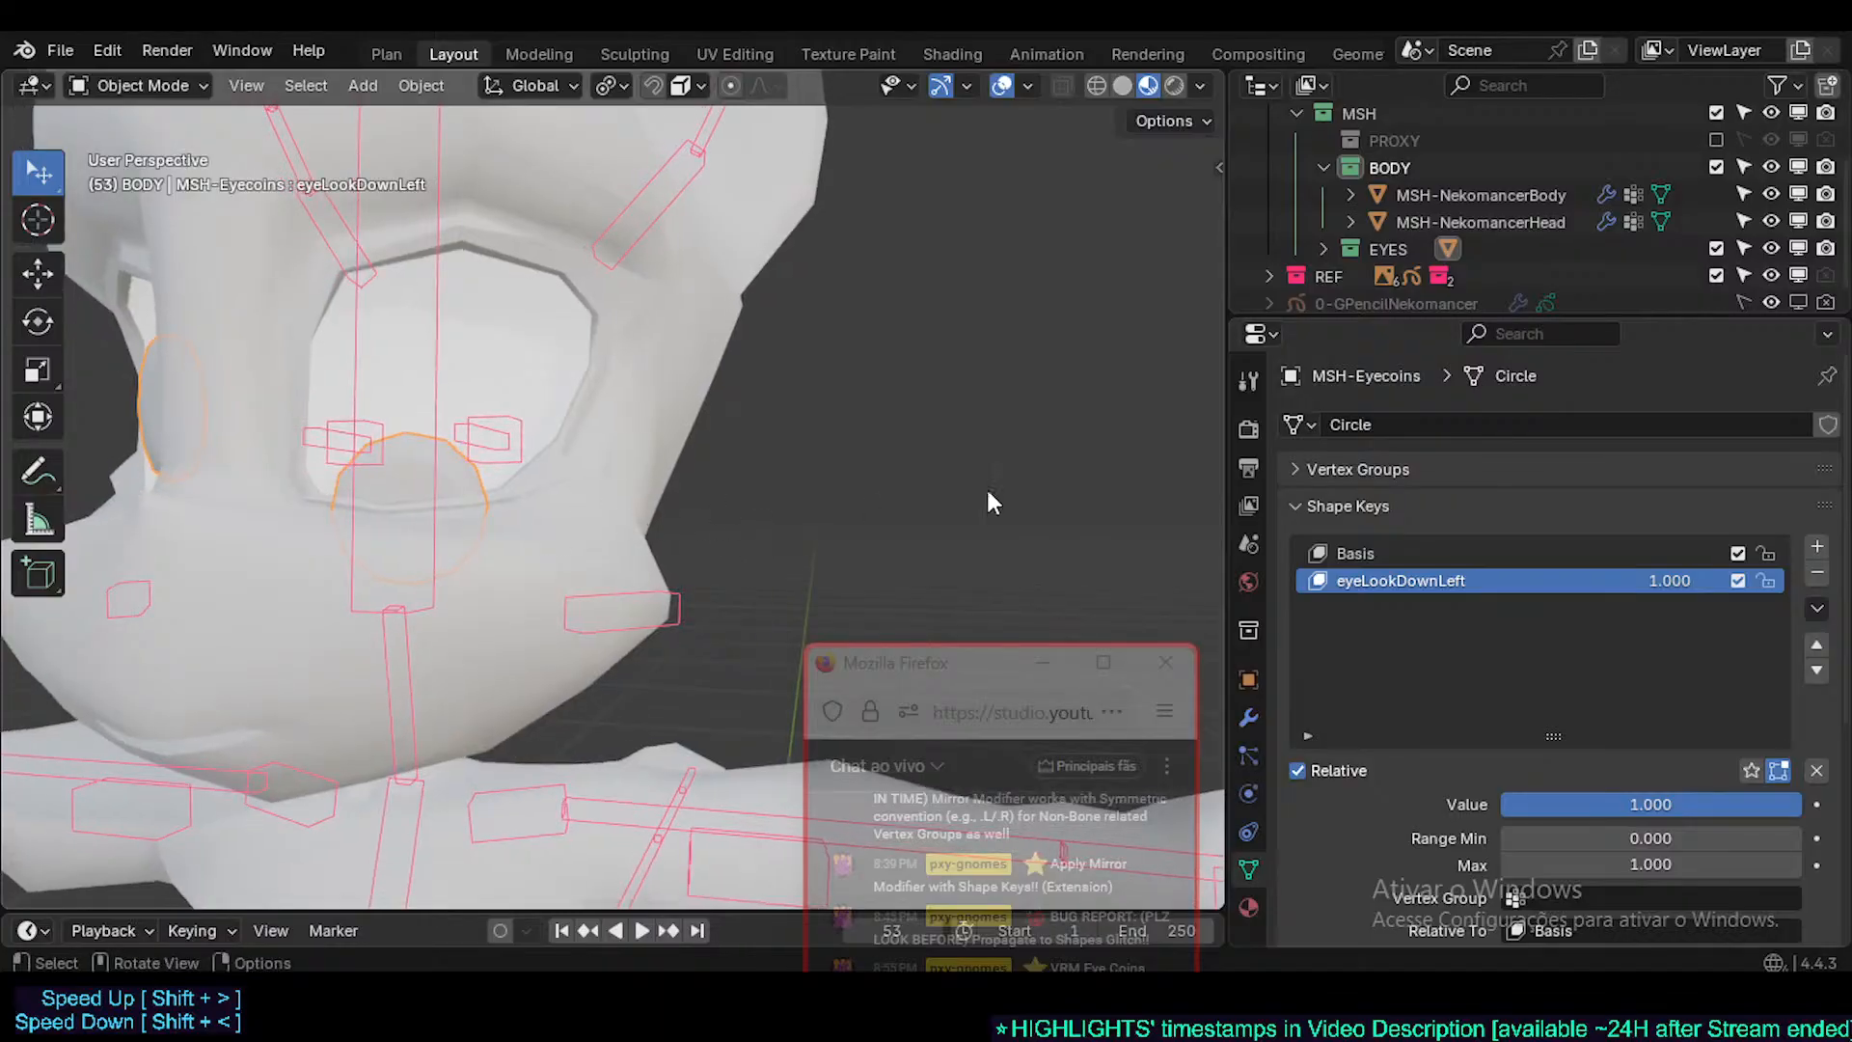
- Test the eyeLookDownLeft shape key value and check the coin's path through the socket from several angles
mouse_move(1670, 581)
mouse_down()
mouse_move(1543, 581)
mouse_move(1698, 581)
mouse_up()
middle_drag(637, 391, 439, 465)
scroll(465, 465, up, 2)
key(Tab)
scroll(528, 514, up, 2)
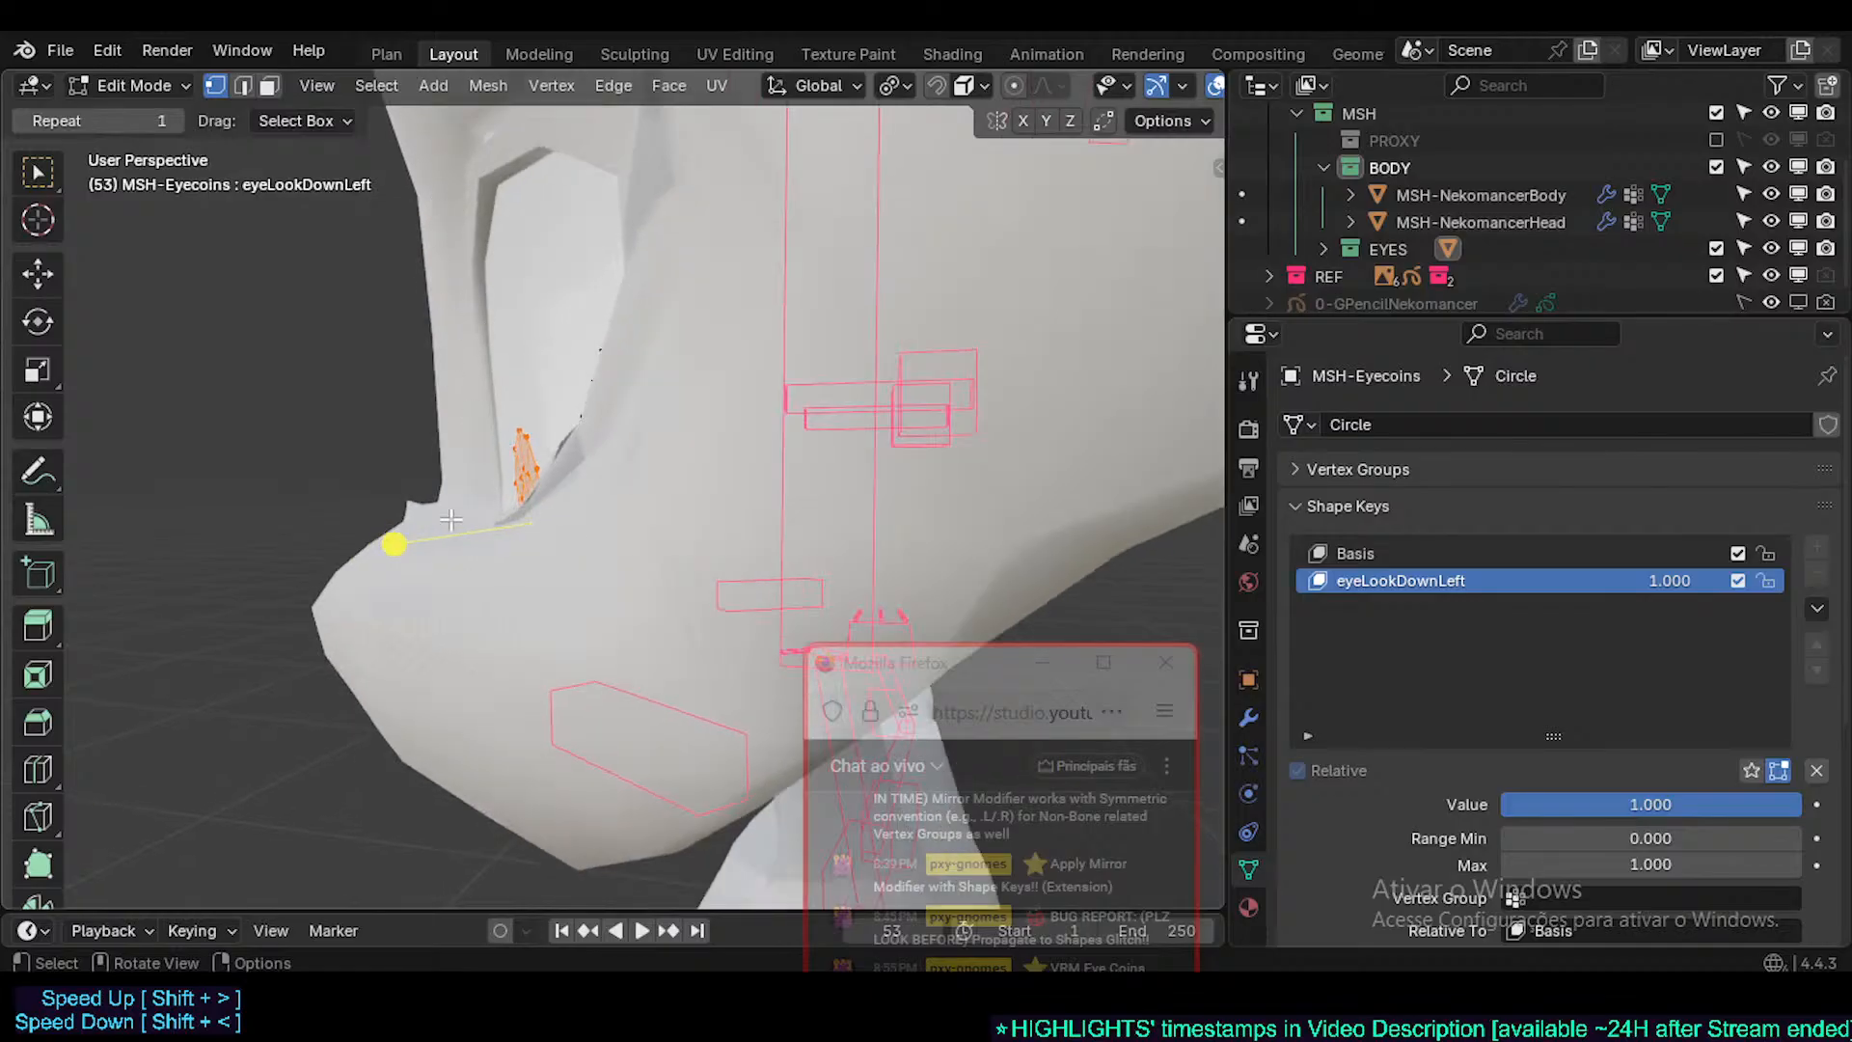
key(Tab)
middle_drag(425, 537, 424, 627)
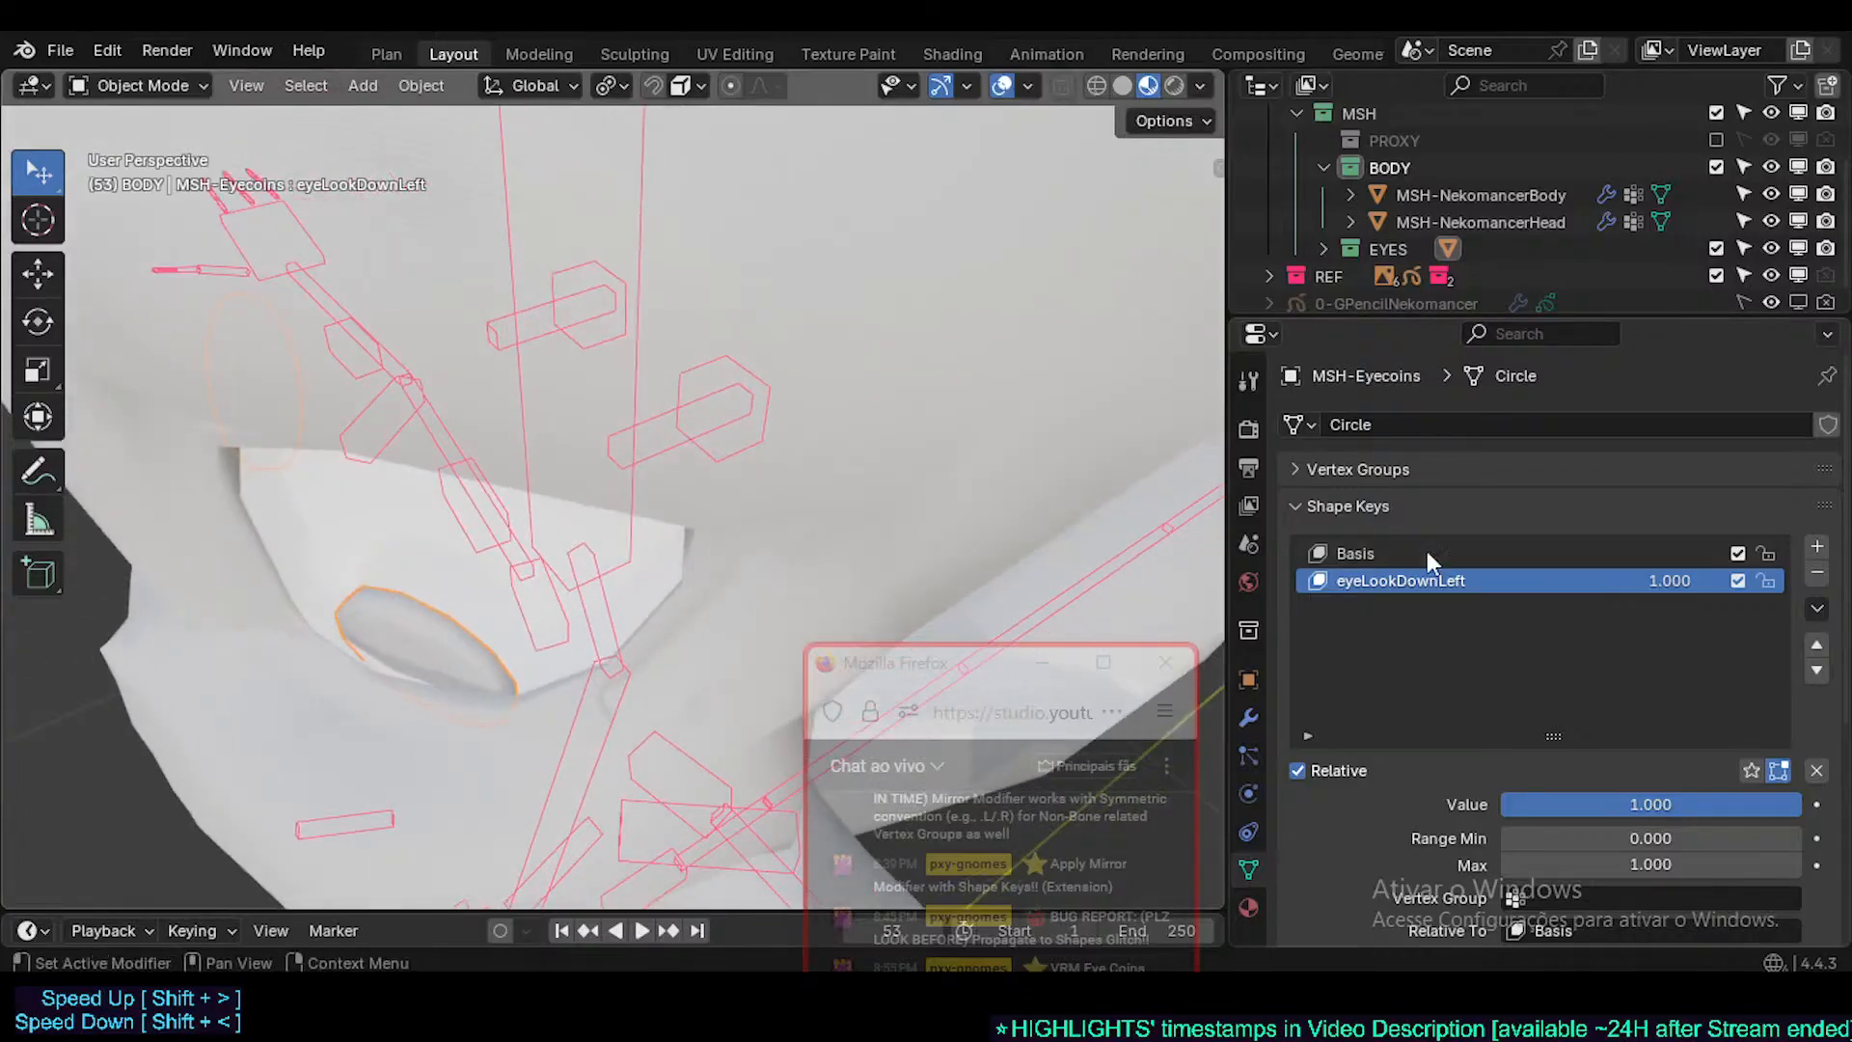
mouse_move(1658, 565)
mouse_down()
mouse_move(1505, 567)
mouse_move(1659, 566)
mouse_up()
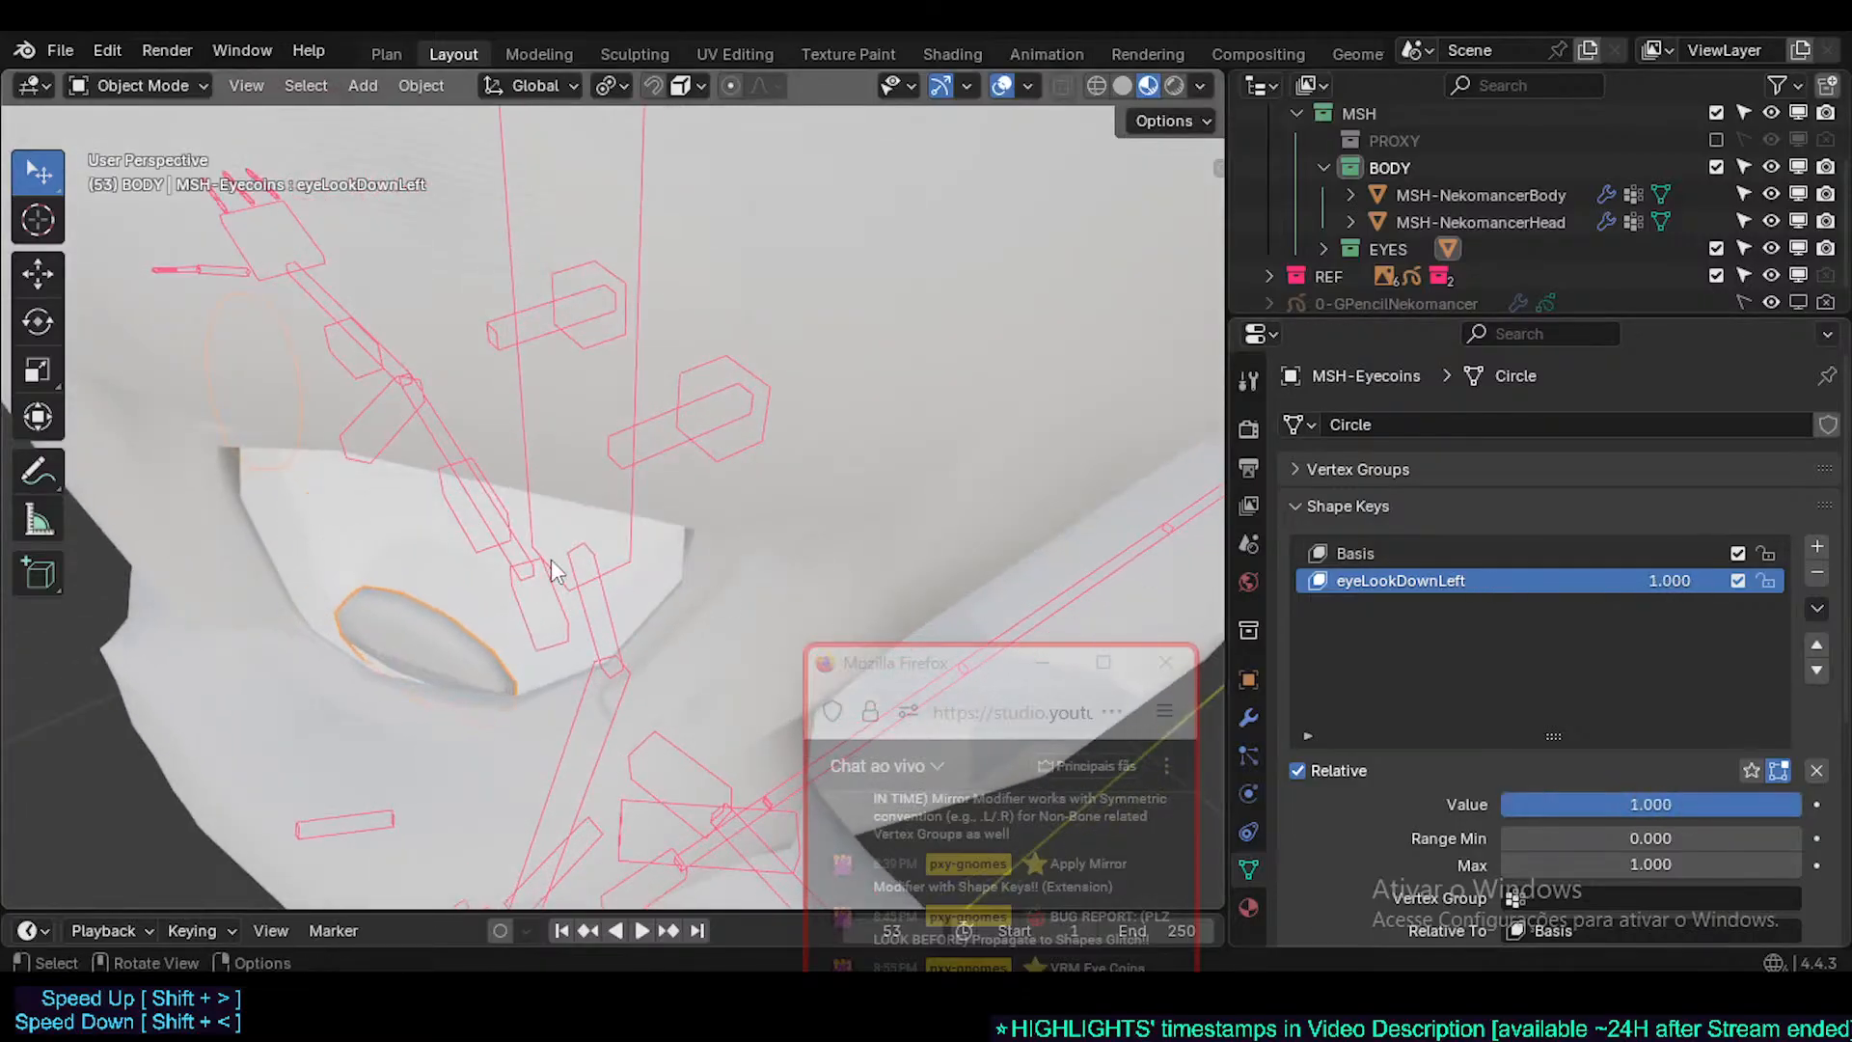
middle_drag(552, 558, 623, 613)
drag(1620, 571, 1507, 572)
drag(1579, 805, 1798, 805)
middle_drag(591, 649, 733, 541)
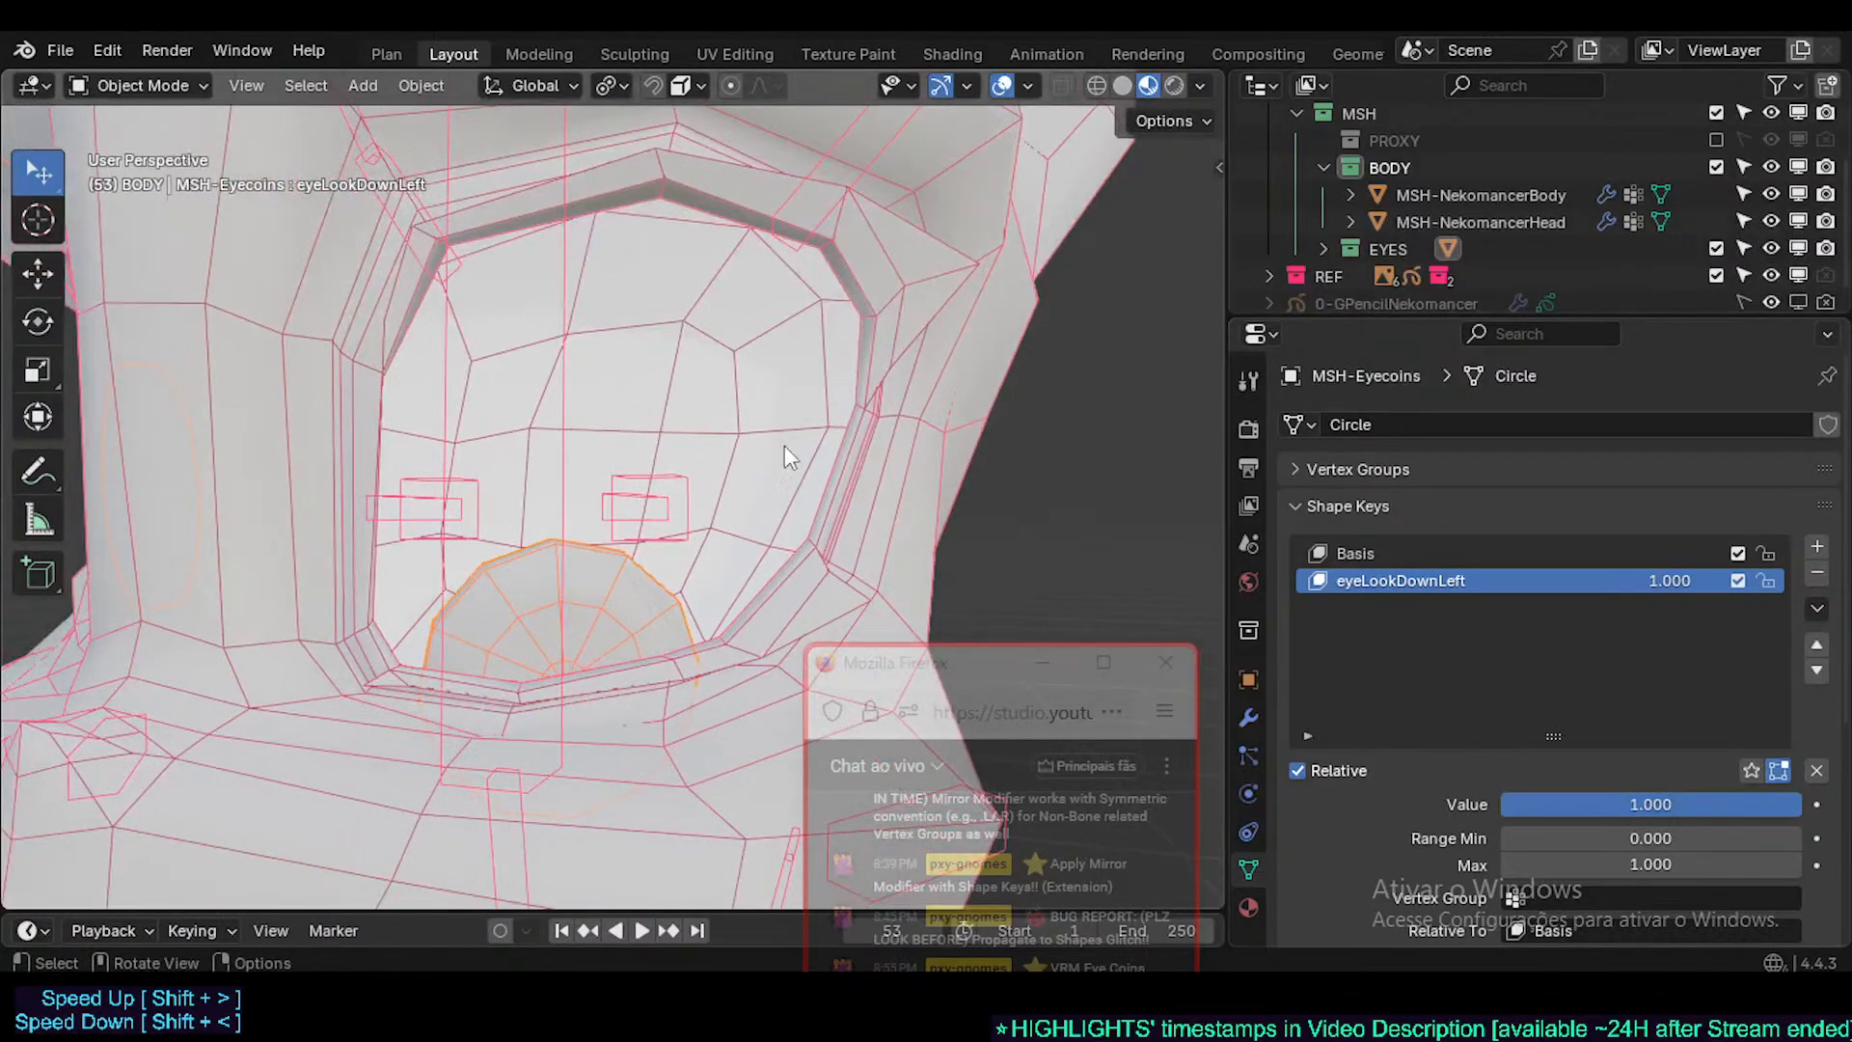
- Compare the coin at values 0 and 1 from the front, and shift the lowered coin slightly toward the nose along X
key(KP_1)
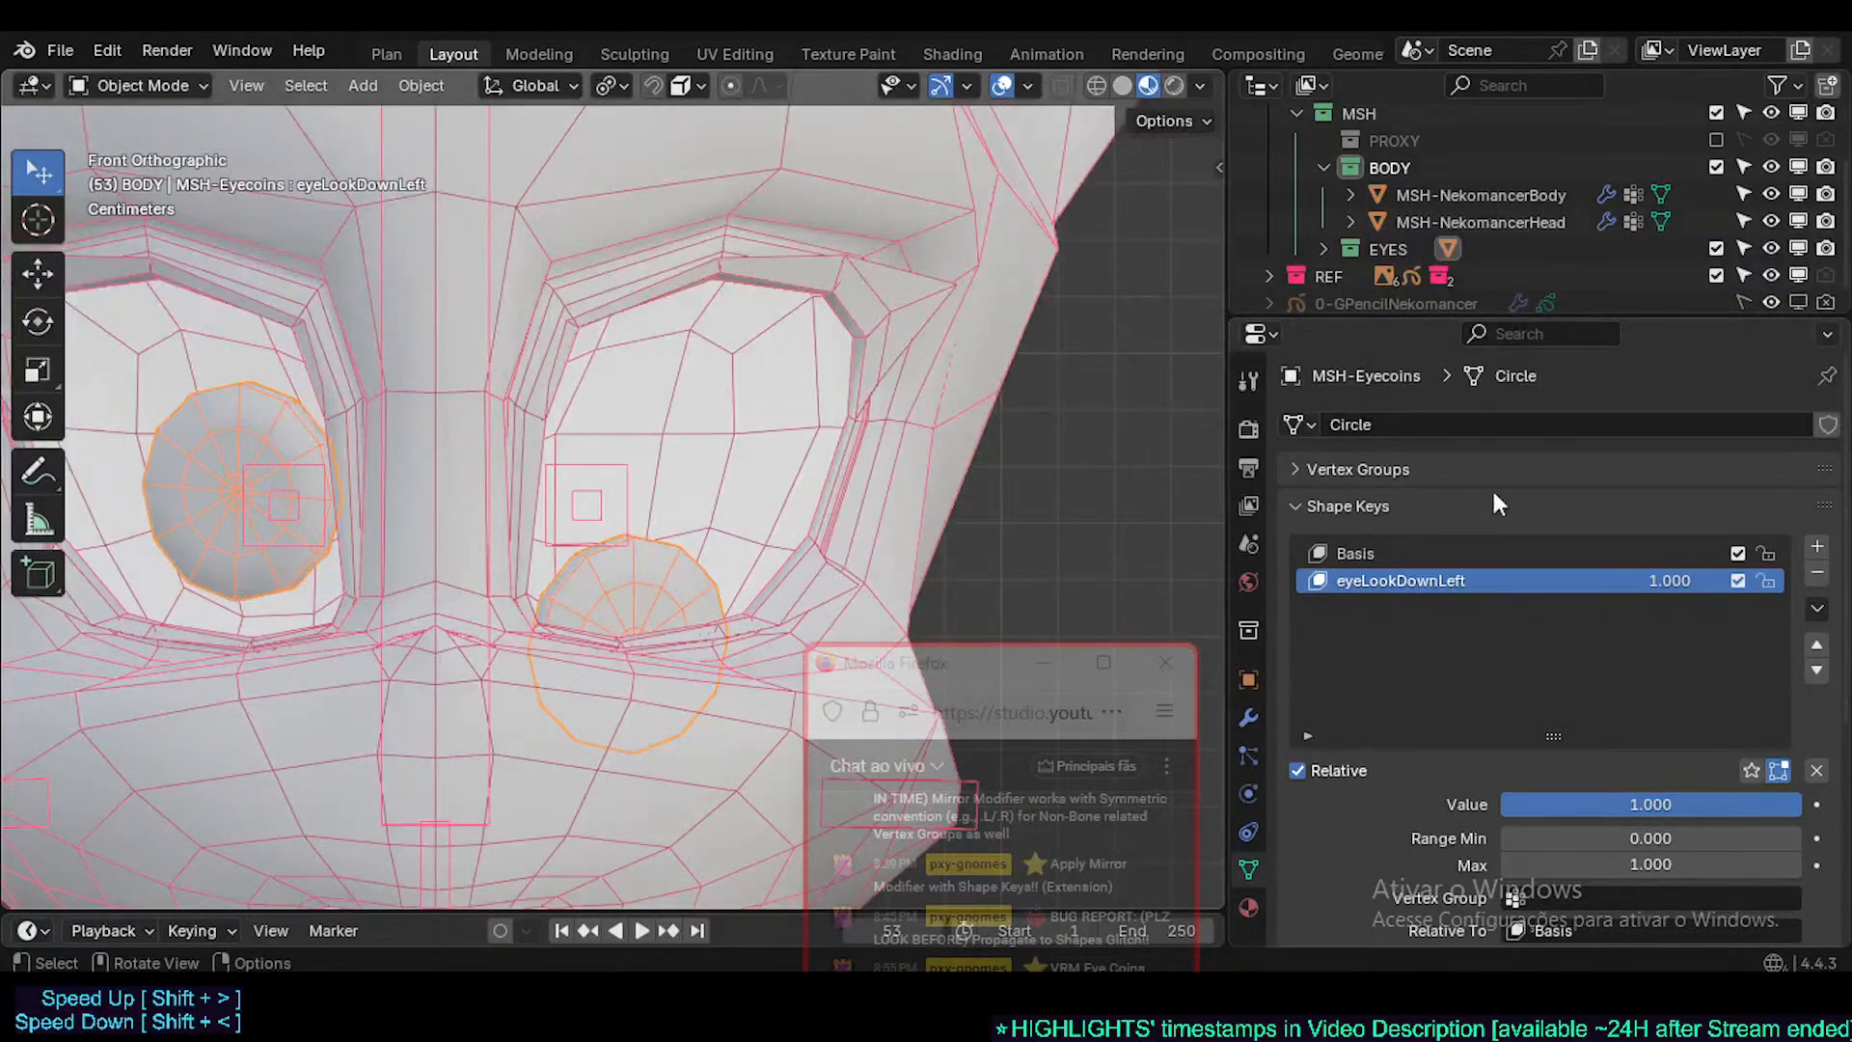
drag(1672, 580, 1505, 580)
key(Tab)
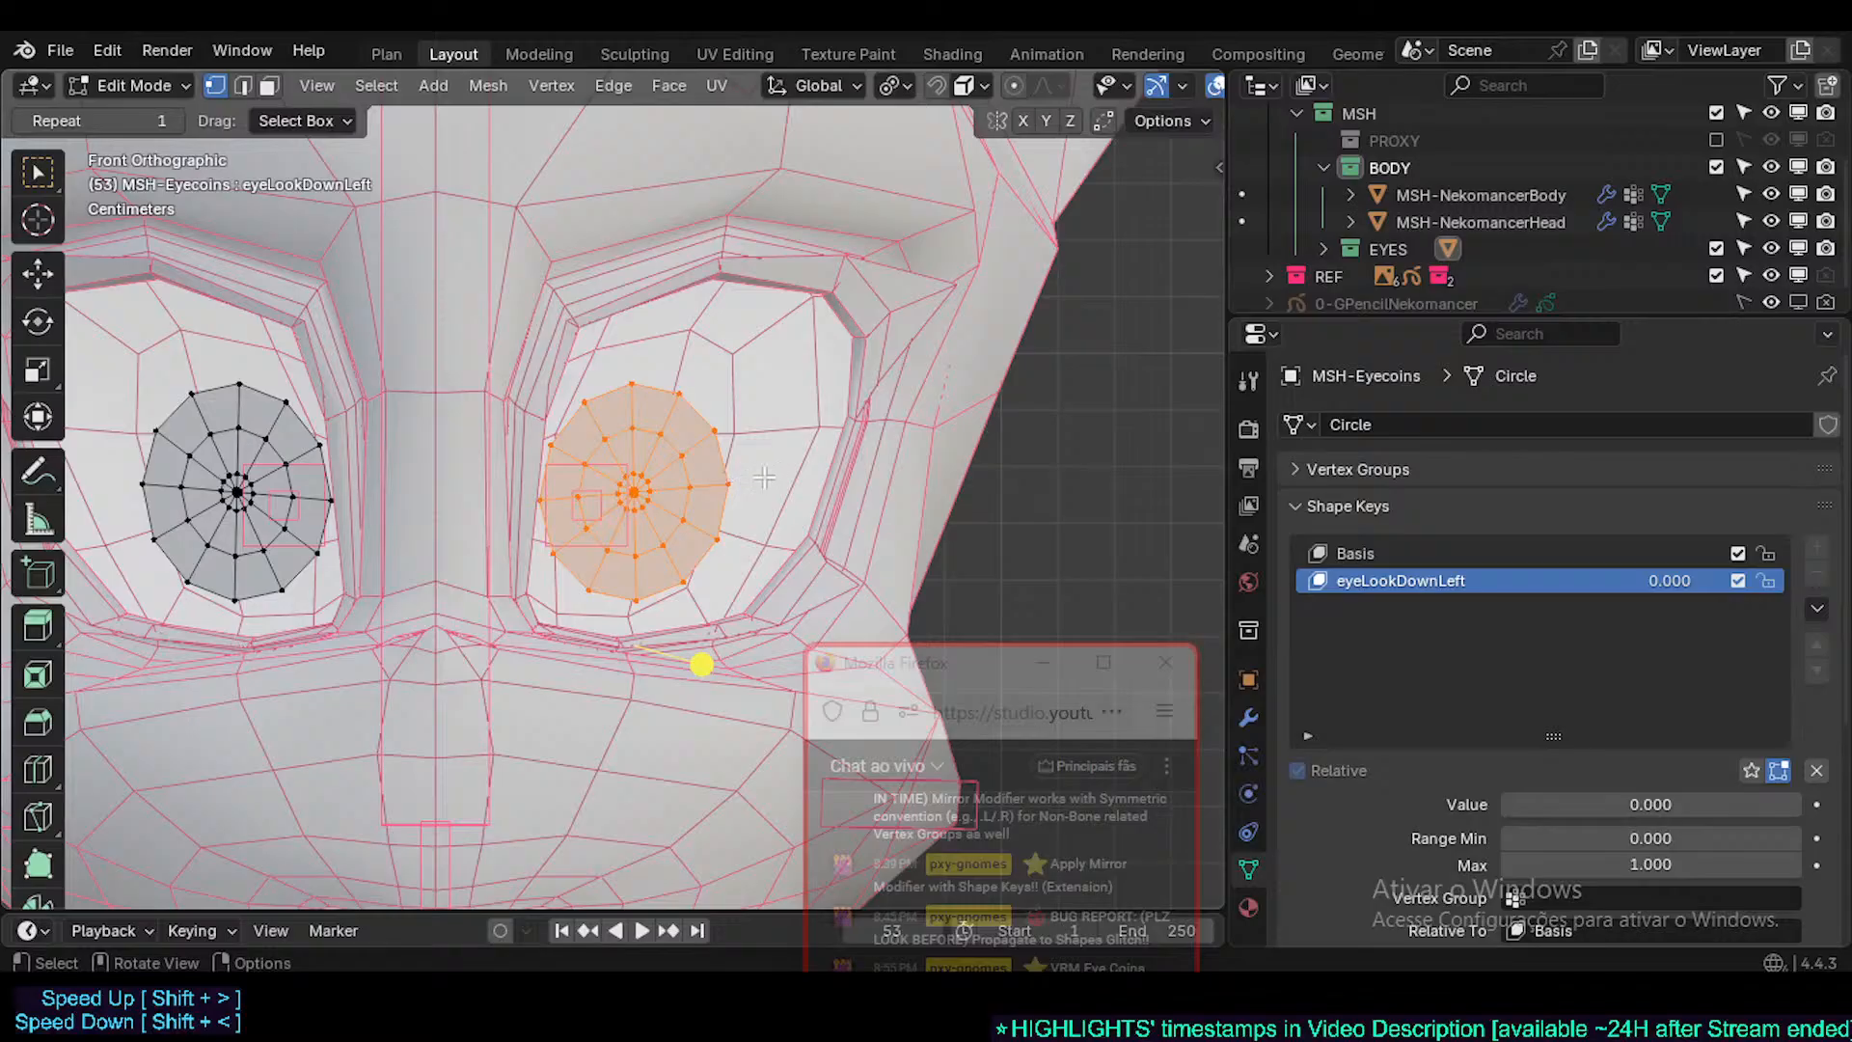
drag(1586, 580, 1757, 580)
key(g)
key(x)
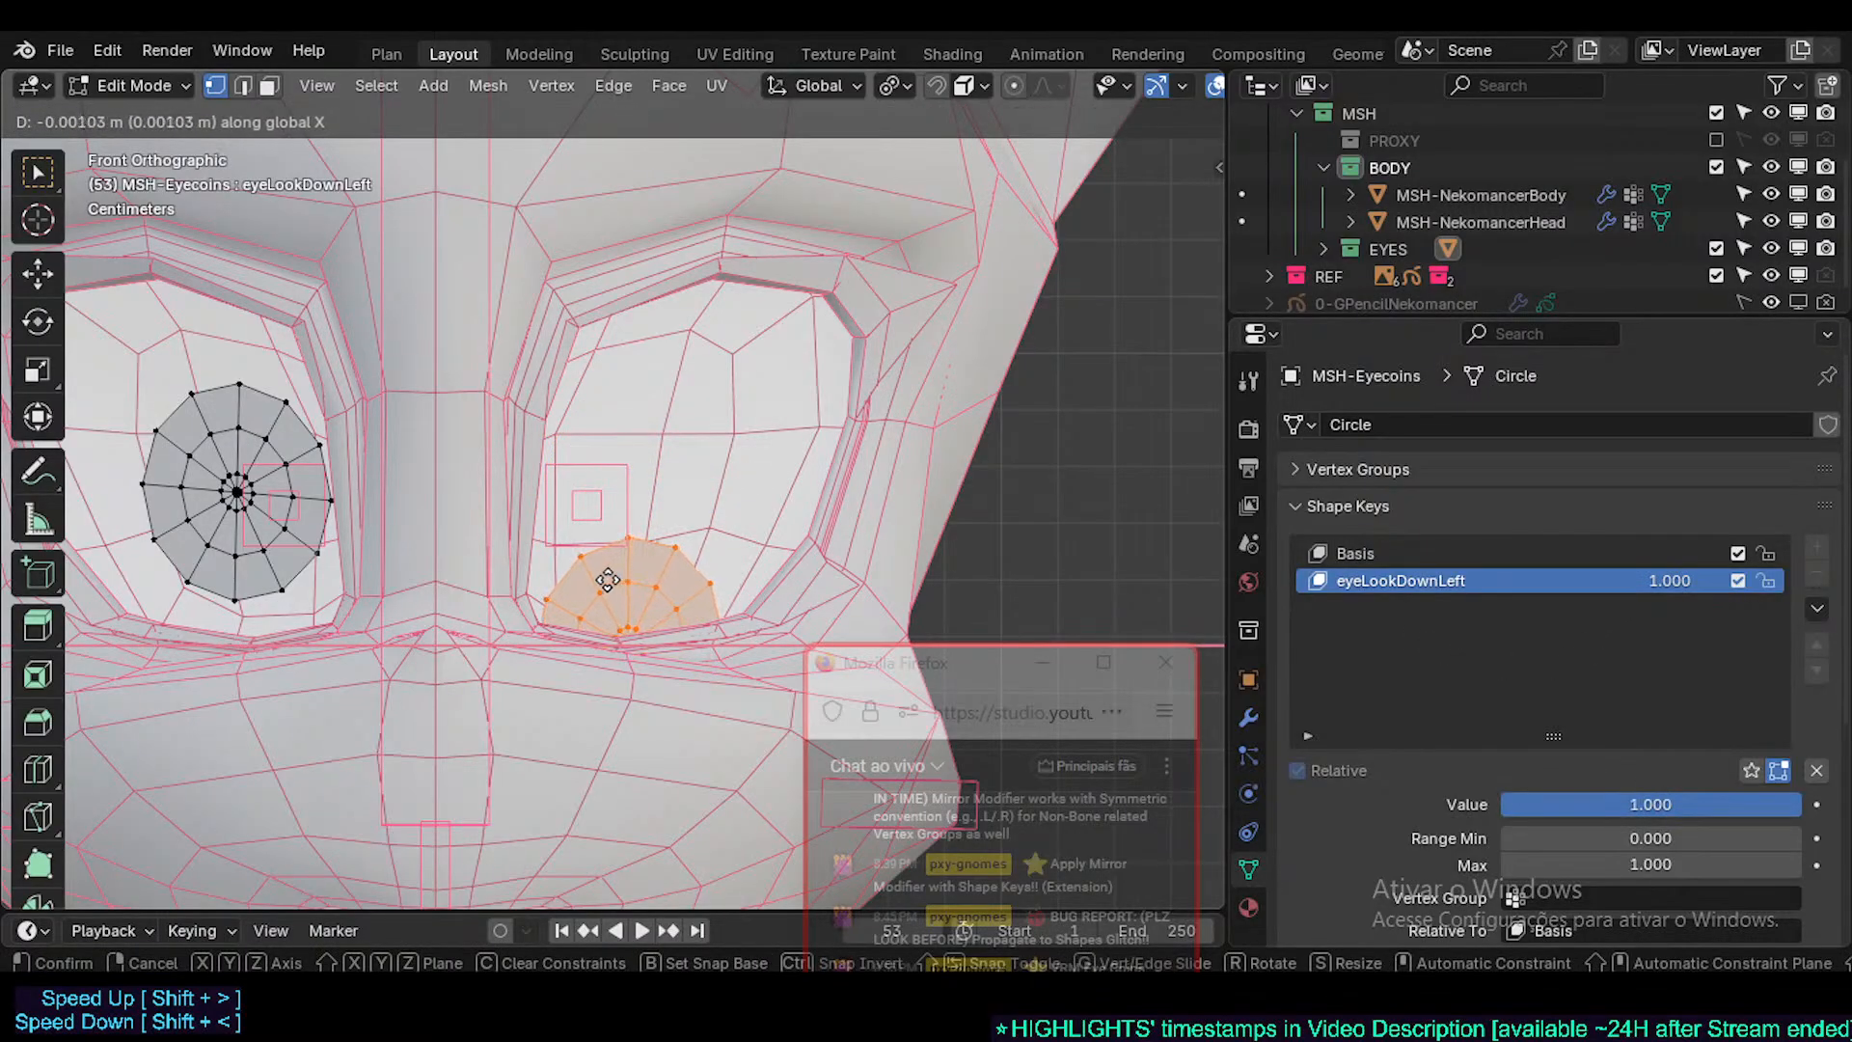
click(594, 579)
mouse_move(1671, 582)
mouse_down()
mouse_move(1505, 582)
mouse_move(1670, 581)
mouse_up()
- Return to Object Mode, hide the wireframe display and check the eye-down pose on the whole face
middle_drag(617, 359, 539, 634)
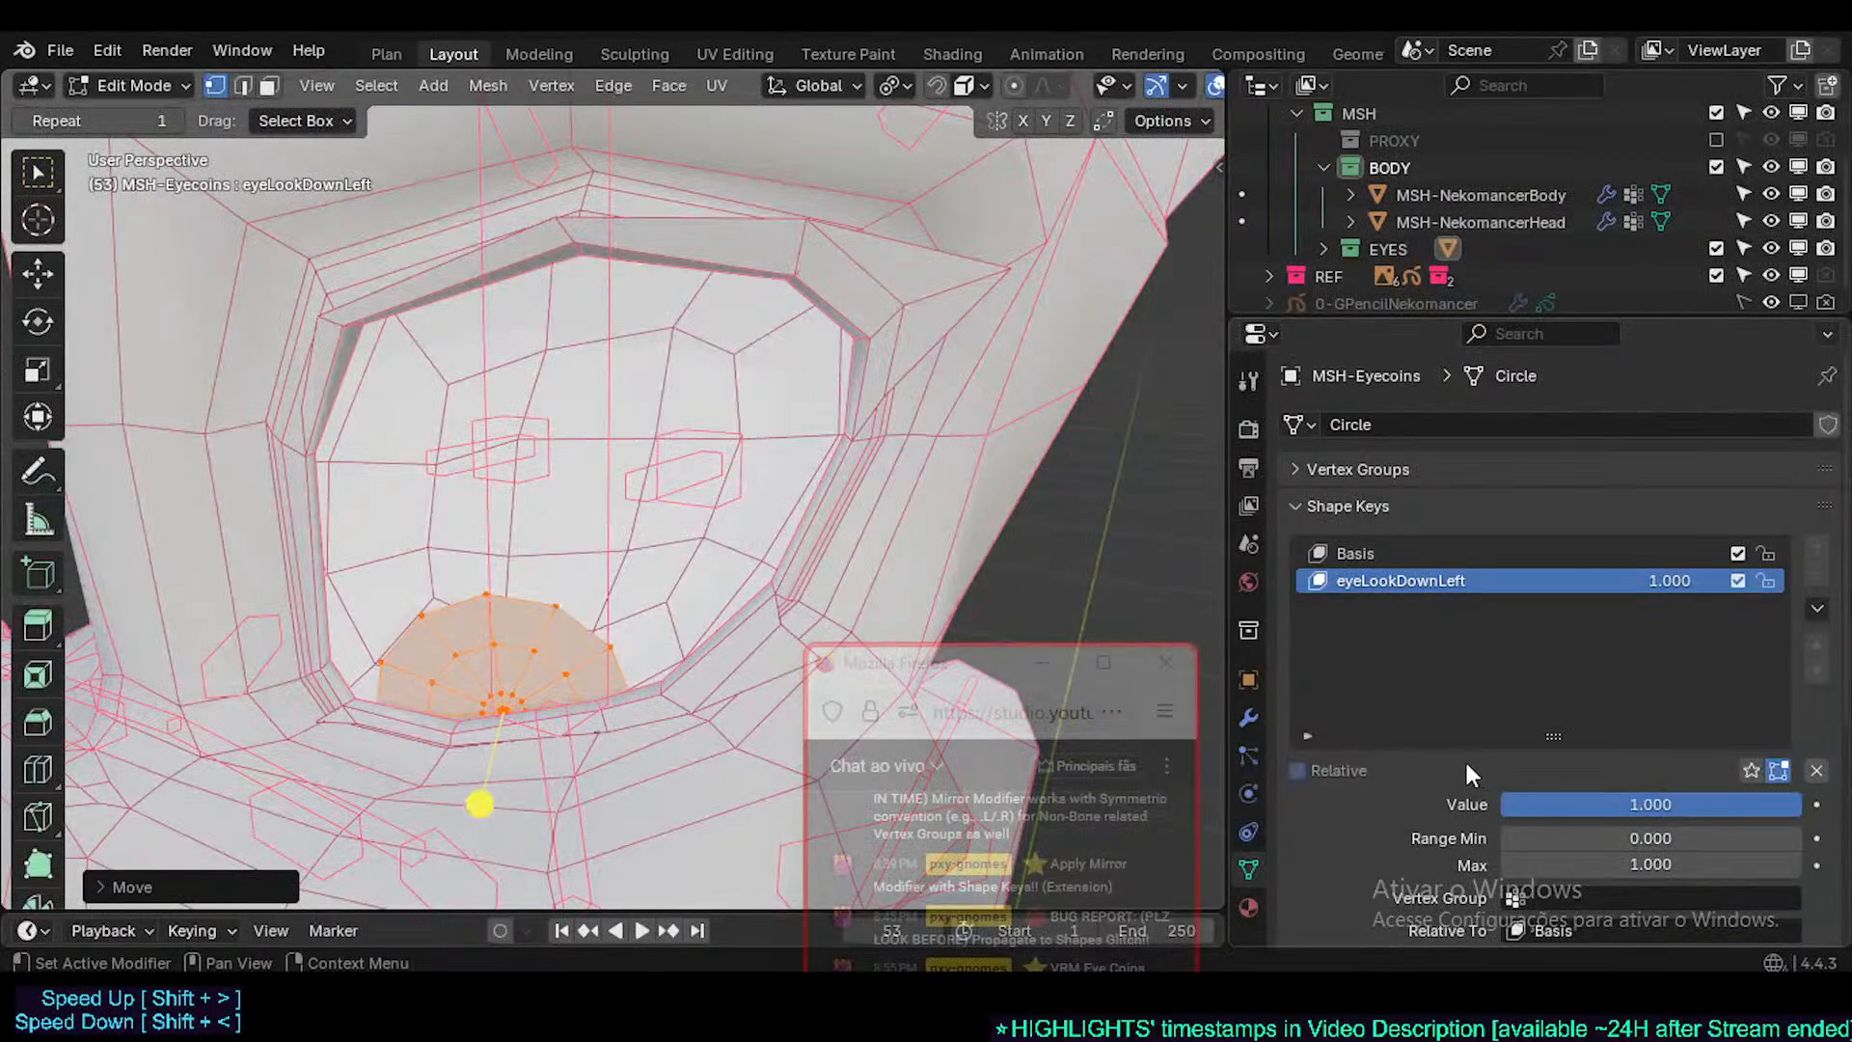
key(Tab)
scroll(576, 524, down, 3)
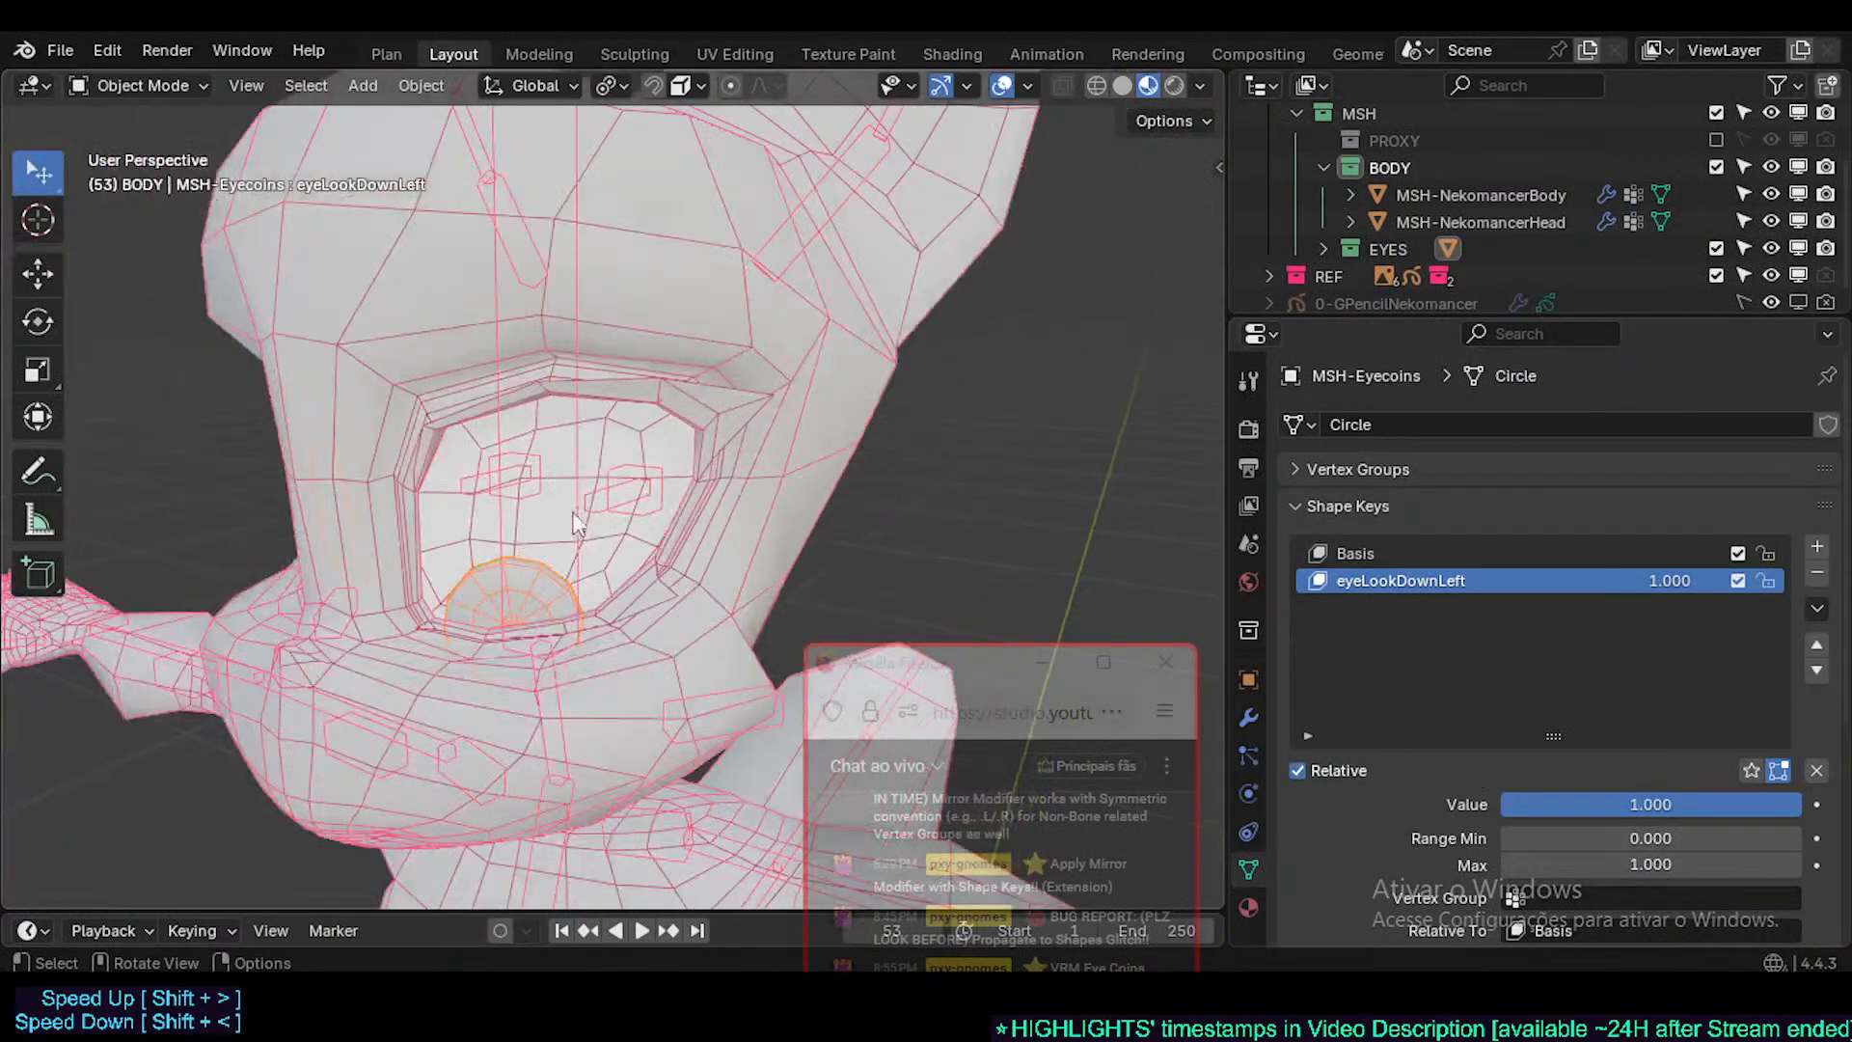
key(alt+a)
middle_drag(538, 525, 663, 612)
key(shift+alt+z)
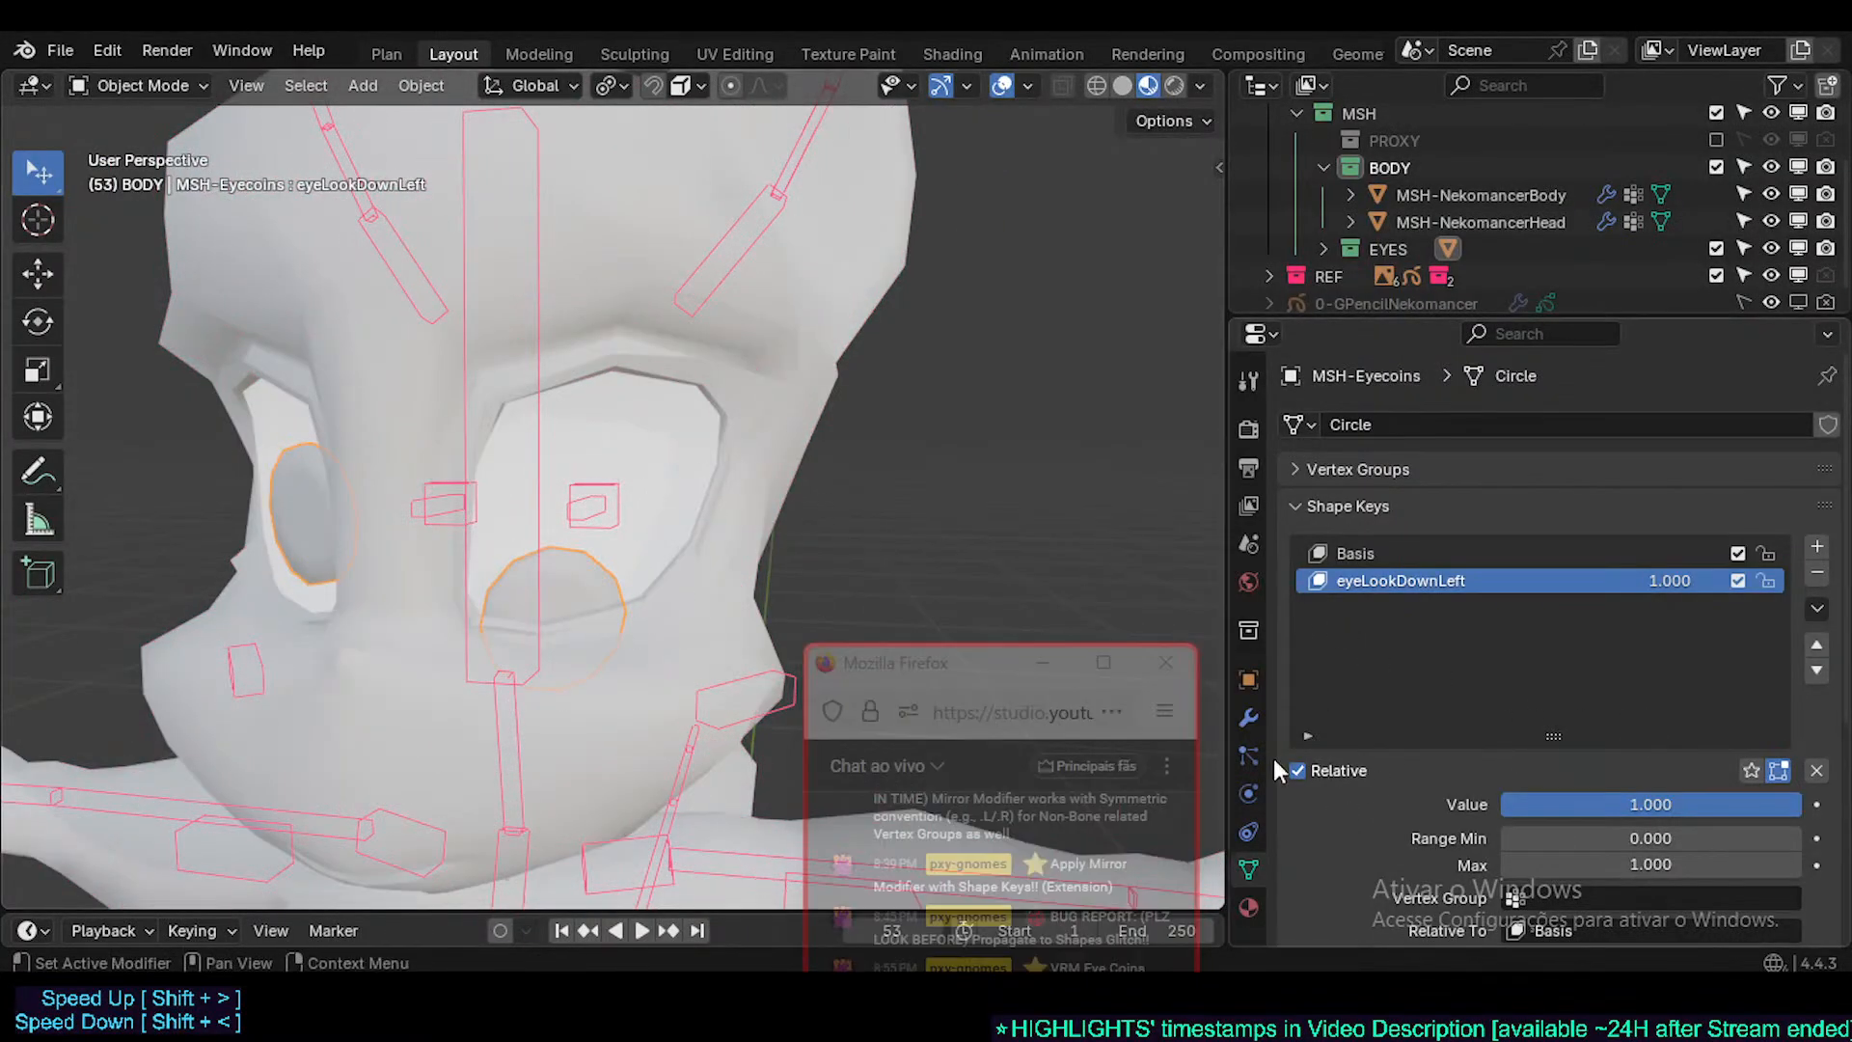
- Remove the Magenta material slot from the MSH-Eyecoins mesh
click(1249, 718)
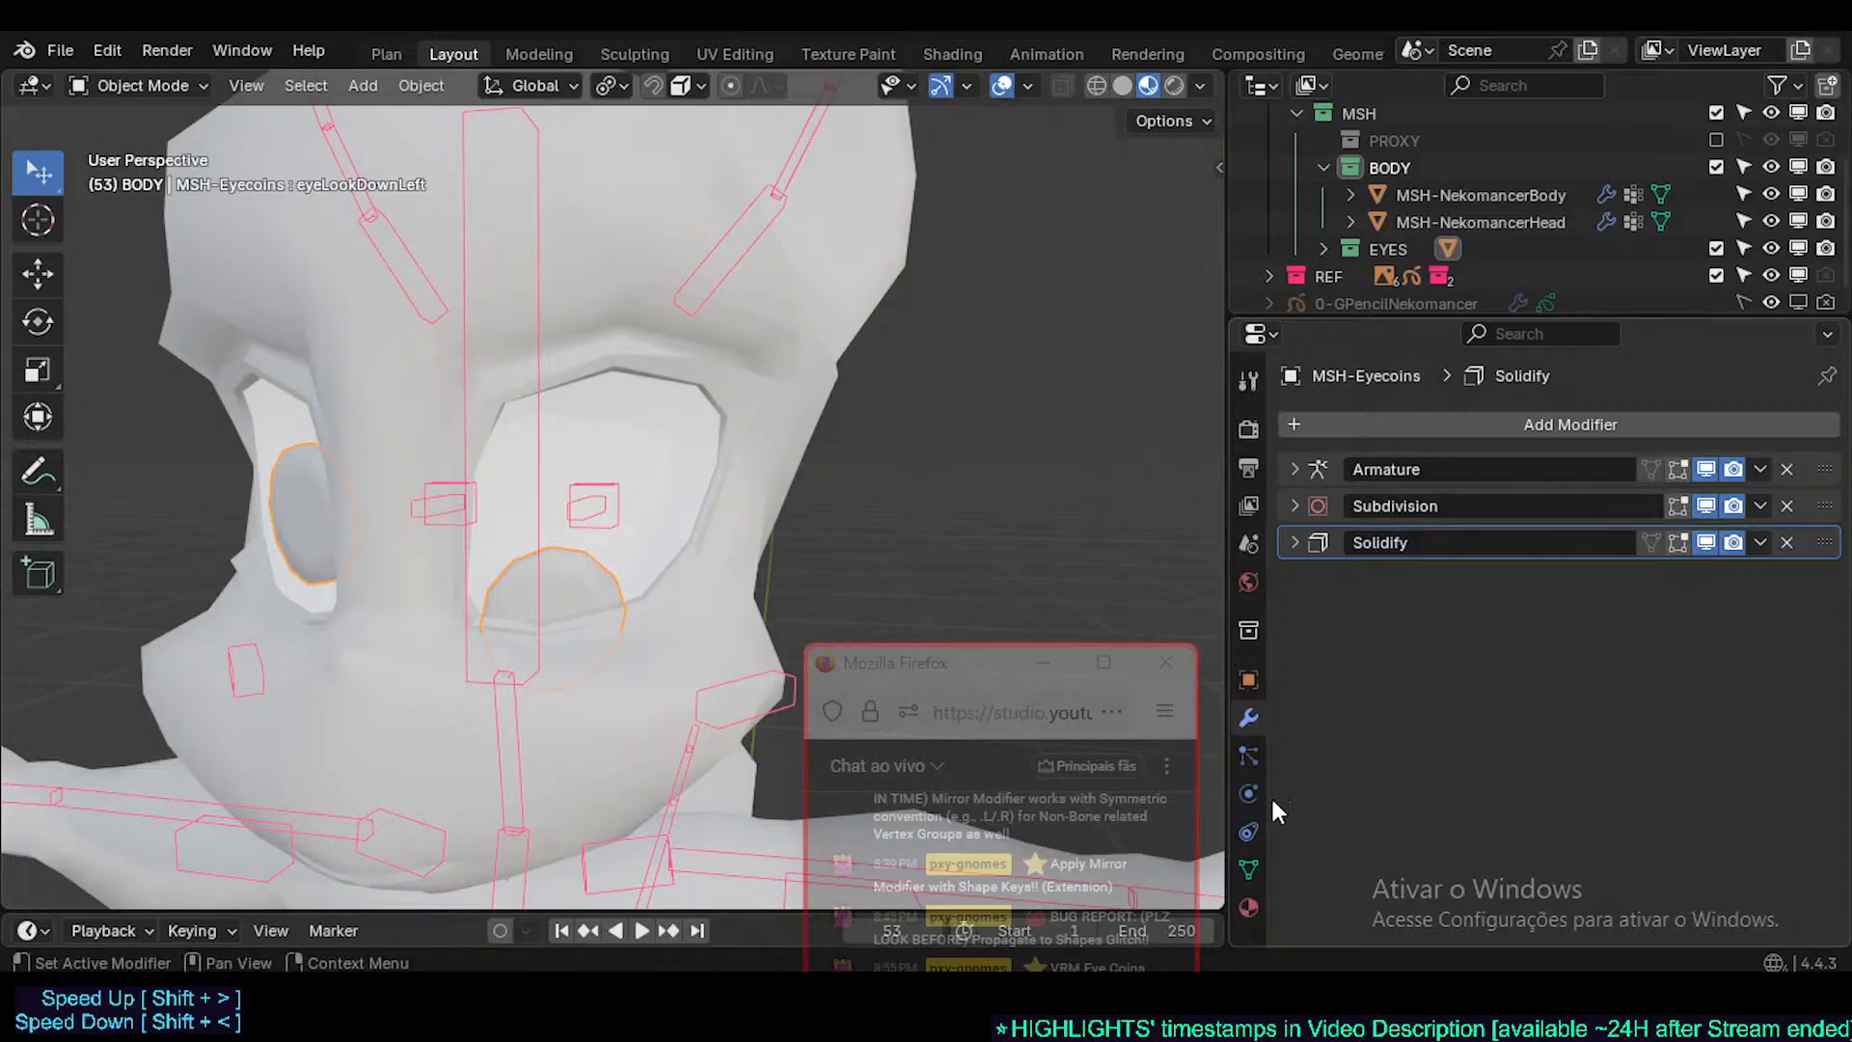
click(1248, 907)
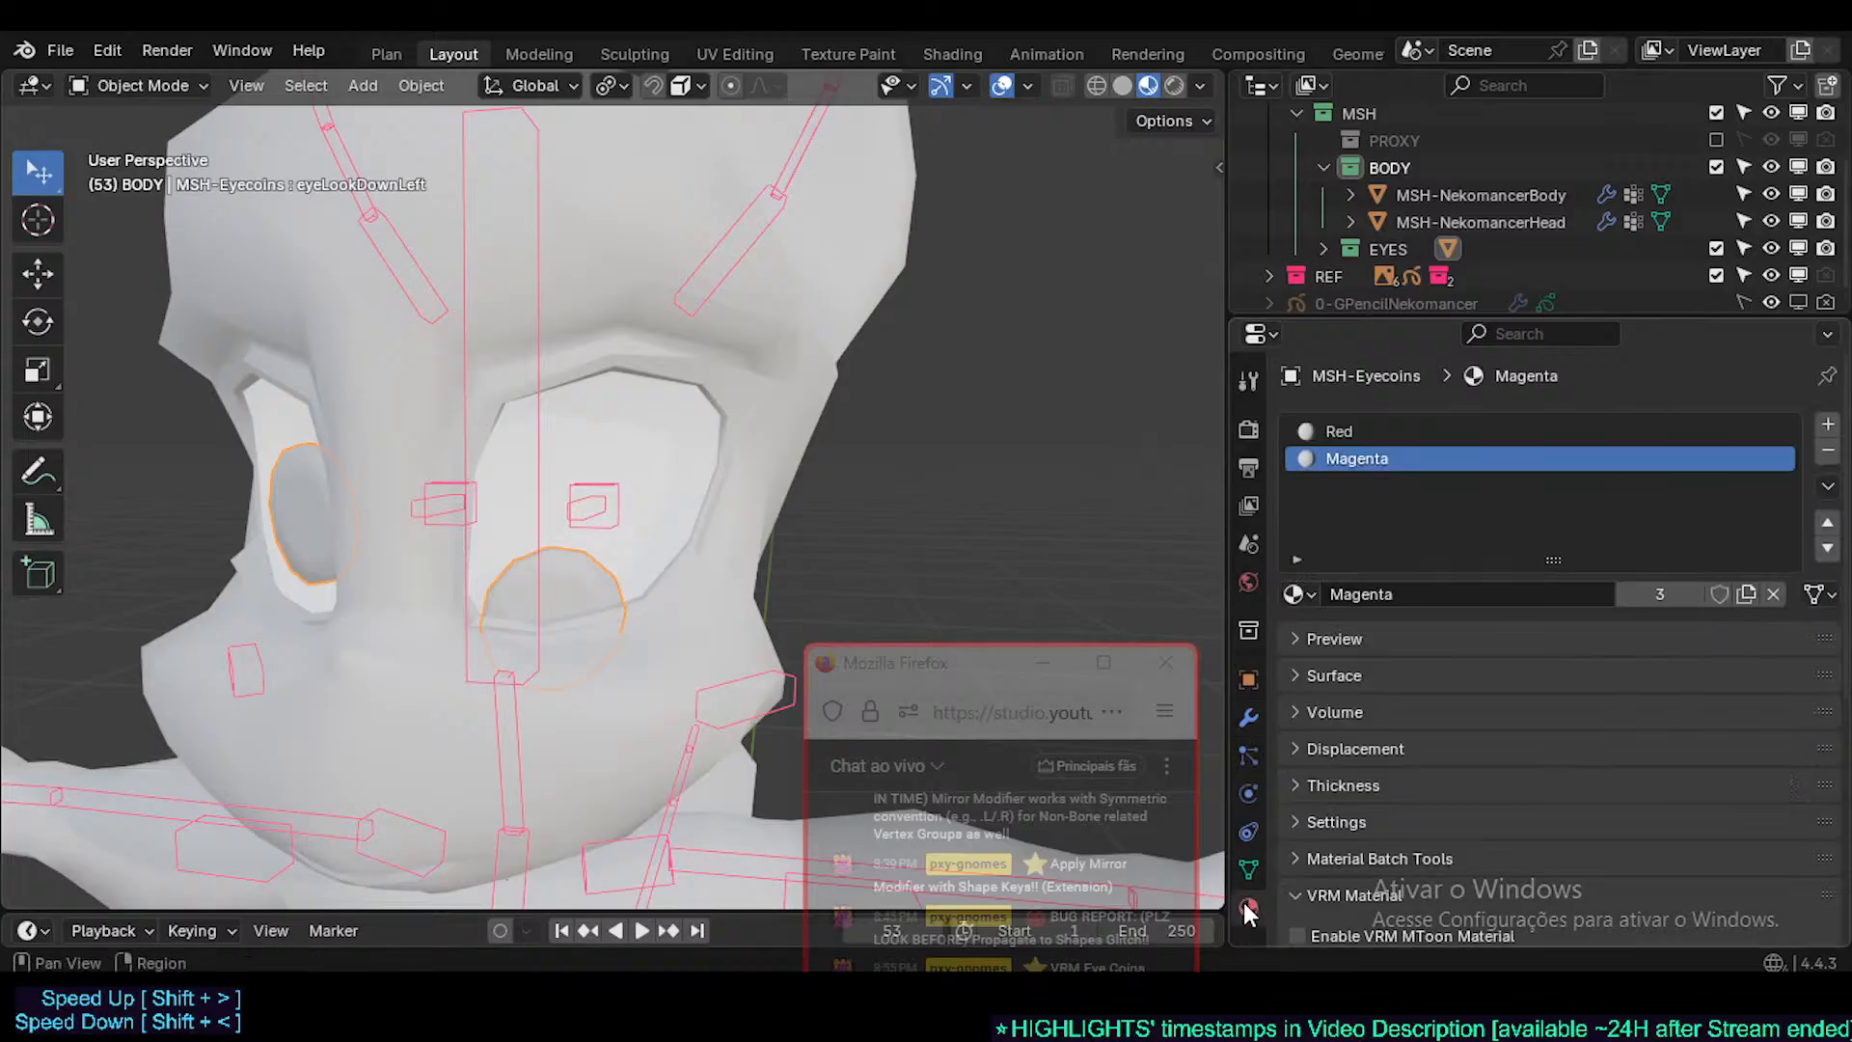
click(1826, 452)
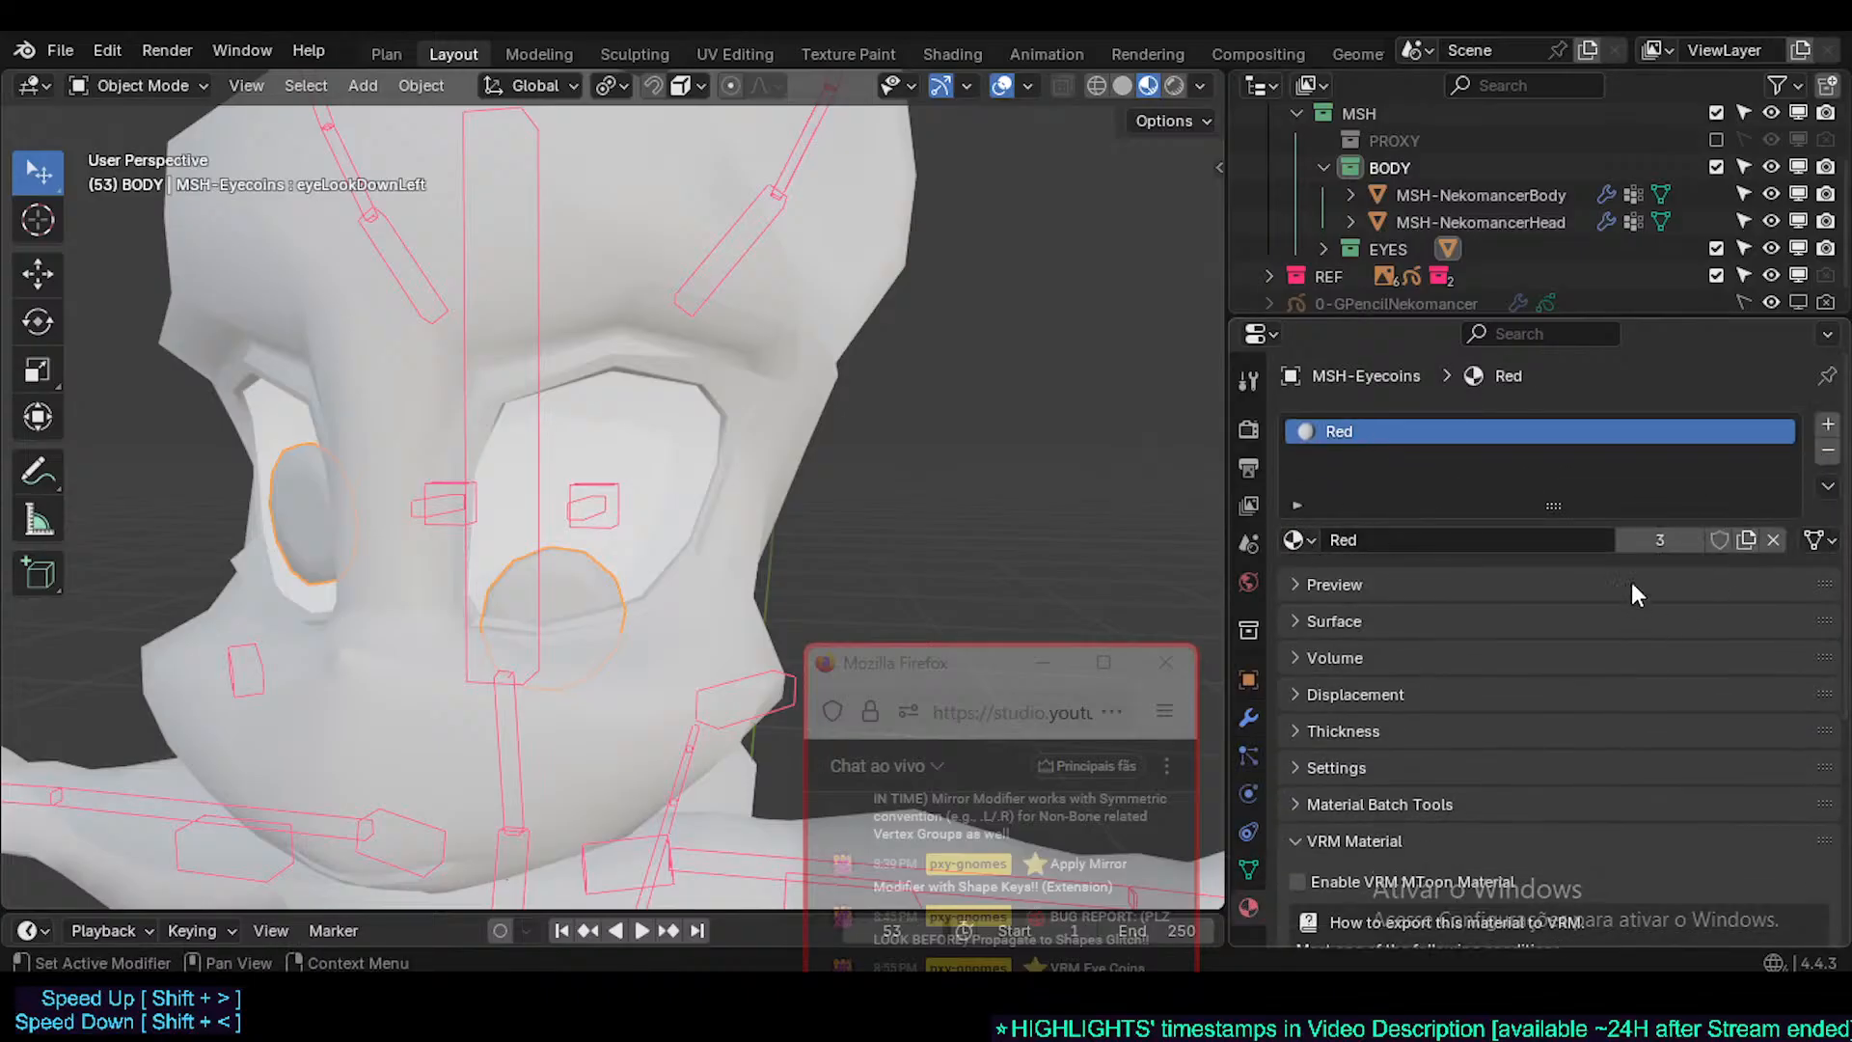
- Enter Edit Mode on the eye coins and open the list of available materials for the Red slot
key(Tab)
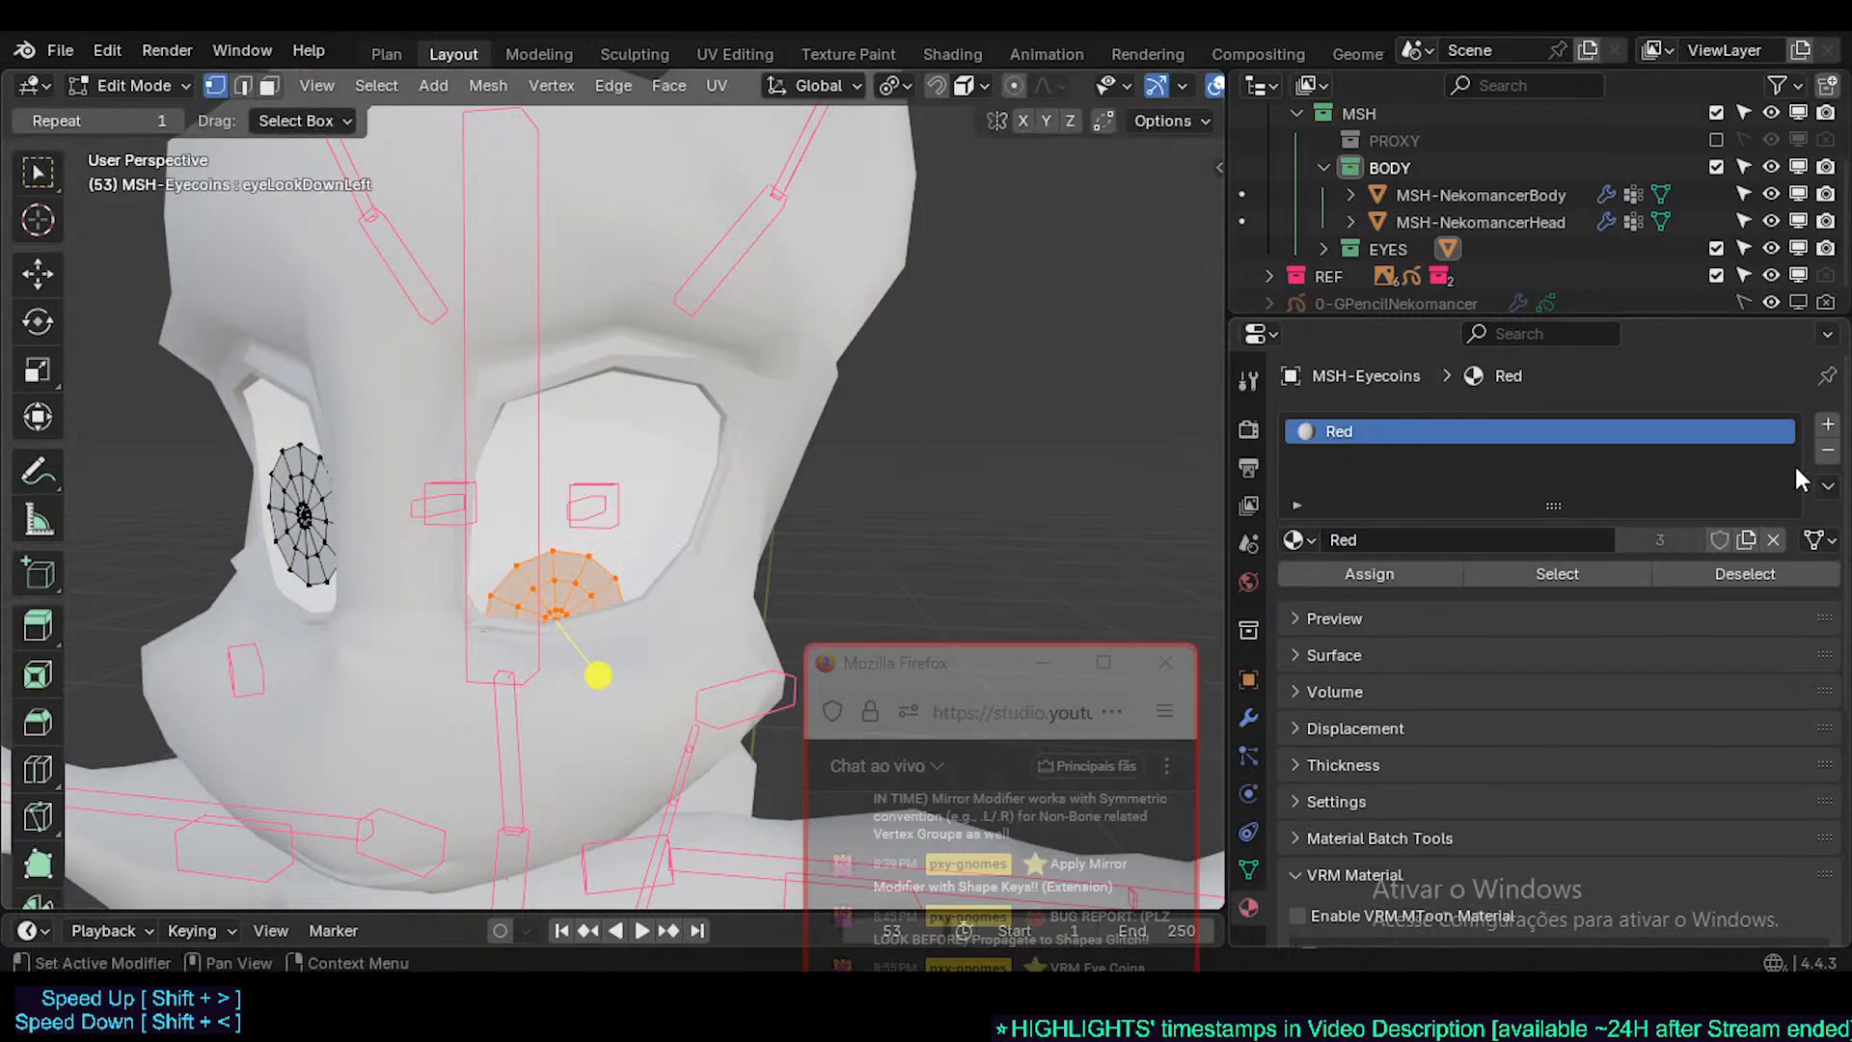
click(1297, 540)
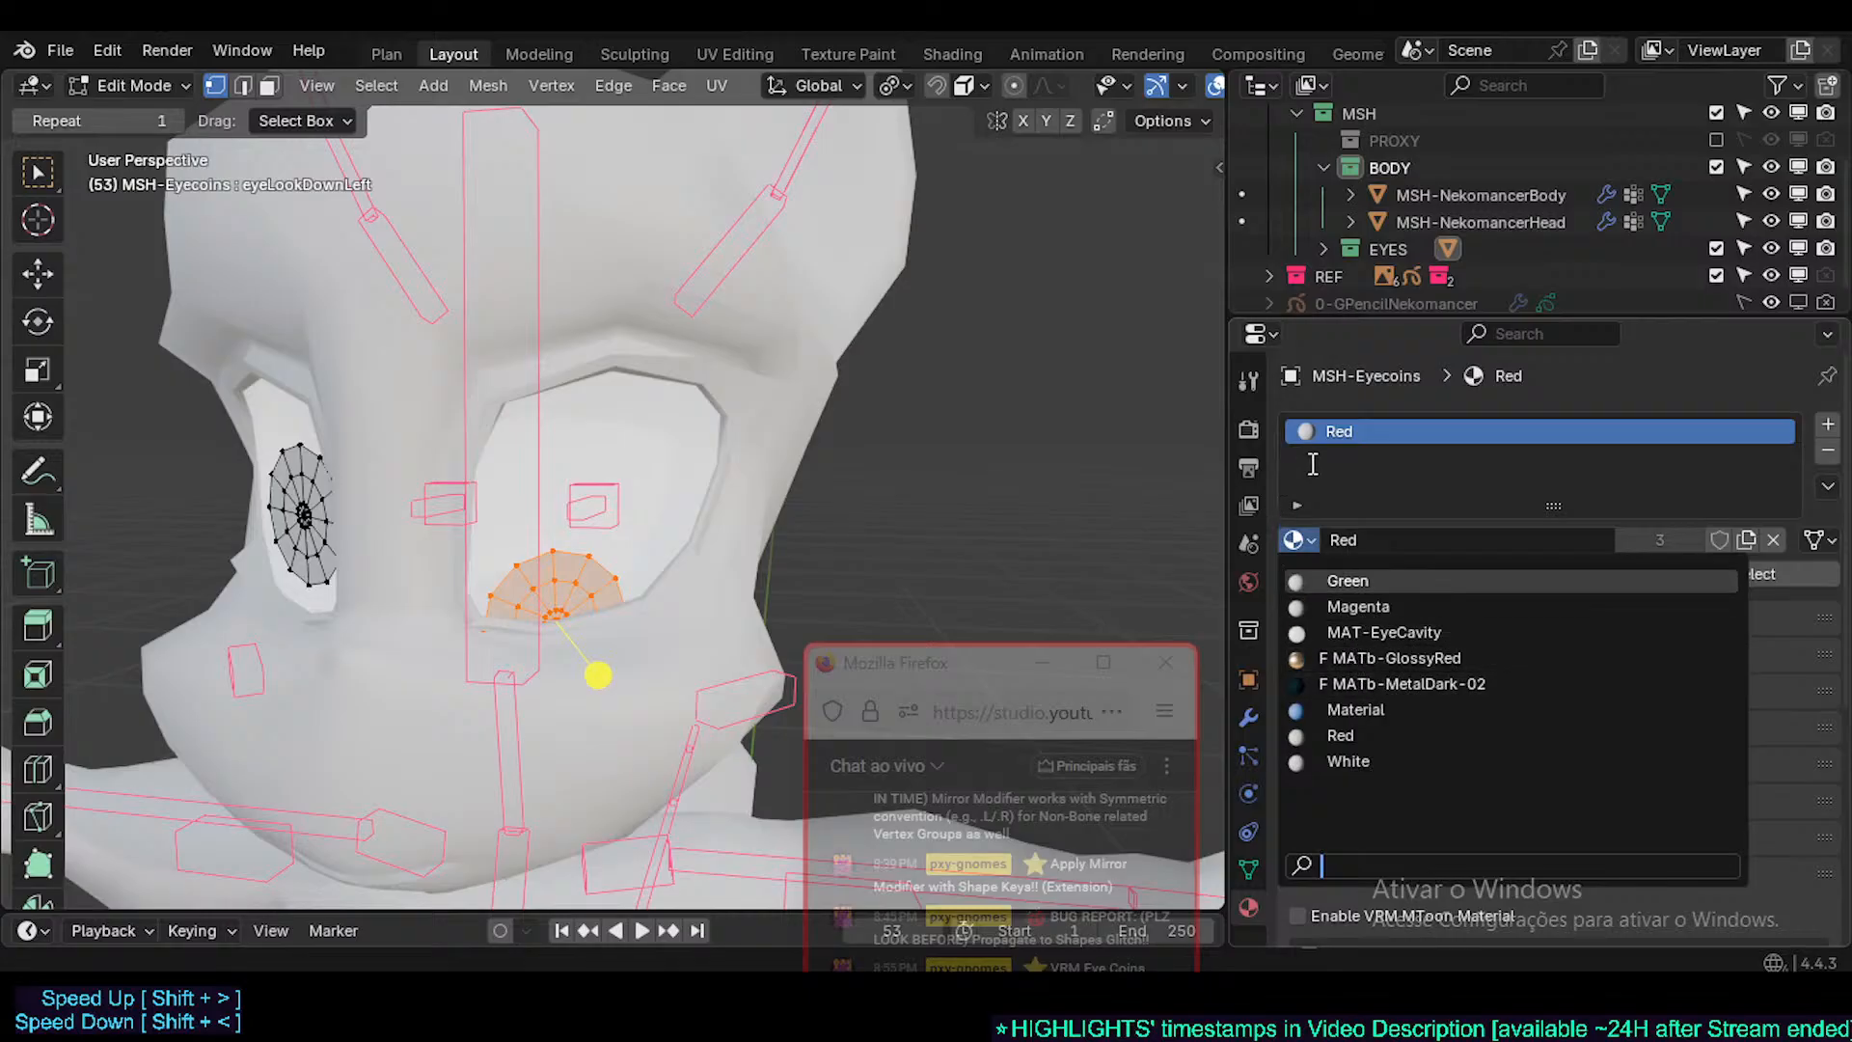
- Assign the MATb-MetalDark-02 material to the MSH-Eyecoins mesh and return to Object Mode
click(1365, 683)
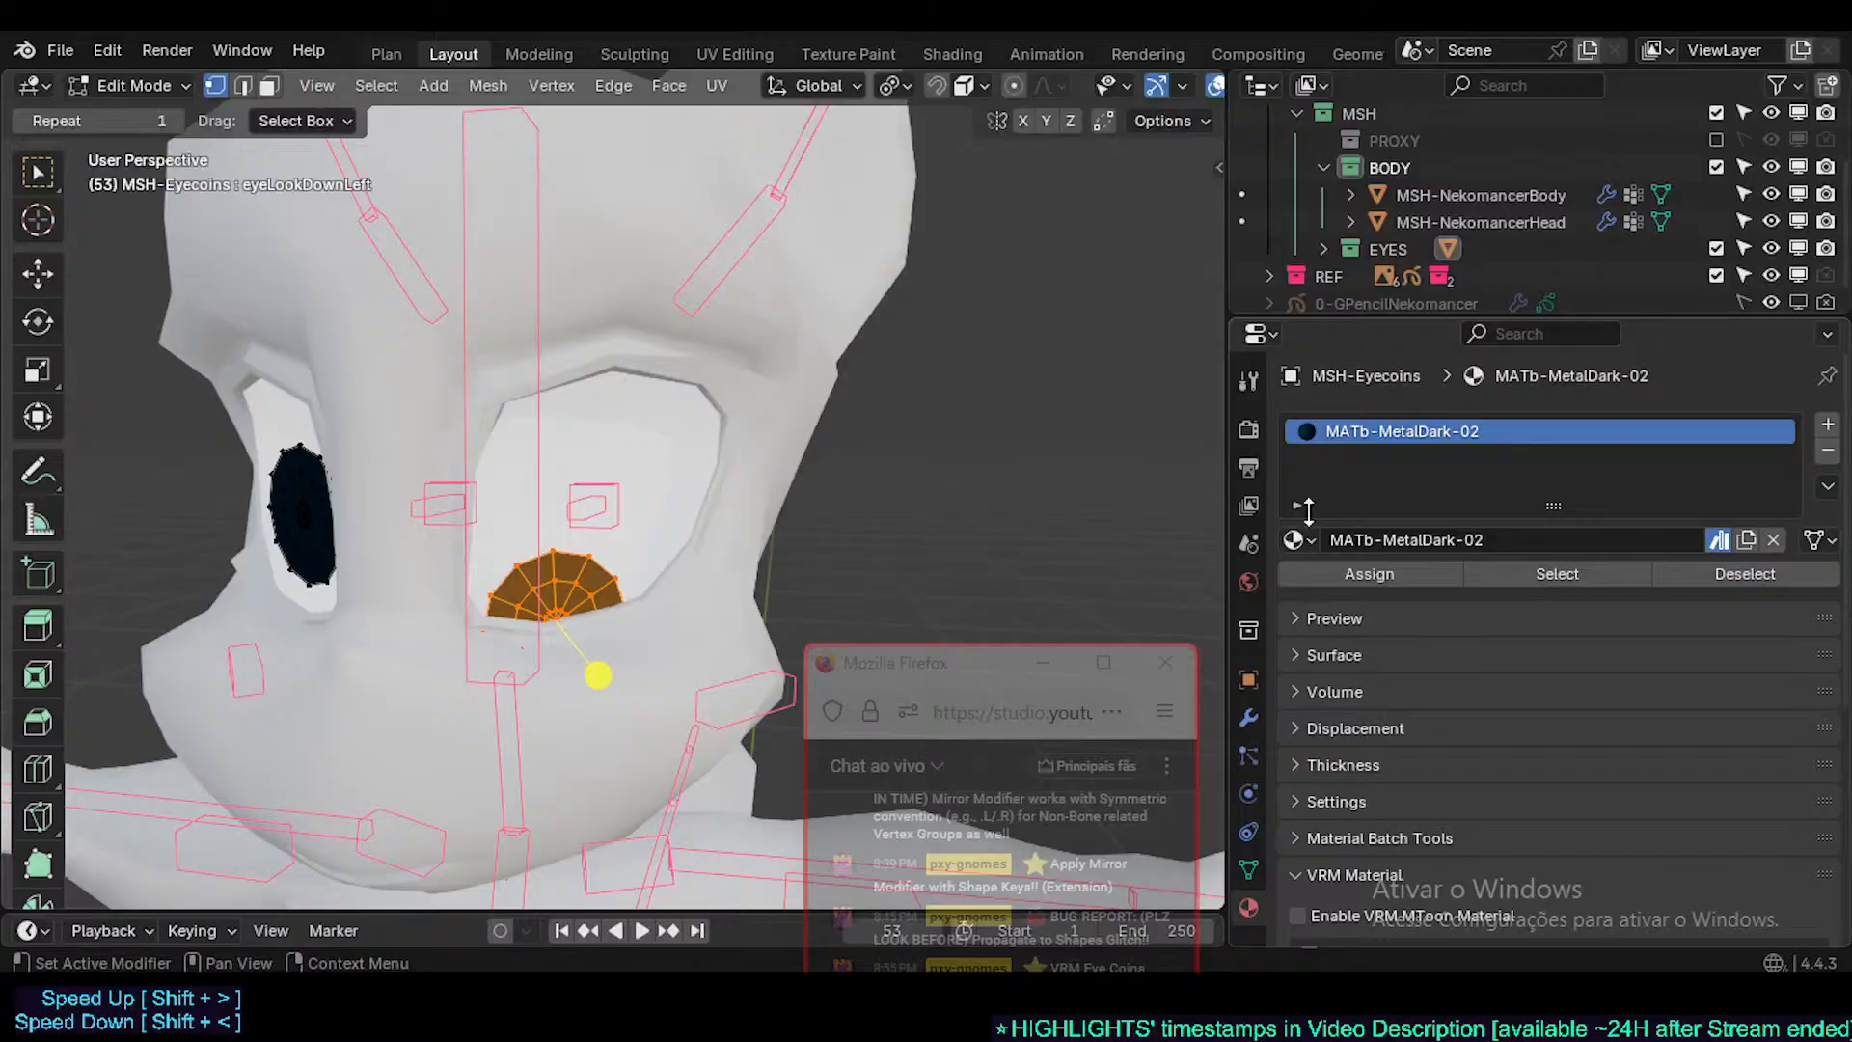
click(1323, 575)
key(Tab)
middle_drag(859, 521, 535, 575)
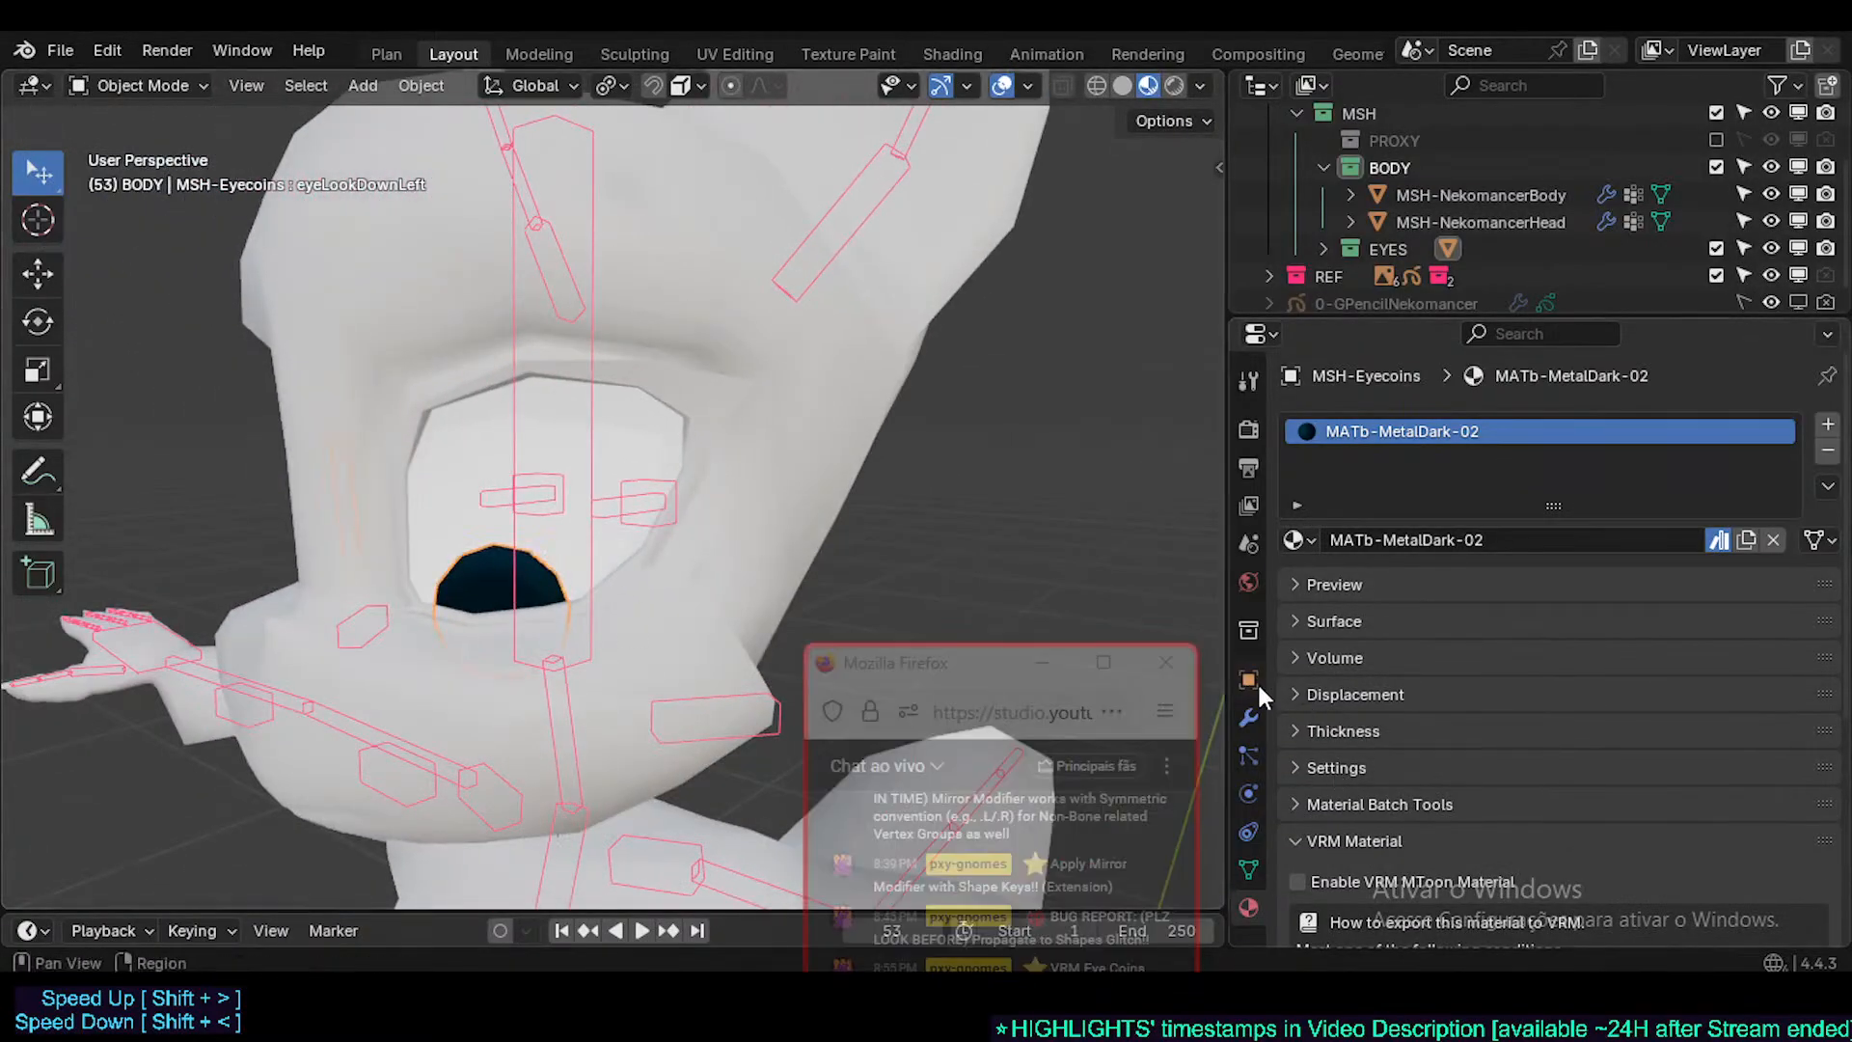
- Toggle the viewport display of the Subdivision modifier on MSH-Eyecoins and inspect the smoothness around the eyes
click(1248, 716)
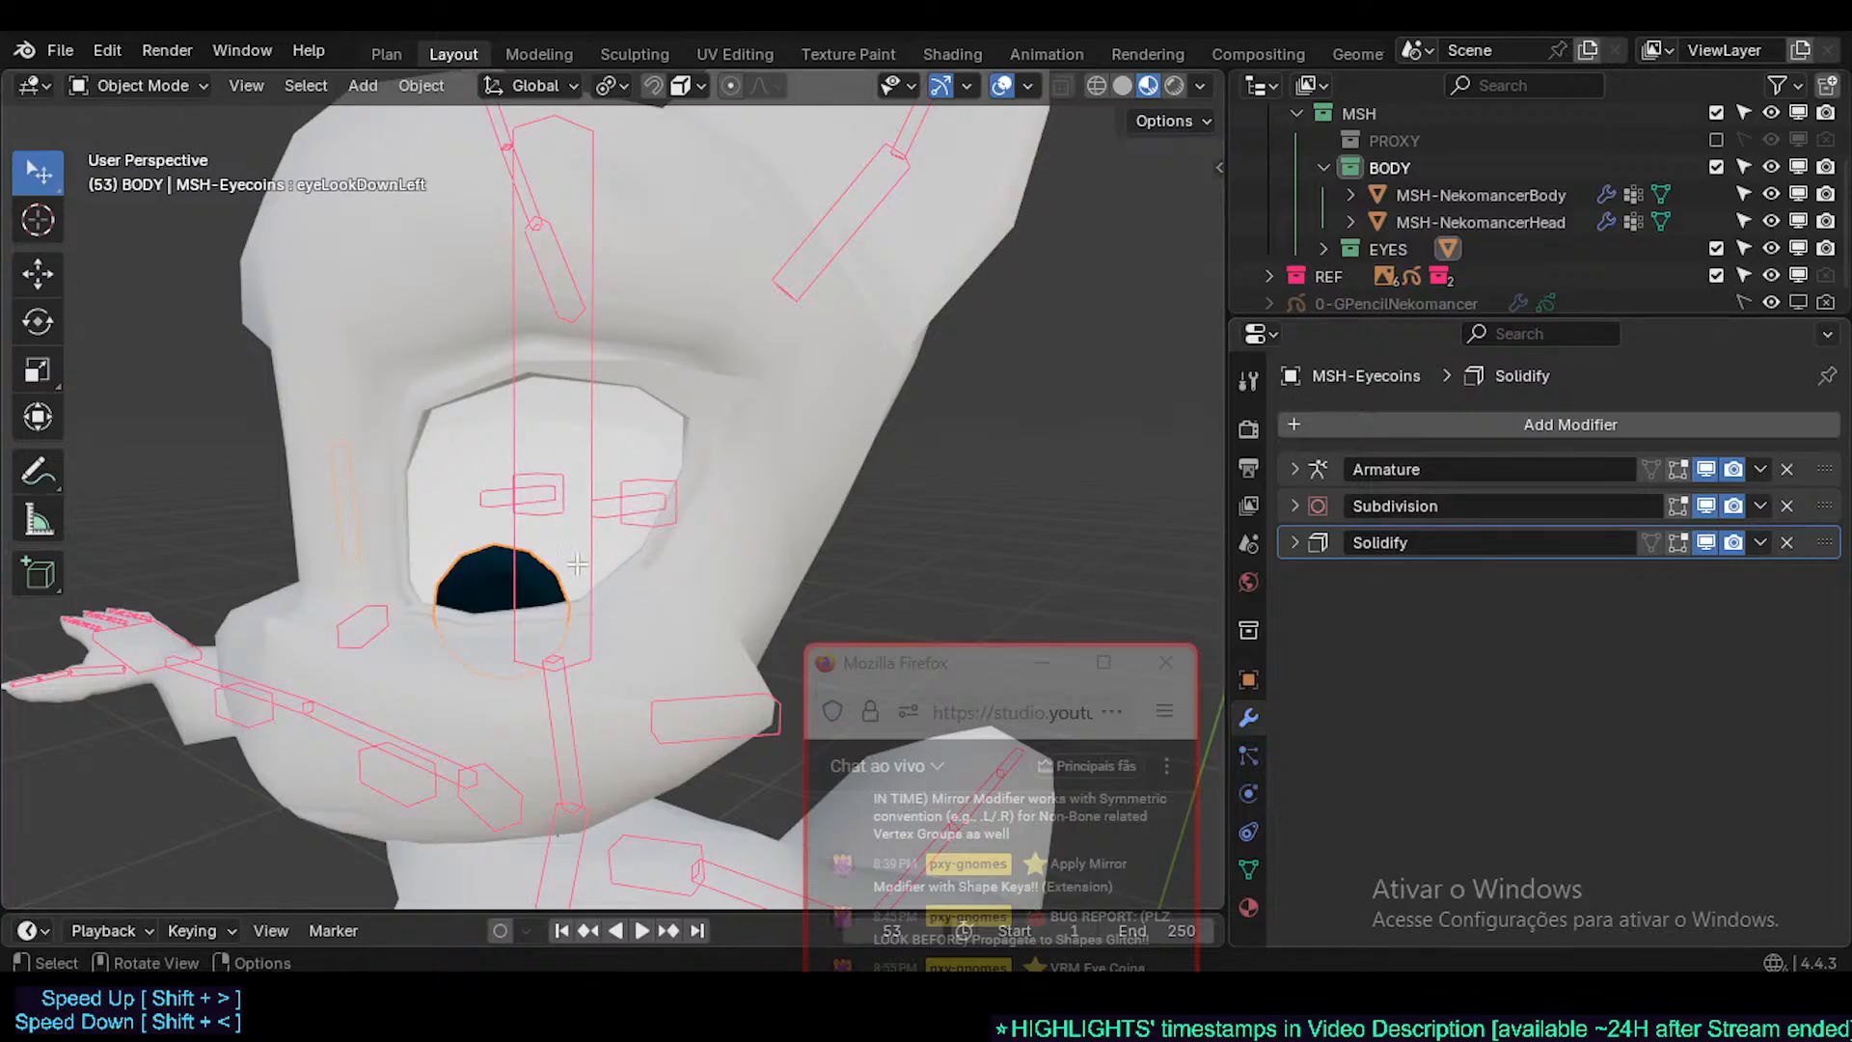
middle_drag(467, 573, 617, 540)
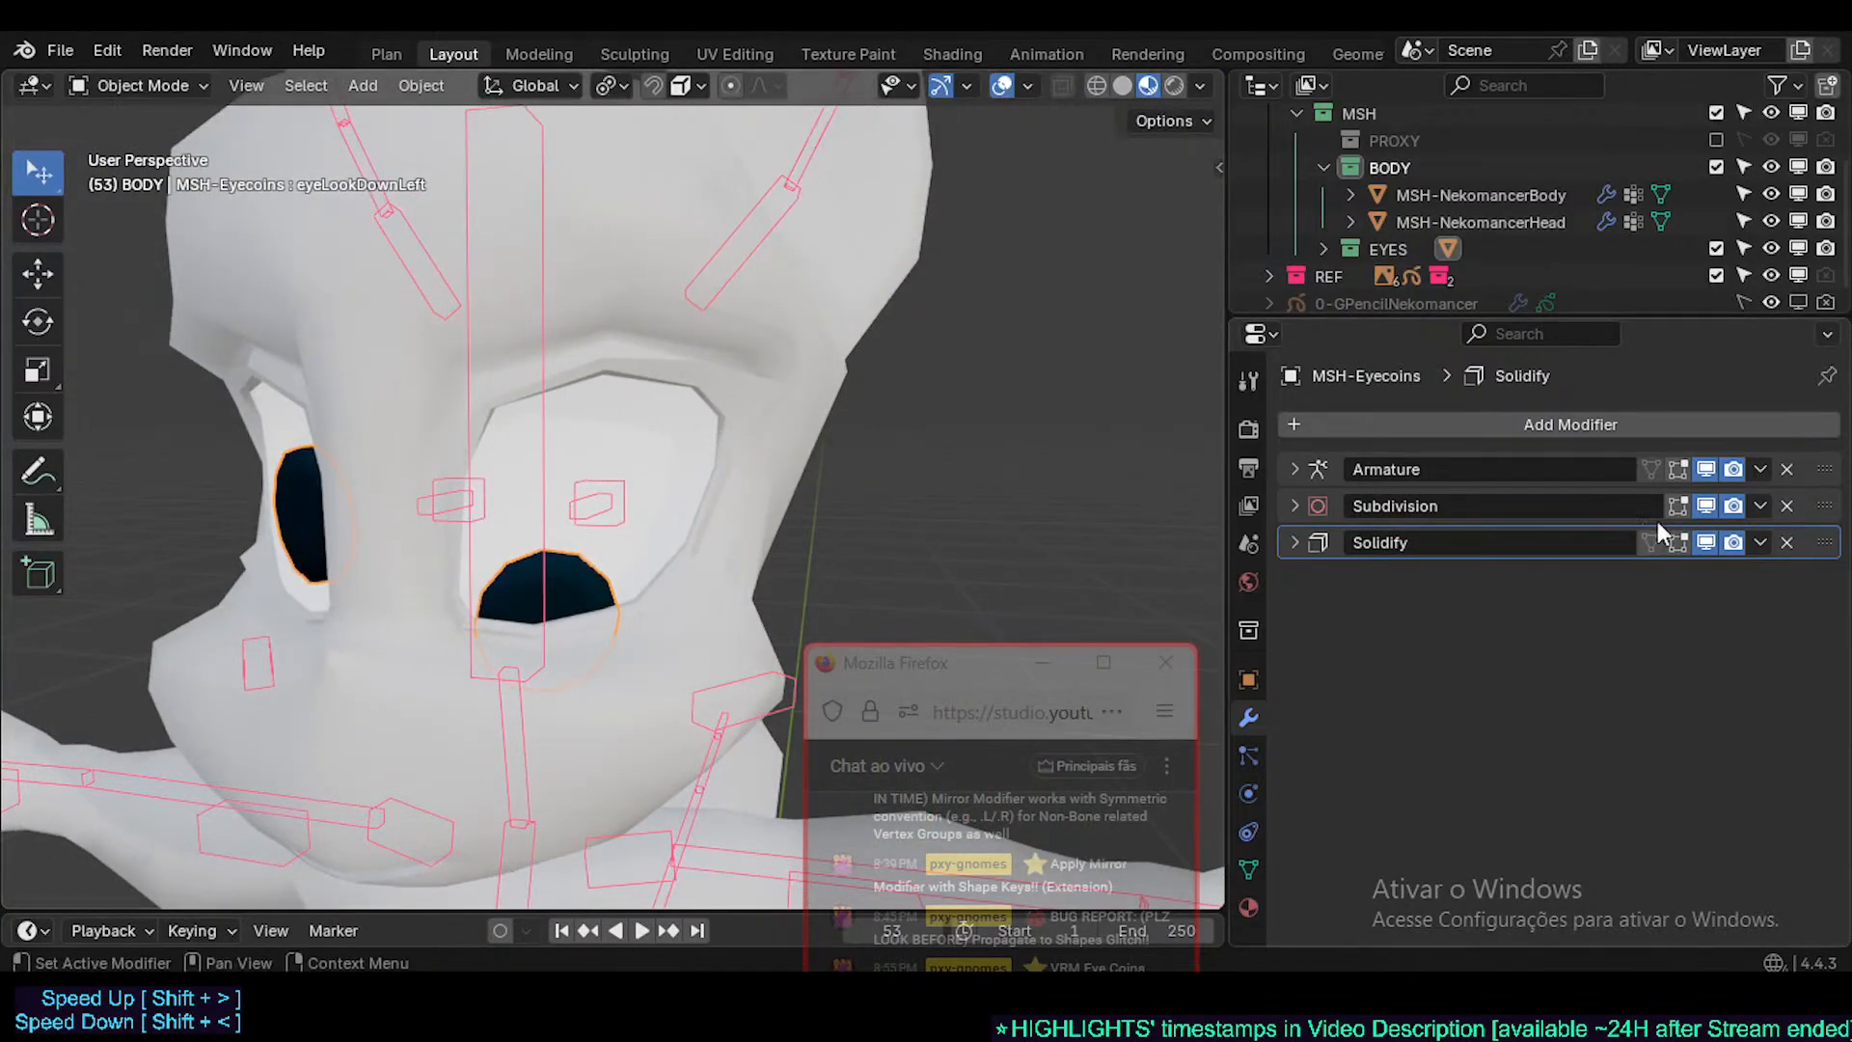
click(1706, 505)
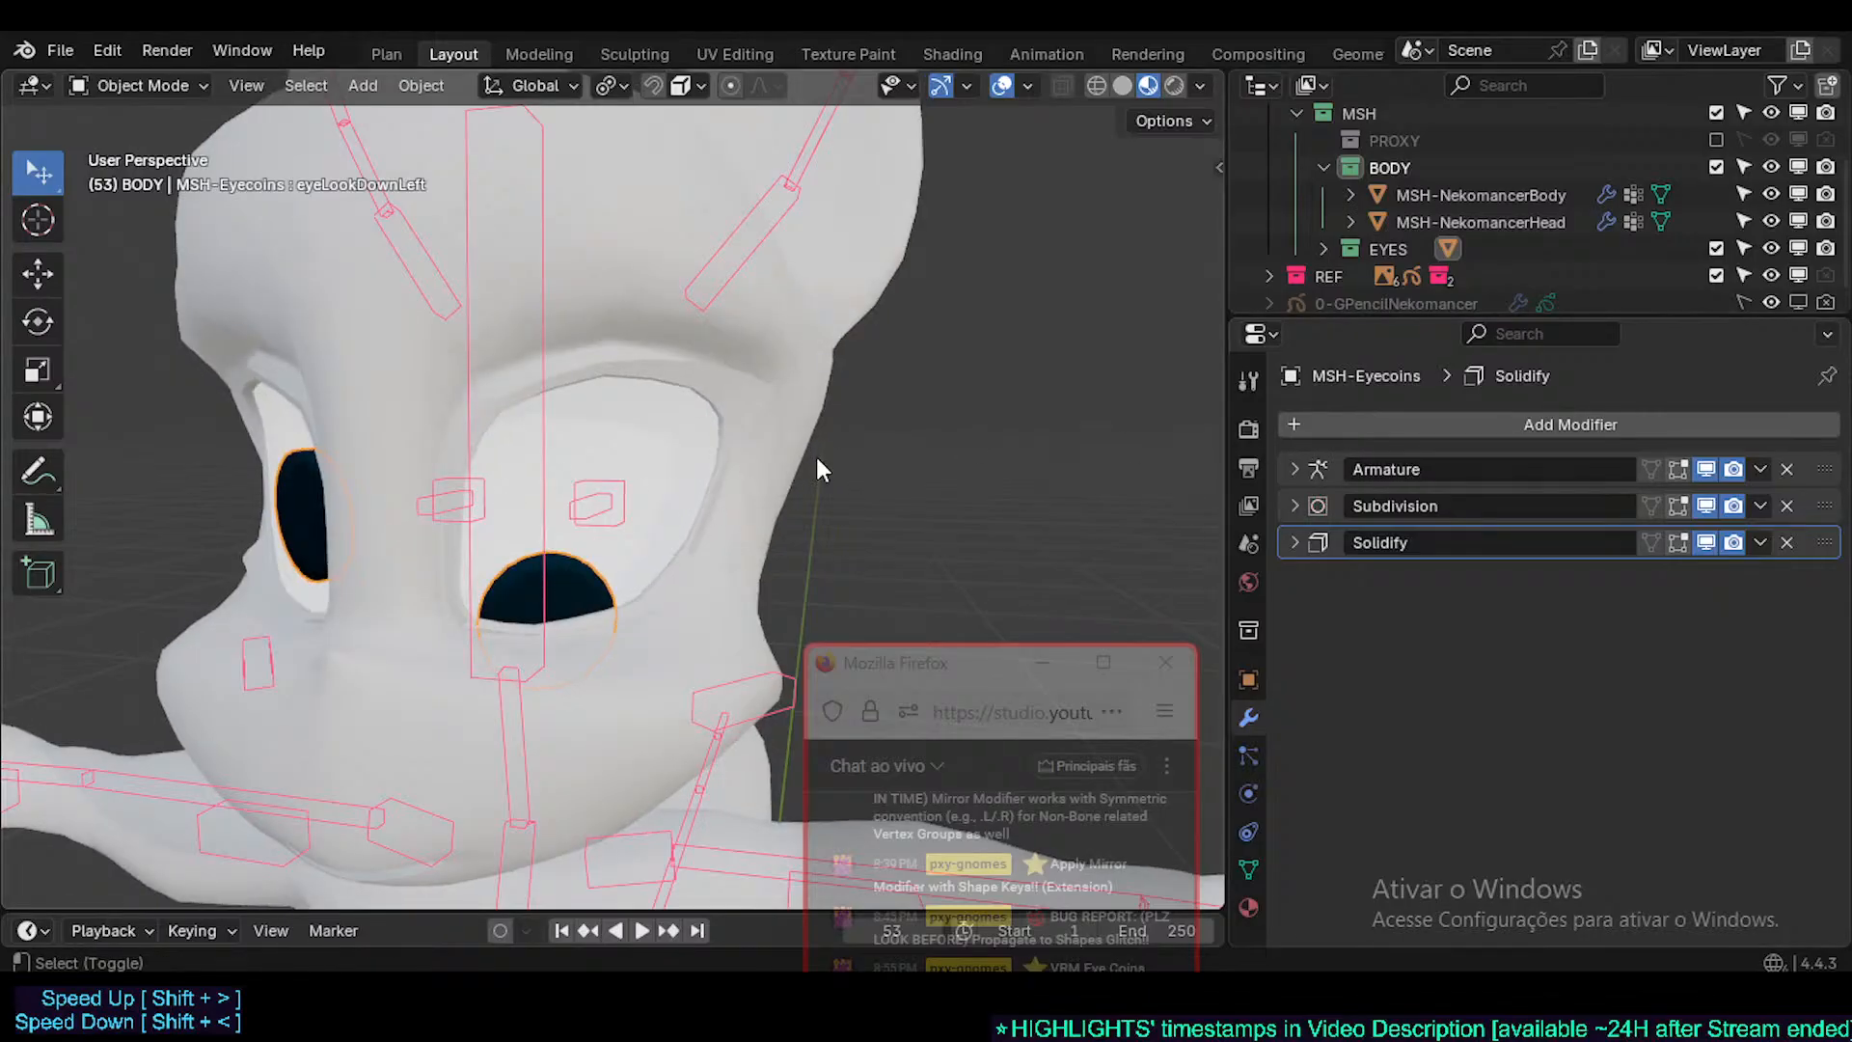
scroll(665, 506, up, 3)
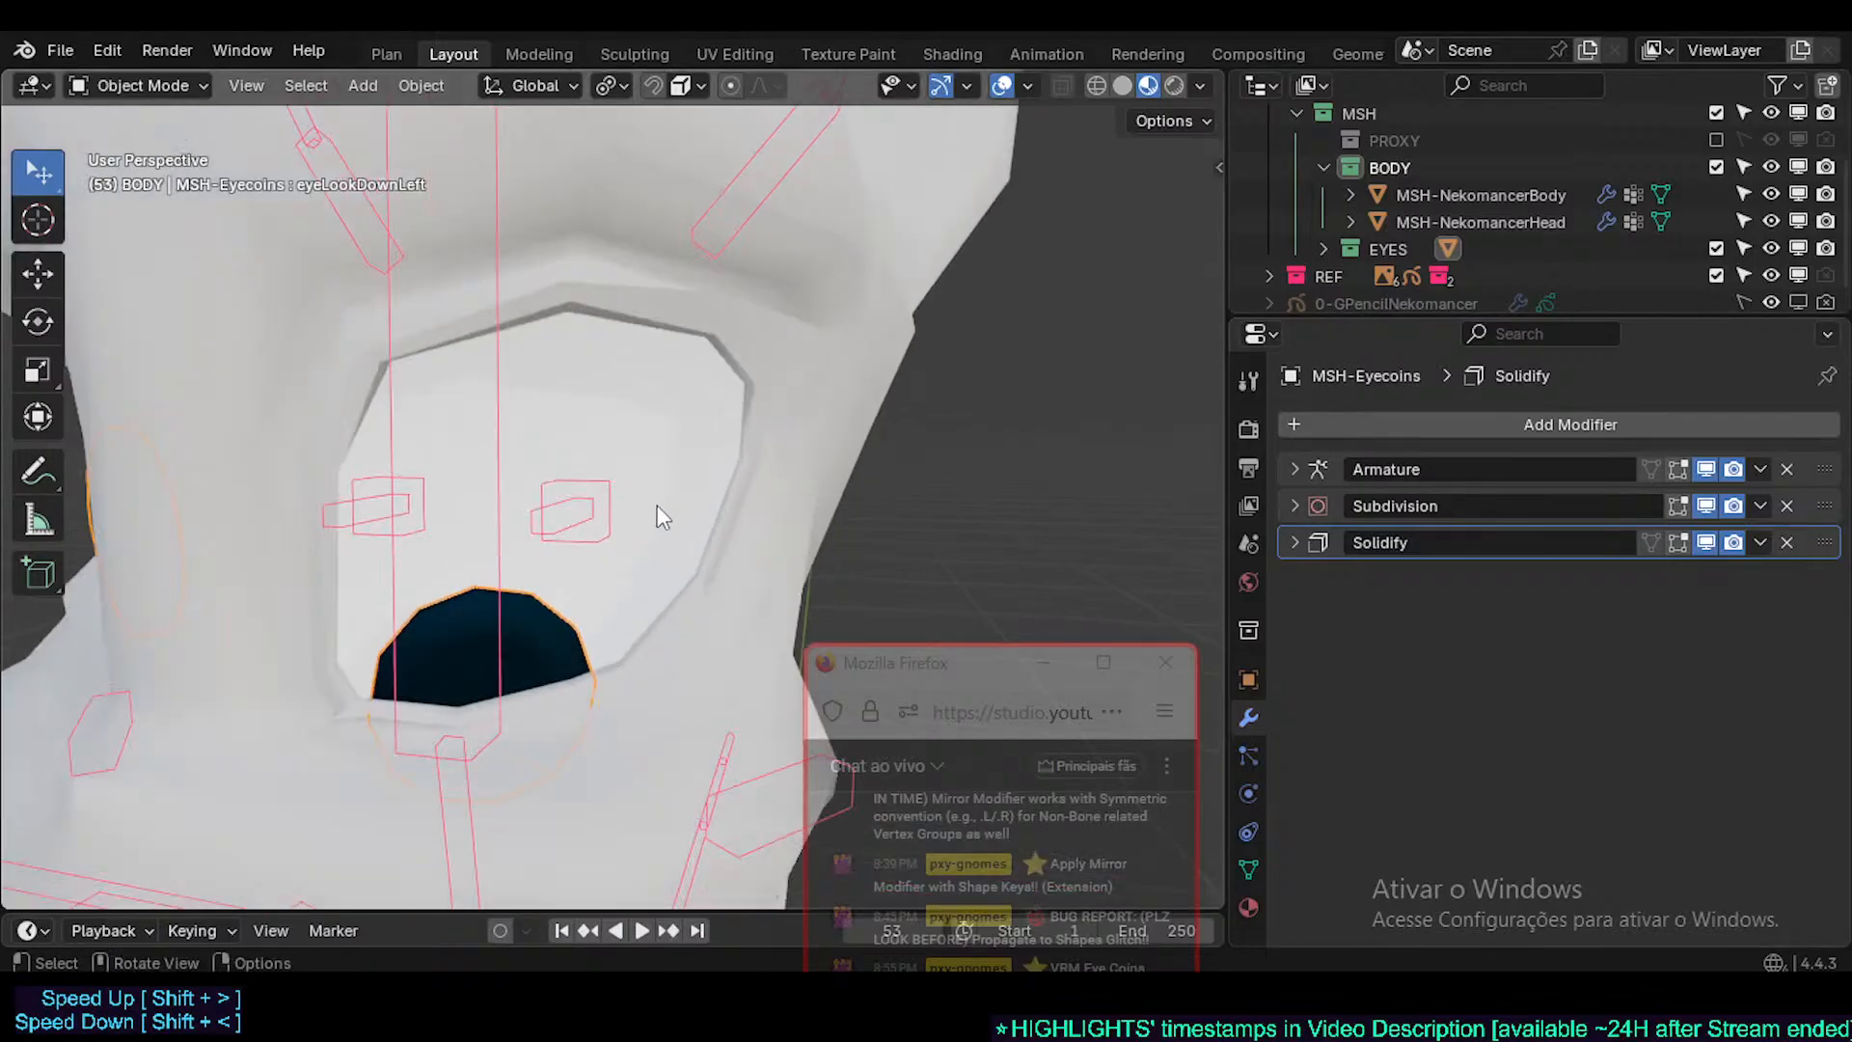
shift+middle_drag(657, 505, 737, 344)
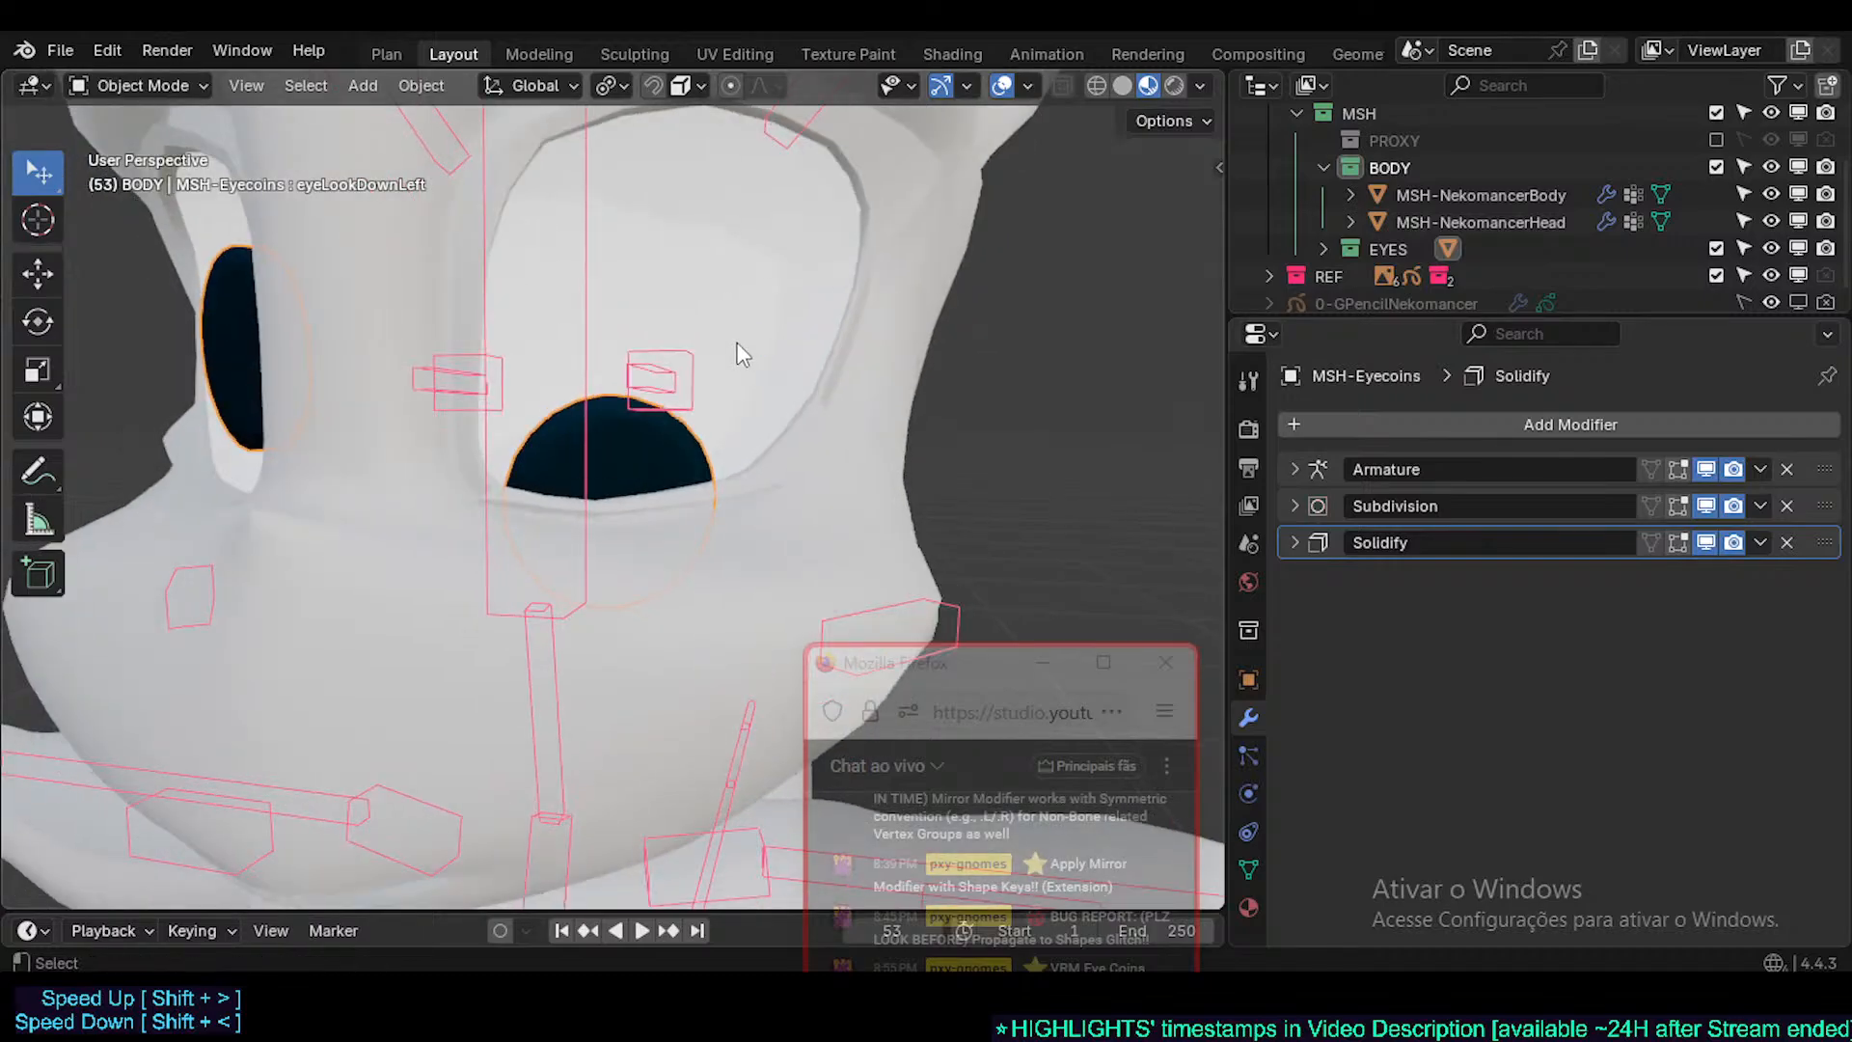
- Inspect the MSH-NekomancerHead mesh around the eye opening in Edit Mode, return to Object Mode and save the file
key(Tab)
key(Tab)
click(750, 549)
key(Tab)
scroll(814, 557, up, 2)
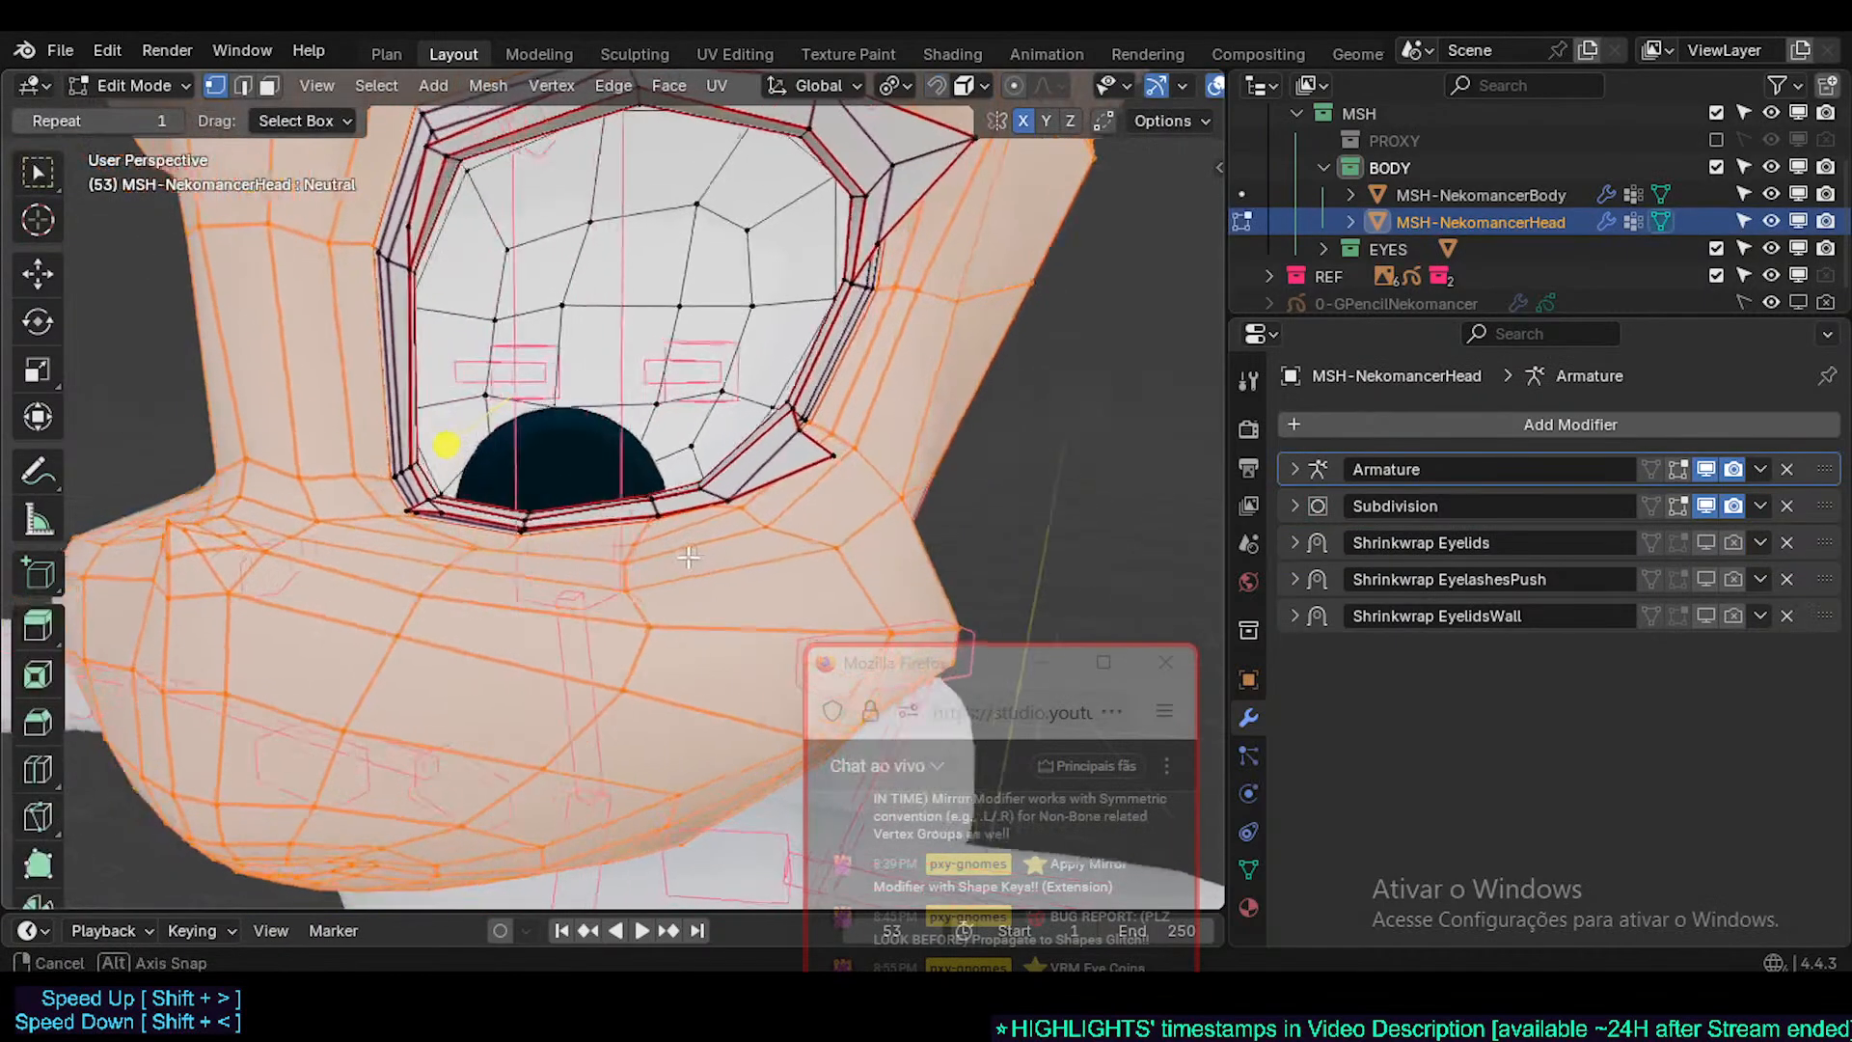
key(Tab)
scroll(714, 473, down, 2)
middle_drag(703, 467, 701, 498)
key(ctrl+s)
- Preview the AnatomicEyelashes_BAK shape key of MSH-NekomancerHead at a value of 1.000
click(1254, 865)
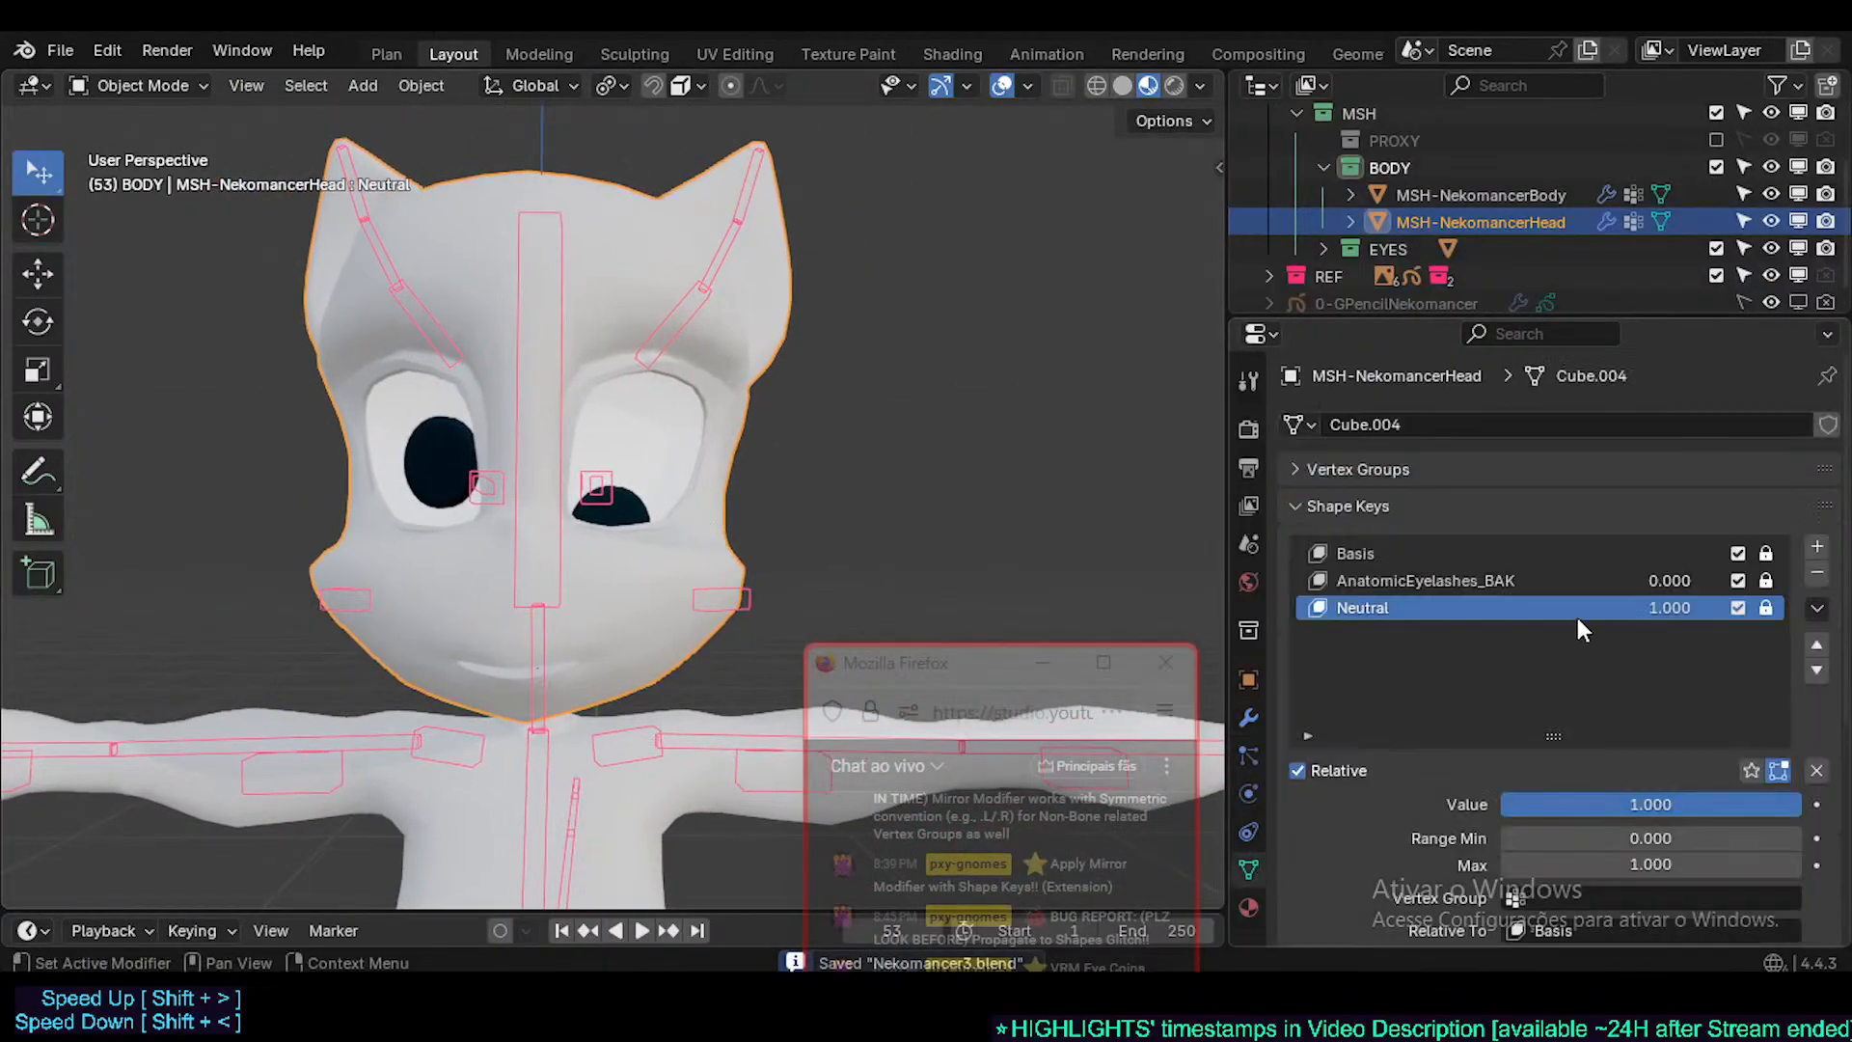
drag(1667, 608, 1765, 582)
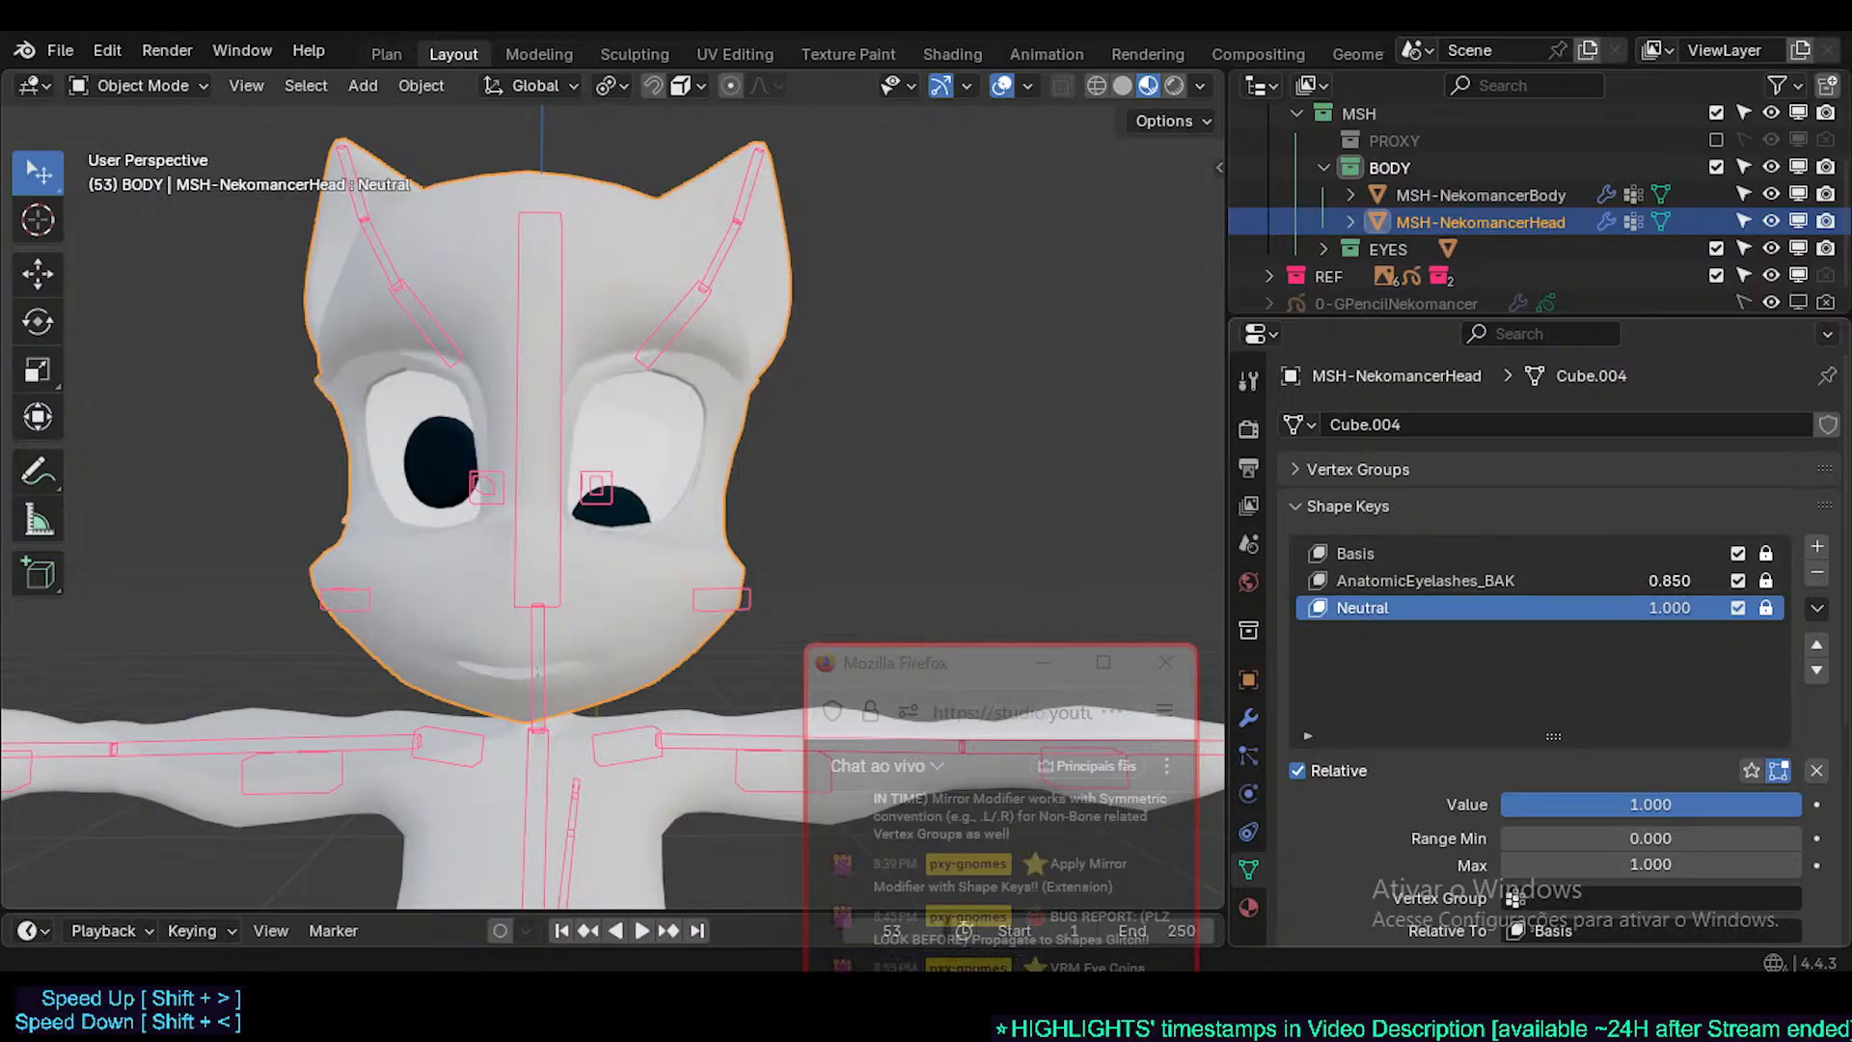
click(622, 497)
scroll(732, 524, up, 2)
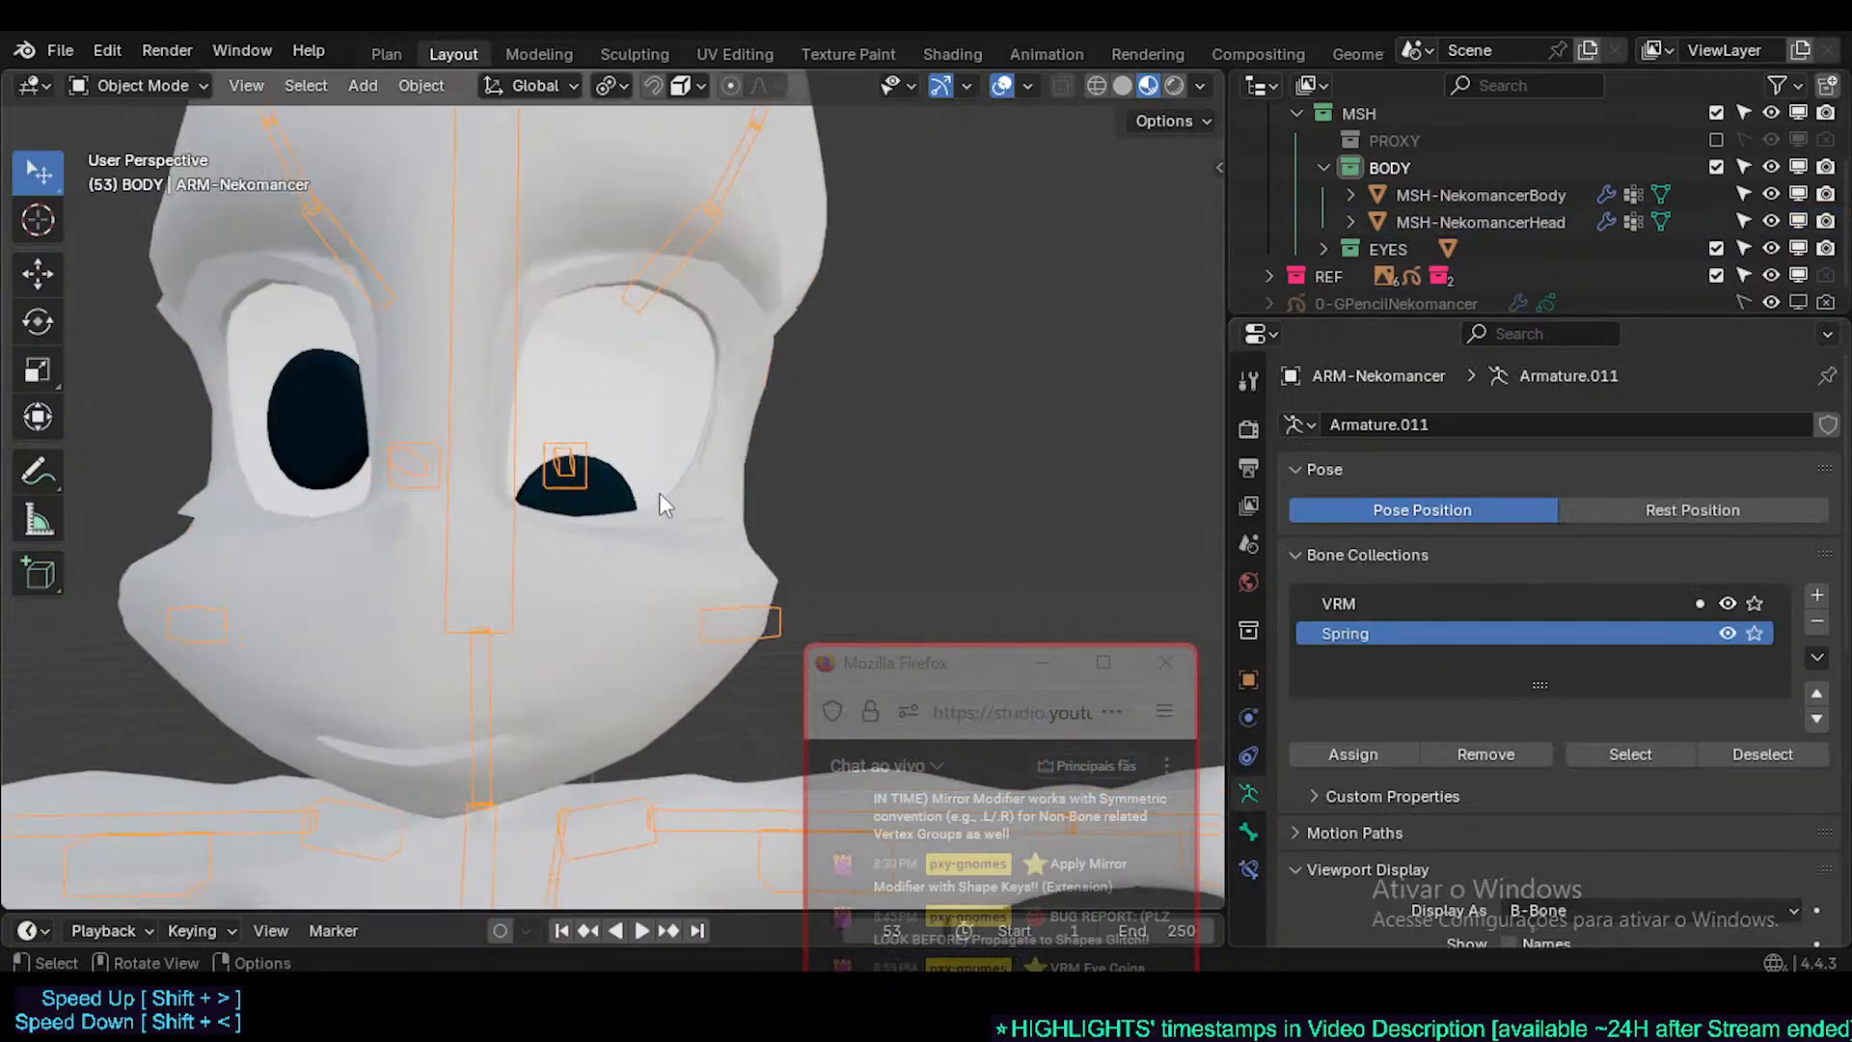
click(631, 487)
click(656, 415)
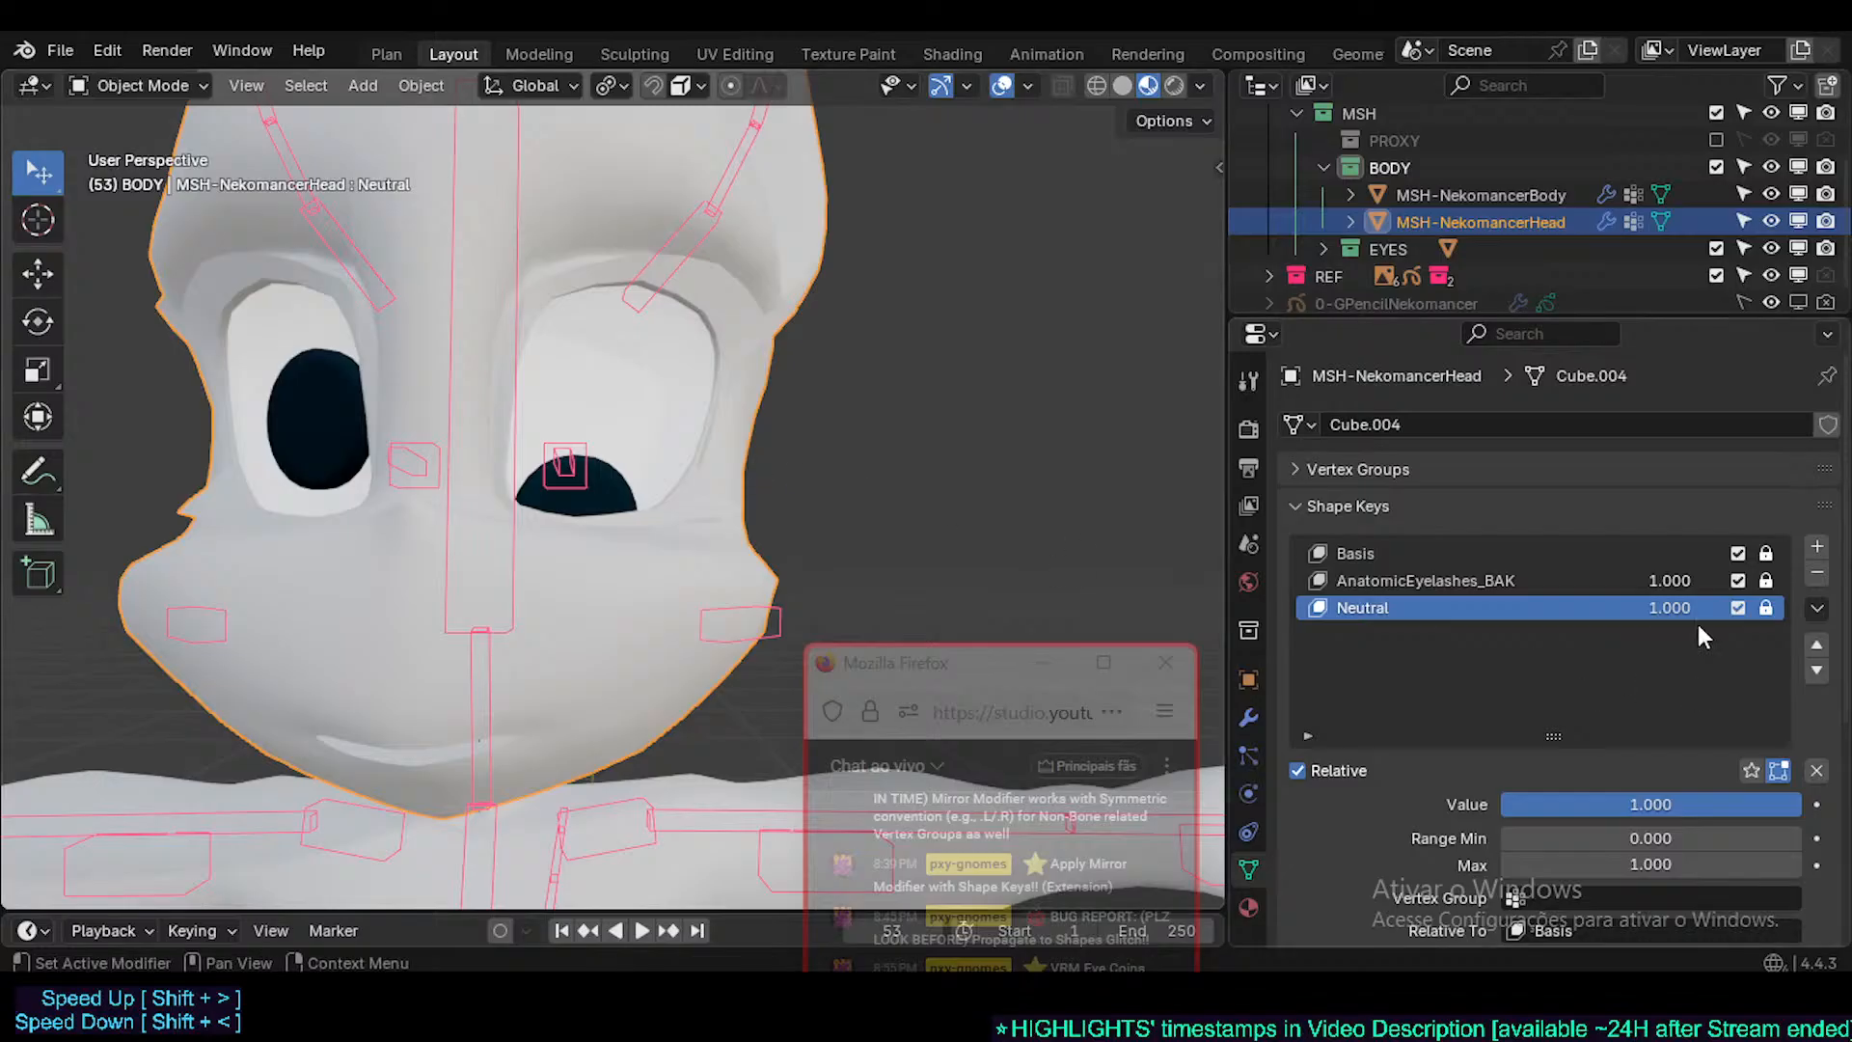
- Reset the head's AnatomicEyelashes_BAK shape key to 0.000, disable it and save the file
drag(1657, 582, 1562, 583)
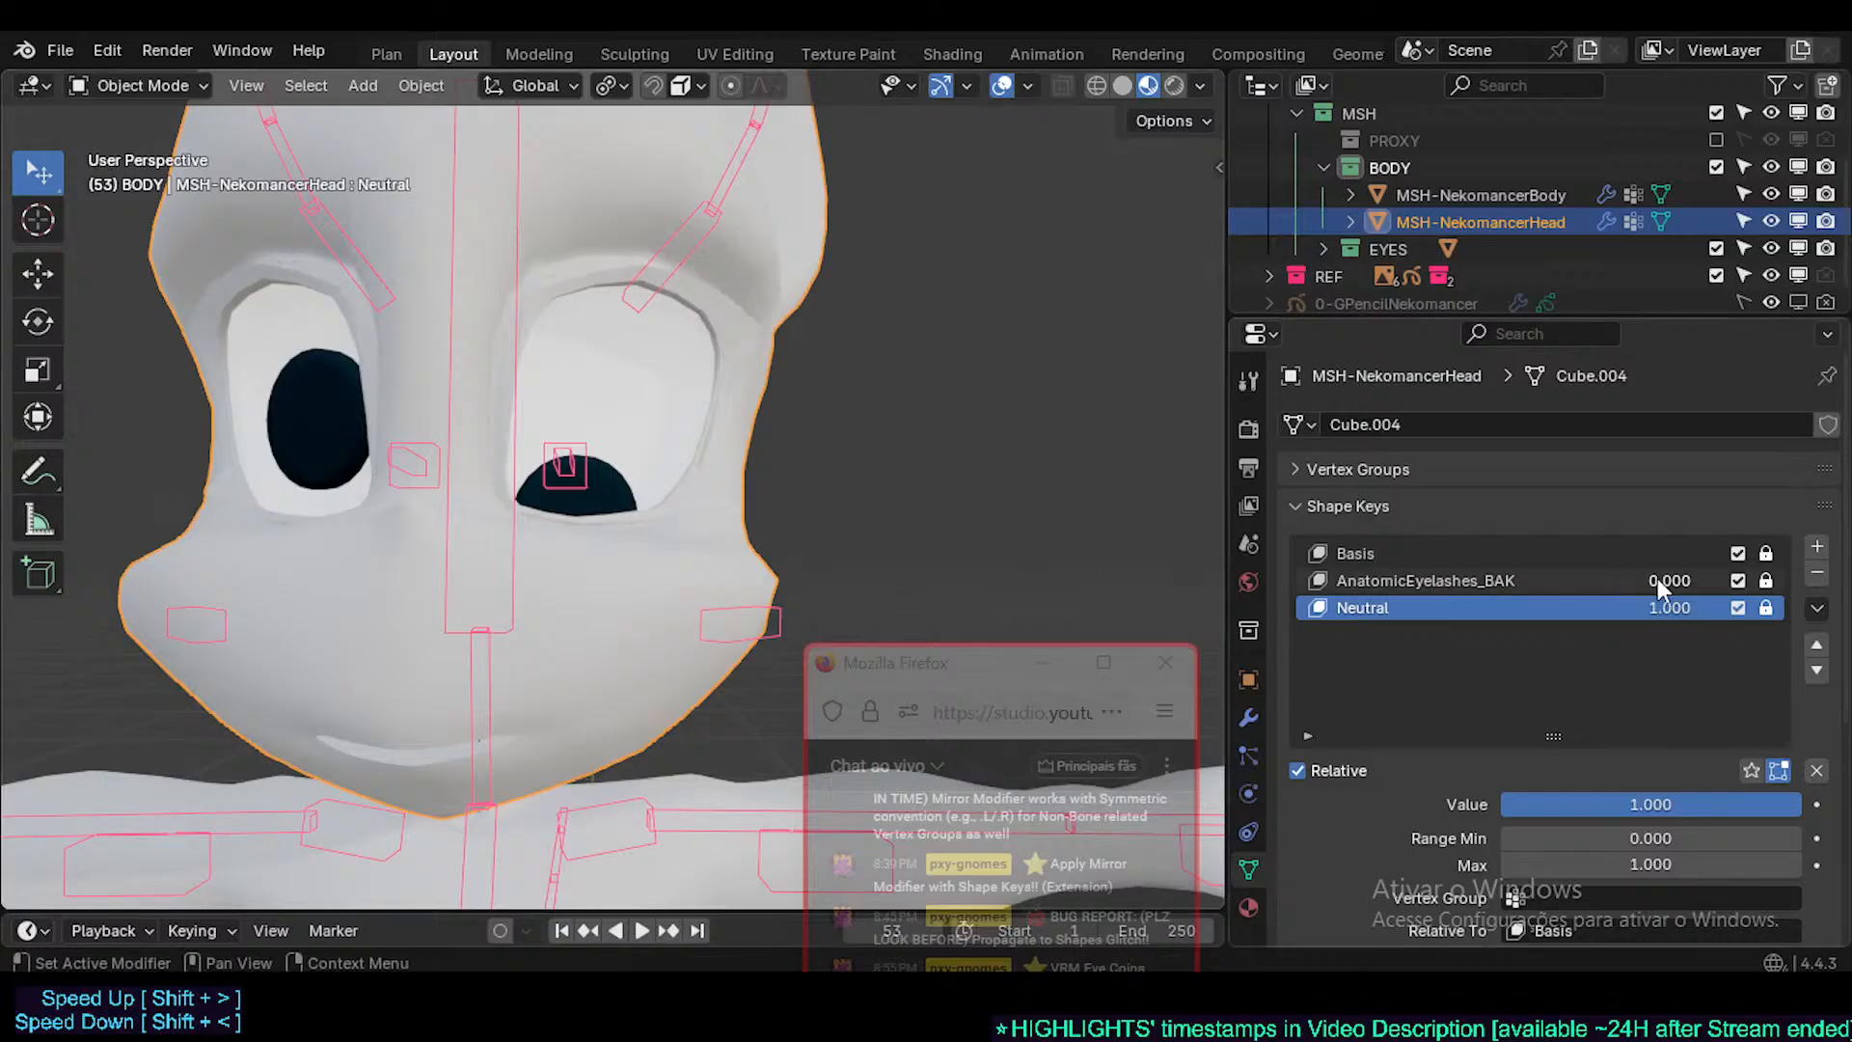
click(1742, 582)
key(ctrl+s)
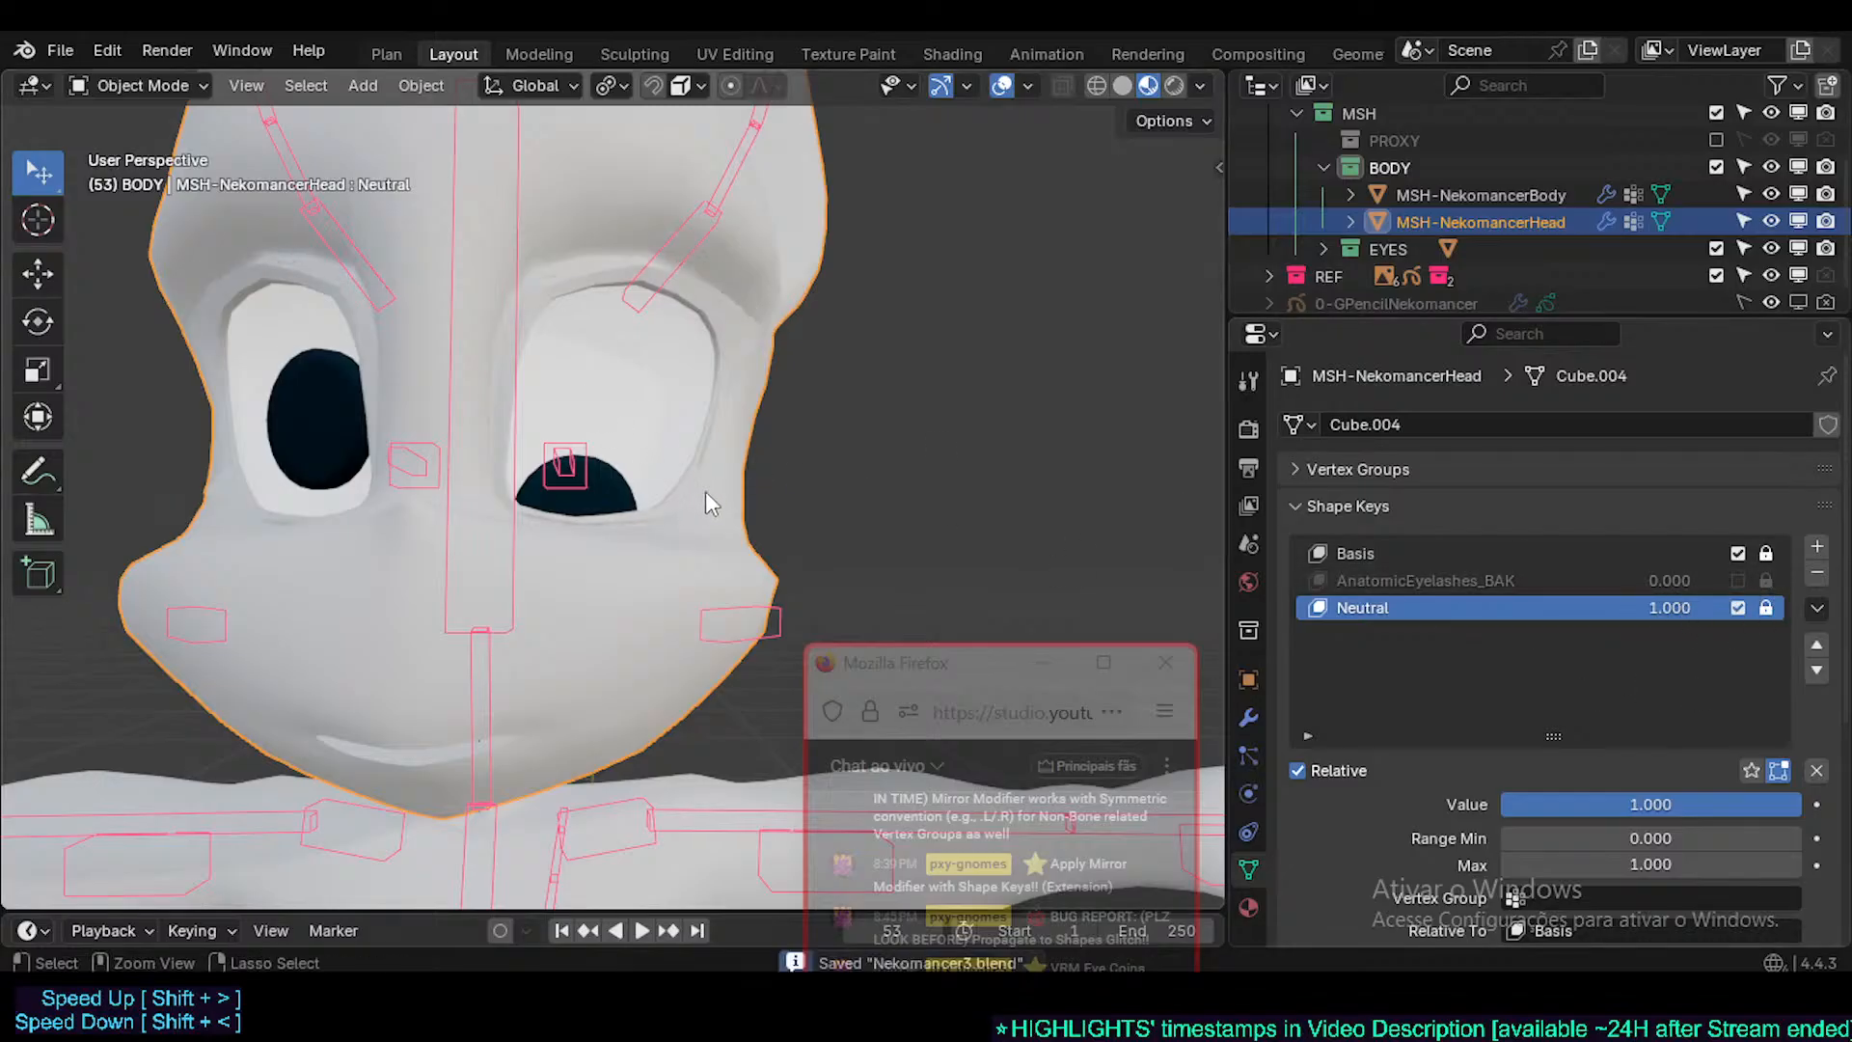
- Preview the eyeLookDownLeft shape key of MSH-Eyecoins by varying its value, and check its Relative To setting
click(594, 489)
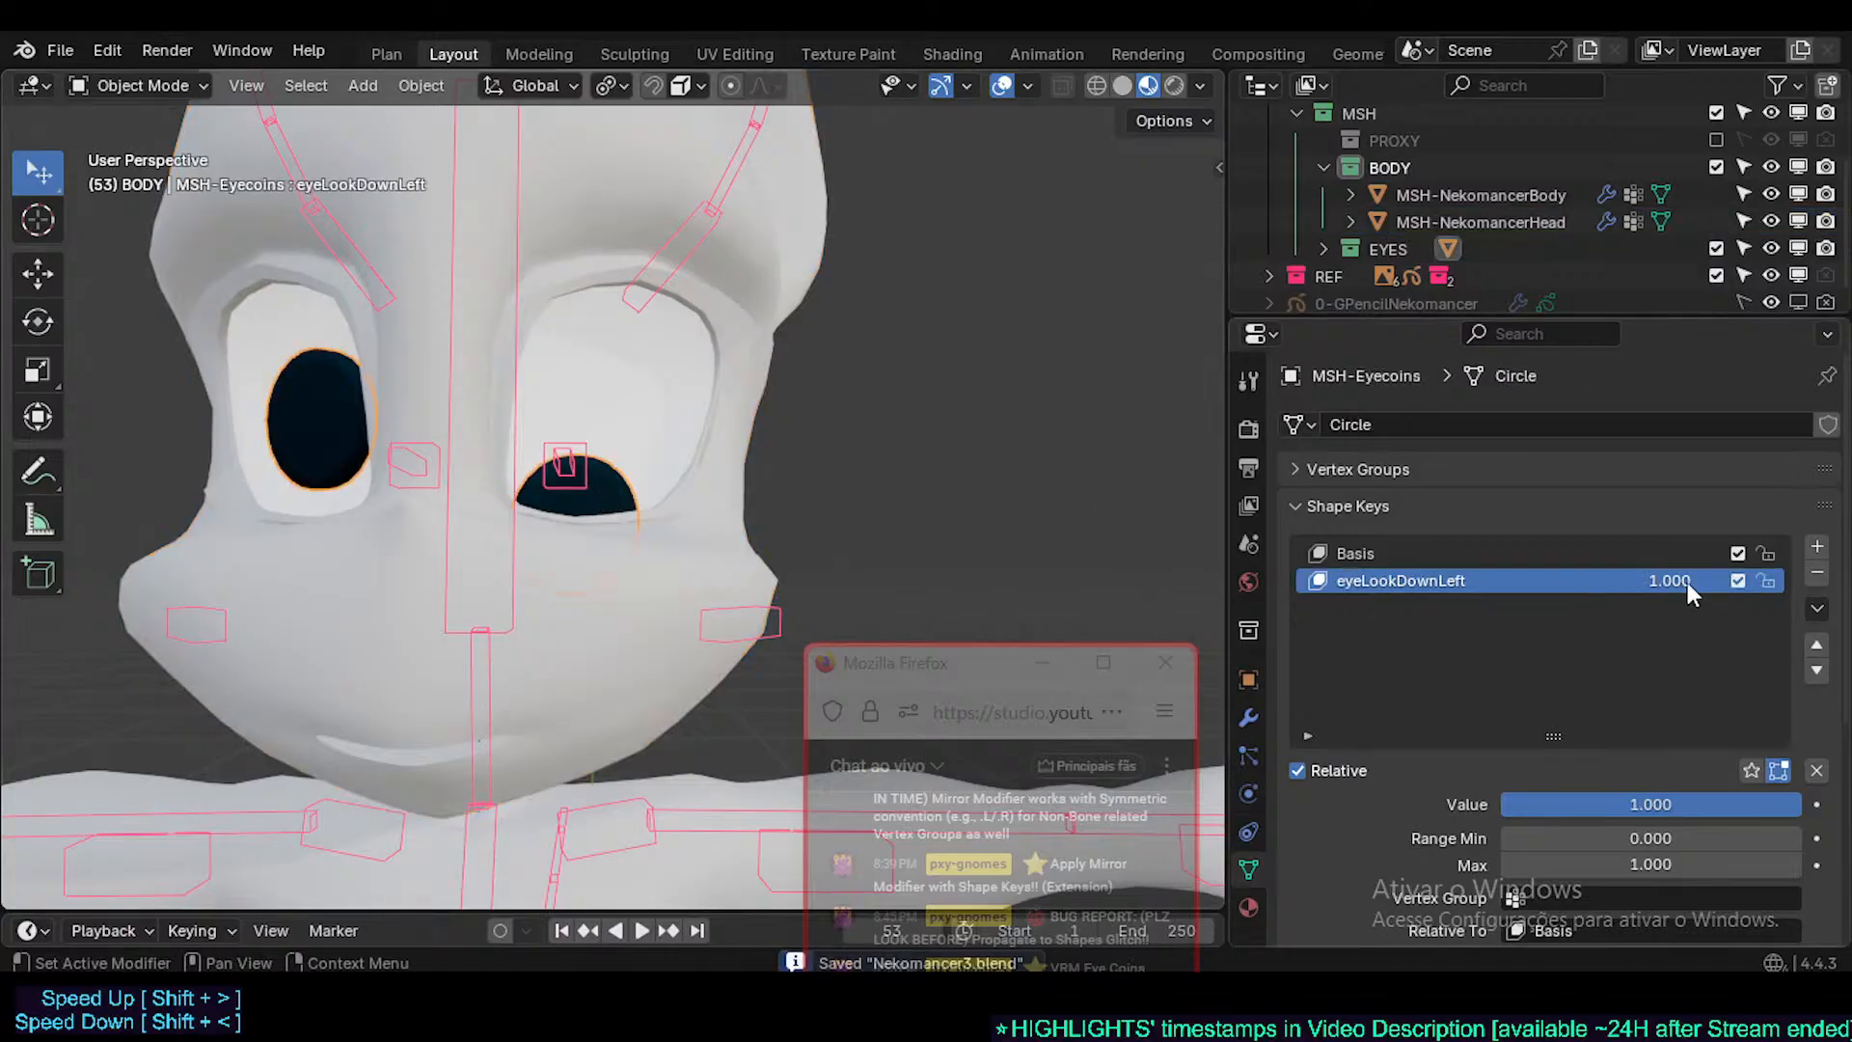
mouse_move(1687, 582)
mouse_down()
mouse_move(1543, 582)
mouse_move(1688, 581)
mouse_up()
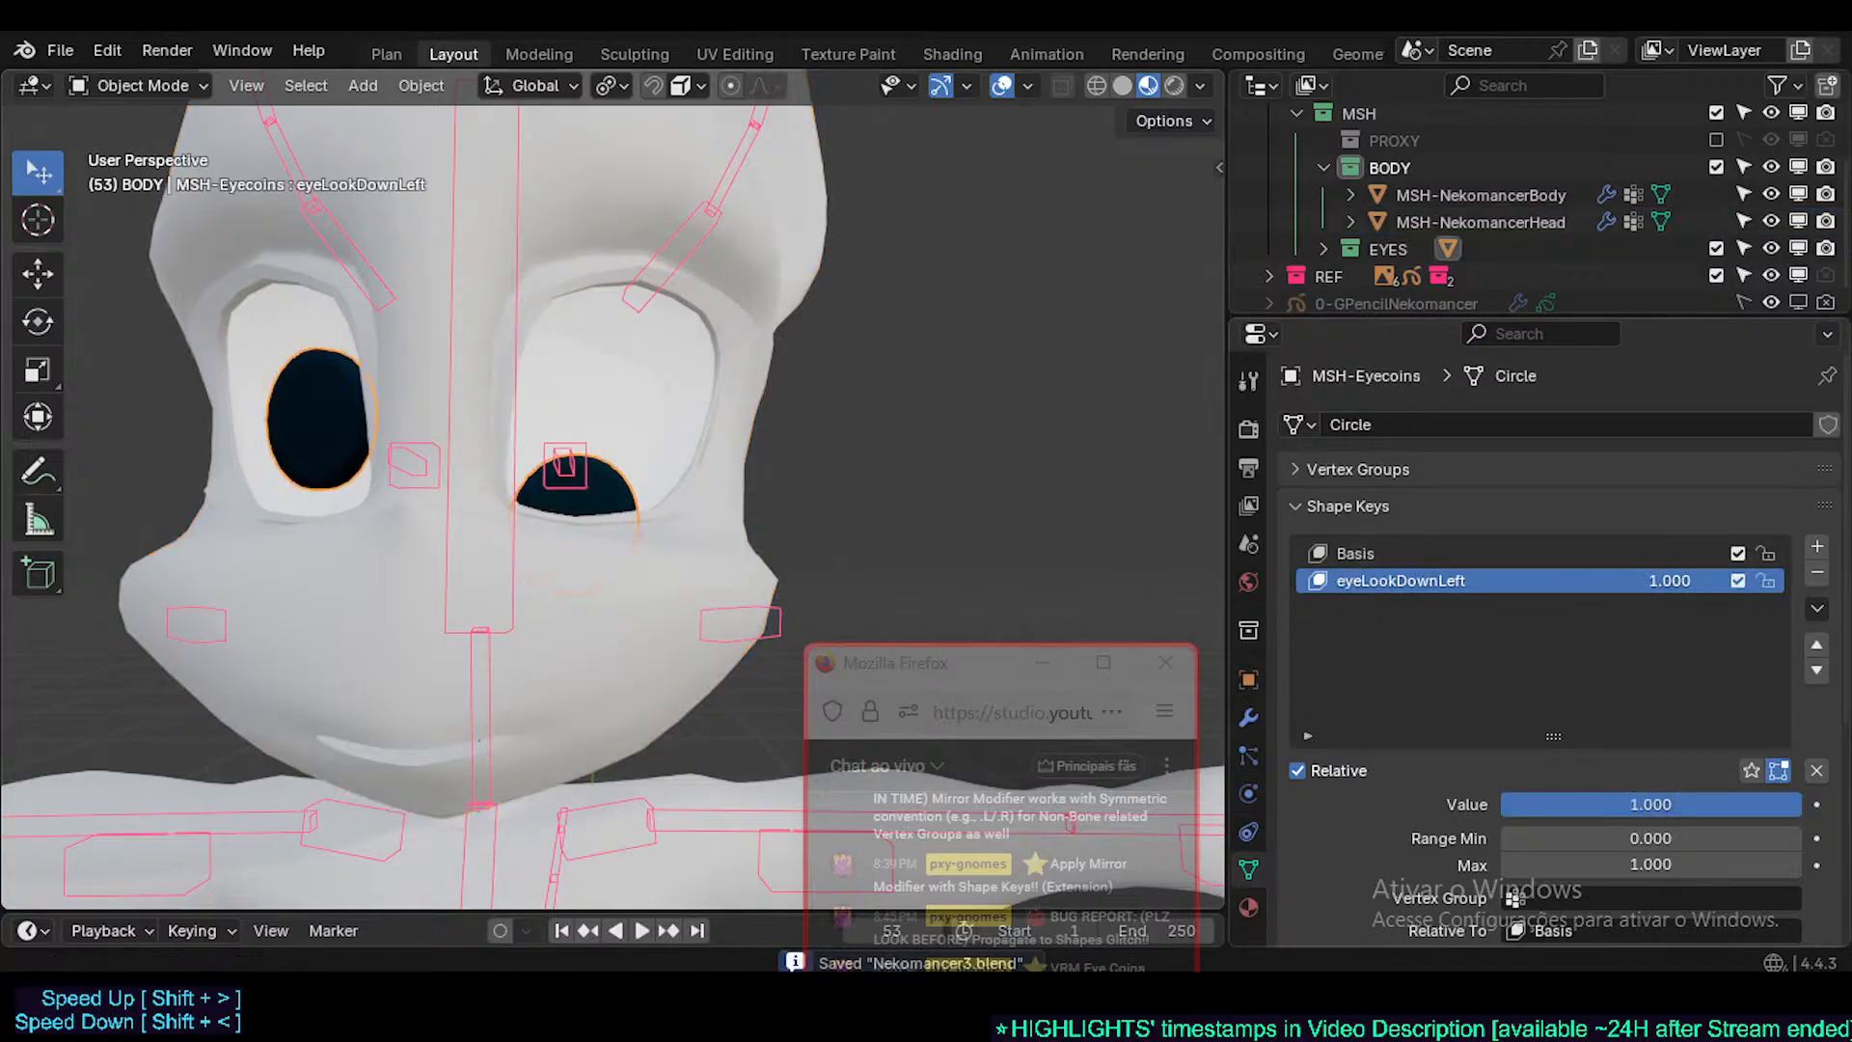
mouse_move(1796, 803)
mouse_down()
mouse_move(1504, 804)
mouse_move(1796, 804)
mouse_up()
scroll(1765, 825, down, 3)
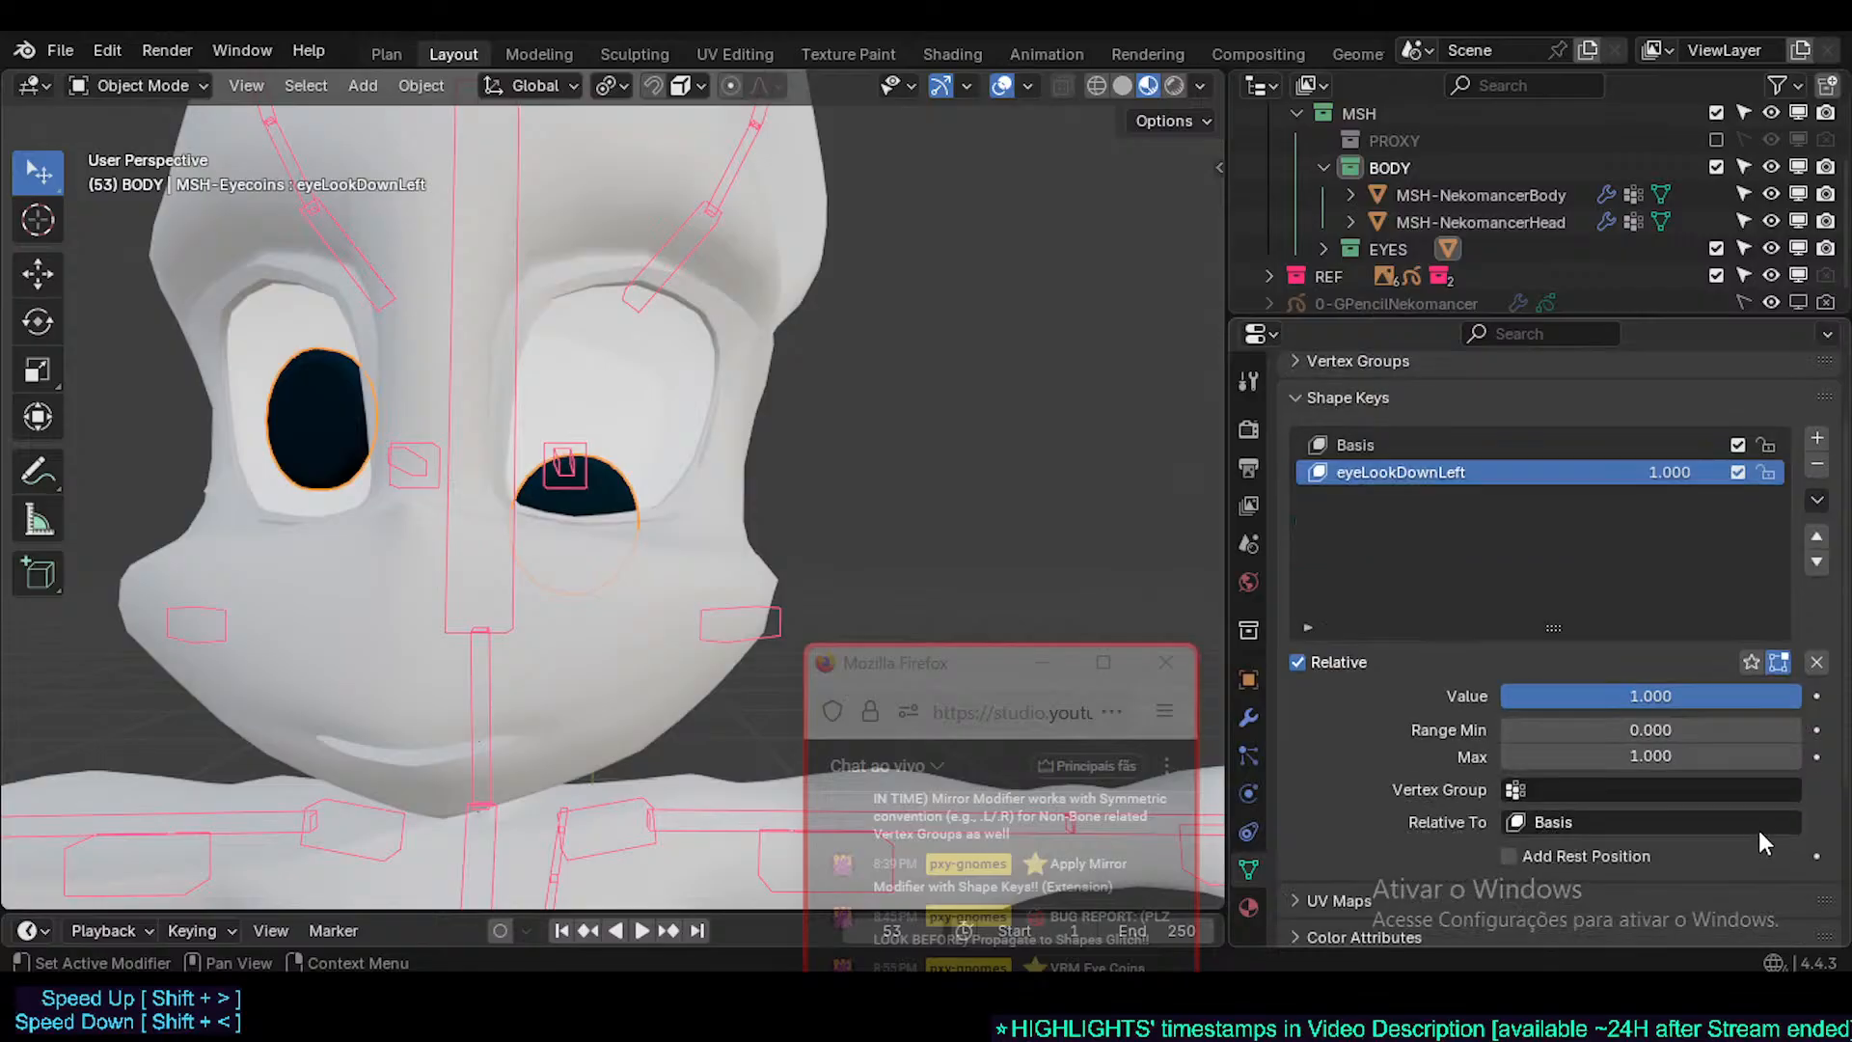
click(1571, 818)
mouse_move(1692, 472)
mouse_down()
mouse_move(1581, 471)
mouse_move(1692, 471)
mouse_up()
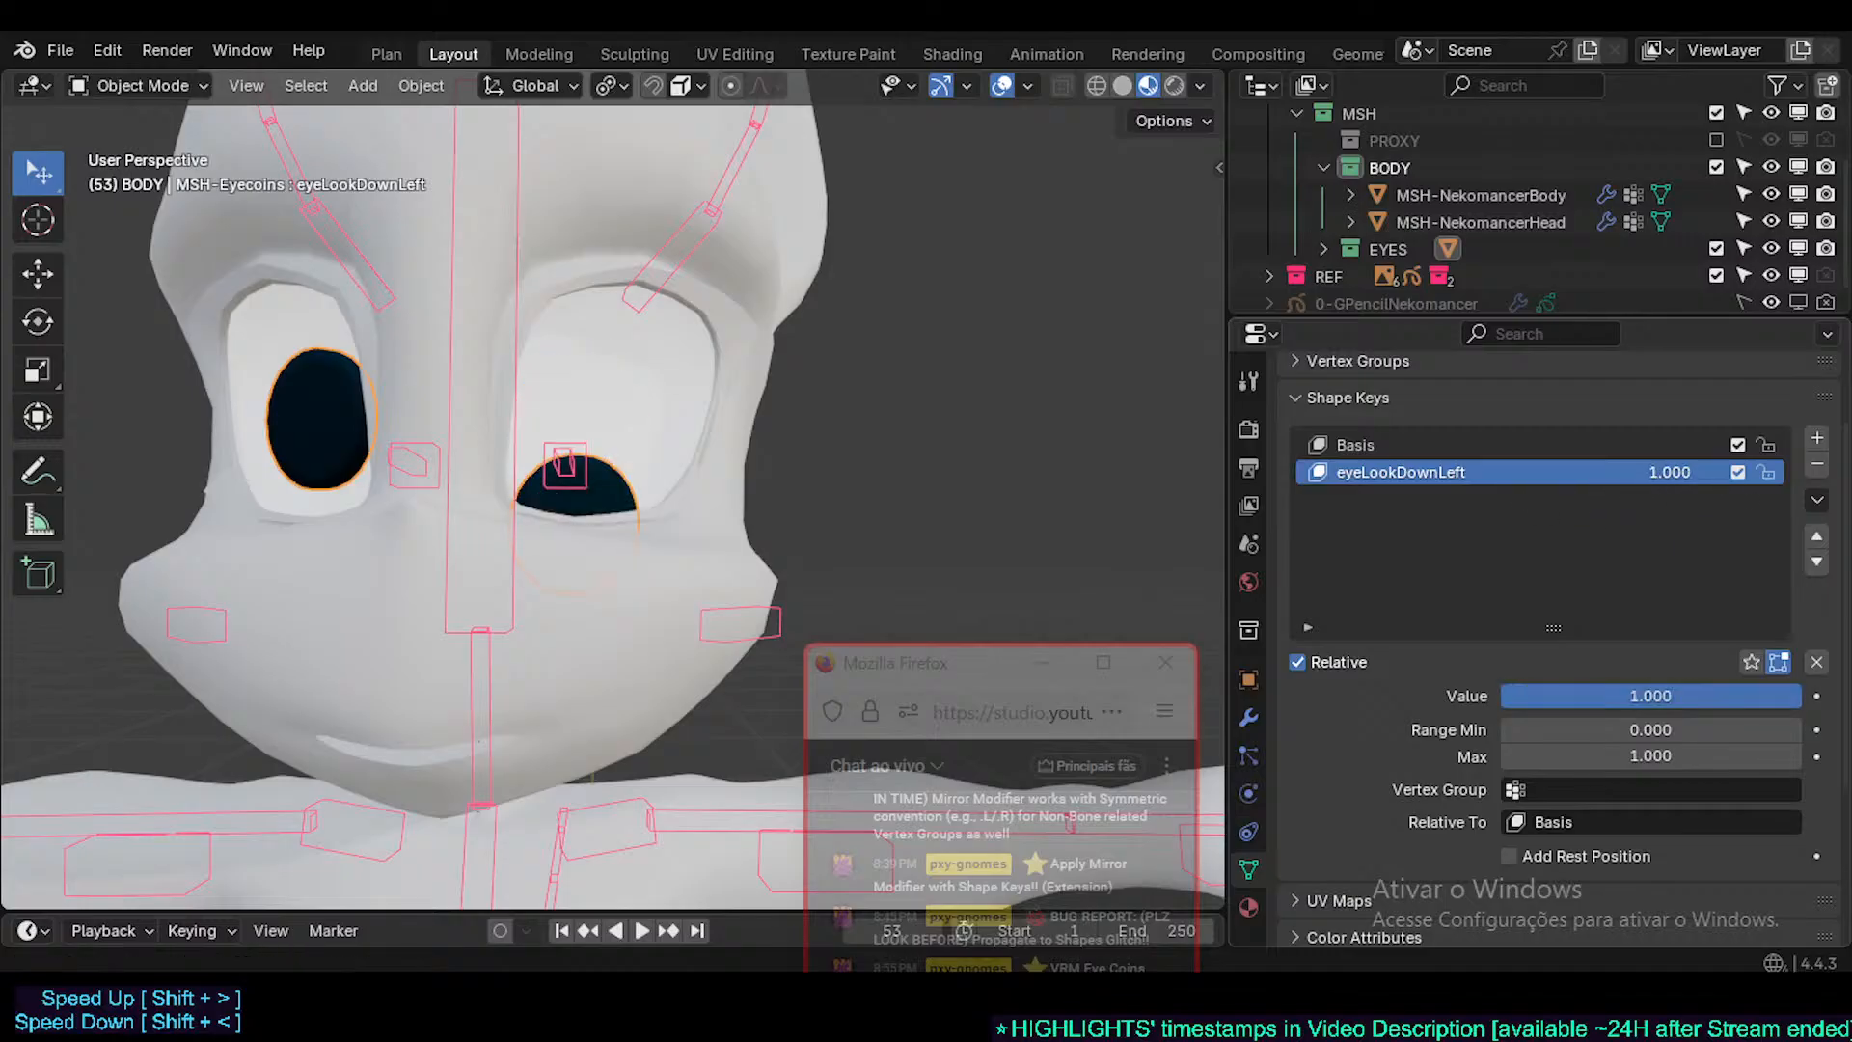
- Create a new shape key from the current mix on MSH-Eyecoins and name it eyeLookDownRight
click(1816, 500)
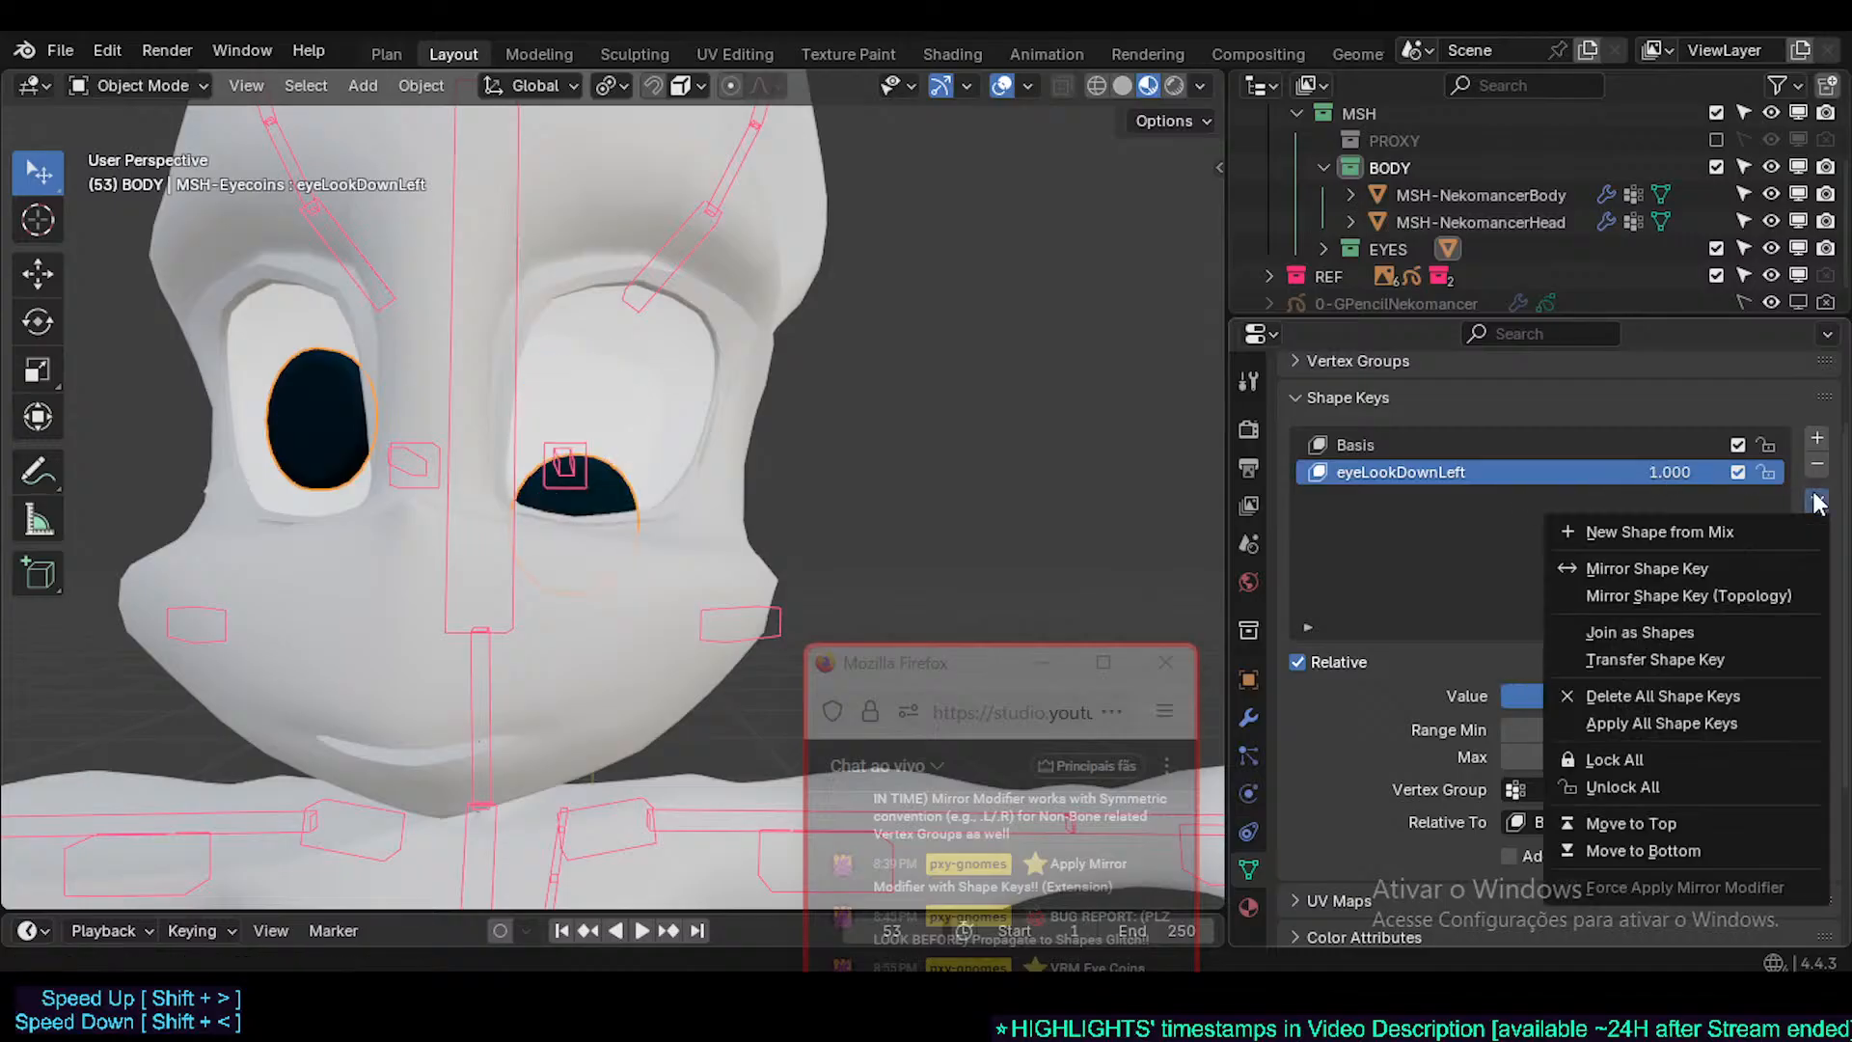
click(1728, 534)
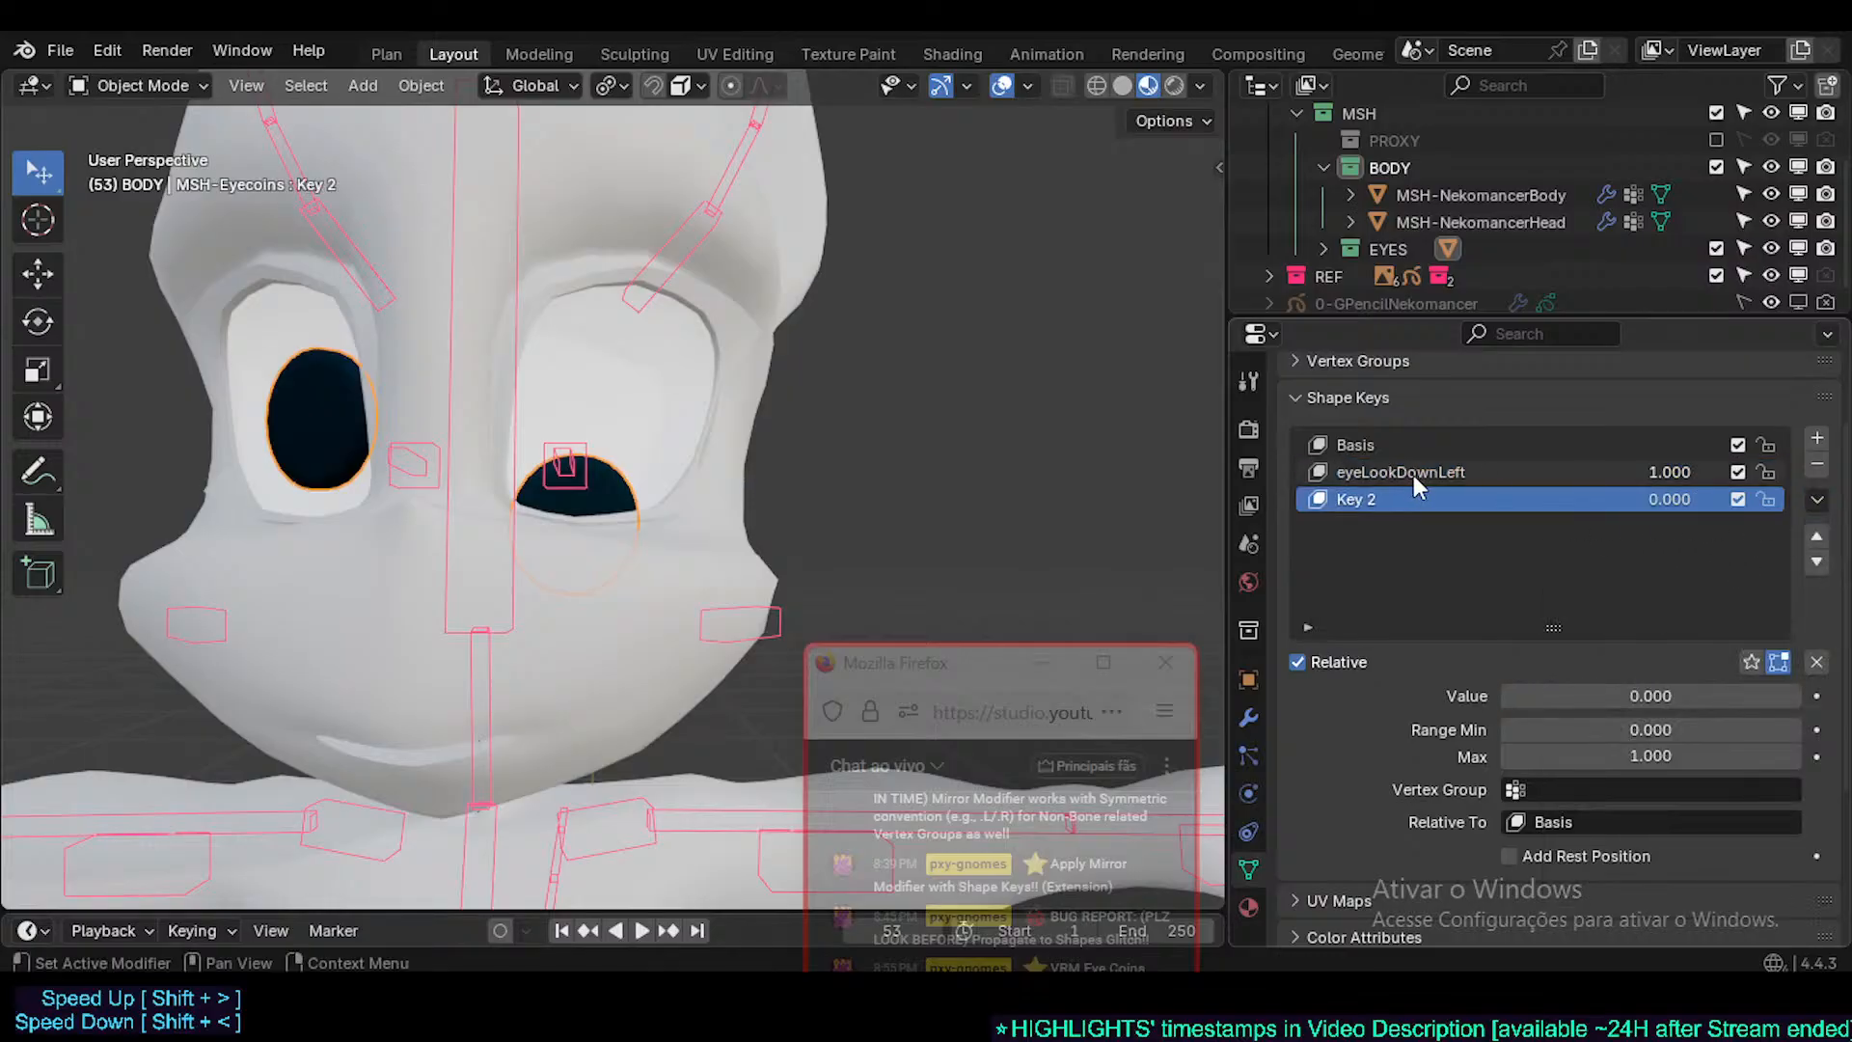
key(ctrl+c)
key(ctrl+v)
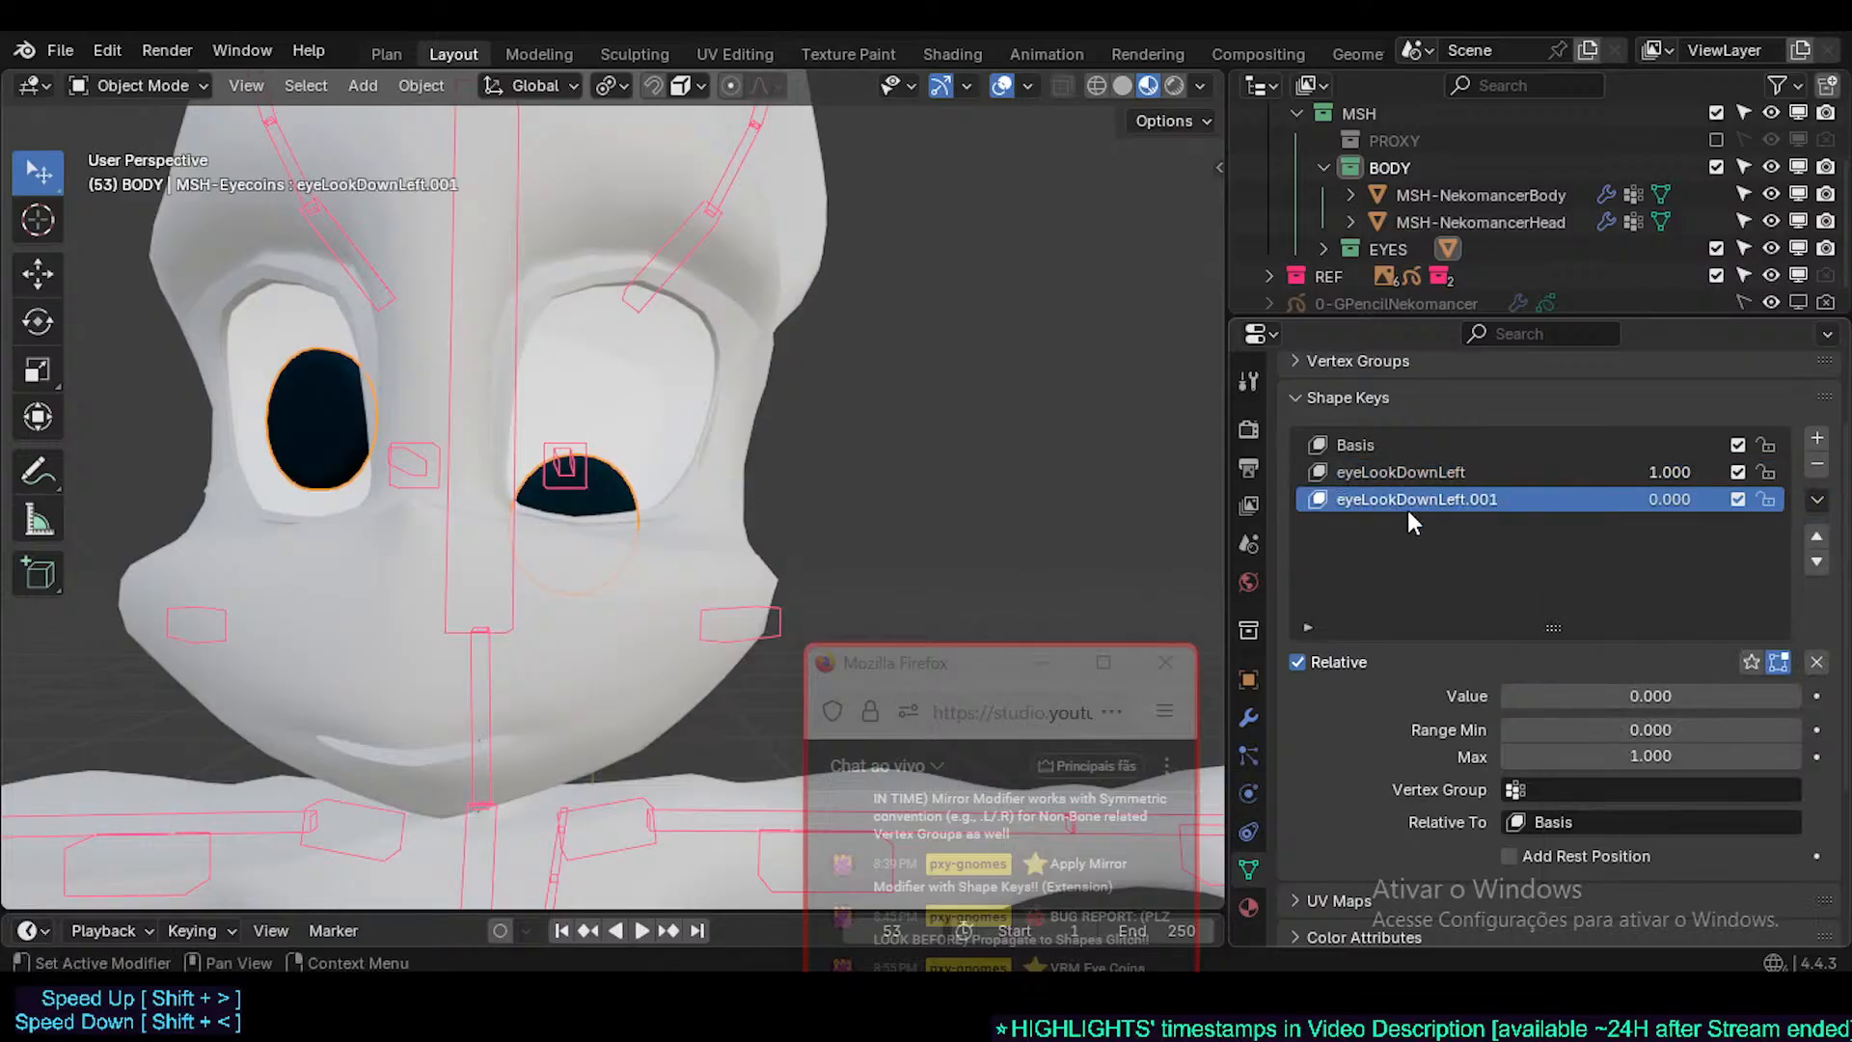
double_click(1474, 505)
drag(1448, 501, 1736, 498)
text(Right)
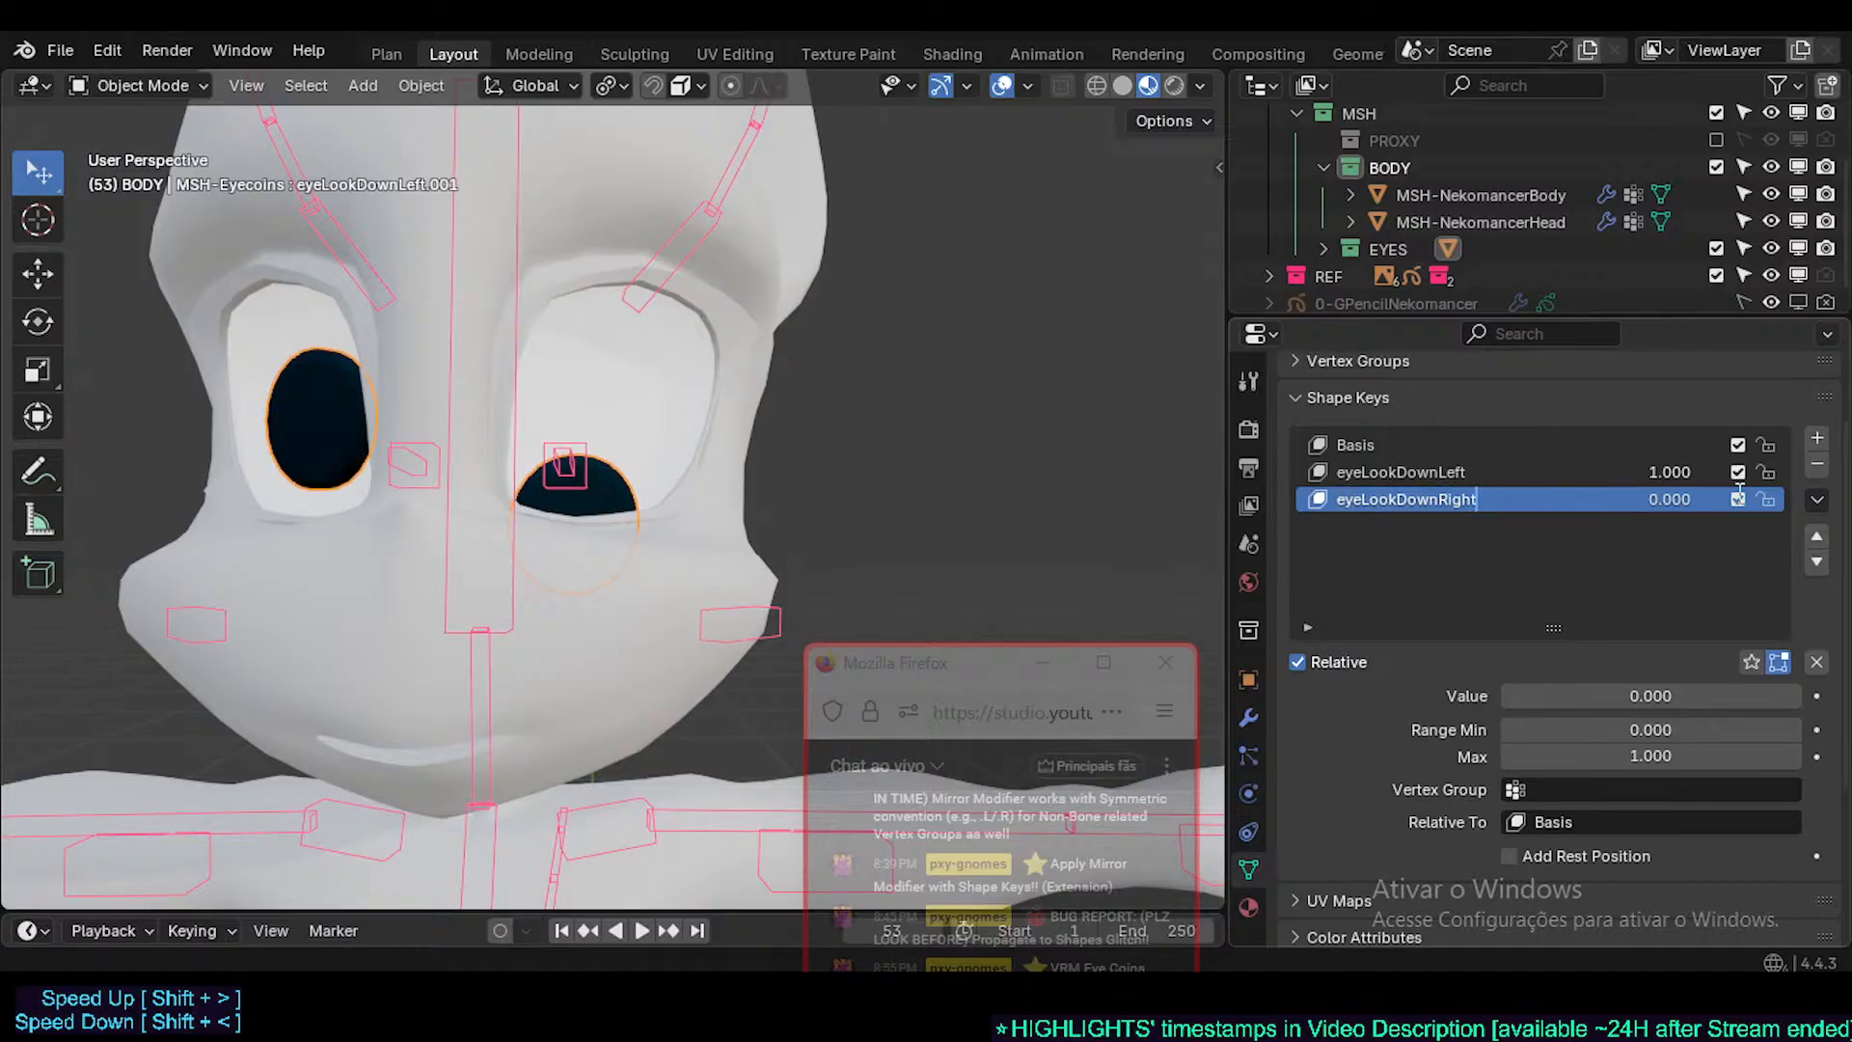
key(Return)
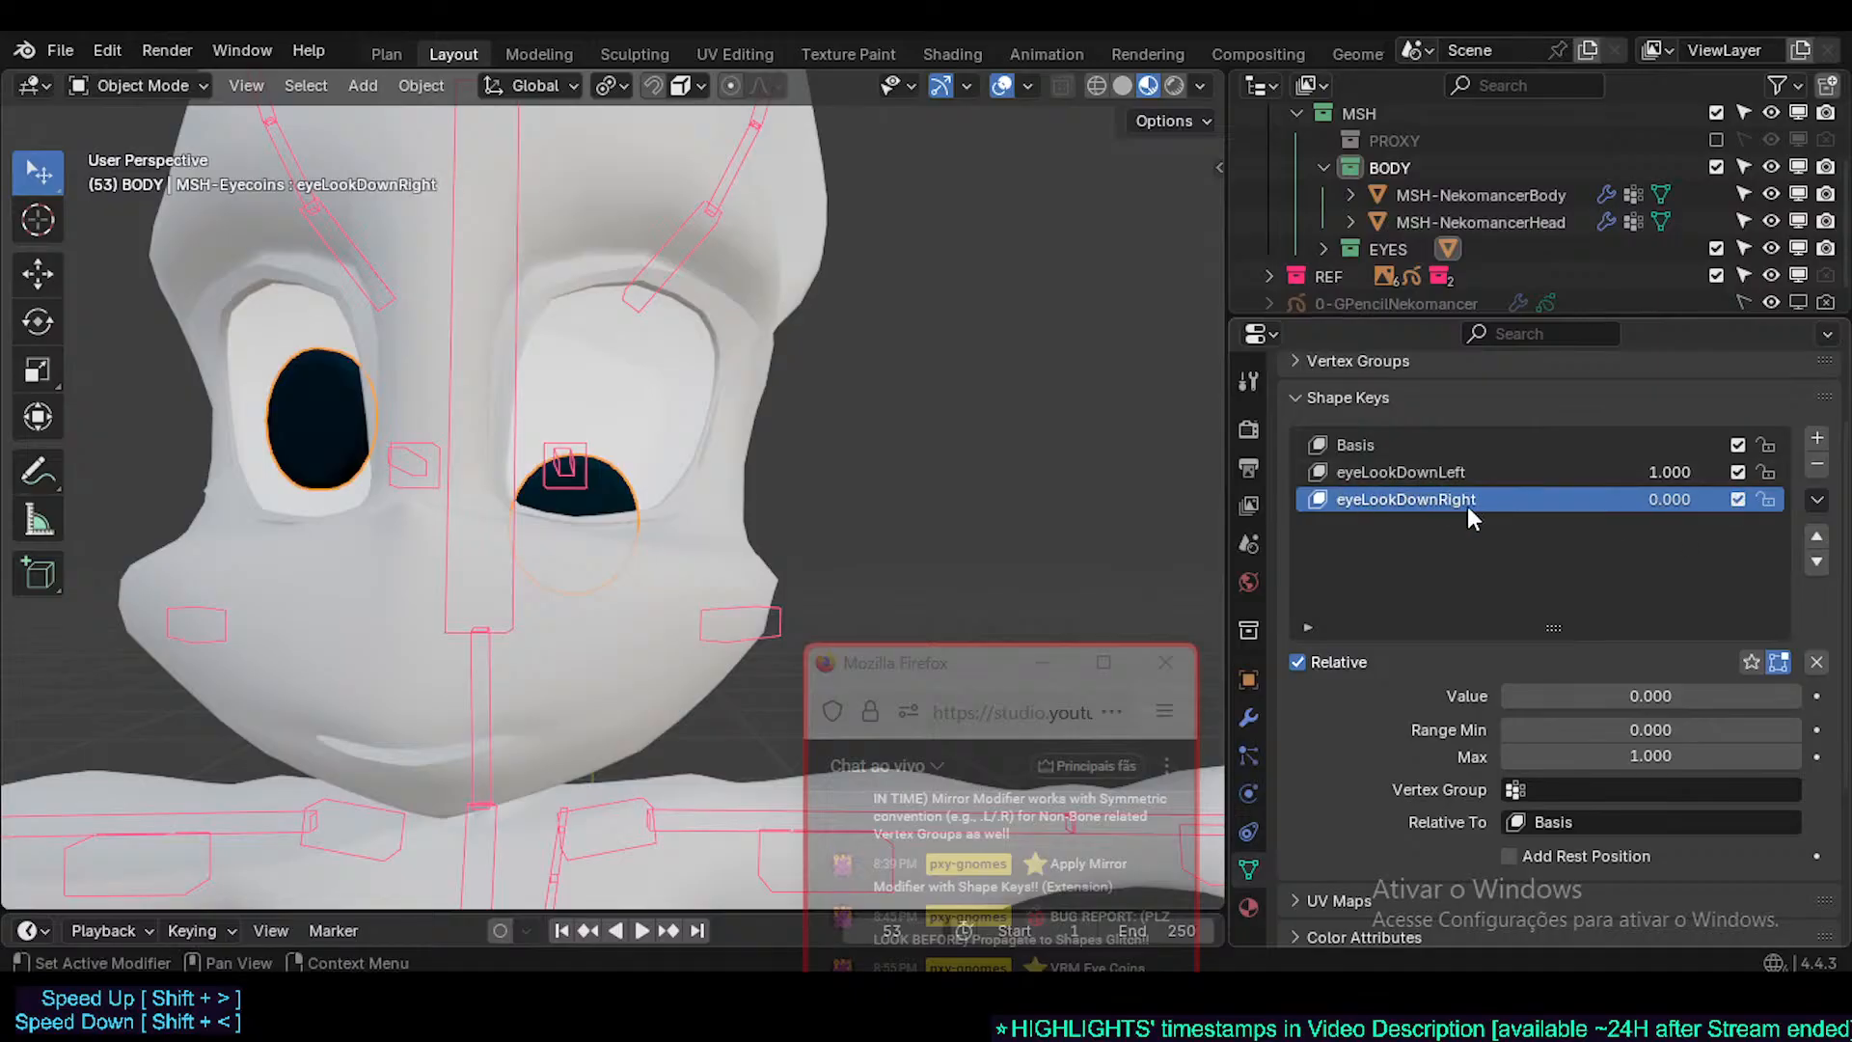
- Mirror the eyeLookDownRight shape key, previewing it at 1.000, and leave both eye-look shape keys at 0.000
drag(1647, 504, 1723, 498)
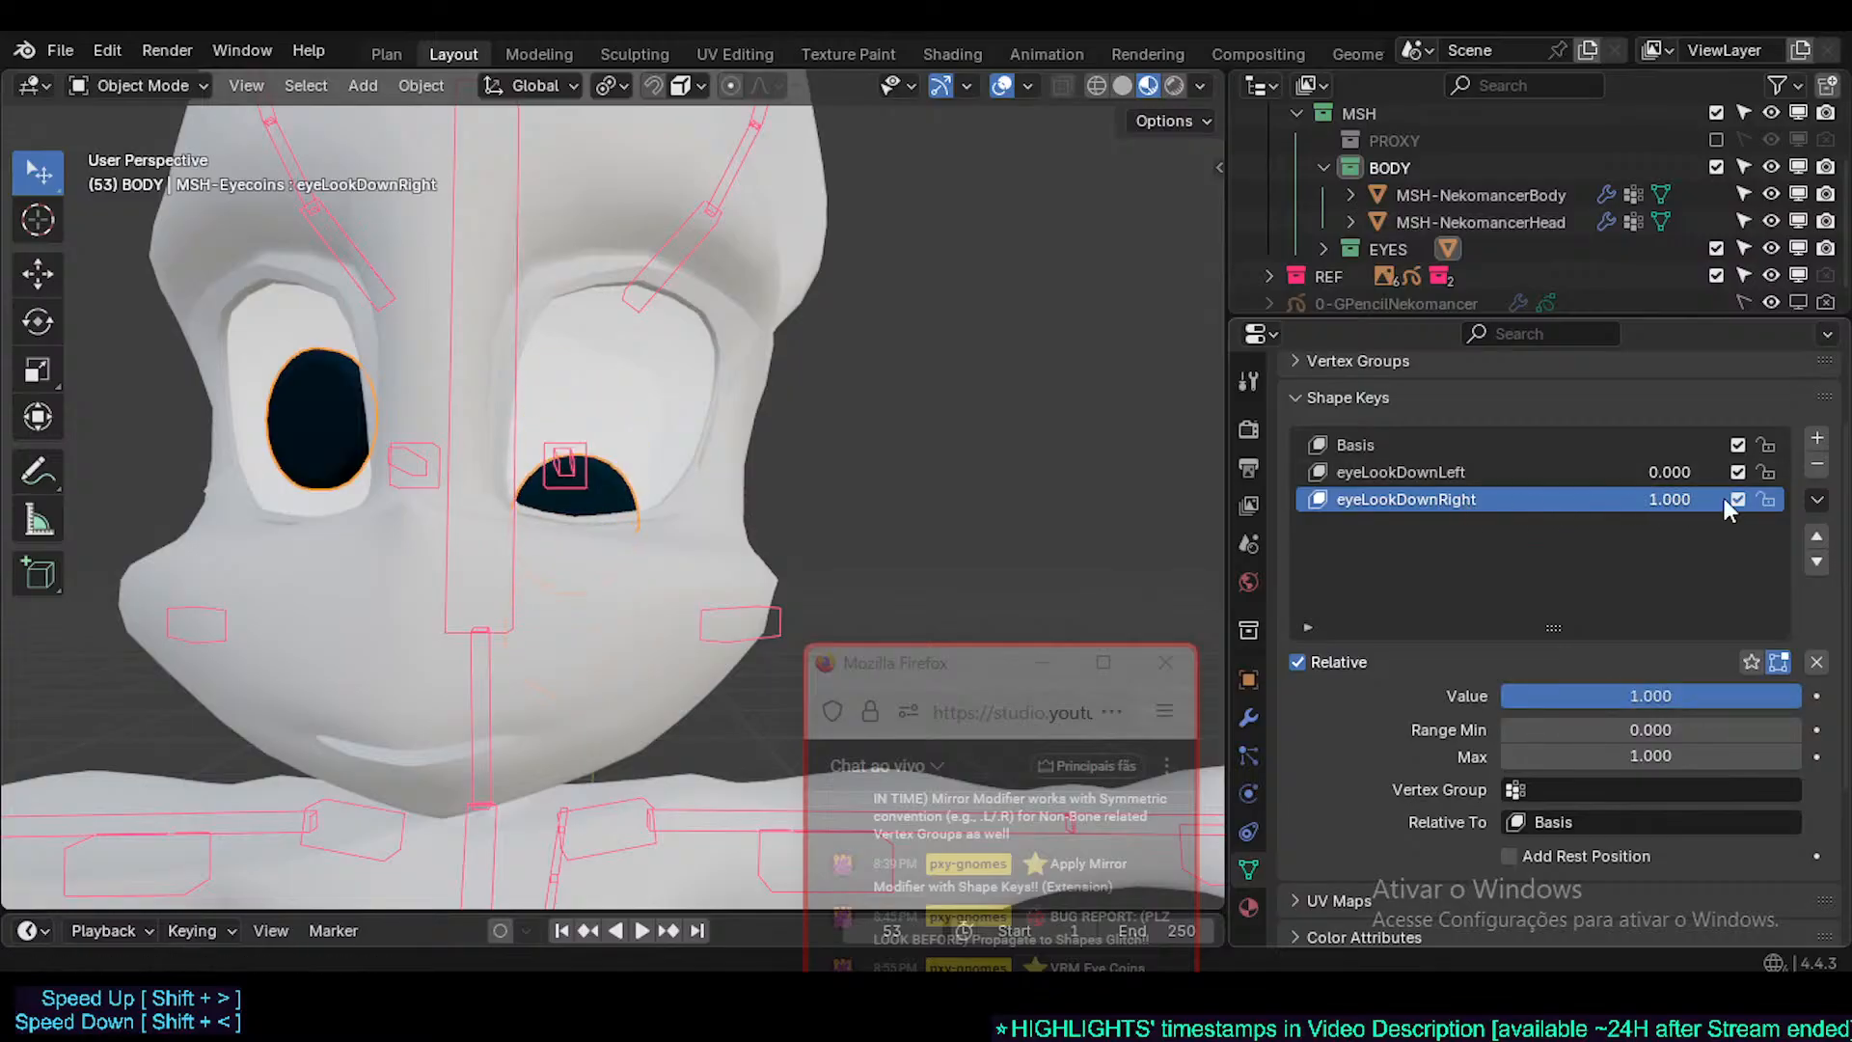
click(1817, 500)
click(1725, 566)
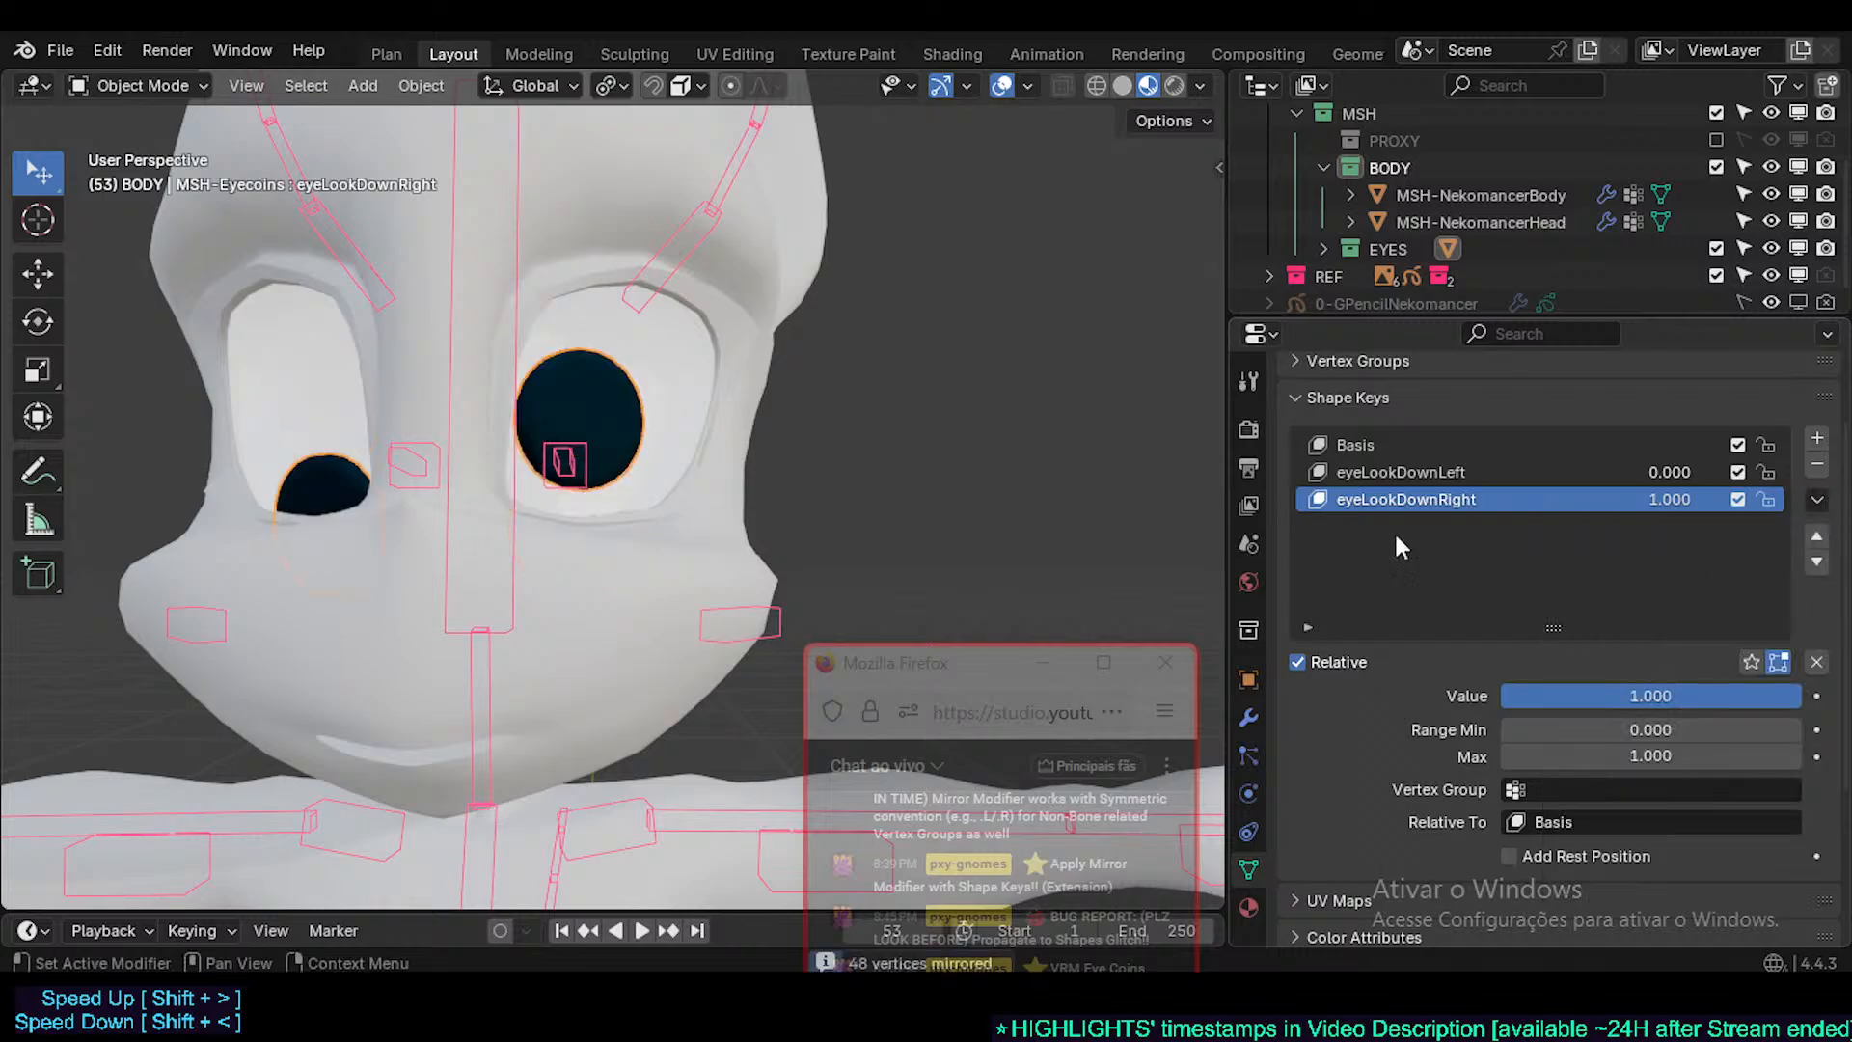
drag(1669, 499, 1621, 477)
- Switch to Firefox and examine the EyeLook Out, In, Up and Down Right reference images on the VRCFaceTracking Unified Expressions page
drag(960, 677, 851, 426)
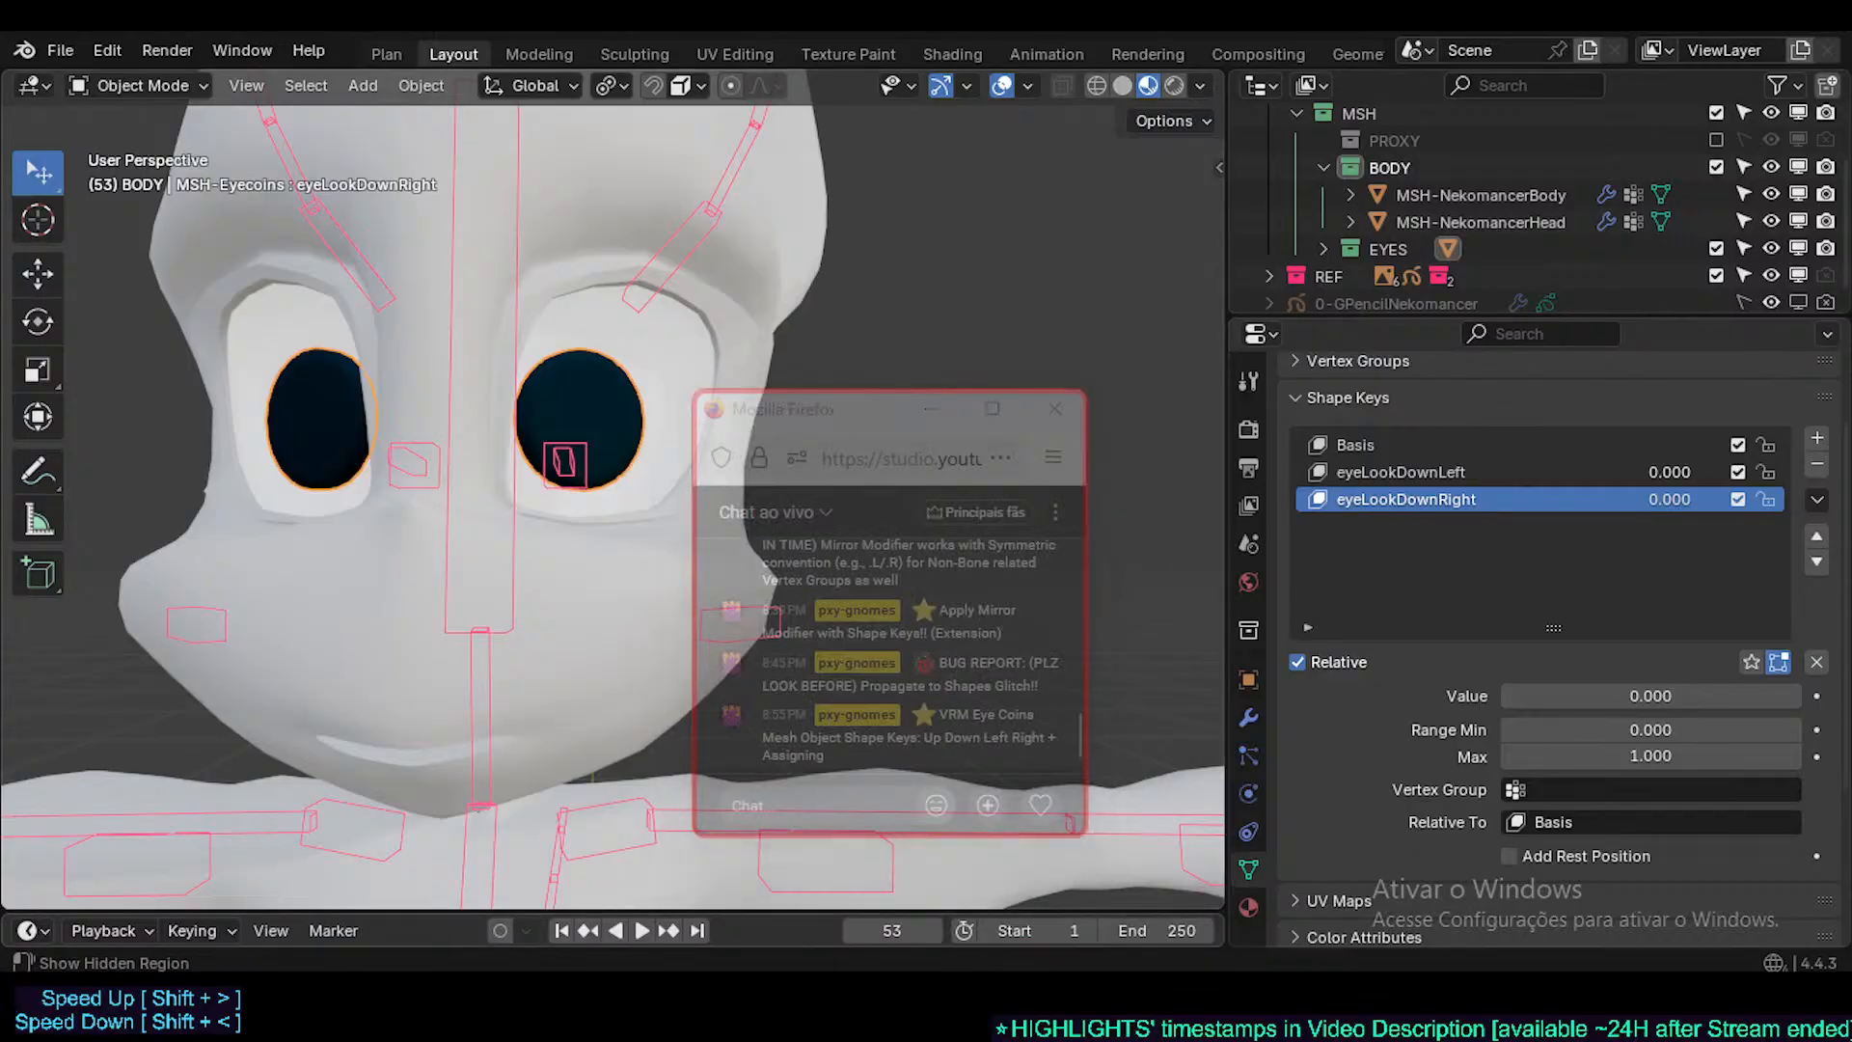
mouse_move(966, 1003)
click(898, 930)
drag(828, 421, 1281, 358)
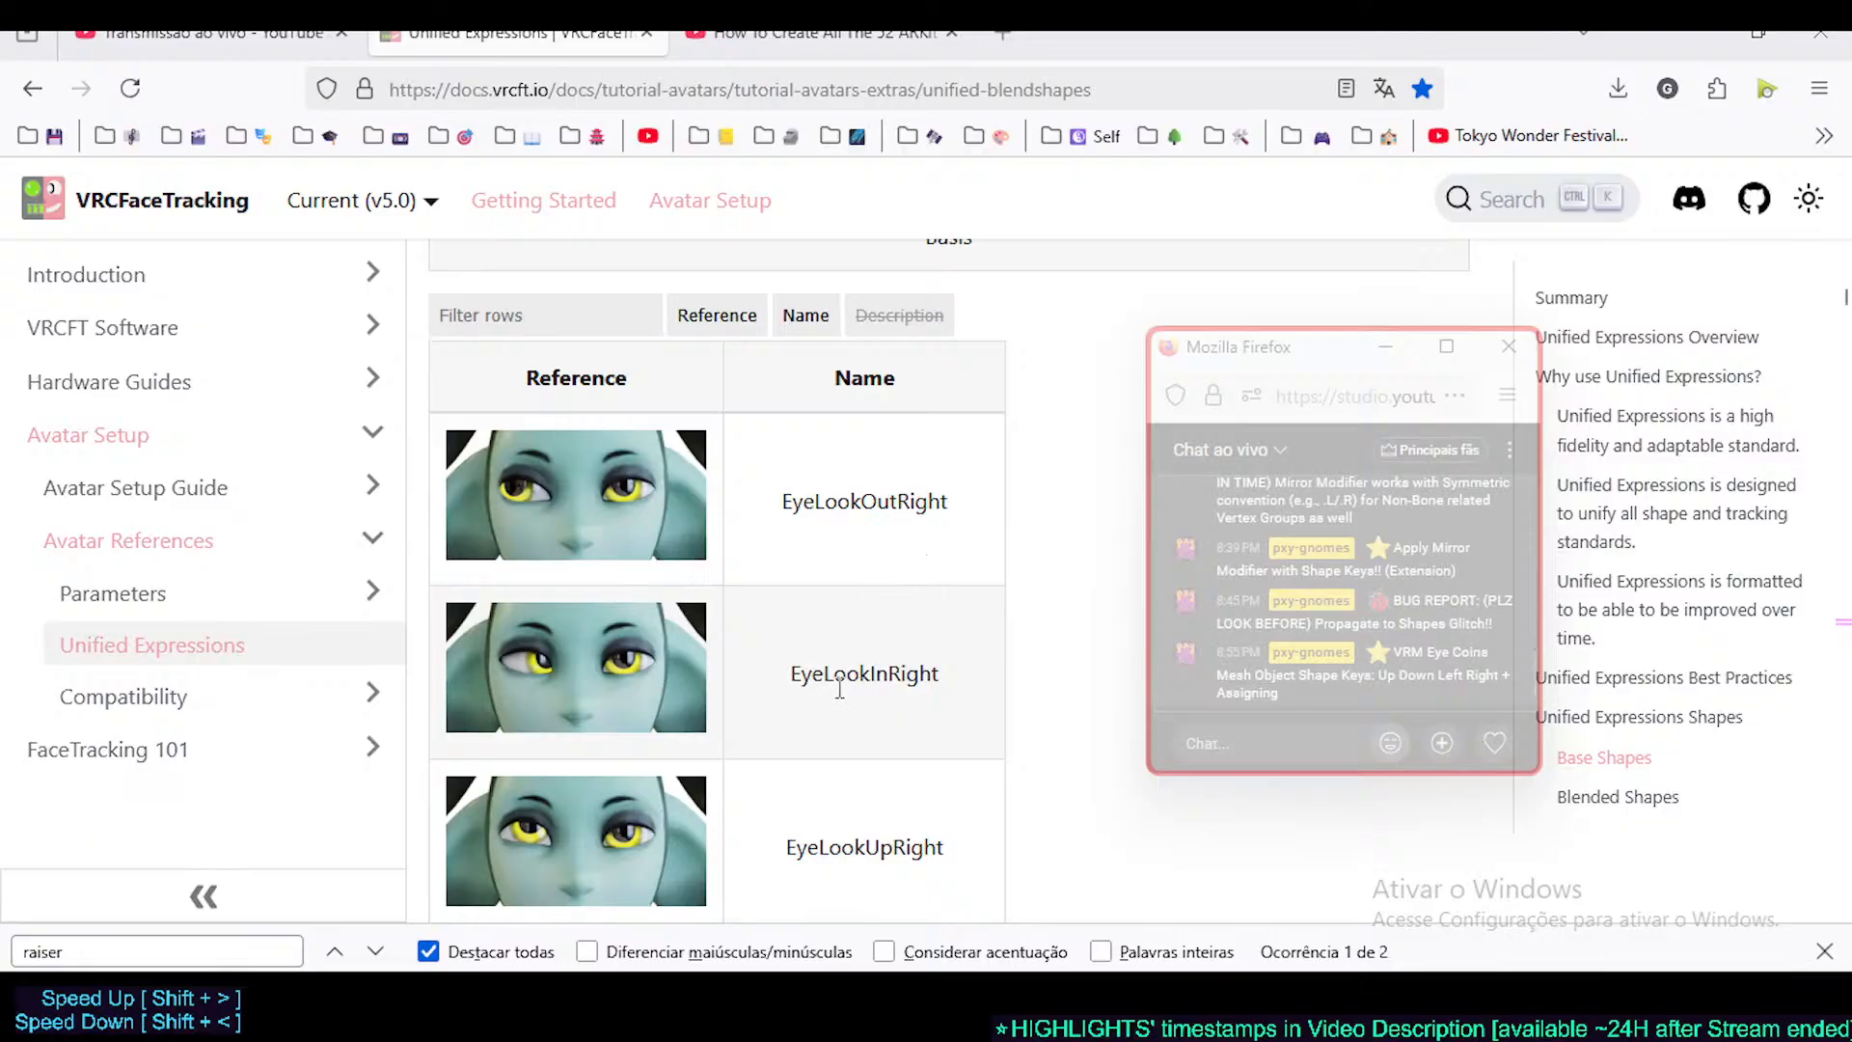
scroll(873, 600, up, 2)
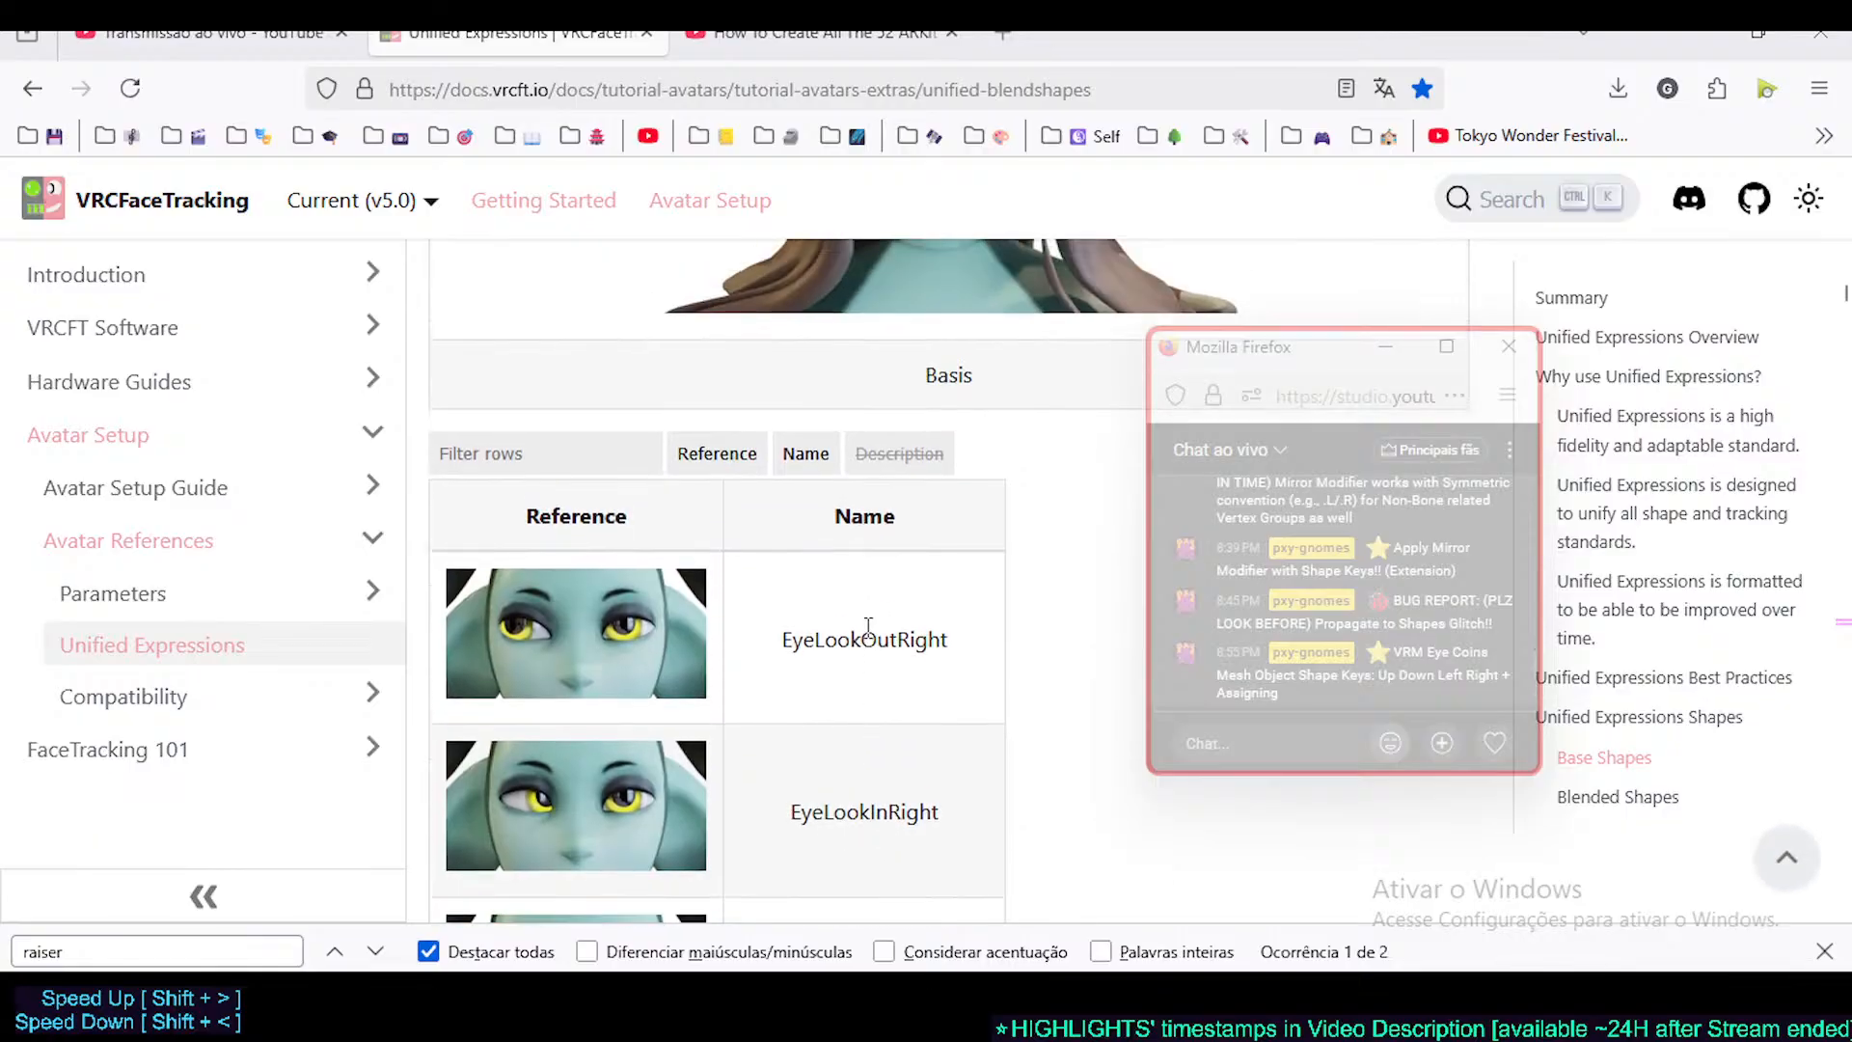
scroll(873, 600, down, 2)
scroll(849, 598, down, 4)
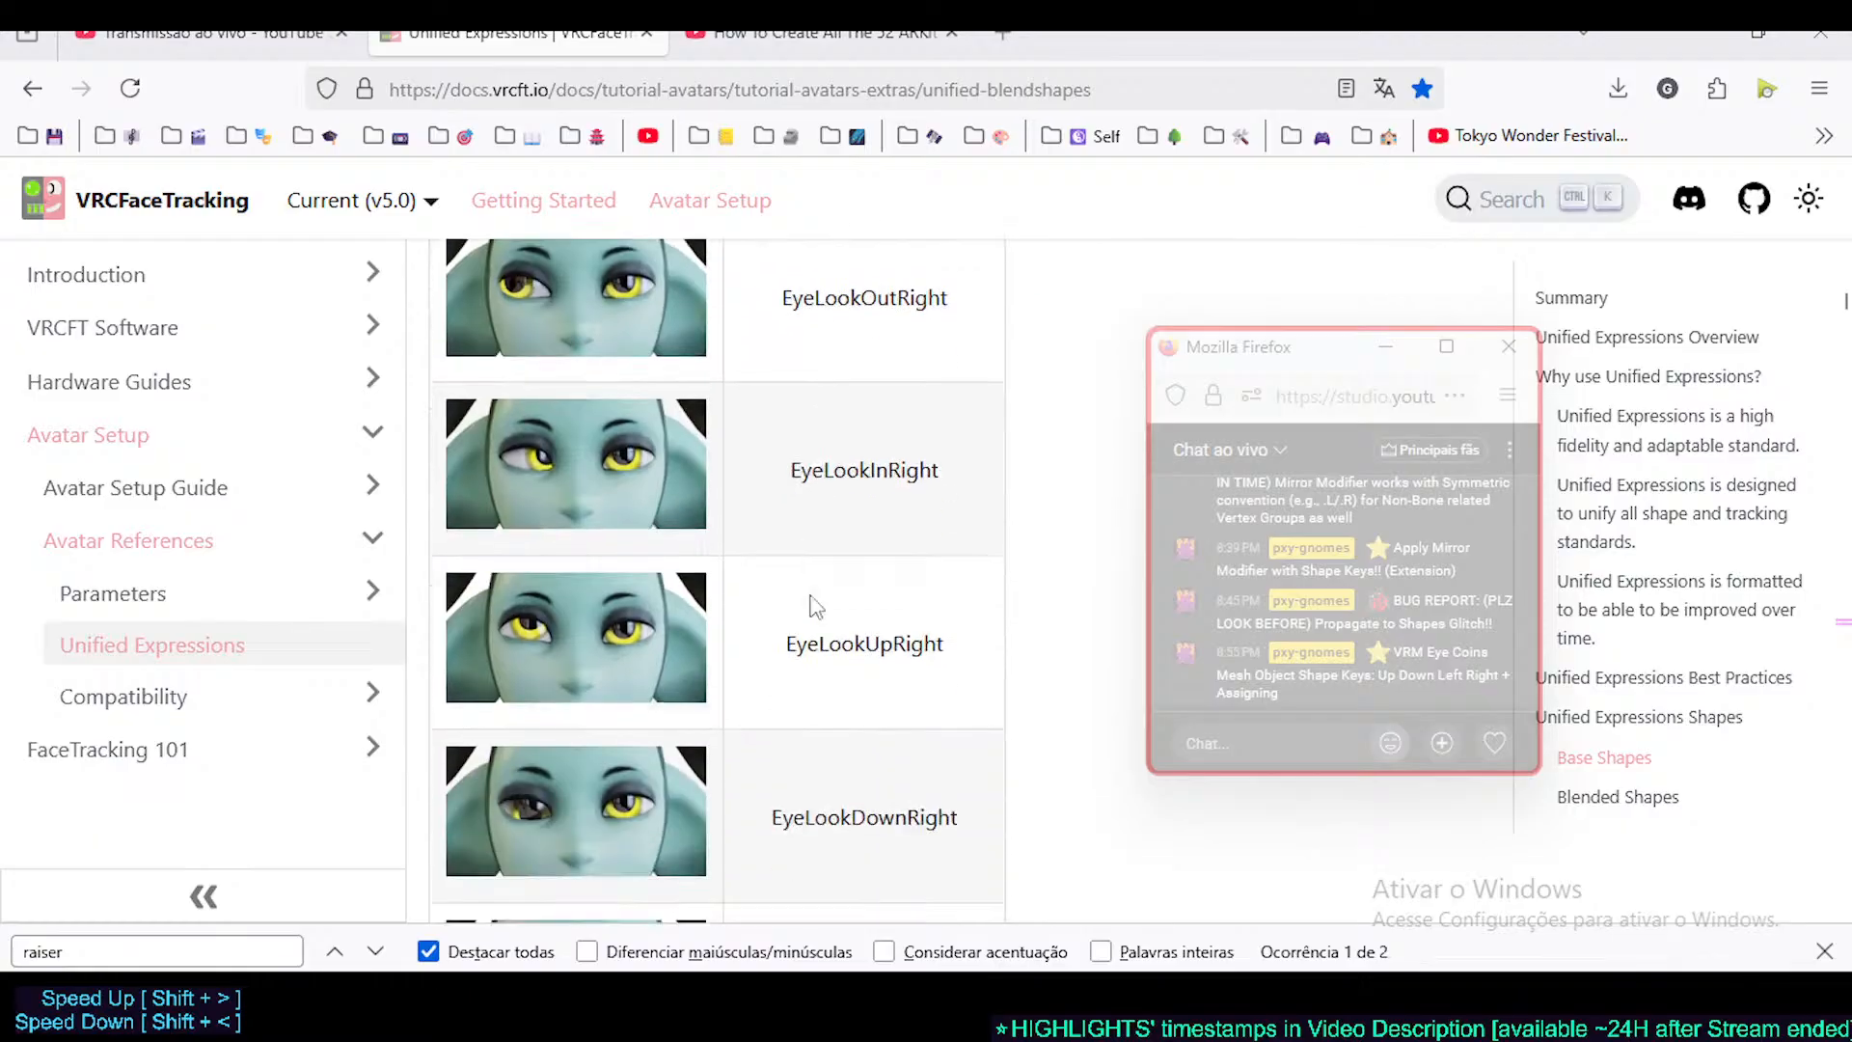
scroll(808, 618, up, 2)
scroll(796, 579, up, 3)
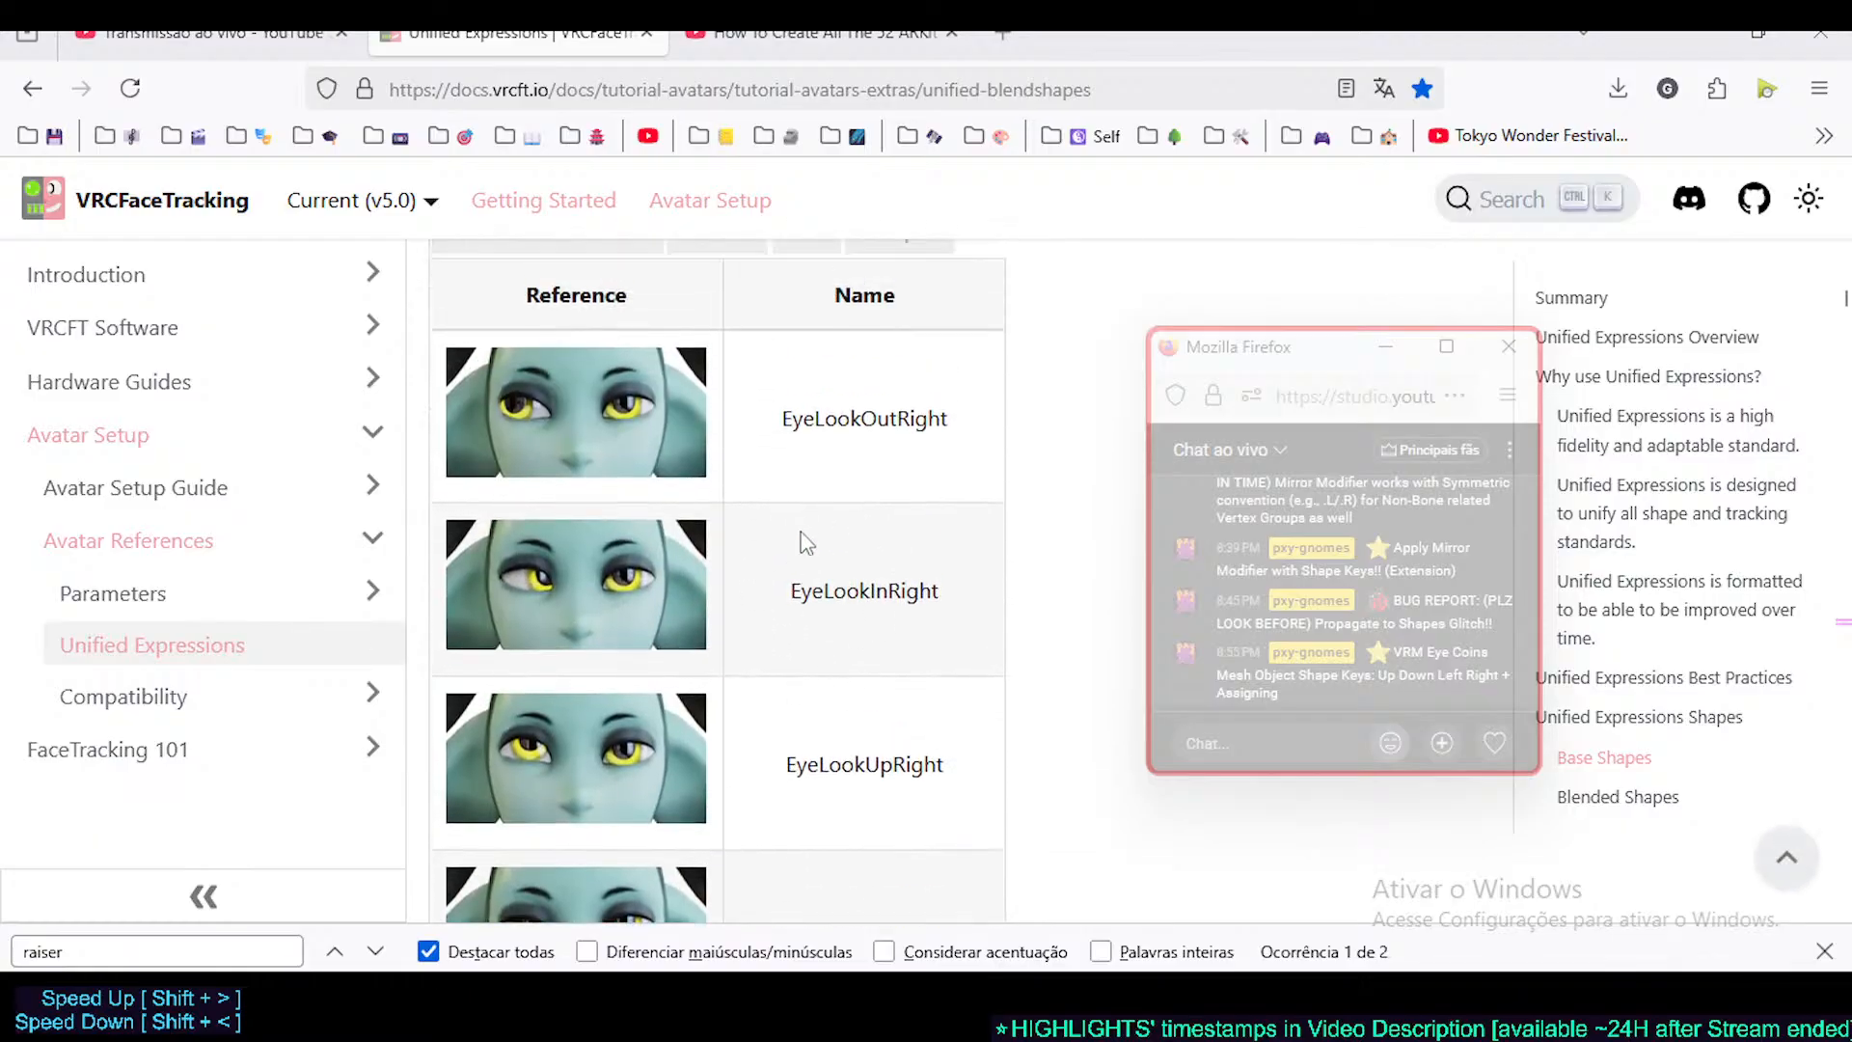
scroll(844, 627, down, 2)
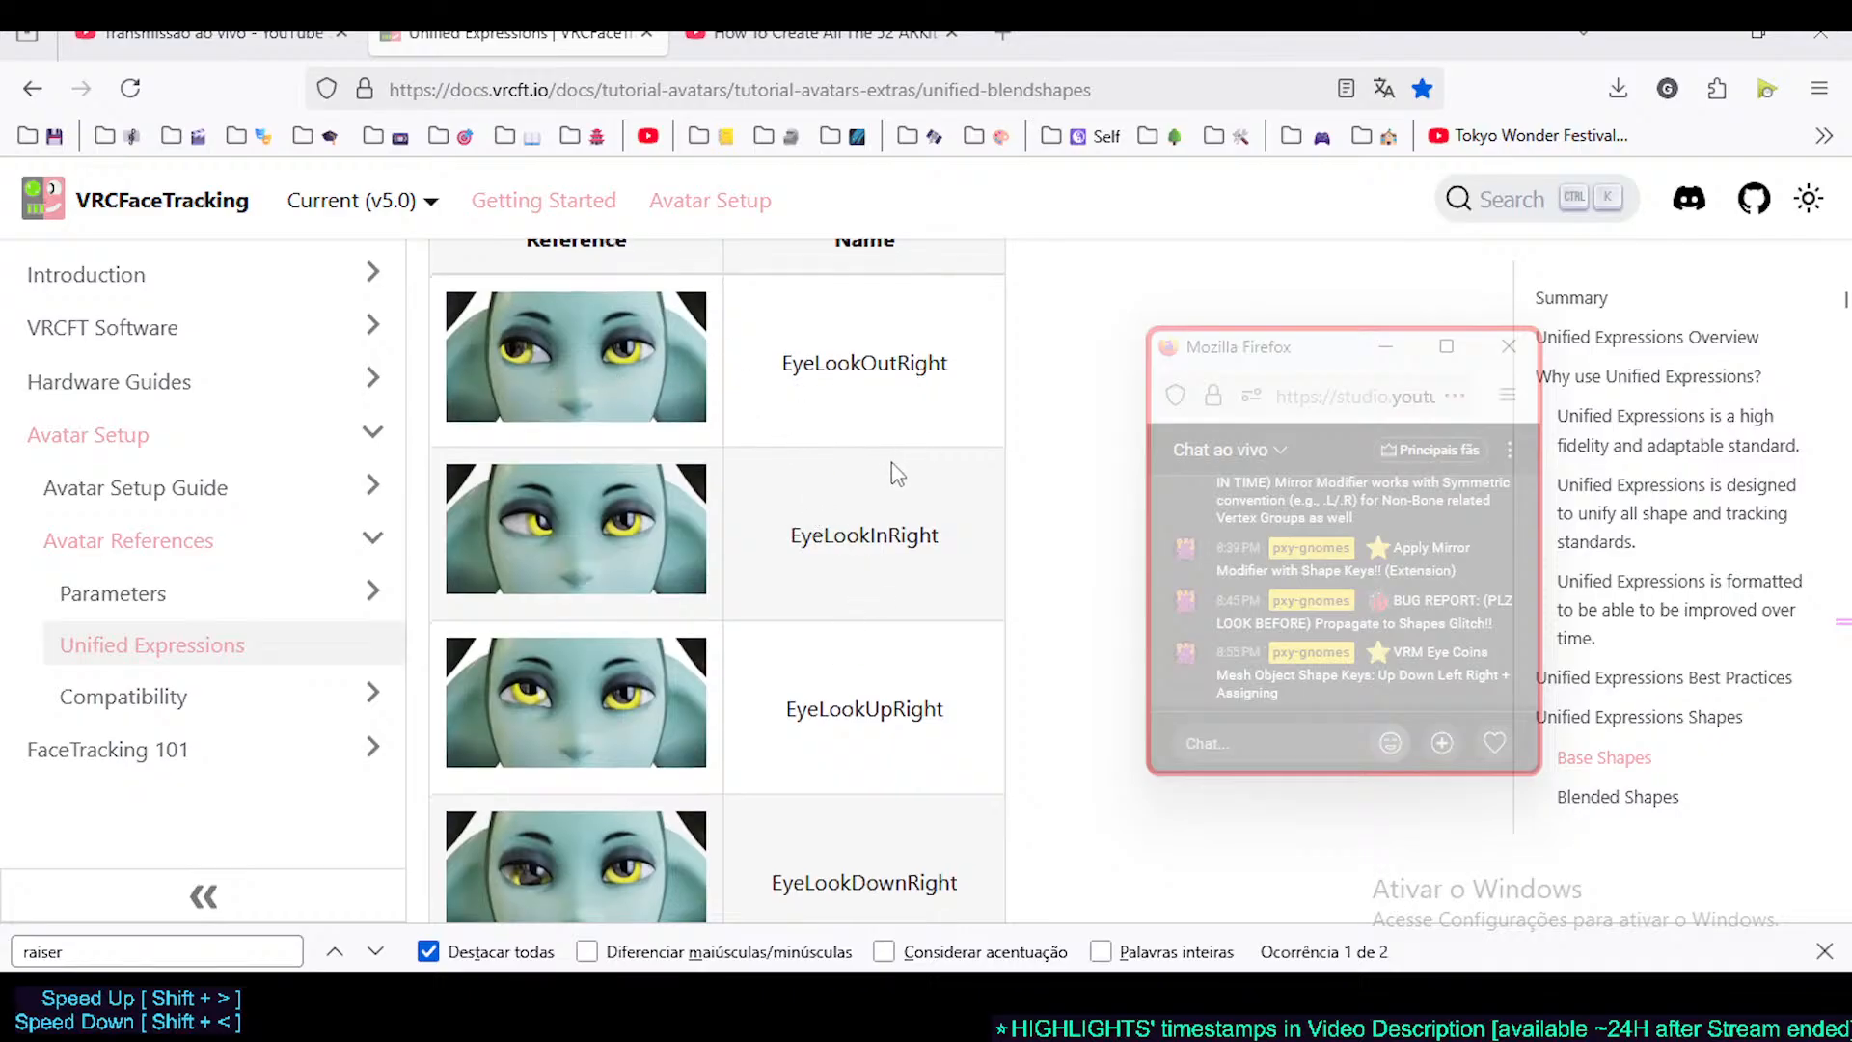
scroll(786, 641, up, 2)
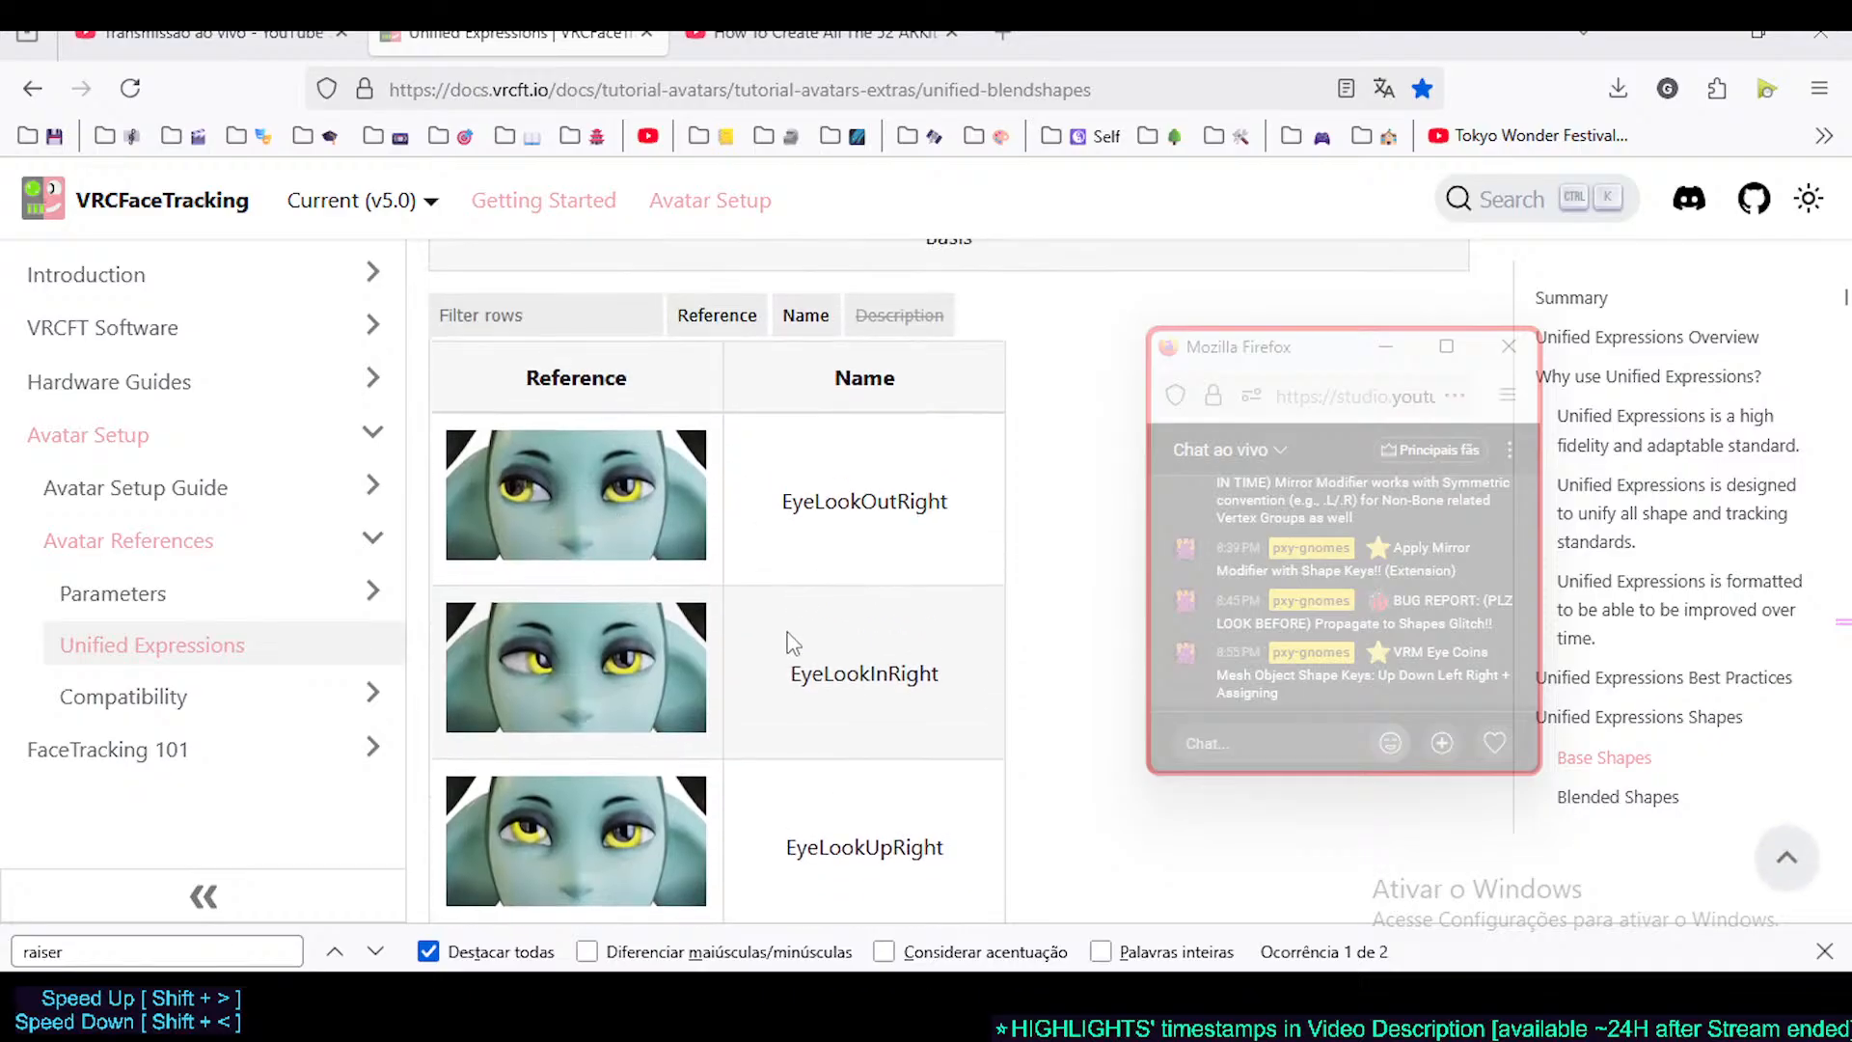
scroll(790, 642, down, 3)
scroll(790, 641, up, 3)
- Switch back to Blender, move the chat window clear of the shape keys, and review the VRM 0.x eyeBlink and eyeLook blend shape proxies
key(alt+Tab)
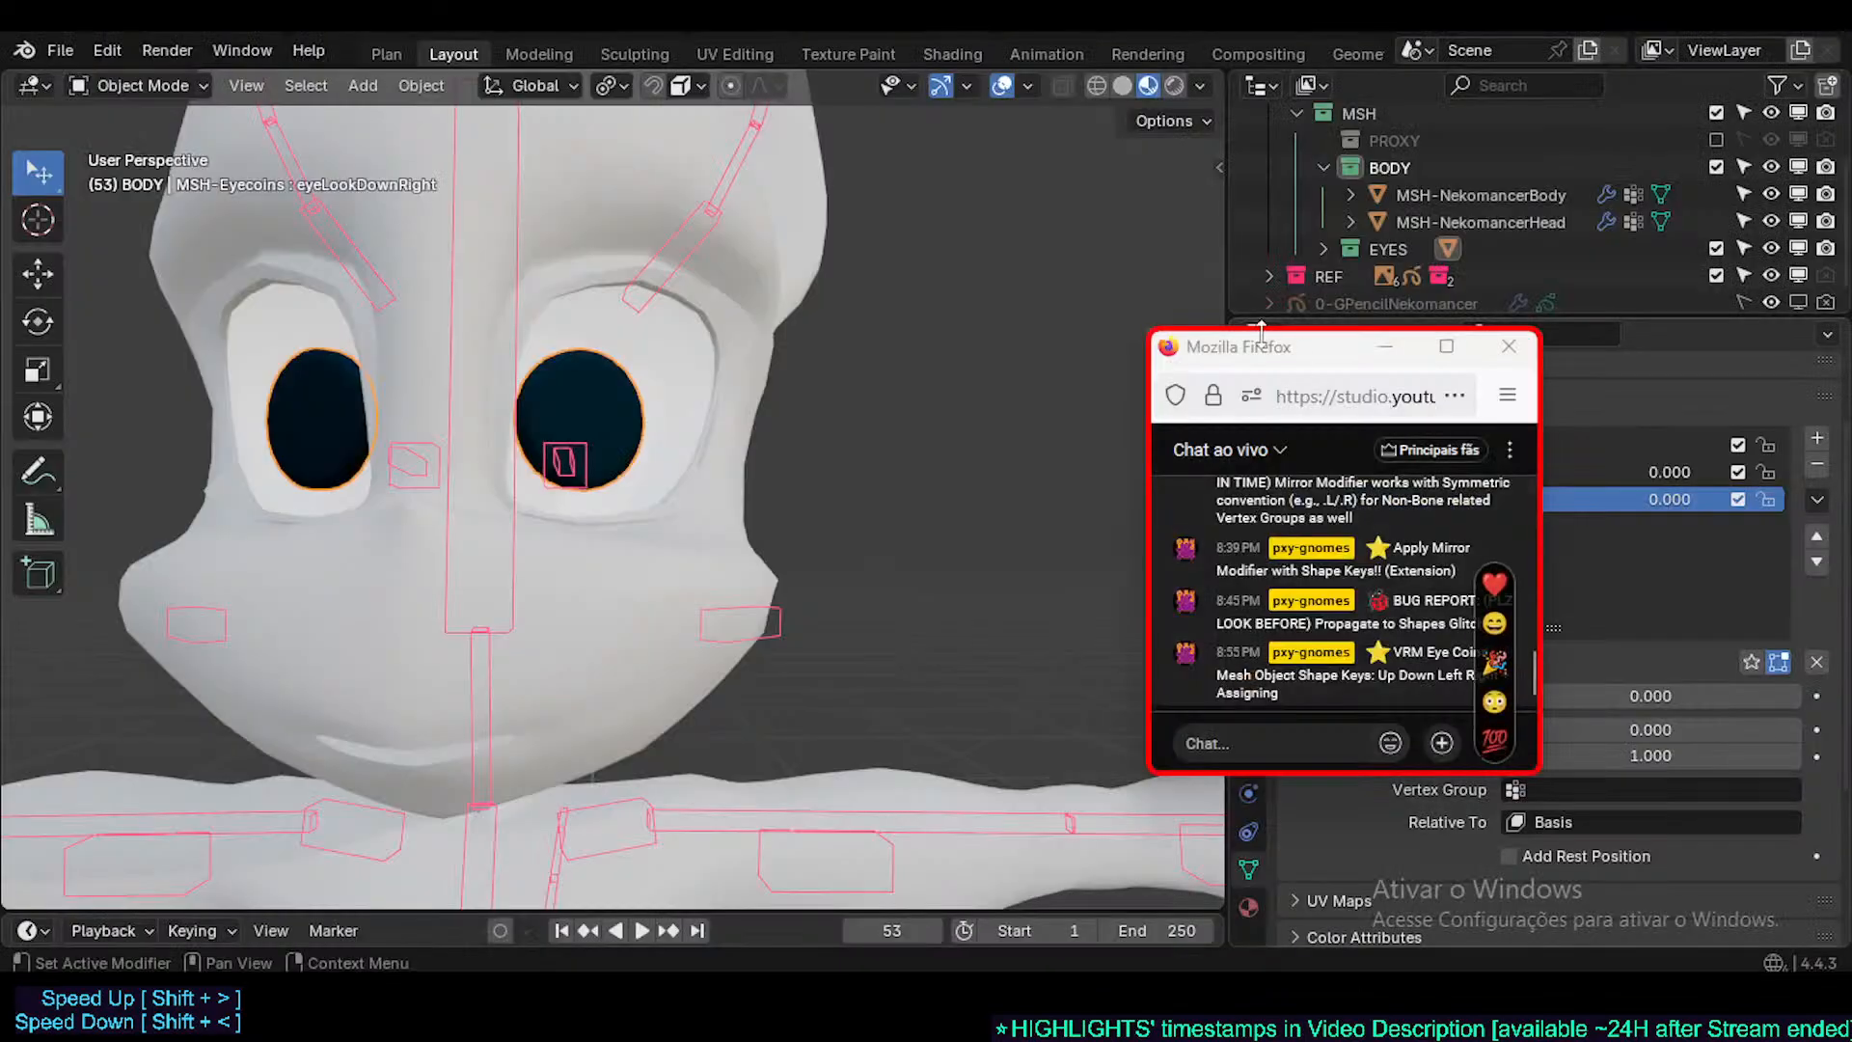
drag(1259, 352, 339, 441)
key(n)
scroll(902, 424, up, 1)
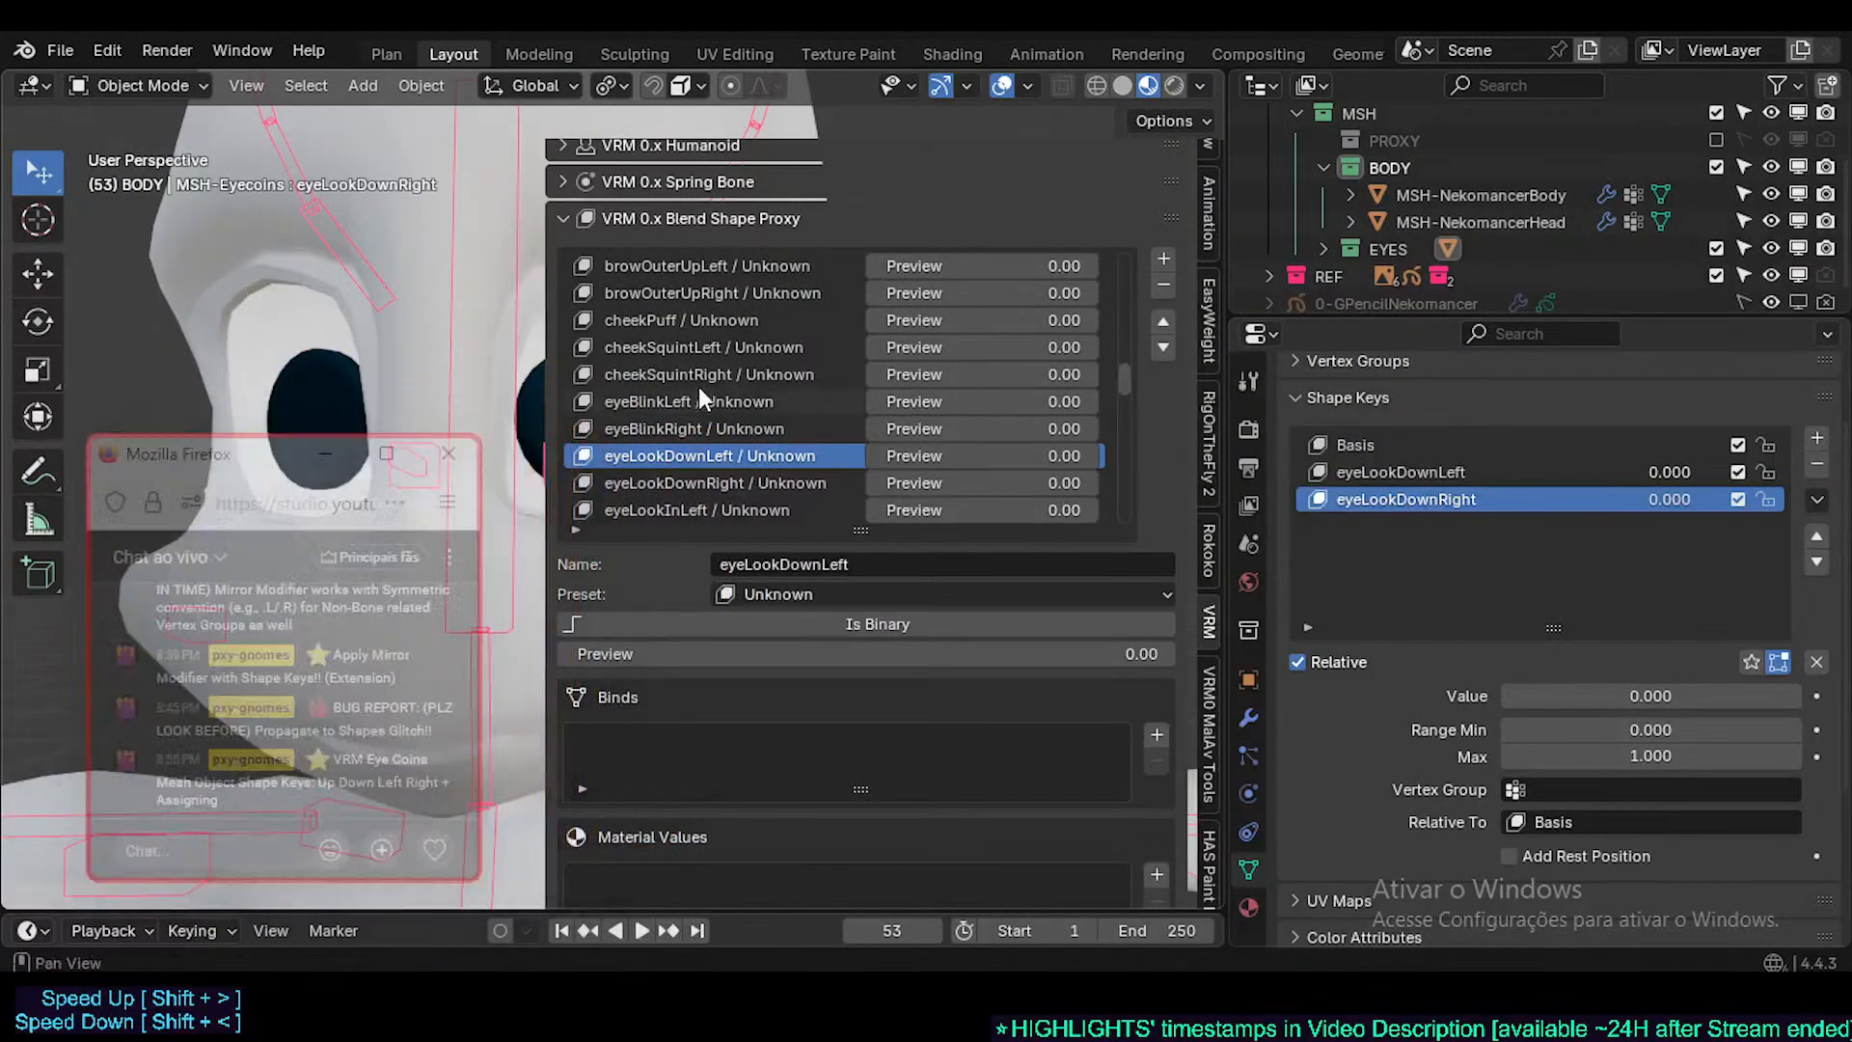
click(721, 399)
scroll(709, 379, down, 1)
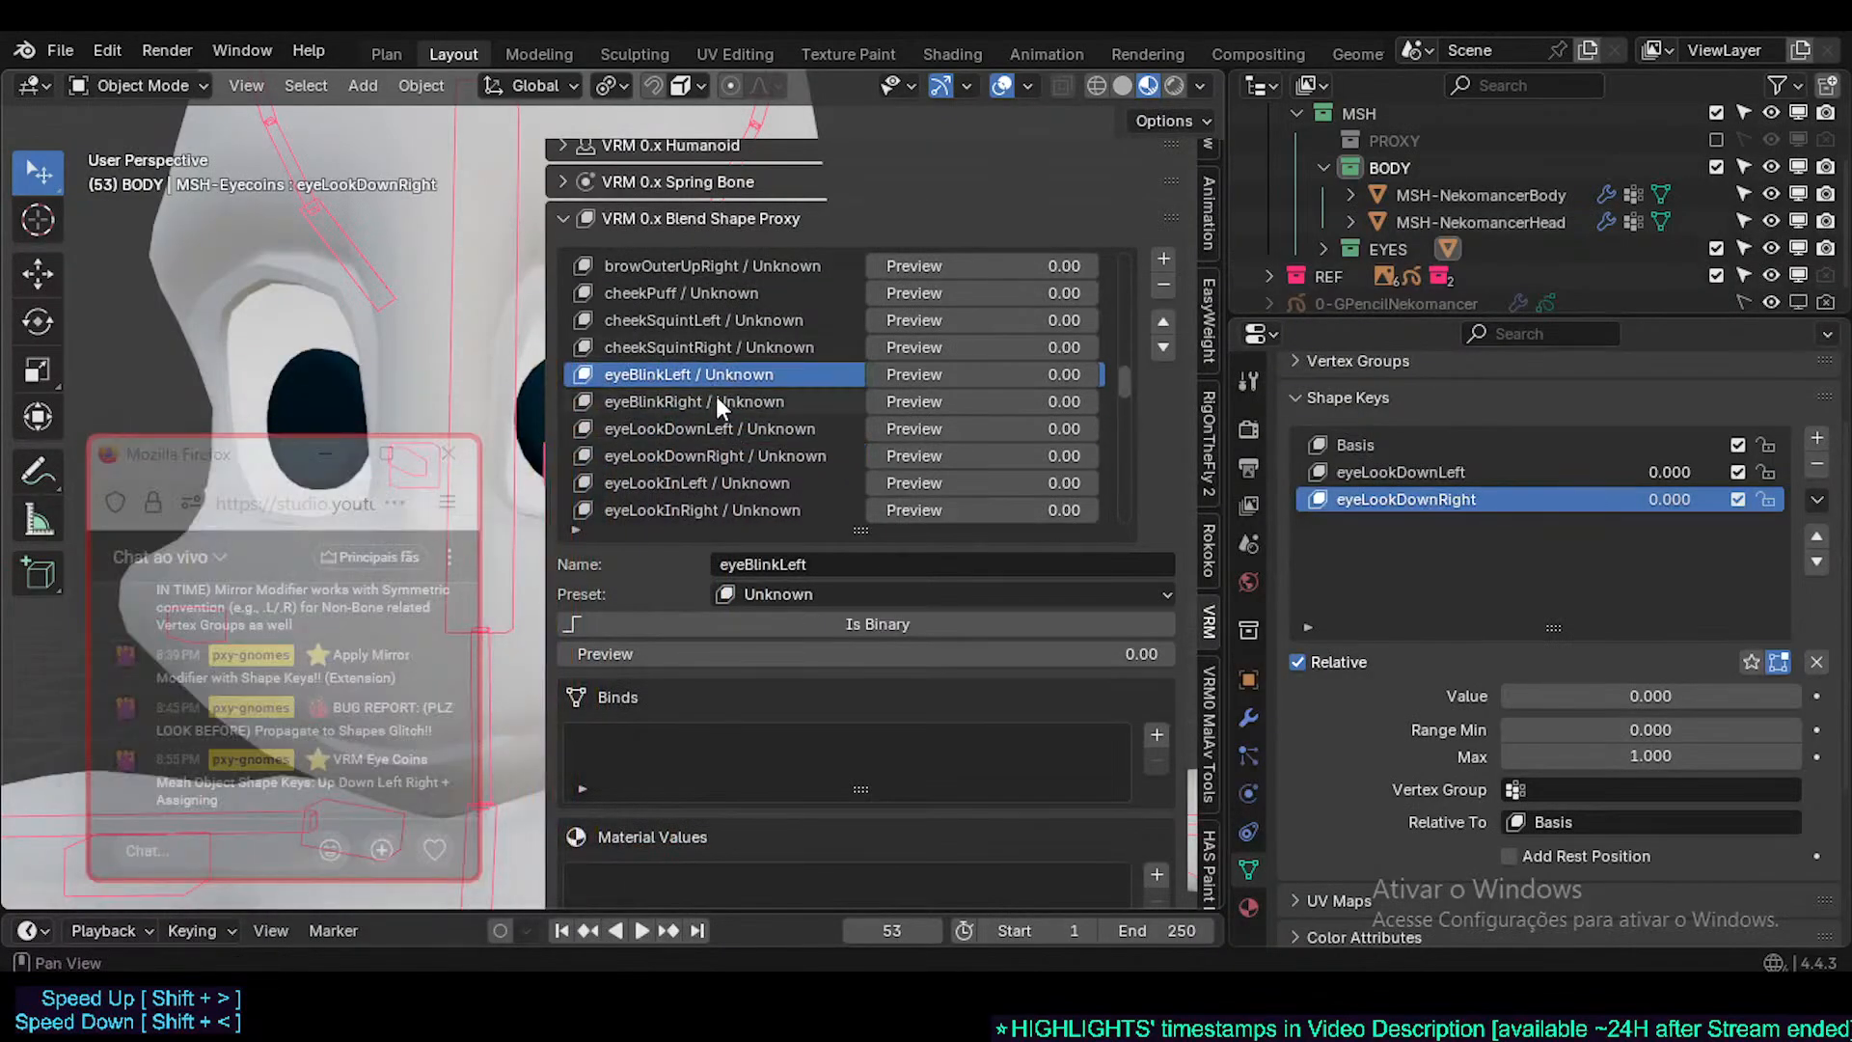
click(715, 401)
click(715, 429)
scroll(722, 442, down, 1)
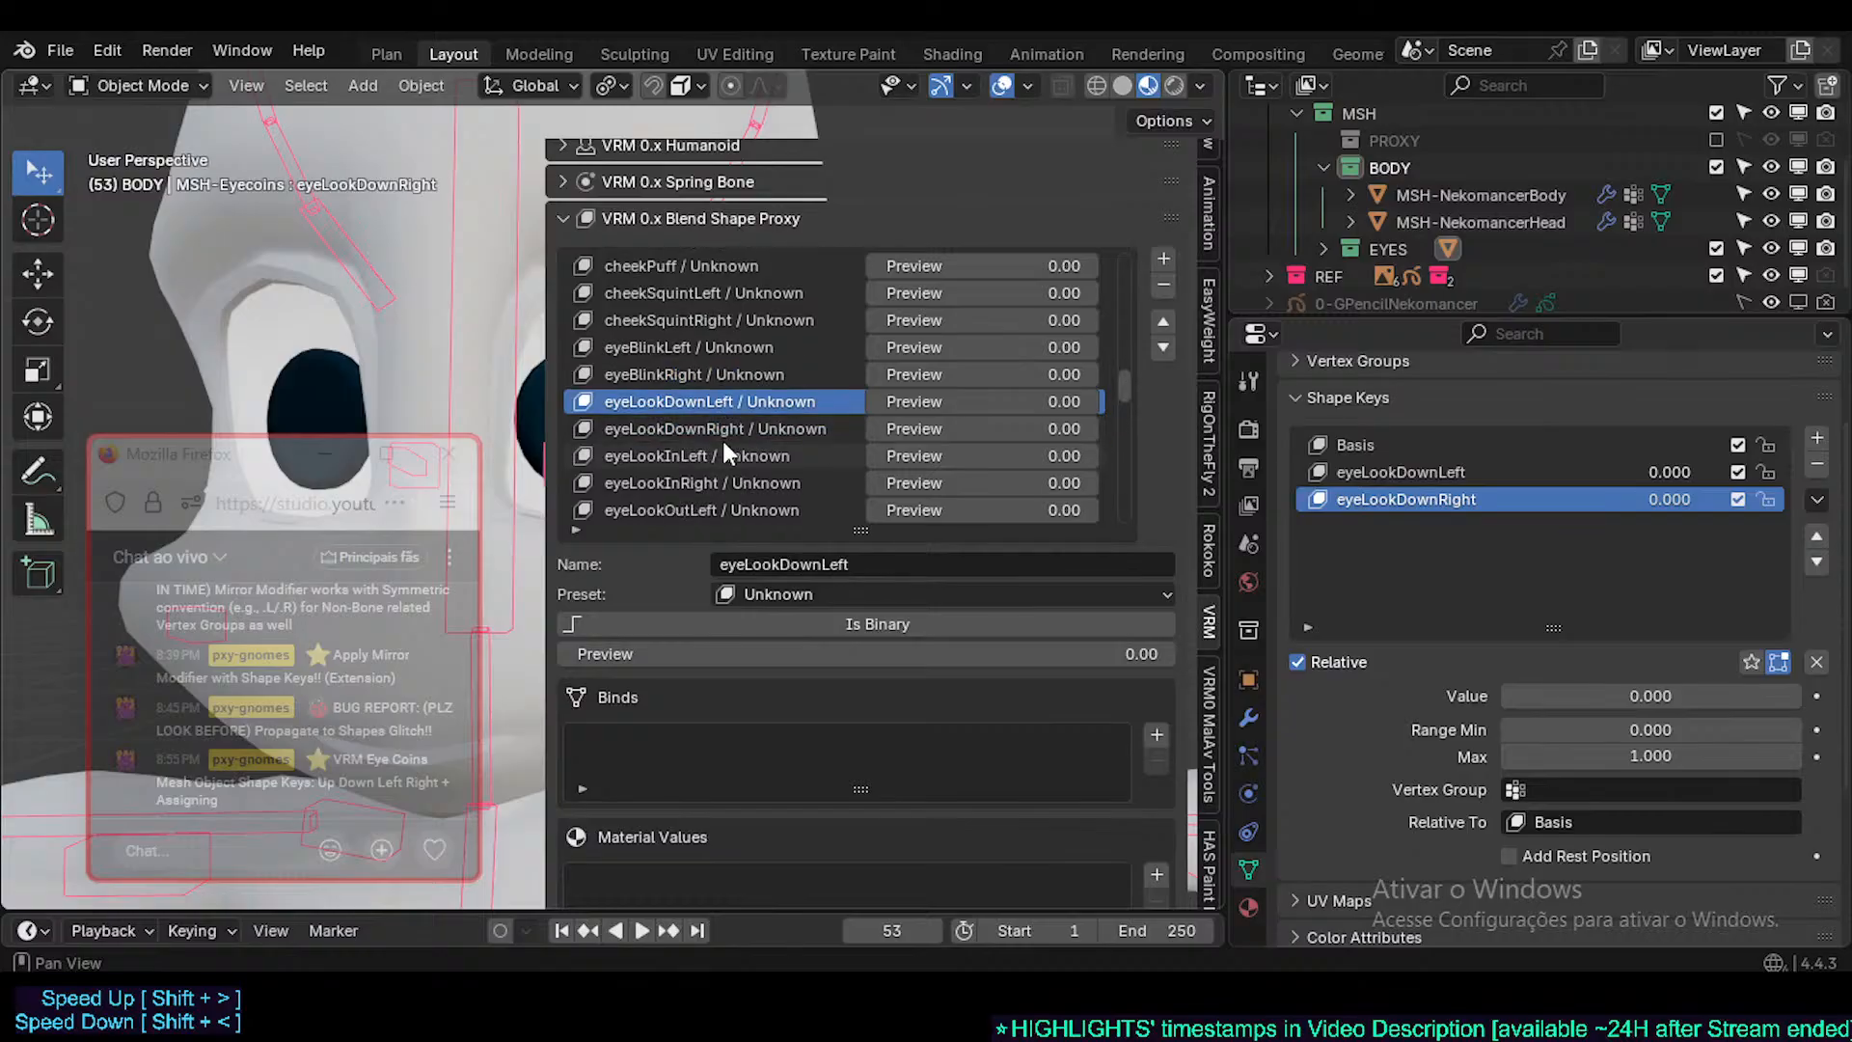
click(679, 349)
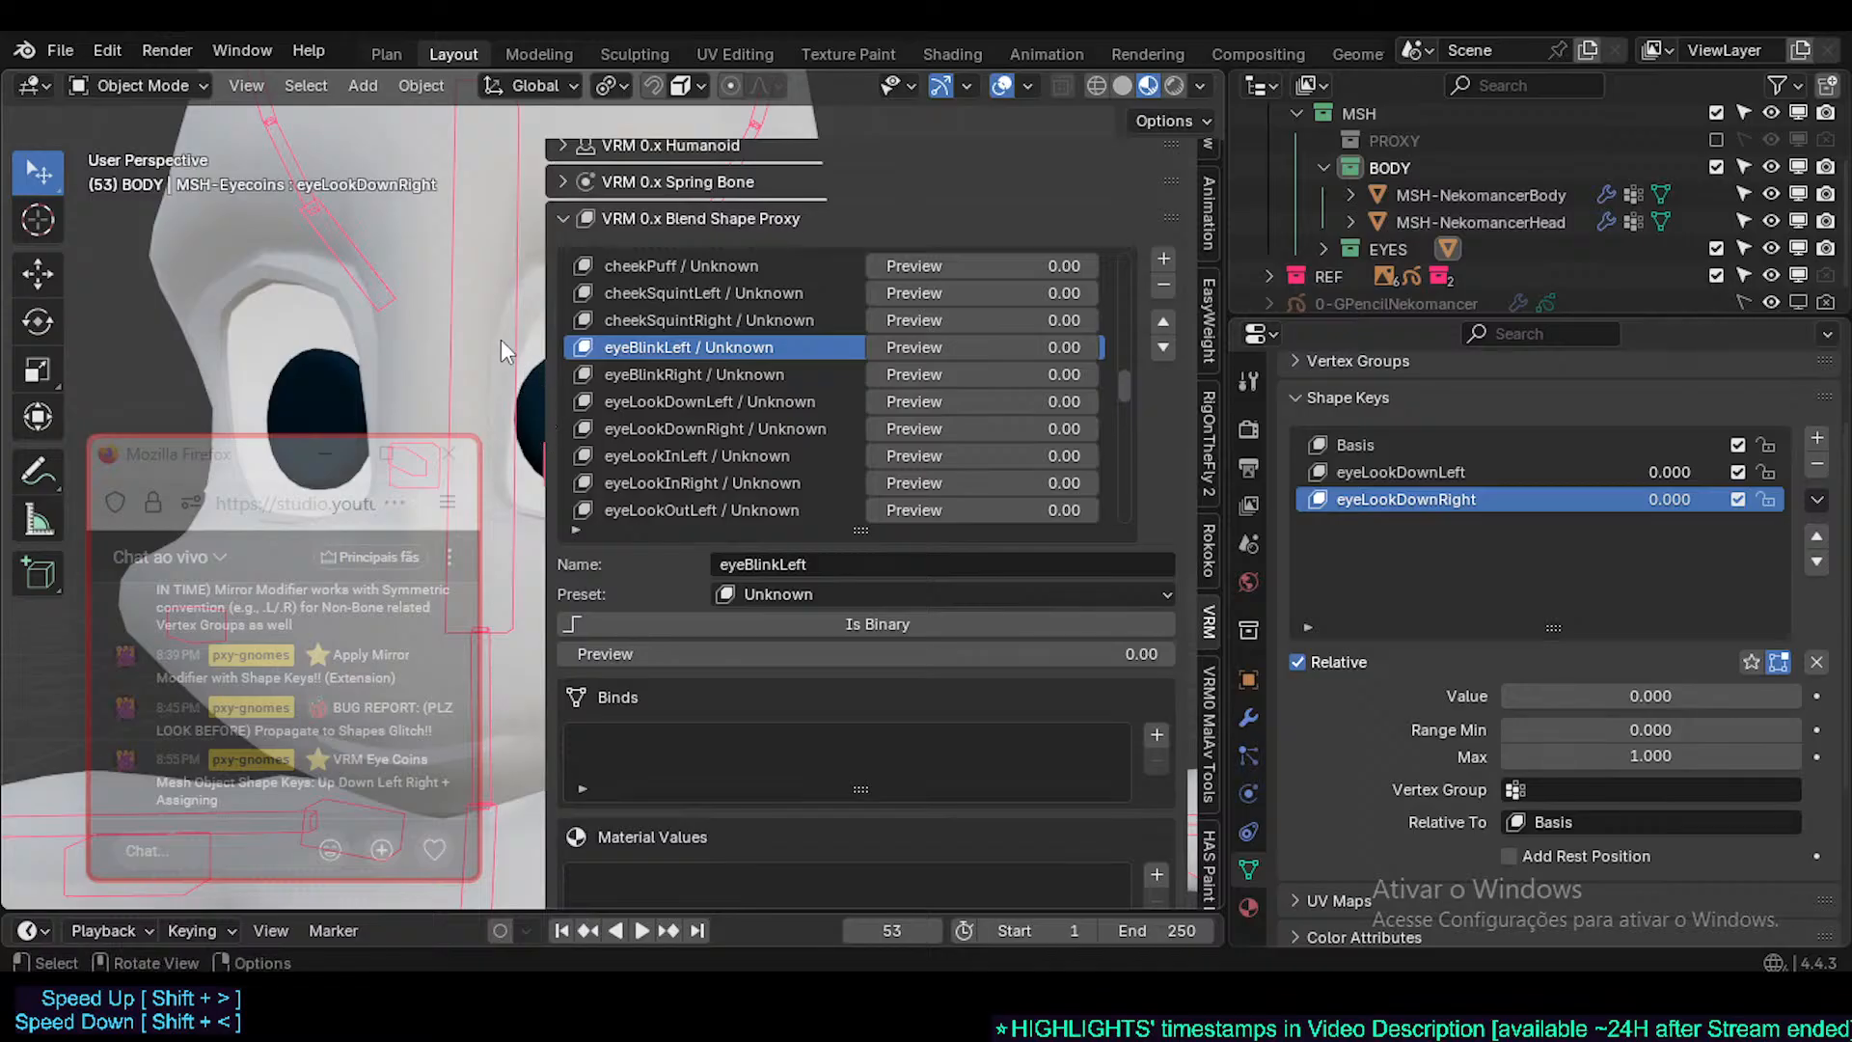
click(721, 368)
scroll(1019, 444, up, 1)
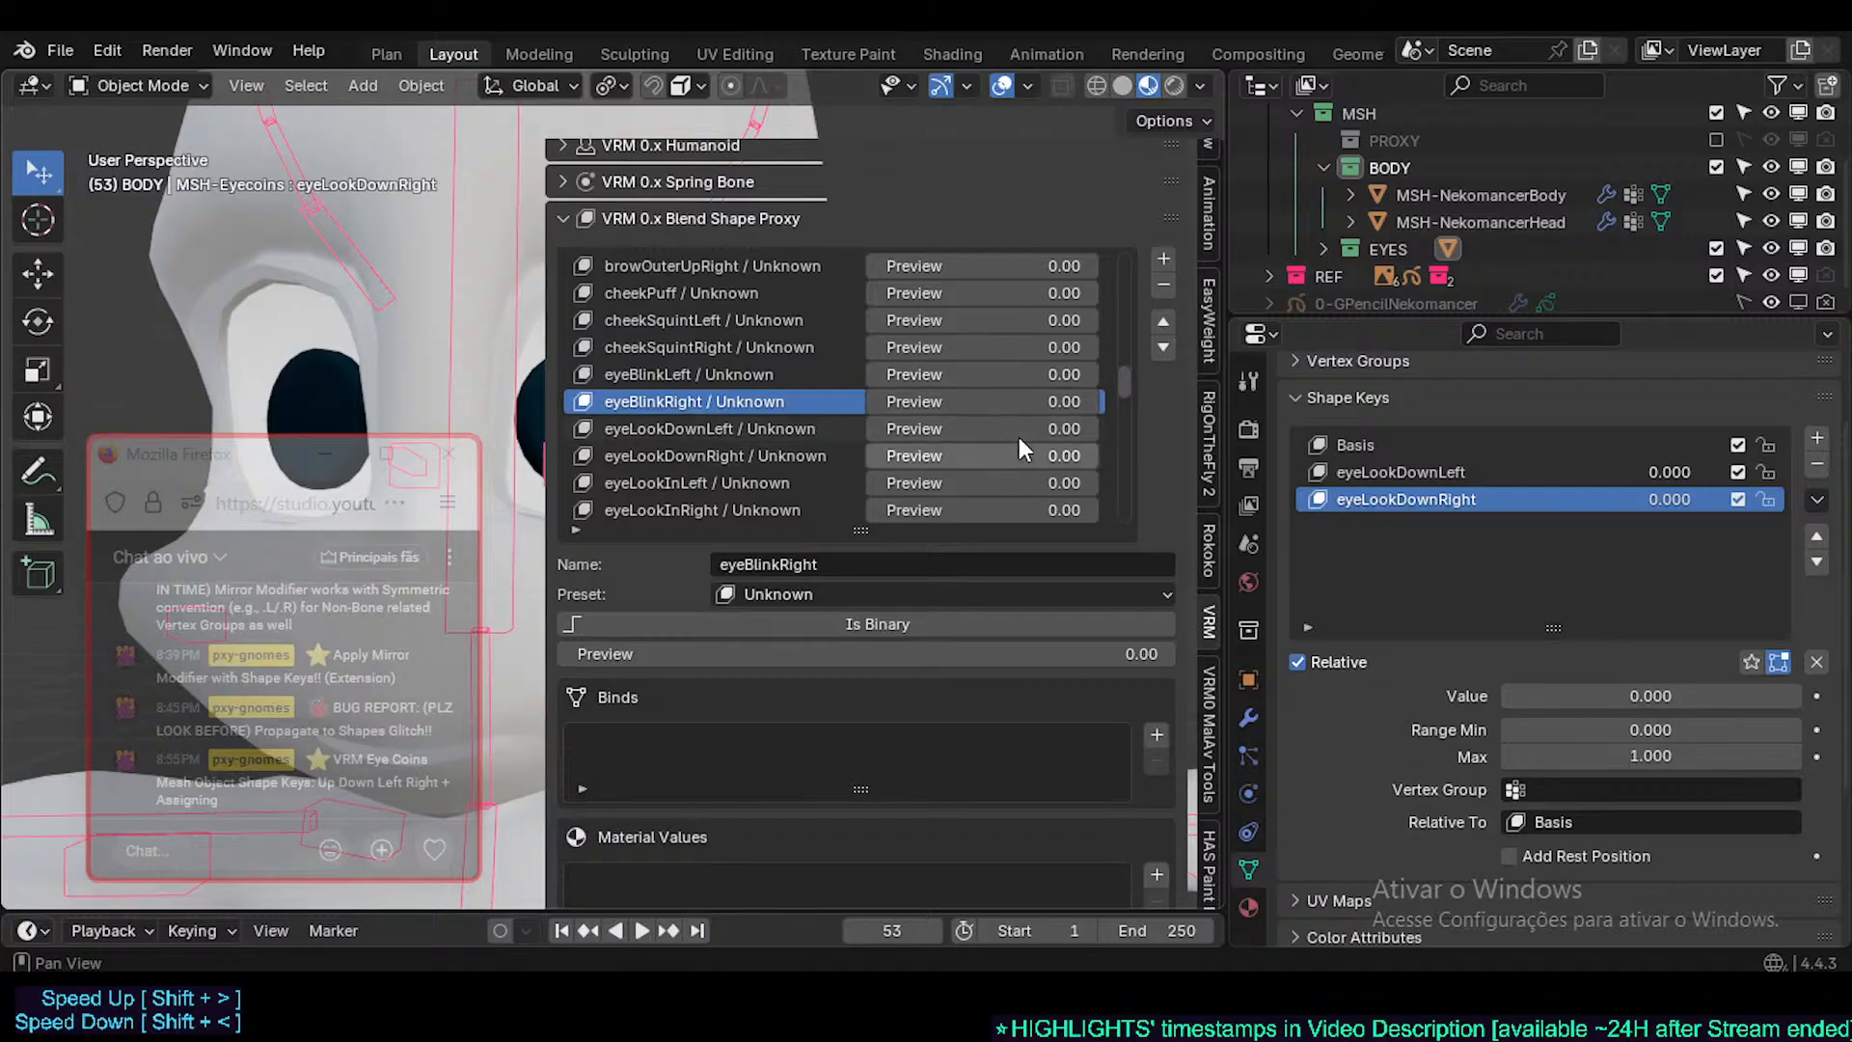
scroll(1019, 439, down, 2)
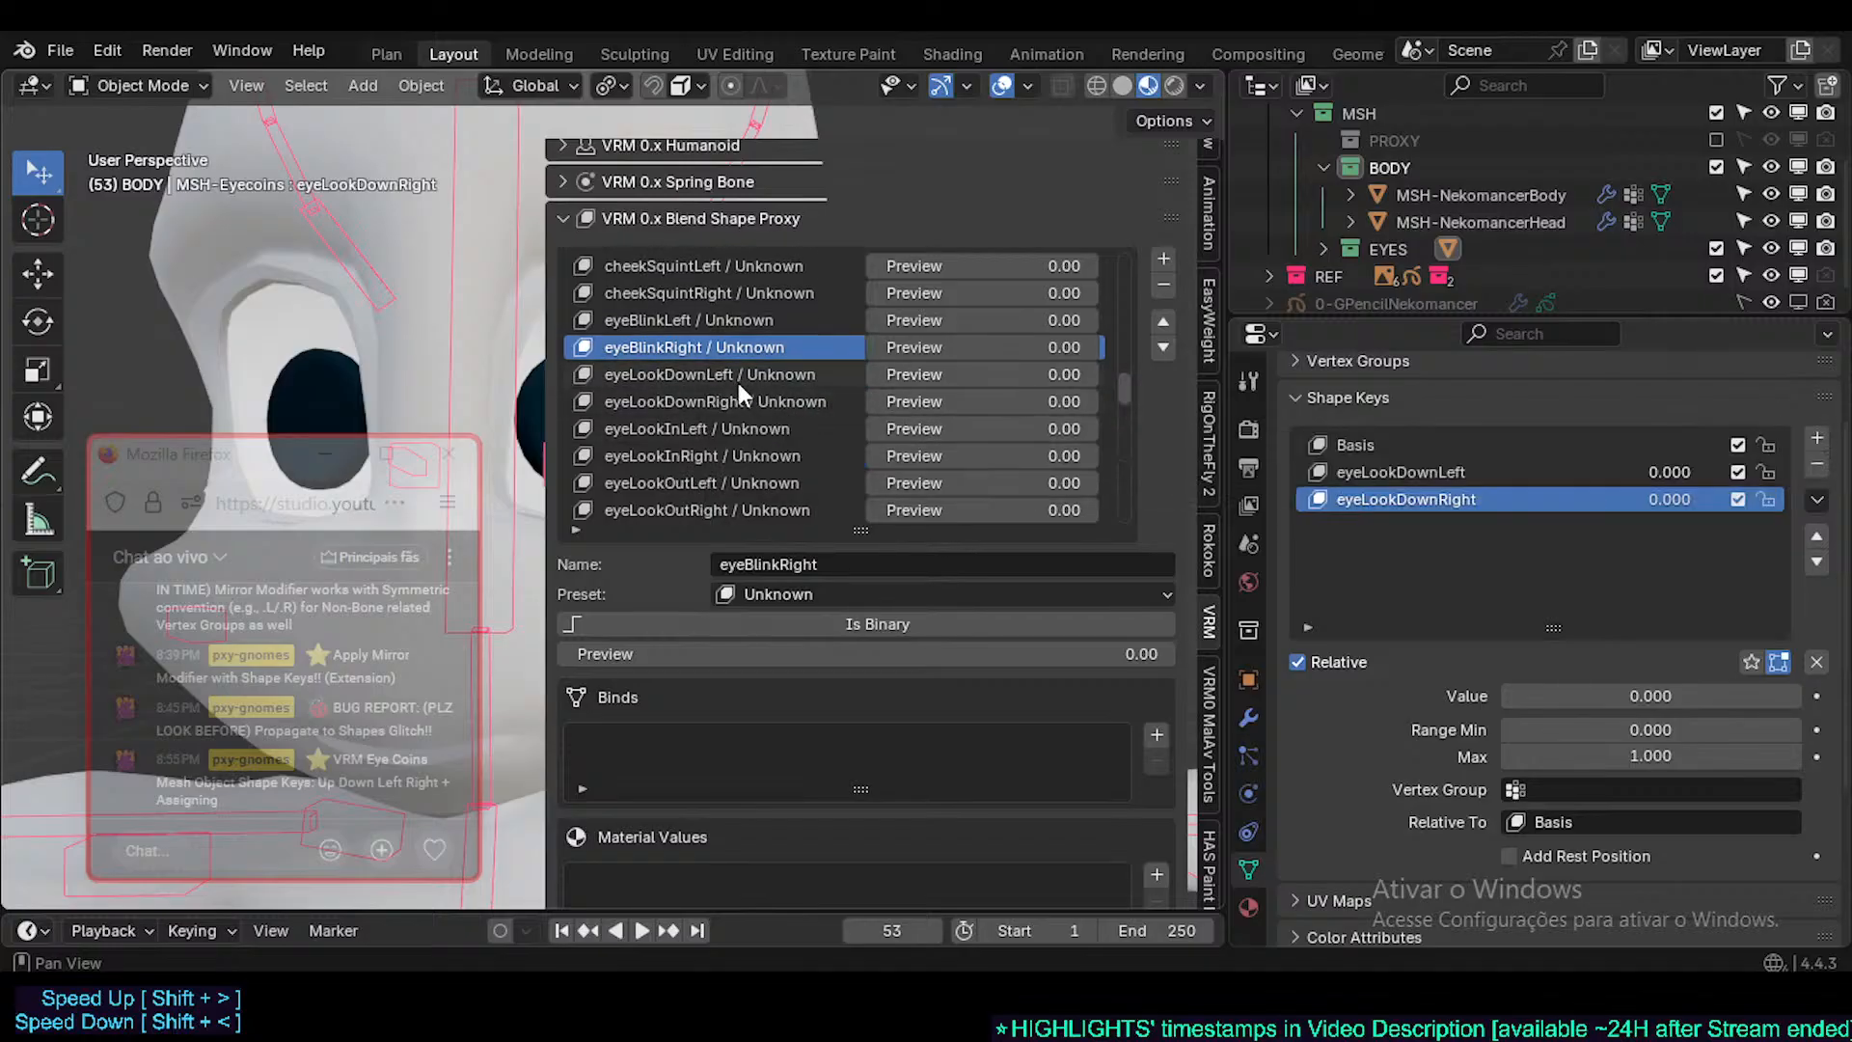
- Add a bind to the eyeLookDownLeft blend shape proxy and assign MSH-Eyecoins as its mesh
click(749, 374)
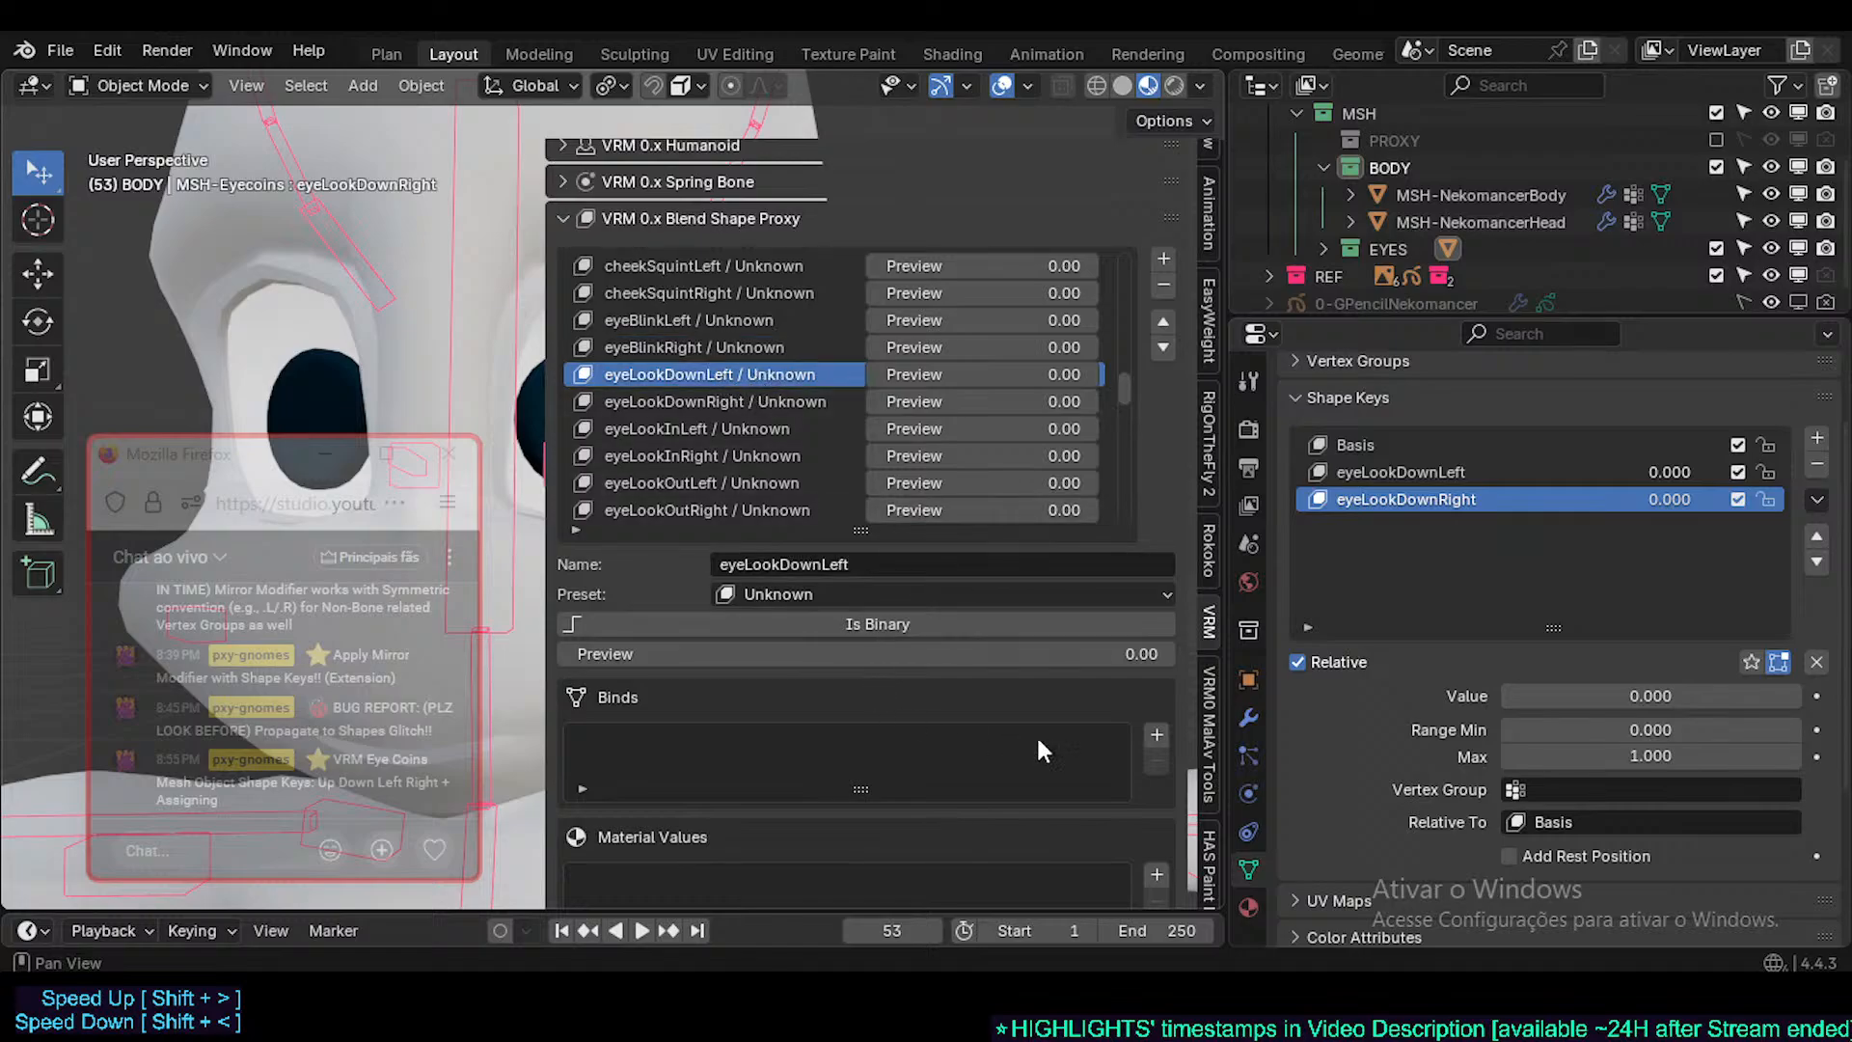
scroll(1100, 692, down, 2)
click(1158, 646)
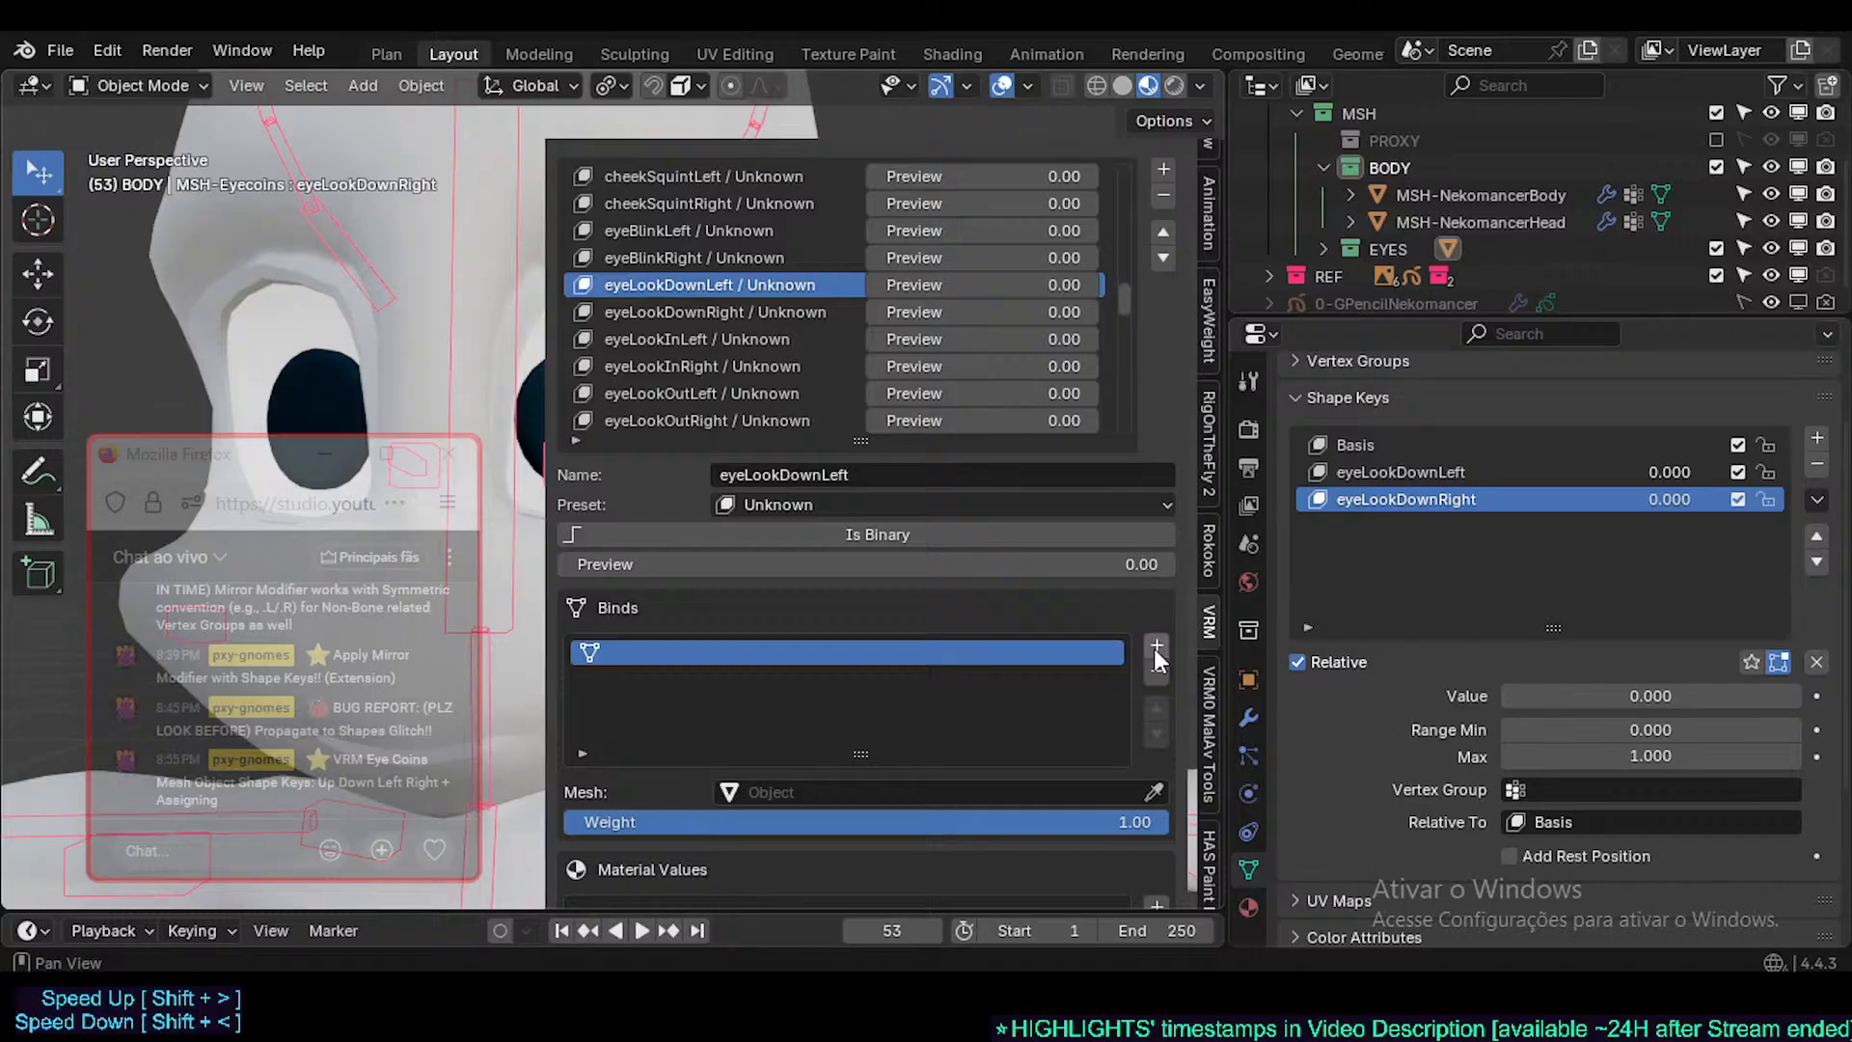
click(1154, 791)
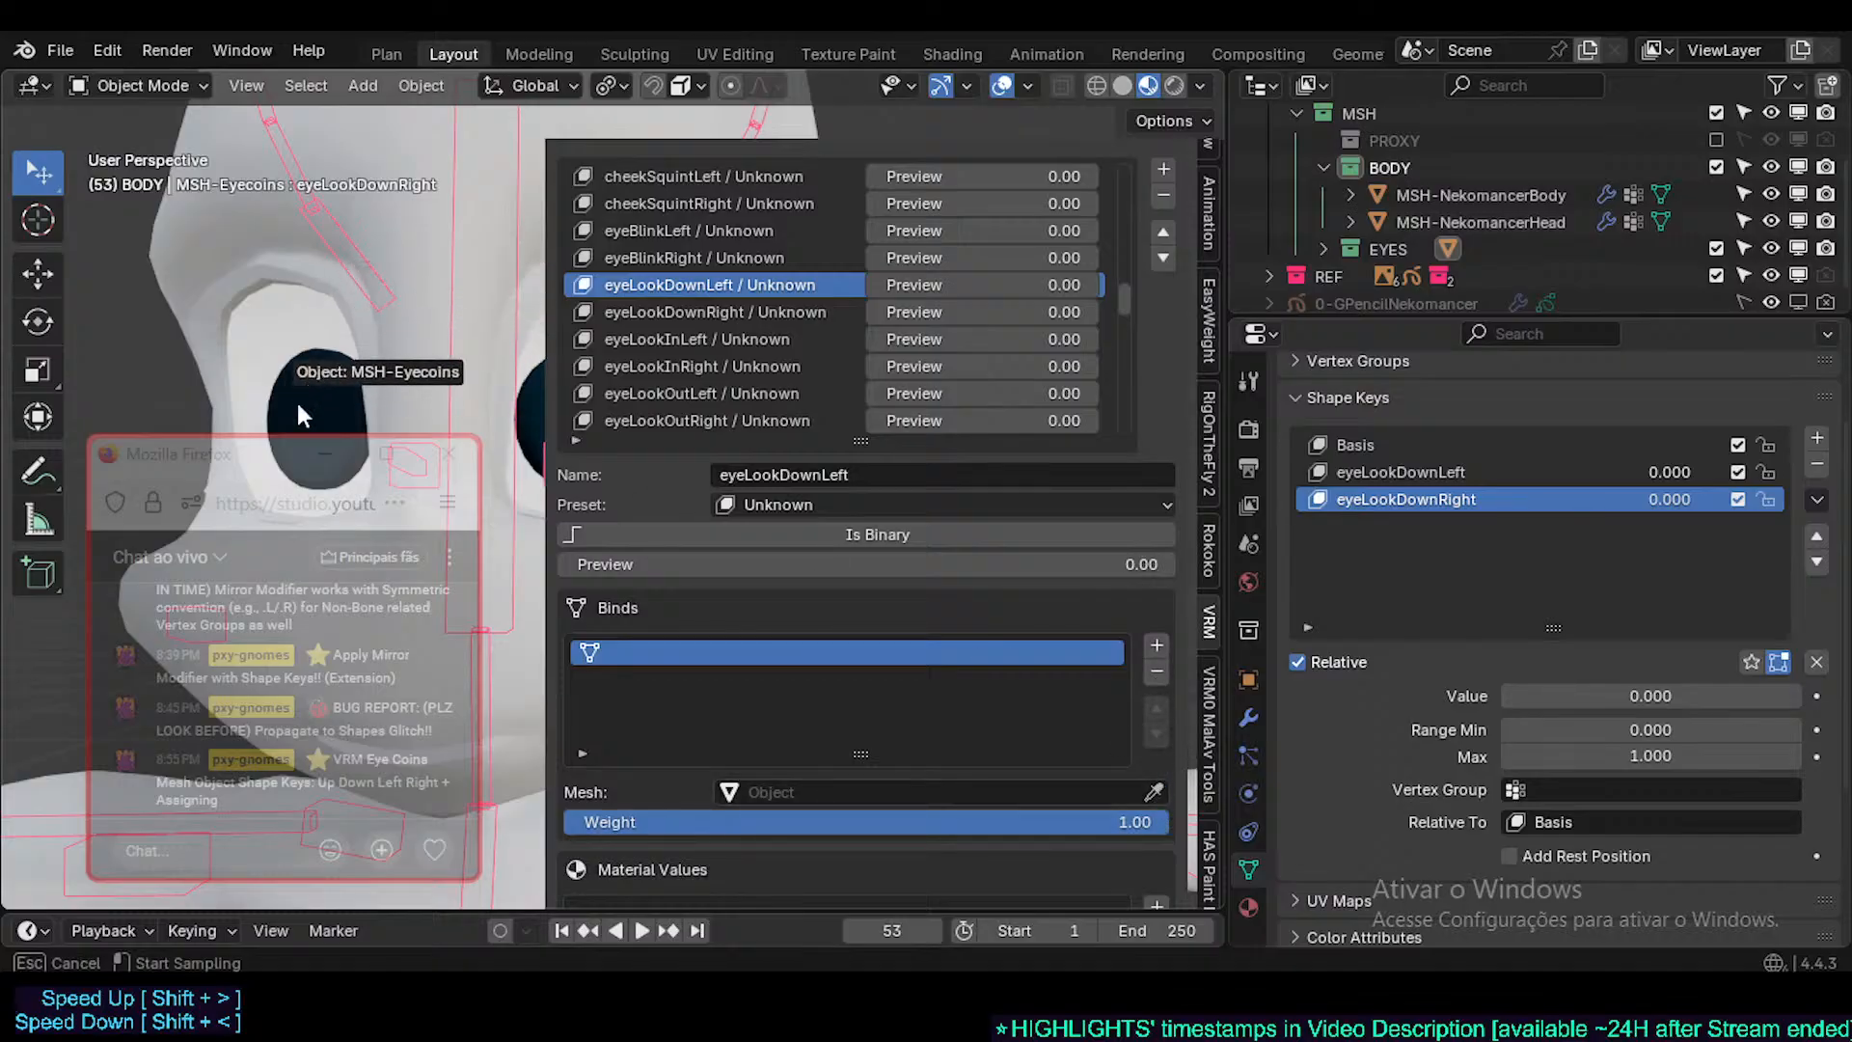
click(307, 403)
scroll(919, 716, down, 2)
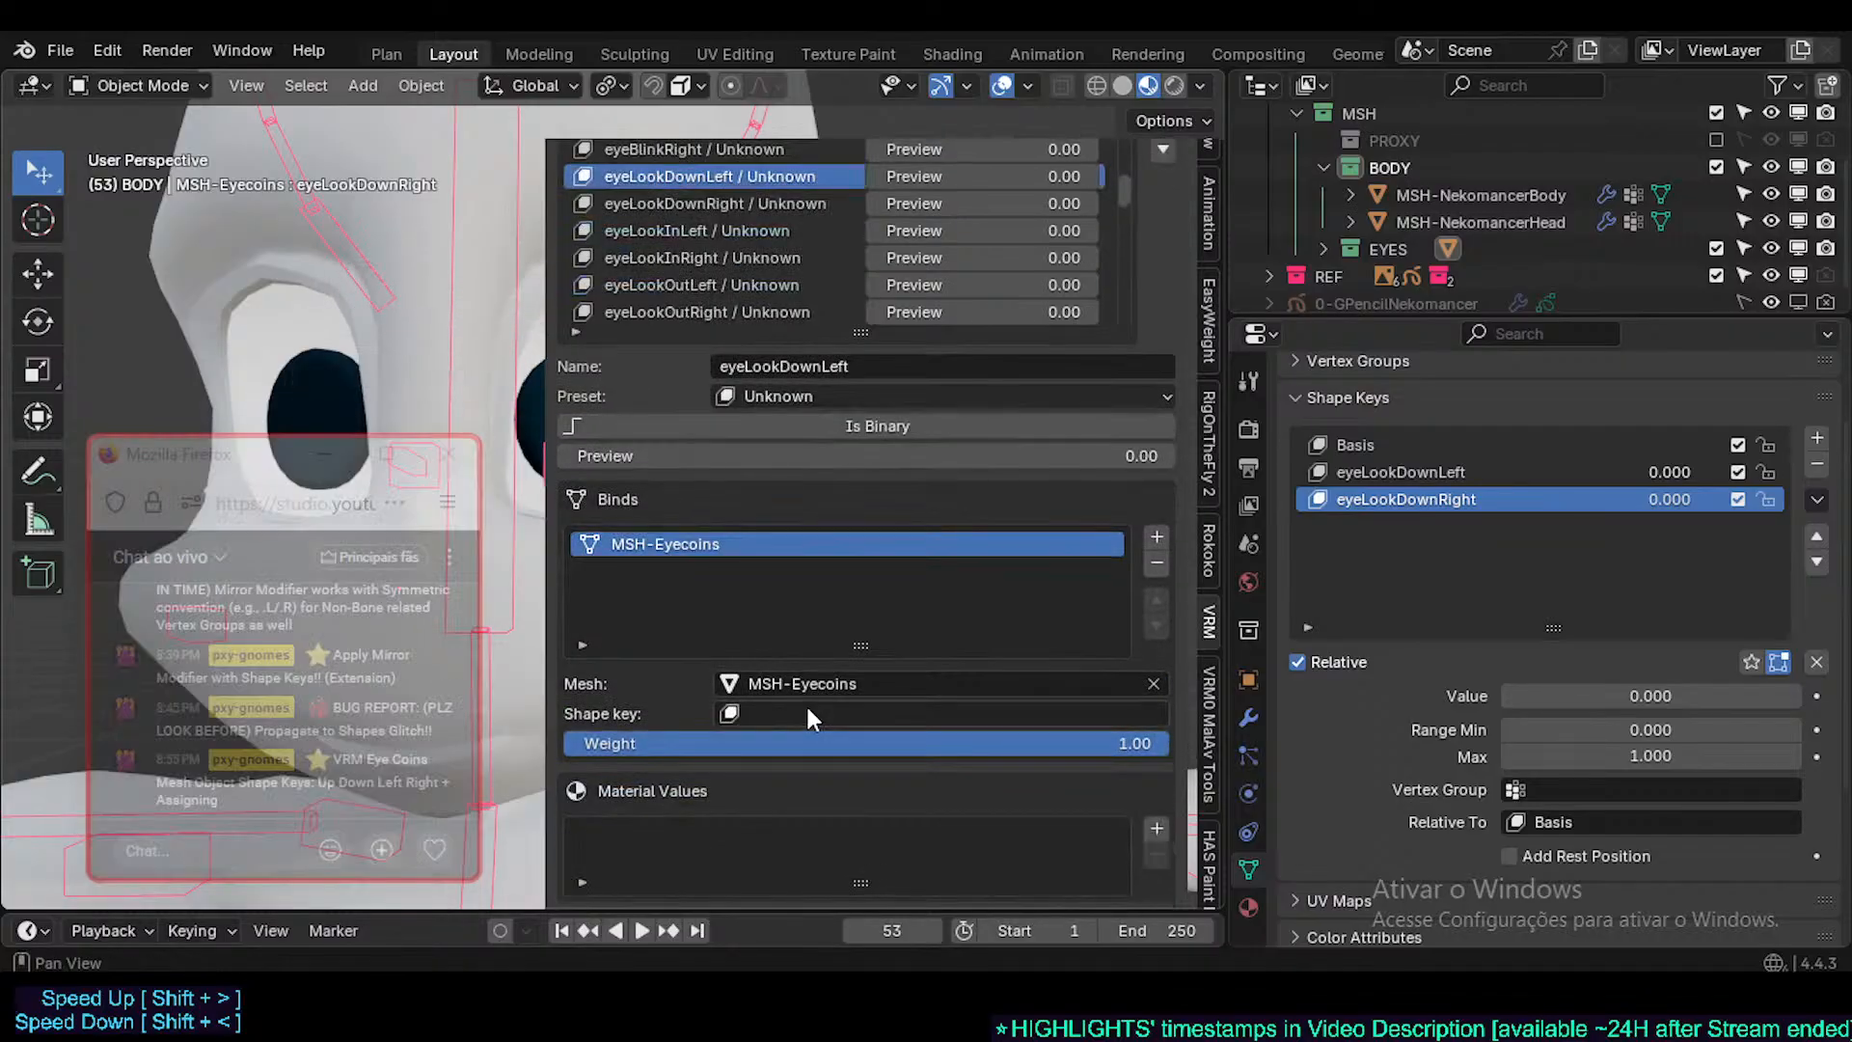
scroll(1099, 638, up, 1)
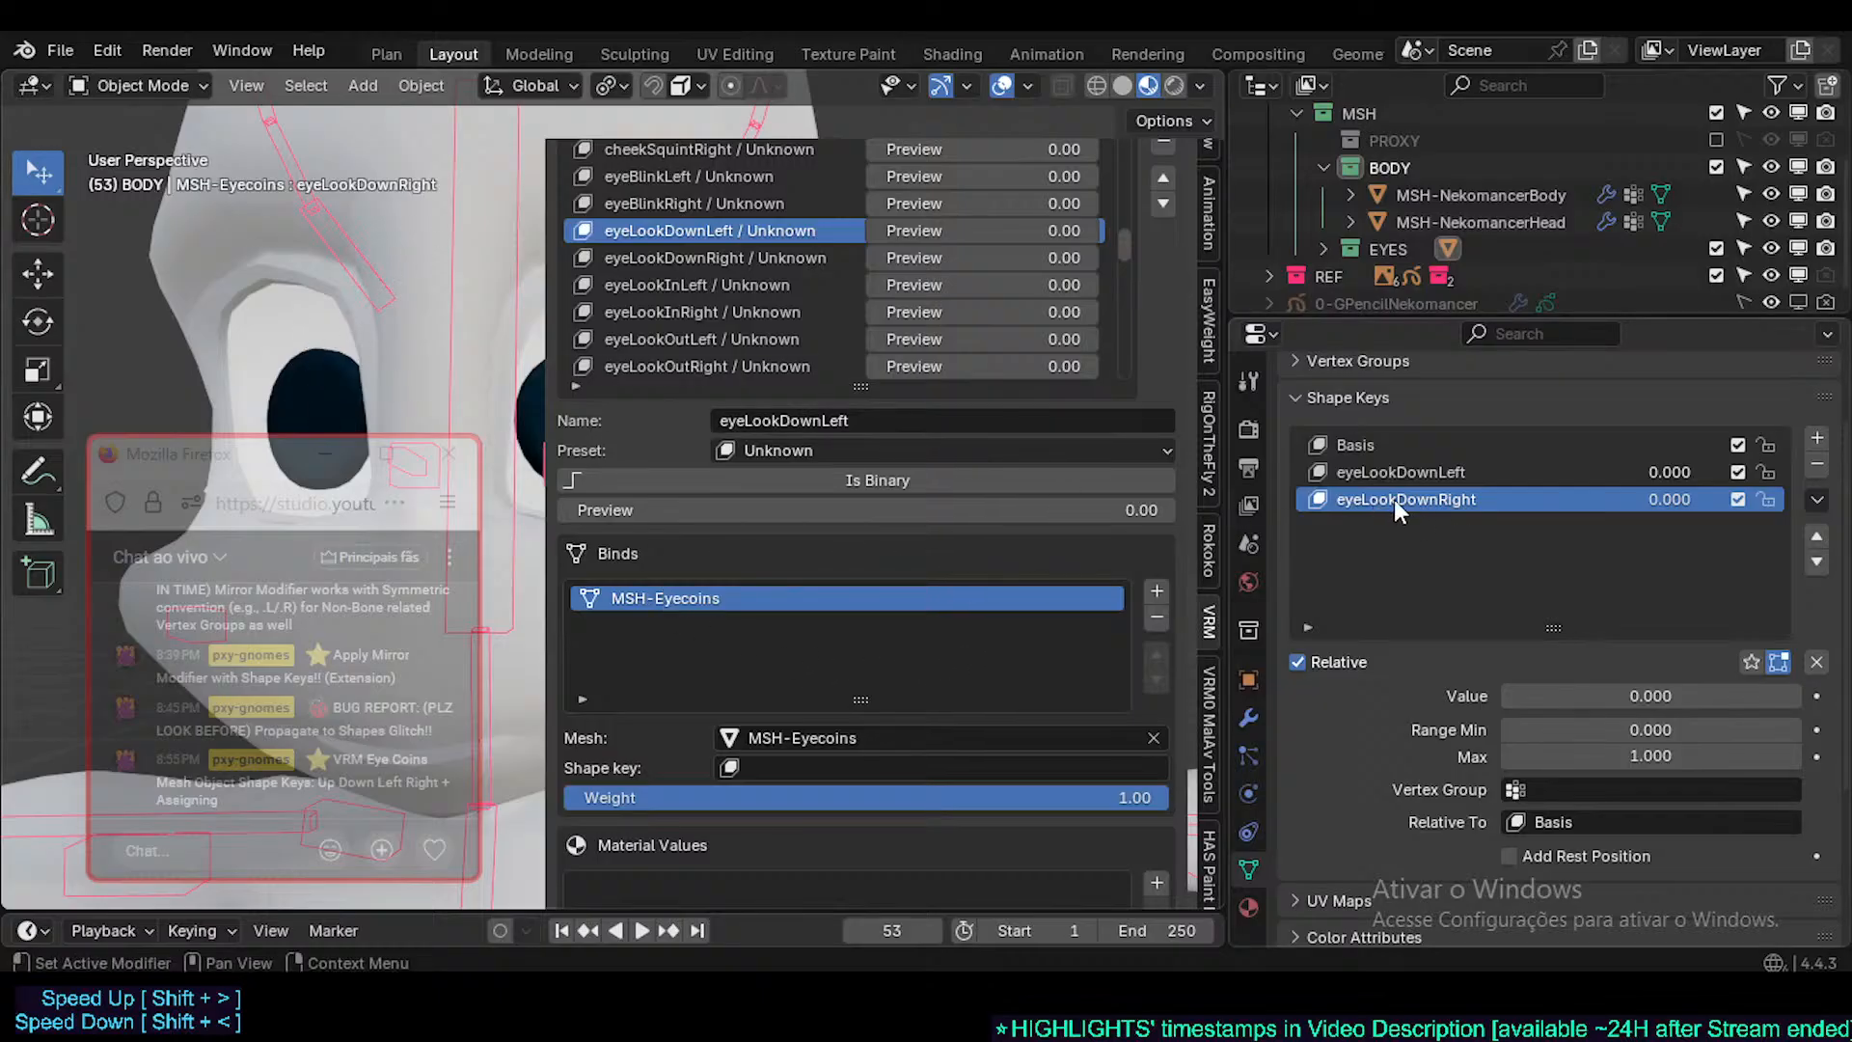
scroll(976, 819, down, 3)
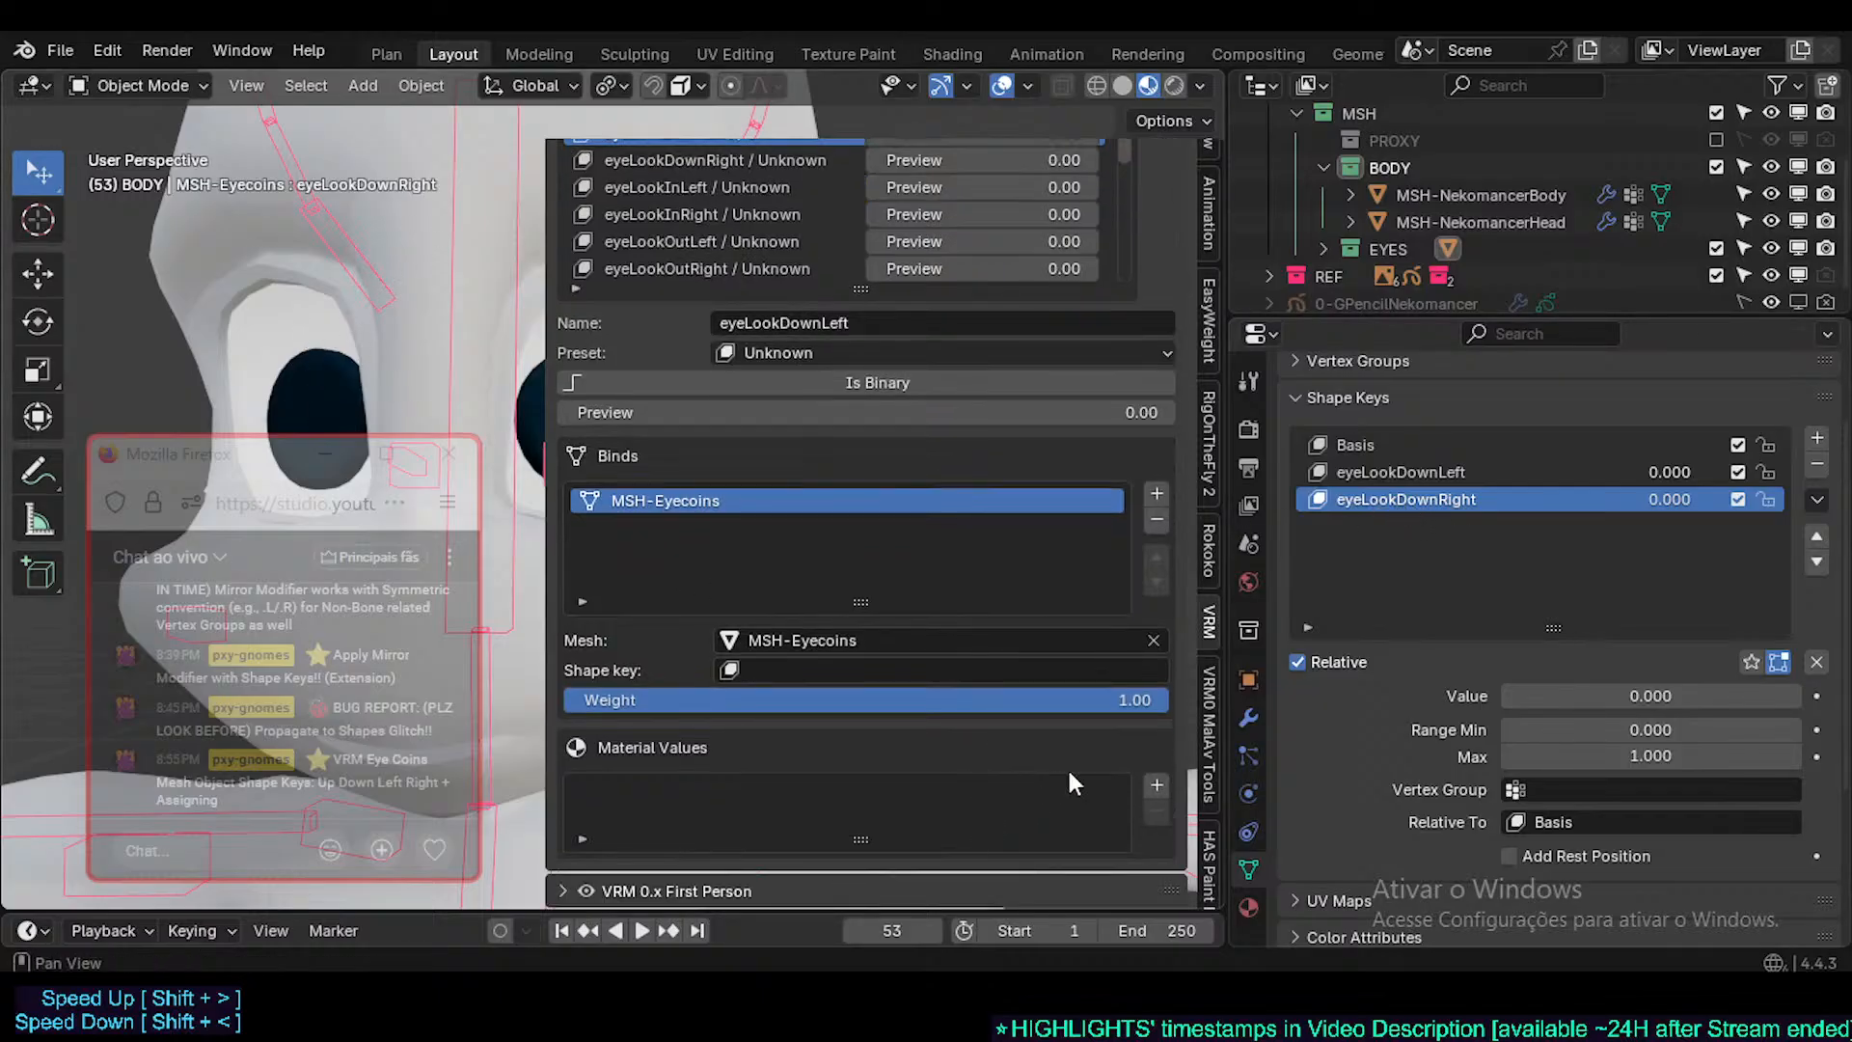
click(1157, 785)
scroll(1119, 684, down, 3)
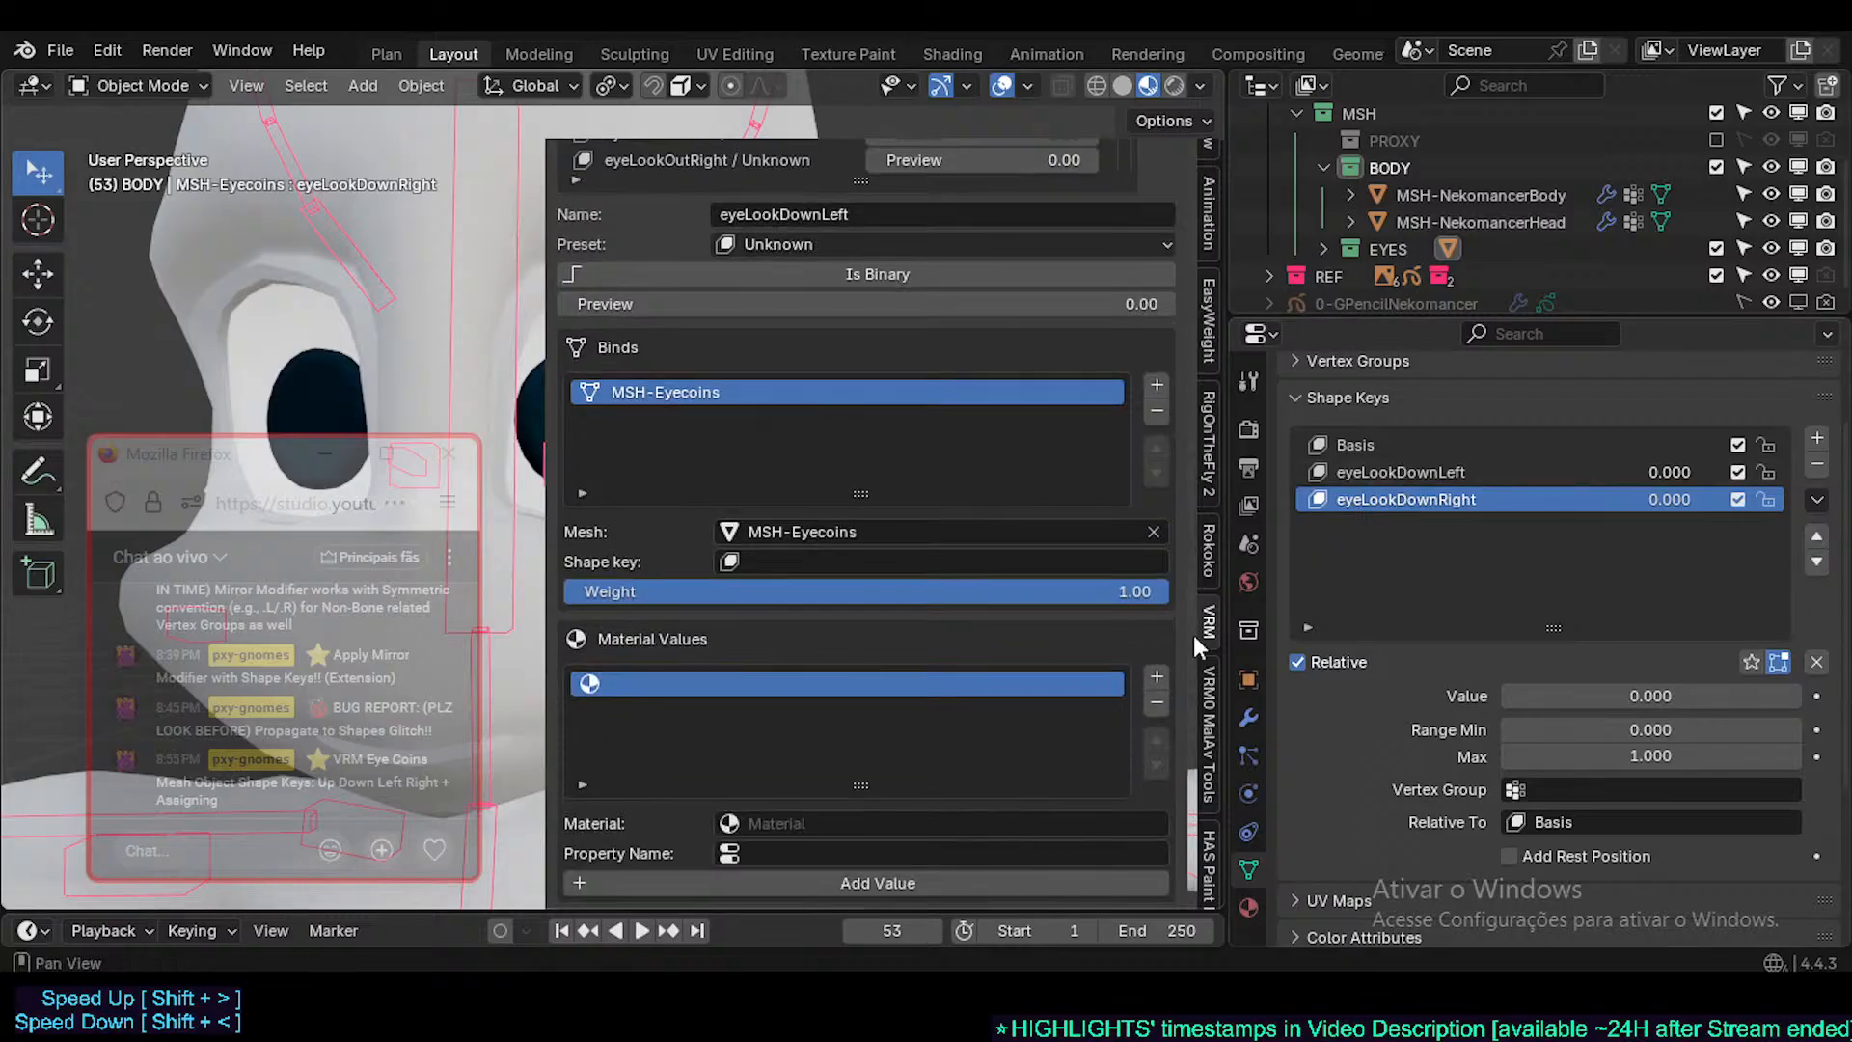
click(1156, 702)
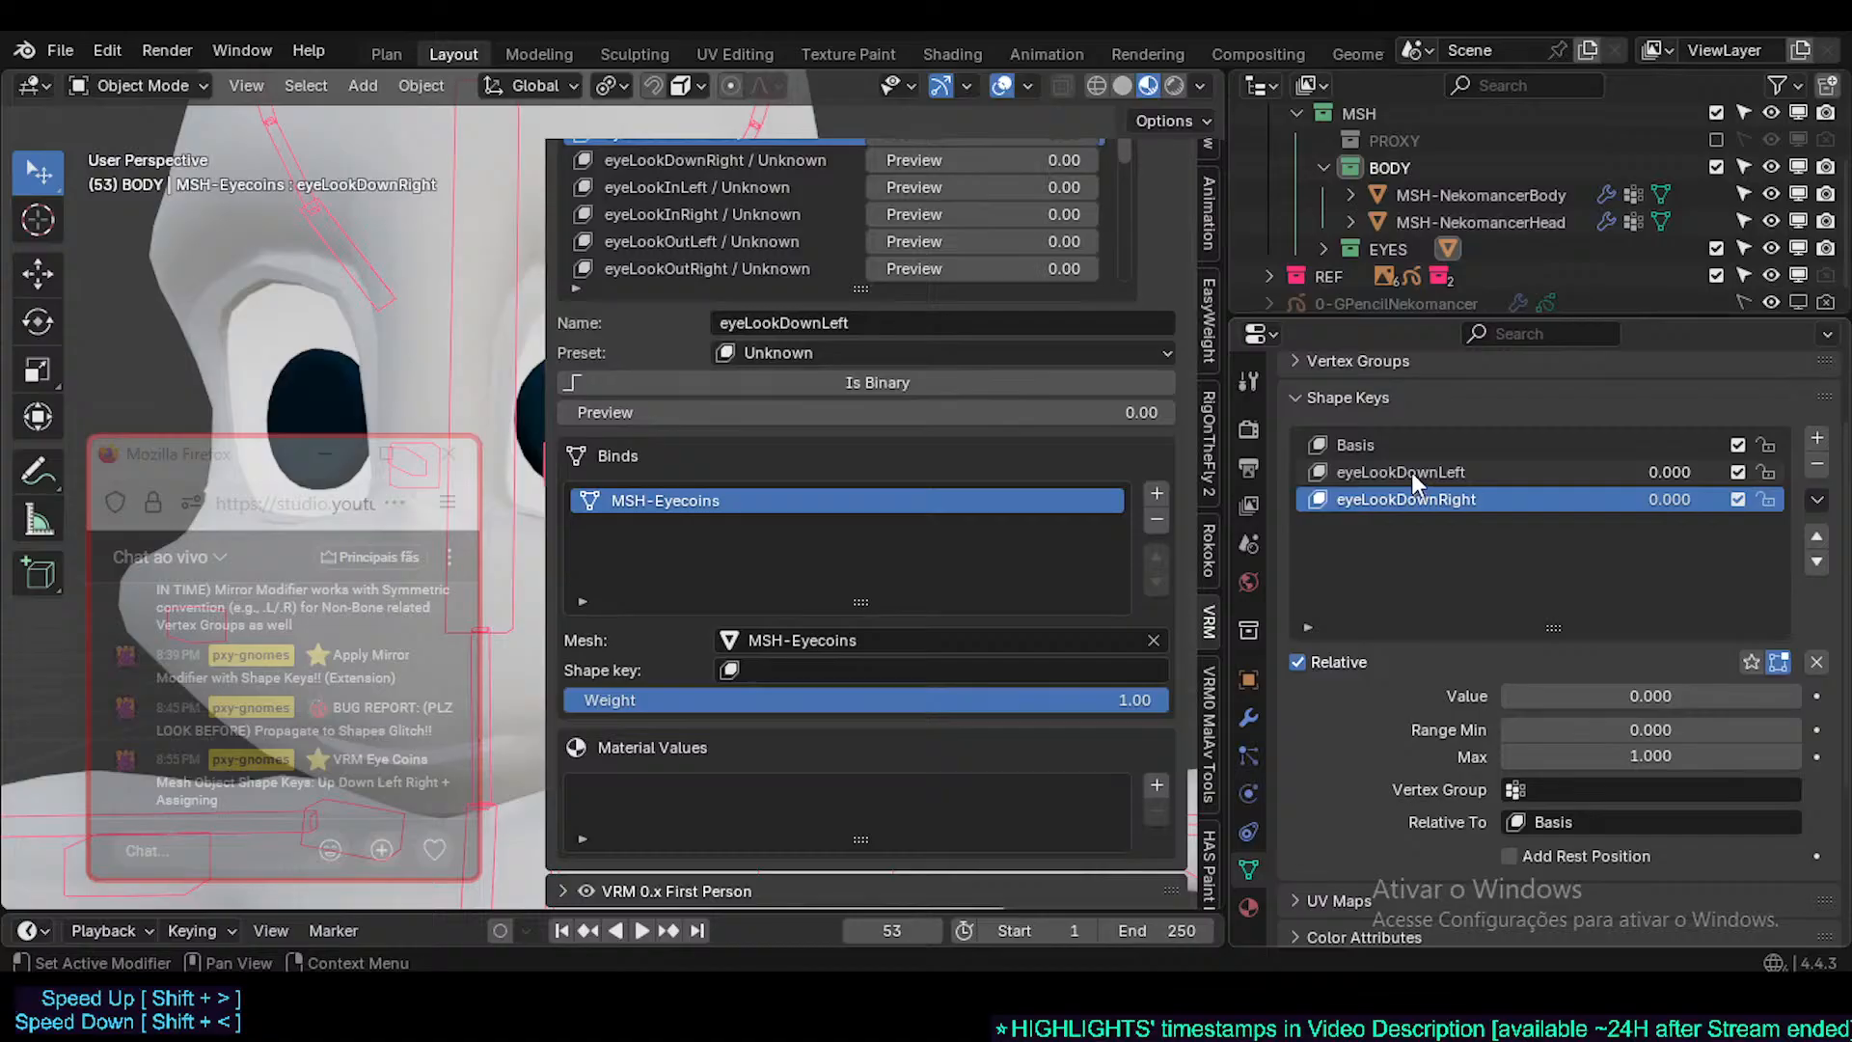
- Set the MSH-Eyecoins bind's shape key to eyeLookDownLeft and test it with the proxy preview, resetting the preview to 0.00
scroll(828, 262, up, 2)
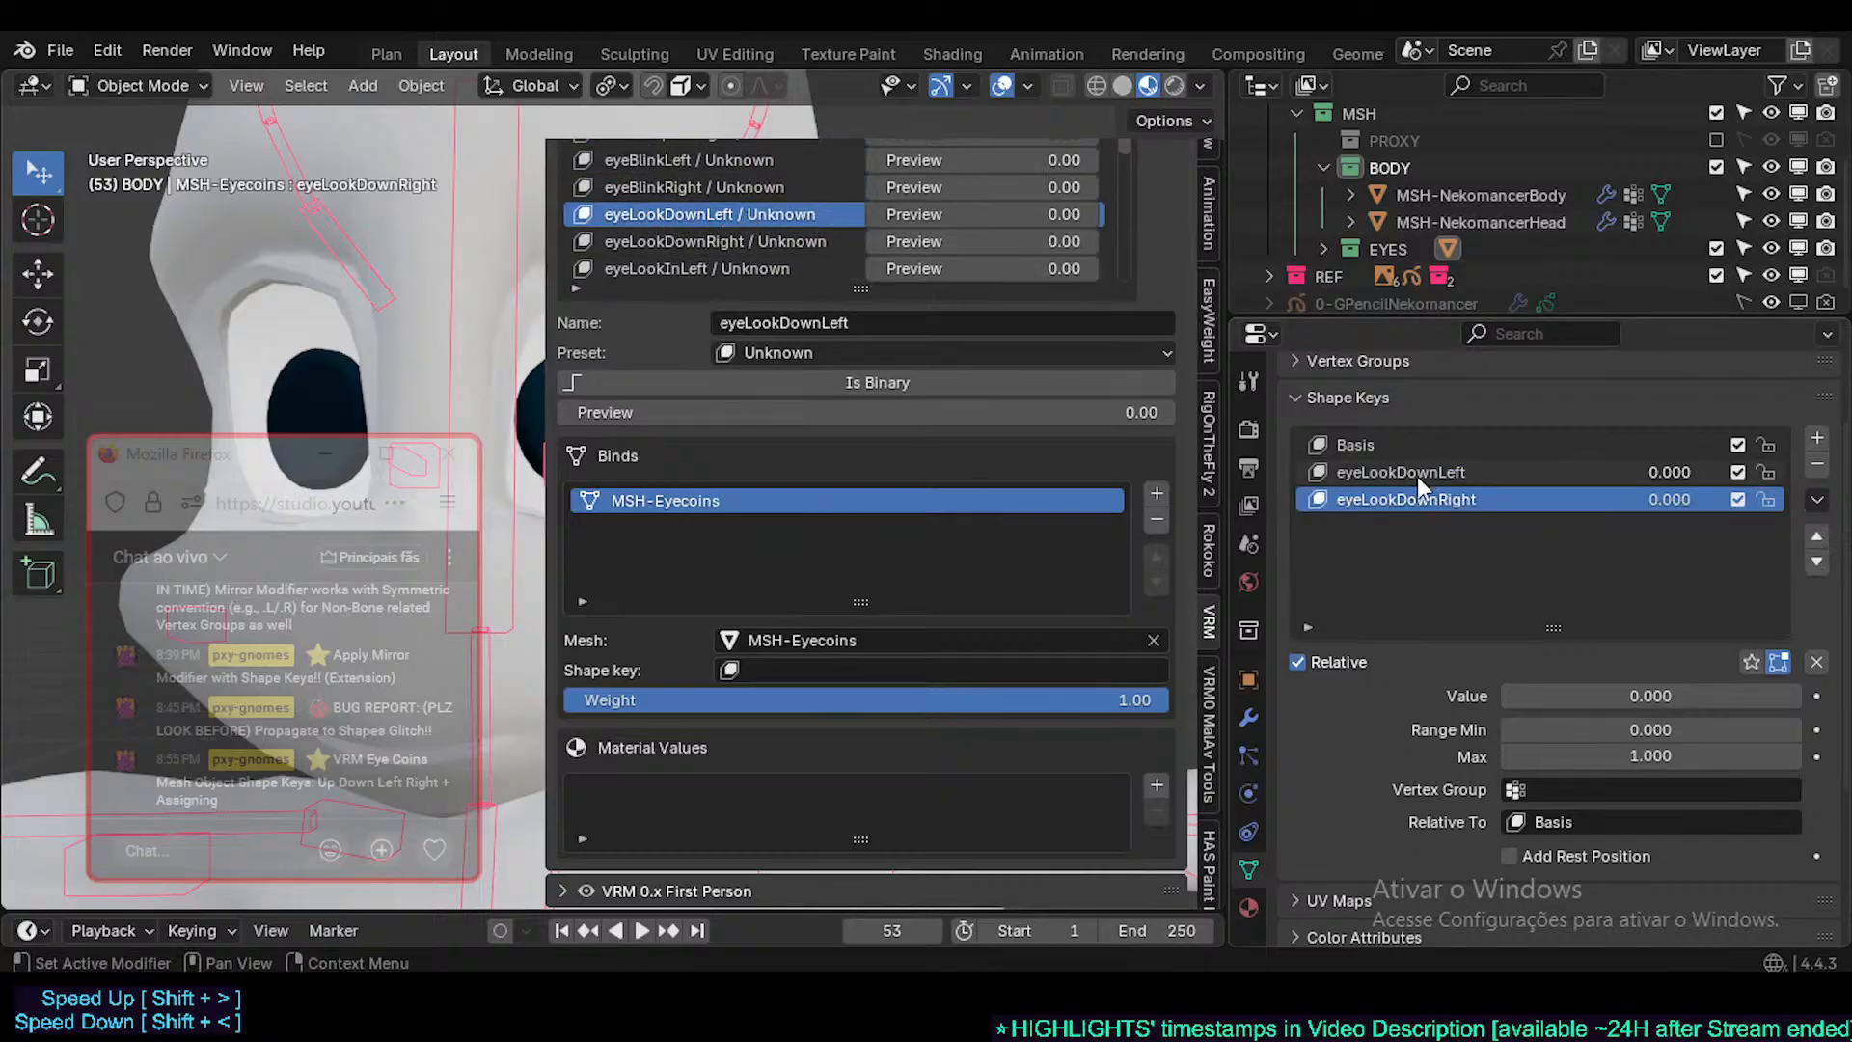
text(eyeLookDownLeft)
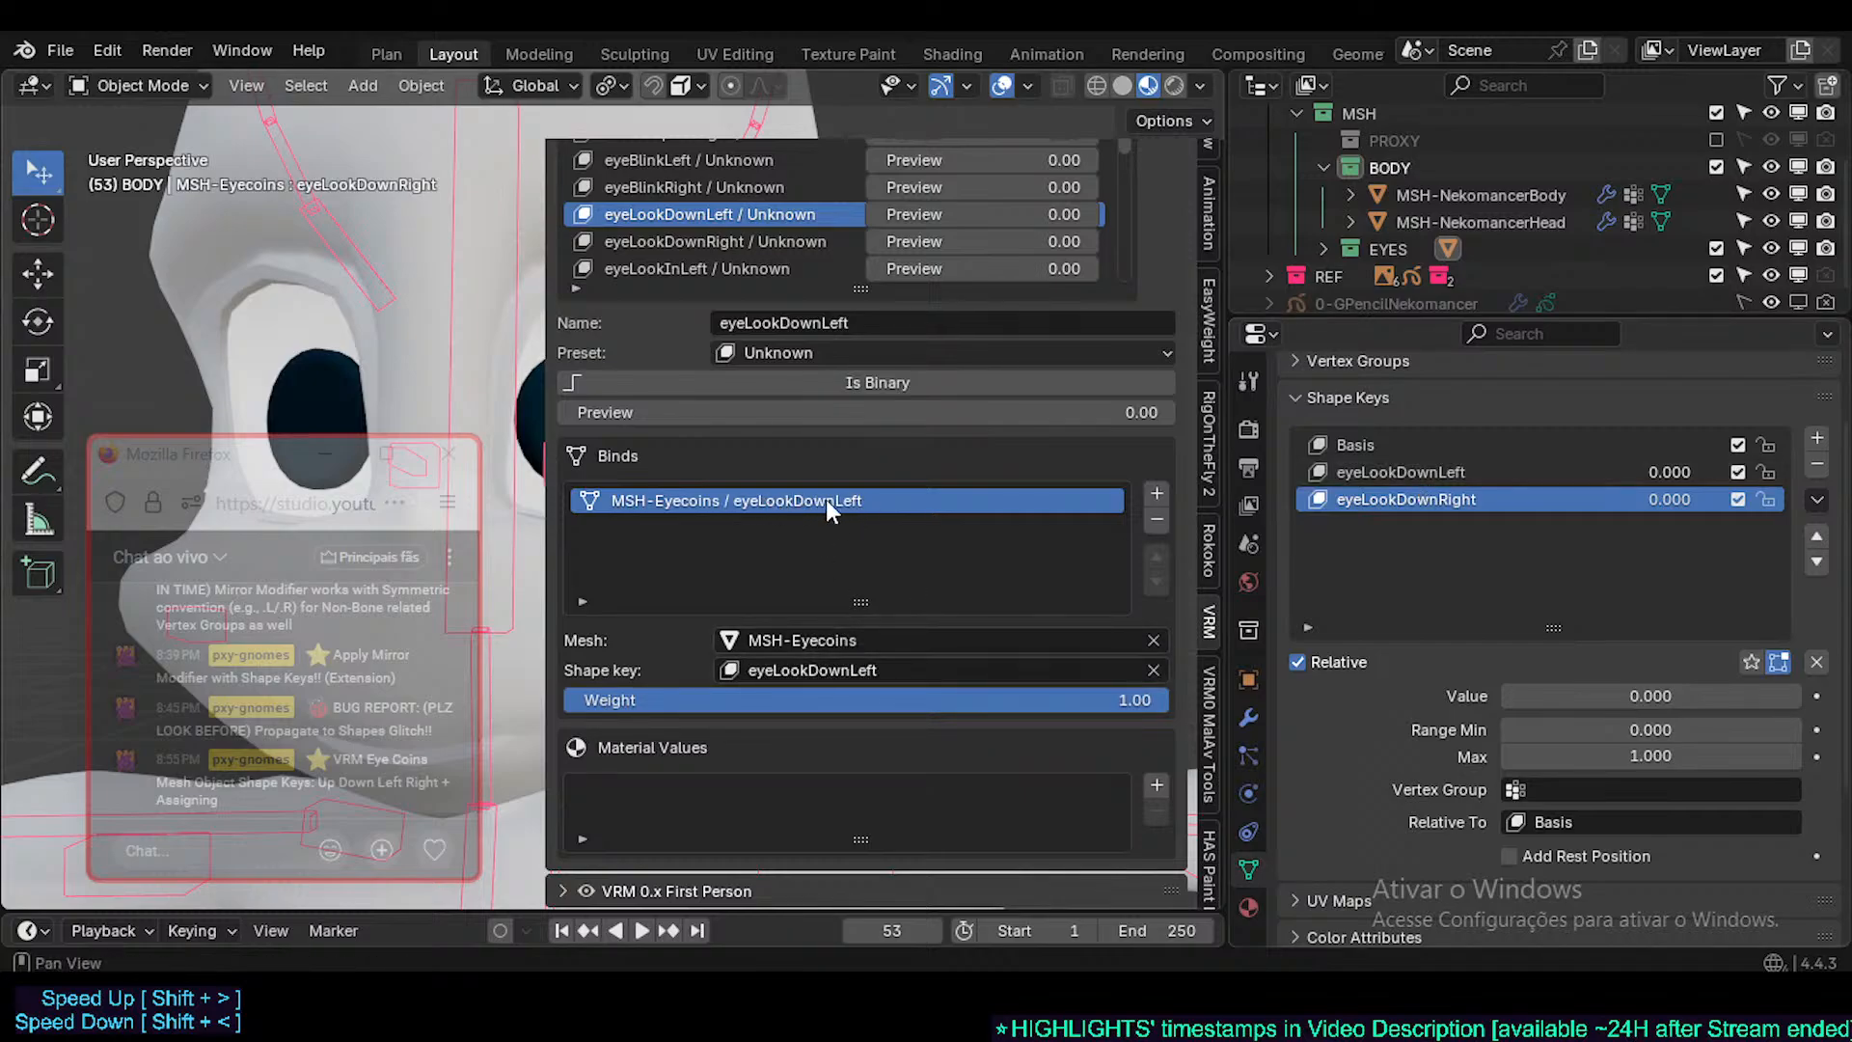
middle_drag(420, 330, 372, 330)
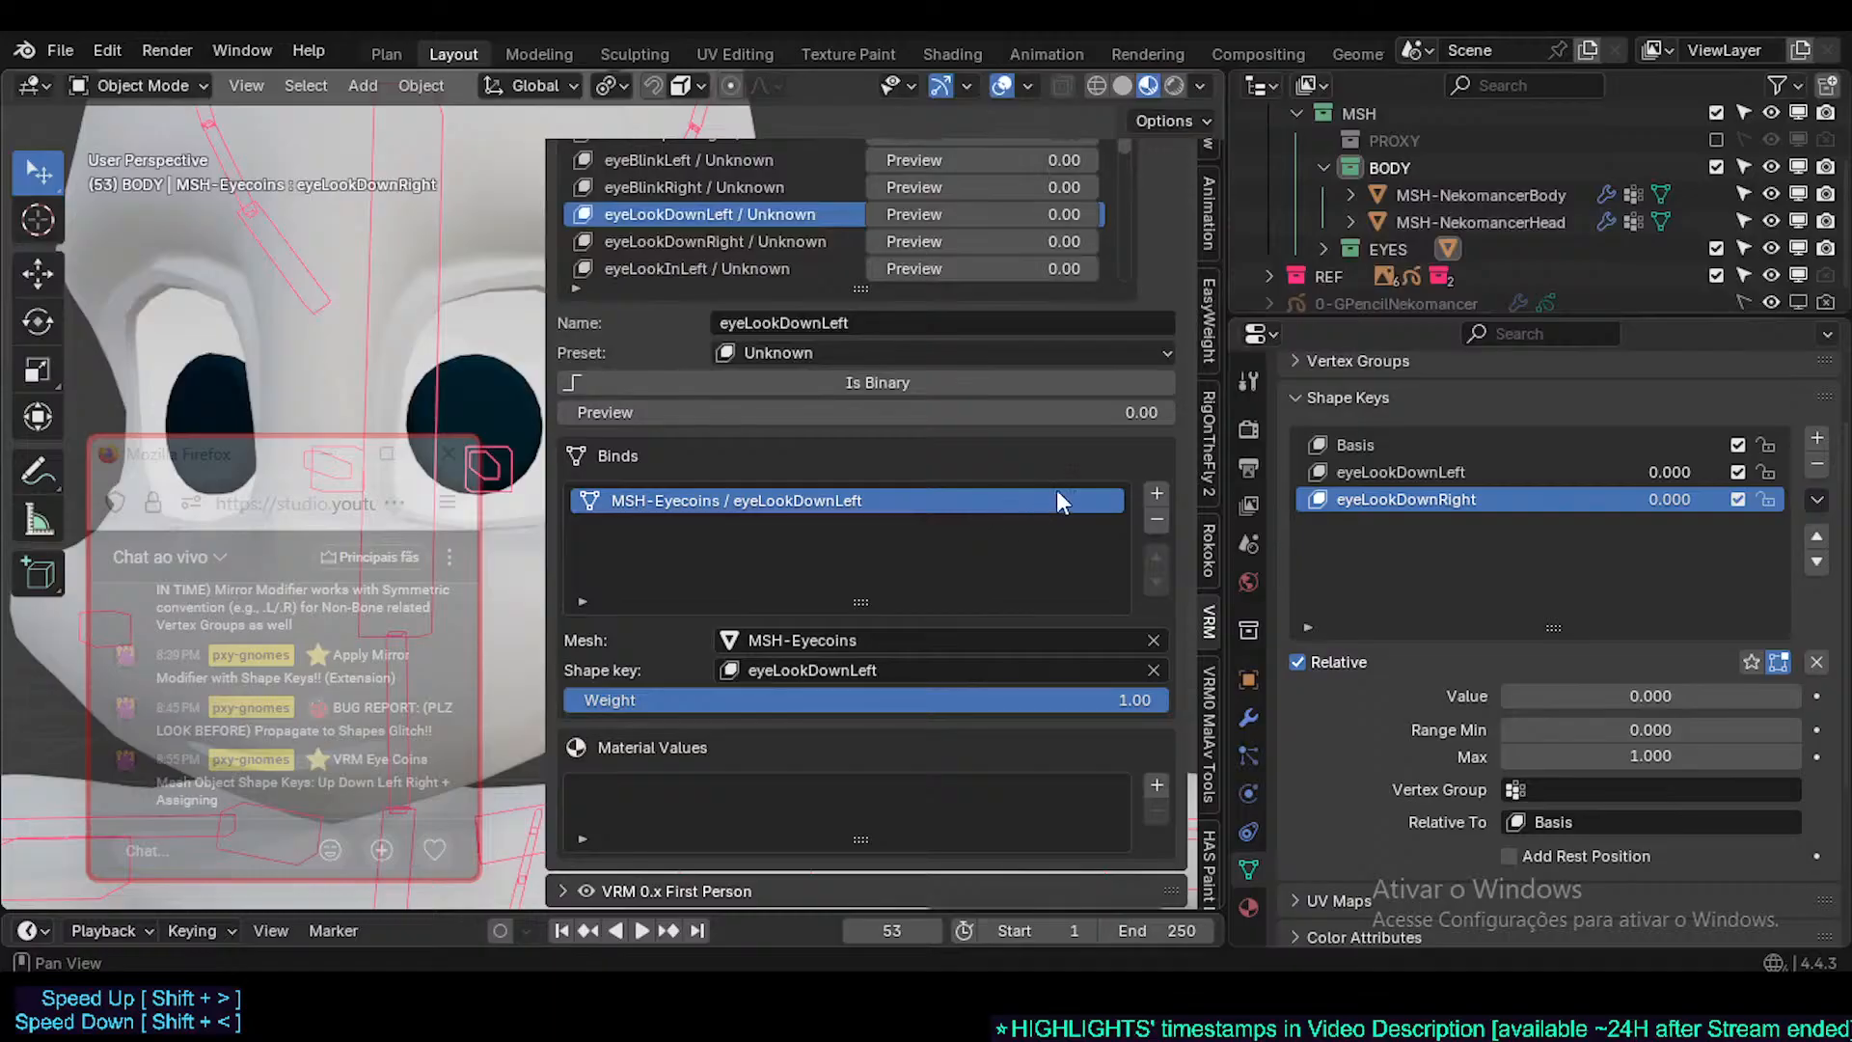
drag(973, 208, 1077, 208)
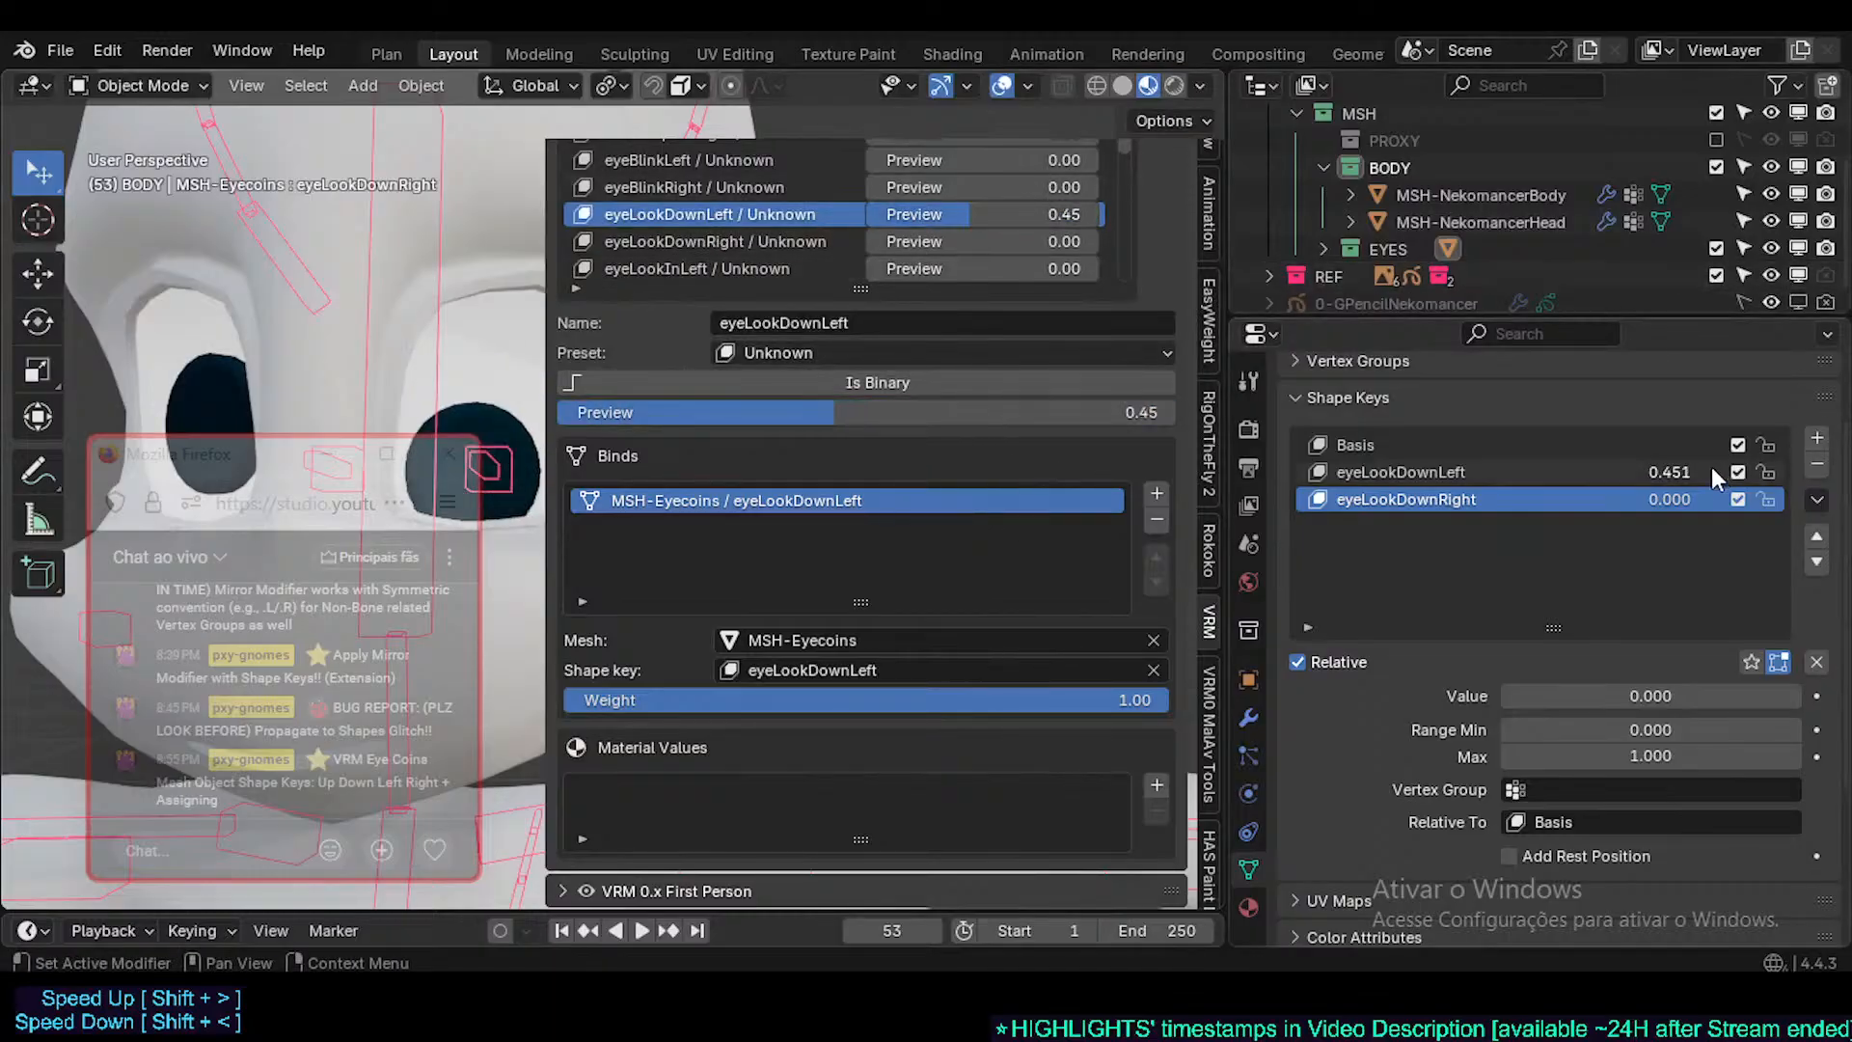
key(BackSpace)
drag(808, 414, 1040, 414)
key(BackSpace)
drag(812, 417, 1015, 417)
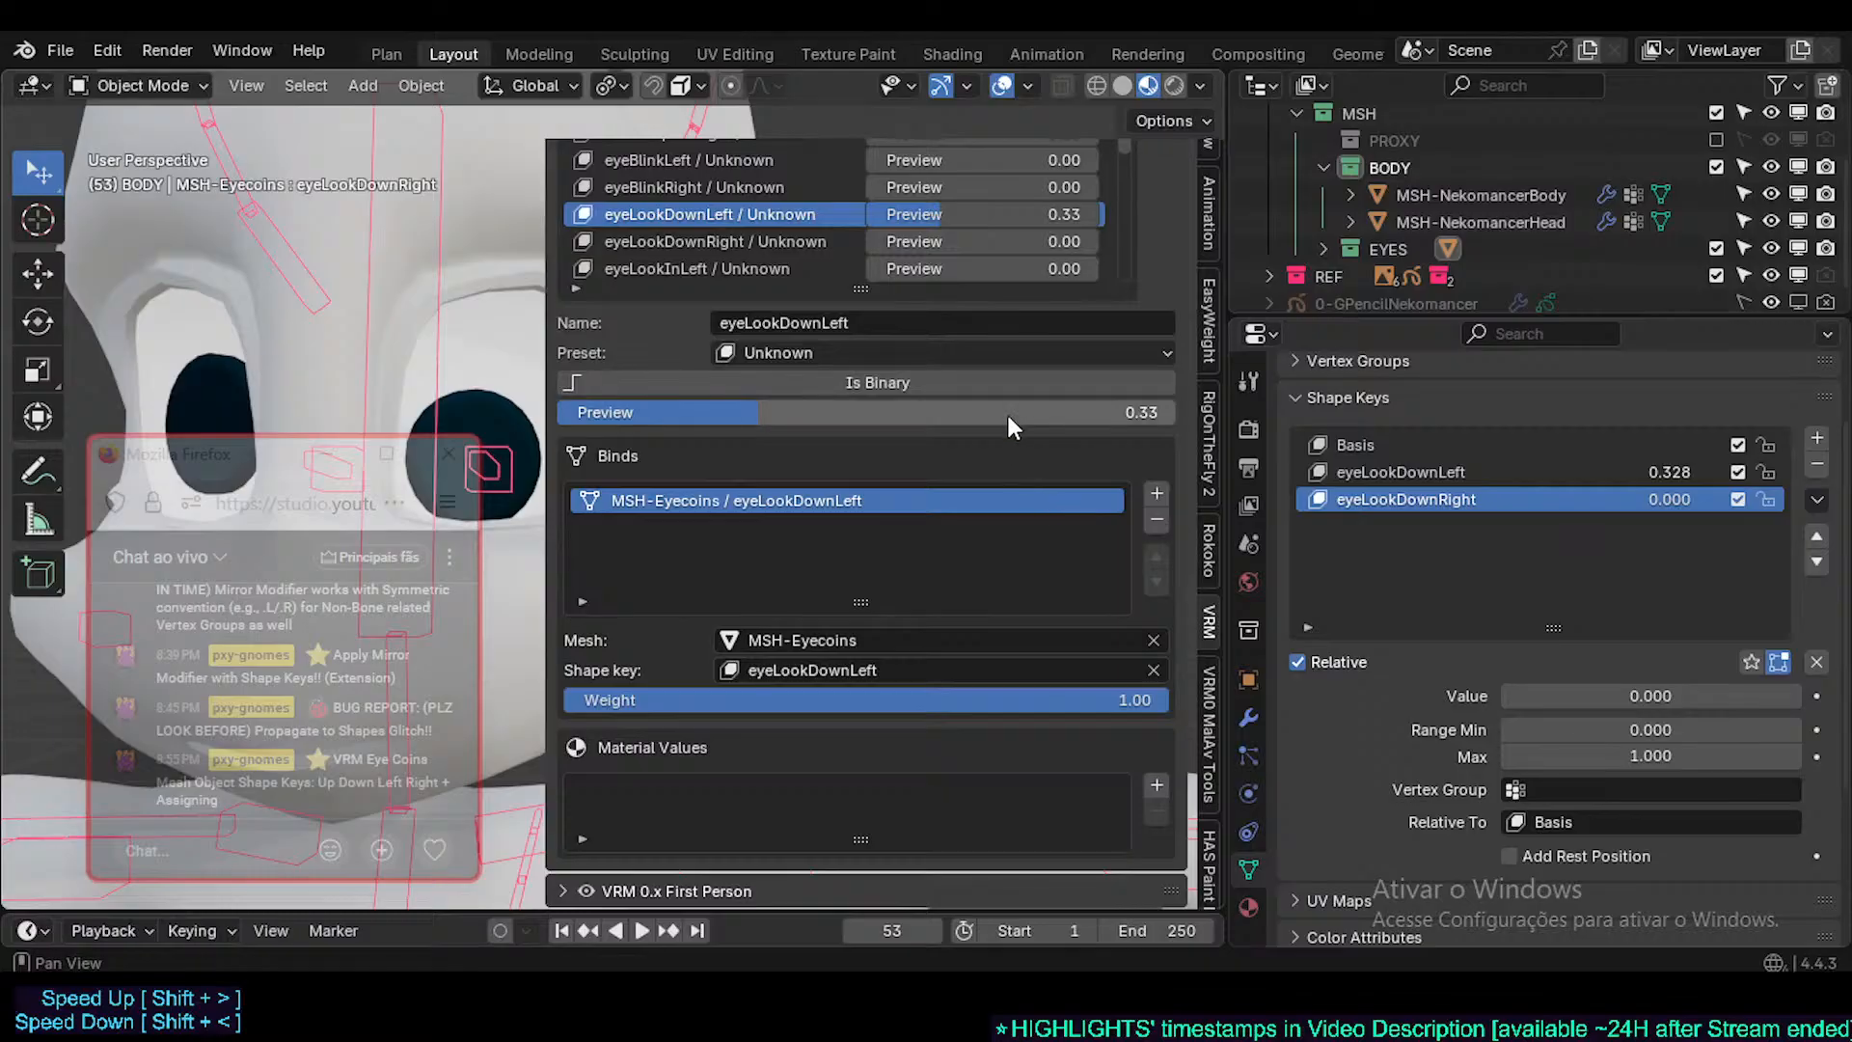
key(BackSpace)
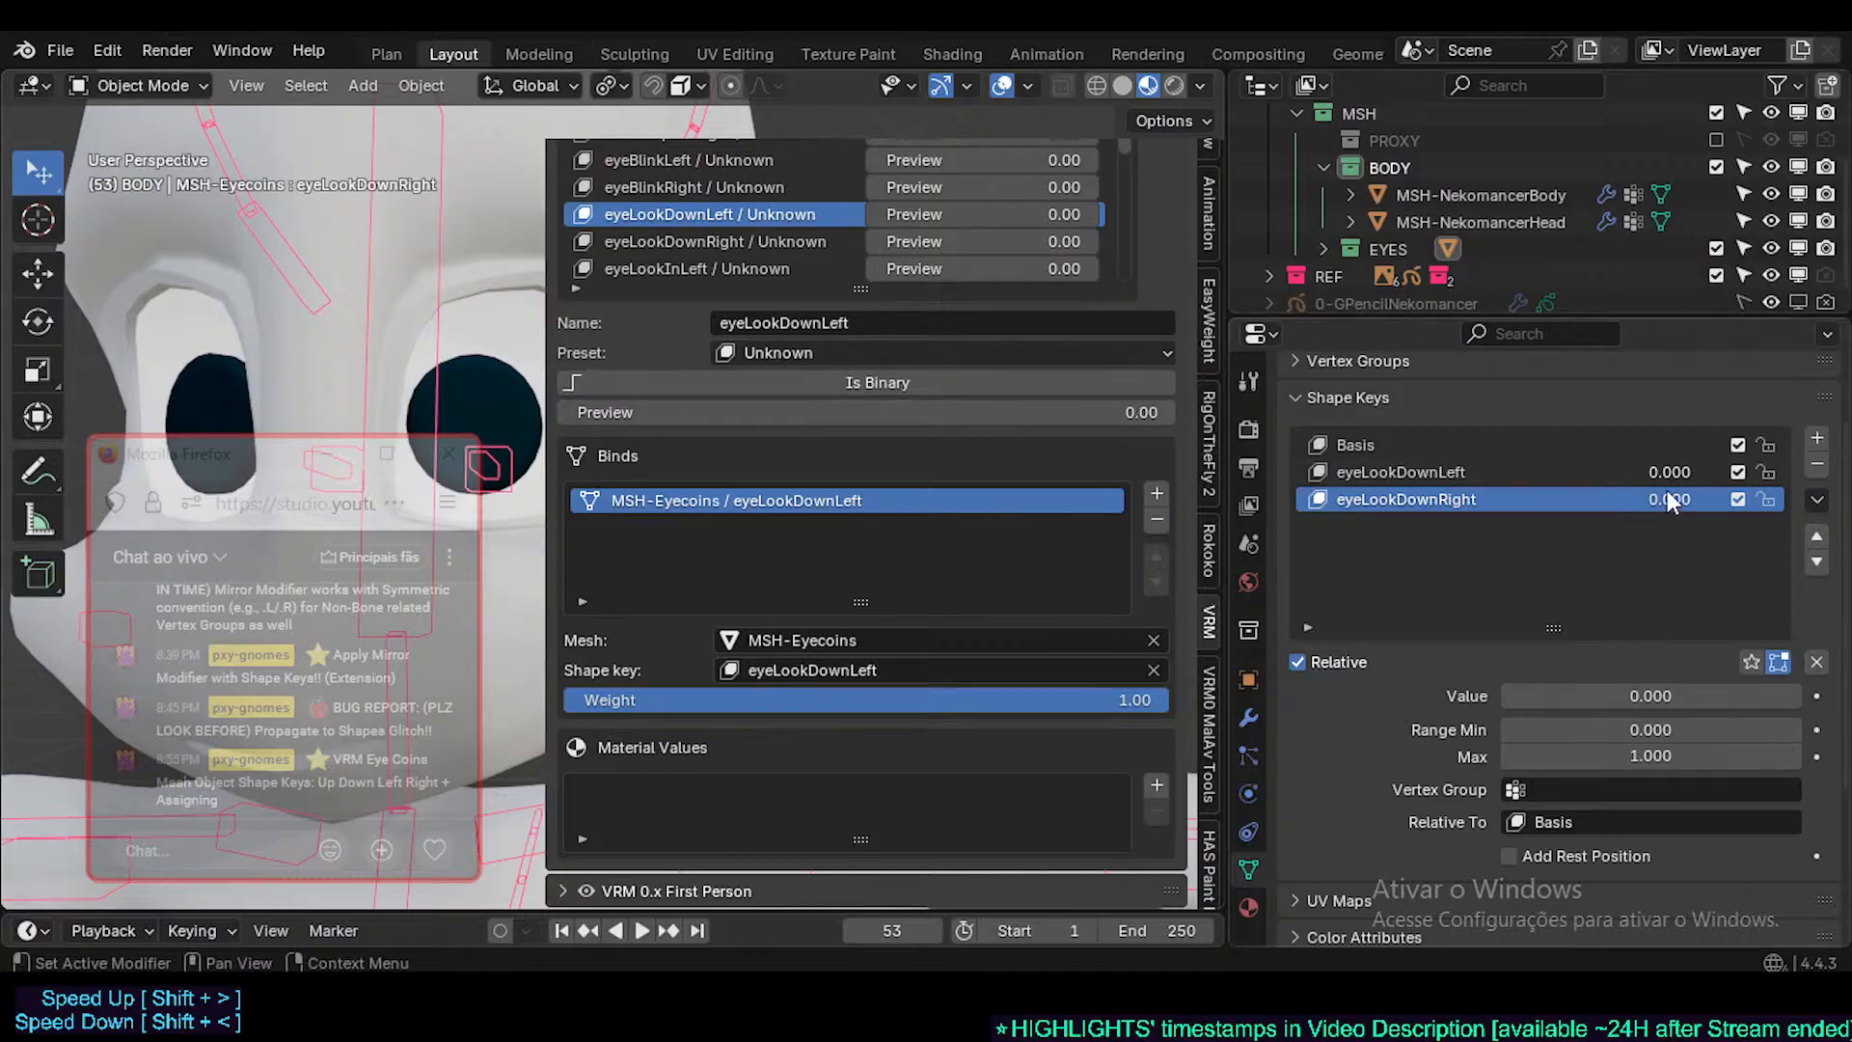
- Vary the eyeLookDownLeft and eyeLookDownRight shape key values directly, and reset both and the proxy preview to zero
drag(1667, 492, 1740, 470)
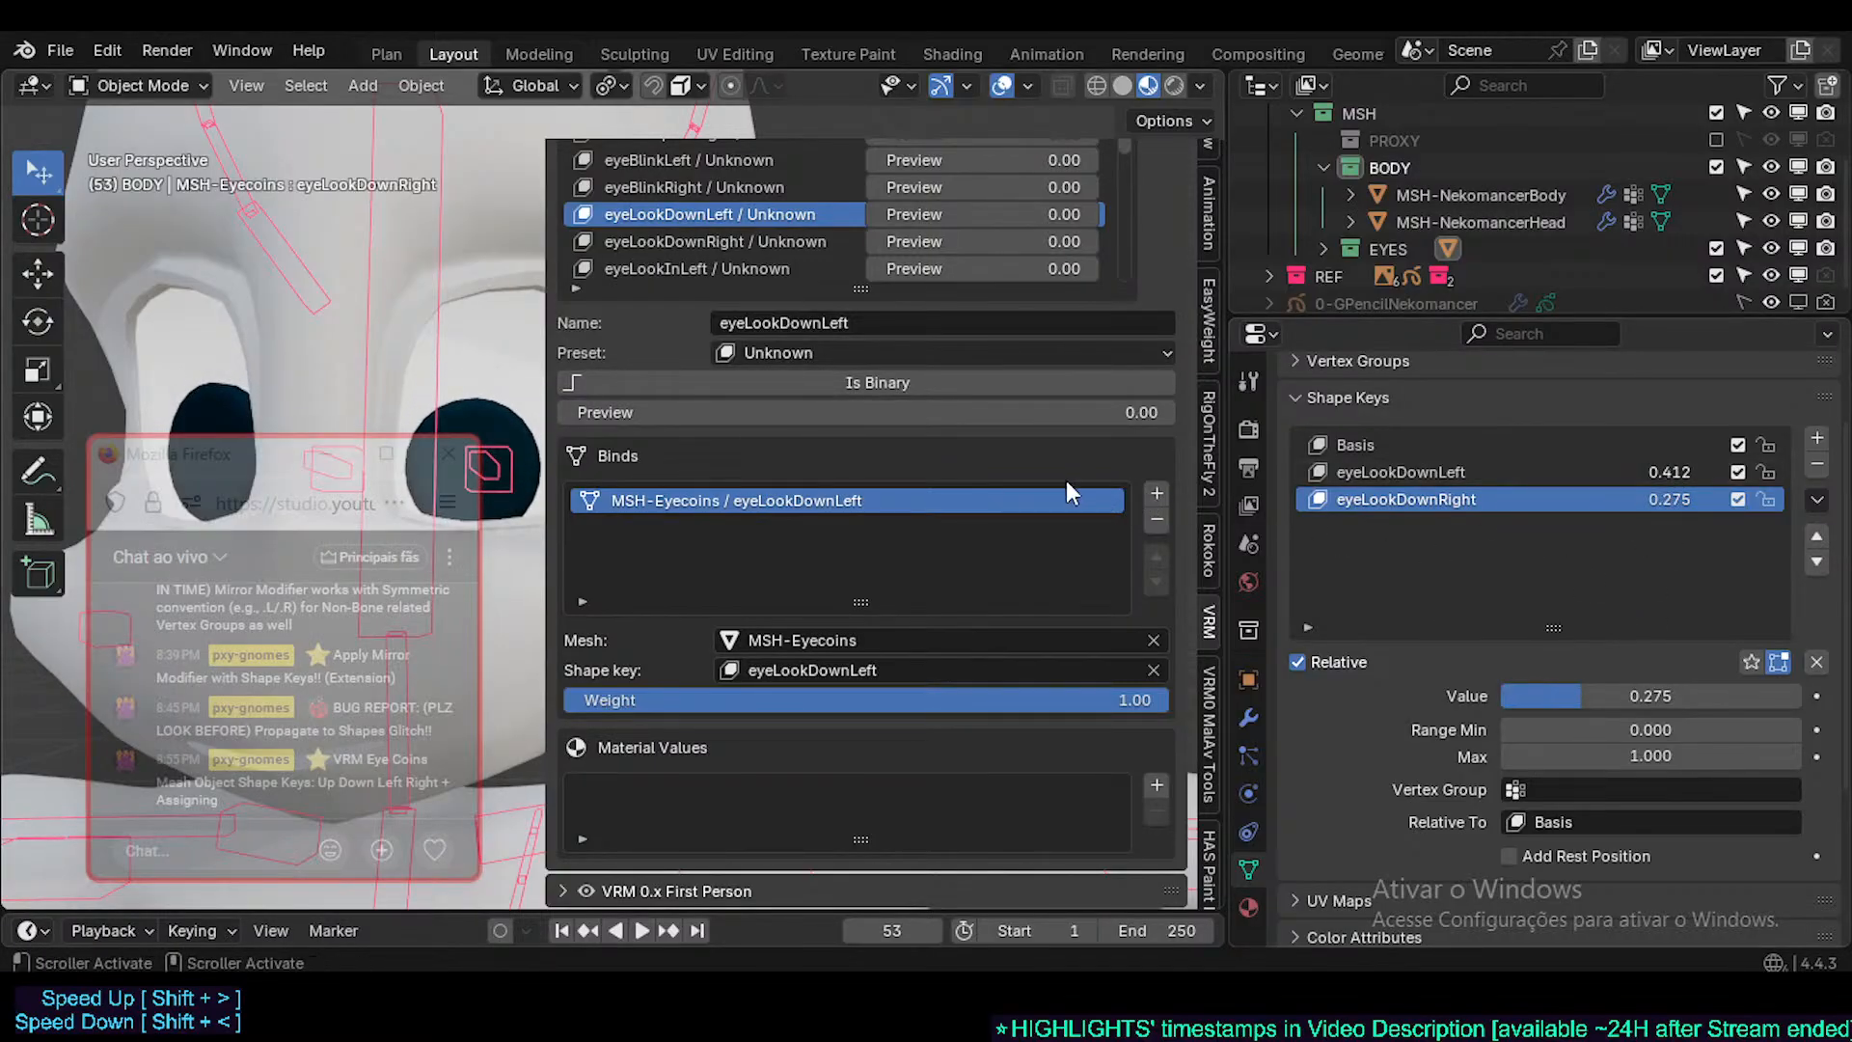
mouse_move(865, 214)
mouse_down()
mouse_move(1098, 210)
mouse_move(865, 211)
mouse_up()
key(BackSpace)
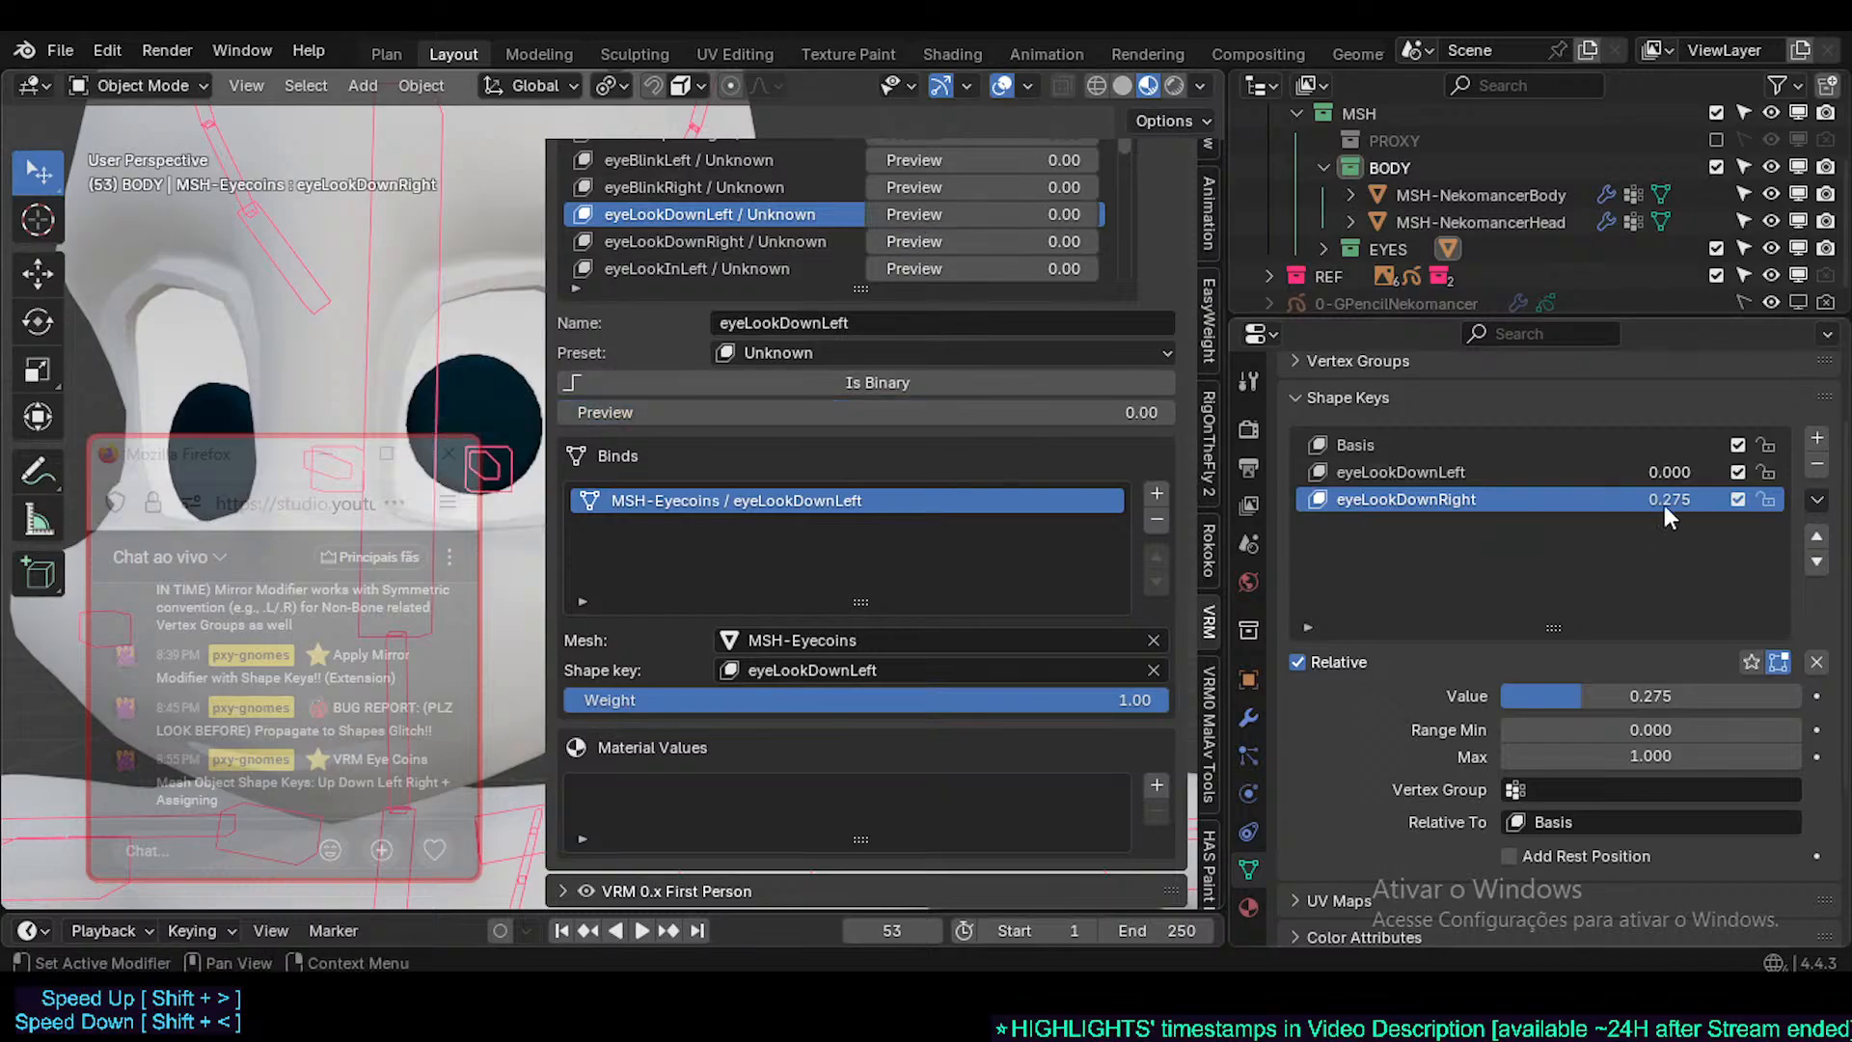
key(BackSpace)
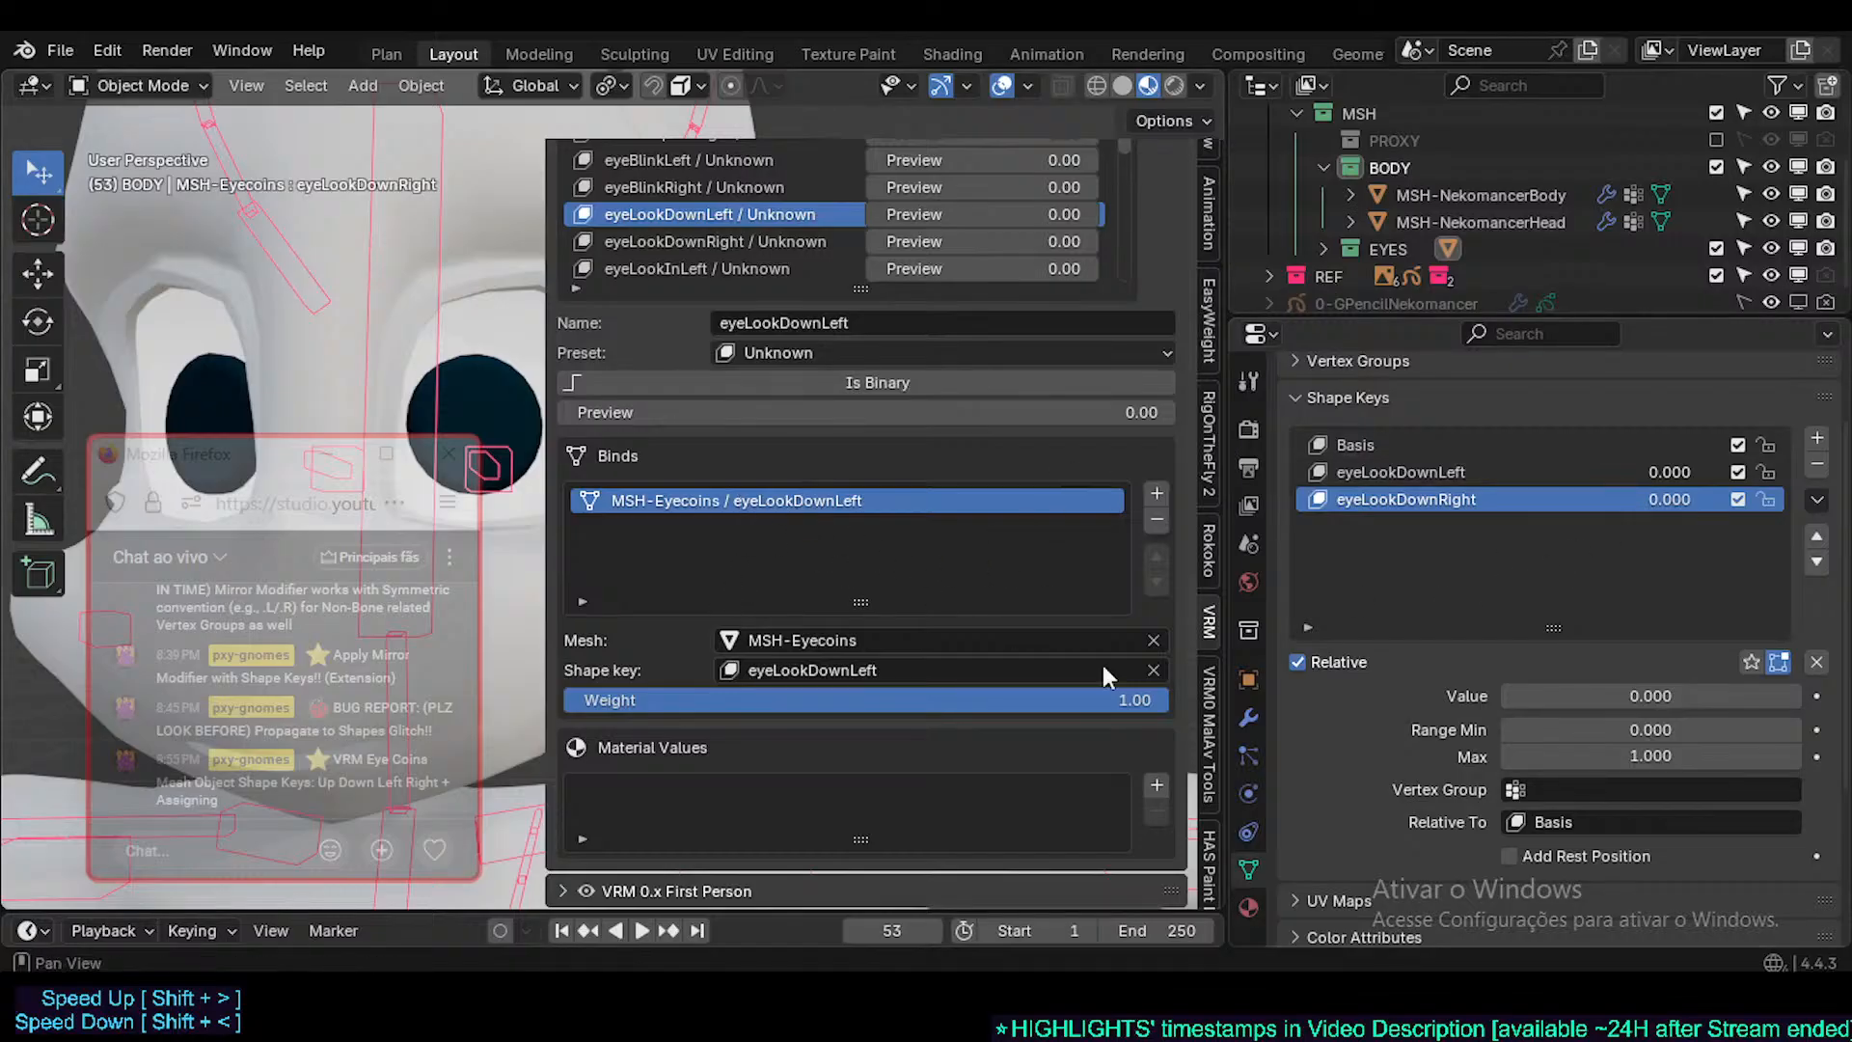
scroll(1117, 674, up, 3)
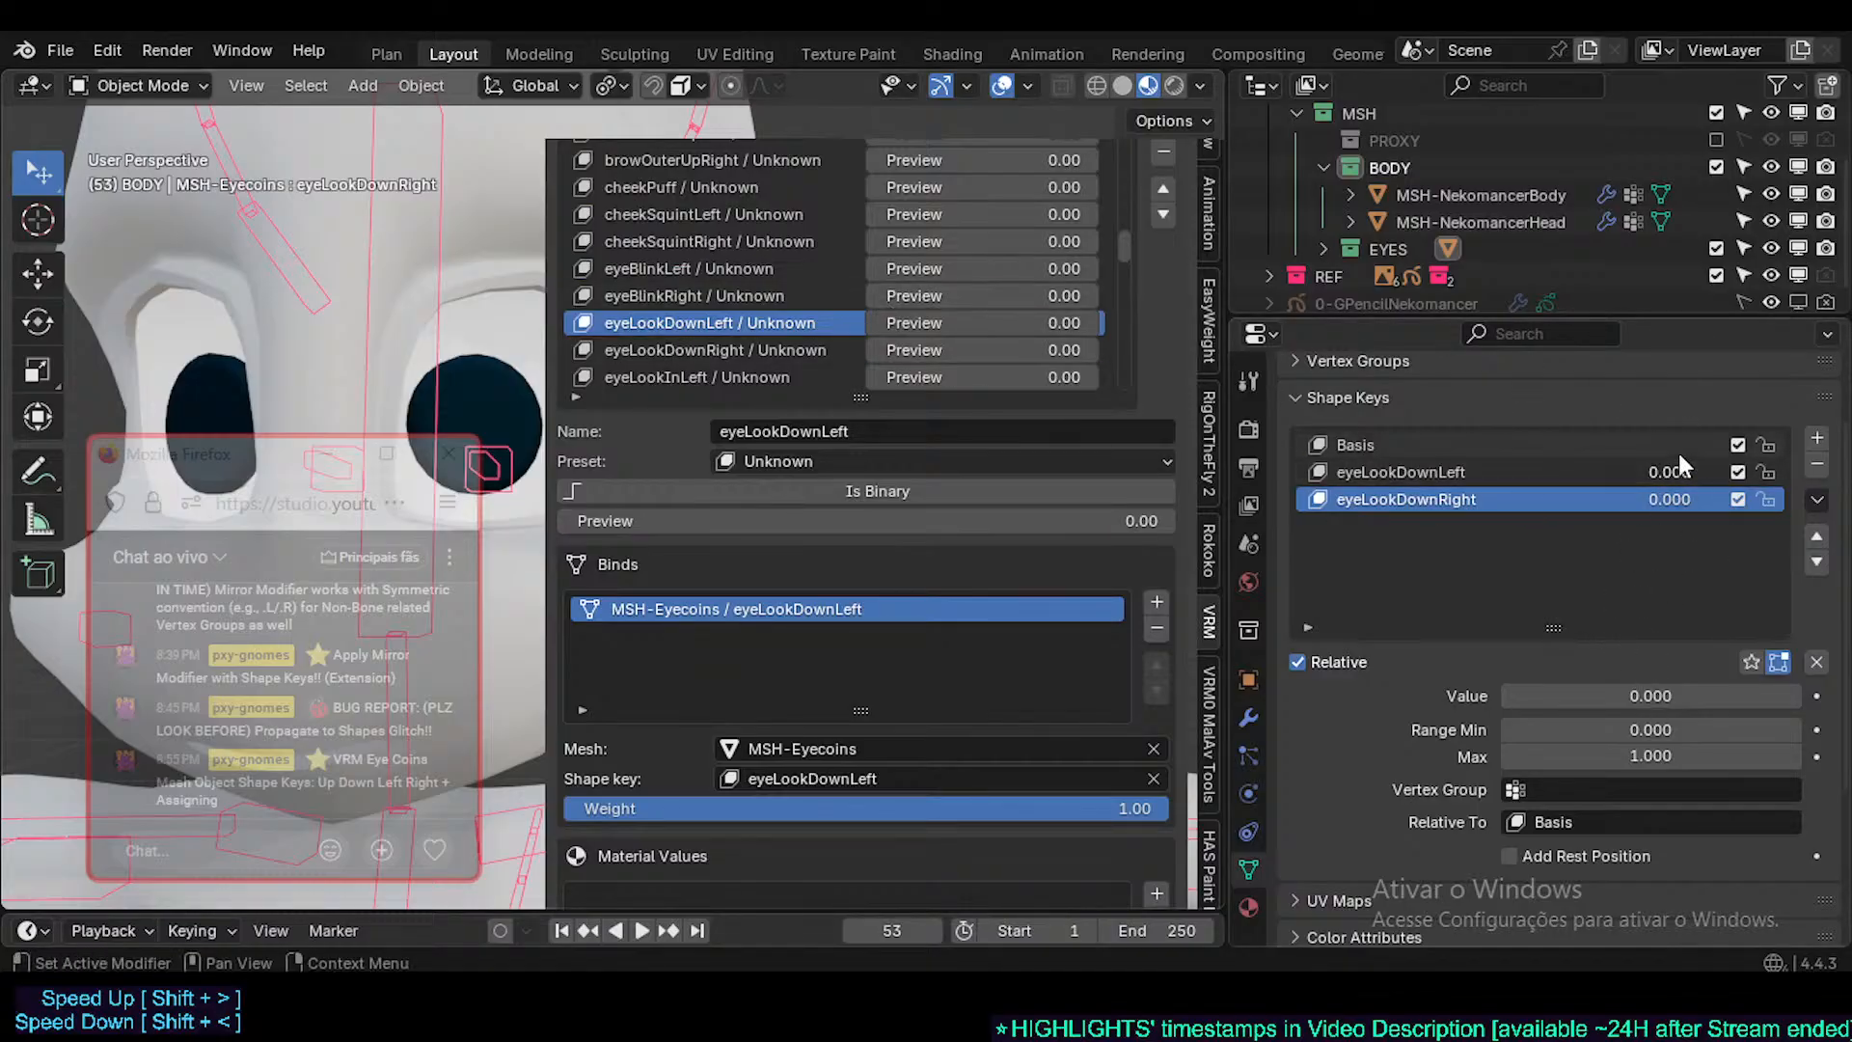
mouse_move(1647, 498)
mouse_down()
mouse_move(1688, 499)
mouse_move(1637, 476)
mouse_up()
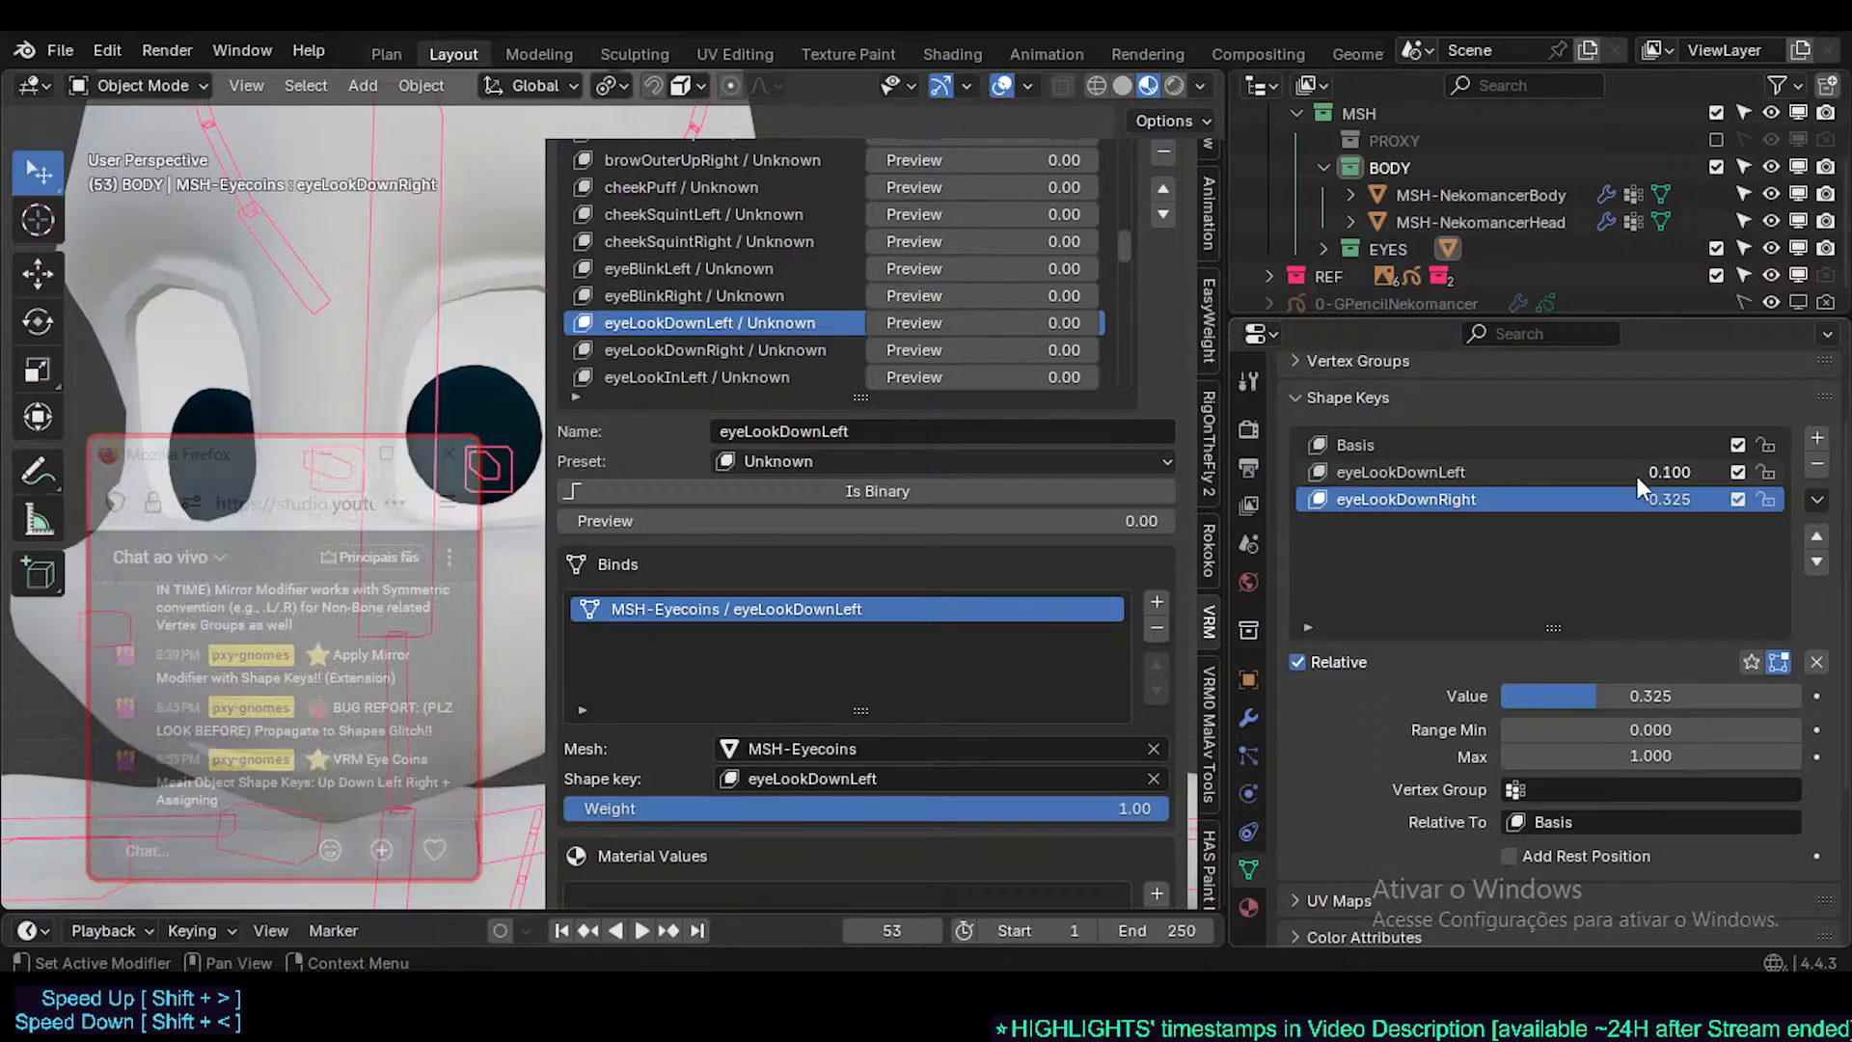
key(BackSpace)
key(BackSpace)
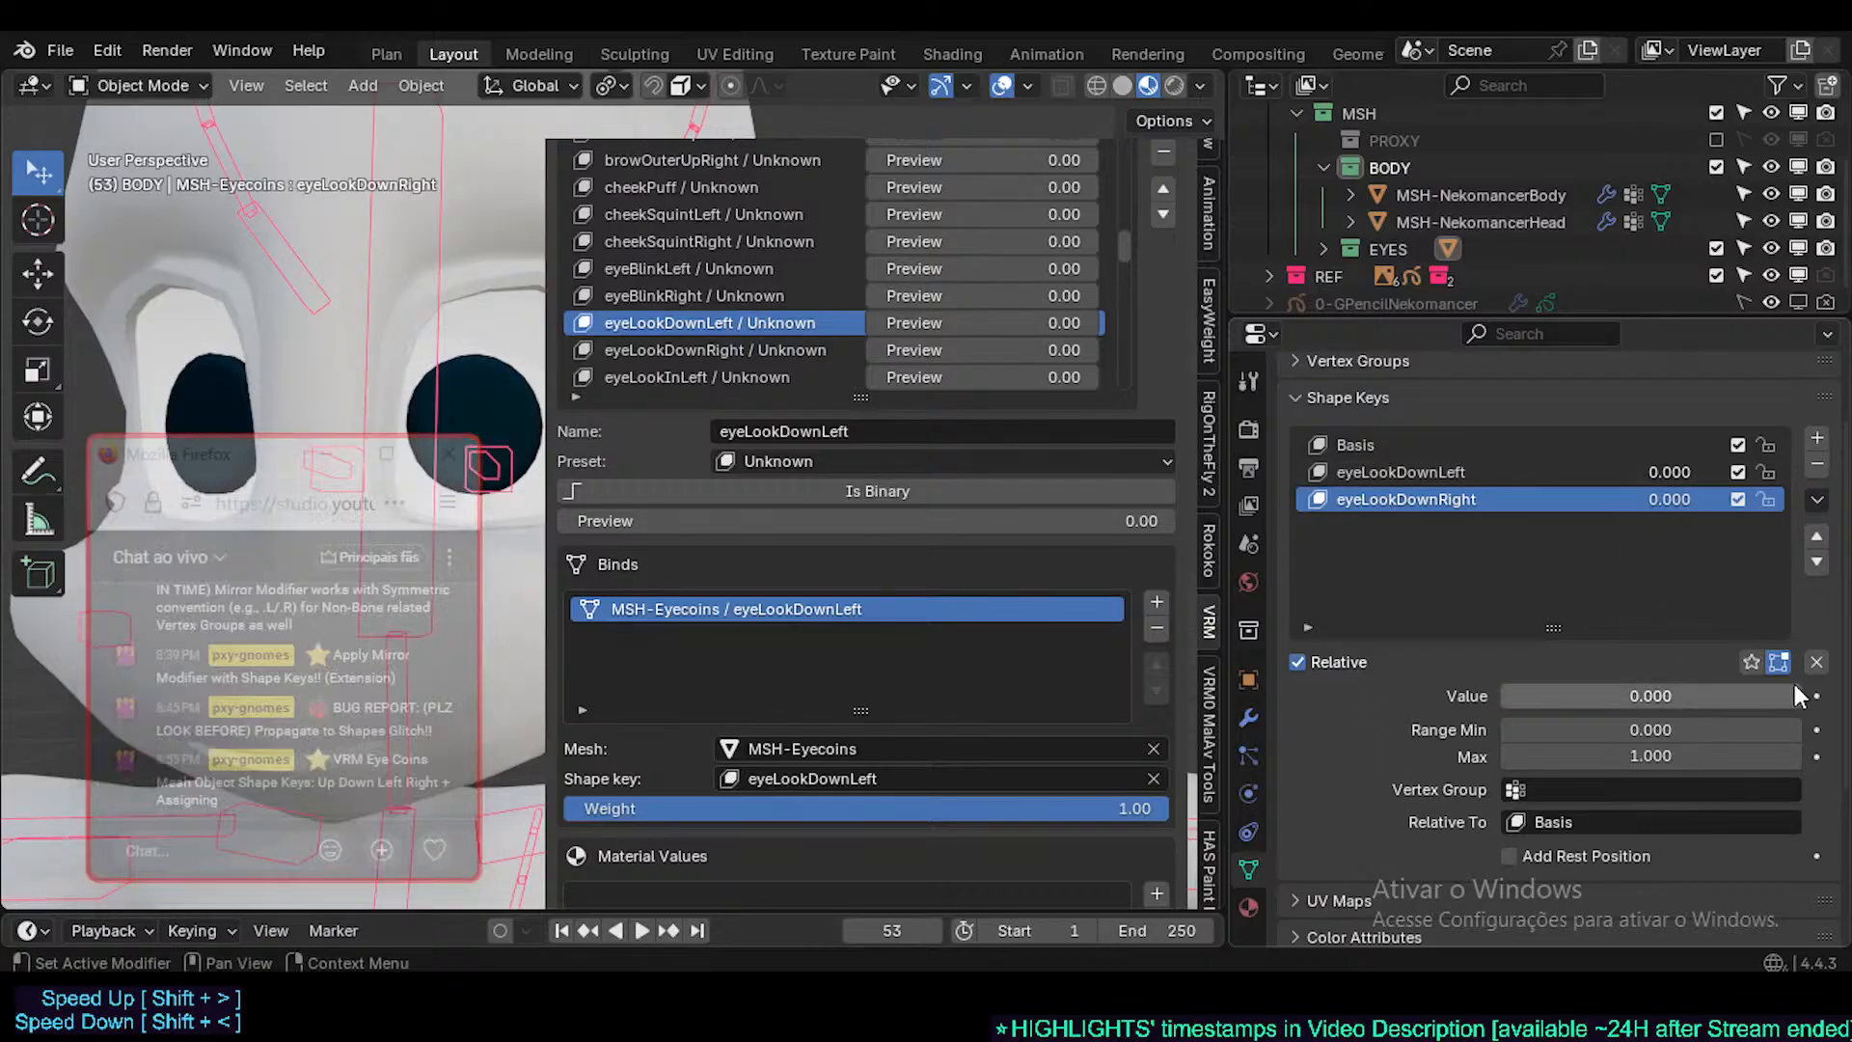
- Vary both eye-look-down values, reset them together with Clear Shape Keys, and save the file
scroll(1796, 679, down, 3)
scroll(1822, 550, up, 2)
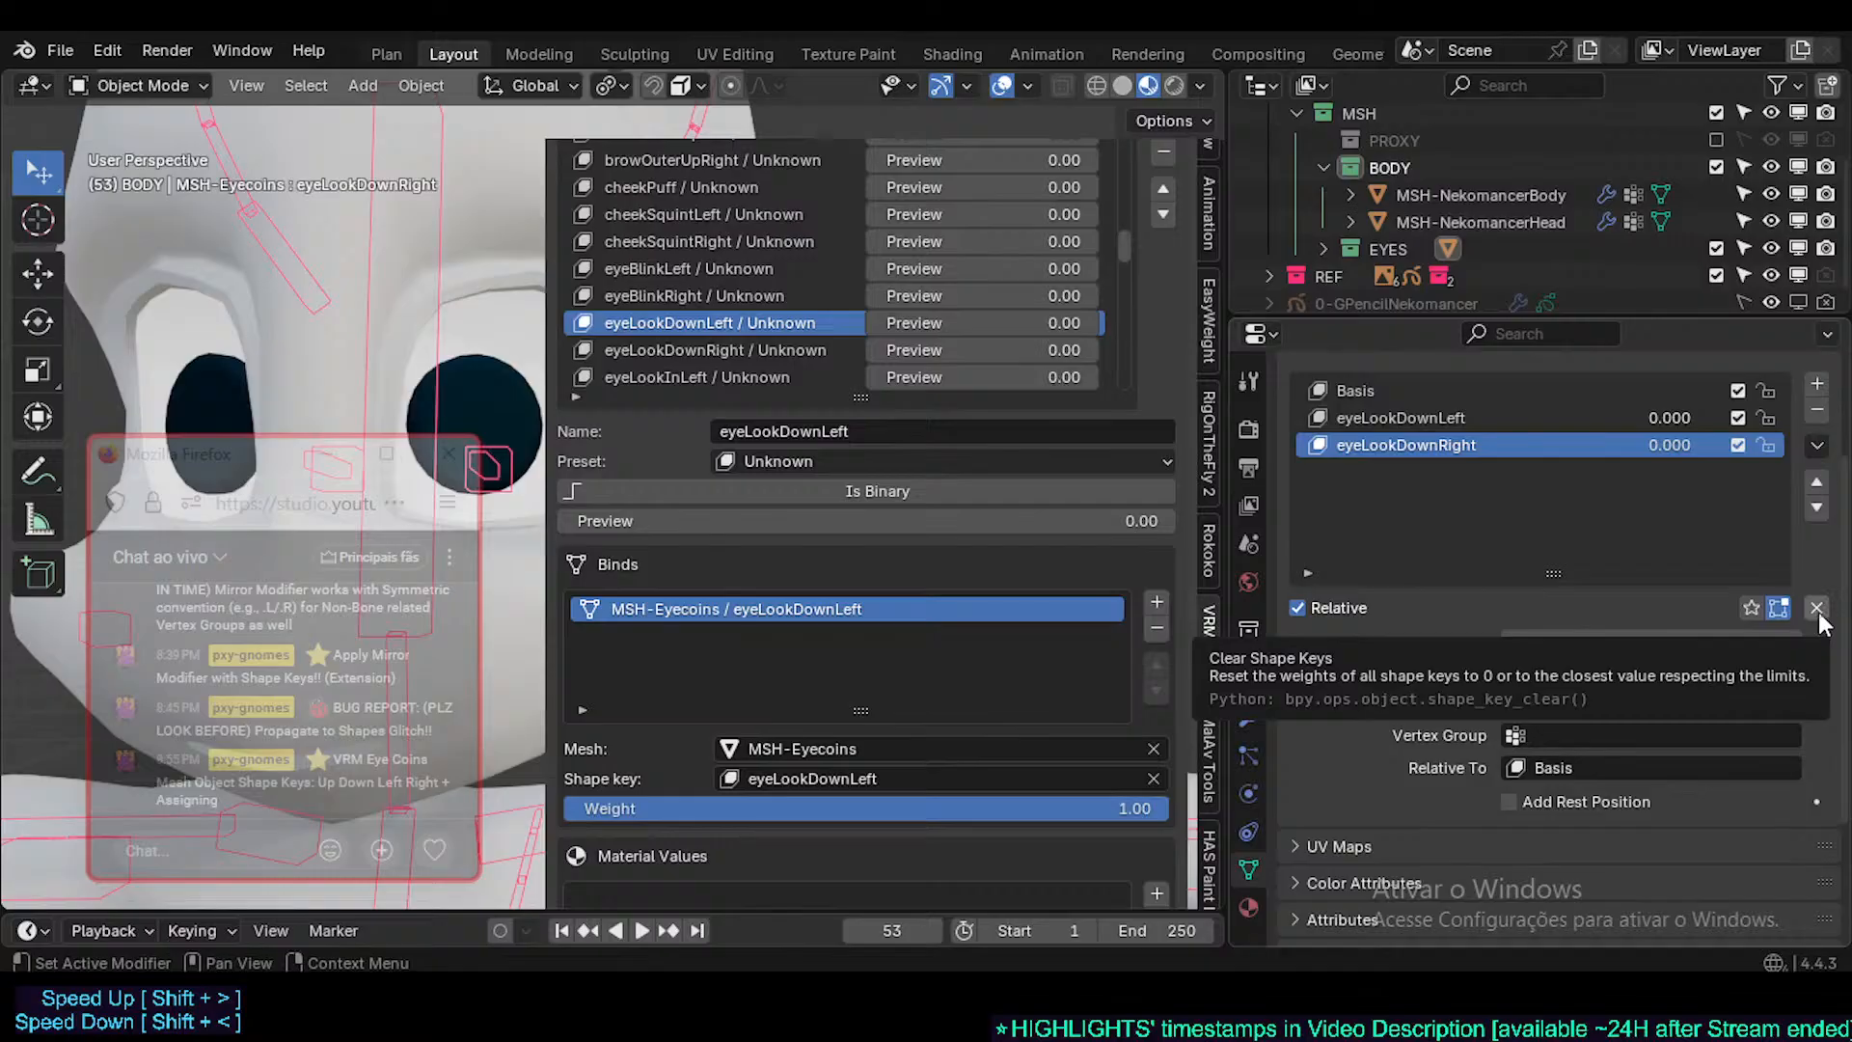
drag(1668, 445, 1832, 444)
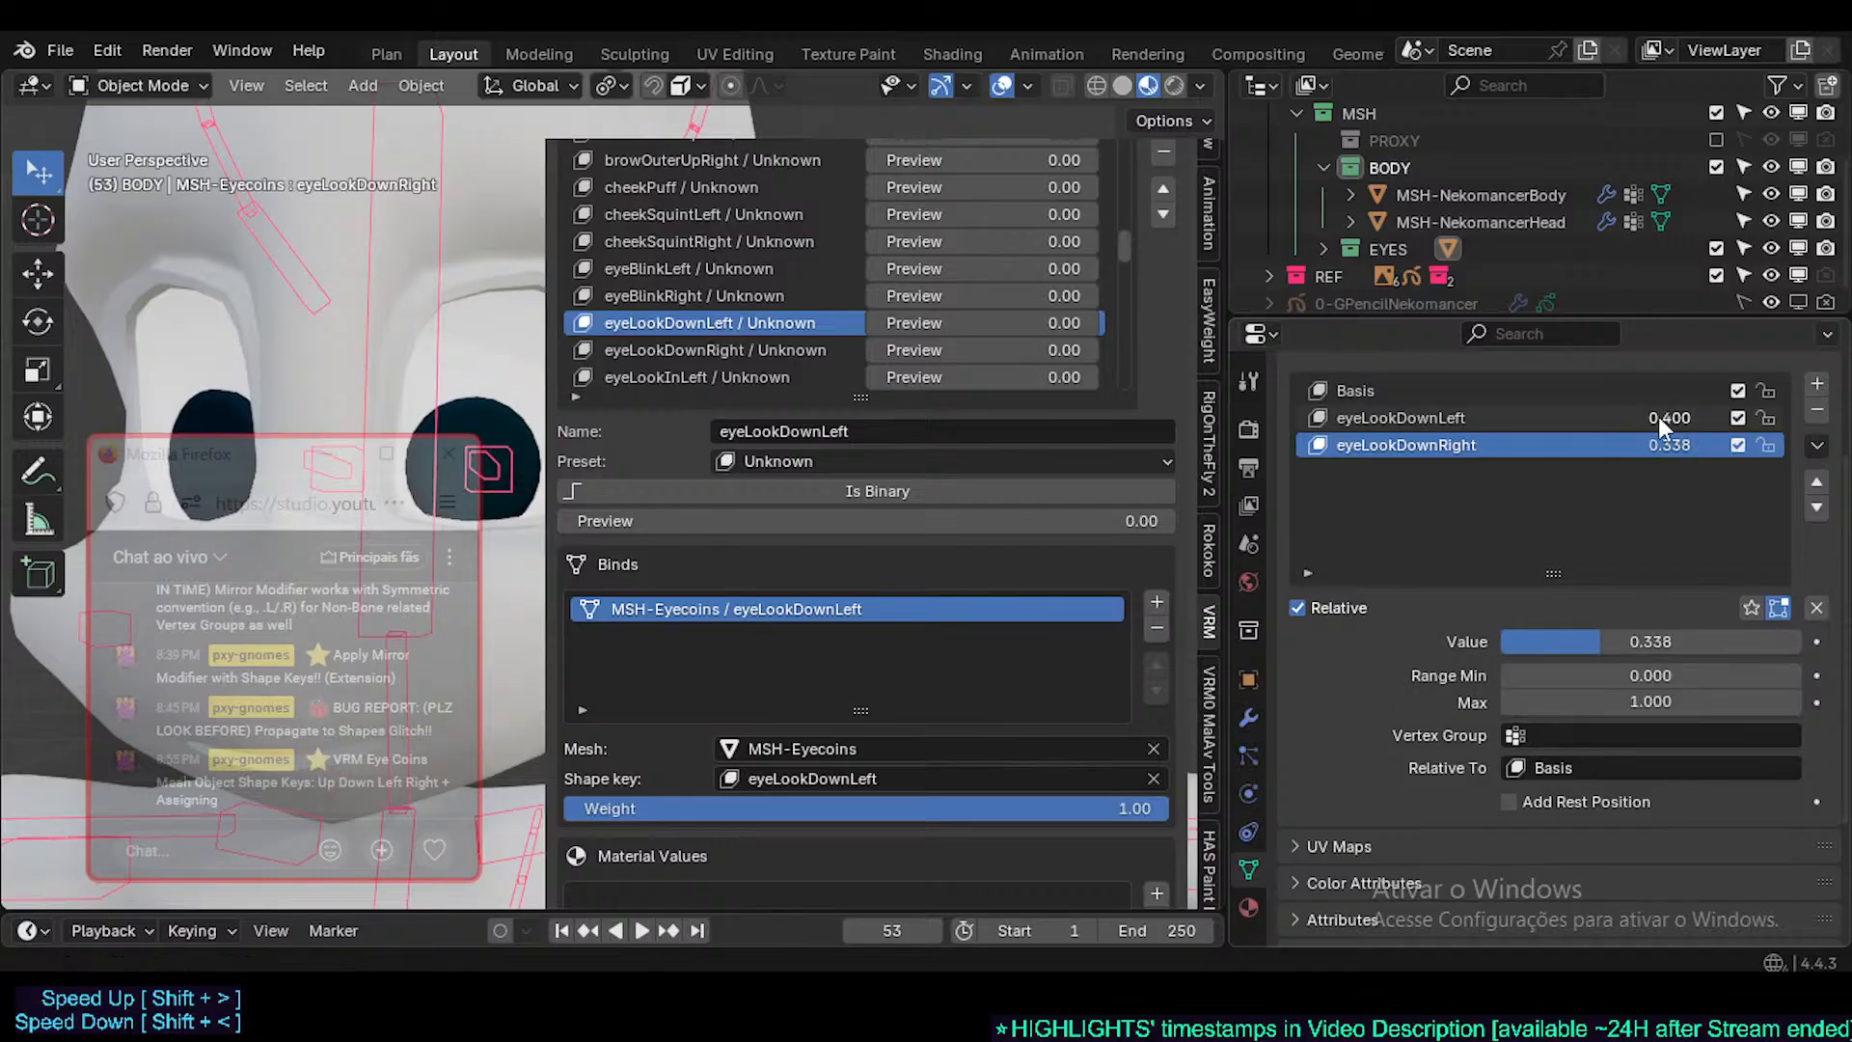
click(1816, 608)
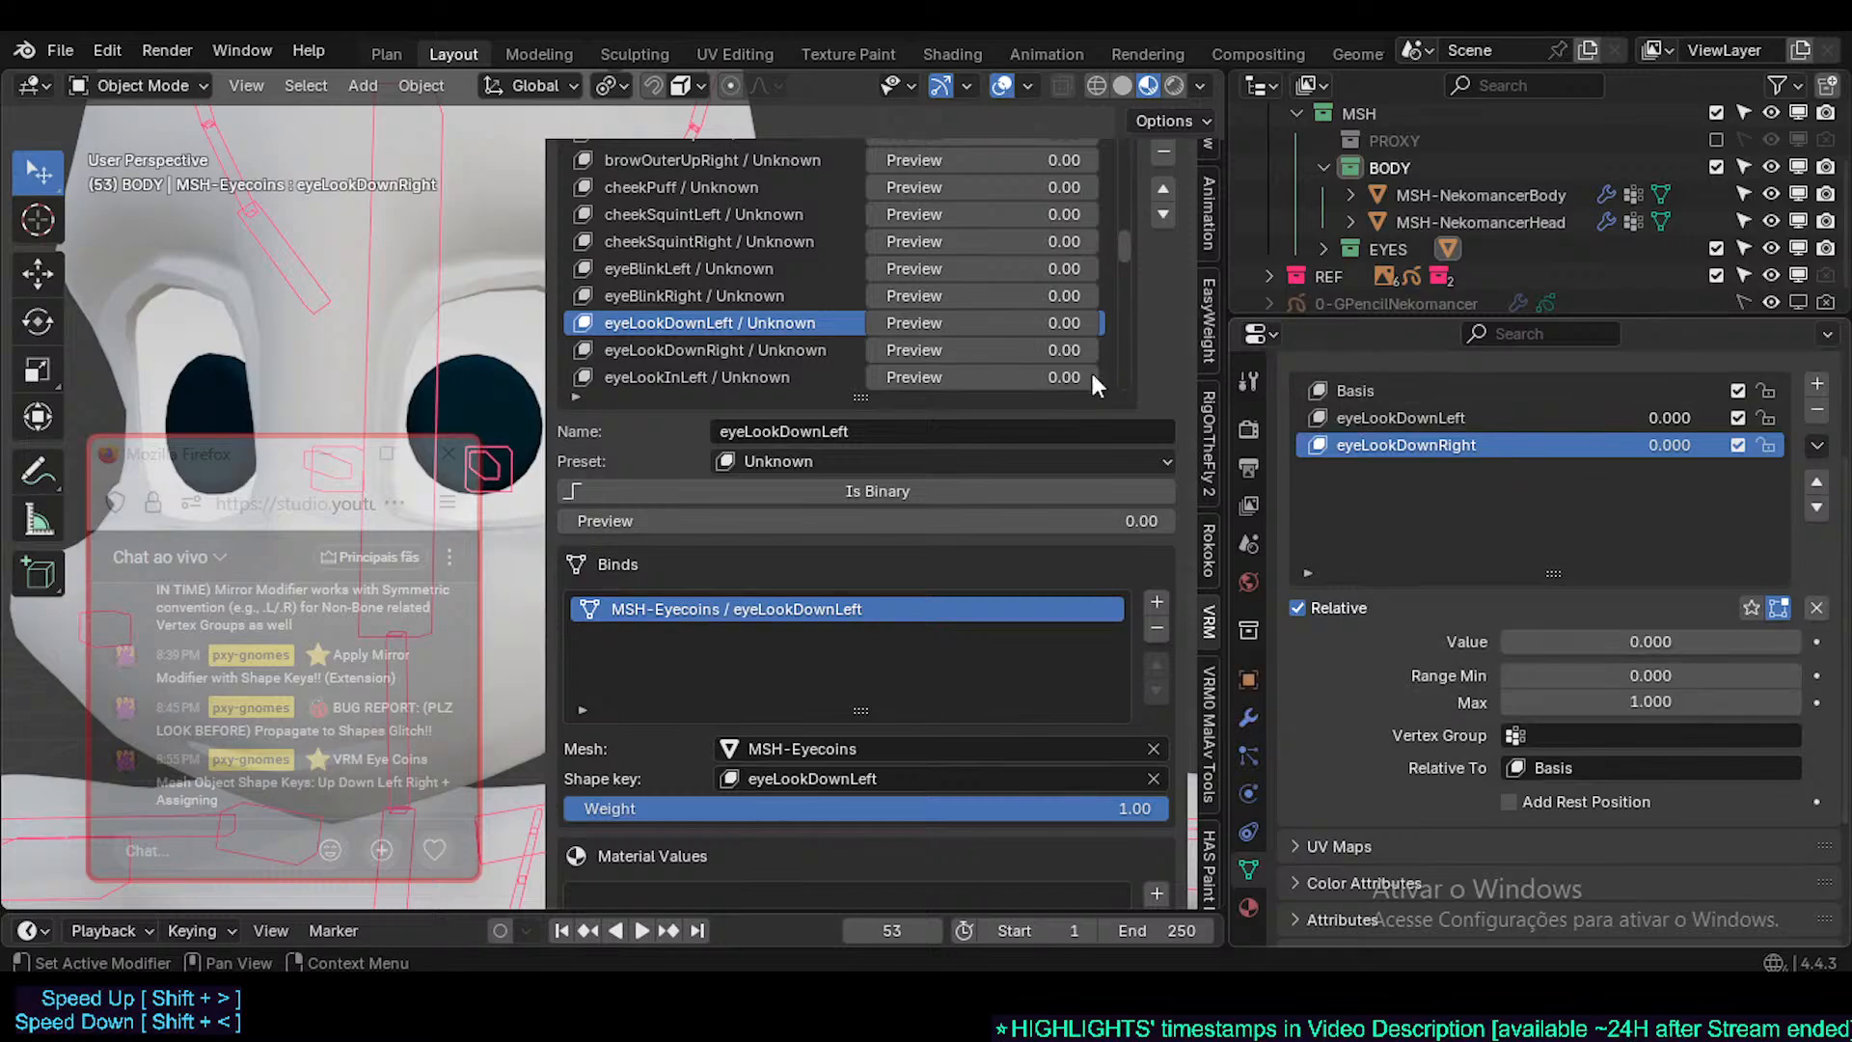
key(ctrl+s)
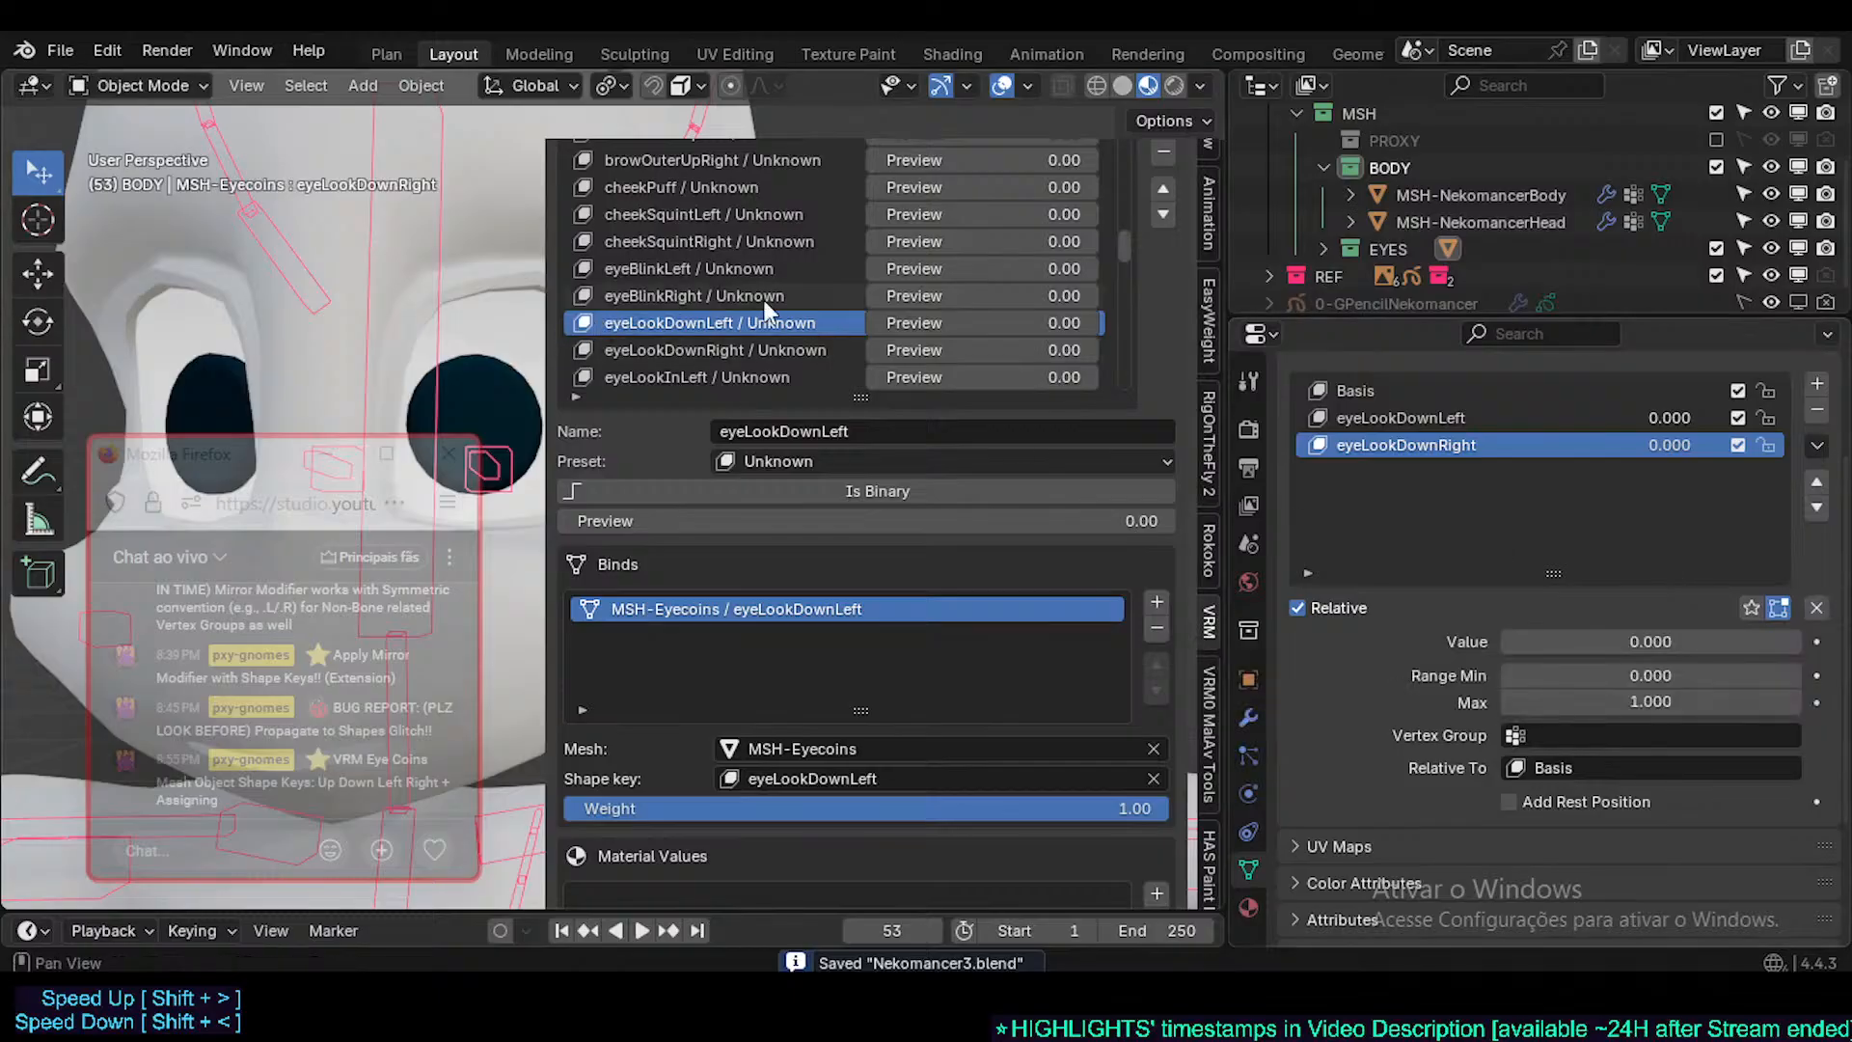
- Add a bind to the eyeLookDownRight blend shape proxy, with MSH-Eyecoins as its mesh and eyeLookDownRight as its shape key
drag(951, 322, 868, 322)
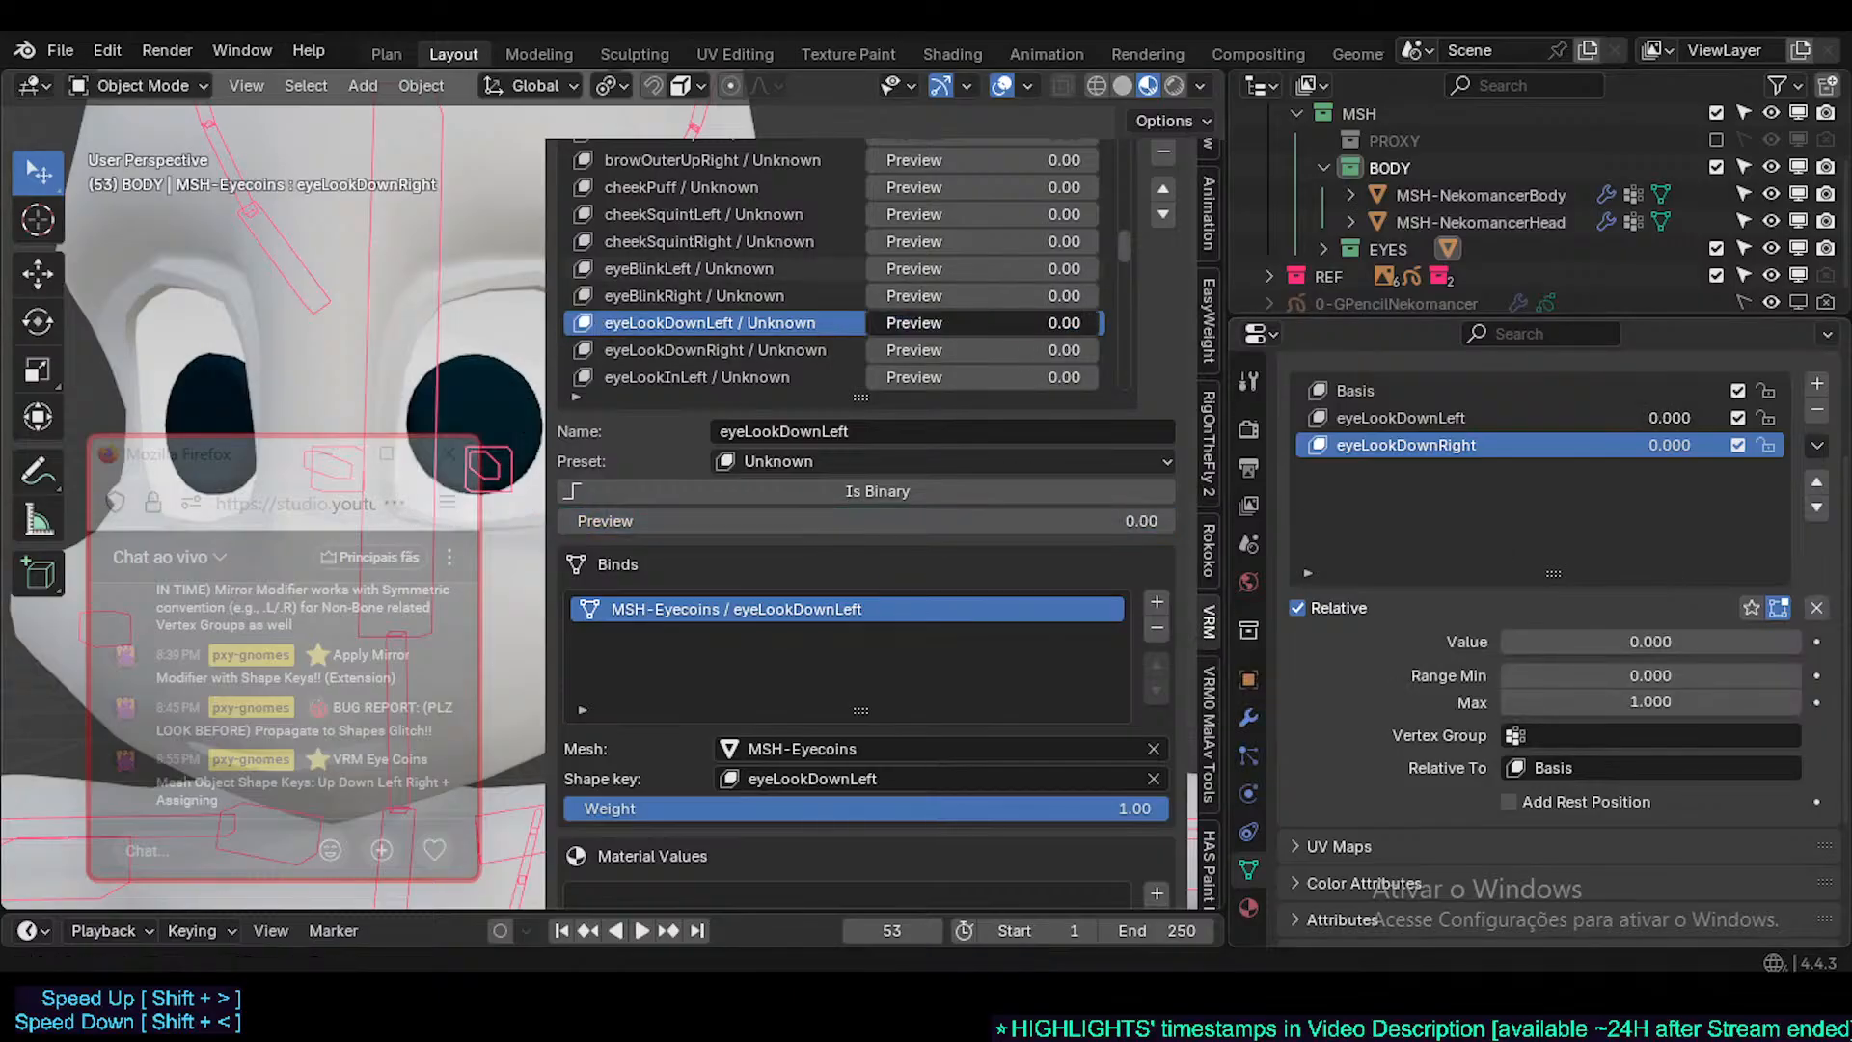
click(750, 350)
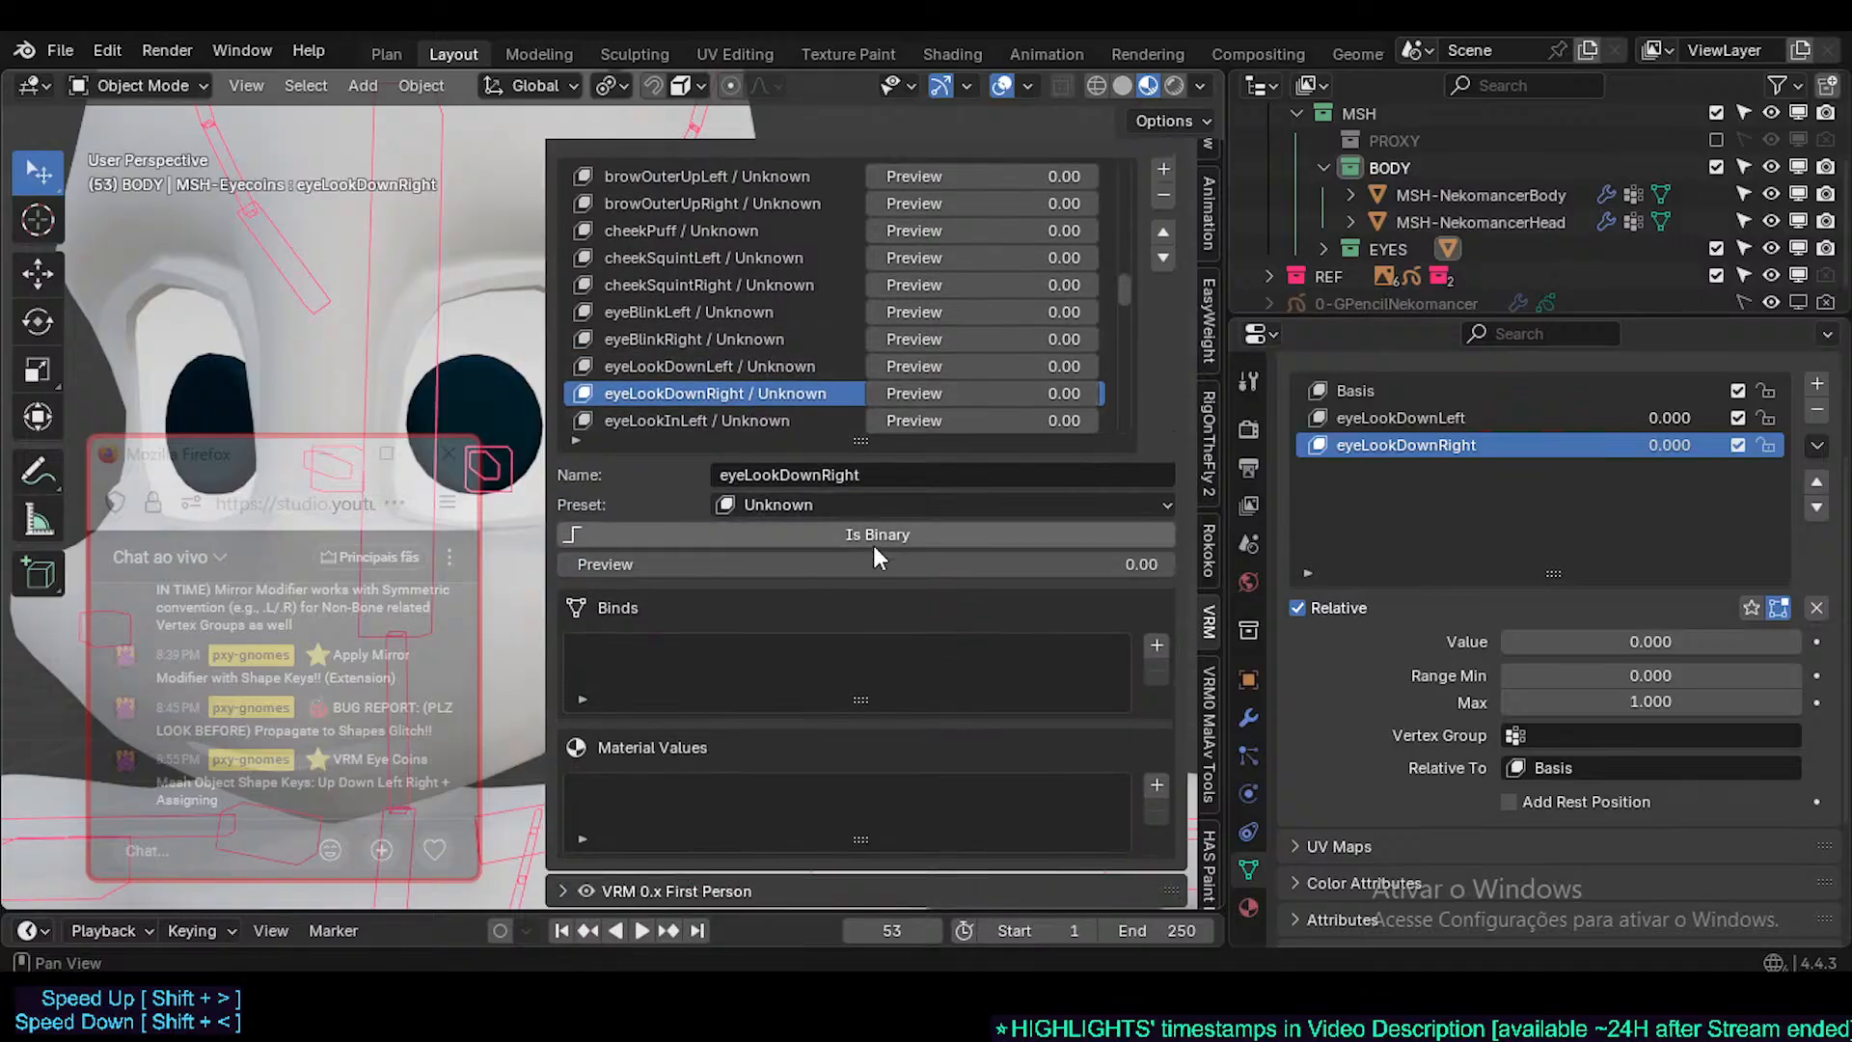
click(695, 367)
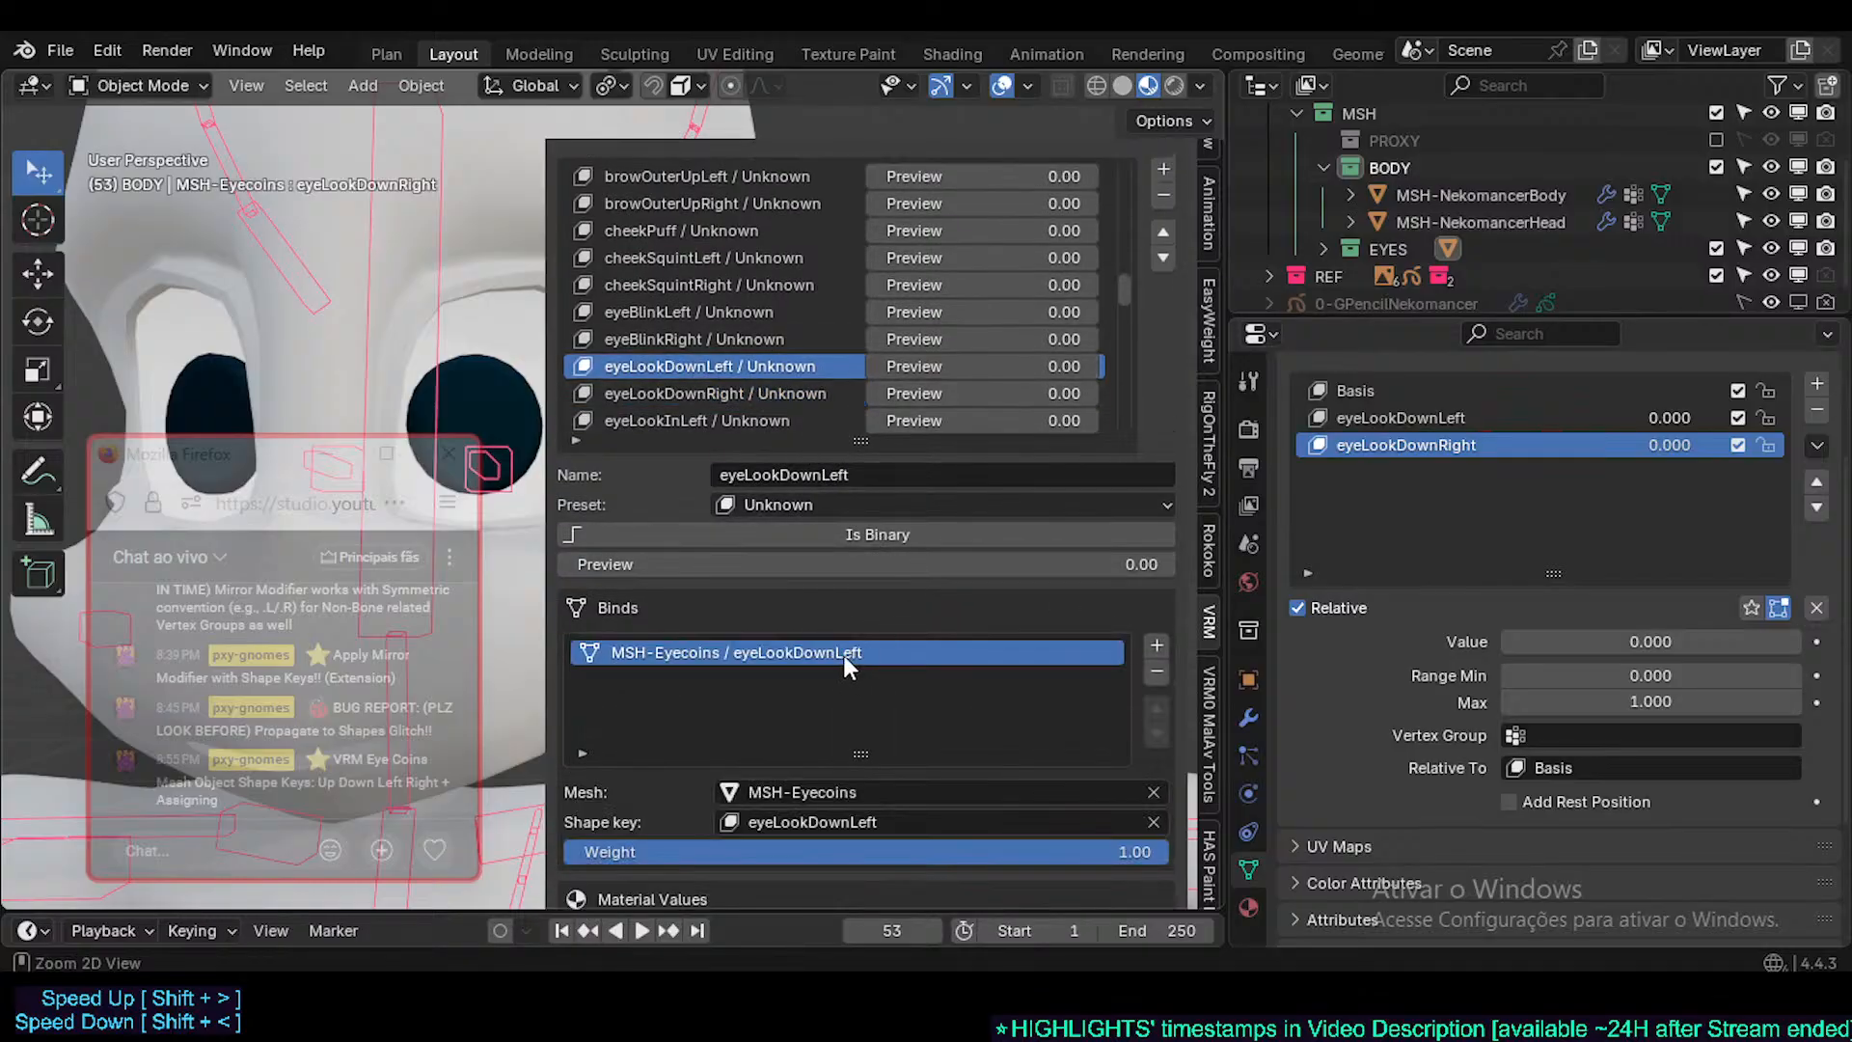
click(735, 393)
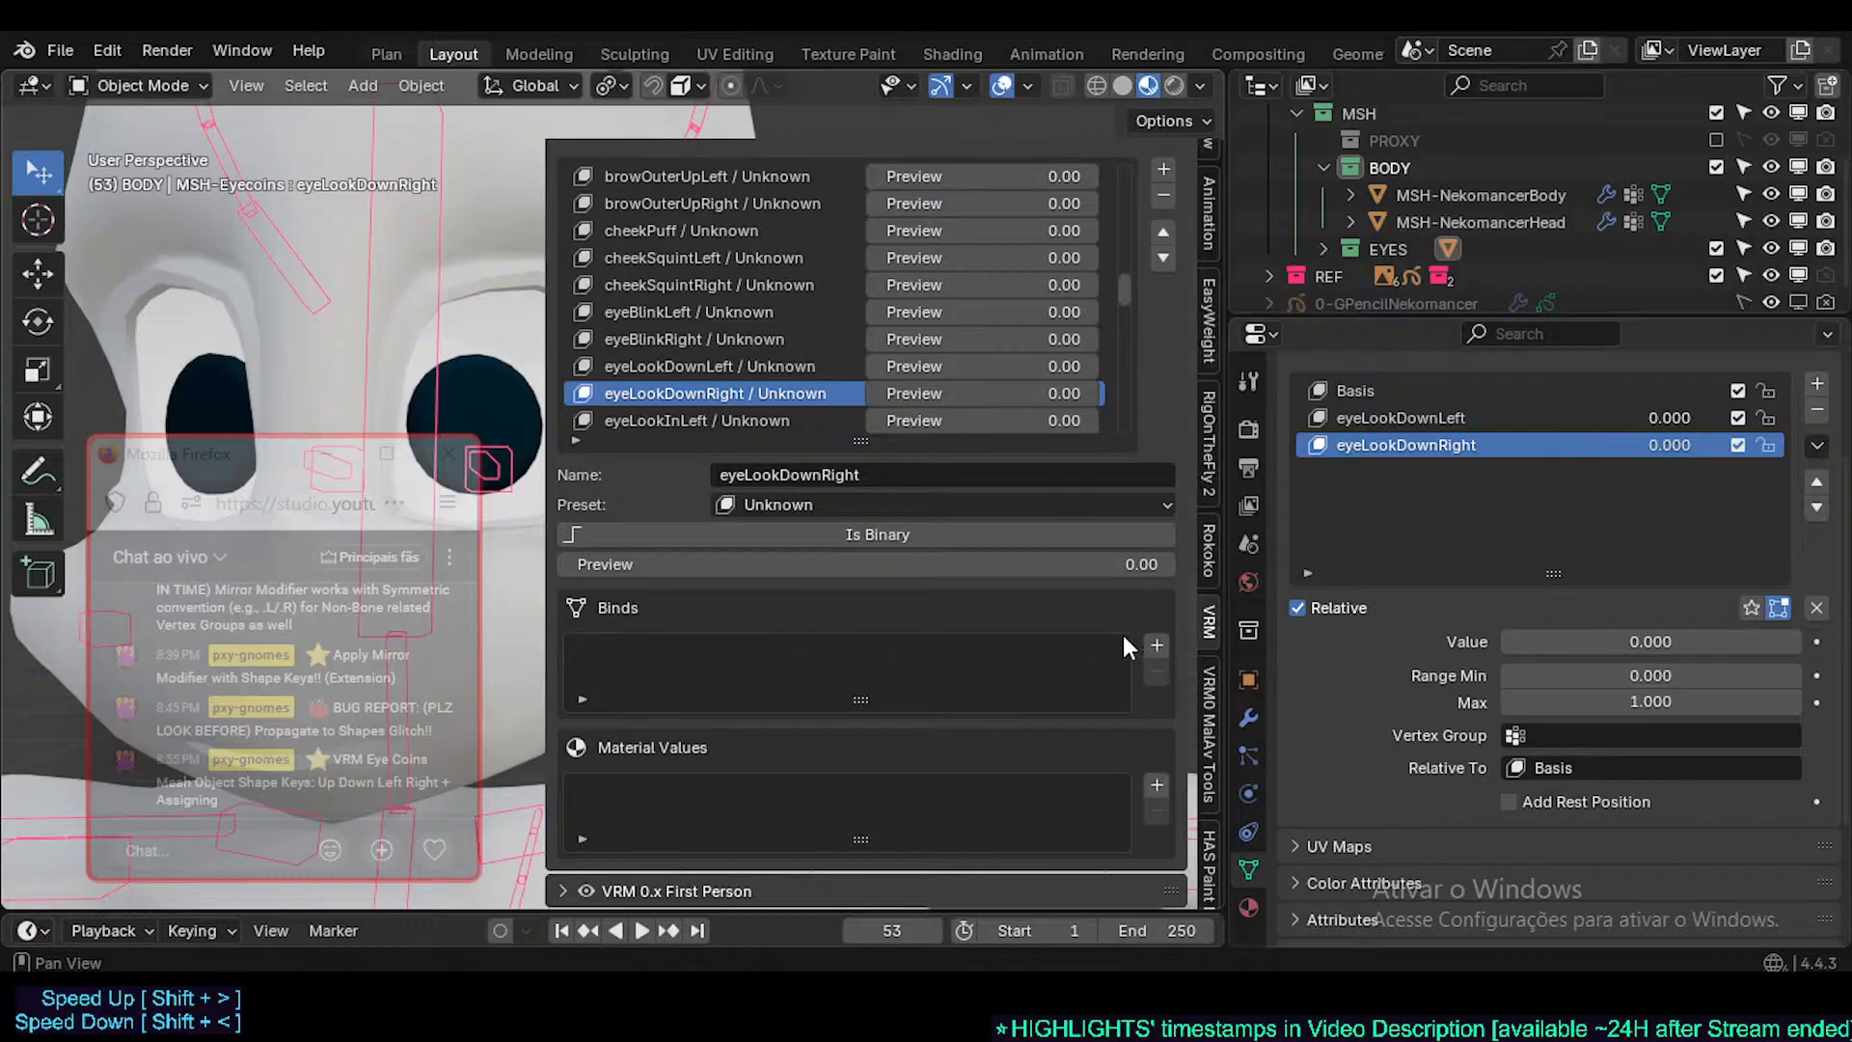
click(1157, 645)
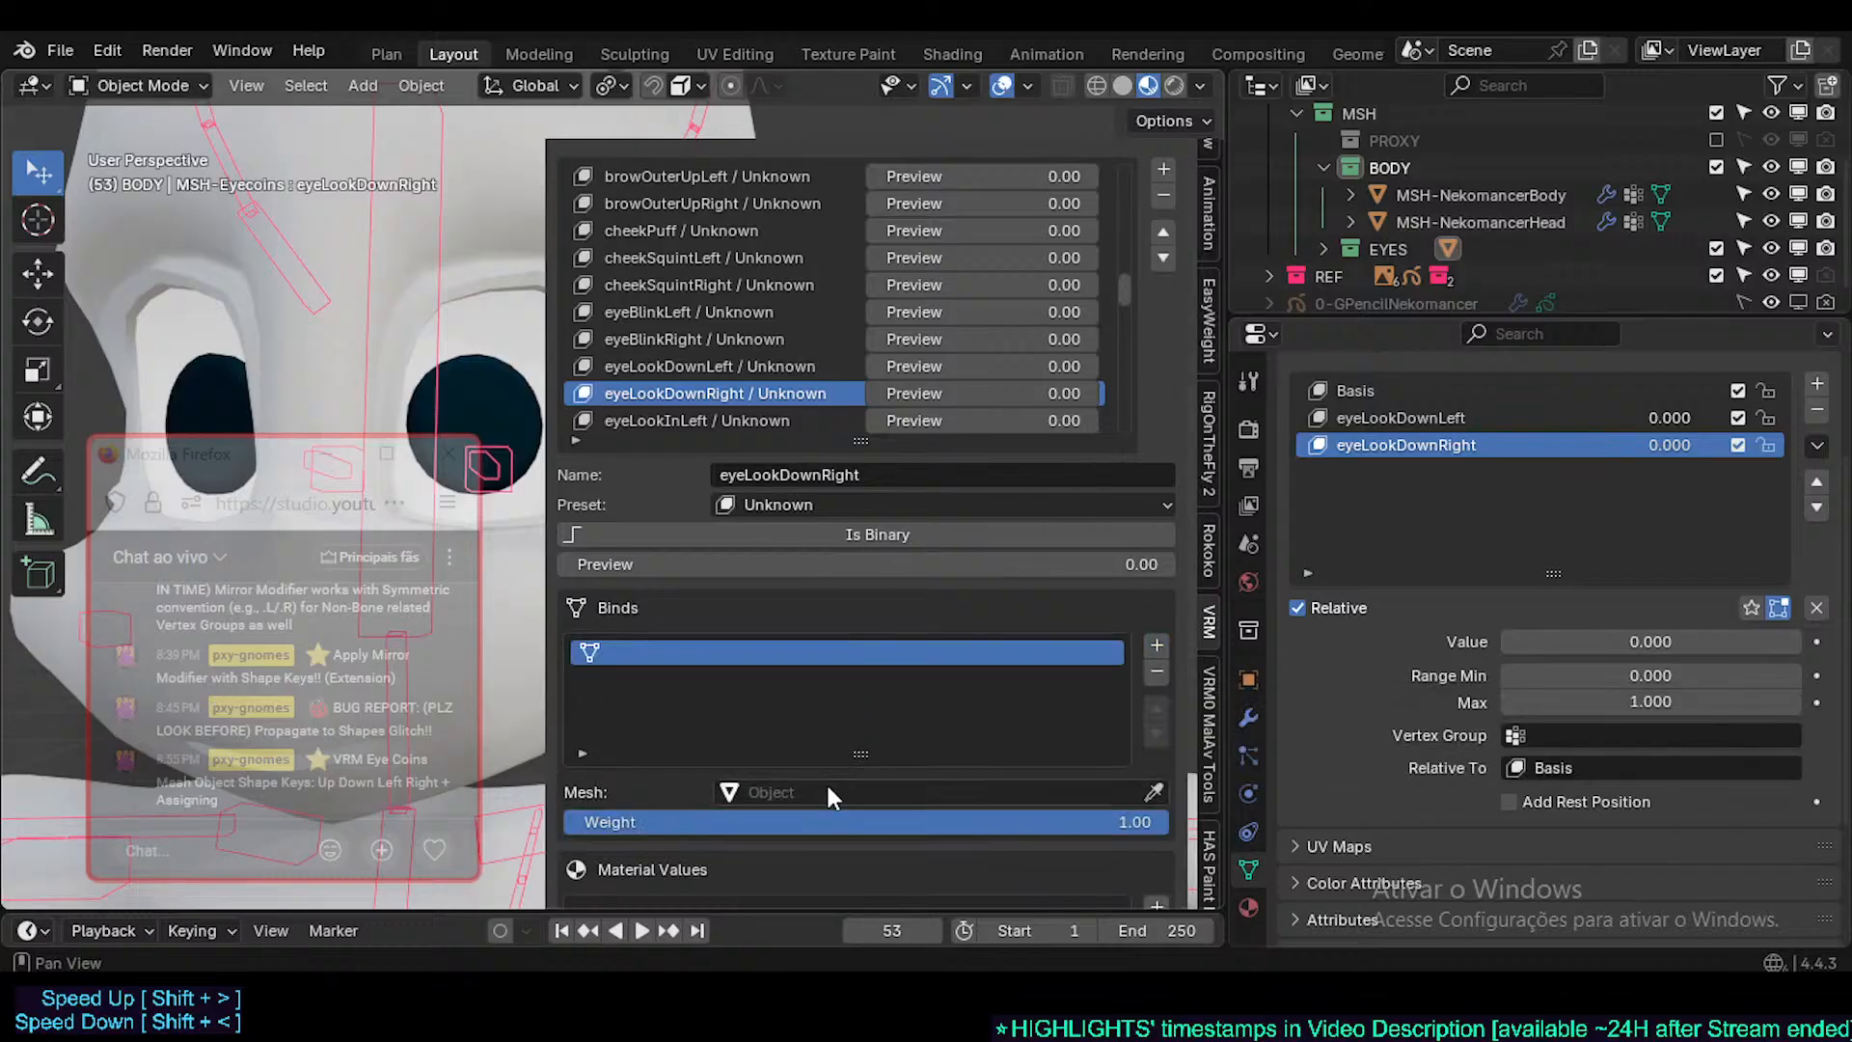
key(ctrl+v)
click(732, 367)
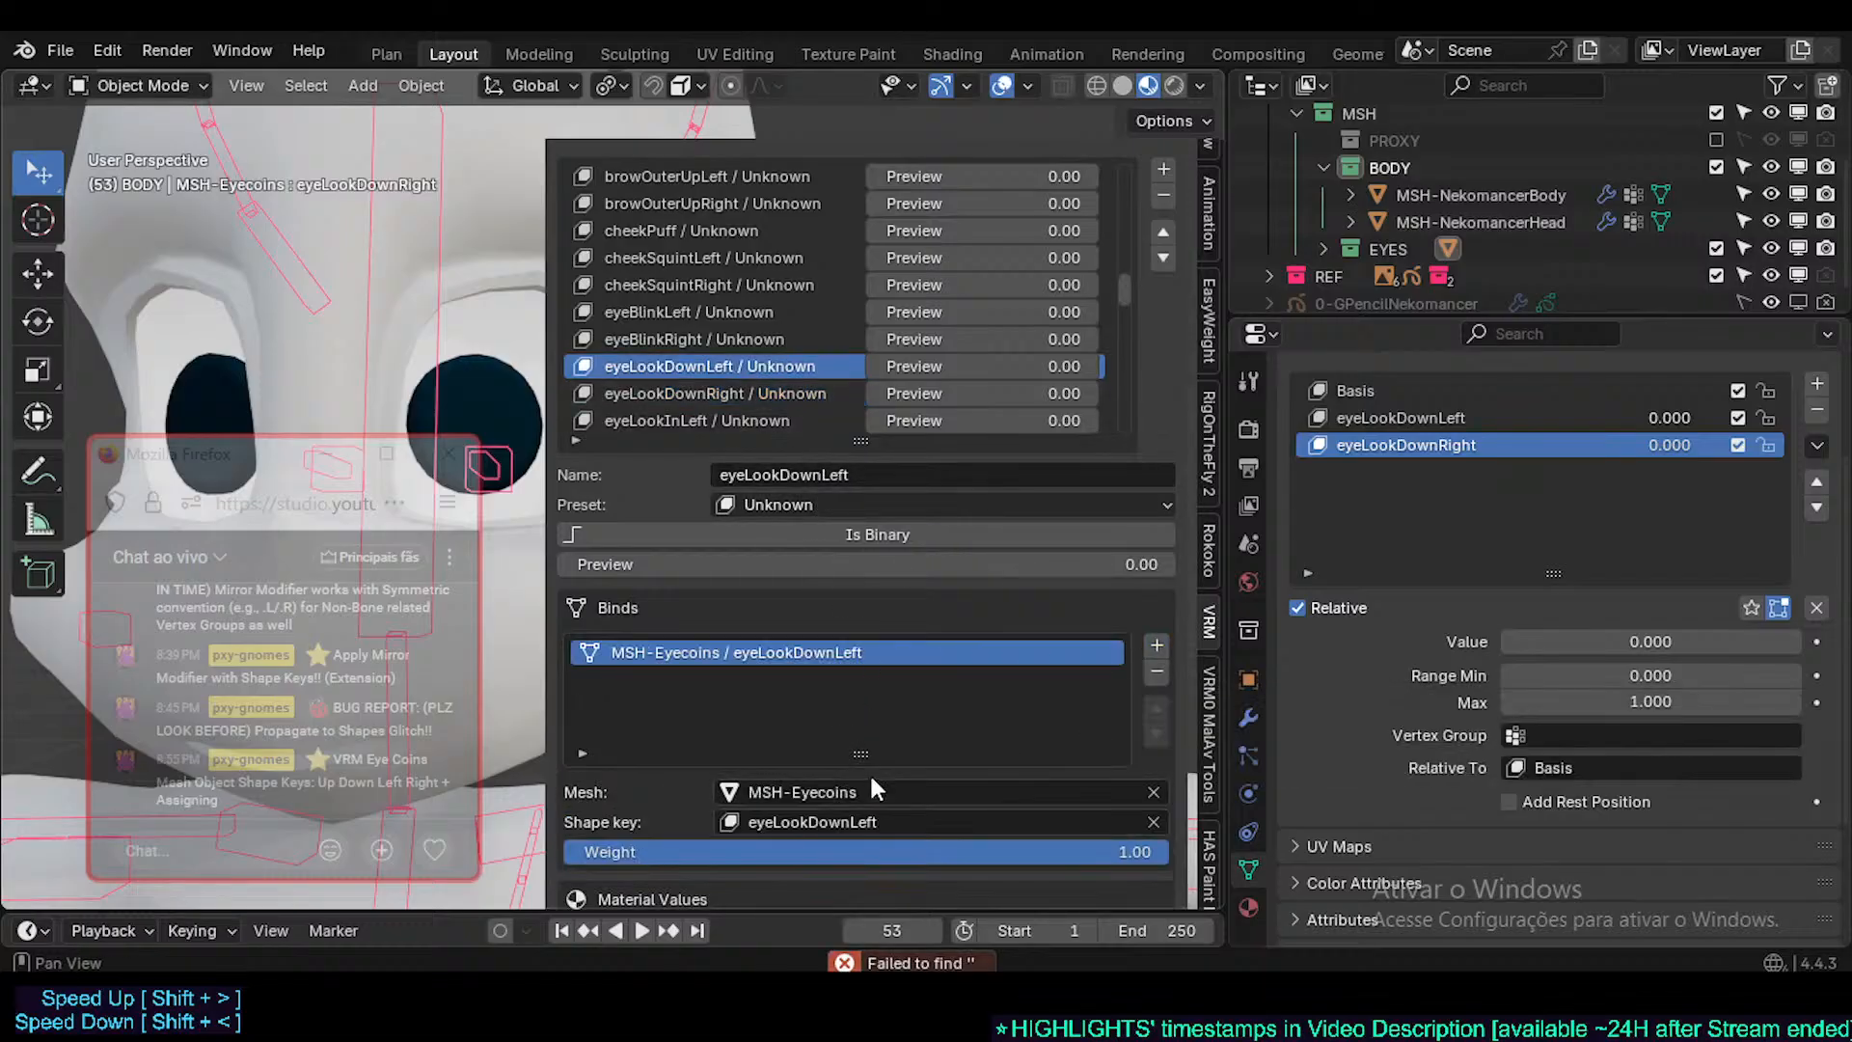
click(796, 390)
key(ctrl+v)
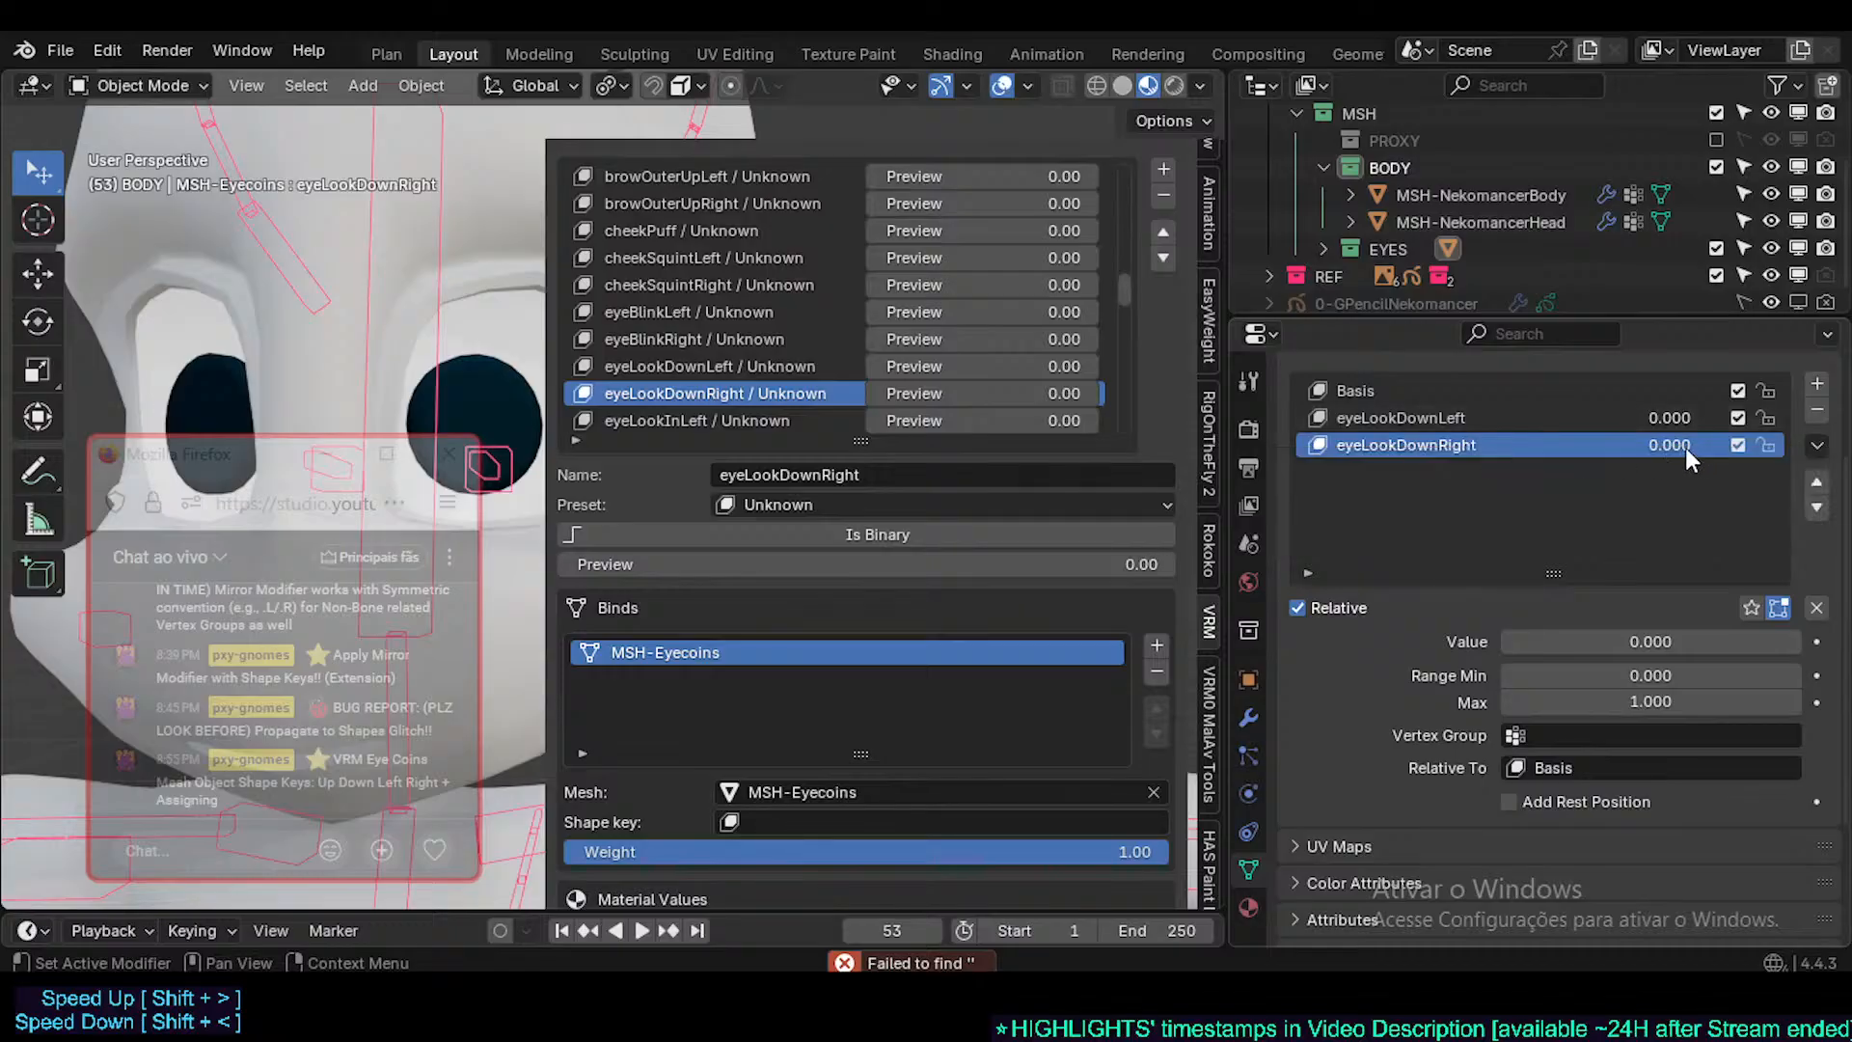
key(ctrl+c)
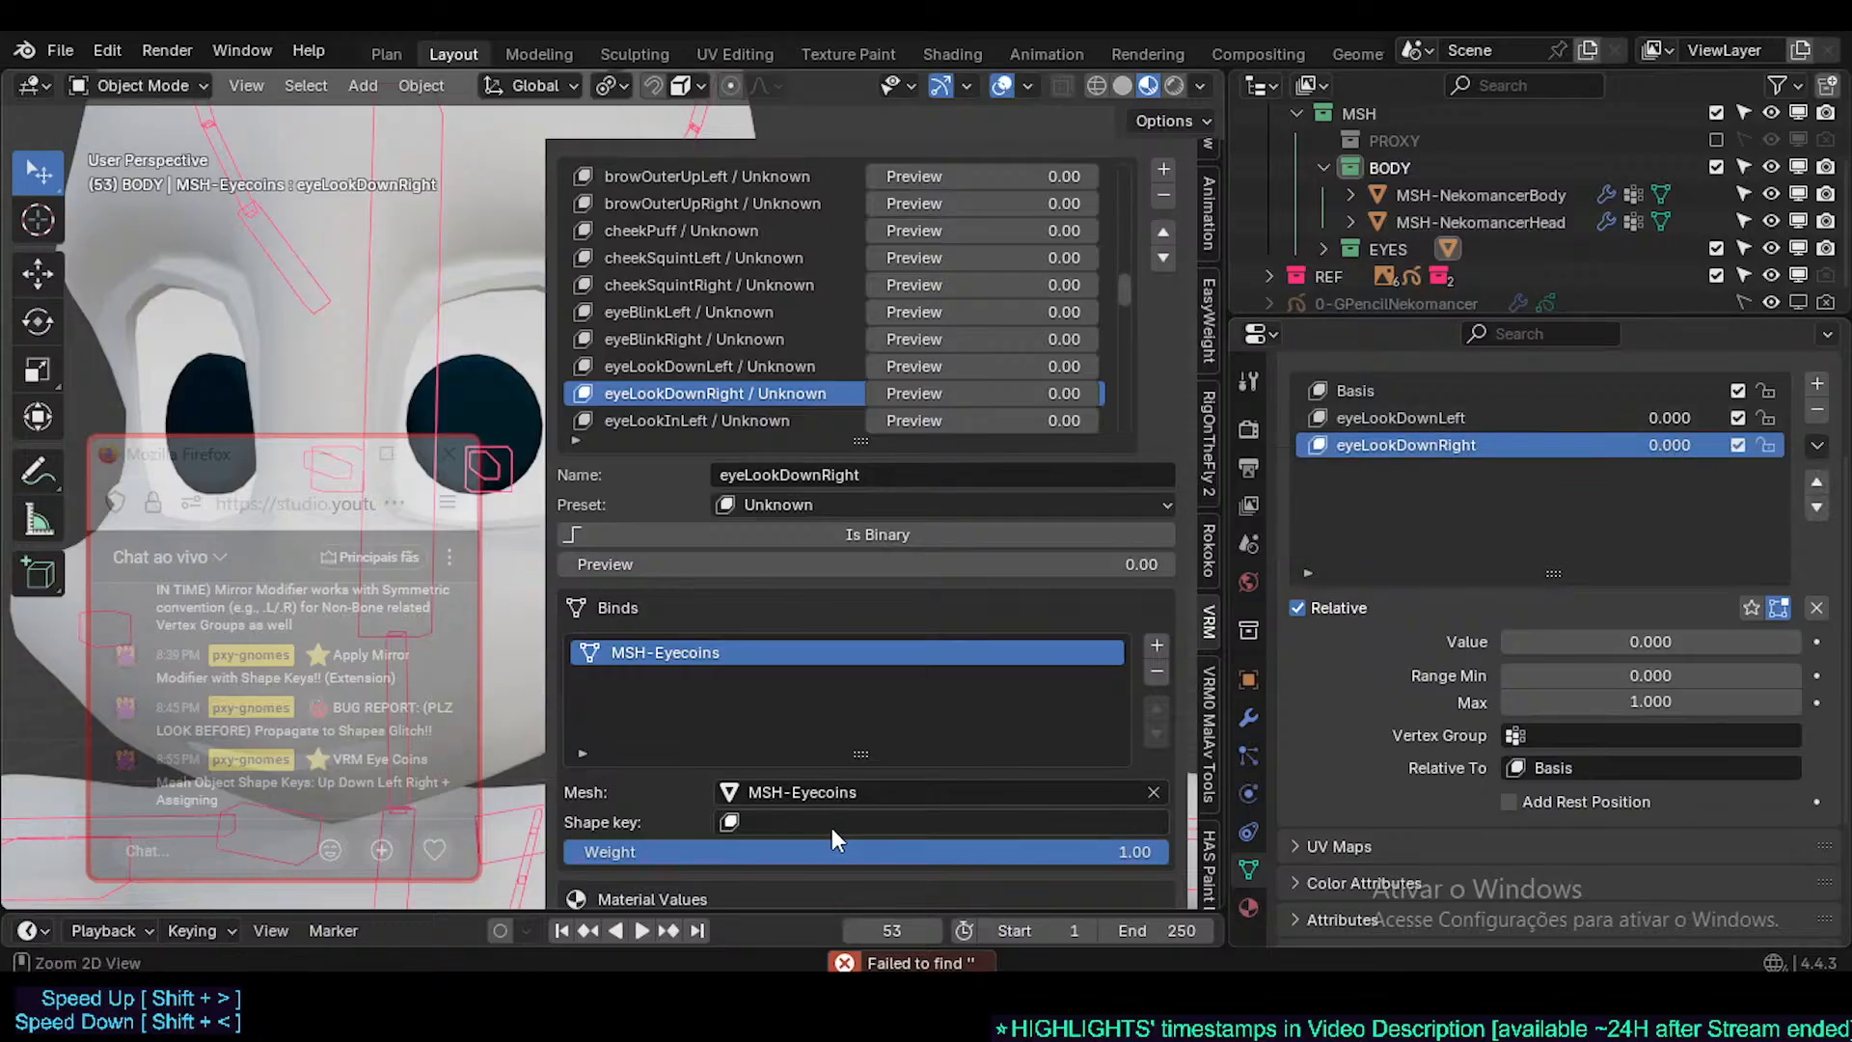
key(ctrl+v)
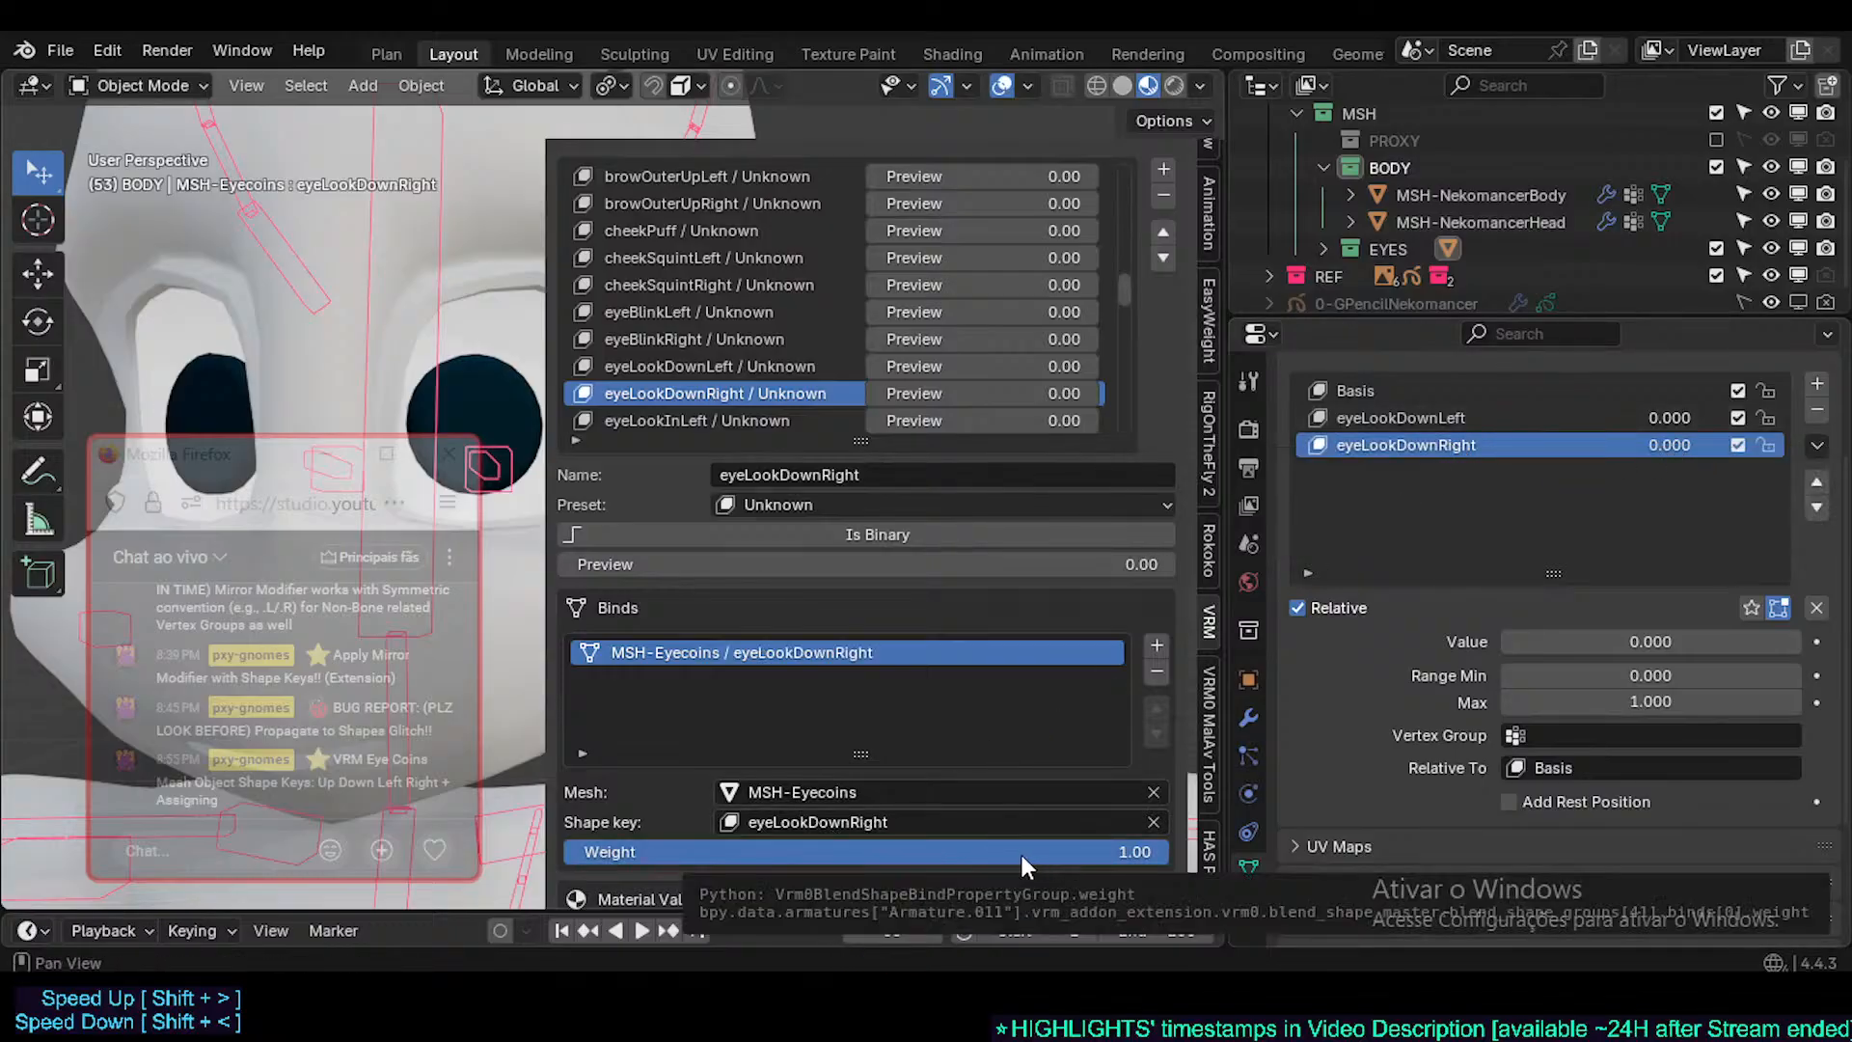
- Test the eyeLookDownRight bind by varying its weight and the eye-look-down previews, restoring the weight to 1.00 and the previews to 0.00
drag(1022, 855, 786, 855)
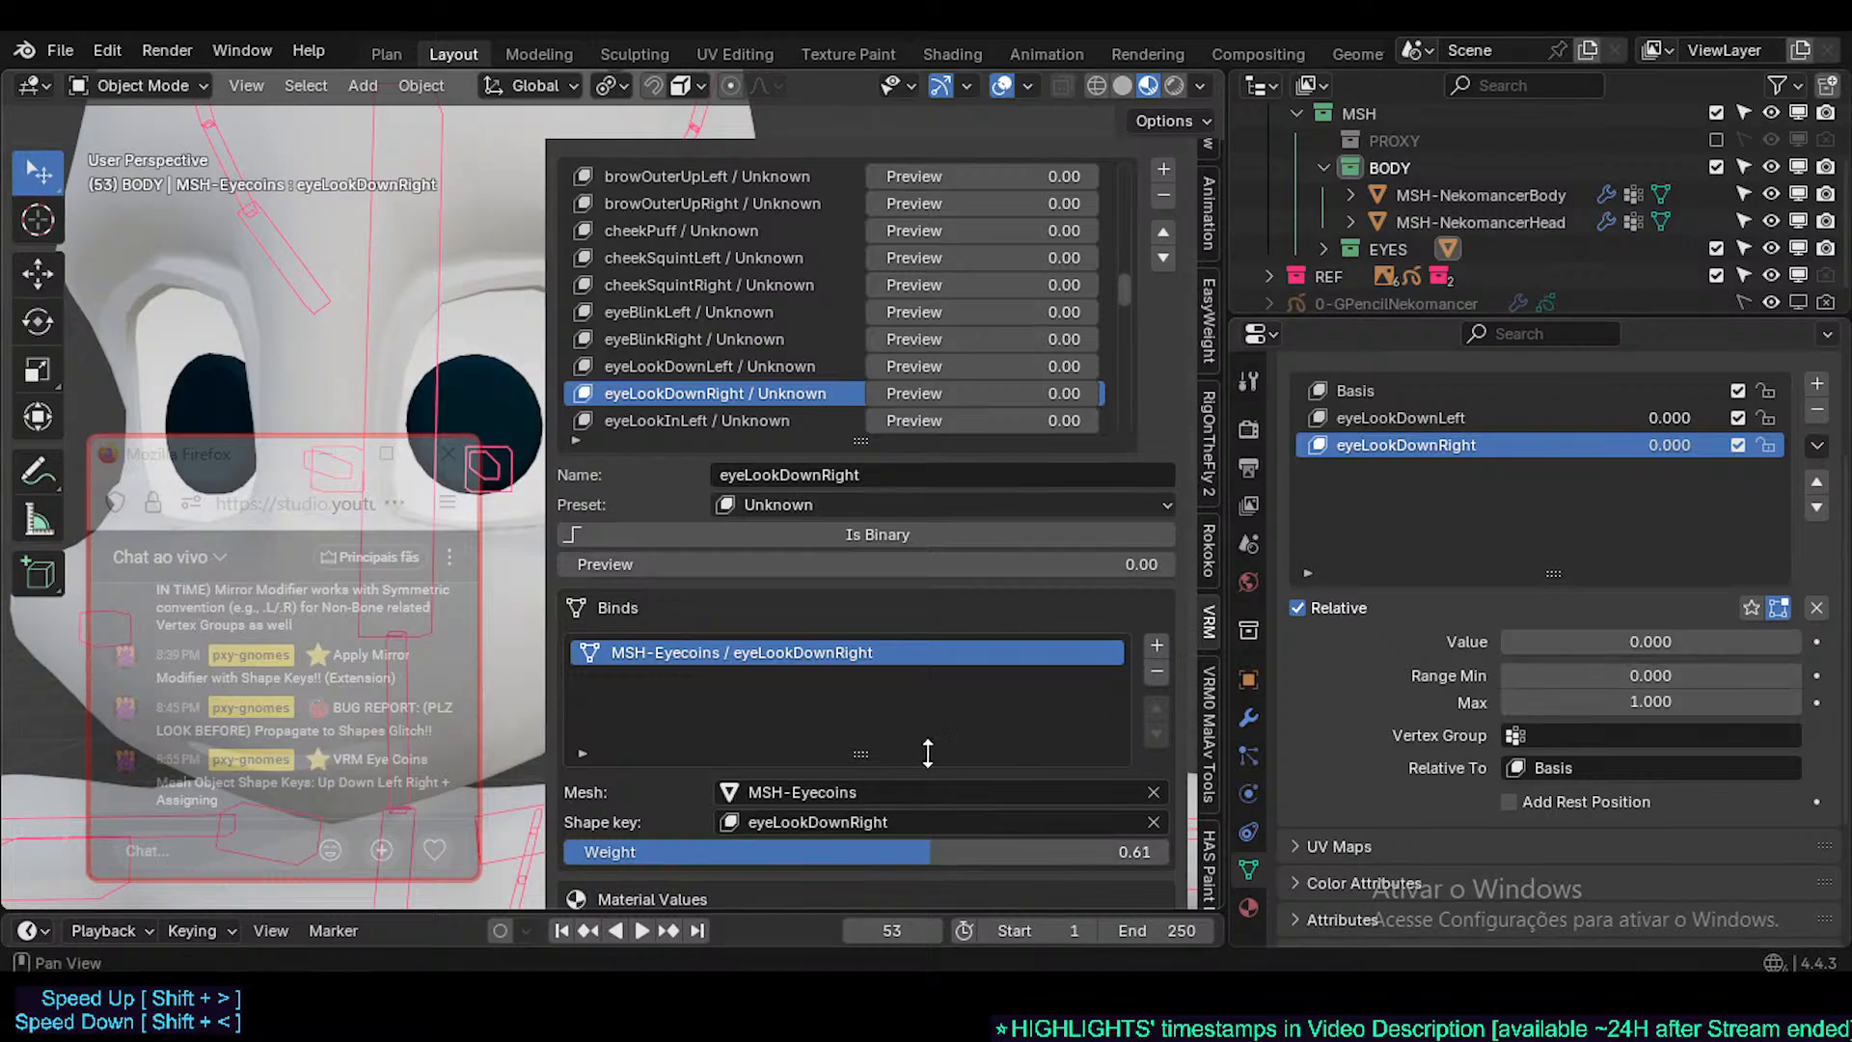
drag(905, 852, 702, 851)
drag(889, 564, 1172, 564)
drag(903, 852, 1167, 852)
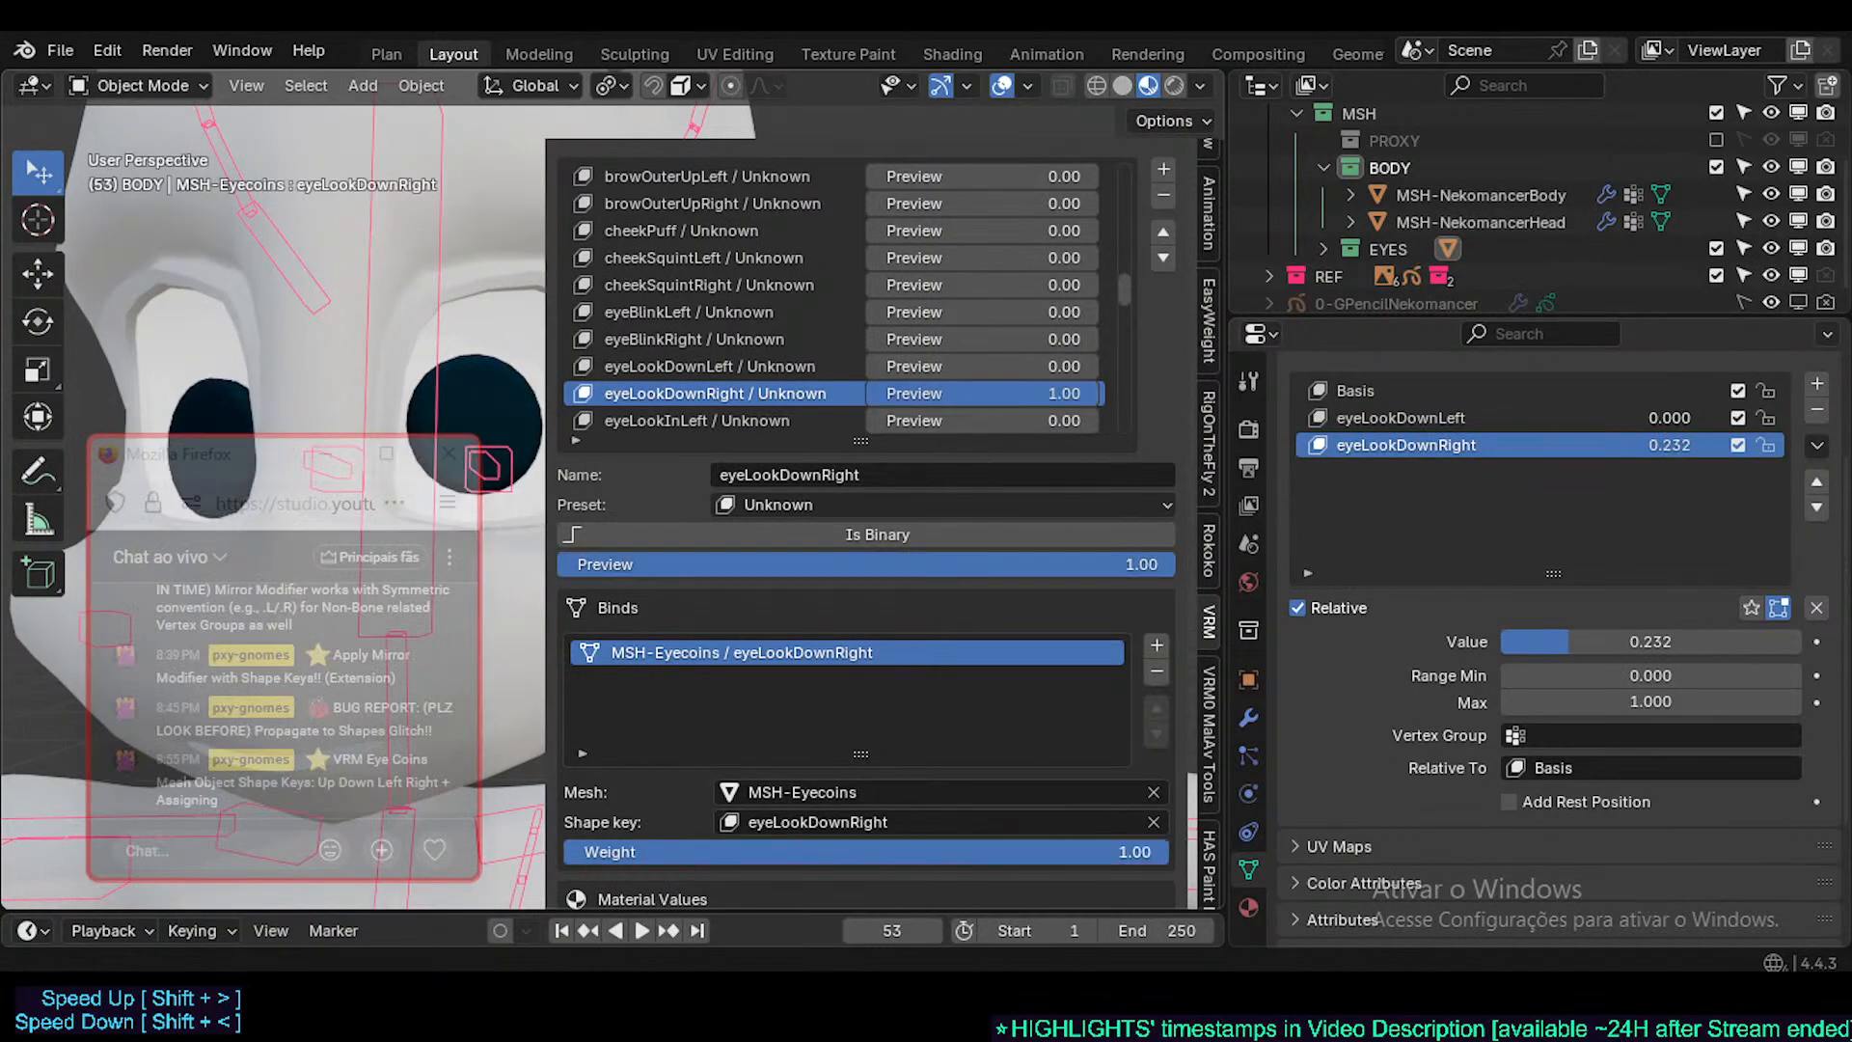
mouse_move(1108, 574)
mouse_down()
mouse_move(1169, 574)
mouse_move(778, 564)
mouse_move(1172, 564)
mouse_move(1024, 564)
mouse_move(1091, 564)
mouse_up()
drag(932, 367, 866, 392)
drag(1023, 368, 824, 369)
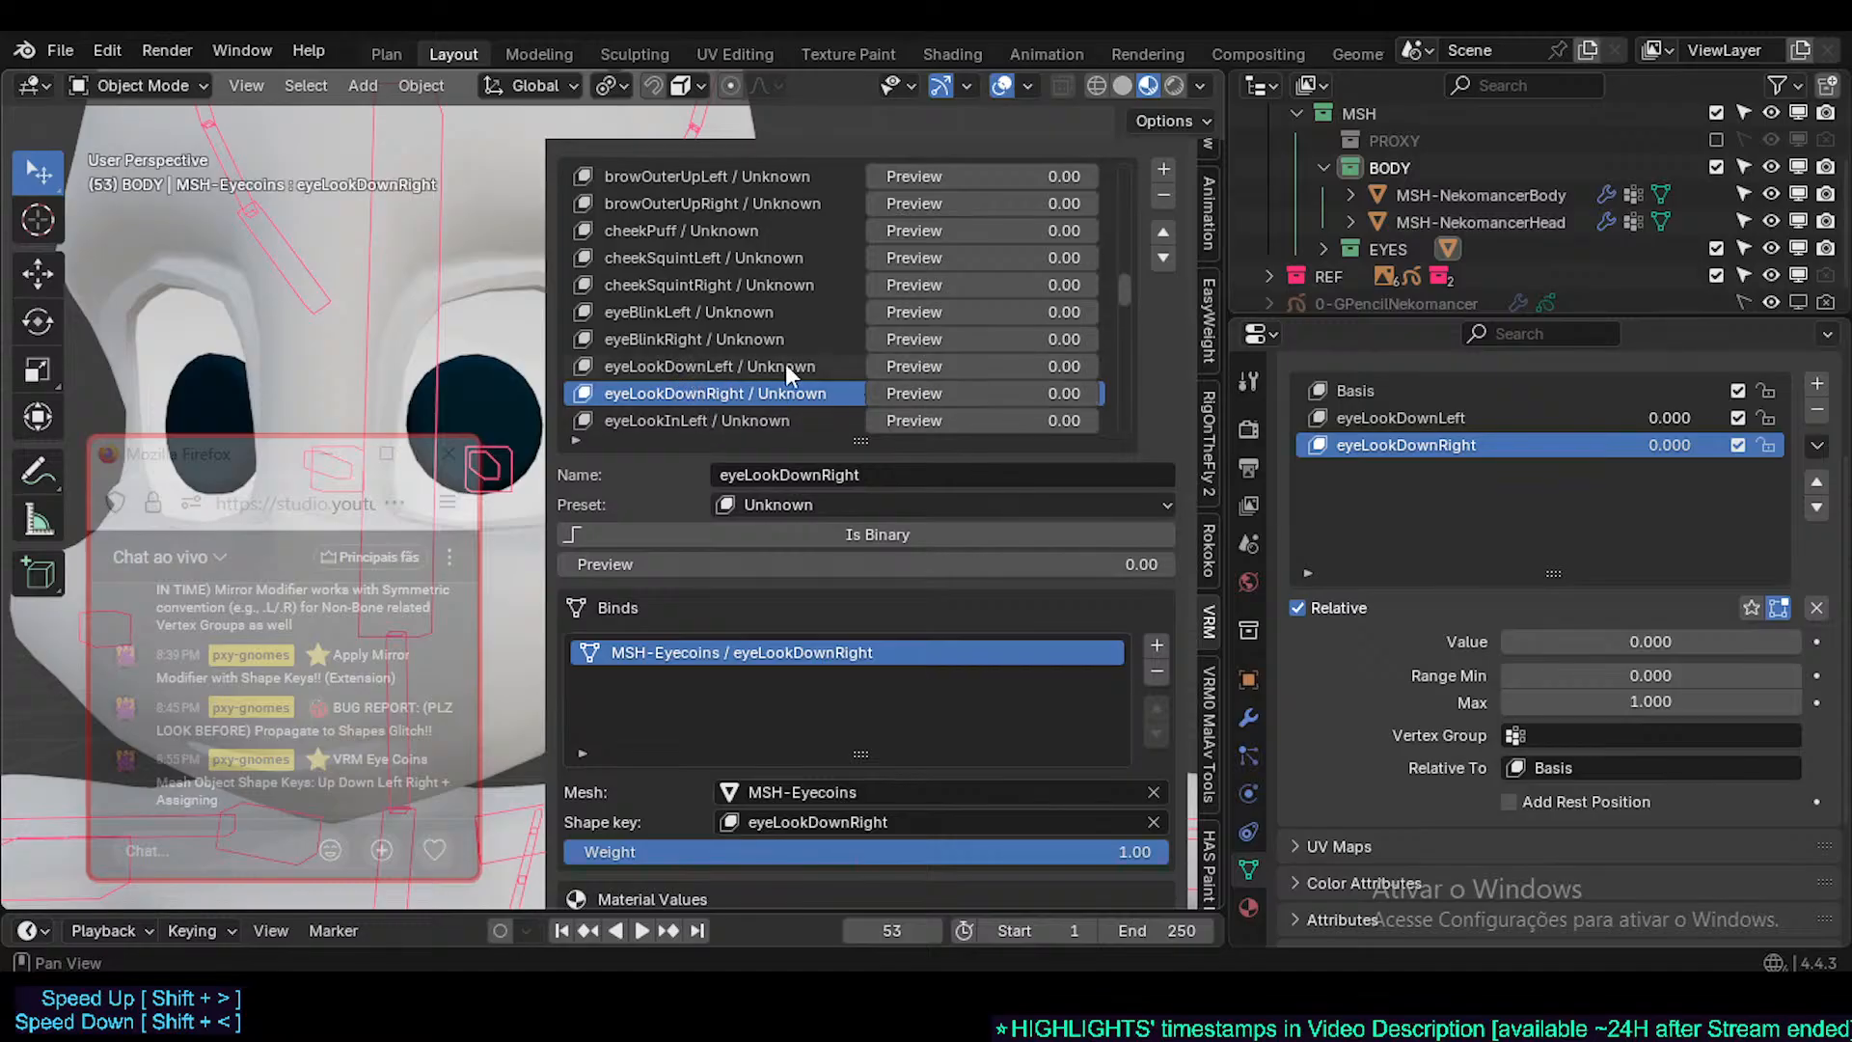
- Add a bind to the LookDown blend shape proxy and assign MSH-Eyecoins as its mesh
scroll(853, 369, up, 6)
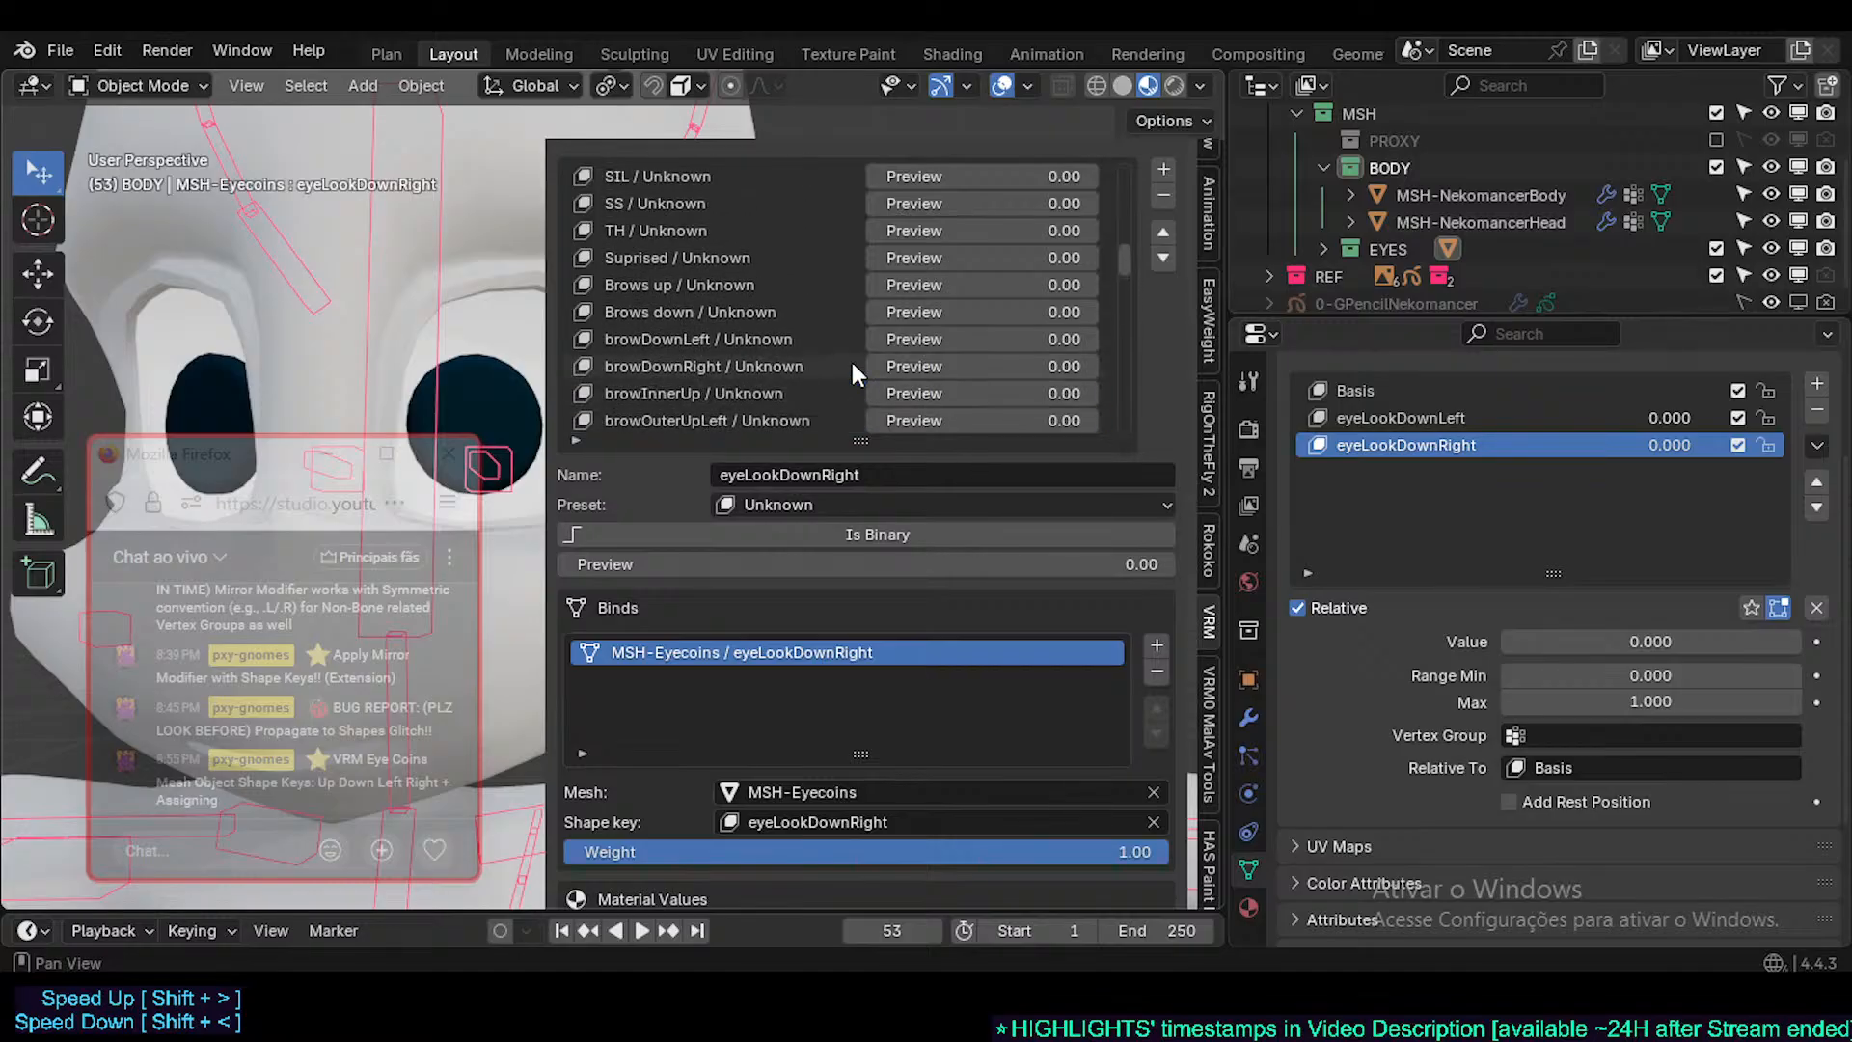
scroll(853, 372, up, 2)
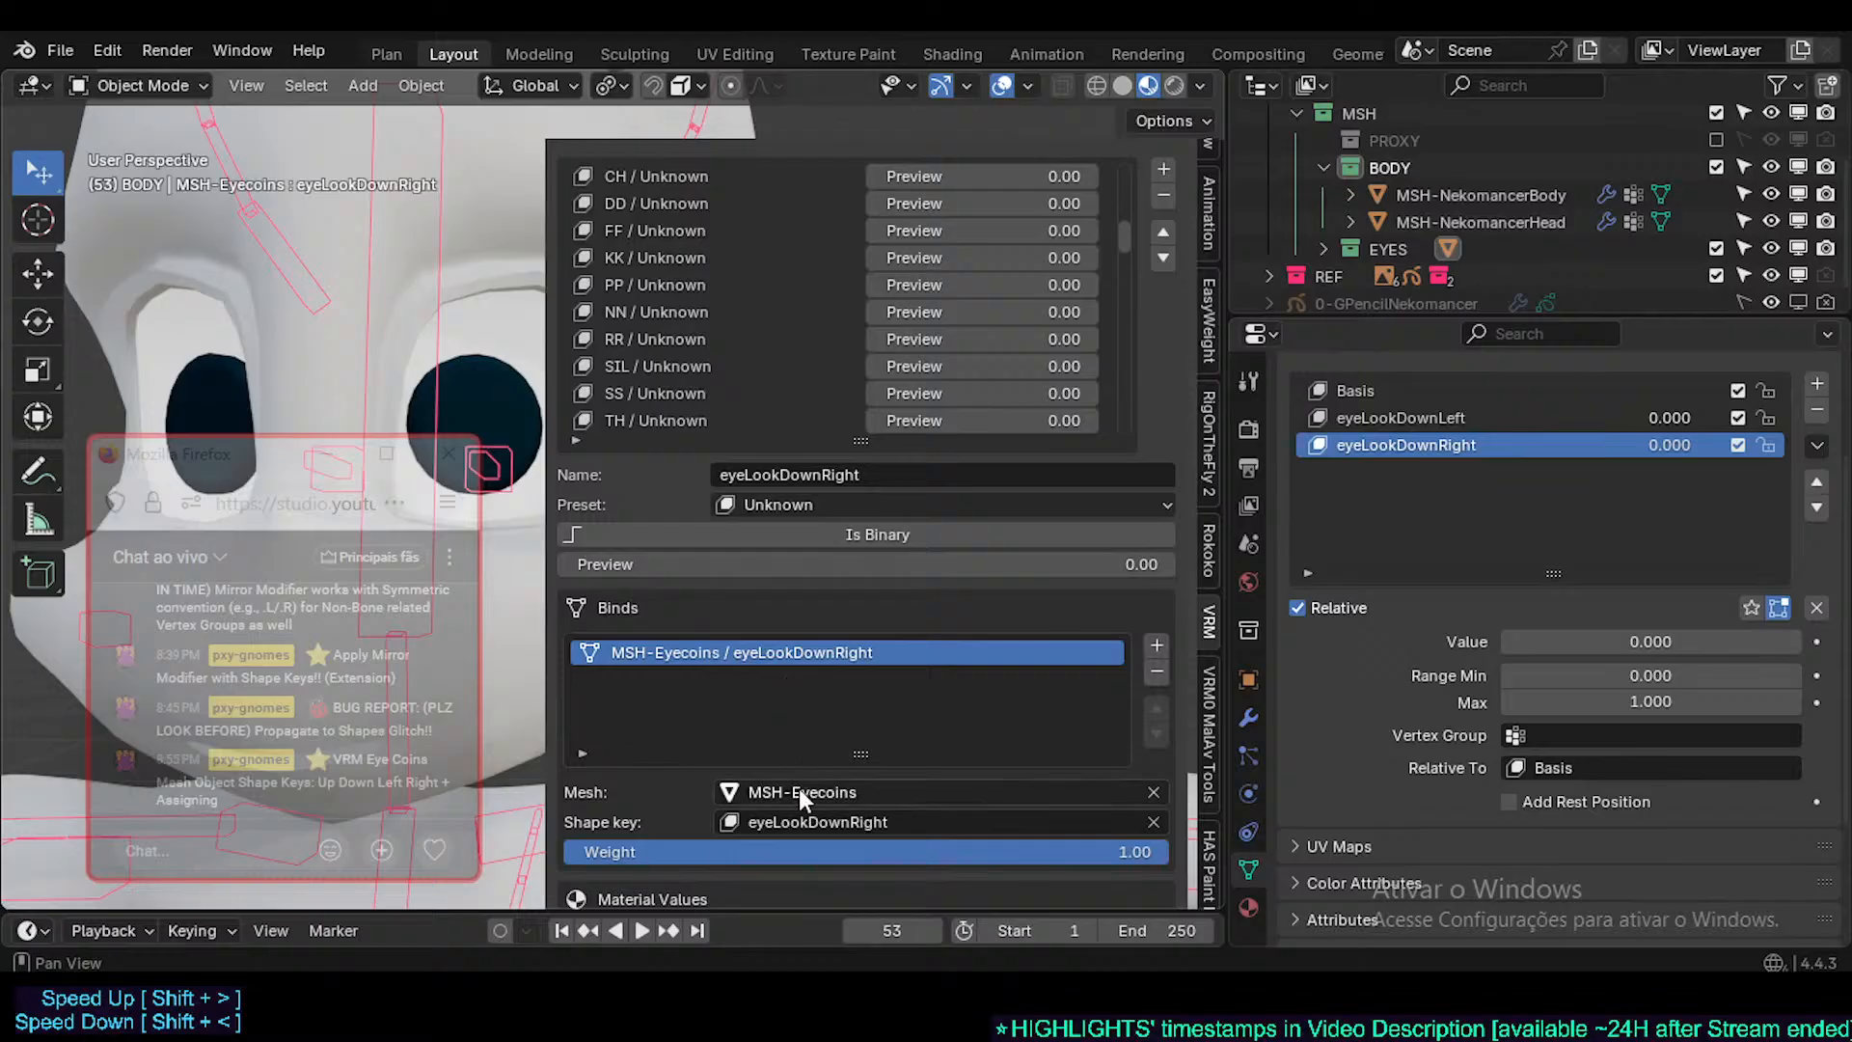
scroll(778, 337, up, 3)
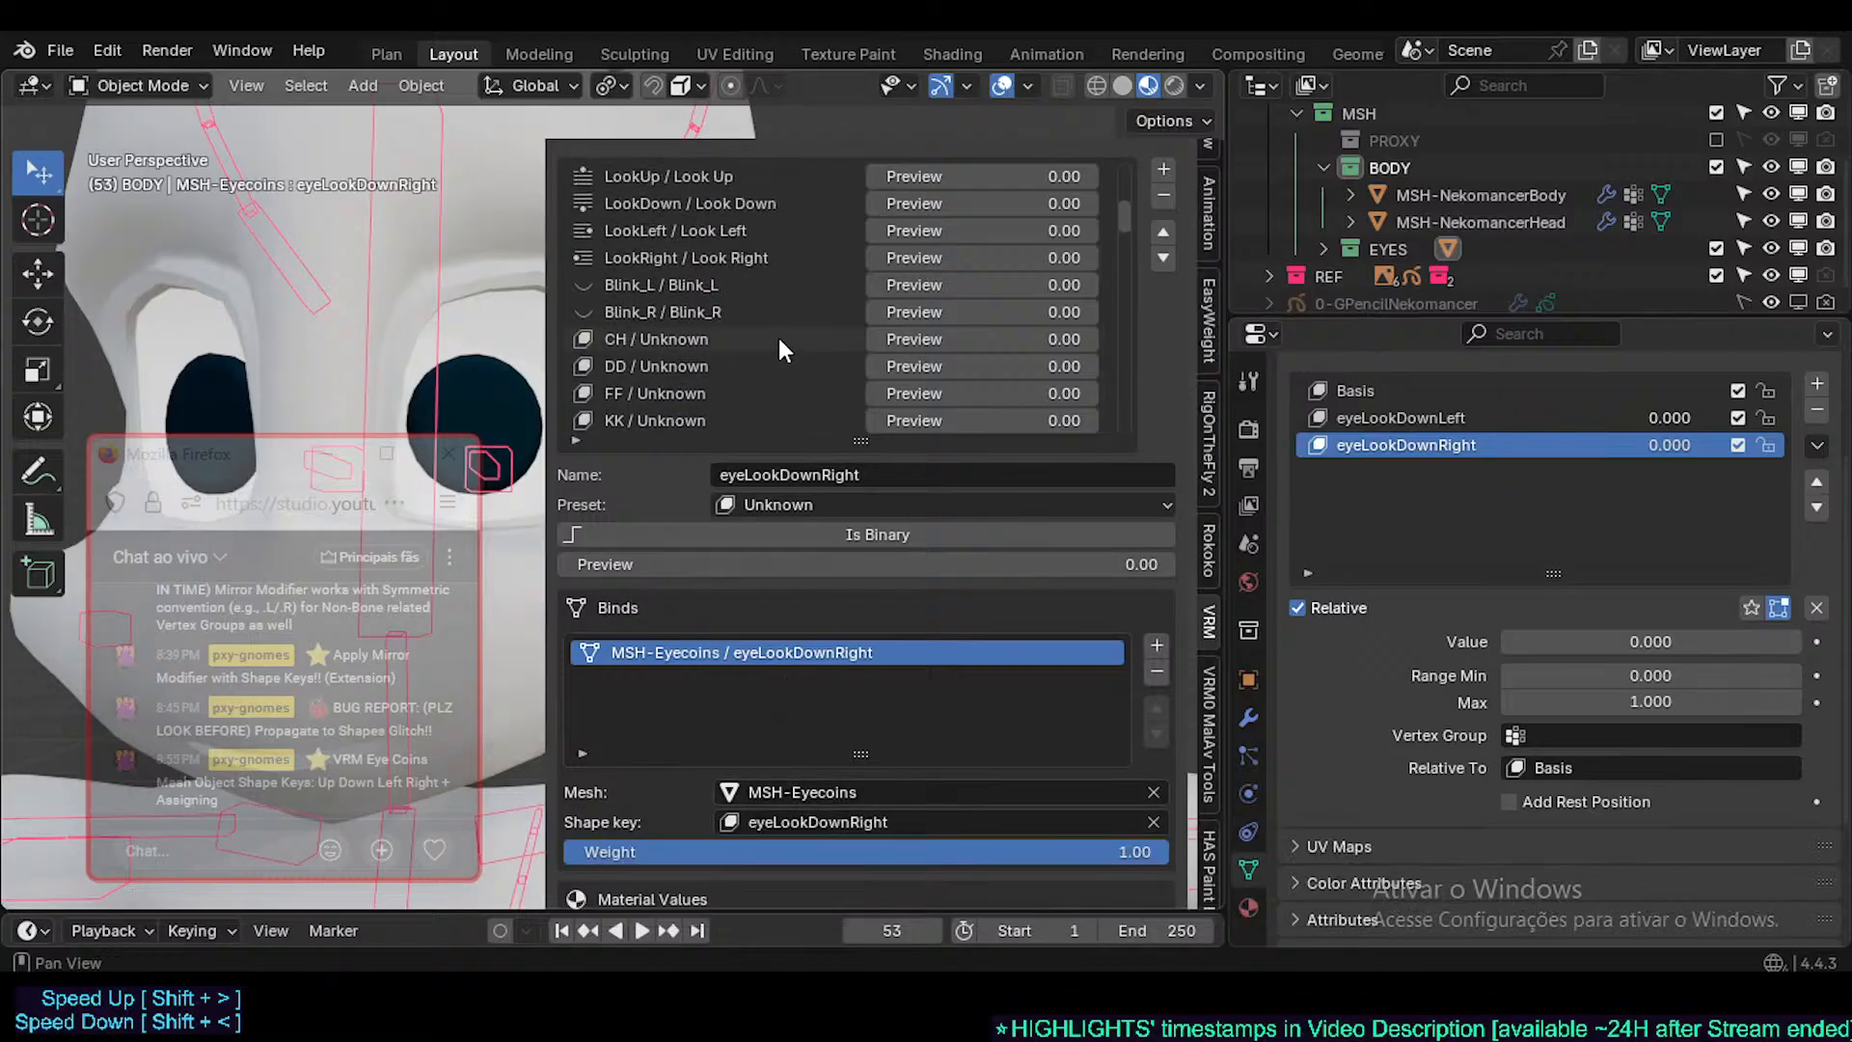
scroll(736, 307, up, 2)
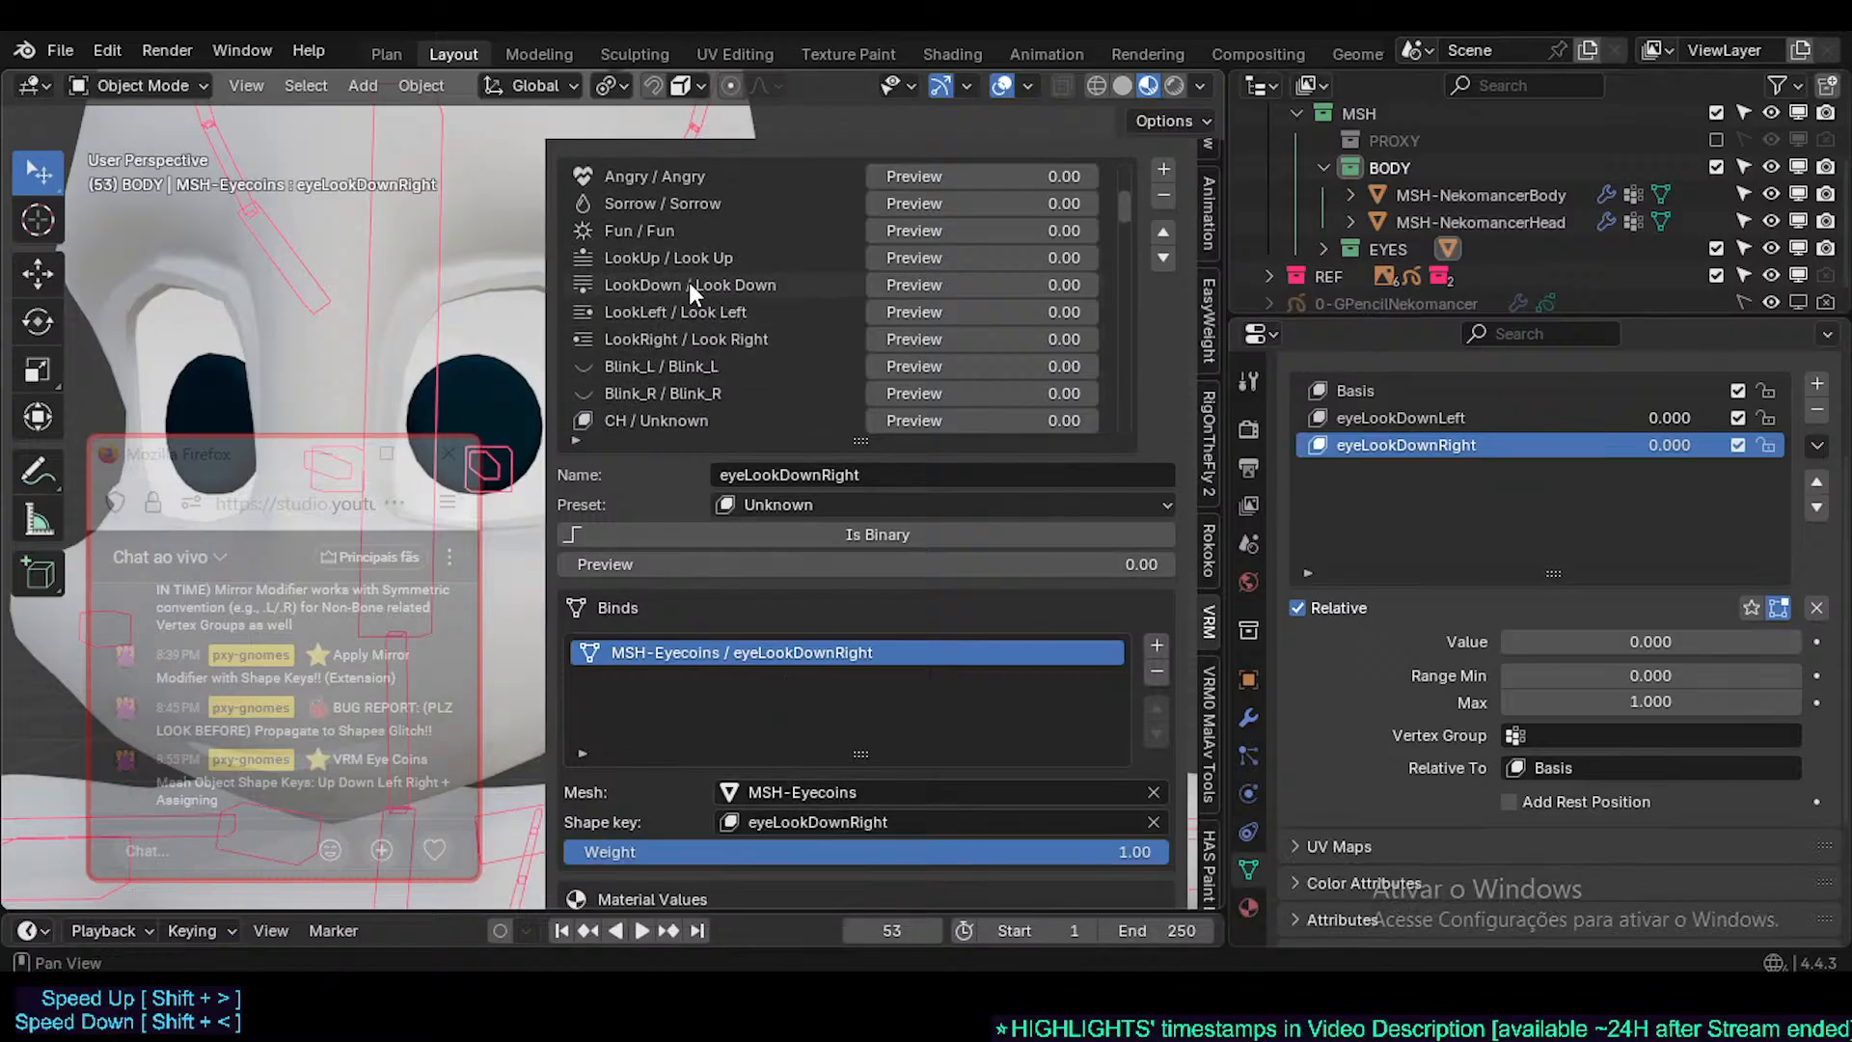
click(709, 285)
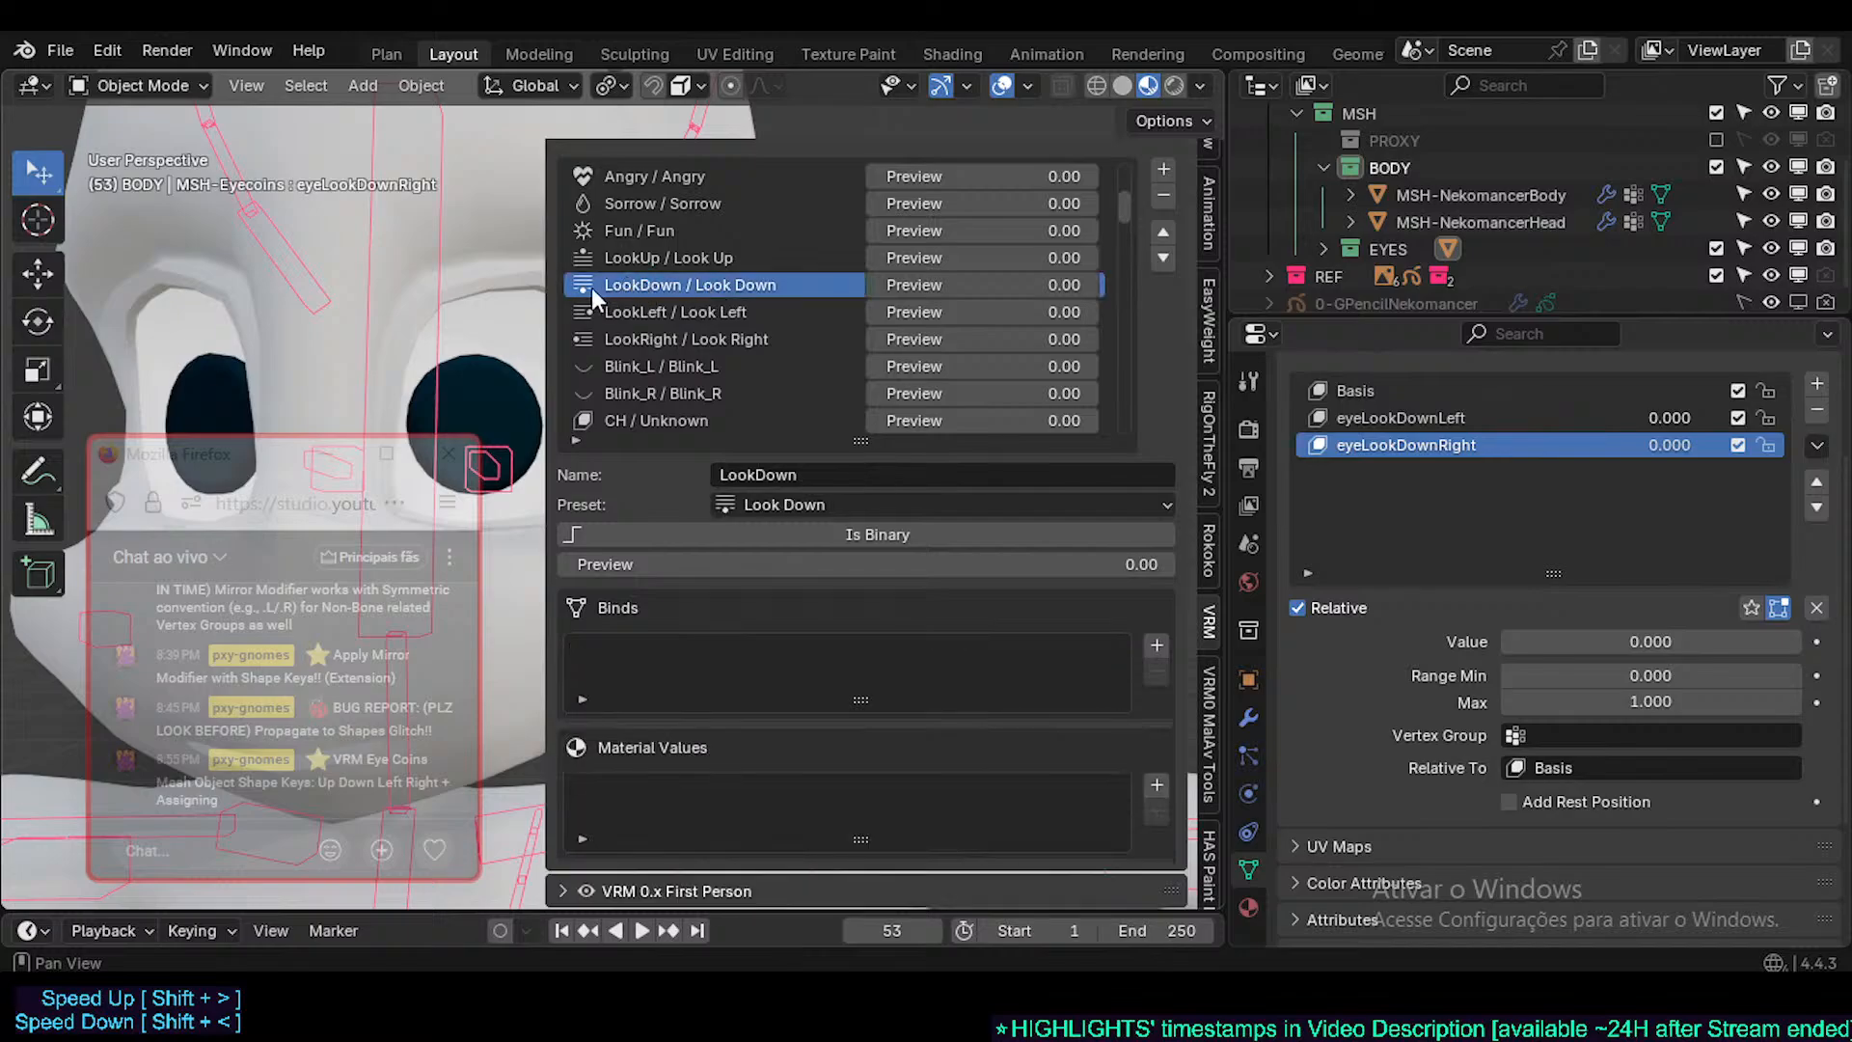
scroll(641, 304, up, 4)
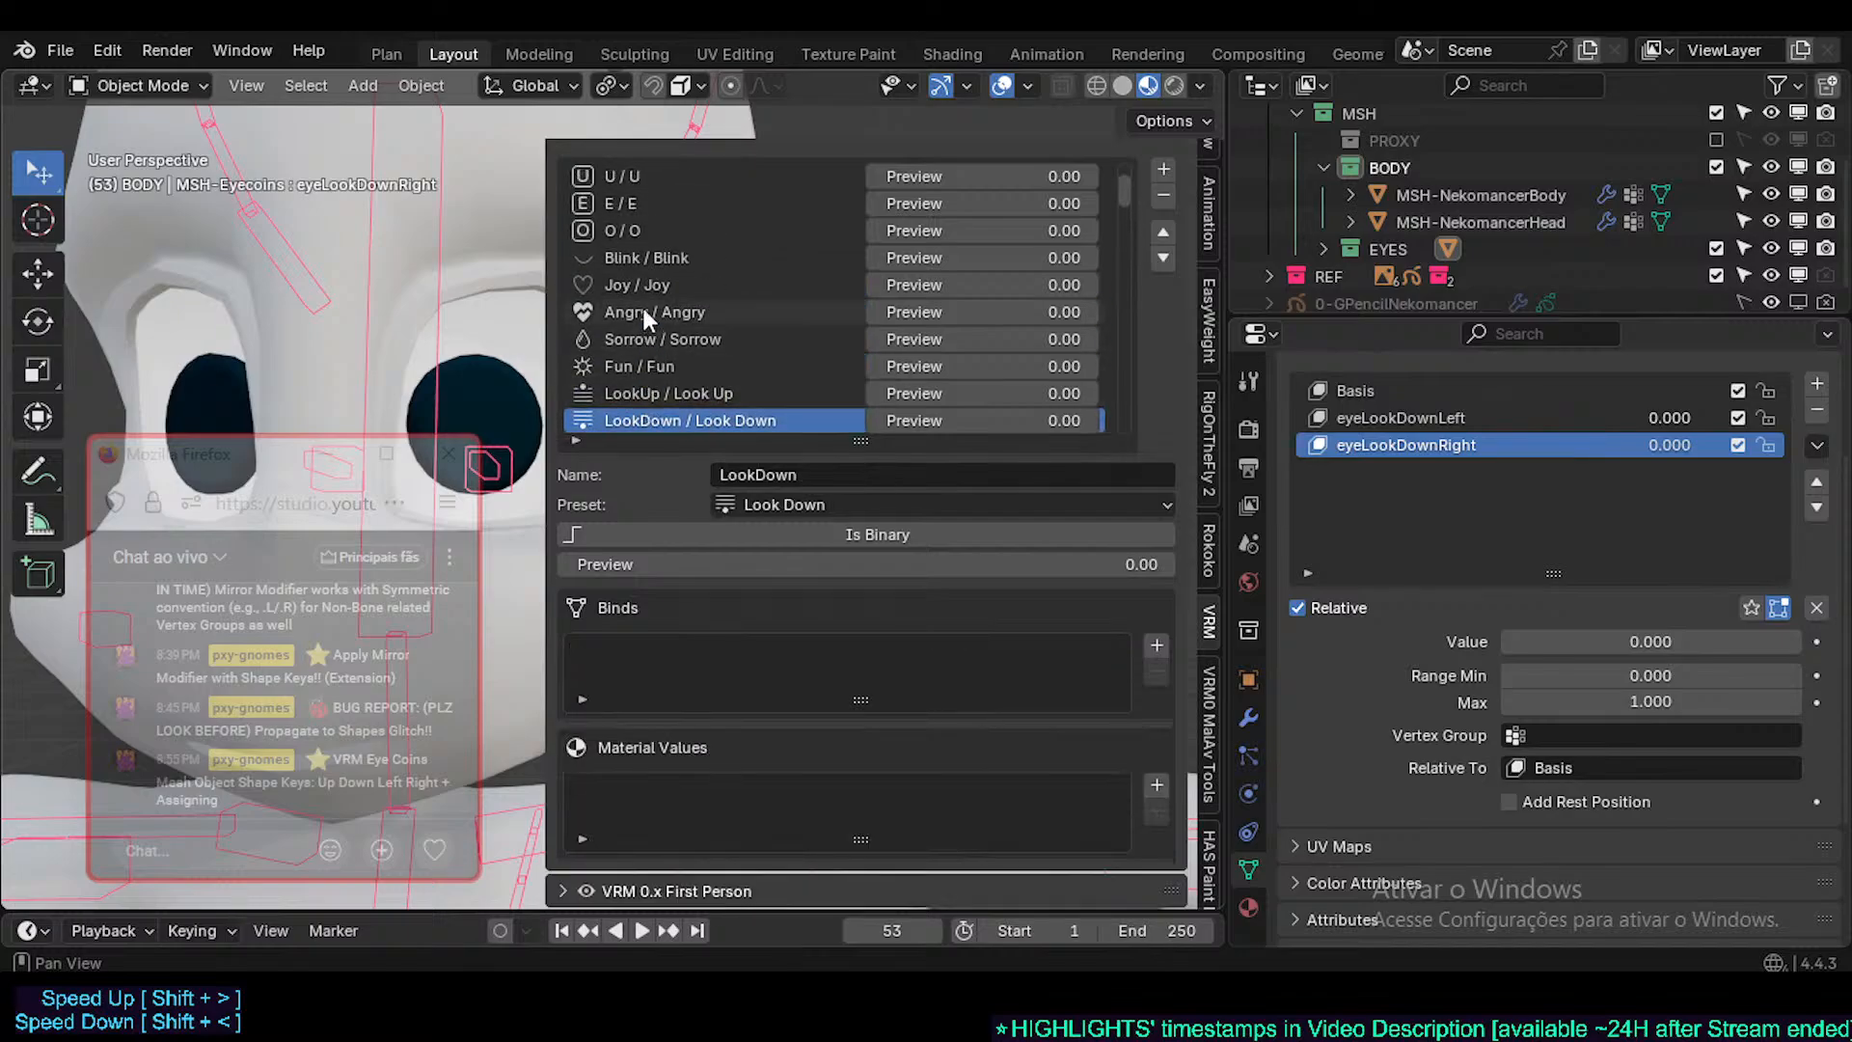
scroll(646, 301, down, 4)
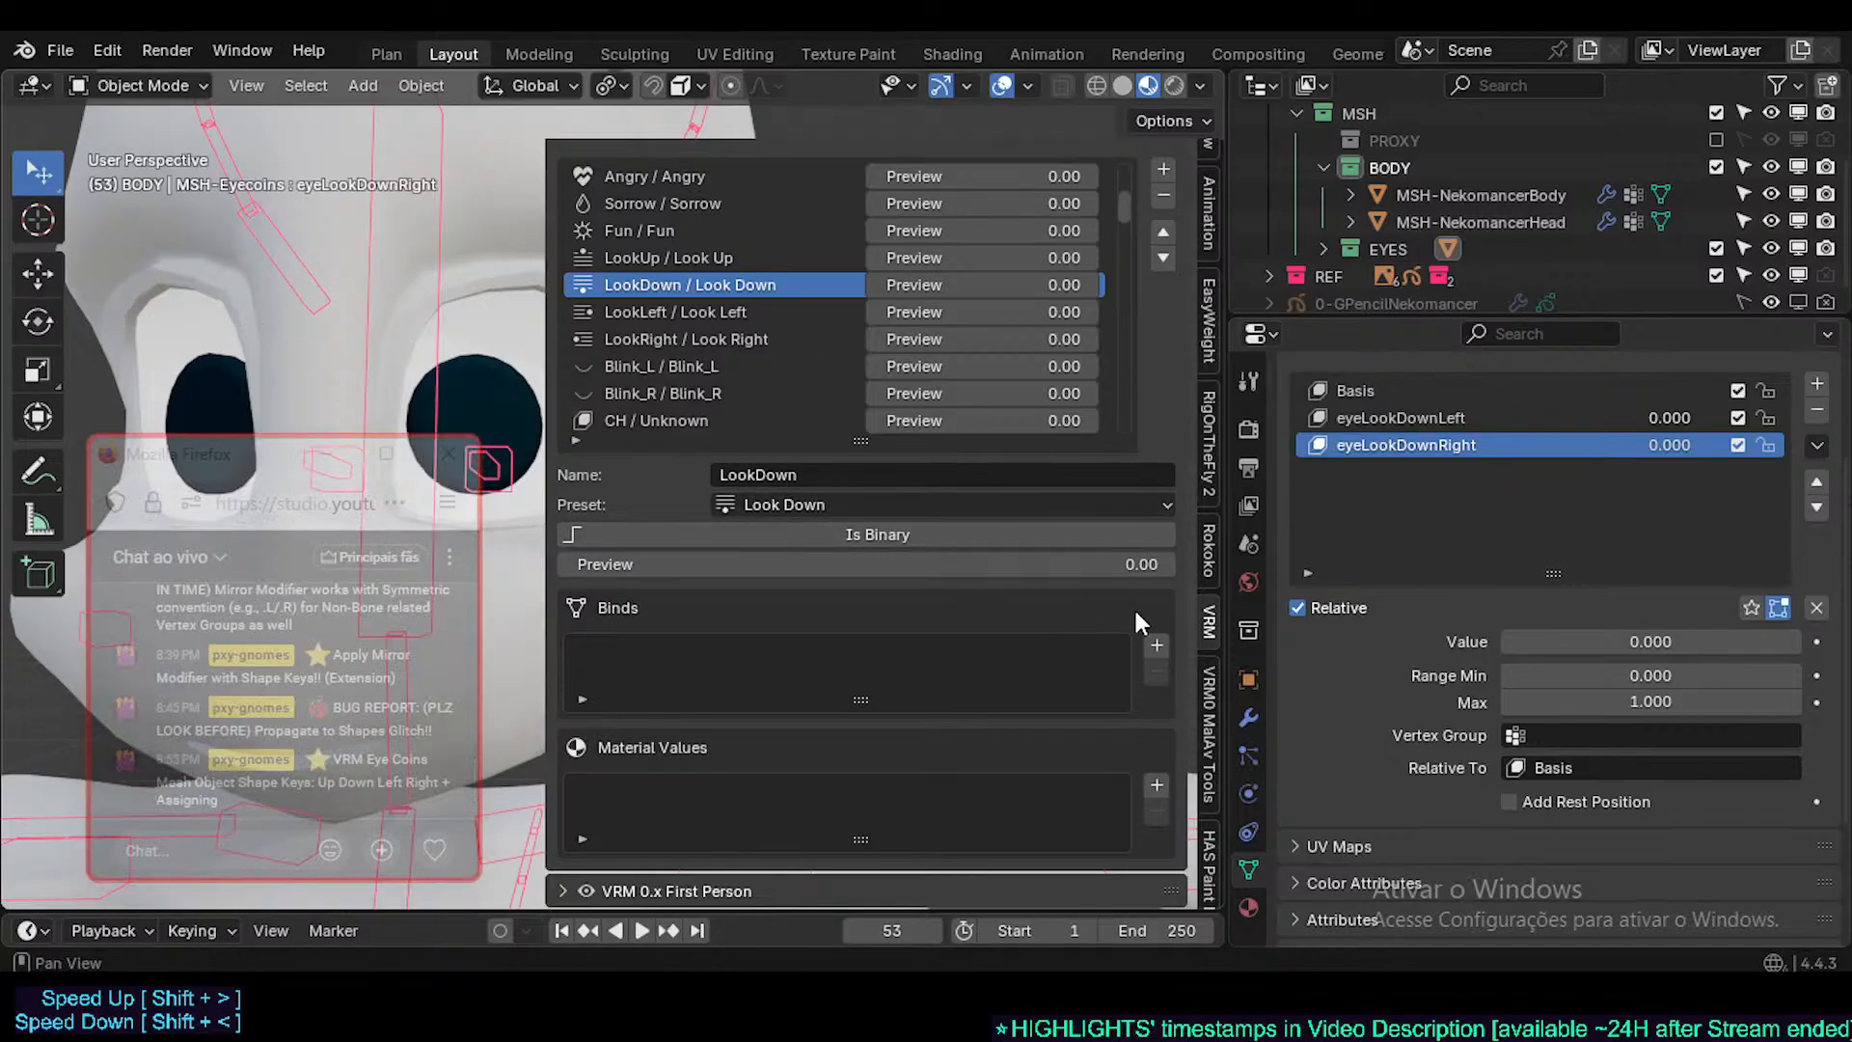
click(1158, 644)
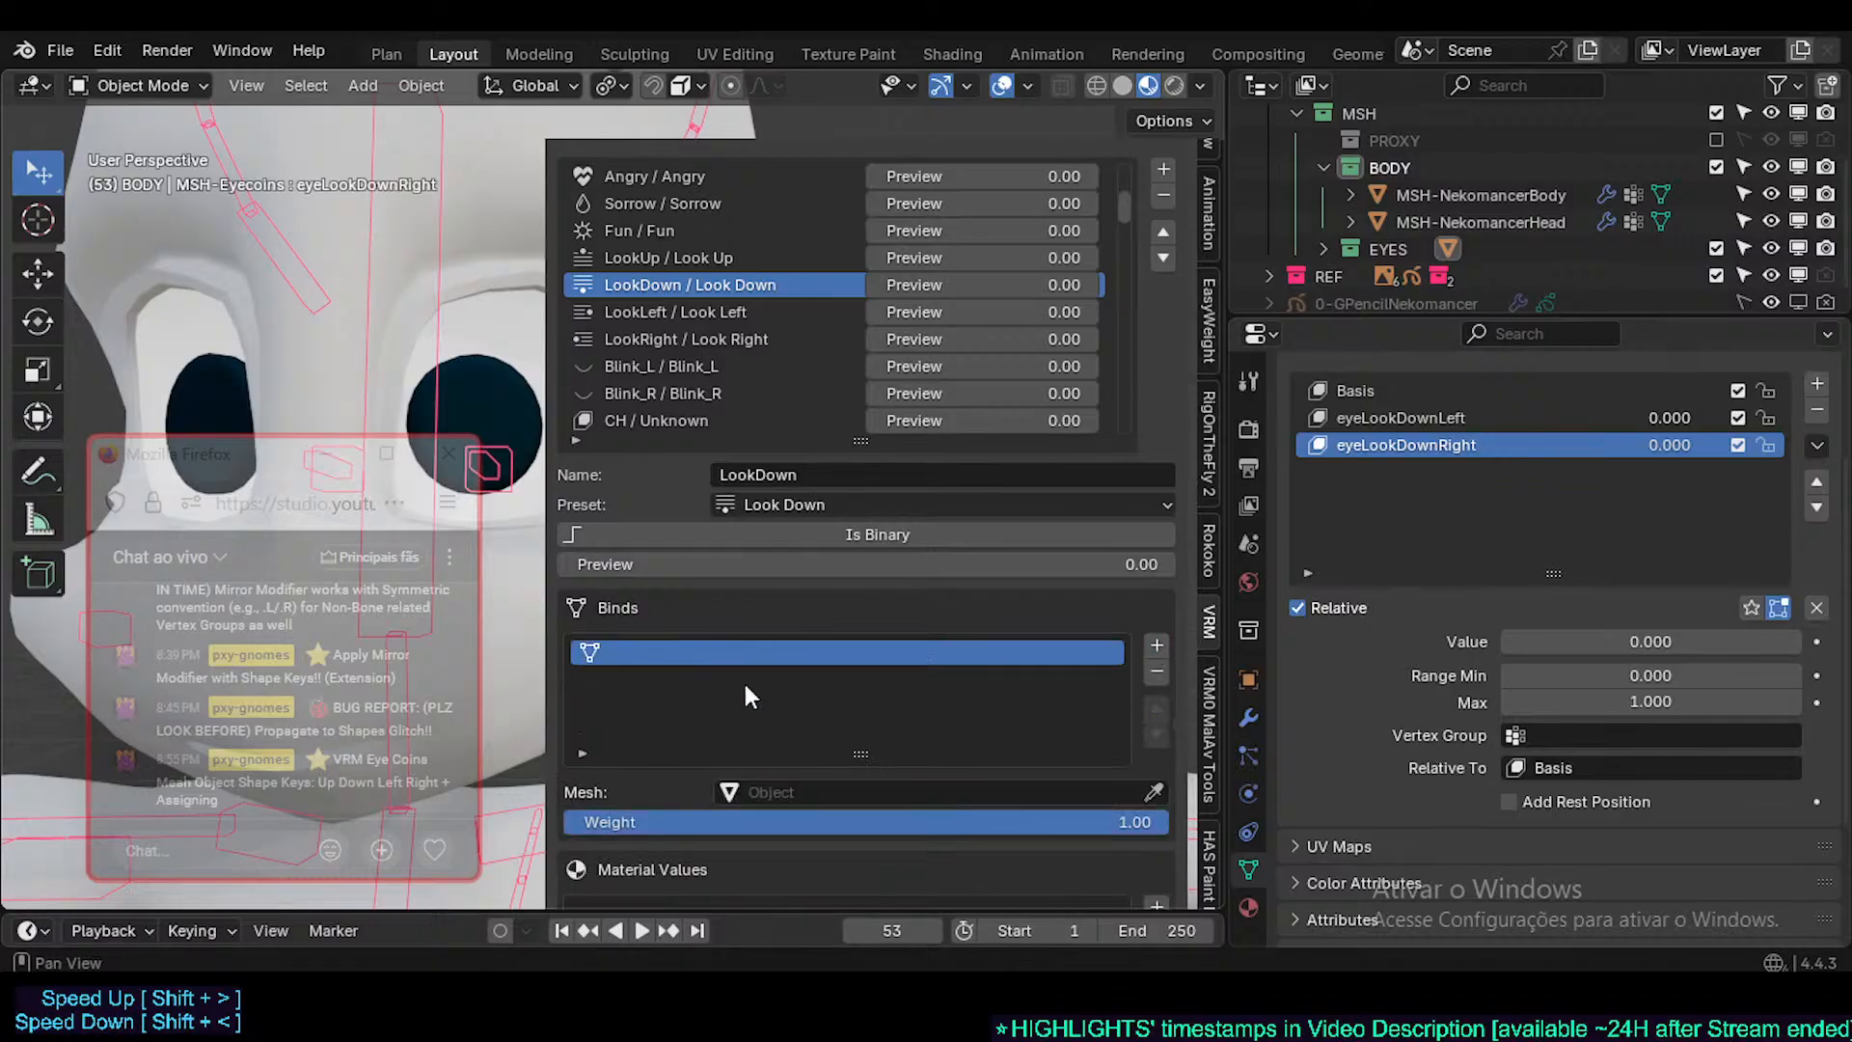
key(ctrl+v)
- Add a second bind to the LookDown proxy and assign MSH-Eyecoins as its mesh too
scroll(969, 737, down, 3)
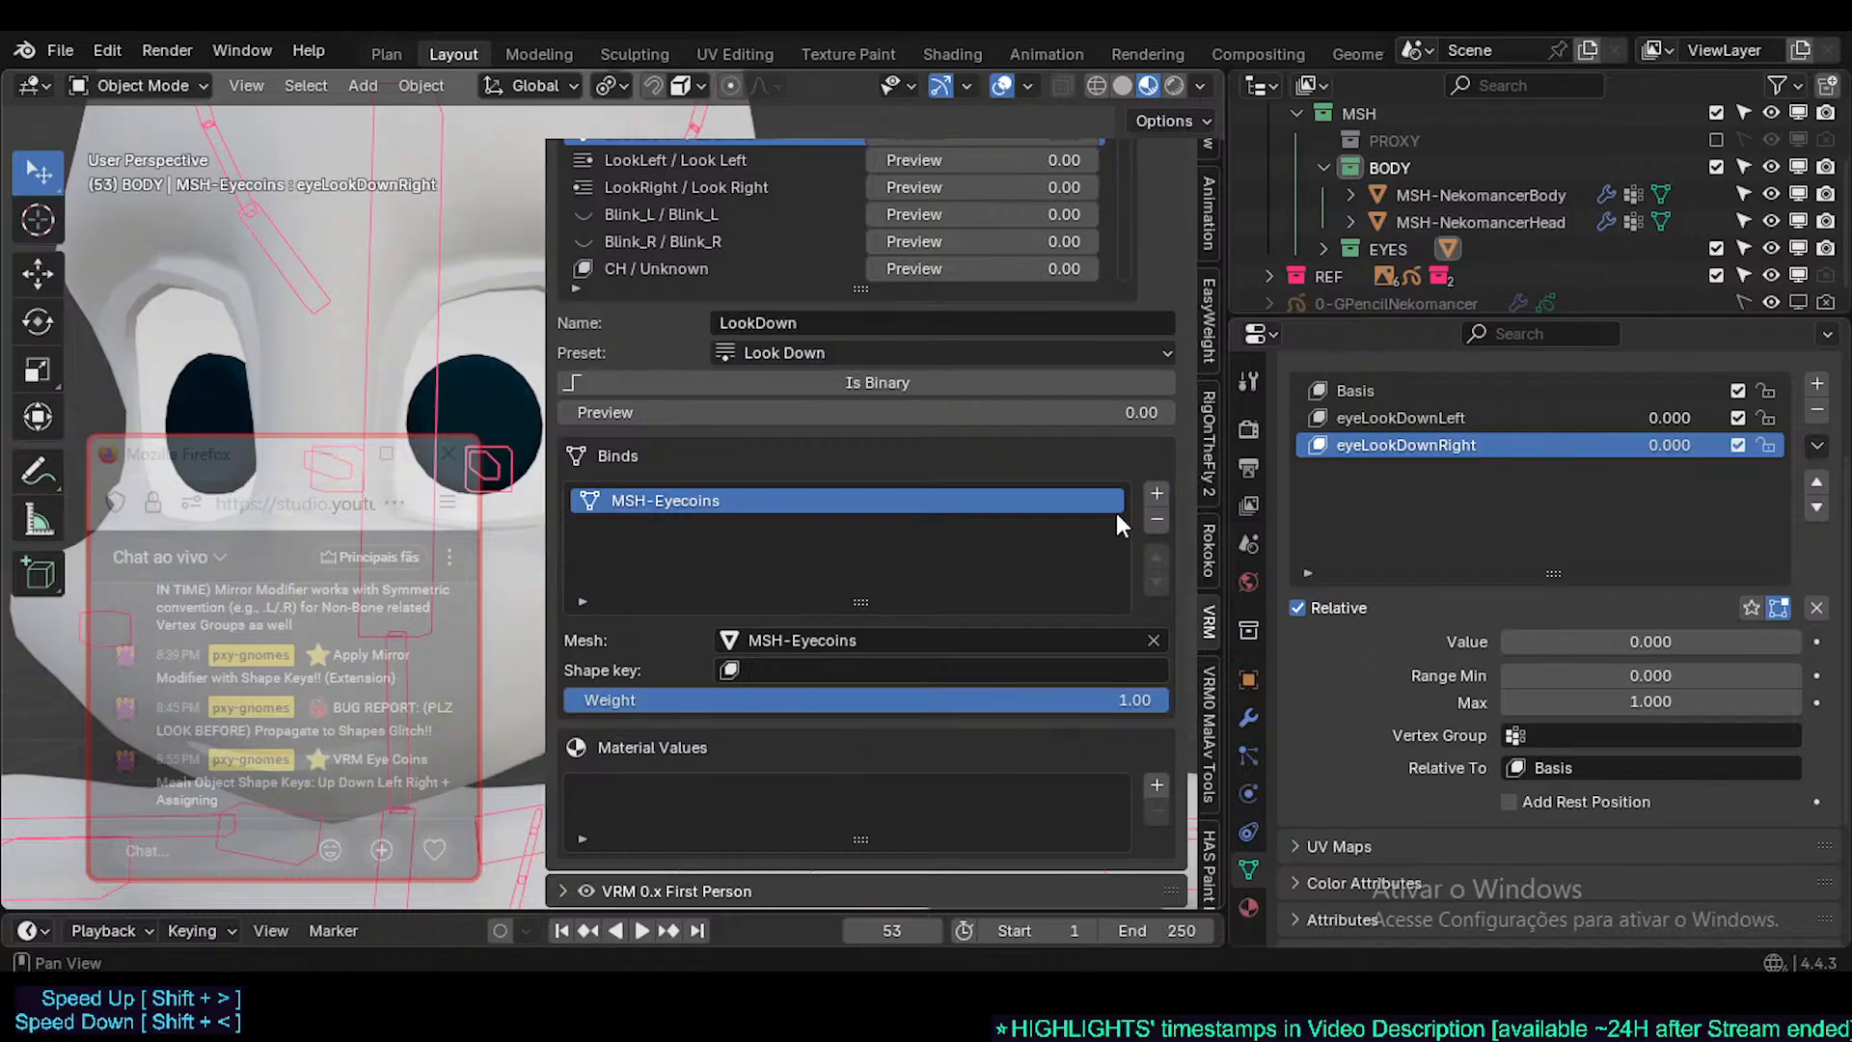
click(1155, 494)
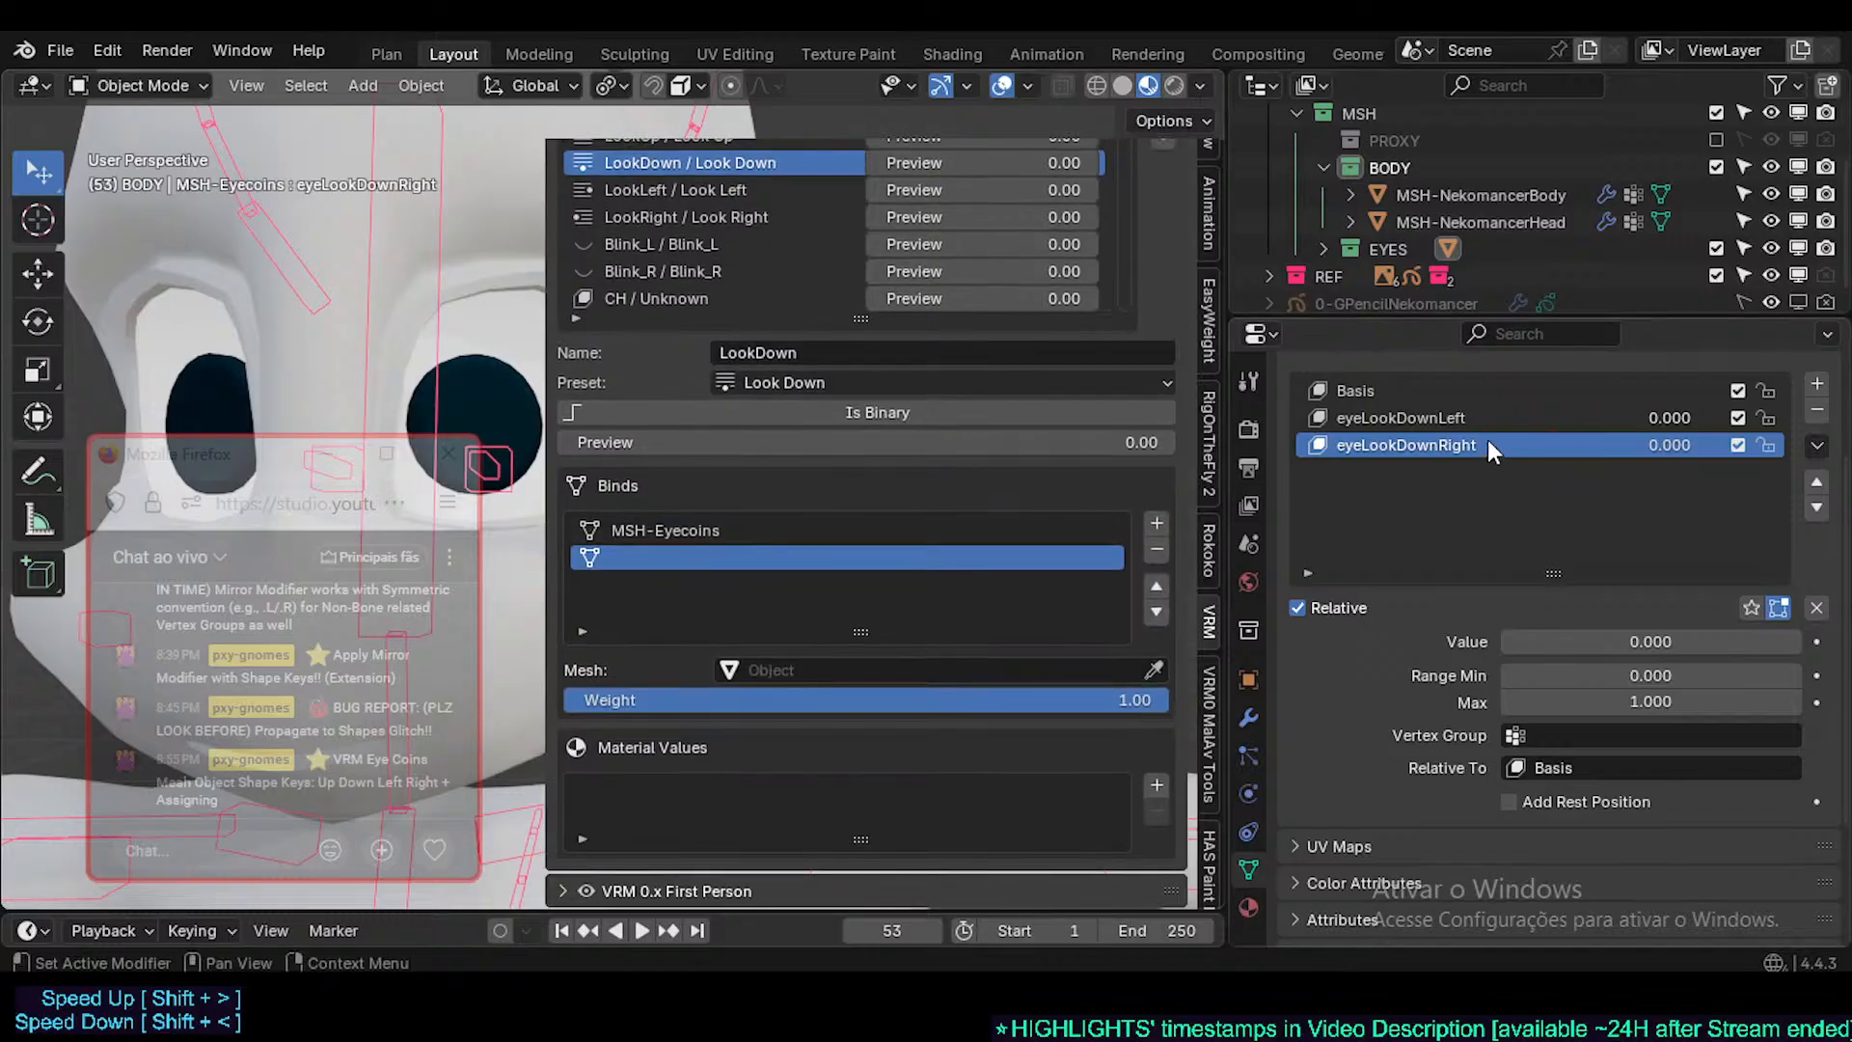
click(1417, 421)
click(1424, 446)
click(1427, 417)
click(1432, 447)
click(1428, 414)
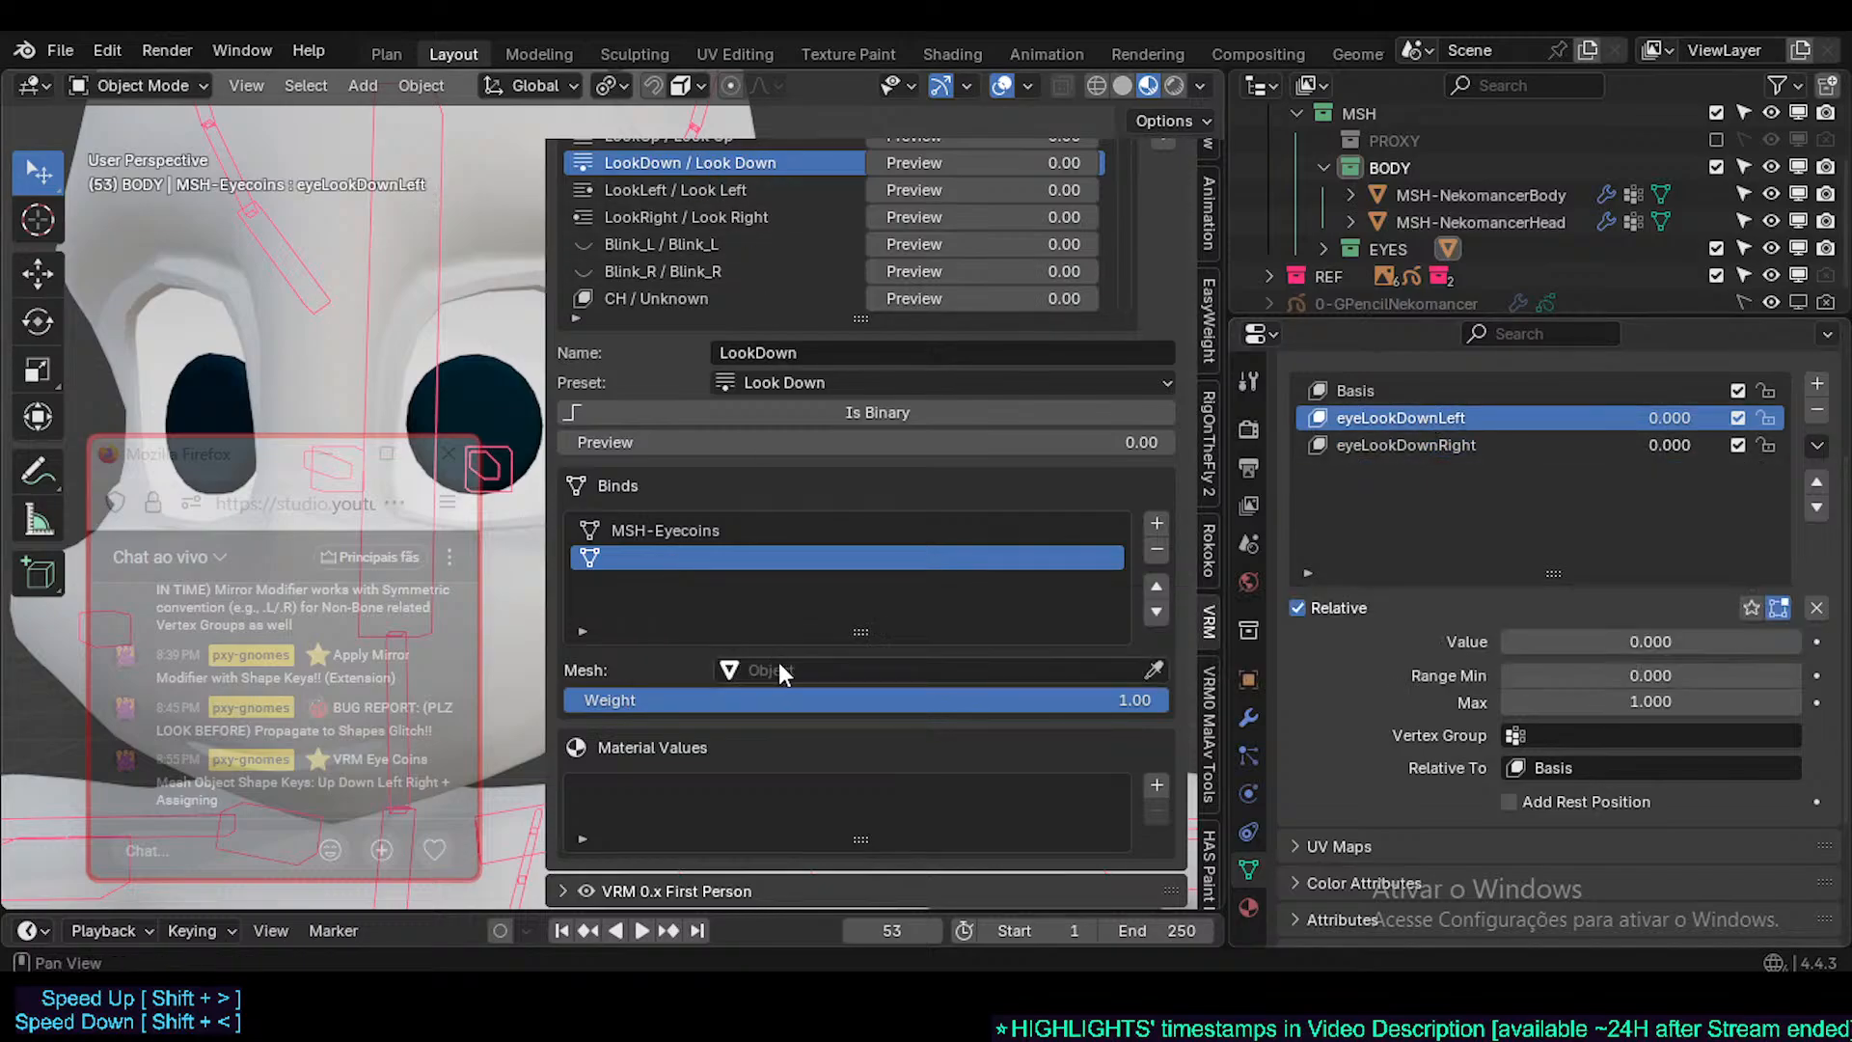
text(MSH-Eyecoins)
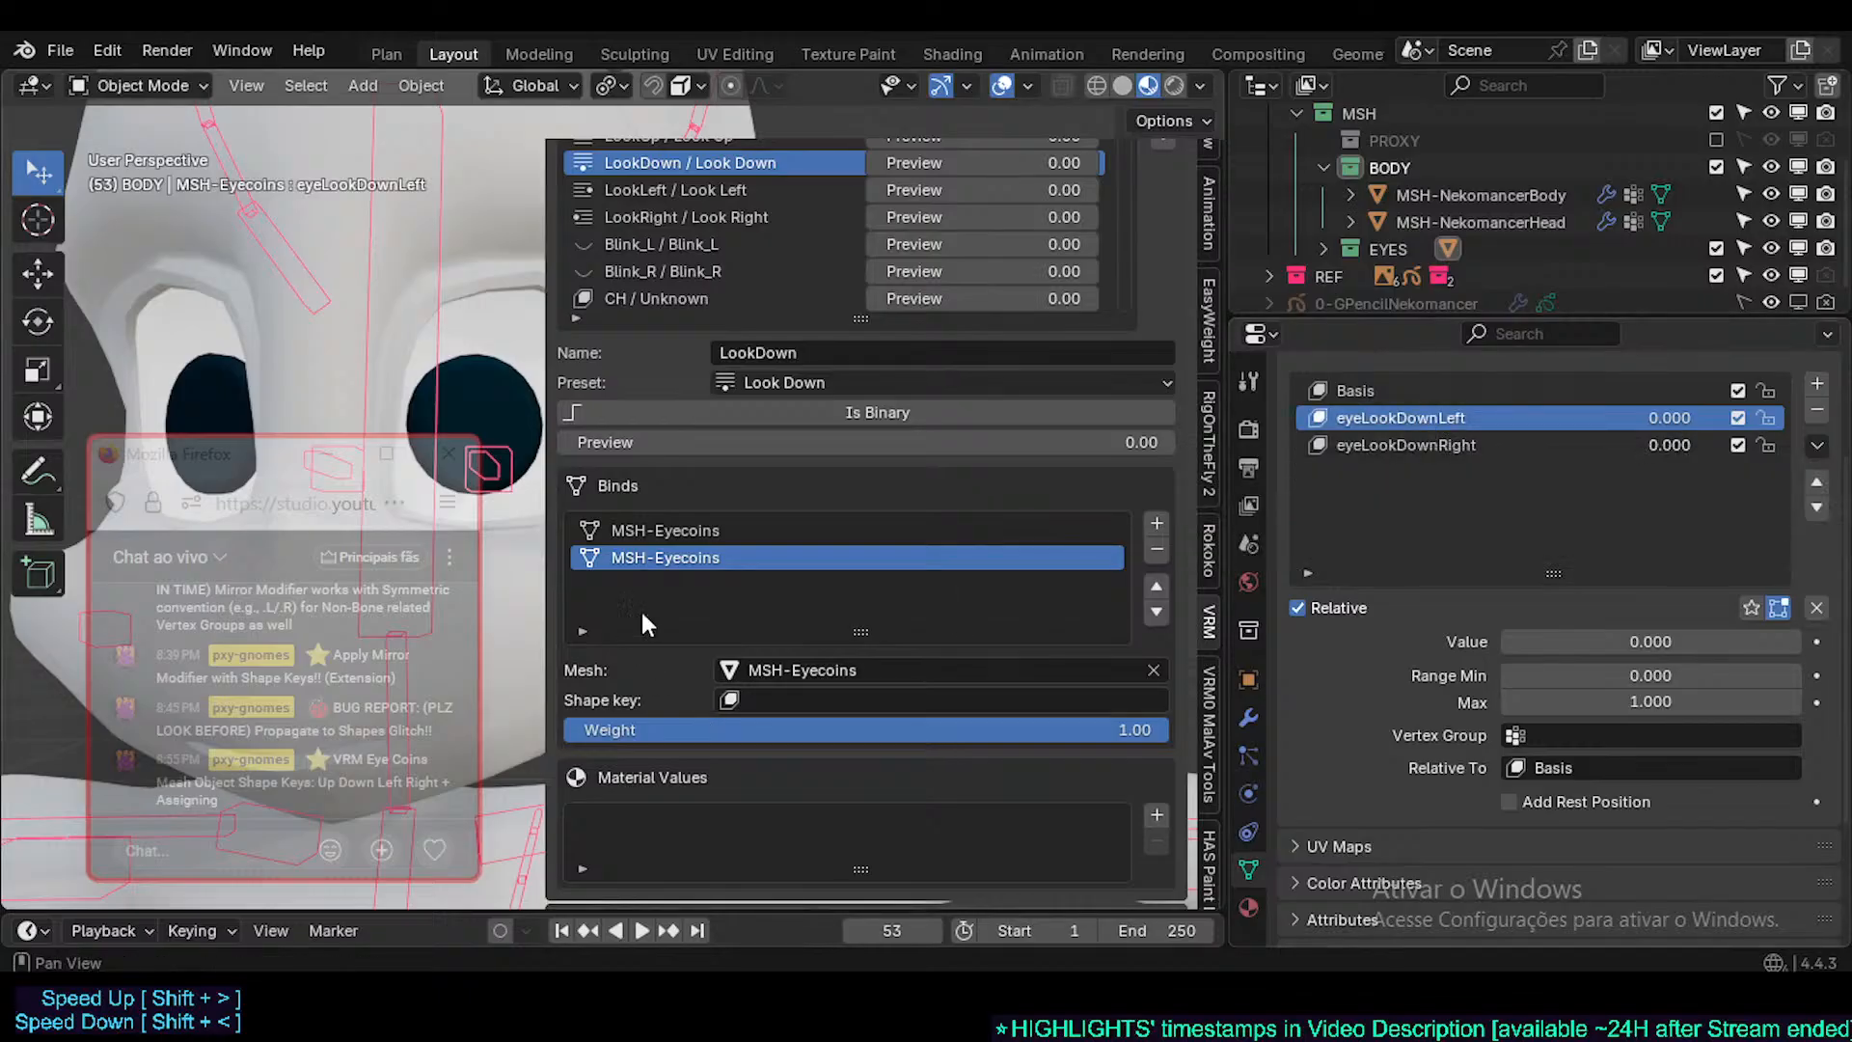
- Set the first LookDown bind's shape key to eyeLookDownLeft and the second one's to eyeLookDownRight
click(687, 531)
text(eyeLookDownLeft)
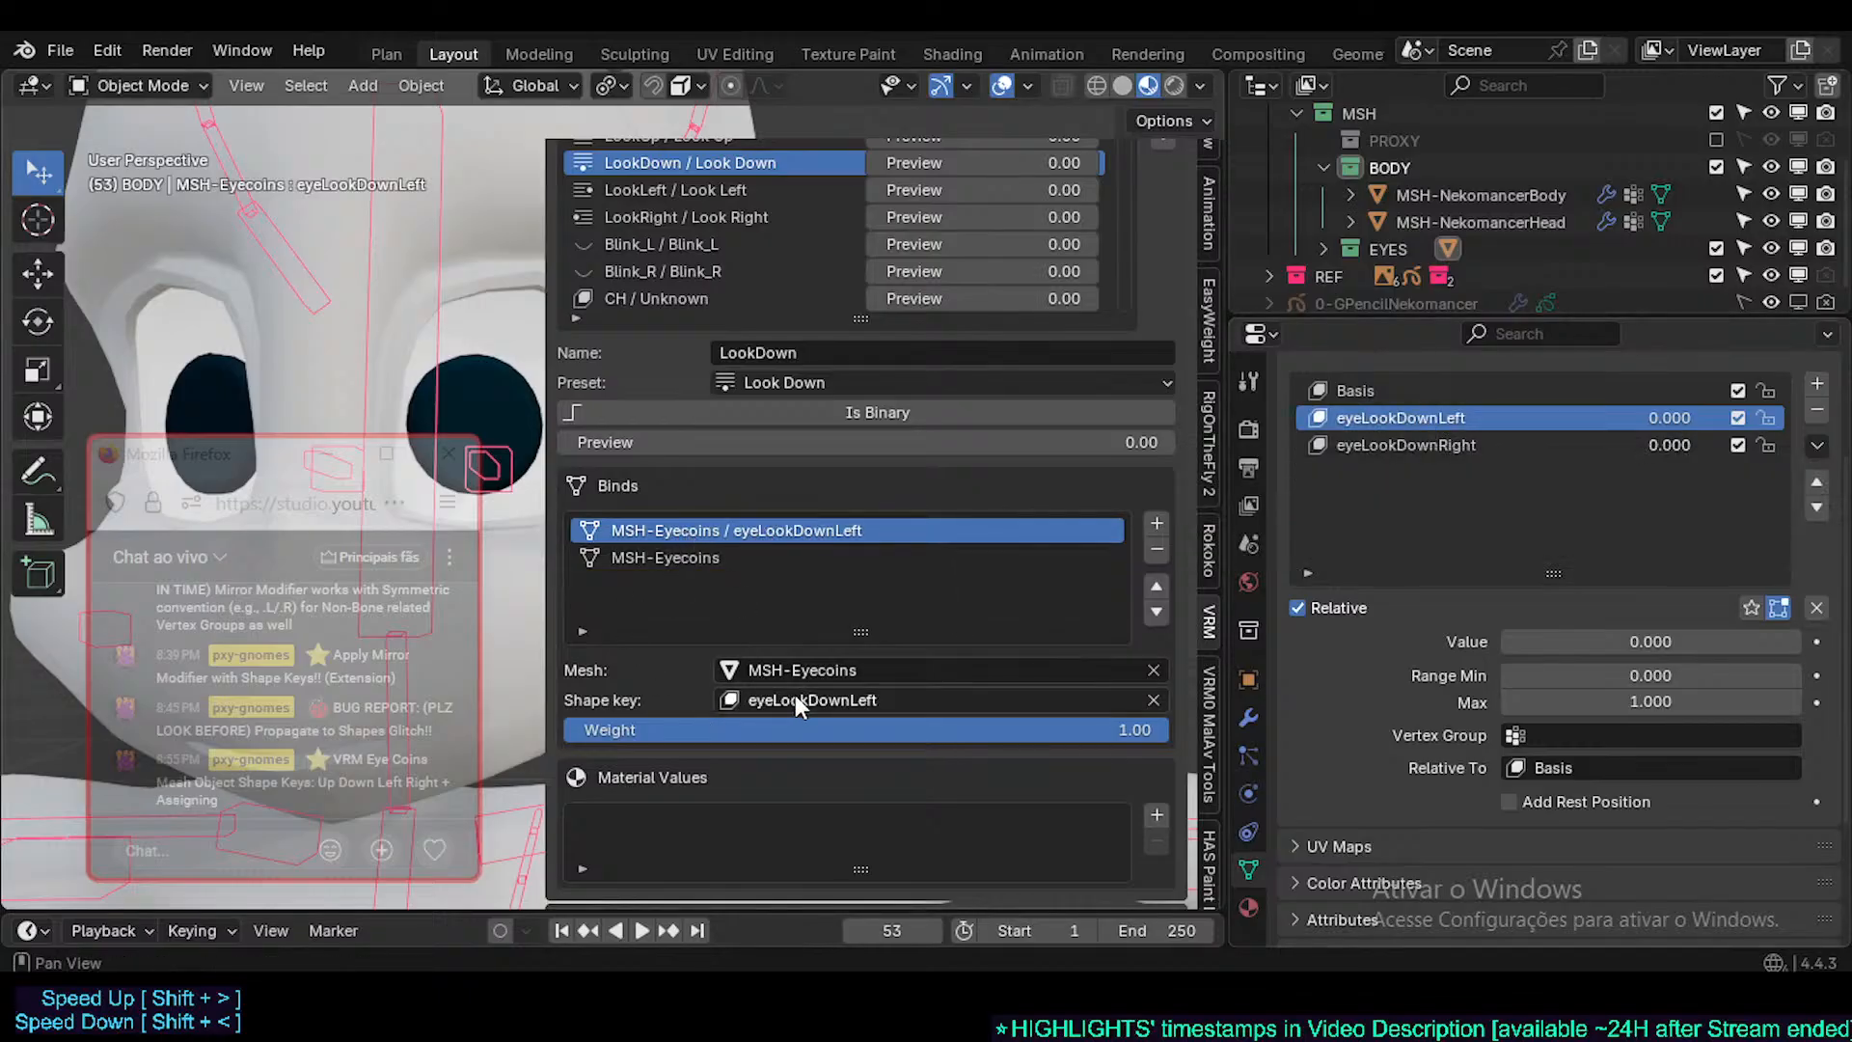
click(720, 557)
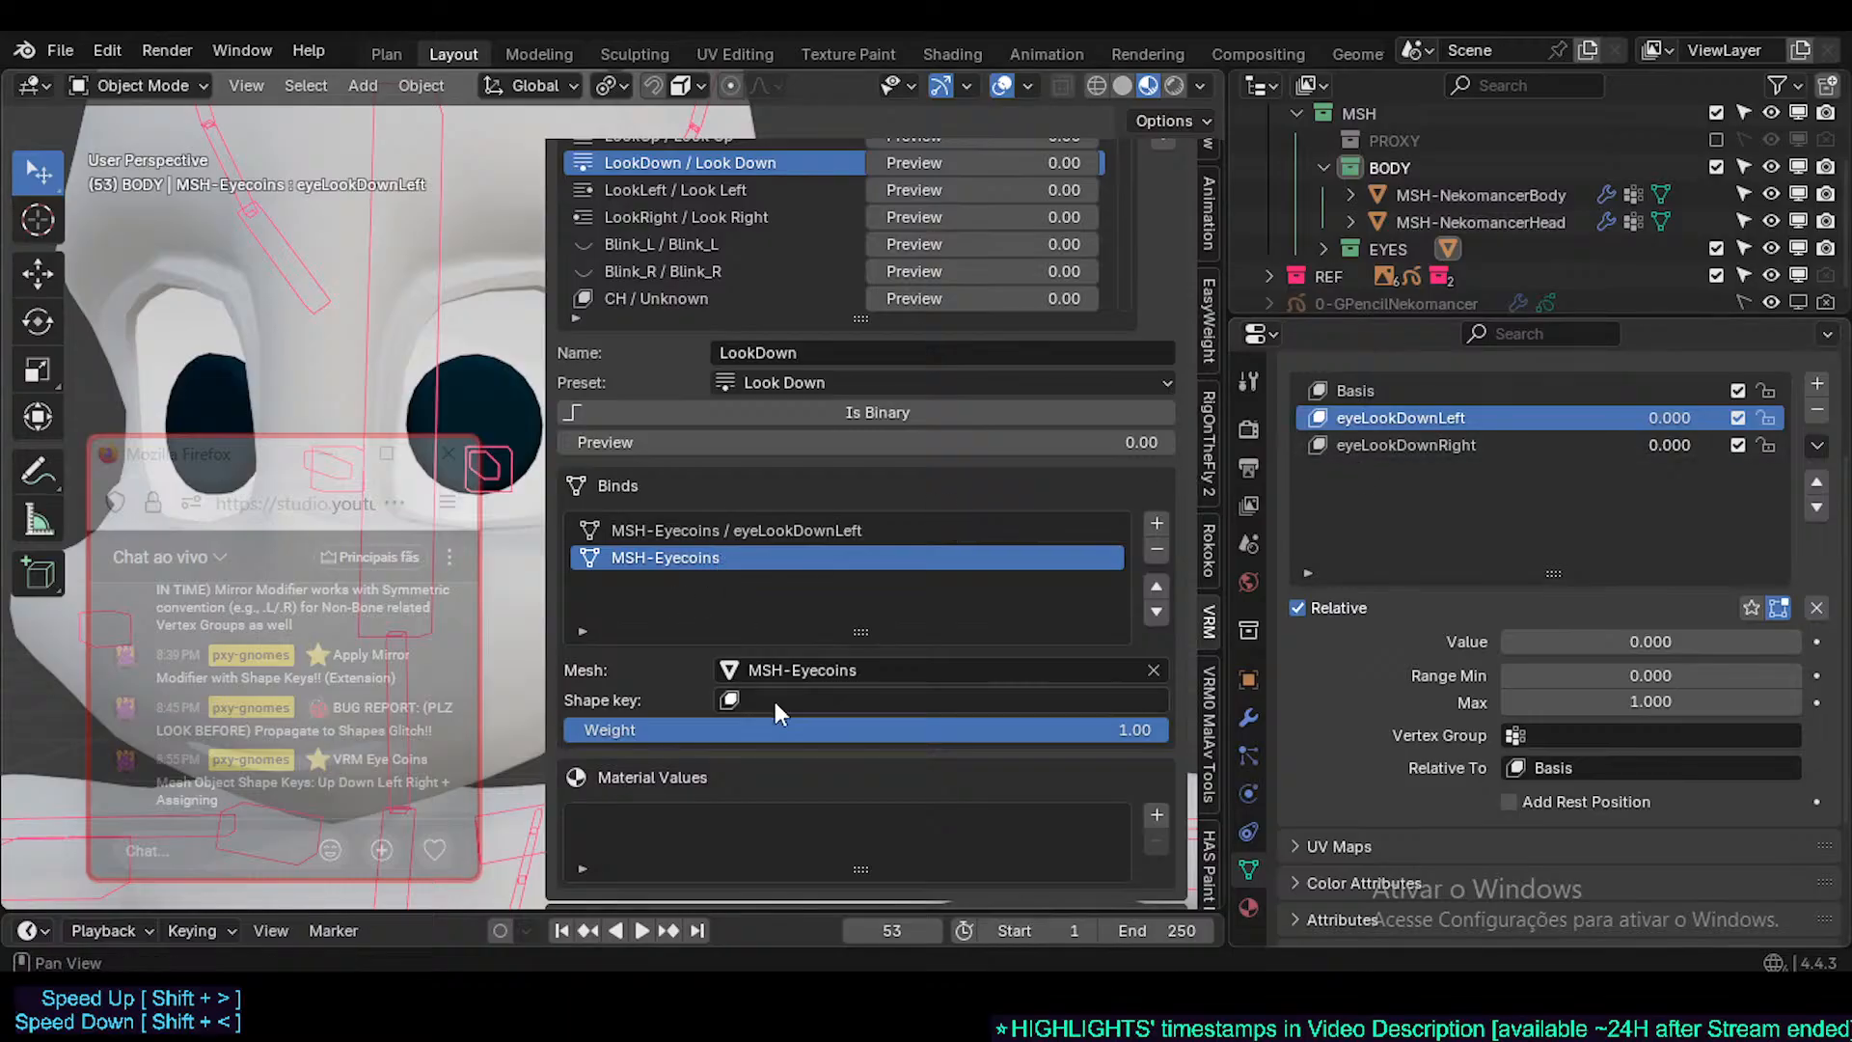
text(eyeLookDownRight)
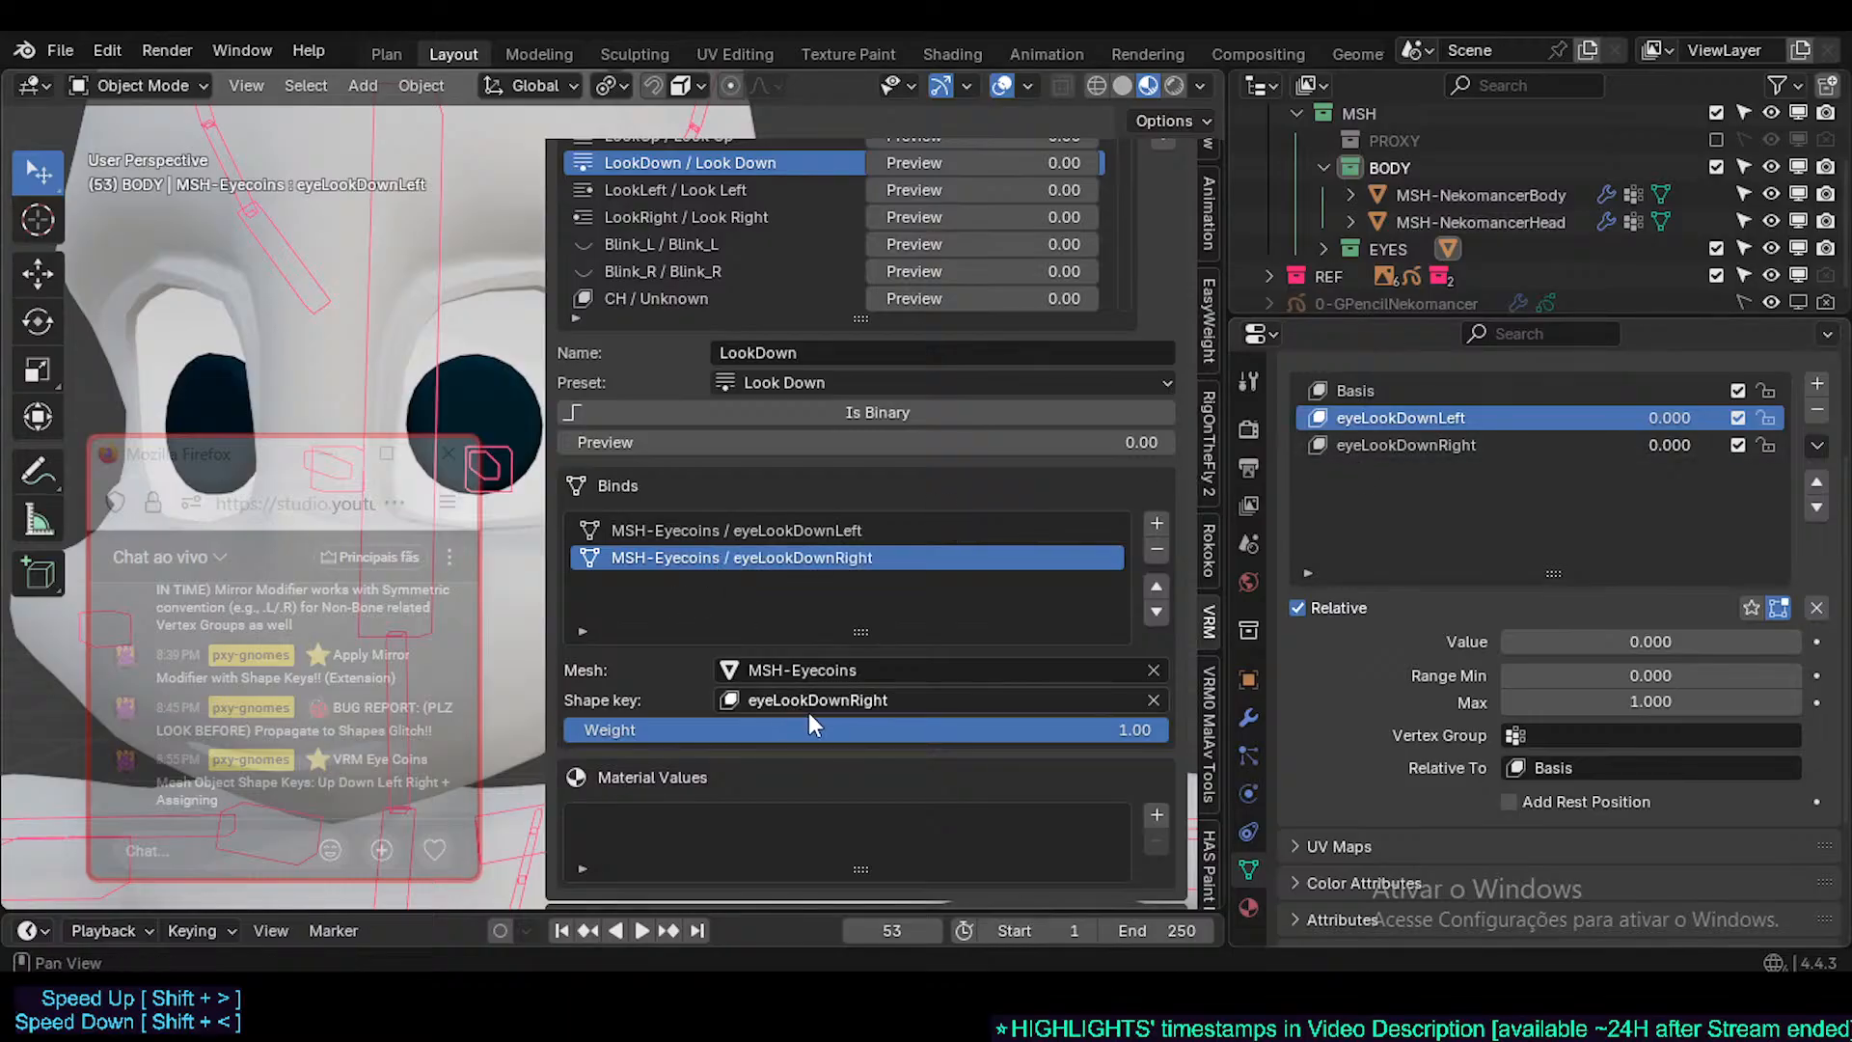
- Test the LookDown proxy with its preview, reset the preview to 0.00, and save the file
click(831, 531)
mouse_move(1156, 730)
mouse_down()
mouse_move(1018, 730)
mouse_move(1167, 729)
mouse_up()
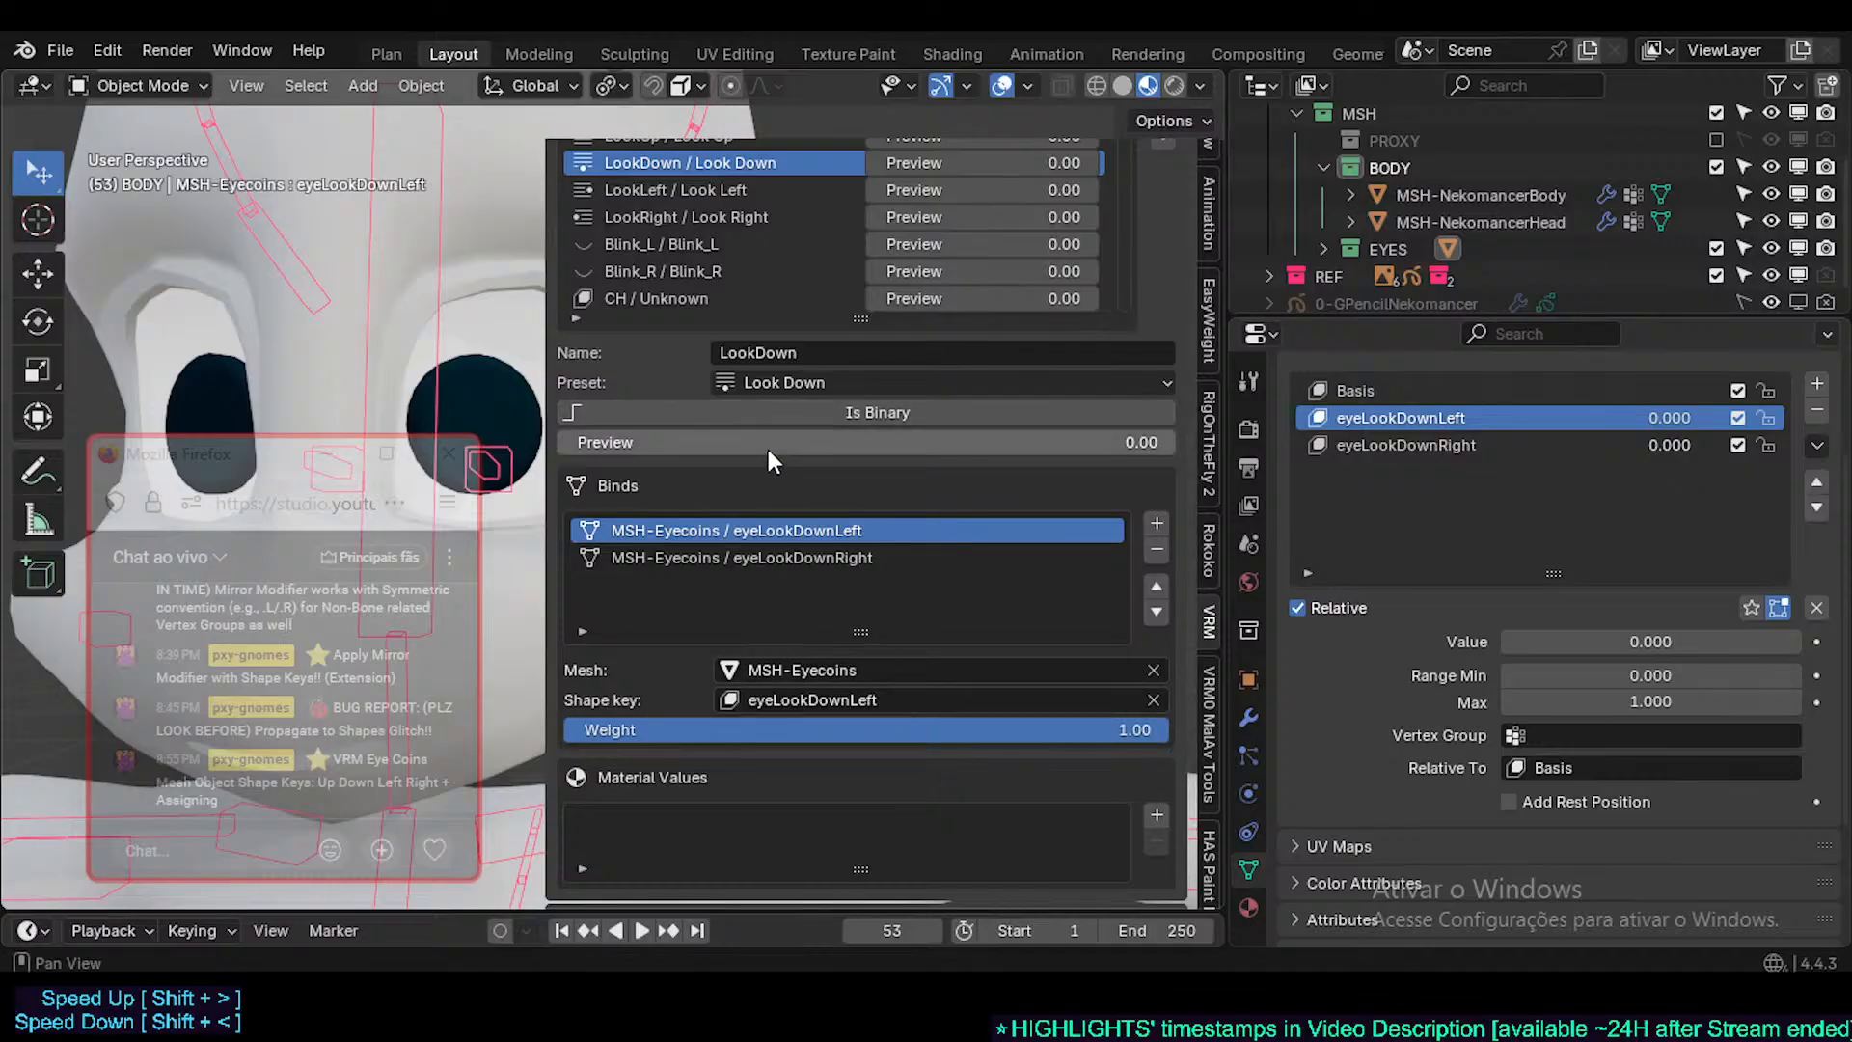
drag(766, 441, 579, 443)
scroll(911, 705, up, 7)
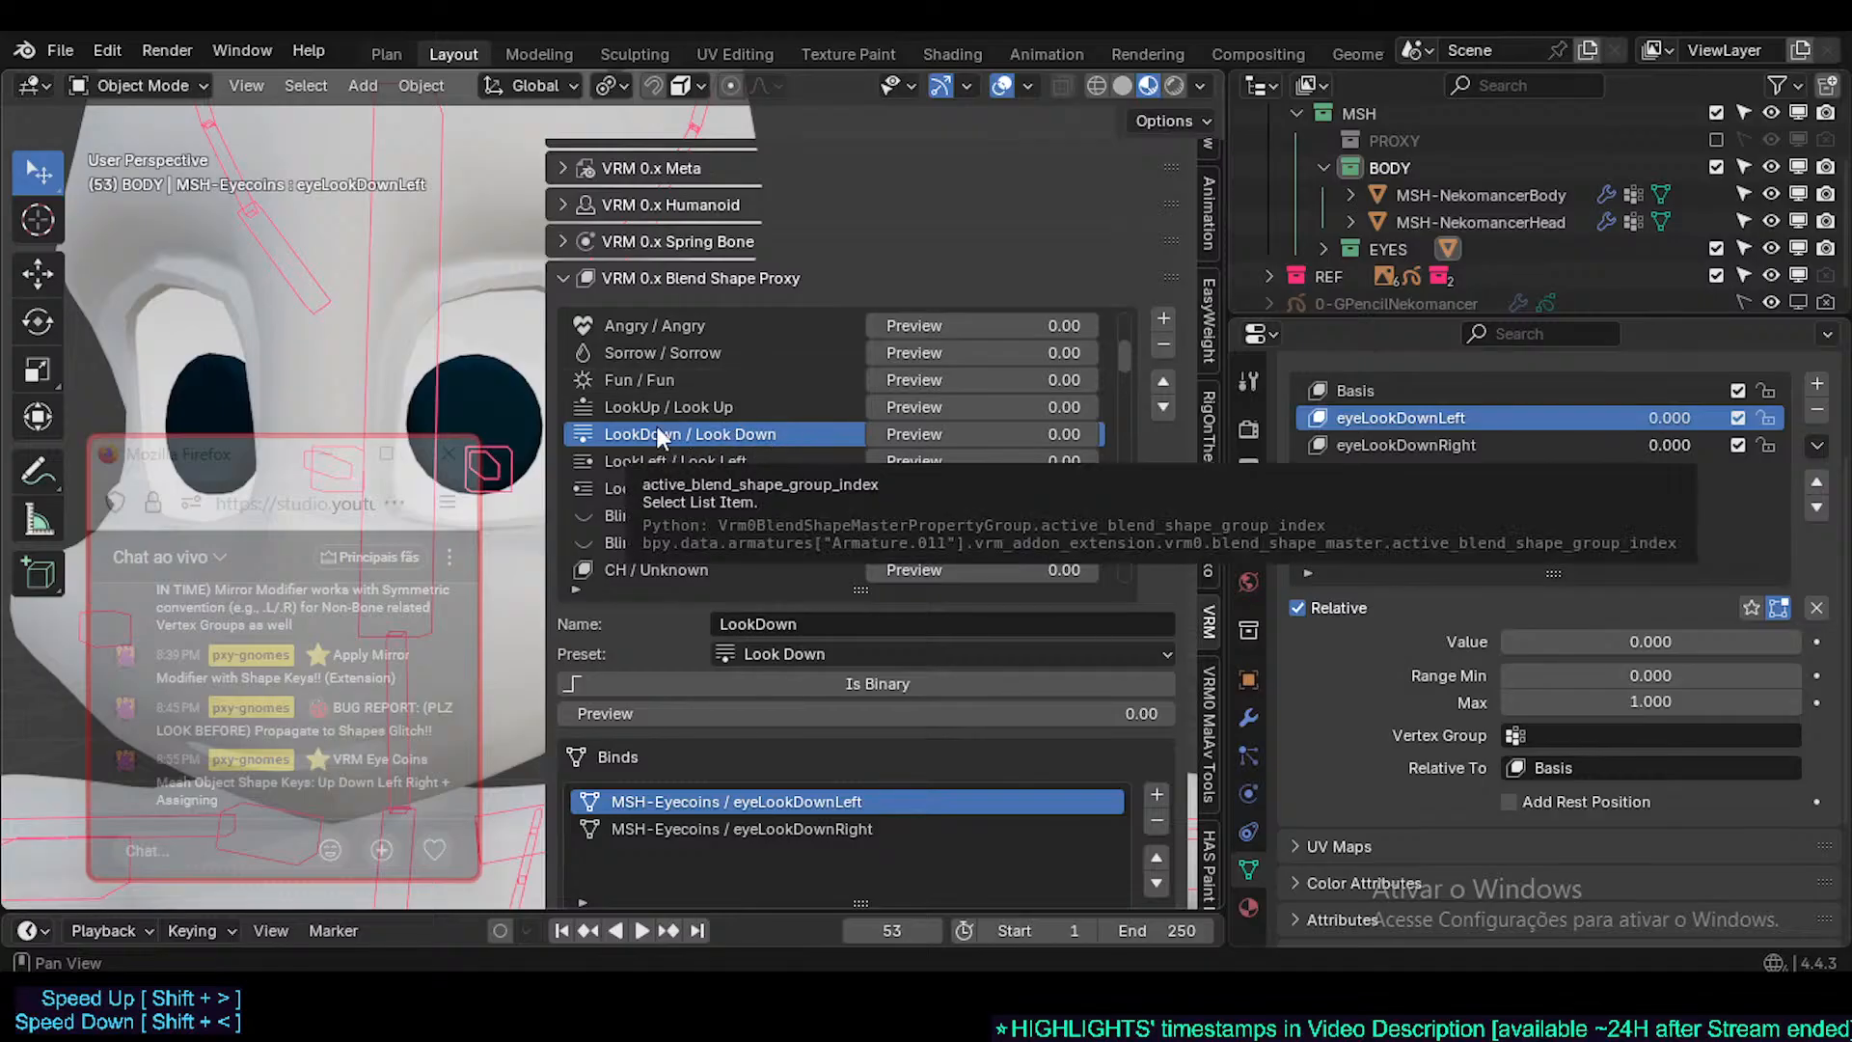
key(ctrl+s)
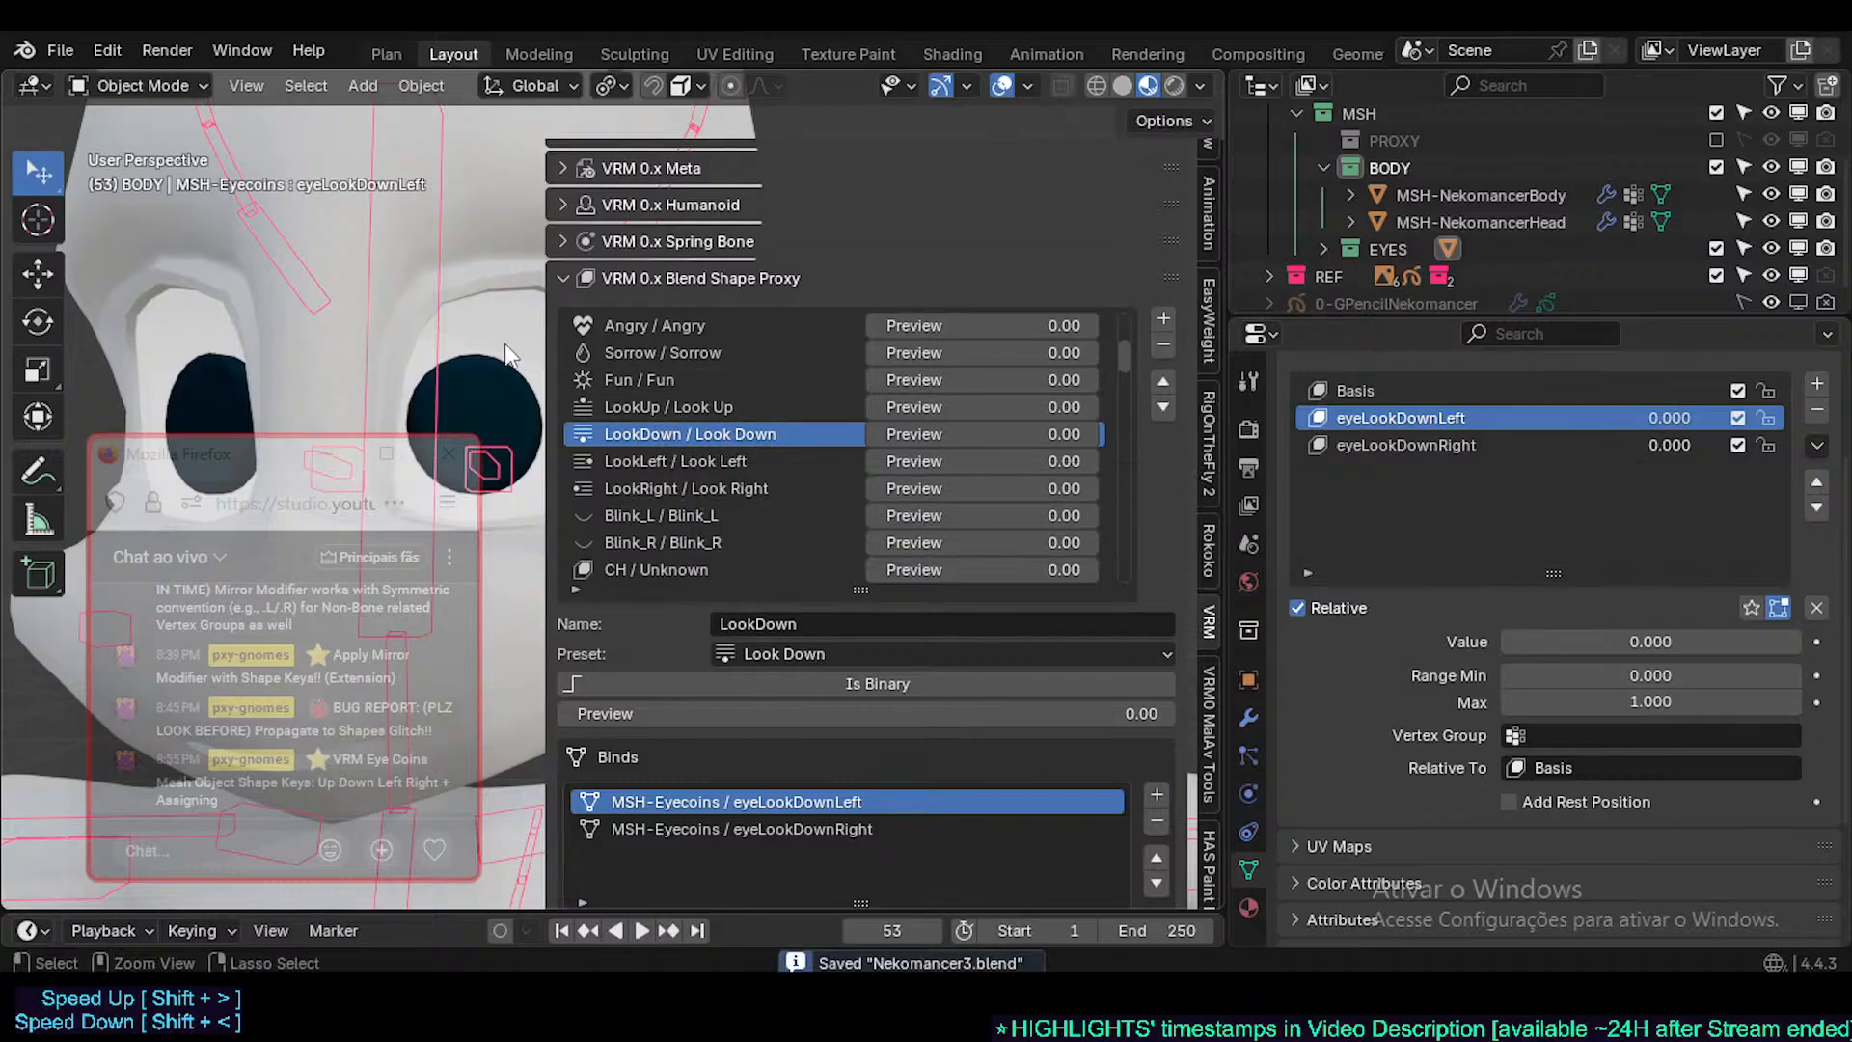
mouse_move(1127, 350)
mouse_down()
mouse_move(1127, 328)
mouse_move(1118, 359)
mouse_up()
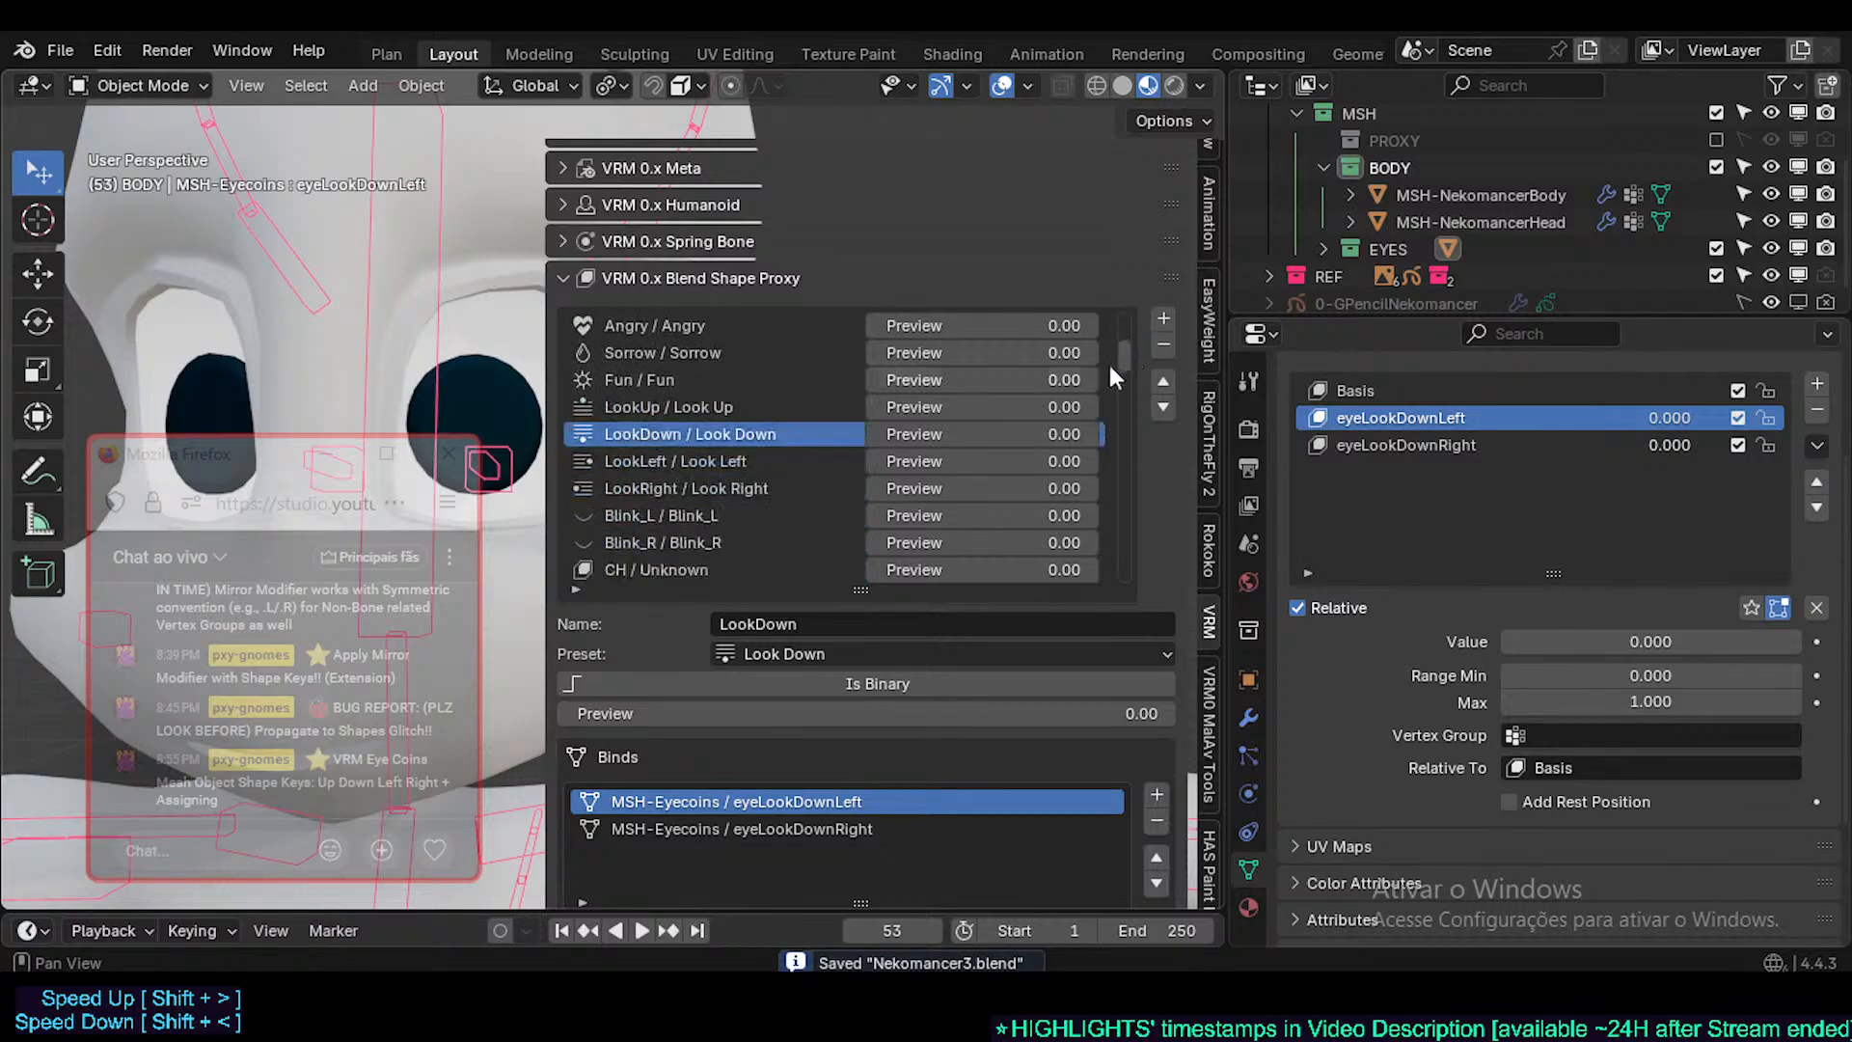
drag(890, 434, 963, 428)
key(ctrl+s)
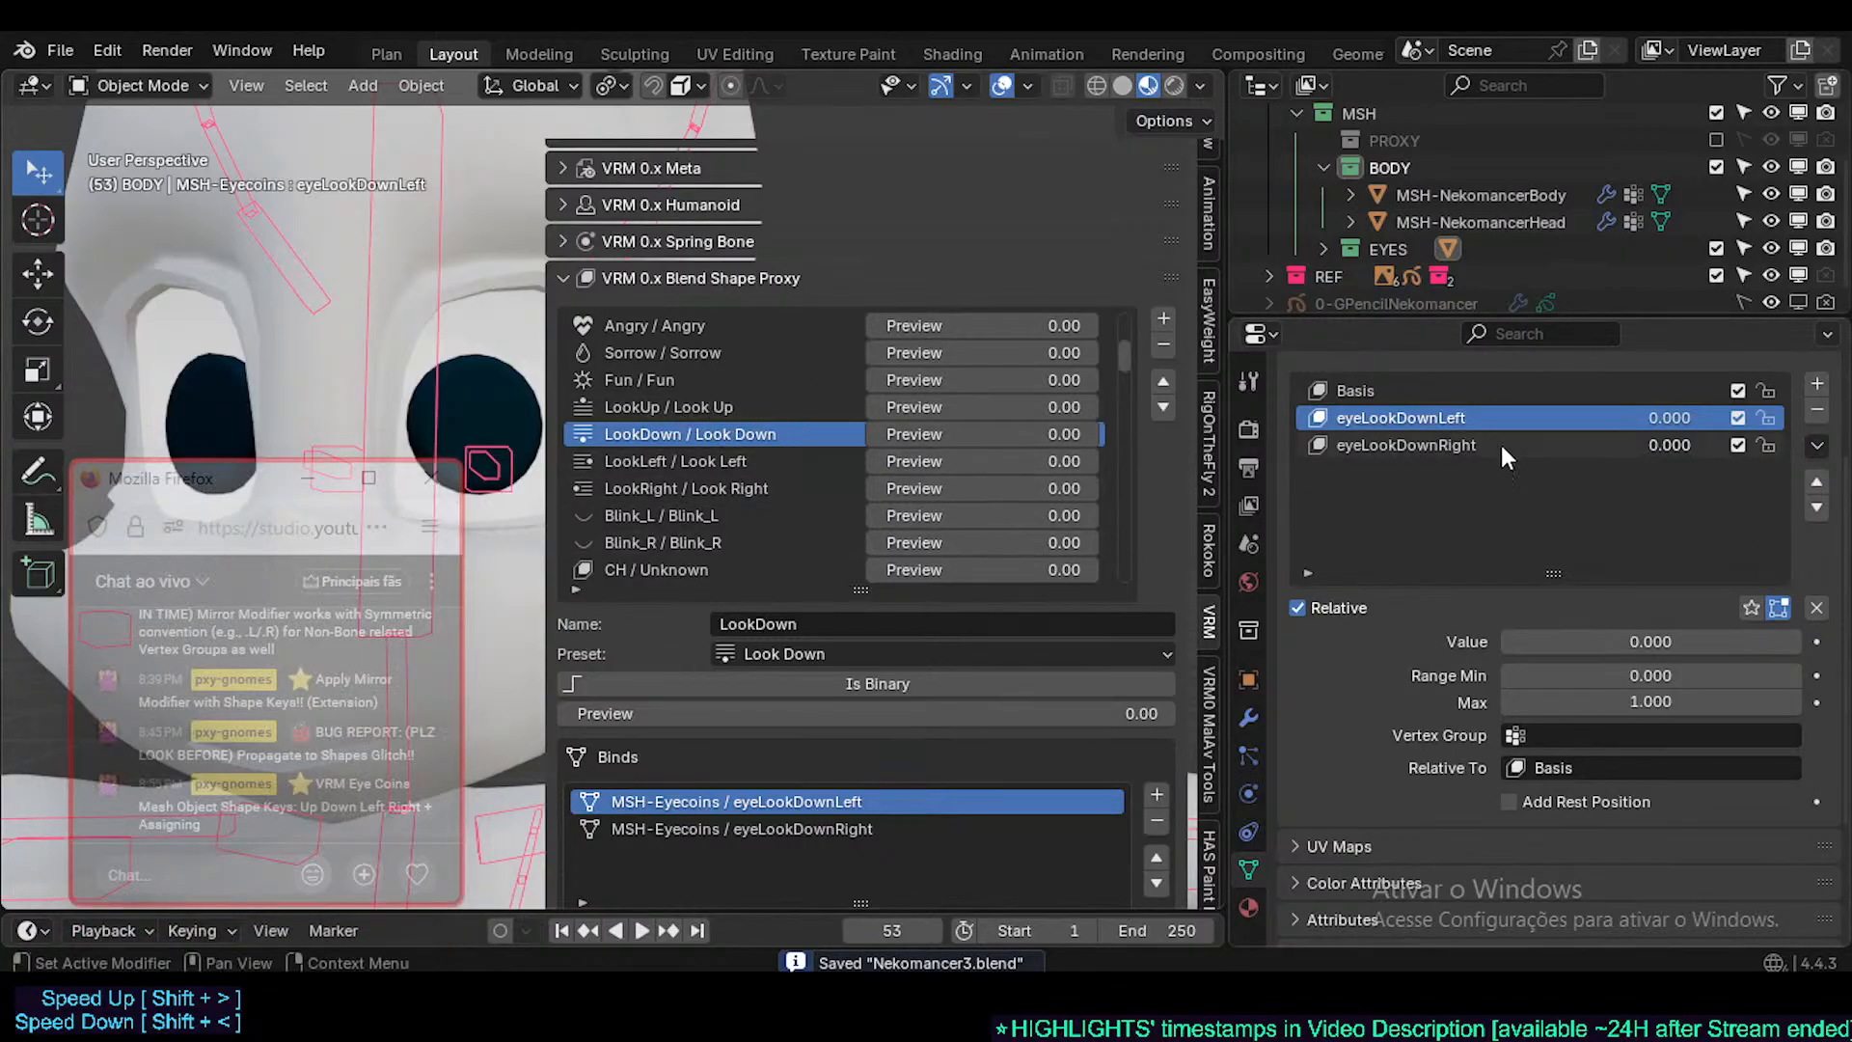
- Select the eyeLookDownRight shape key and review the binds of the eyeLookDownLeft and eyeLookDownRight blend shape proxies
click(1425, 444)
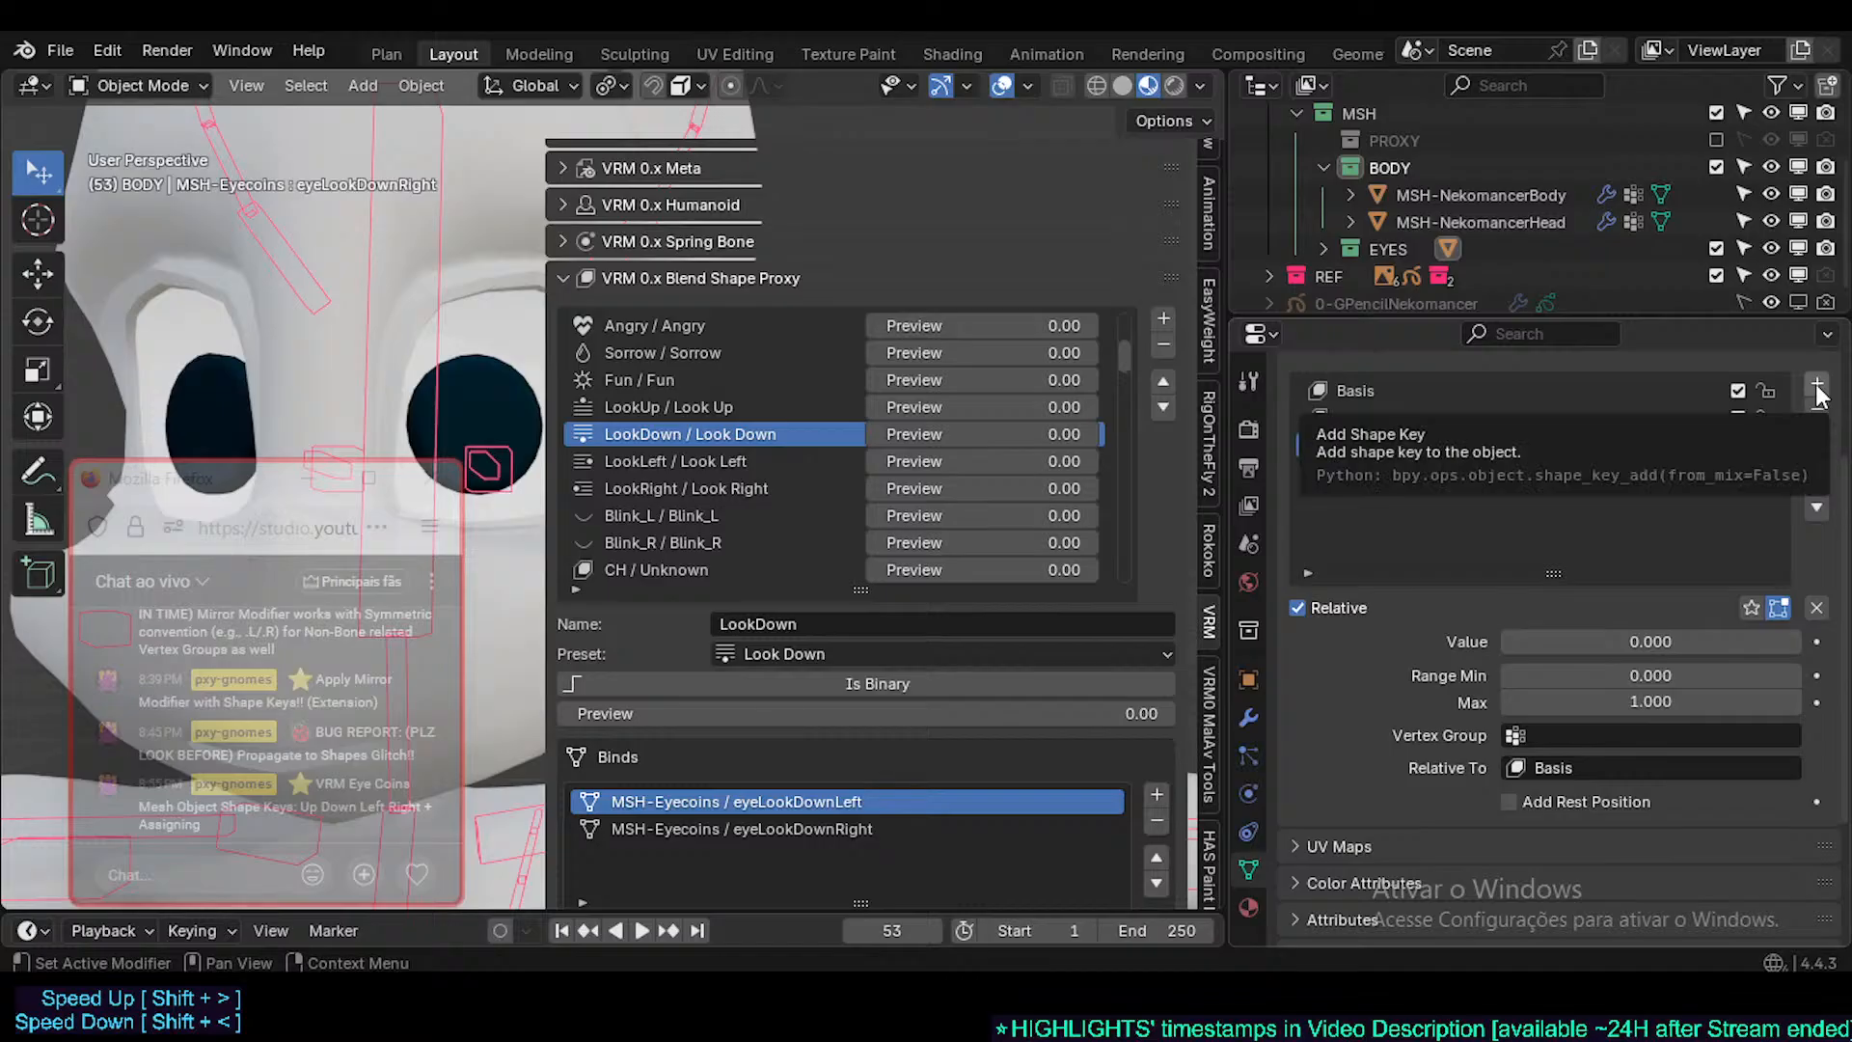
scroll(772, 484, down, 4)
scroll(749, 483, down, 10)
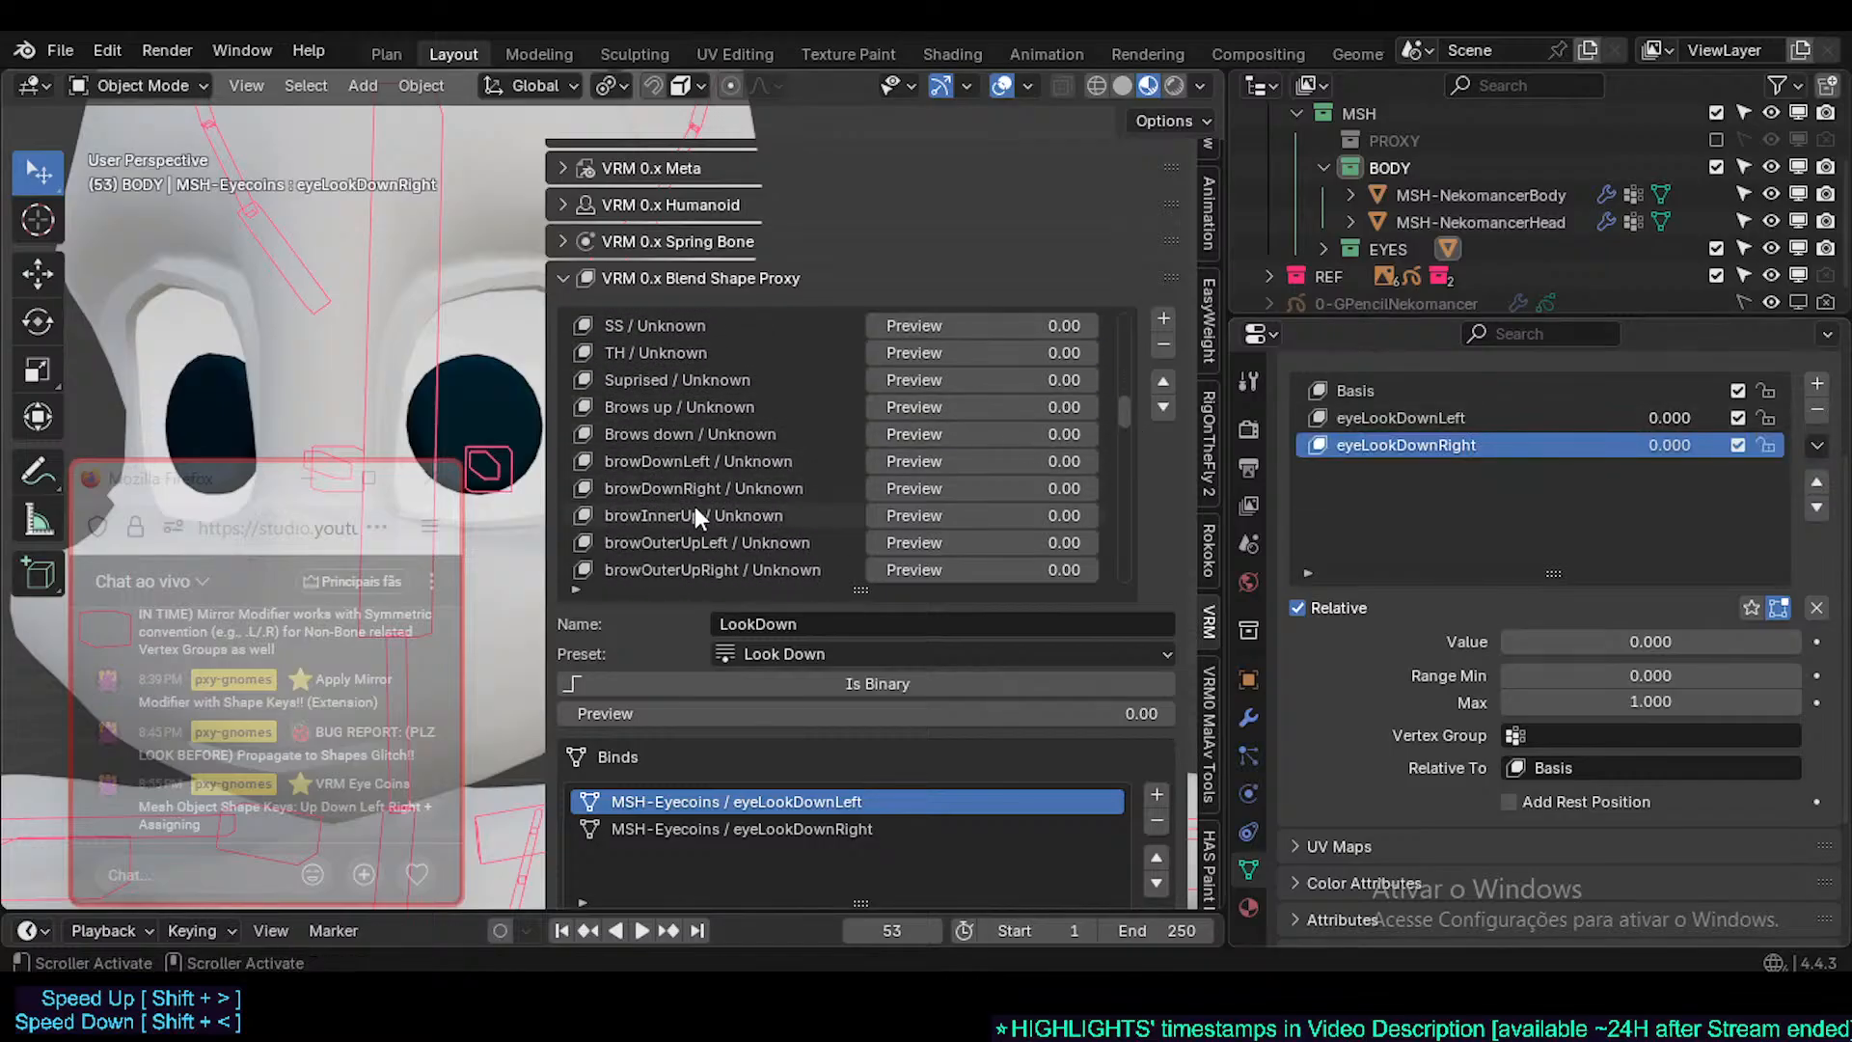
scroll(694, 506, up, 1)
drag(1122, 420, 1132, 444)
click(709, 433)
click(702, 459)
click(745, 430)
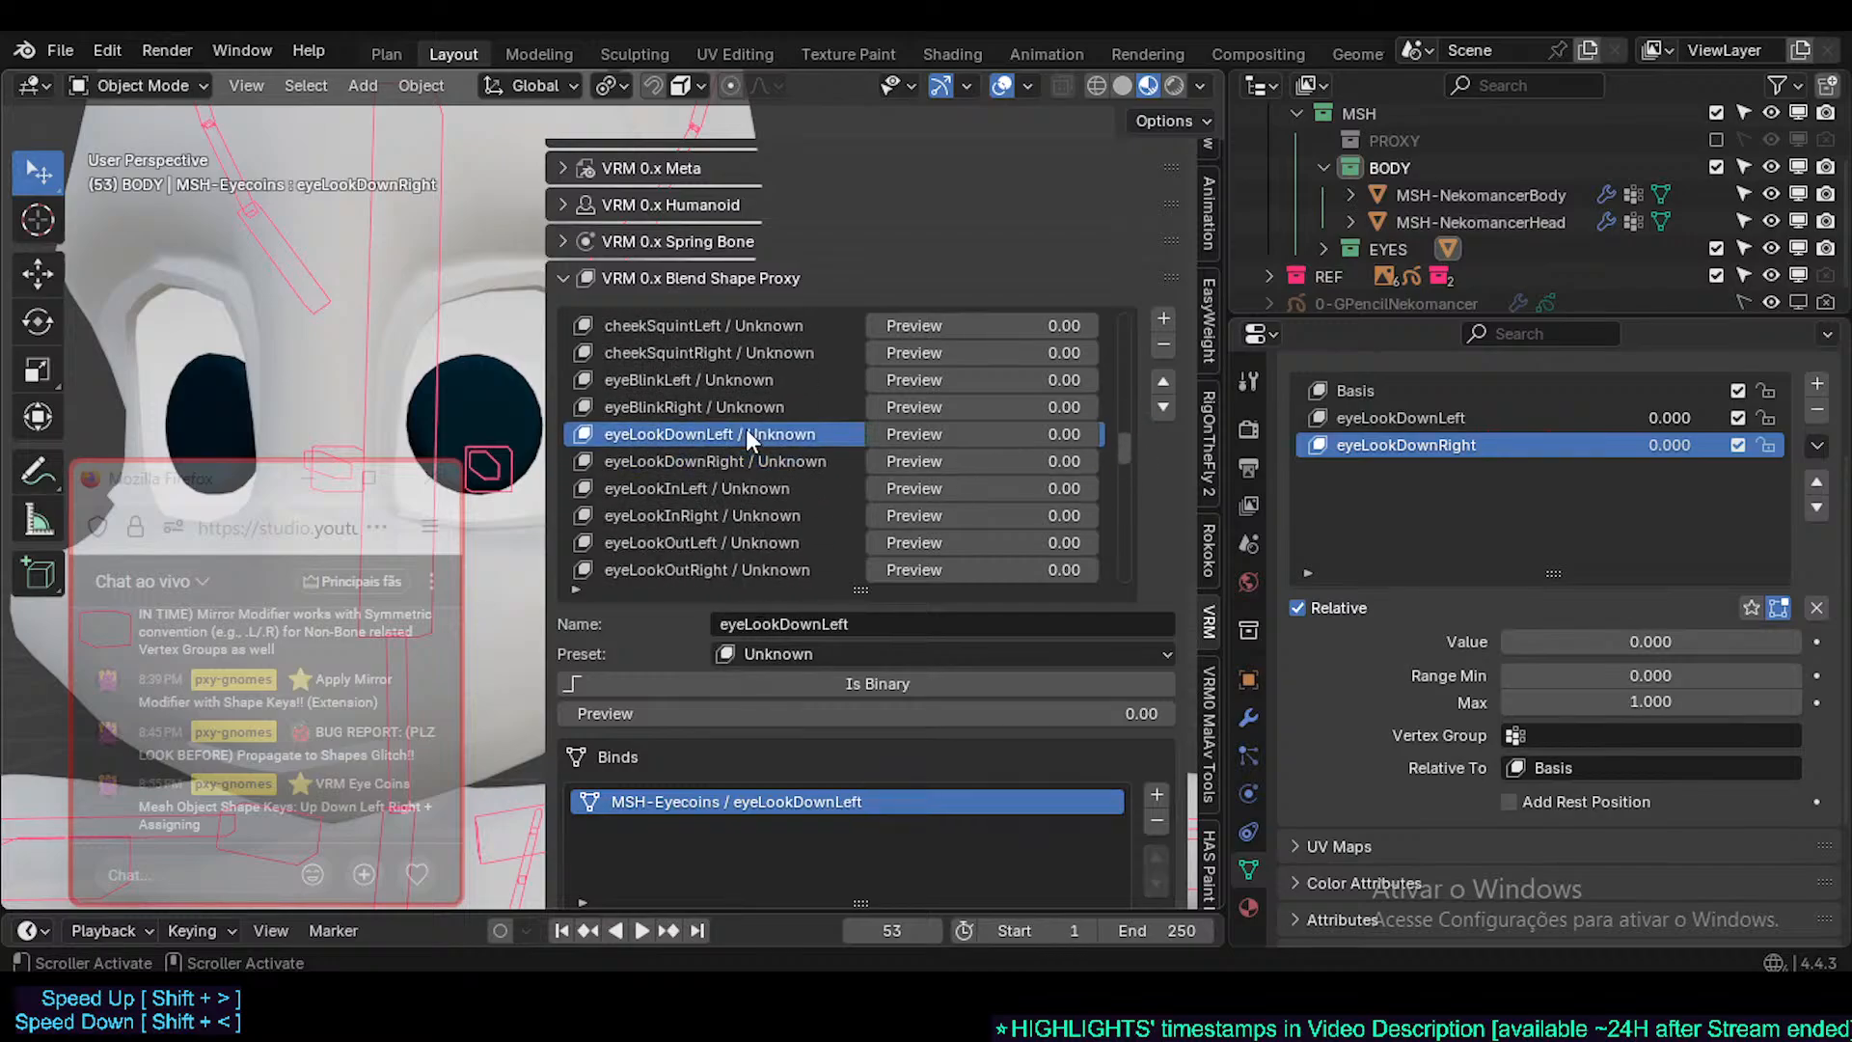
- Compare the eyeLookDownLeft and eyeLookDownRight proxies once more and select the eyeLookInLeft blend shape proxy
click(741, 461)
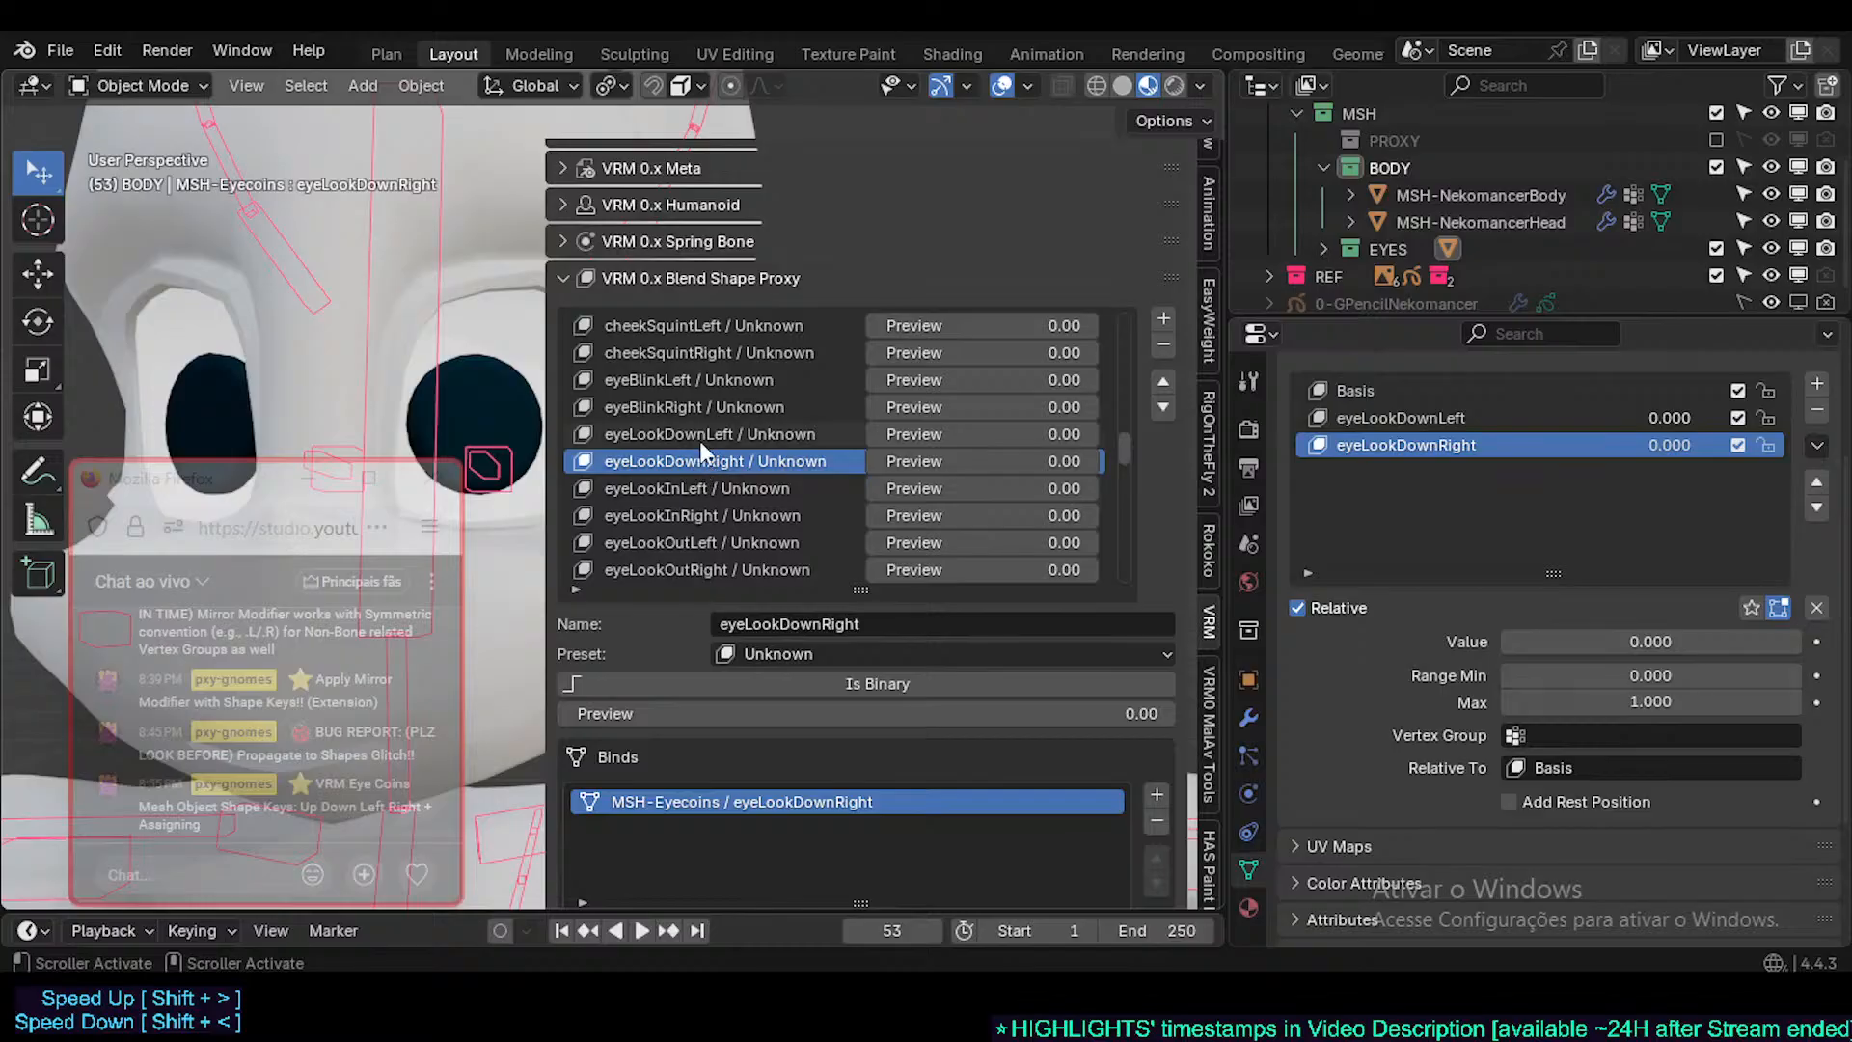
click(661, 437)
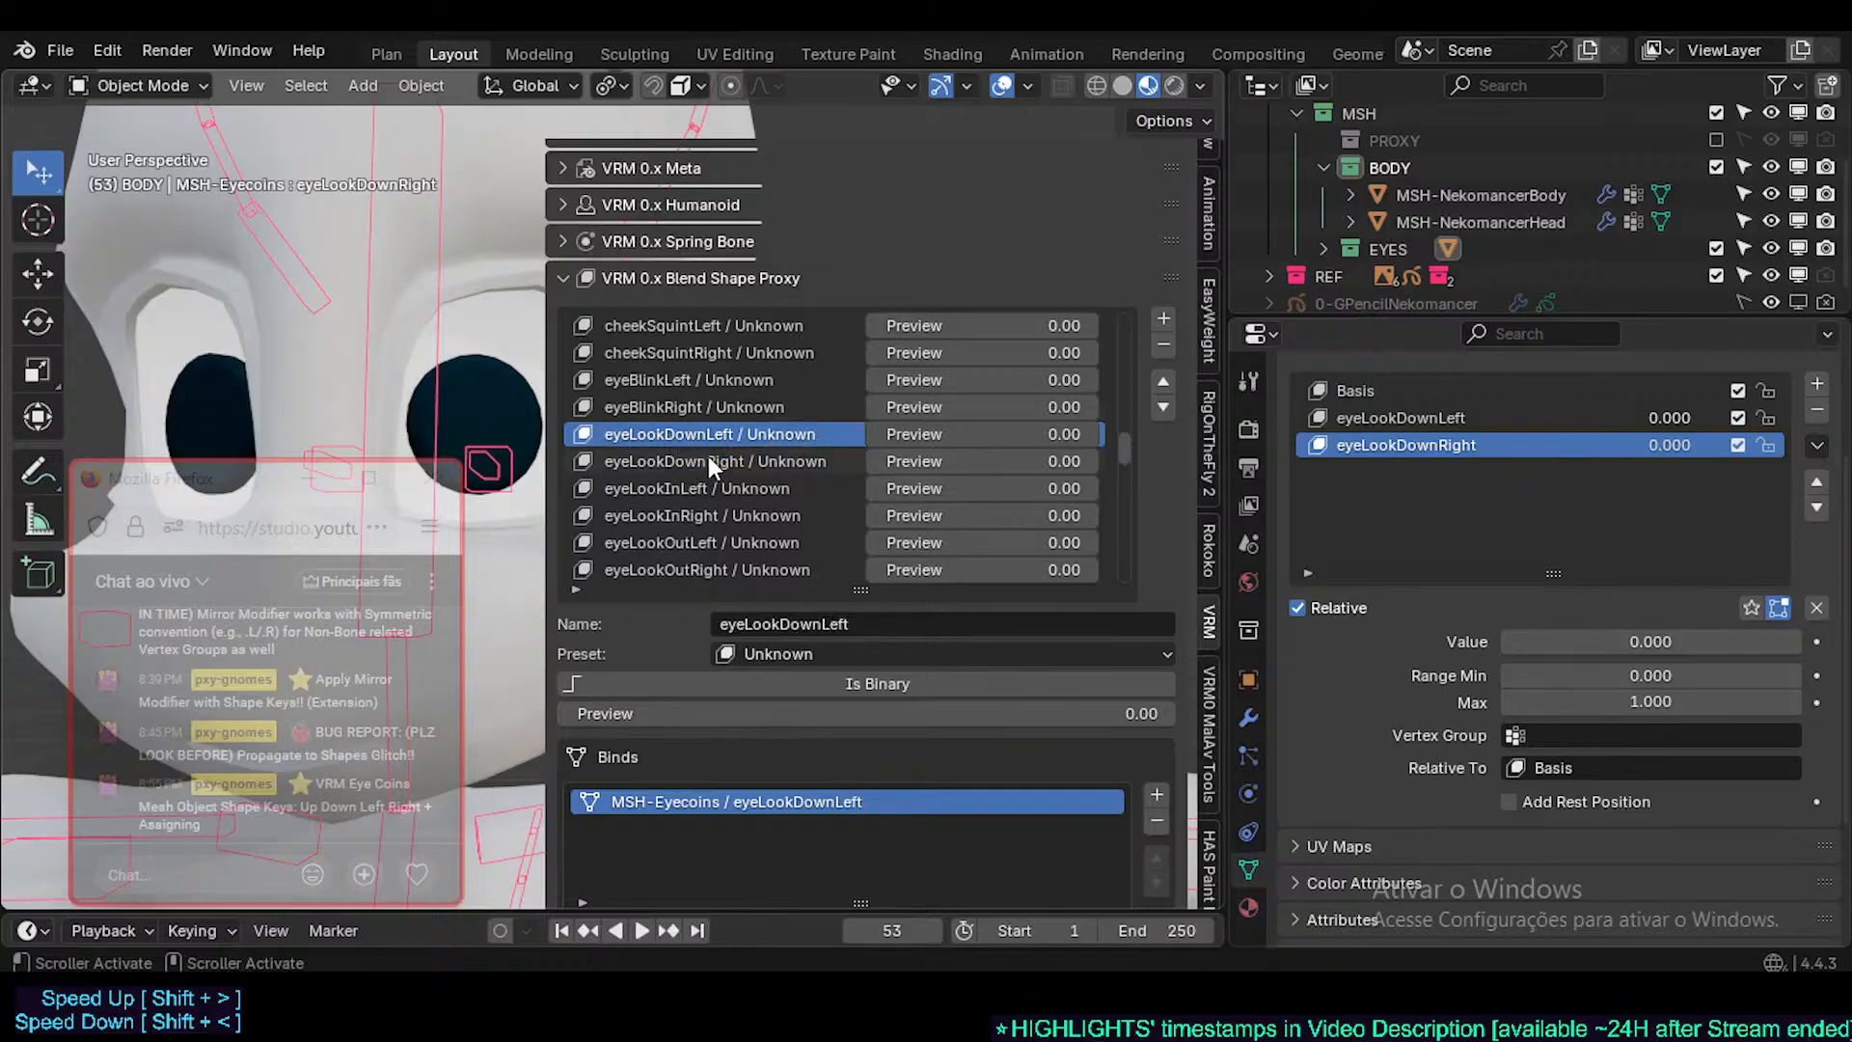
click(708, 461)
click(734, 486)
mouse_move(875, 461)
mouse_down()
mouse_move(886, 434)
mouse_move(866, 434)
mouse_up()
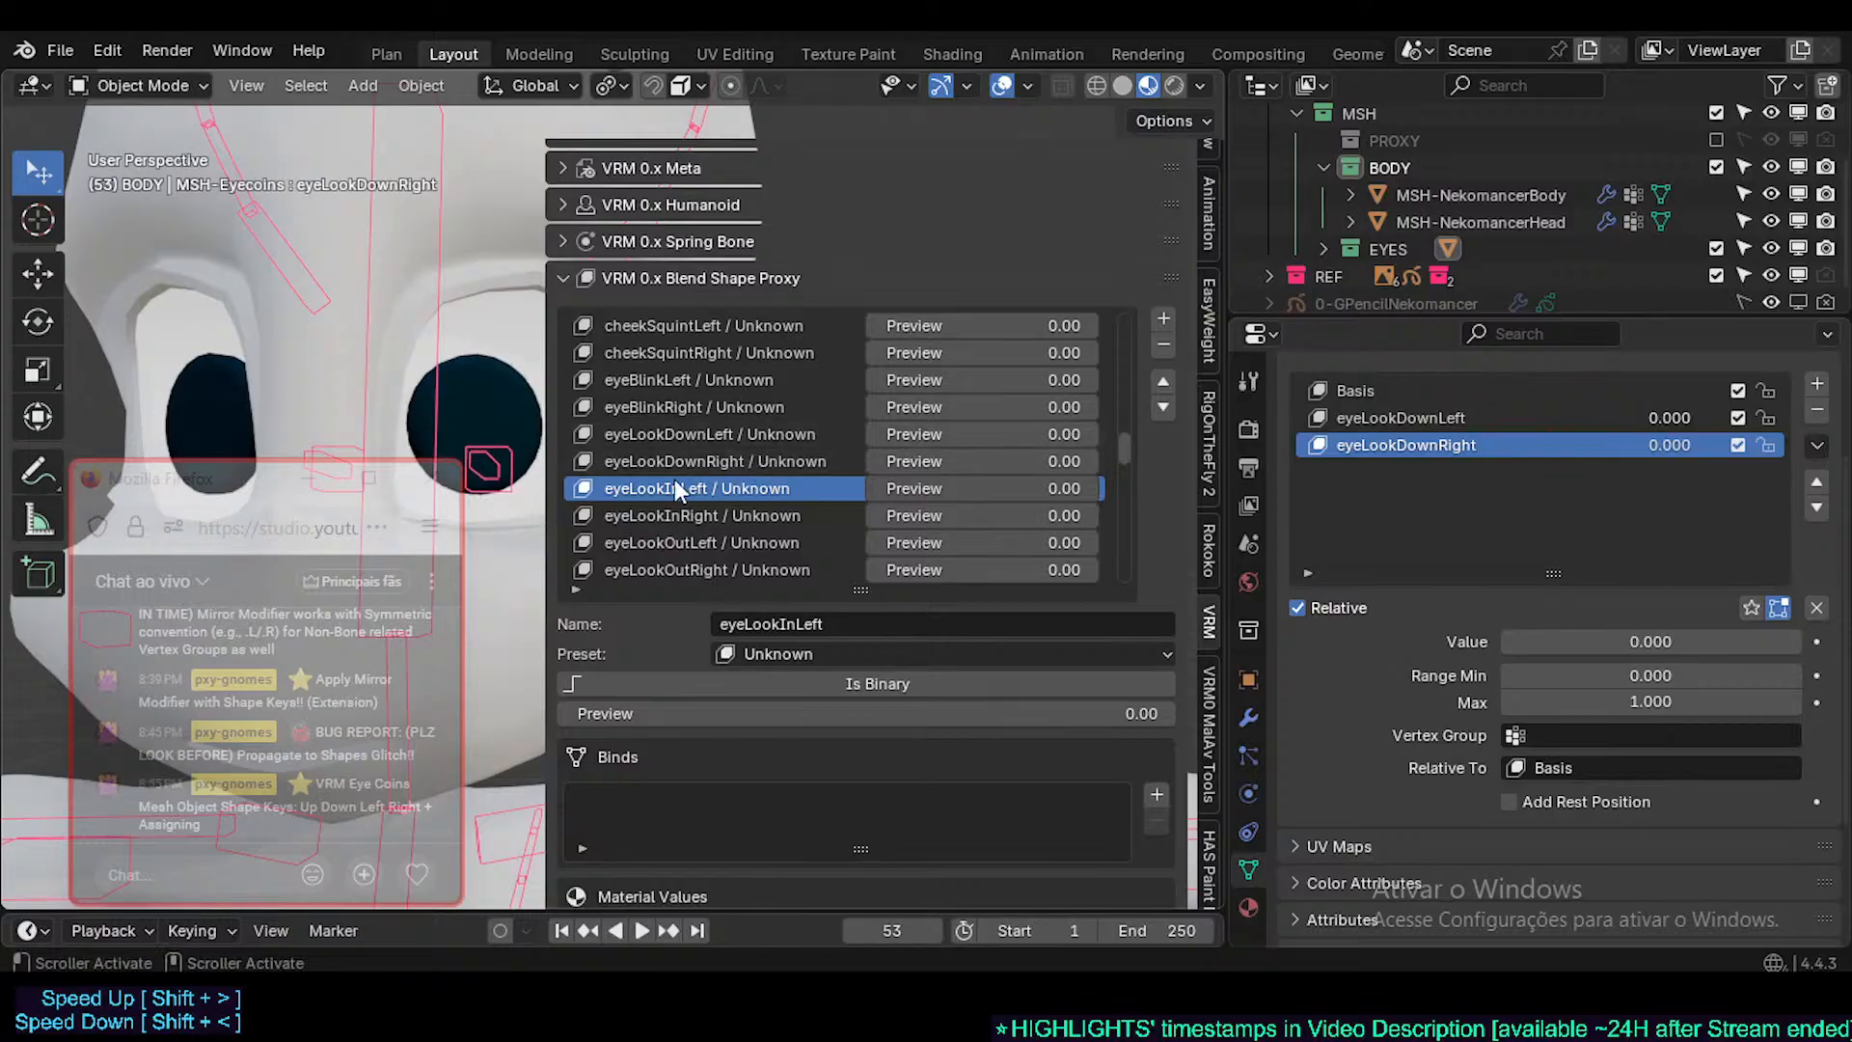
scroll(674, 473, down, 2)
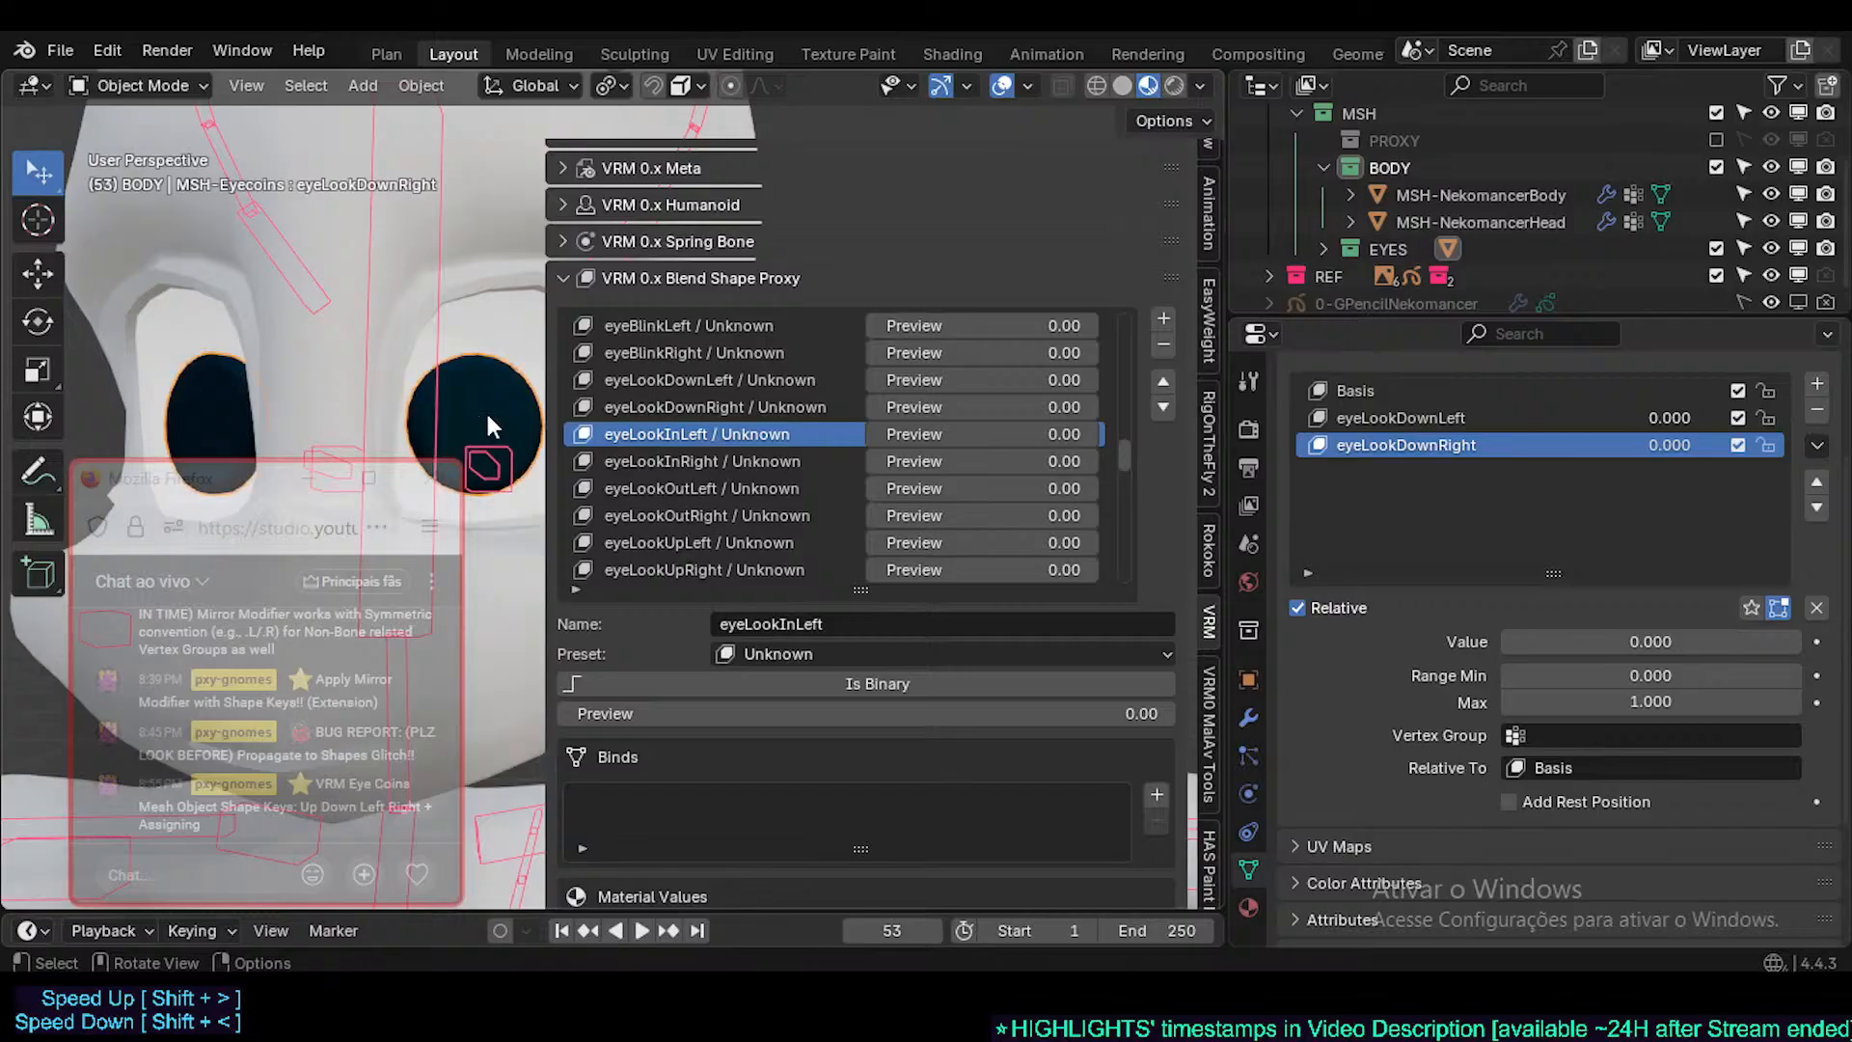
- Add a shape key named eyeLookInLeft to the eyecoins mesh and set its value to 1.000
scroll(484, 409, up, 2)
key(Tab)
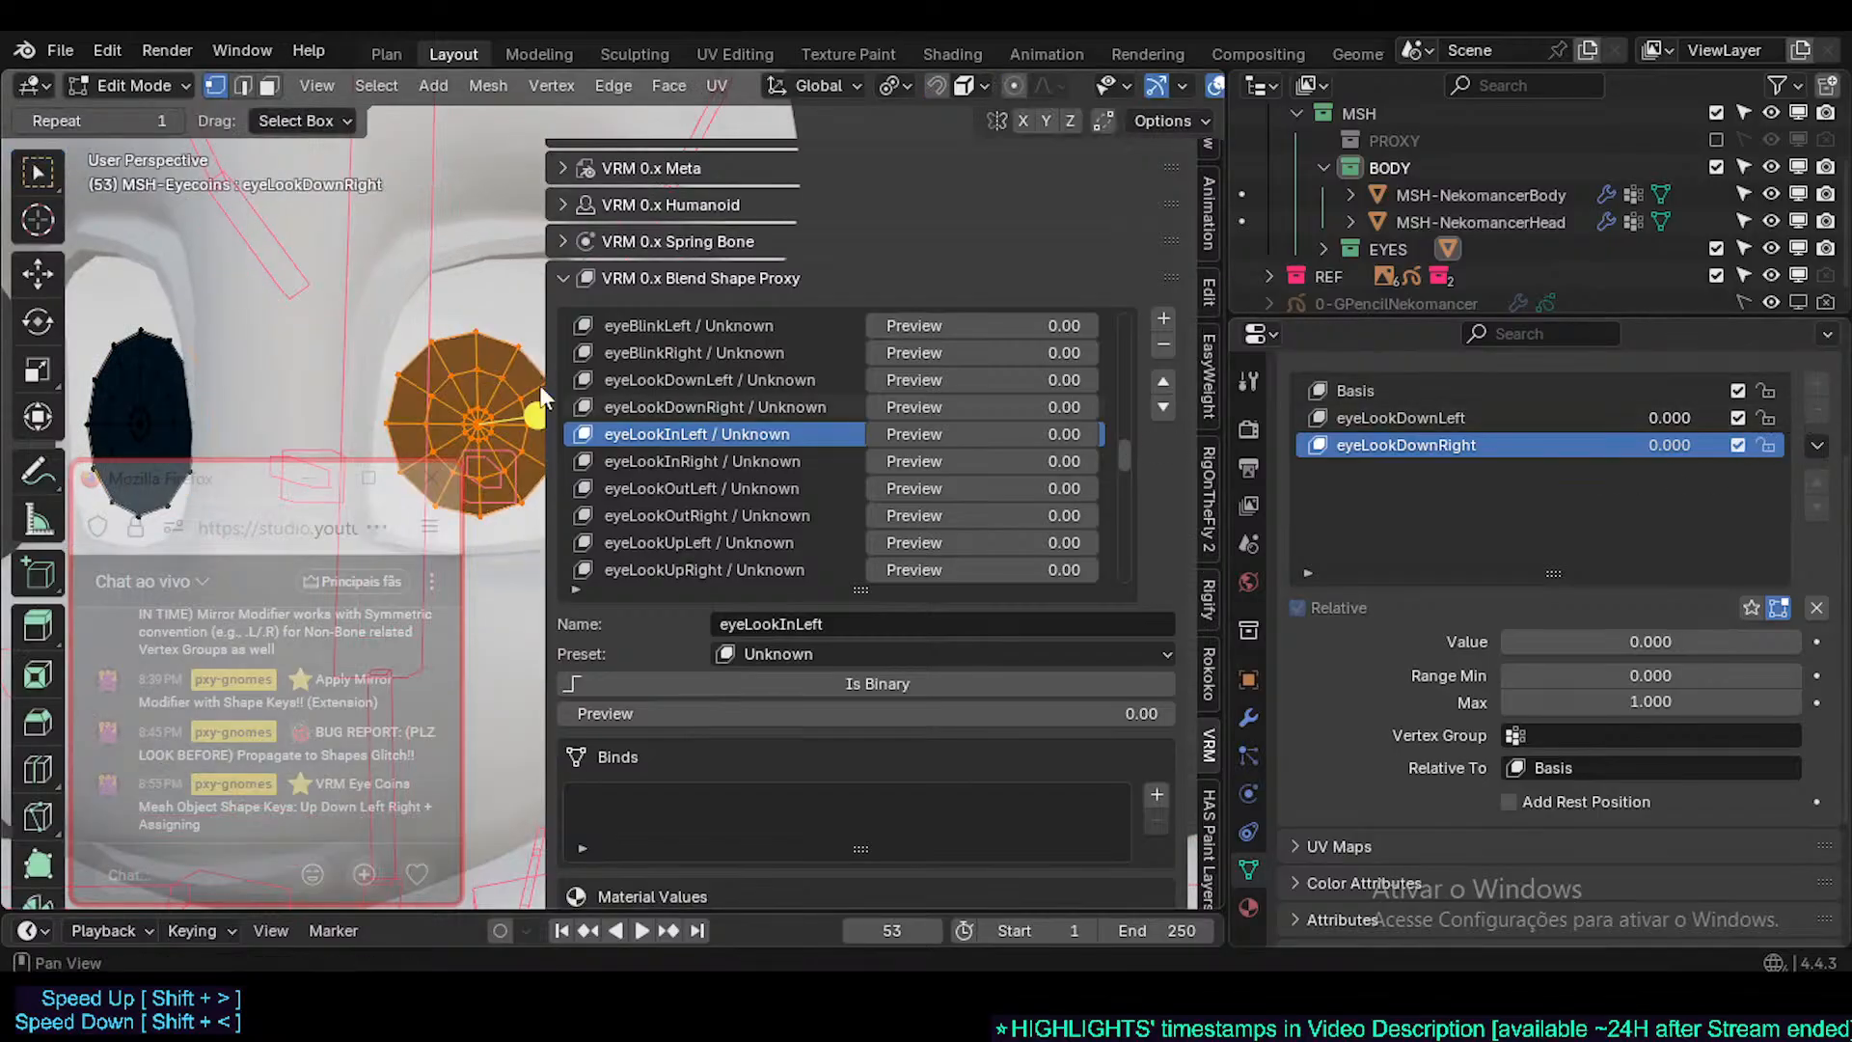
key(Tab)
click(1816, 386)
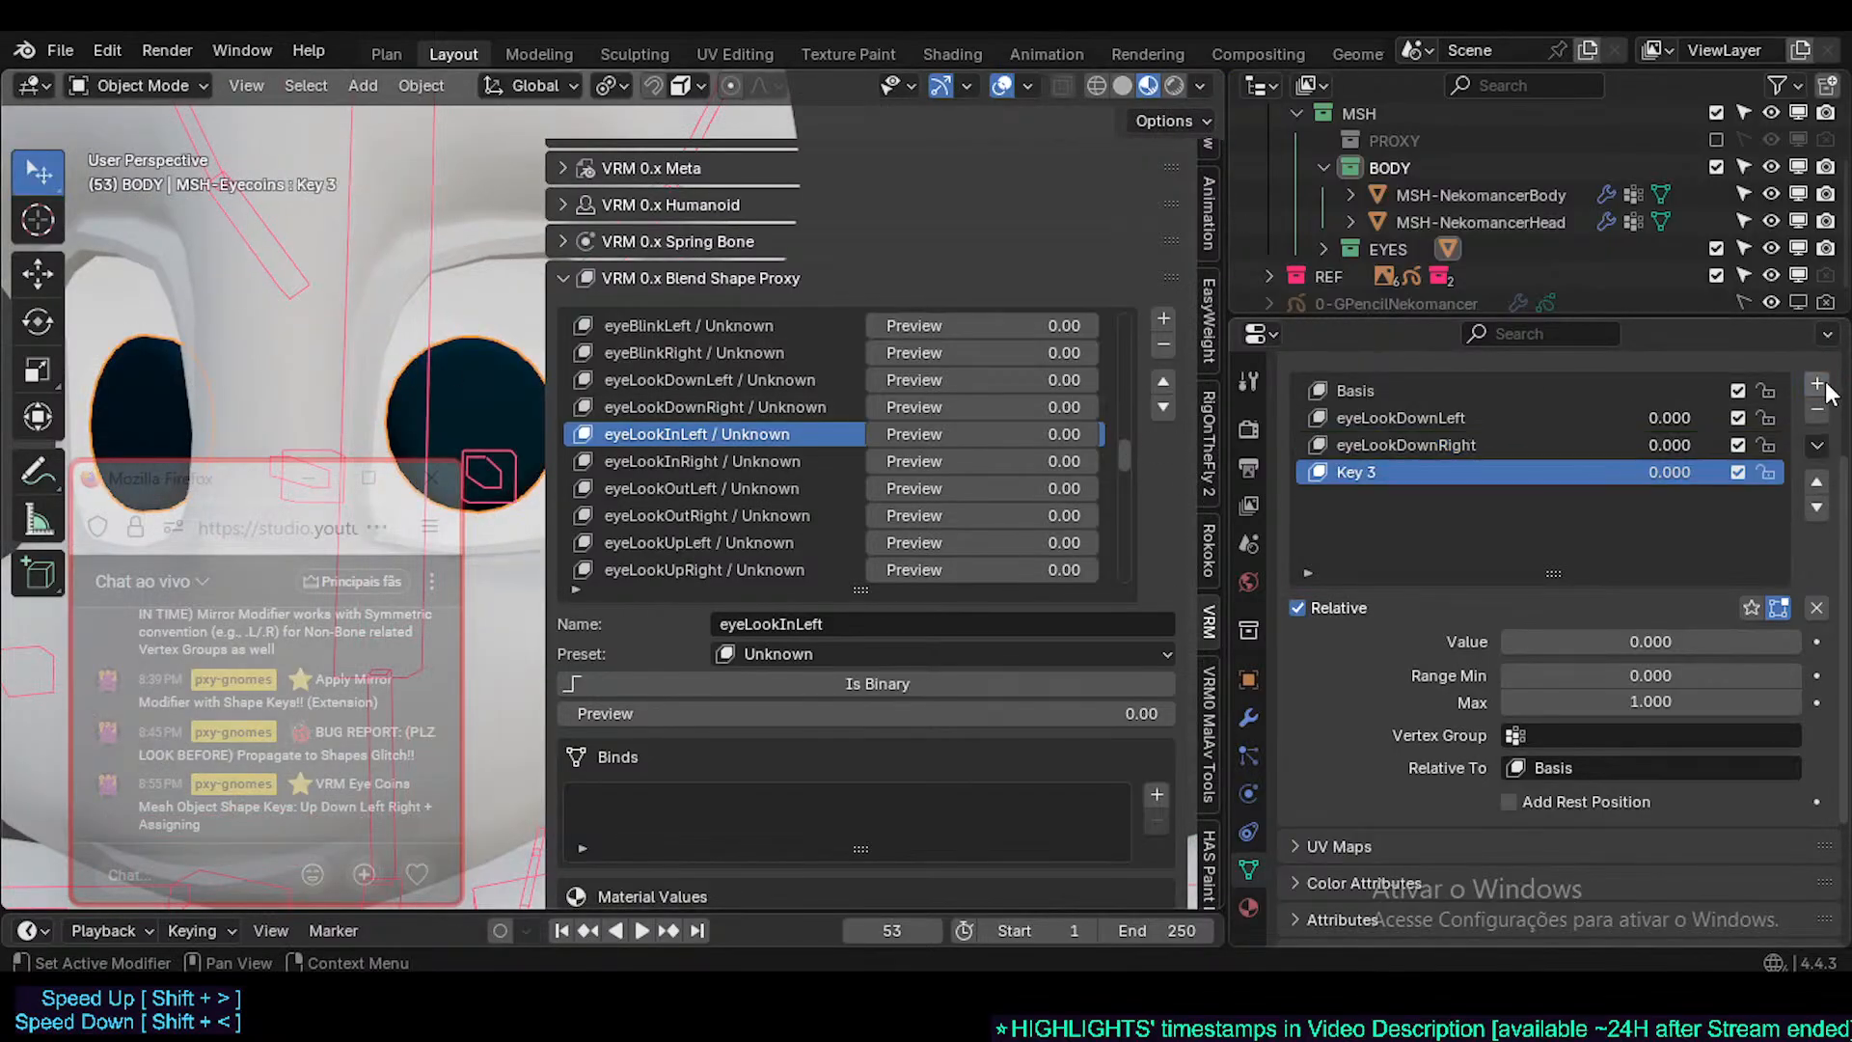
click(1405, 521)
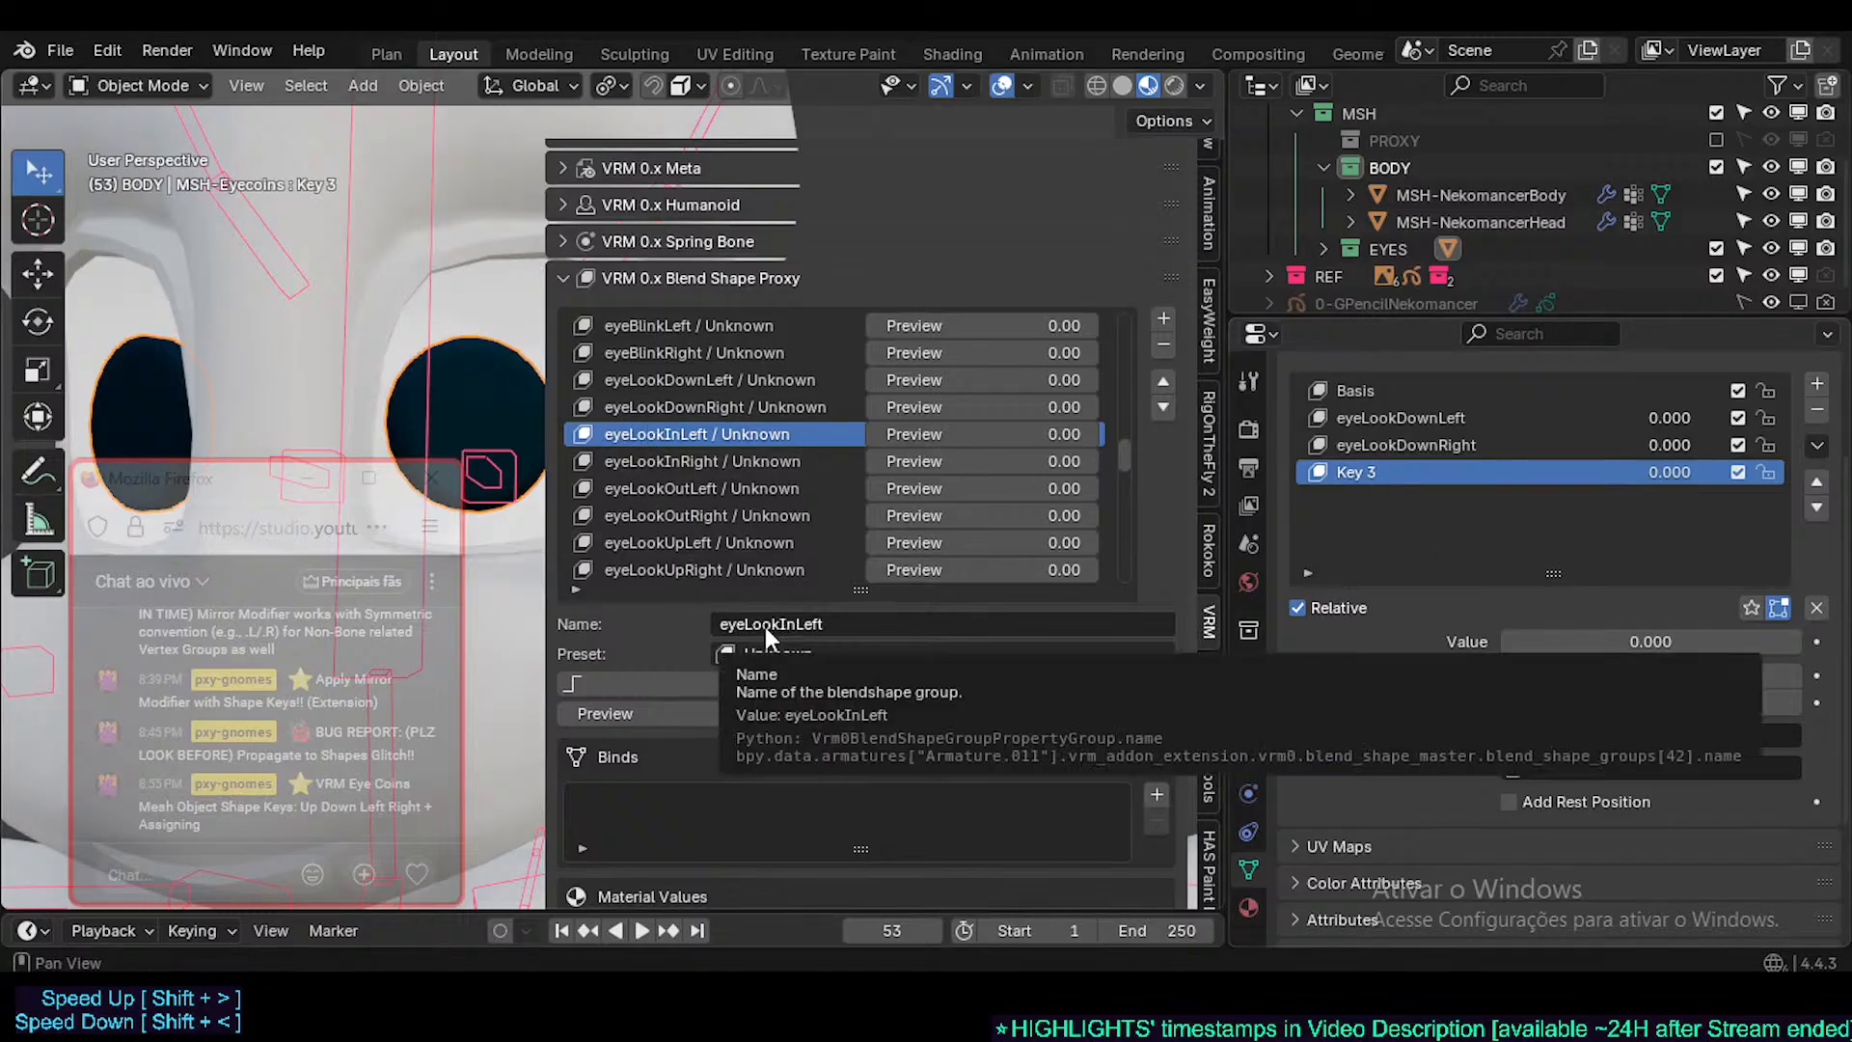
key(ctrl+c)
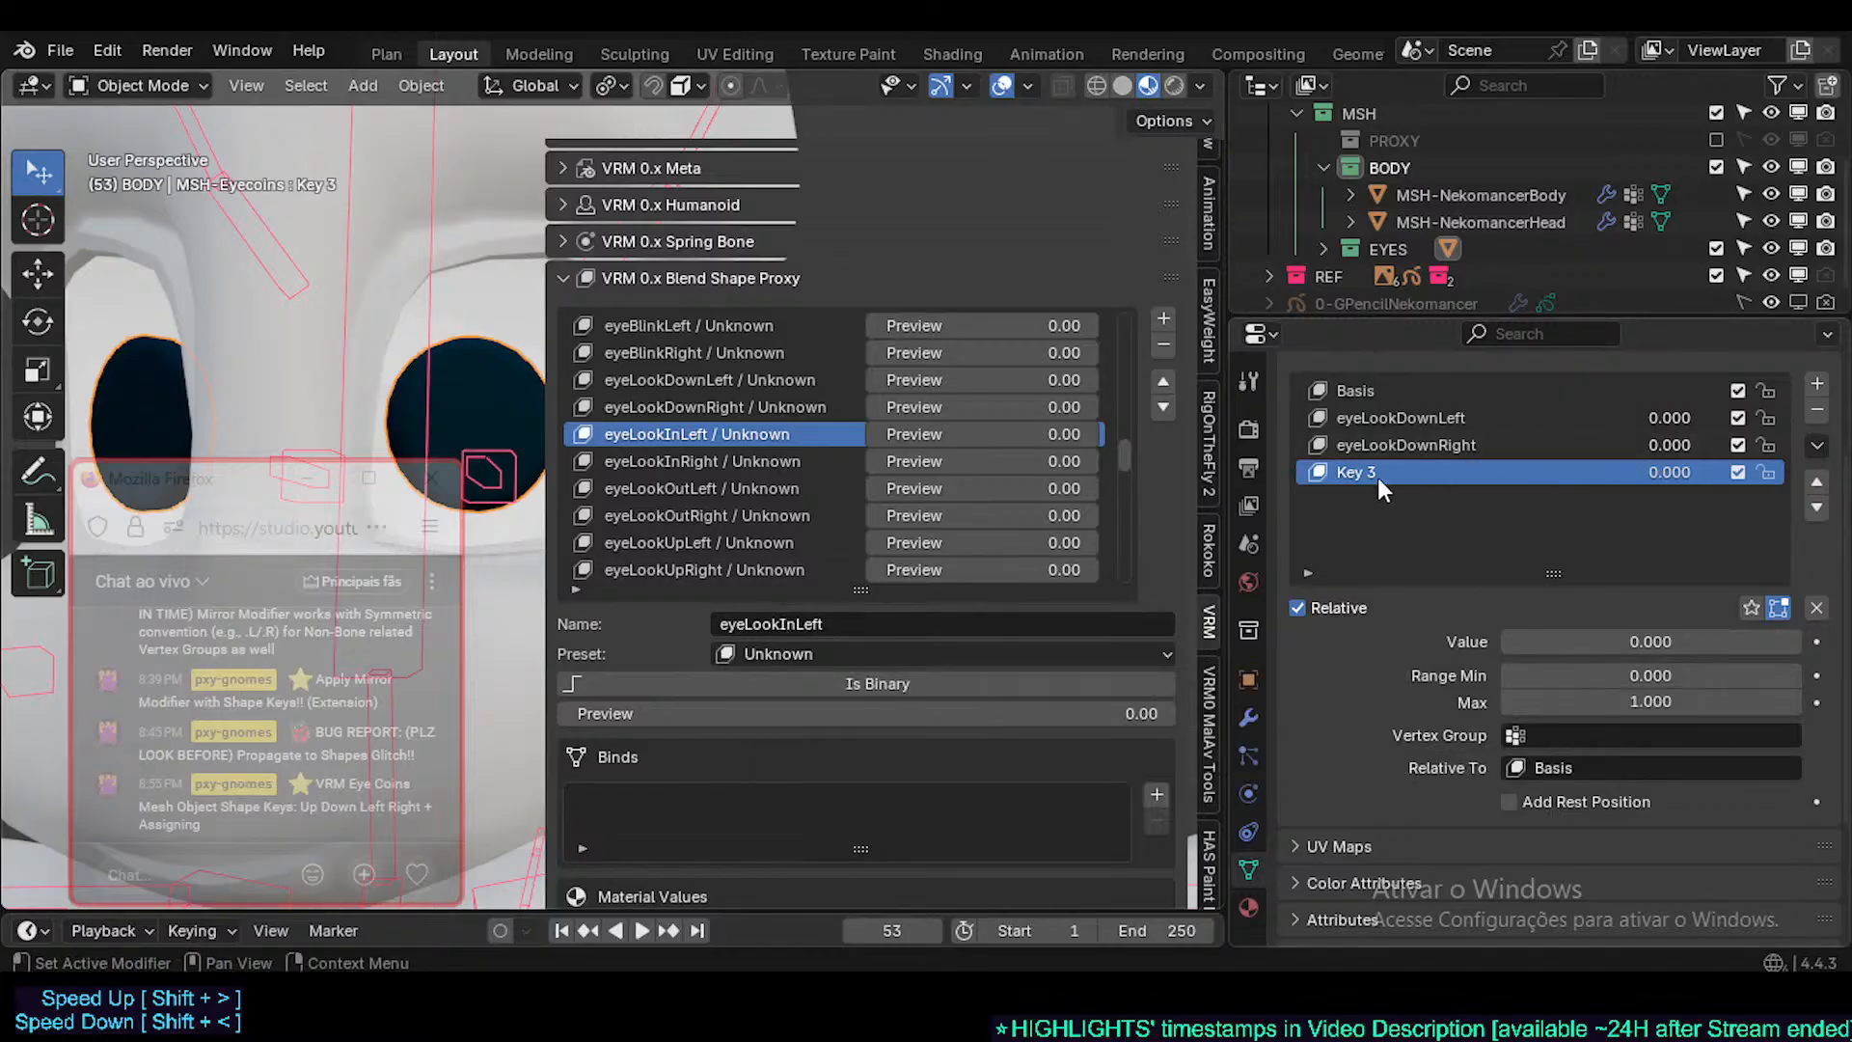
key(ctrl+v)
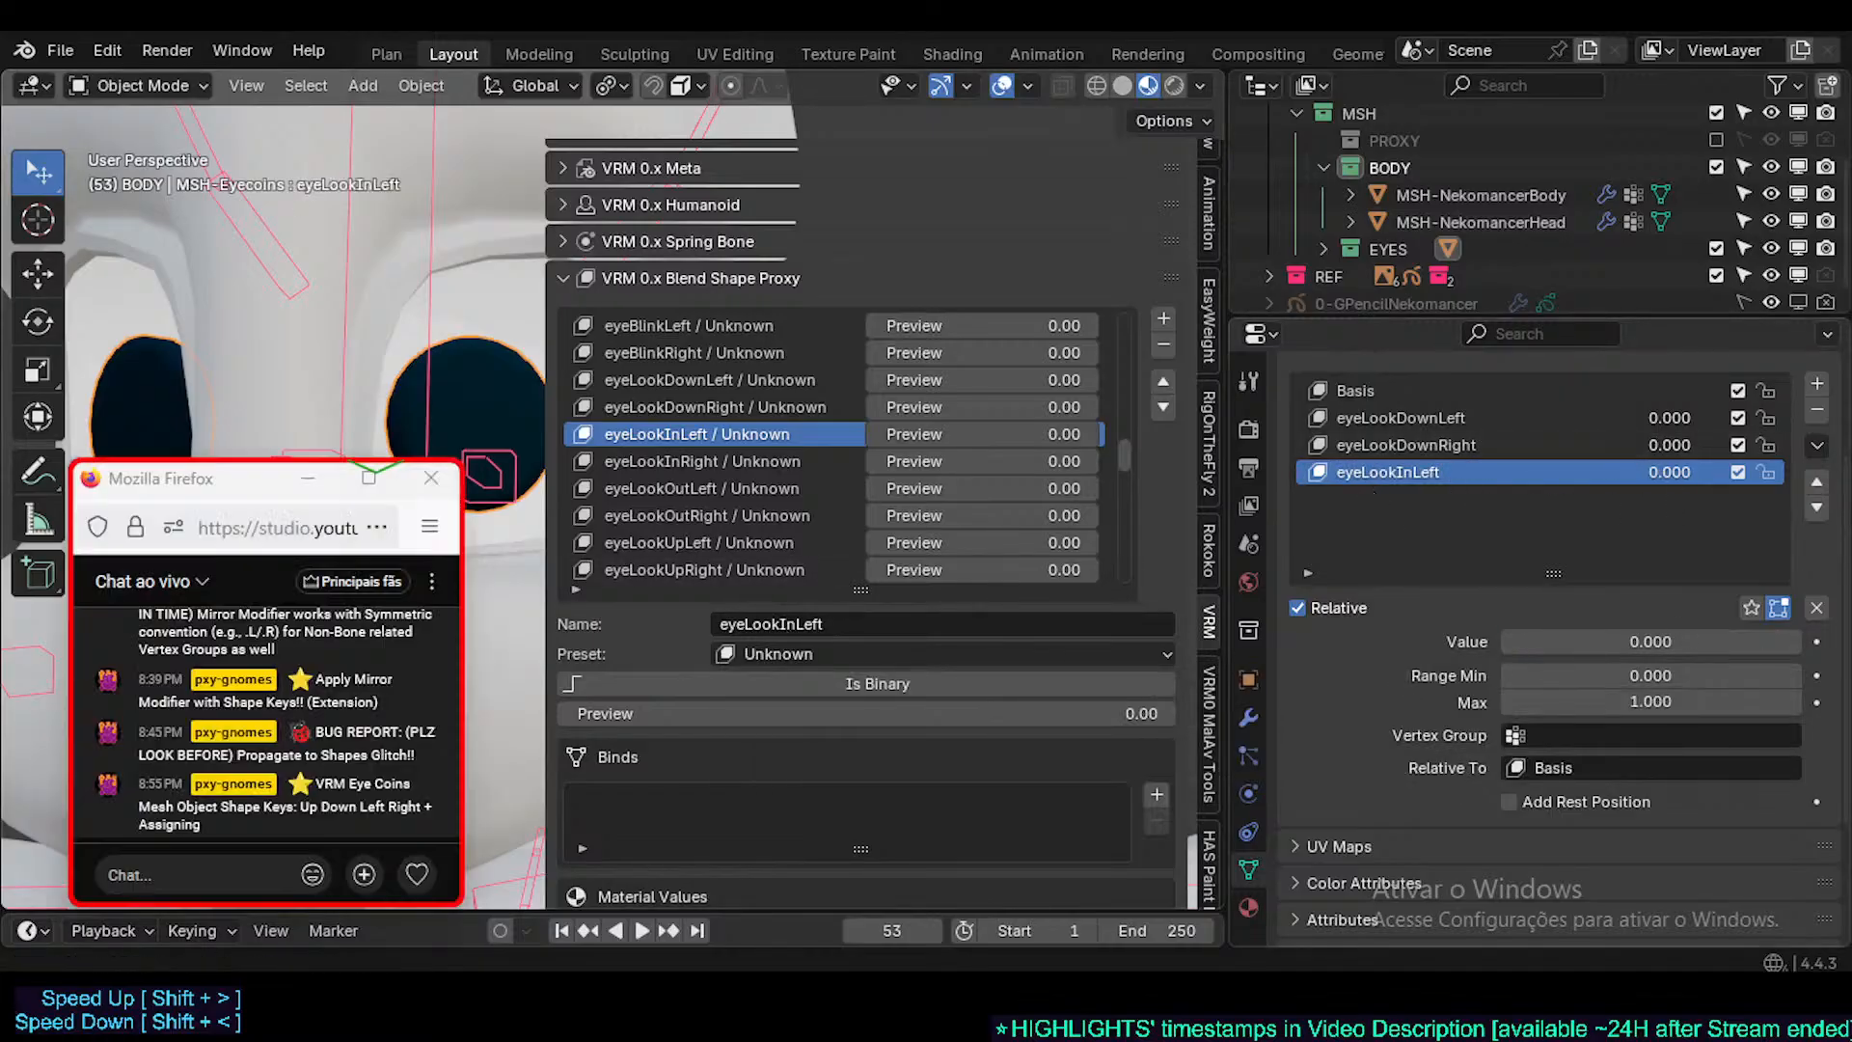
drag(1667, 472, 1725, 472)
- Open the eyecoins mesh in Edit Mode, with the chat window out of the way, and switch the viewport to solid shading
key(Tab)
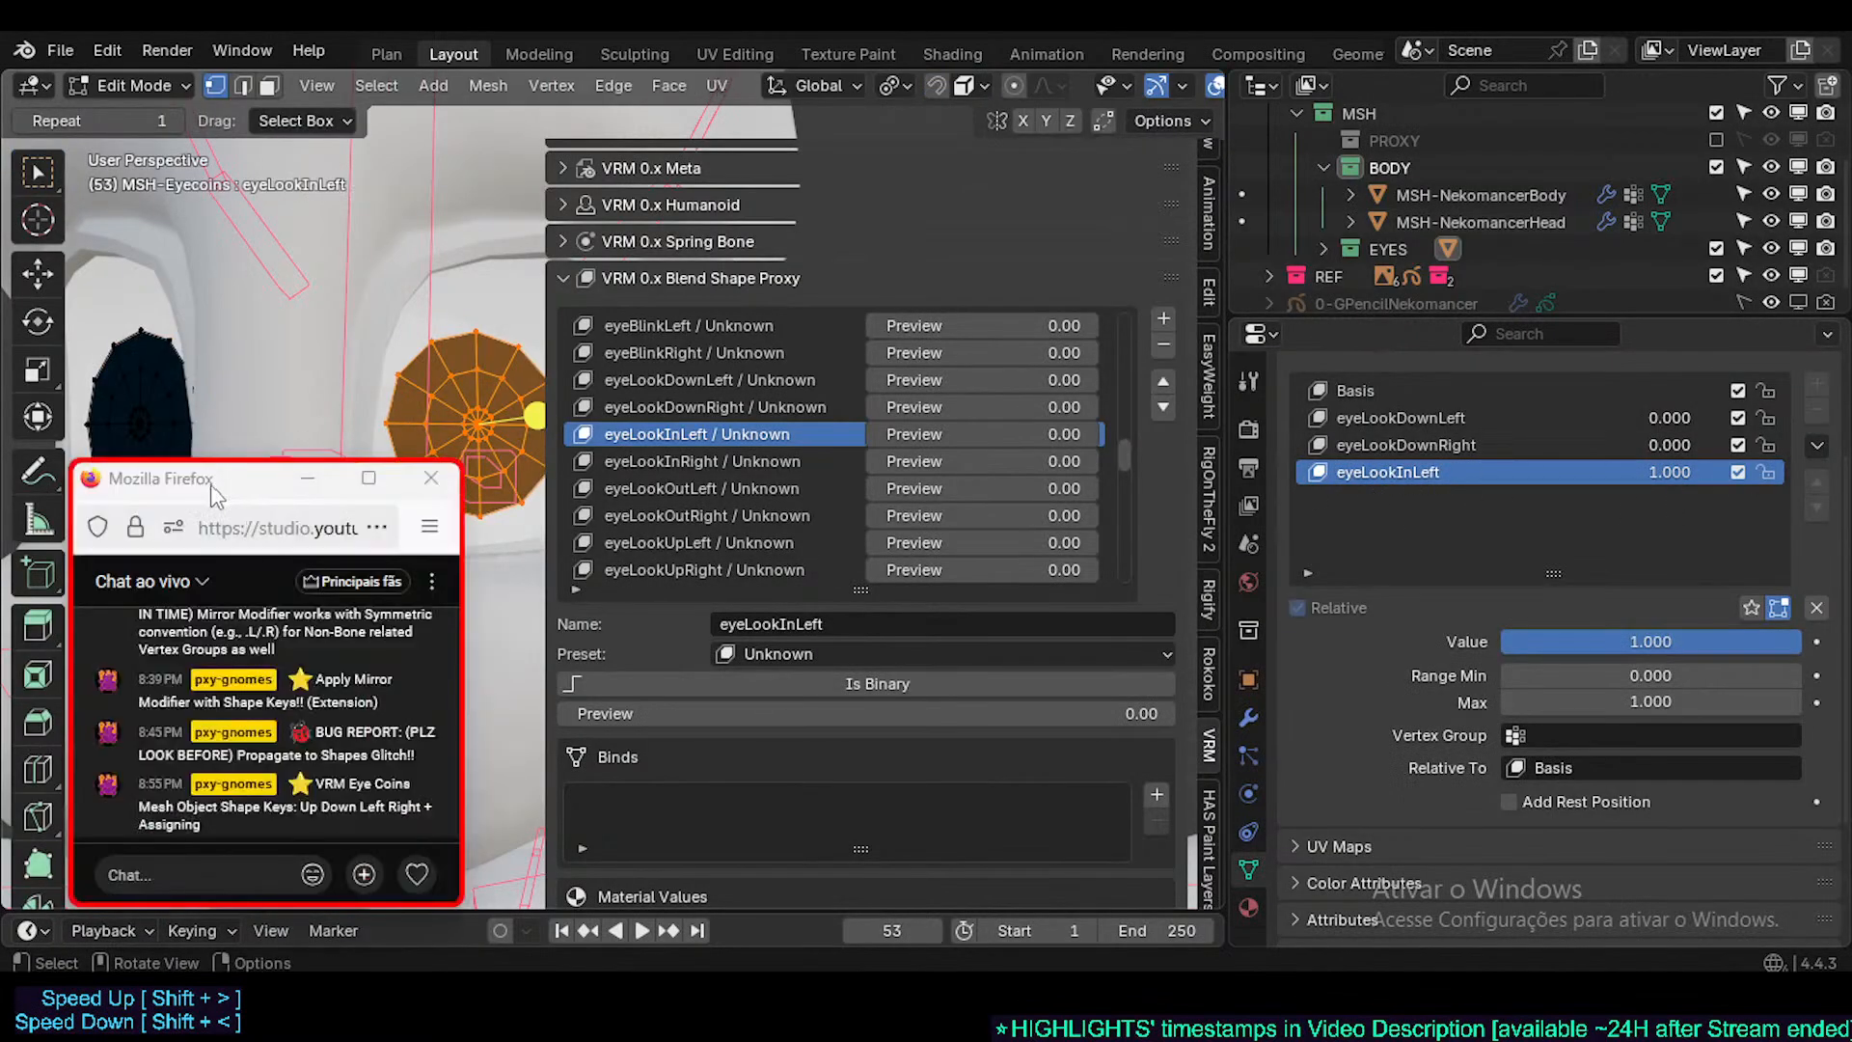
drag(206, 495, 1523, 835)
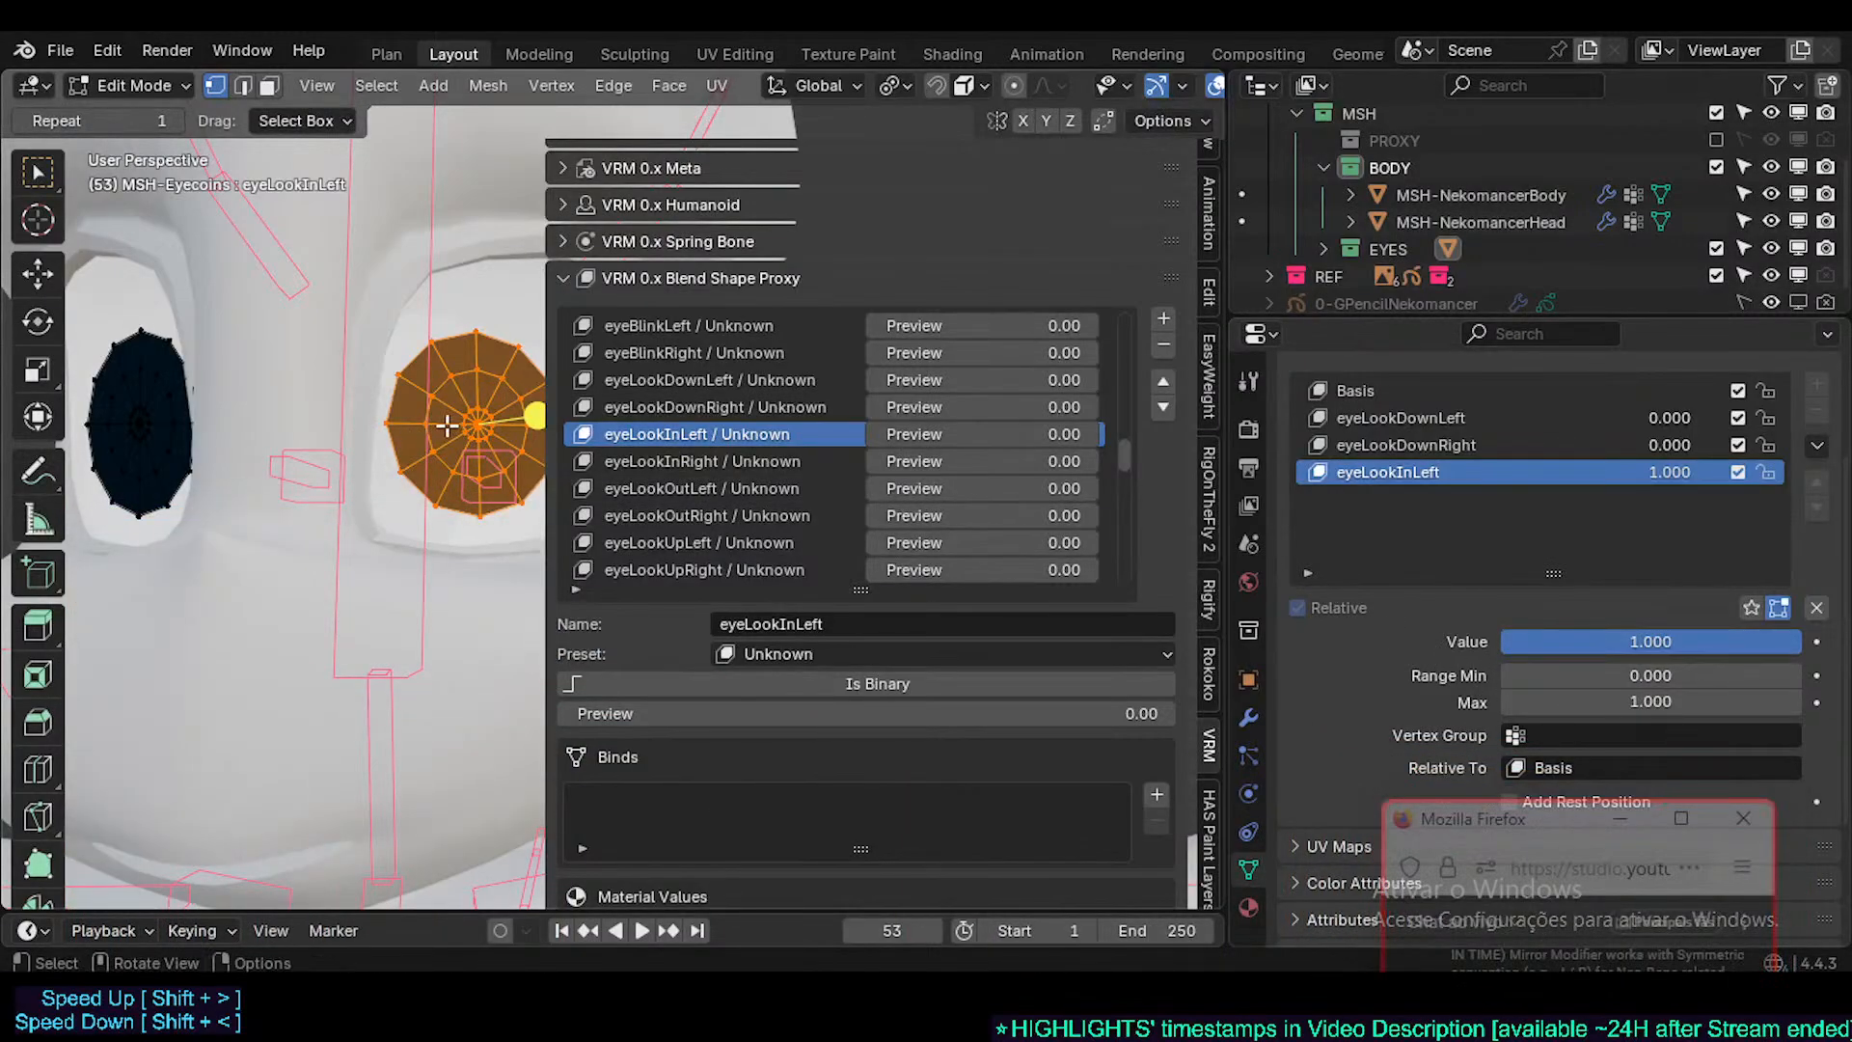
middle_drag(446, 425, 308, 521)
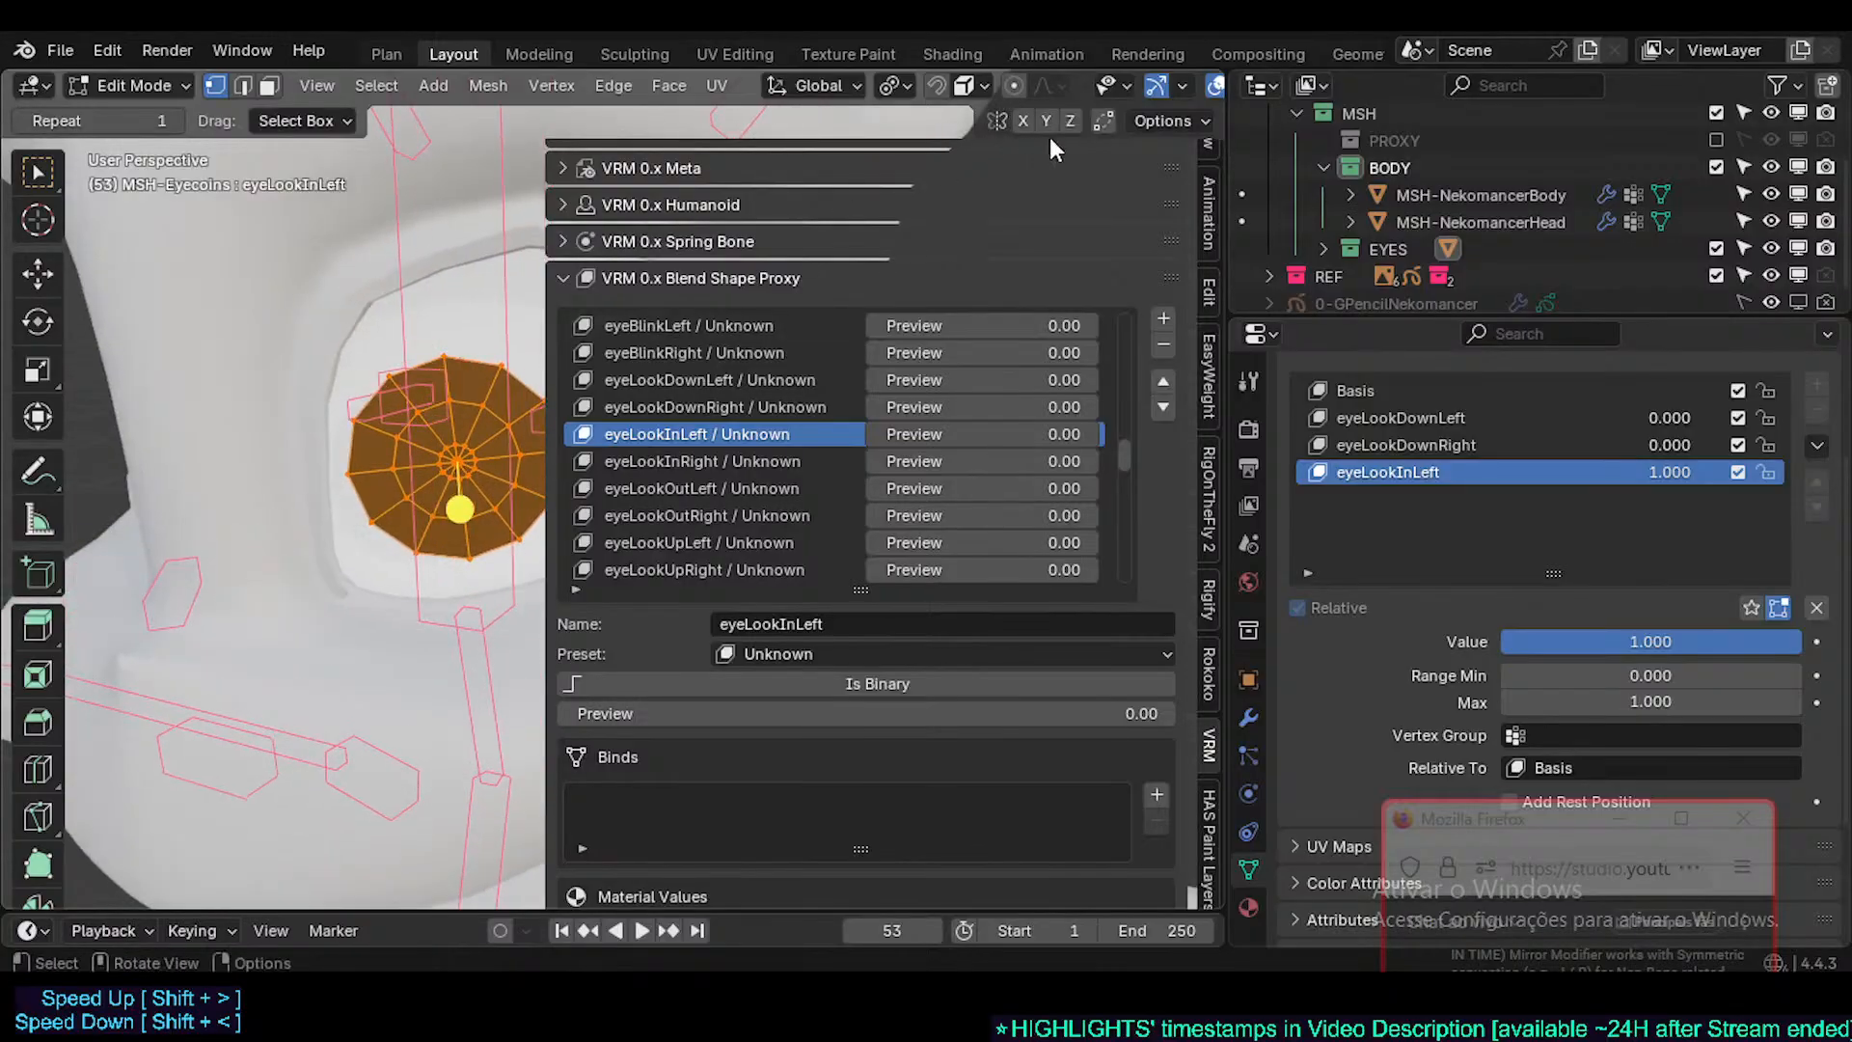
scroll(1113, 83, down, 4)
scroll(1174, 89, down, 2)
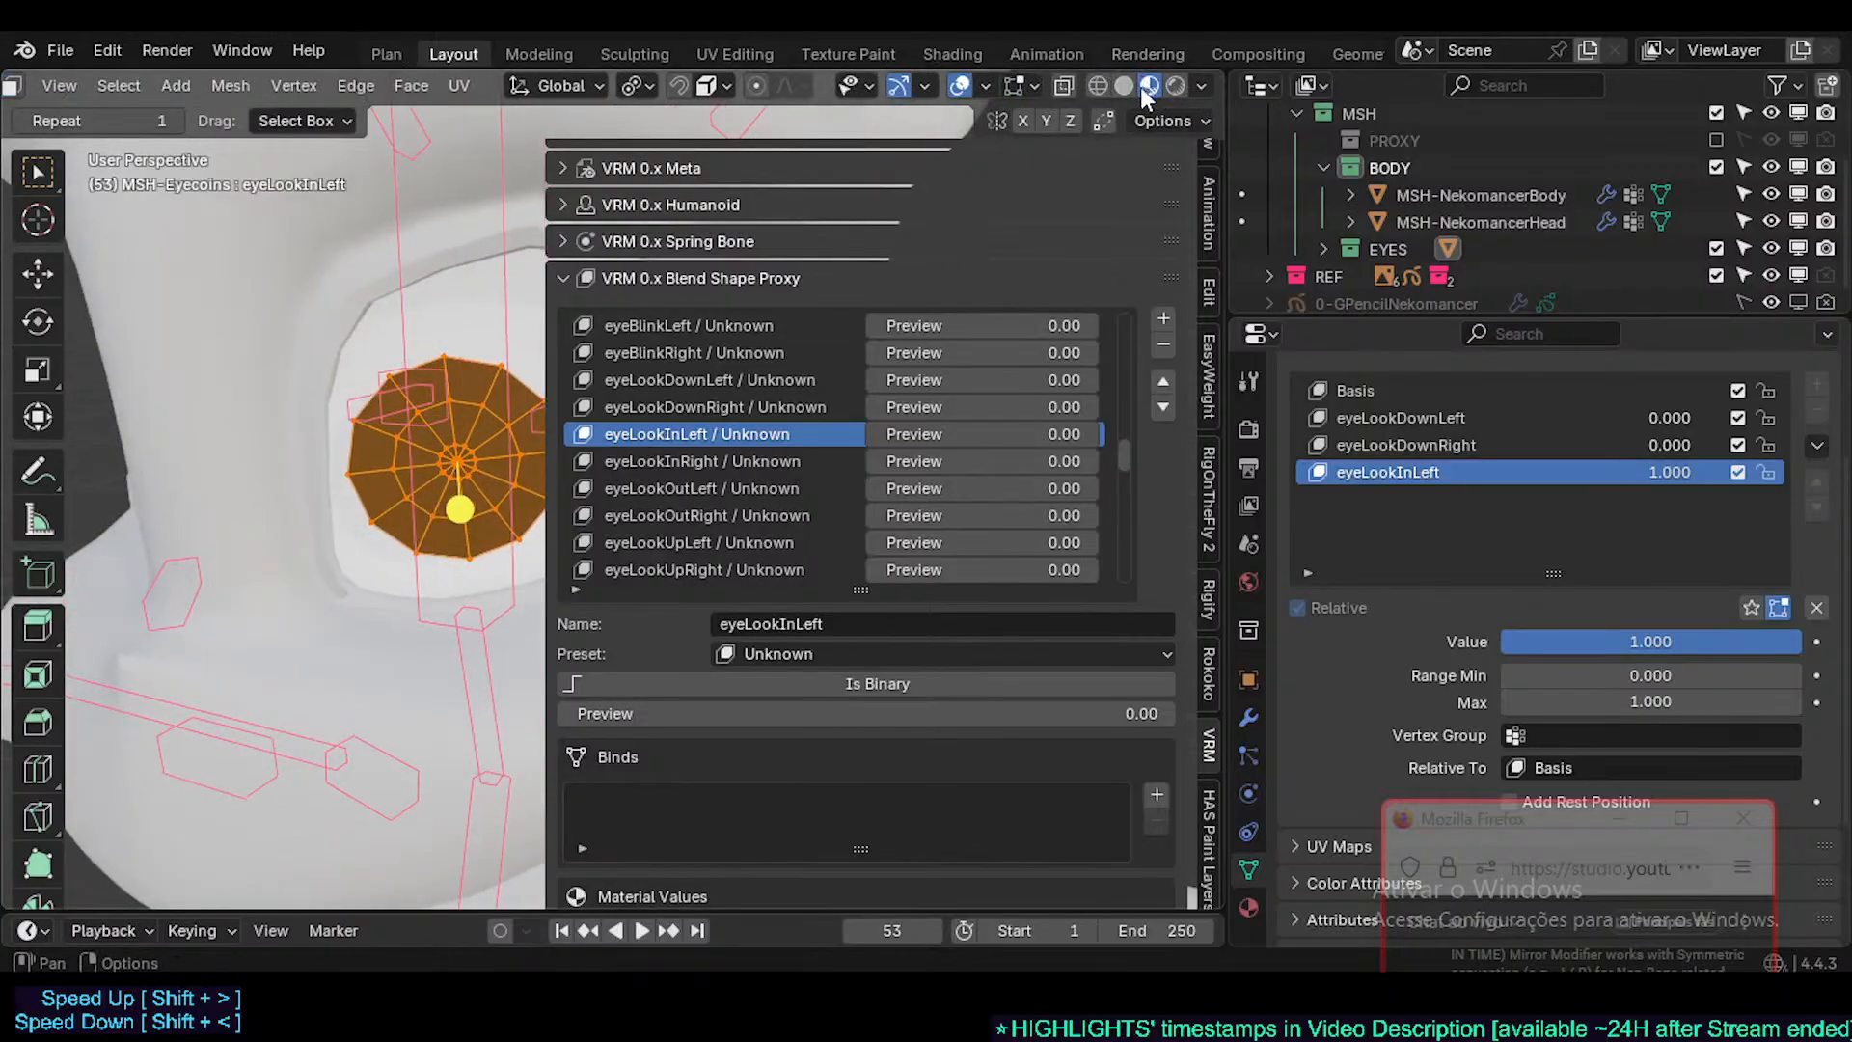
click(1125, 85)
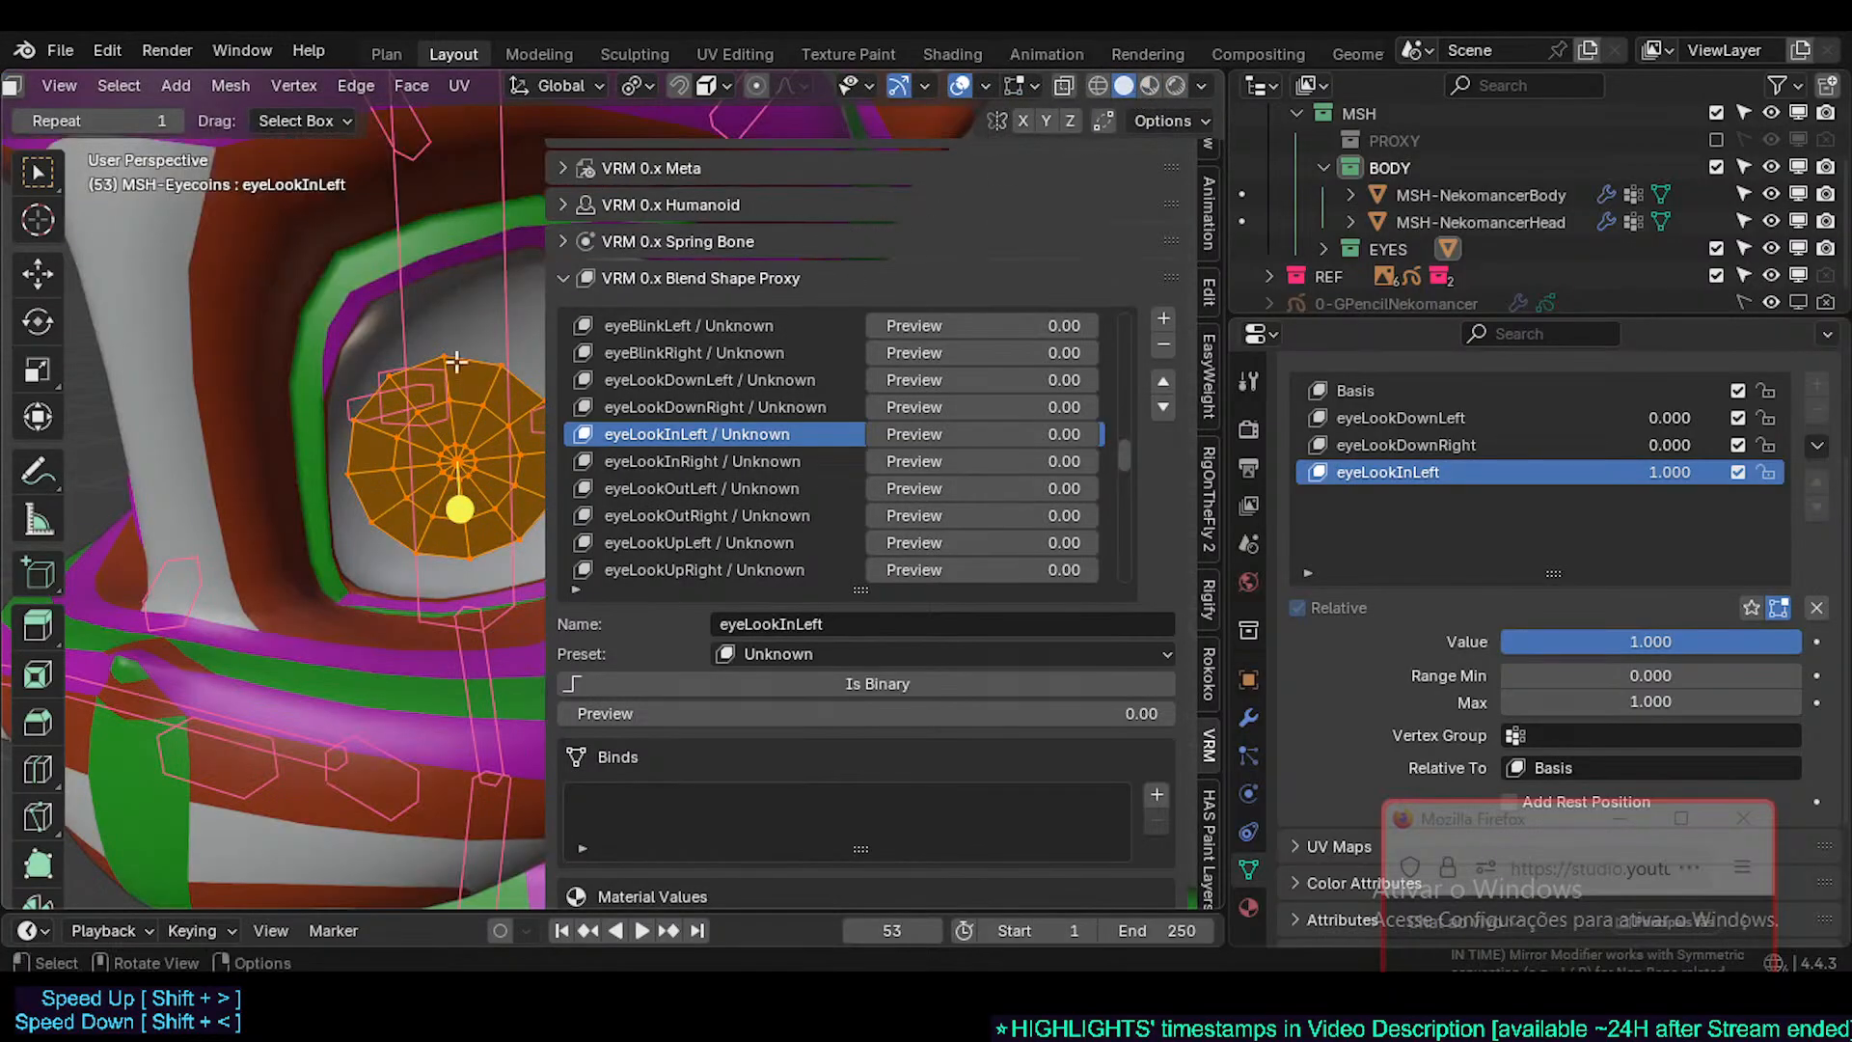
middle_drag(318, 482, 403, 442)
scroll(403, 442, up, 2)
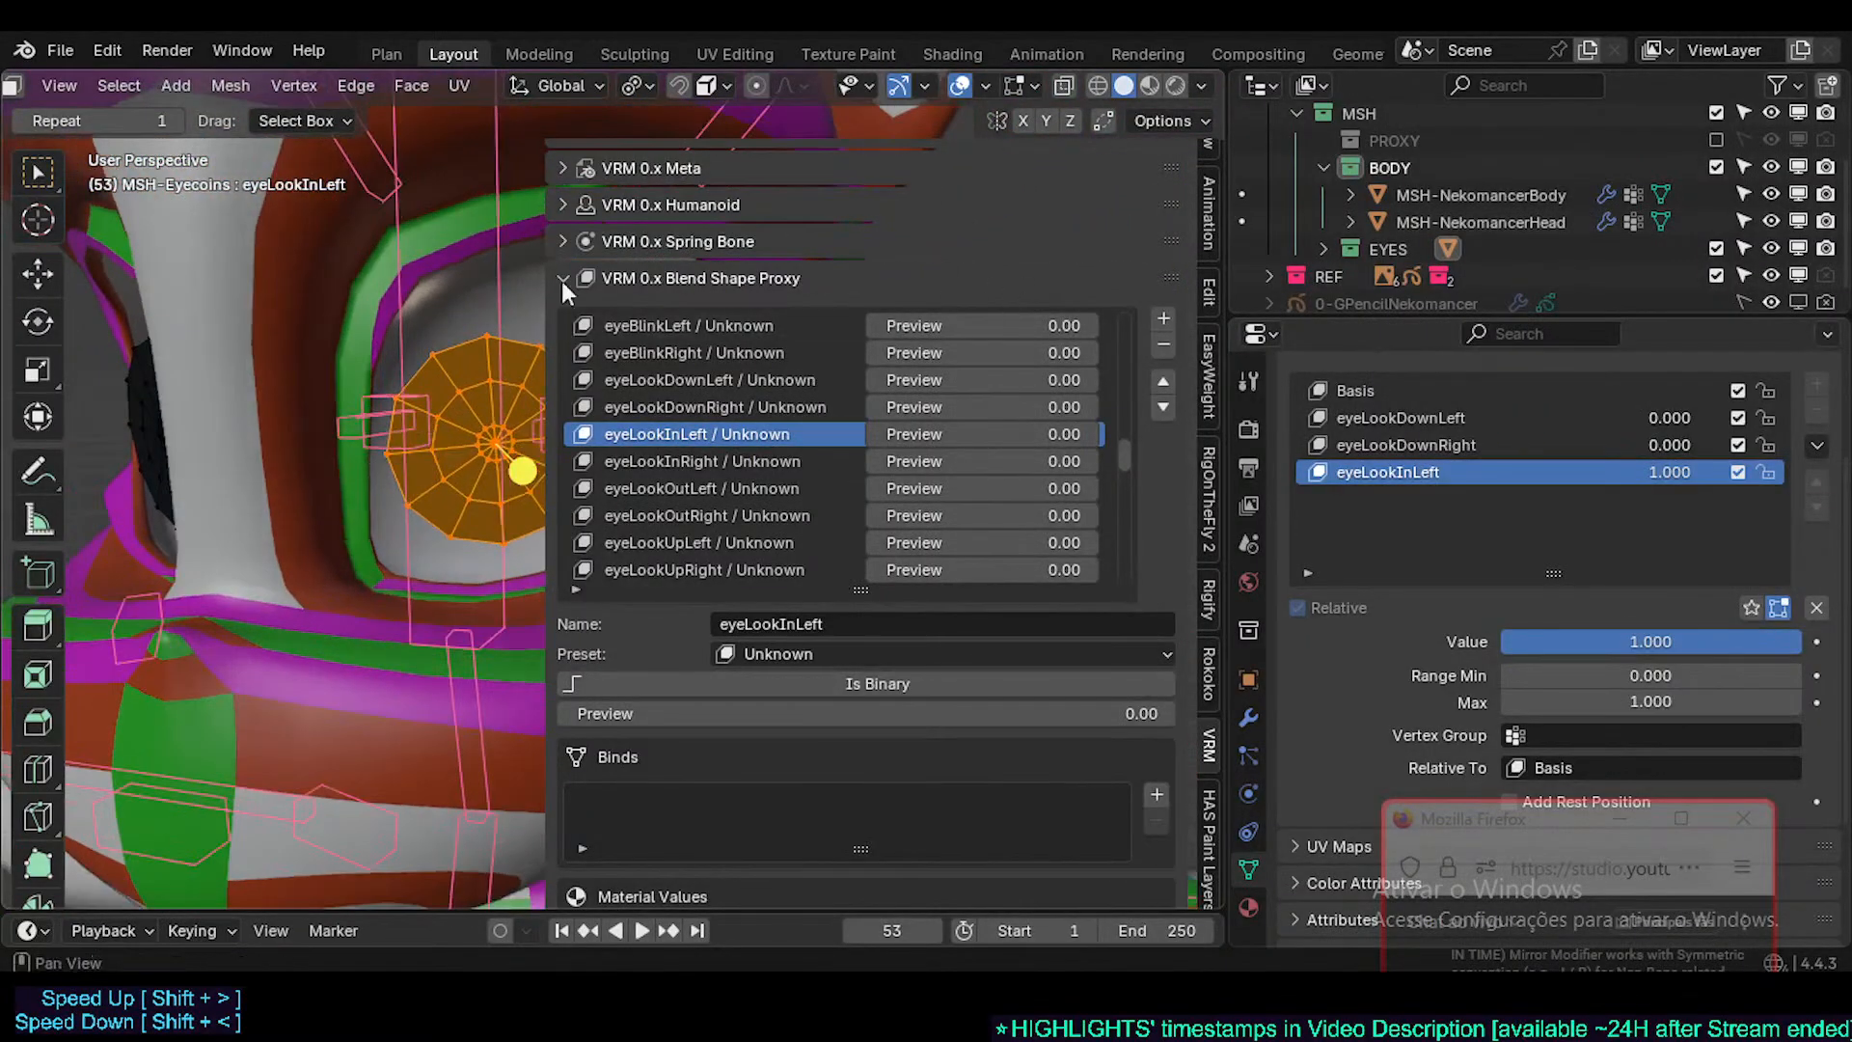
- Collapse the VRM 0.x Blend Shape Proxy section, hide the viewport sidebar and save the file
scroll(443, 463, up, 2)
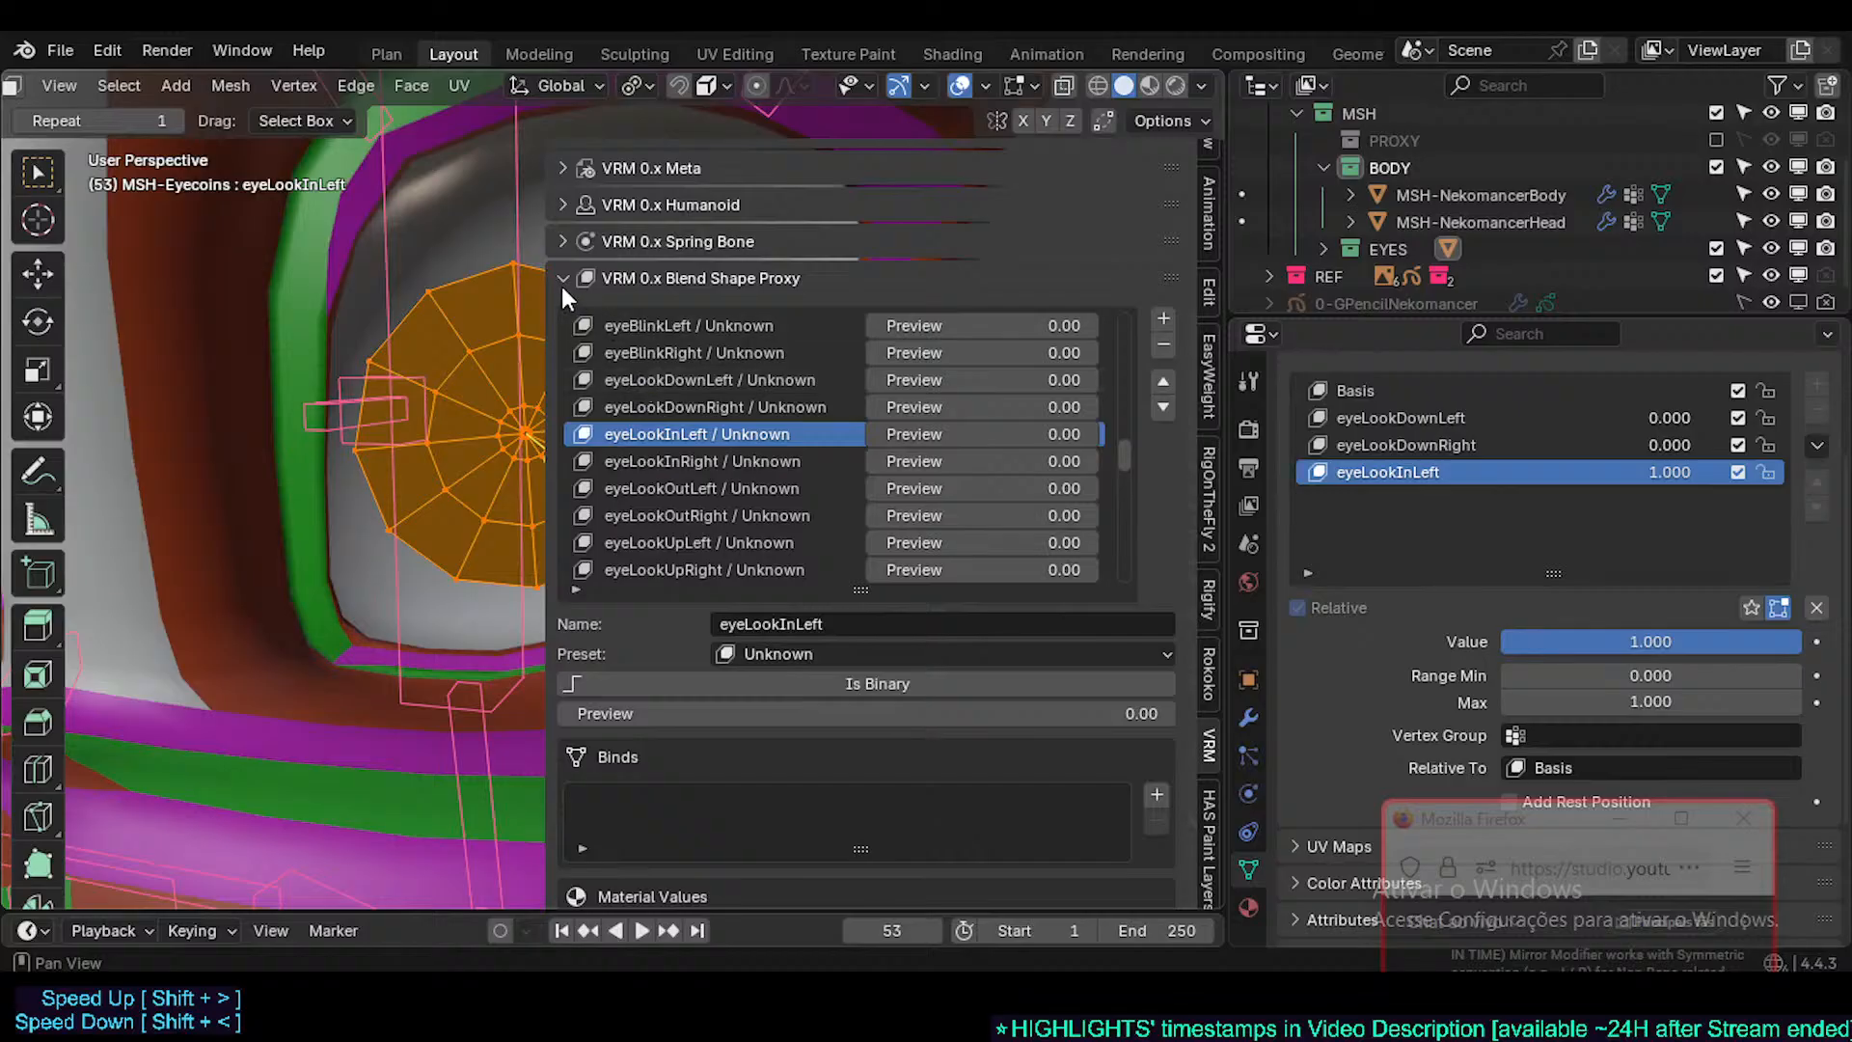
click(565, 280)
key(n)
middle_drag(429, 497, 640, 632)
scroll(442, 518, down, 1)
key(ctrl+s)
- Hide the ARM-Nekomancer armature in Object Mode, return to editing the eyecoins mesh and save the file
key(ctrl+Tab)
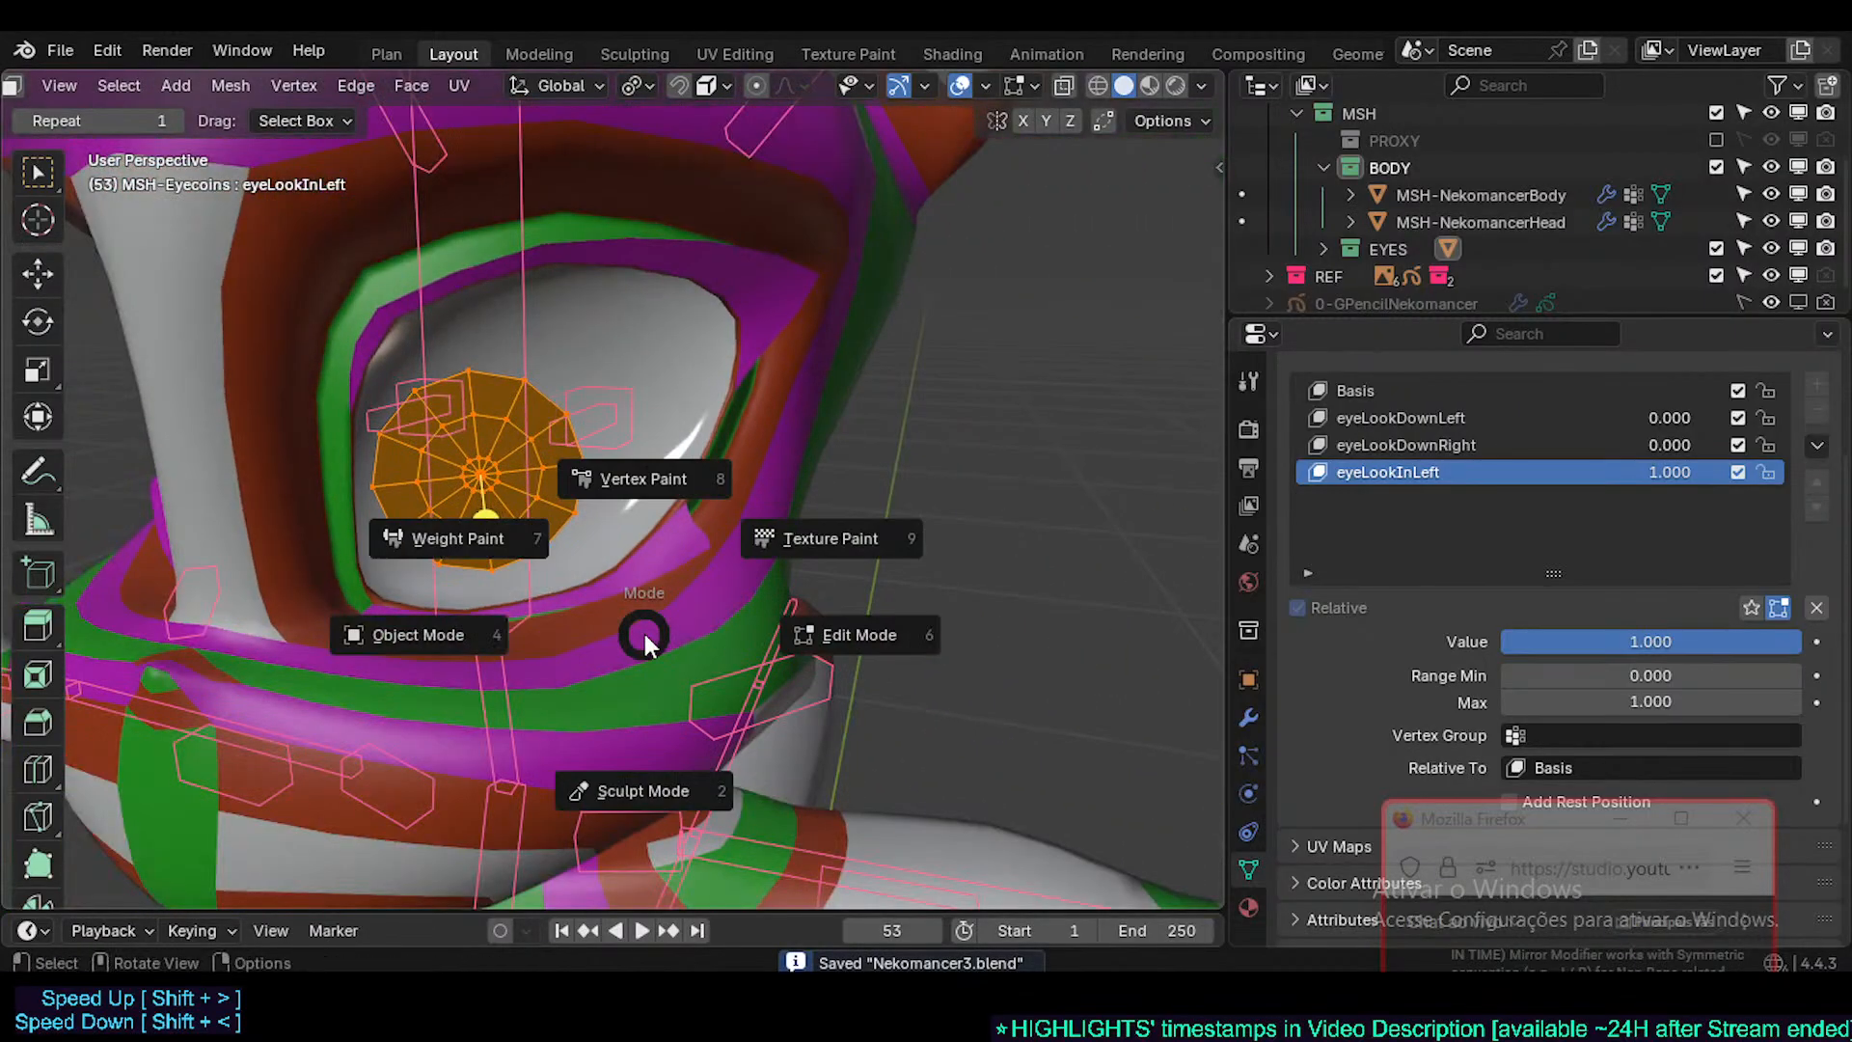
key(4)
click(779, 677)
key(h)
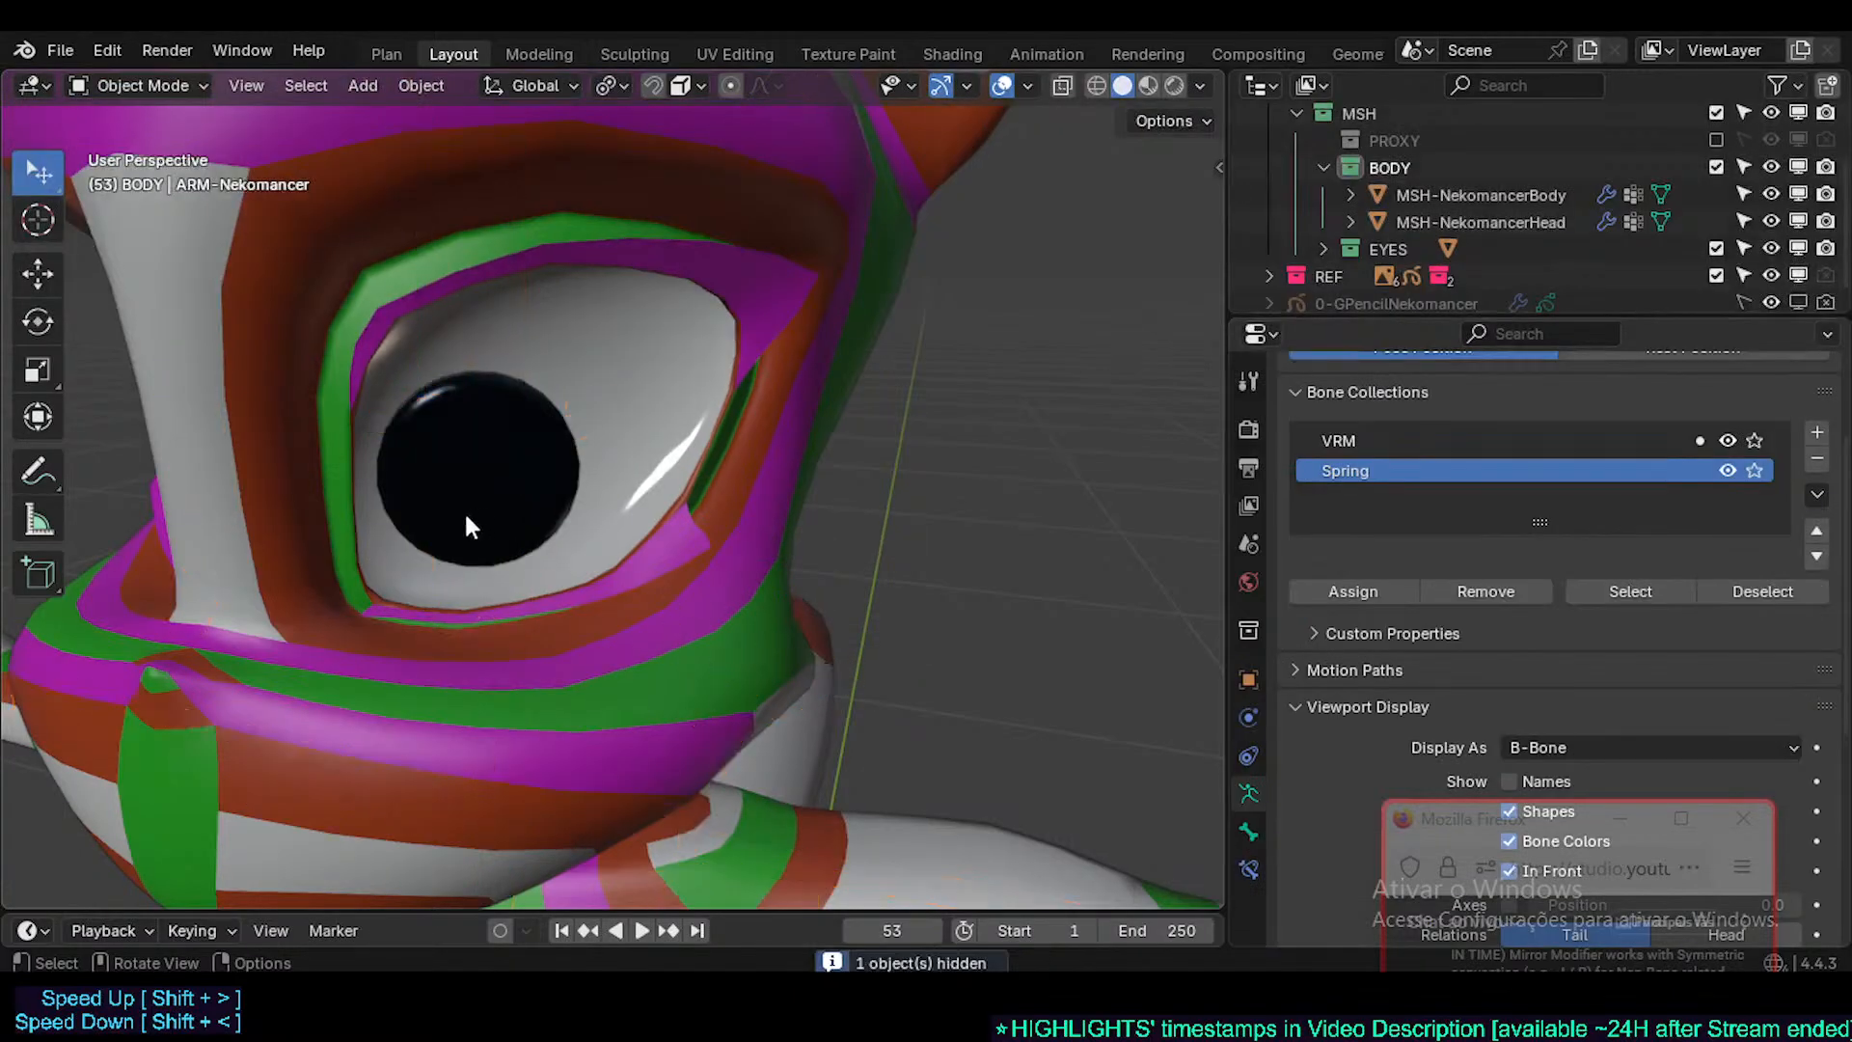
click(523, 453)
key(Tab)
key(ctrl+s)
- In the front view, move the selected left eyecoin about 0.012 m inward along the global X axis
middle_drag(524, 512, 676, 570)
scroll(682, 521, up, 2)
key(KP_1)
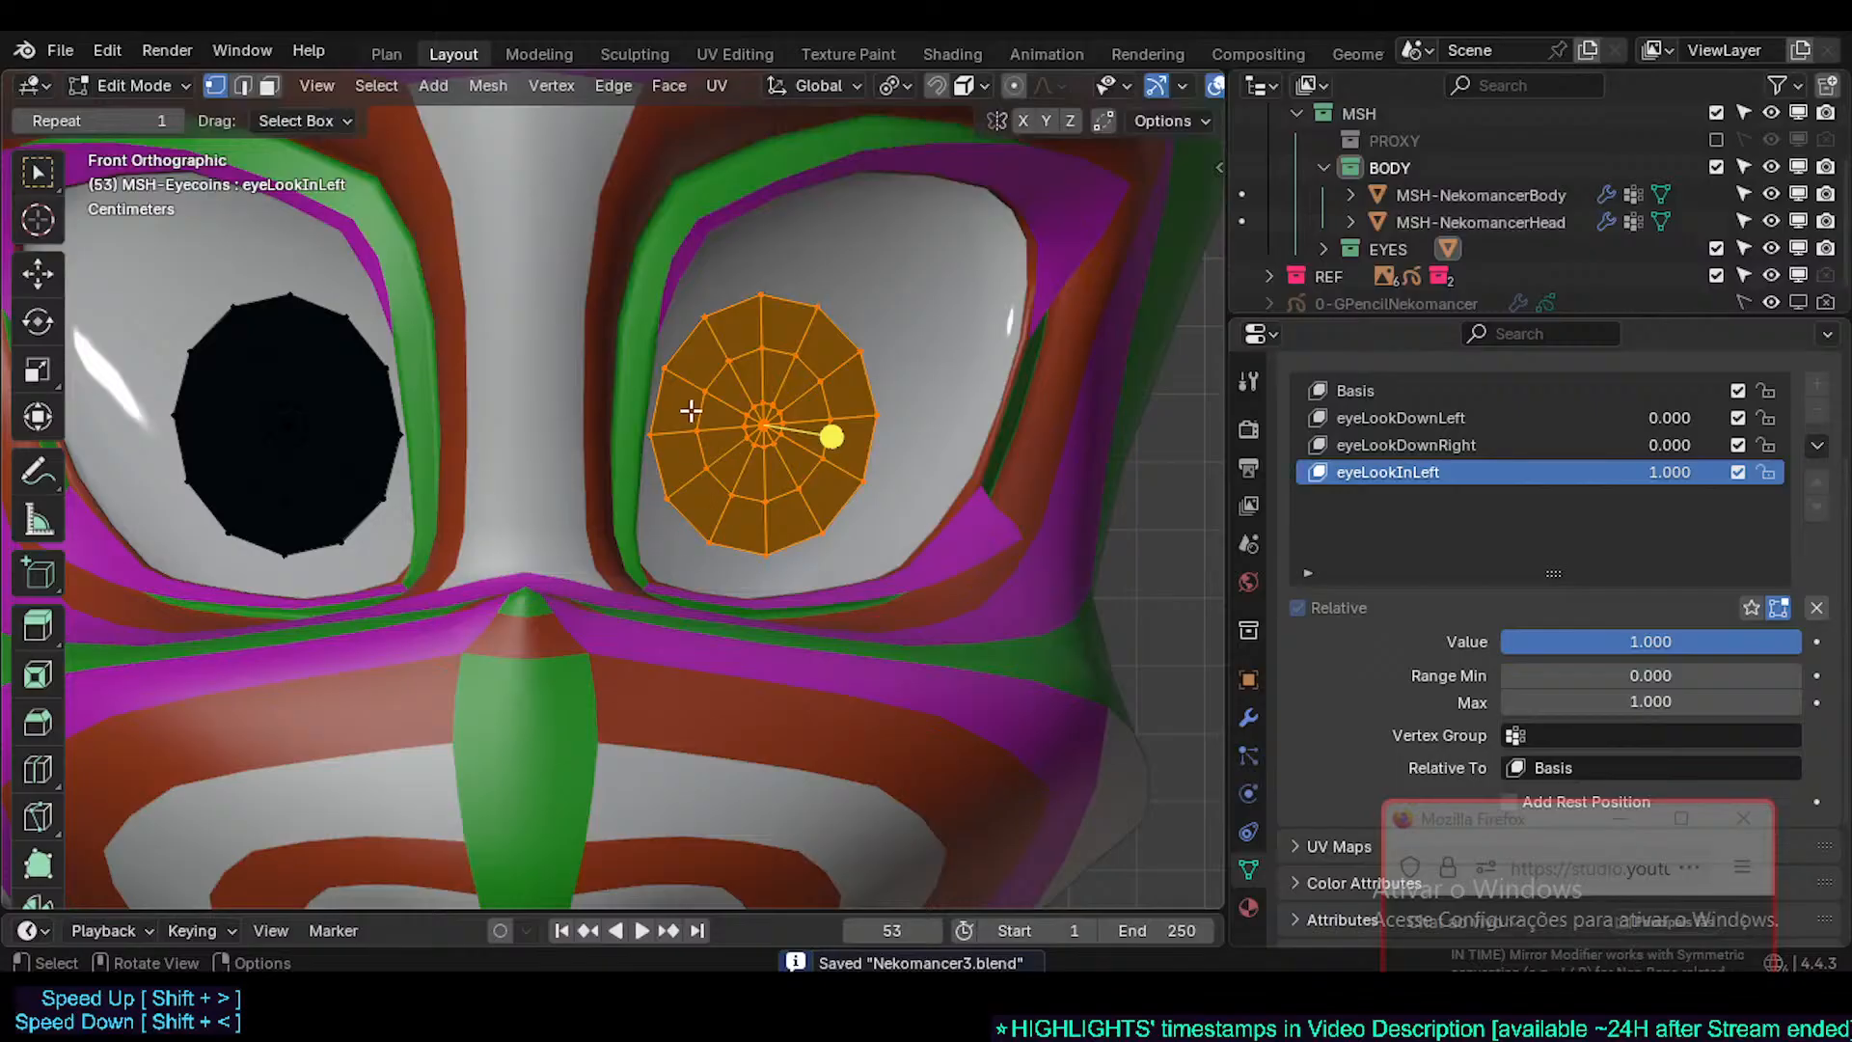
key(g)
key(x)
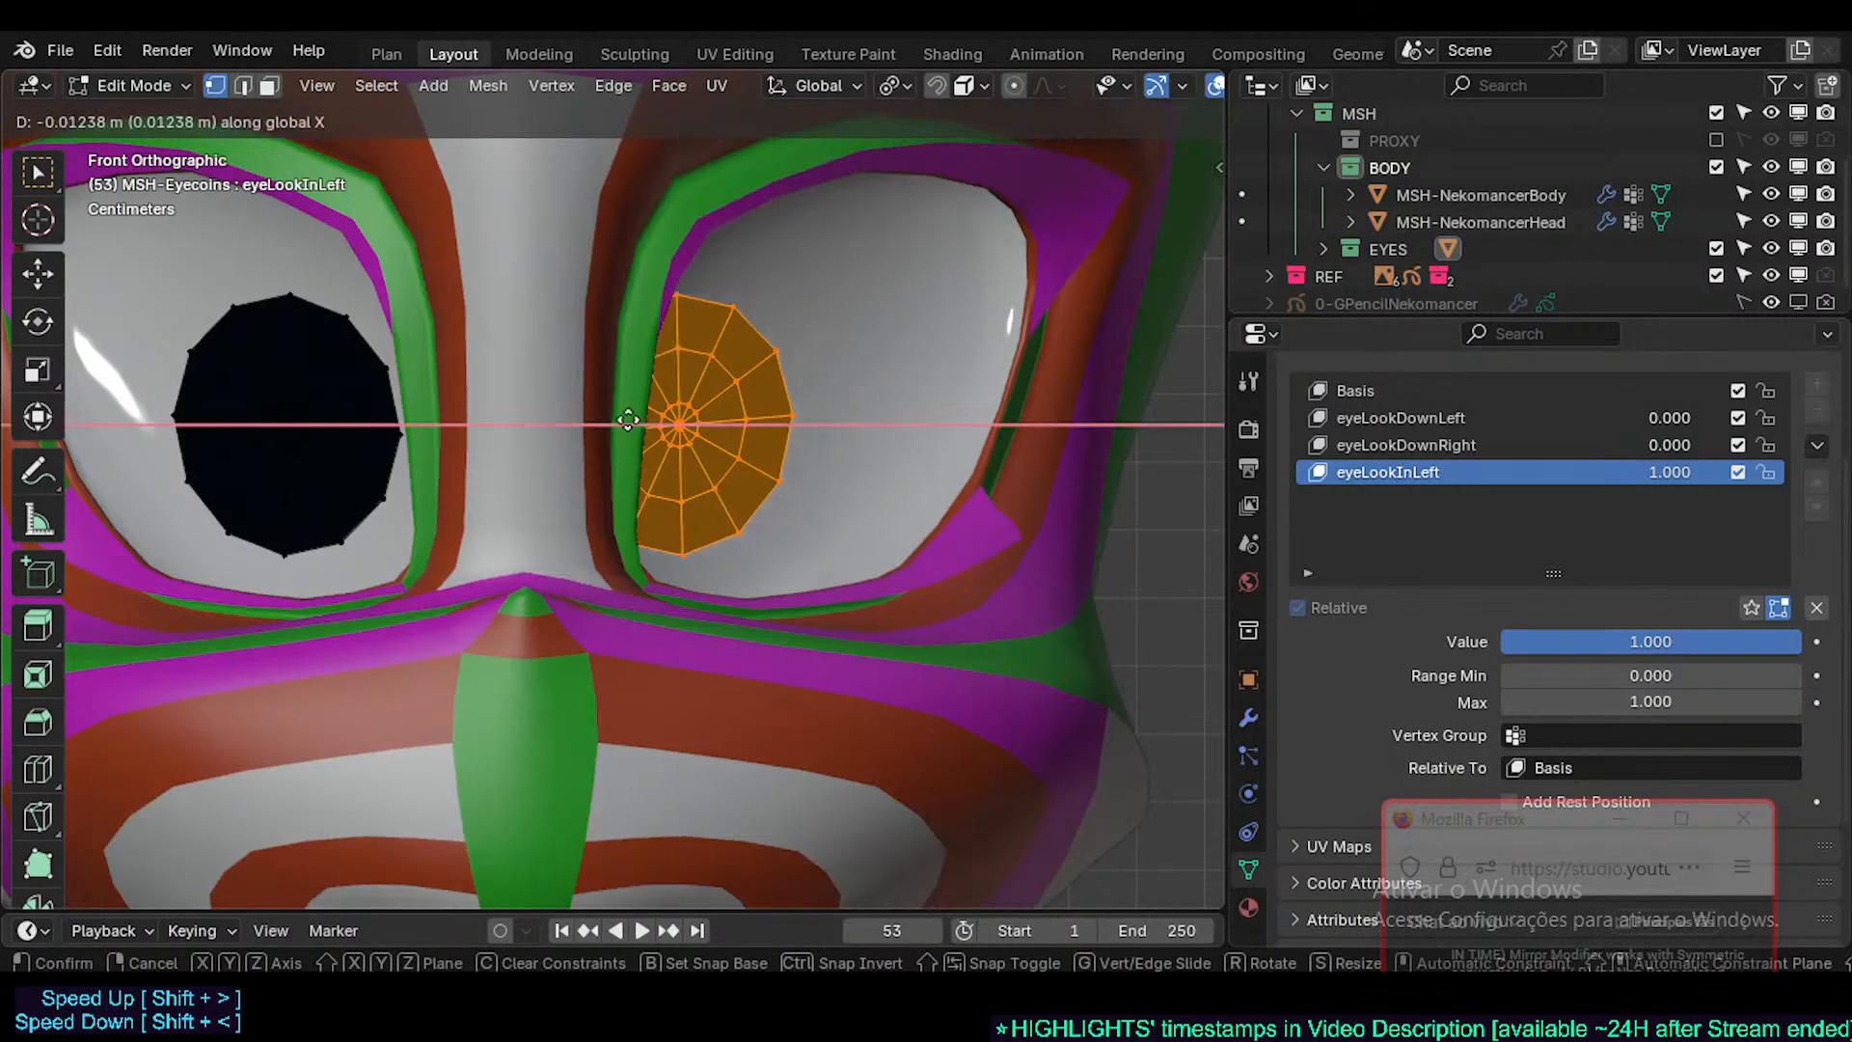
click(621, 418)
- Shift the left eyecoin along the global Y axis to fit its depth to the eye surface
middle_drag(620, 418, 535, 506)
key(g)
key(y)
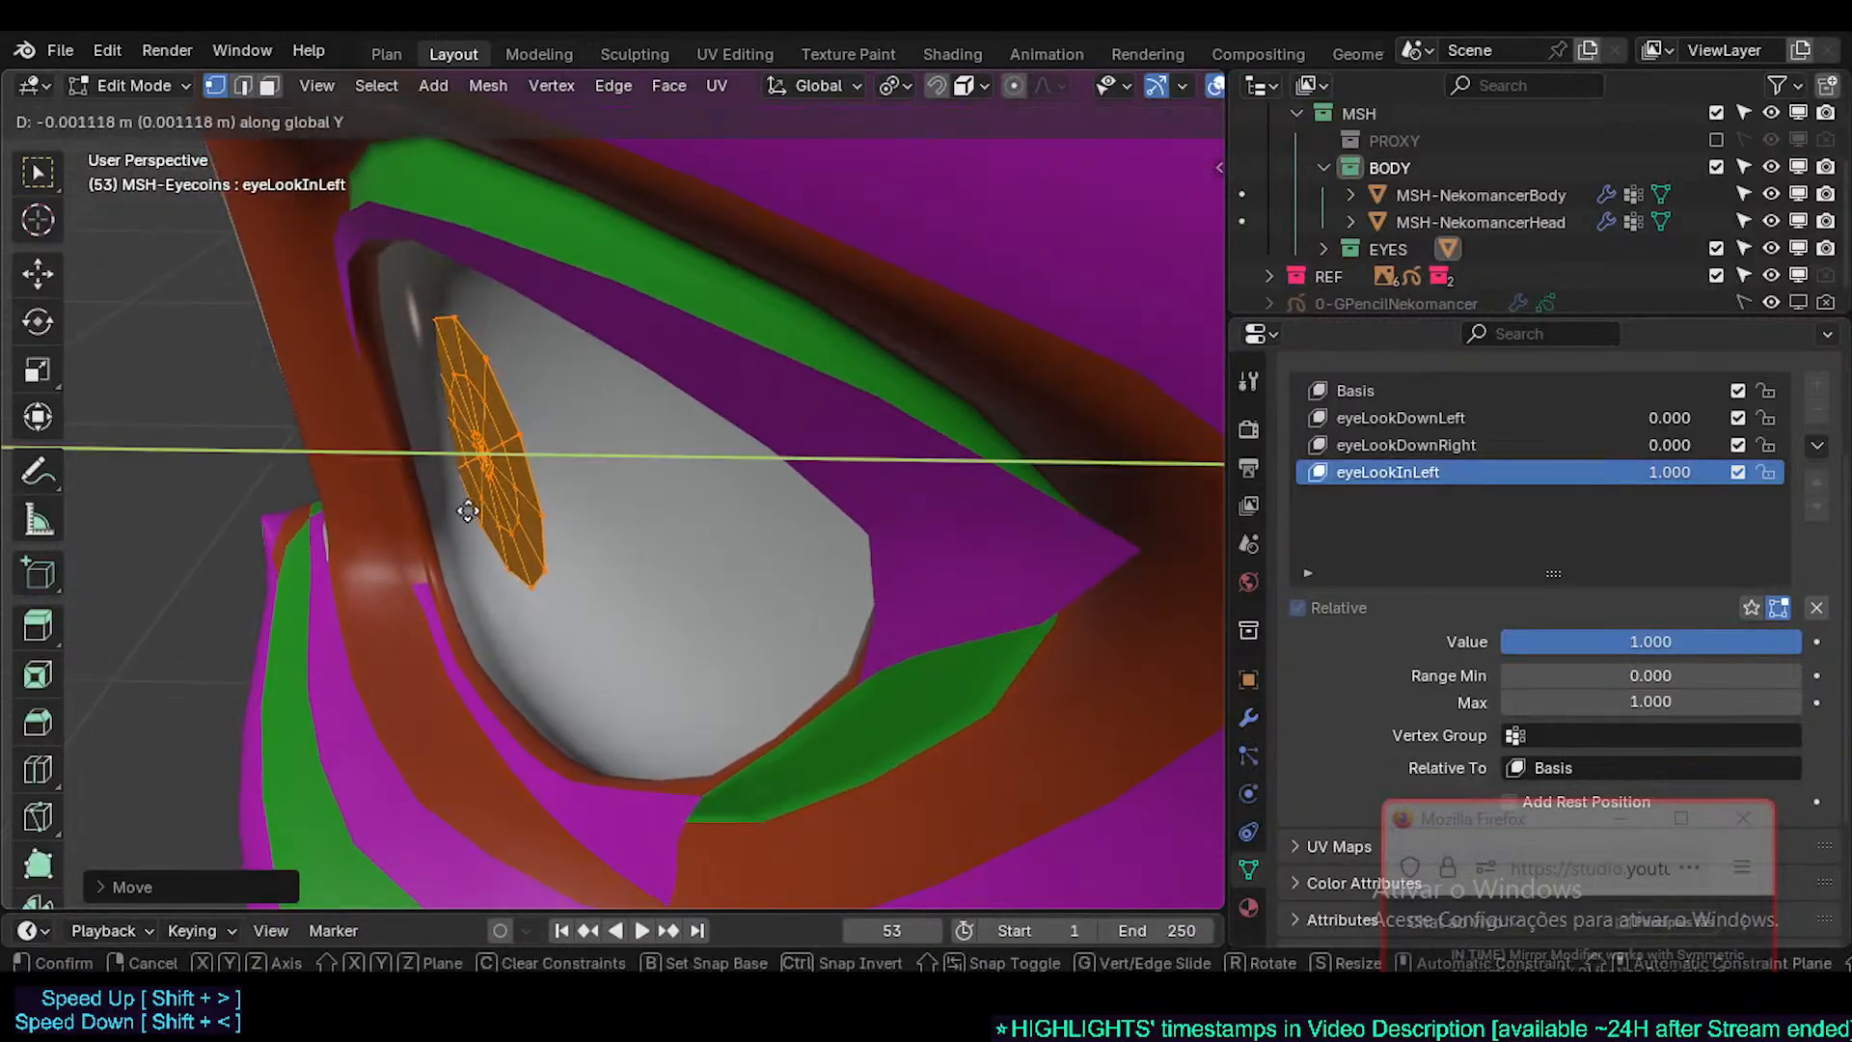
click(214, 542)
middle_drag(277, 525, 637, 579)
key(Tab)
key(Tab)
- Rotate the left eyecoin around the global Z axis to follow the eye's curve and check the pose from the front
key(r)
key(z)
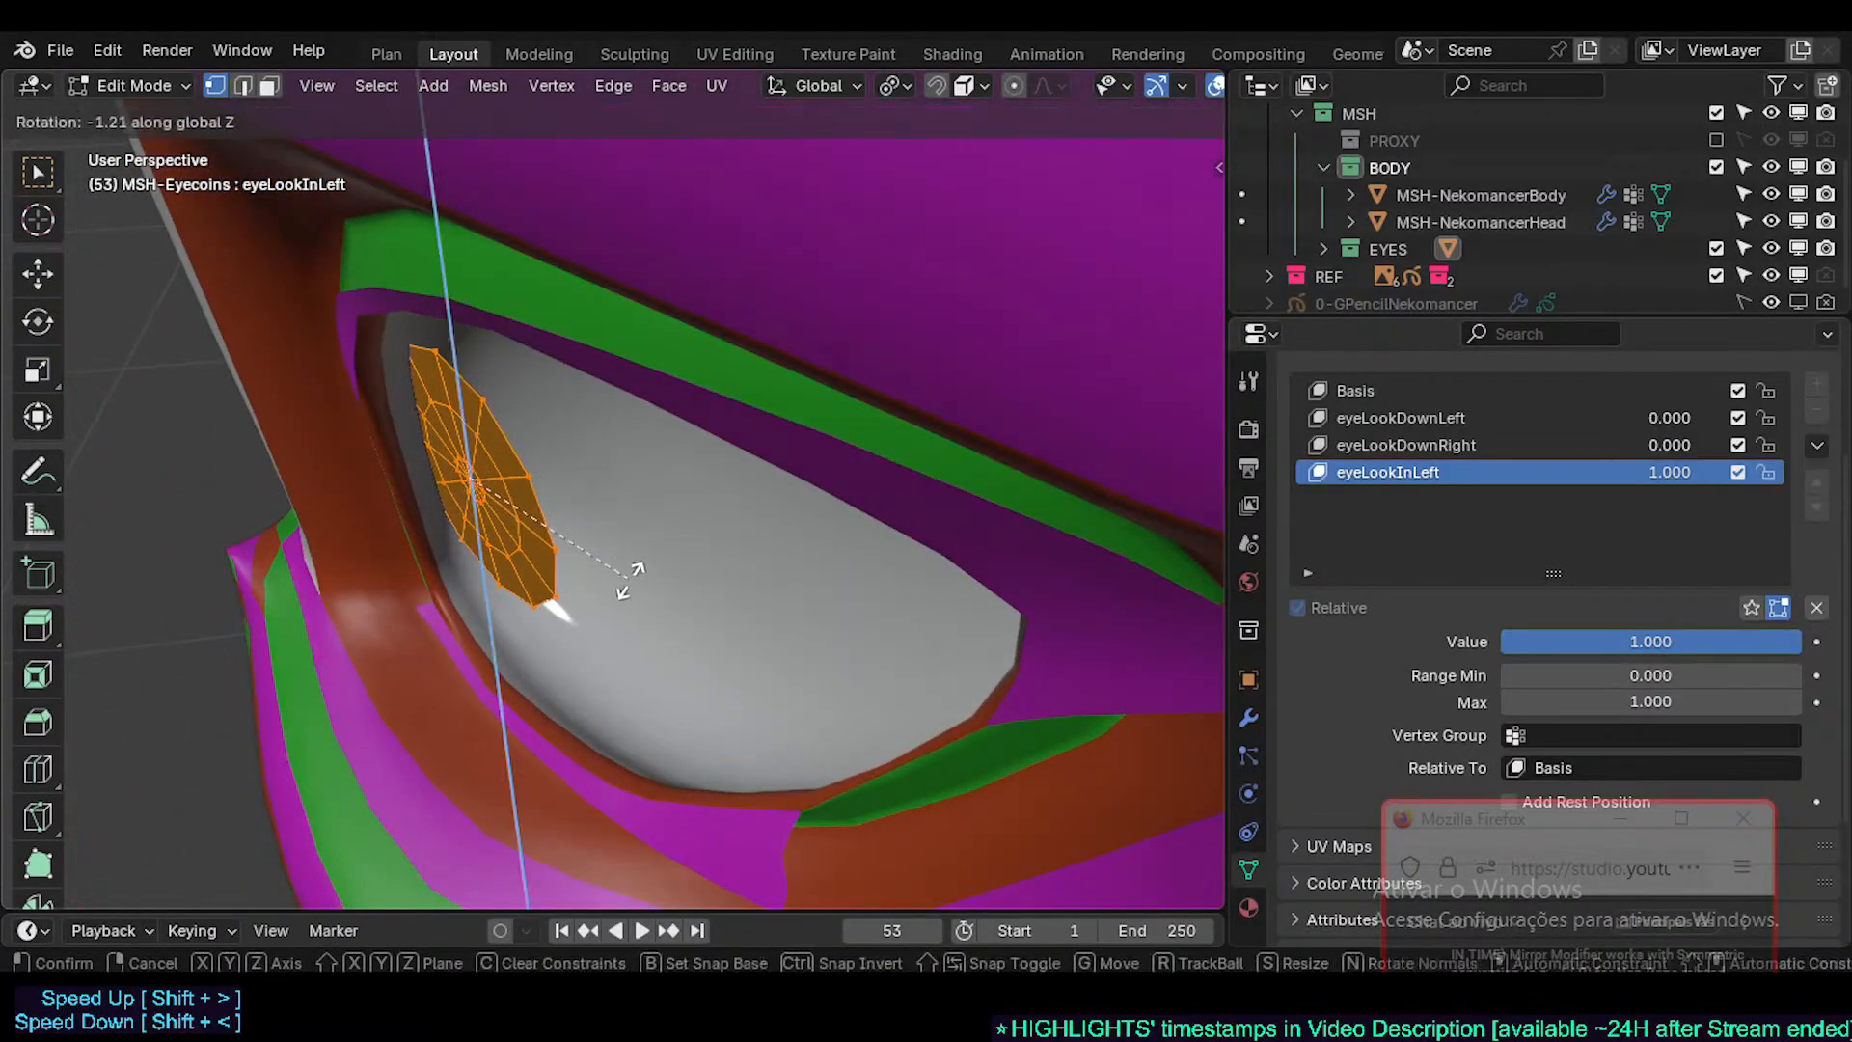
click(600, 591)
middle_drag(483, 588, 711, 434)
key(Tab)
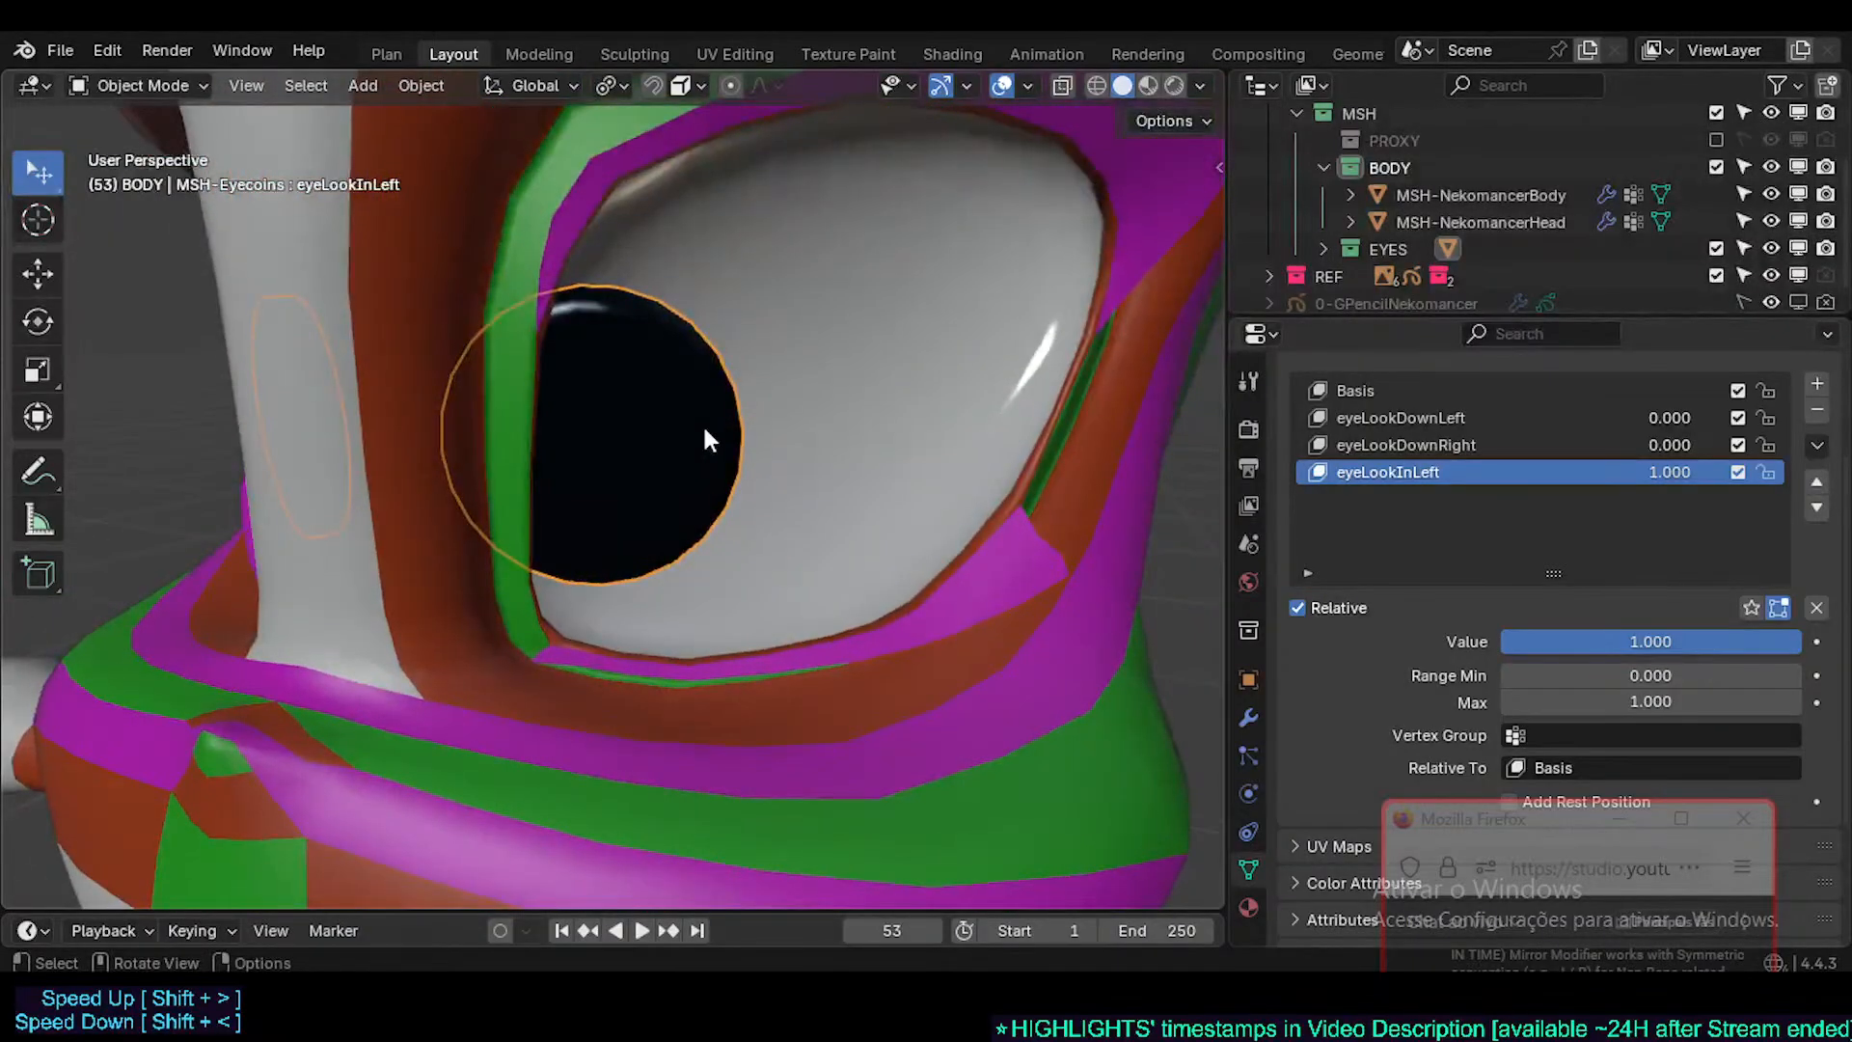
key(KP_1)
mouse_move(1665, 469)
mouse_down()
mouse_move(1505, 469)
mouse_move(1669, 469)
mouse_up()
key(alt+a)
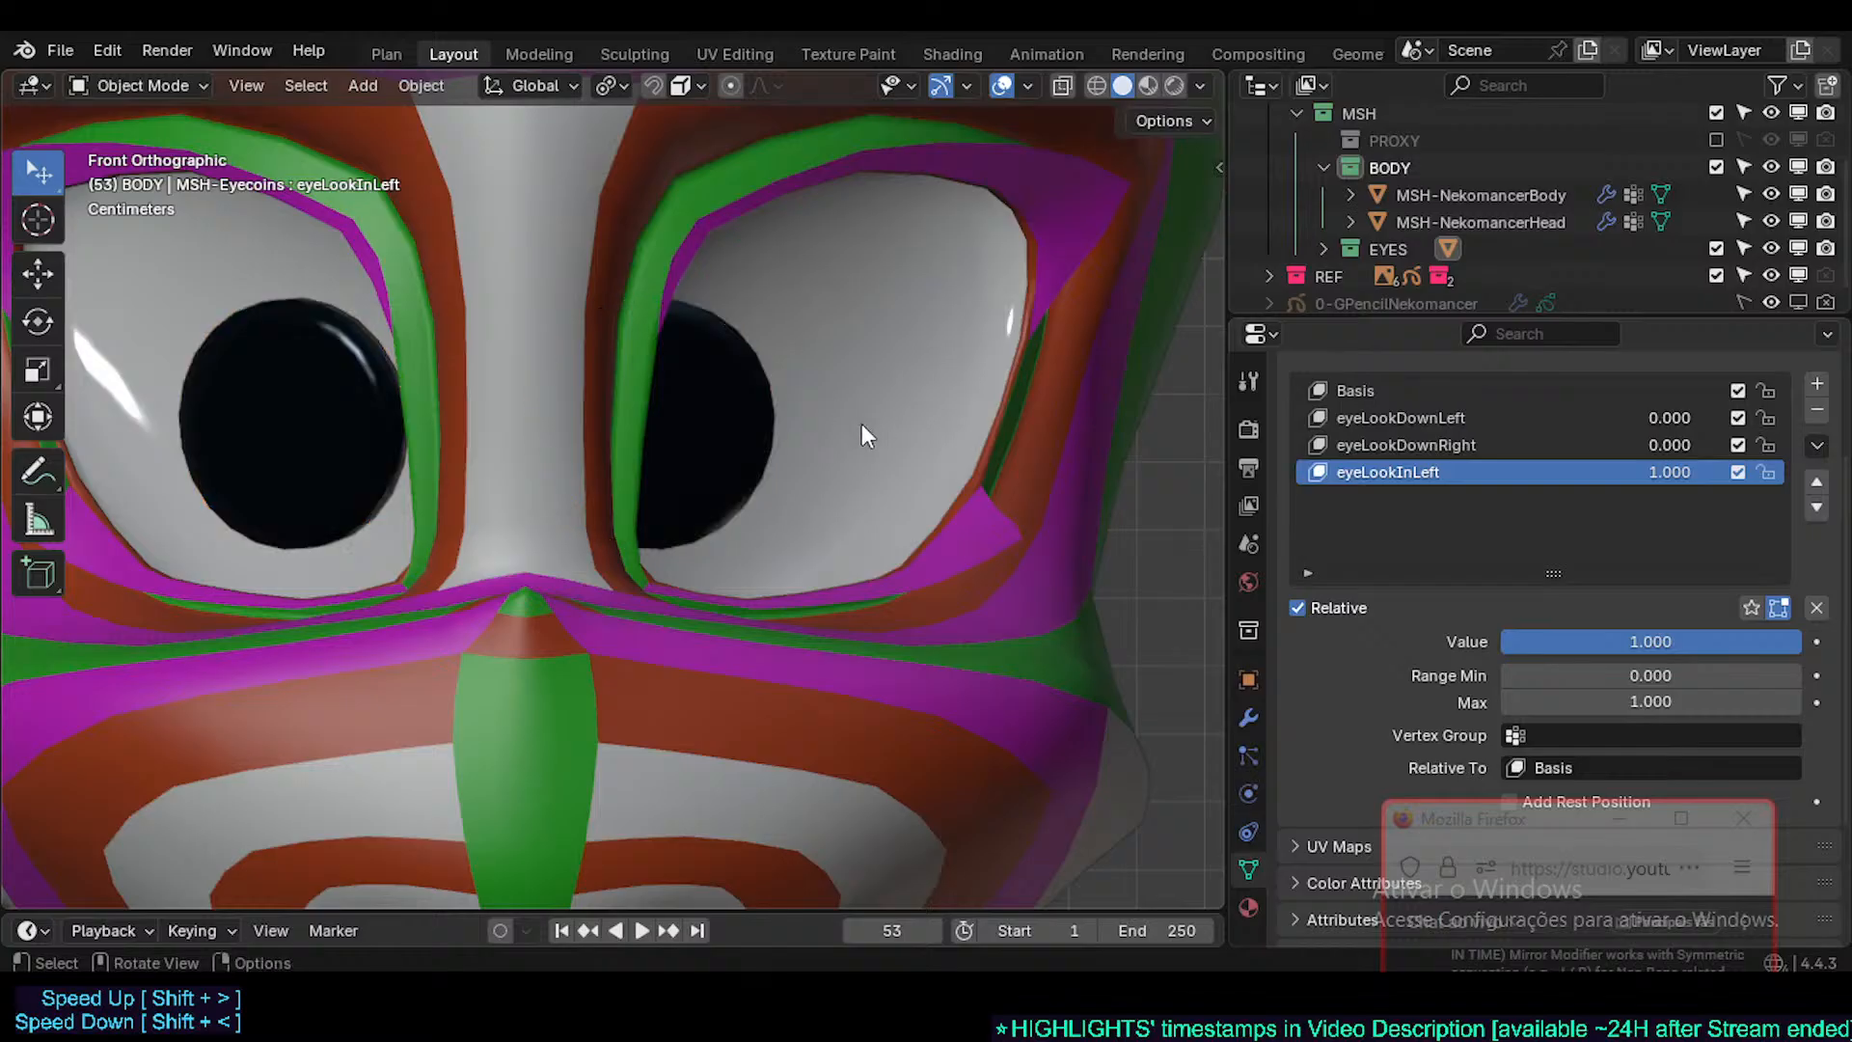
- Nudge the left eyecoin about 0.0006 m further inward along the global X axis
key(Tab)
key(g)
key(x)
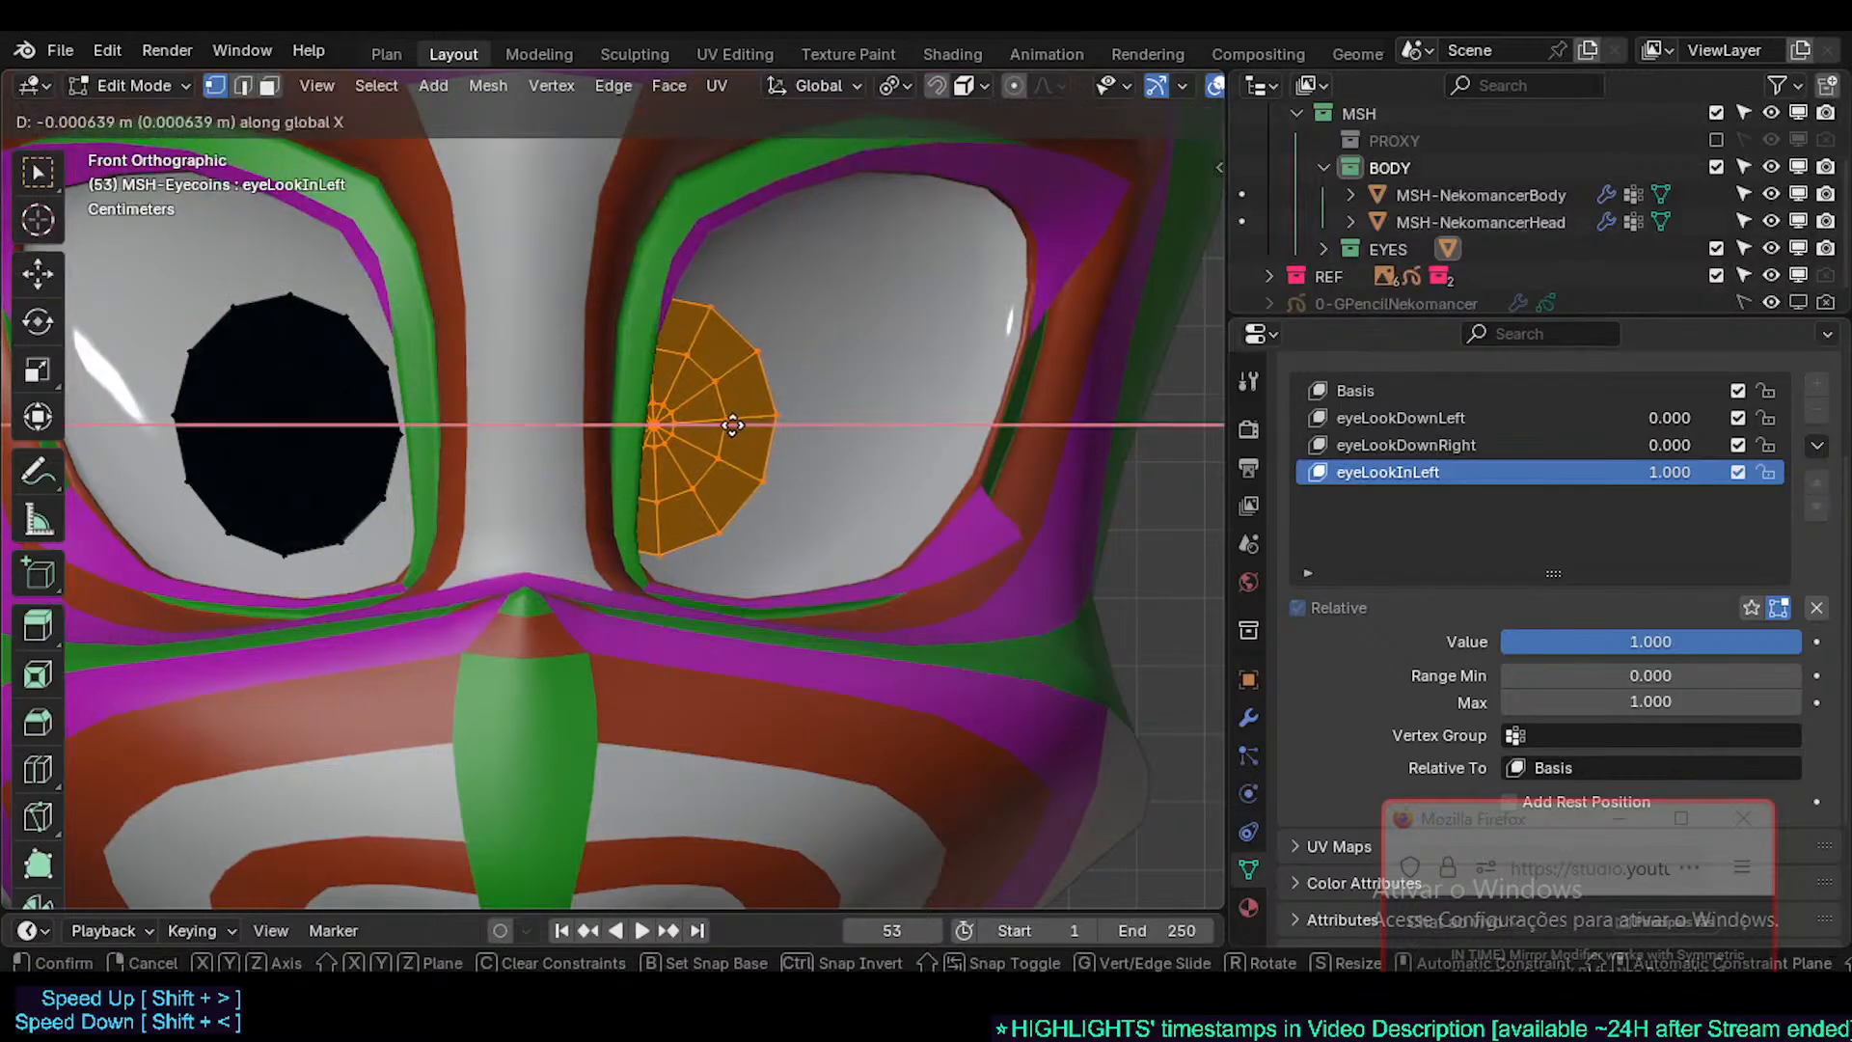
click(733, 425)
- Fine-tune the left eyecoin's tilt, rotating it about -4° around the global Z axis, and return to Object Mode
middle_drag(733, 425, 583, 530)
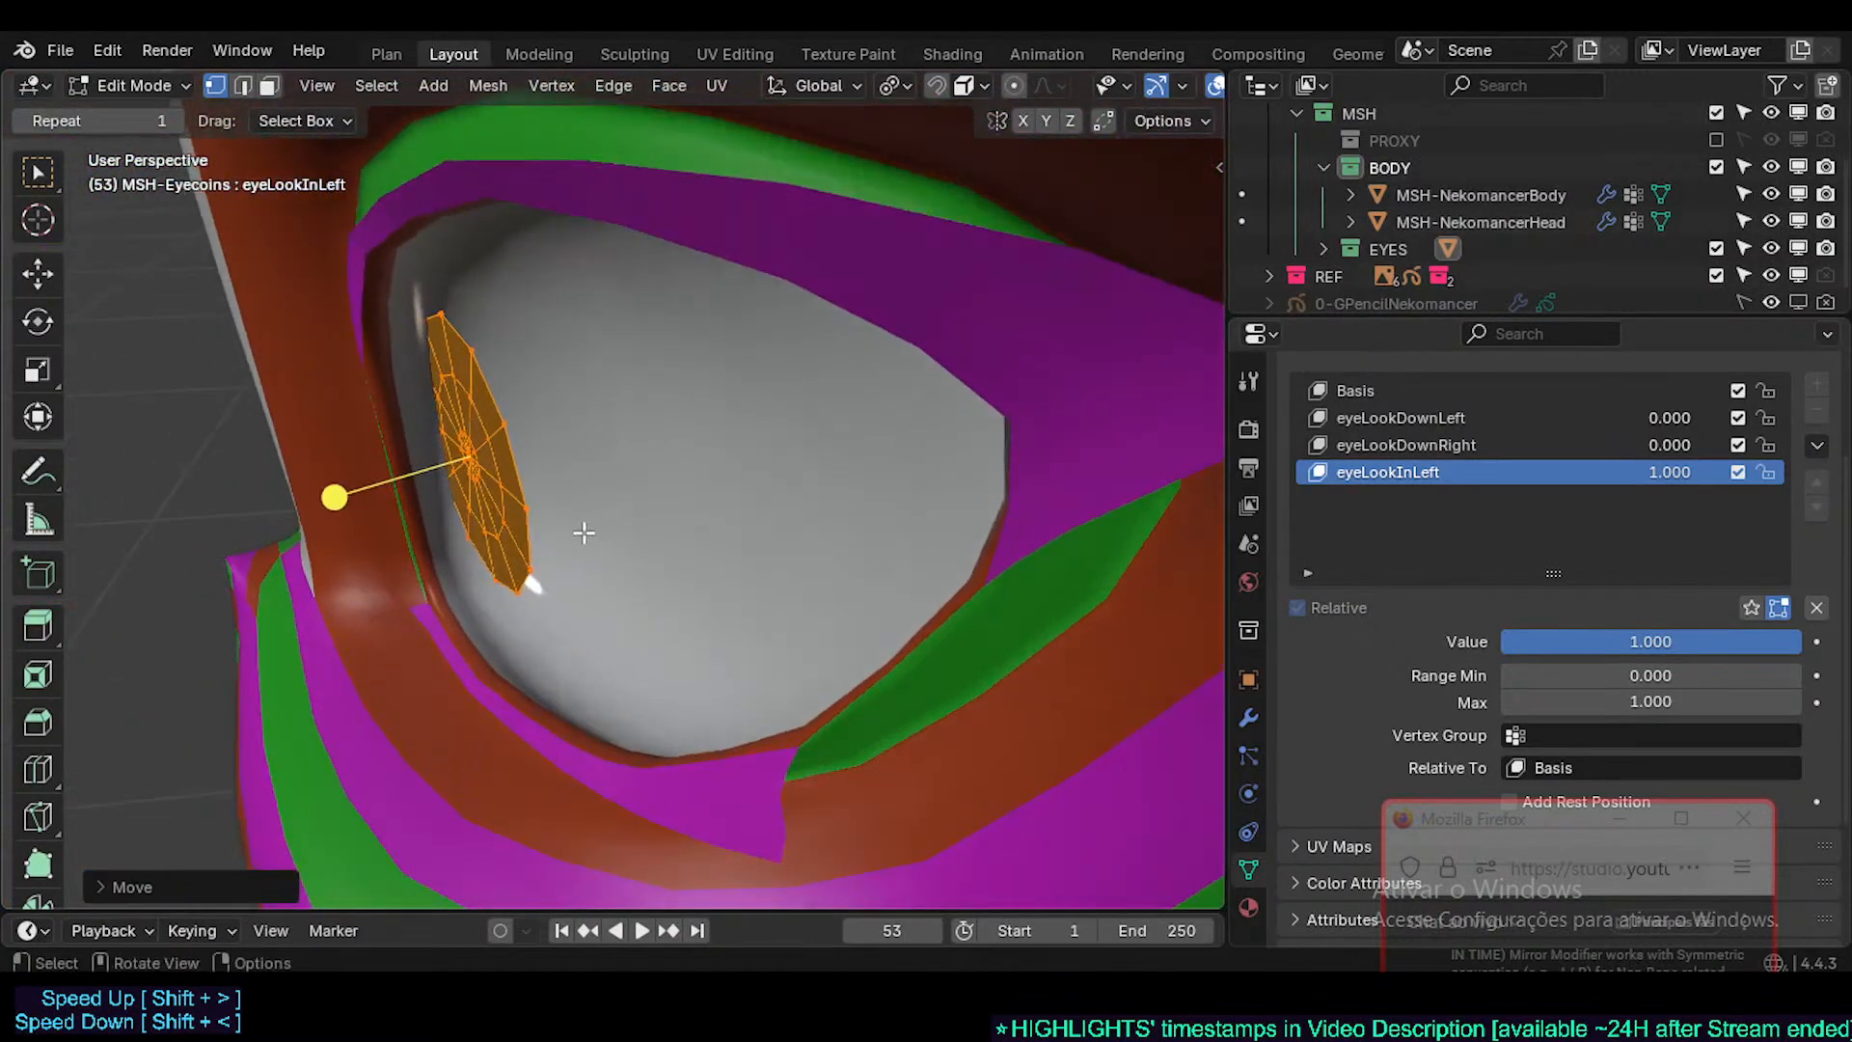
key(r)
click(552, 532)
key(r)
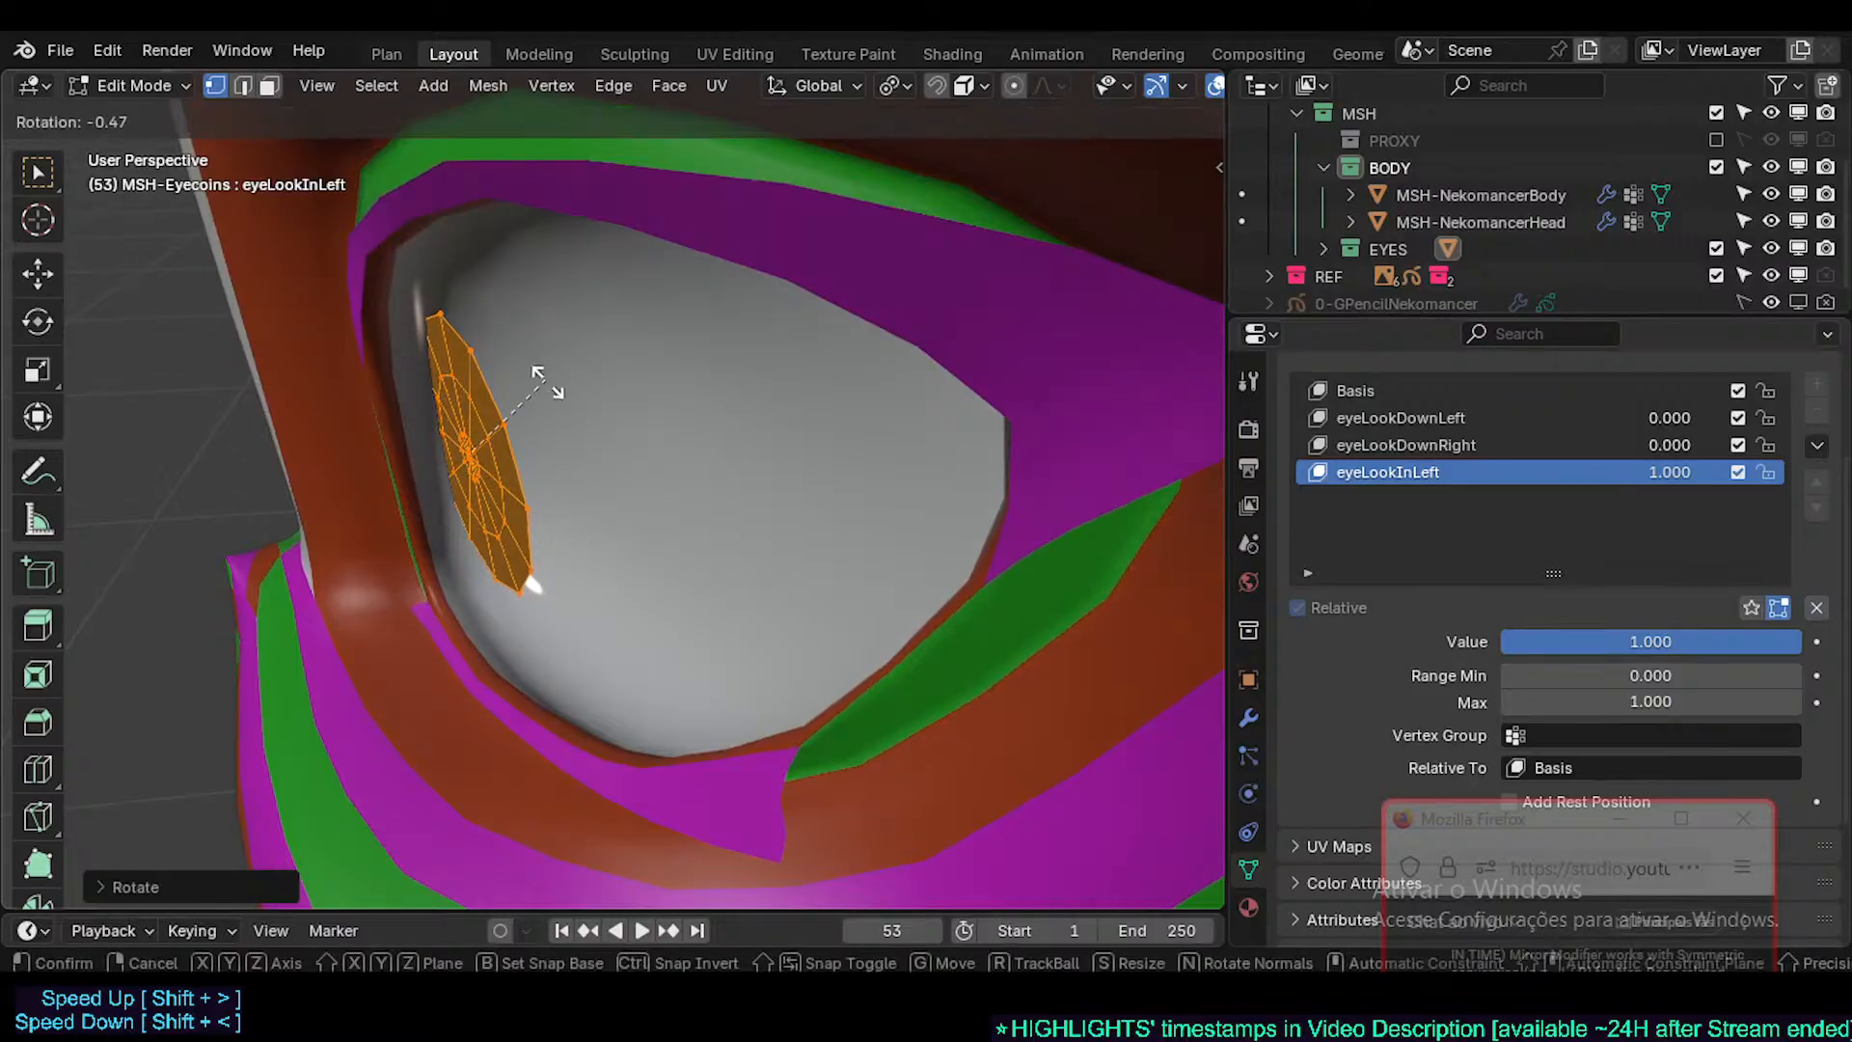
key(x)
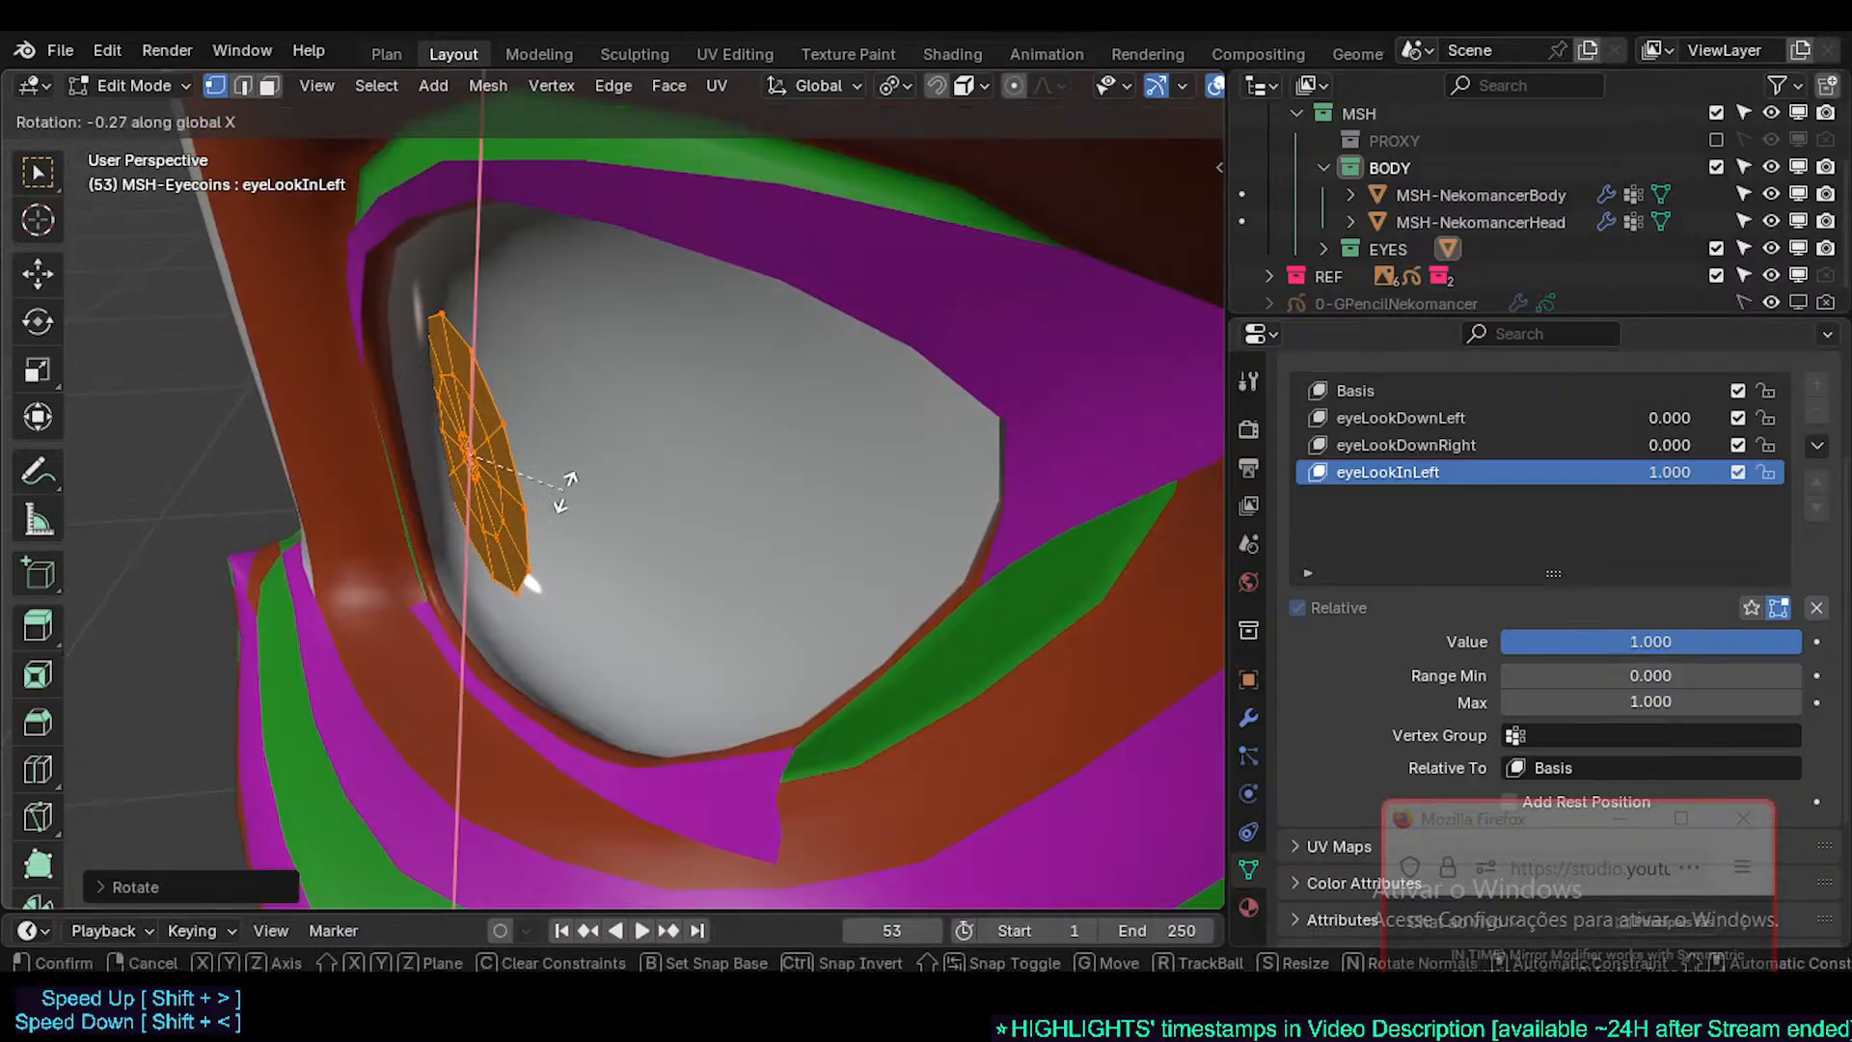
key(z)
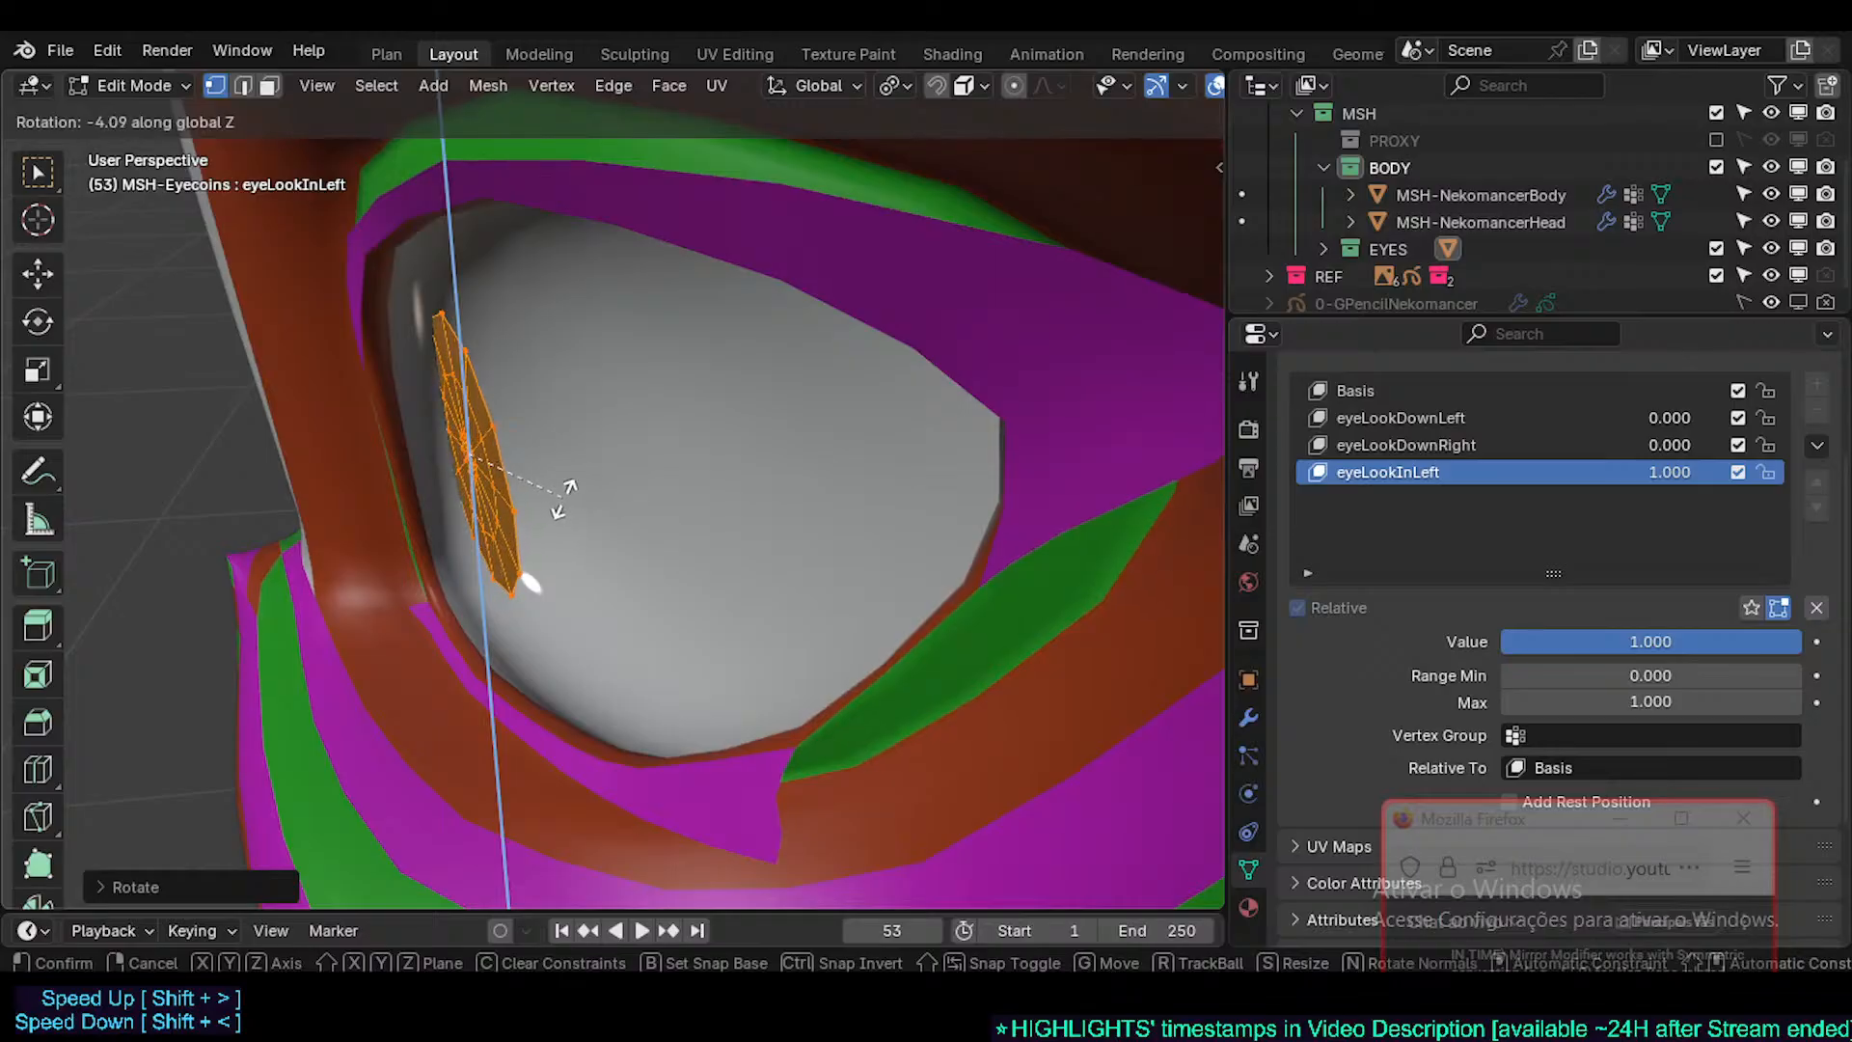
click(564, 500)
middle_drag(564, 499, 646, 438)
key(Tab)
key(KP_1)
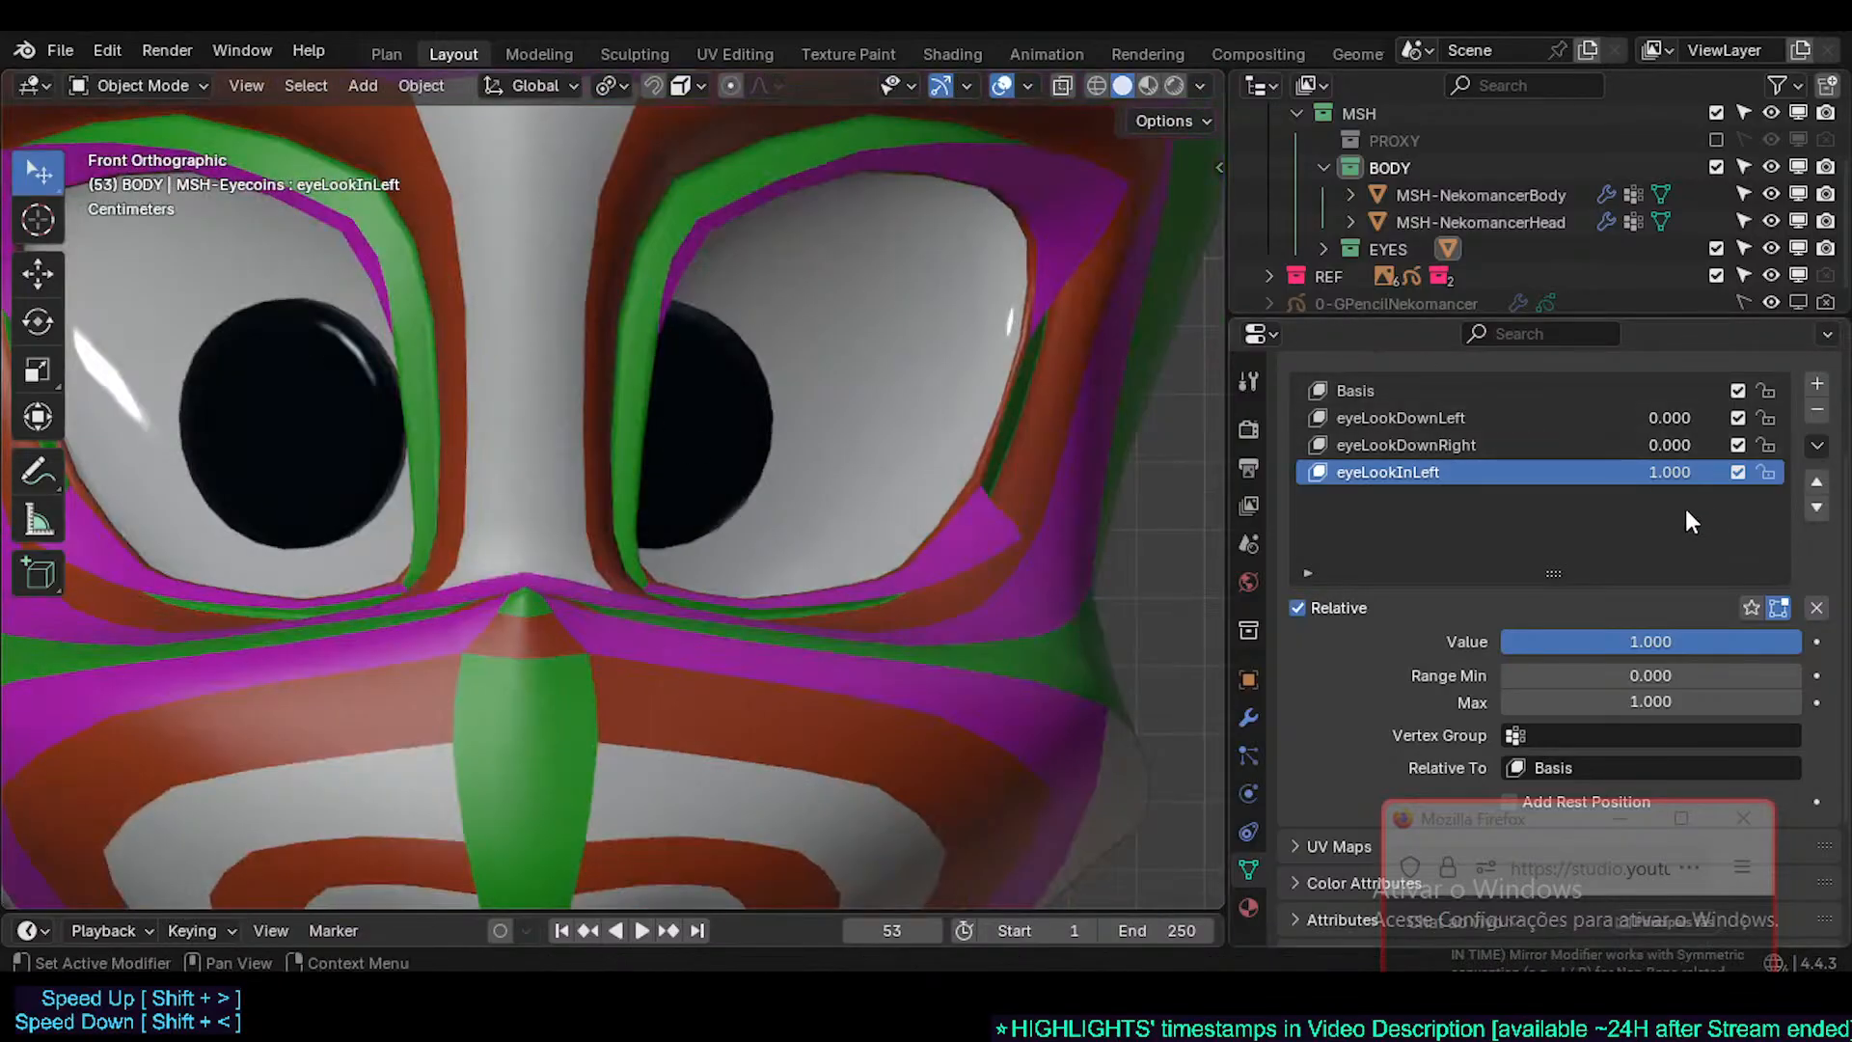
- Preview the eyeLookInLeft shape key and examine how the left eyecoin sits in the eye from several angles
mouse_move(1665, 480)
mouse_down()
mouse_move(1533, 480)
mouse_move(1665, 480)
mouse_up()
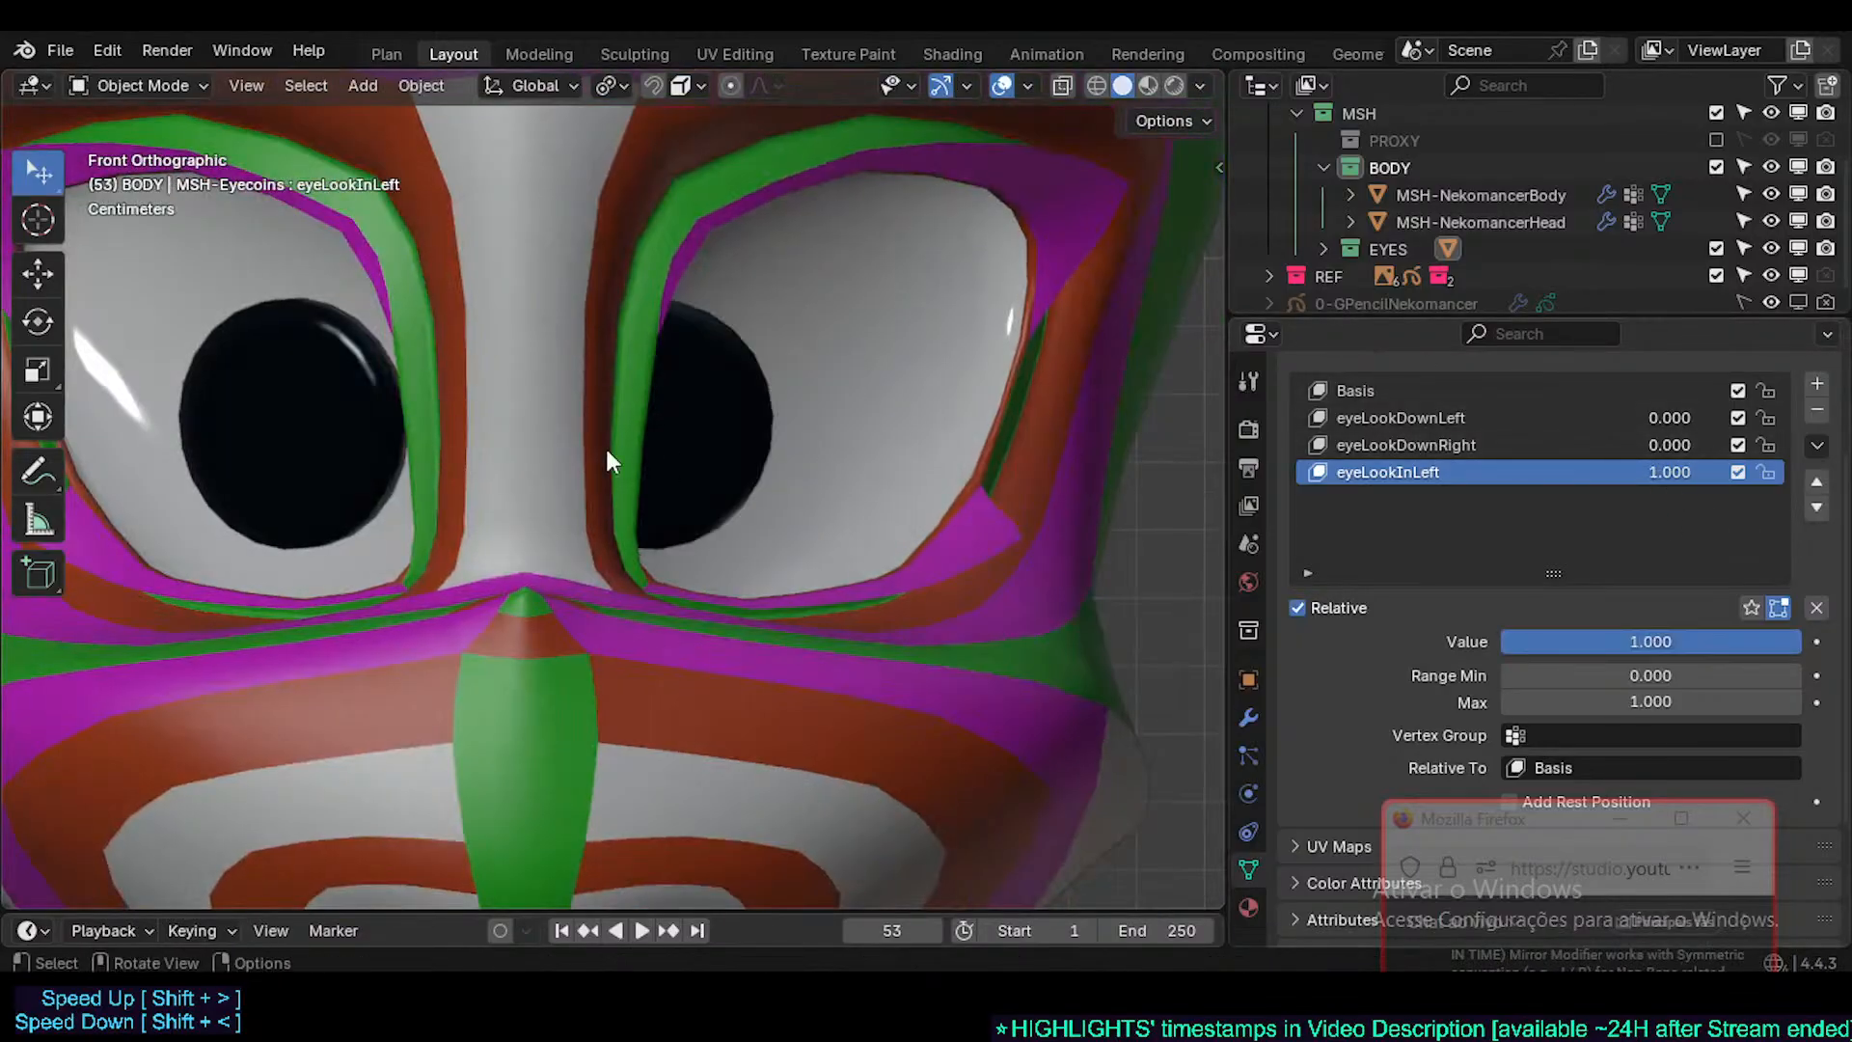
middle_drag(605, 448, 456, 524)
scroll(455, 524, up, 2)
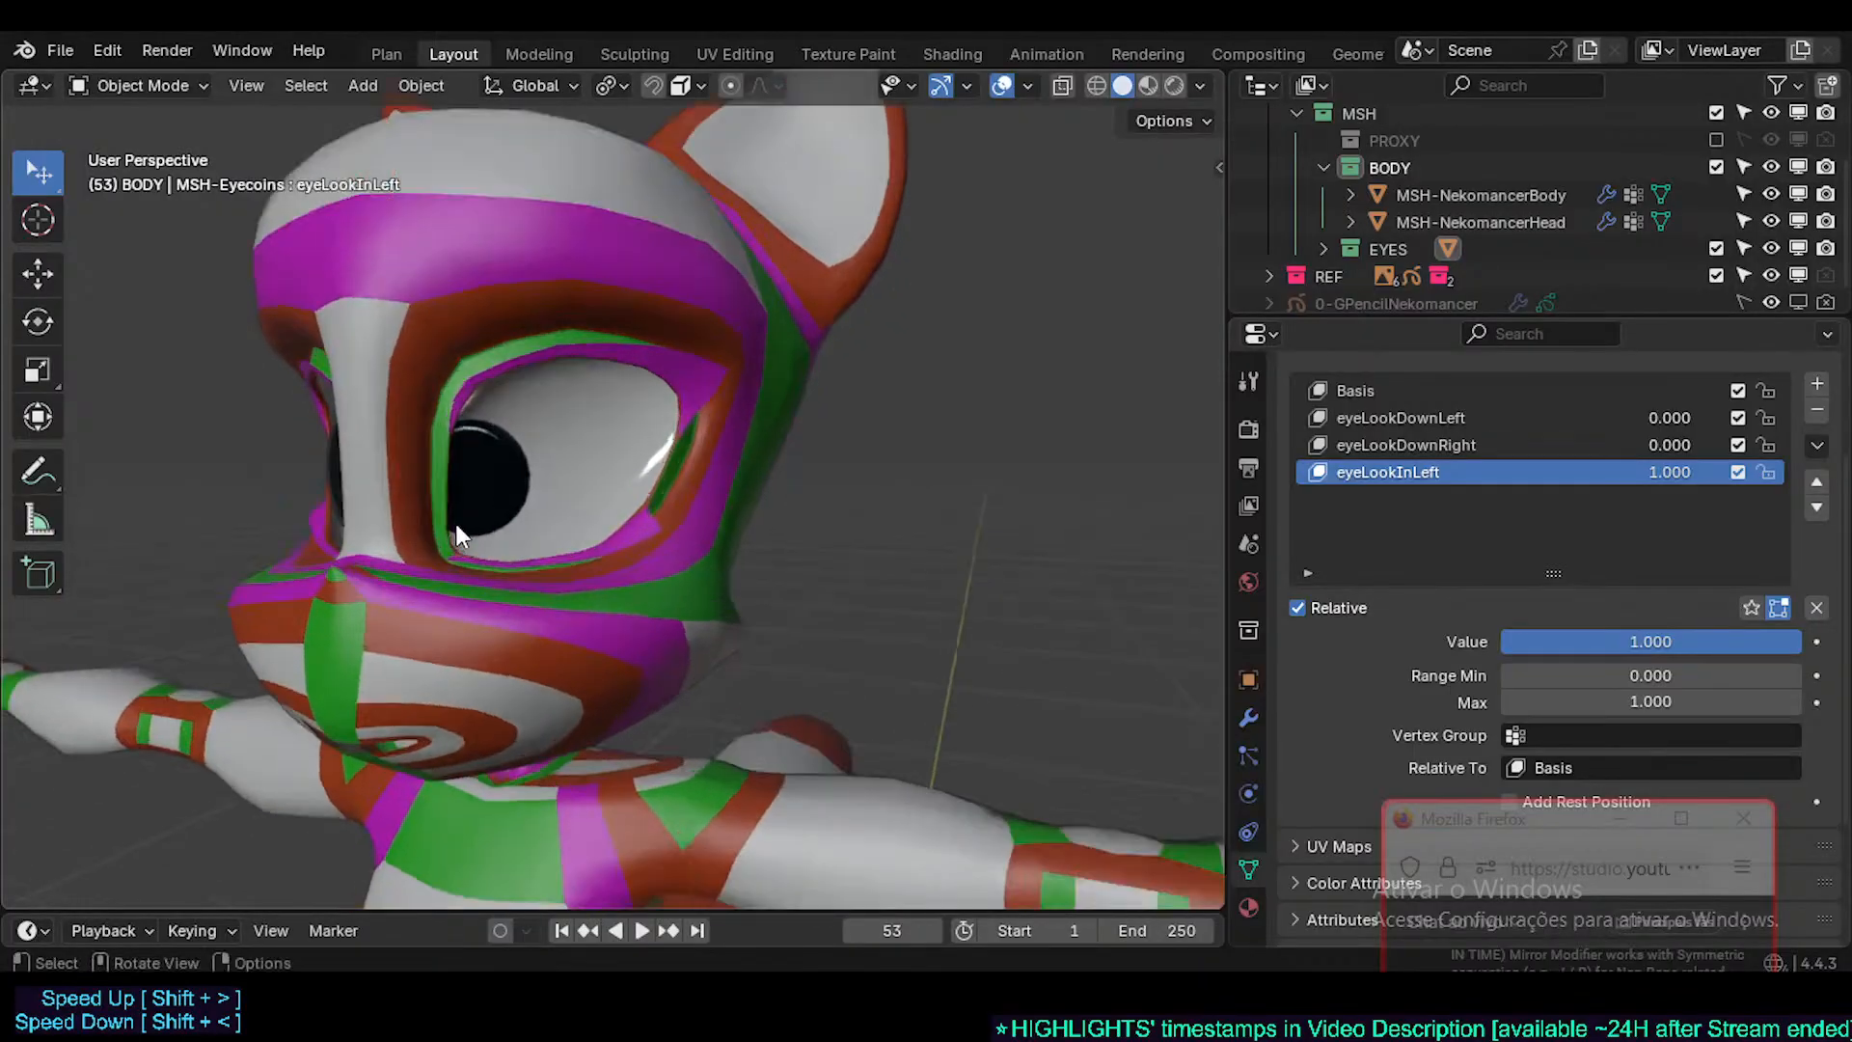
scroll(467, 495, up, 3)
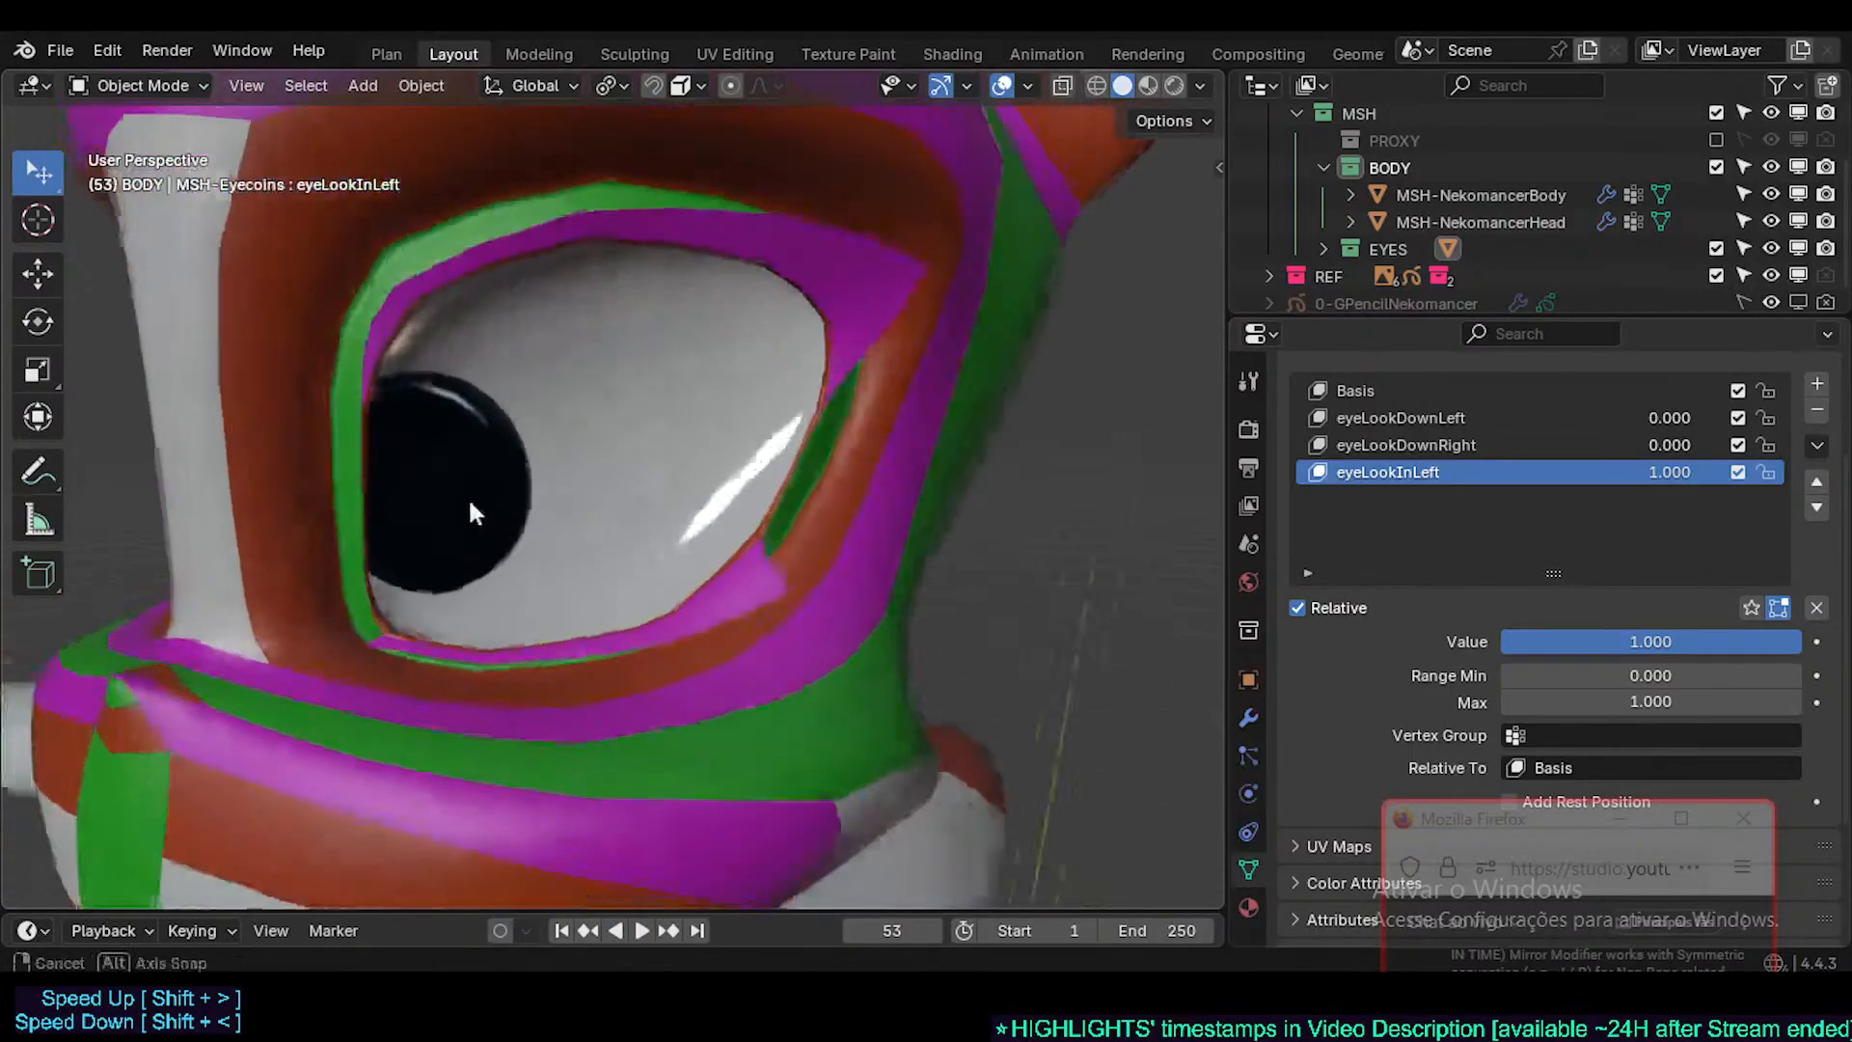
middle_drag(791, 318, 434, 518)
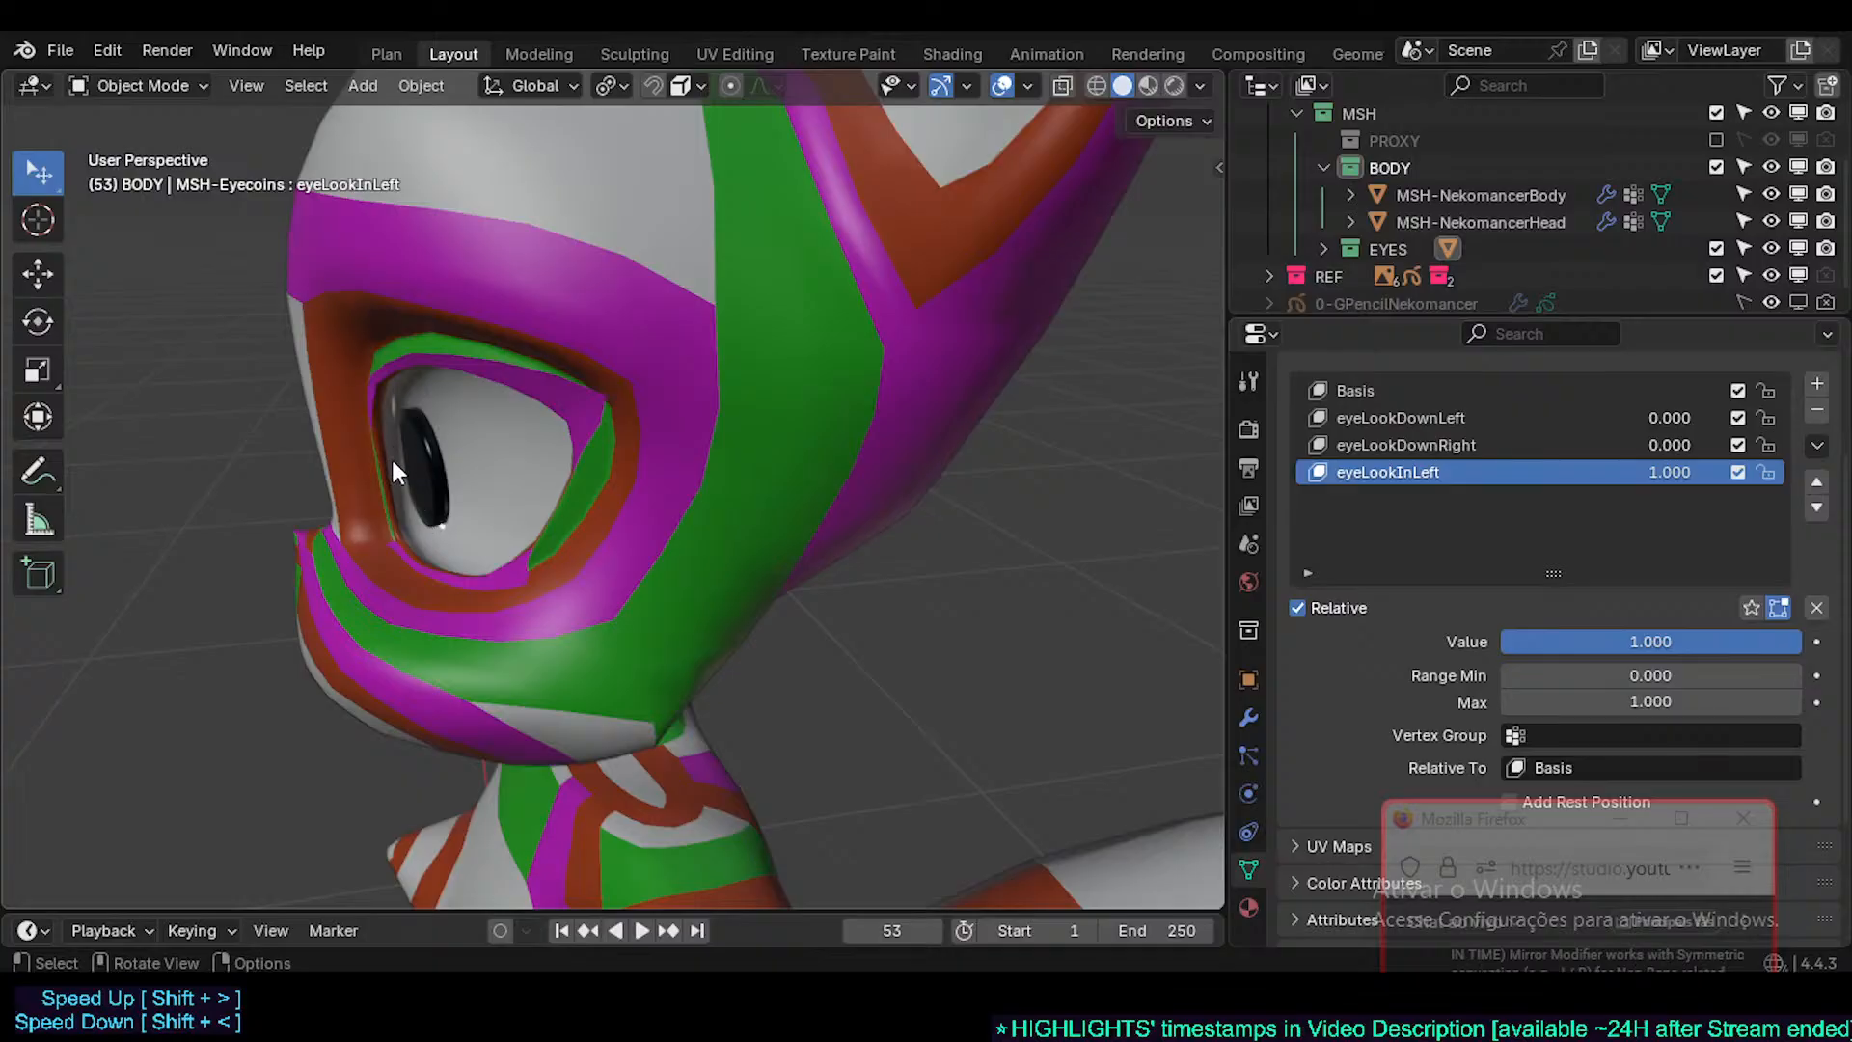
middle_drag(398, 444, 522, 424)
scroll(523, 424, up, 3)
middle_drag(396, 546, 434, 548)
scroll(435, 548, down, 6)
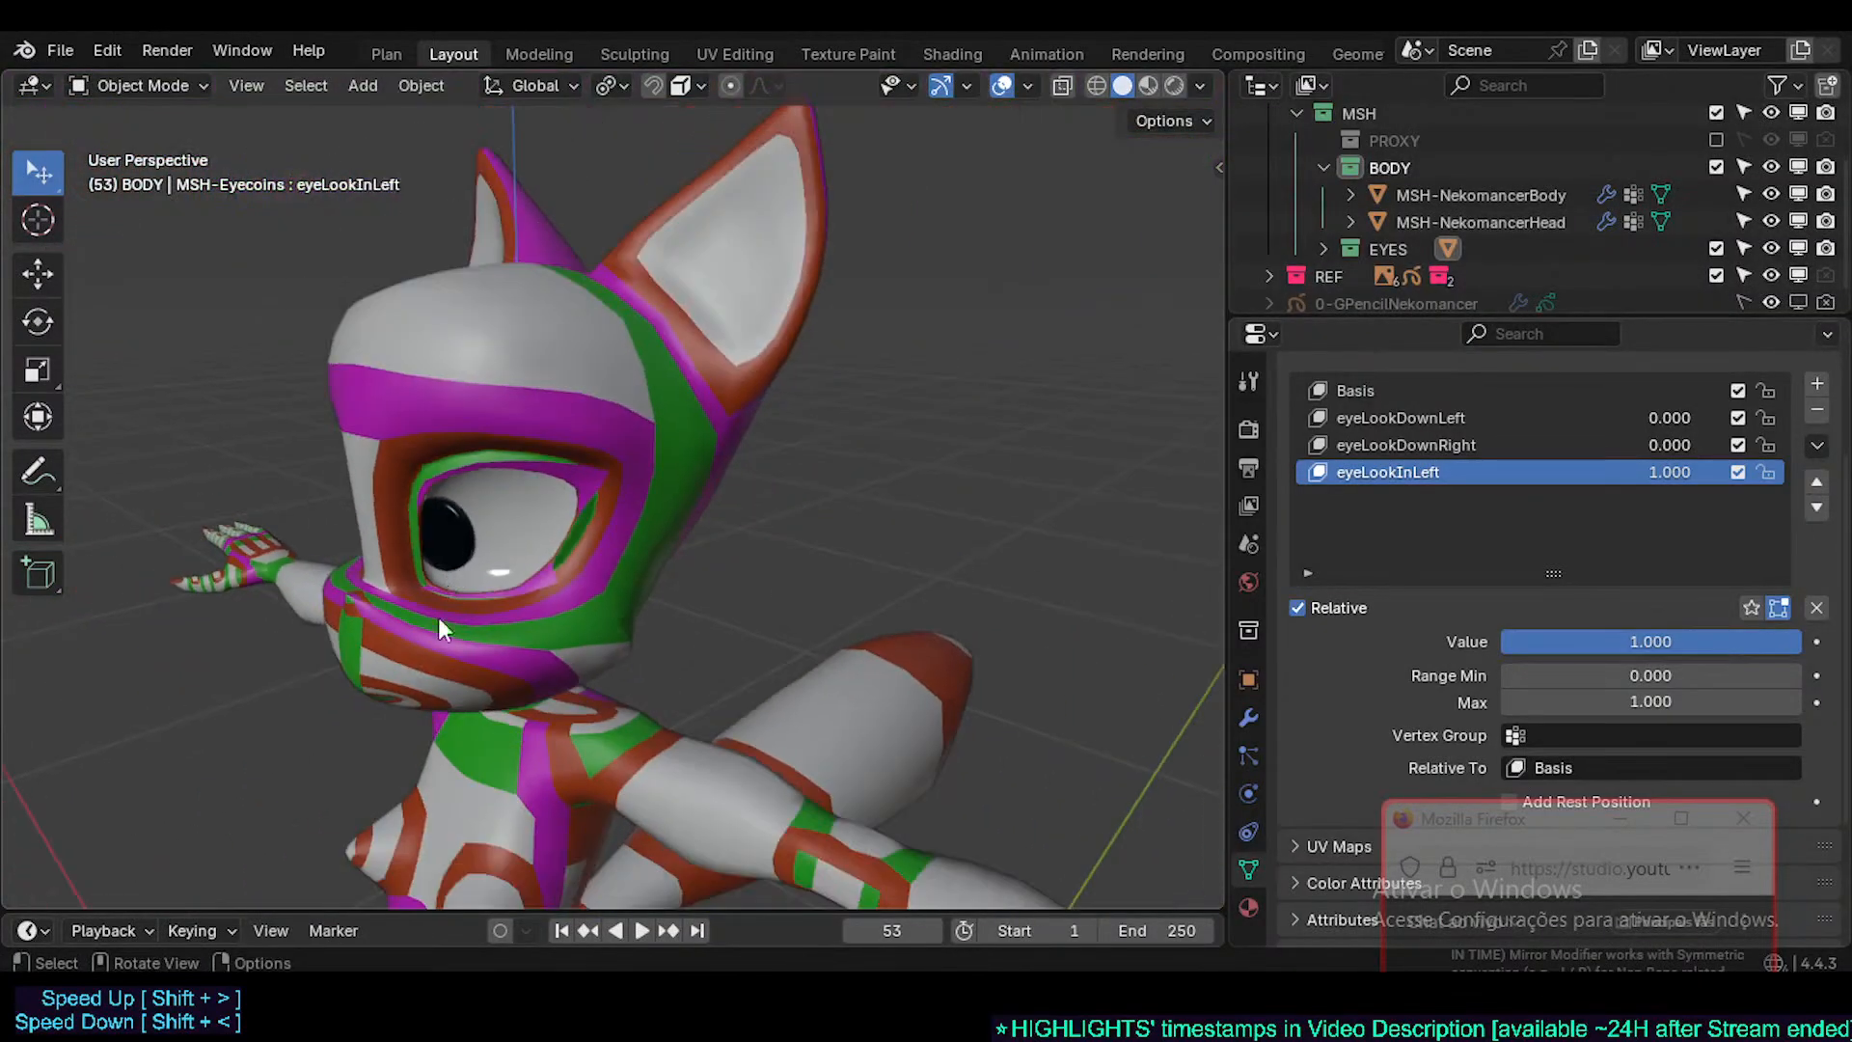
- Examine the eyeLookInLeft pose around the left eye and from the front view
middle_drag(401, 697, 434, 615)
scroll(434, 615, up, 3)
scroll(425, 627, up, 1)
middle_drag(350, 566, 413, 524)
key(KP_1)
scroll(631, 501, up, 4)
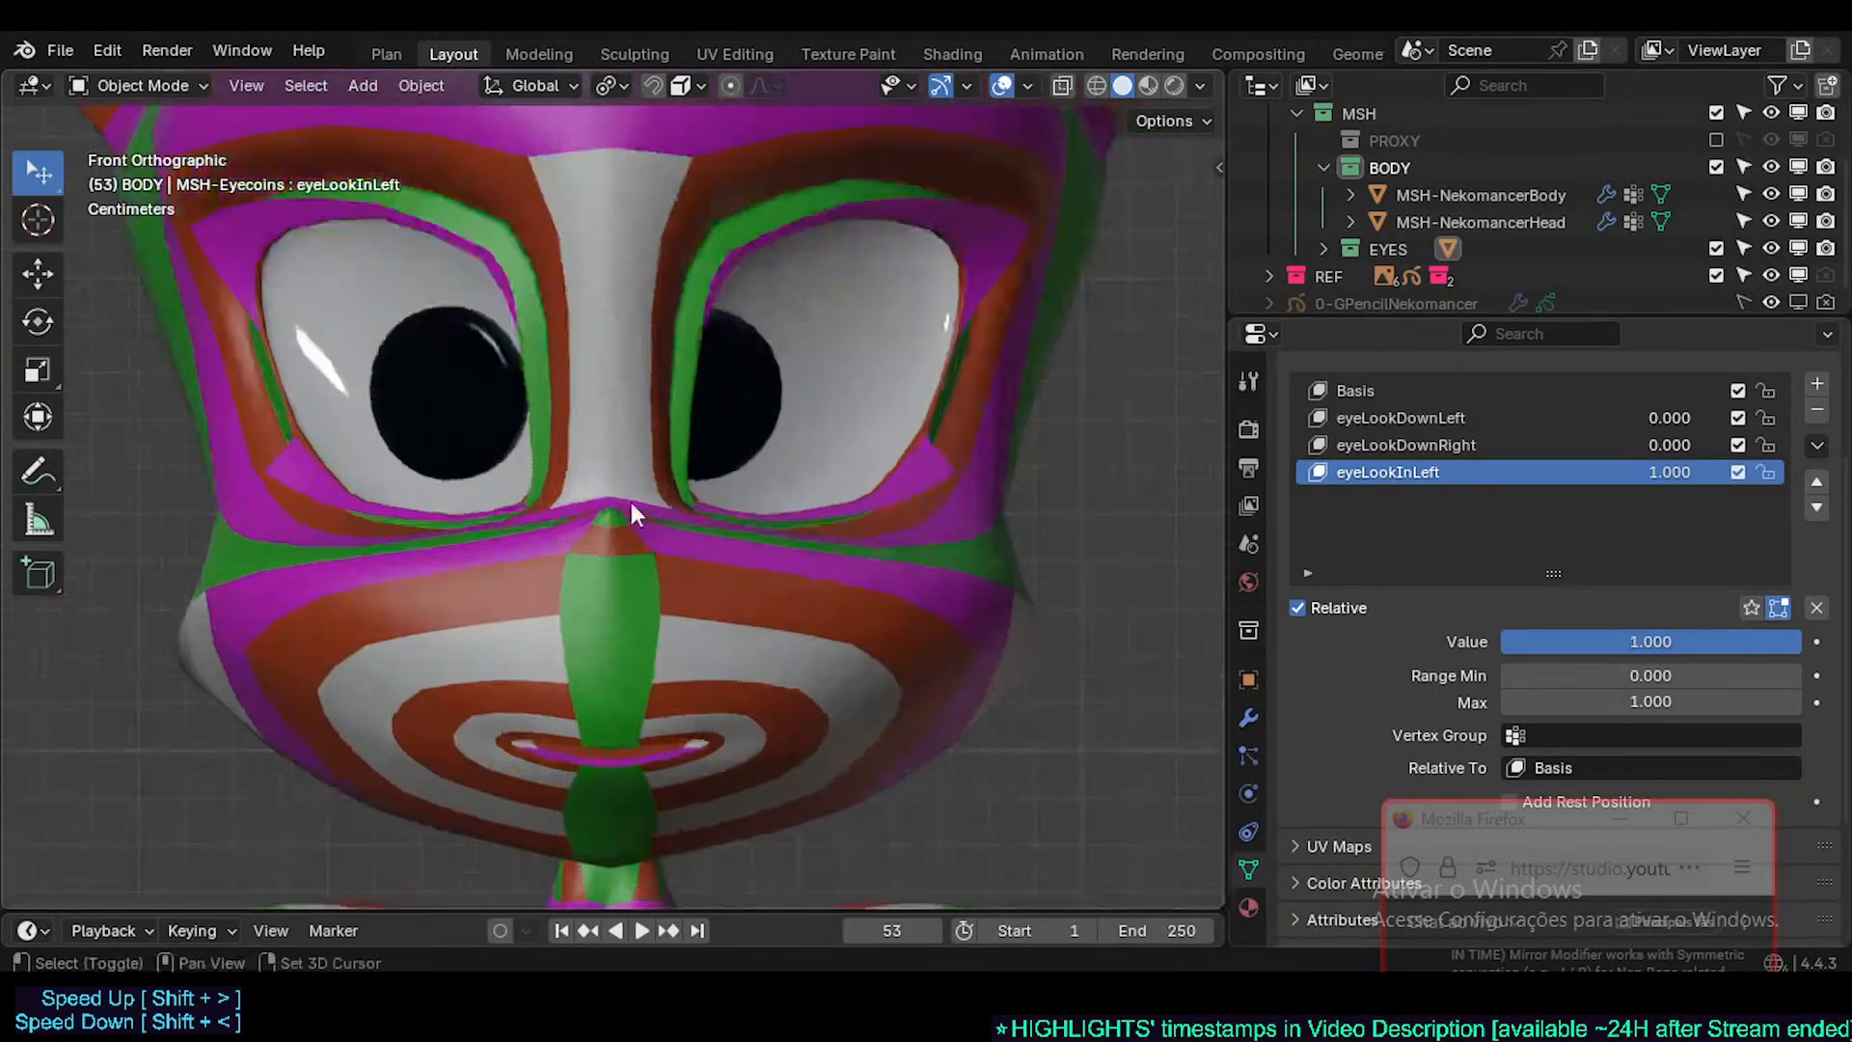
click(583, 458)
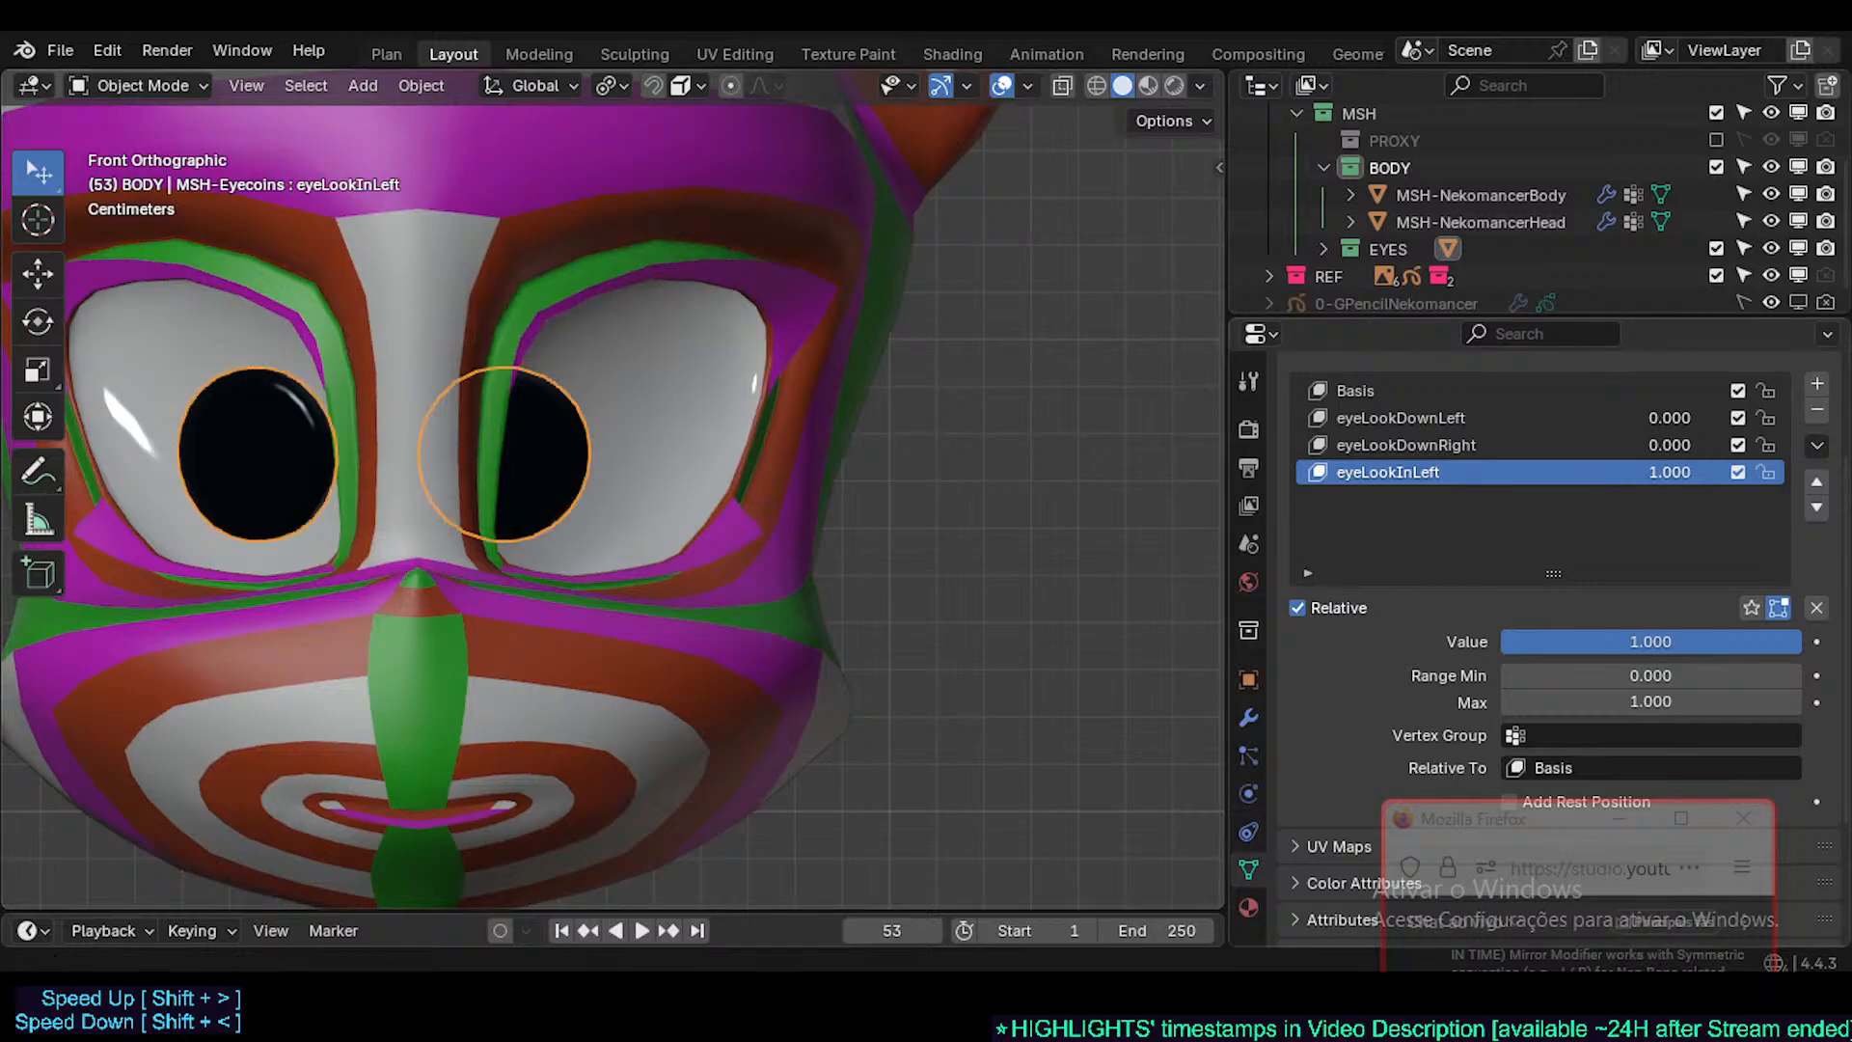
- Create a new shape key from the mix of eyeLookInLeft at 1.000, reset eyeLookInLeft to 0, and set the new key to 1.000
mouse_move(1669, 472)
mouse_down()
mouse_move(1693, 470)
mouse_move(1640, 472)
mouse_move(1693, 471)
mouse_up()
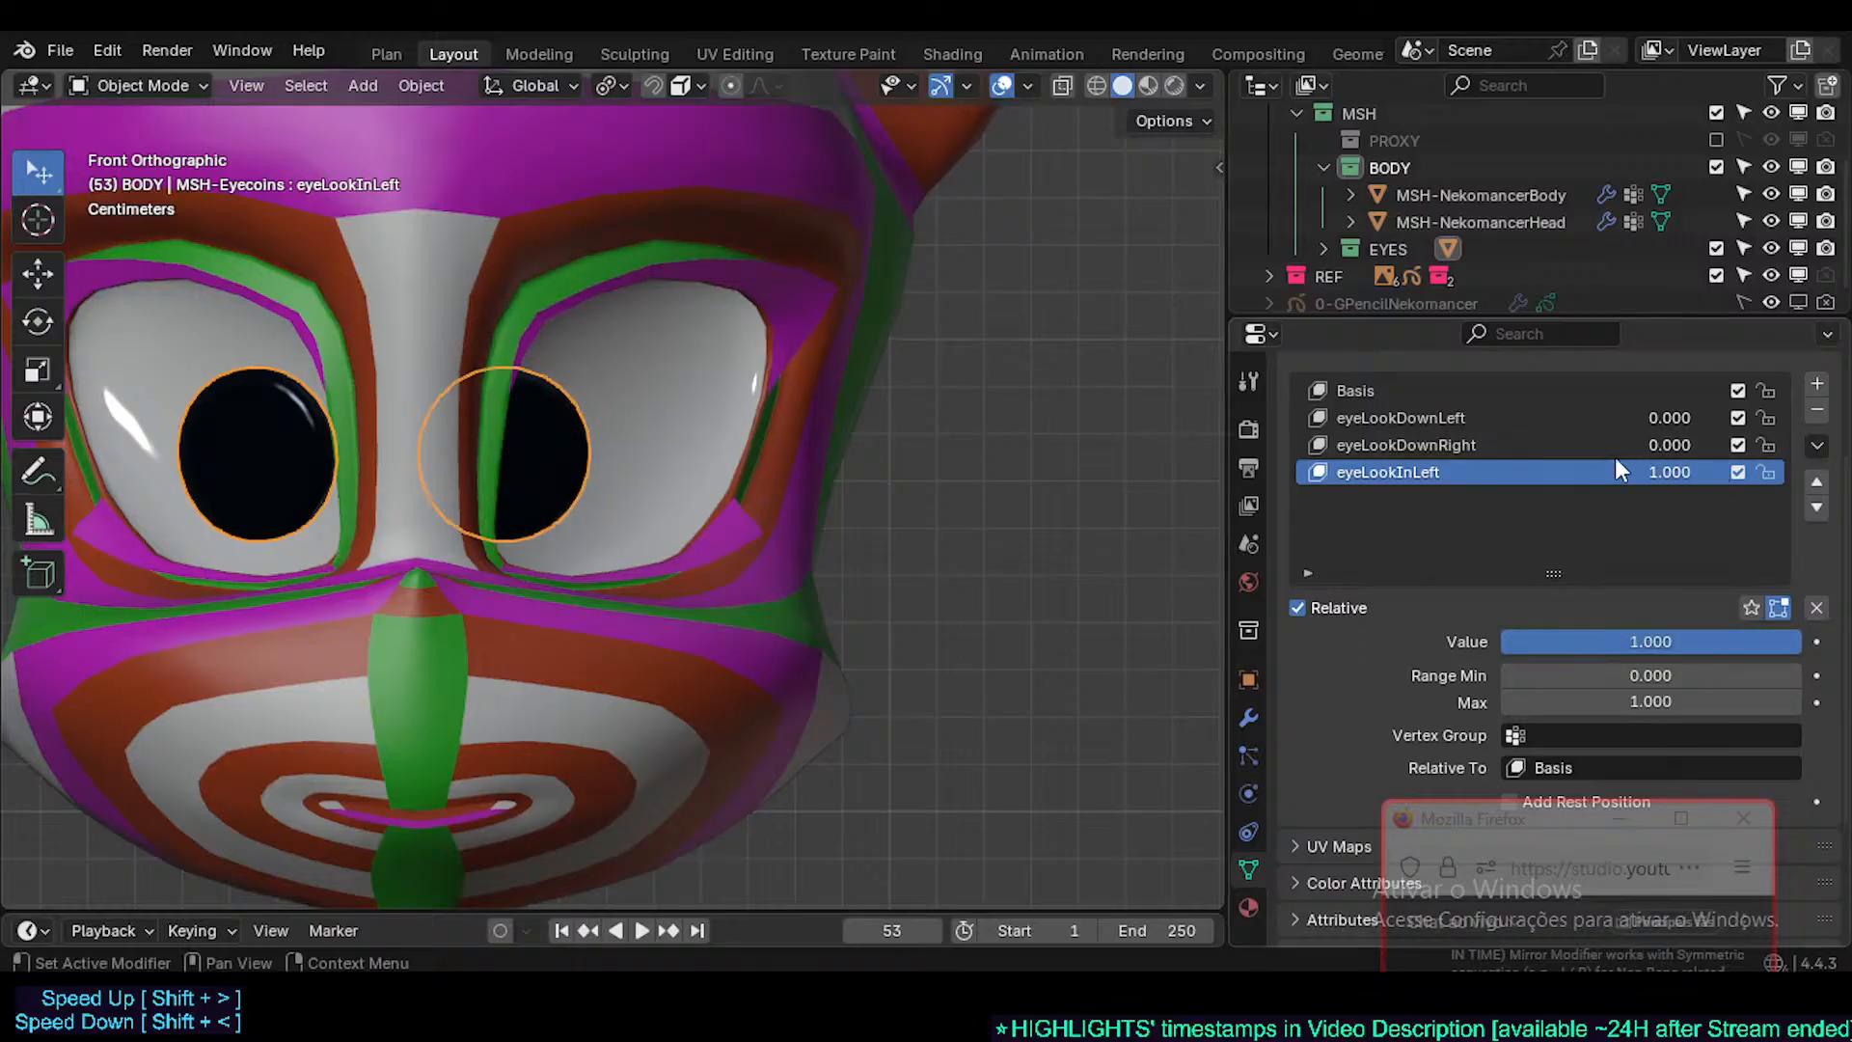
click(1819, 448)
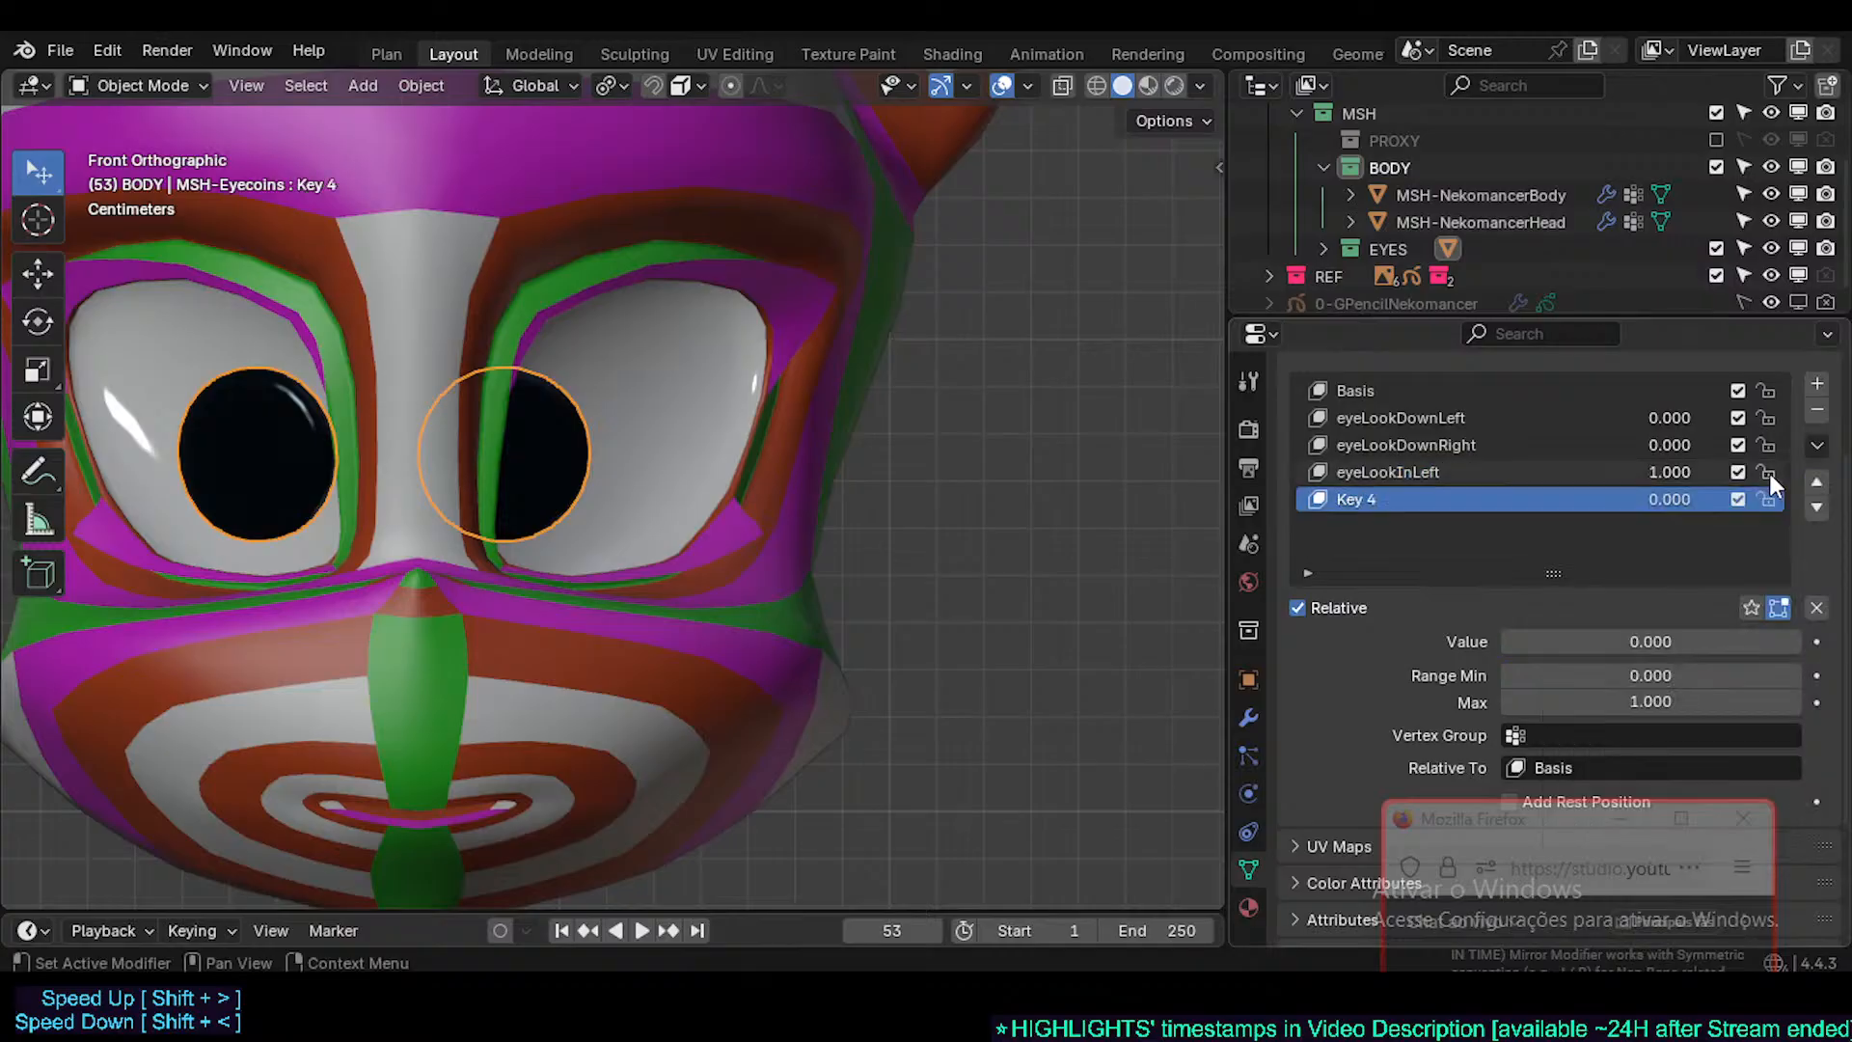
click(1768, 475)
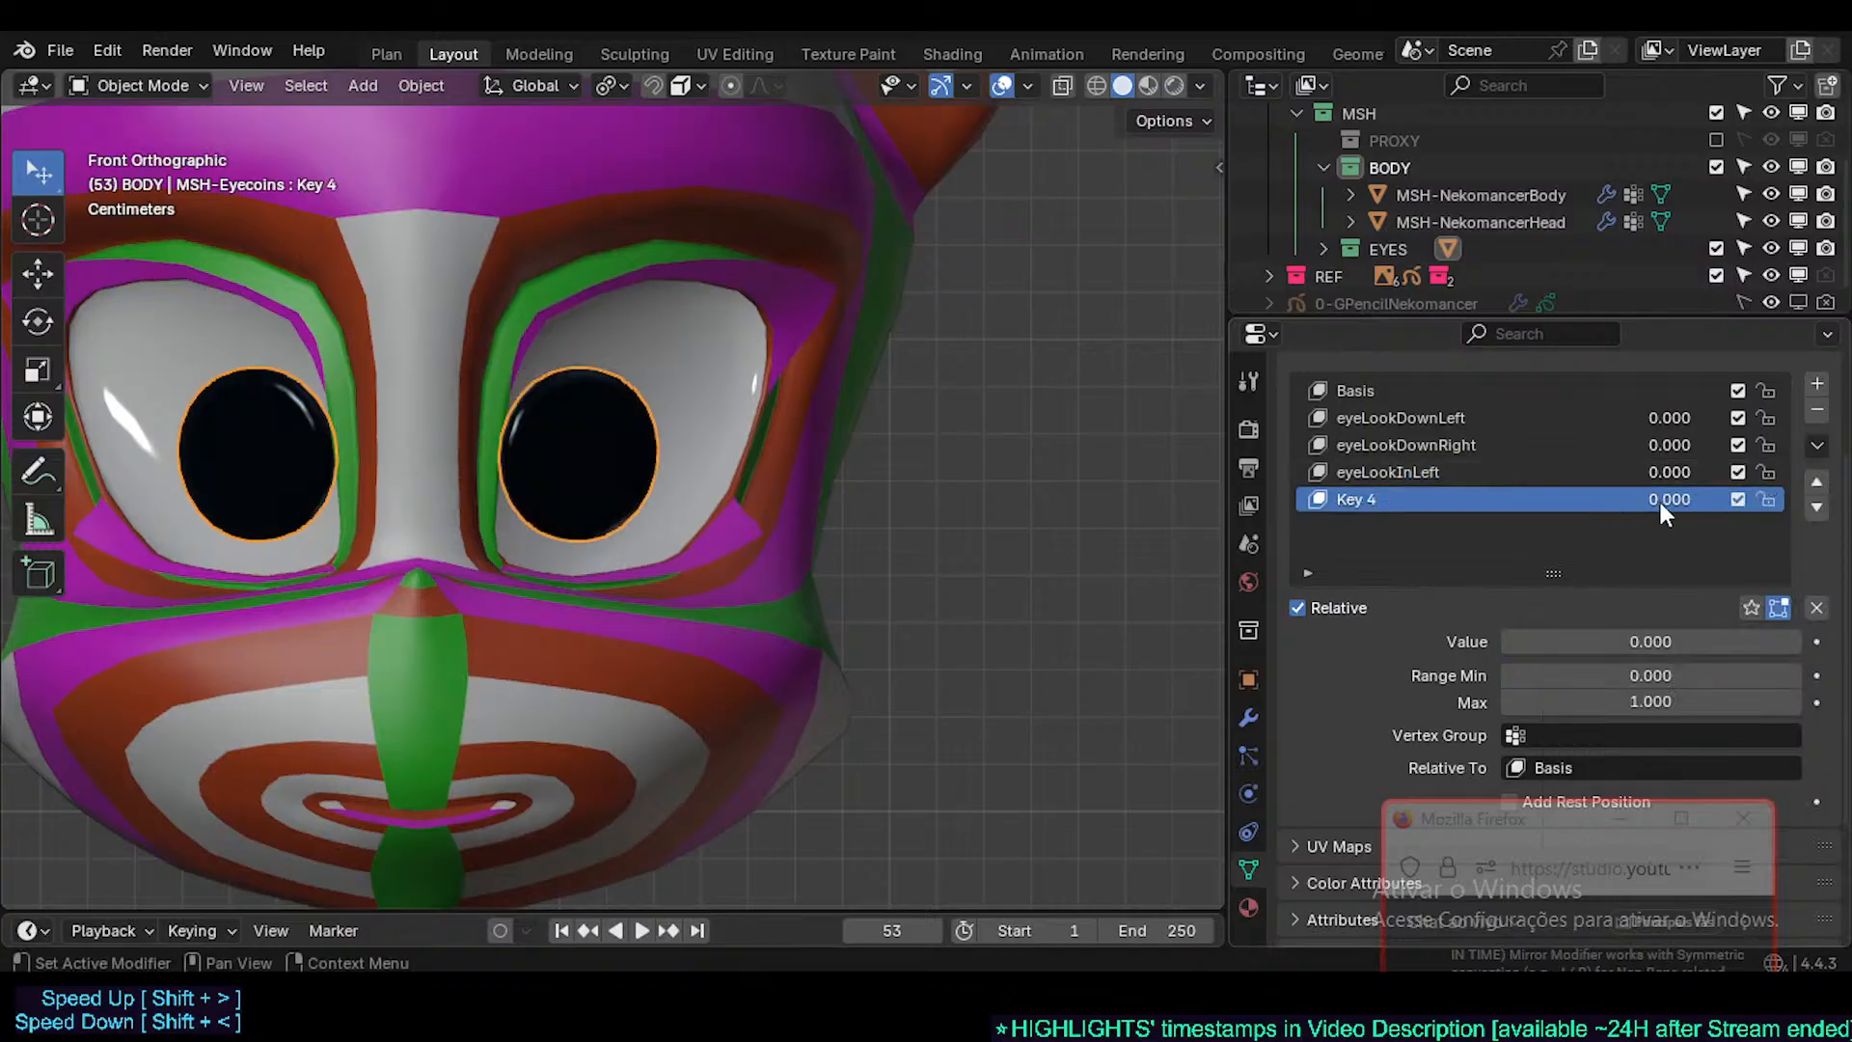
drag(1659, 498, 1726, 498)
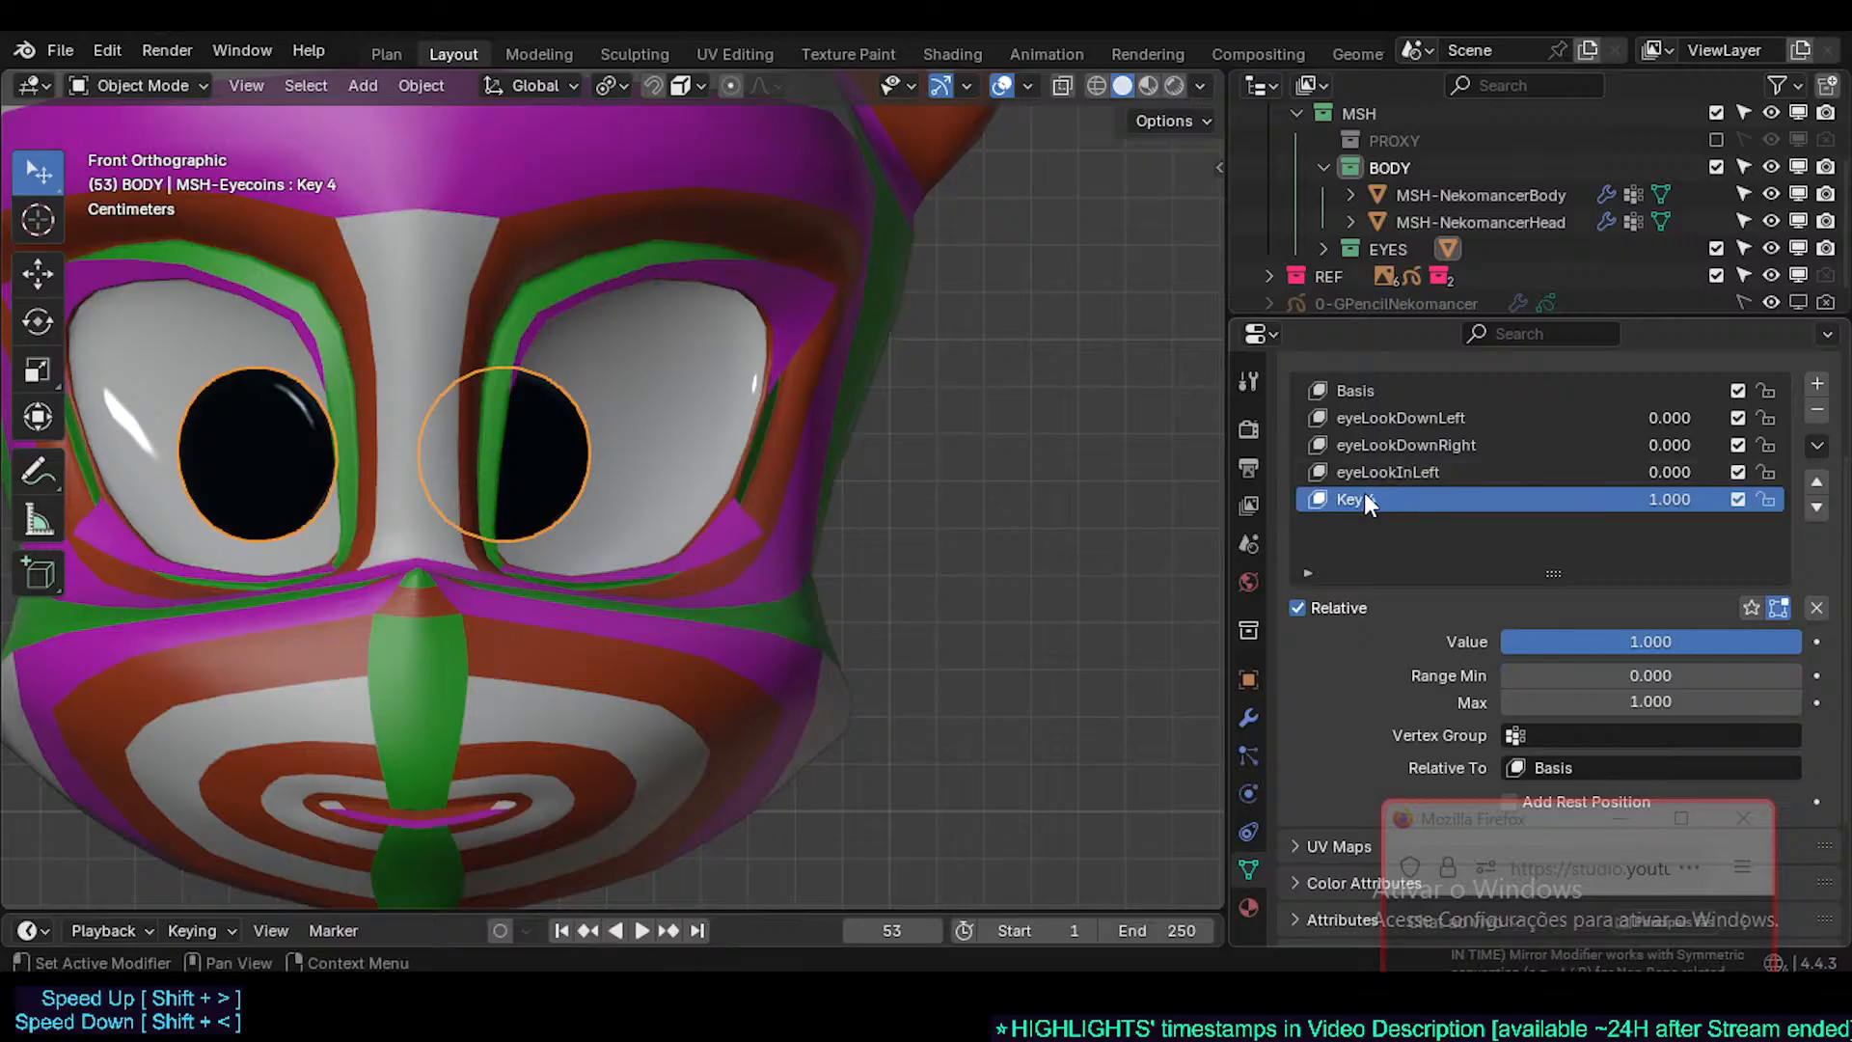
- Rename the new shape key as eyeLookInRight
text(eyeLookInLeft)
double_click(1418, 500)
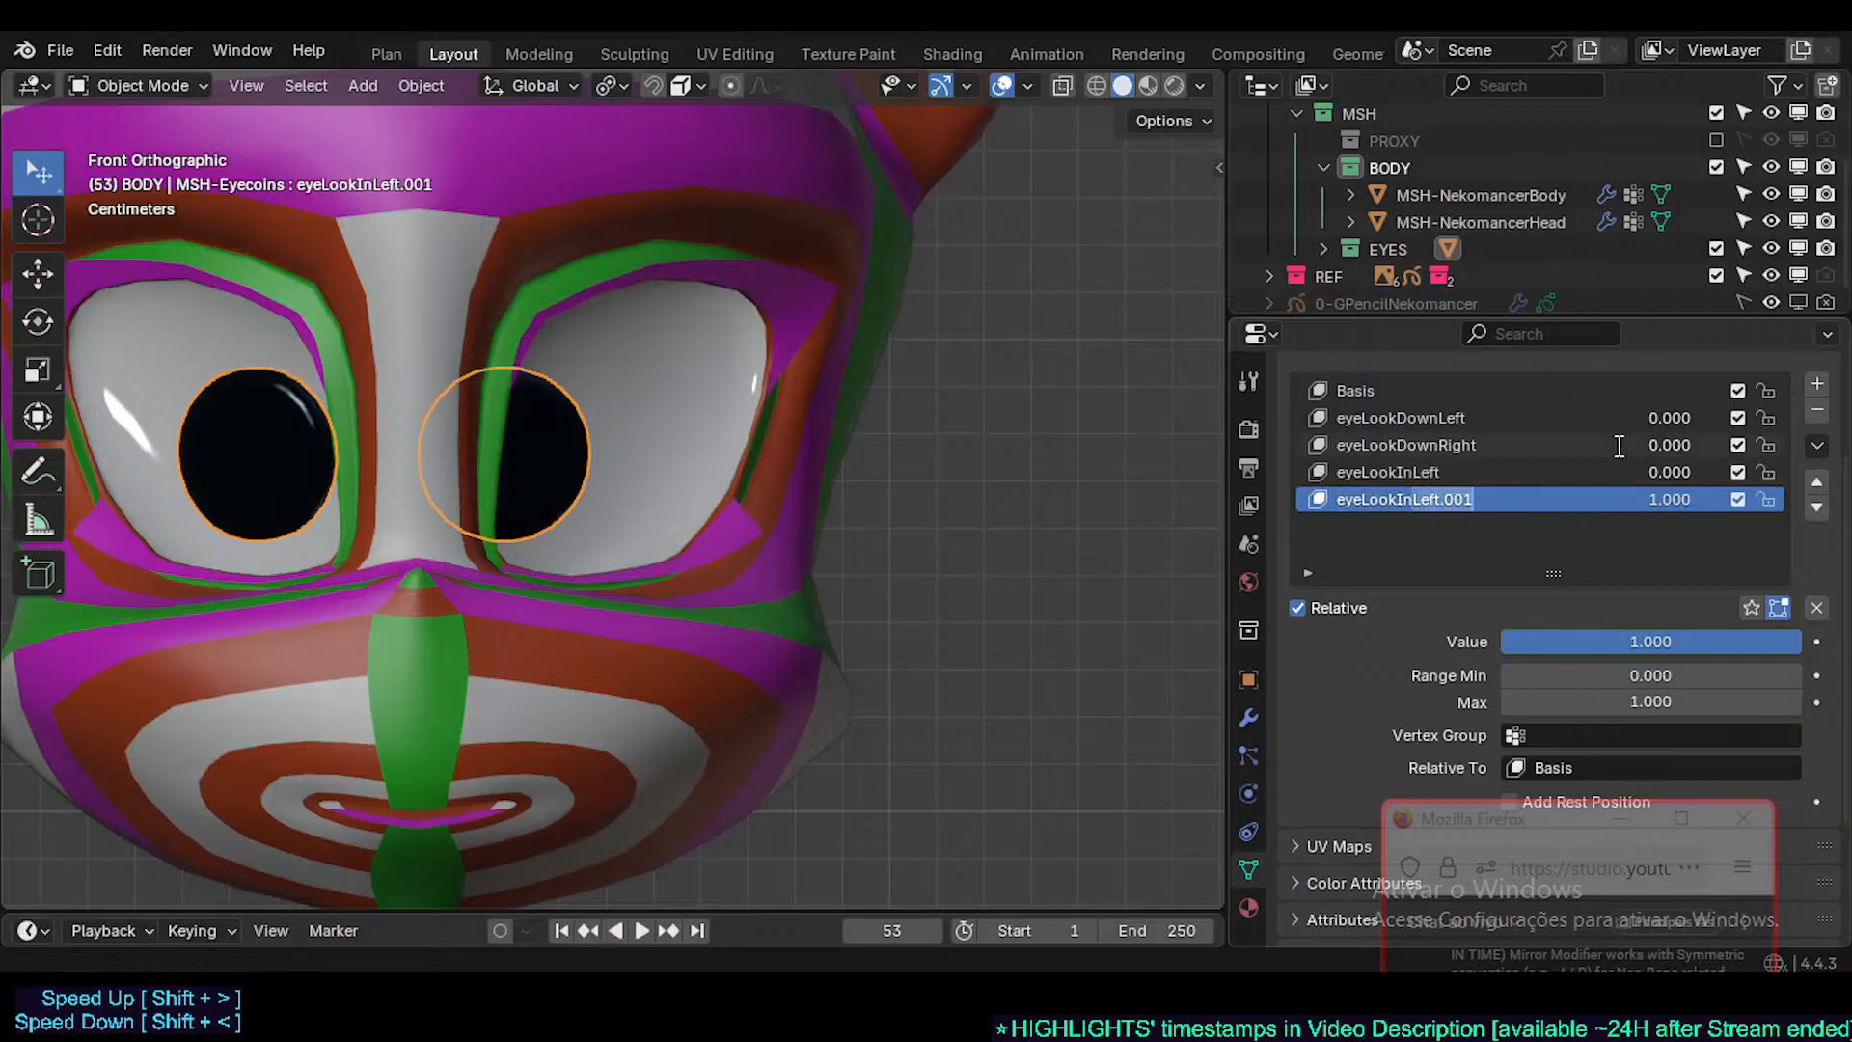
text(Right)
key(Return)
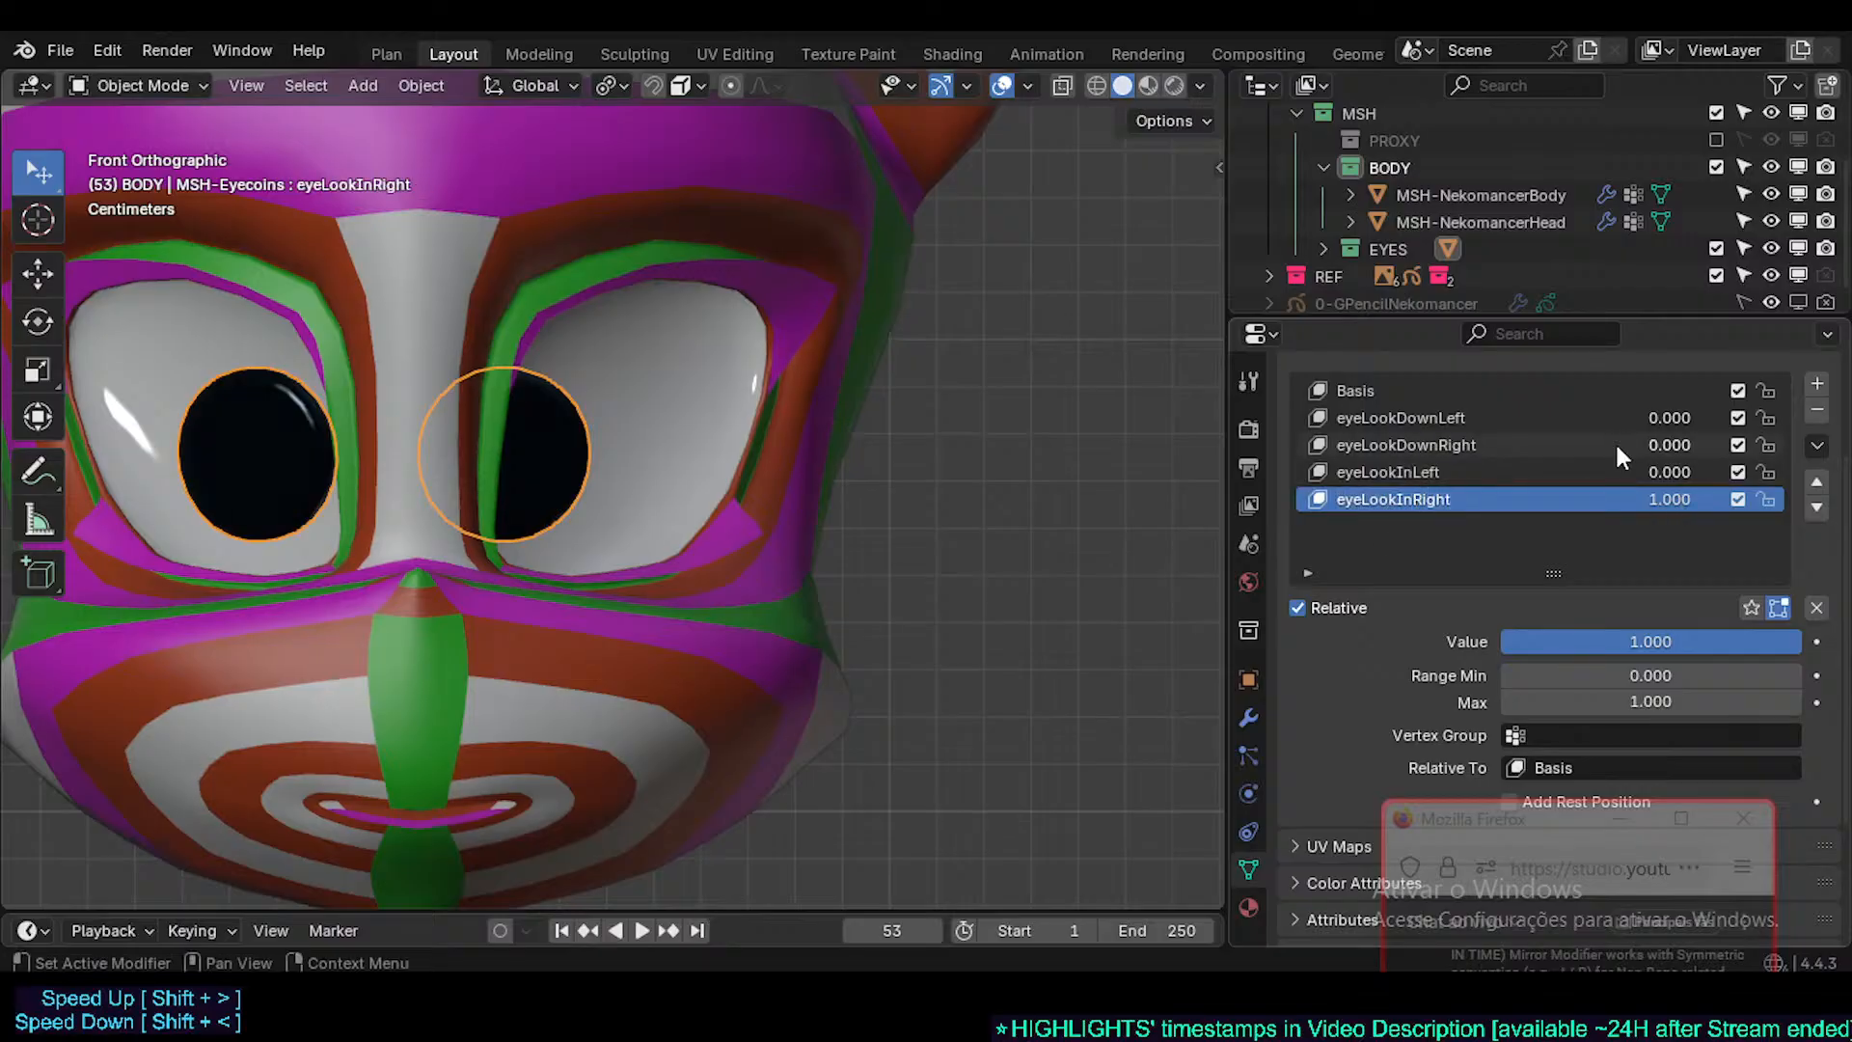
- Mirror the eyeLookInRight shape key at value 1.000 onto the opposite eyecoin
drag(1661, 498, 1733, 487)
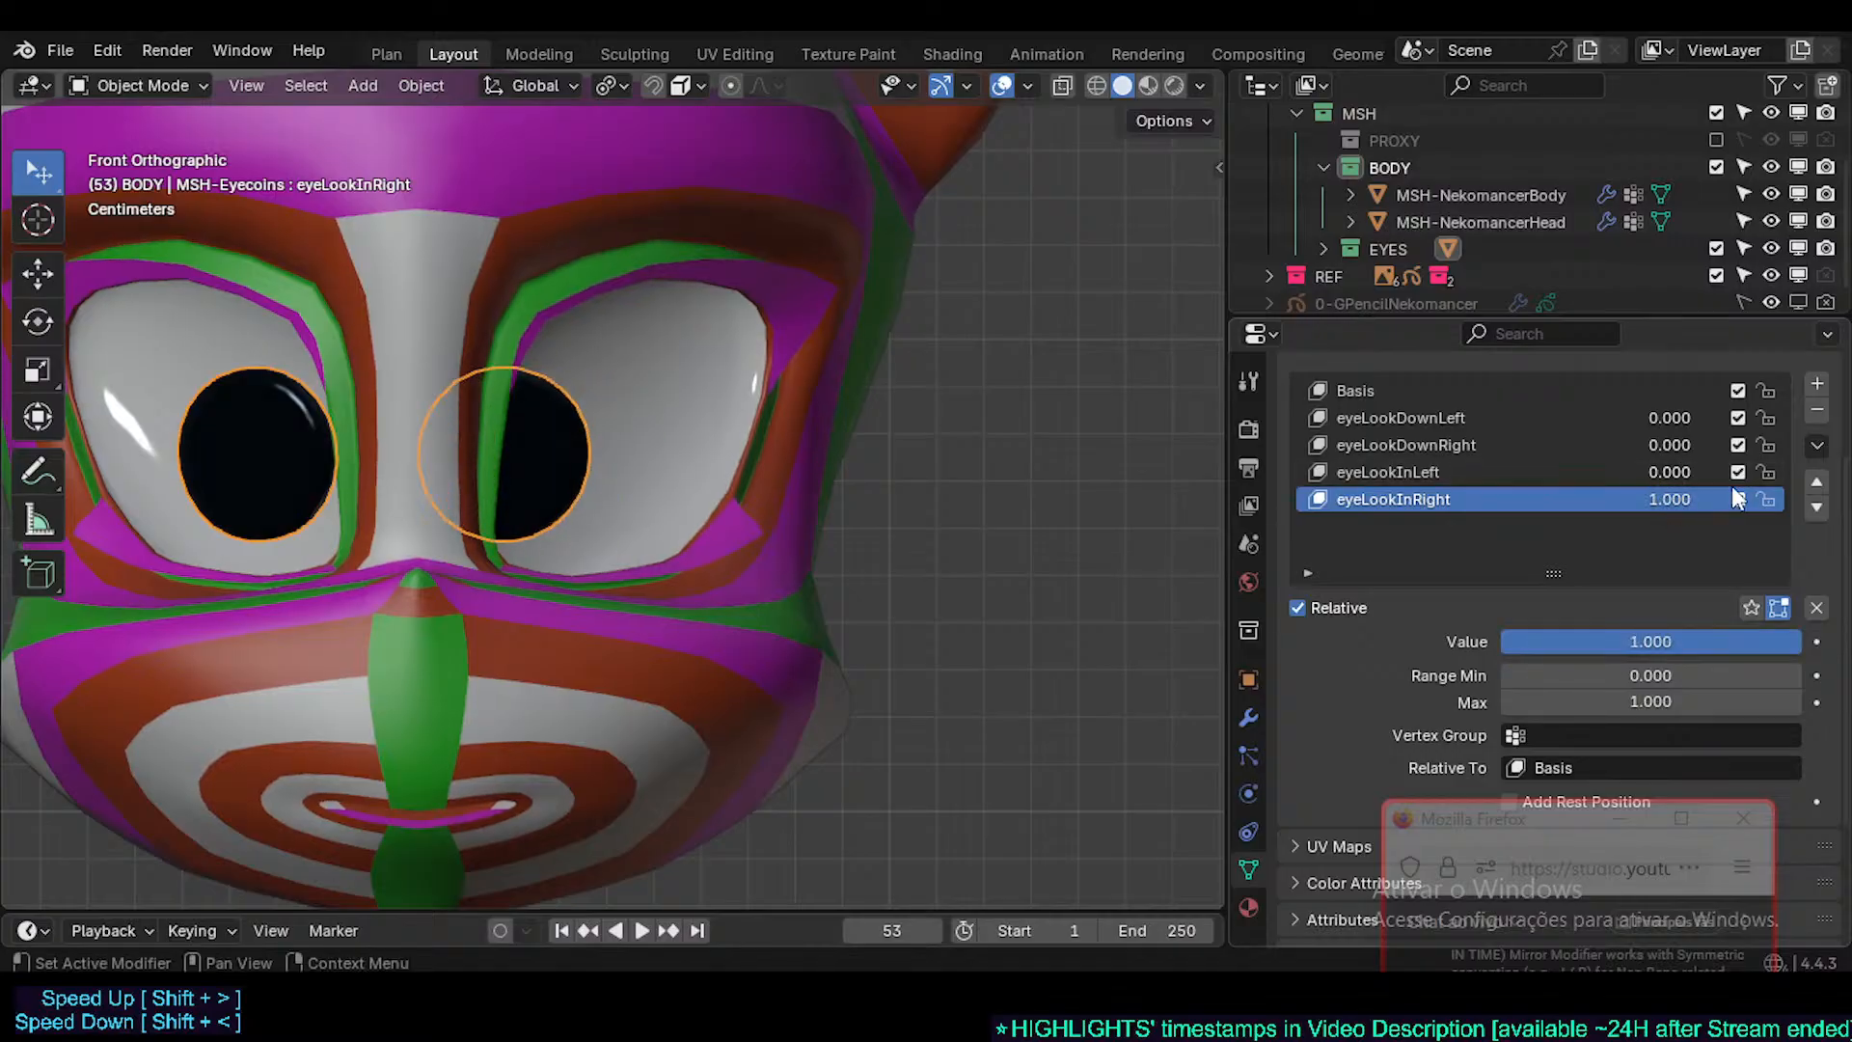
click(1817, 449)
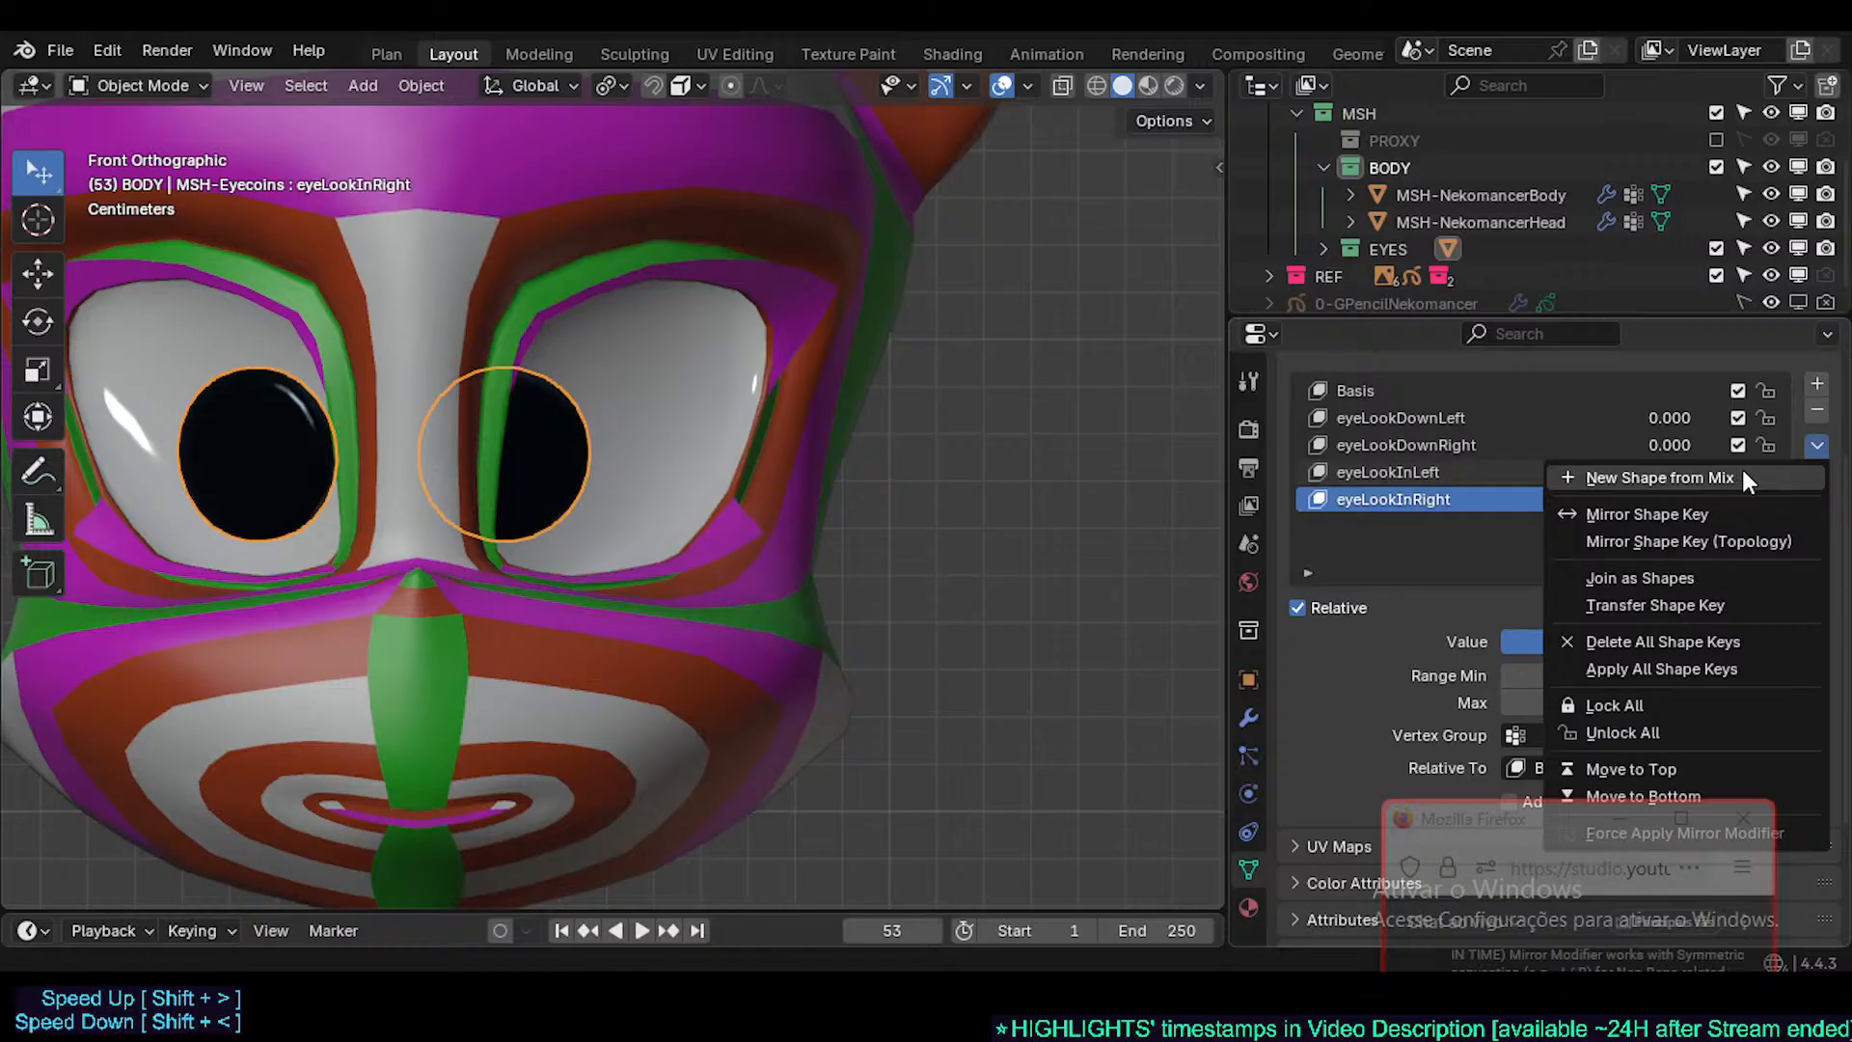
click(1705, 513)
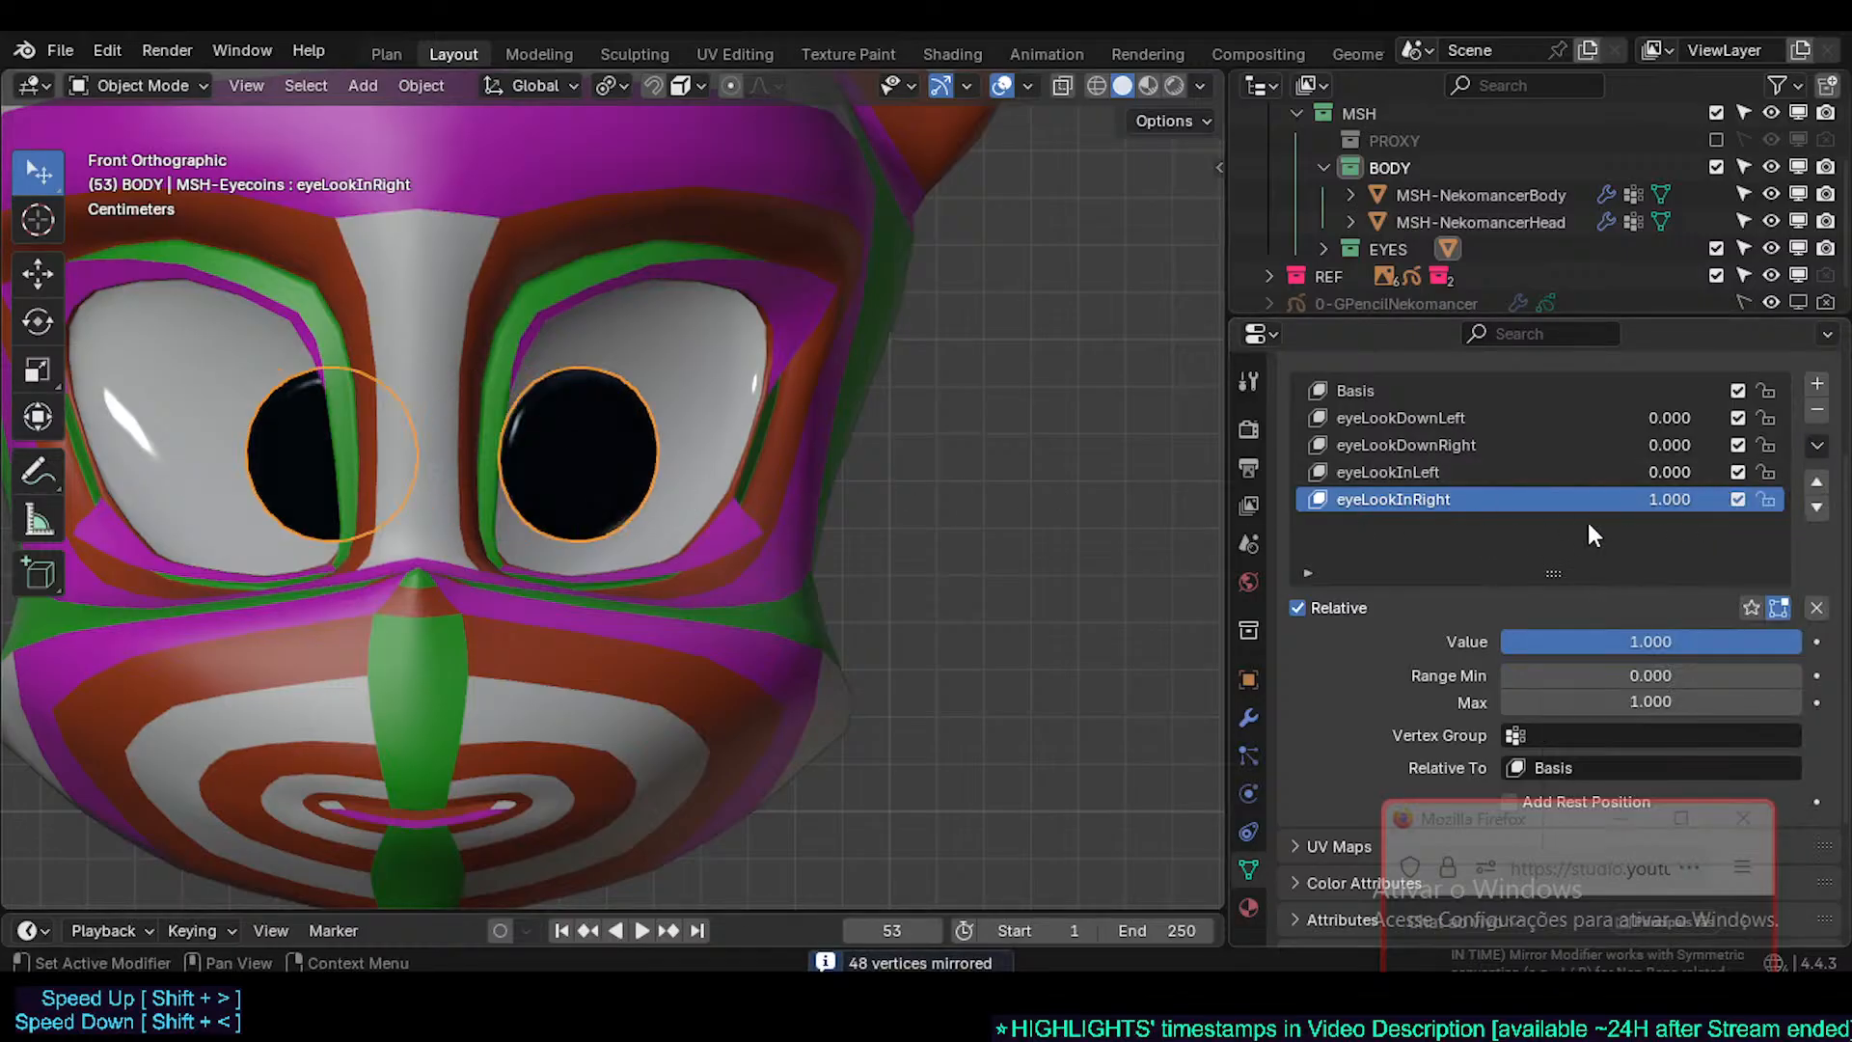
- Reset the eyeLookInRight value to 0 and save the file
drag(1678, 498, 1781, 488)
key(BackSpace)
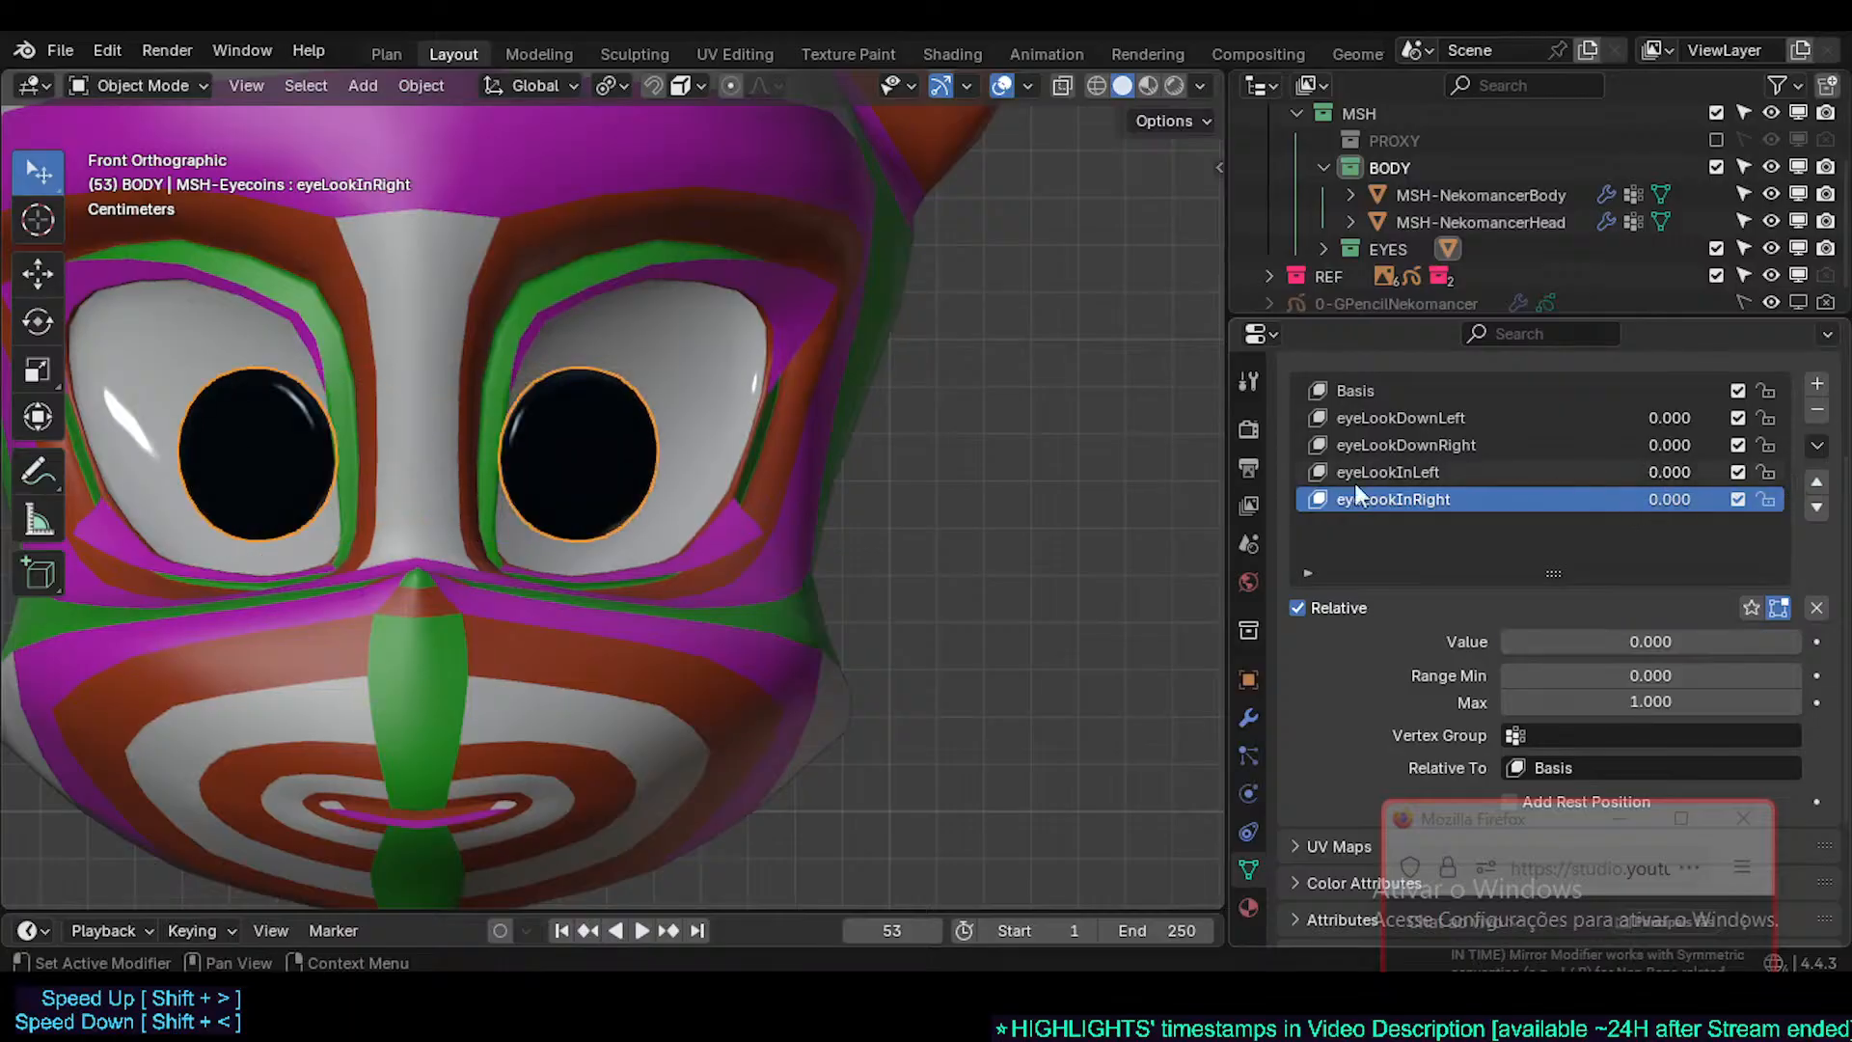
middle_drag(620, 467, 567, 484)
key(ctrl+s)
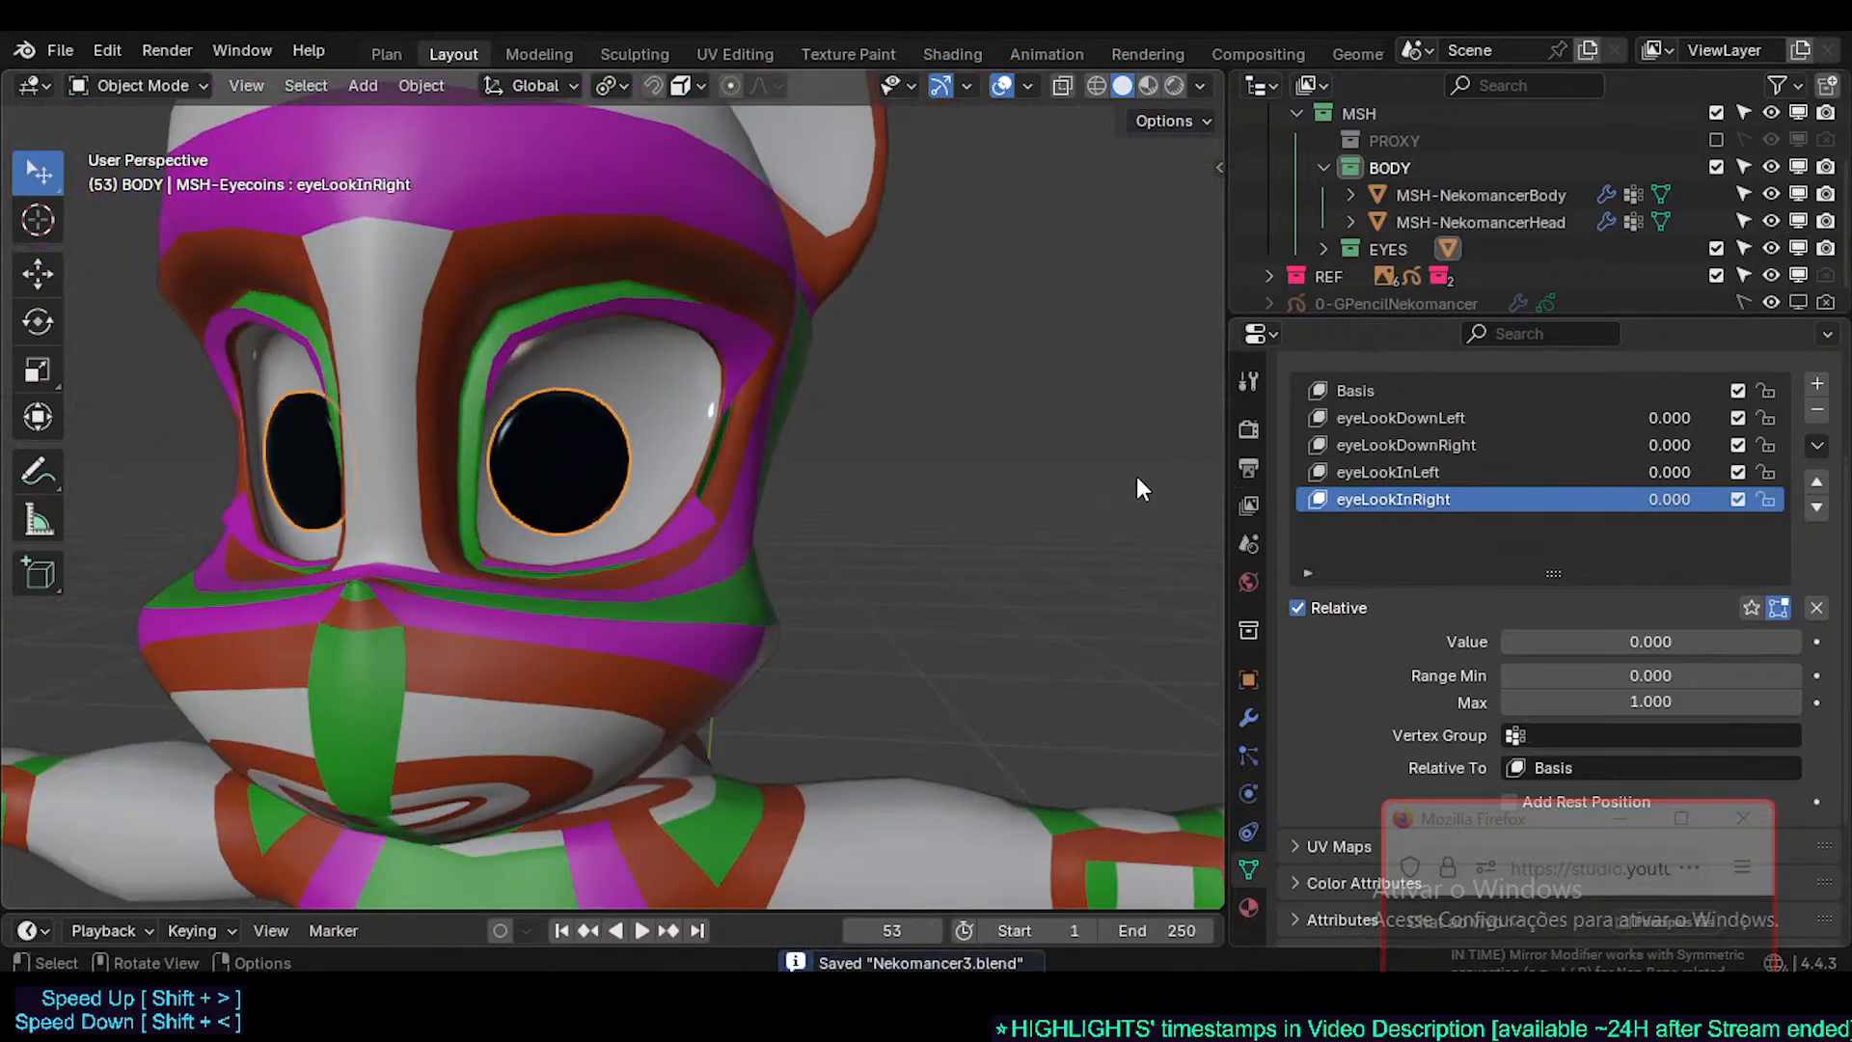
- Expand the VRM 0.x Blend Shape Proxy settings, keeping the Humanoid and Spring Bone sections collapsed
key(n)
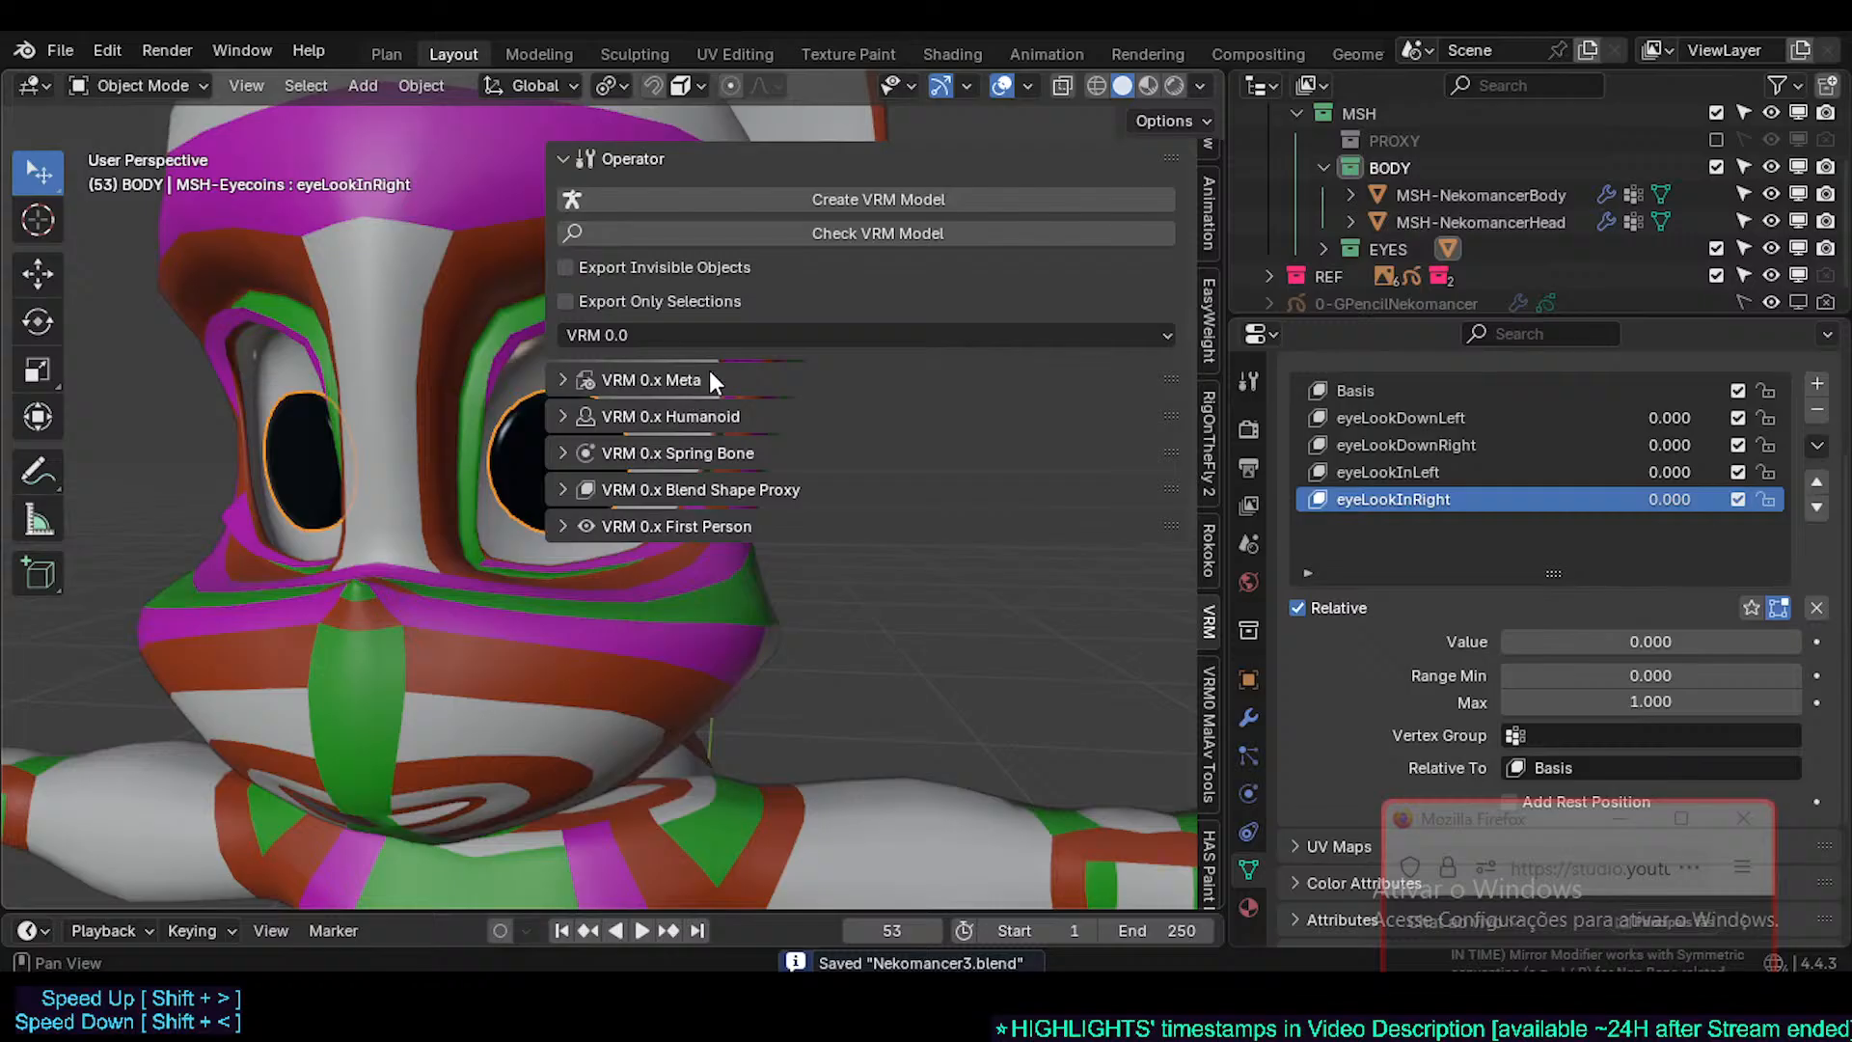
click(685, 420)
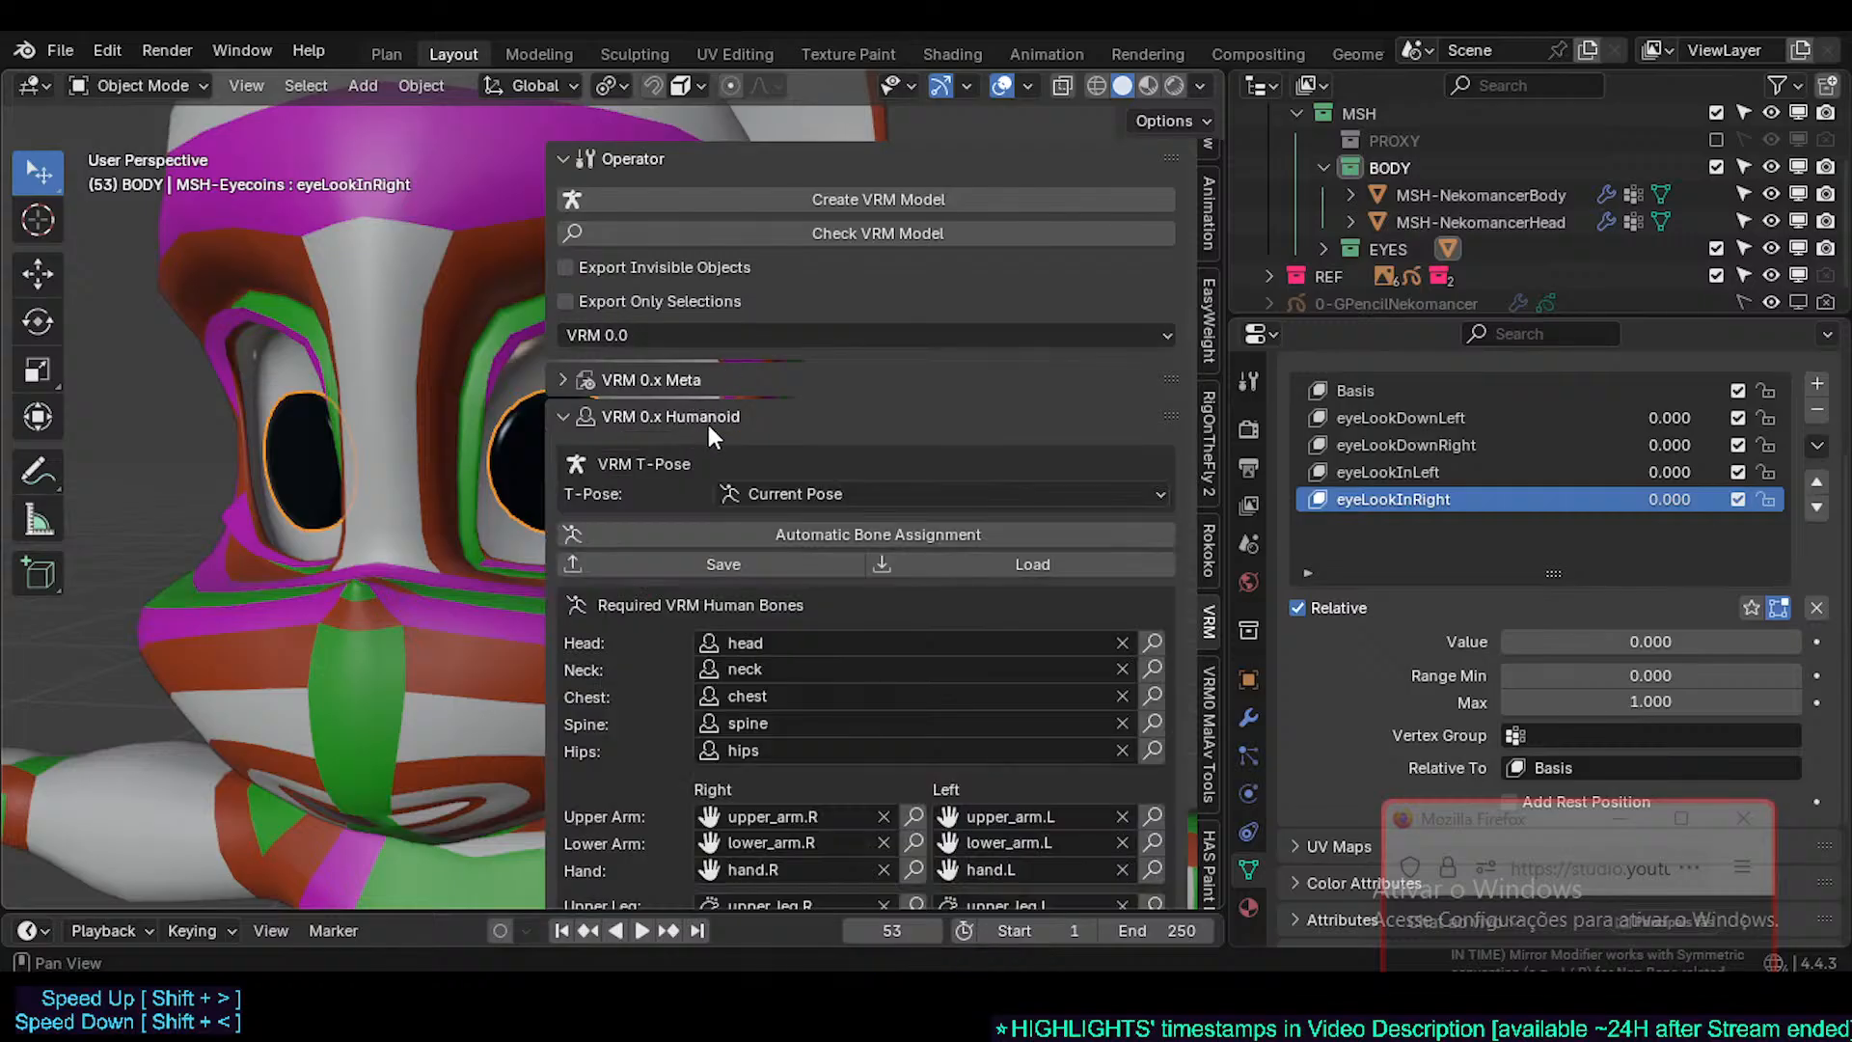
click(708, 424)
click(702, 452)
click(702, 452)
click(702, 489)
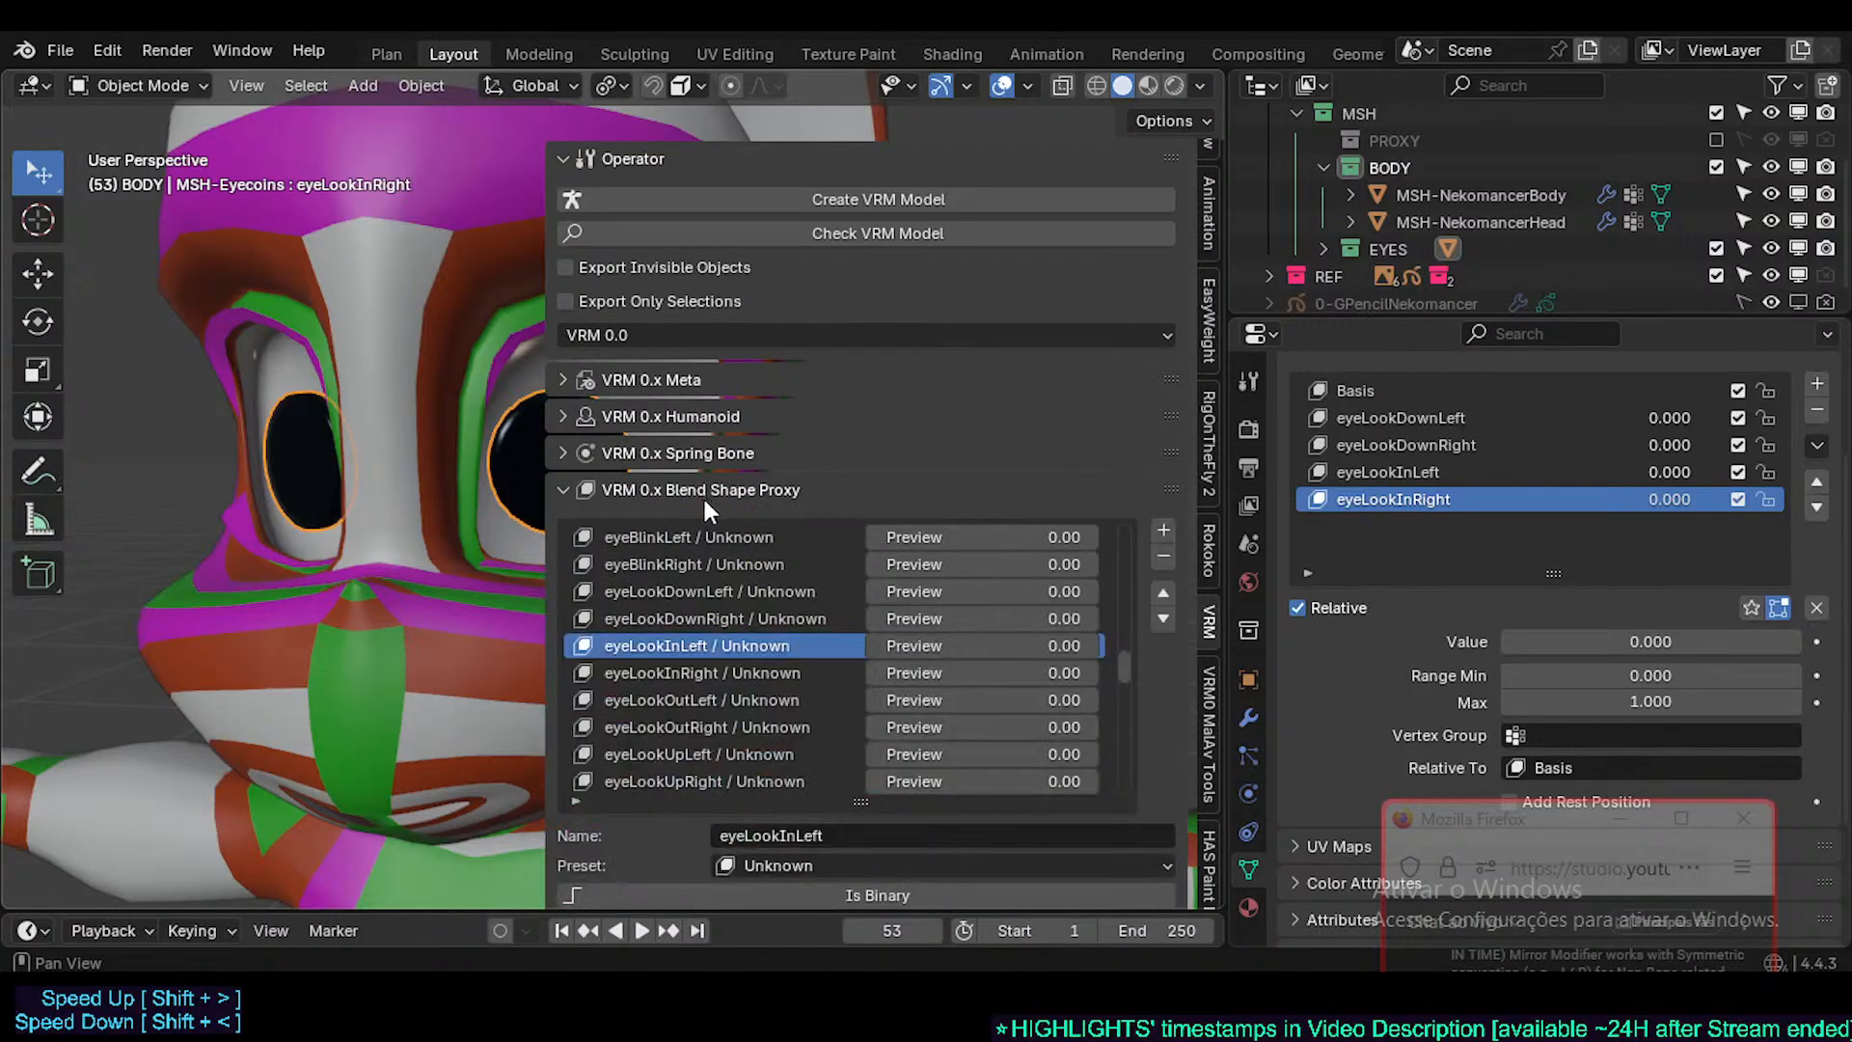
- Add a bind to the eyeLookInLeft blend shape proxy and set its mesh to MSH-Eyecoins
scroll(936, 650, down, 5)
scroll(777, 649, up, 4)
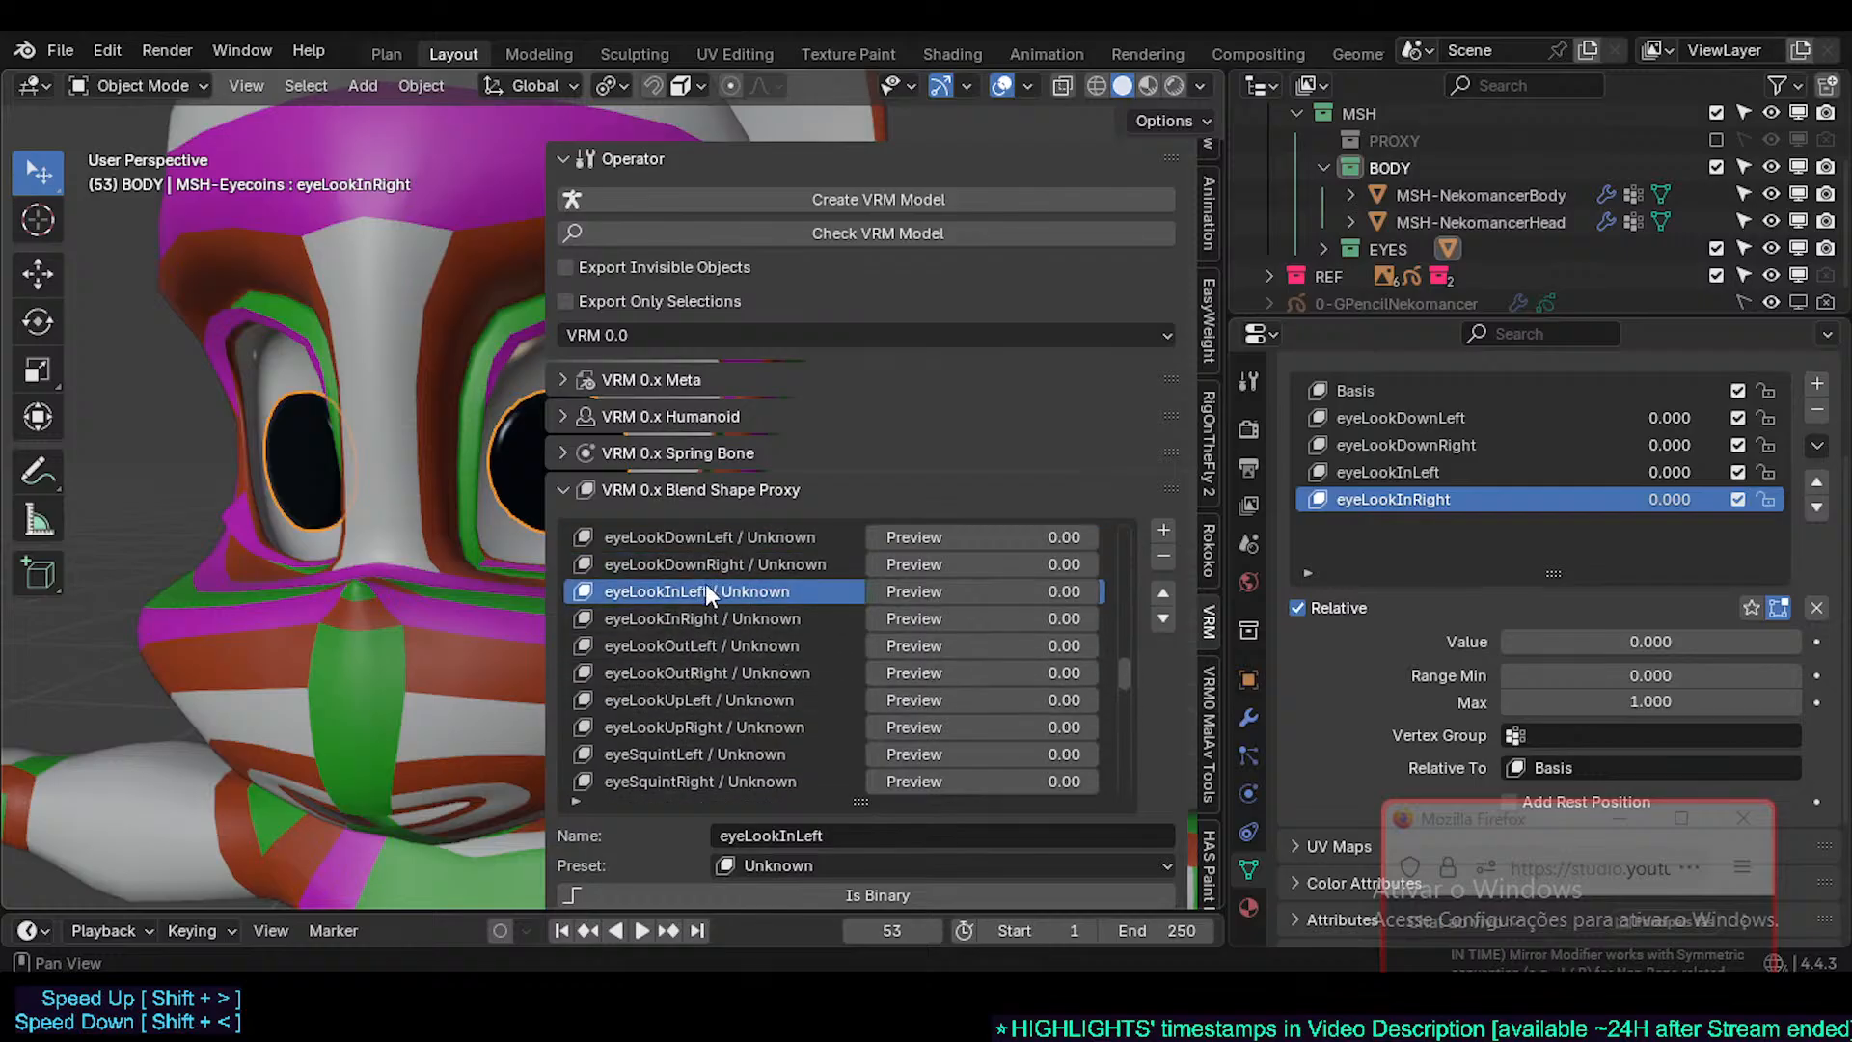
scroll(1080, 709, down, 2)
scroll(1181, 722, down, 4)
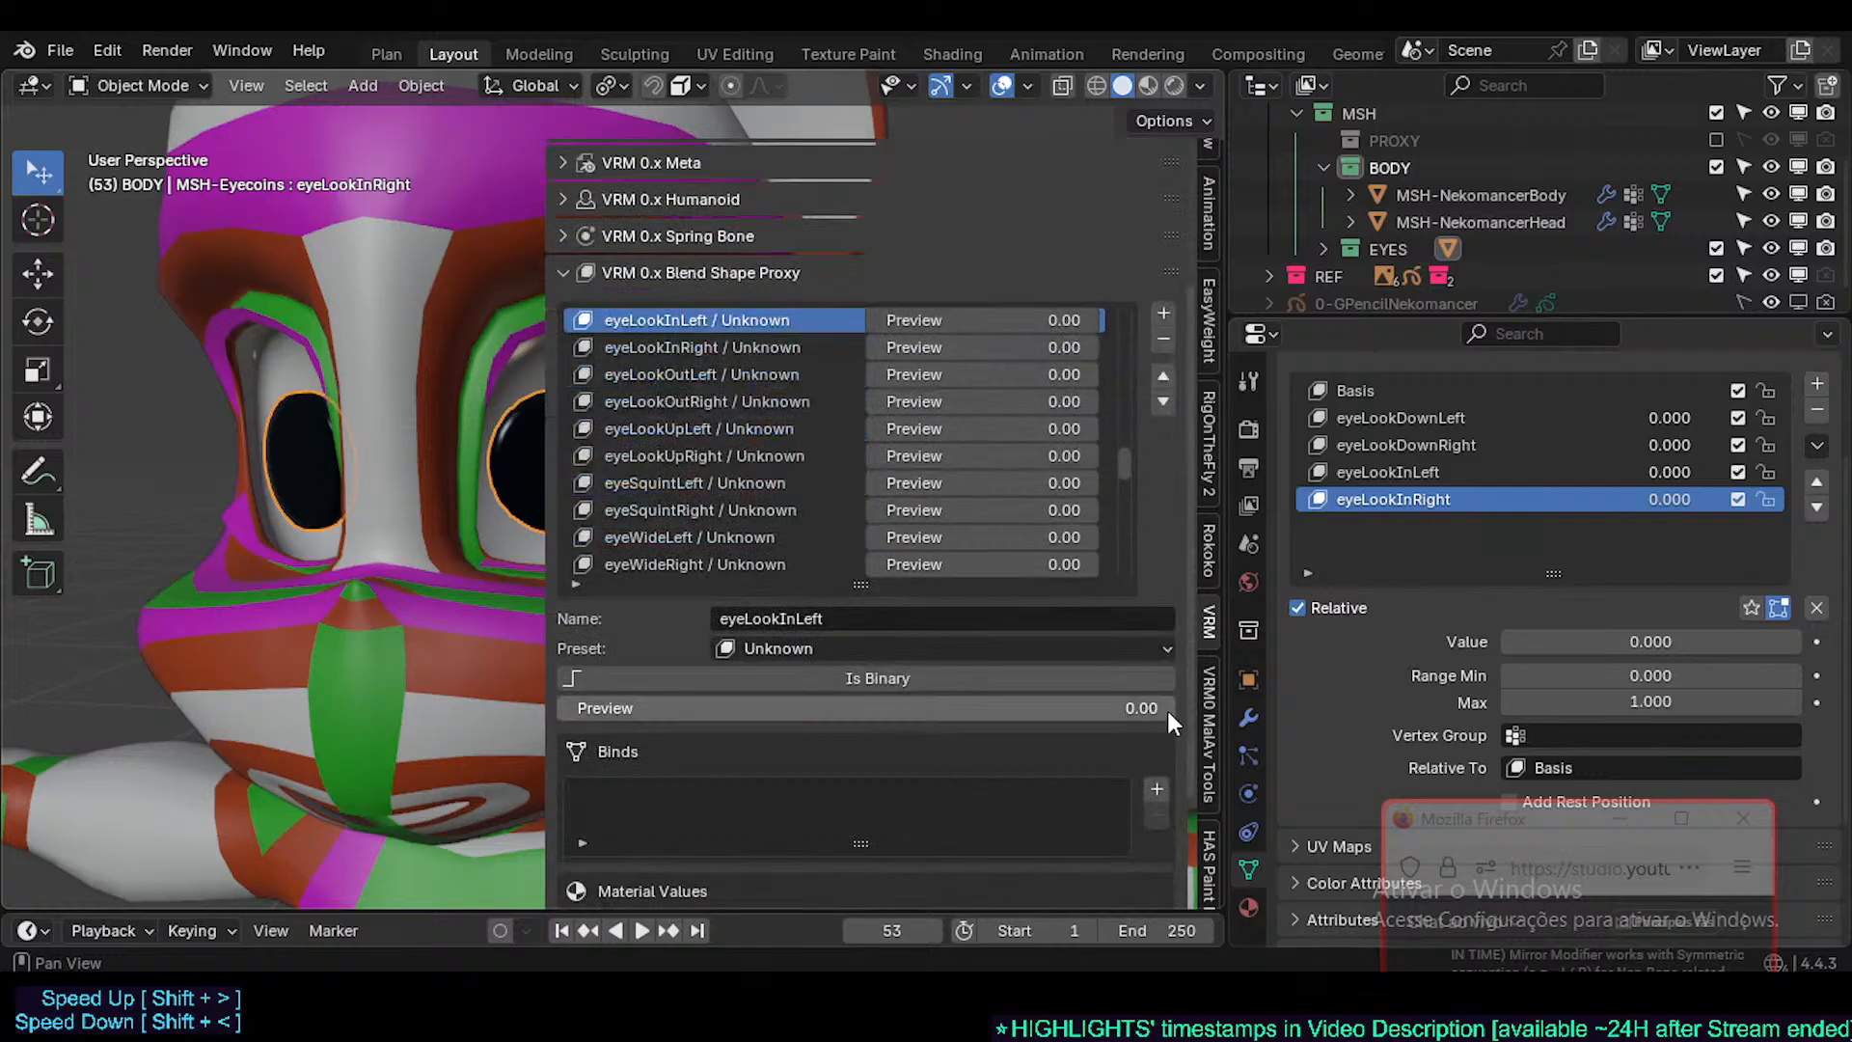
scroll(1167, 714, up, 5)
scroll(918, 625, up, 2)
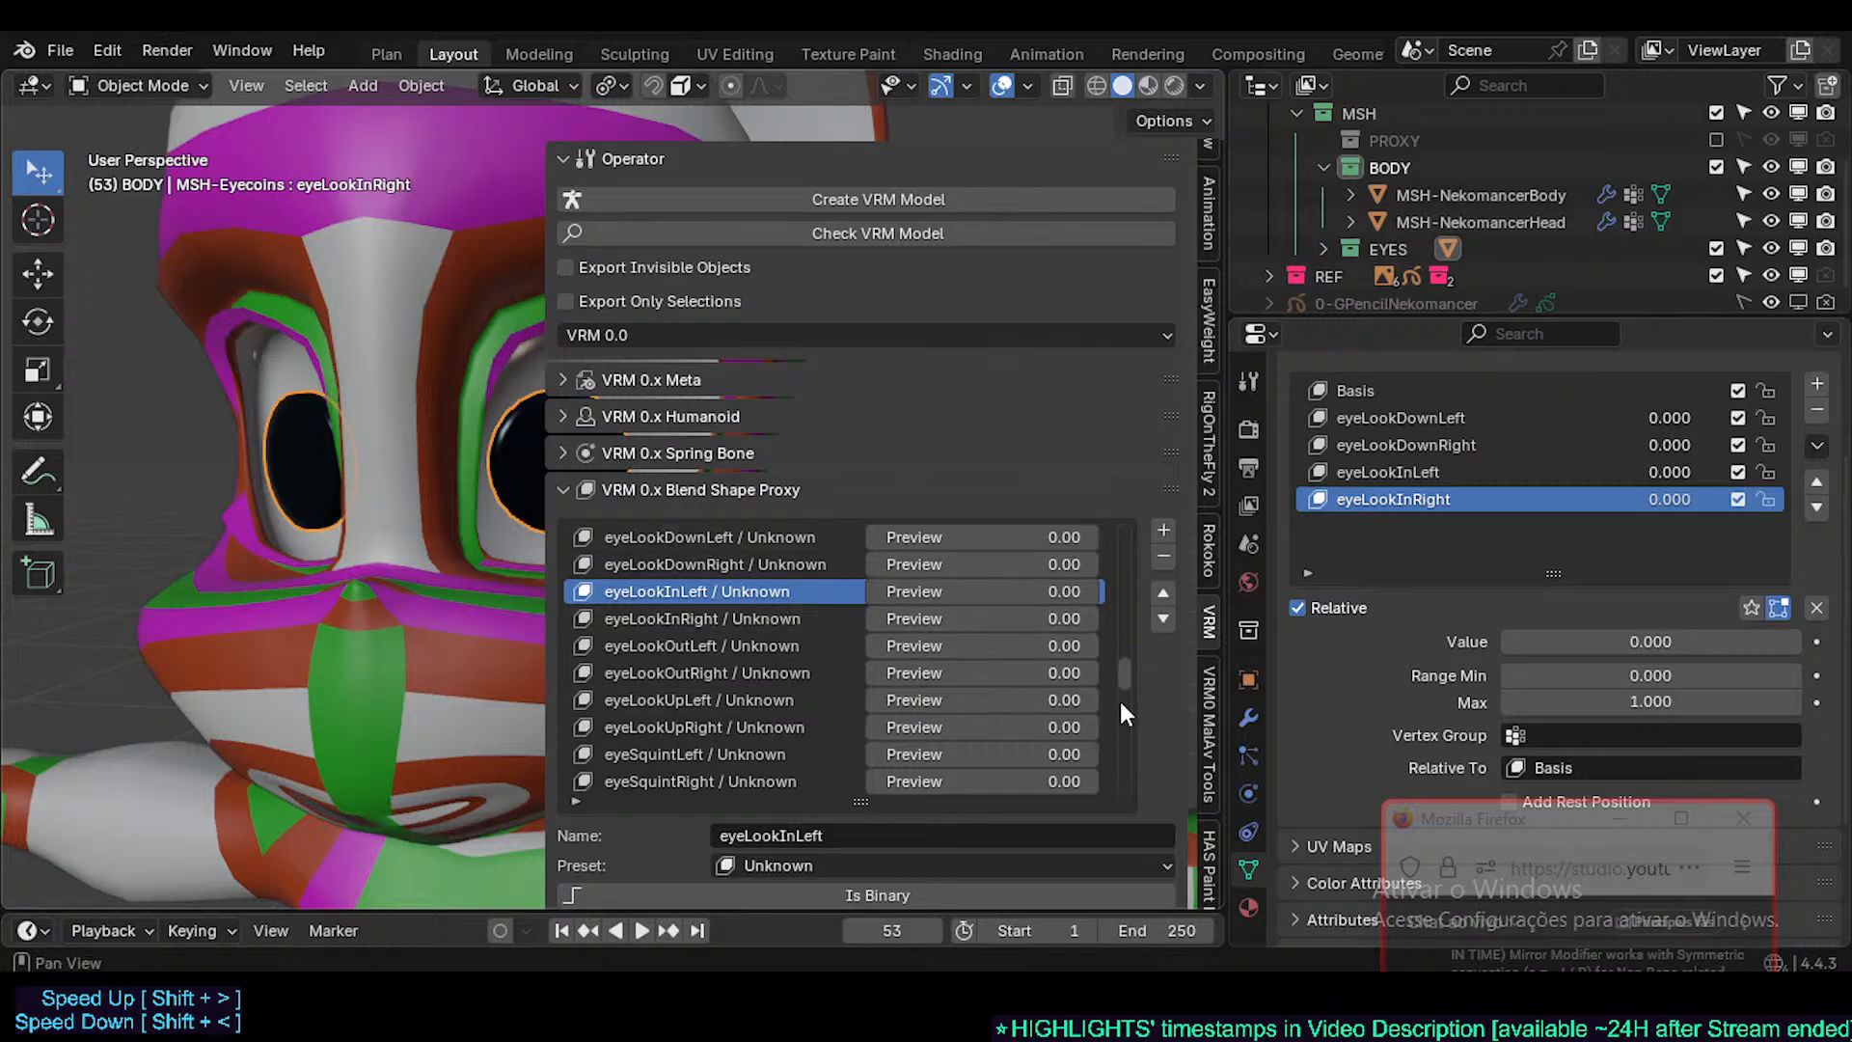
scroll(1155, 667, down, 1)
scroll(1058, 743, down, 1)
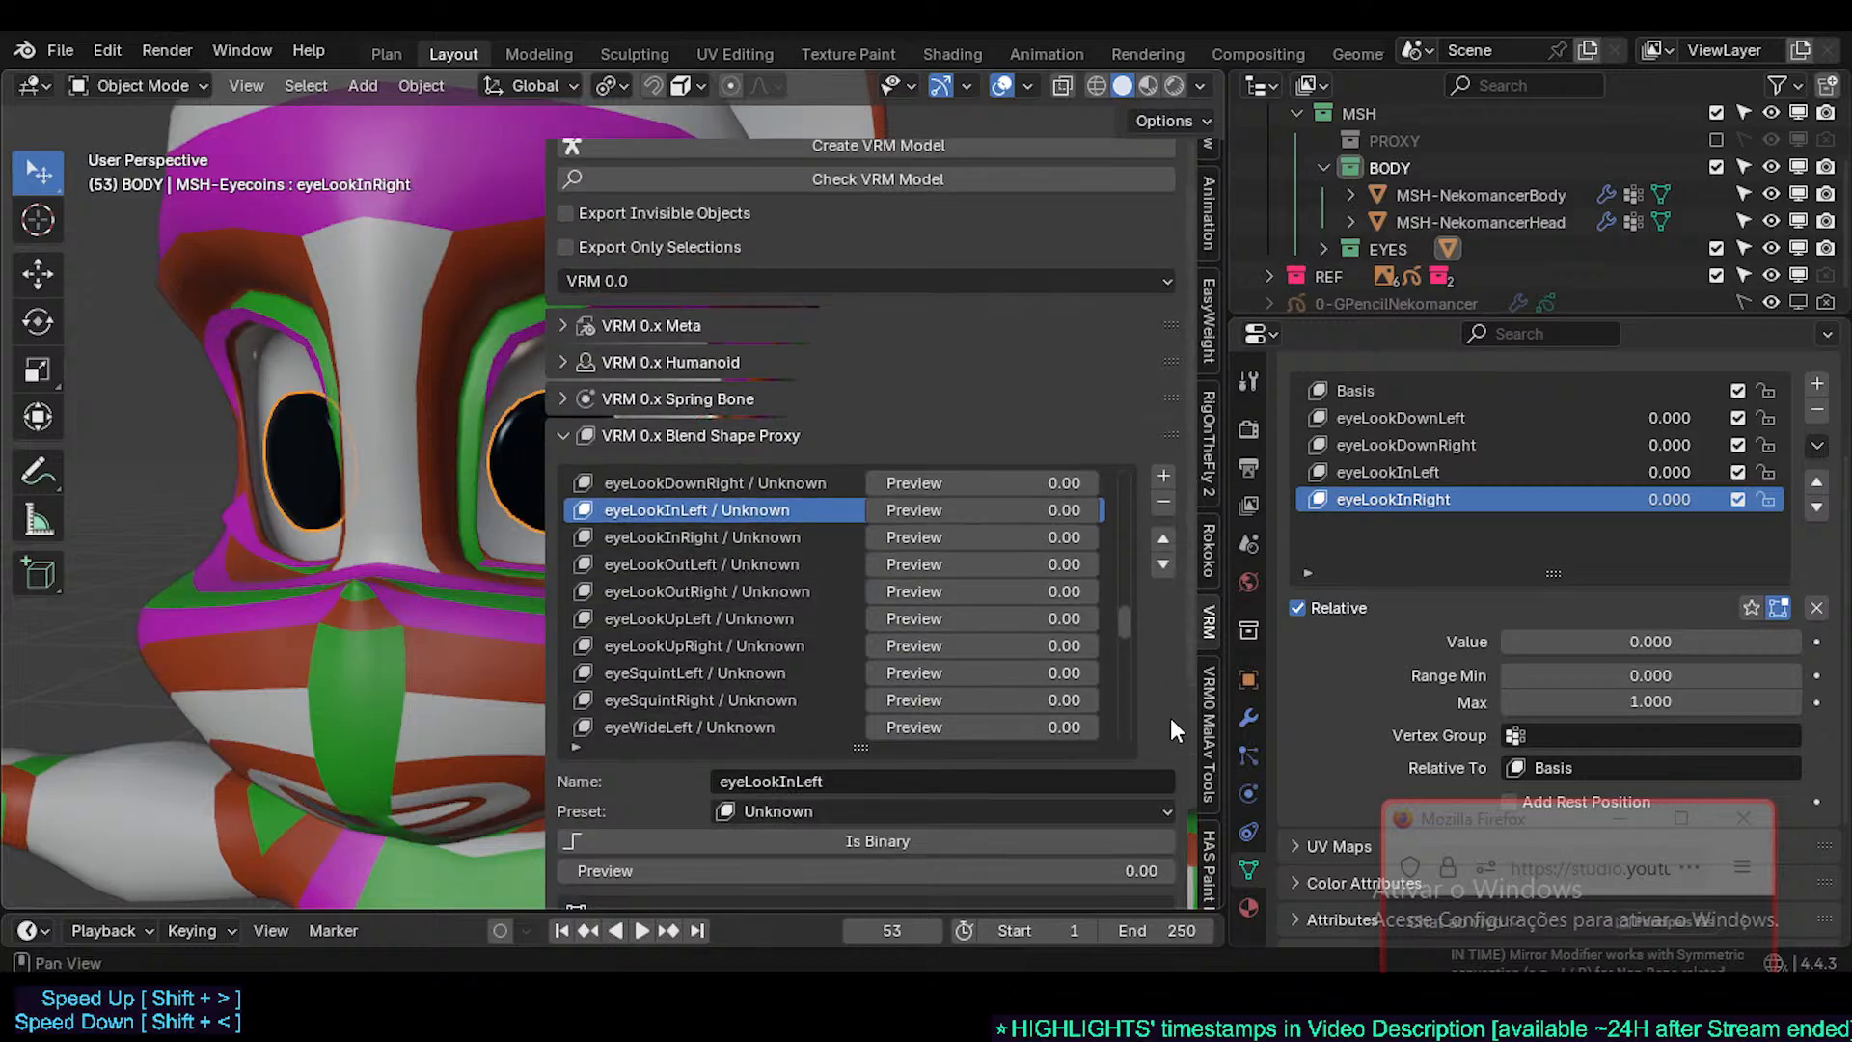
scroll(1171, 717, down, 4)
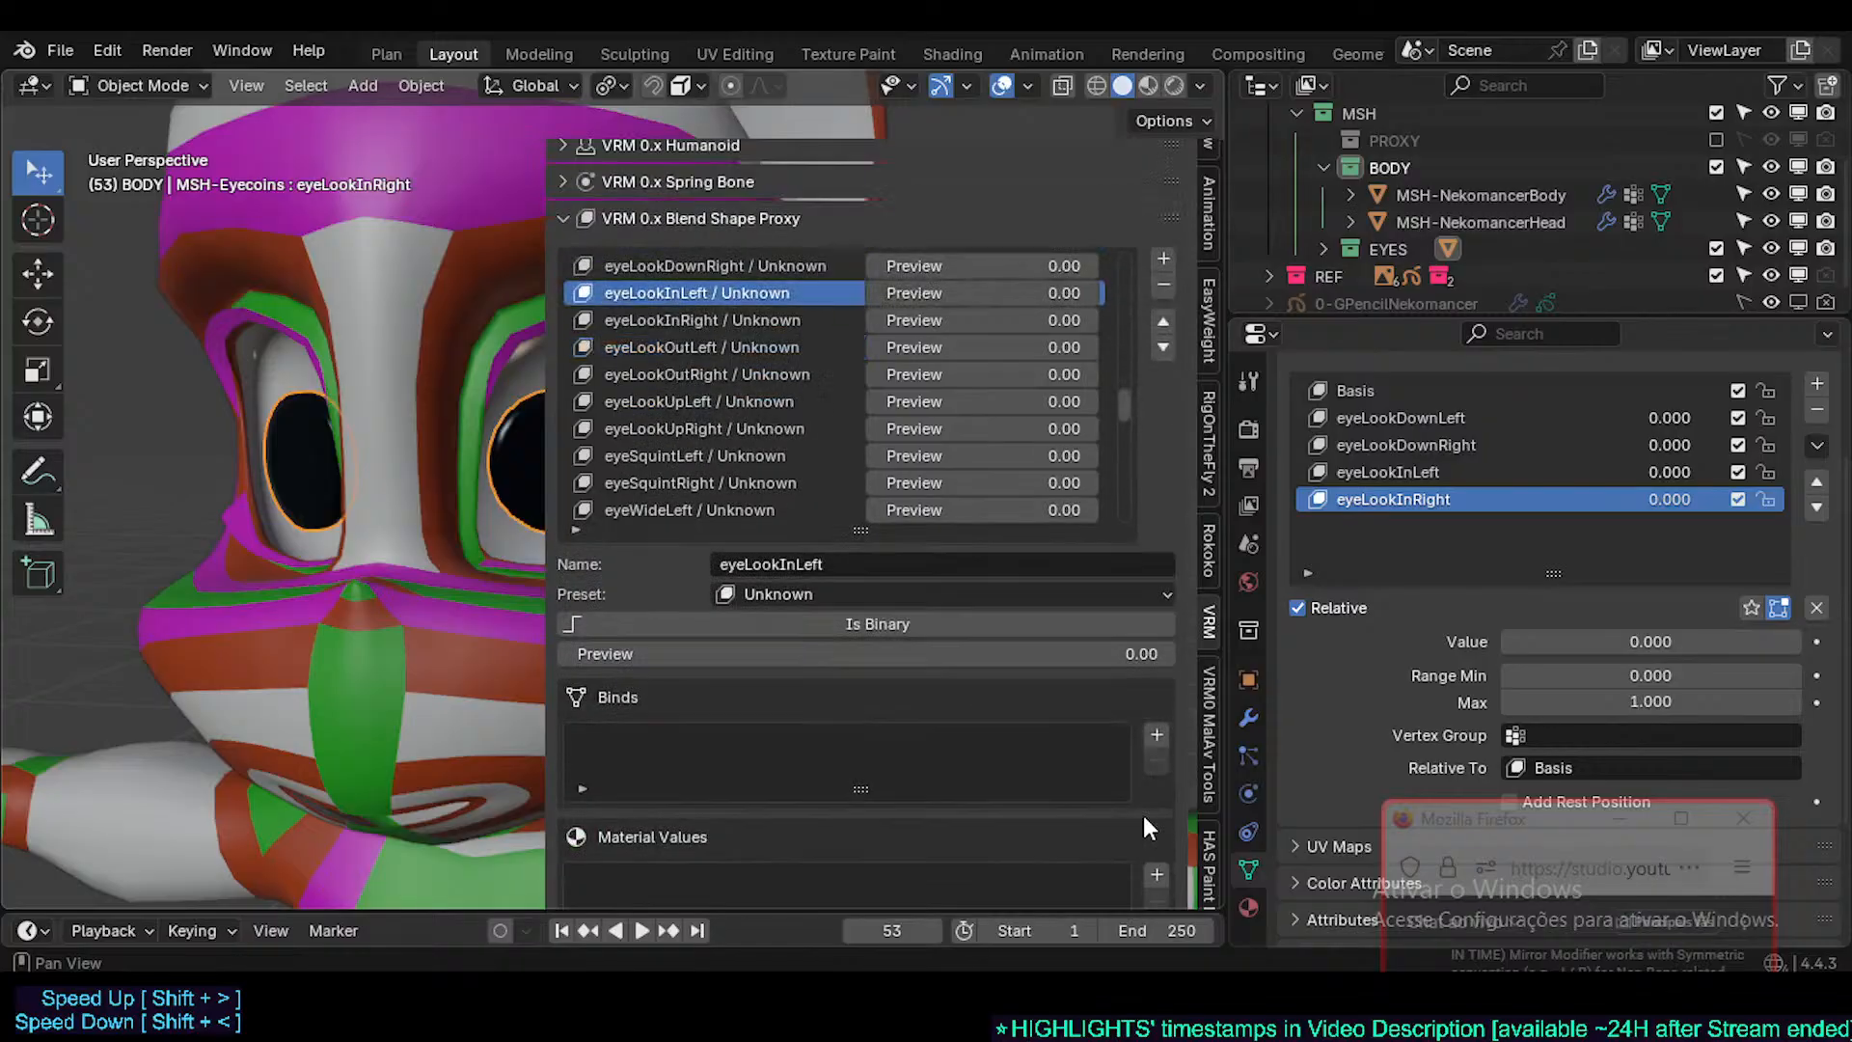
scroll(1145, 818, down, 1)
click(1156, 681)
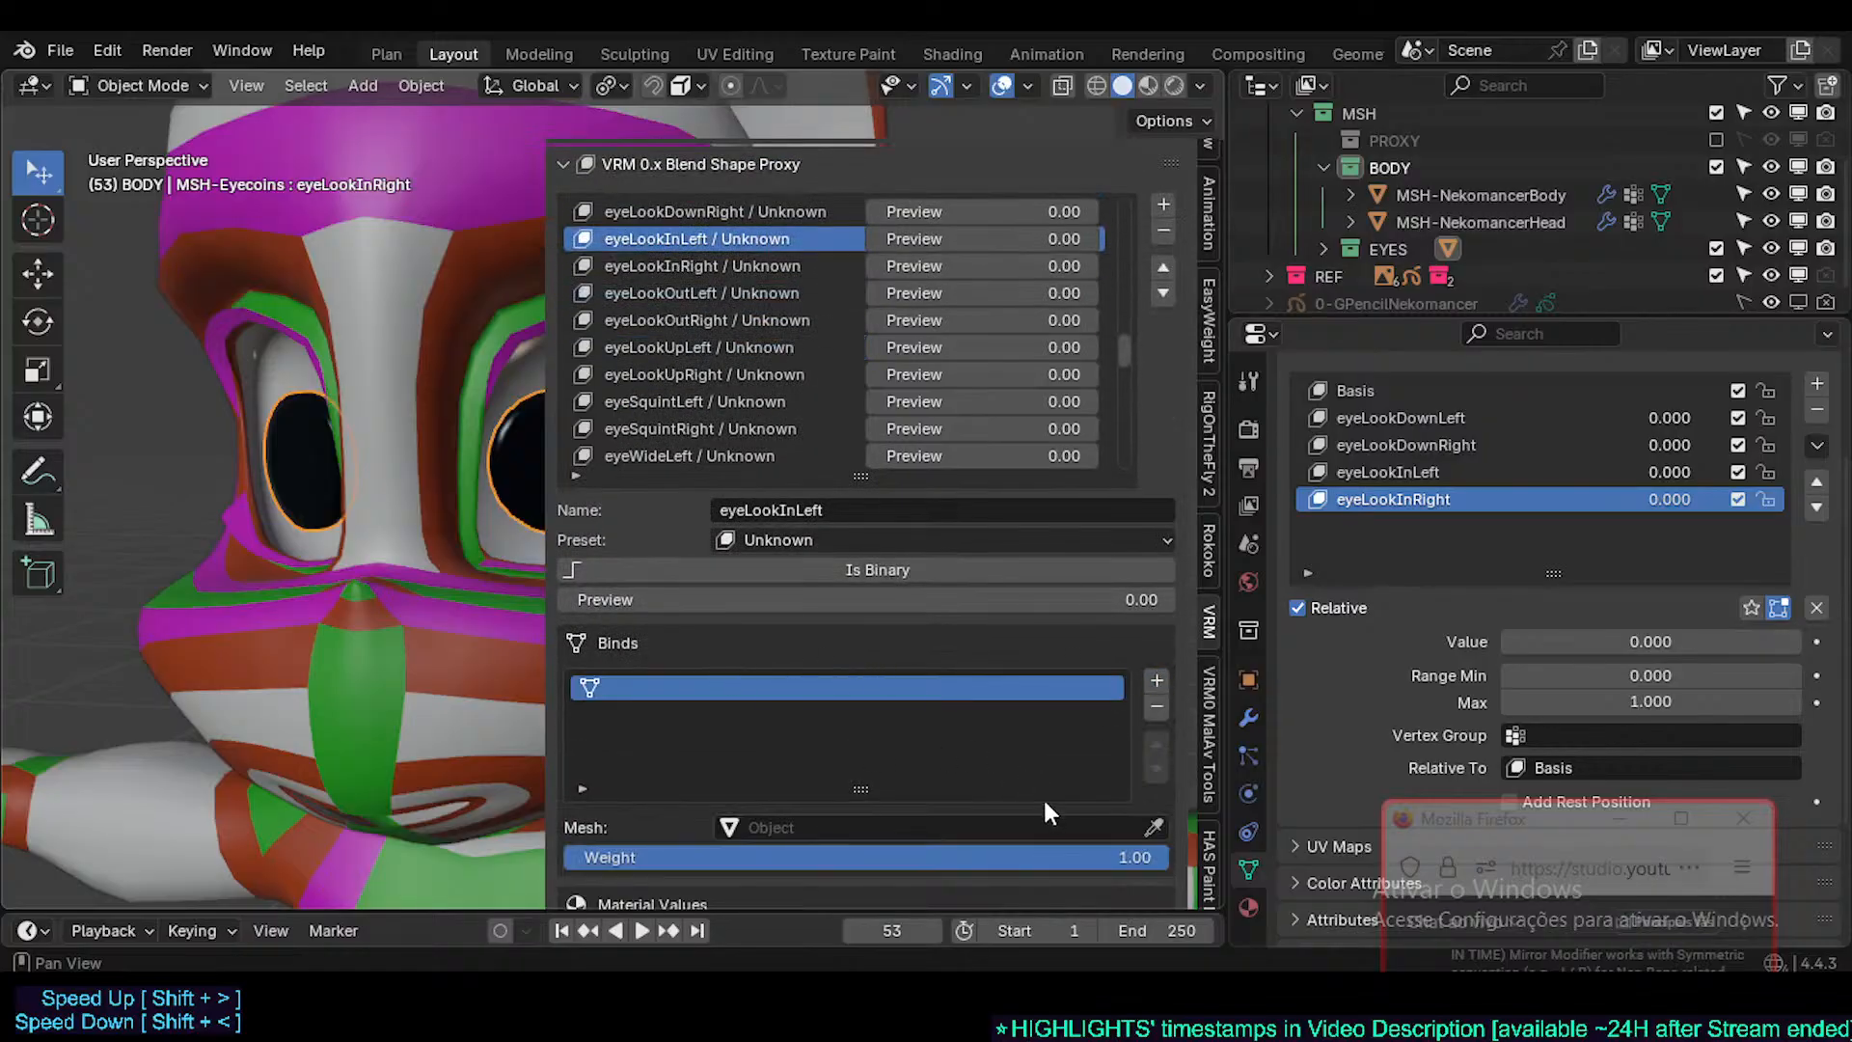
click(1153, 827)
click(518, 444)
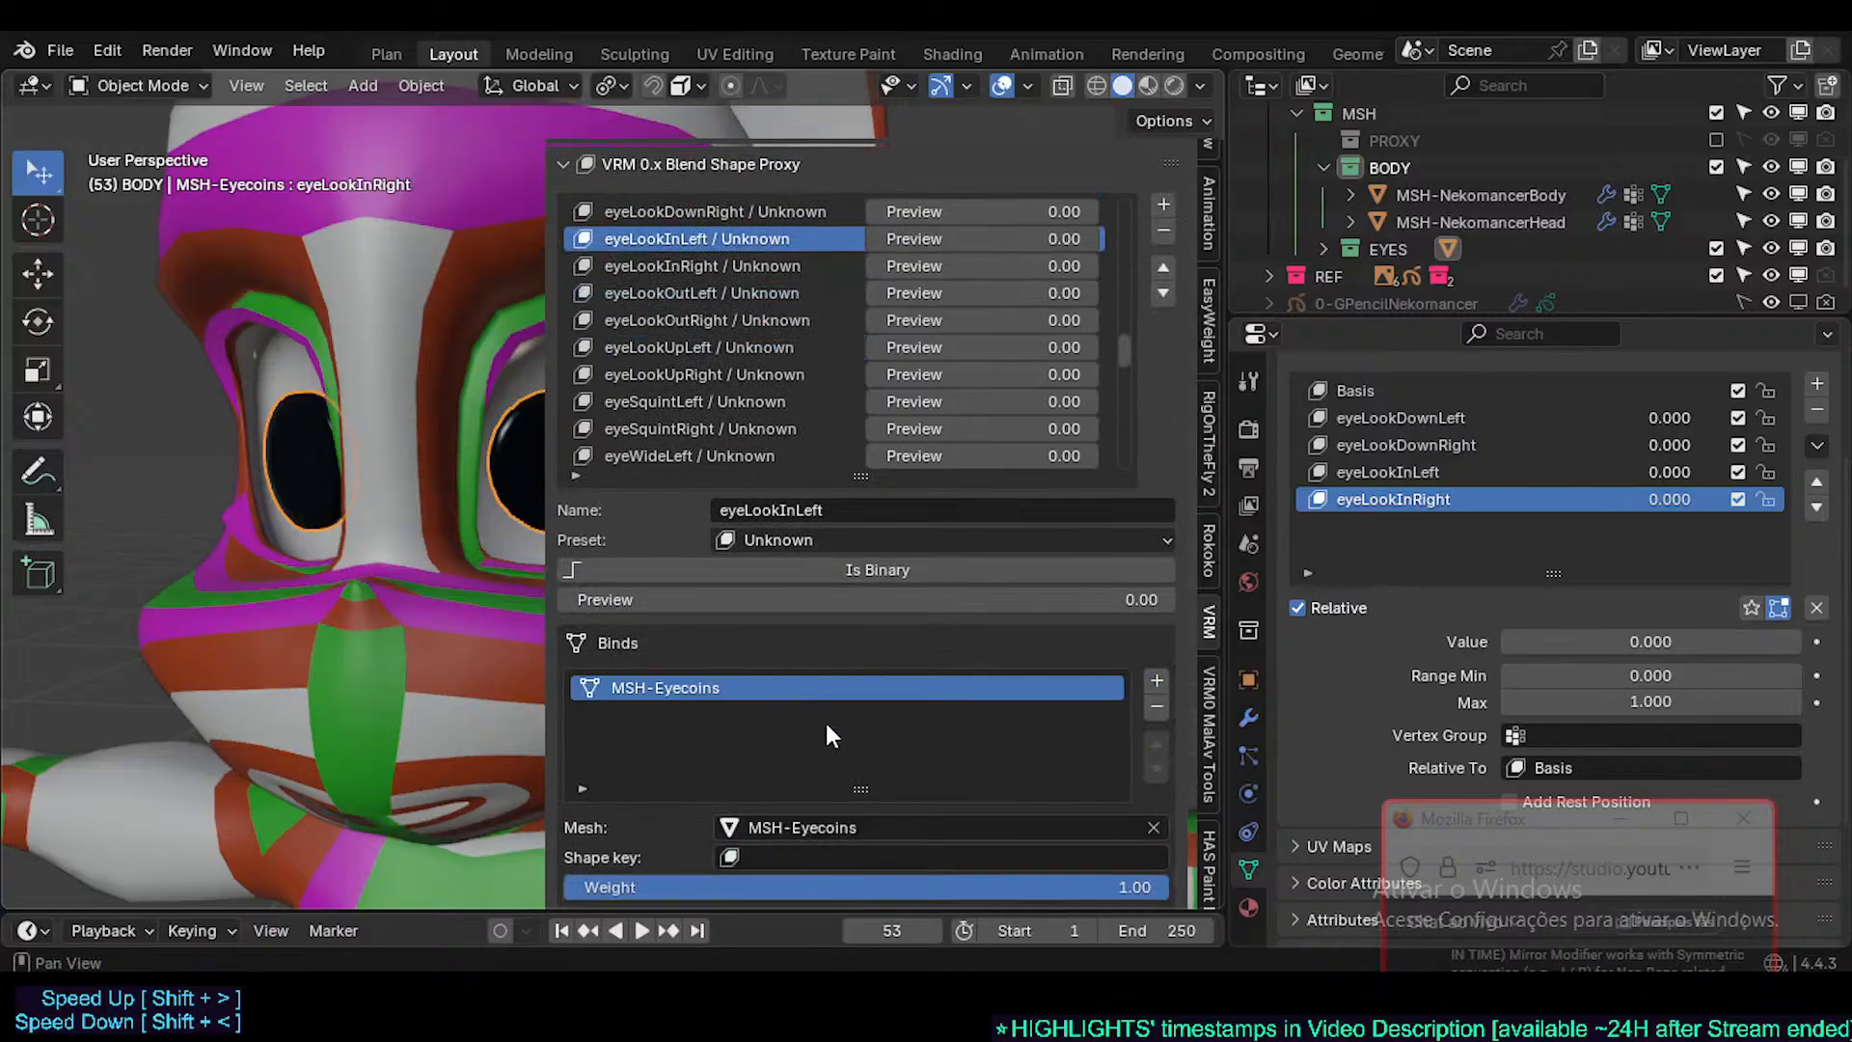
- Add a bind to the eyeLookInRight proxy and copy the MSH-Eyecoins mesh over from the eyeLookInLeft bind
click(743, 267)
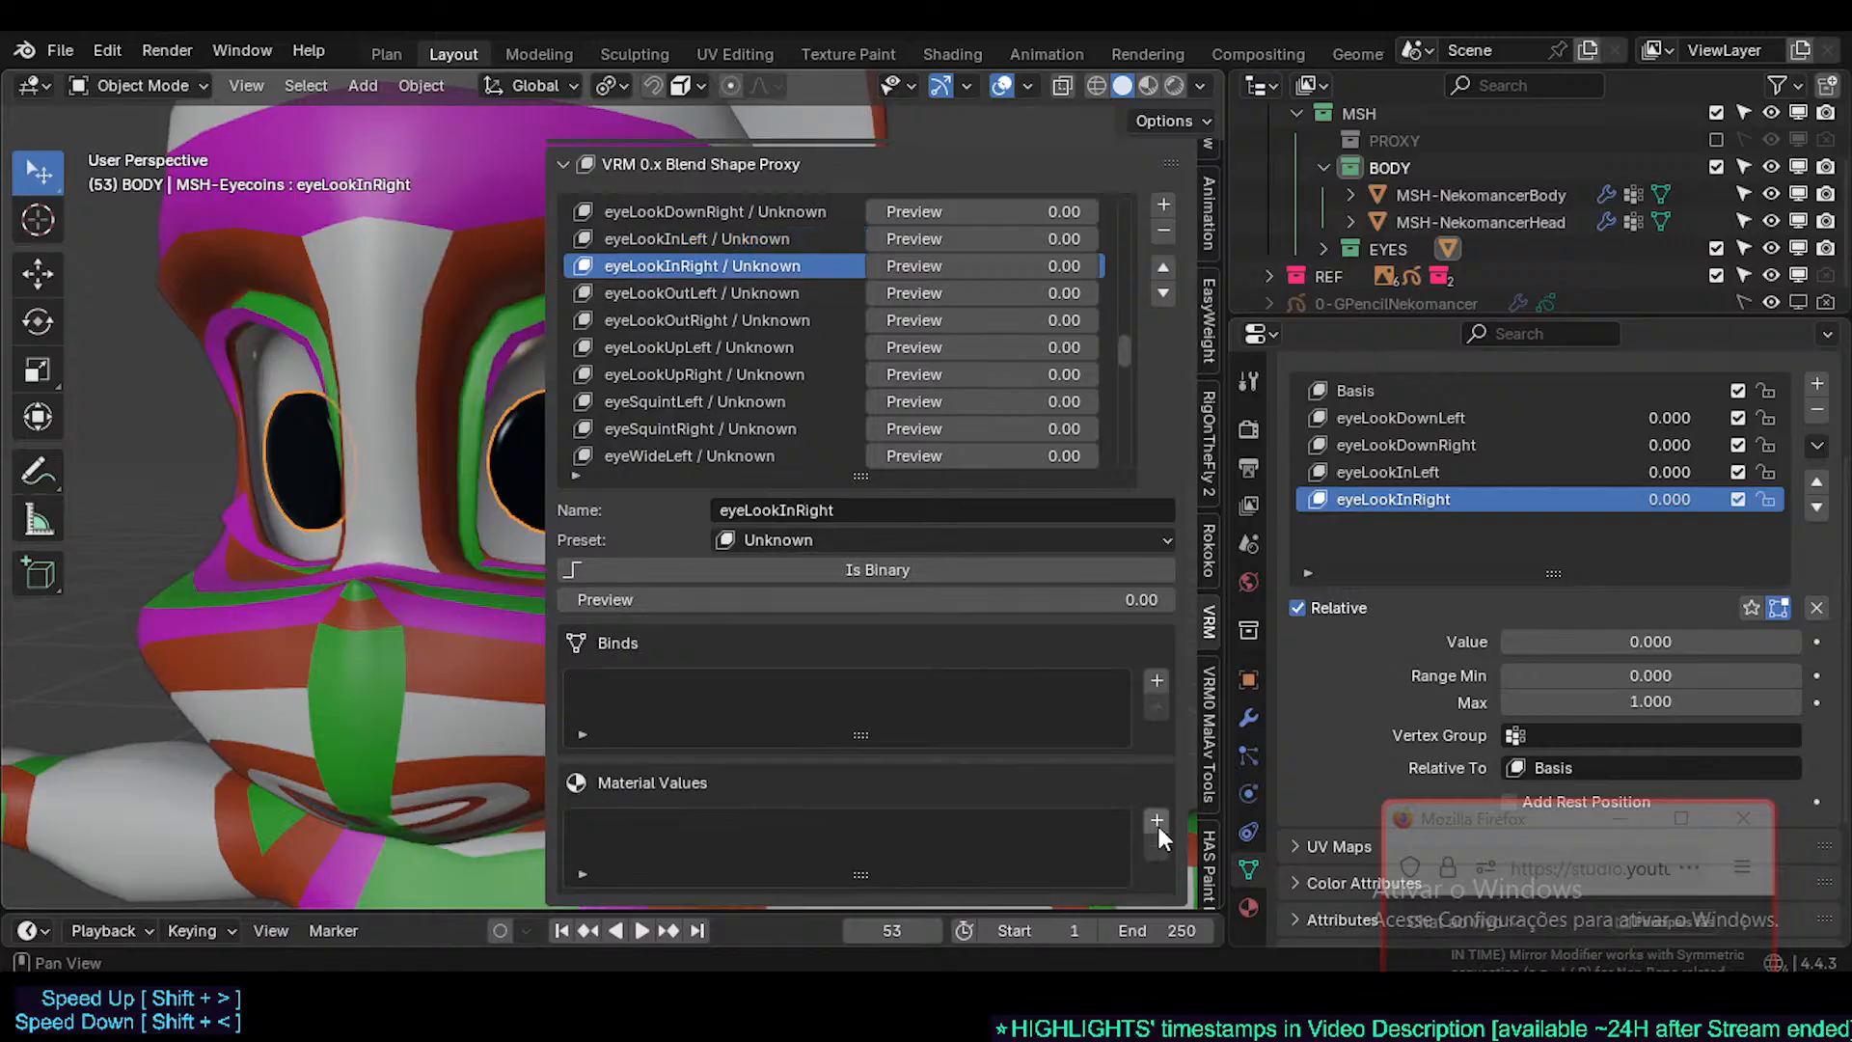
click(1156, 681)
key(ctrl+v)
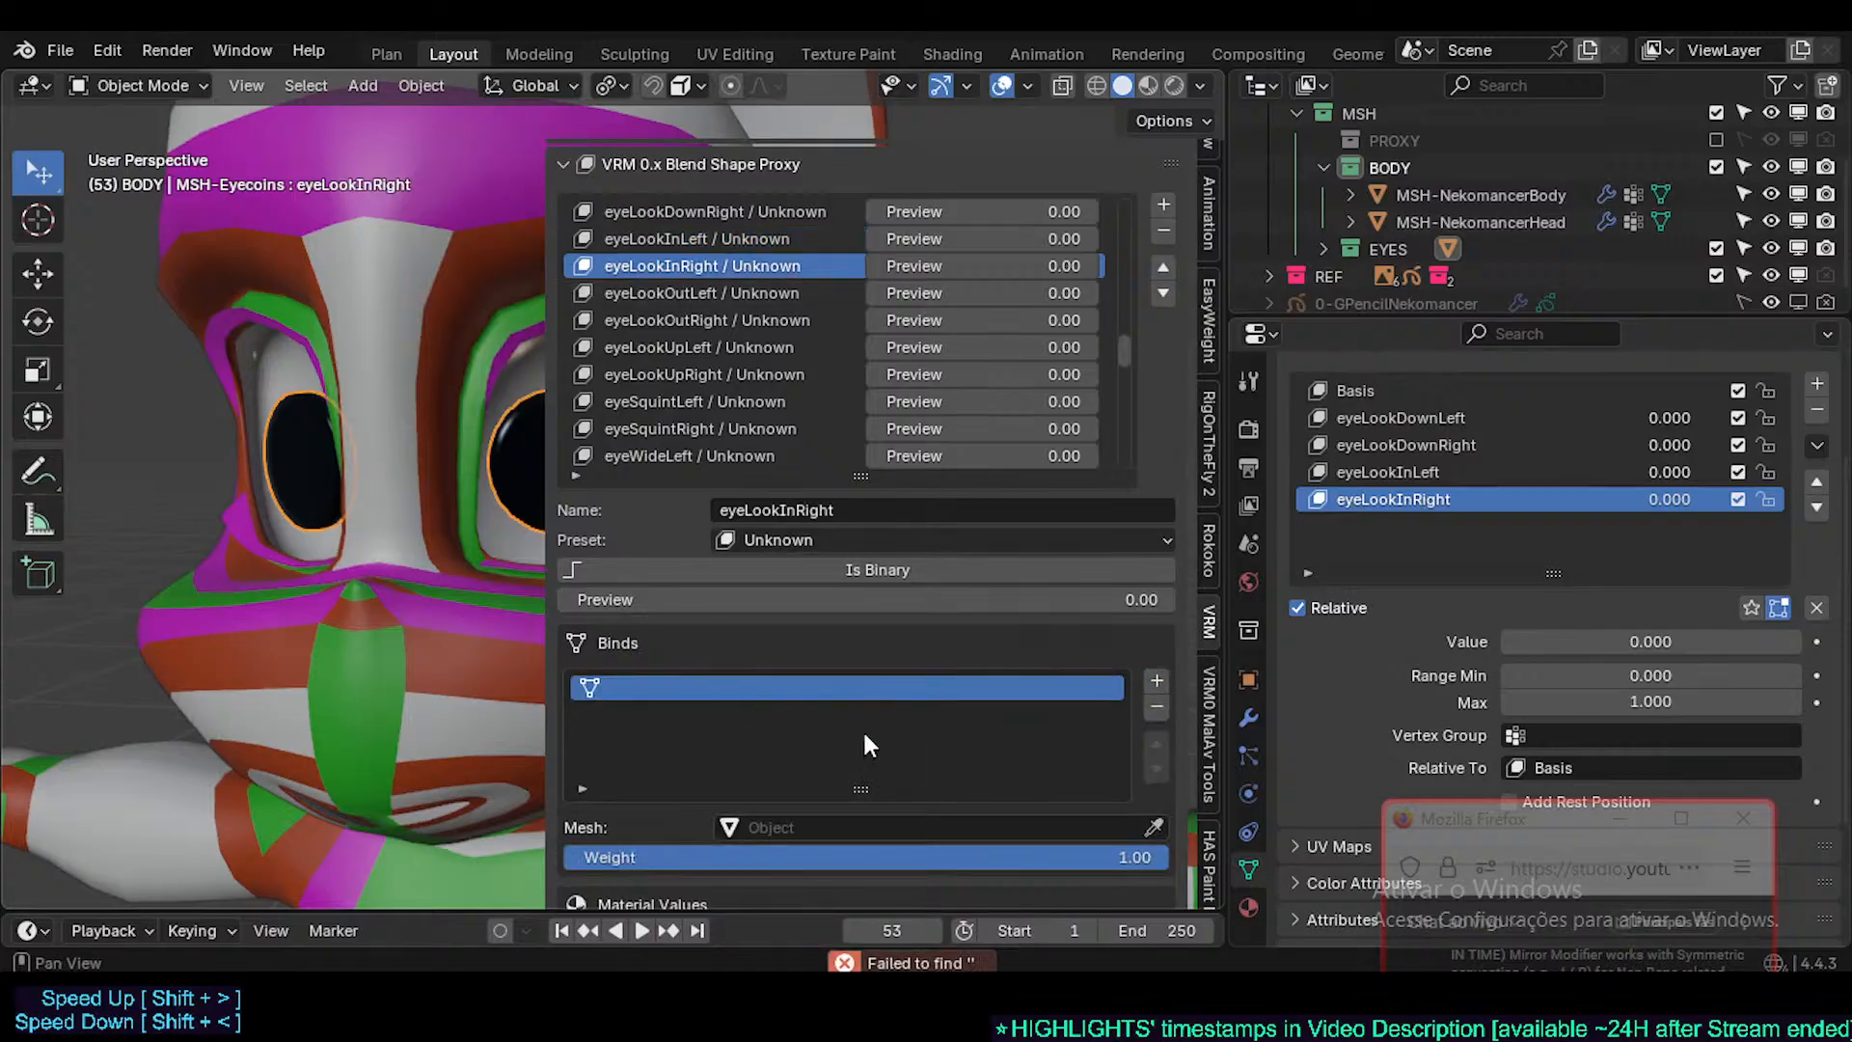
click(709, 241)
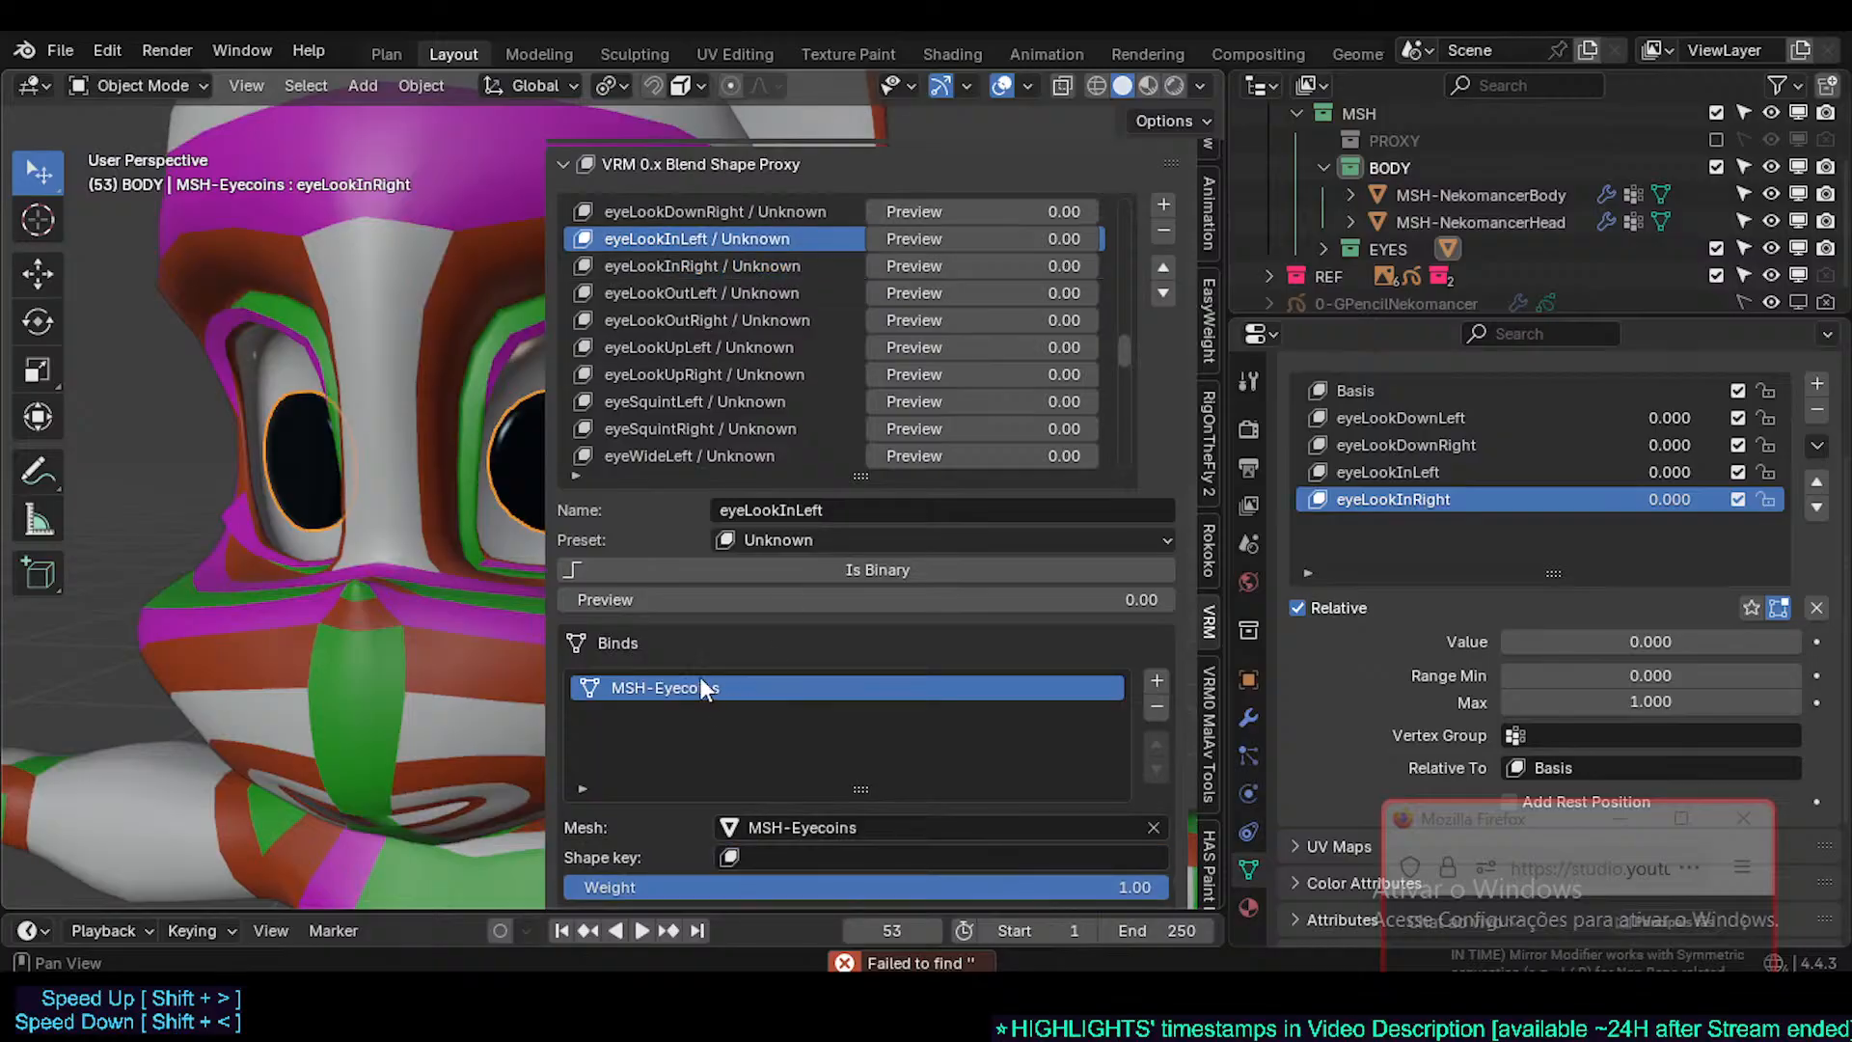
click(738, 268)
text(MSH-Eyecoins)
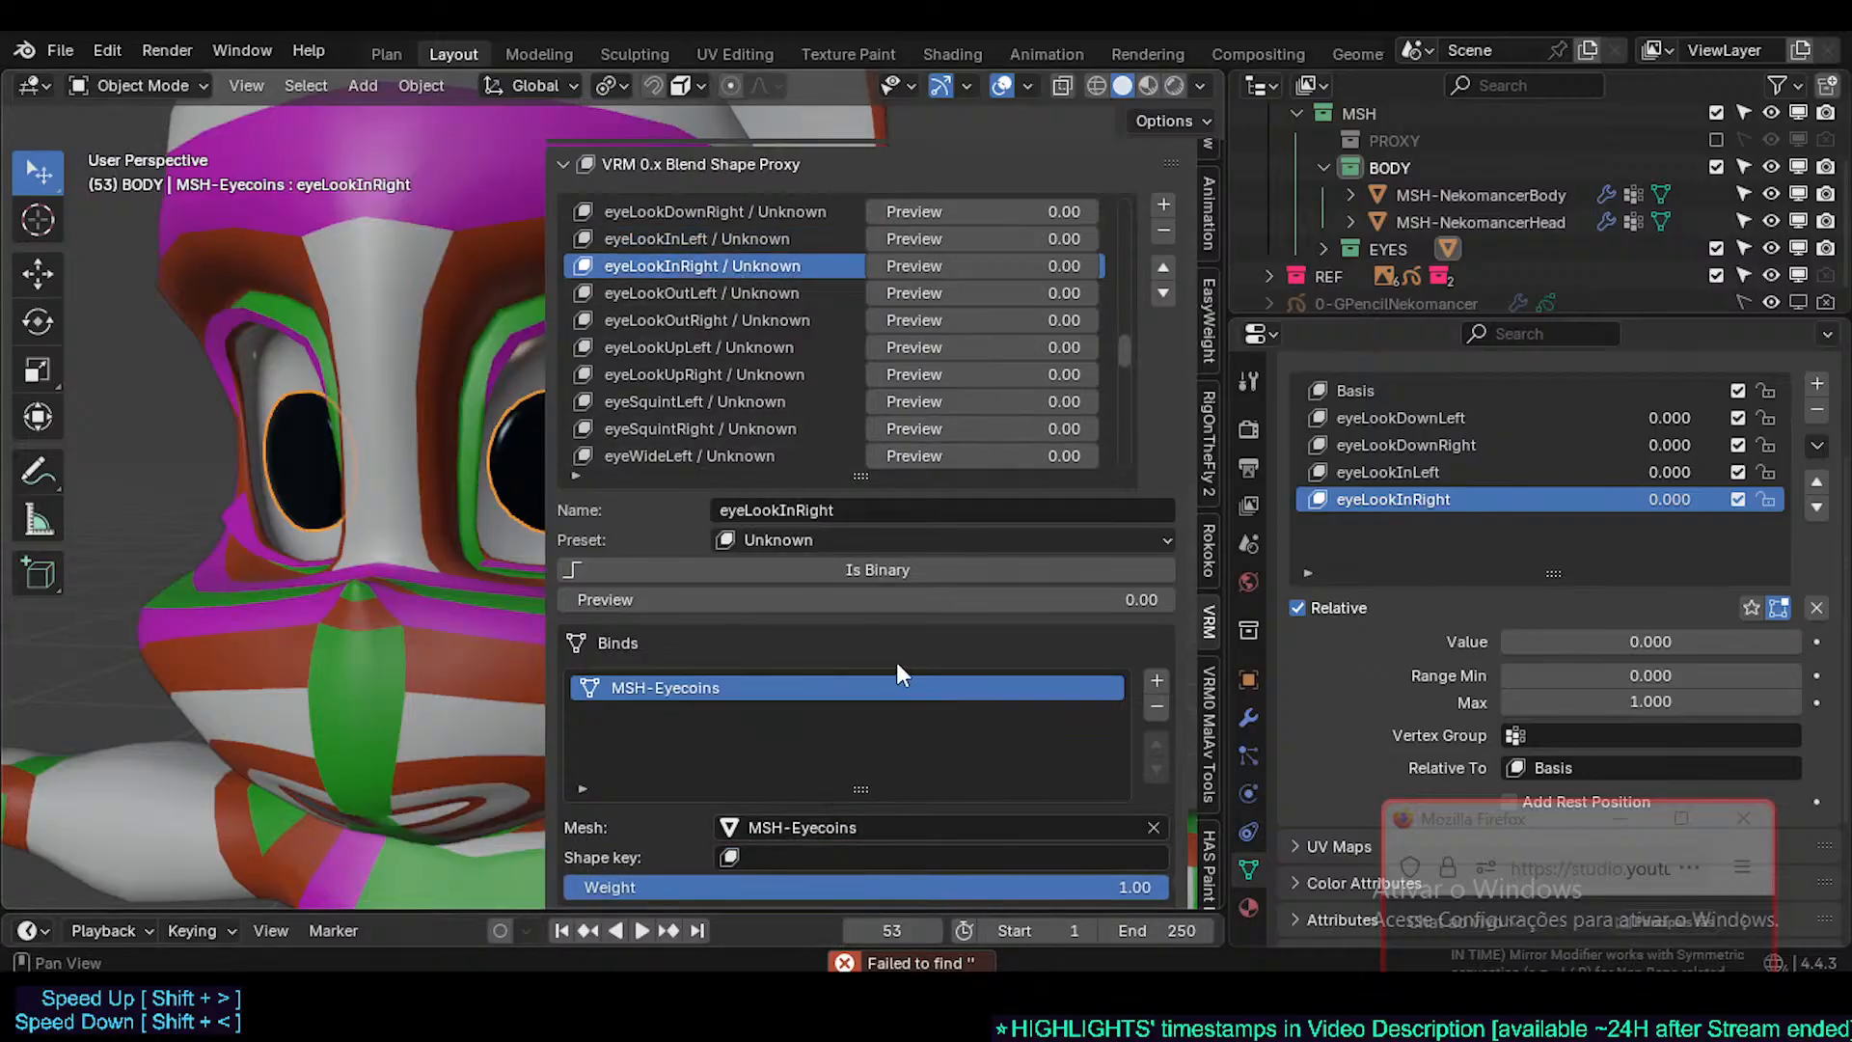
- Add a bind with the MSH-Eyecoins mesh to each of the eyeLookOutLeft and eyeLookOutRight proxies
click(745, 288)
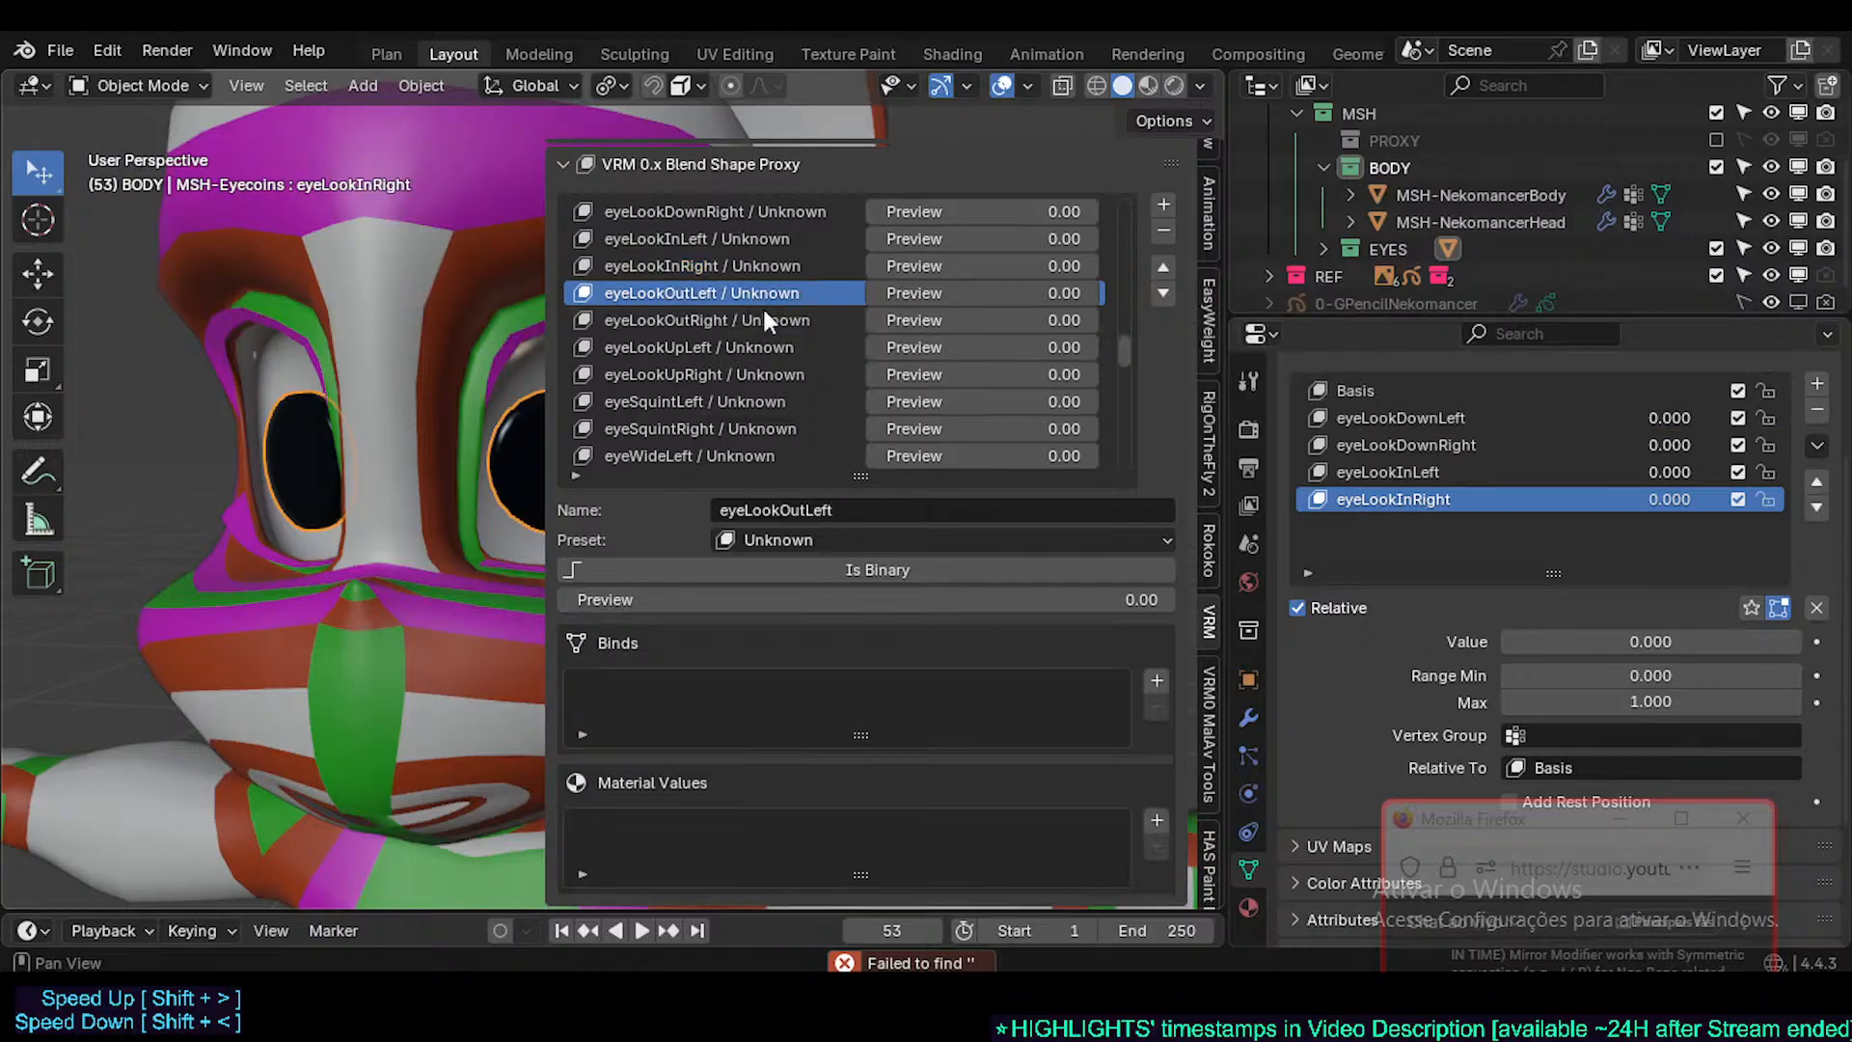
click(1157, 678)
text(MSH-Eyecoins)
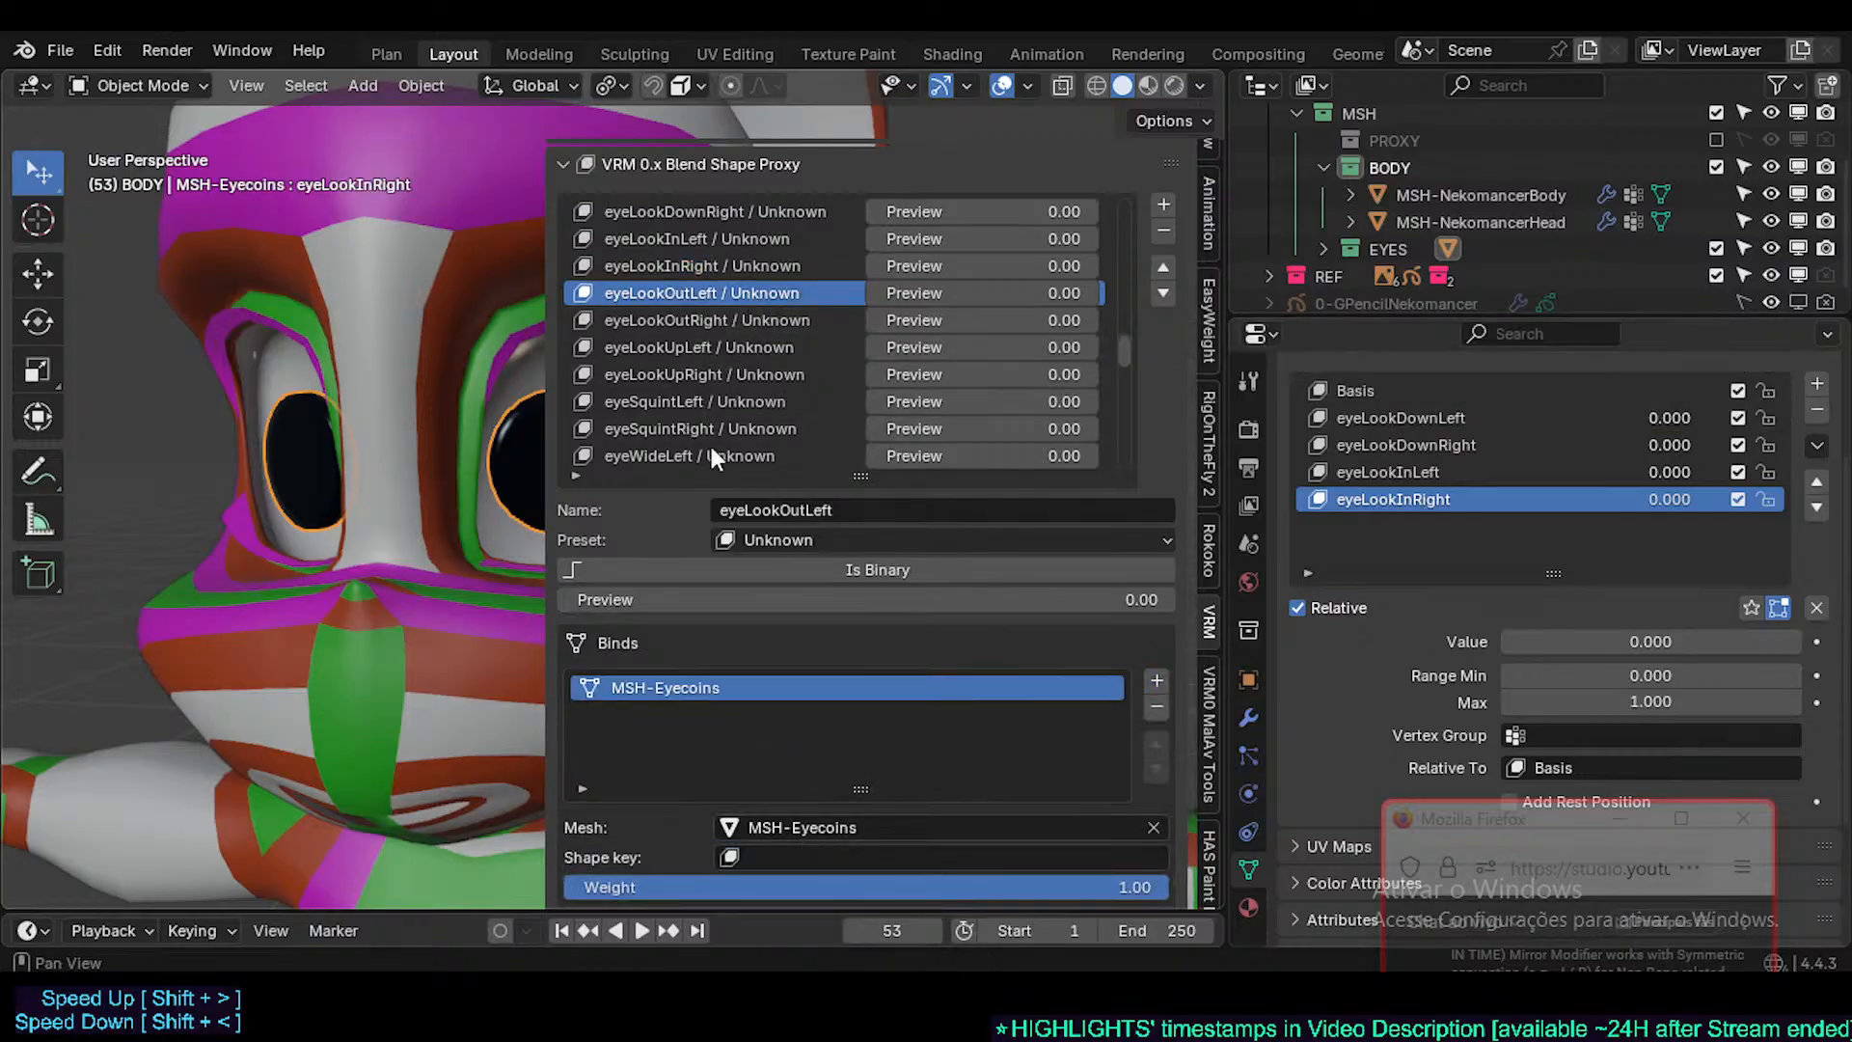
click(762, 320)
click(1156, 680)
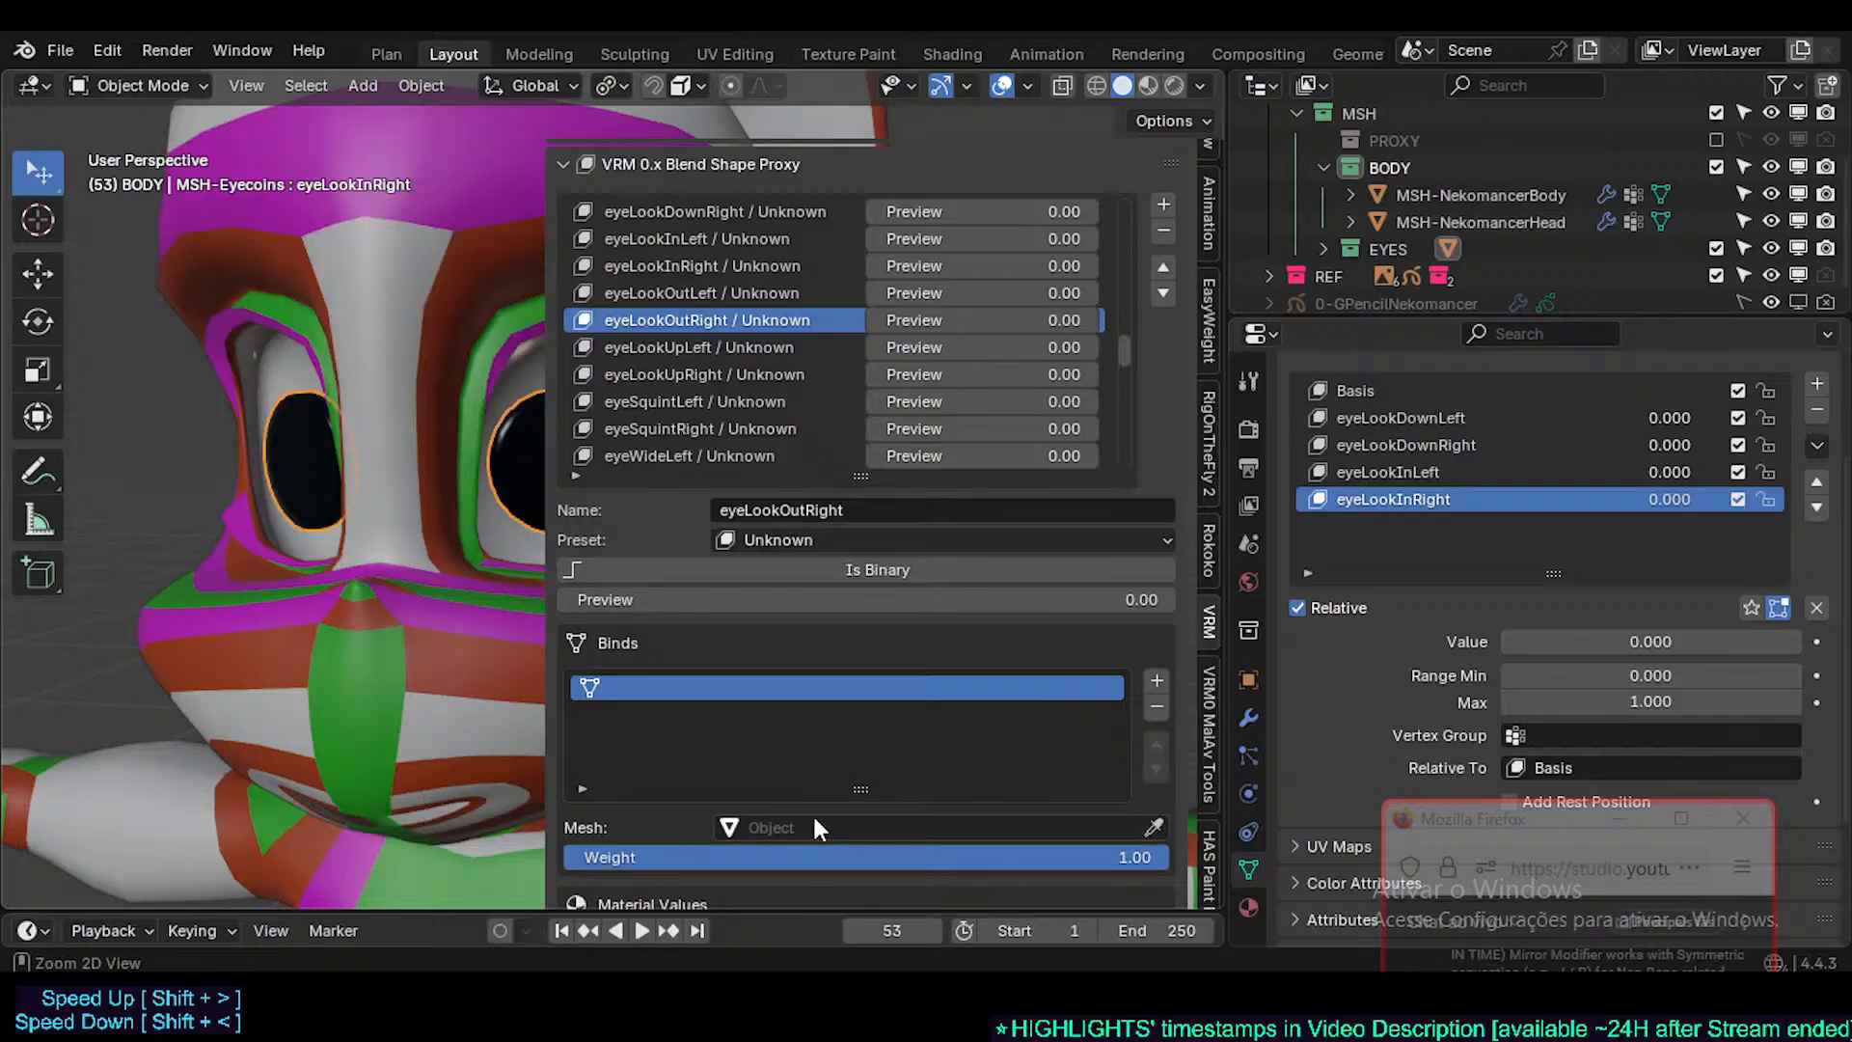
text(MSH-Eyecoins)
- Add a bind with the MSH-Eyecoins mesh to each of the eyeLookUpLeft and eyeLookUpRight proxies
click(743, 348)
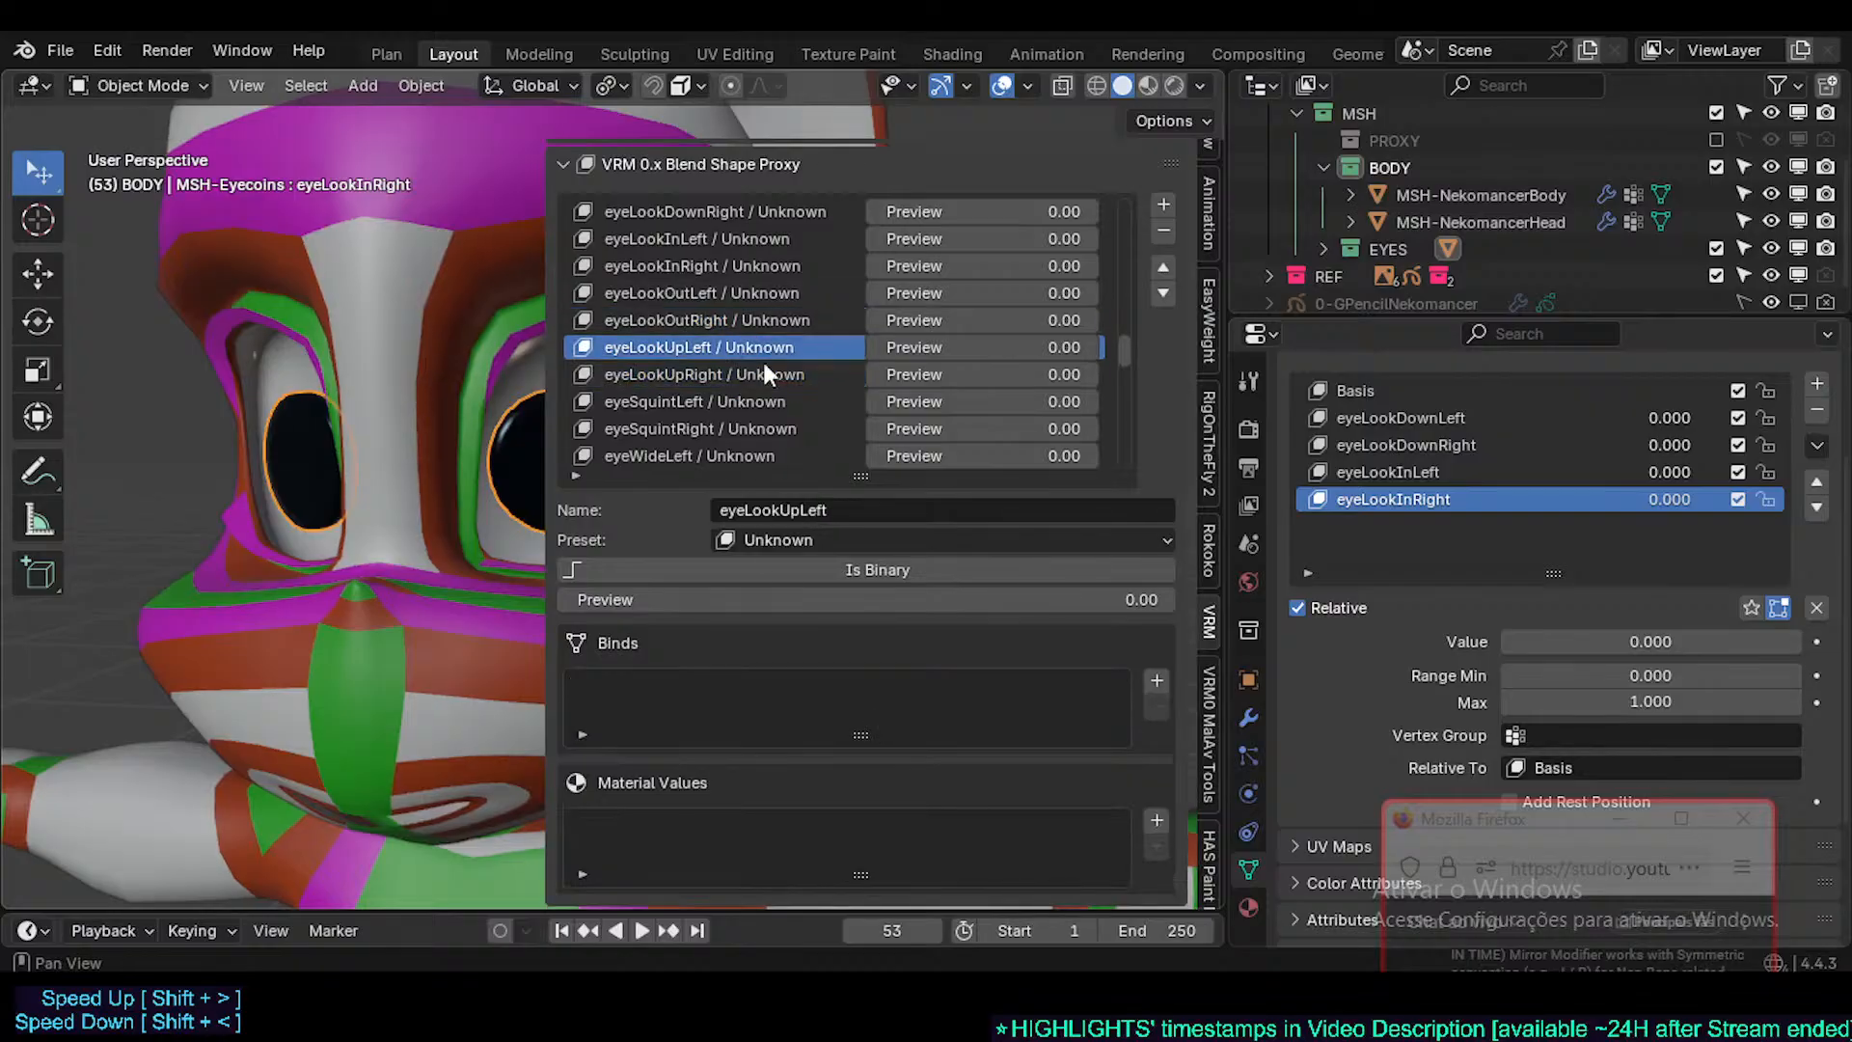
click(1157, 681)
key(ctrl+v)
click(677, 376)
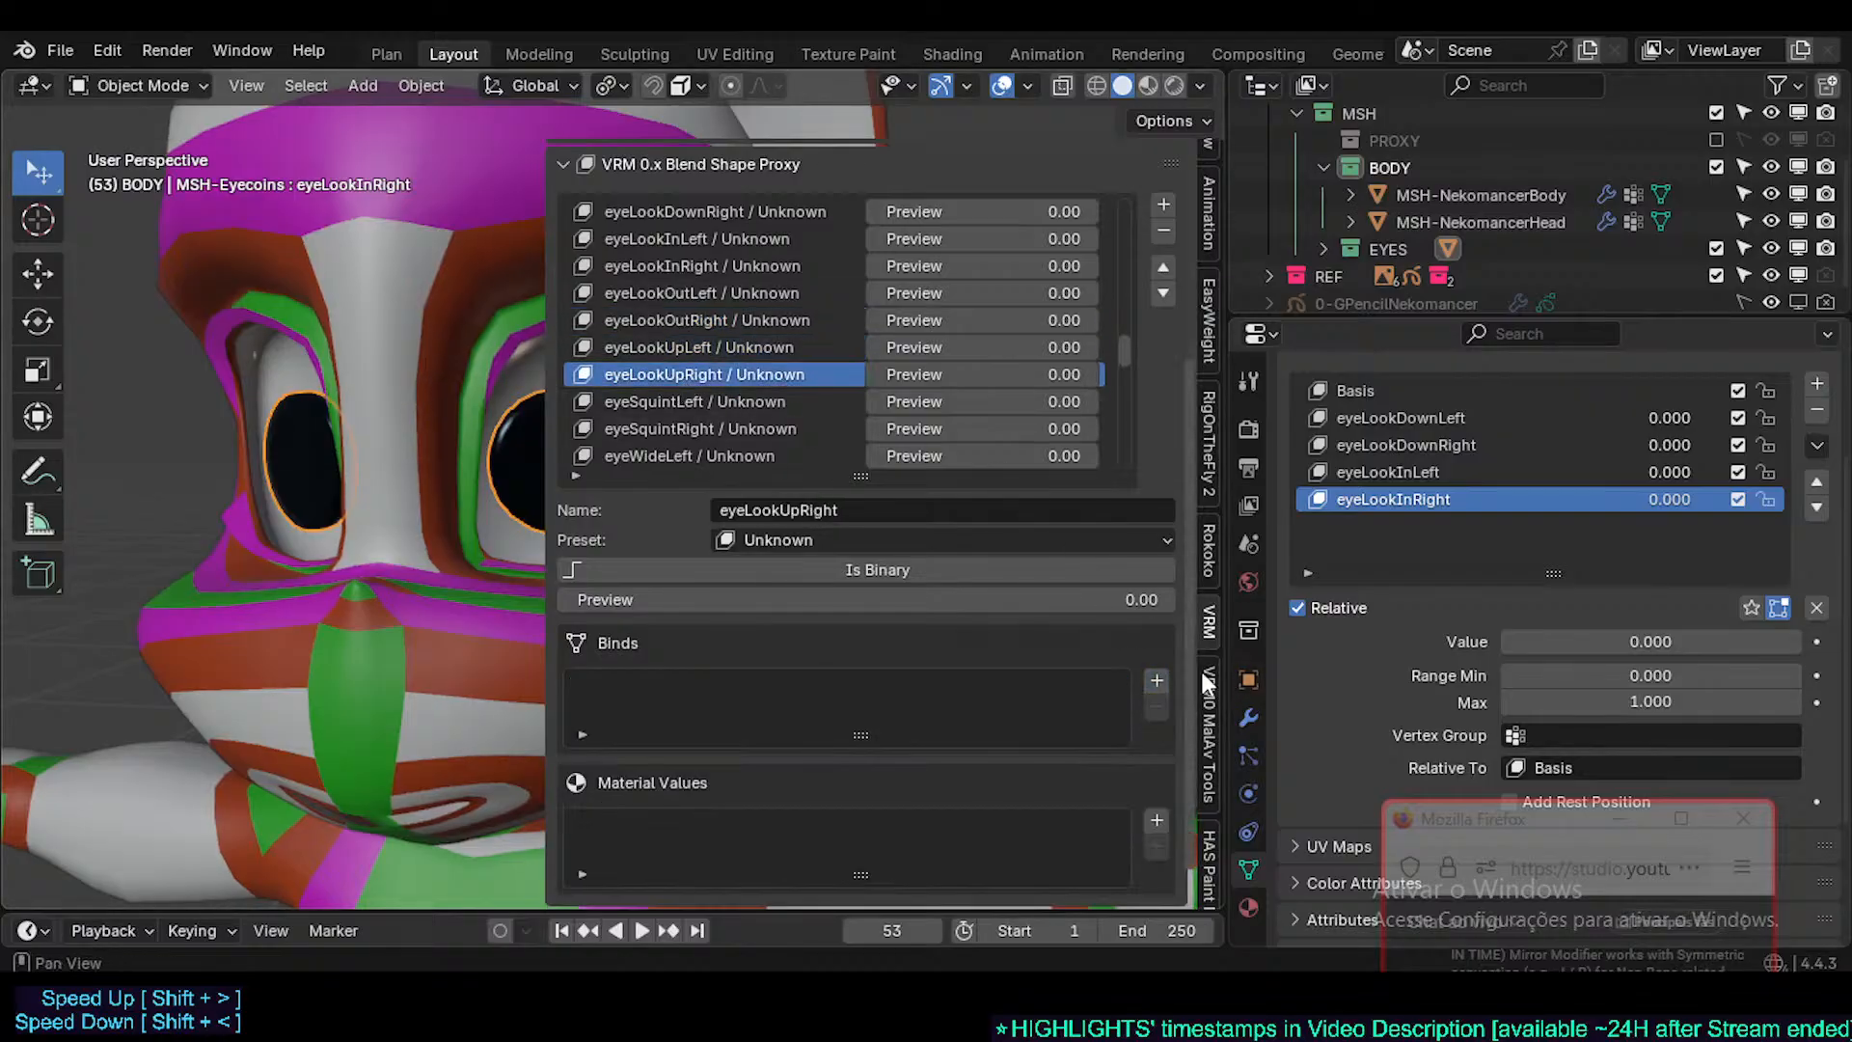
click(1156, 681)
text(MSH-Eyecoins)
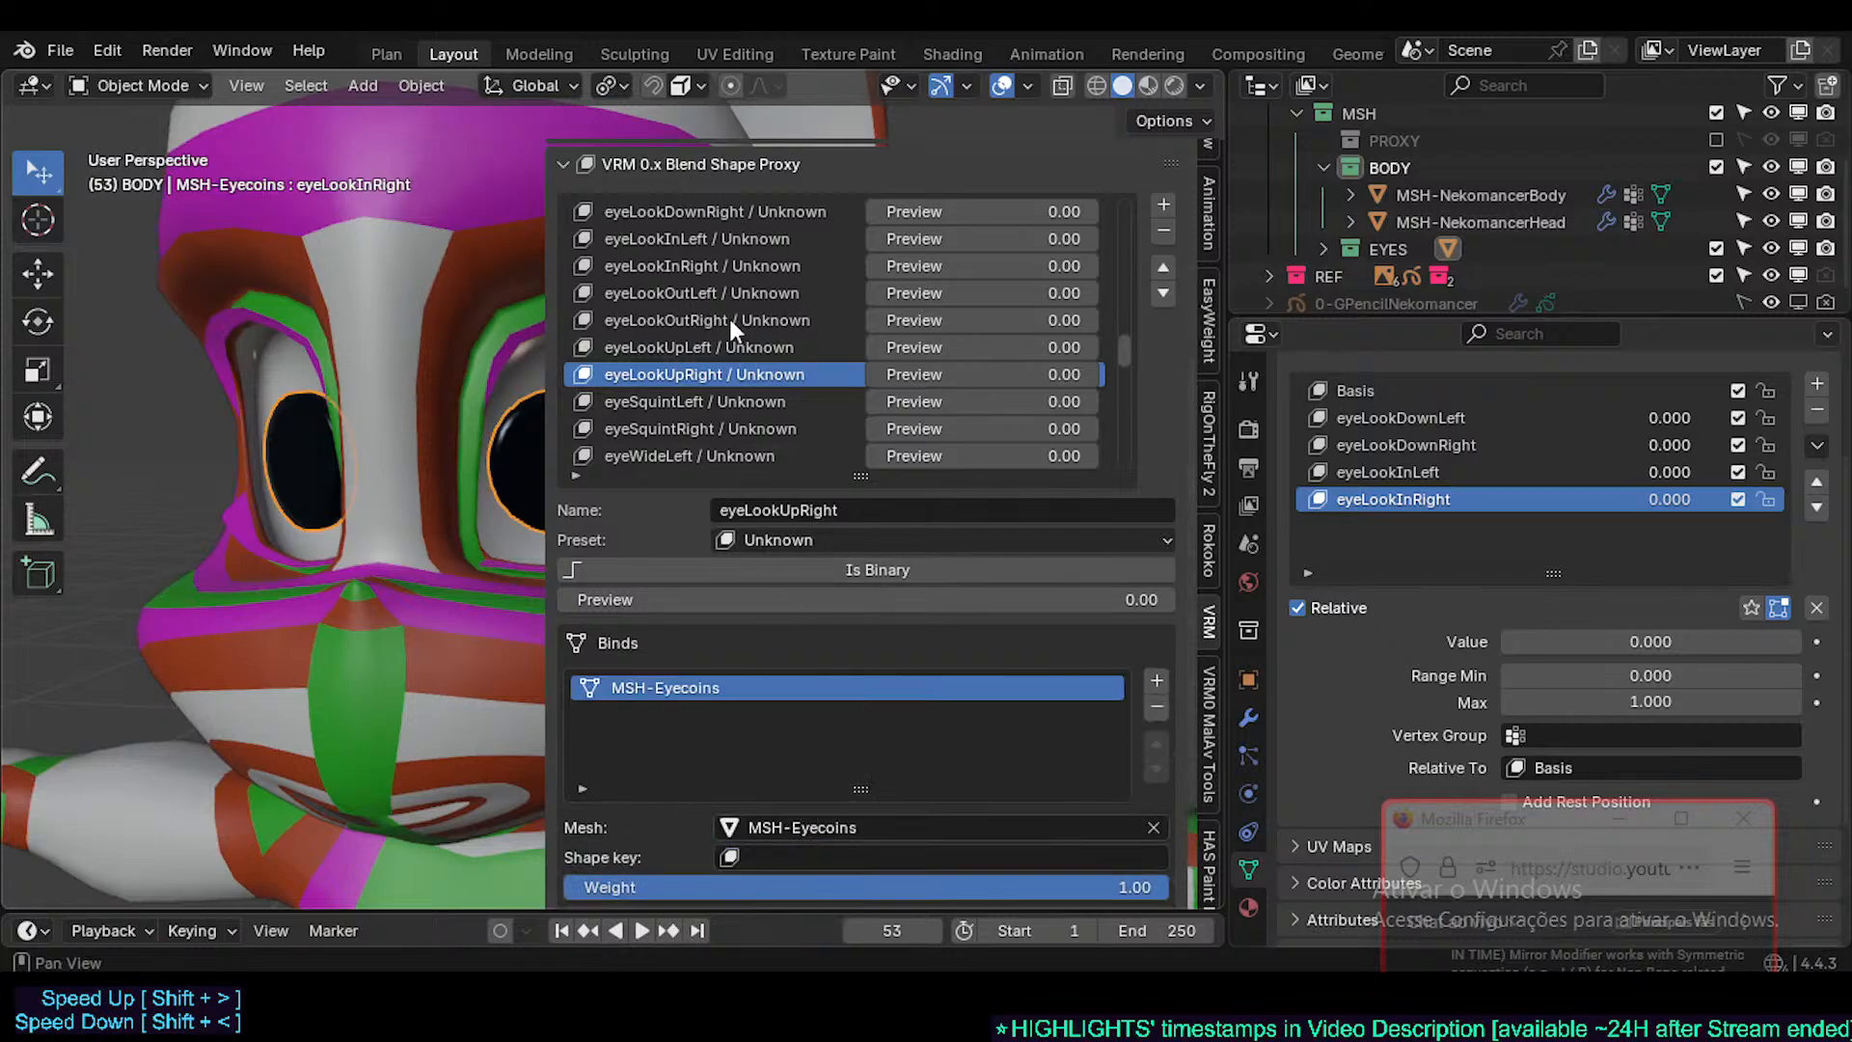
- Check the mesh binds of the proxies from eyeLookUpLeft back up to eyeLookInLeft
click(739, 348)
click(751, 322)
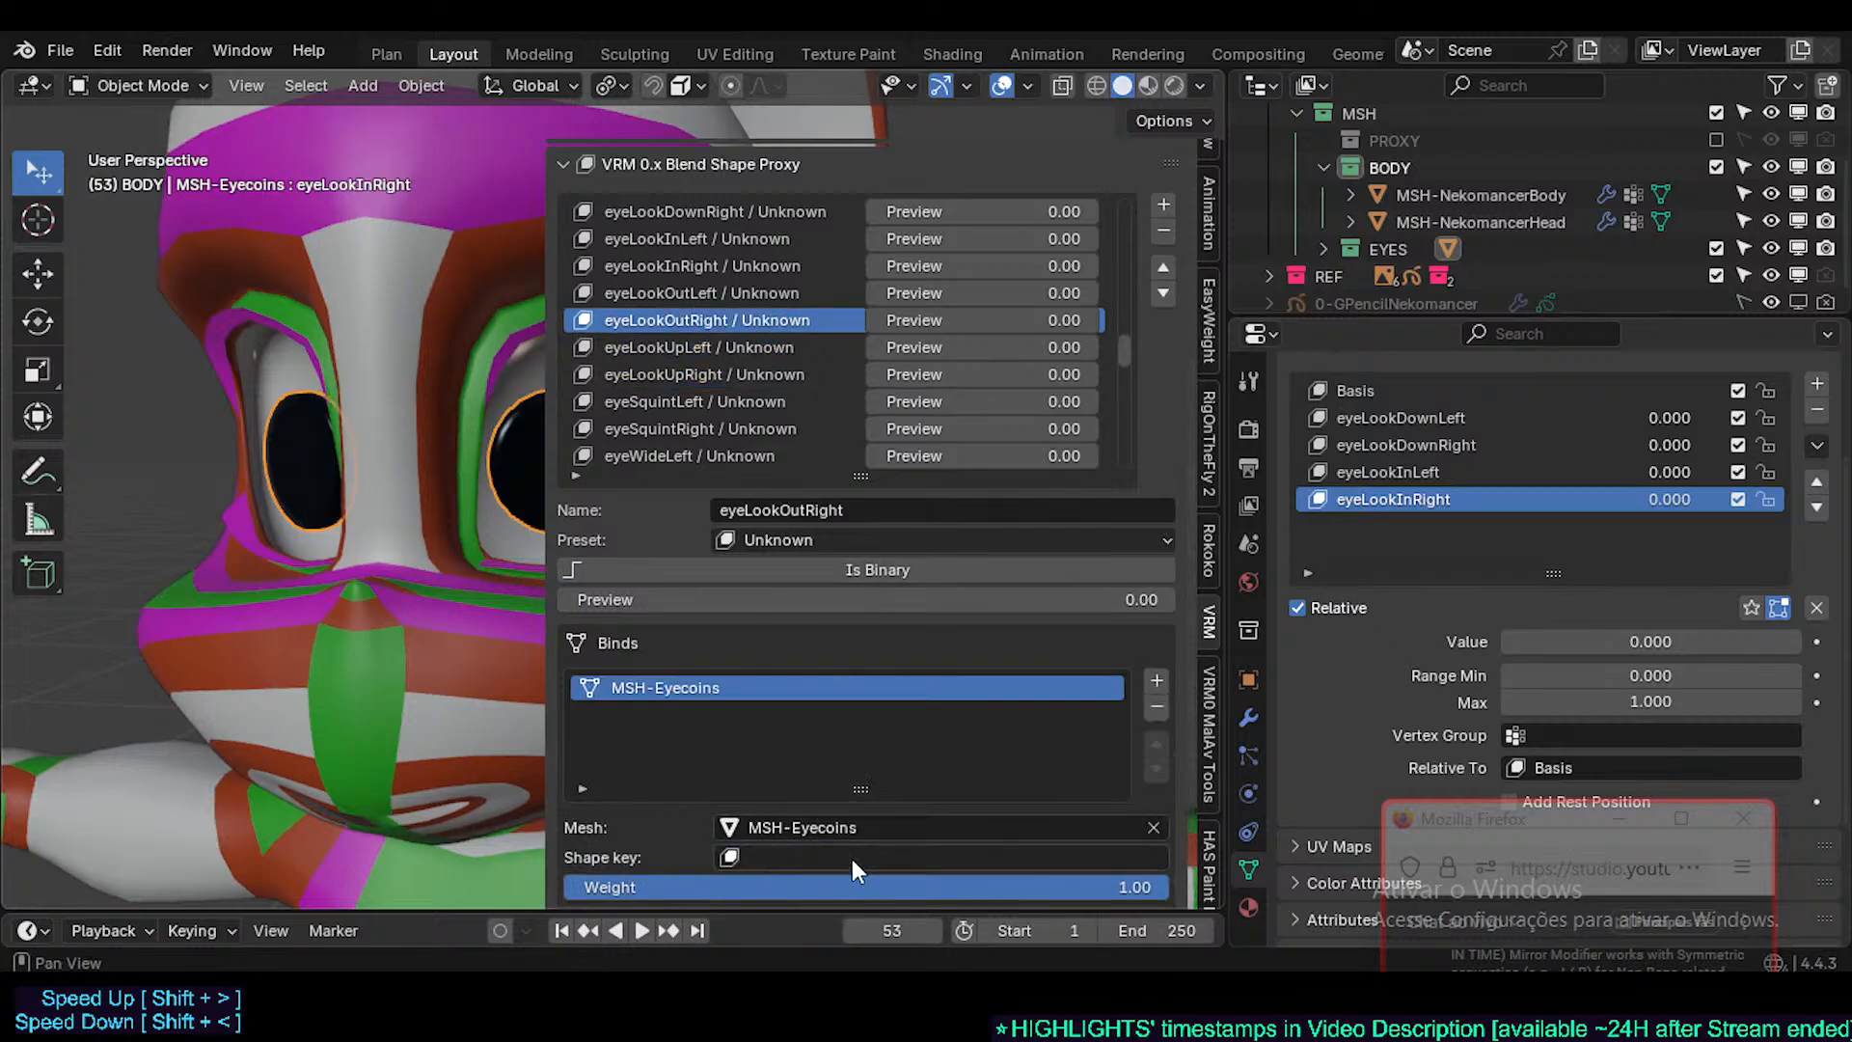
click(762, 293)
click(764, 266)
click(757, 239)
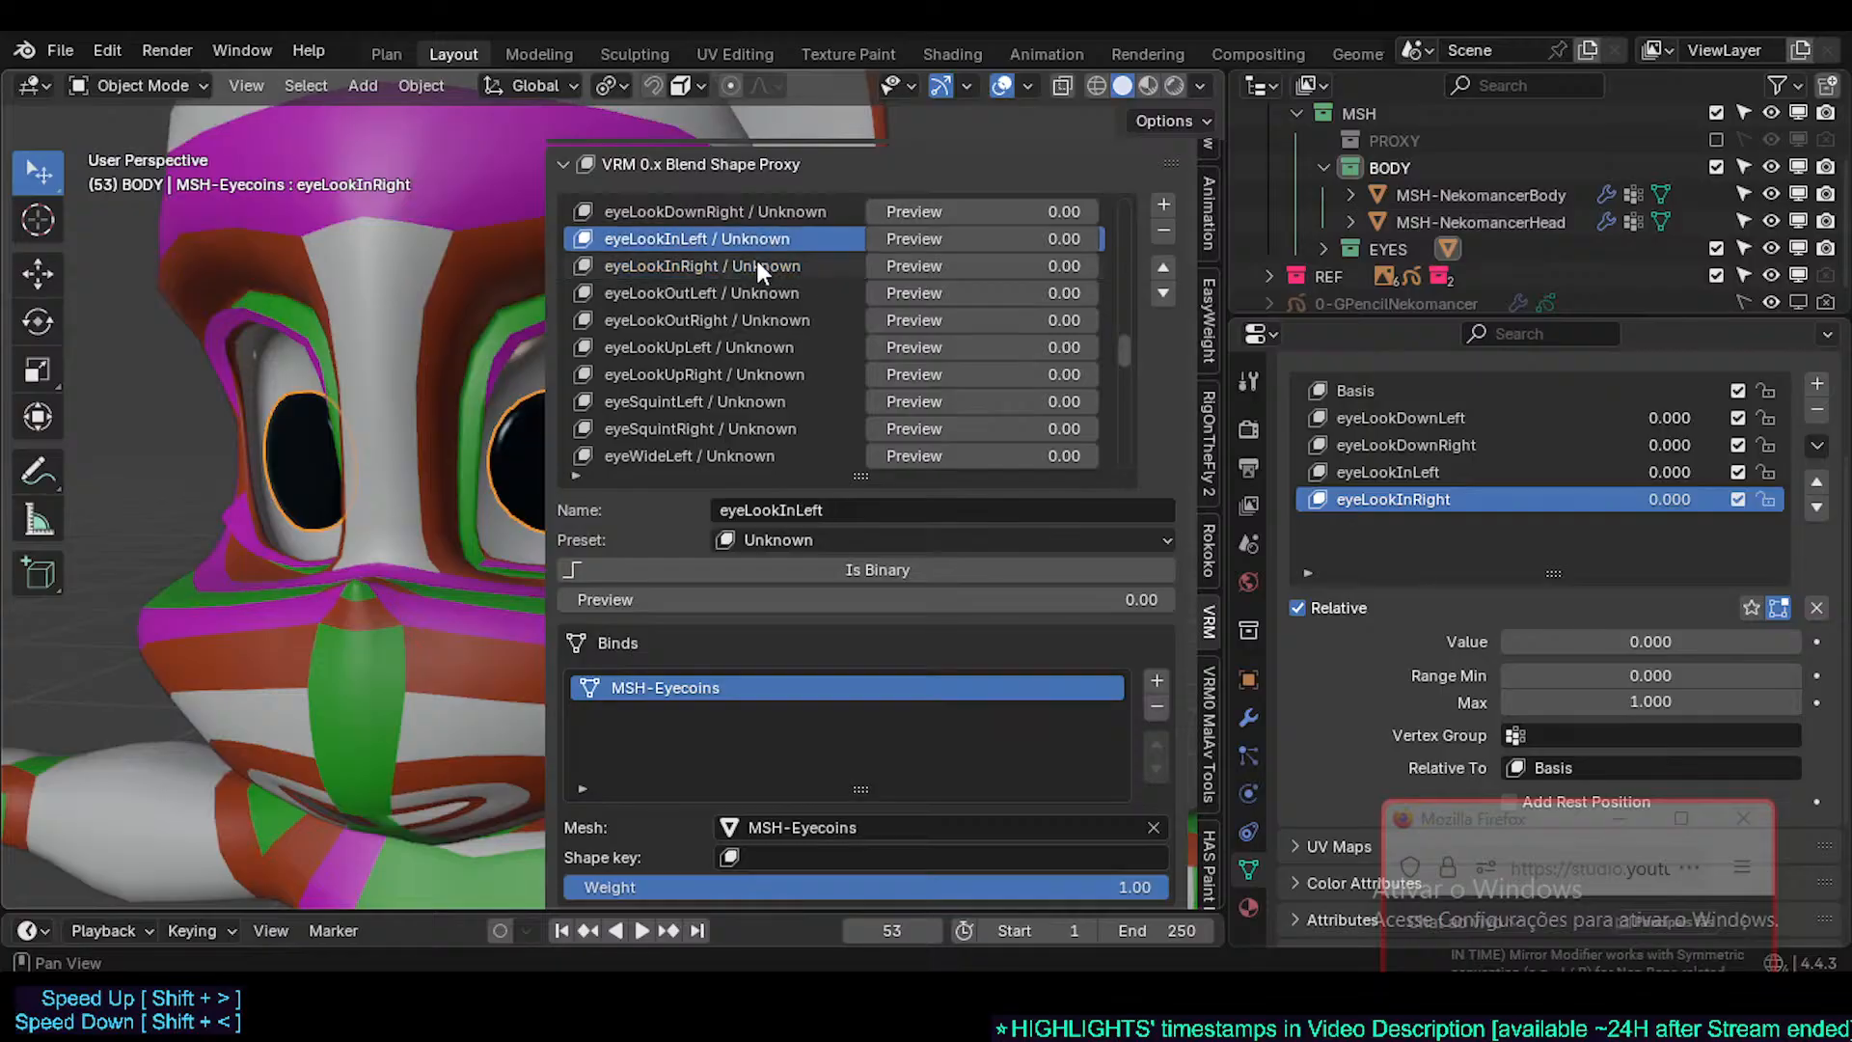
- Set the shape keys of the eyeLookInLeft and eyeLookInRight proxies' MSH-Eyecoins binds to eyeLookInLeft and eyeLookInRight
scroll(750, 278, up, 2)
click(755, 266)
click(755, 238)
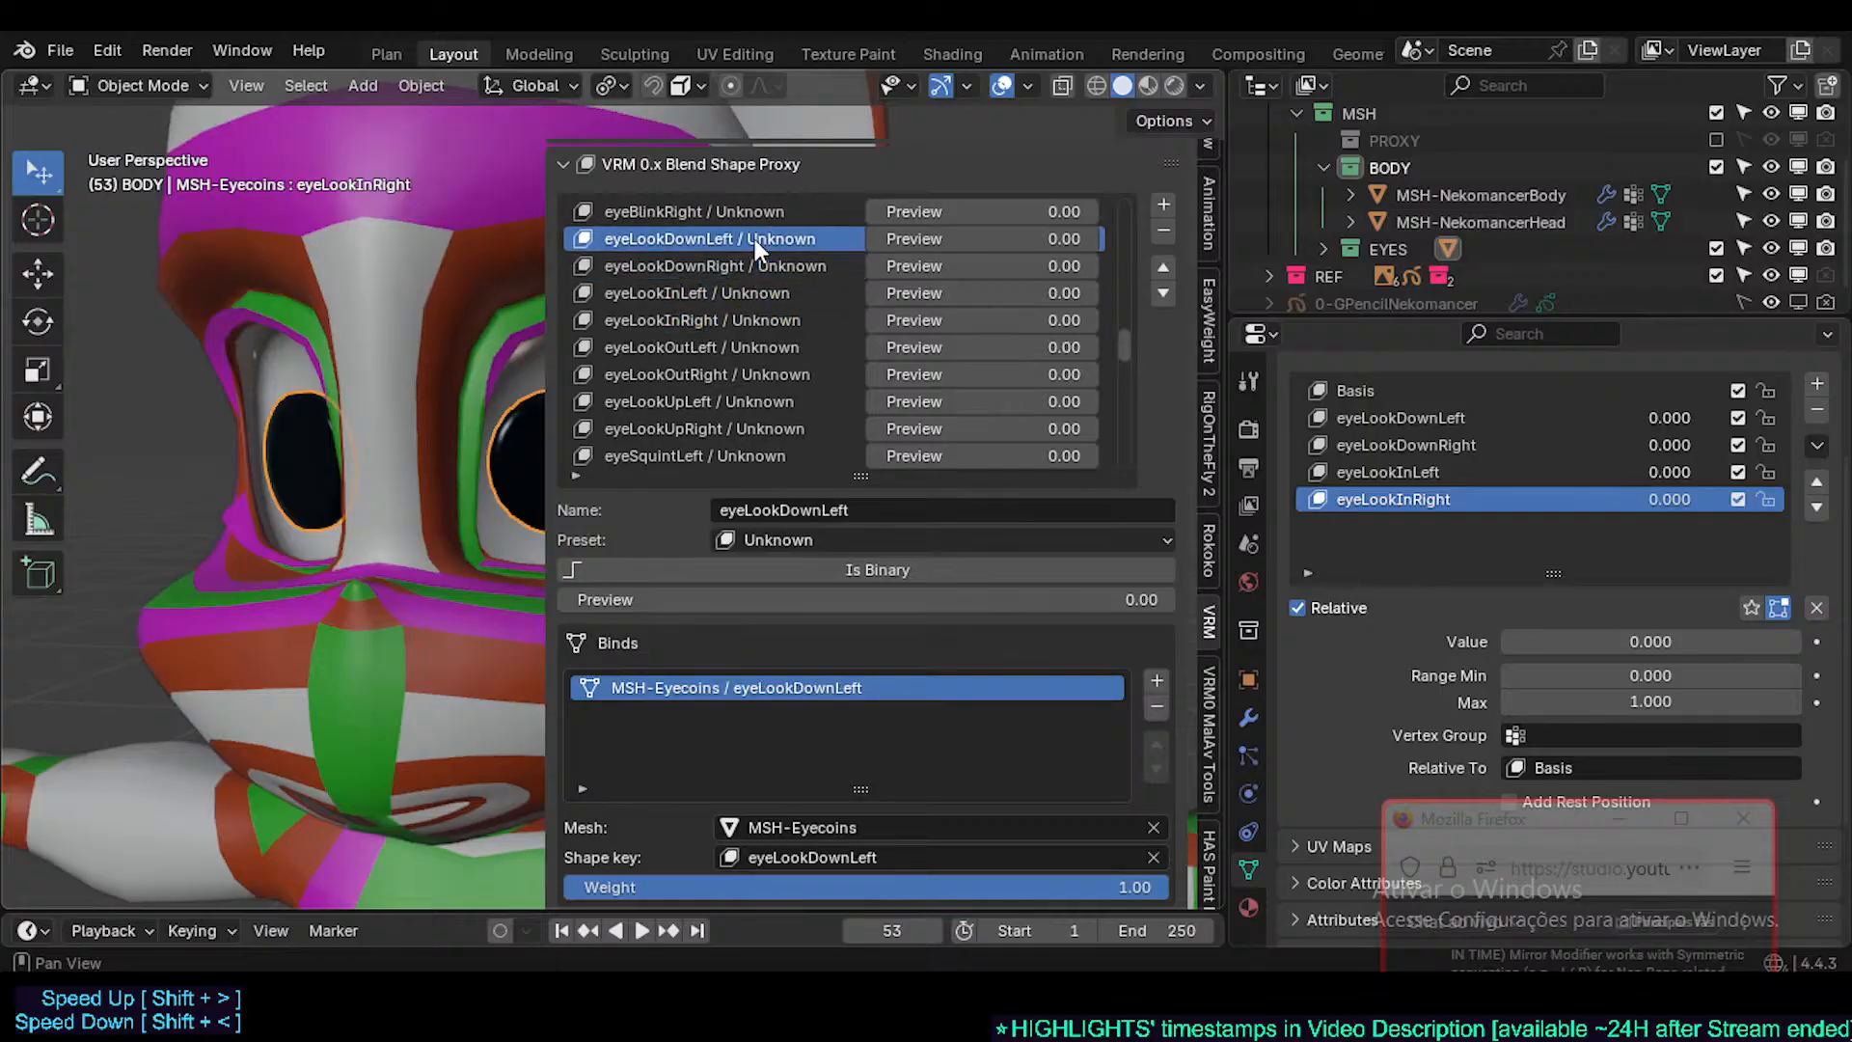
click(752, 265)
click(756, 292)
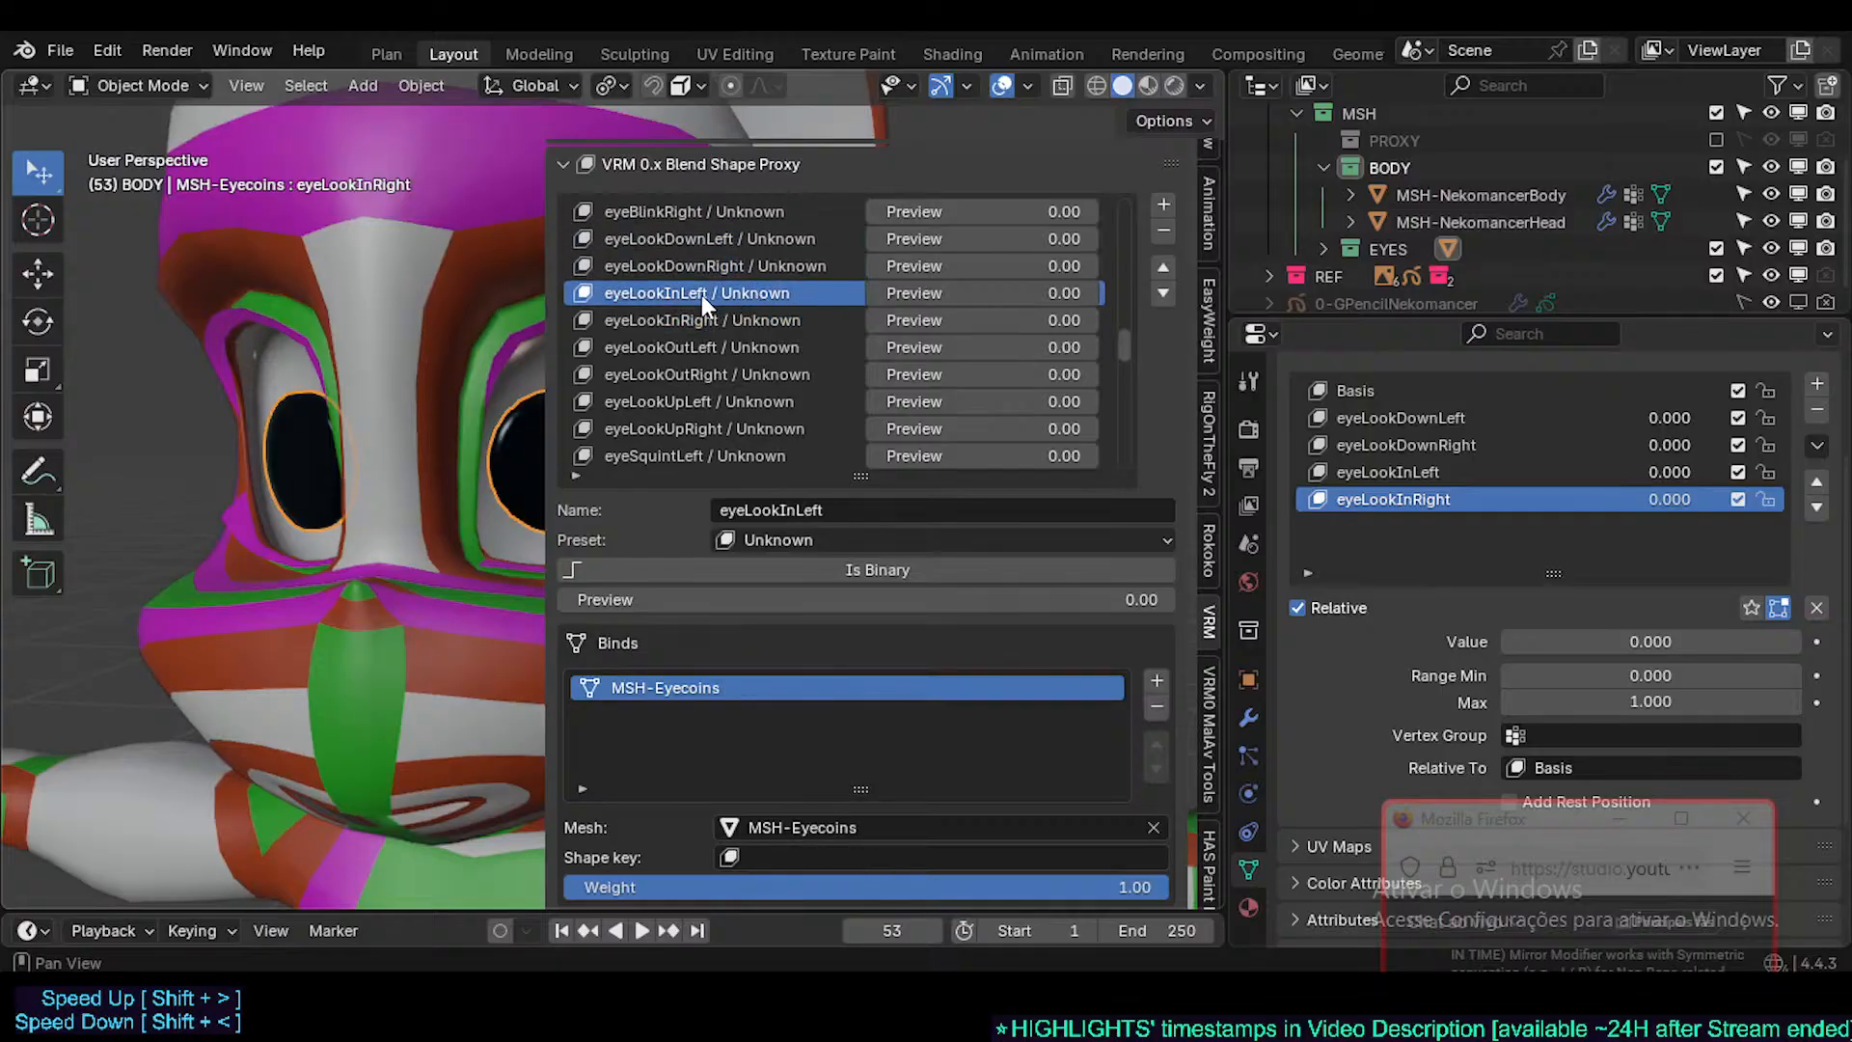
key(ctrl+c)
key(ctrl+v)
click(757, 321)
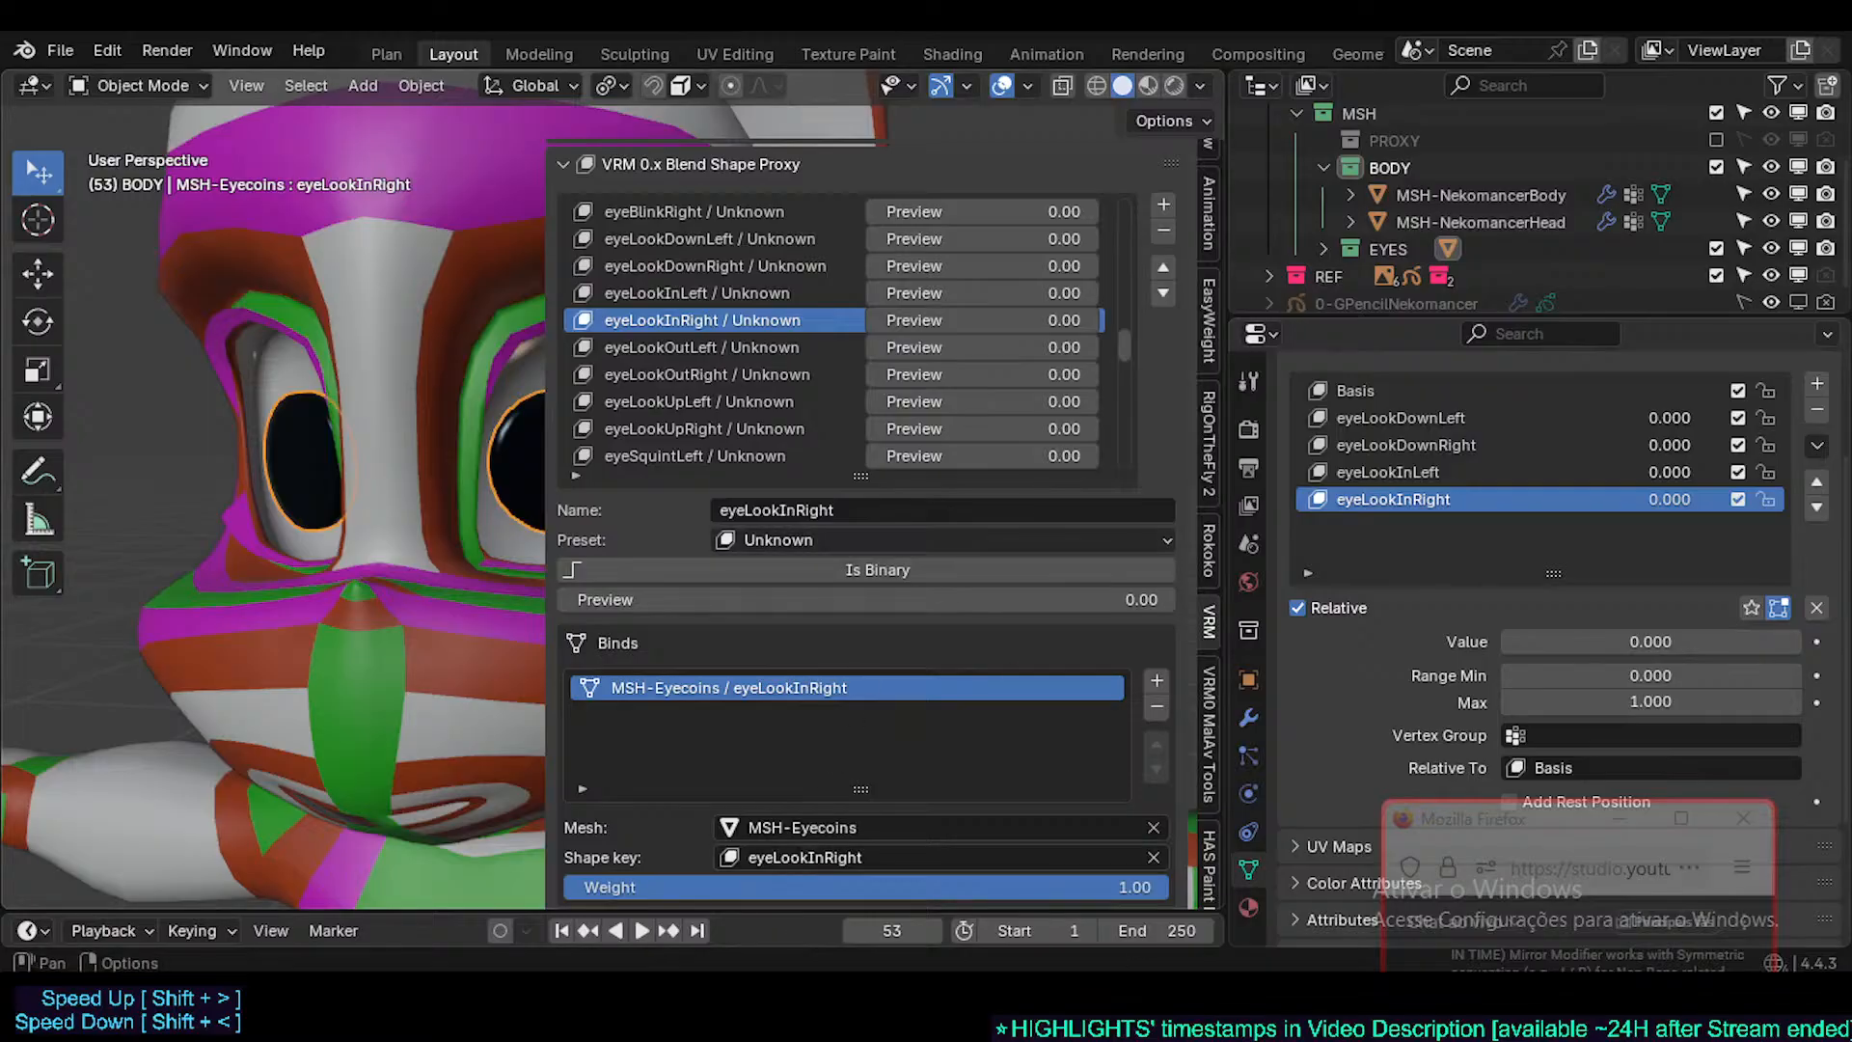
- Preview the eyeLookInLeft and eyeLookInRight proxies one at a time at 1.00 and reset both to 0.00
drag(873, 319, 1095, 294)
click(848, 292)
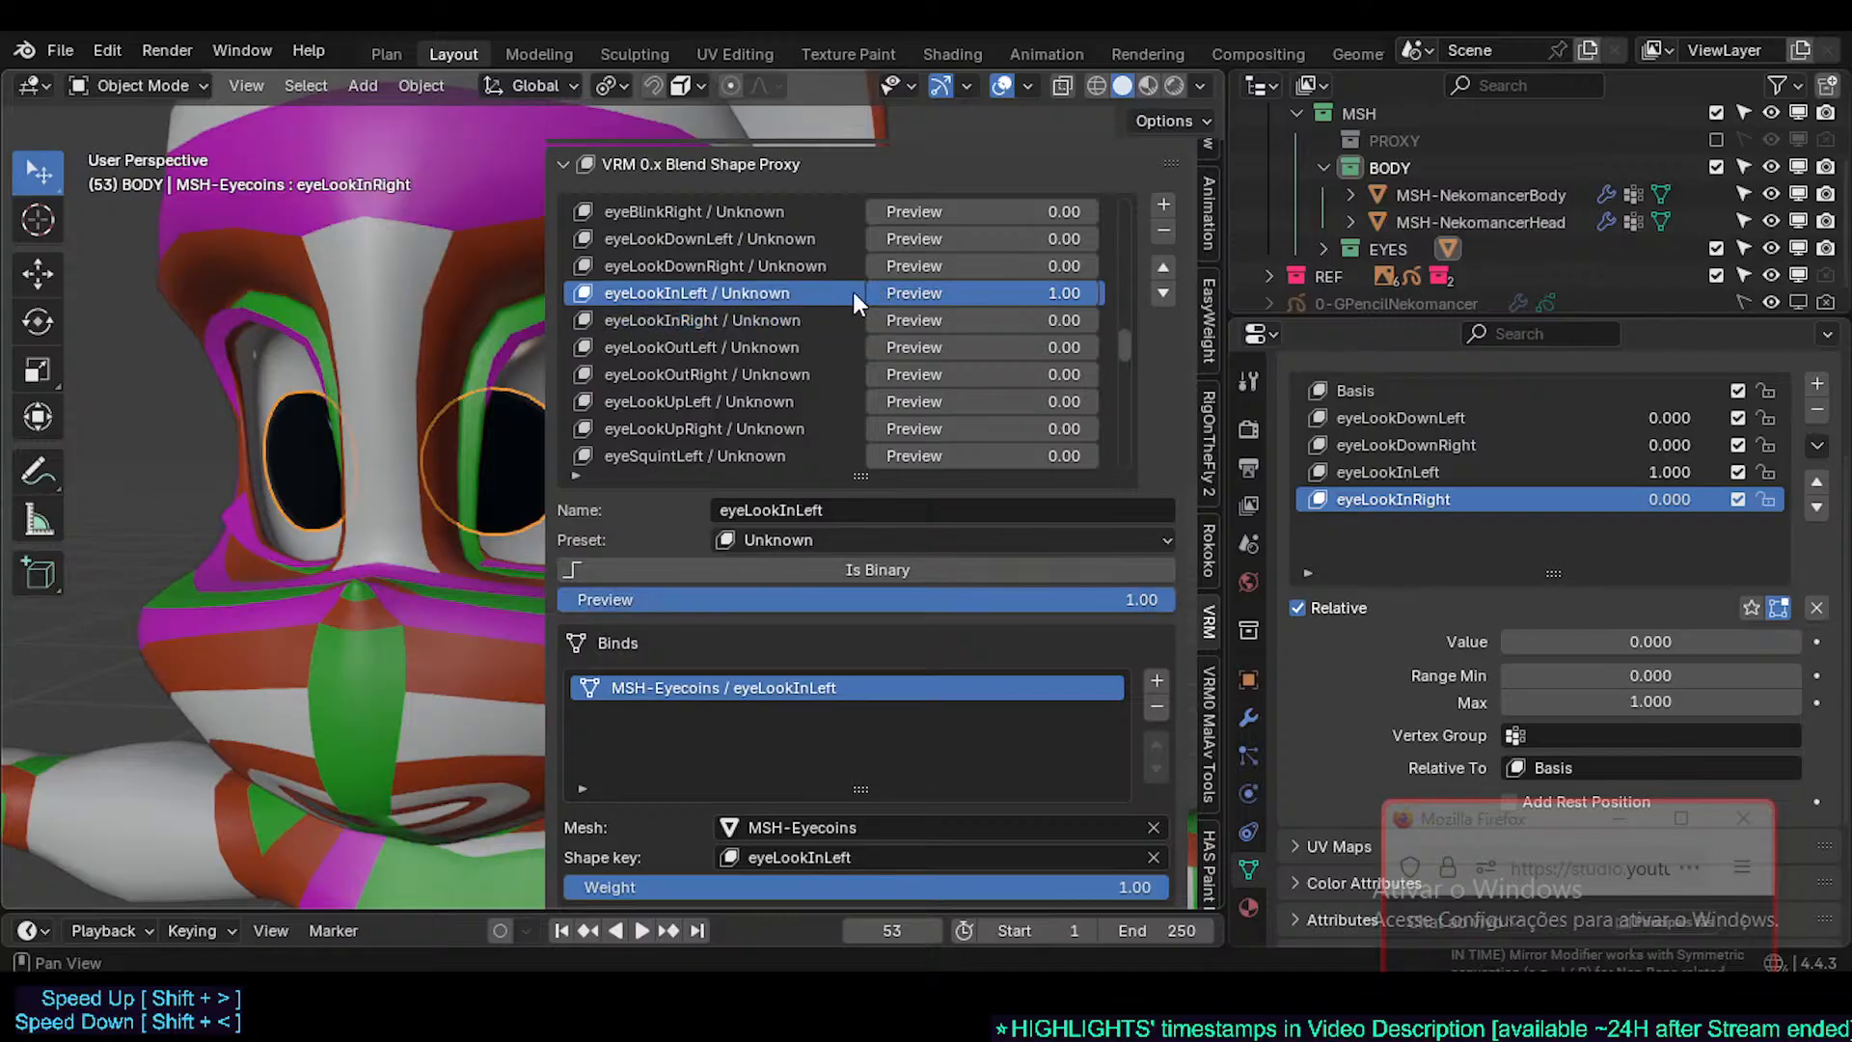
drag(870, 293, 1095, 320)
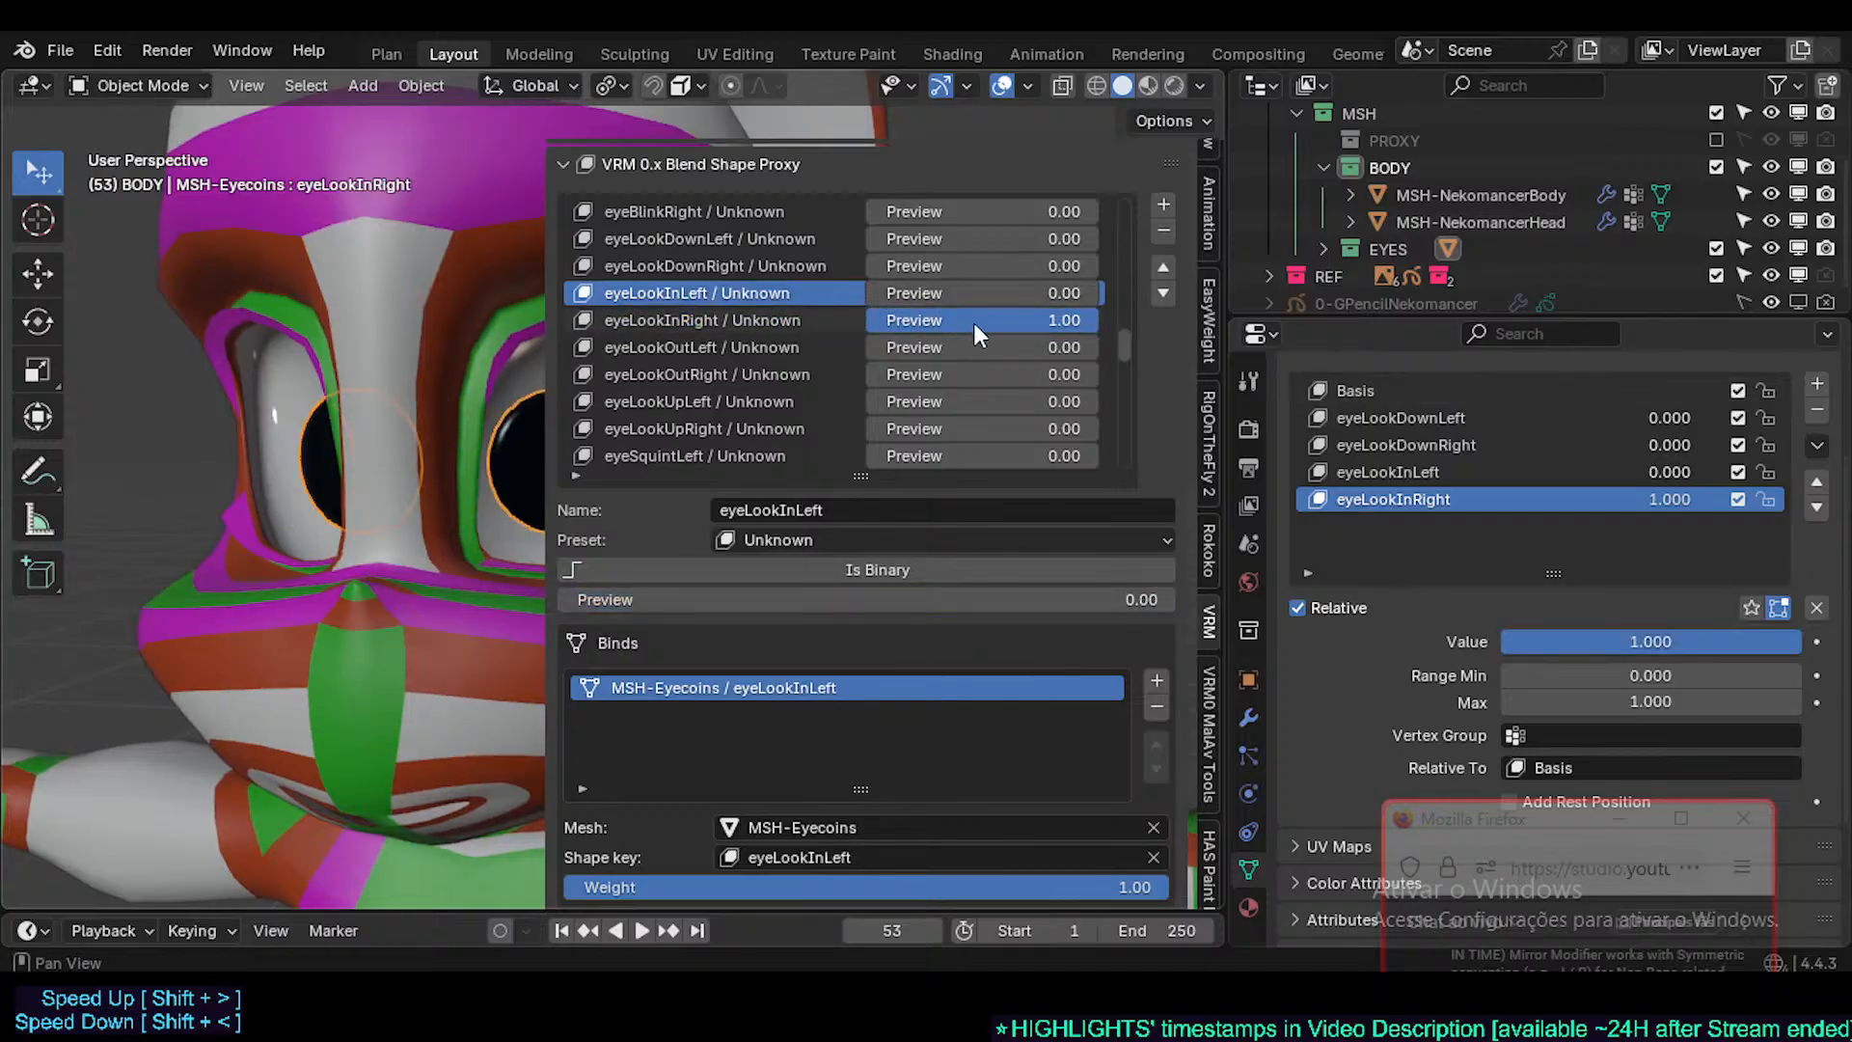
drag(973, 322, 859, 322)
- Select the eyeLookOutLeft proxy, inspect the neutral eyecoins around the face, and save the file
click(681, 355)
middle_drag(356, 422, 243, 499)
scroll(808, 338, up, 10)
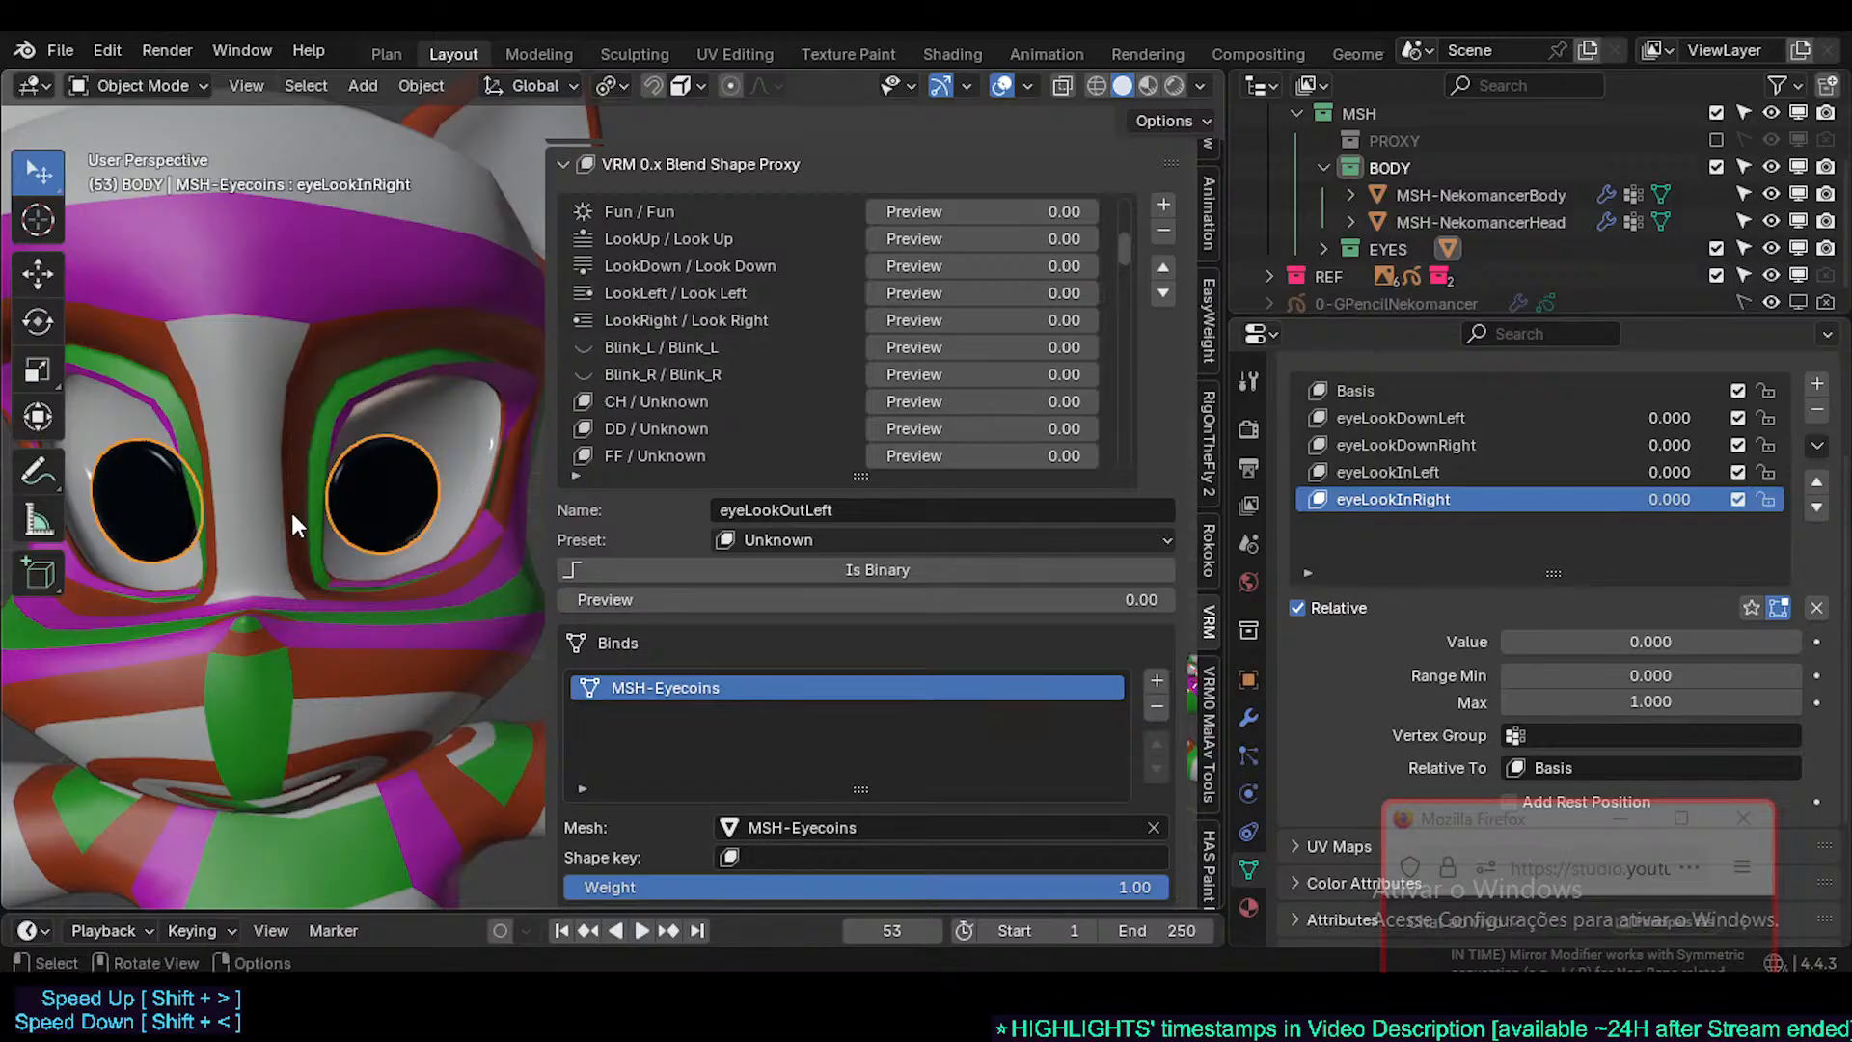
middle_drag(291, 509, 229, 529)
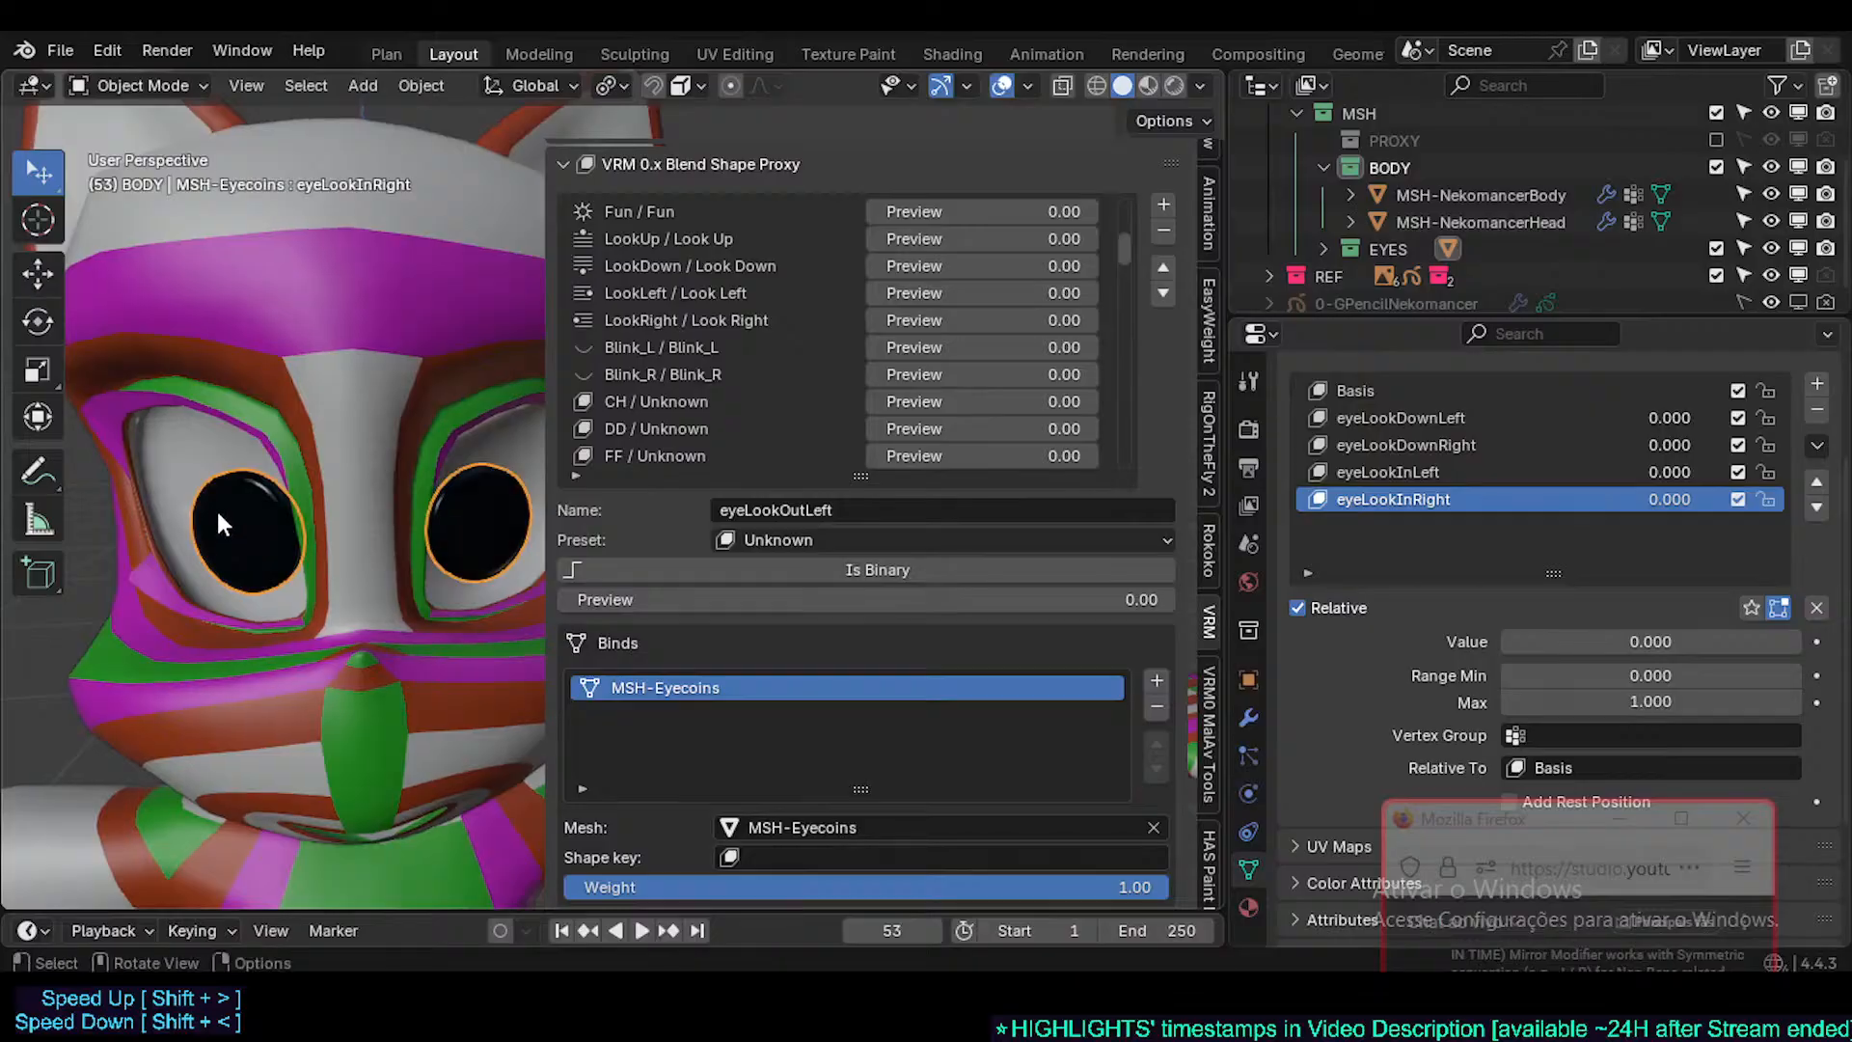
middle_drag(344, 545, 135, 563)
middle_drag(385, 501, 290, 483)
key(ctrl+s)
- Add a shape key named eyeLookOutLeft to the MSH-Eyecoins mesh and set its value to 1.000
scroll(840, 371, down, 10)
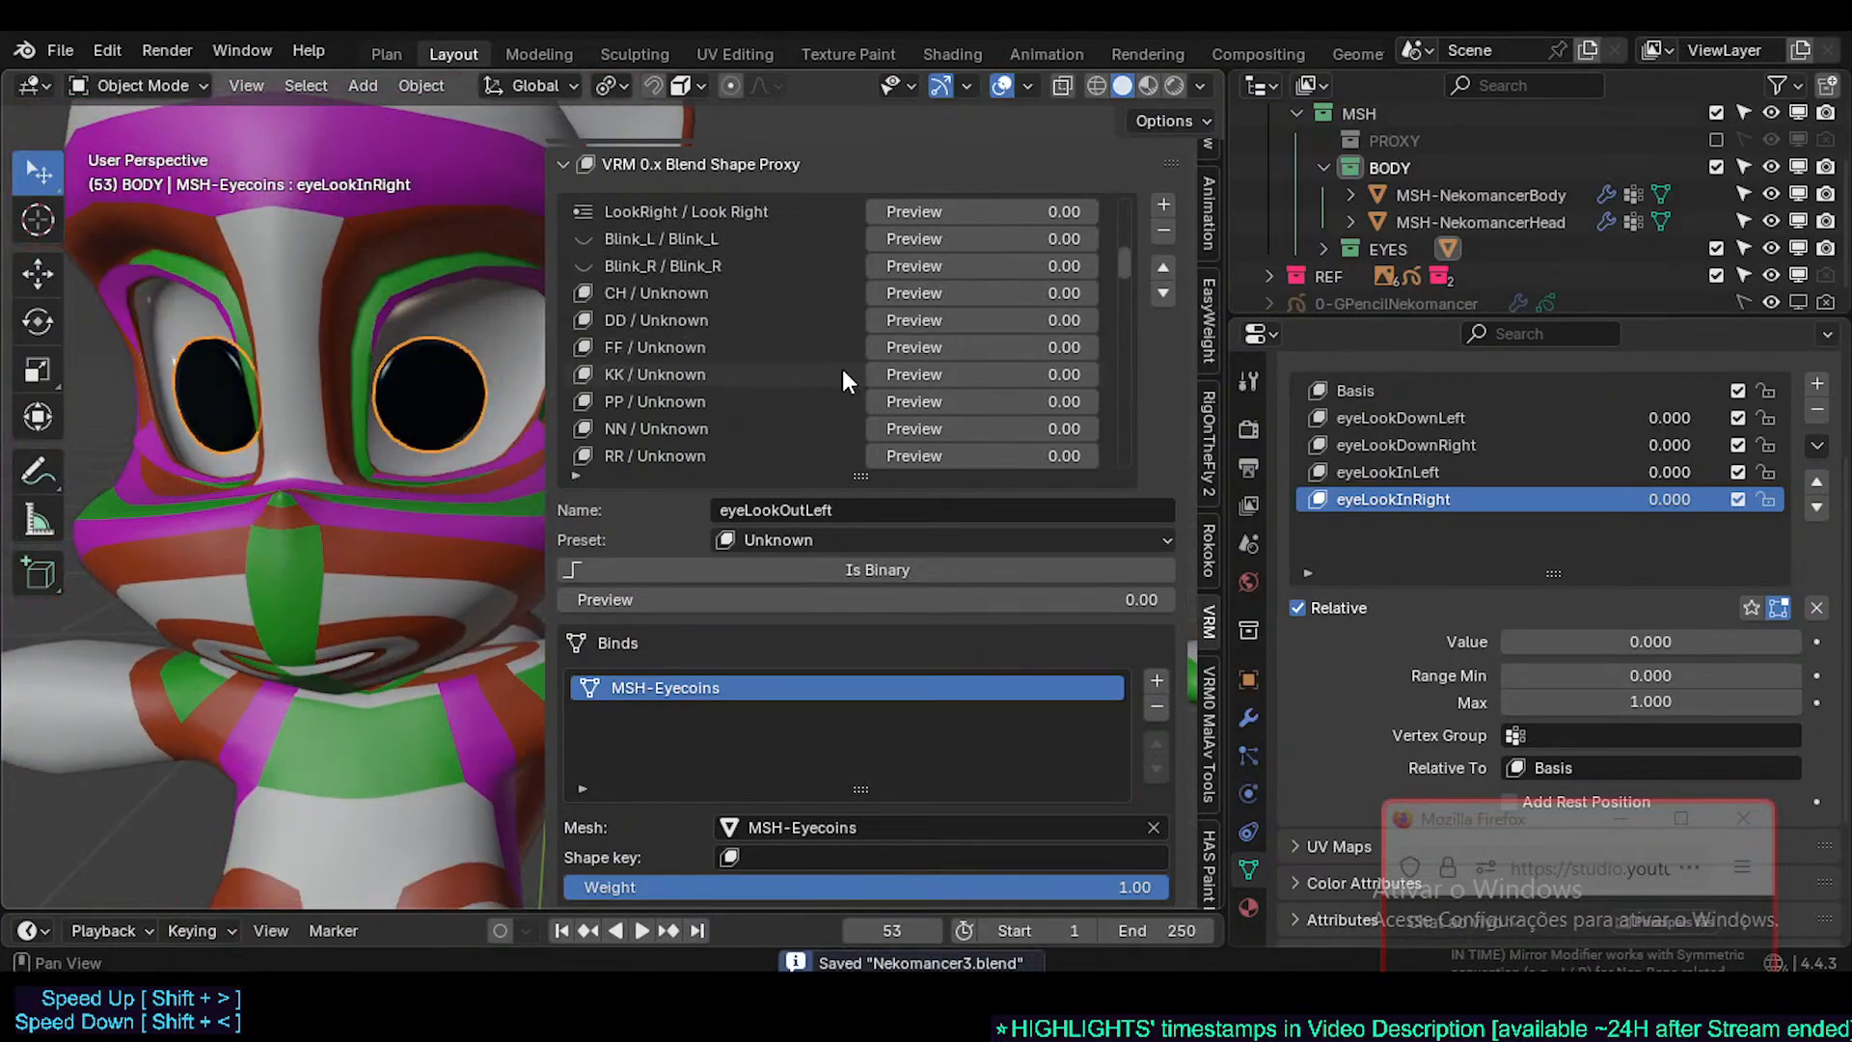
scroll(836, 380, down, 7)
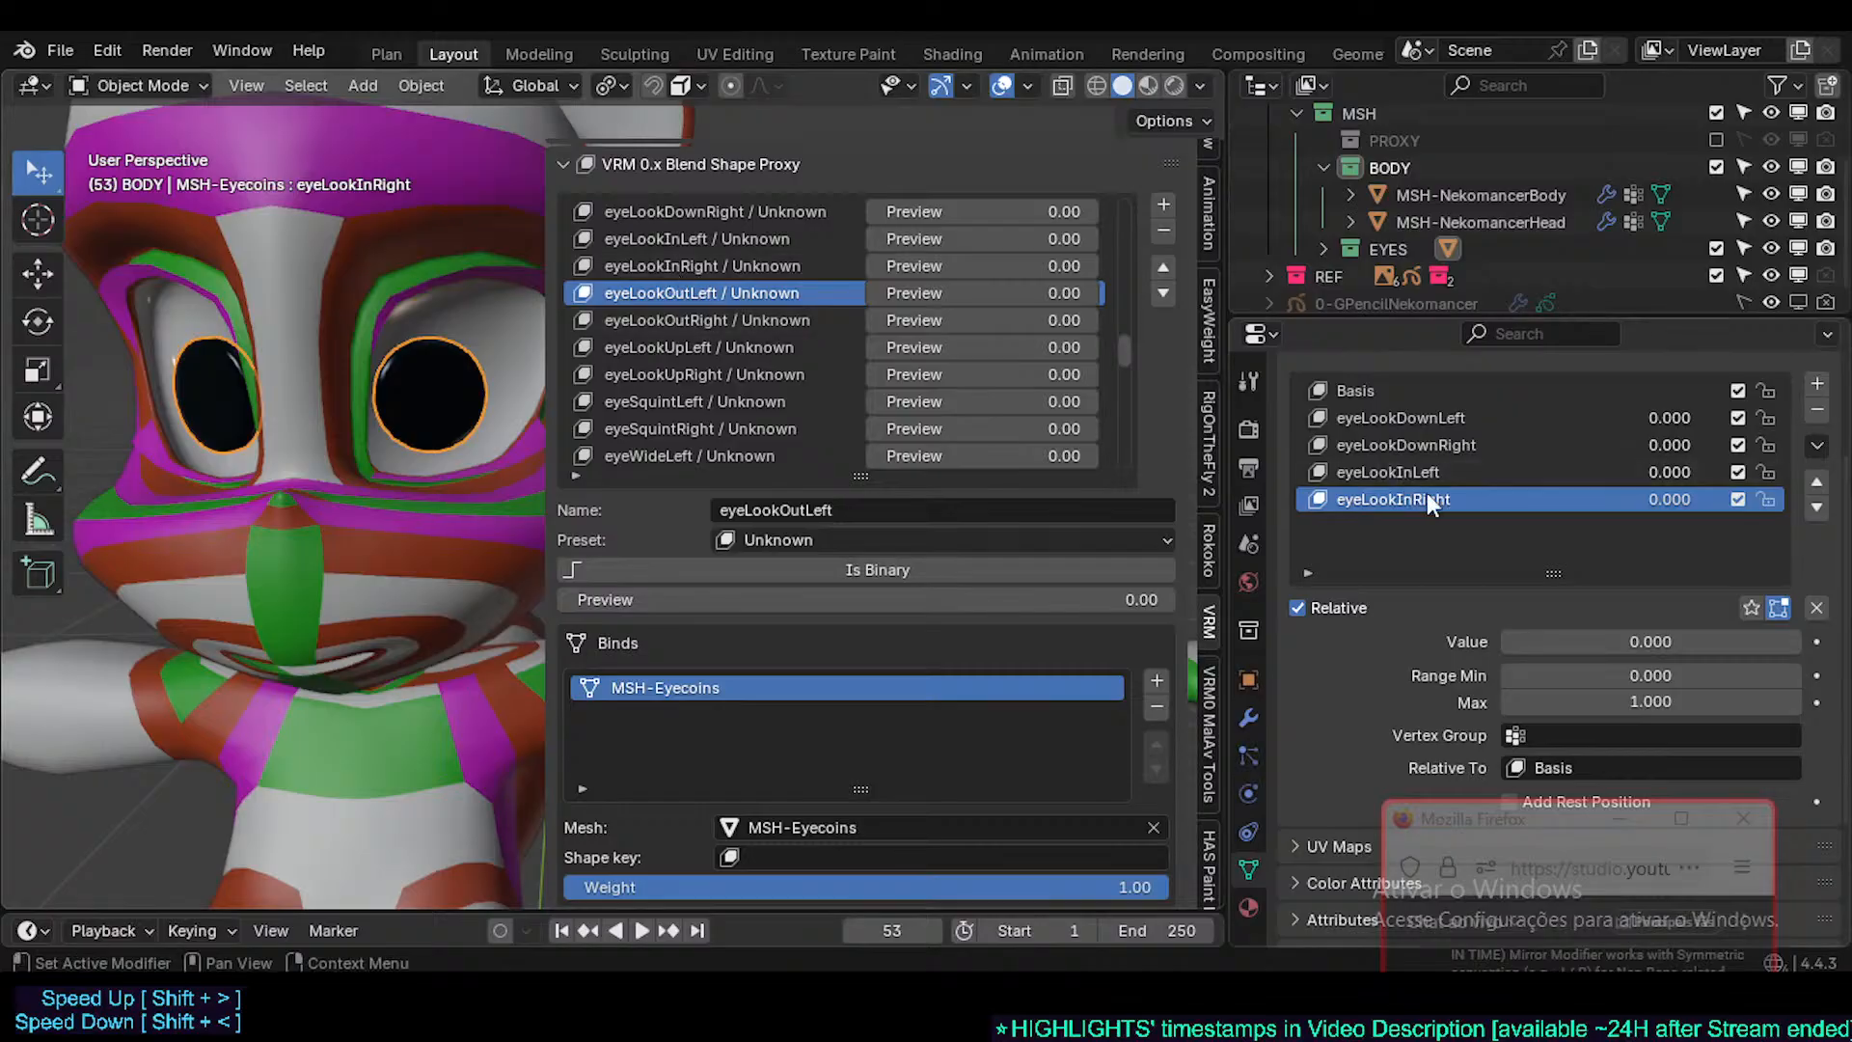
click(1816, 383)
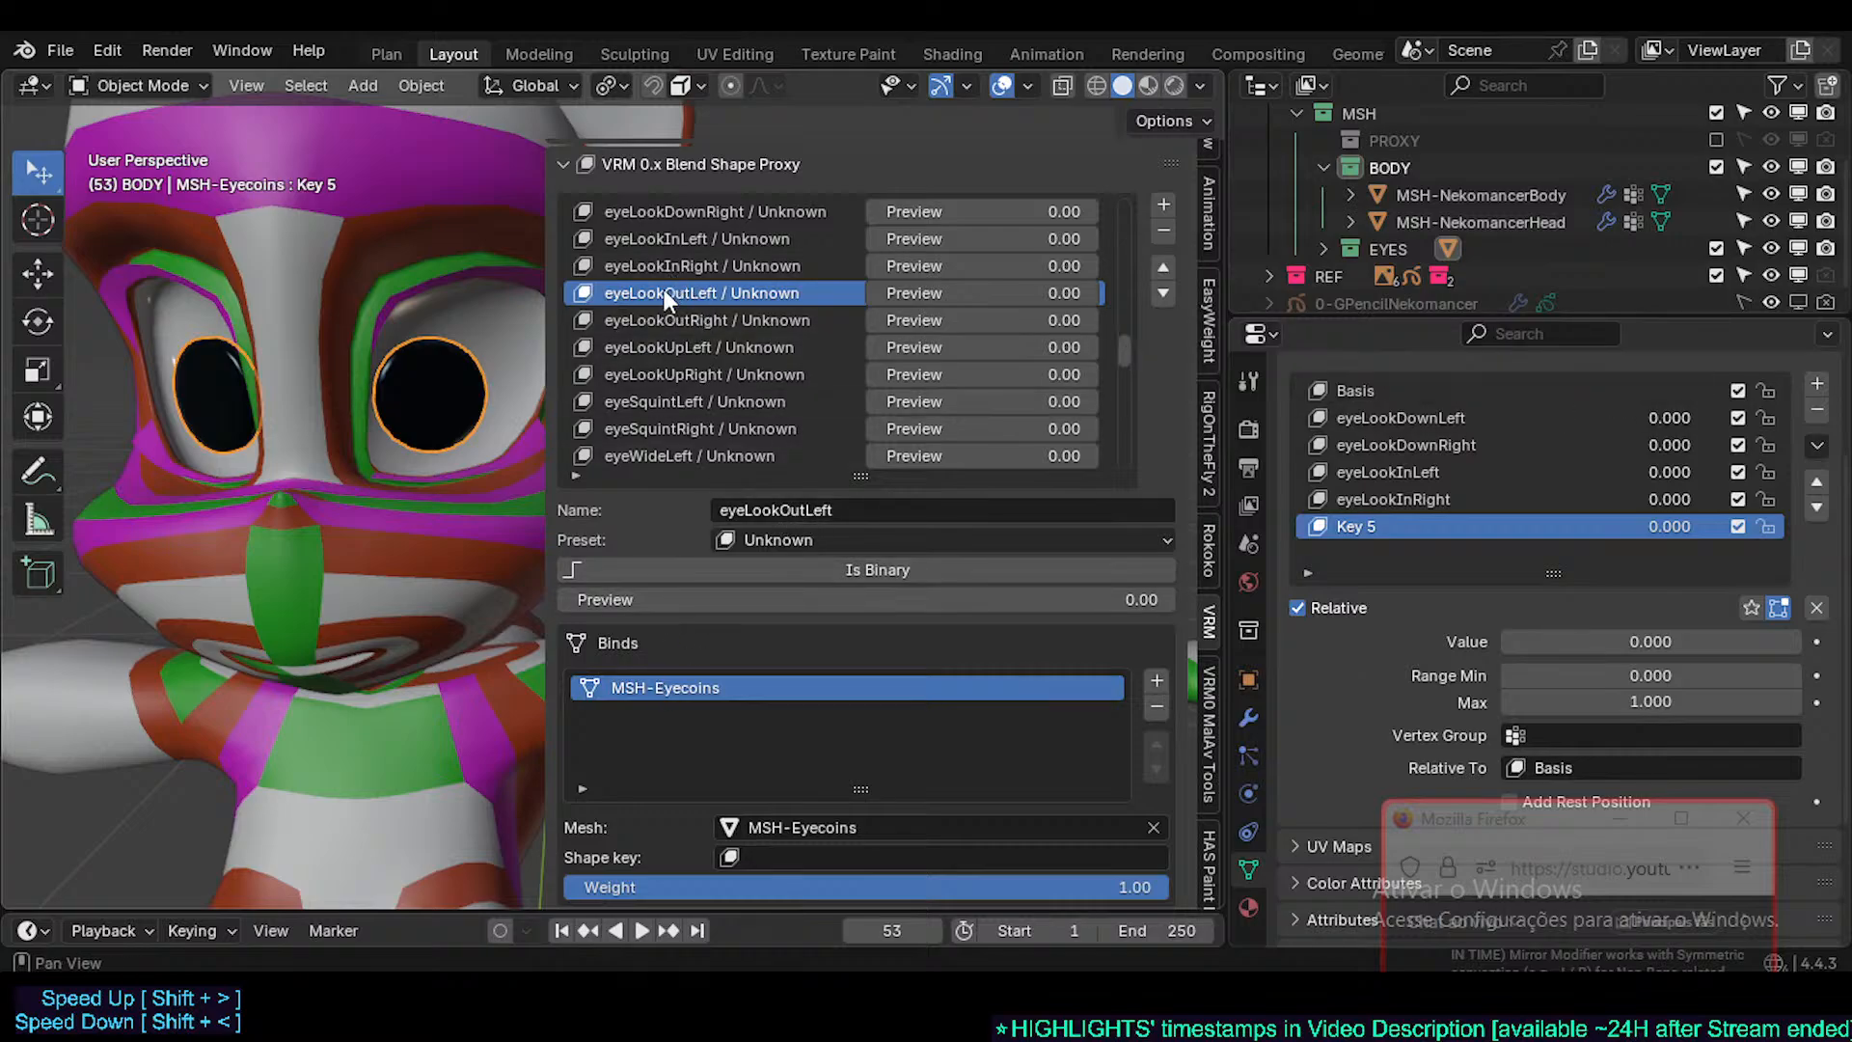
double_click(1358, 527)
key(ctrl+v)
key(Return)
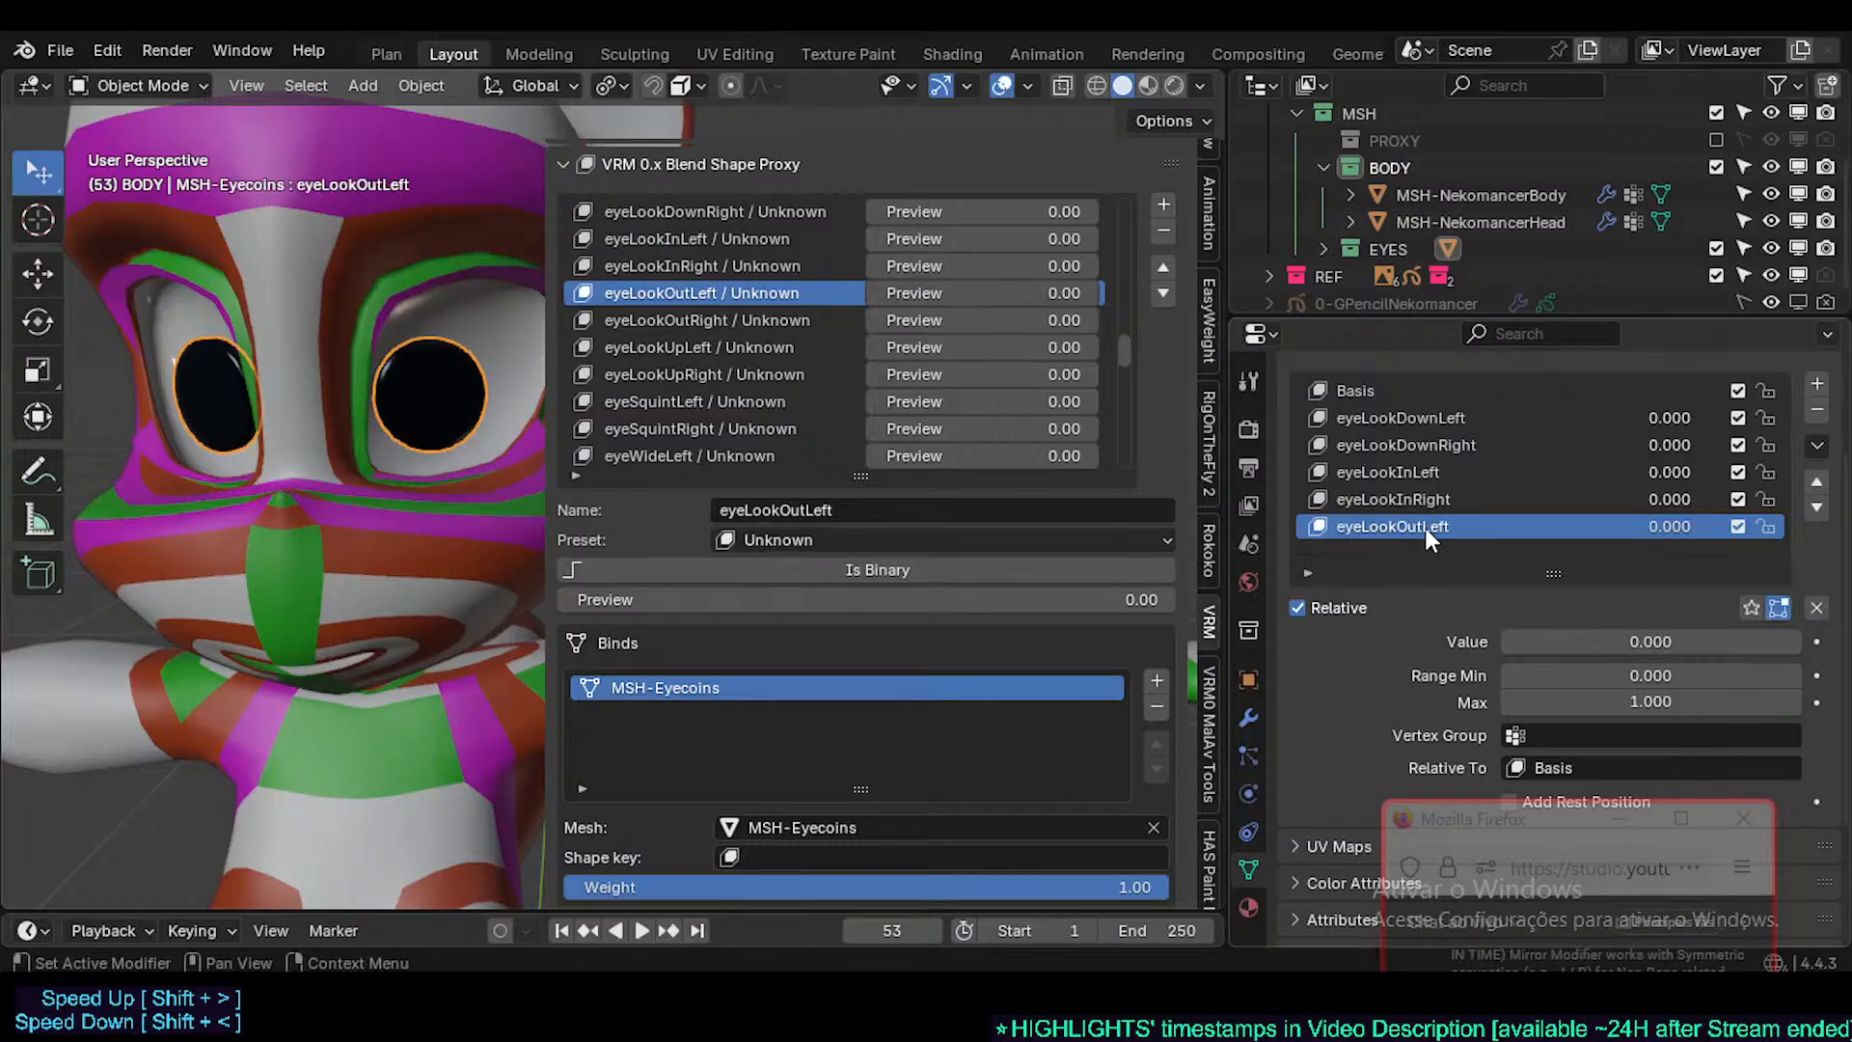
click(679, 318)
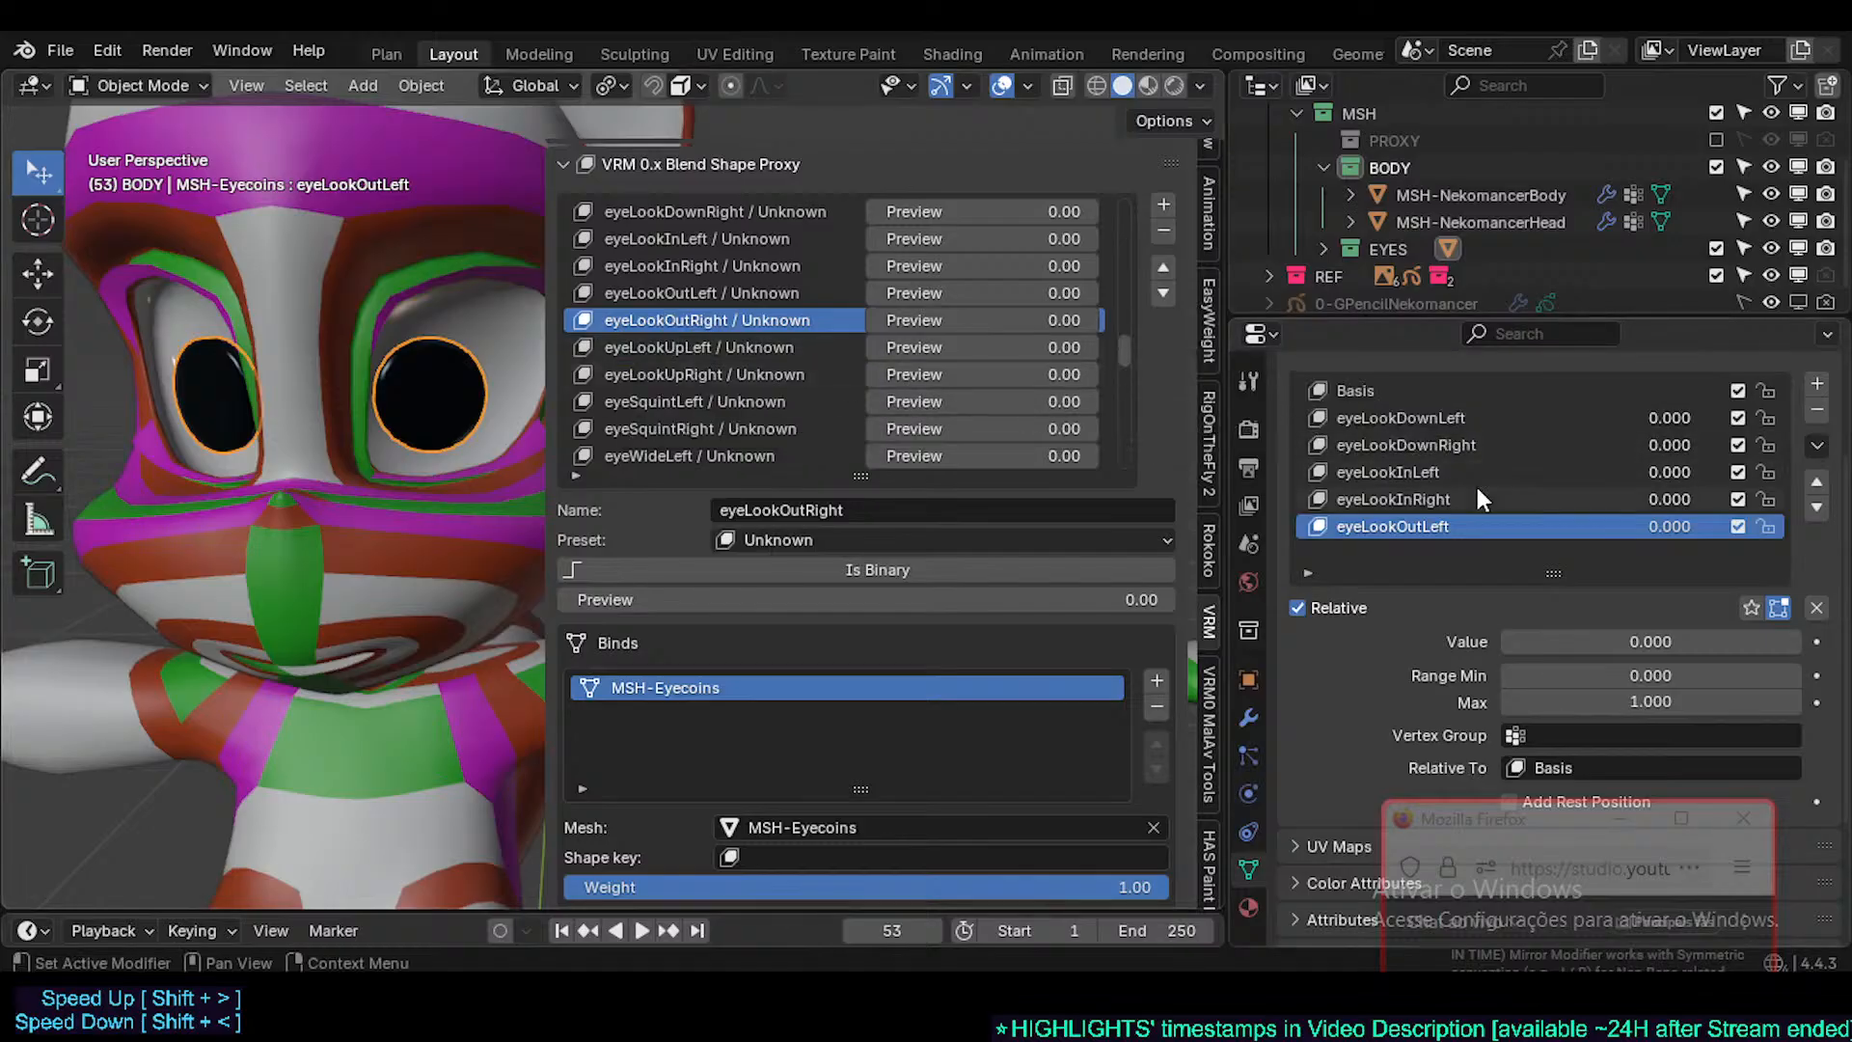
drag(1723, 525, 1802, 526)
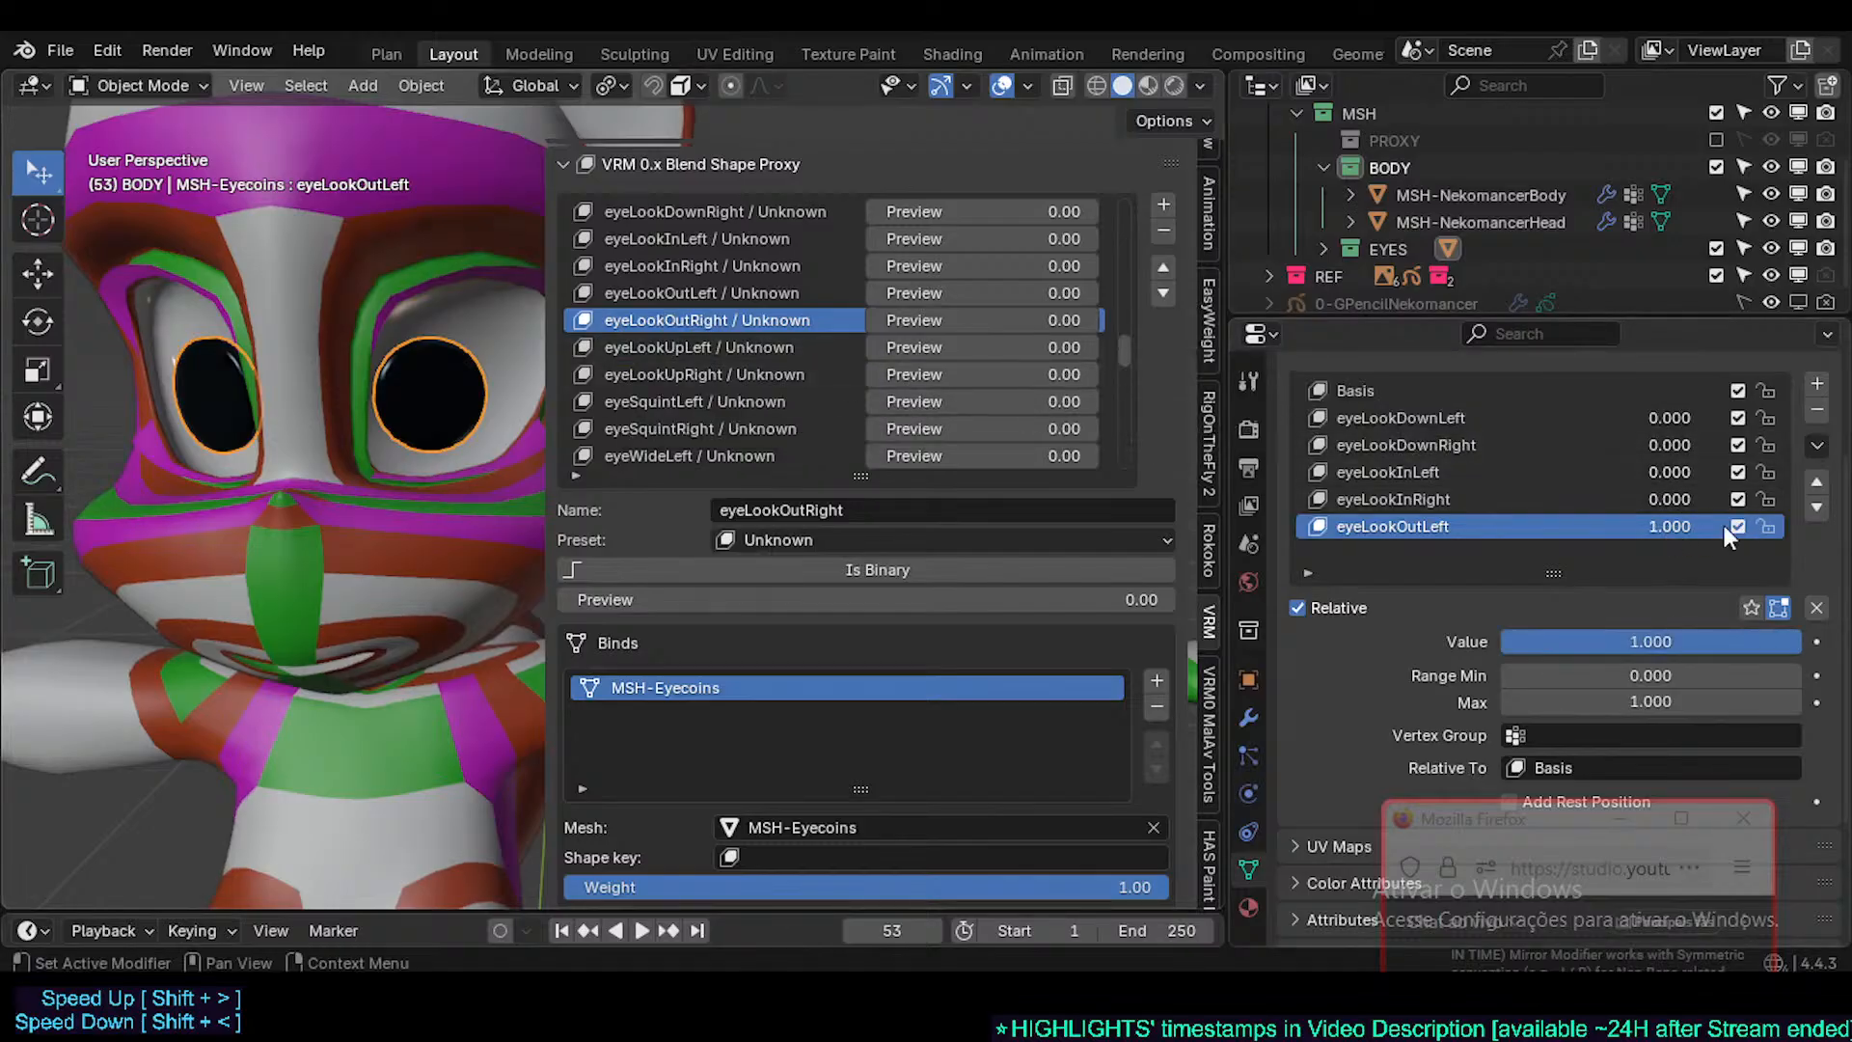
- Save the file and move the avatar's left eyecoin along X toward the outer corner of its eye
key(n)
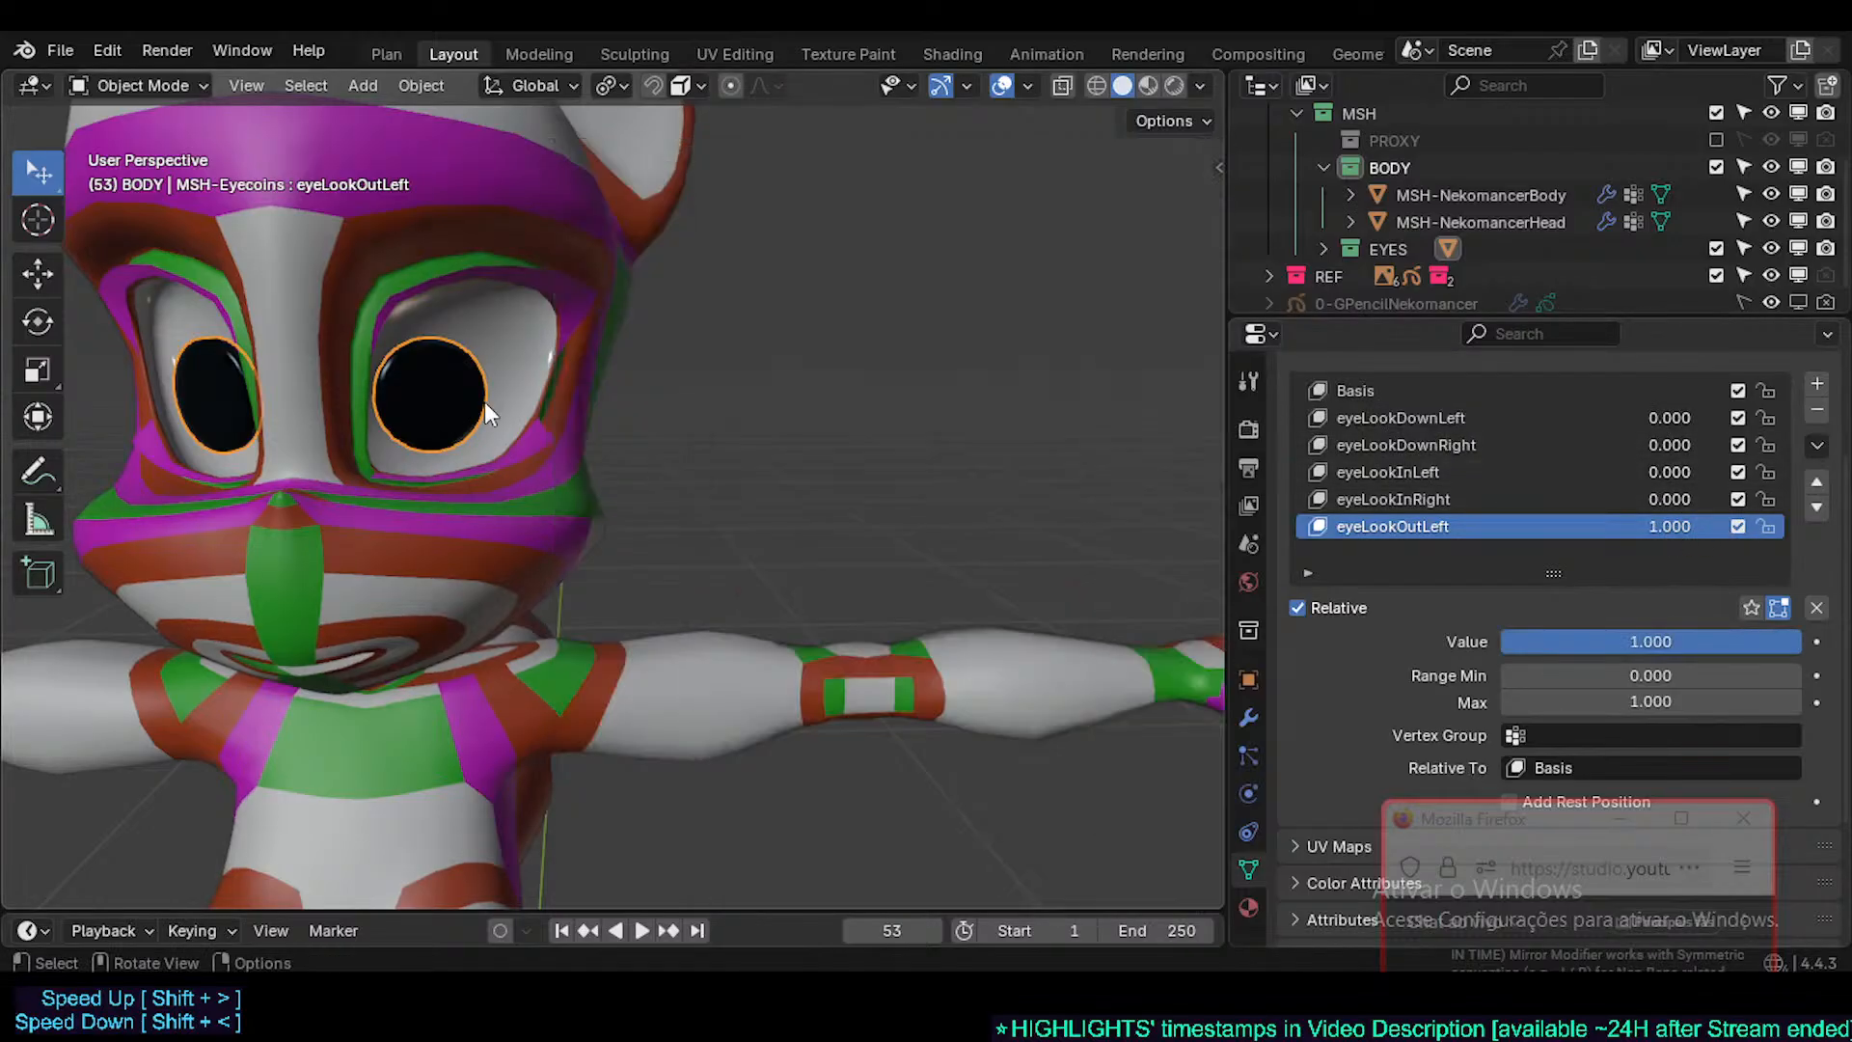
scroll(487, 424, up, 4)
key(ctrl+s)
key(Tab)
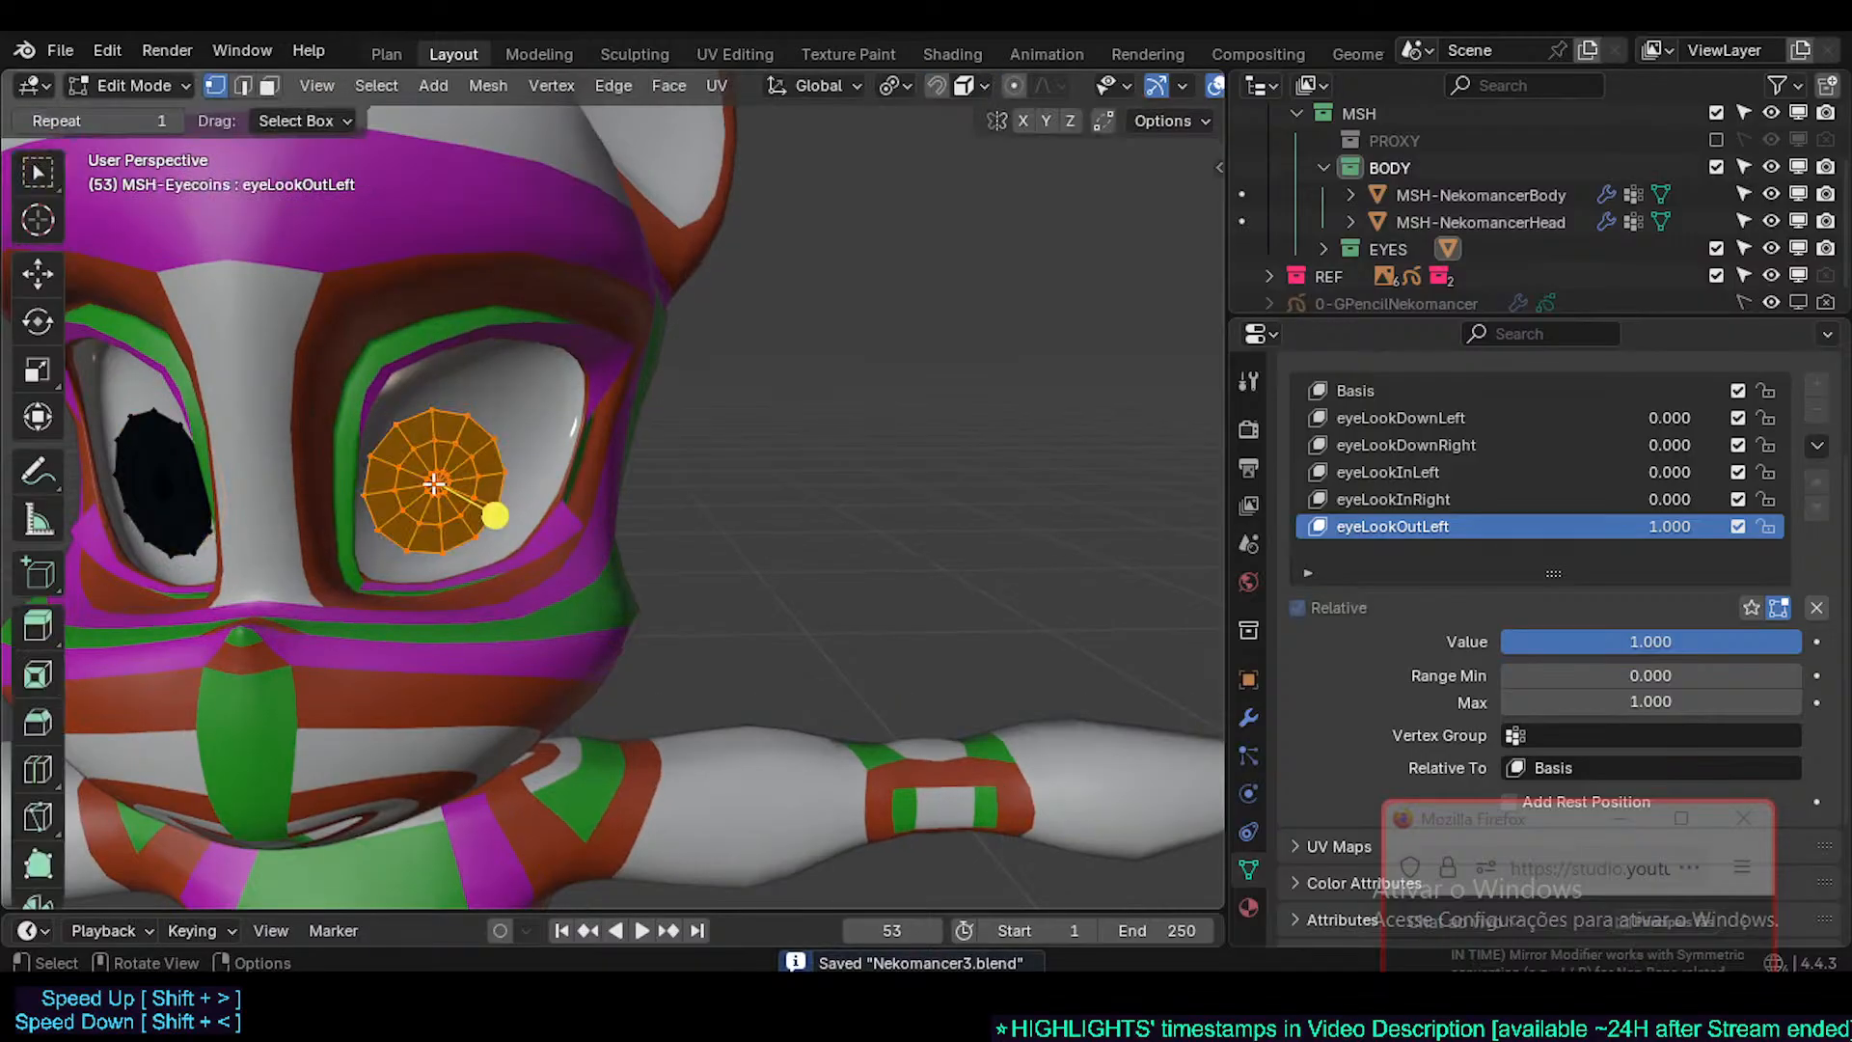
scroll(452, 478, up, 3)
key(g)
key(x)
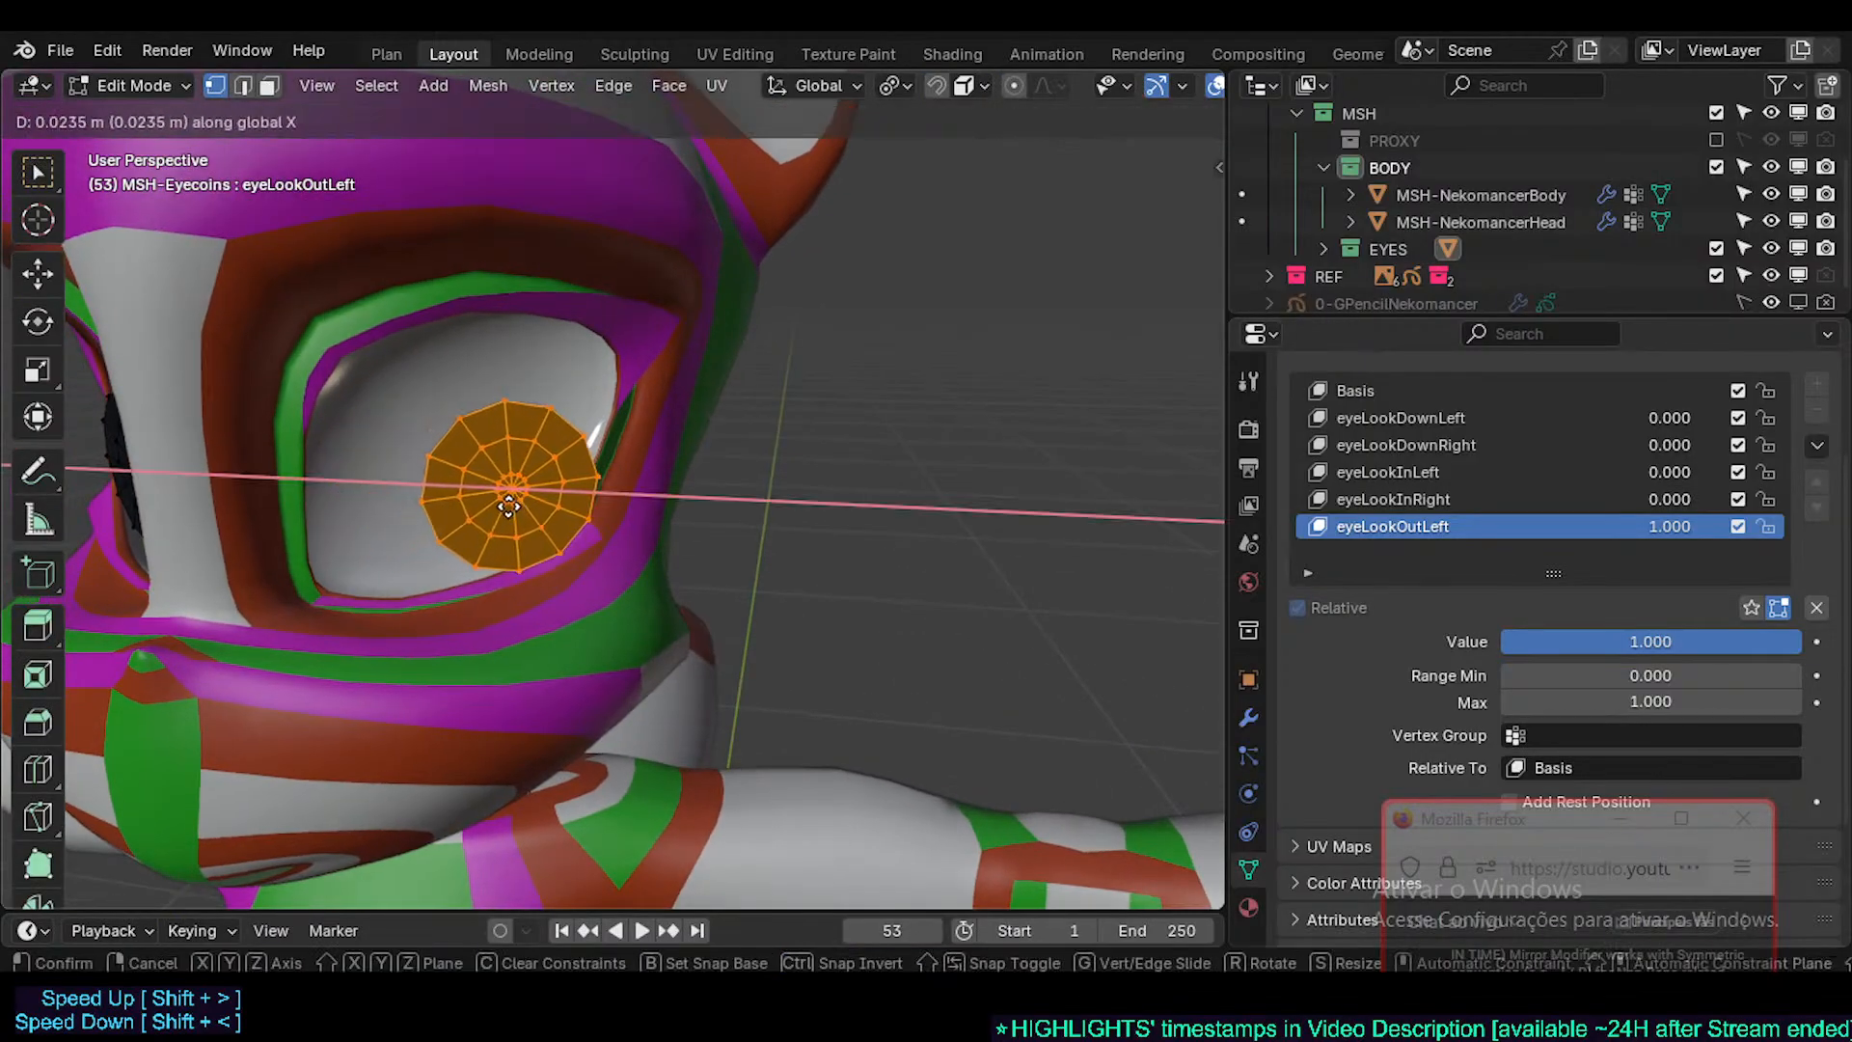
click(591, 530)
- Push the left eyecoin back along Y into the eye socket
middle_drag(591, 529, 343, 555)
key(g)
key(y)
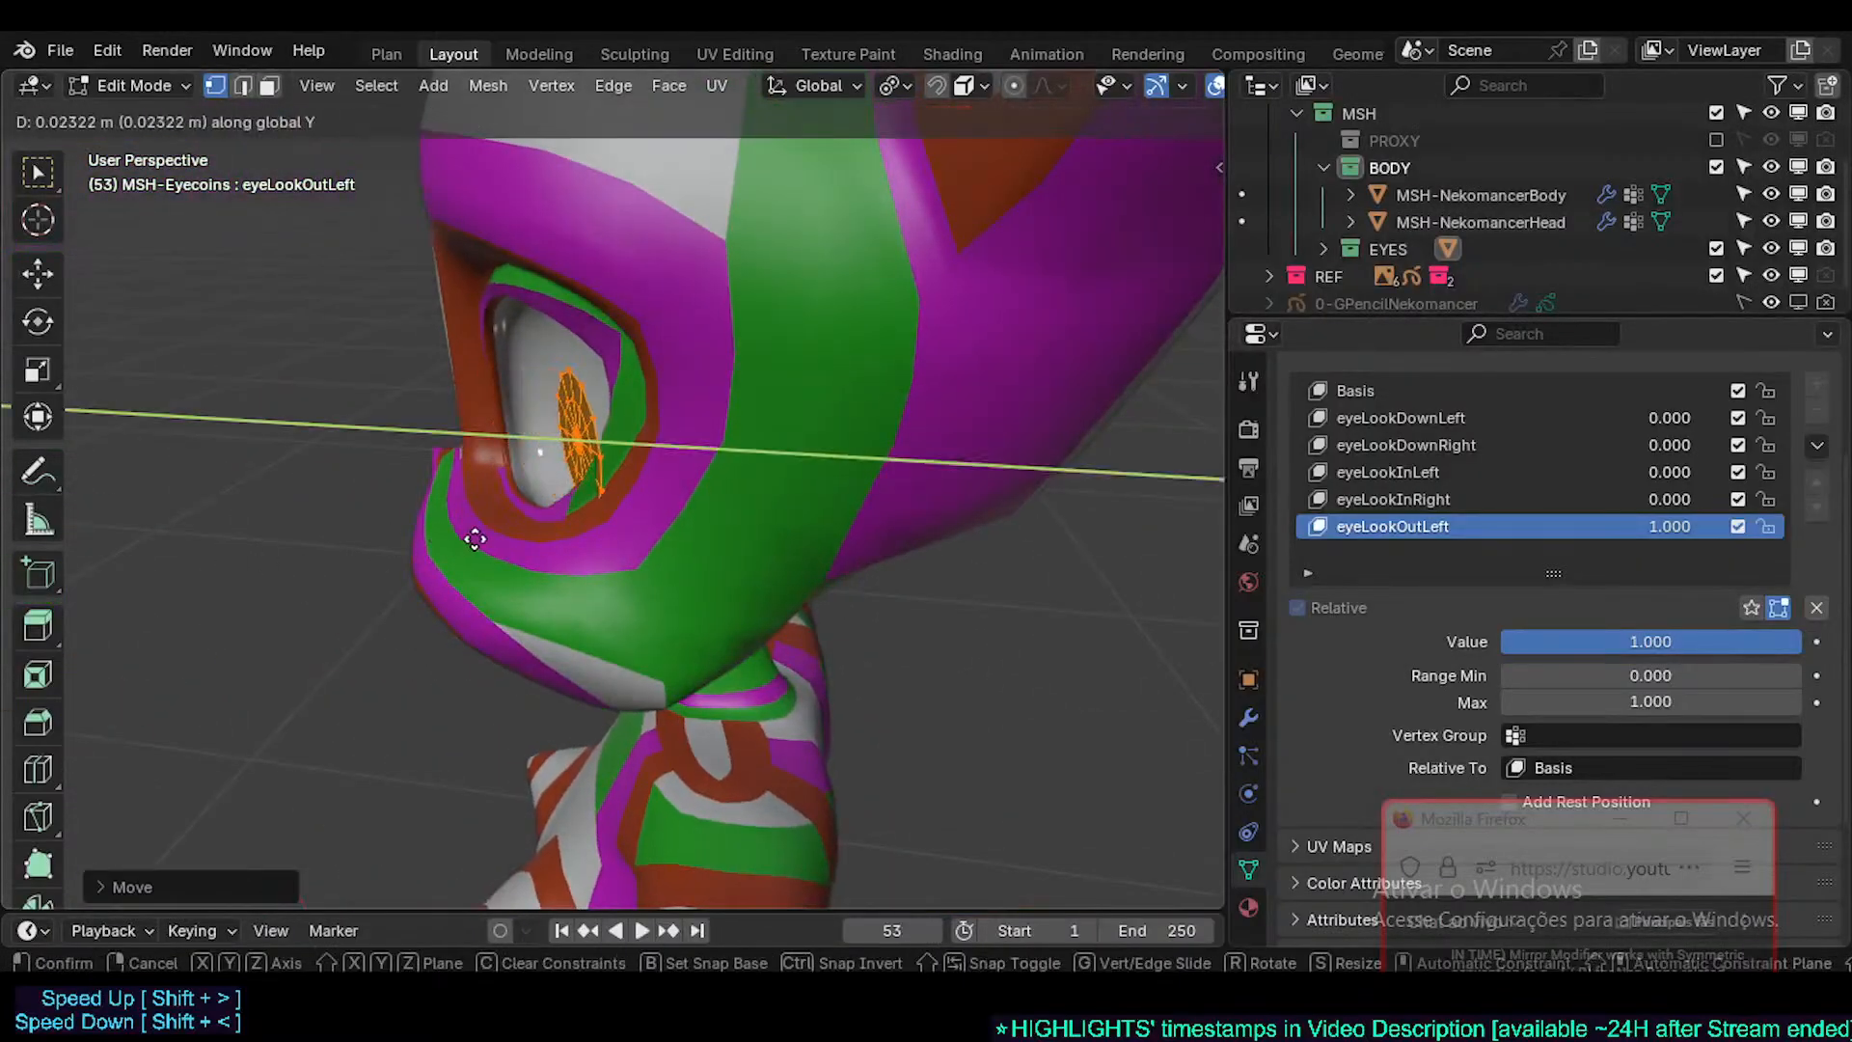
click(504, 525)
- Rotate the left eyecoin around Z in two passes so it follows the curve of the outer eyeball
middle_drag(504, 525, 743, 595)
scroll(703, 545, up, 3)
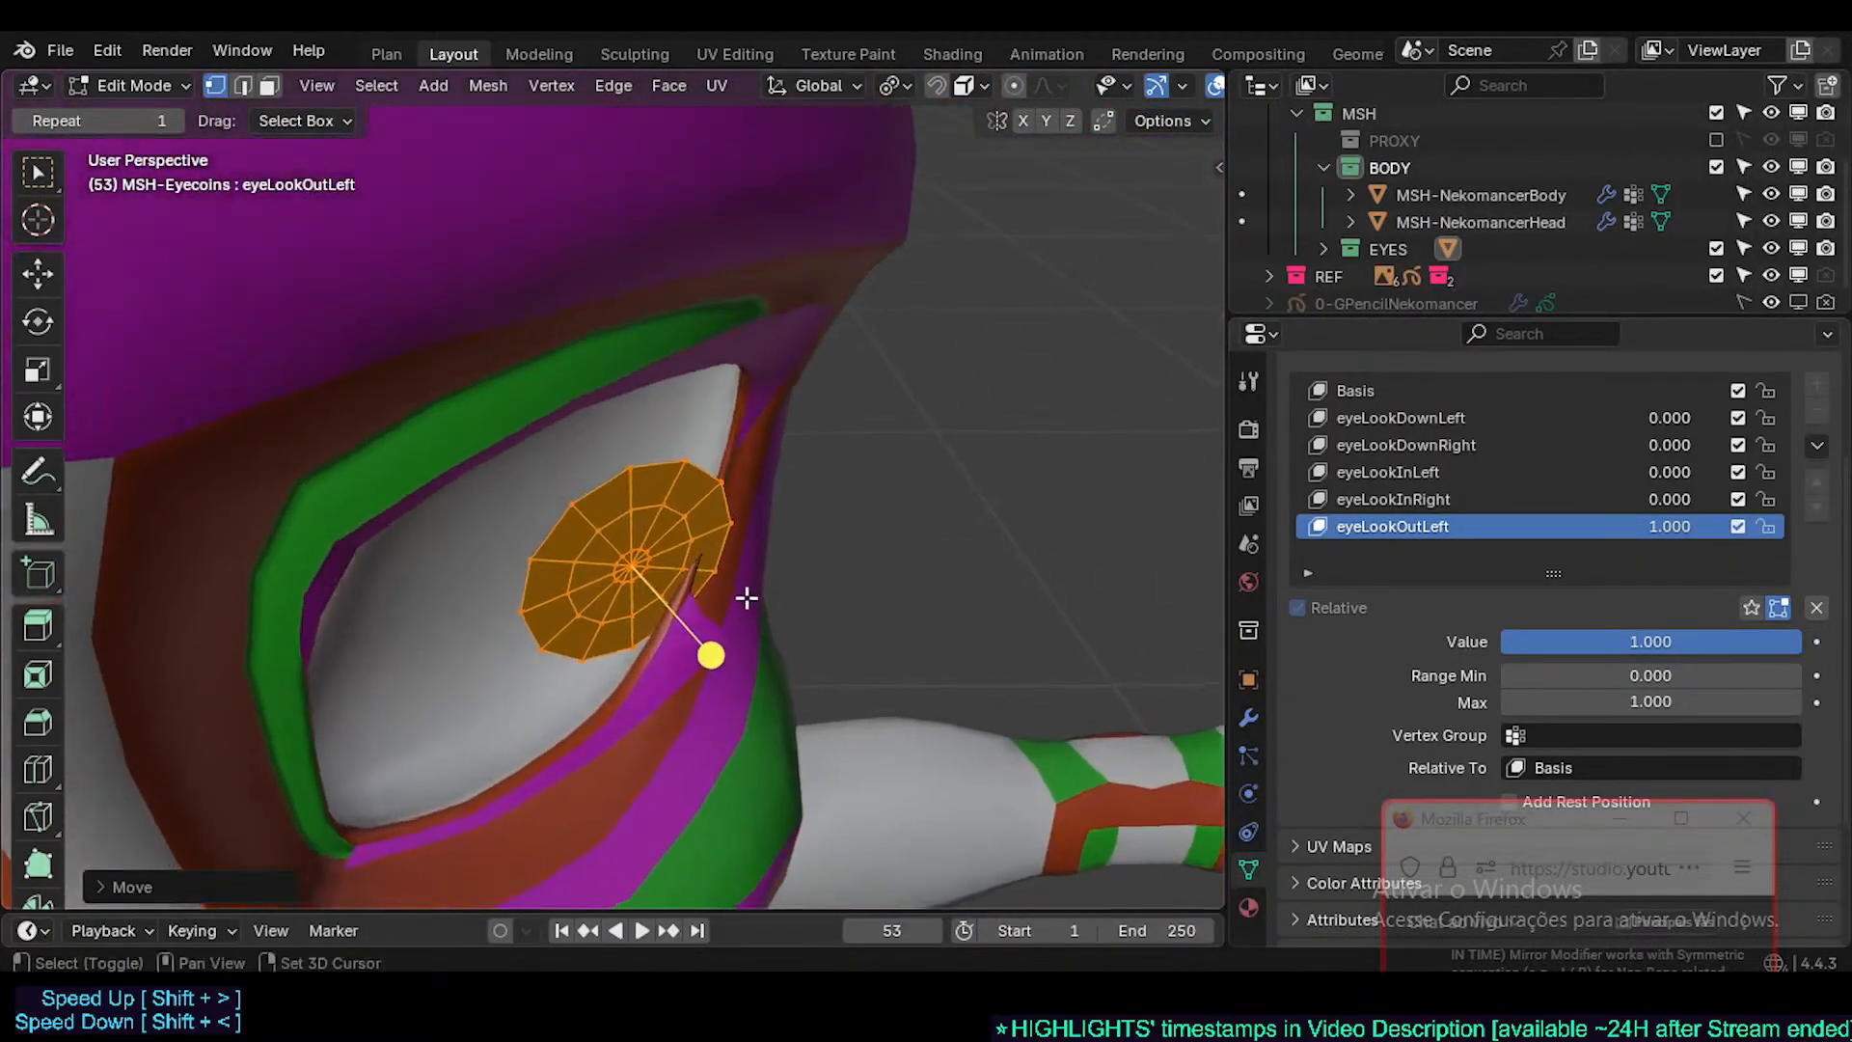
key(r)
key(z)
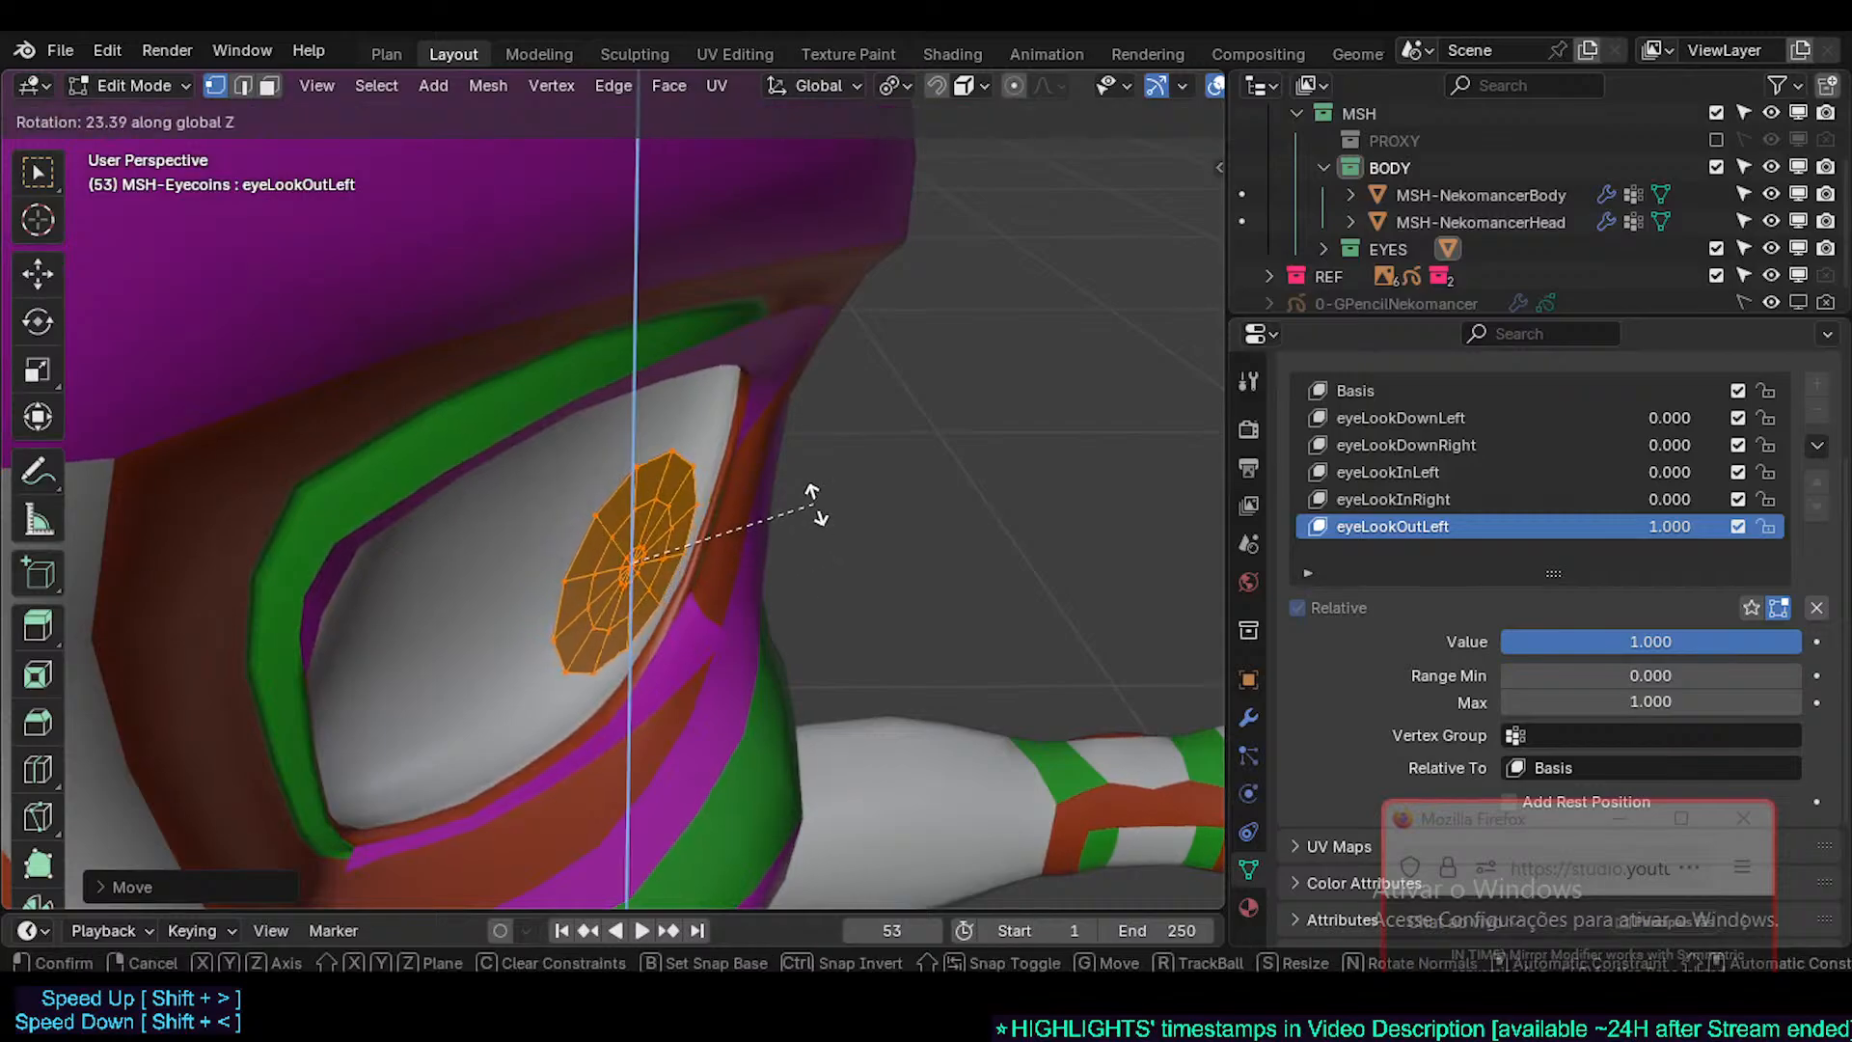
click(814, 496)
middle_drag(814, 496, 714, 570)
key(r)
key(z)
click(835, 534)
- Nudge the left eyecoin along Y, rotate it about -4.5° around Z, and return to Object Mode
key(g)
key(y)
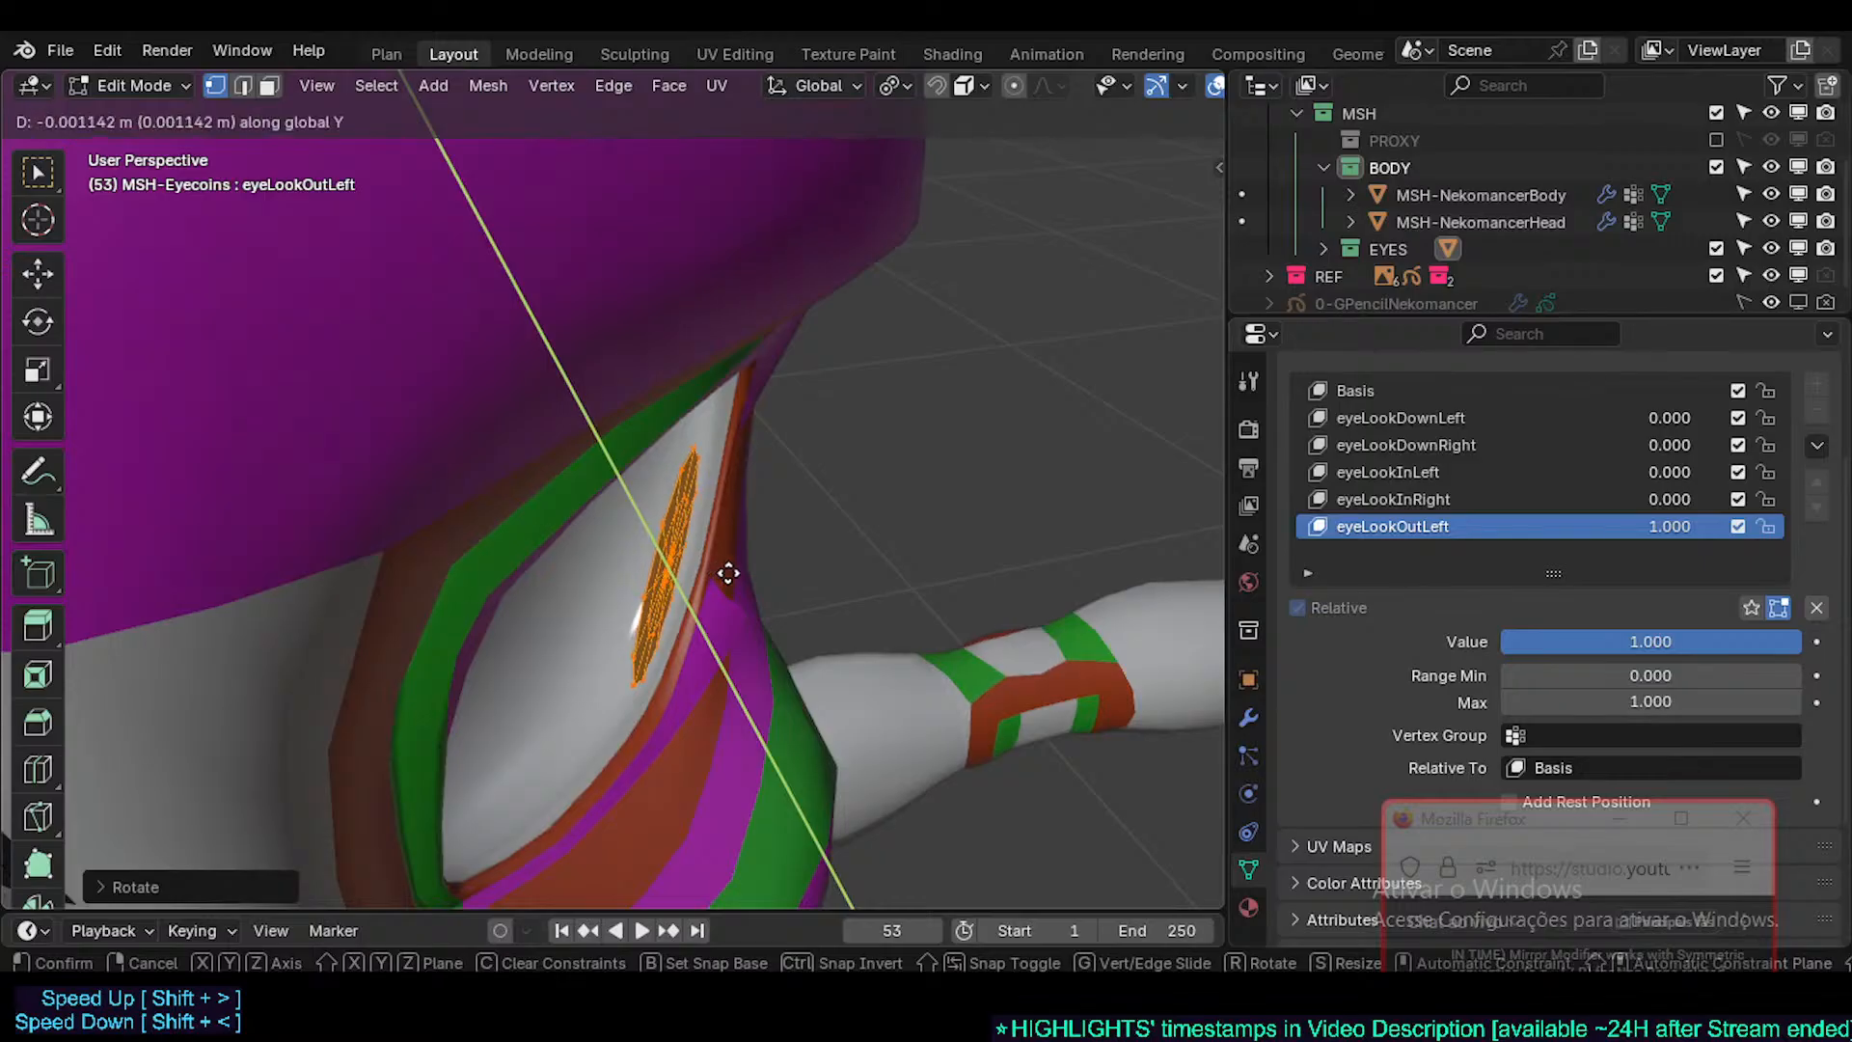
click(731, 567)
key(r)
key(z)
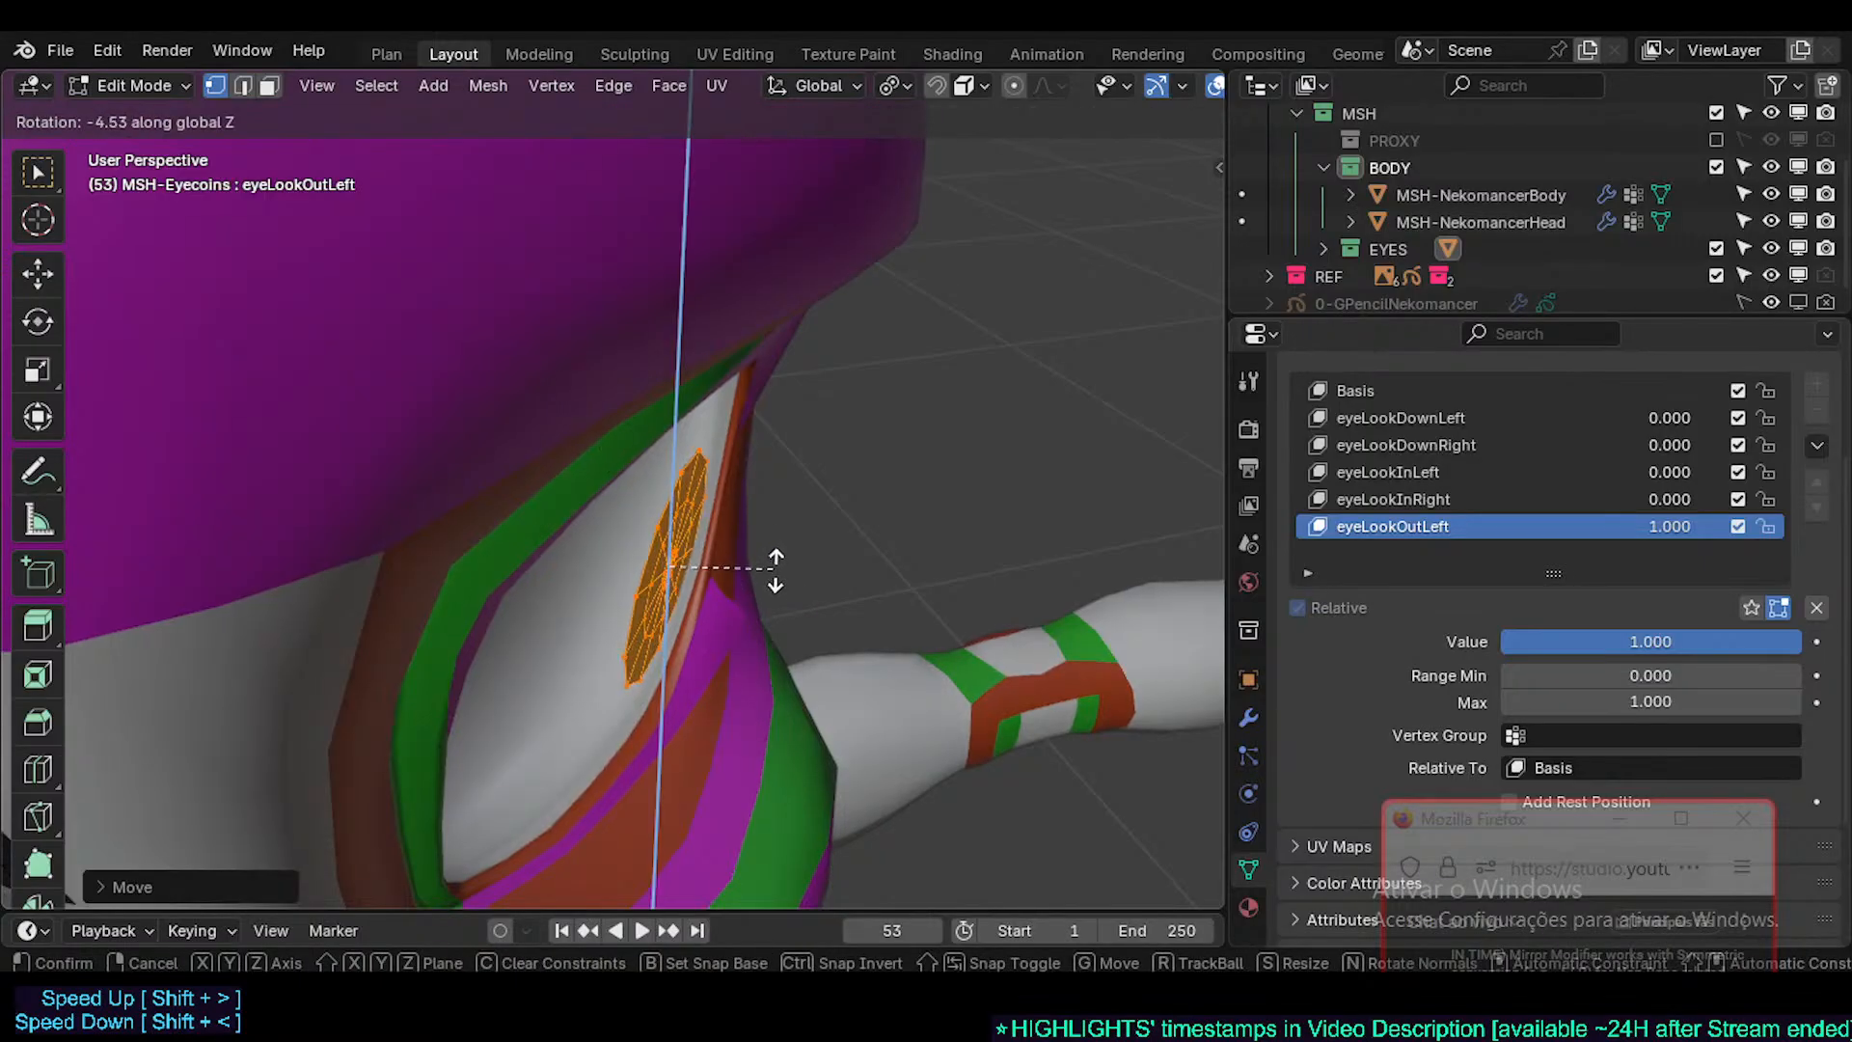
click(775, 570)
middle_drag(776, 571, 665, 477)
scroll(550, 585, down, 3)
key(Tab)
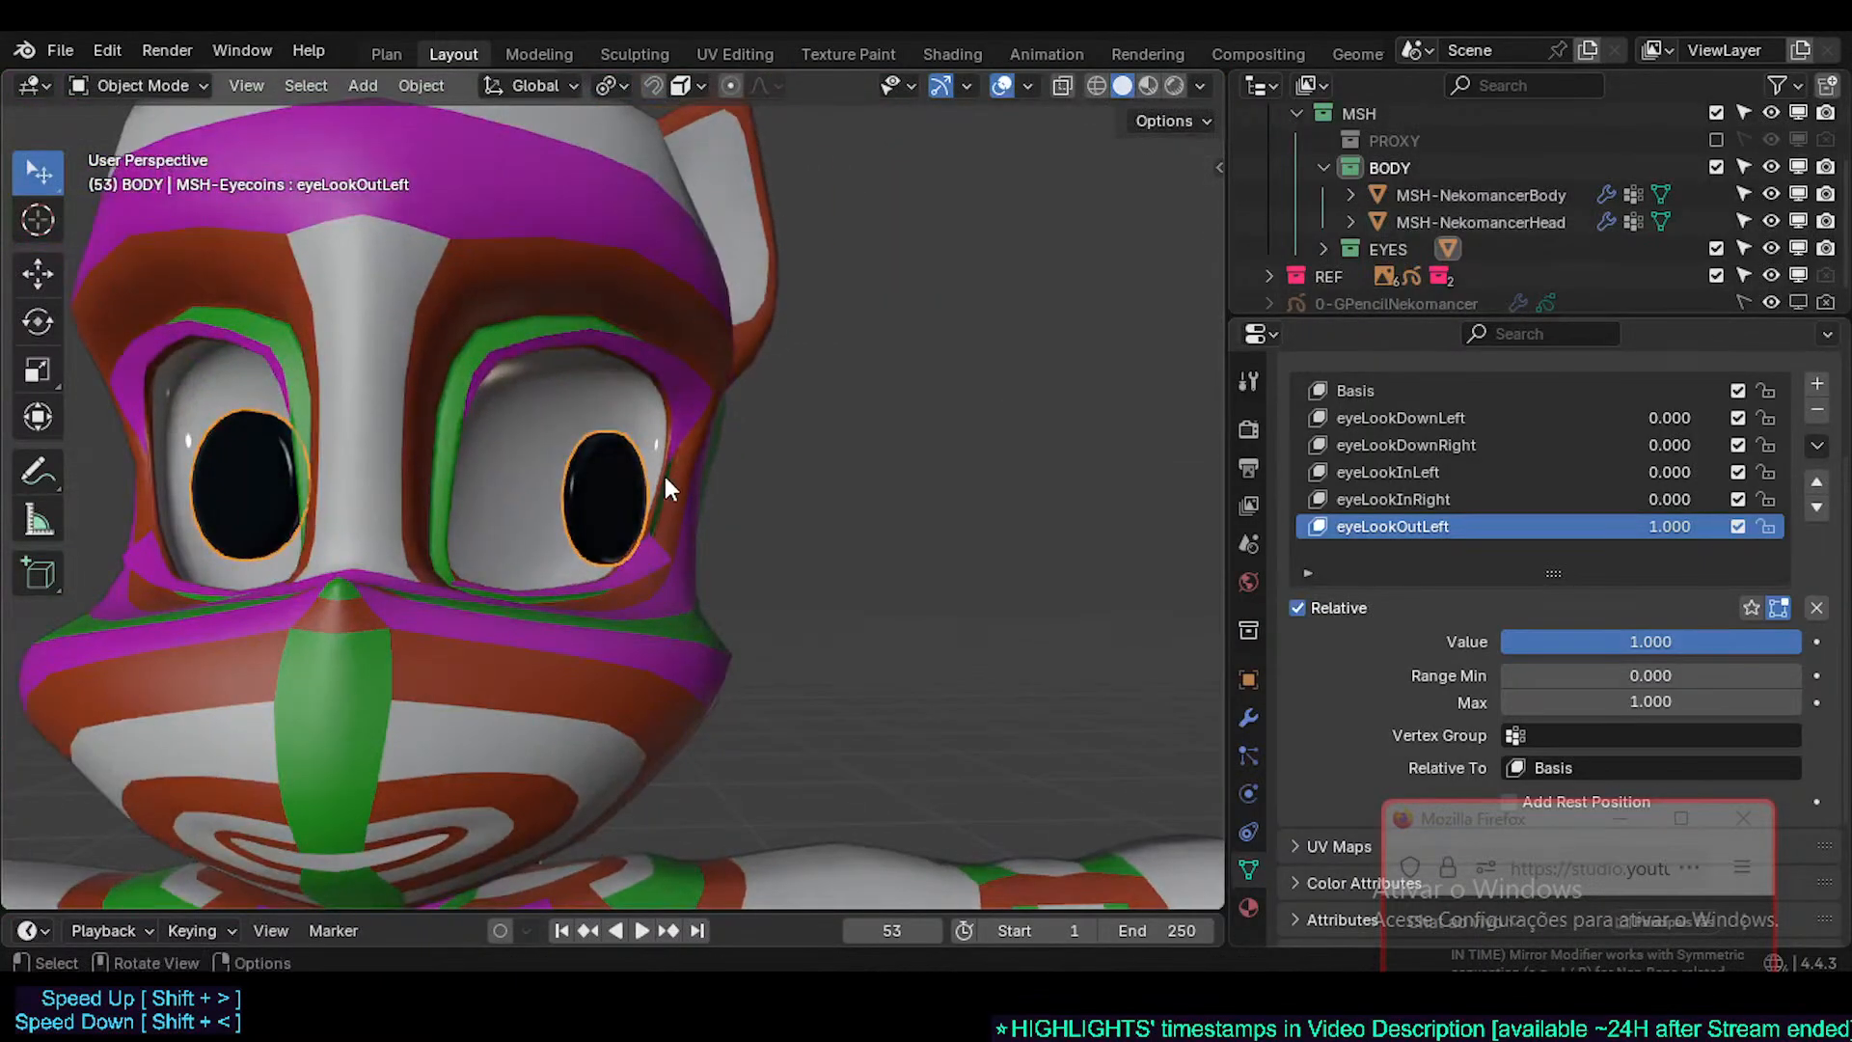
- In front view, refine the left eyecoin's rotation around Z and nudge it along X toward the nose
key(KP_1)
key(Tab)
key(r)
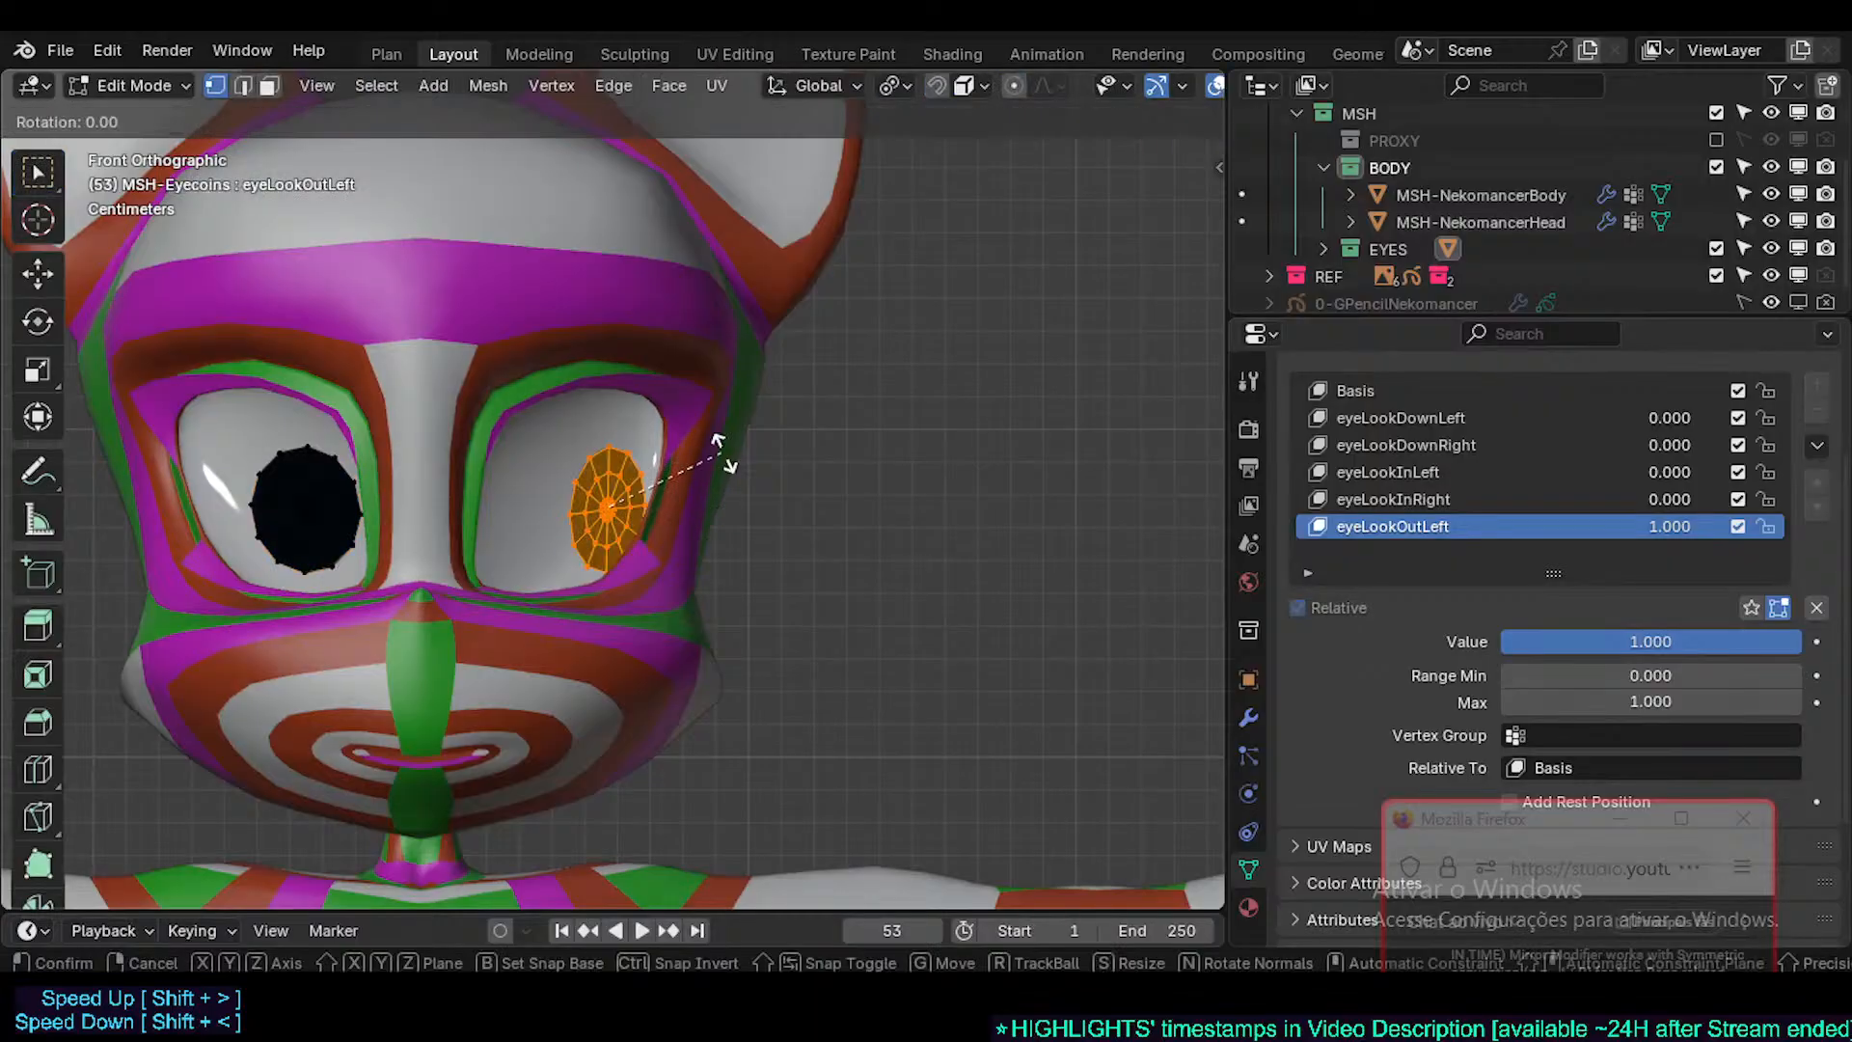
key(z)
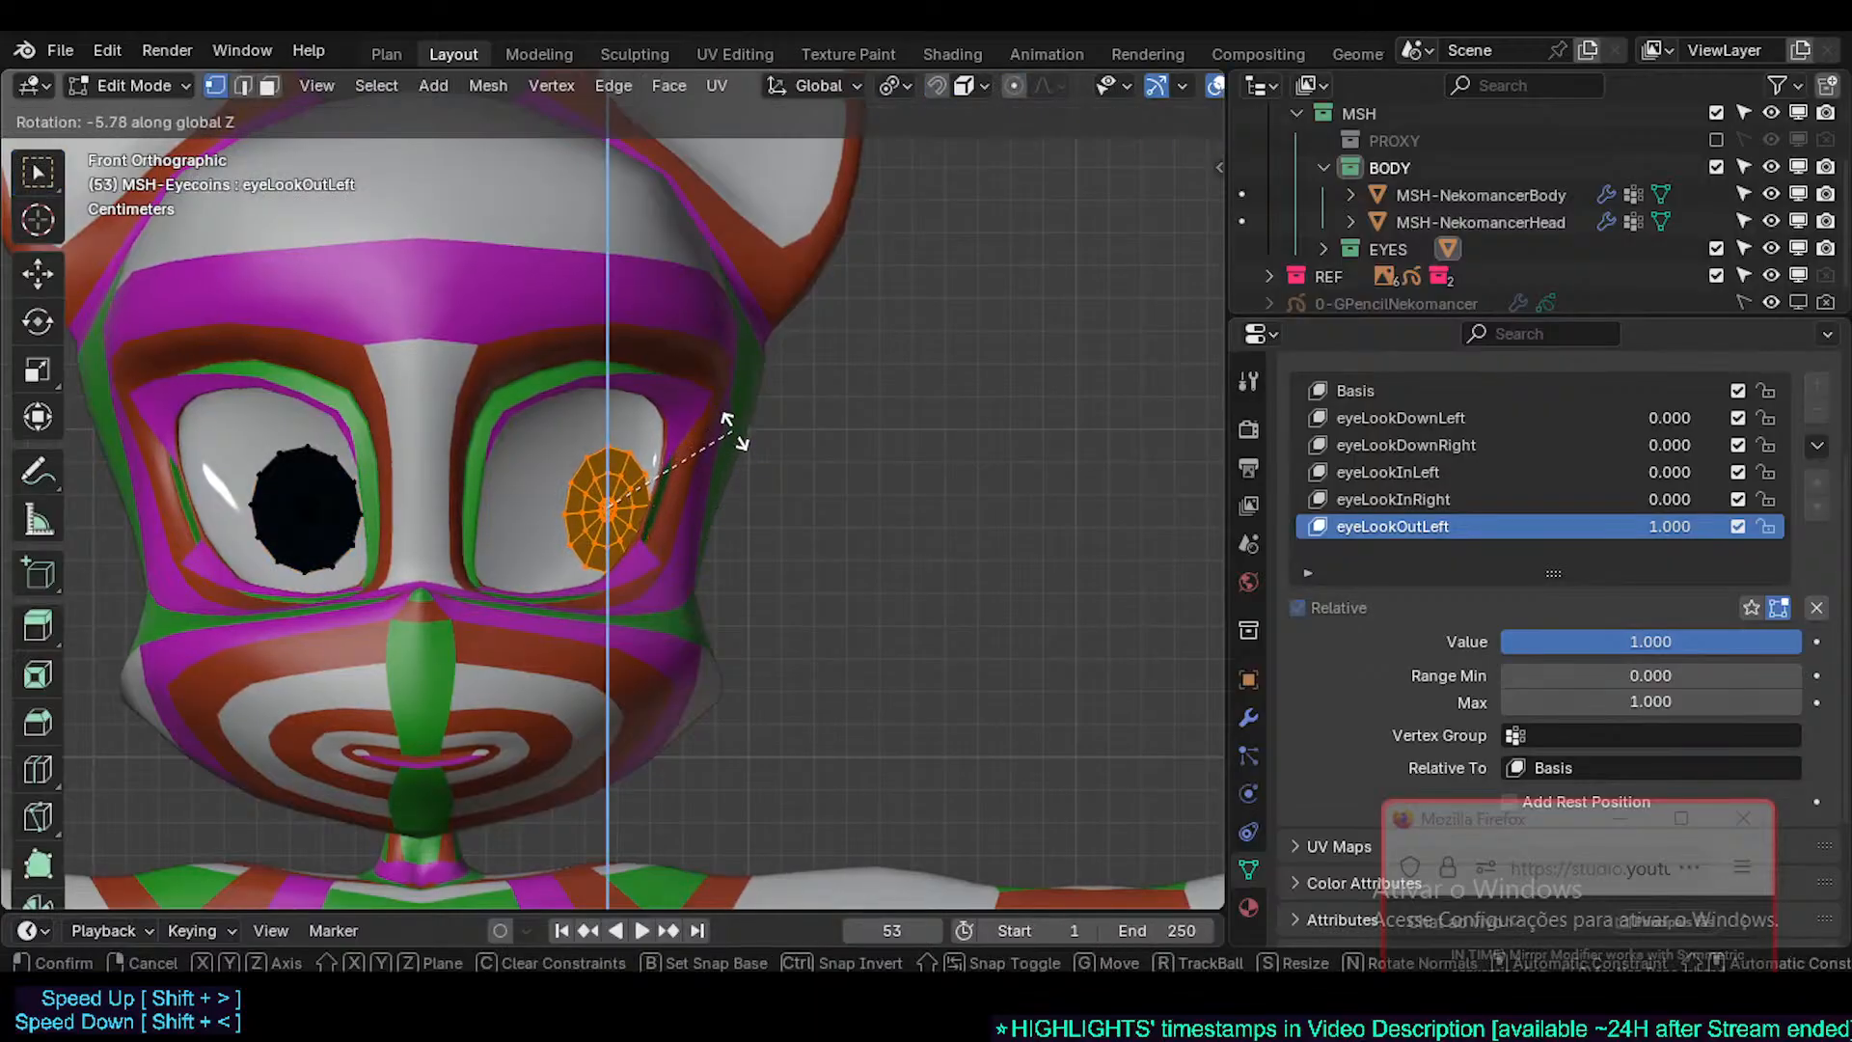
click(735, 431)
key(g)
key(x)
click(696, 443)
key(r)
key(z)
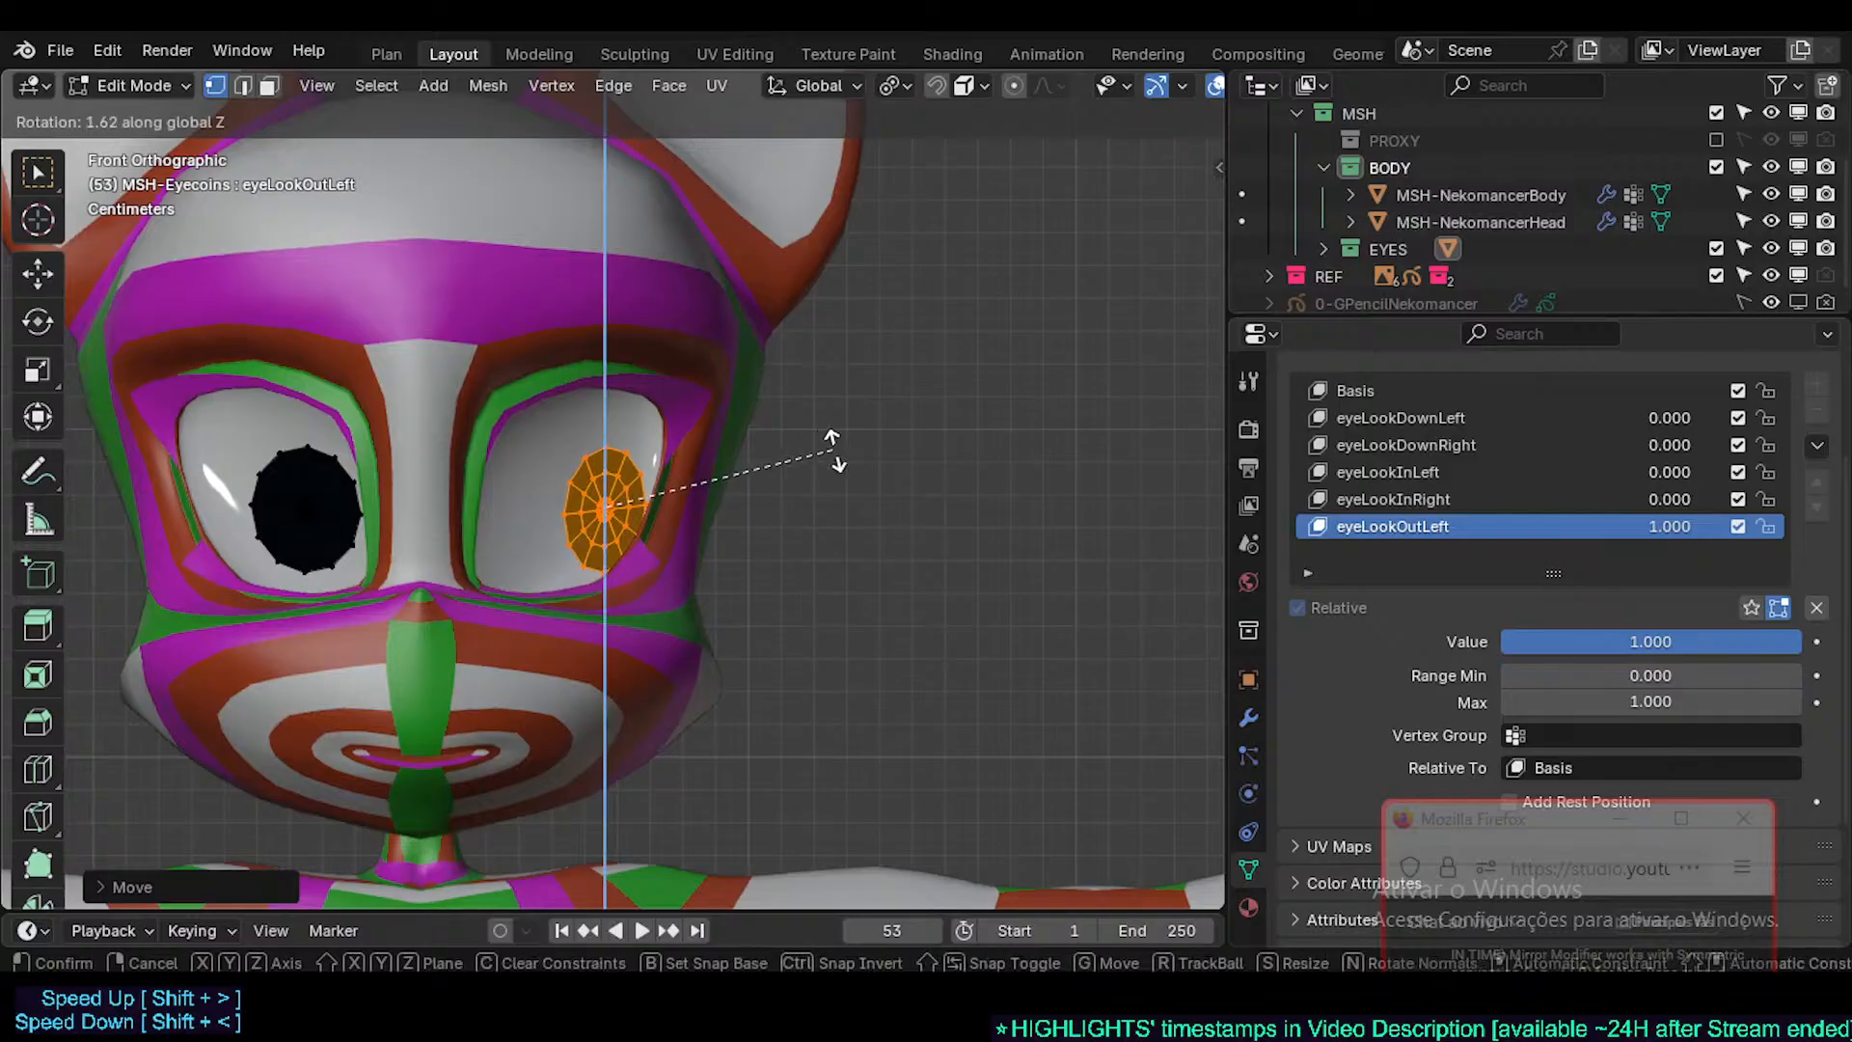
click(815, 417)
- Fine-tune the left eyecoin's position along X and its Z rotation within the outer eye area
key(g)
key(x)
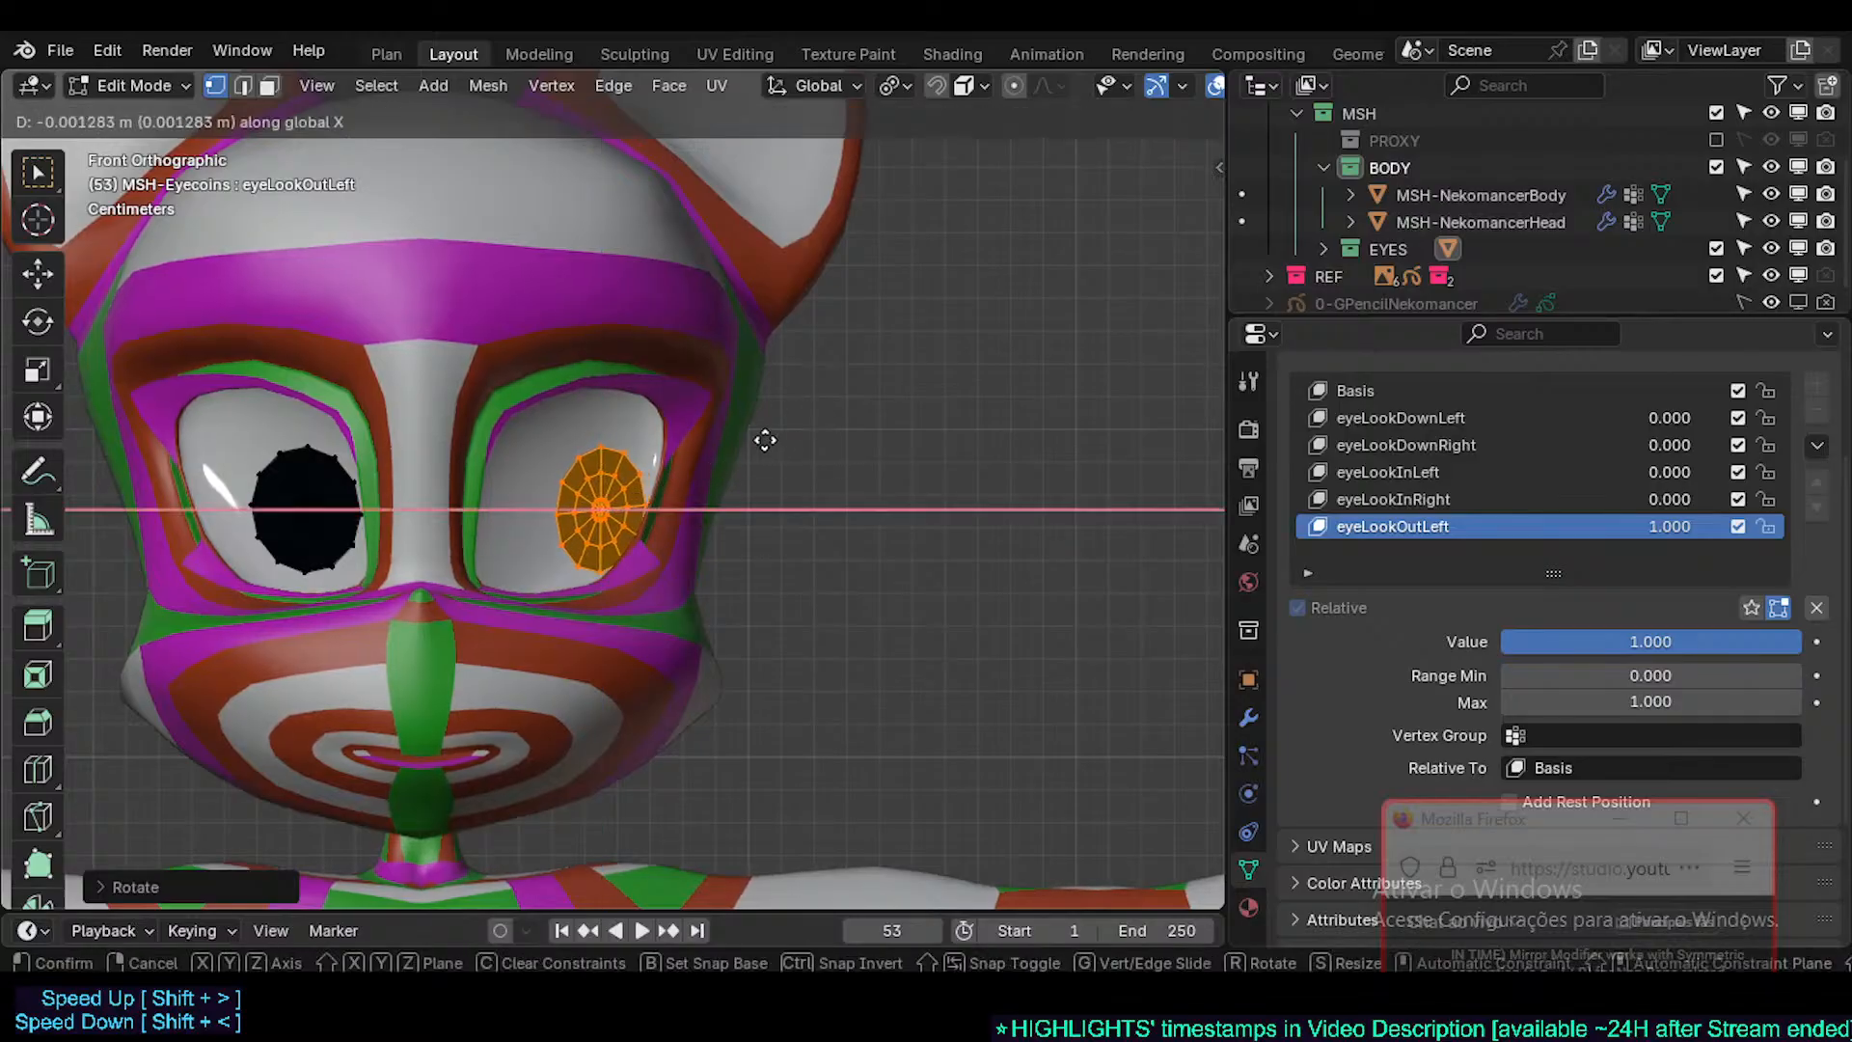
click(765, 441)
key(r)
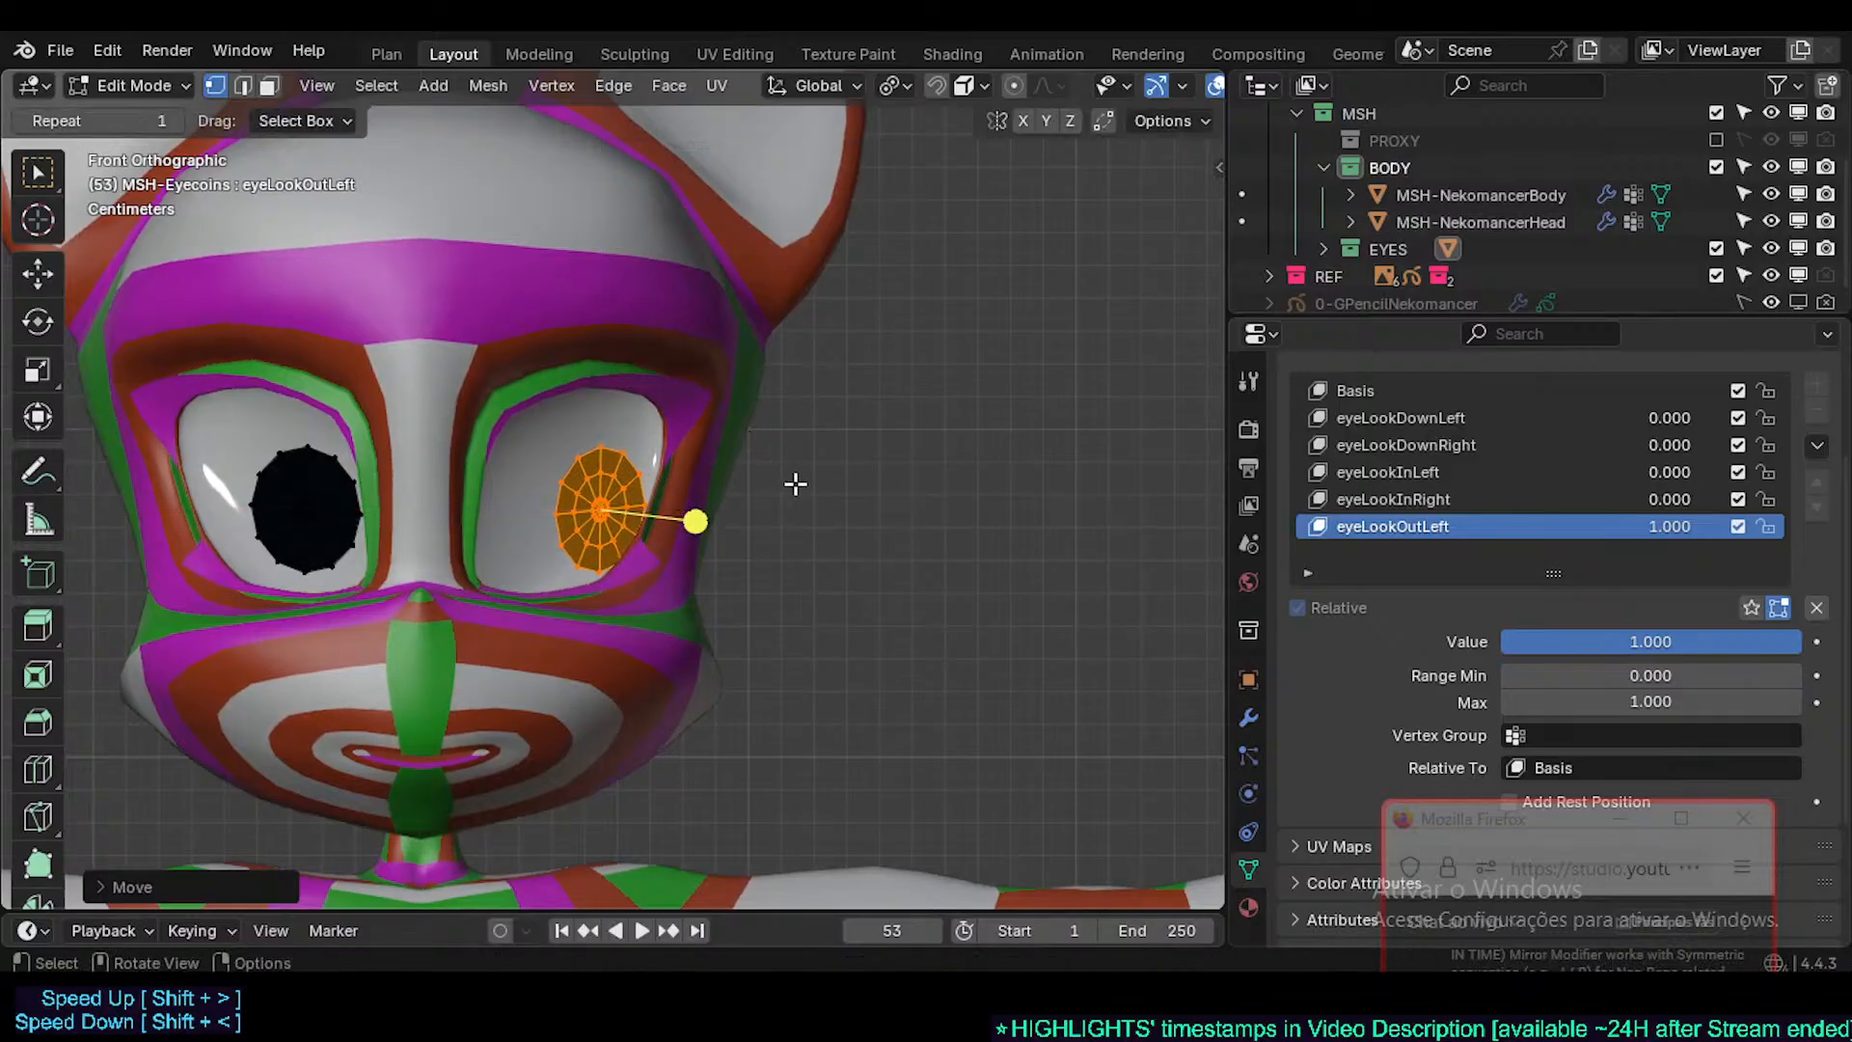
key(r)
key(z)
click(797, 487)
key(g)
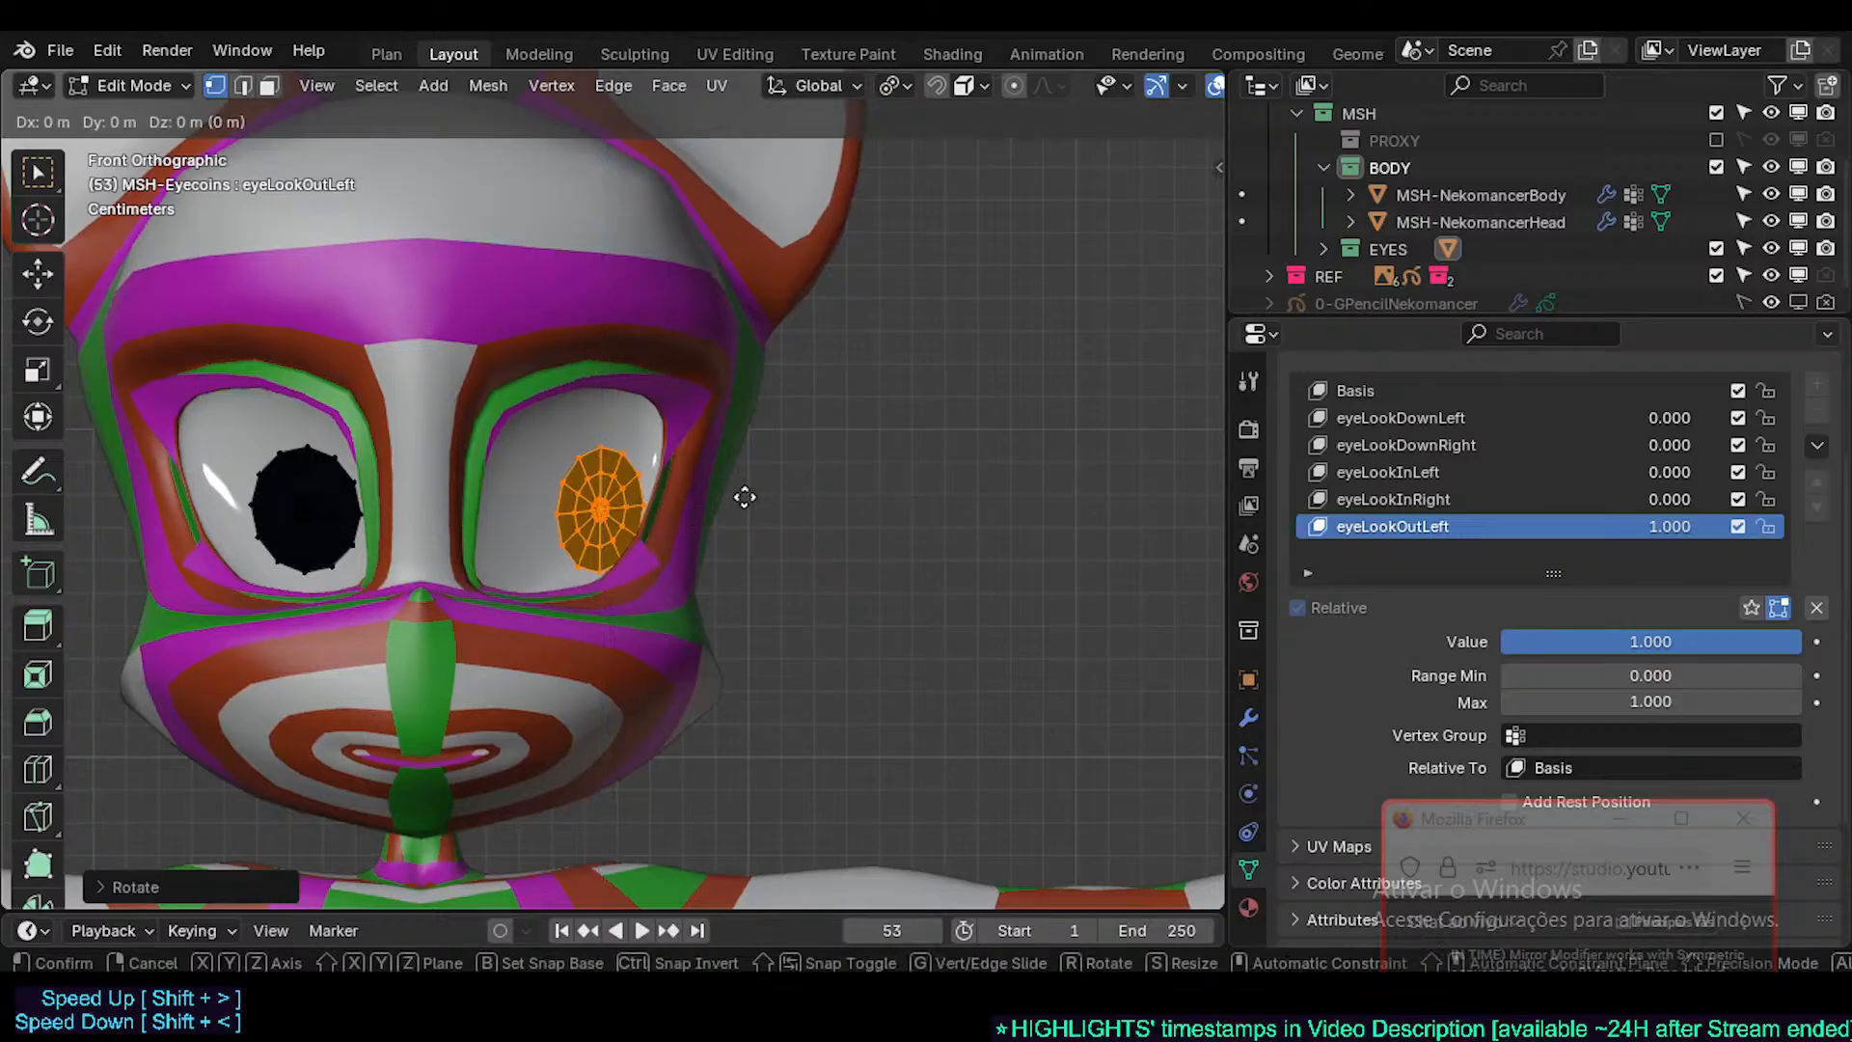
key(x)
click(744, 511)
- Raise the left eyecoin slightly along Z, finish its Z rotation, and leave Edit Mode
key(g)
key(z)
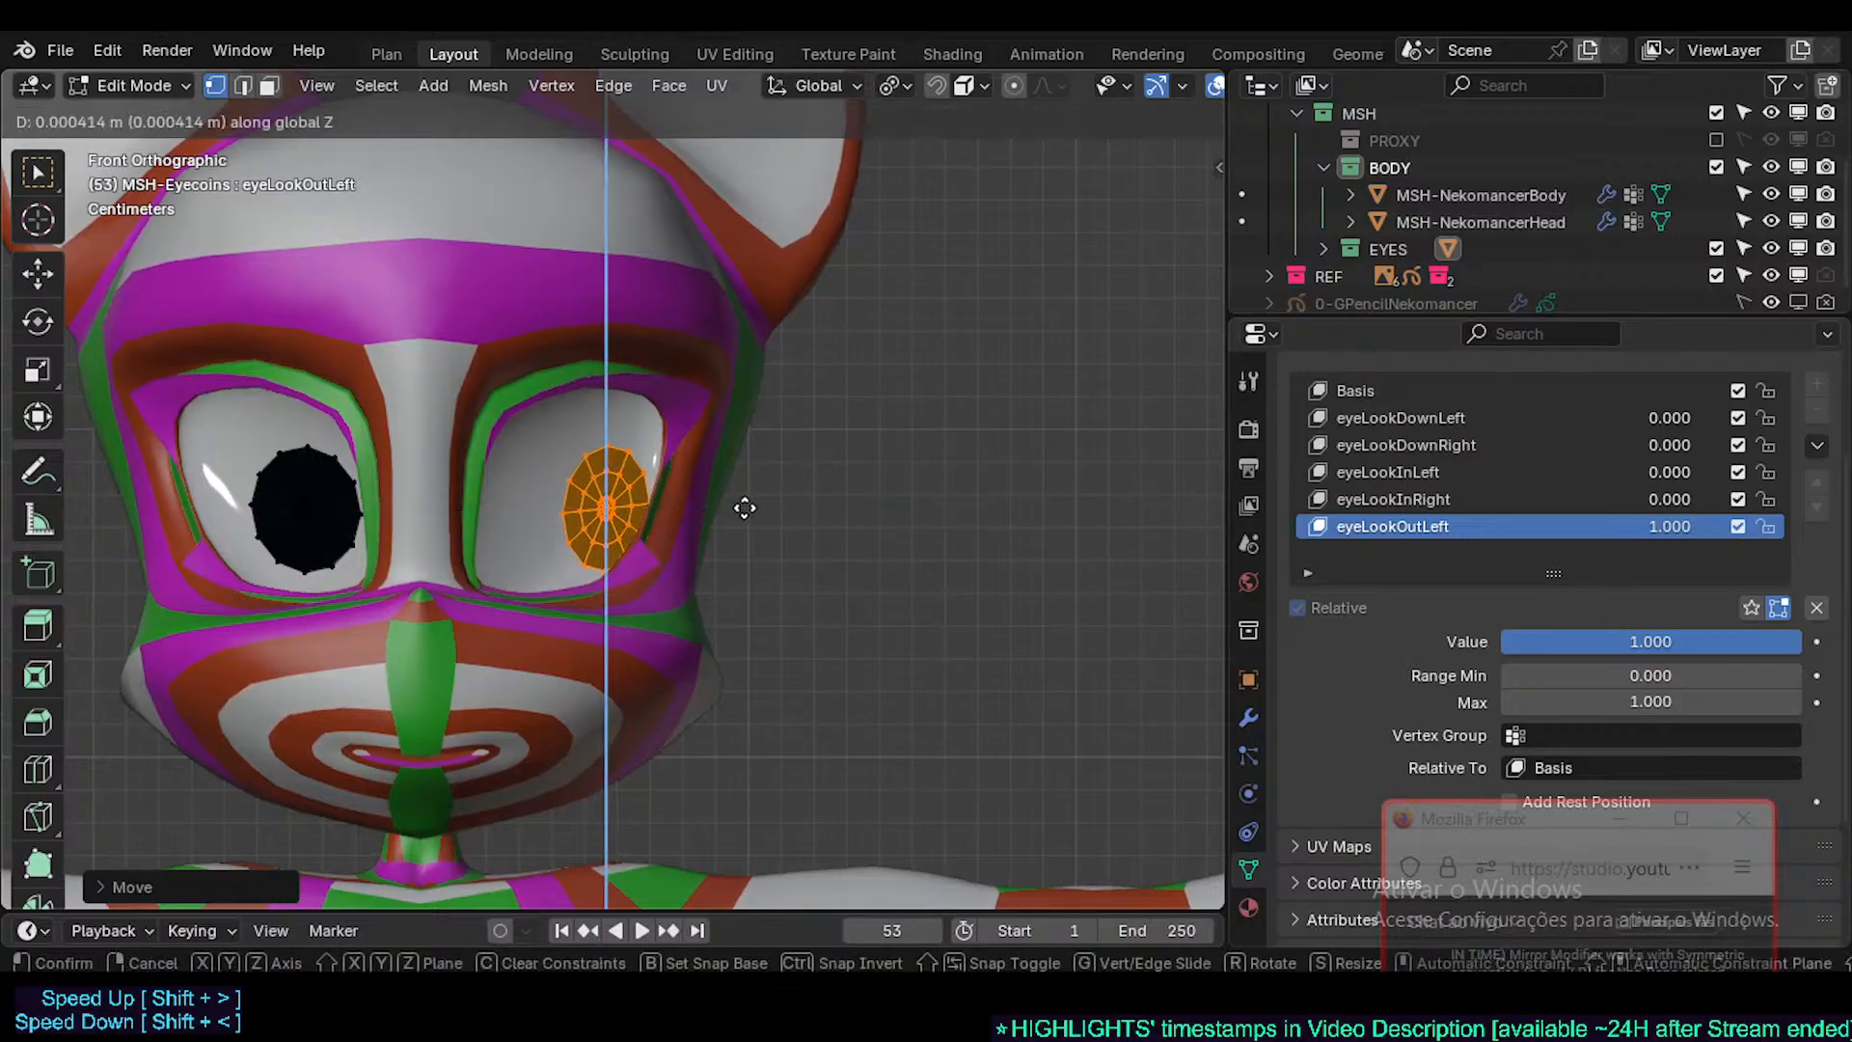
click(703, 513)
key(r)
key(z)
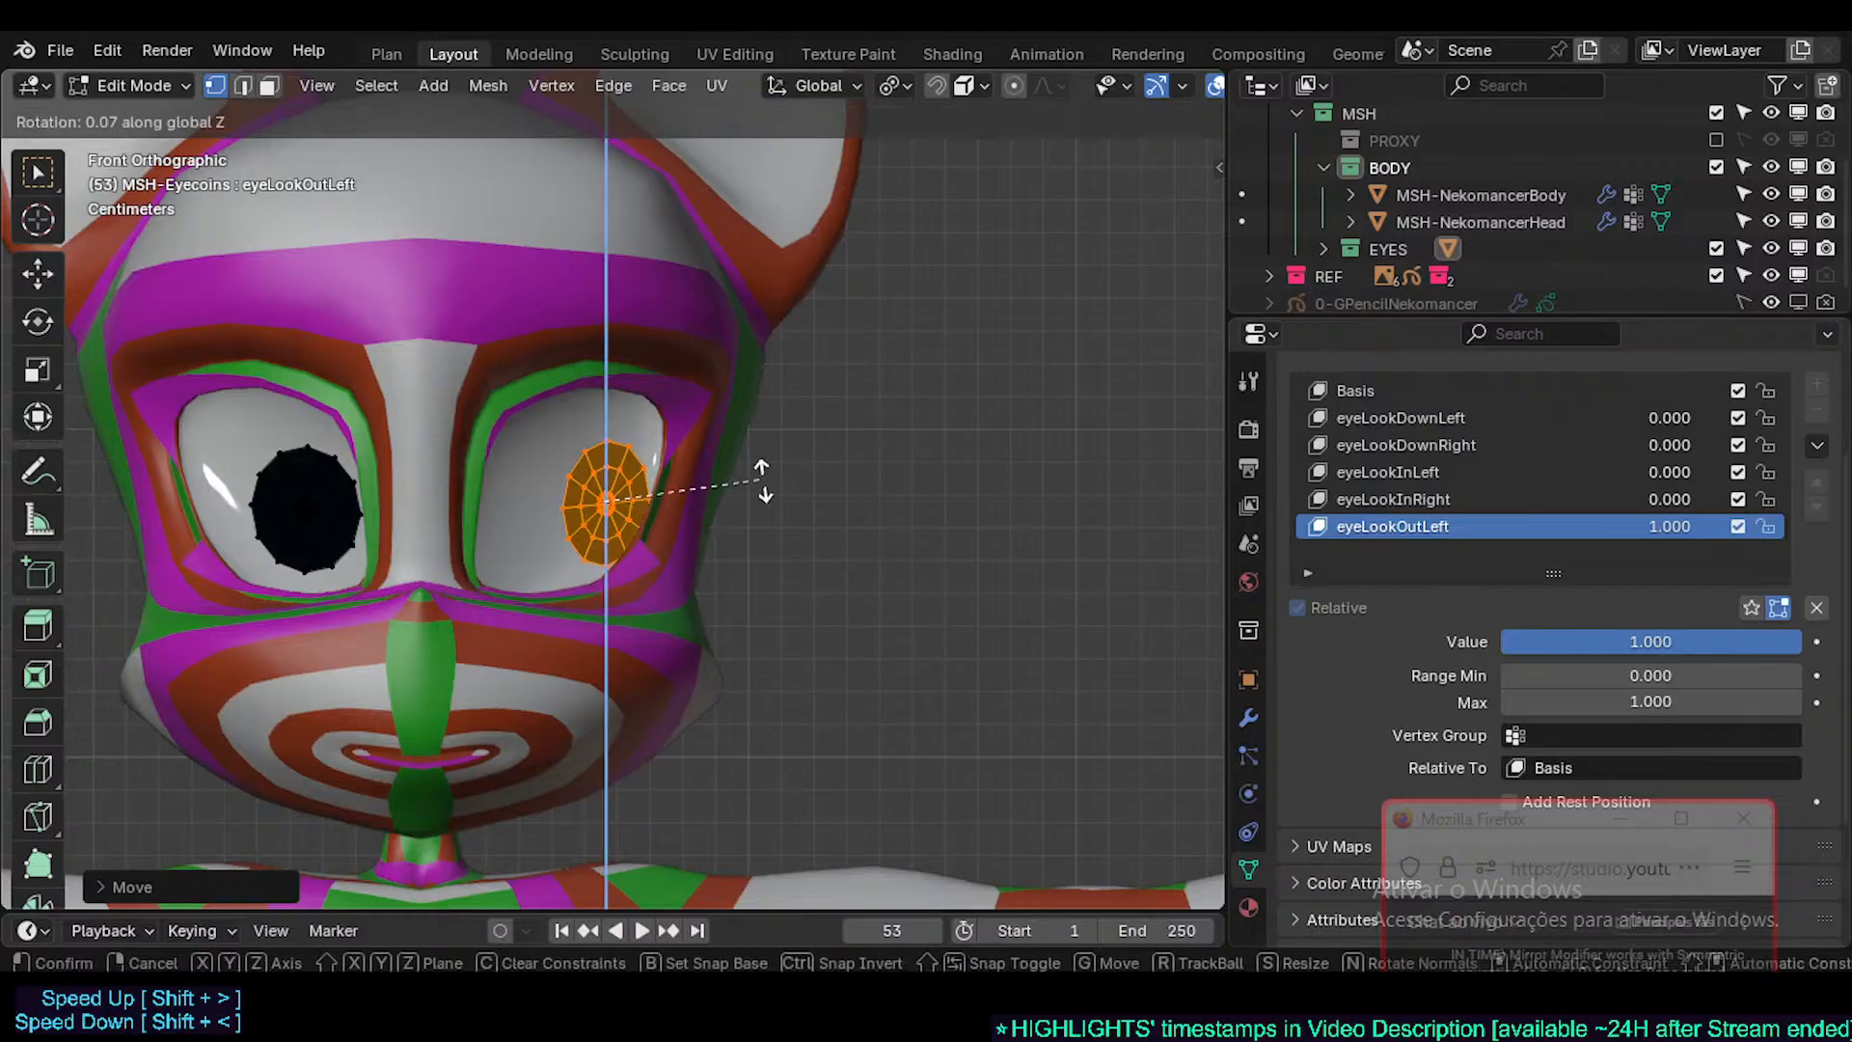
click(711, 512)
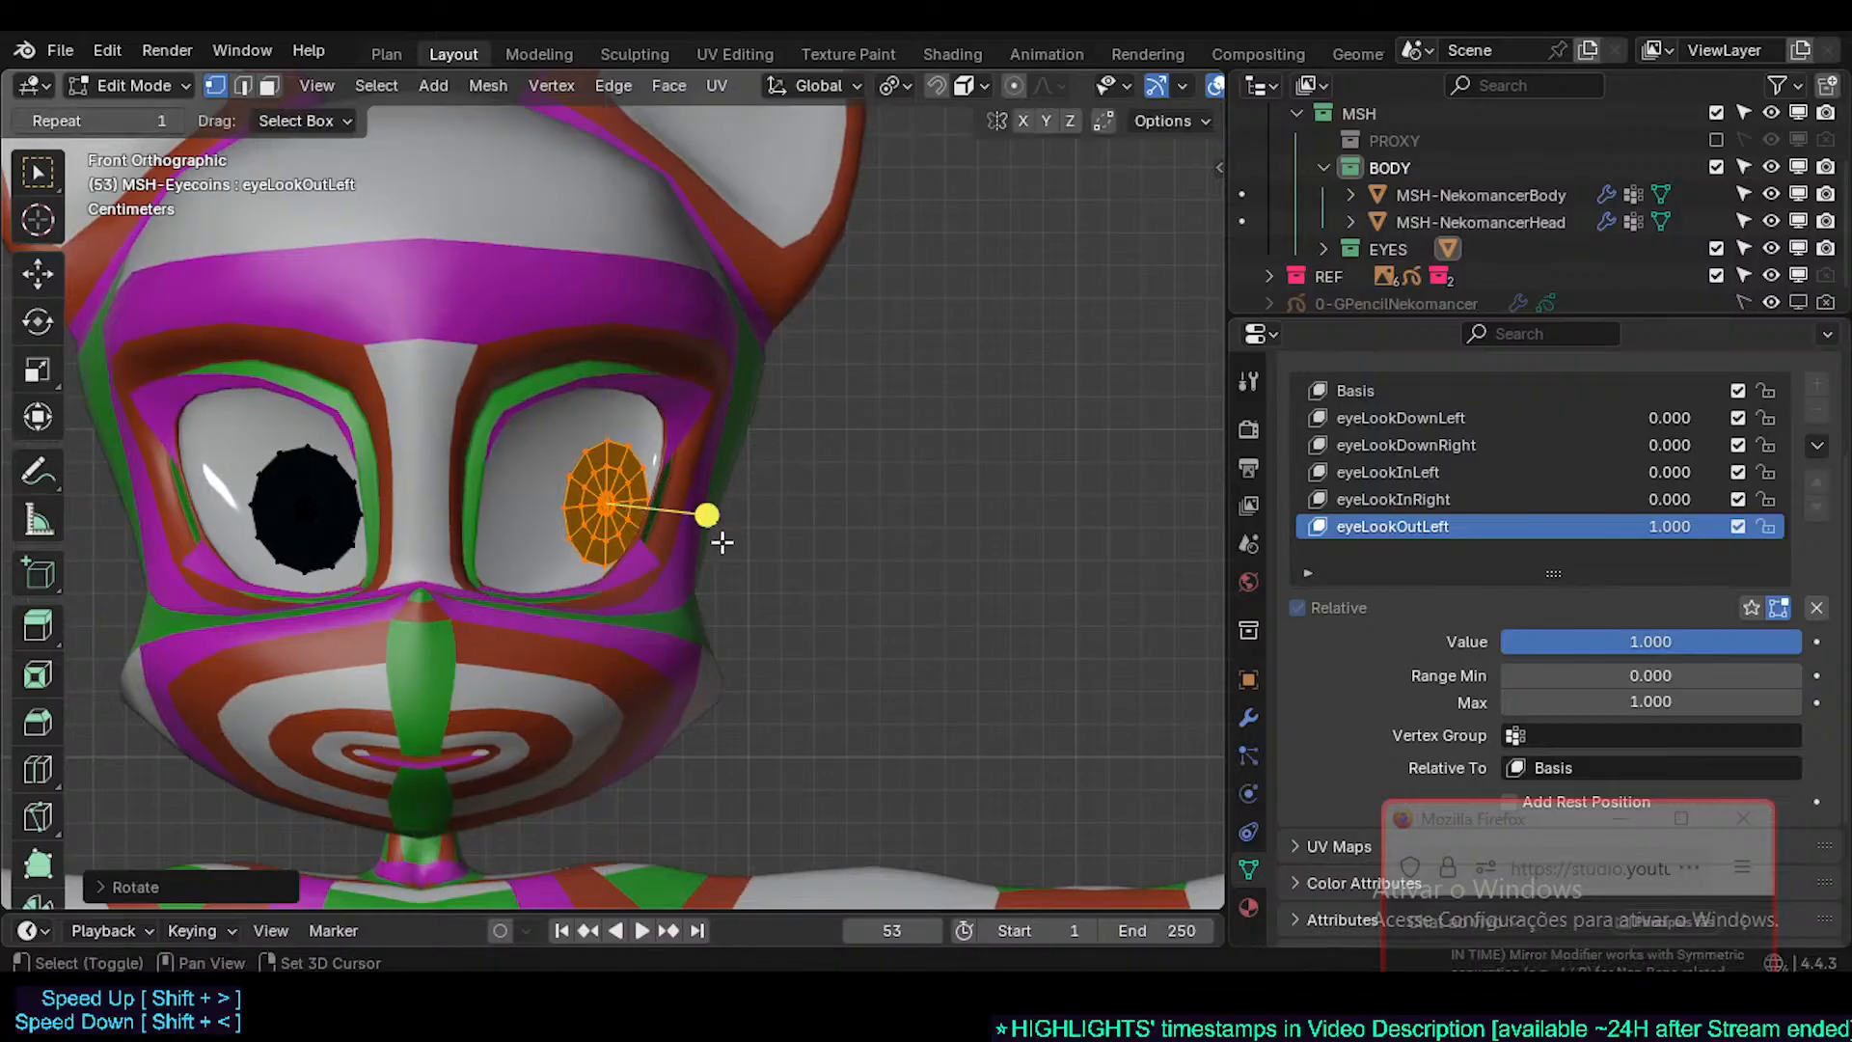
key(Tab)
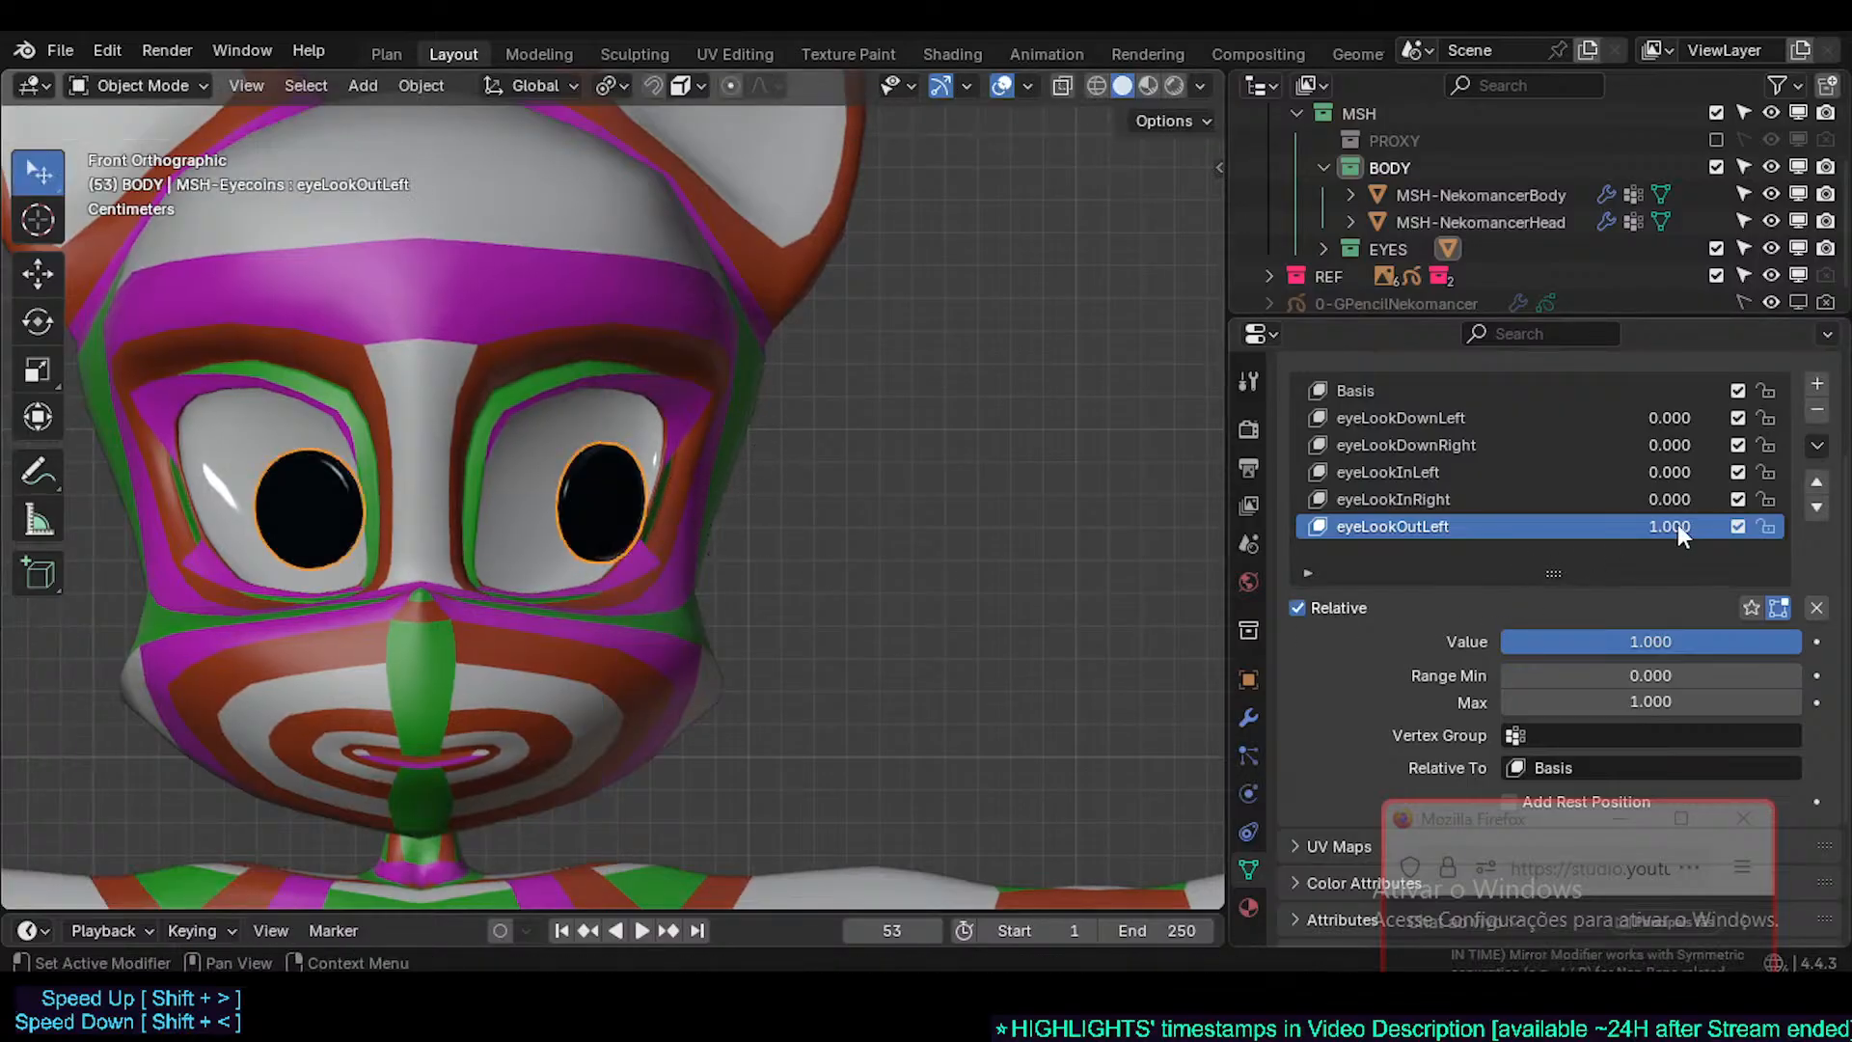
- Test the eyeLookOutLeft shape key's value and examine the left eyecoin's fit against the outer eyelid up close
mouse_move(1650, 641)
mouse_down()
mouse_move(1370, 642)
mouse_move(1650, 642)
mouse_up()
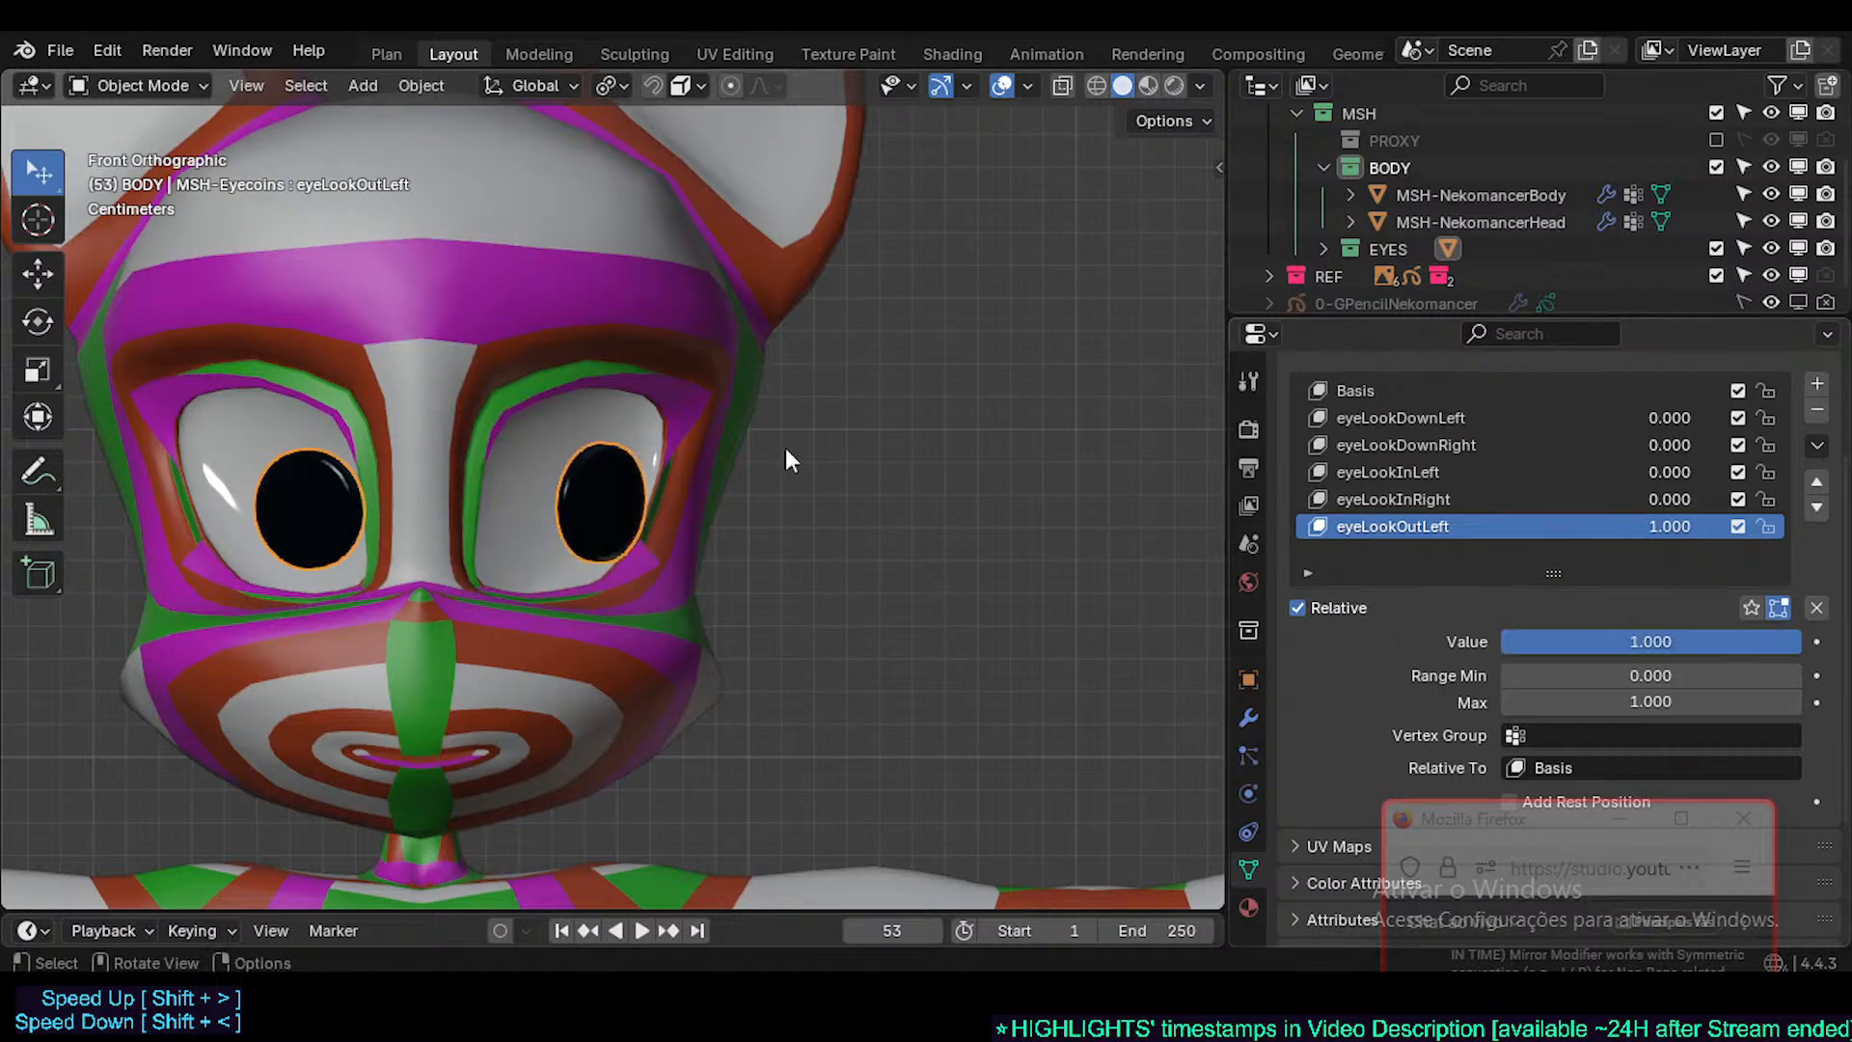
middle_drag(785, 447, 492, 510)
scroll(610, 548, up, 6)
middle_drag(615, 577, 691, 627)
scroll(612, 548, down, 2)
key(Tab)
scroll(637, 566, down, 3)
key(Tab)
scroll(648, 573, down, 1)
key(alt+a)
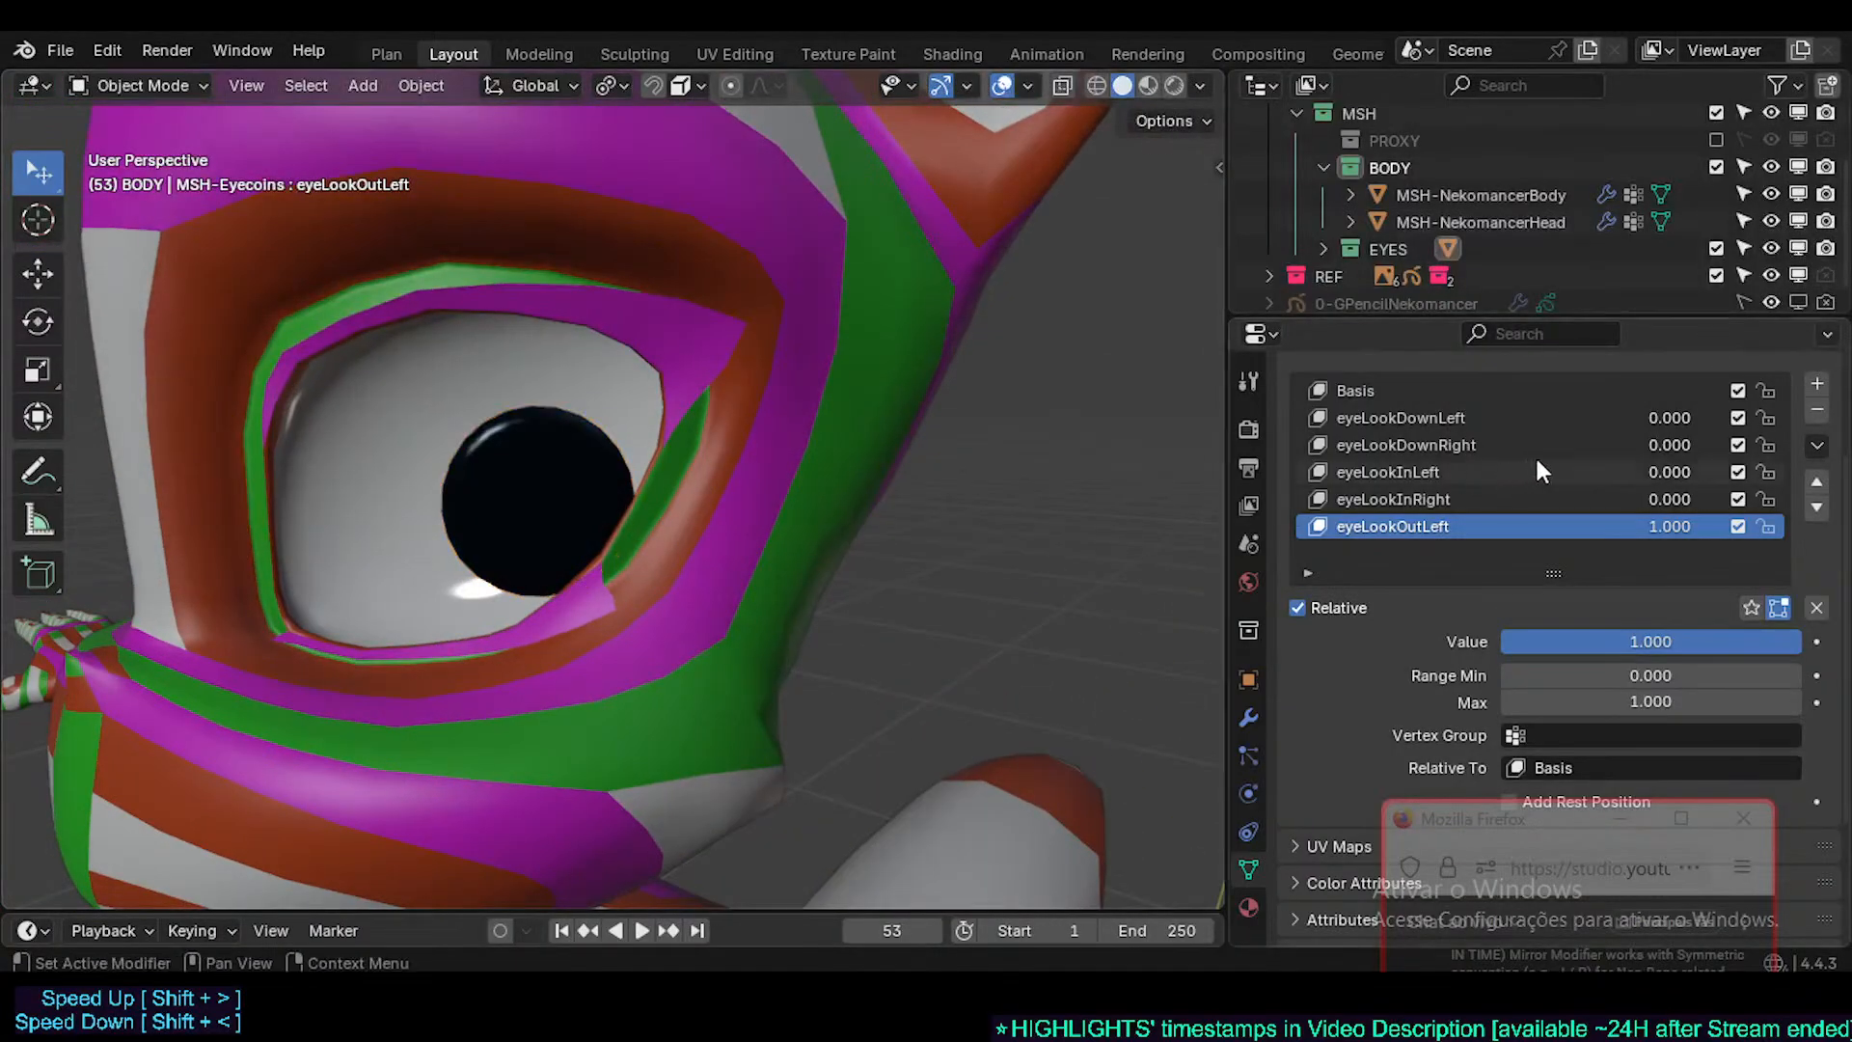
mouse_move(1681, 525)
mouse_down()
mouse_move(1504, 525)
mouse_move(1681, 526)
mouse_up()
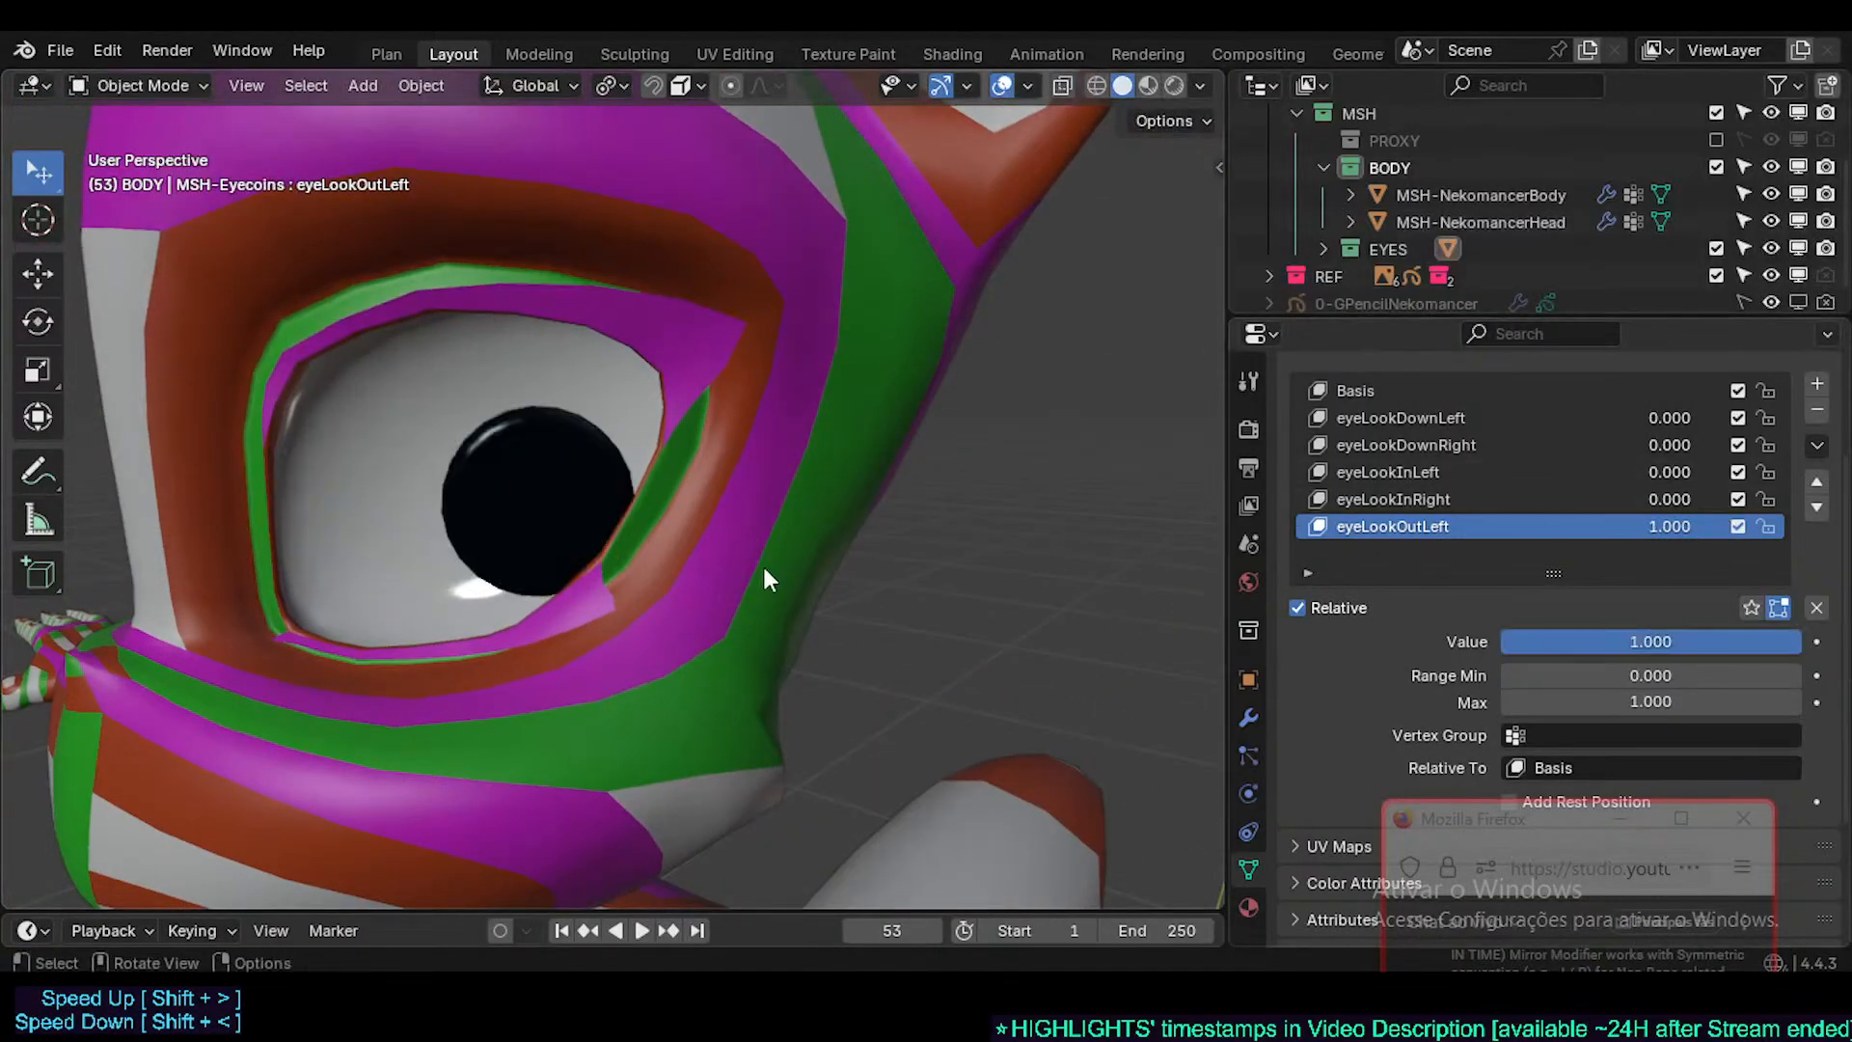
- Test the eyeLookOutLeft shape key's value while checking the left eyecoin from the front and from above
middle_drag(762, 564, 879, 566)
key(KP_1)
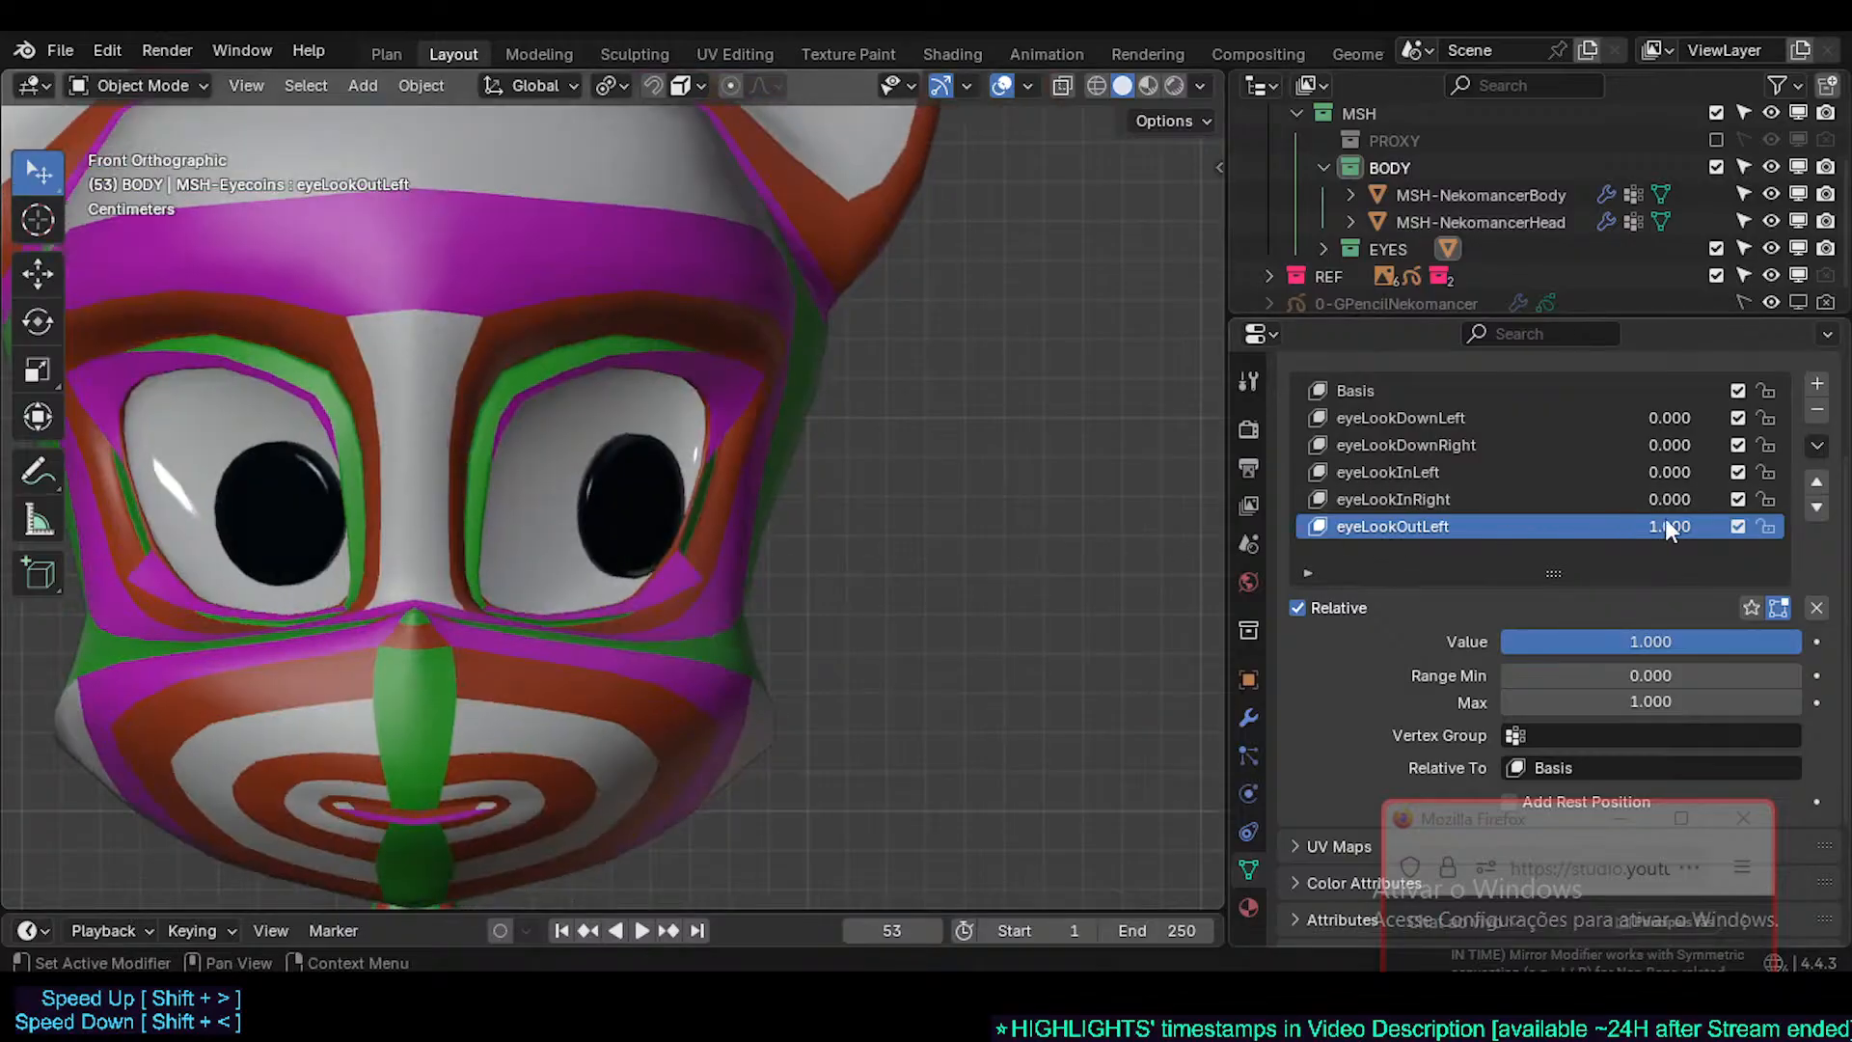
mouse_move(1669, 529)
mouse_down()
mouse_move(1543, 528)
mouse_move(1669, 528)
mouse_up()
middle_drag(885, 343, 1086, 482)
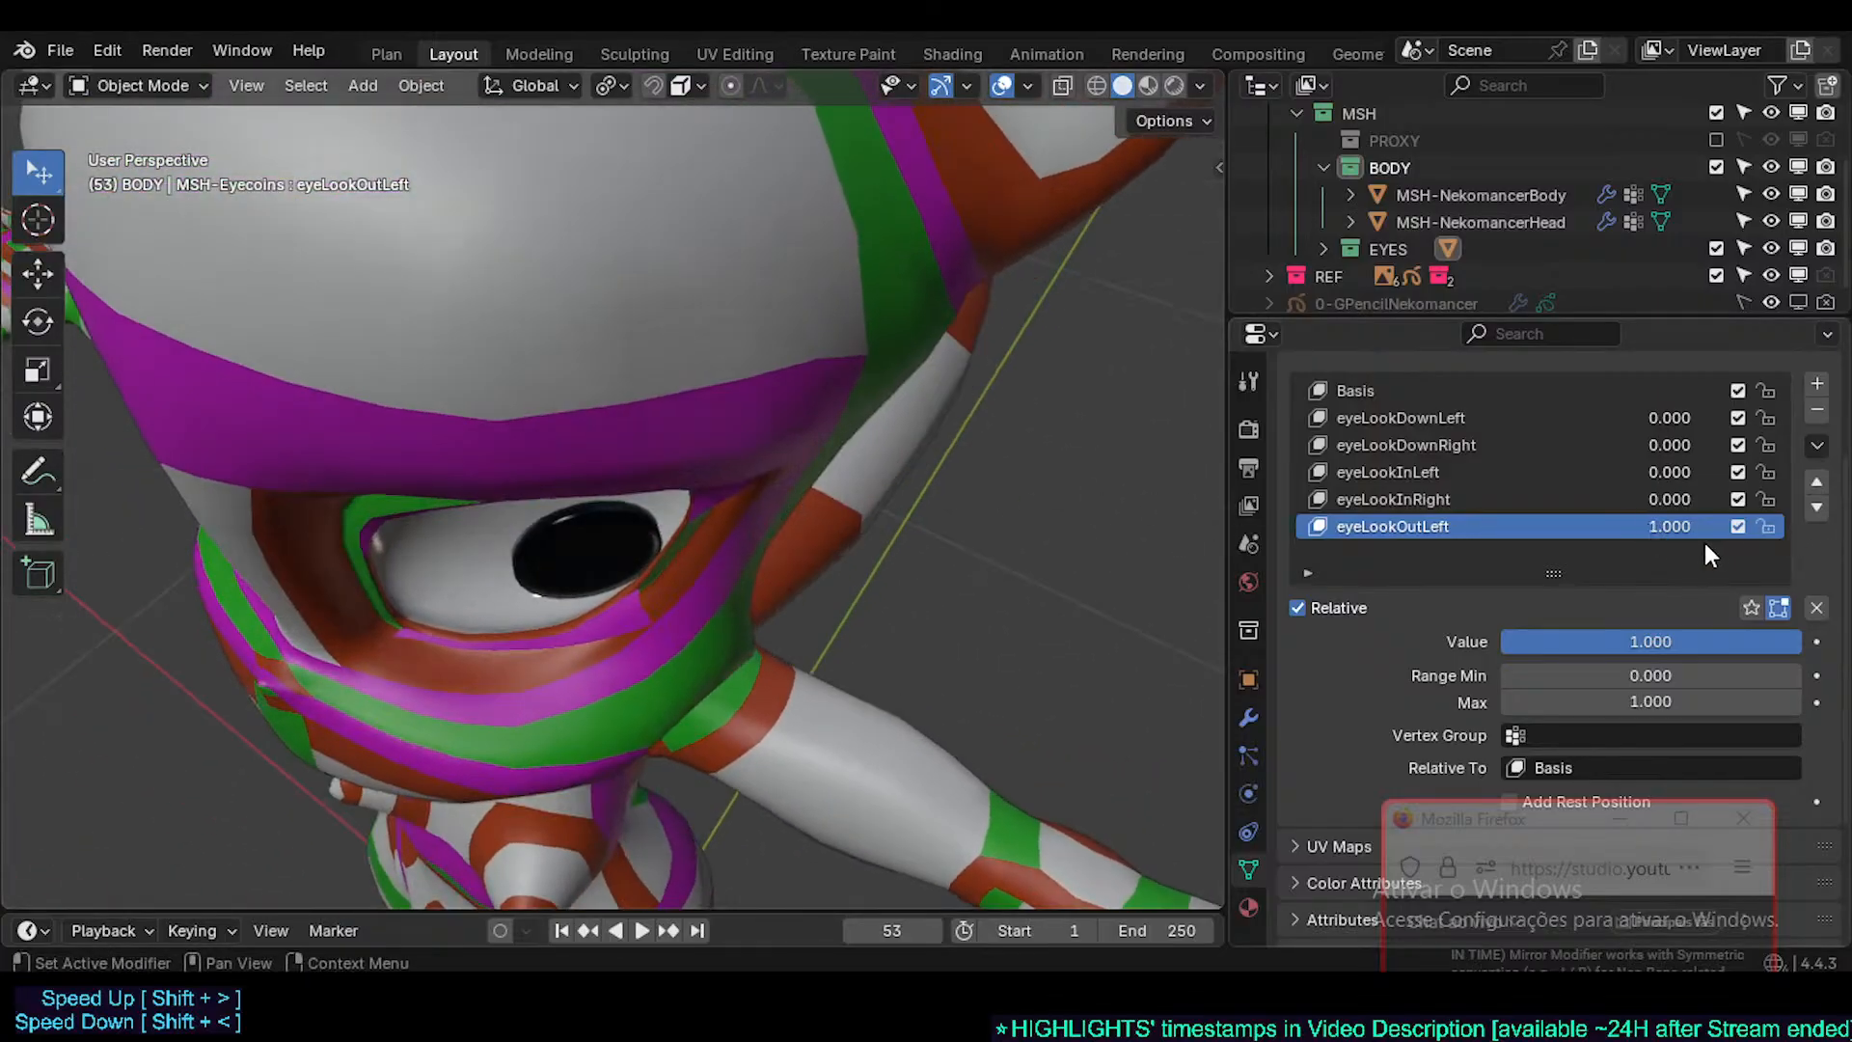
mouse_move(1694, 532)
mouse_down()
mouse_move(1544, 533)
mouse_move(1694, 533)
mouse_up()
- Rotate the left eyecoin slightly in Edit Mode to better follow the outer eye surface
scroll(581, 598, up, 2)
key(Tab)
scroll(607, 569, up, 2)
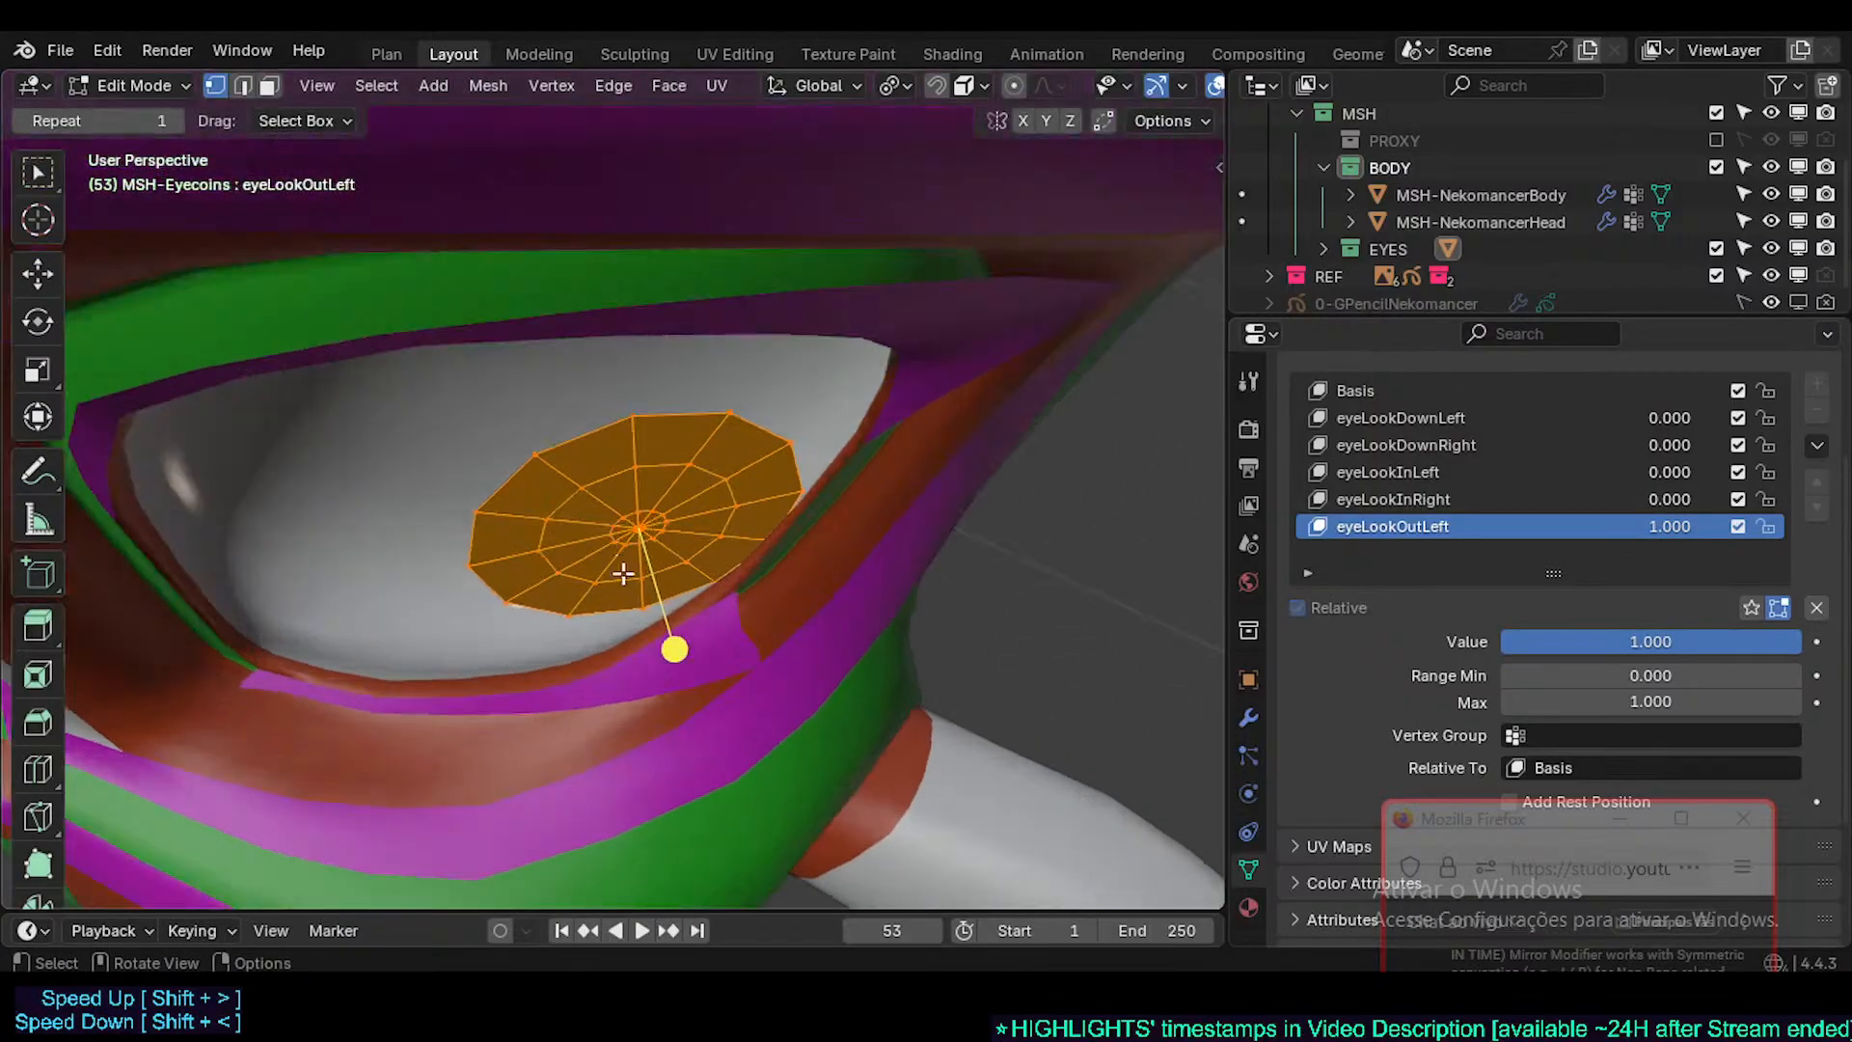
middle_drag(623, 574, 798, 558)
key(r)
click(807, 556)
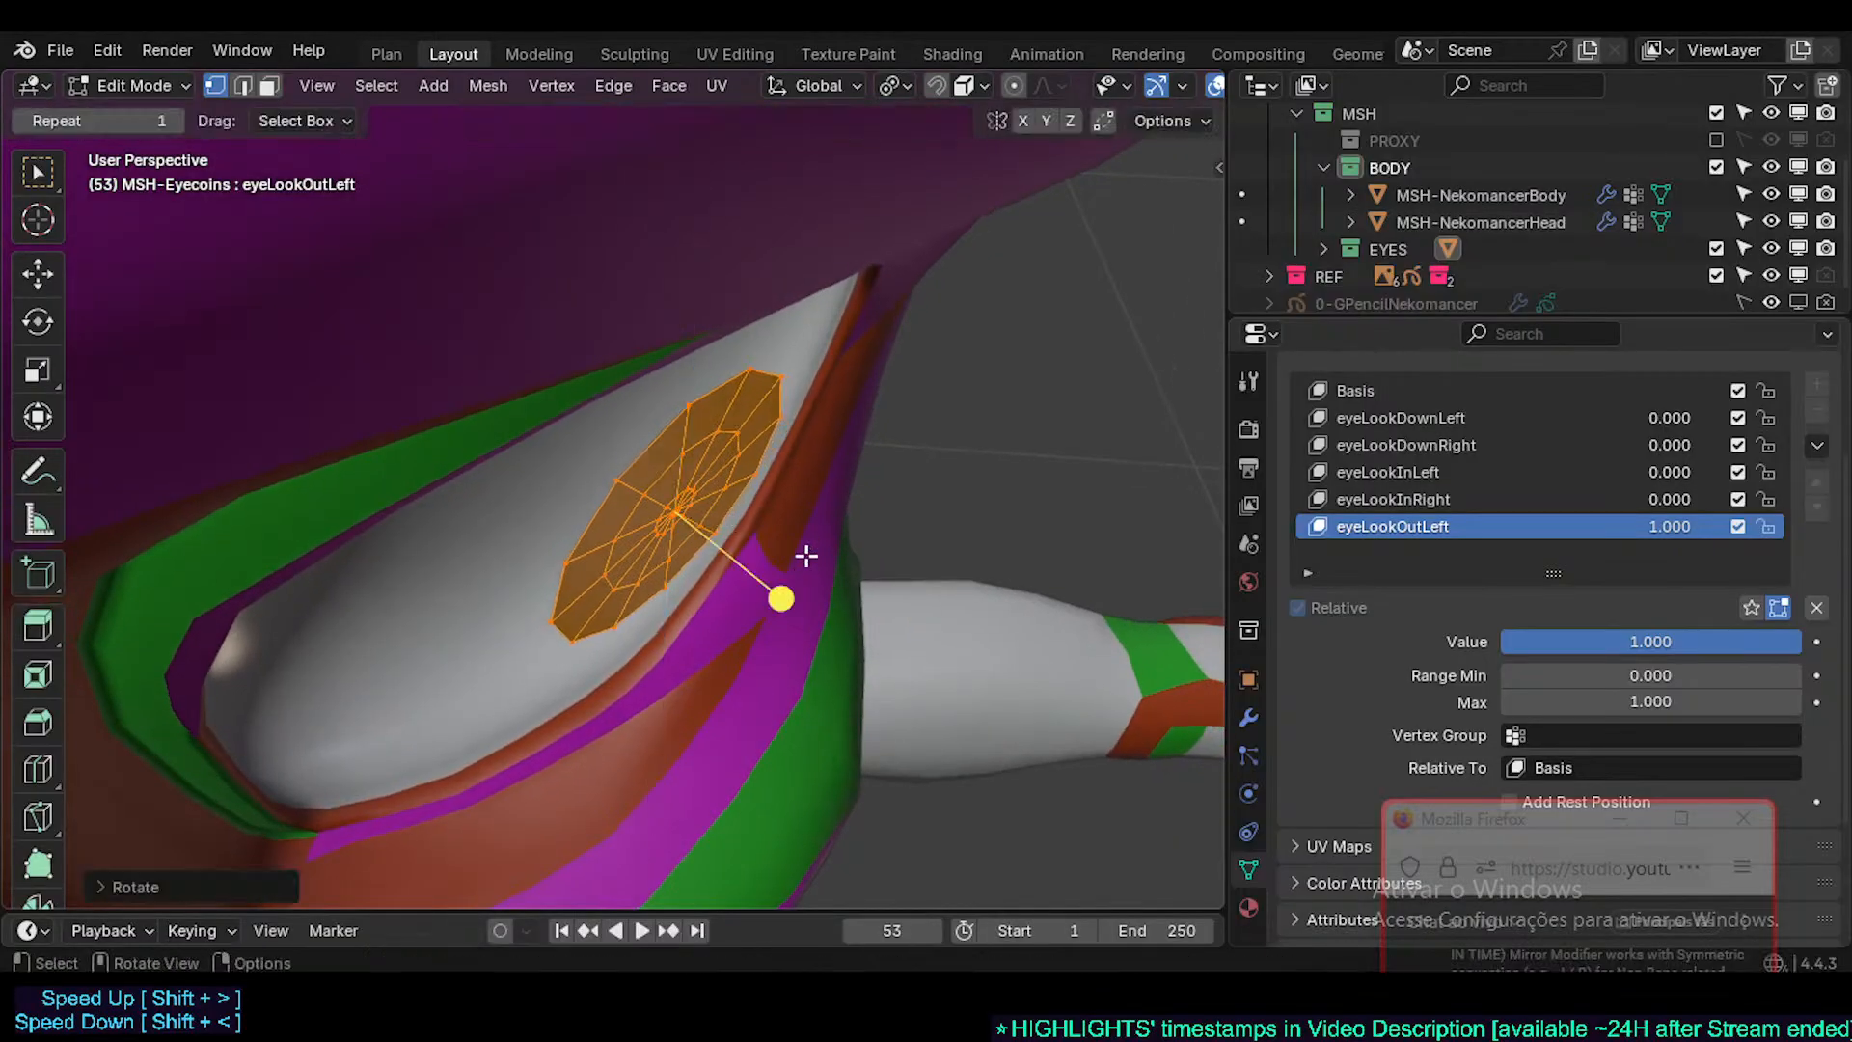
key(g)
key(y)
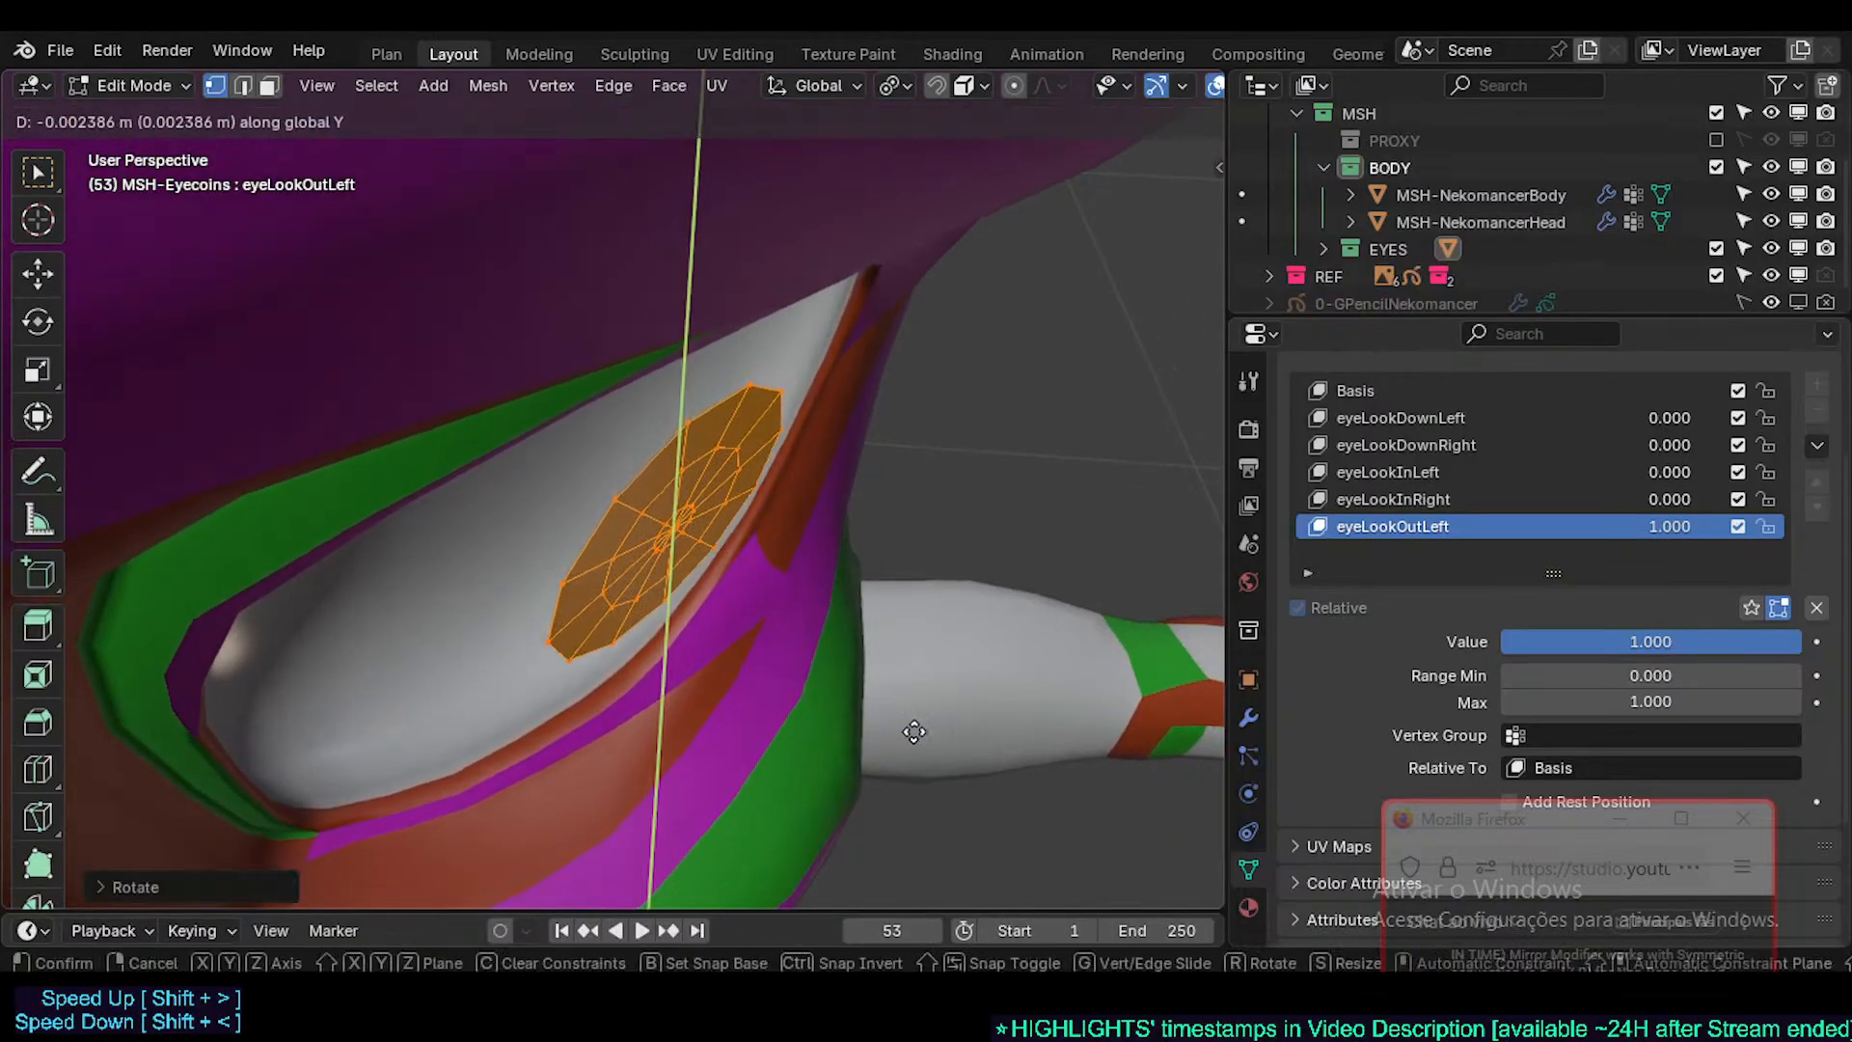
key(Escape)
middle_drag(839, 549, 768, 579)
key(g)
key(y)
key(Escape)
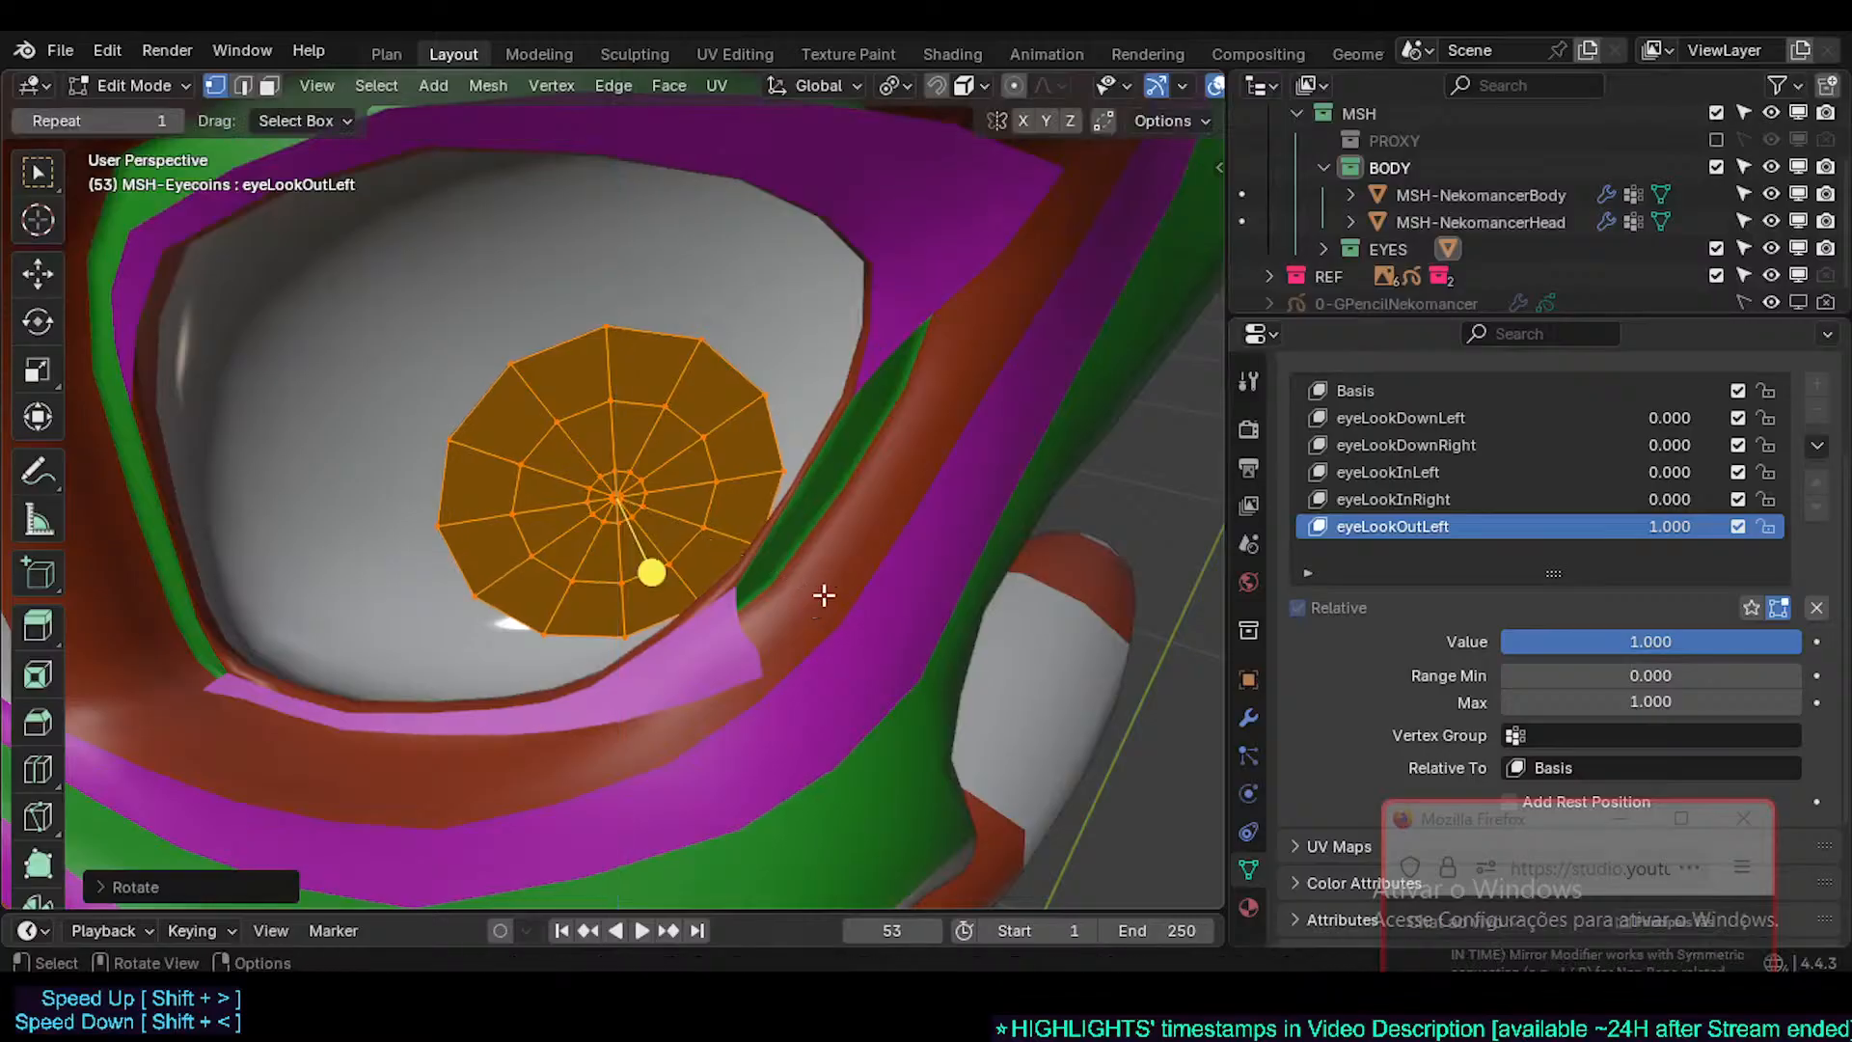
- Nudge the left eyecoin outward along X, adjust its rotation around Z, and leave Edit Mode
key(g)
key(x)
click(849, 594)
key(r)
key(z)
click(880, 580)
key(Tab)
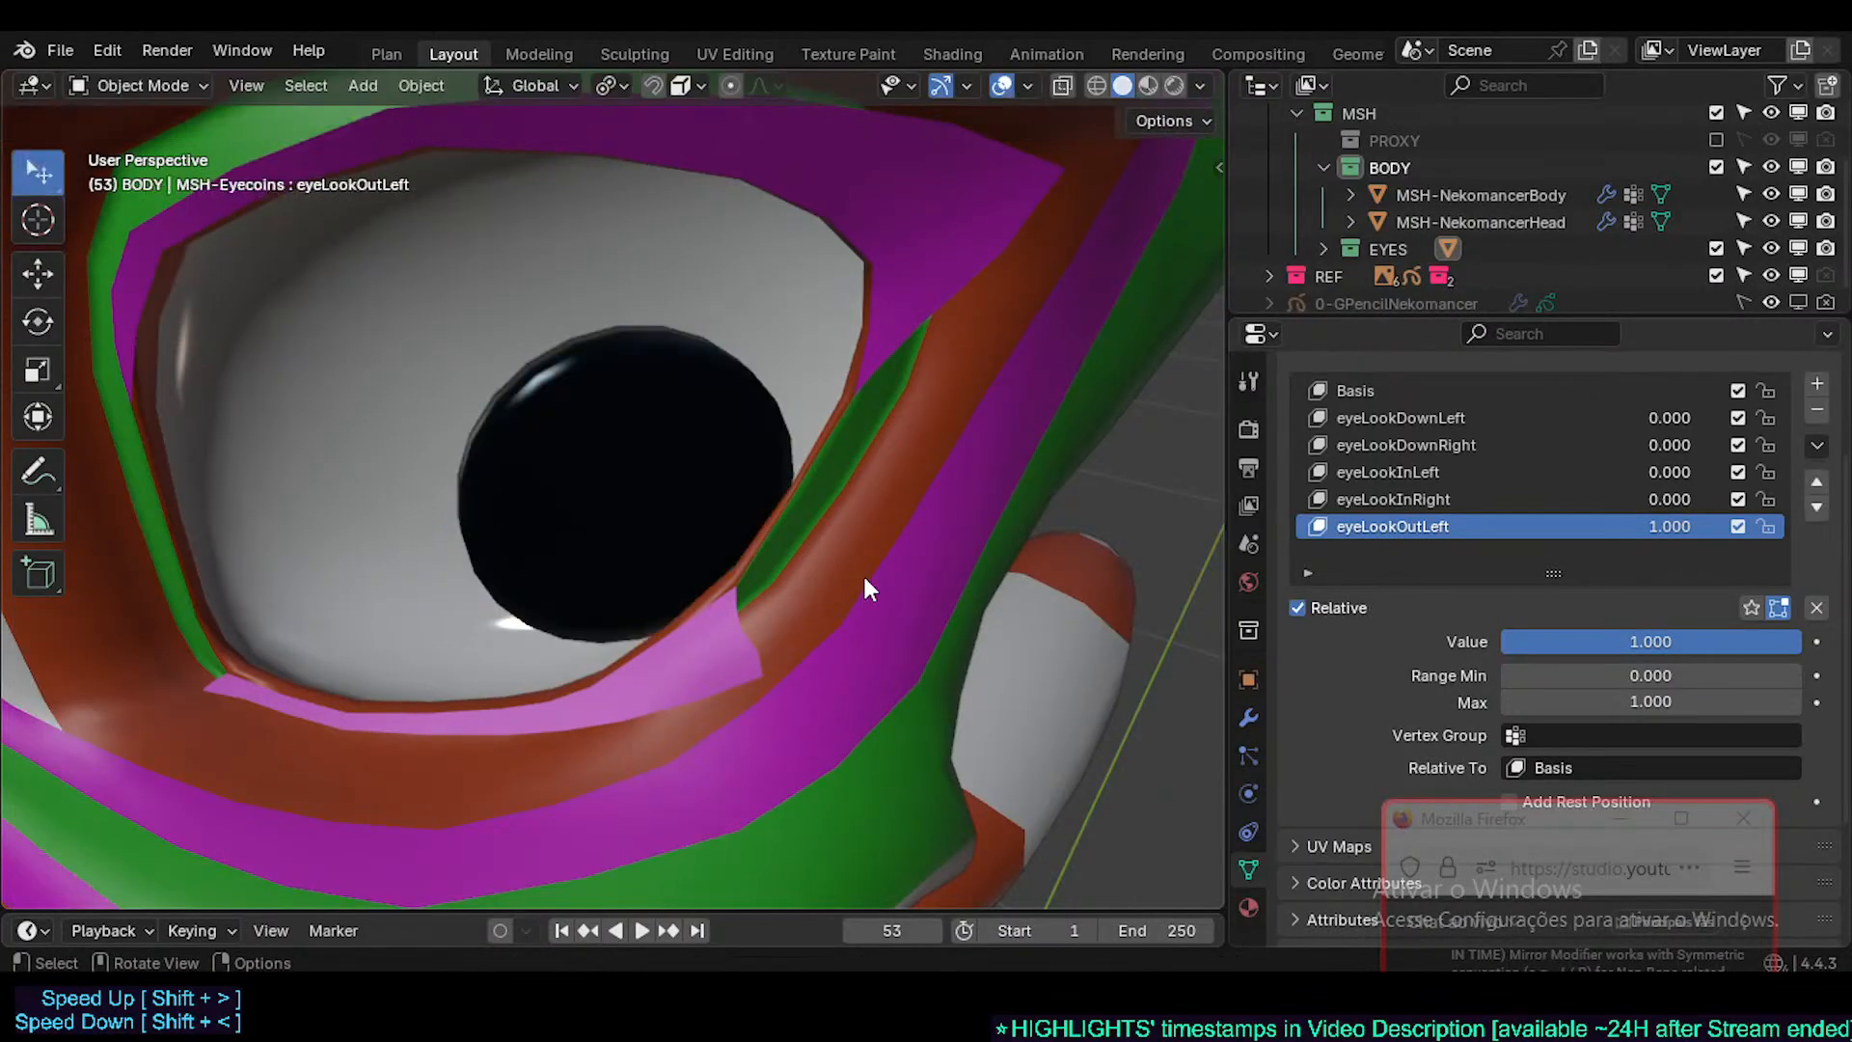
- Test the eyeLookOutLeft shape key's value and examine the left eyecoin's travel from the front and side
scroll(862, 571, down, 4)
key(KP_1)
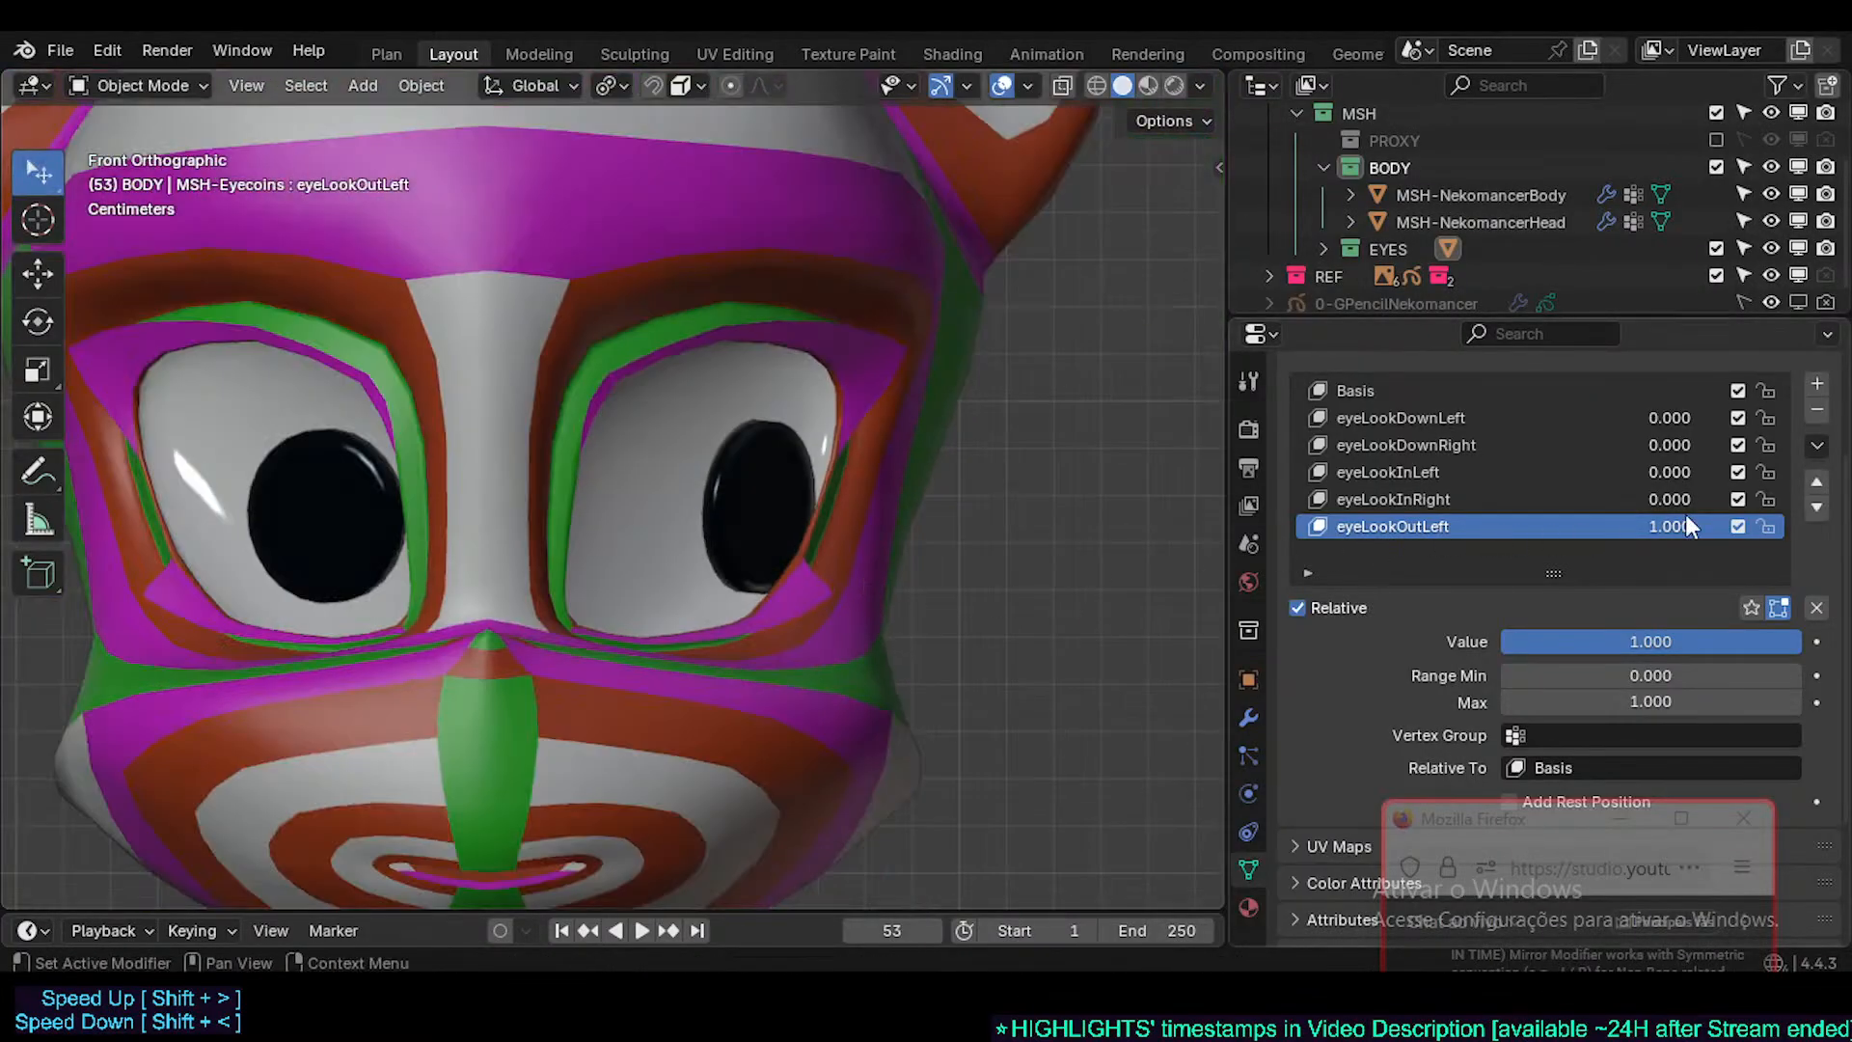
mouse_move(1686, 525)
mouse_down()
mouse_move(1589, 526)
mouse_move(1686, 525)
mouse_up()
scroll(895, 451, down, 4)
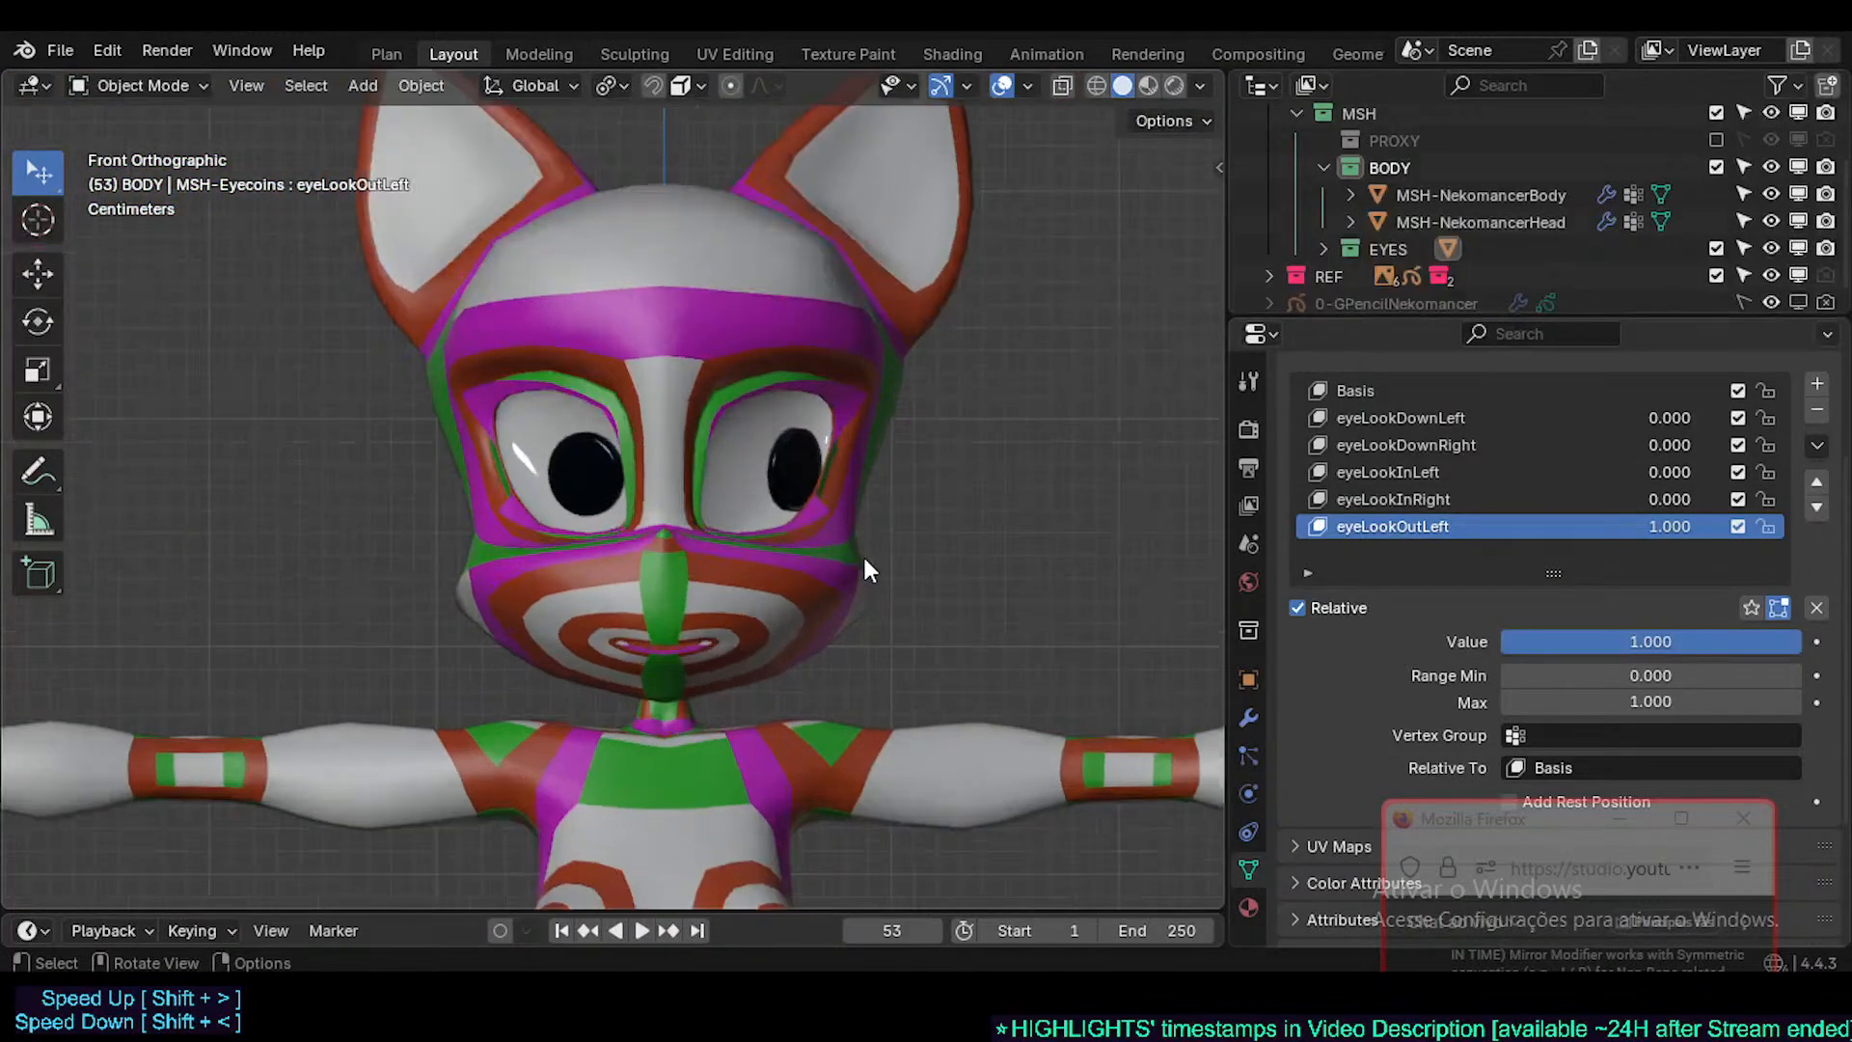
scroll(862, 569, up, 4)
middle_drag(862, 569, 530, 571)
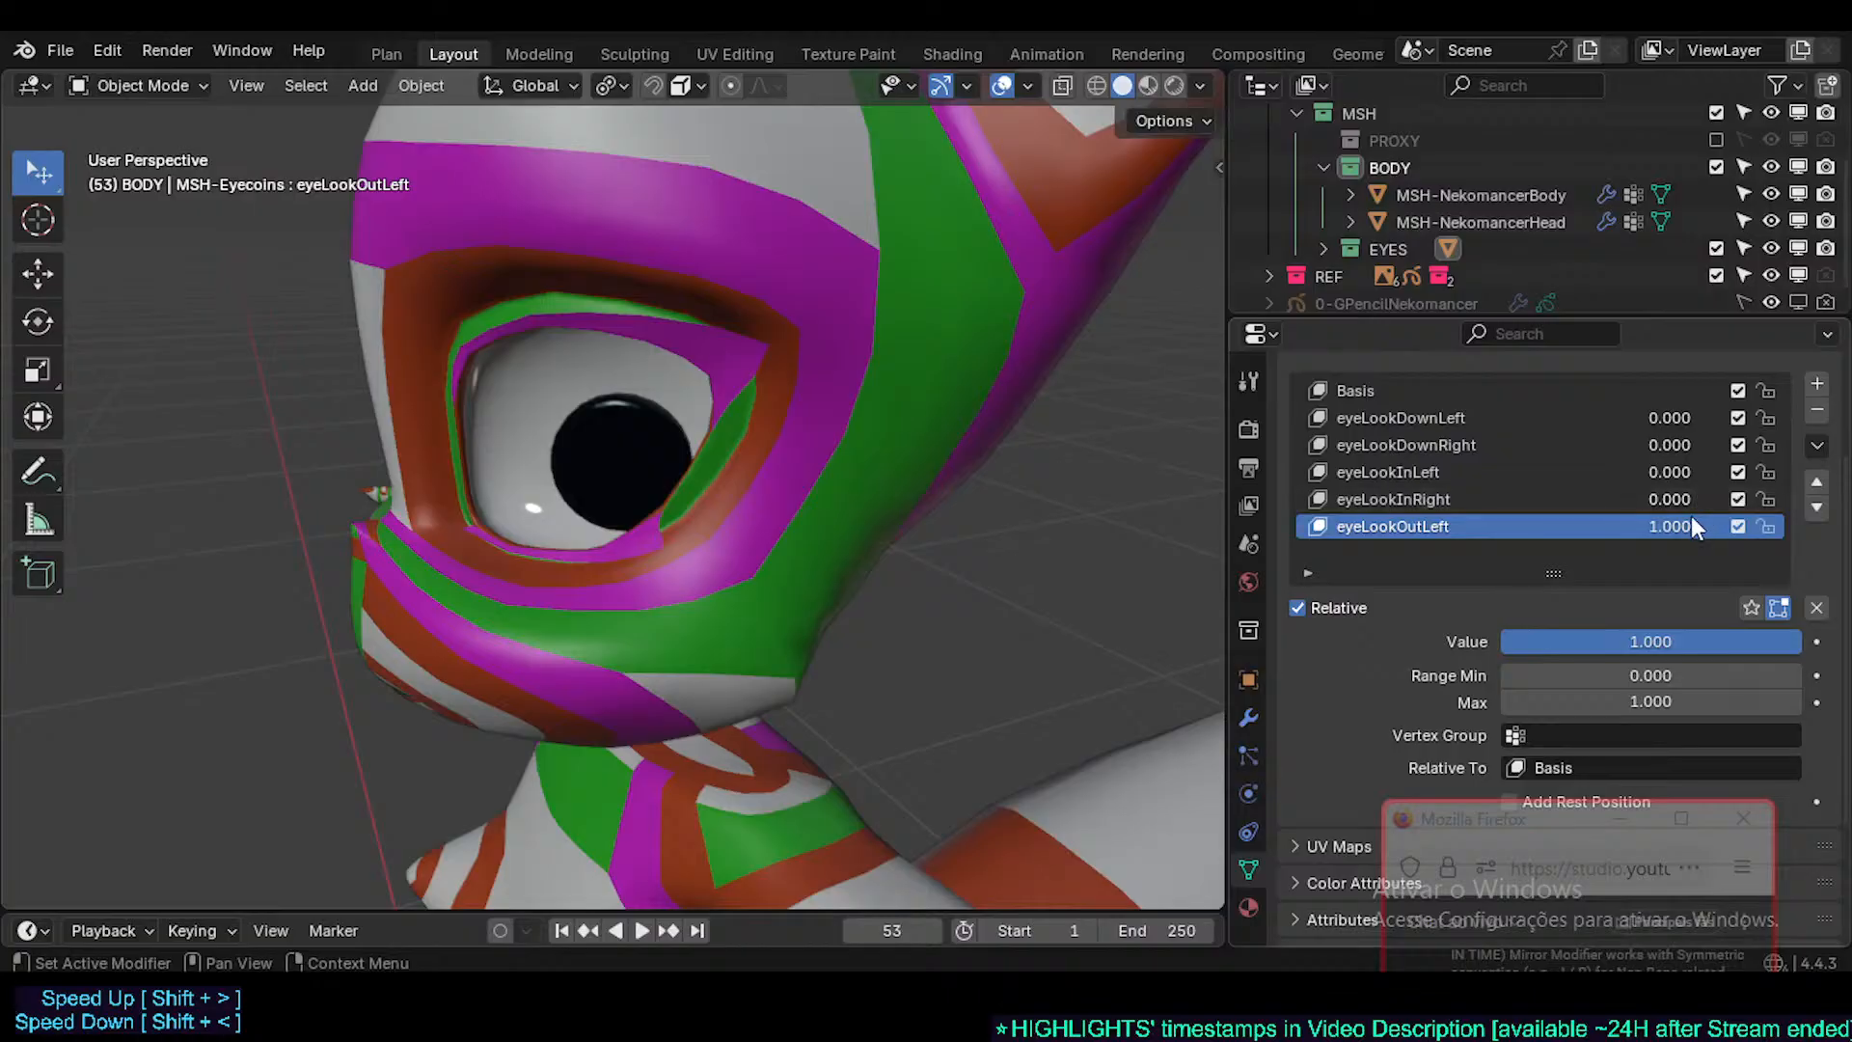
mouse_move(1692, 526)
mouse_down()
mouse_move(1596, 525)
mouse_move(1690, 526)
mouse_up()
middle_drag(801, 453, 721, 507)
- Save the Nekomancer3.blend file and return to the front view
scroll(721, 507, down, 5)
key(ctrl+s)
key(KP_1)
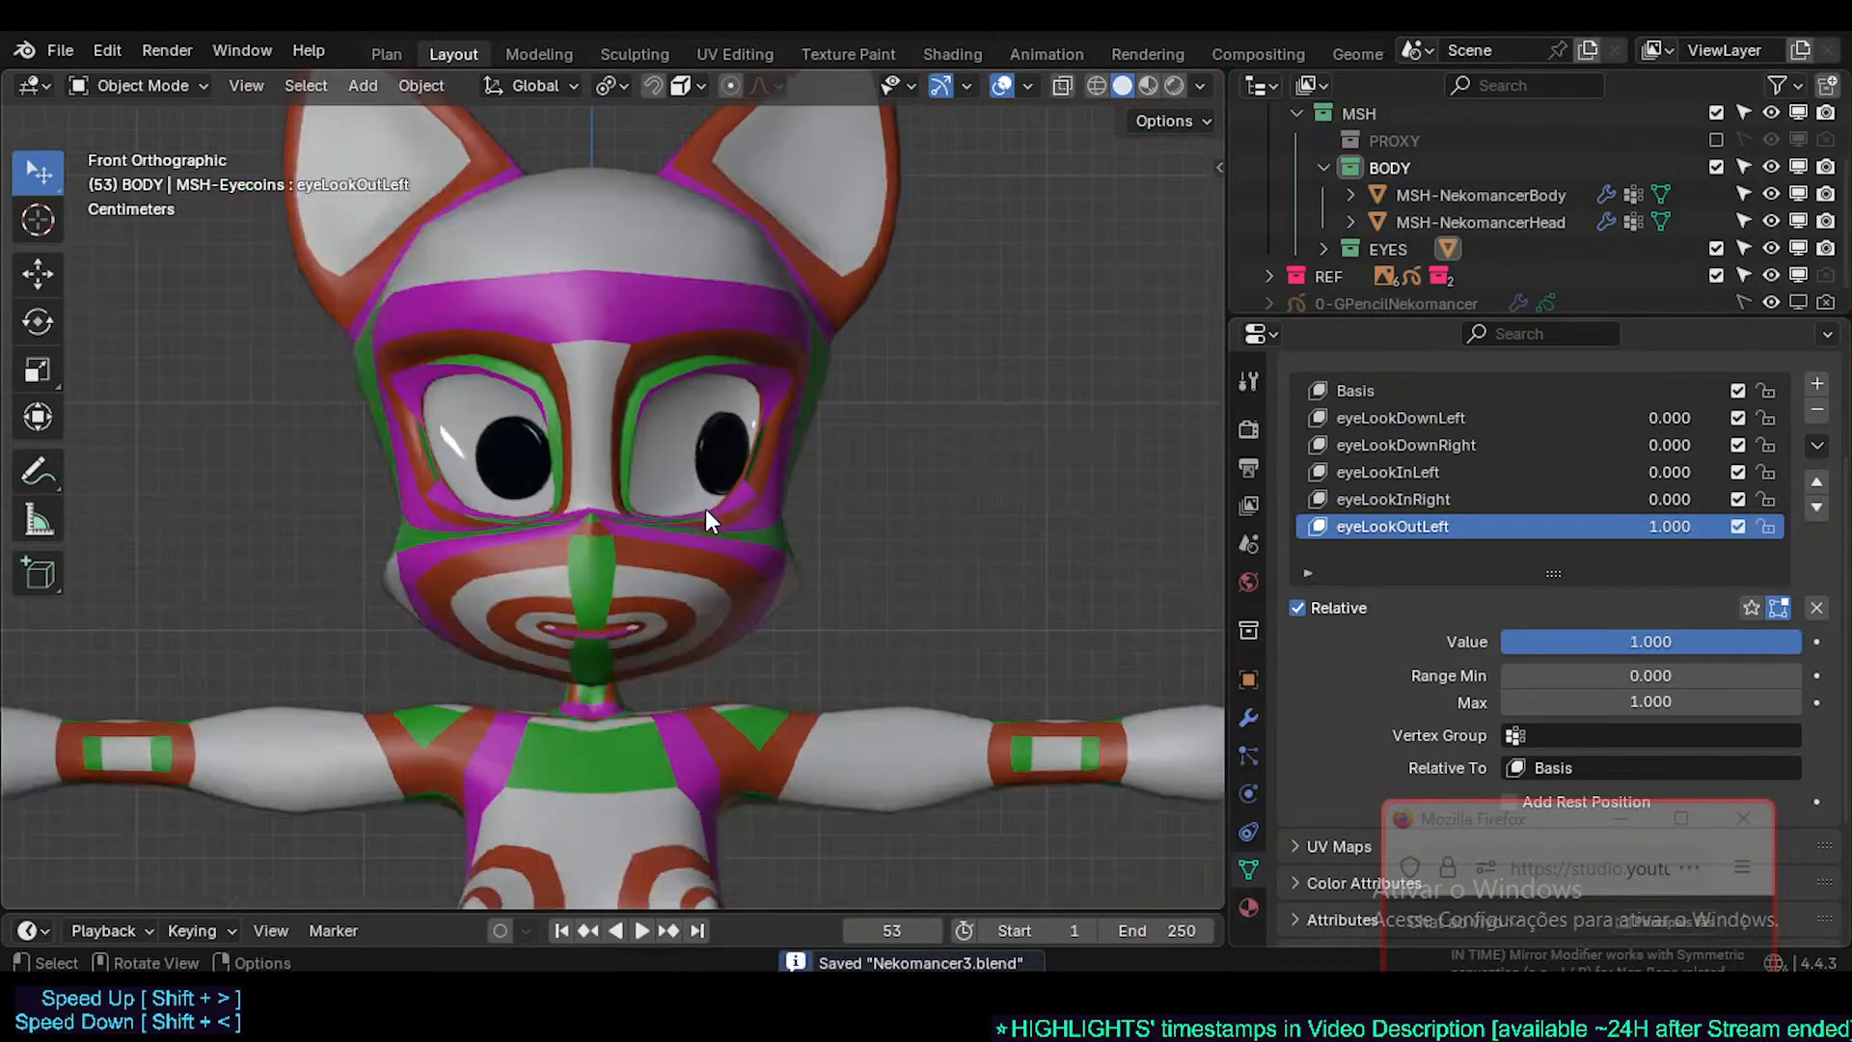
- Create a new shape key from the current mix with eyeLookOutLeft at 1.000
scroll(704, 508, up, 2)
scroll(929, 552, up, 2)
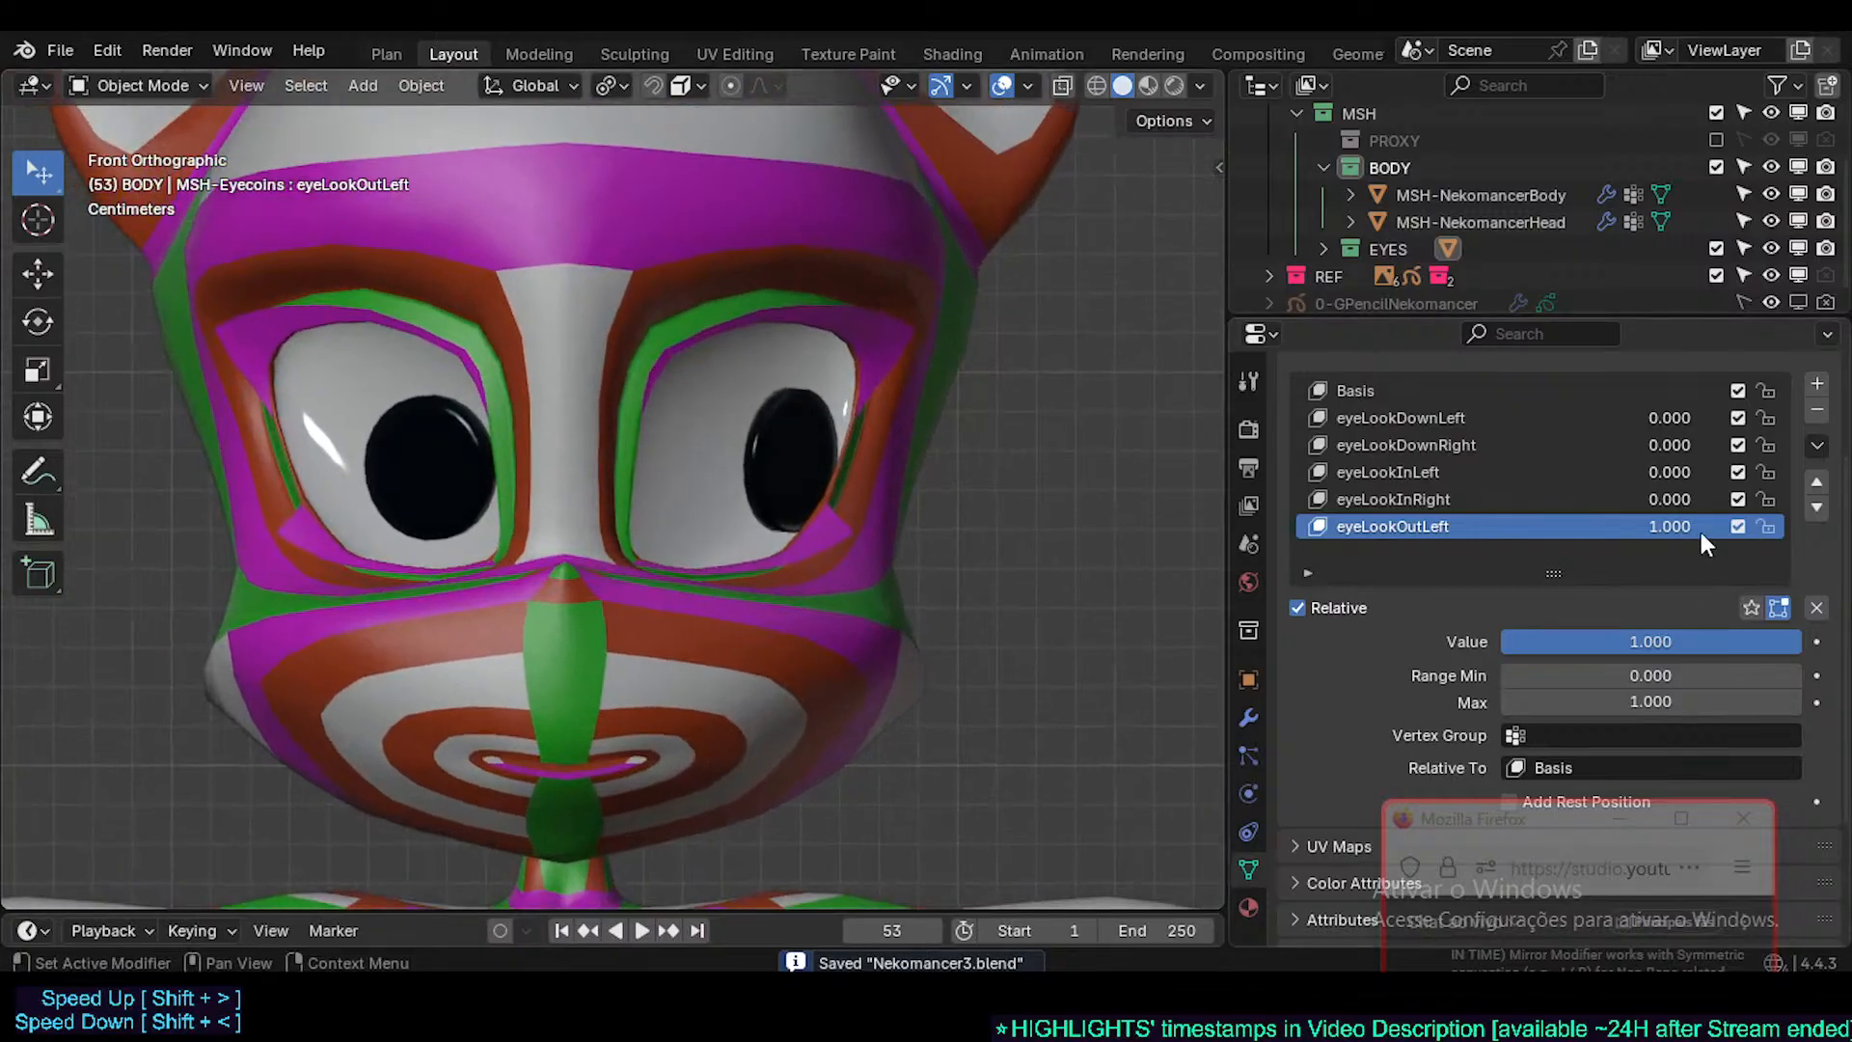
mouse_move(1701, 532)
mouse_down()
mouse_move(1602, 533)
mouse_move(1726, 537)
mouse_up()
click(1818, 447)
click(1758, 471)
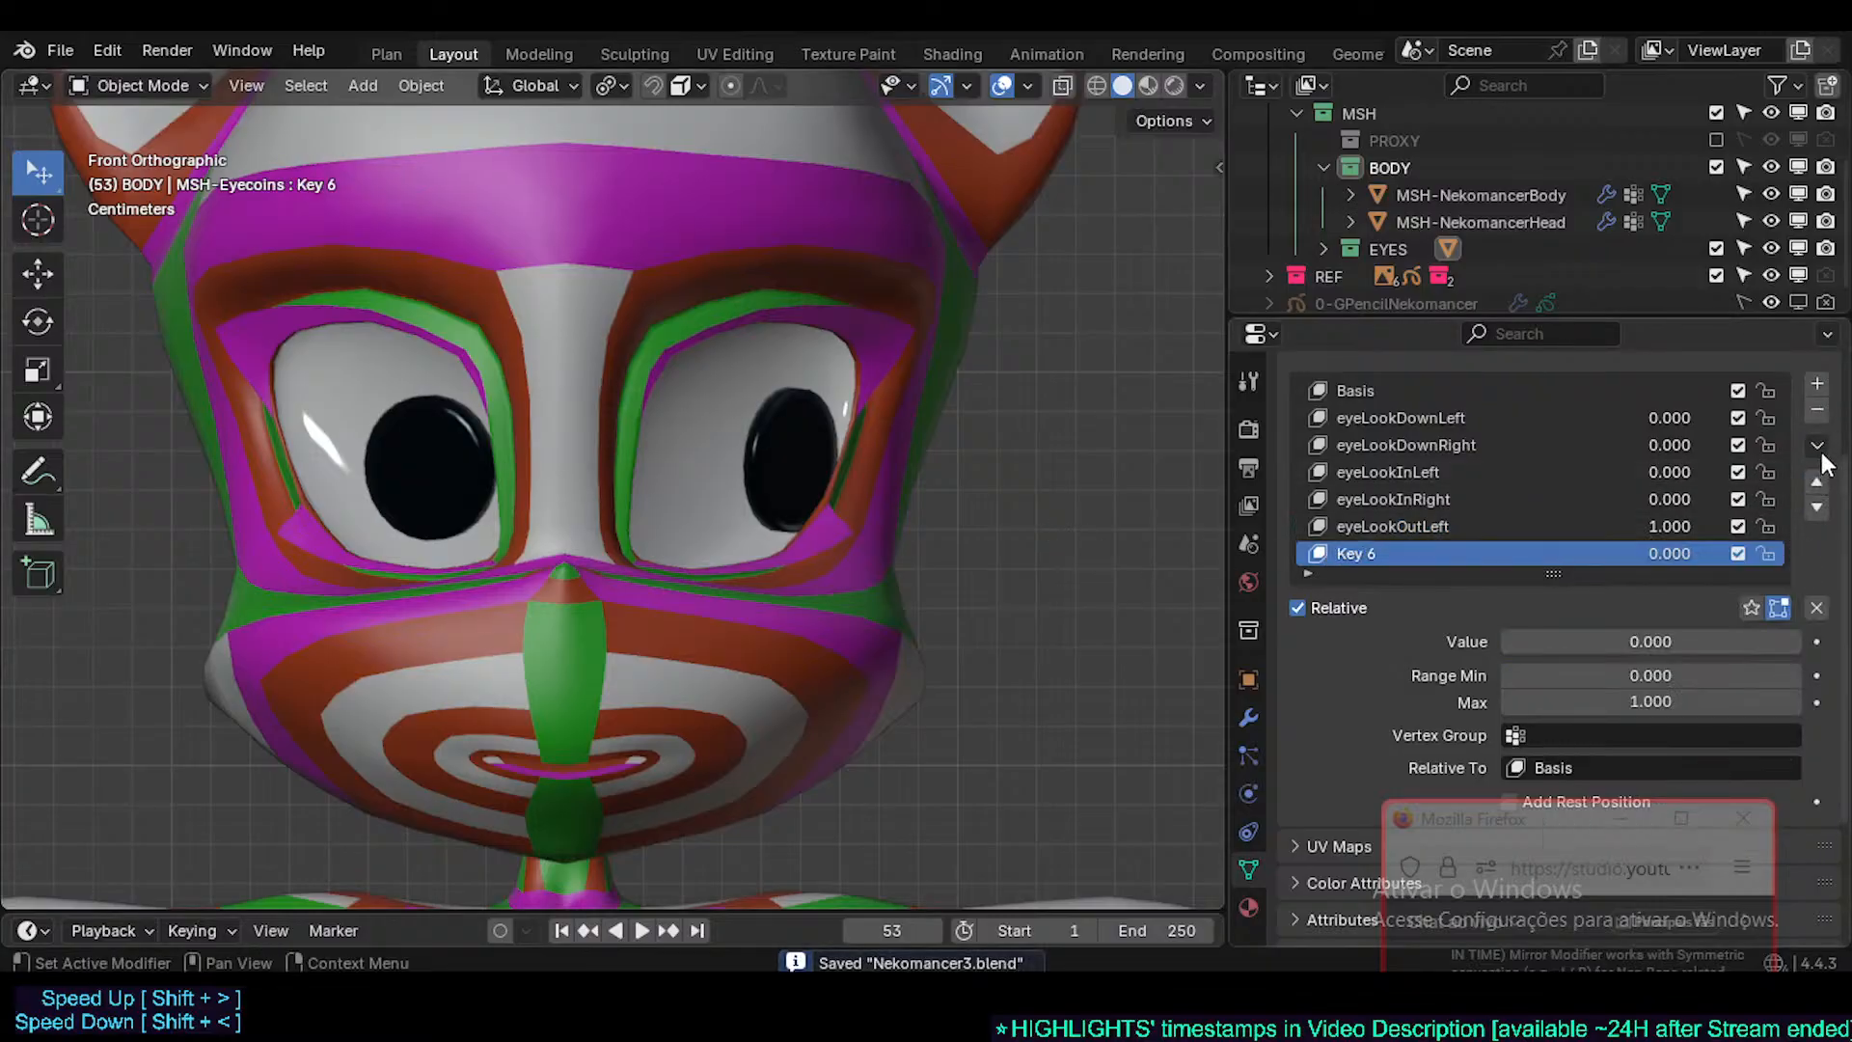
- Reset eyeLookOutLeft to 0.000 and set the newly created shape key's value to 1.000
key(n)
key(space)
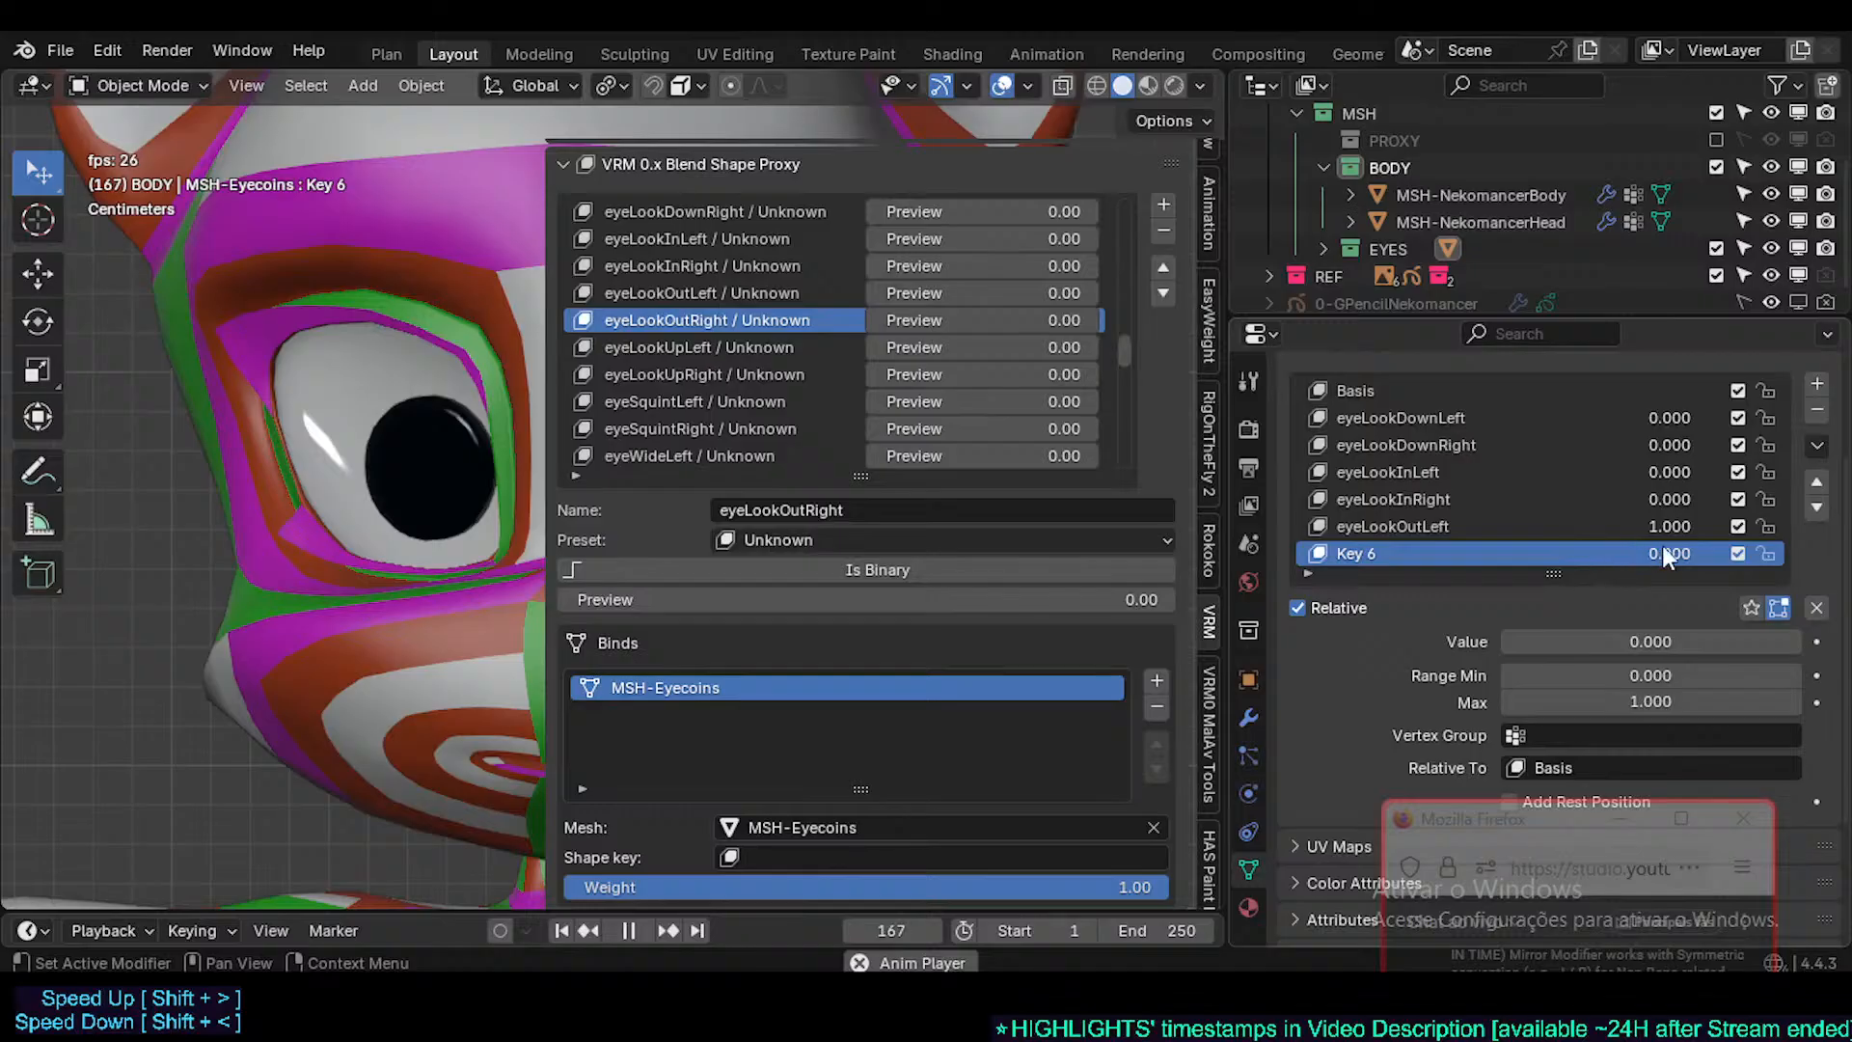
drag(1682, 523, 1486, 524)
key(n)
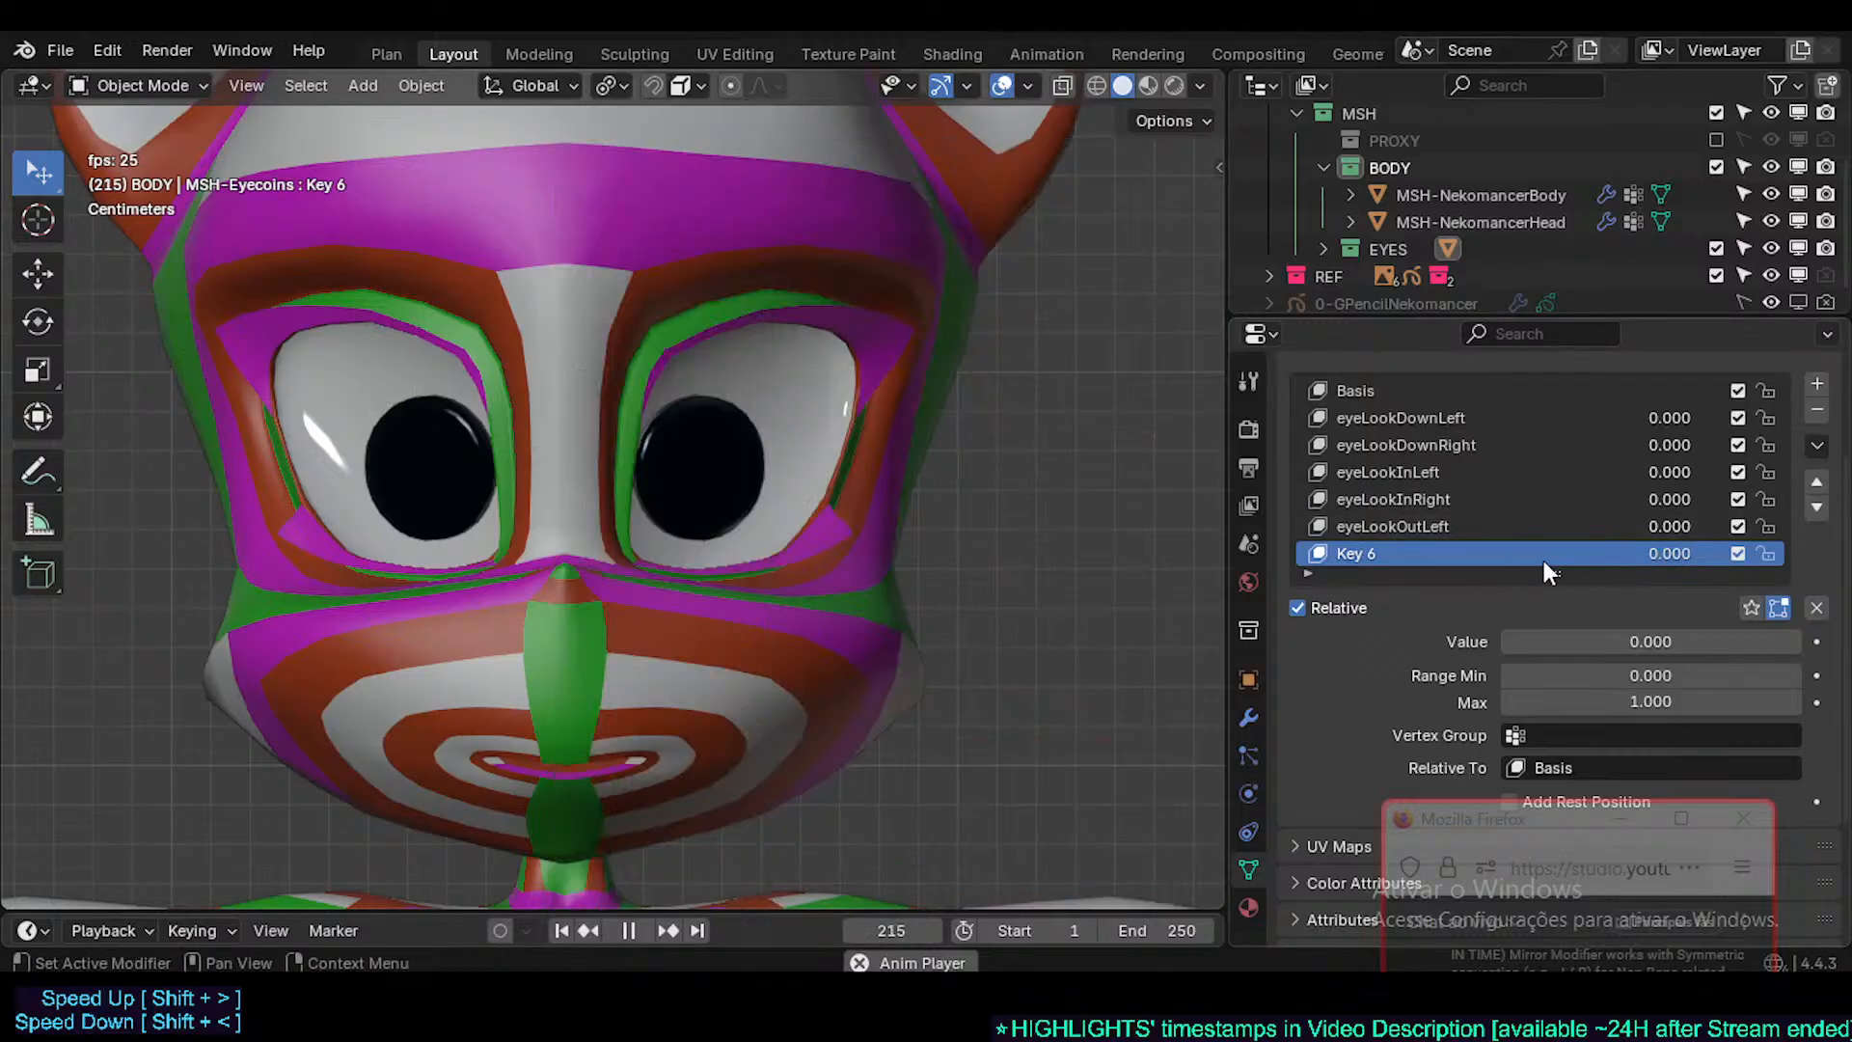
drag(1665, 551, 1785, 552)
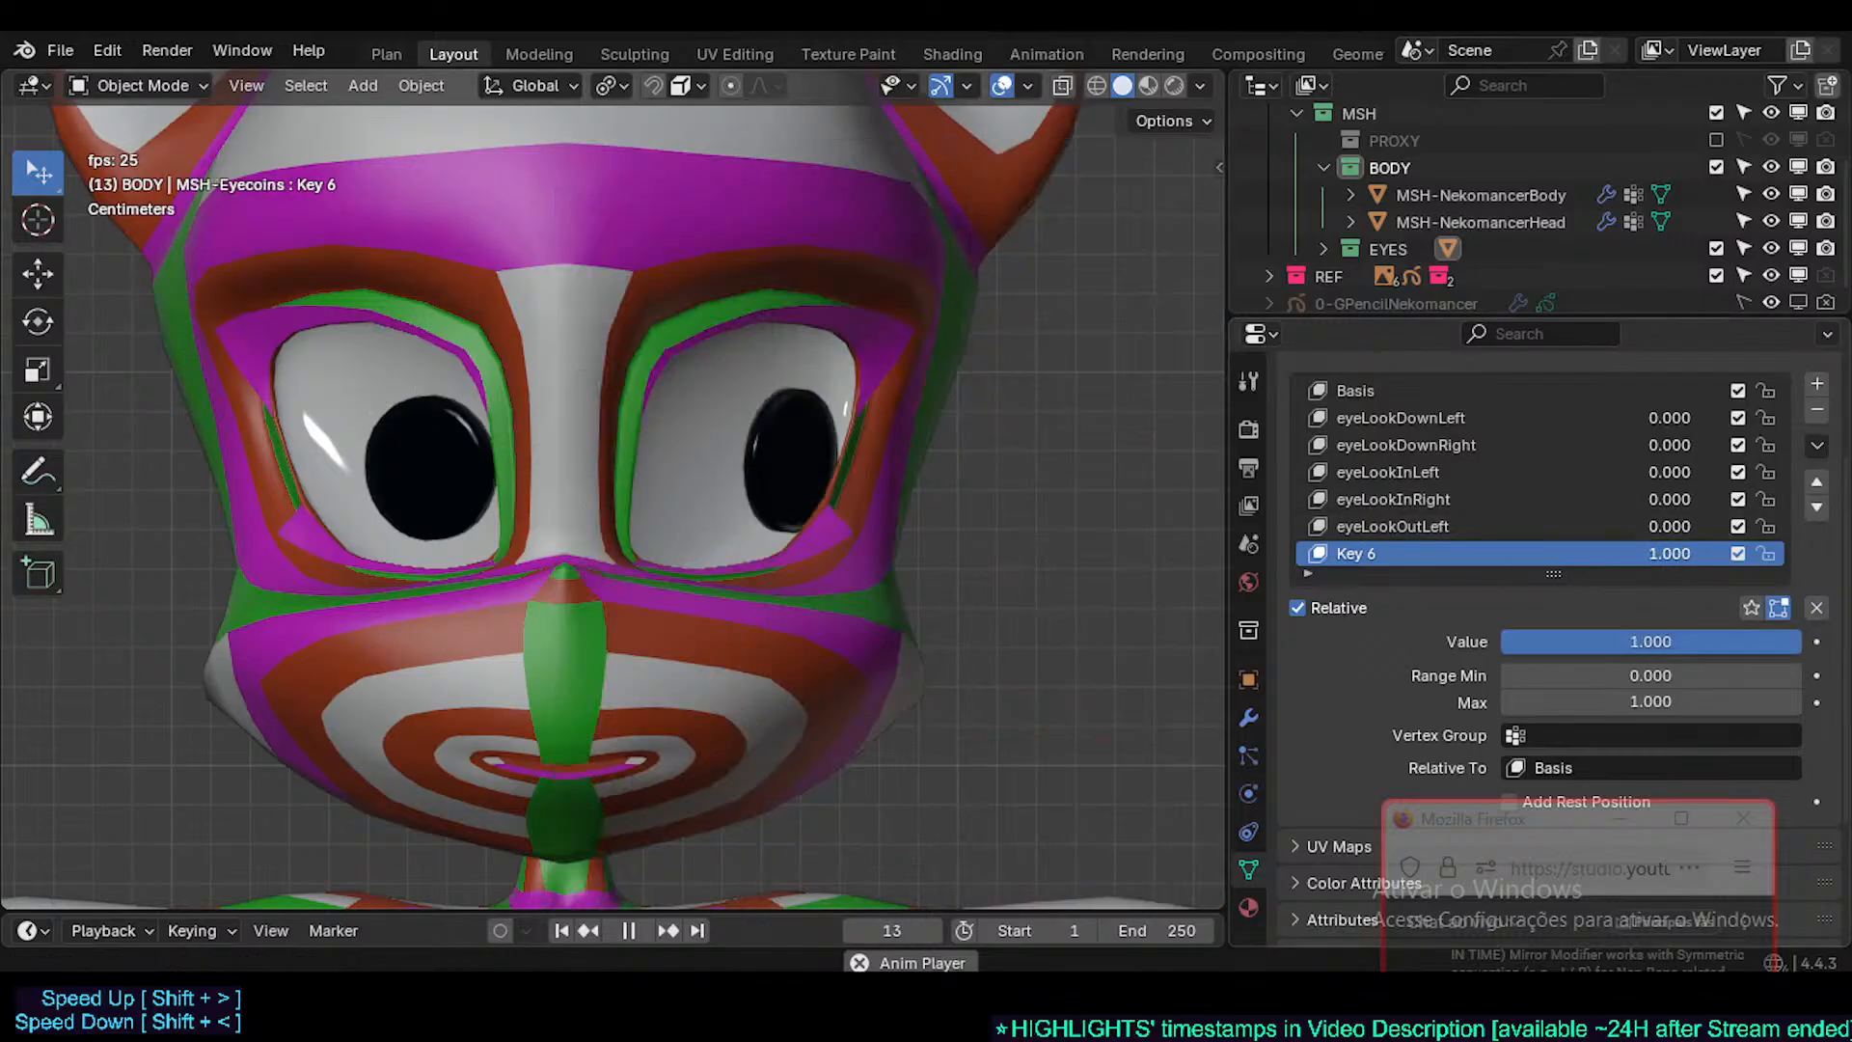
- Mirror the new shape key onto the right eyecoin and rename it eyeLookOutRight
click(1817, 445)
click(1721, 513)
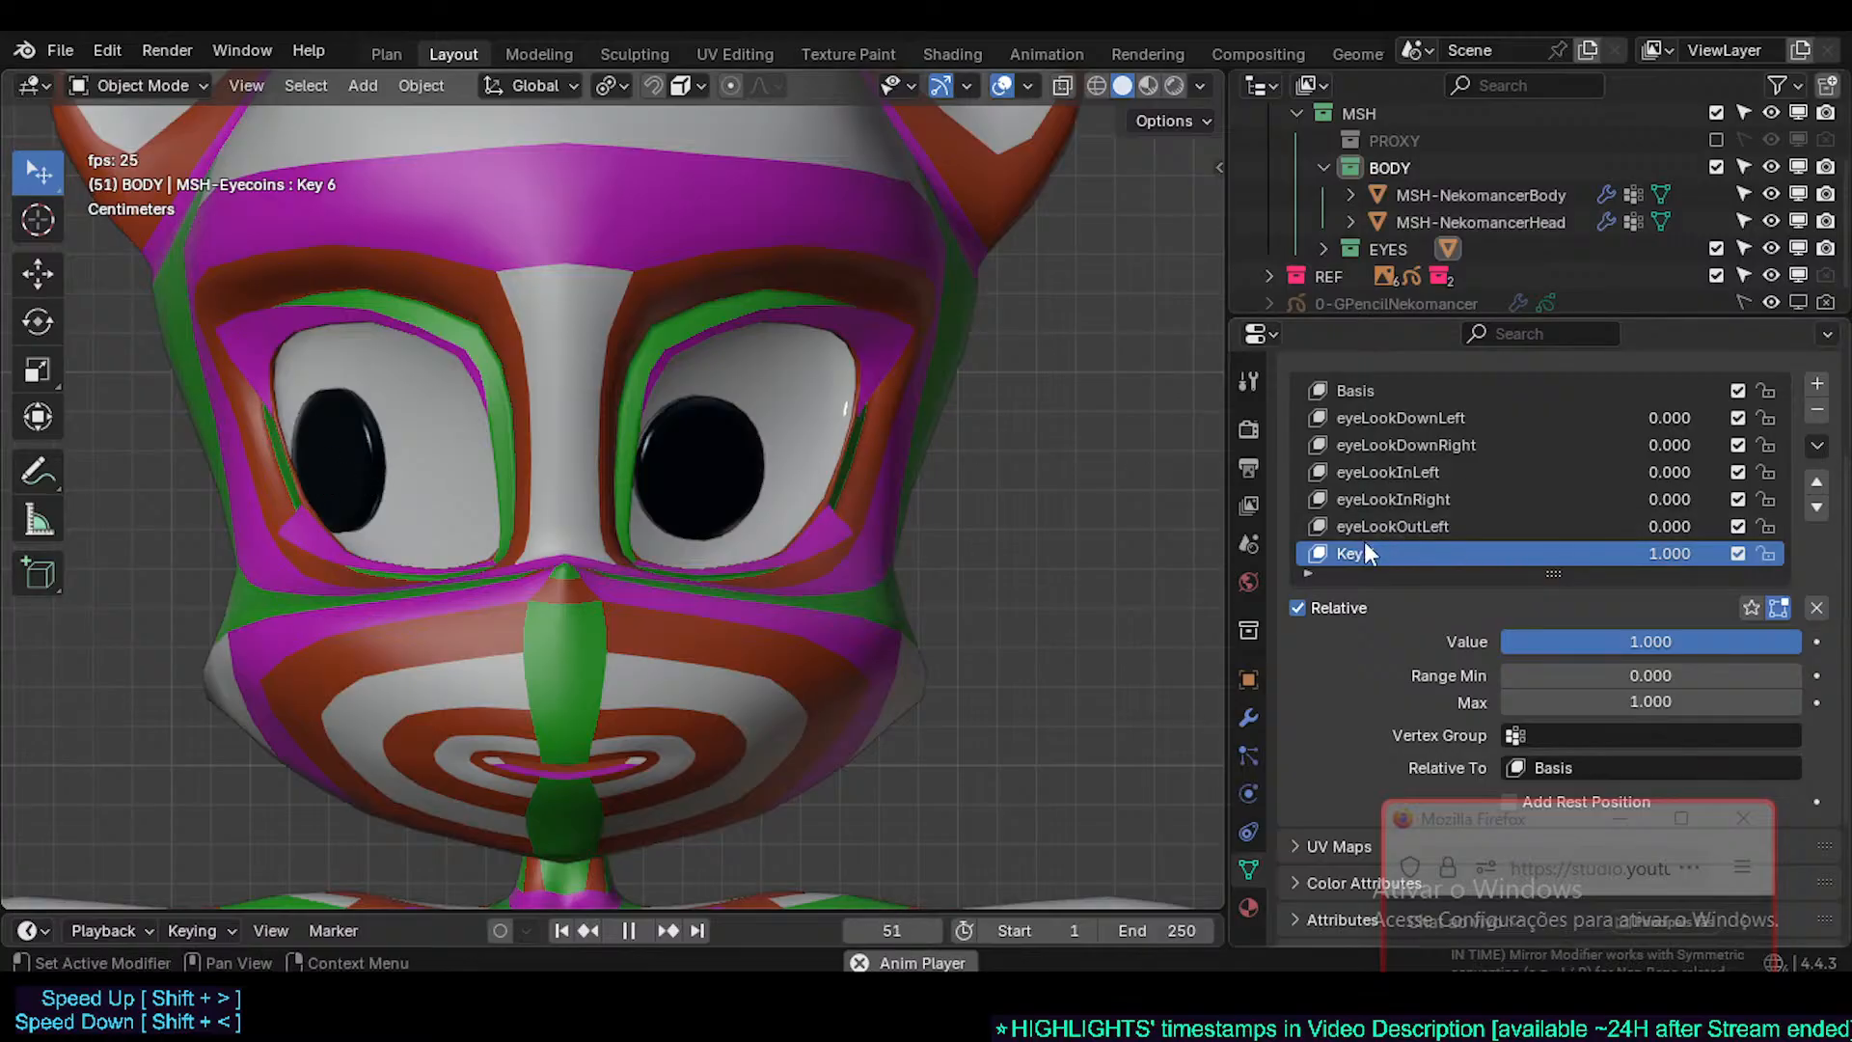
text(eyeLookOutLeft)
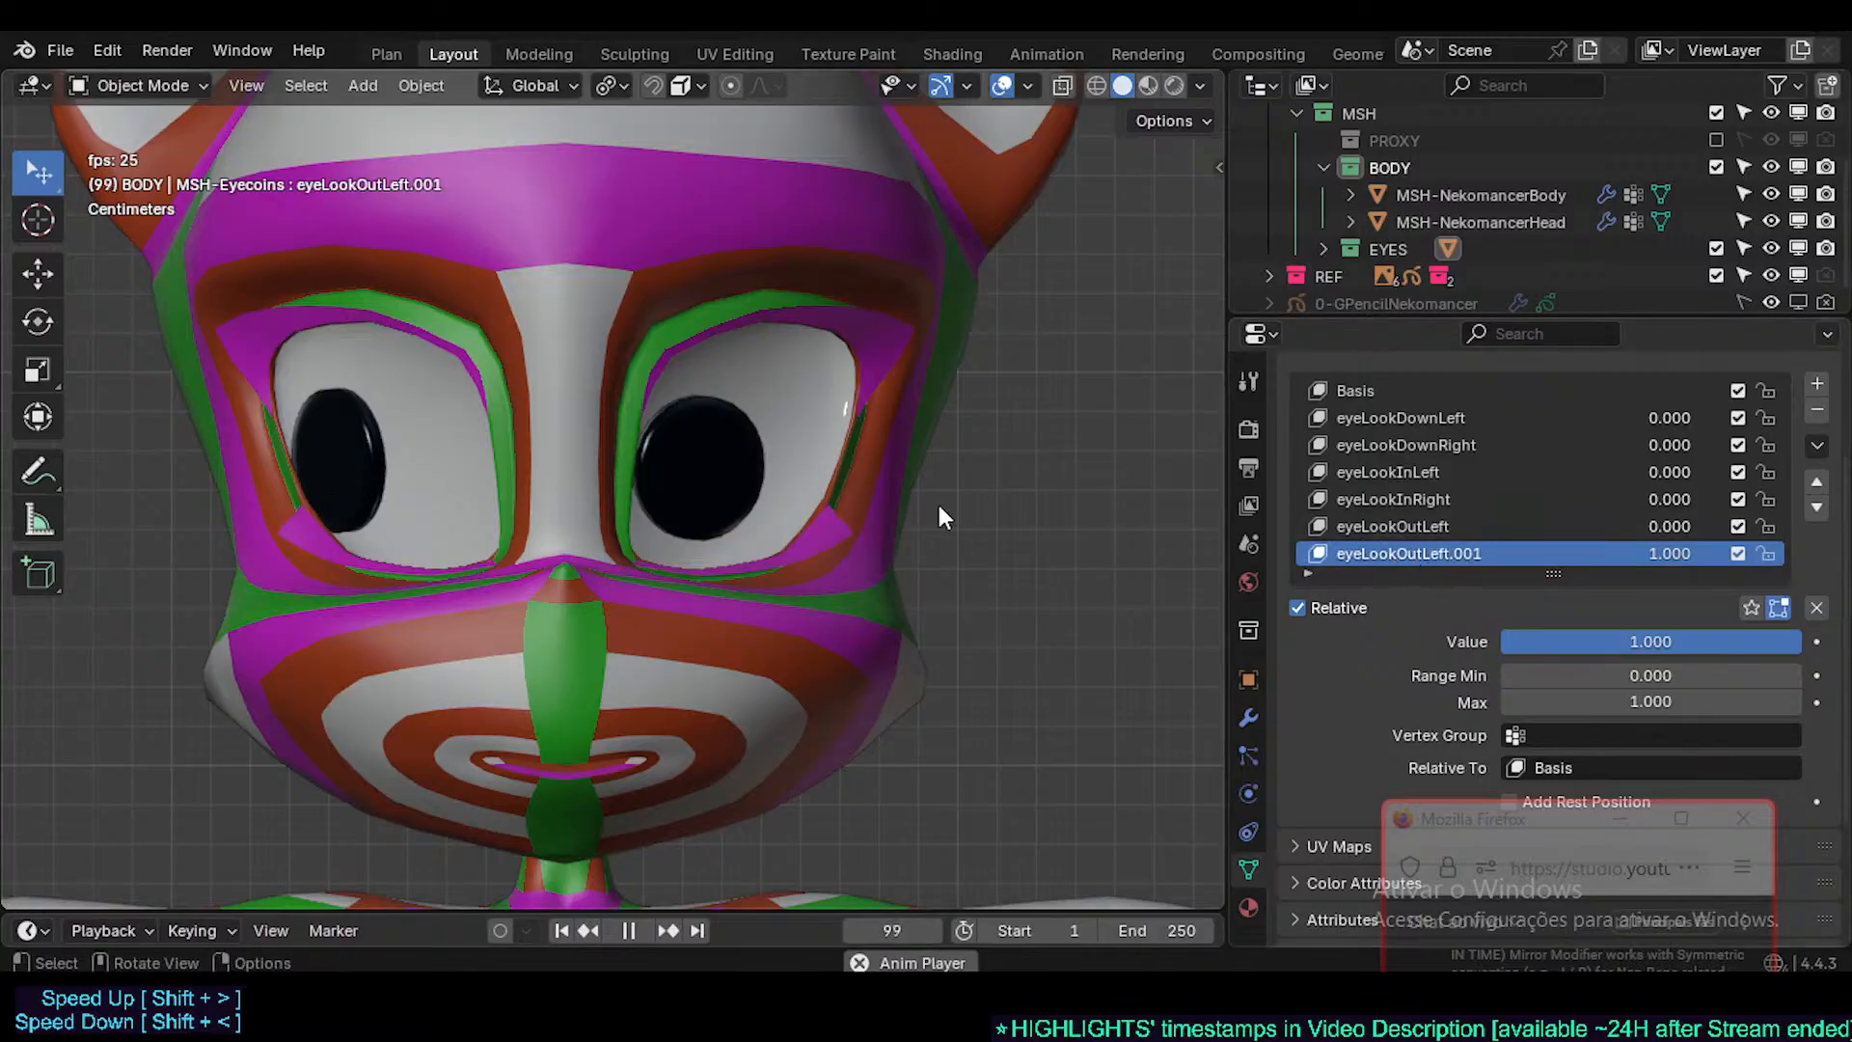
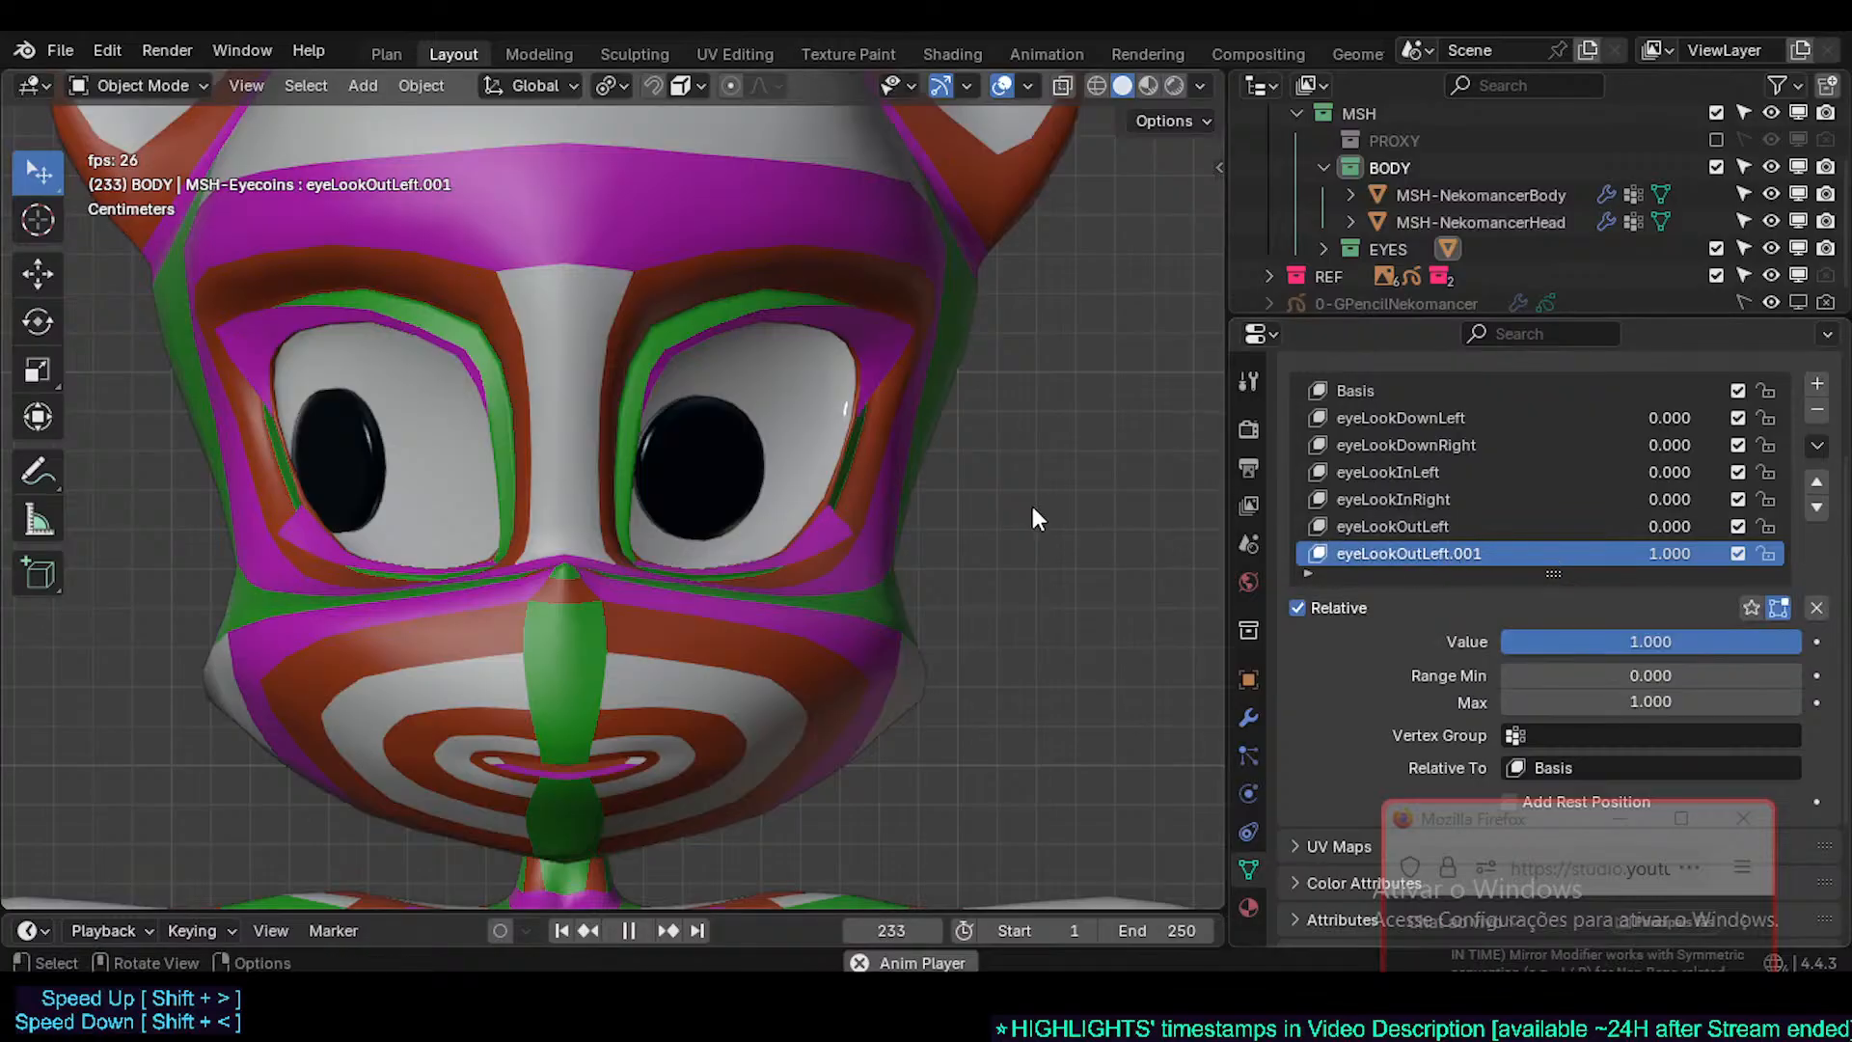
key(n)
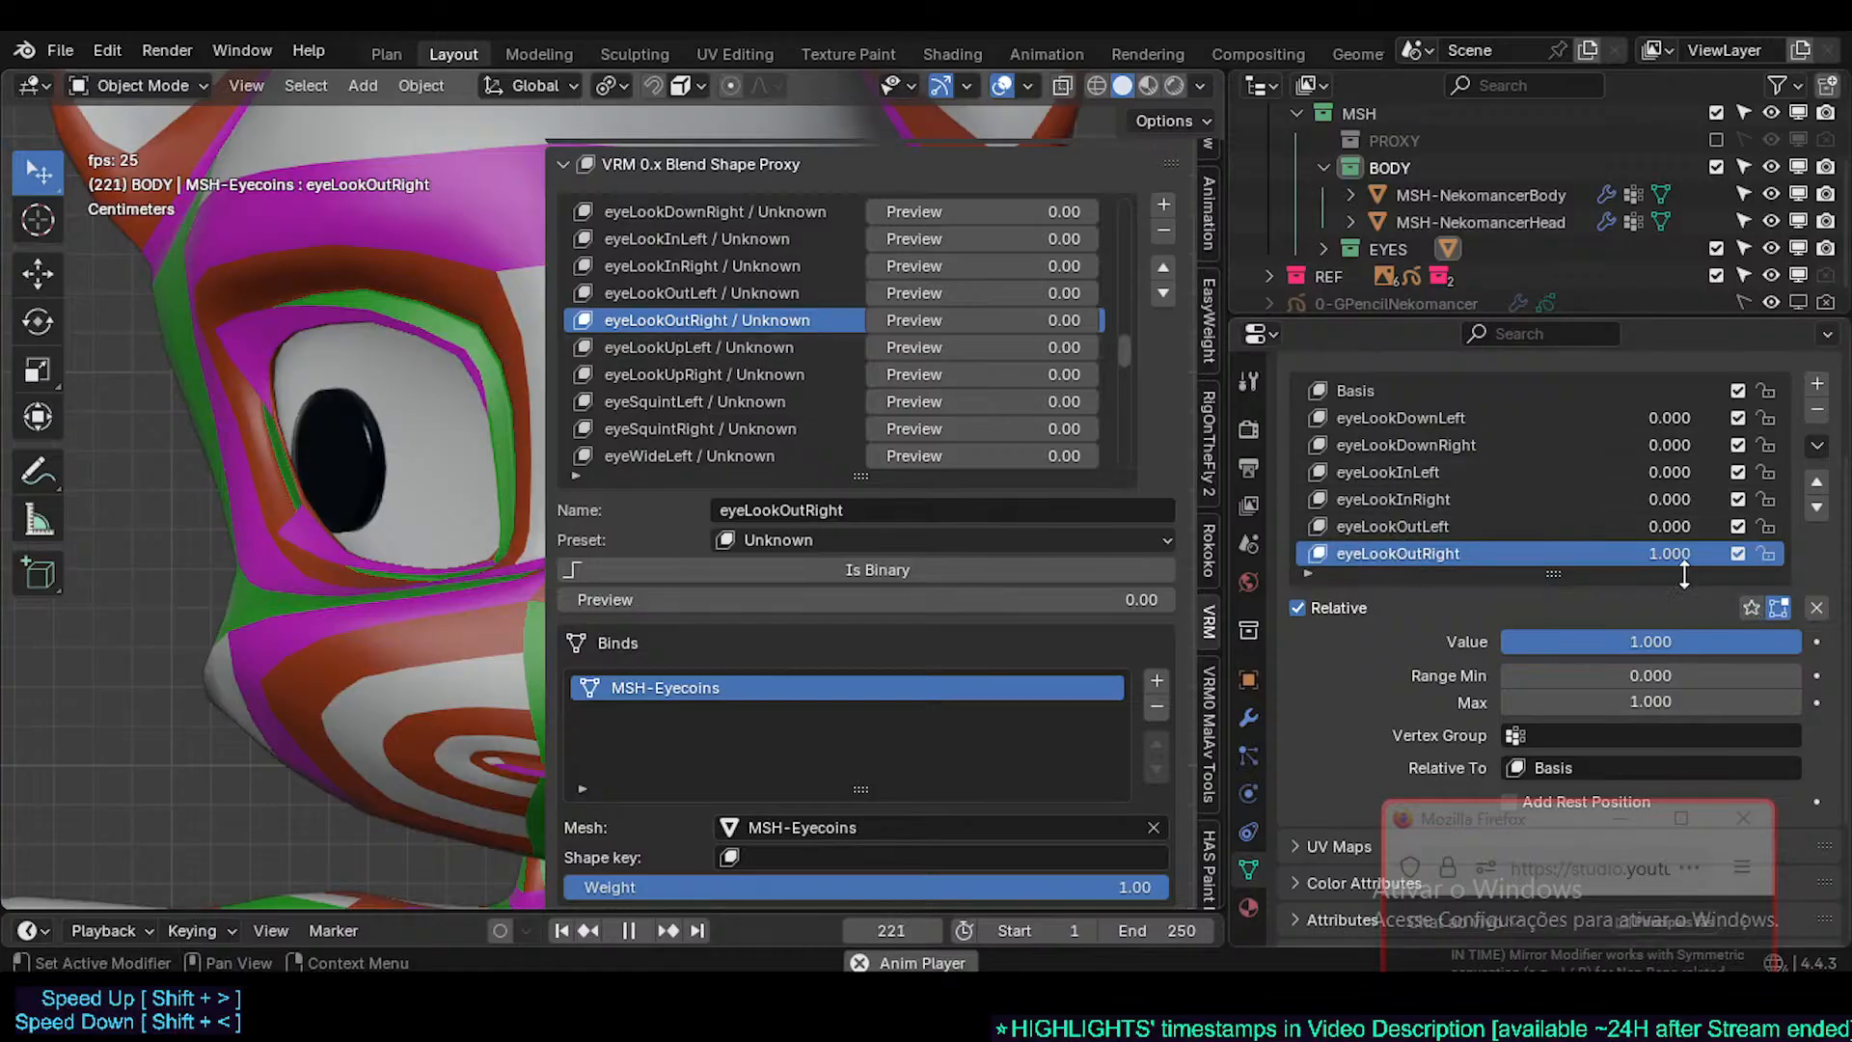
key(n)
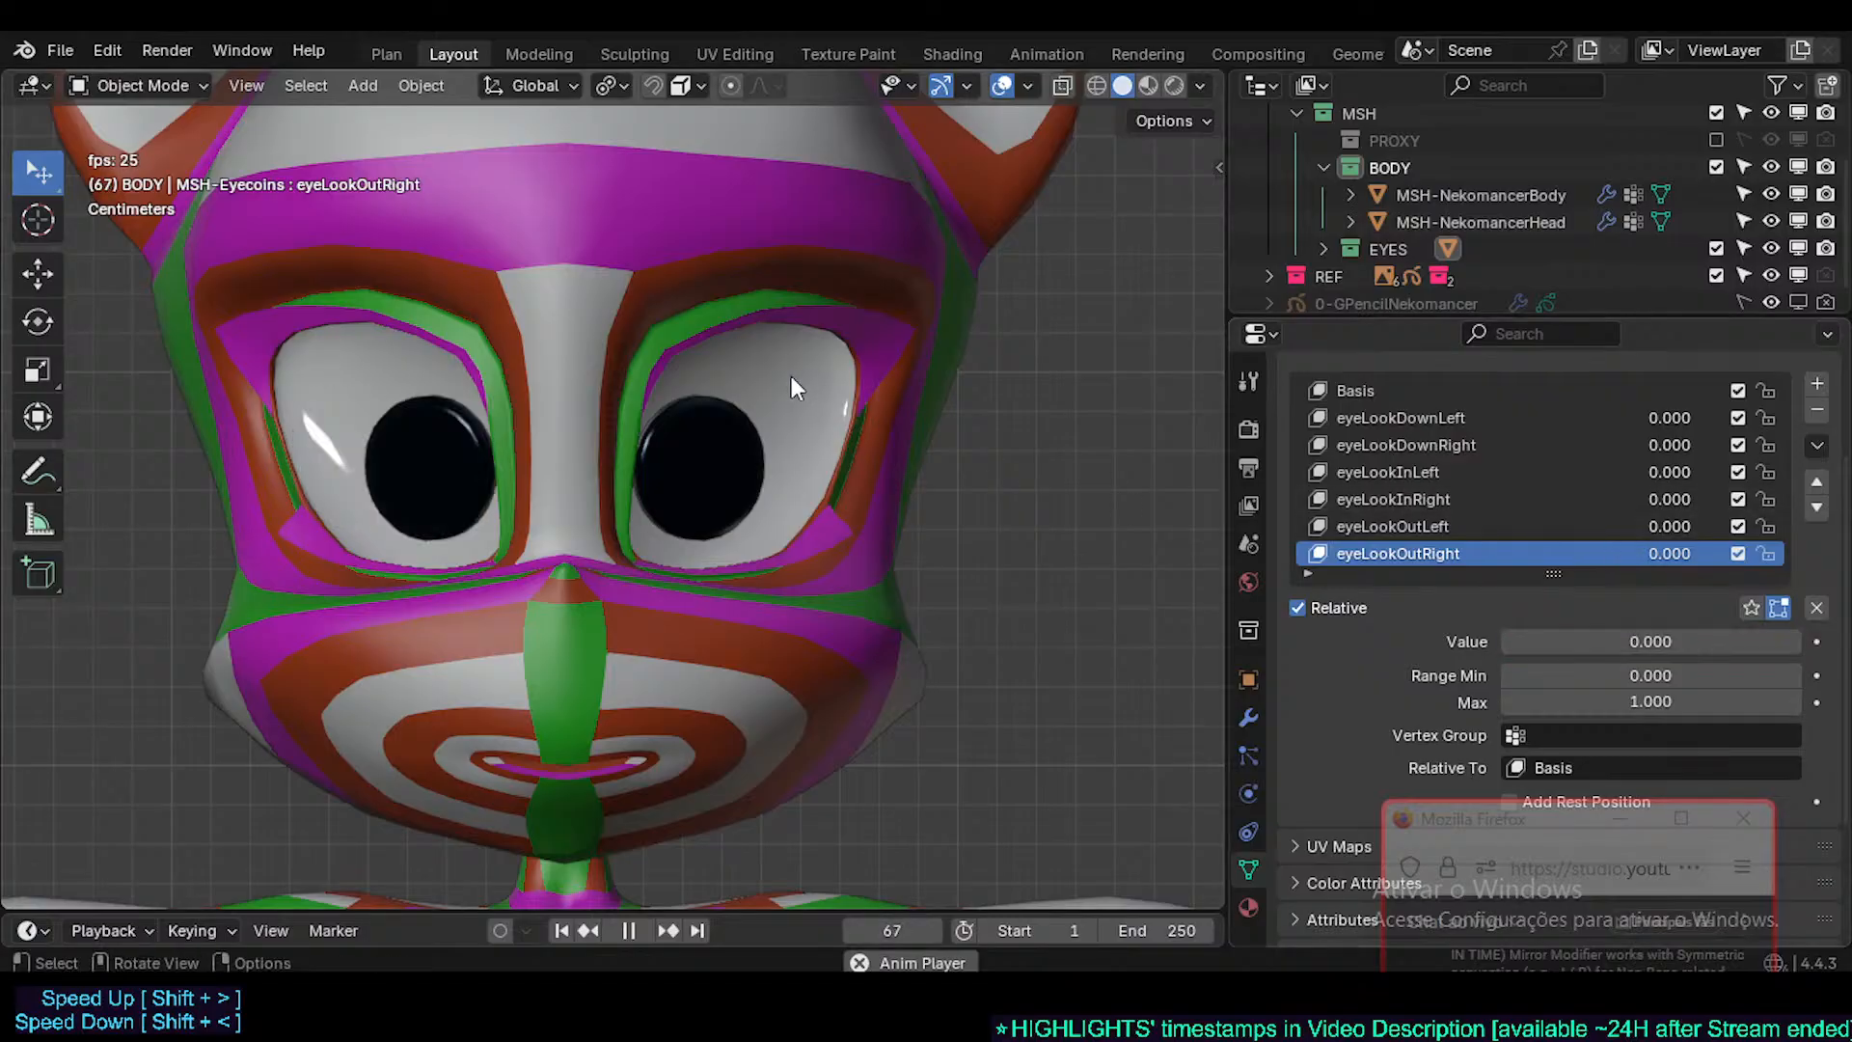
- Assign the eyeLookOutLeft shape key to the MSH-Eyecoins bind of the eyeLookUpLeft blend shape proxy
key(n)
scroll(756, 401, down, 7)
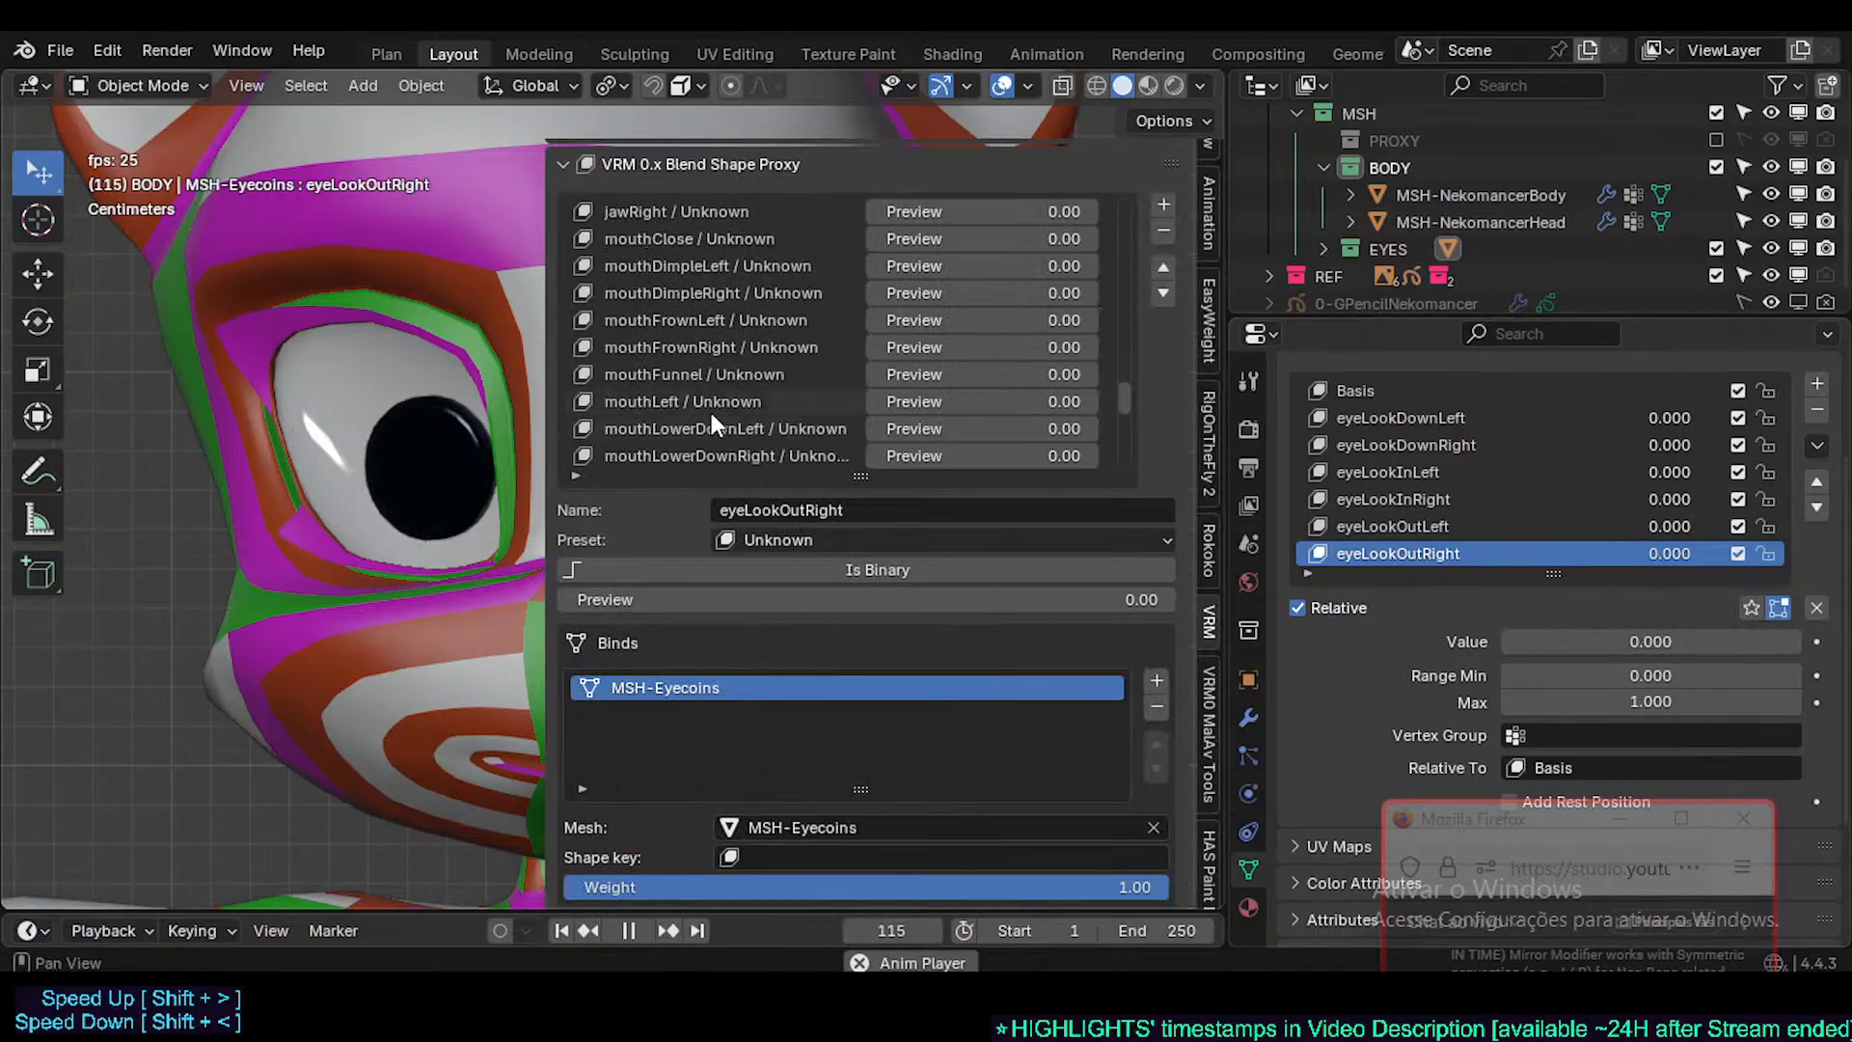
scroll(715, 391, up, 6)
scroll(727, 379, up, 3)
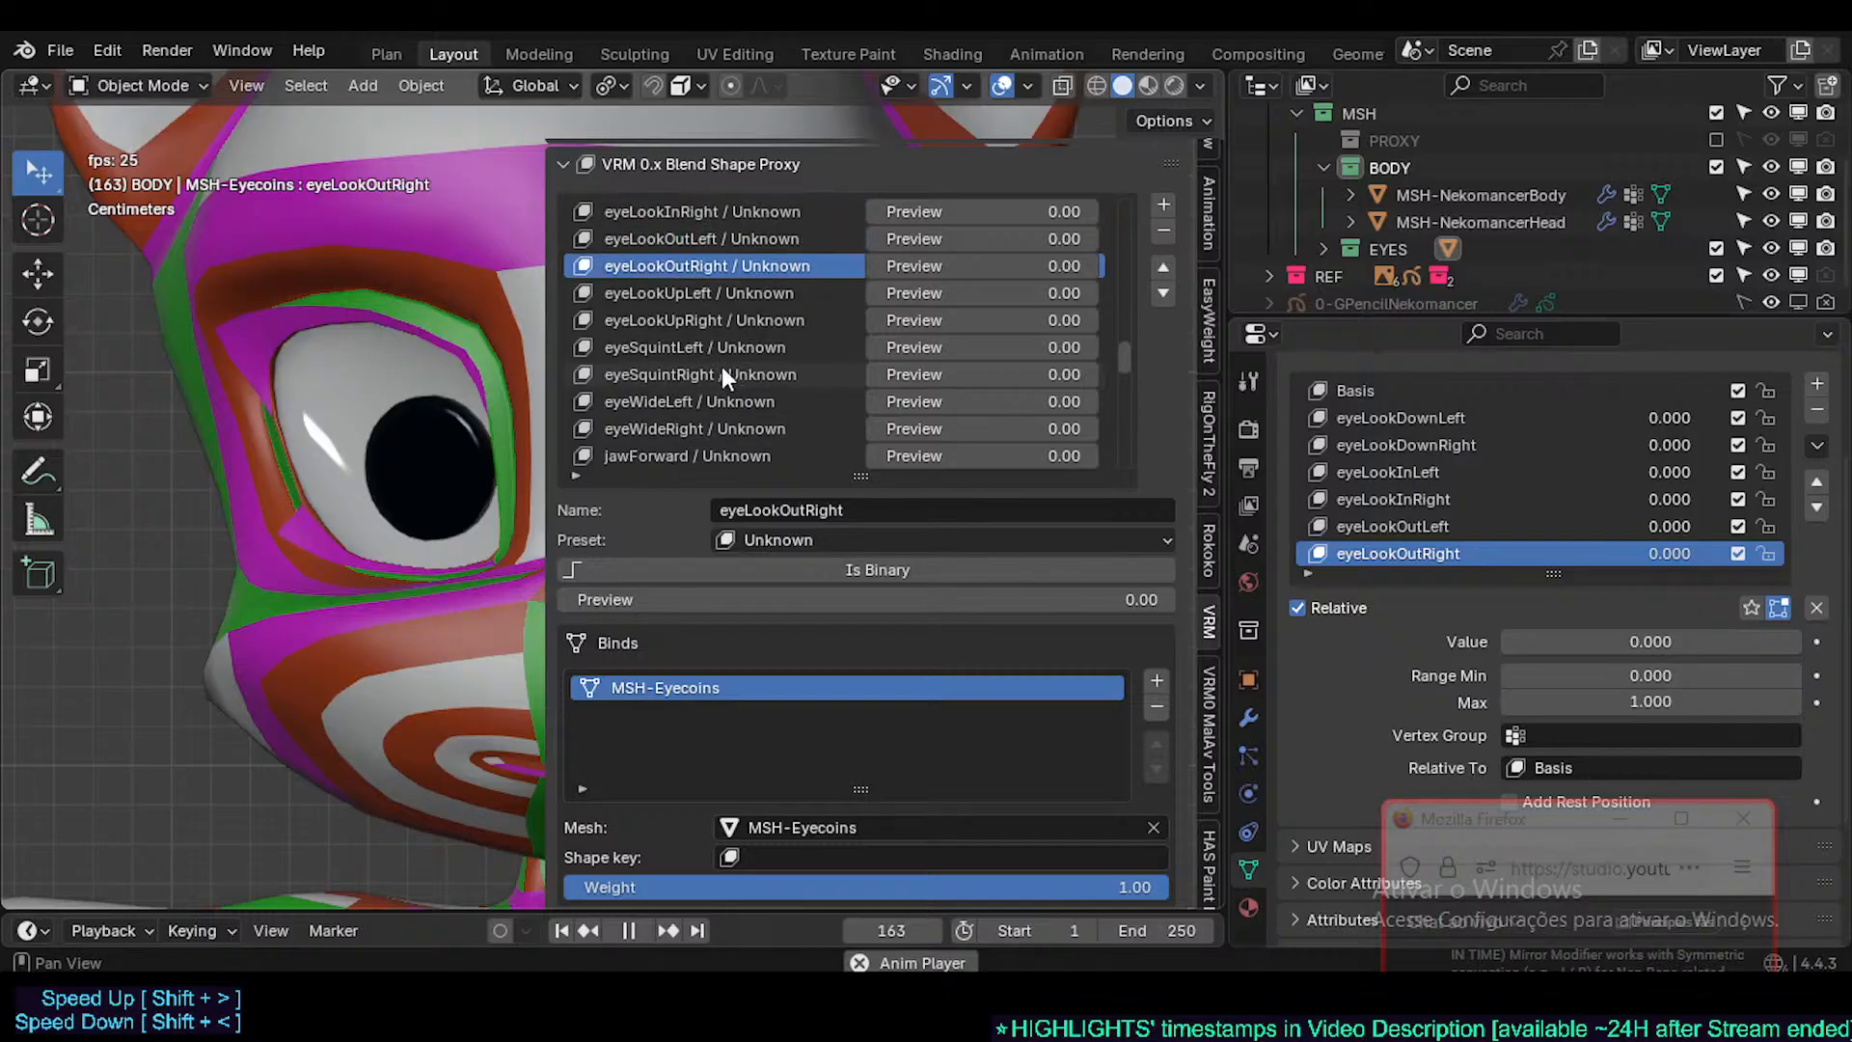
click(737, 295)
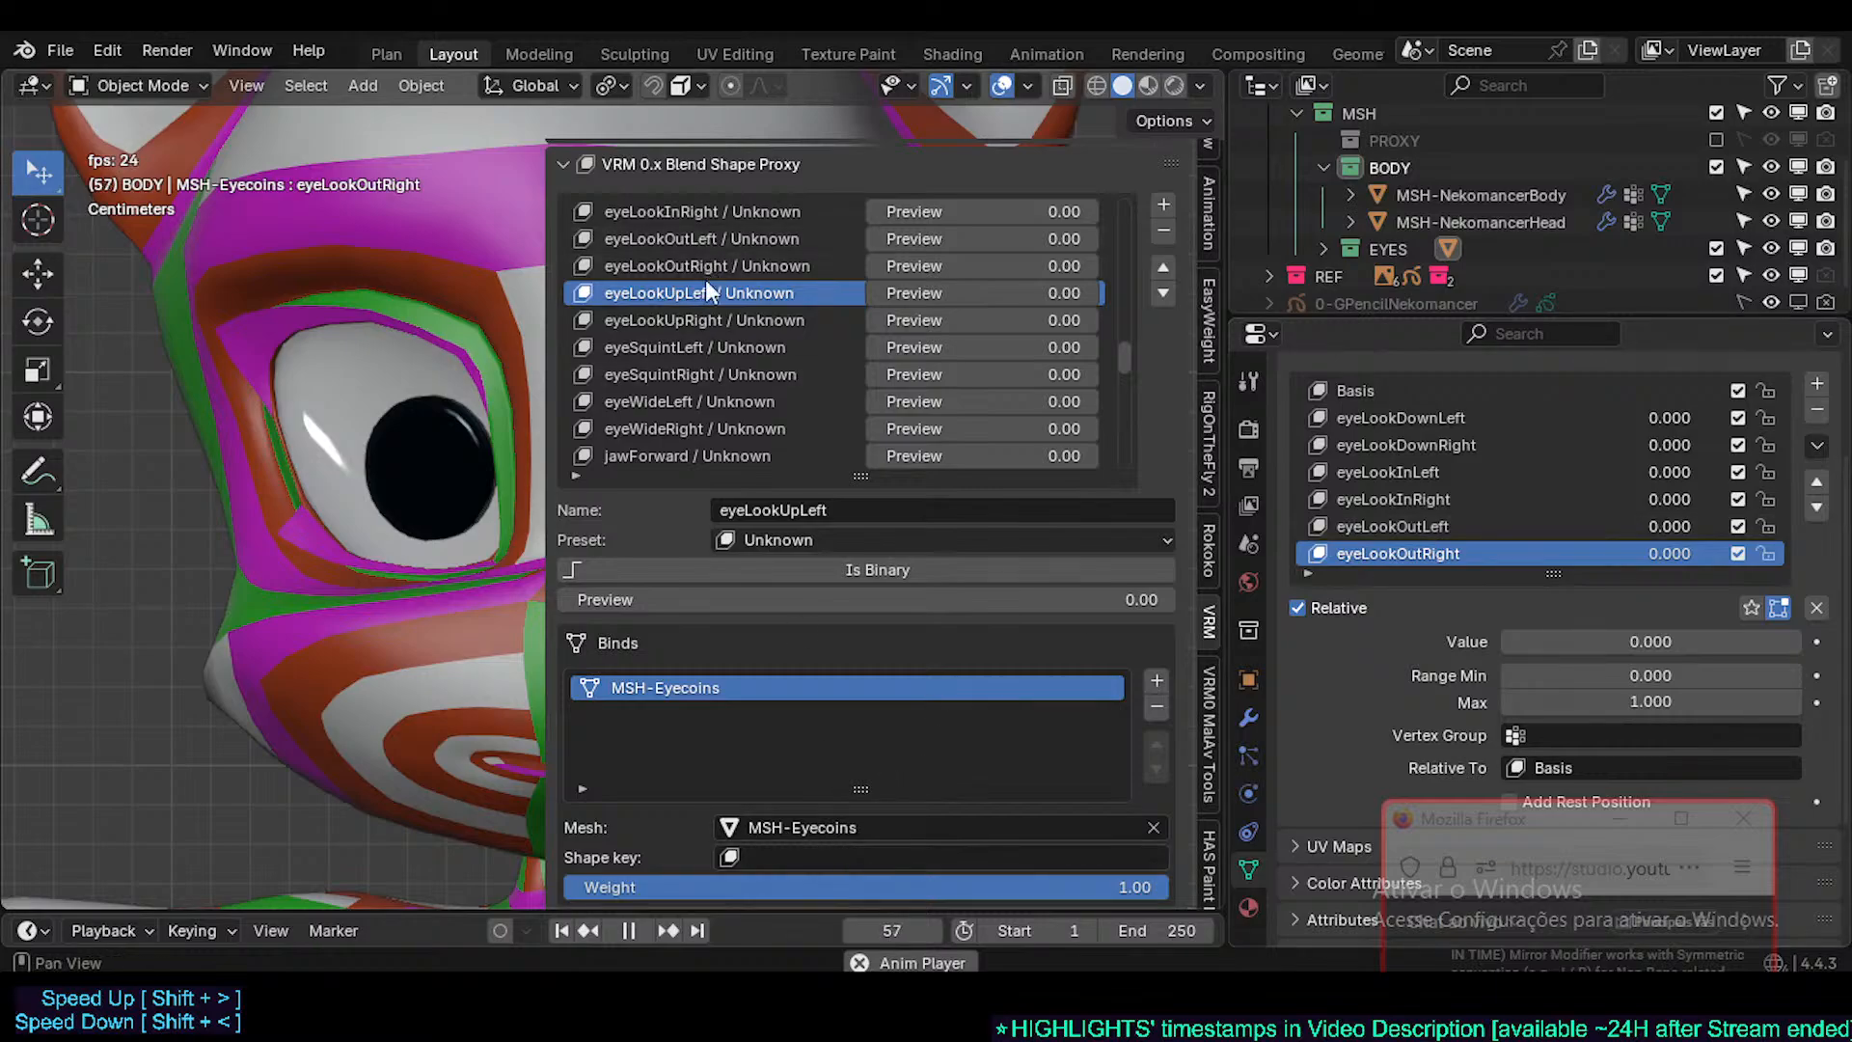
key(space)
text(eyeLookOutLeft)
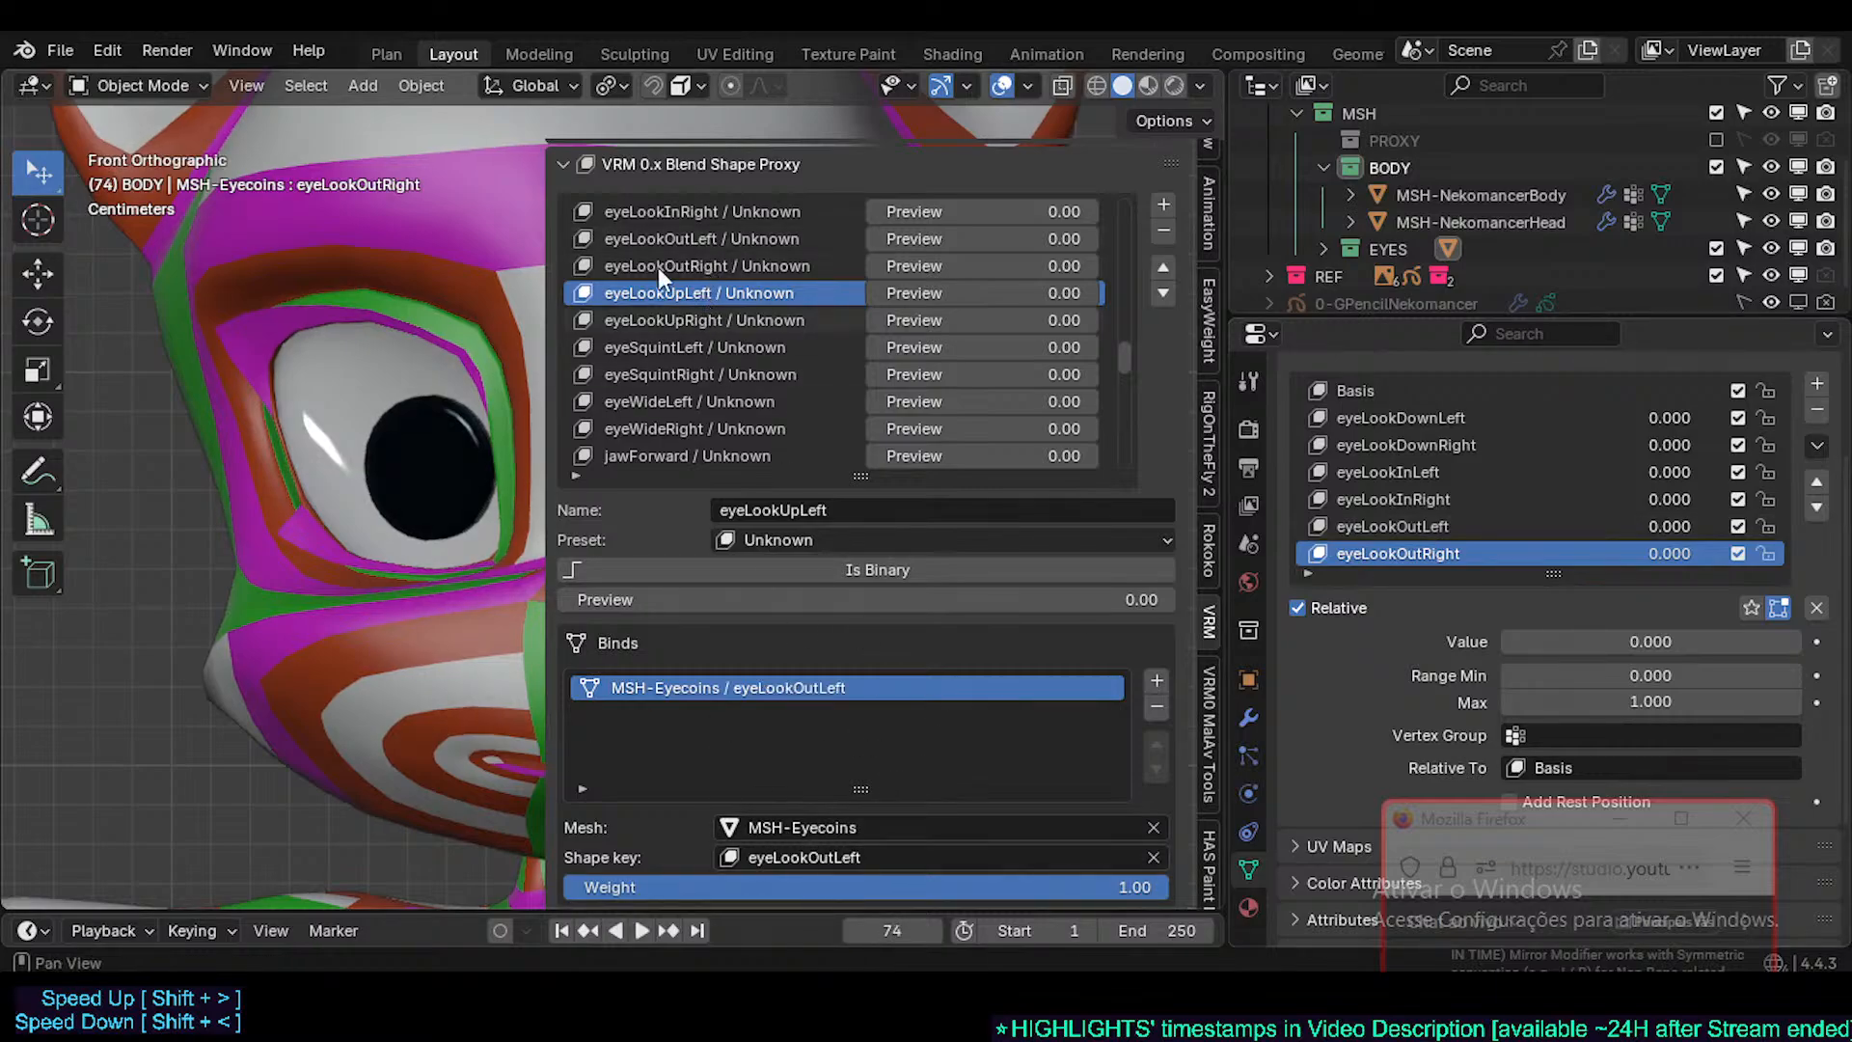
- Assign the eyeLookOutRight shape key to the eyeLookUpRight proxy's MSH-Eyecoins bind and test its preview
click(679, 321)
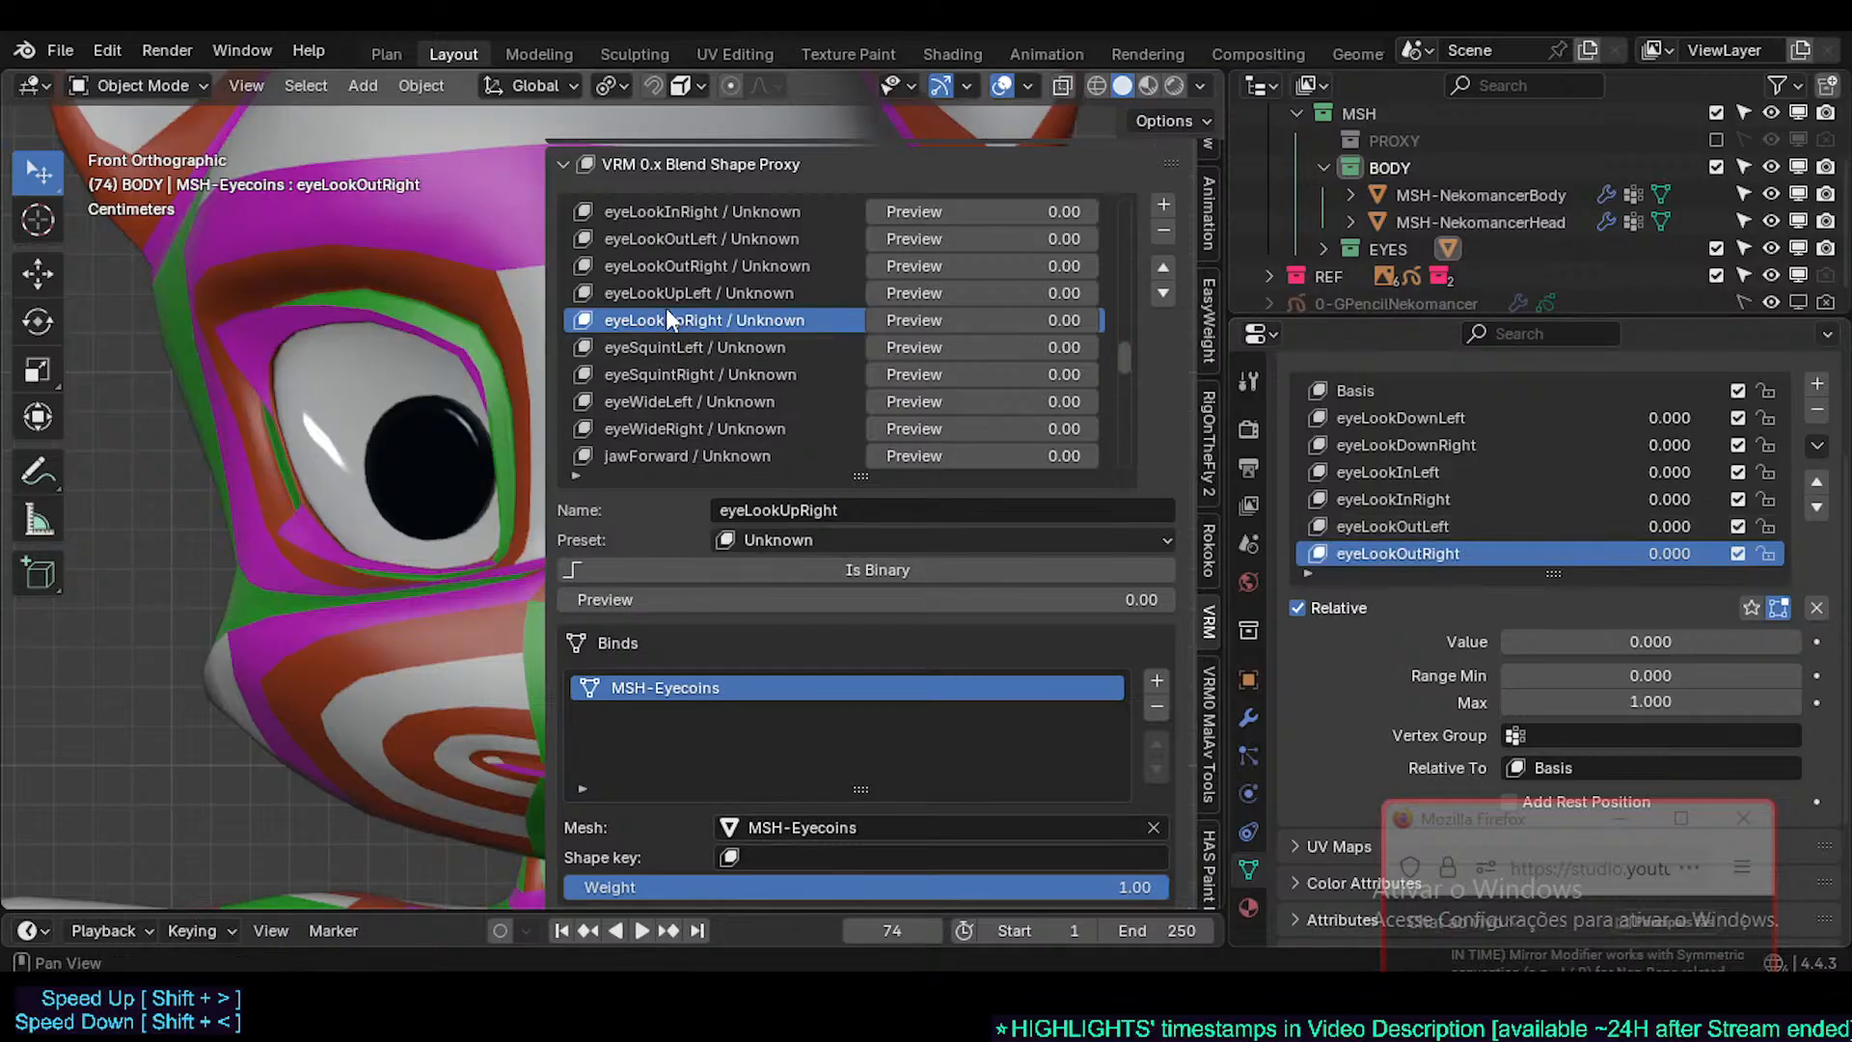
text(eyeLookOutRight)
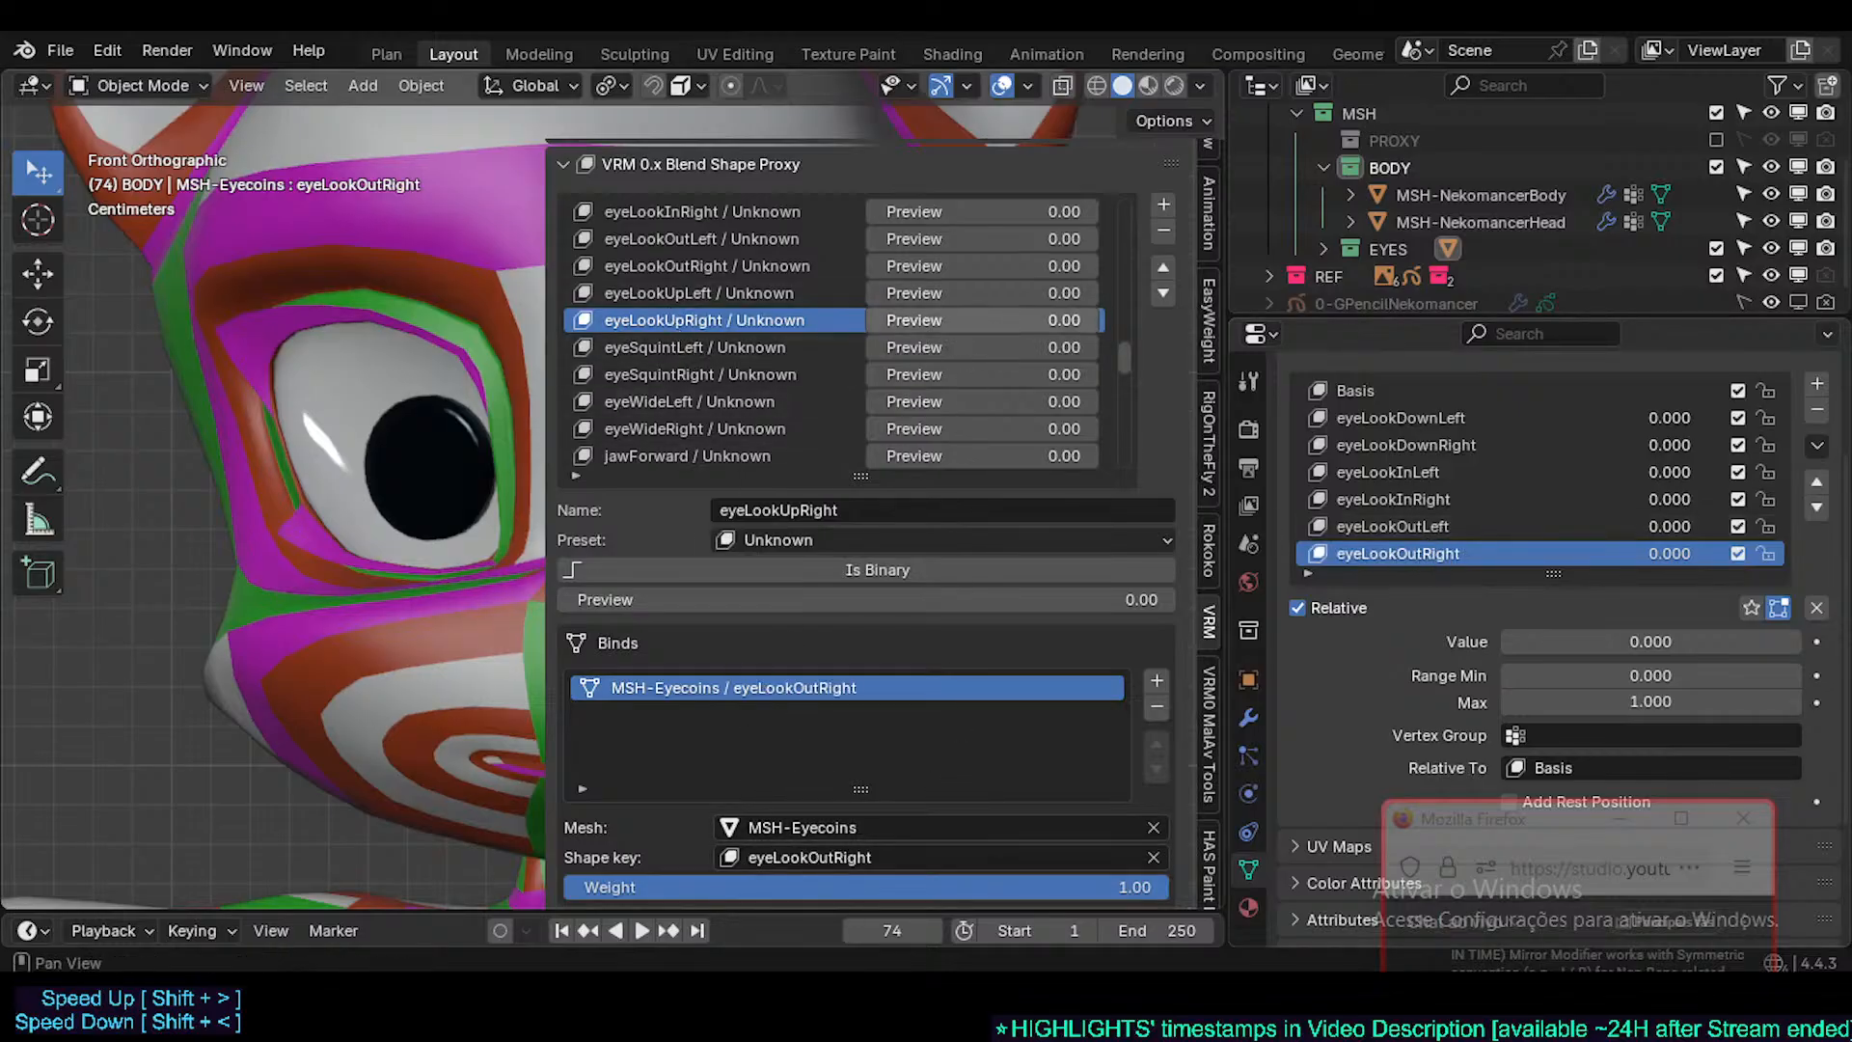
drag(957, 320, 1098, 320)
scroll(309, 367, down, 3)
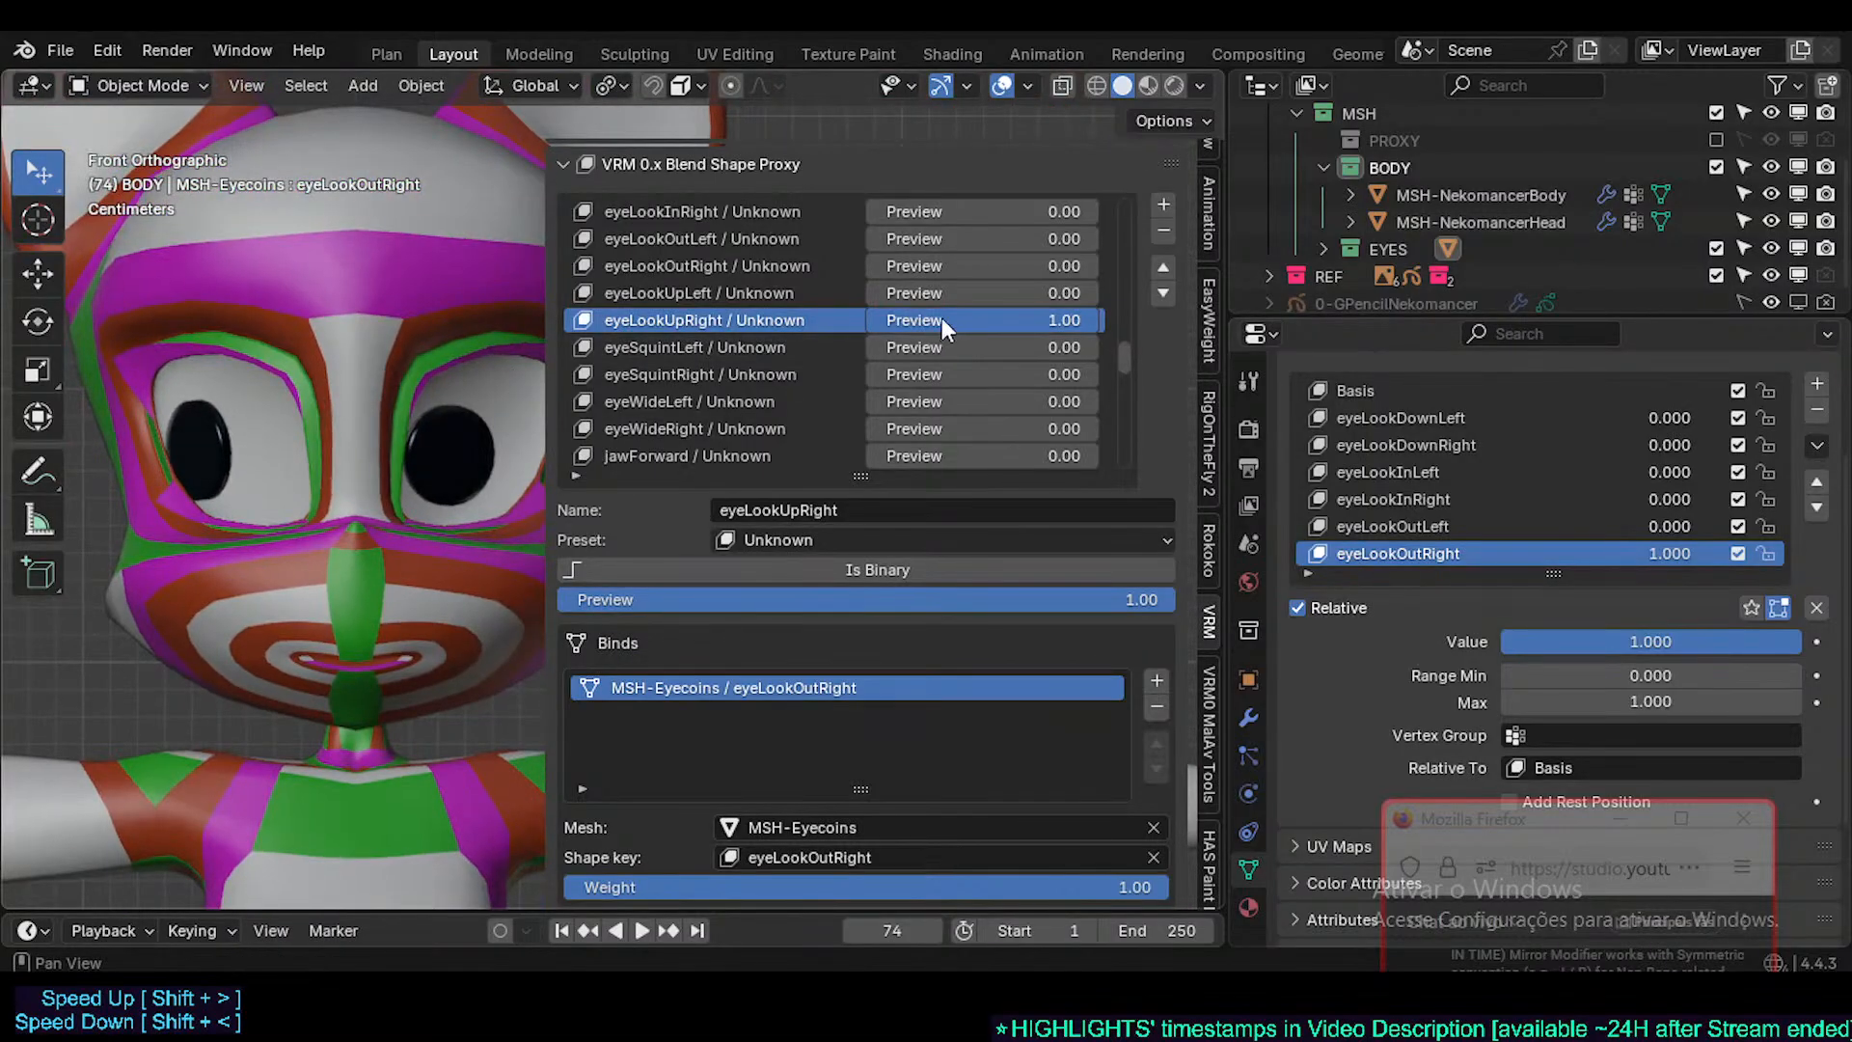
drag(963, 324, 887, 338)
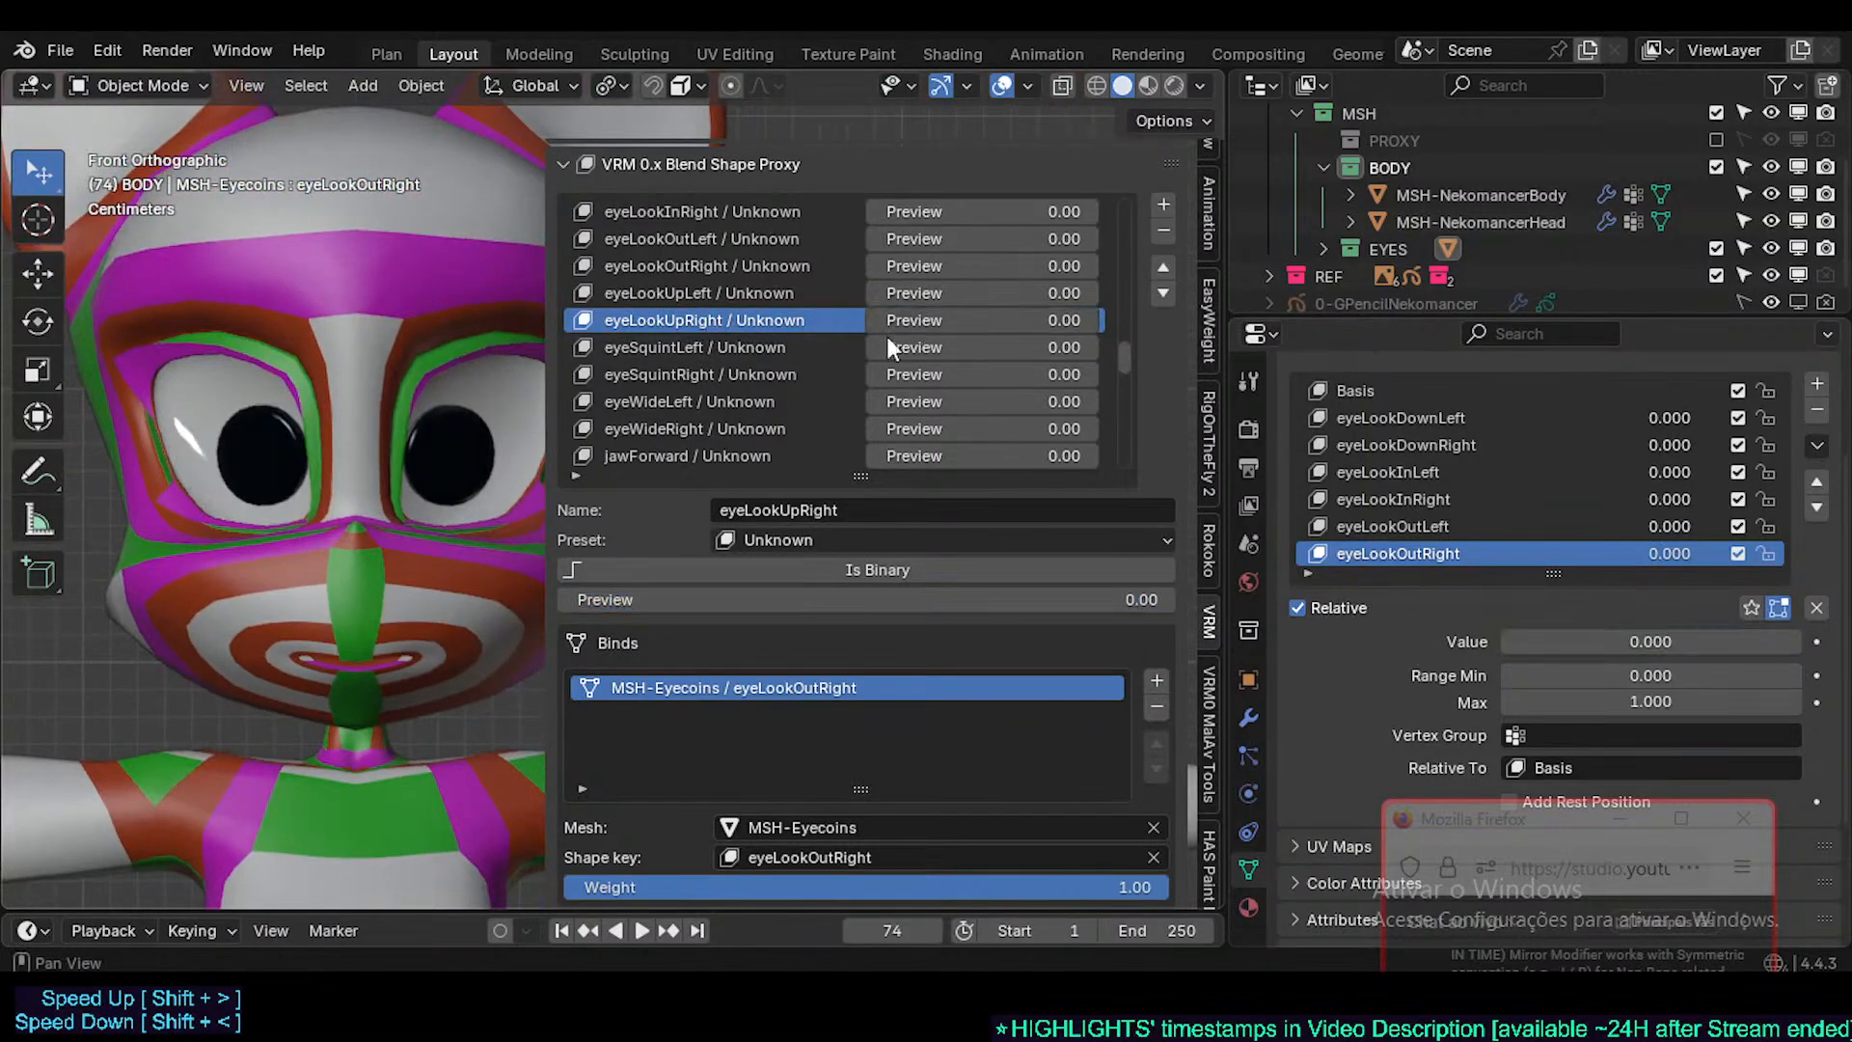
- Clear the shape keys from the MSH-Eyecoins binds of the eyeLookUpRight and eyeLookUpLeft proxies
click(1153, 857)
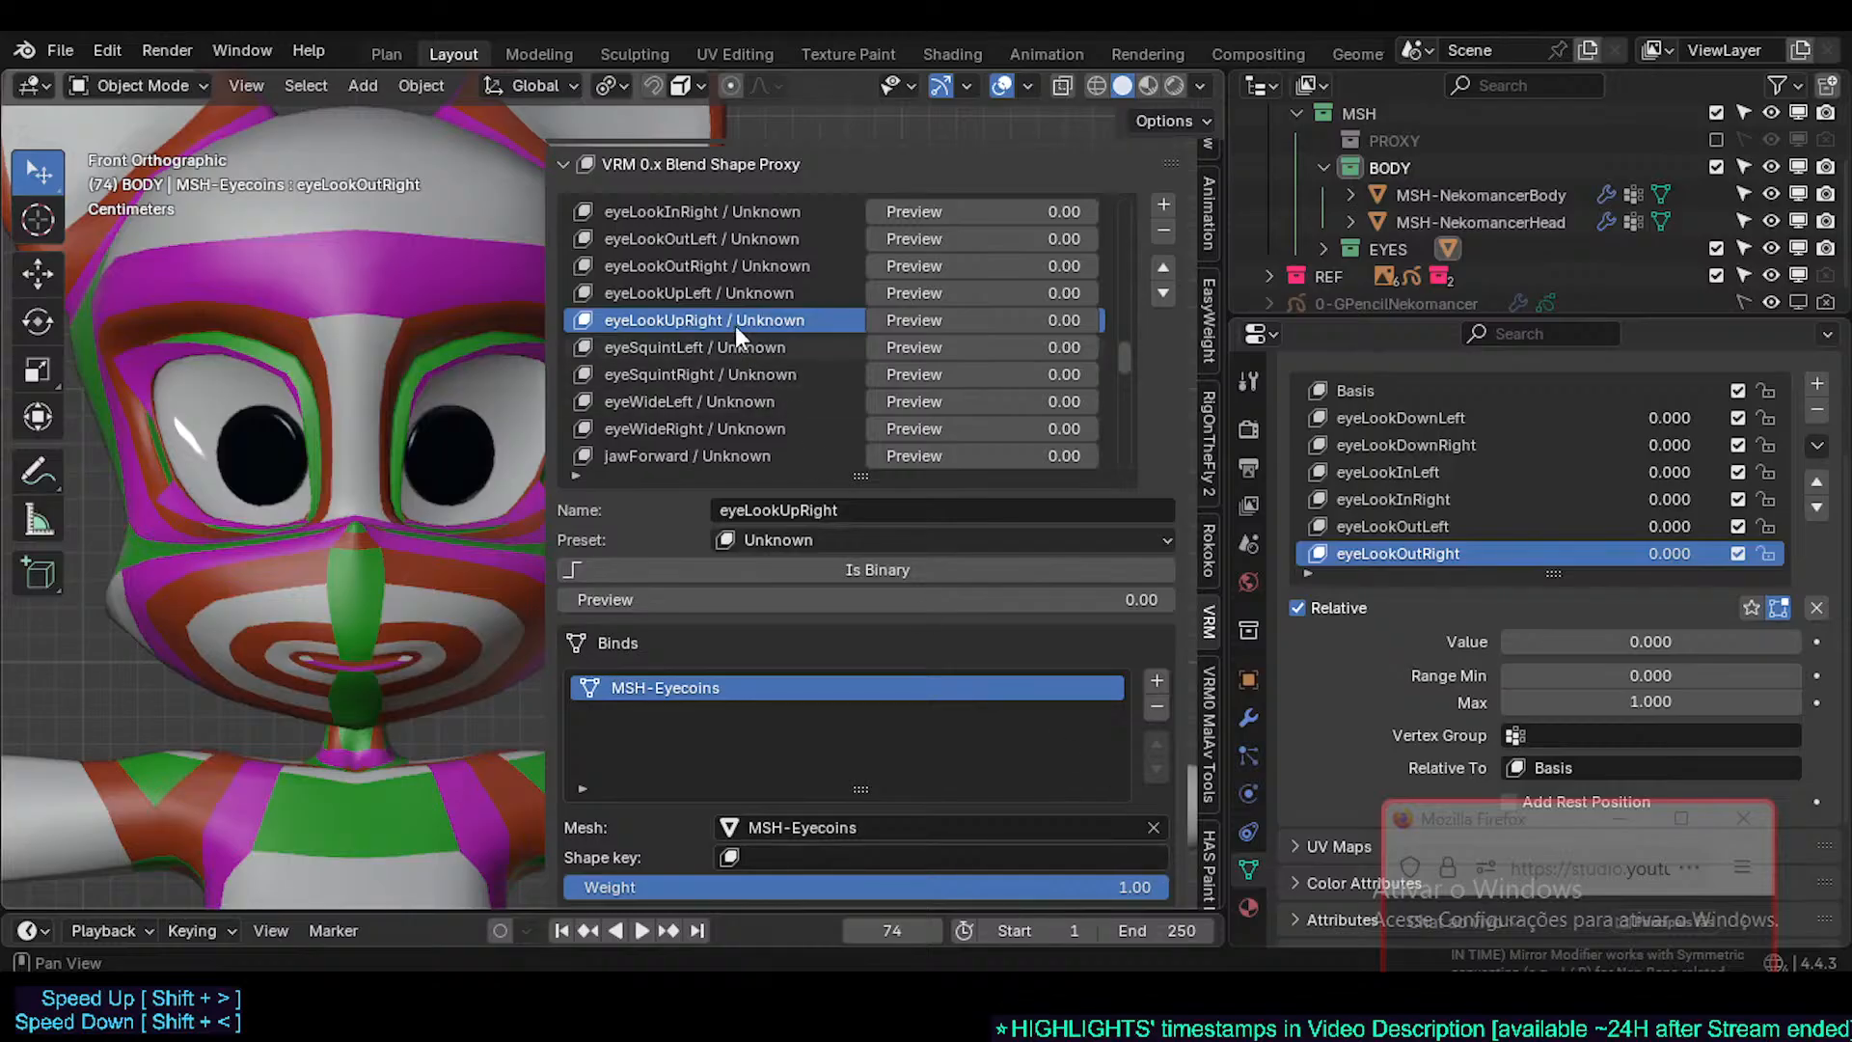
click(720, 288)
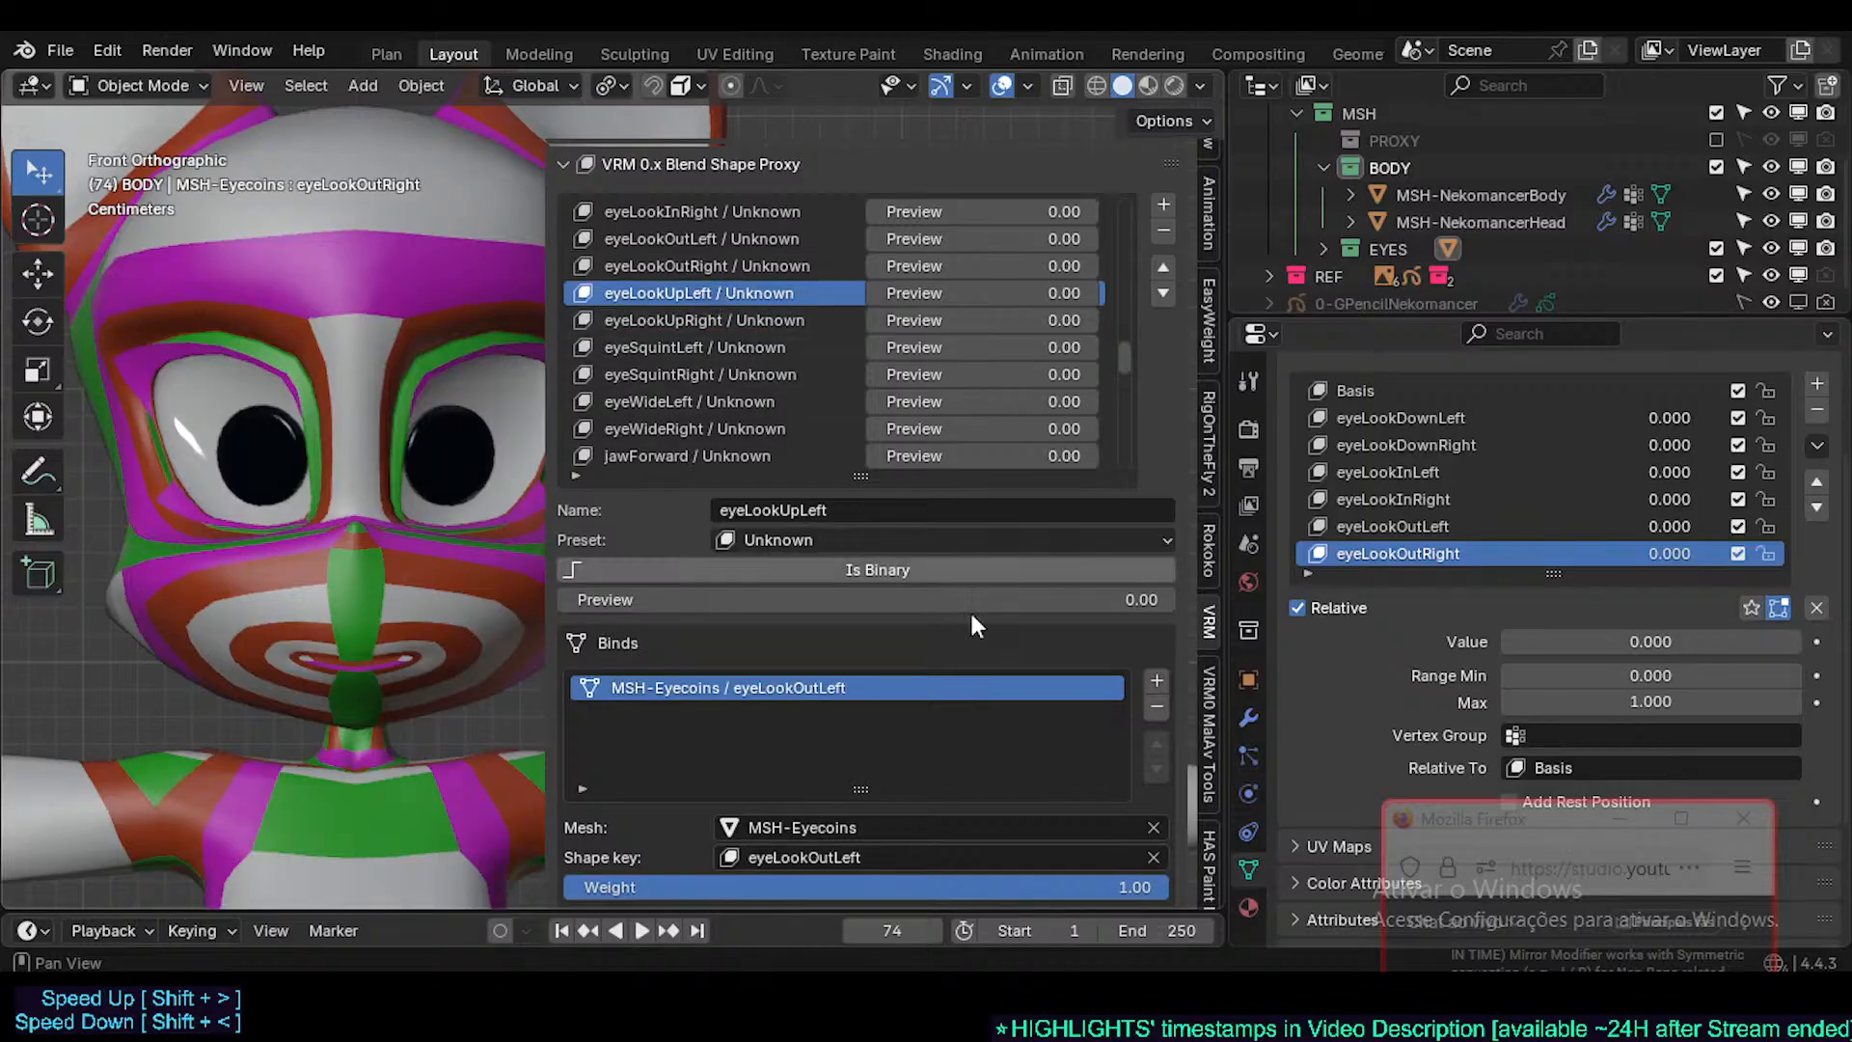
click(1151, 857)
- Assign the eyeLookOutLeft shape key to the MSH-Eyecoins bind of the eyeLookOutLeft blend shape proxy
click(740, 241)
click(738, 264)
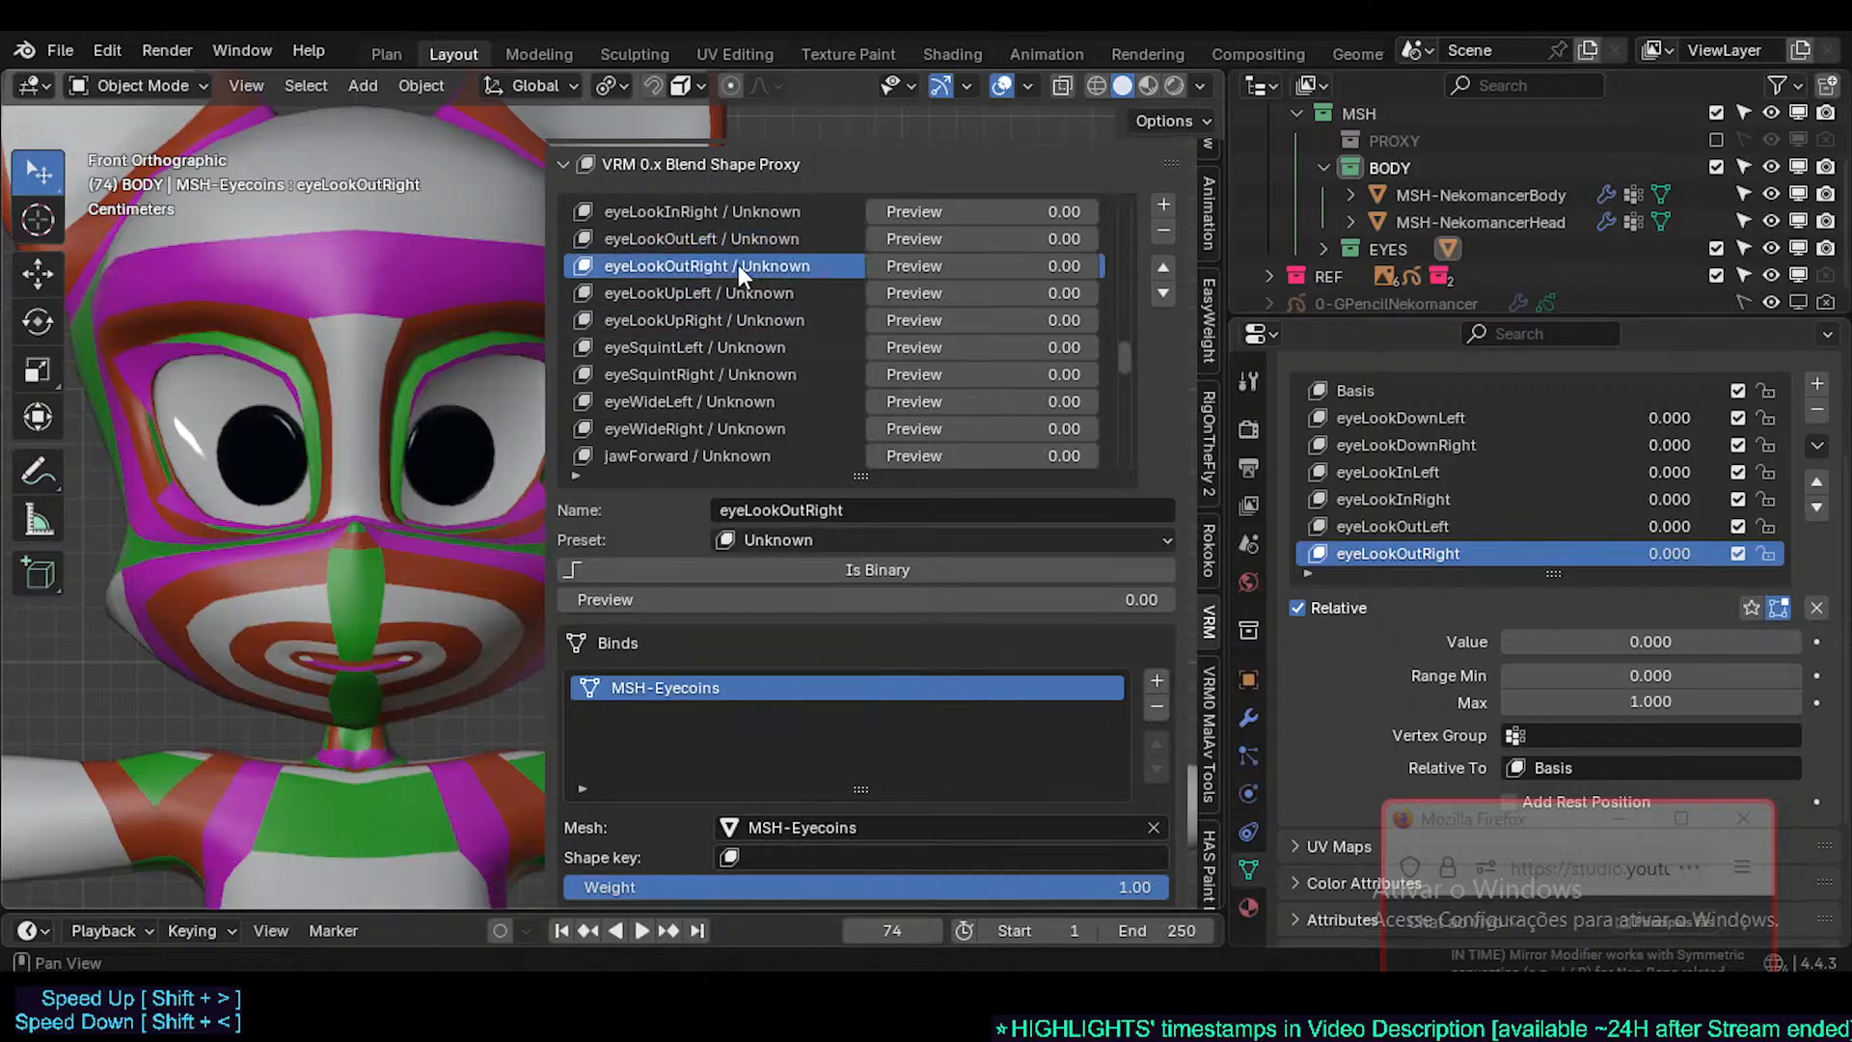
click(738, 239)
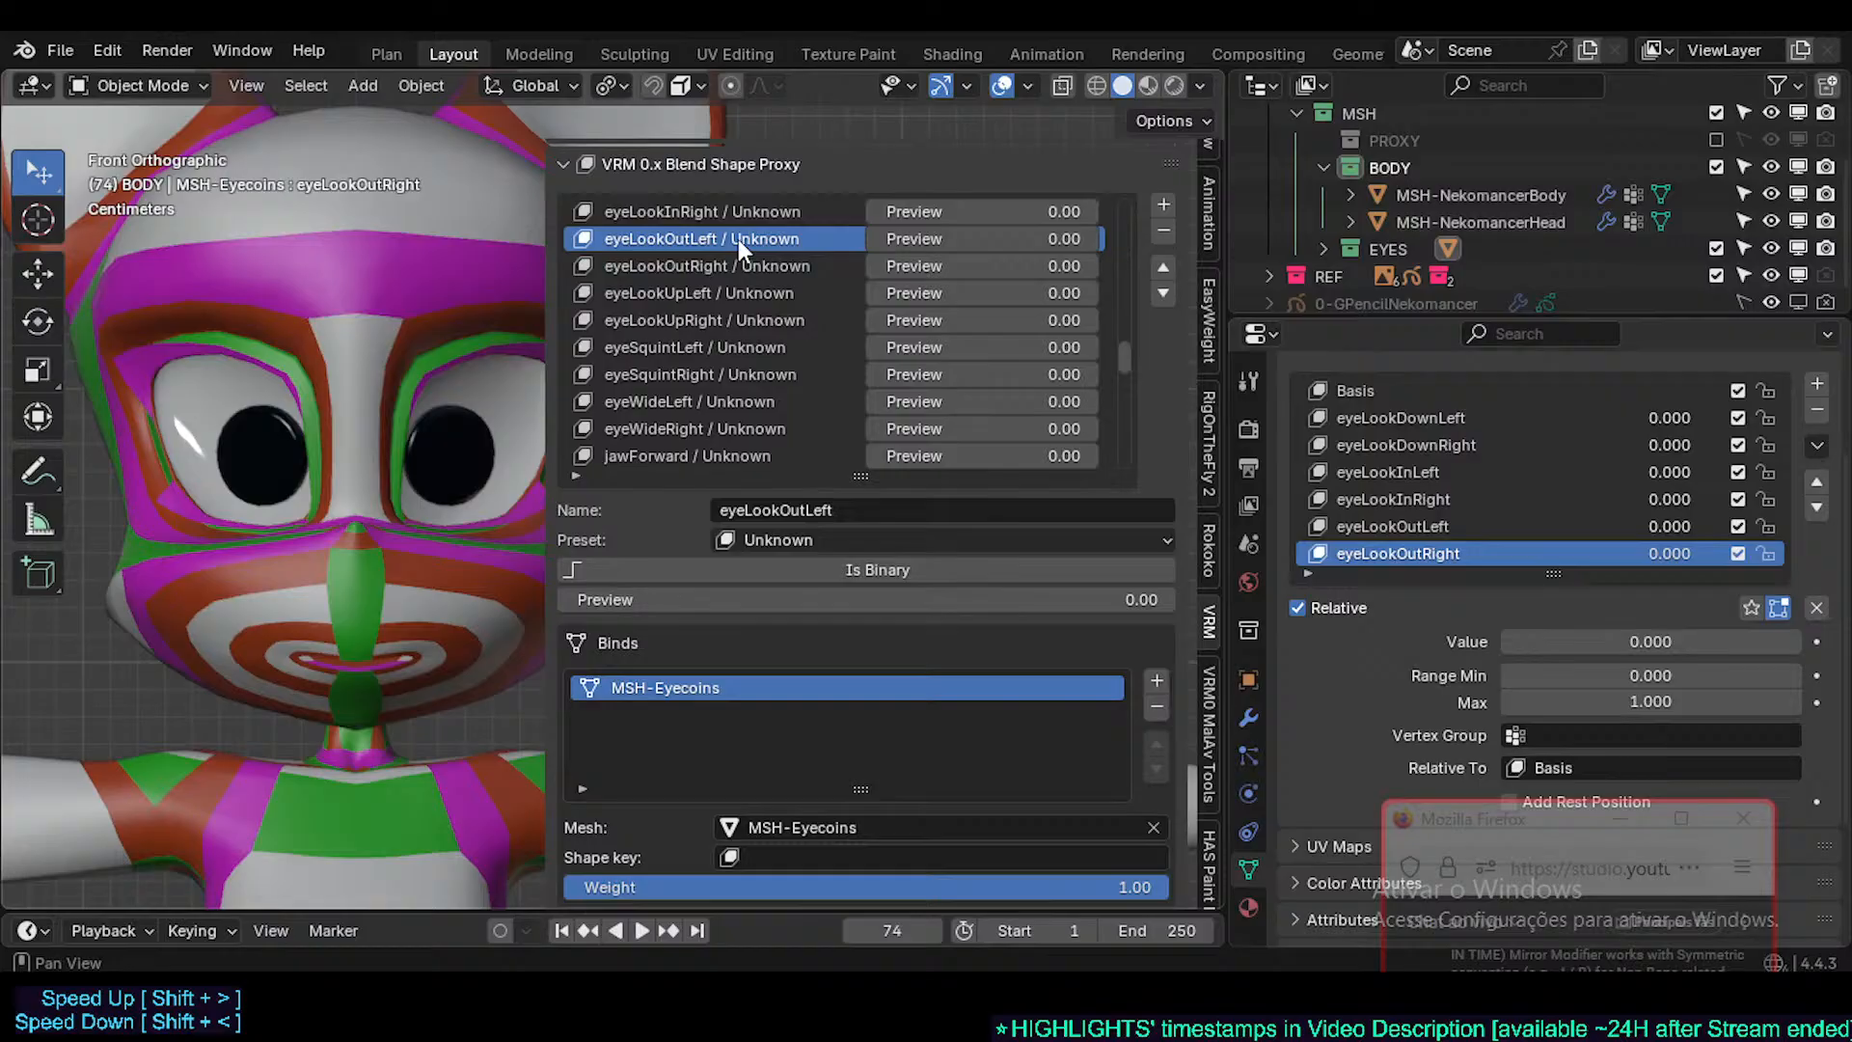
click(1432, 529)
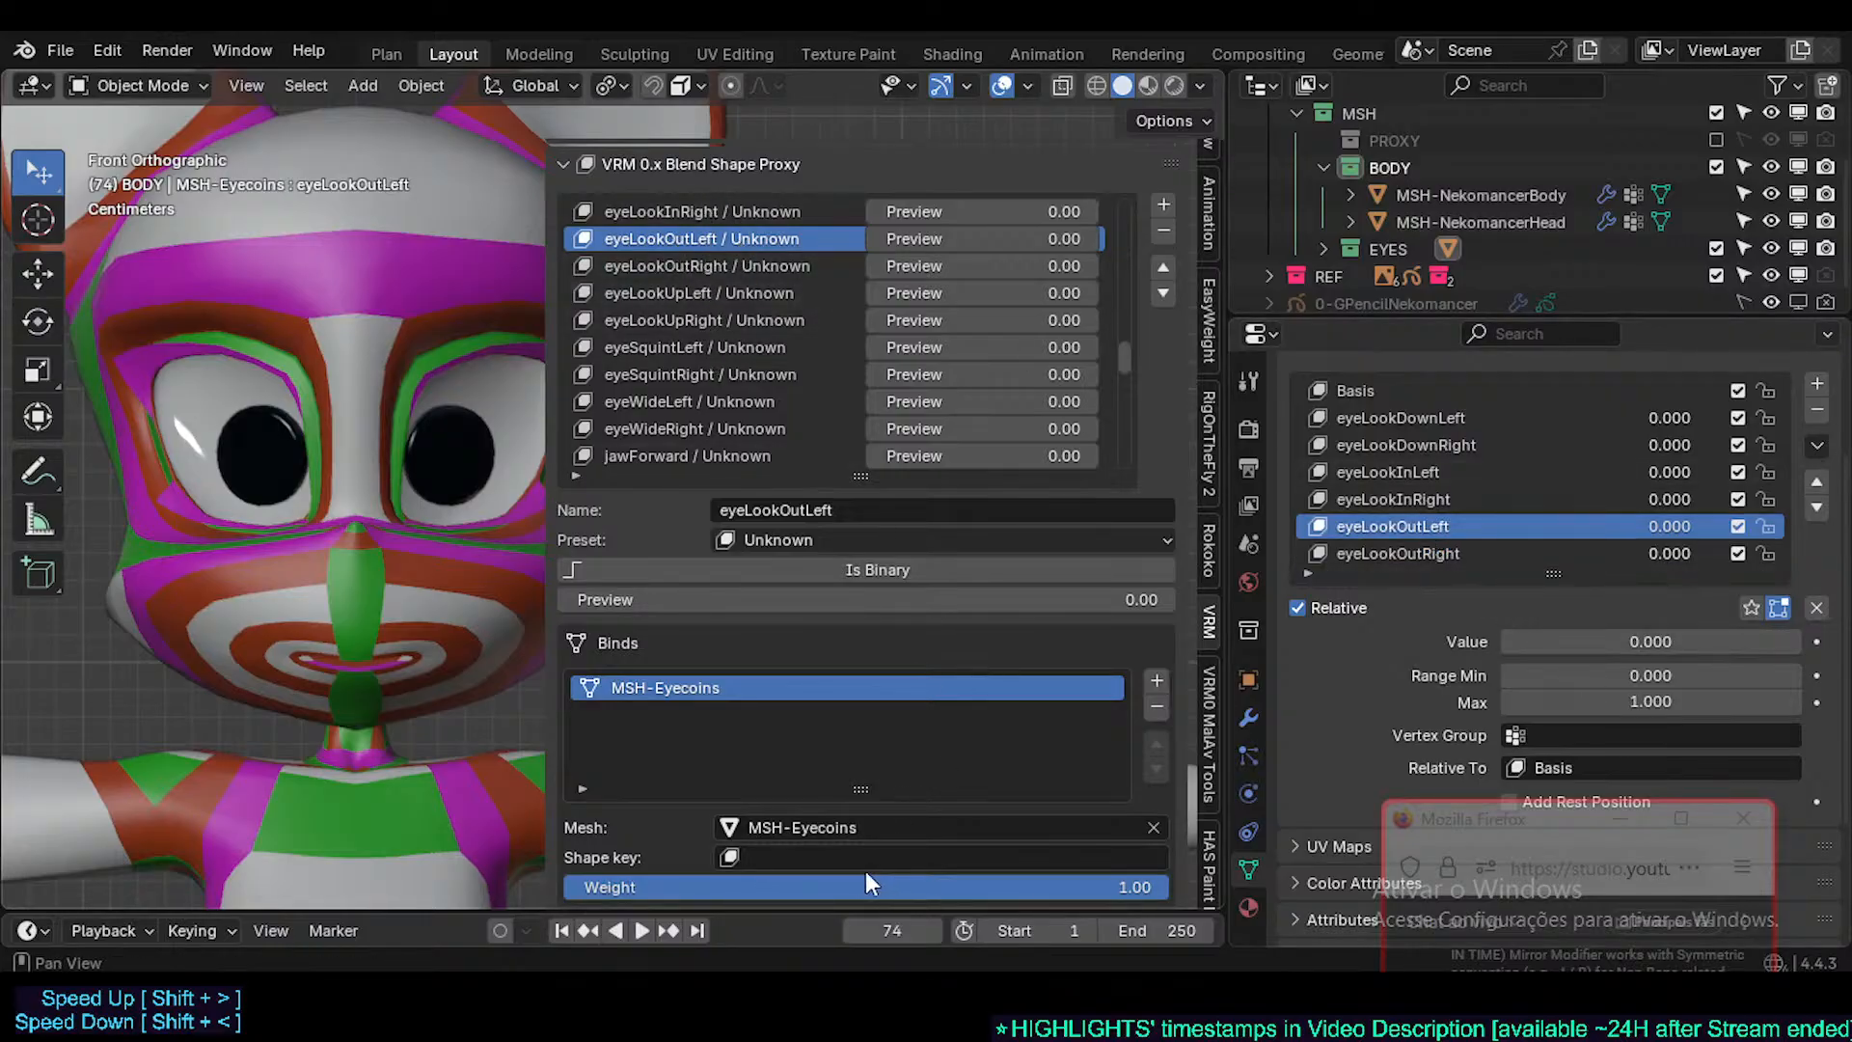
text(eyeLookOutLeft)
- Try the eyeLookOutRight shape key on the eyeLookOutRight proxy's MSH-Eyecoins bind, previewing it at 1.00
click(693, 268)
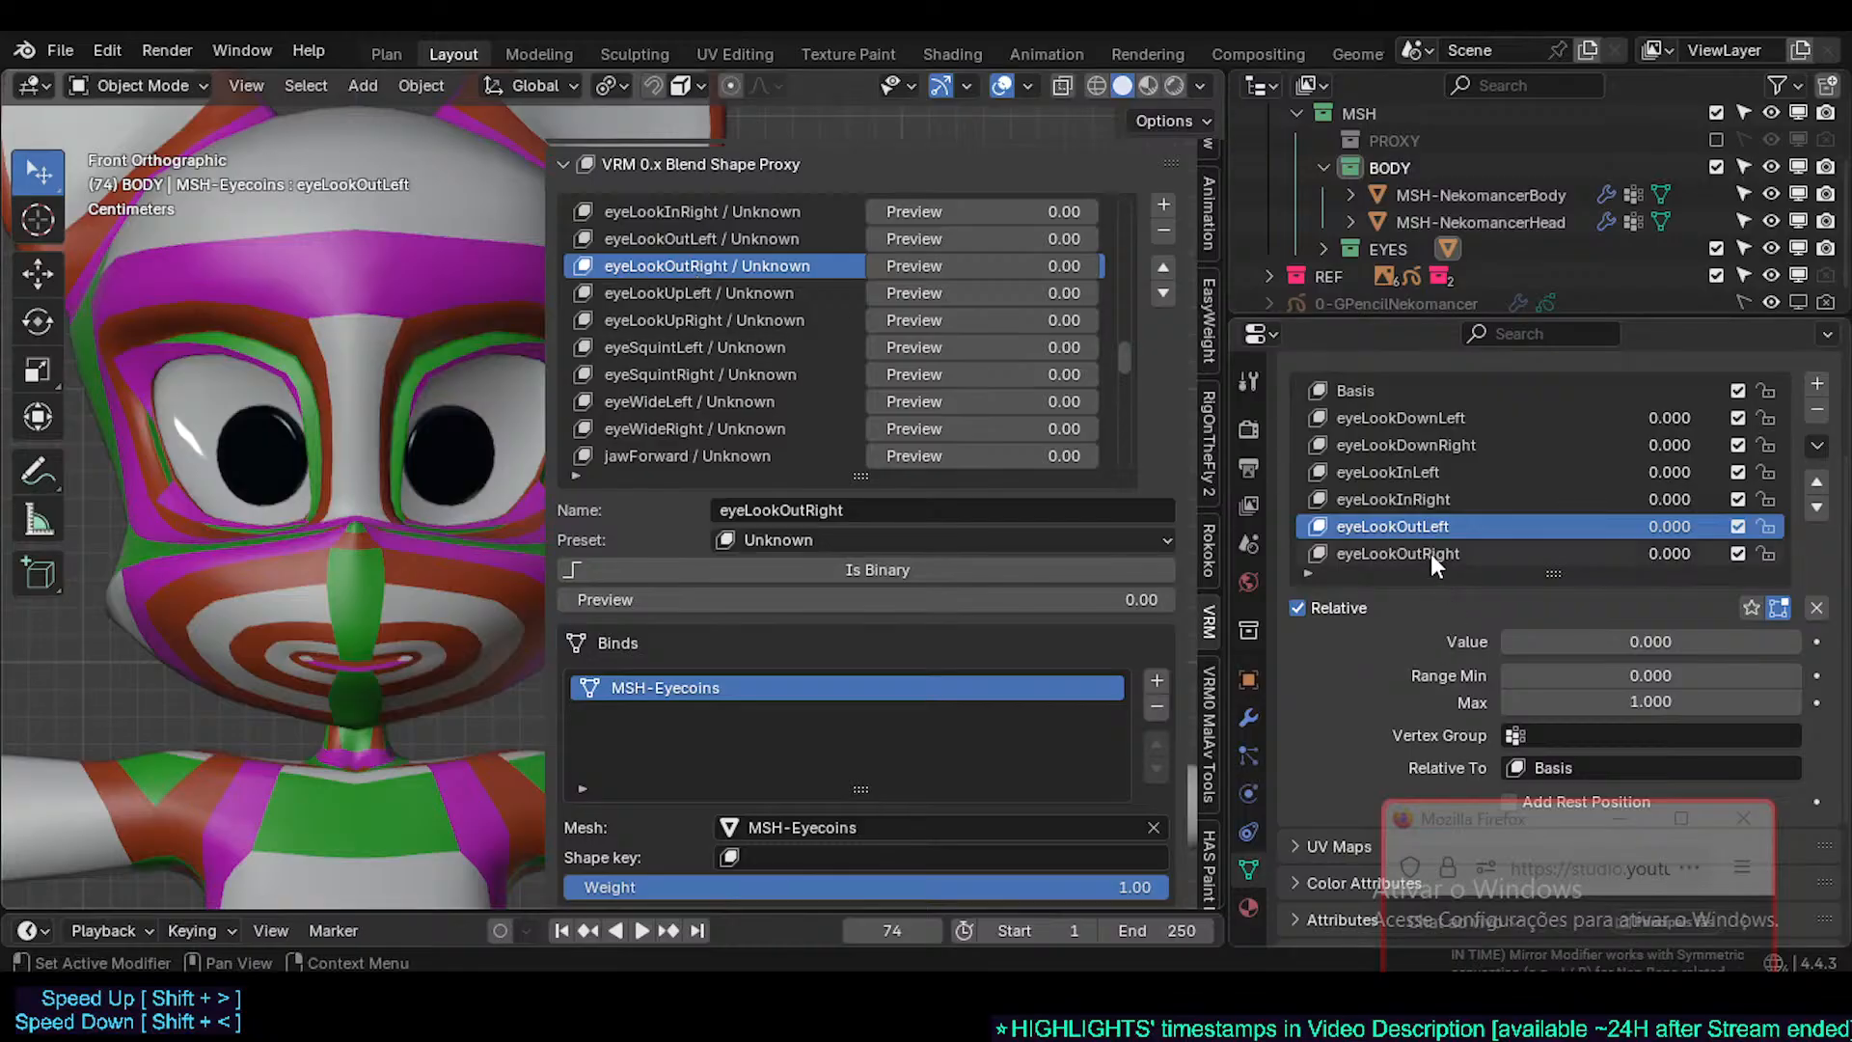
text(eyeLookOutRight)
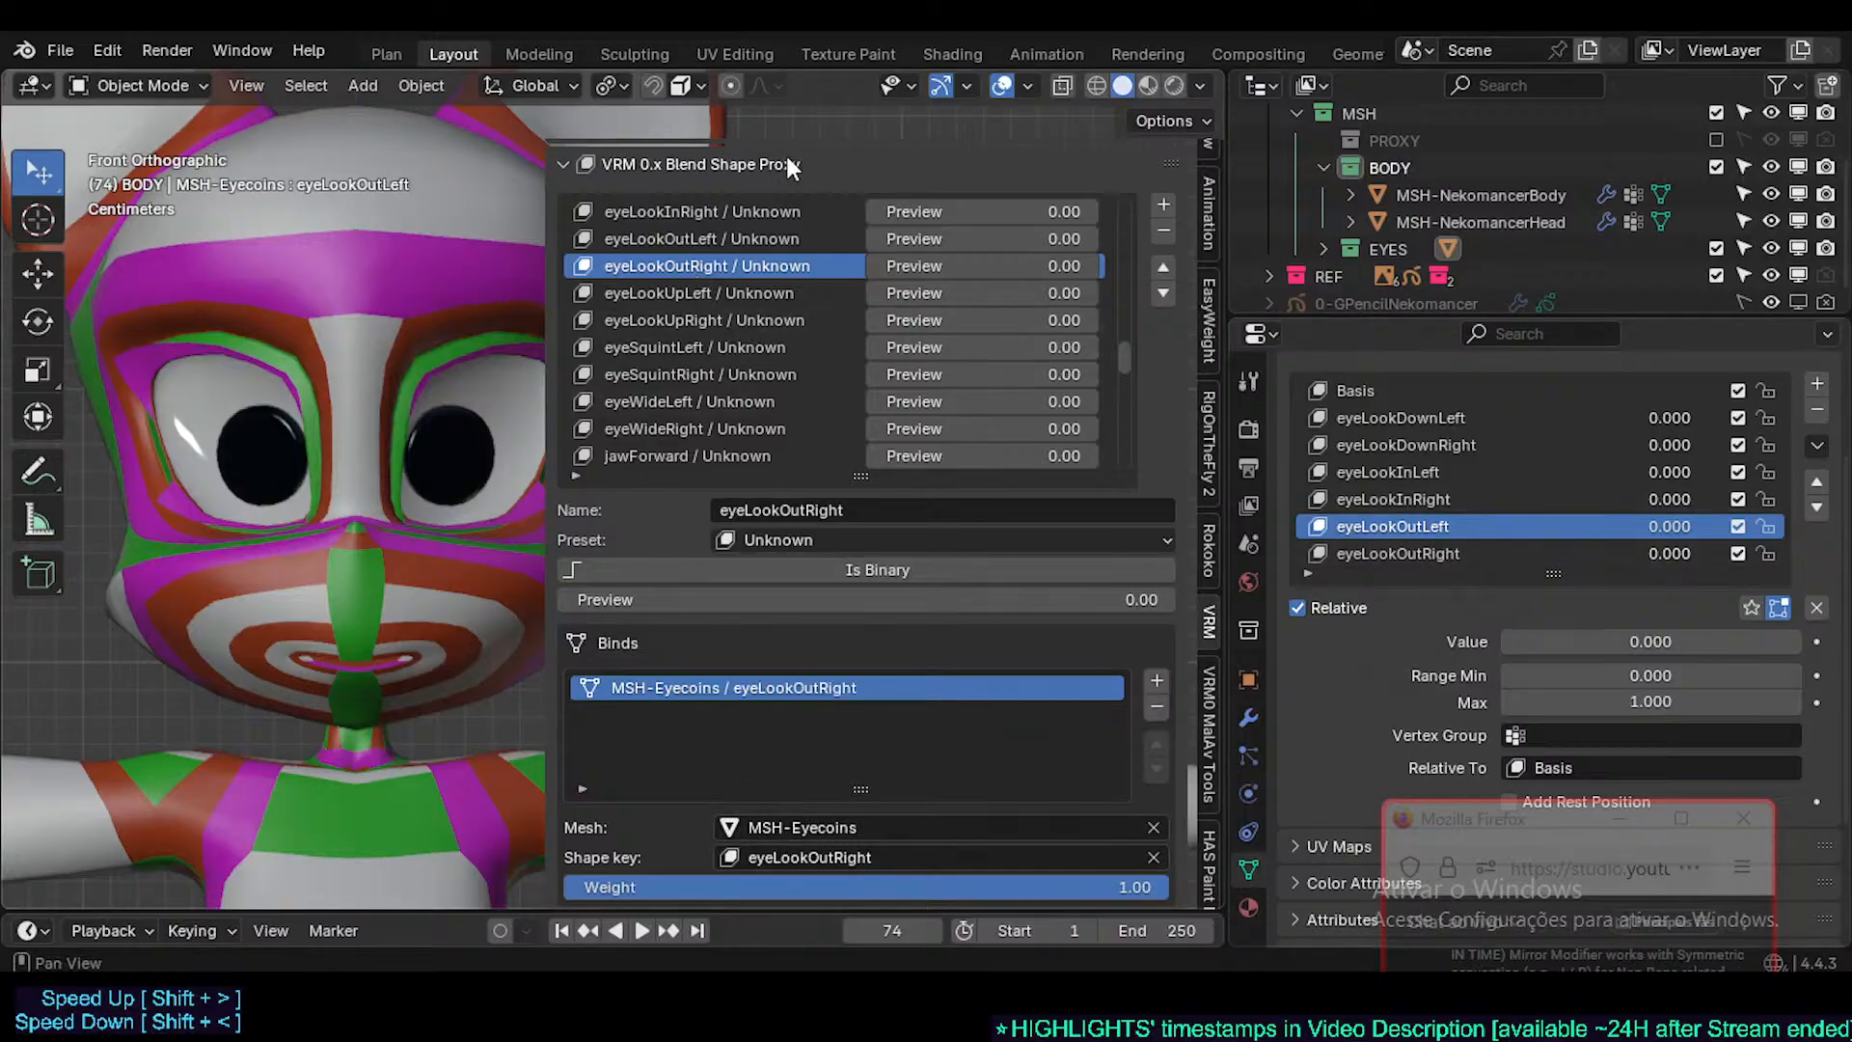
drag(971, 266, 1207, 266)
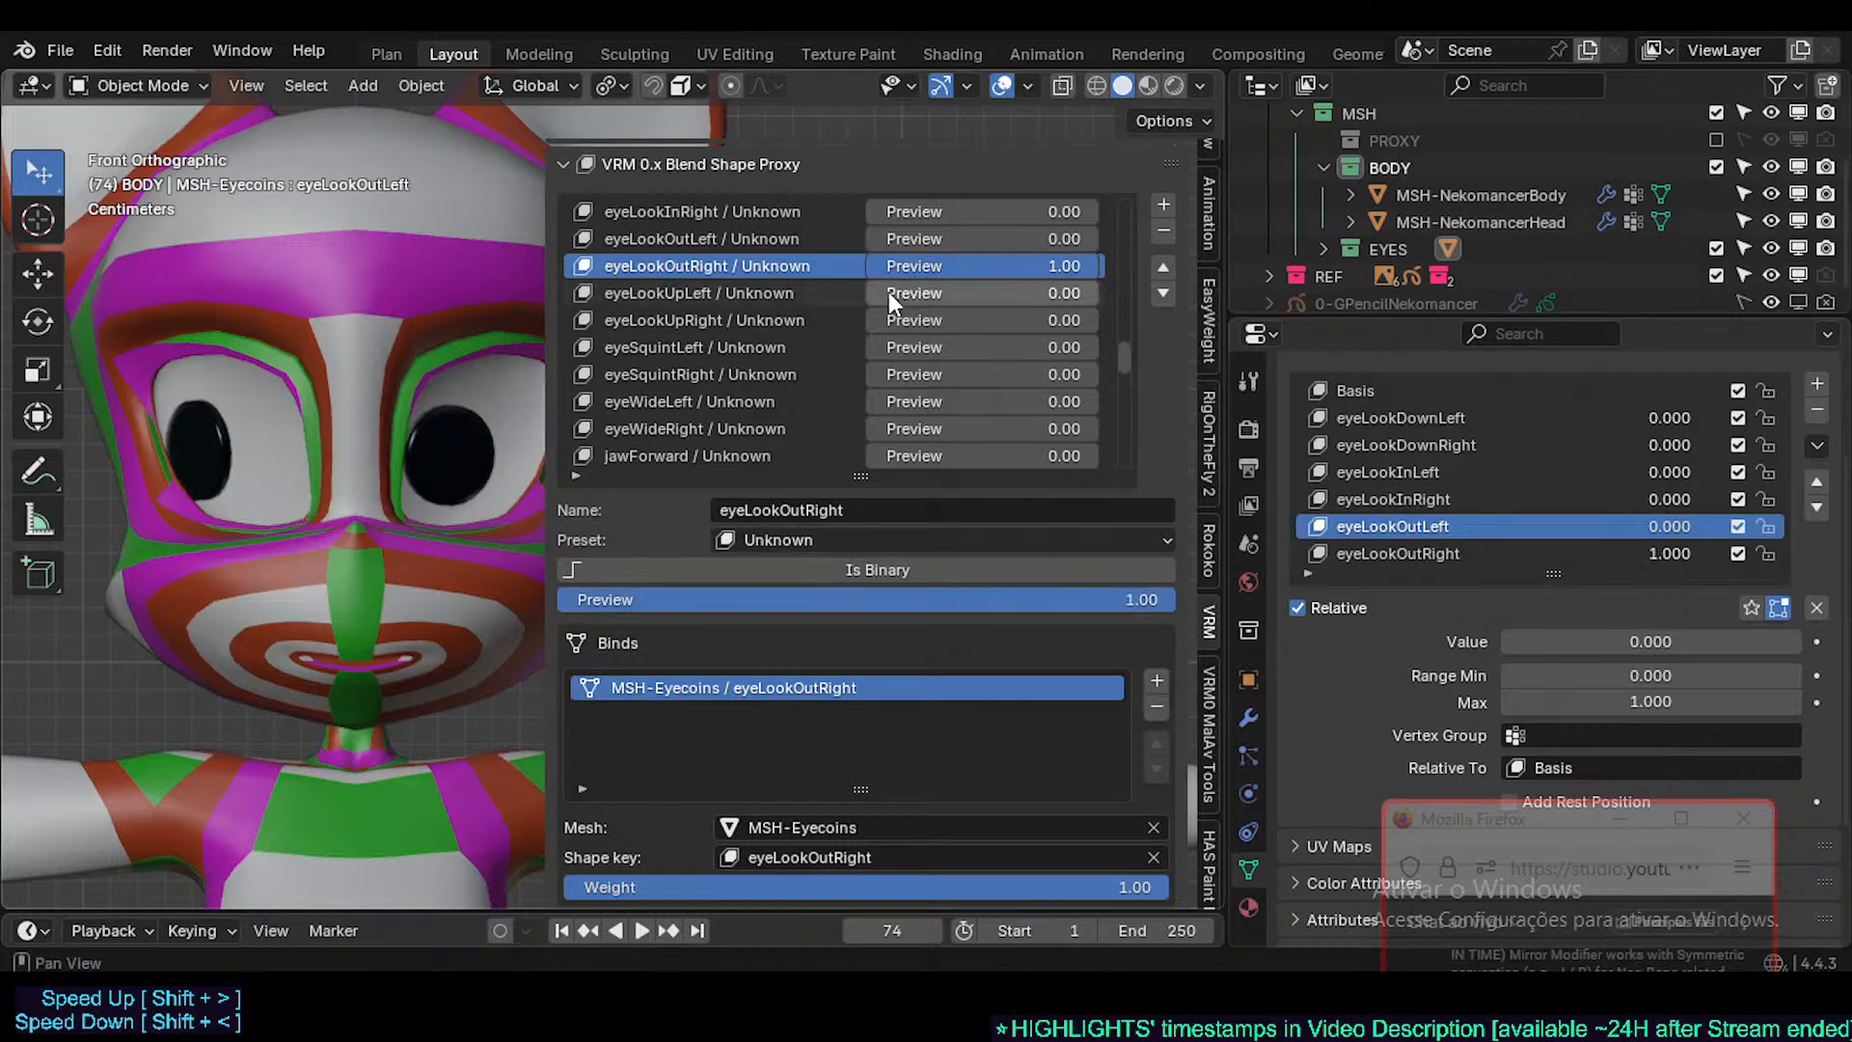
mouse_move(891, 294)
mouse_down()
mouse_move(1122, 293)
mouse_move(891, 293)
mouse_up()
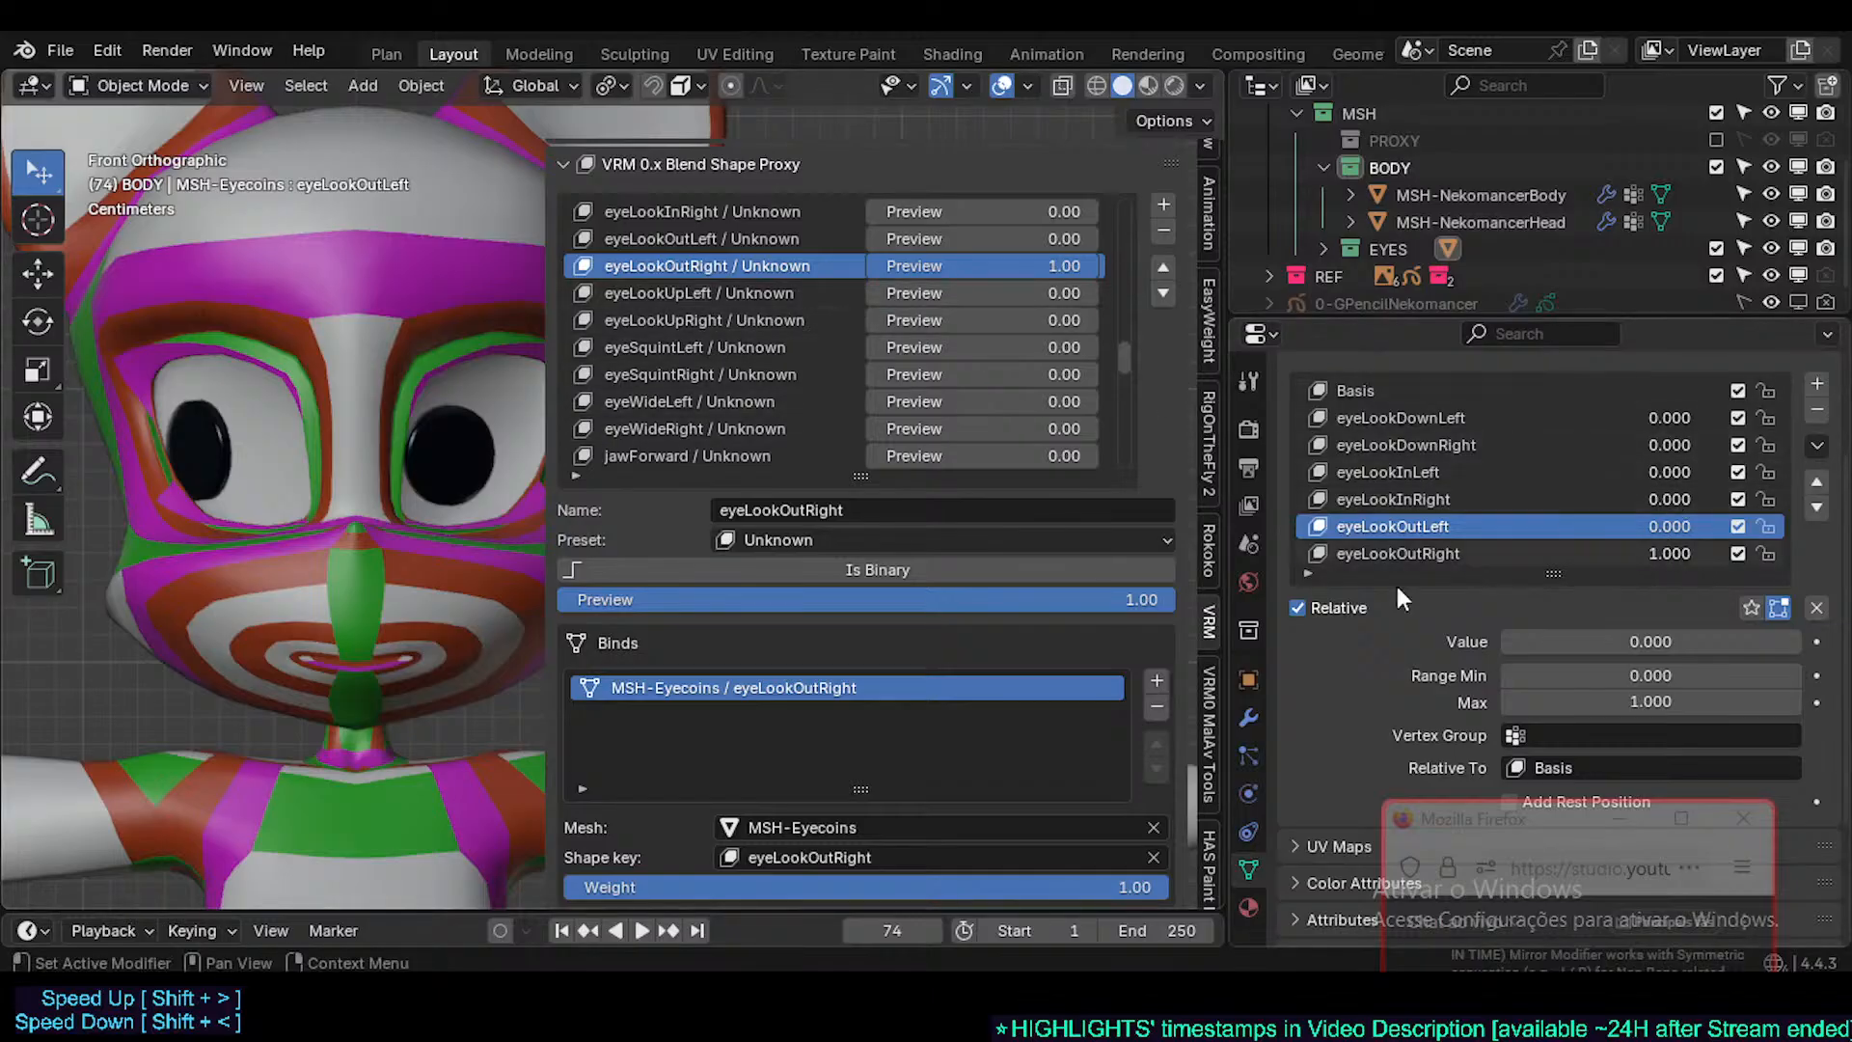
click(1154, 857)
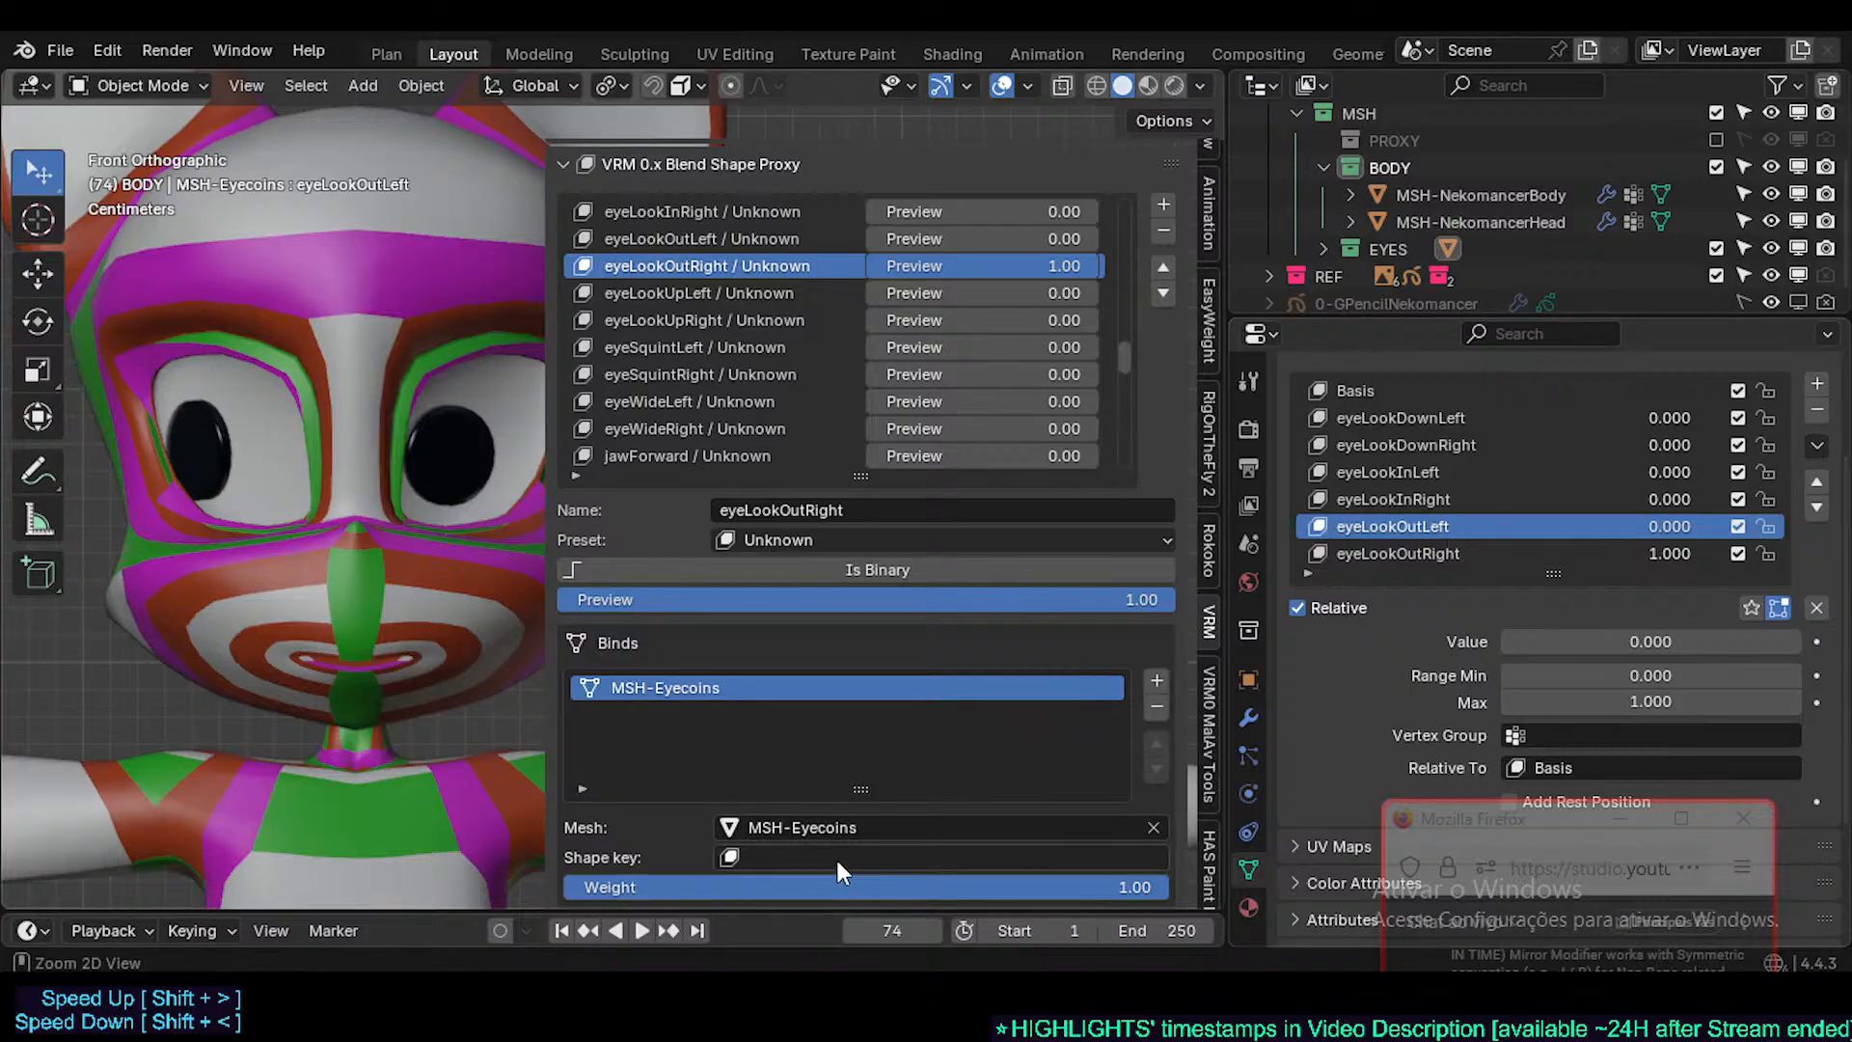
- Assign the eyeLookOutRight shape key to the MSH-Eyecoins bind of the eyeLookOutRight proxy and reset its preview to 0.00
click(719, 238)
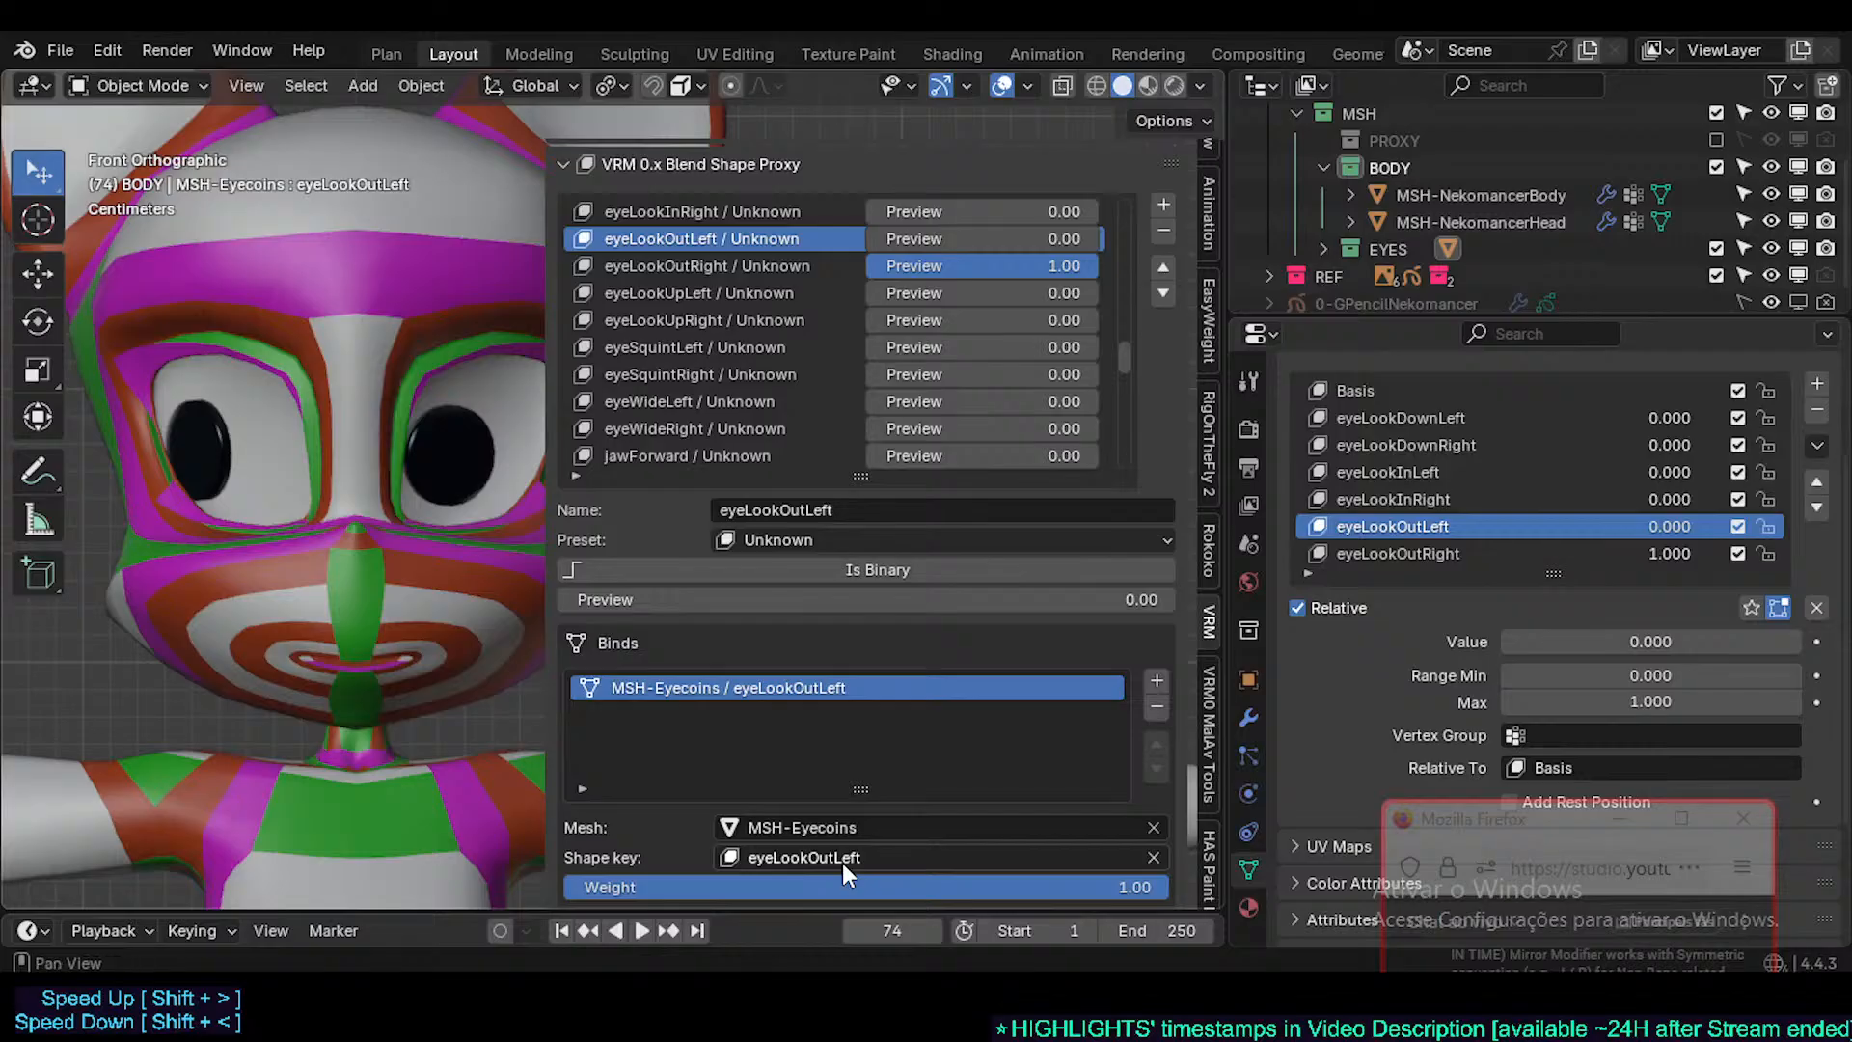
click(680, 270)
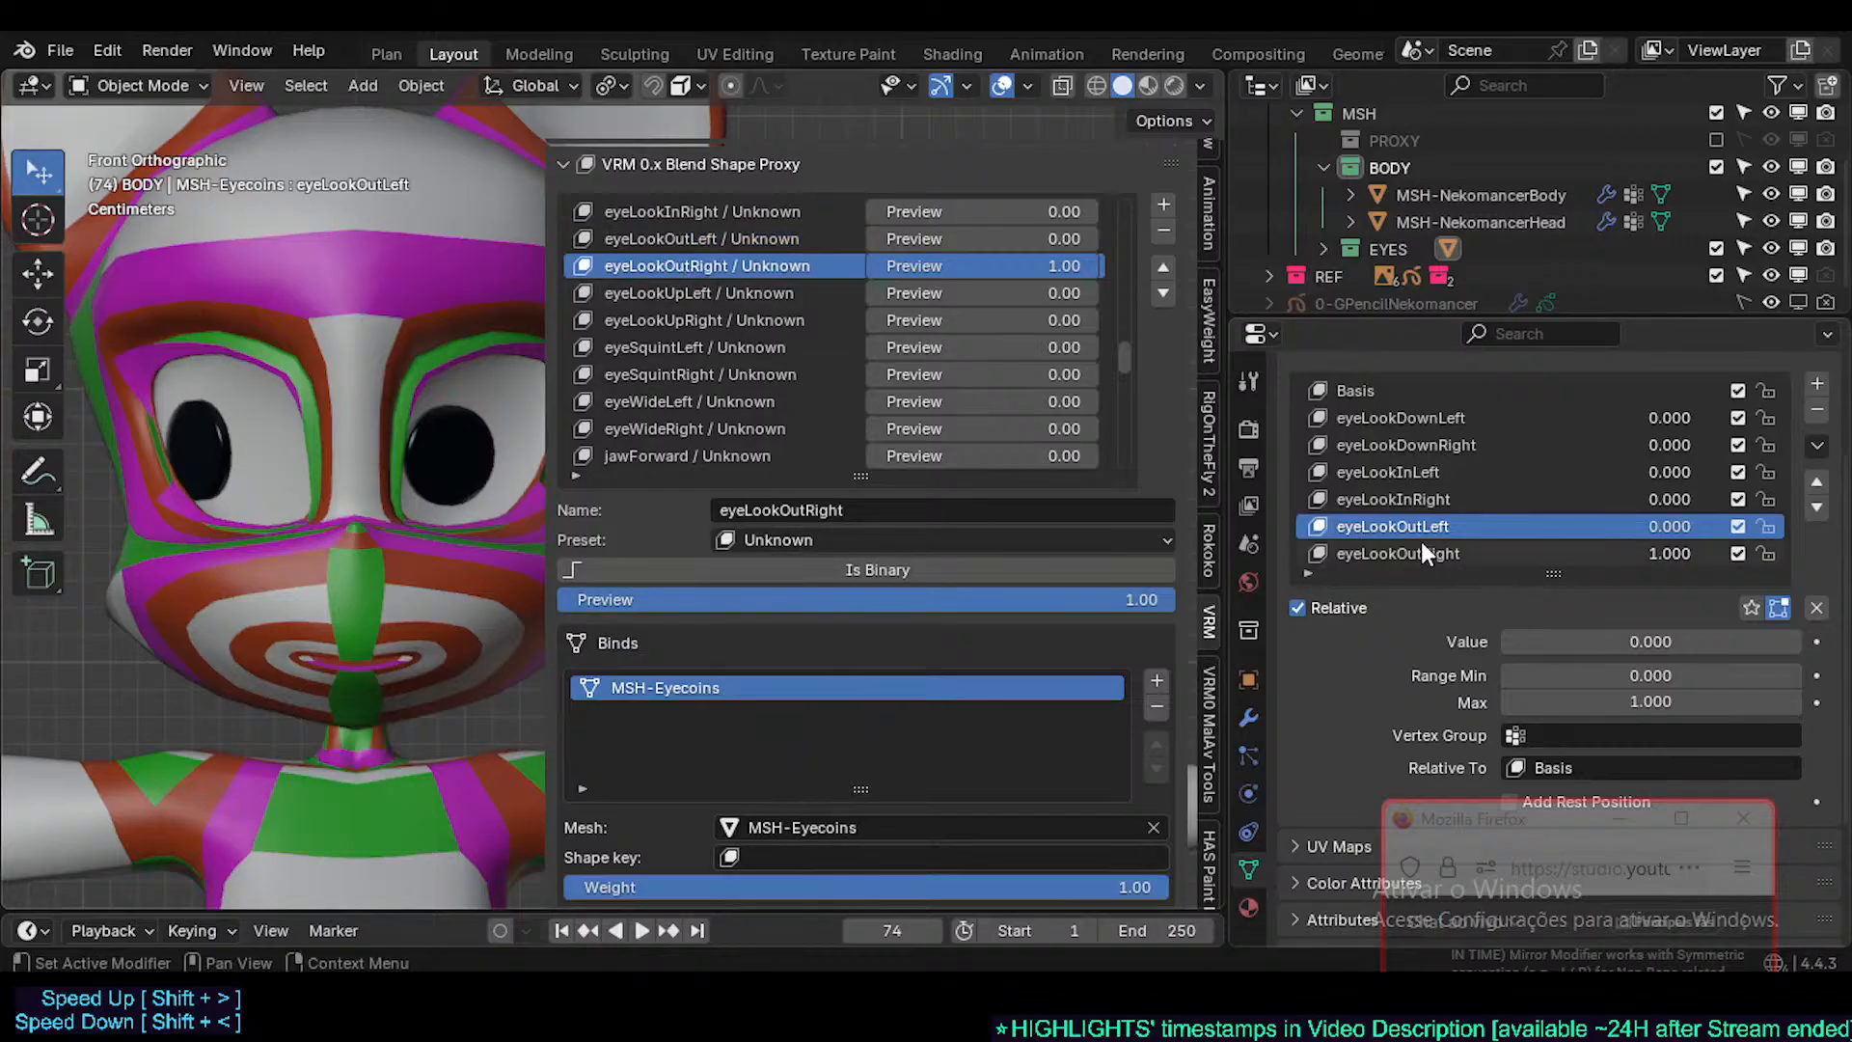
key(ctrl+c)
key(ctrl+v)
drag(921, 268, 840, 289)
- Recheck the binds of the eyeLookOut proxies and save the Blender file
click(745, 286)
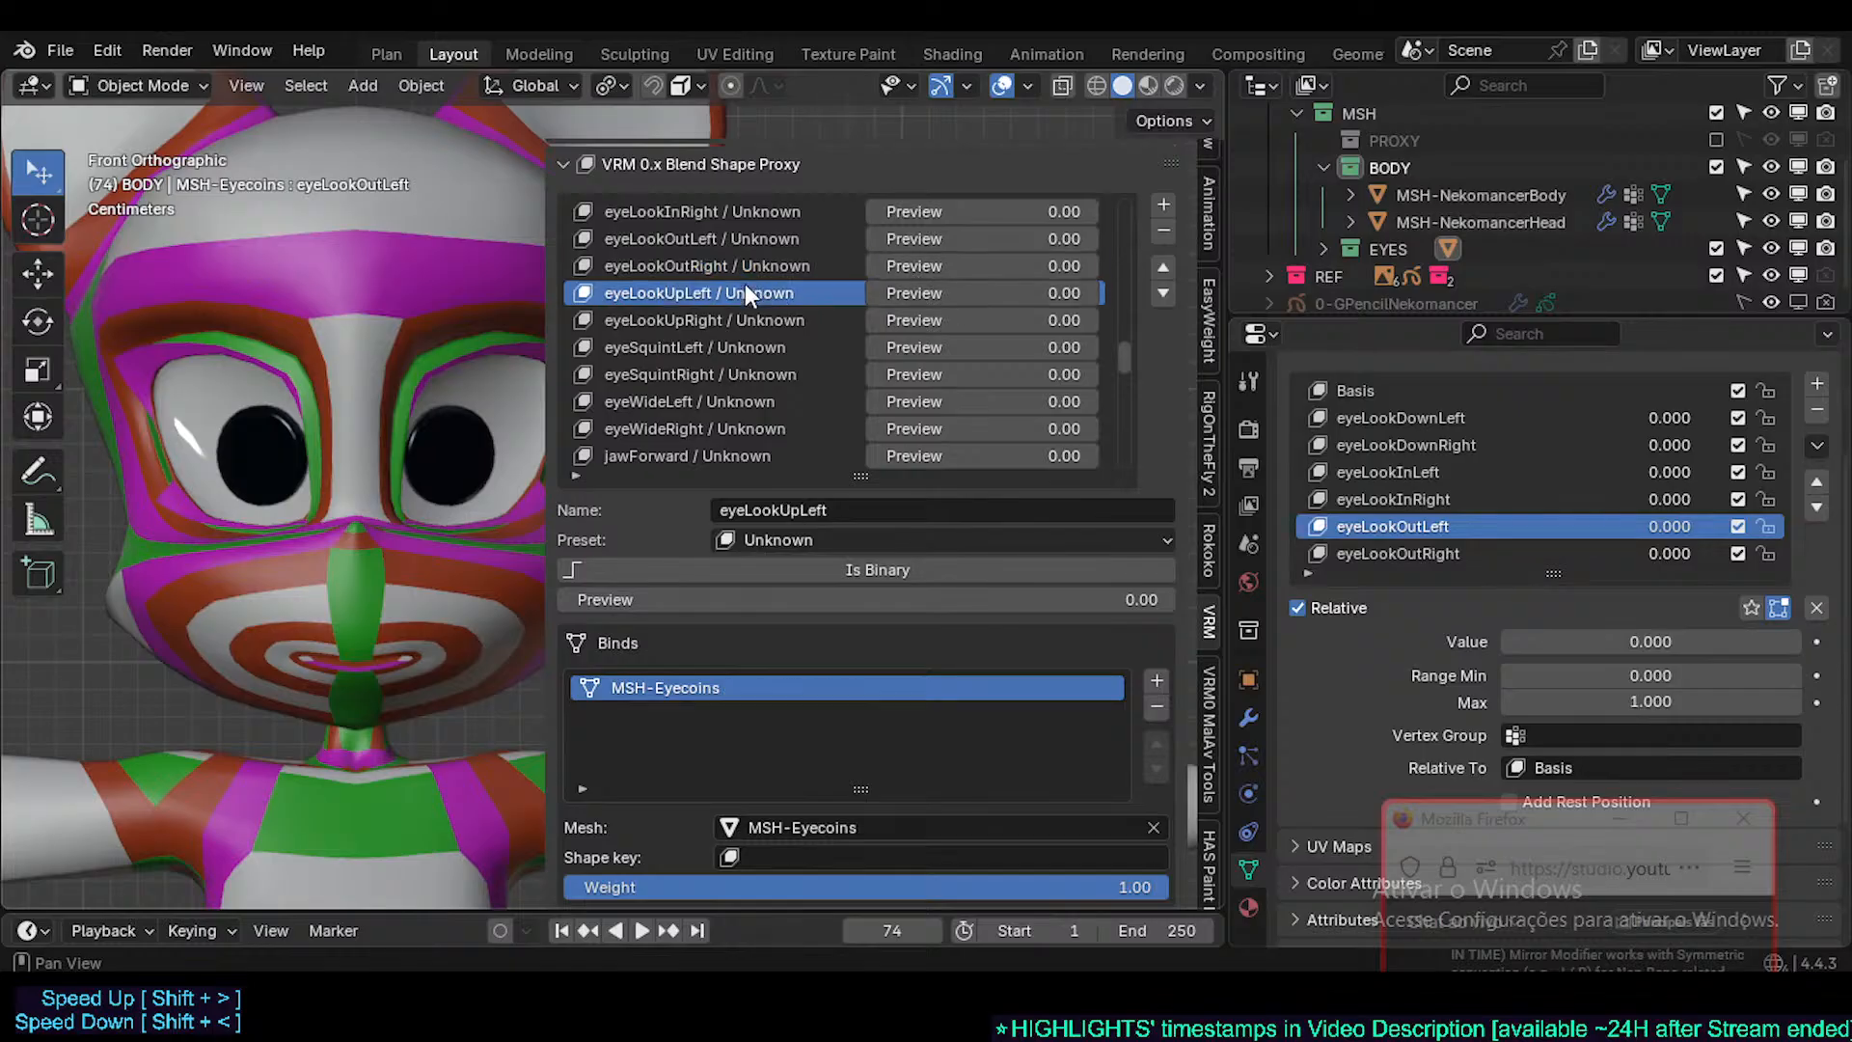
click(749, 270)
click(748, 241)
drag(929, 267, 868, 265)
key(ctrl+s)
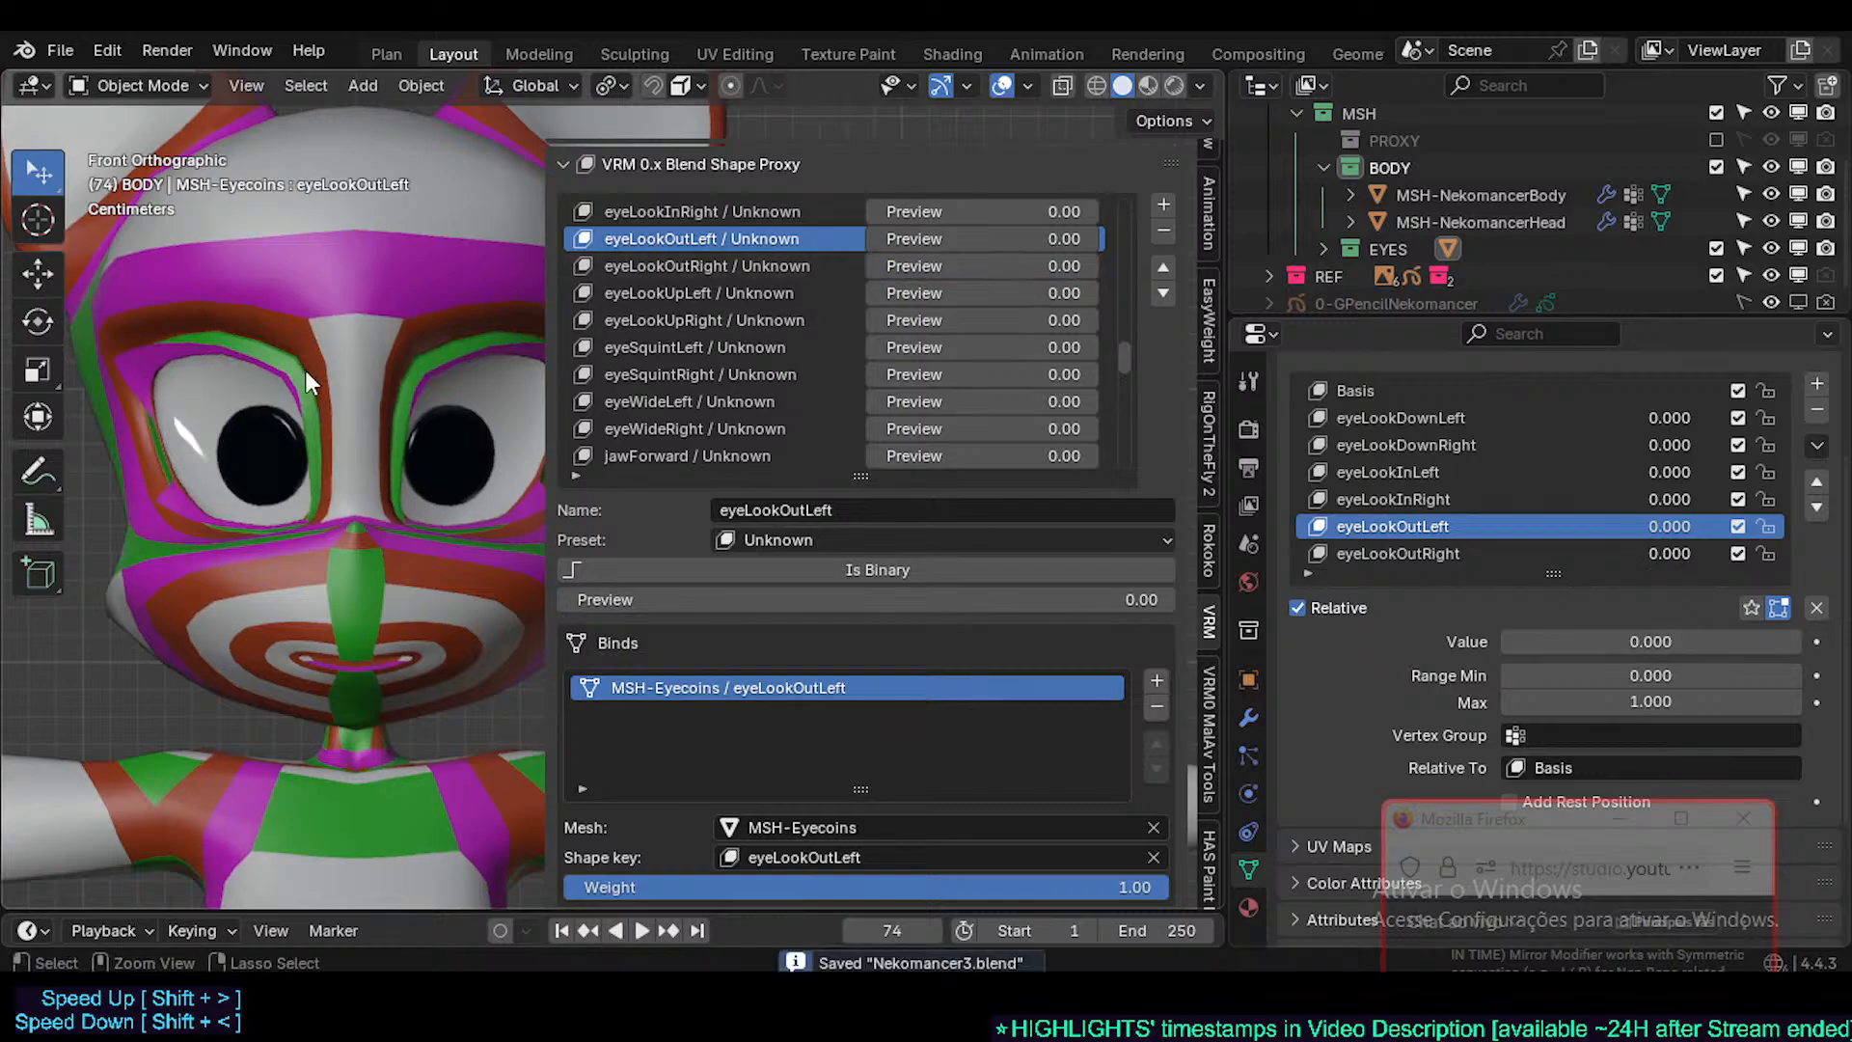
- Examine the binds of the LookUp, LookDown, LookLeft and LookRight blend shape proxies
scroll(1663, 472, up, 3)
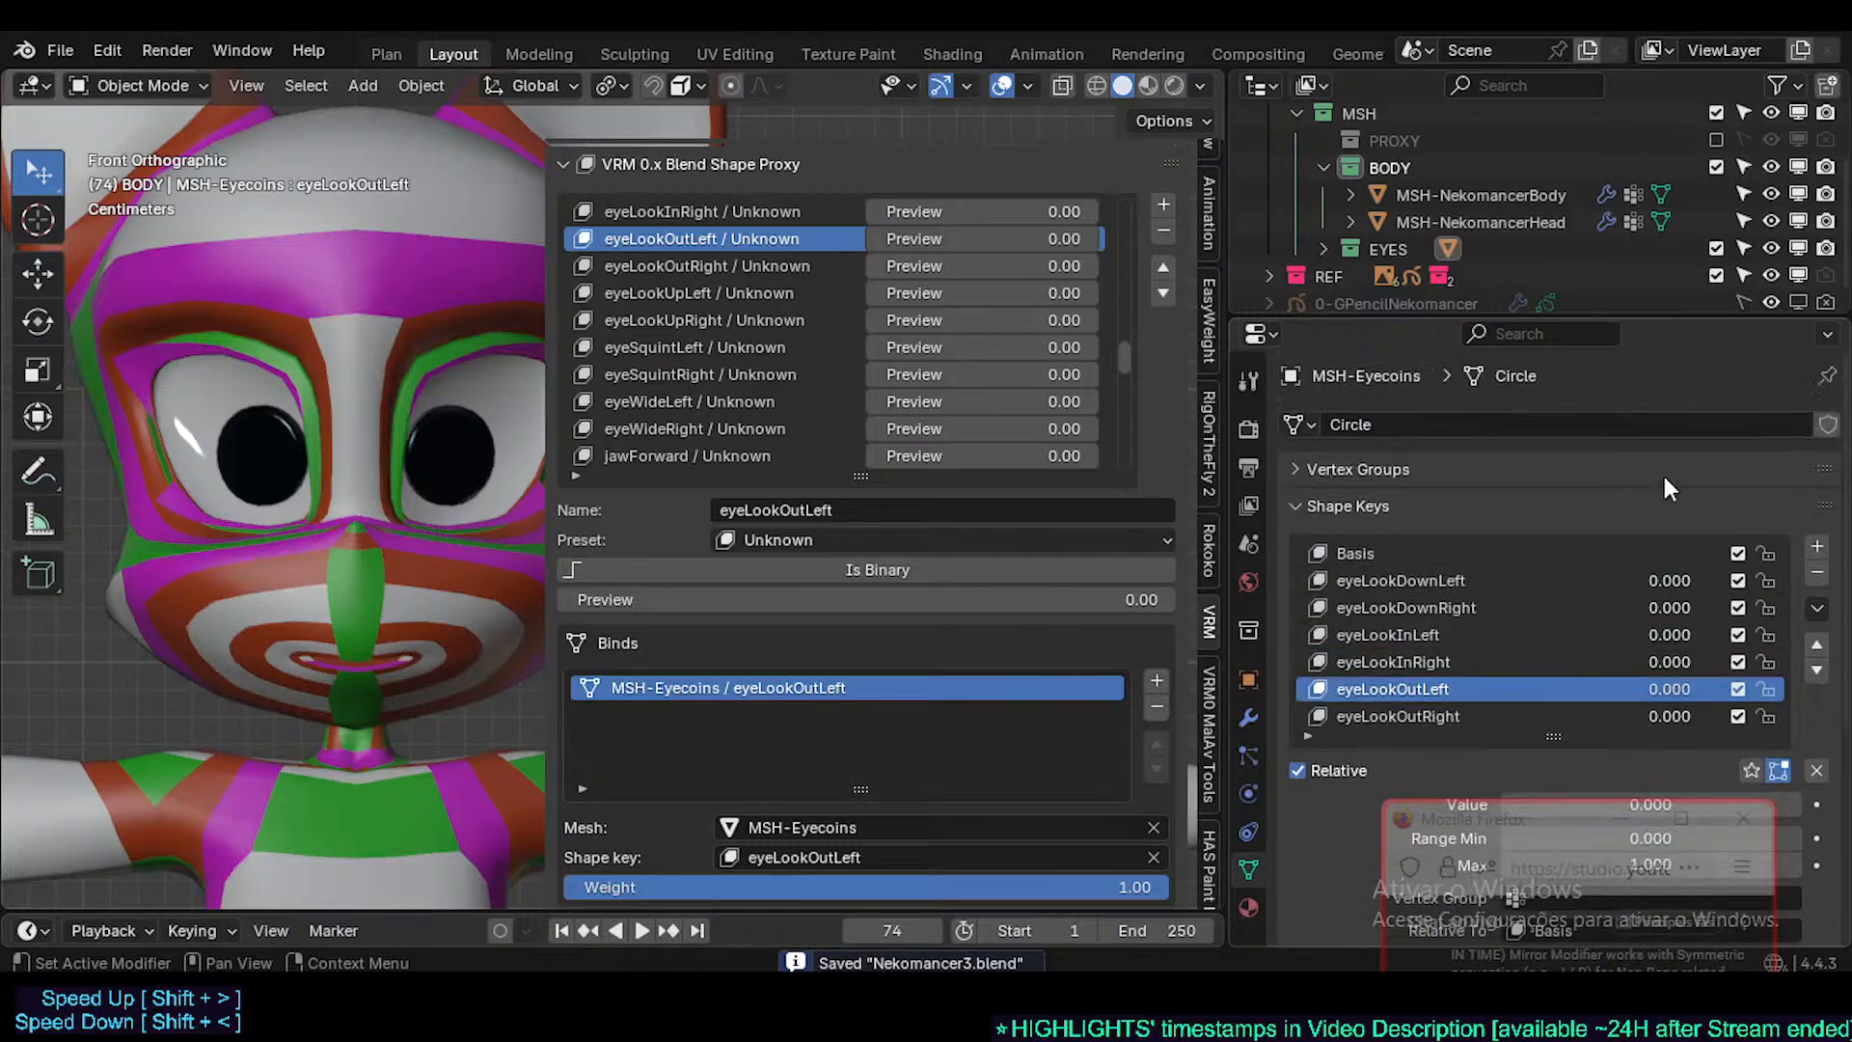
scroll(1663, 472, down, 1)
scroll(1061, 380, up, 8)
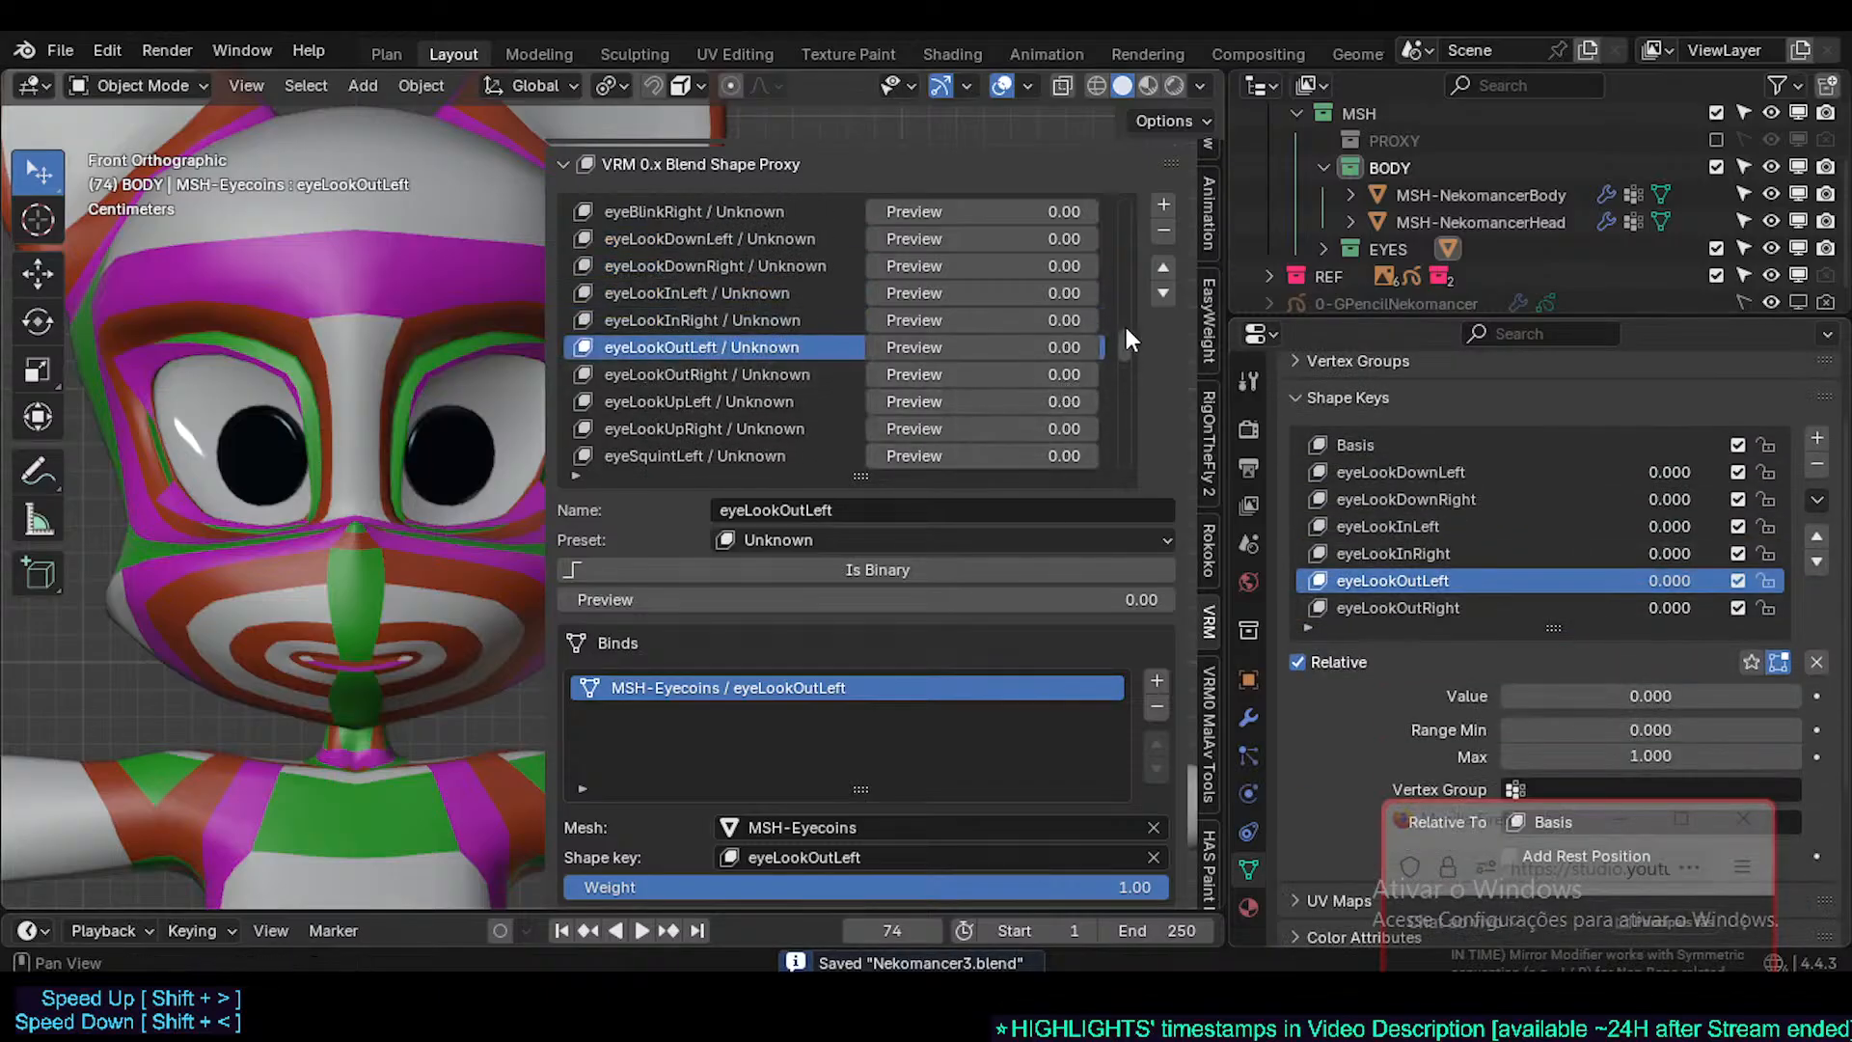
drag(1132, 284, 1150, 243)
click(708, 295)
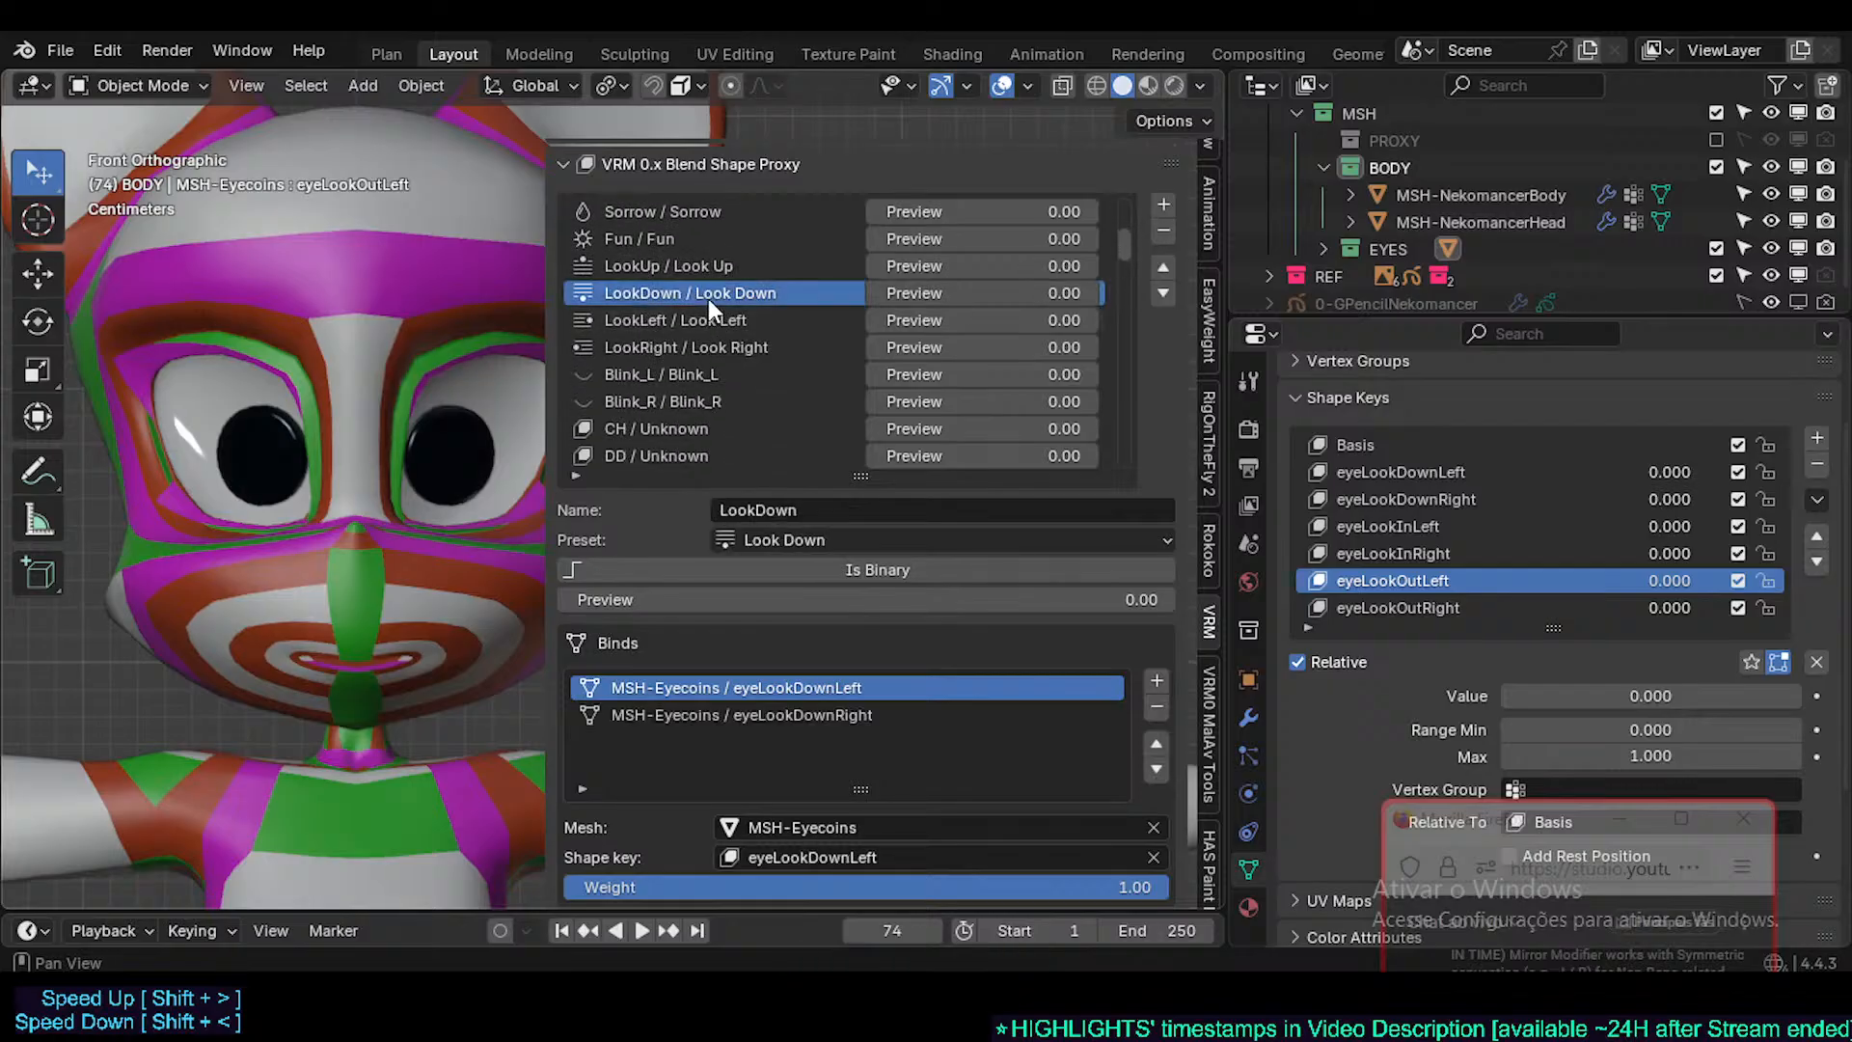
click(664, 267)
click(691, 292)
click(698, 263)
click(697, 292)
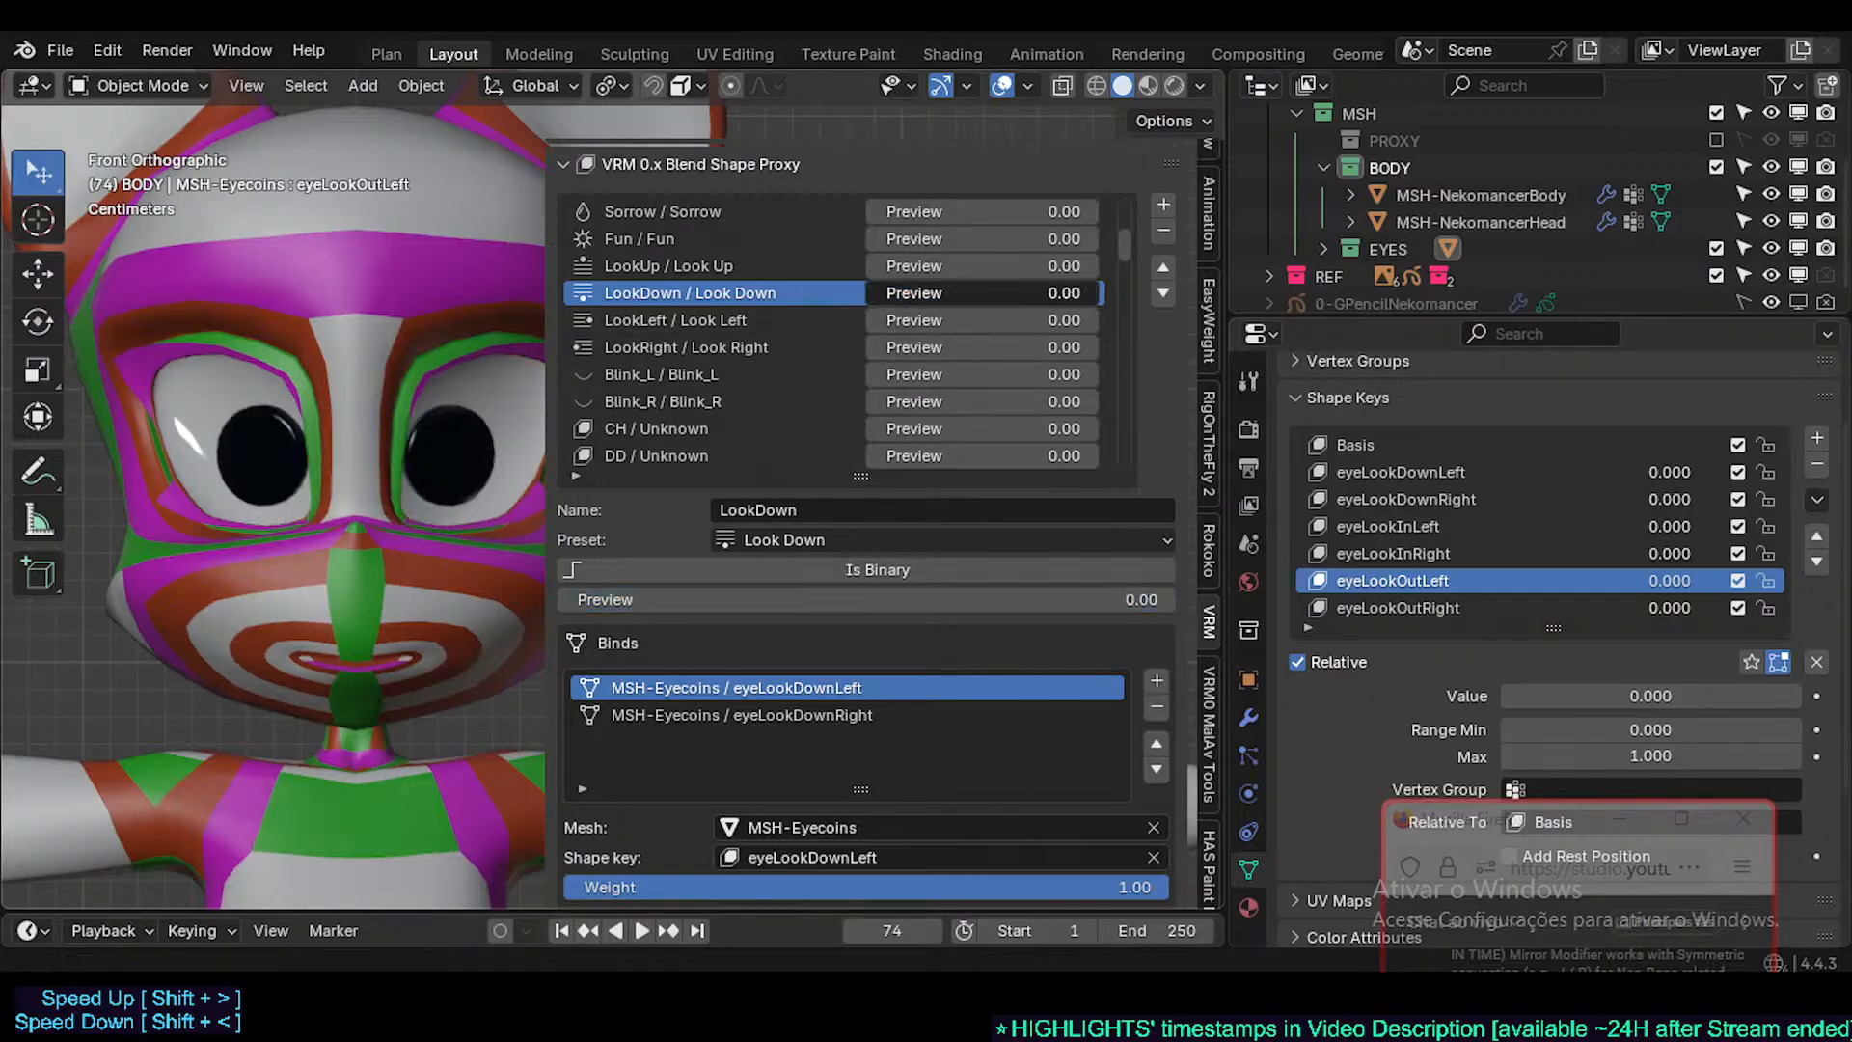
click(692, 319)
drag(974, 319, 866, 319)
click(719, 345)
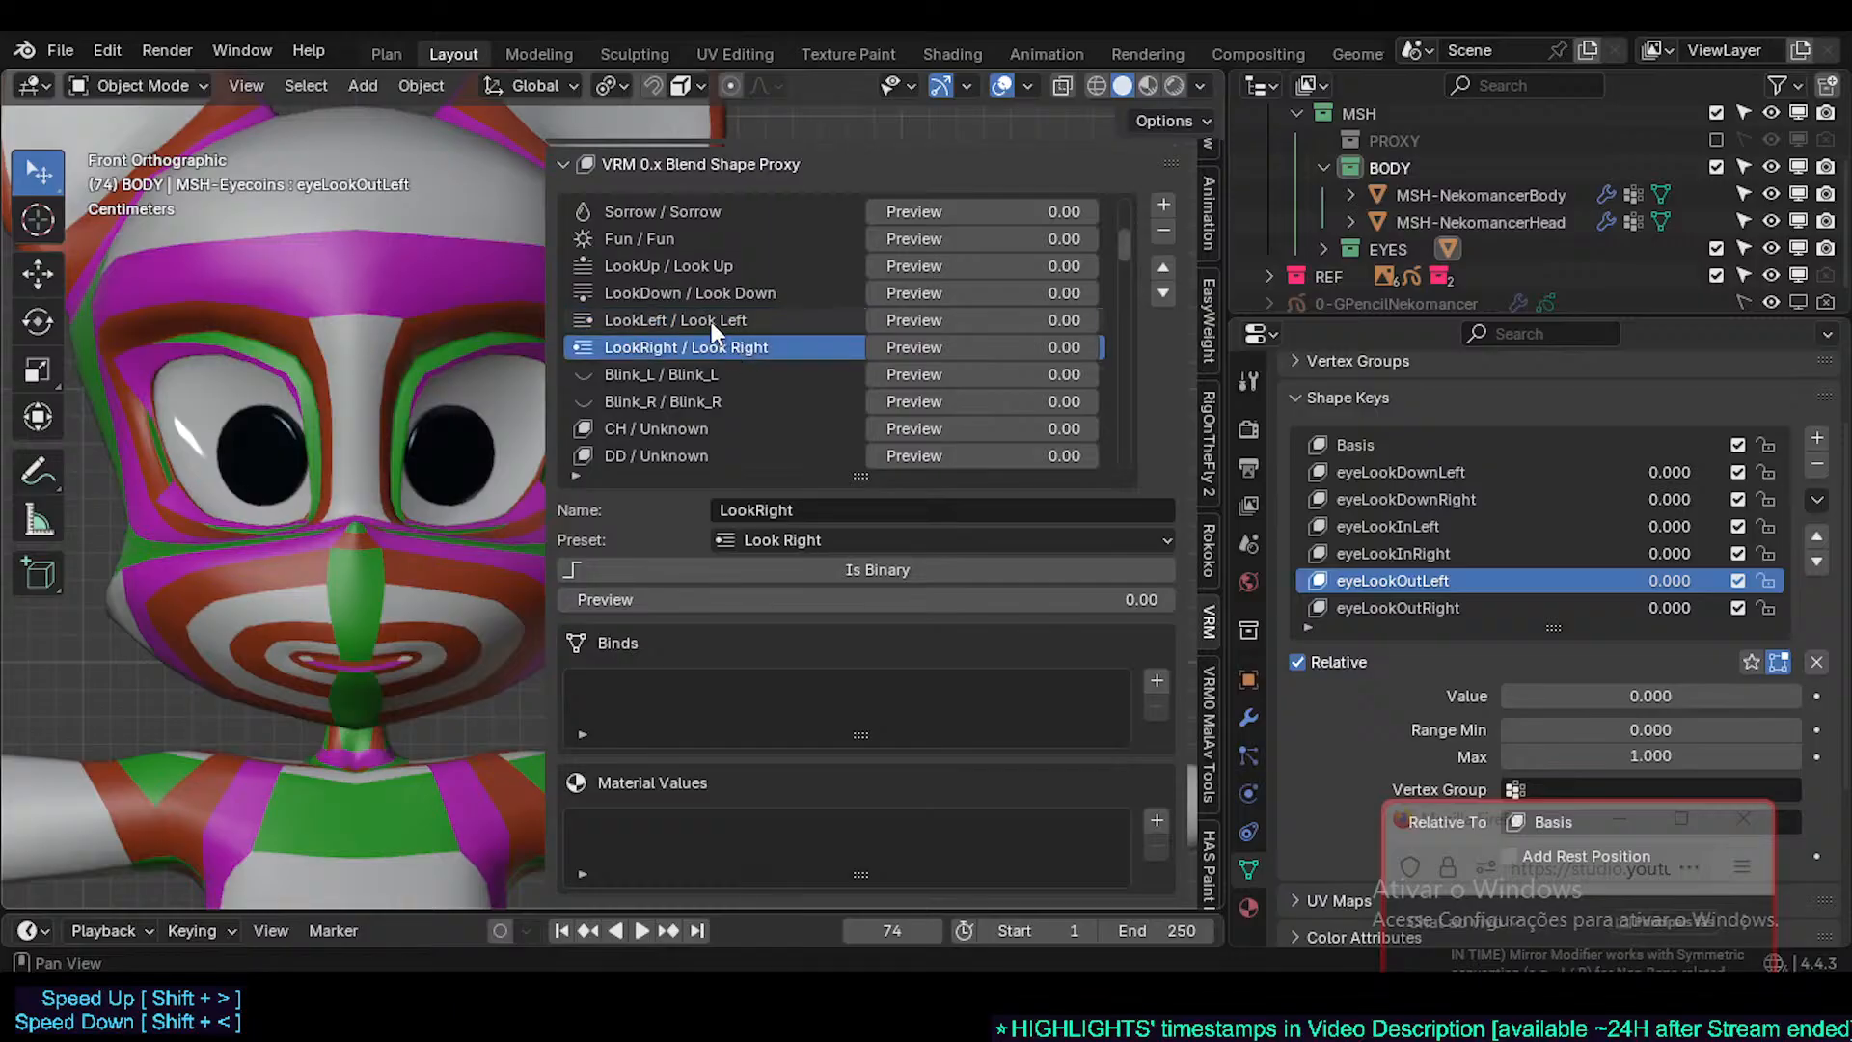
click(710, 321)
- Add a bind with the MSH-Eyecoins mesh to the LookLeft blend shape proxy
click(704, 291)
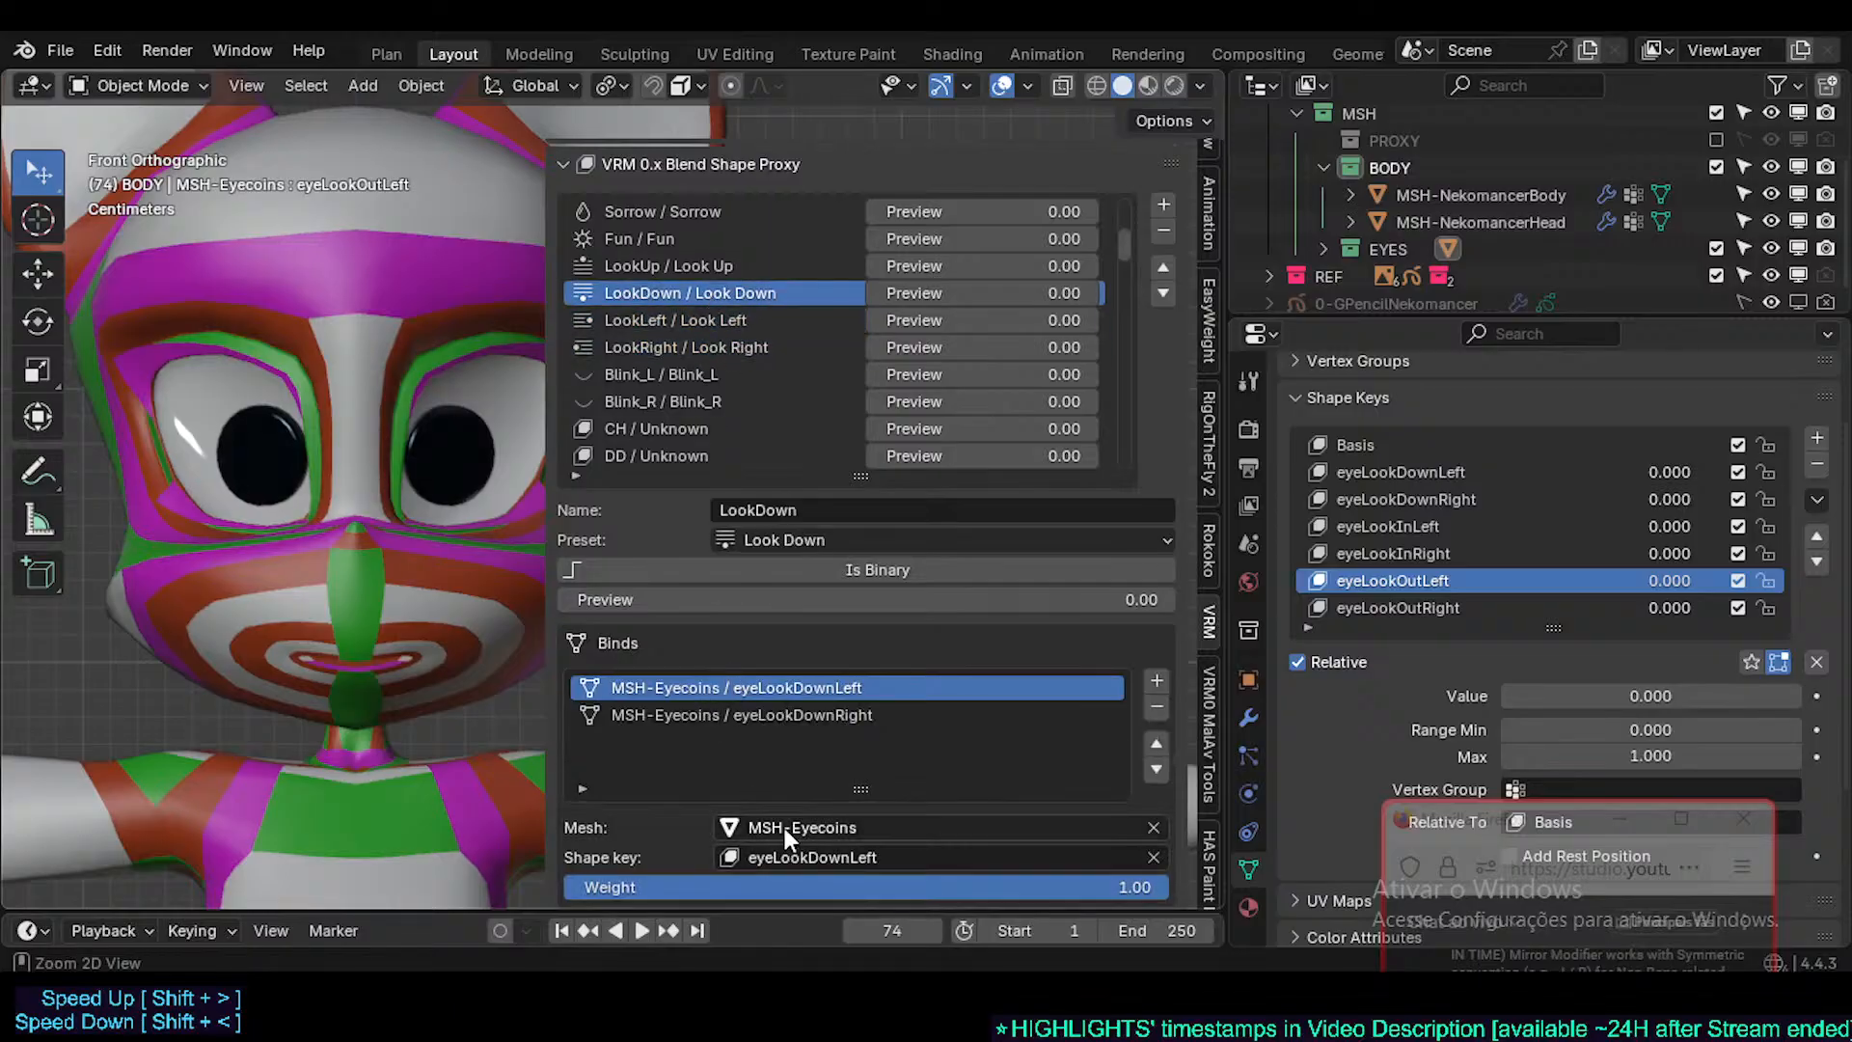
click(617, 321)
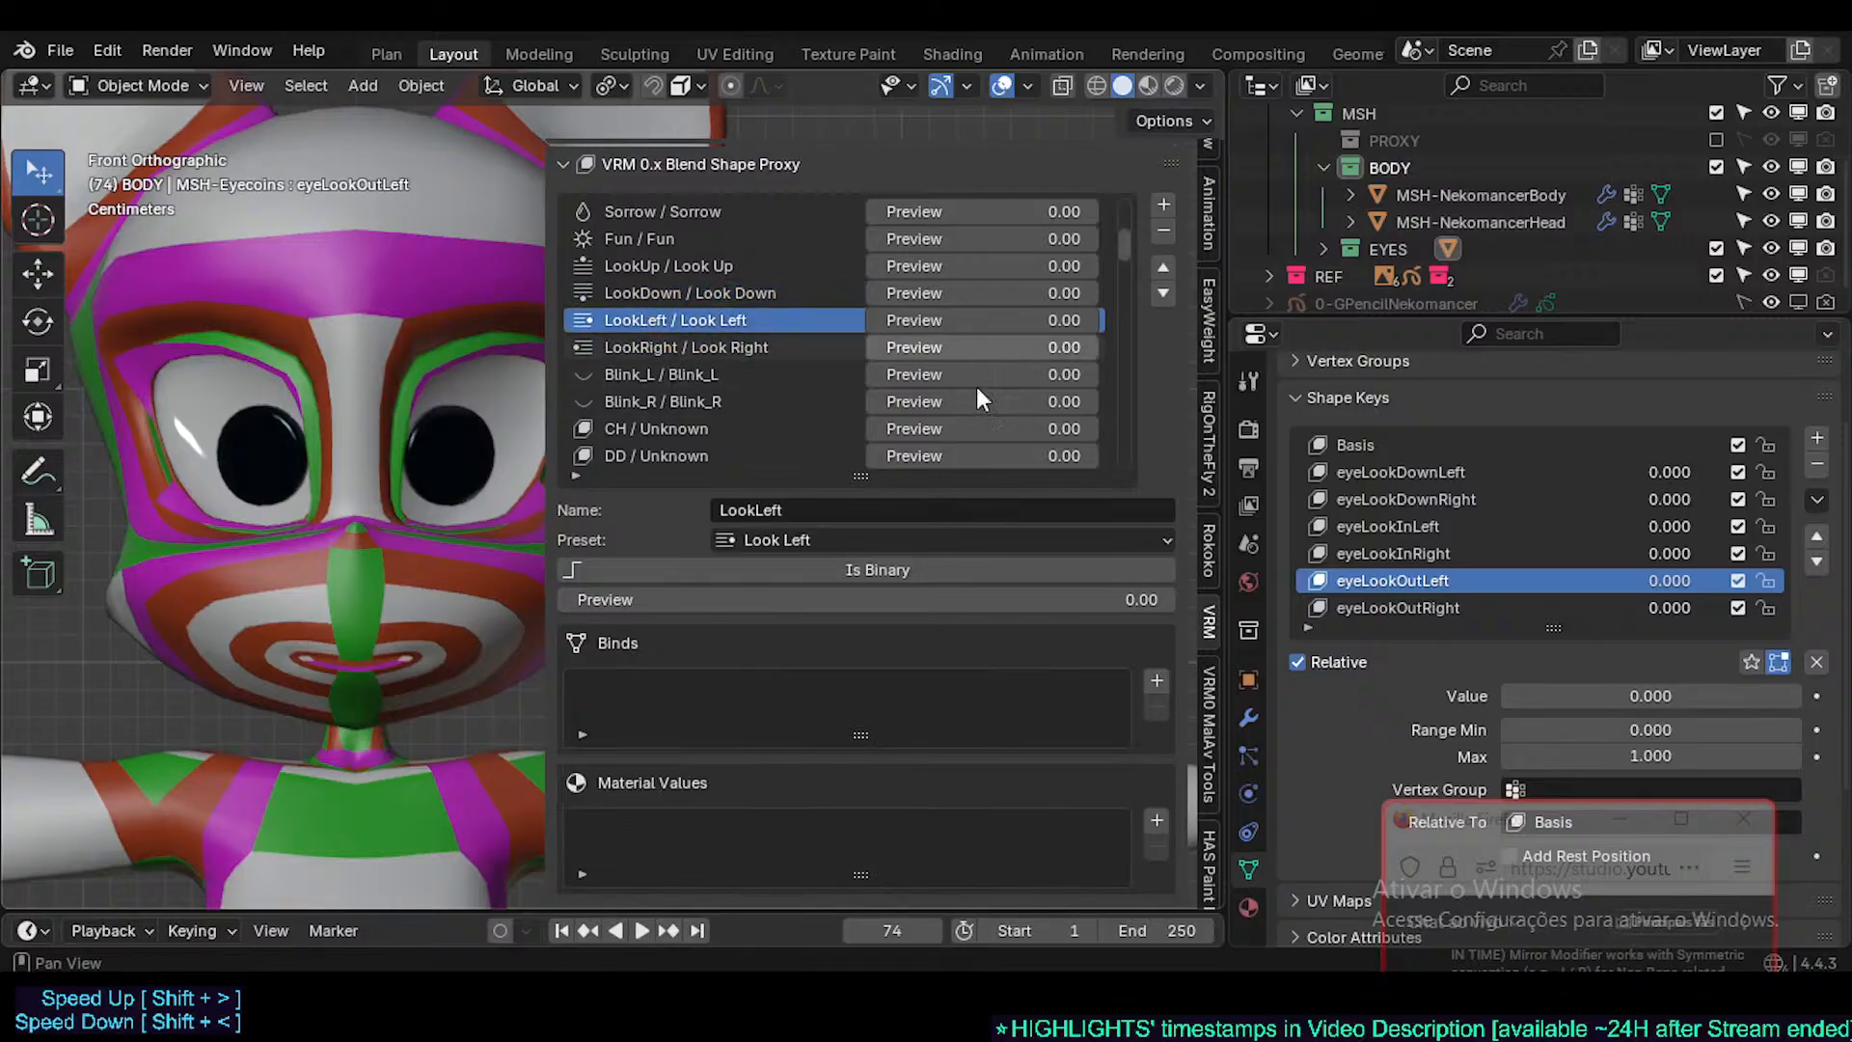
click(1157, 680)
key(ctrl+v)
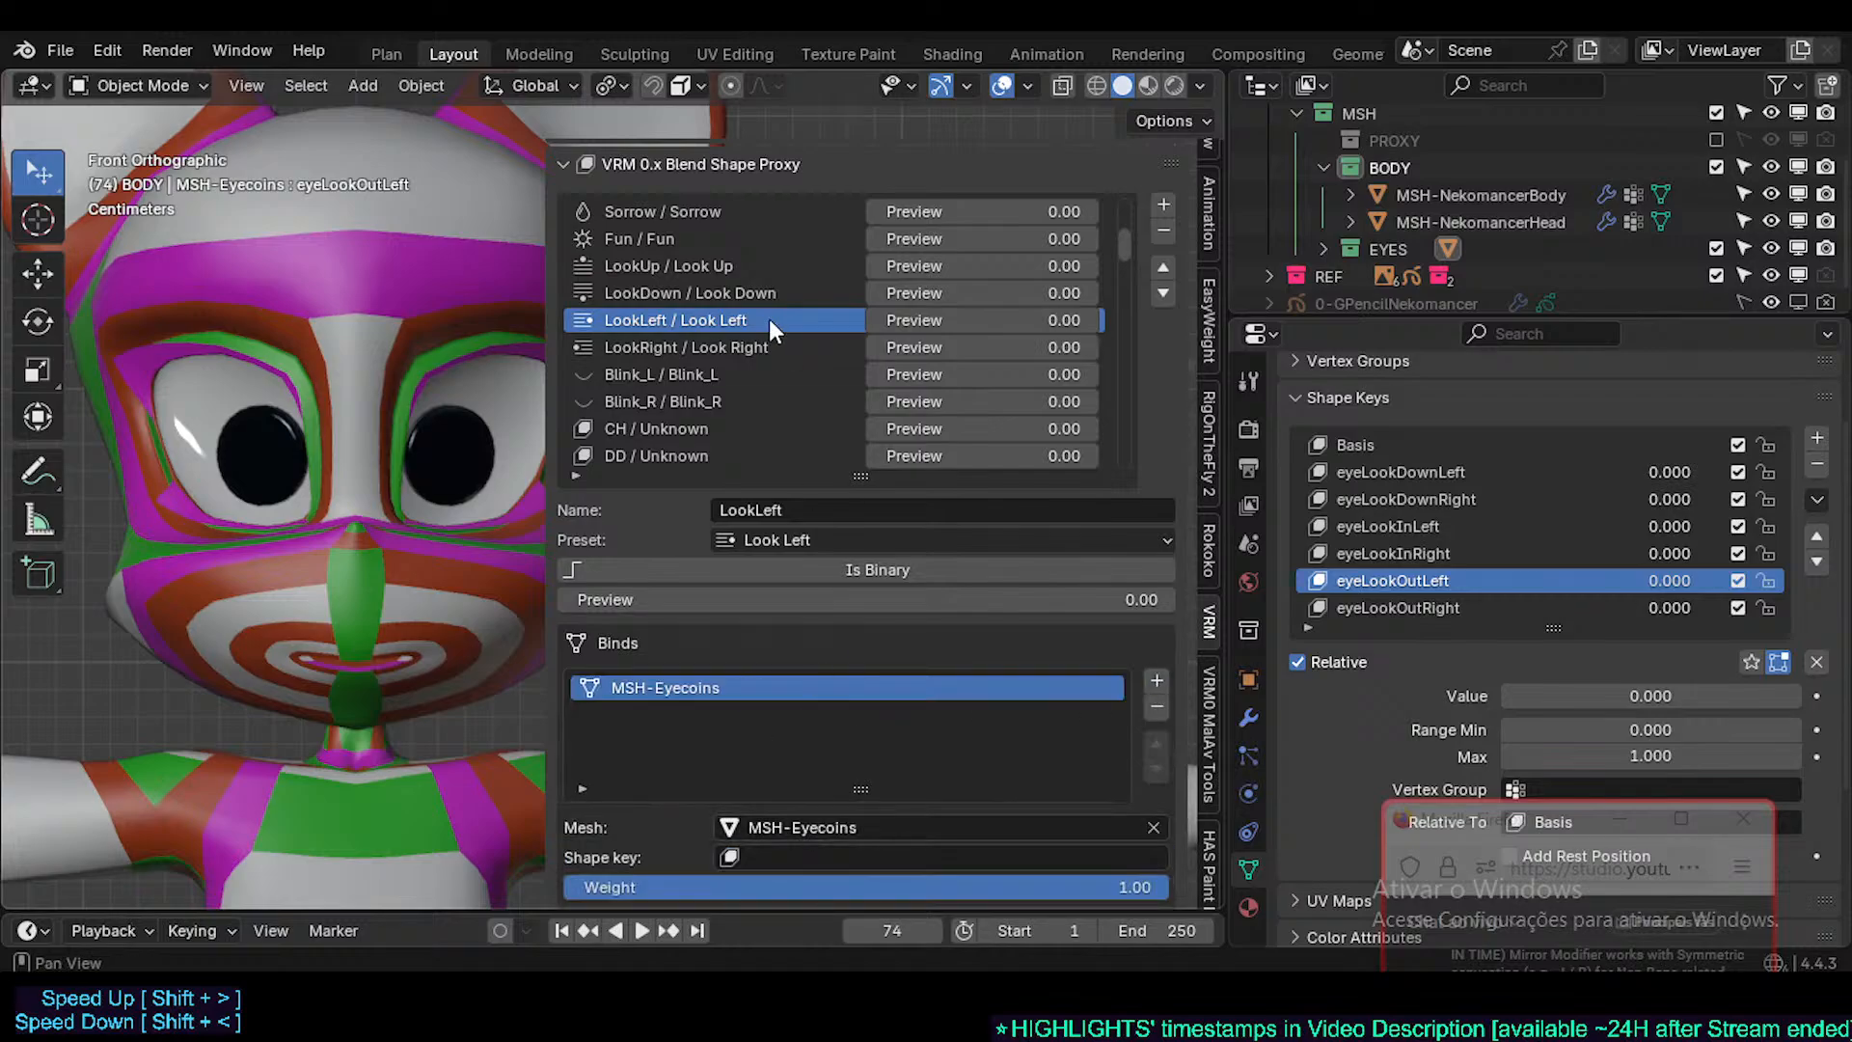
- Add a bind with the MSH-Eyecoins mesh to the LookRight blend shape proxy
click(737, 371)
click(760, 346)
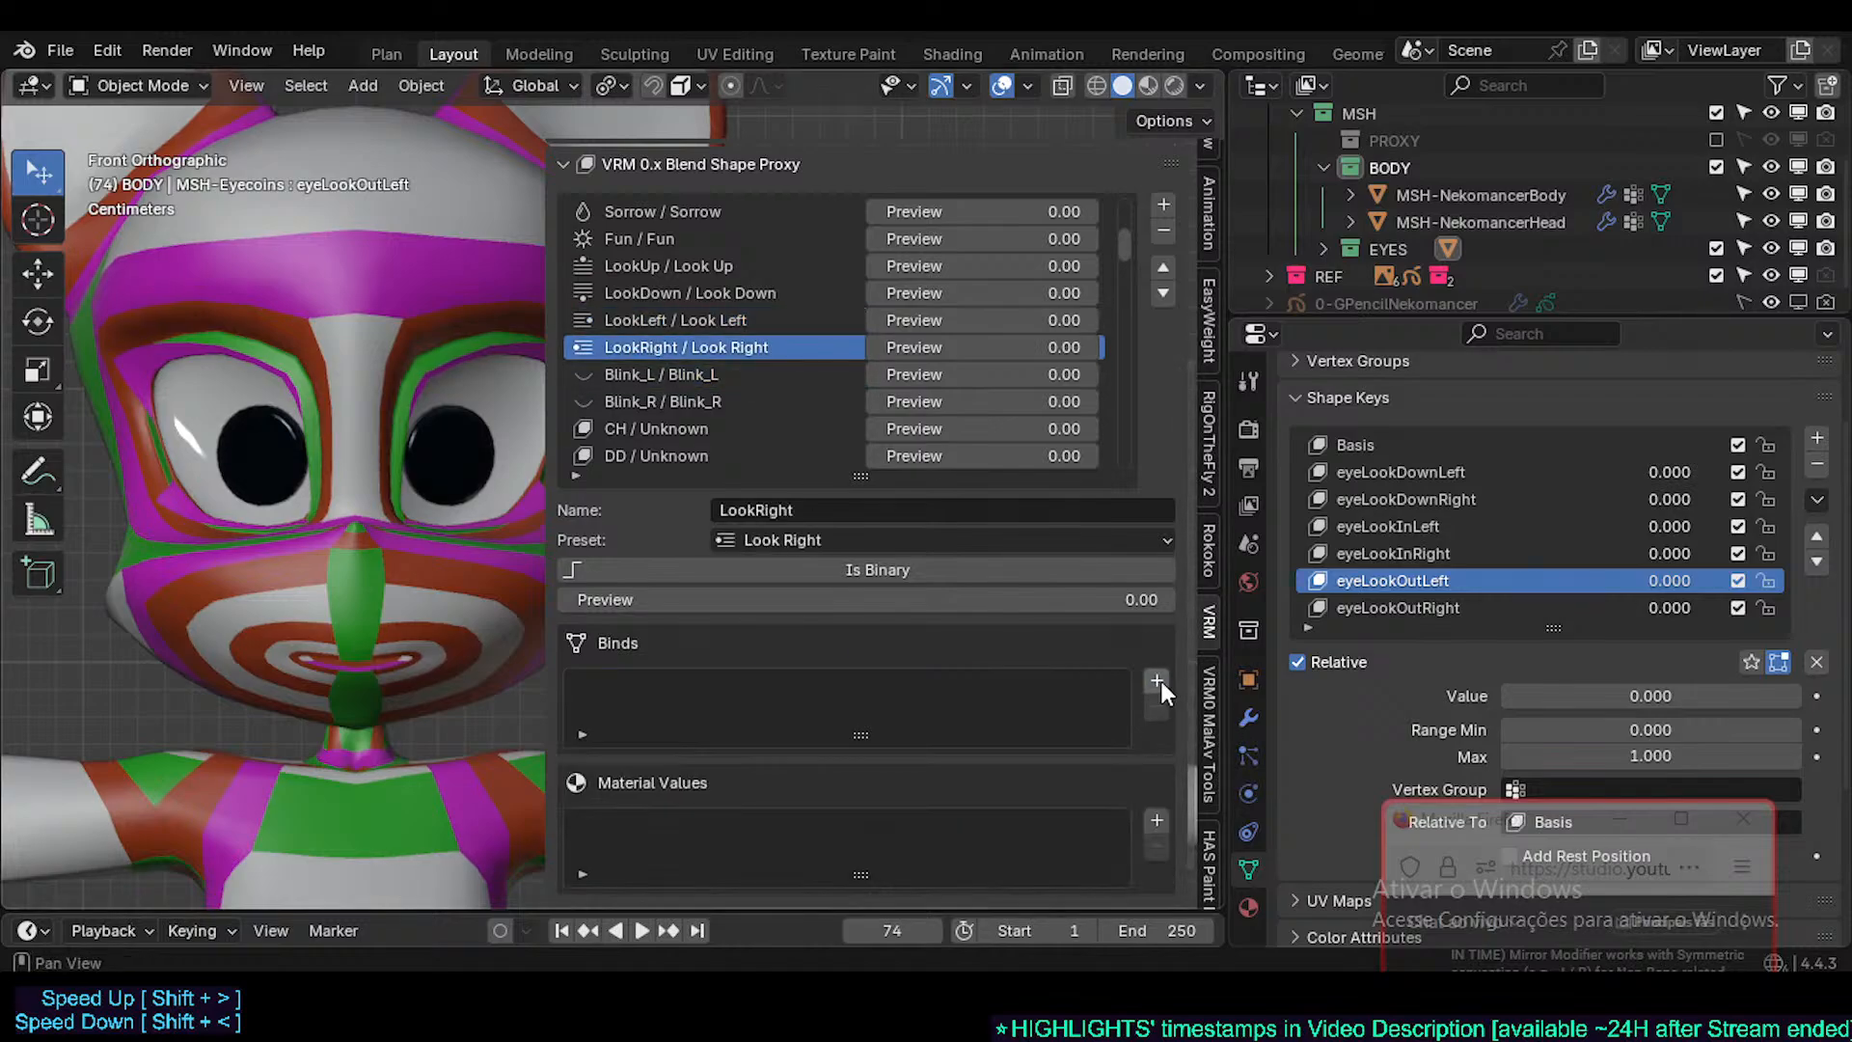
click(1157, 681)
key(ctrl+v)
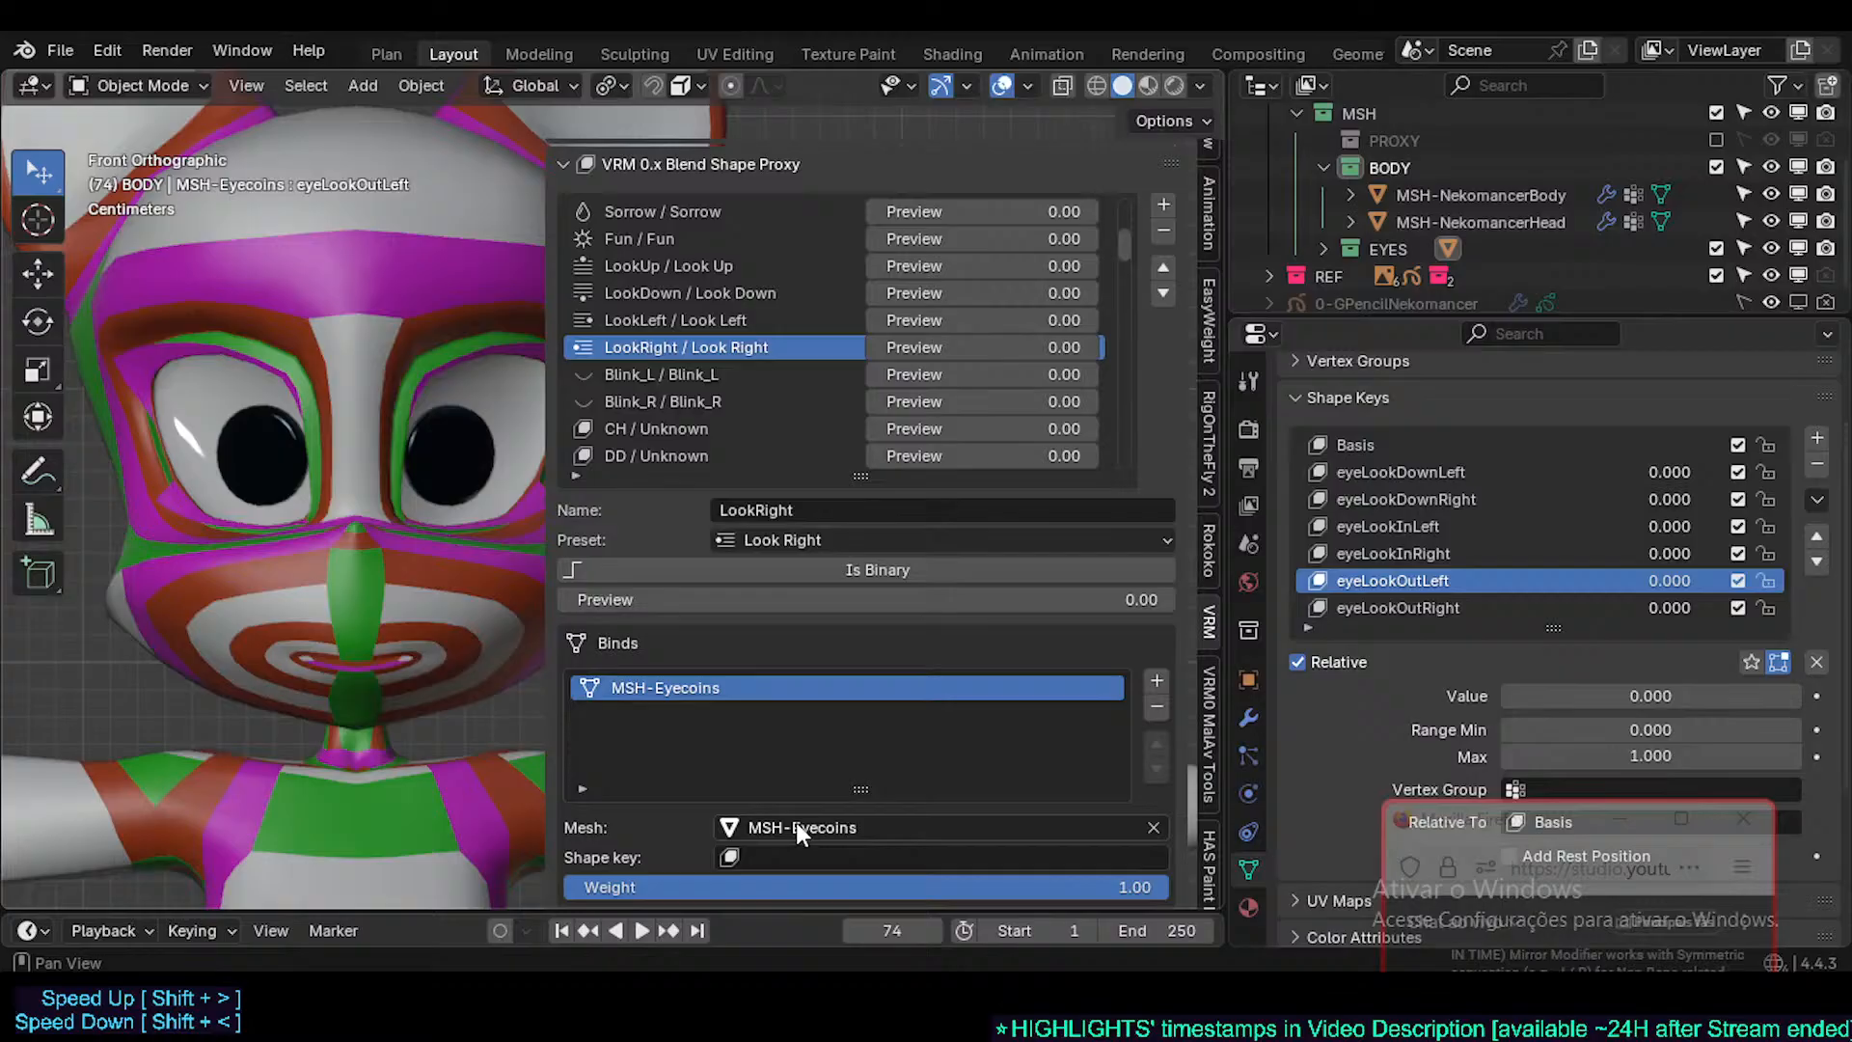
- Add a bind with the MSH-Eyecoins mesh to the LookUp blend shape proxy and save the file
click(669, 323)
click(670, 294)
click(670, 269)
click(675, 293)
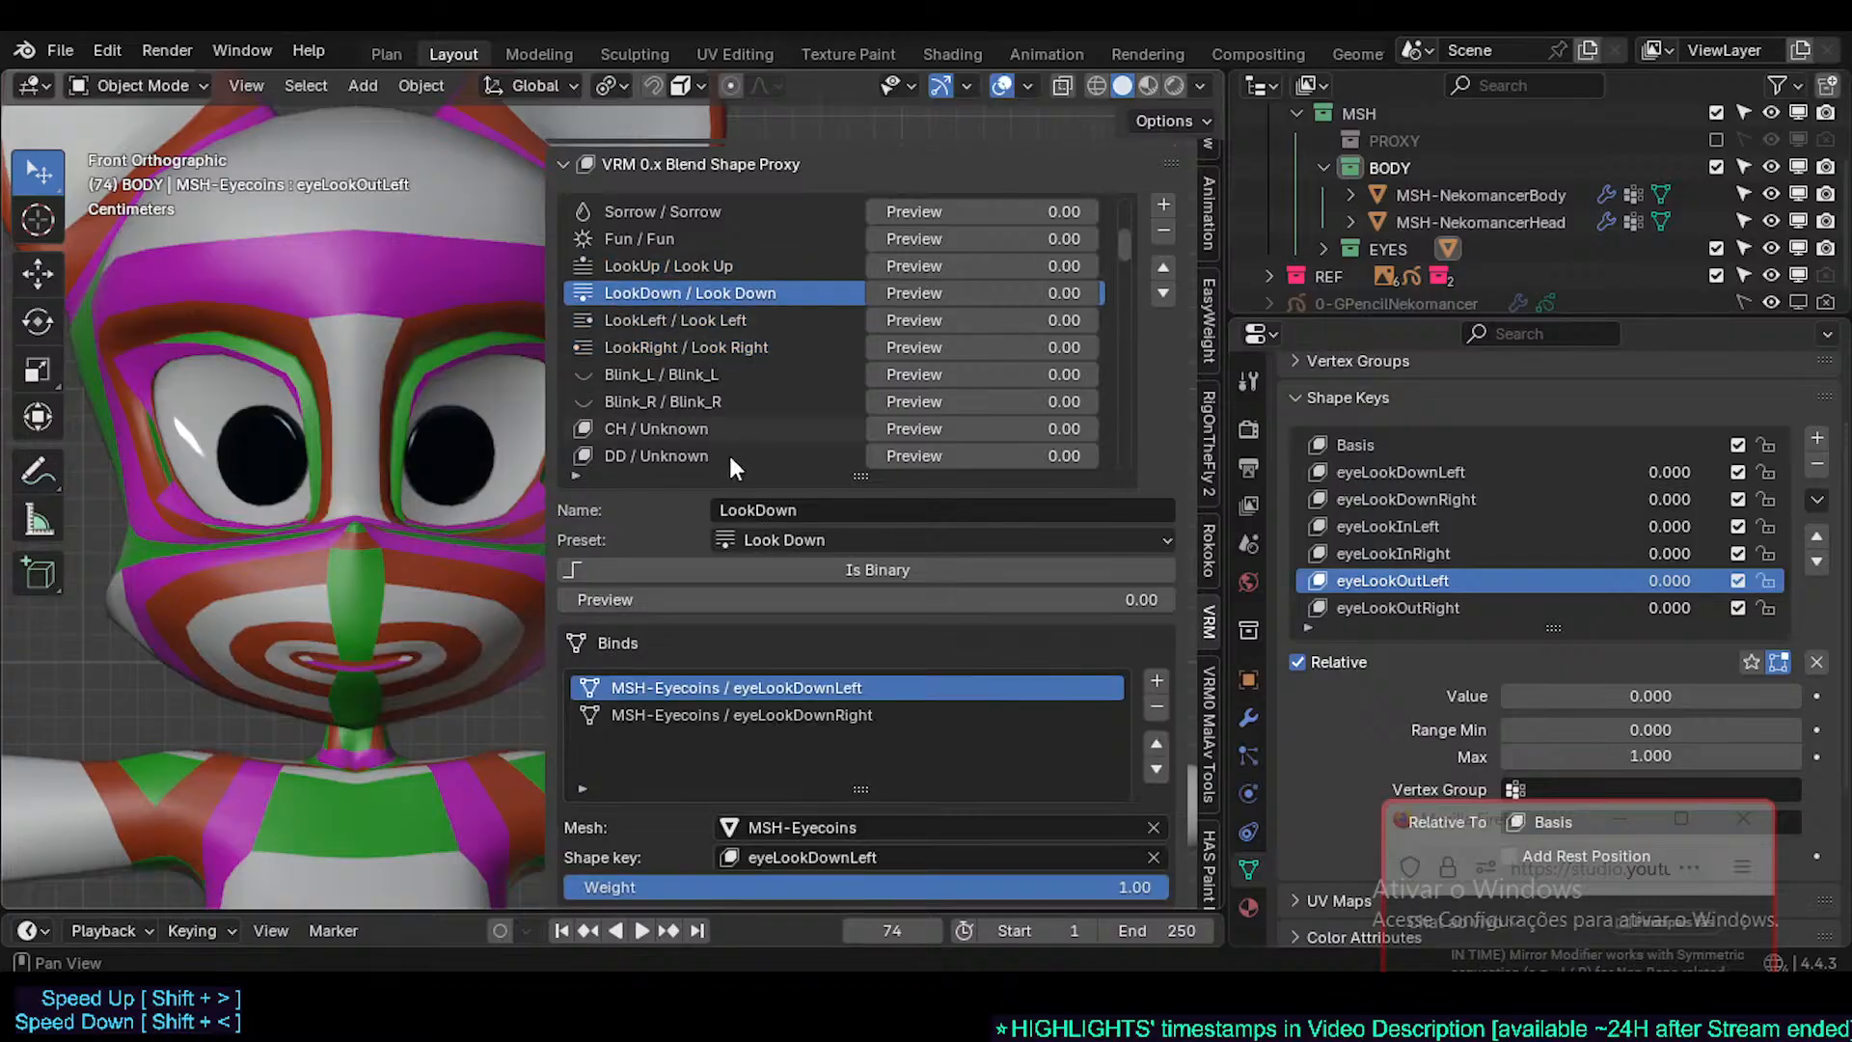
click(691, 267)
click(1157, 681)
key(ctrl+v)
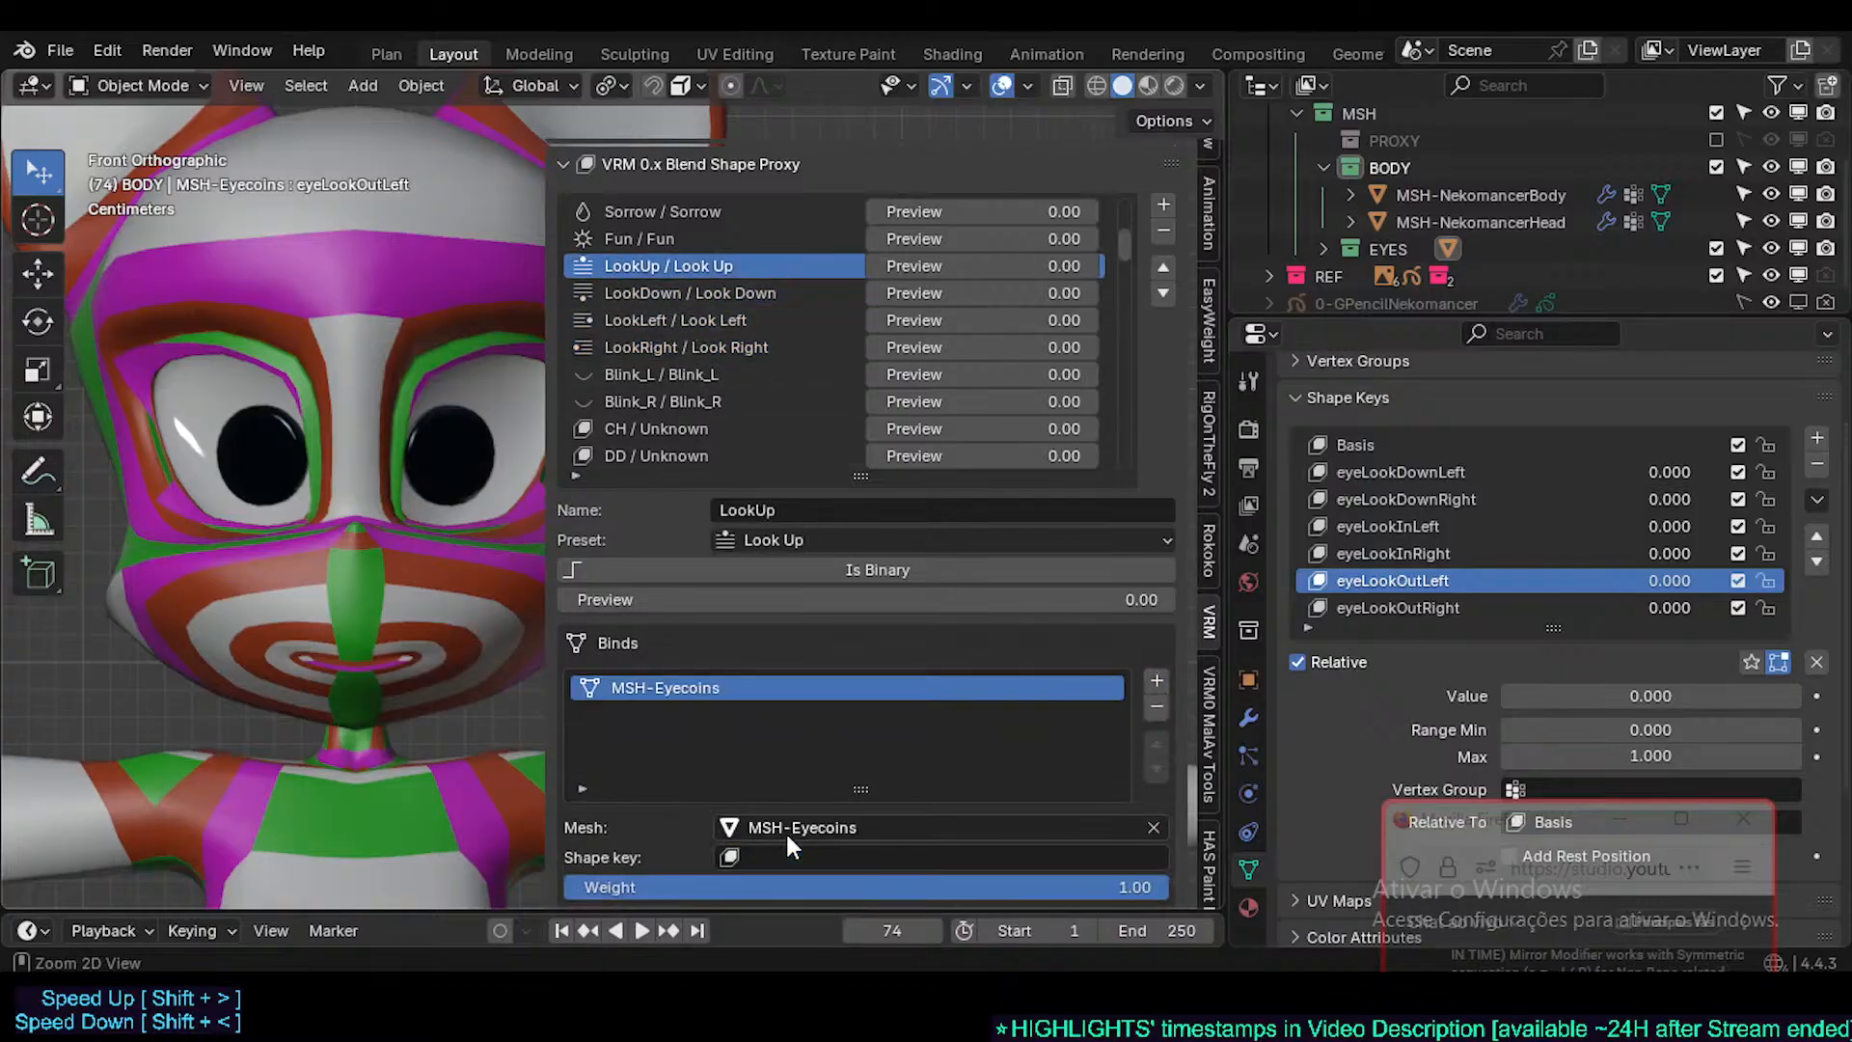
scroll(709, 403, down, 2)
scroll(686, 829, down, 3)
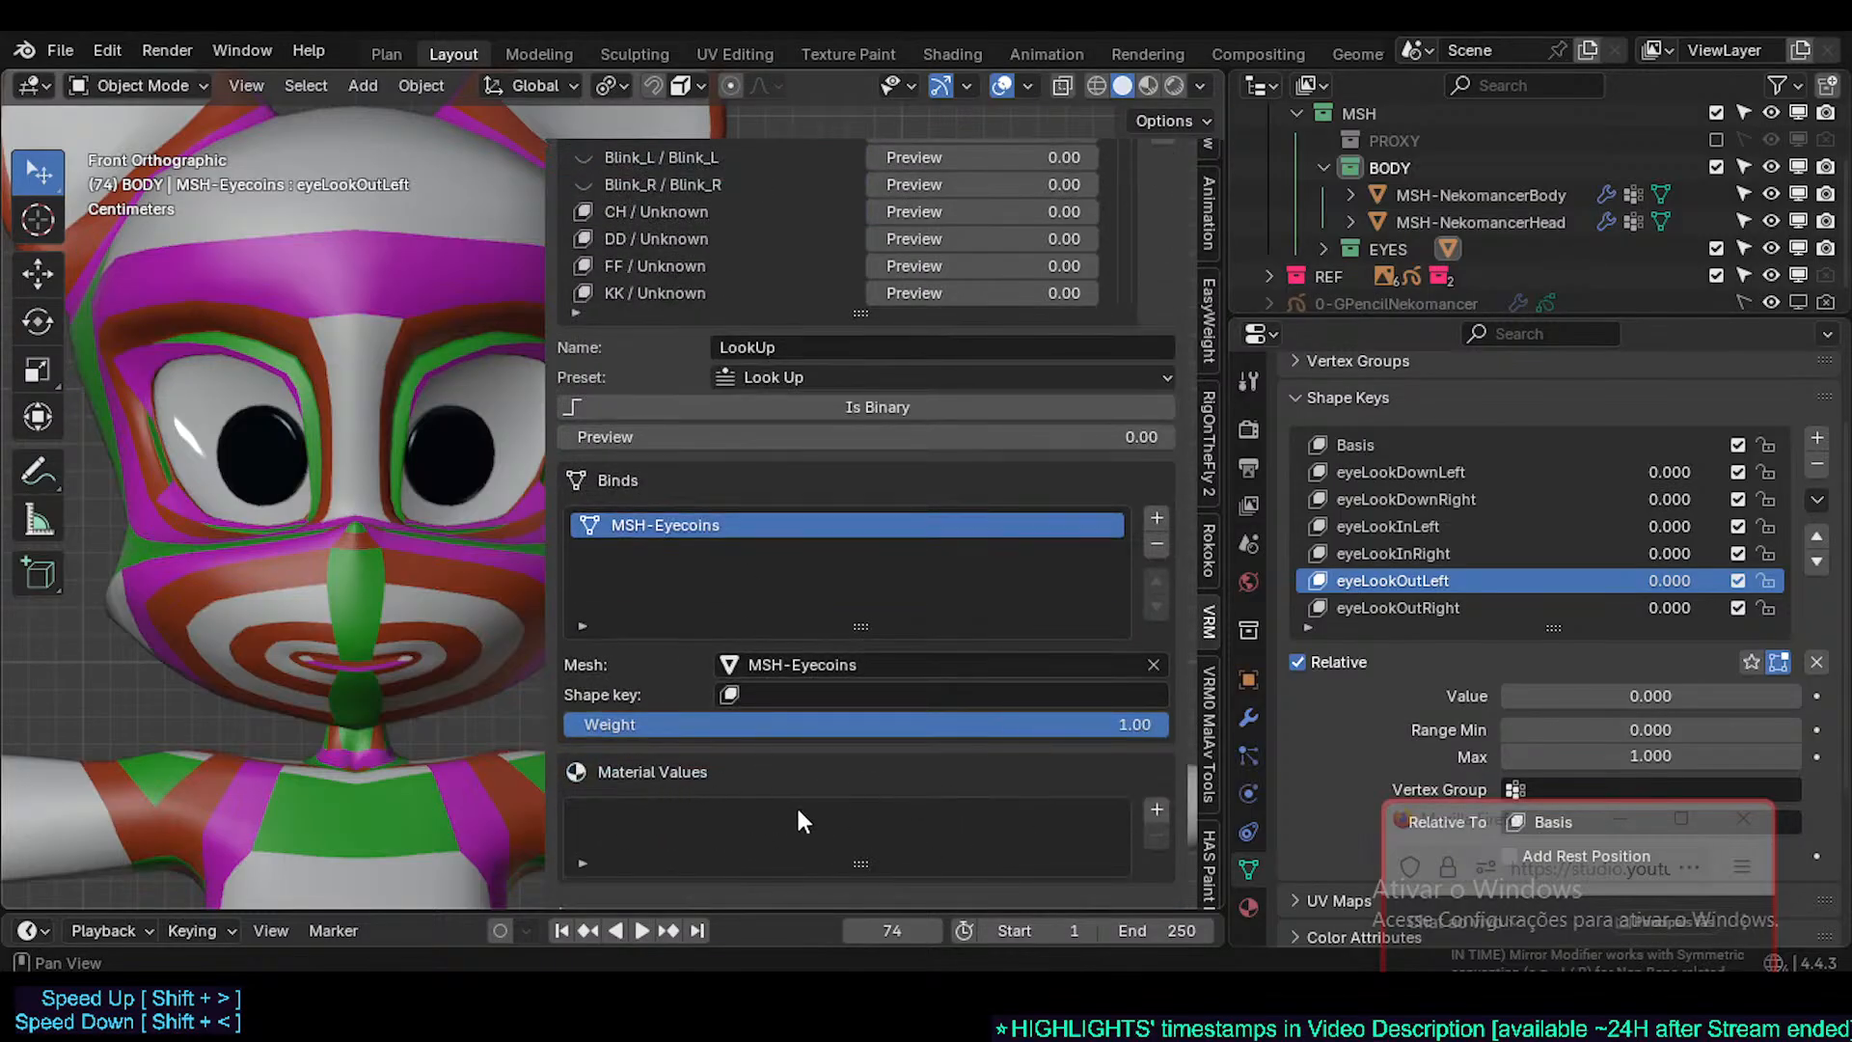
scroll(783, 803, up, 5)
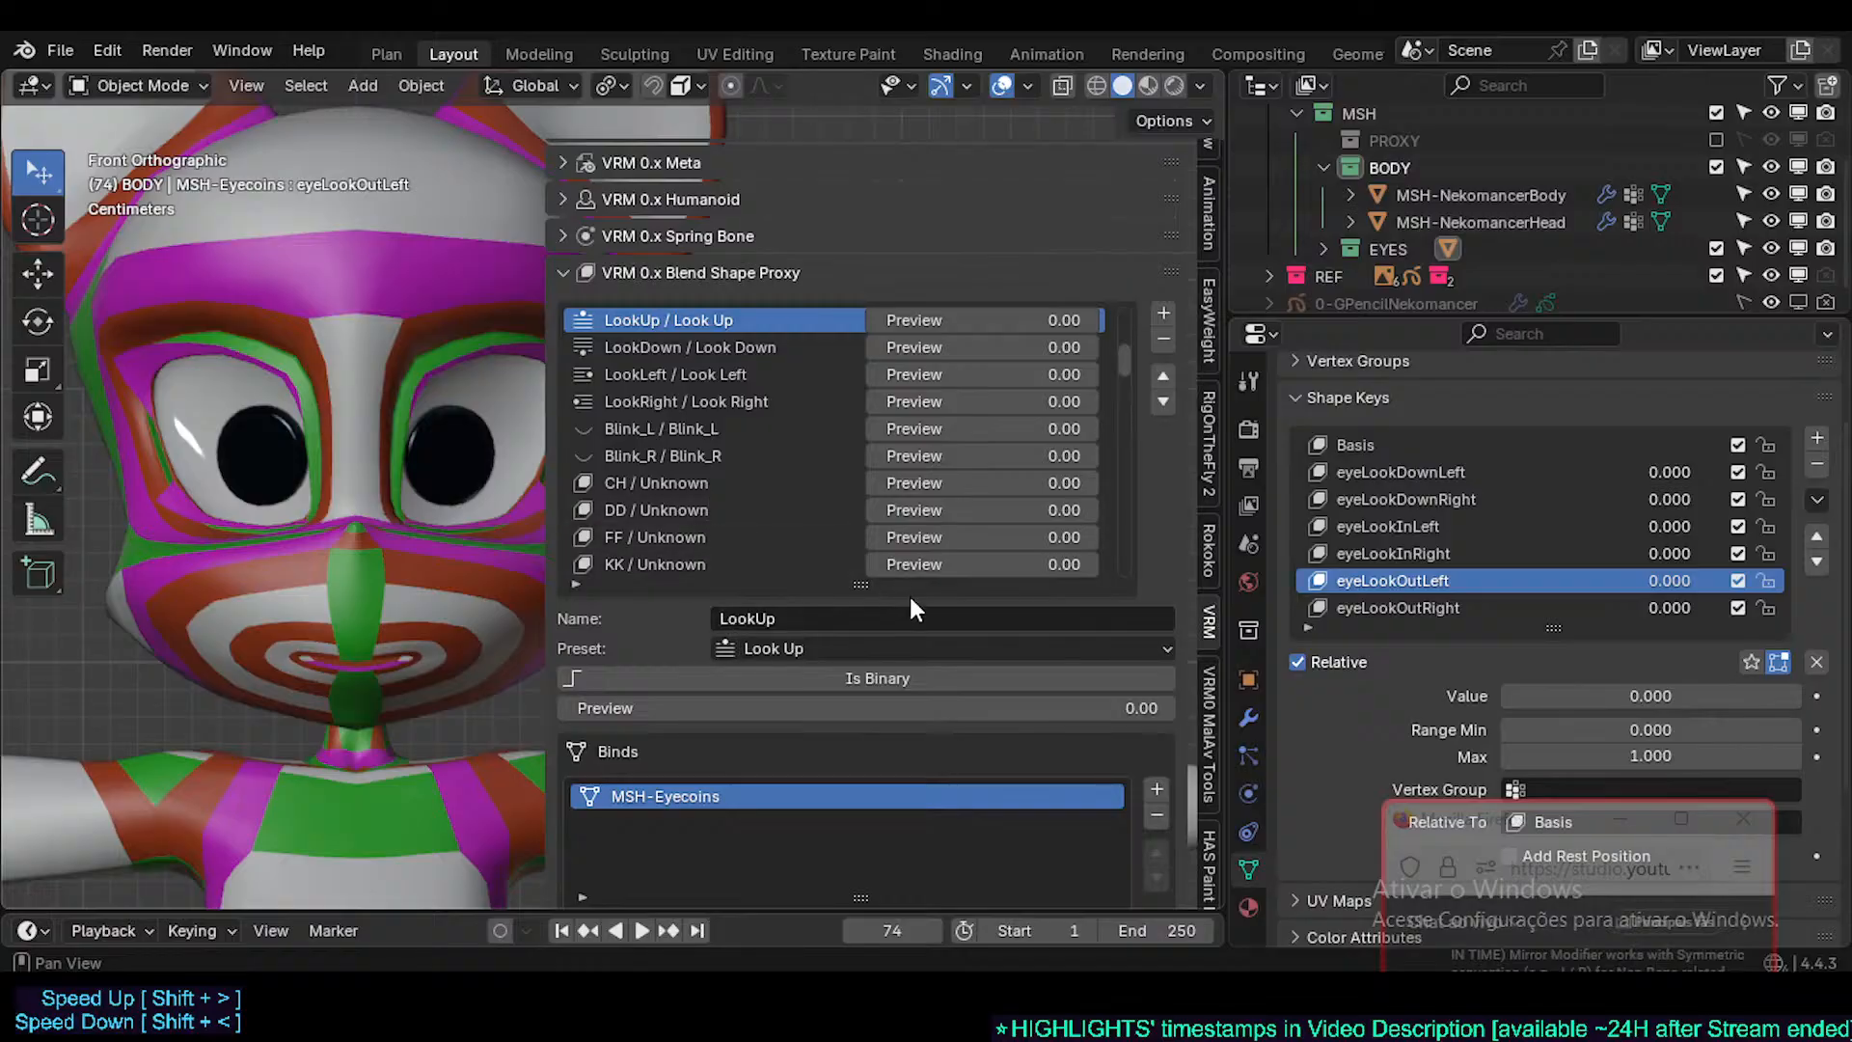
scroll(911, 607, down, 2)
key(ctrl+s)
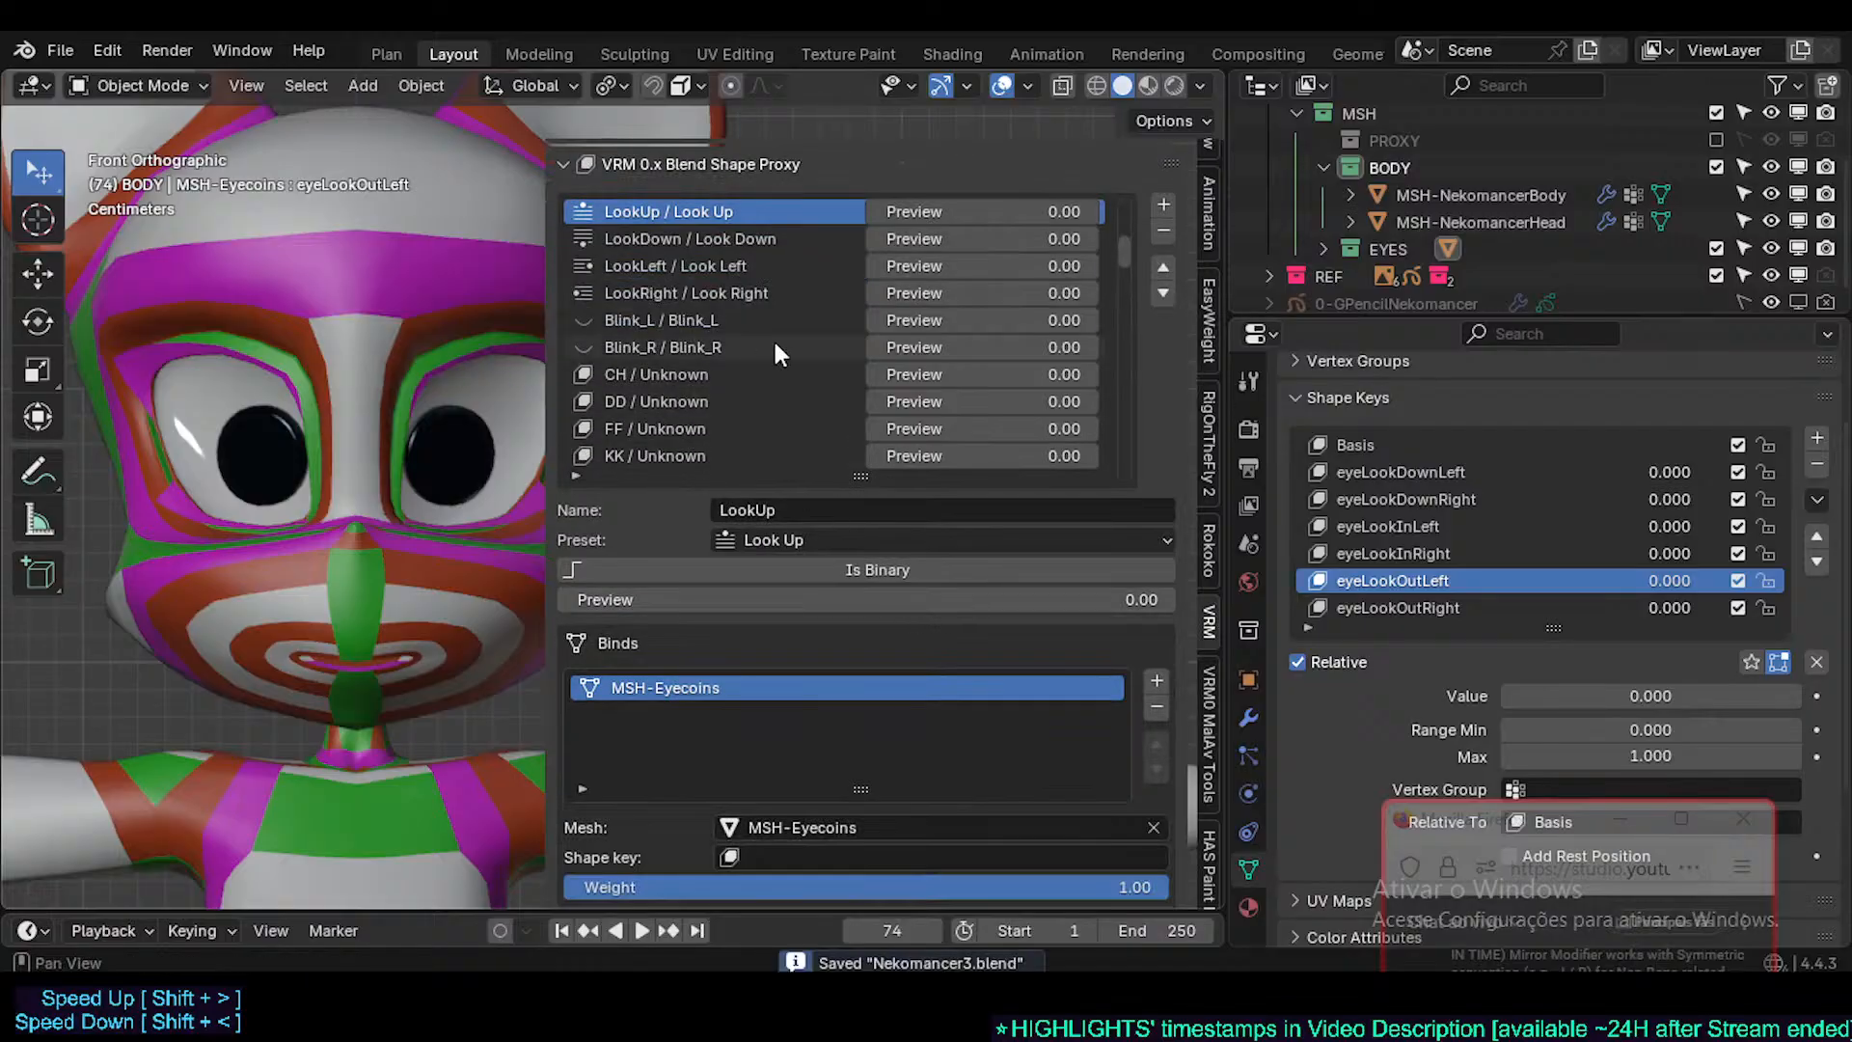
- Select the LookLeft proxy and test the eyeLookOutLeft shape key at 1.000 to see which way the eye moves
scroll(772, 338, up, 2)
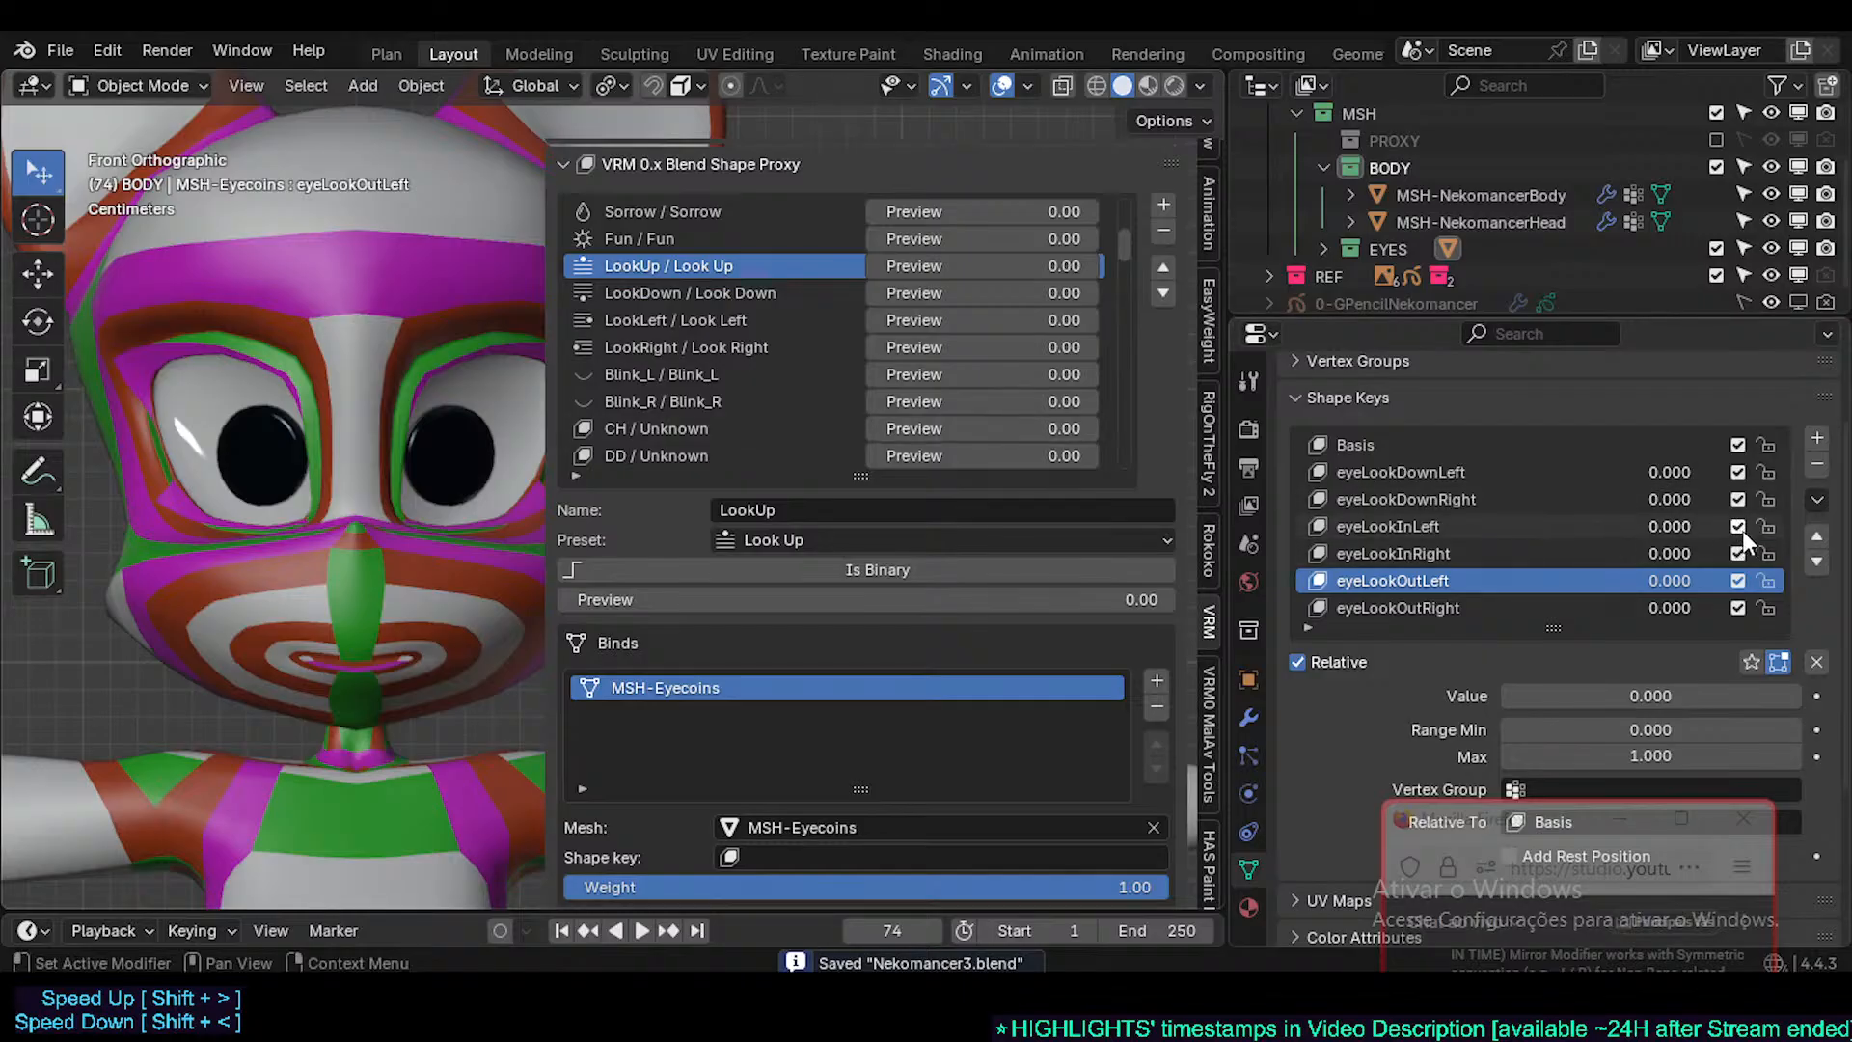
scroll(1742, 530, down, 1)
scroll(1686, 517, up, 1)
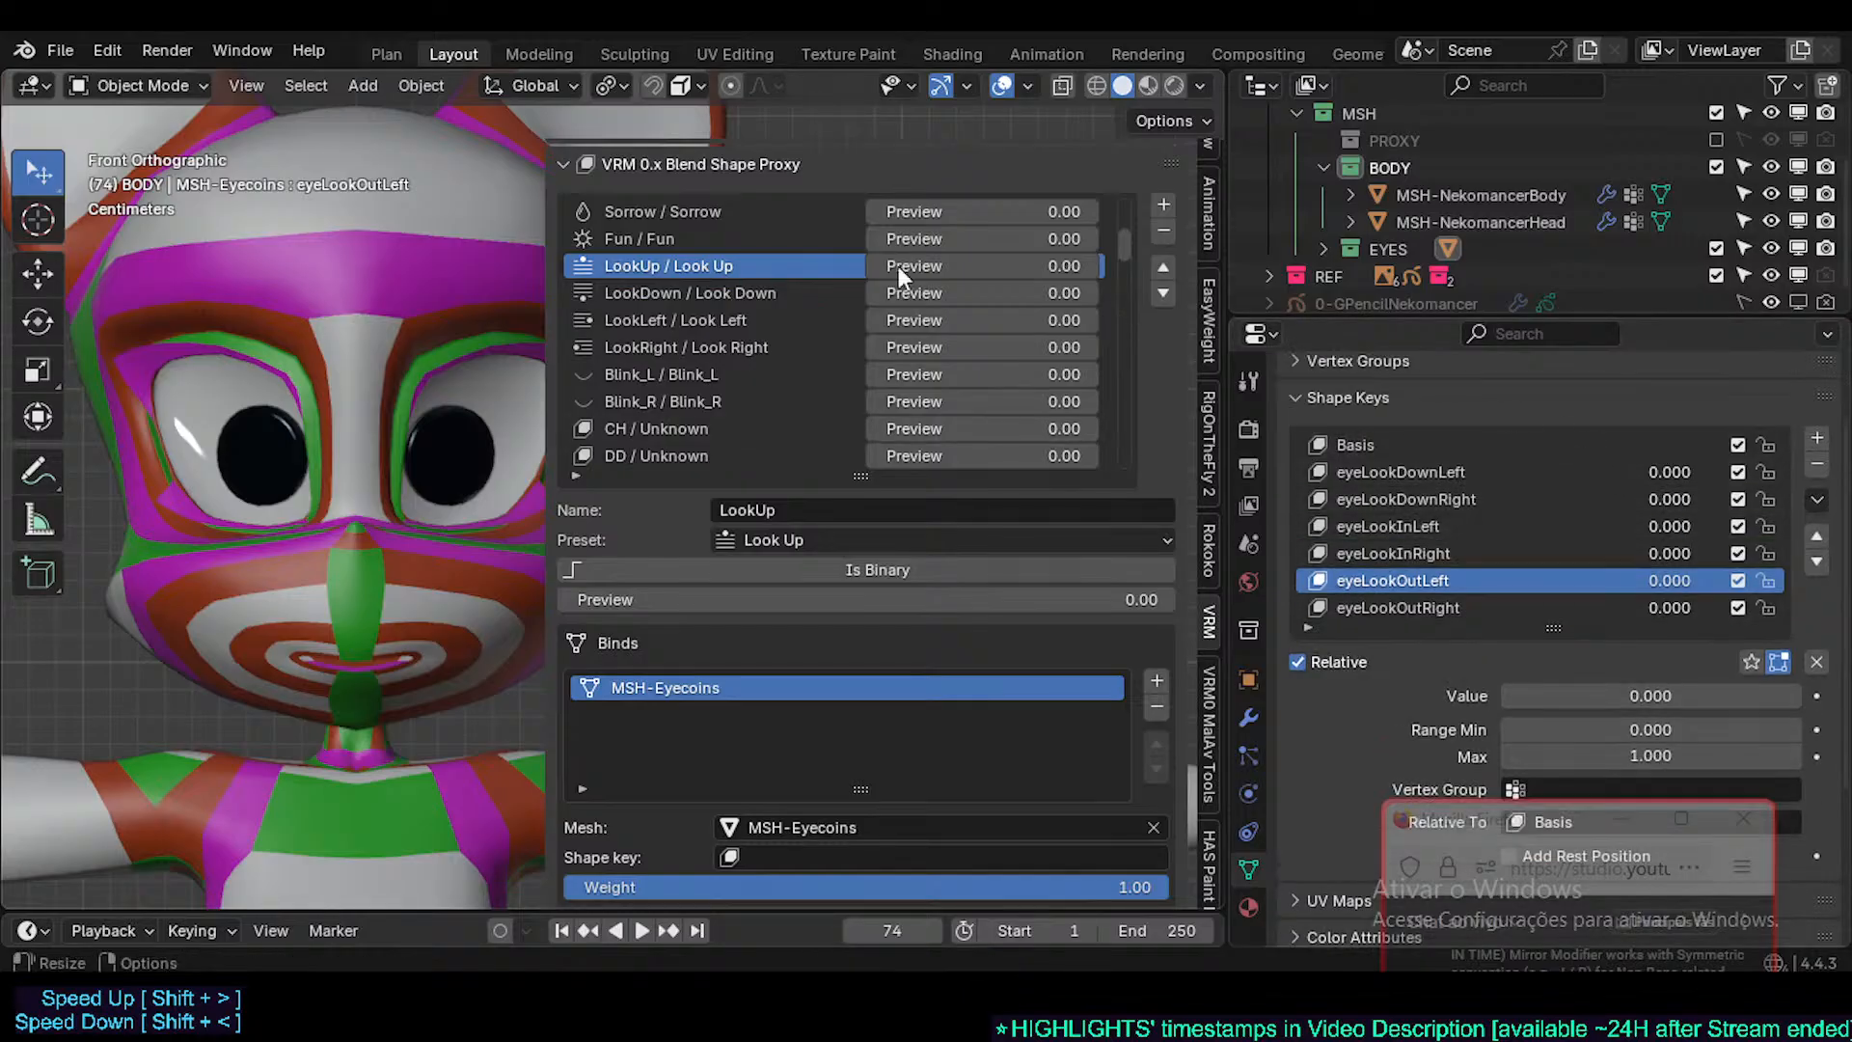
click(751, 293)
click(739, 319)
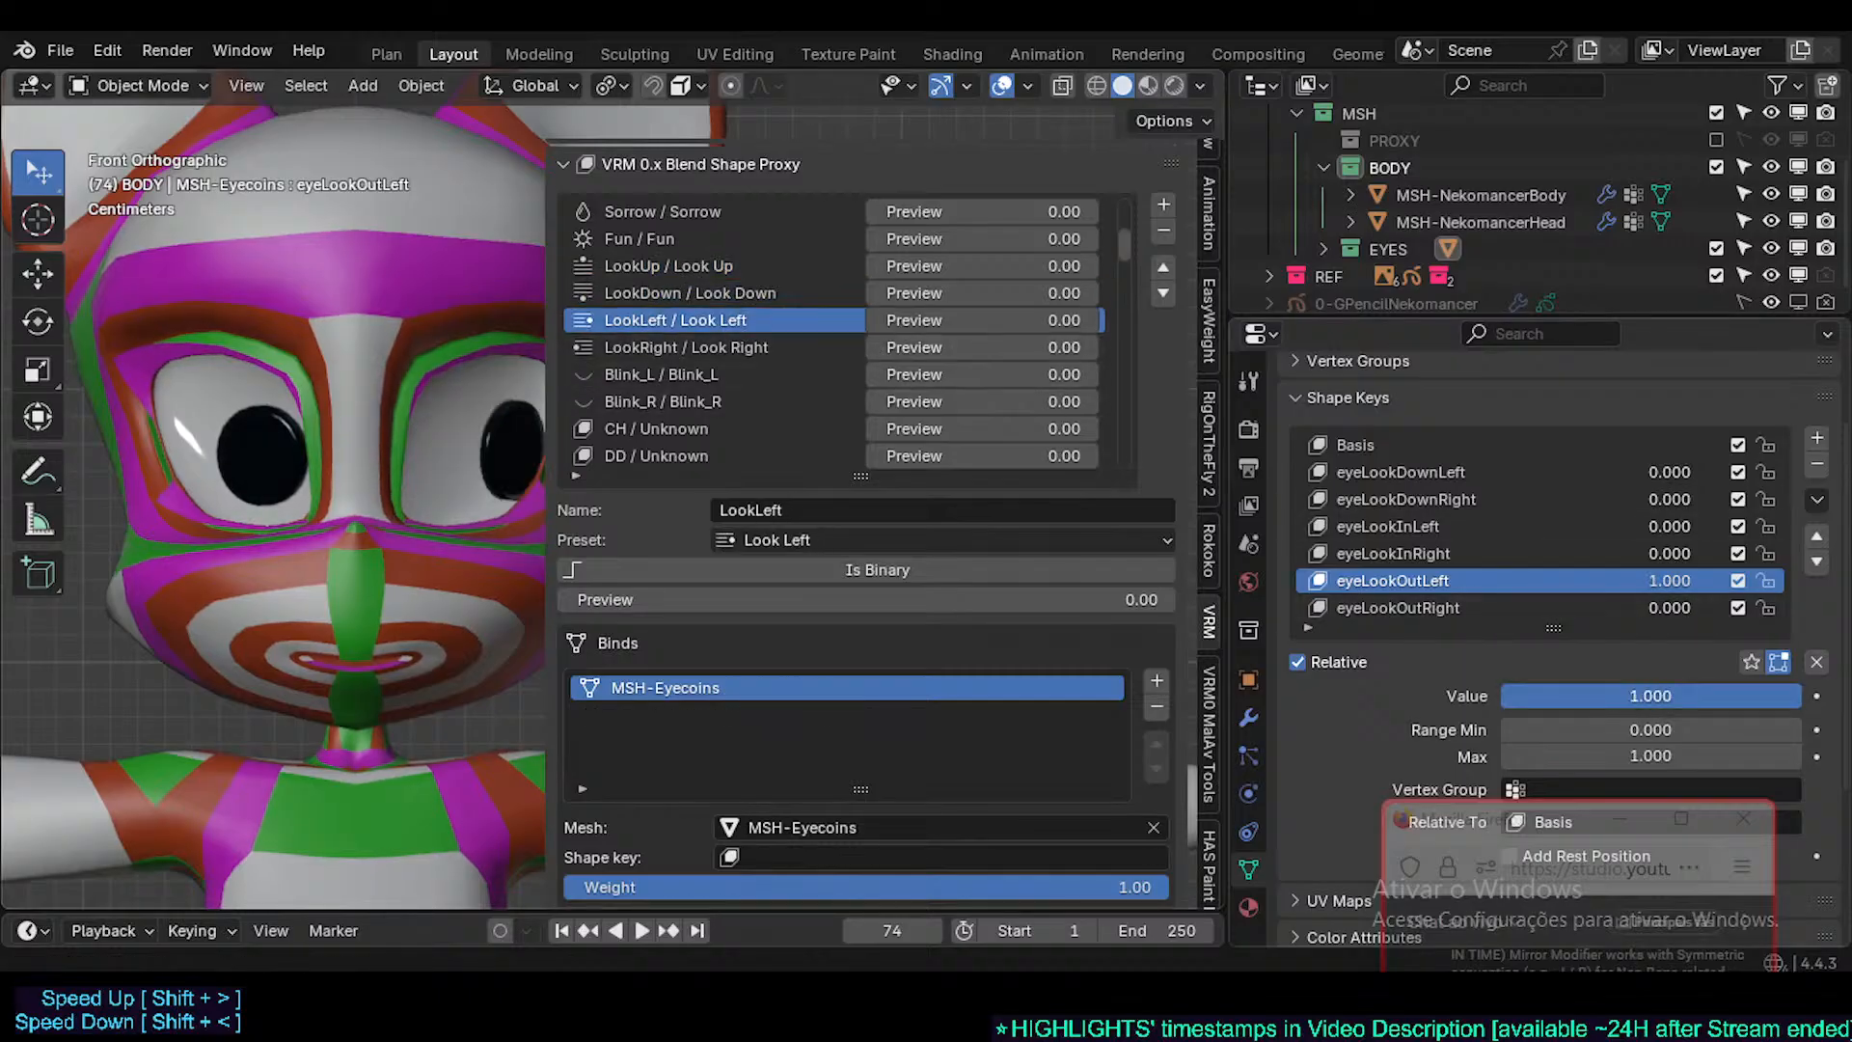
scroll(1464, 569, down, 1)
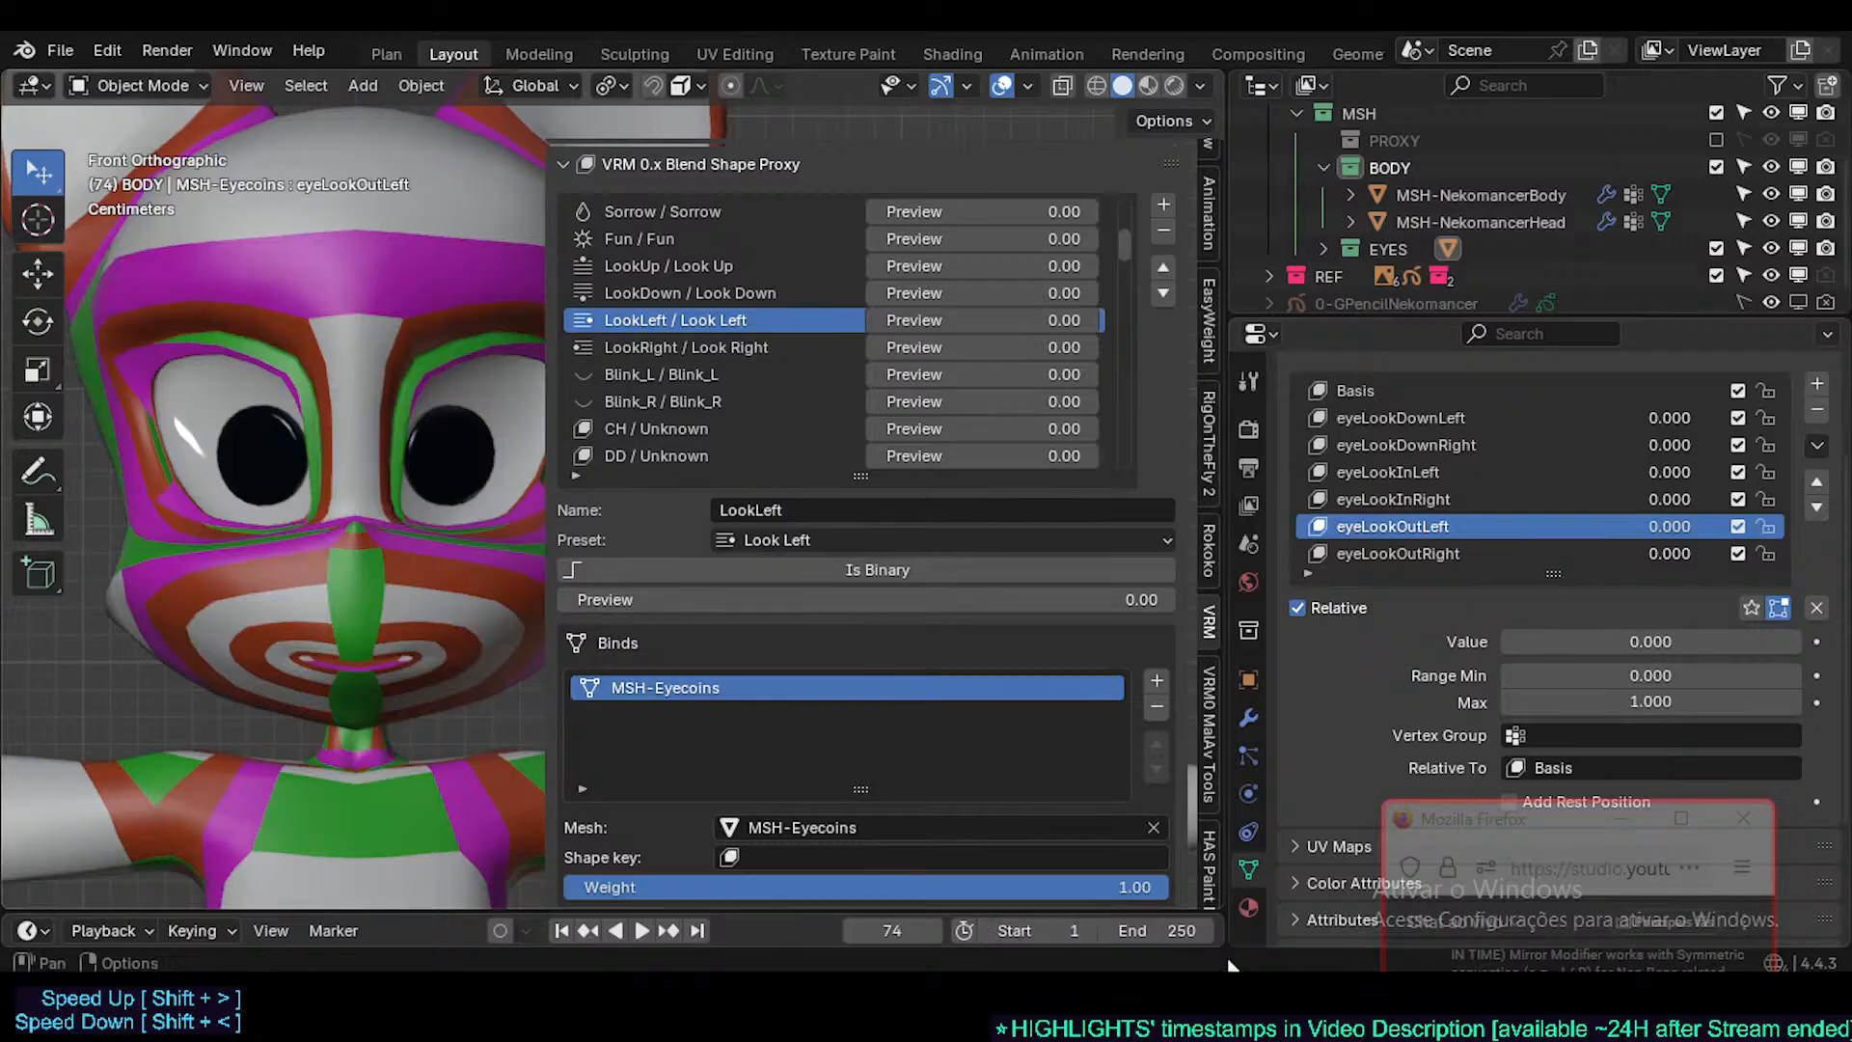
- Switch to the All the 52.mp4 reference video in VLC and go back to the eyeLookDownLeft section near its start
key(alt+Tab)
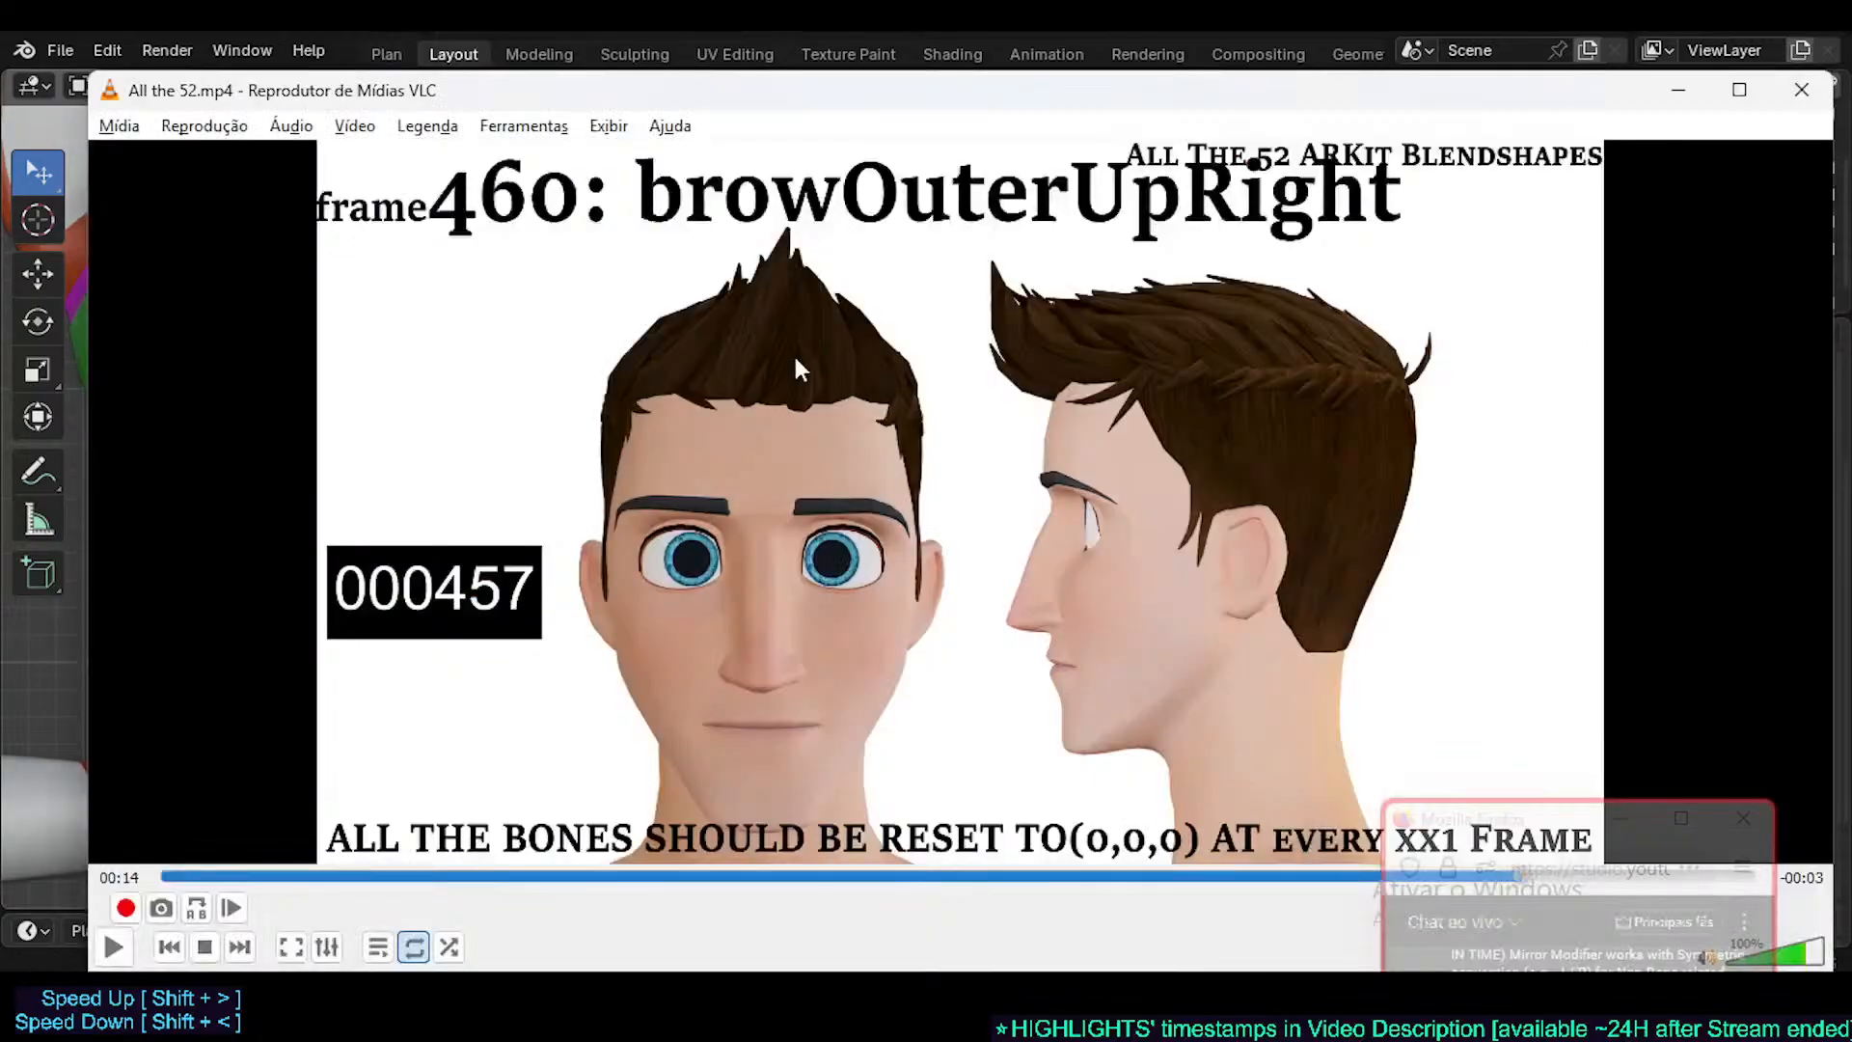
click(193, 875)
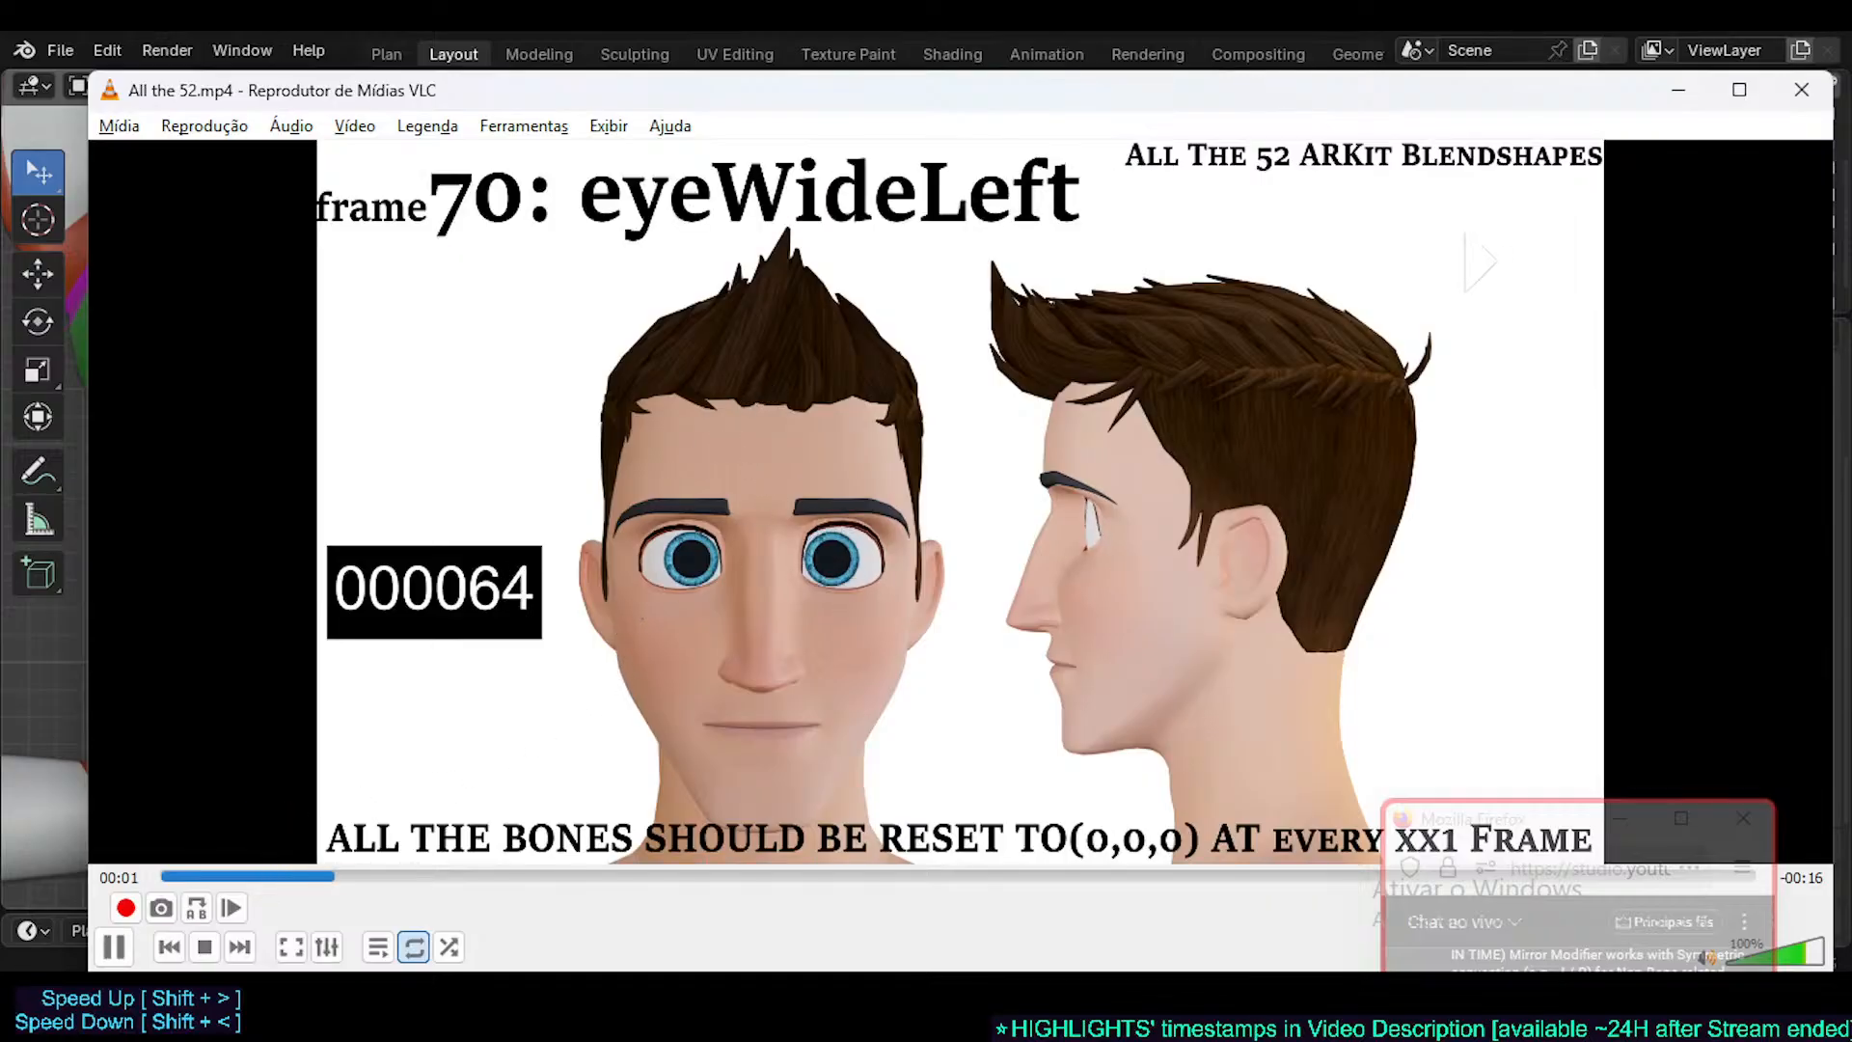
click(196, 877)
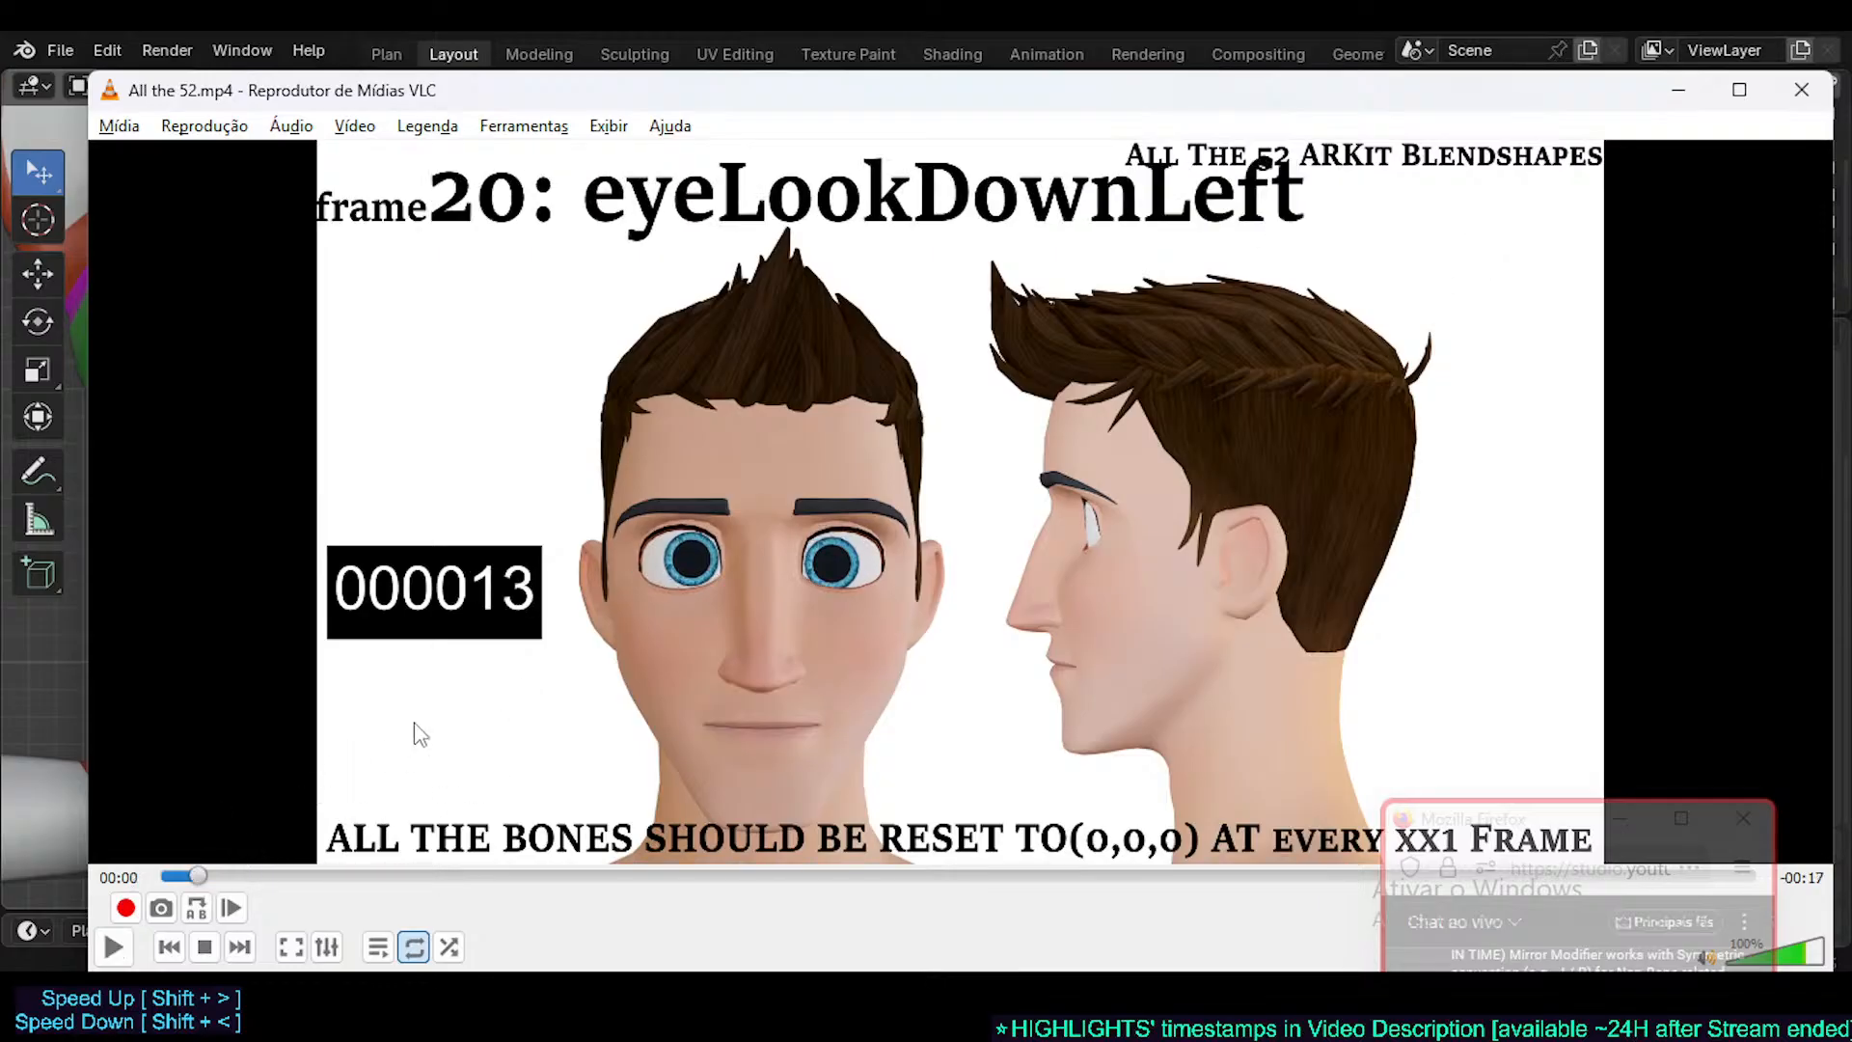
- Slow the reference video to 0.67x and play it from the eyeLookDownLeft section to eyeLookInLeft
right_click(1491, 940)
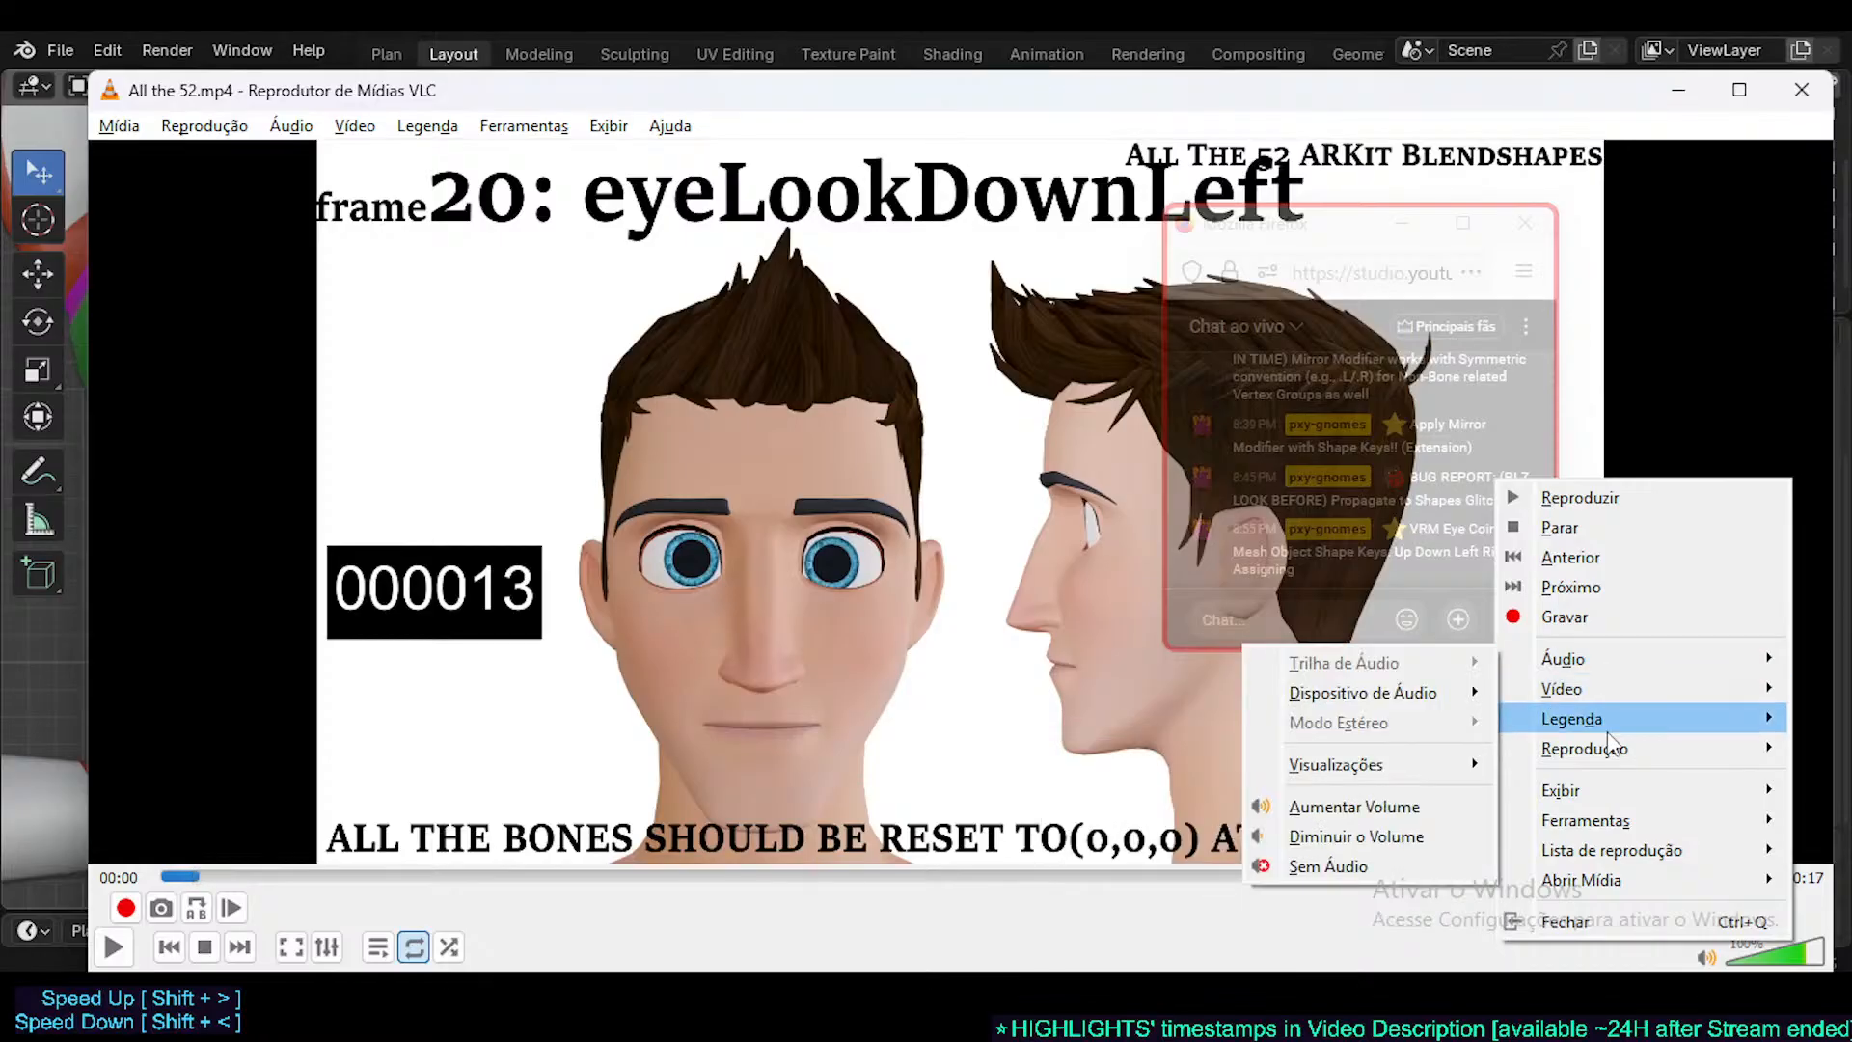
mouse_move(1608, 755)
mouse_move(1455, 762)
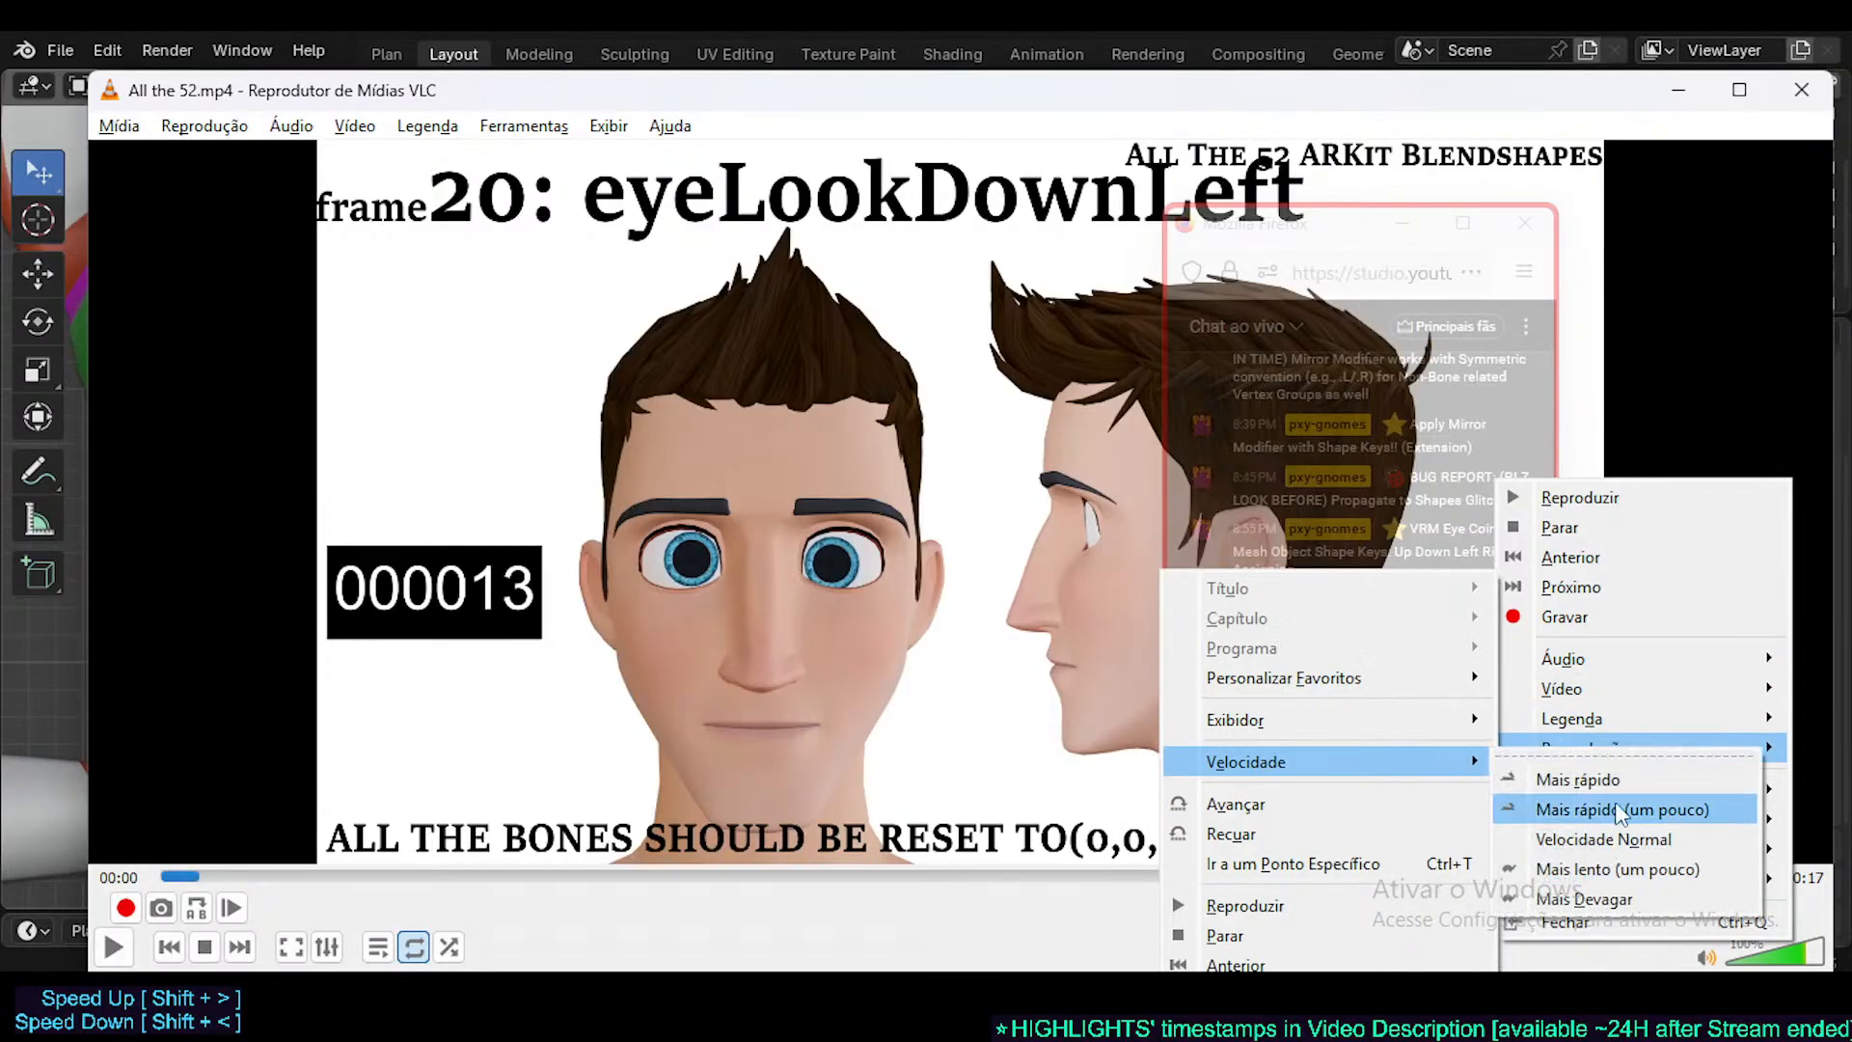
click(1623, 912)
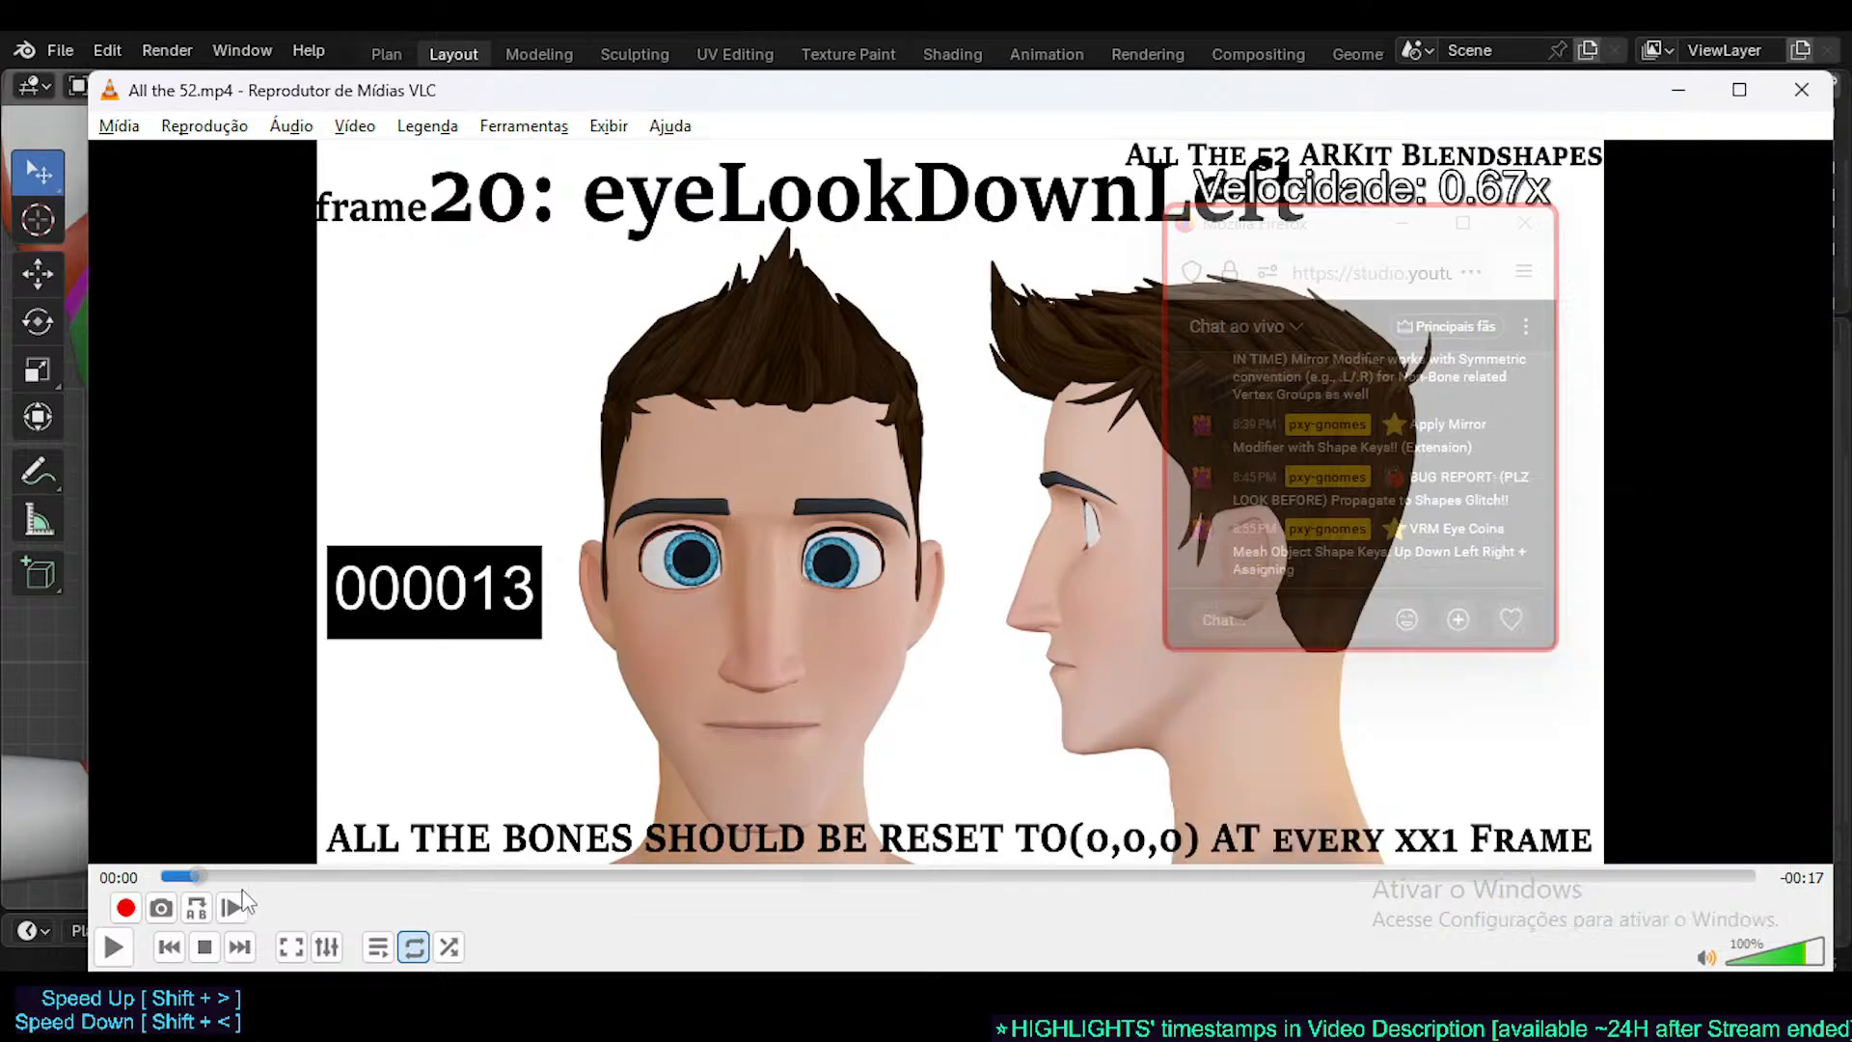
click(185, 876)
key(space)
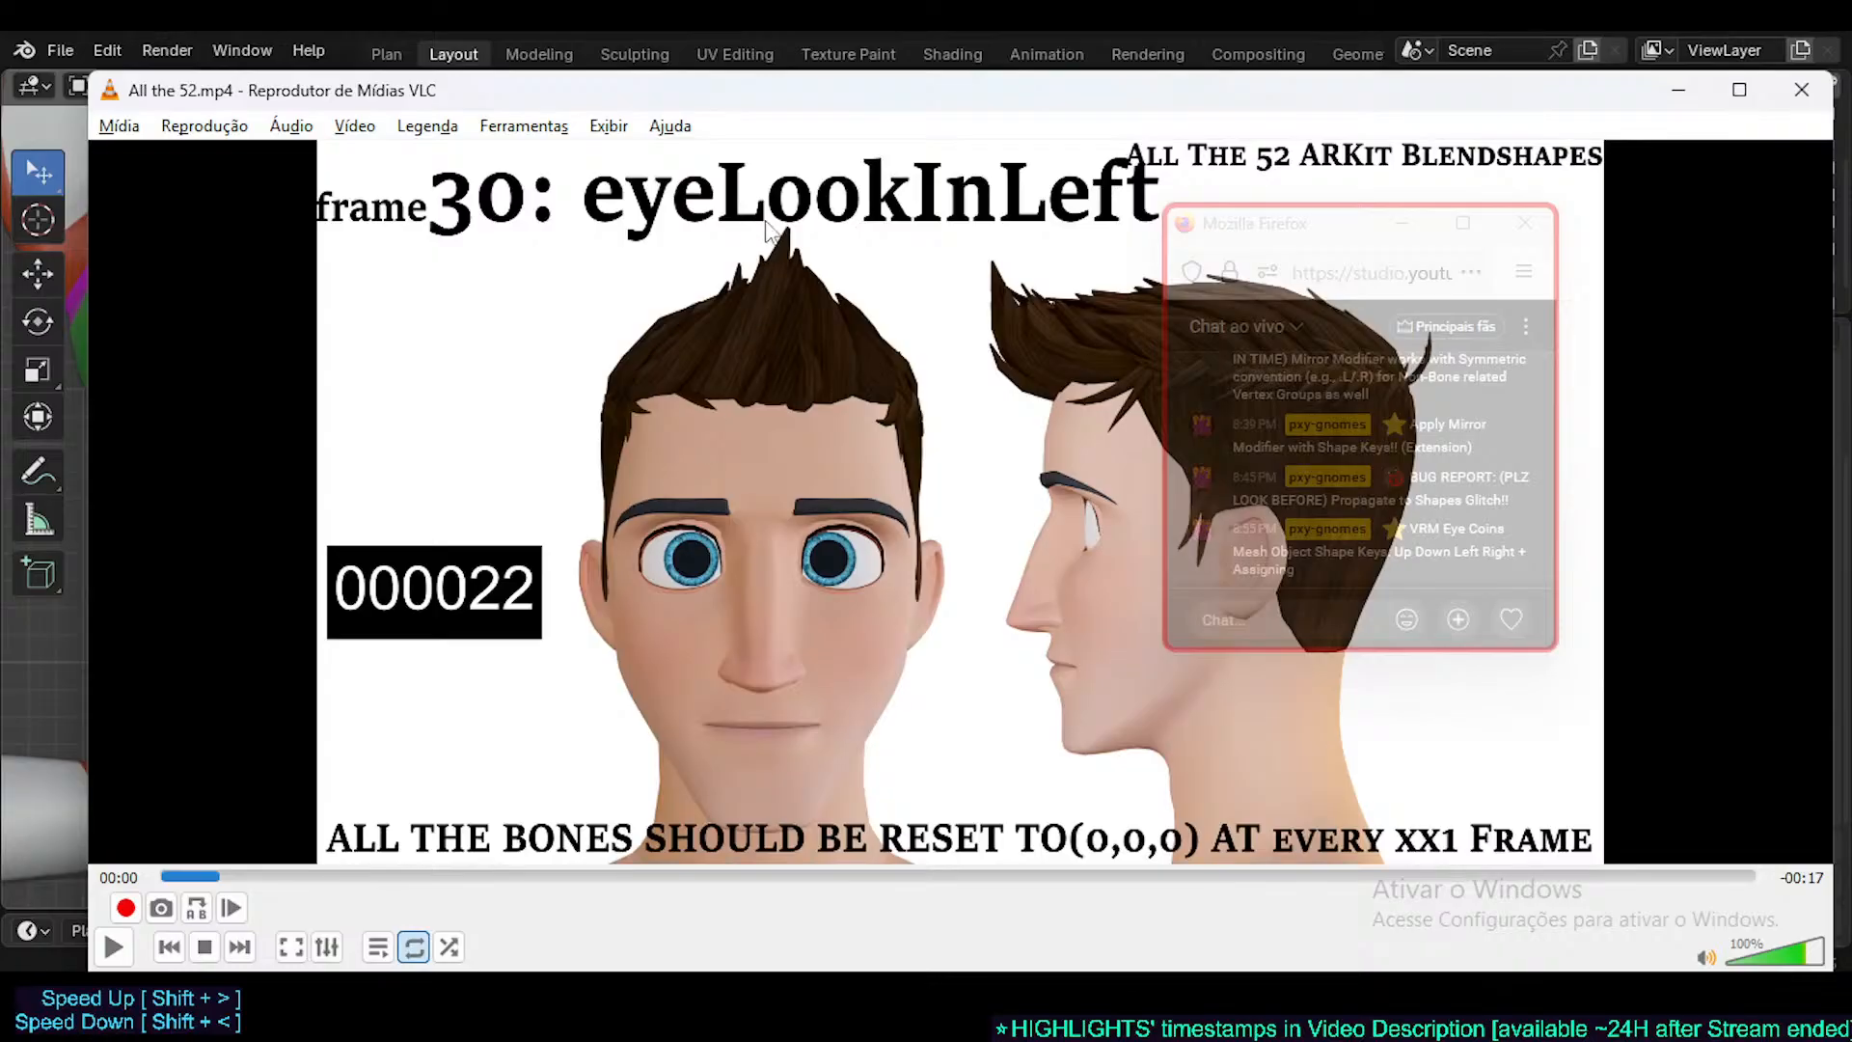
- Play the reference video on from eyeLookInLeft, pause it at jawLeft, and switch back to Blender
key(space)
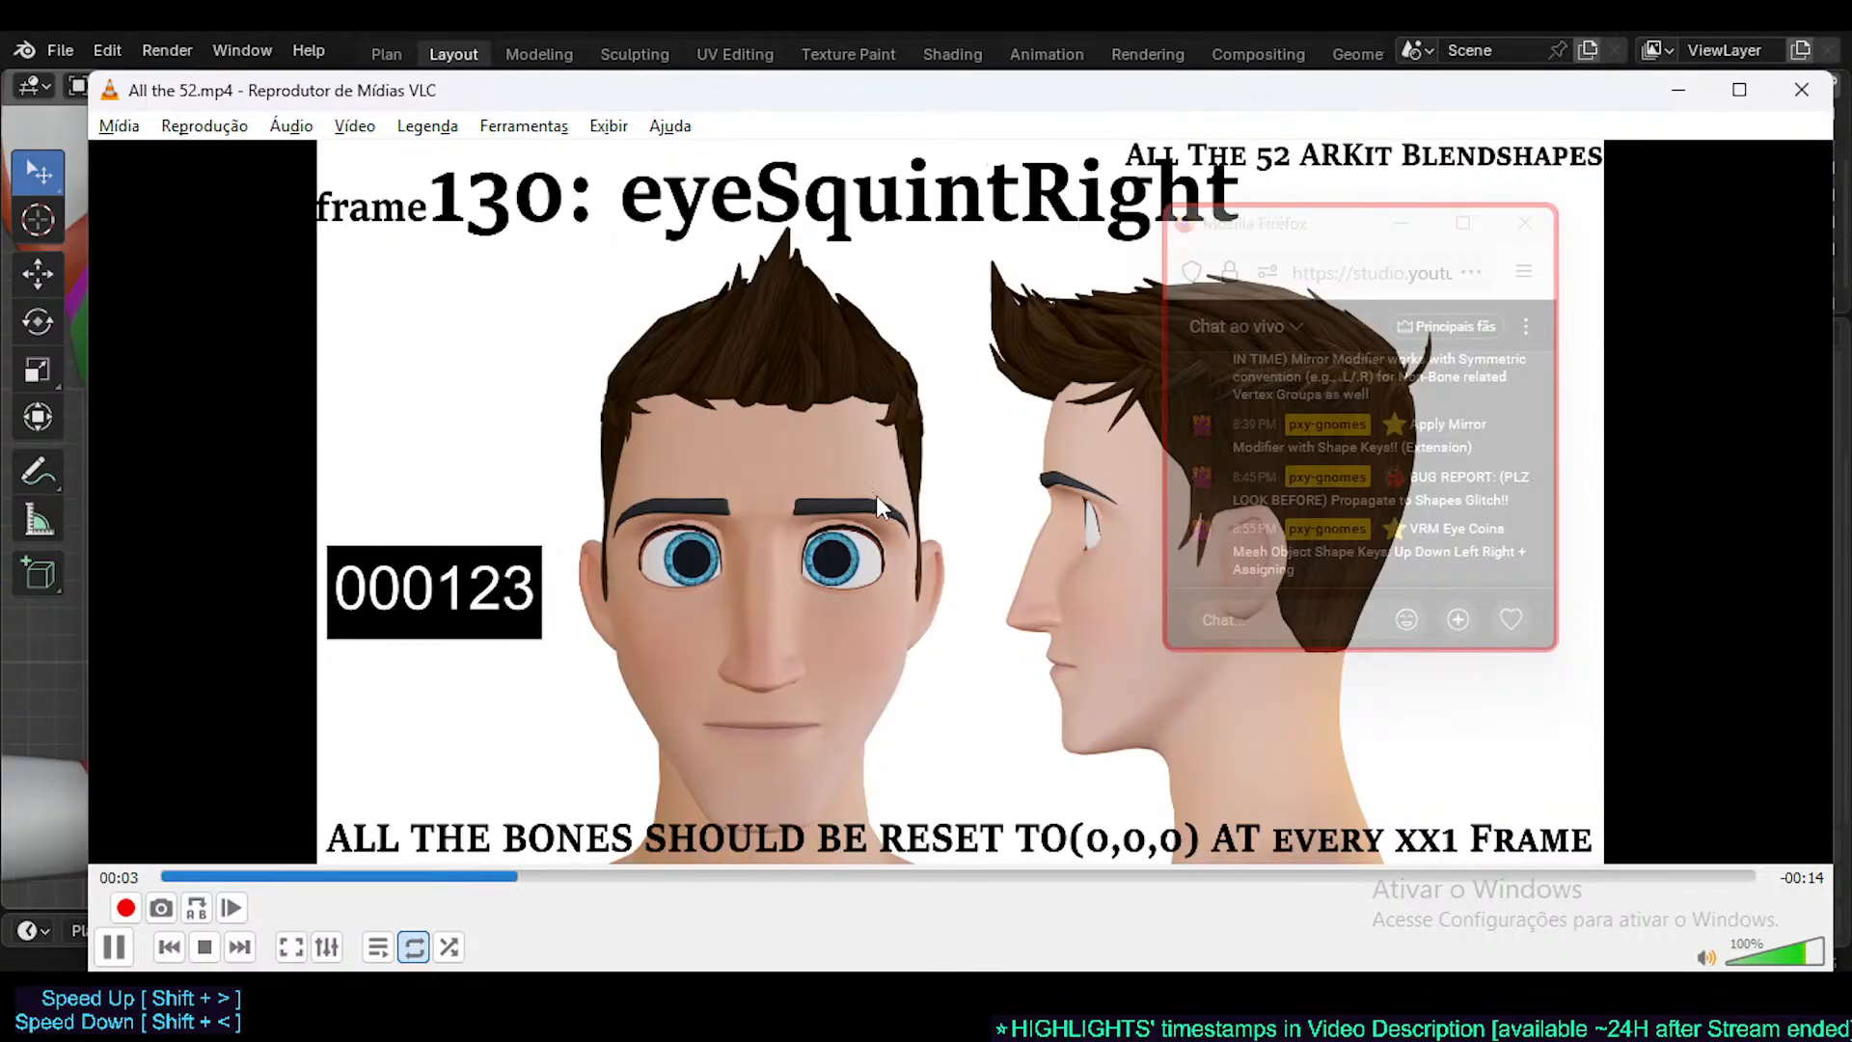
key(space)
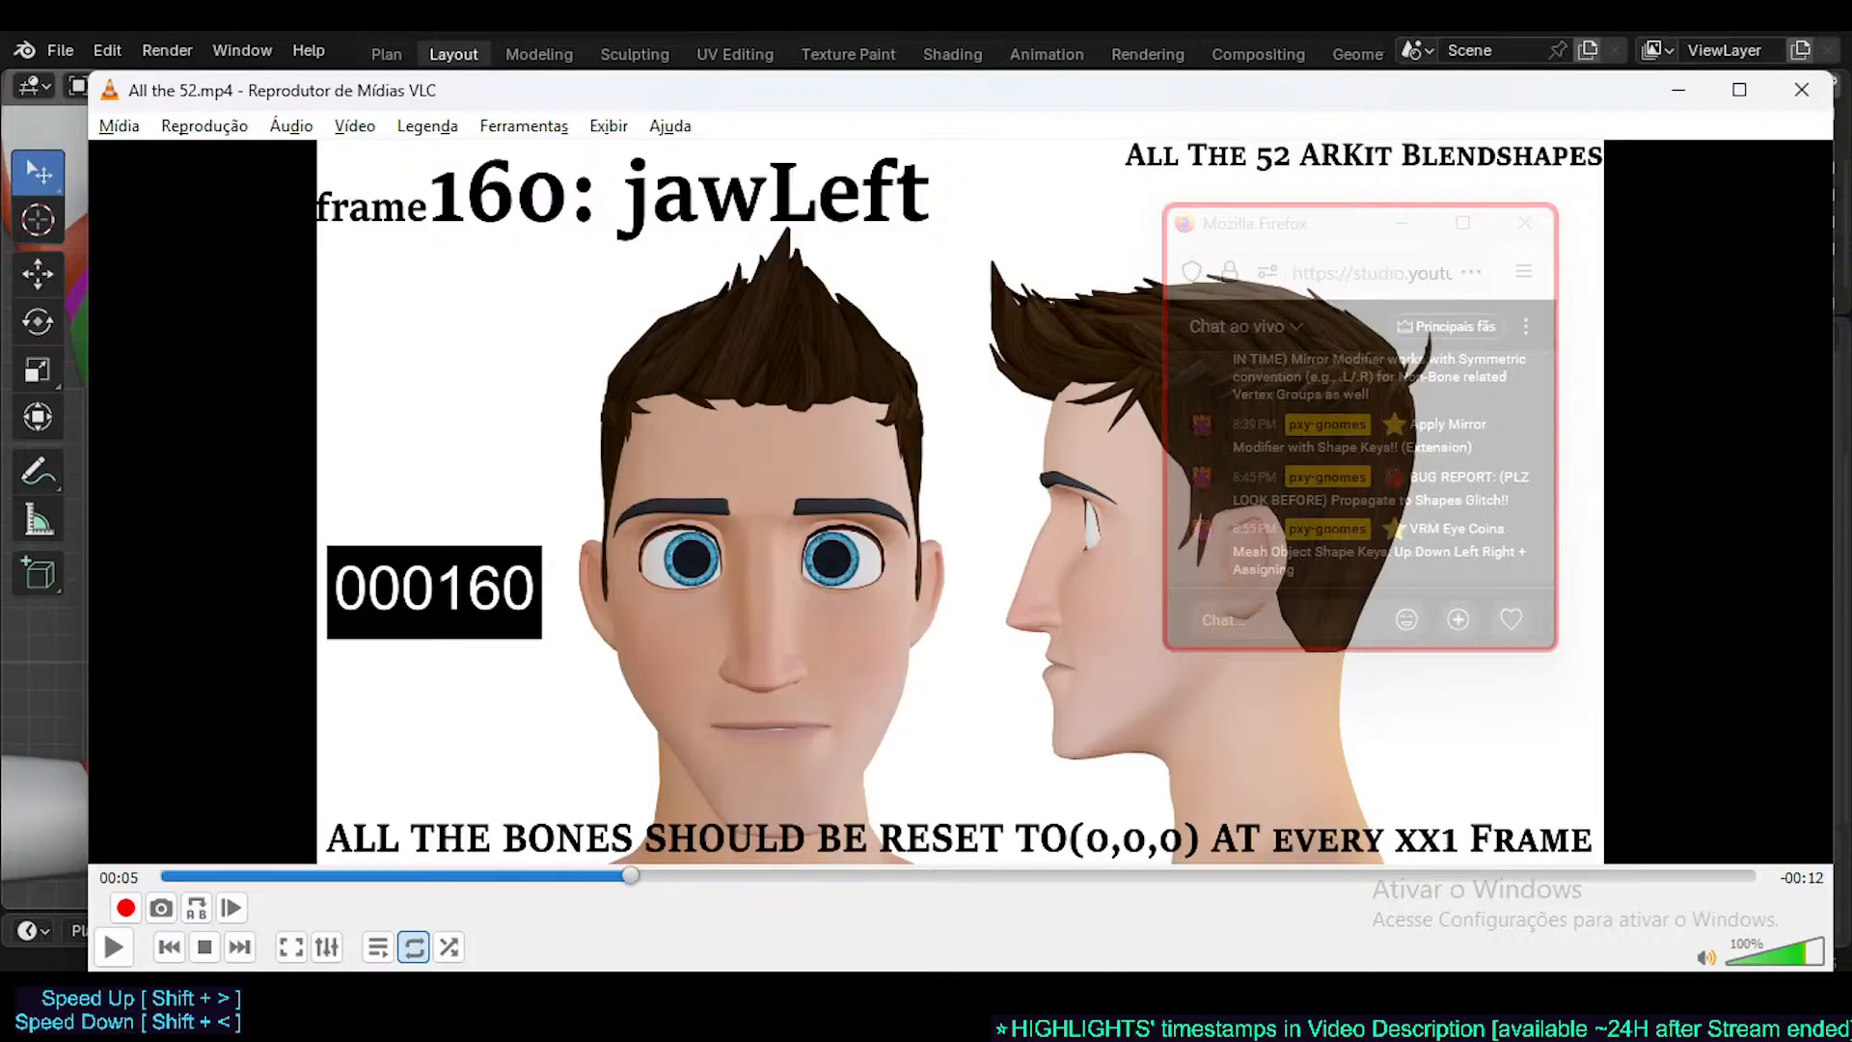
mouse_move(1262, 1003)
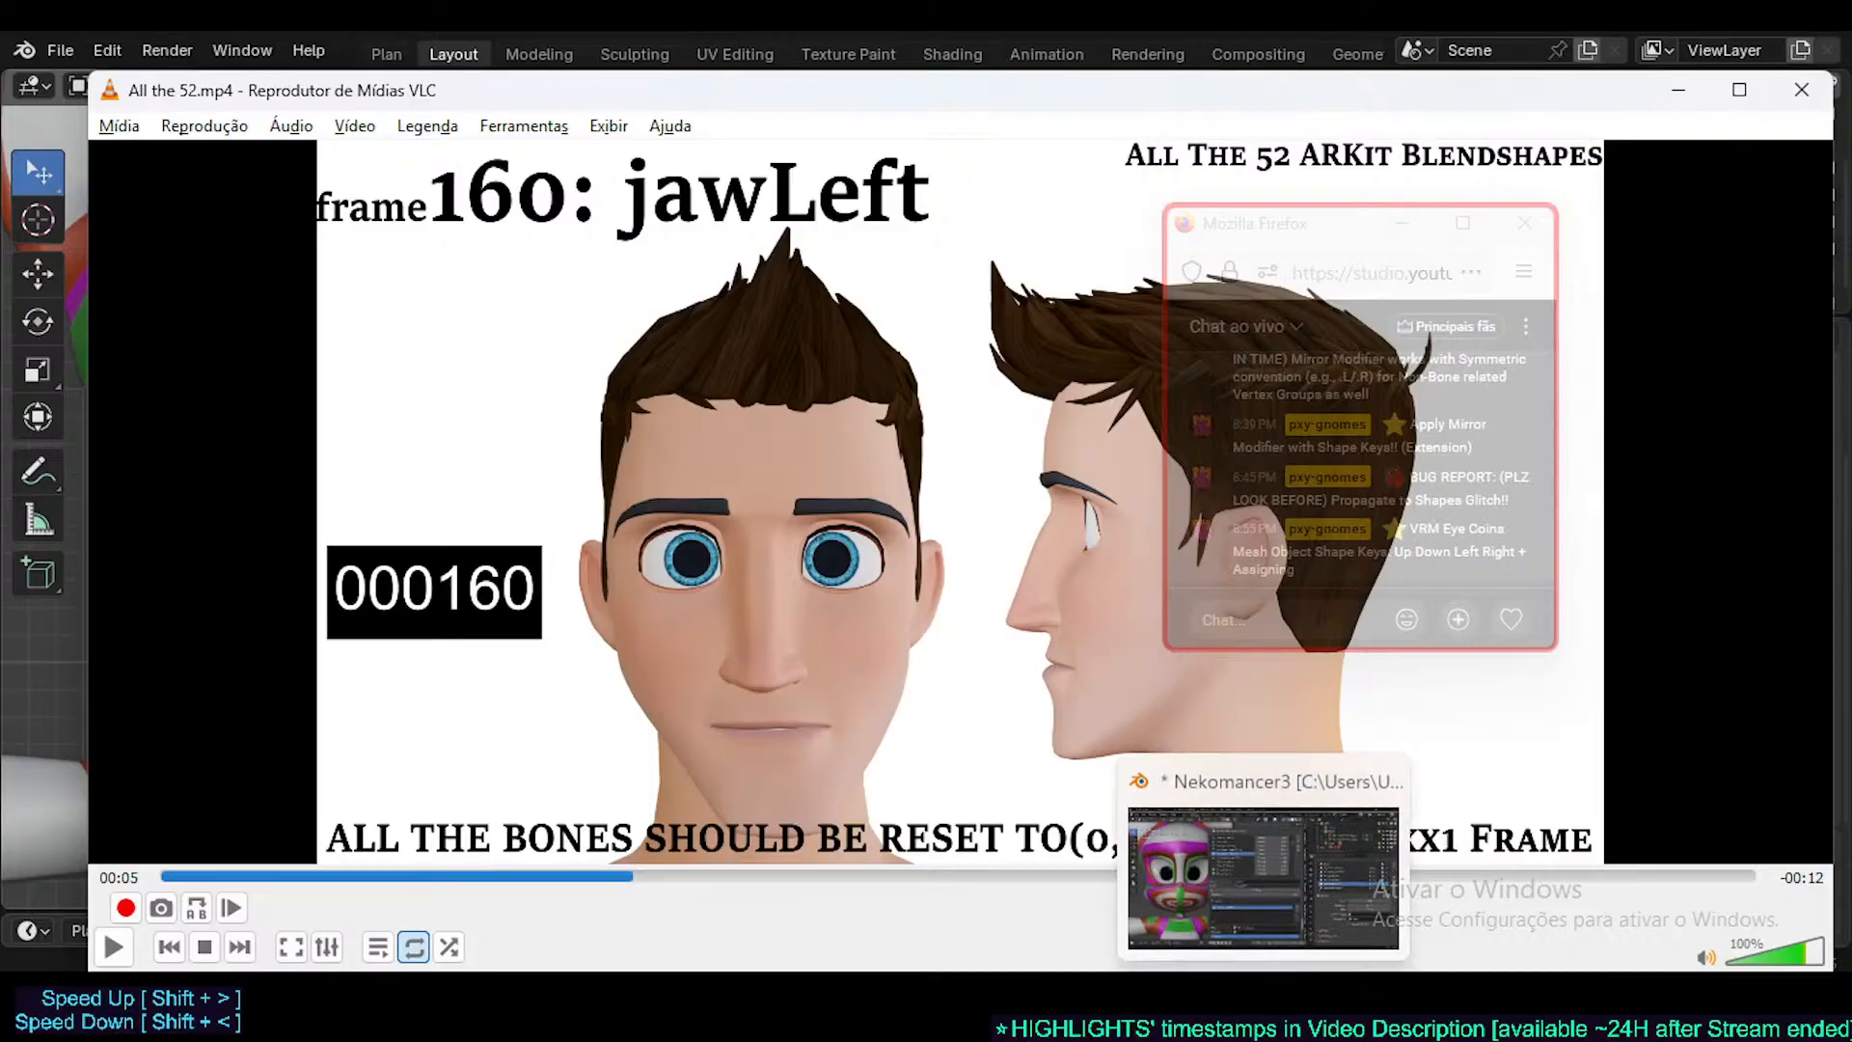
click(1262, 878)
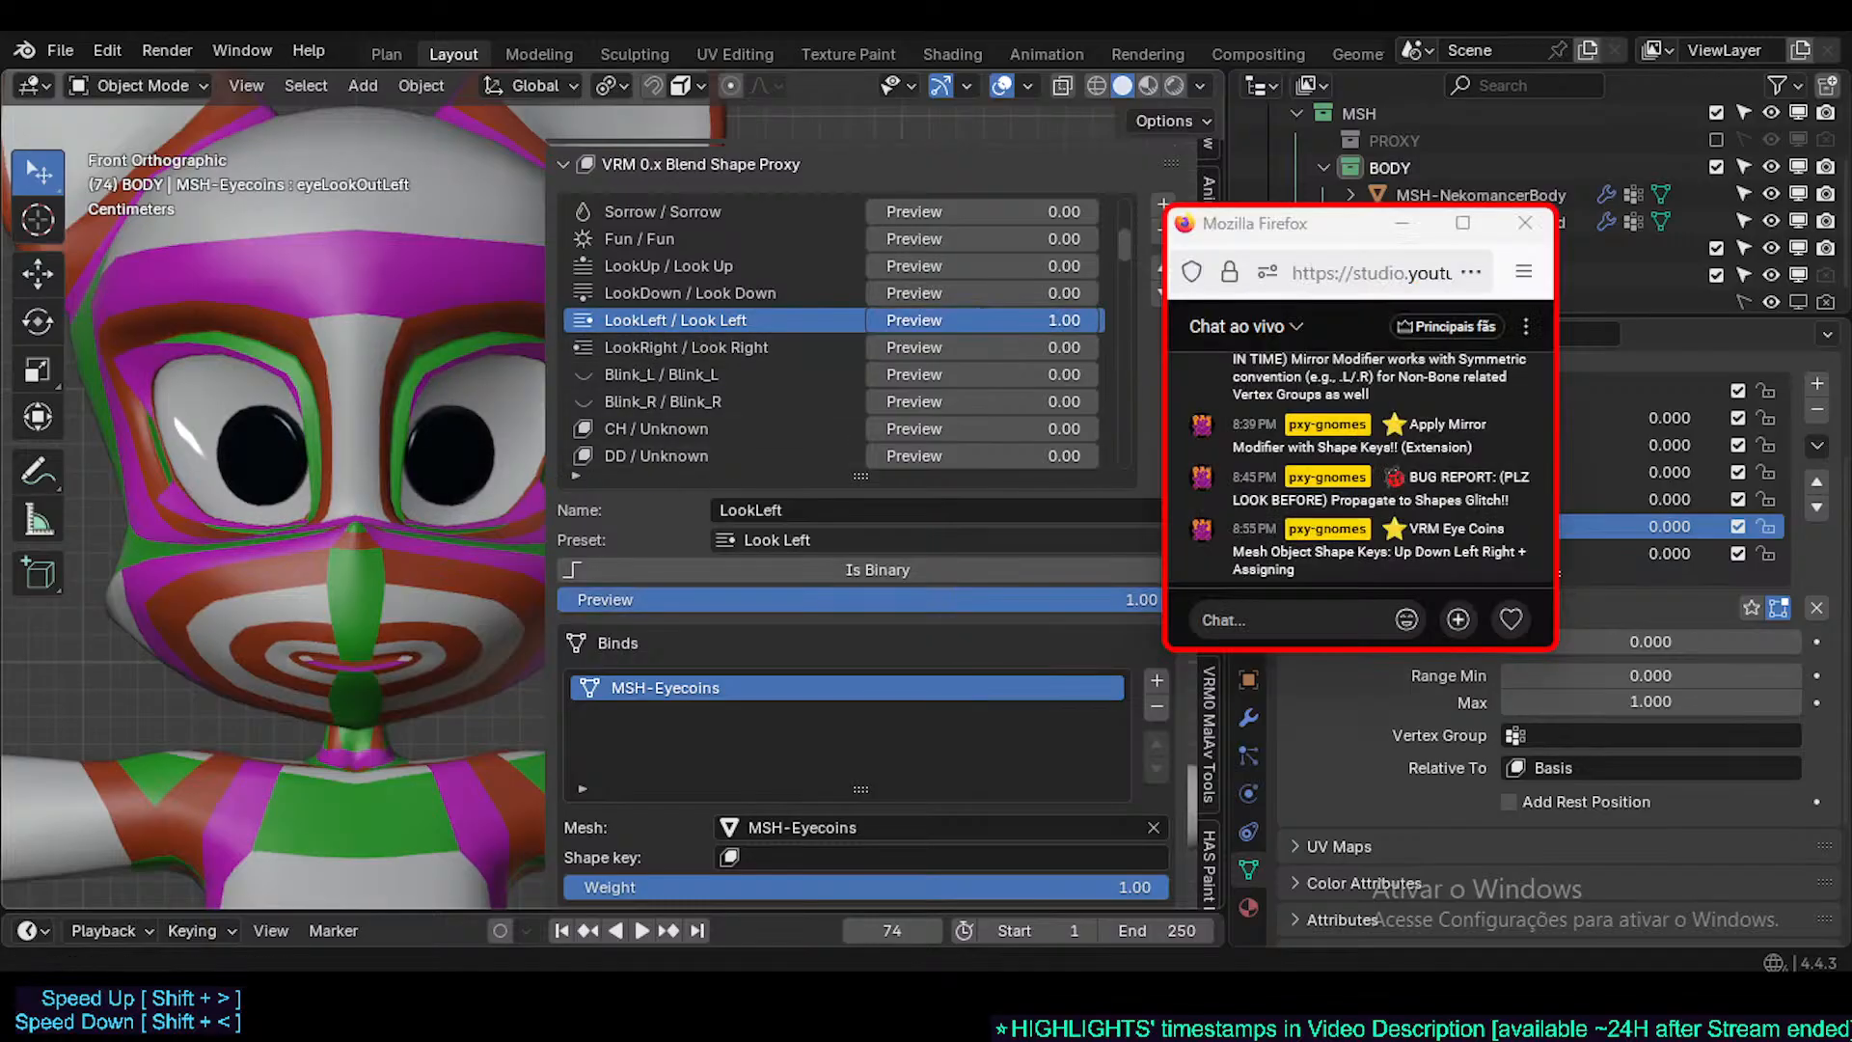
- Move the floating chat window clear of the bind controls and add a second bind to the LookLeft, LookRight and LookUp proxies
scroll(877, 542, down, 3)
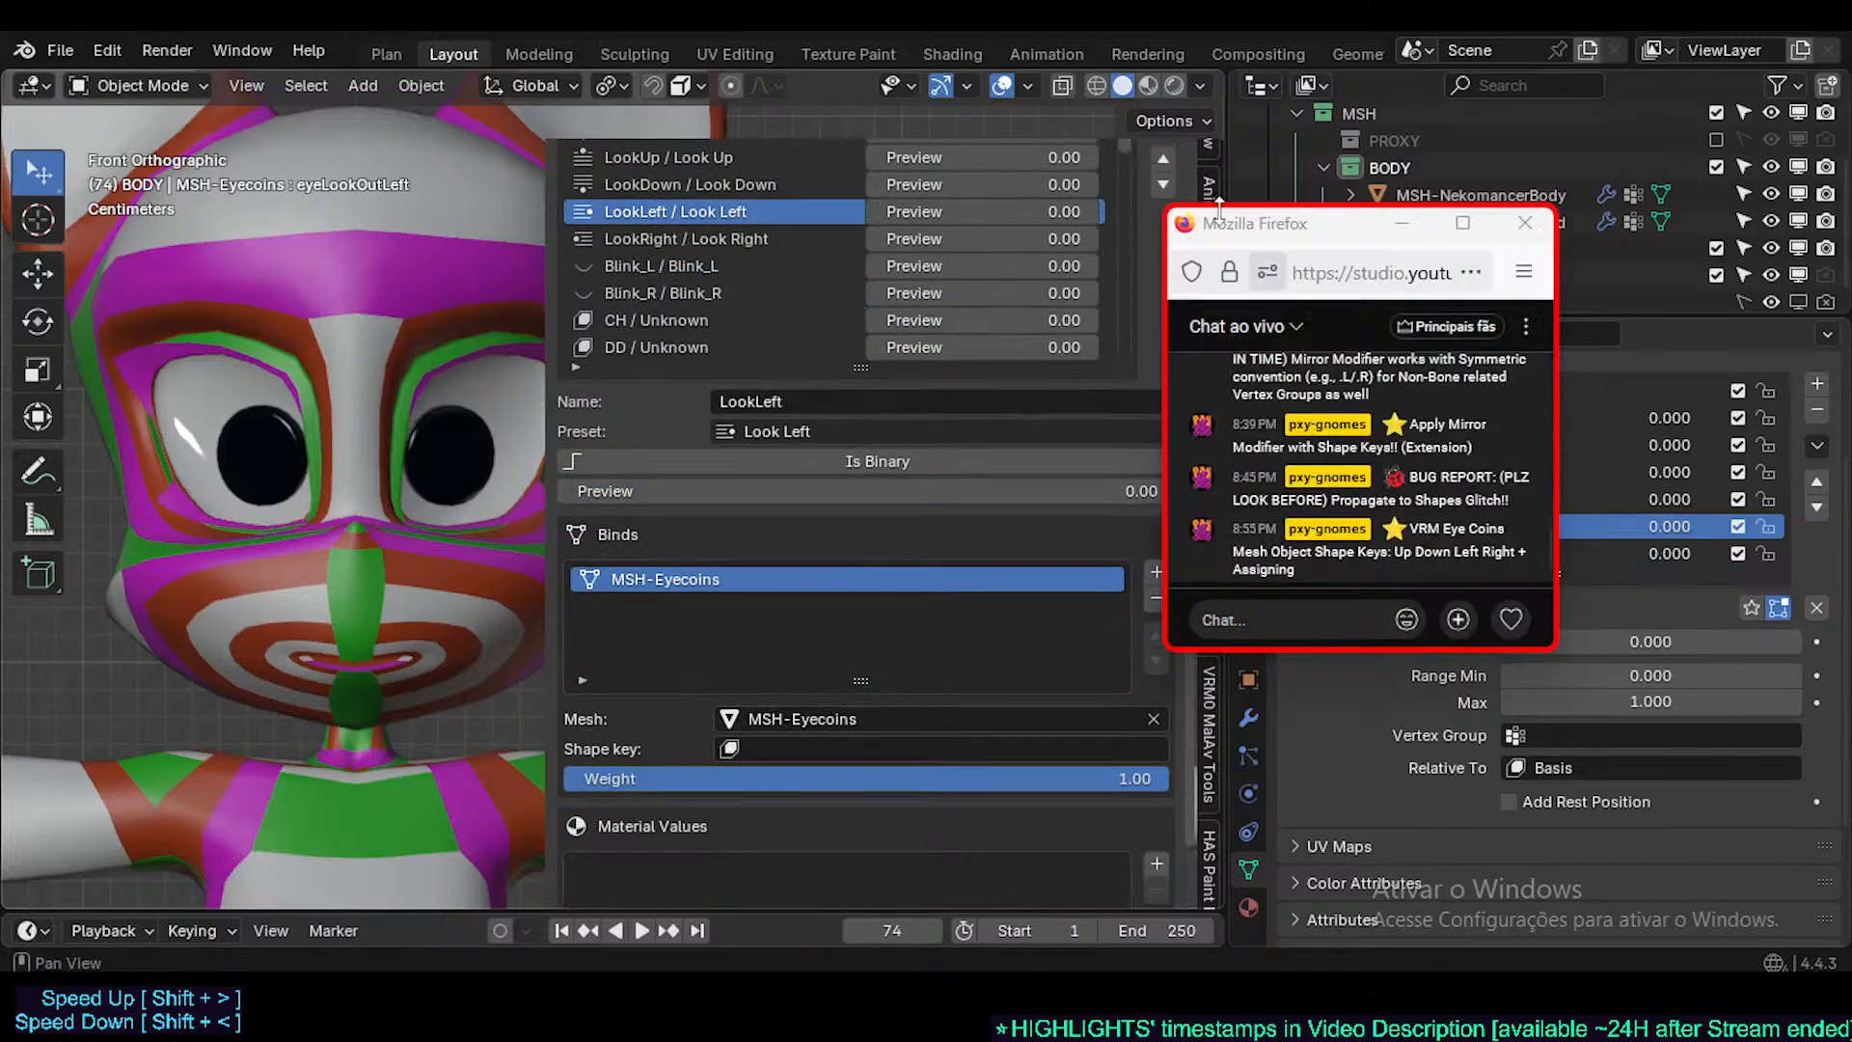
drag(1266, 223, 349, 849)
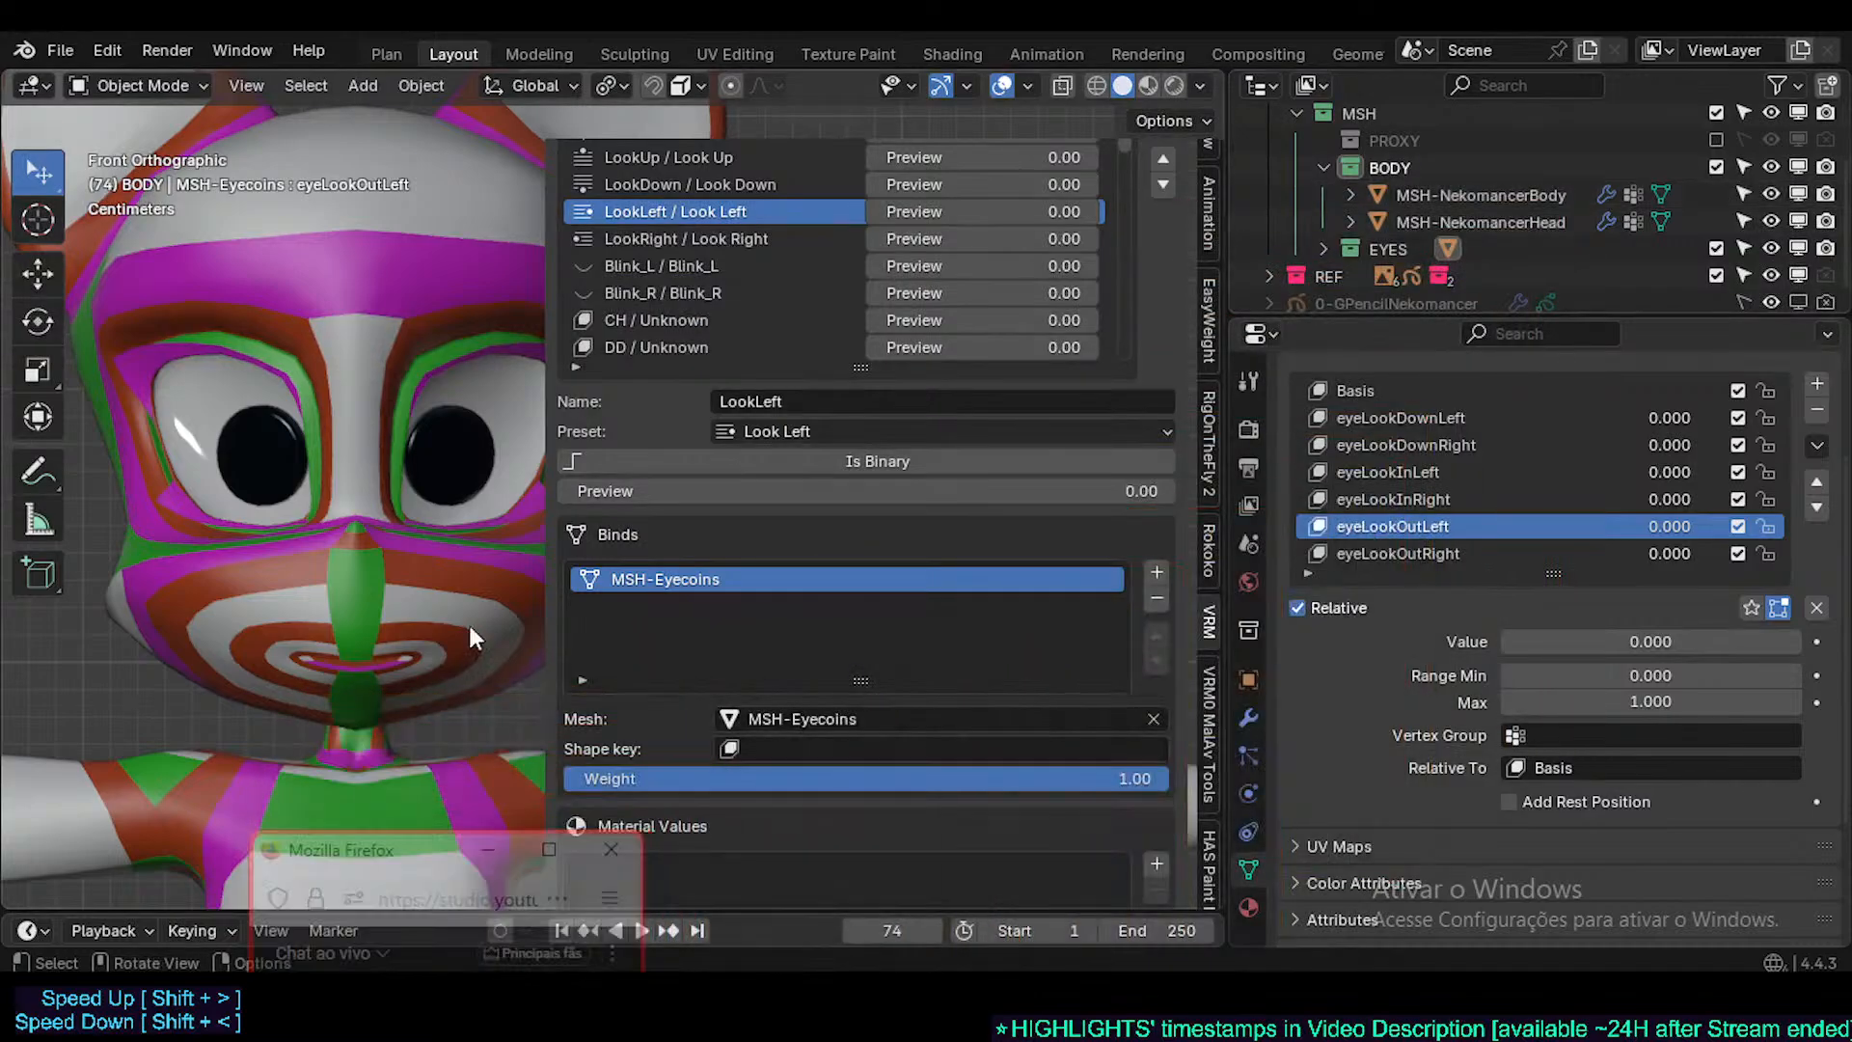
click(1155, 573)
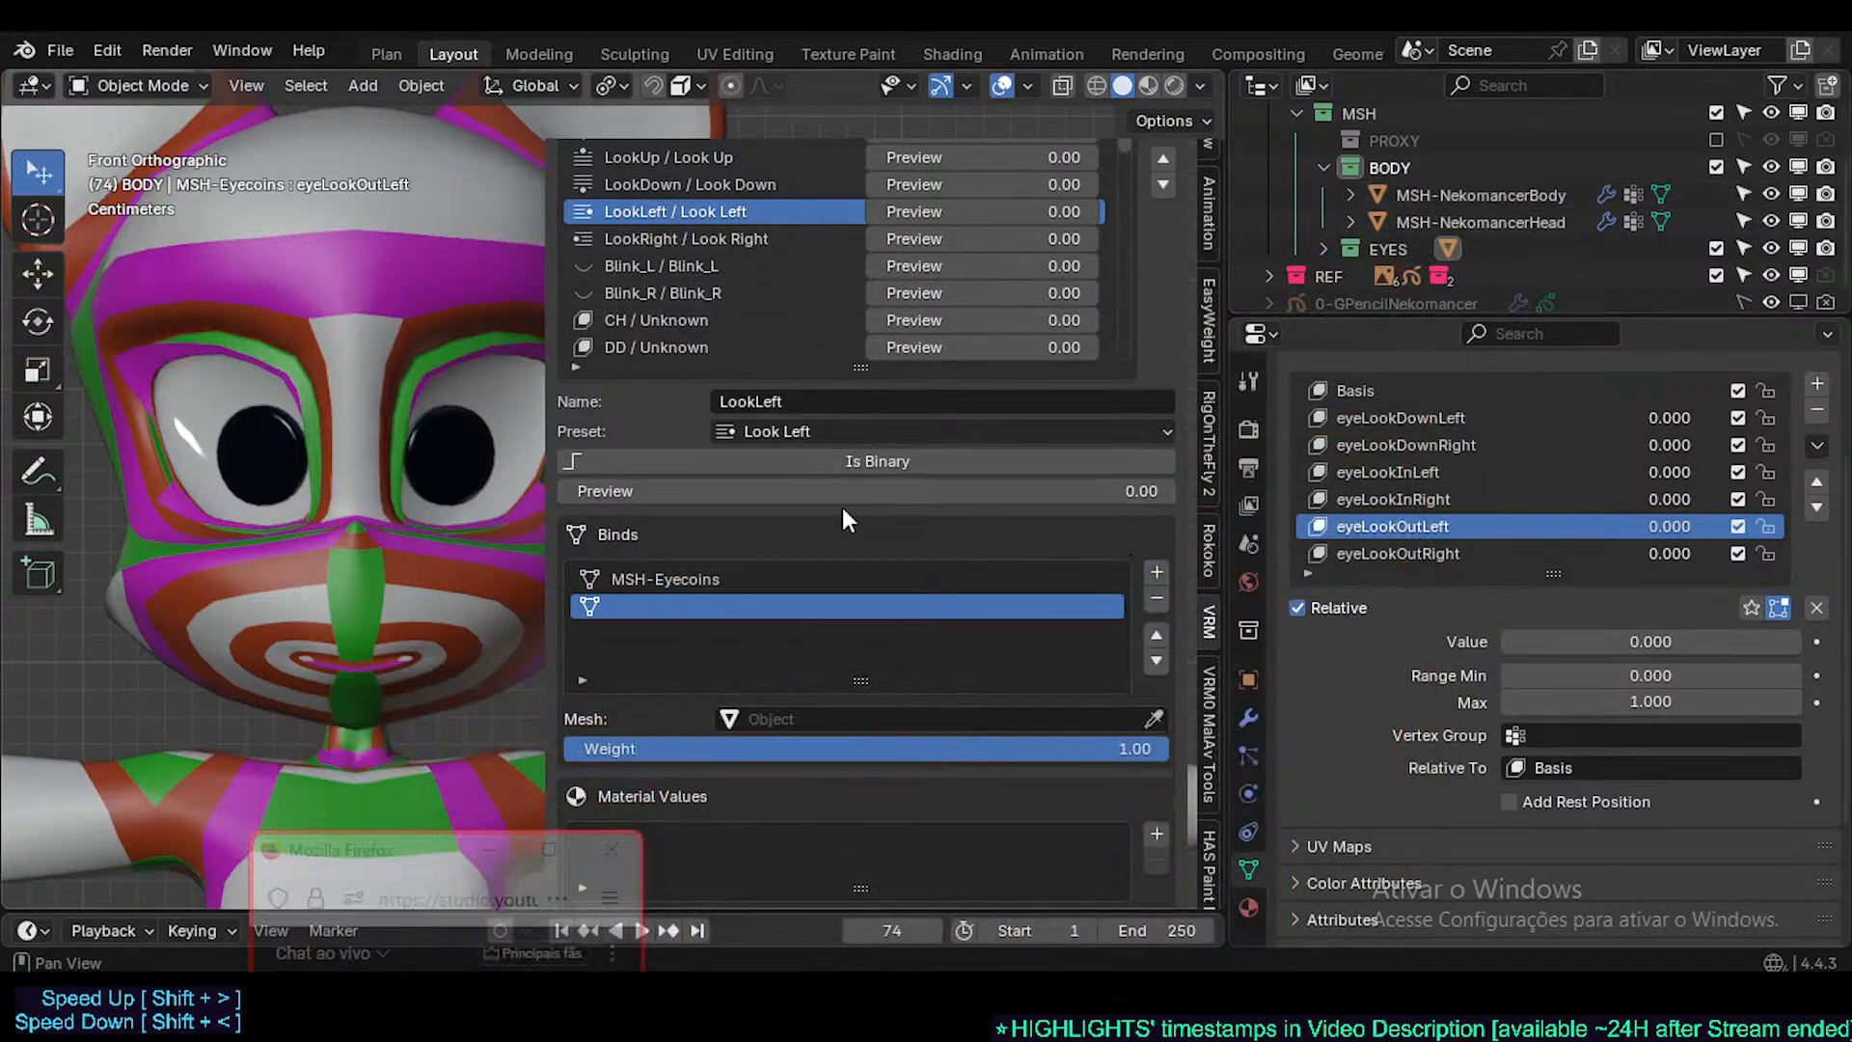
click(737, 241)
click(1156, 571)
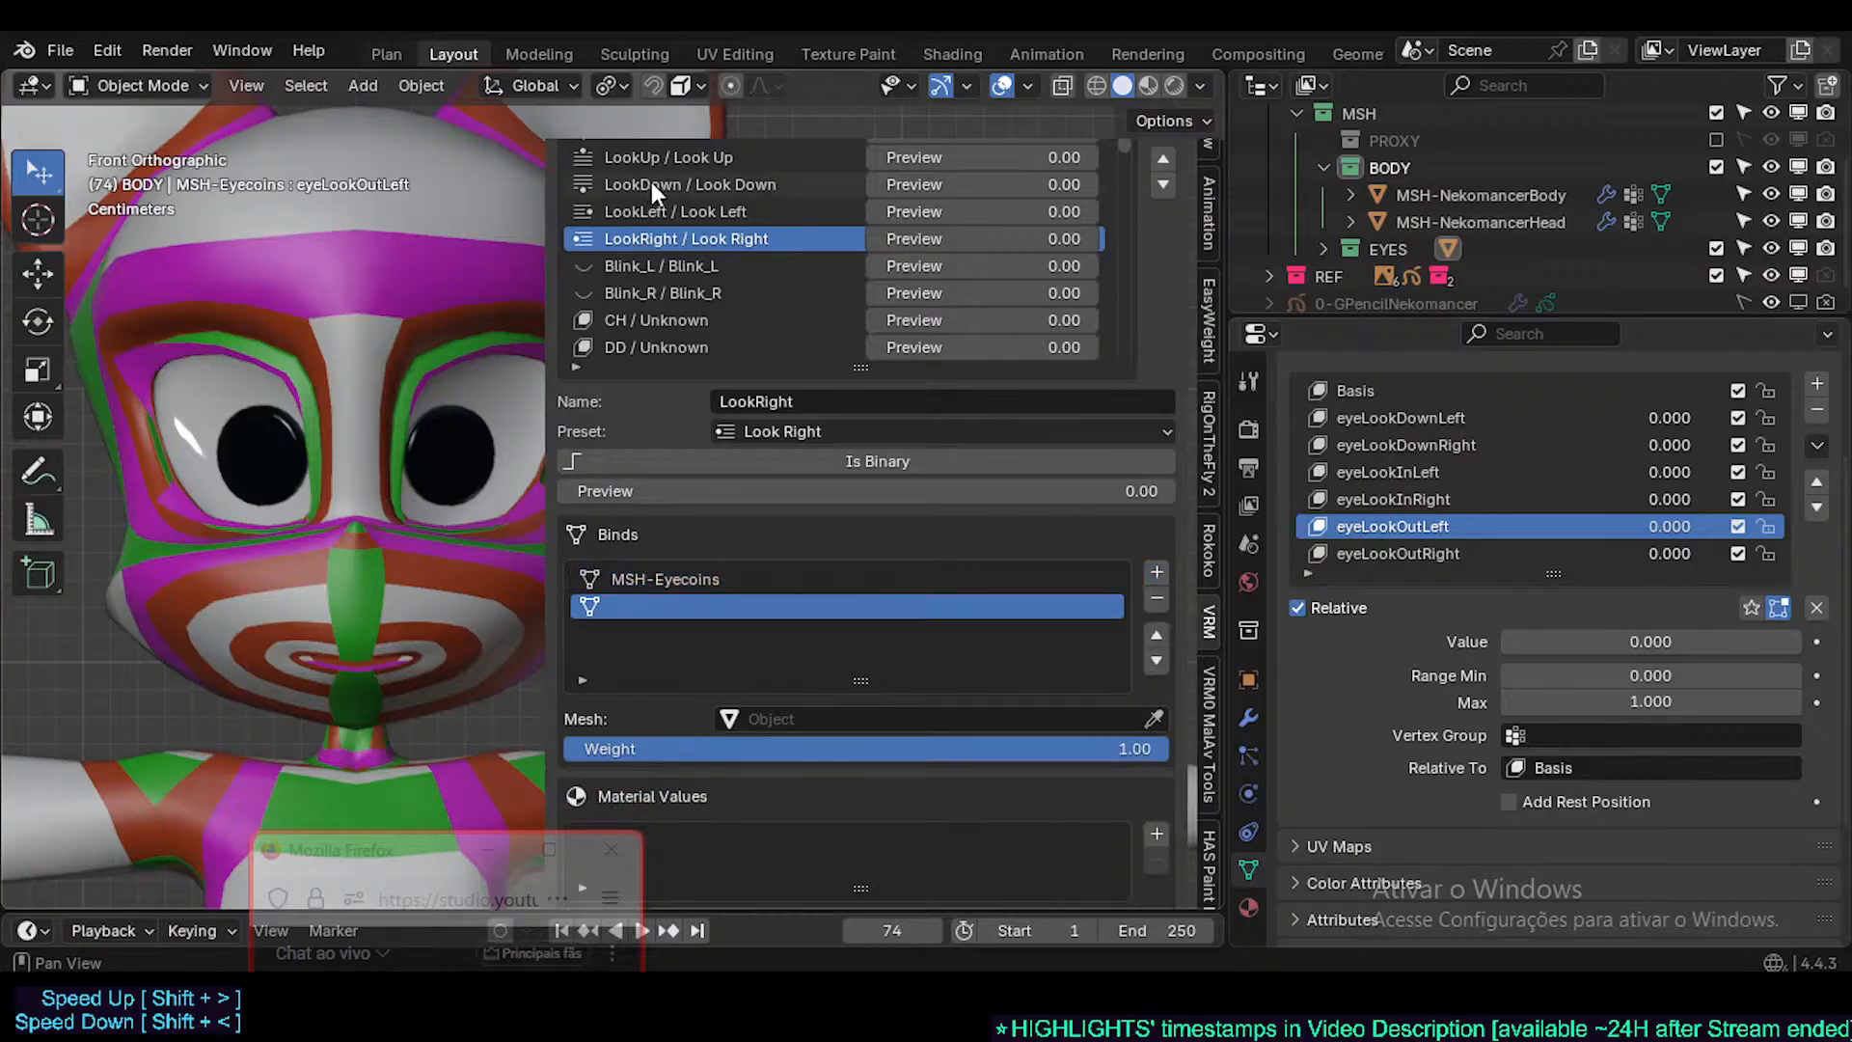
click(666, 157)
click(1156, 571)
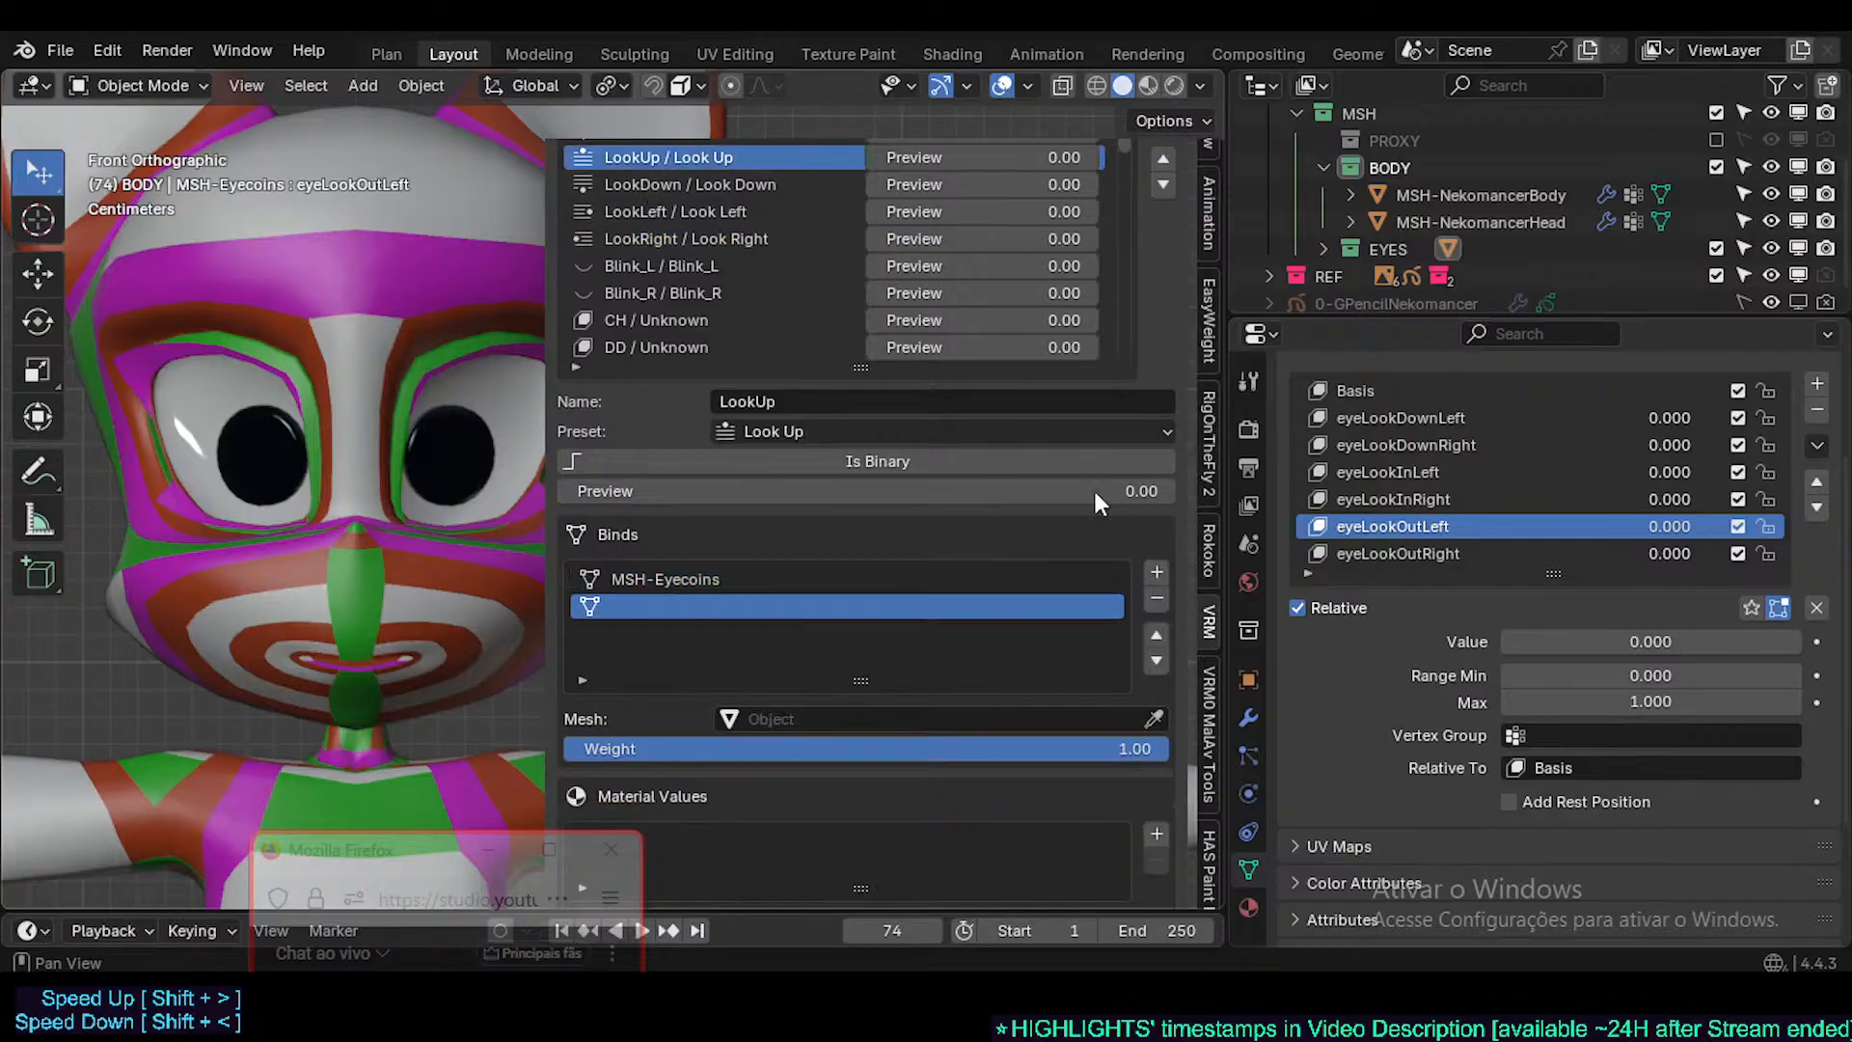
- Assign the MSH-Eyecoins mesh to the empty second binds of the LookUp and LookLeft proxies
click(656, 185)
click(700, 158)
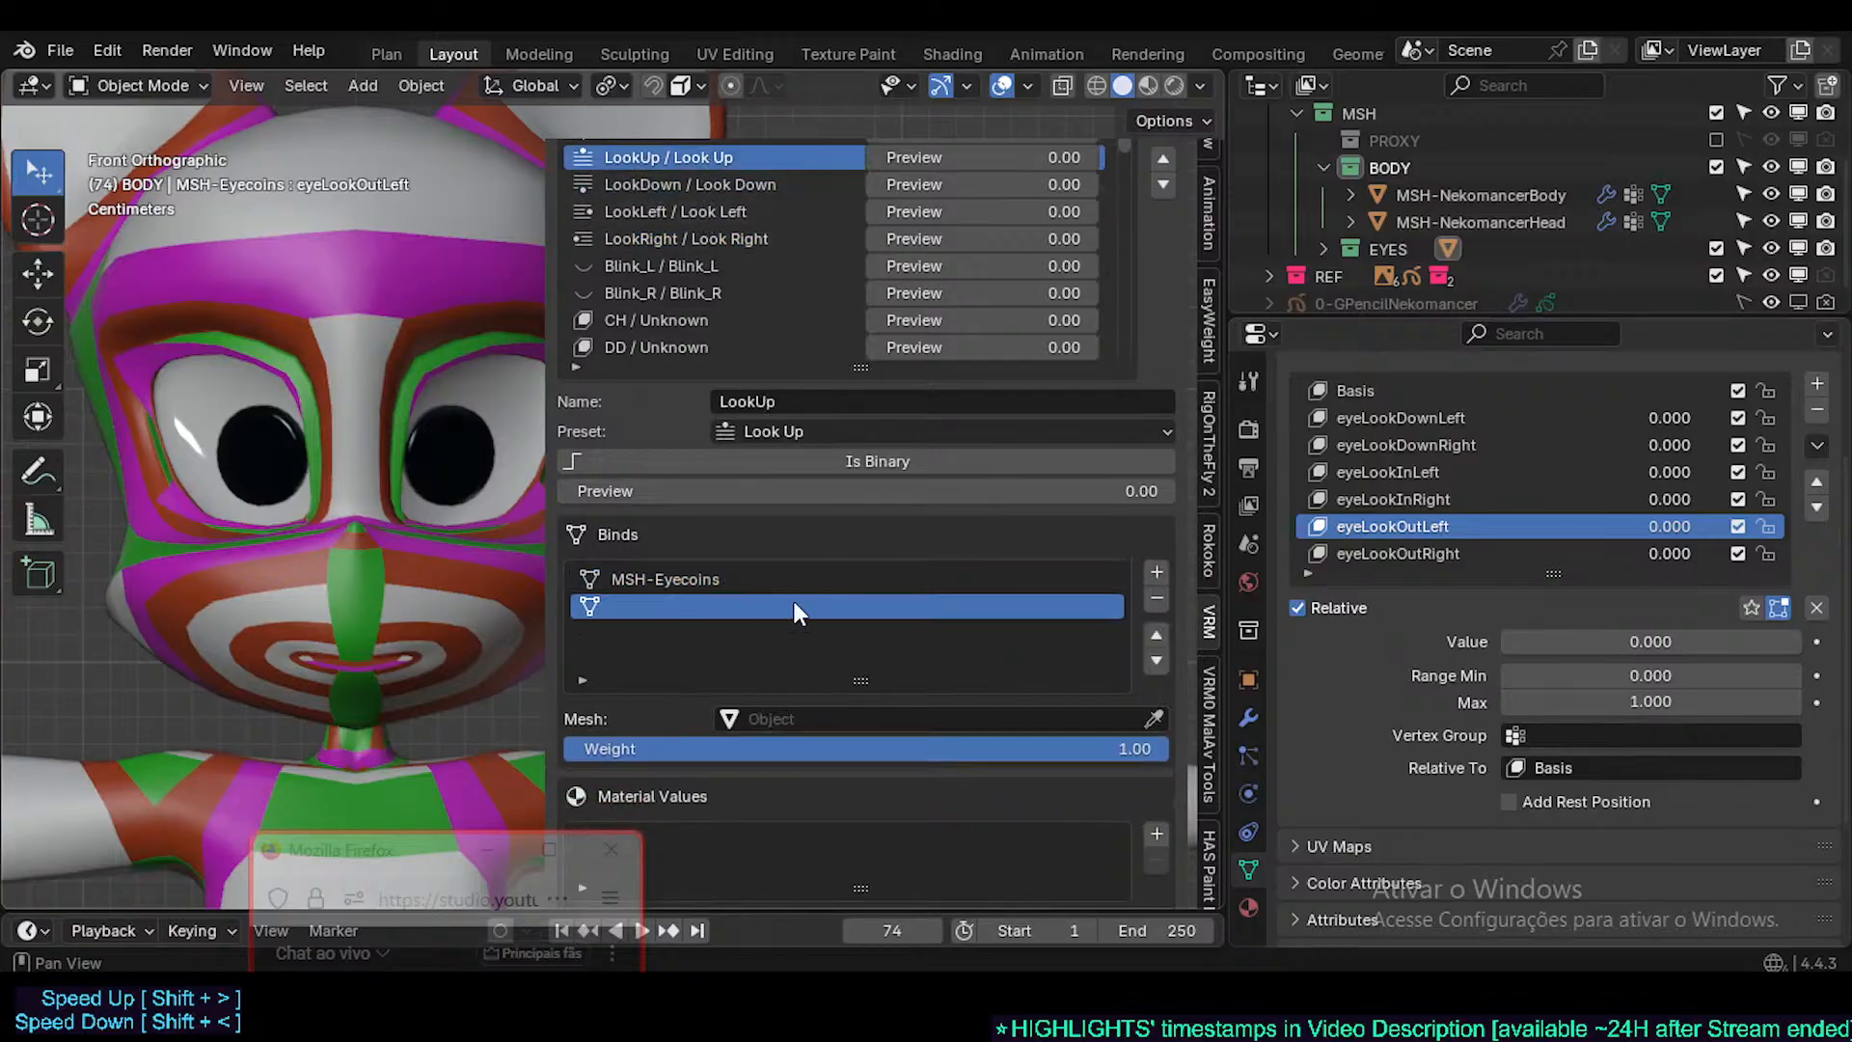
click(708, 576)
click(692, 605)
text(MSH-Eyecoins)
click(697, 215)
text(MSH-Eyecoins)
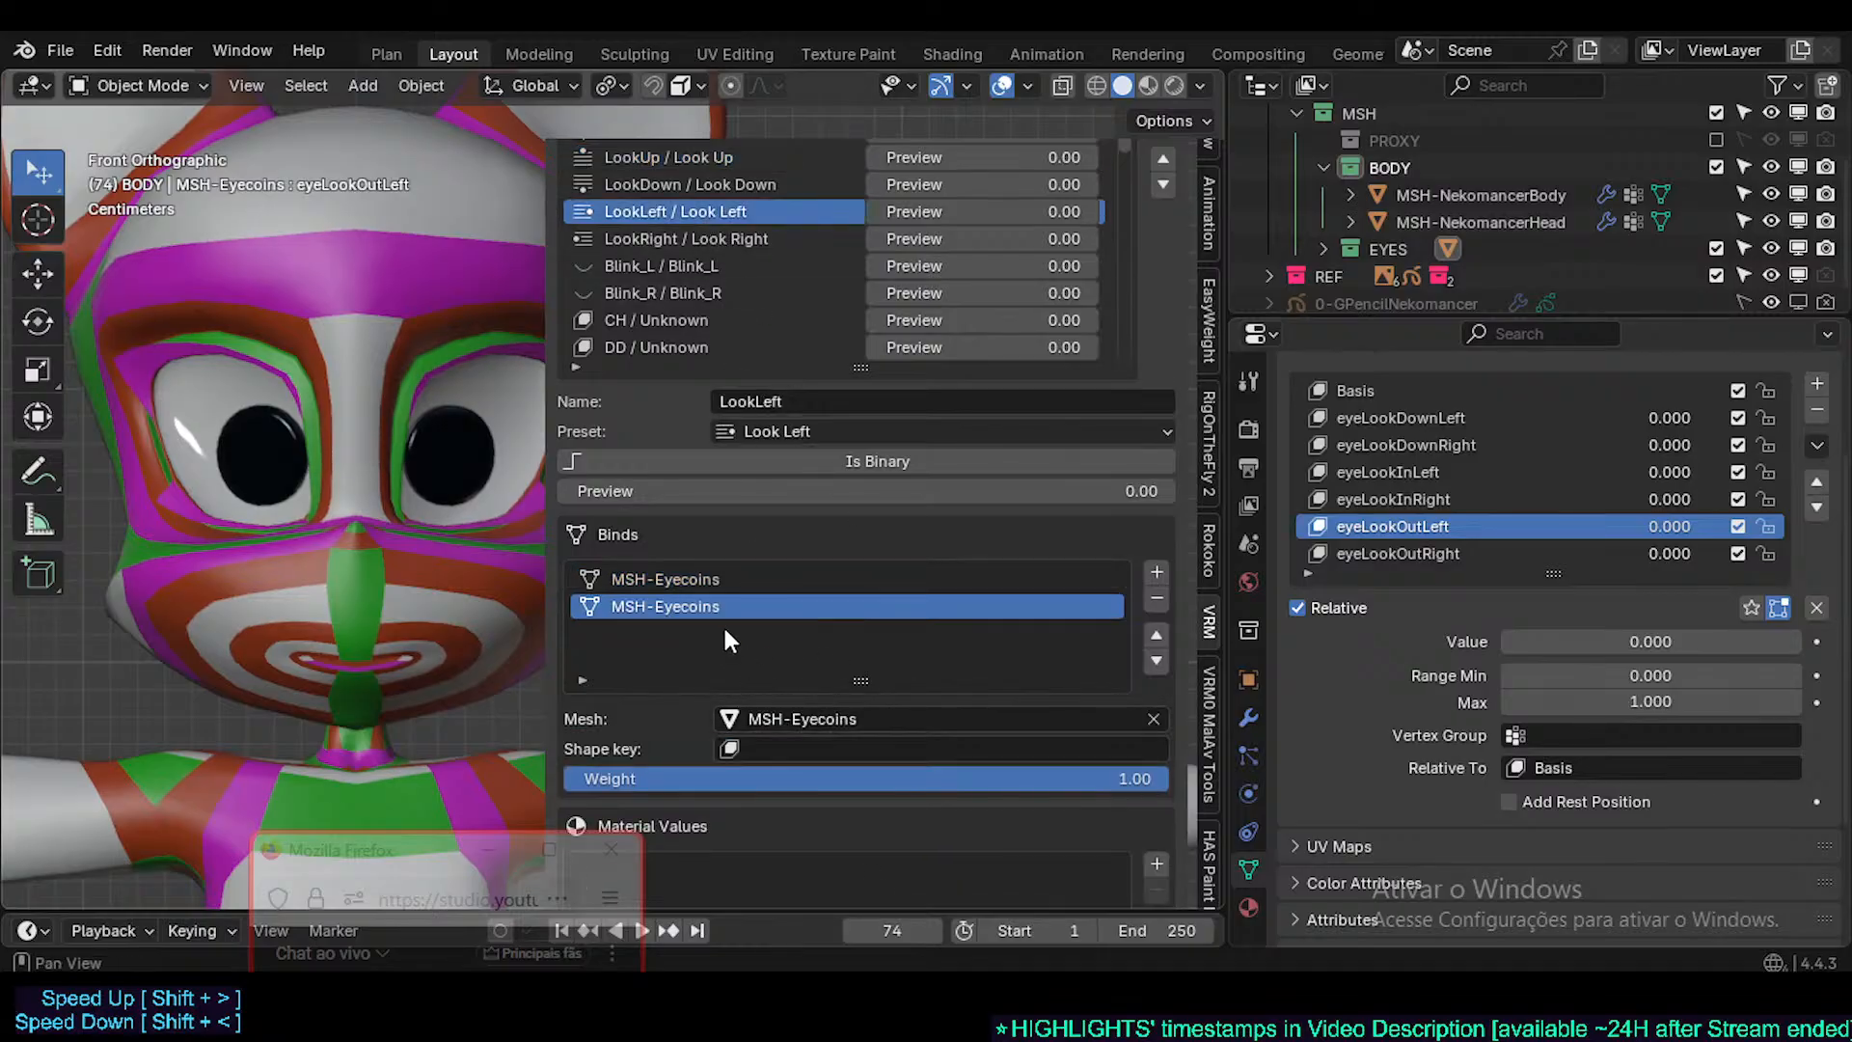
- Assign the MSH-Eyecoins mesh to LookRight's second bind, return to the LookLeft proxy, and save the file
click(714, 585)
click(737, 243)
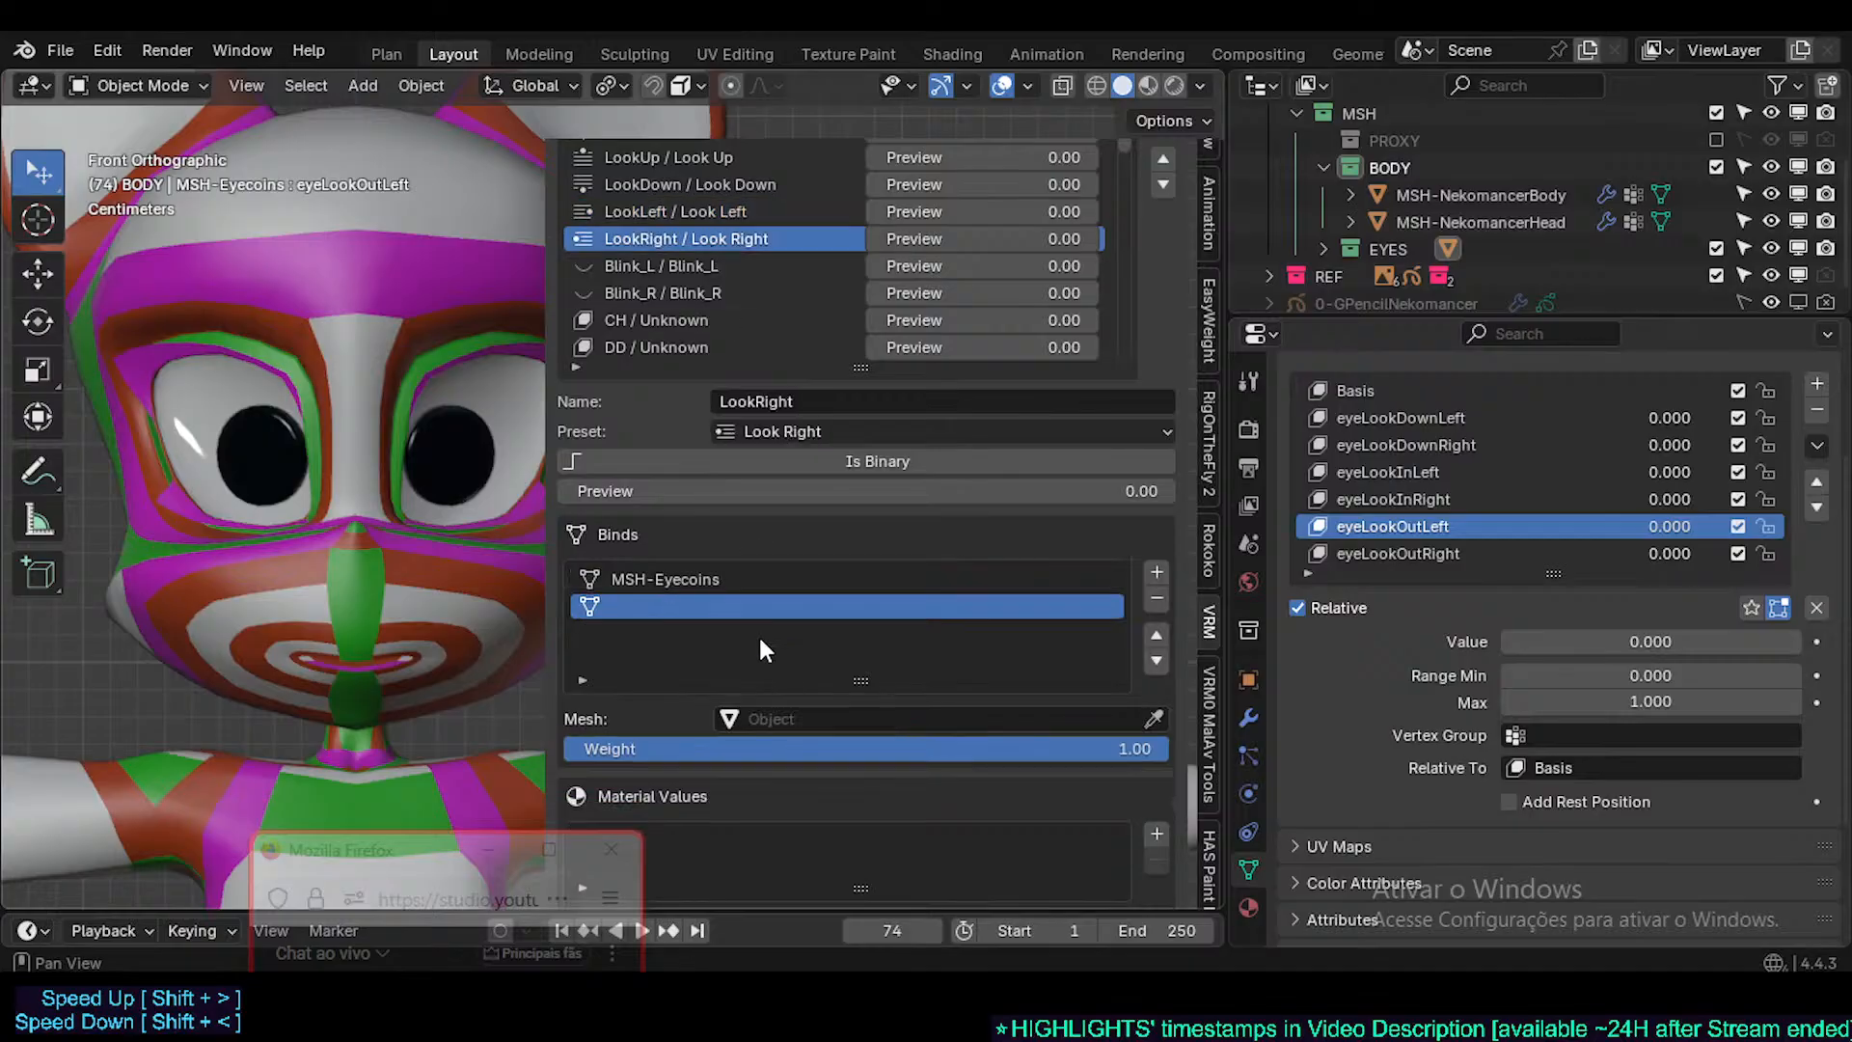
text(MSH-Eyecoins)
click(710, 576)
click(697, 608)
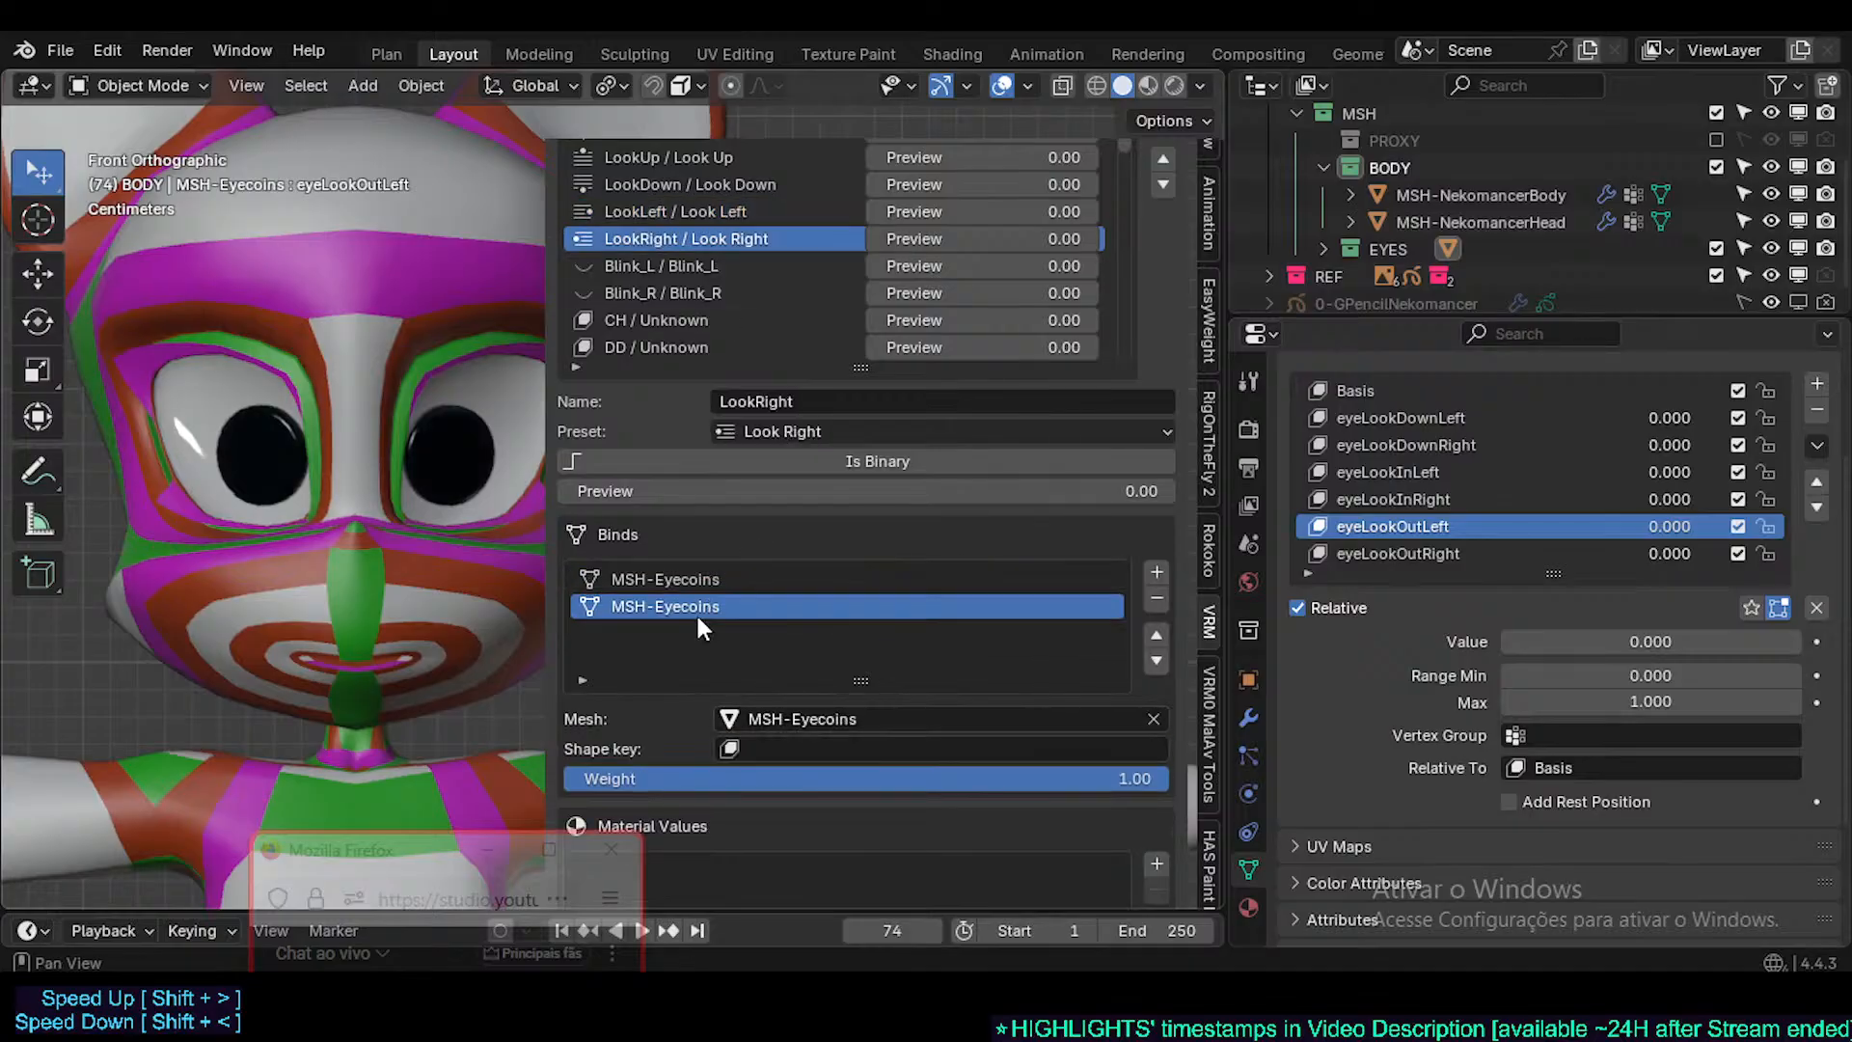
click(690, 569)
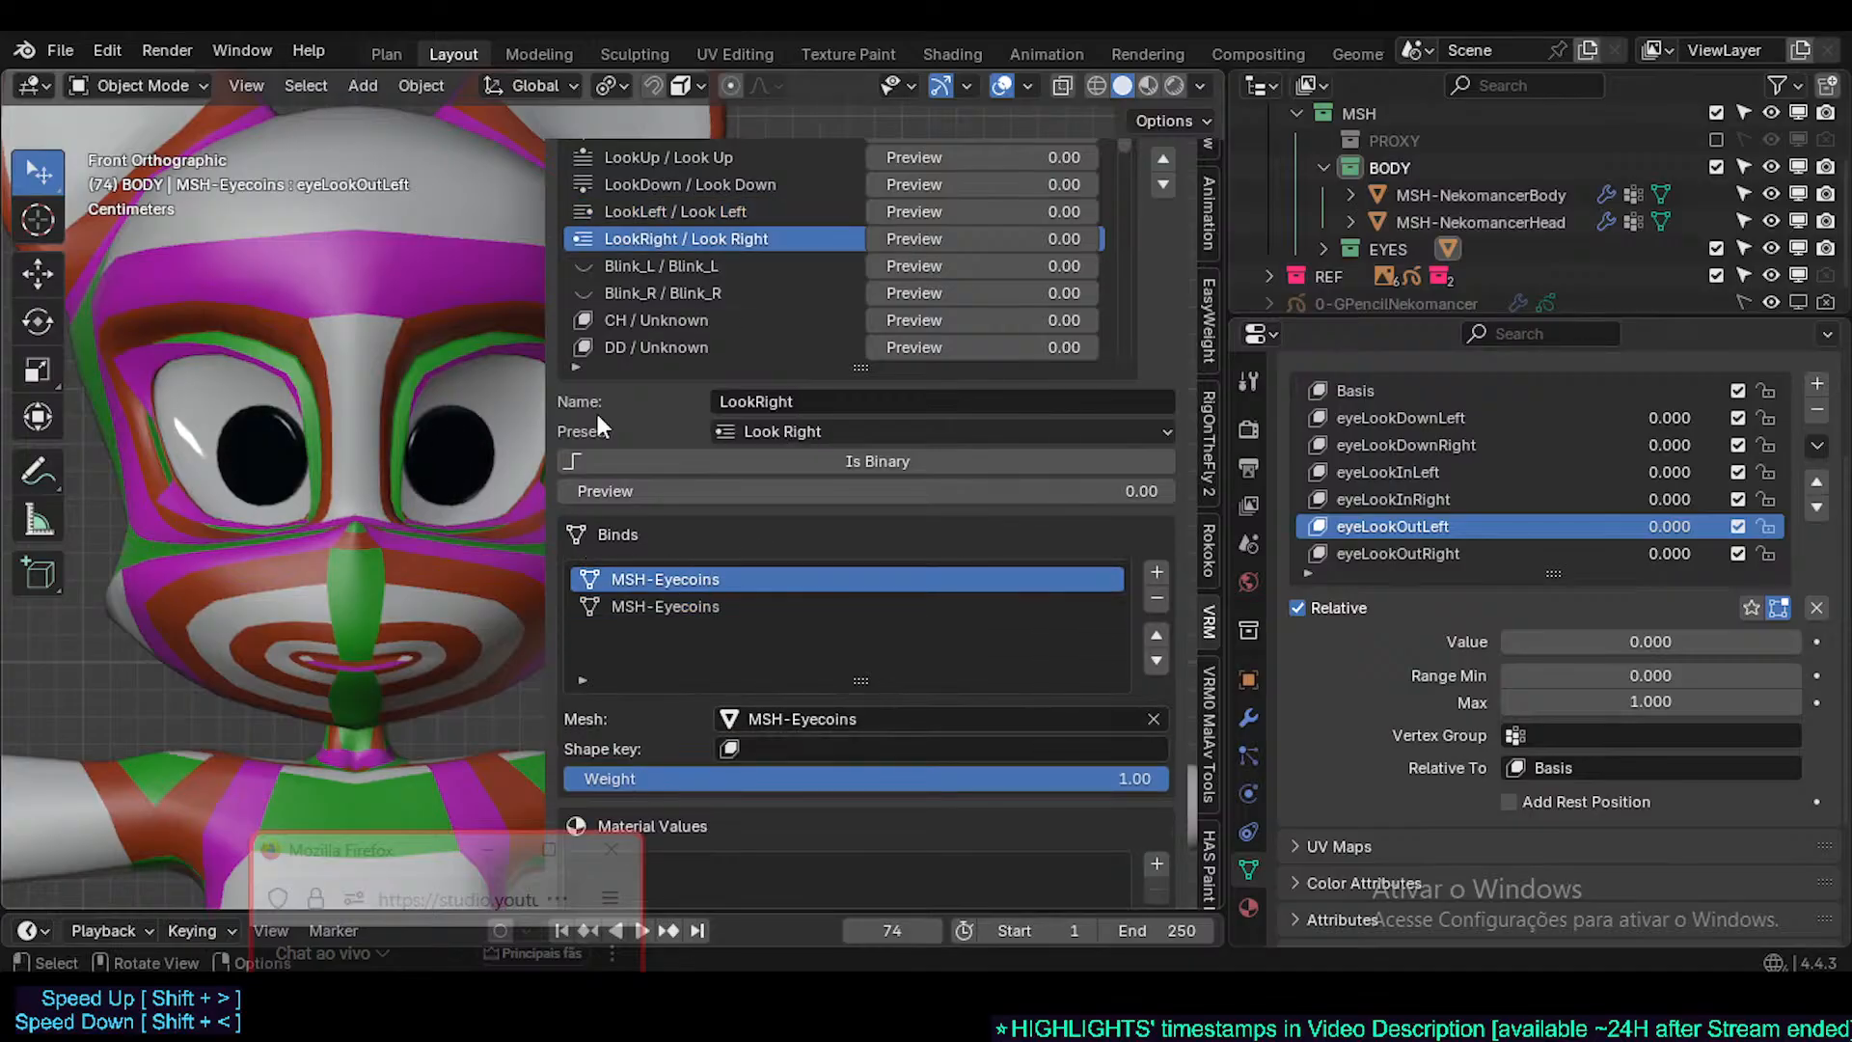
click(685, 605)
click(696, 574)
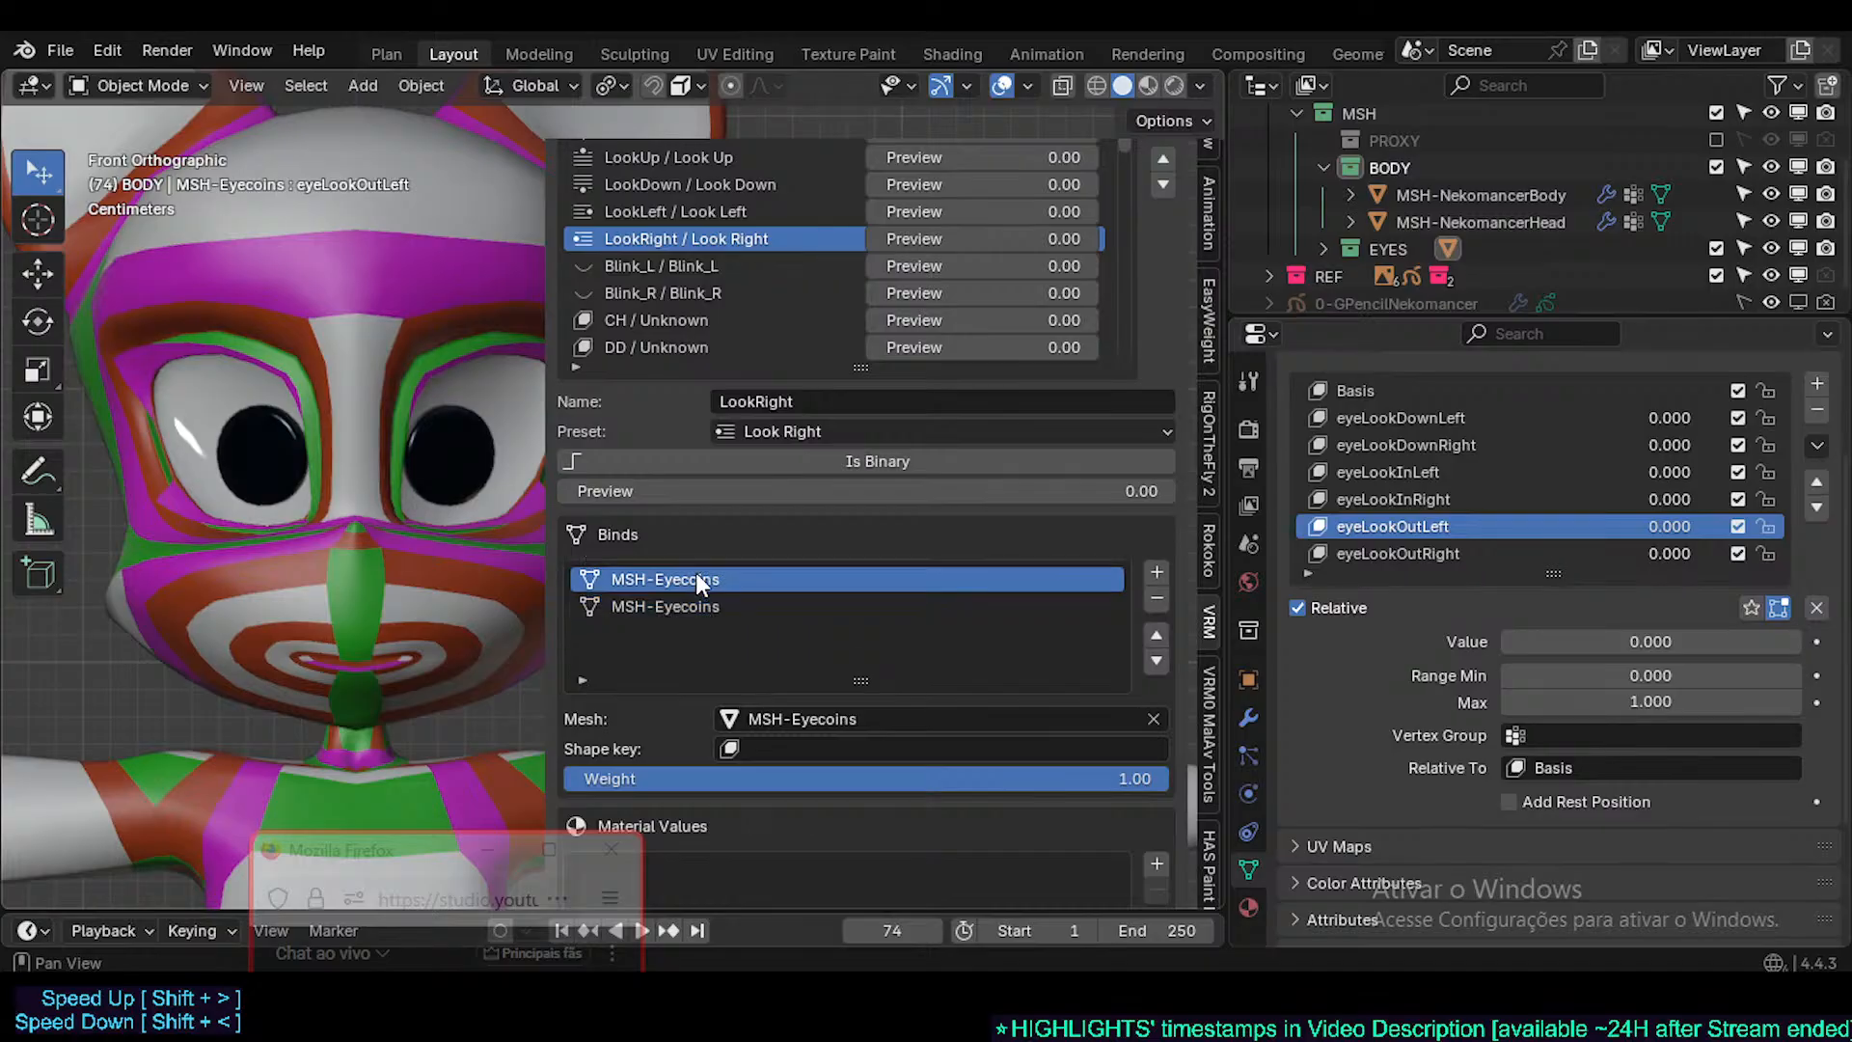
click(668, 214)
key(ctrl+s)
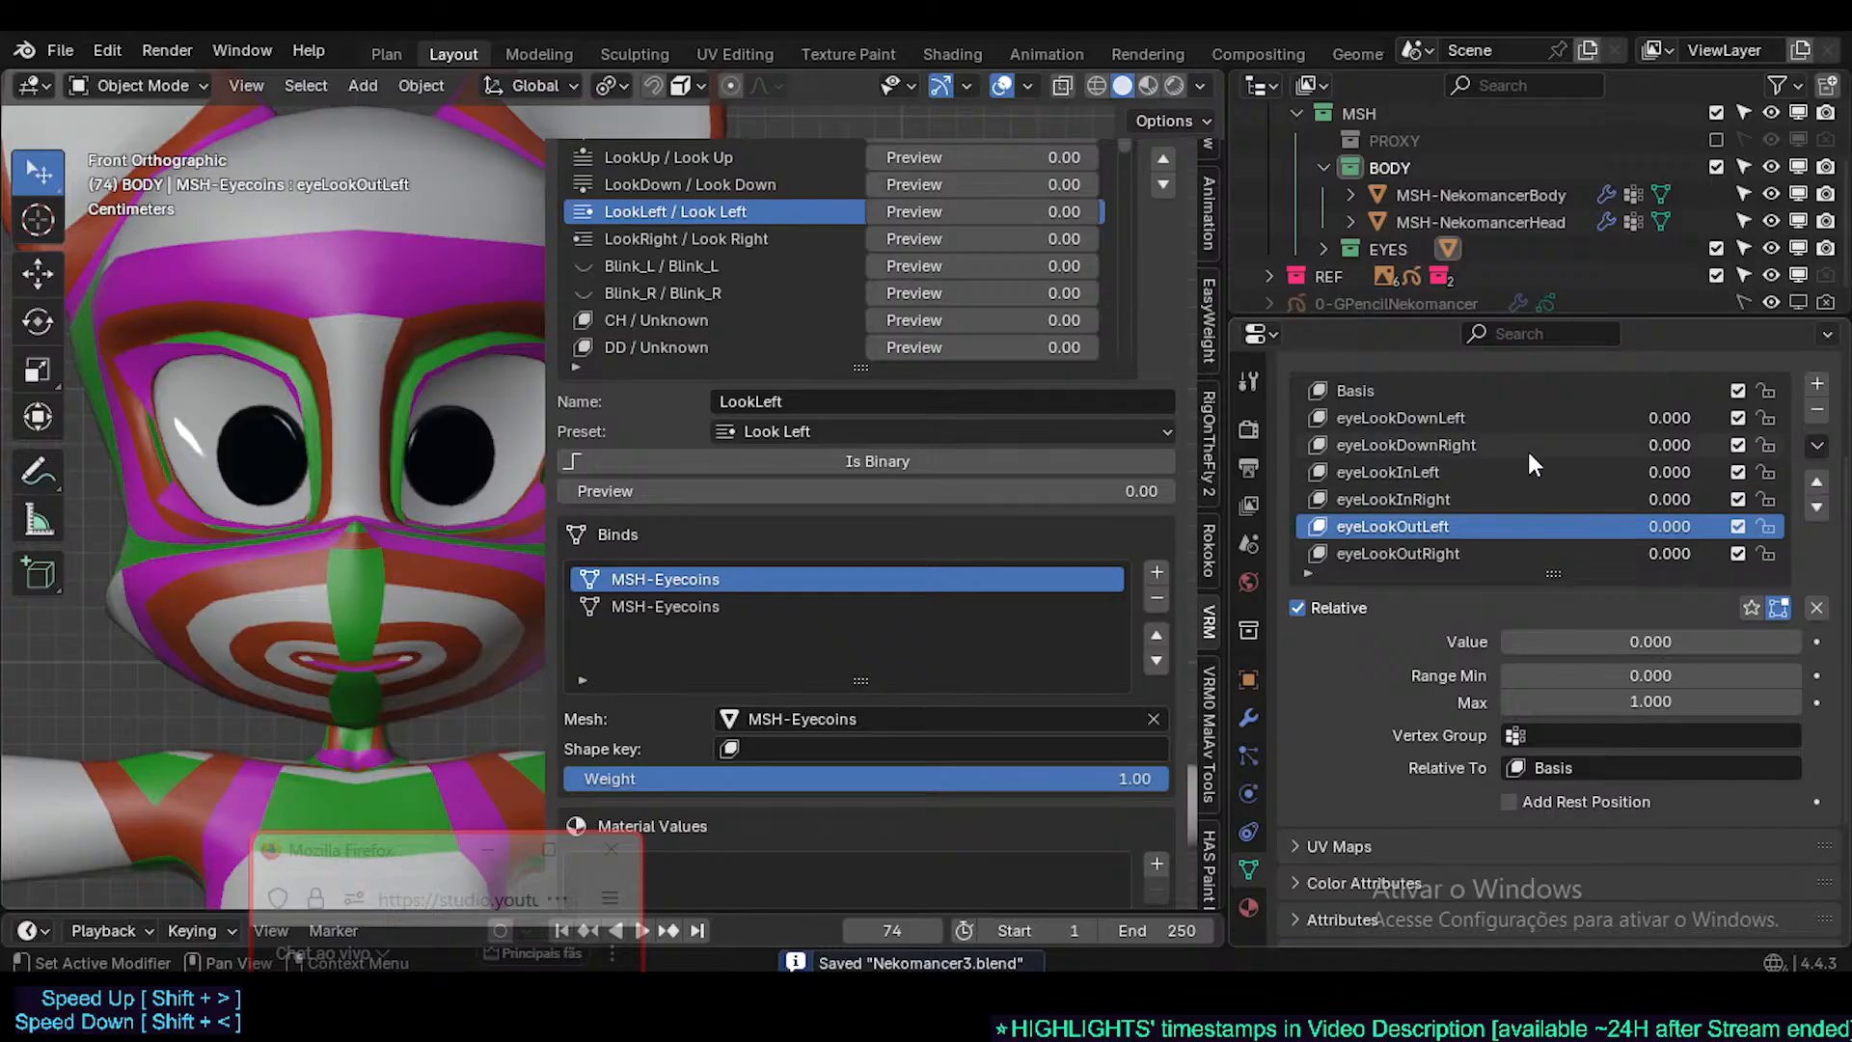
- Test the eyeLookInLeft and eyeLookInRight shape keys, leaving eyeLookInRight at 1.000, to see which way each eye moves
click(1474, 418)
click(1420, 475)
mouse_move(1656, 472)
mouse_down()
mouse_move(1765, 472)
mouse_move(1624, 471)
mouse_up()
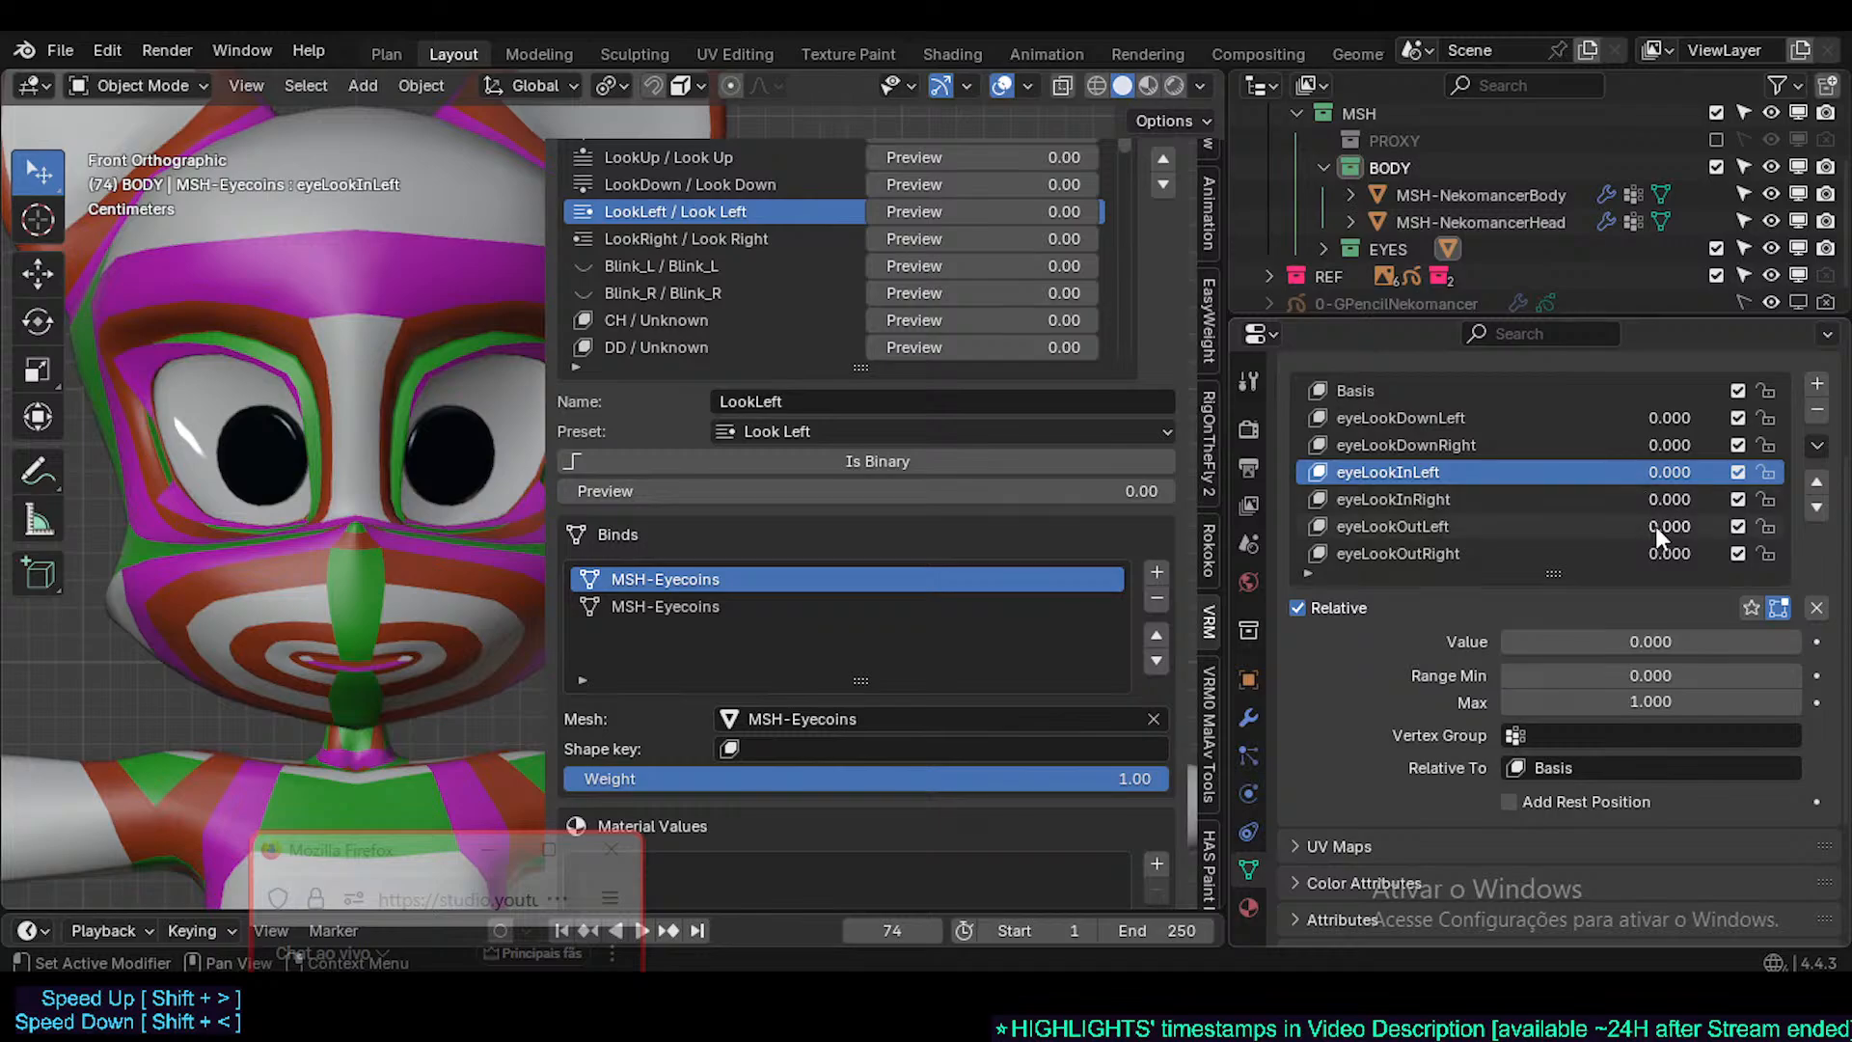
drag(1658, 497, 1702, 492)
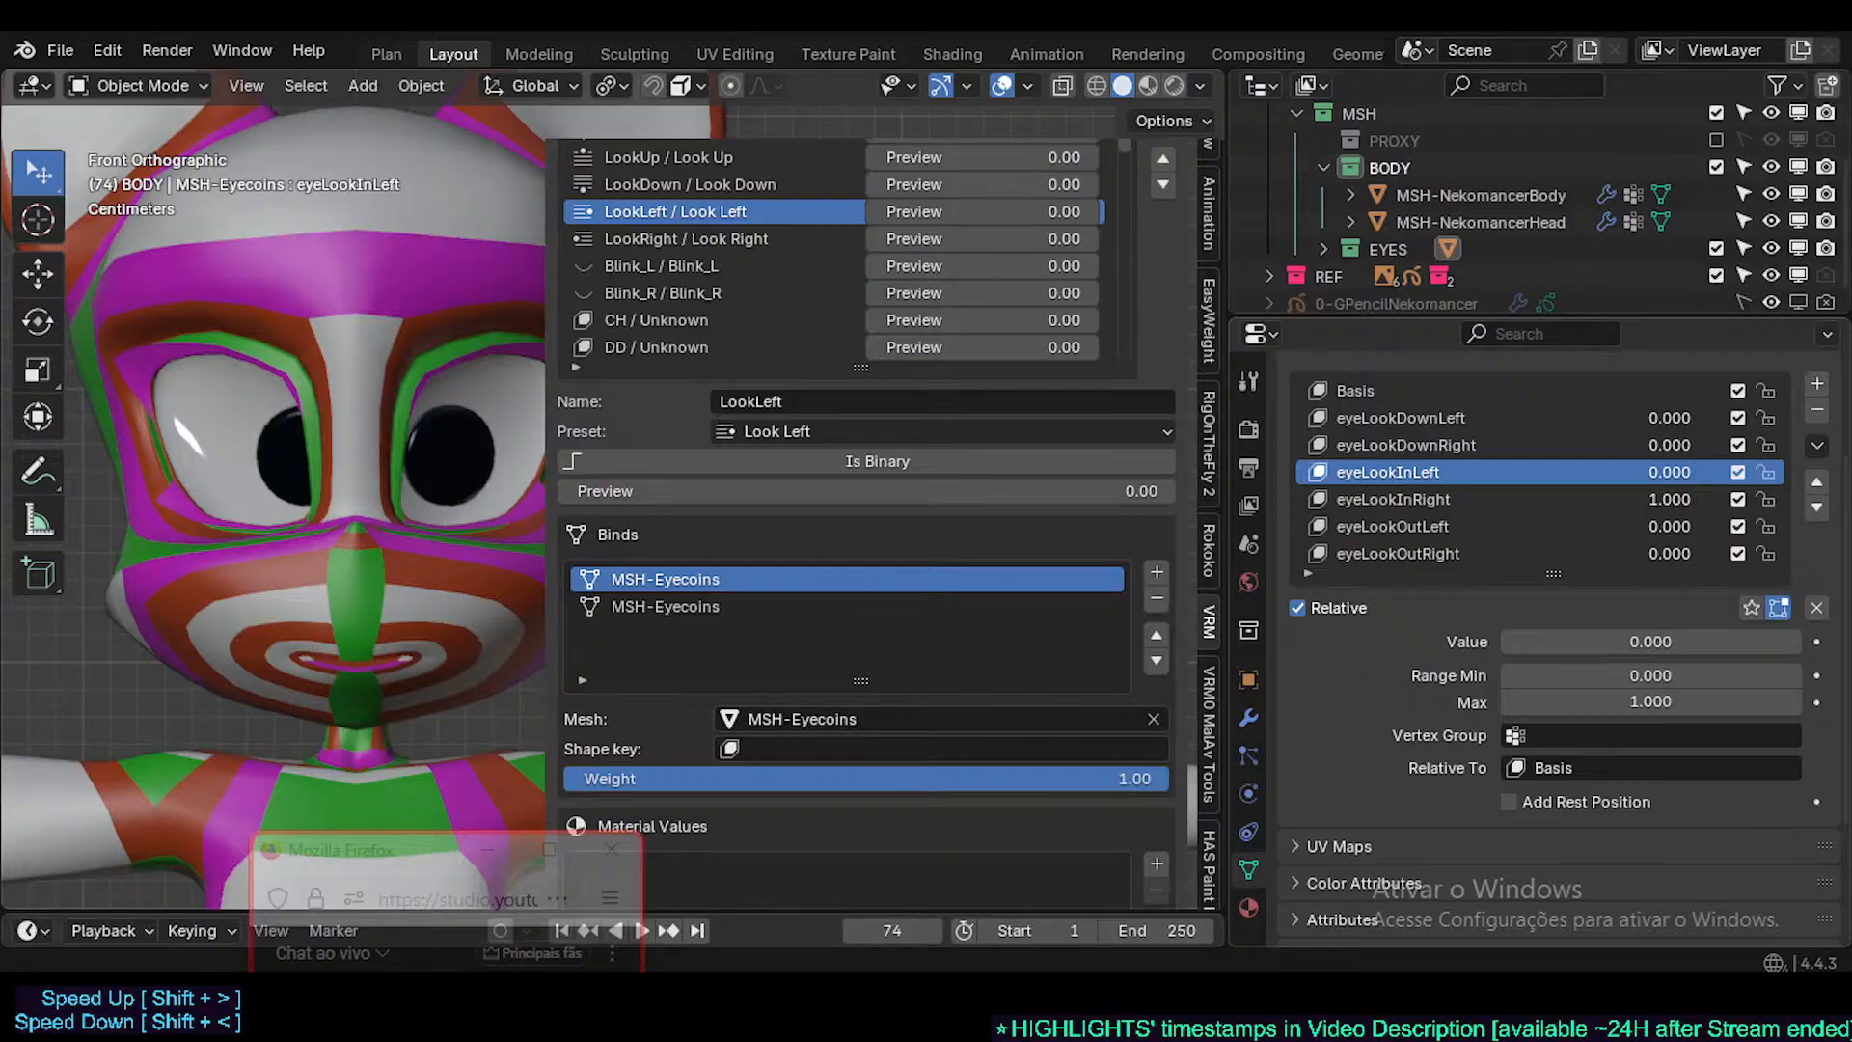
drag(1684, 501, 1765, 502)
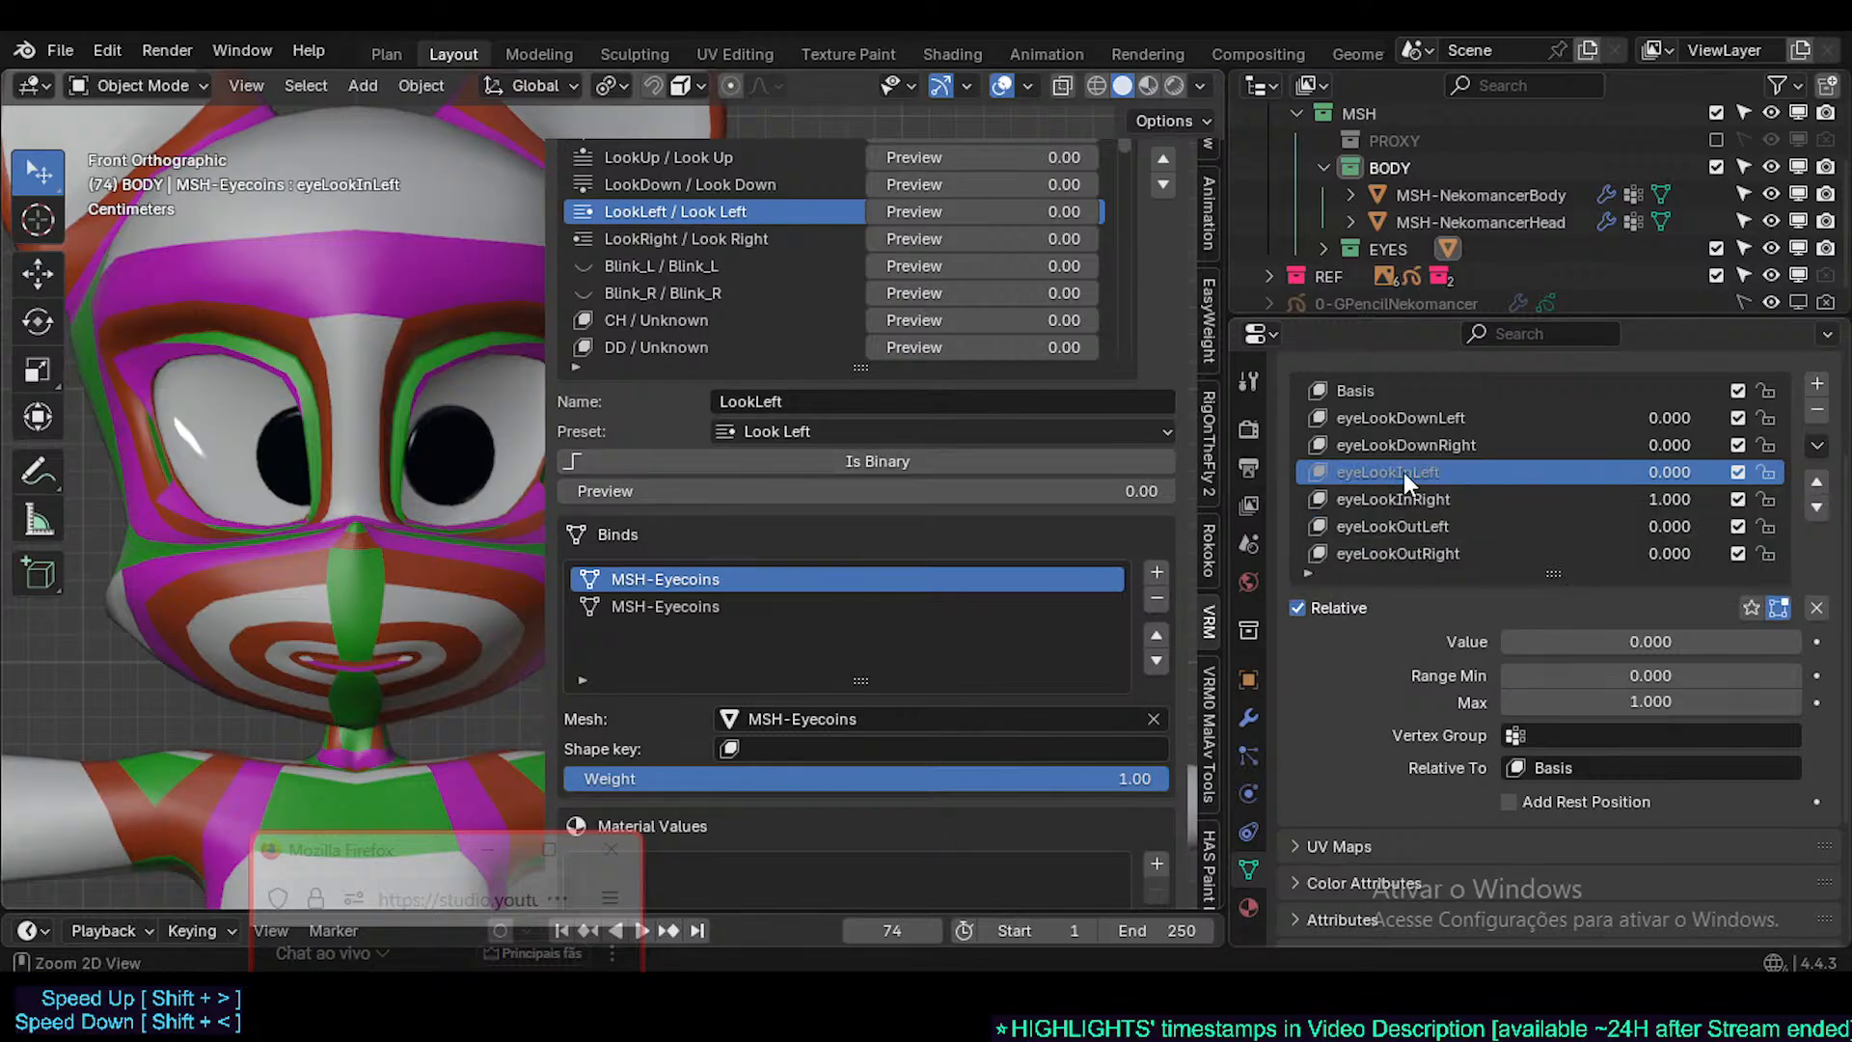
- Set LookLeft's first bind to the eyeLookInLeft shape key and its second to eyeLookOutLeft, testing eyeLookOutLeft at 1.000
drag(1404, 472, 804, 748)
click(711, 598)
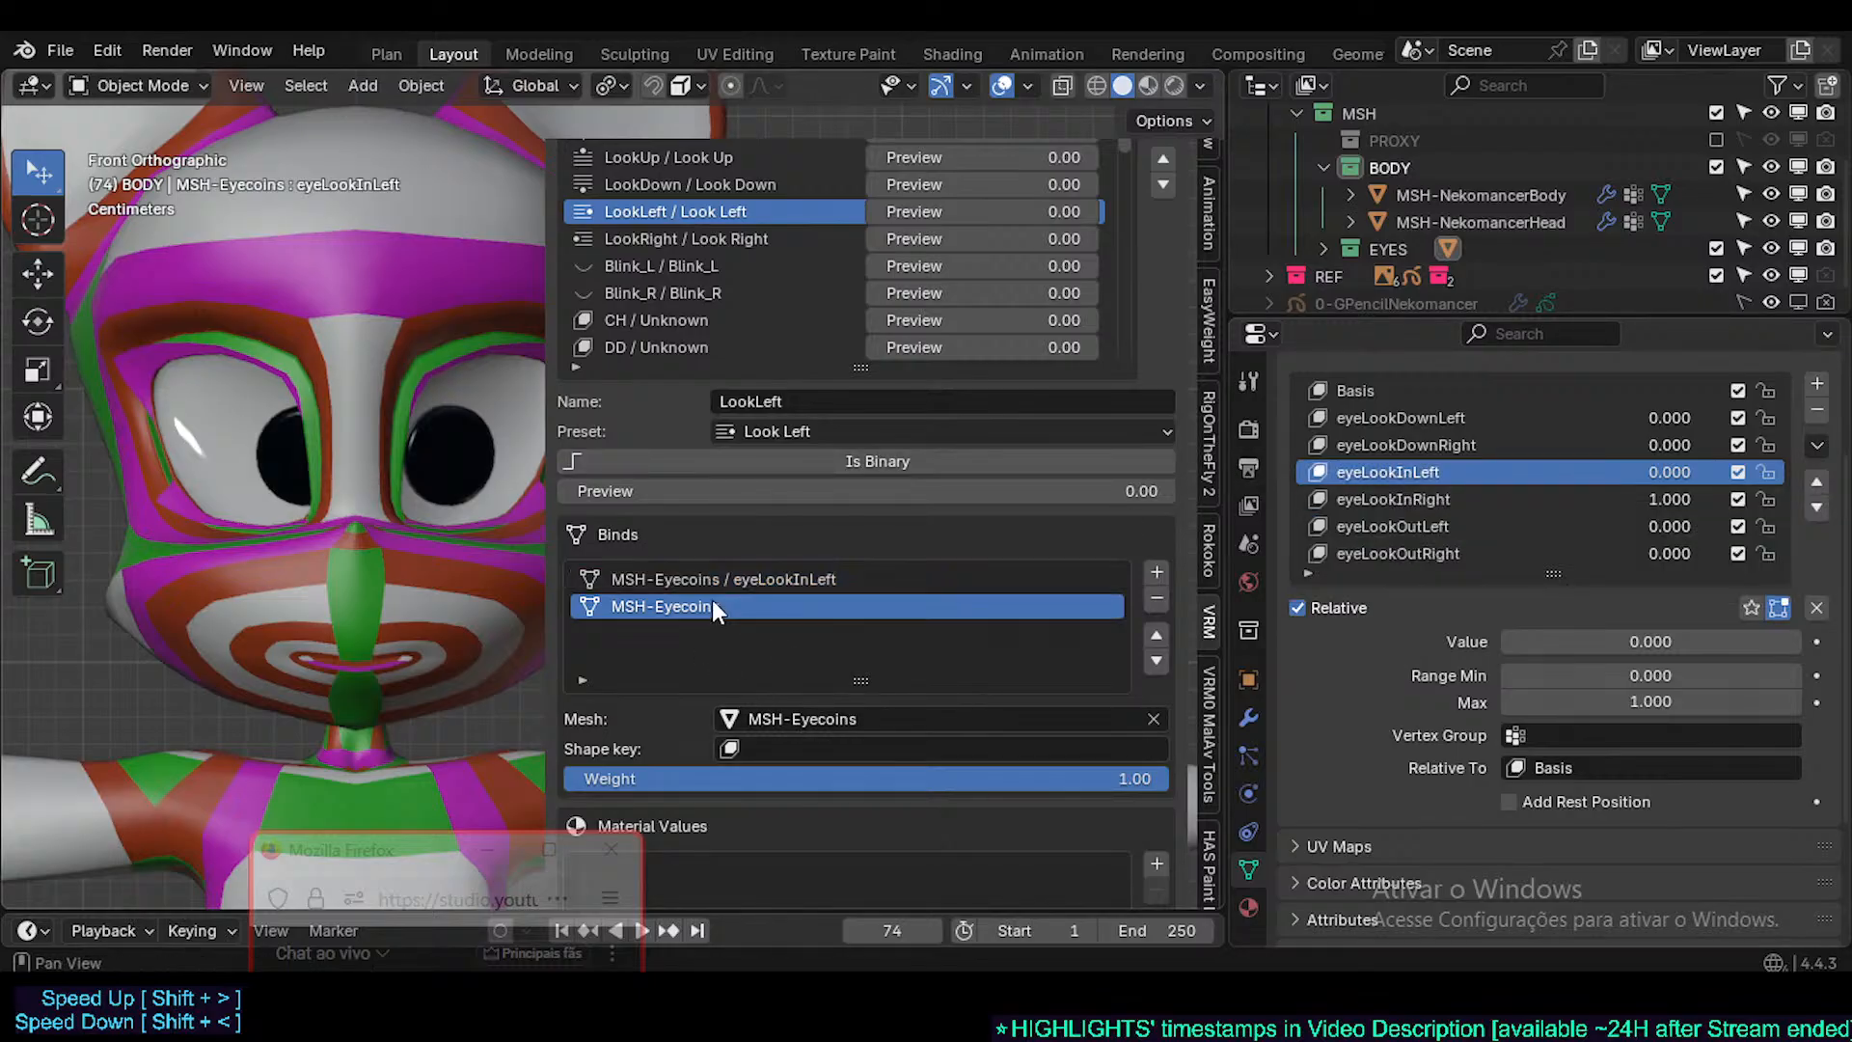
drag(1654, 526, 1765, 526)
drag(1410, 528, 772, 749)
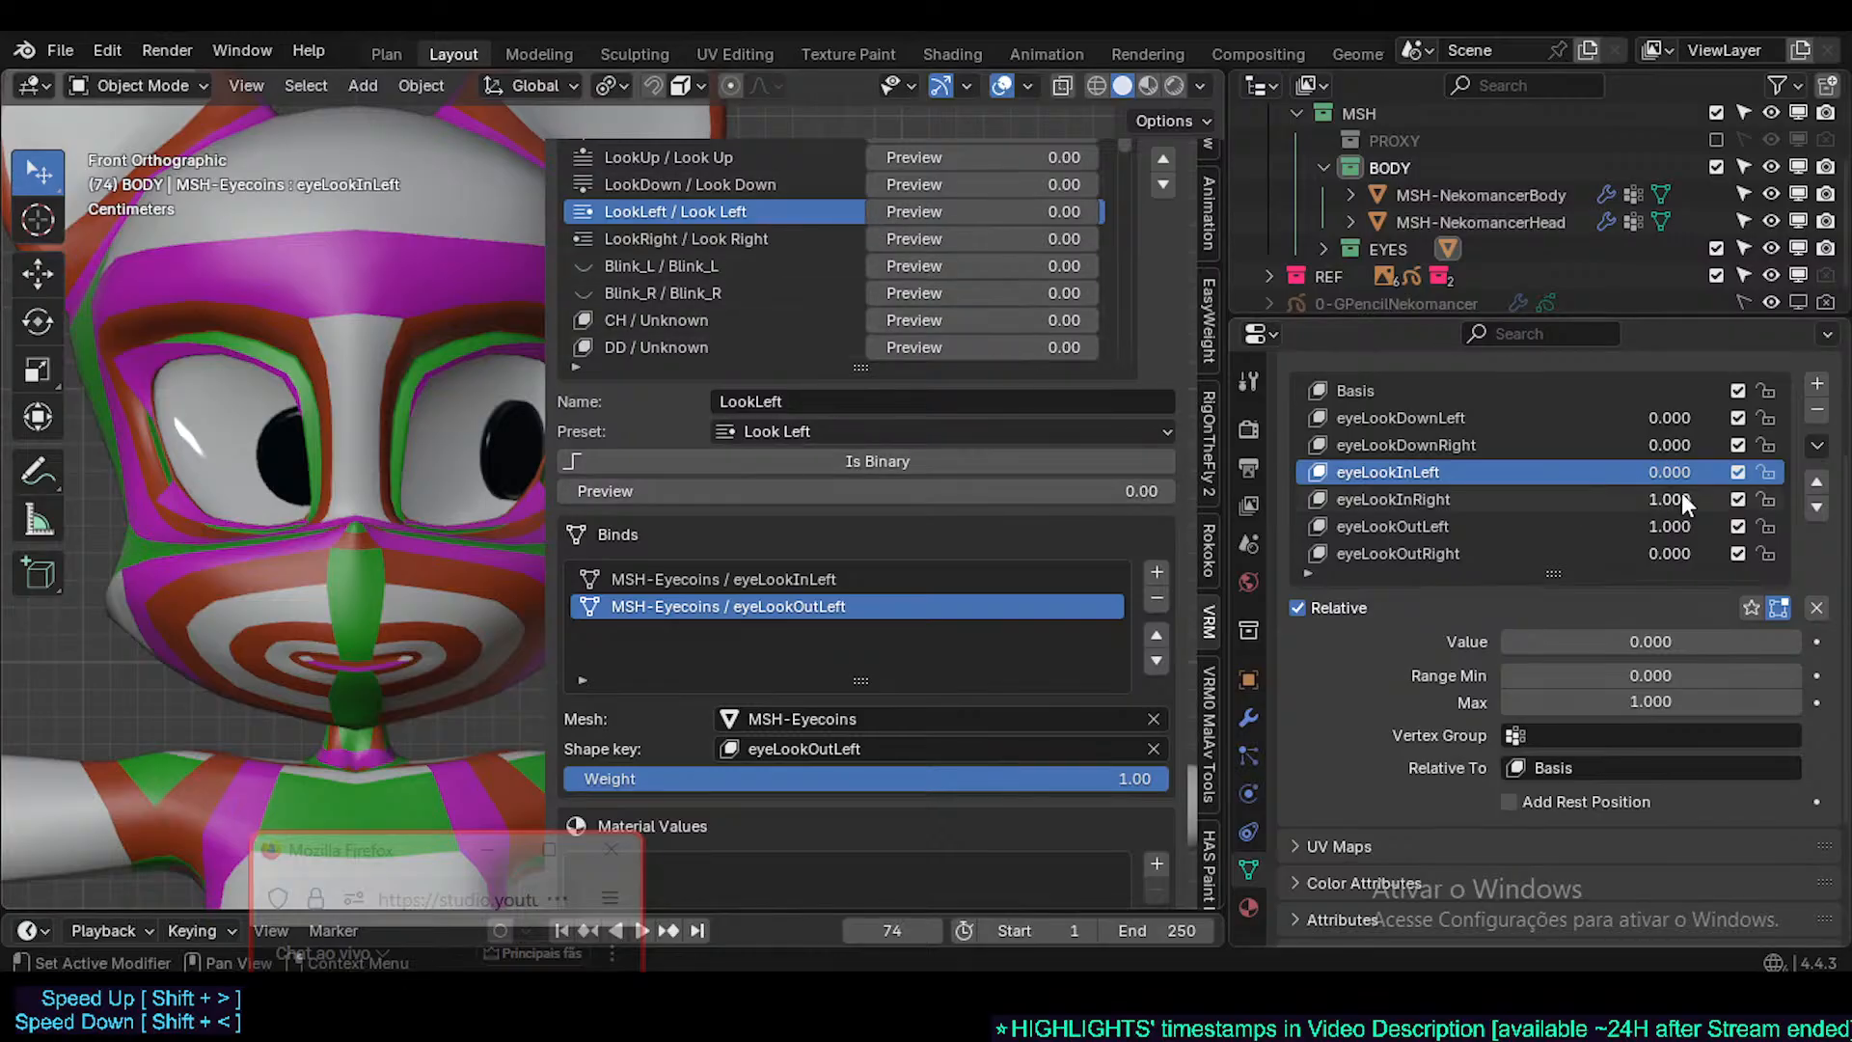
- Preview the LookLeft proxy, return its preview to 0.00, and compare the shape keys of its two binds
drag(1022, 494, 1202, 494)
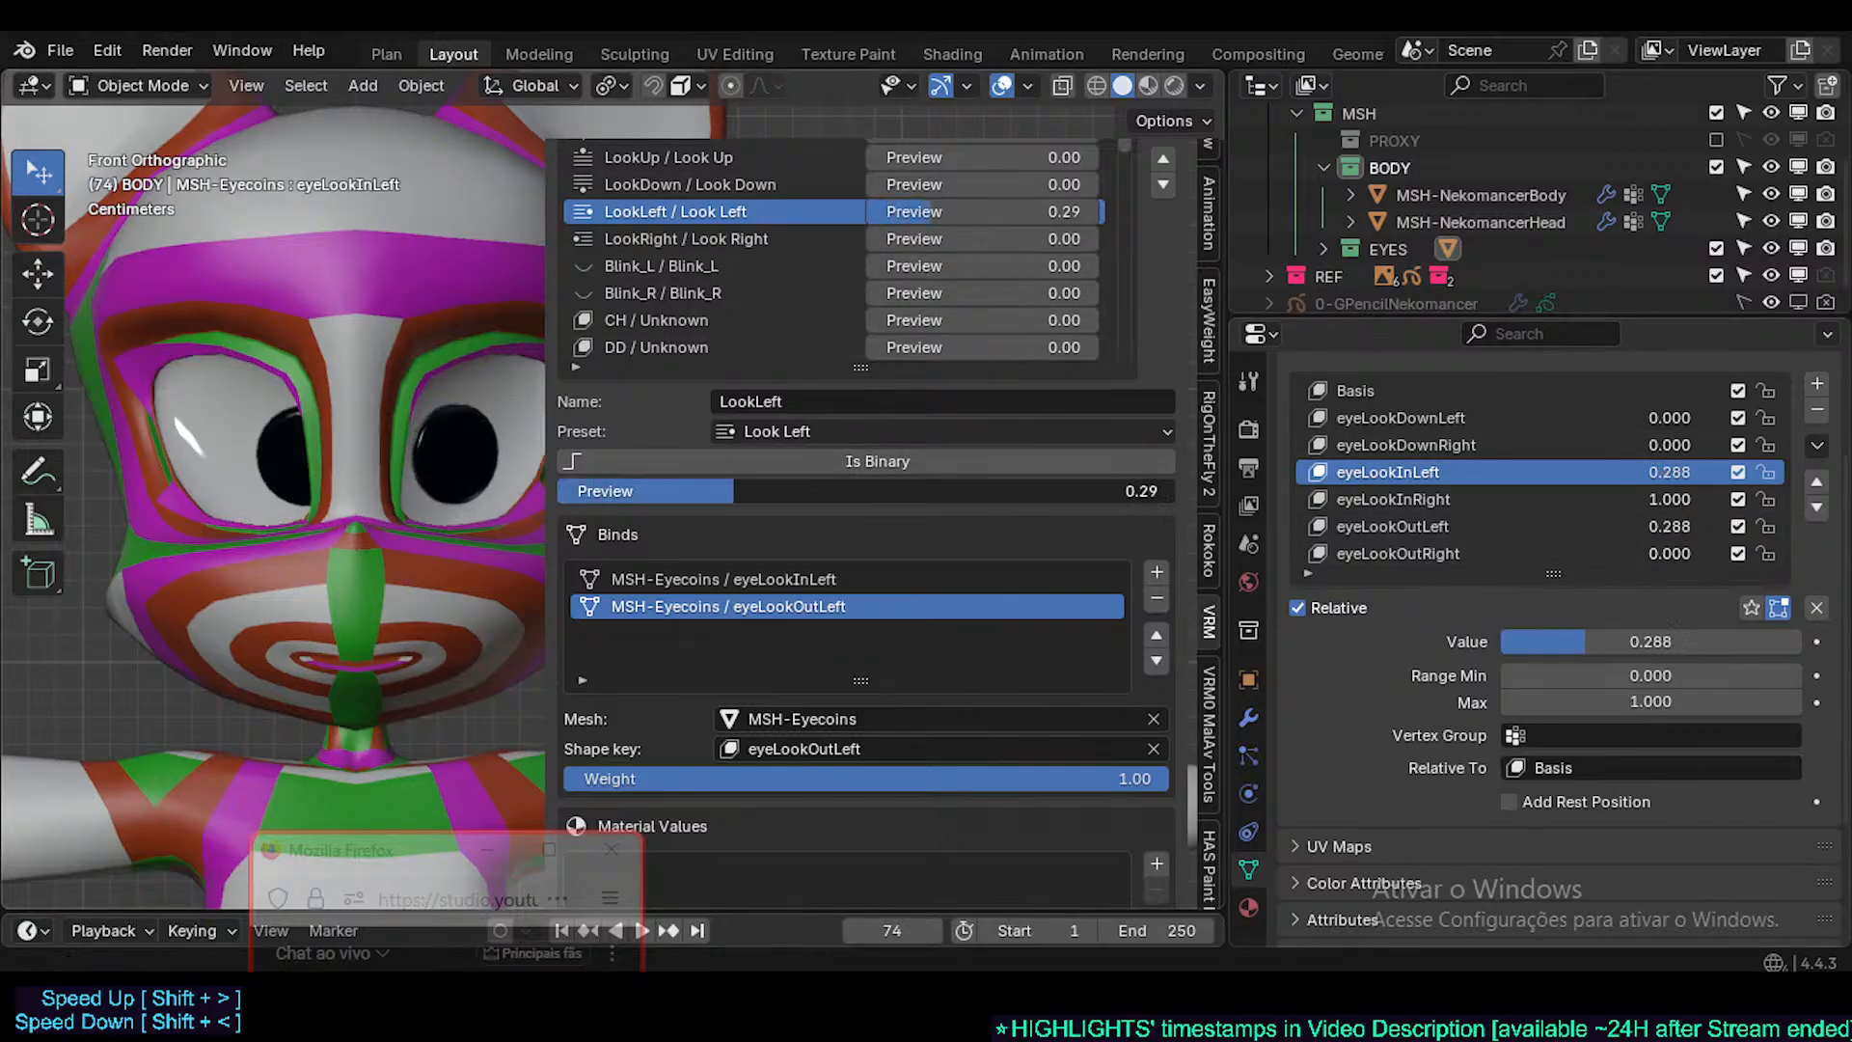
drag(737, 491, 569, 491)
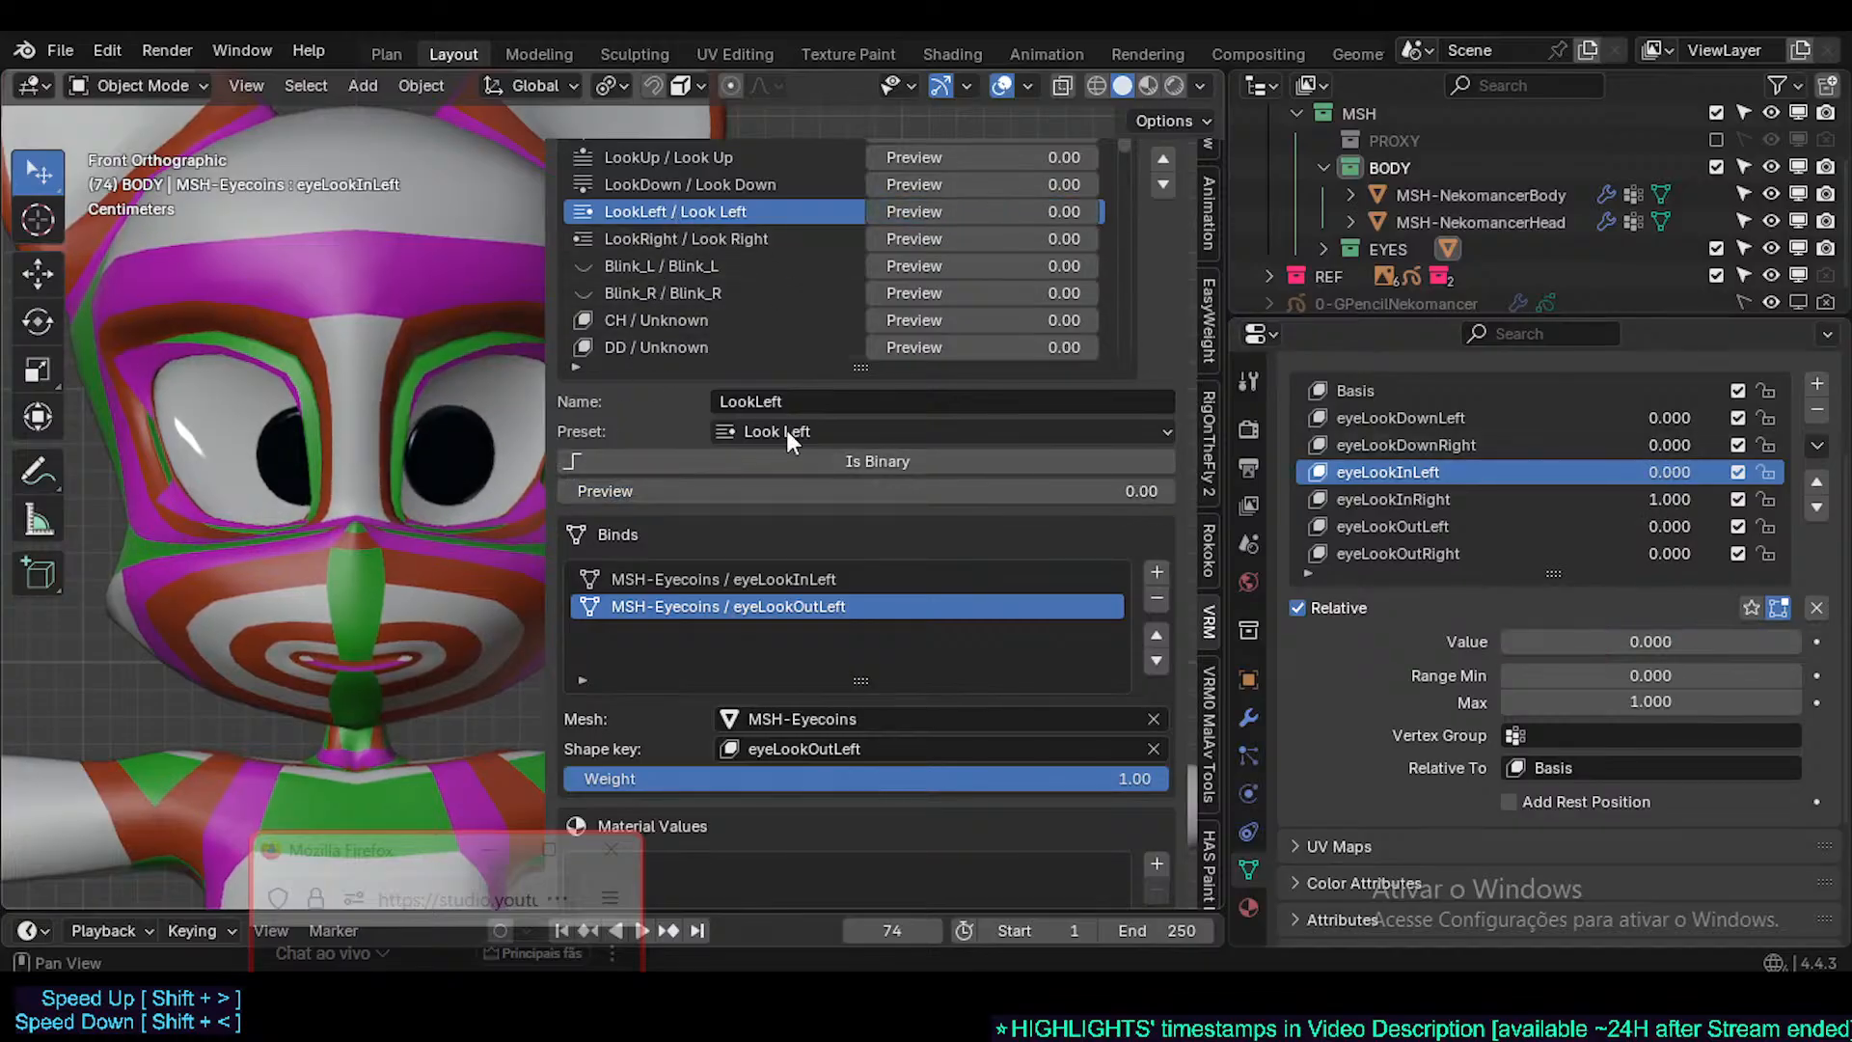
click(802, 579)
click(805, 602)
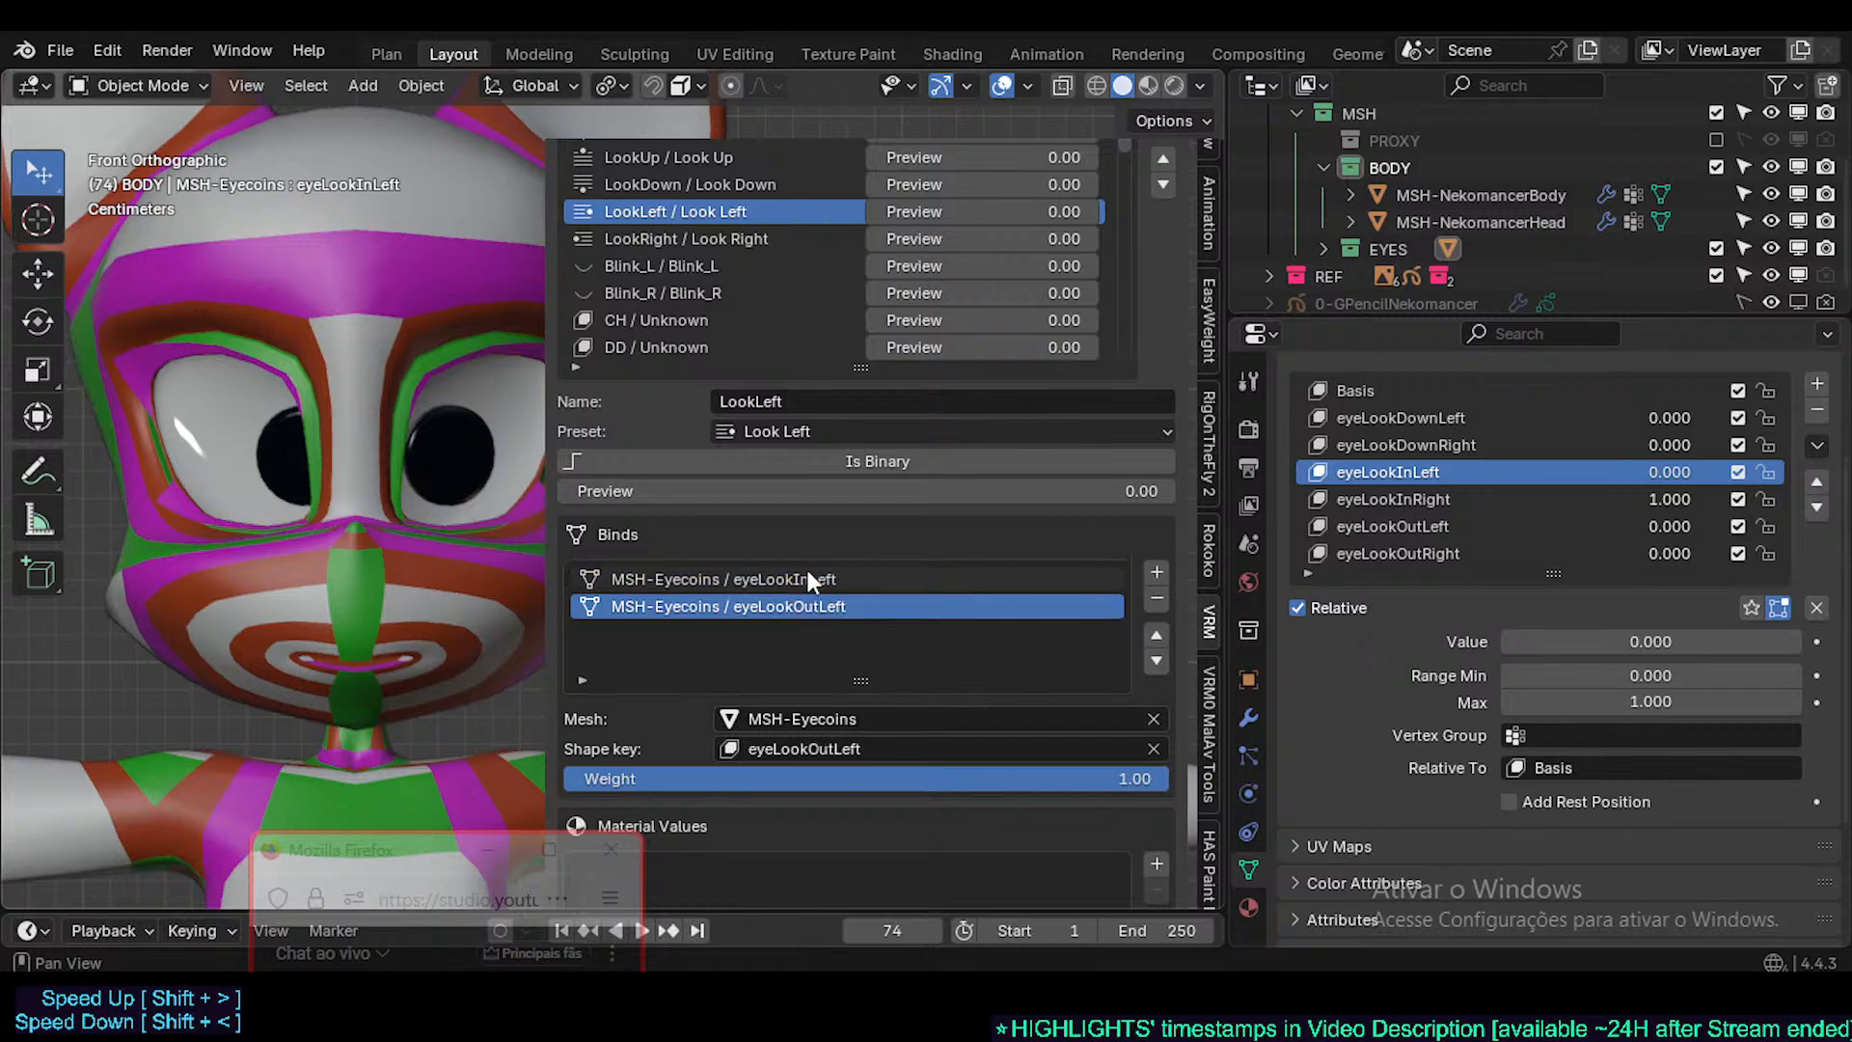
click(807, 579)
click(804, 607)
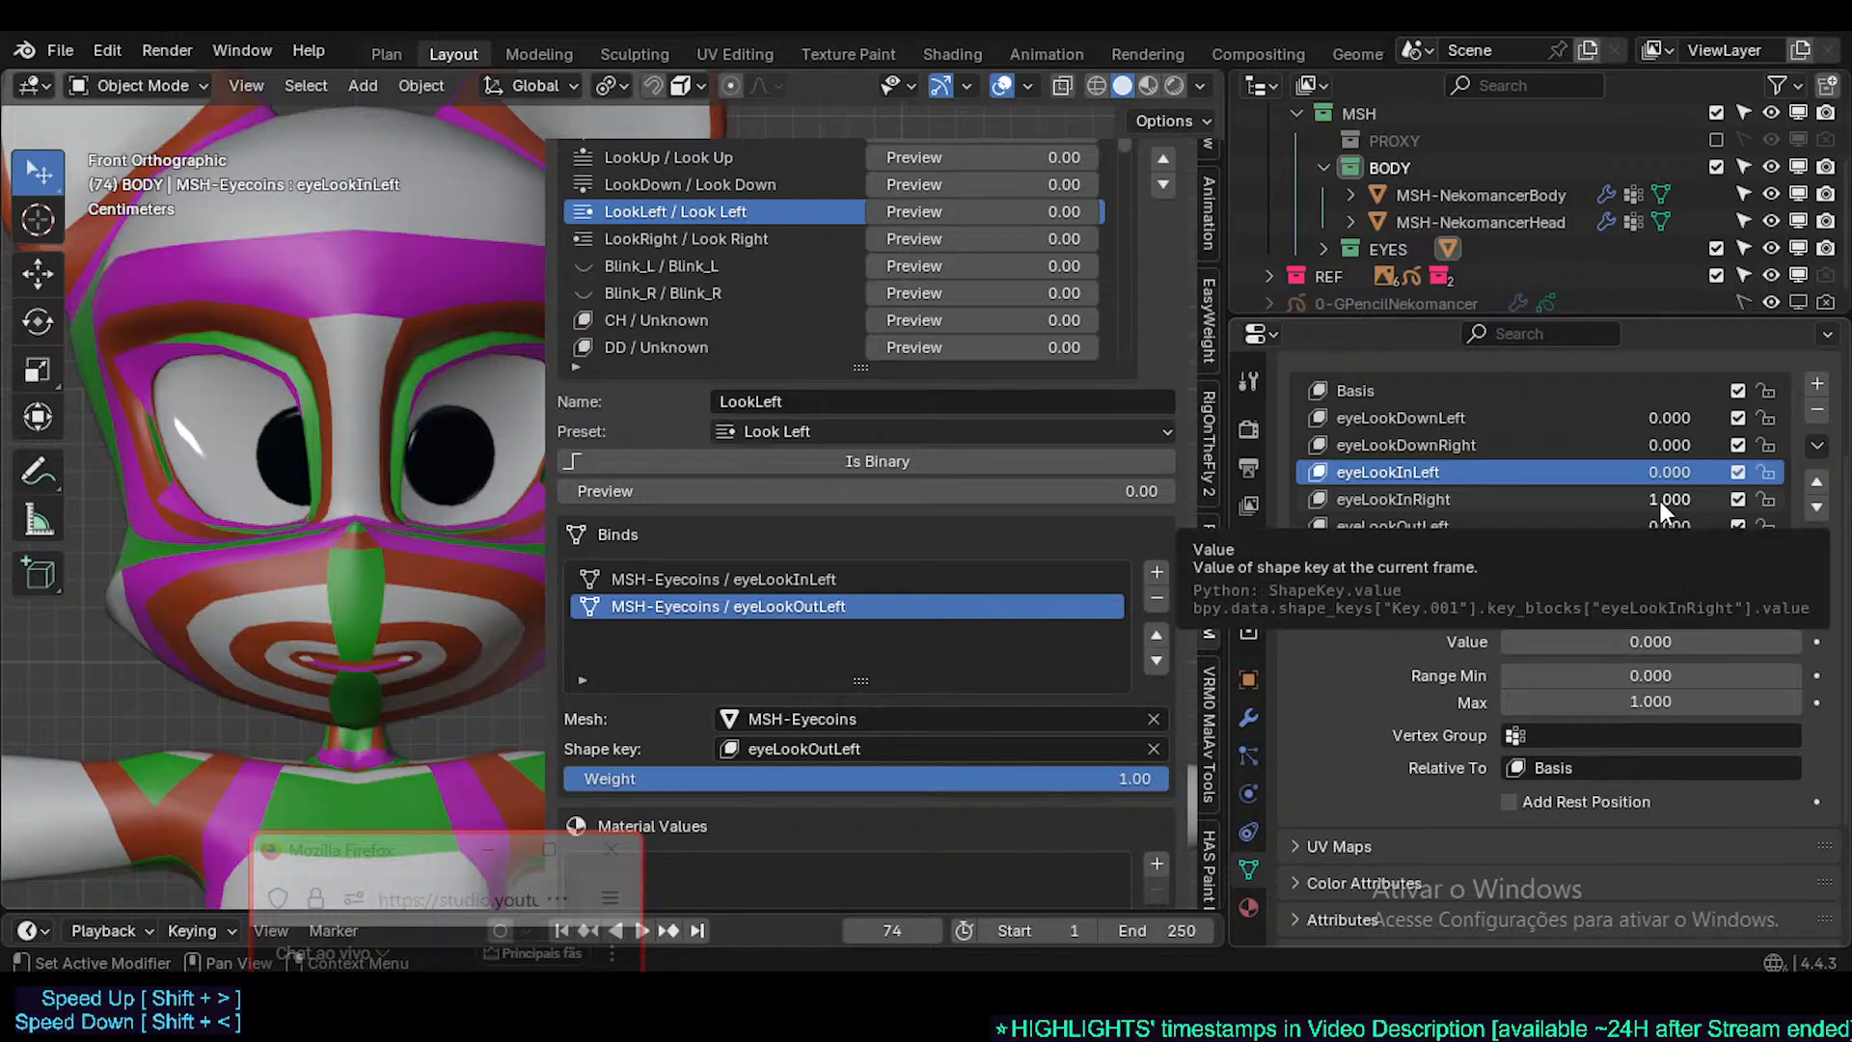
- Reset the eyeLookInRight shape key to 0.000, preview LookLeft again, and recheck its two binds
key(BackSpace)
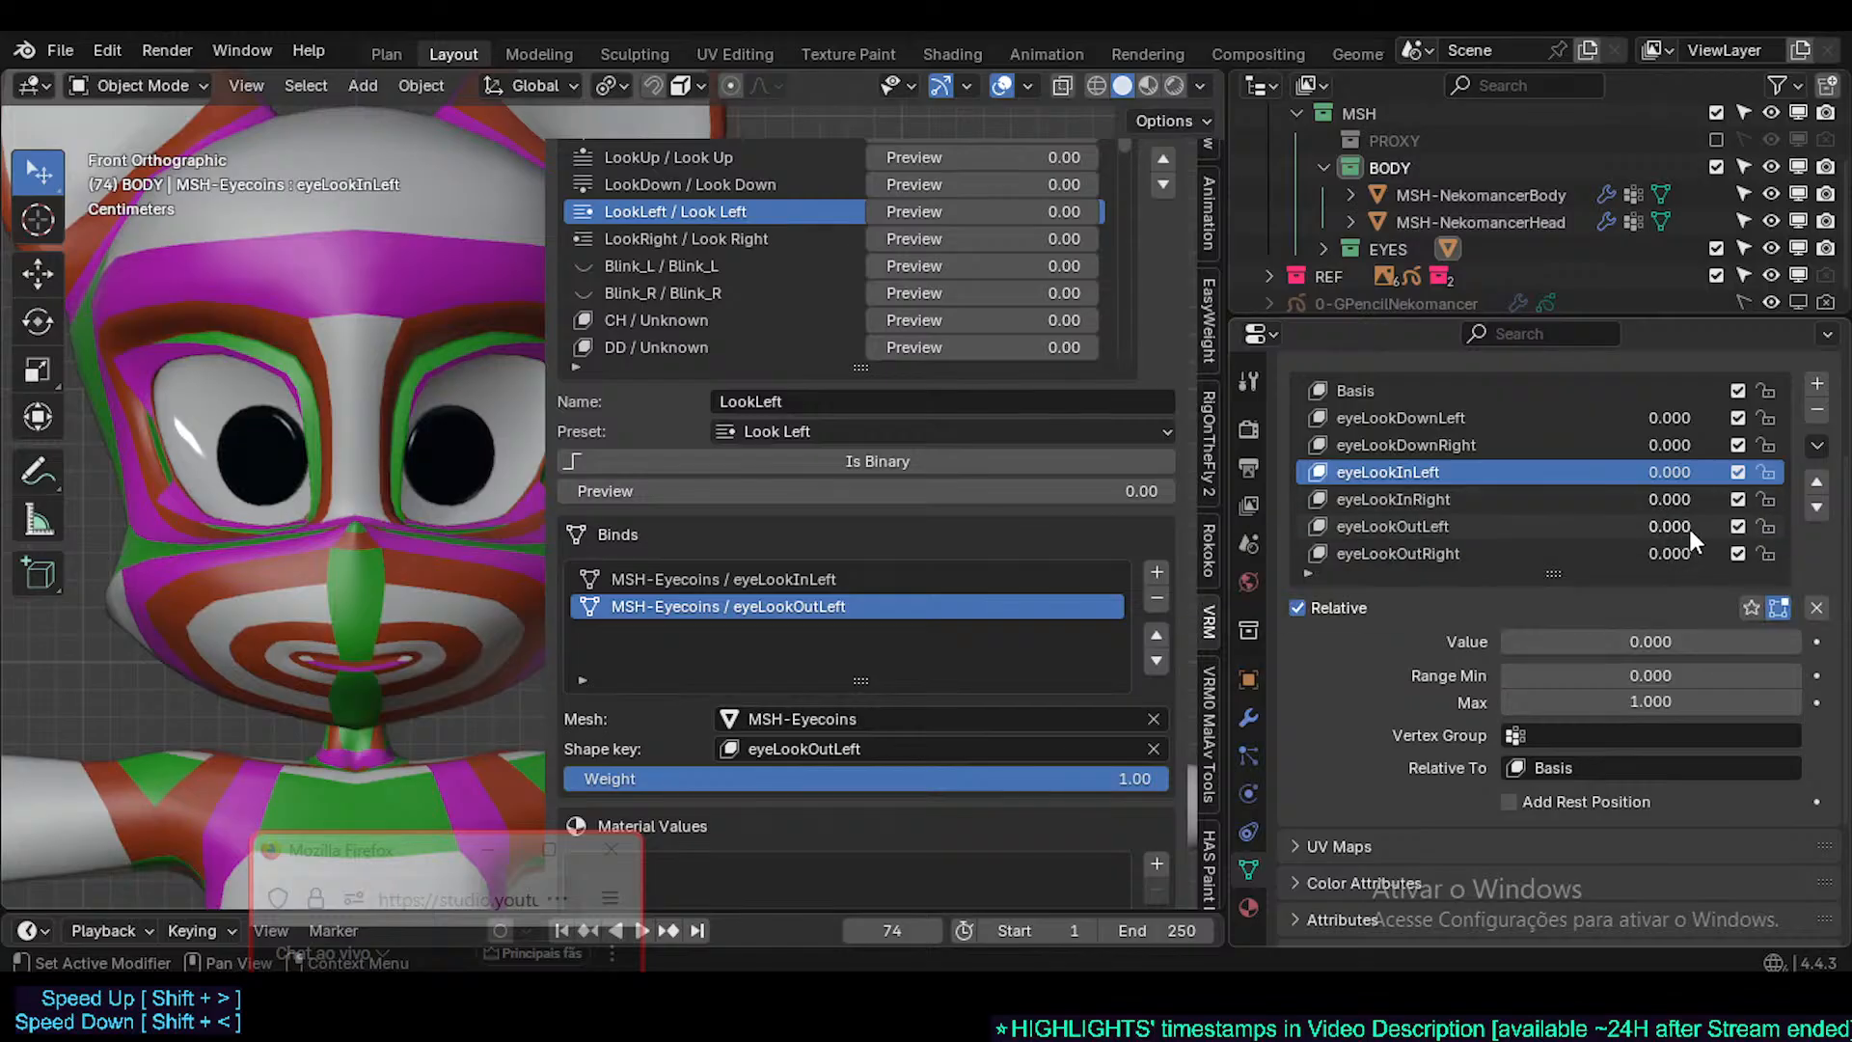
mouse_move(965, 211)
mouse_down()
mouse_move(1196, 212)
mouse_move(955, 211)
mouse_up()
click(807, 581)
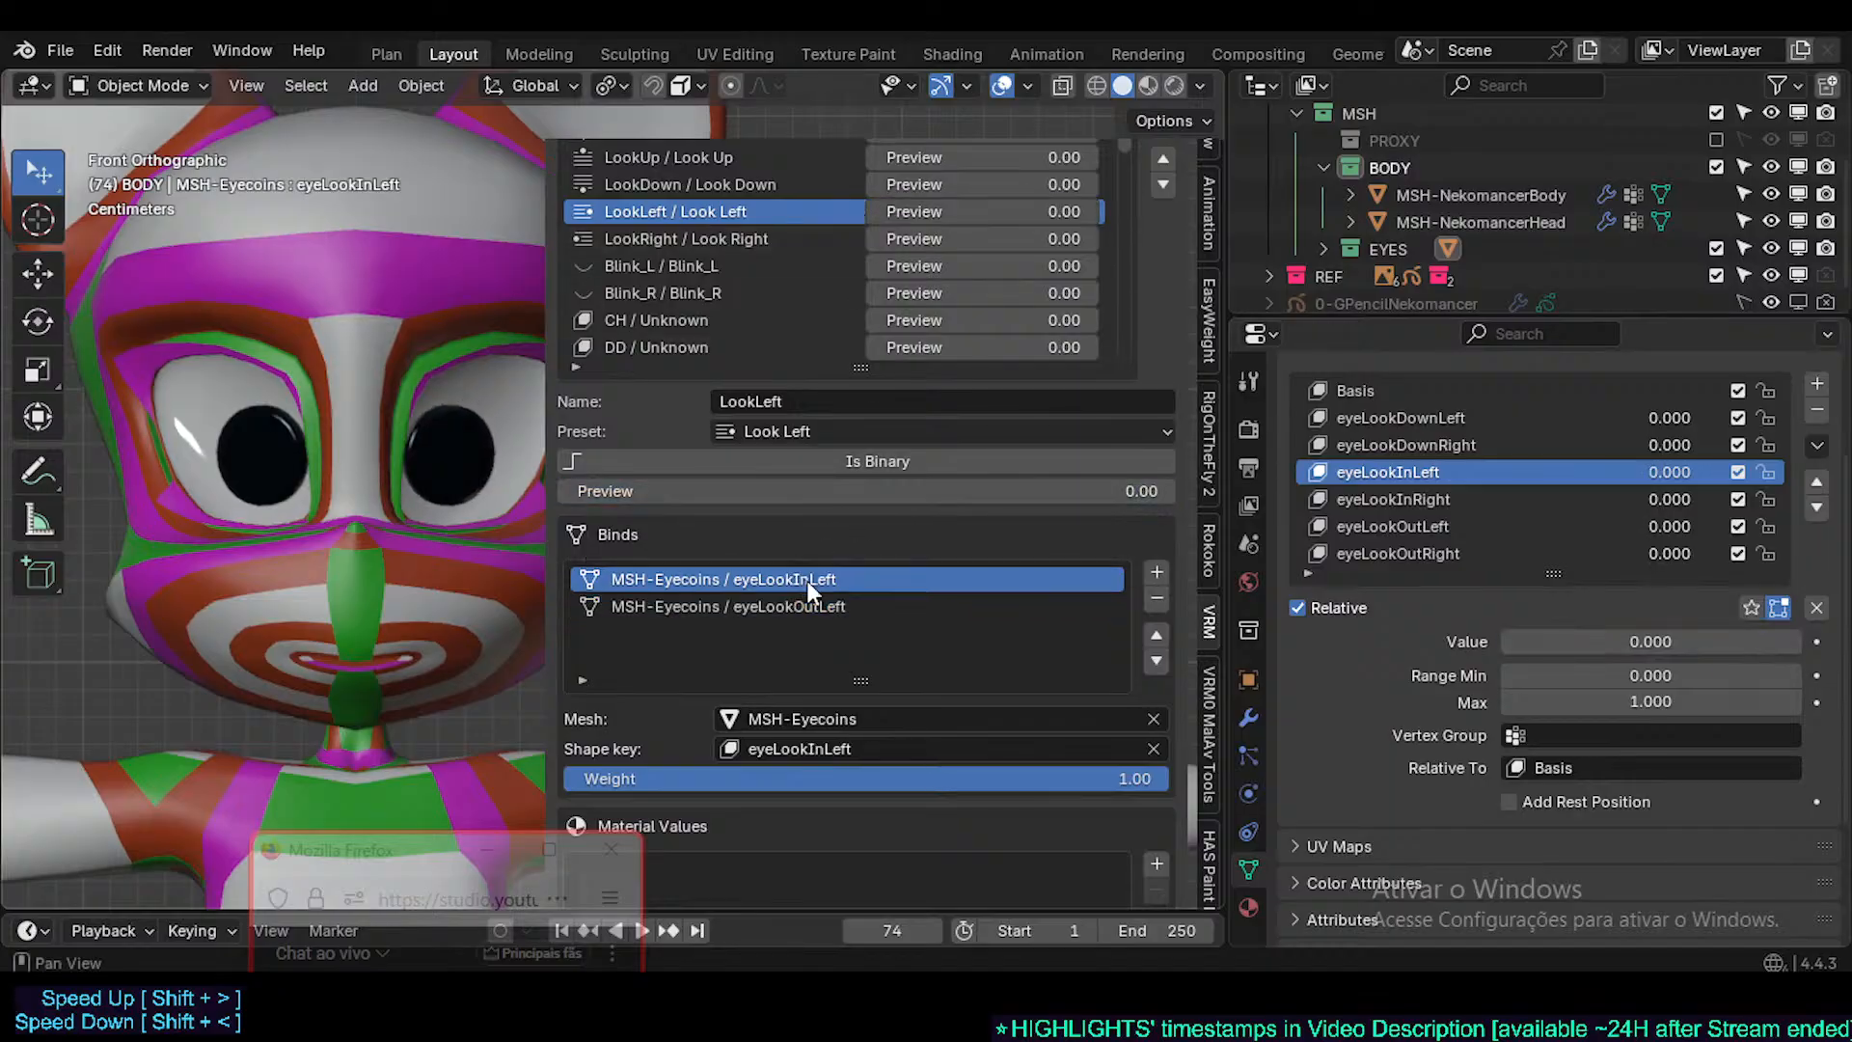
click(807, 607)
click(801, 582)
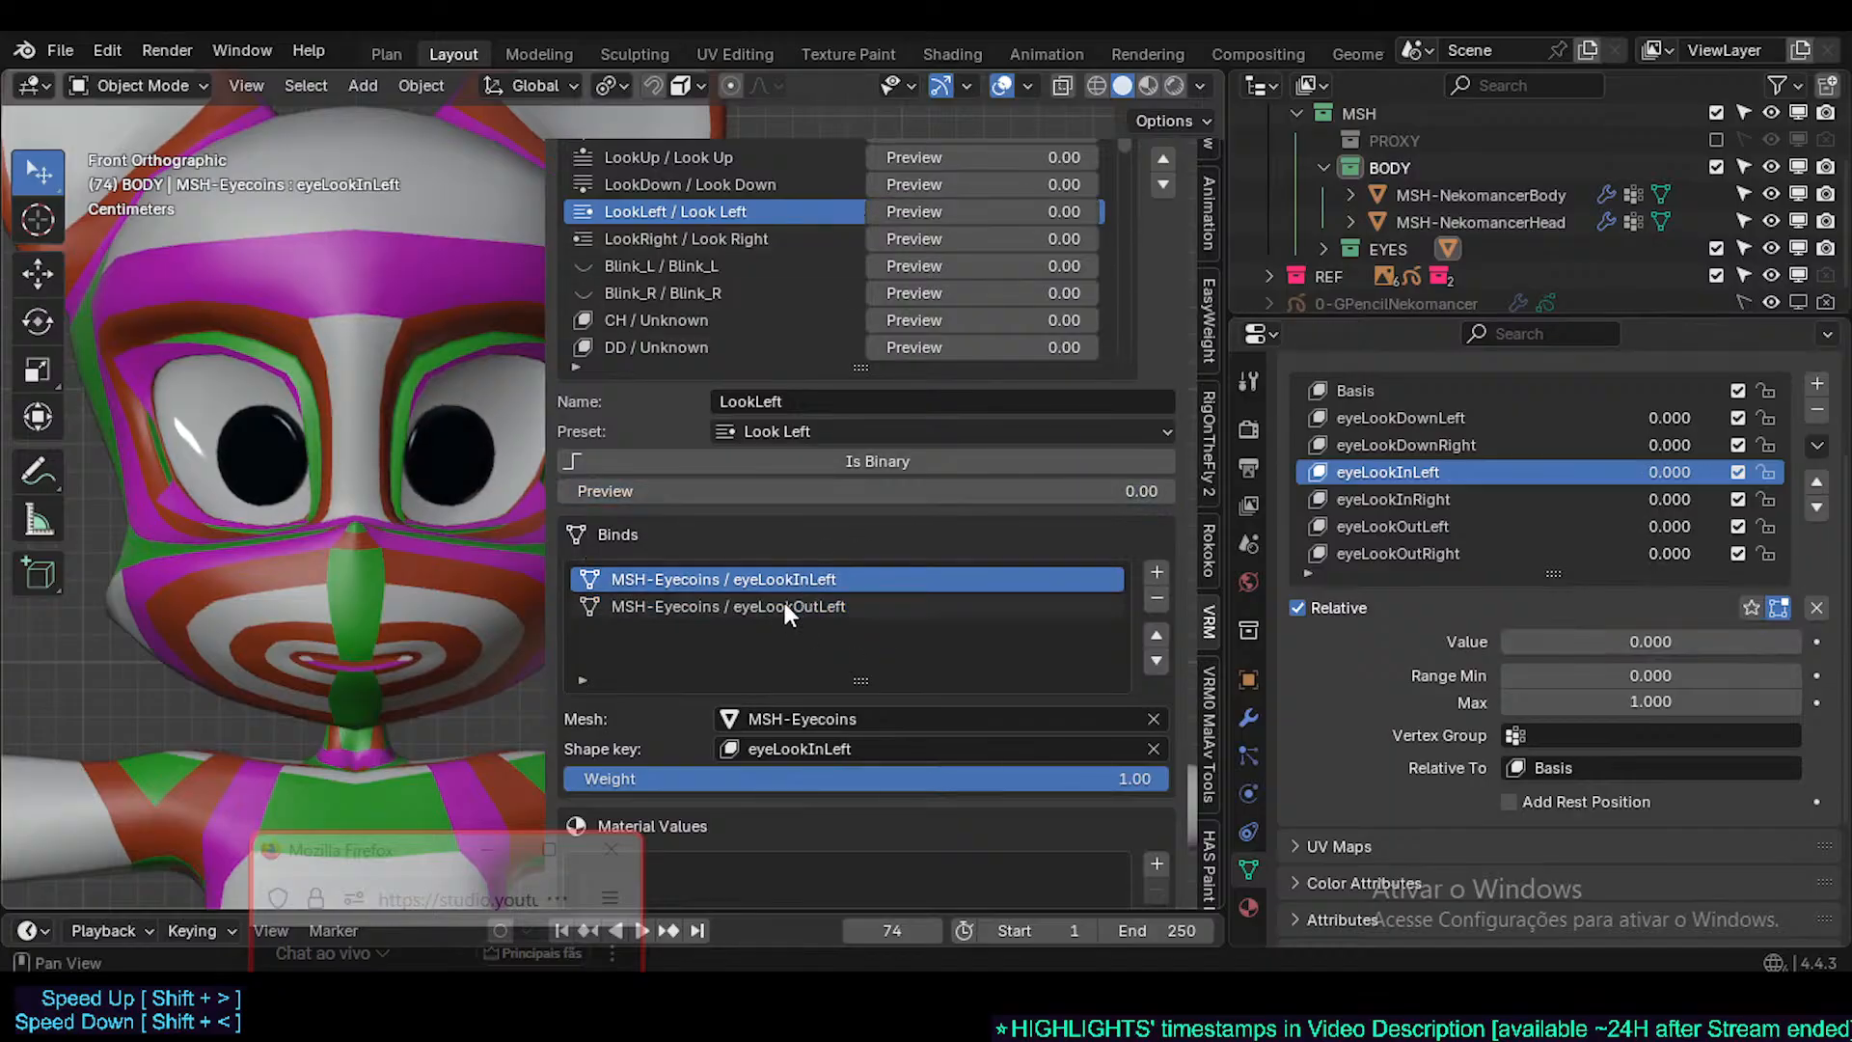
- Check the binds of the neighbouring LookDown, Blink_L and LookRight proxies, and go back to LookLeft
click(712, 184)
click(713, 211)
click(700, 266)
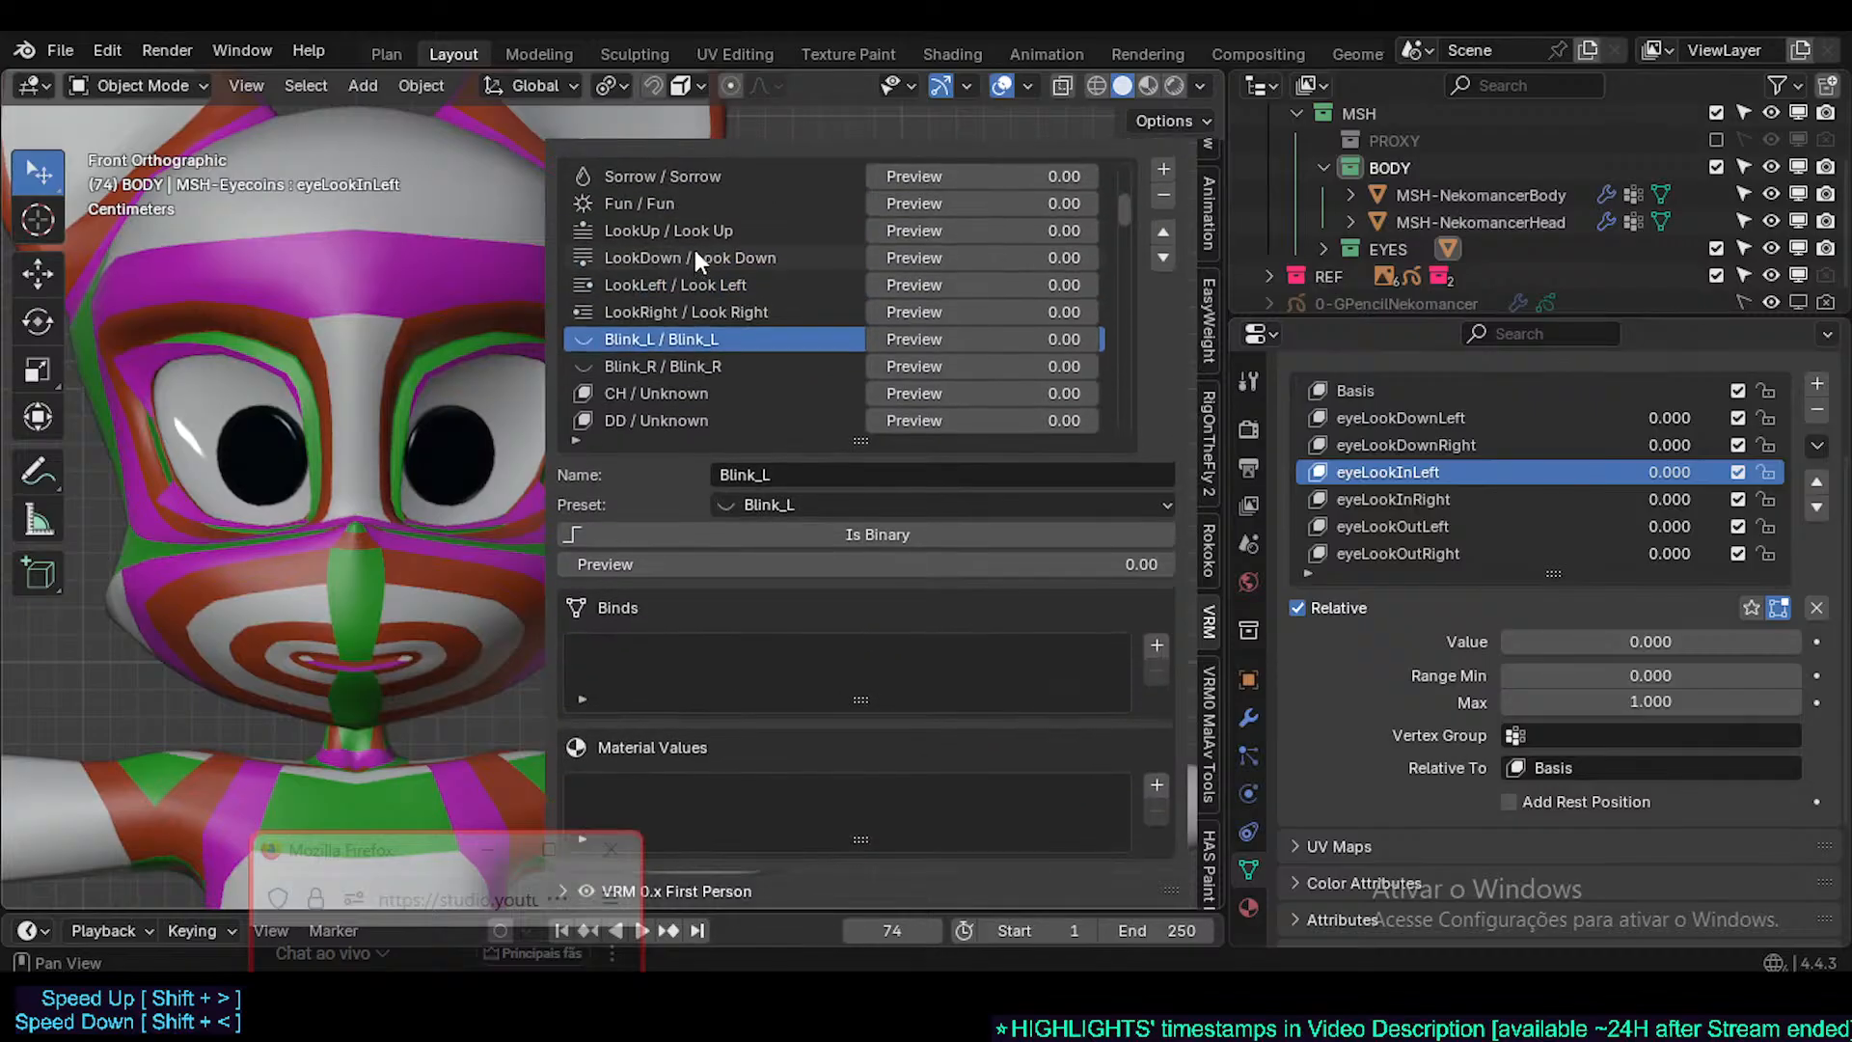
click(700, 310)
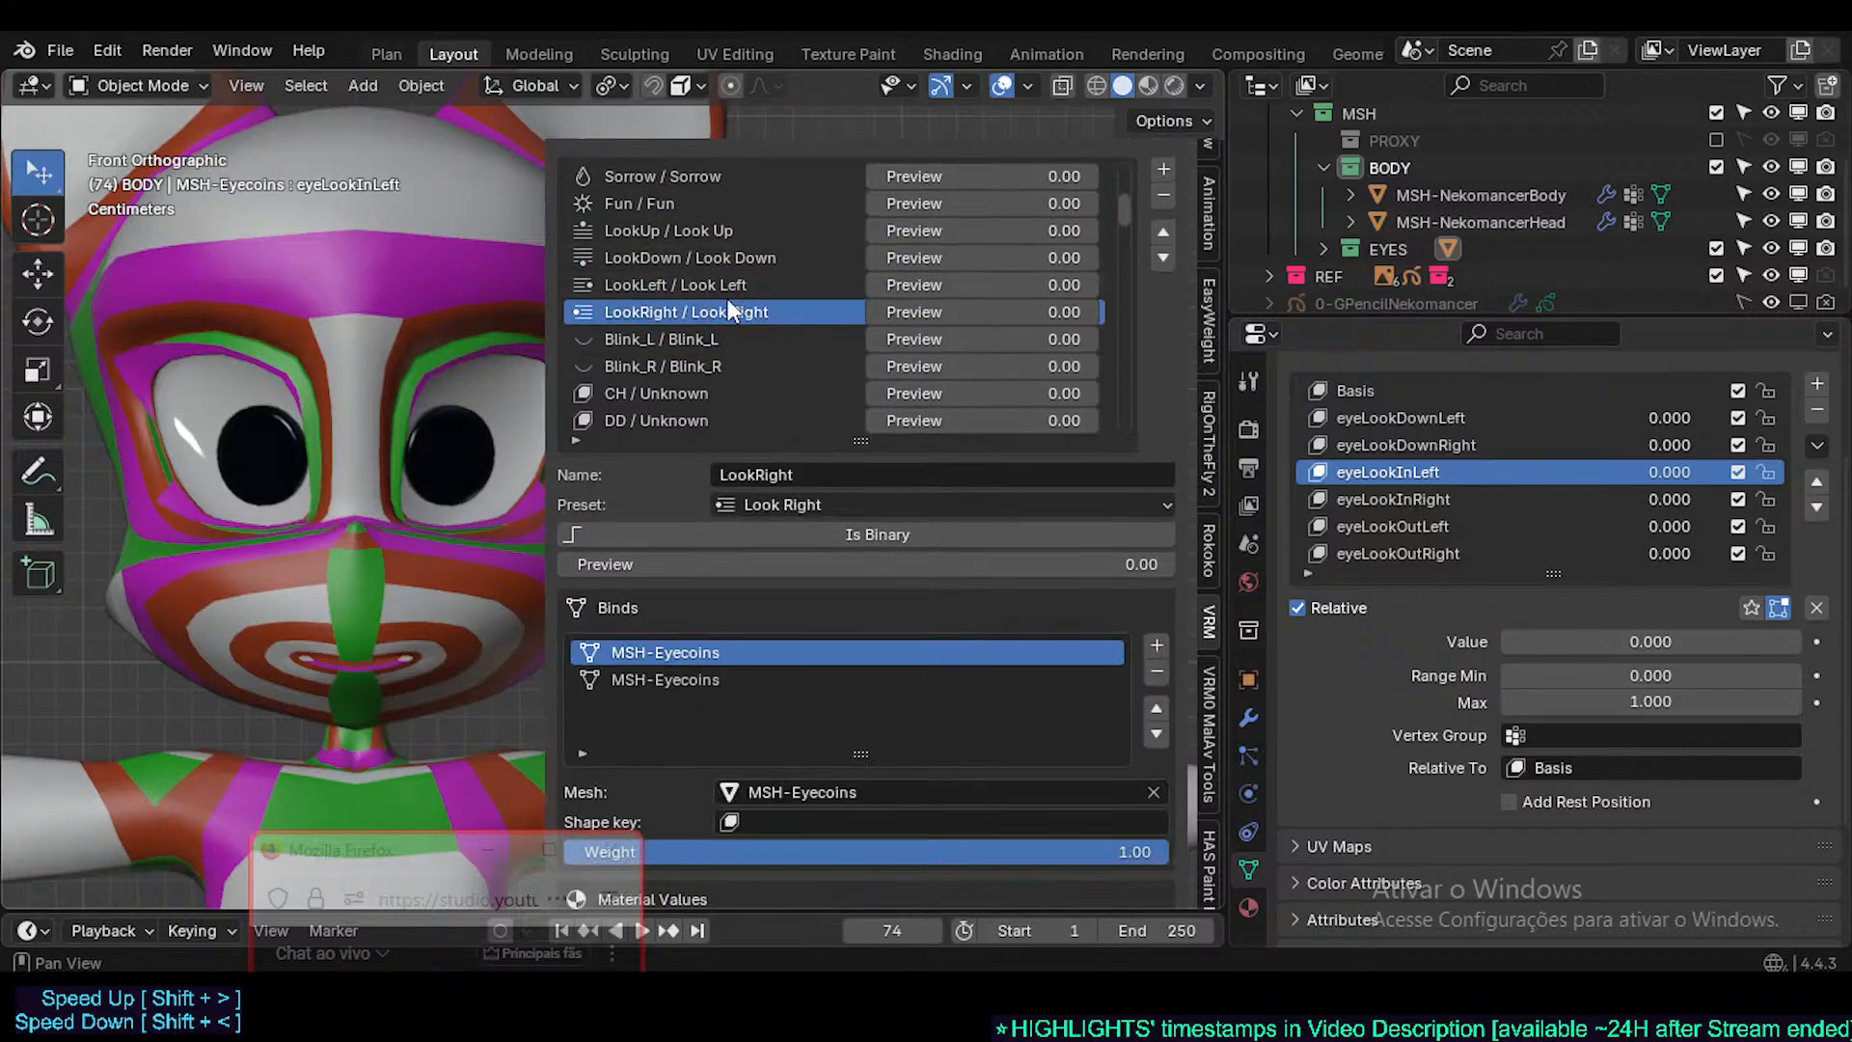
click(728, 285)
scroll(1049, 748, down, 1)
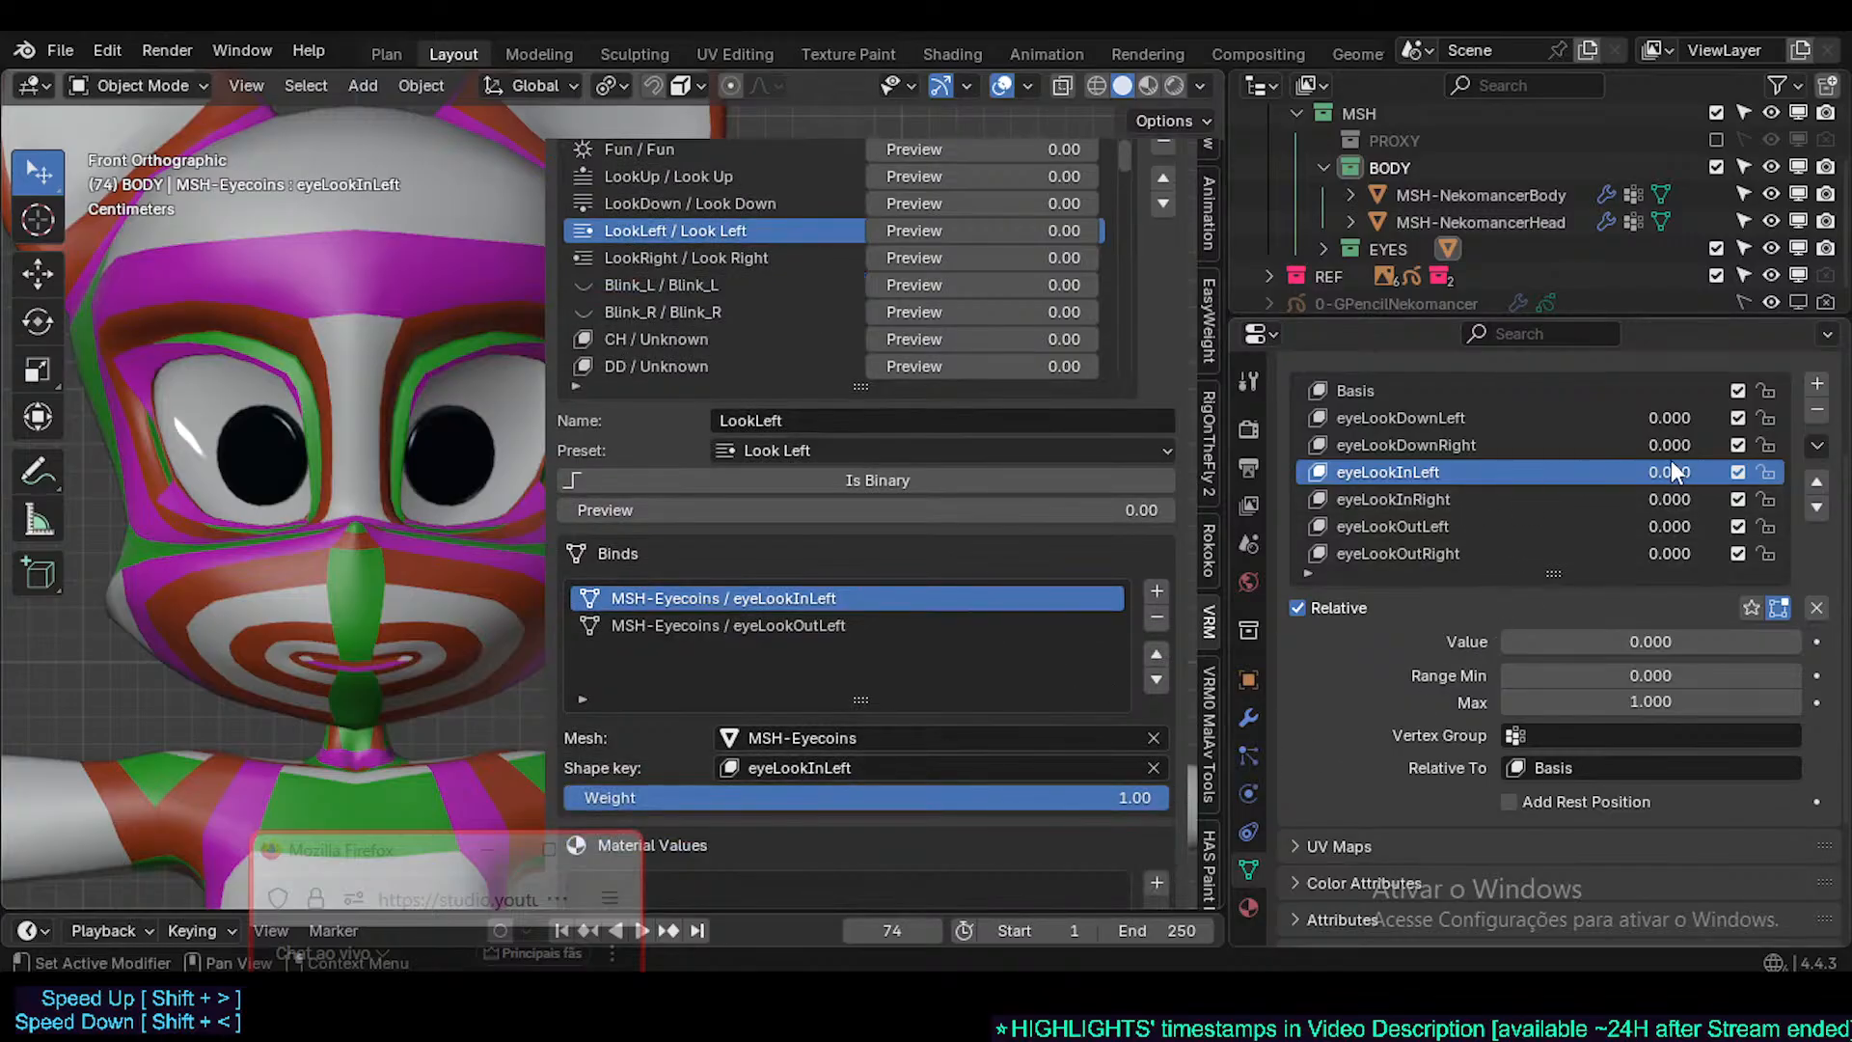
- Change LookLeft's first bind to the eyeLookInRight shape key, preview the proxy, and save the file
drag(1670, 471, 1617, 480)
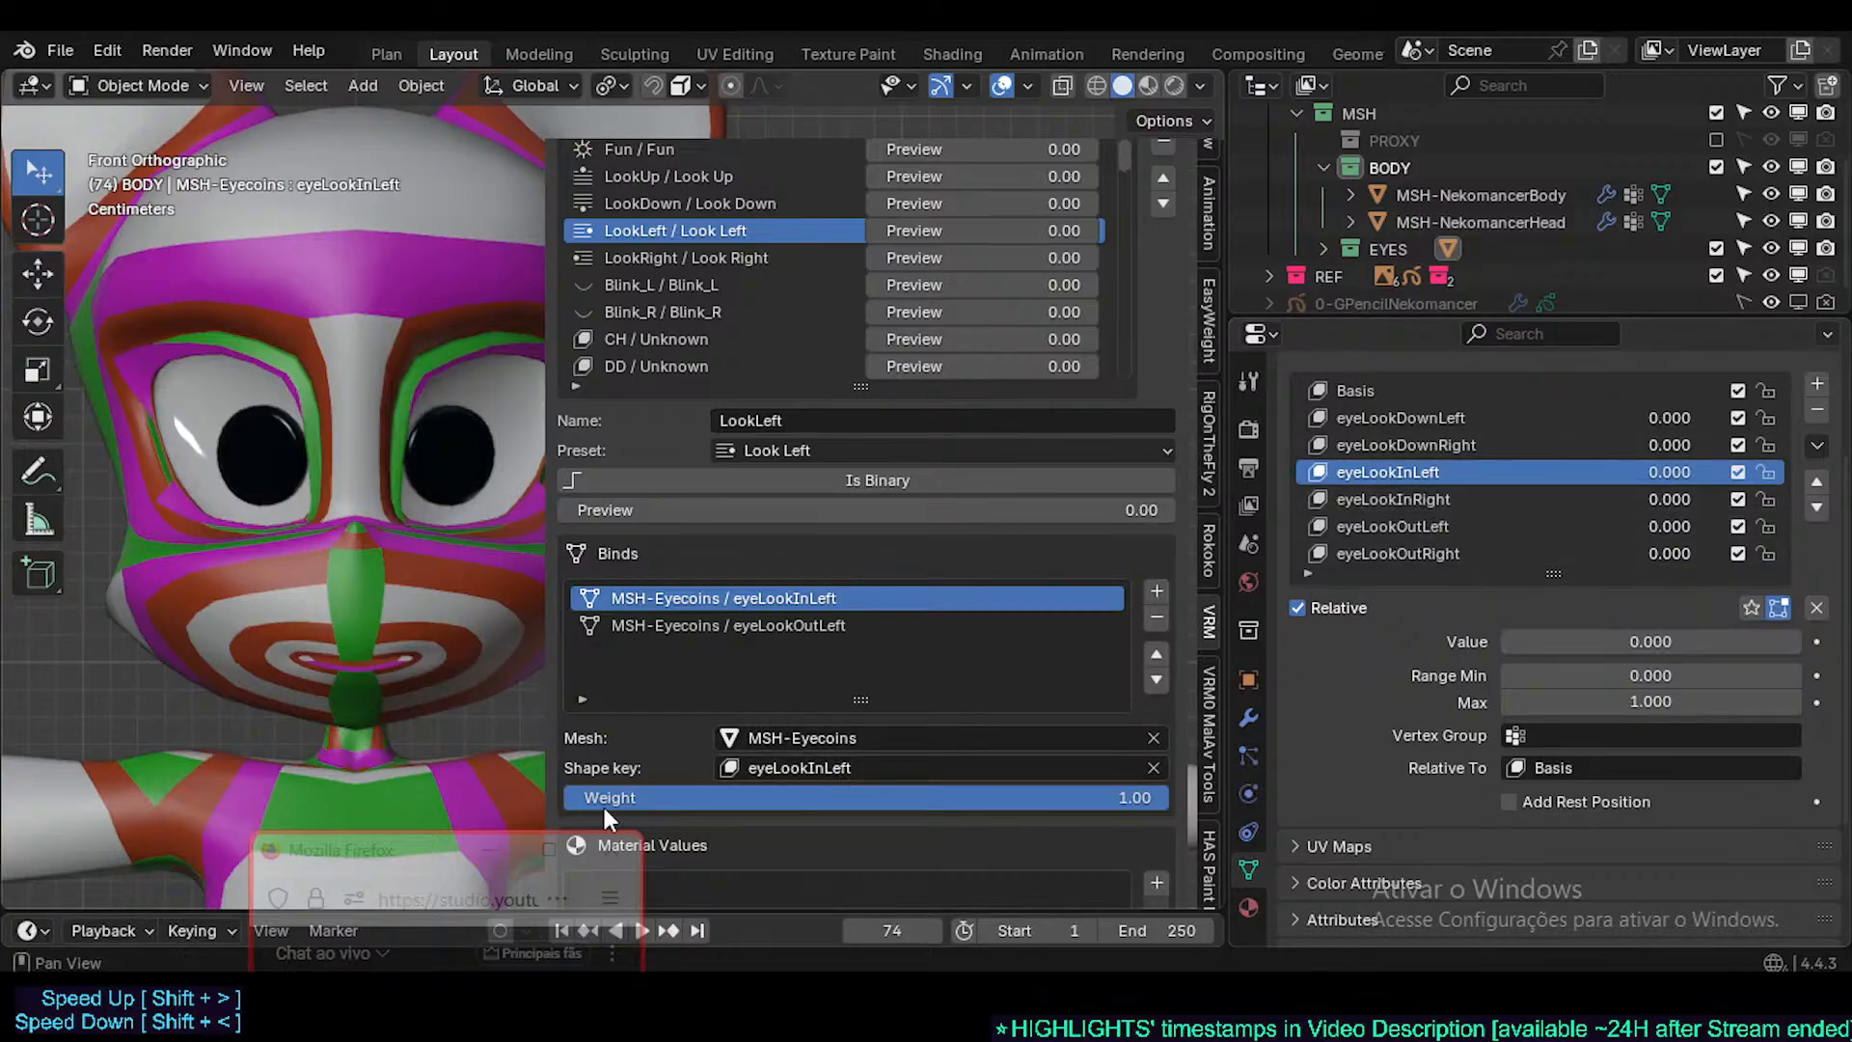
ctrl+scroll(808, 768, down, 1)
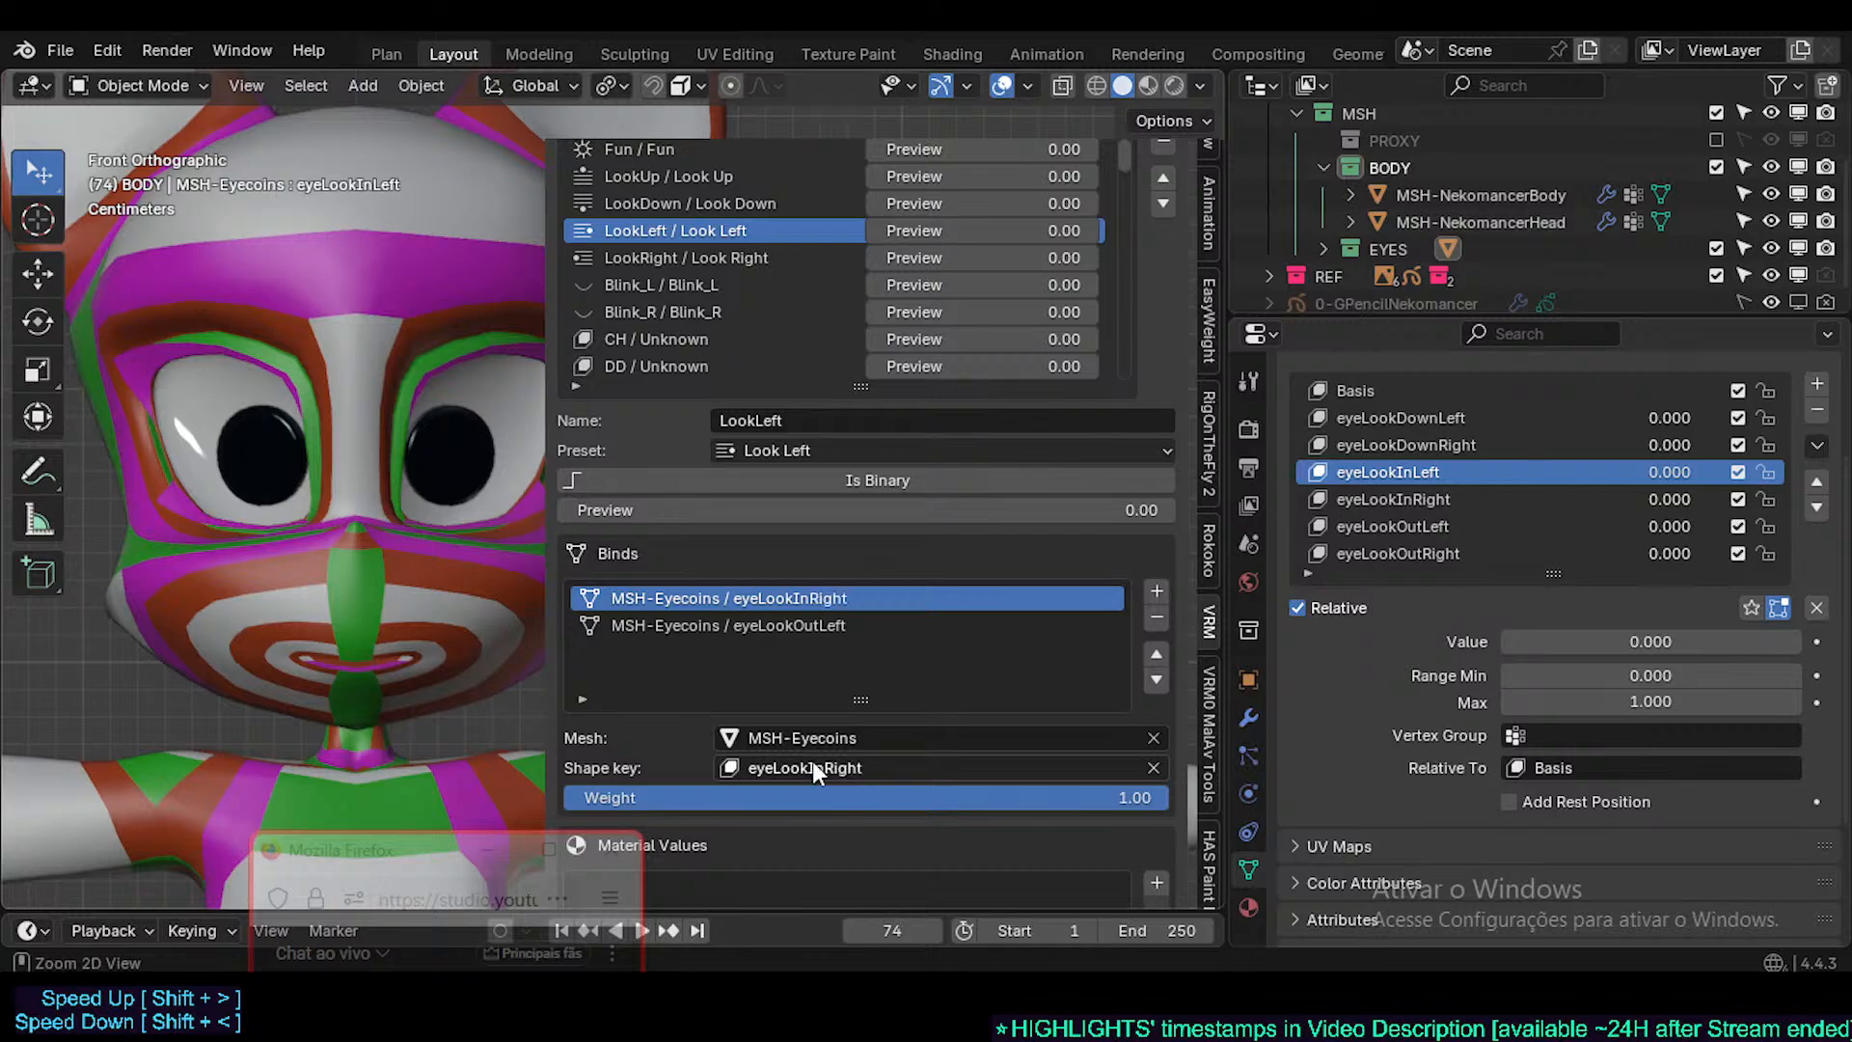
click(825, 625)
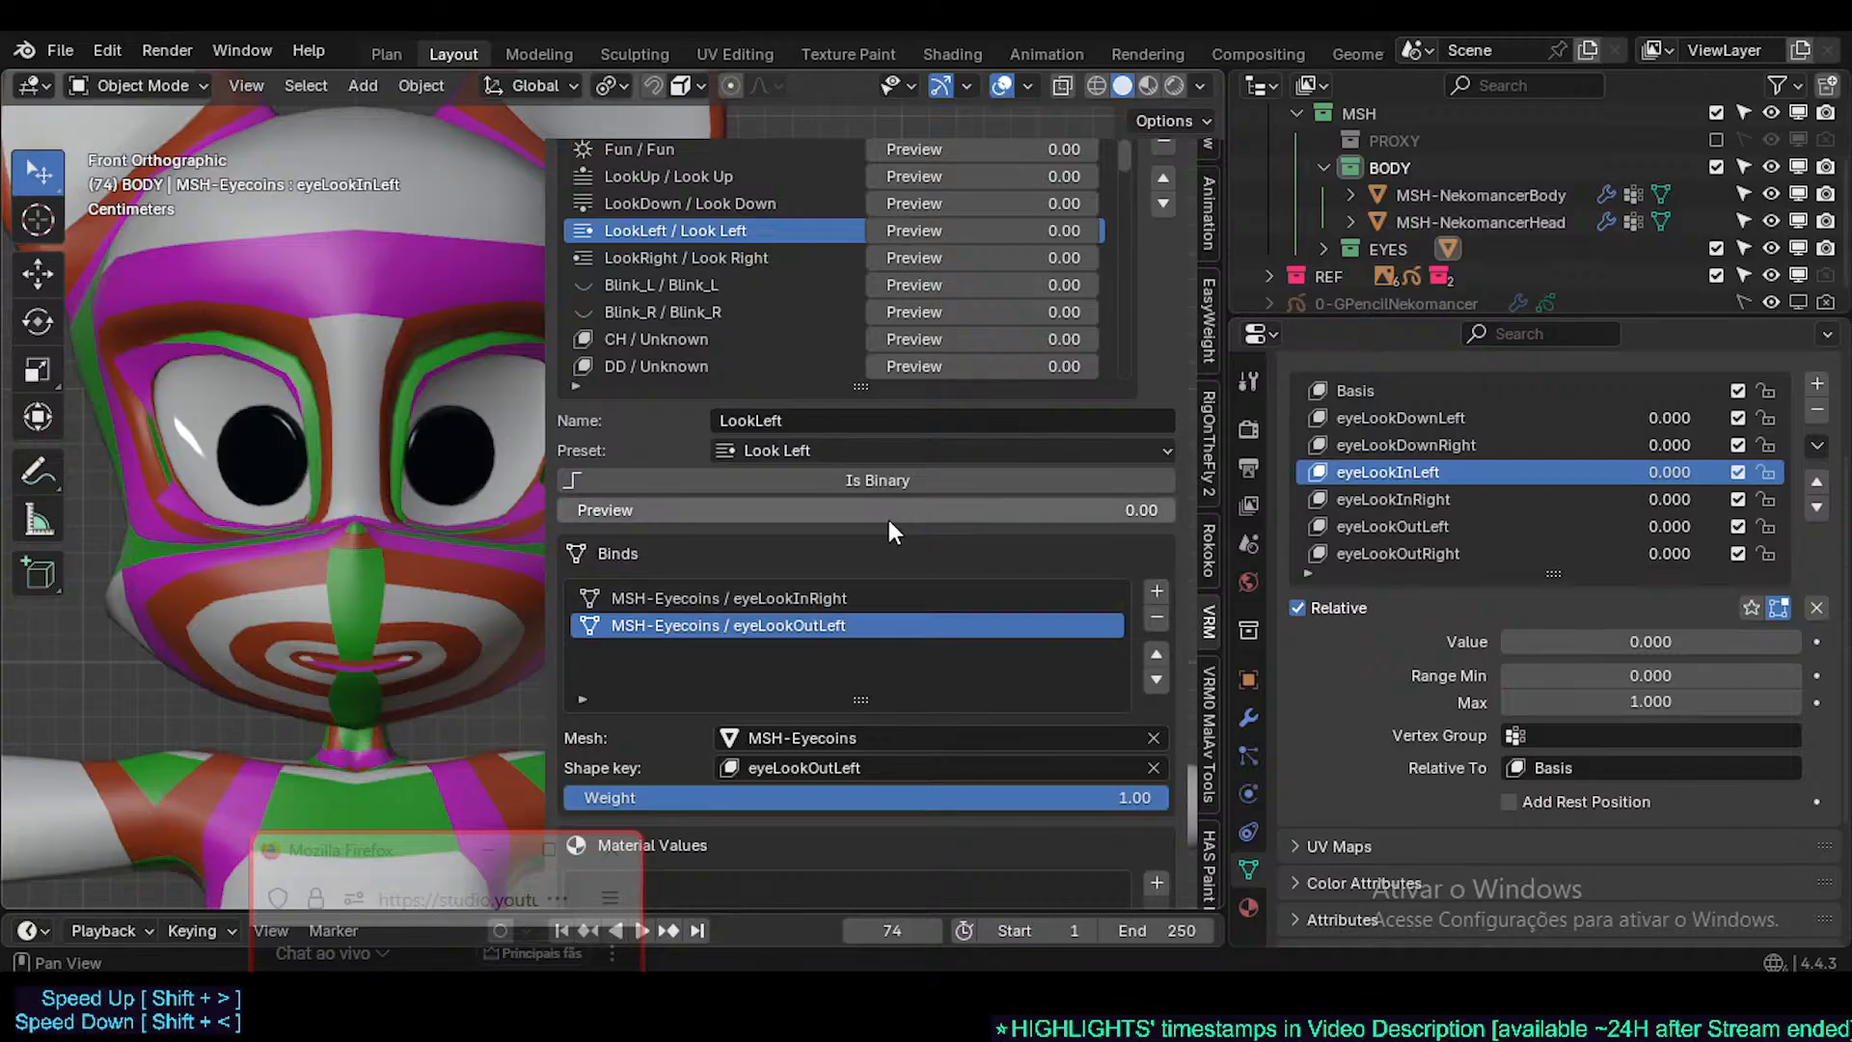
drag(897, 232, 506, 230)
key(ctrl+s)
- Assign the eyeLookInRight and eyeLookOutRight shape keys to the first and second binds of the LookRight proxy
click(729, 255)
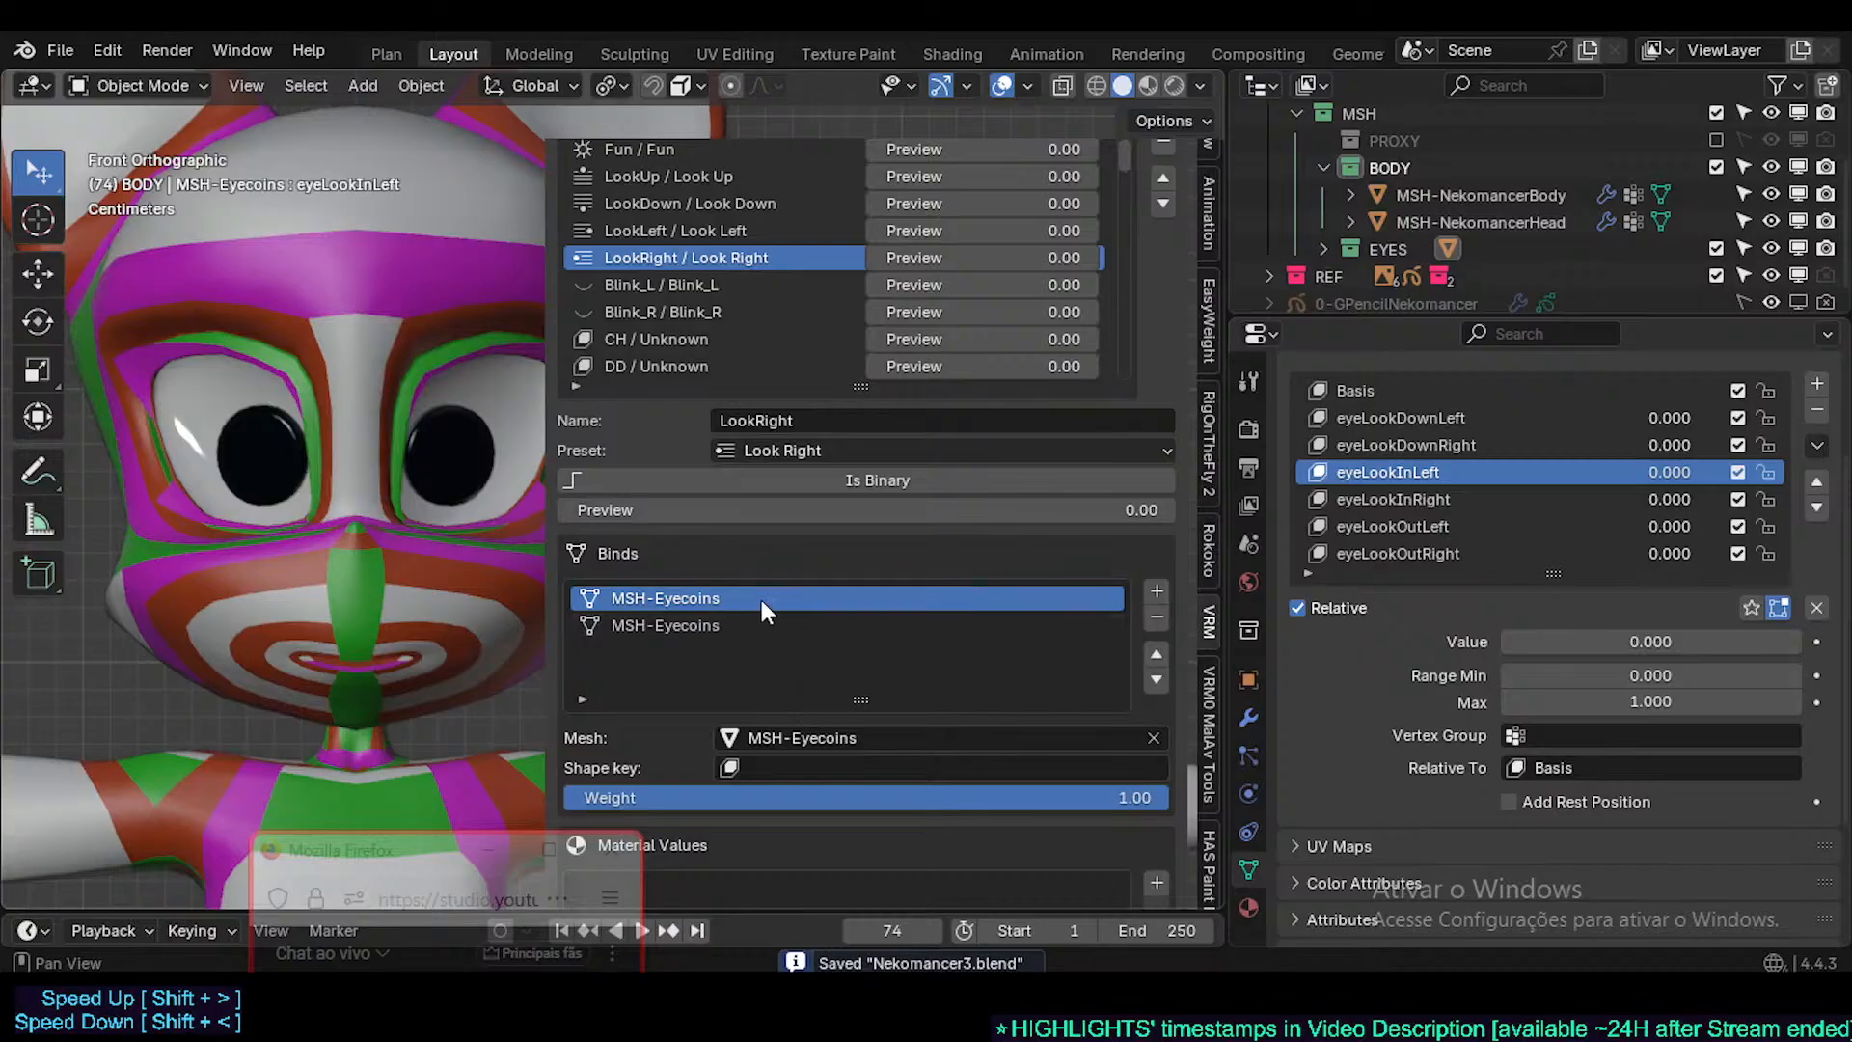
click(737, 629)
click(731, 596)
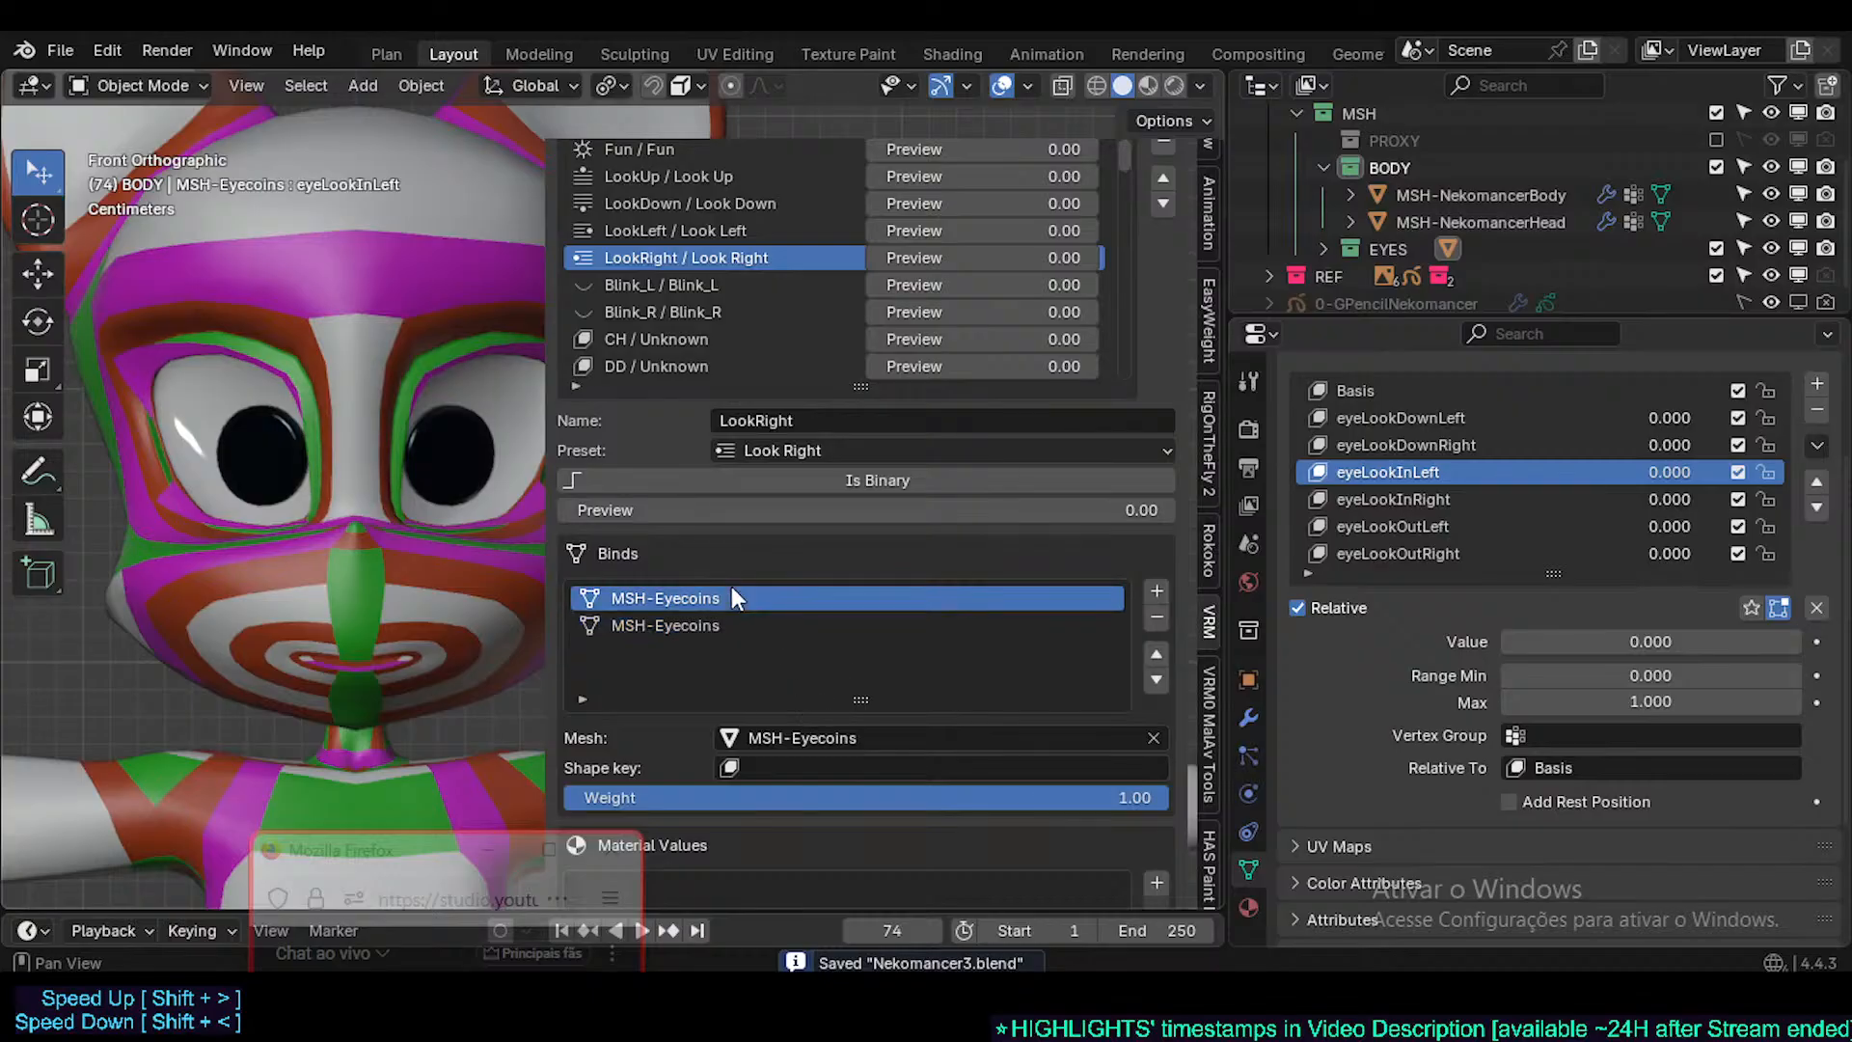
click(1414, 497)
key(ctrl+c)
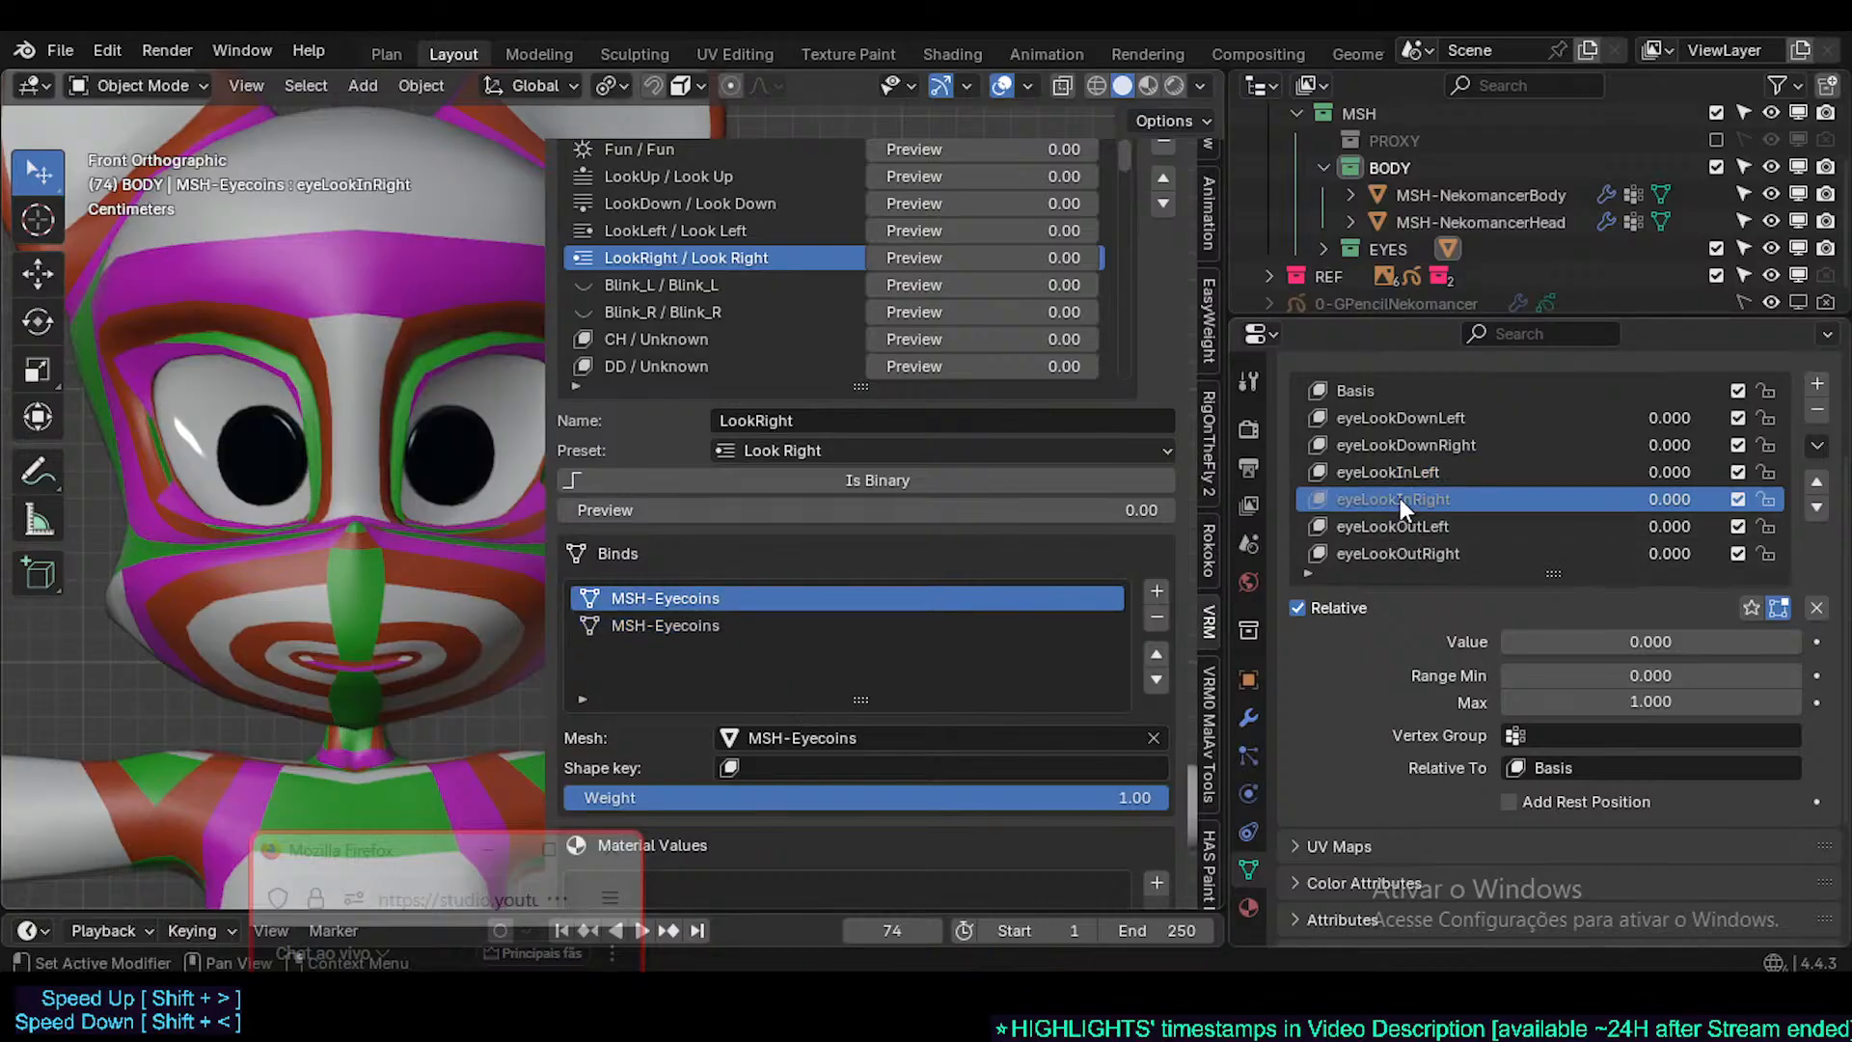
key(ctrl+v)
click(727, 623)
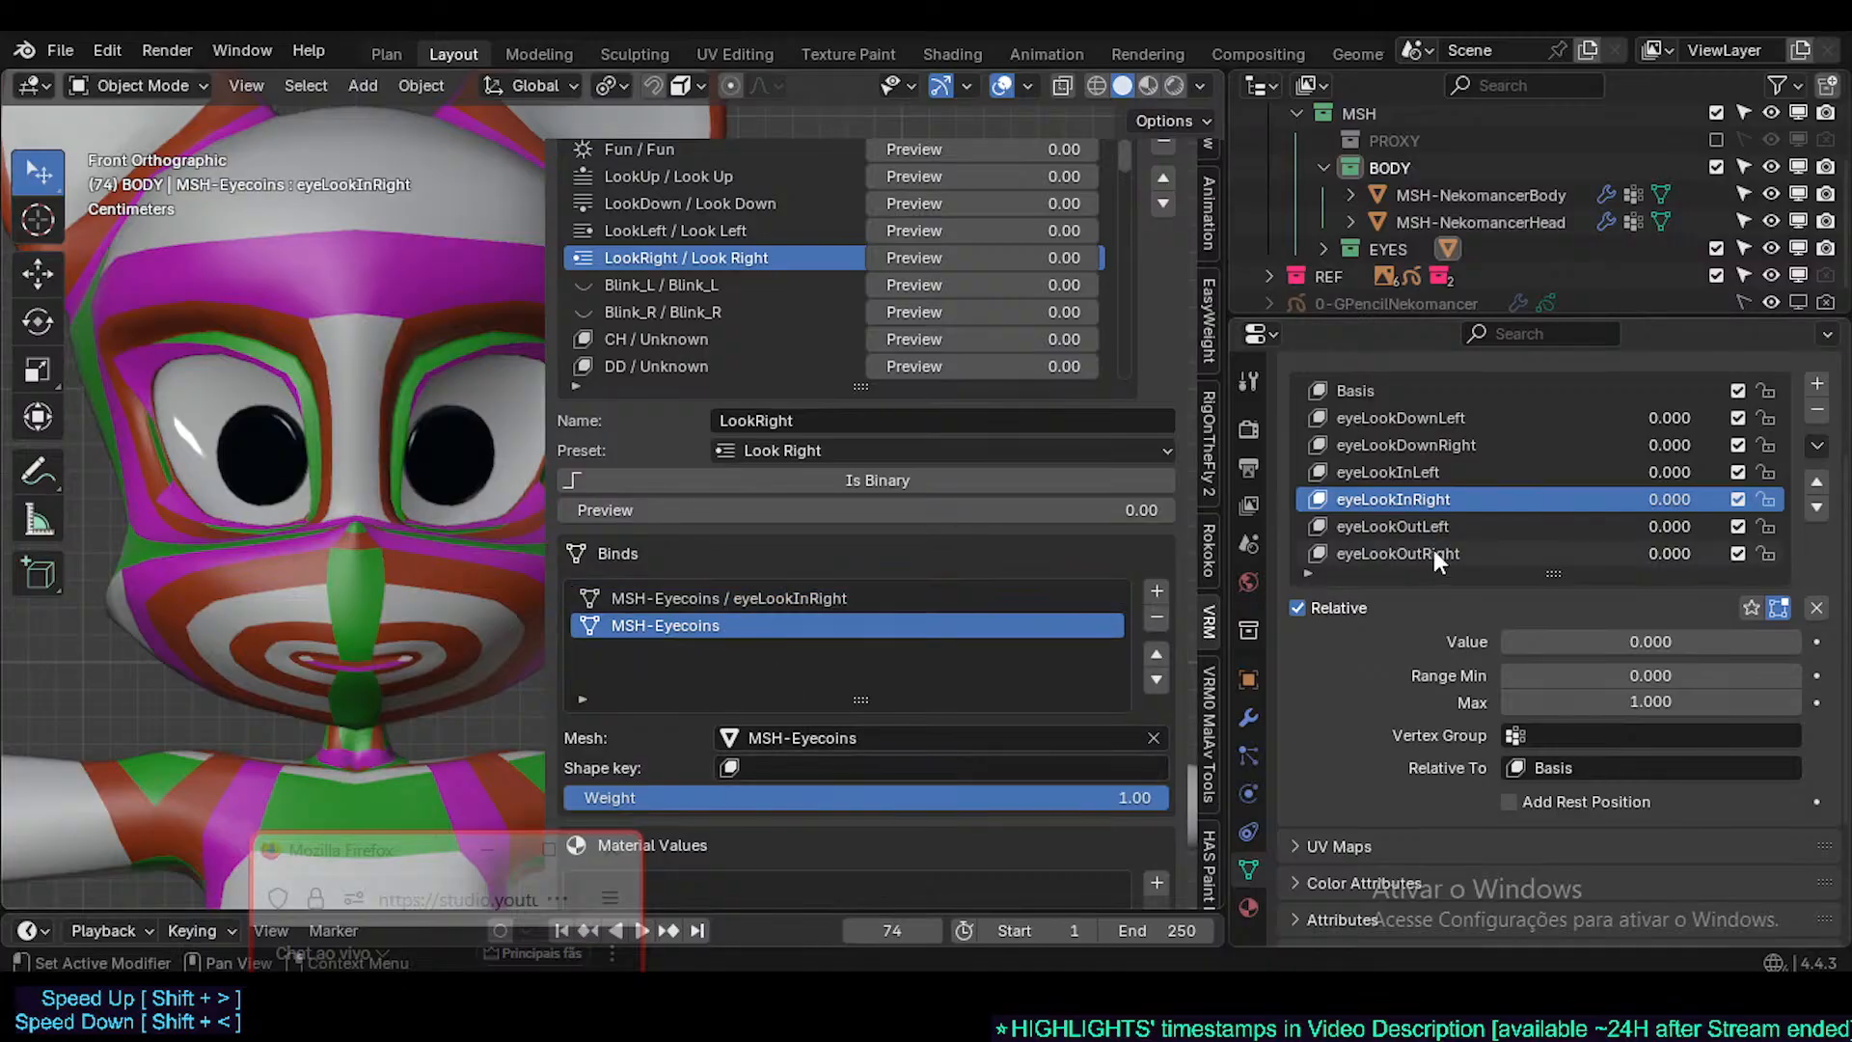
click(1431, 541)
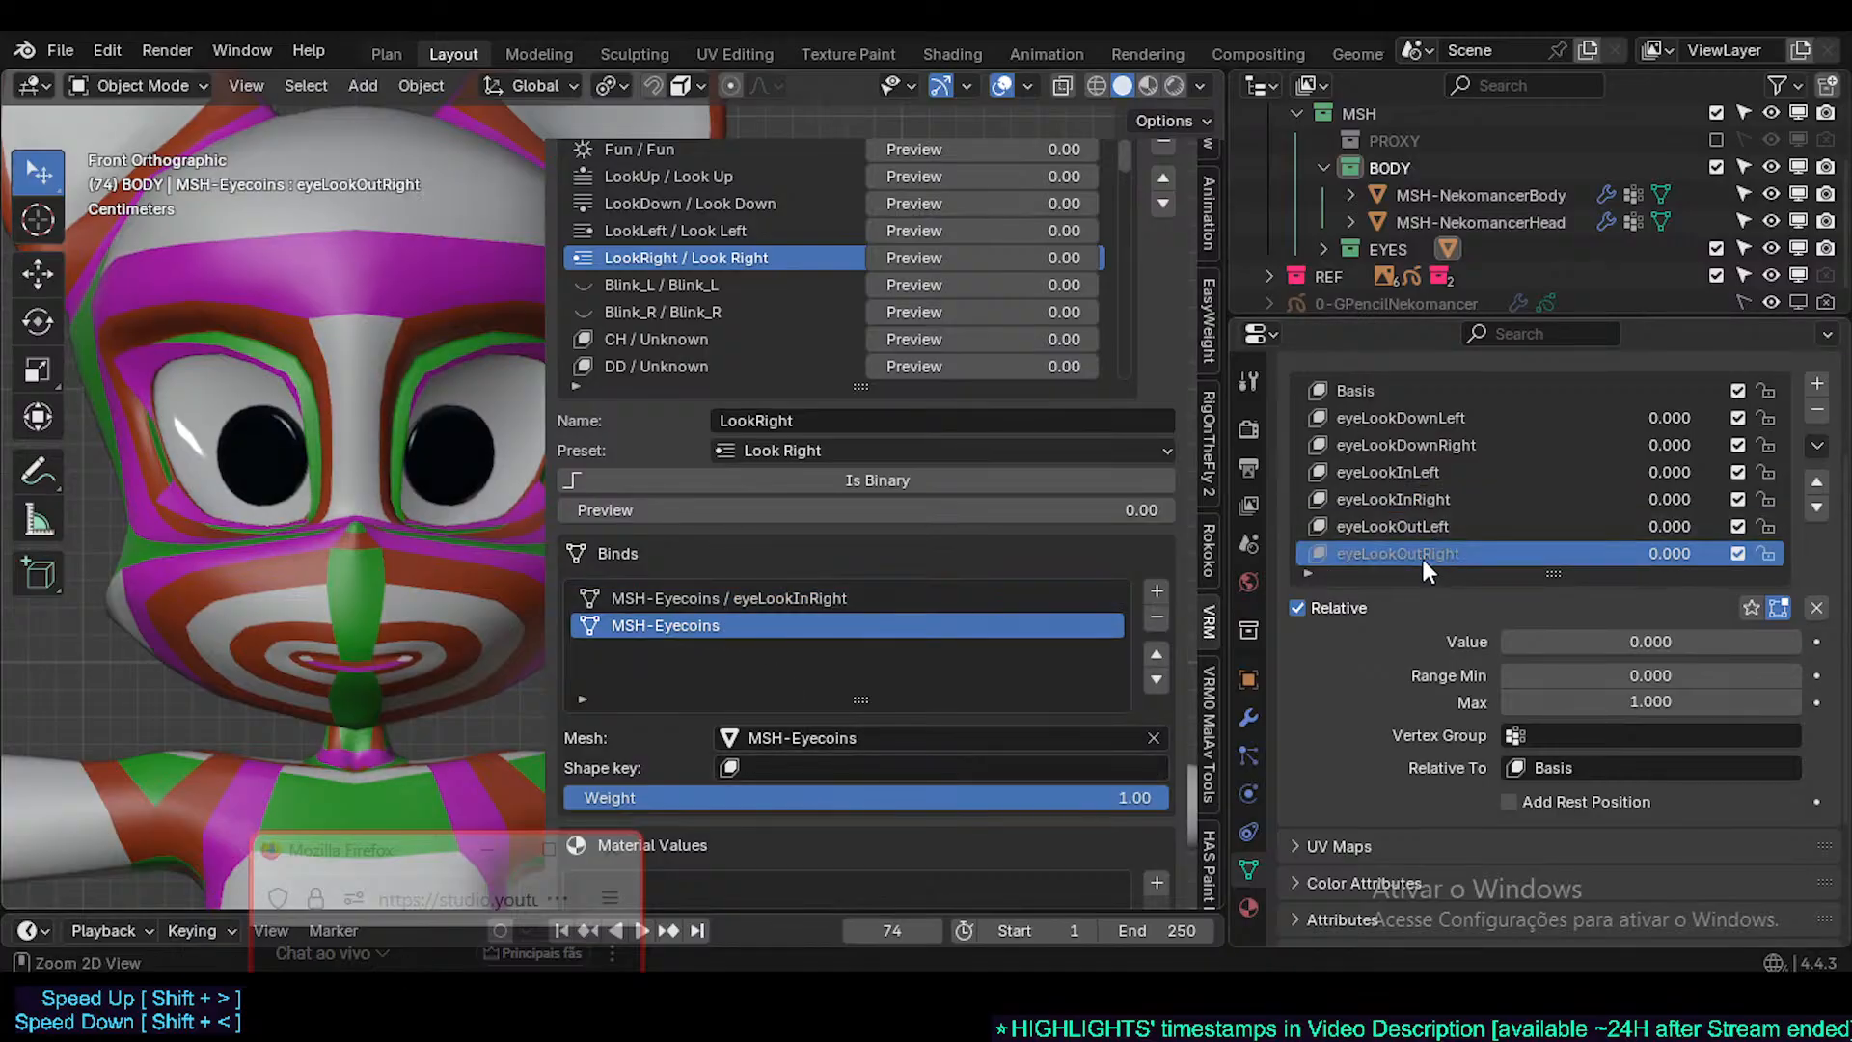
key(ctrl+c)
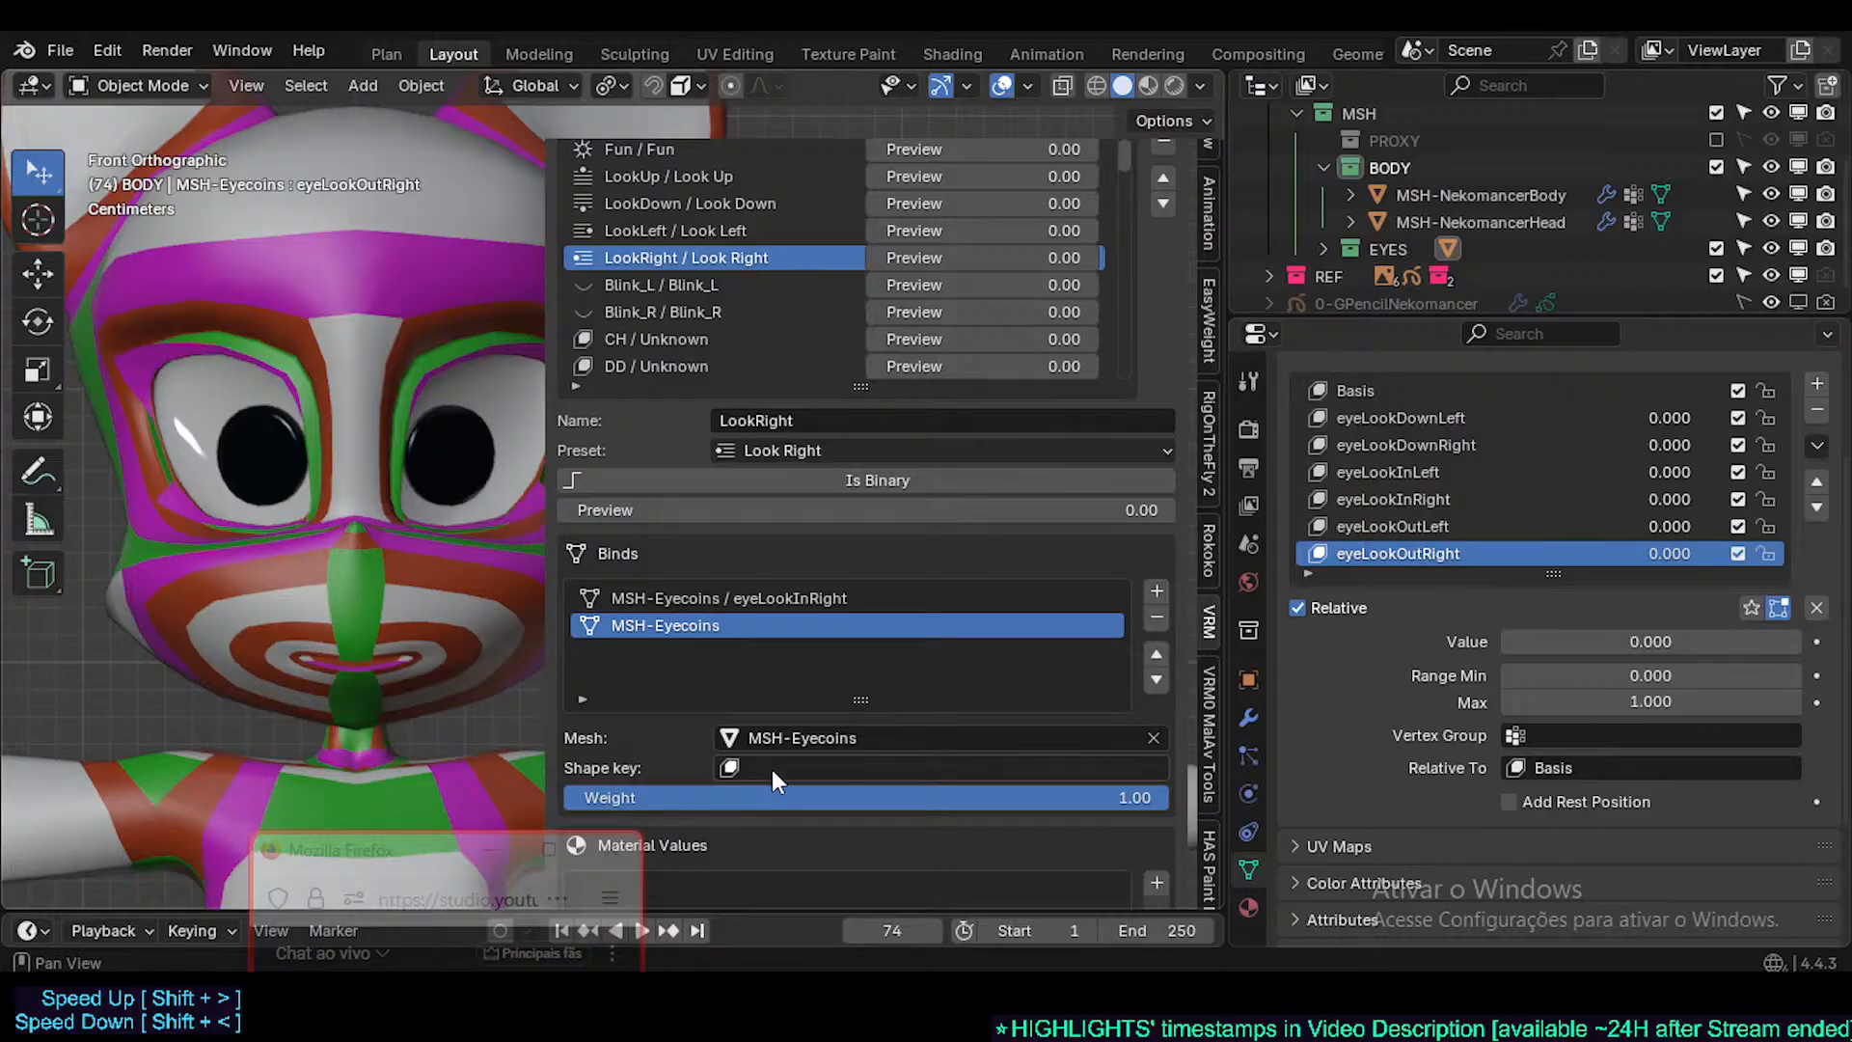
key(ctrl+v)
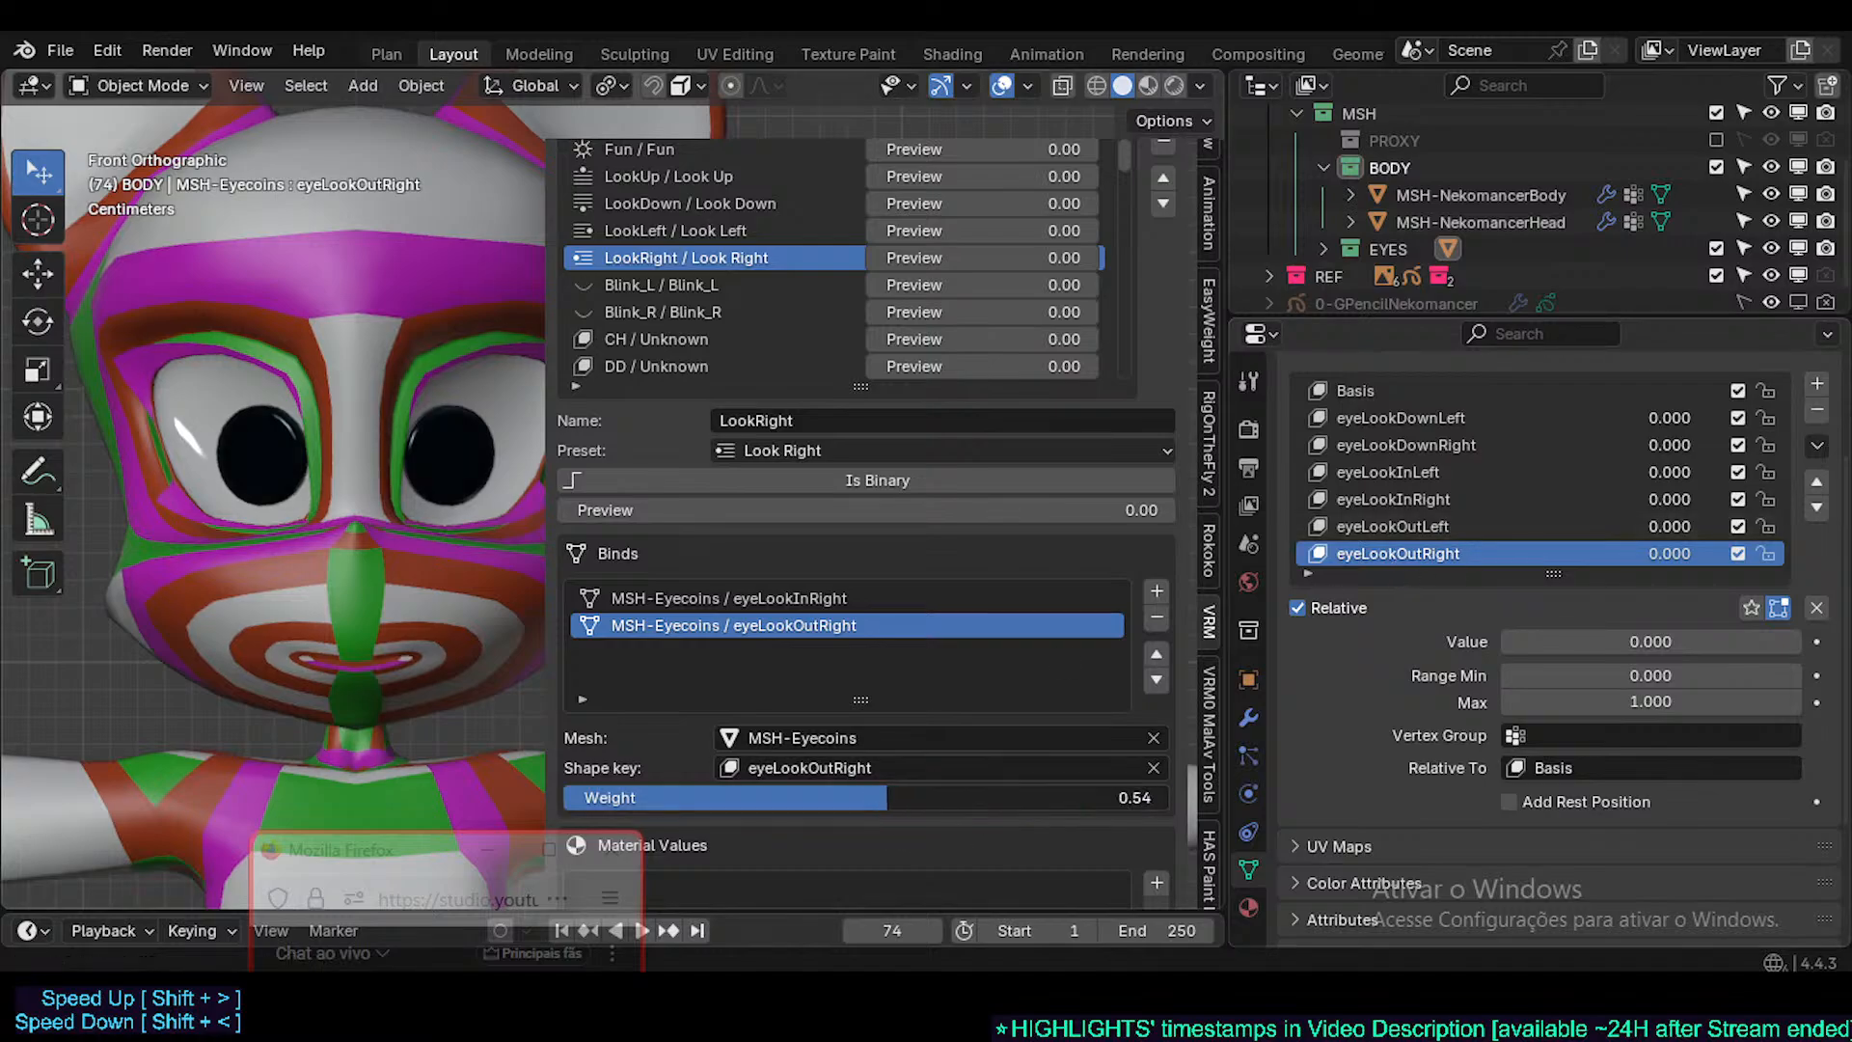
- Preview the LookRight proxy at 0.31 and compare the eyeLookOutLeft and eyeLookOutRight shape keys
drag(1076, 502, 1161, 524)
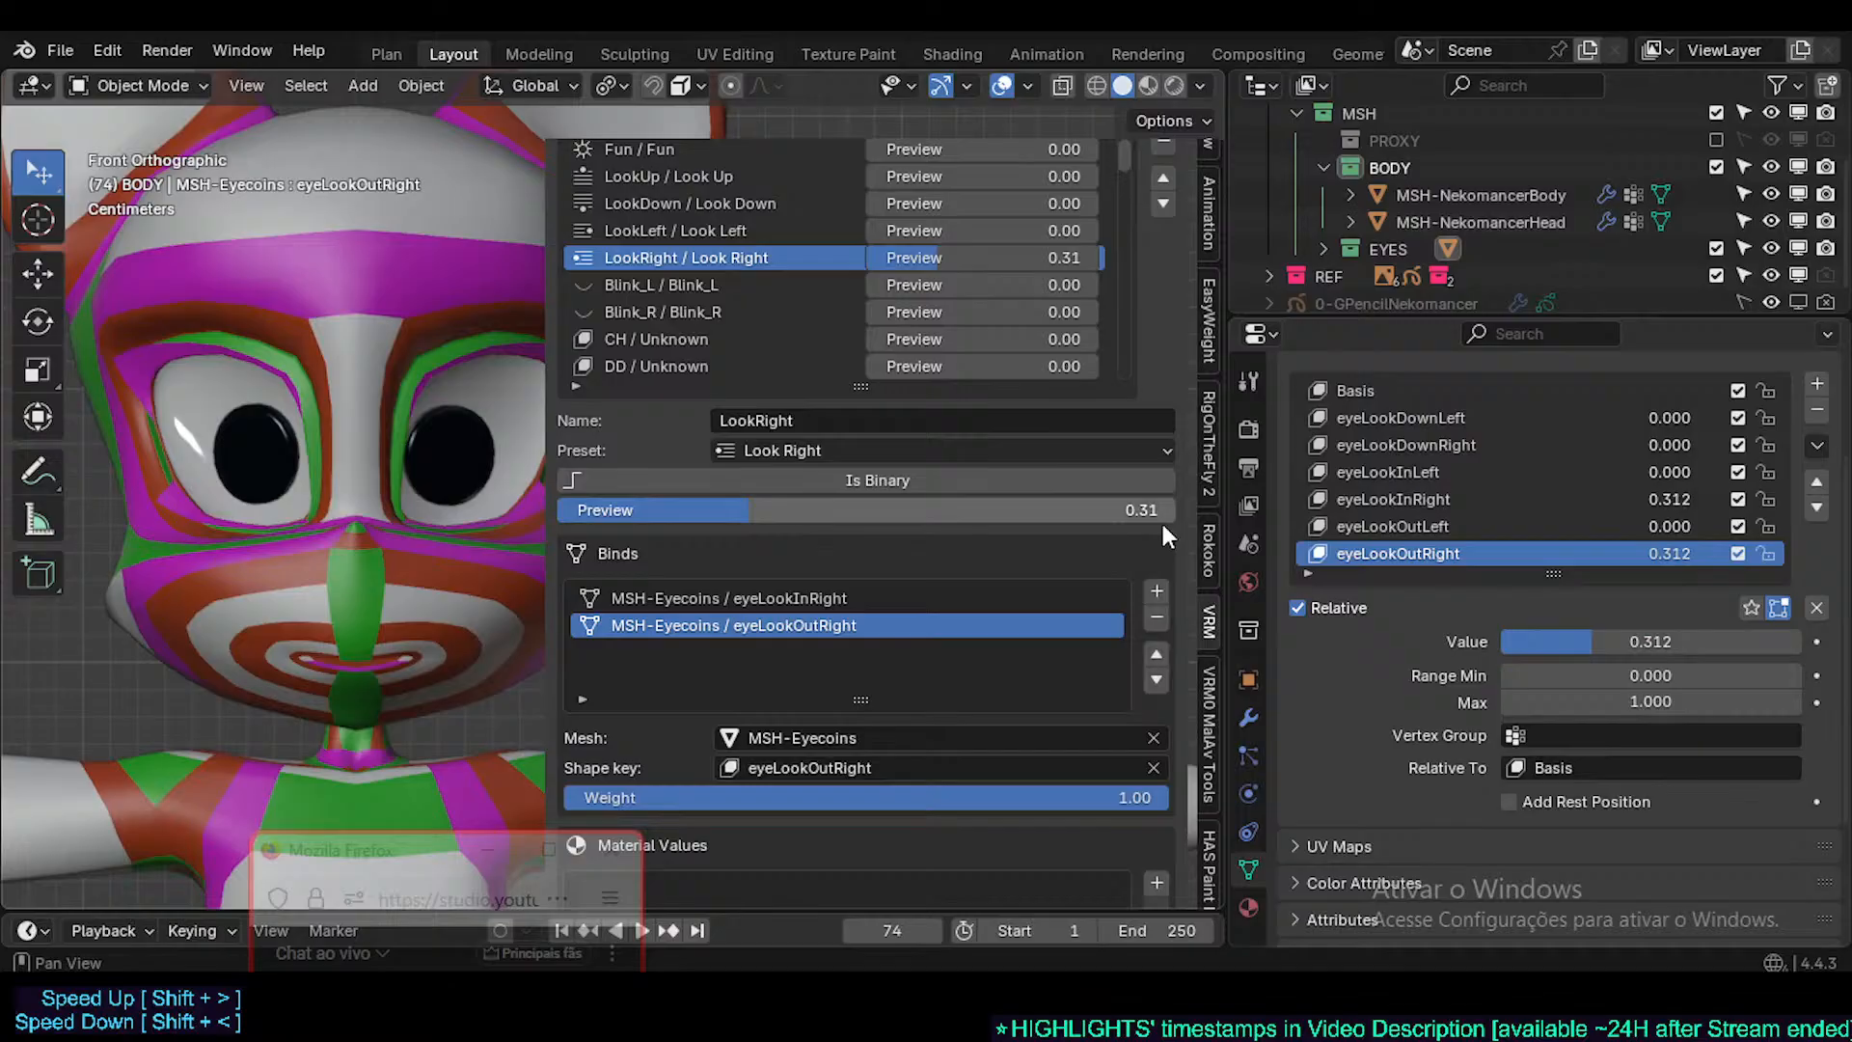
click(1397, 526)
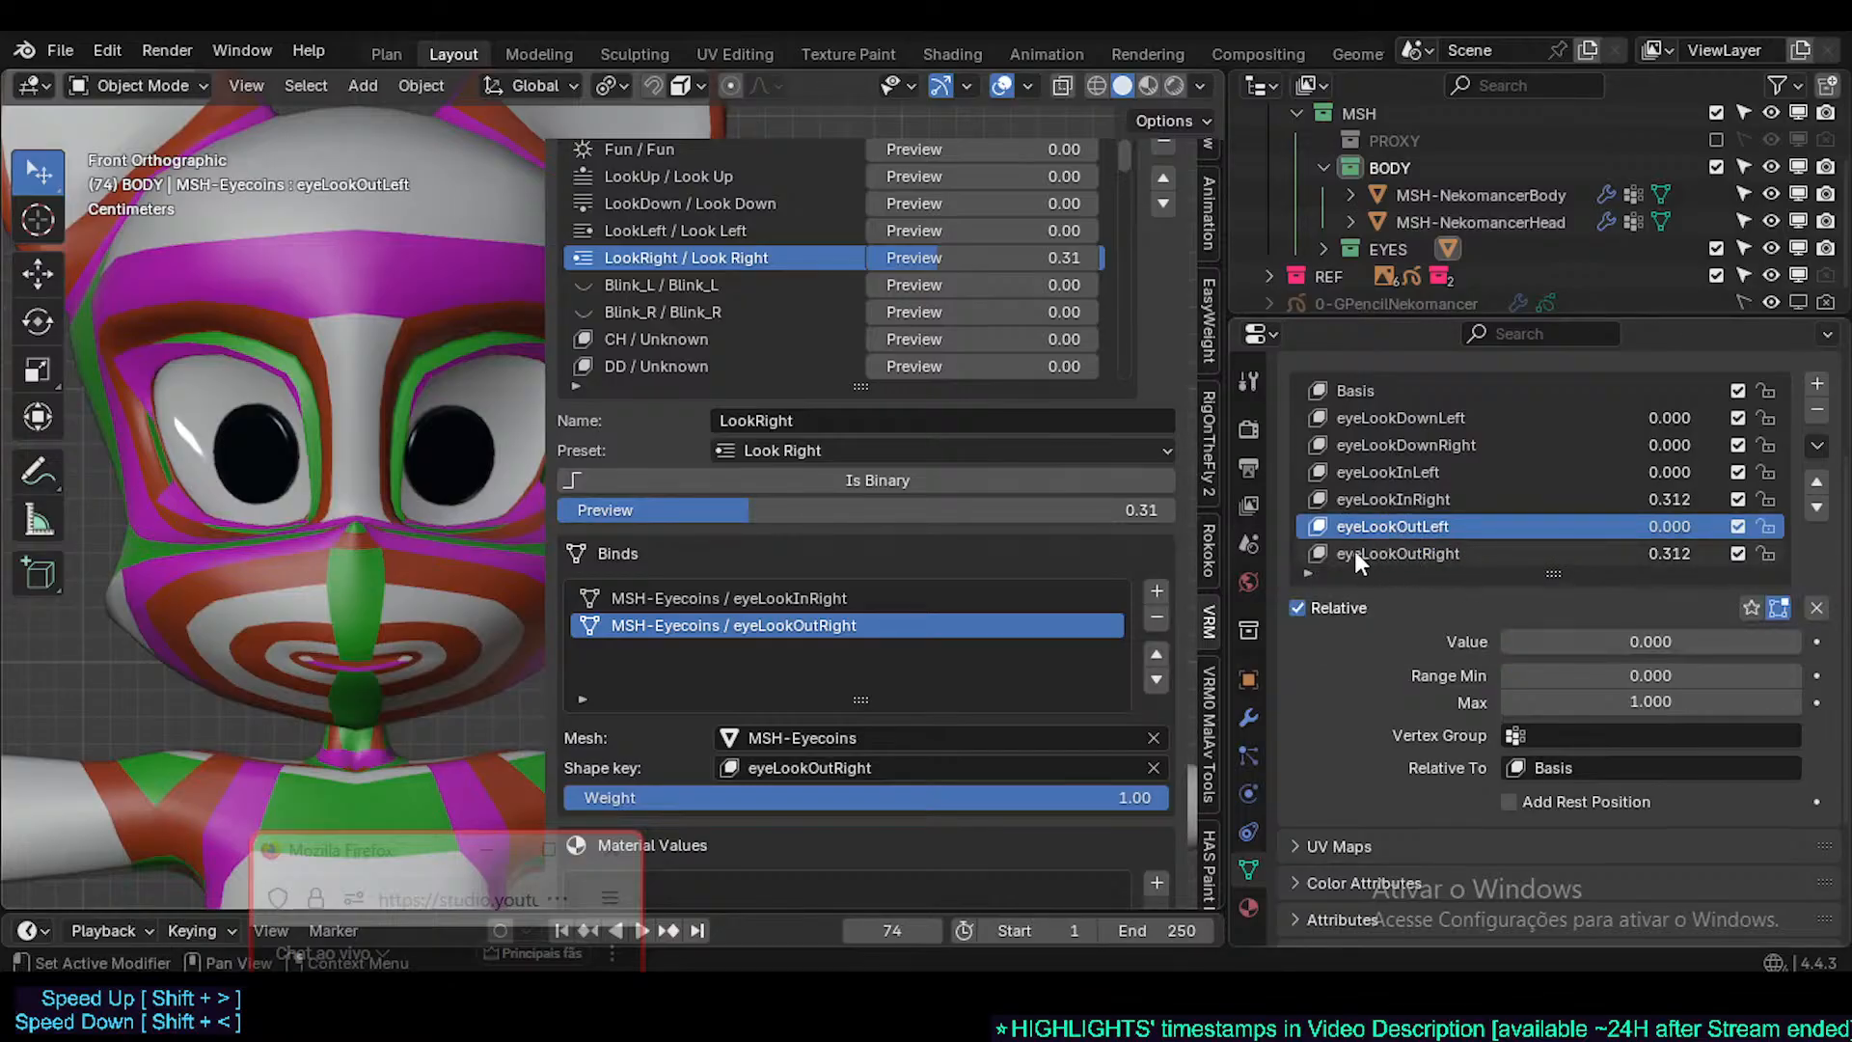
click(1432, 556)
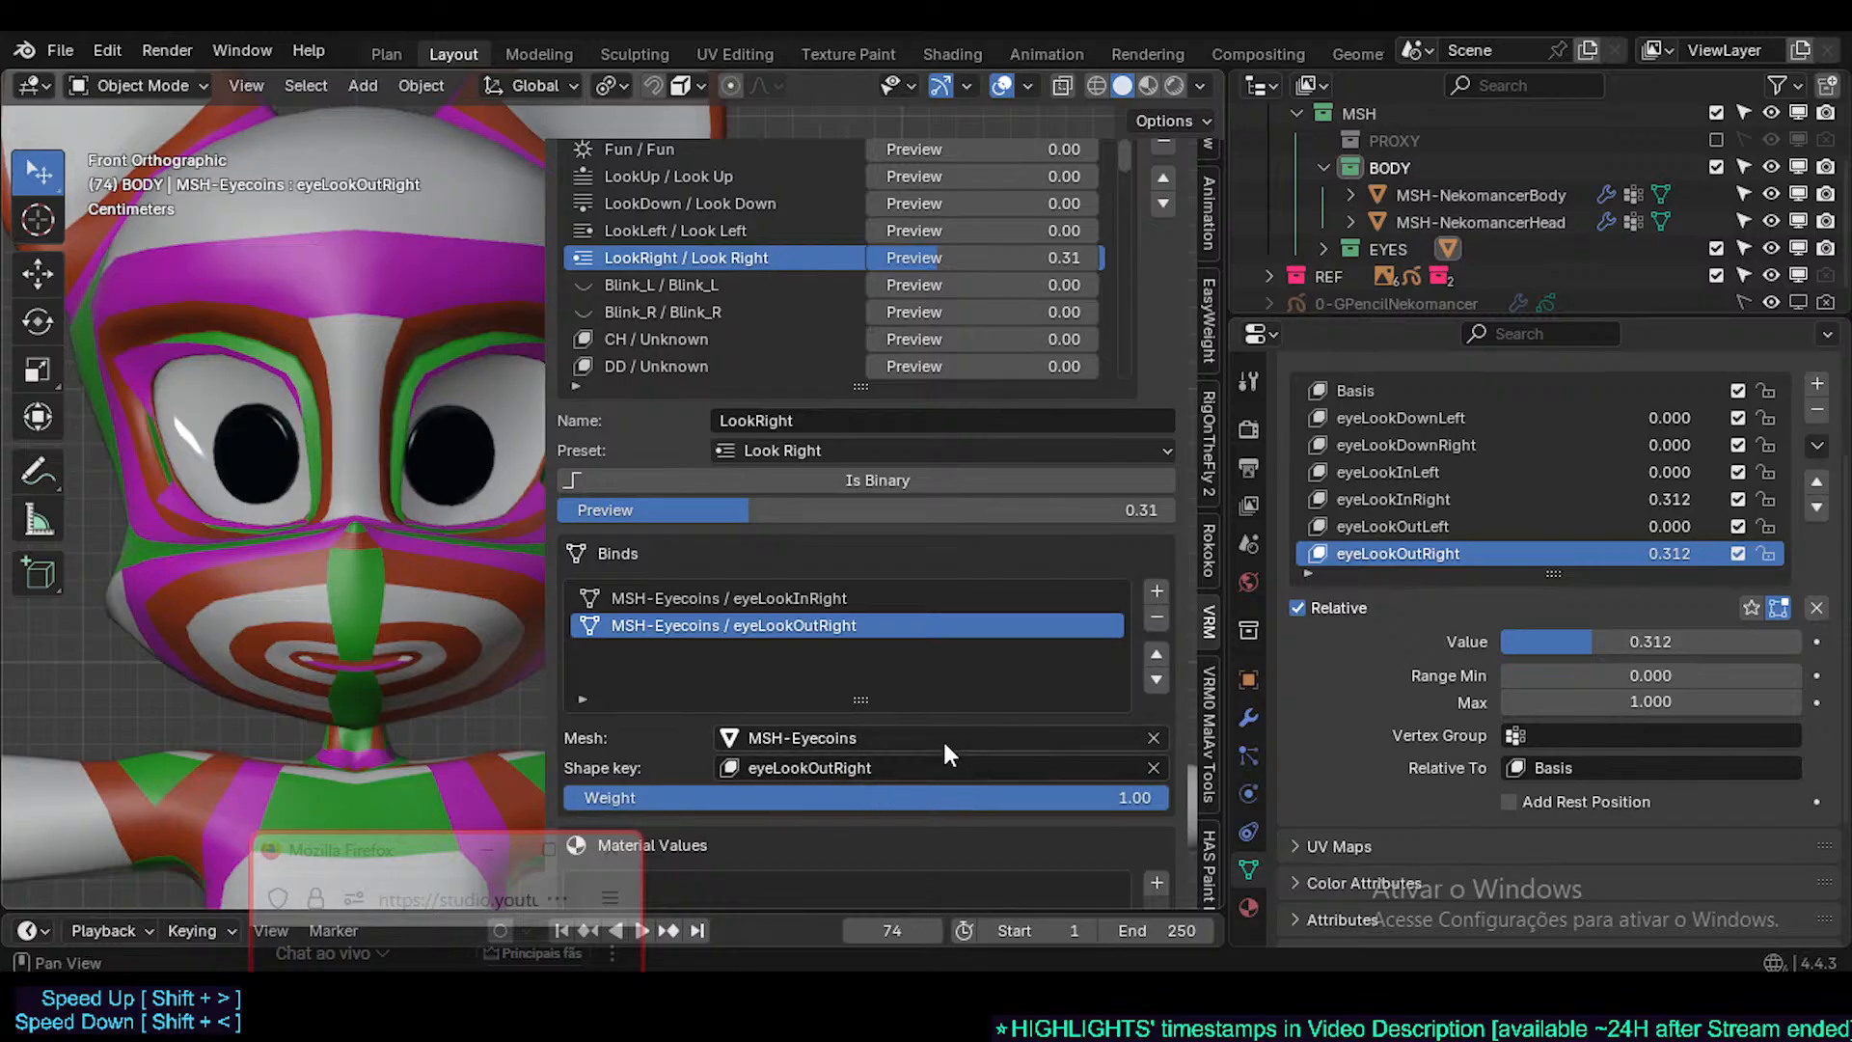
- Change LookRight's first bind to the eyeLookInLeft shape key and preview the proxy at 1.00
click(725, 600)
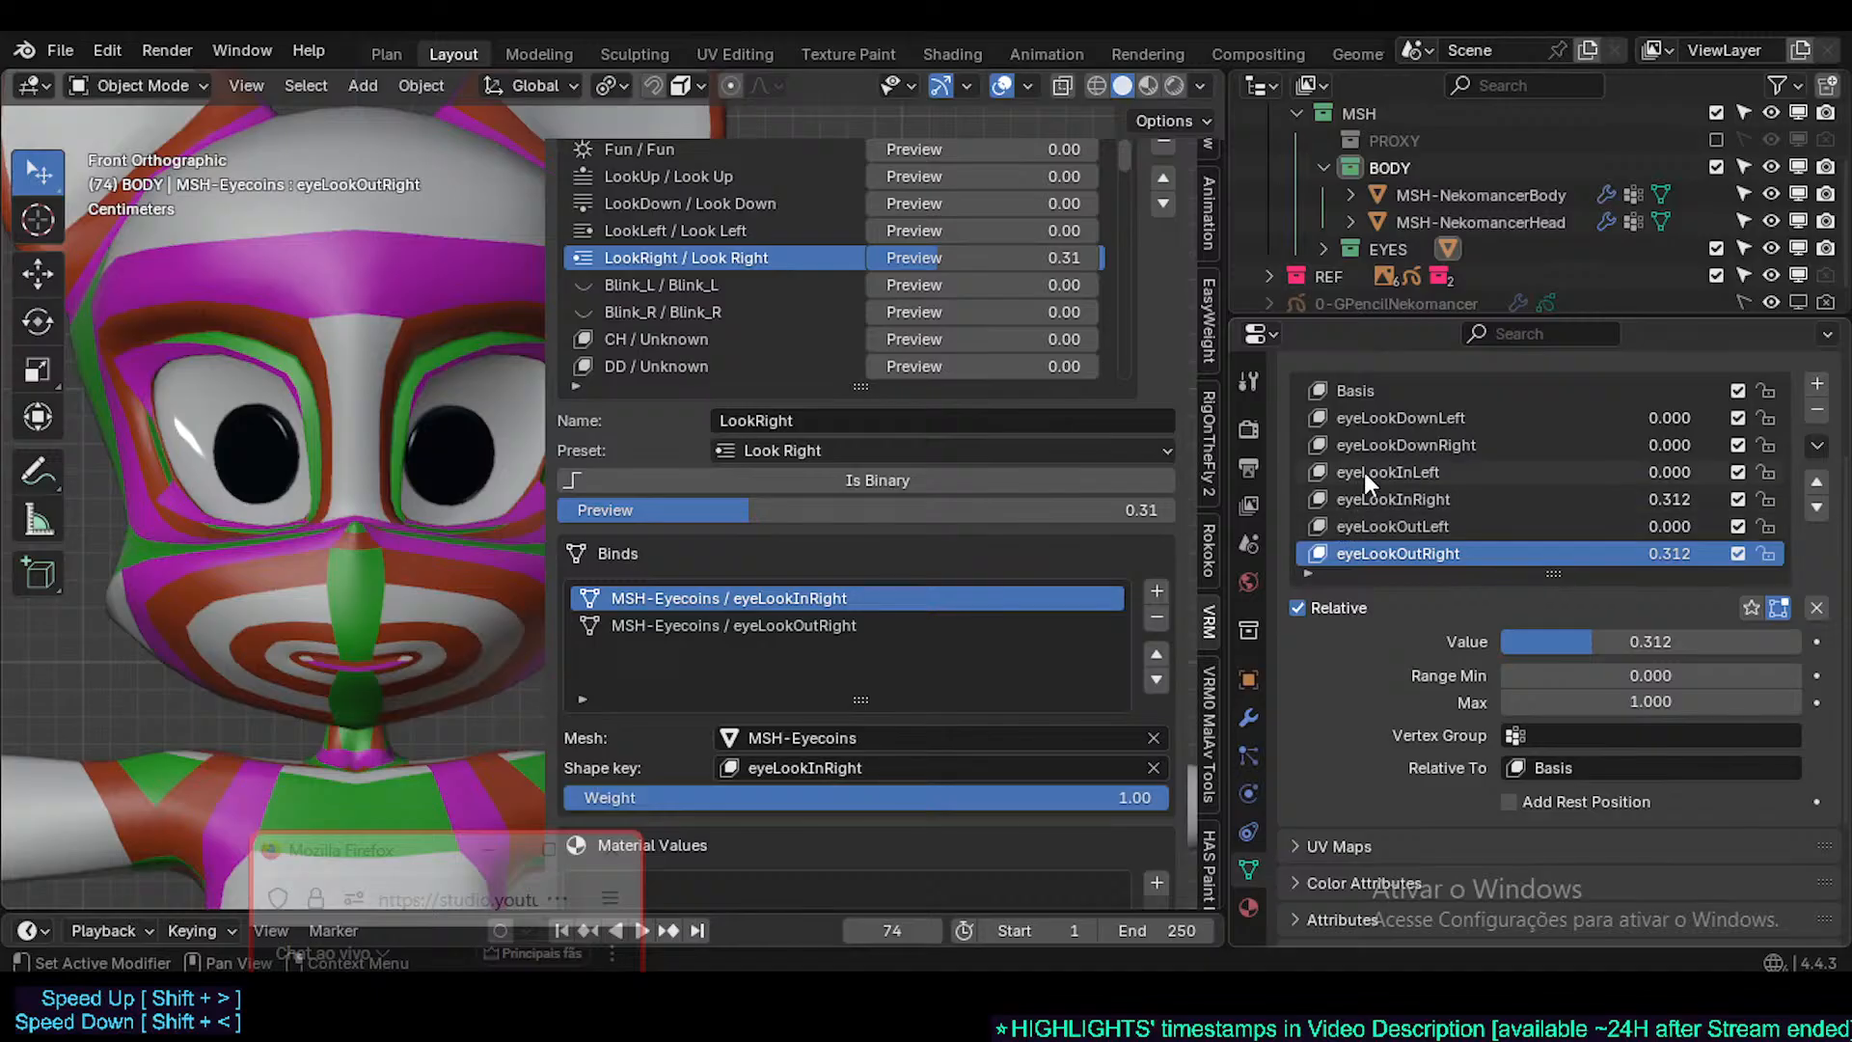
key(ctrl+v)
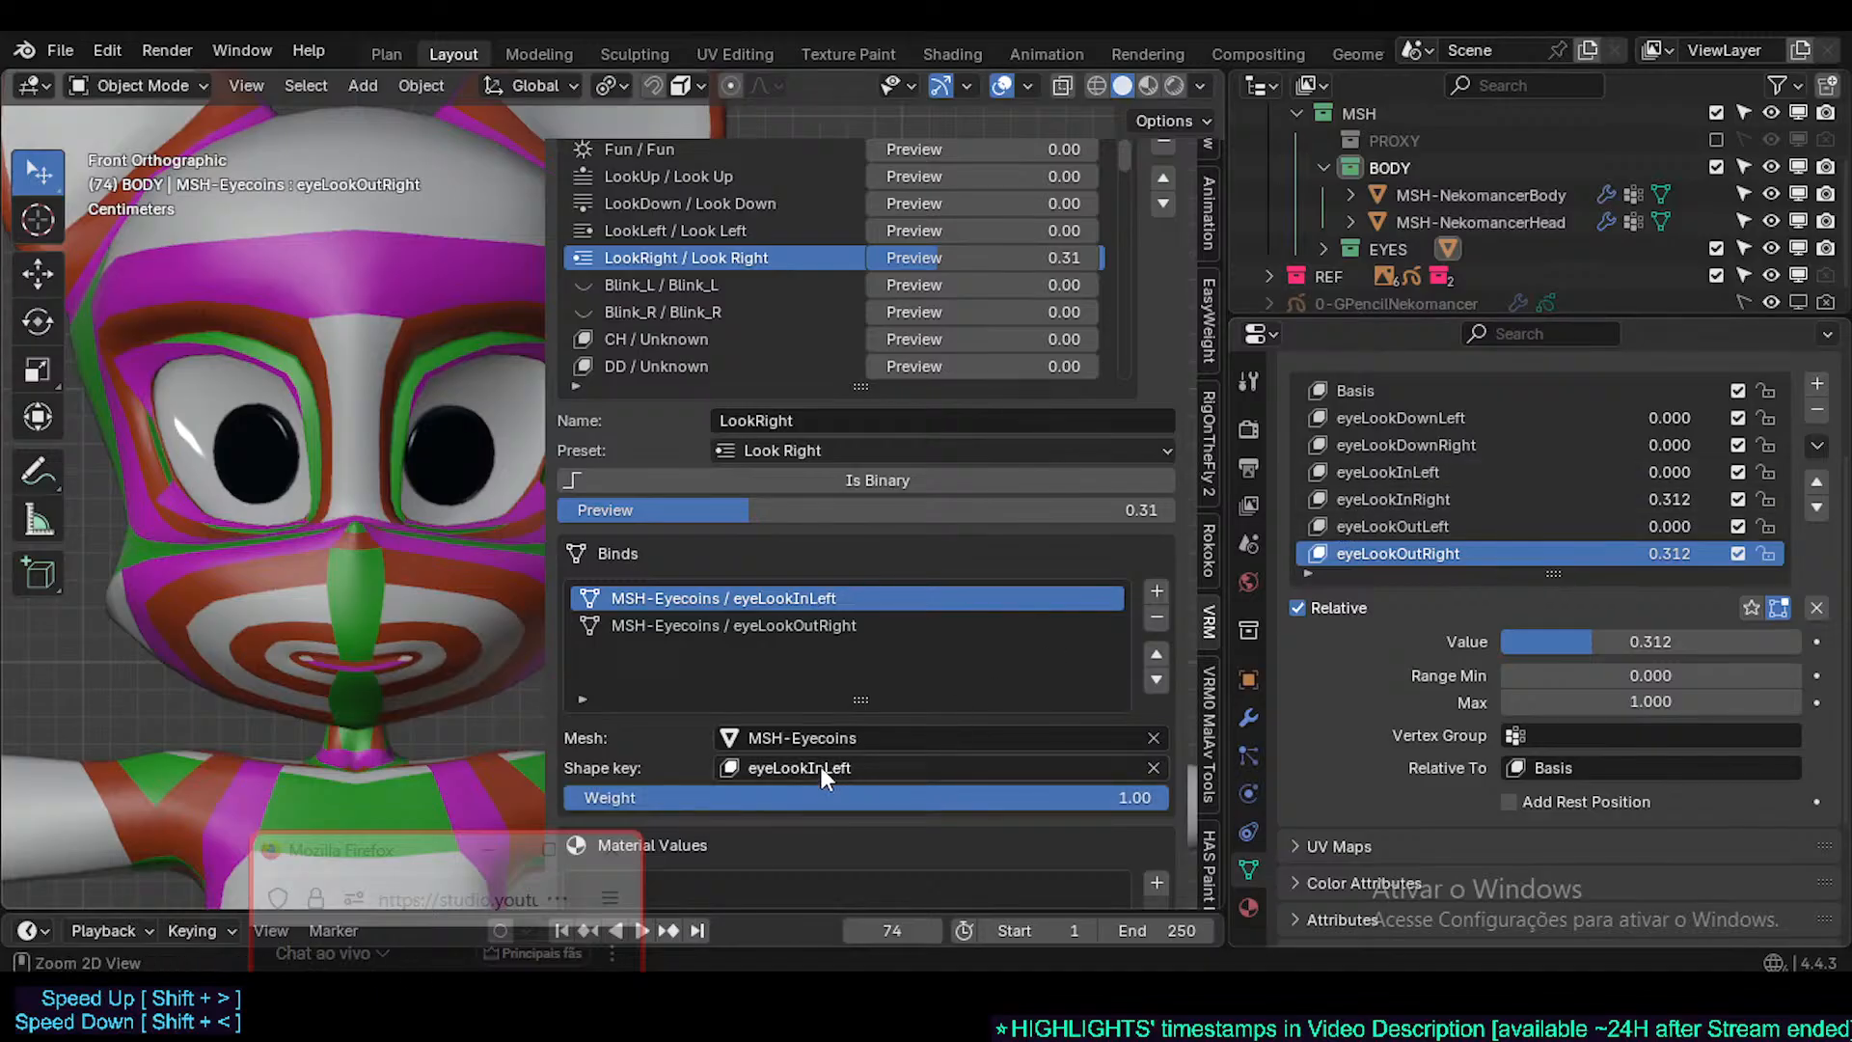
drag(893, 254, 1097, 257)
scroll(359, 437, down, 2)
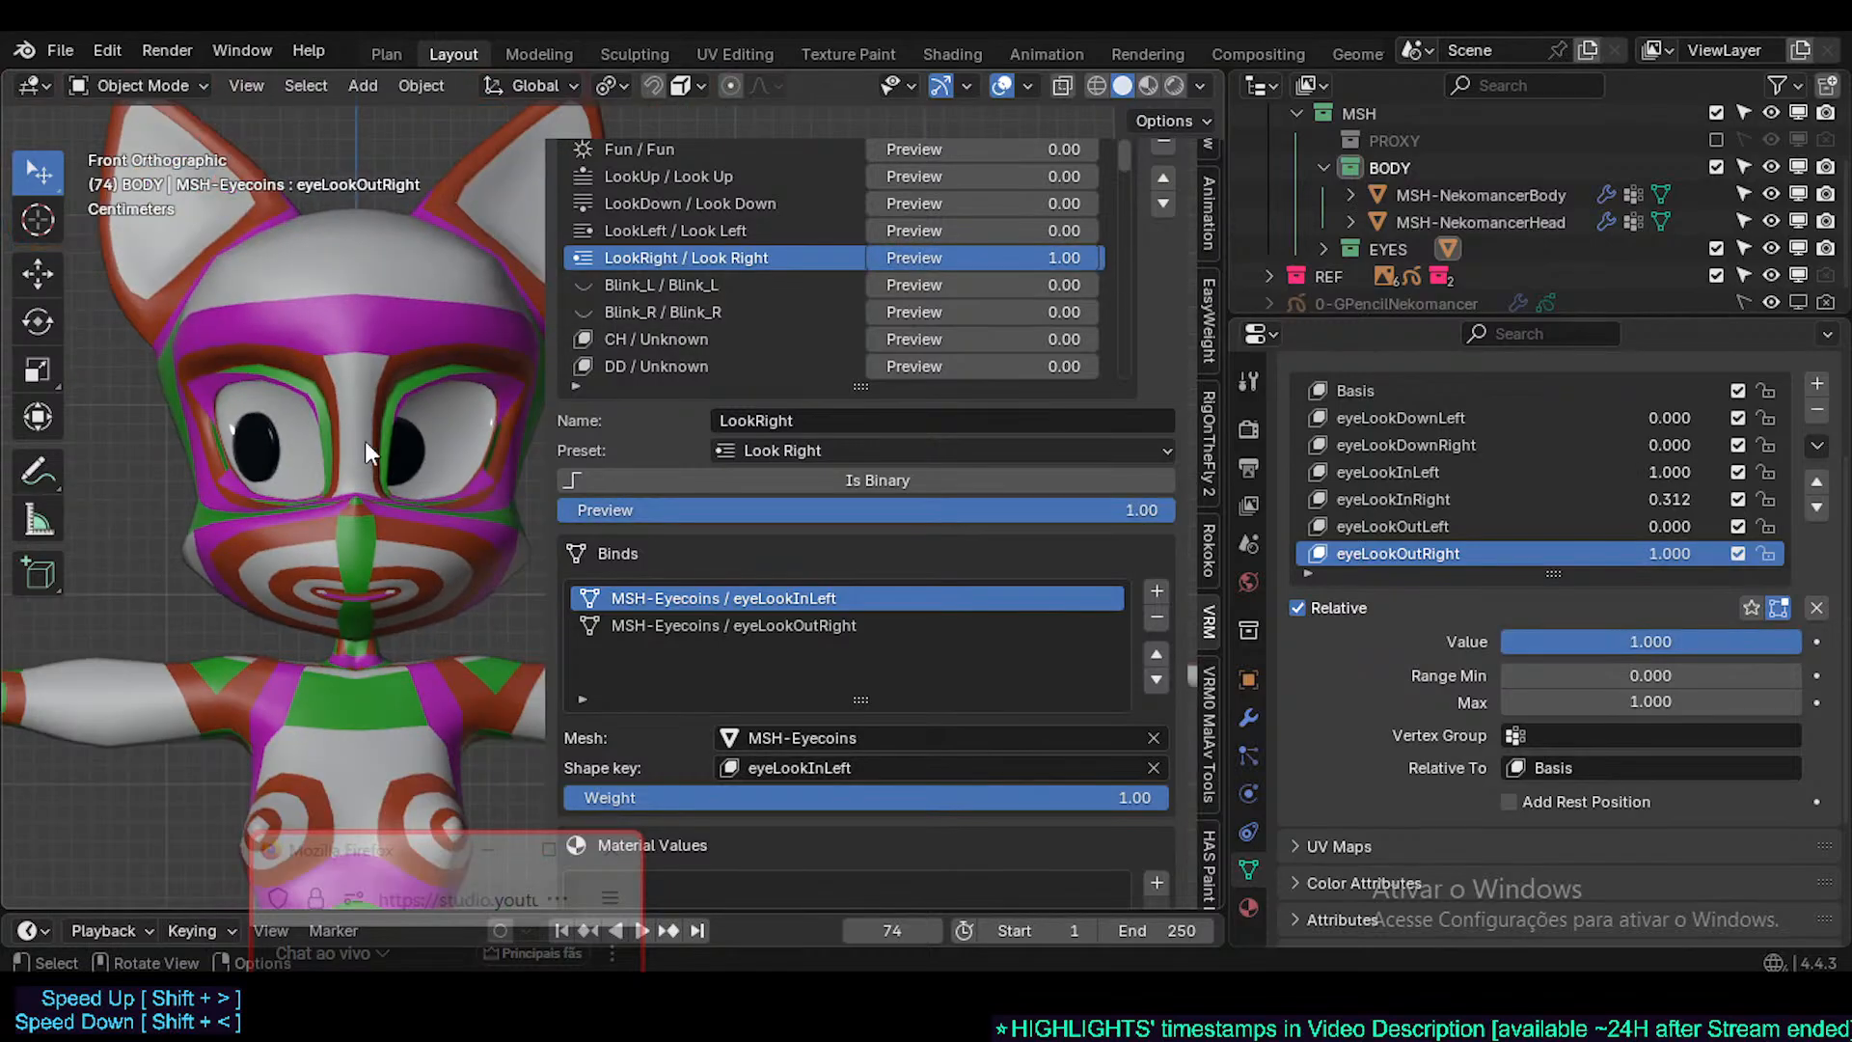
- Return the LookRight preview to 0.00, preview LookLeft at 1.00 for comparison, and save the file
drag(951, 253, 719, 252)
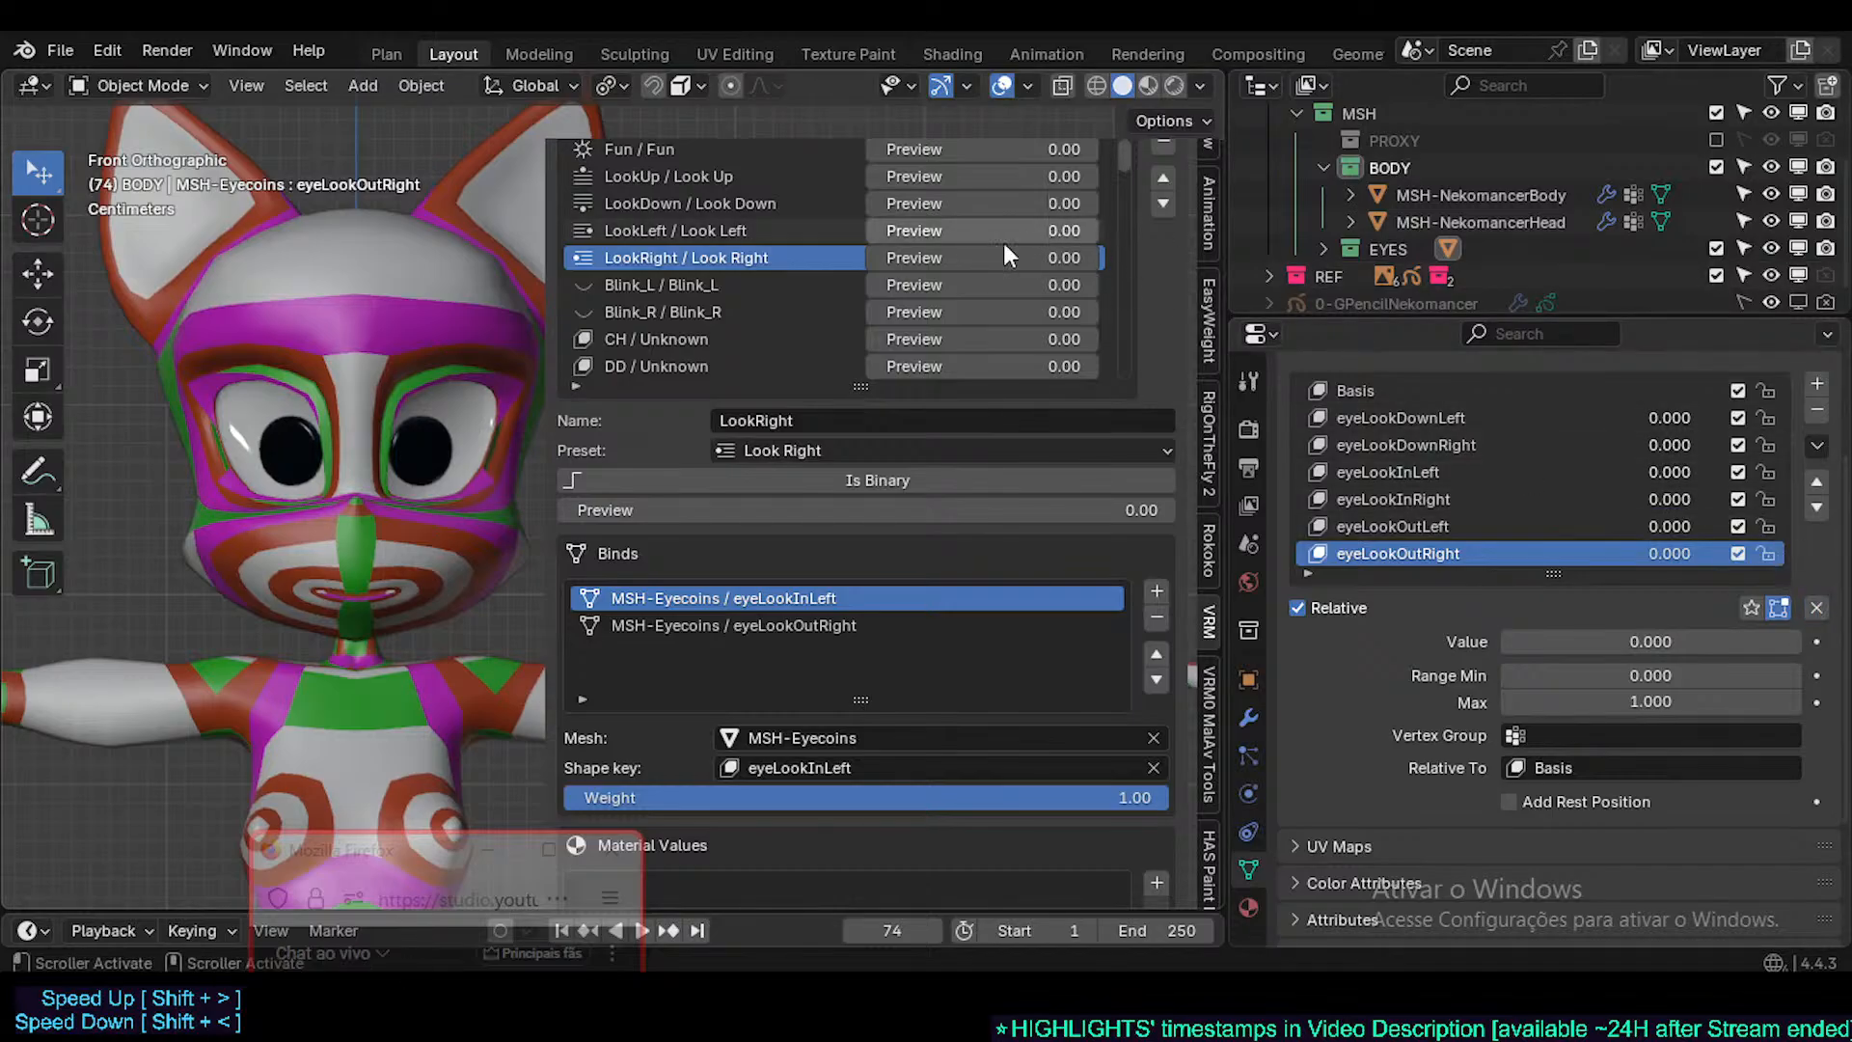
drag(1003, 258, 1098, 258)
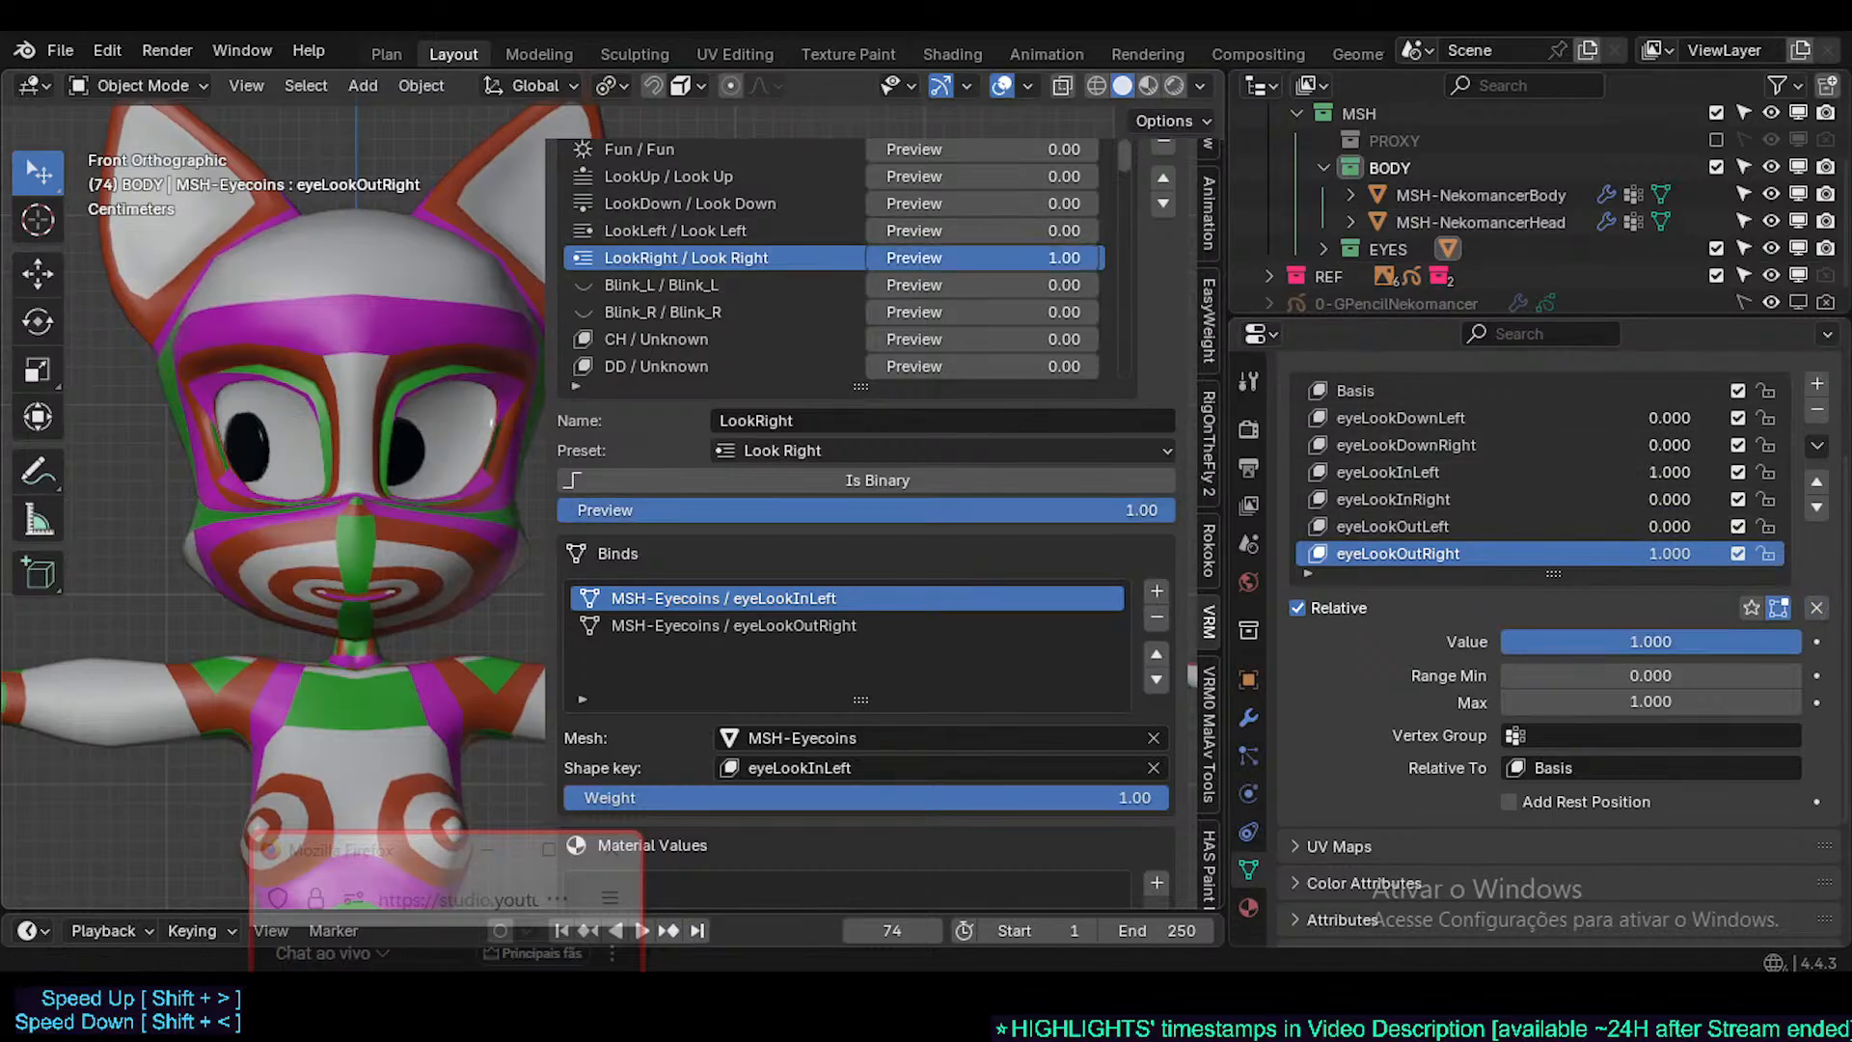
mouse_move(1098, 258)
mouse_down()
mouse_move(866, 257)
mouse_move(1097, 231)
mouse_move(867, 230)
mouse_move(1098, 229)
mouse_up()
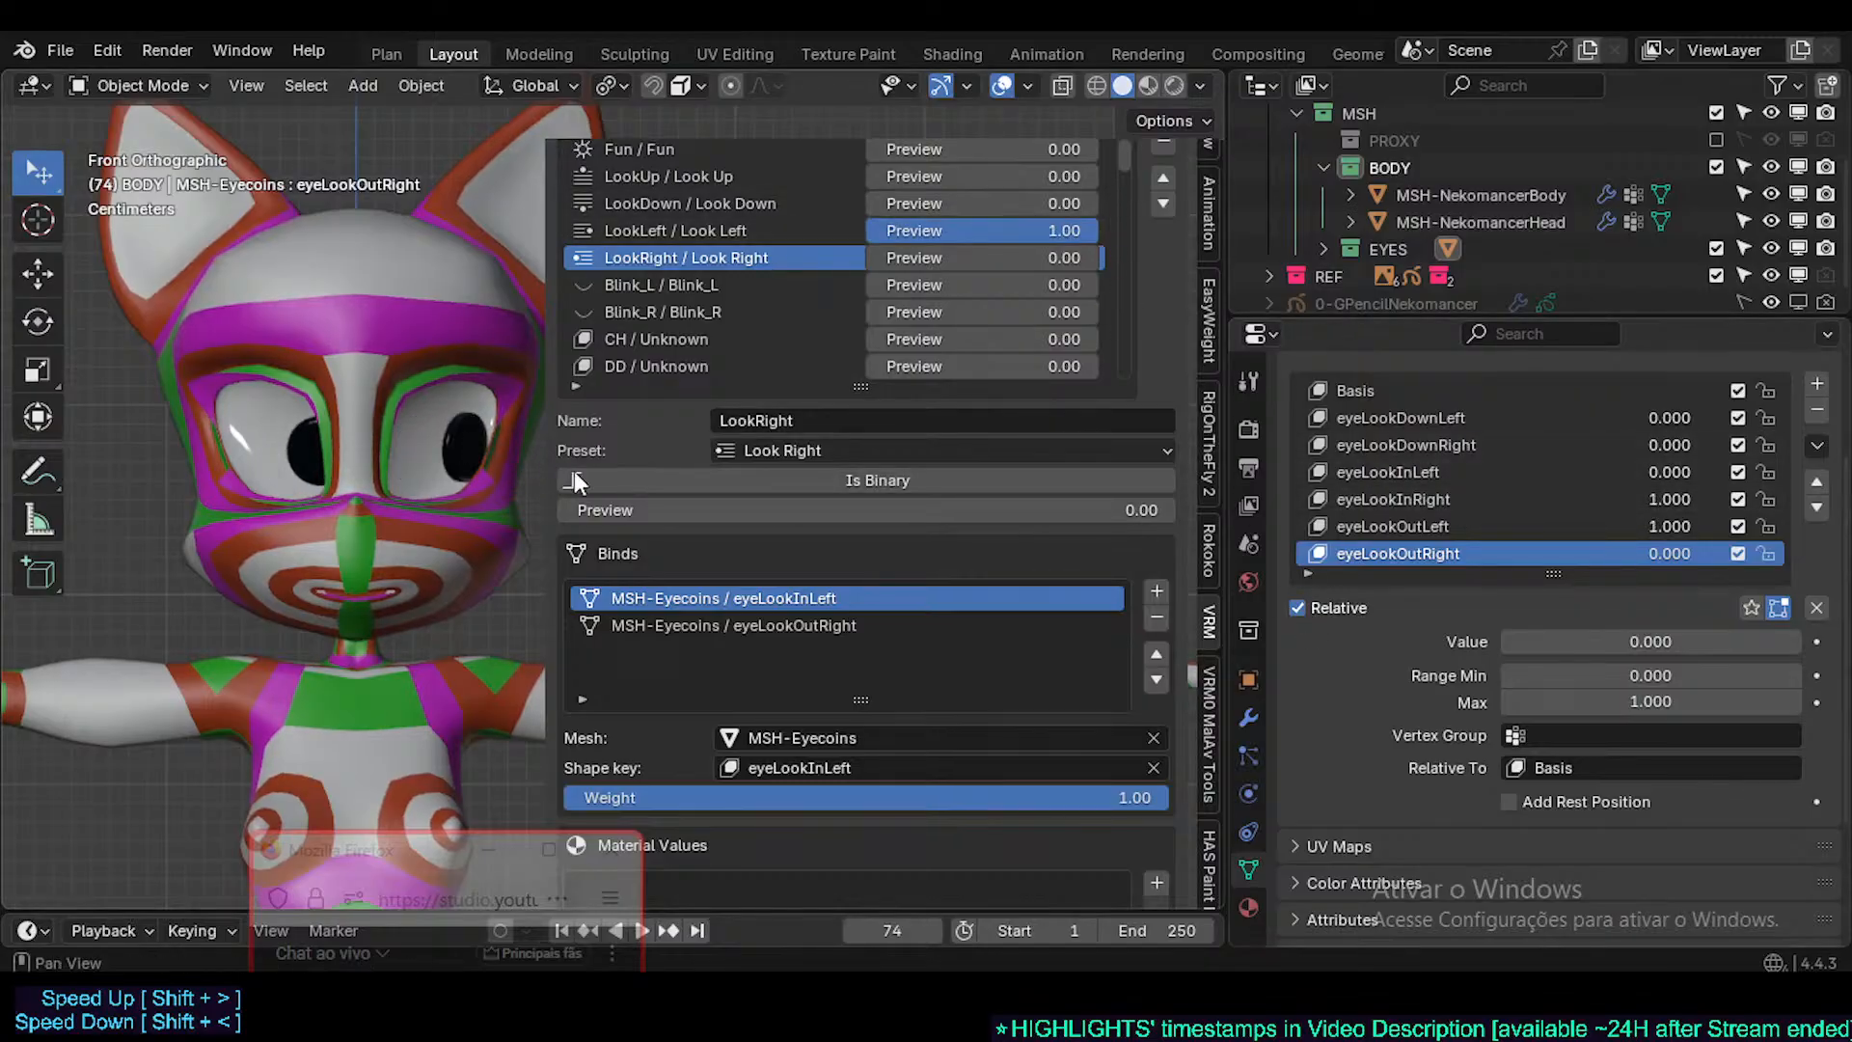
key(ctrl+s)
- Put the eyecoins in Edit Mode, clear all shape key values, and set eyeLookOutLeft to 1.000
scroll(439, 426, up, 4)
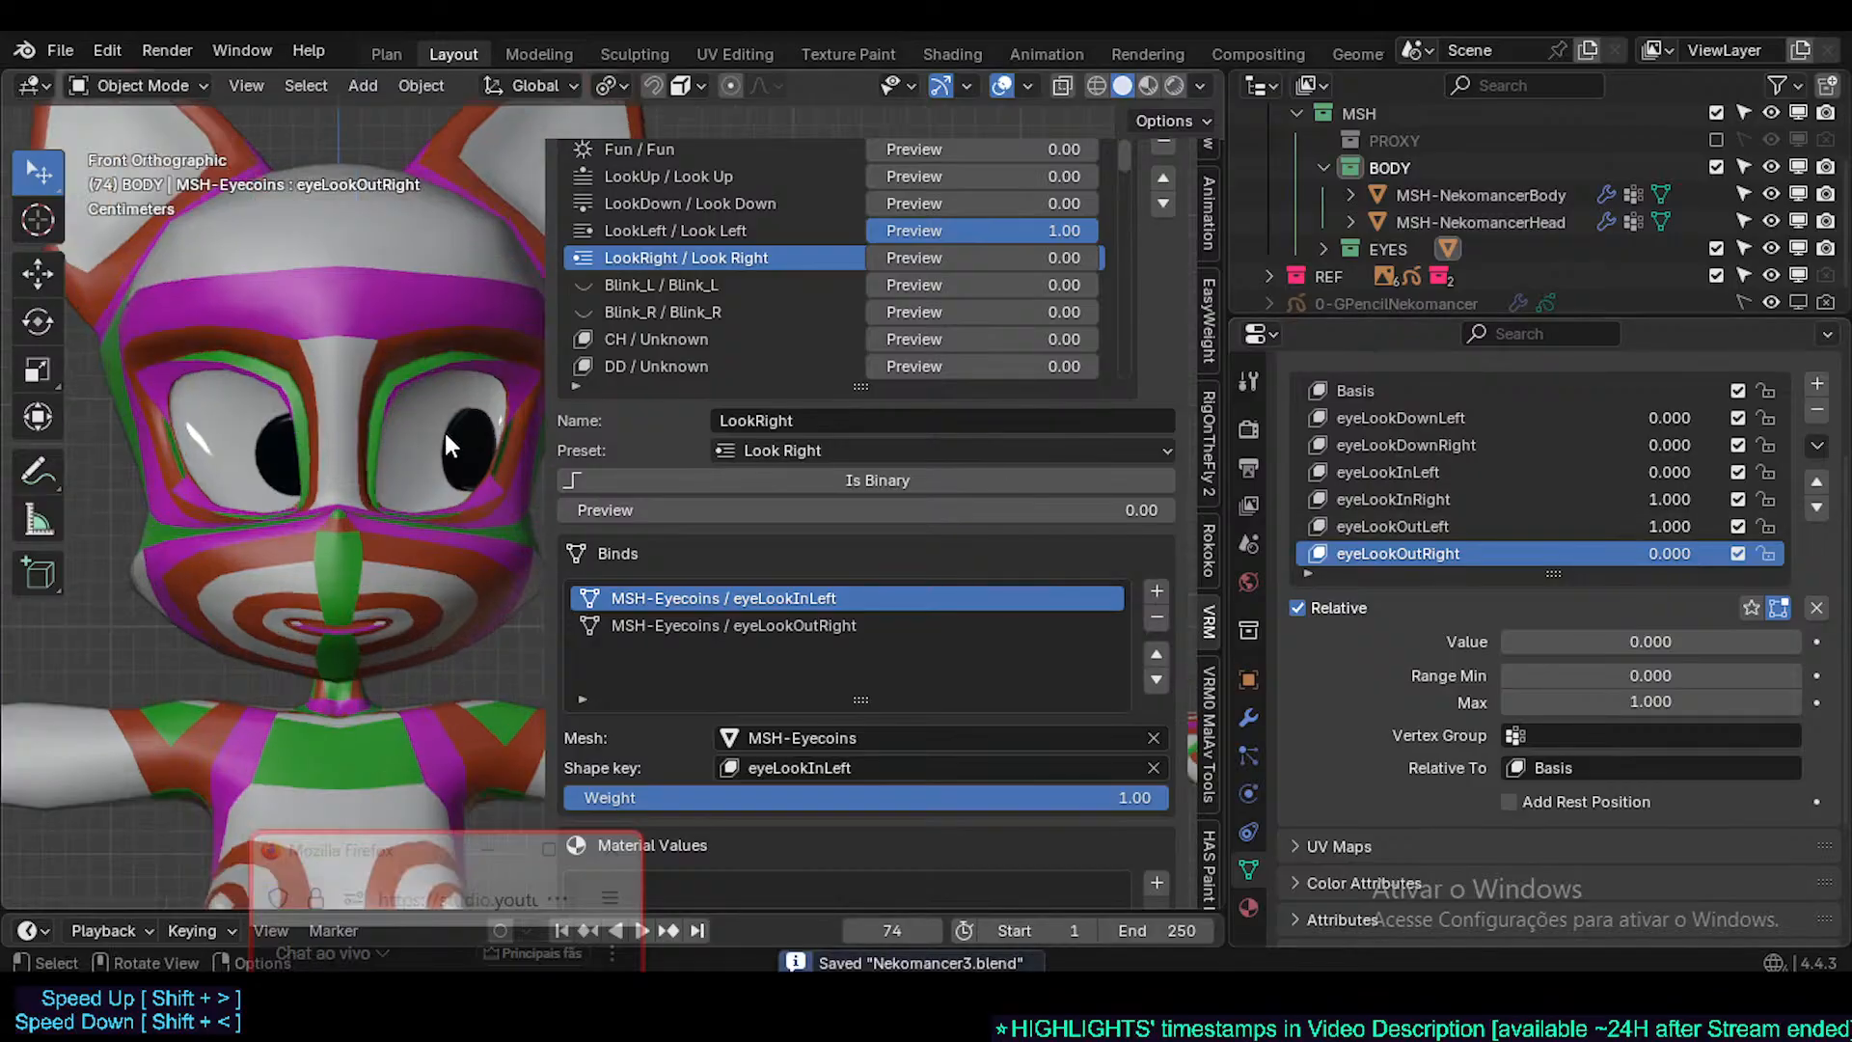
key(n)
scroll(501, 454, up, 1)
key(Tab)
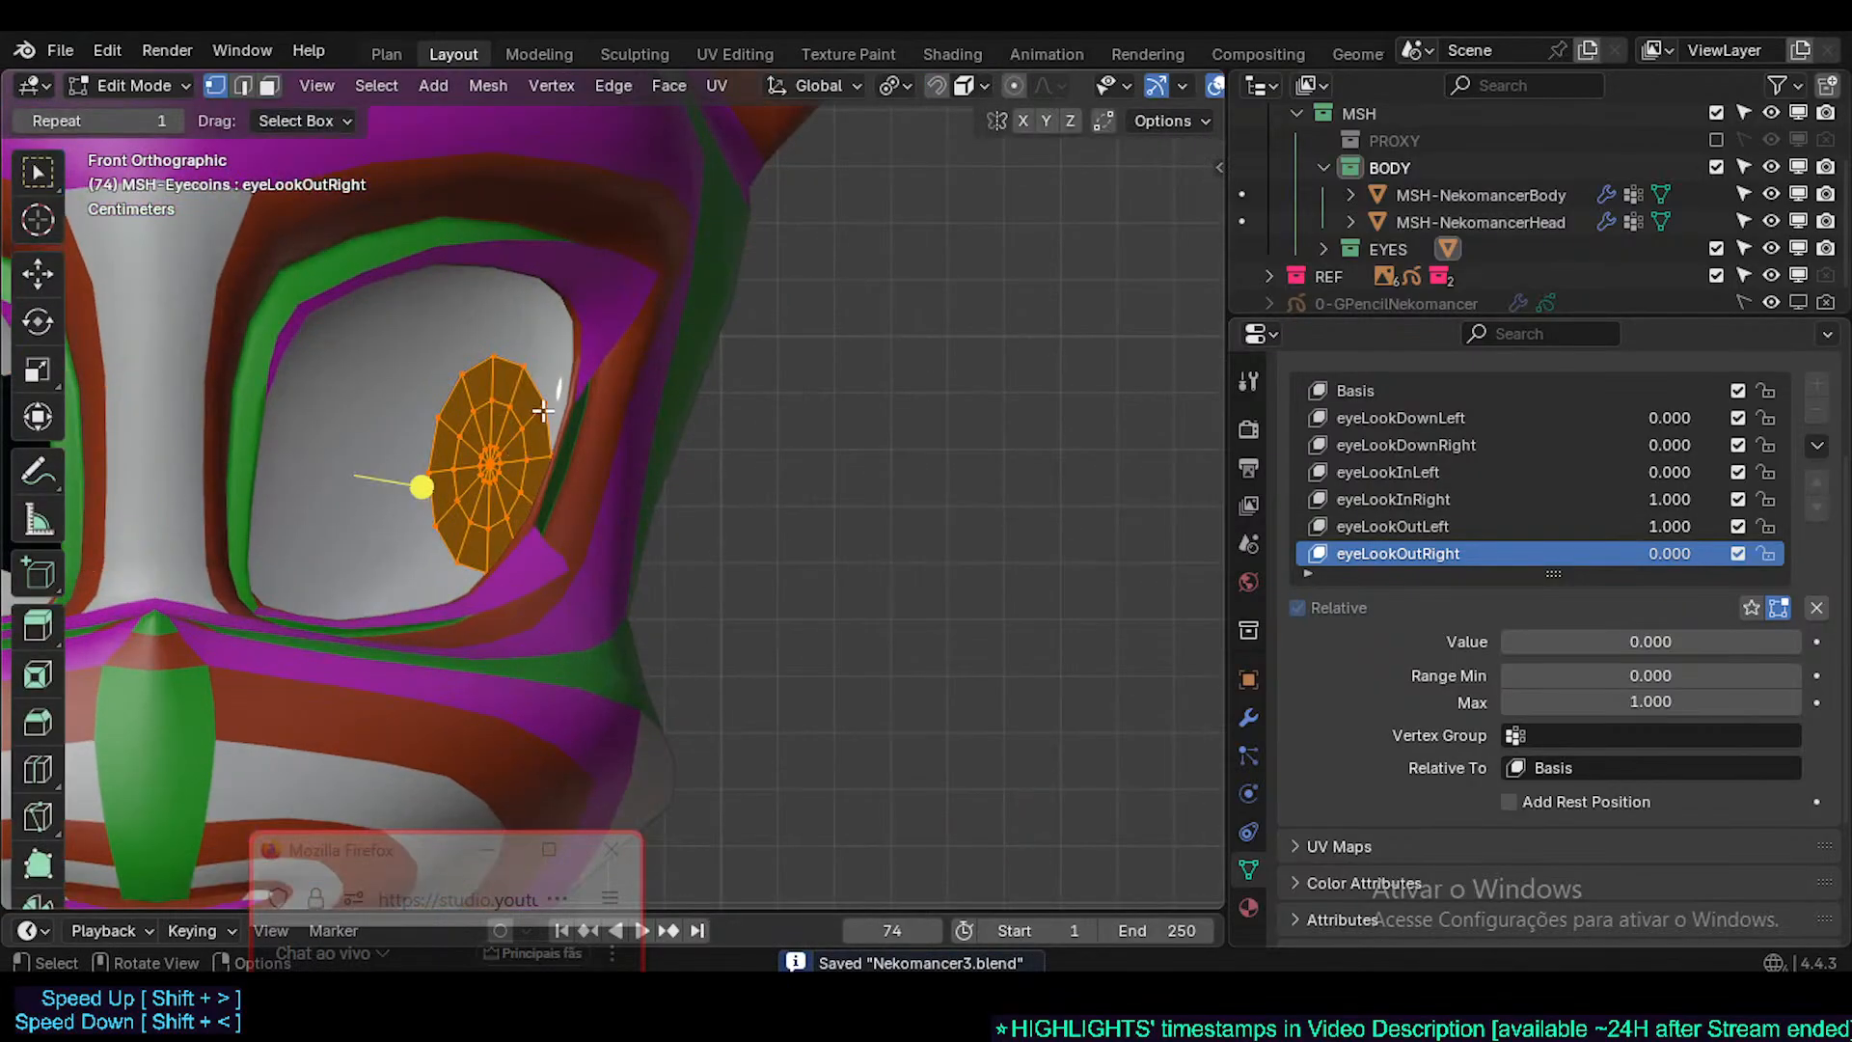
scroll(501, 453, up, 2)
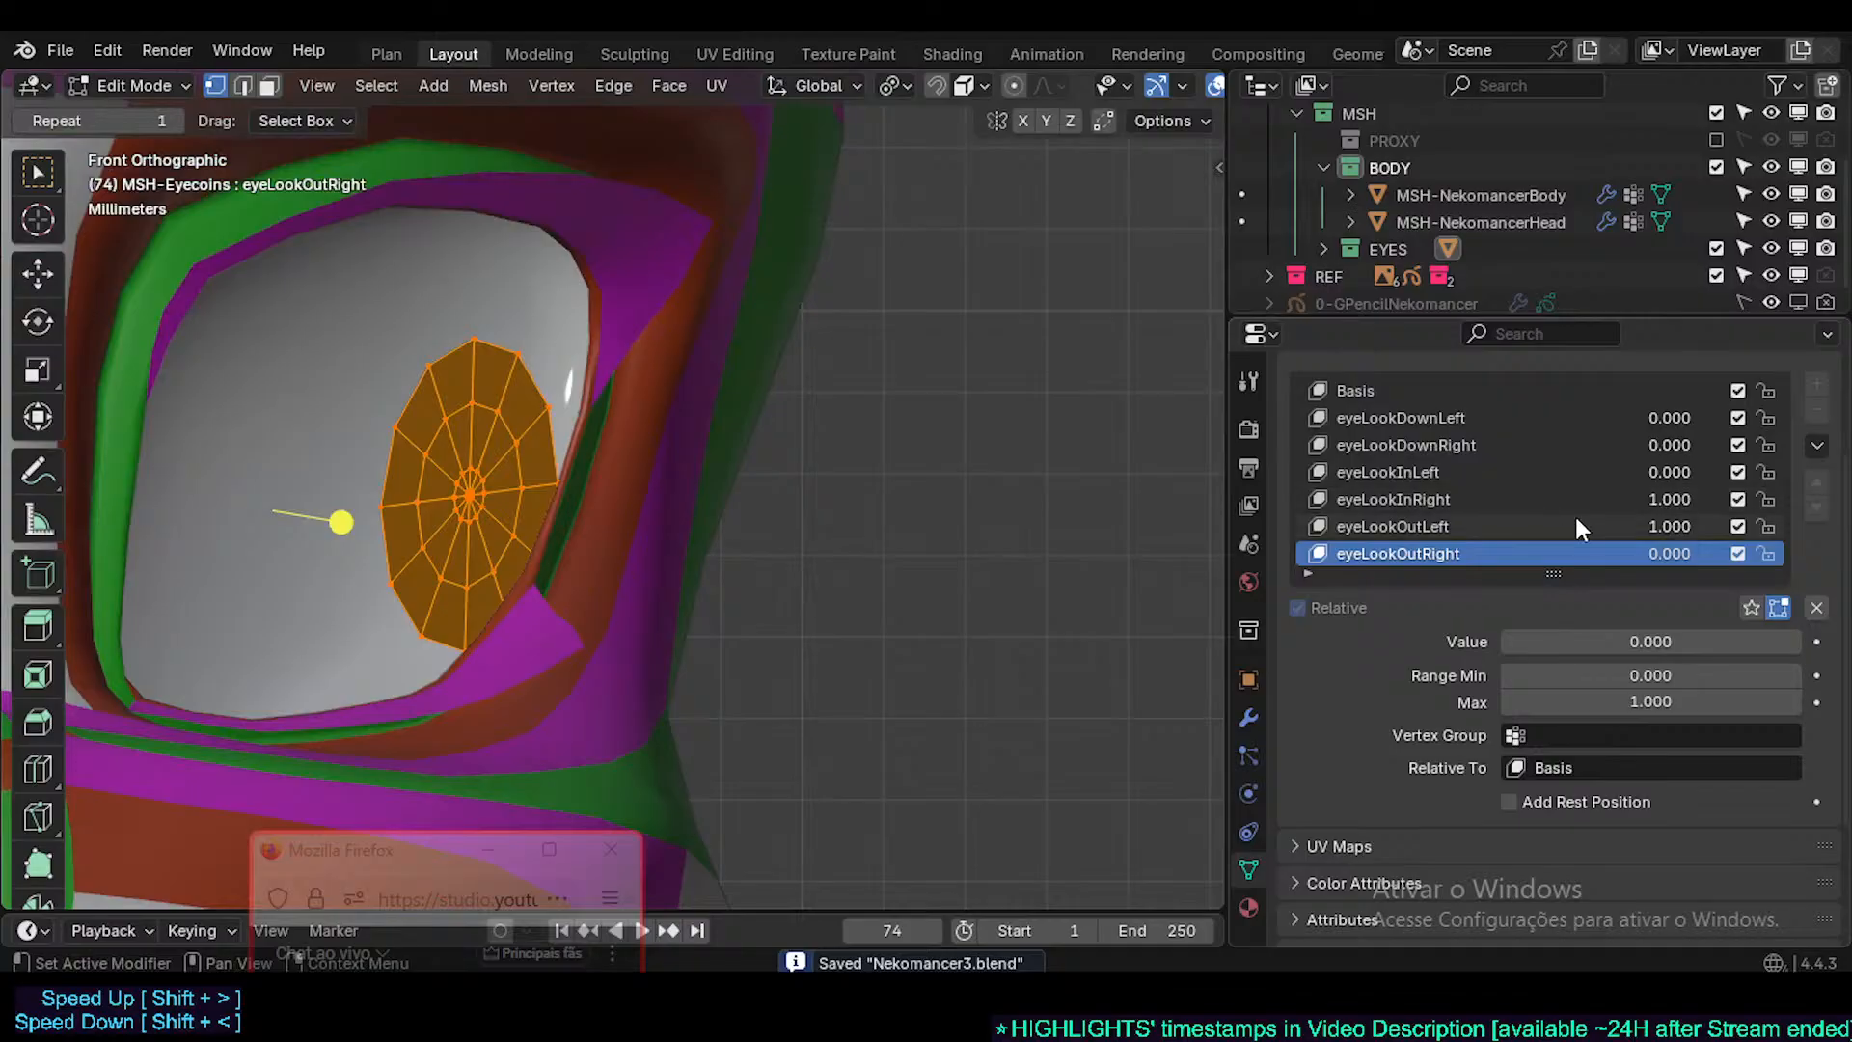
scroll(1575, 513, up, 2)
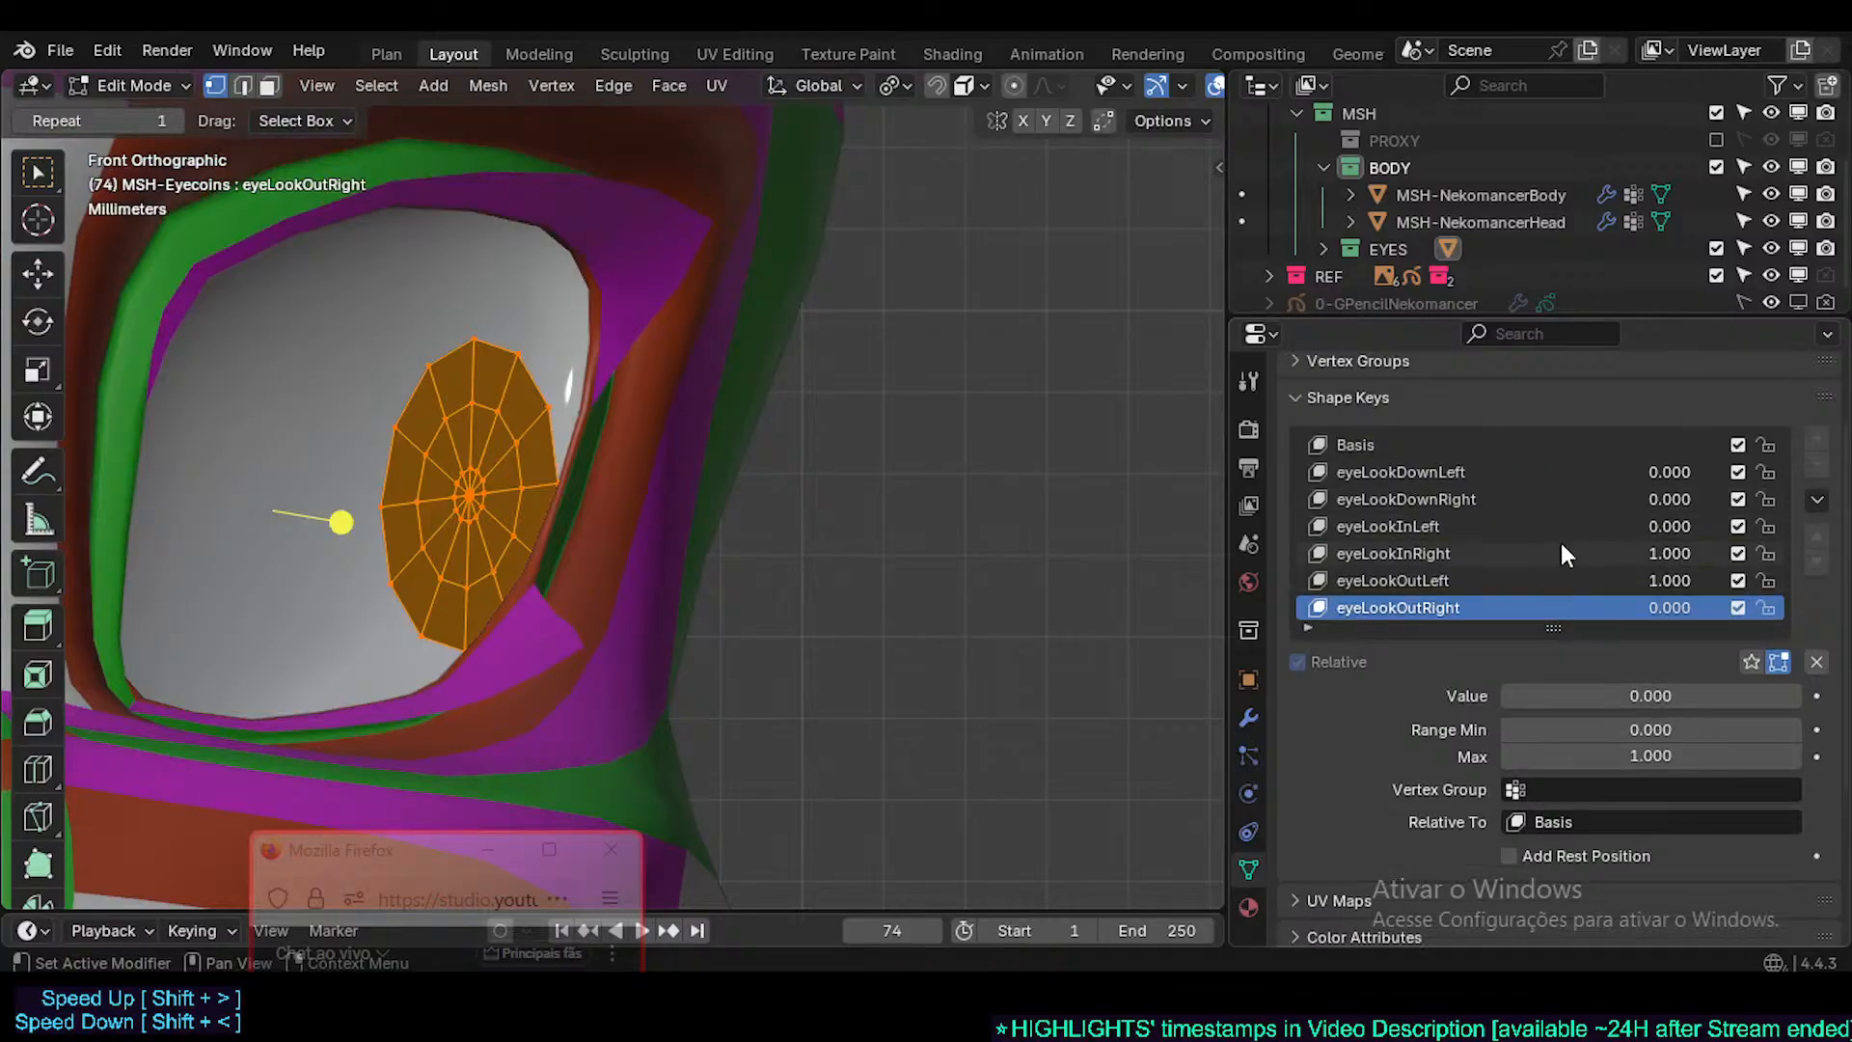
click(1816, 662)
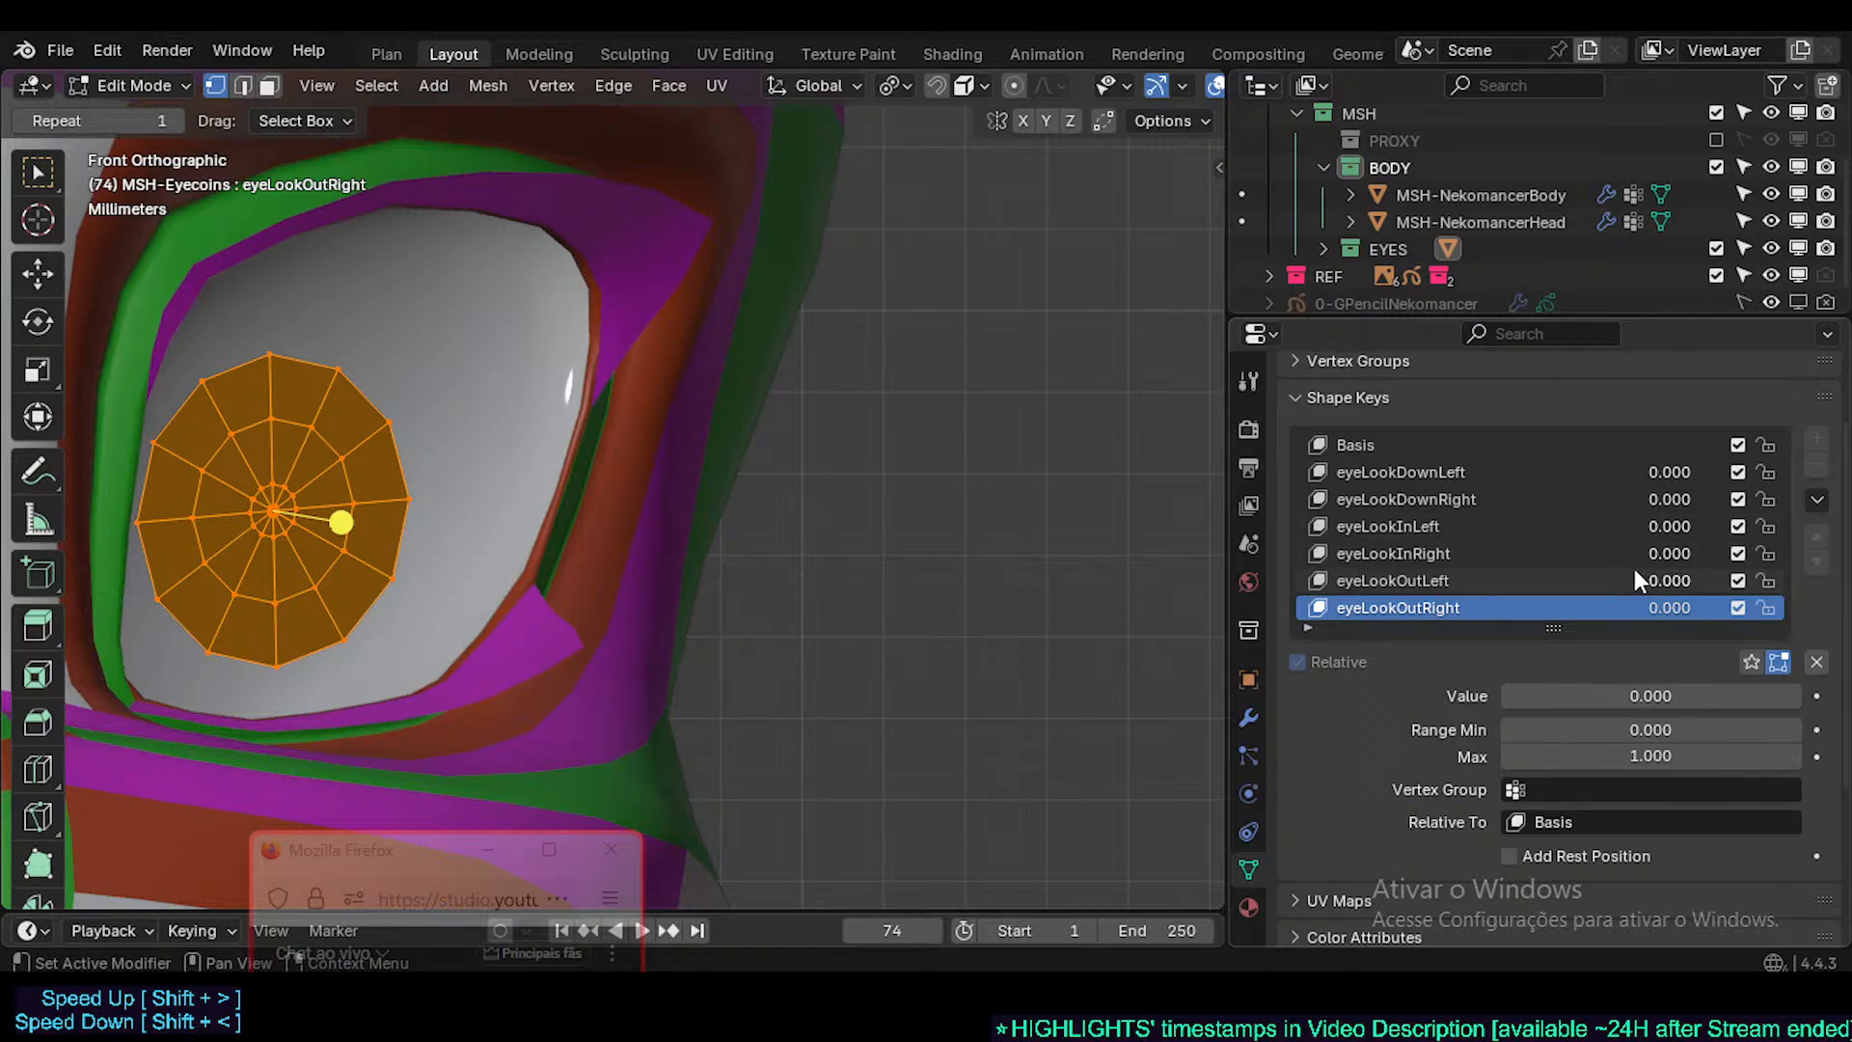
scroll(1636, 559, down, 4)
drag(1660, 477, 1727, 477)
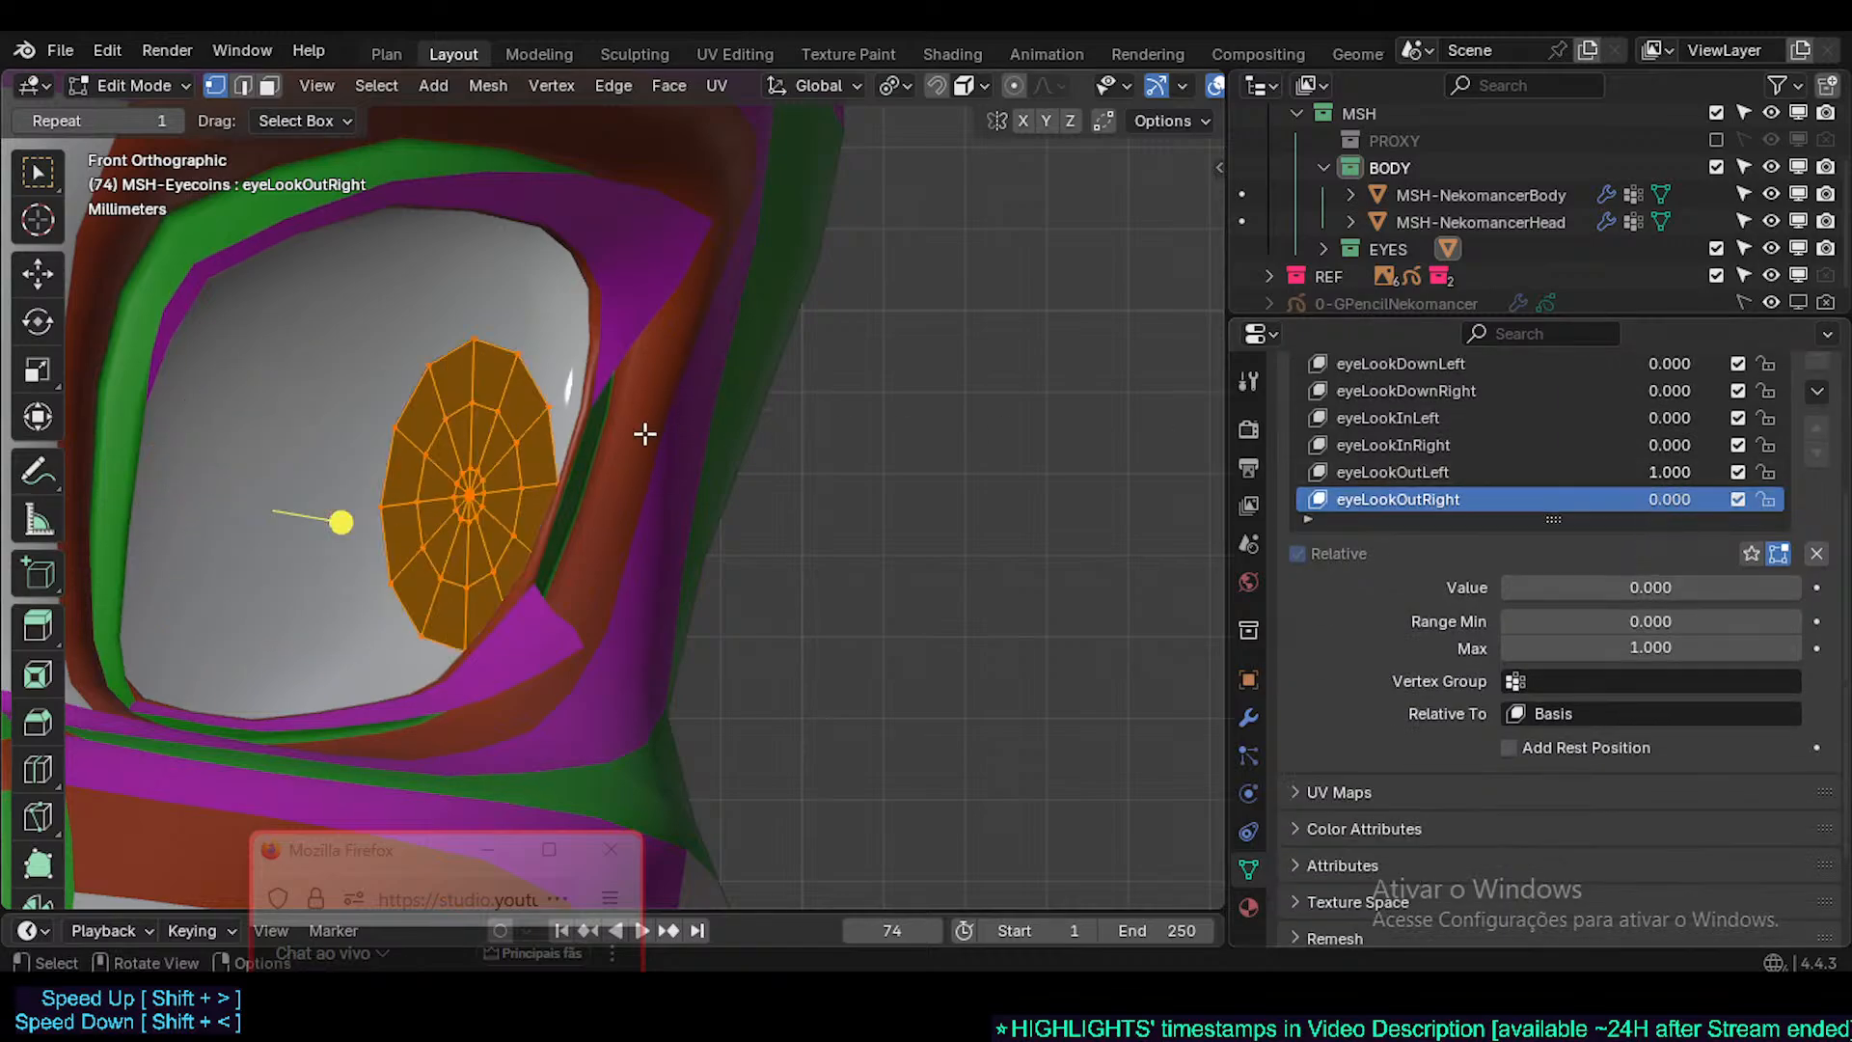
- Split the 3D viewport to show the avatar's left eyecoin in a front view beside an angled perspective view
middle_drag(640, 430, 628, 653)
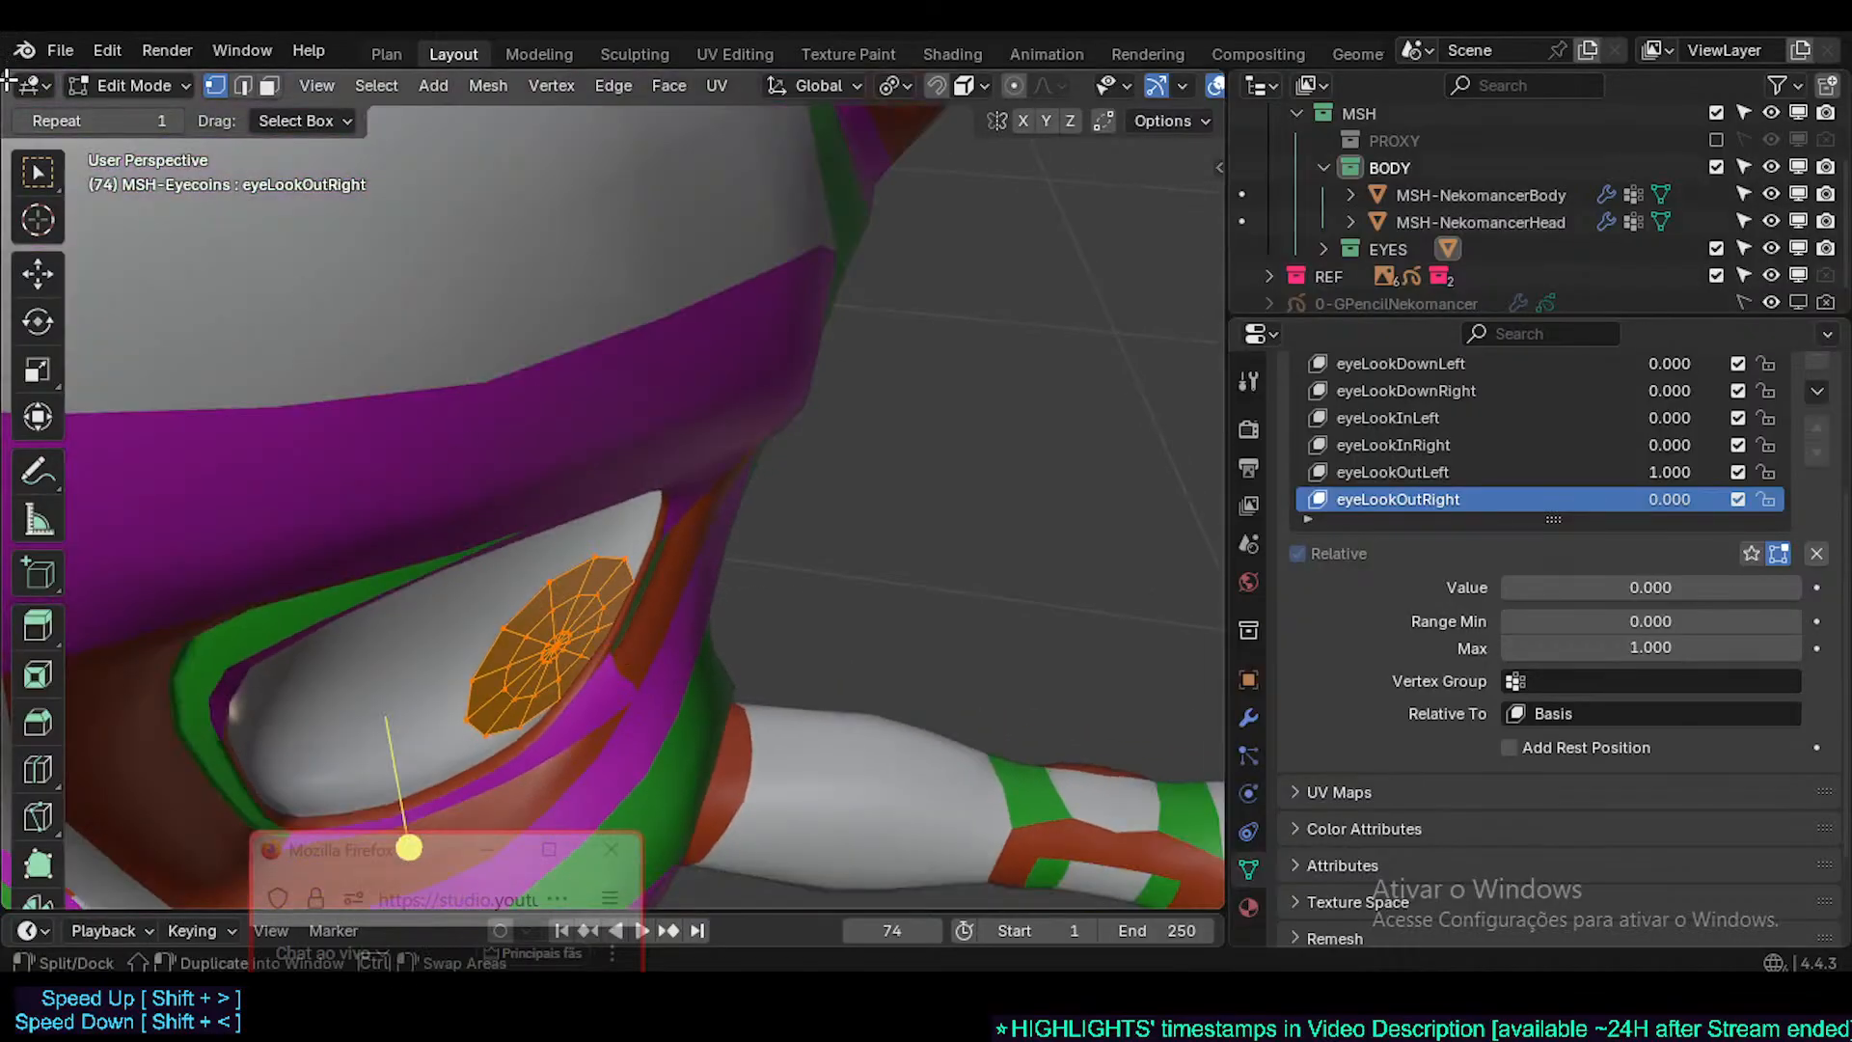
drag(8, 76, 656, 290)
key(KP_Decimal)
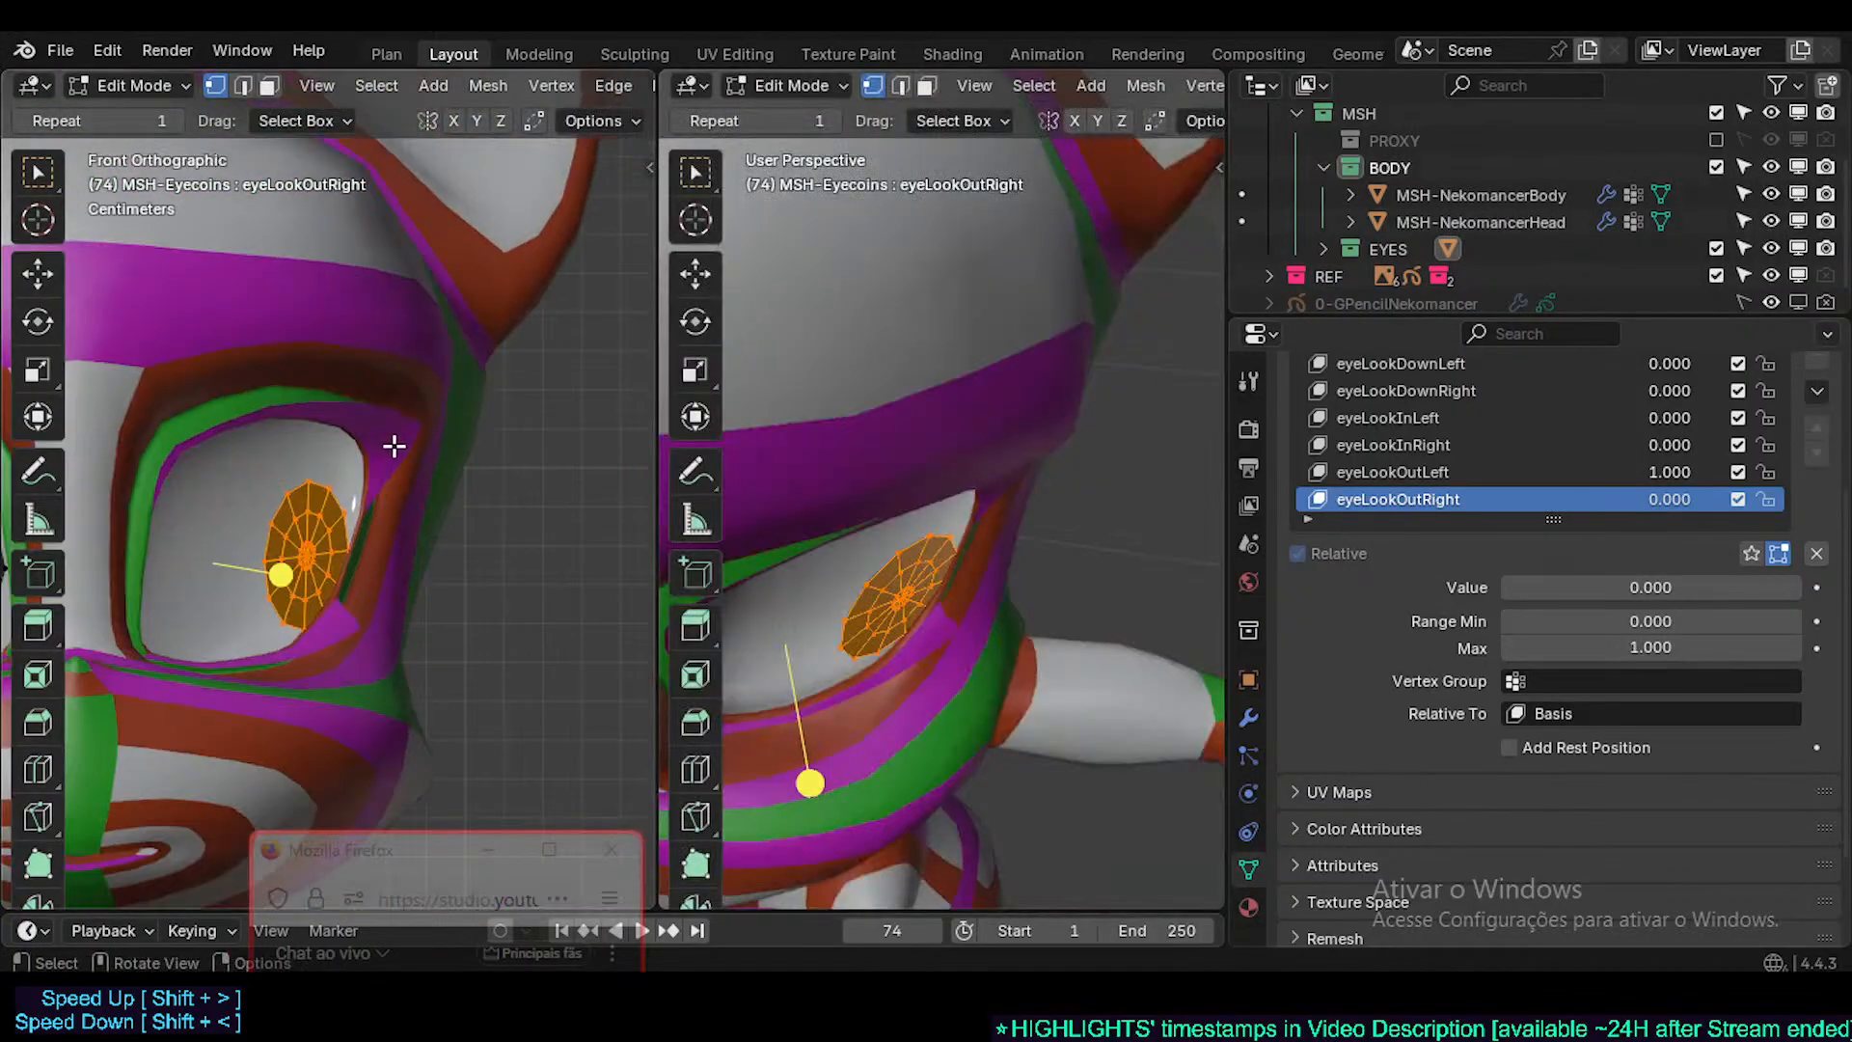
key(KP_1)
key(KP_Decimal)
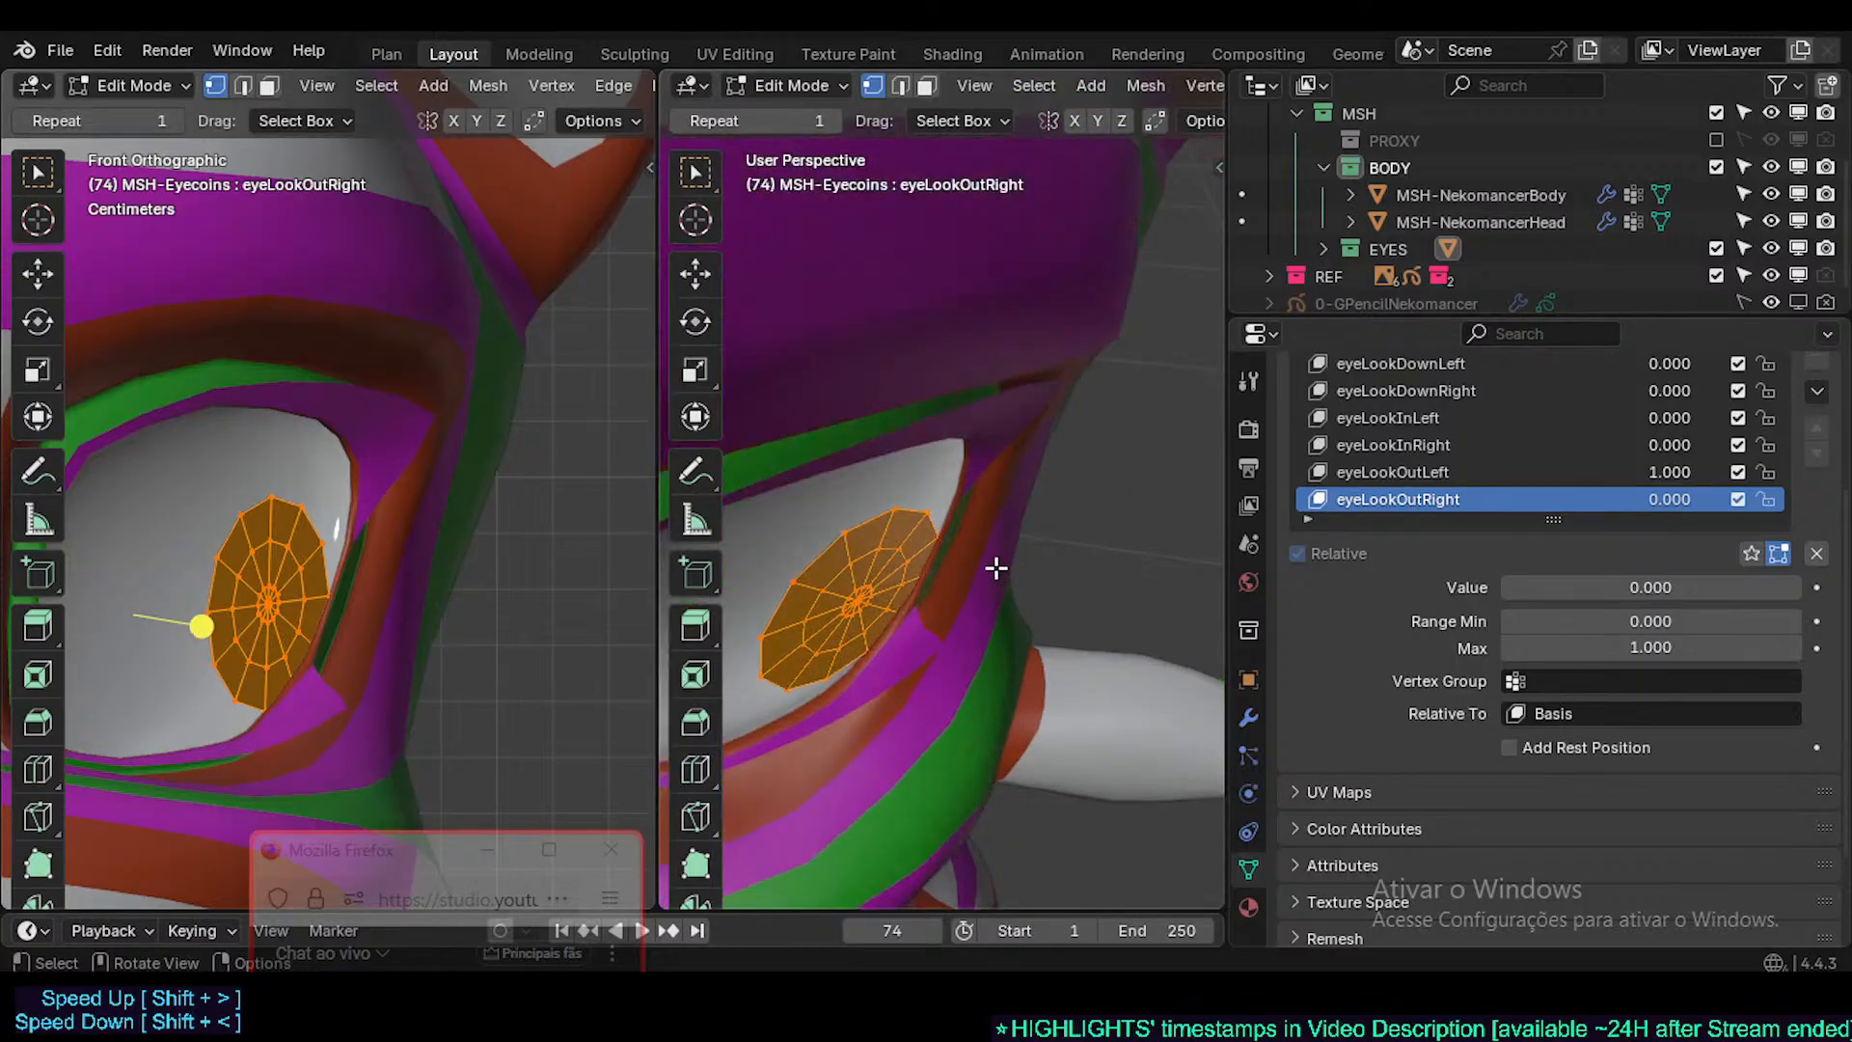
key(r)
key(Escape)
scroll(1127, 87, right, 5)
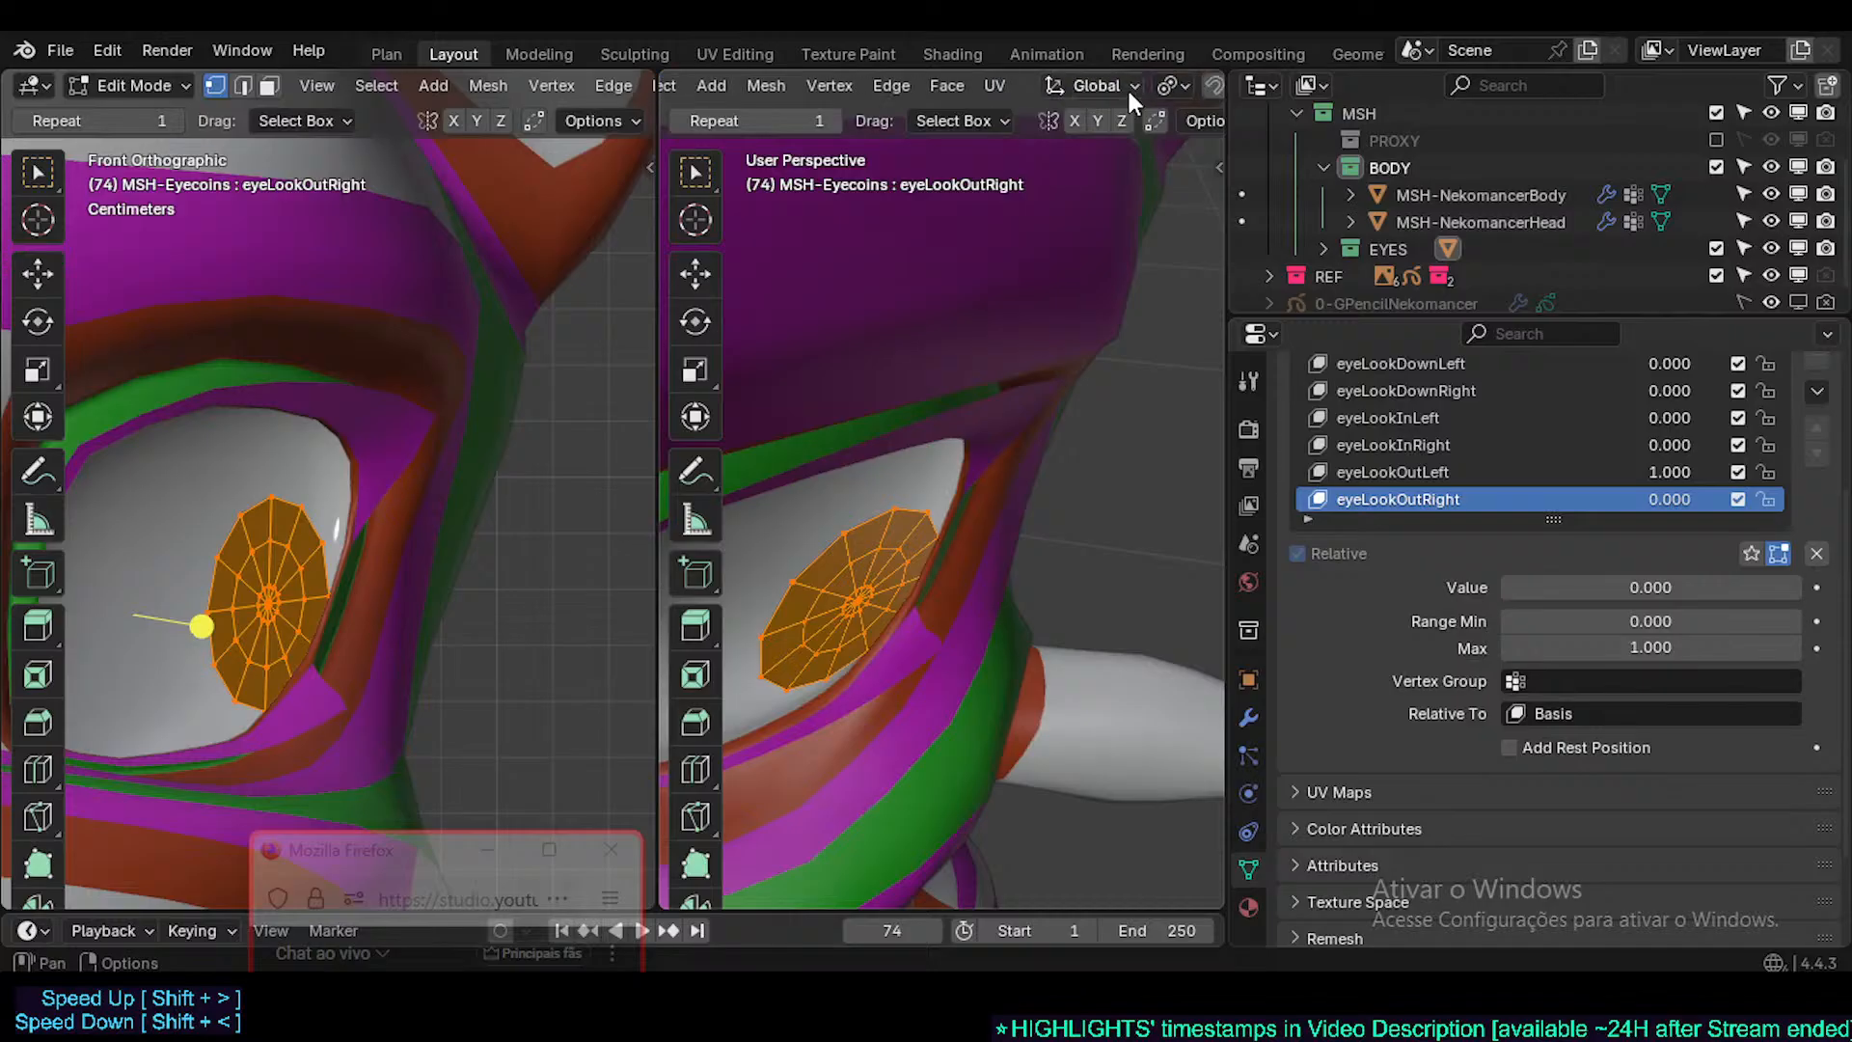
scroll(1126, 87, right, 5)
middle_drag(1119, 108, 1073, 164)
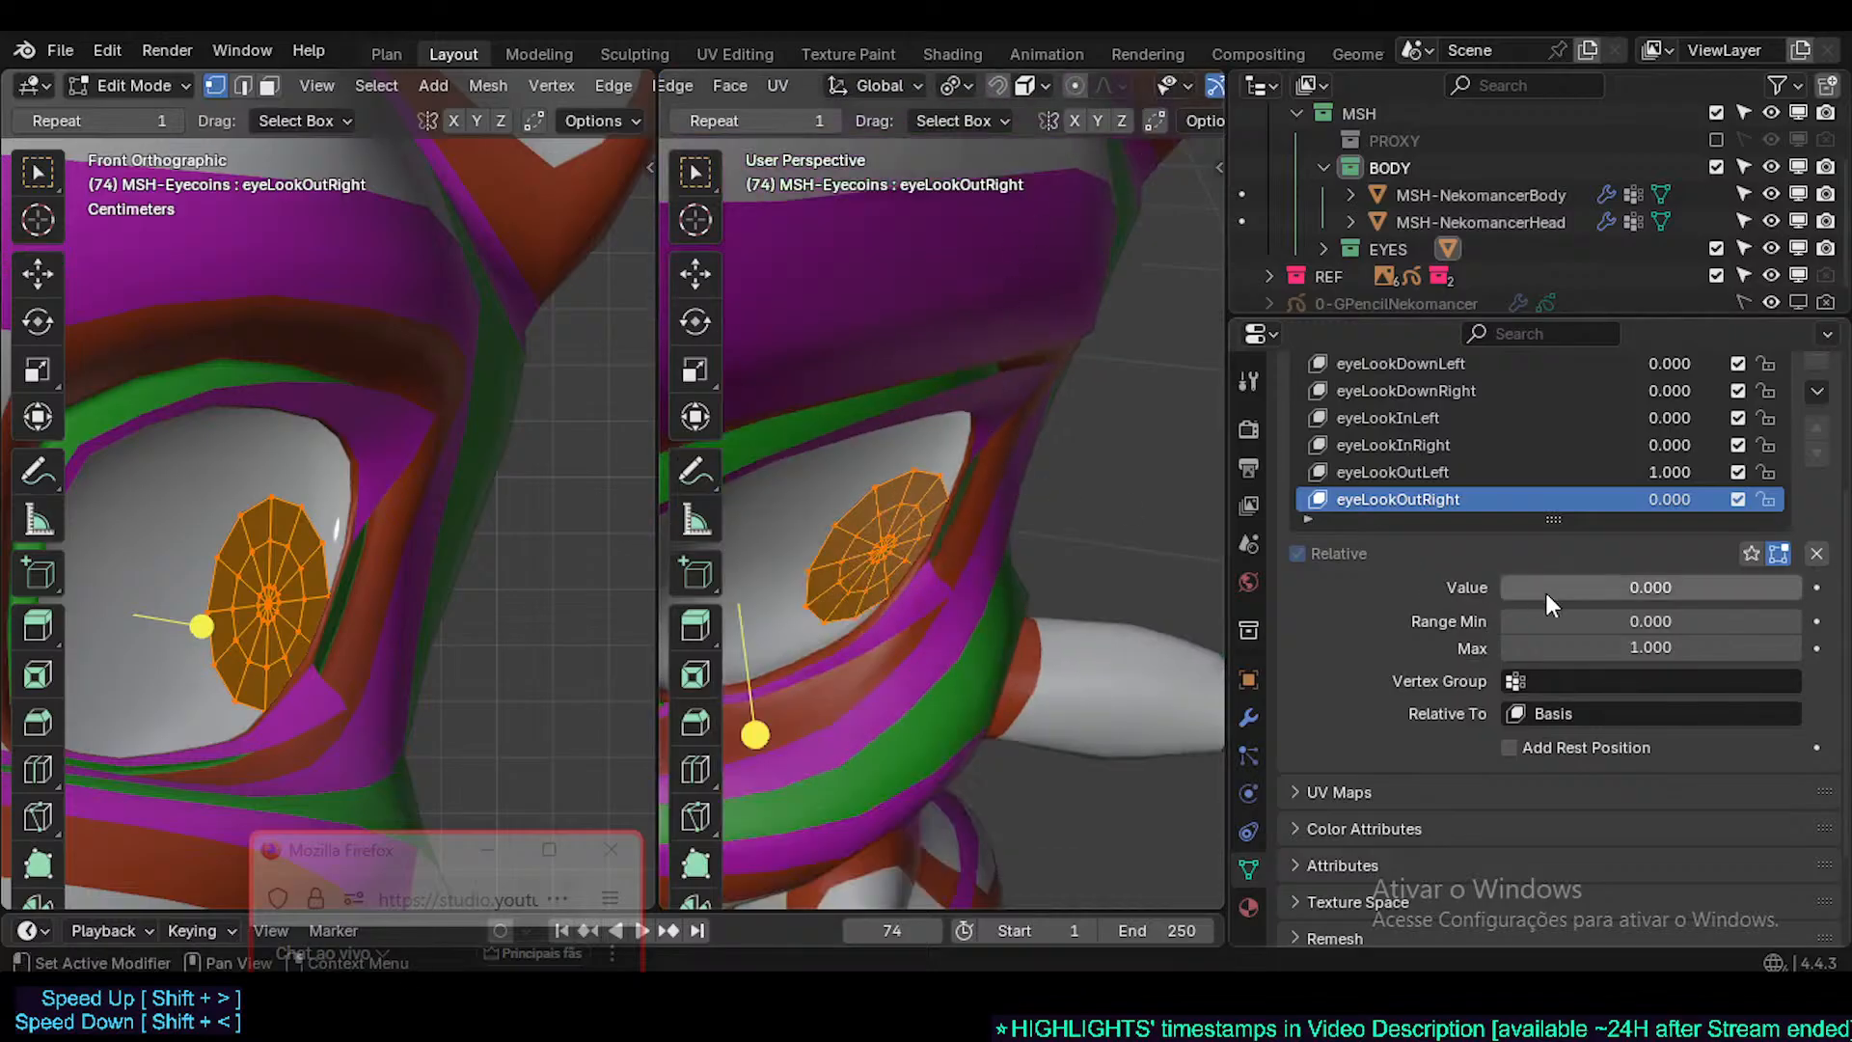
- Make eyeLookOutLeft the active shape key and shift the left eyecoin along the global X and Y axes
click(1433, 473)
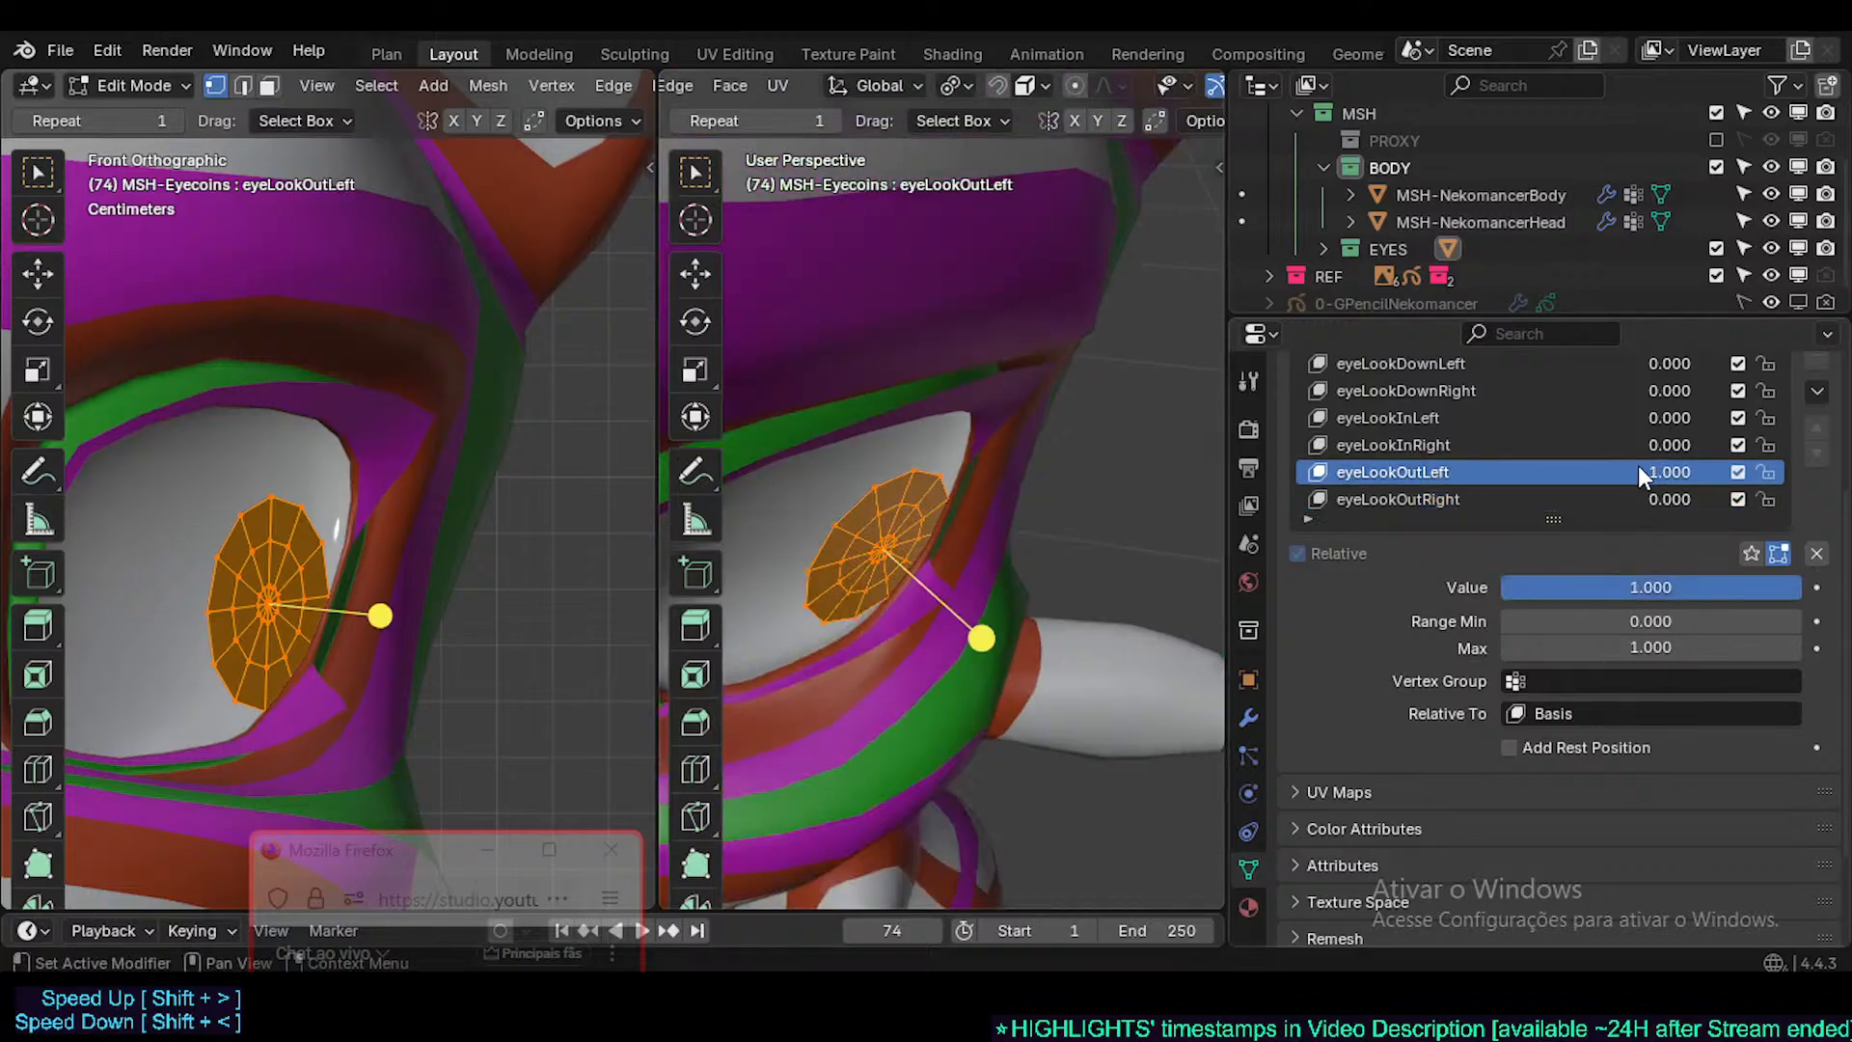
key(r)
key(z)
right_click(1076, 516)
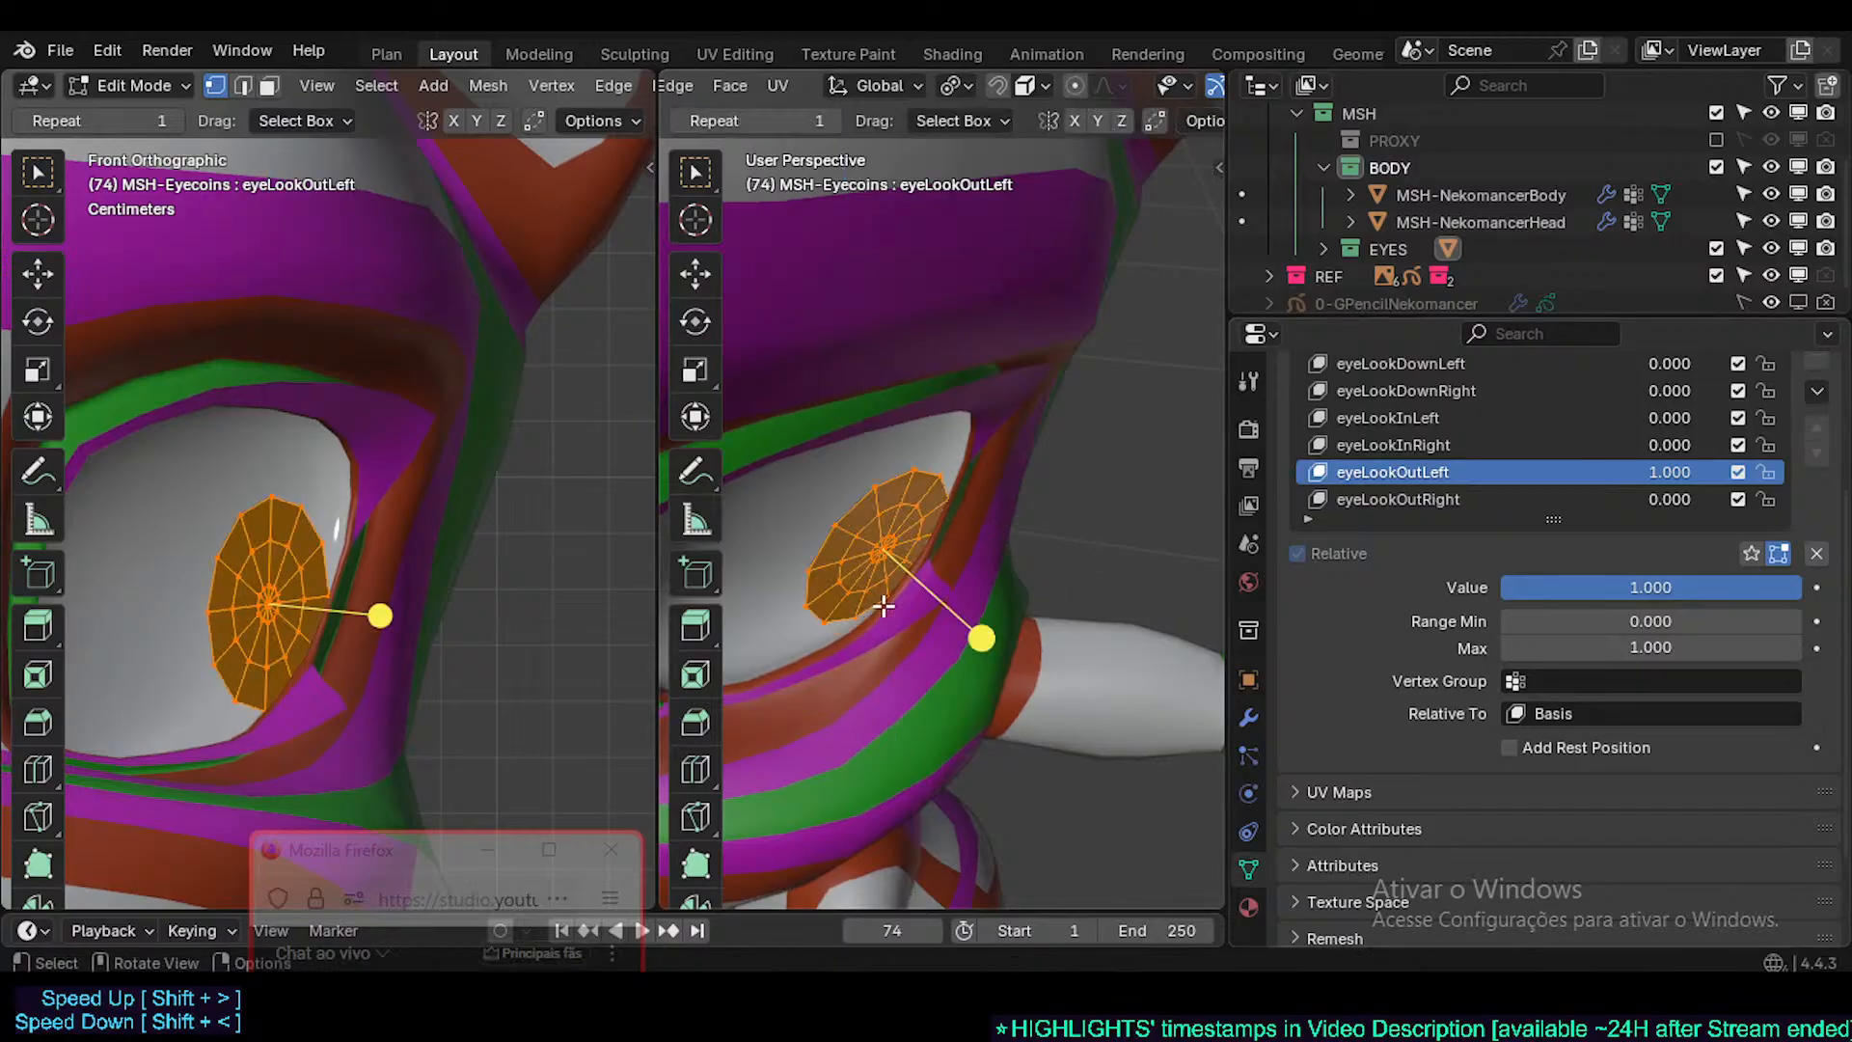
scroll(883, 605, up, 2)
middle_drag(1022, 498, 993, 588)
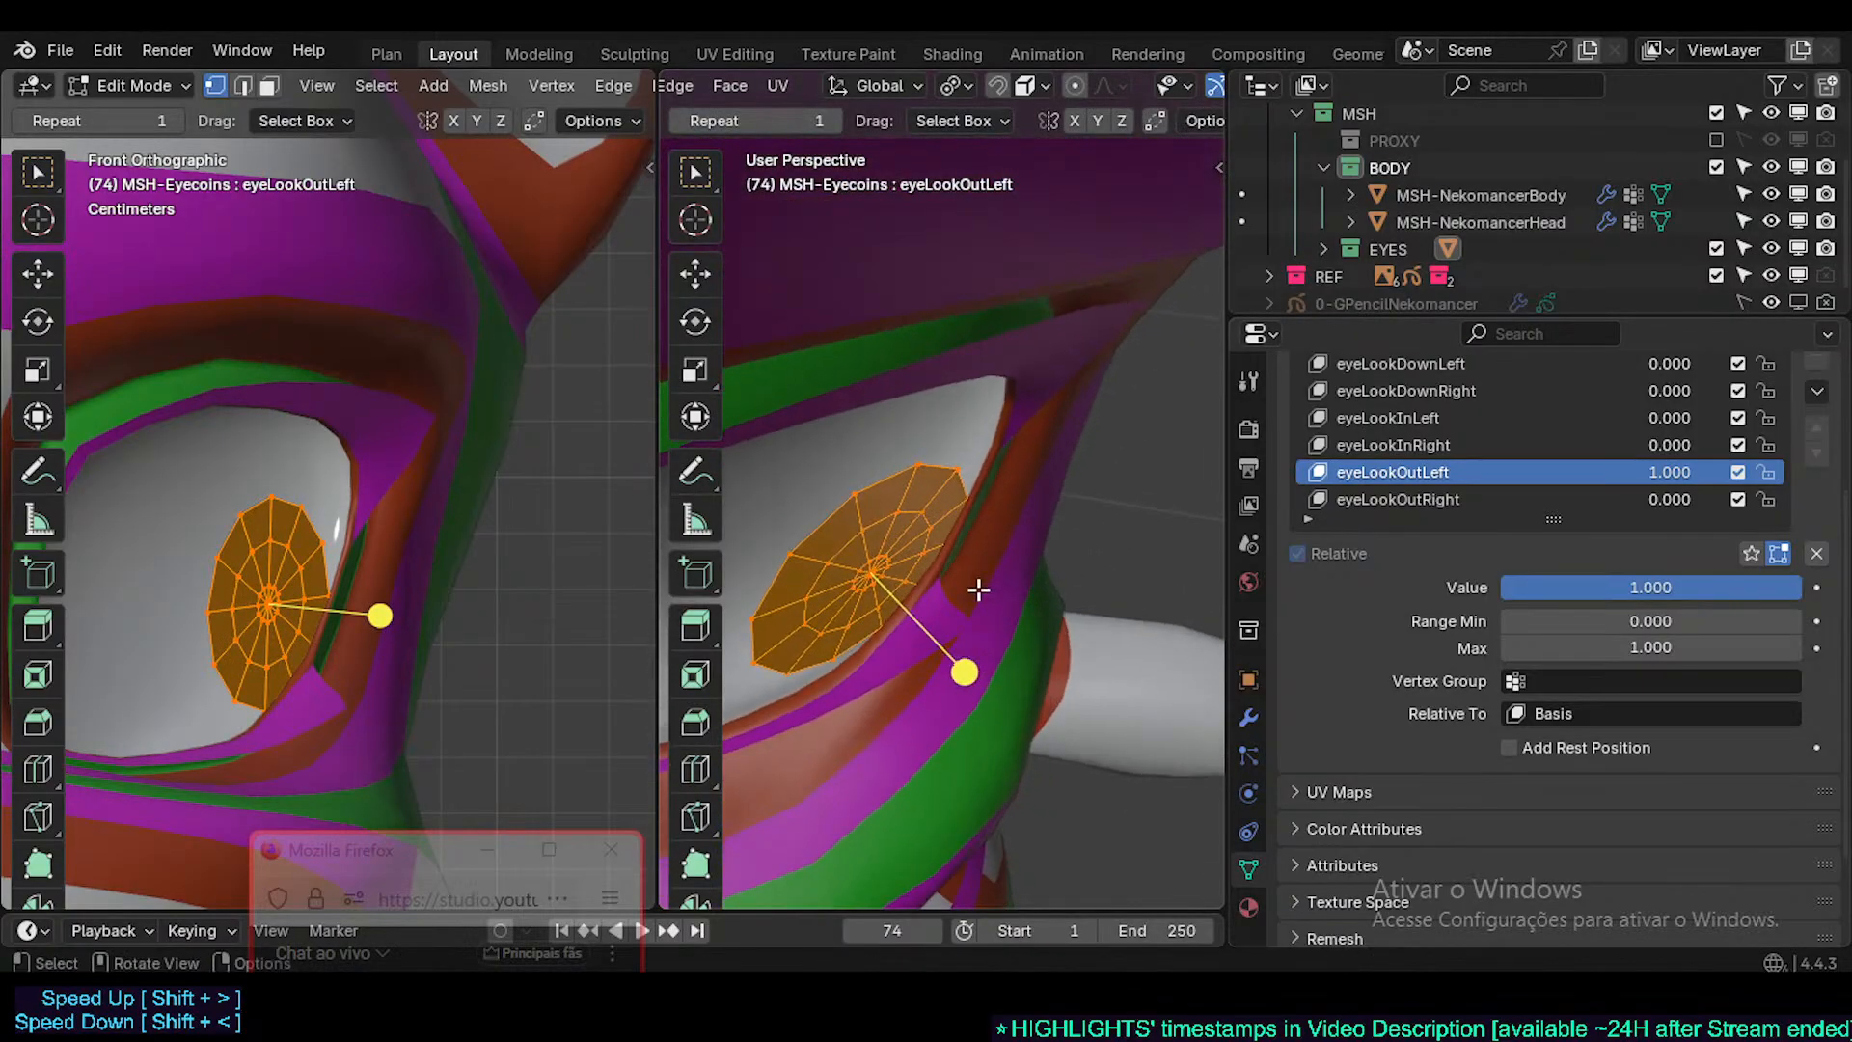
key(g)
key(x)
click(992, 586)
key(g)
key(y)
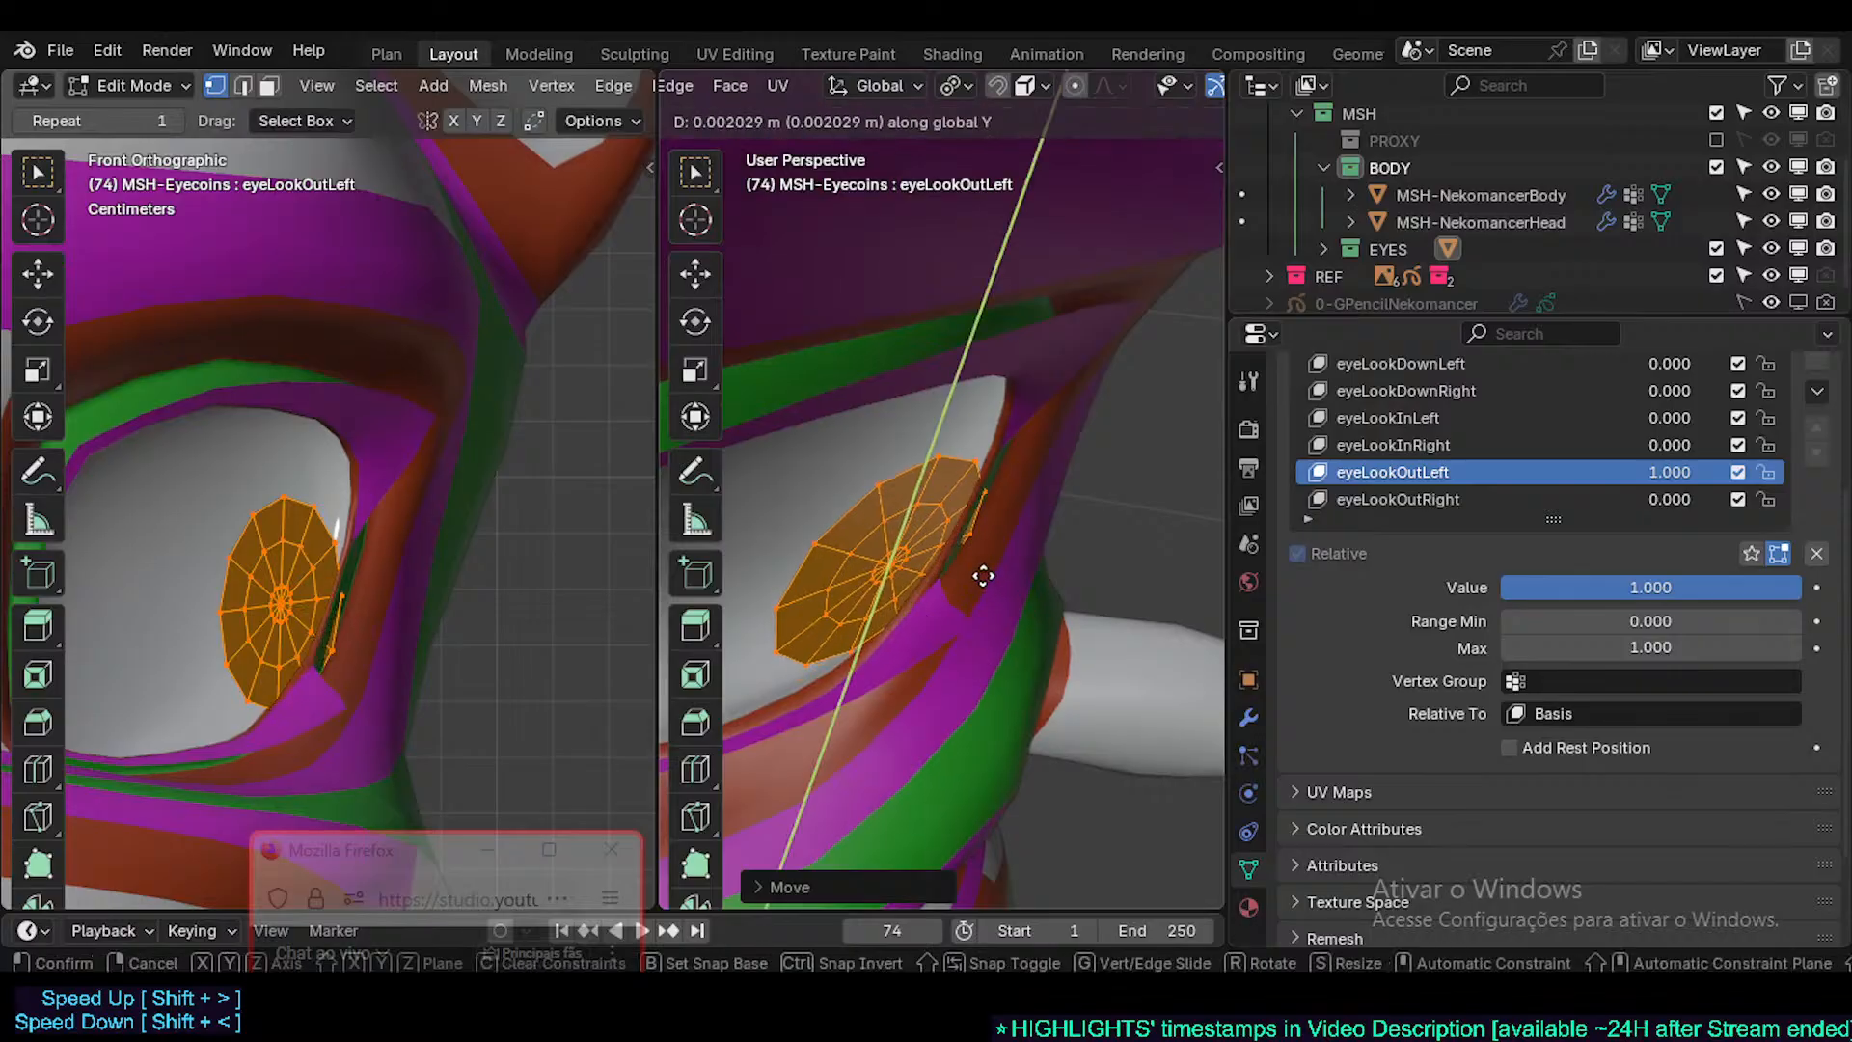
- Rotate the left eyecoin about the global Z axis and reposition it along X within the eye opening
key(r)
key(z)
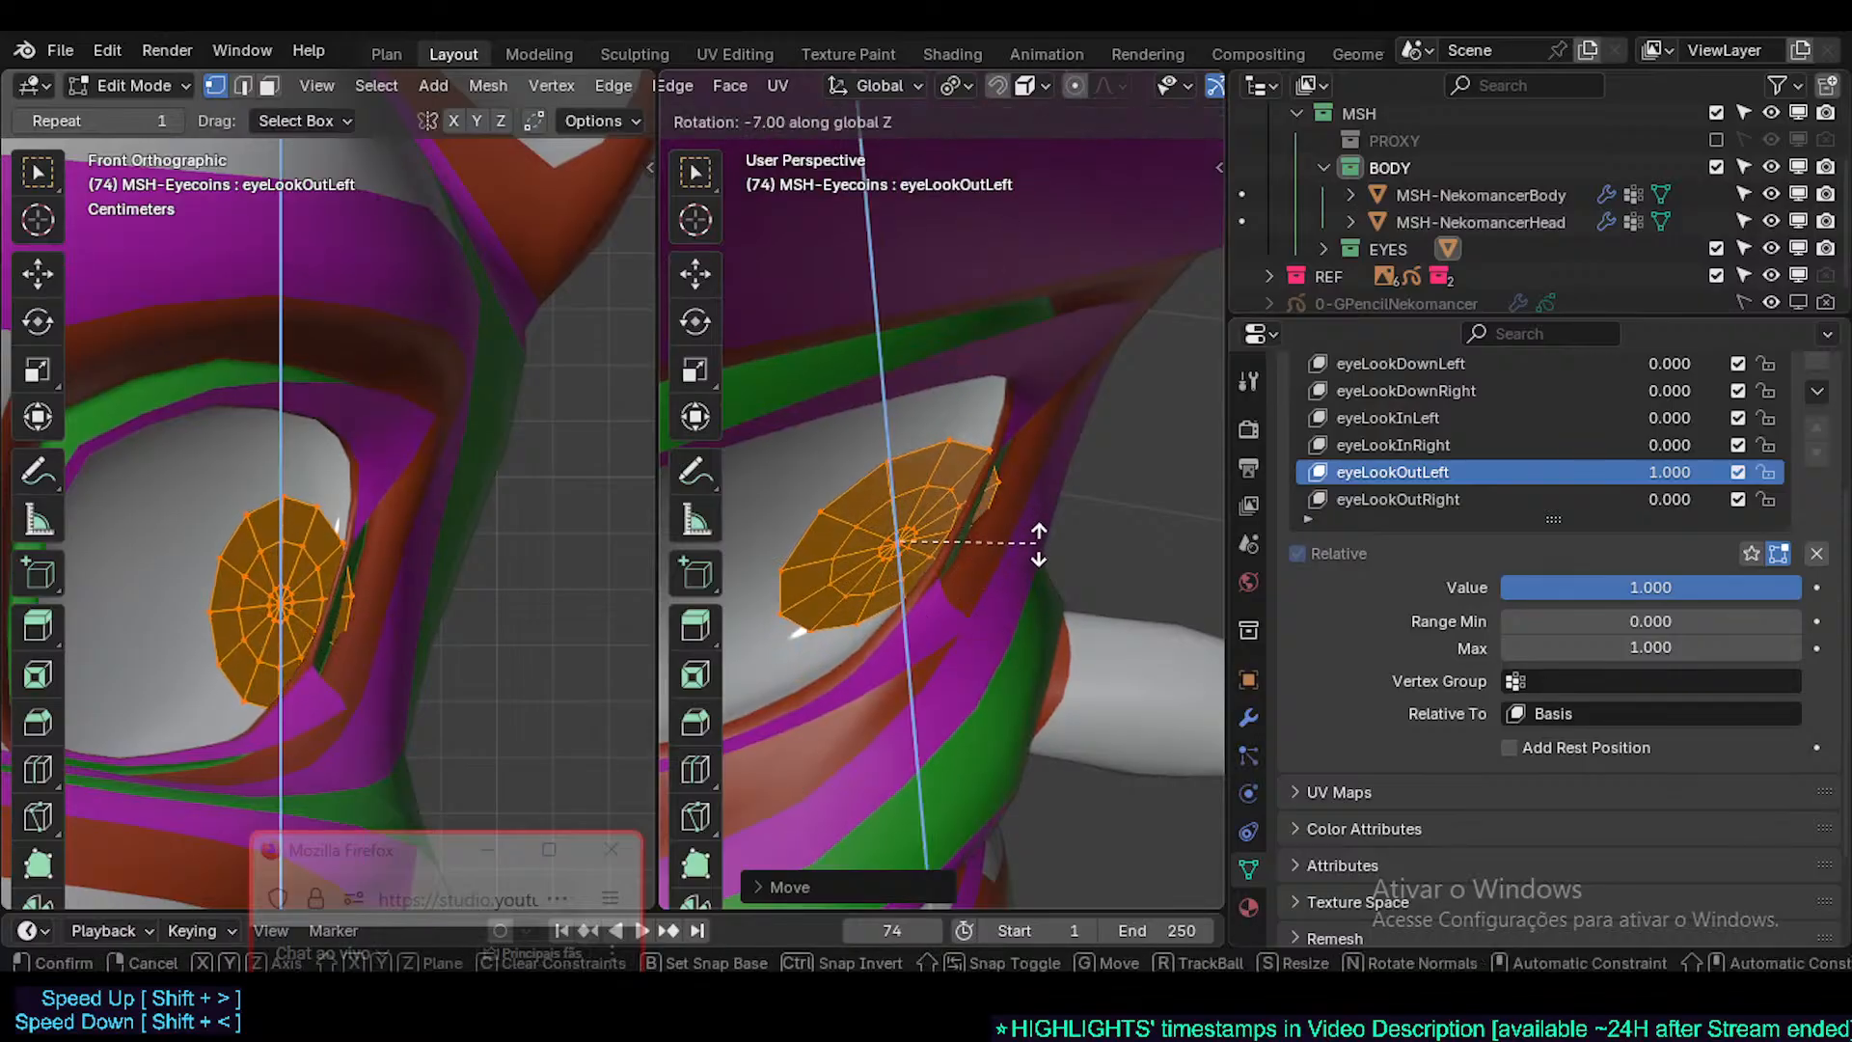
key(g)
key(x)
click(952, 571)
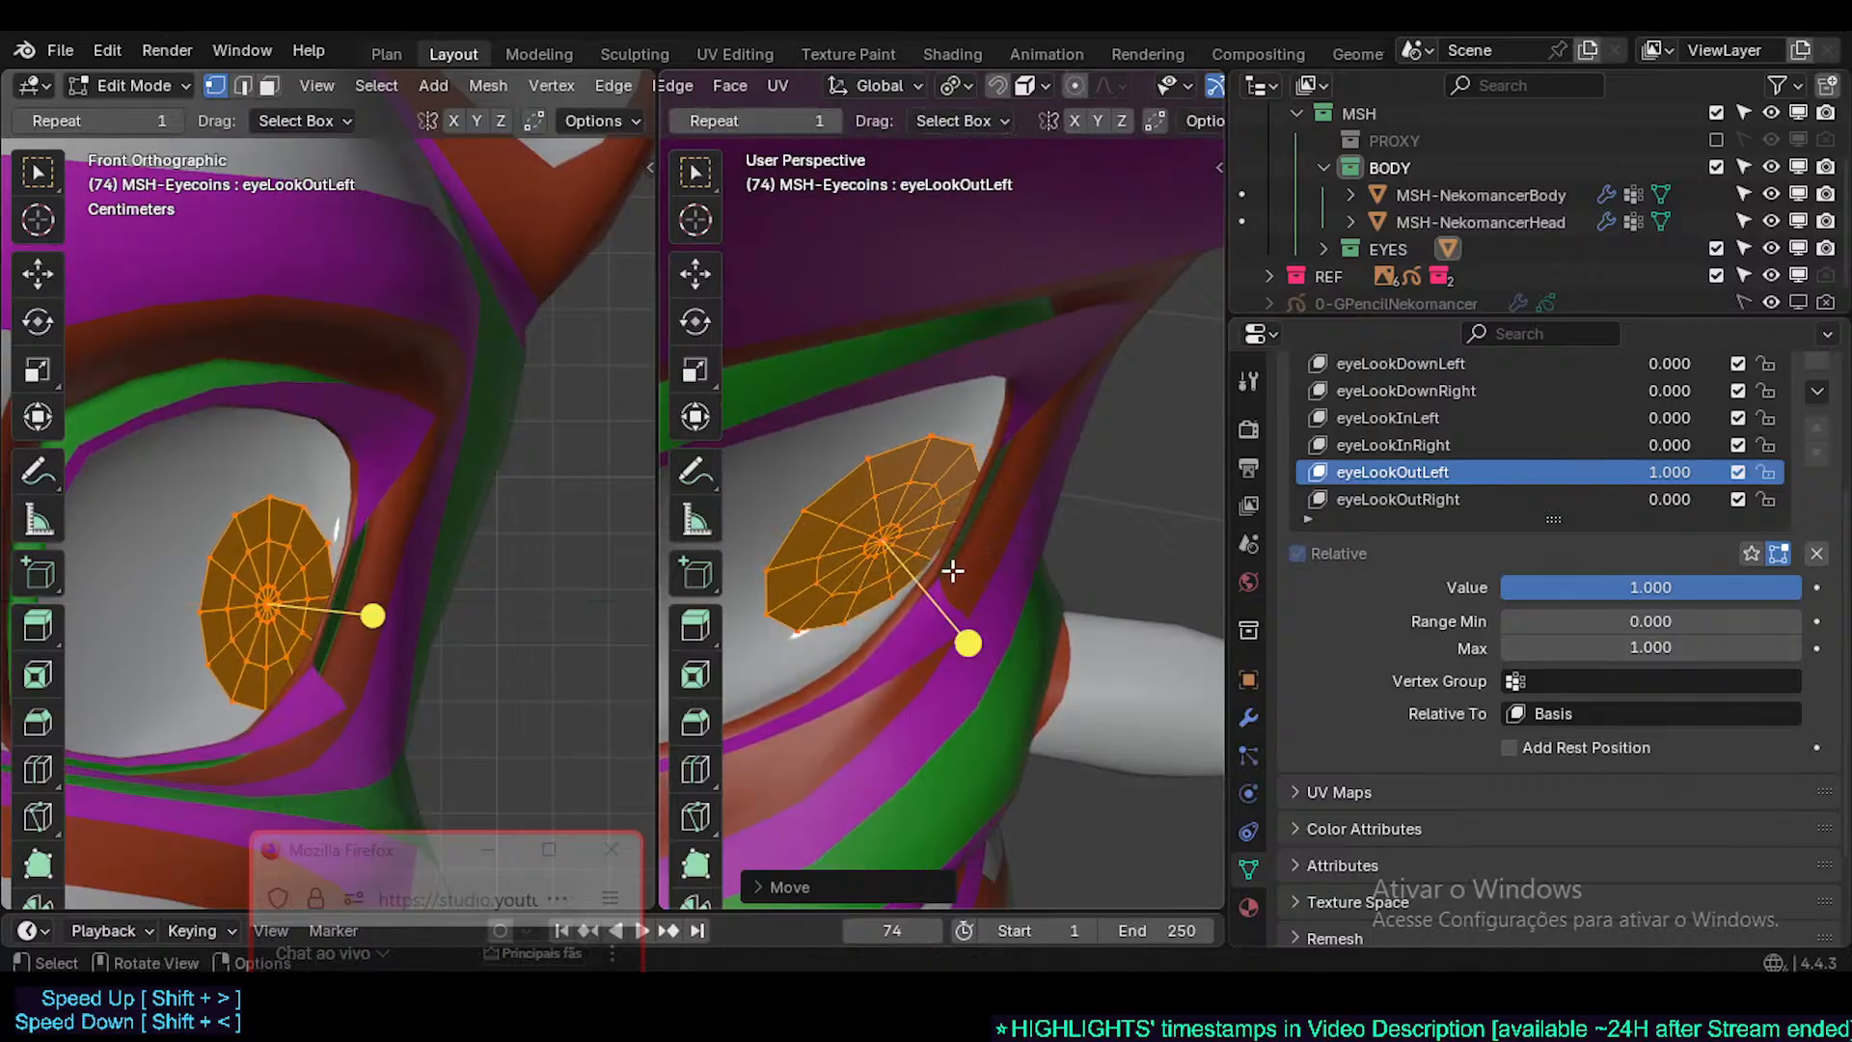
- Refine the left eyecoin's Z rotation, nudge it outward along X, and return to Object Mode
key(r)
key(z)
click(992, 555)
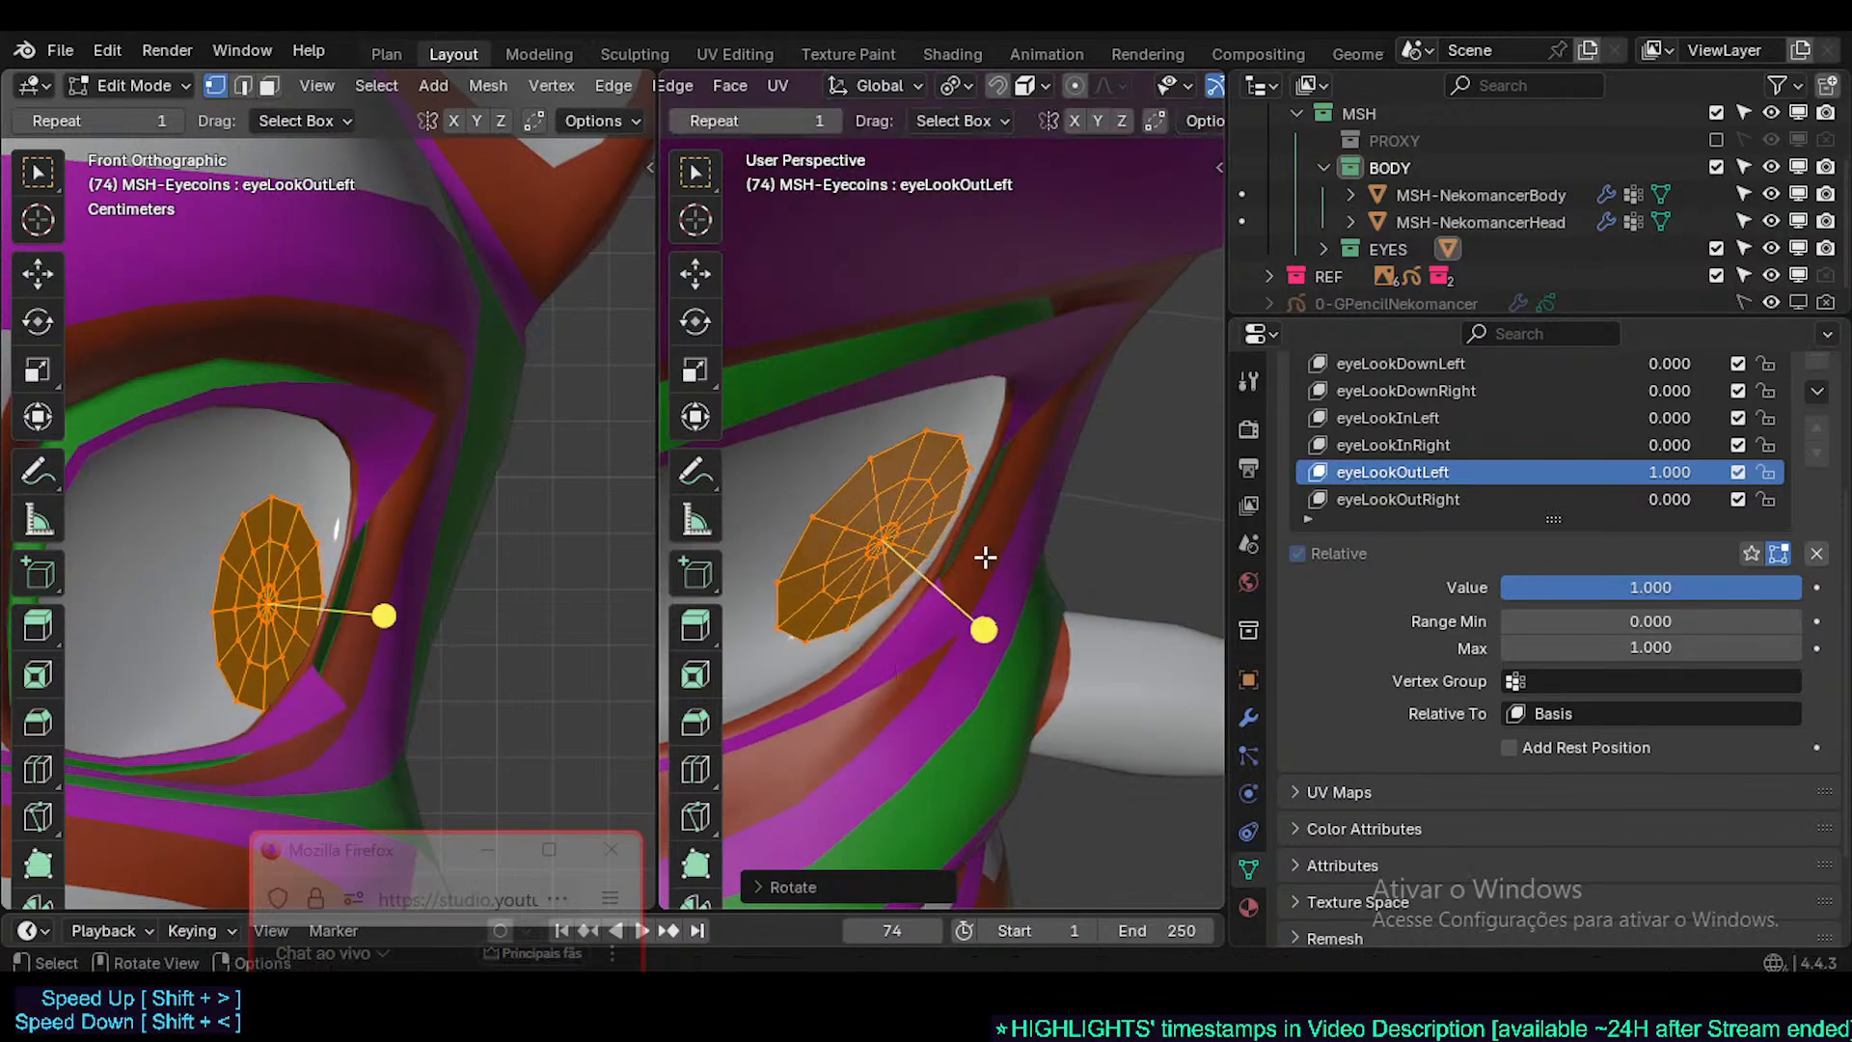
key(g)
key(x)
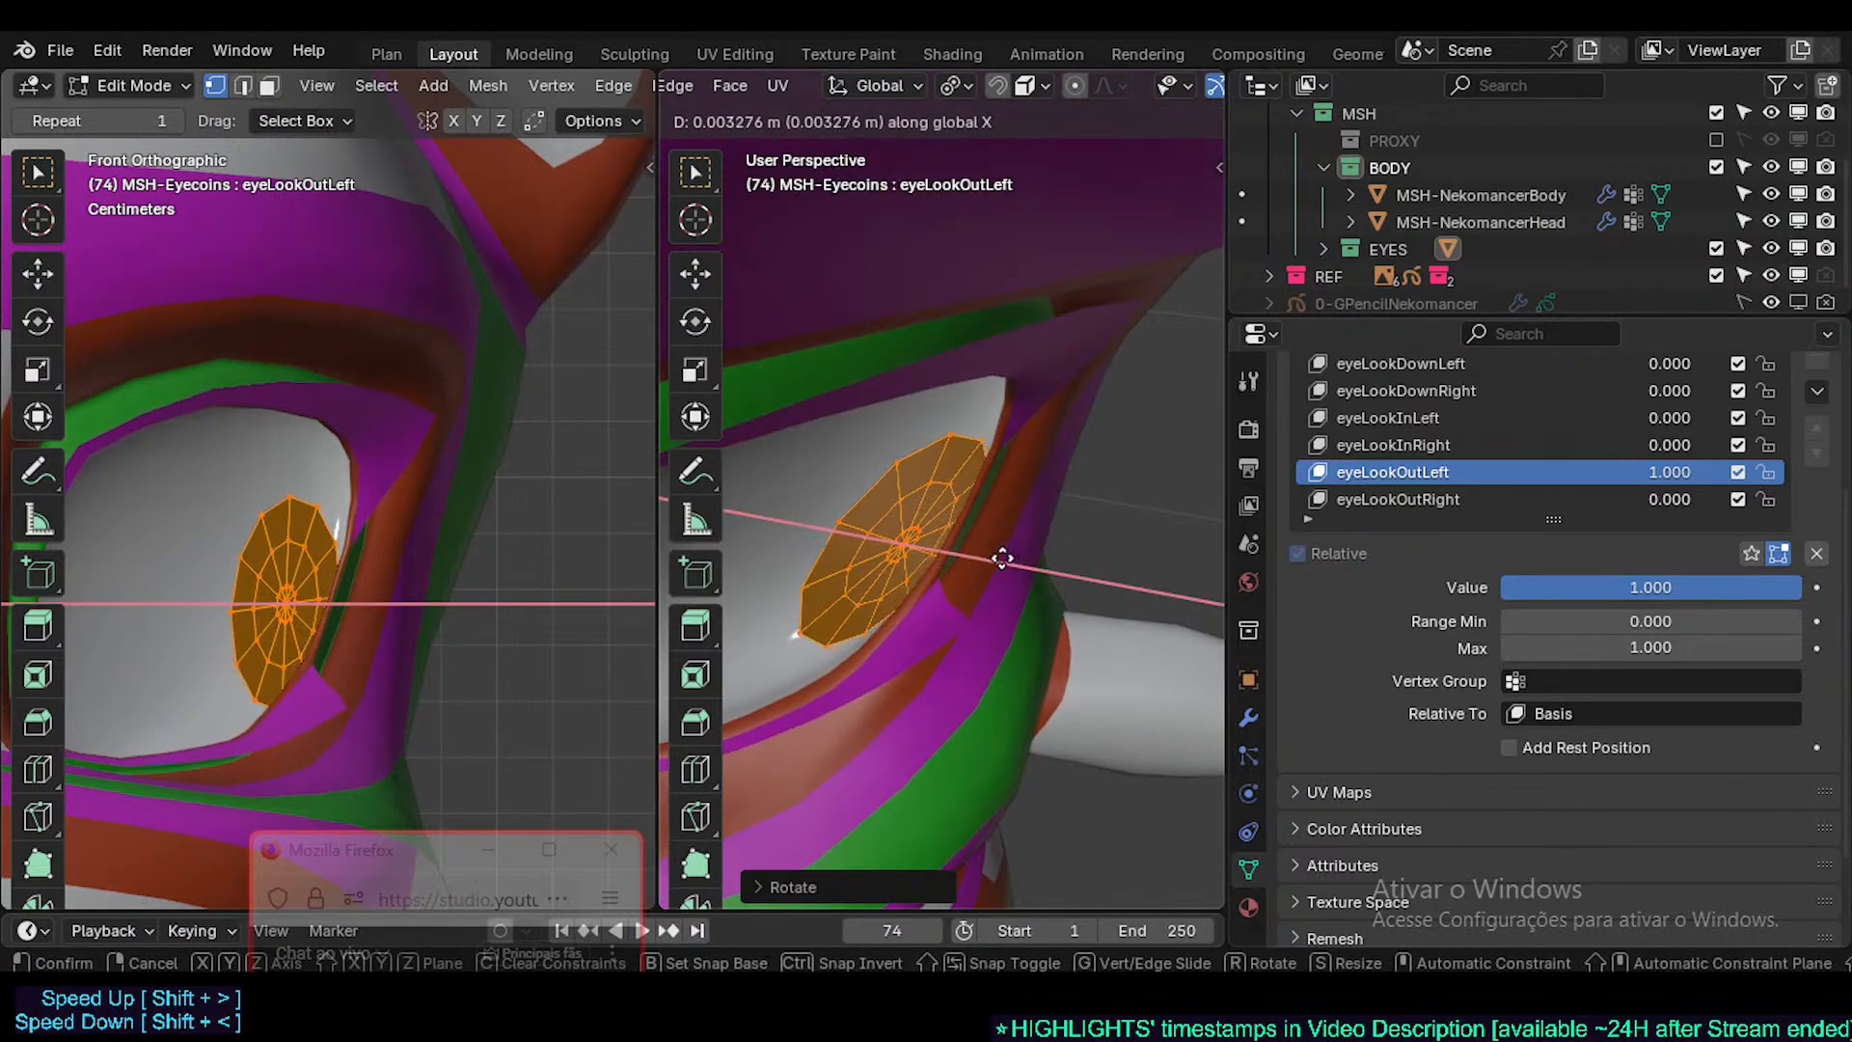
click(999, 558)
key(alt+a)
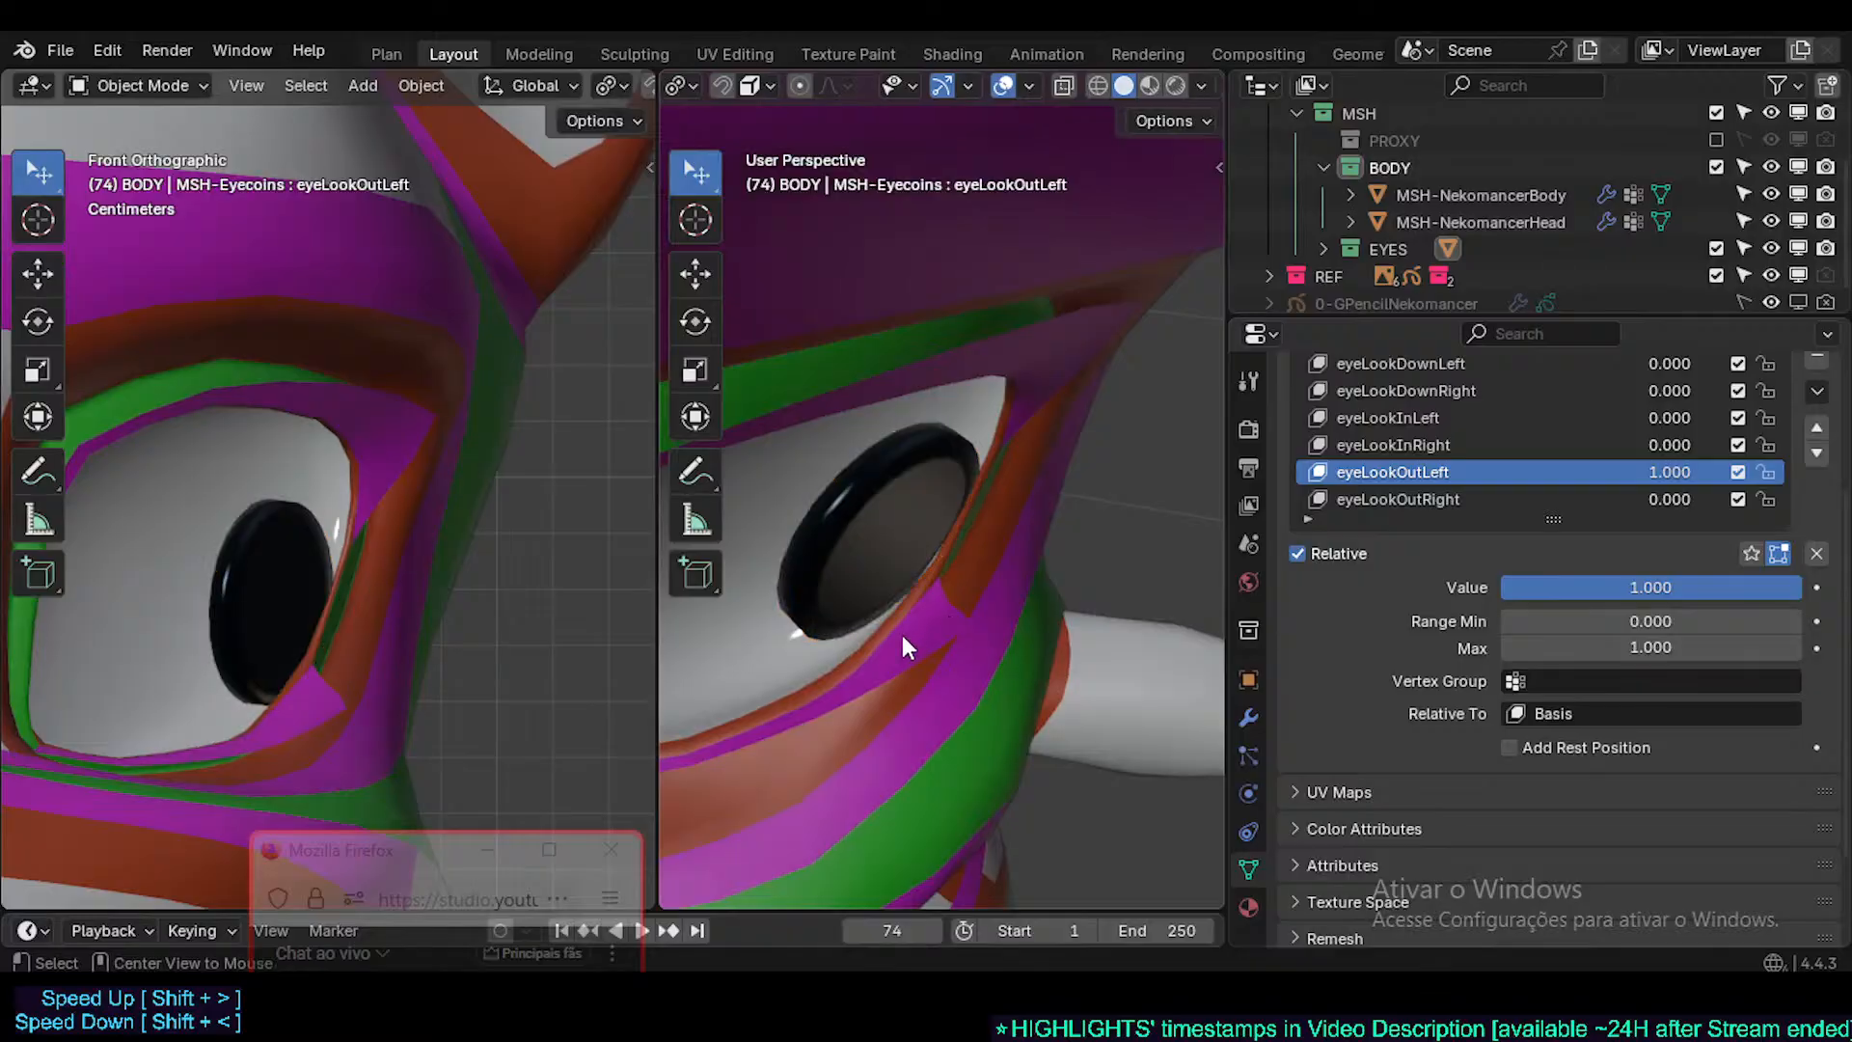
- Join the two 3D viewports into one wide view and show the VRM expression settings
scroll(899, 632, down, 3)
middle_drag(889, 658, 891, 623)
scroll(766, 617, down, 4)
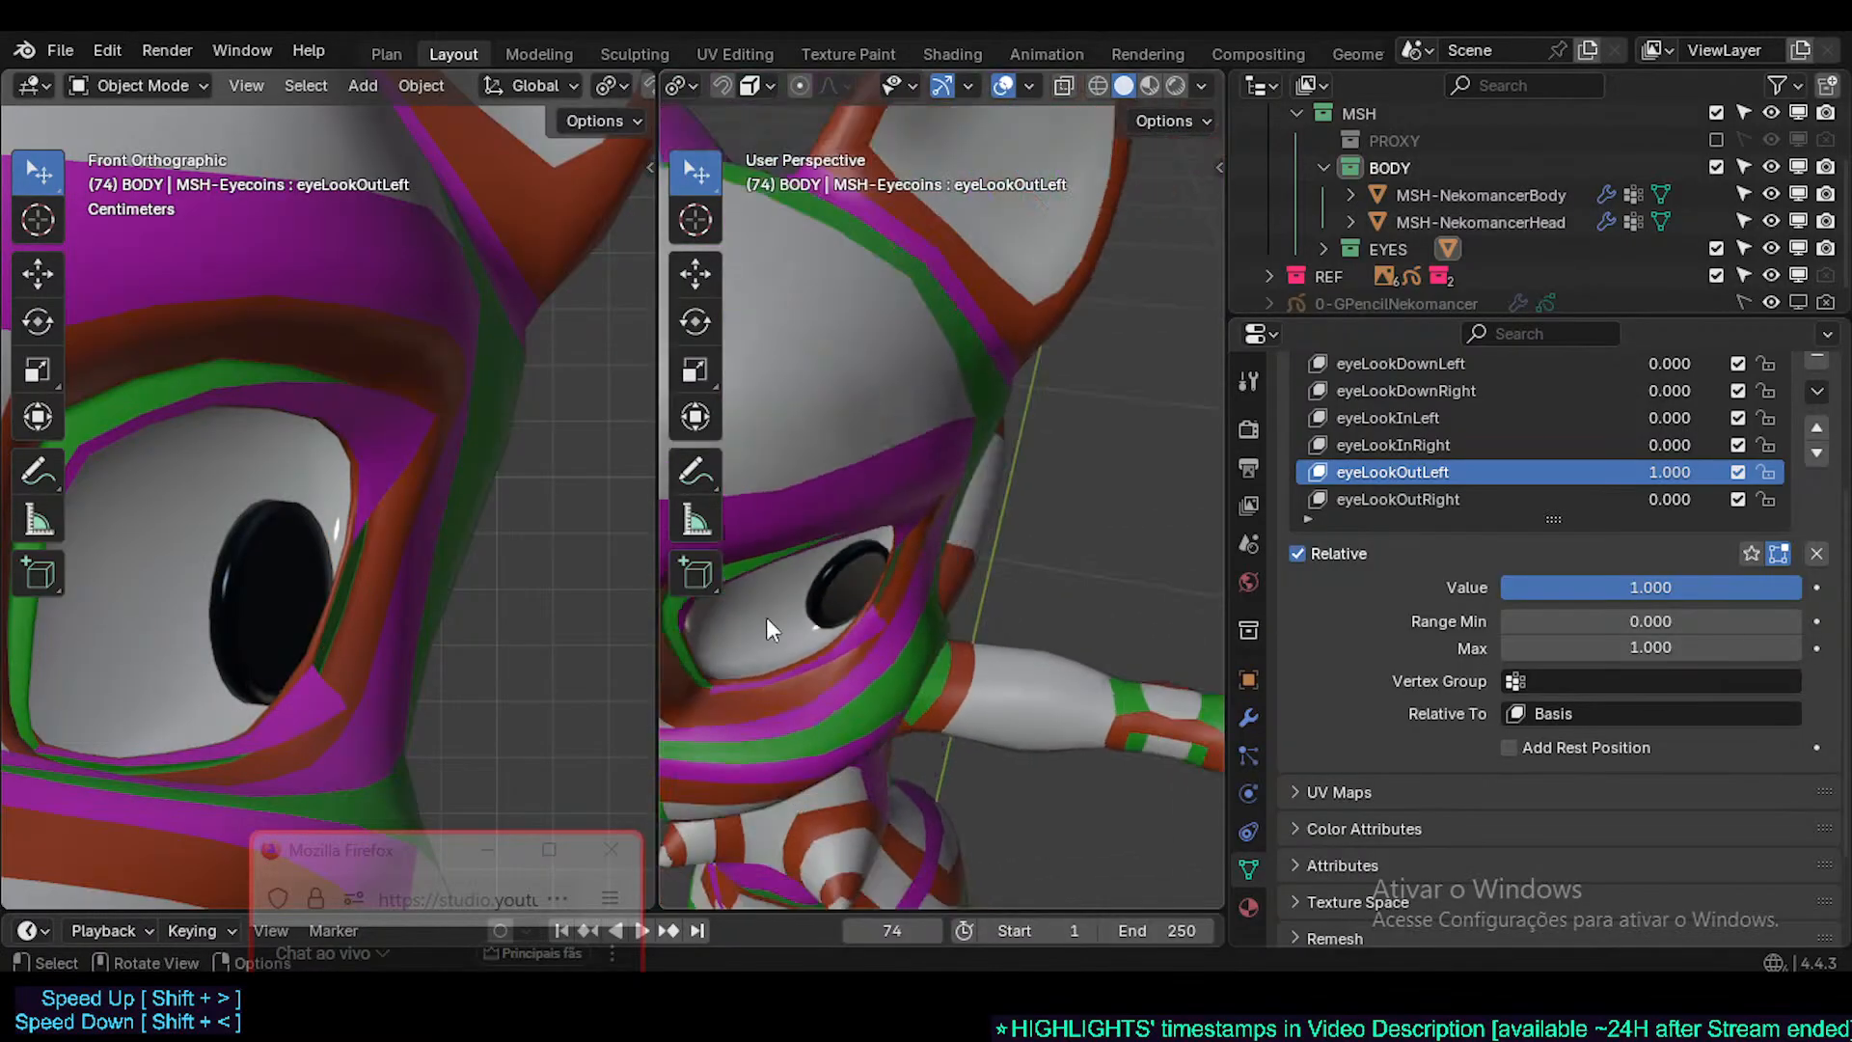
mouse_move(1690, 468)
mouse_down()
mouse_move(1601, 468)
mouse_move(1708, 467)
mouse_up()
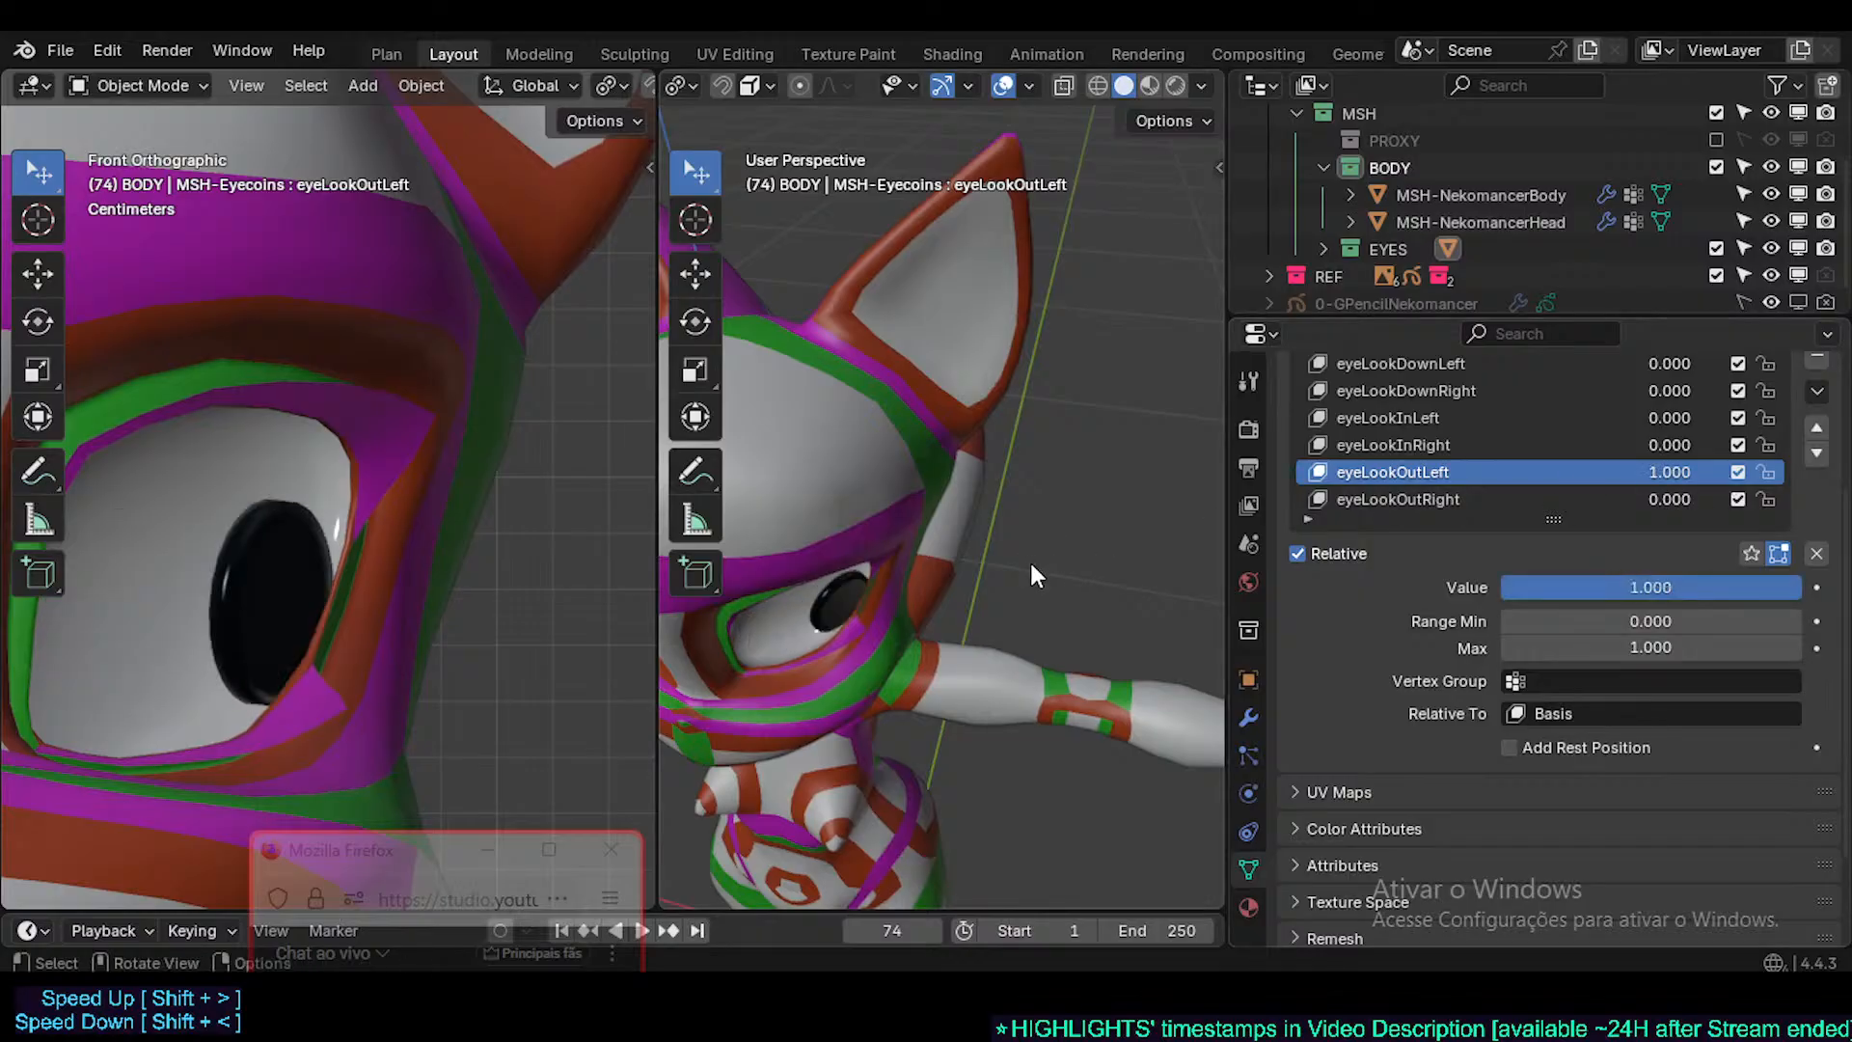
right_click(664, 486)
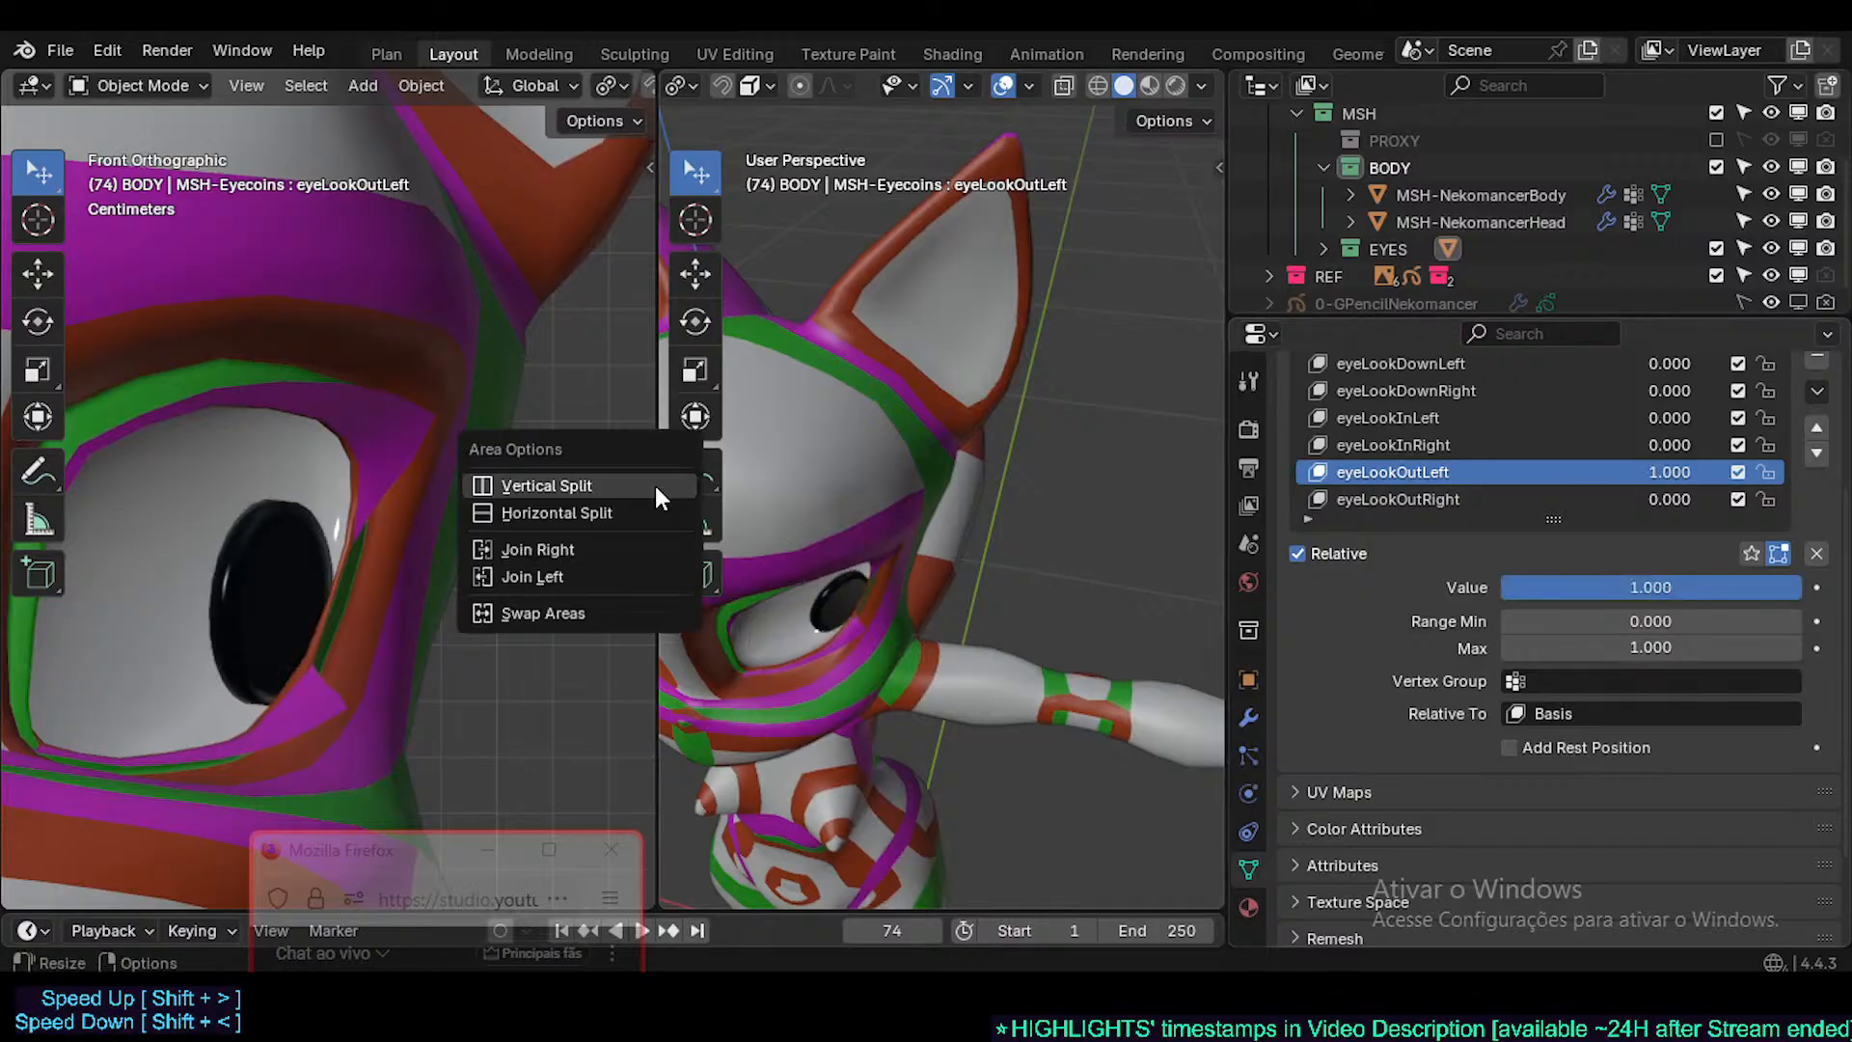
click(582, 575)
key(n)
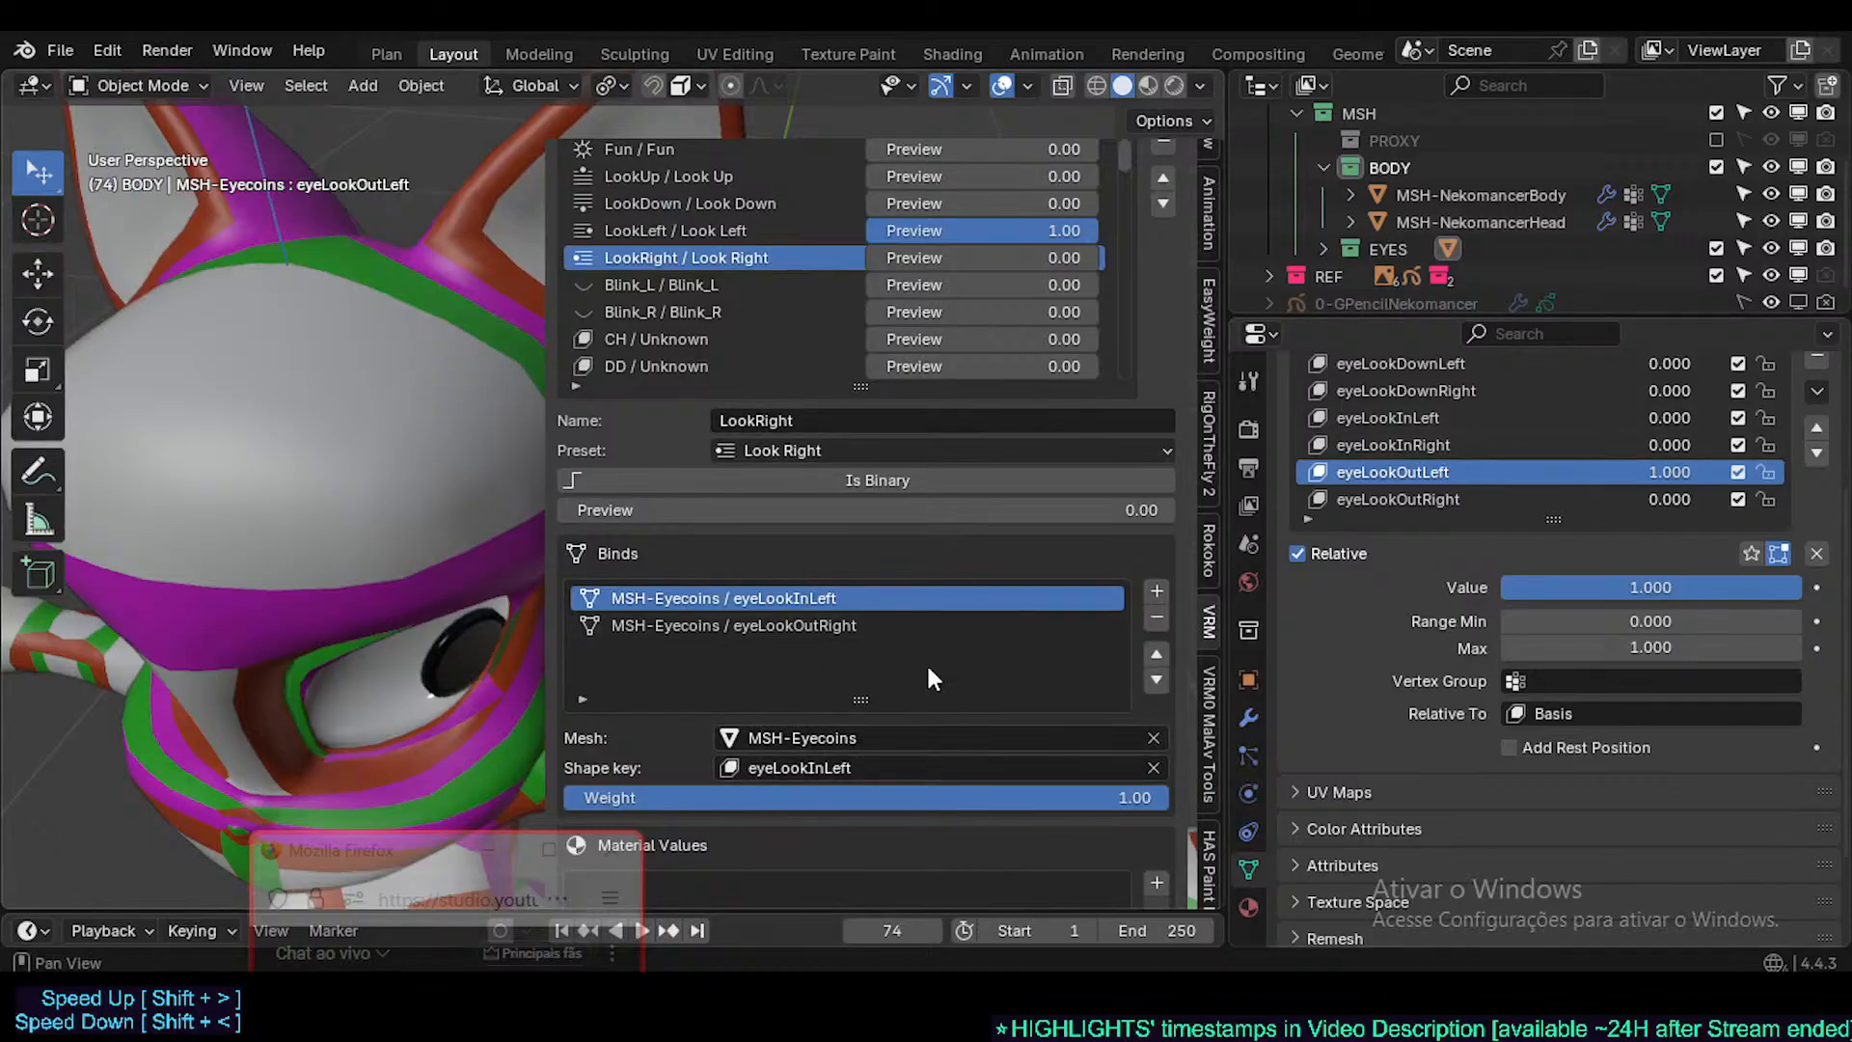
- Select the MSH-Eyecoins mesh and the eyeLookOutRight bind of the LookRight expression
click(476, 554)
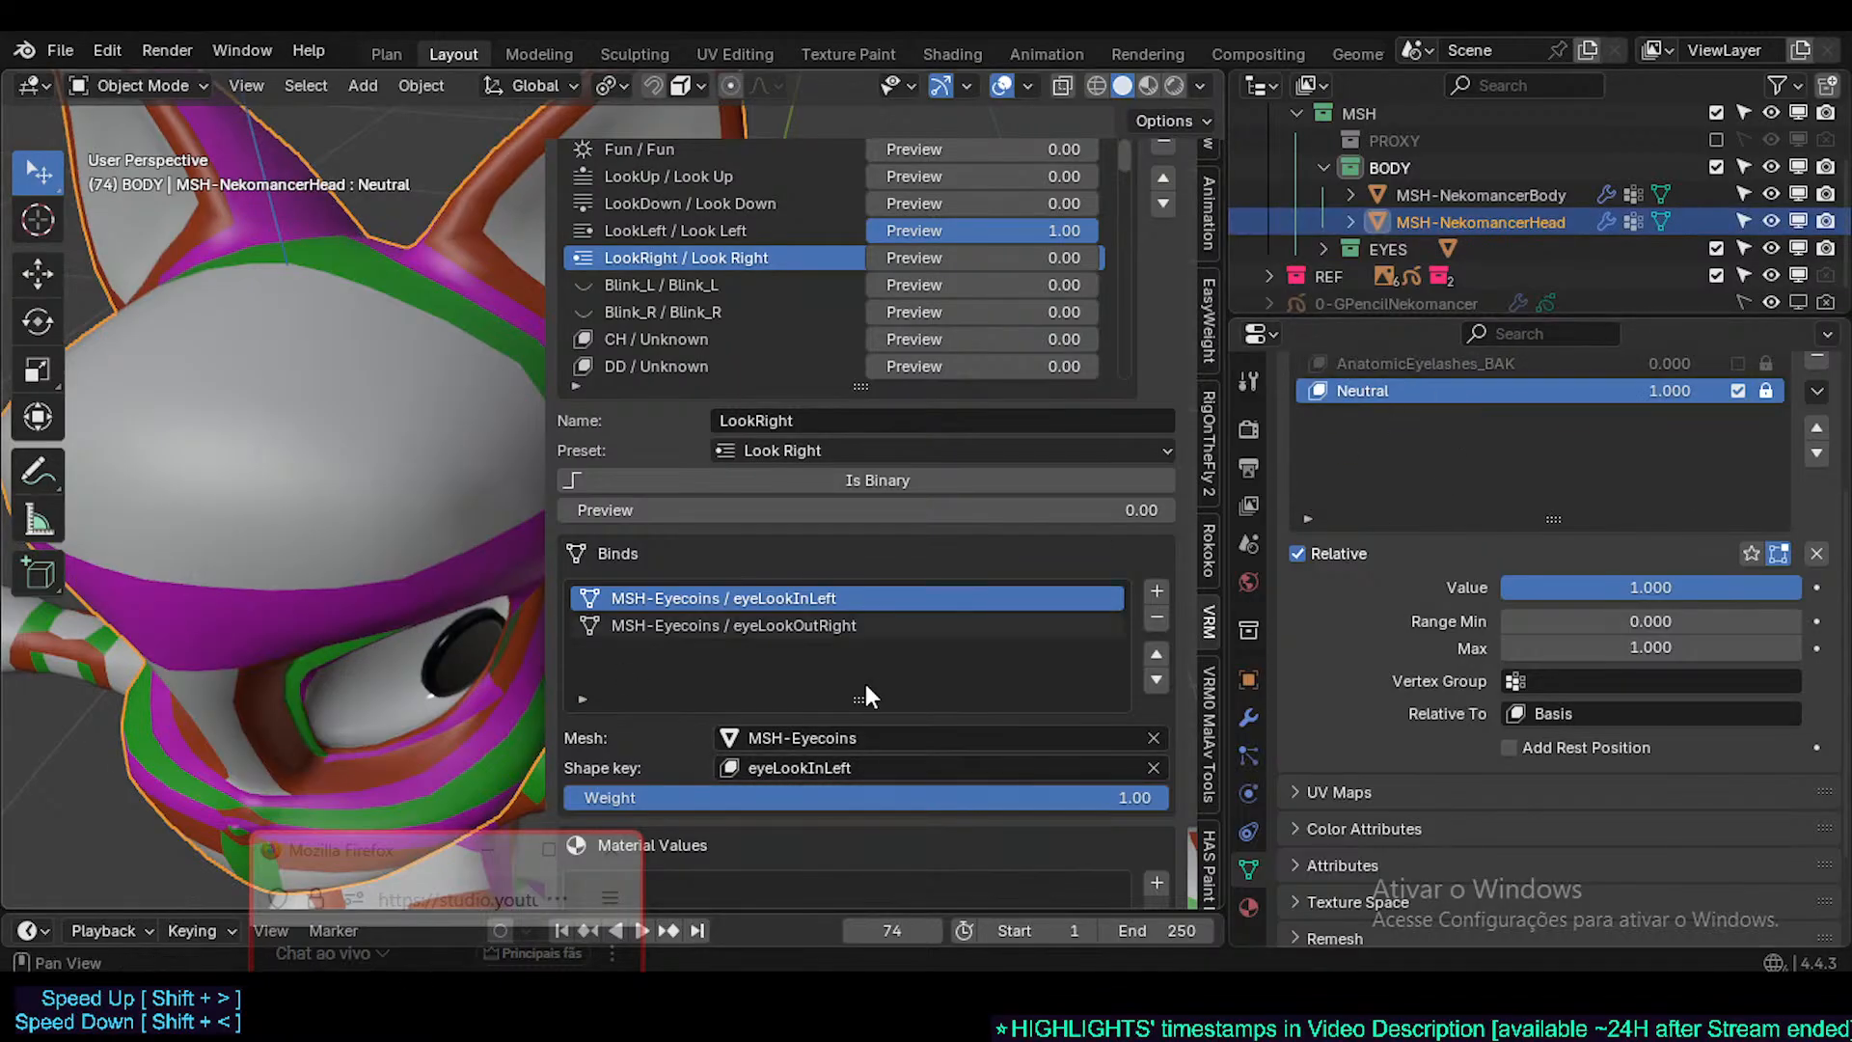
scroll(1437, 451, up, 3)
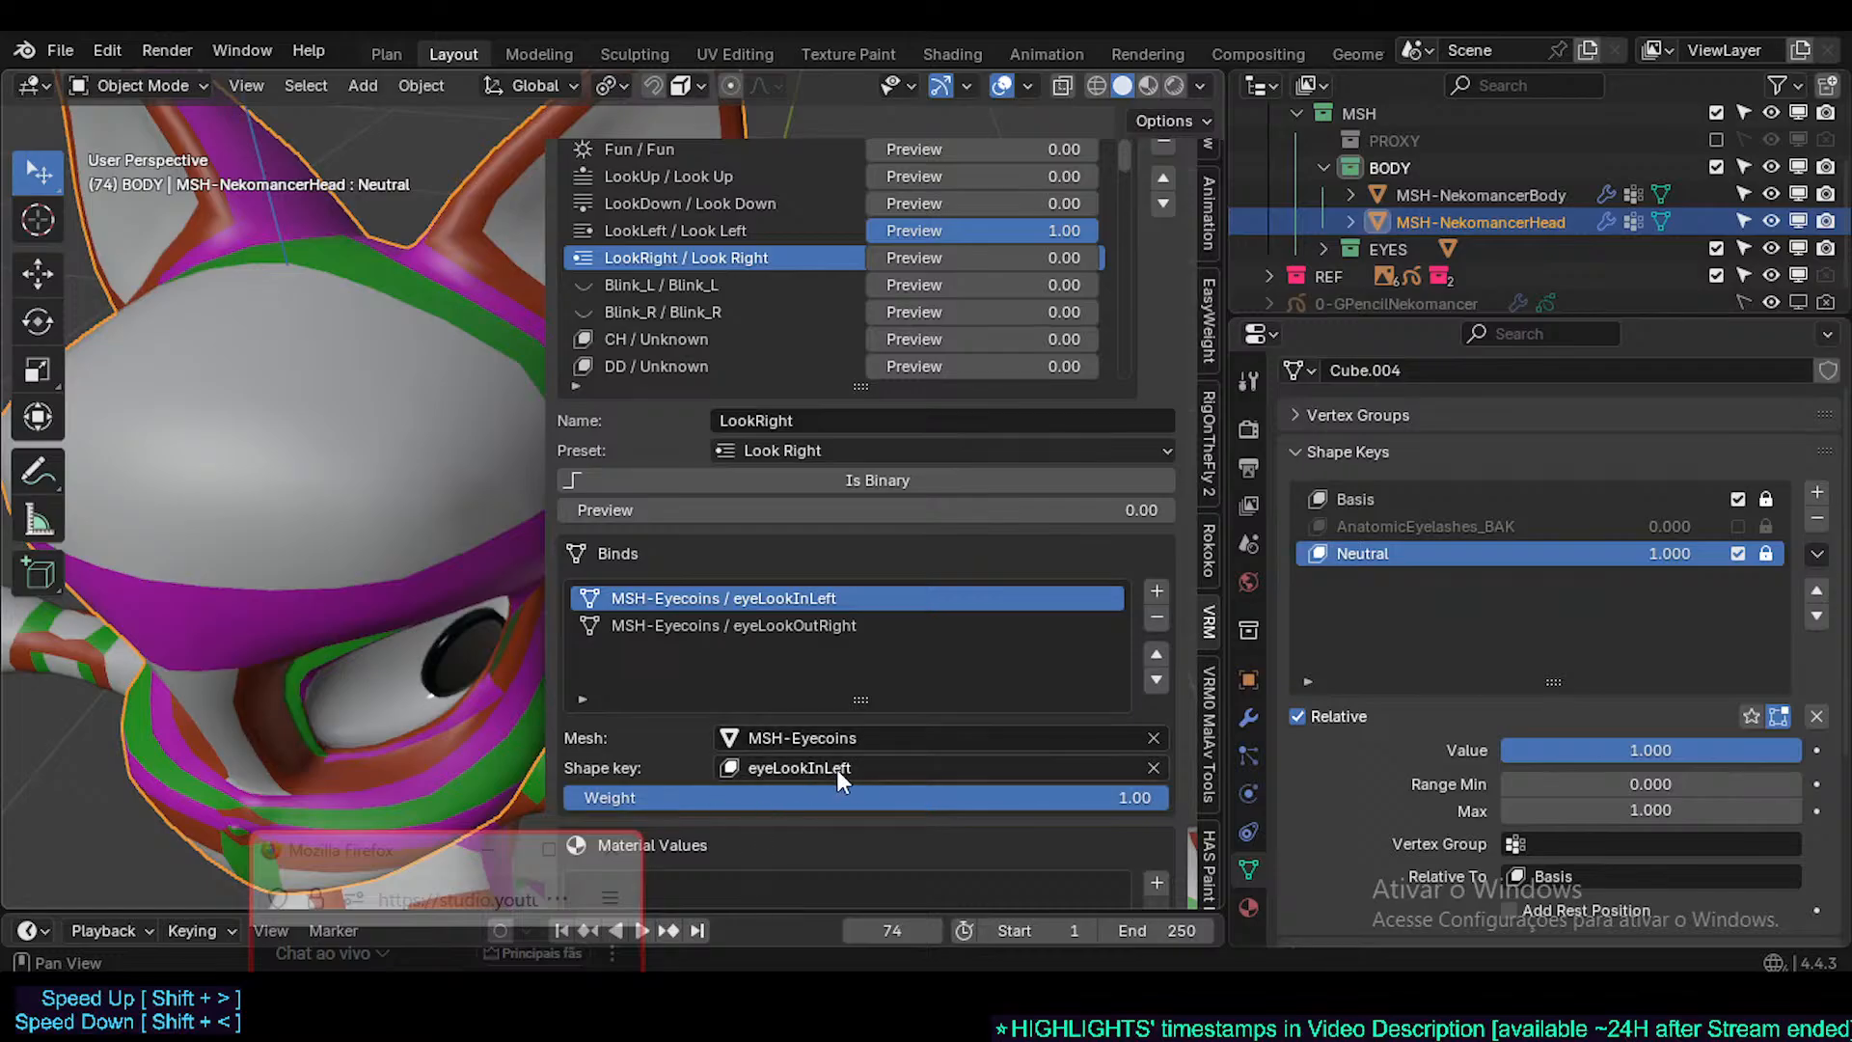
click(426, 685)
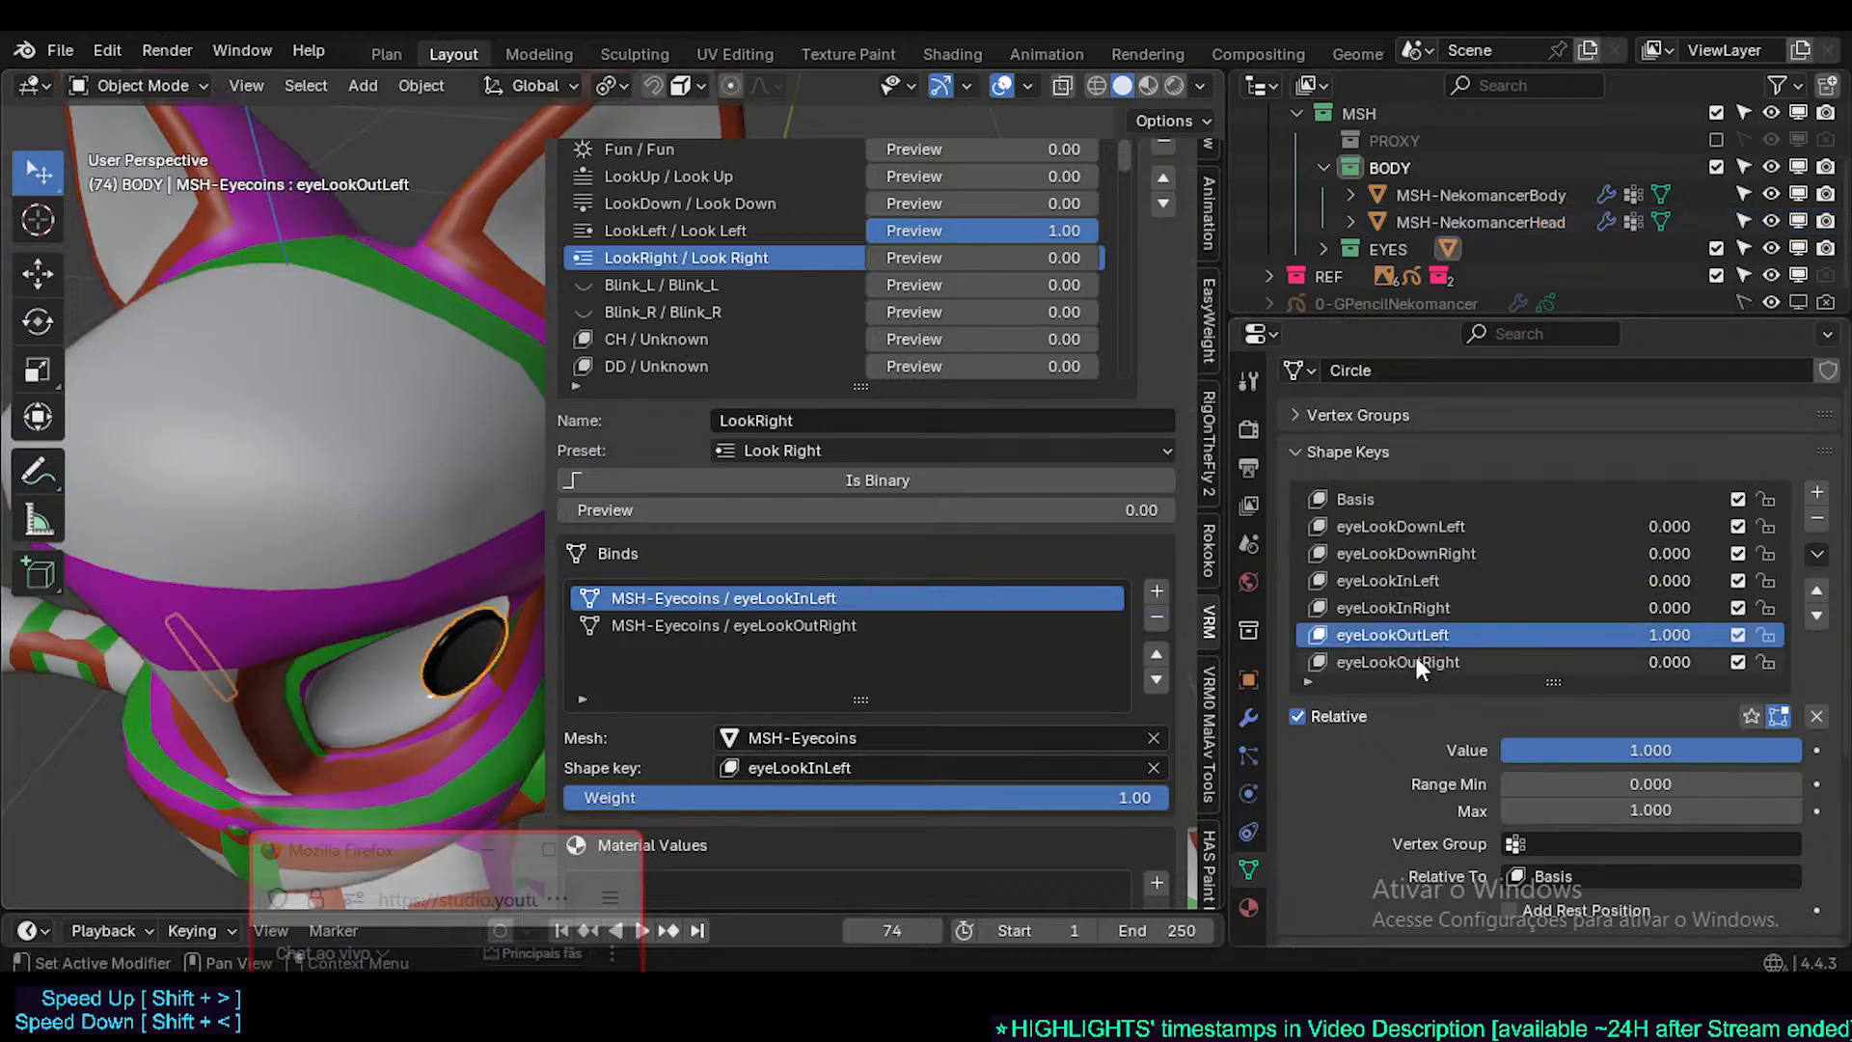
click(739, 623)
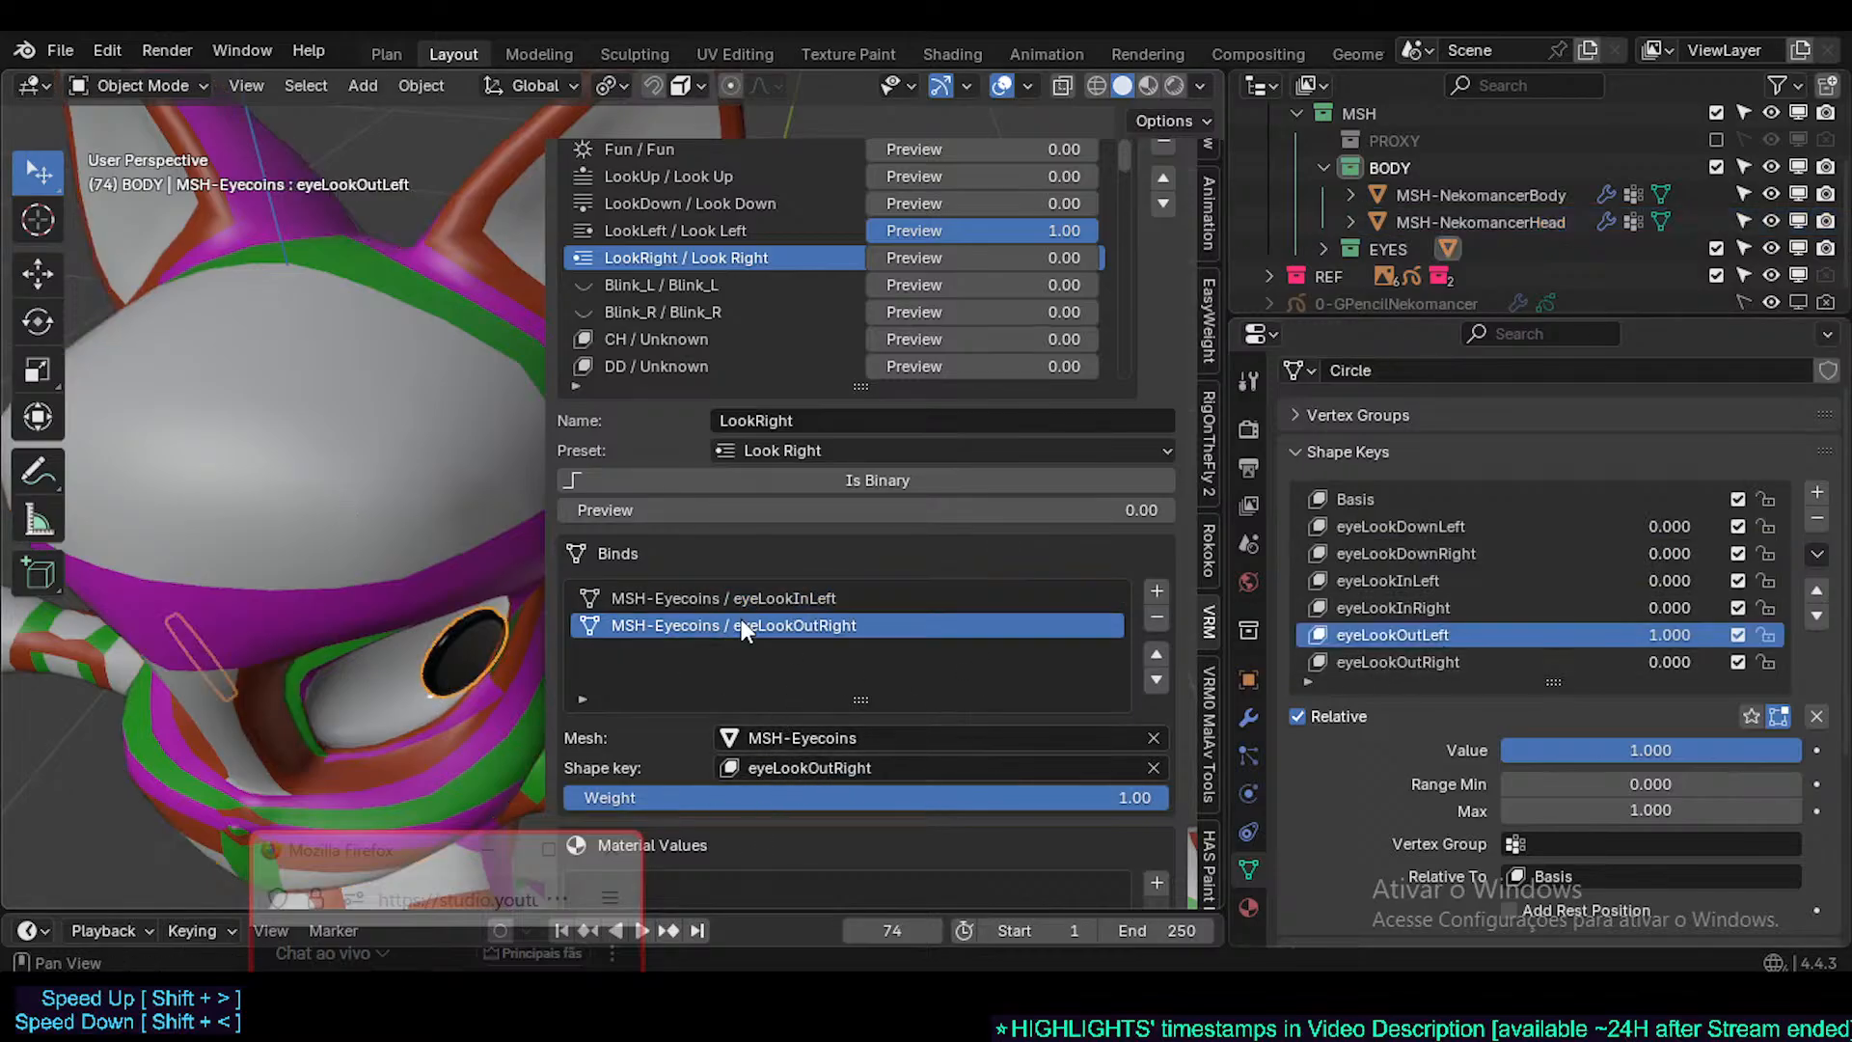
- Rename the eyeLookOutRight shape key to eyeLookOutRightt to test the expression bind's link
scroll(1530, 617, down, 3)
click(1470, 553)
click(1470, 554)
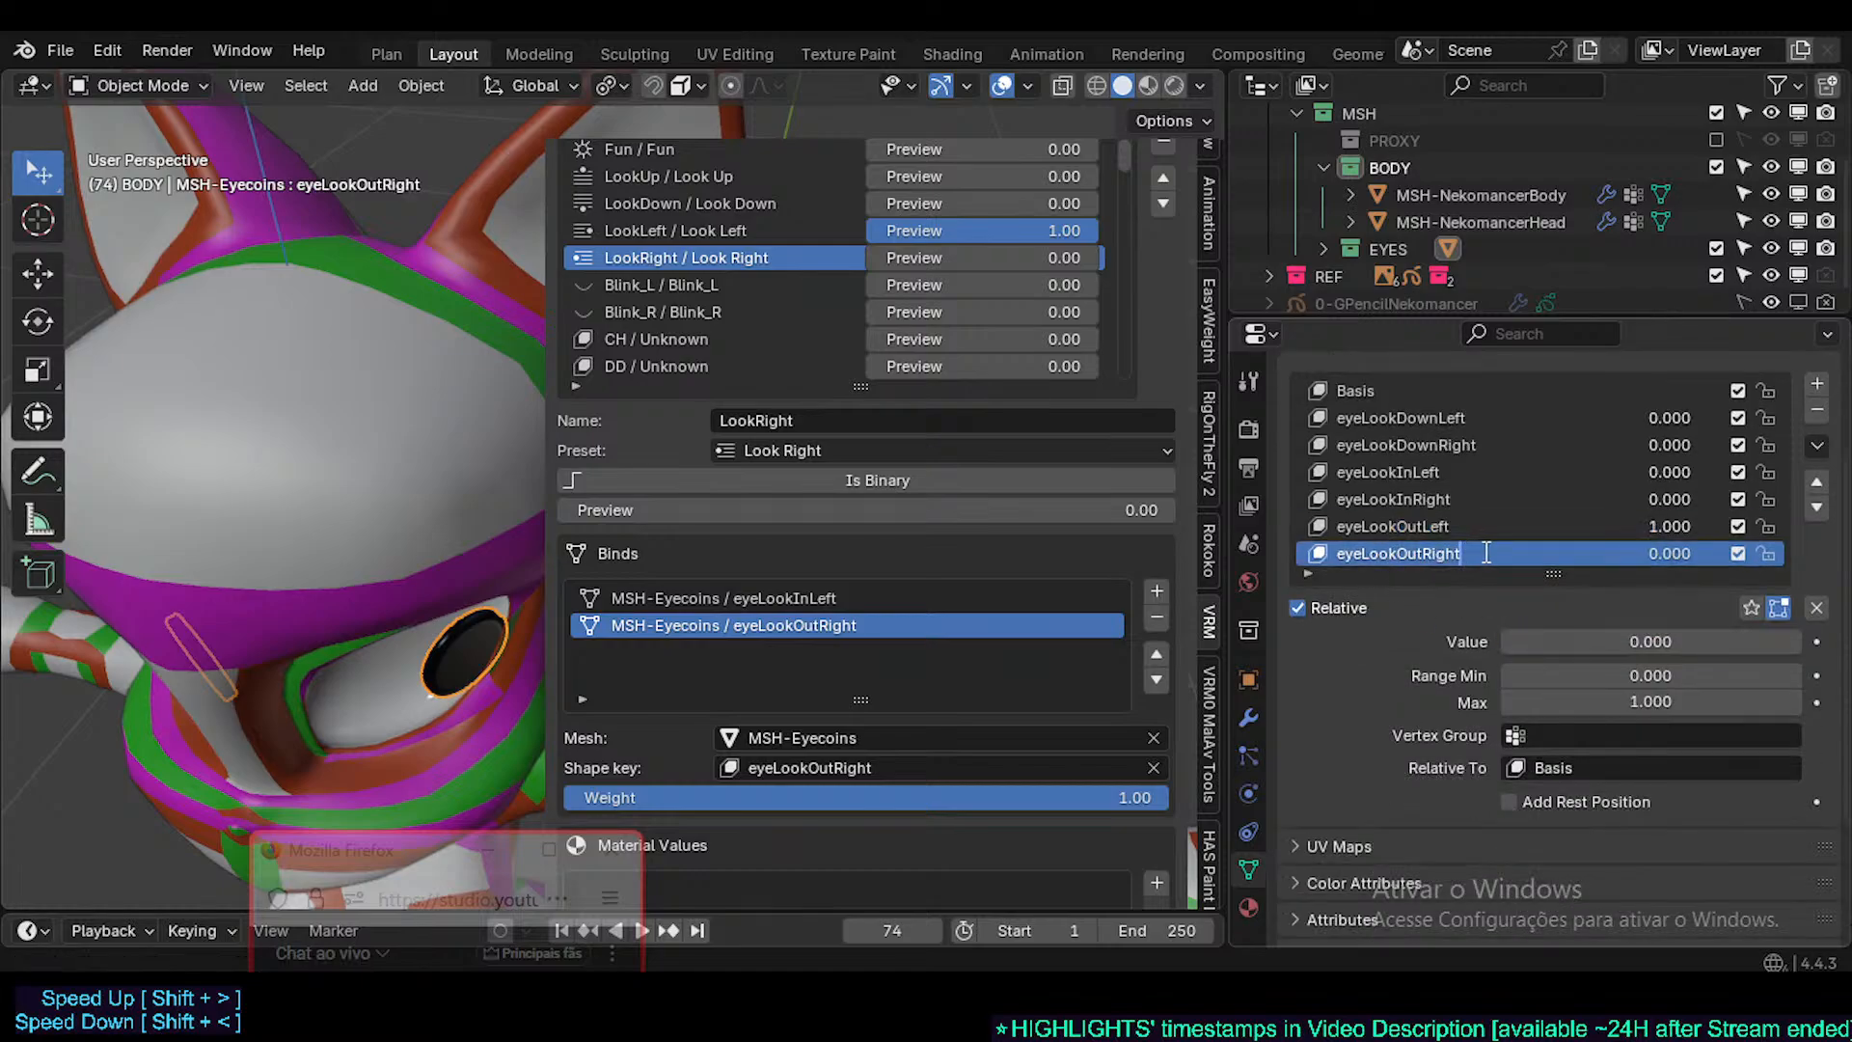
text(t)
key(Return)
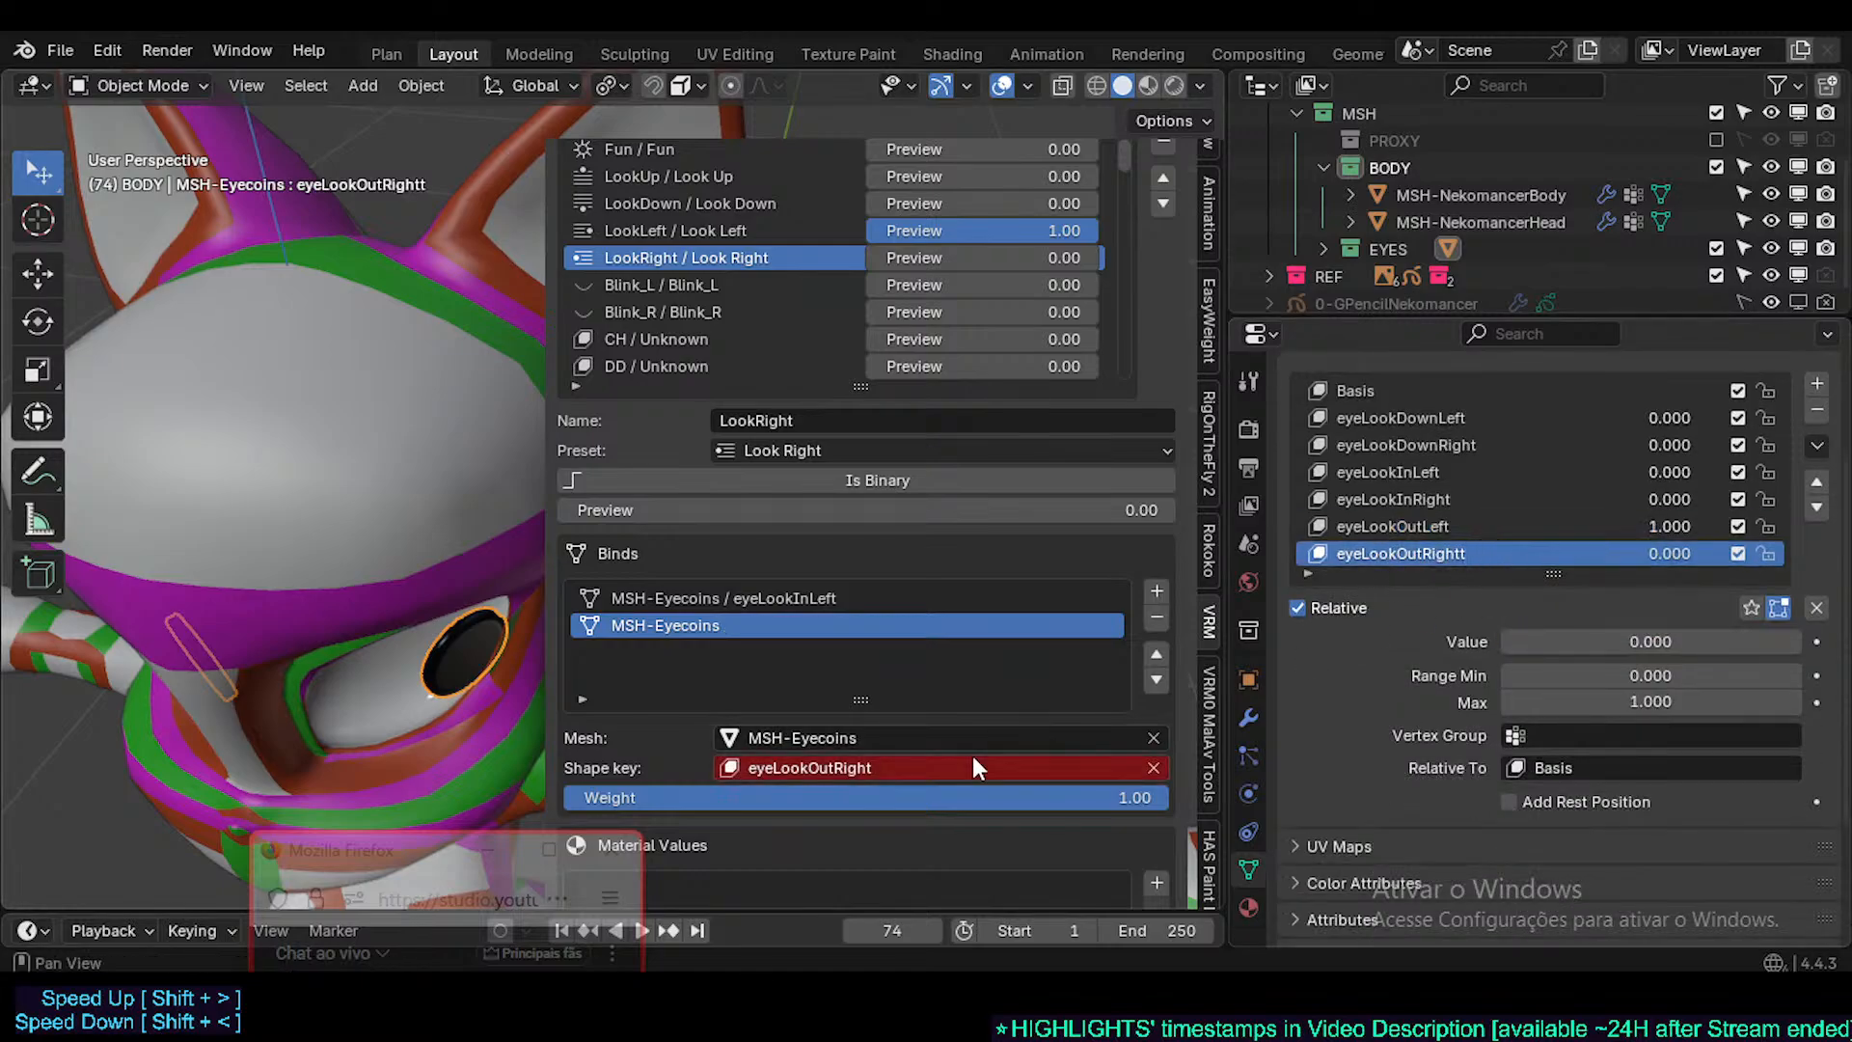
- Restore the renamed shape key's name to eyeLookOutRight
double_click(1491, 554)
key(End)
key(BackSpace)
key(Return)
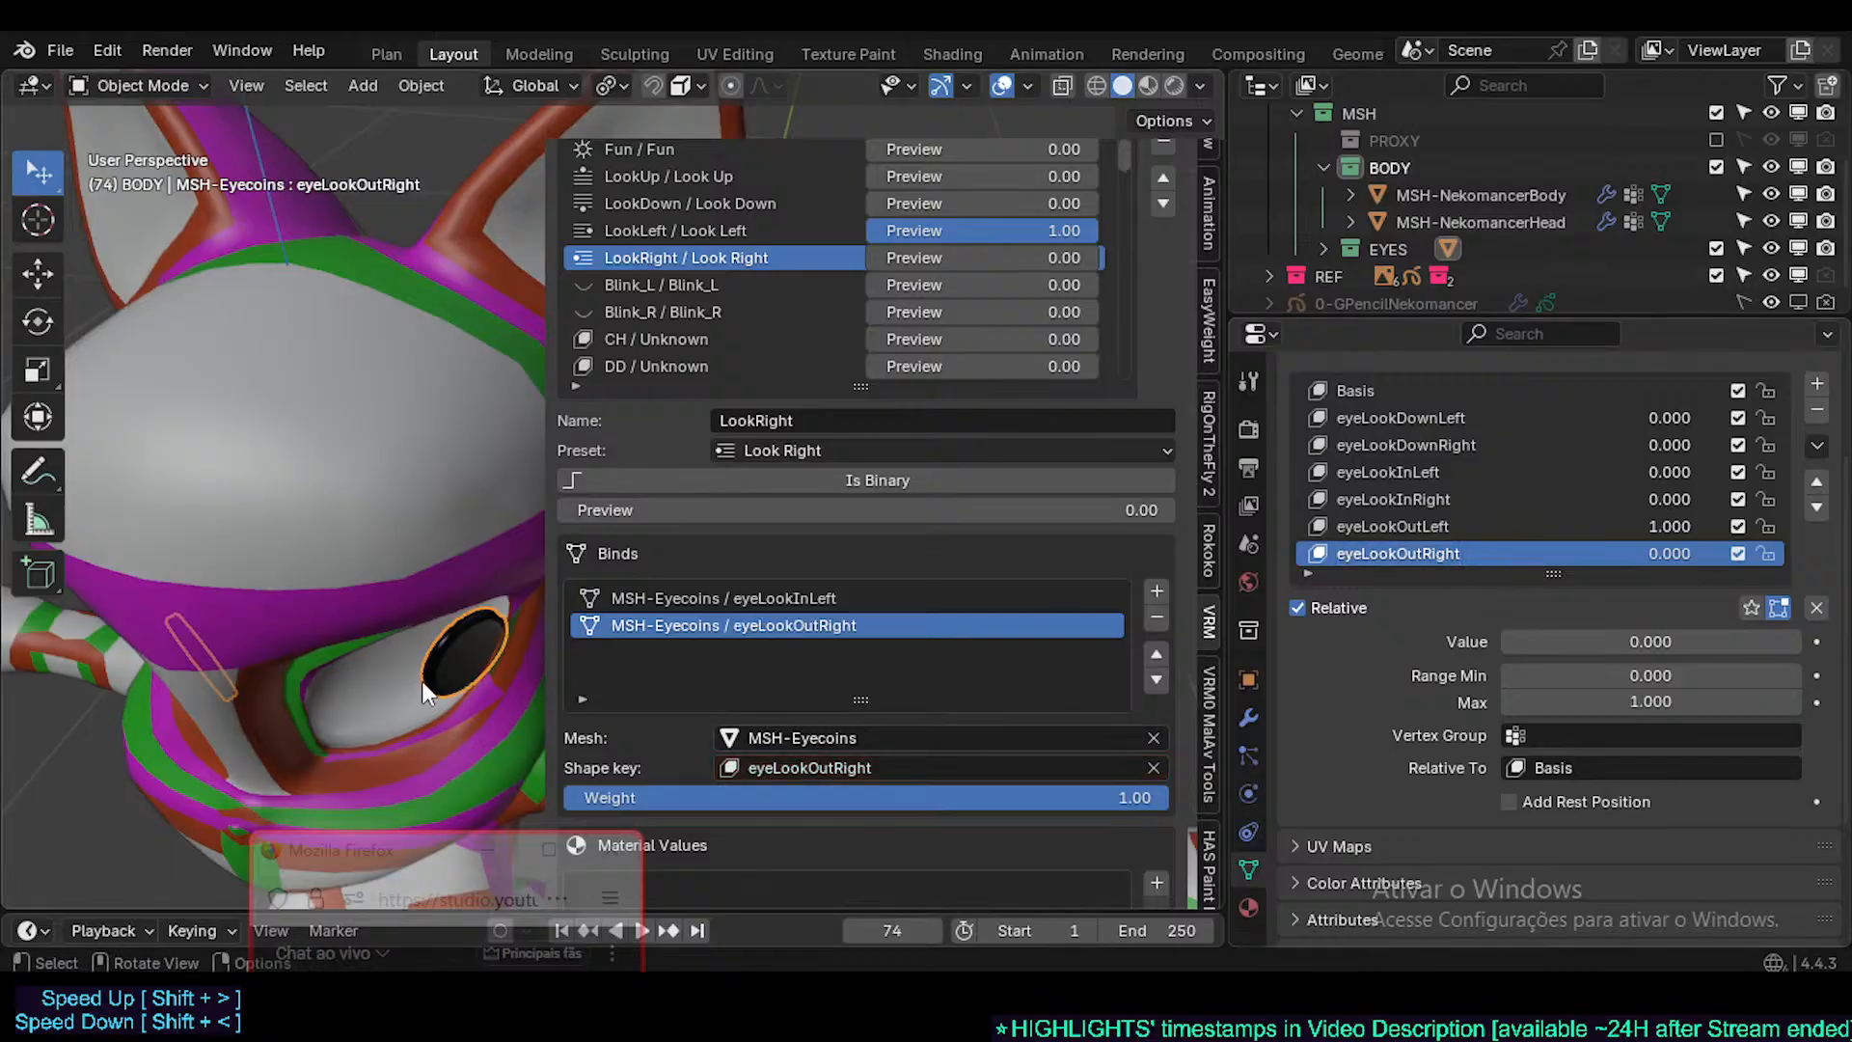
- Test the eyeLookOutLeft and eyeLookOutRight shape key values while examining both eyes, ending in the front view
middle_drag(548, 678, 641, 617)
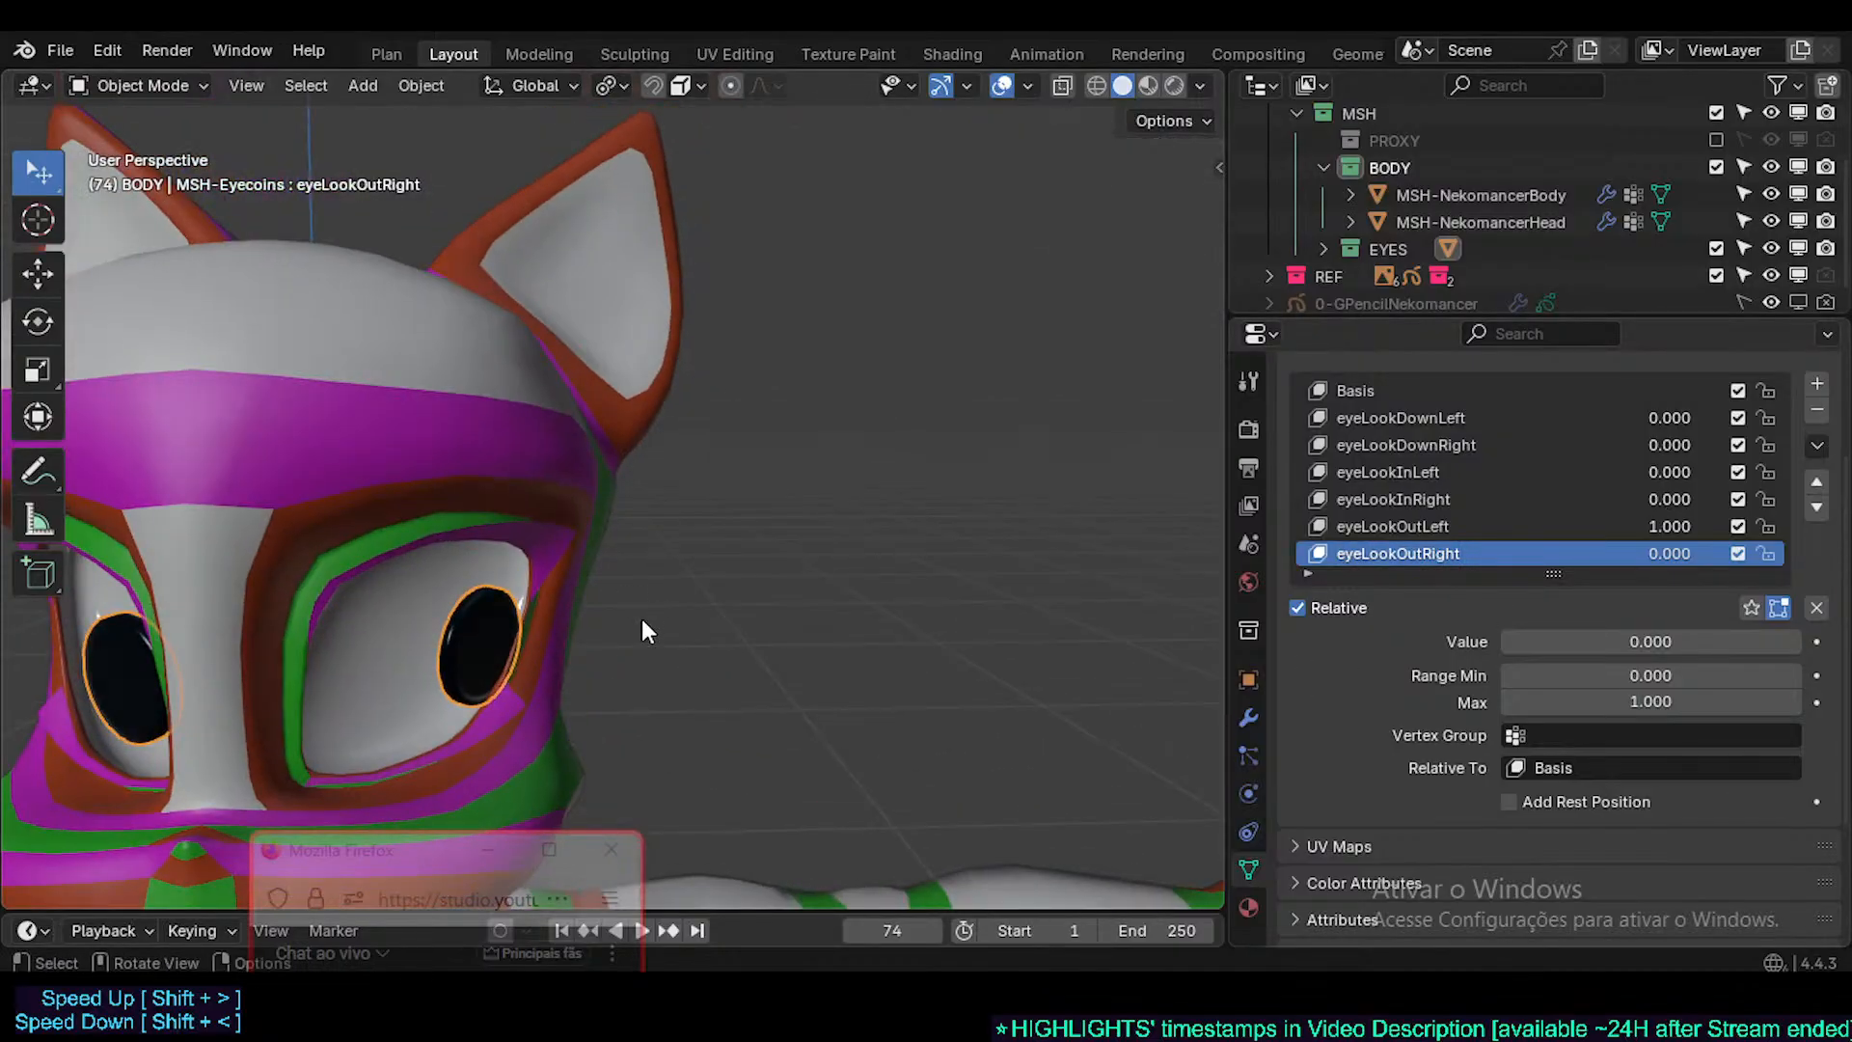
scroll(640, 617, down, 3)
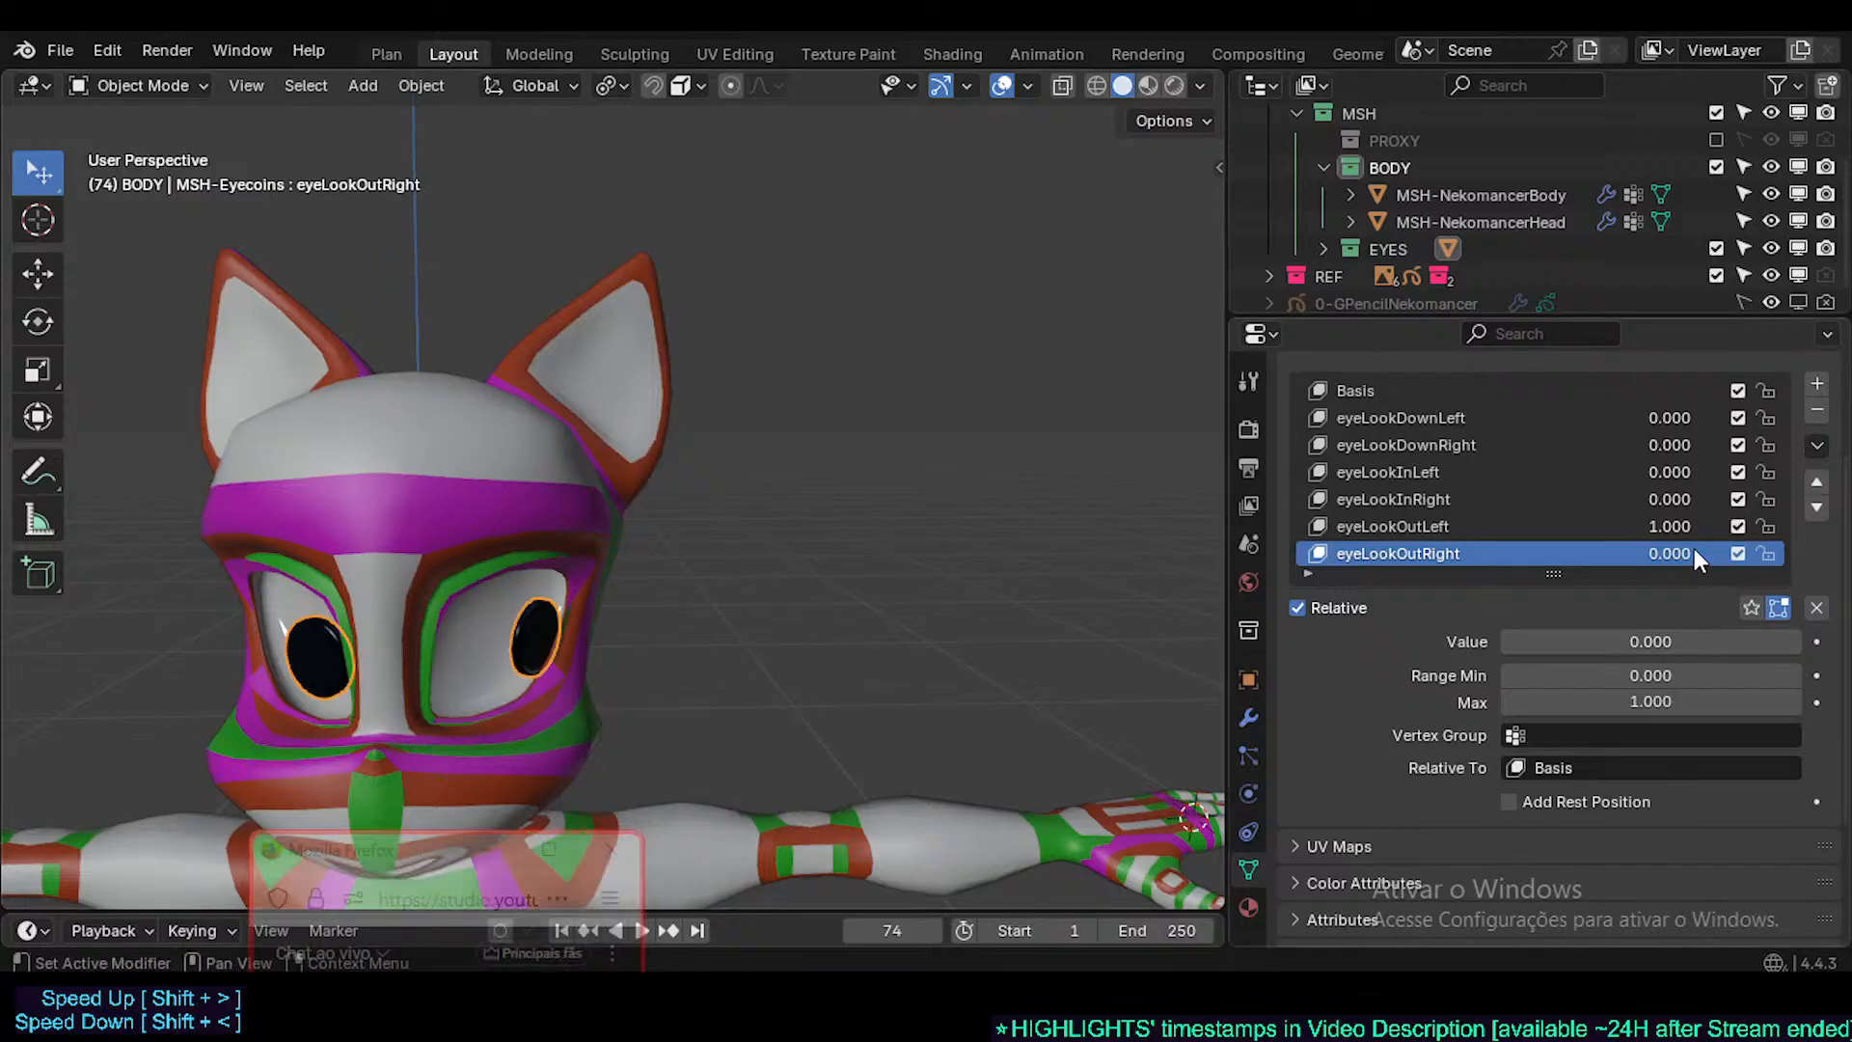
click(1817, 608)
drag(1686, 550, 1775, 527)
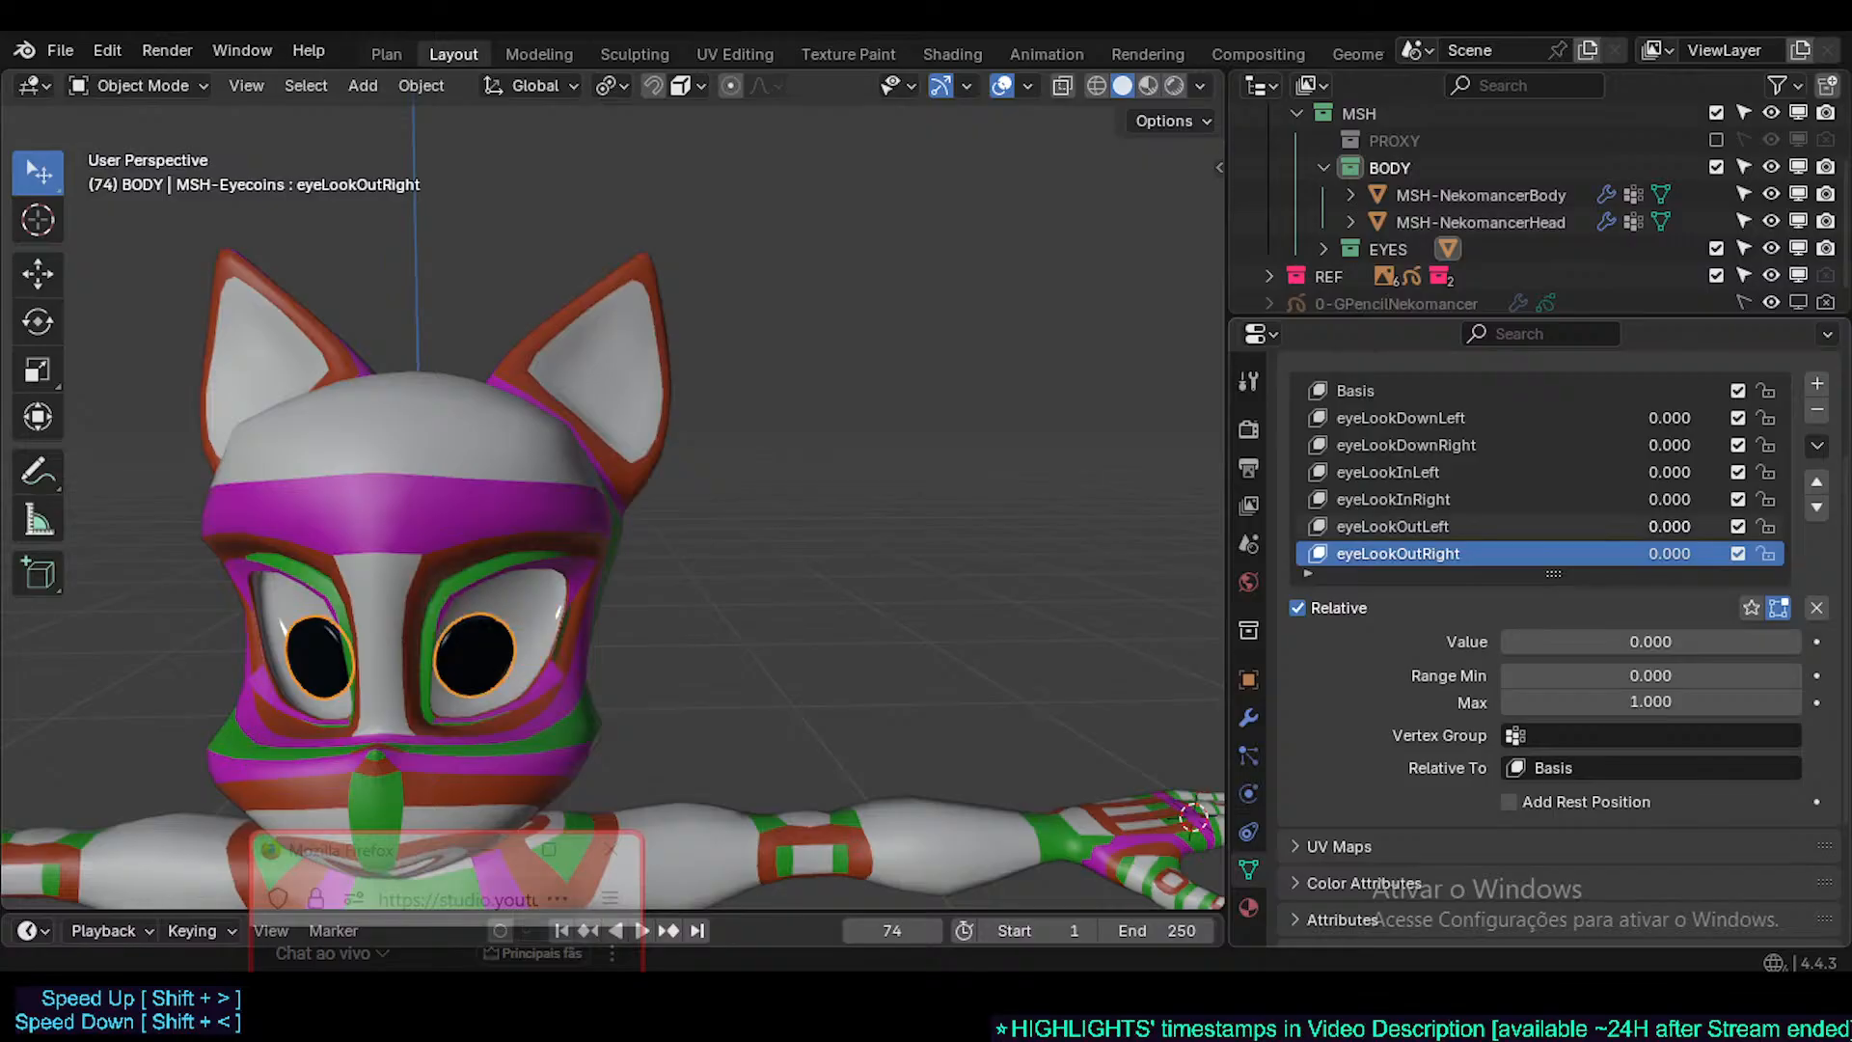
click(652, 685)
scroll(649, 681, up, 4)
scroll(649, 681, down, 4)
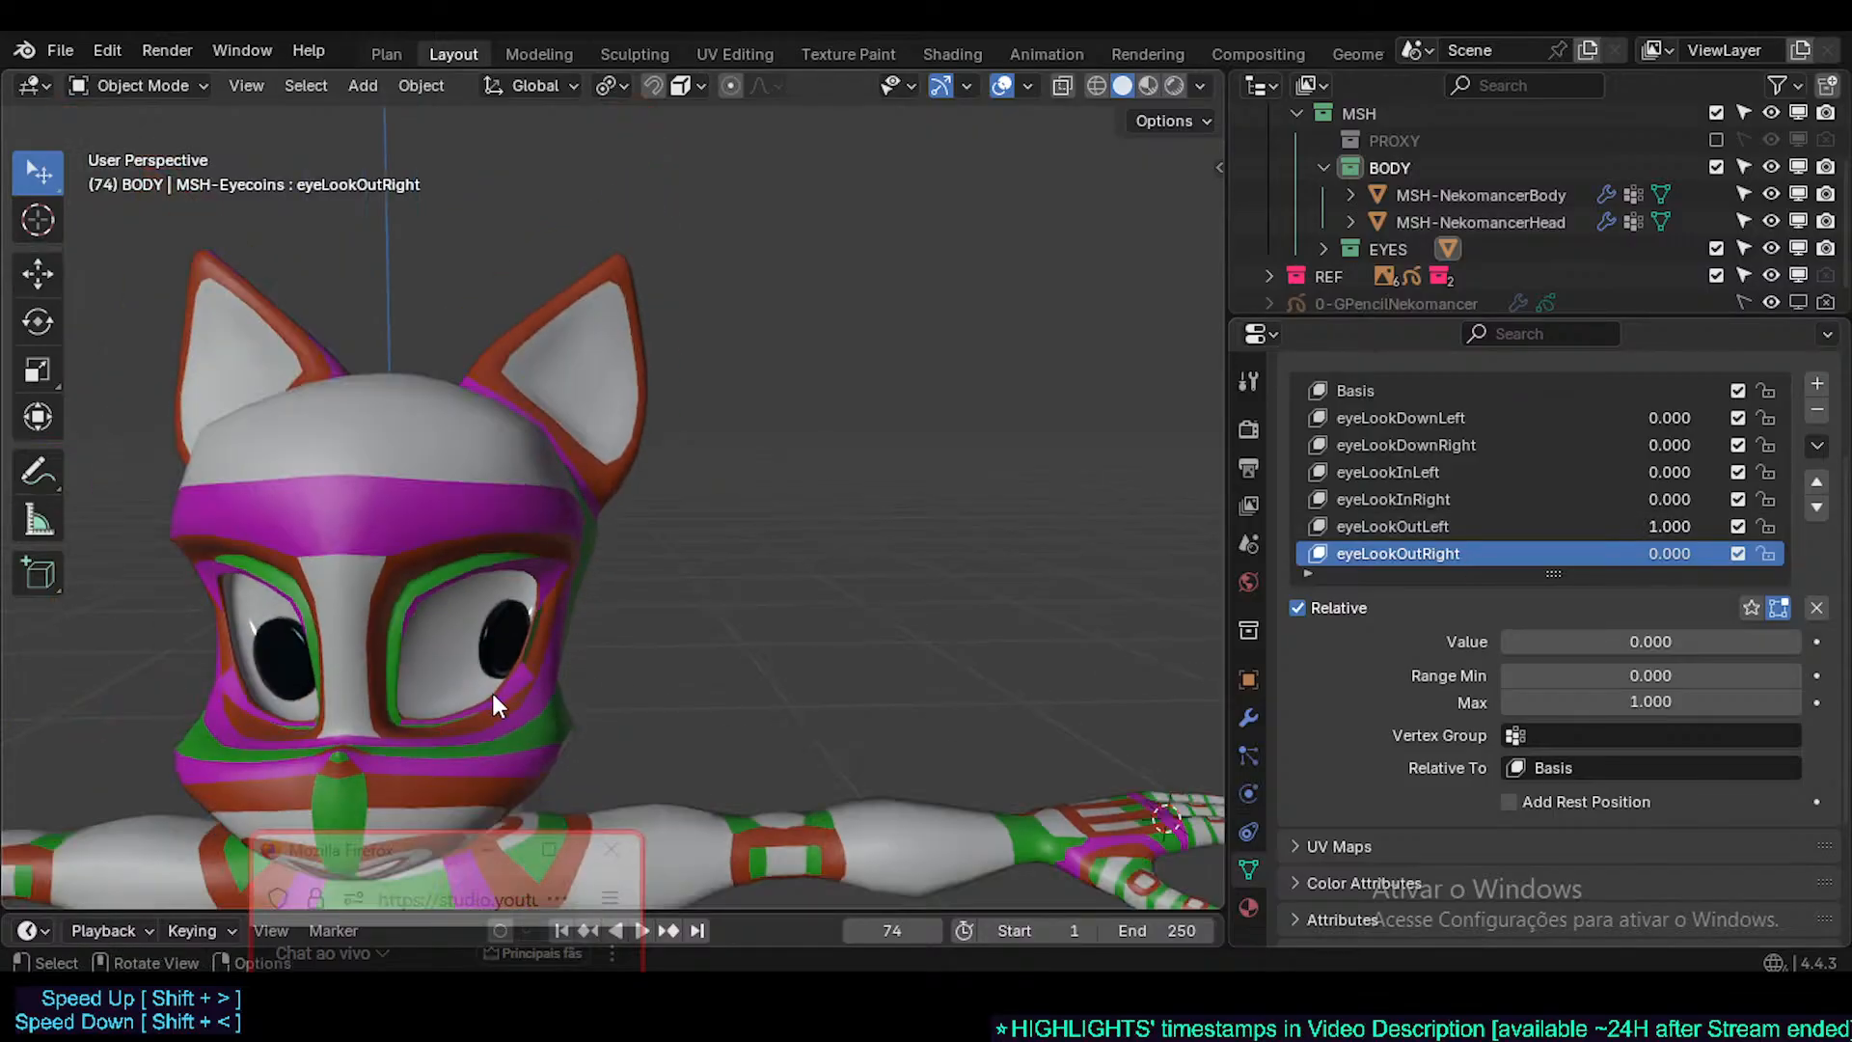
key(KP_1)
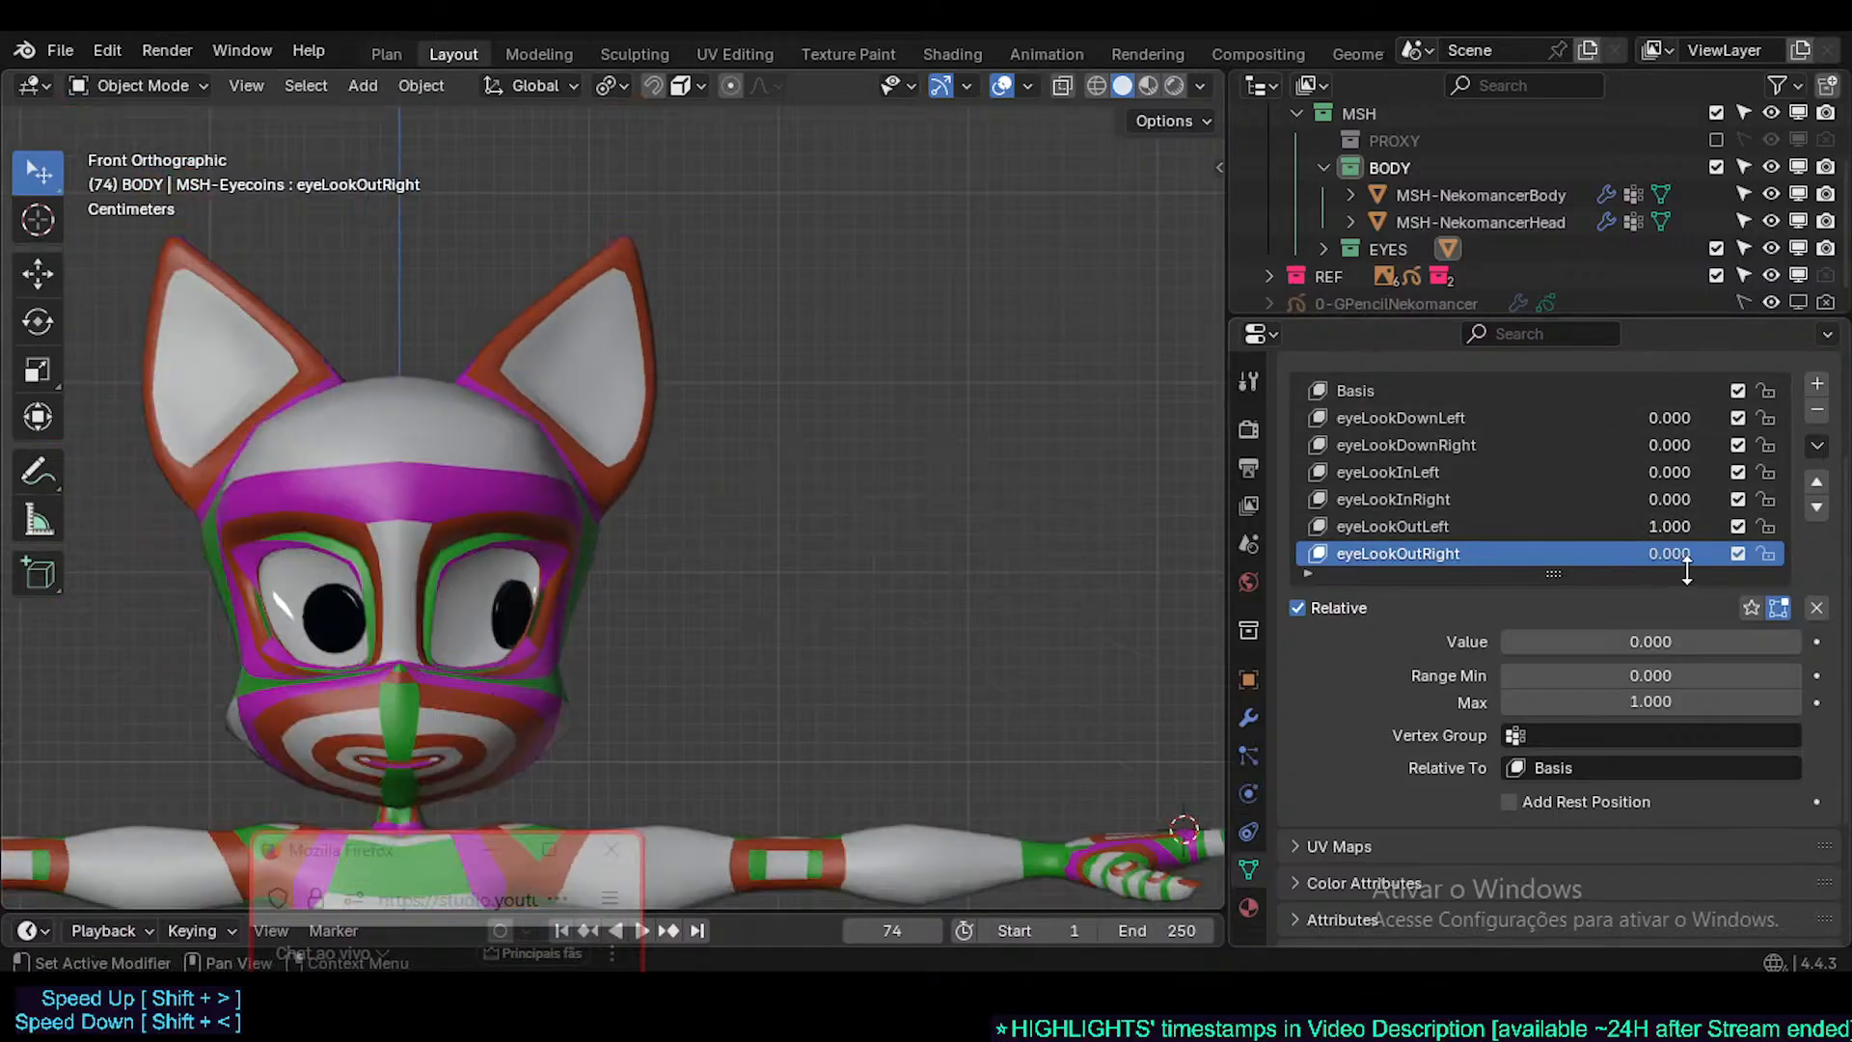
drag(1669, 554, 1604, 552)
click(1452, 526)
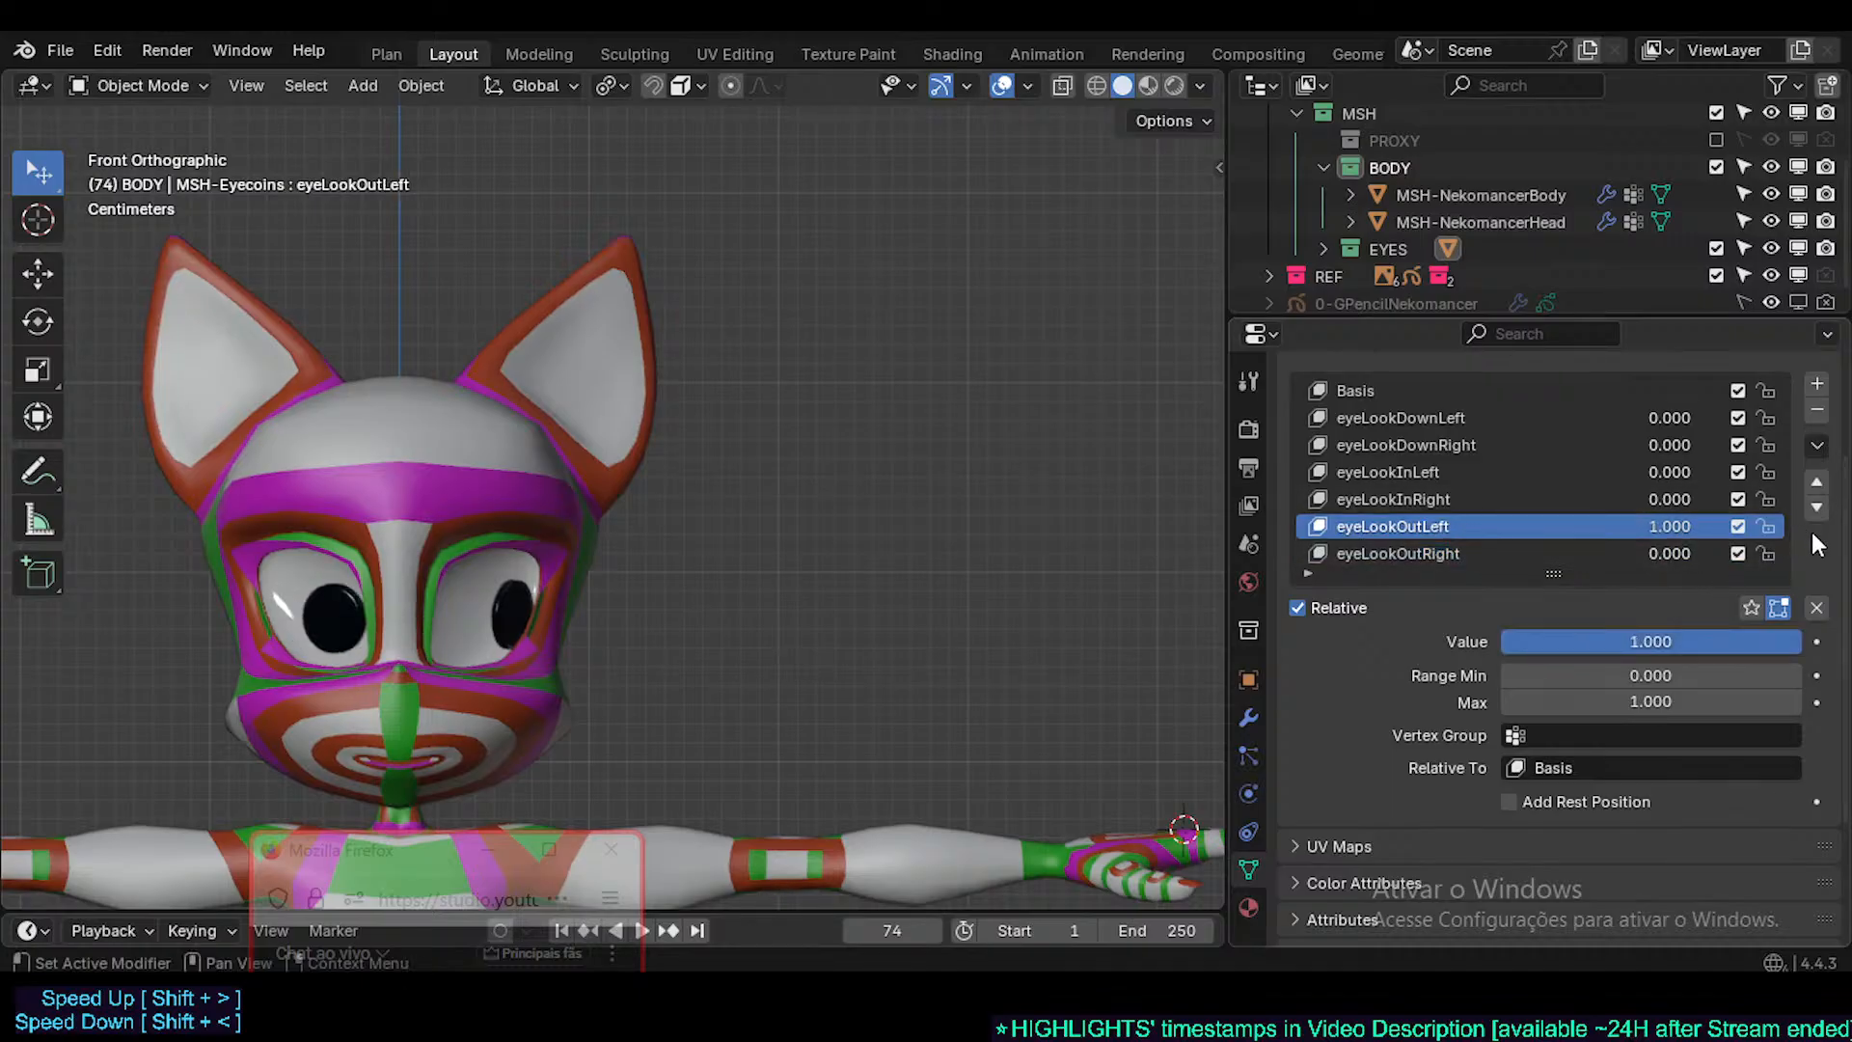
- Save the file
scroll(1813, 540, down, 1)
scroll(1830, 543, up, 1)
key(ctrl+s)
scroll(607, 593, up, 1)
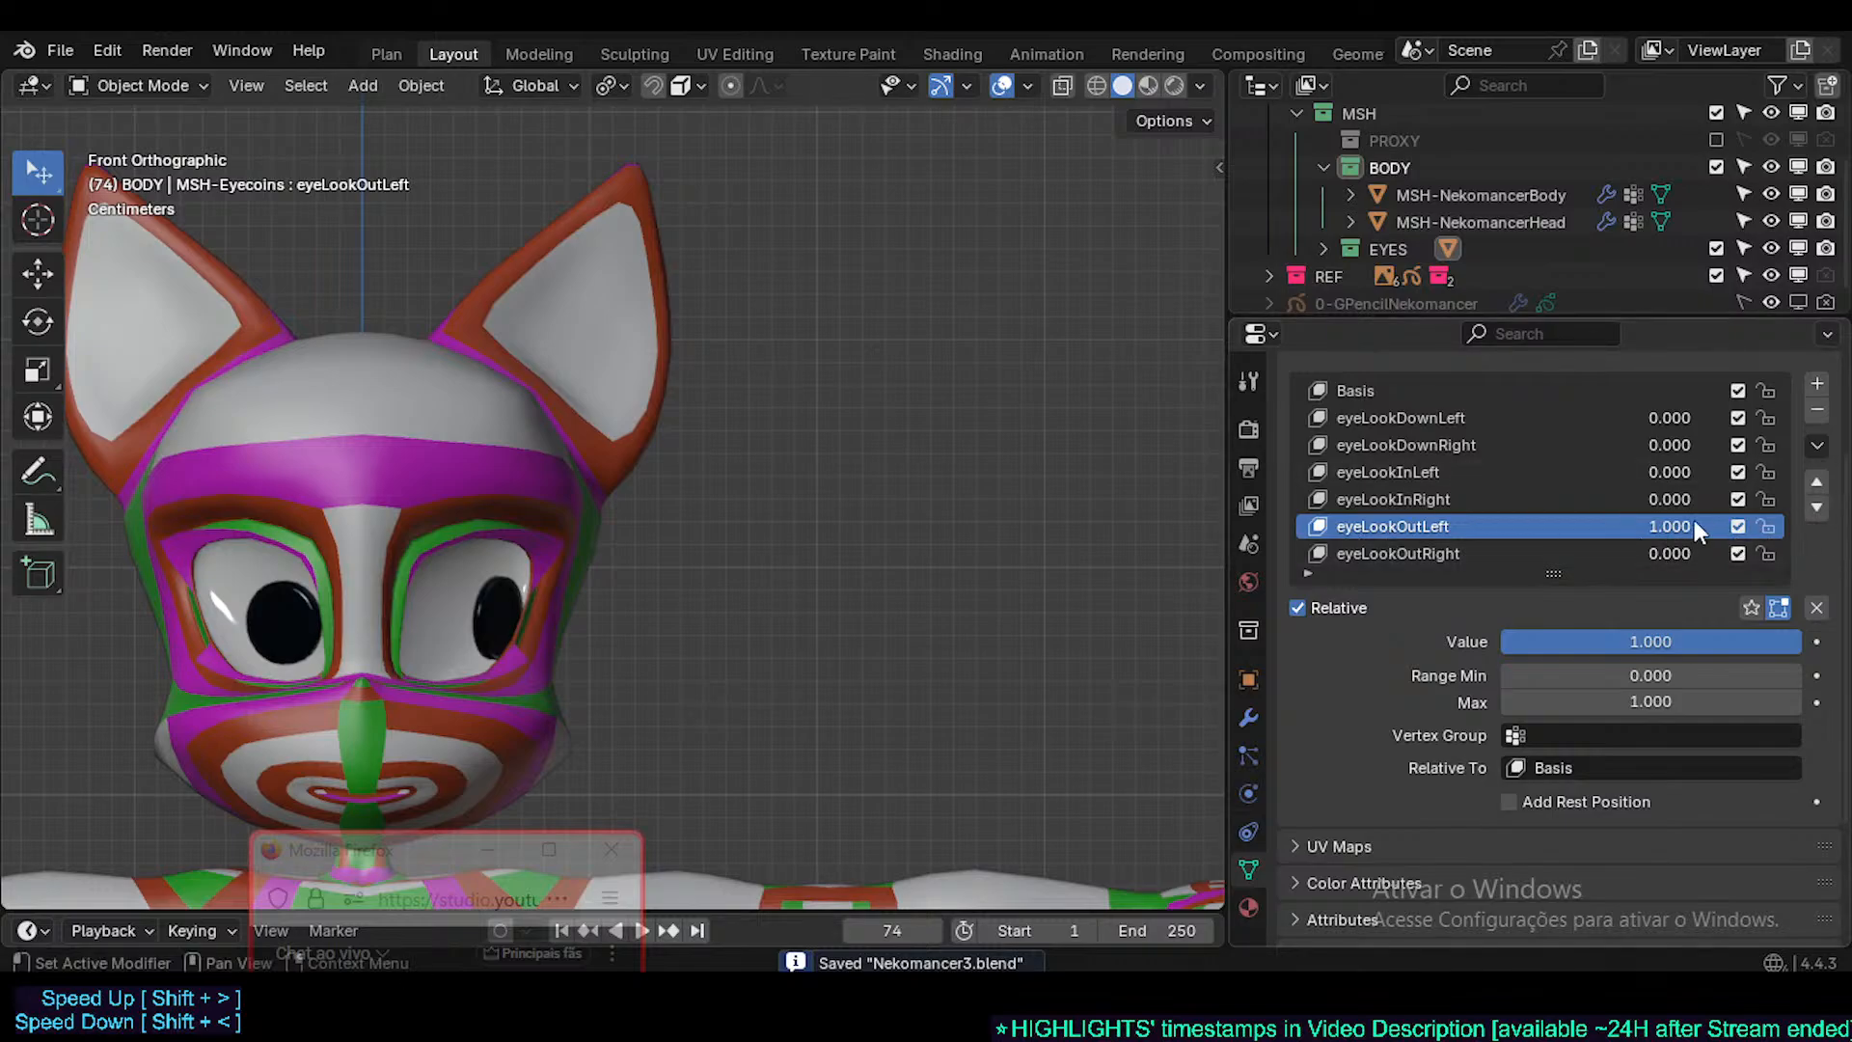
drag(1690, 523, 1674, 526)
click(1453, 558)
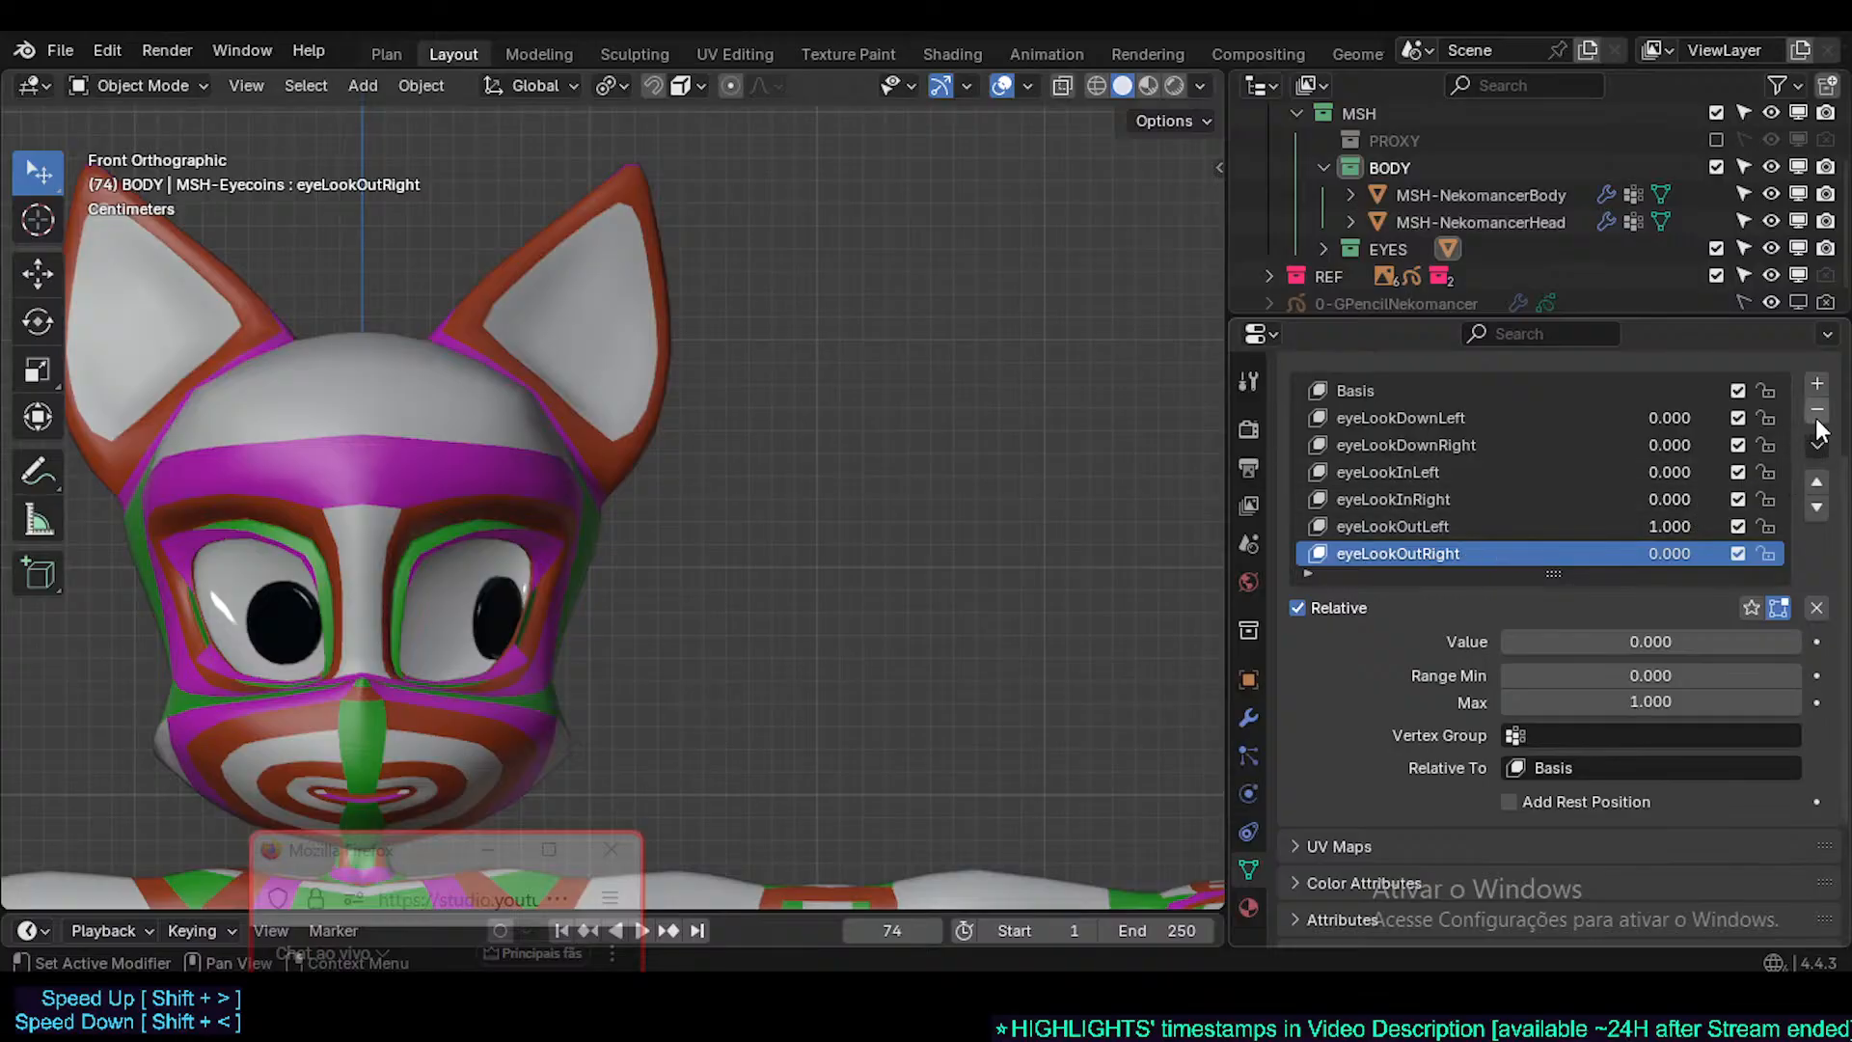
click(1427, 529)
click(1818, 445)
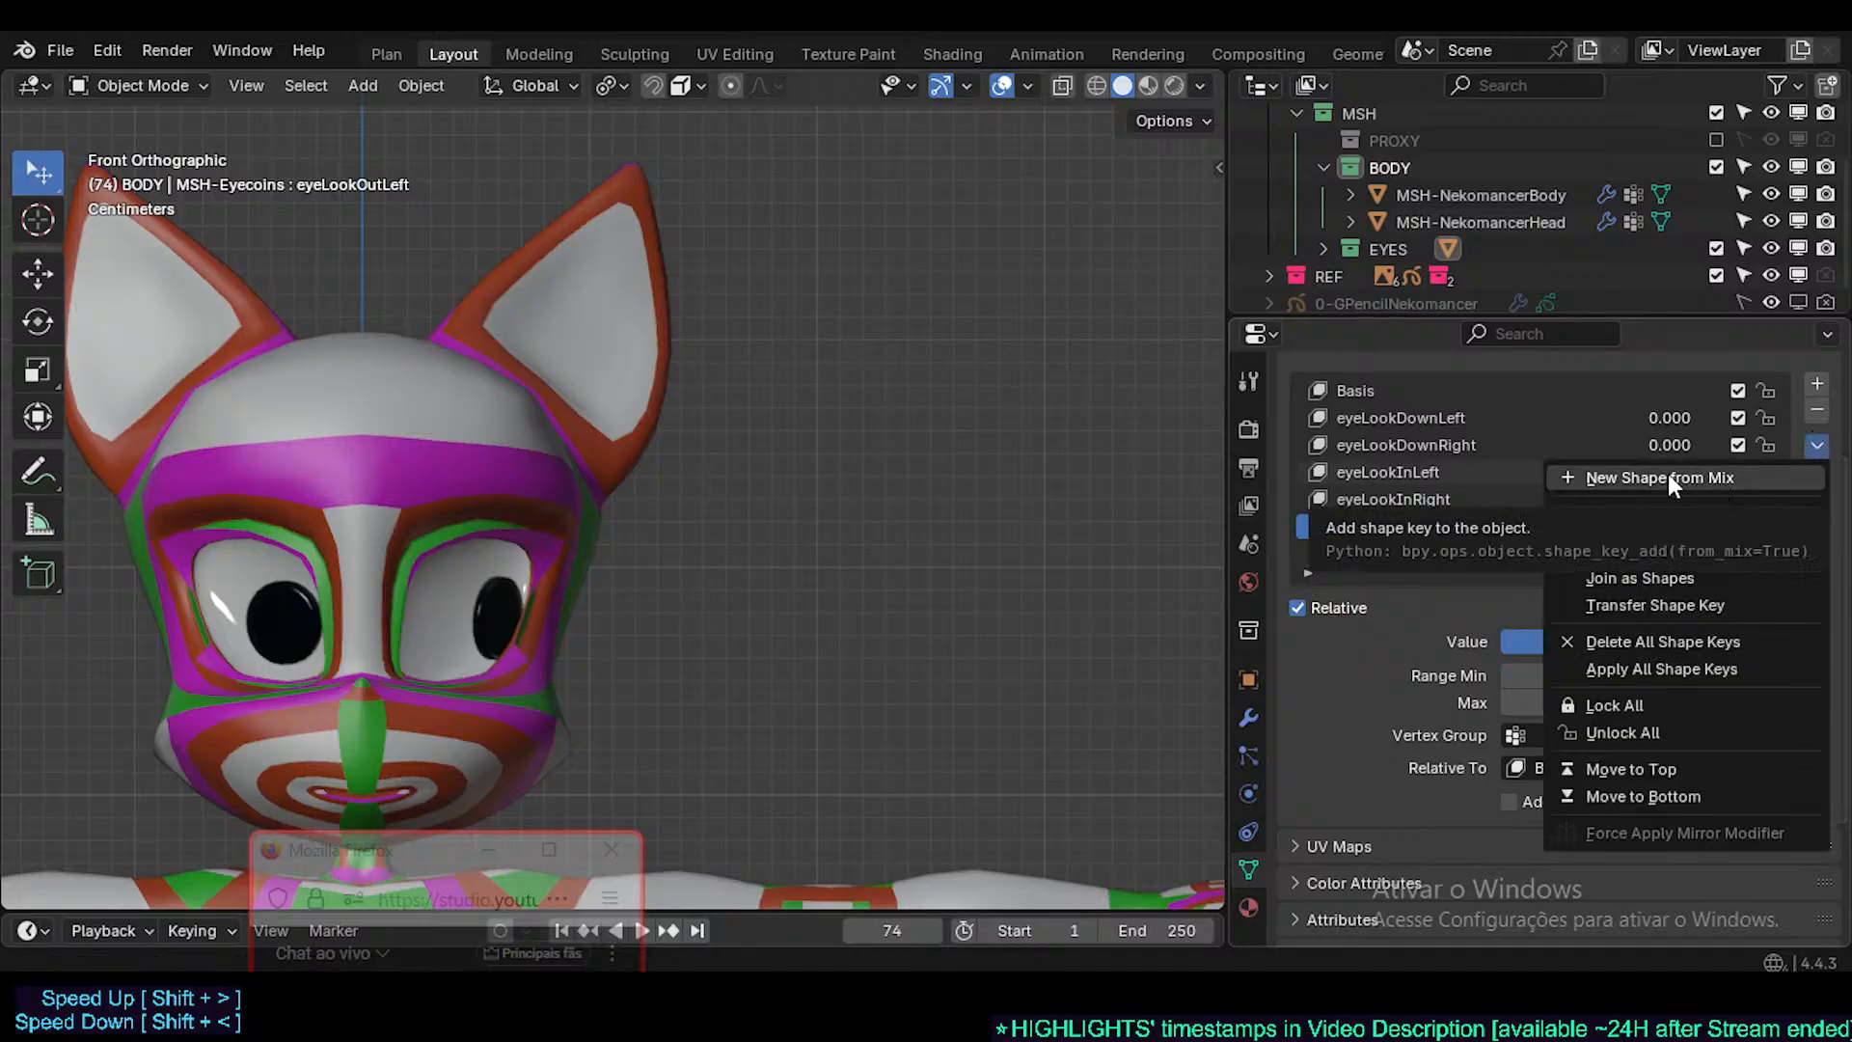
scroll(1408, 528, down, 3)
scroll(1403, 531, up, 3)
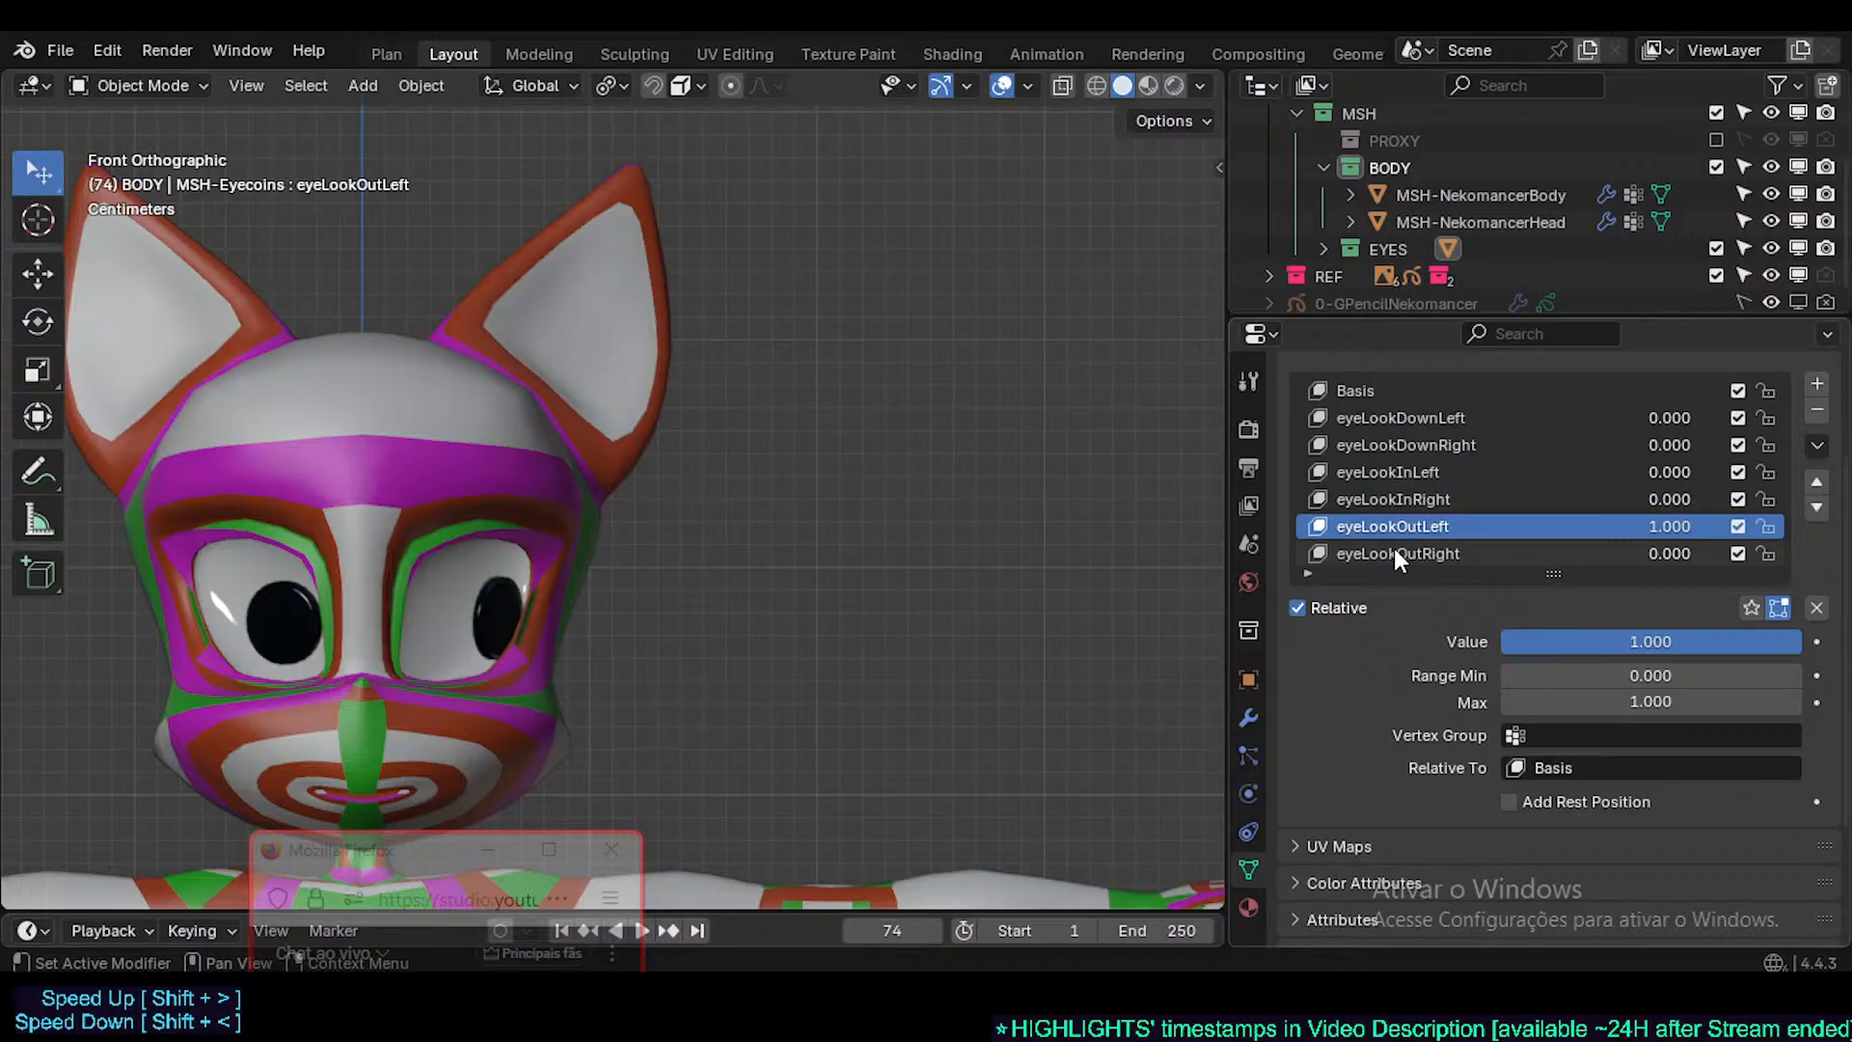
- Add seven new shape keys to the MSH-Eyecoins mesh
click(1817, 383)
click(1817, 383)
click(1817, 384)
click(1817, 383)
click(1817, 384)
scroll(1447, 505, up, 3)
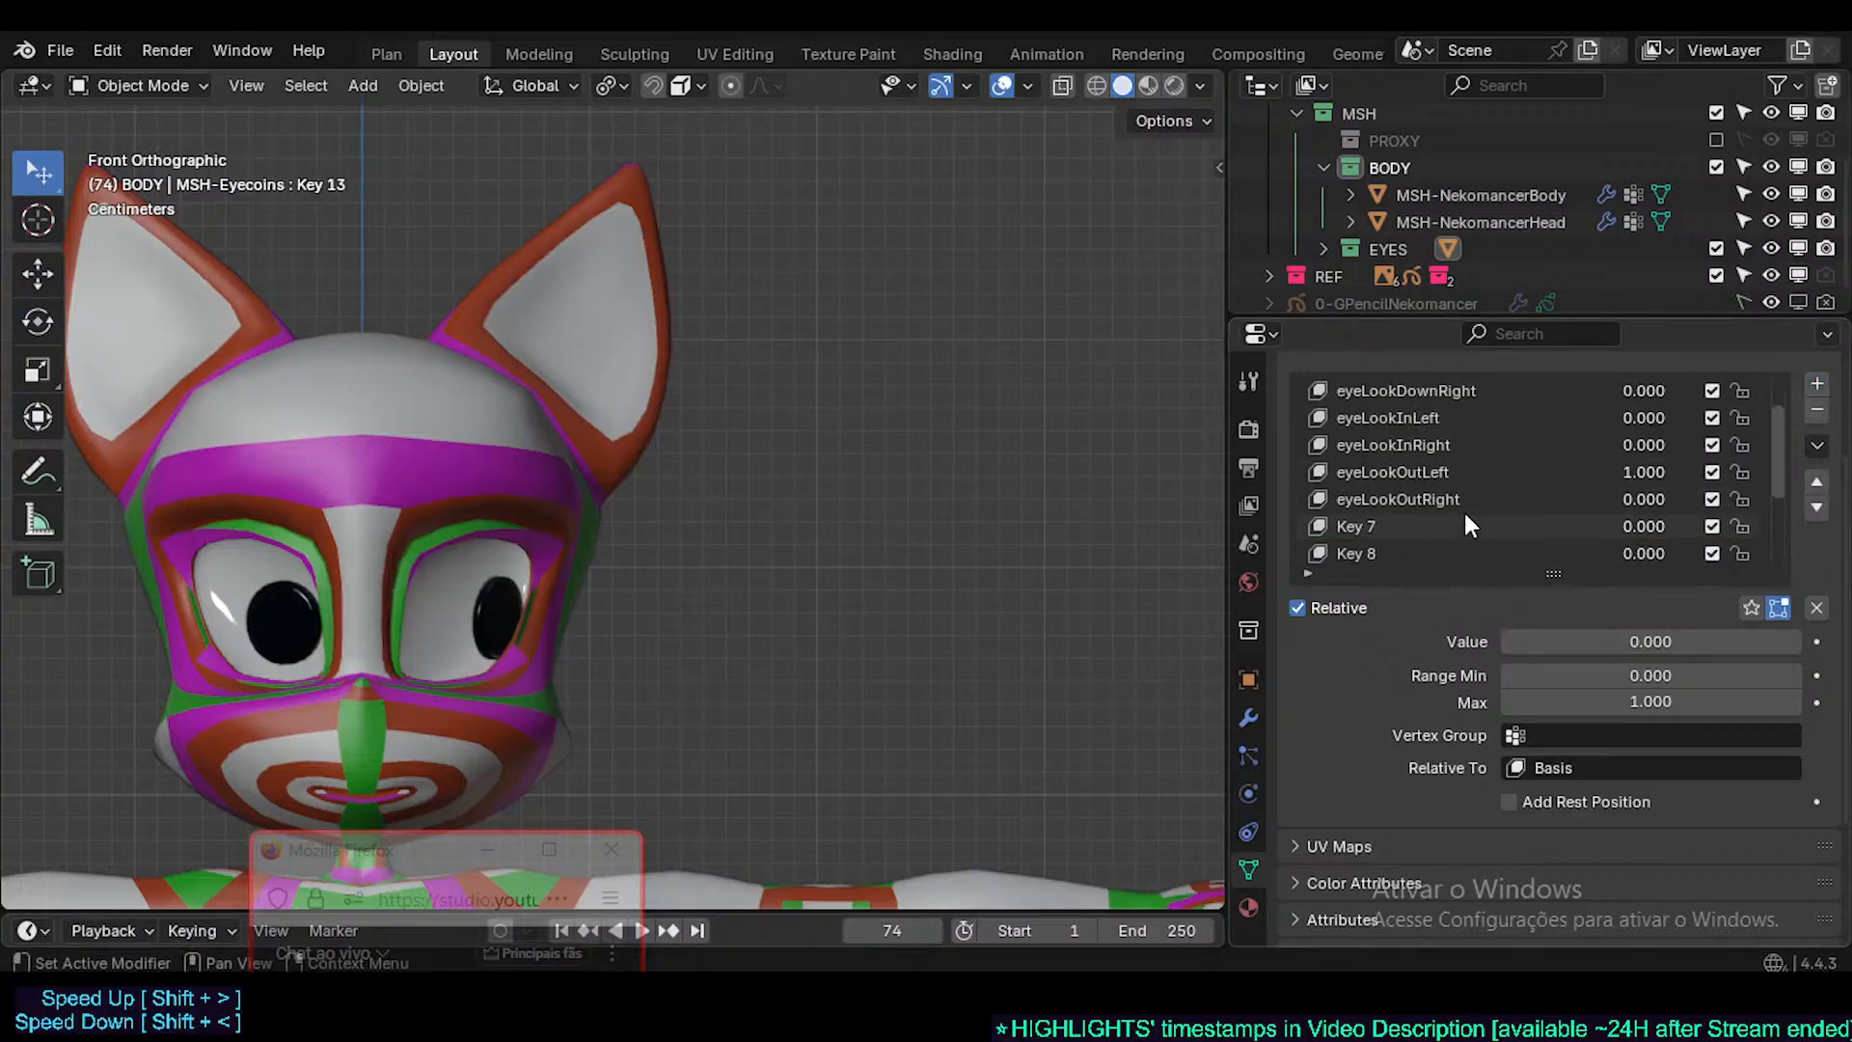
- Compare the eyeLookIn and eyeLookOut shape keys of the eye mesh by going through them in the list
click(1464, 470)
scroll(1474, 513, up, 1)
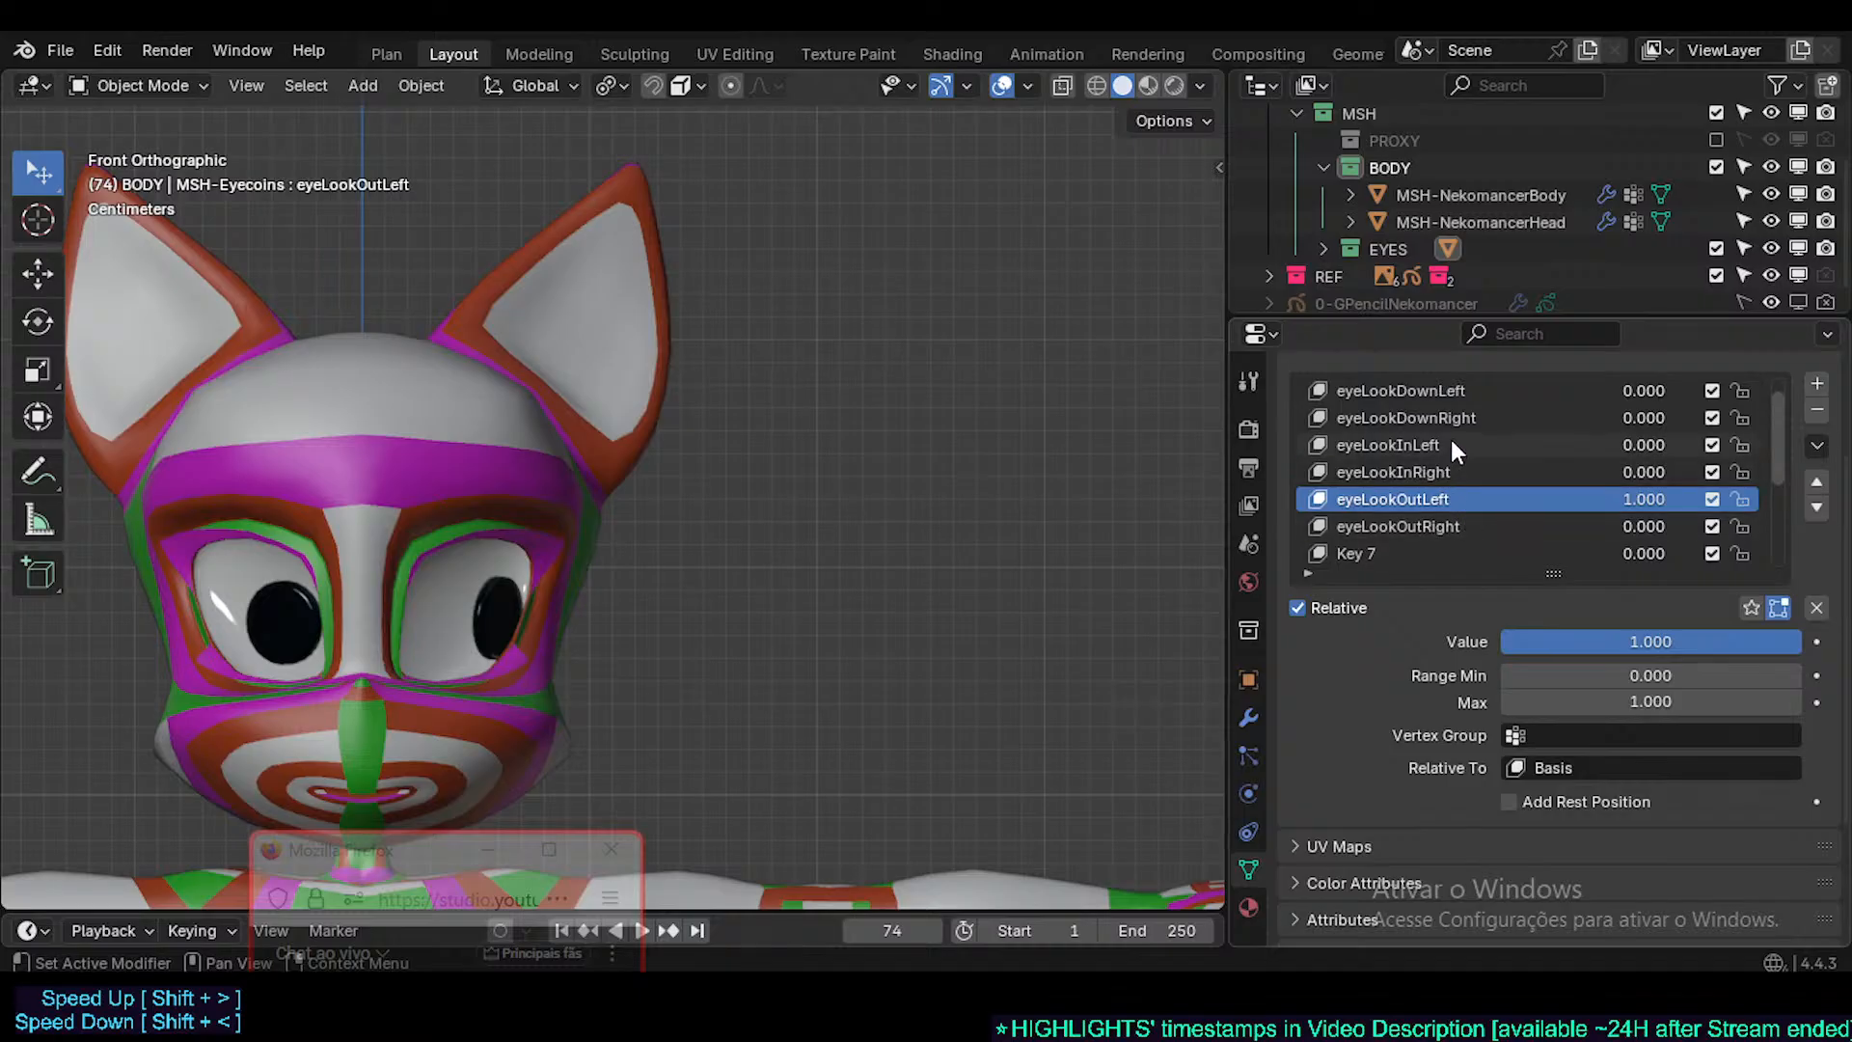
click(1454, 445)
click(1461, 501)
click(1461, 525)
click(1464, 498)
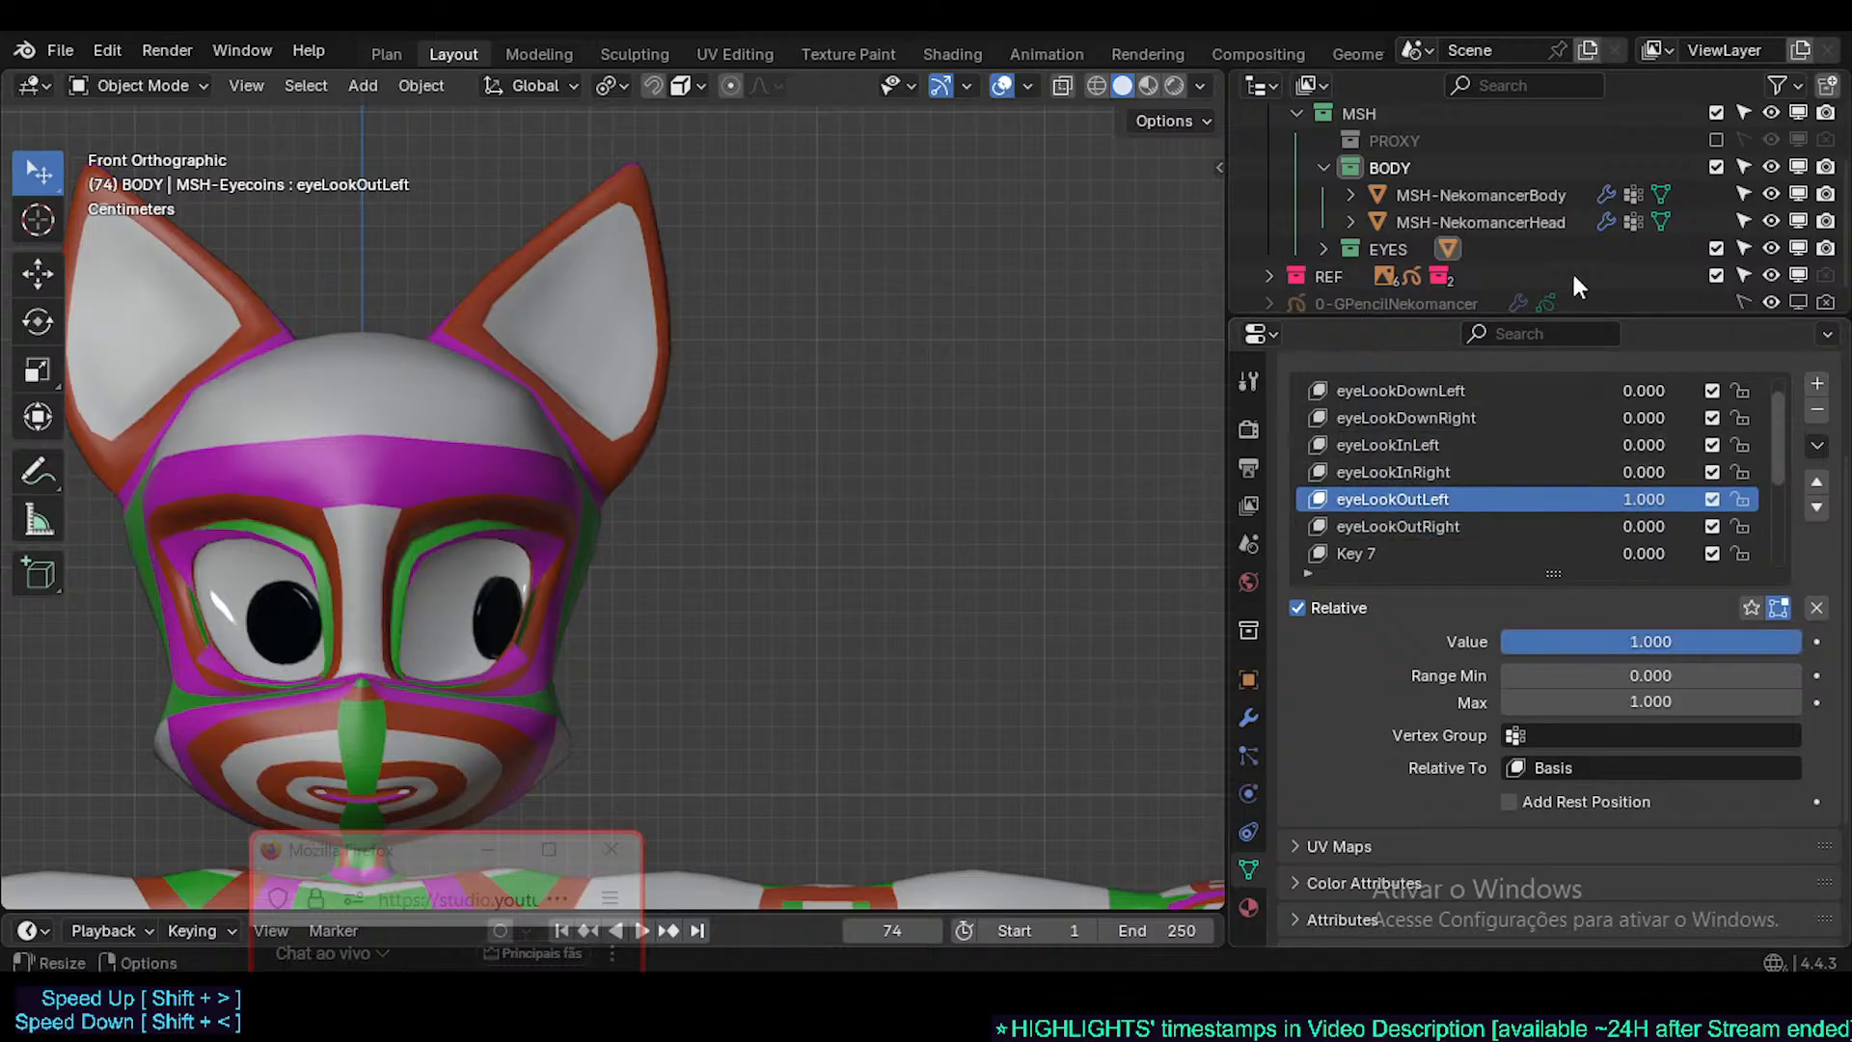
scroll(1601, 504, up, 1)
scroll(1507, 502, down, 2)
scroll(1461, 535, up, 2)
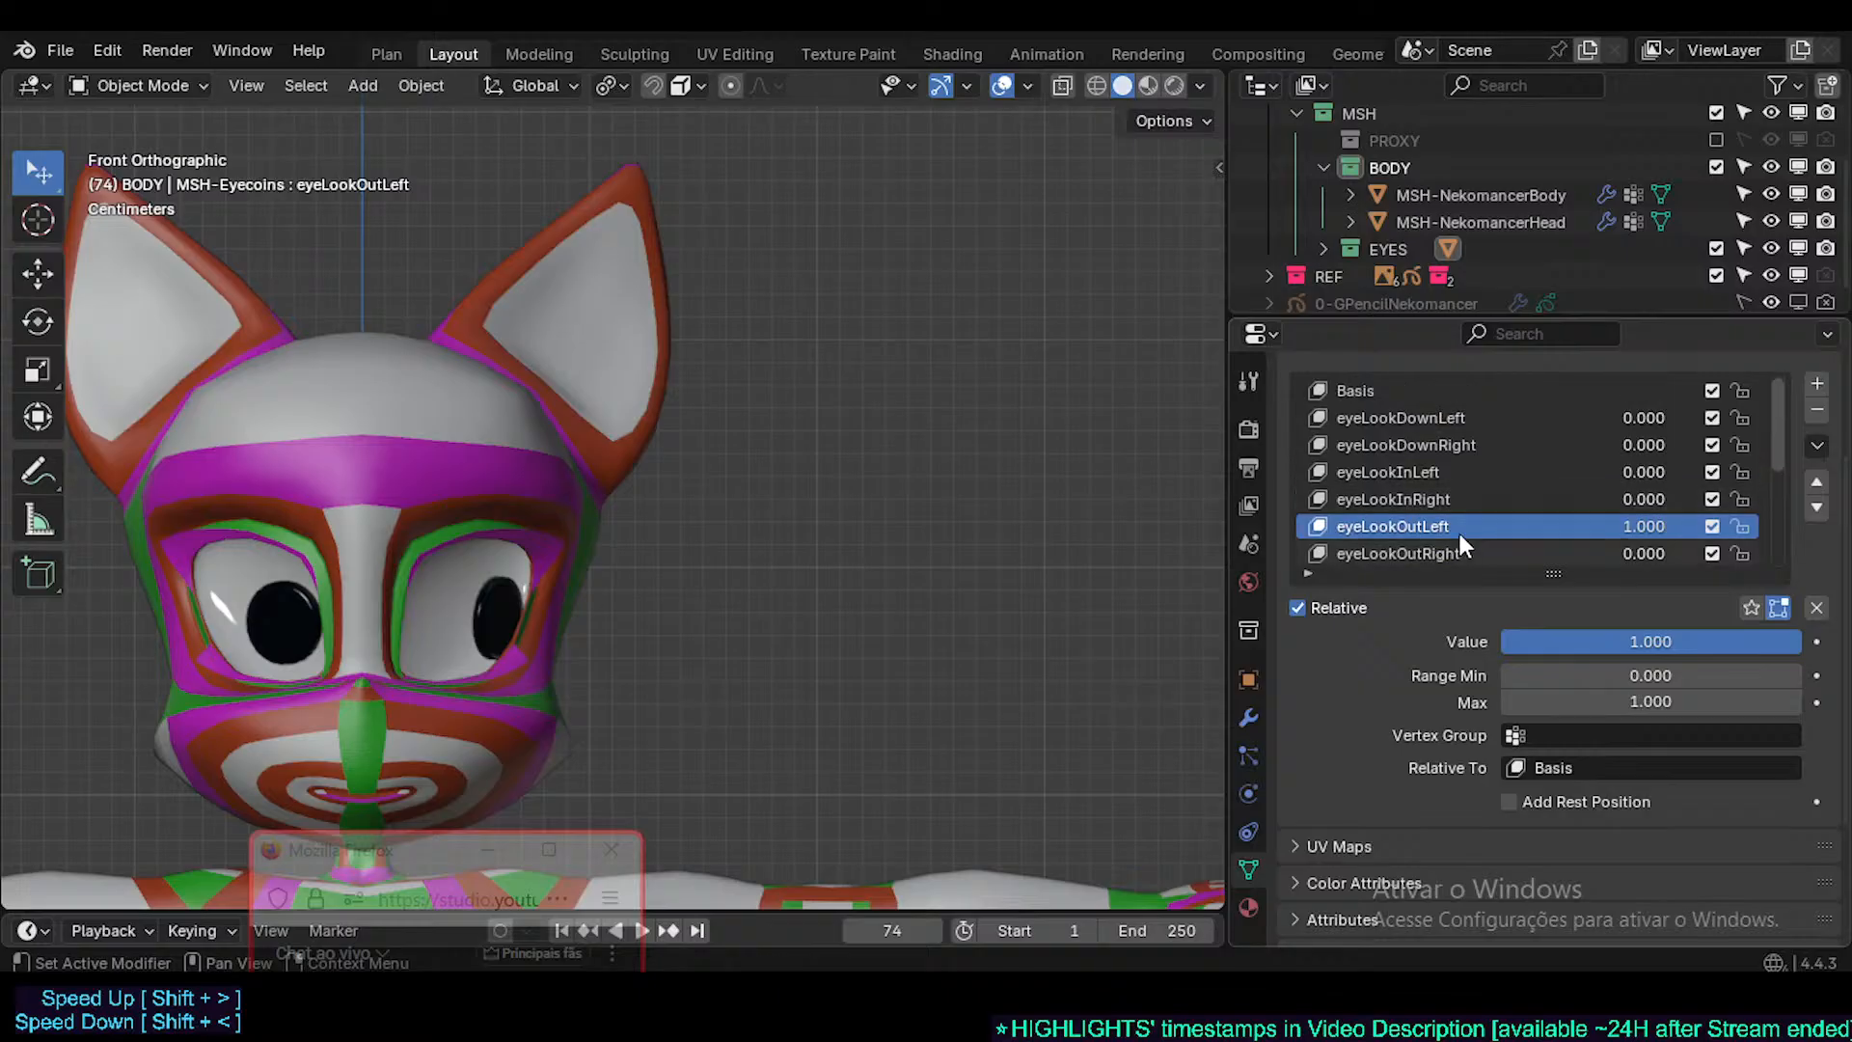
click(1454, 546)
click(1447, 522)
scroll(1567, 508, down, 1)
scroll(1524, 500, up, 1)
click(1493, 507)
click(1434, 527)
click(1433, 497)
scroll(1461, 494, down, 1)
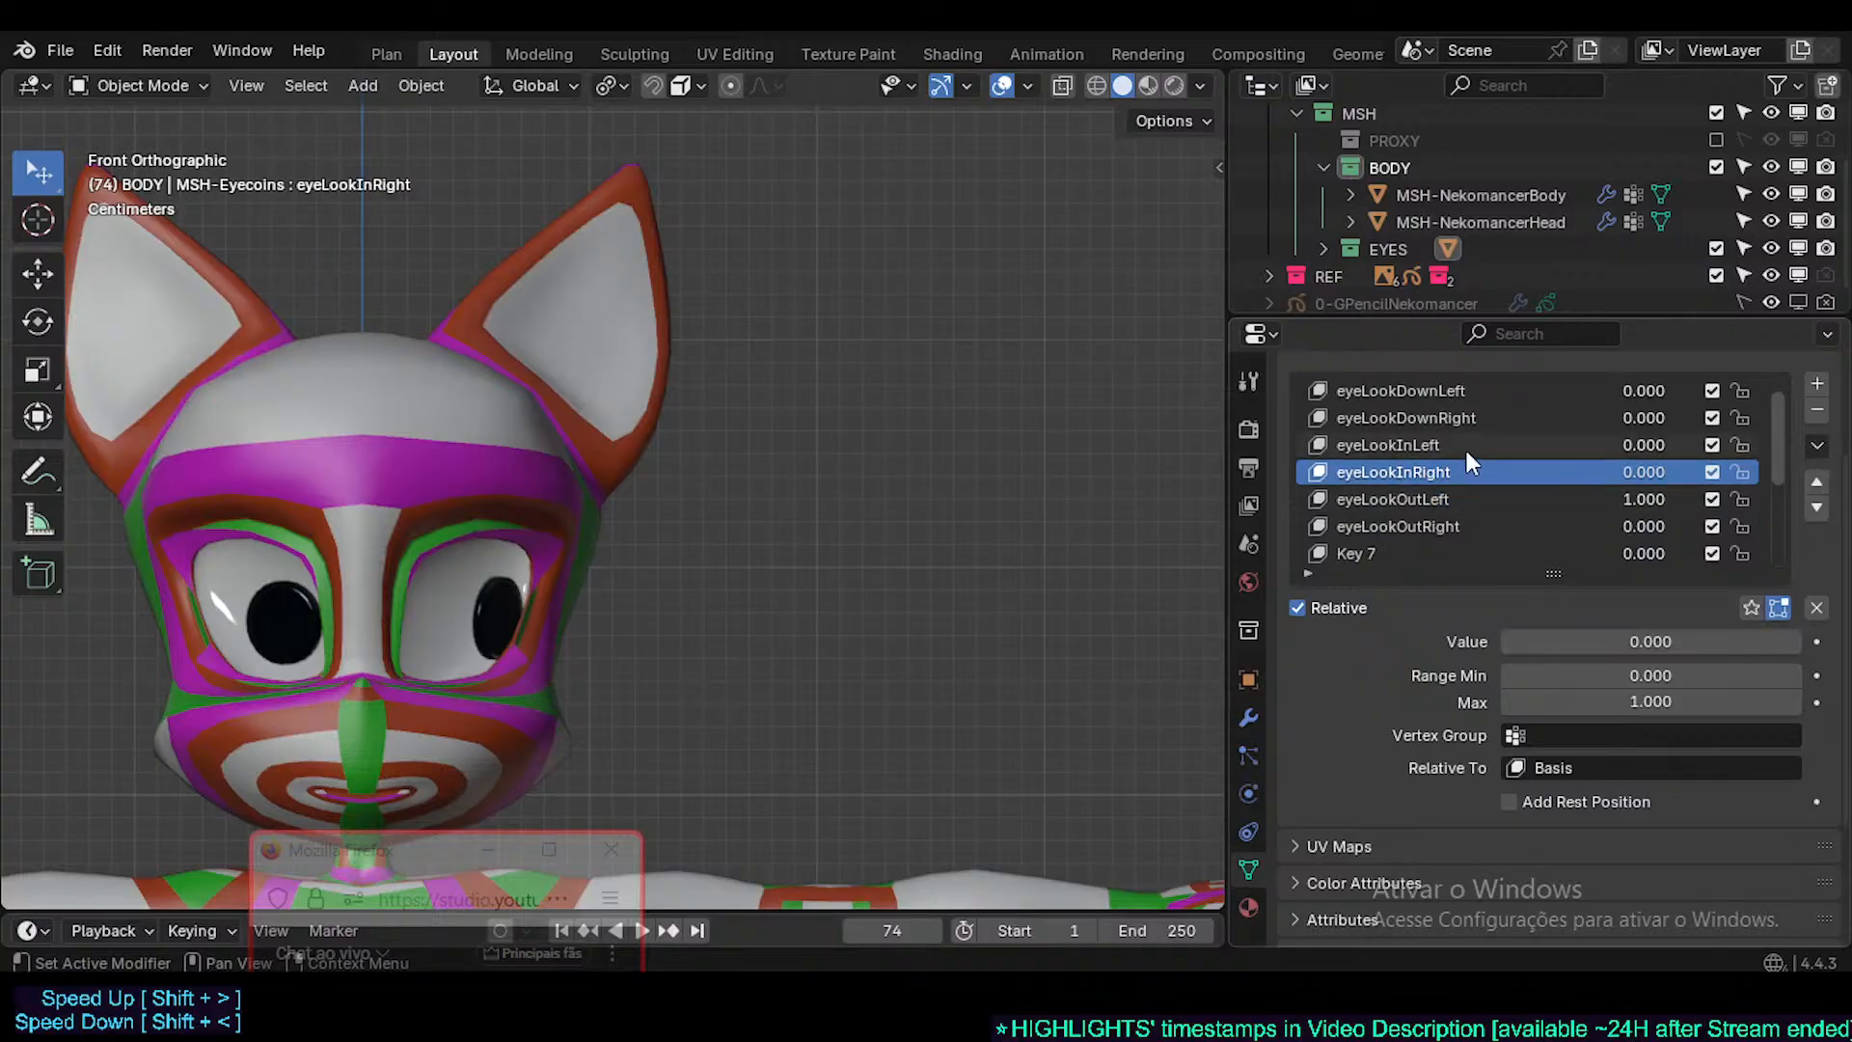
- Disable the eyeLookOutRight shape key on the eye mesh
click(1604, 500)
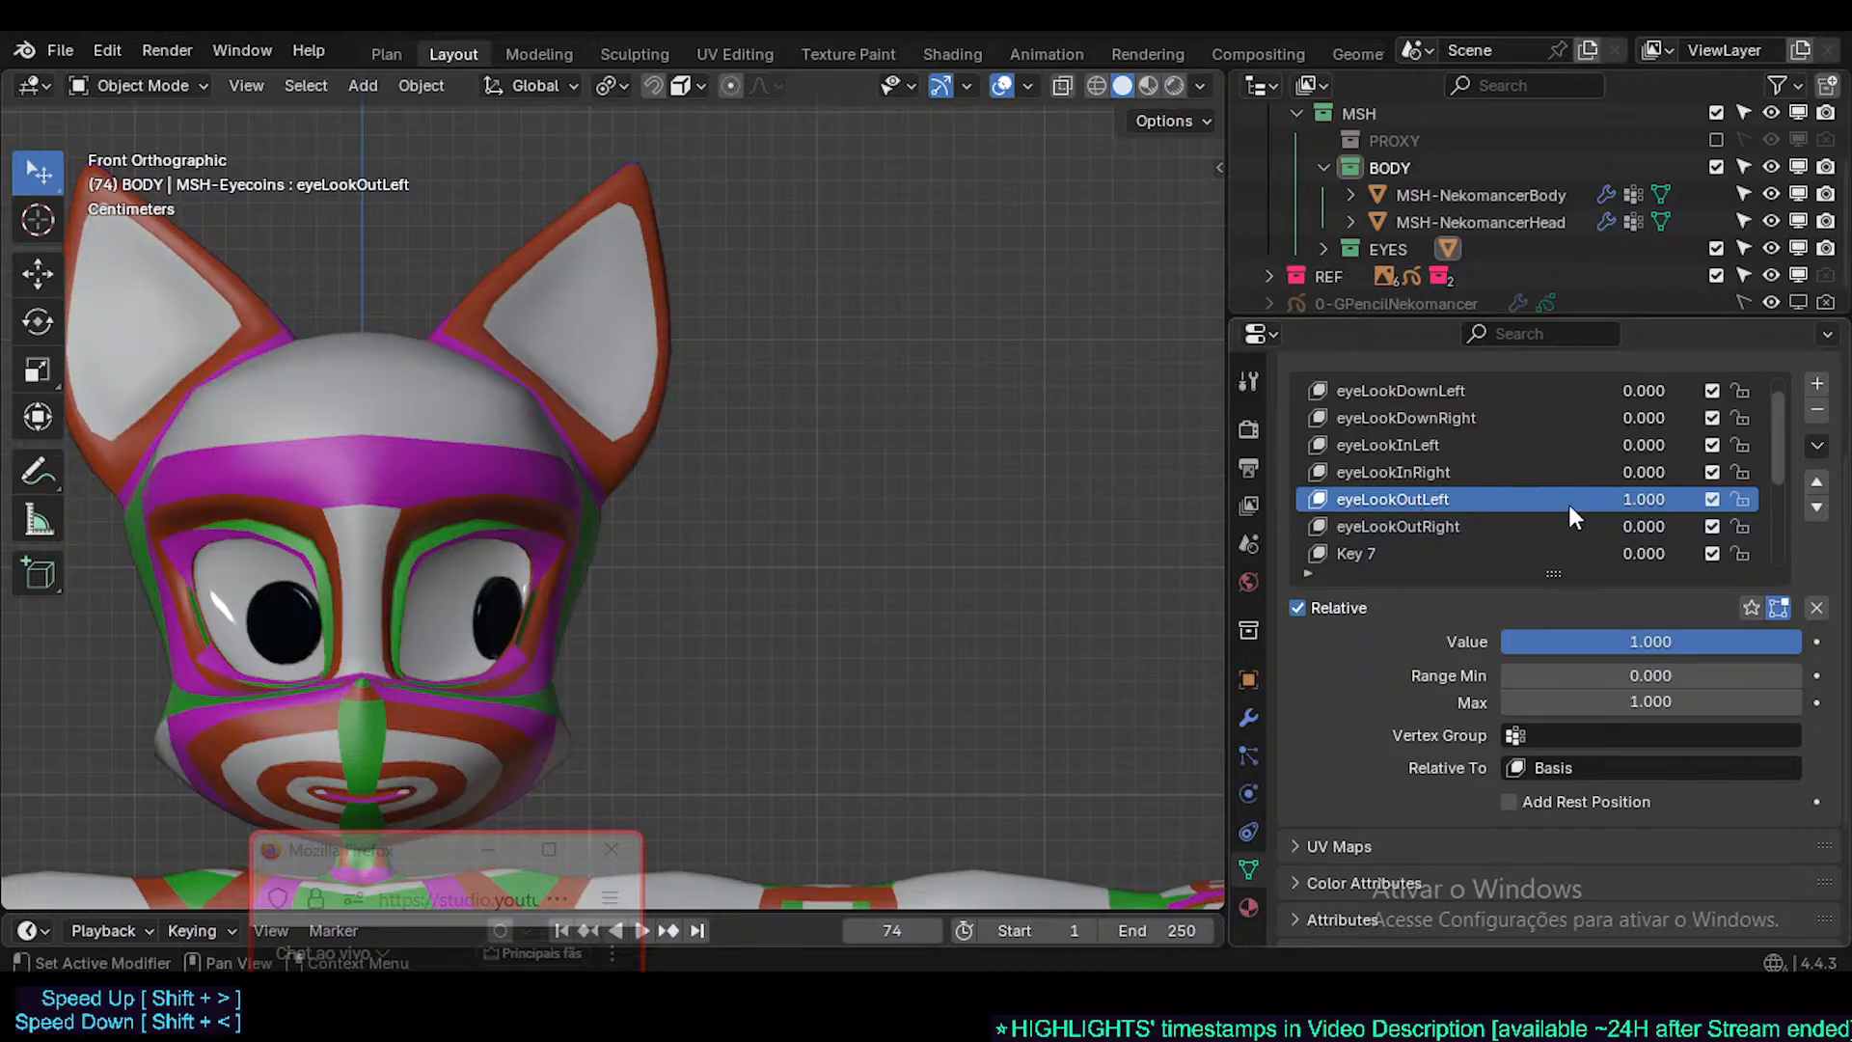
click(1537, 526)
click(1712, 526)
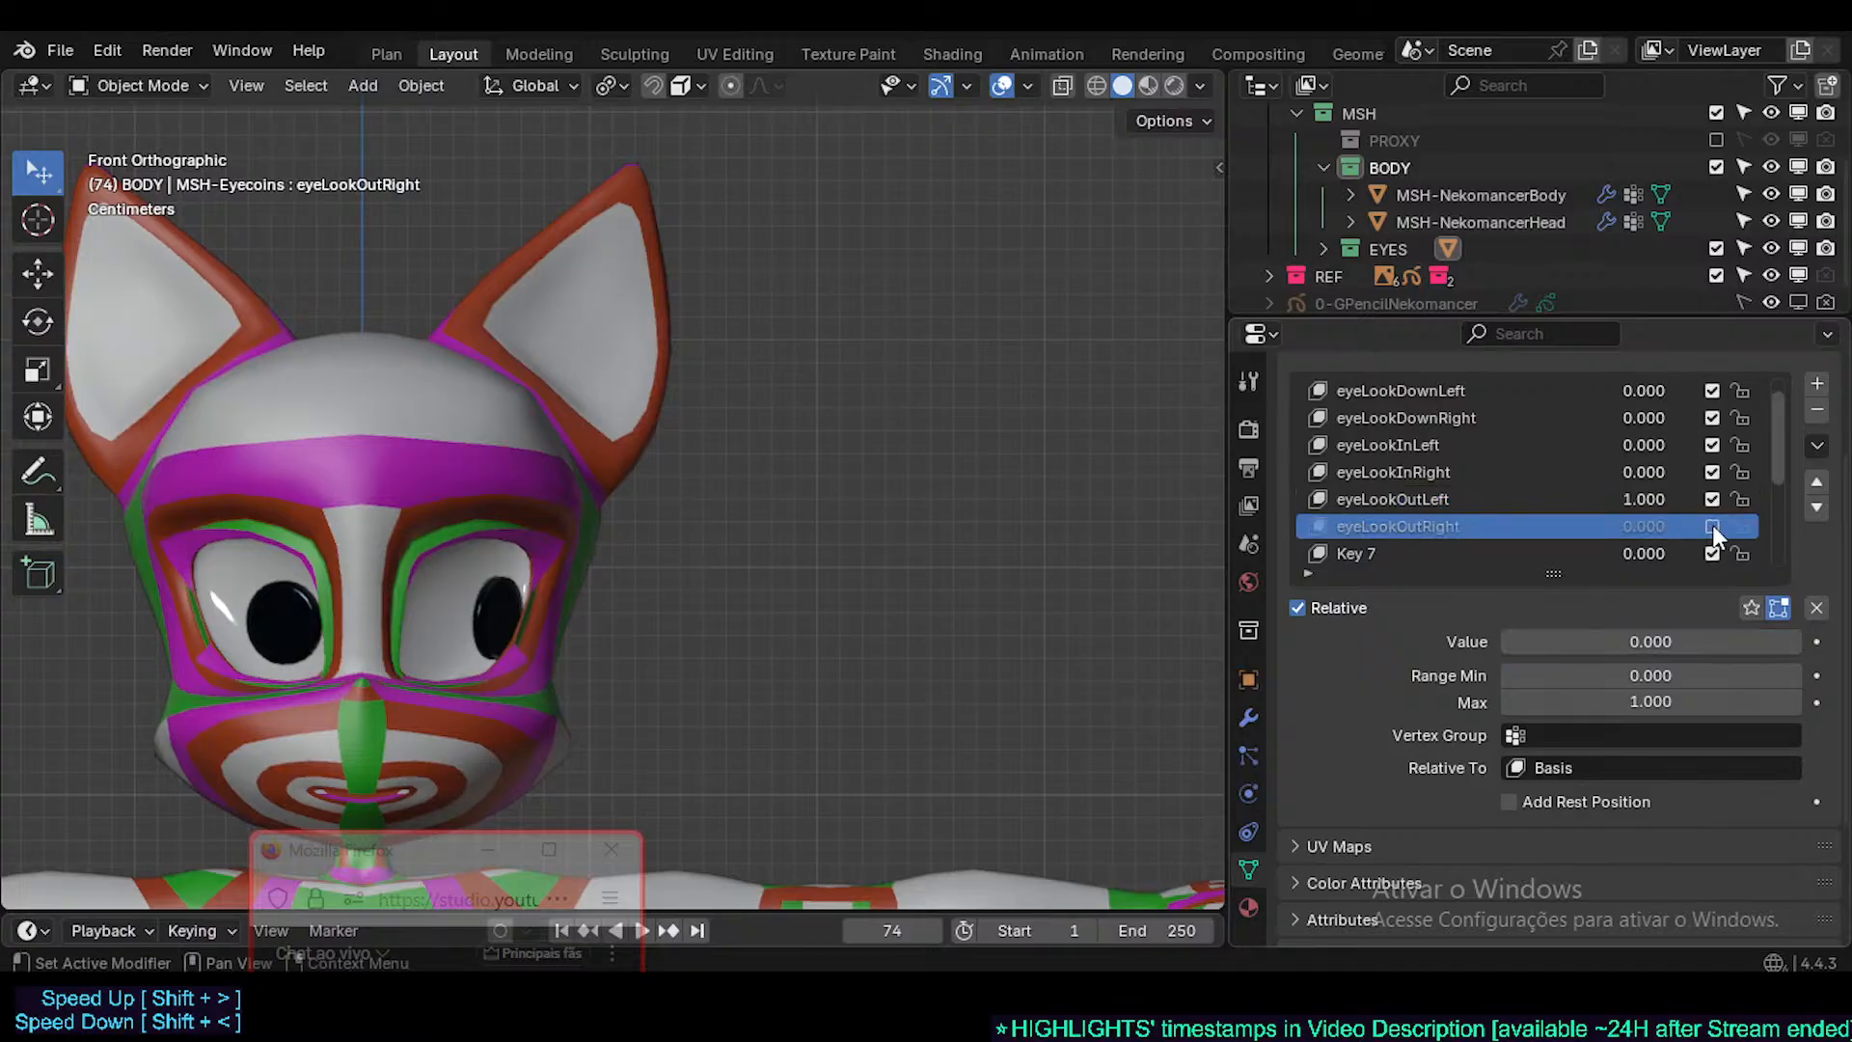
- Create a new shape key from the current mix with eyeLookOutLeft active and name it eyeLookOutRight.001
click(1528, 499)
click(1818, 447)
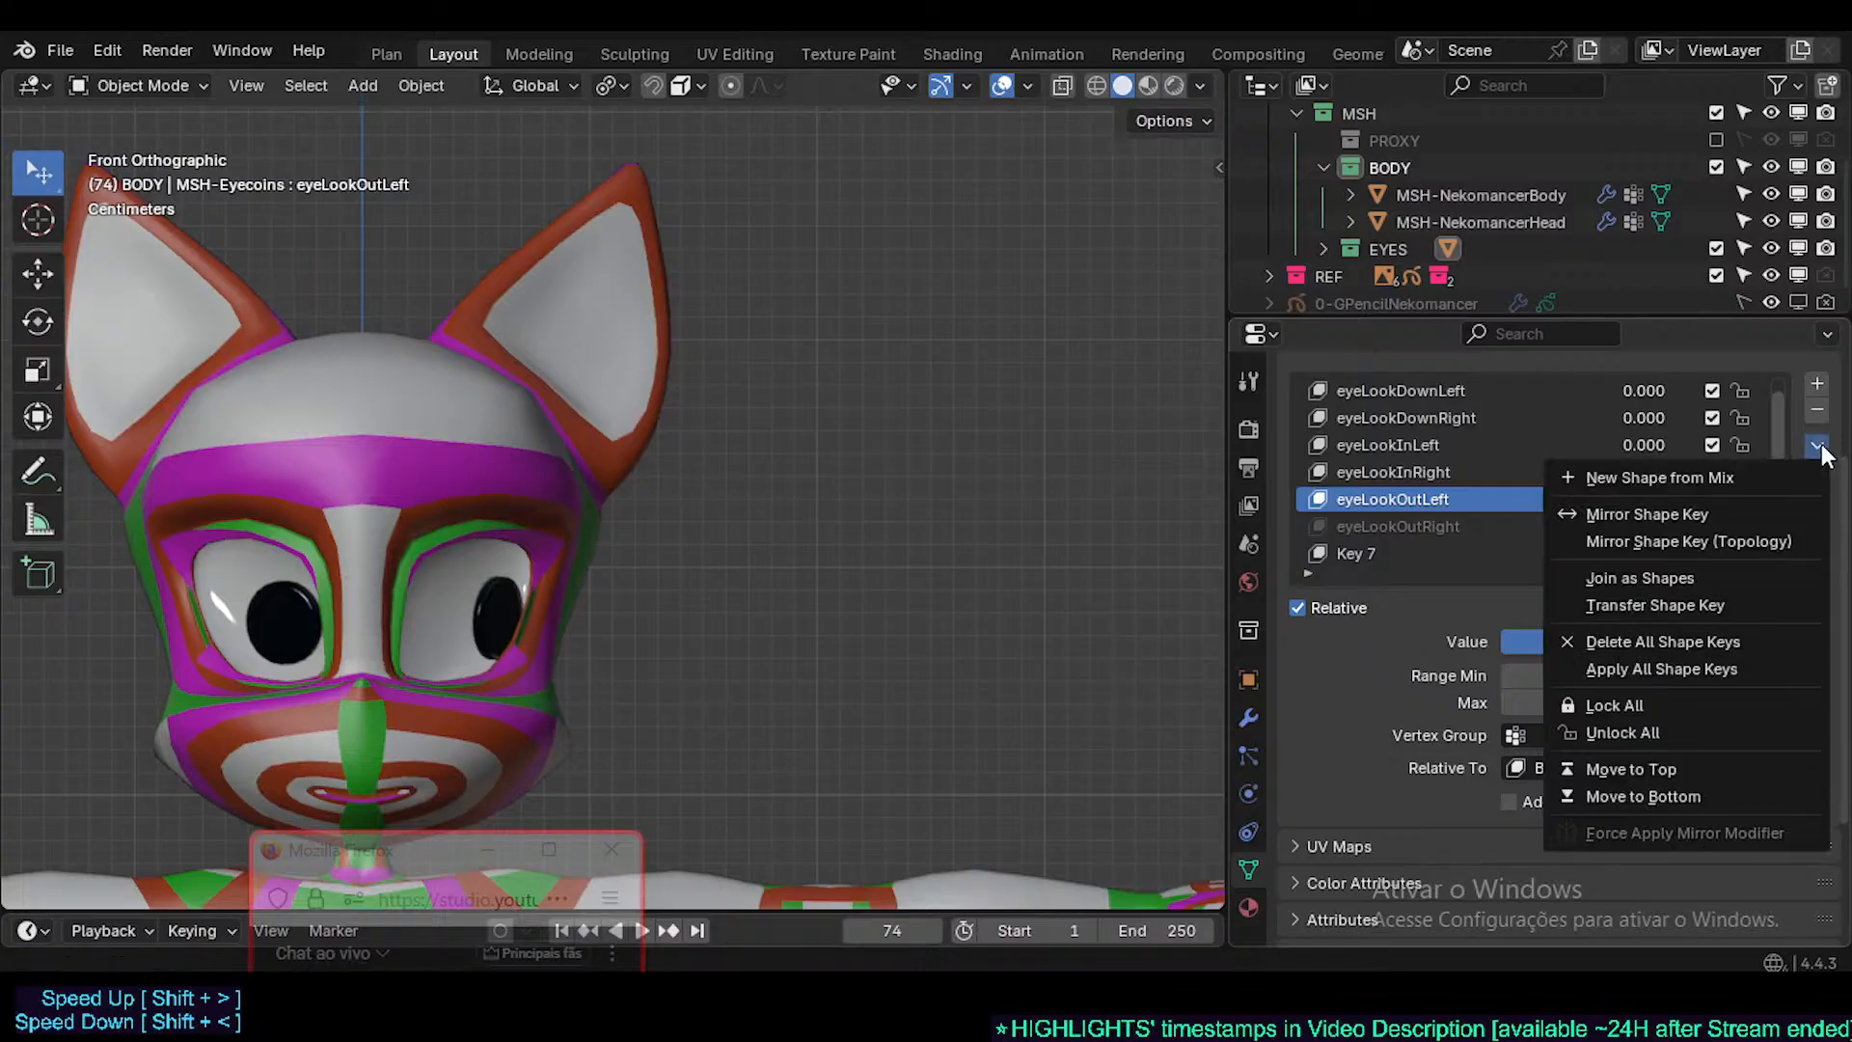
click(1821, 453)
click(1821, 454)
click(1721, 480)
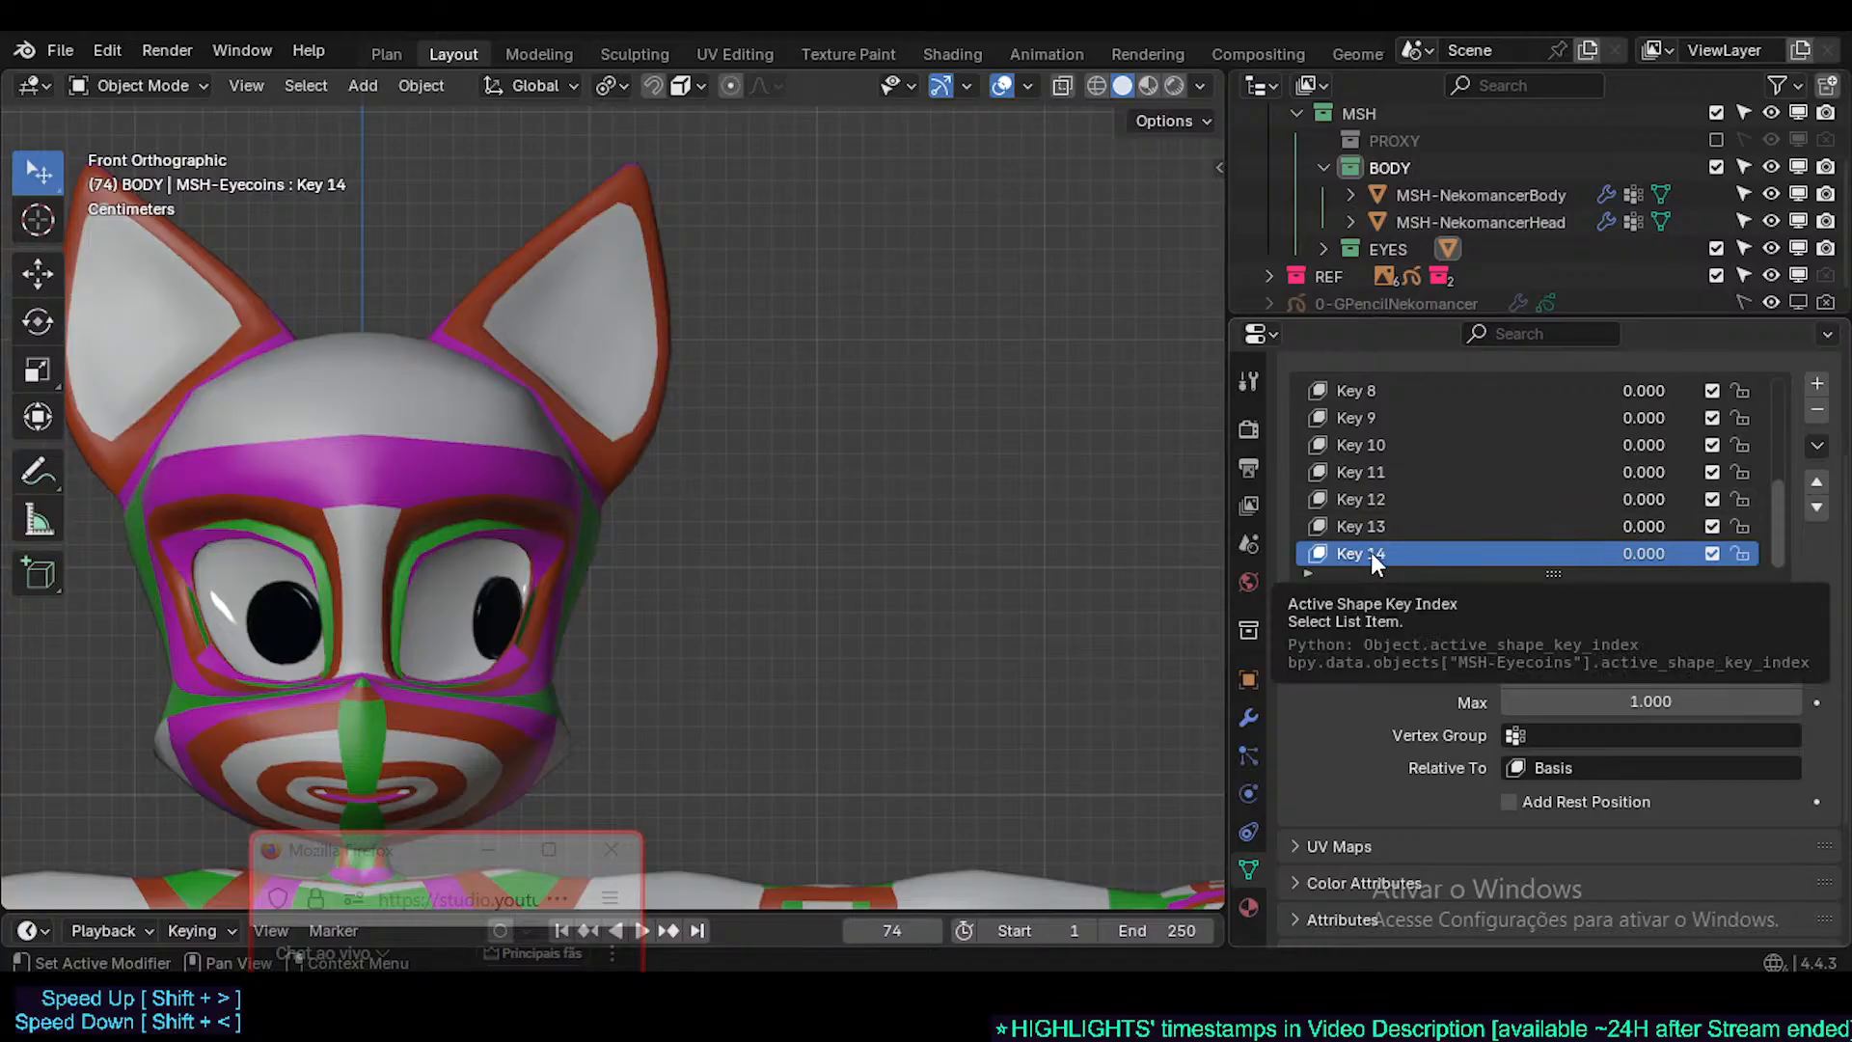
text(eyeLookOutRight.001)
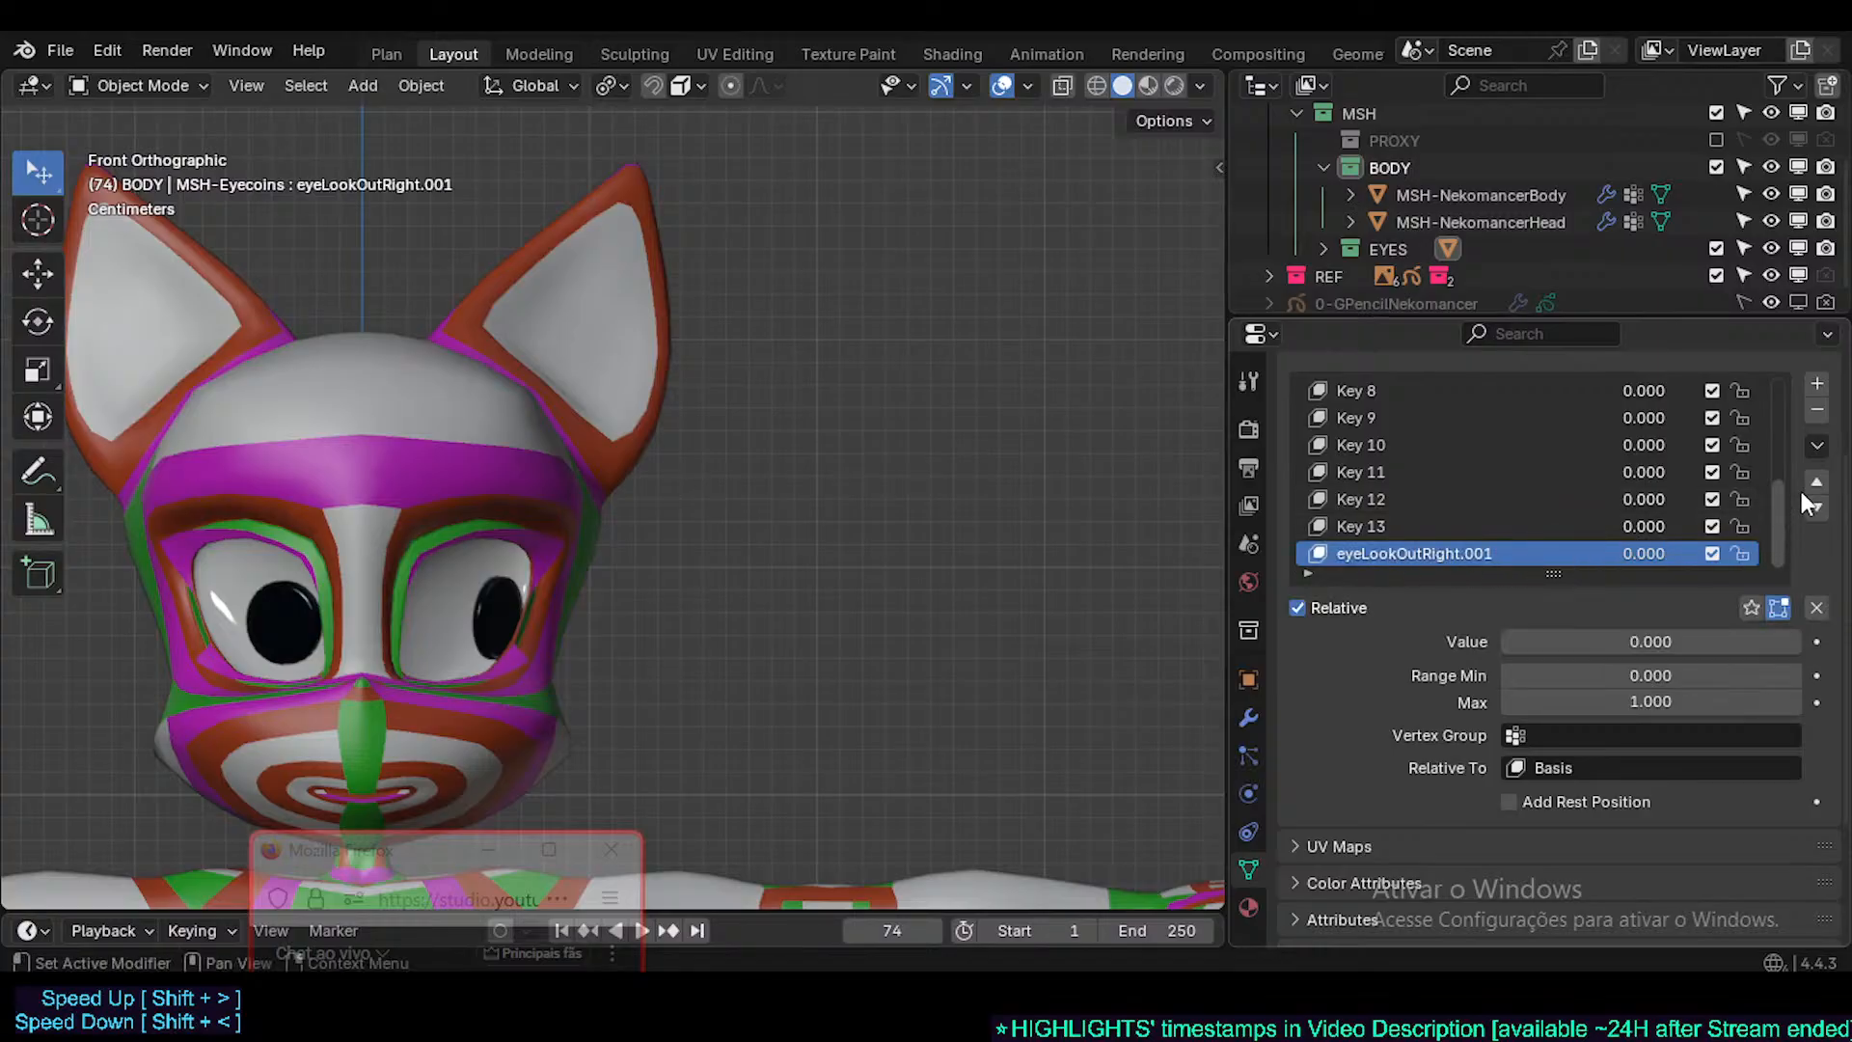
- Move the eyeLookOutRight.001 shape key up the list to directly below eyeLookOutLeft
click(1817, 482)
click(1818, 481)
click(1818, 481)
click(1817, 481)
click(1817, 481)
click(1817, 481)
click(1817, 482)
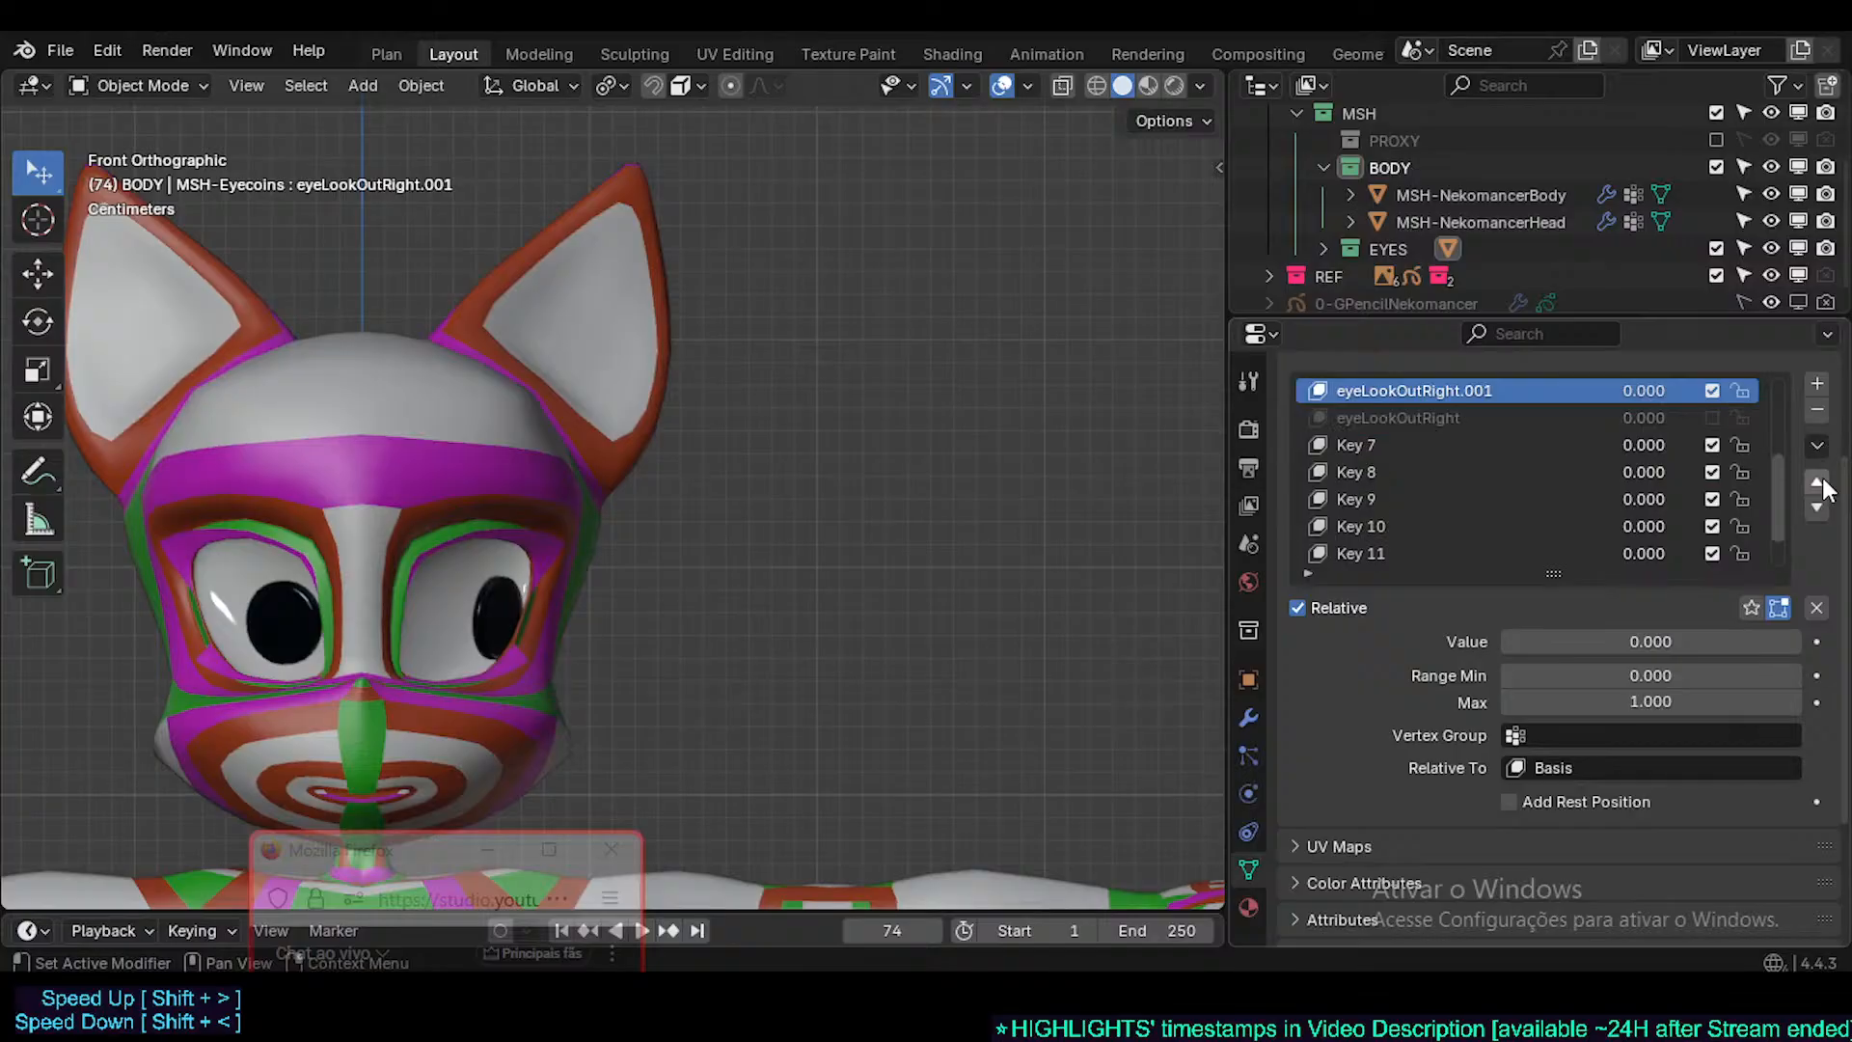
scroll(1520, 507, up, 3)
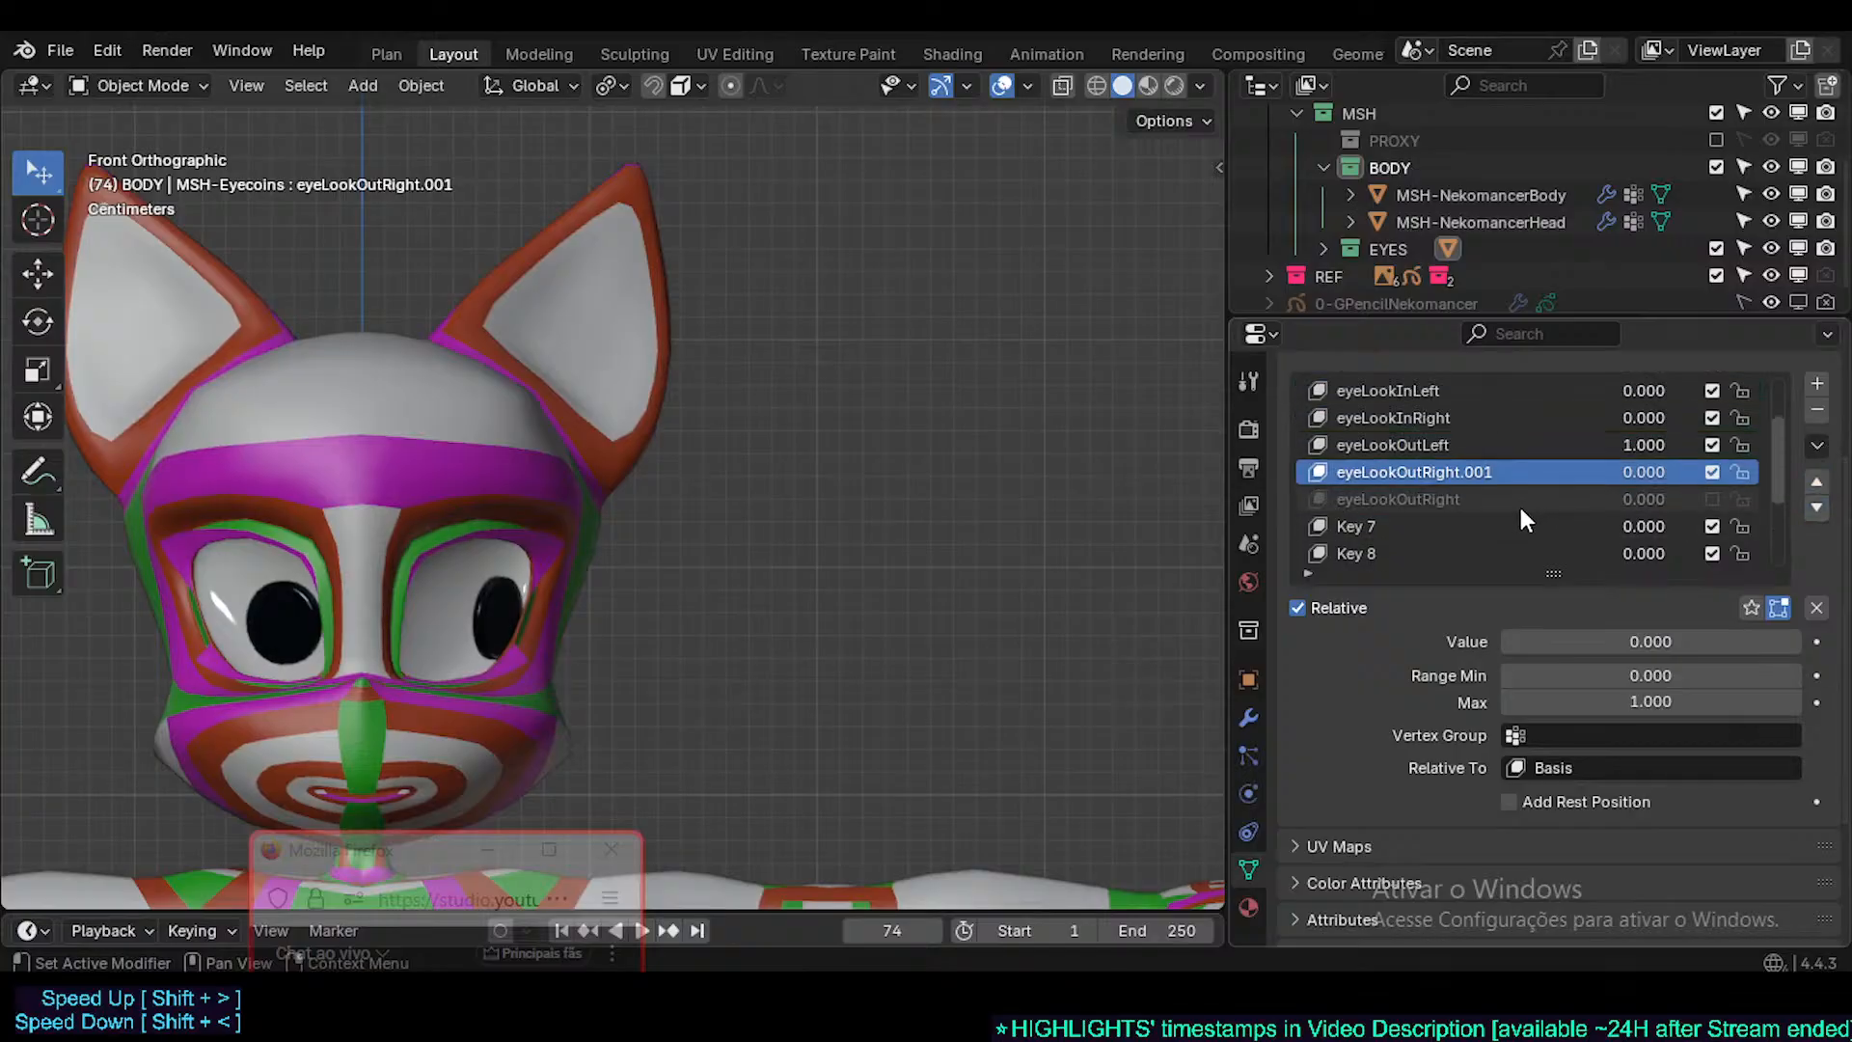
- With eyeLookOutLeft set to 0 and eyeLookOutRight.001 set to 1, mirror the eyeLookOutRight.001 shape key
click(1478, 499)
click(1654, 472)
drag(1654, 444, 1750, 472)
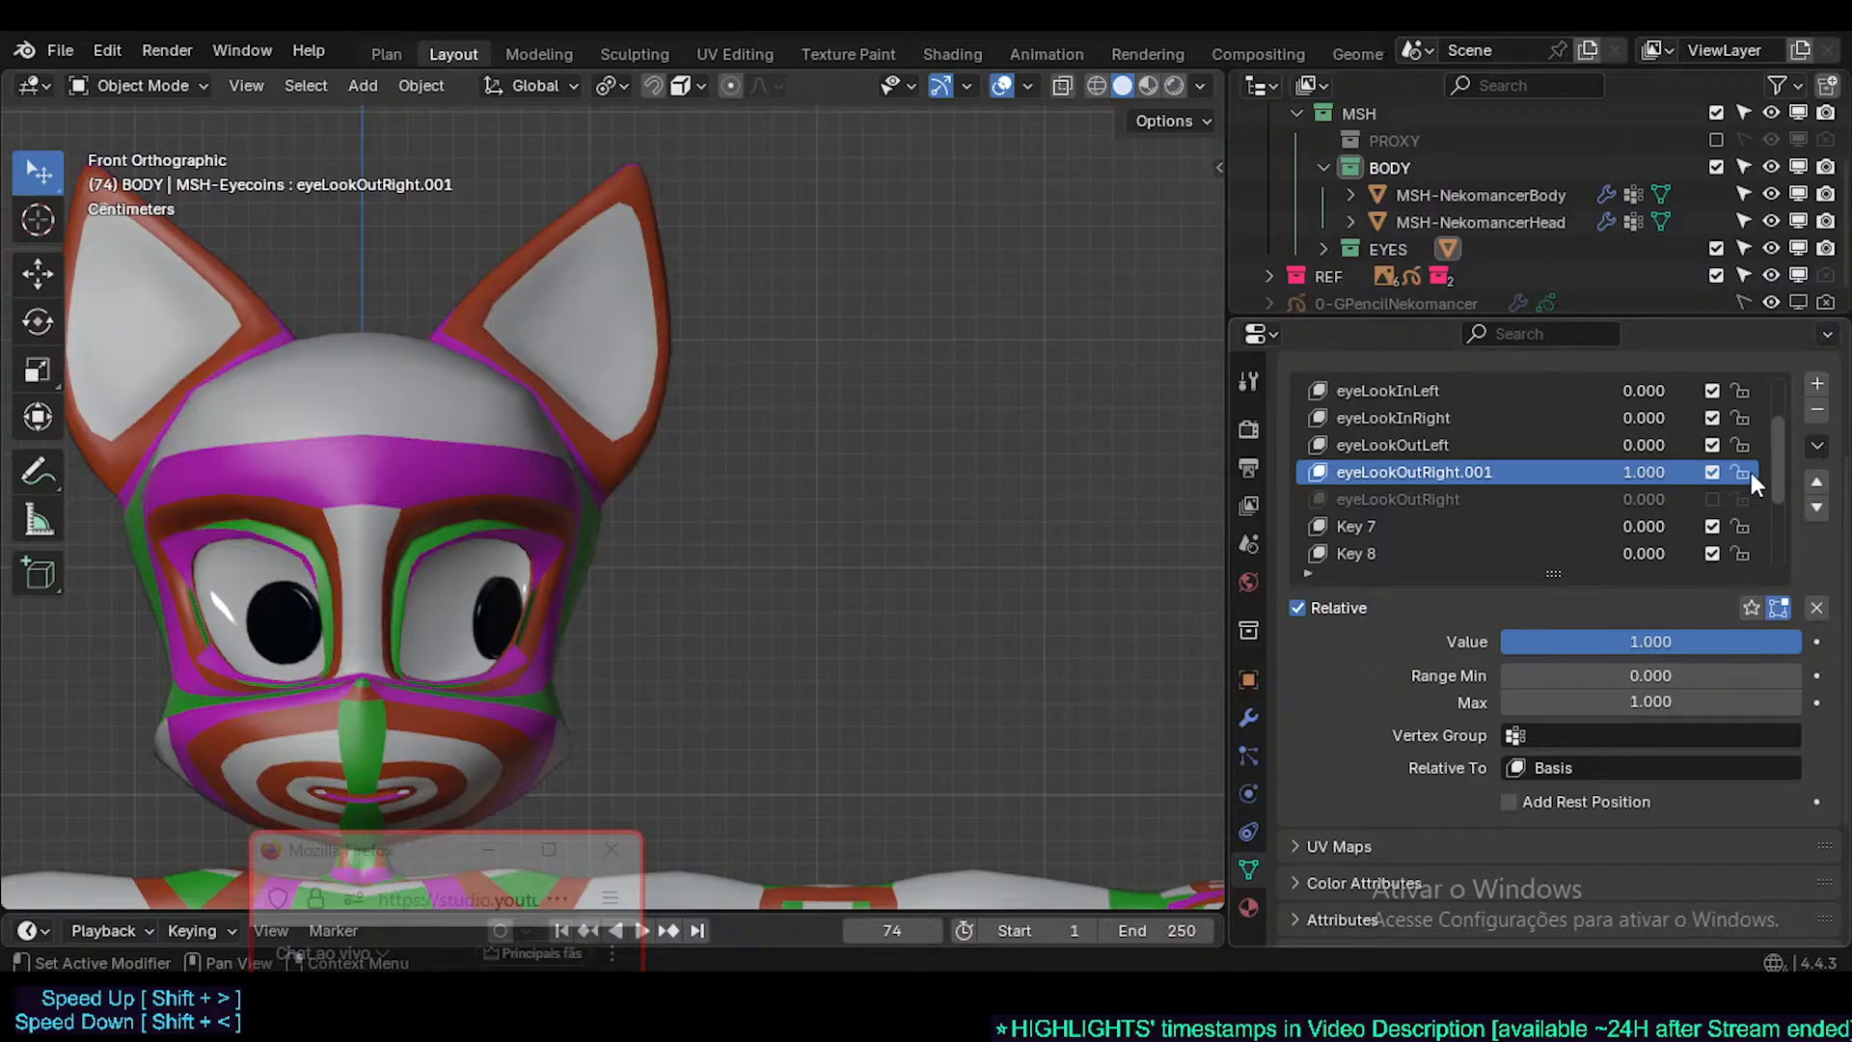
click(1816, 446)
click(1694, 507)
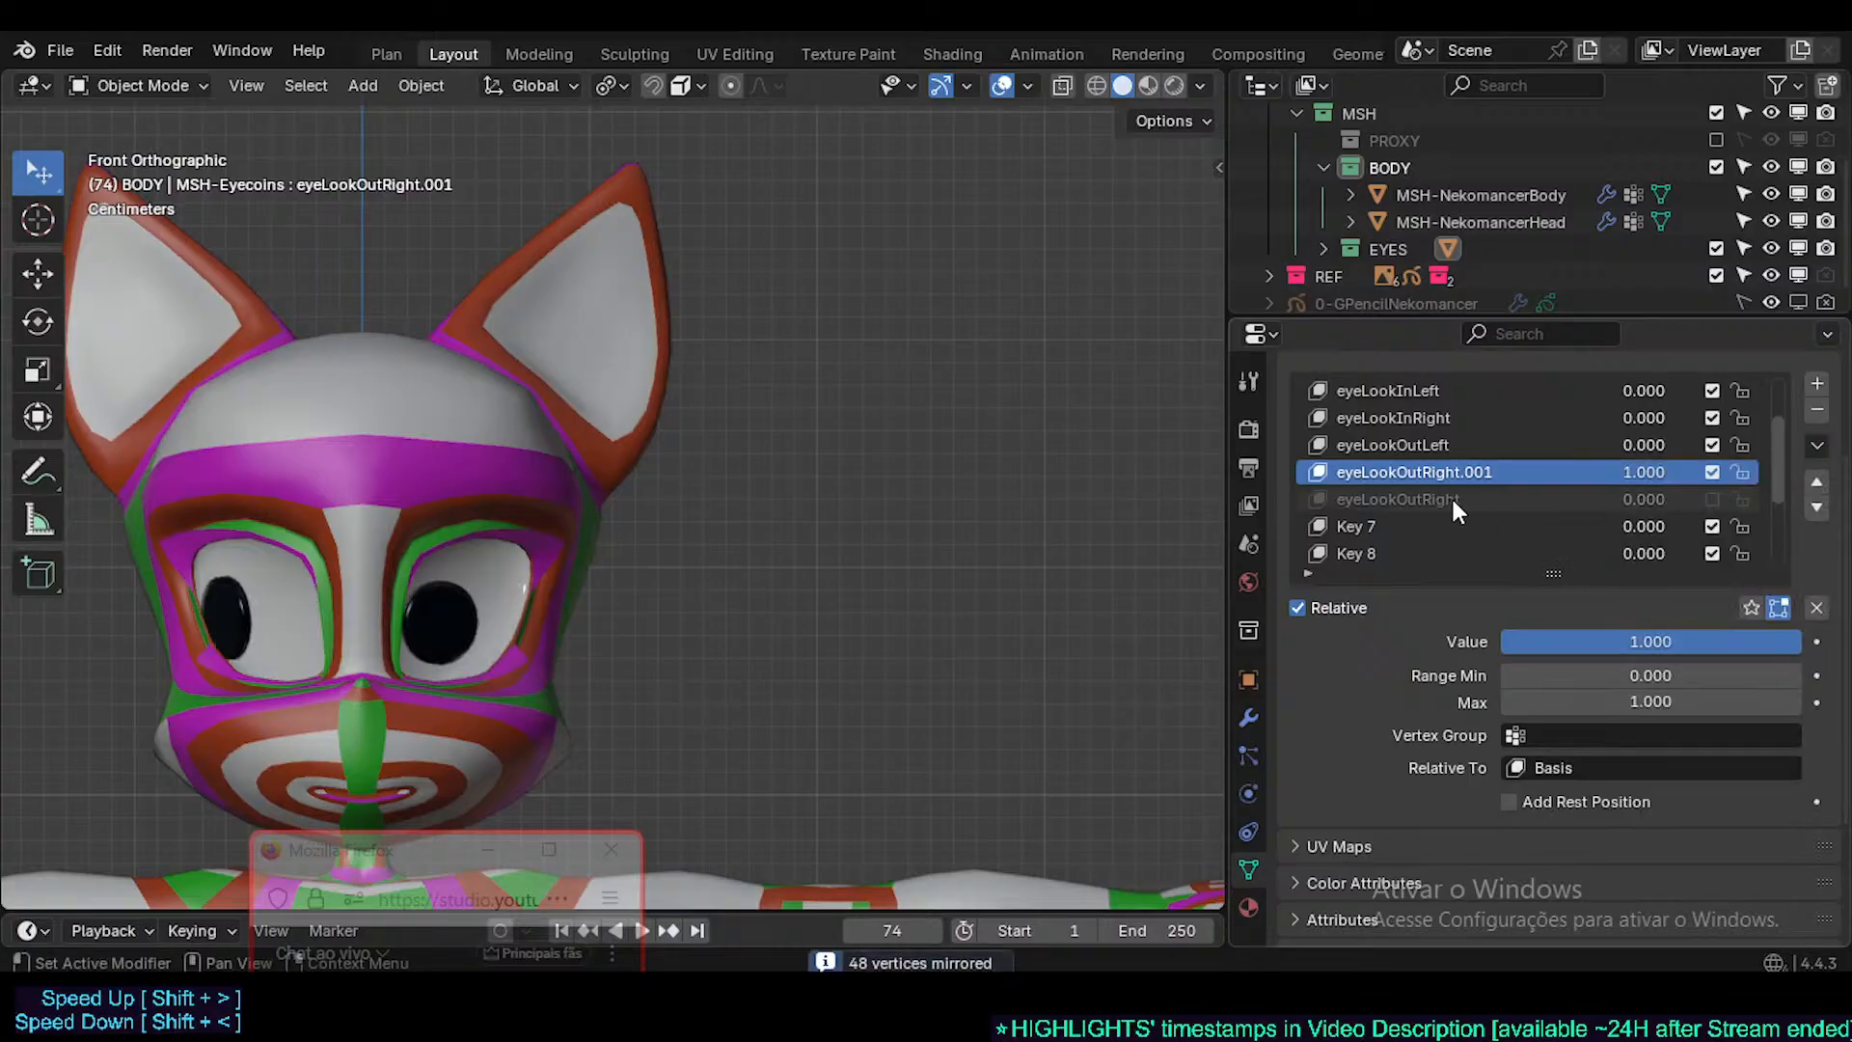
- Delete the old, disabled eyeLookOutRight shape key from the eye mesh
drag(1700, 639, 1801, 638)
double_click(1468, 466)
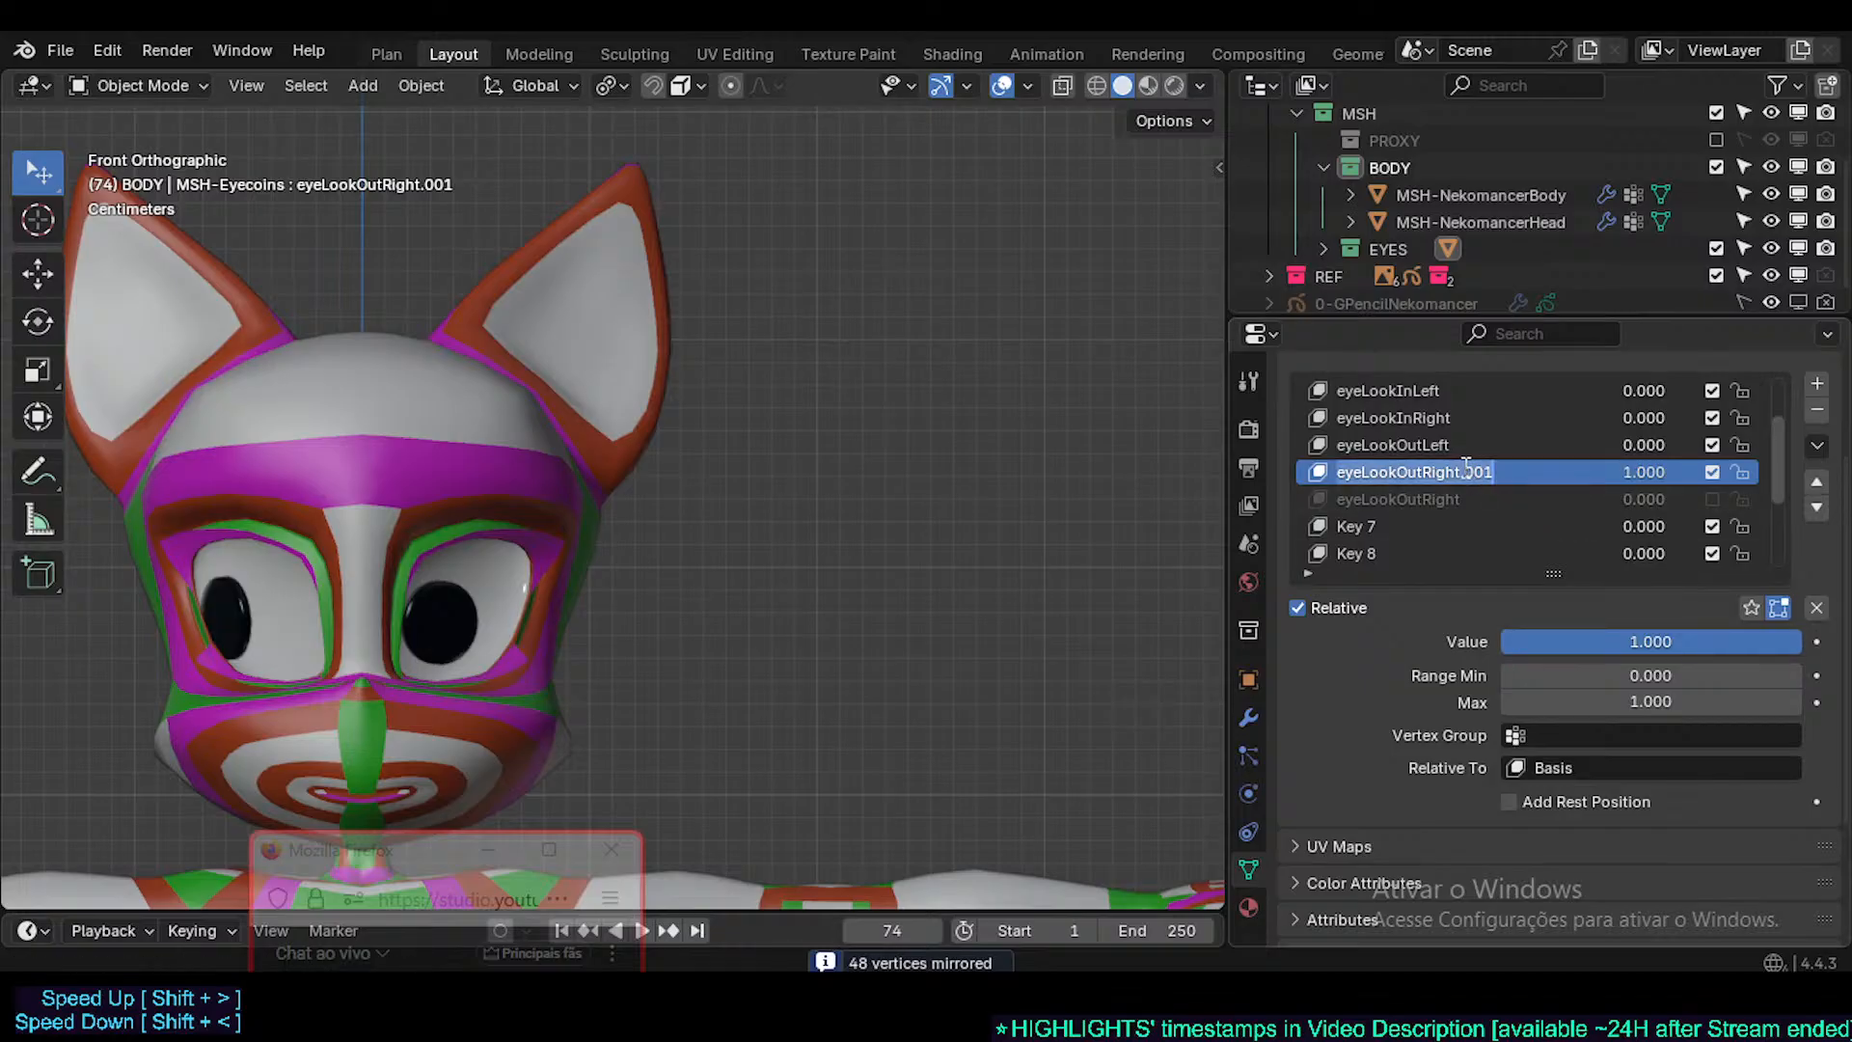
click(1451, 500)
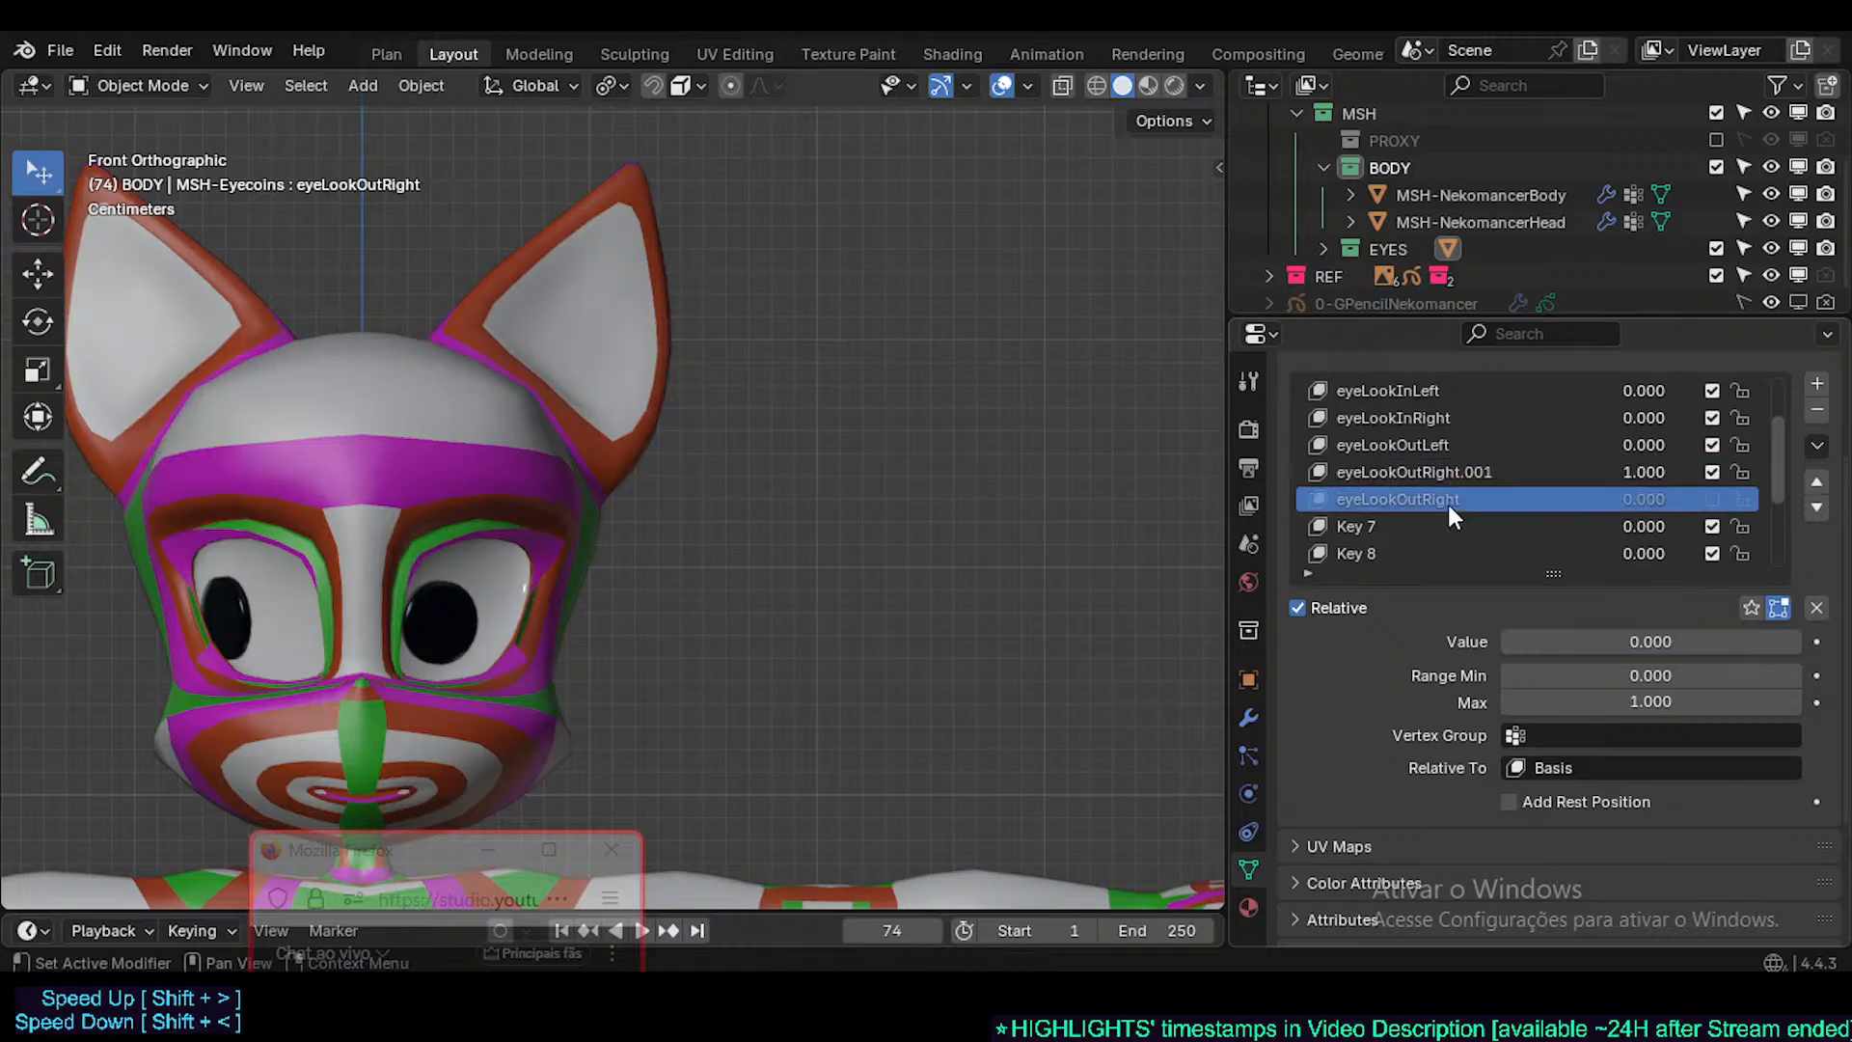
click(1816, 410)
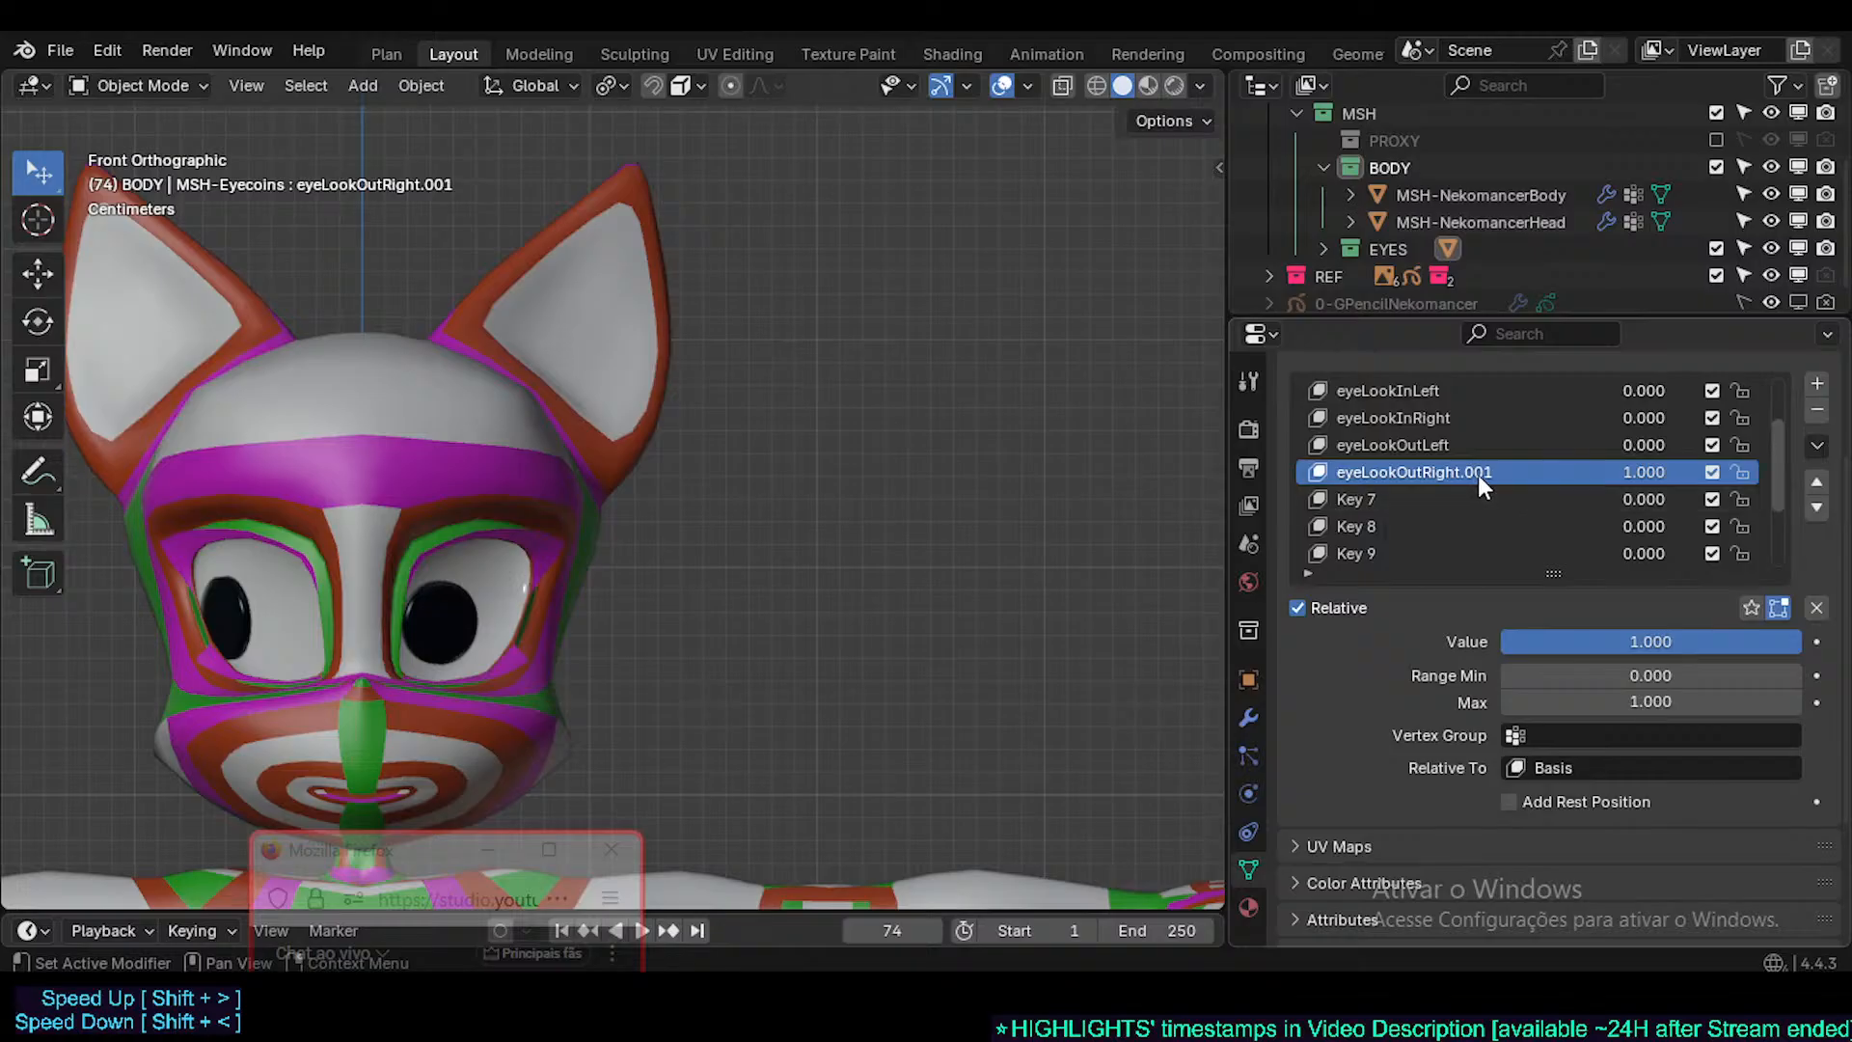
- Rename the eyeLookOutRight.001 shape key to eyeLookOutRight
double_click(1478, 475)
drag(1462, 475, 1596, 476)
key(BackSpace)
key(Return)
- Test eyeLookOutLeft at 1 together with eyeLookOutRight at 1, and clear all shape key values
mouse_move(1798, 641)
mouse_down()
mouse_move(1503, 641)
mouse_move(1798, 641)
mouse_up()
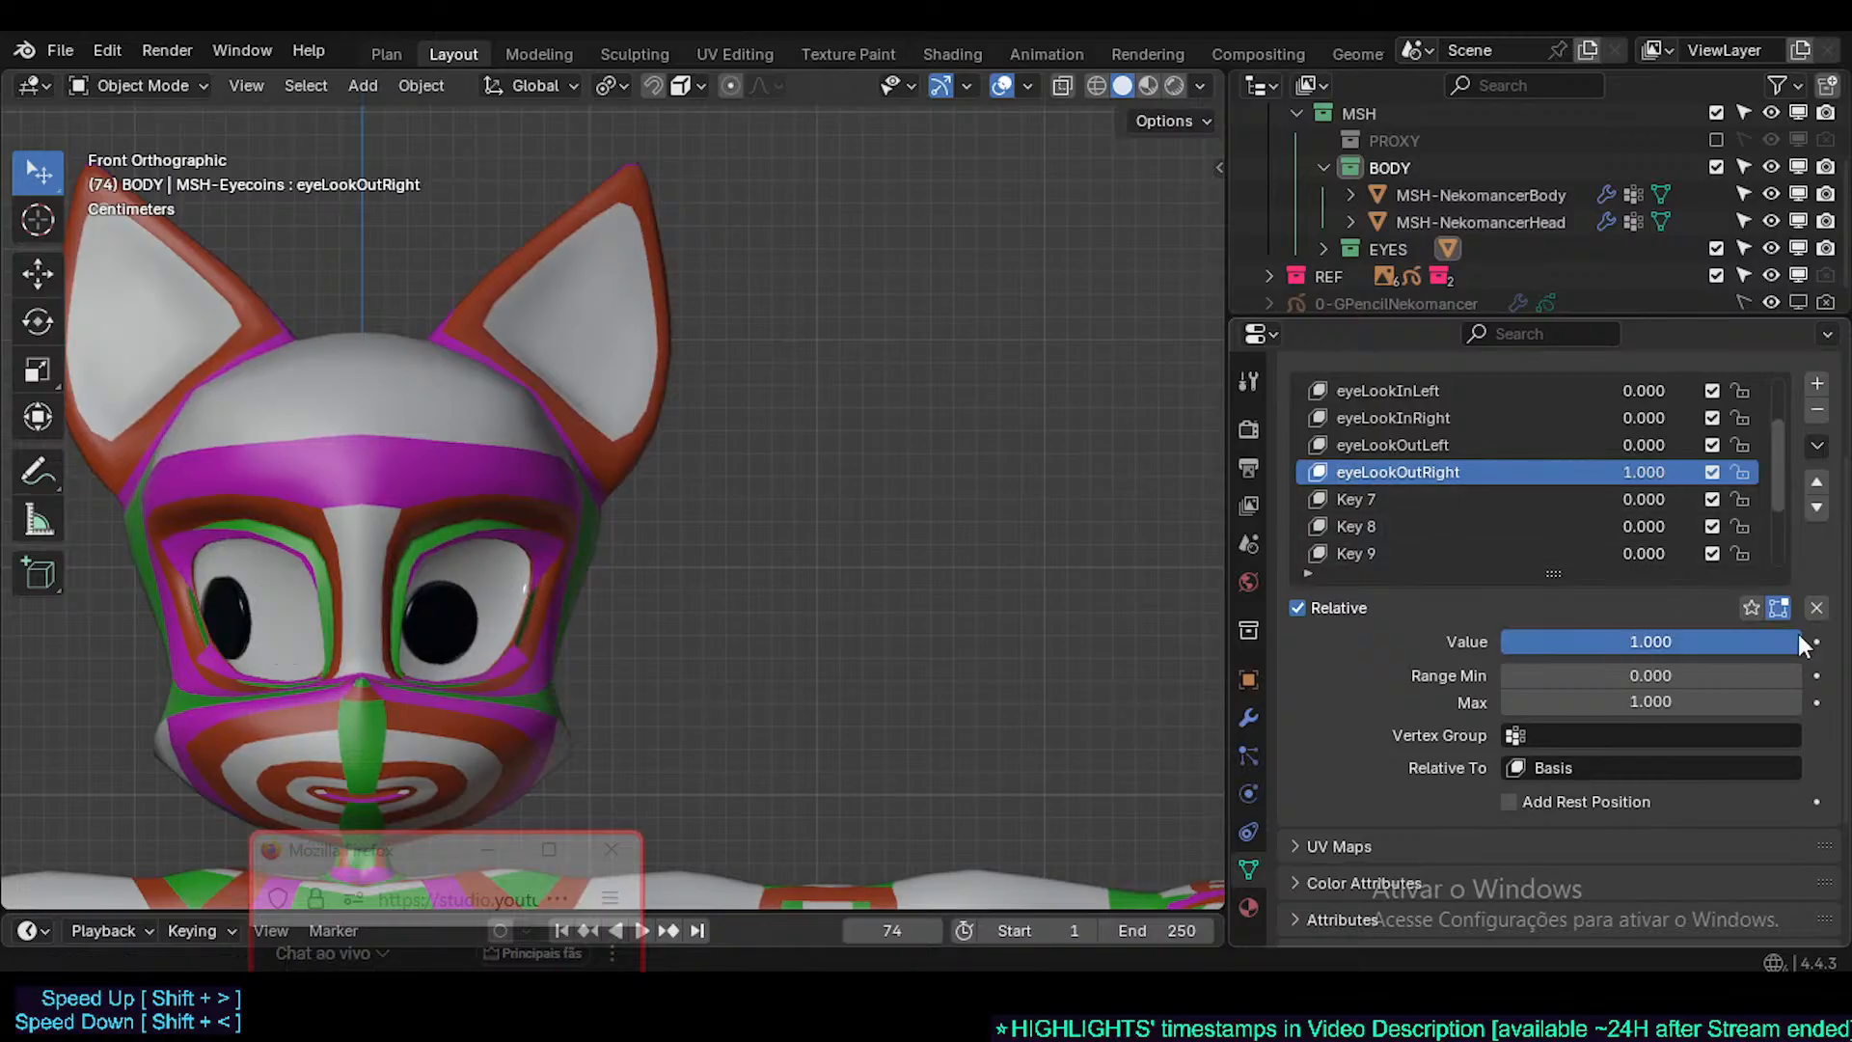
drag(1621, 445, 1697, 444)
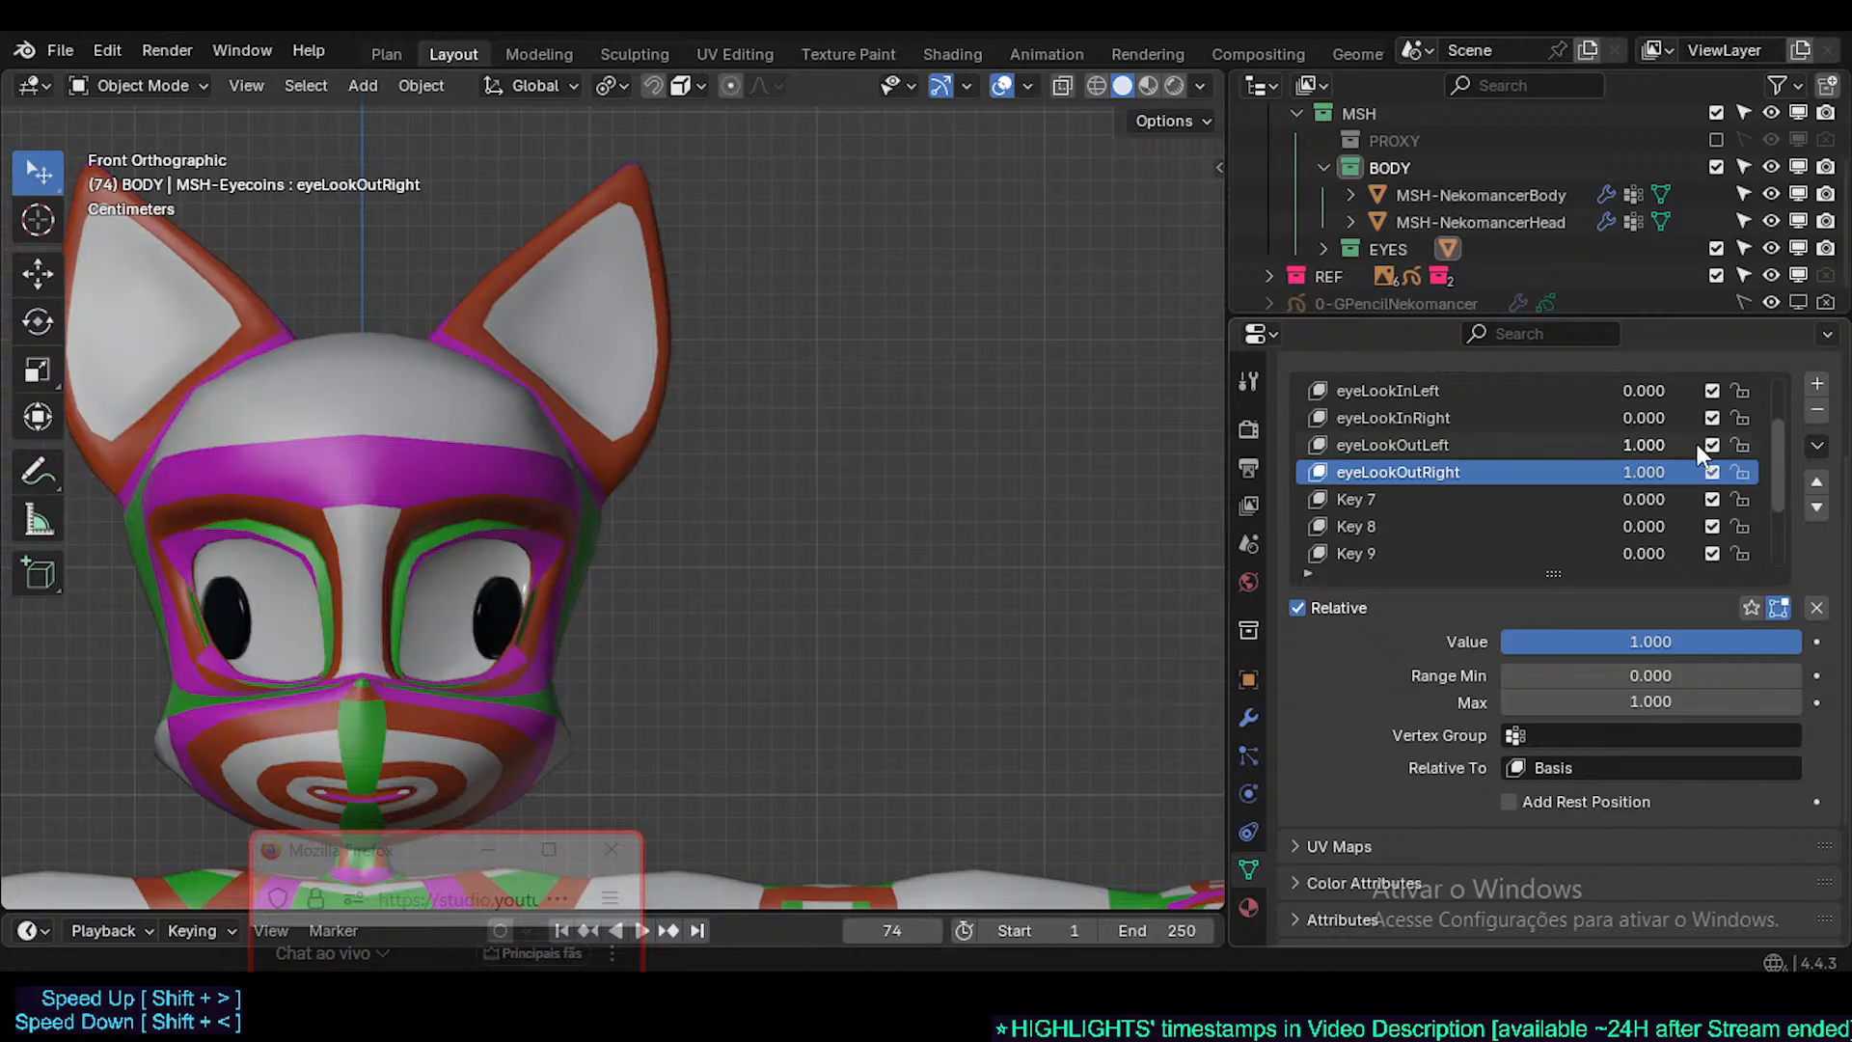
click(1815, 608)
scroll(689, 571, down, 1)
key(ctrl+Tab)
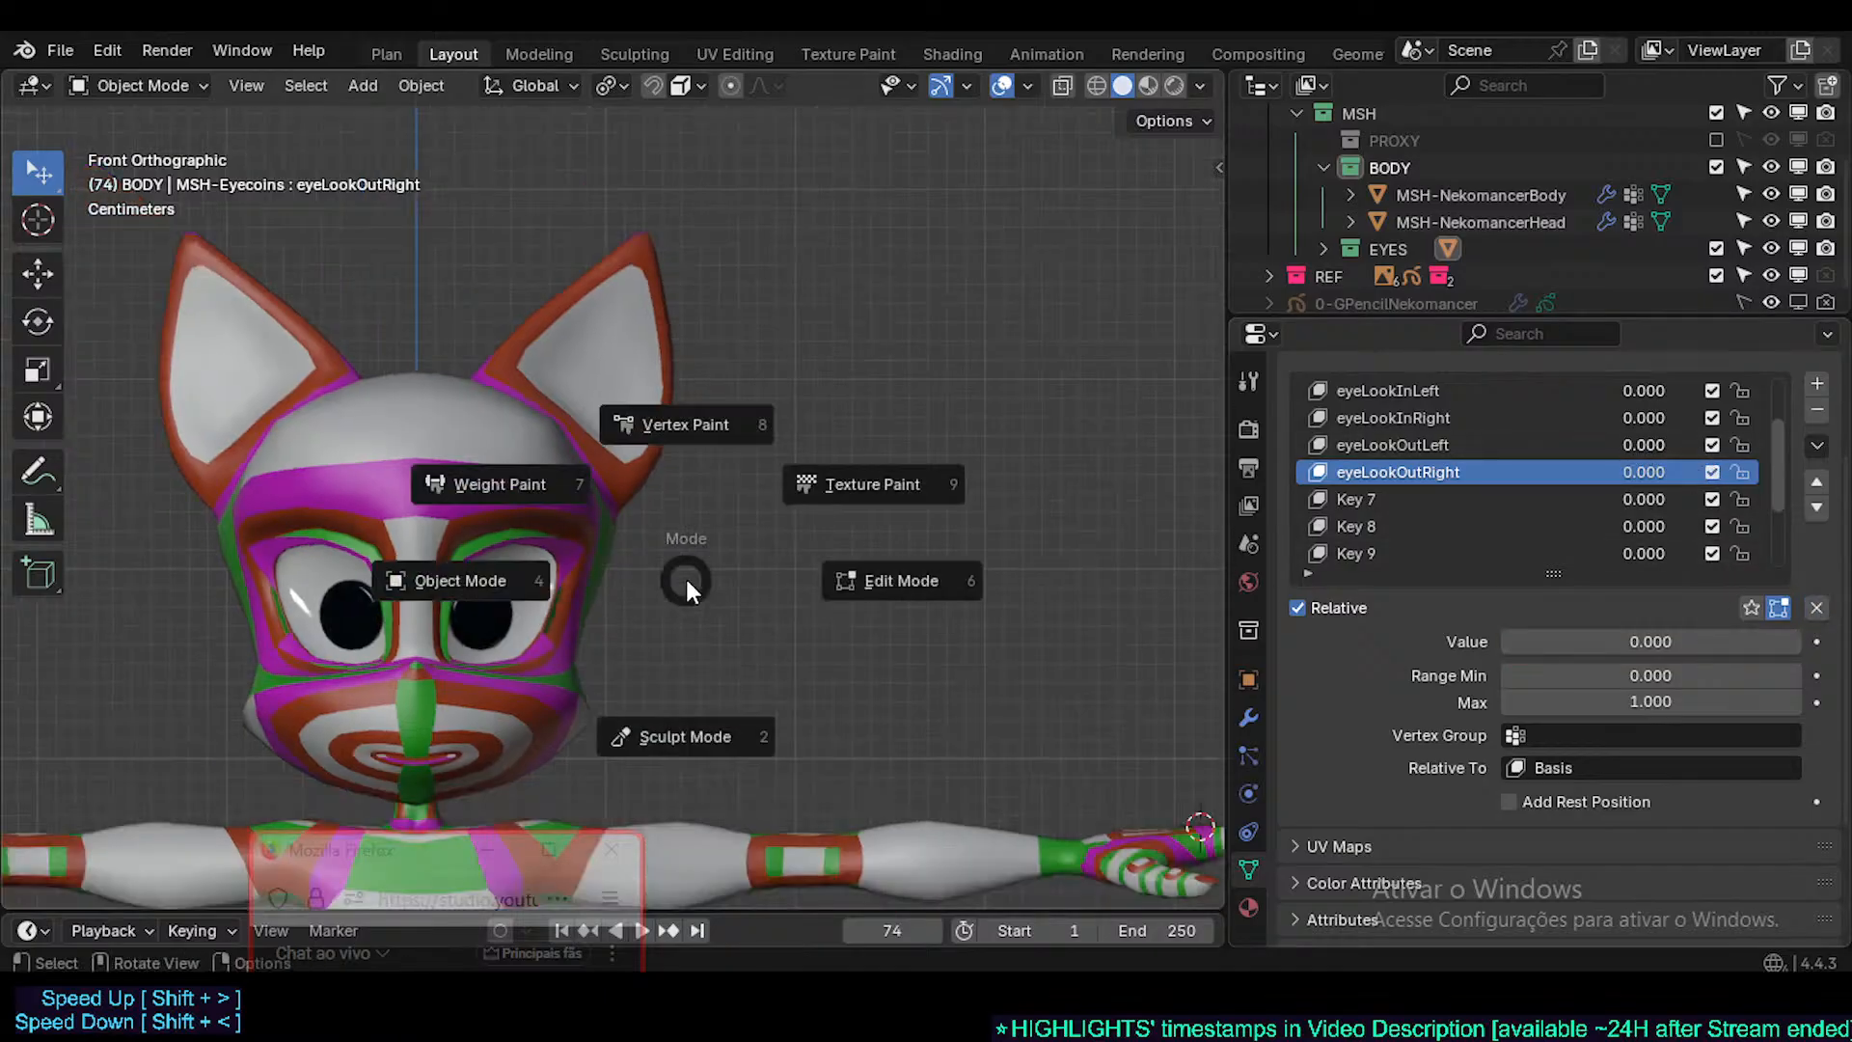
- Delete the unused shape keys Key 7 through Key 13 from the eye mesh and save the file
scroll(1451, 523, down, 4)
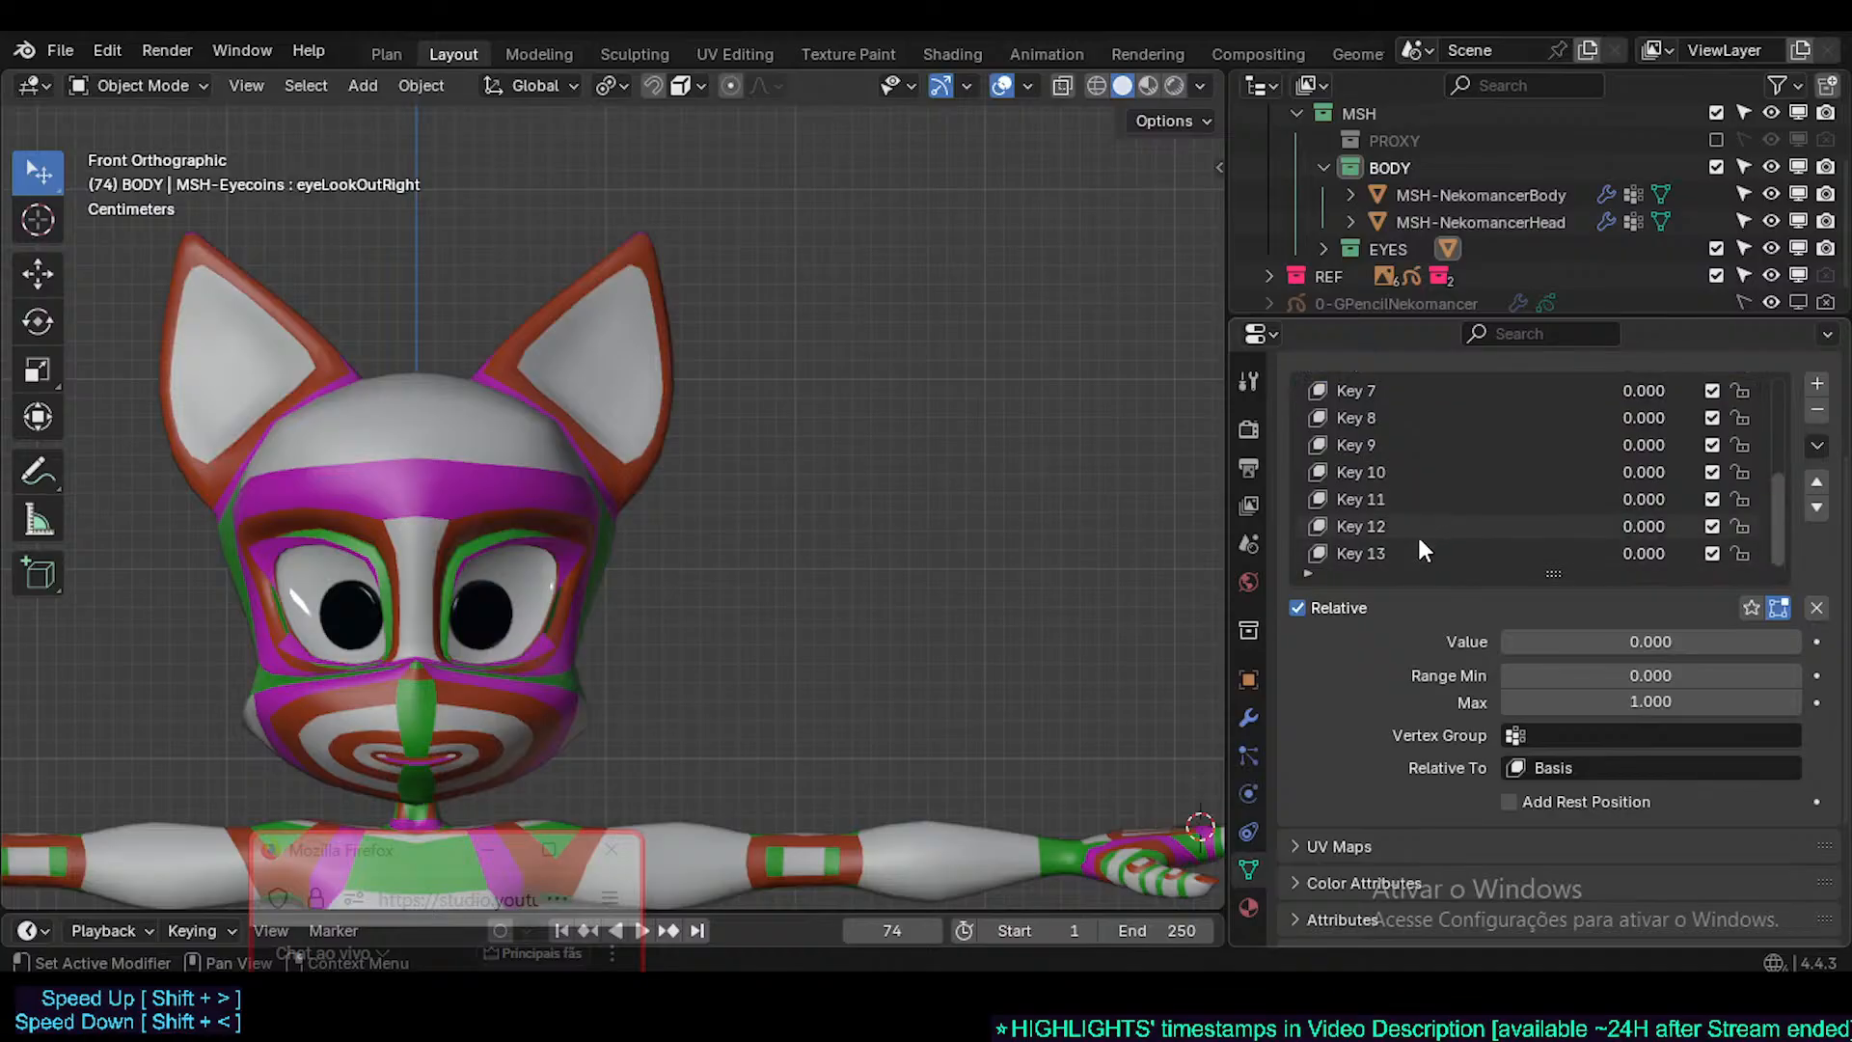
click(1418, 534)
click(1503, 550)
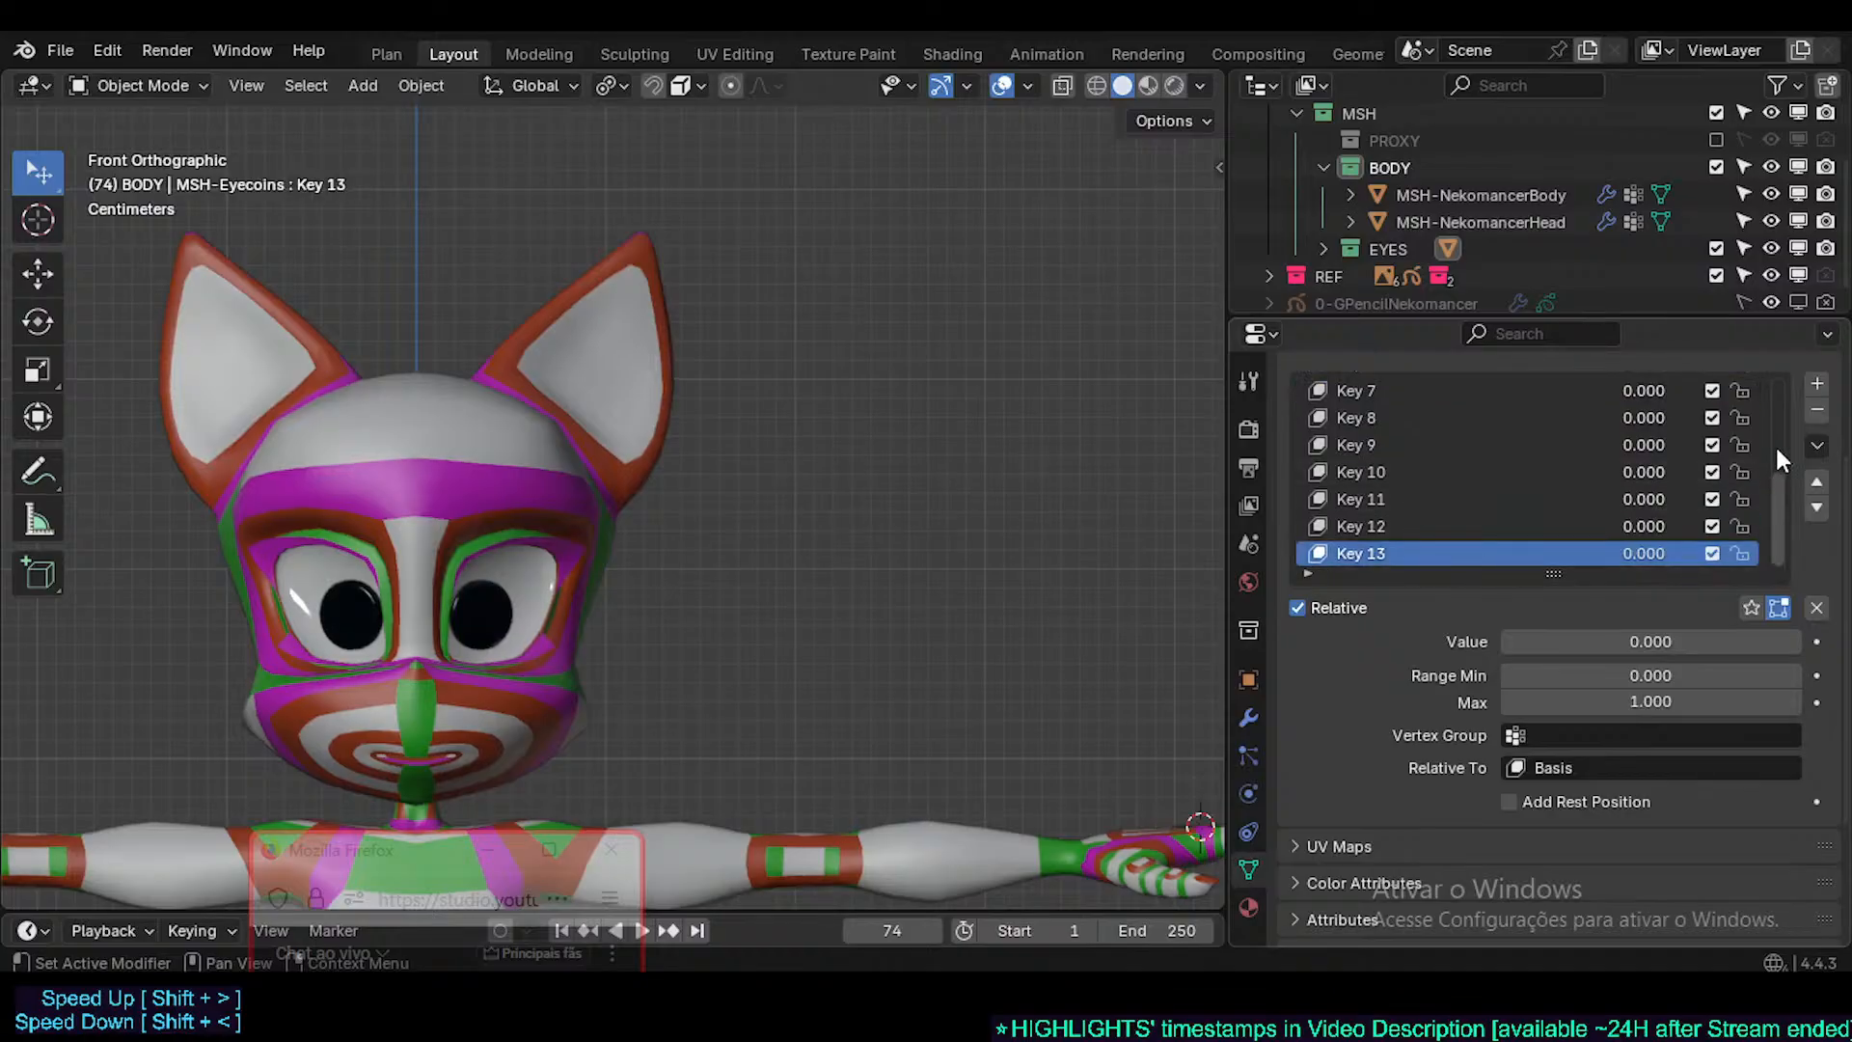
click(1817, 412)
click(1817, 412)
click(1817, 412)
click(1817, 412)
click(1817, 412)
click(1817, 412)
click(1817, 412)
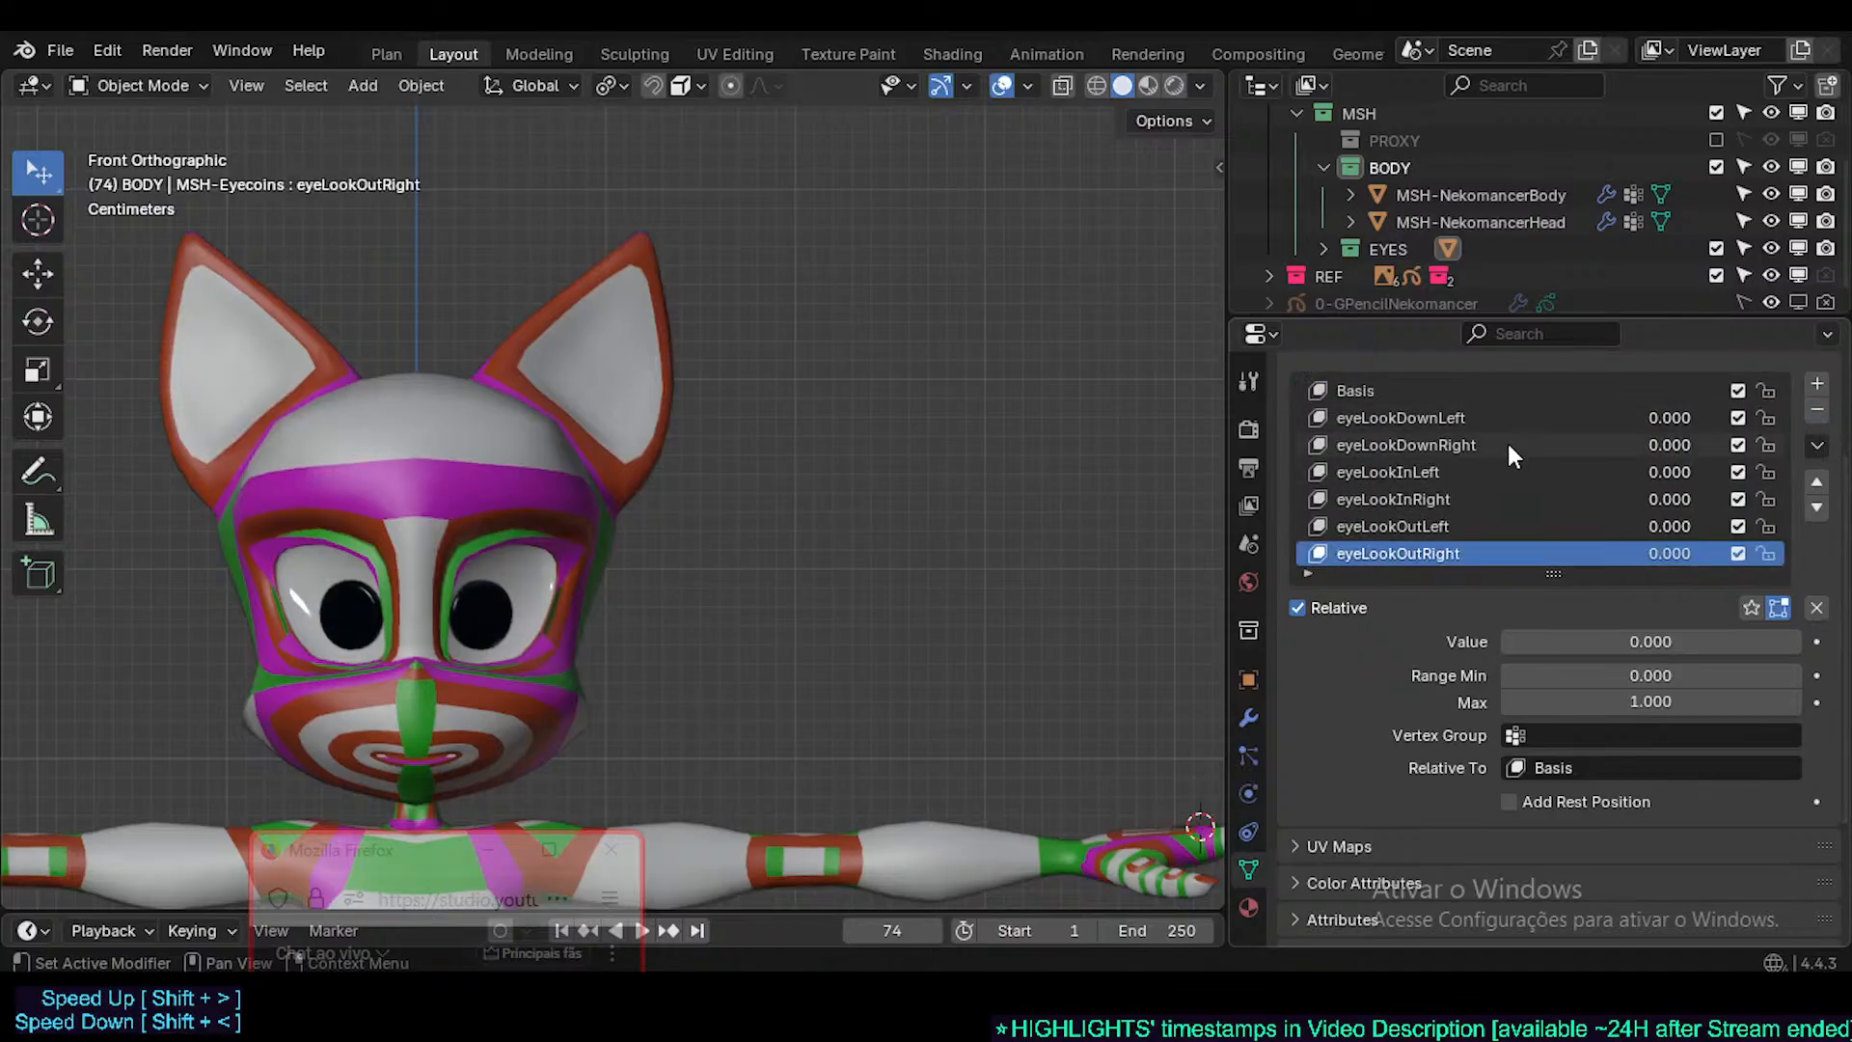
key(ctrl+s)
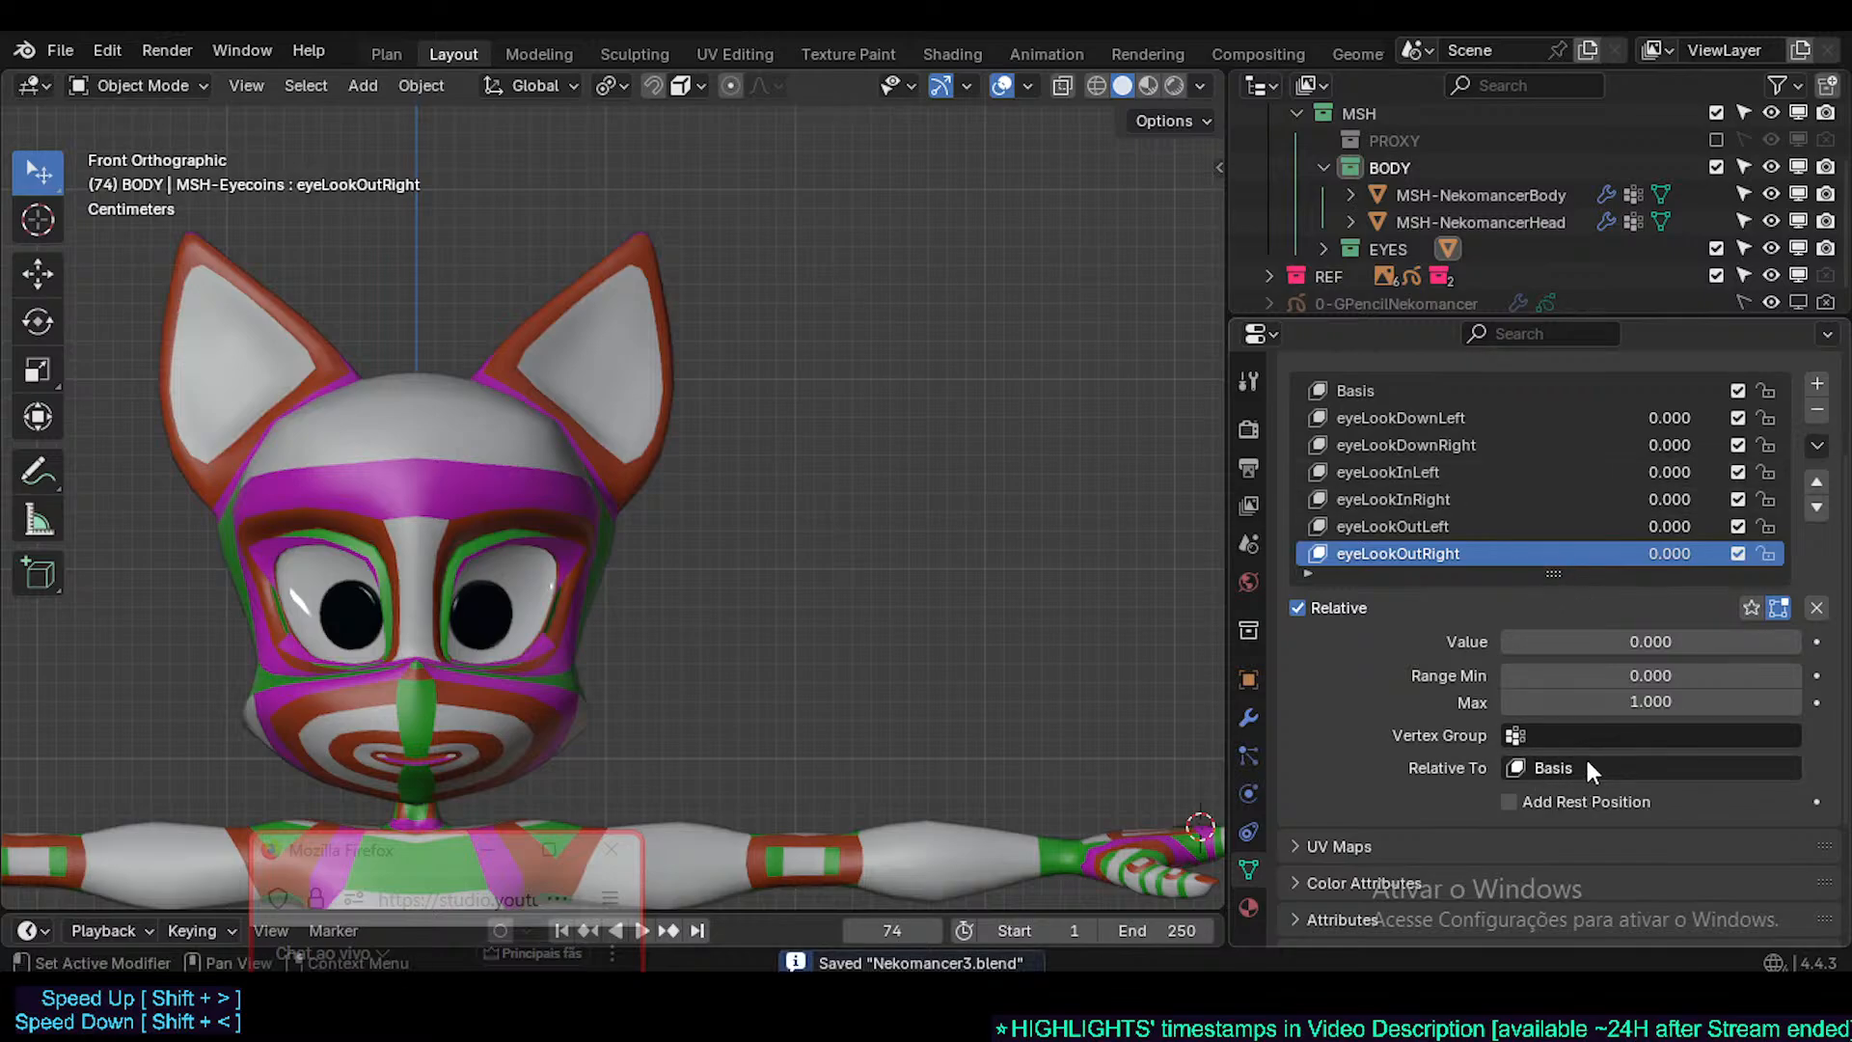
- Review the eye mesh's shape key list from Basis through the eyeLookDown, eyeLookIn and eyeLookOut pairs
scroll(1444, 458, up, 4)
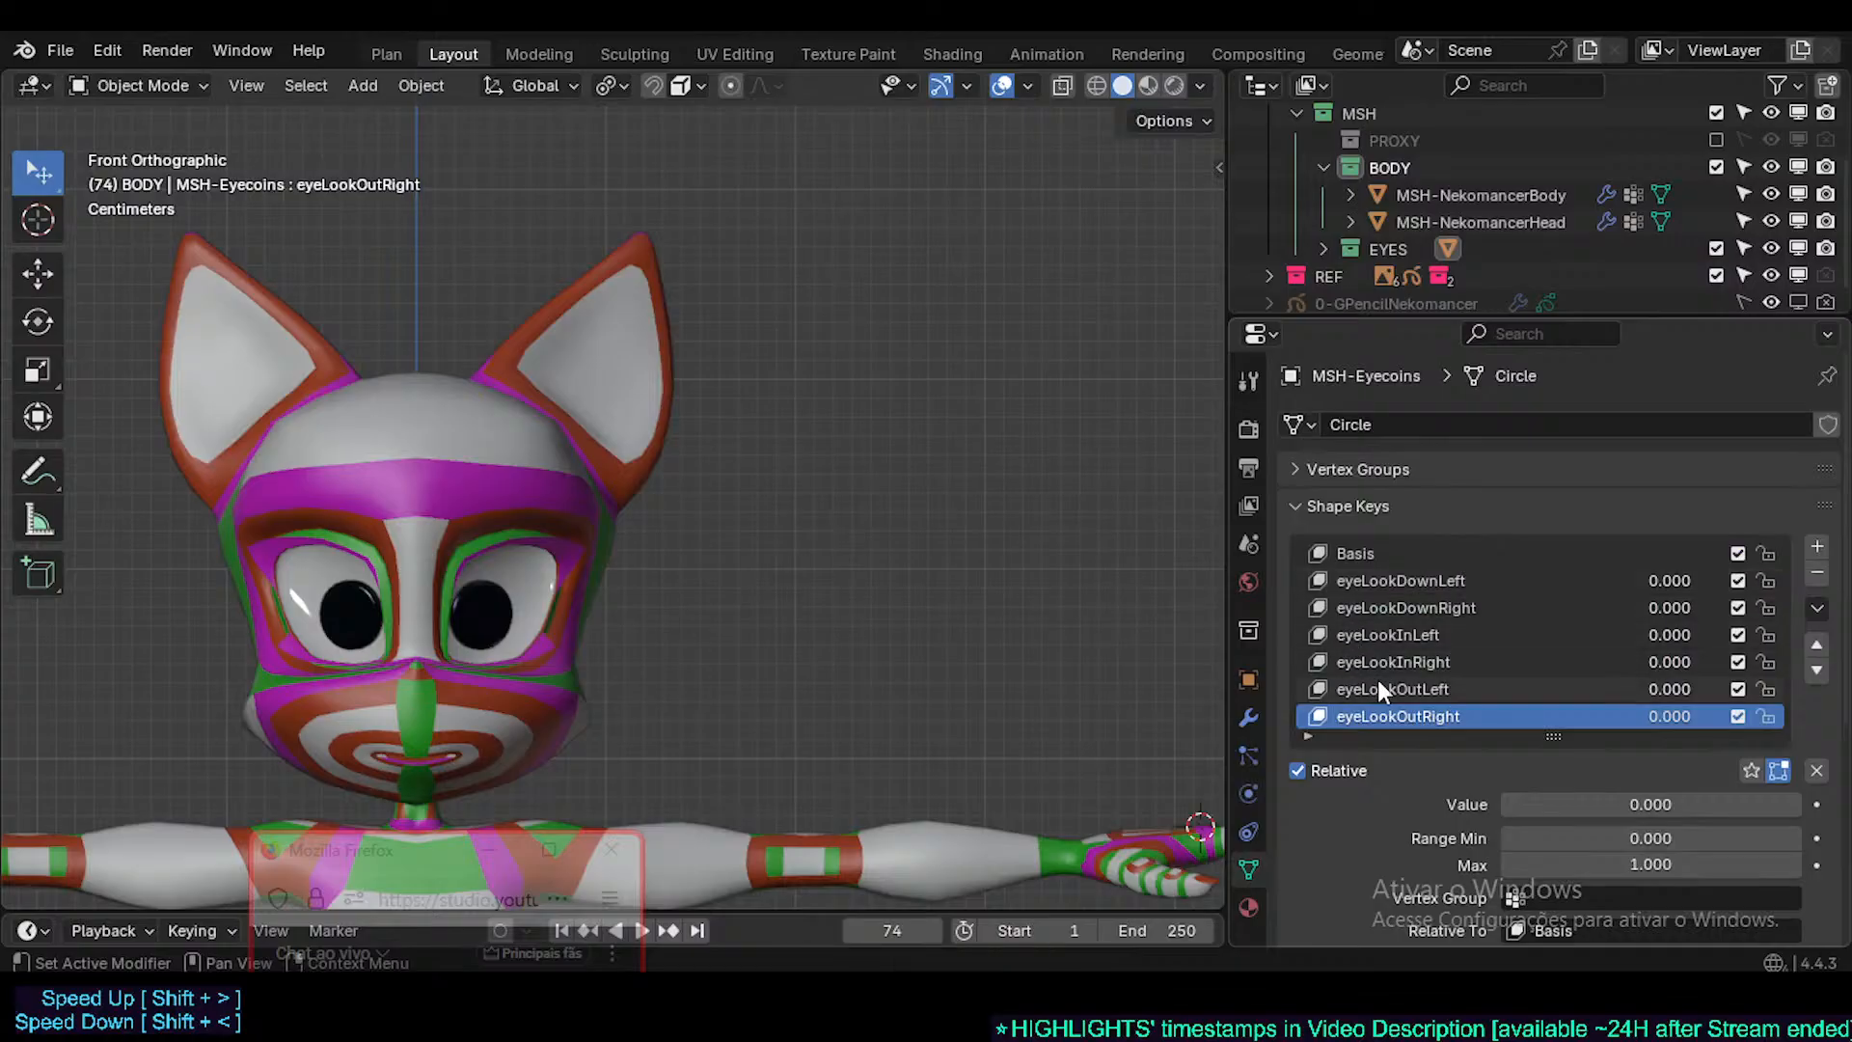
click(1379, 687)
click(1396, 662)
click(1393, 637)
click(1389, 609)
click(1399, 583)
click(1399, 608)
click(1398, 635)
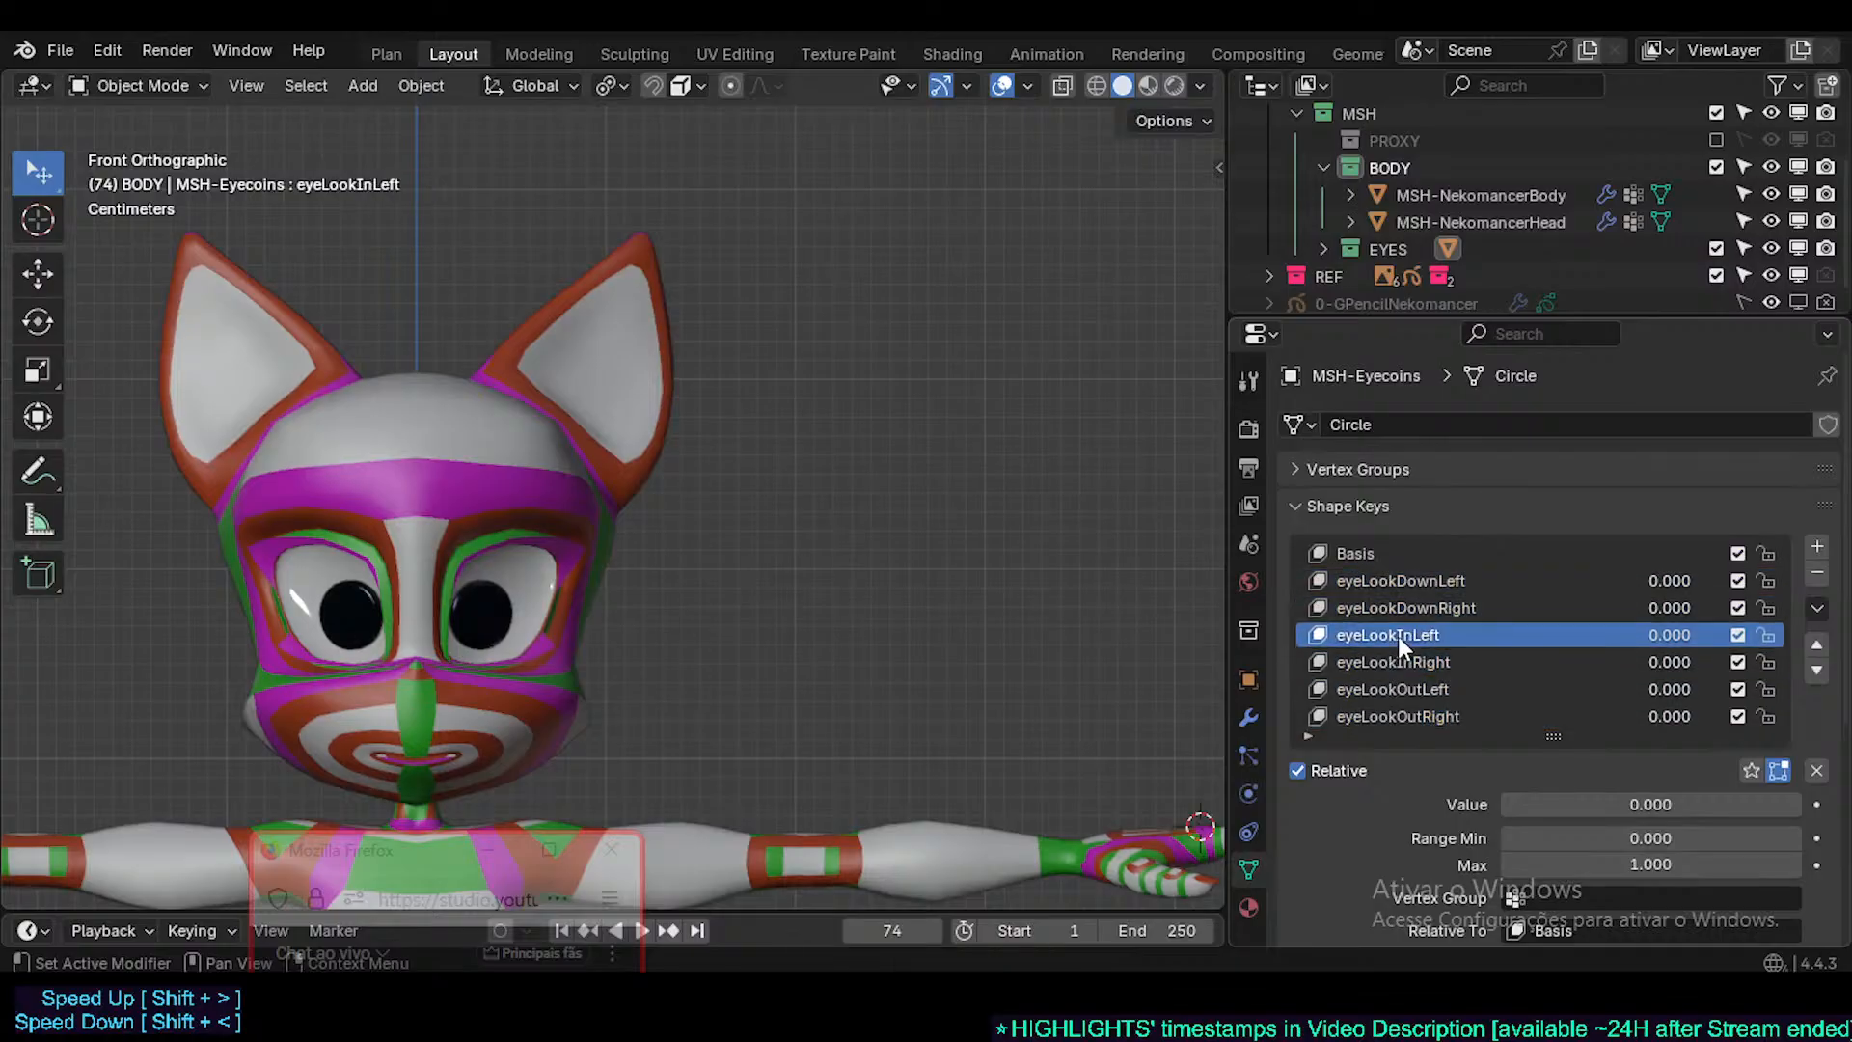
click(1395, 662)
click(1391, 687)
click(1385, 715)
click(1379, 688)
click(1374, 660)
click(1369, 637)
click(1372, 608)
click(1374, 581)
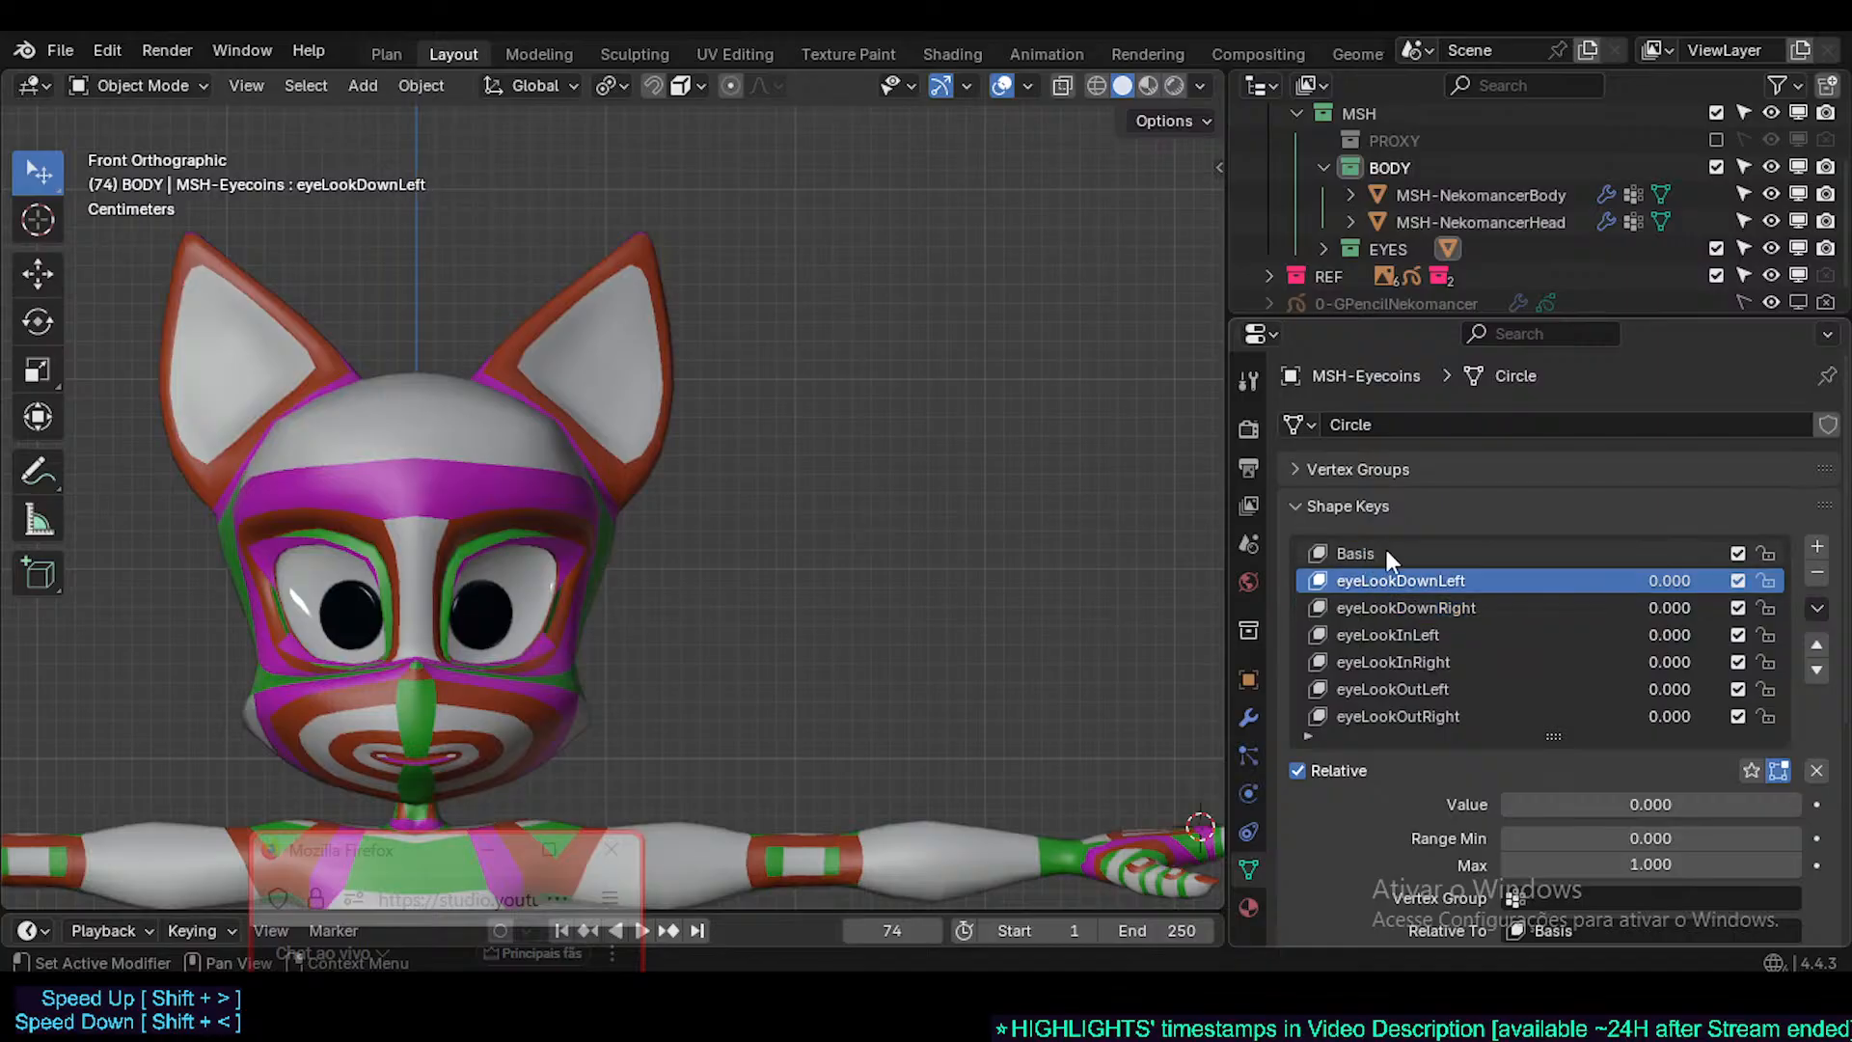
click(1386, 553)
click(1379, 608)
click(1387, 637)
click(1387, 664)
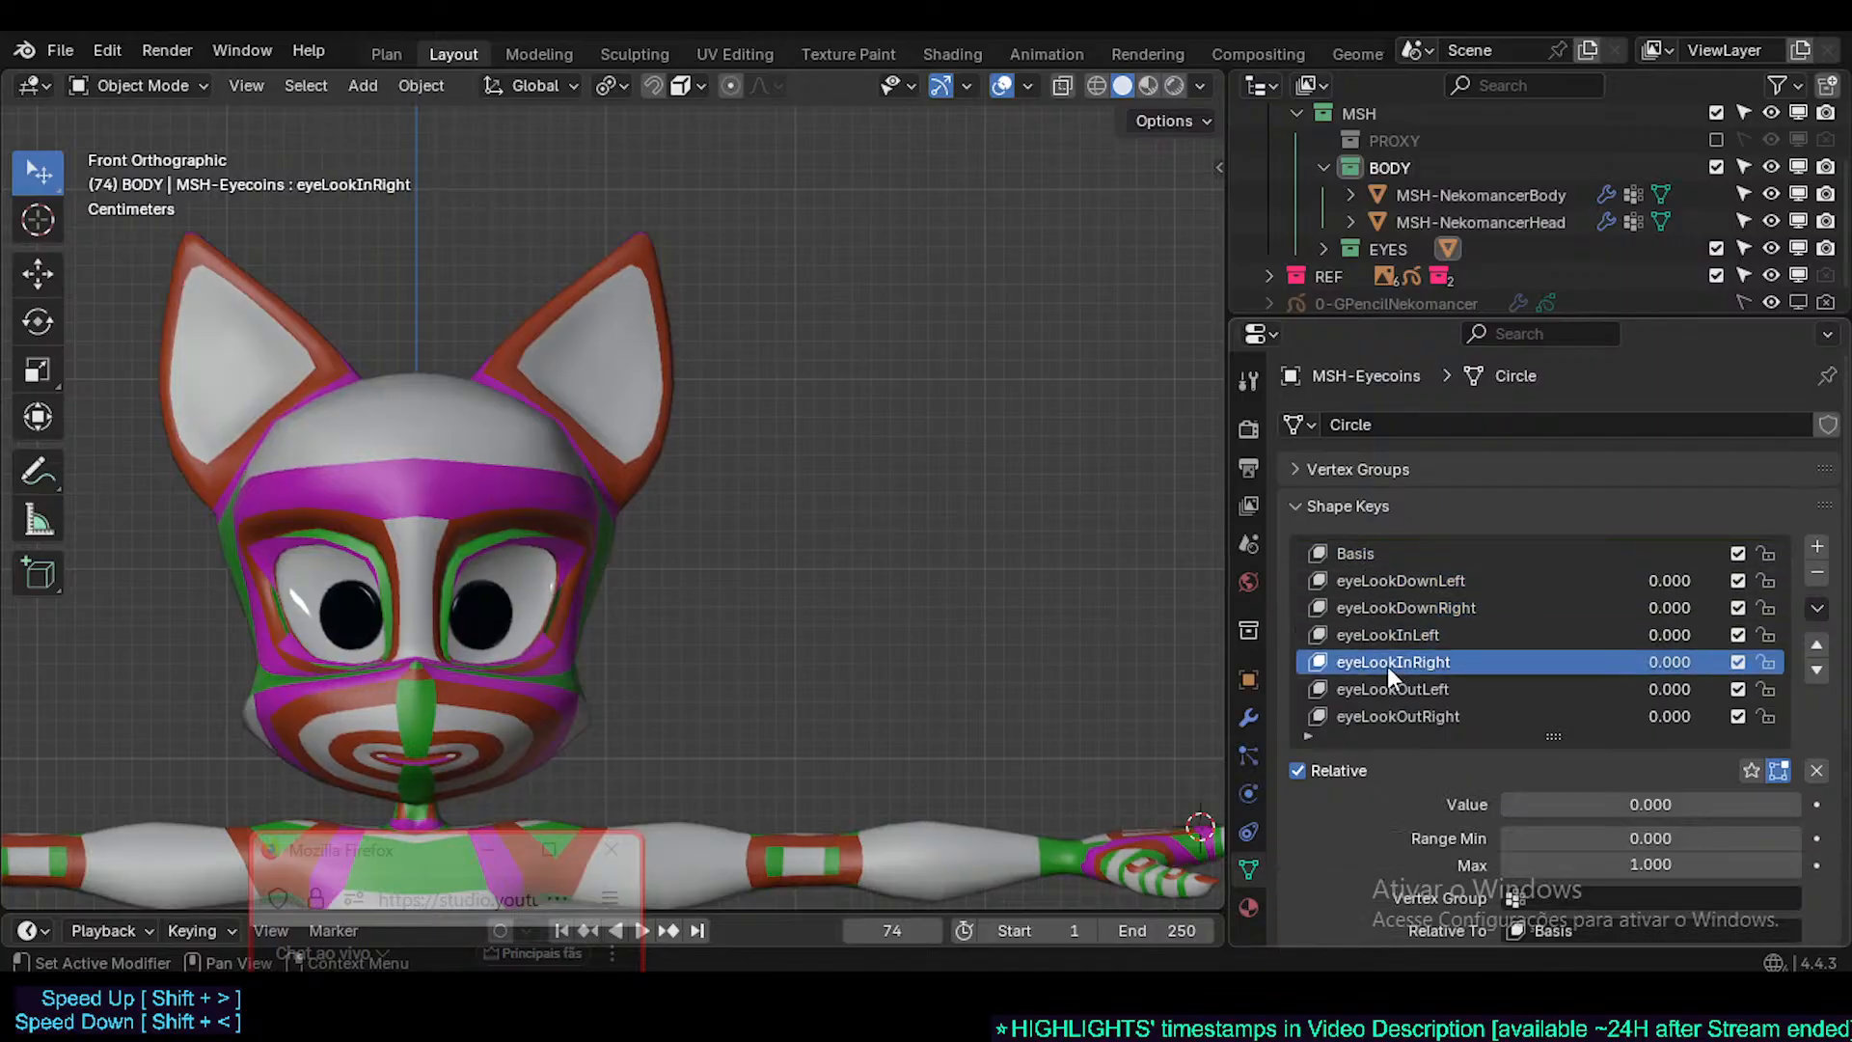
scroll(1387, 666, down, 1)
click(1385, 633)
click(1400, 664)
click(1398, 633)
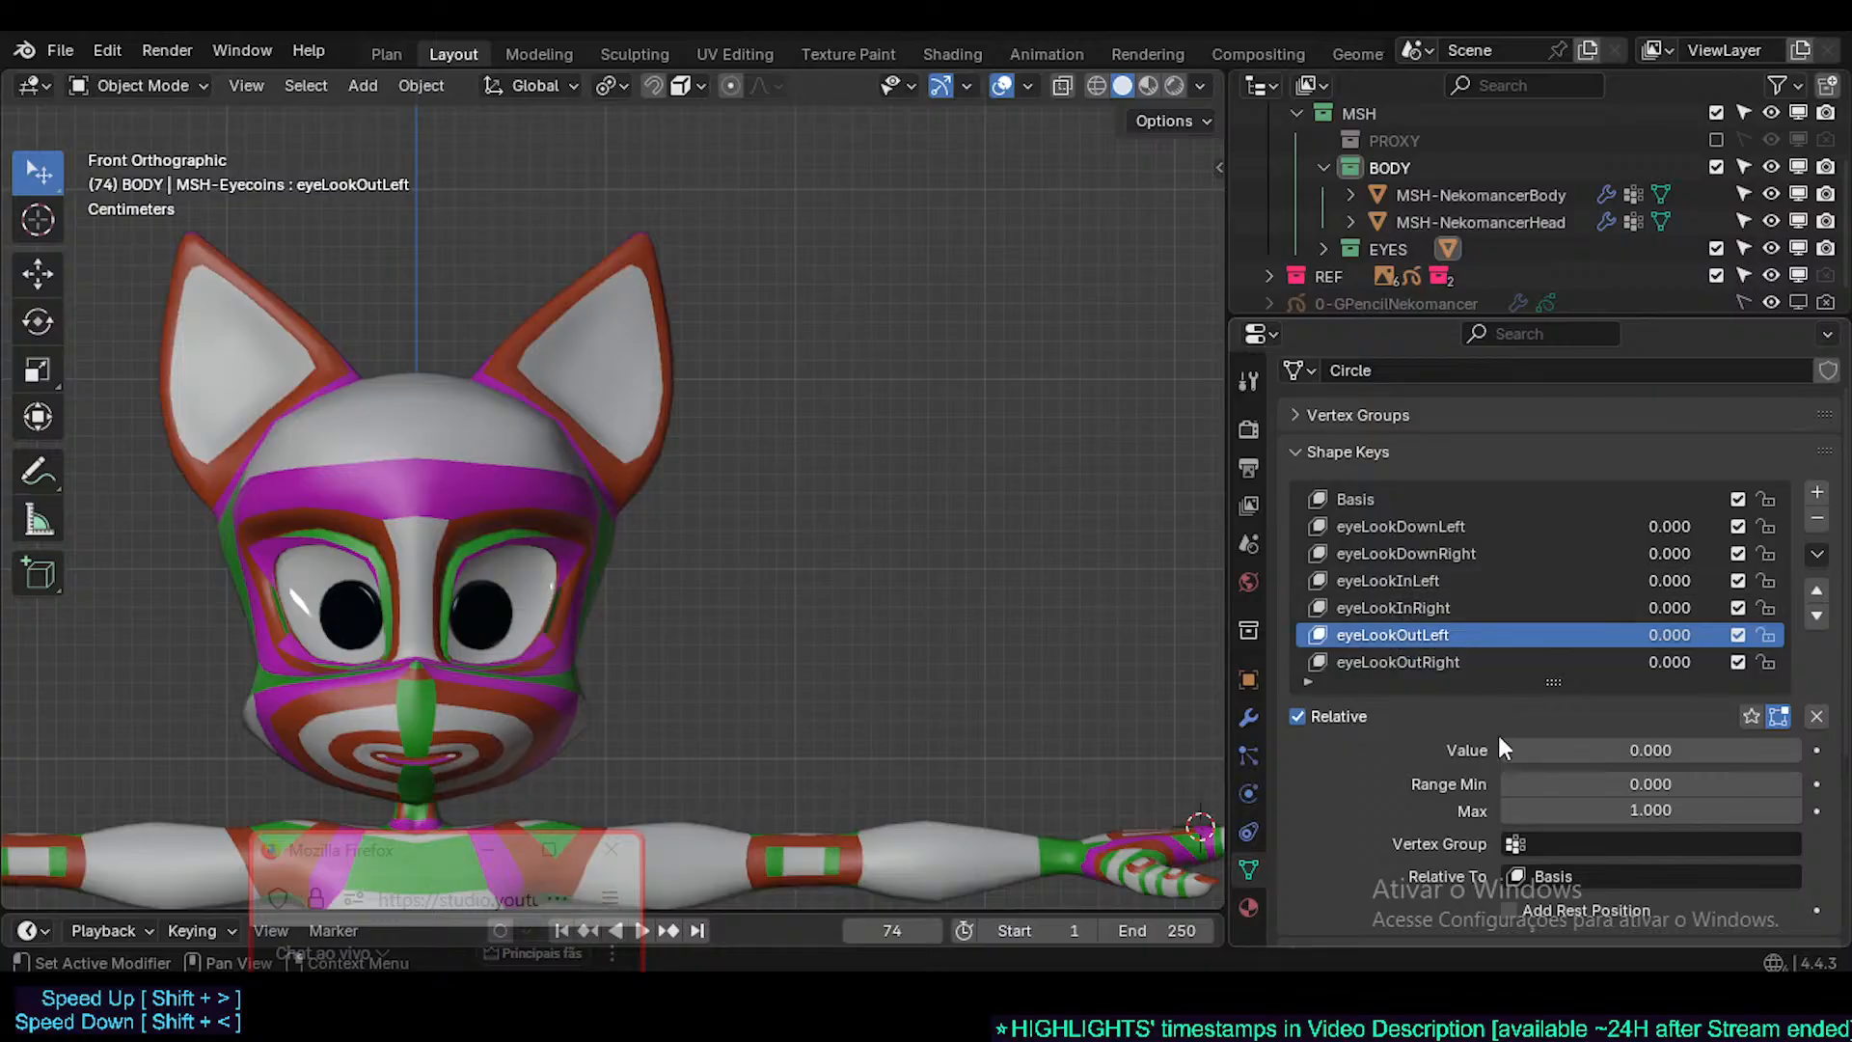
click(1397, 658)
click(1378, 498)
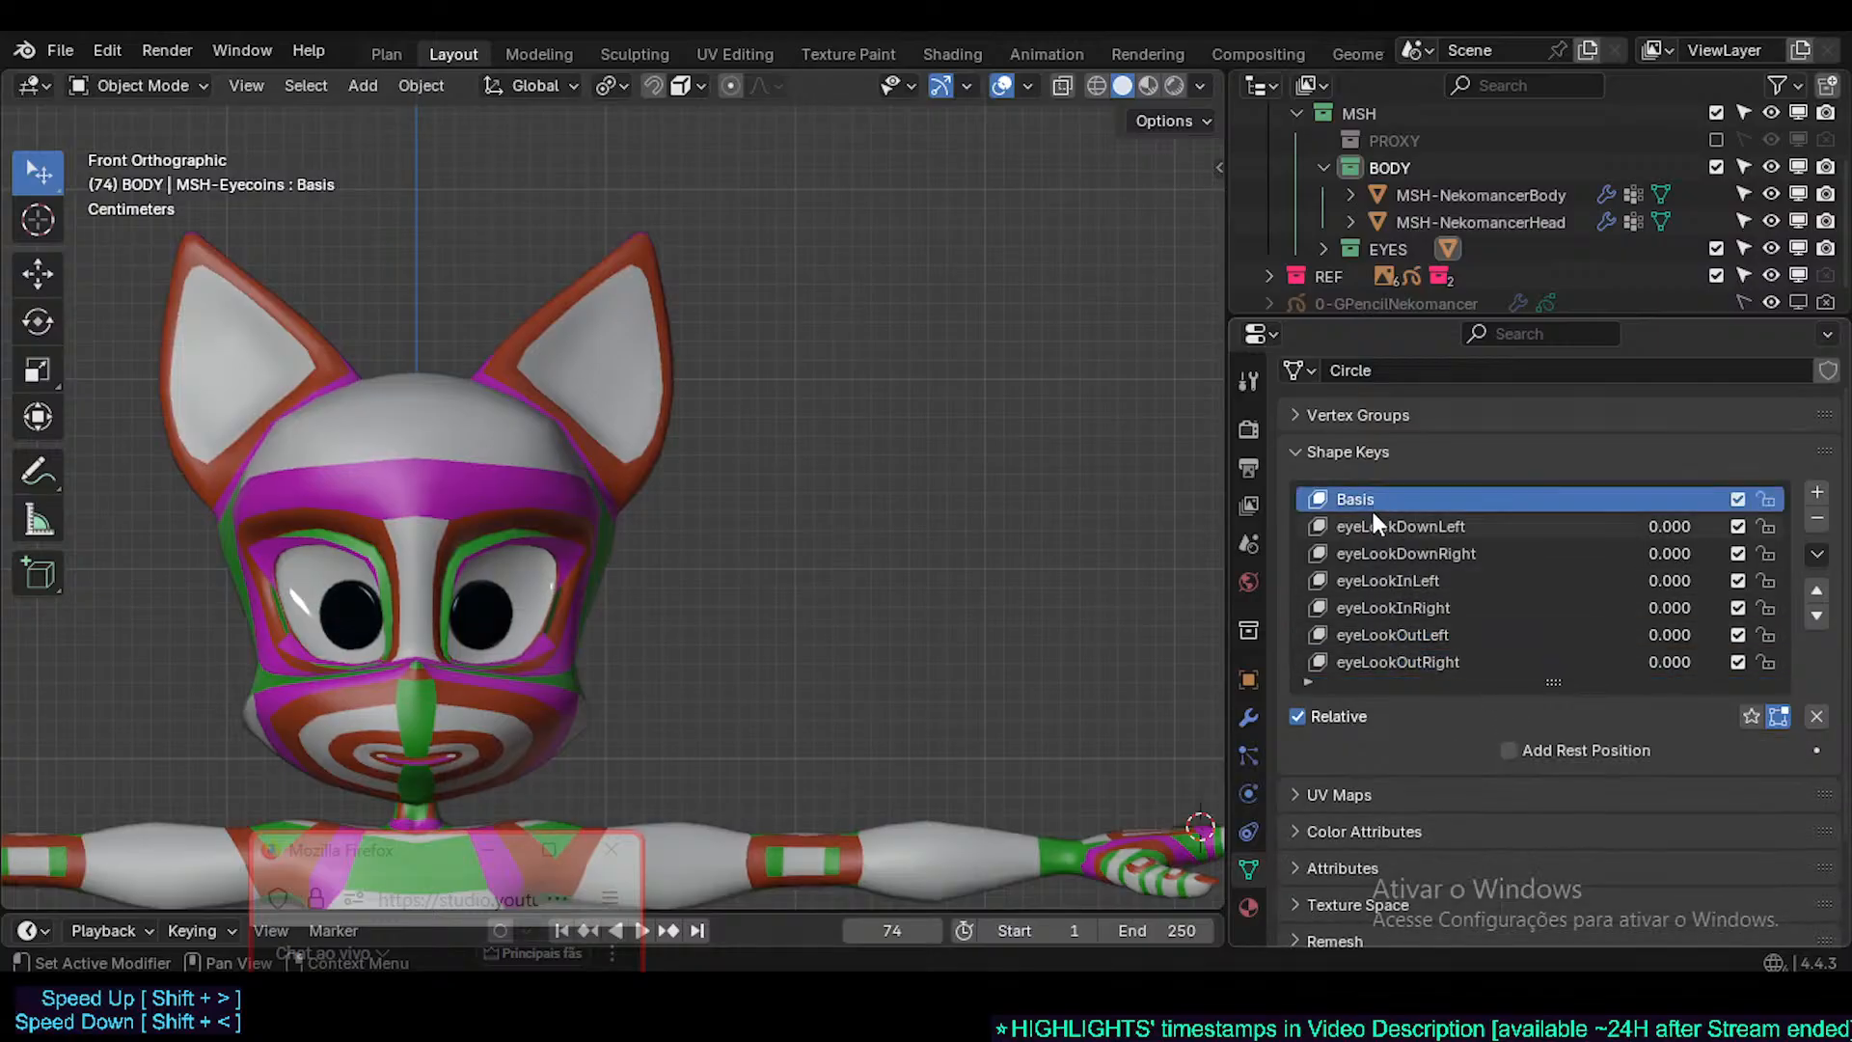
click(1391, 529)
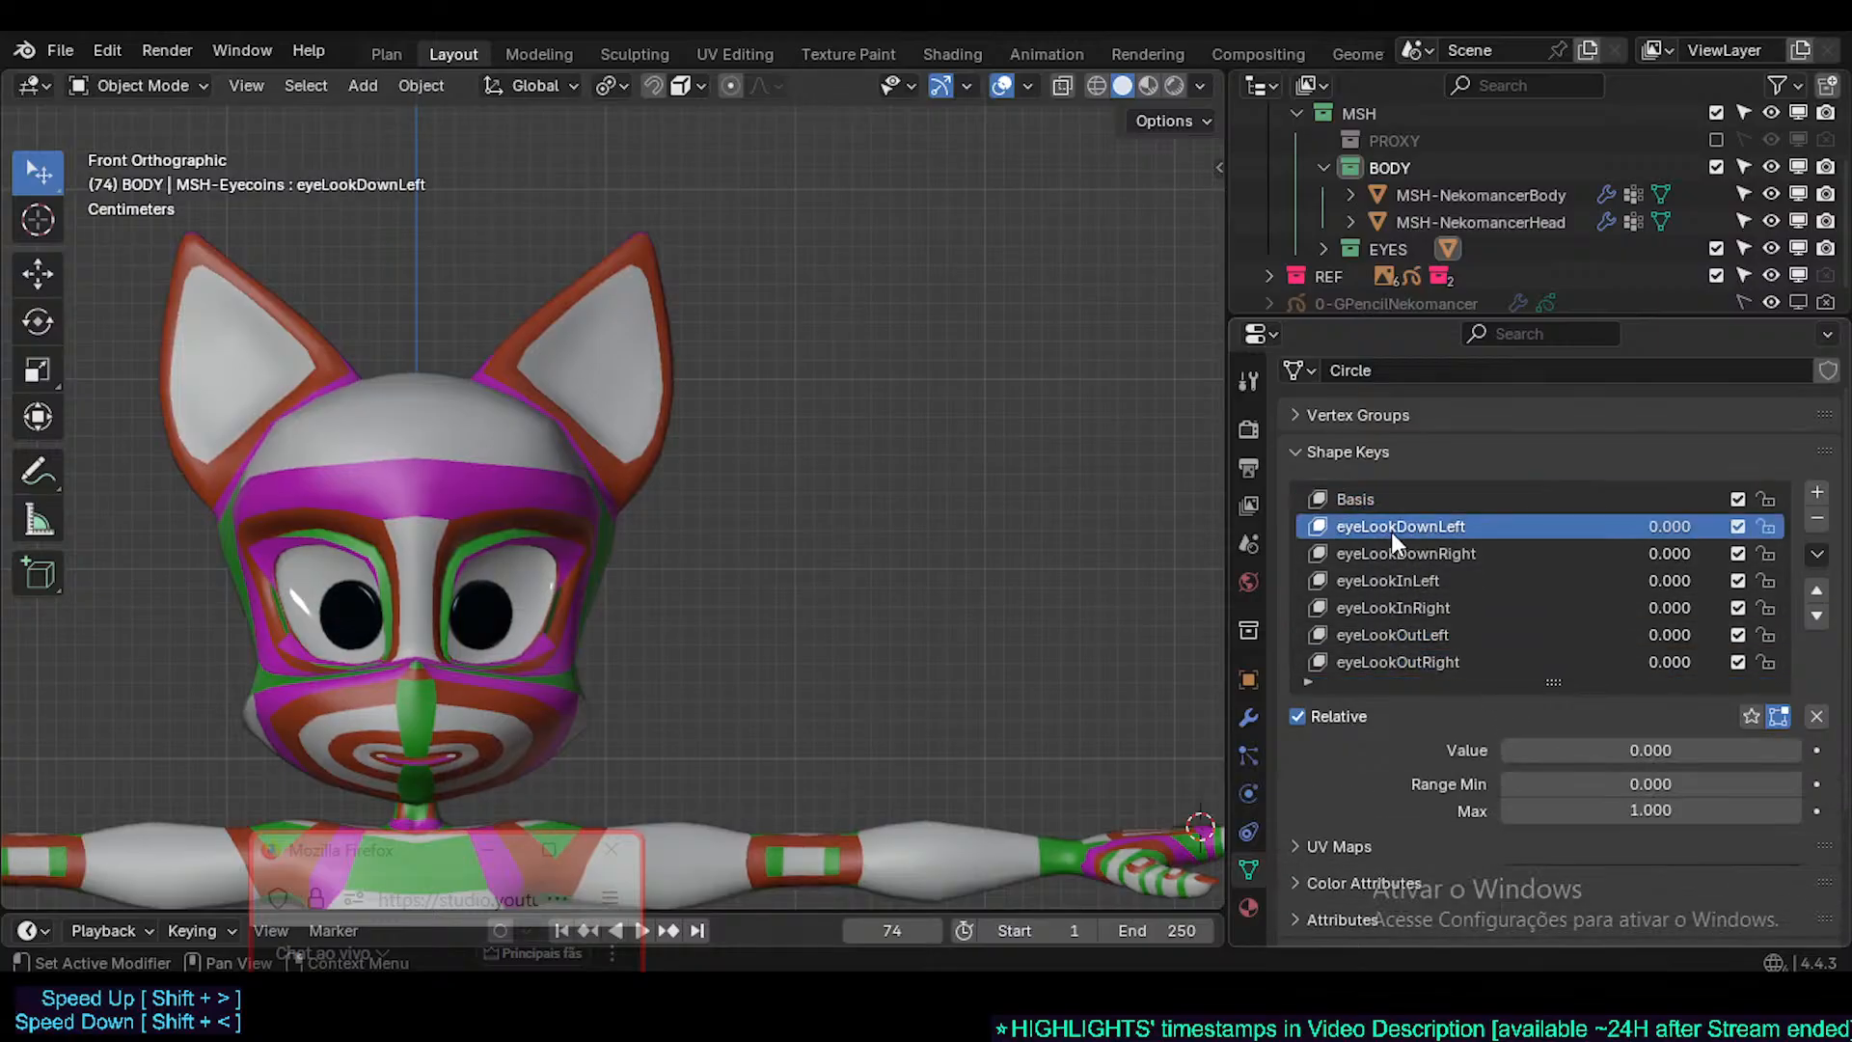
click(1389, 580)
click(1388, 605)
click(1386, 662)
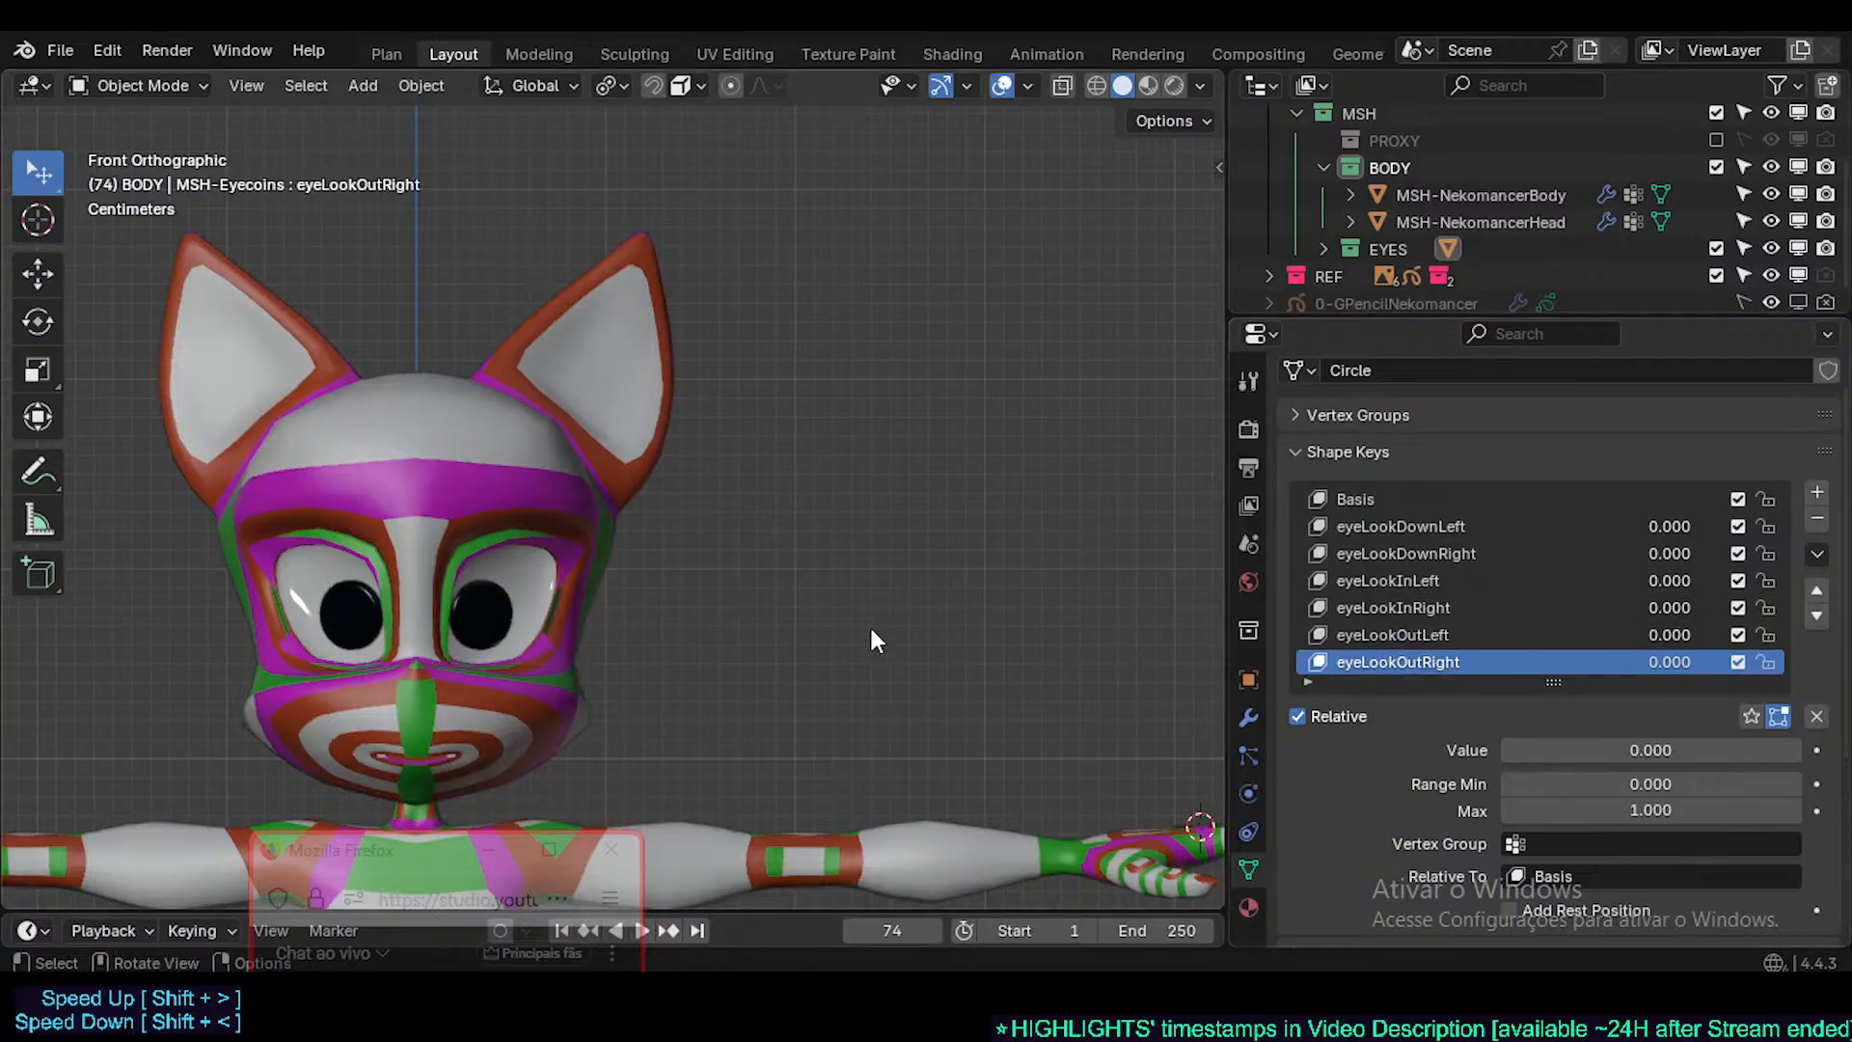
- Show the VRM expression list and examine the custom mouth-sound entries from CH to TH and their binds
key(n)
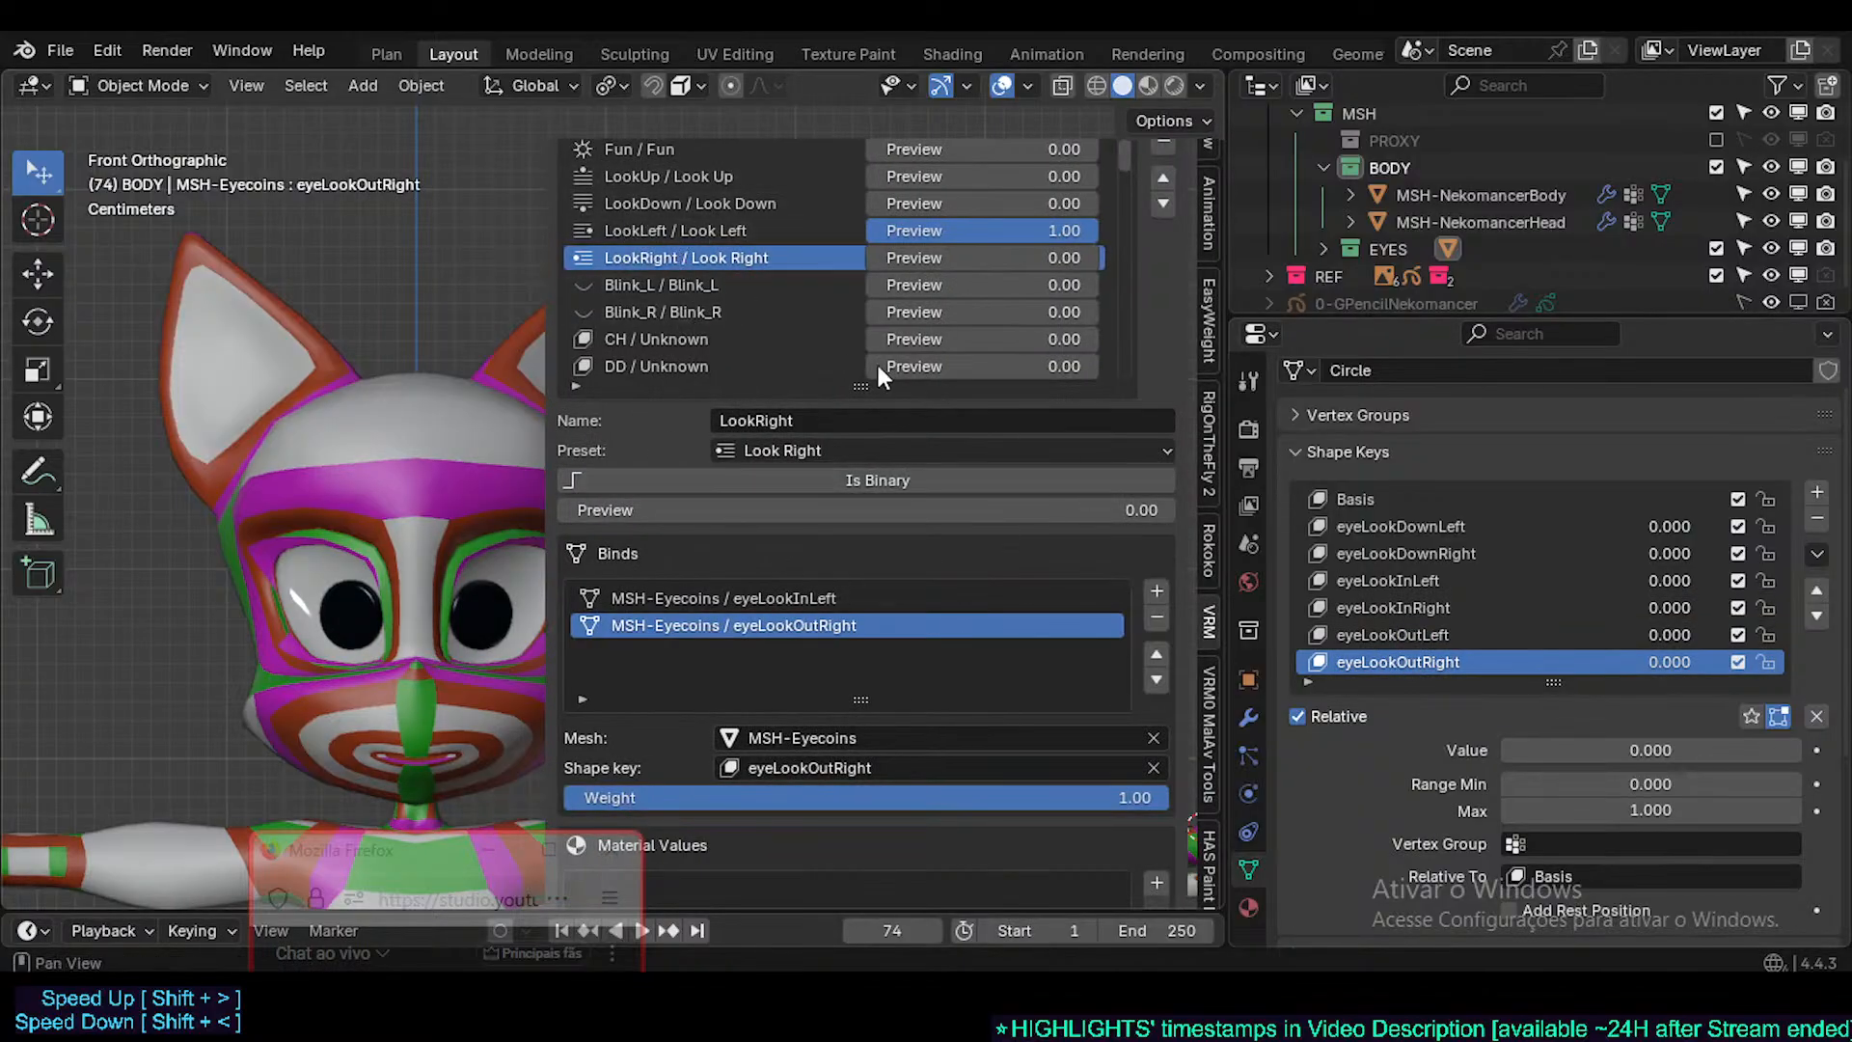
scroll(855, 287, down, 4)
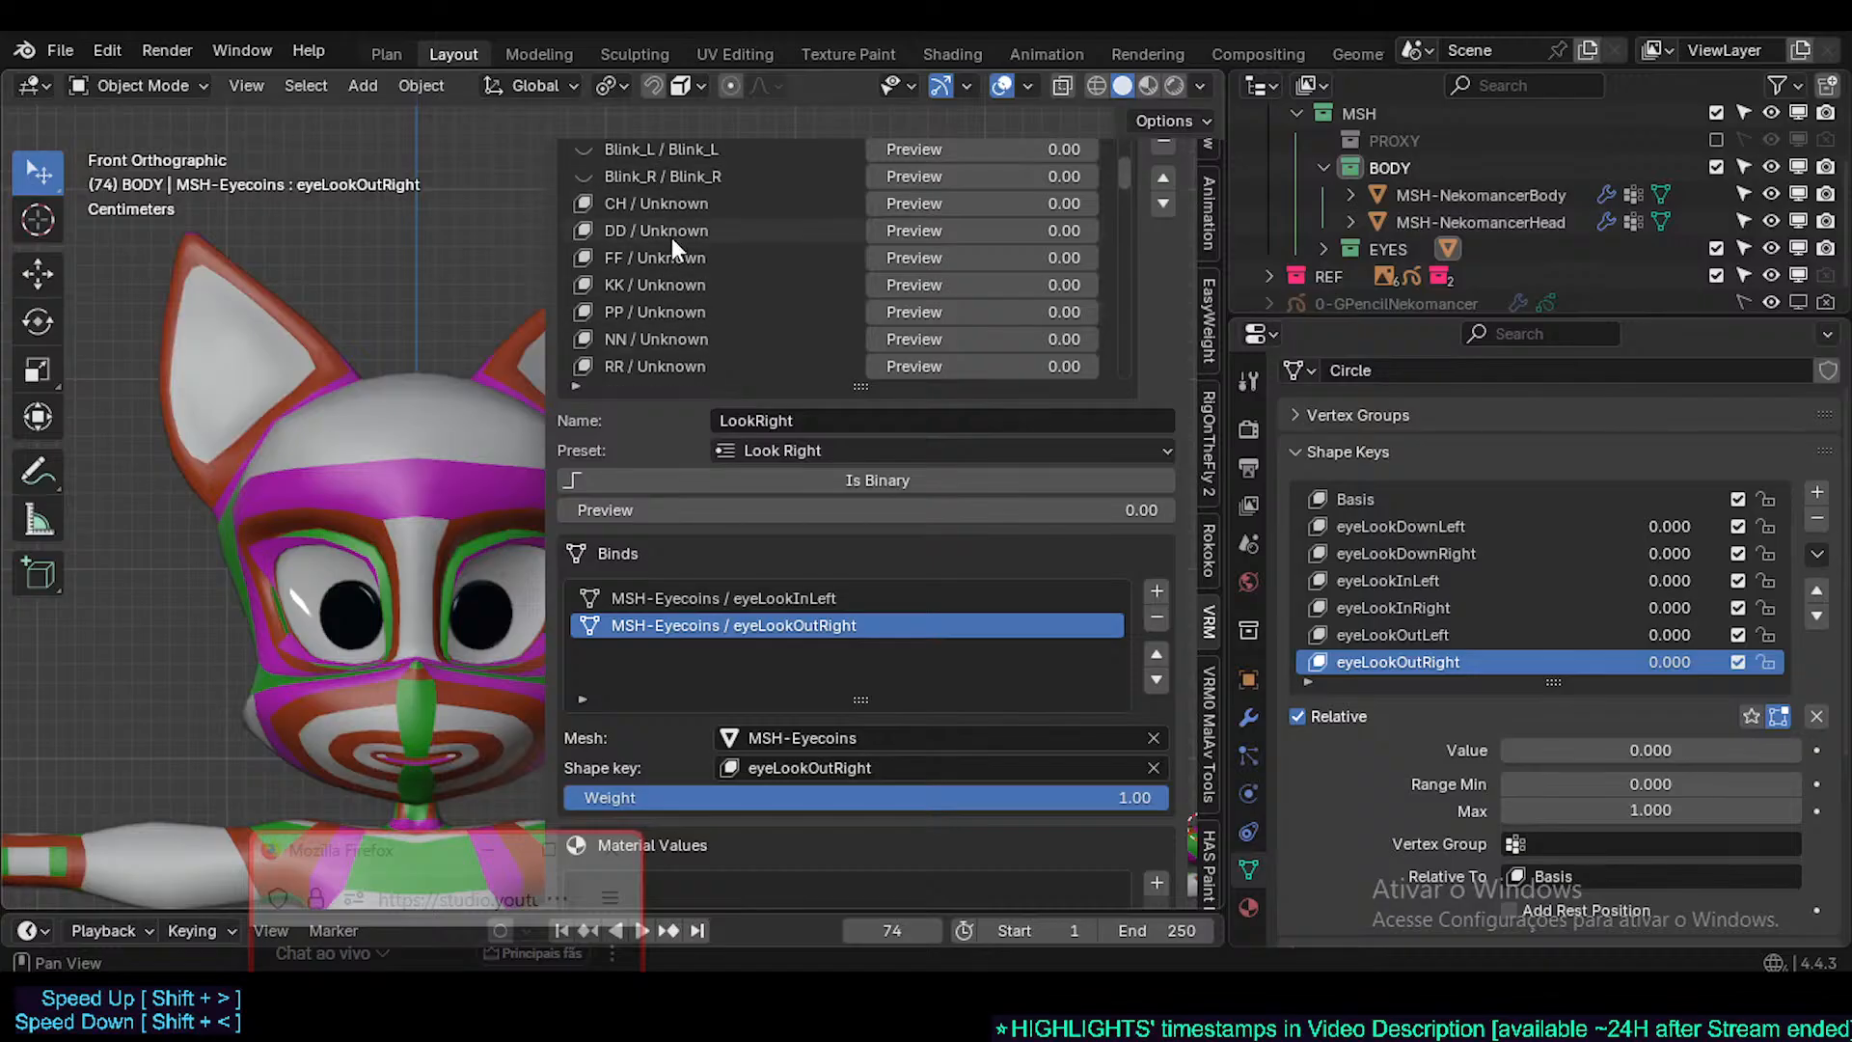
click(666, 232)
scroll(648, 293, up, 3)
click(656, 359)
scroll(656, 358, down, 2)
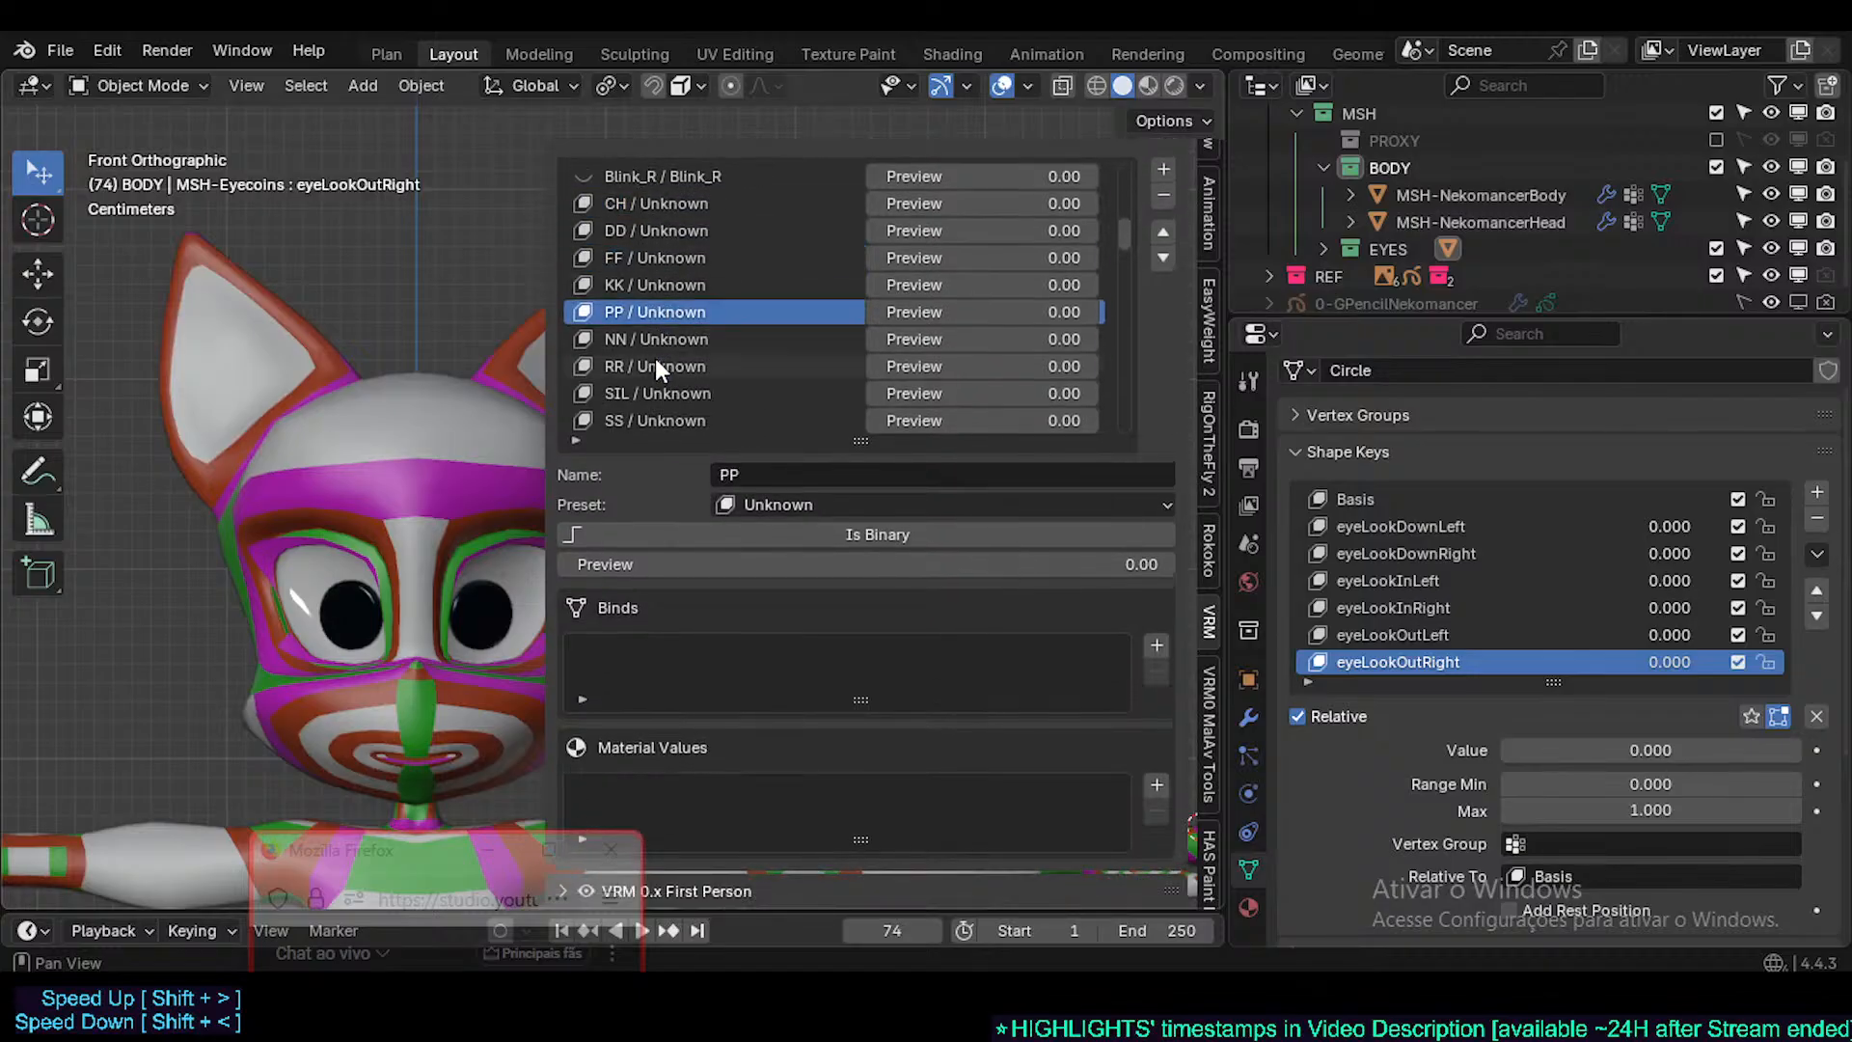
click(657, 344)
scroll(661, 380, down, 2)
click(629, 308)
click(659, 375)
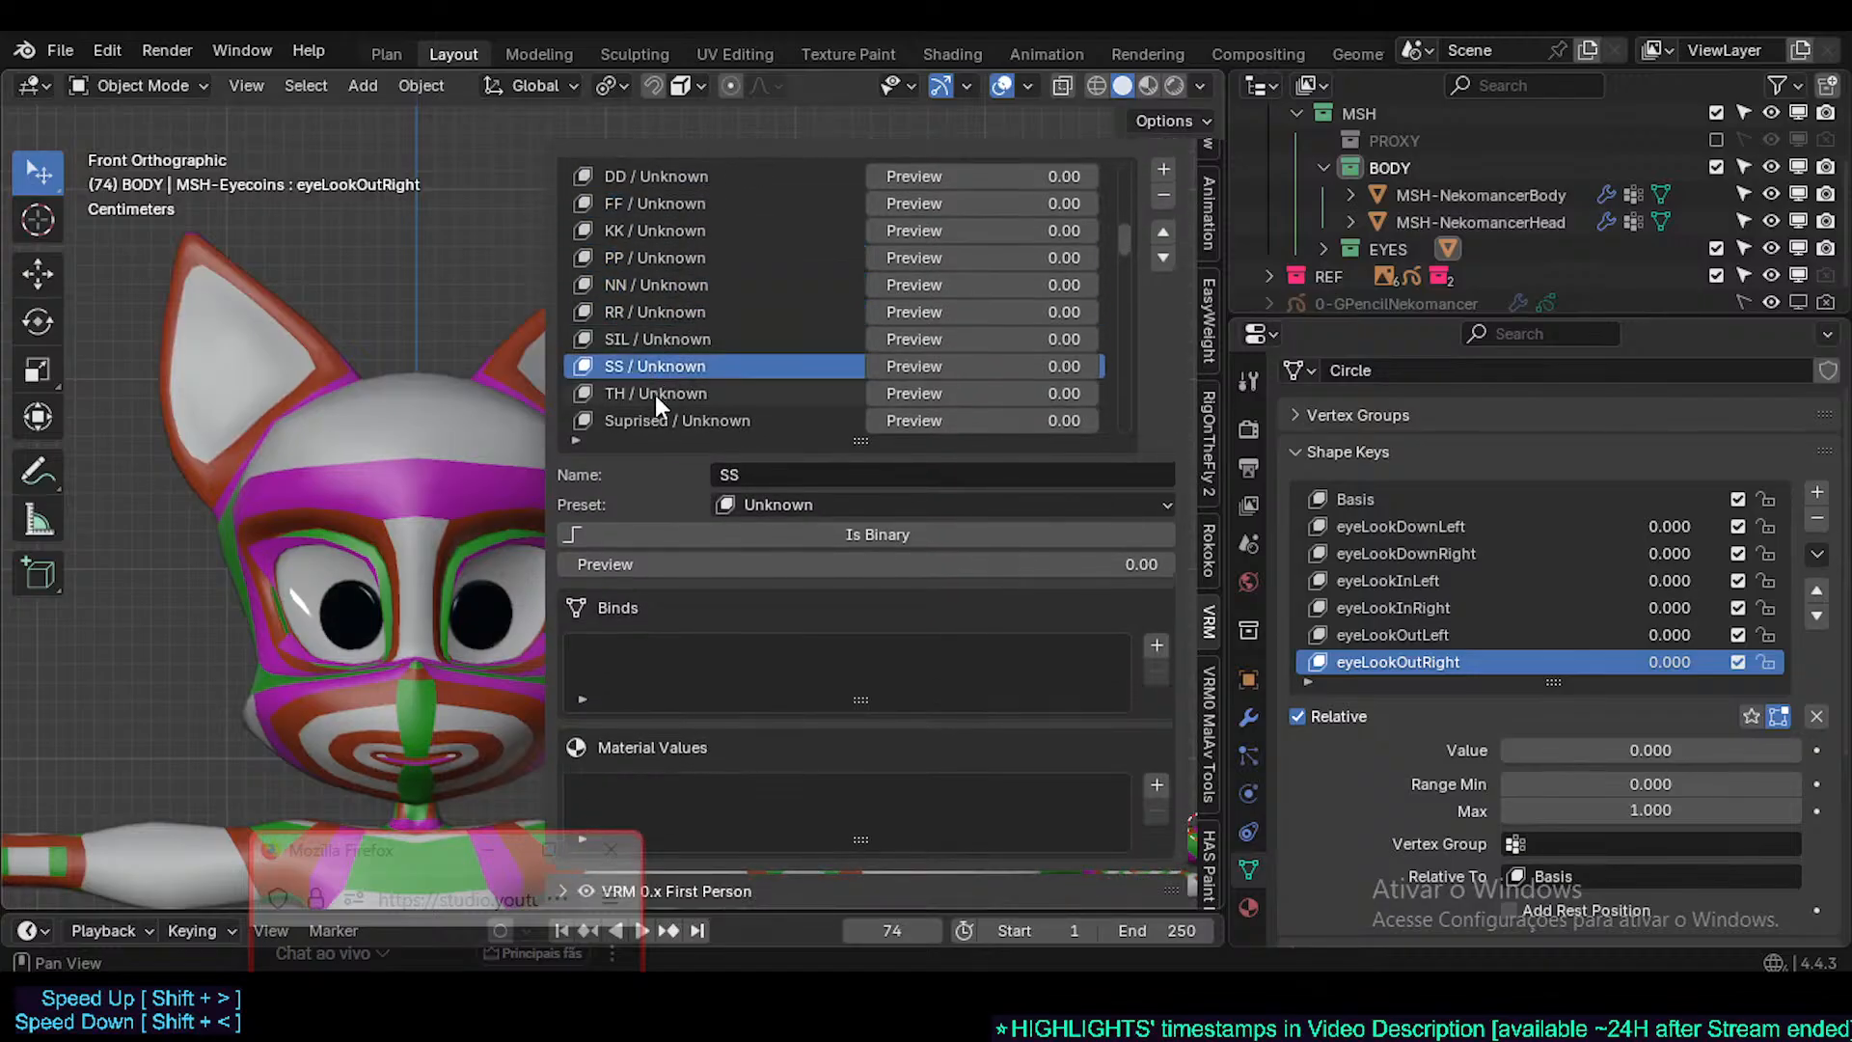
click(656, 395)
click(661, 339)
click(663, 258)
scroll(662, 270, up, 3)
scroll(664, 276, up, 1)
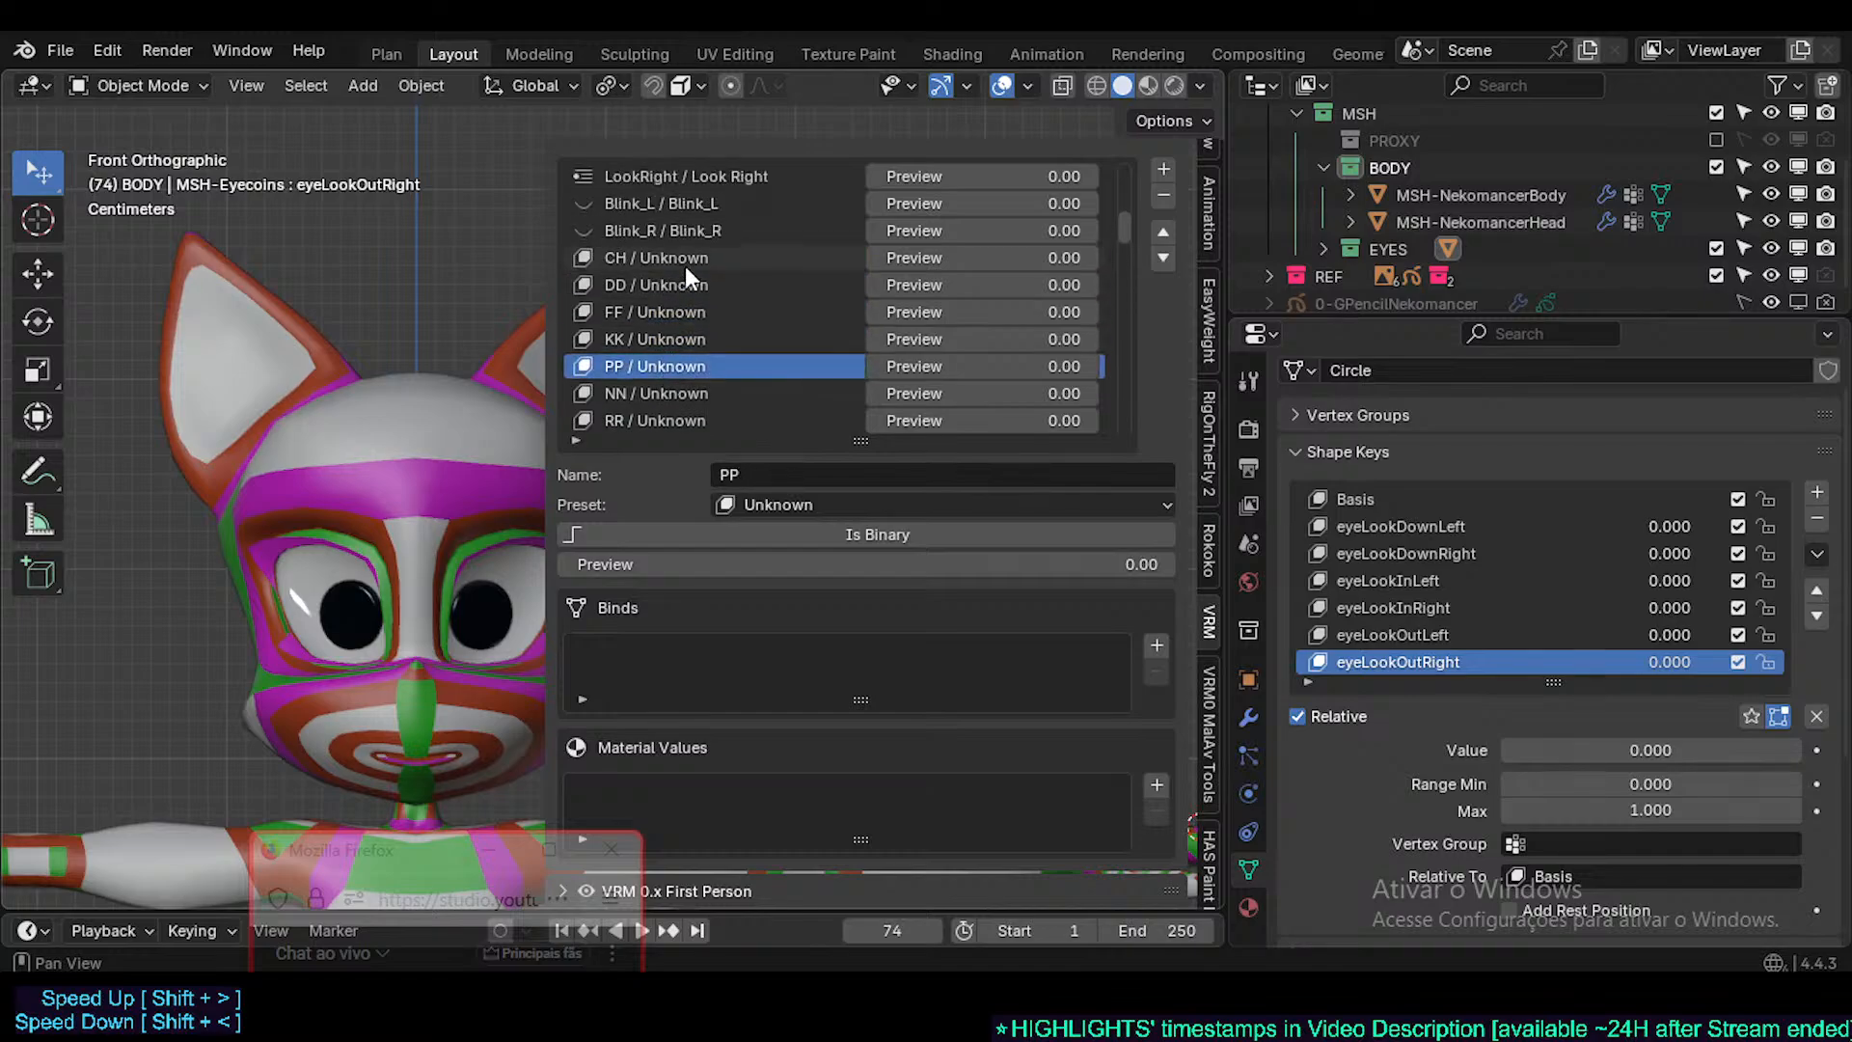
click(685, 262)
click(695, 309)
scroll(696, 352, down, 3)
scroll(696, 365, down, 3)
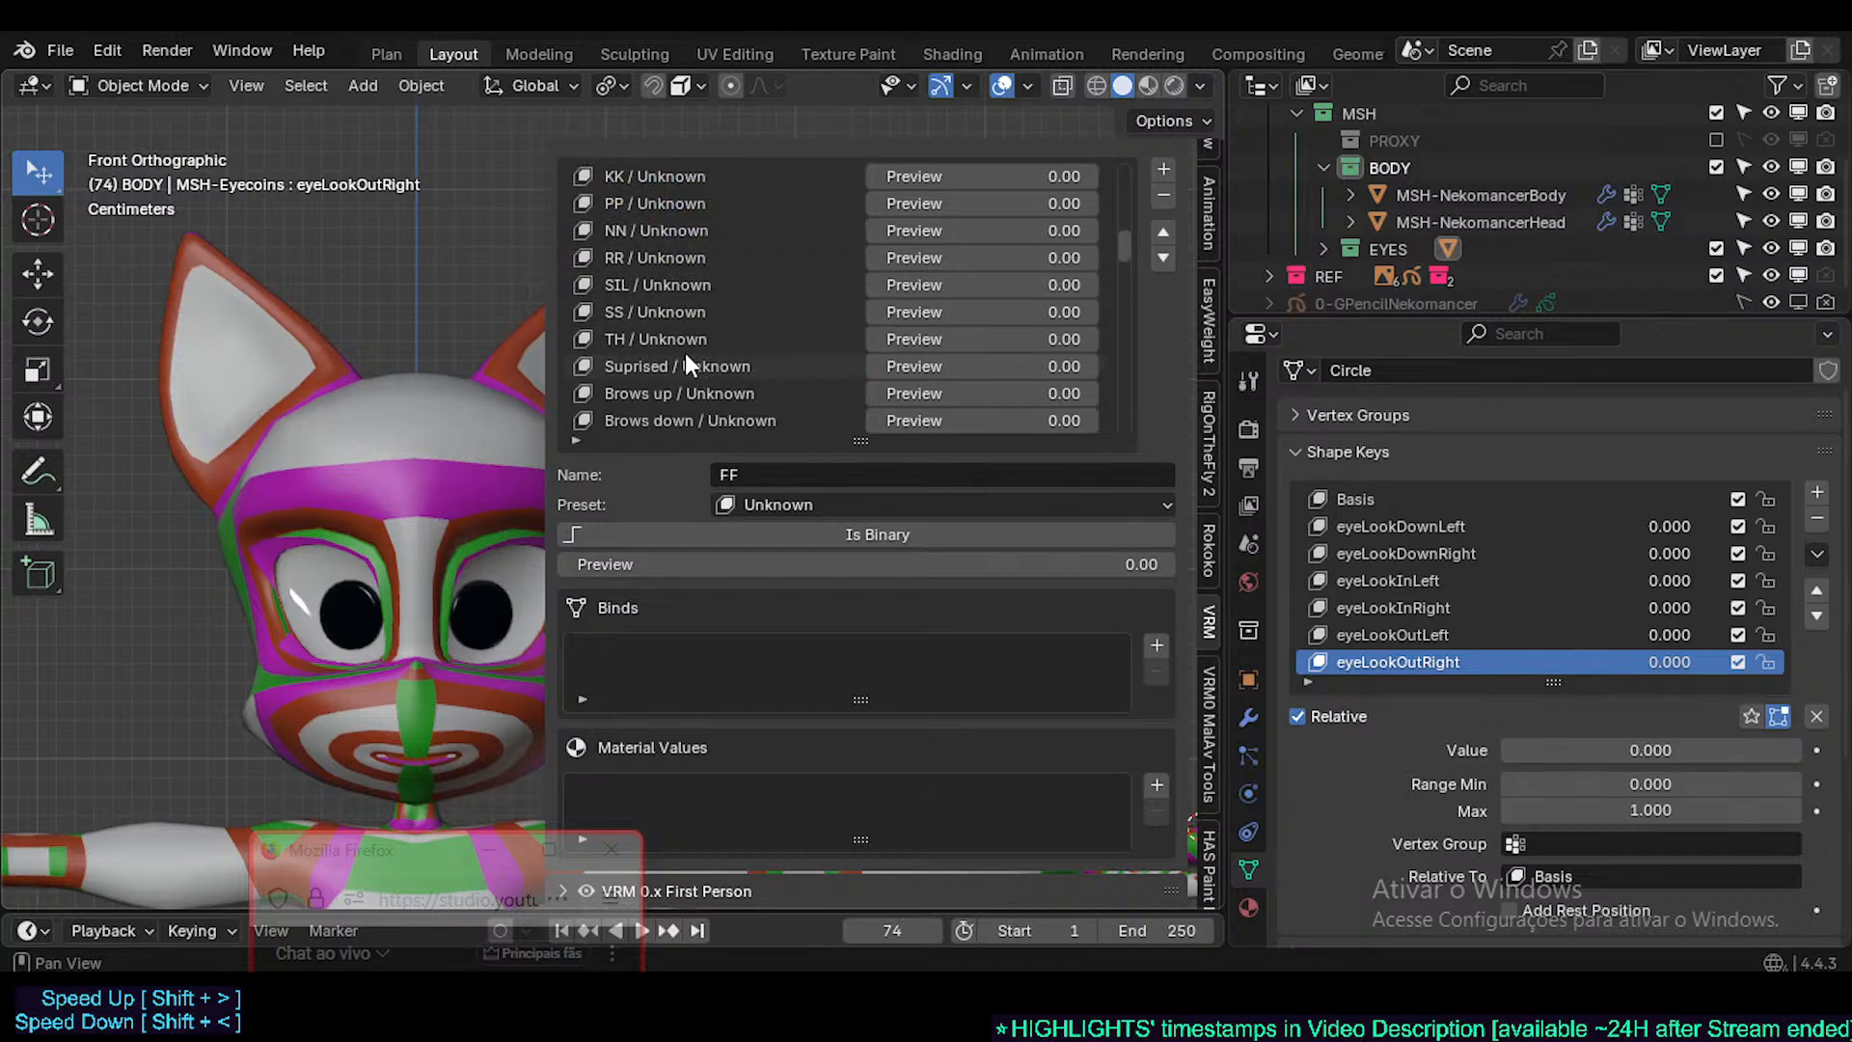
click(675, 318)
click(658, 263)
scroll(656, 263, up, 3)
scroll(656, 263, up, 2)
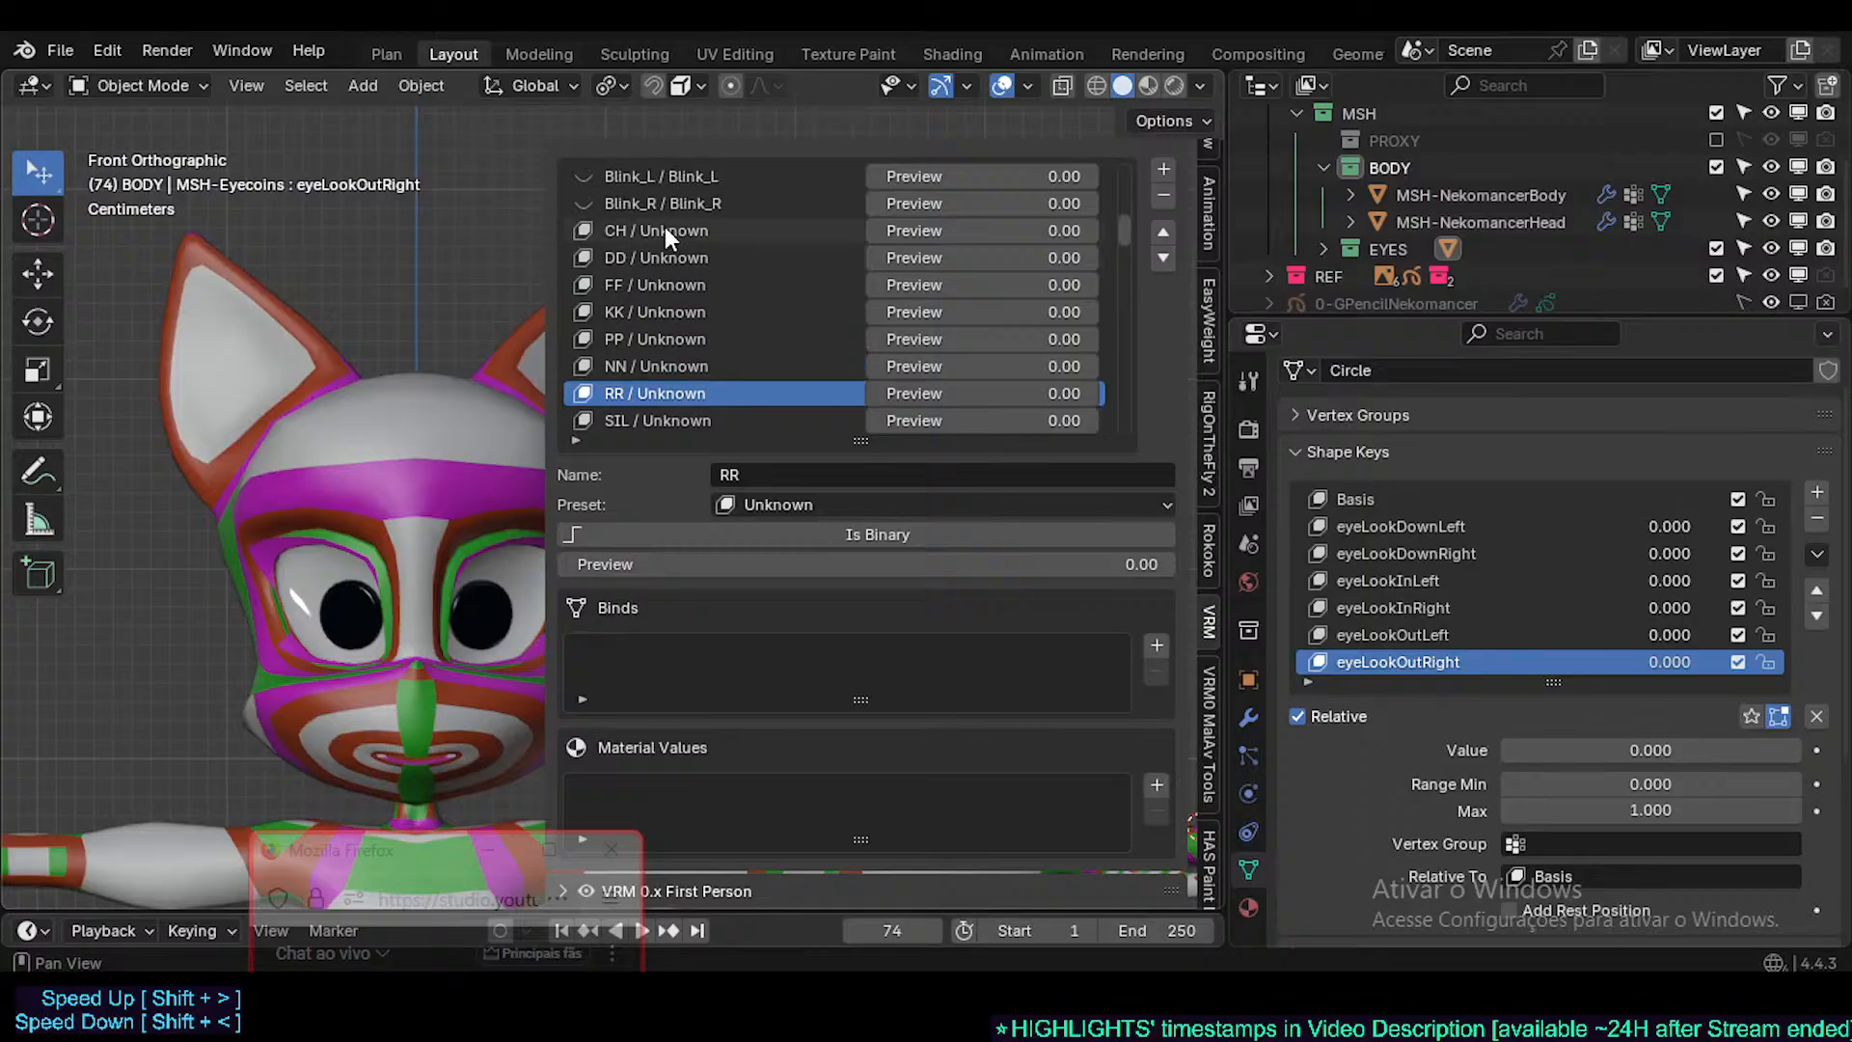
click(665, 252)
click(665, 306)
scroll(664, 327, down, 2)
scroll(664, 347, down, 2)
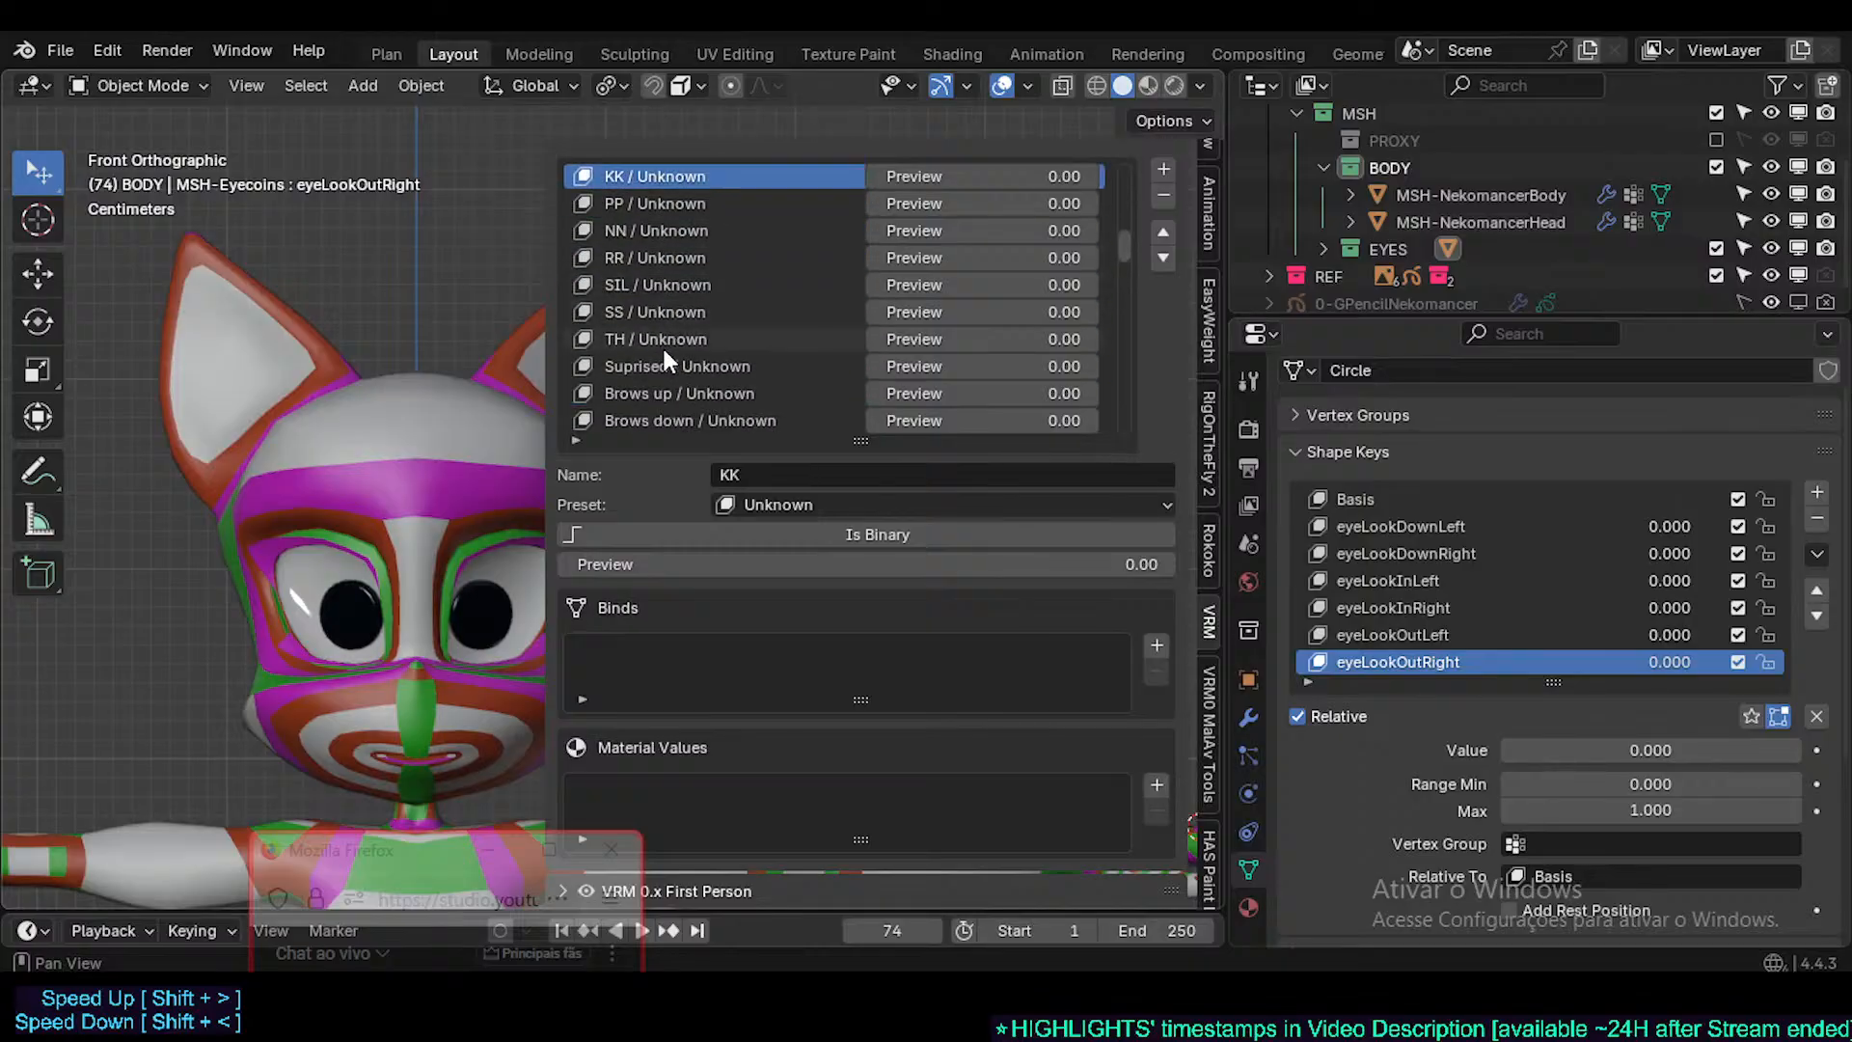
scroll(664, 322, up, 3)
click(676, 255)
click(679, 207)
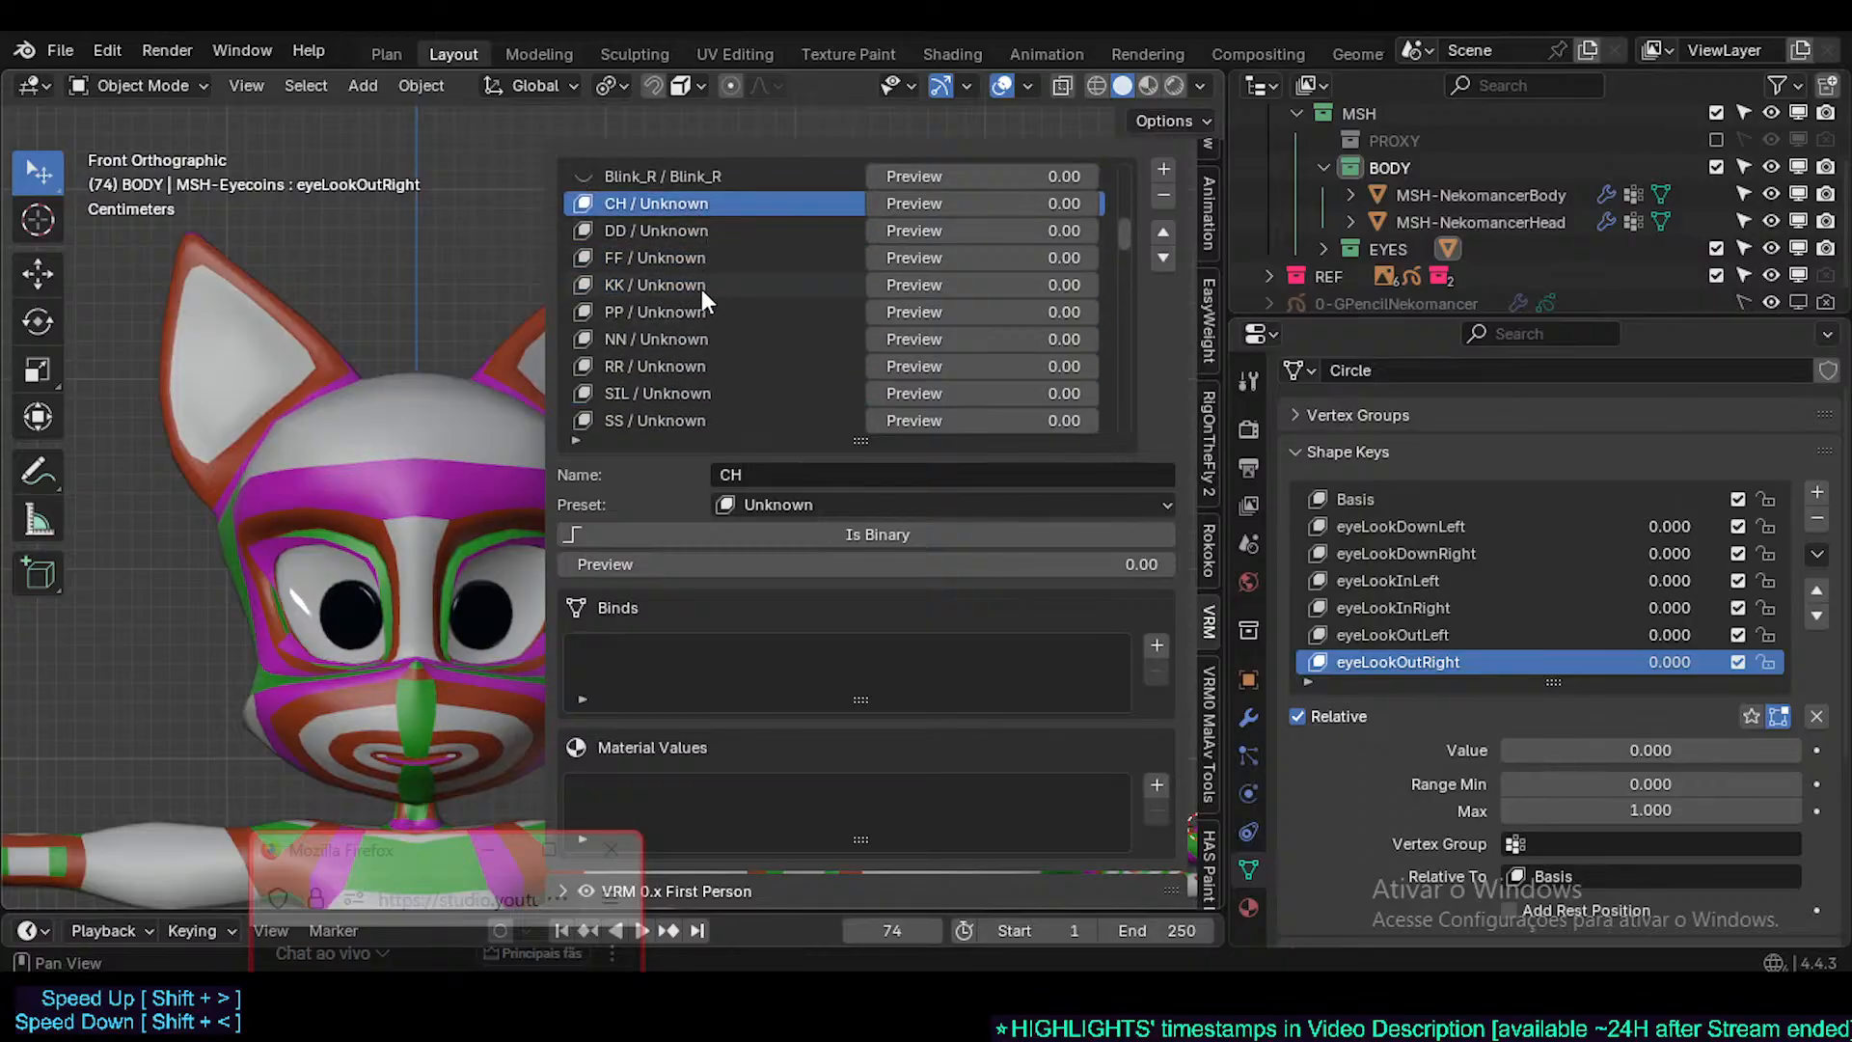
click(702, 290)
scroll(778, 293, down, 3)
click(665, 355)
scroll(669, 319, up, 3)
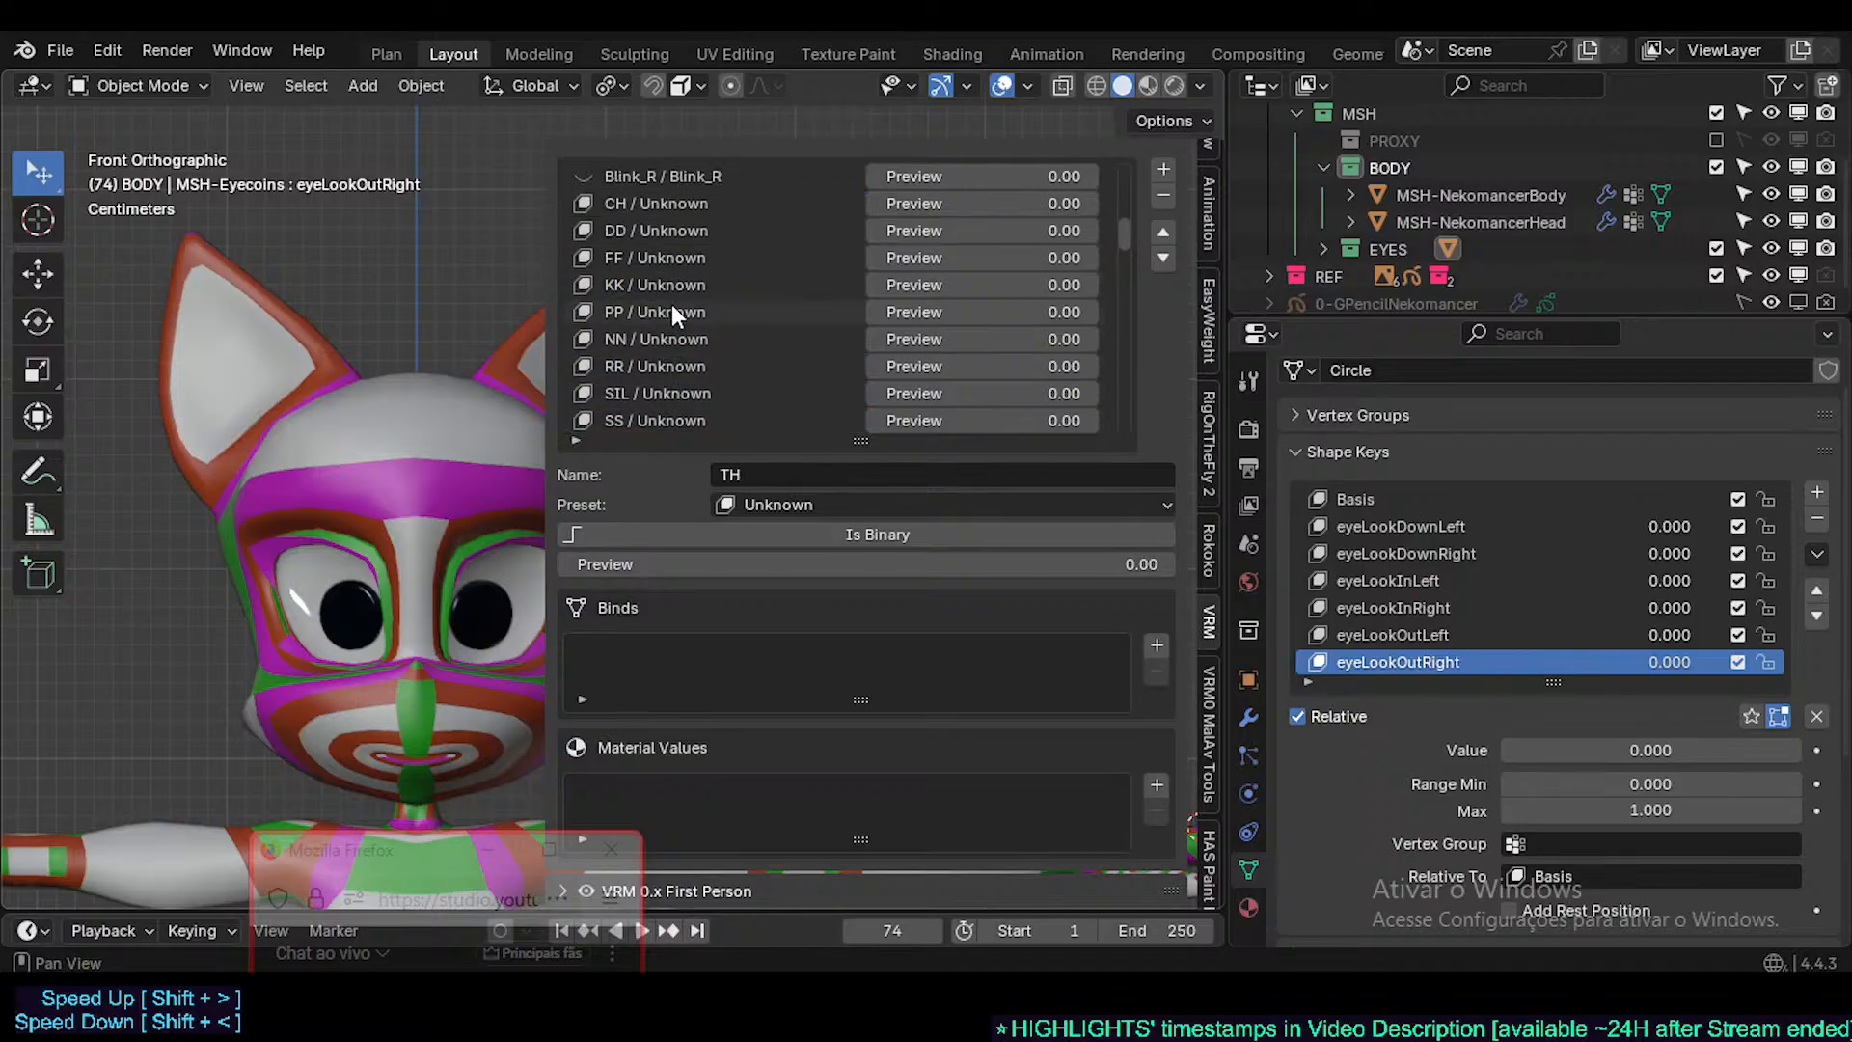
click(679, 229)
scroll(683, 280, down, 2)
click(679, 285)
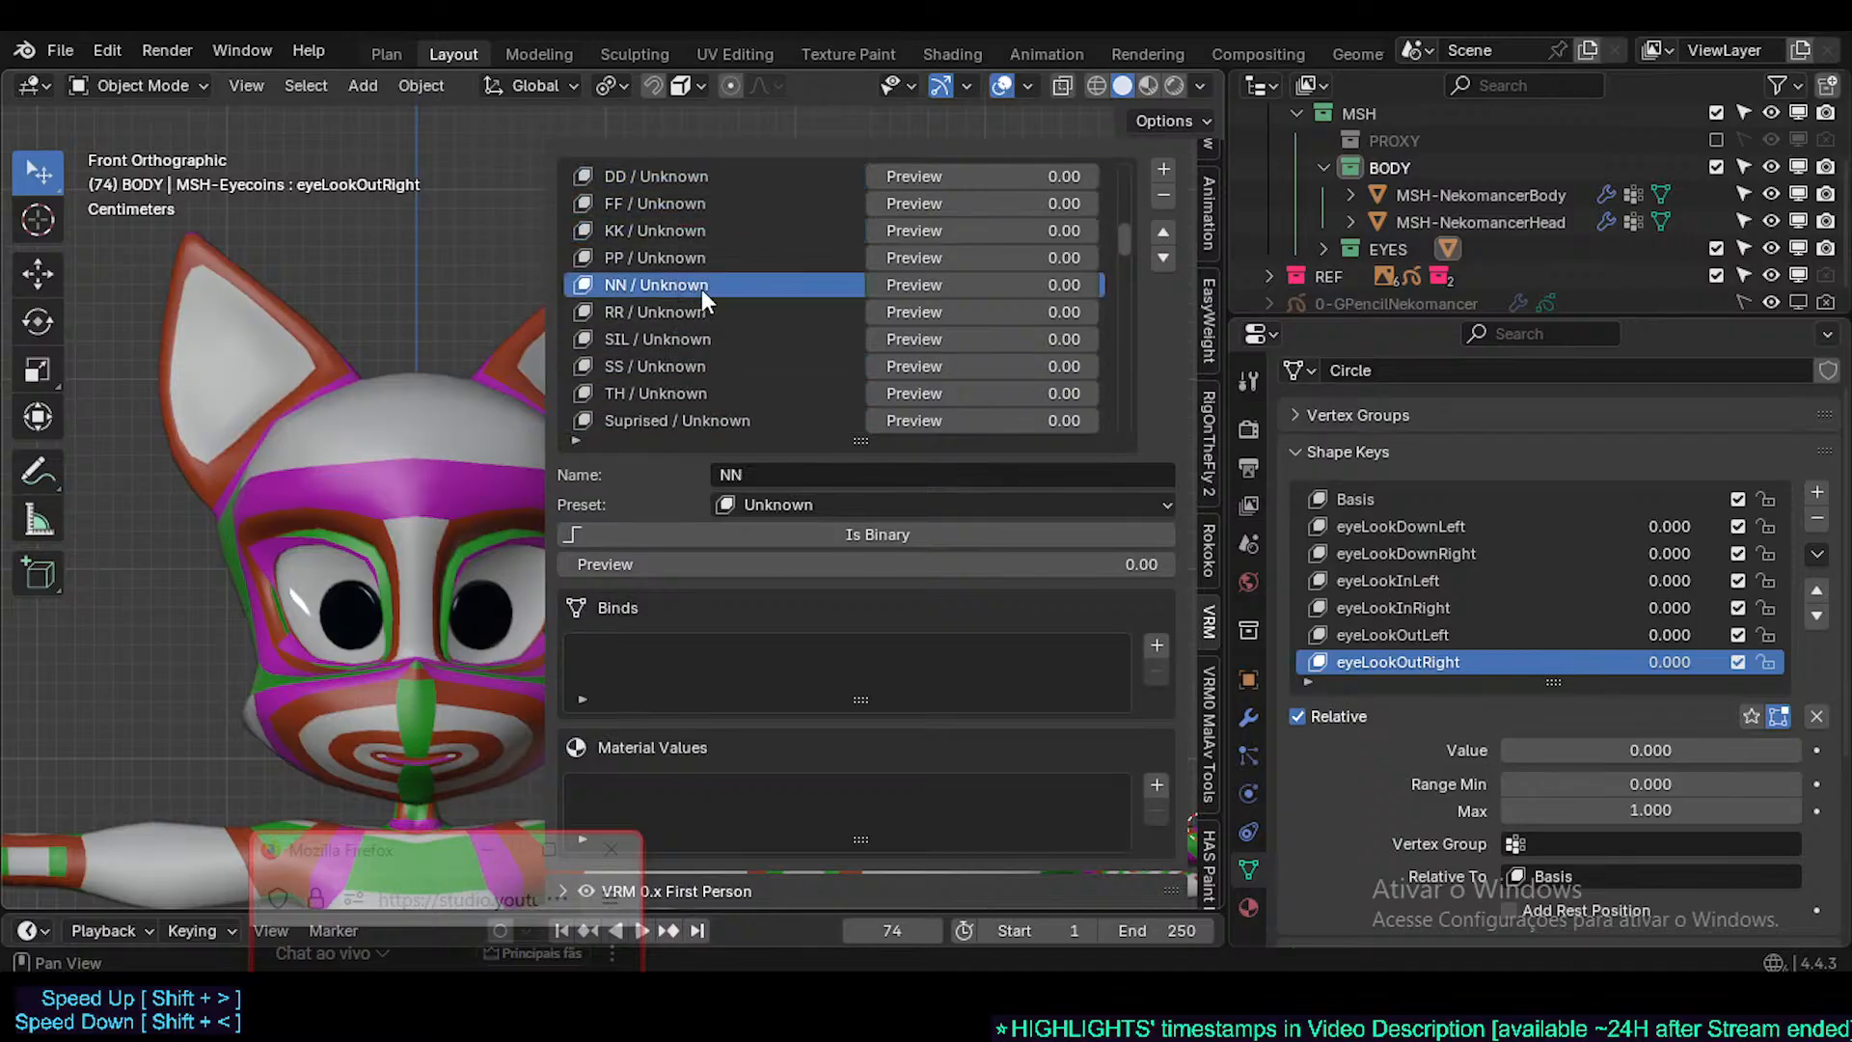
- Compare the preset VRM expressions, from Neutral and the vowels to the look and blink entries, with the CH and FF entries
scroll(712, 303, up, 10)
scroll(712, 303, up, 4)
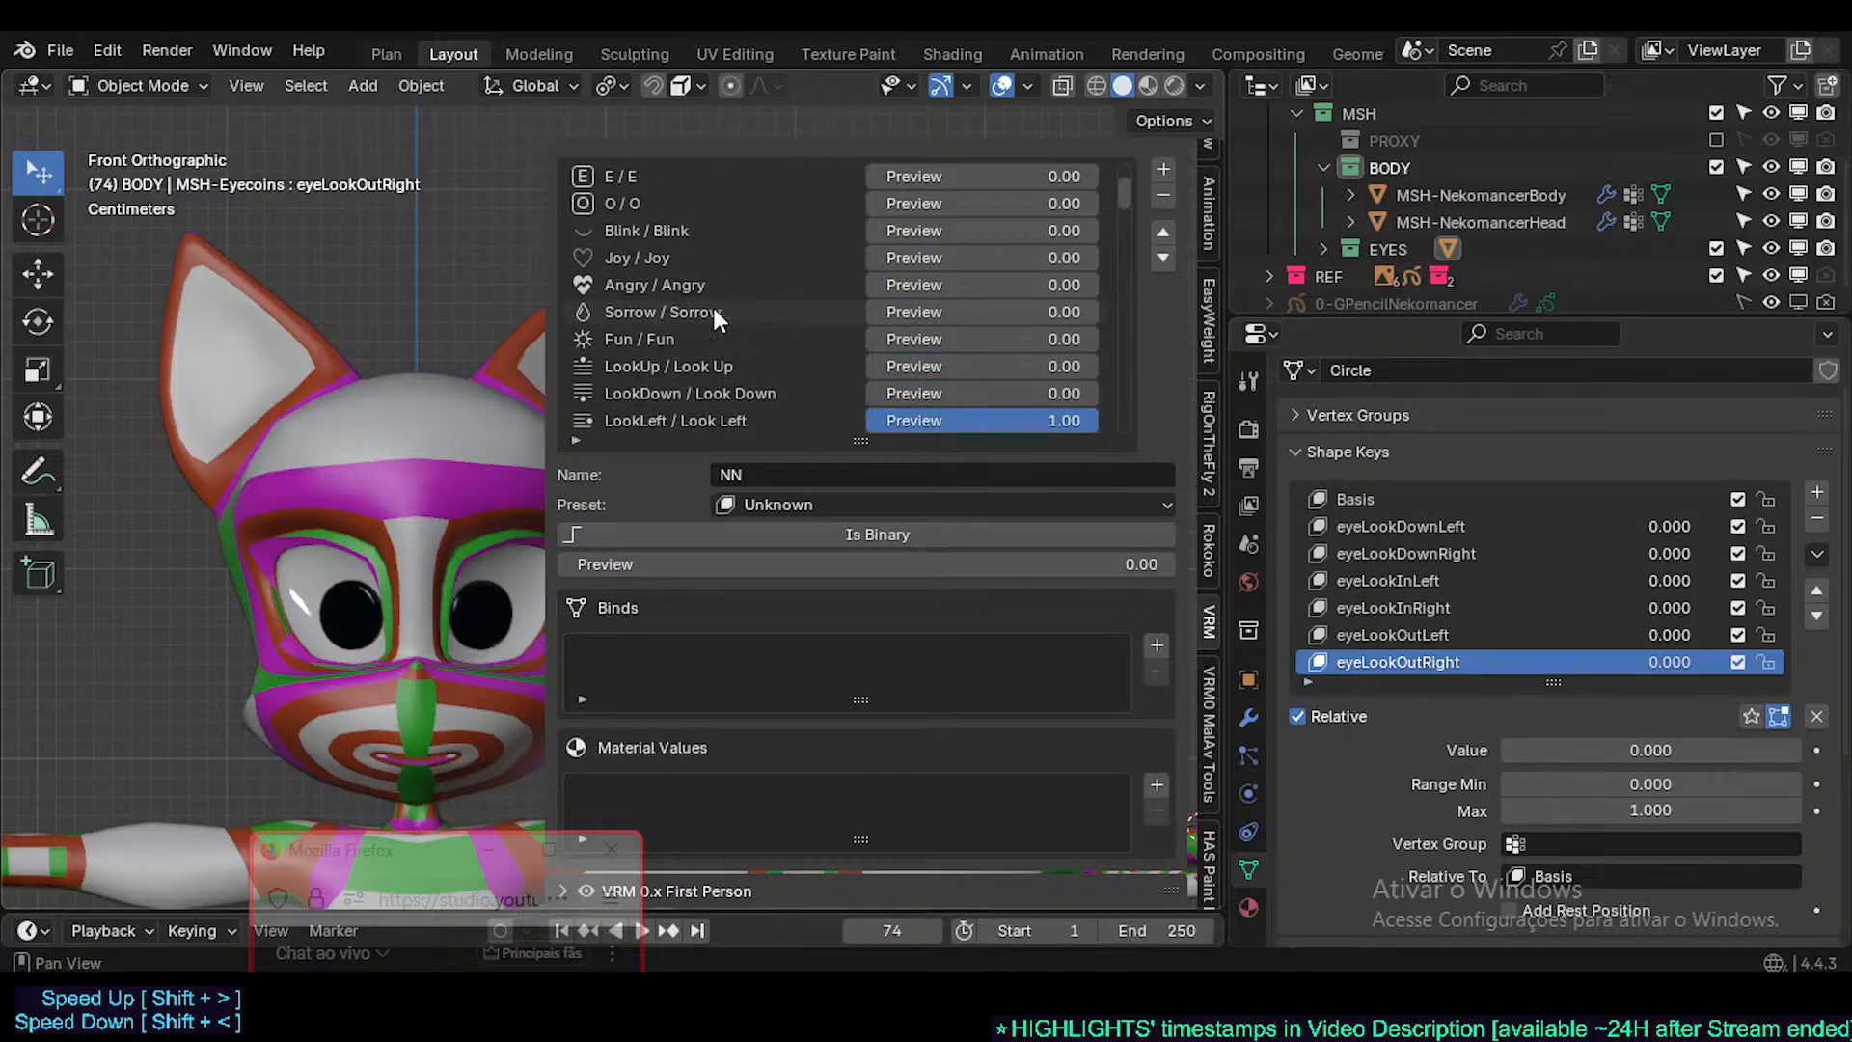
scroll(712, 304, down, 4)
scroll(657, 398, down, 3)
click(661, 339)
scroll(713, 337, up, 3)
scroll(813, 309, up, 8)
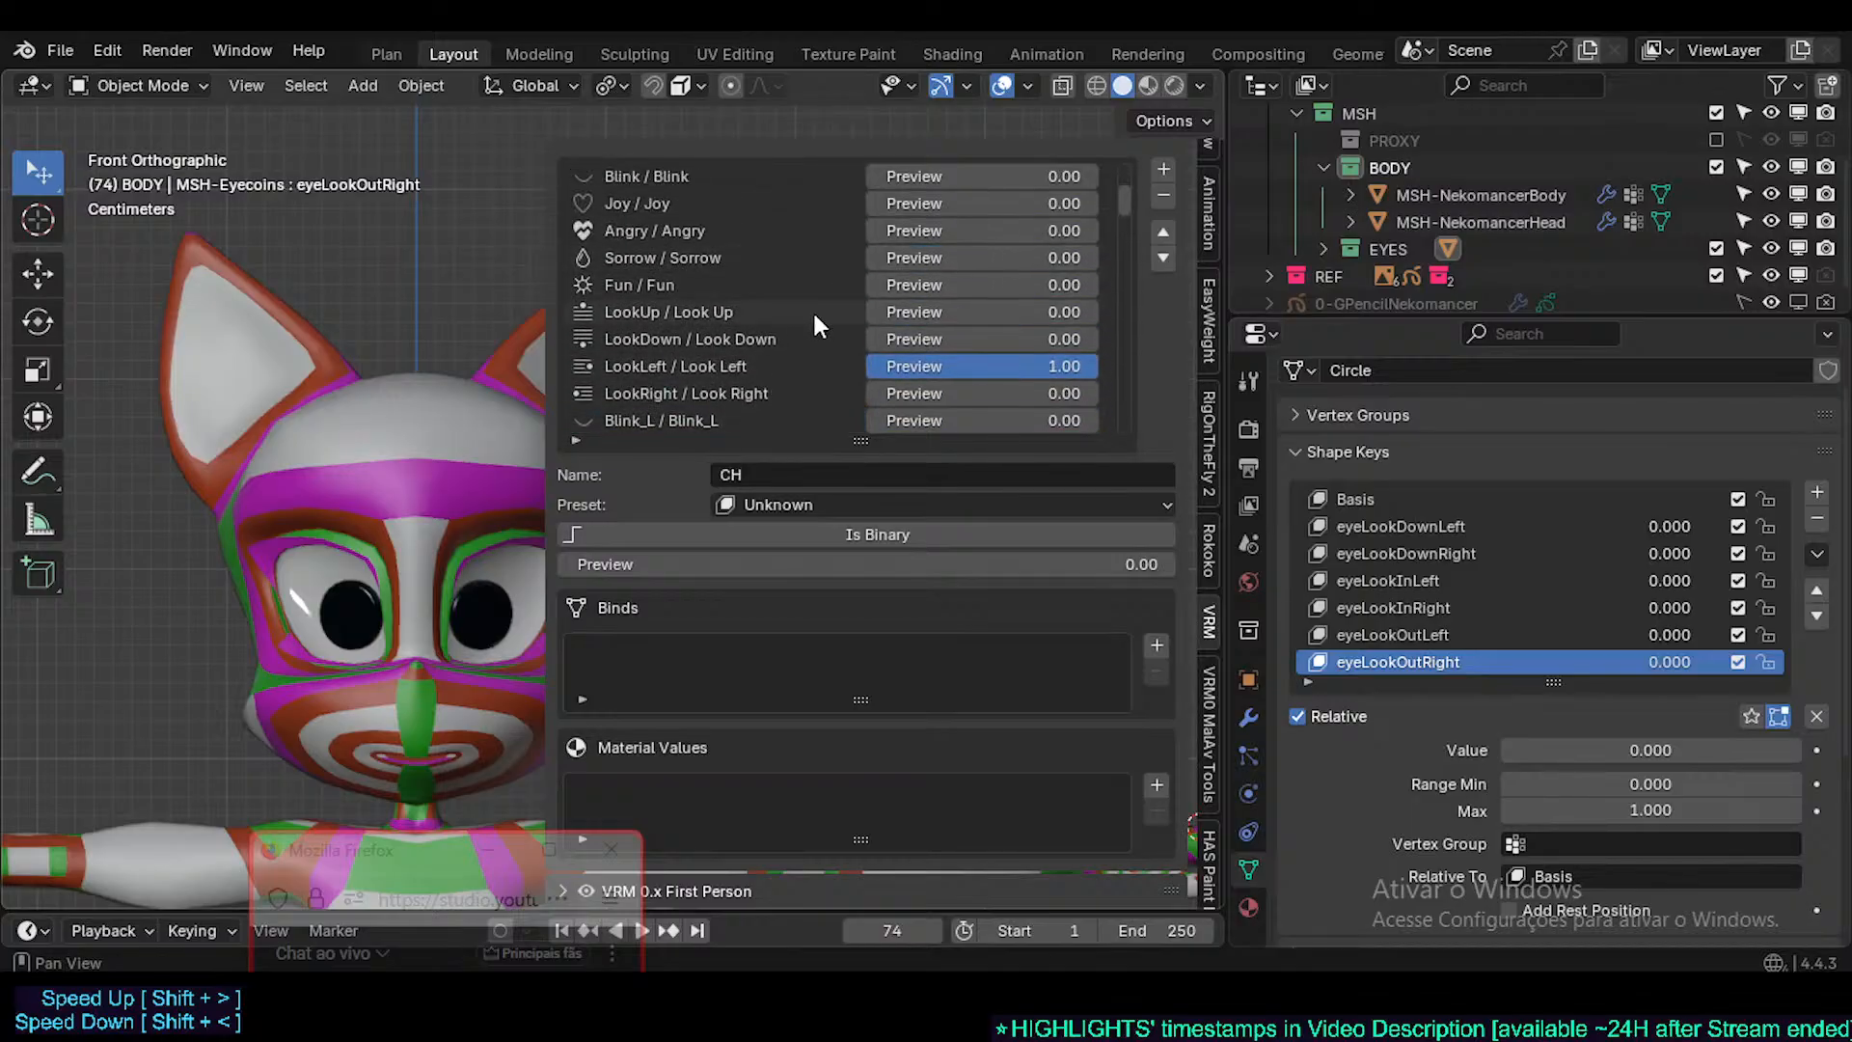
click(662, 205)
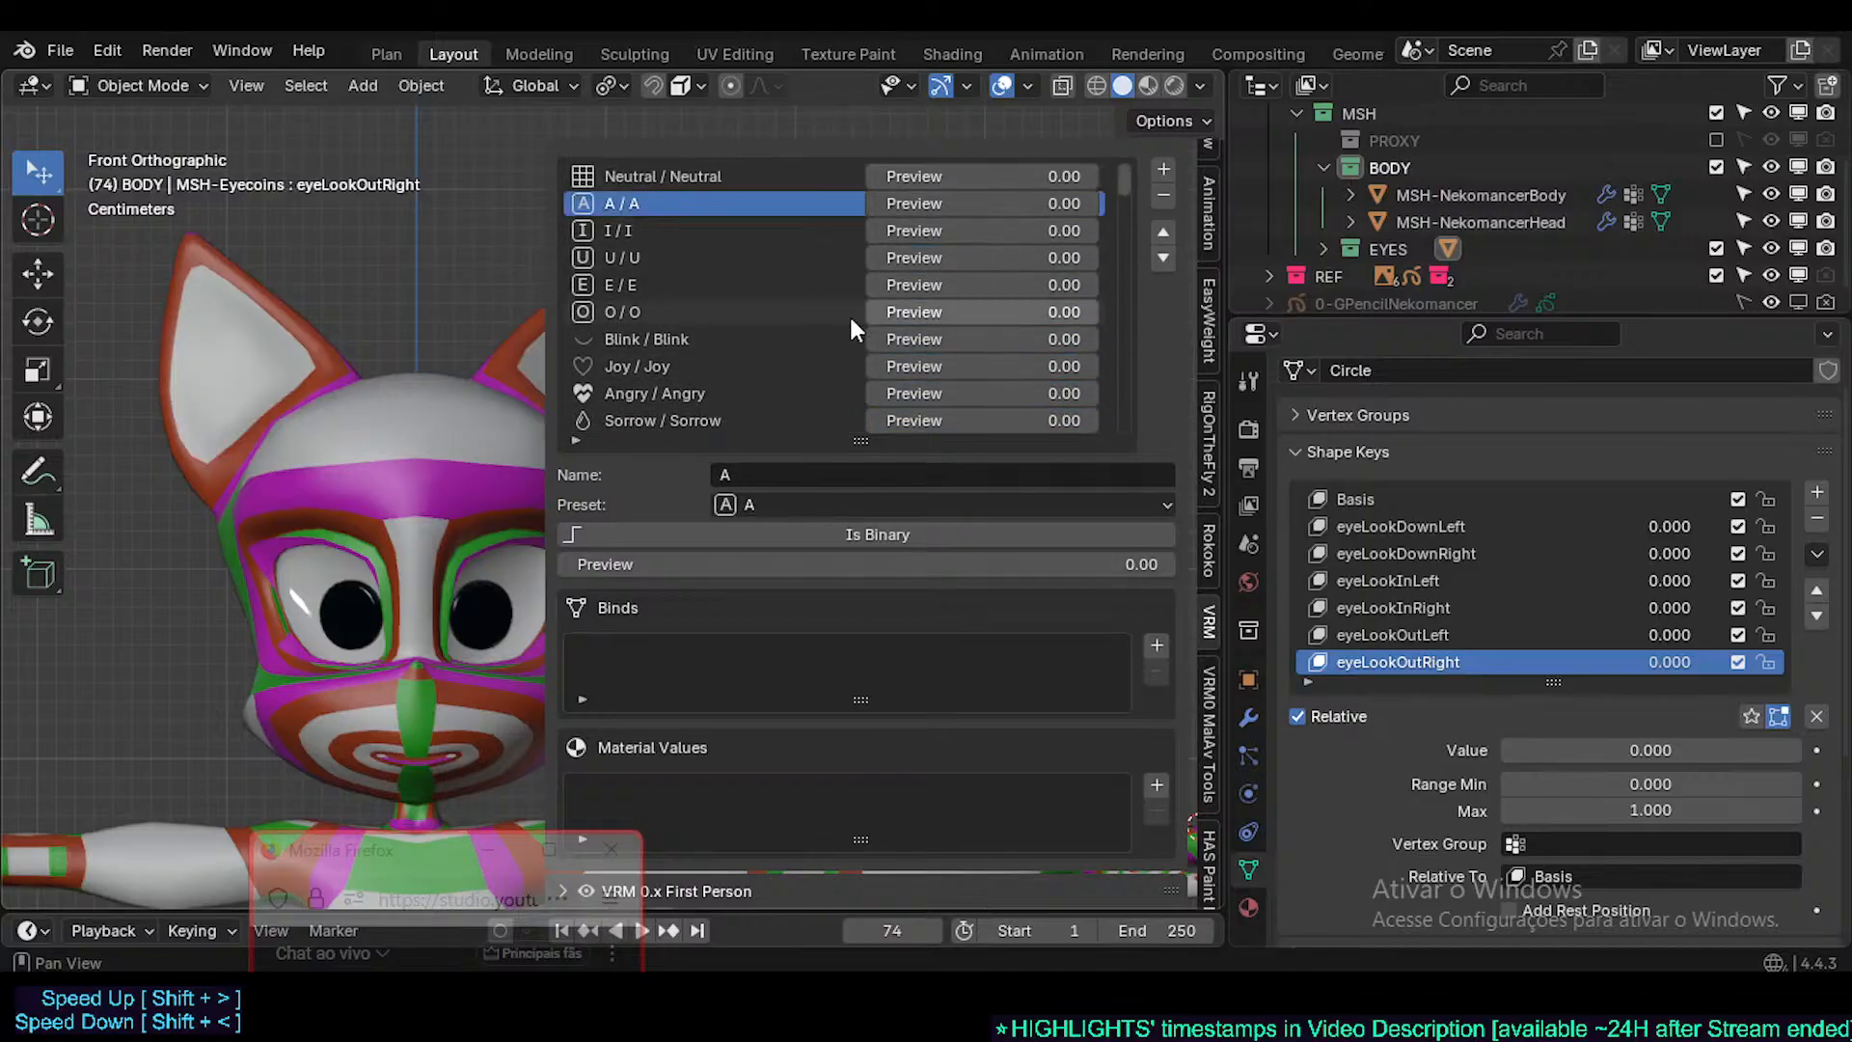
scroll(842, 320, down, 12)
click(721, 365)
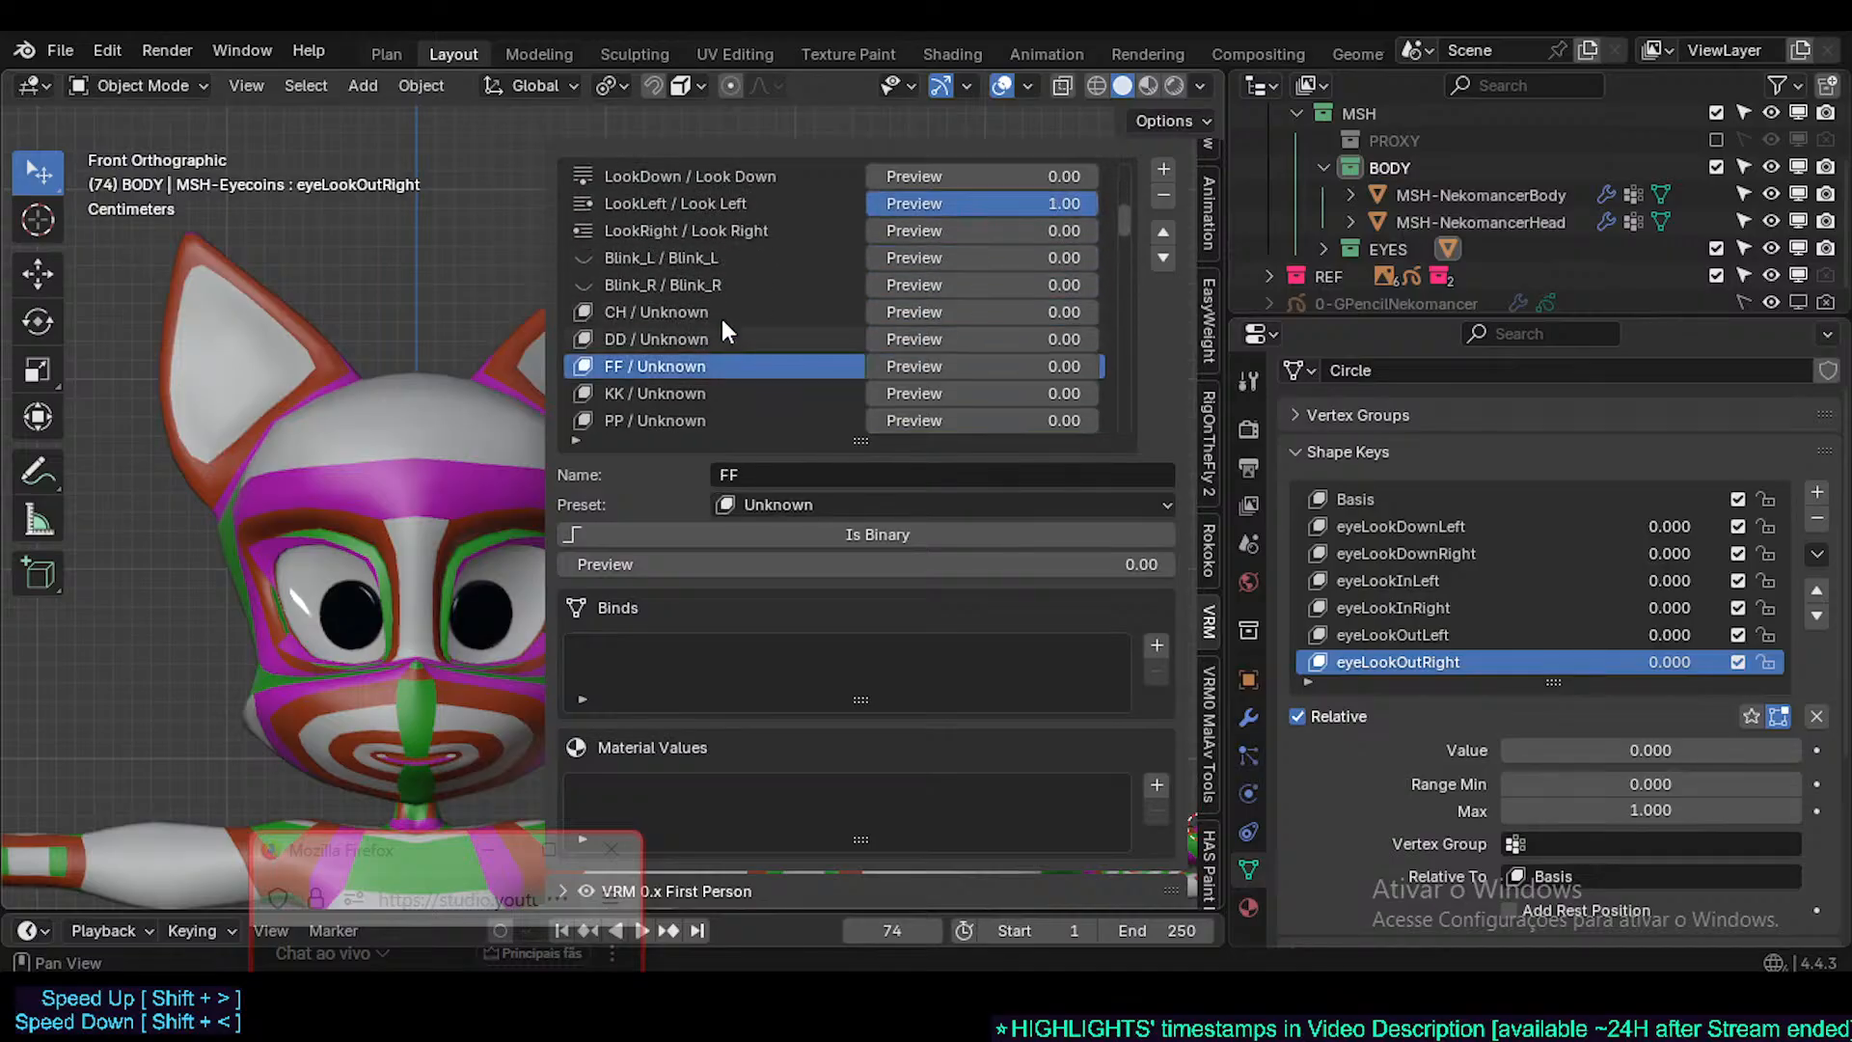
drag(1127, 214, 1127, 154)
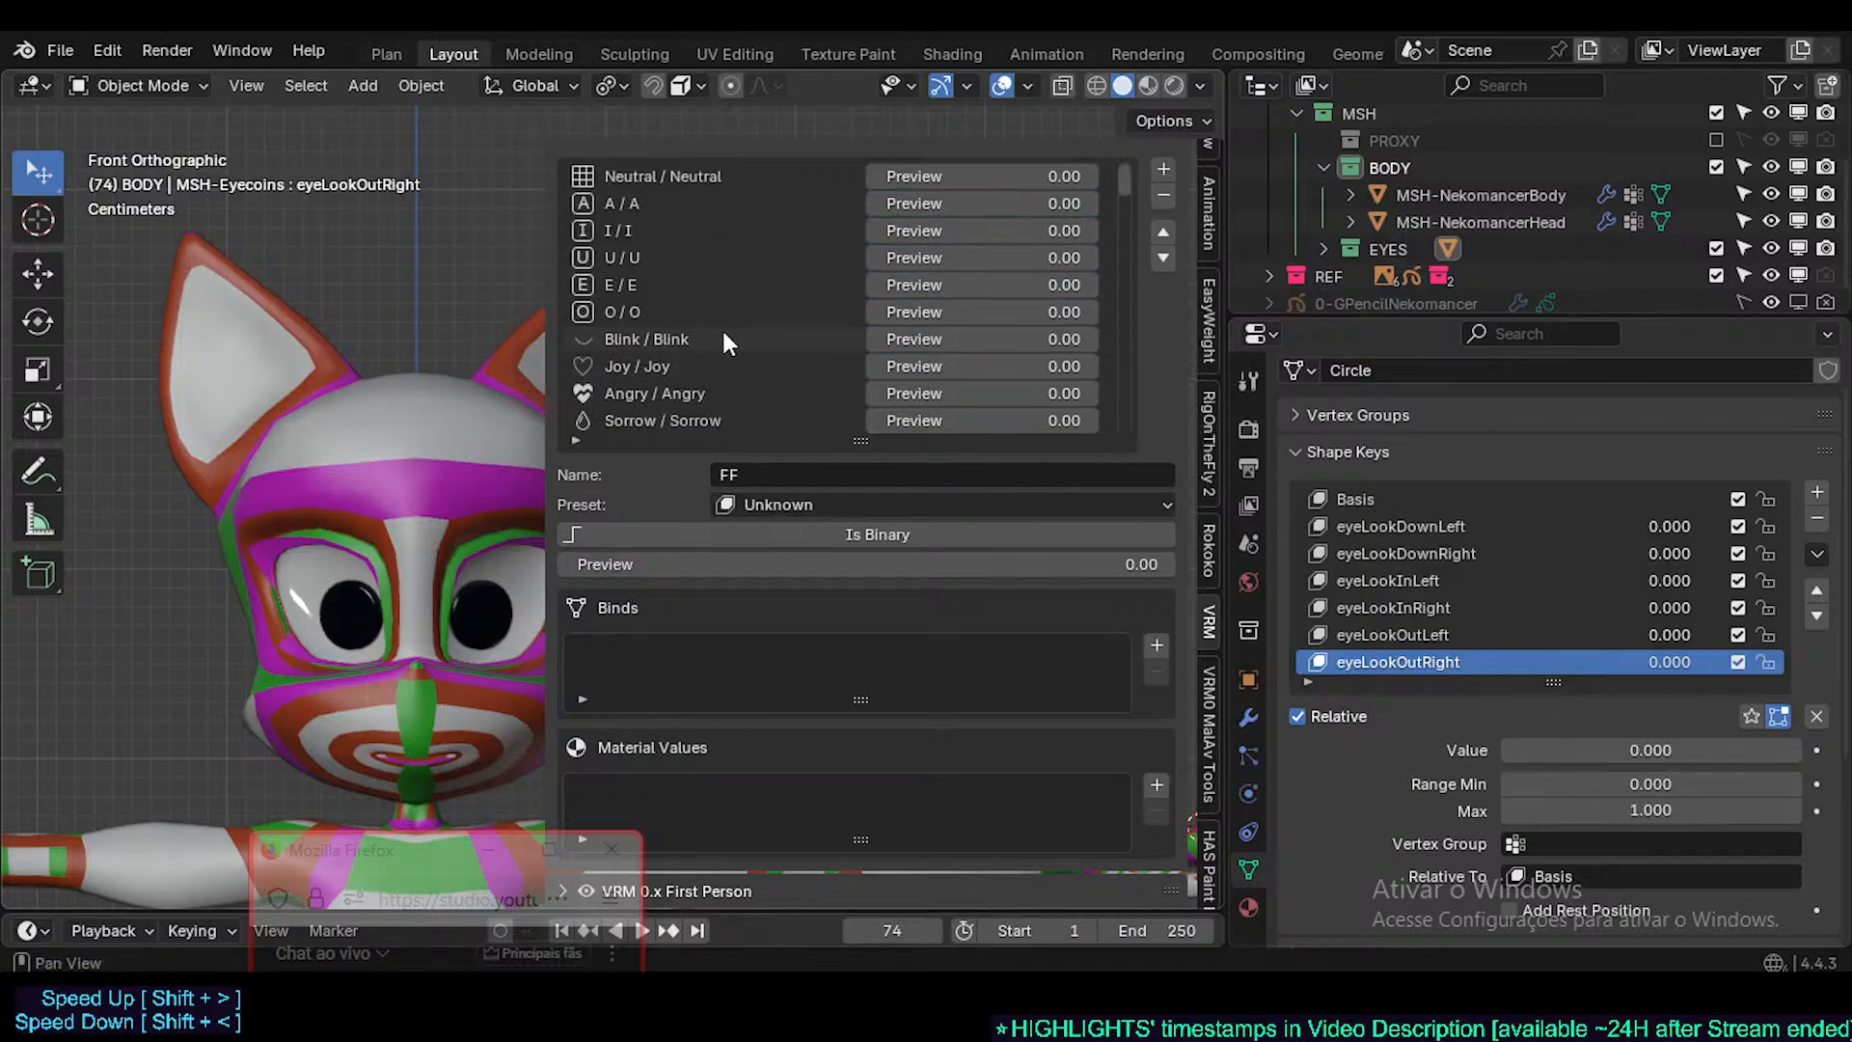
scroll(724, 330, down, 11)
scroll(728, 336, up, 6)
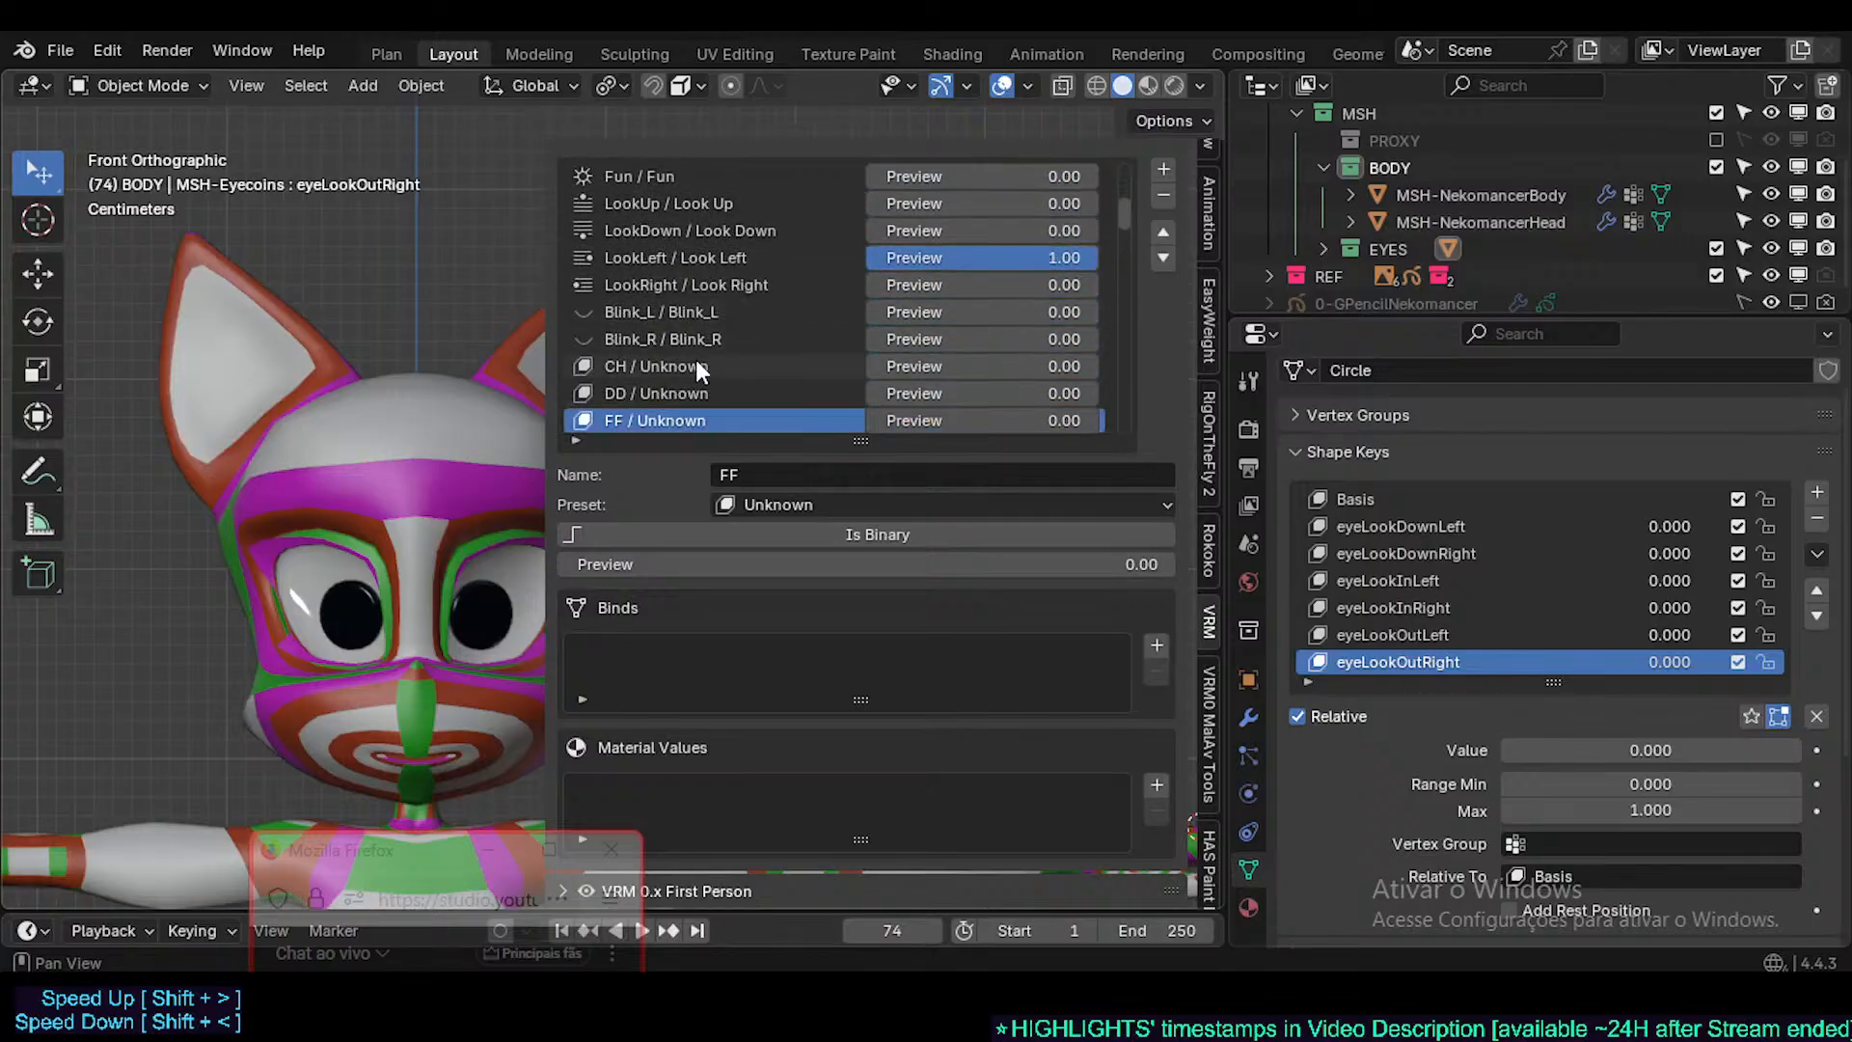
- Save the file and inspect the head mesh's geometry around the eyes in Edit Mode
click(718, 340)
key(n)
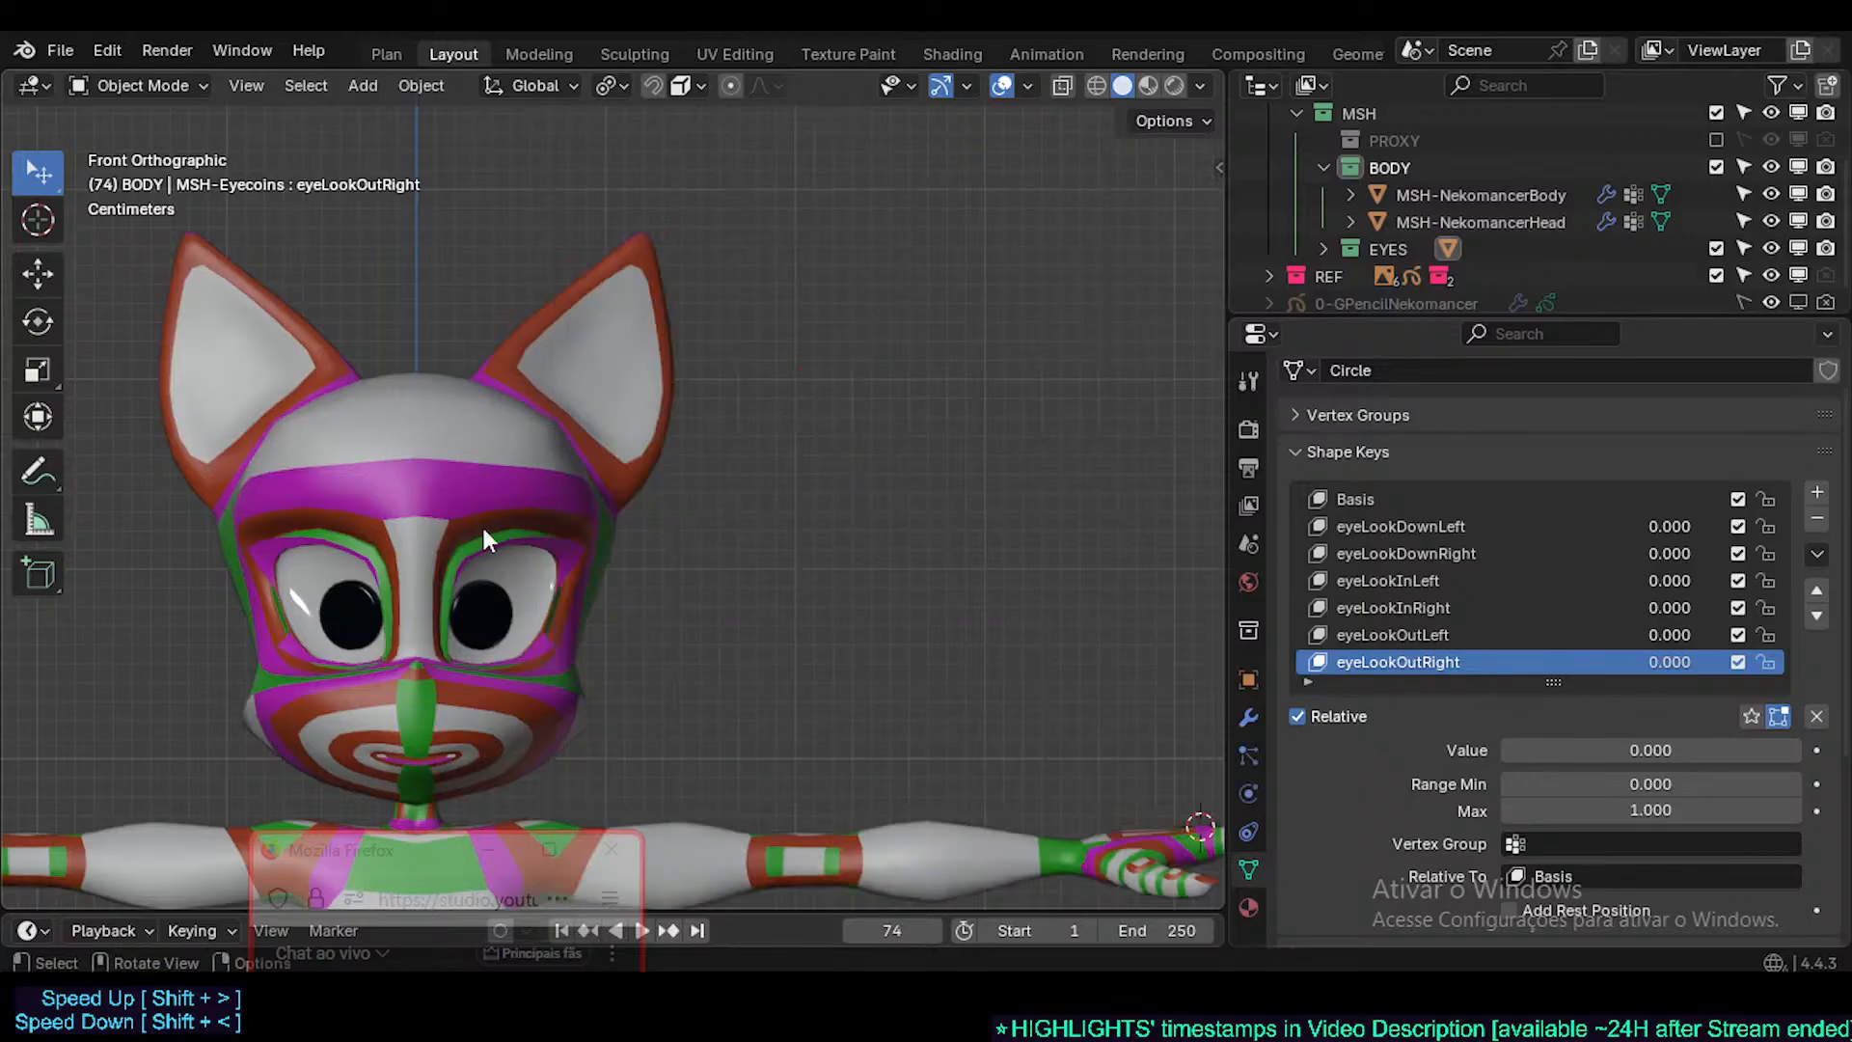
click(487, 574)
scroll(485, 627, up, 3)
key(ctrl+s)
click(524, 659)
key(Tab)
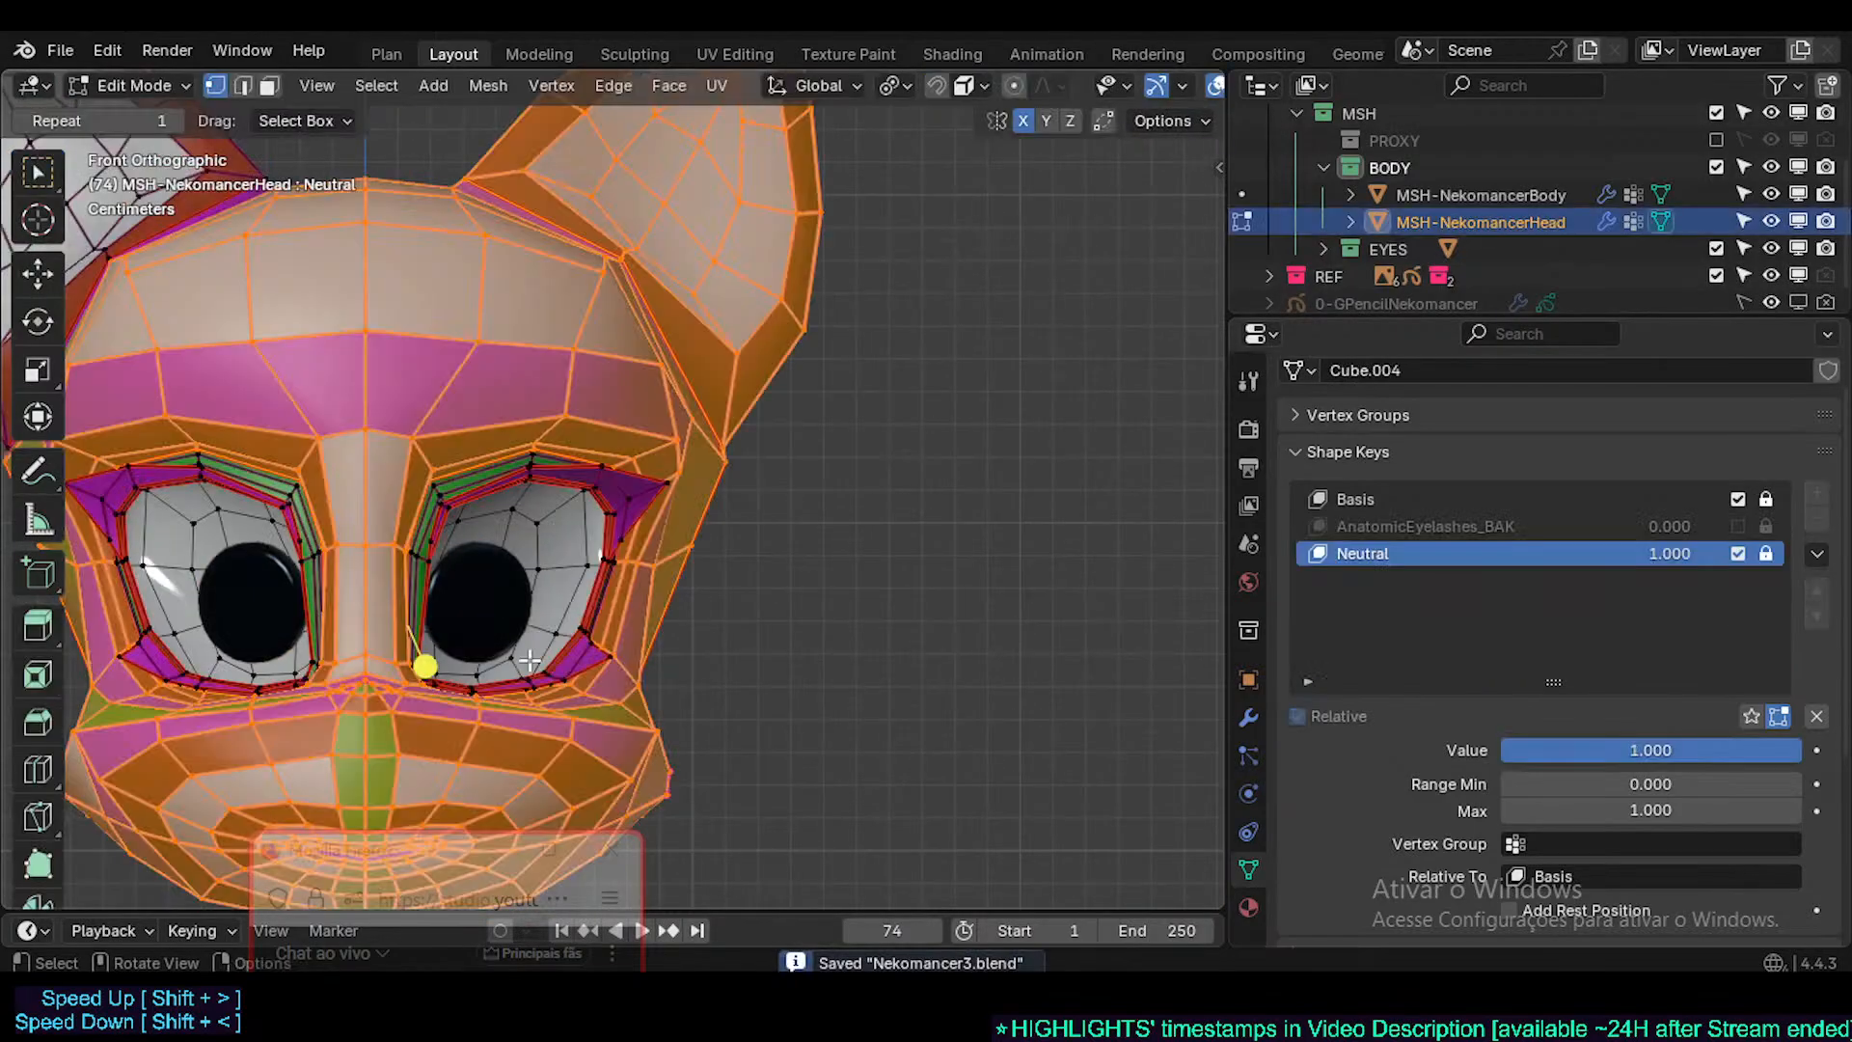
scroll(524, 658, up, 2)
key(Tab)
- Select the MSH-Eyecoins pupil mesh, check it in Edit Mode, and add a new shape key after eyeLookOutRight
click(475, 583)
key(Tab)
scroll(1409, 613, down, 2)
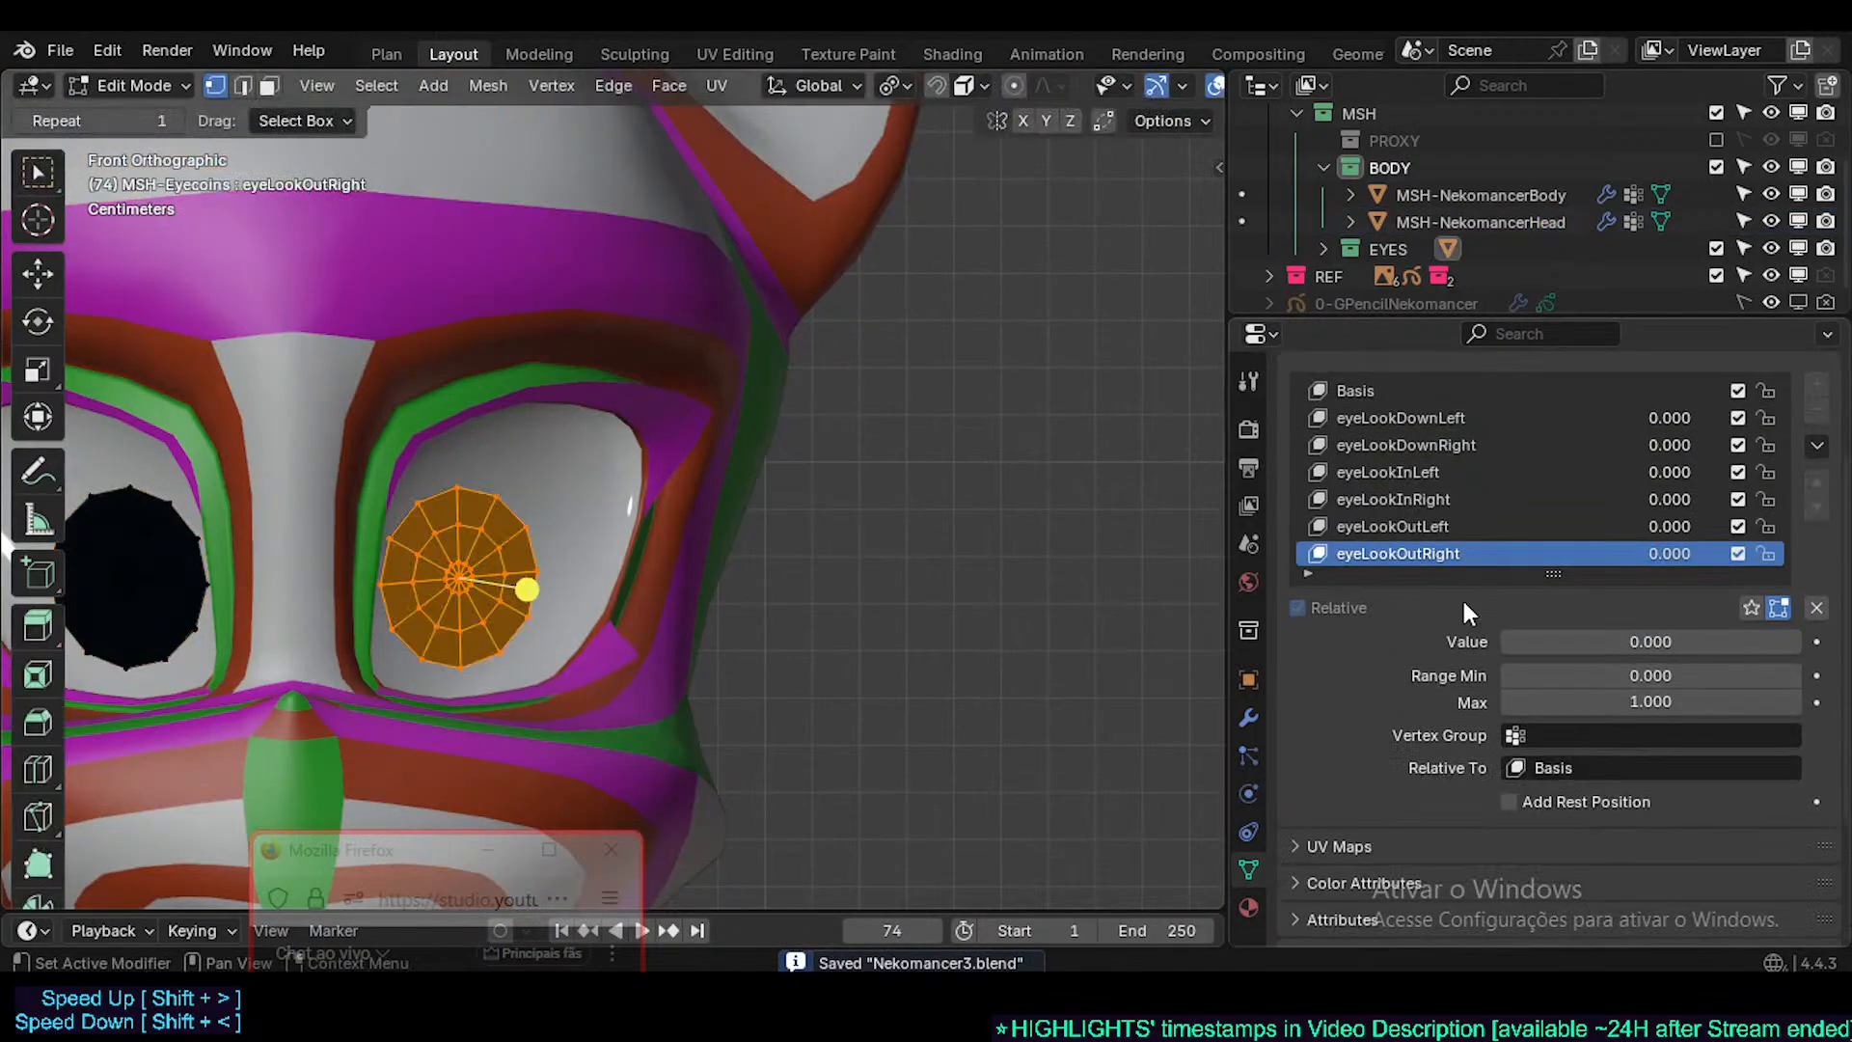
key(Tab)
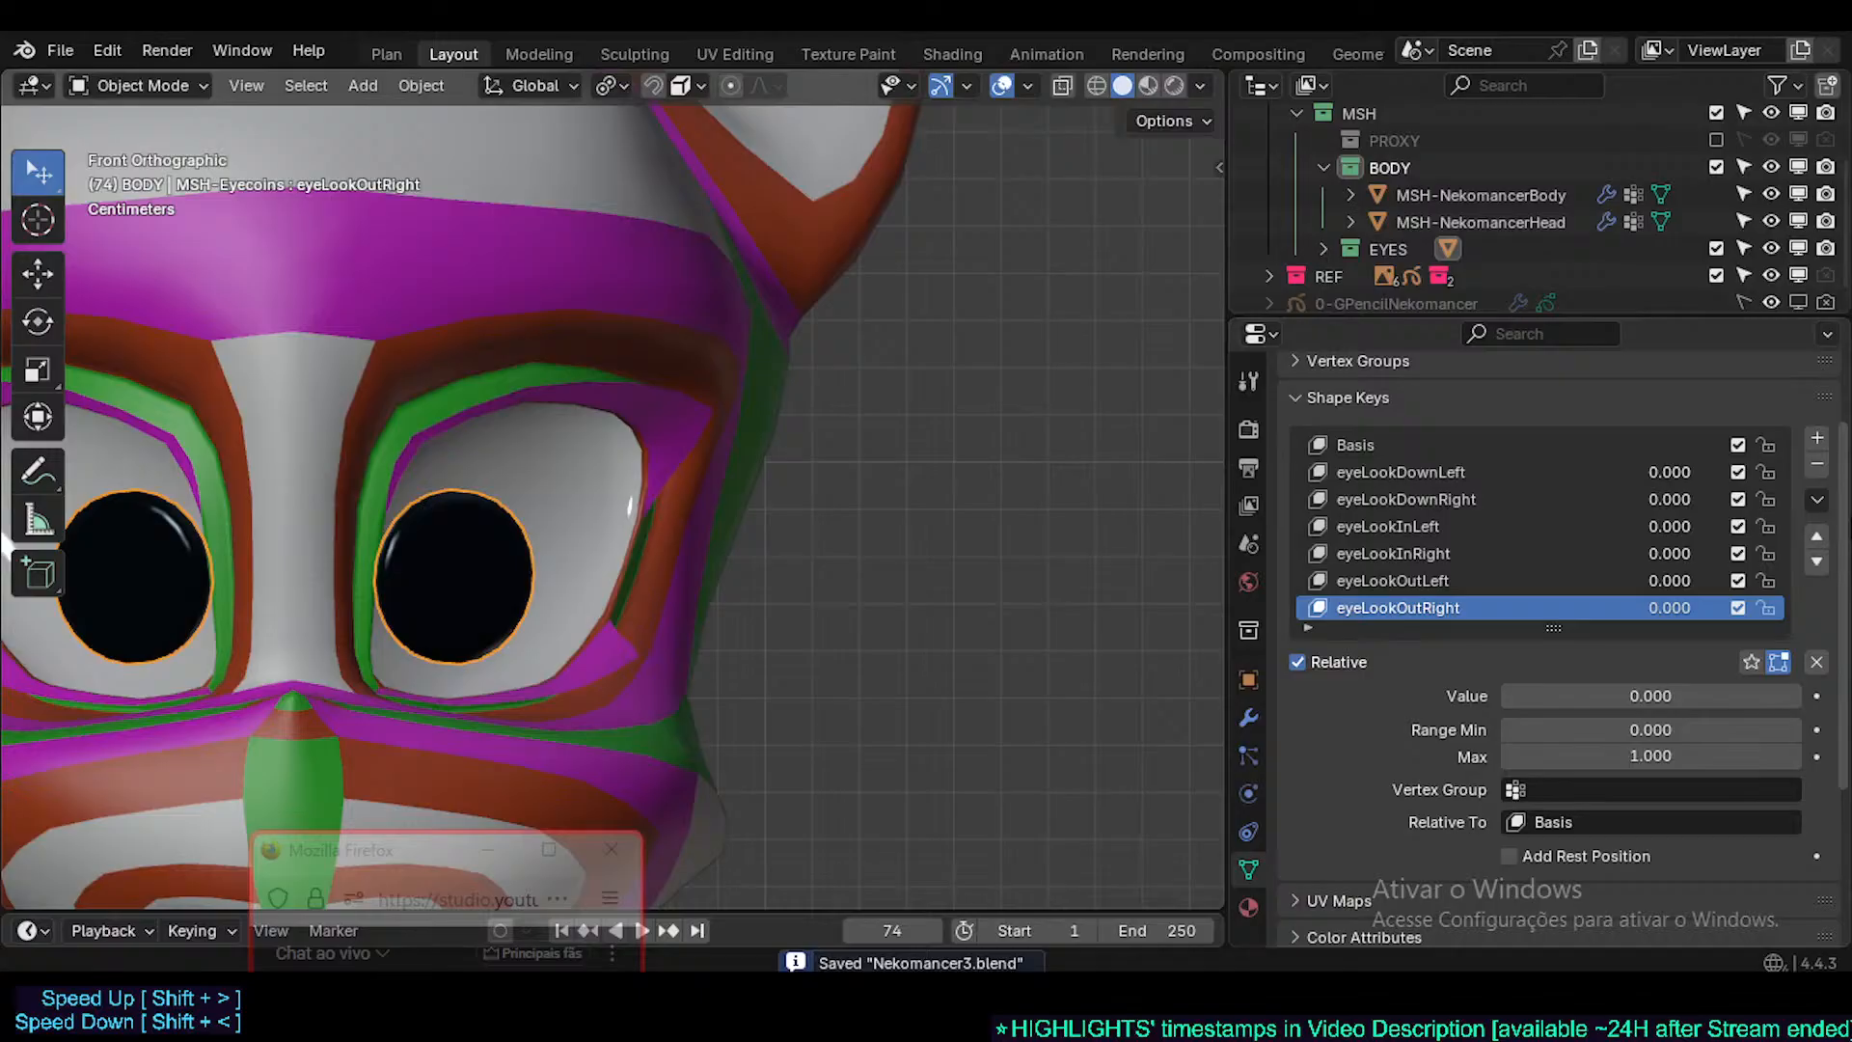
click(1816, 437)
- Rename the new shape key with the name of the eyeLookDownLeft VRM expression
key(n)
scroll(720, 351, down, 10)
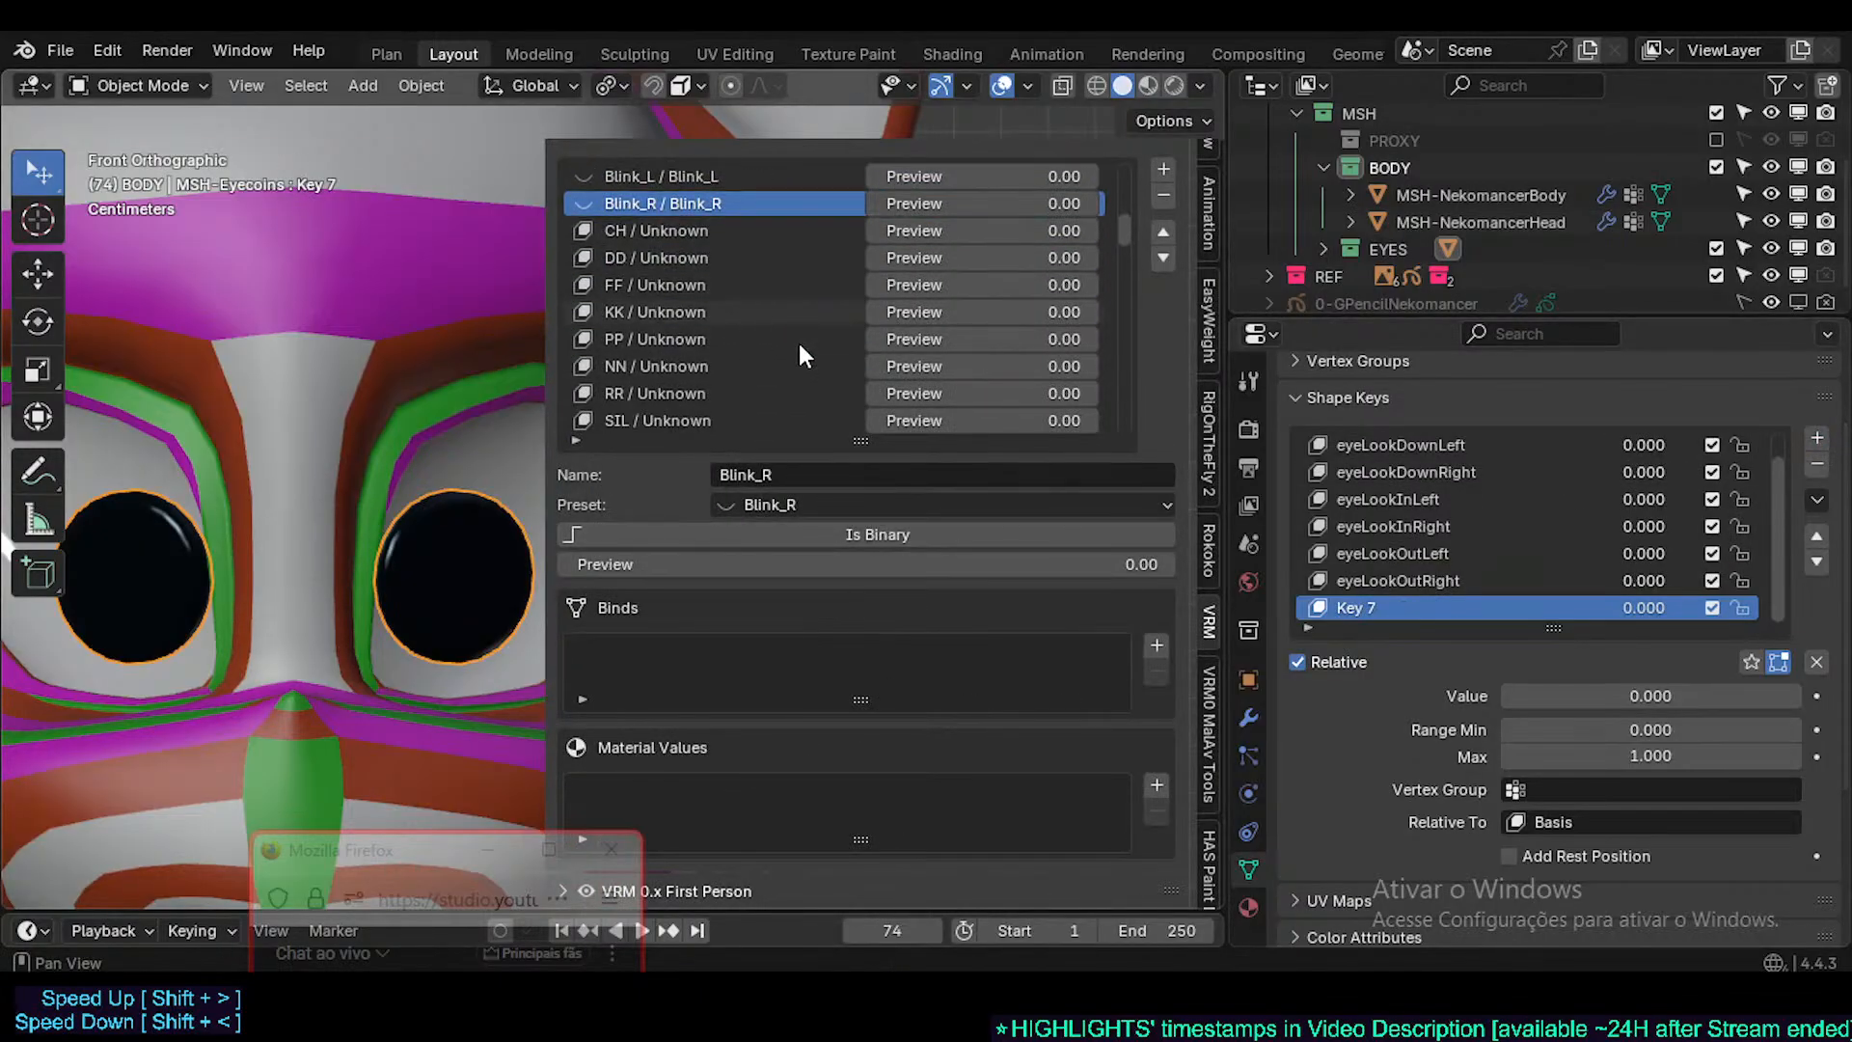
scroll(675, 364, down, 3)
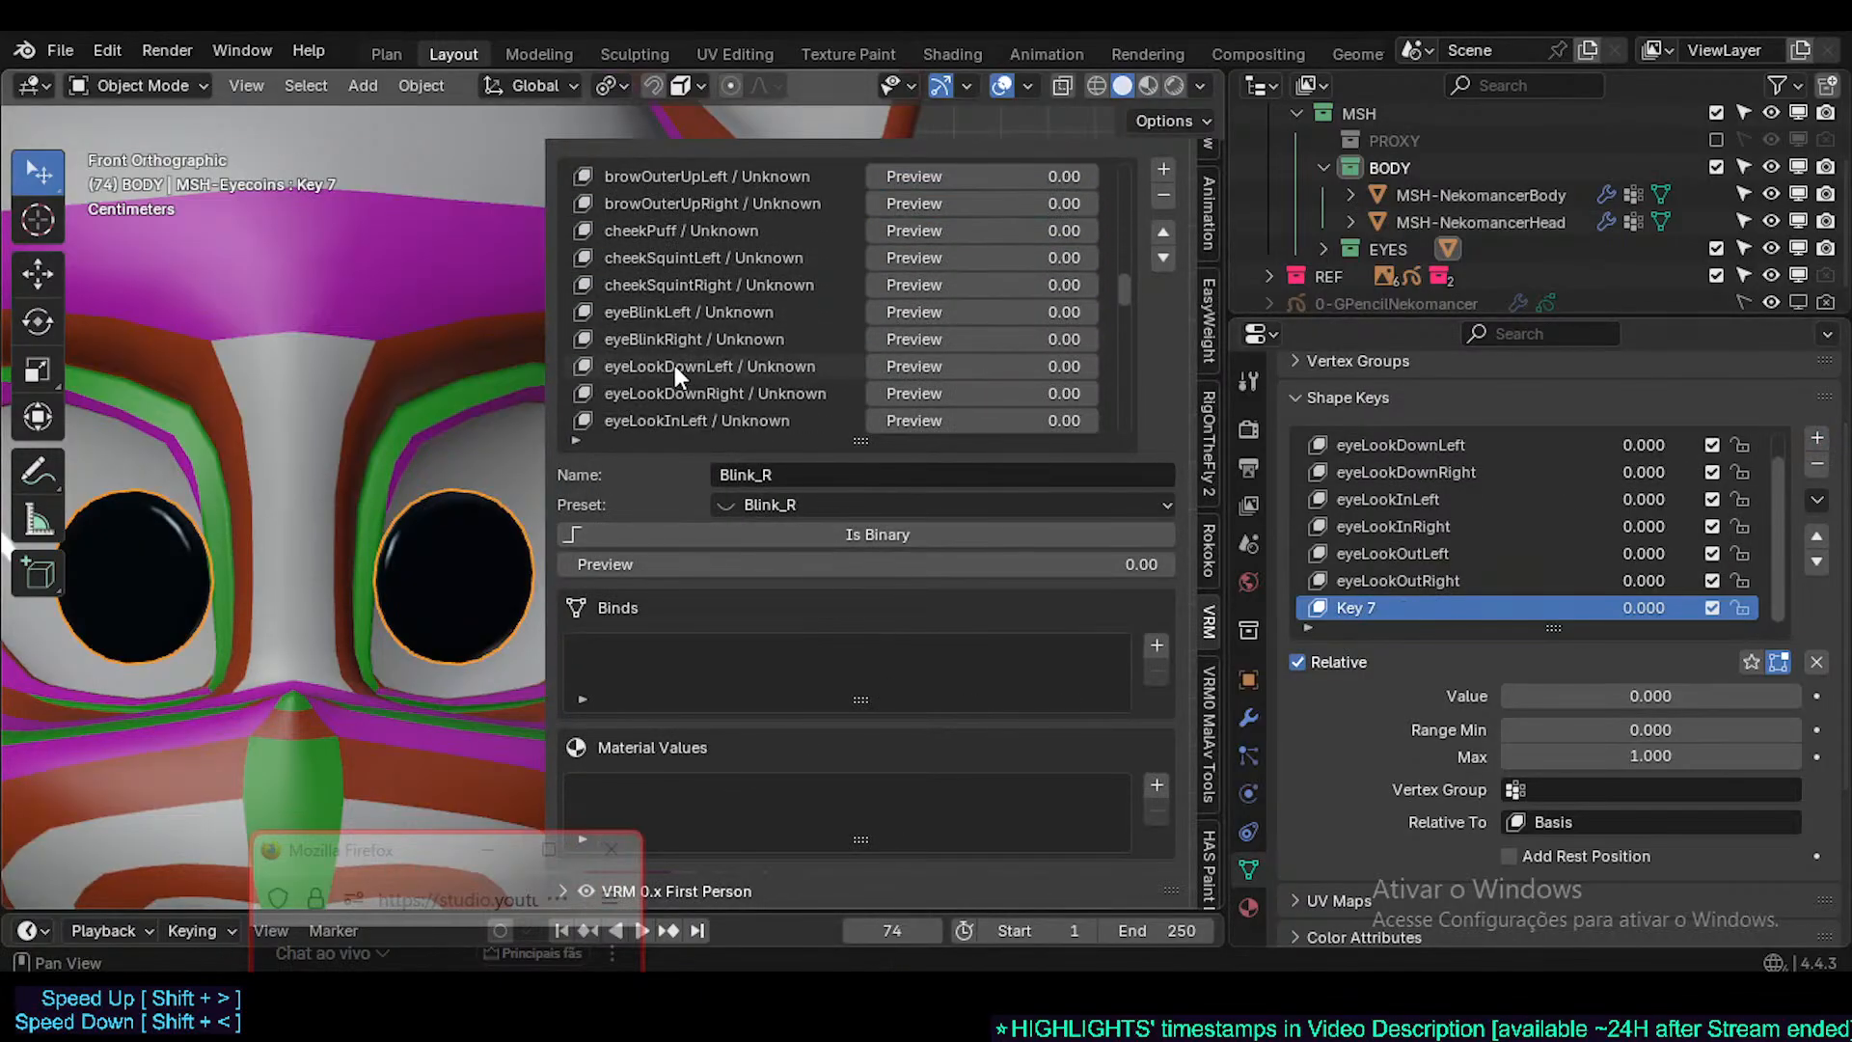
click(647, 368)
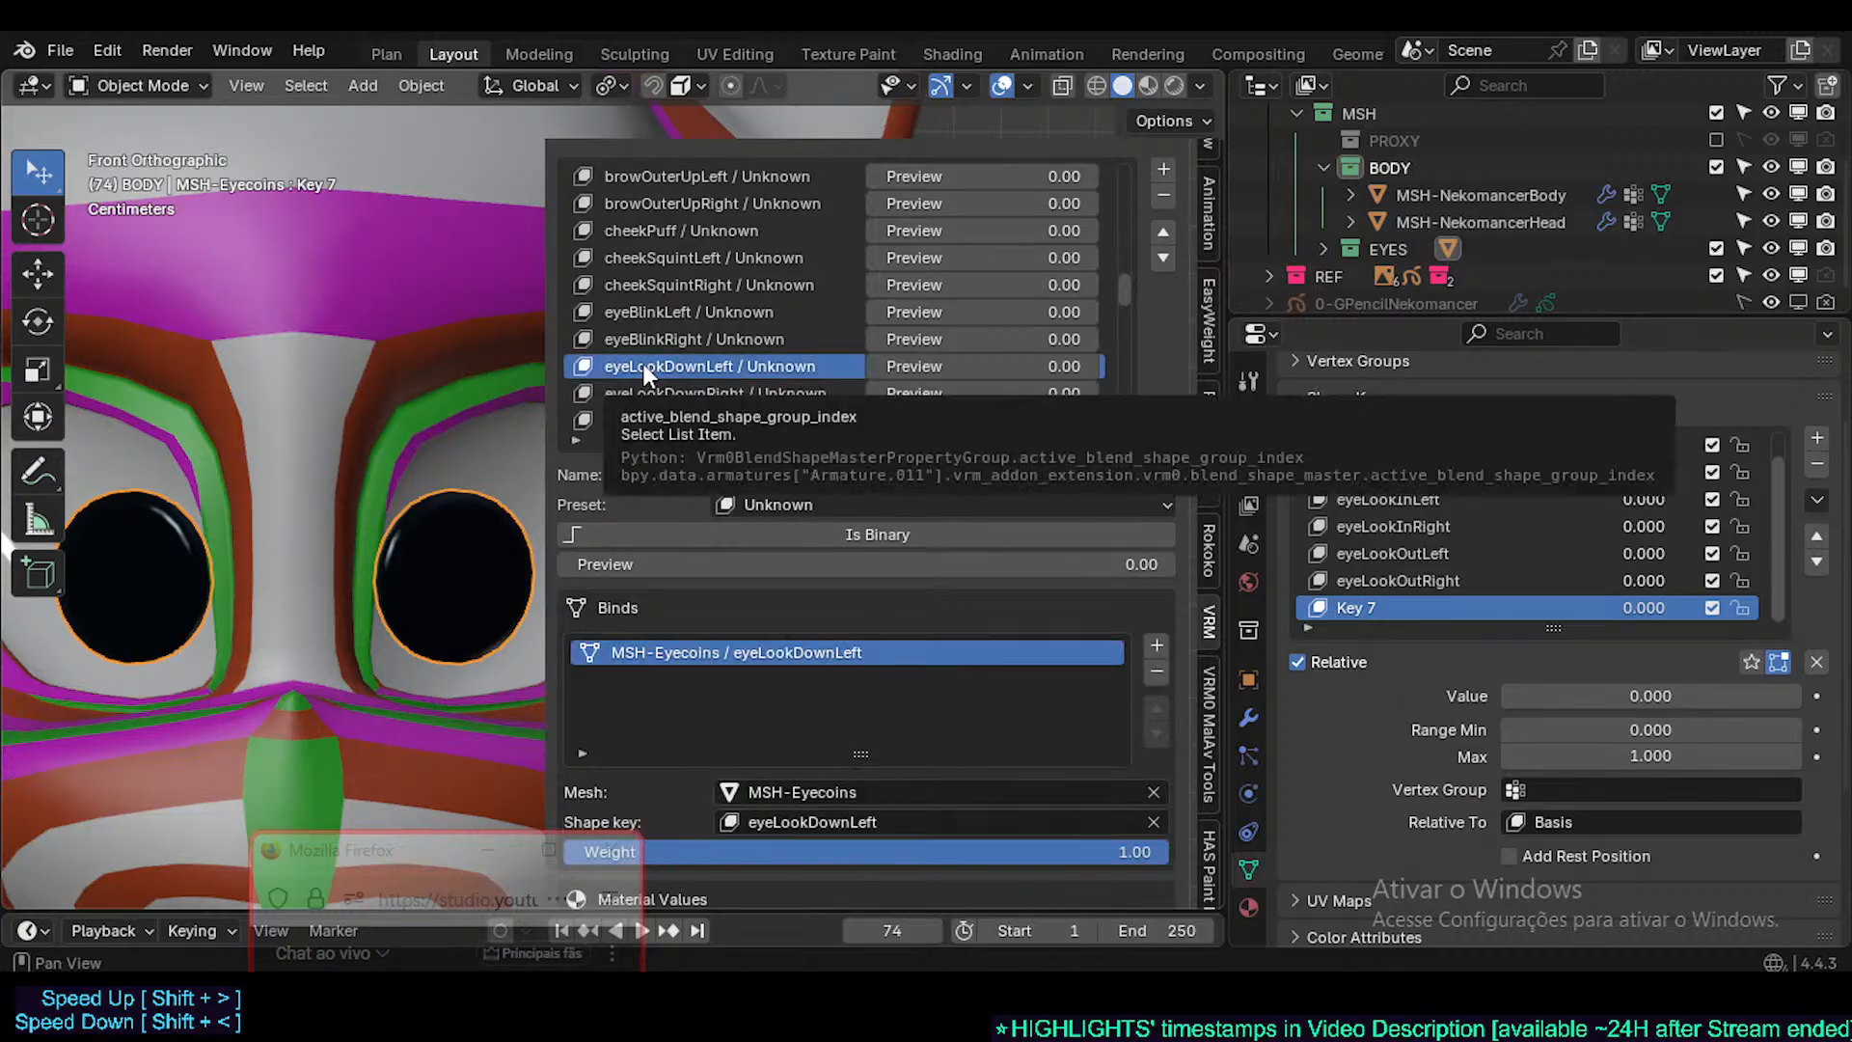
text(eyeLookOutRight.001)
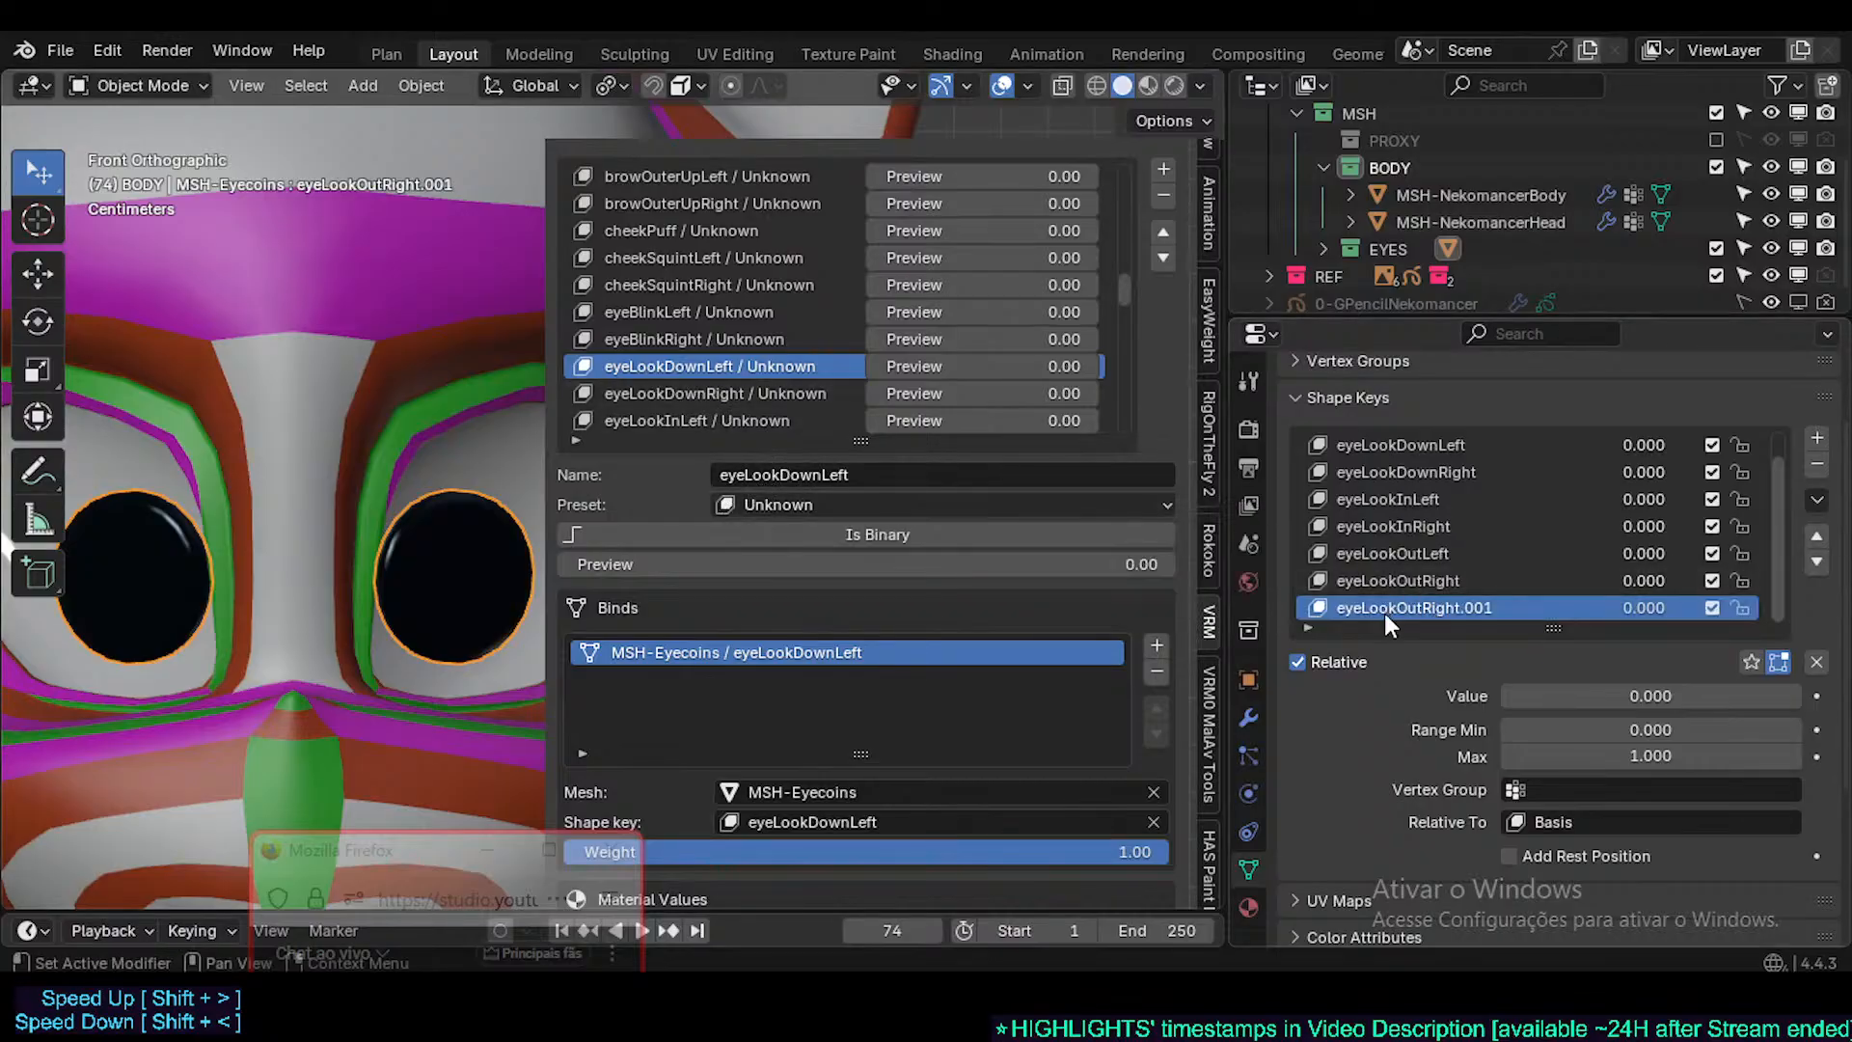
text(eyeLookDownLeft)
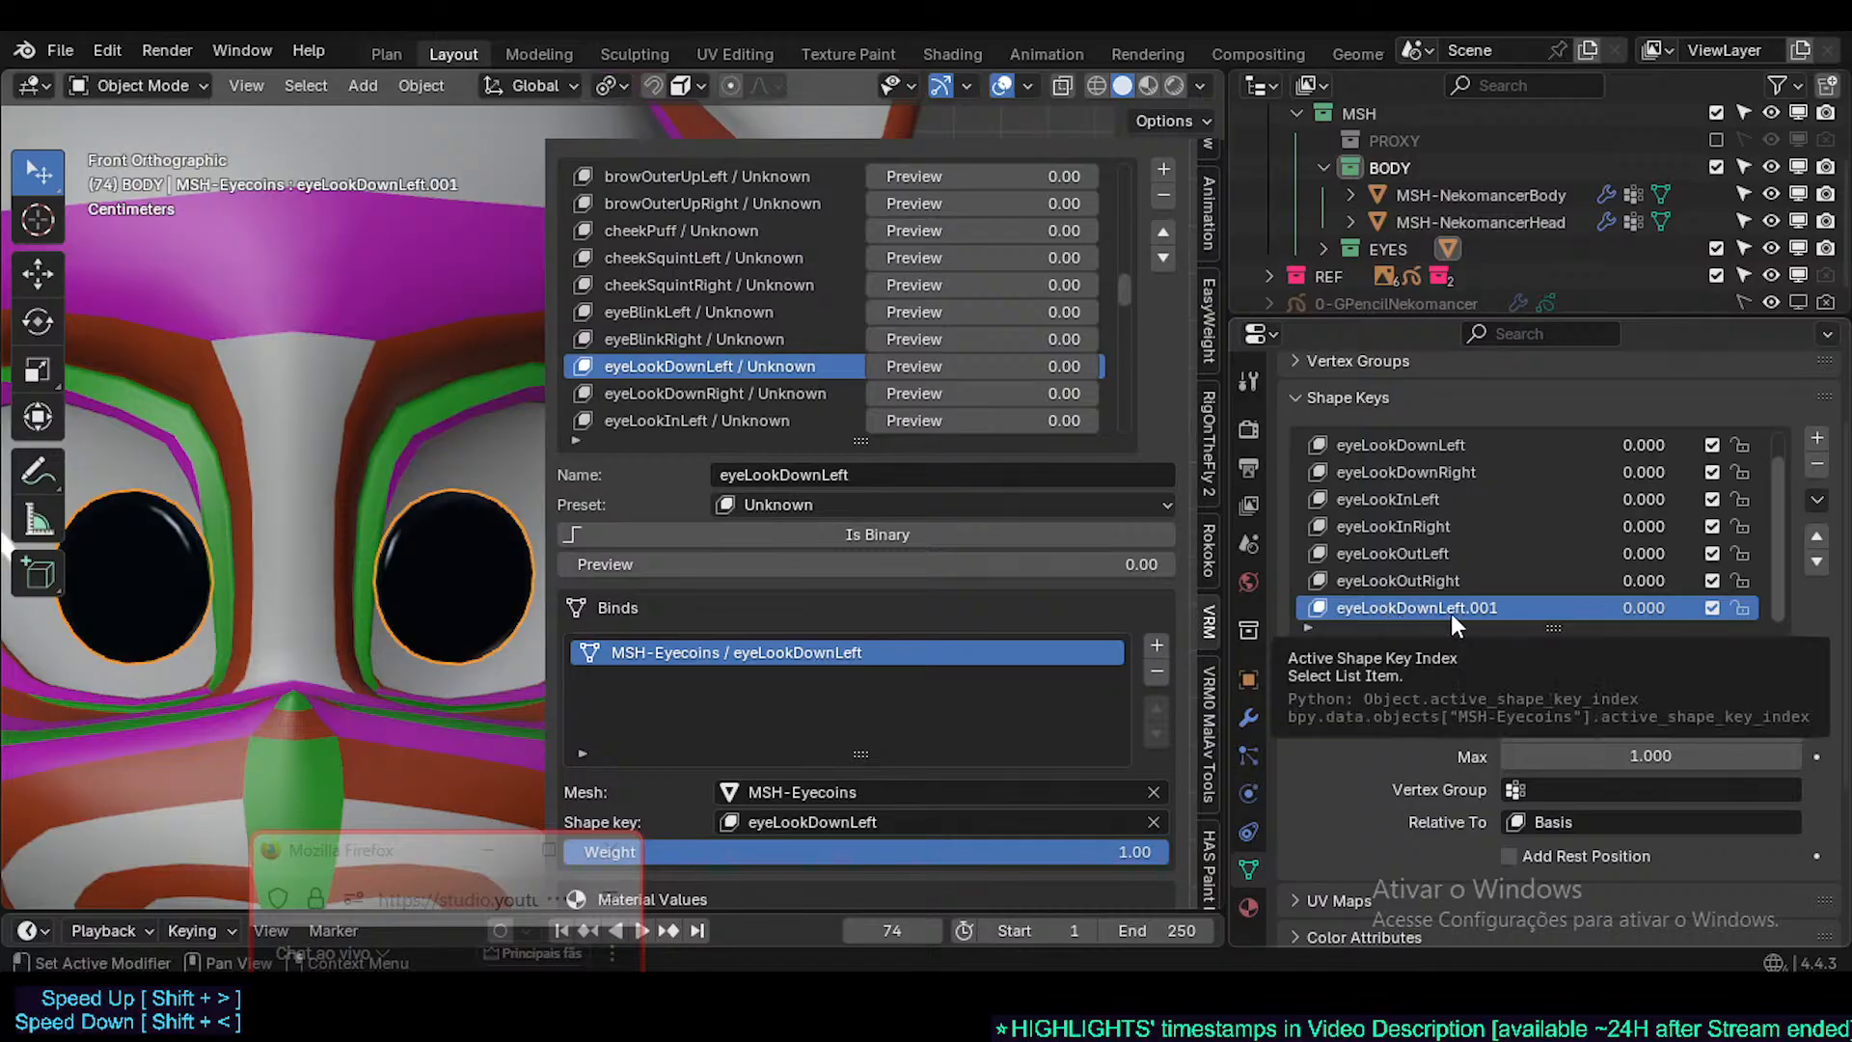
- Find the eyeLookUpLeft VRM expression, copy its name onto the new shape key, and save the file
scroll(761, 368, down, 1)
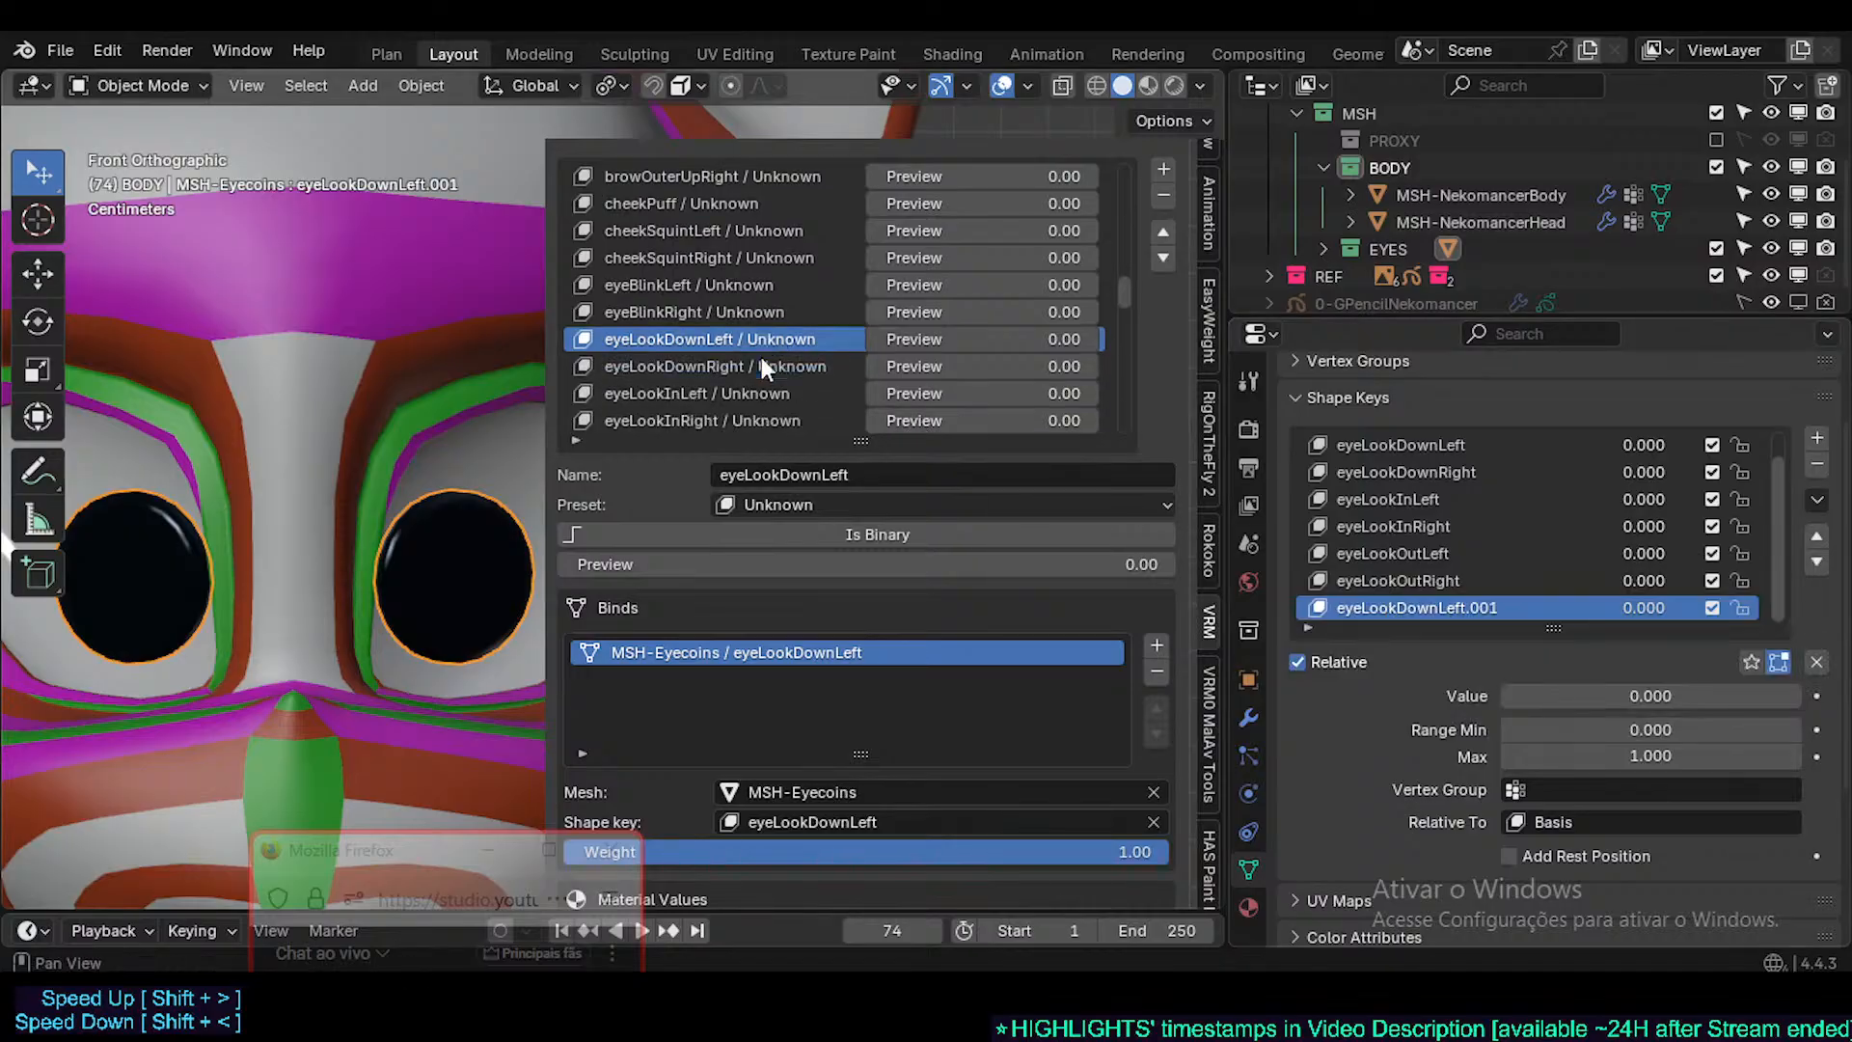
click(700, 362)
click(698, 340)
scroll(678, 346, up, 3)
scroll(681, 340, down, 8)
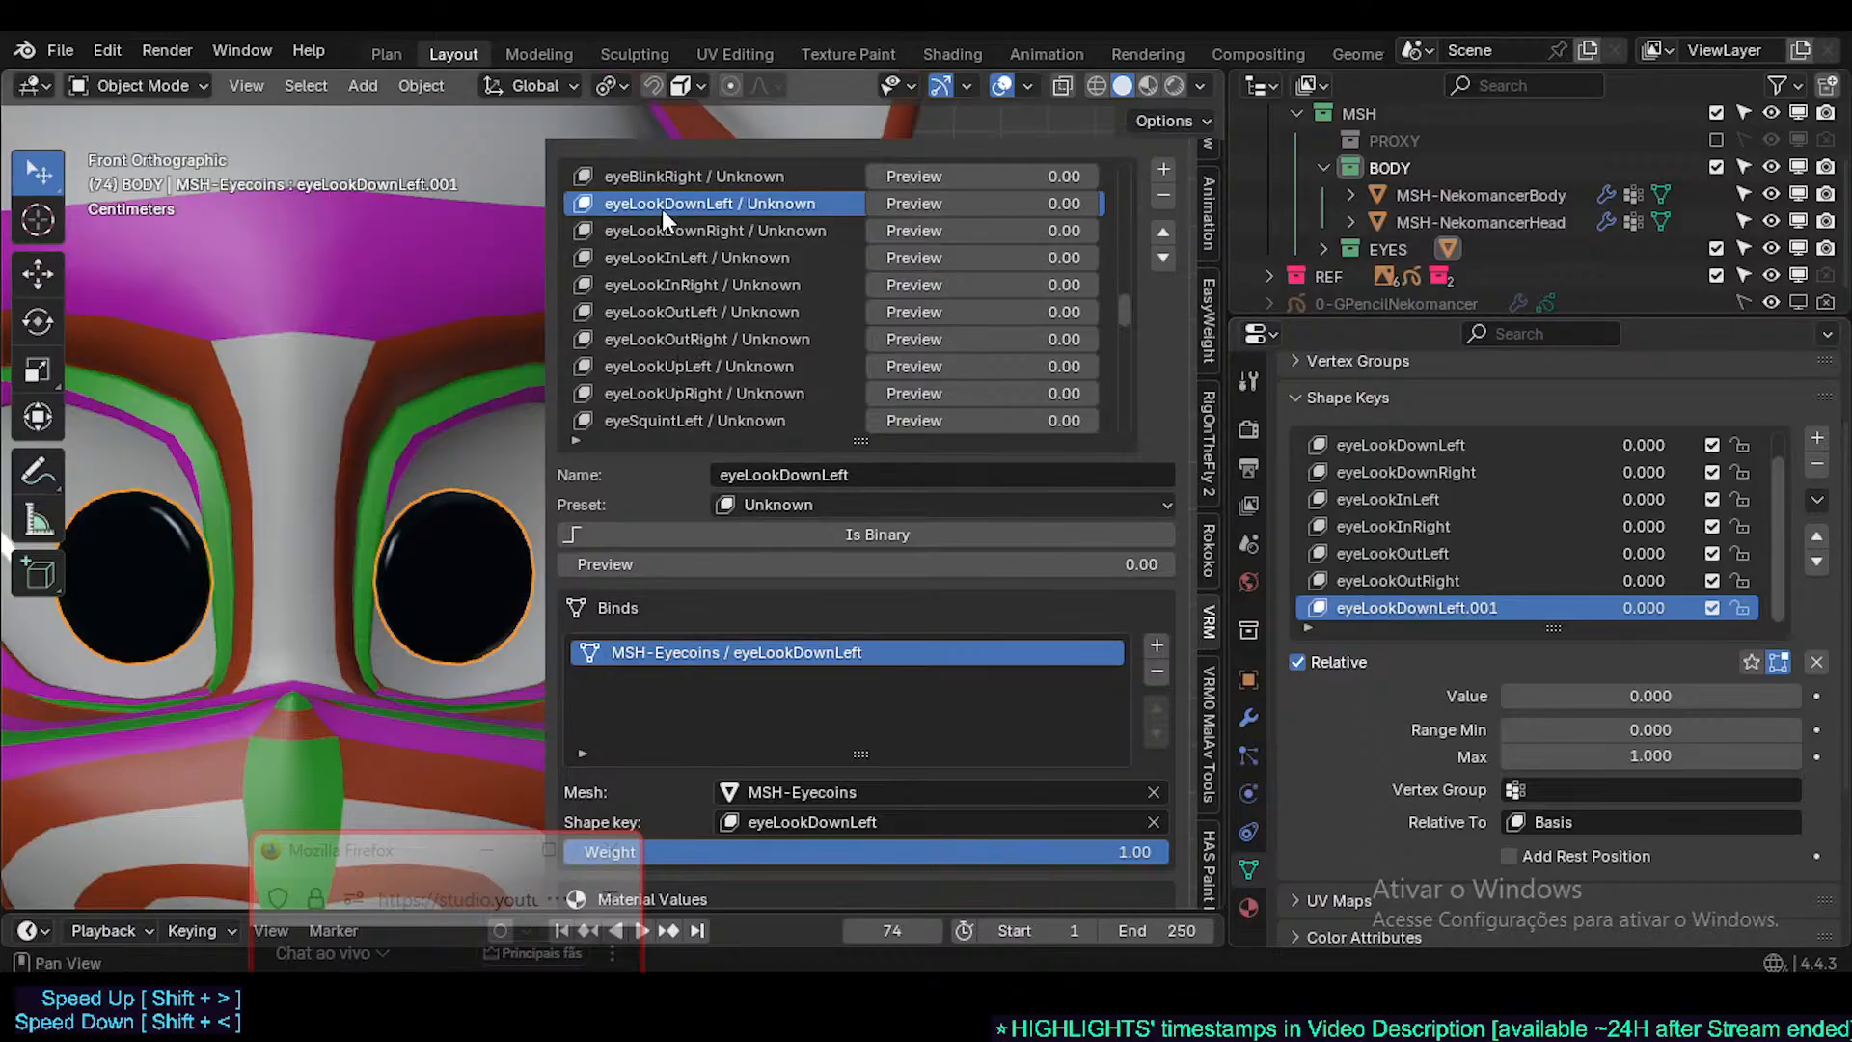
click(706, 307)
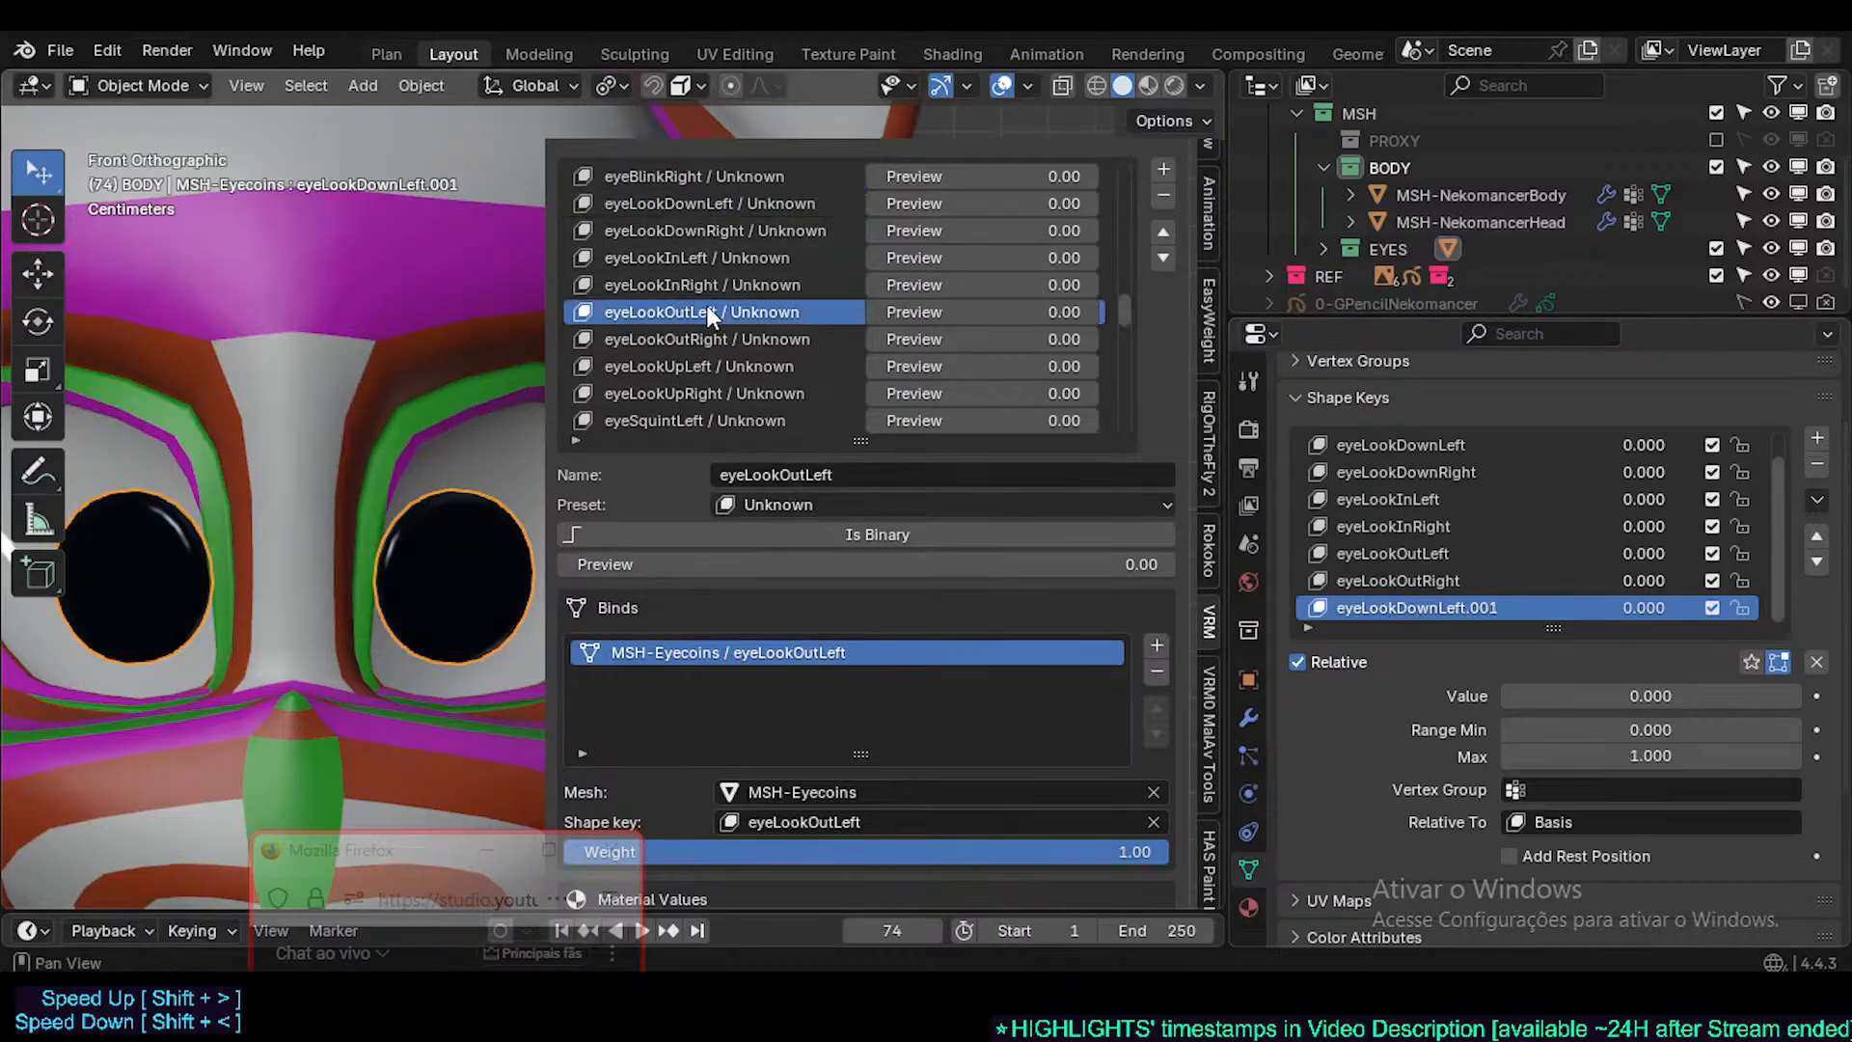
click(684, 340)
click(695, 367)
key(ctrl+c)
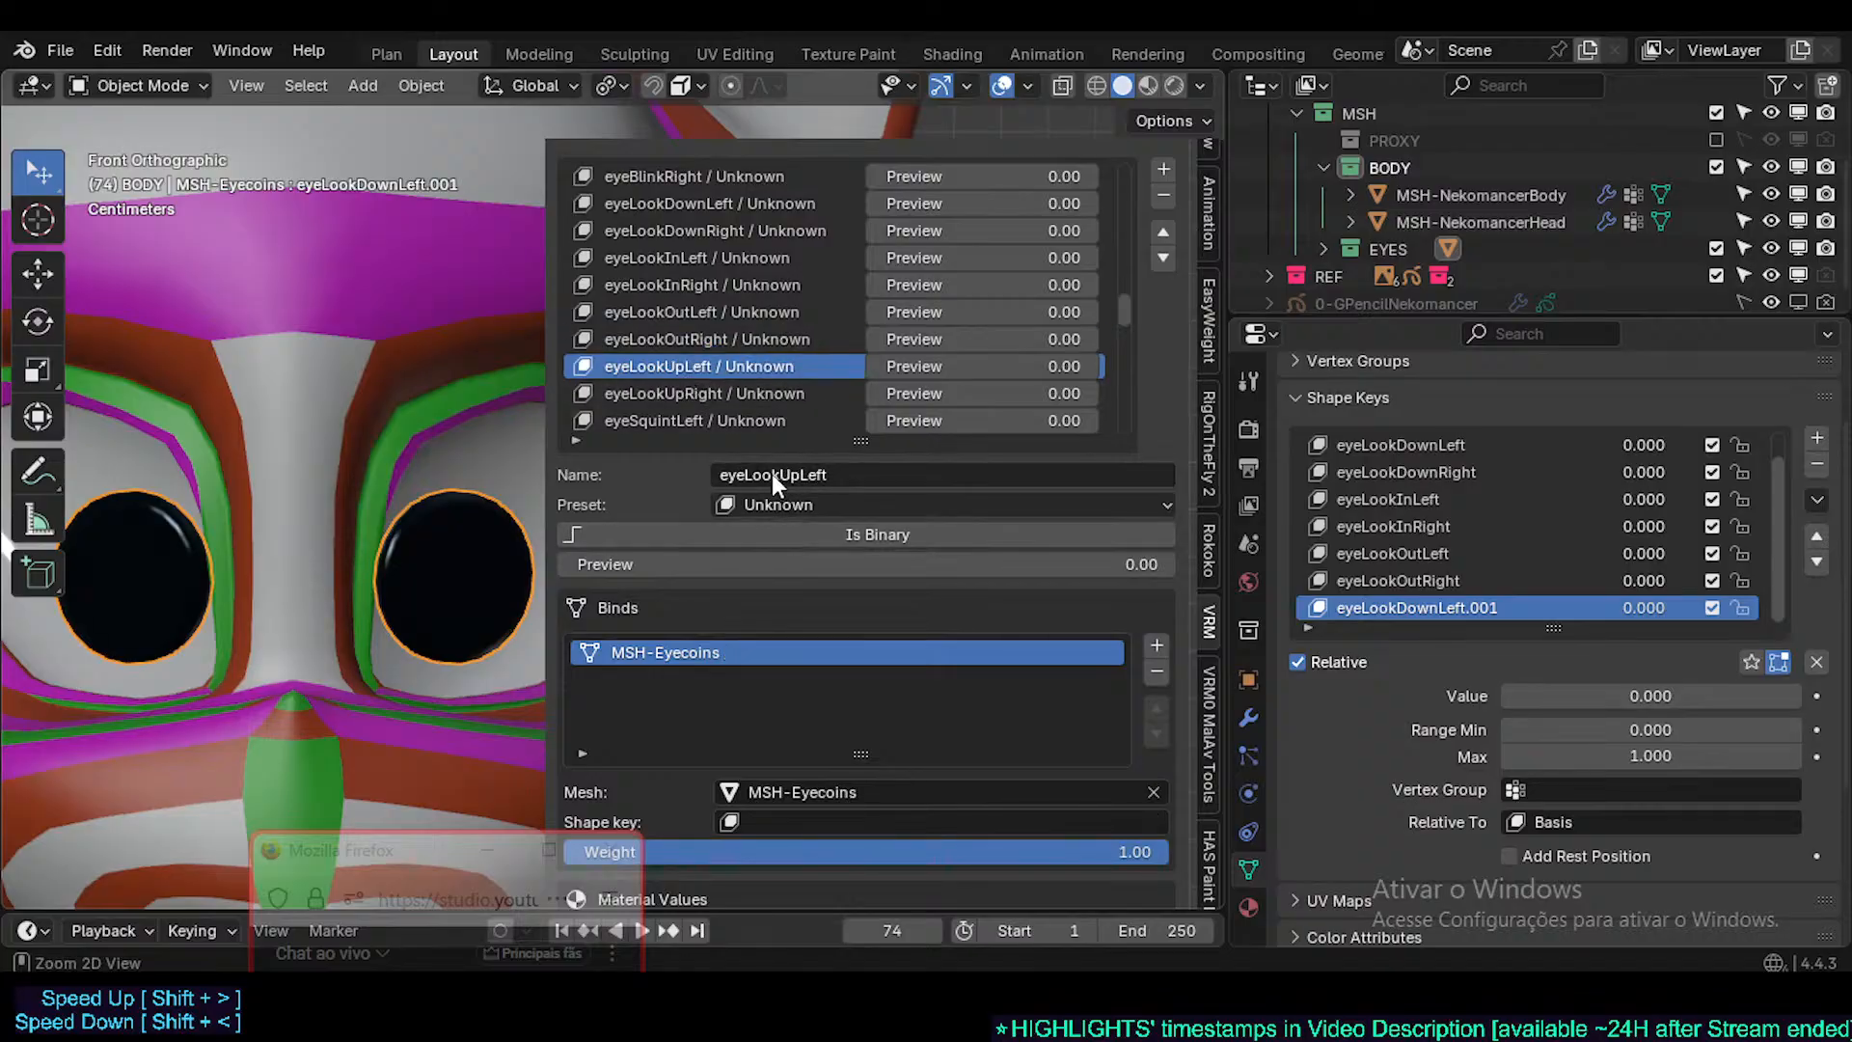
key(ctrl+v)
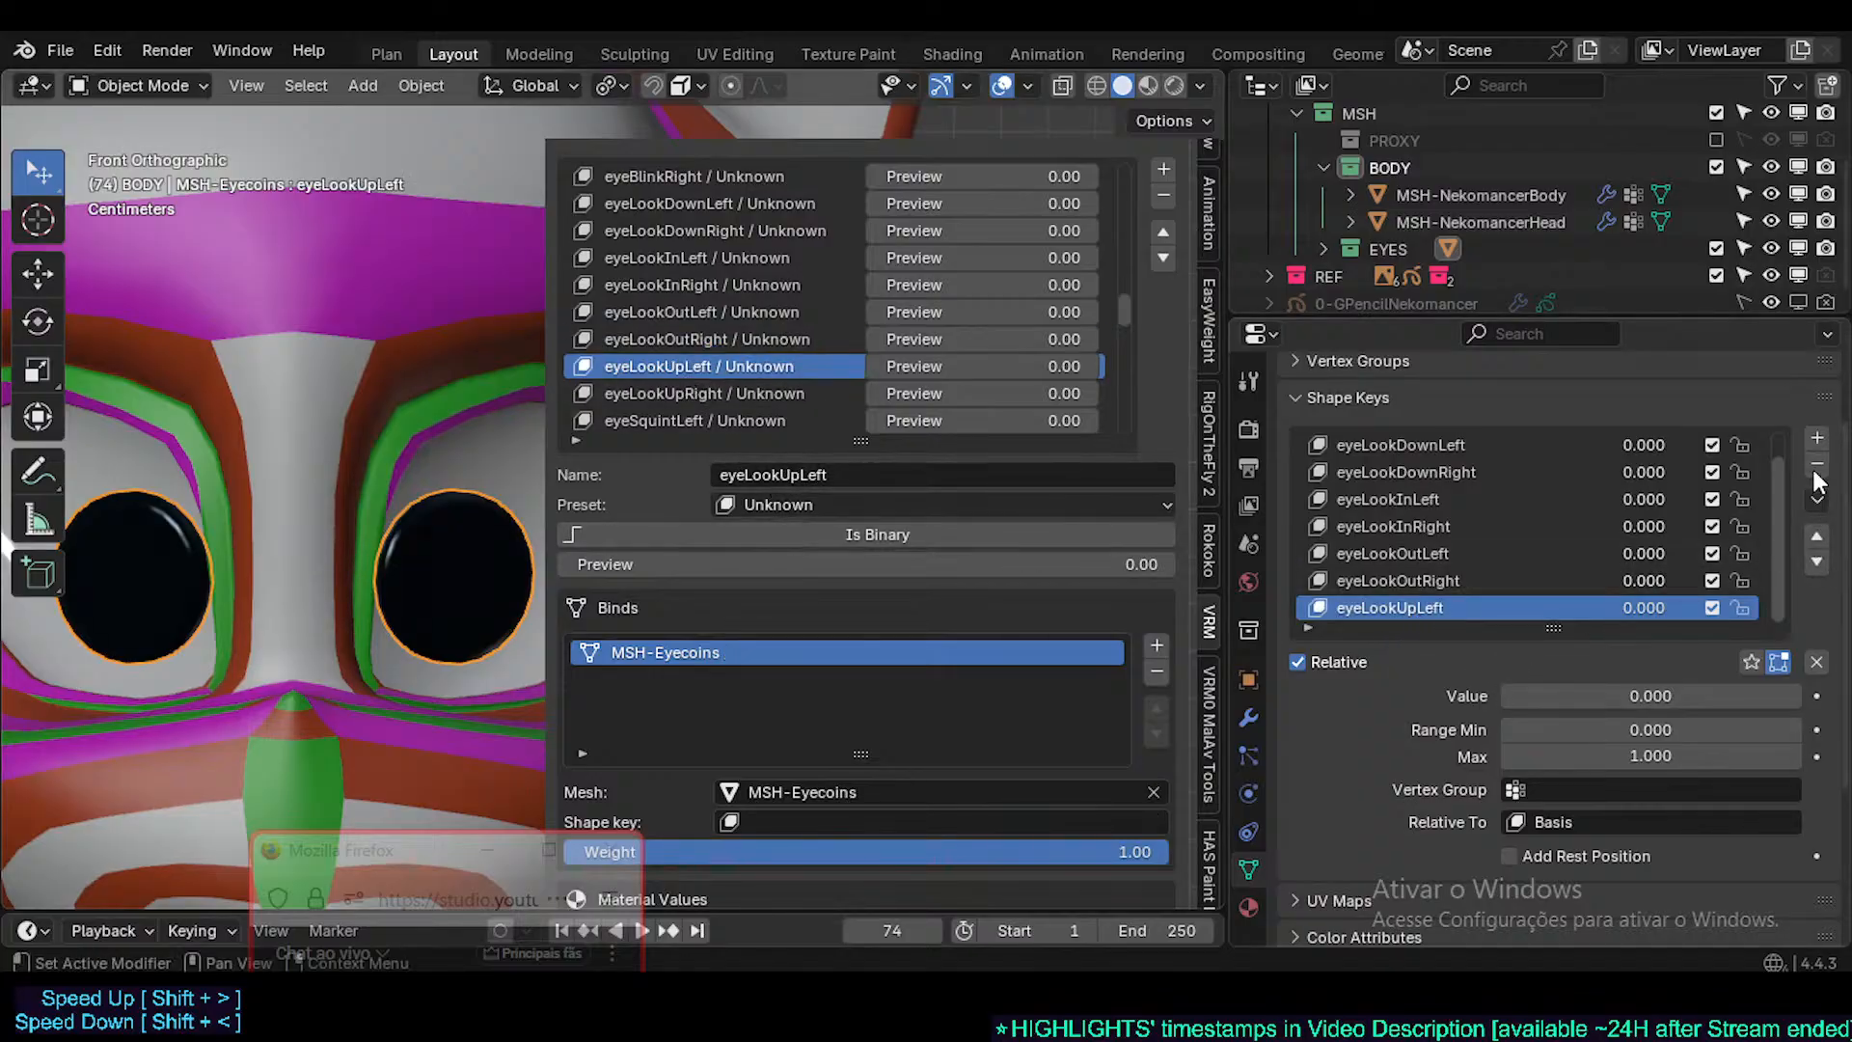
key(ctrl+s)
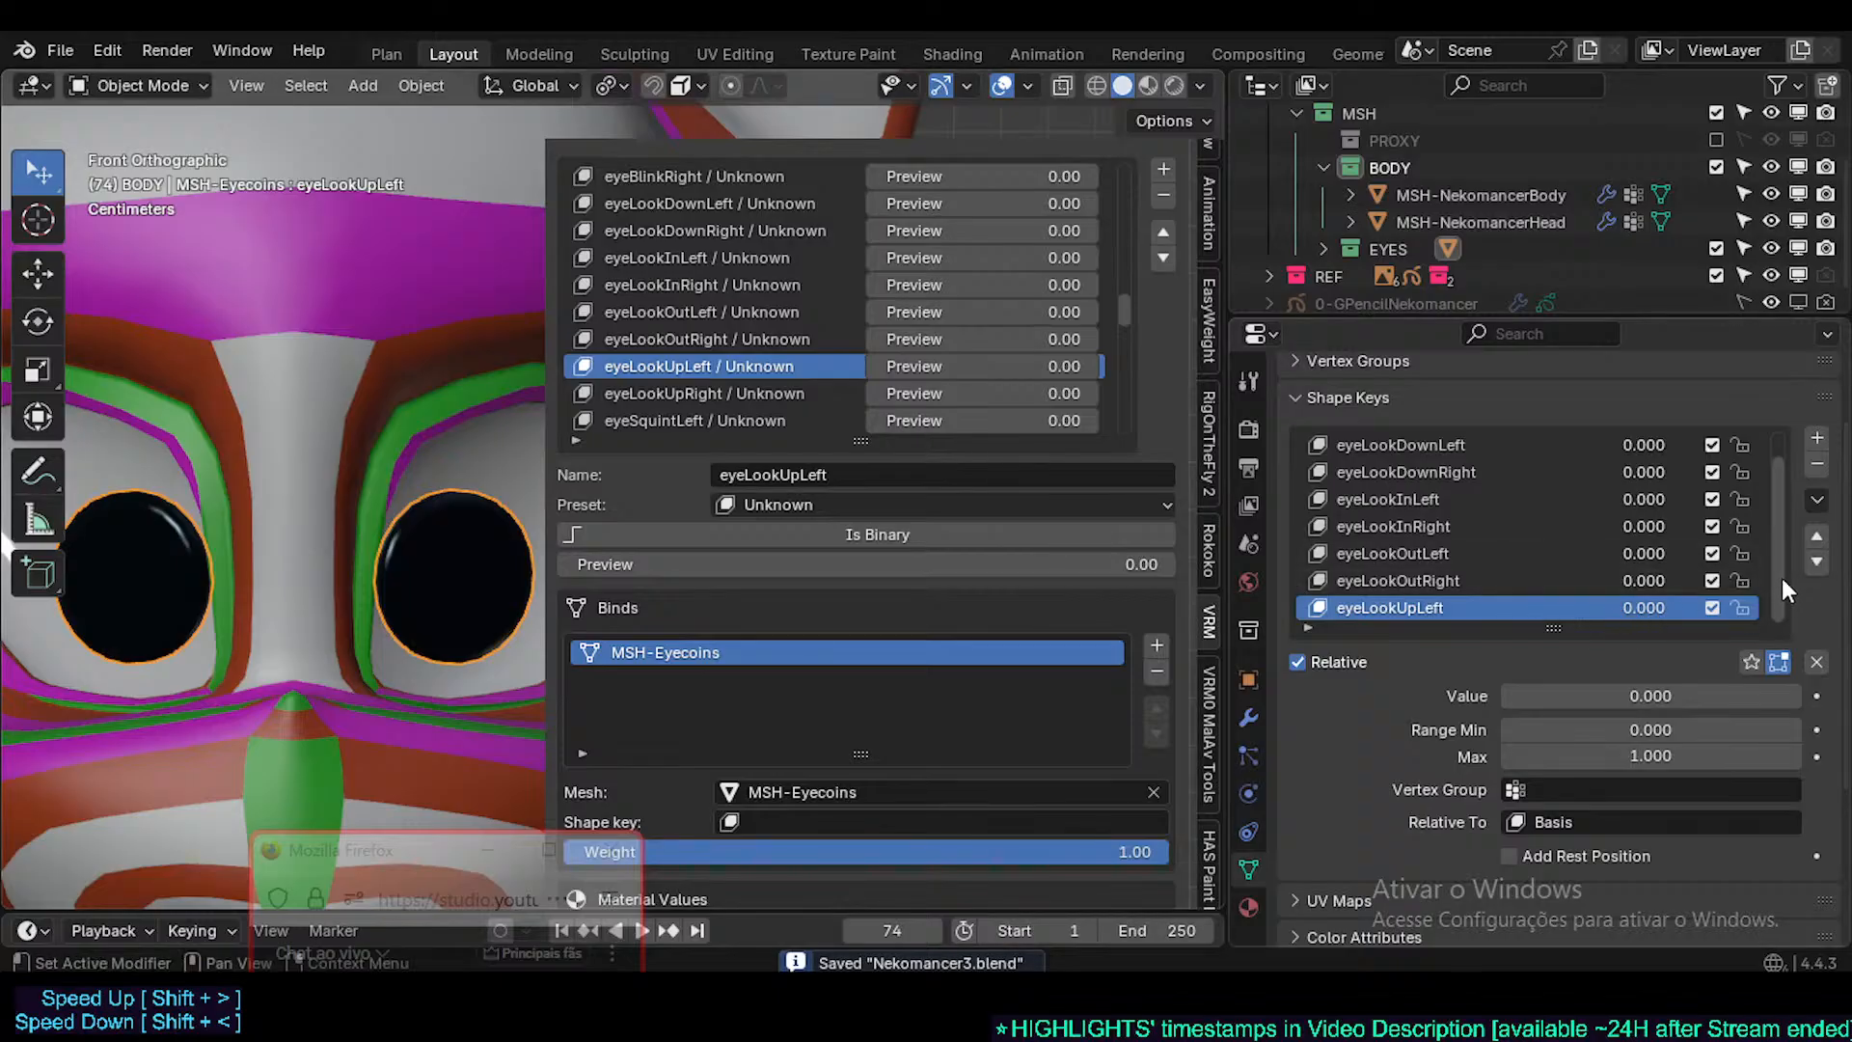
- Set the eyeLookUpLeft shape key's value to 1.000 and move the character's left pupil up along Z to the upper eyelid
drag(1649, 607, 1699, 617)
click(1816, 662)
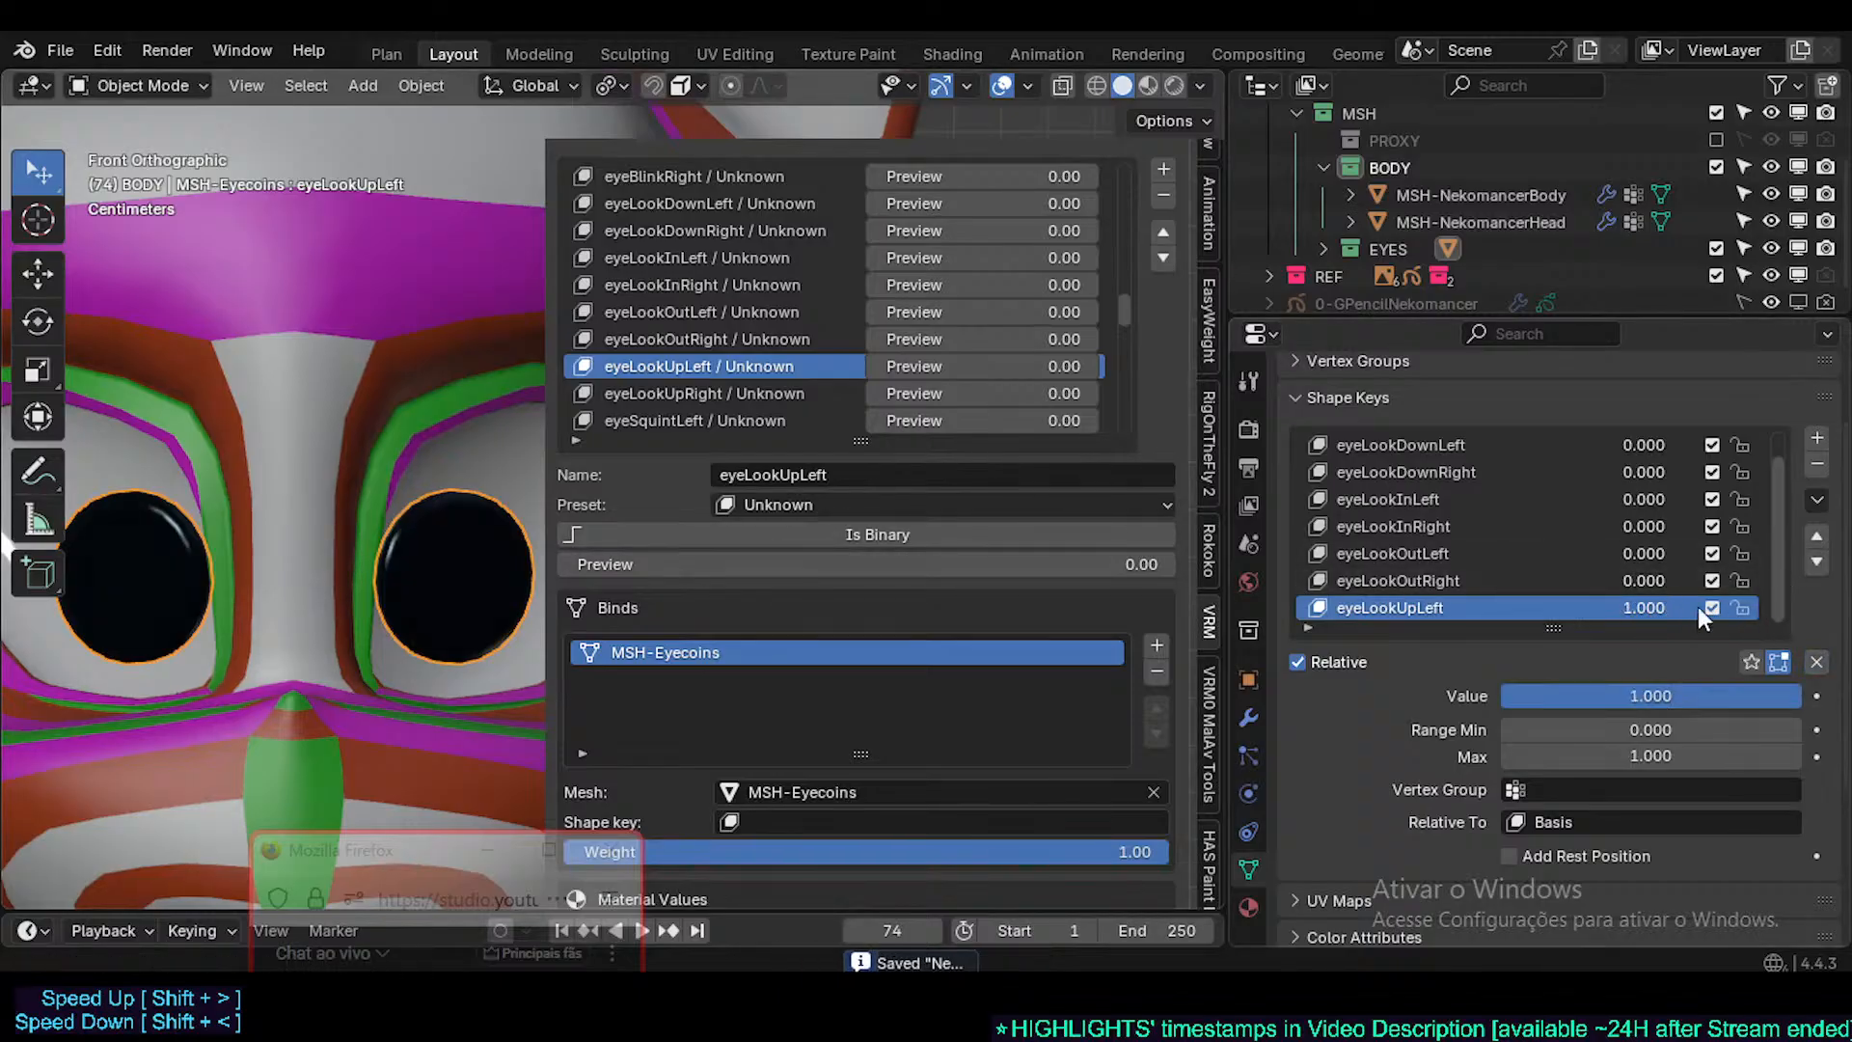
key(Tab)
key(n)
middle_drag(473, 588, 504, 608)
scroll(505, 608, down, 2)
key(g)
key(z)
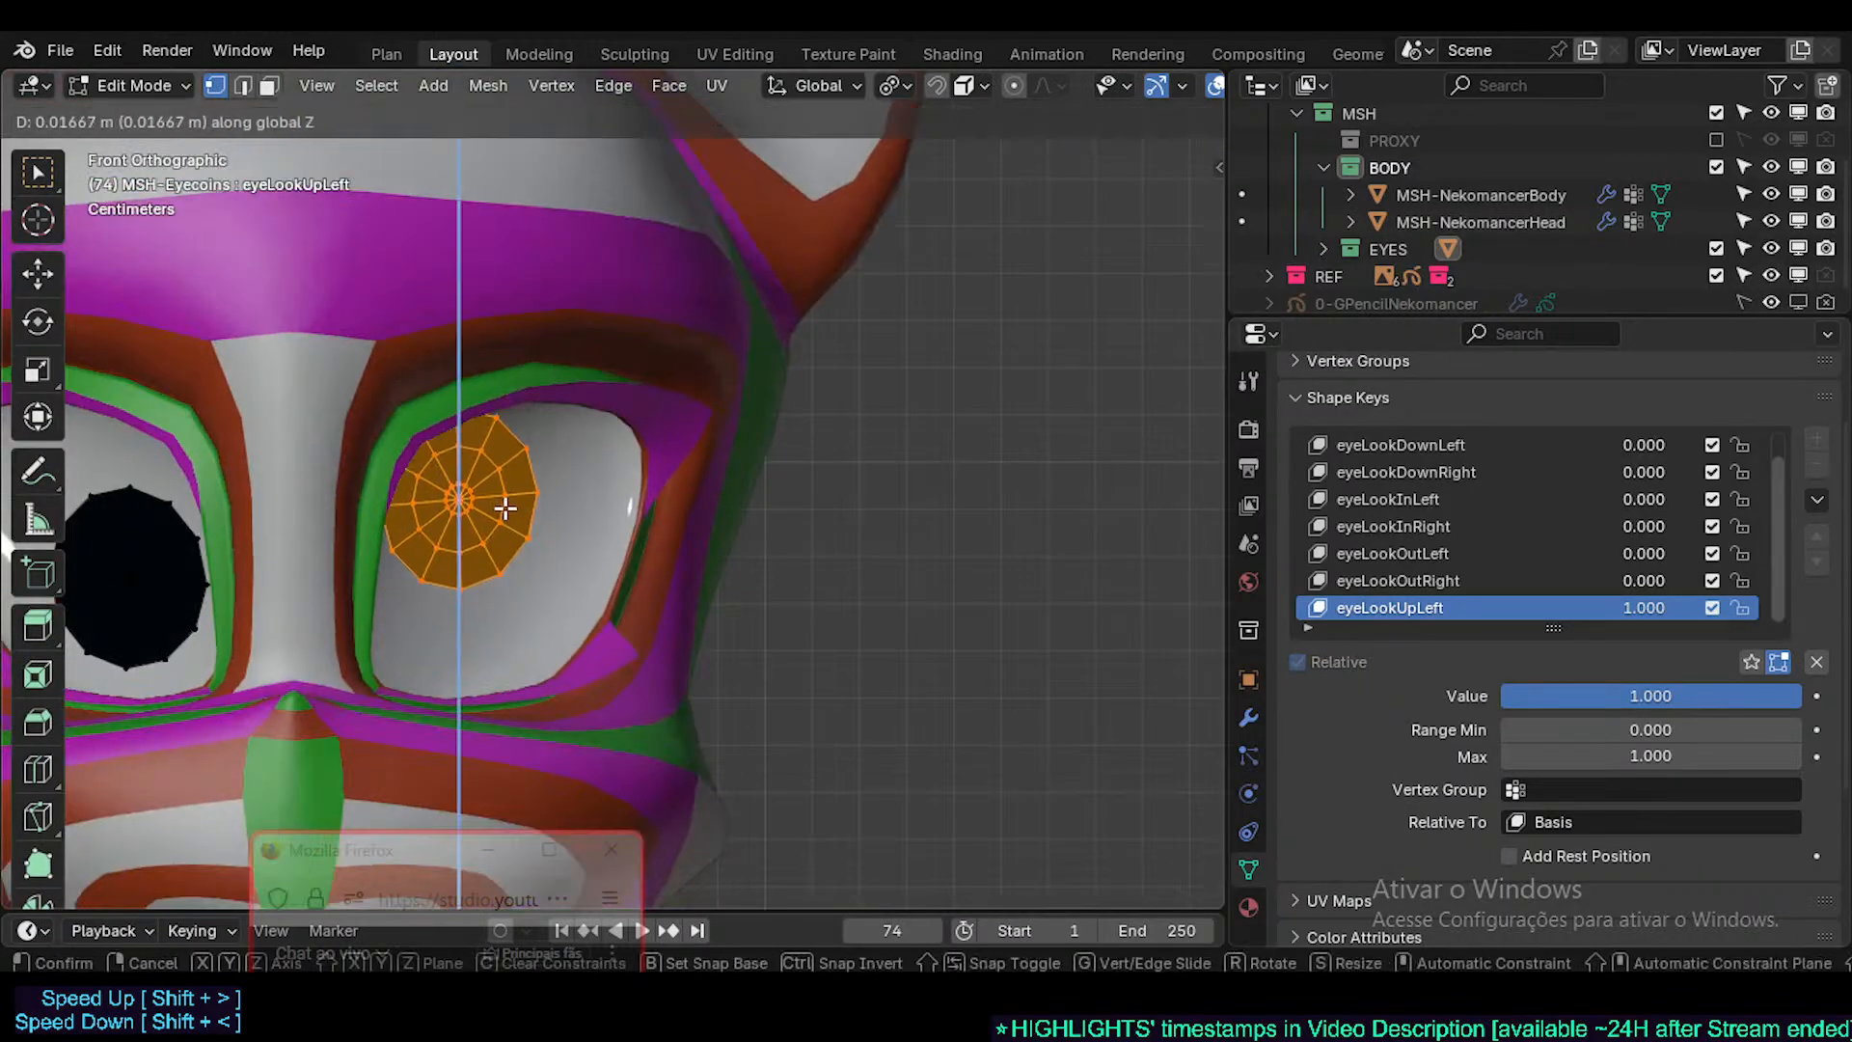
click(476, 448)
- Fit the raised pupil to the eye surface by shifting it outward along X and about 0.0046 m back along Y
key(g)
key(x)
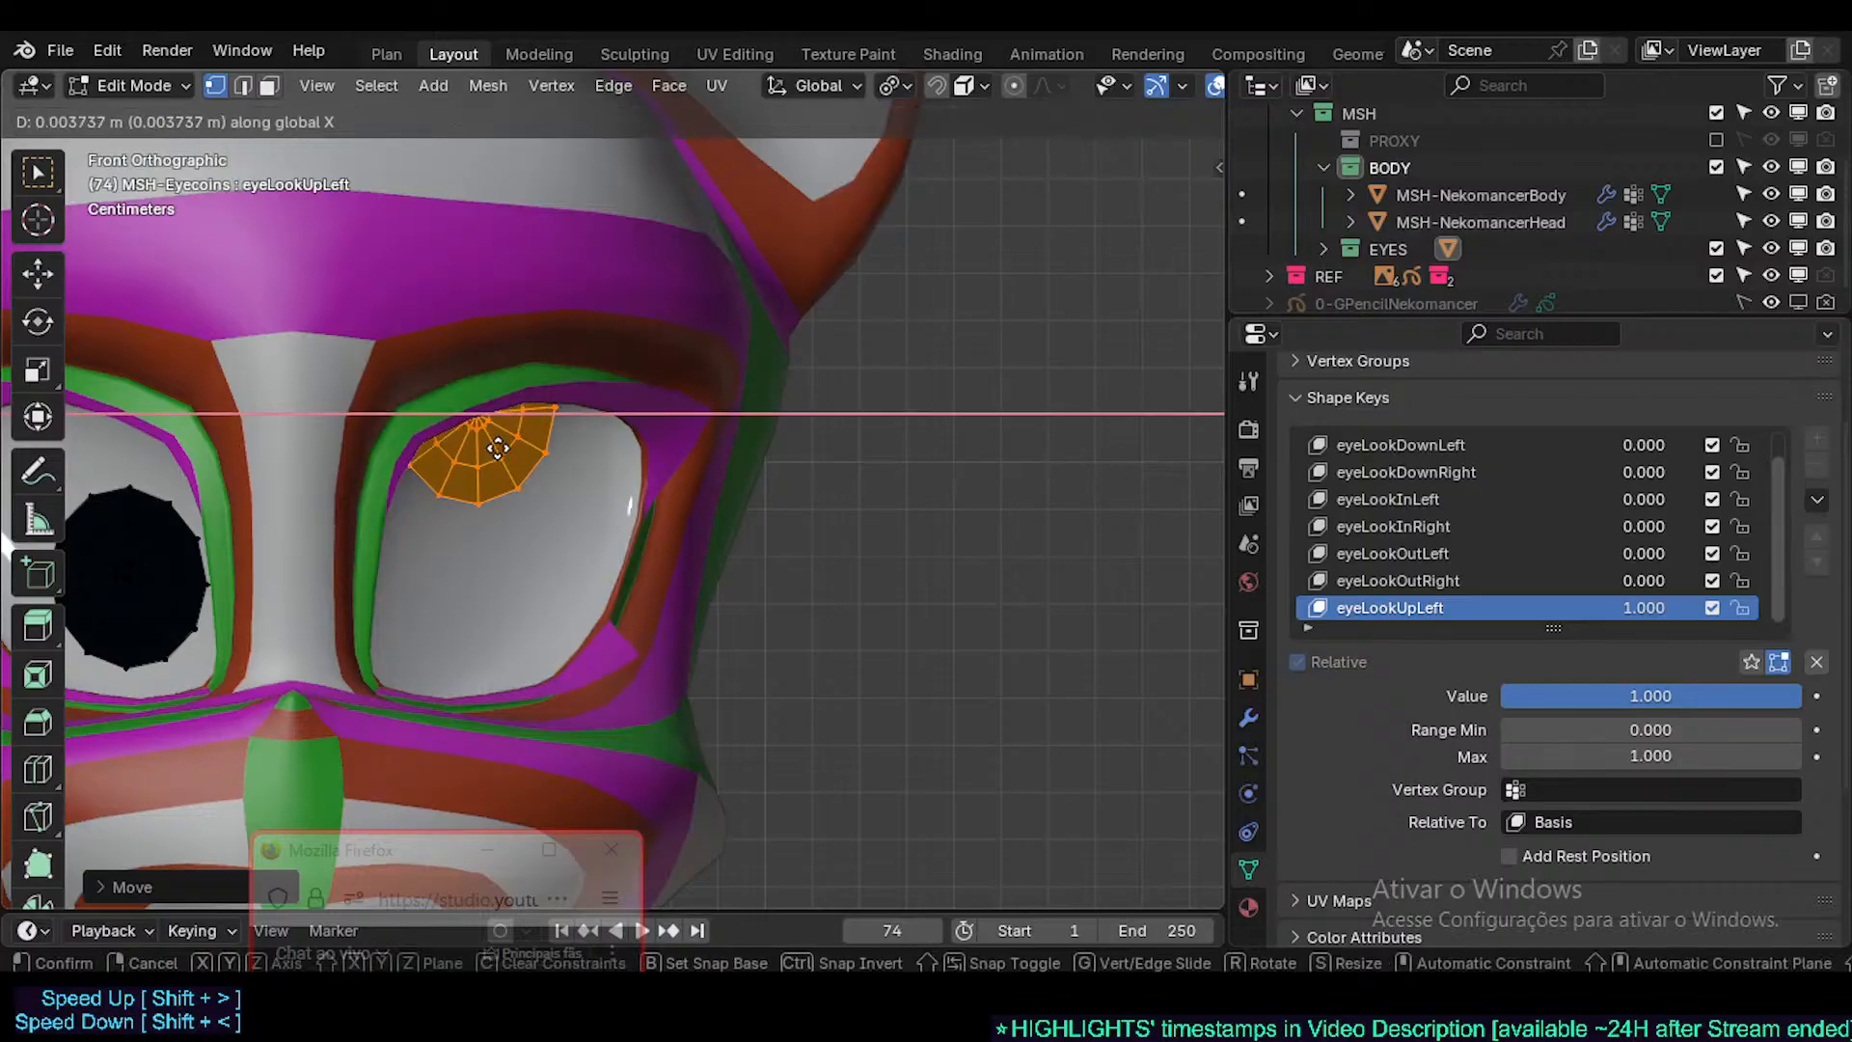
click(562, 470)
key(KP_3)
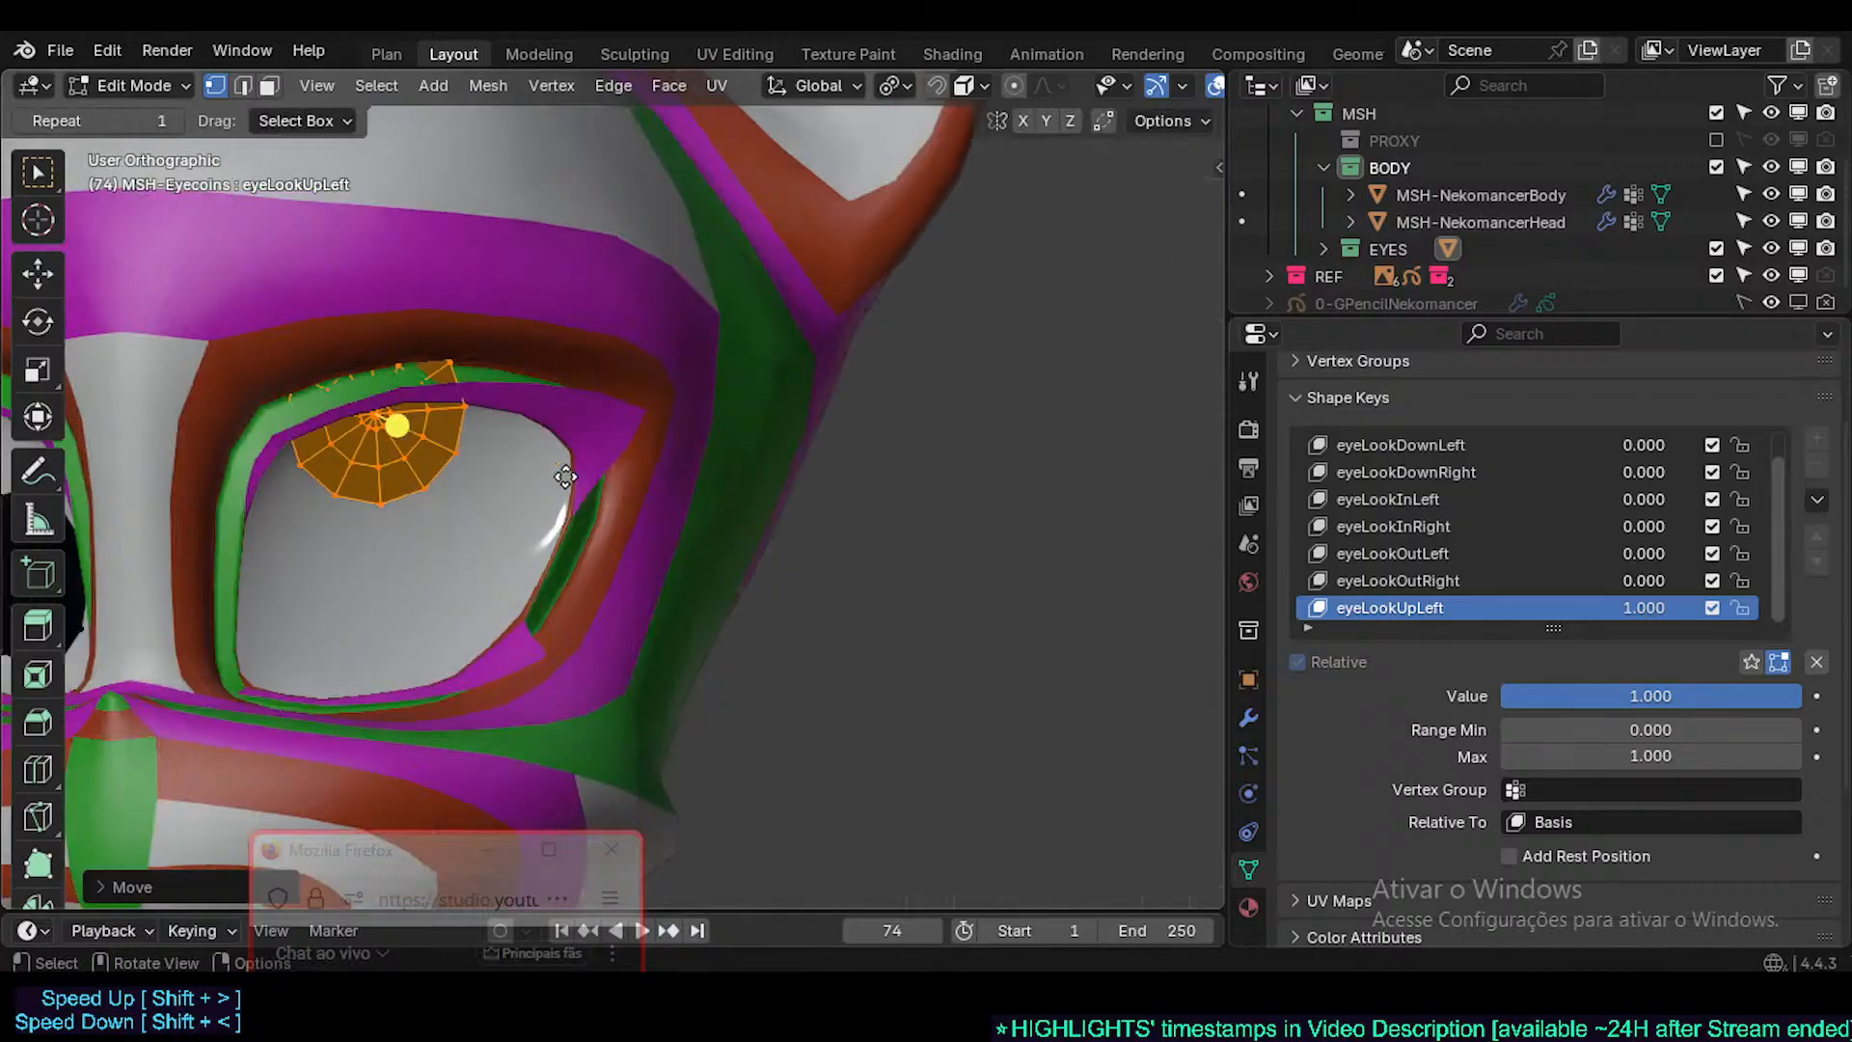
key(g)
key(y)
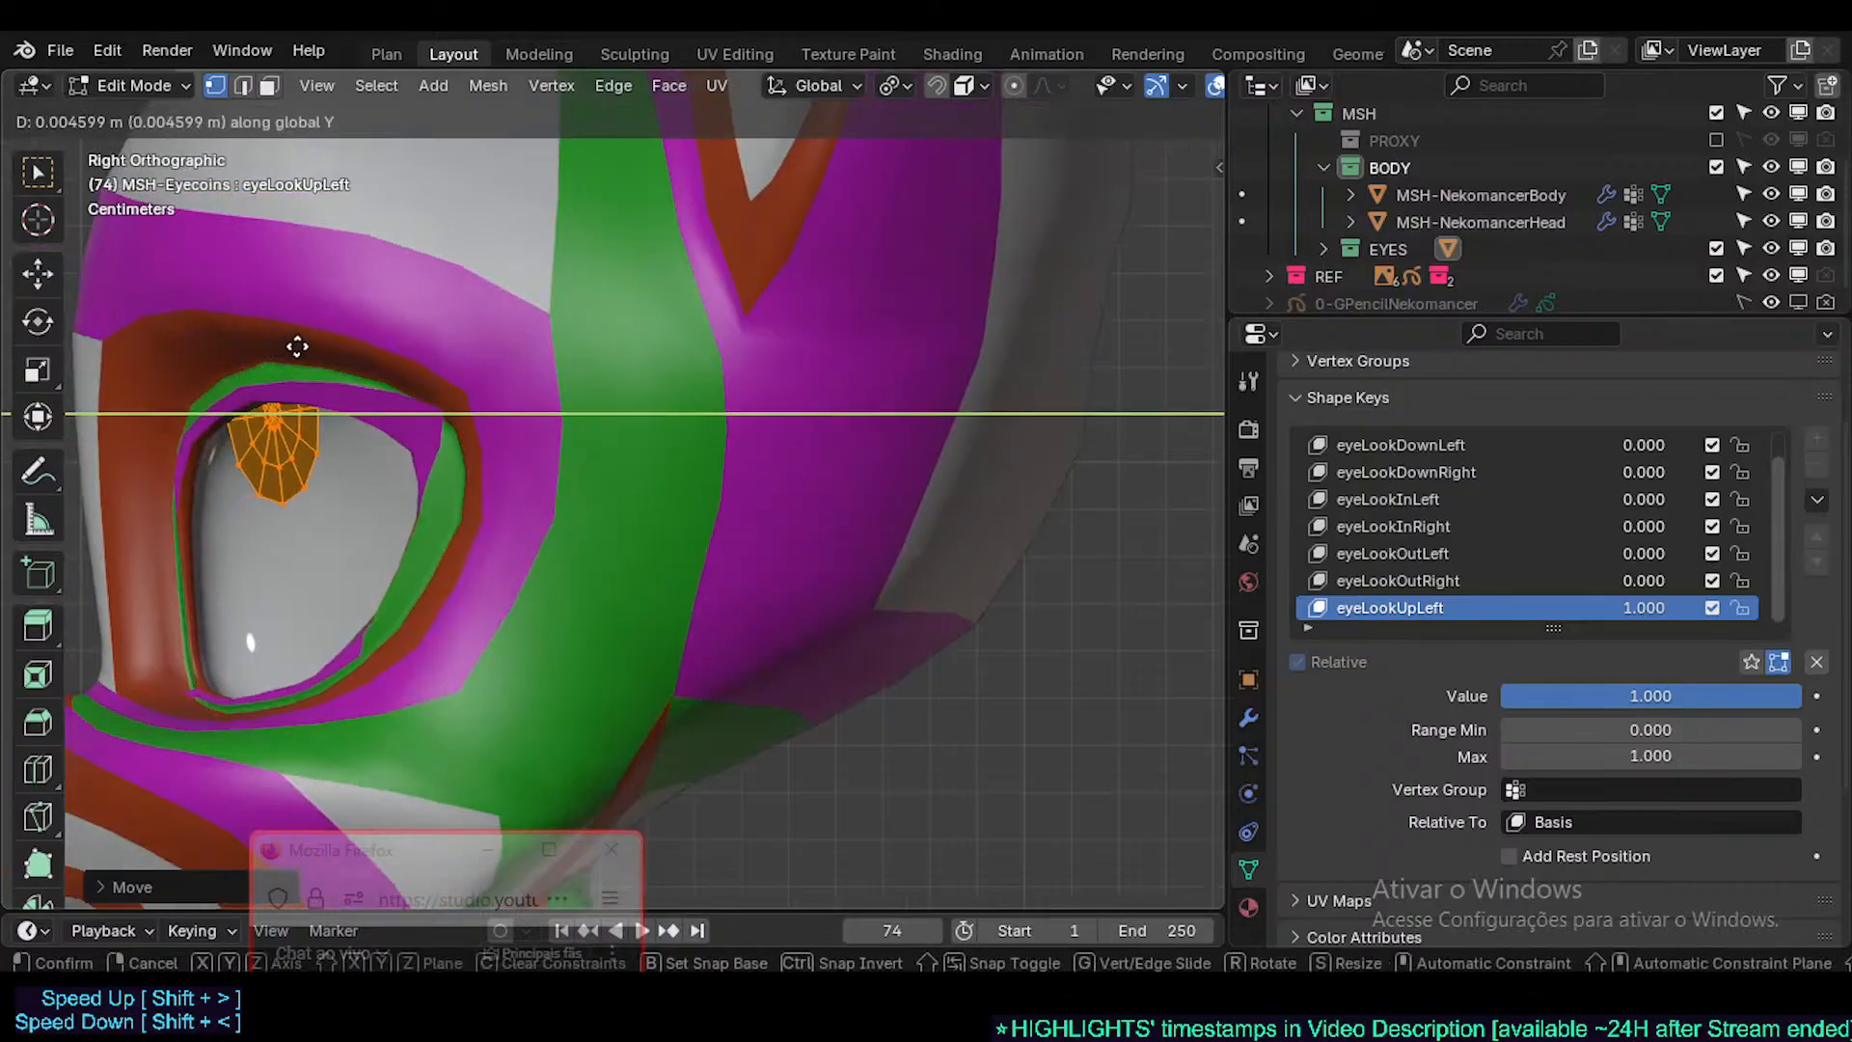
click(297, 348)
key(KP_1)
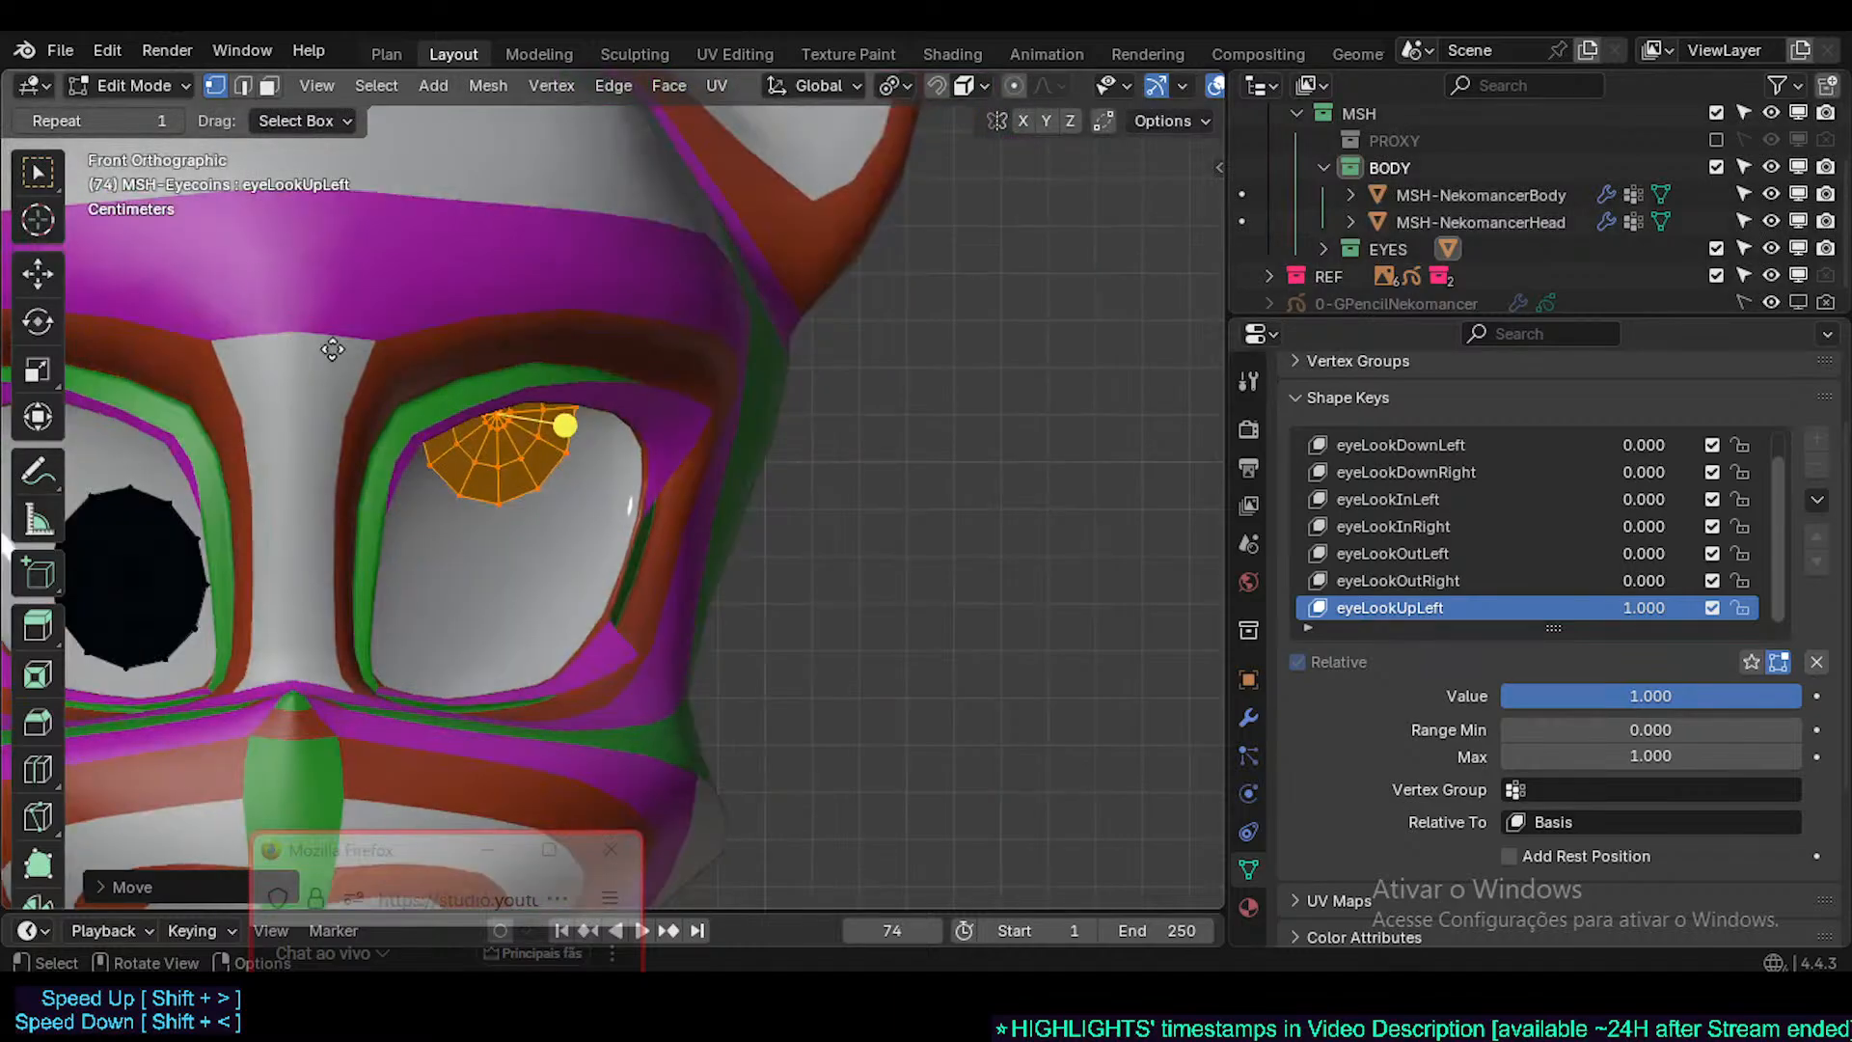
key(g)
key(x)
click(548, 410)
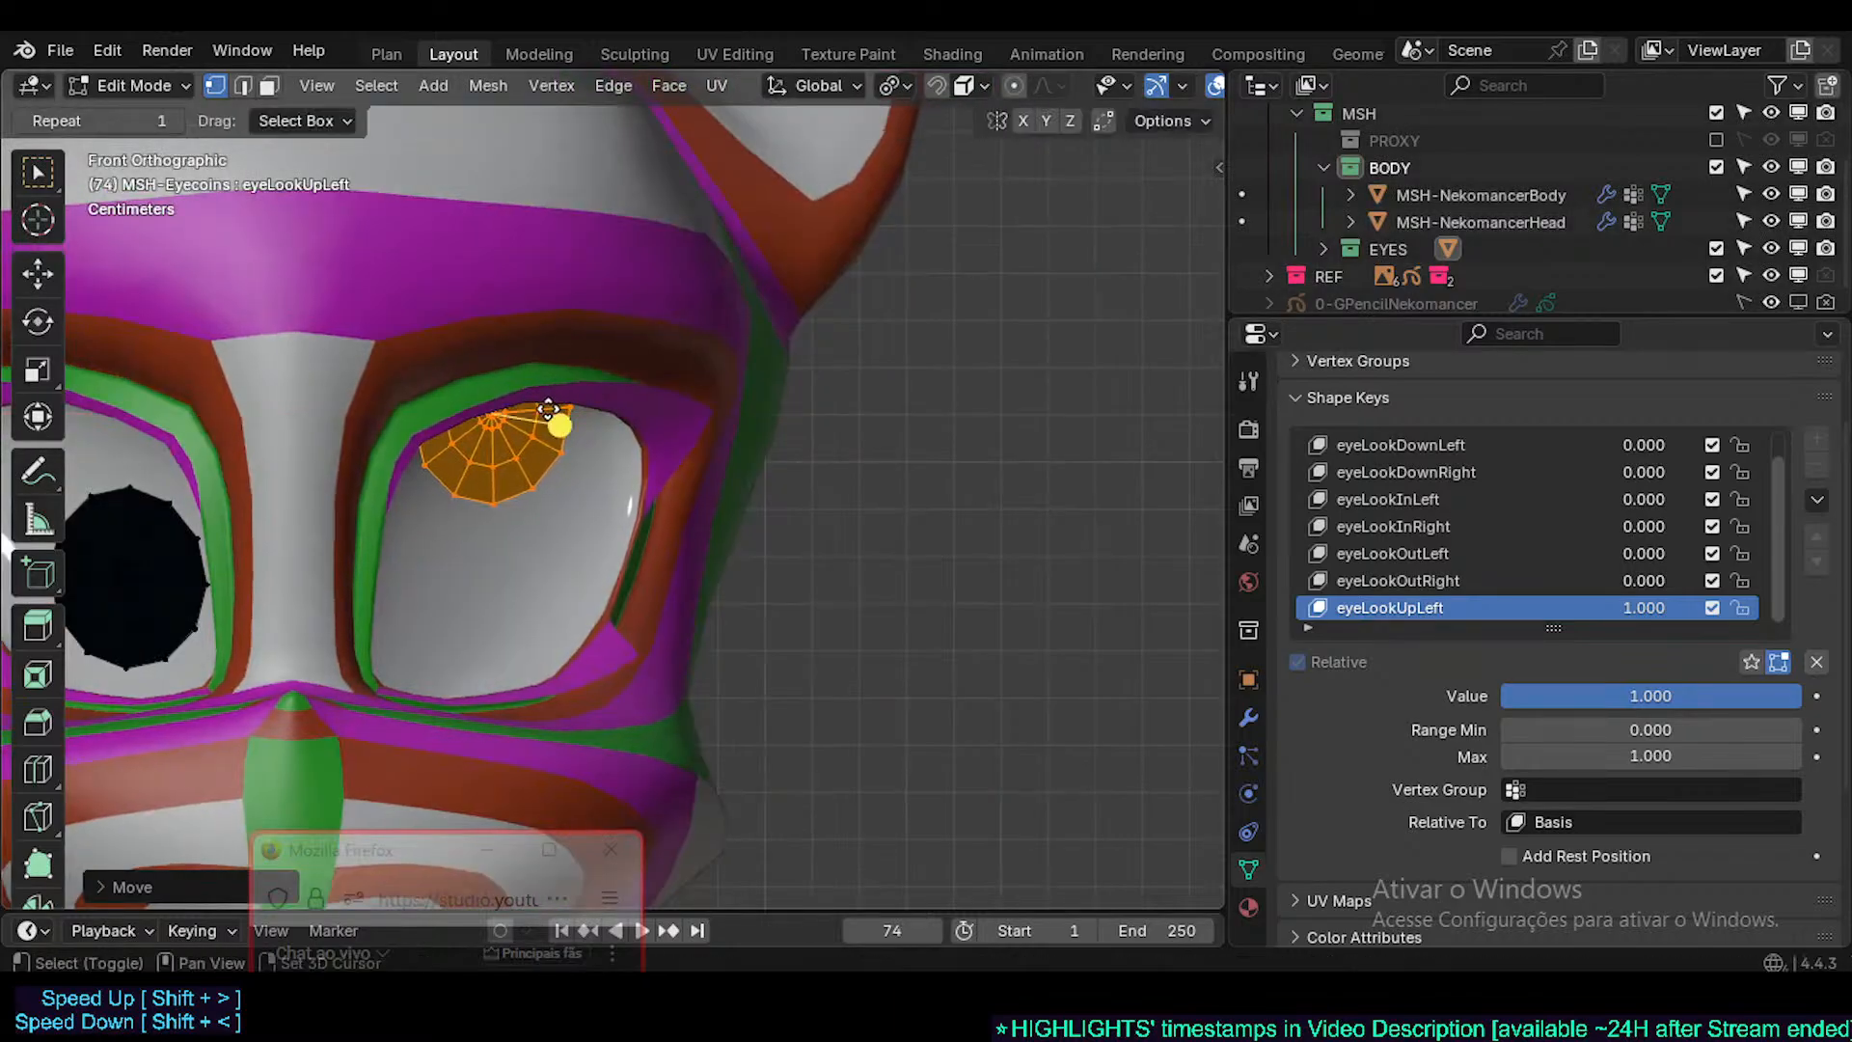
- Rotate the raised pupil around Z and check the finished eyeLookUpLeft pose on the whole face in Object Mode
key(r)
key(z)
click(639, 424)
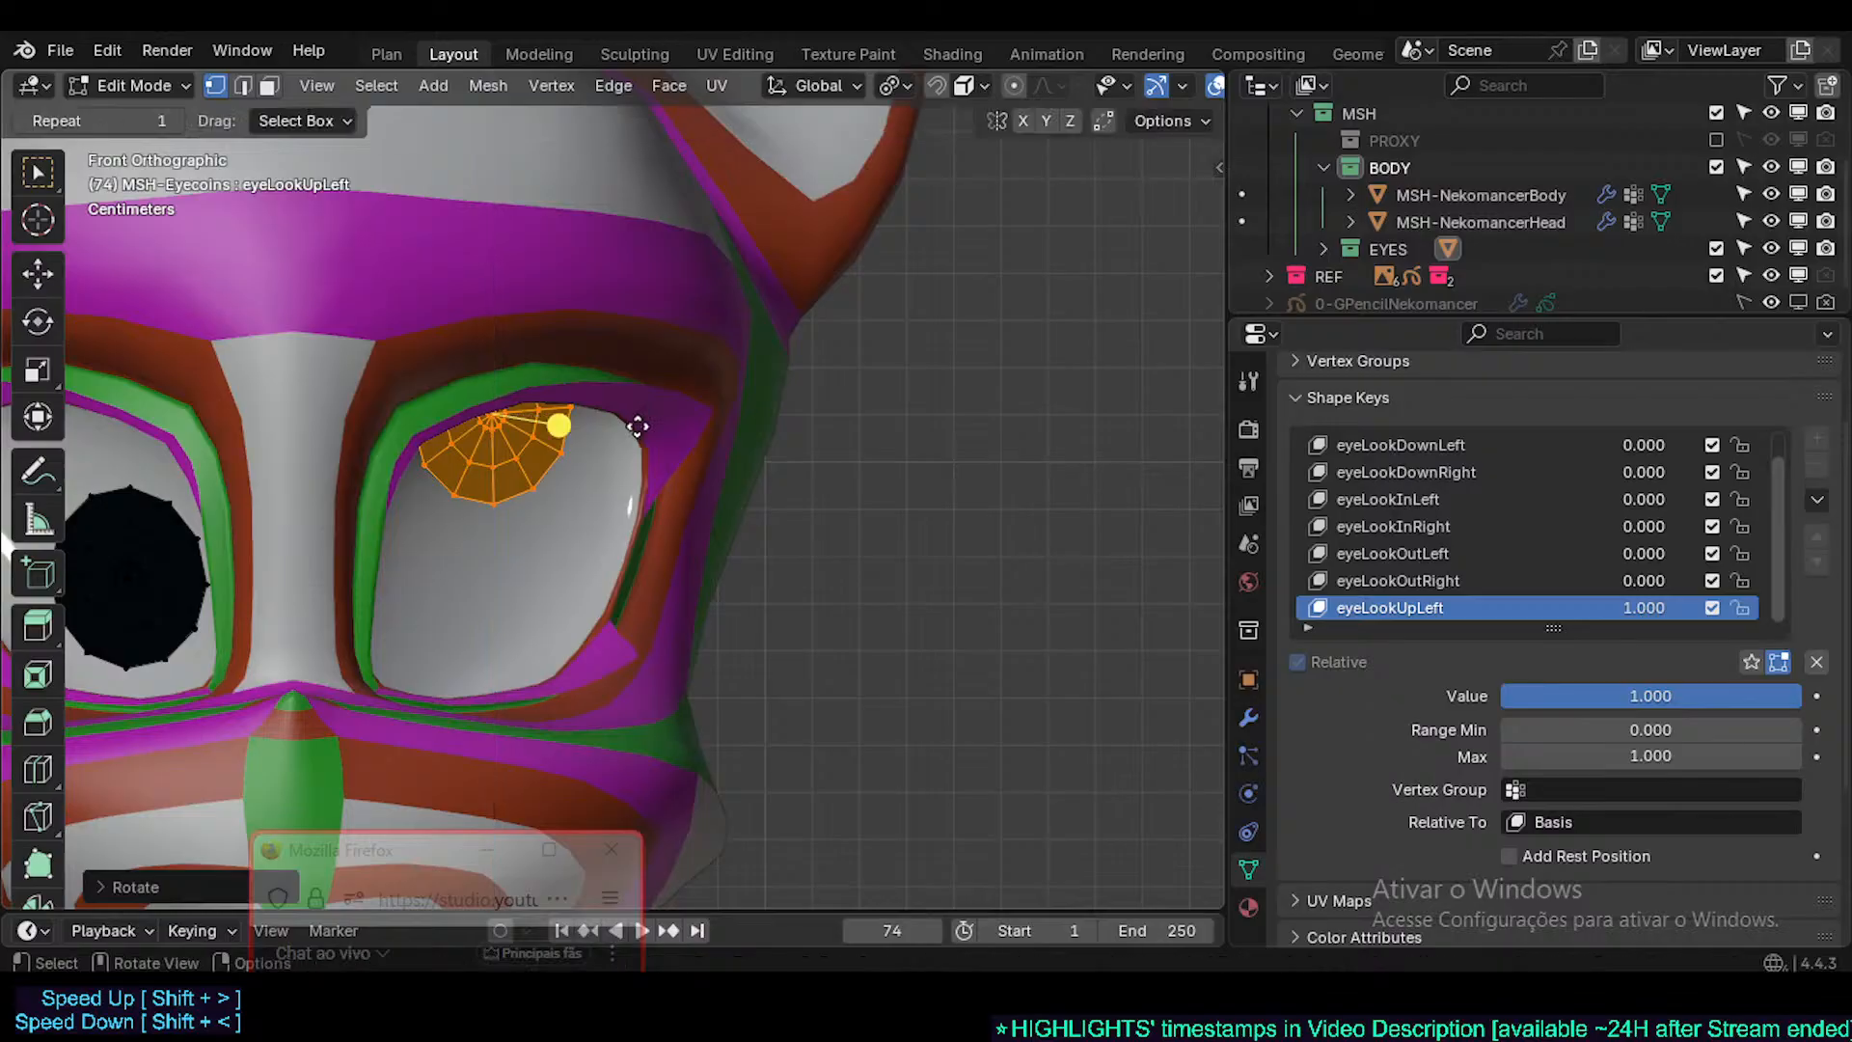
key(KP_3)
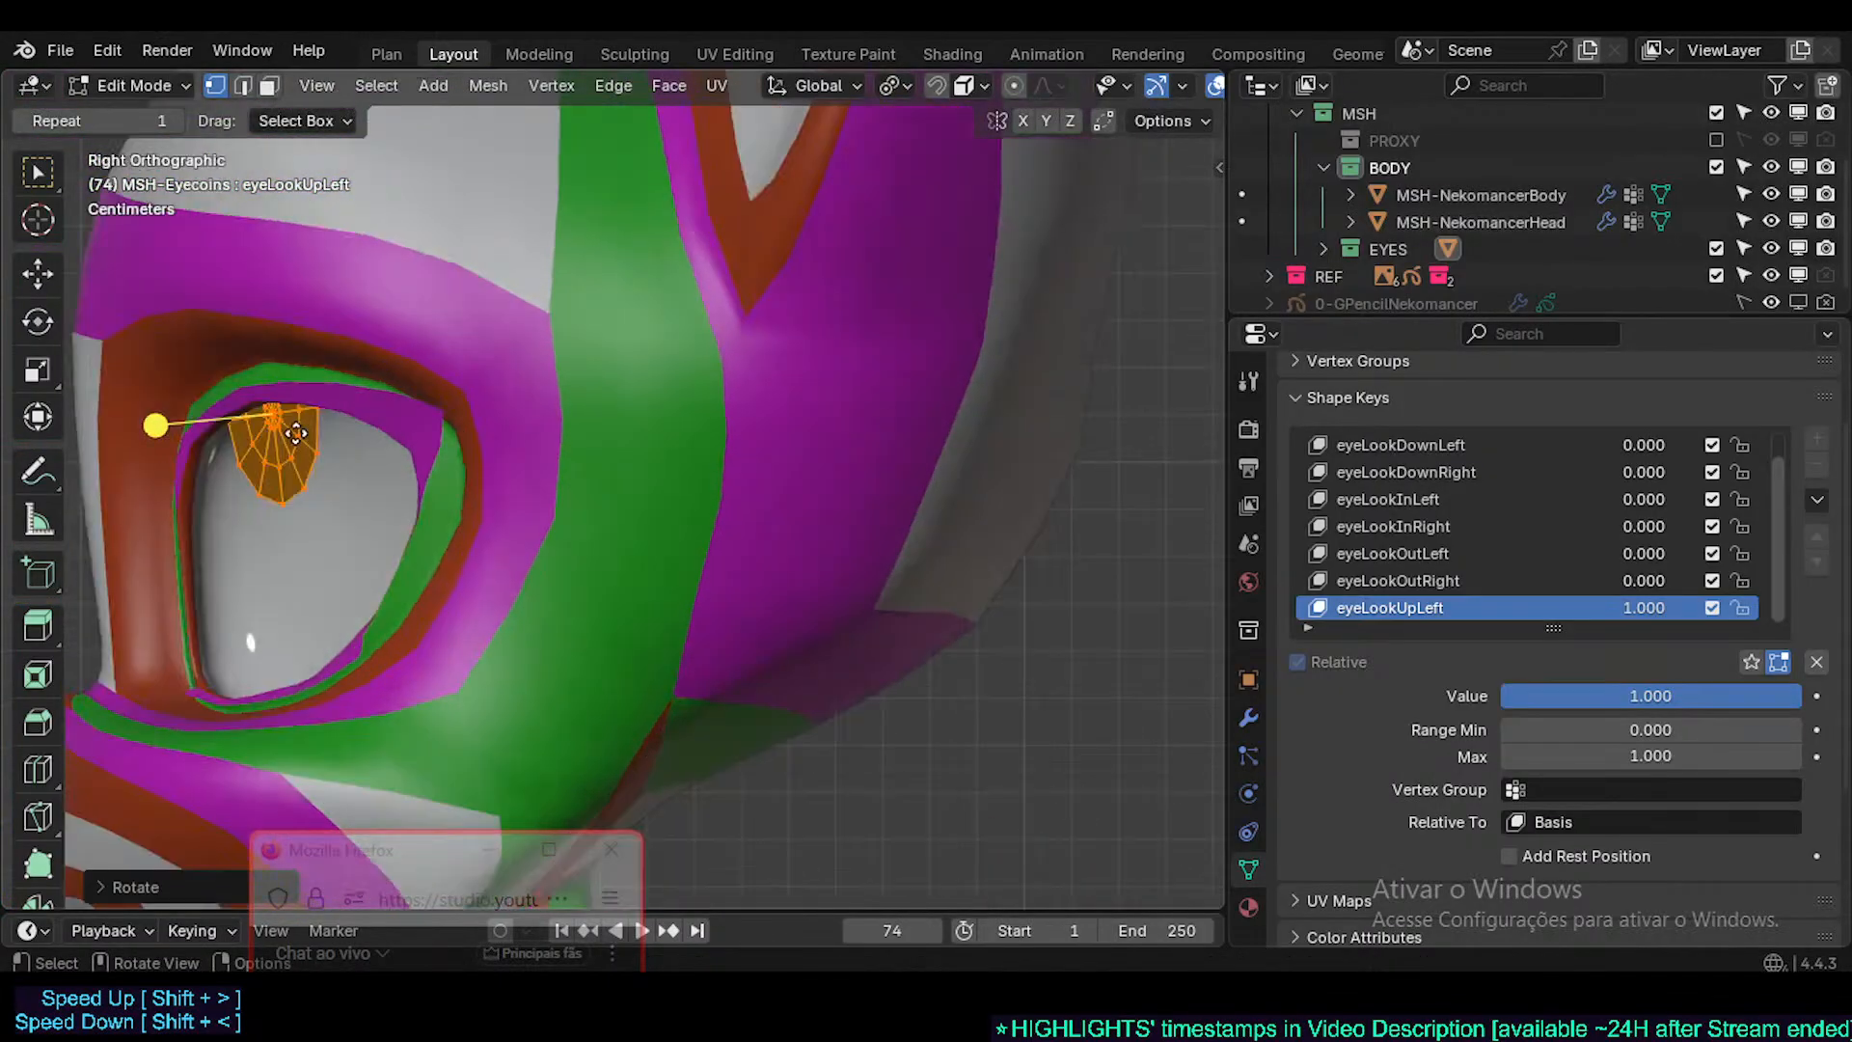
key(Tab)
middle_drag(293, 575, 481, 484)
key(KP_1)
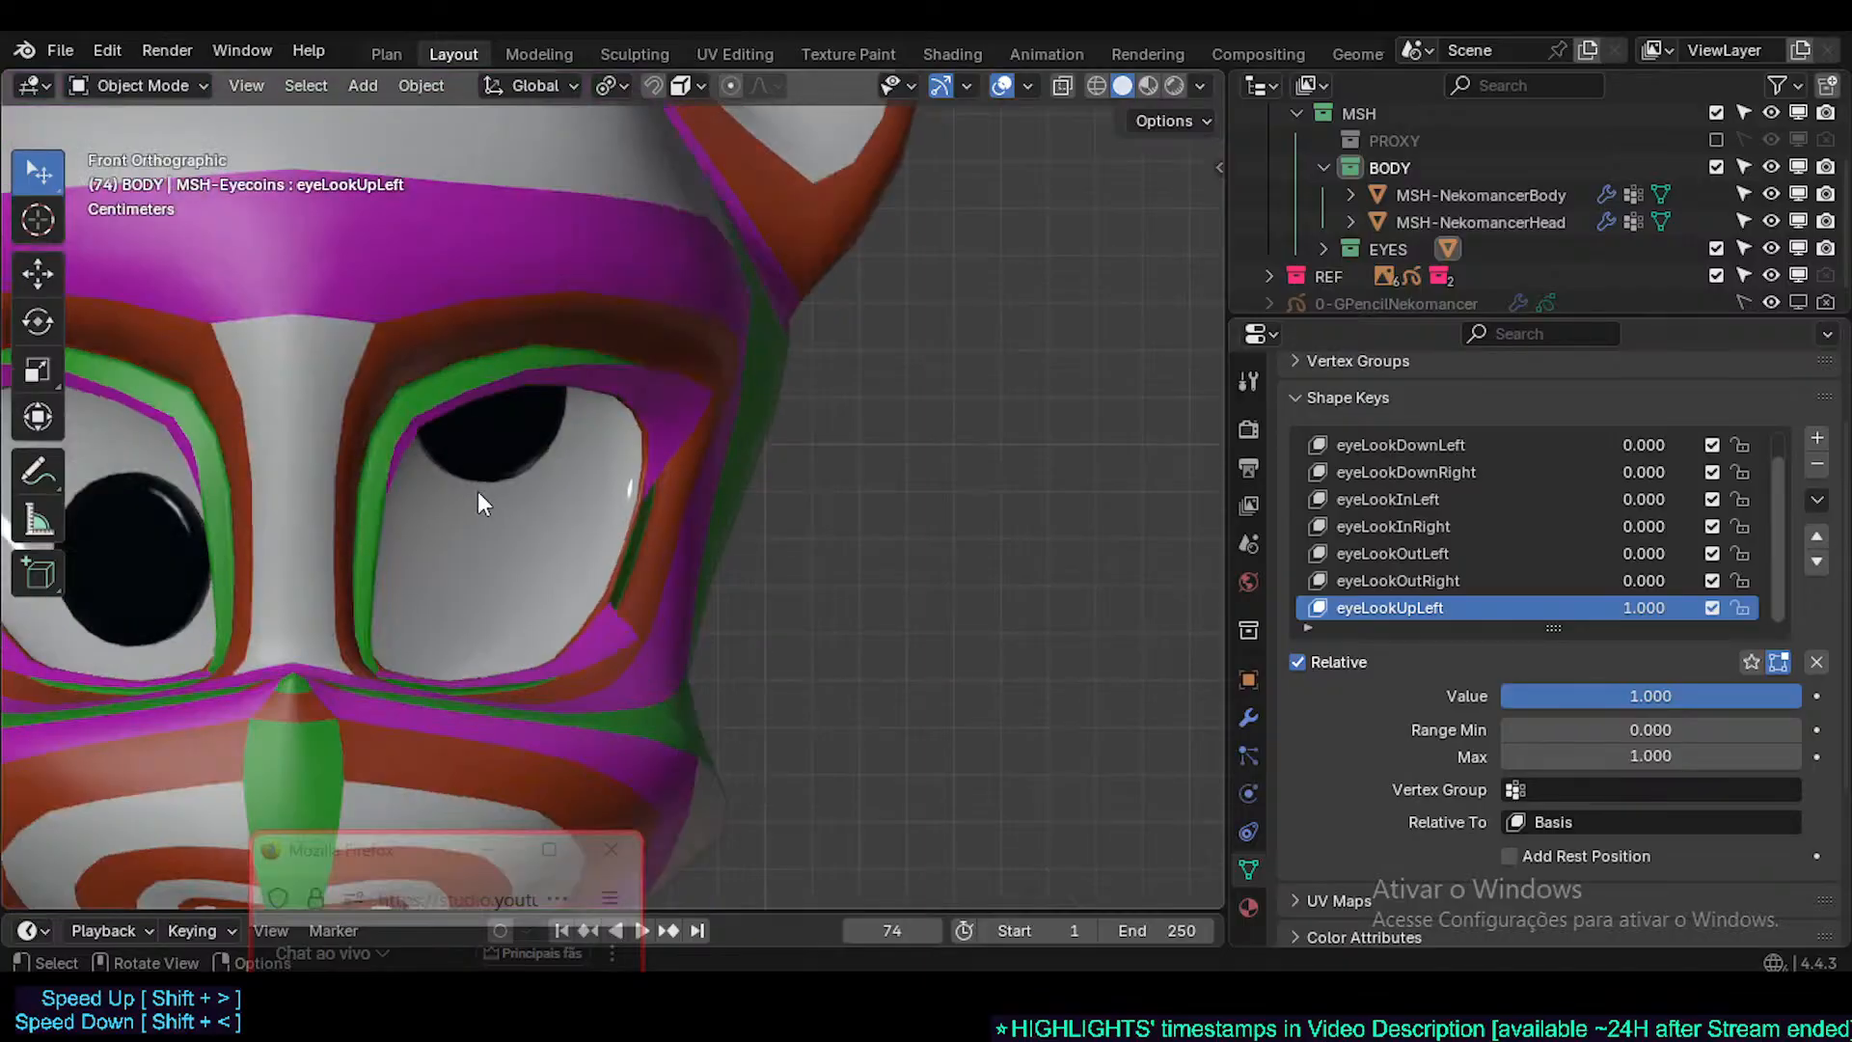
scroll(482, 502, down, 6)
scroll(513, 546, up, 4)
click(495, 463)
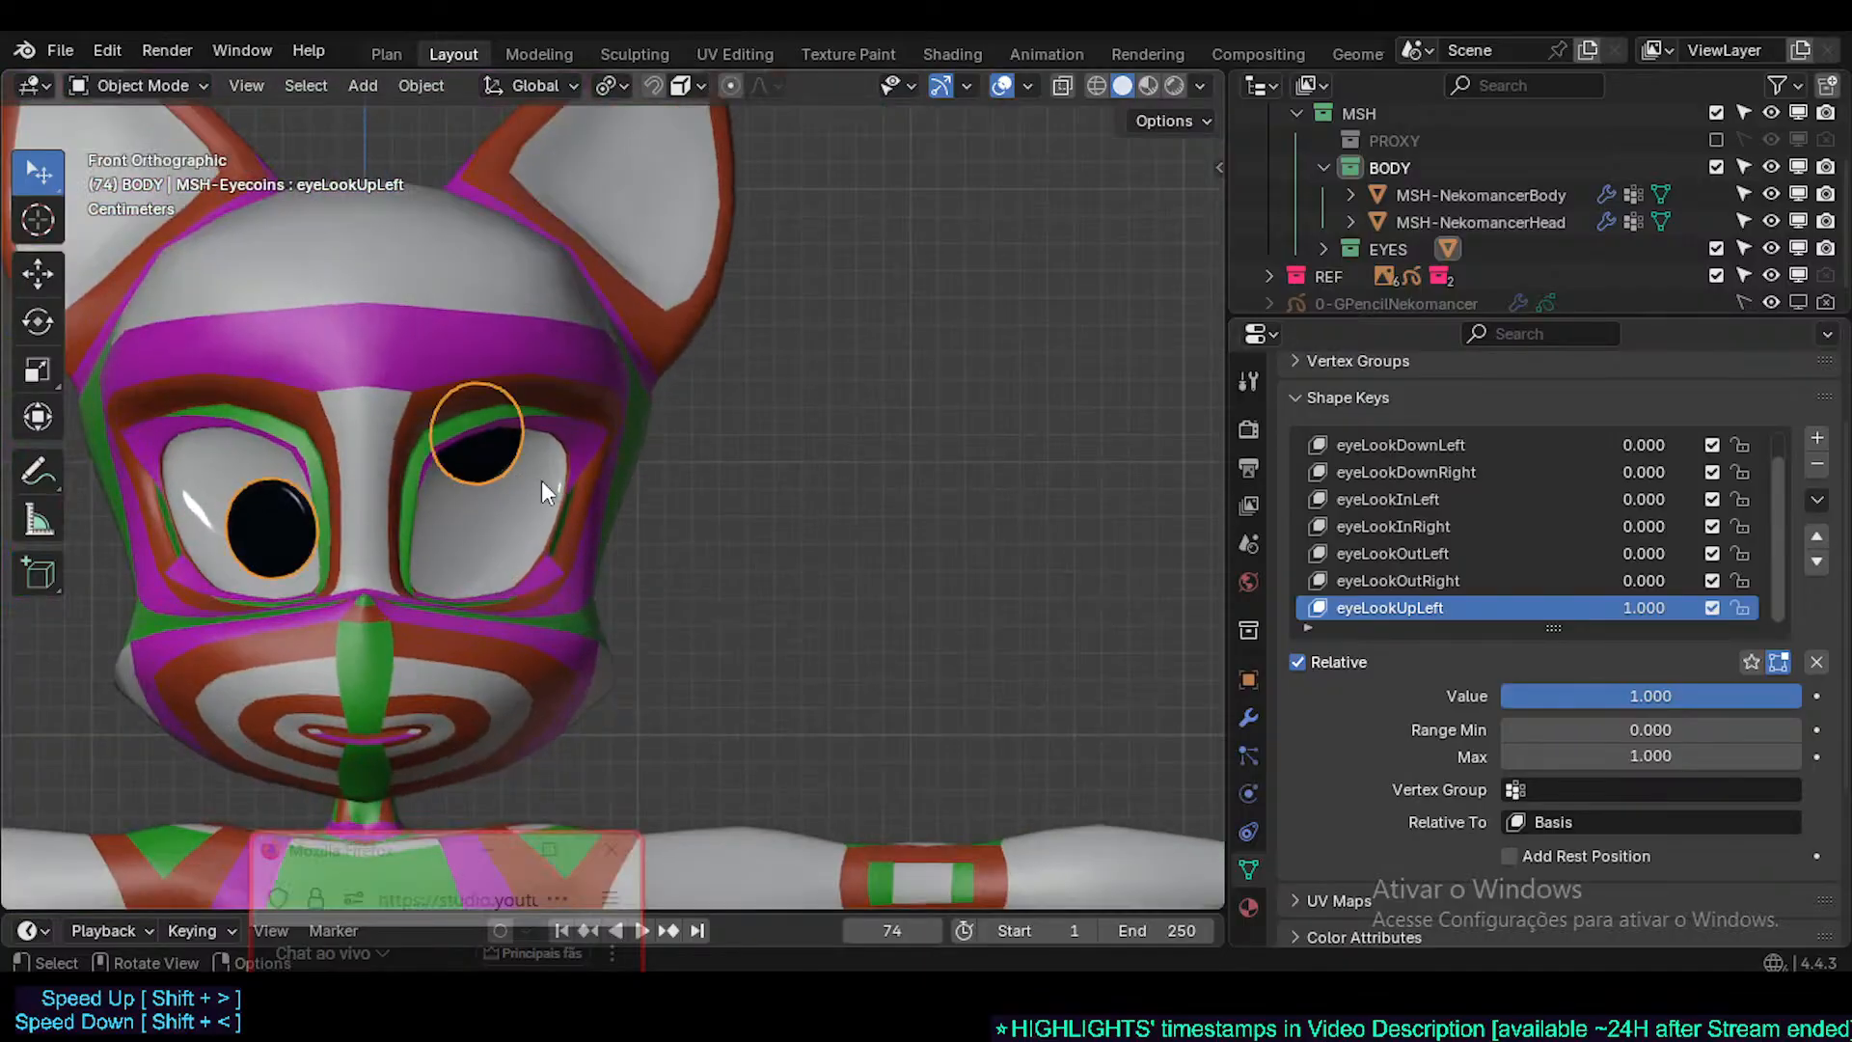
- Examine the raised pupil against the eyelid and review the eyeLookUpLeft expression's bind and its neighbouring VRM expressions
key(n)
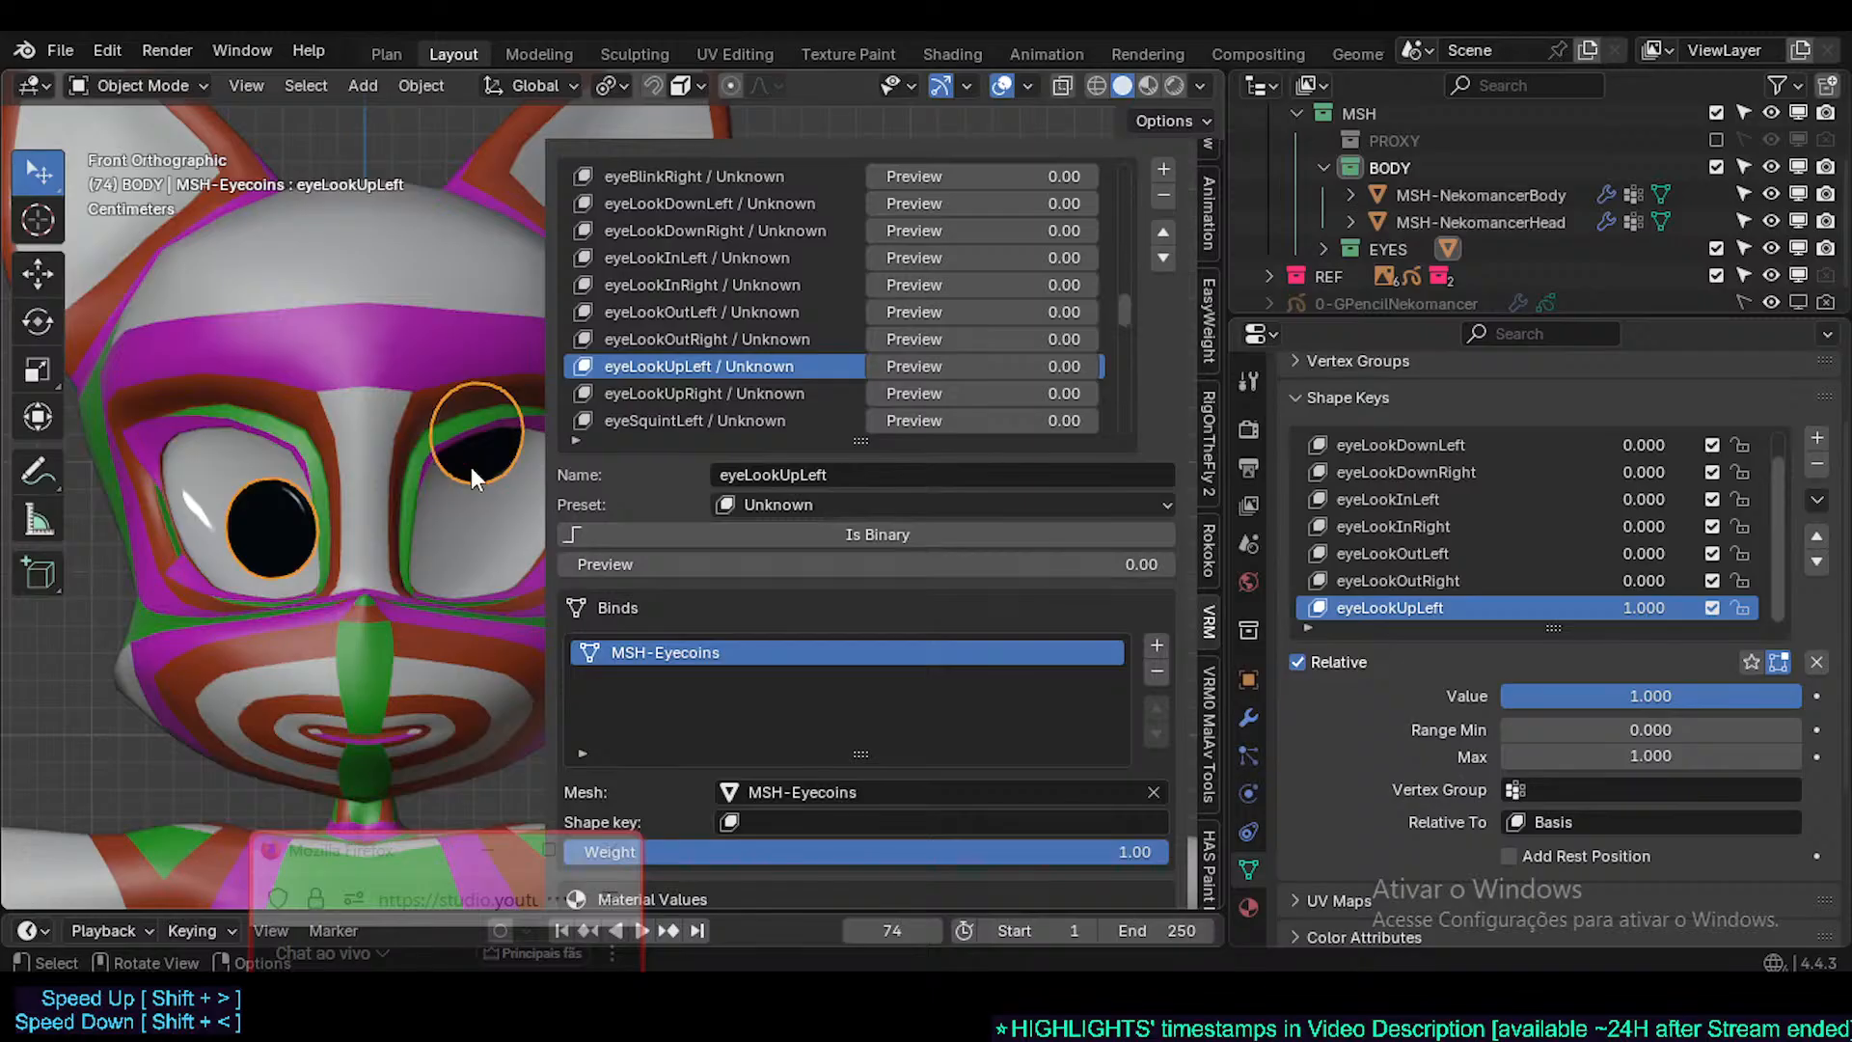
click(470, 466)
click(477, 436)
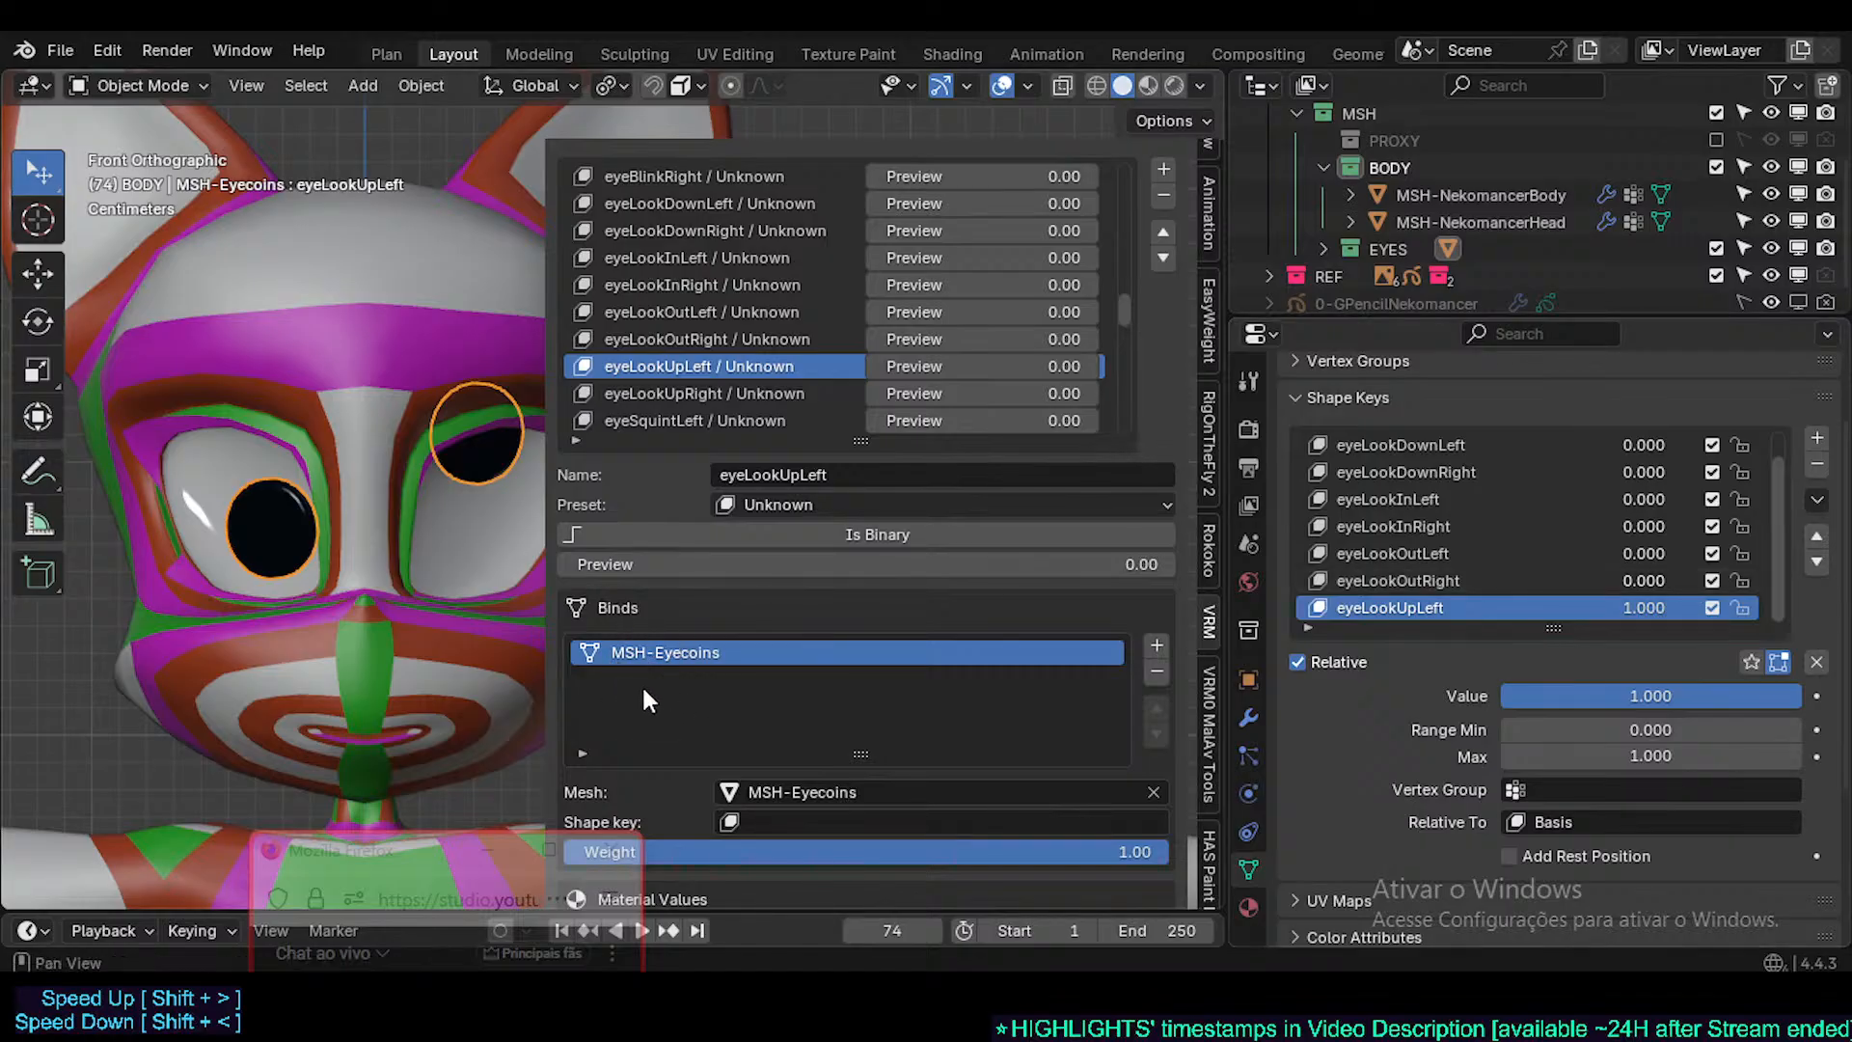
click(488, 461)
click(467, 408)
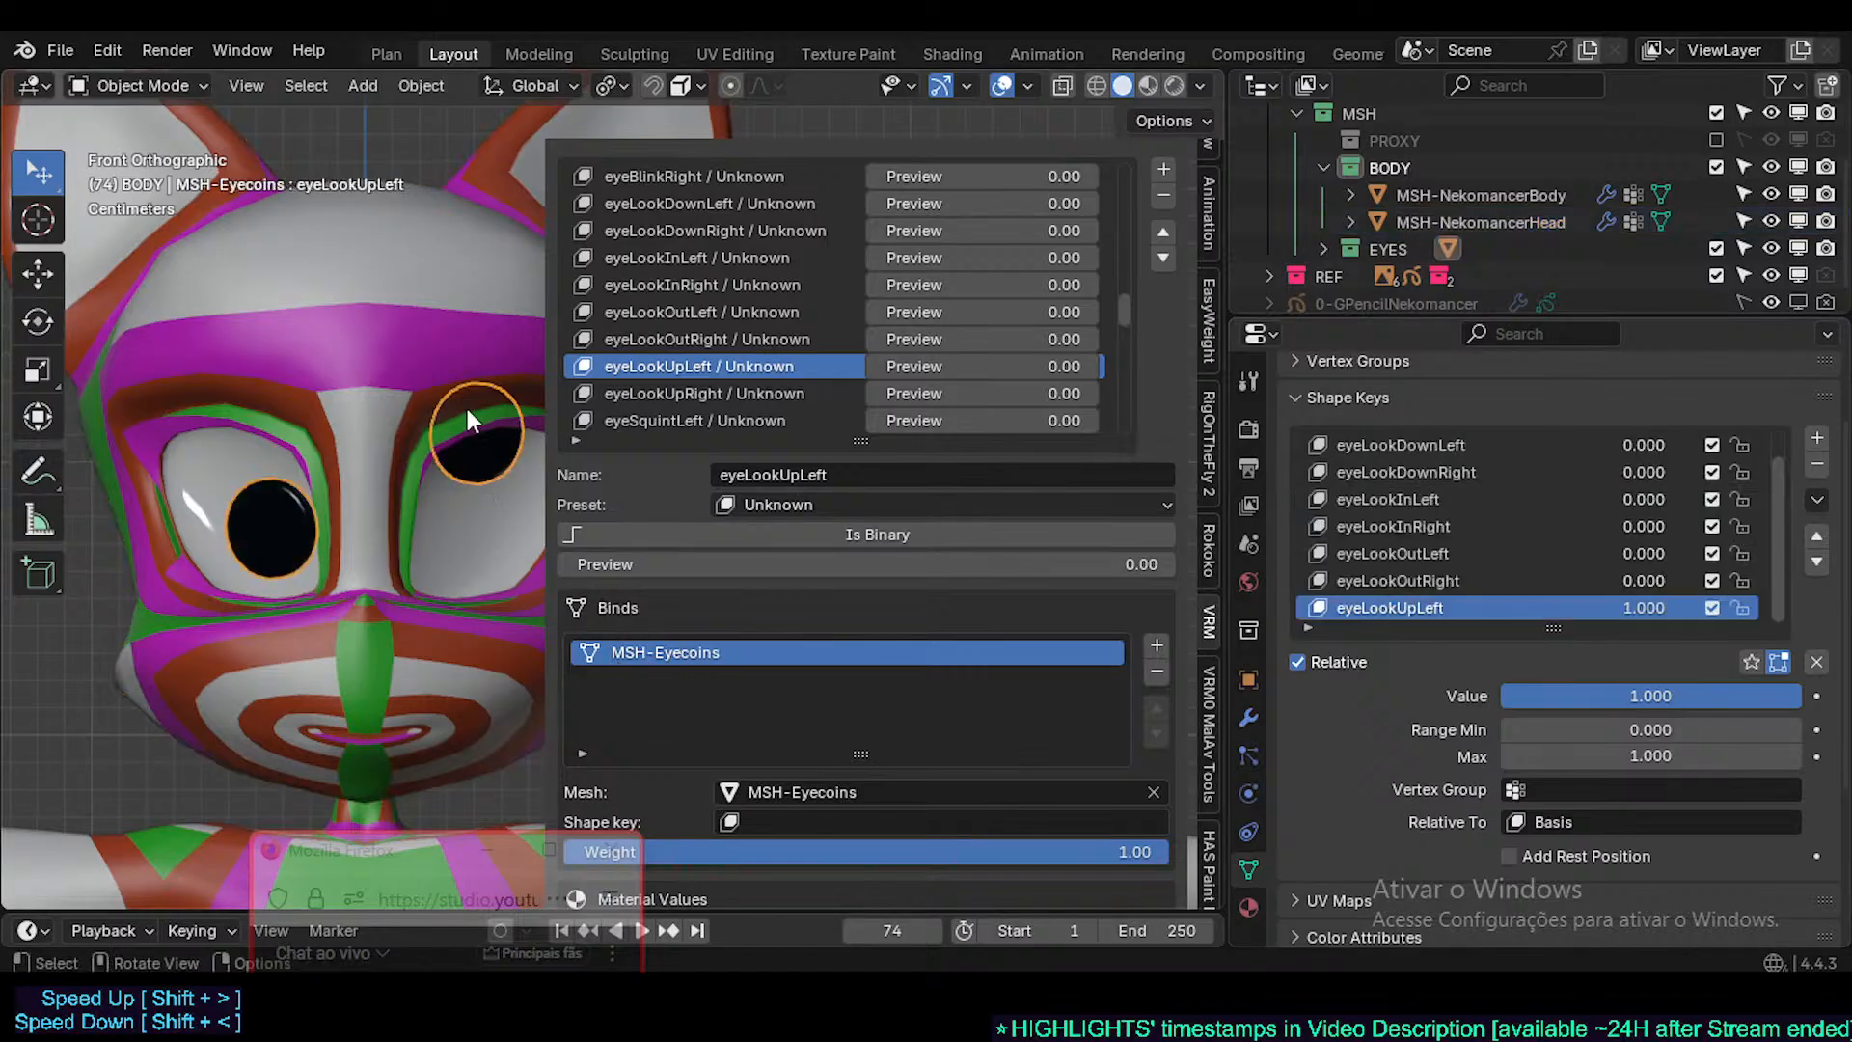
scroll(466, 408, up, 5)
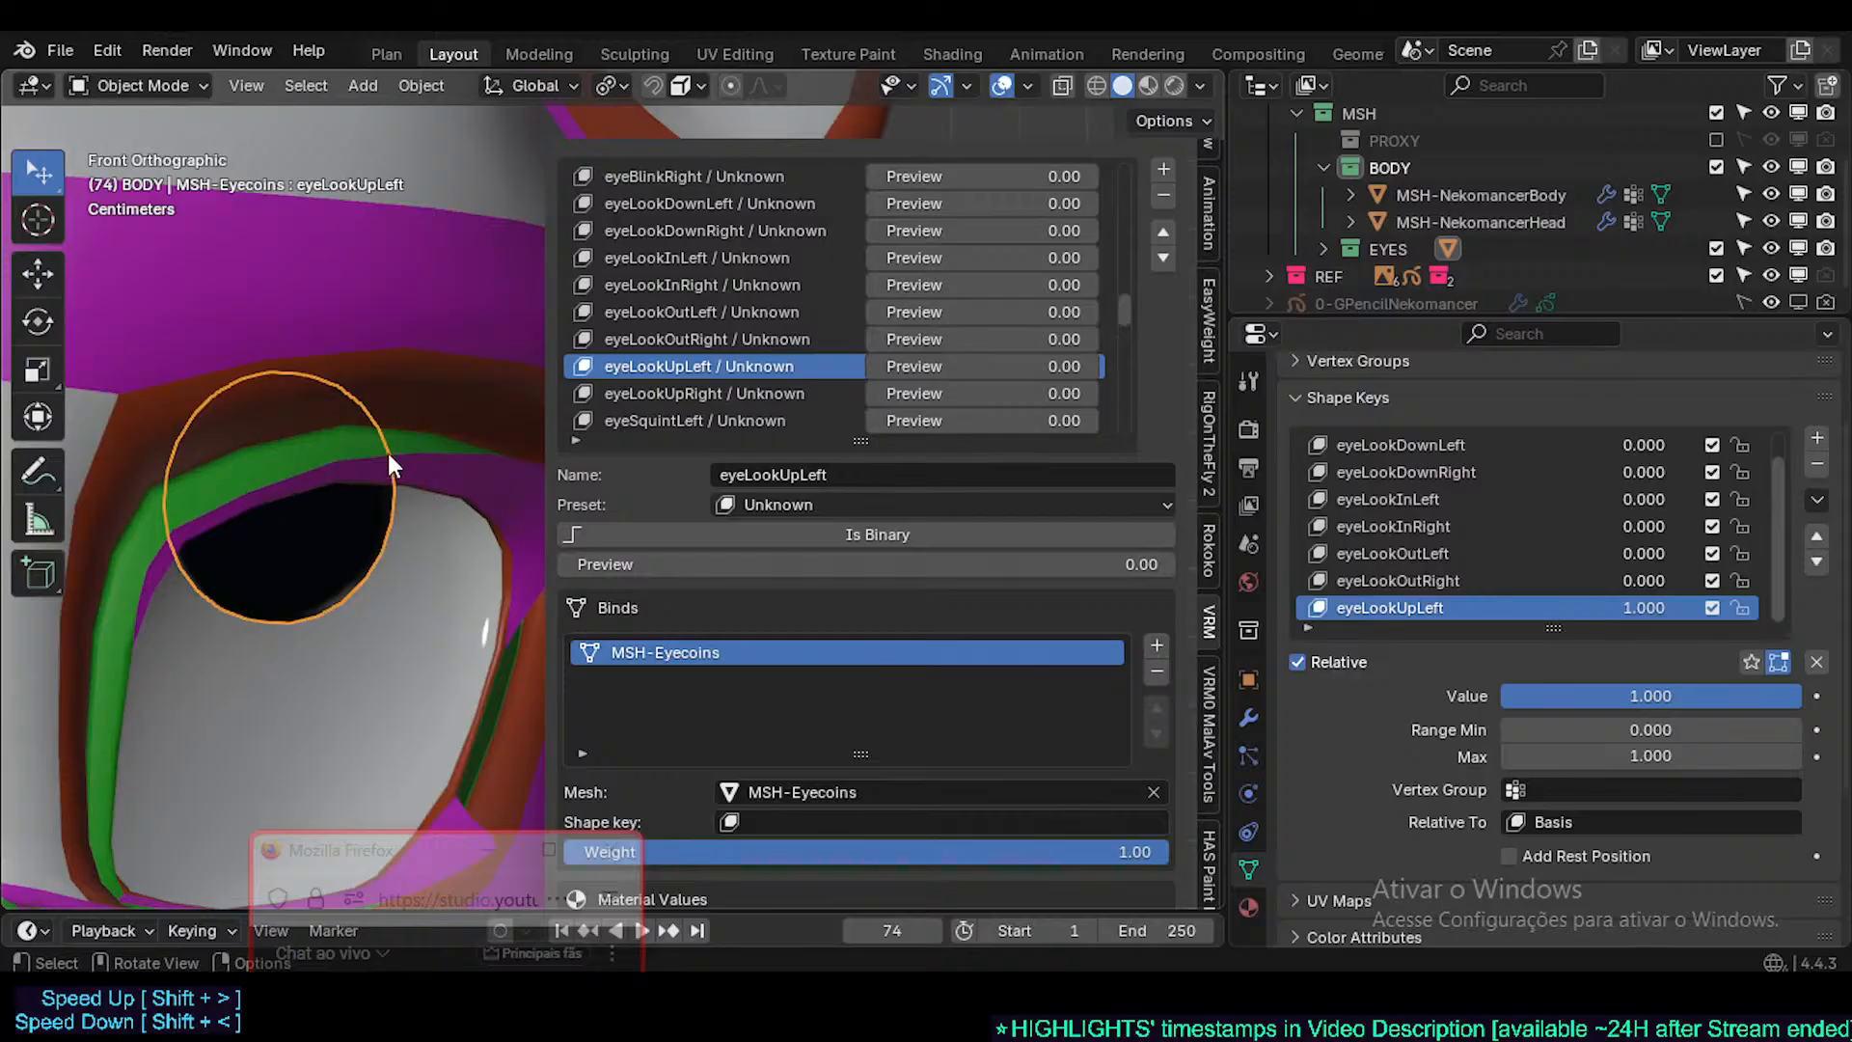
click(454, 483)
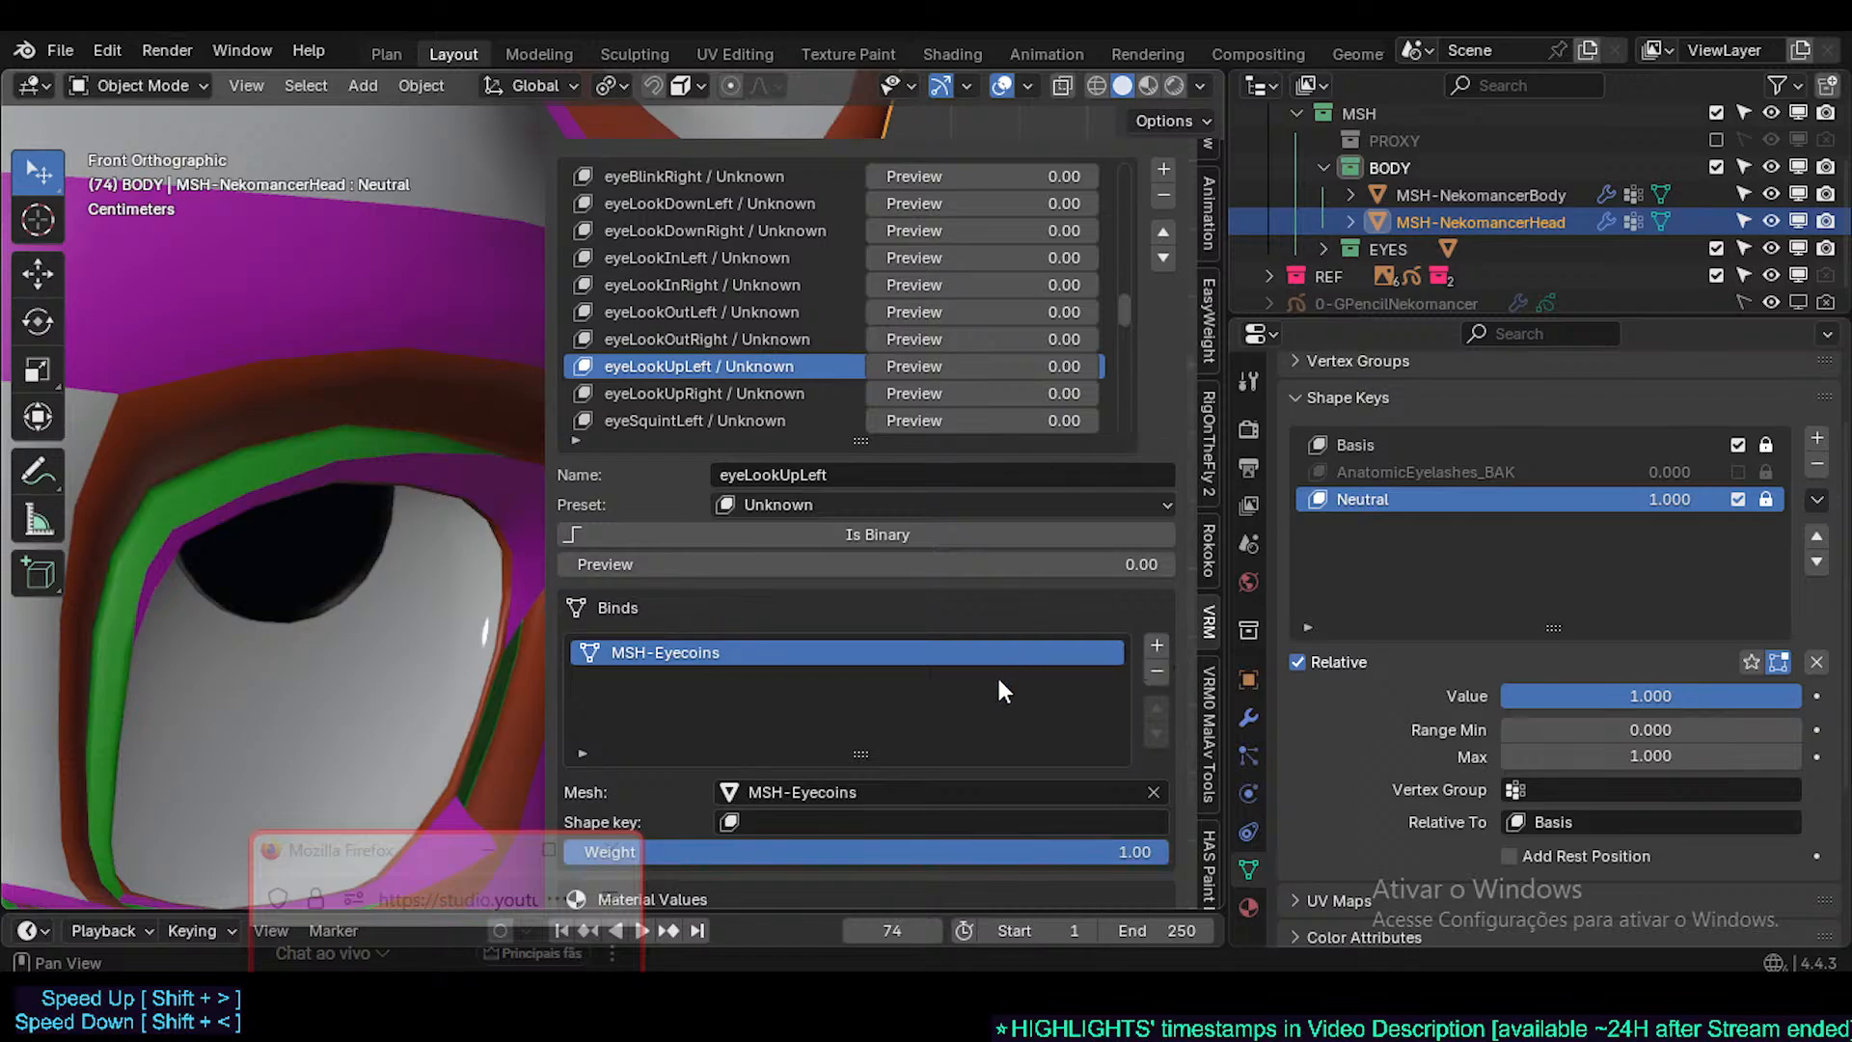
scroll(347, 617, down, 3)
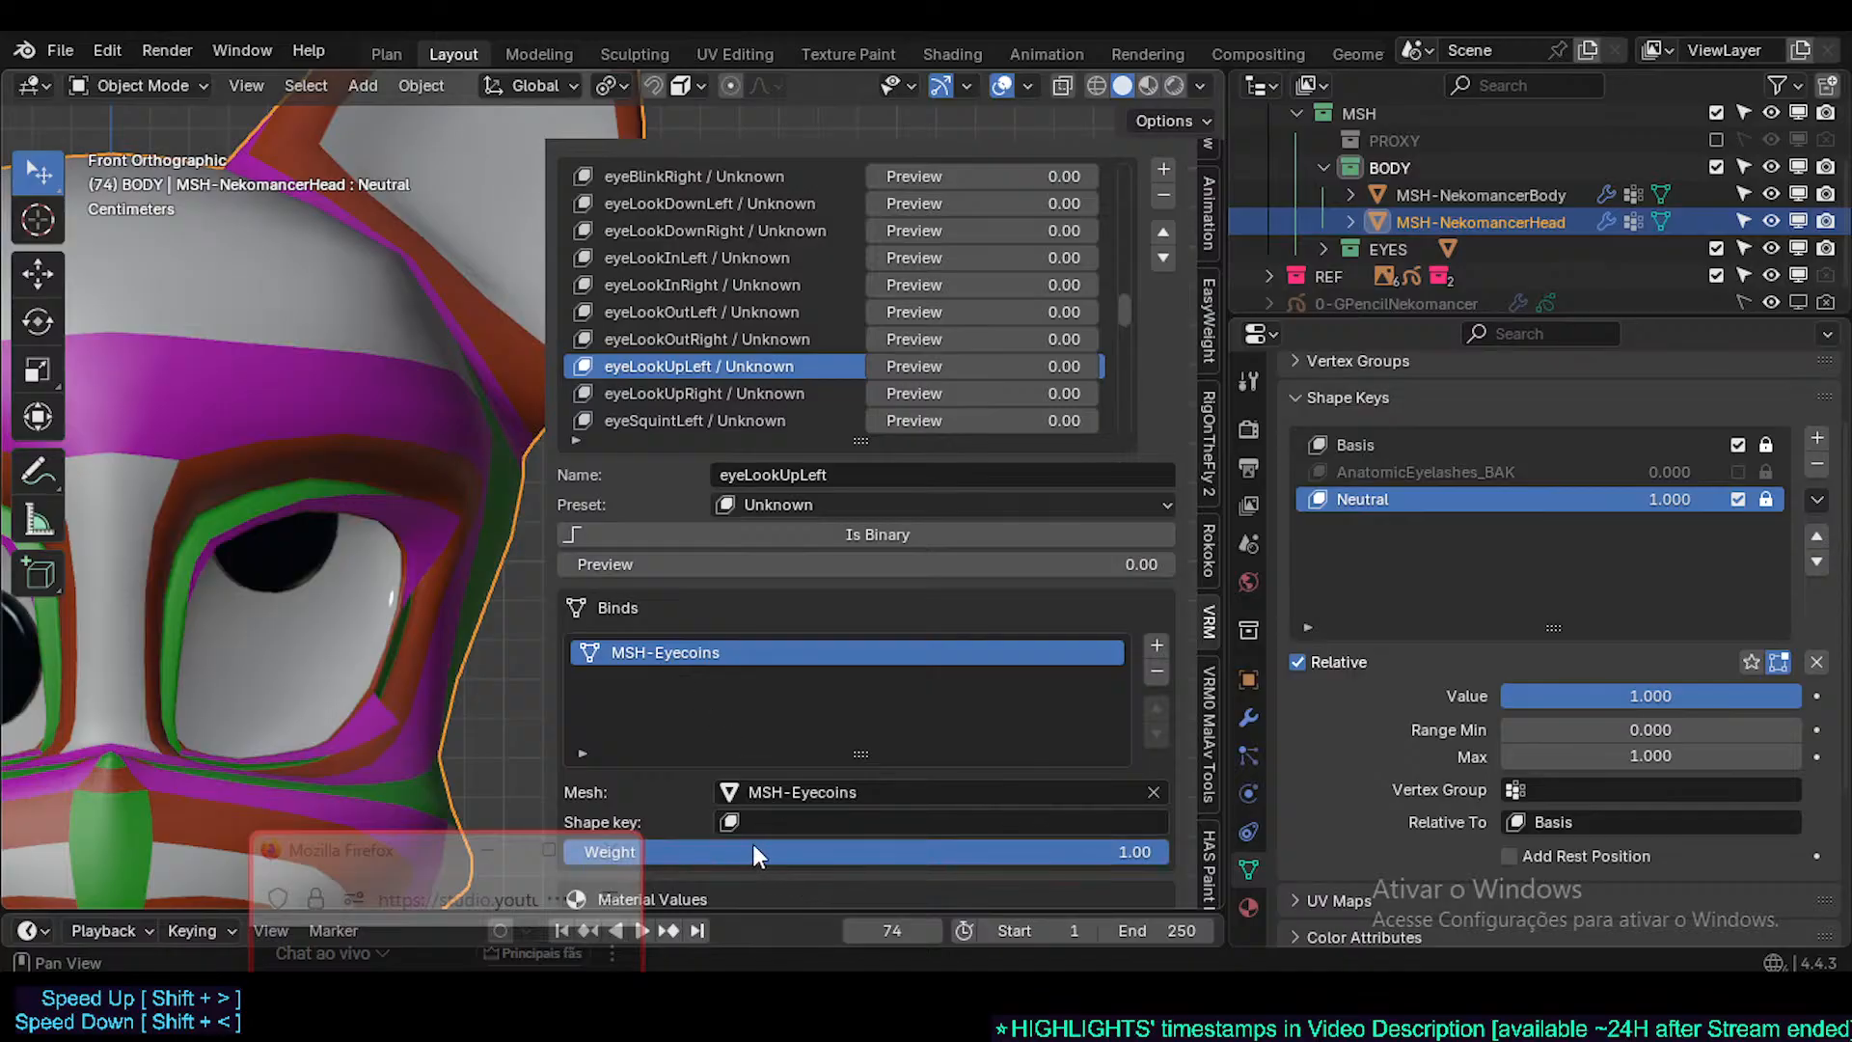
mouse_move(785, 849)
mouse_down()
mouse_move(332, 849)
mouse_move(786, 849)
mouse_up()
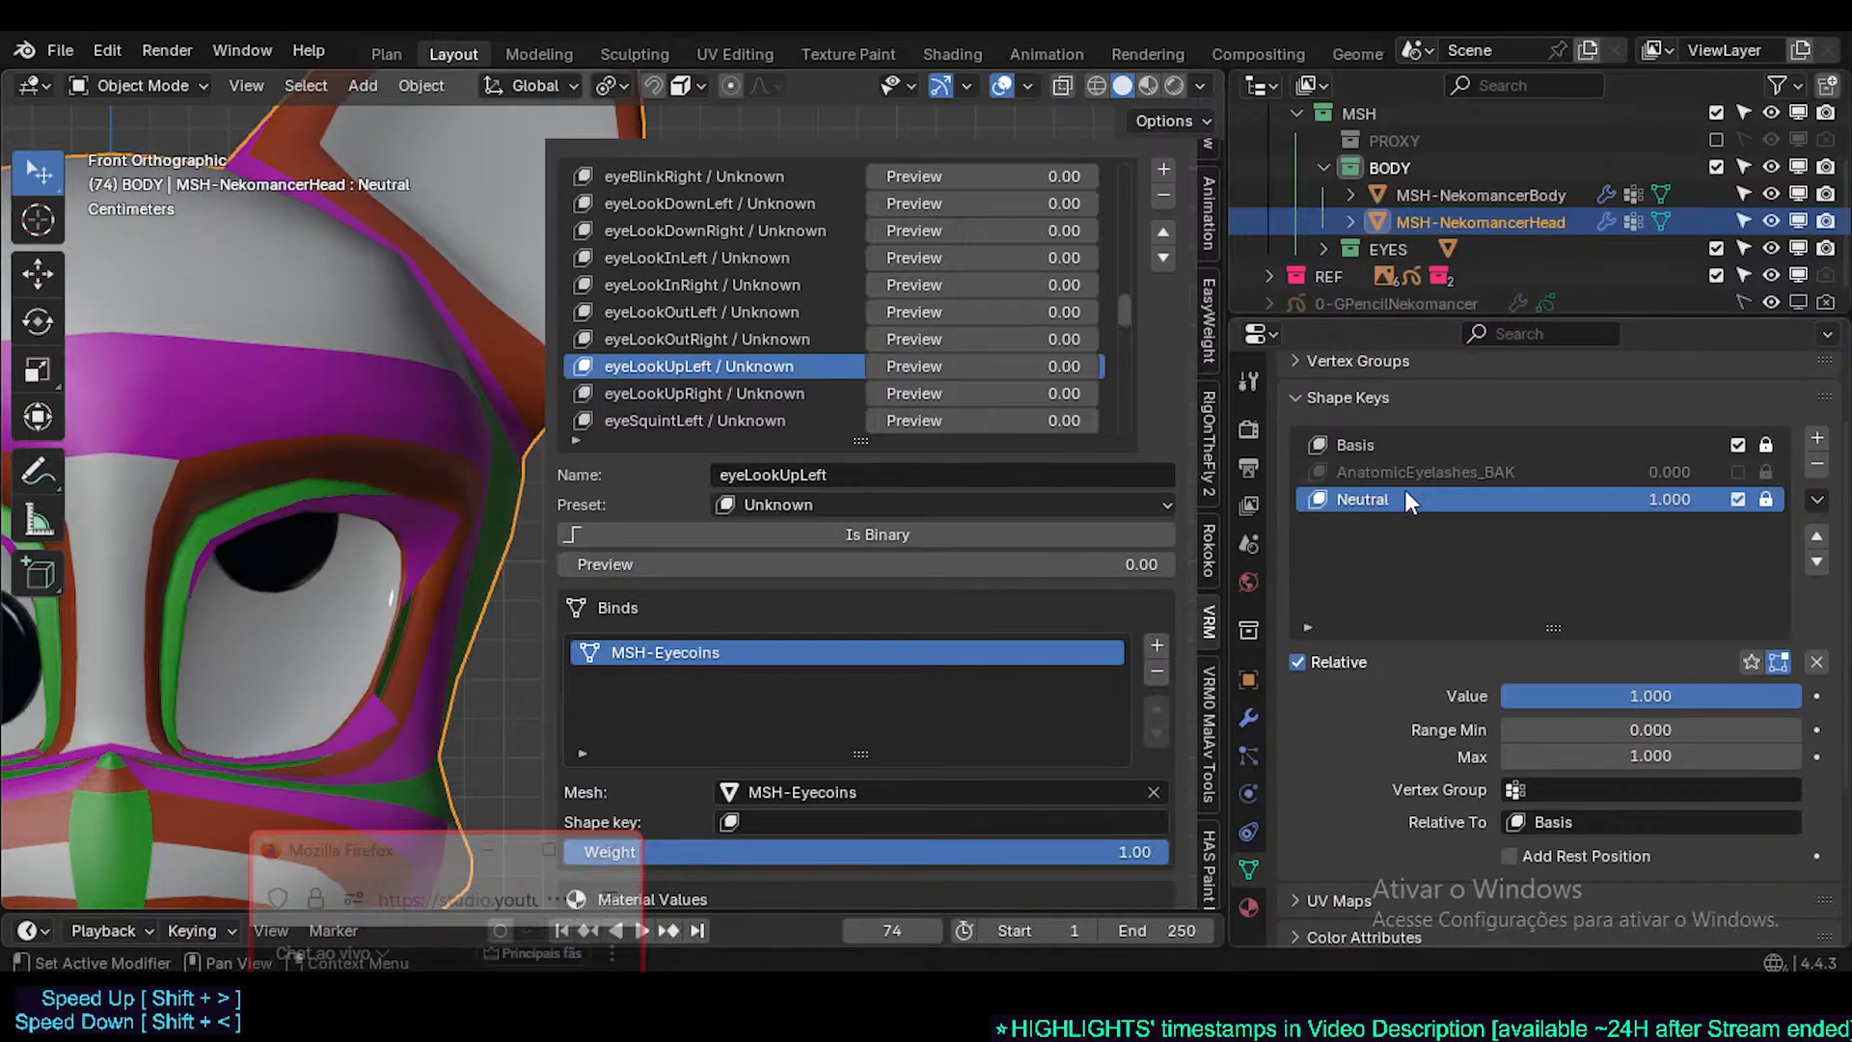
scroll(645, 340, up, 2)
scroll(793, 336, down, 3)
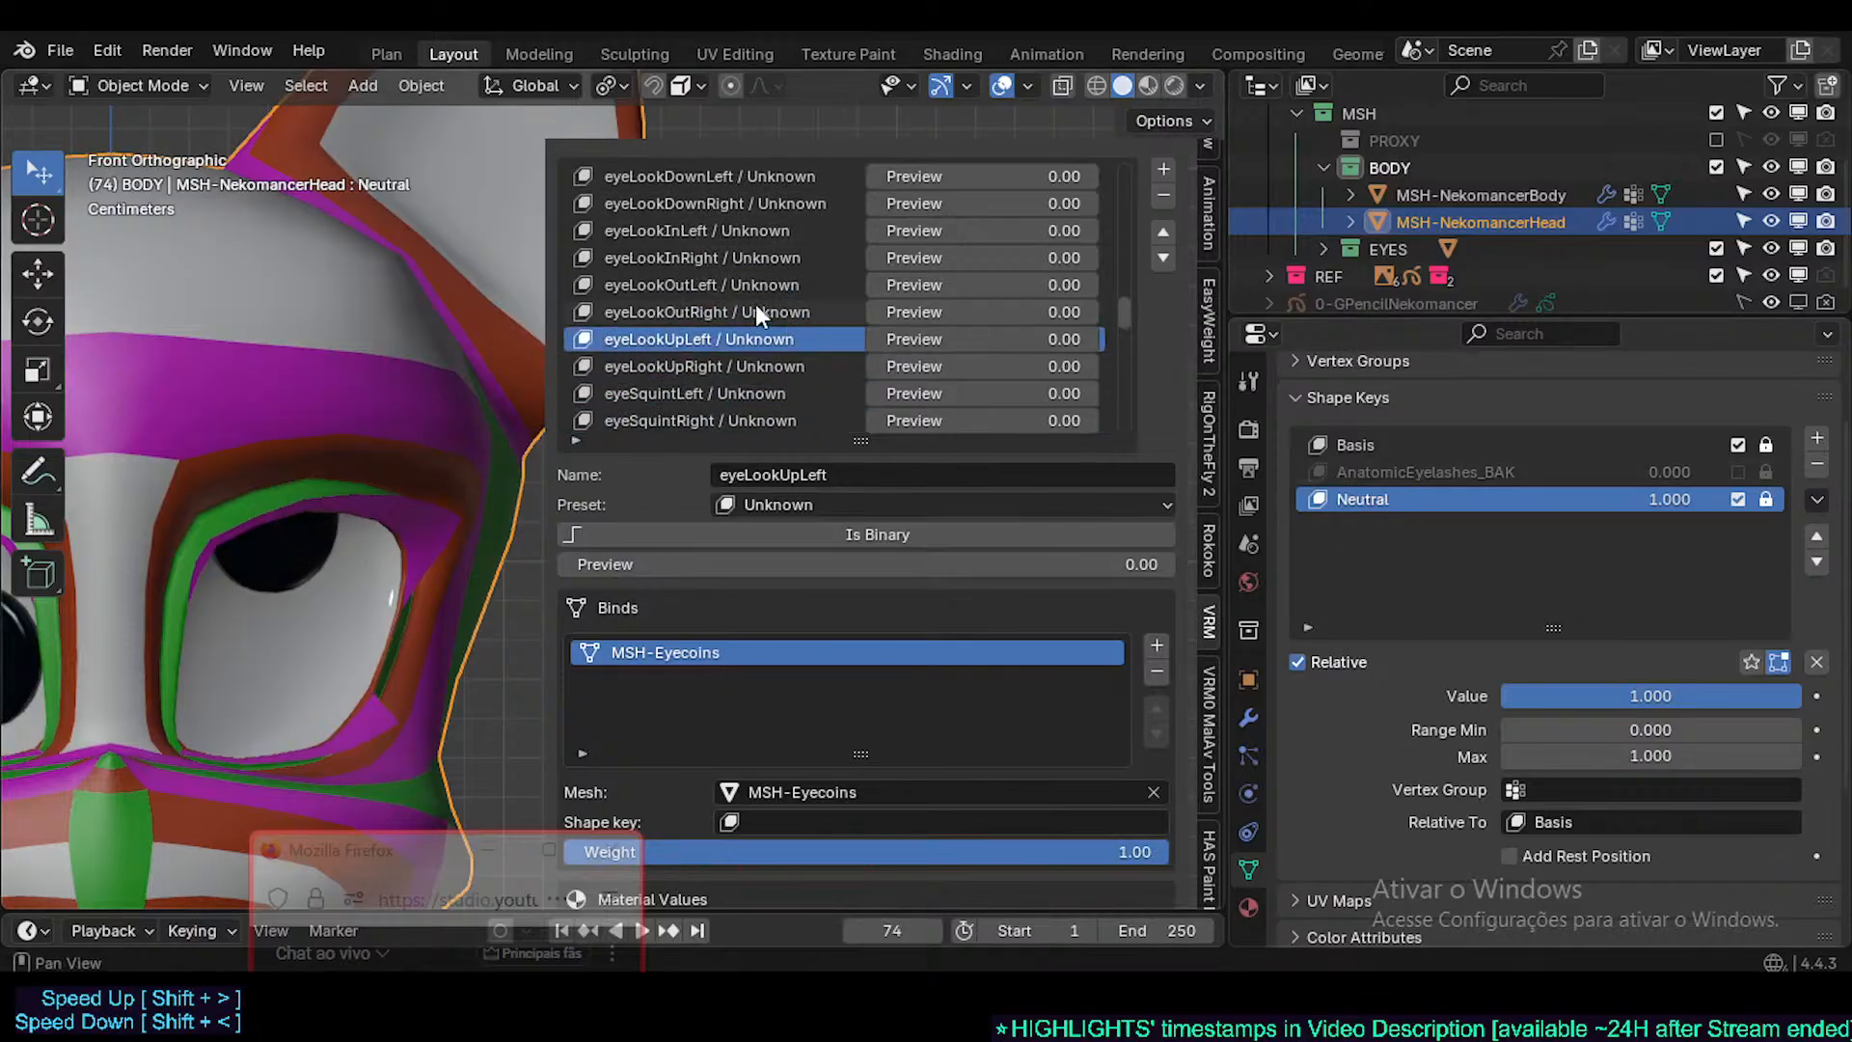
scroll(791, 318, down, 1)
scroll(799, 322, up, 3)
scroll(799, 322, down, 3)
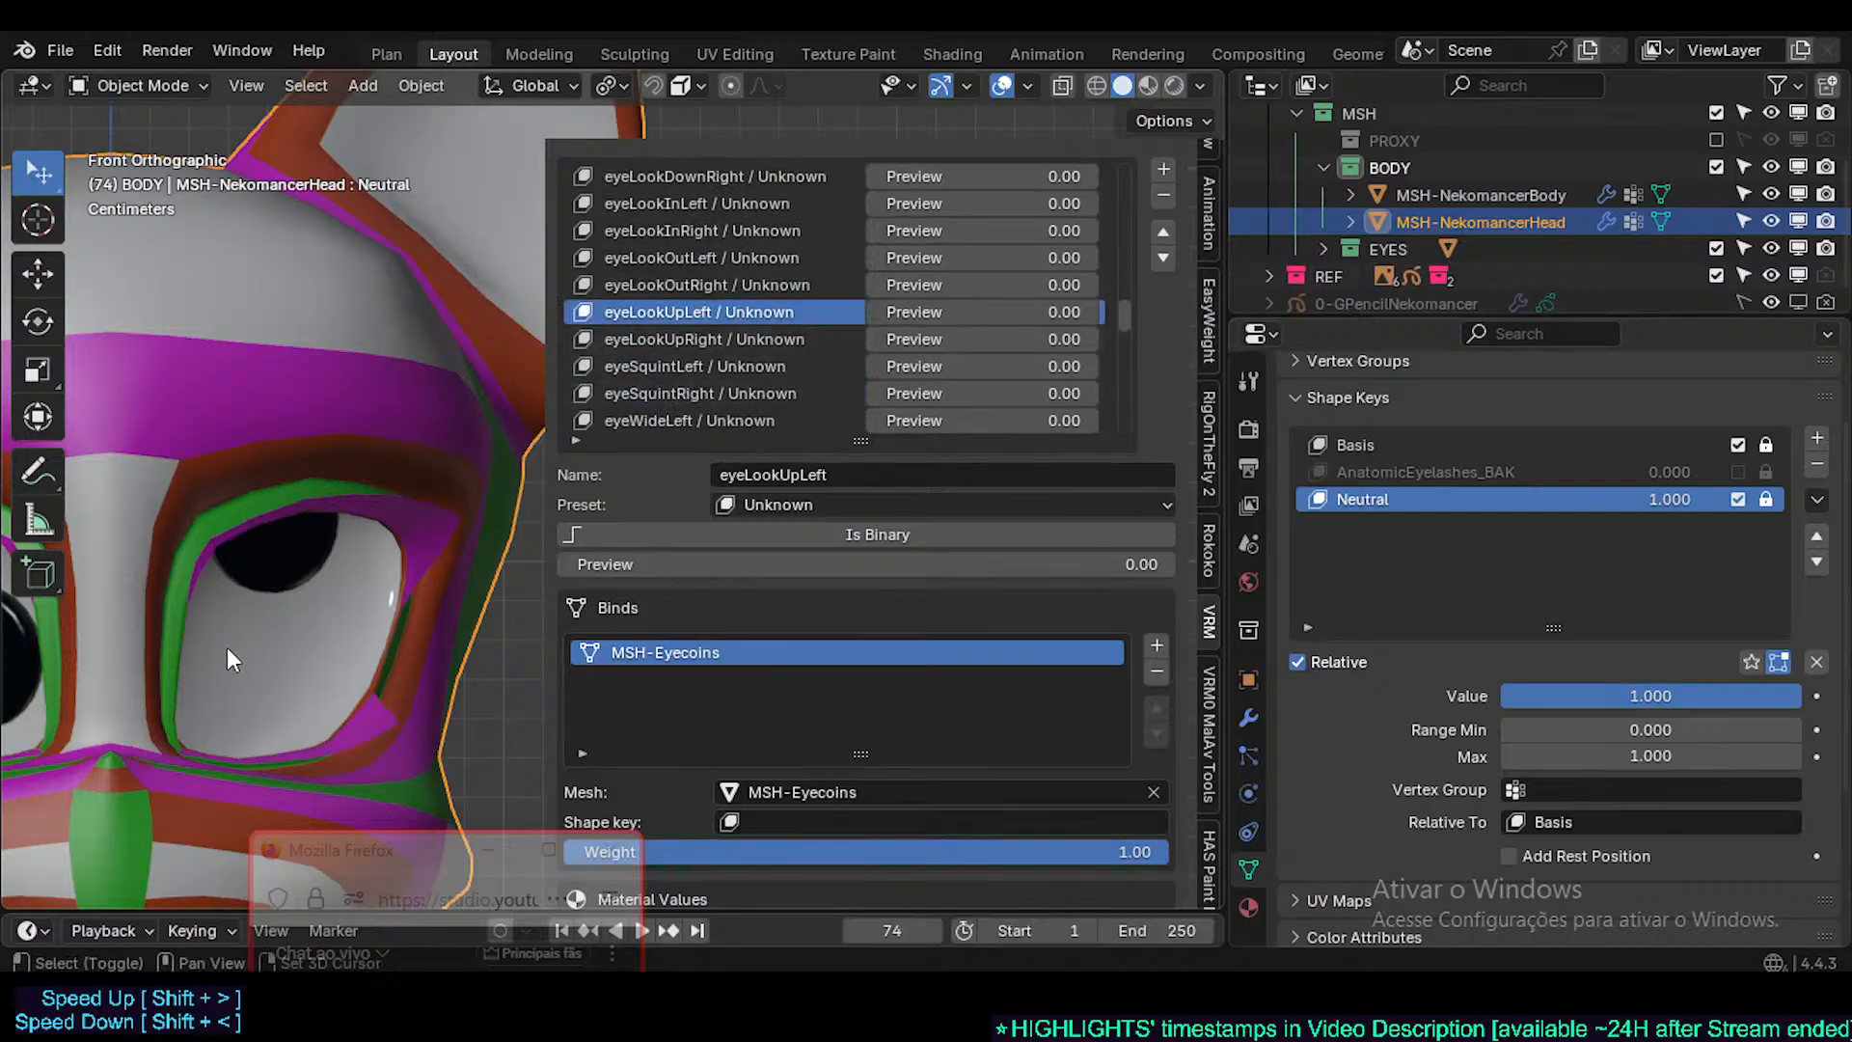
- Select the eye mesh and inspect the Joy, Angry and Sorrow VRM expressions for existing binds
shift+middle_drag(228, 646, 311, 589)
scroll(309, 540, up, 2)
click(306, 514)
middle_drag(307, 513, 340, 623)
scroll(676, 303, up, 10)
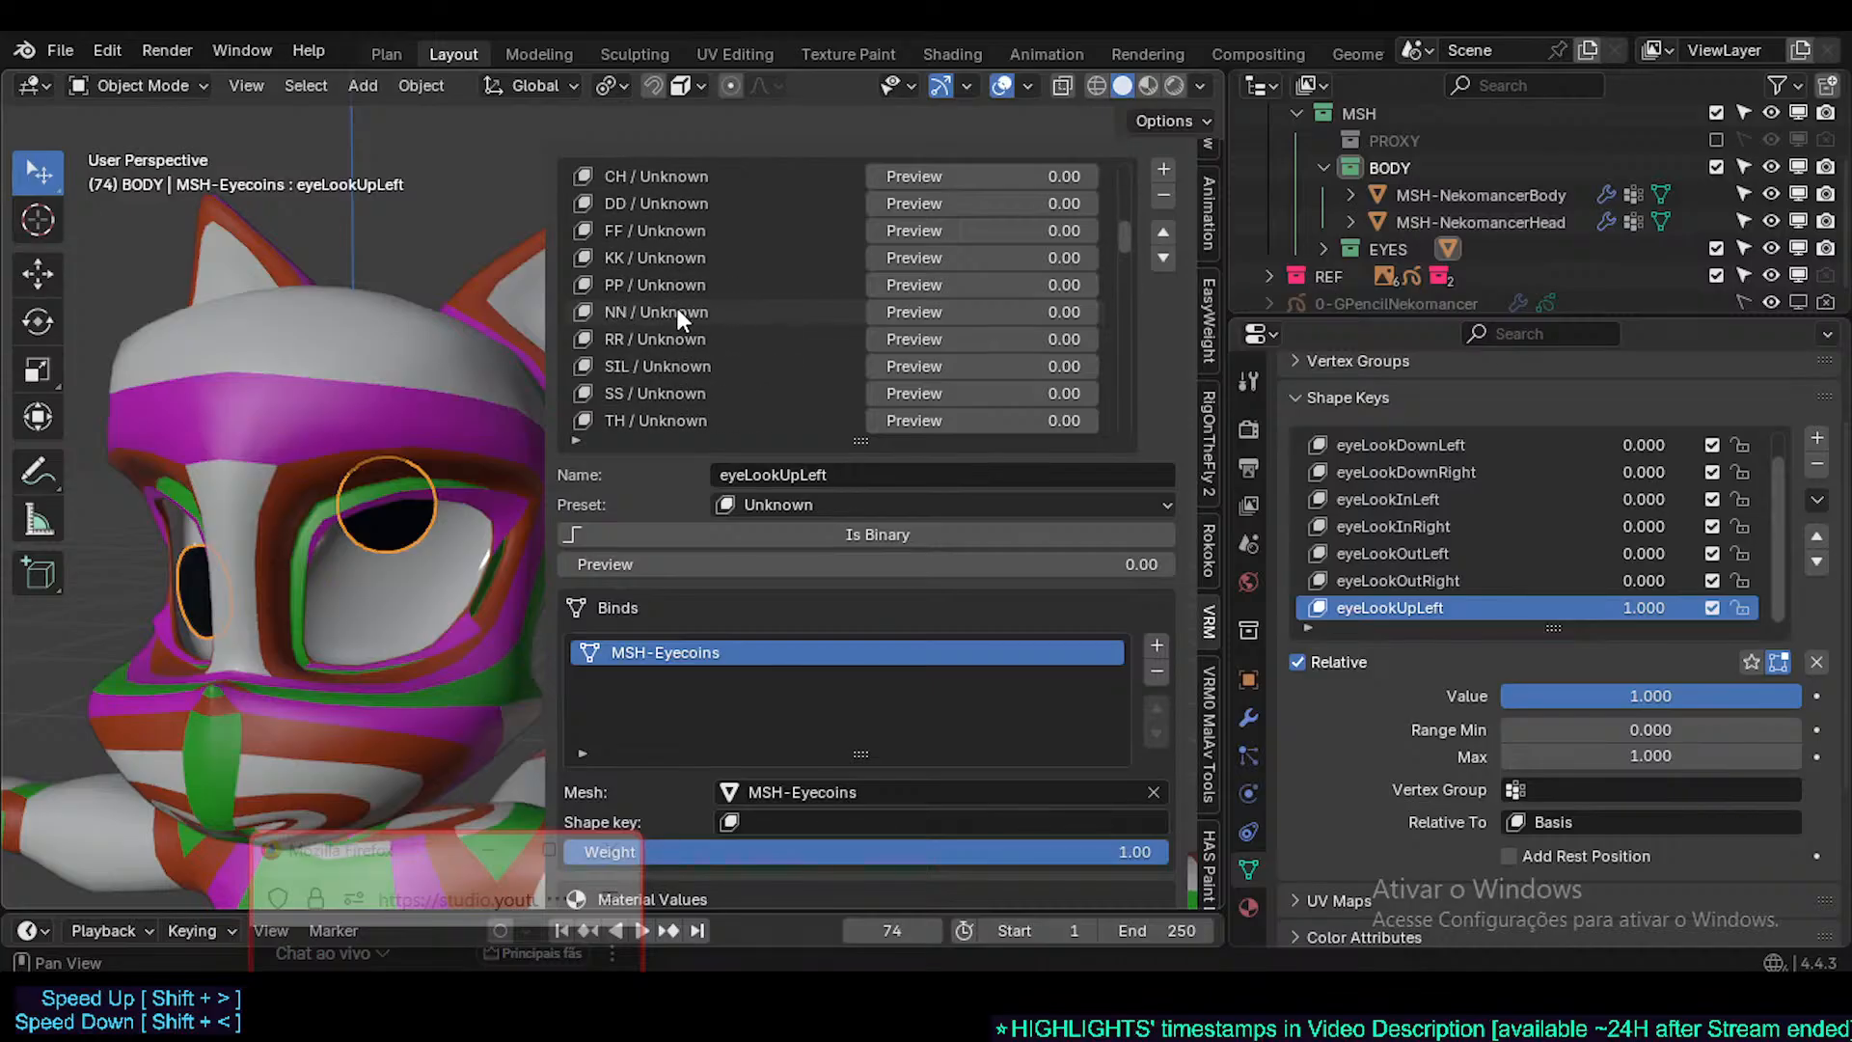
scroll(676, 310, up, 6)
click(651, 283)
click(639, 231)
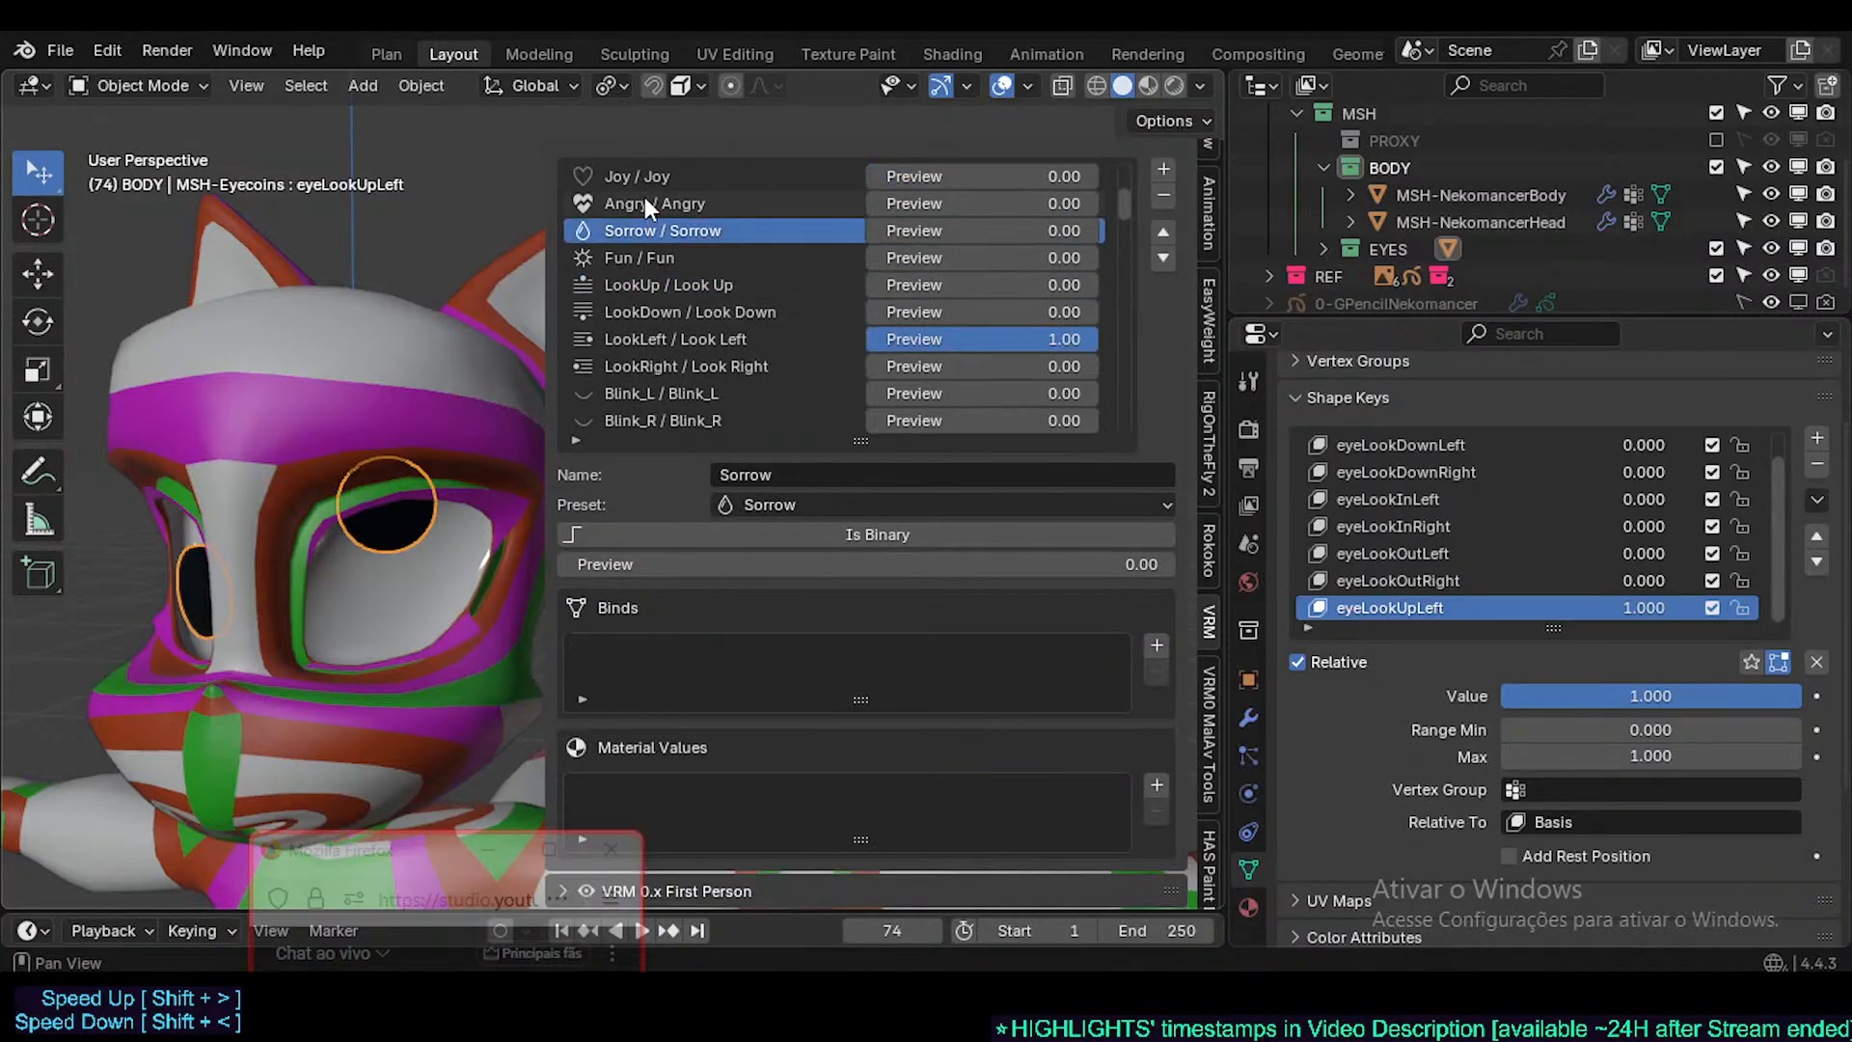
click(646, 202)
click(656, 178)
- Browse the custom VRM expressions down to the mouth shapes and inspect the cheekPuff and browOuterUpLeft entries
scroll(654, 276, down, 16)
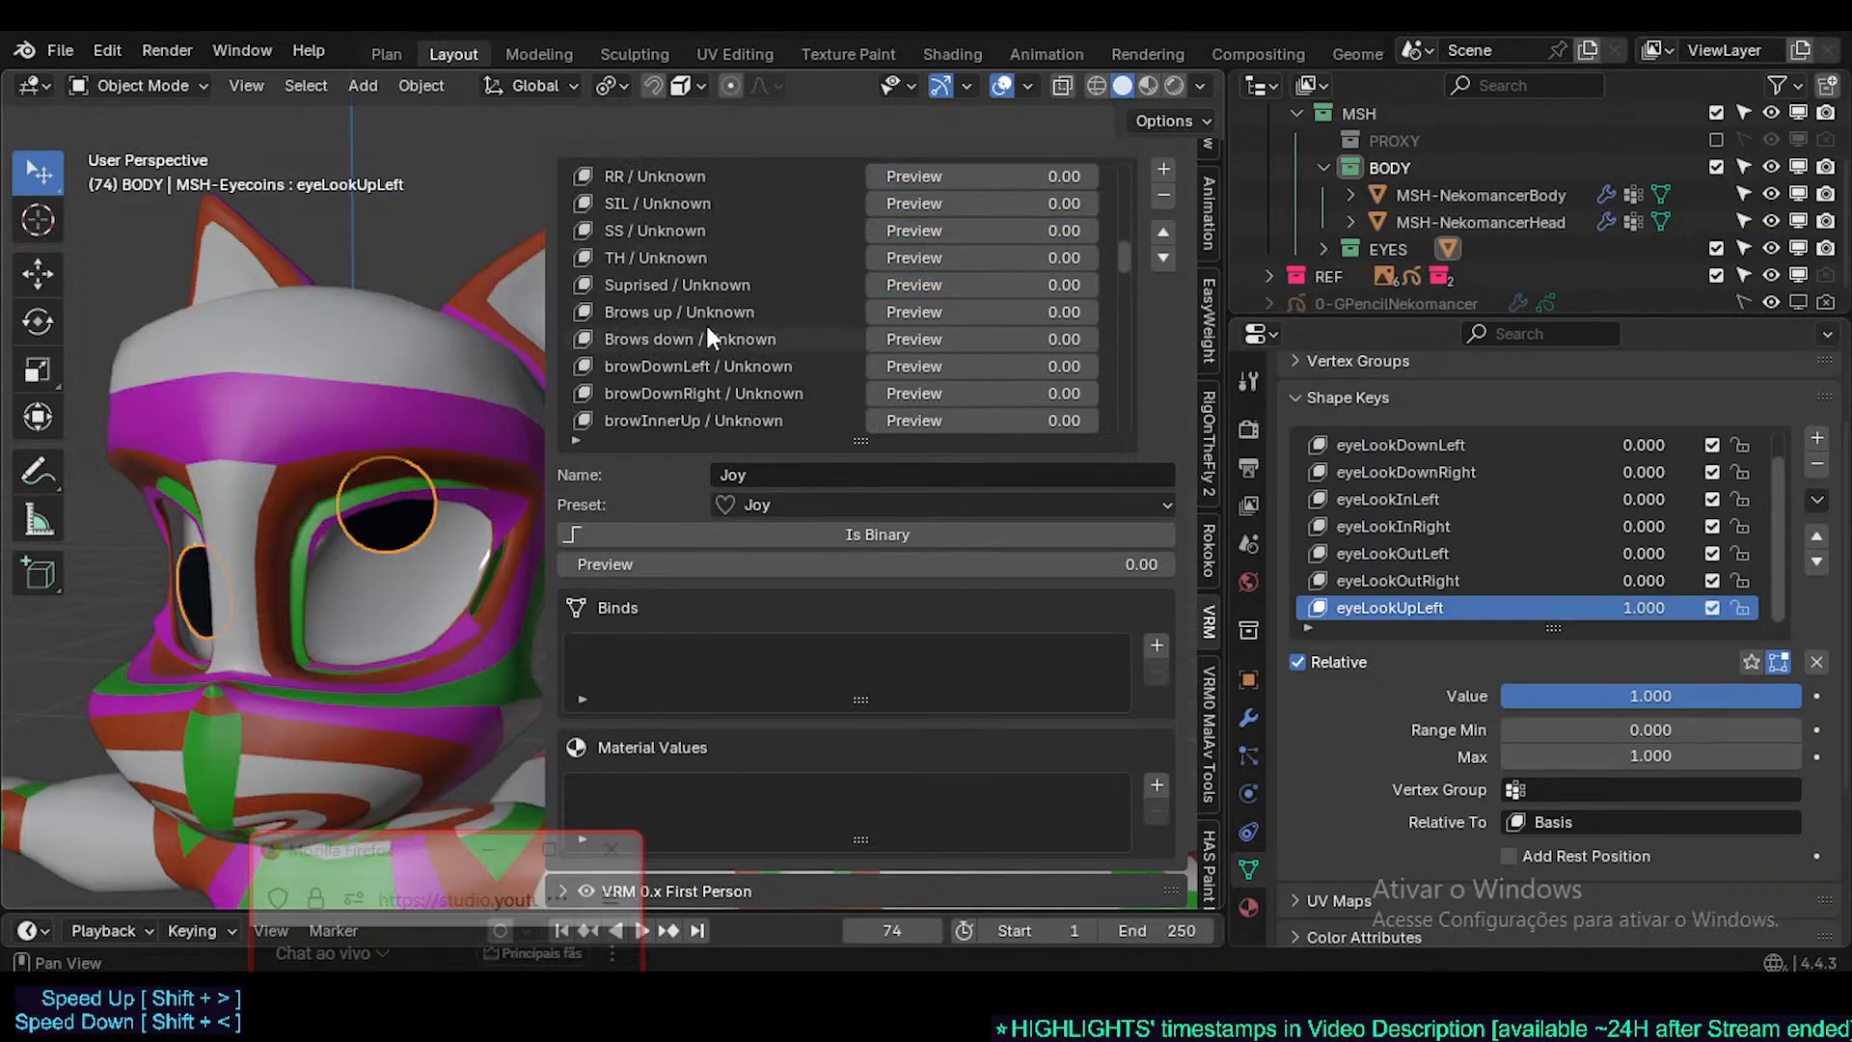
scroll(707, 338, down, 20)
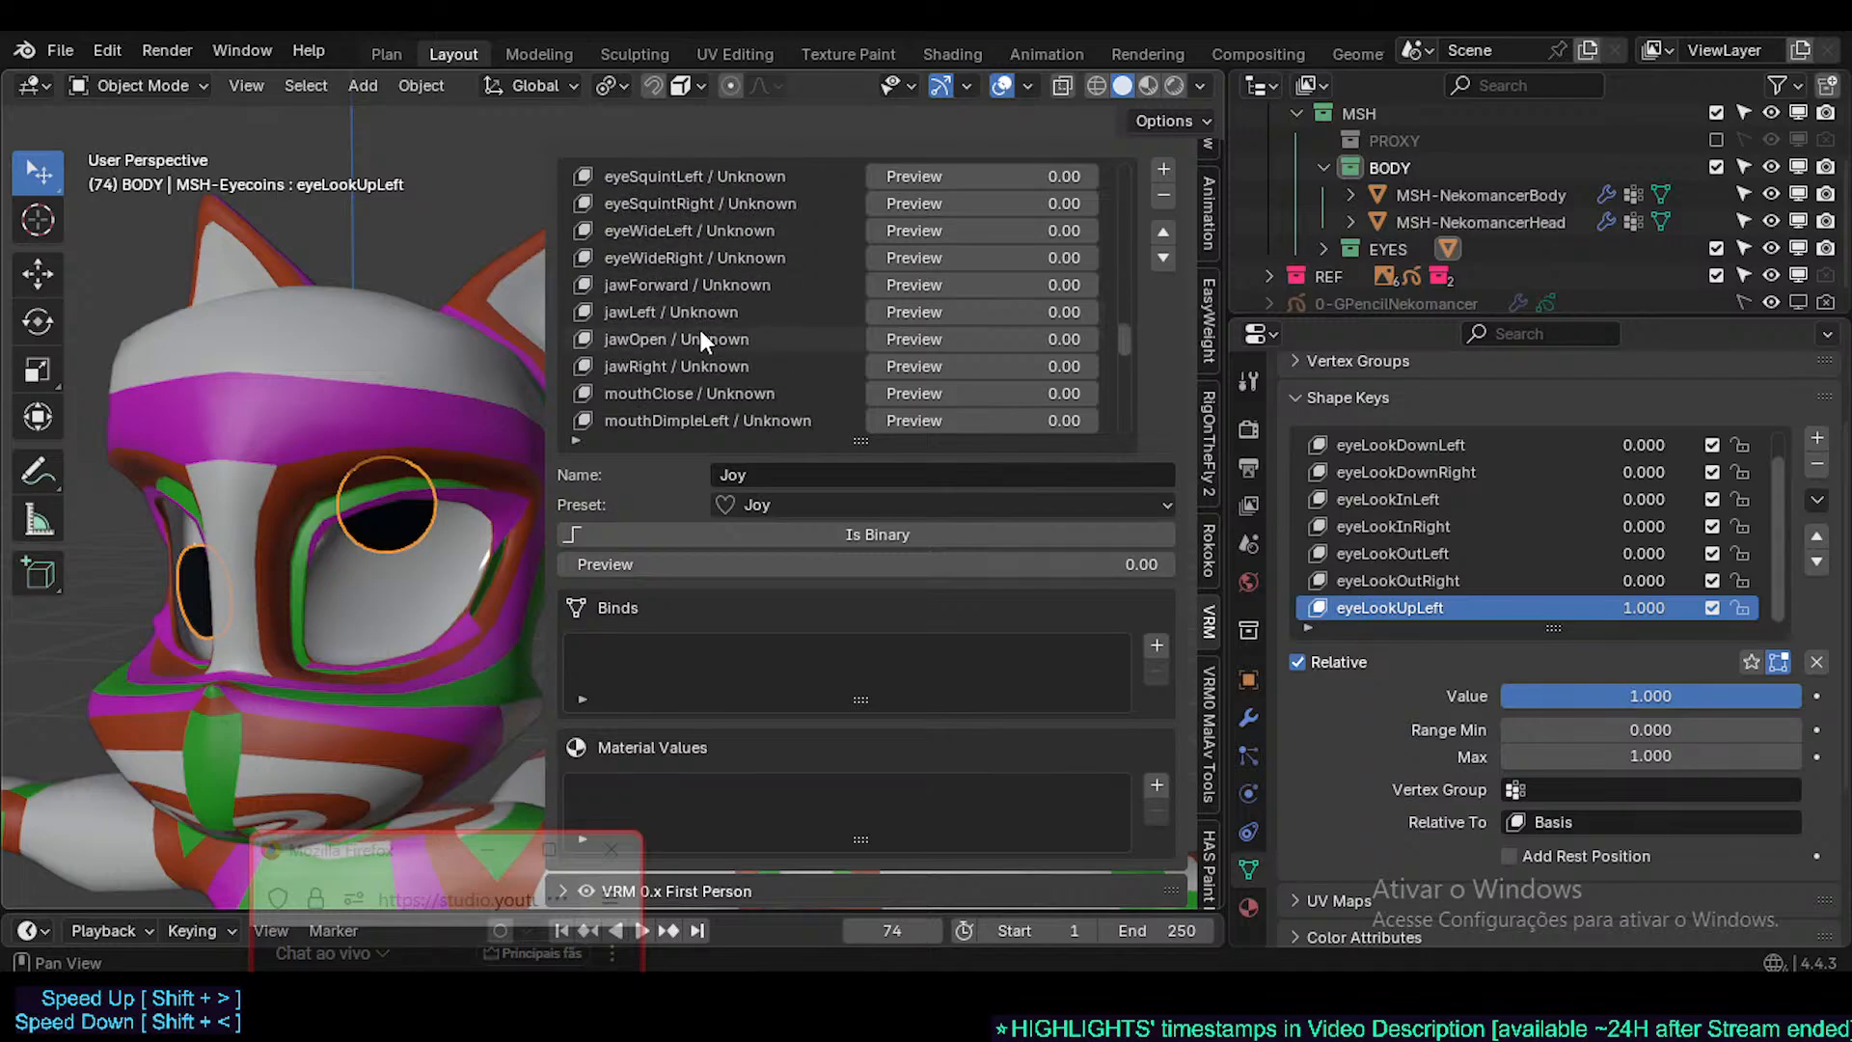
scroll(1125, 352, down, 9)
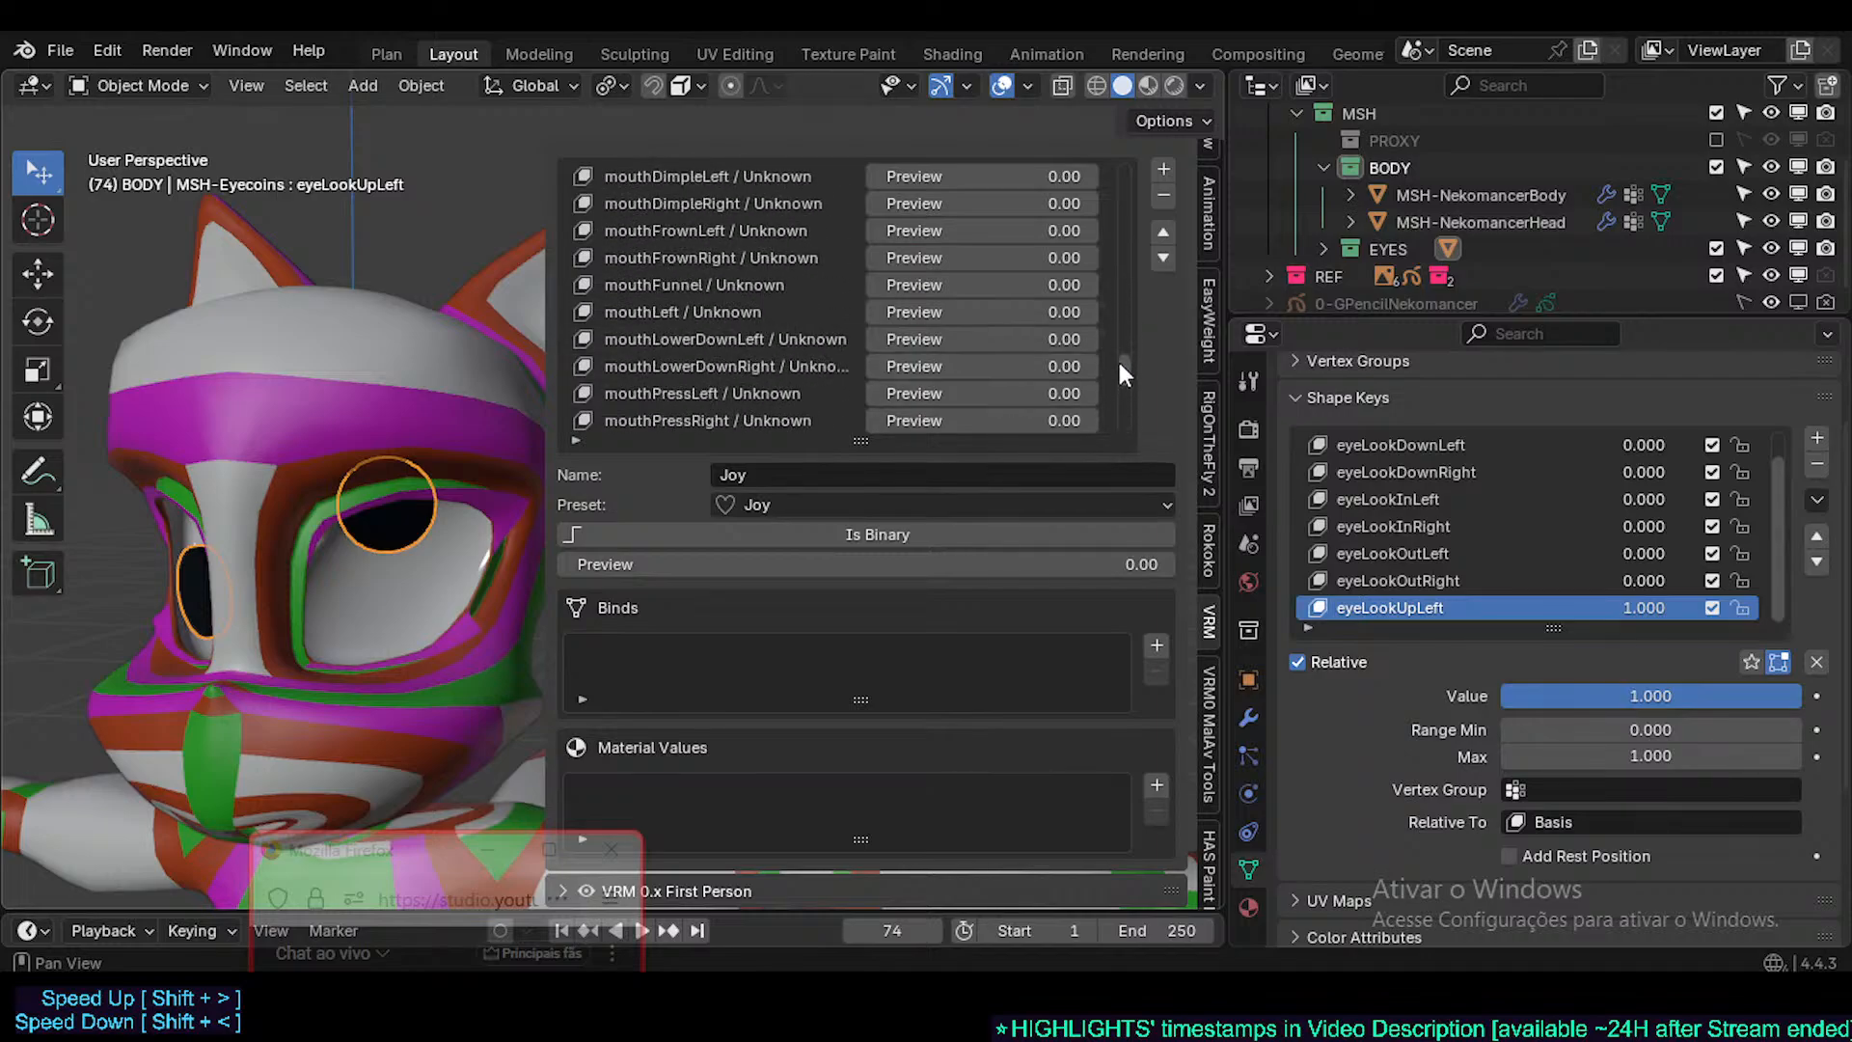
drag(1120, 364, 1136, 270)
click(735, 311)
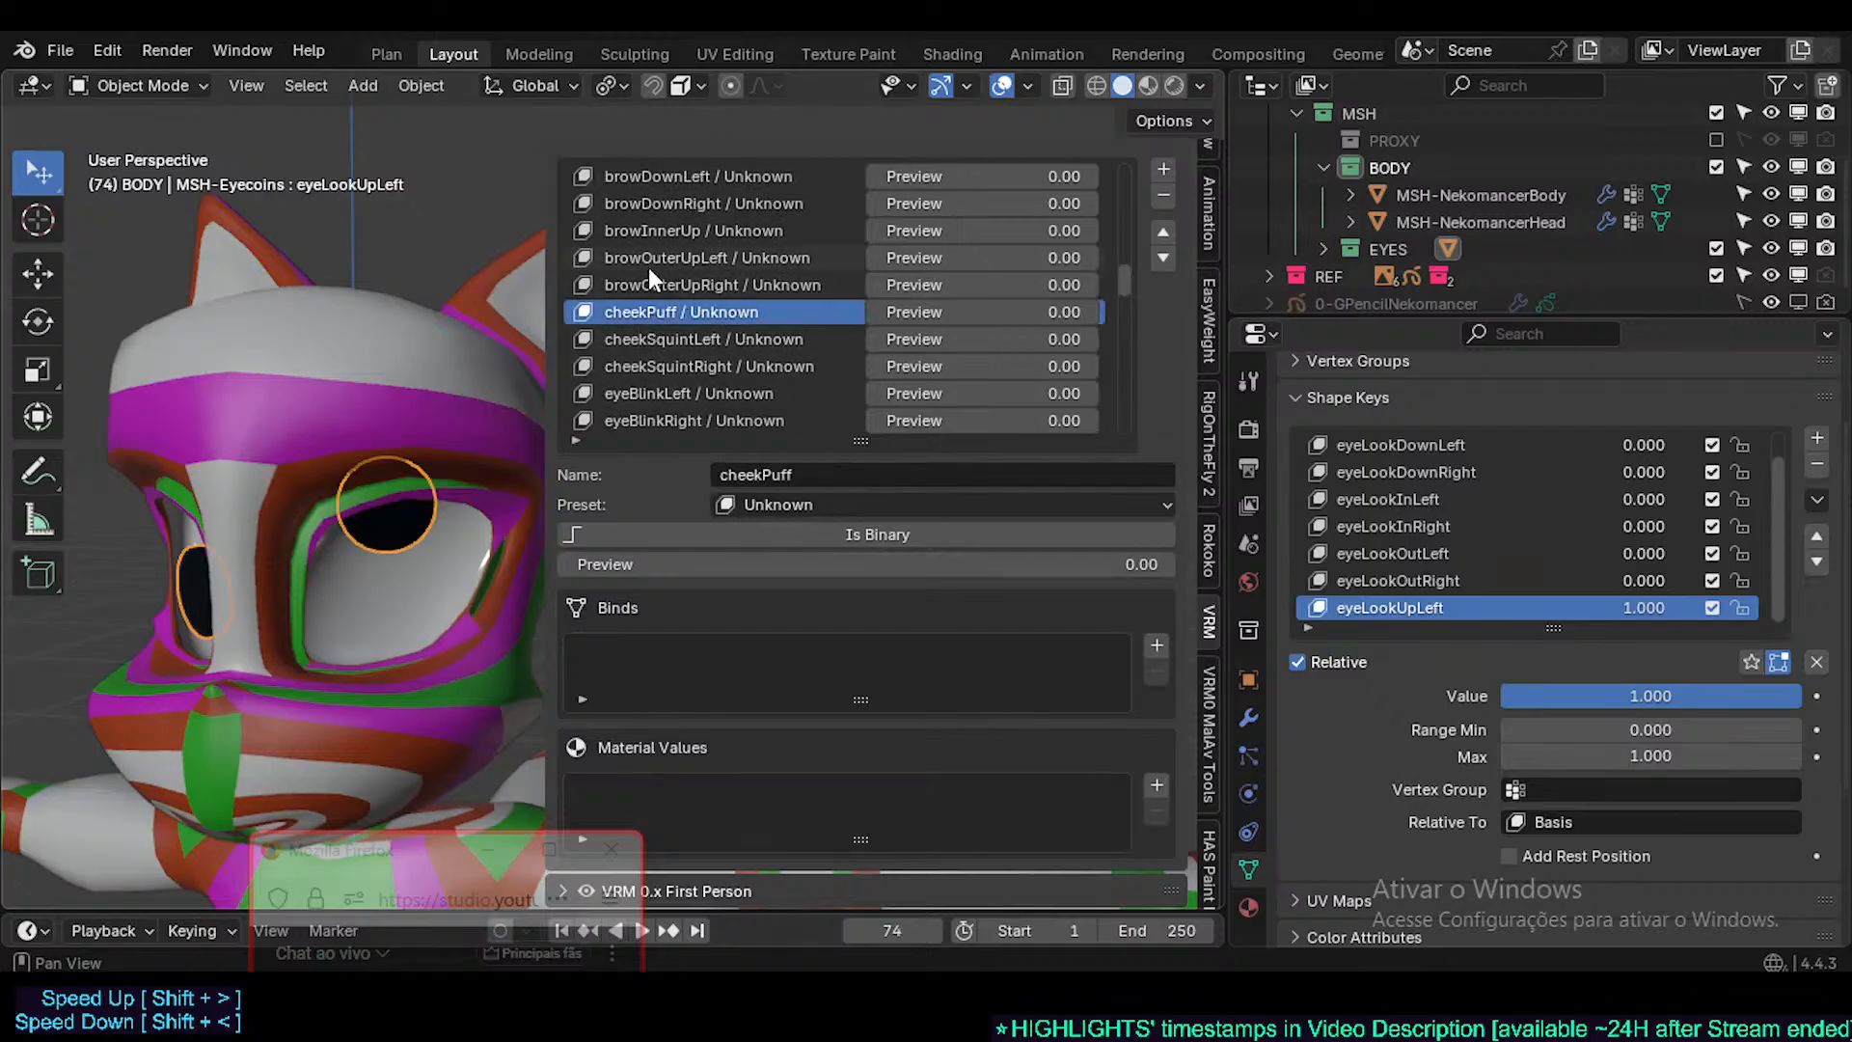
click(650, 269)
- Select the eye mesh and scrub the eyeLookUpLeft value to compare the resting and raised pupil from the front
scroll(347, 599, up, 5)
click(426, 476)
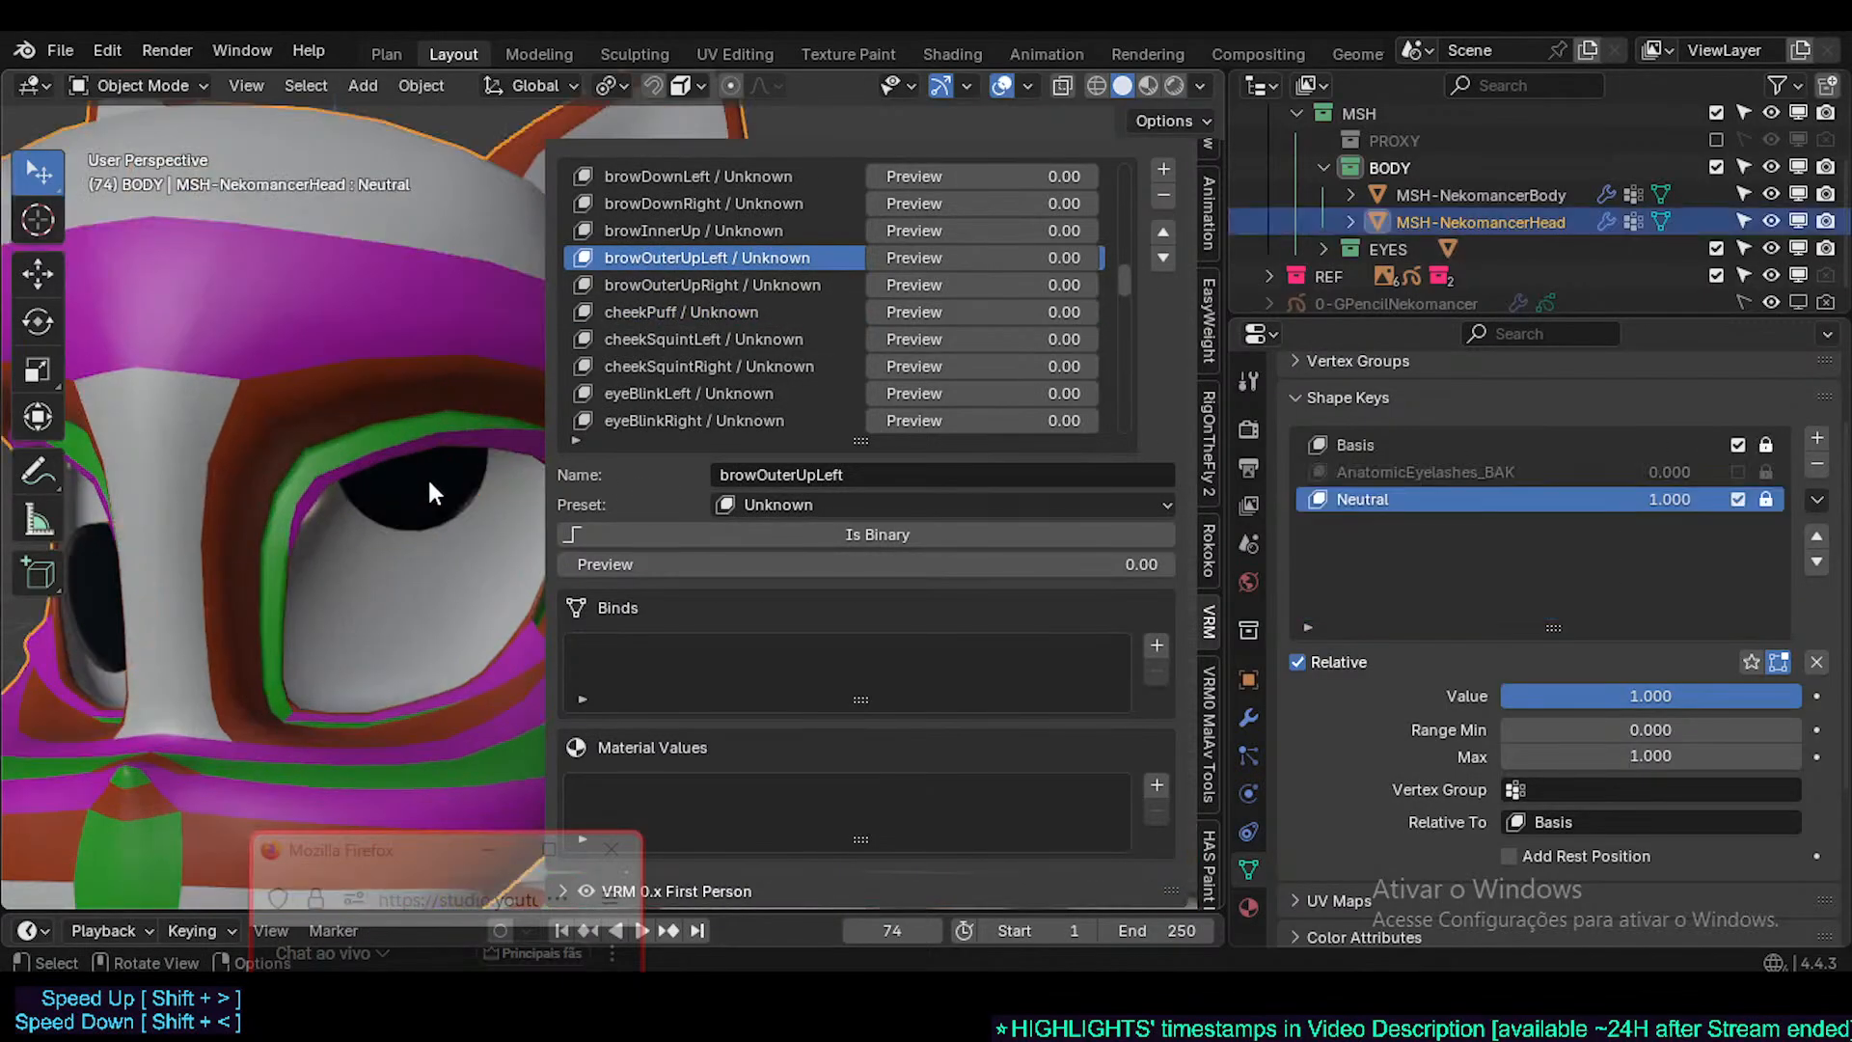
click(430, 482)
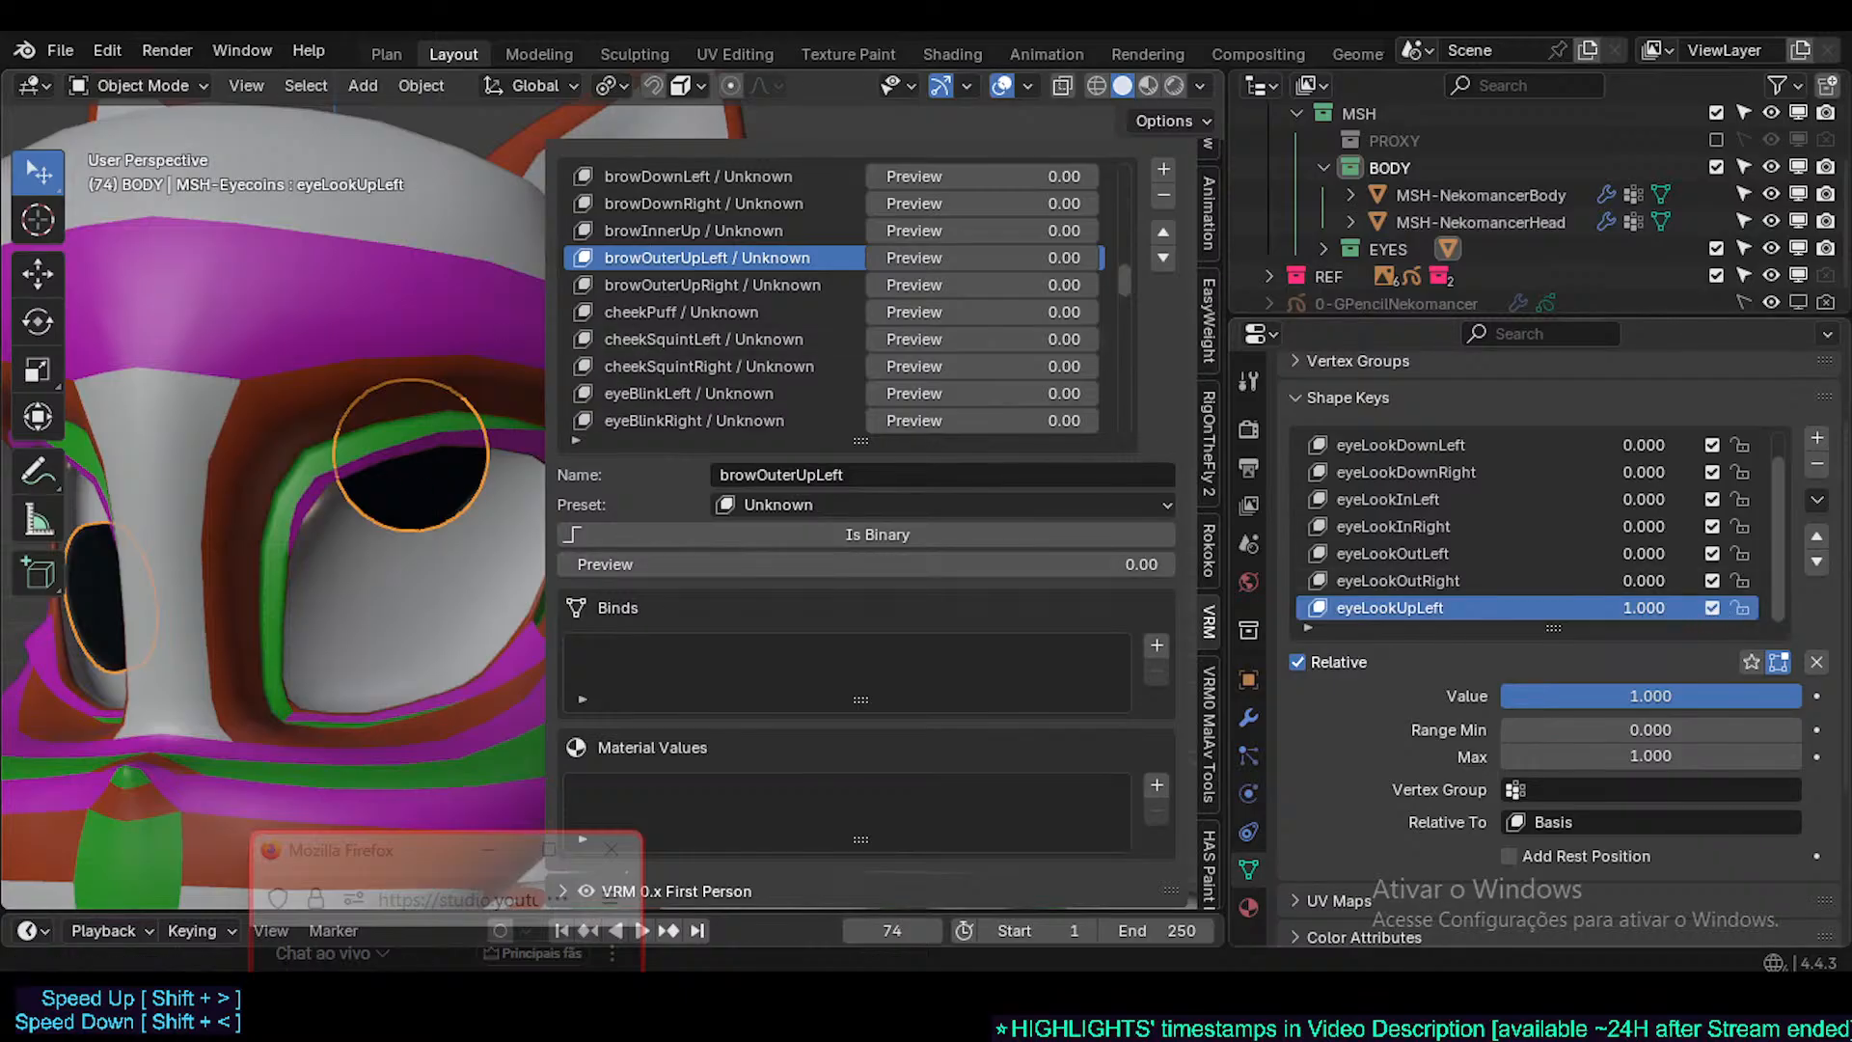
mouse_move(1694, 608)
mouse_down()
mouse_move(1640, 607)
mouse_move(1696, 607)
mouse_up()
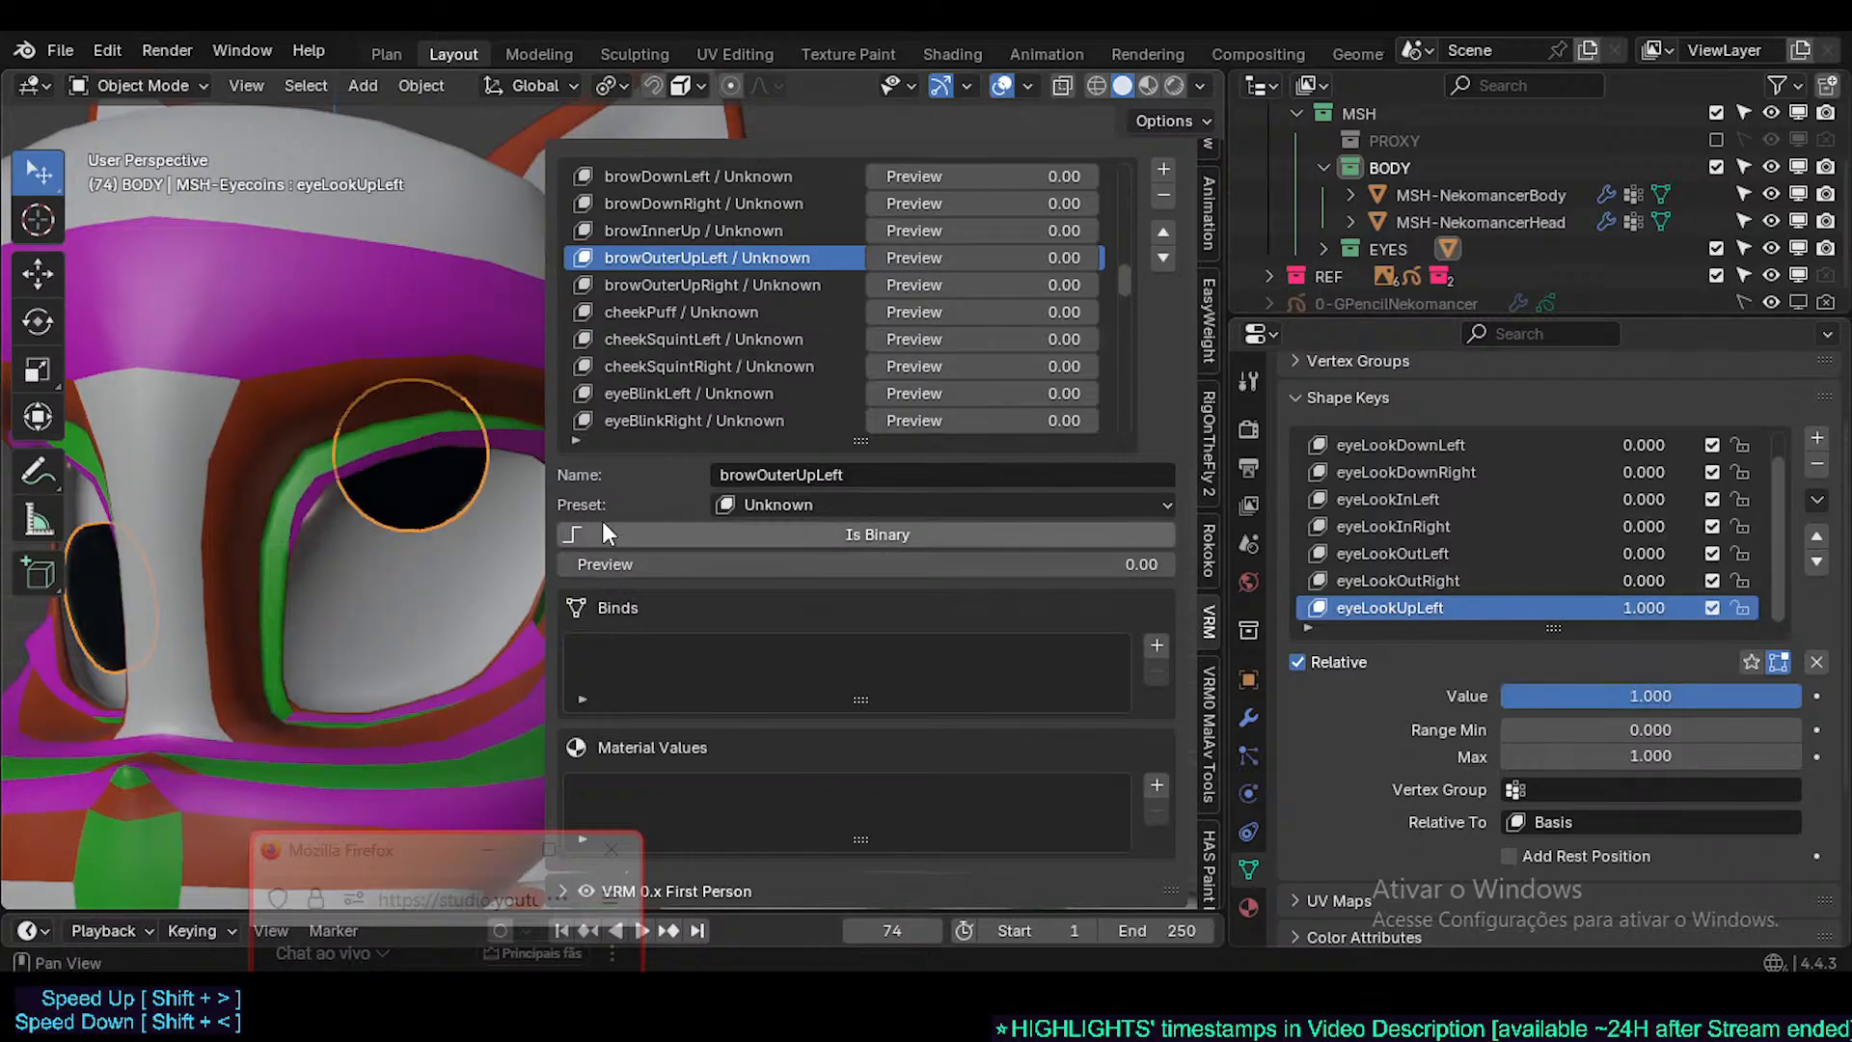
key(n)
key(KP_1)
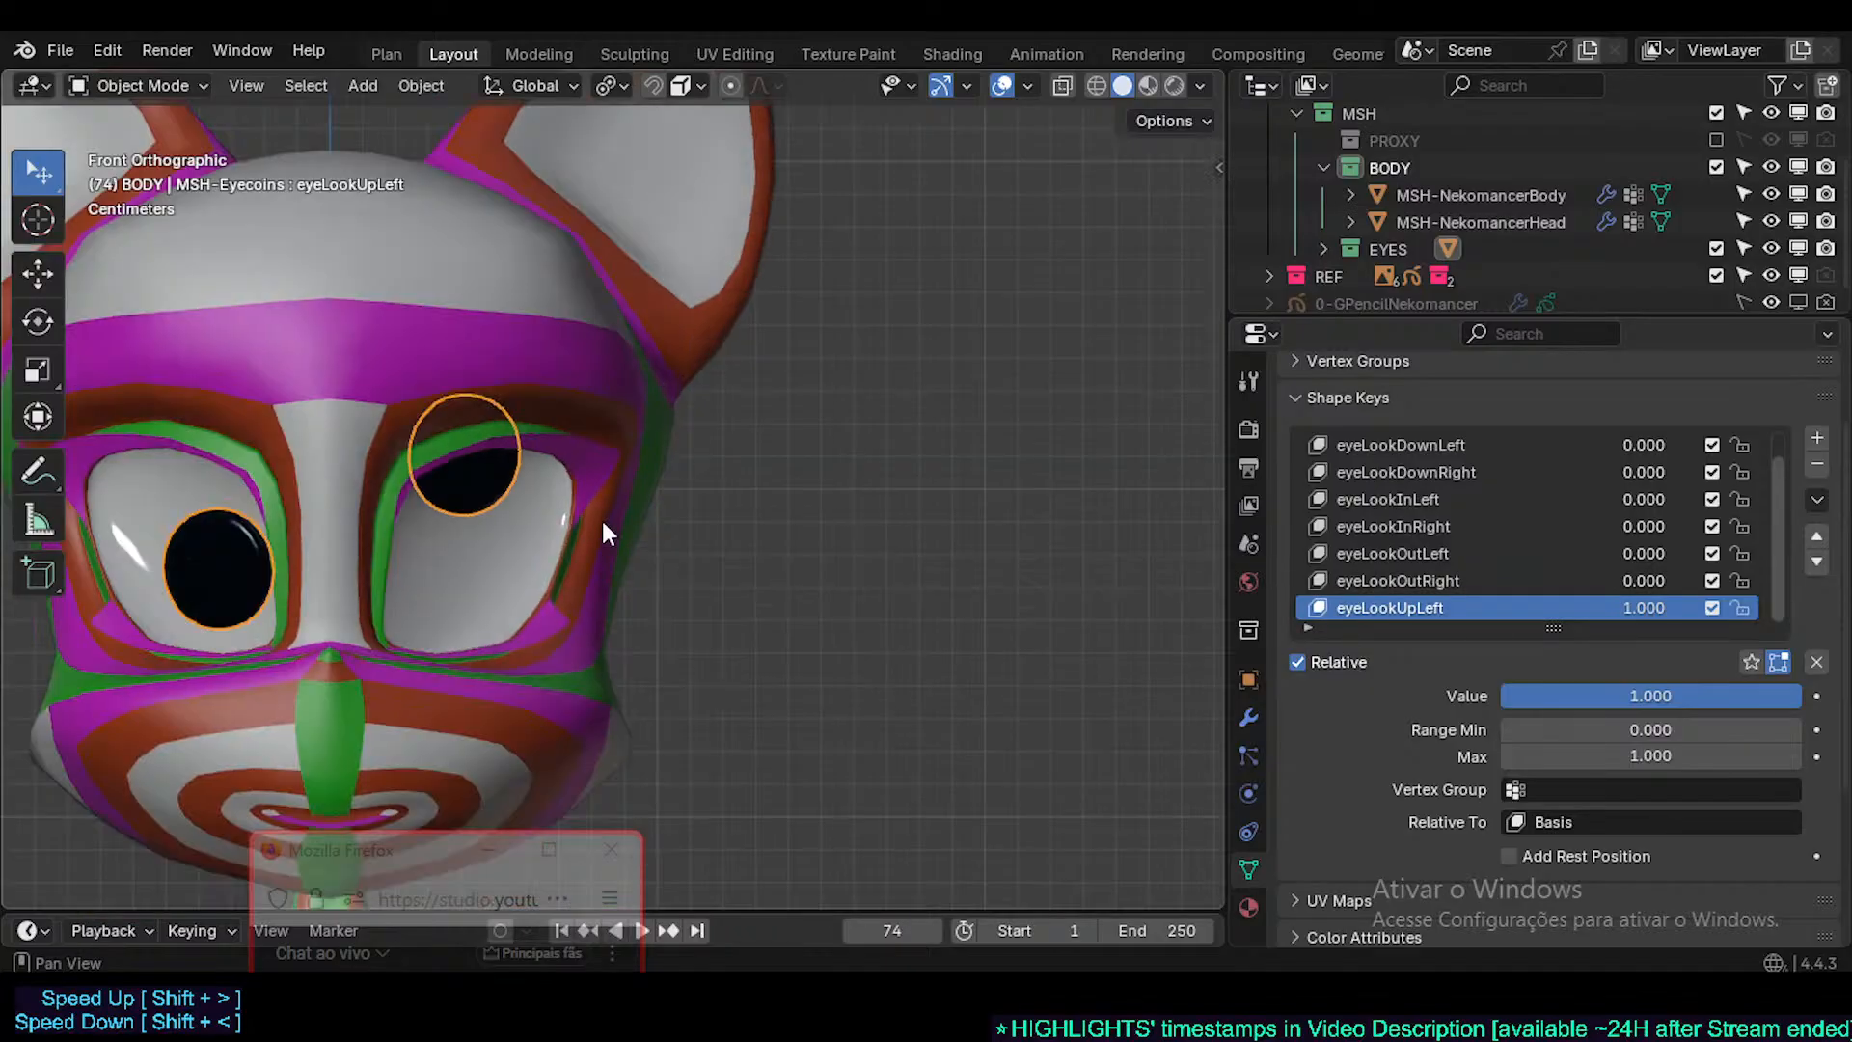
mouse_move(1643, 611)
mouse_down()
mouse_move(1591, 611)
mouse_move(1644, 611)
mouse_up()
- Move the raised left pupil inward along X toward the nose and test the motion by scrubbing the shape key's value
scroll(490, 511, up, 2)
key(Tab)
key(g)
key(x)
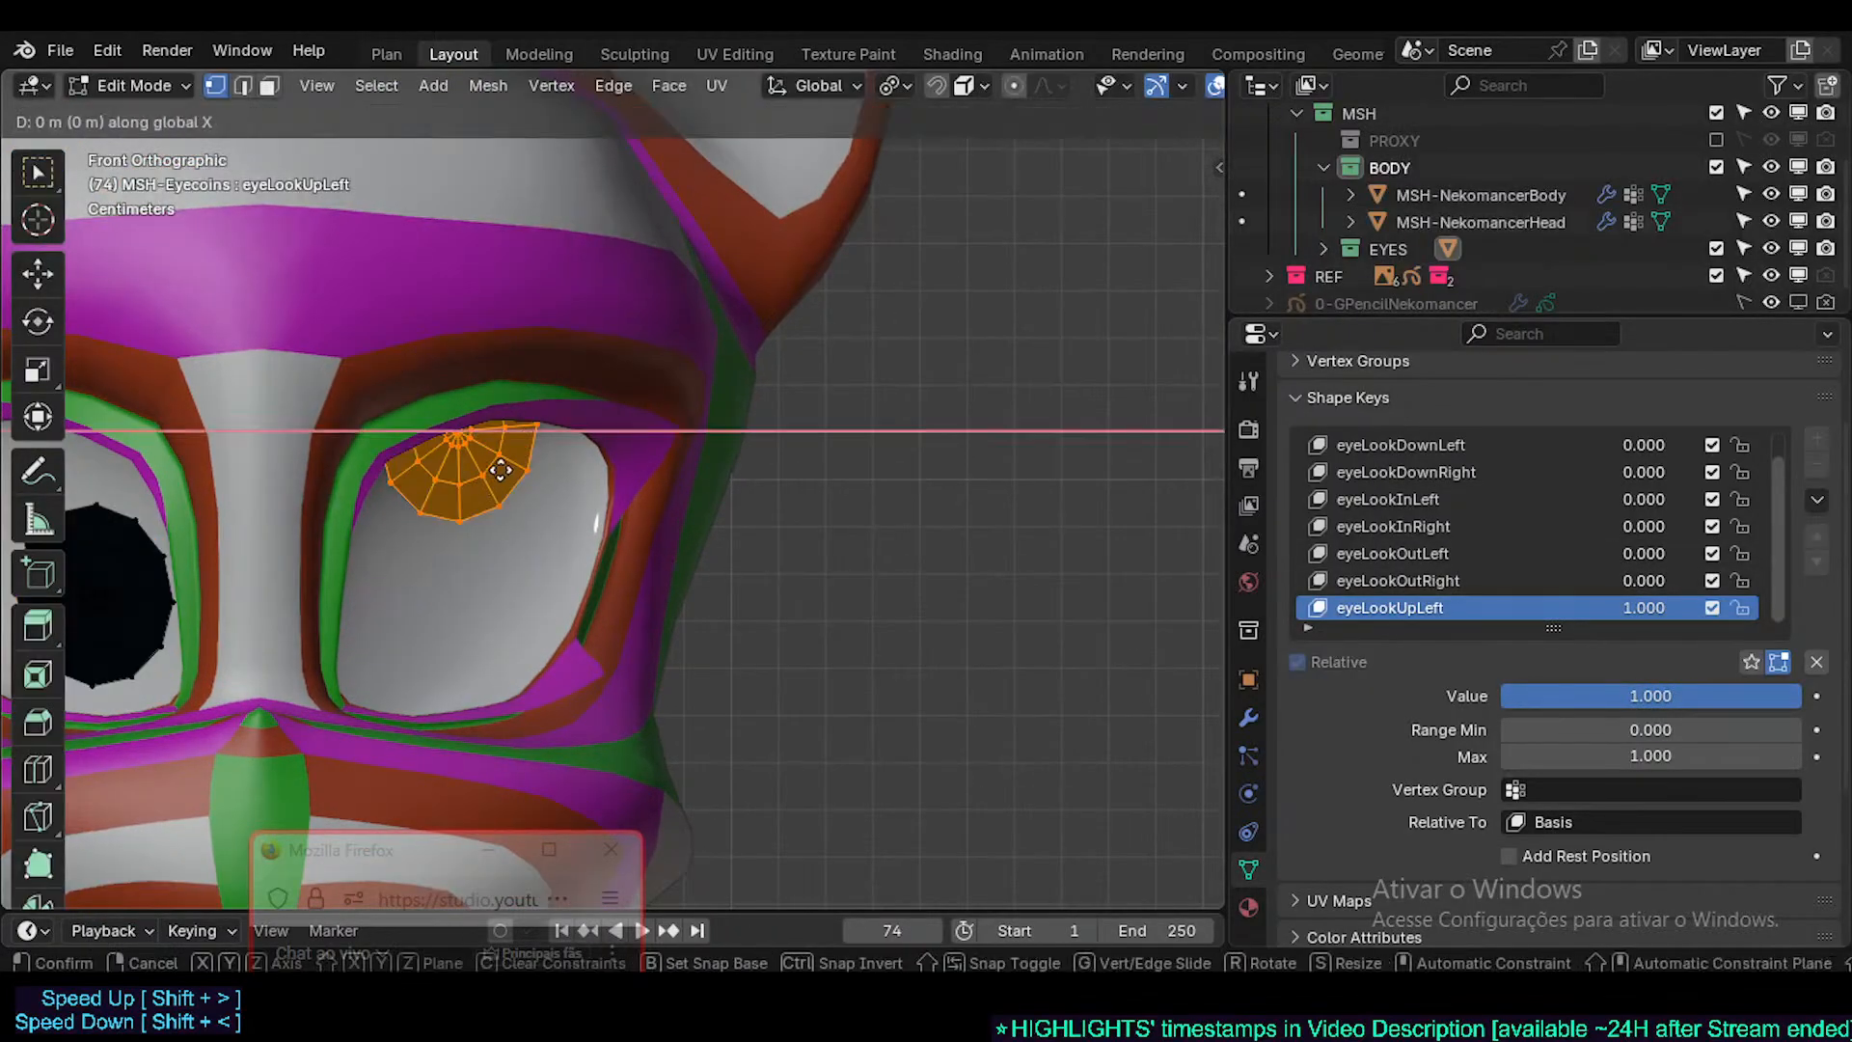
click(540, 470)
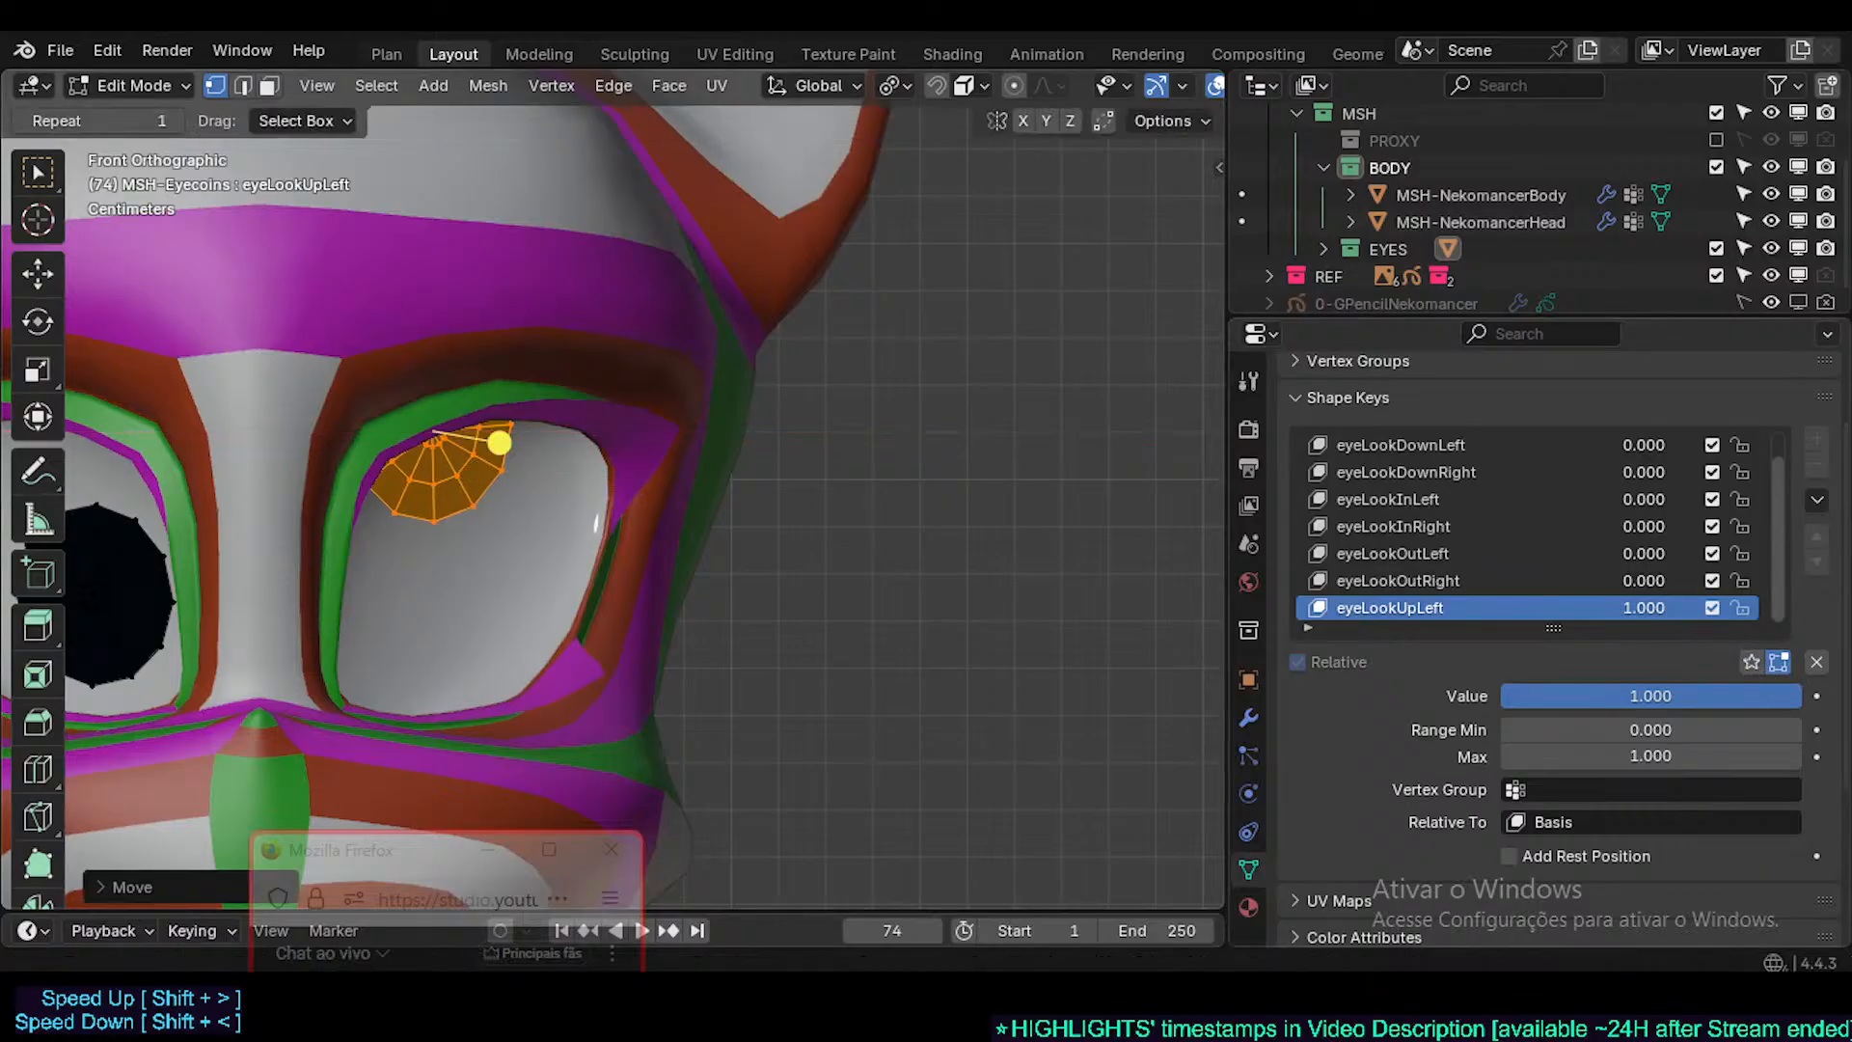
drag(1744, 696, 1447, 695)
key(ctrl+z)
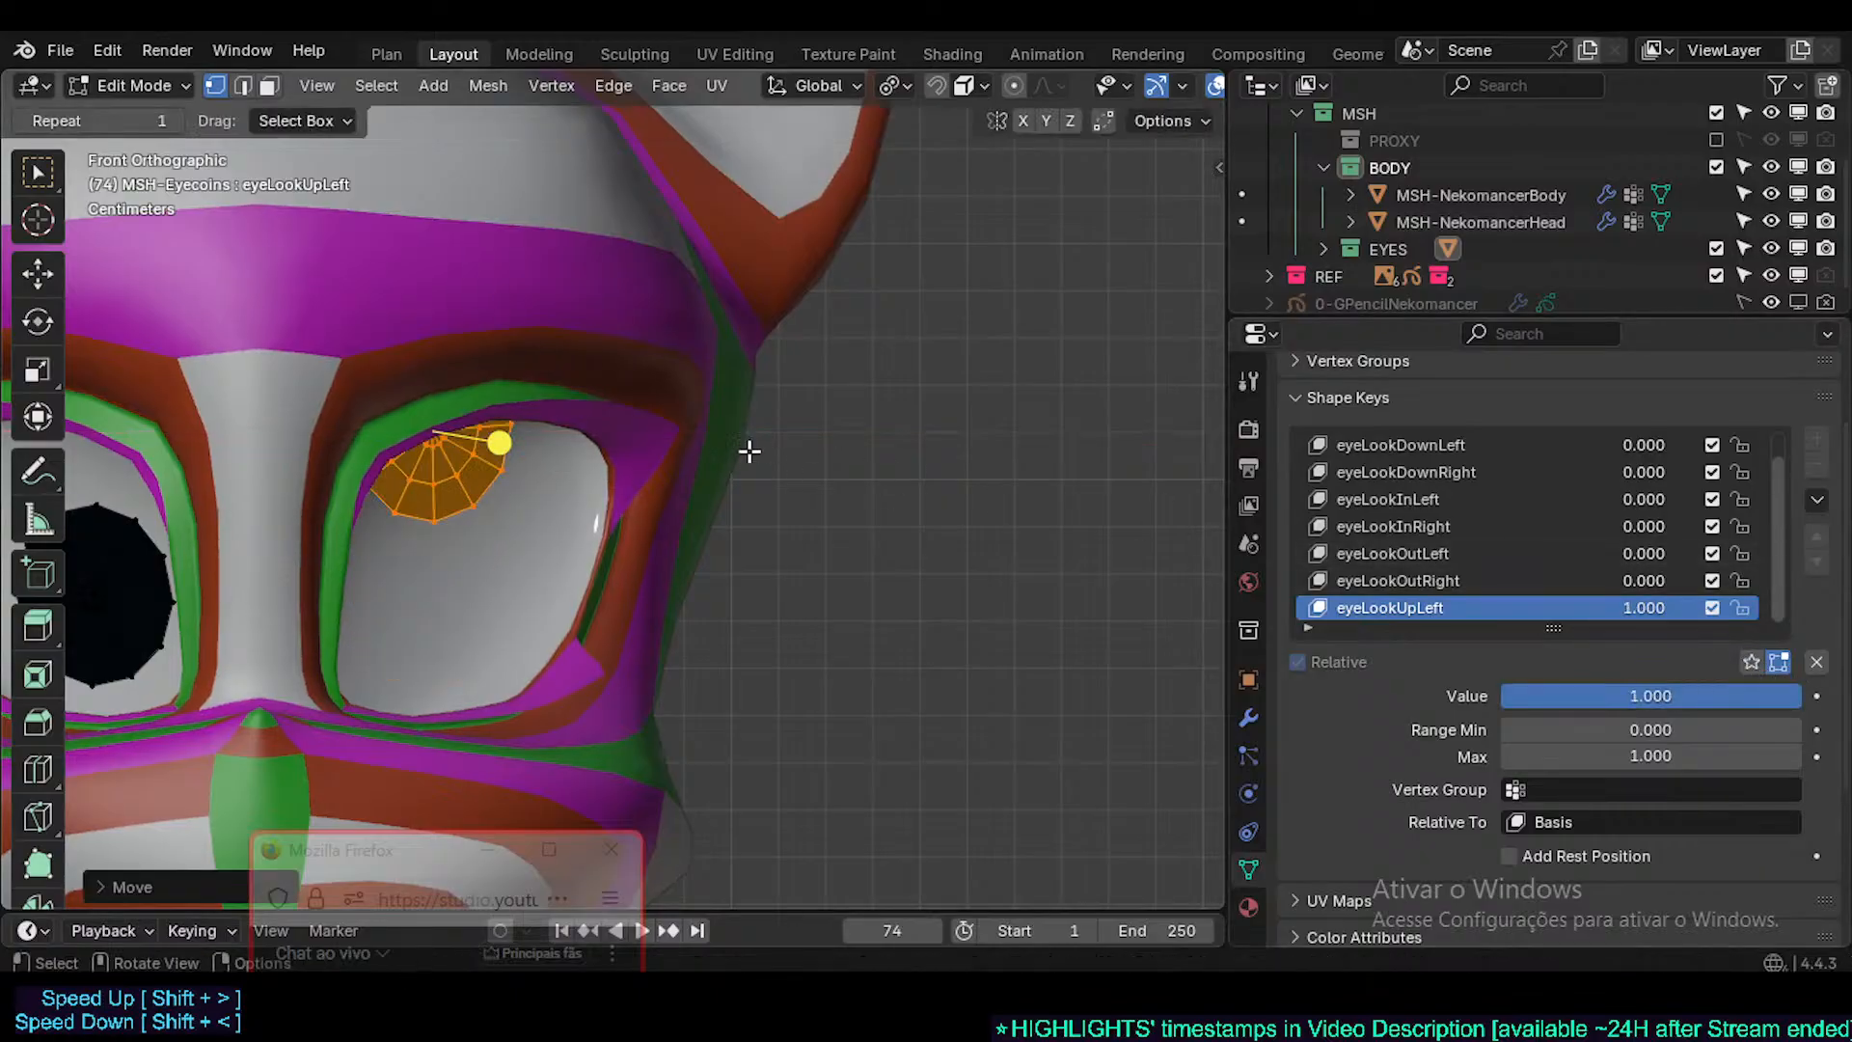
- Nudge the raised pupil slightly further along X and rotate it around Z to follow the eye surface
key(g)
key(x)
key(r)
key(x)
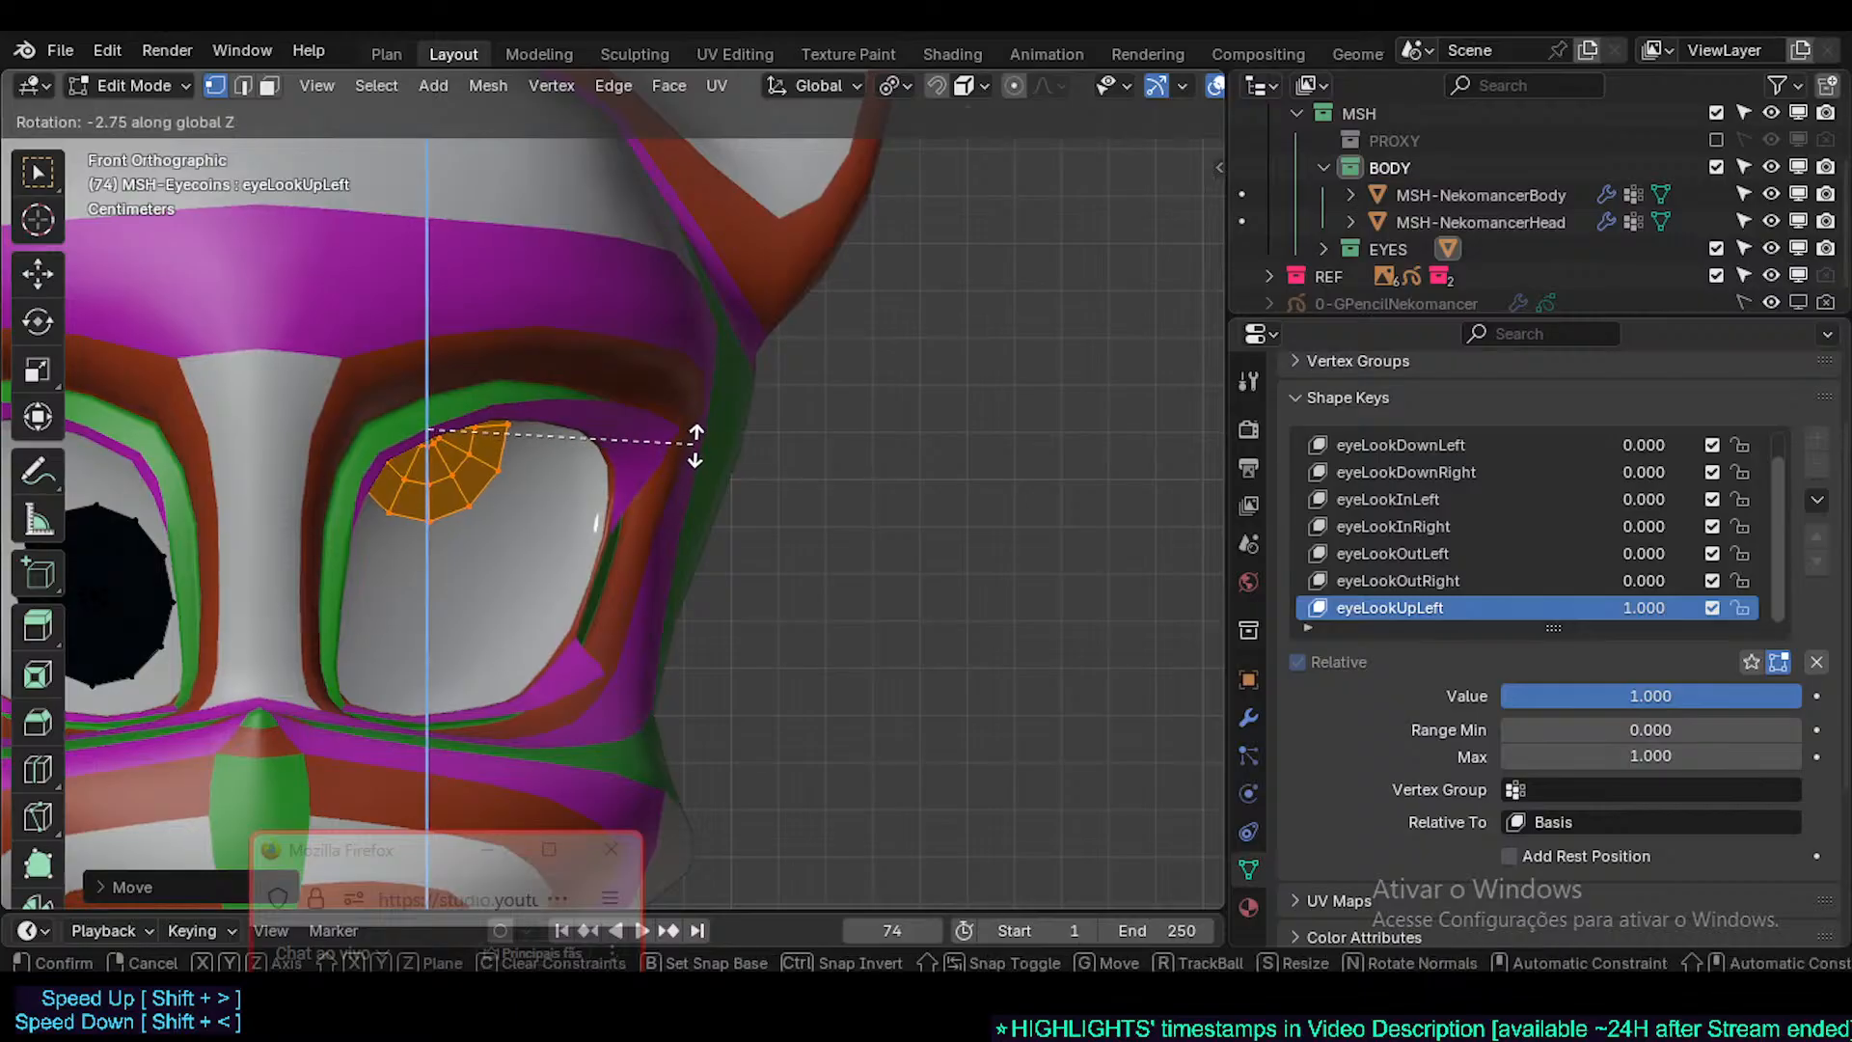
click(699, 427)
- Rotate the raised pupil once more to fit the eye from the side and check the pose in Object Mode from the front
middle_drag(699, 427, 365, 582)
key(Tab)
key(Tab)
key(r)
key(x)
click(536, 490)
key(Tab)
key(KP_1)
scroll(569, 657, down, 4)
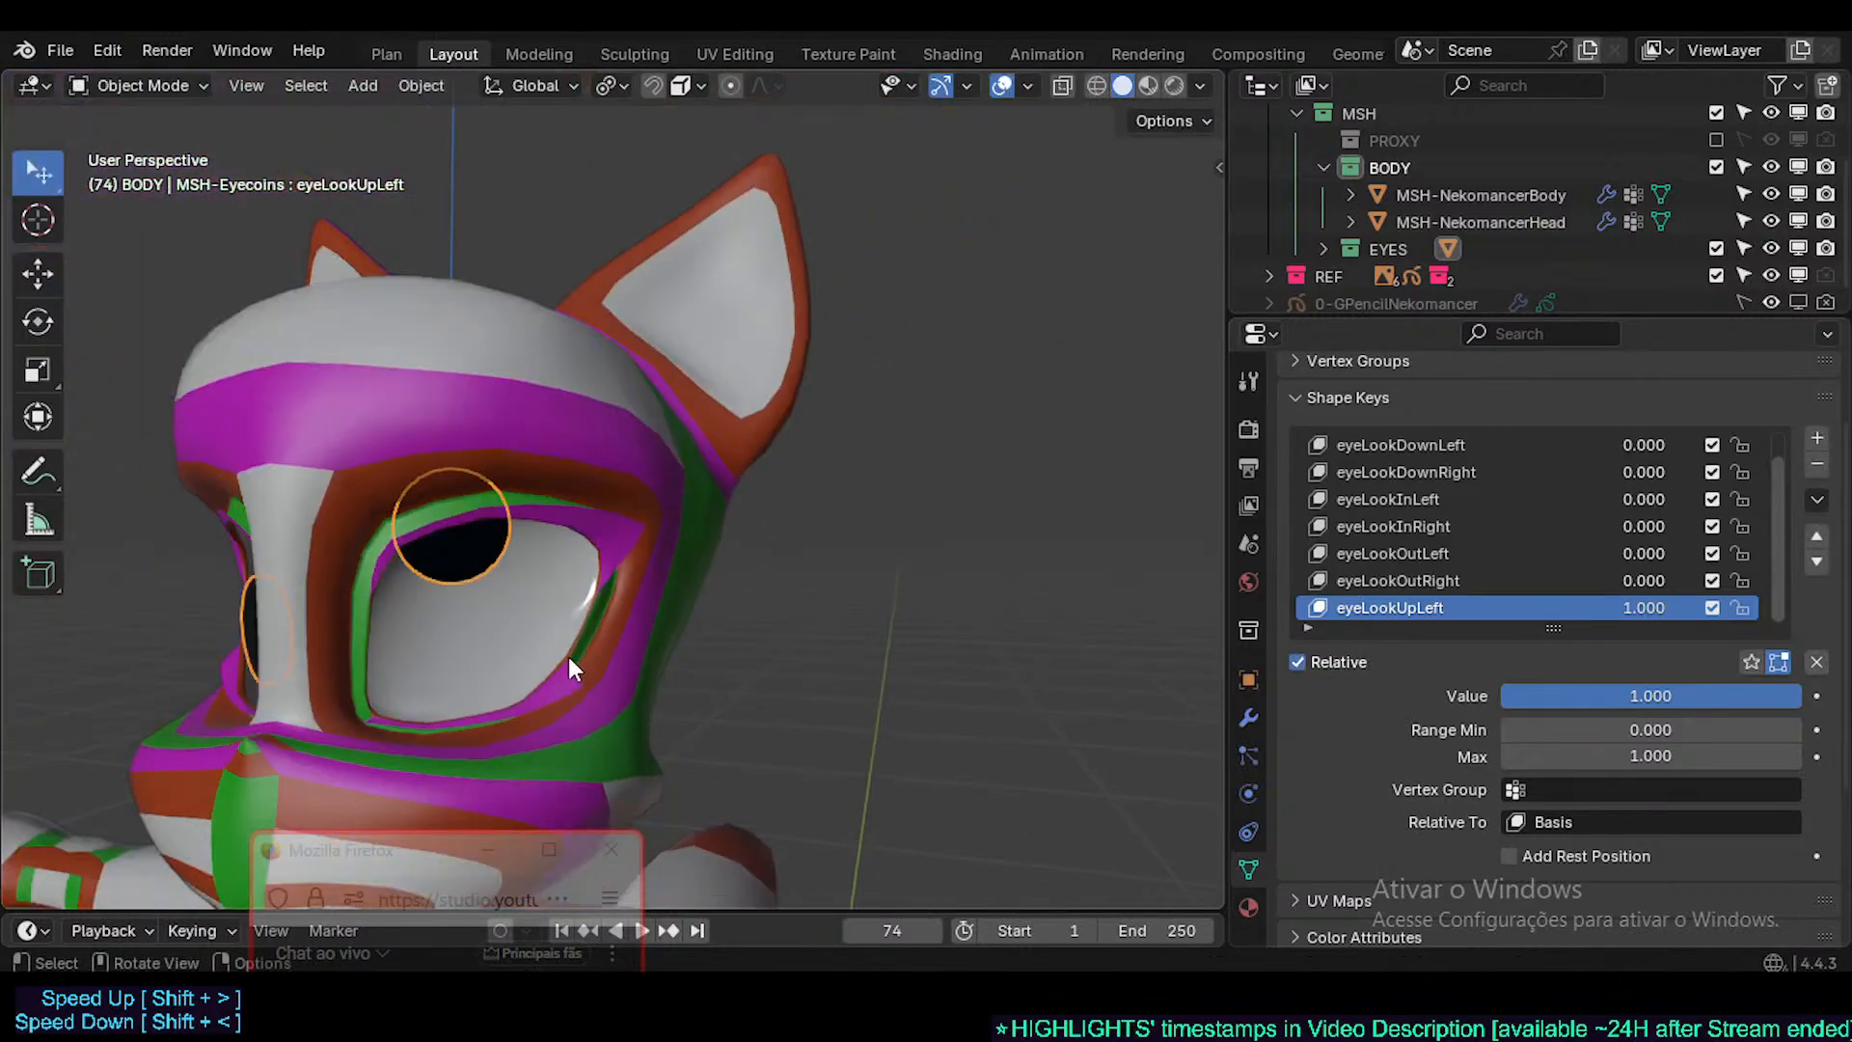
- Test the raised pupil by scrubbing eyeLookUpLeft and combining it with eyeLookOutLeft at 1.000
click(785, 562)
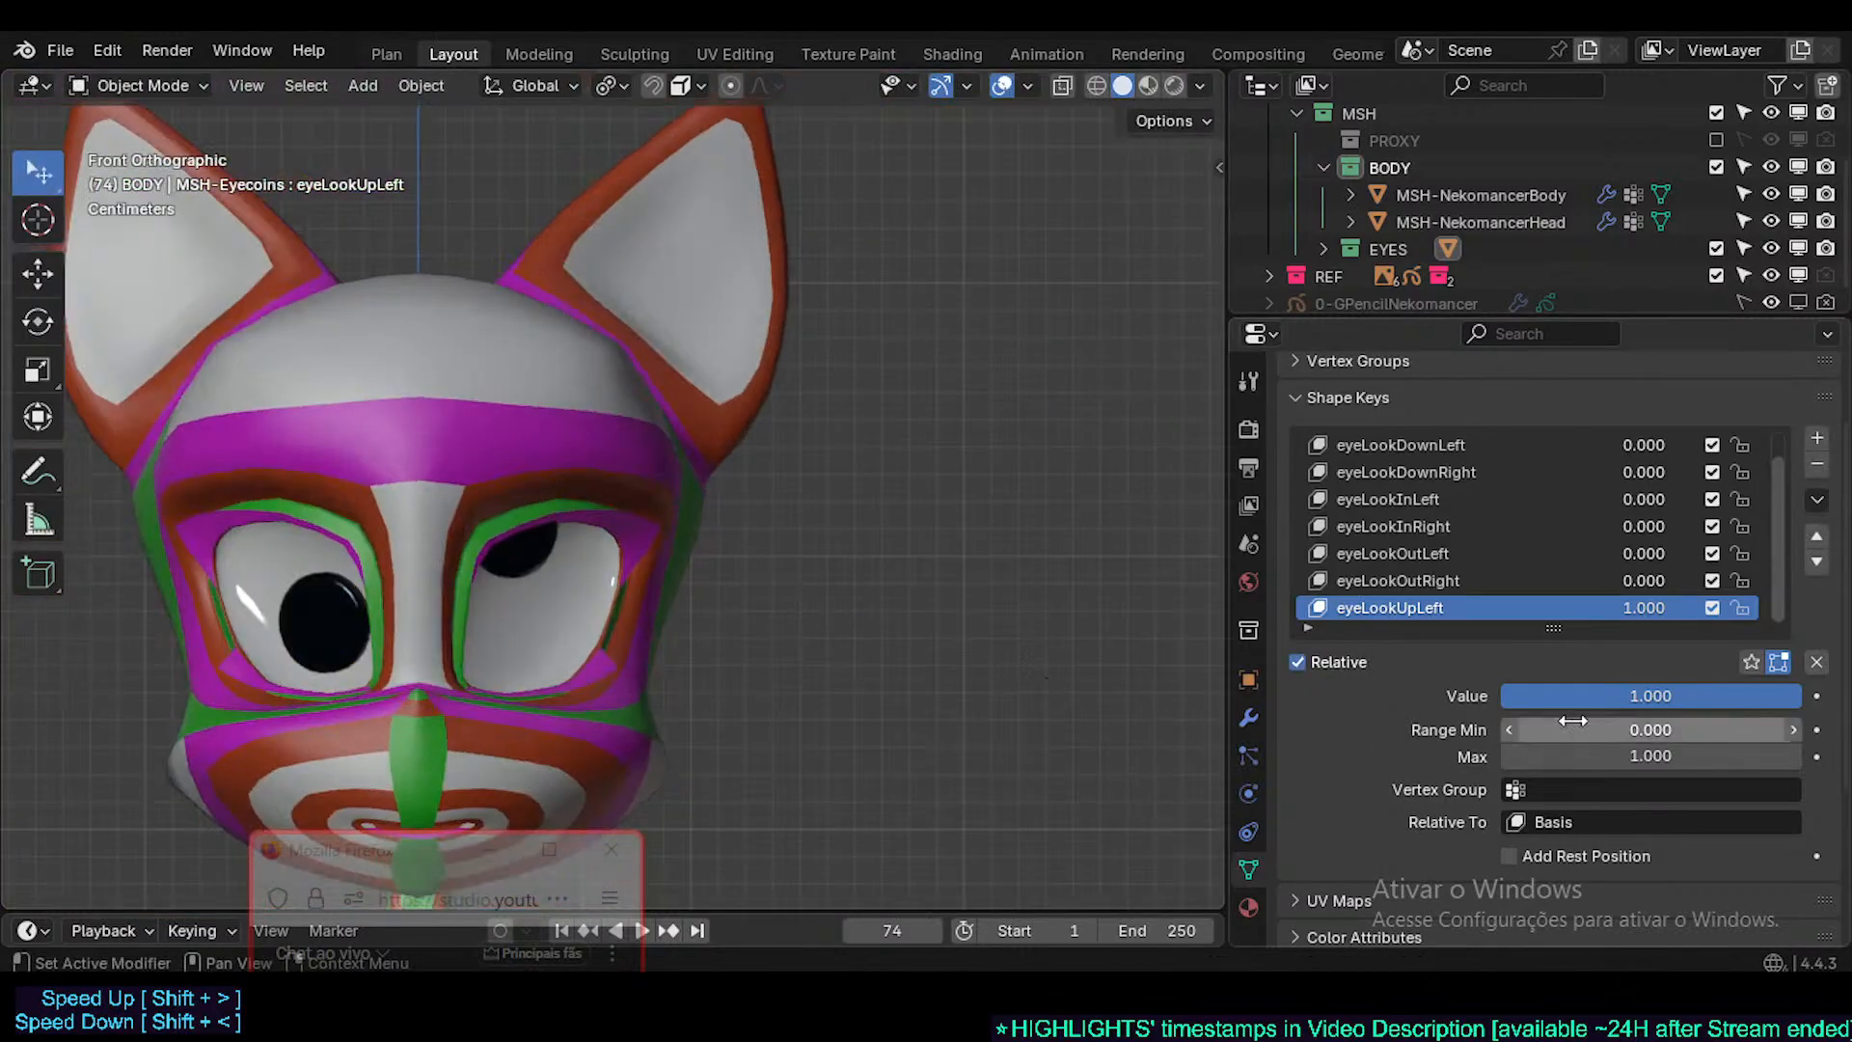
drag(1666, 711, 1806, 704)
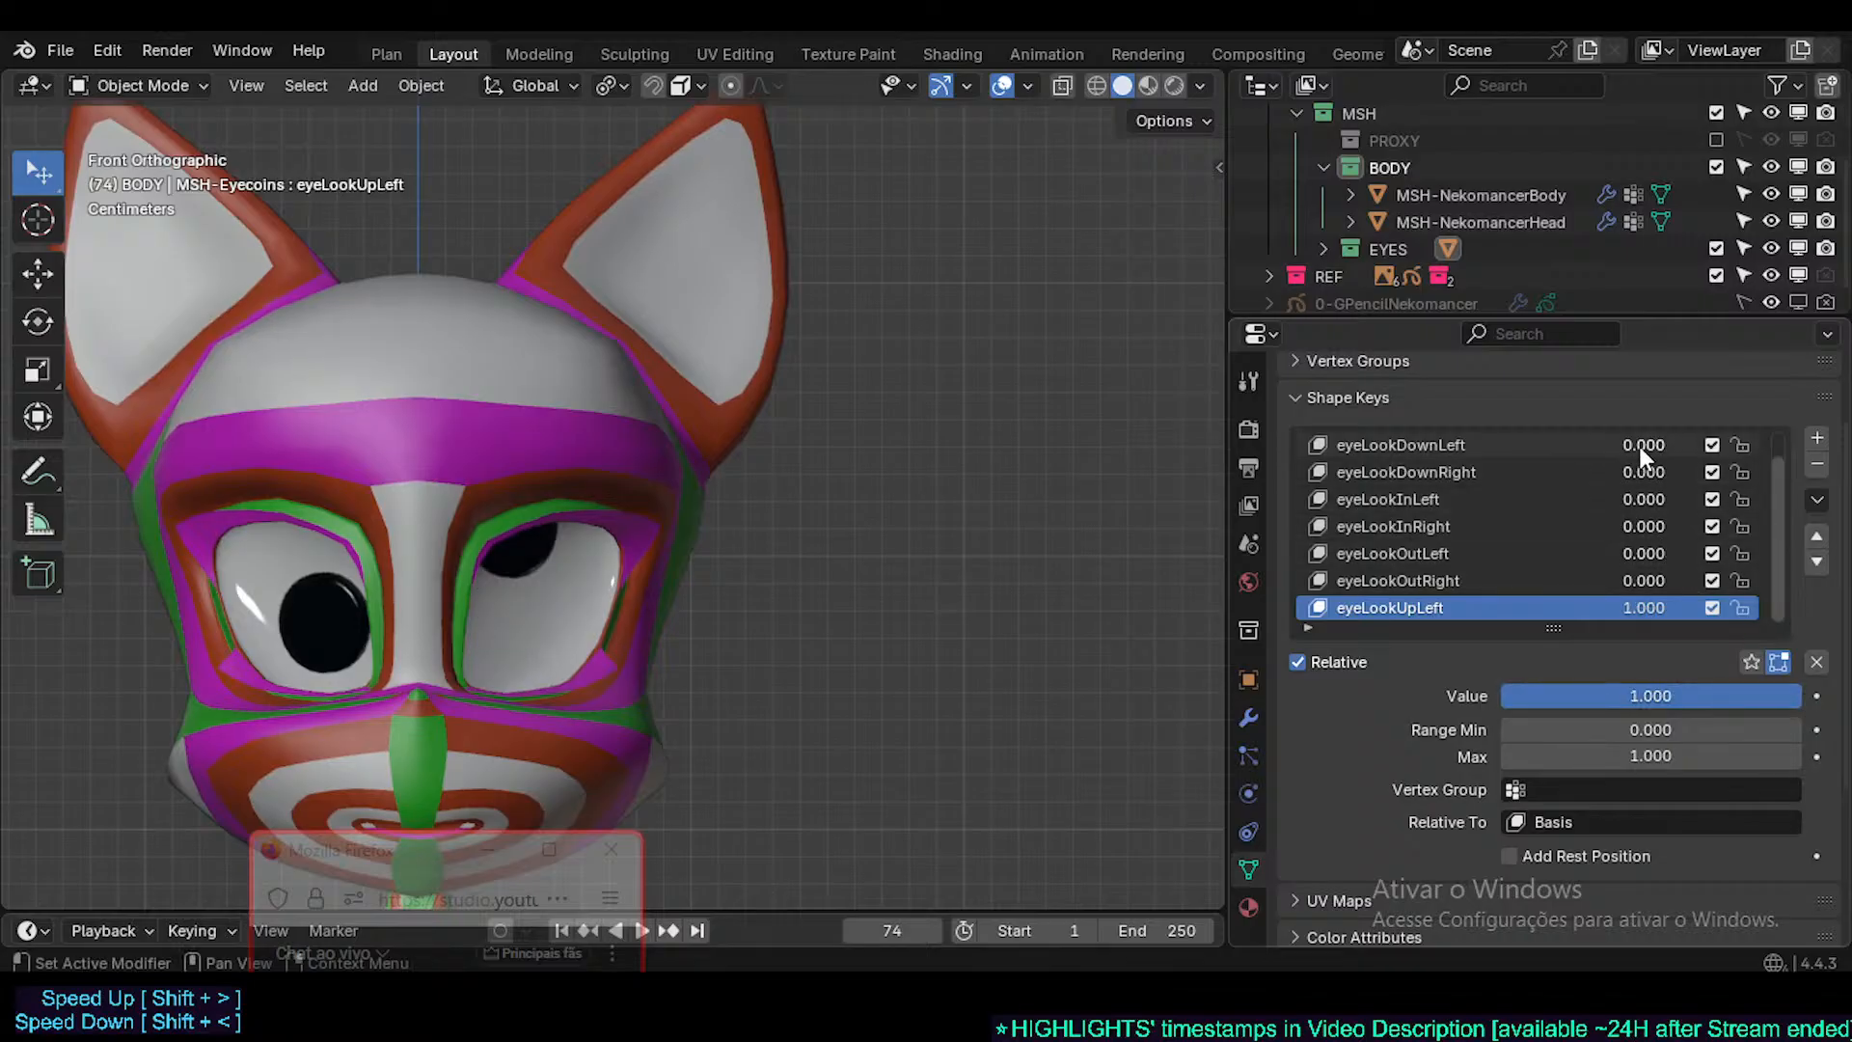
drag(1639, 448, 1592, 450)
scroll(1631, 487, up, 3)
click(1658, 505)
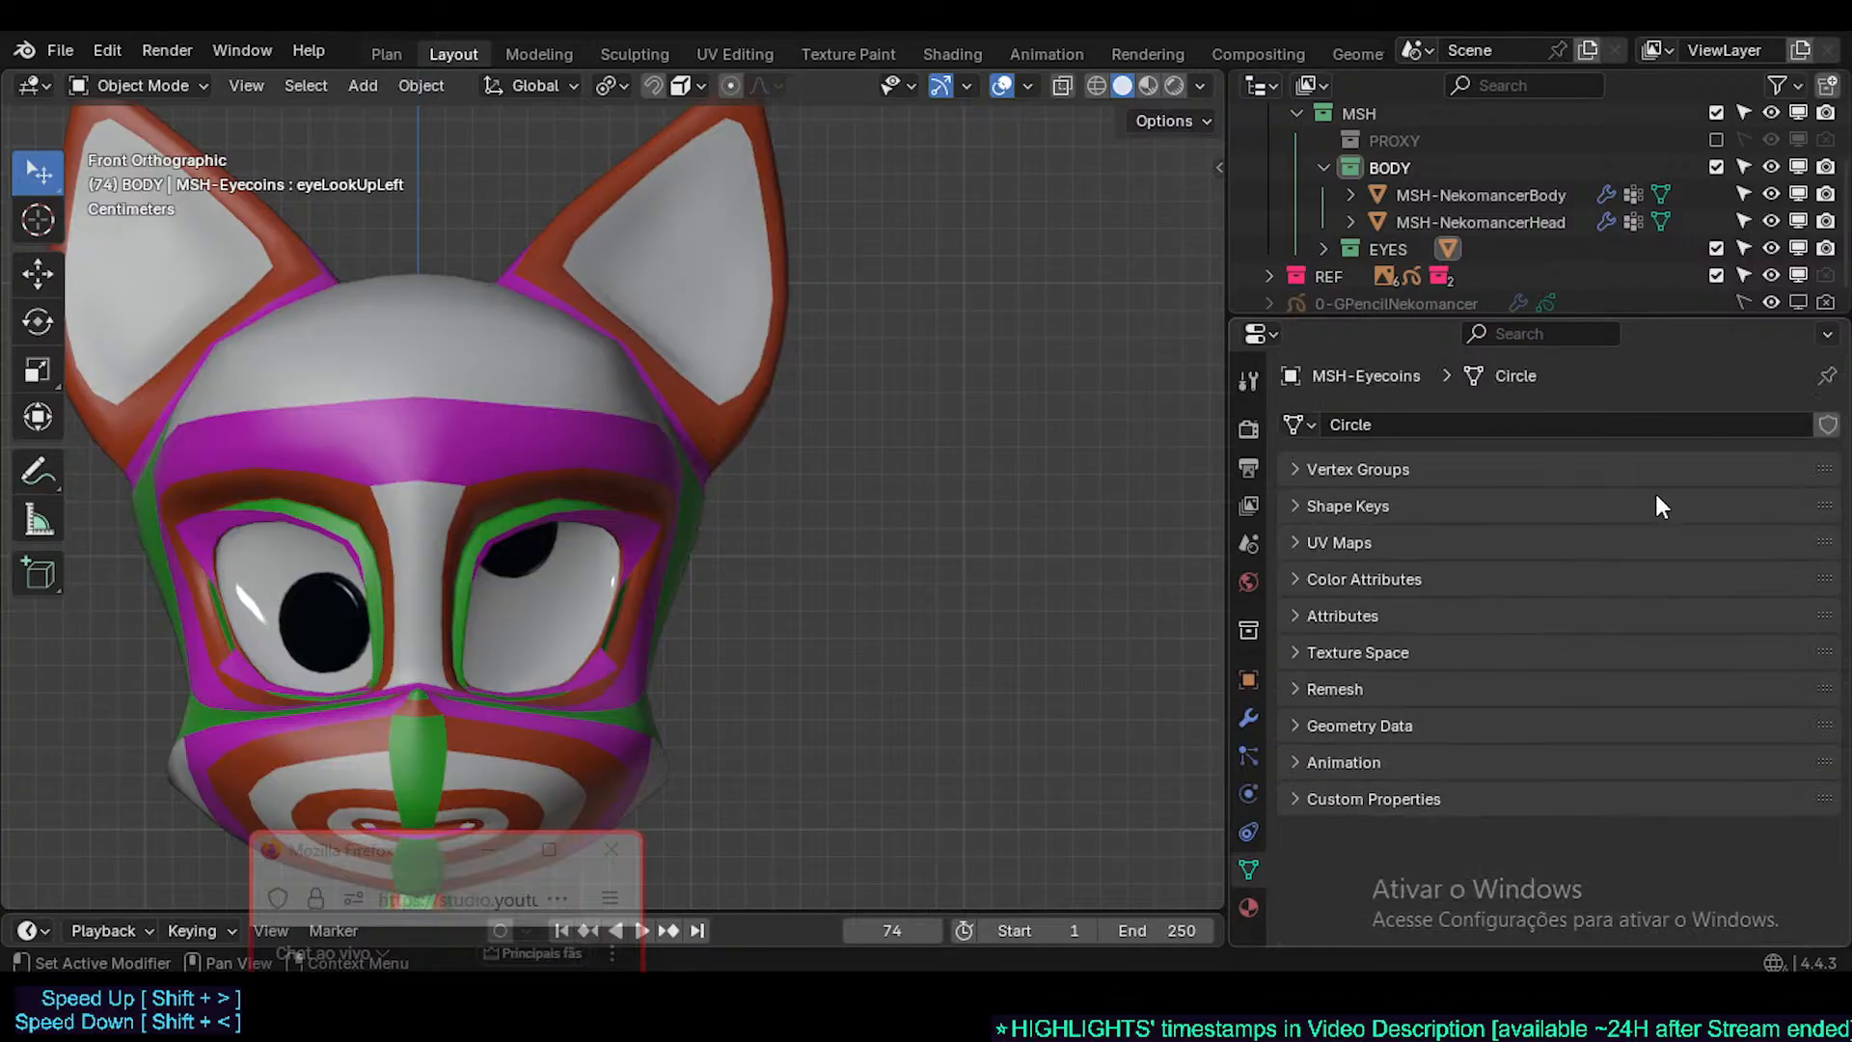
click(1350, 507)
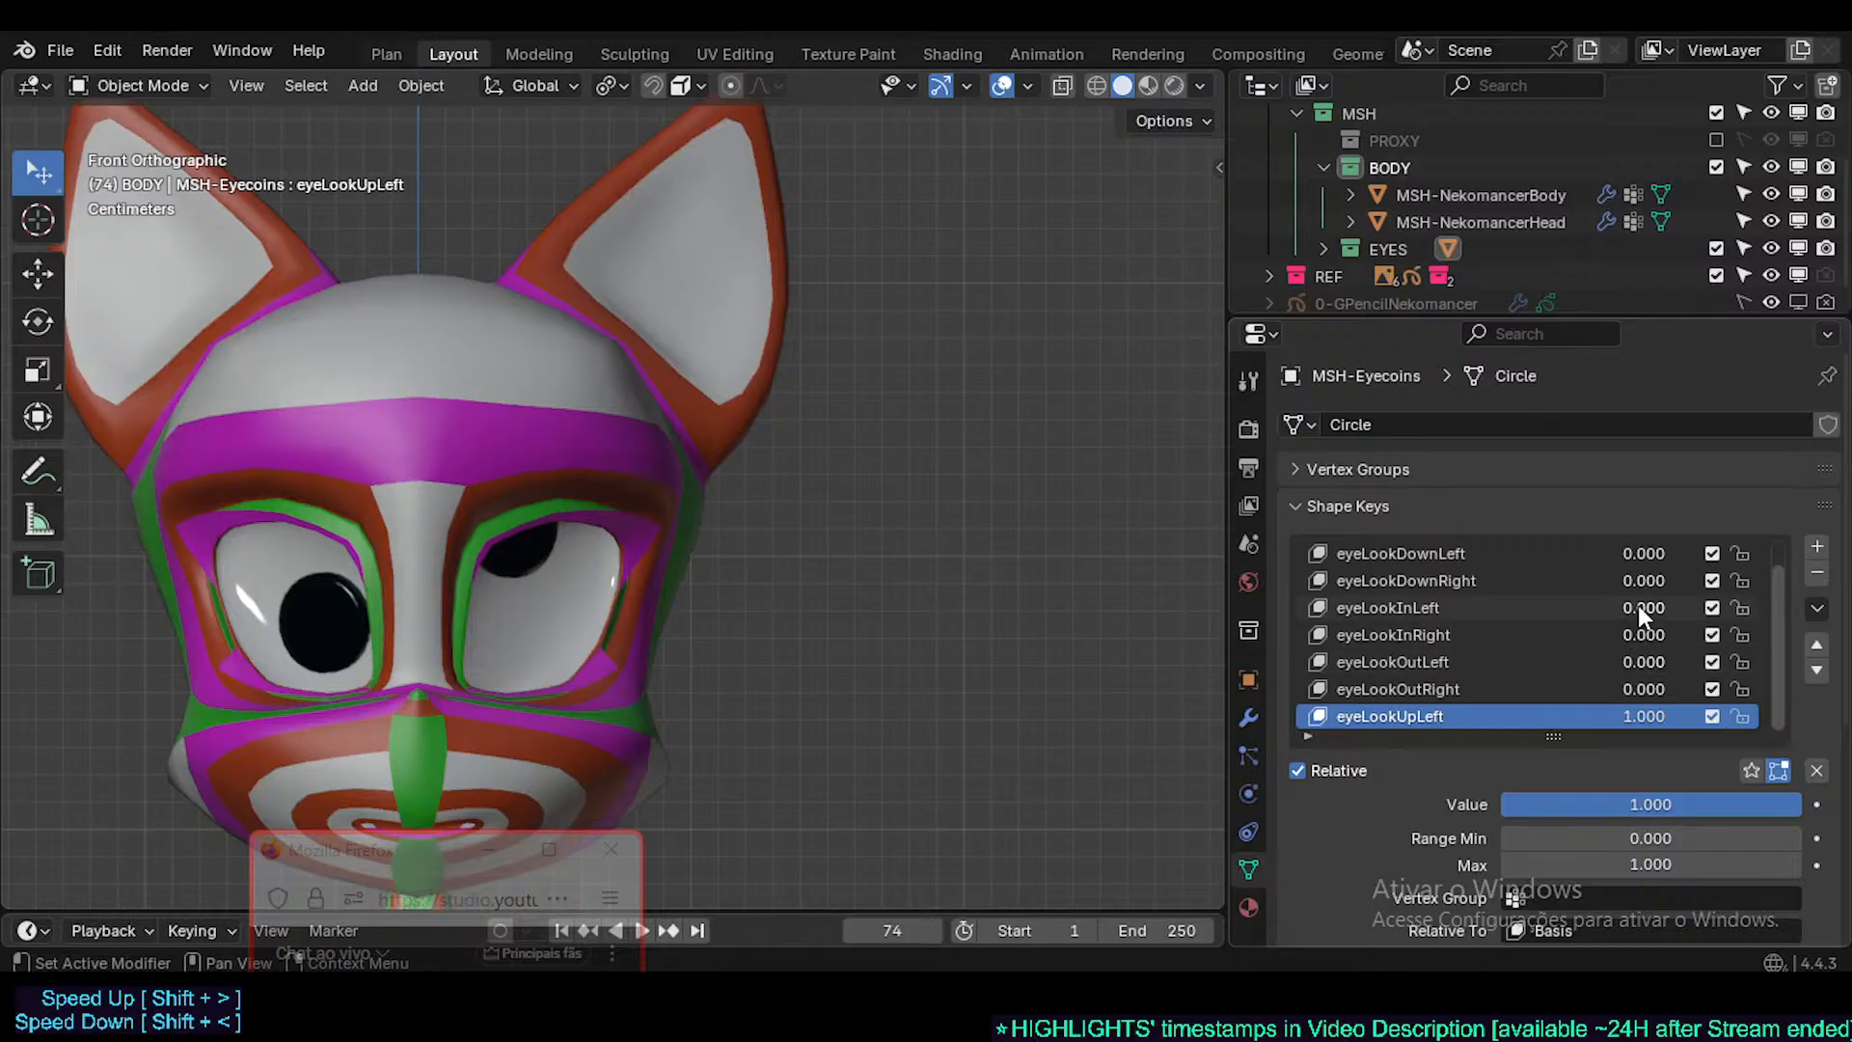
drag(1638, 607, 1732, 662)
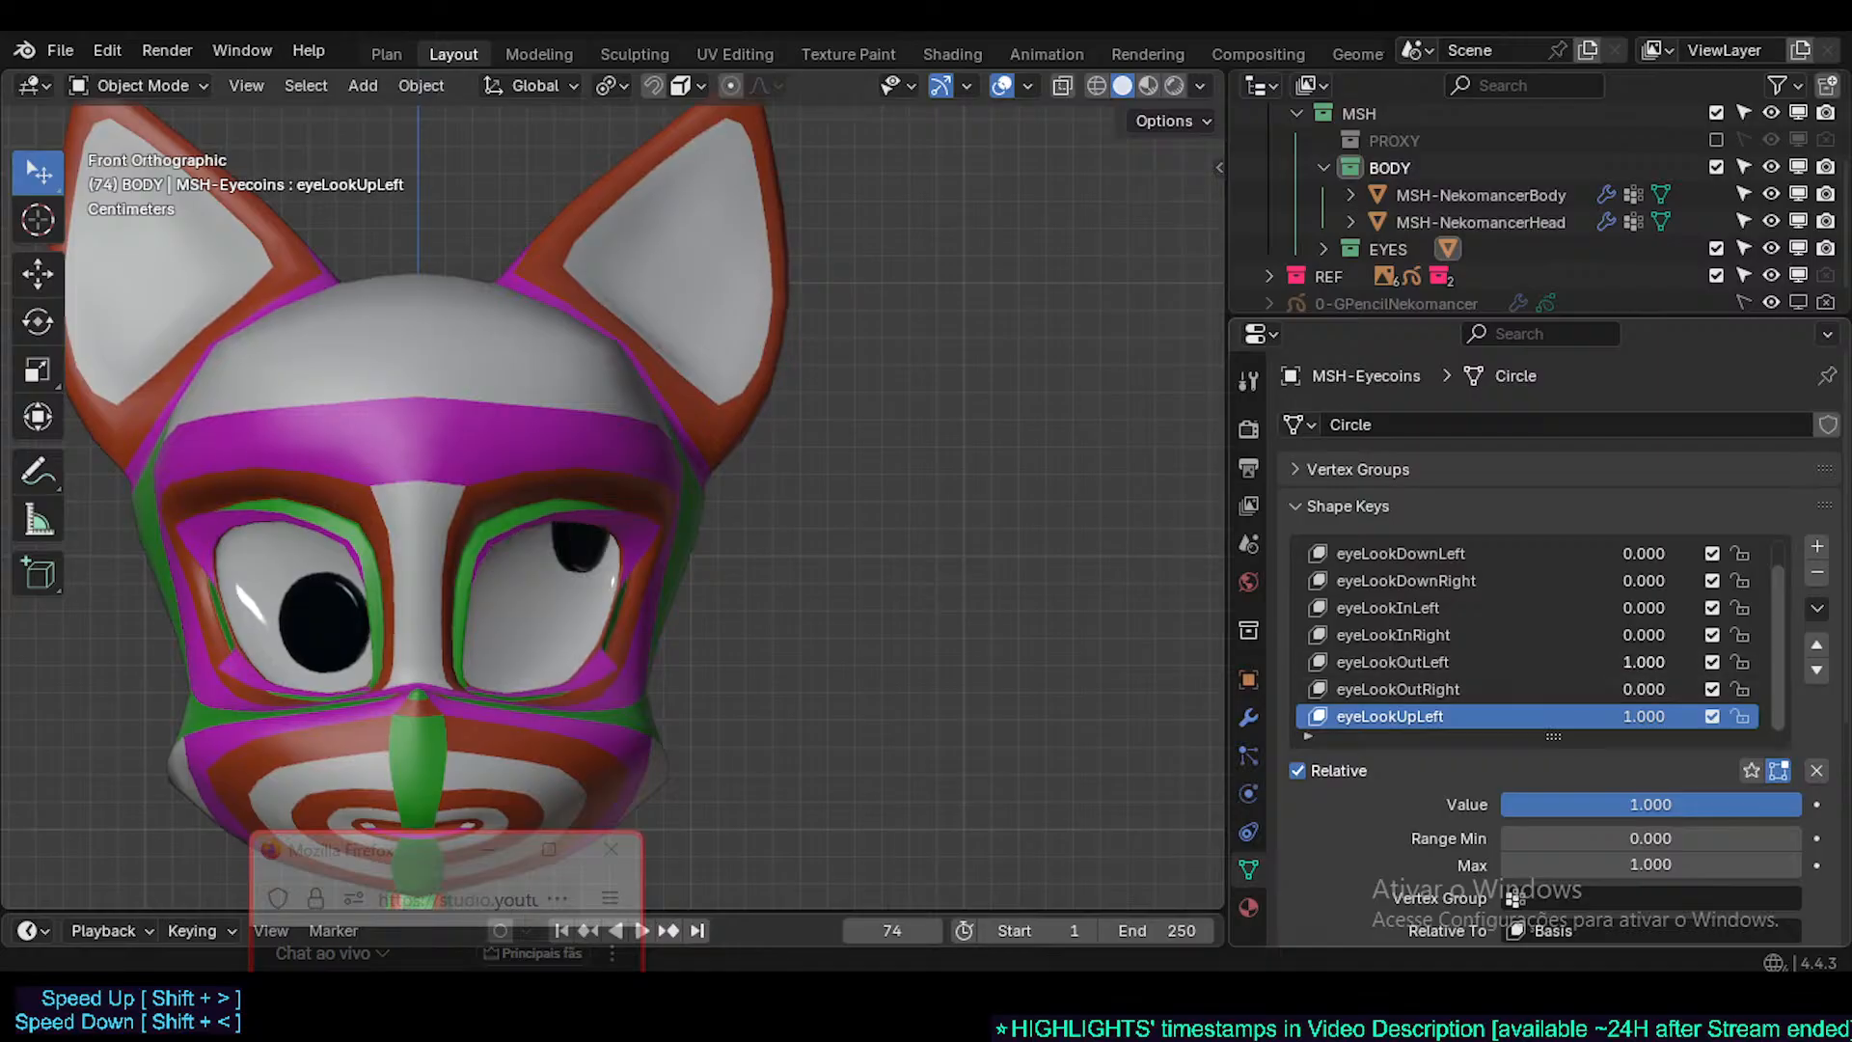
mouse_move(1644, 662)
mouse_down()
mouse_move(1548, 662)
mouse_move(1644, 662)
mouse_up()
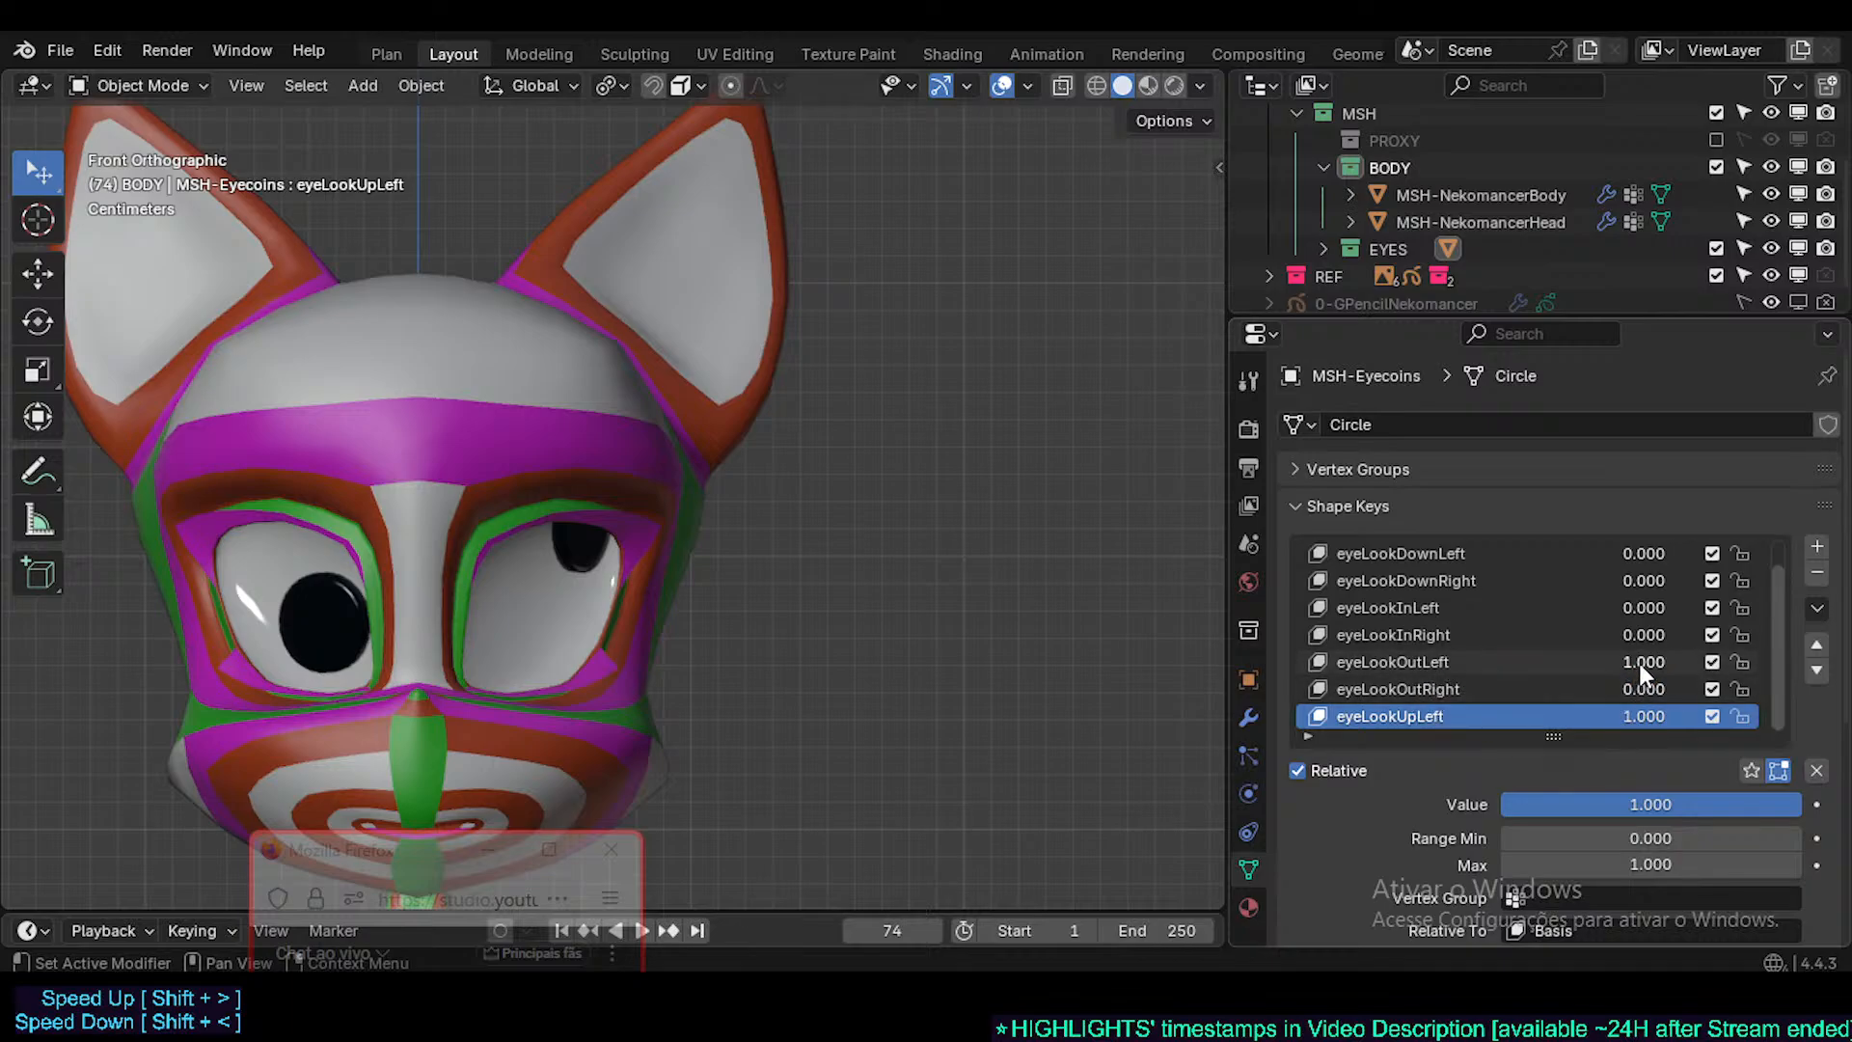
drag(1647, 662, 1697, 662)
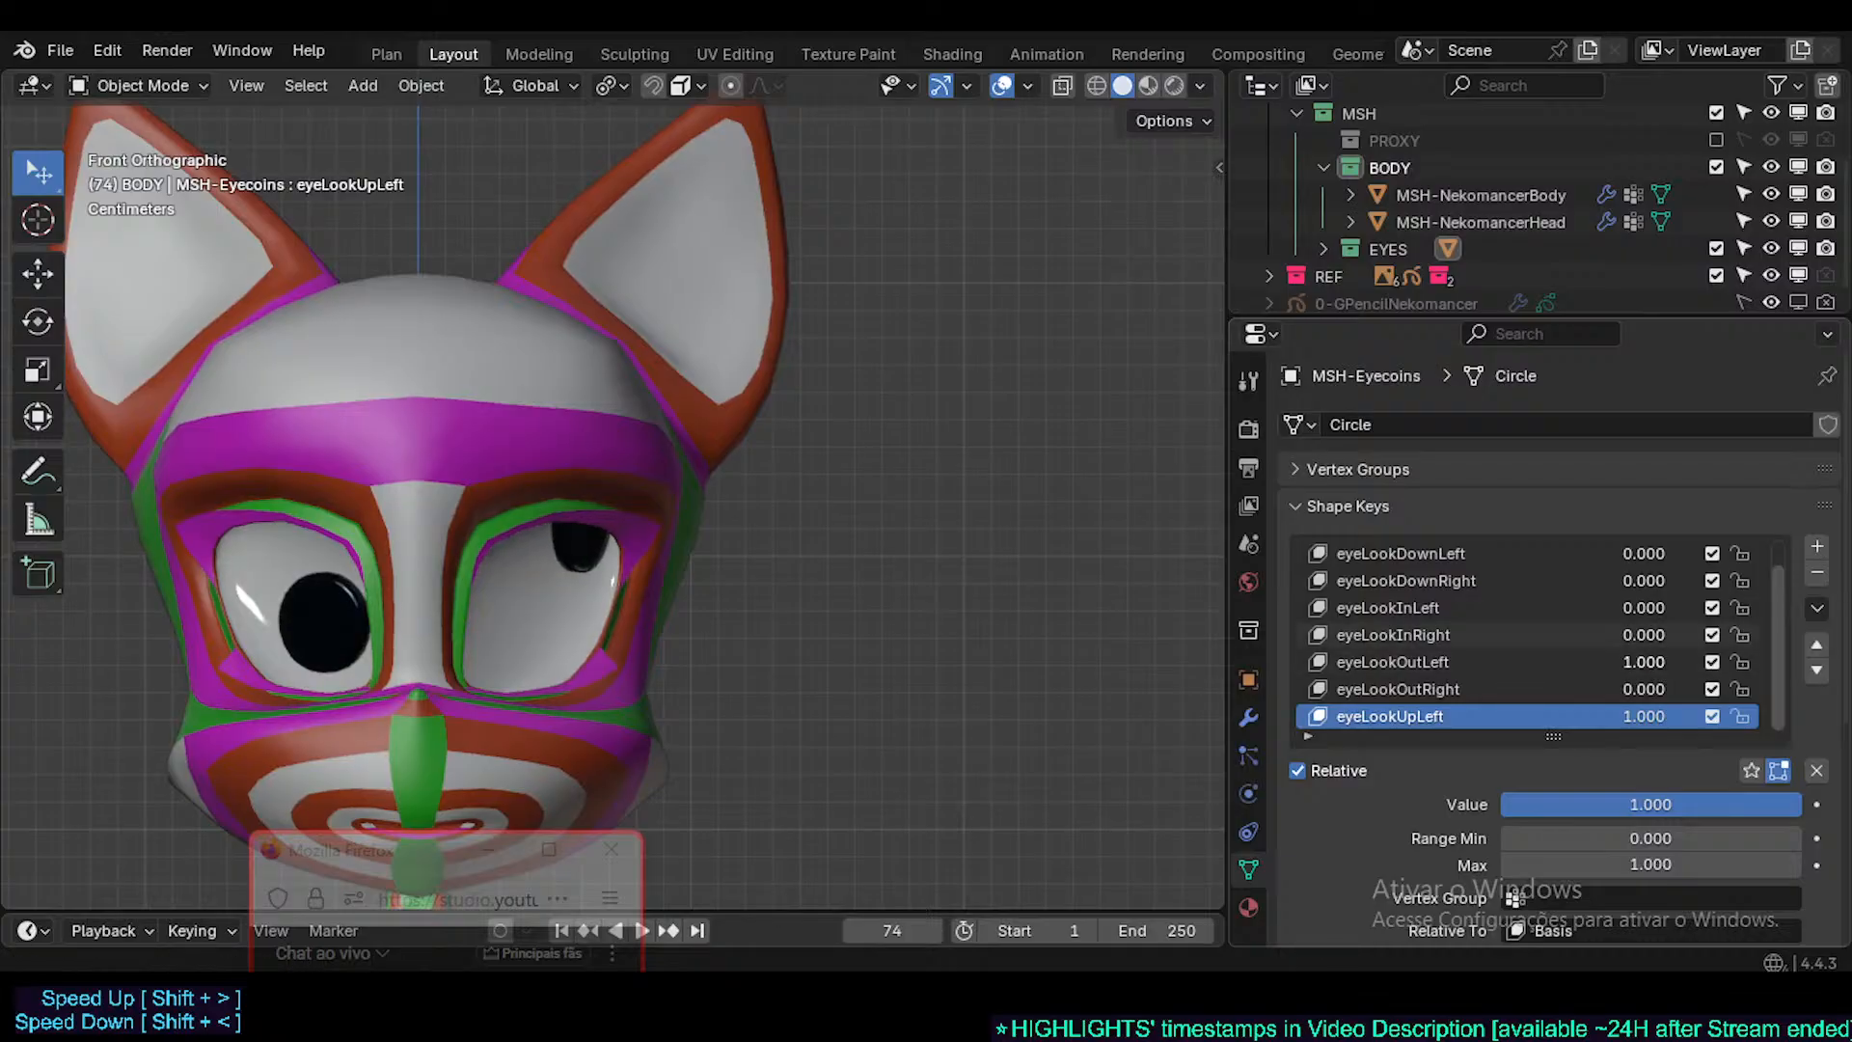
- Reset the LookLeft expression preview and the eyeLookUpLeft shape key value to 0, and save the file
key(n)
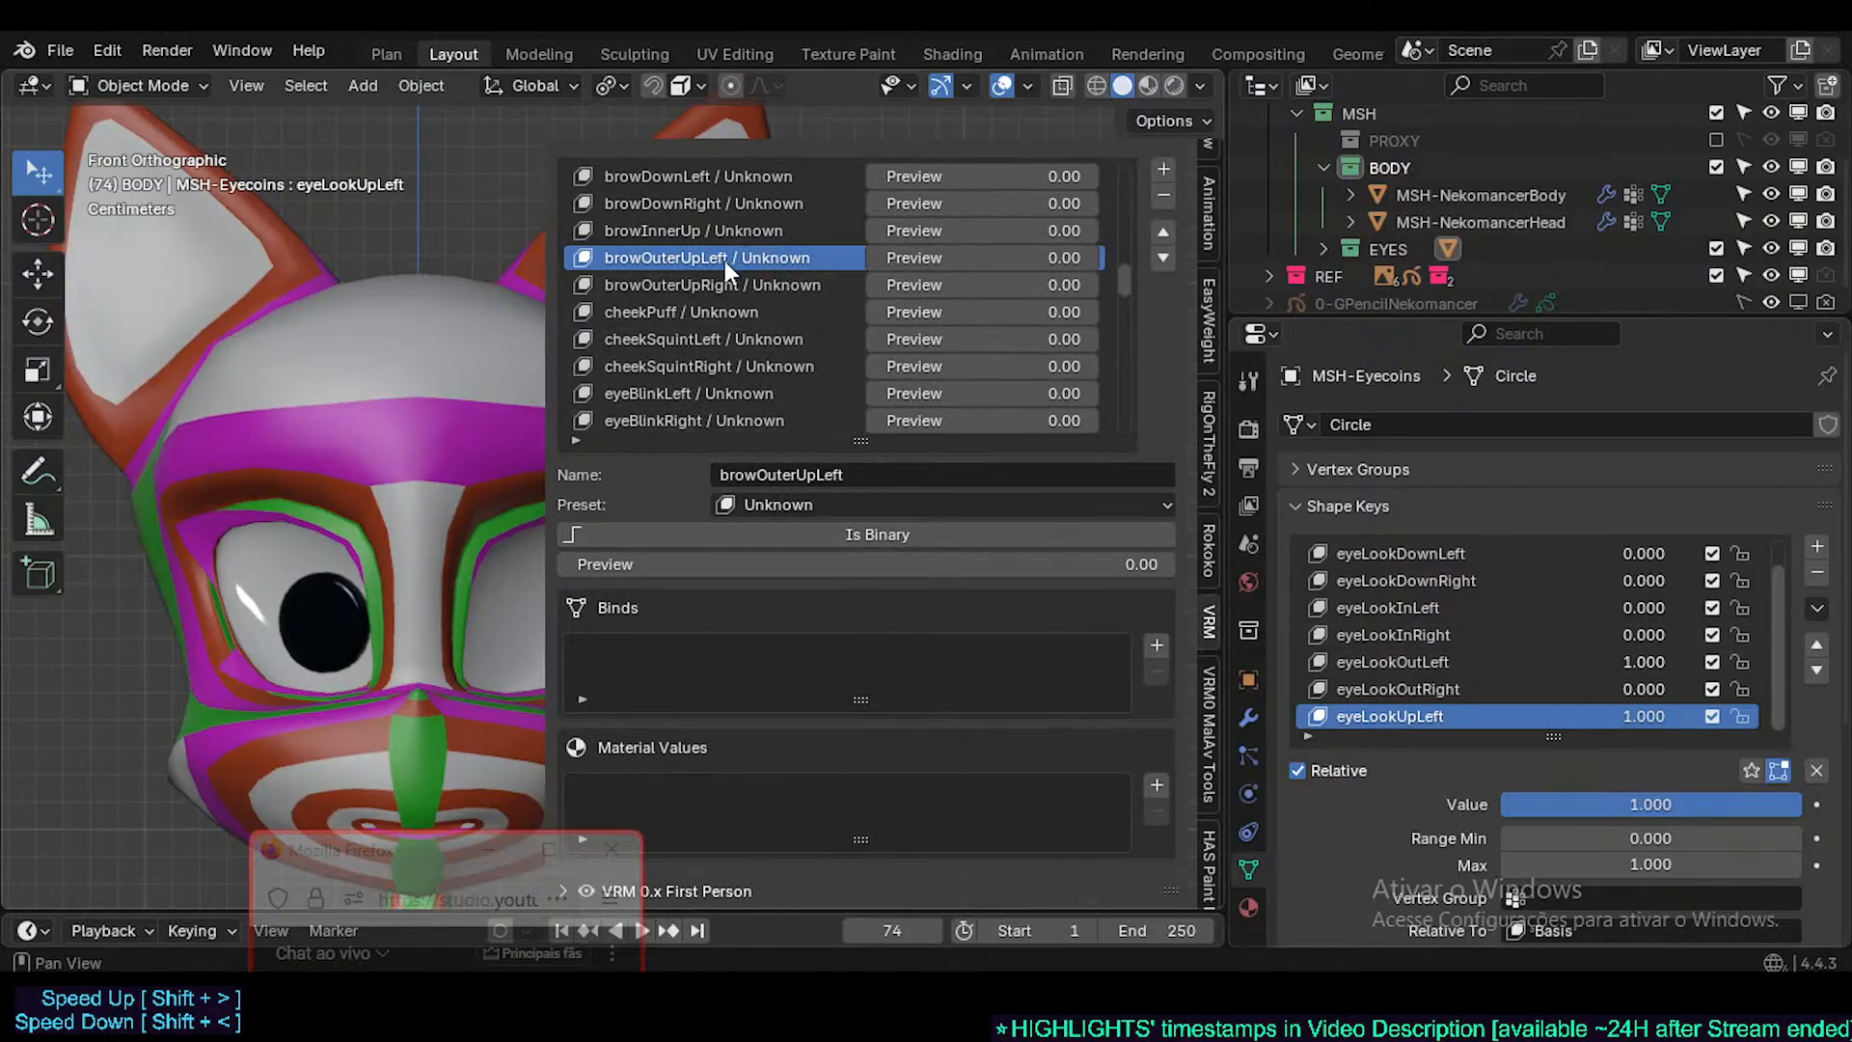
scroll(753, 308, up, 5)
scroll(766, 326, up, 15)
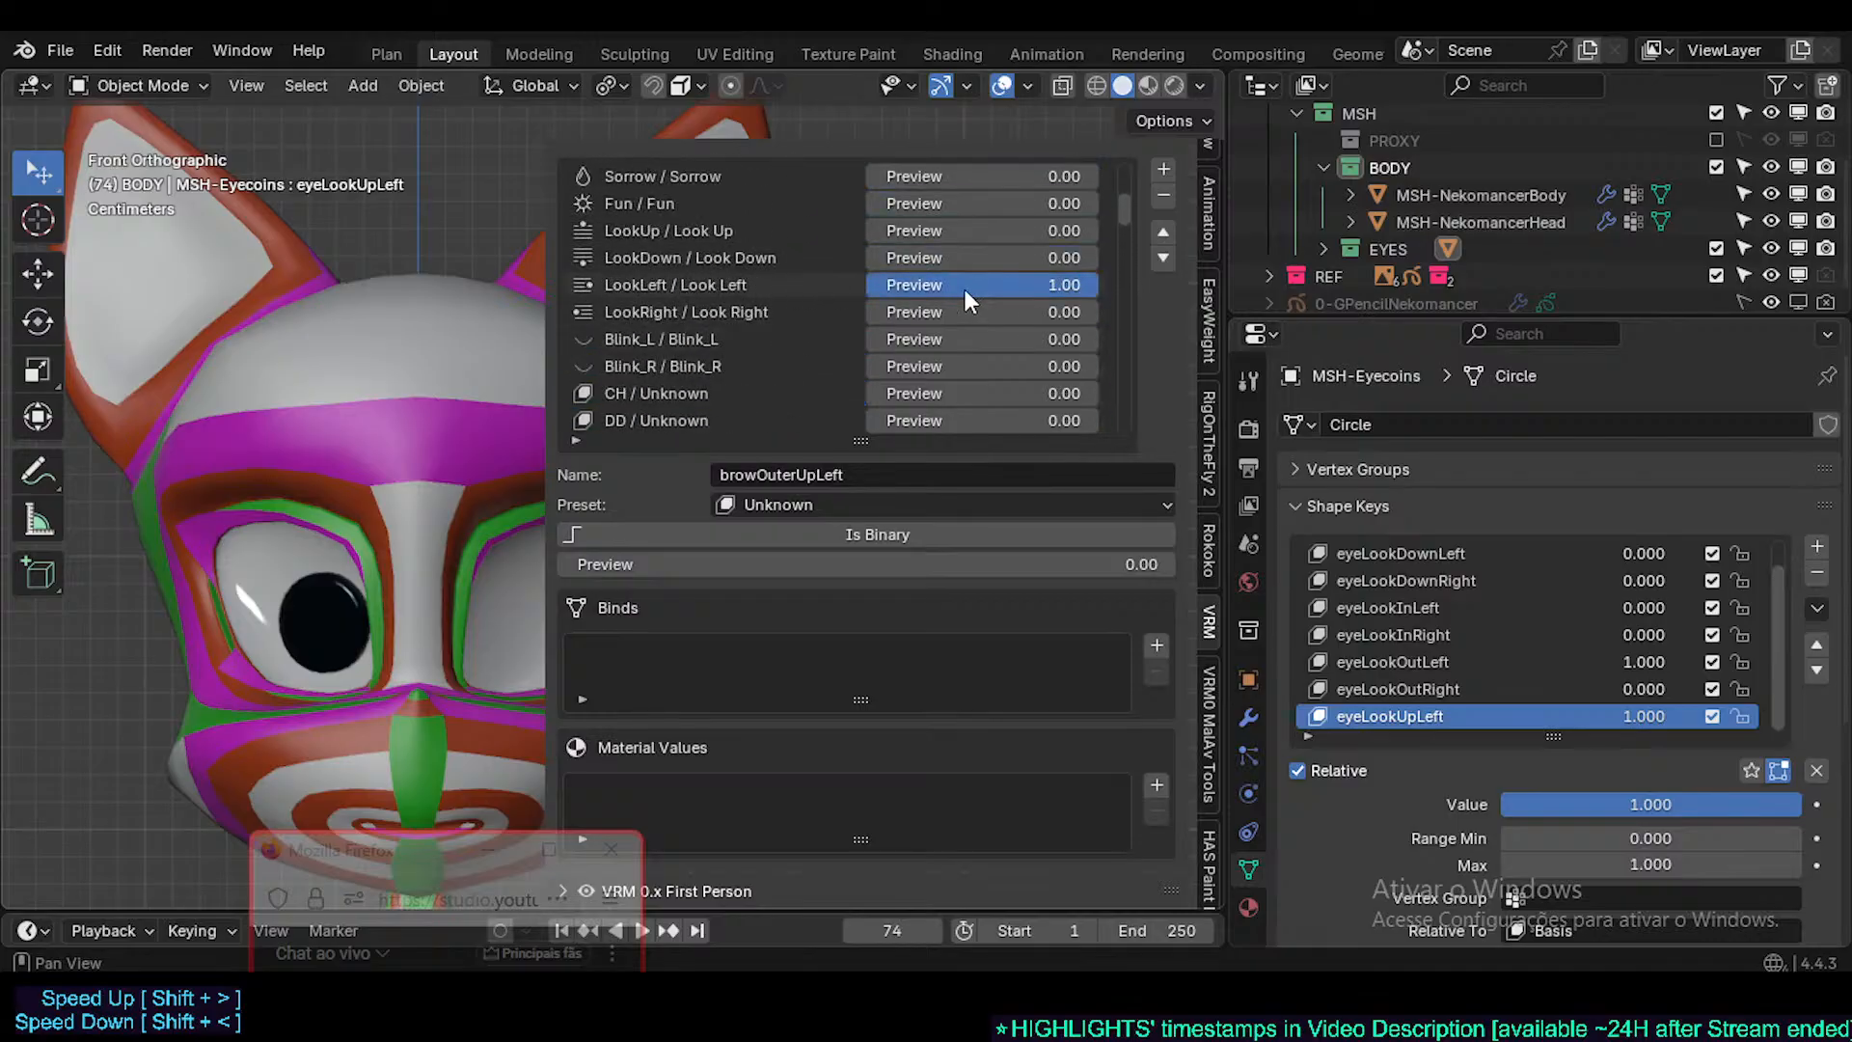
drag(964, 290, 849, 290)
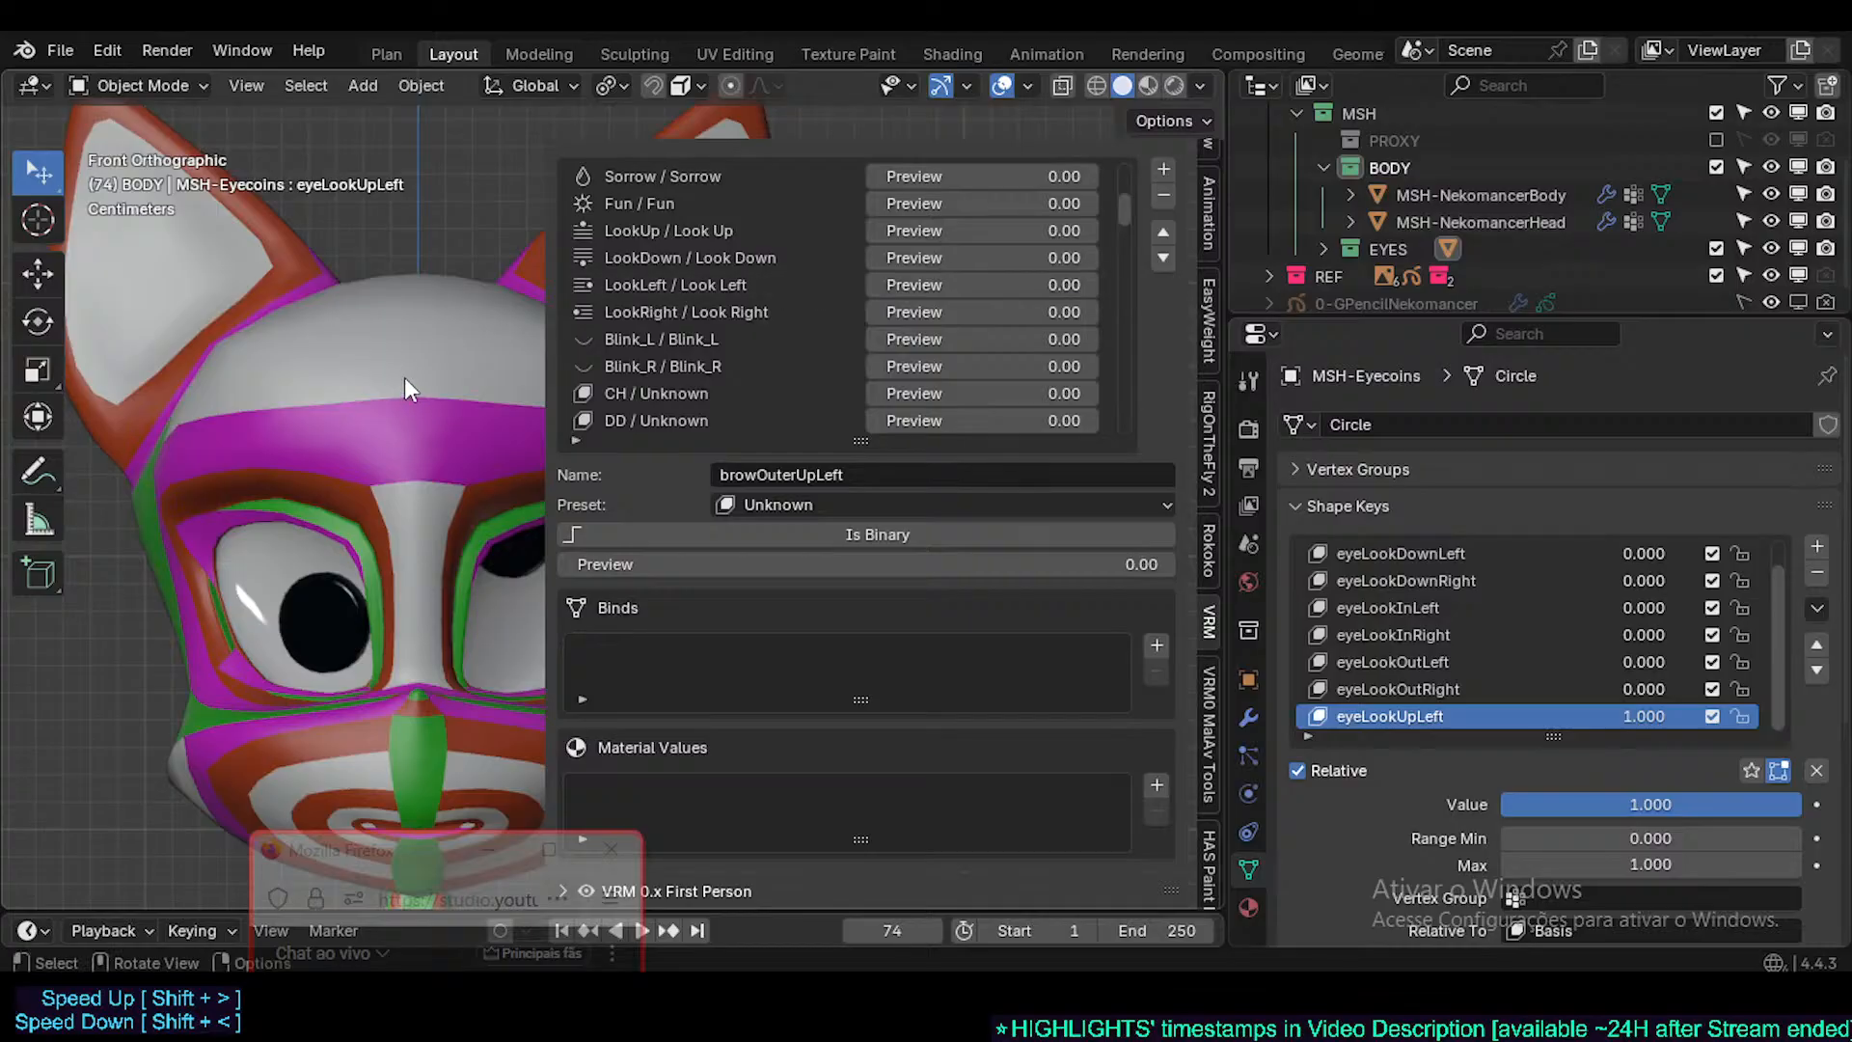
key(n)
key(ctrl+s)
key(BackSpace)
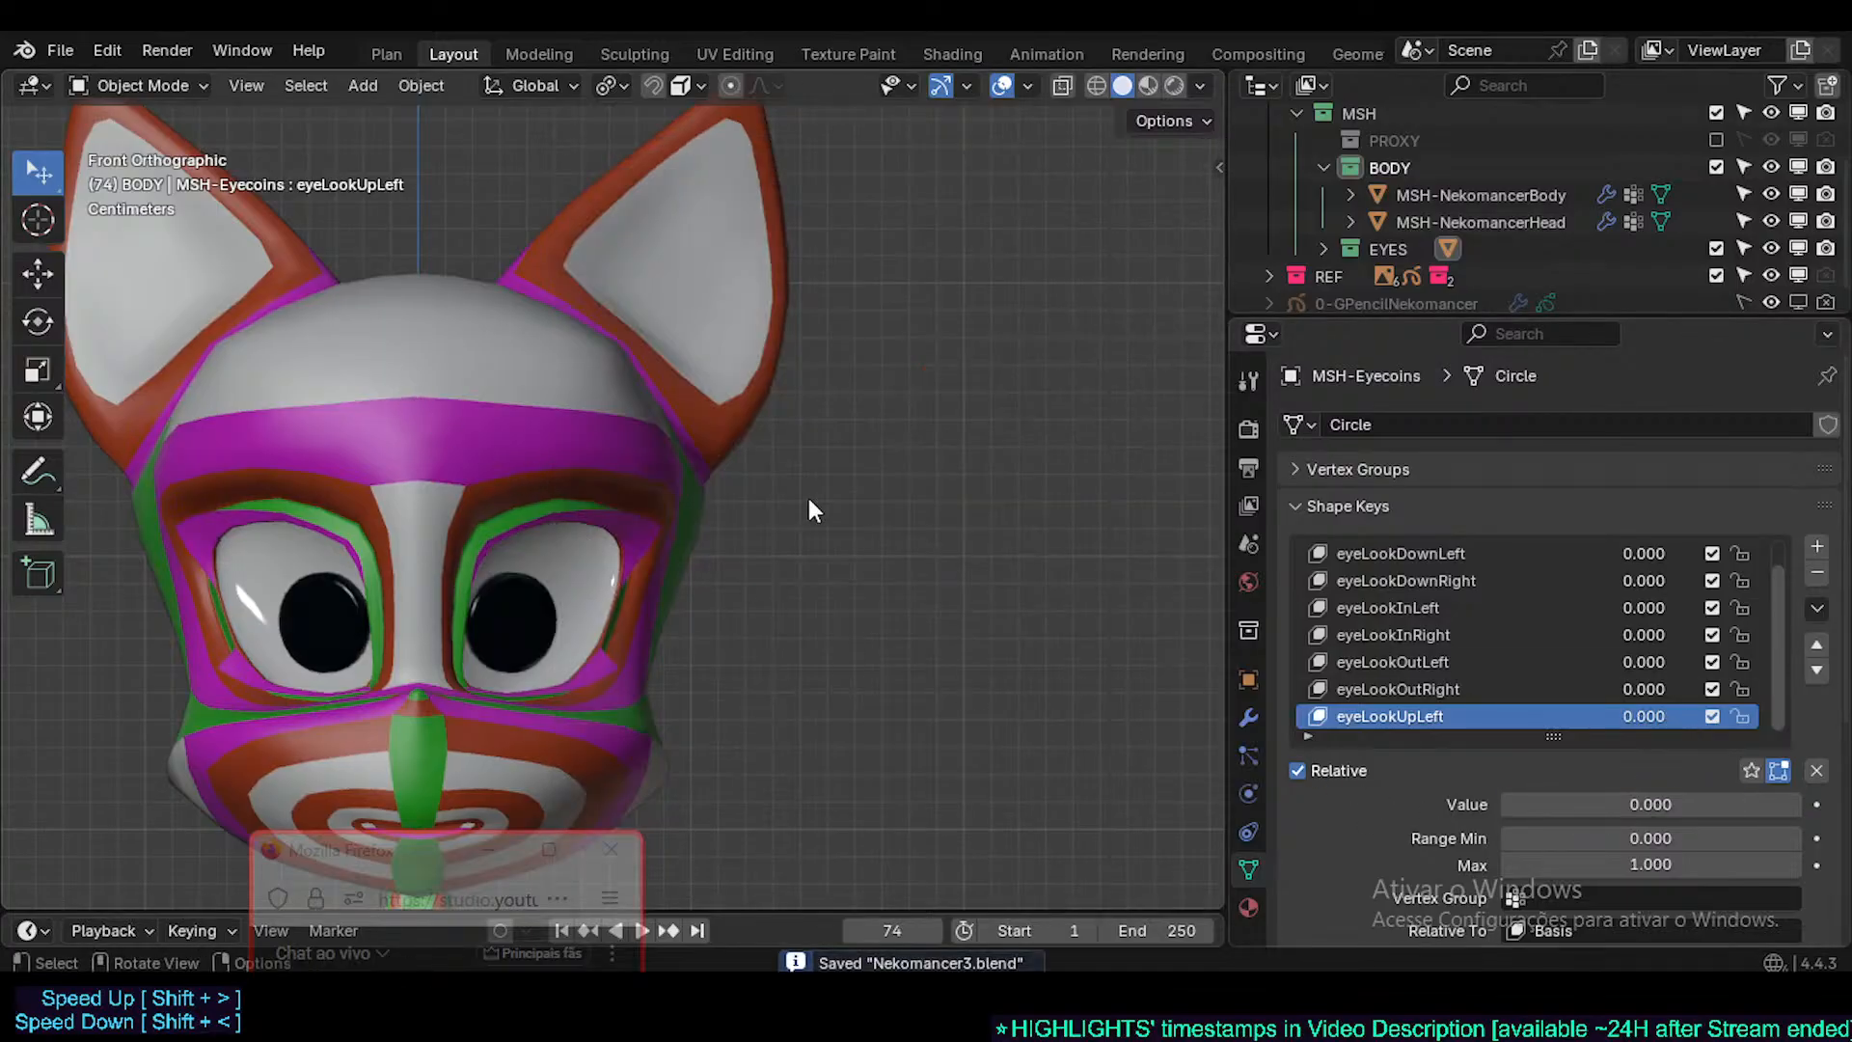
- Check the eye mesh in its resting position and set the eyeLookUpLeft shape key's value to 1.000
scroll(785, 538, up, 3)
click(431, 587)
scroll(612, 635, down, 1)
key(Tab)
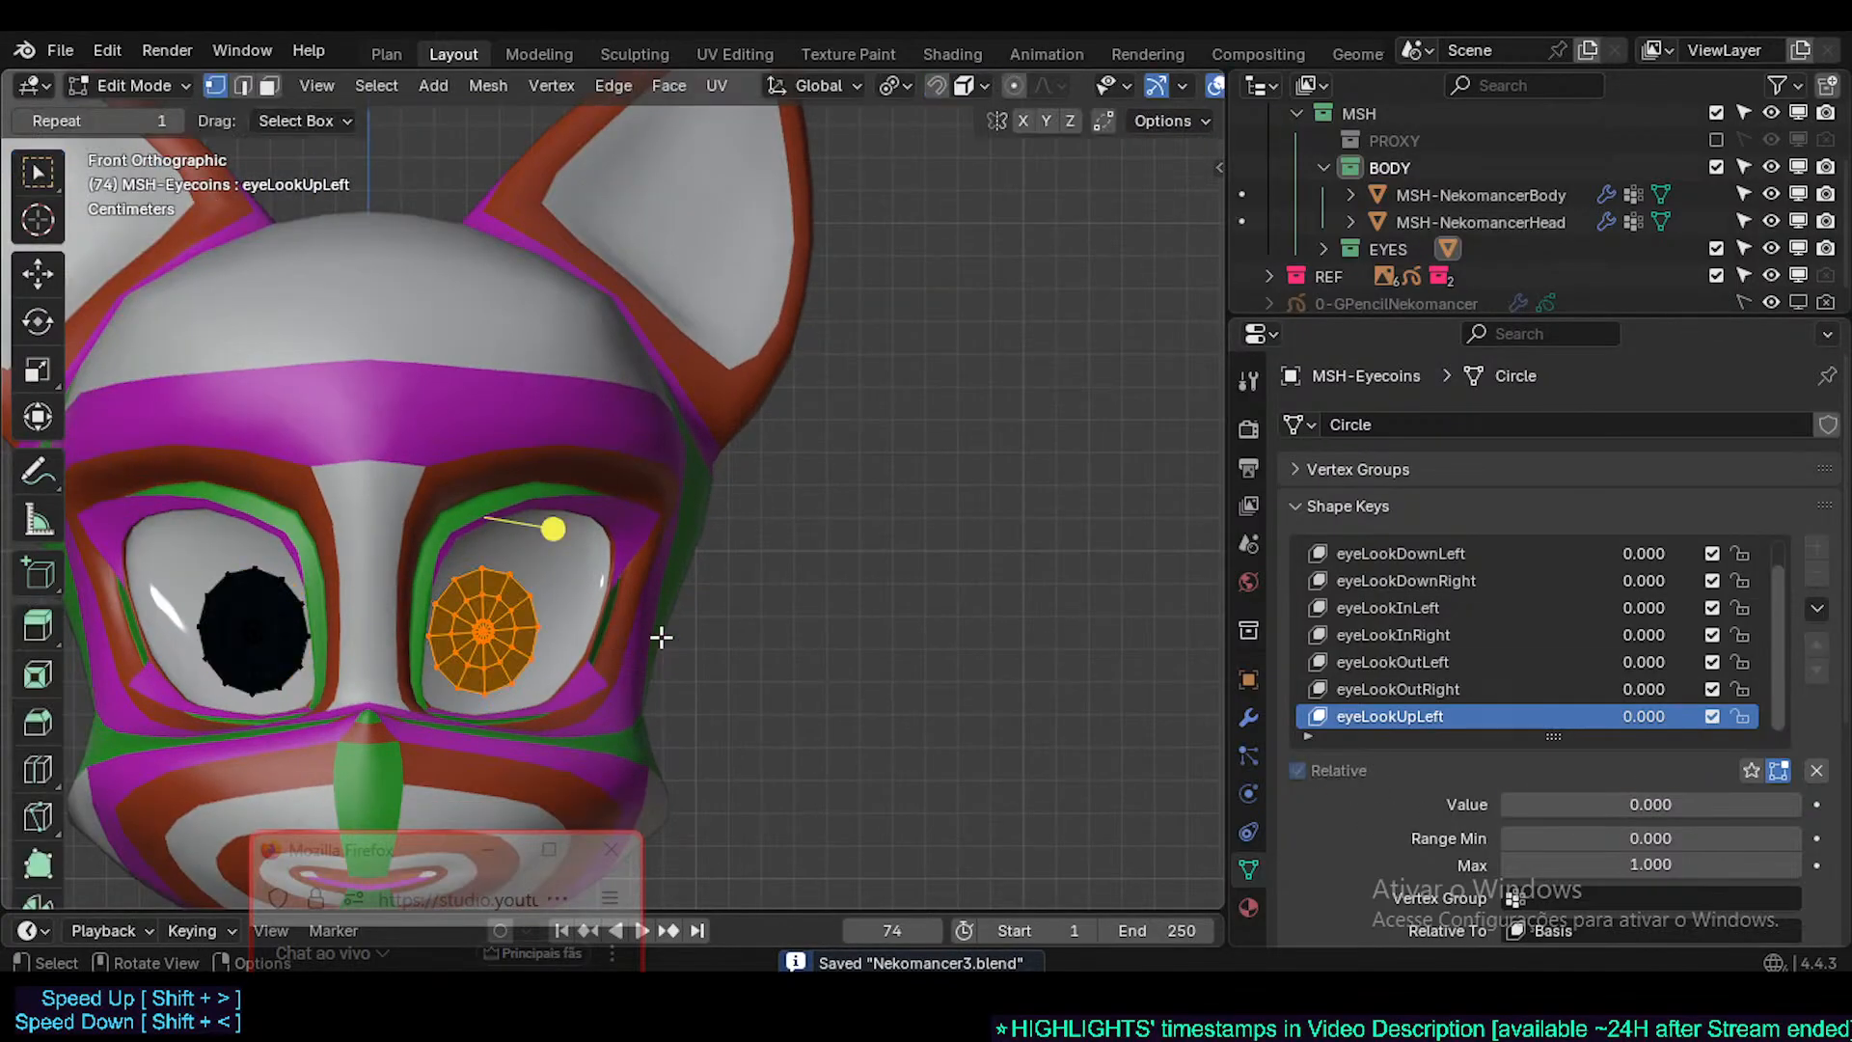
key(Tab)
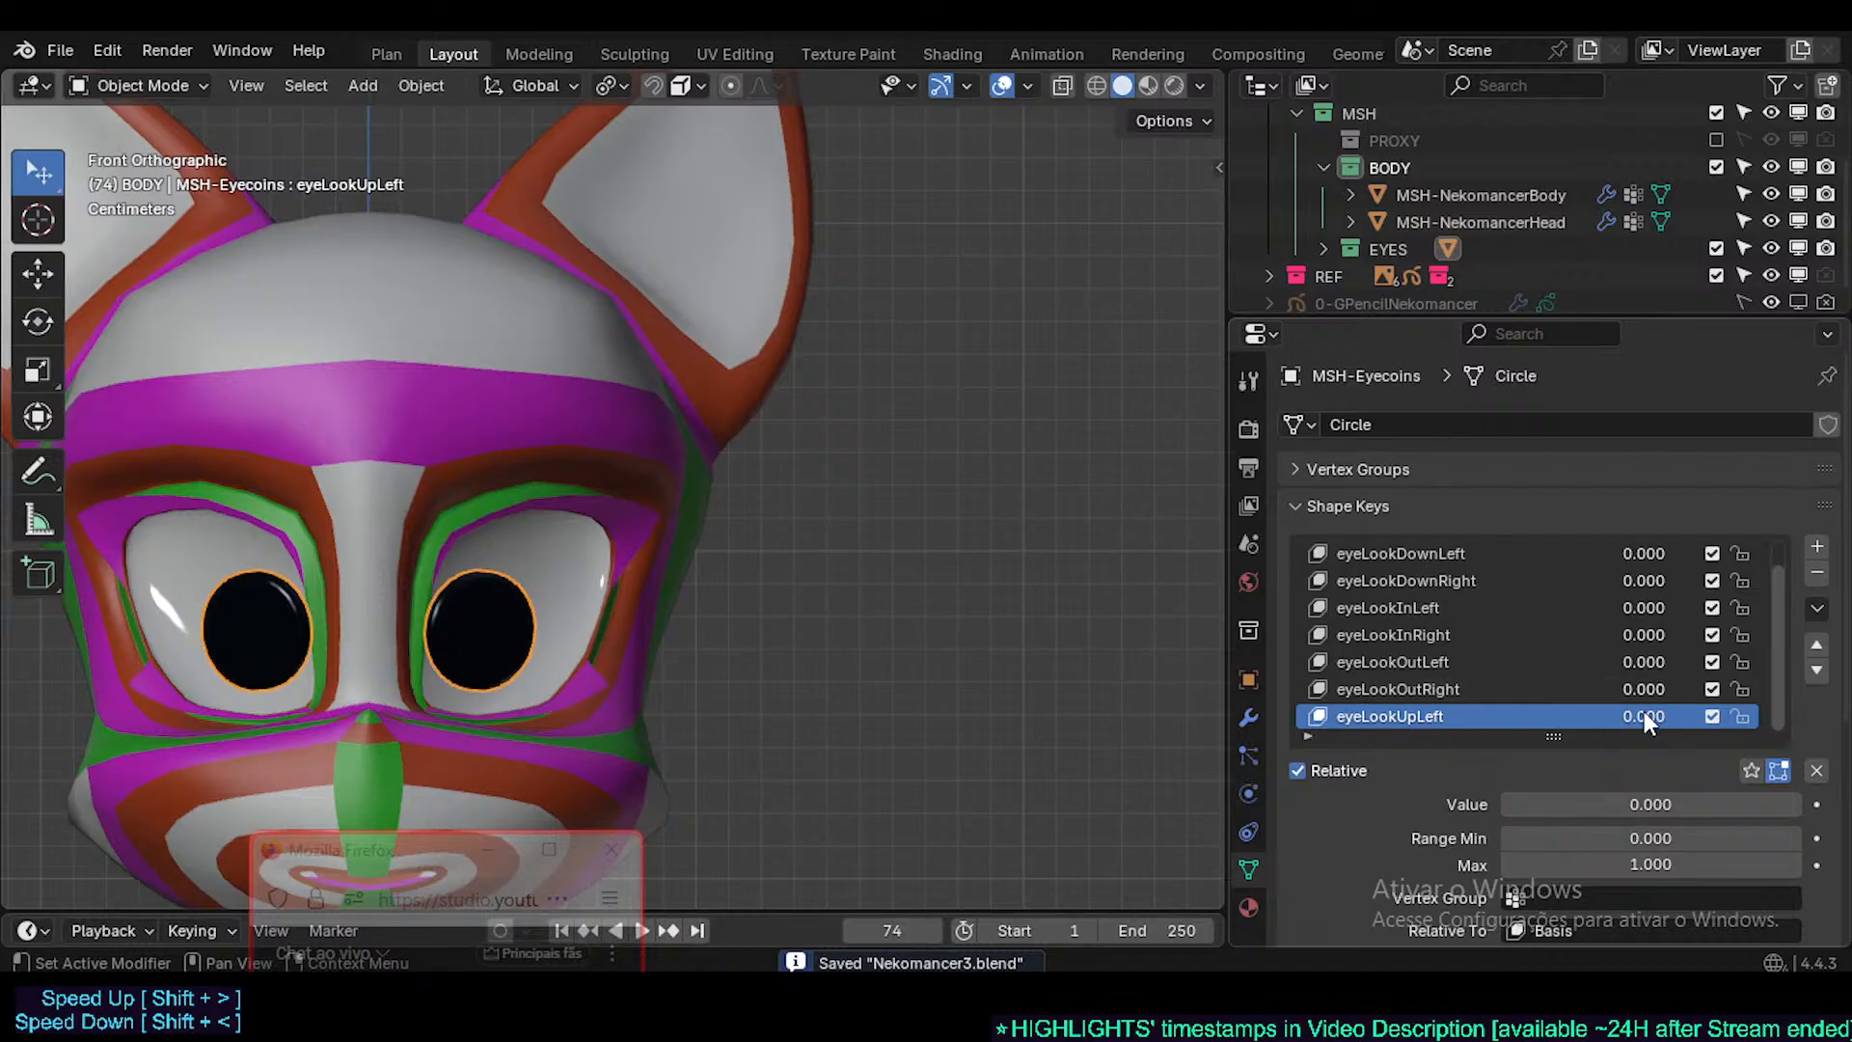
drag(1644, 714, 1746, 714)
click(681, 546)
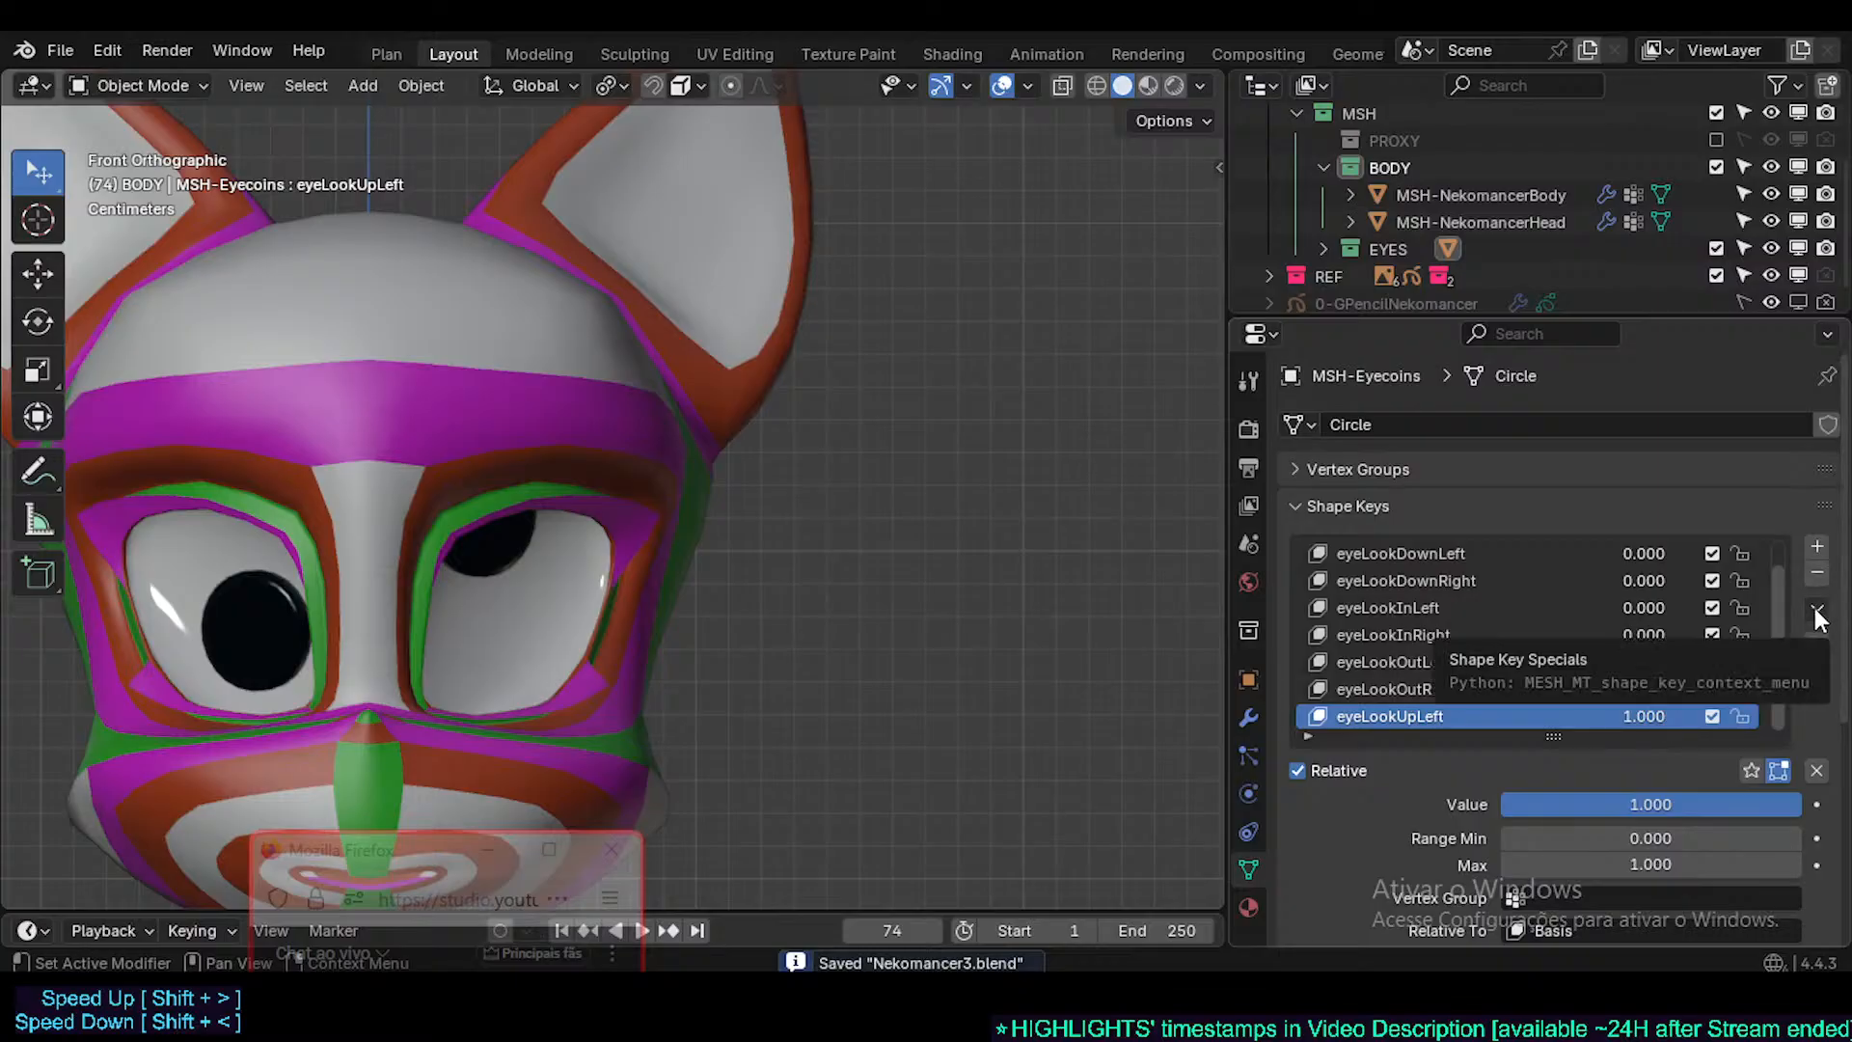
- Find the eyeLookUpLeft VRM expression and set its MSH-Eyecoins bind to the eyeLookUpLeft shape key
key(n)
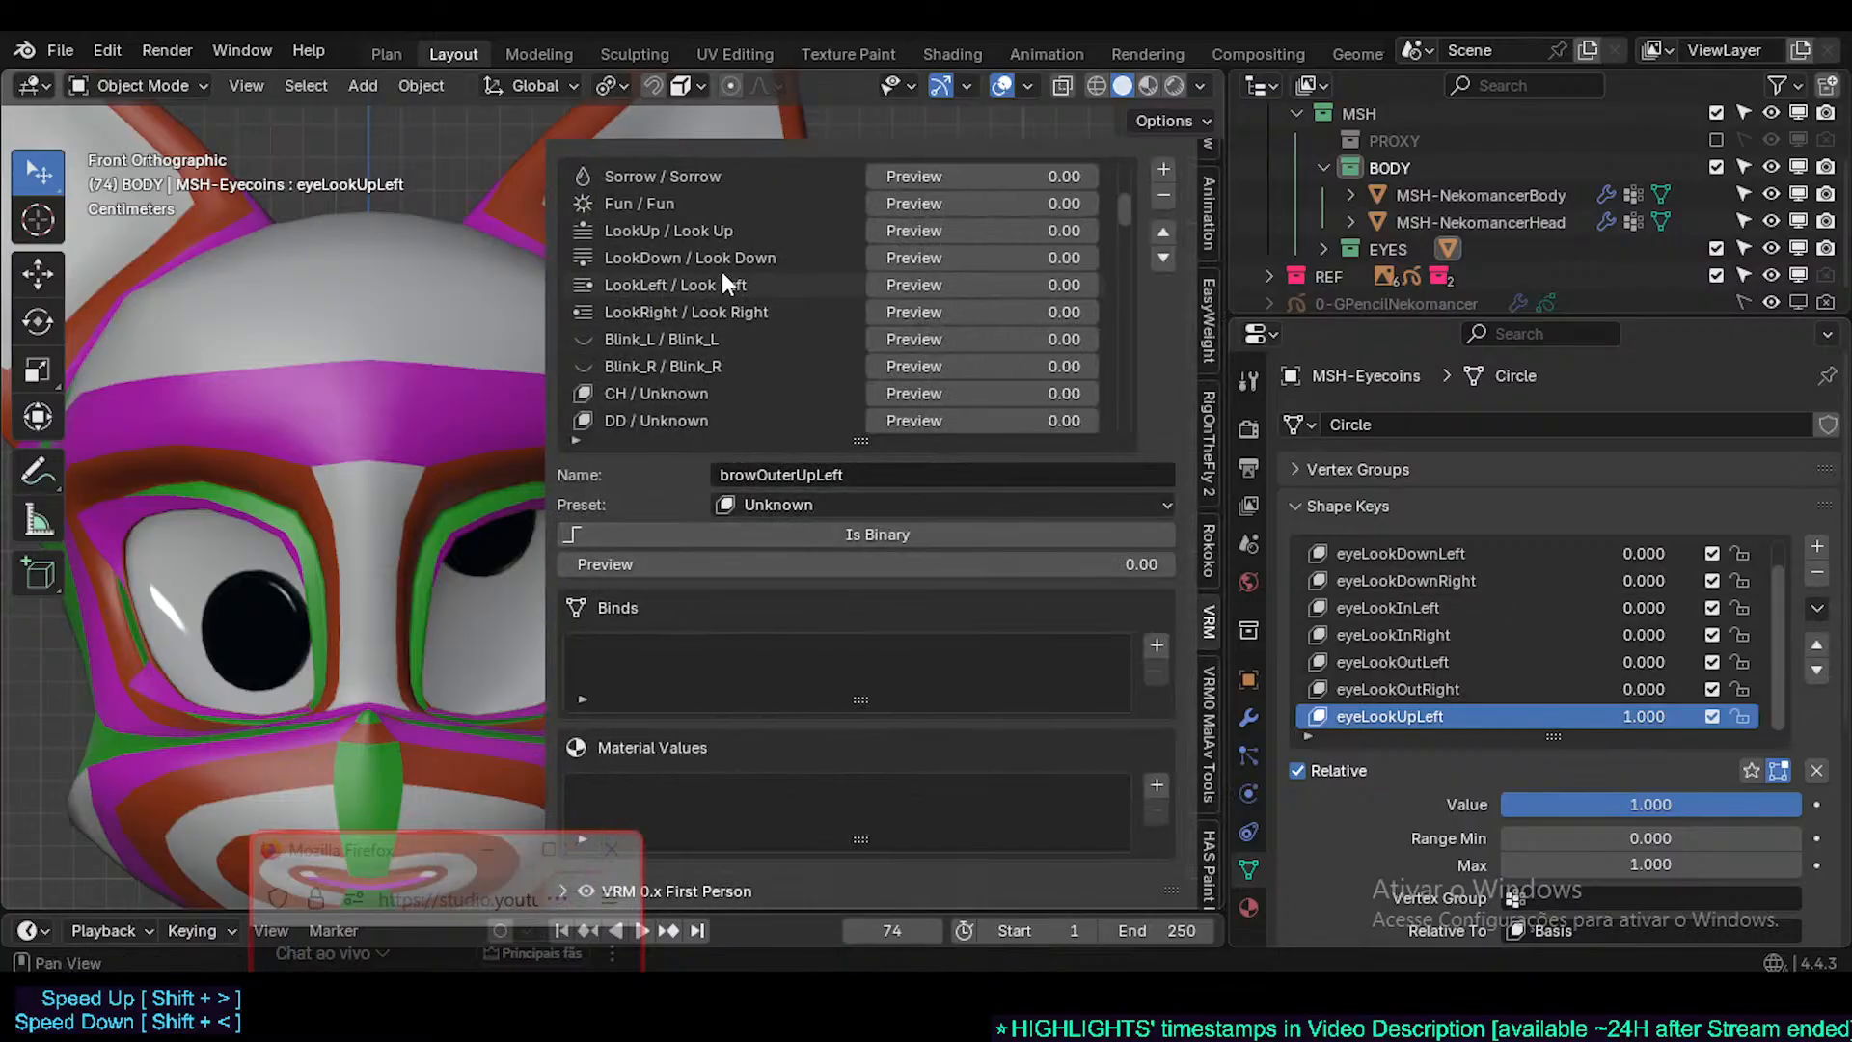
scroll(762, 289, down, 15)
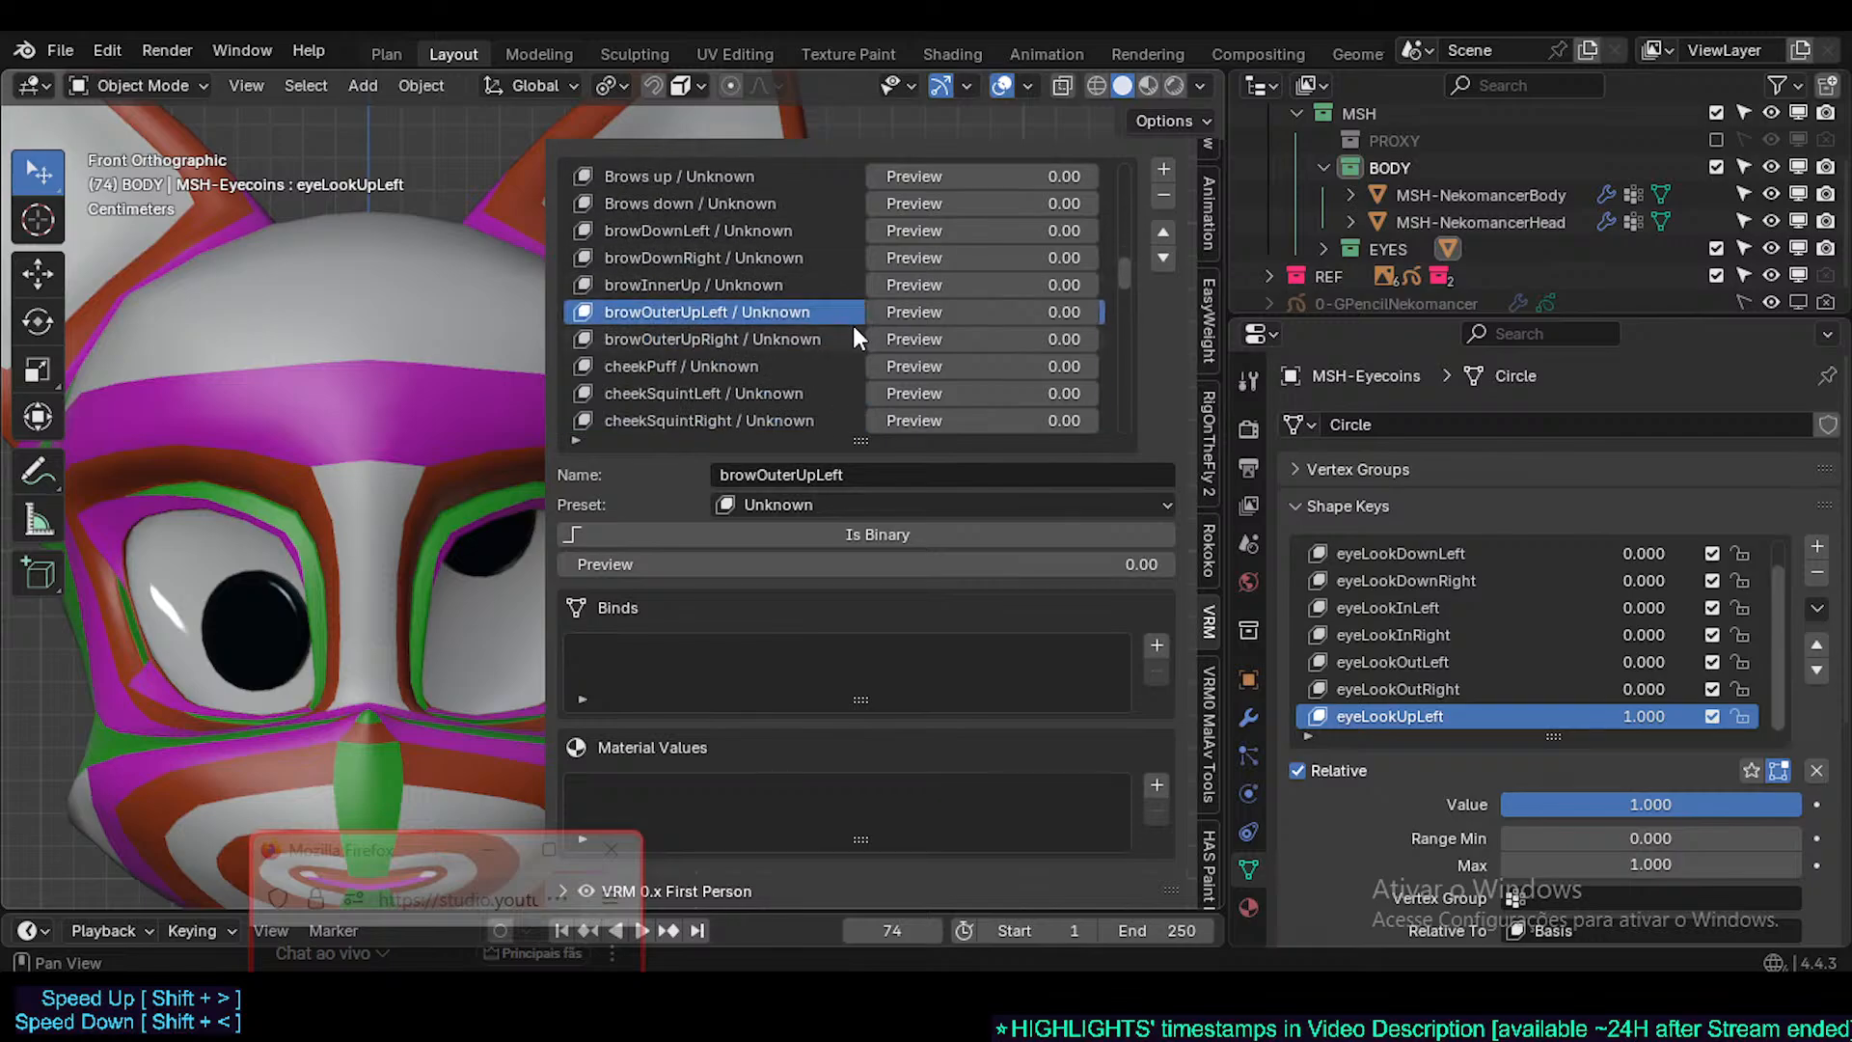
scroll(852, 326, down, 2)
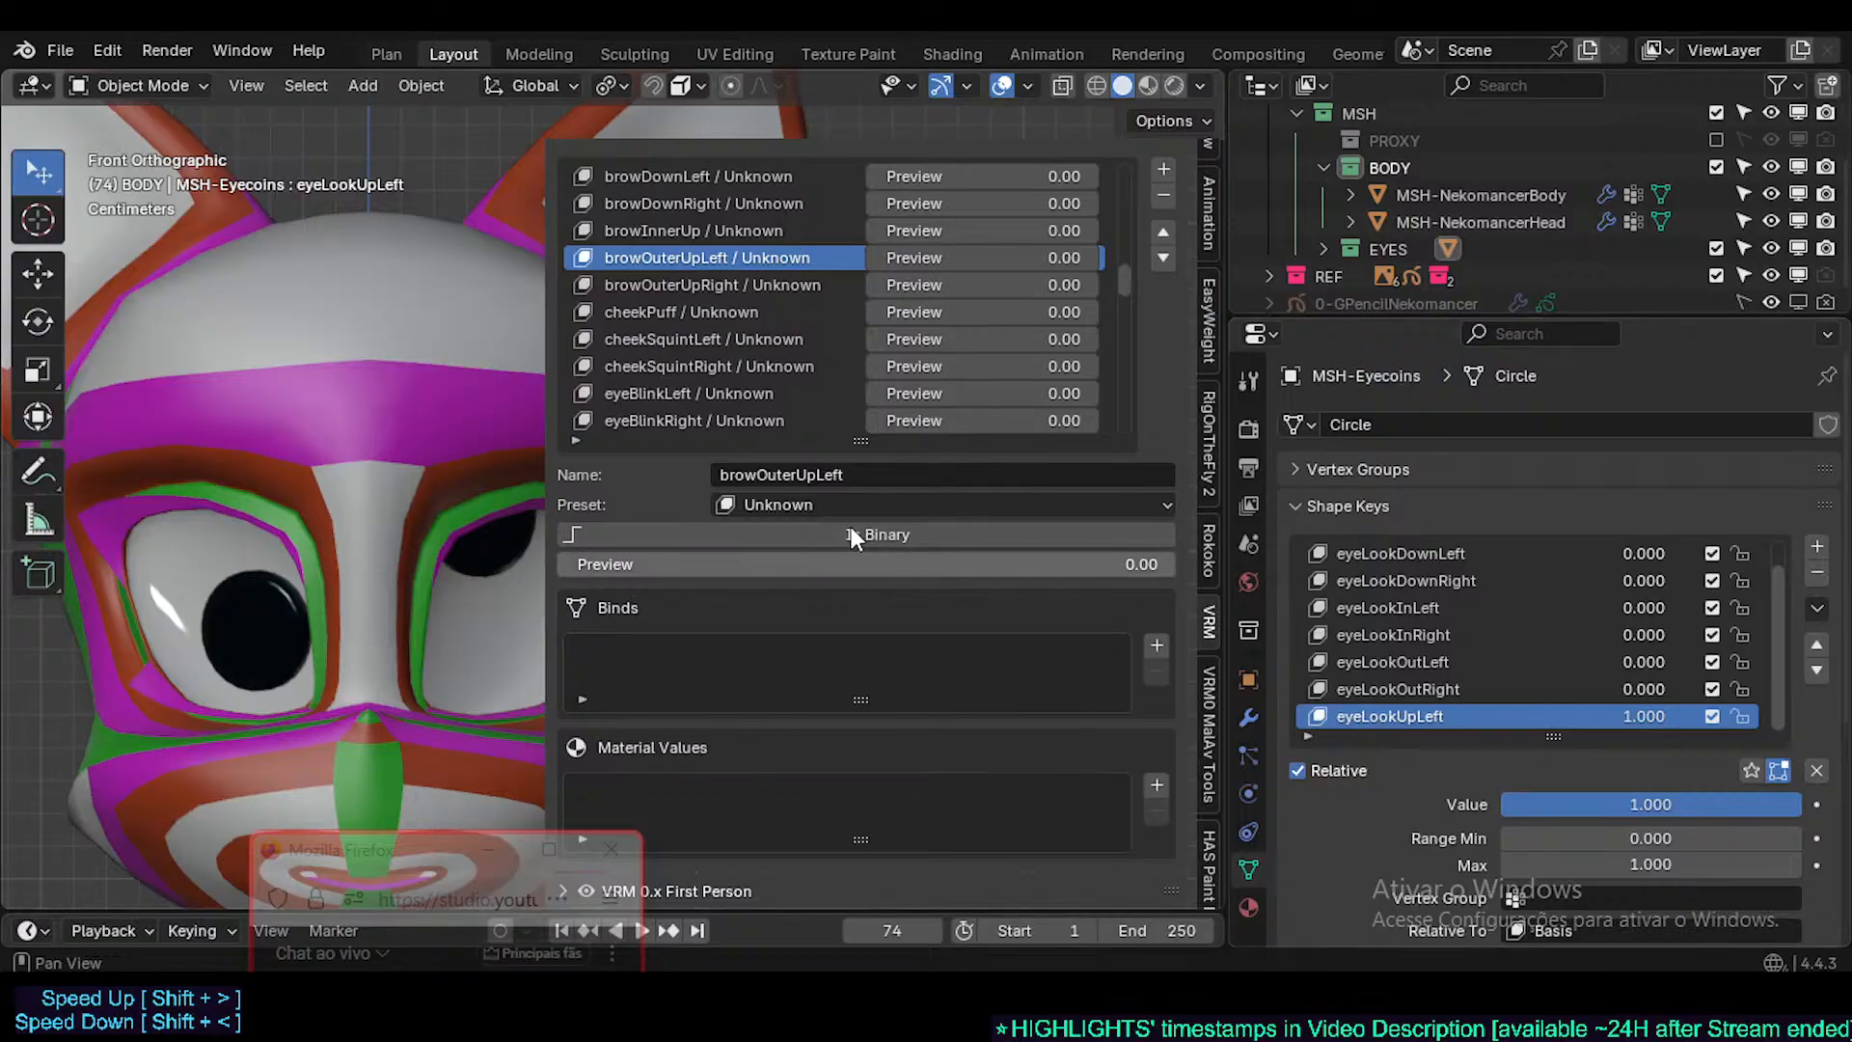
scroll(733, 257, up, 3)
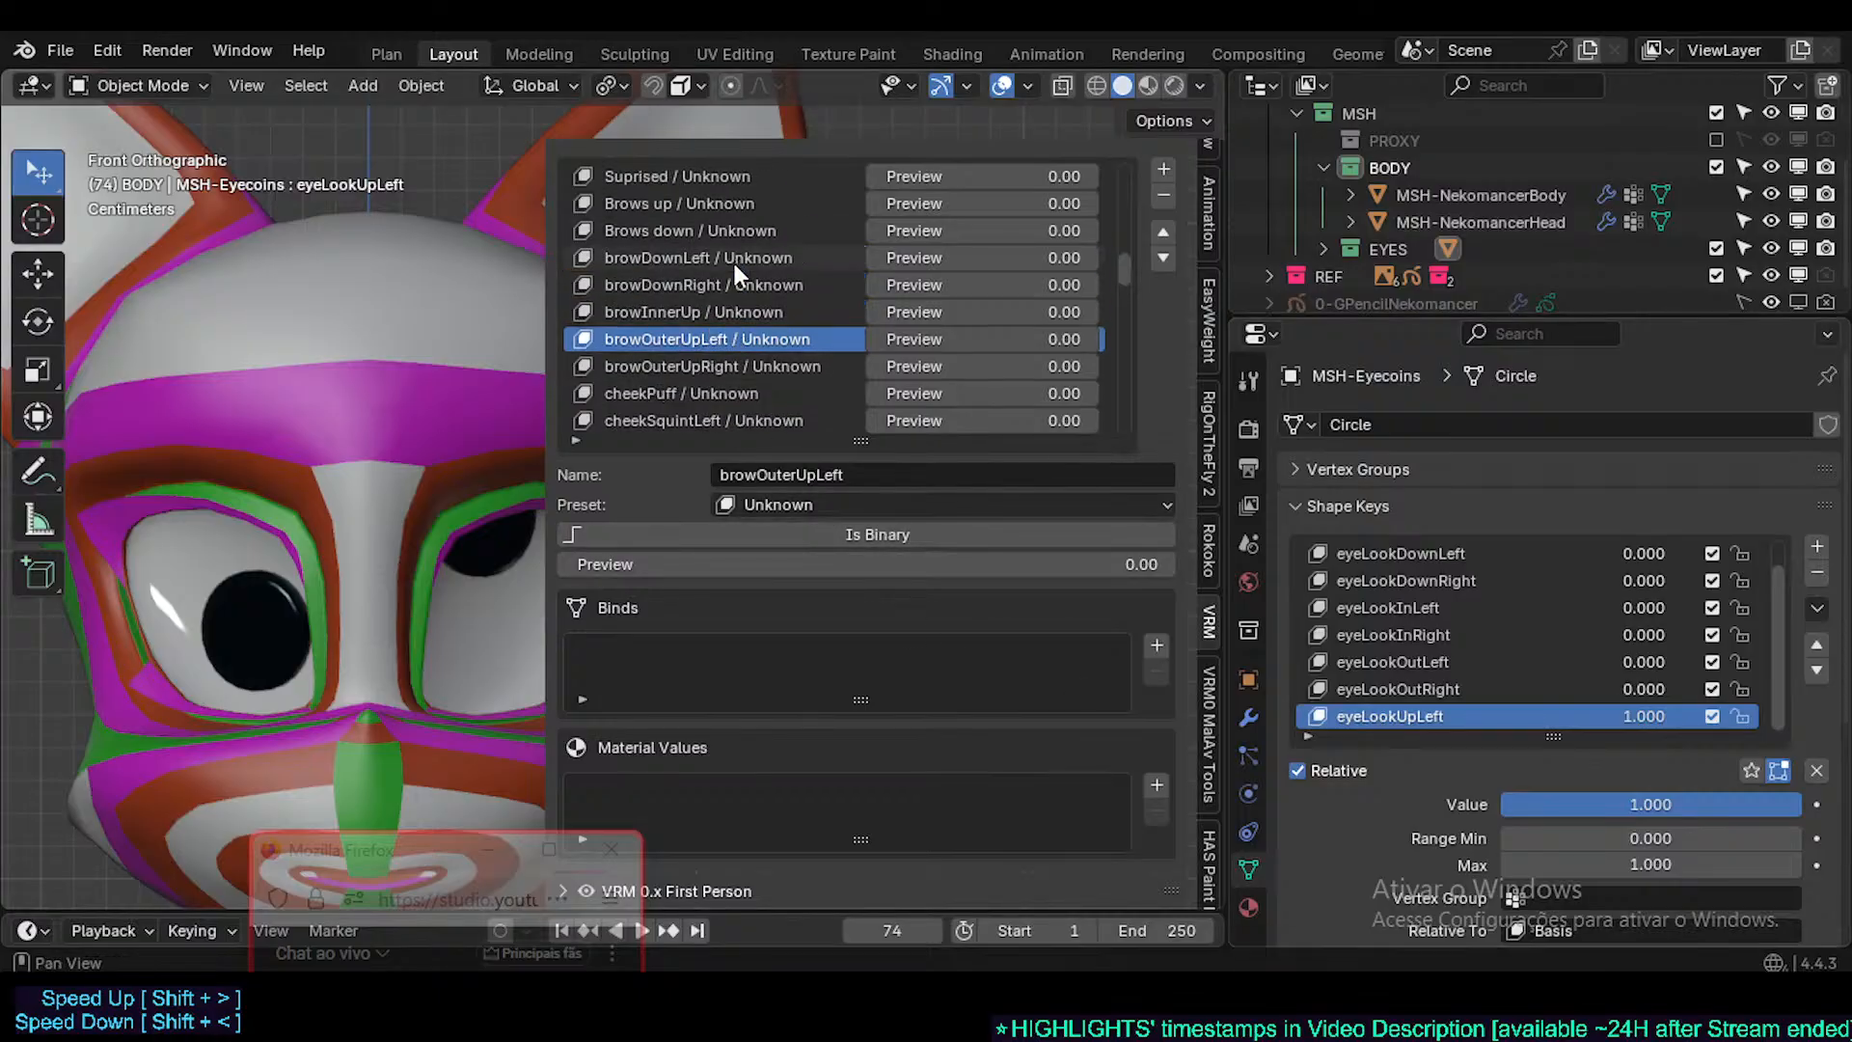
scroll(733, 264, down, 1)
scroll(726, 338, down, 11)
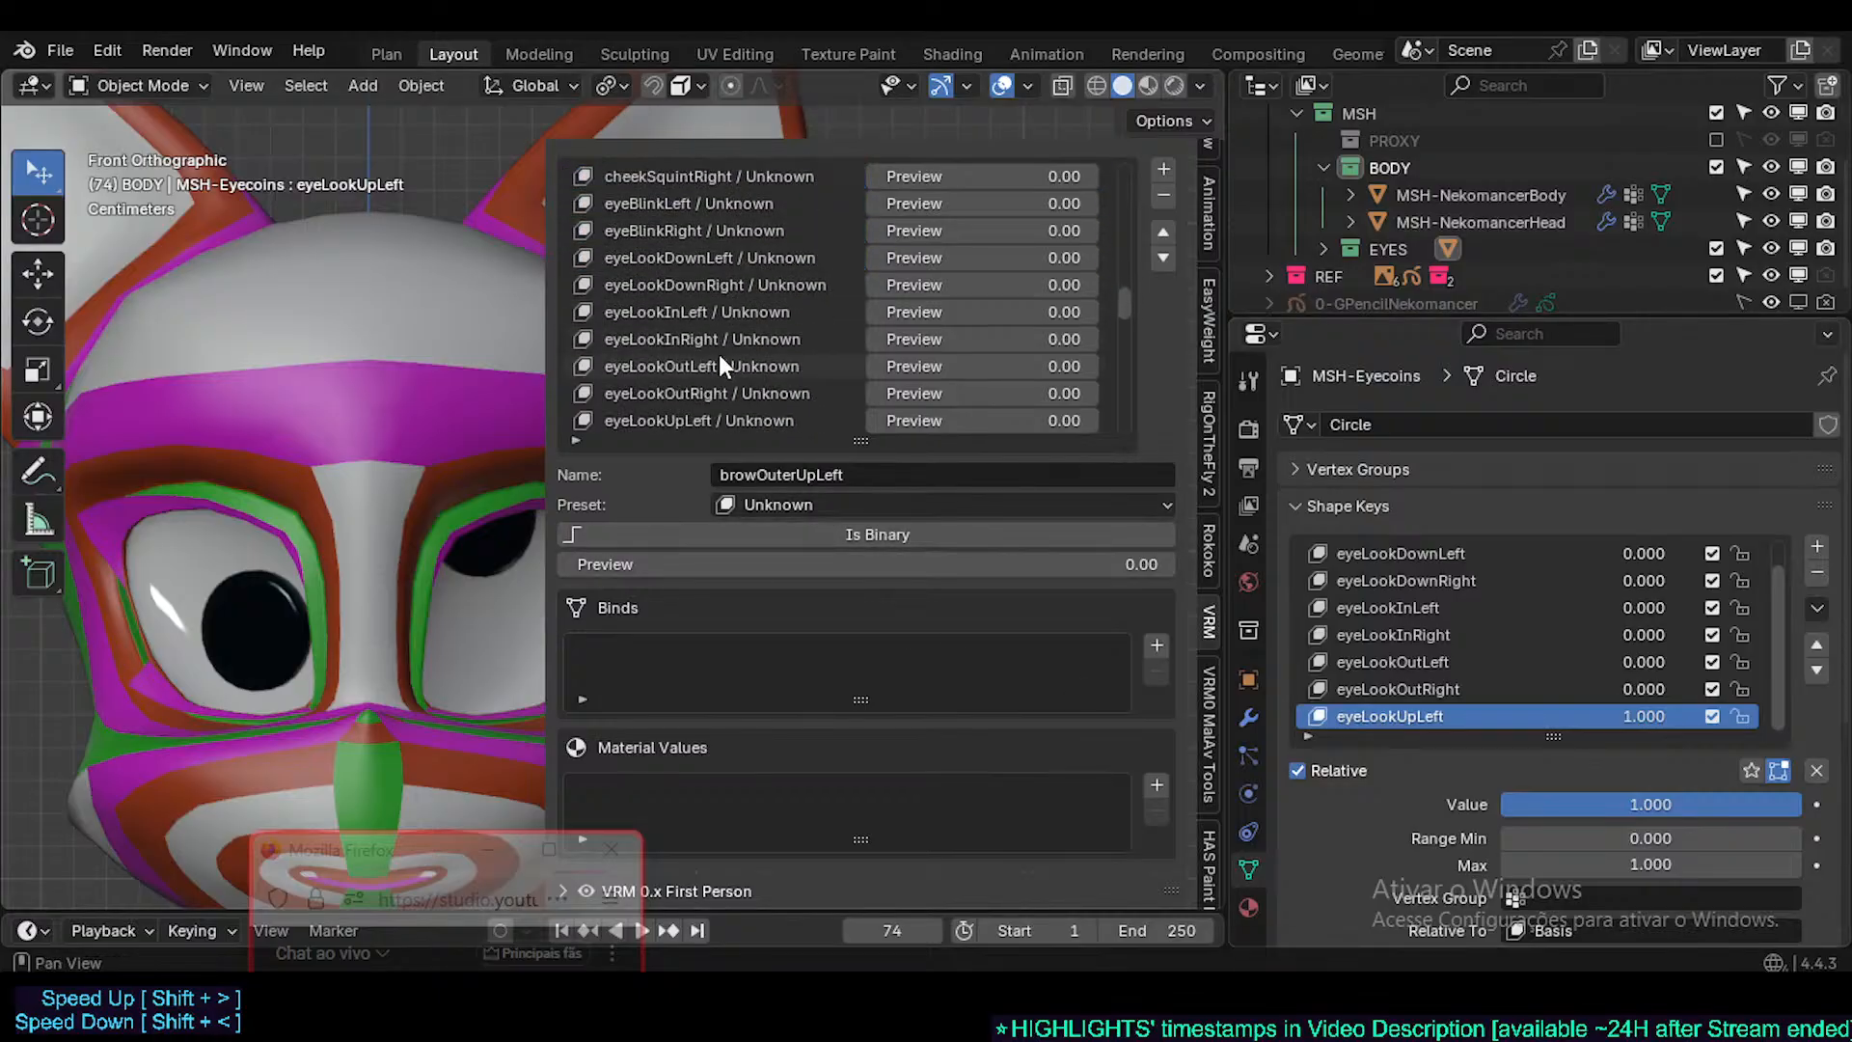
scroll(716, 367, down, 1)
click(694, 346)
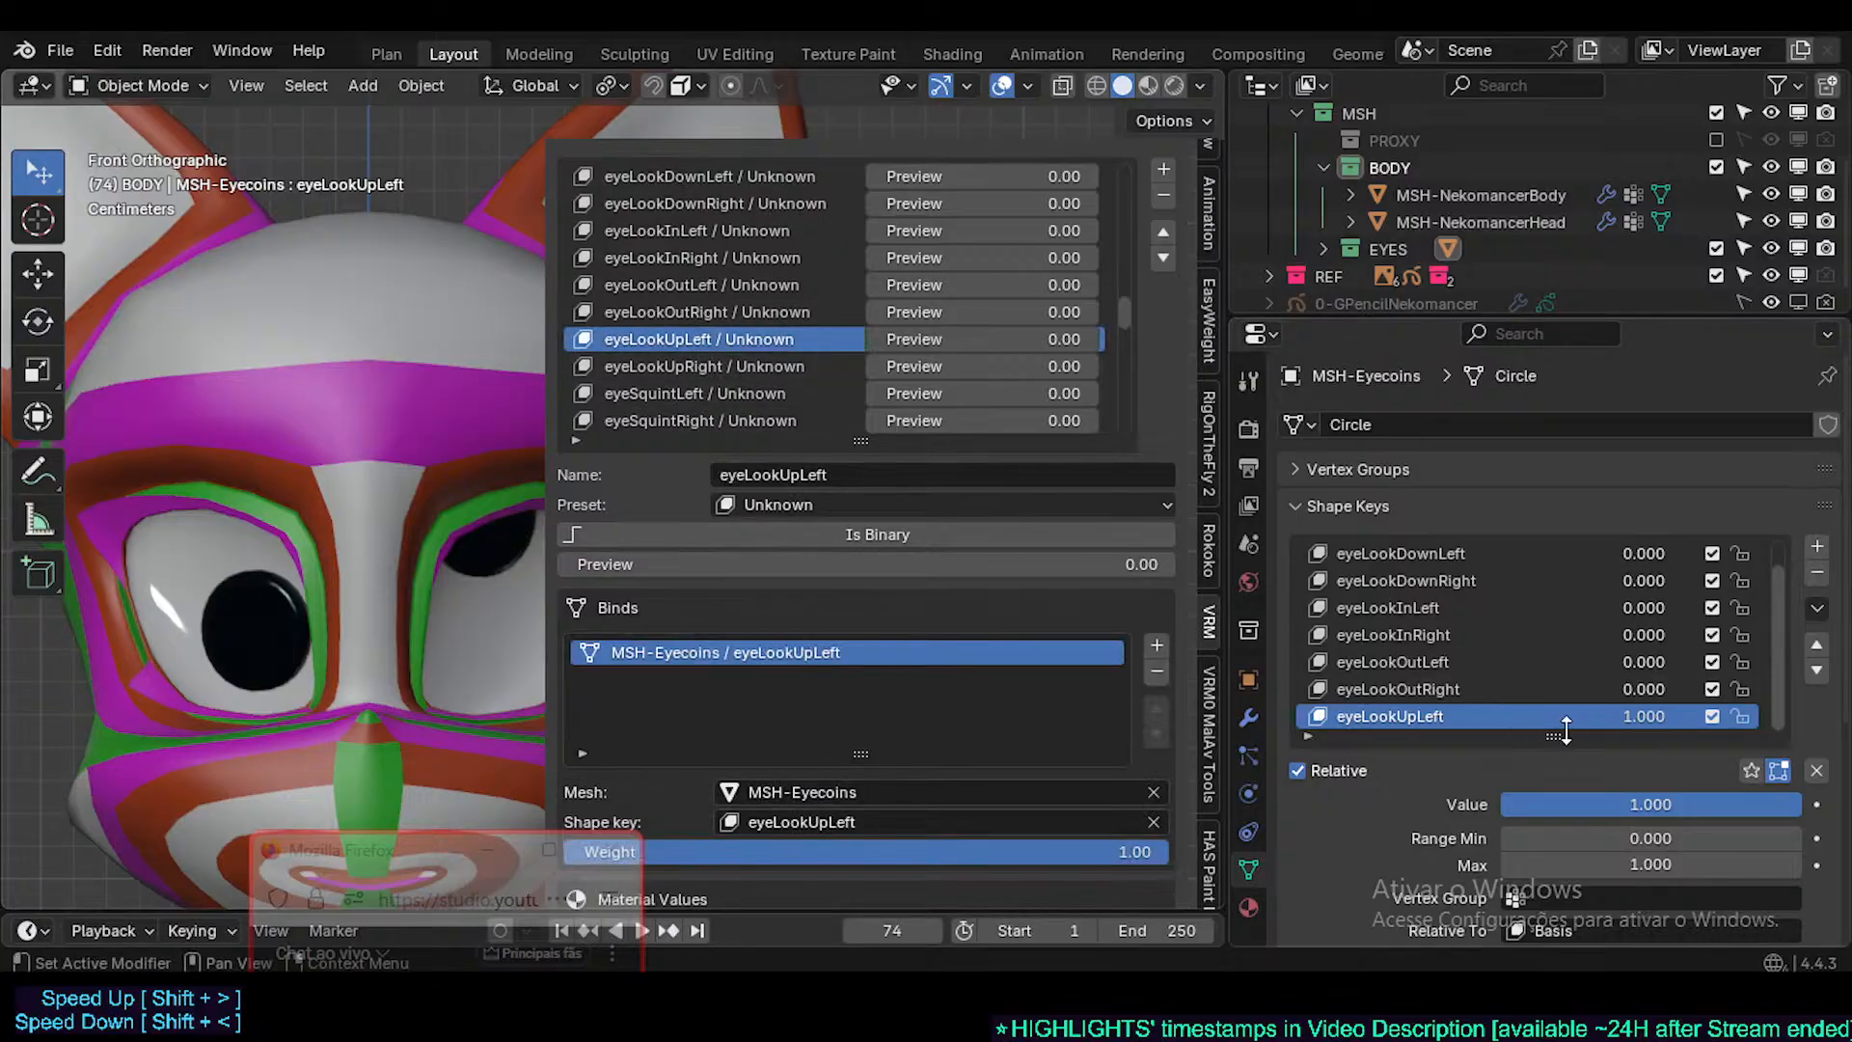
- Create a new shape key from the current mix on MSH-Eyecoins and name it eyeLookUpRight
click(1818, 608)
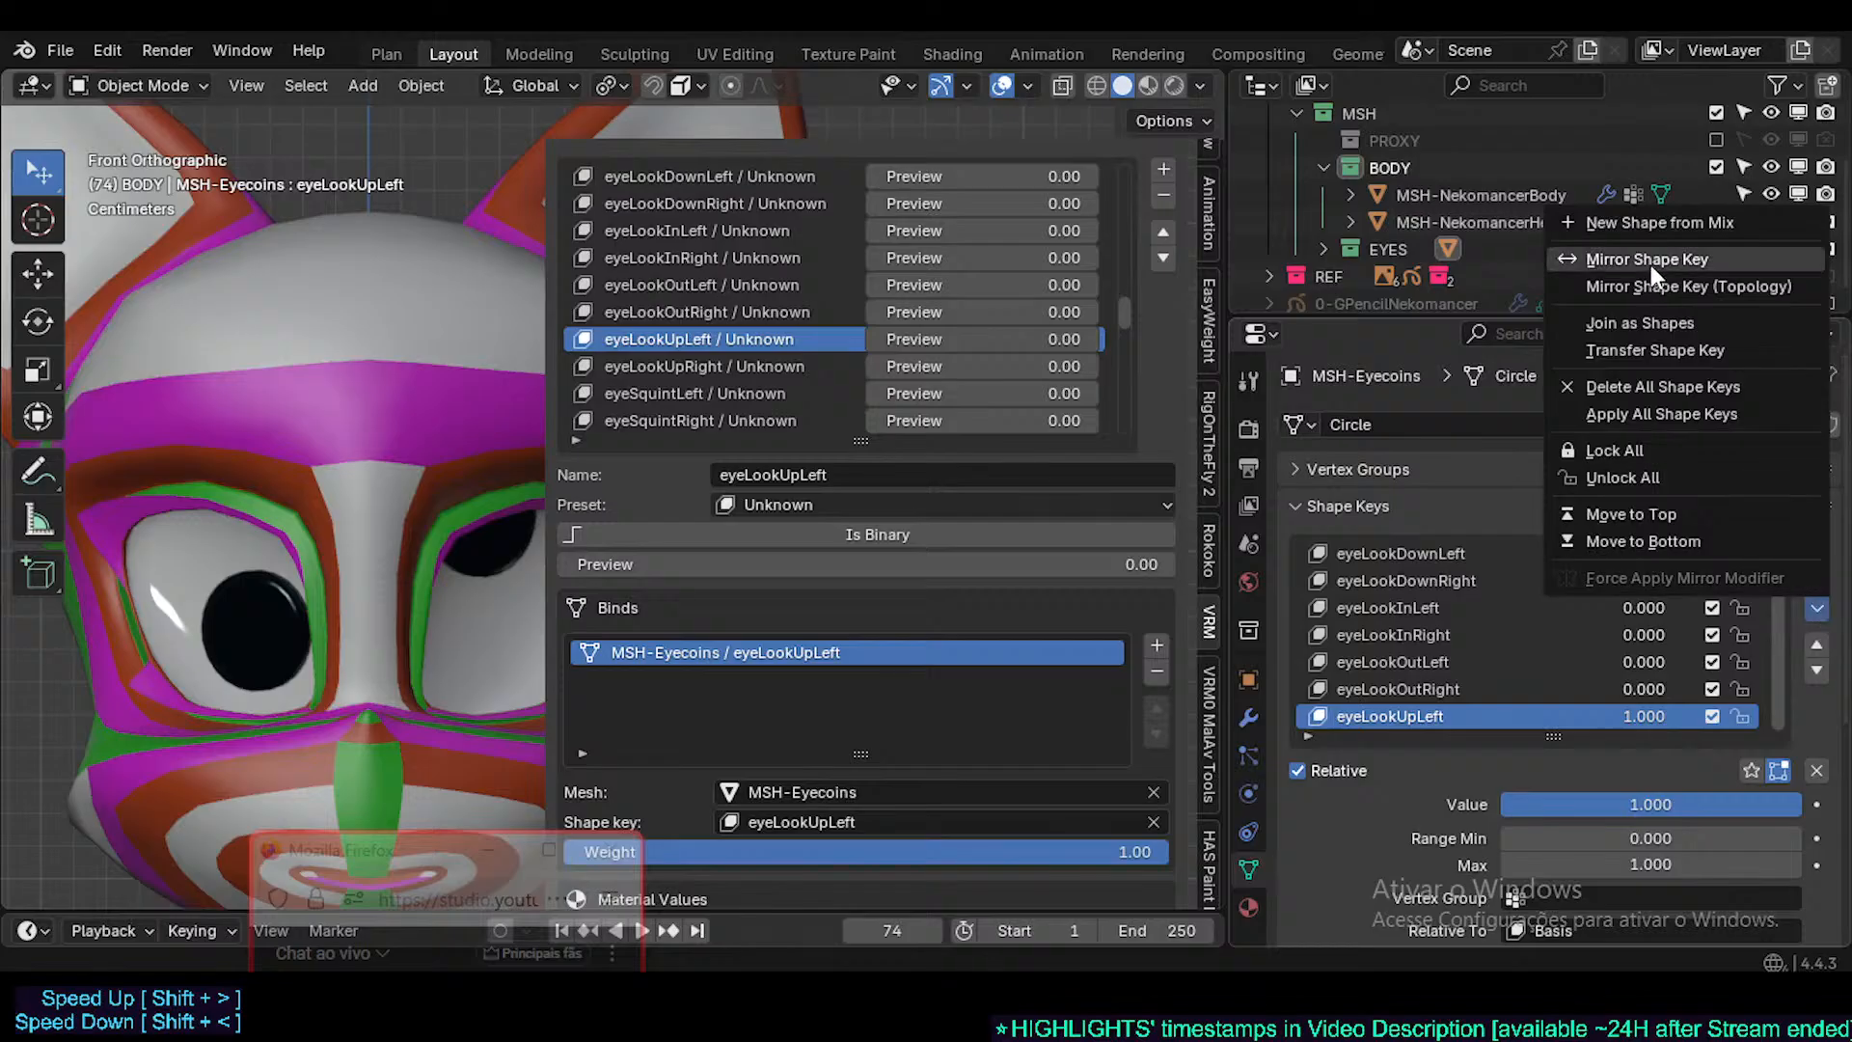
click(1659, 224)
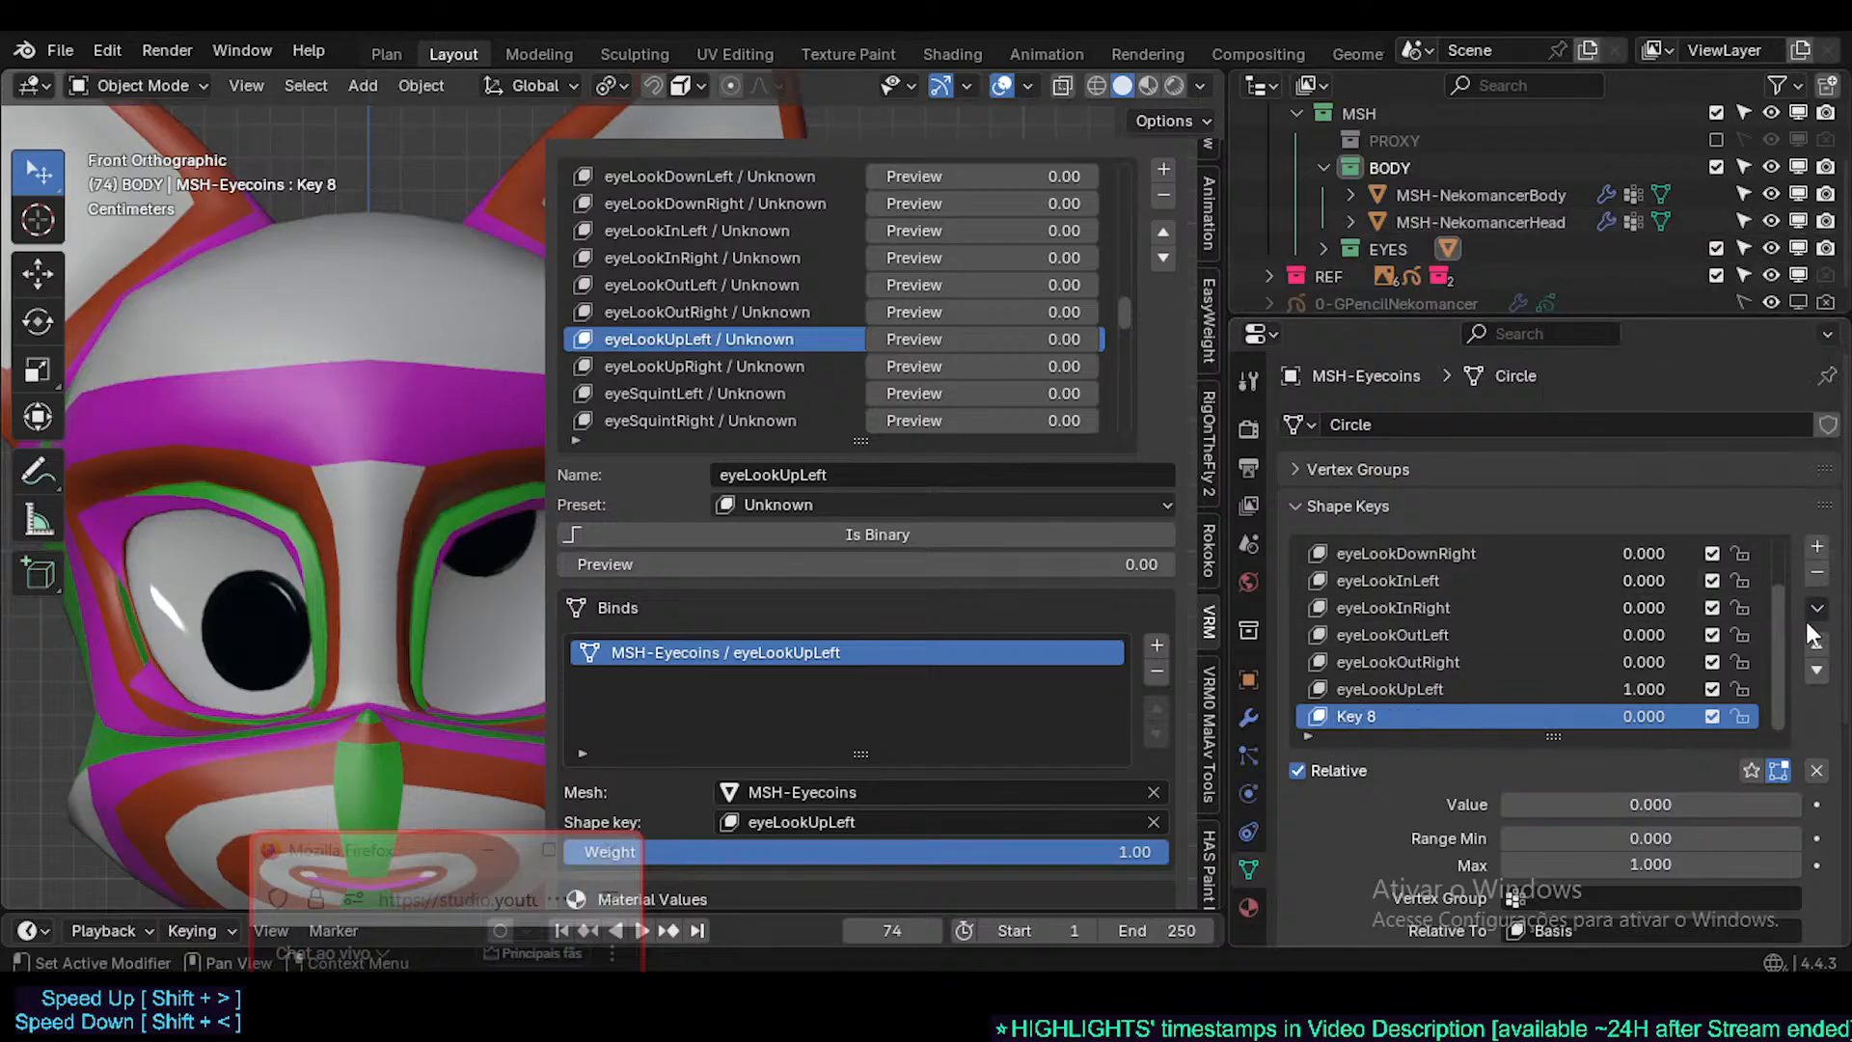
click(711, 359)
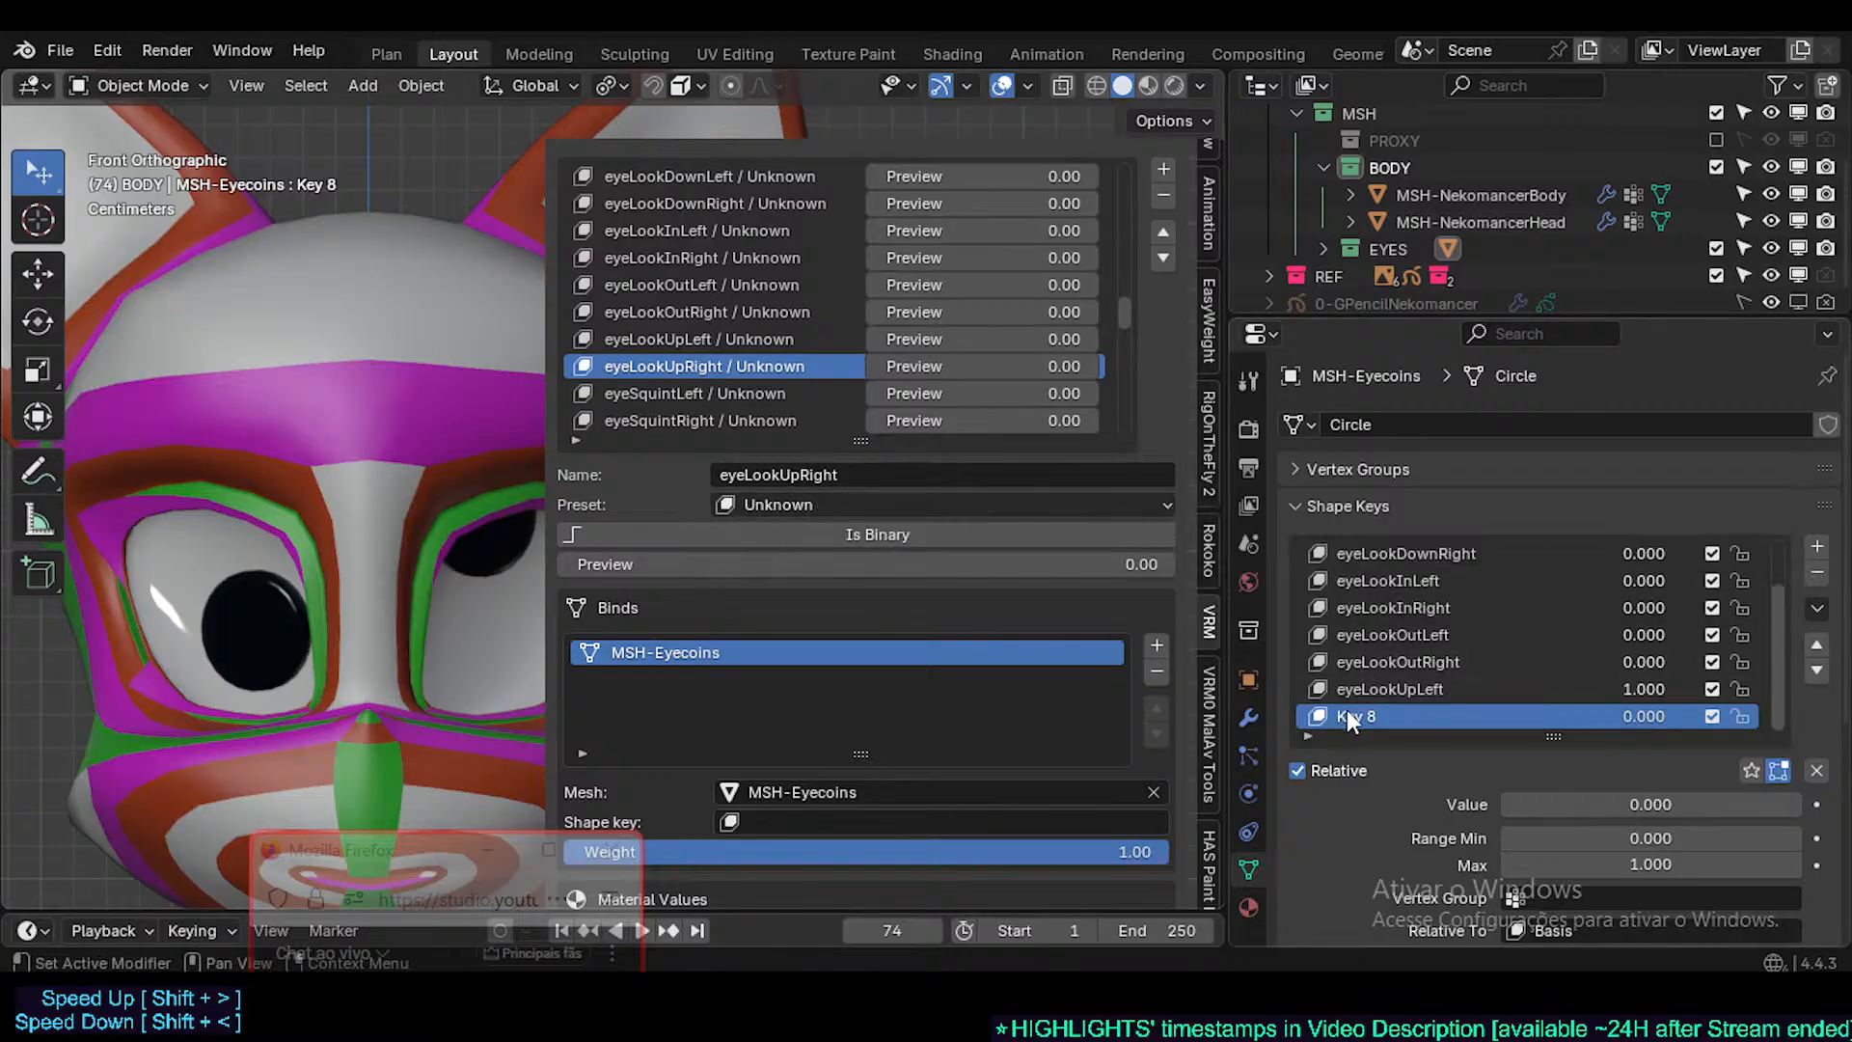
text(eyeLookUpRight)
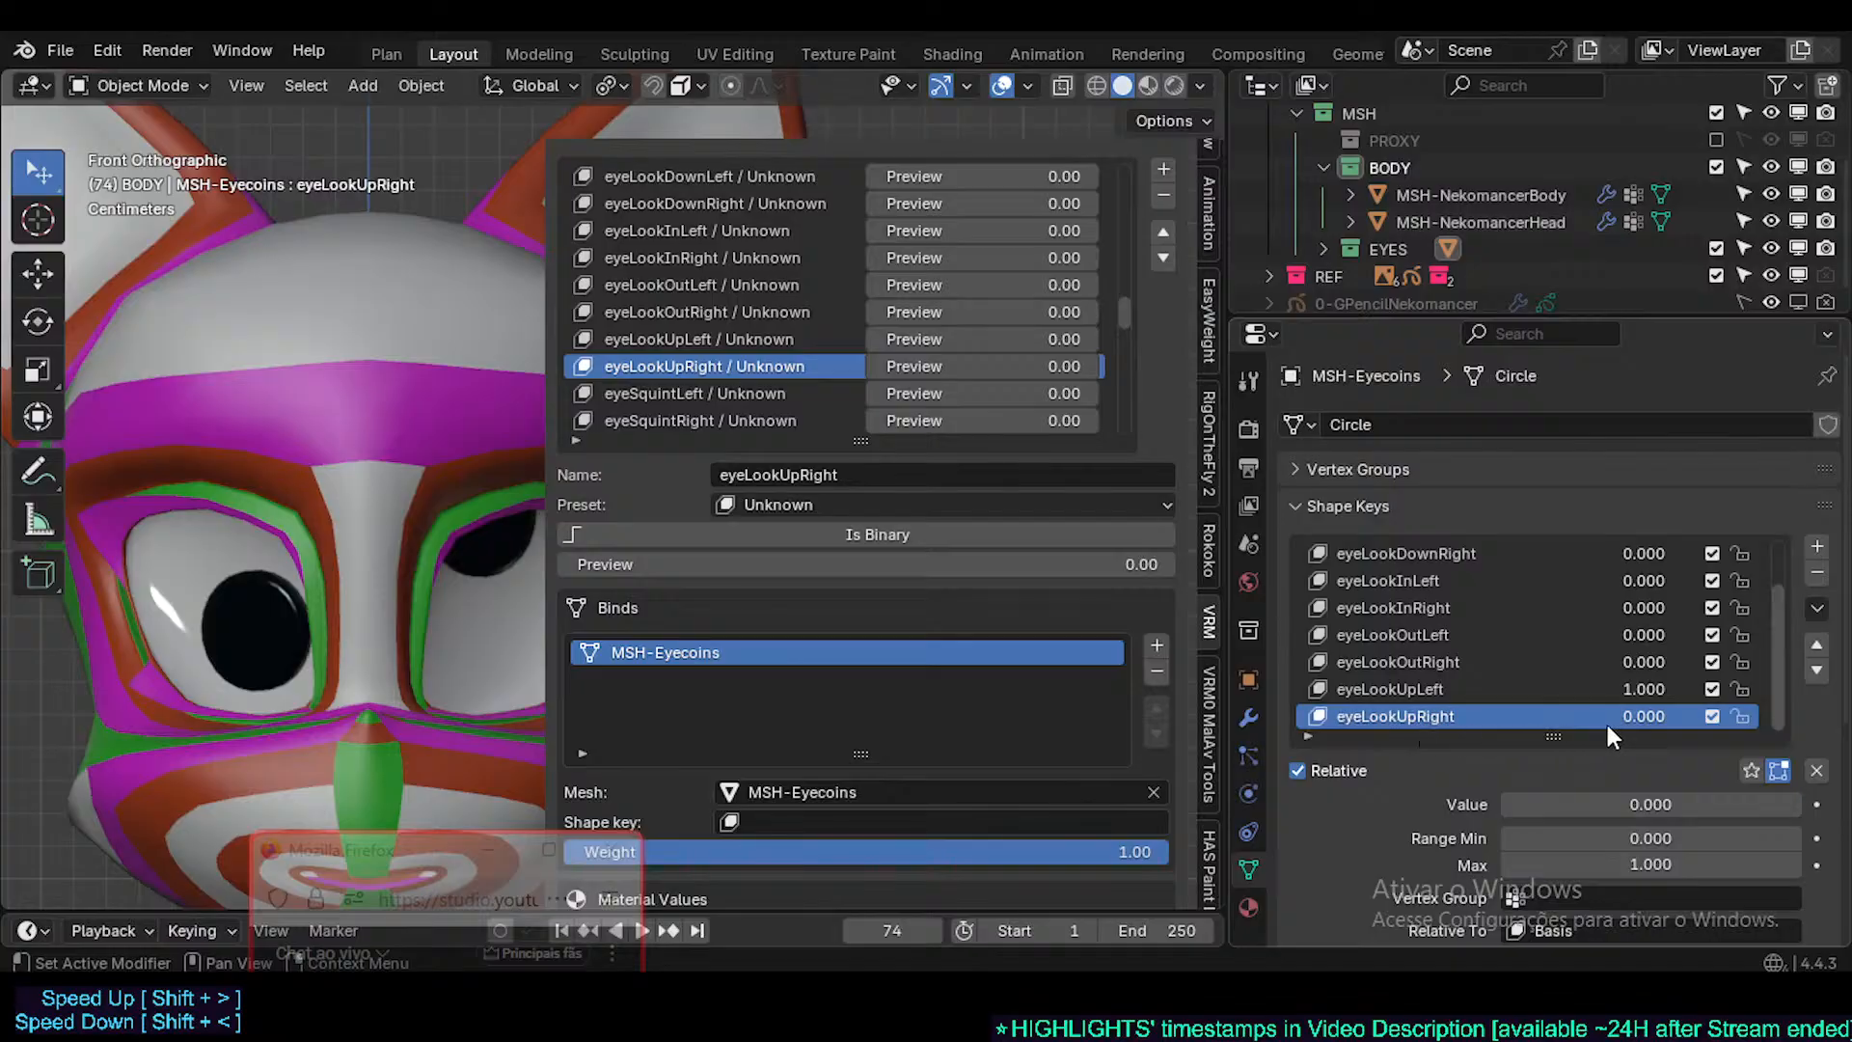
- Set eyeLookUpLeft to 0 and eyeLookUpRight to 1.000, and mirror the eyeLookUpRight shape key
drag(1655, 688, 1736, 717)
click(1821, 609)
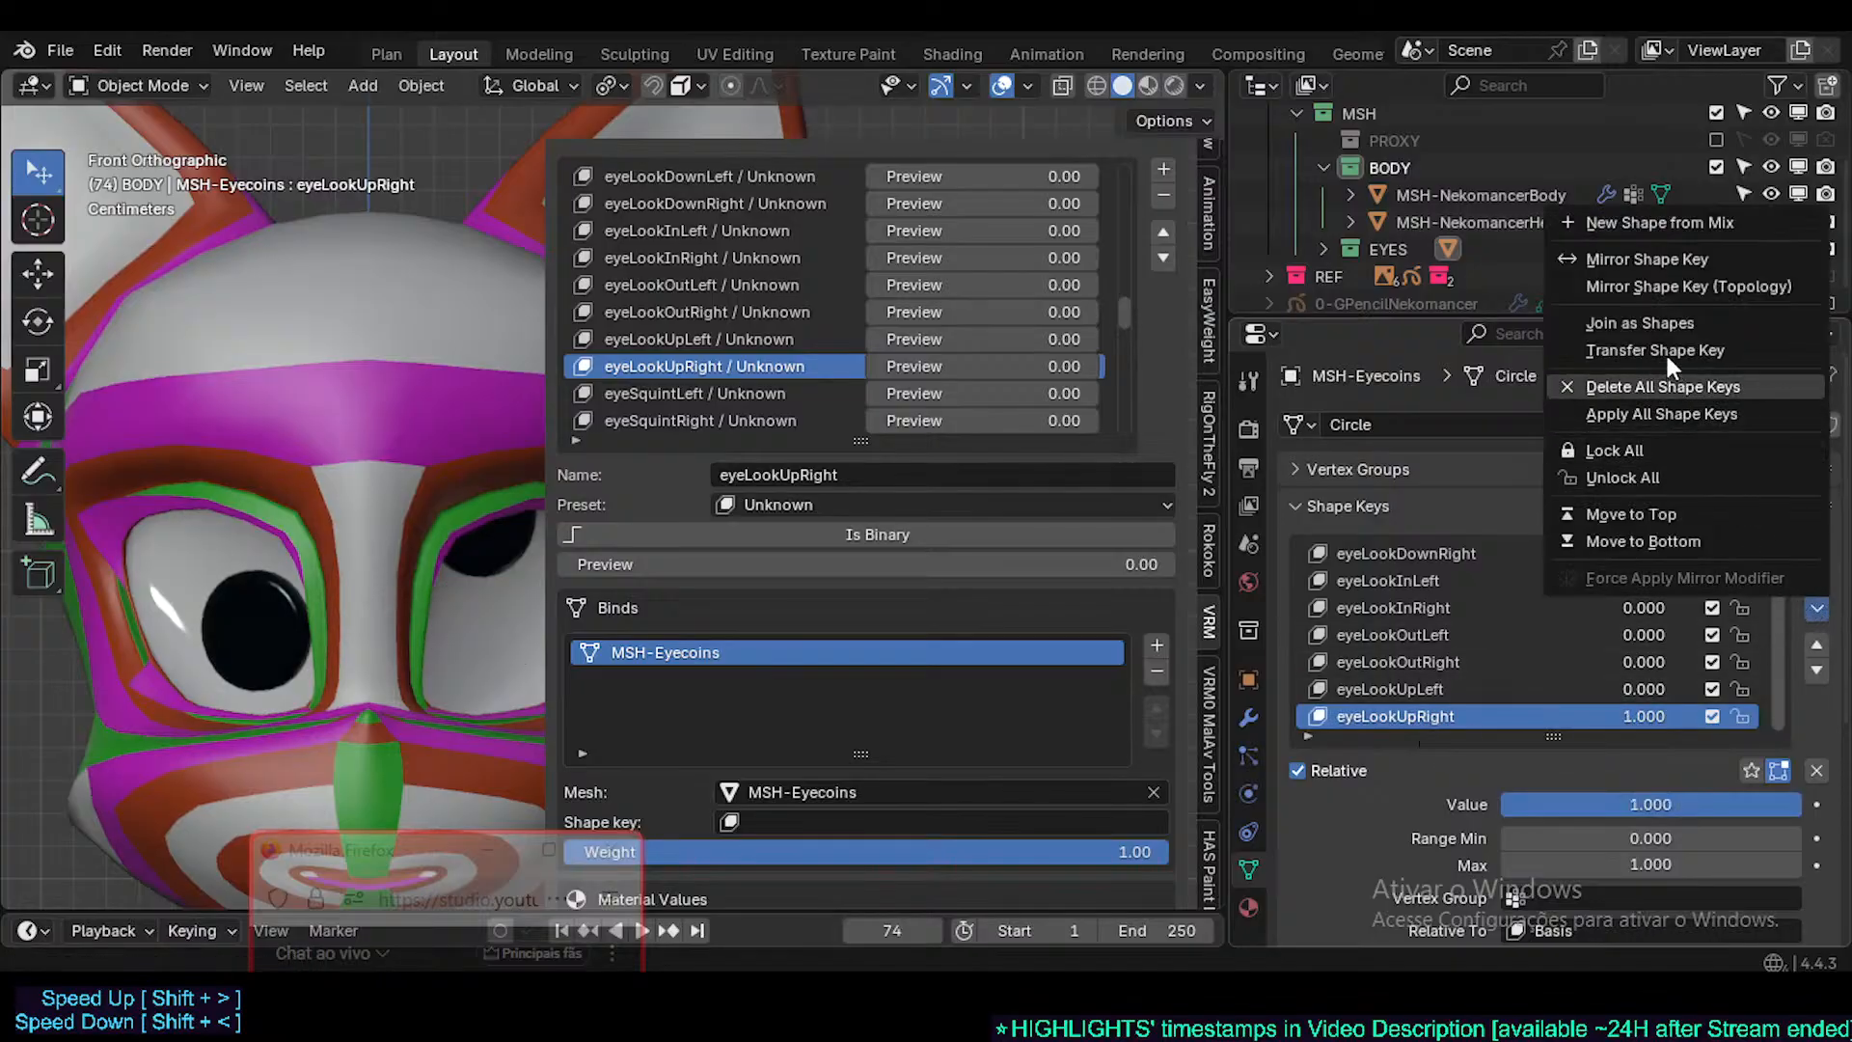
click(1647, 259)
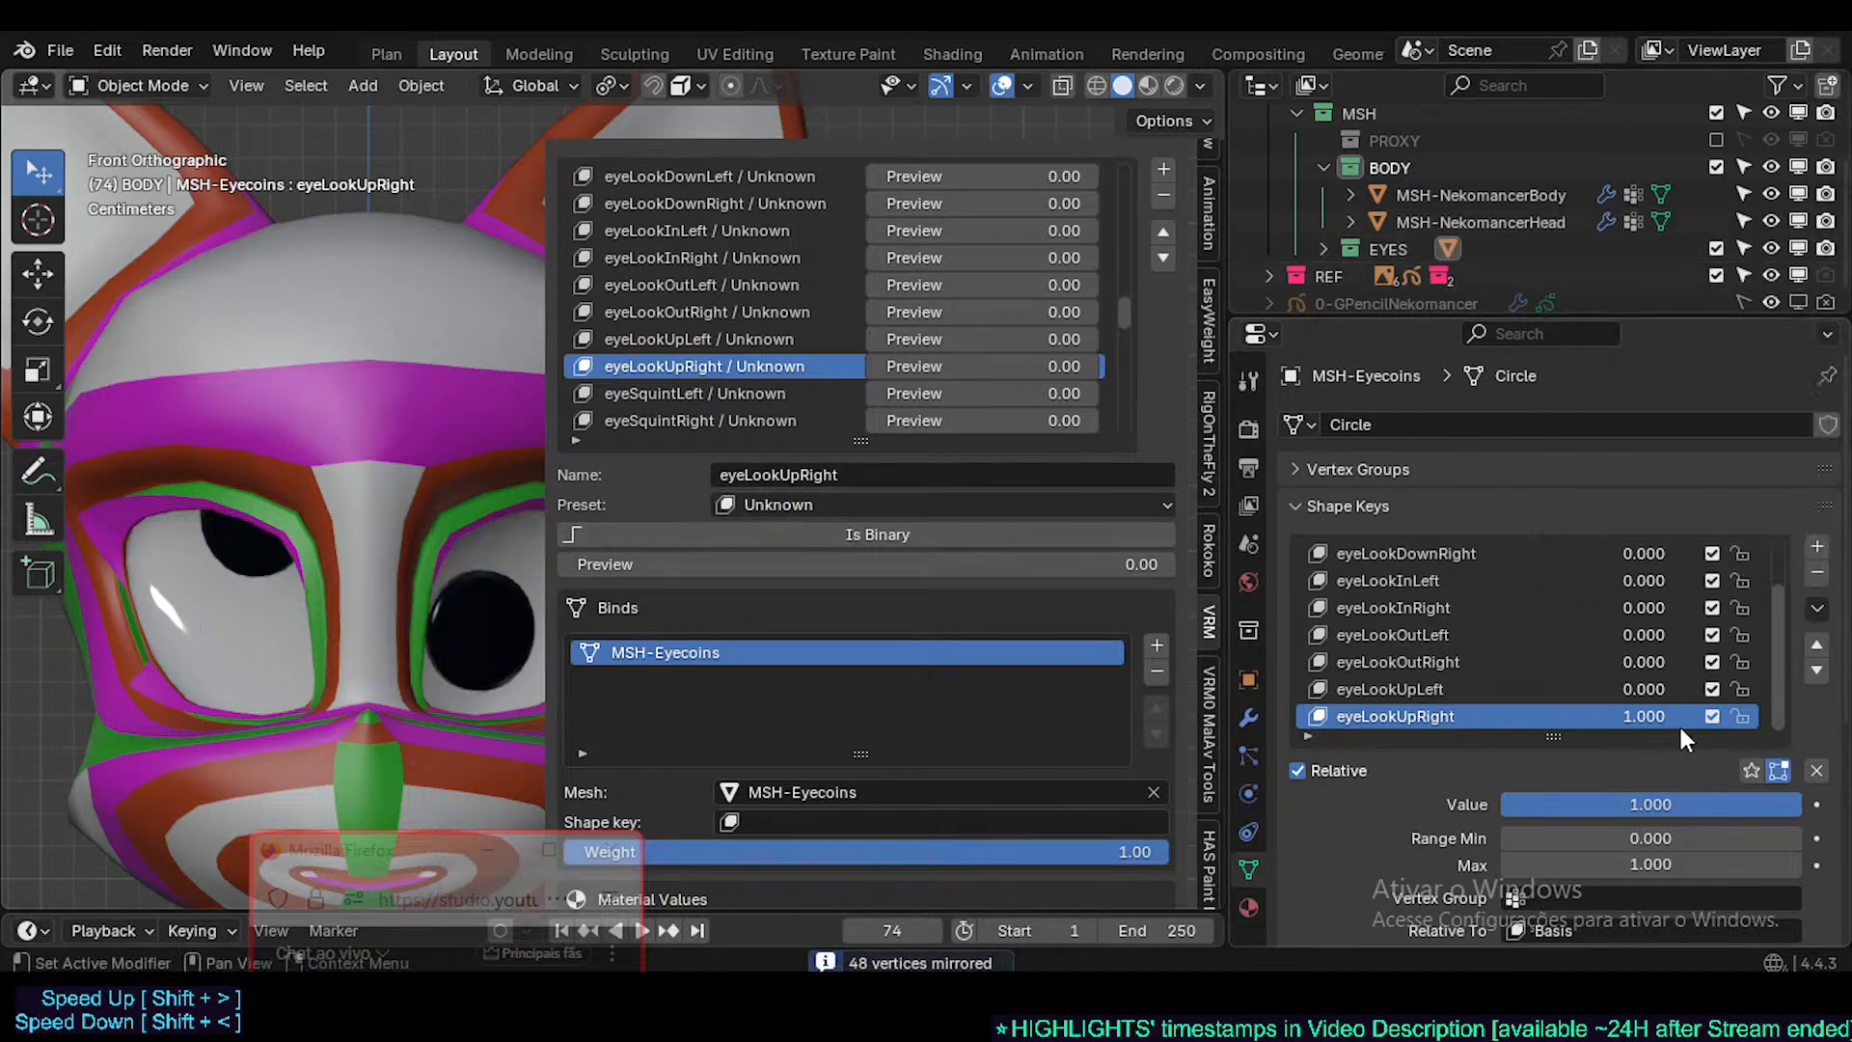
mouse_move(1644, 717)
mouse_down()
mouse_move(1548, 717)
mouse_move(1659, 717)
mouse_up()
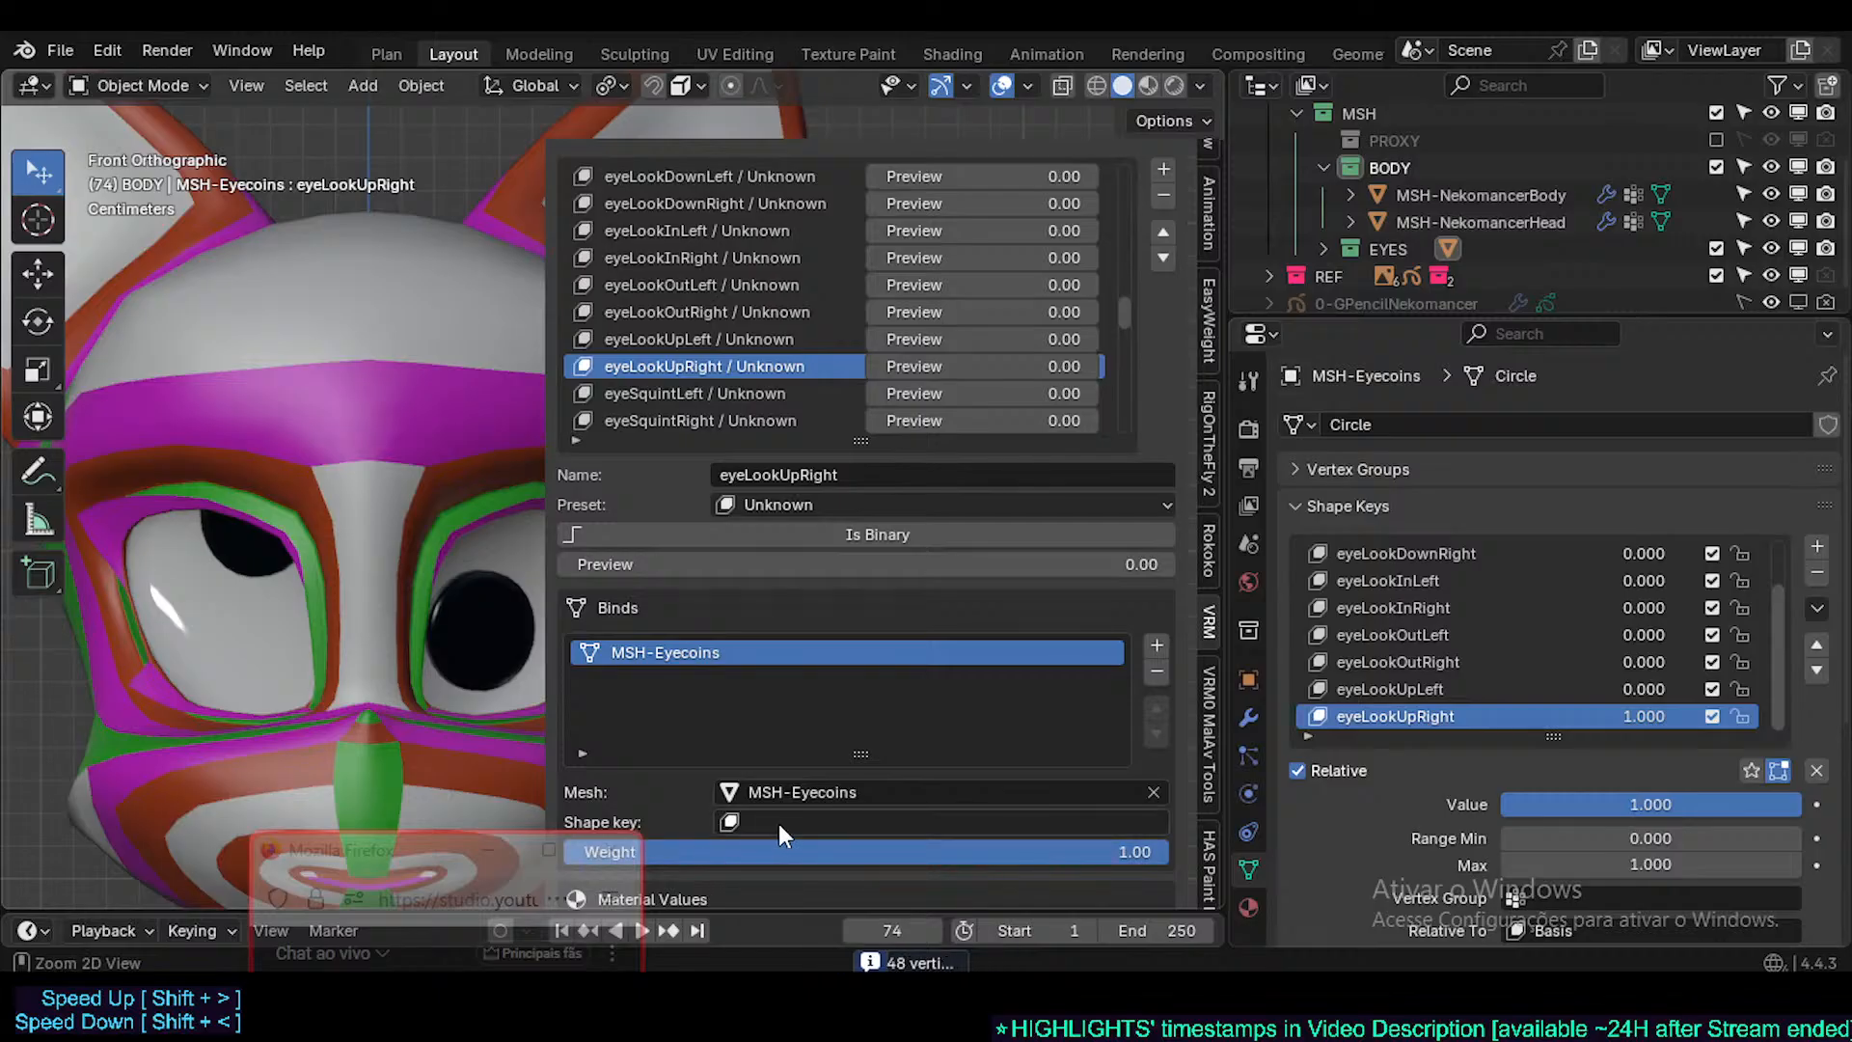
- Set the eyeLookUpRight expression's MSH-Eyecoins bind to the eyeLookUpRight shape key and test its preview, returning it to 0
text(eyeLookUpRight)
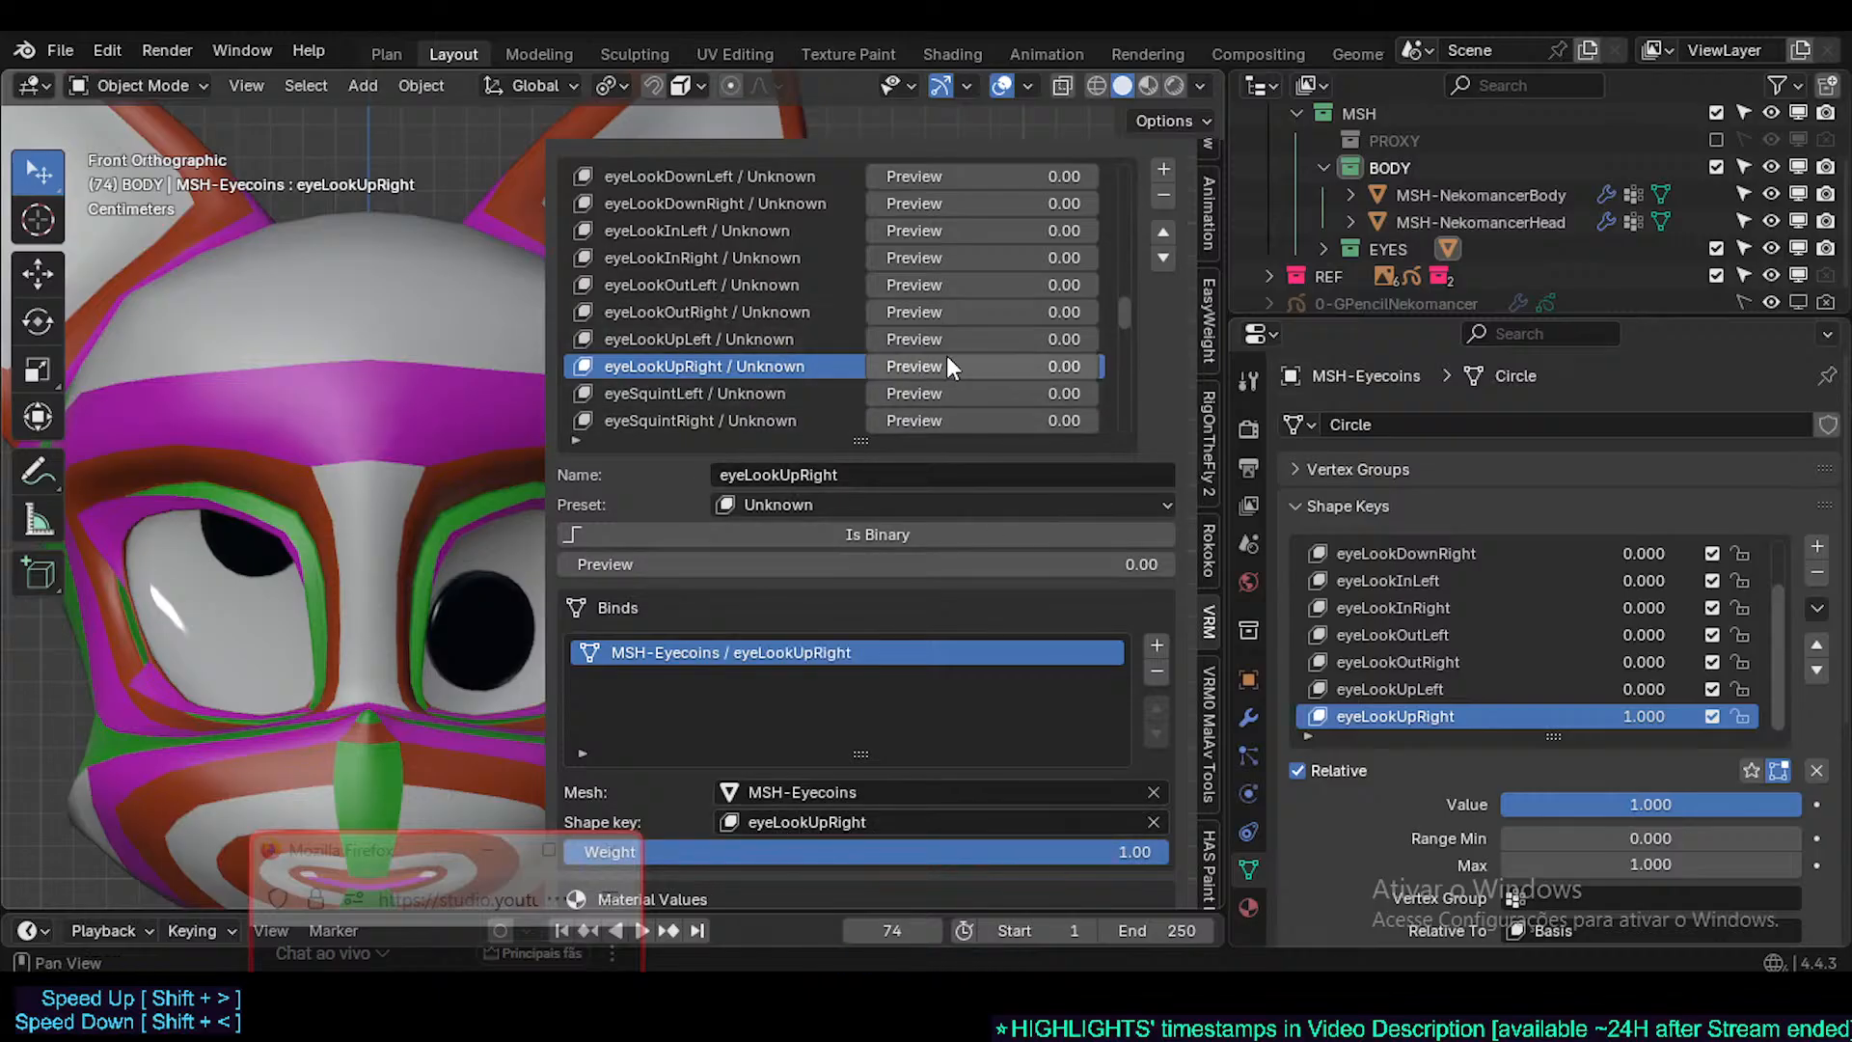
drag(947, 363, 868, 365)
key(BackSpace)
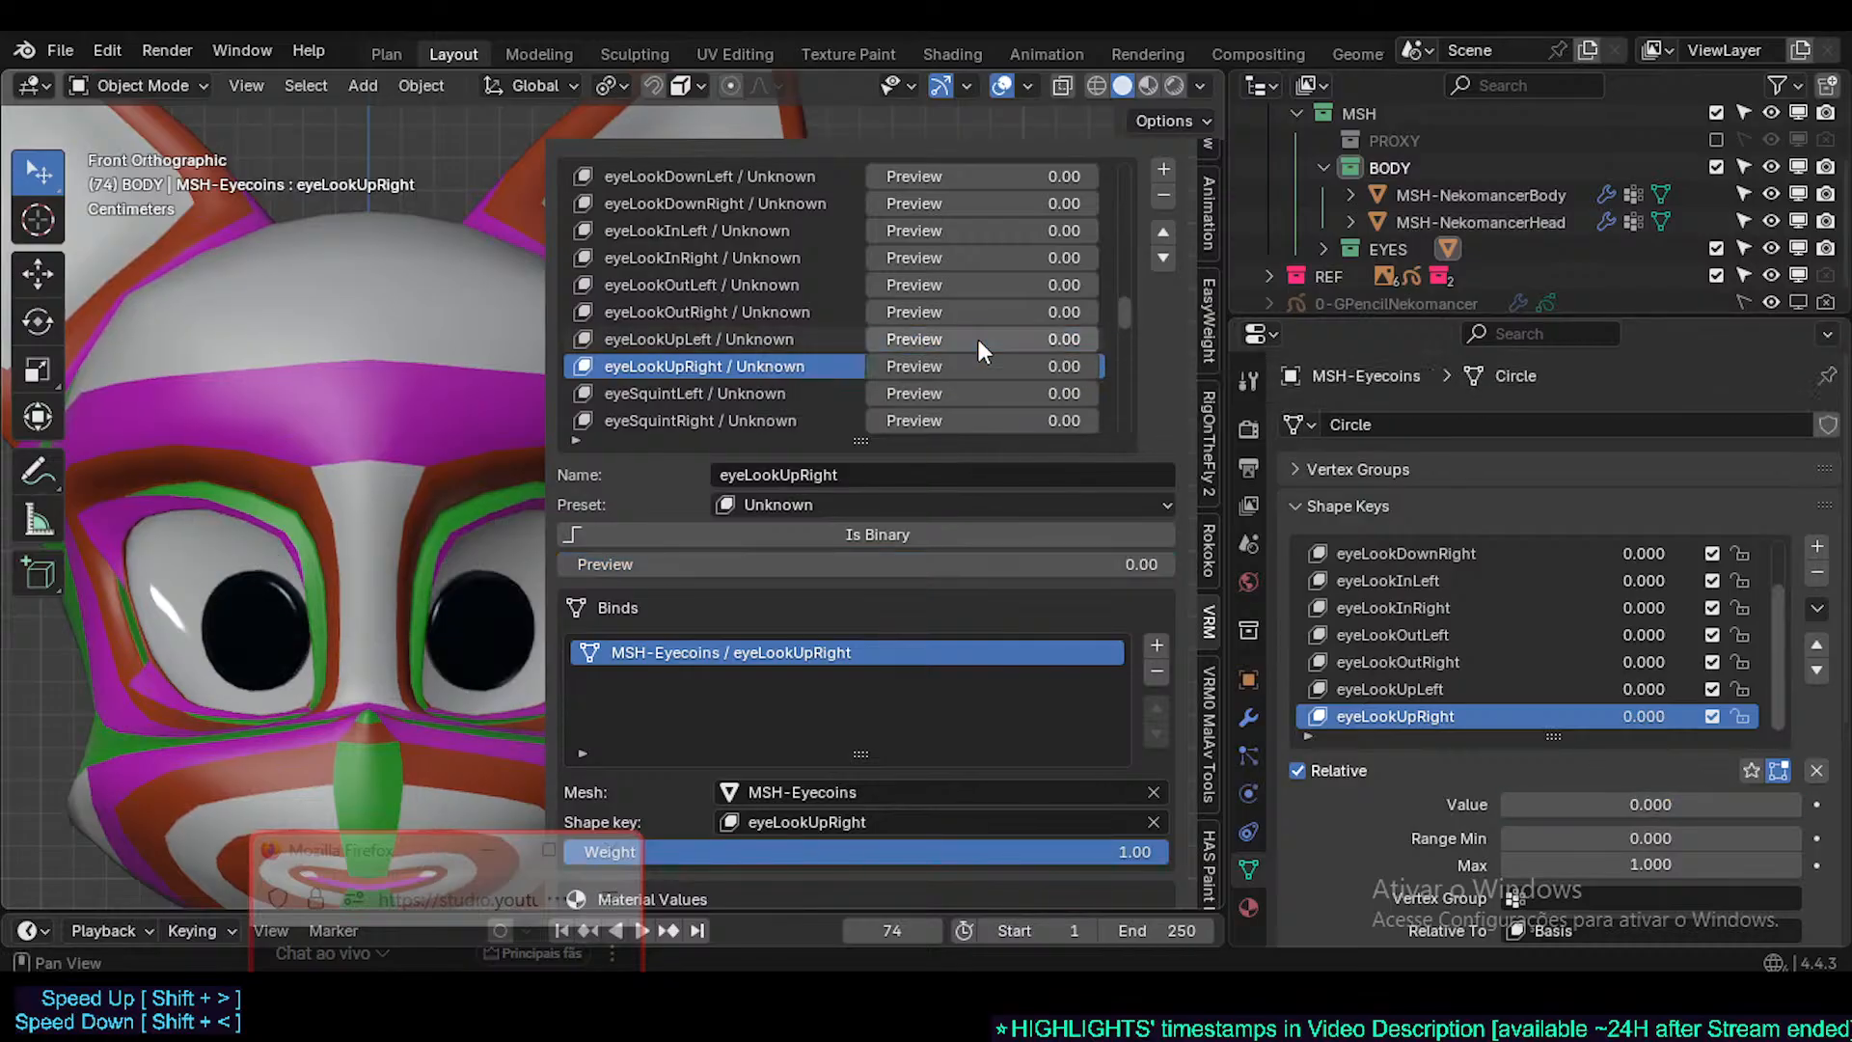
drag(874, 563, 1102, 563)
click(809, 534)
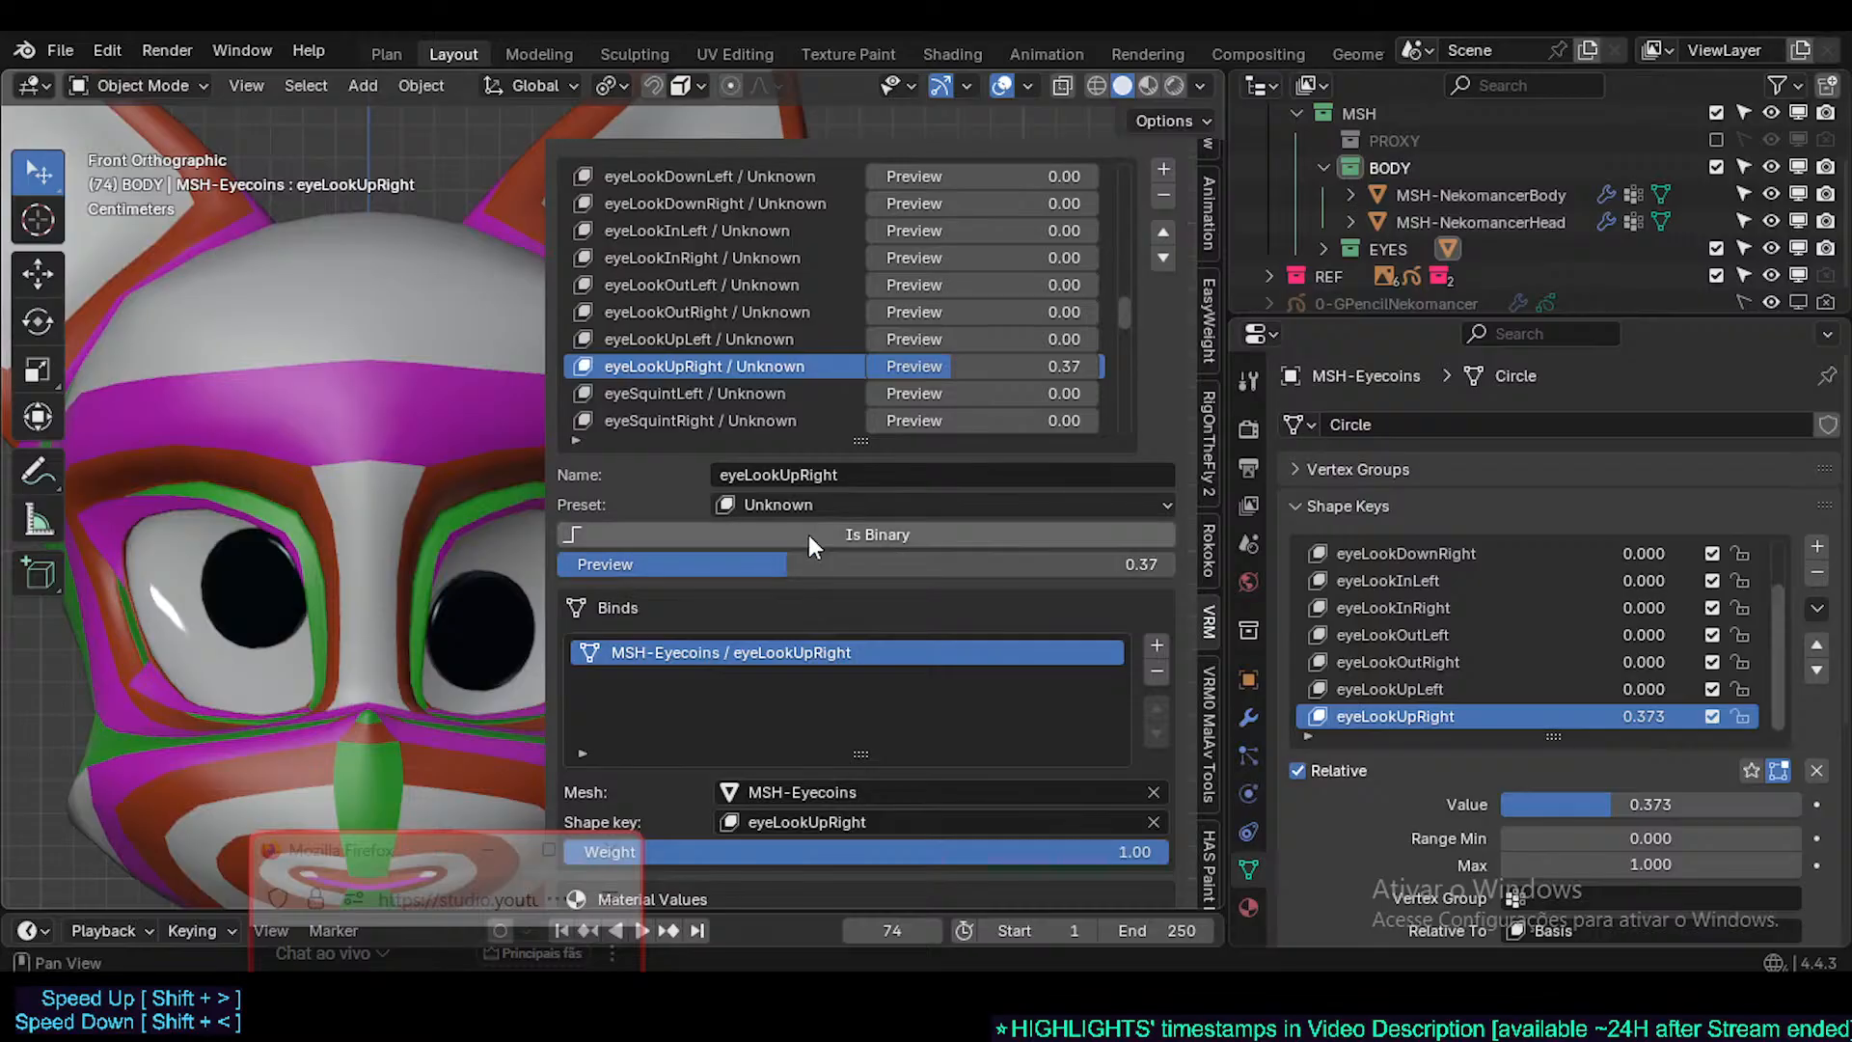
drag(726, 558, 570, 564)
click(801, 535)
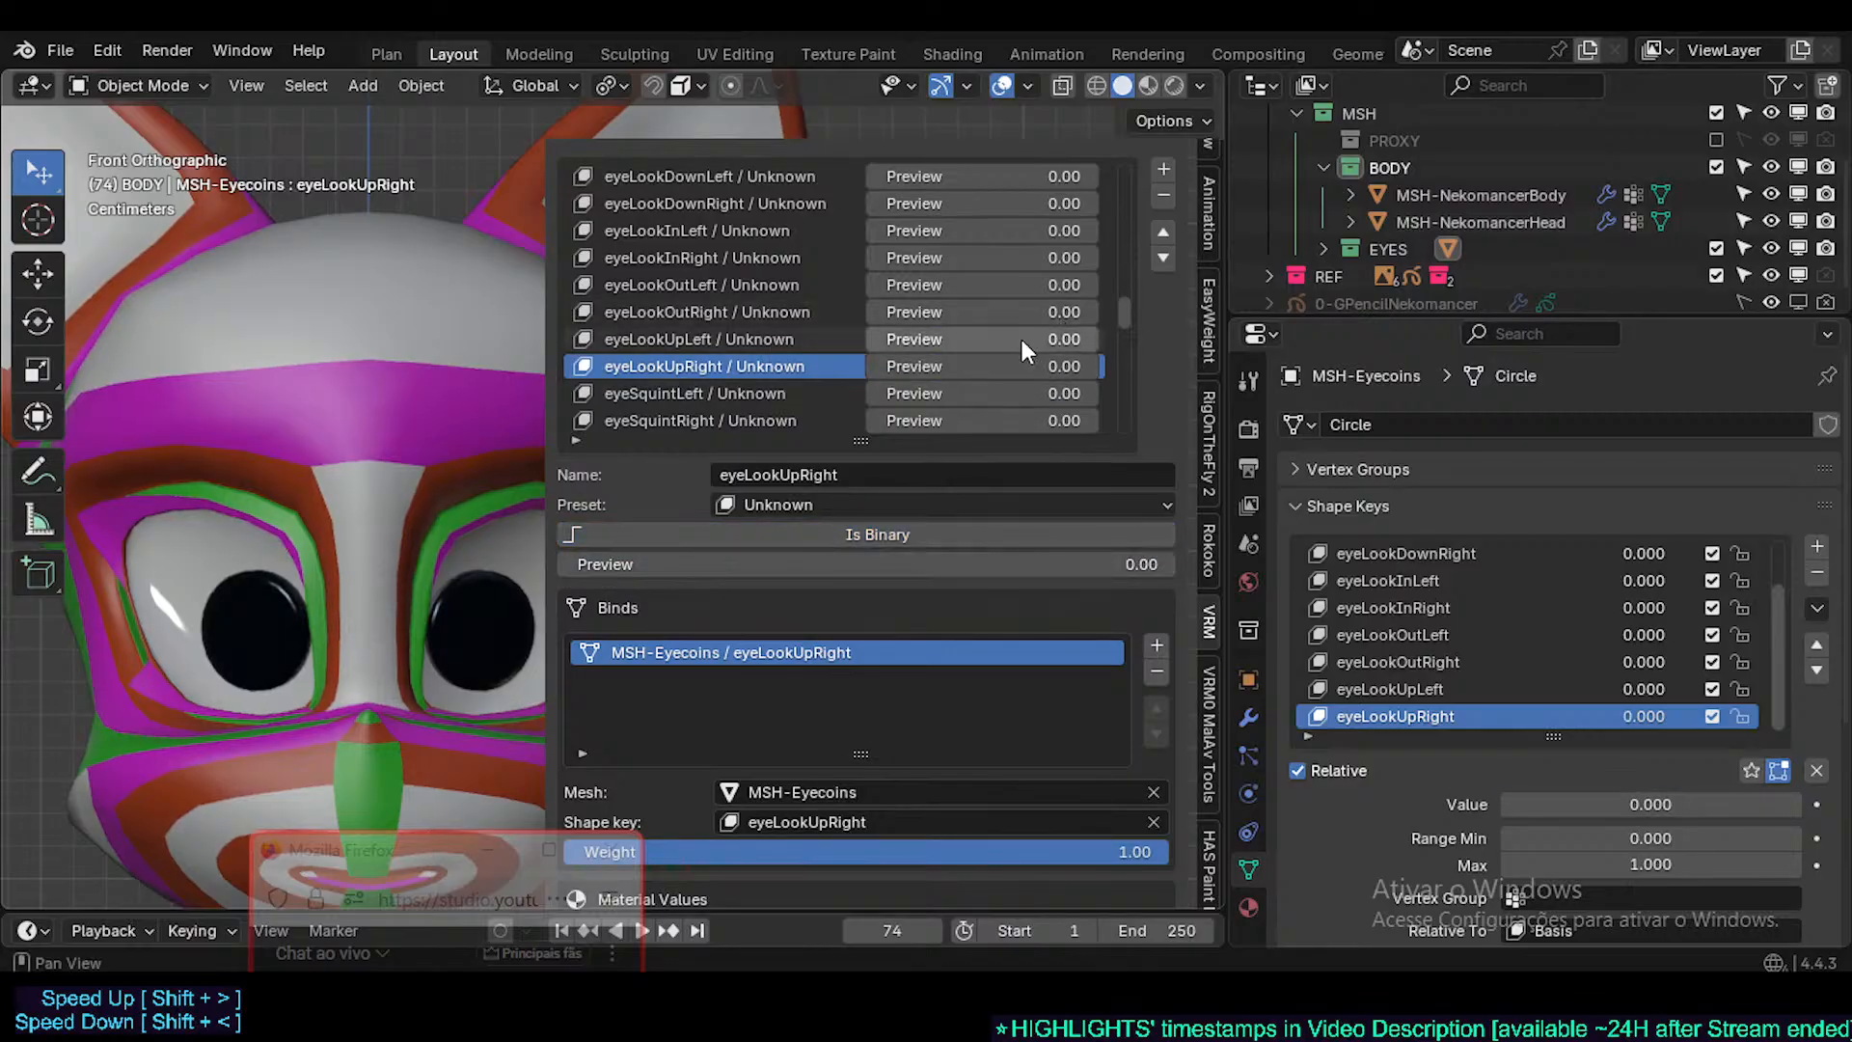
- Check the eyeLookUpLeft expression's bind and save the file
click(772, 341)
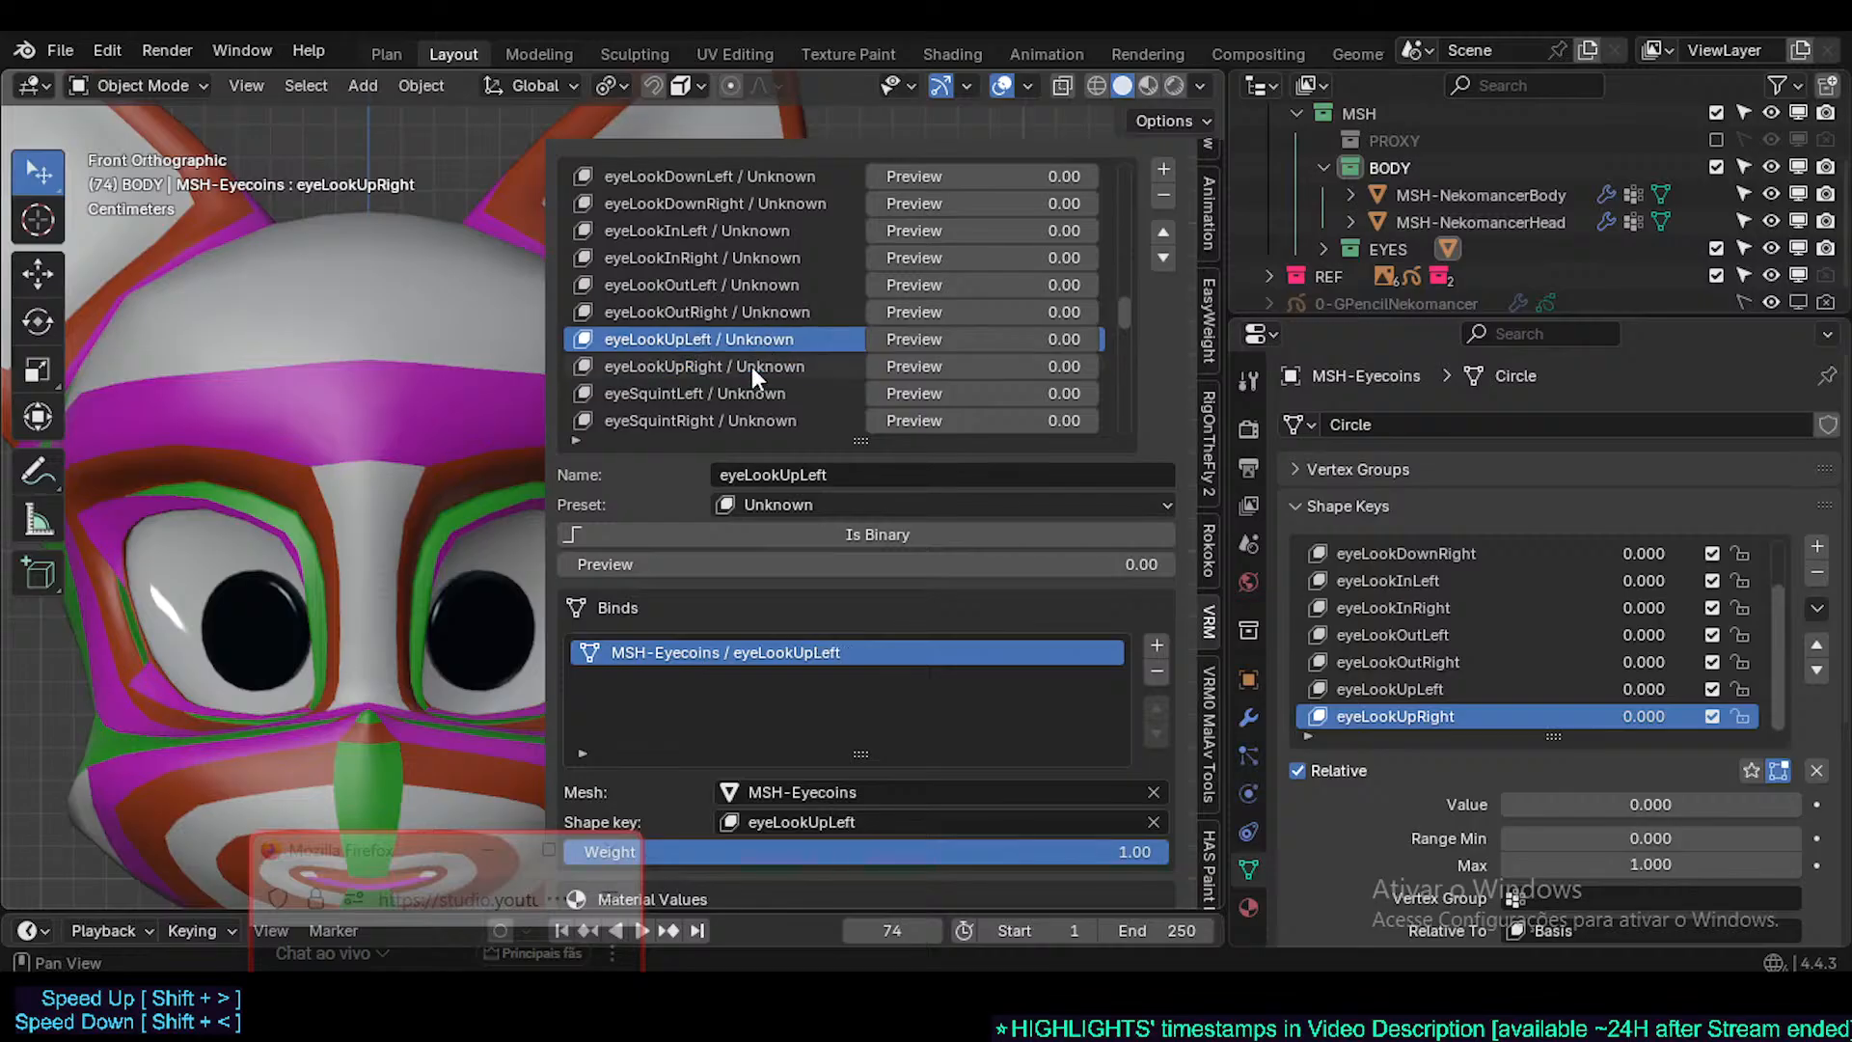
click(905, 339)
click(905, 338)
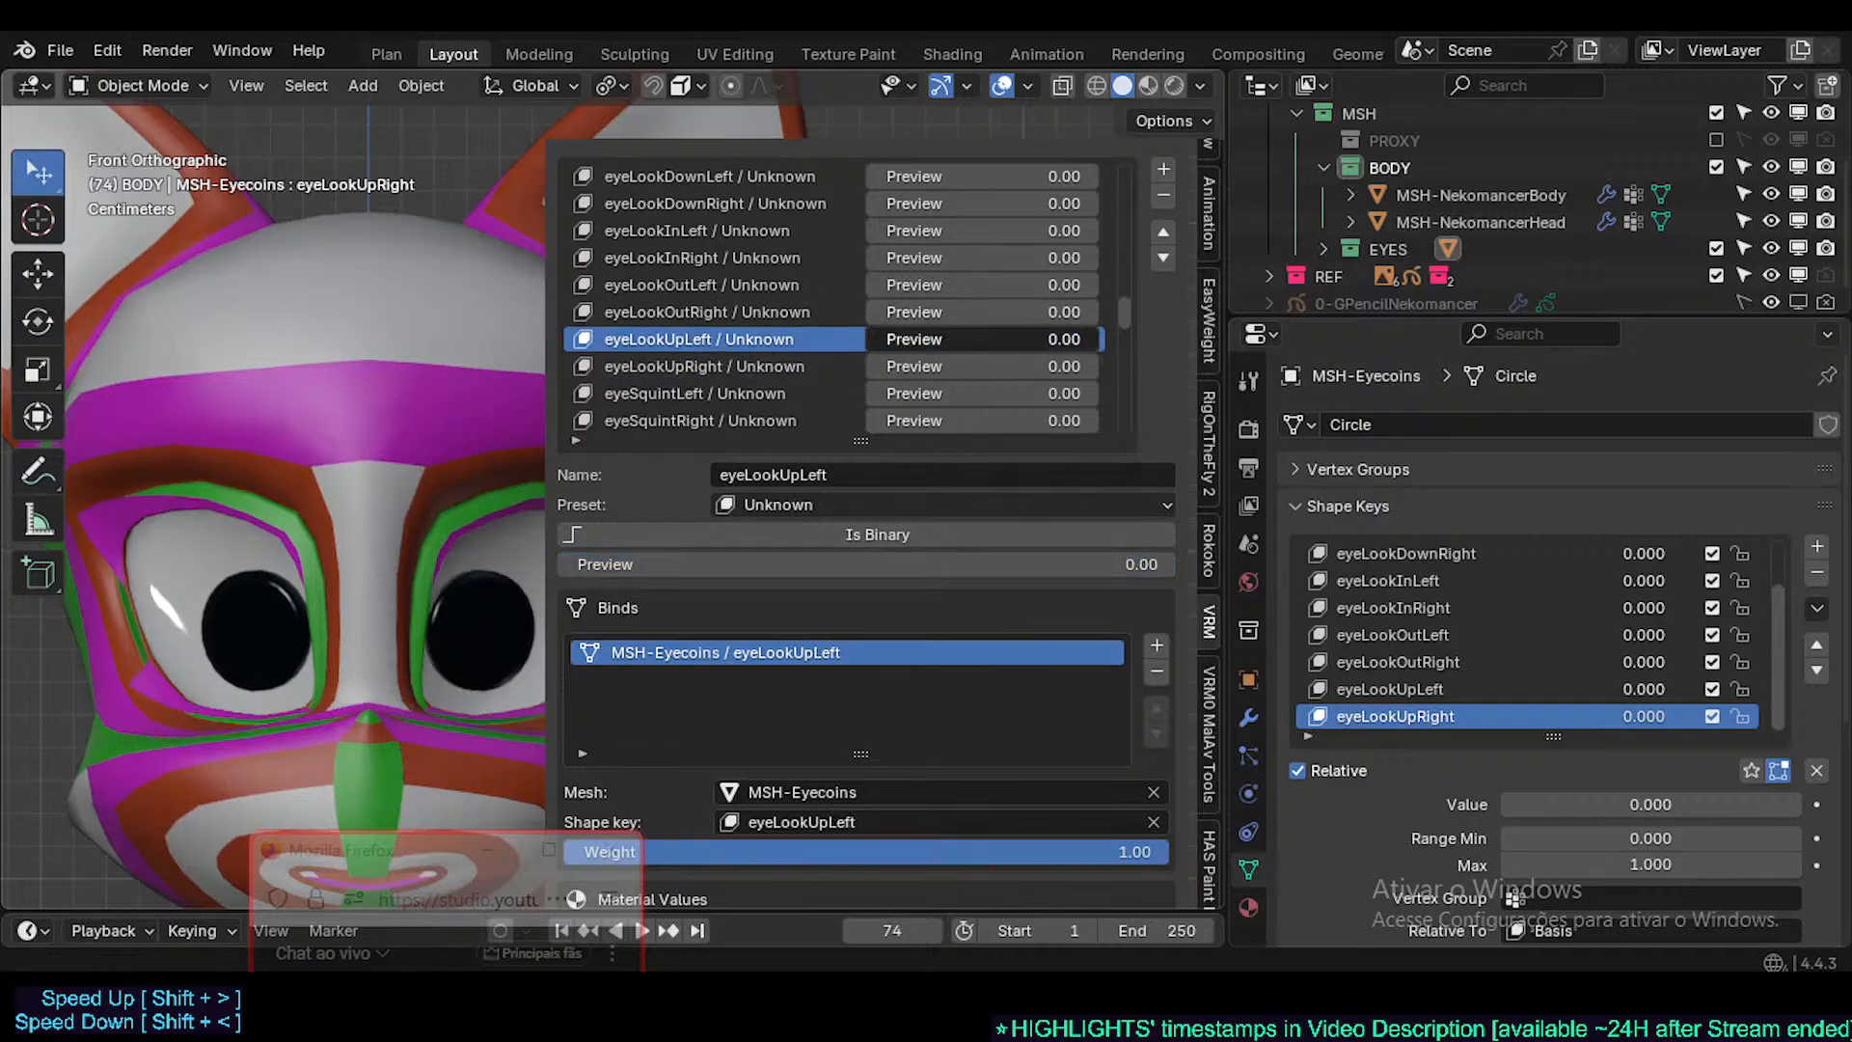
key(ctrl+s)
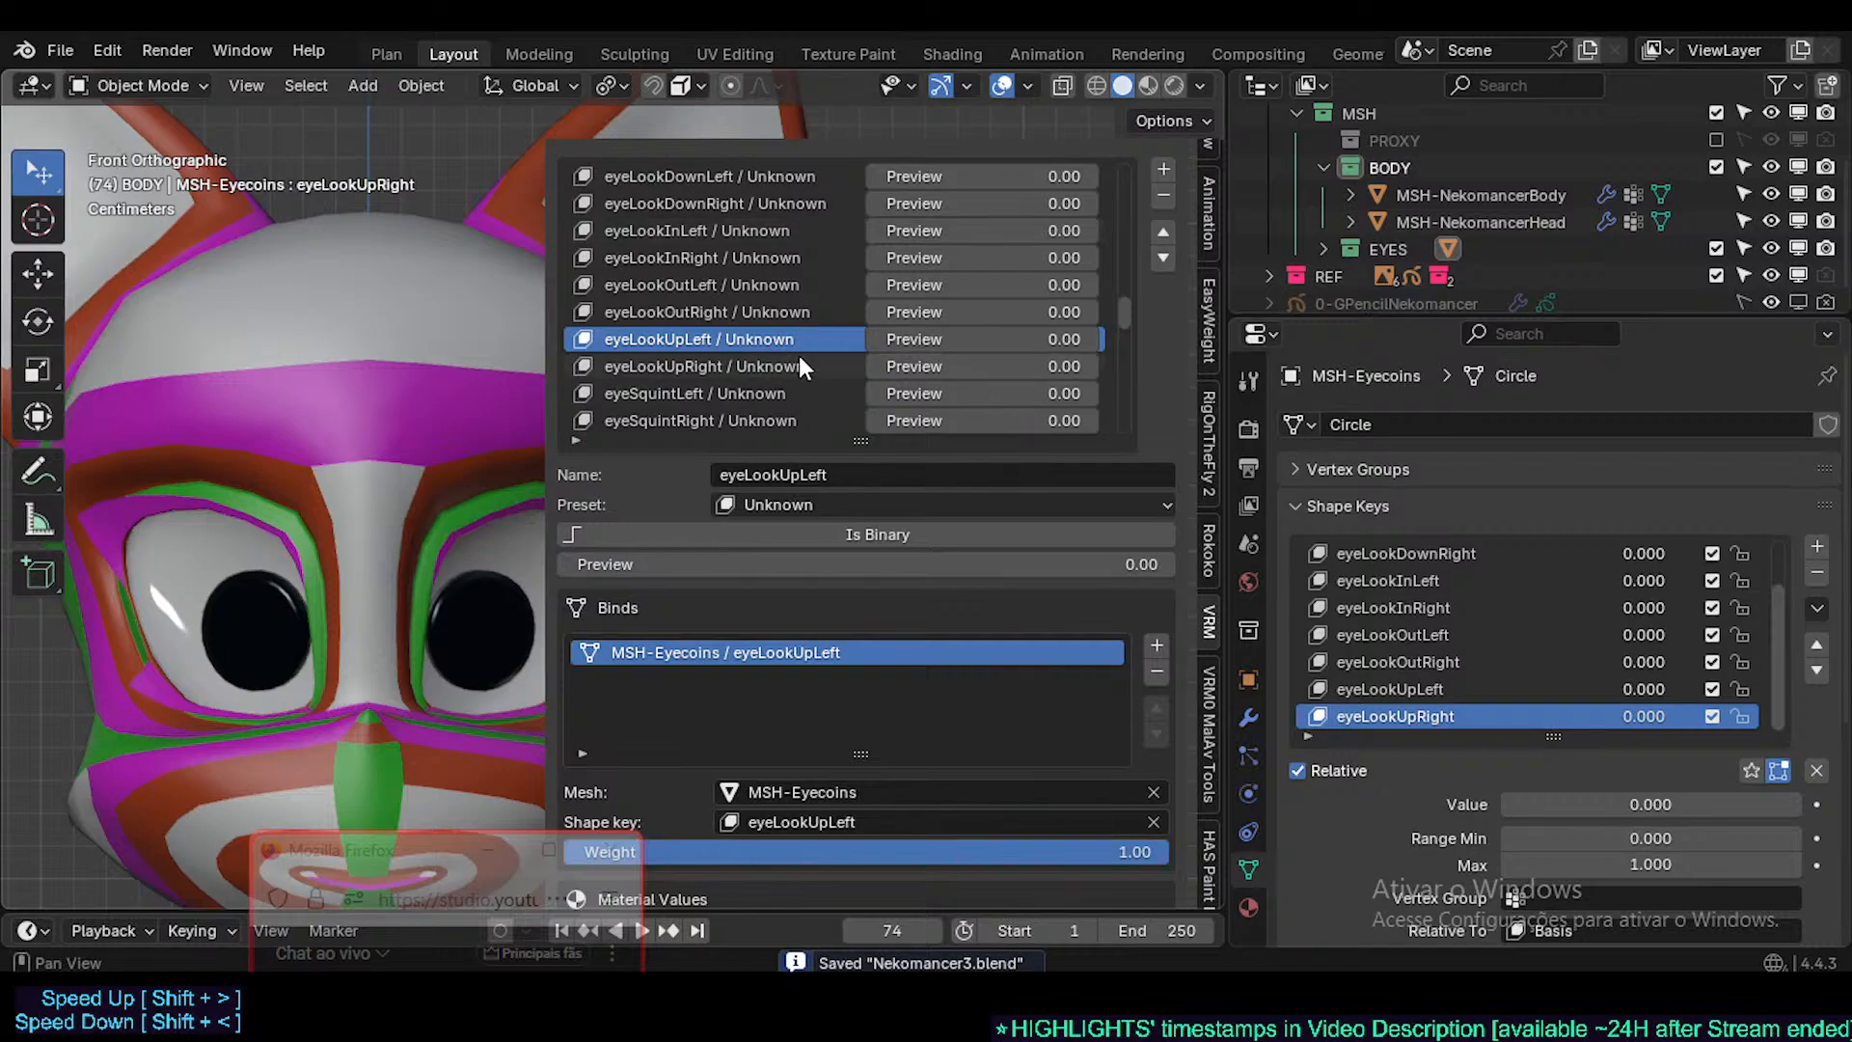
- Test the individual eye-look expression previews, including eyeLookOutRight at 1.00, and return them to 0
click(907, 339)
click(883, 338)
click(884, 339)
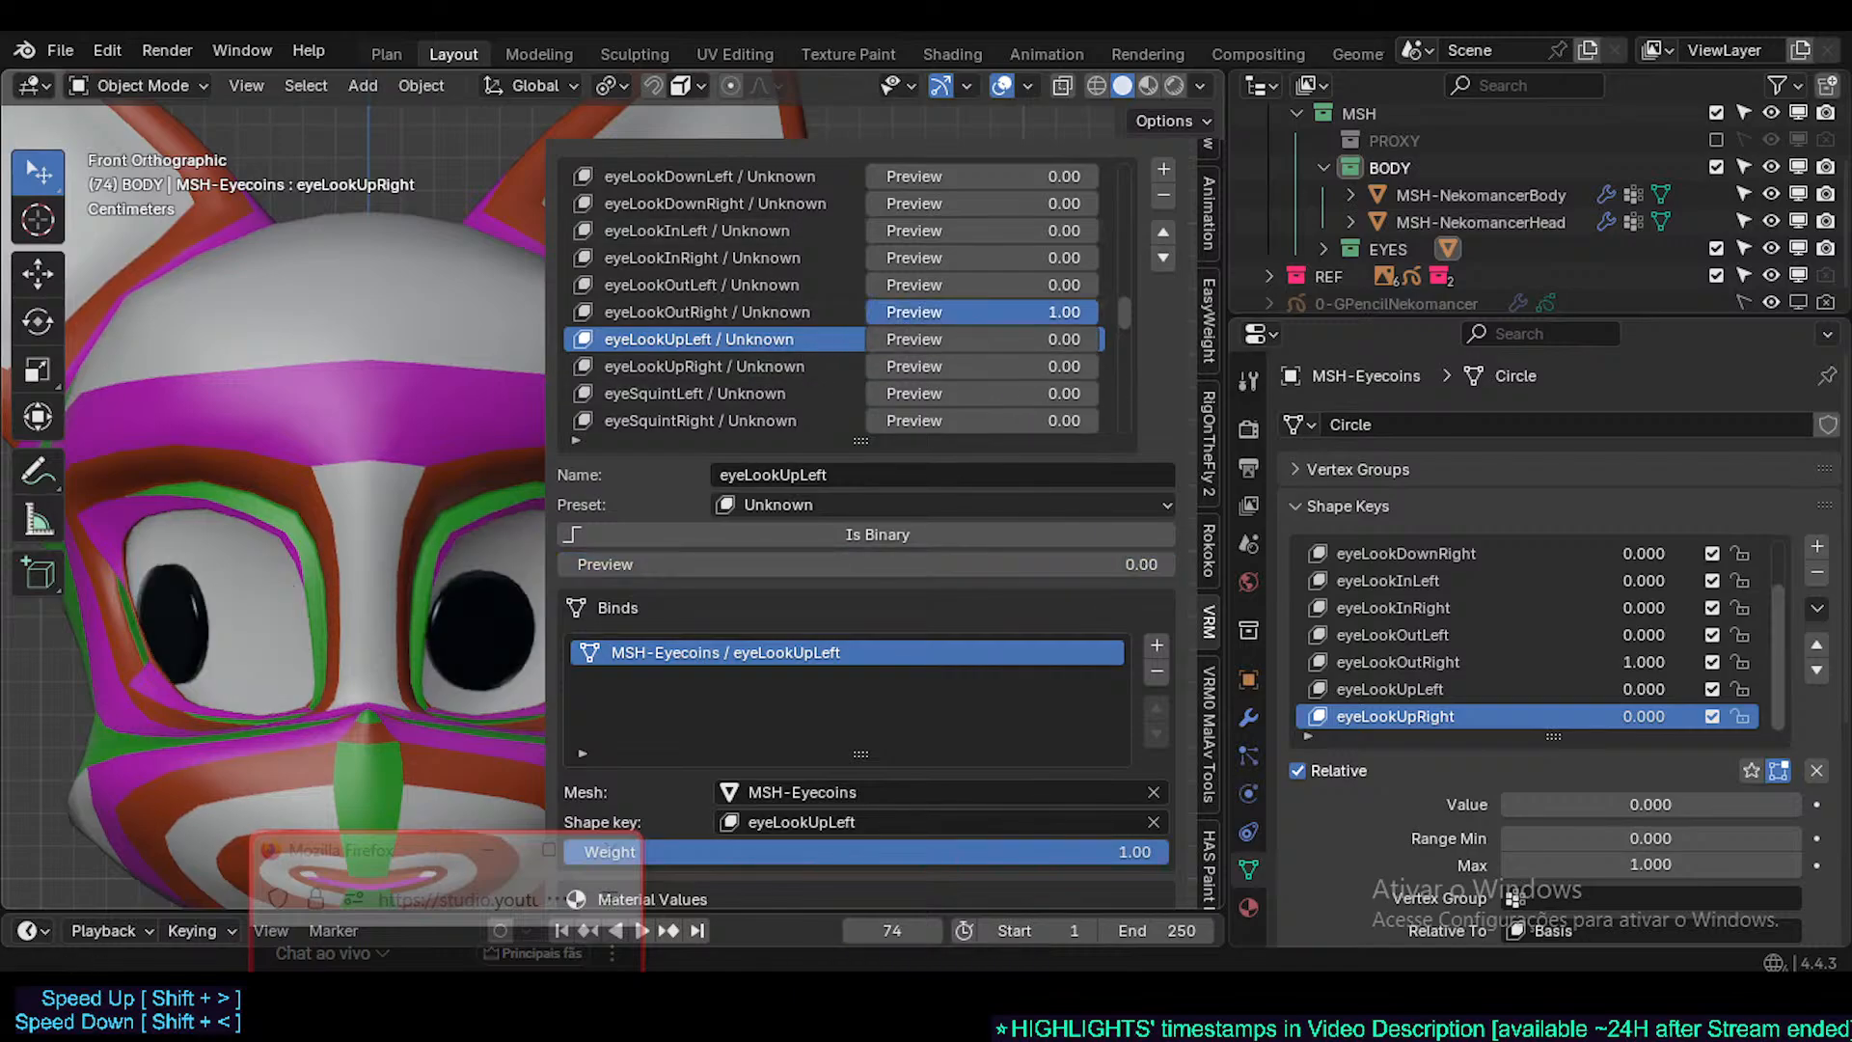
click(884, 338)
click(883, 338)
click(883, 339)
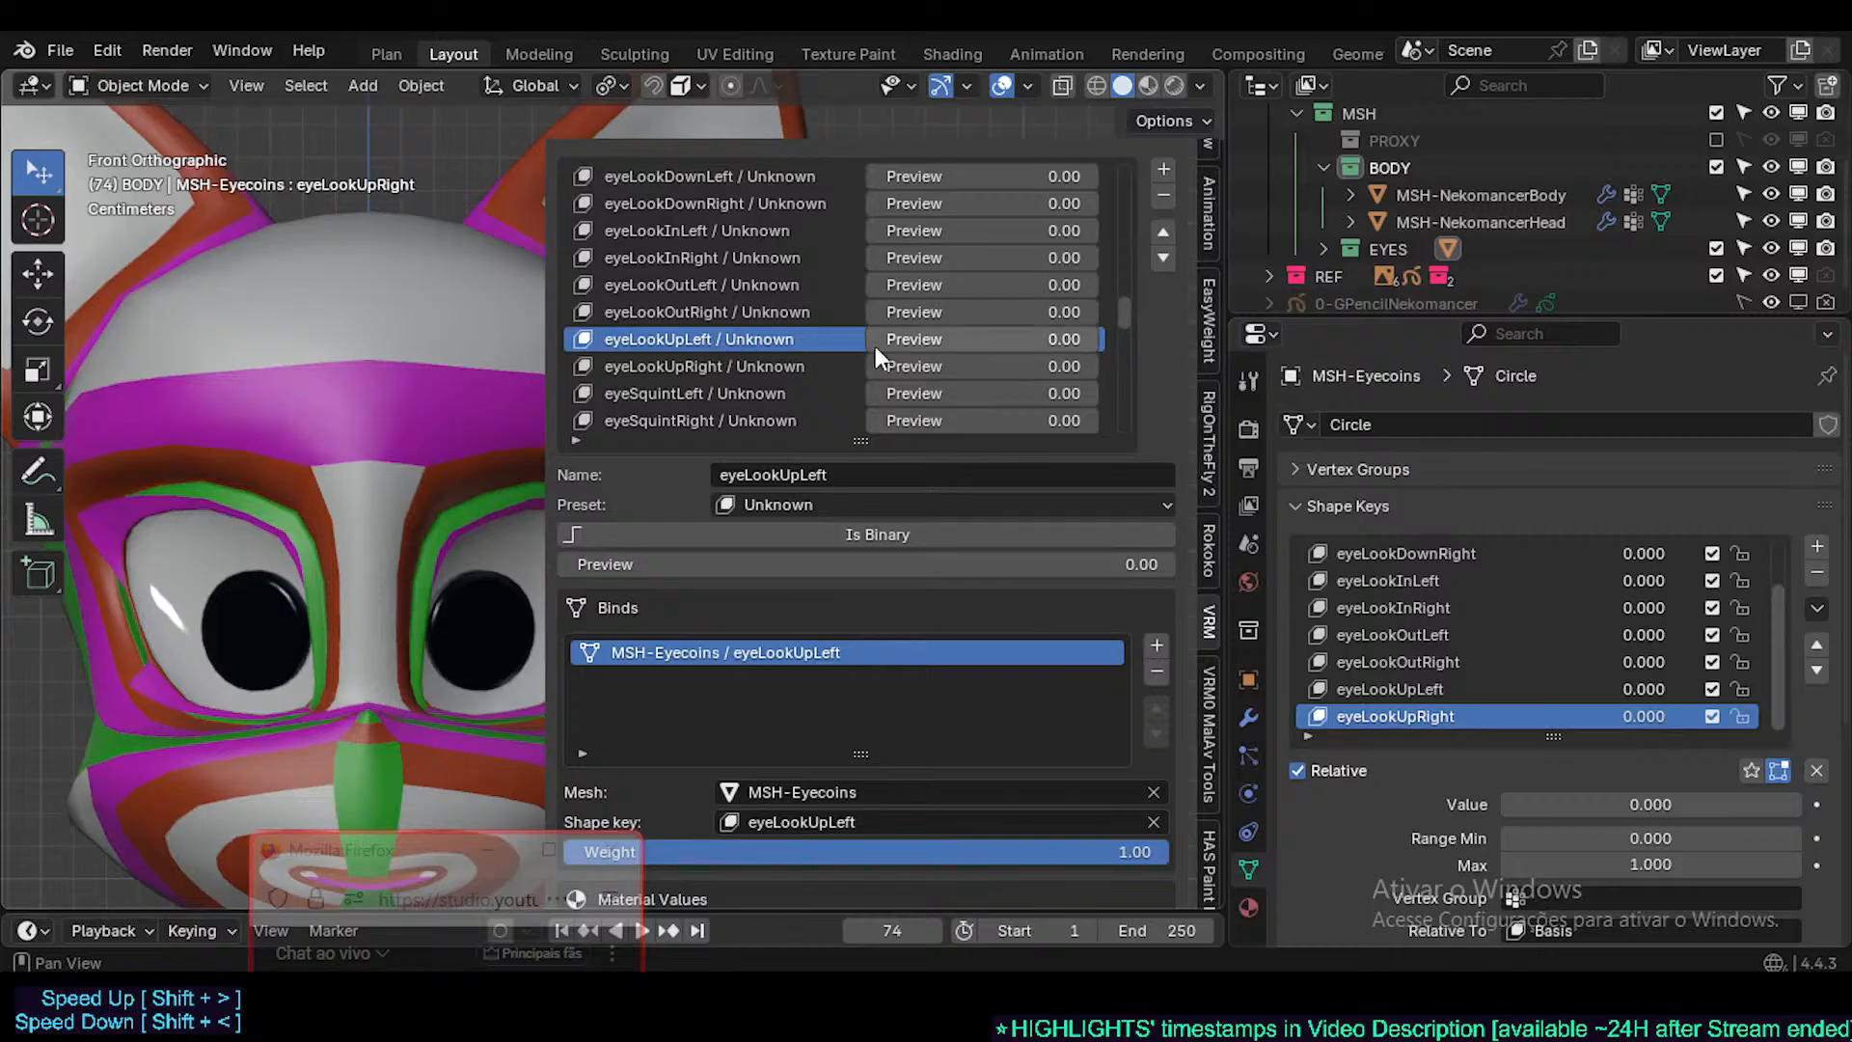
- Find the LookUp expression, save the file, and set the expression's preview to 1.00
scroll(986, 361, up, 10)
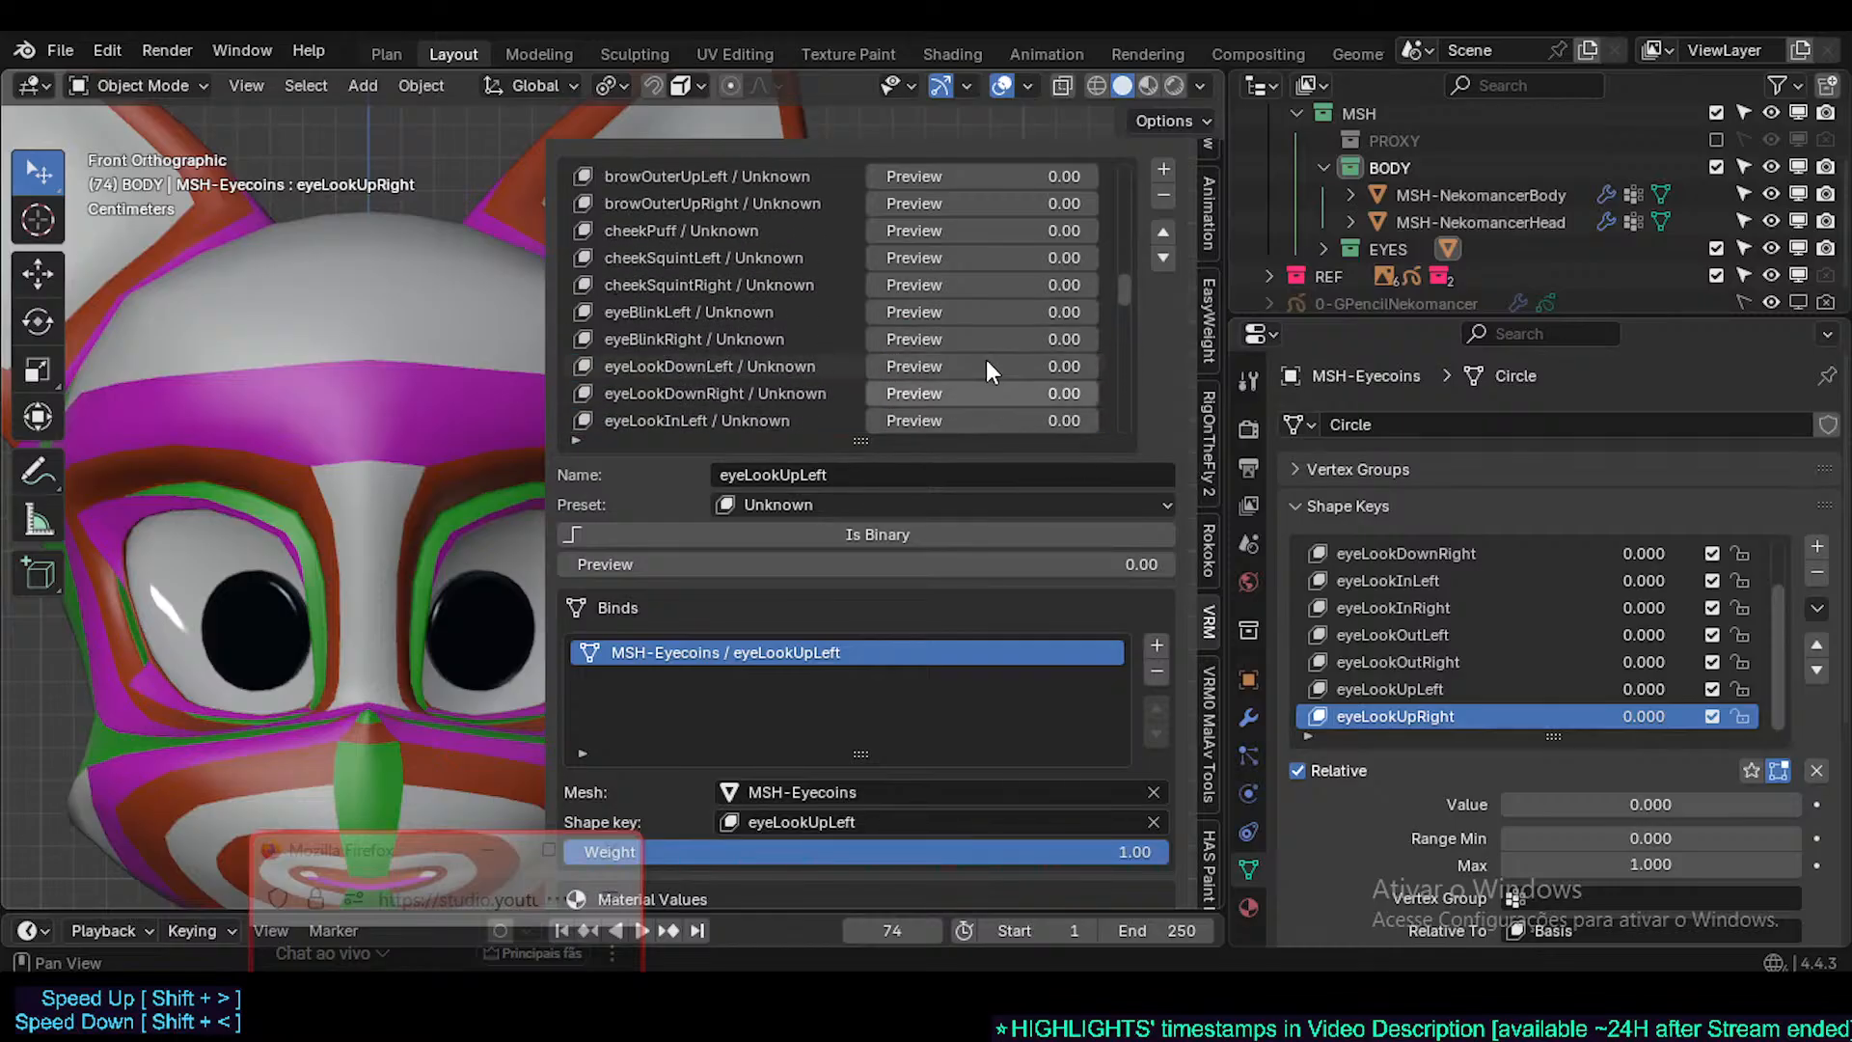
scroll(972, 365, up, 10)
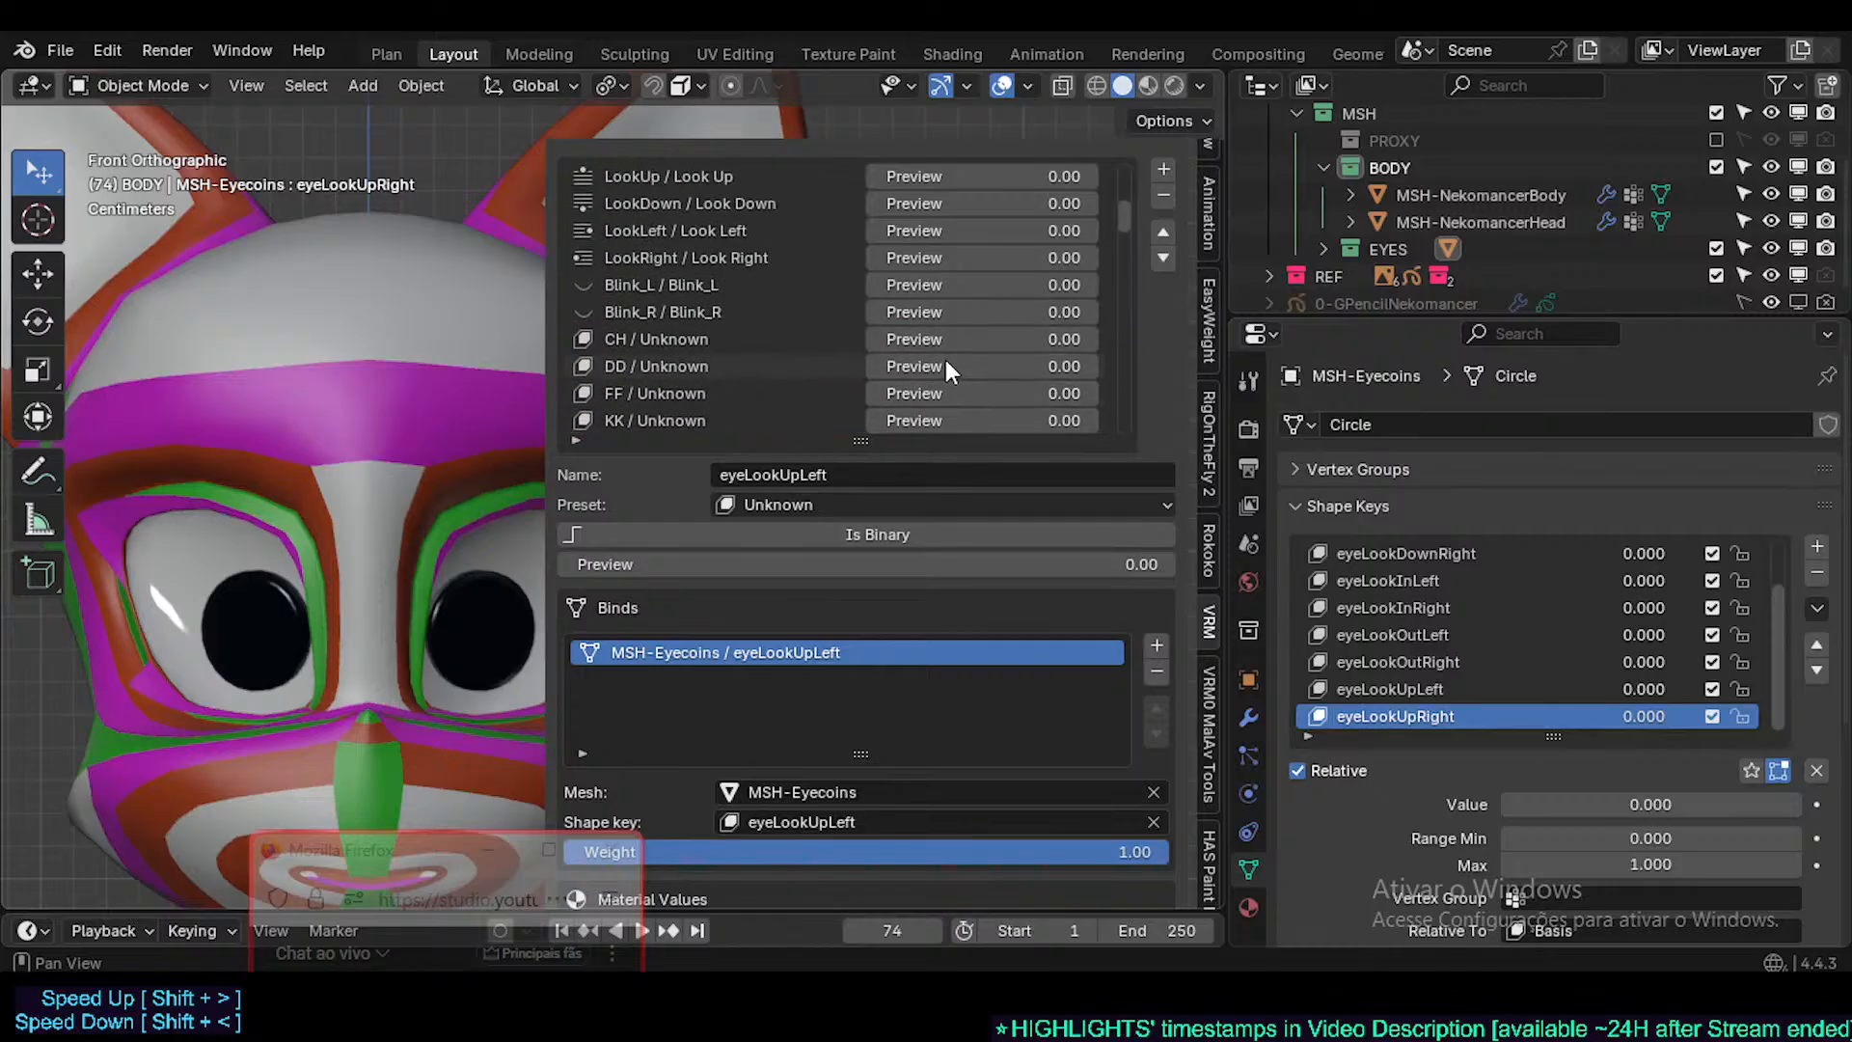
click(665, 312)
key(ctrl+s)
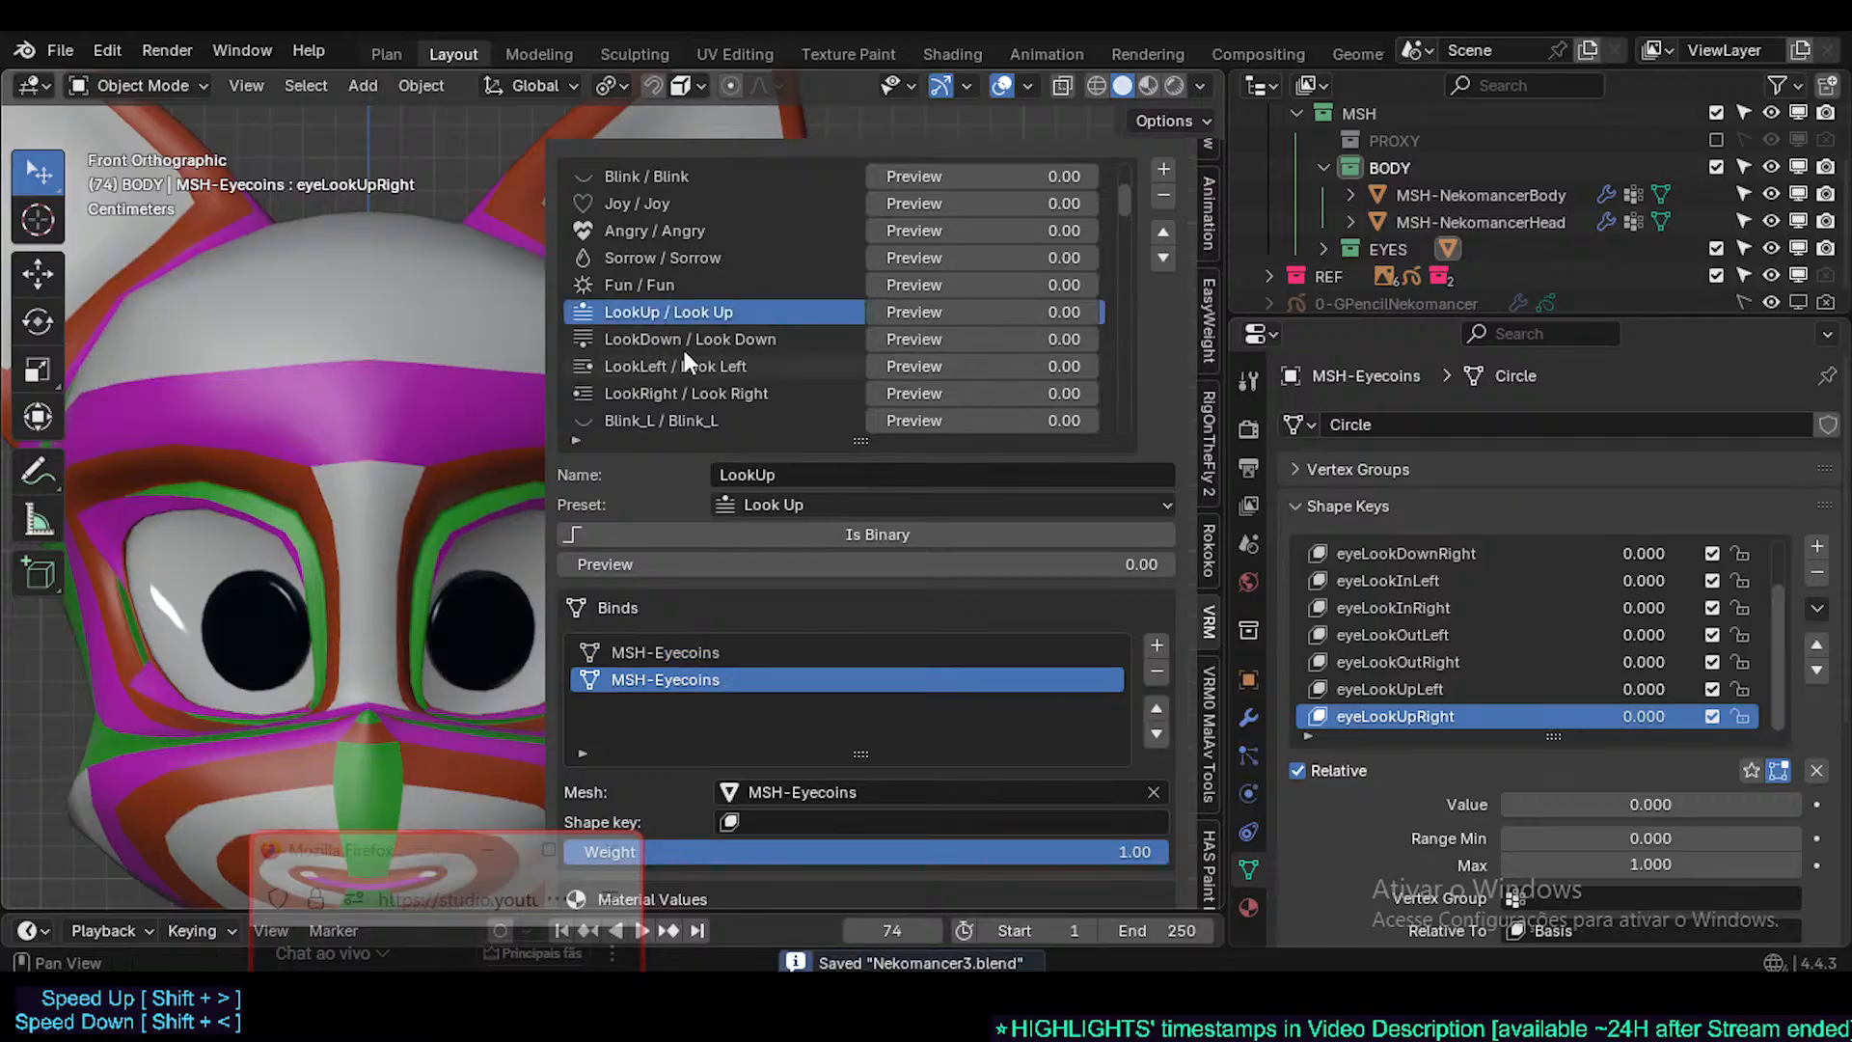
drag(911, 309, 1061, 308)
- Assign the eyeLookUpLeft and eyeLookUpRight shape keys to the LookUp expression's first and second MSH-Eyecoins binds
click(689, 652)
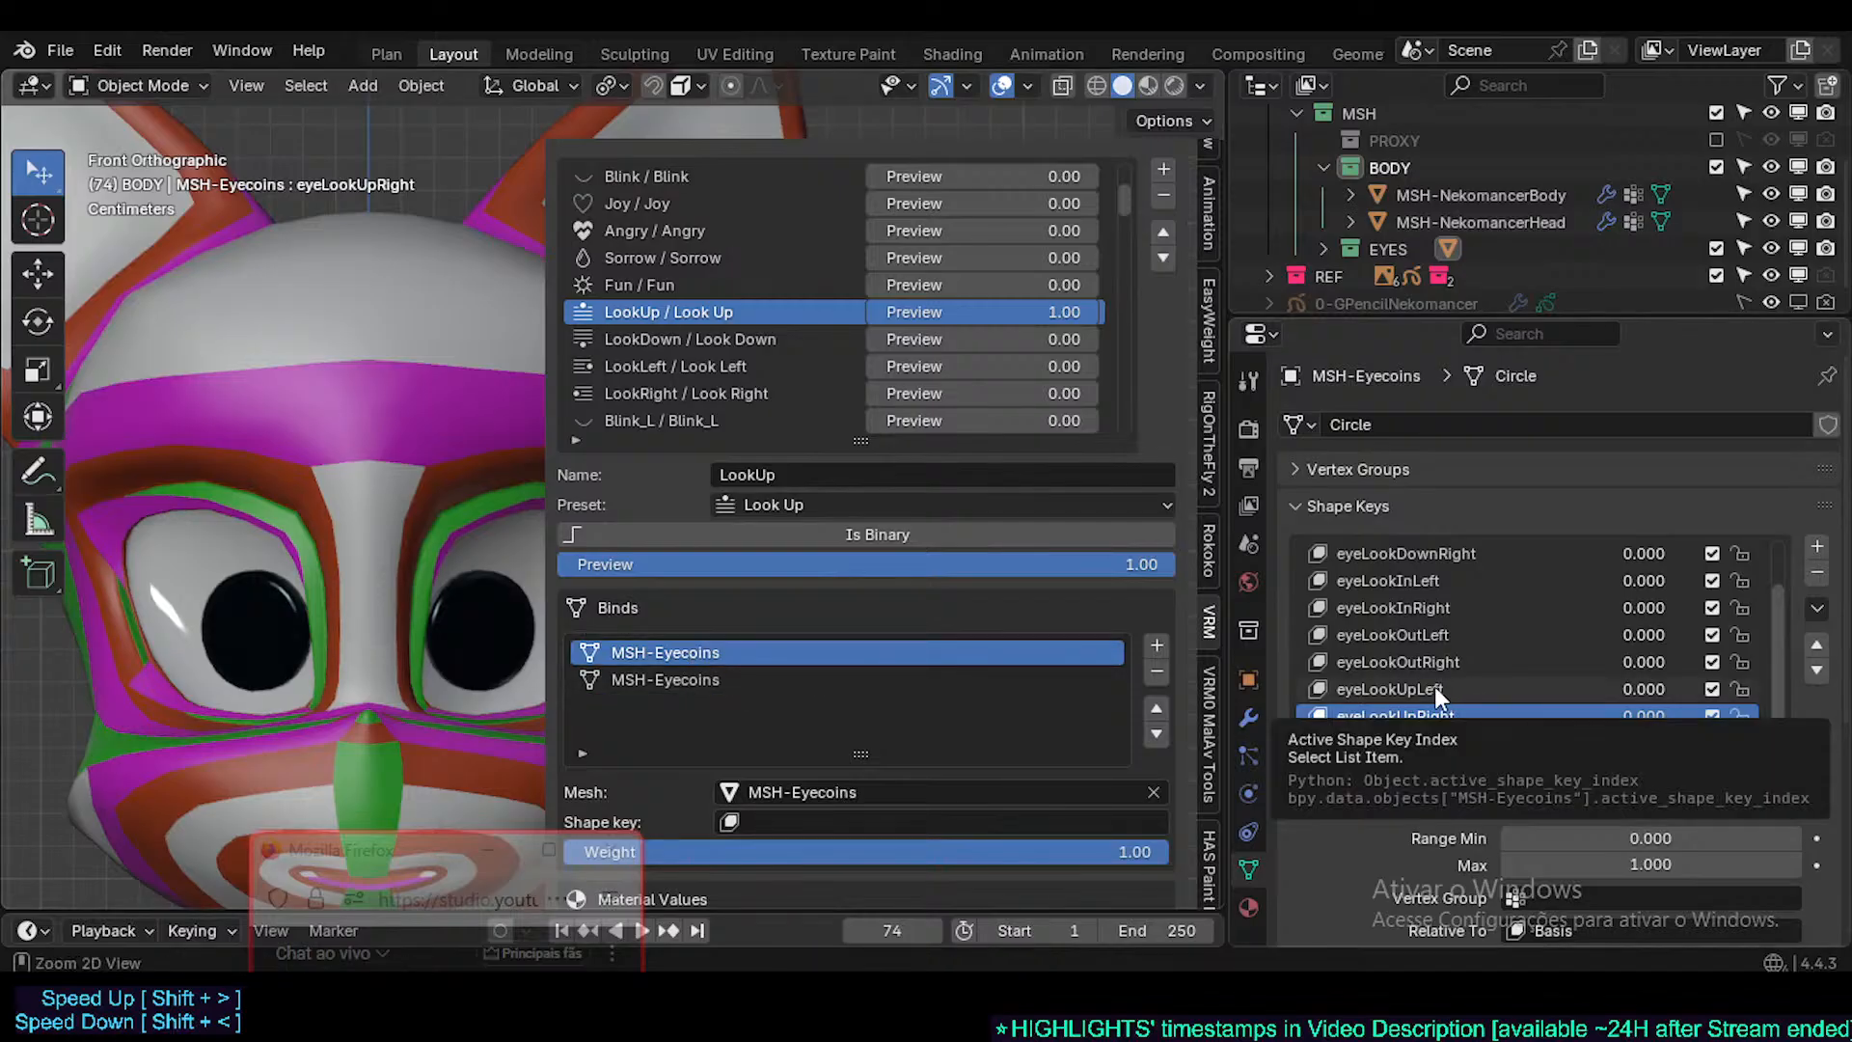
key(ctrl+c)
key(ctrl+v)
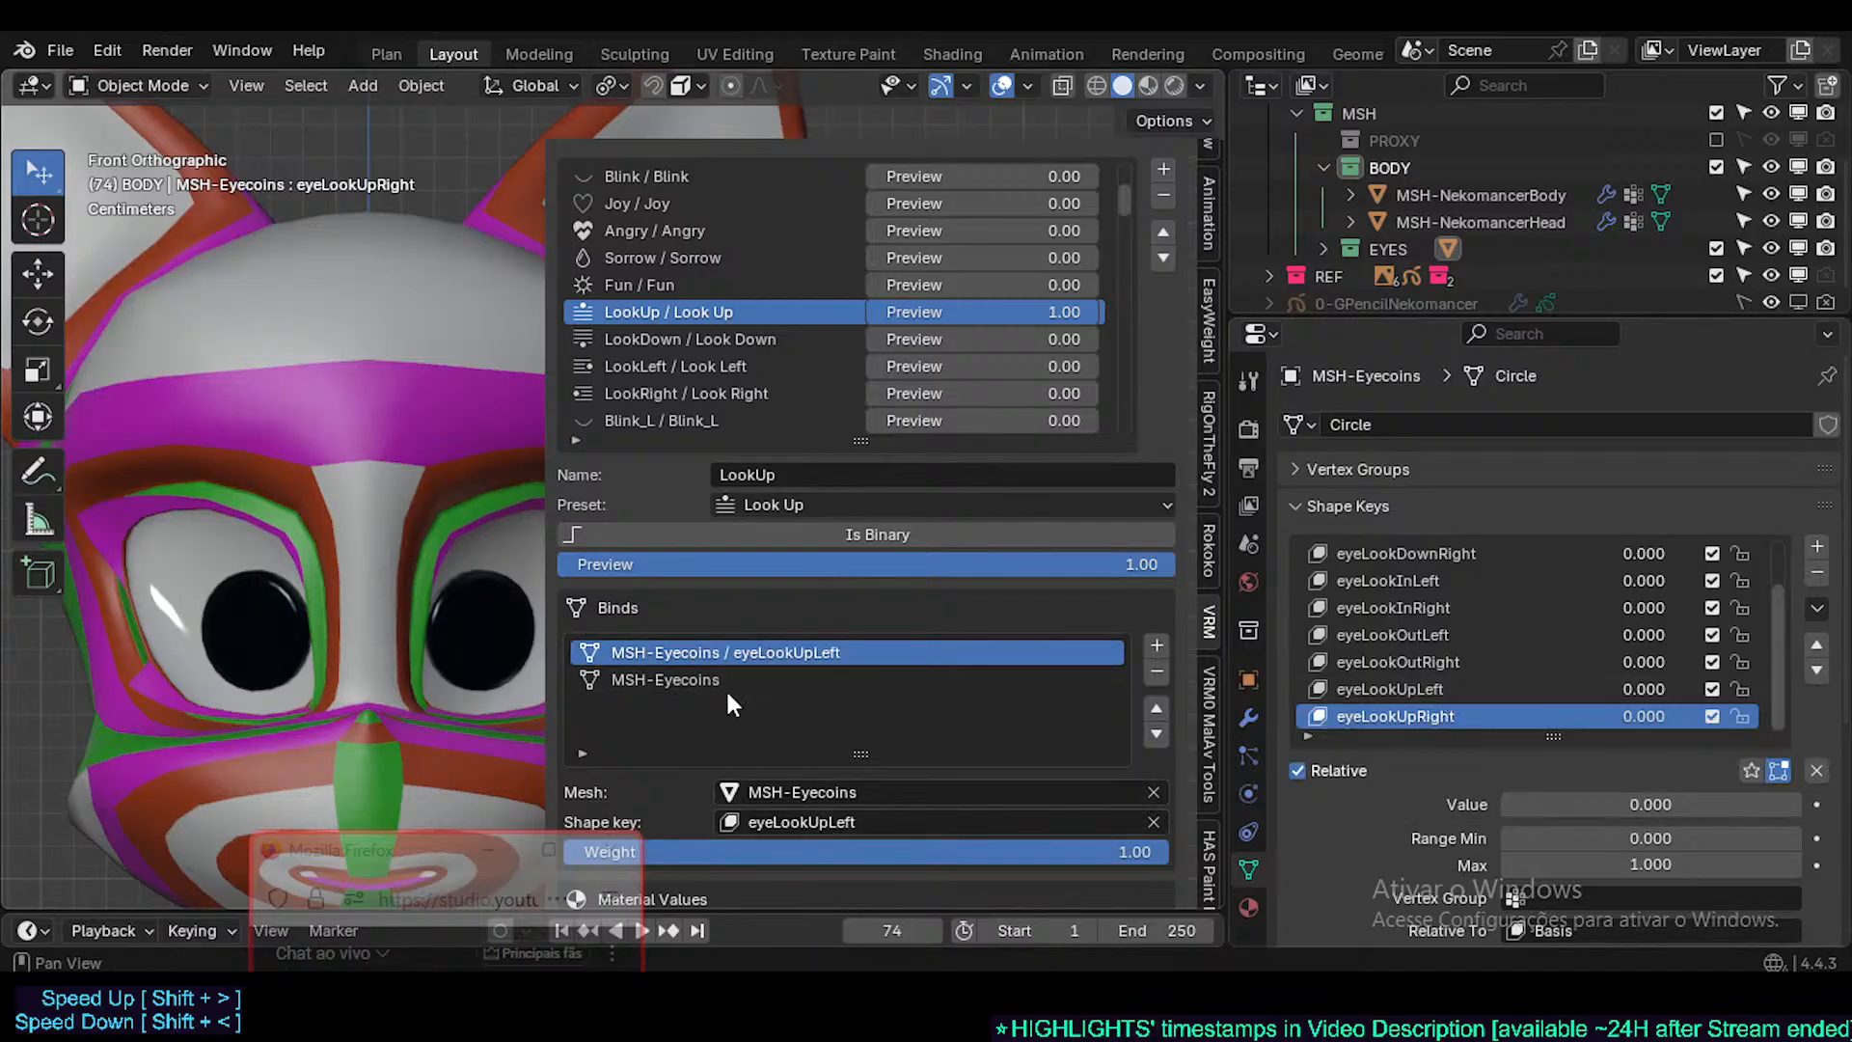
click(792, 679)
key(ctrl+c)
key(ctrl+v)
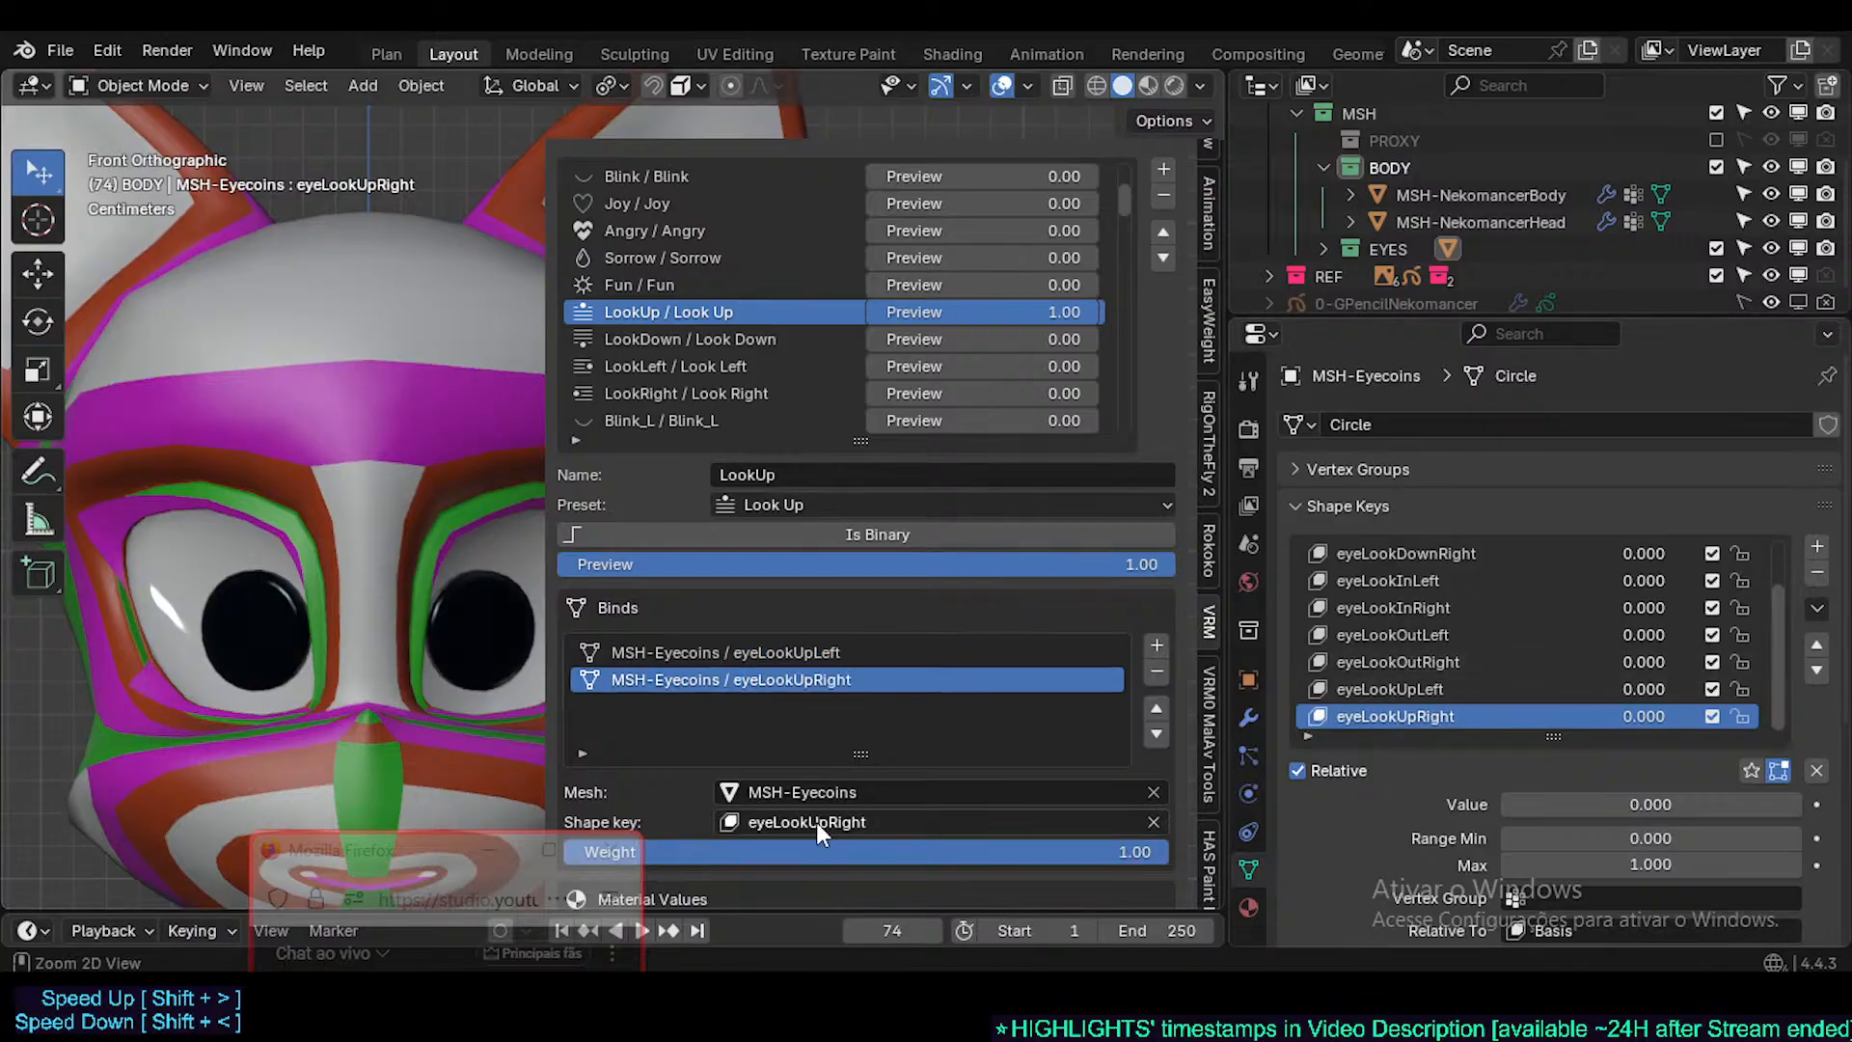
- Test LookUp combined with LookLeft at 1.00, reset LookLeft to 0 while keeping LookUp at 1.00, and save the file
drag(946, 305, 873, 306)
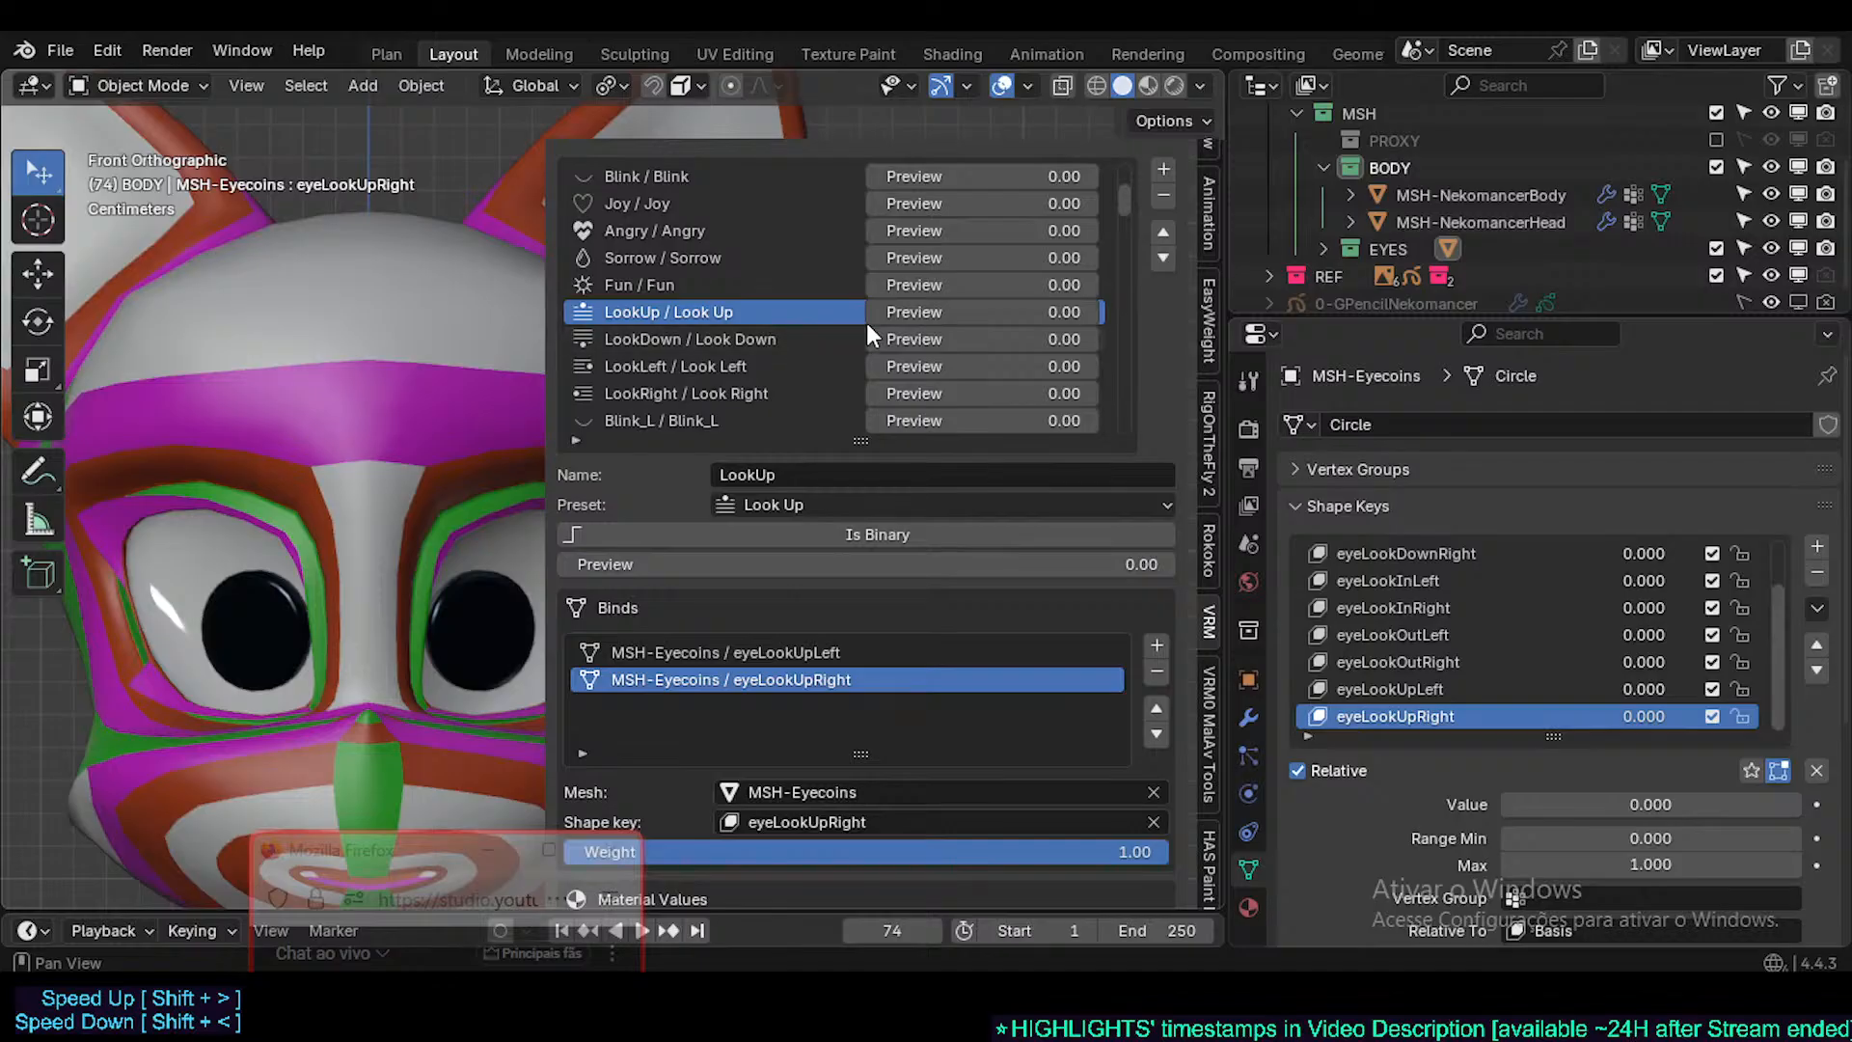
drag(873, 312, 1023, 367)
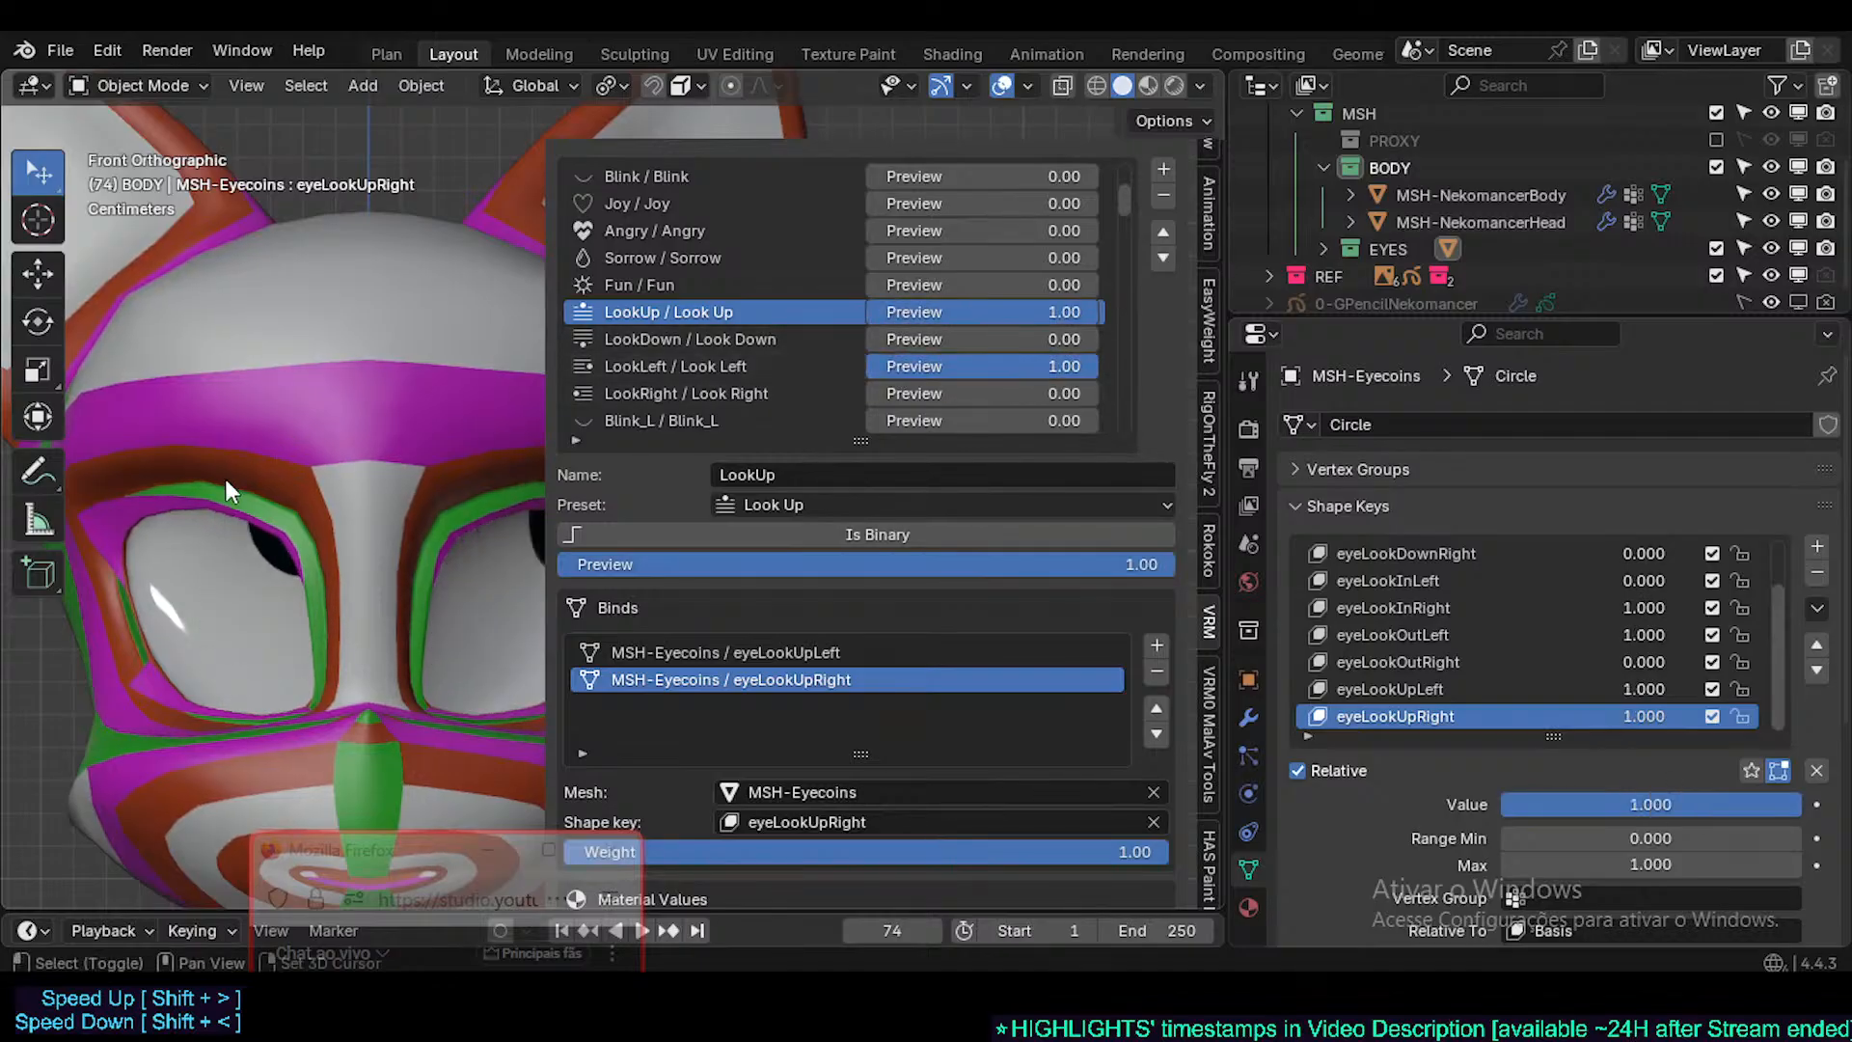
shift+middle_drag(226, 481, 171, 490)
scroll(171, 490, down, 3)
mouse_move(902, 366)
mouse_down()
mouse_move(858, 367)
mouse_move(1061, 394)
mouse_move(878, 394)
mouse_up()
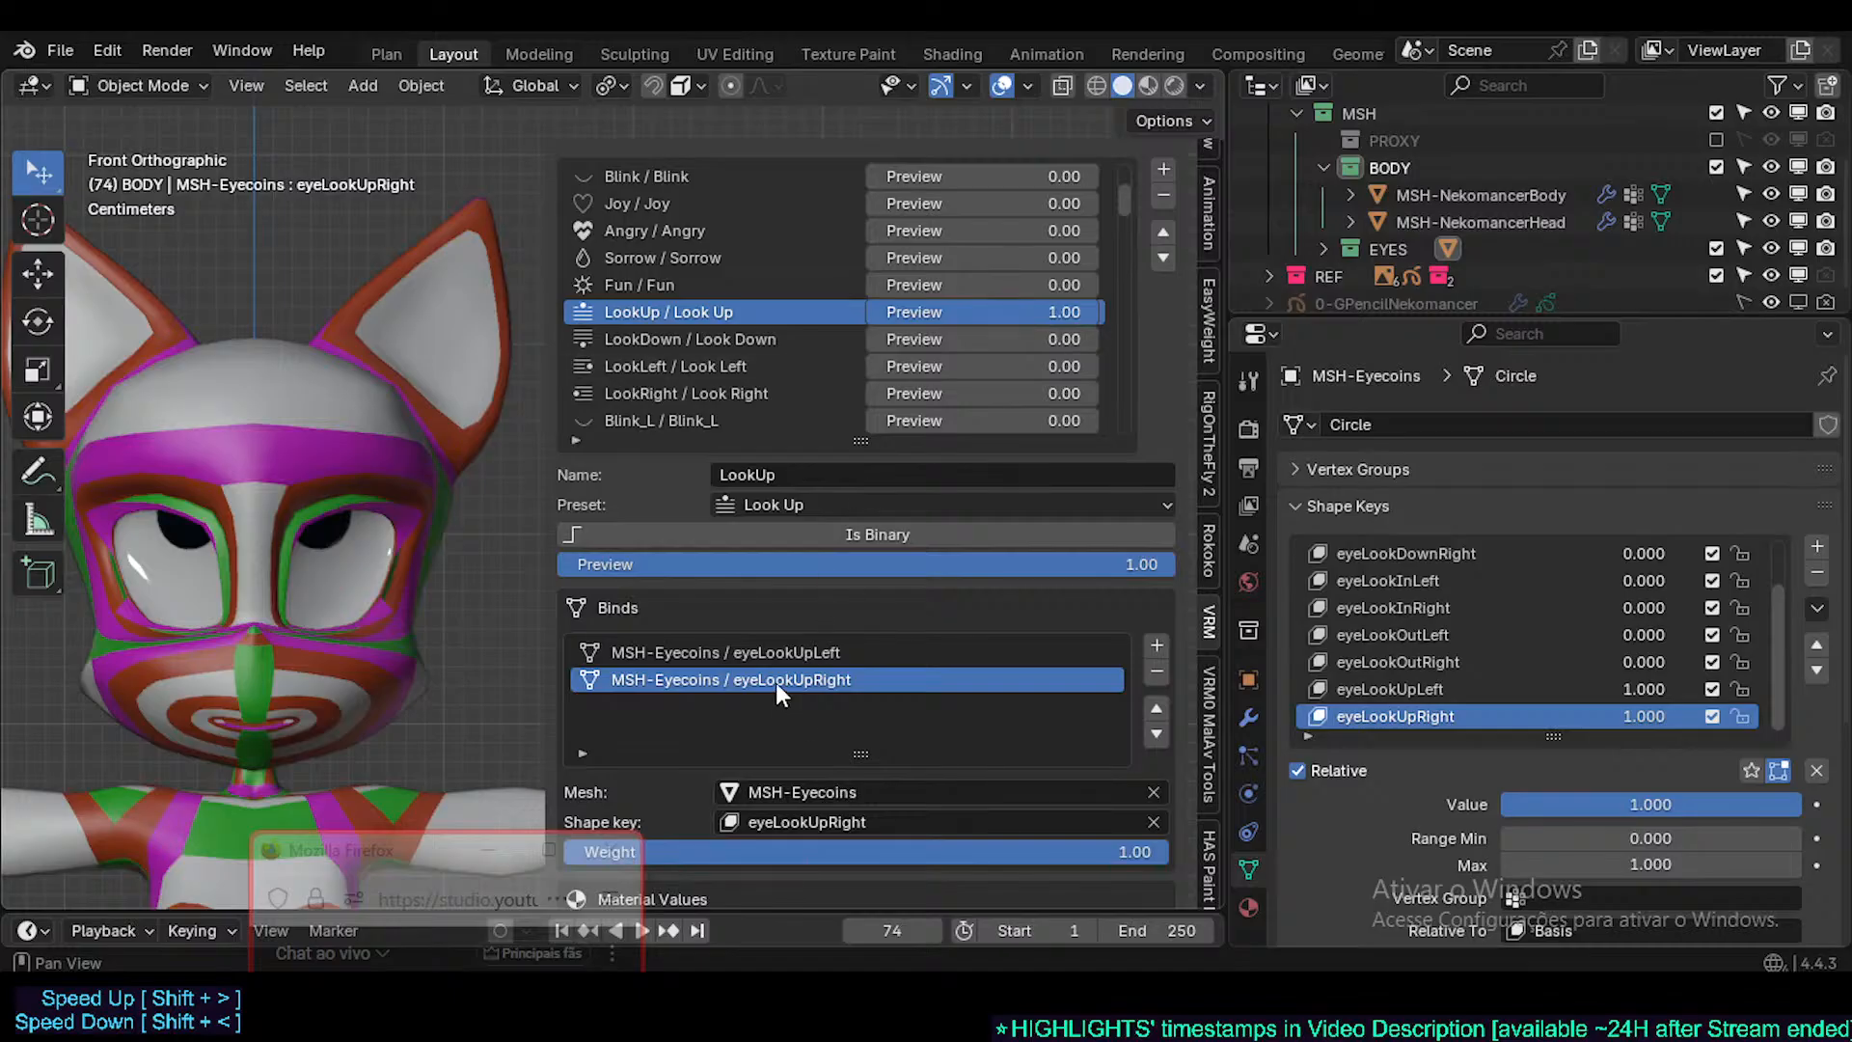
key(ctrl+s)
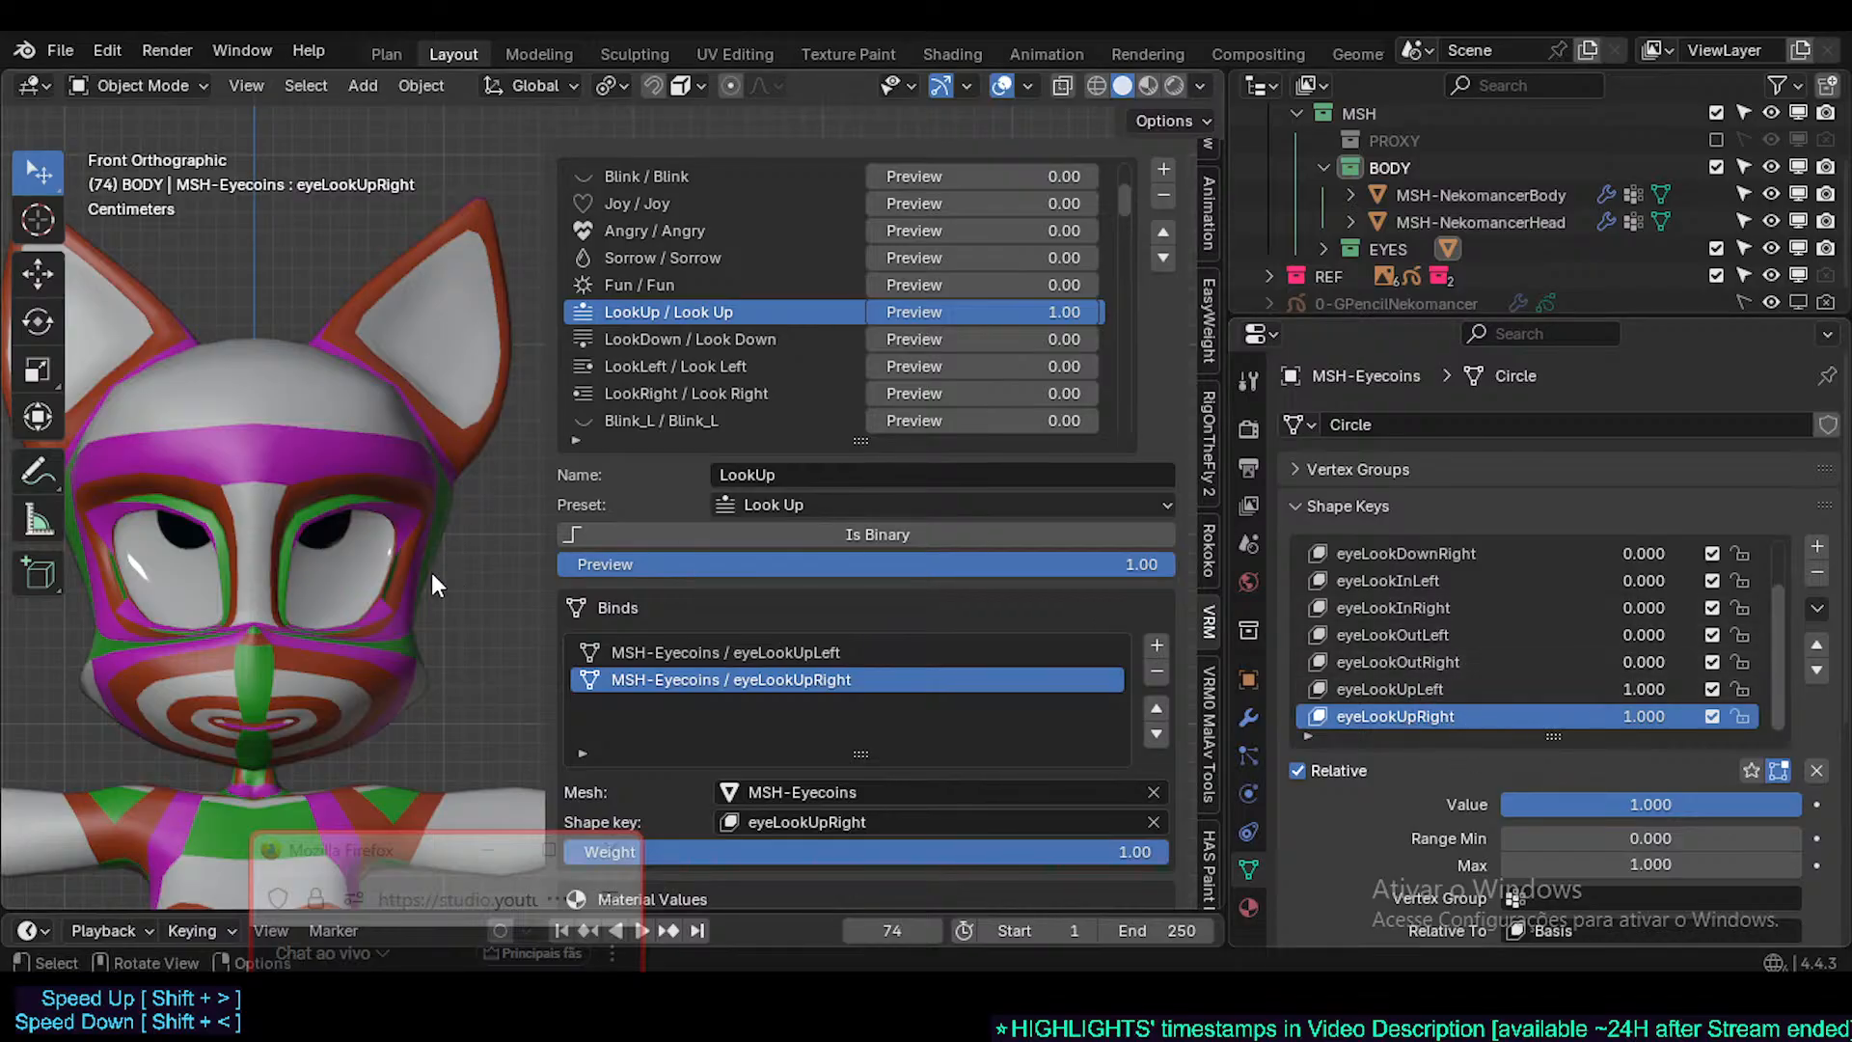
key(ctrl+s)
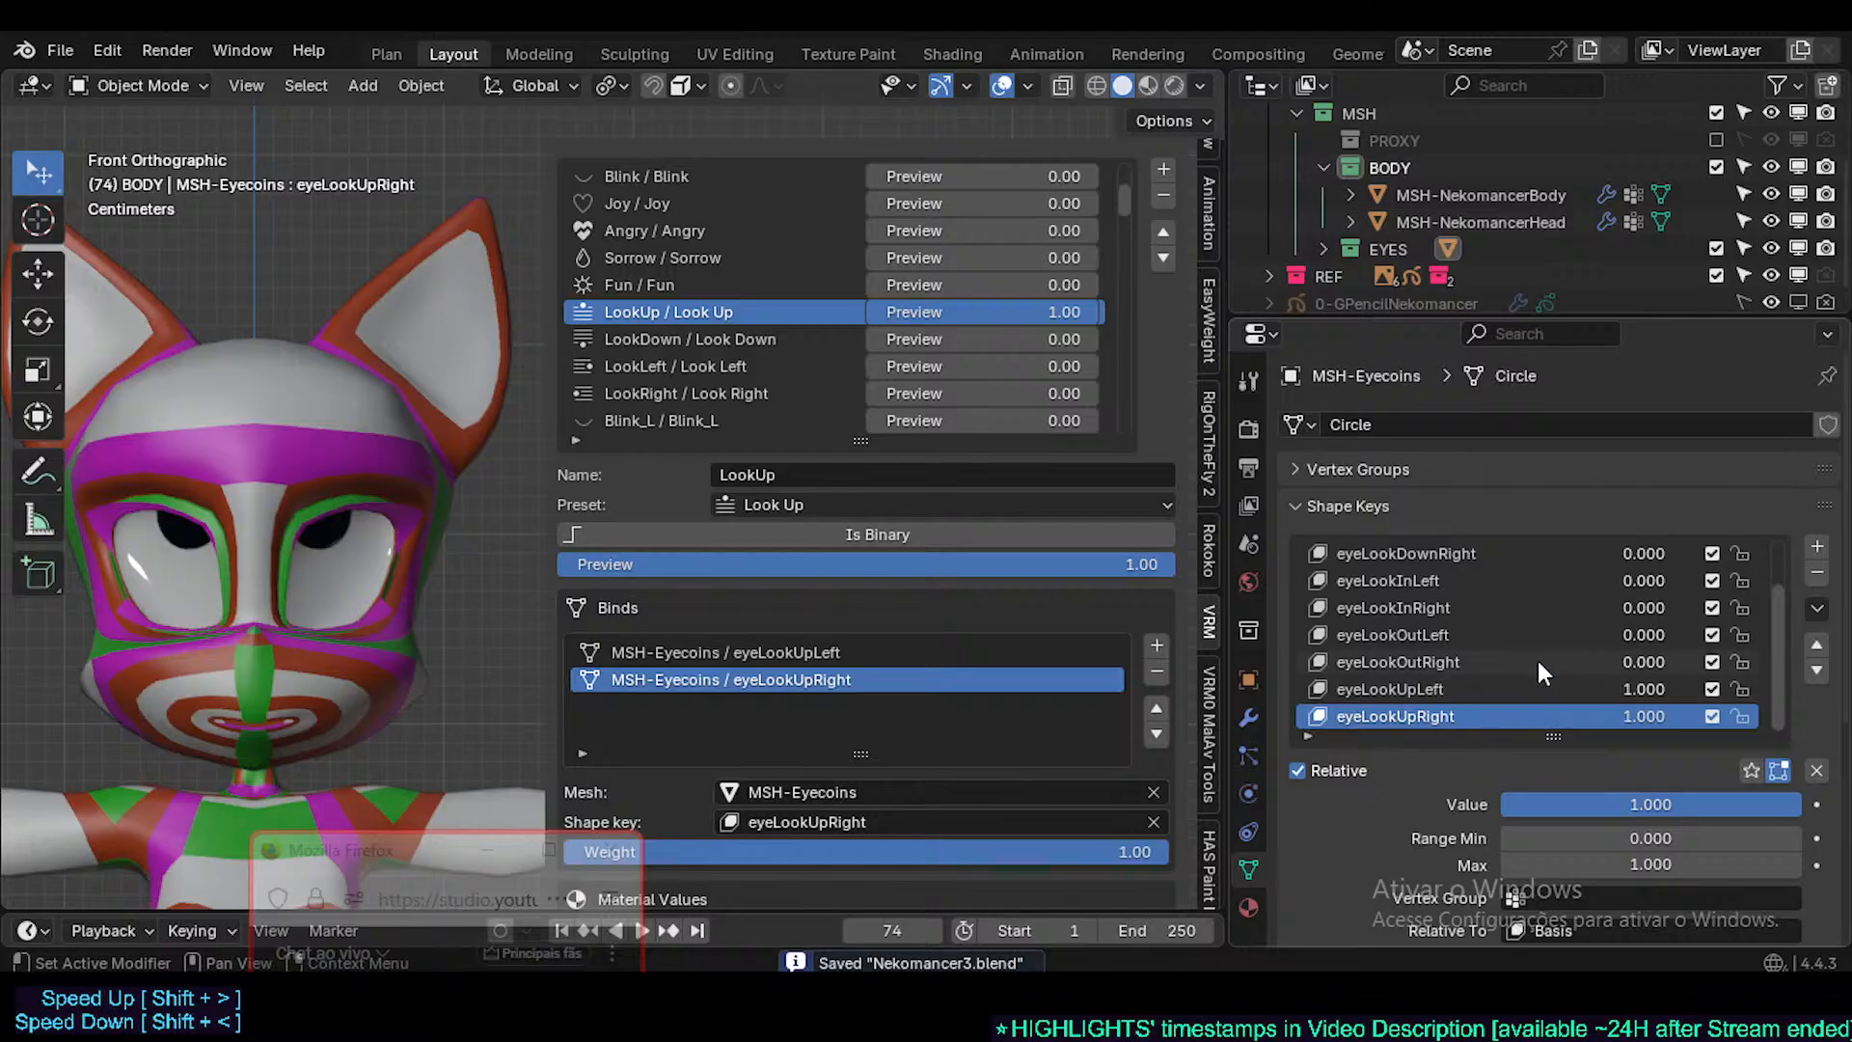
- Add a new shape key to MSH-Eyecoins and name it eyeLookUpOutLeftDELTA
click(1816, 546)
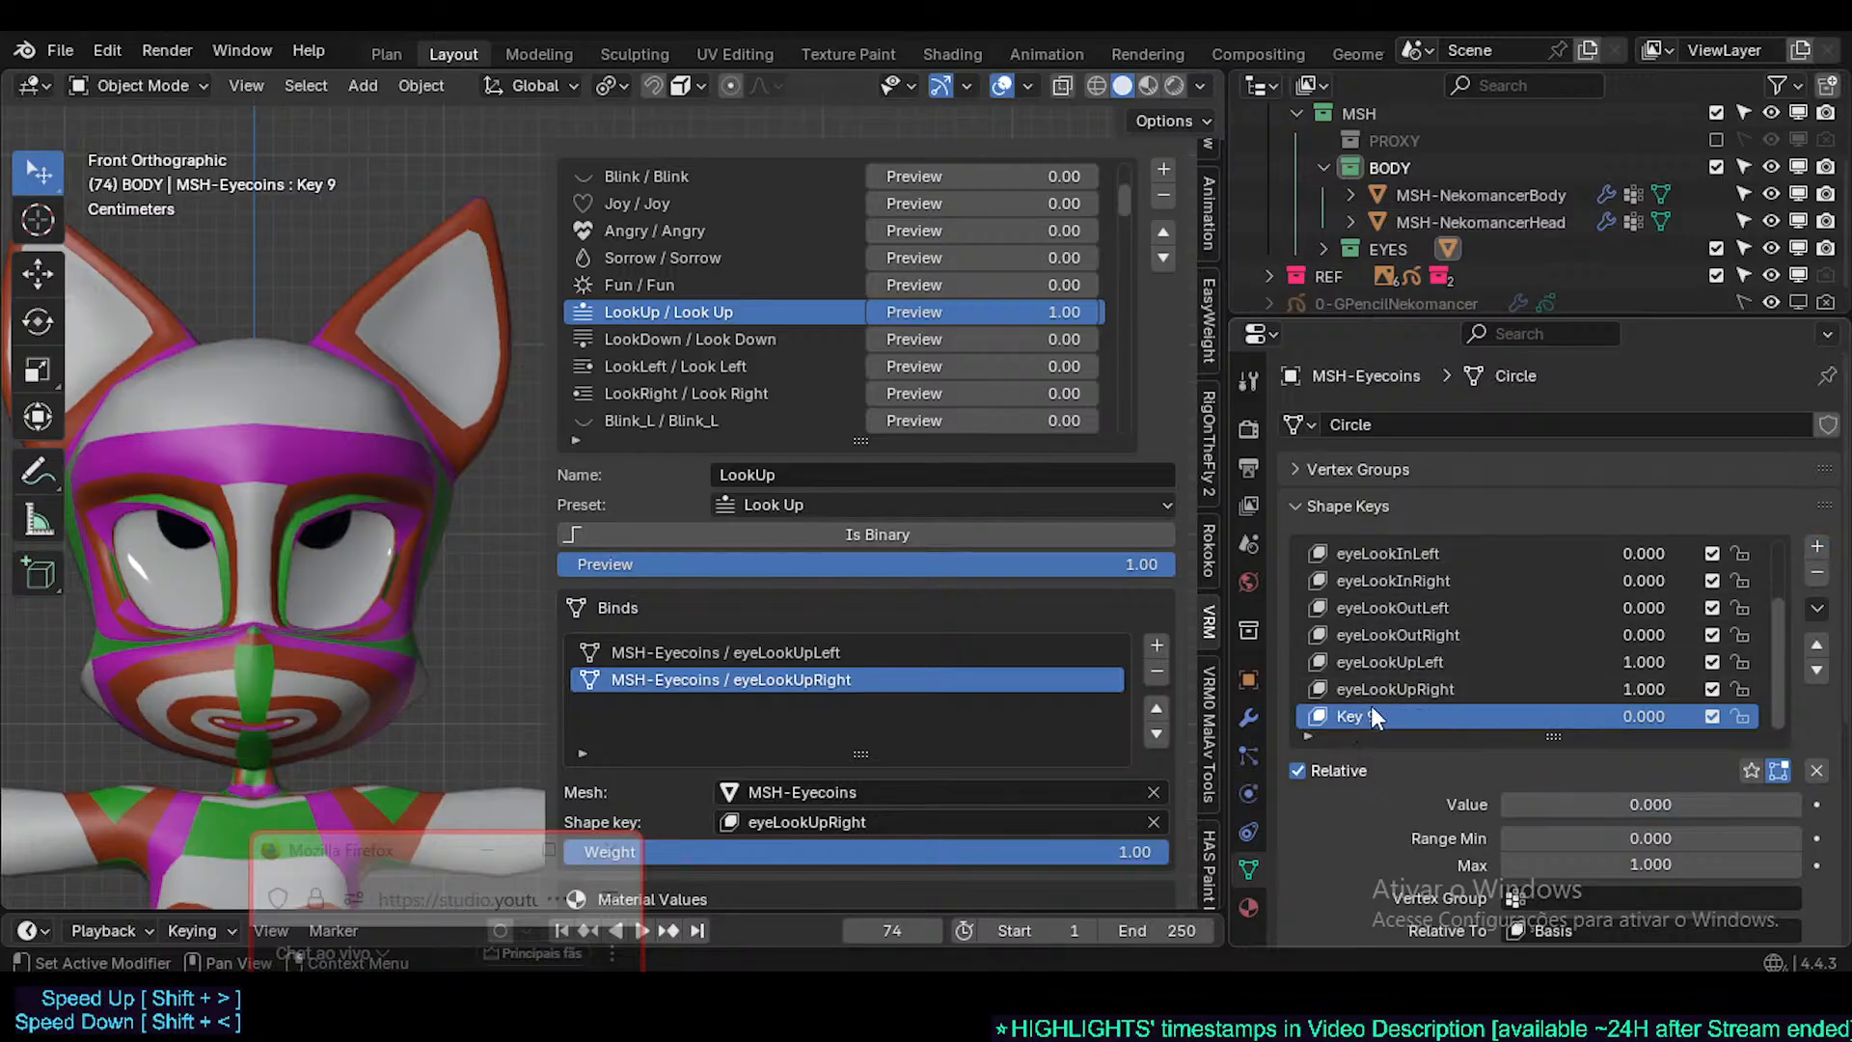
double_click(1456, 718)
text(e)
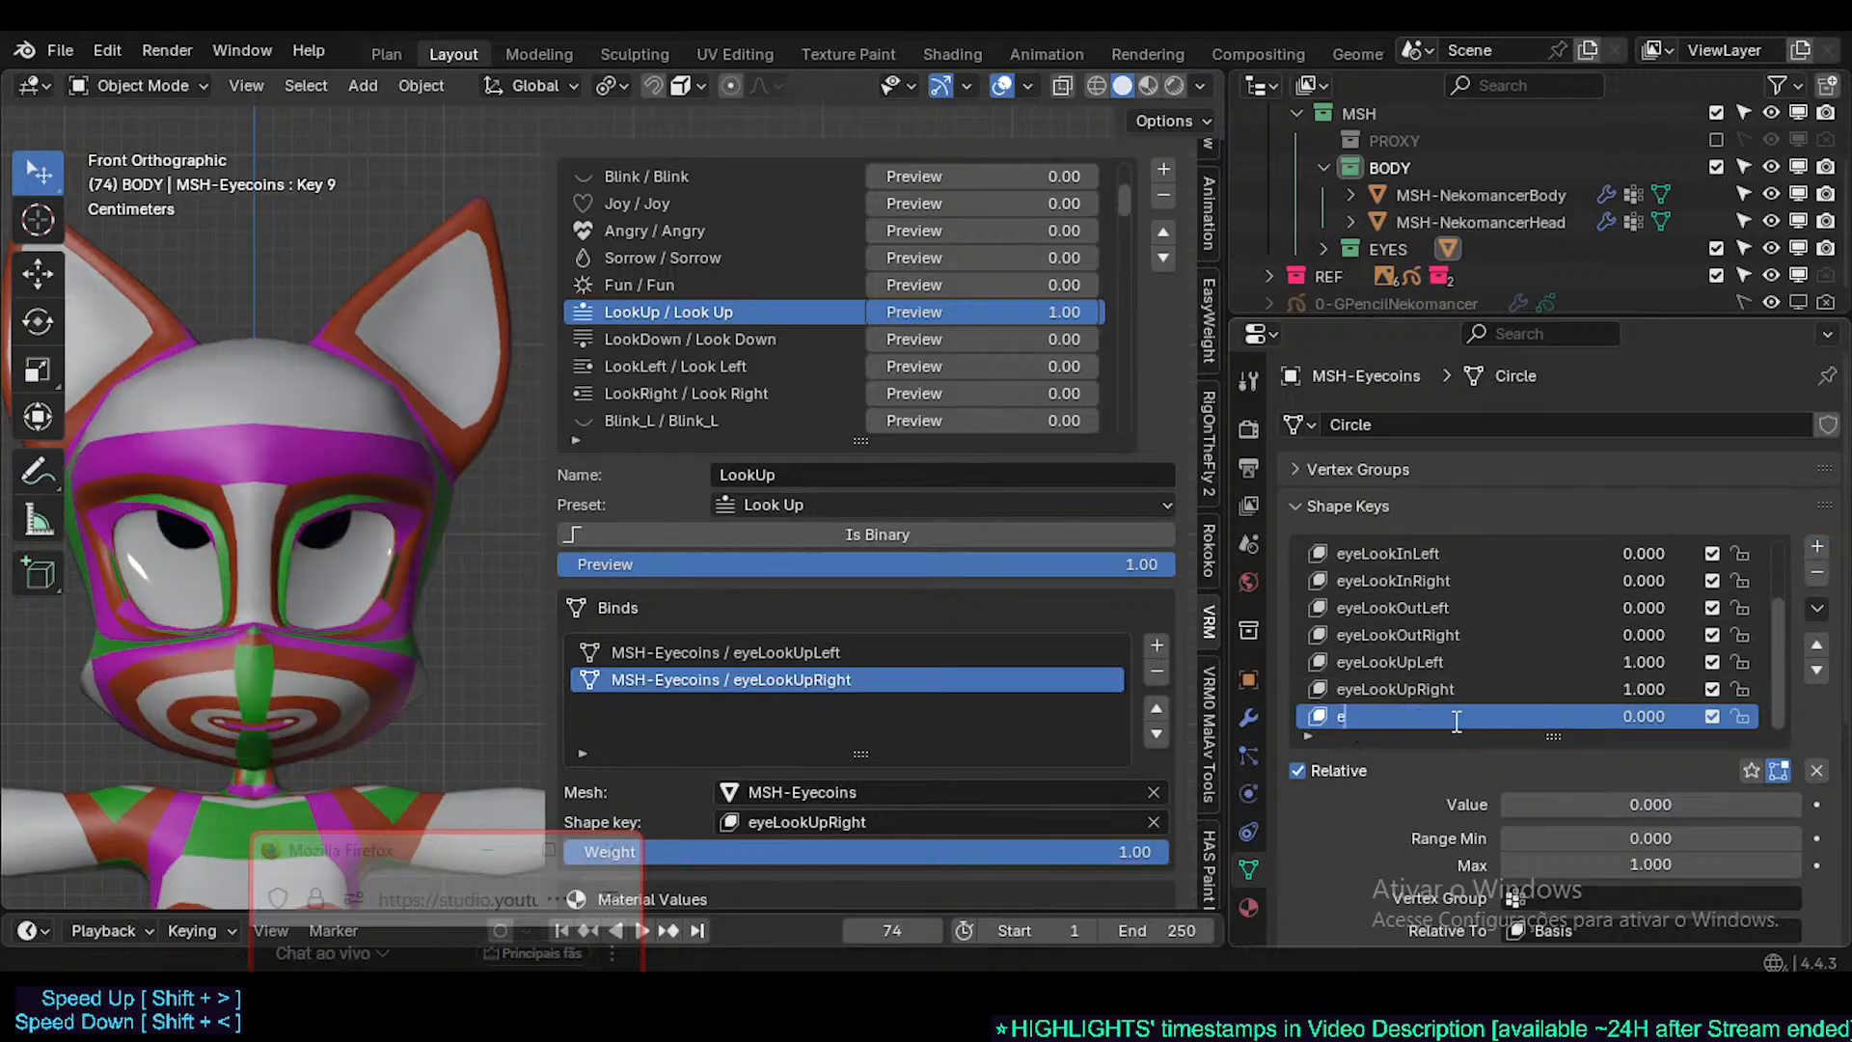
text(yeLookUpOut)
text(LeftDELTA)
key(Home)
key(End)
key(Return)
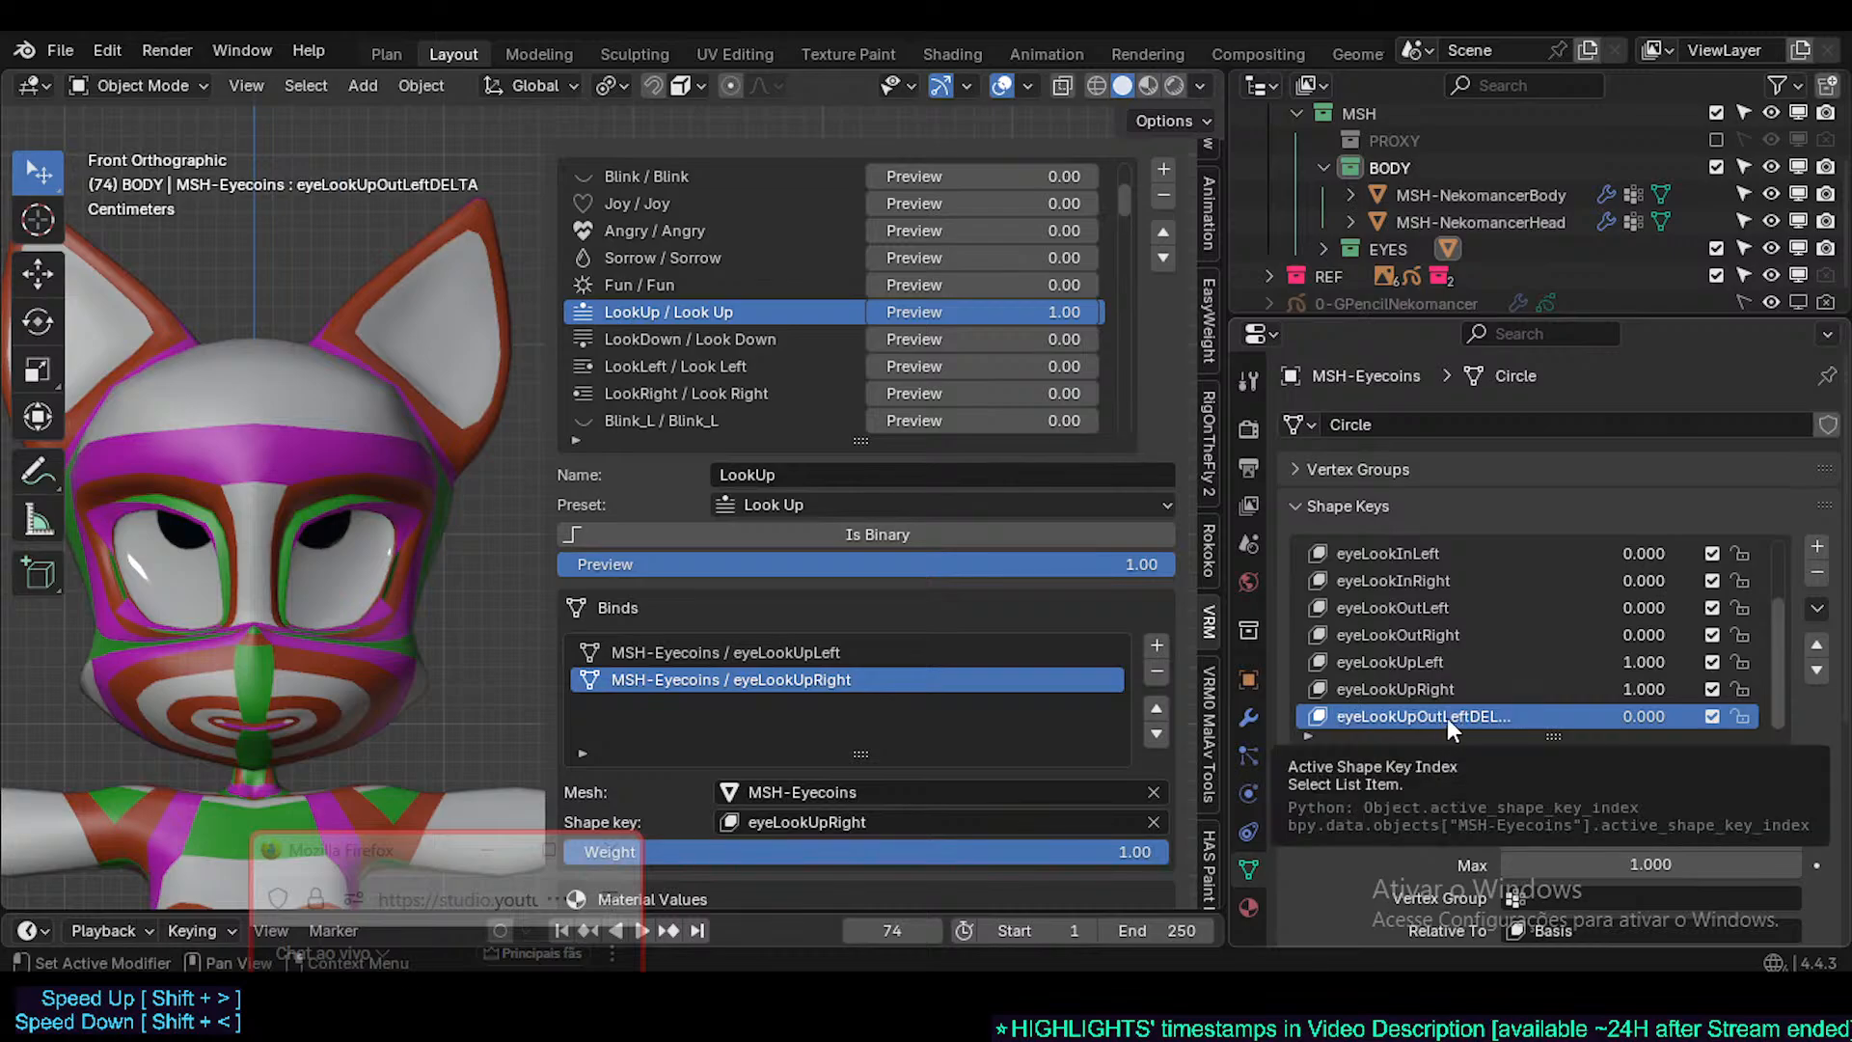
- Clear all shape key values, set eyeLookUpOutLeftDELTA to 1.000, and save the file
drag(1646, 720, 1823, 771)
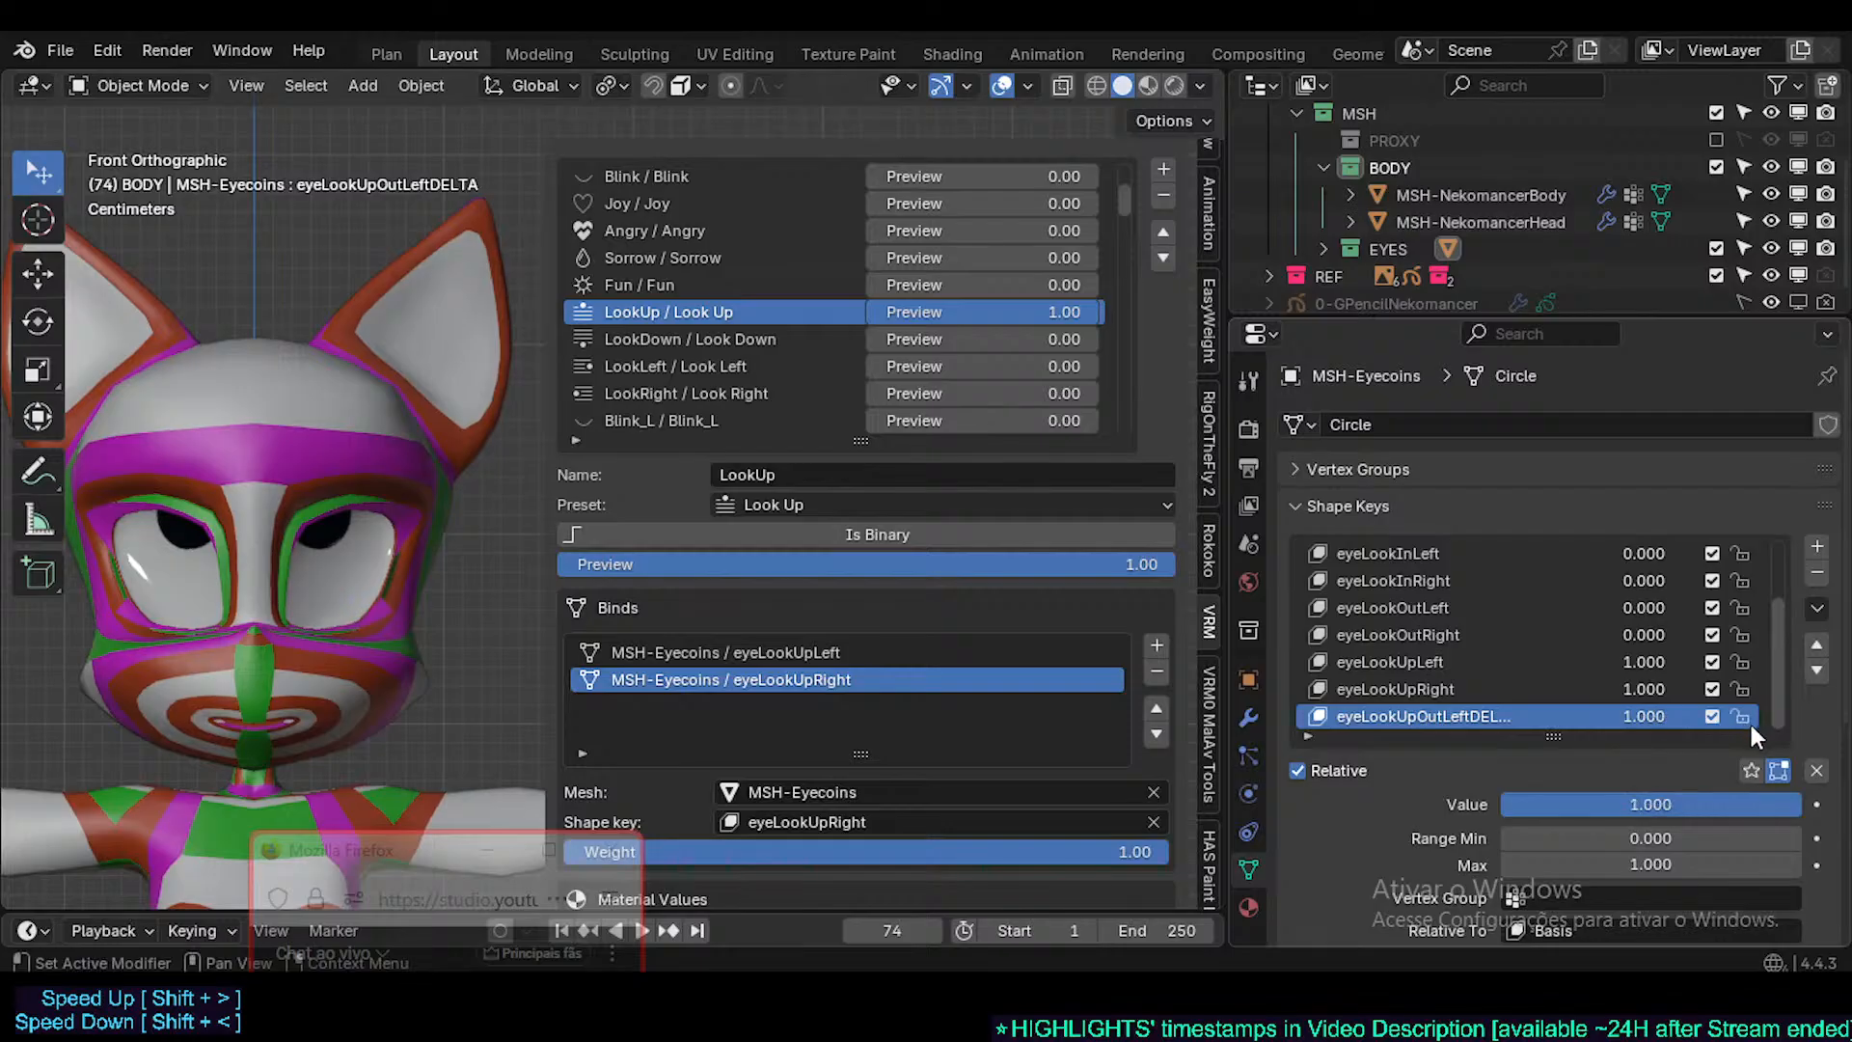
click(1820, 773)
drag(1648, 719, 1756, 720)
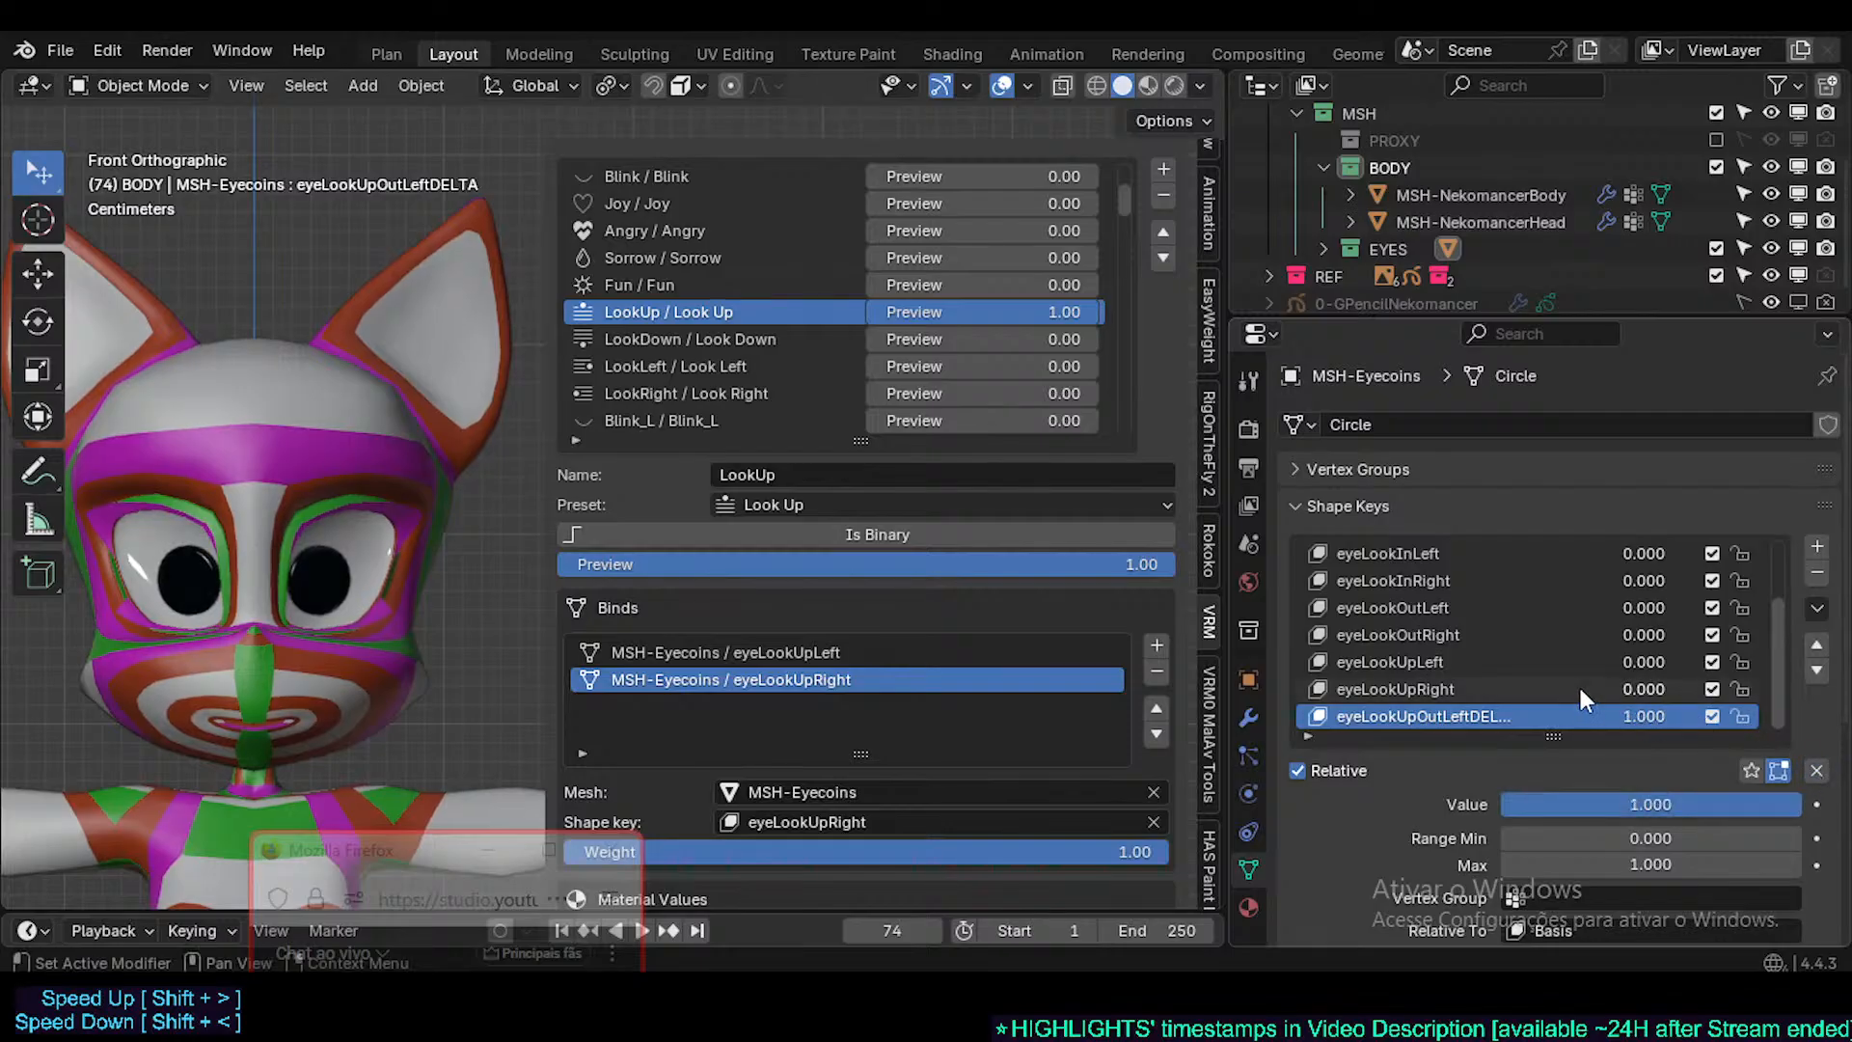
key(ctrl+s)
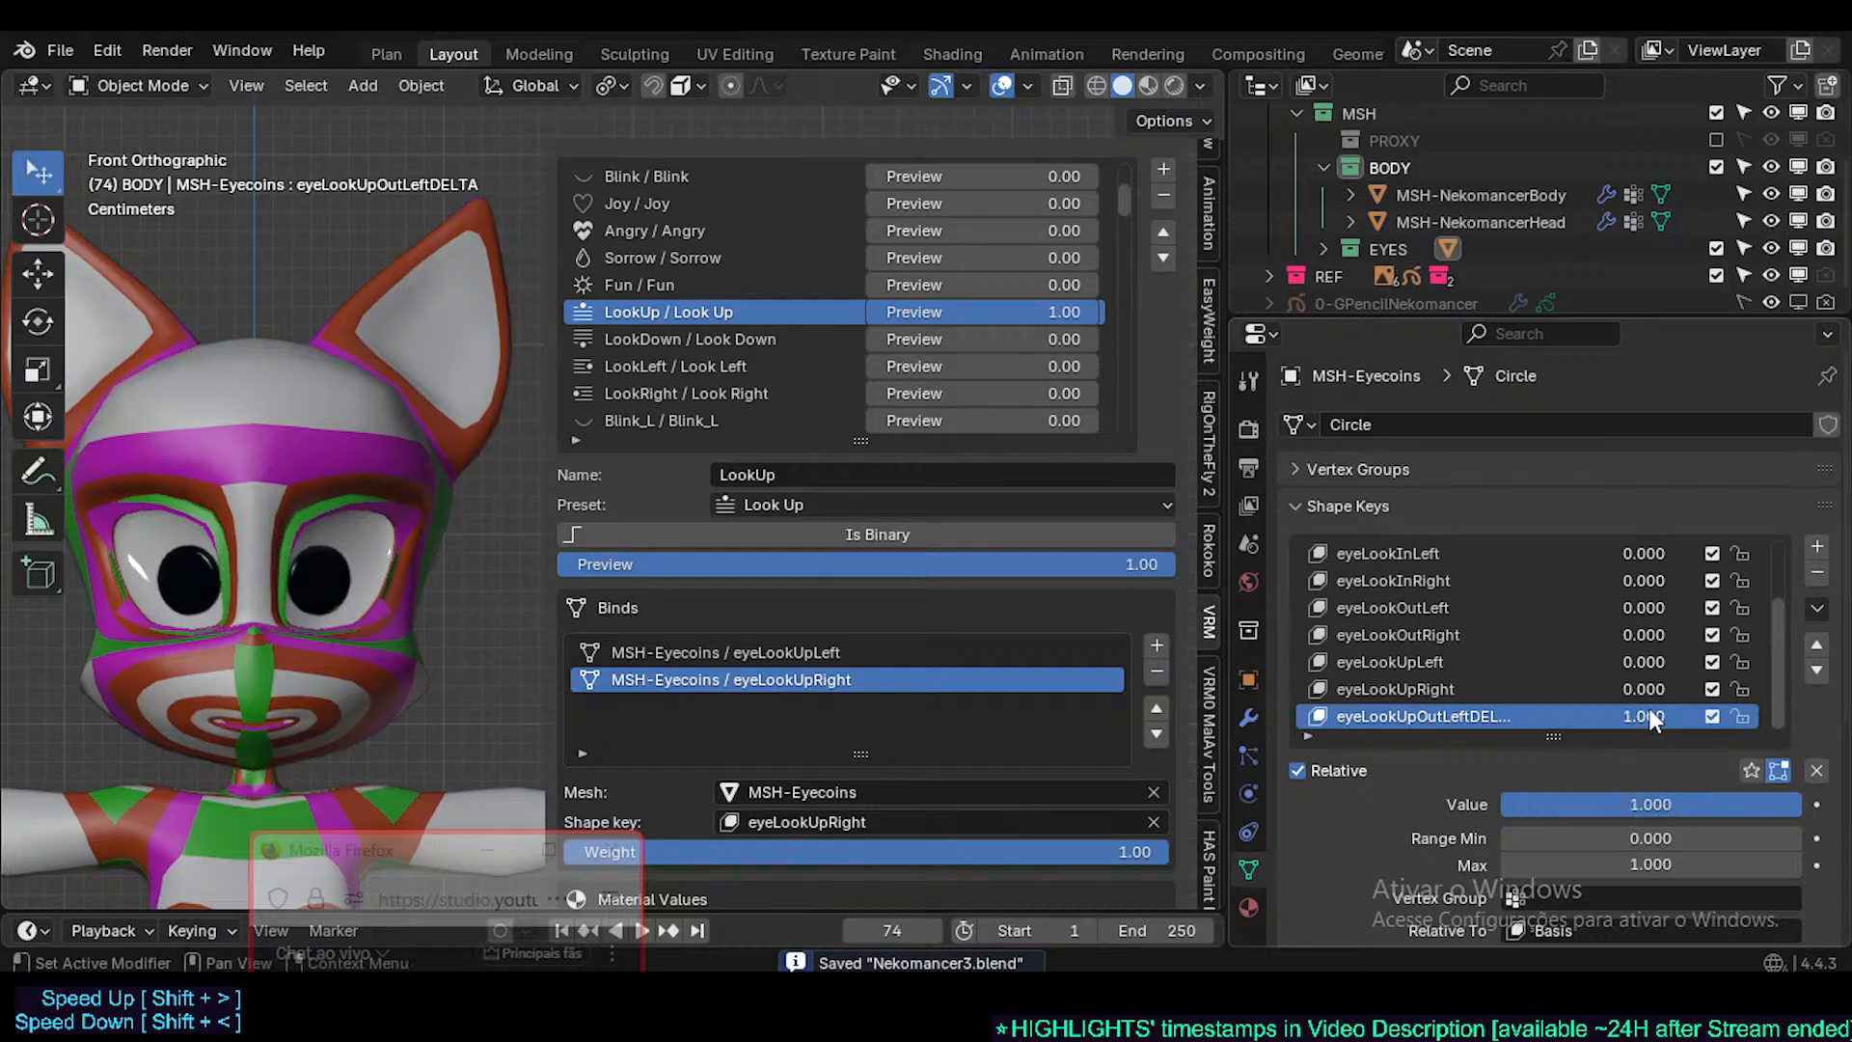
- In Edit Mode, move the character's left pupil outward along global X by about 0.014 m in the eyeLookUpOutLeftDELTA key
scroll(362, 575, up, 1)
key(Tab)
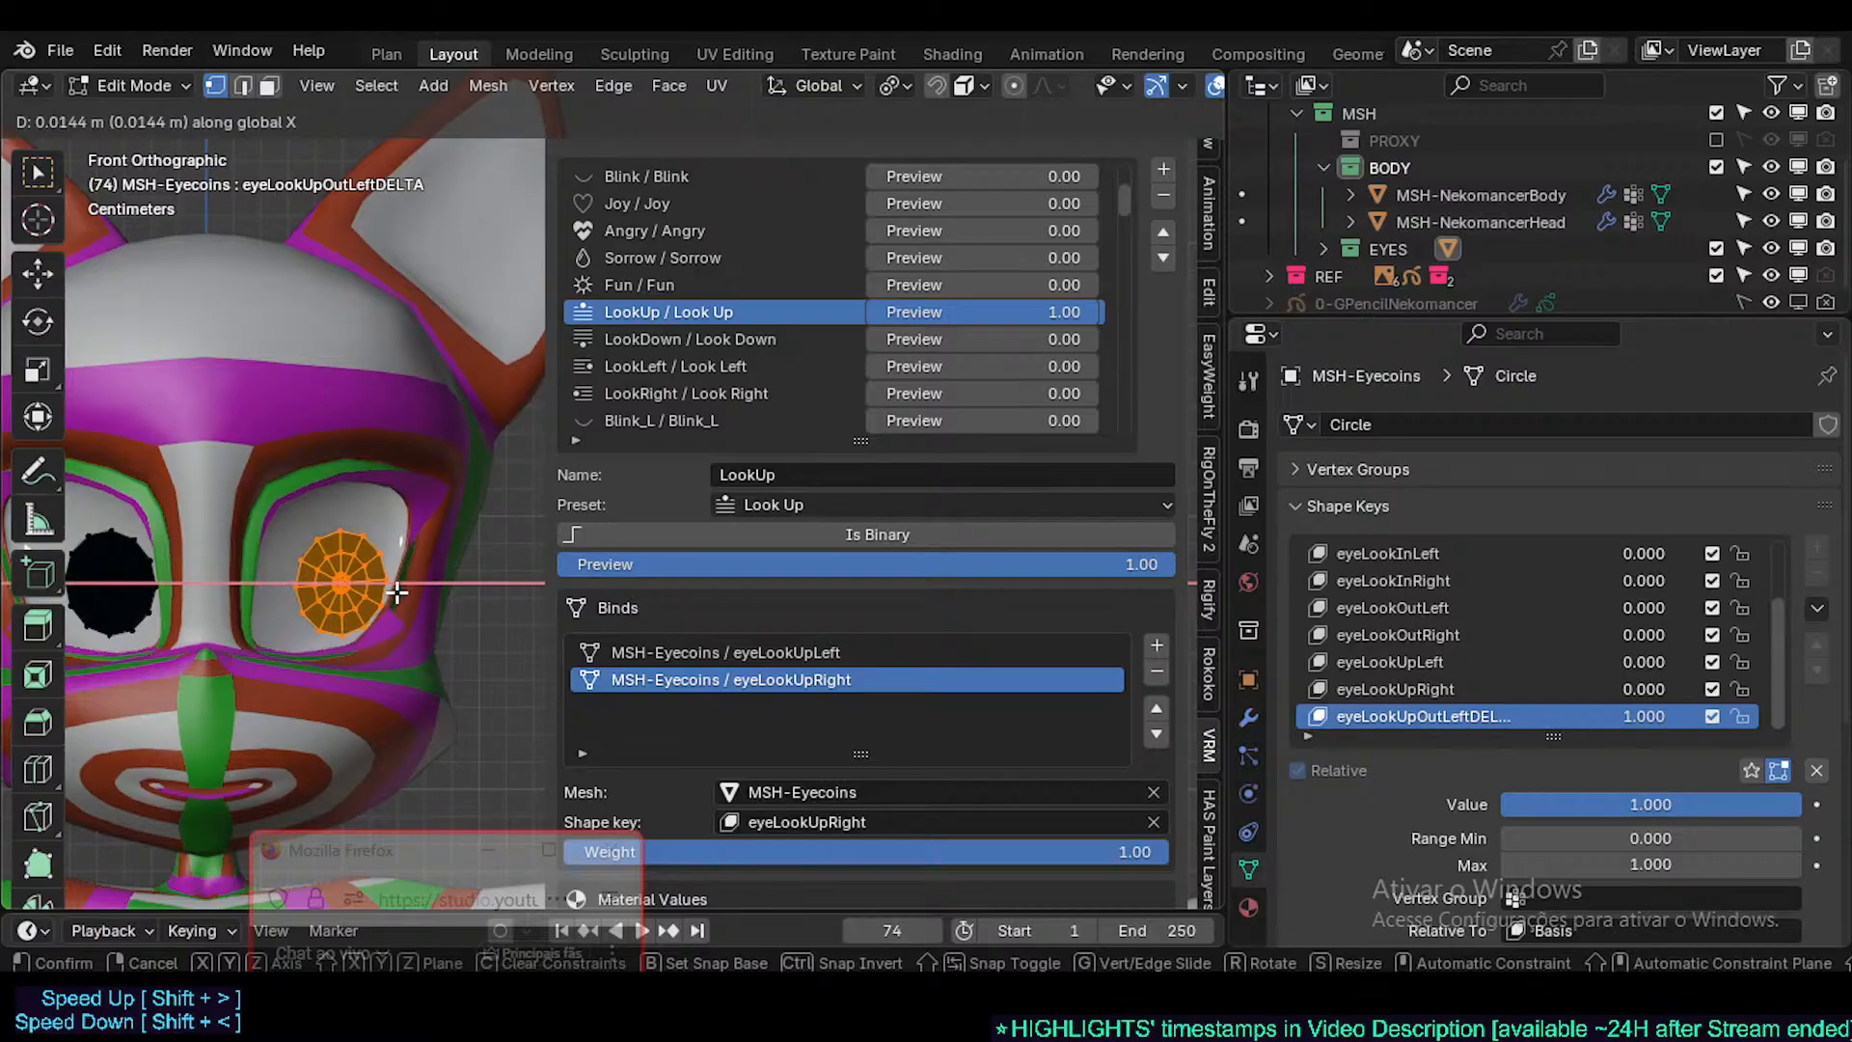
click(413, 591)
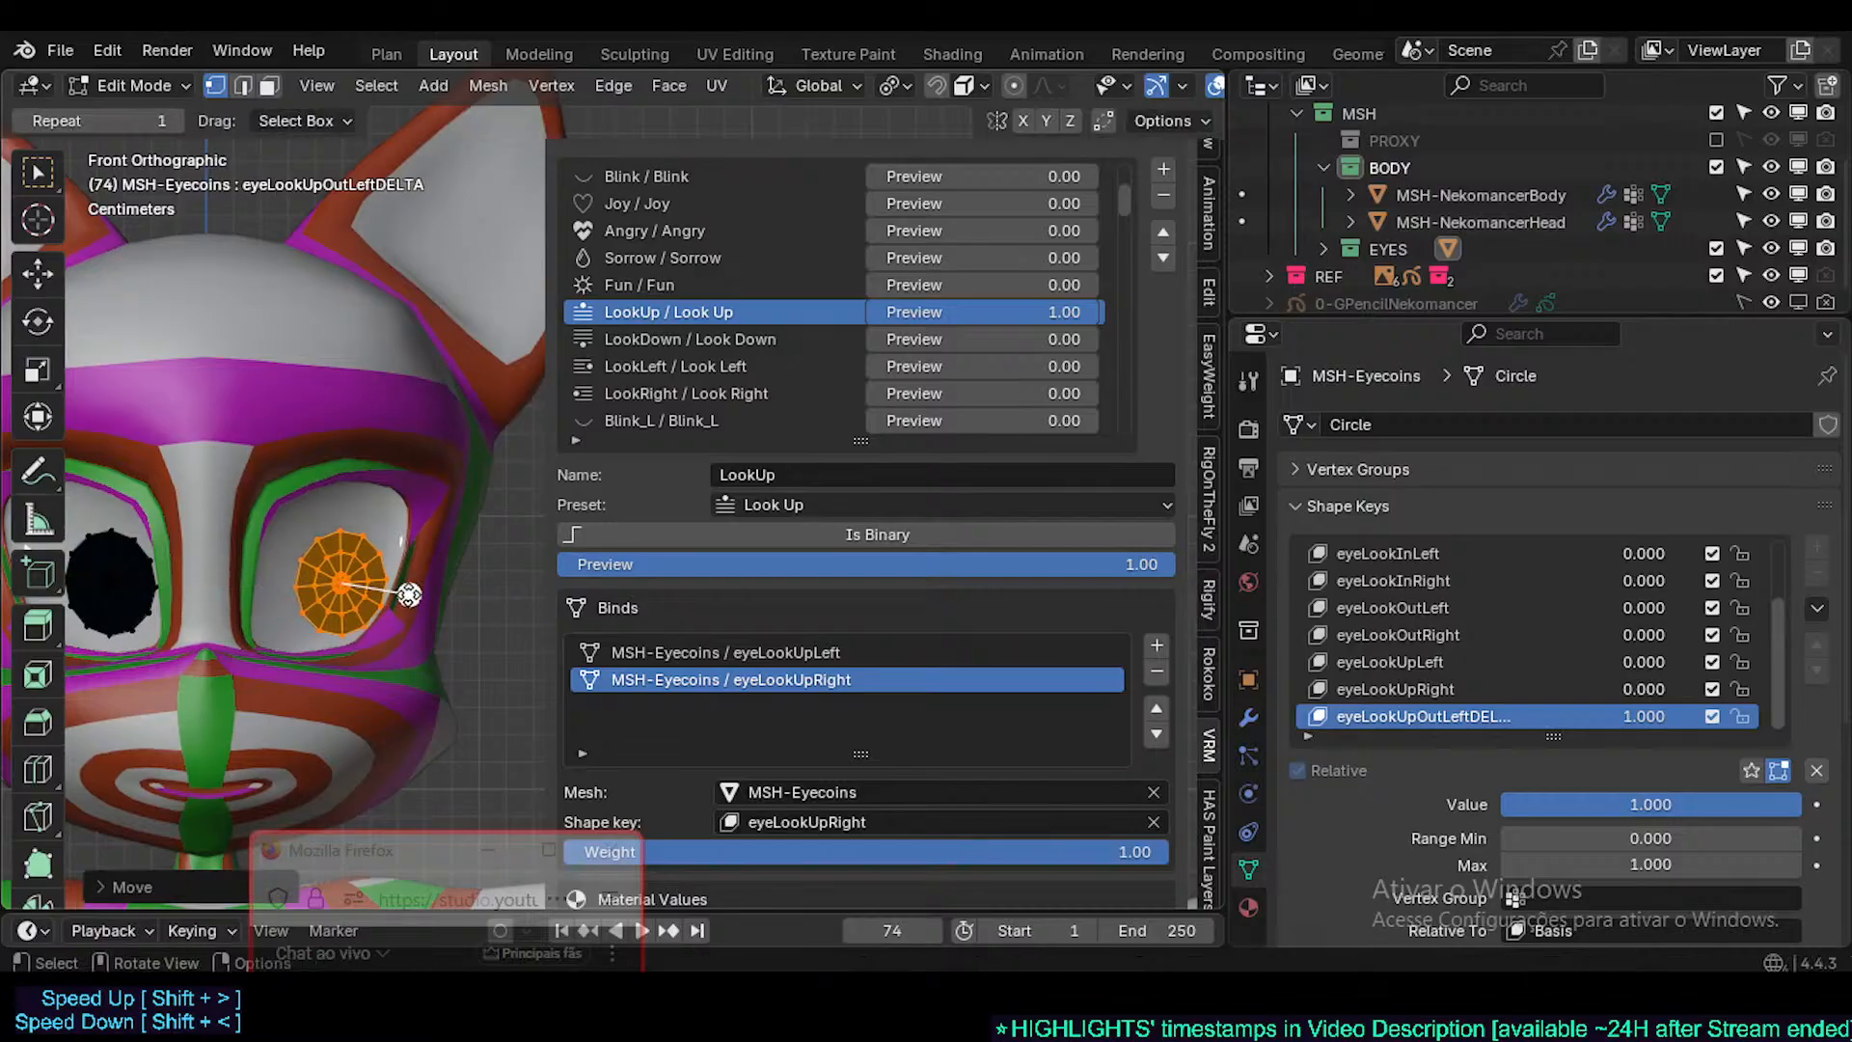
- Move the character's left pupil further outward along global X in the eyeLookUpOutLeftDELTA key
key(g)
key(x)
click(435, 590)
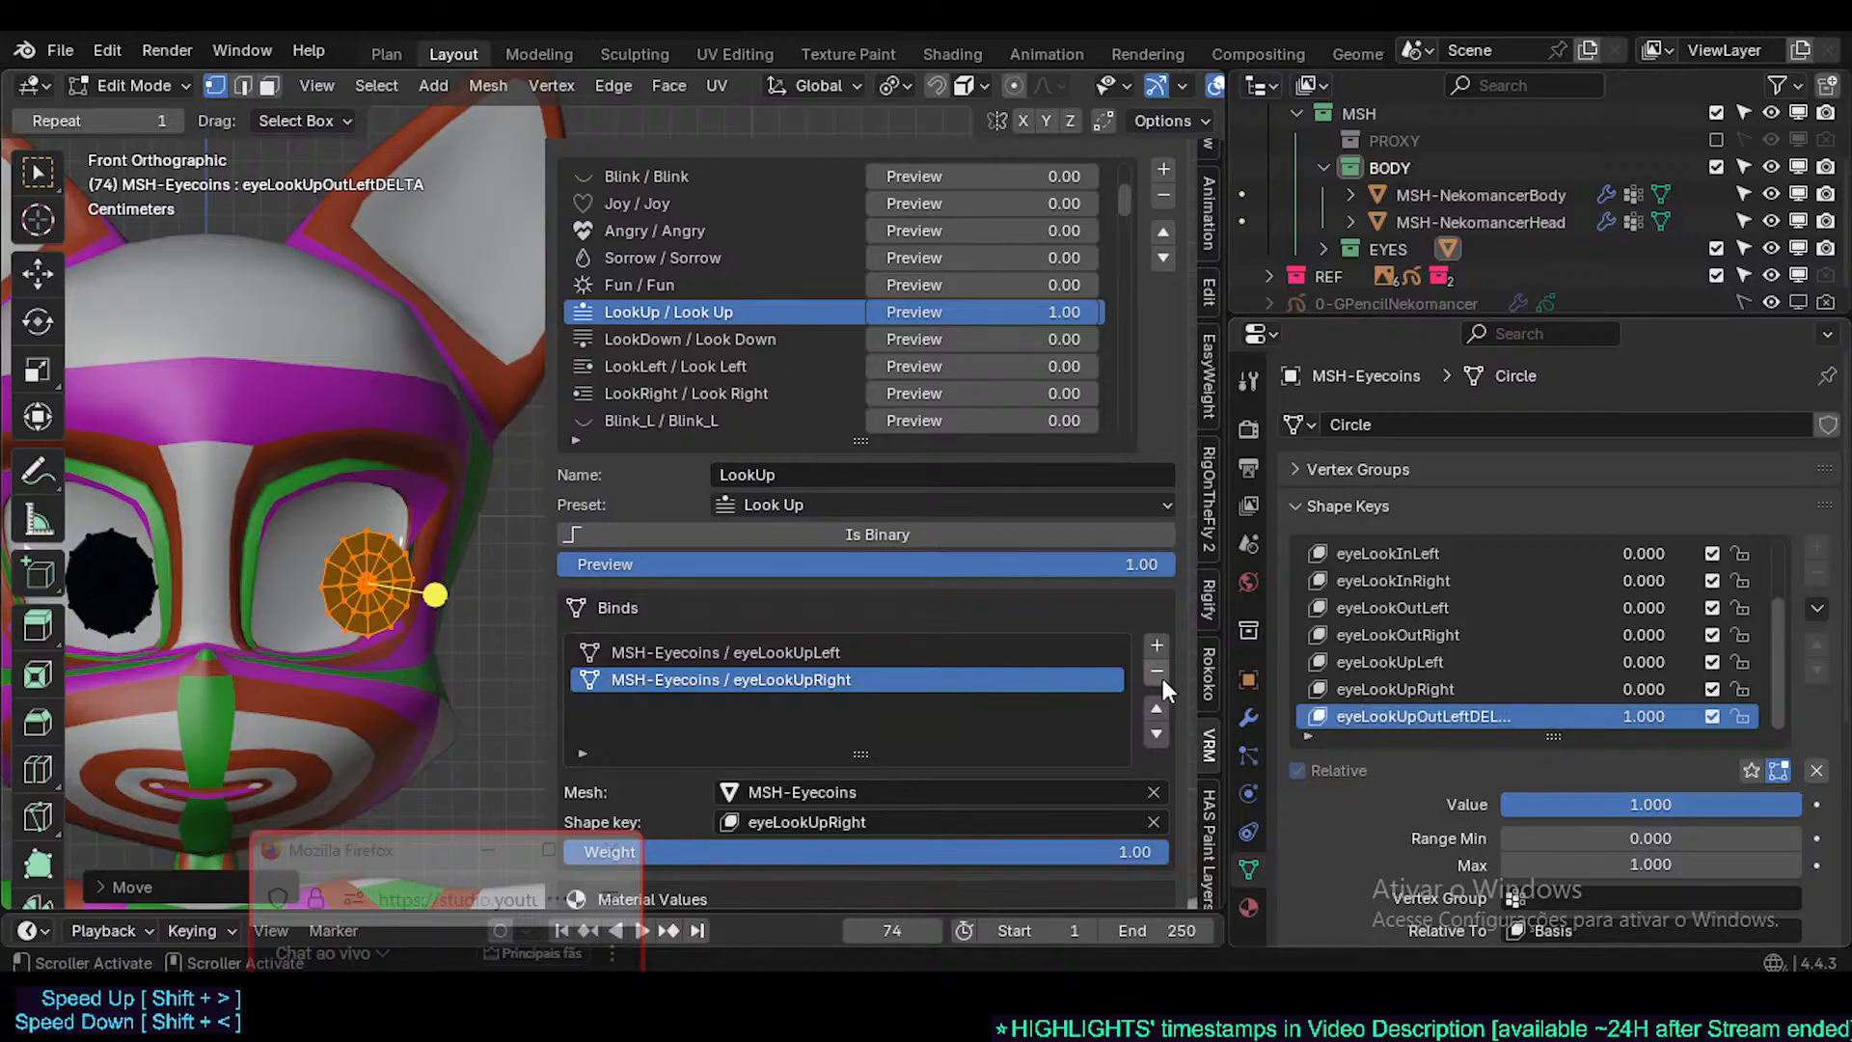
- Add a third bind to the LookUp expression, using mesh MSH-Eyecoins and shape key eyeLookUpOutLeftDELTA
click(1158, 645)
click(826, 679)
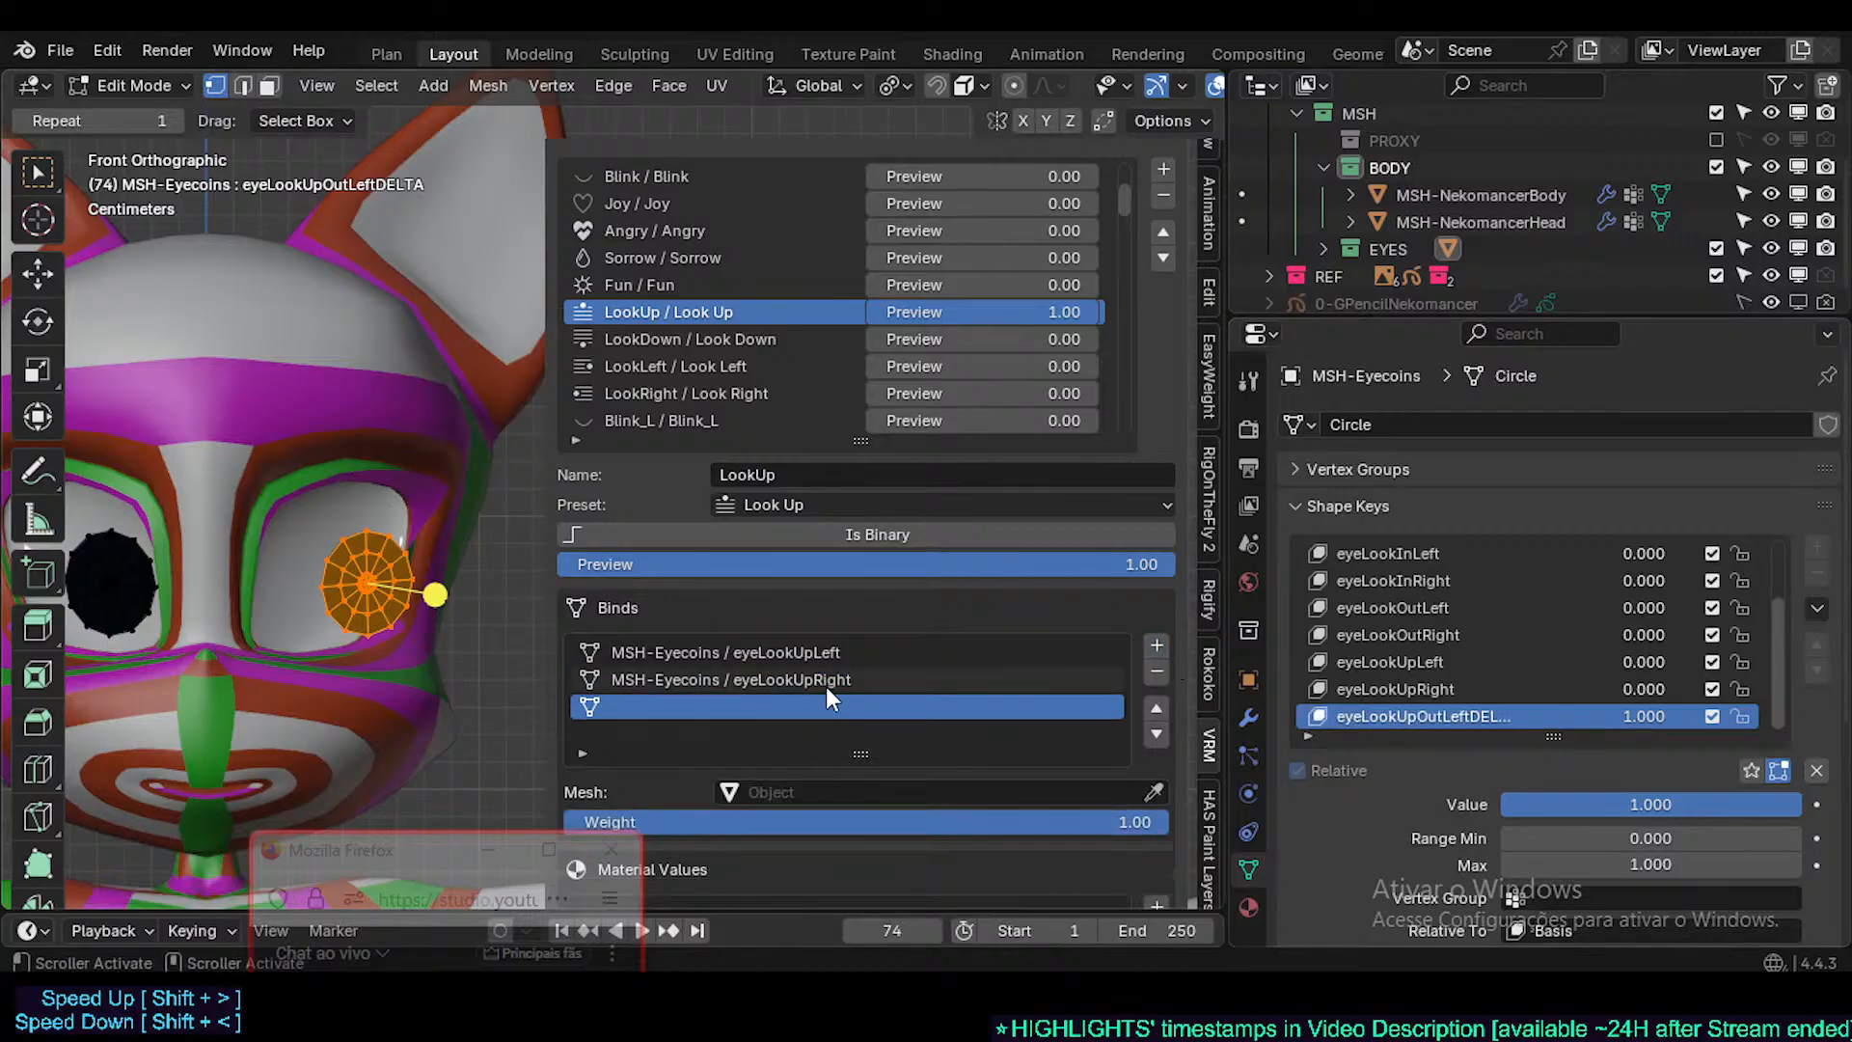
click(907, 707)
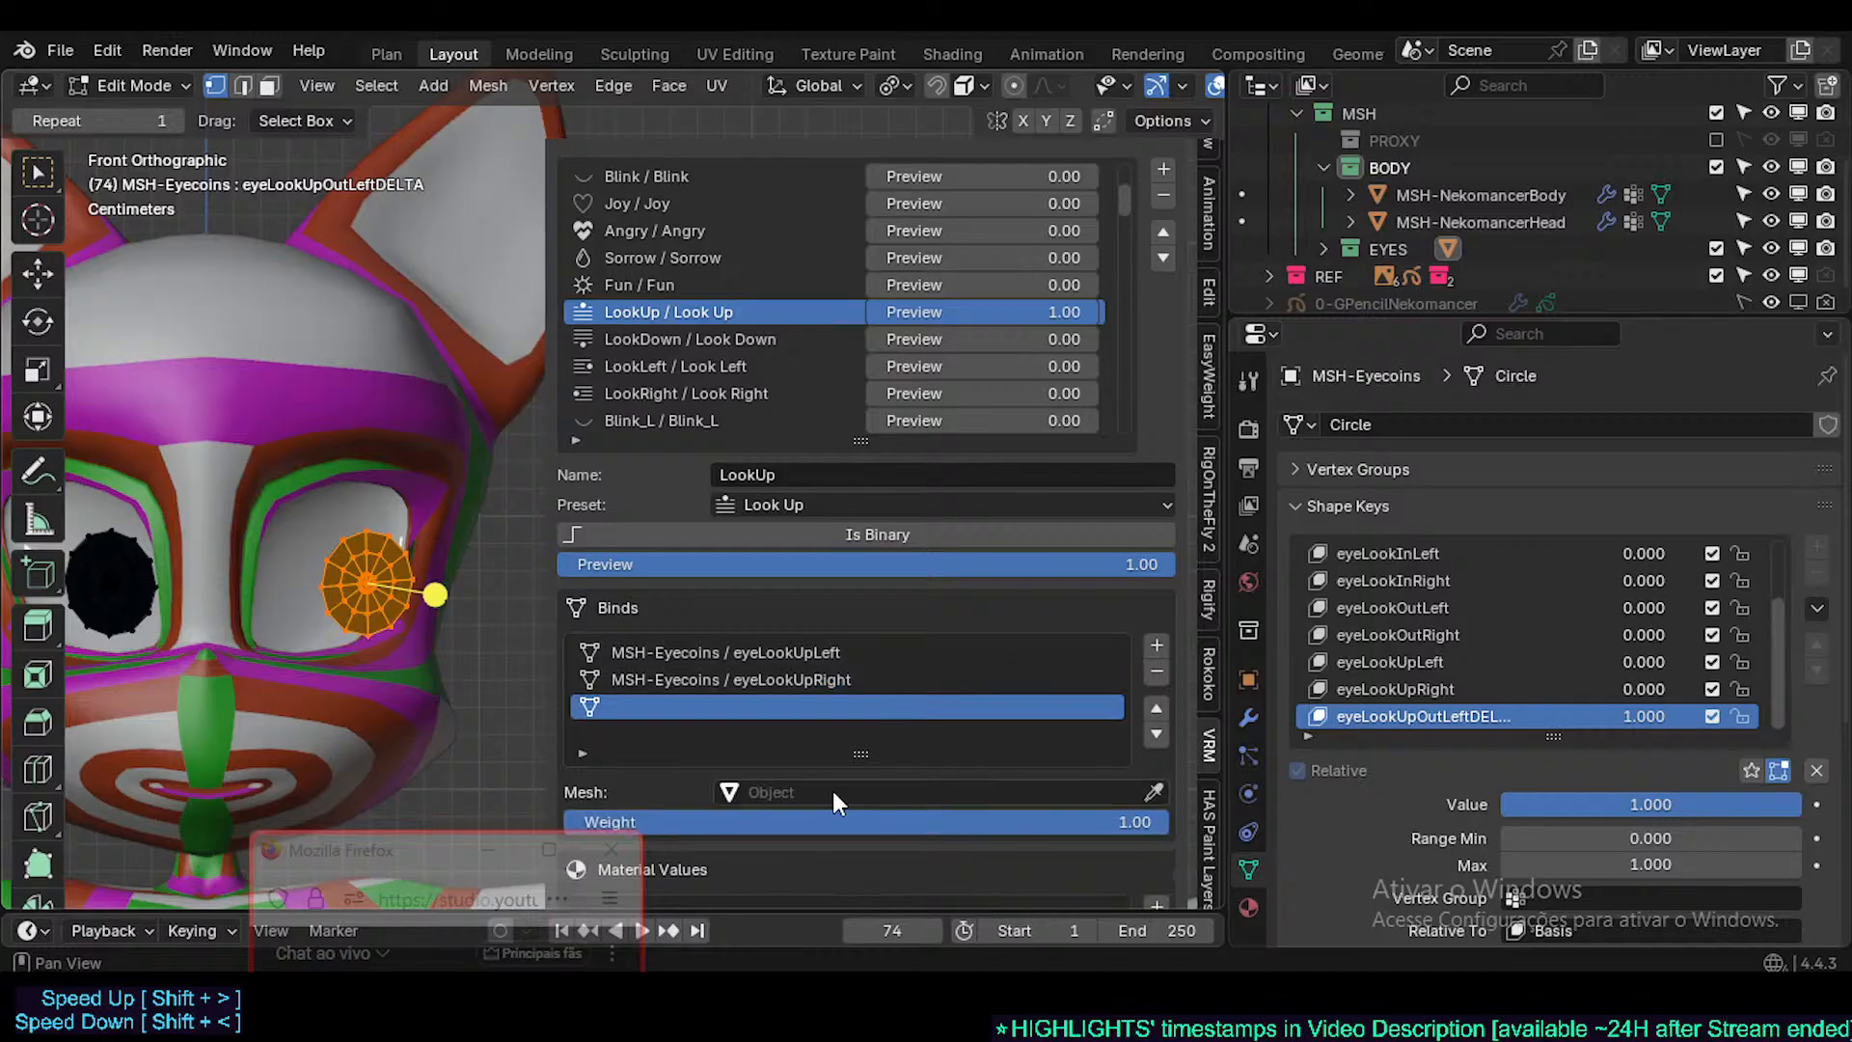
text(MSH-Eyecoins)
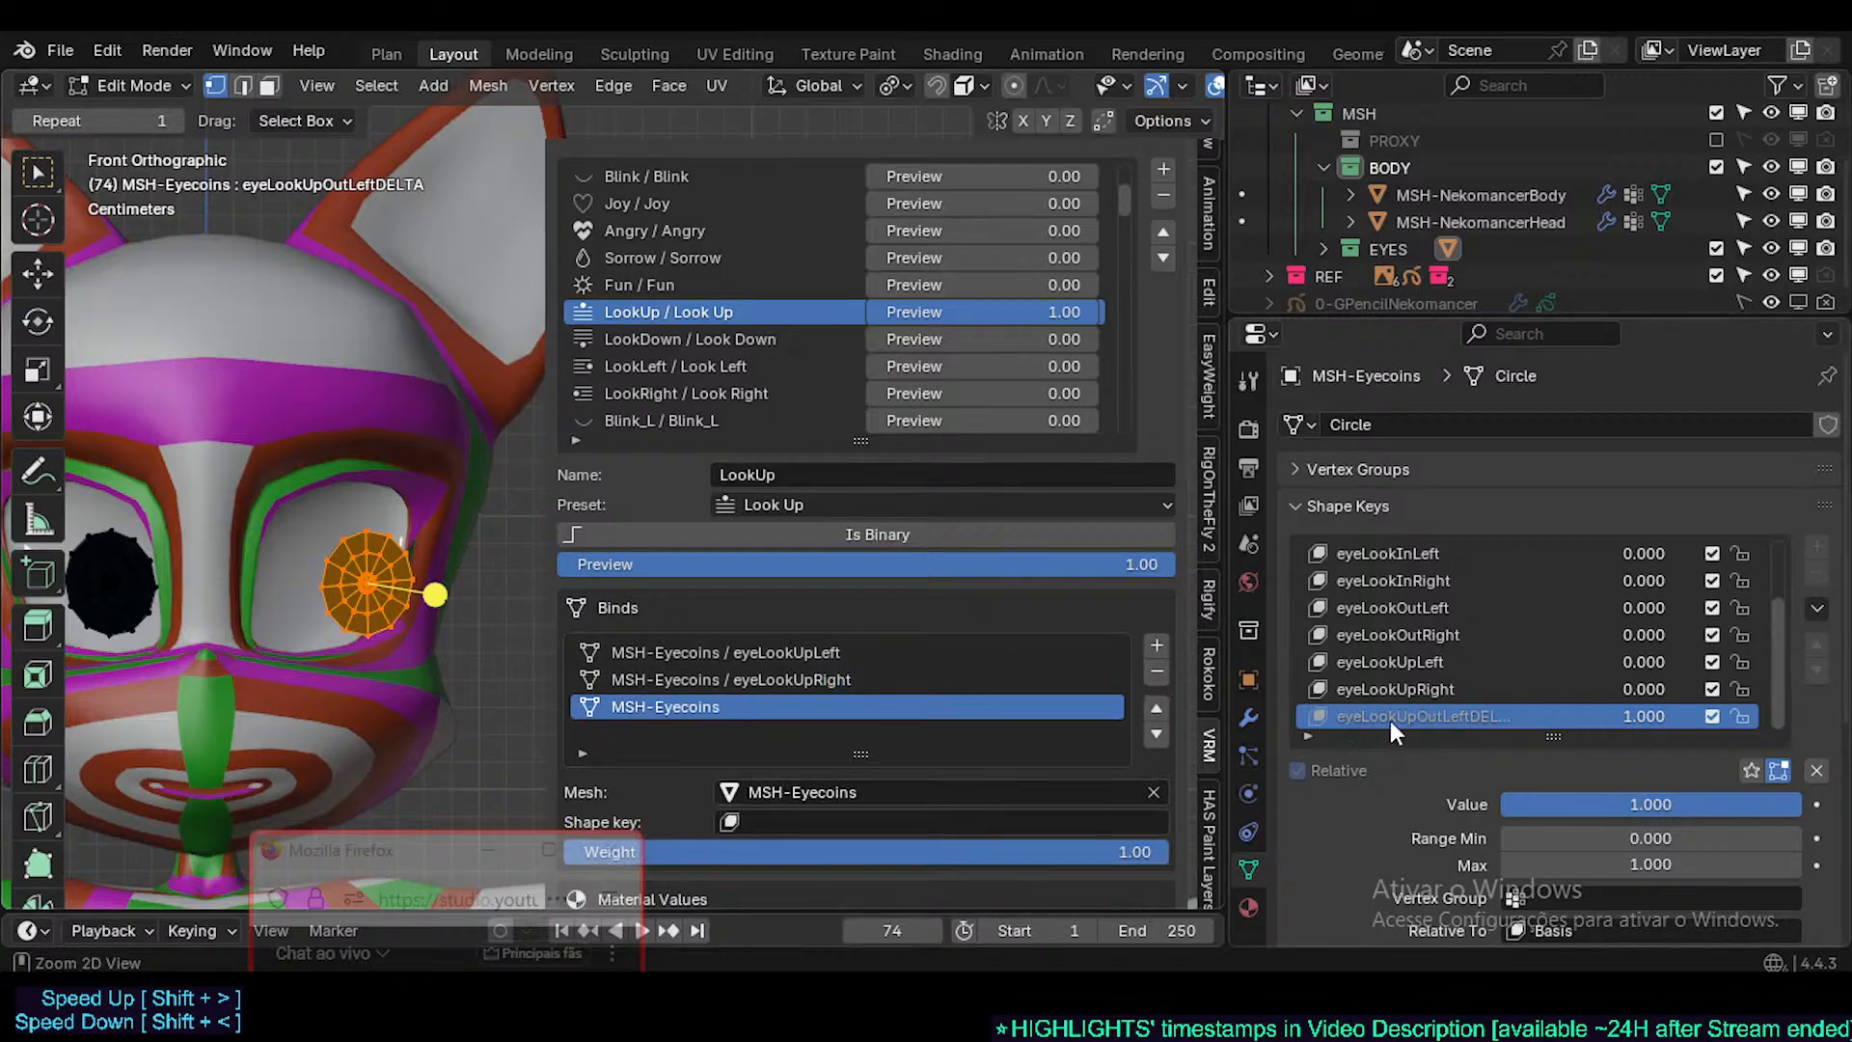
text(eyeLookUpOutLeftDELTA)
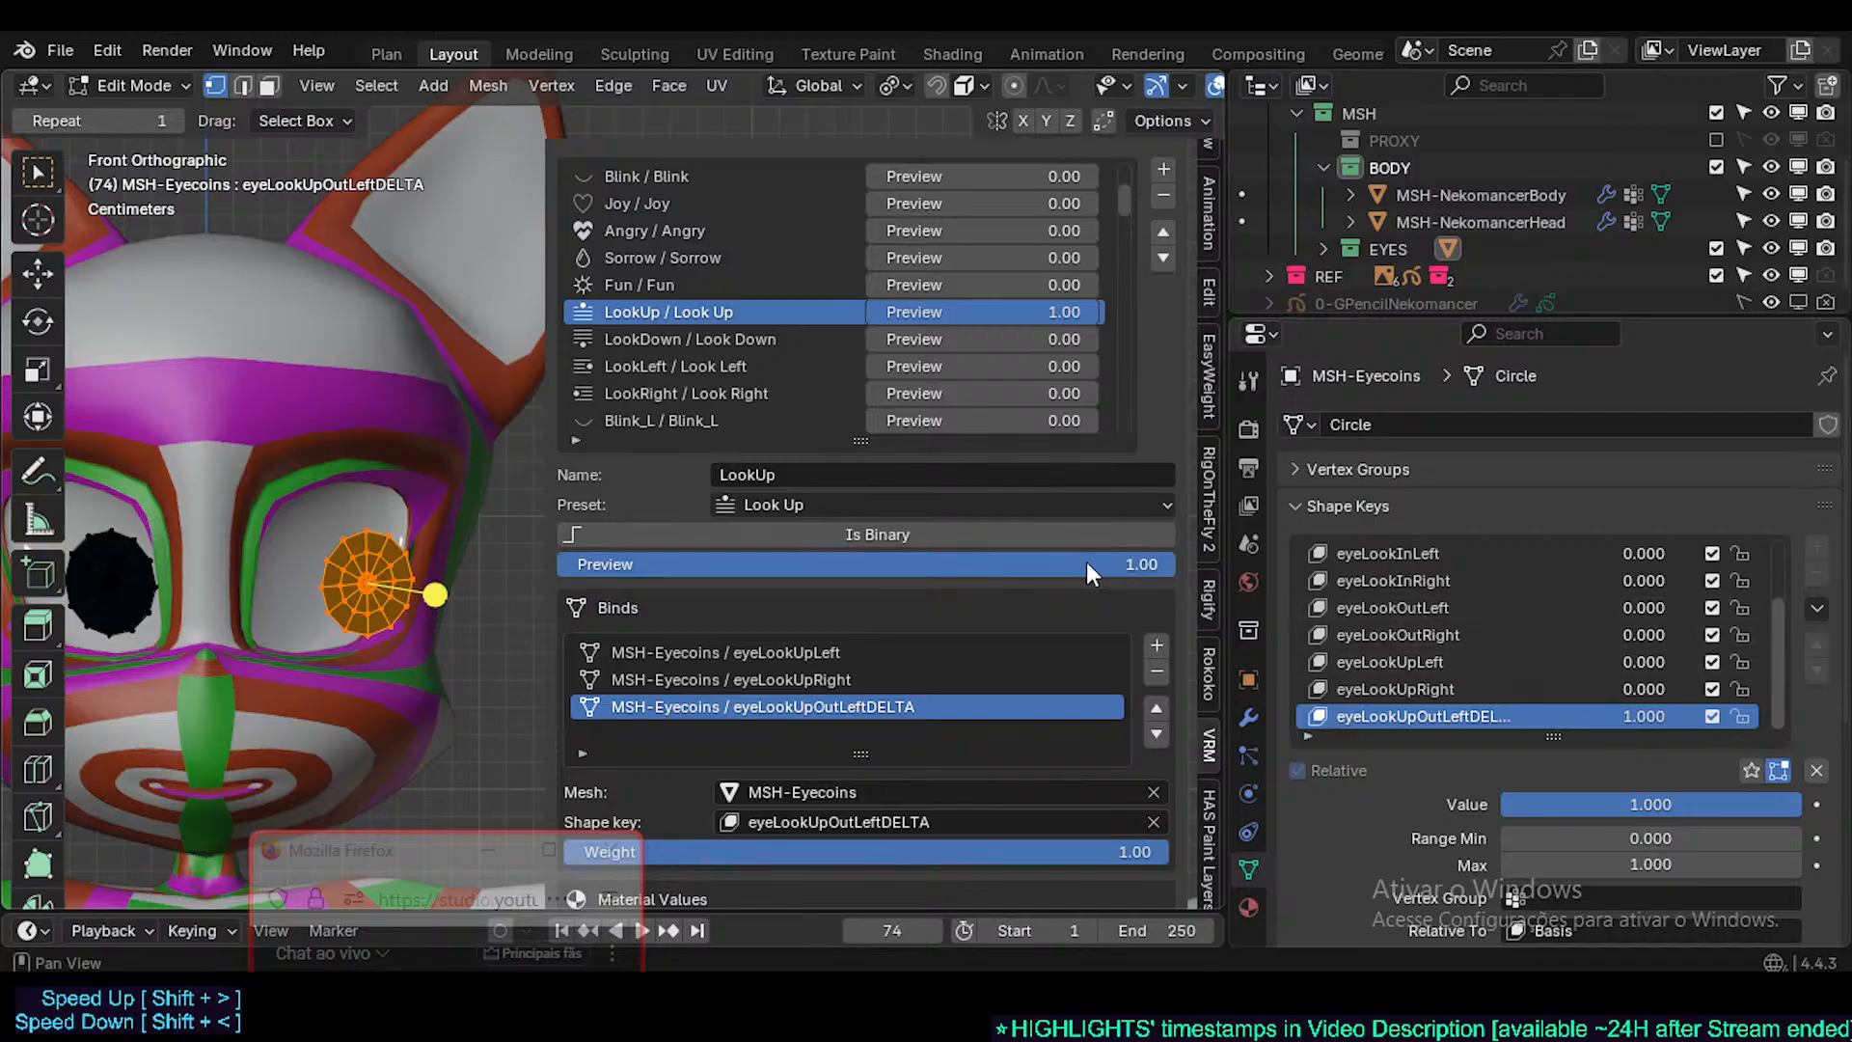
- Test the LookUp preview with the new bind, set the eyeLookUpOutLeftDELTA bind weight to 0.00 and preview LookUp at 1.00 again
drag(1086, 571, 1173, 571)
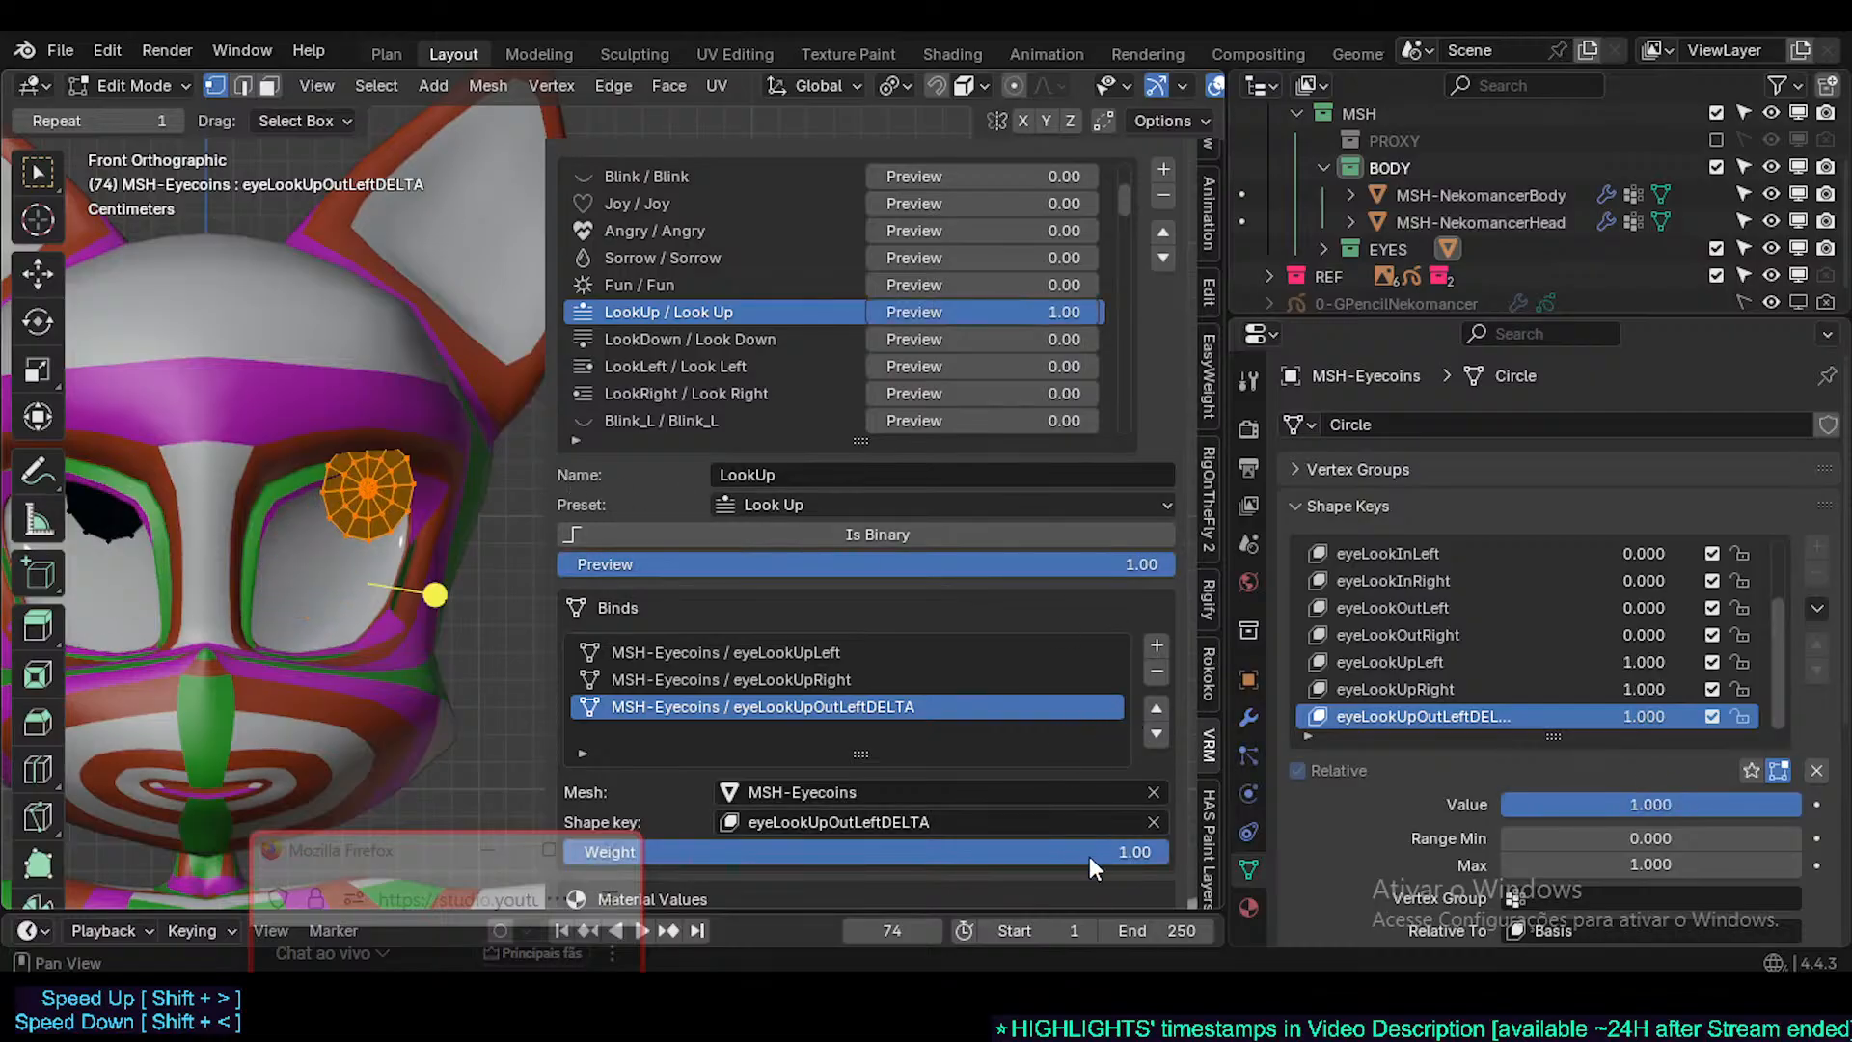
drag(1090, 855, 569, 854)
drag(1005, 564, 1053, 569)
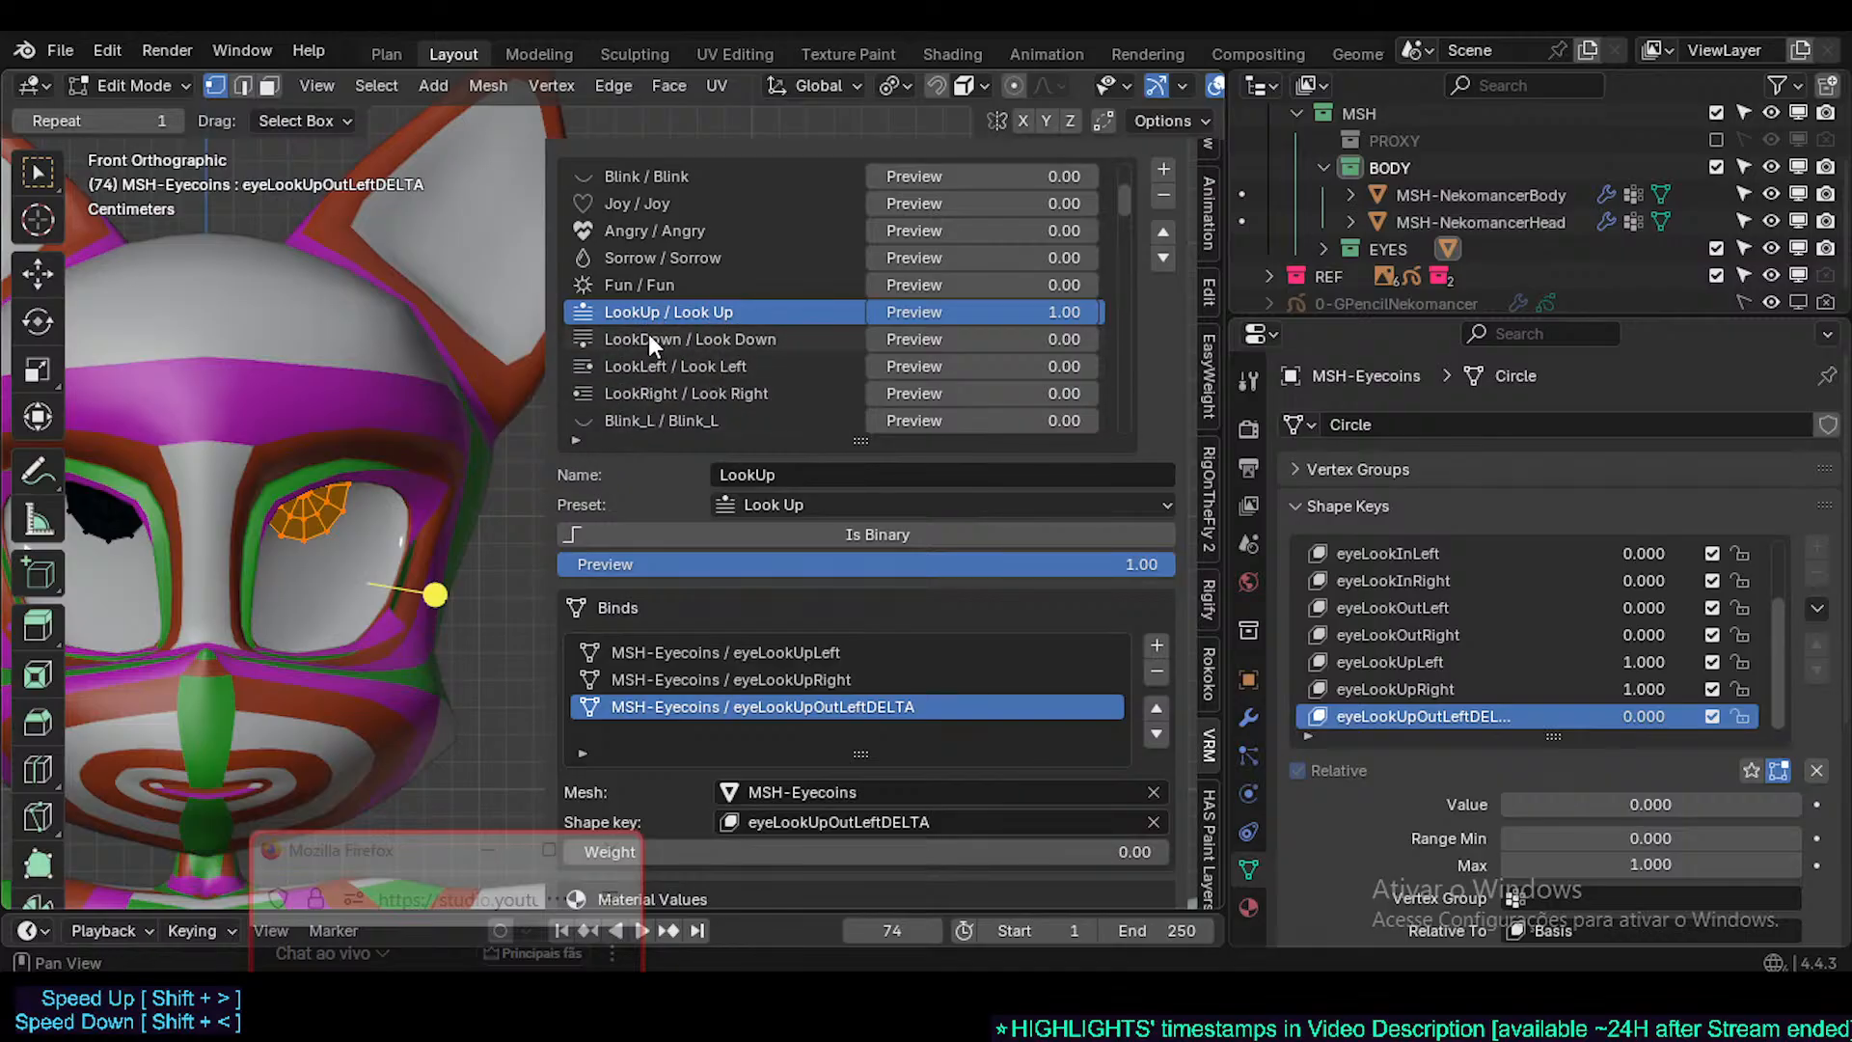
- Remove the eyeLookUpOutLeftDELTA bind from LookUp and reset the LookUp preview to 0.00
click(1155, 670)
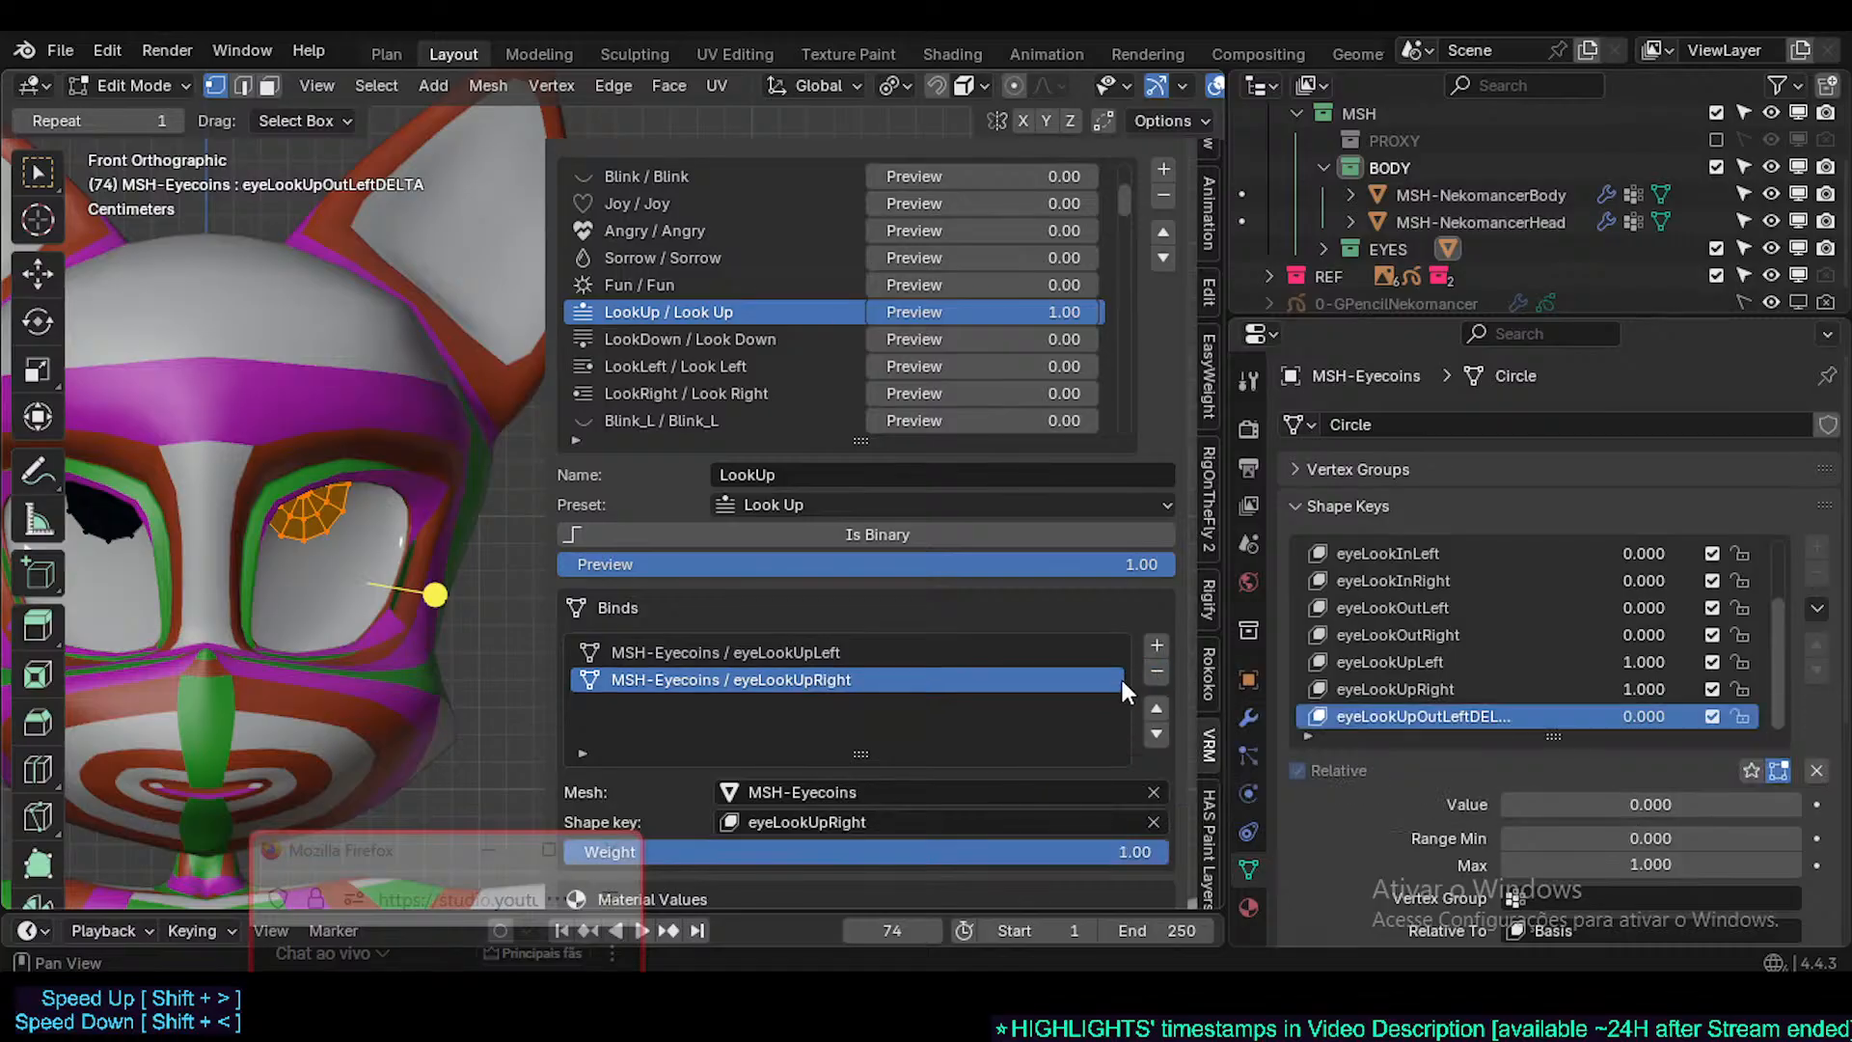
mouse_move(953, 312)
mouse_down()
mouse_move(721, 311)
mouse_move(953, 311)
mouse_up()
drag(953, 311, 721, 311)
- Return to Object Mode and delete the eyeLookUpOutLeftDELTA shape key from MSH-Eyecoins
key(Tab)
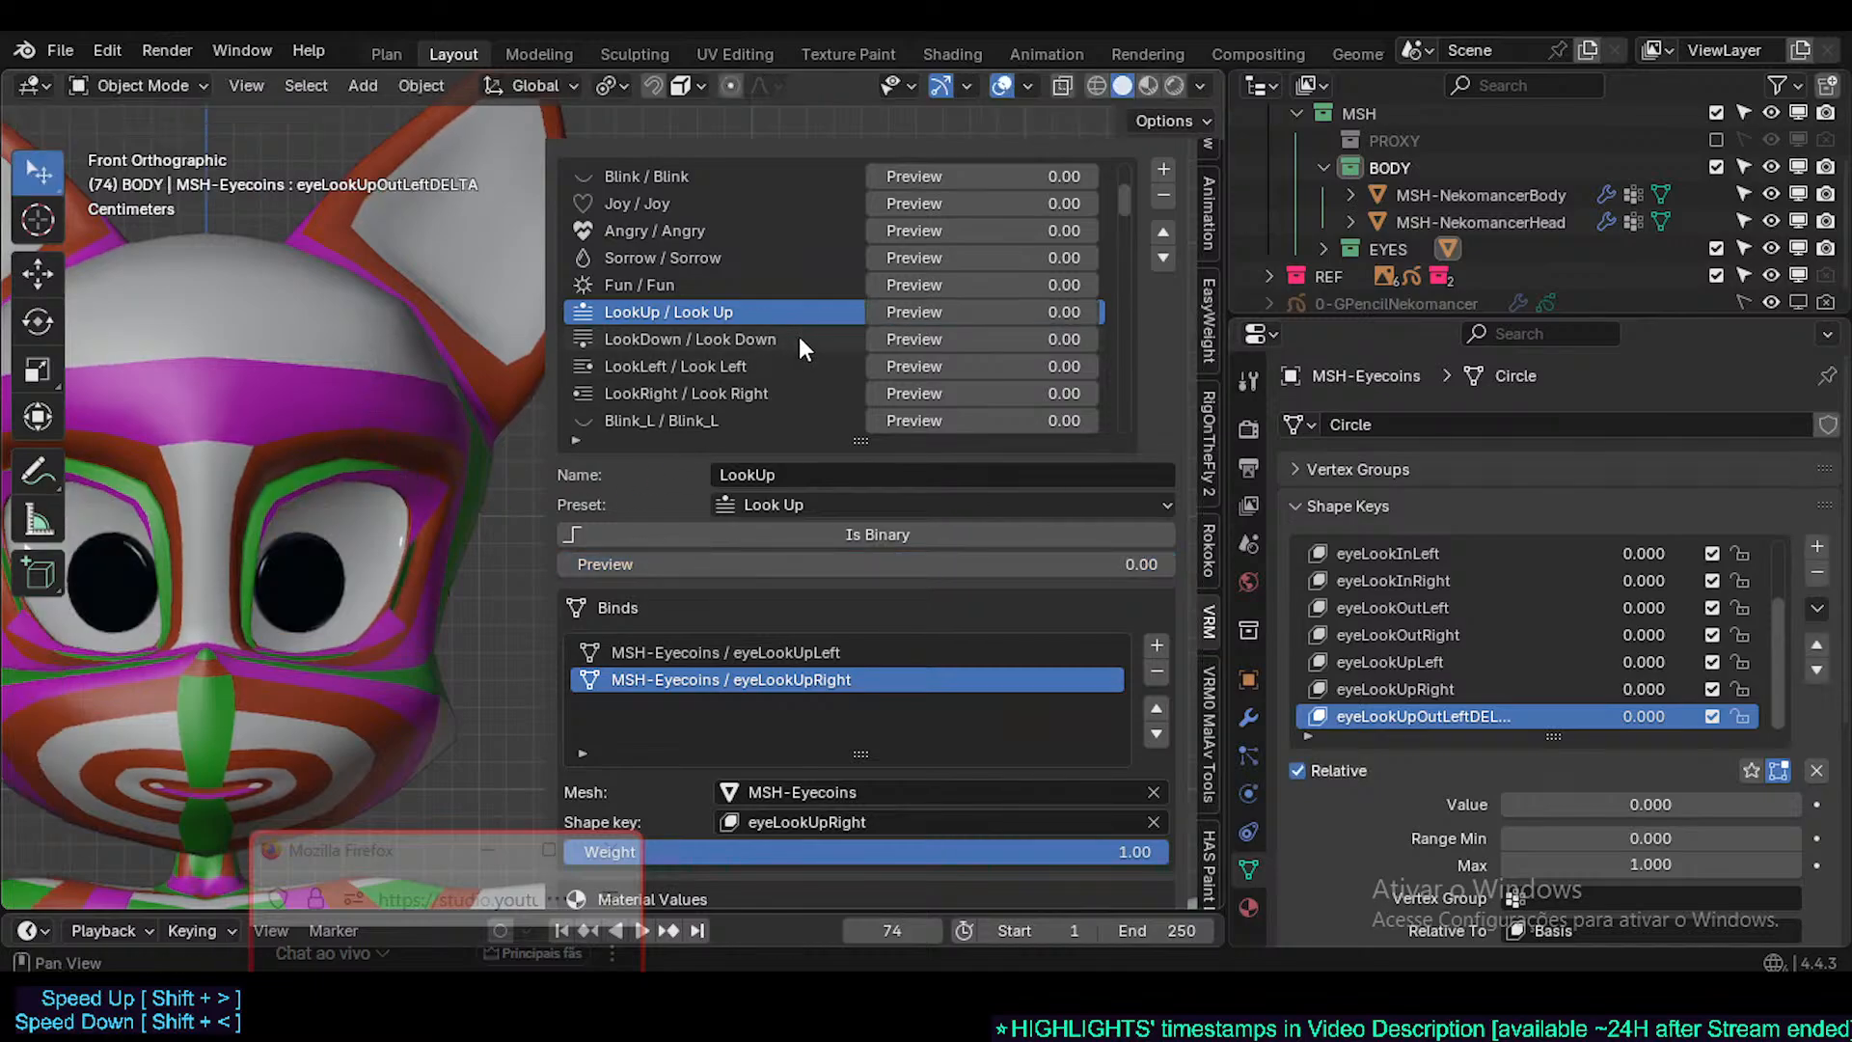
drag(915, 312, 721, 311)
click(1818, 573)
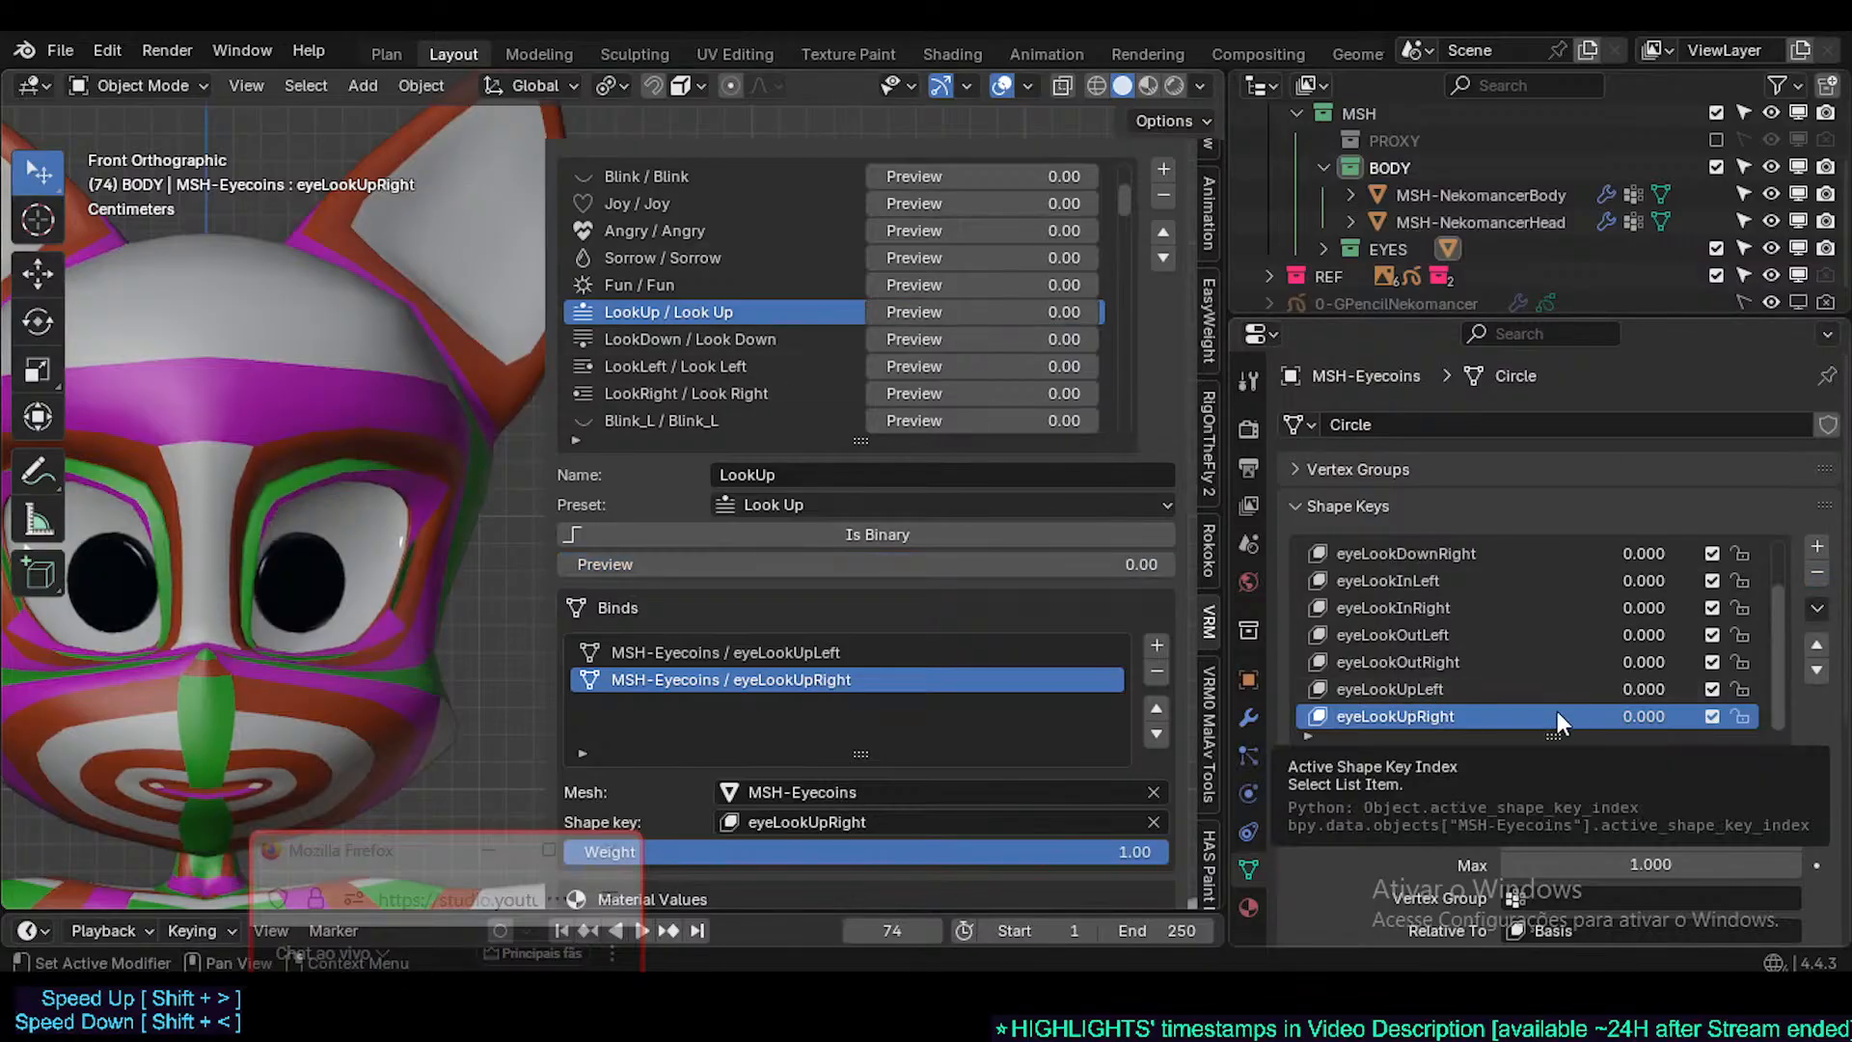
- Test the LookLeft preview, return it to 0.00, and set the LookUp preview to 1.00
click(724, 338)
click(729, 365)
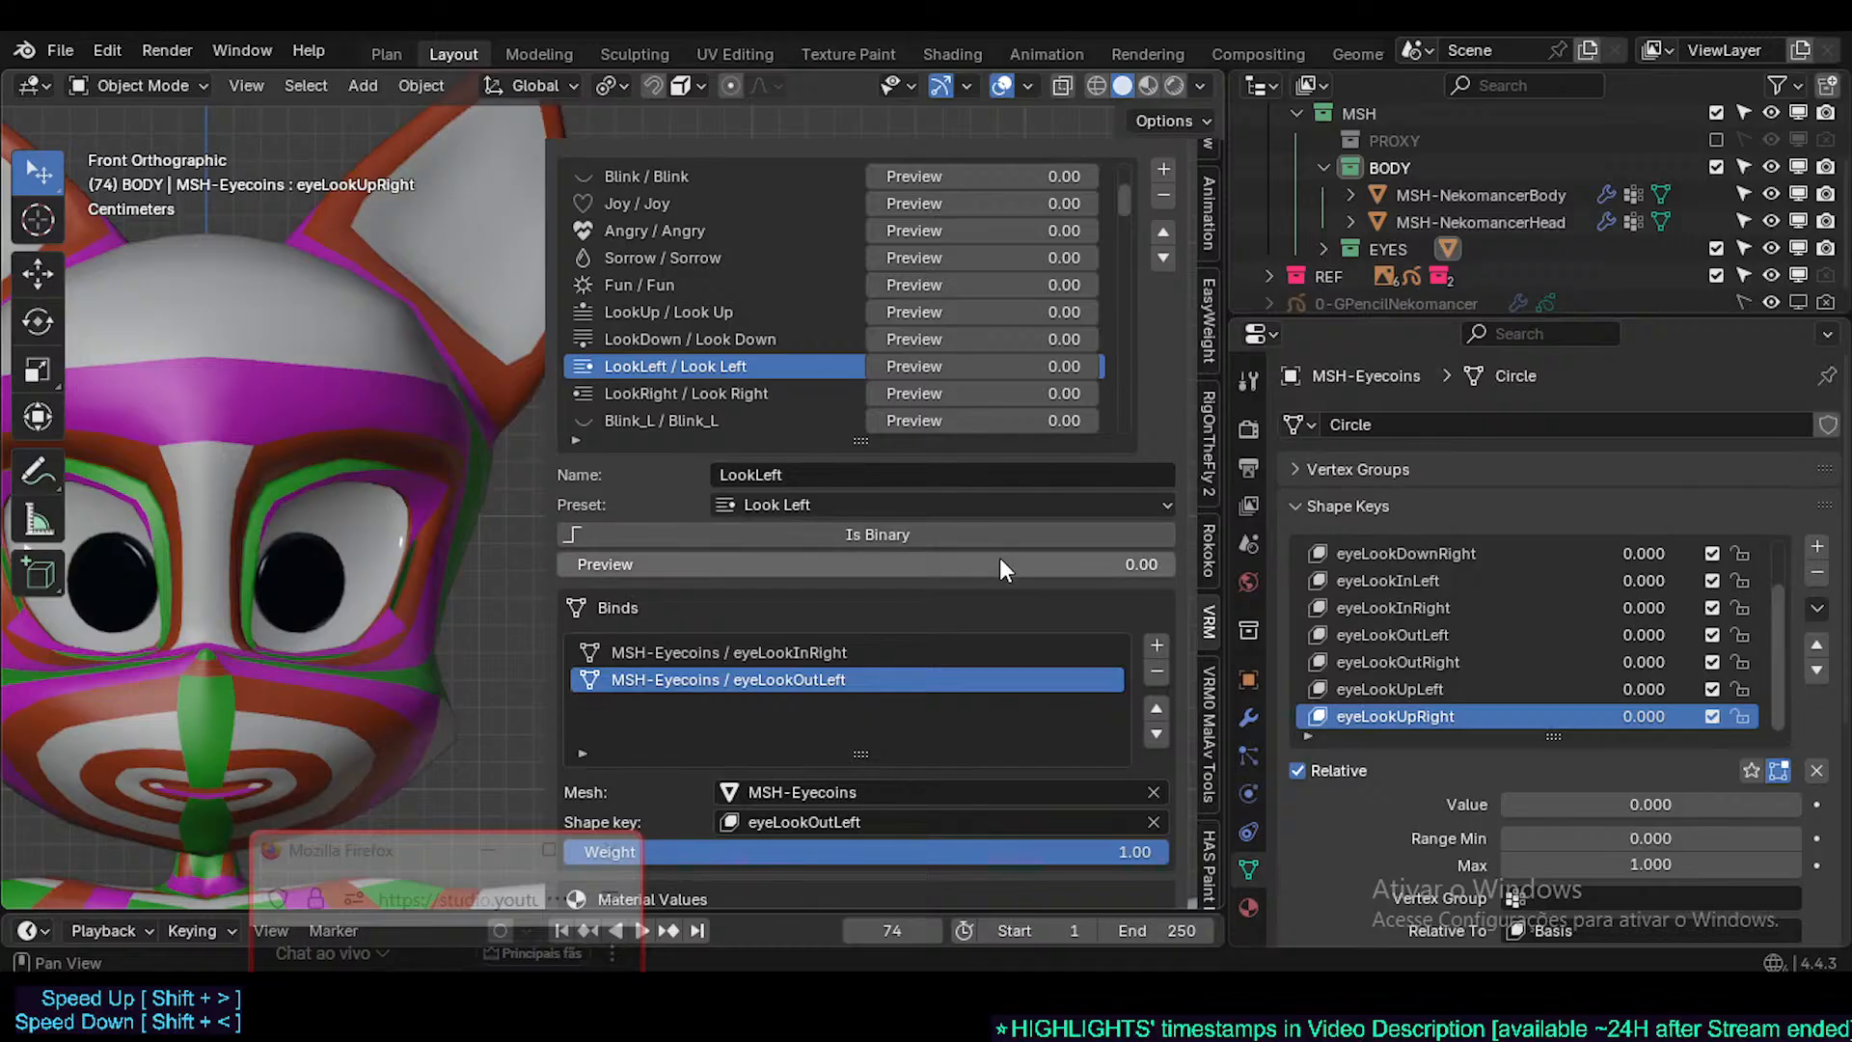
drag(1000, 569, 579, 569)
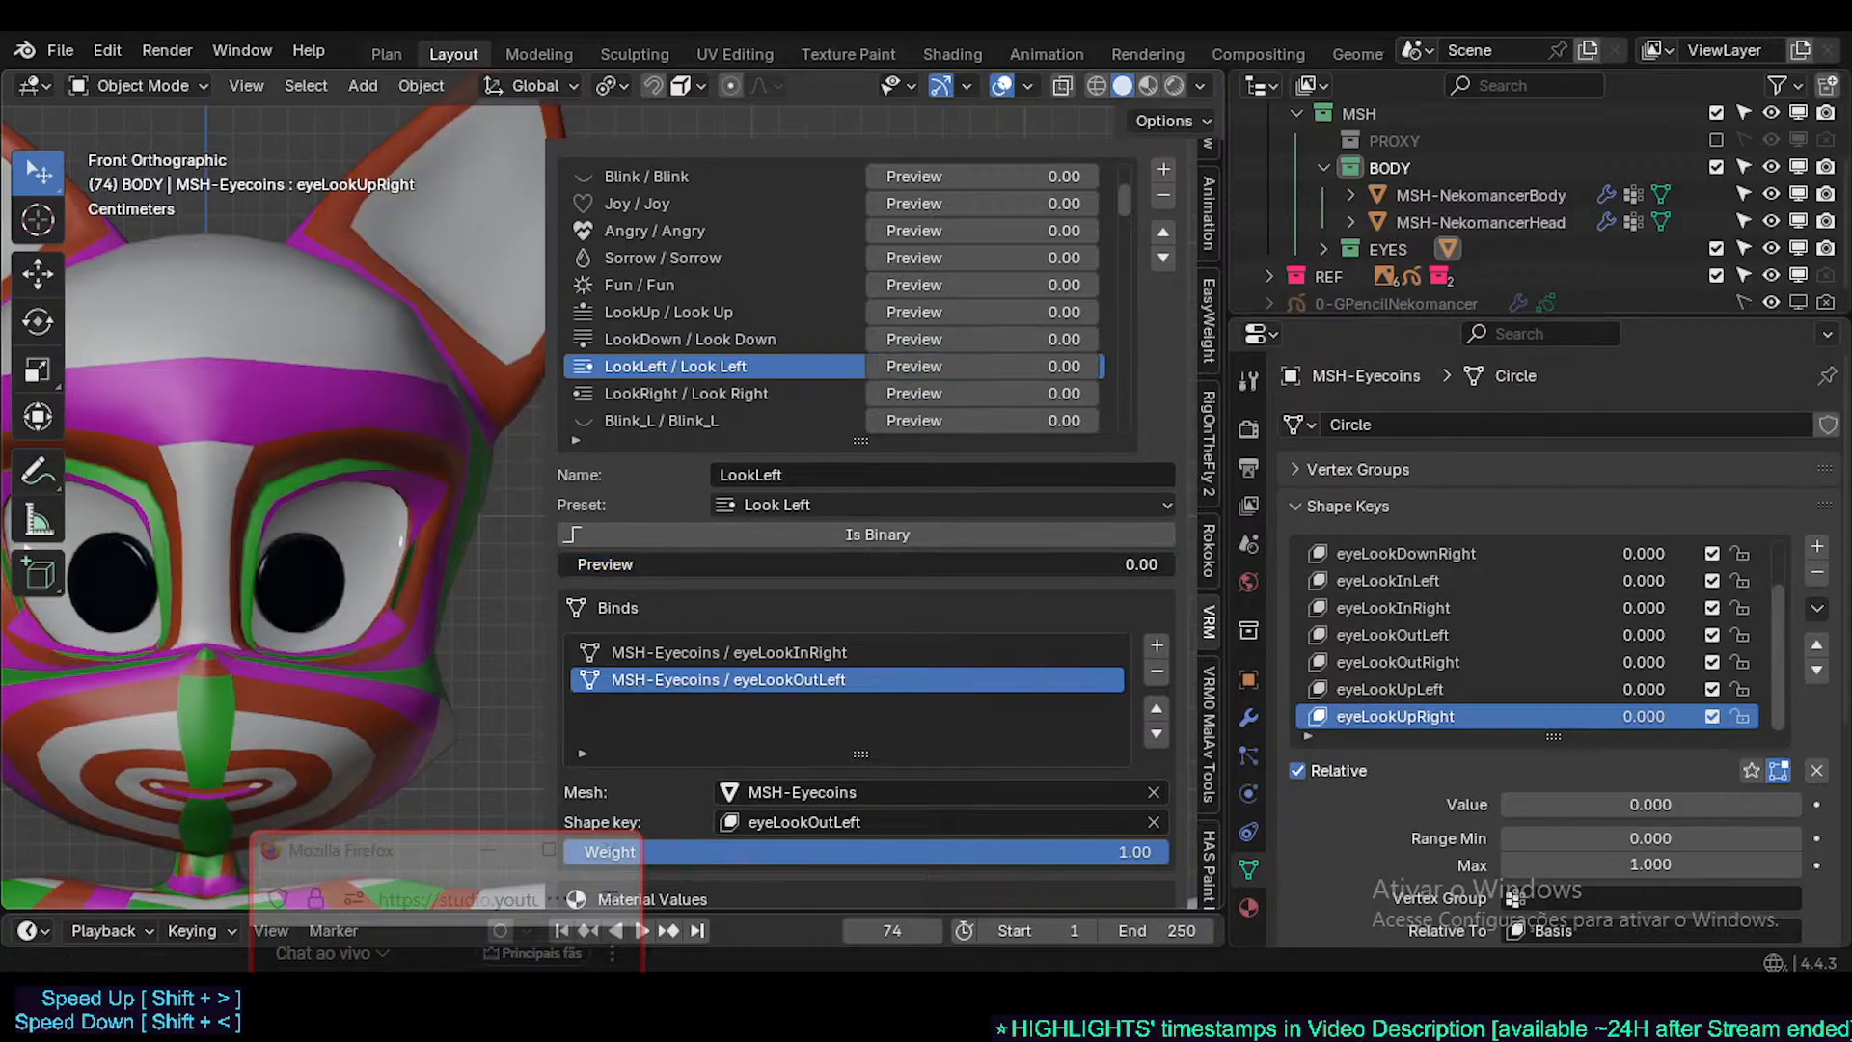
click(728, 311)
drag(918, 564, 1109, 564)
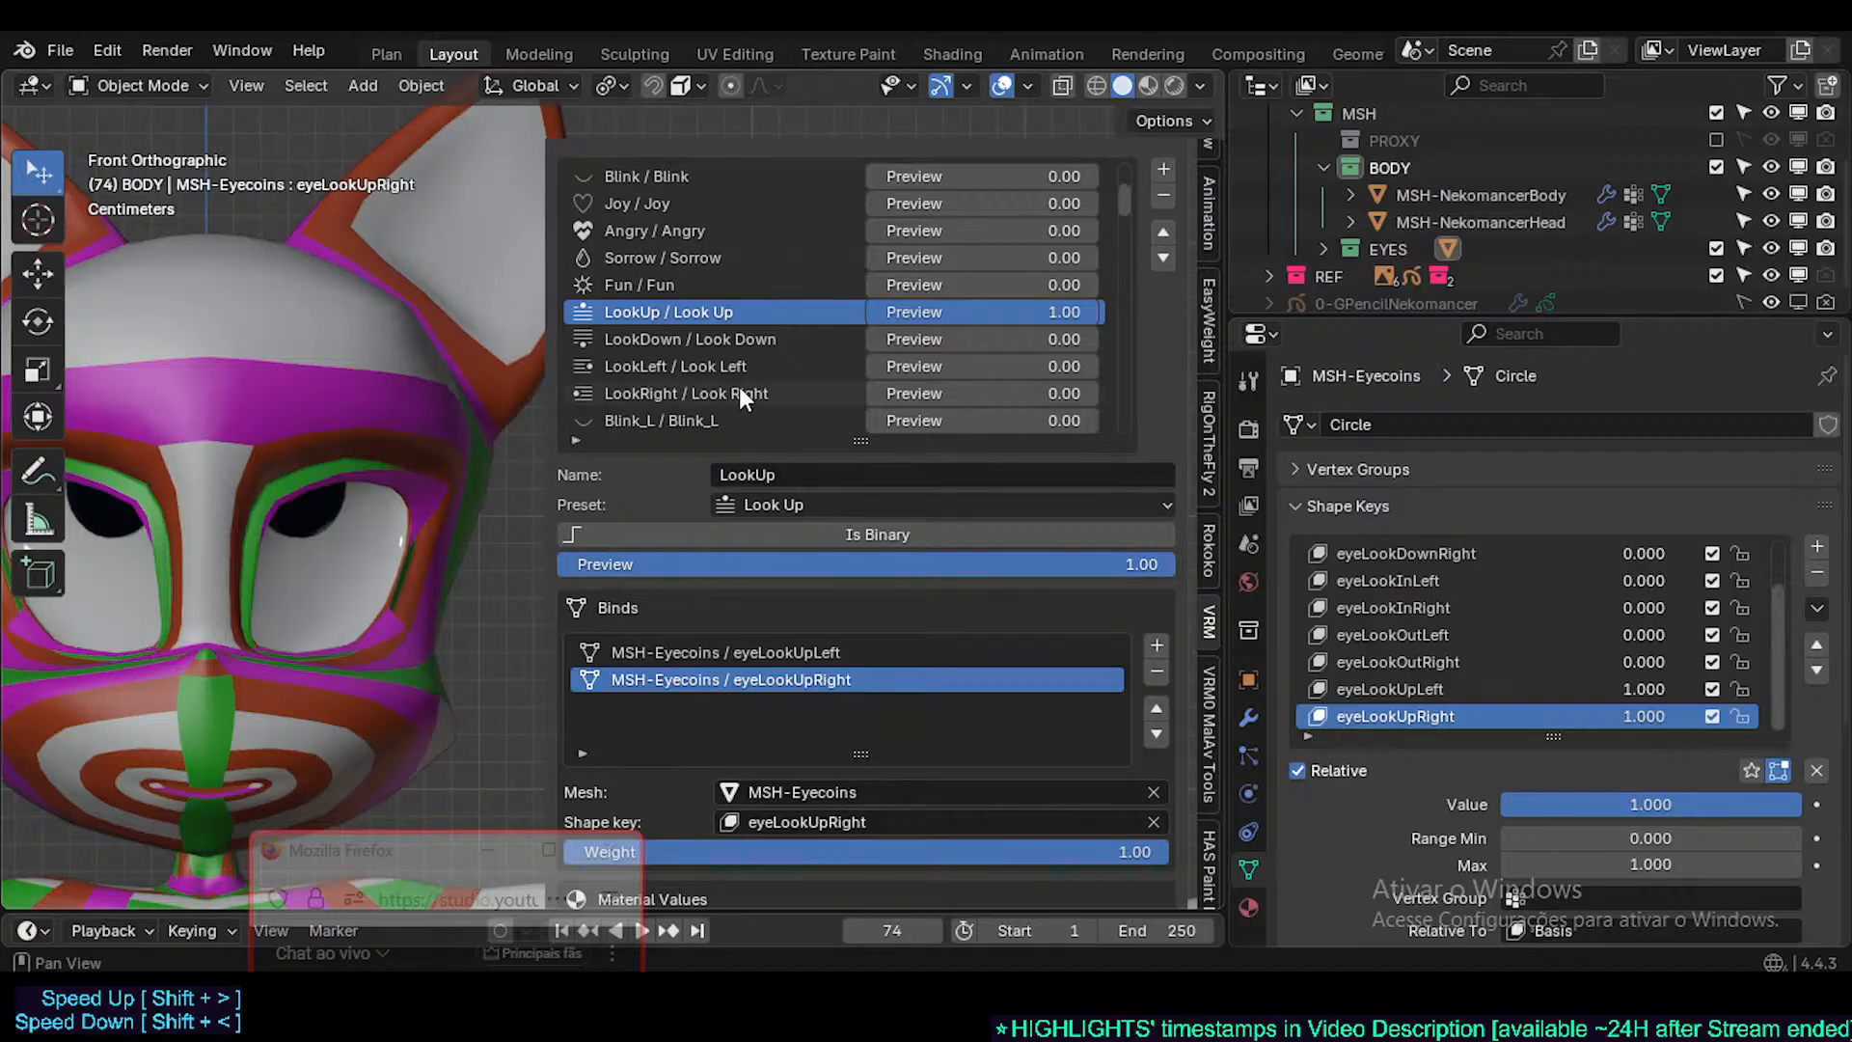
- Compare the binds of the LookUp and LookLeft expressions by switching between them
click(697, 365)
click(680, 313)
click(660, 366)
click(572, 314)
click(590, 359)
click(588, 320)
click(594, 358)
click(585, 308)
click(580, 370)
click(582, 316)
click(581, 367)
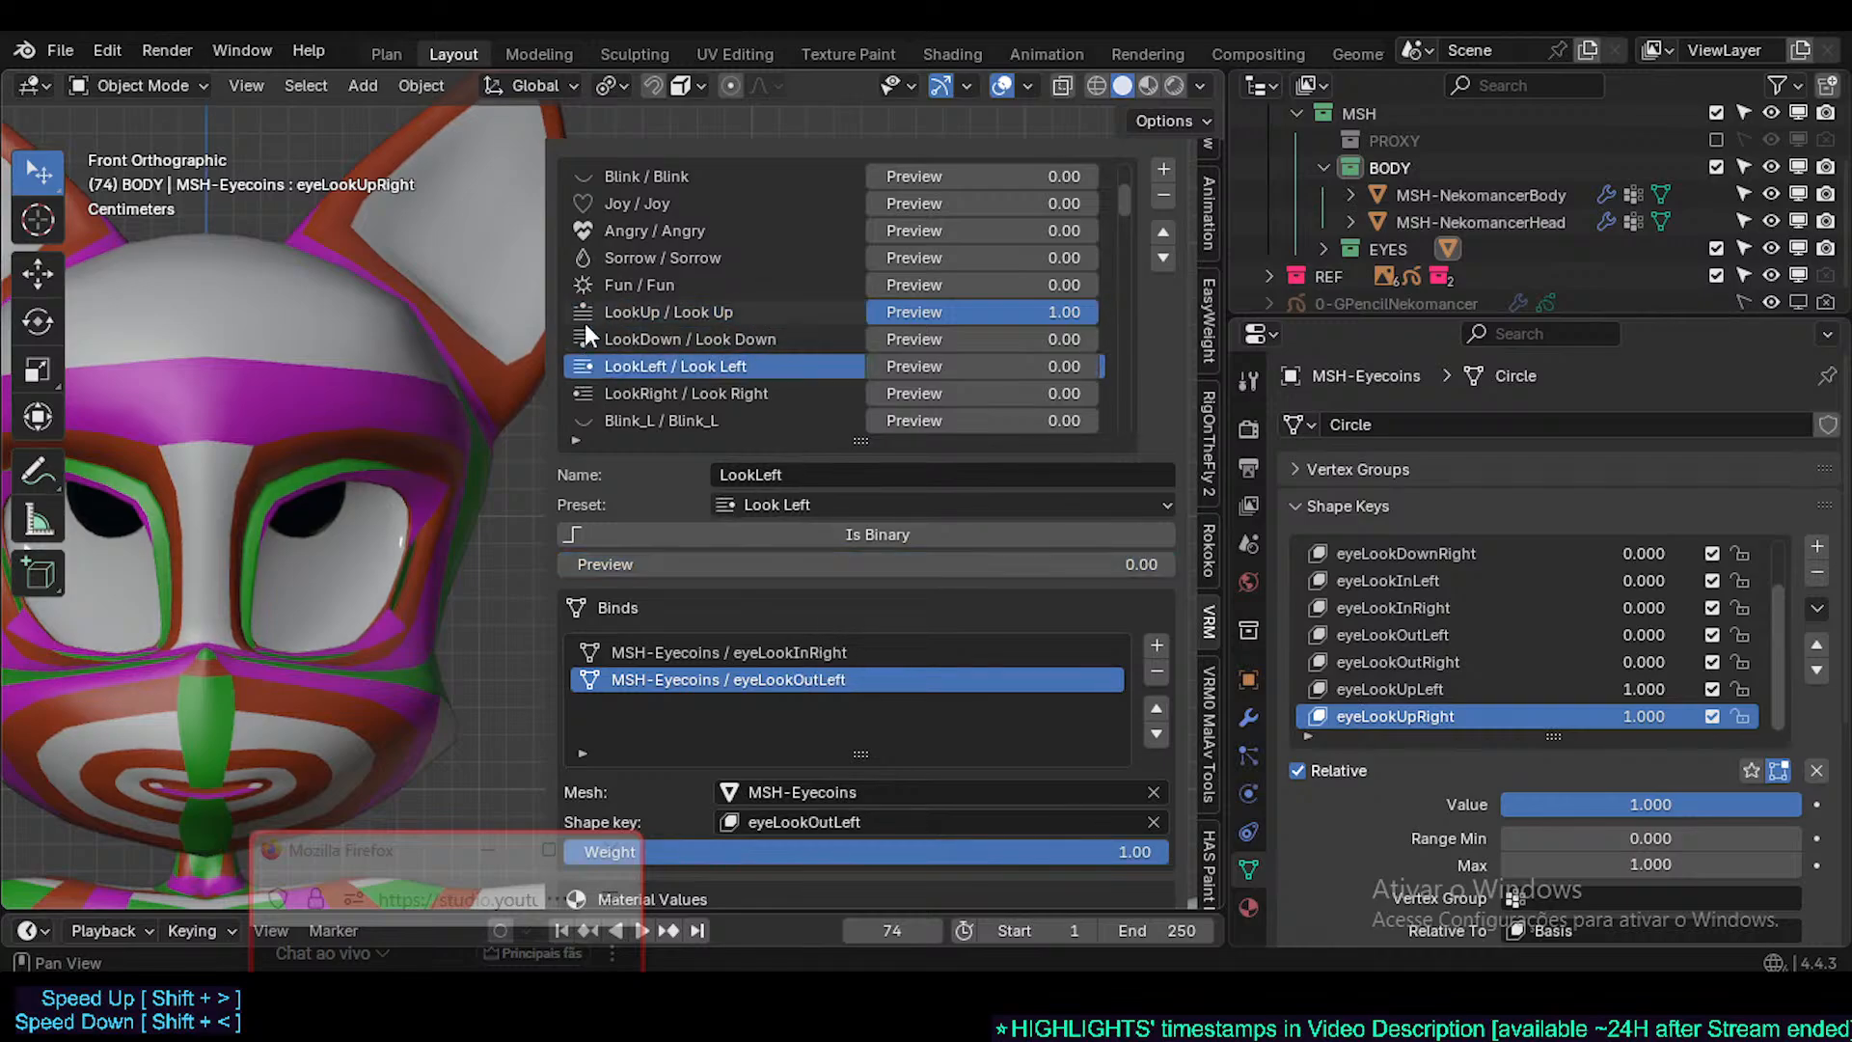
click(584, 320)
click(581, 364)
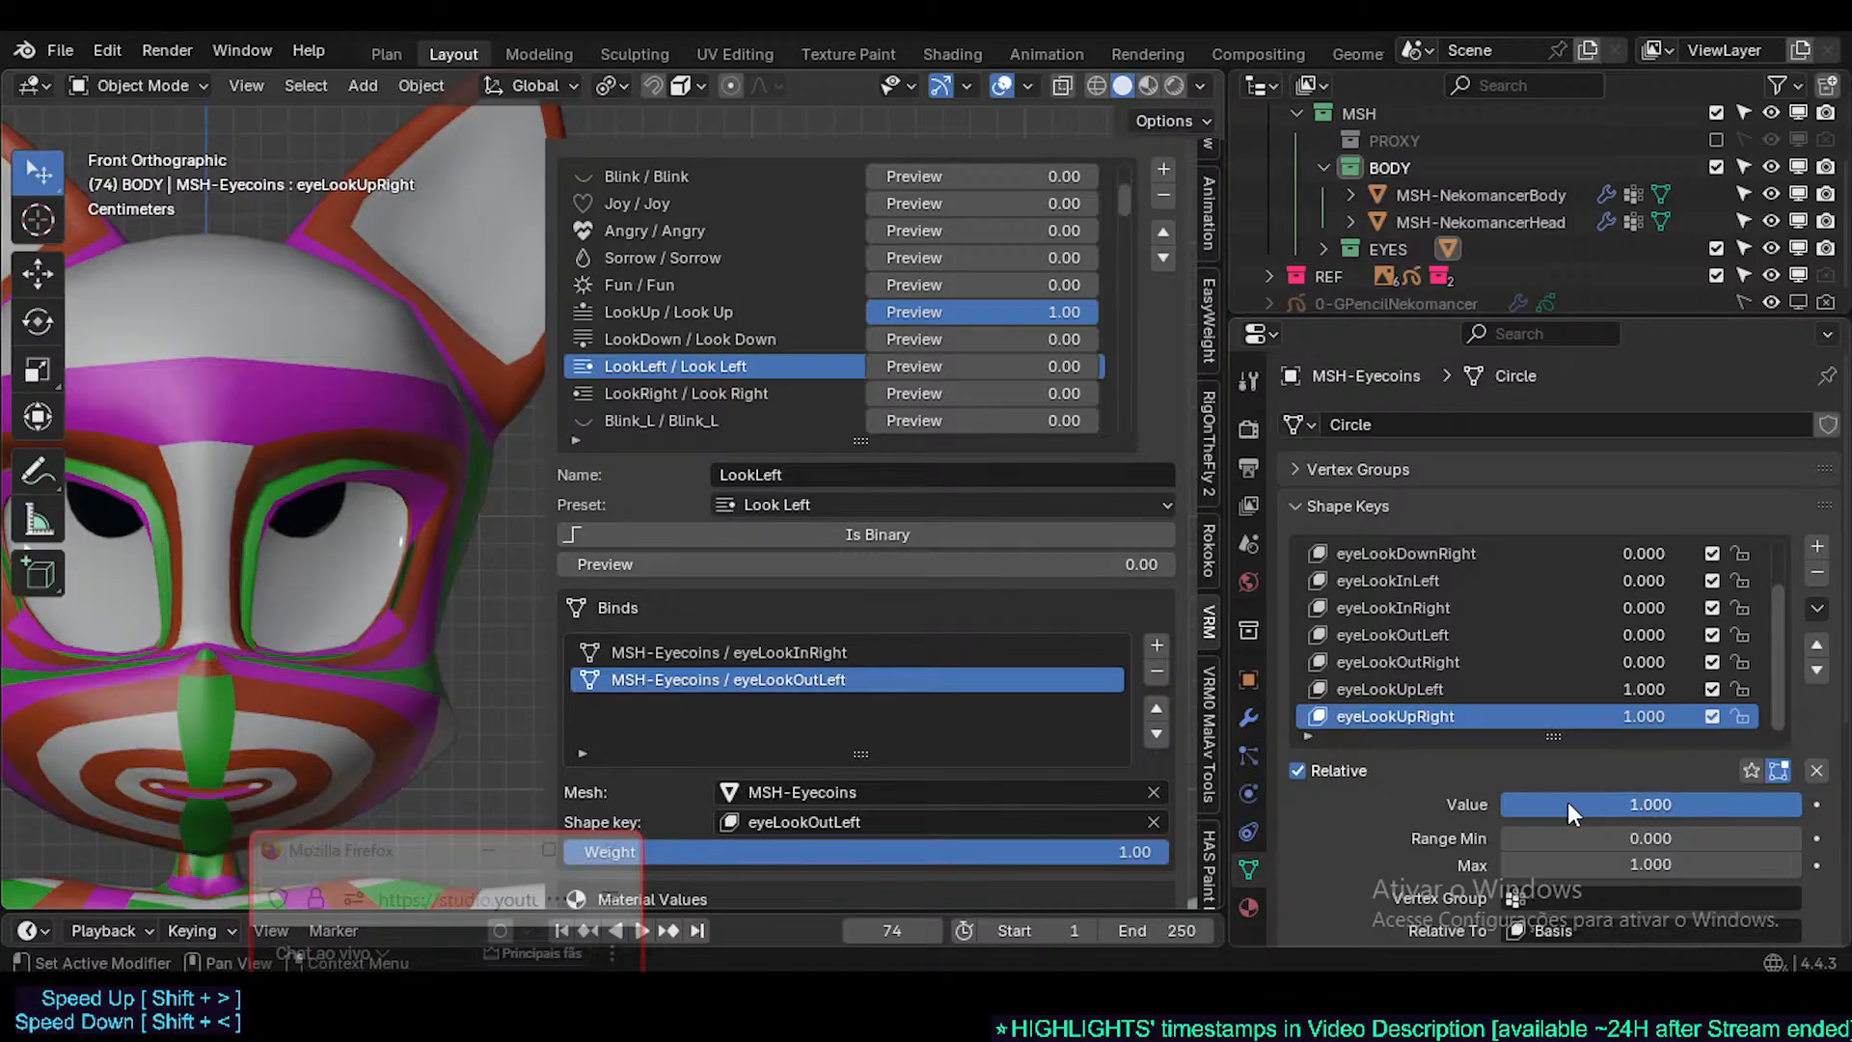
- Reset the eyeLookUpLeft and eyeLookUpRight shape key values and the LookUp preview to 0
drag(1657, 722, 1592, 689)
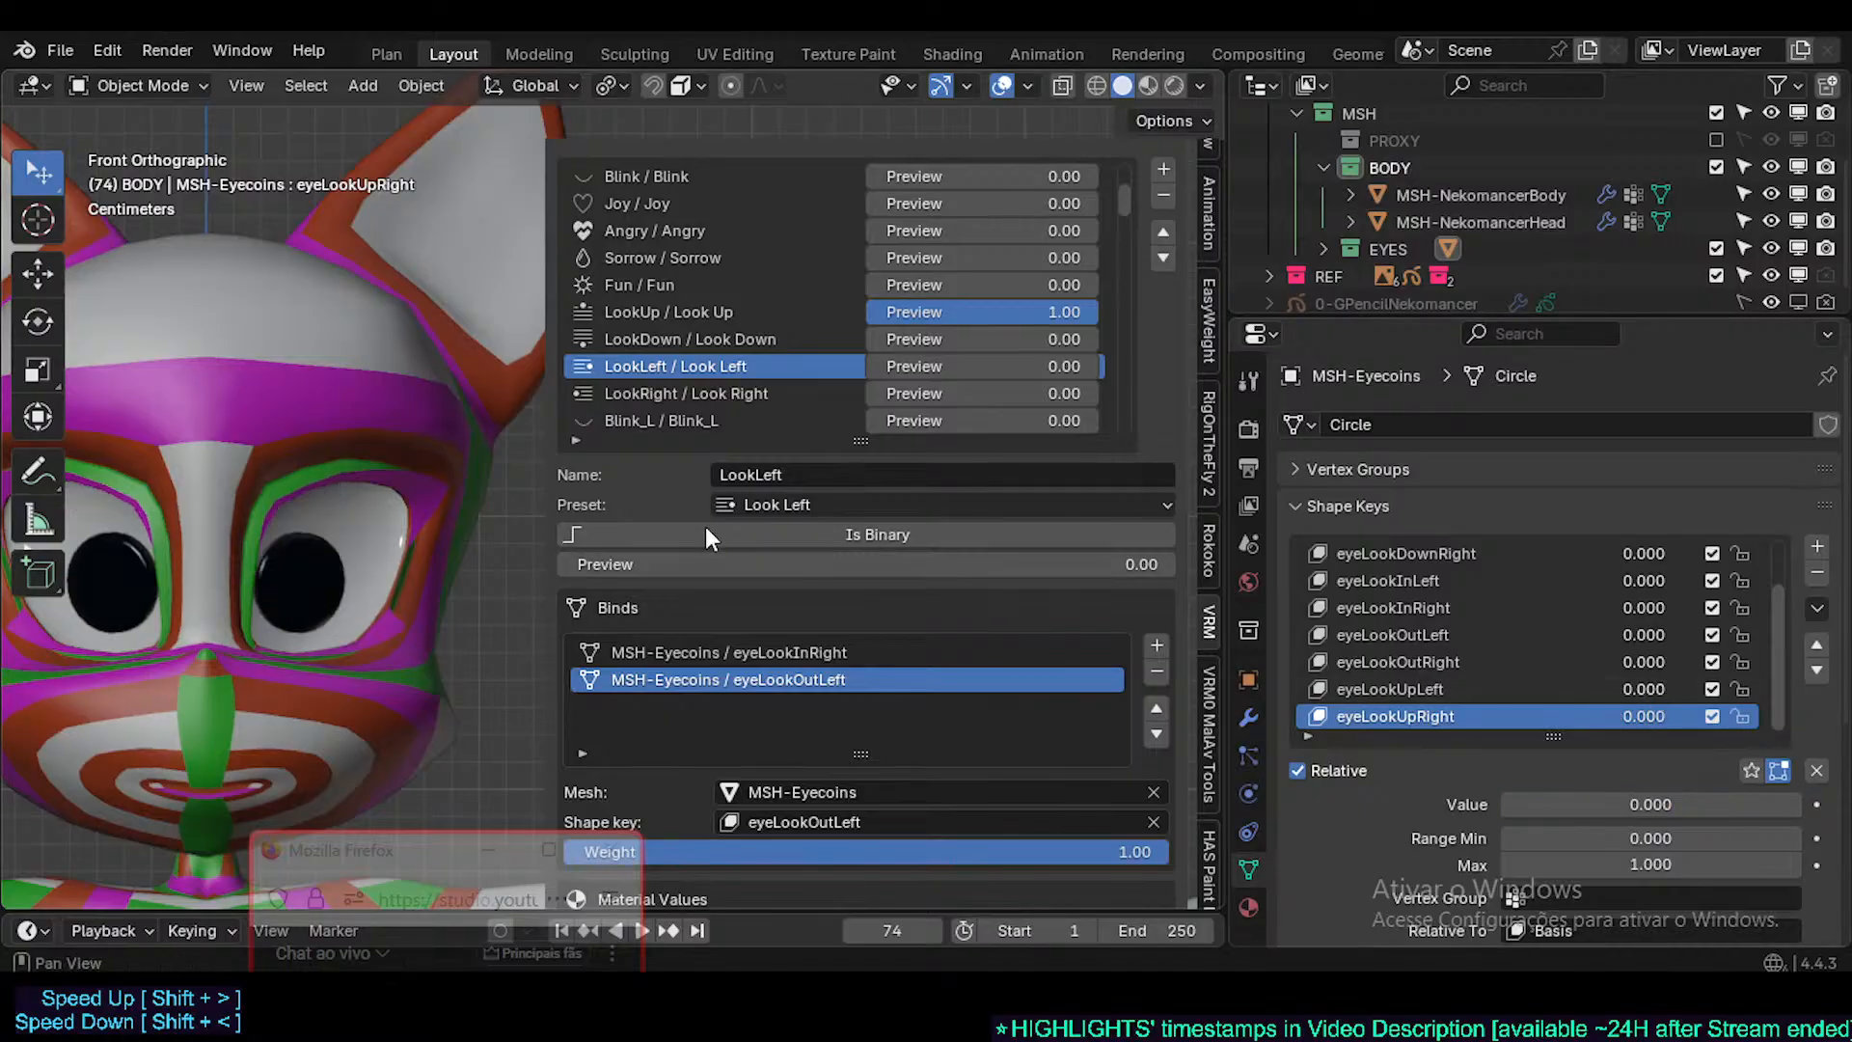
drag(982, 317, 934, 318)
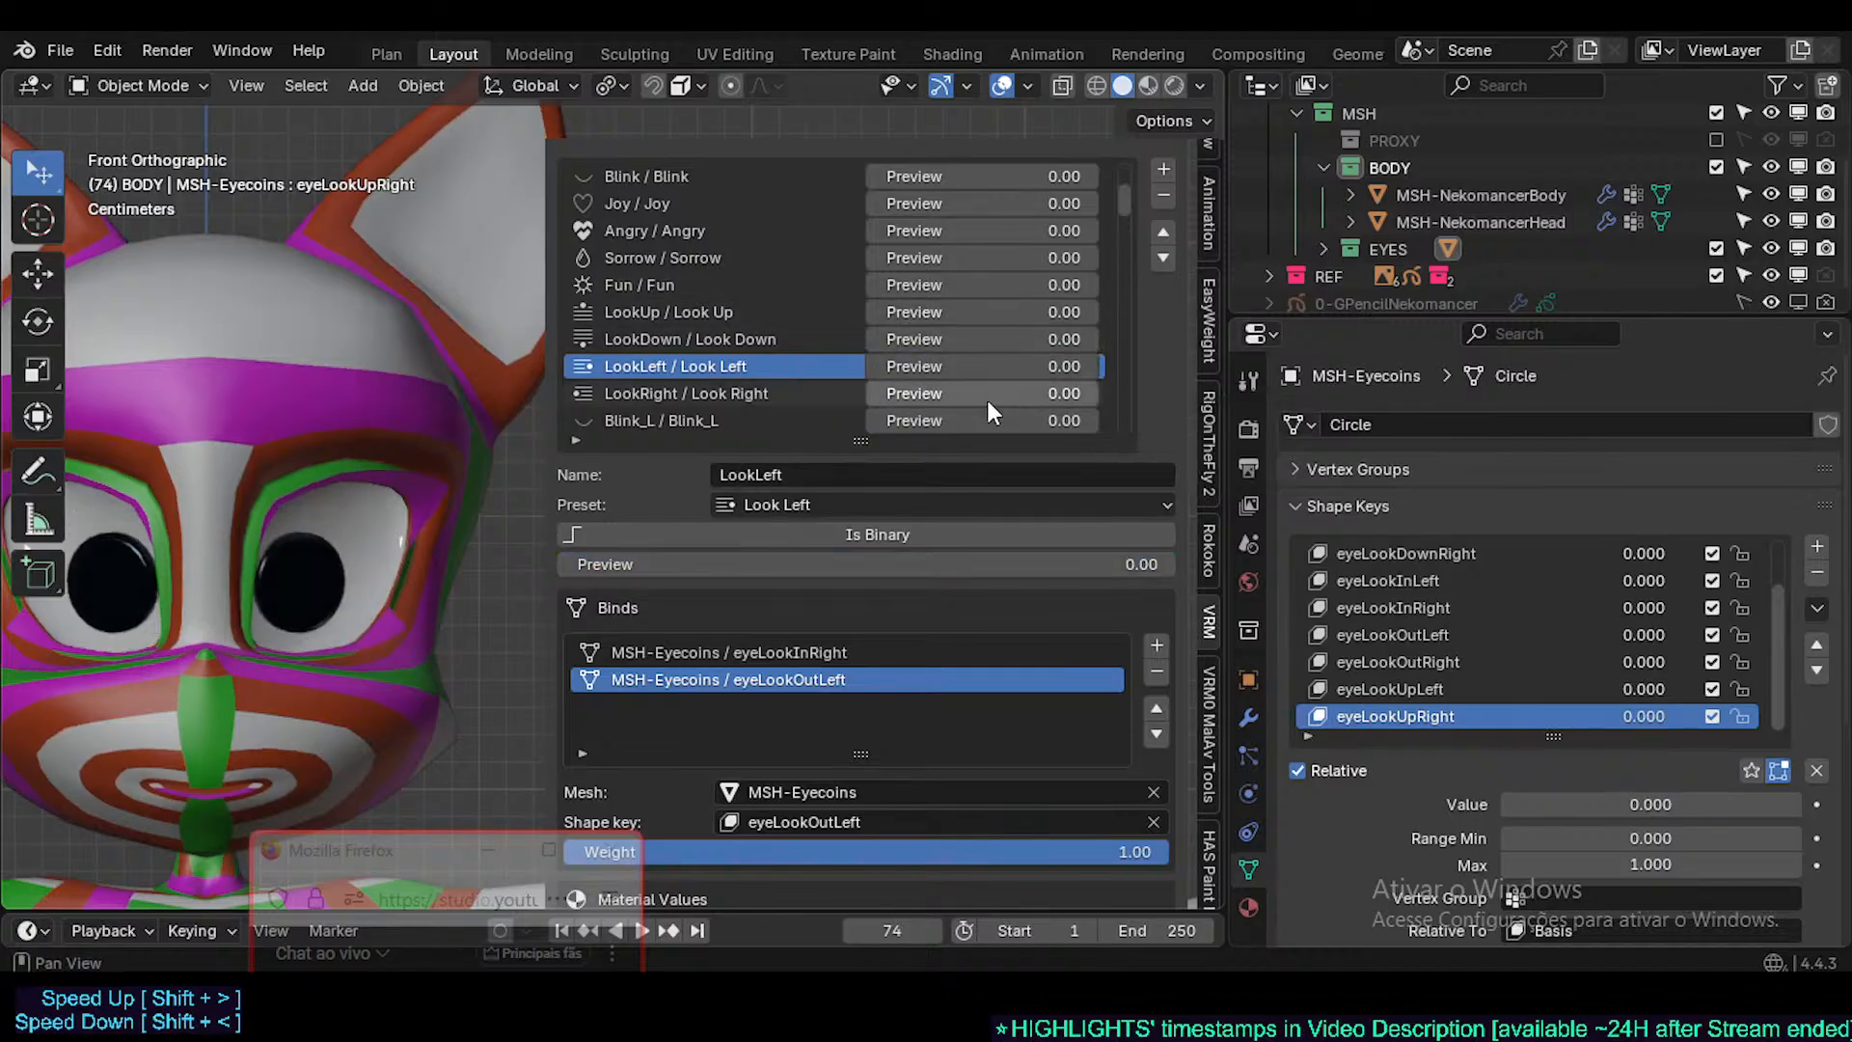
drag(988, 395, 988, 396)
- Review the VRM expression list, checking the binds of LookUp, LookDown, LookLeft, LookRight and Blink_L
scroll(534, 535, down, 2)
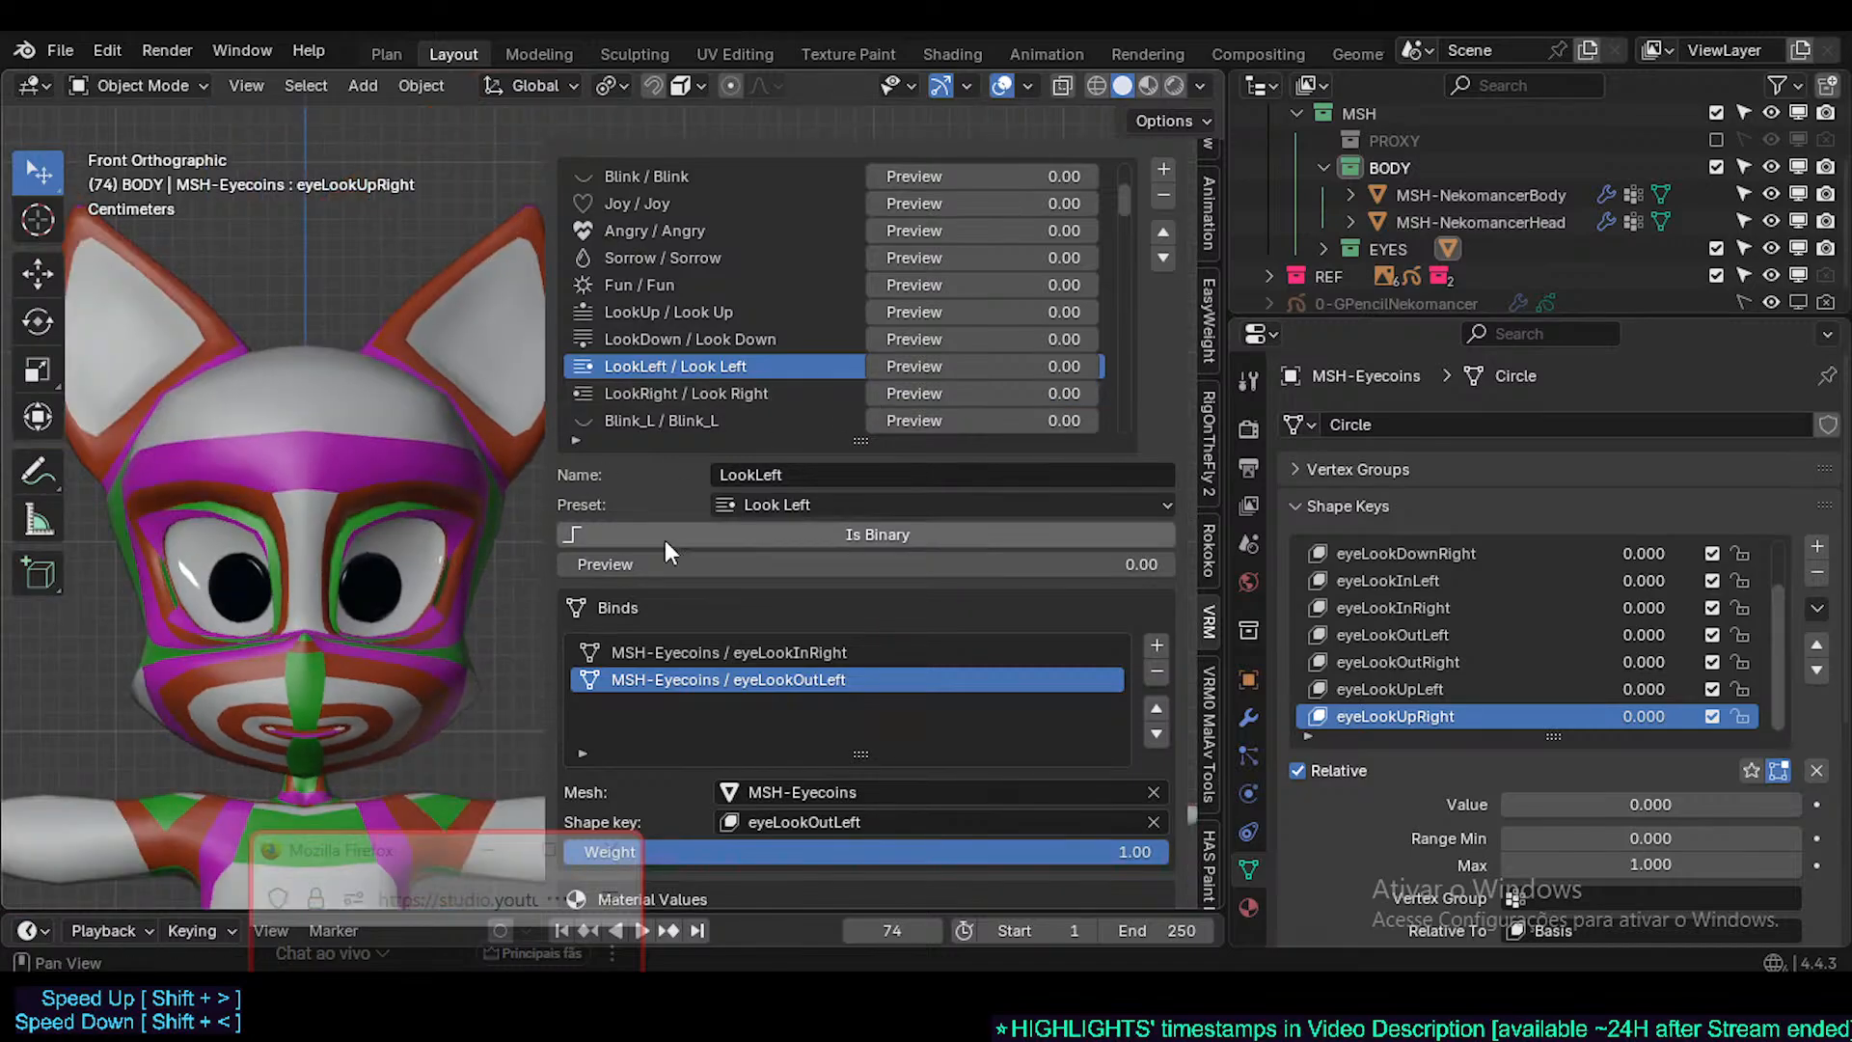
scroll(916, 405, up, 2)
scroll(922, 405, down, 3)
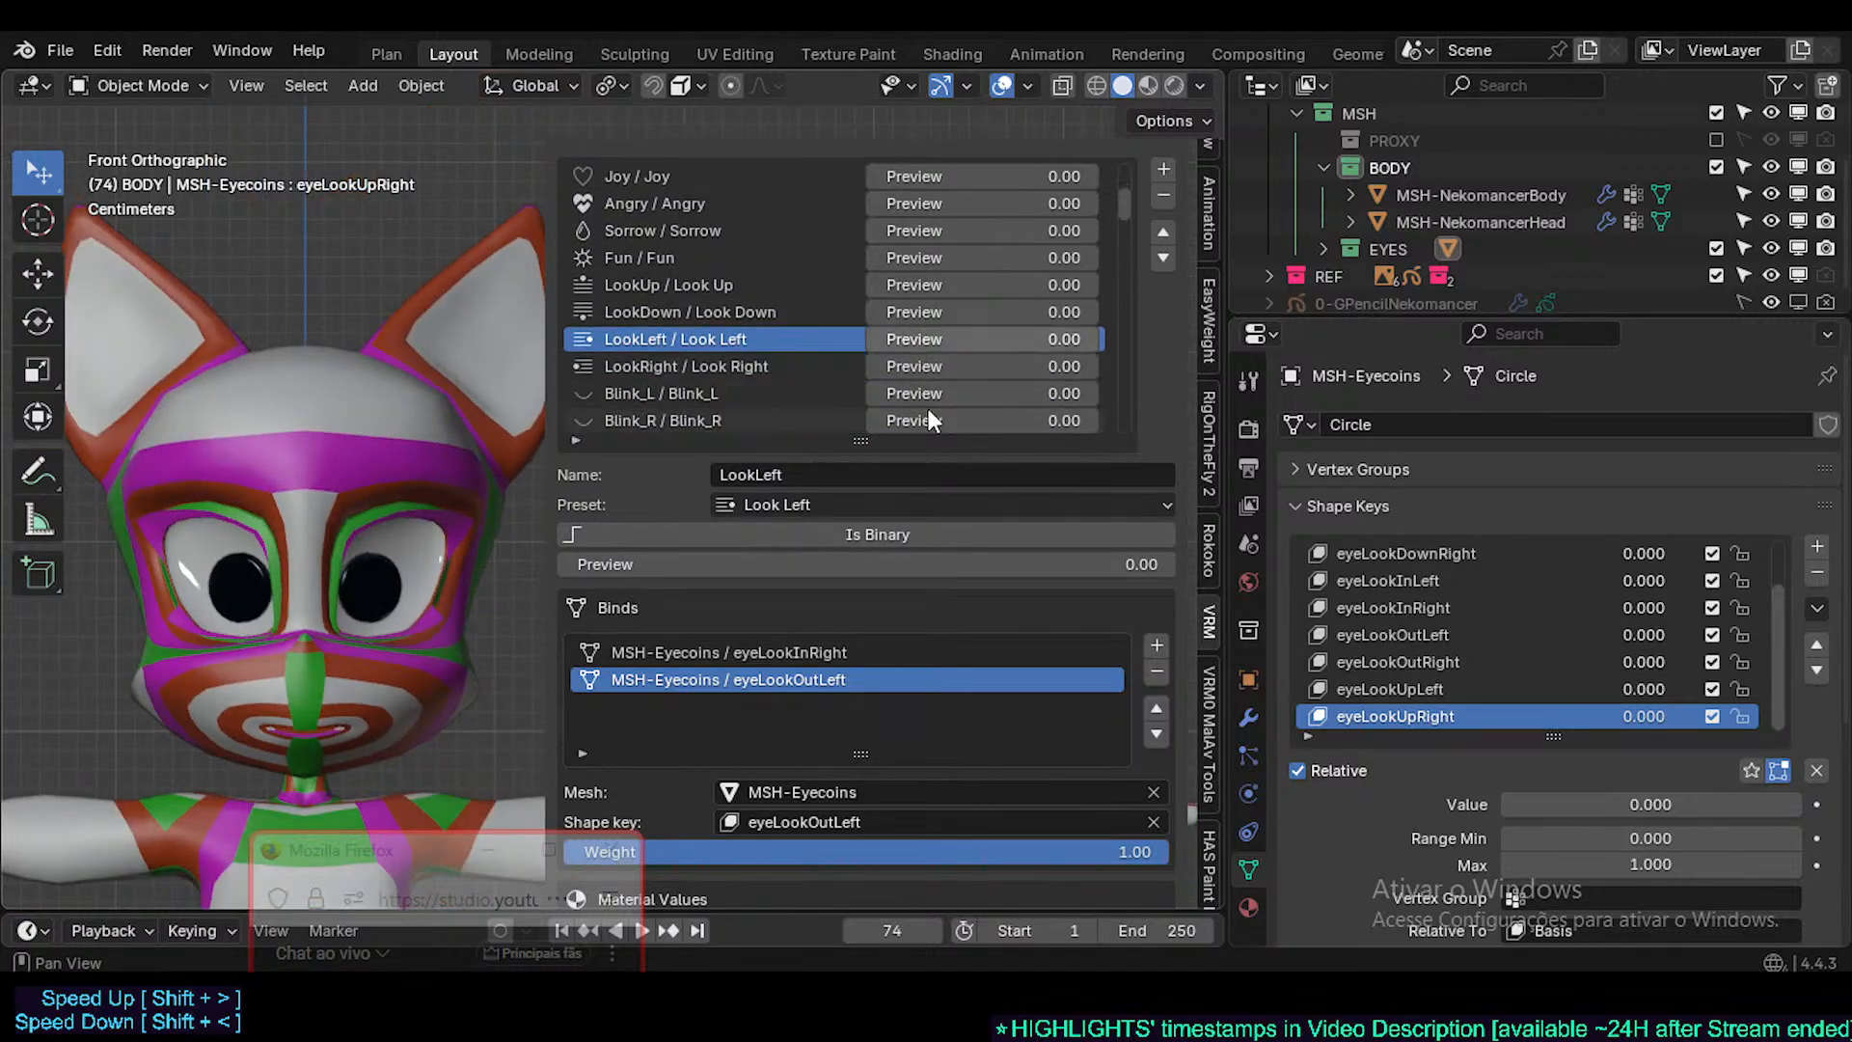
click(651, 309)
click(650, 288)
click(651, 312)
click(629, 368)
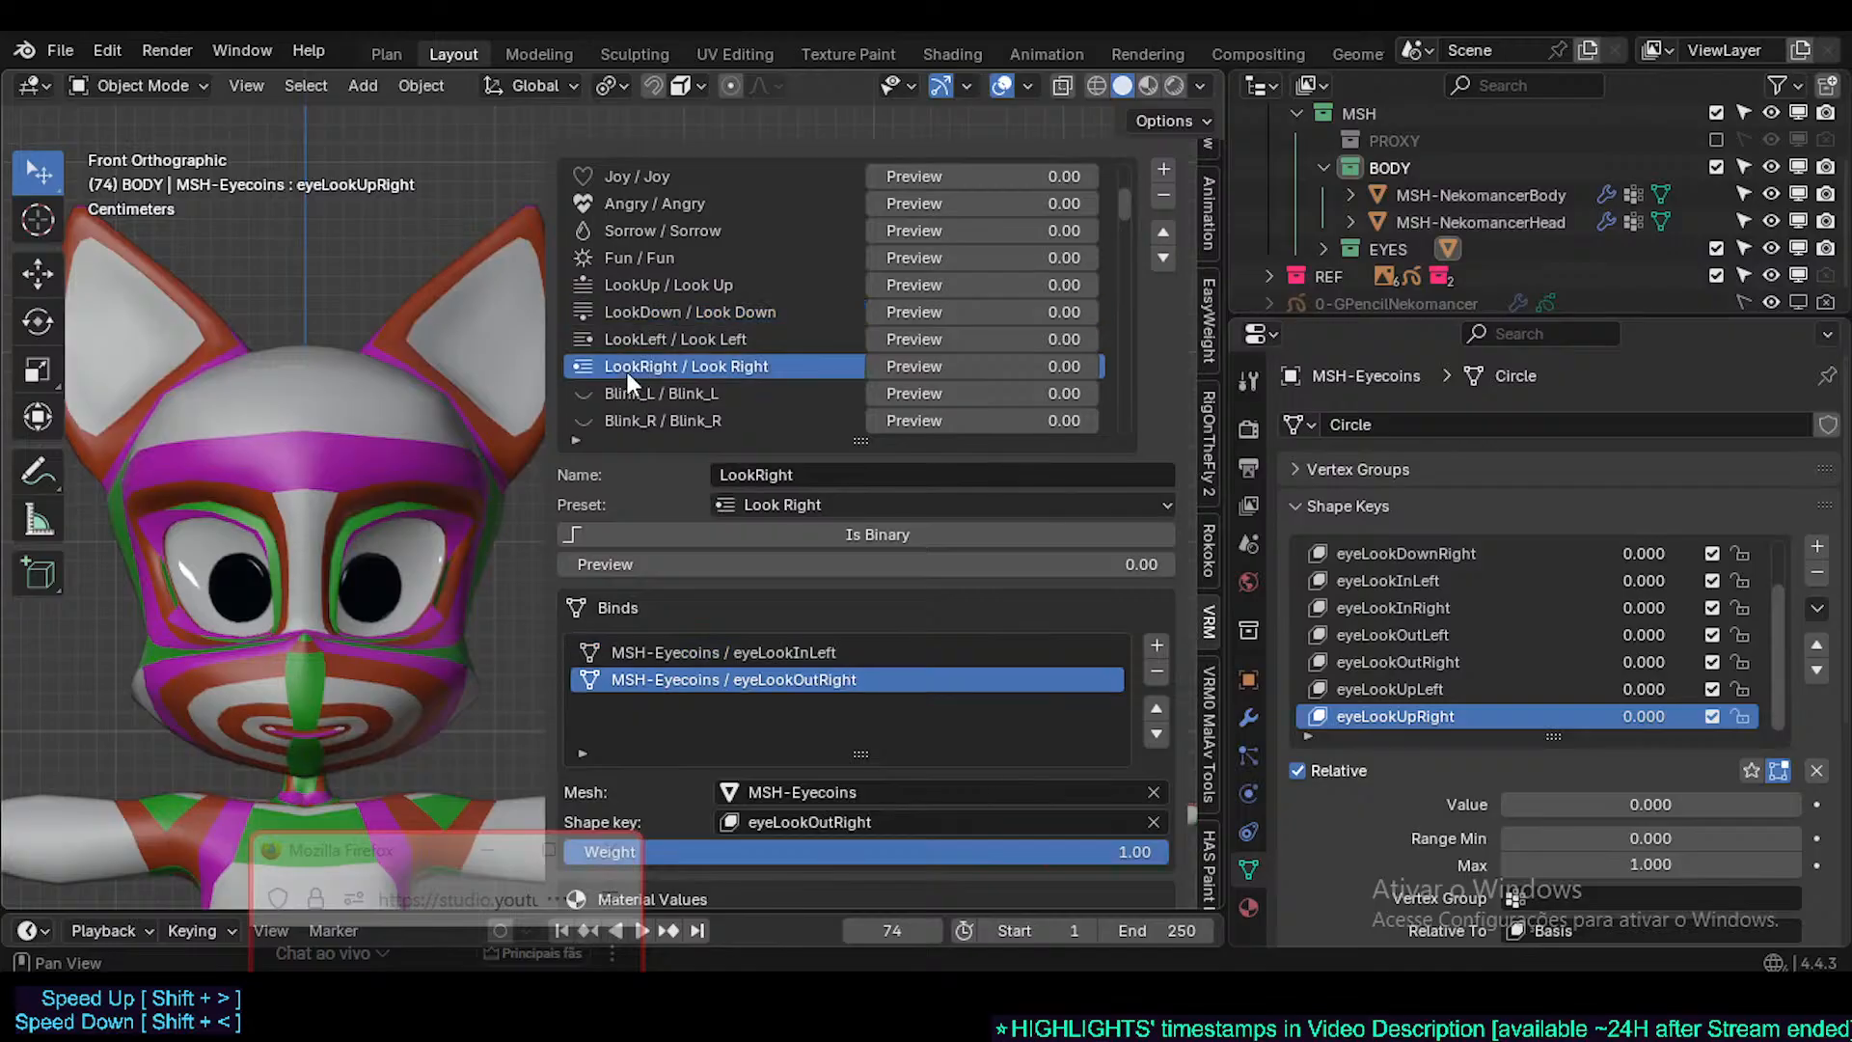
click(637, 284)
click(636, 339)
click(638, 366)
click(656, 311)
scroll(675, 352, up, 6)
scroll(697, 359, up, 1)
scroll(702, 349, down, 15)
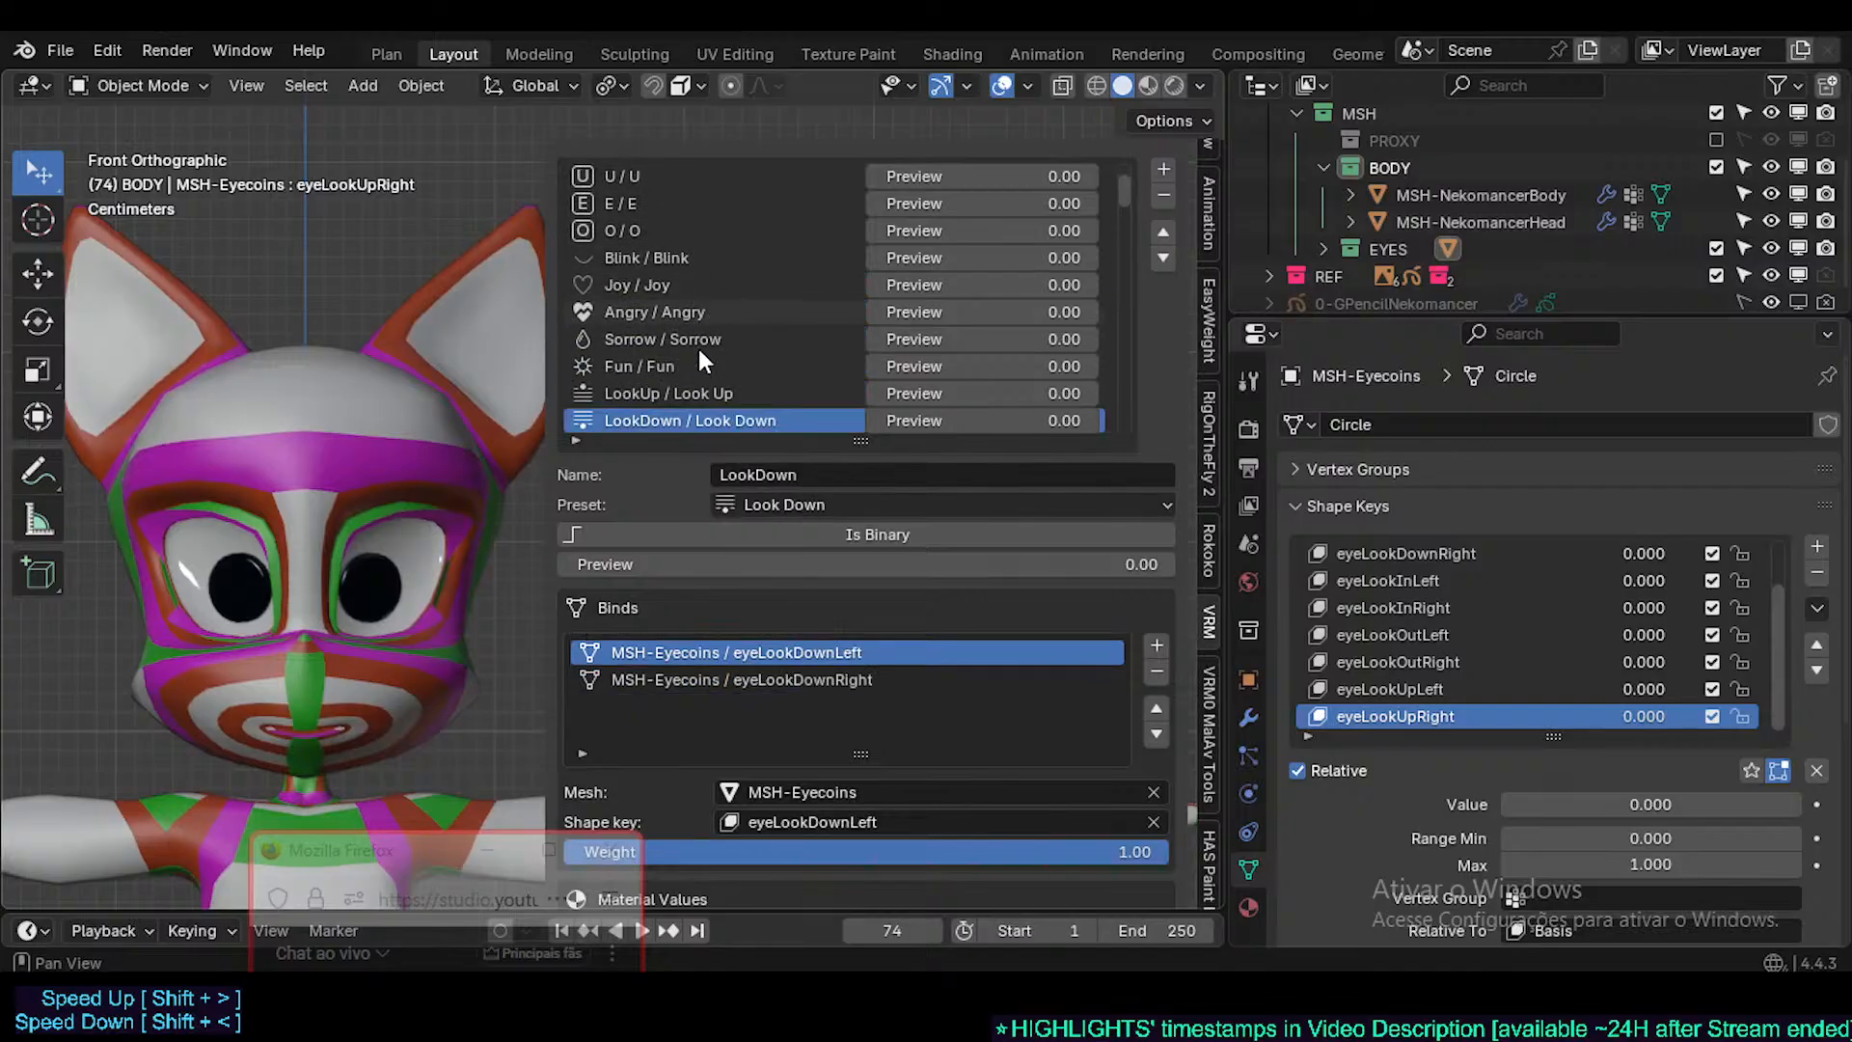
drag(1122, 229, 1114, 104)
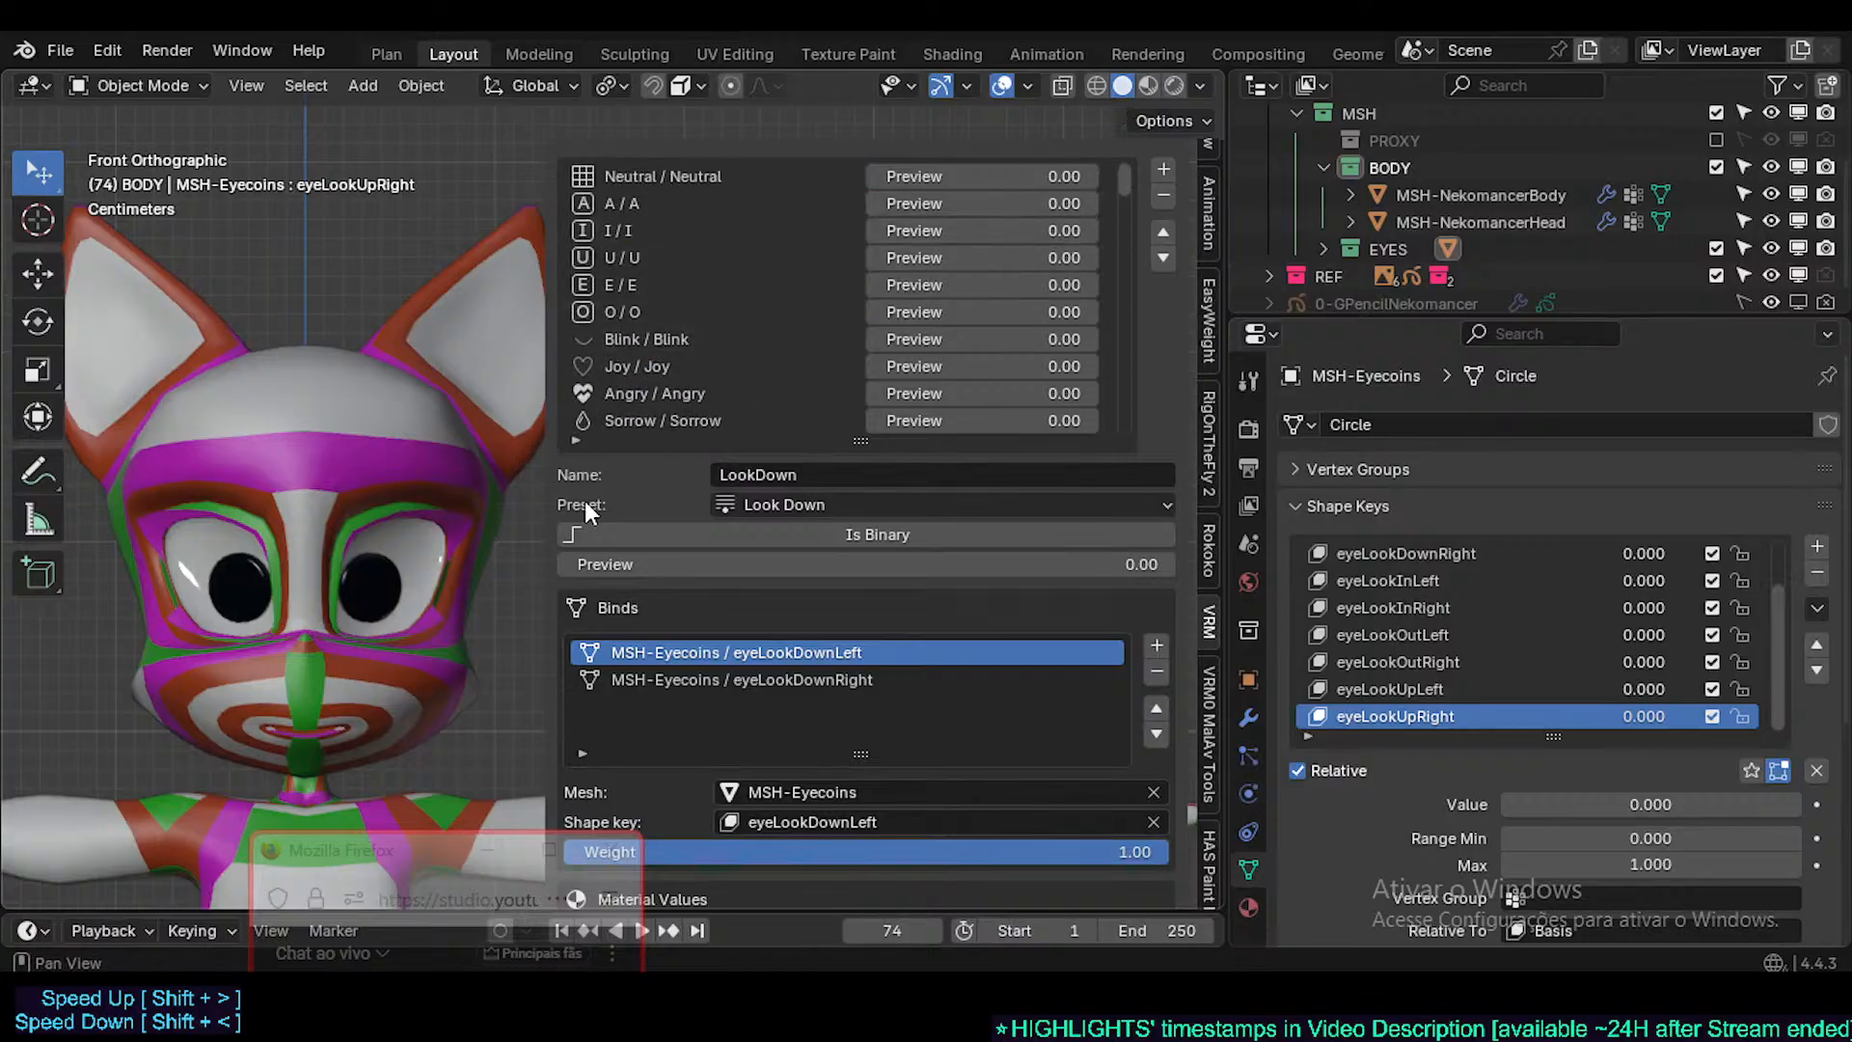
scroll(751, 400, down, 1)
scroll(745, 396, down, 3)
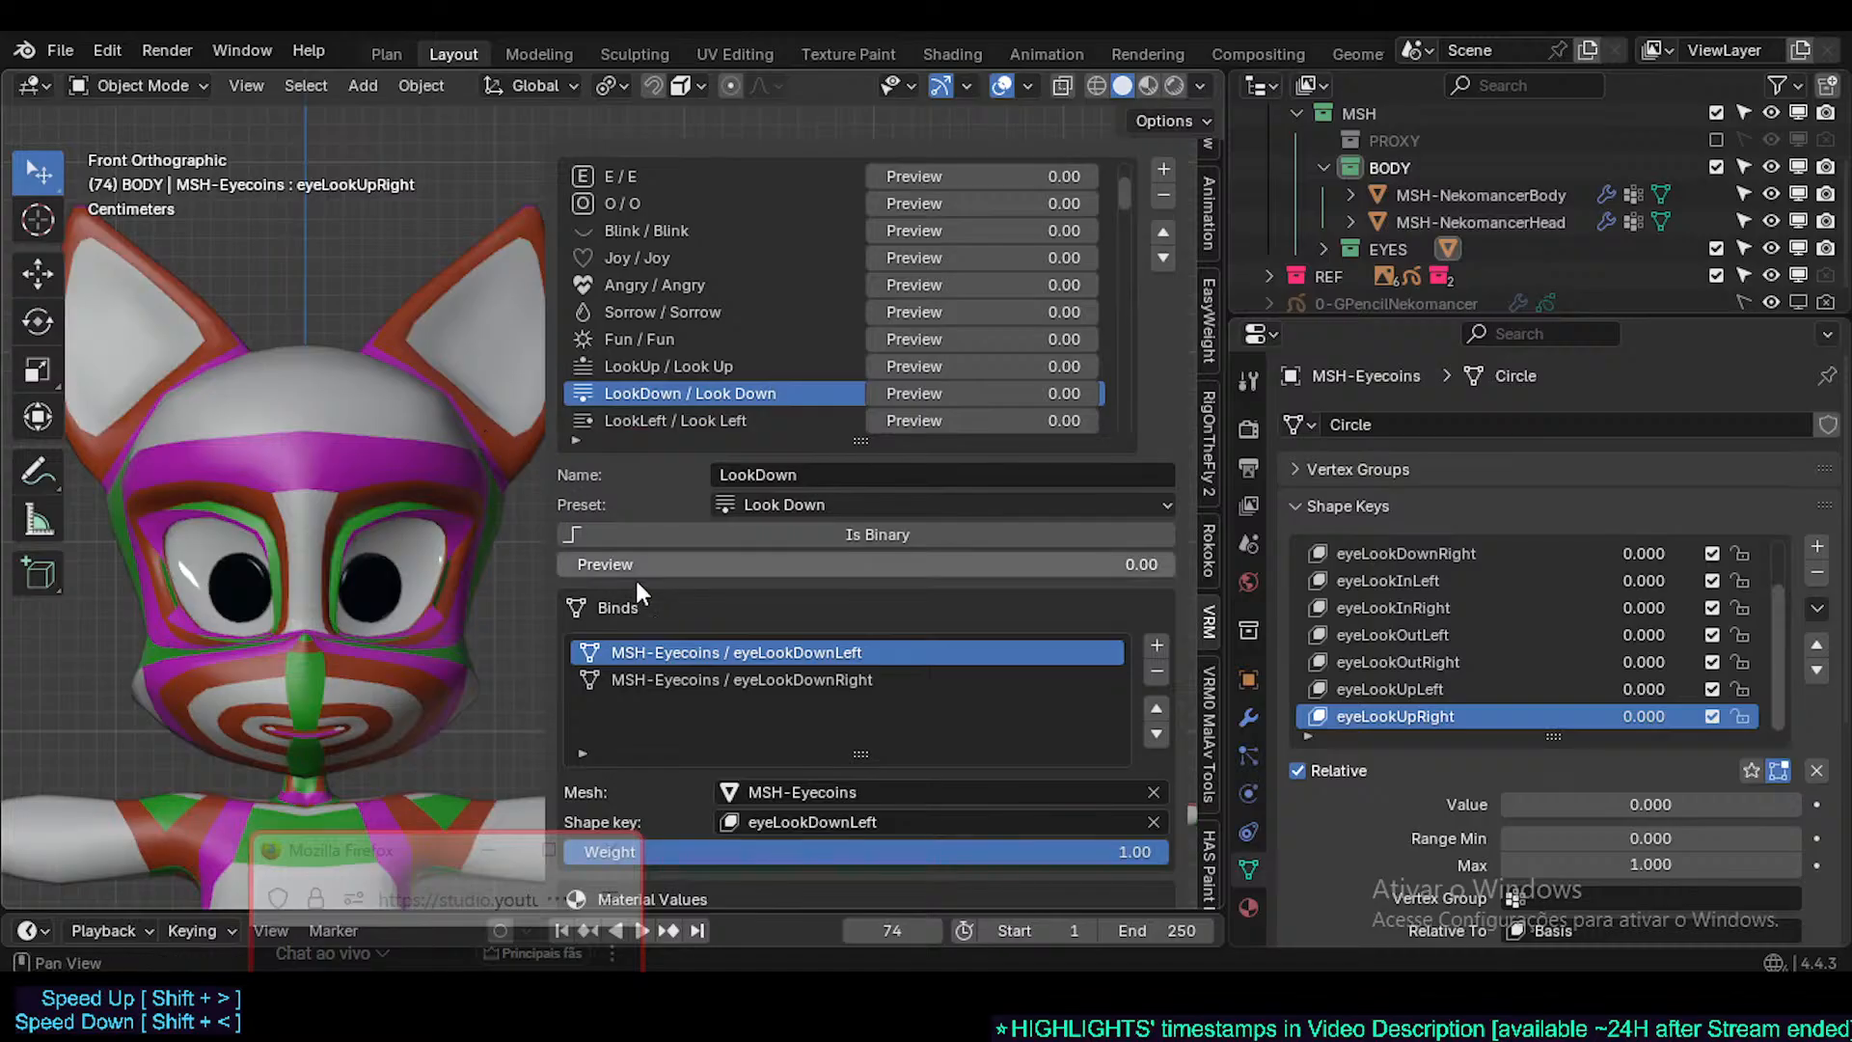
scroll(681, 380, down, 3)
click(698, 390)
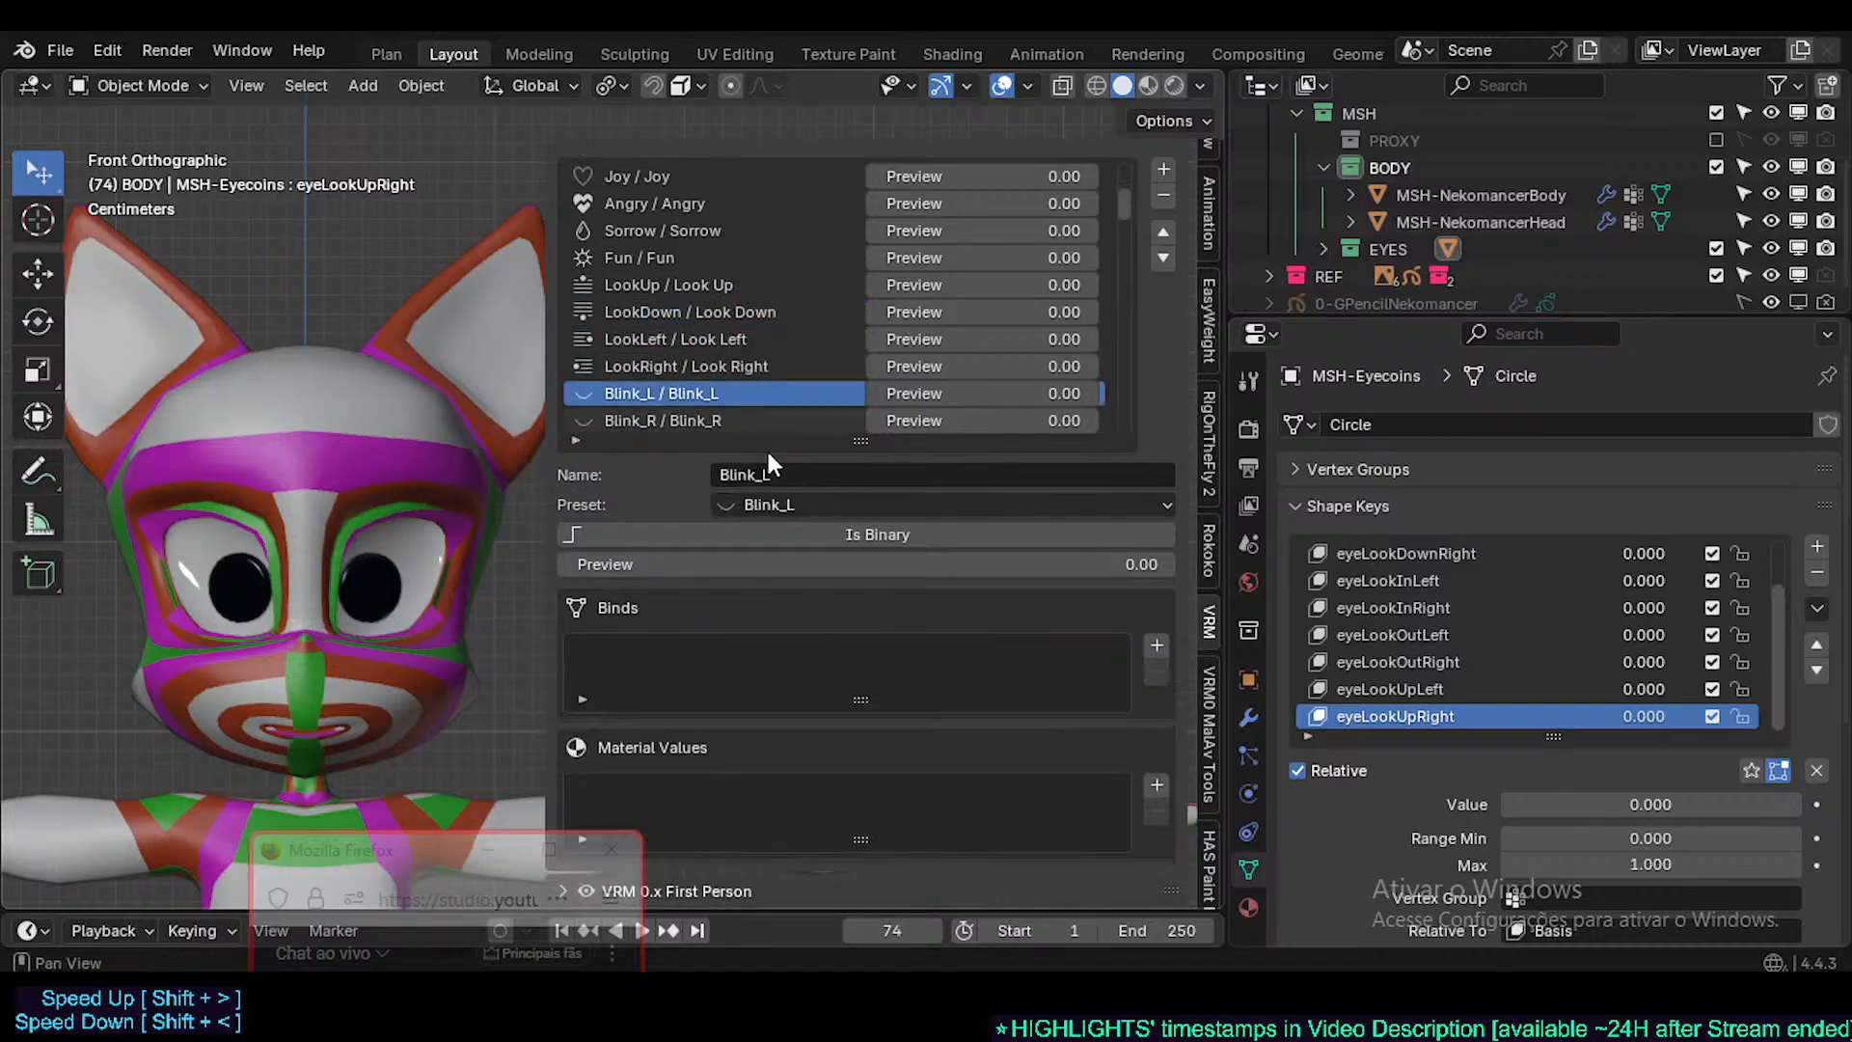
- Check the eye mesh's shape key list, select the MSH-NekomancerHead mesh, and save the file
drag(1775, 621, 1784, 503)
click(402, 577)
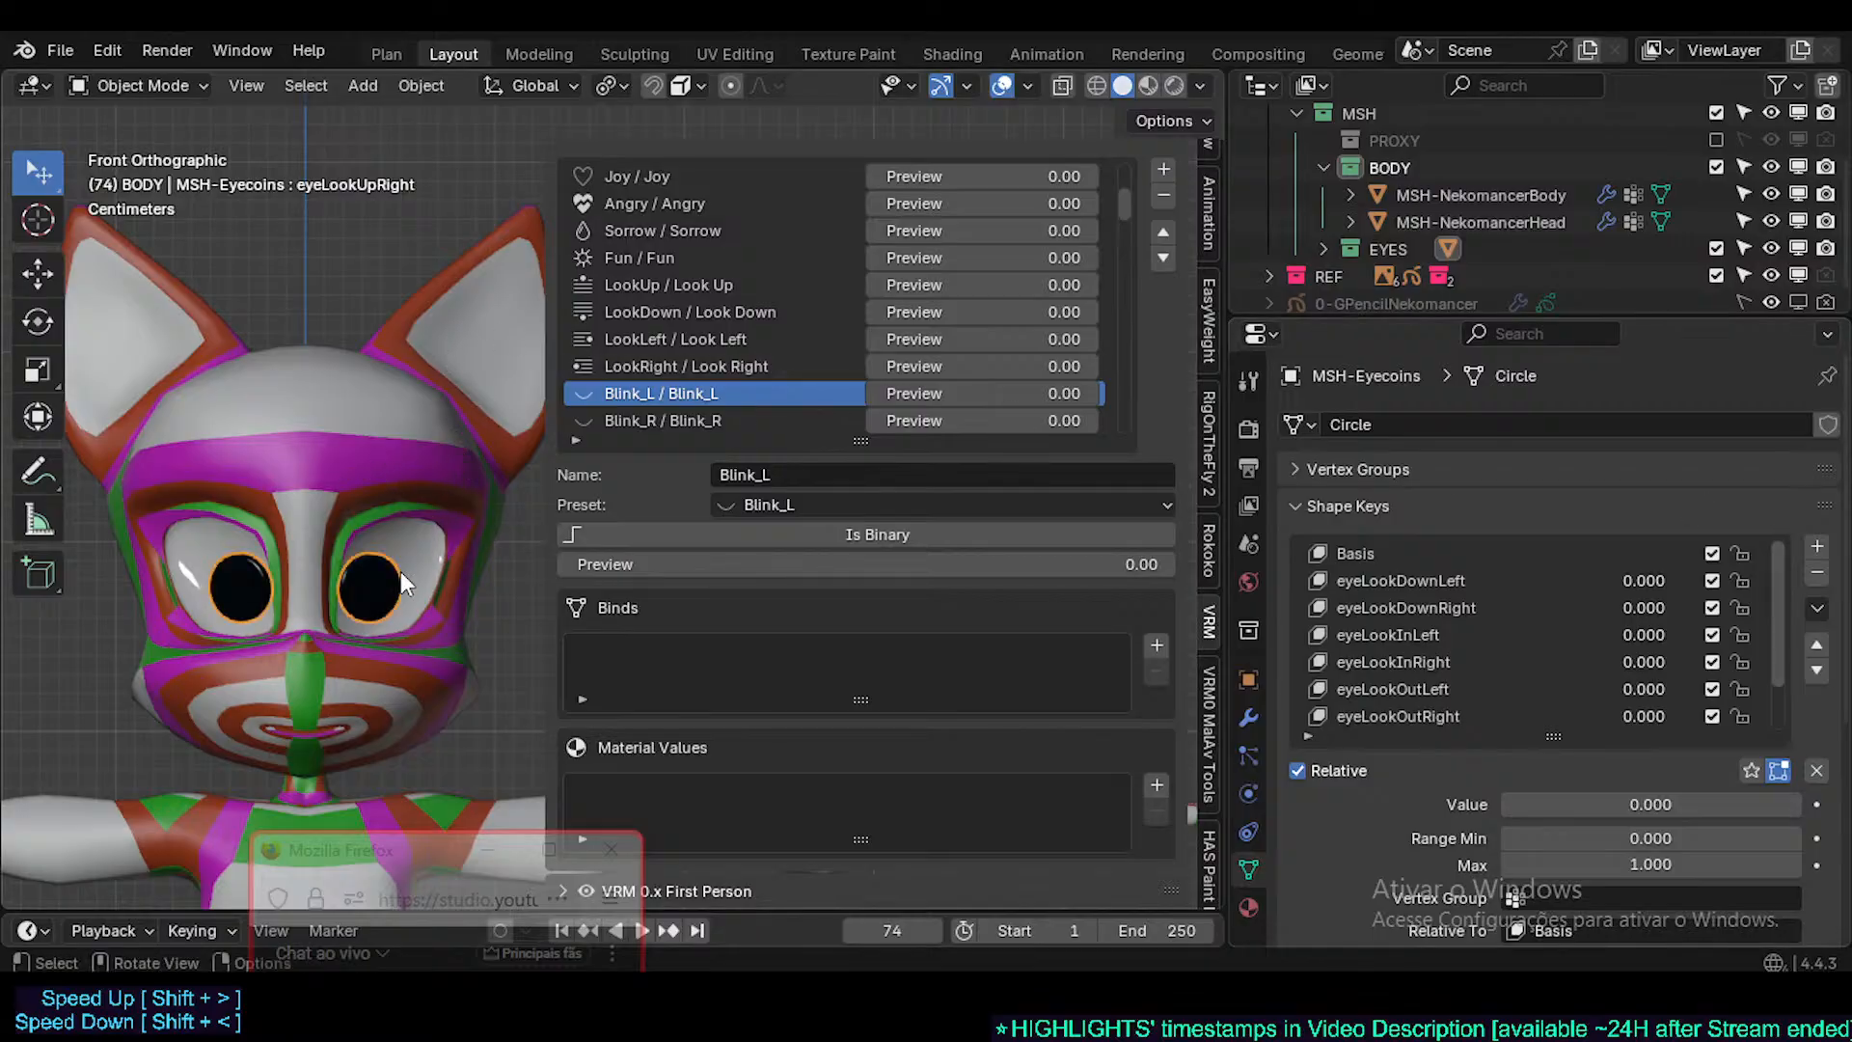
scroll(1563, 674, down, 1)
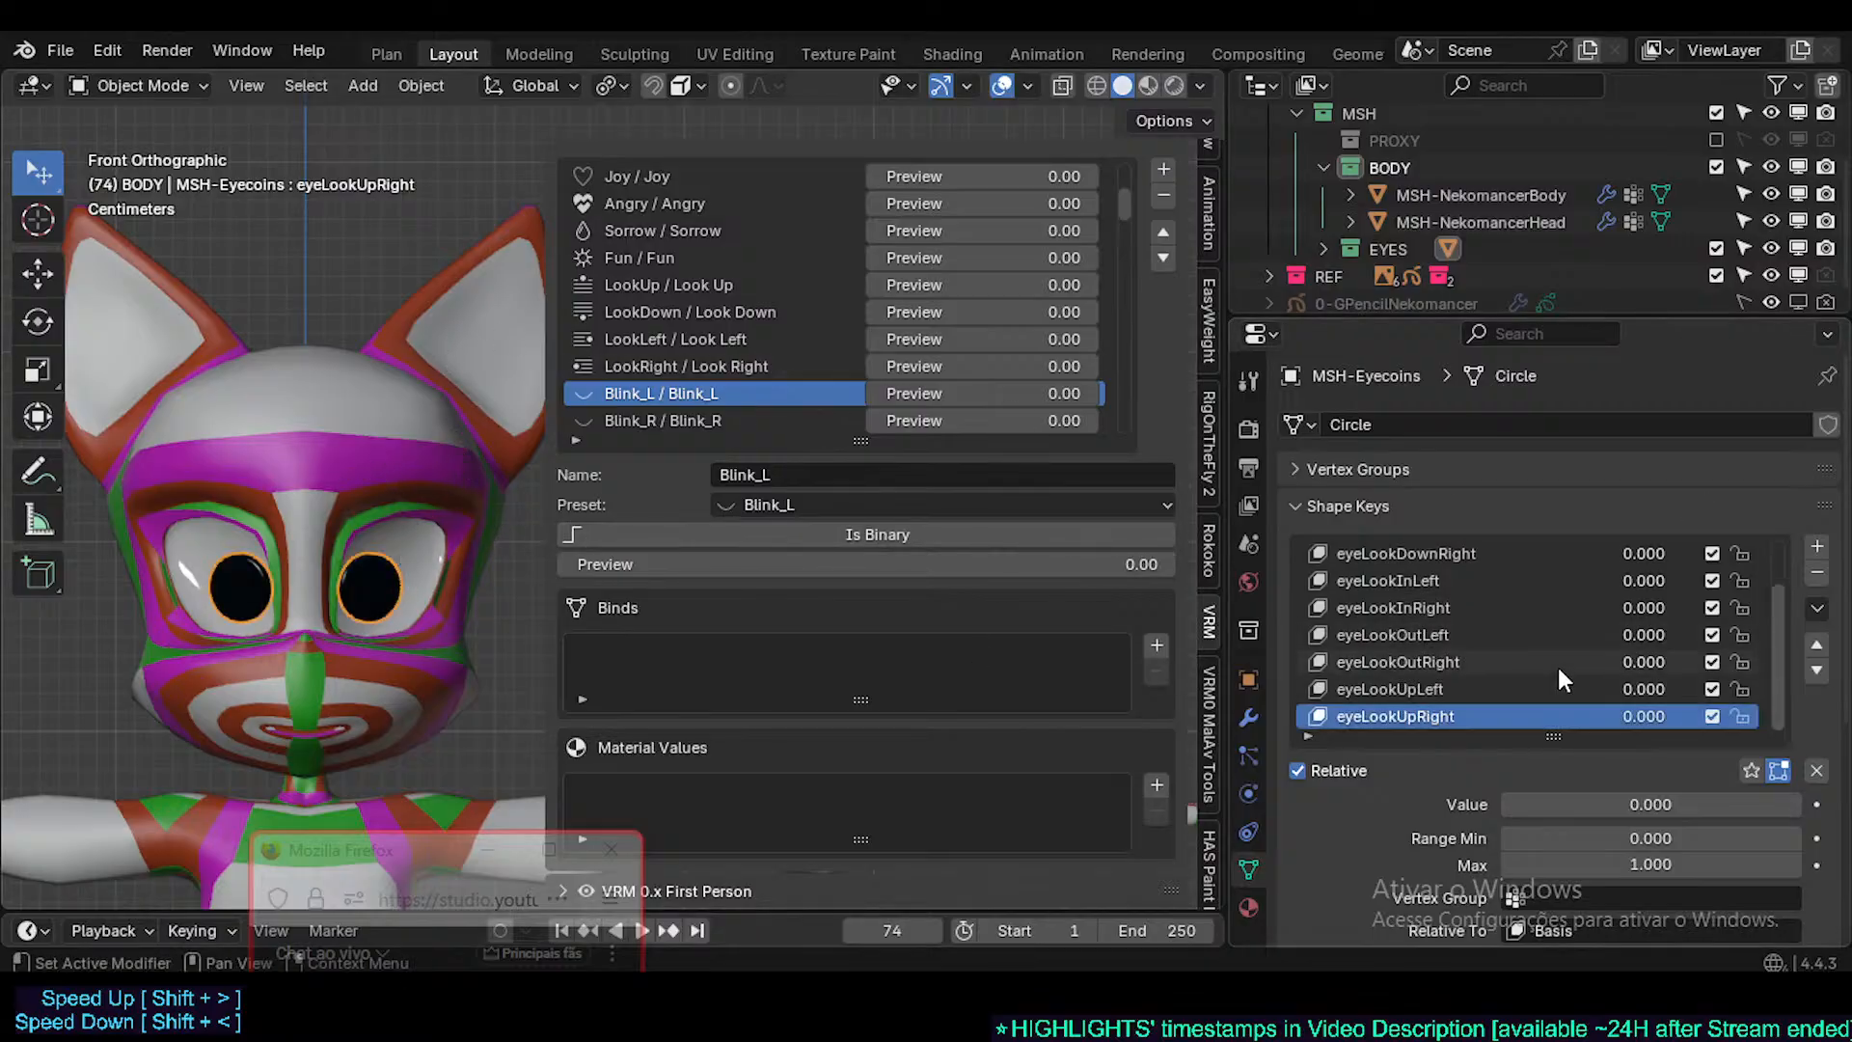
scroll(1497, 661, up, 1)
click(355, 451)
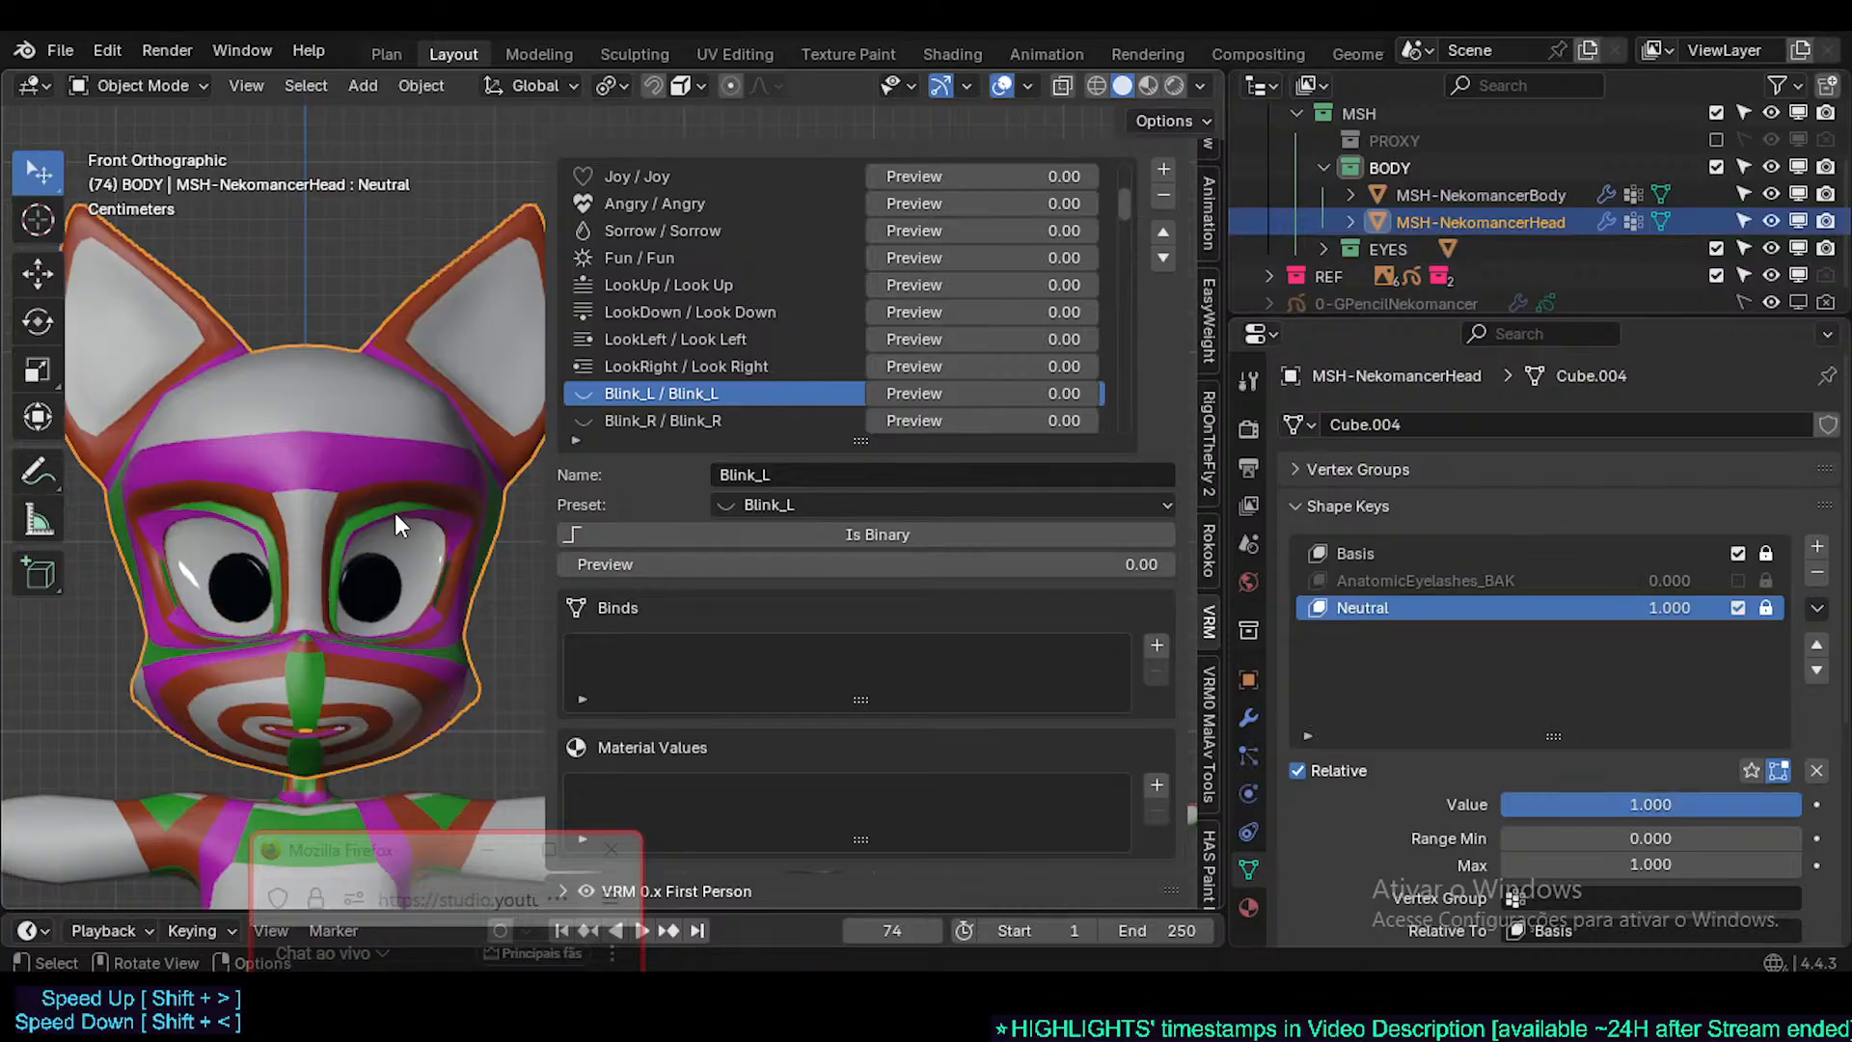
key(ctrl+s)
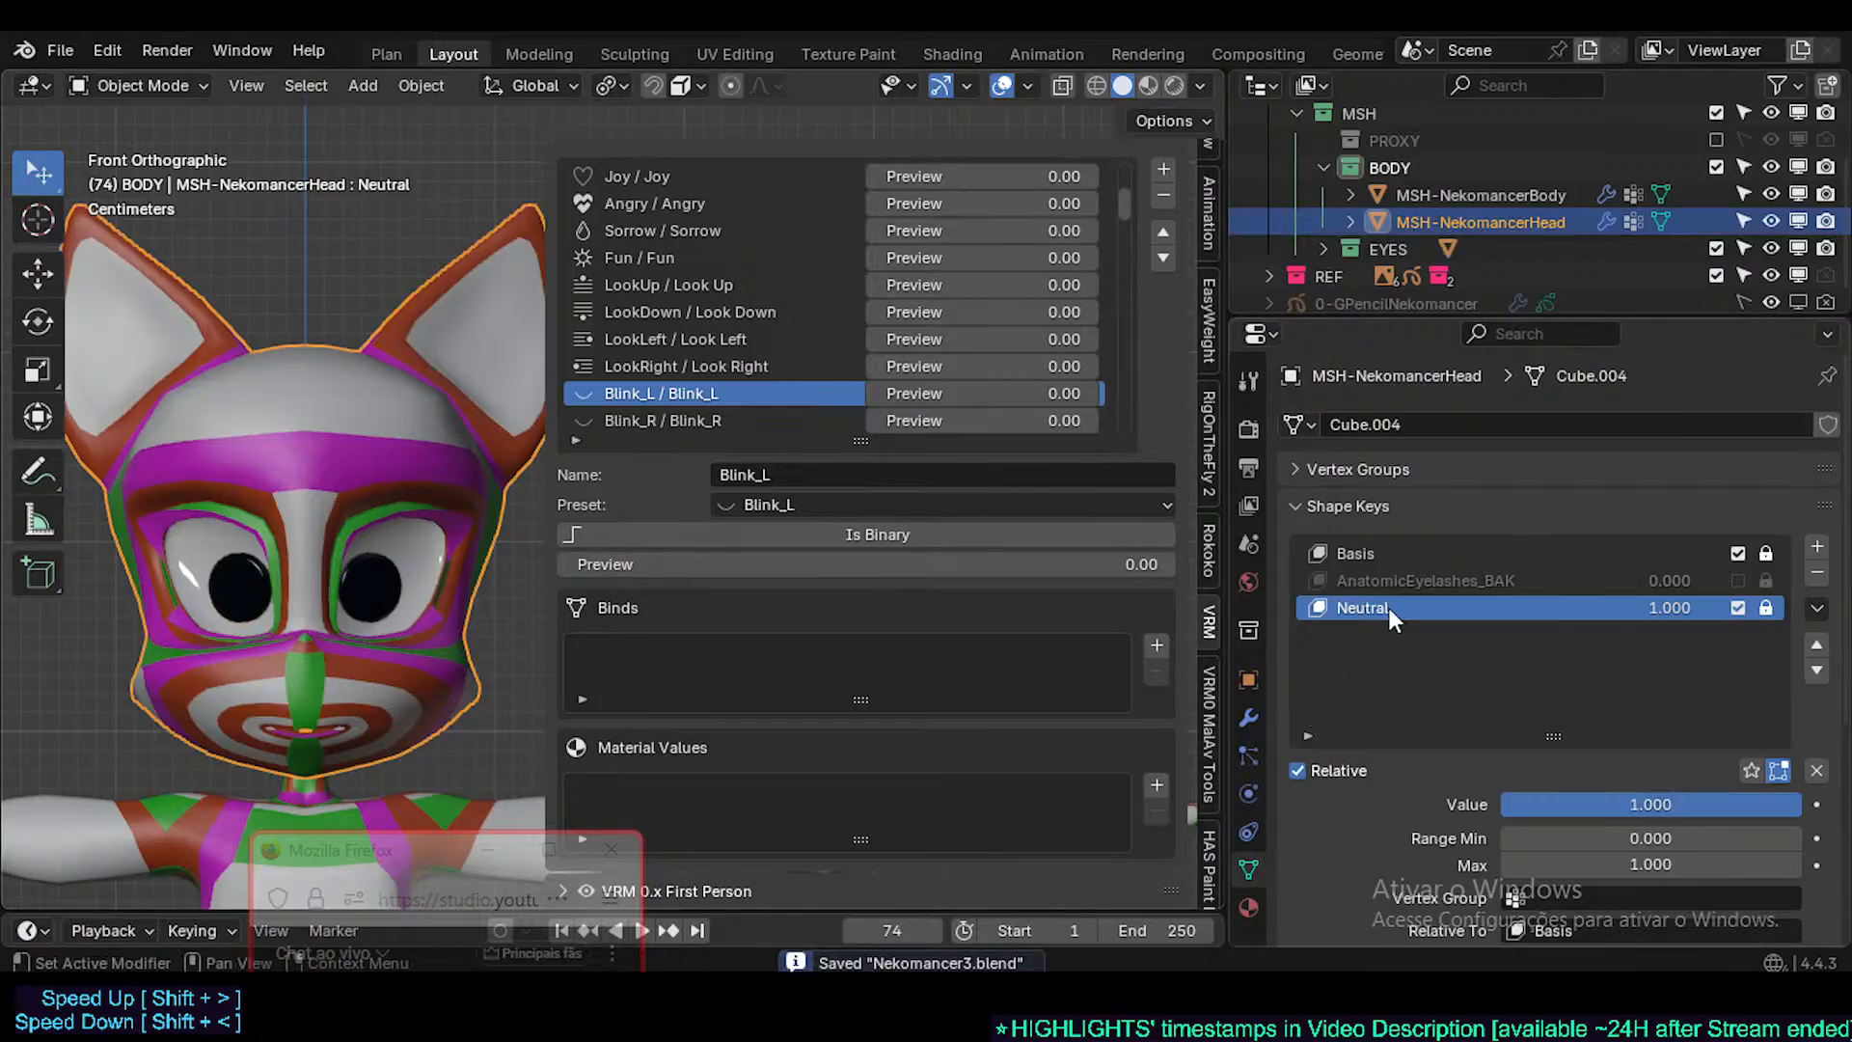
- Examine the head mesh's Basis, AnatomicEyelashes_BAK and Neutral shape keys and inspect the face from front and angled views
click(1393, 580)
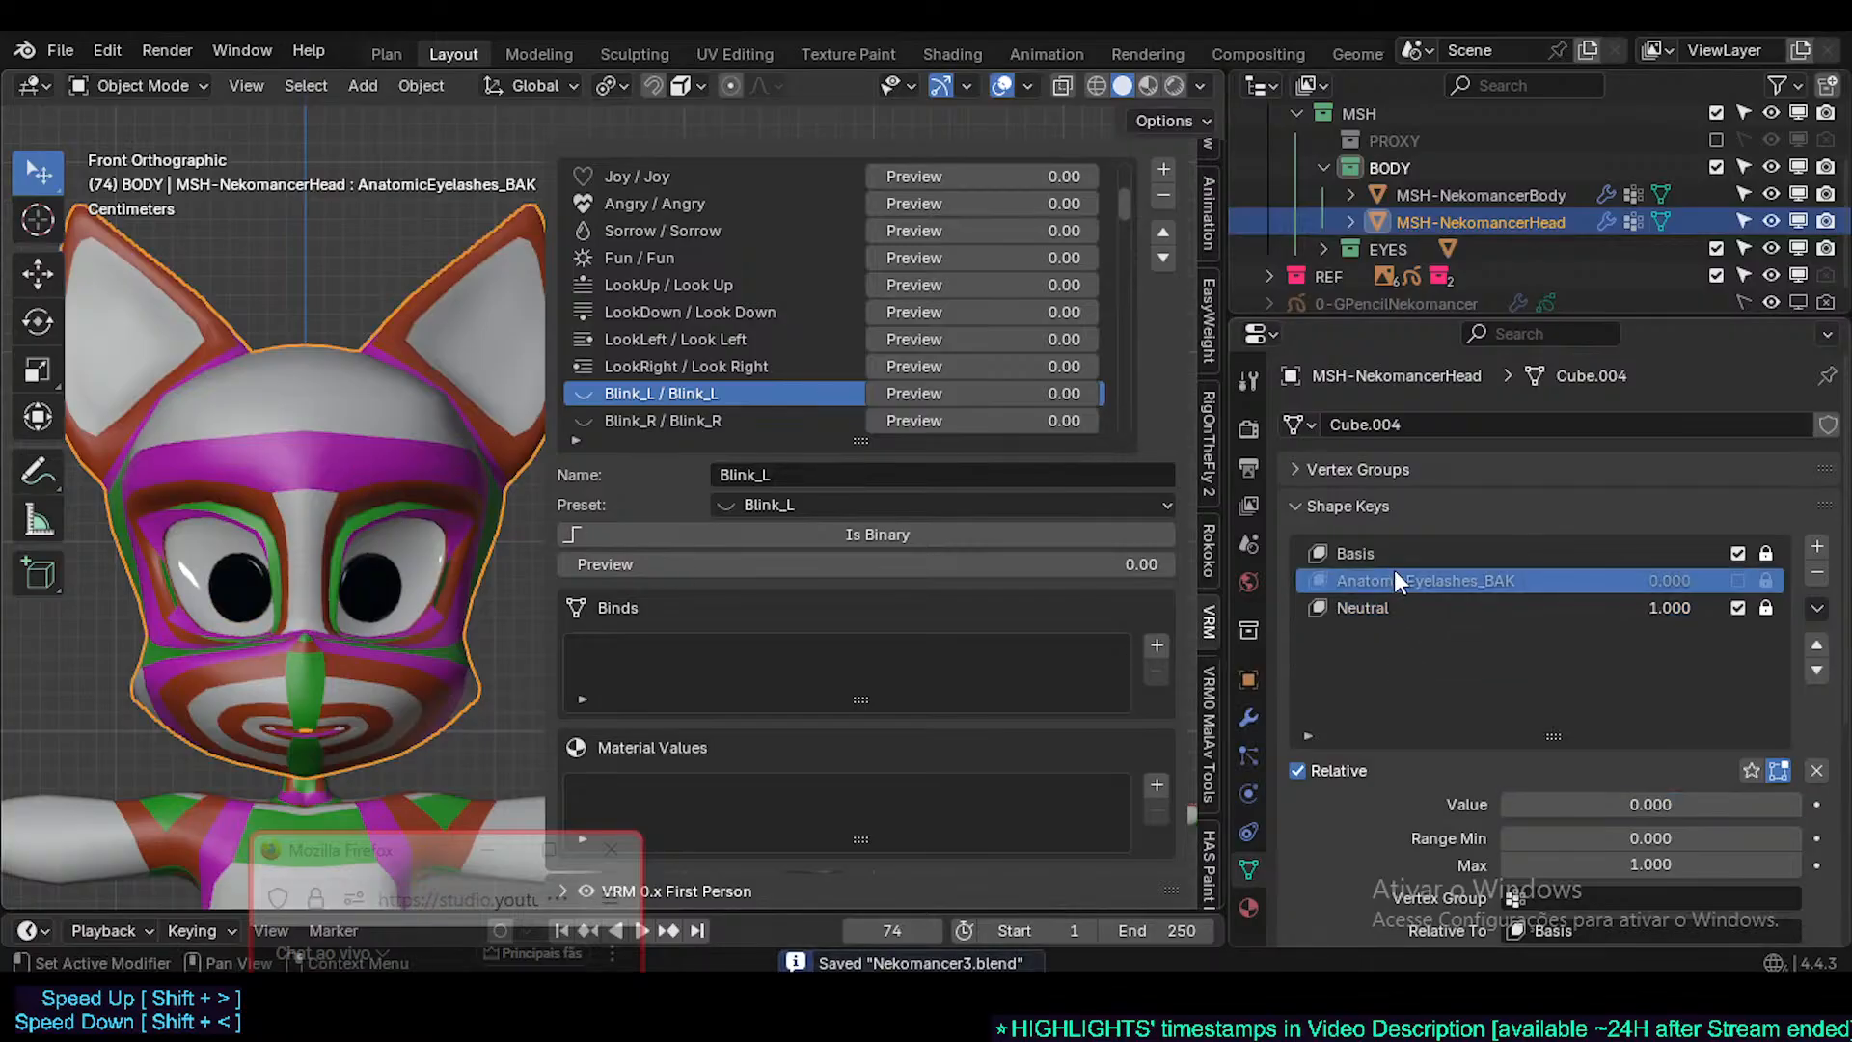
click(1355, 554)
click(1365, 609)
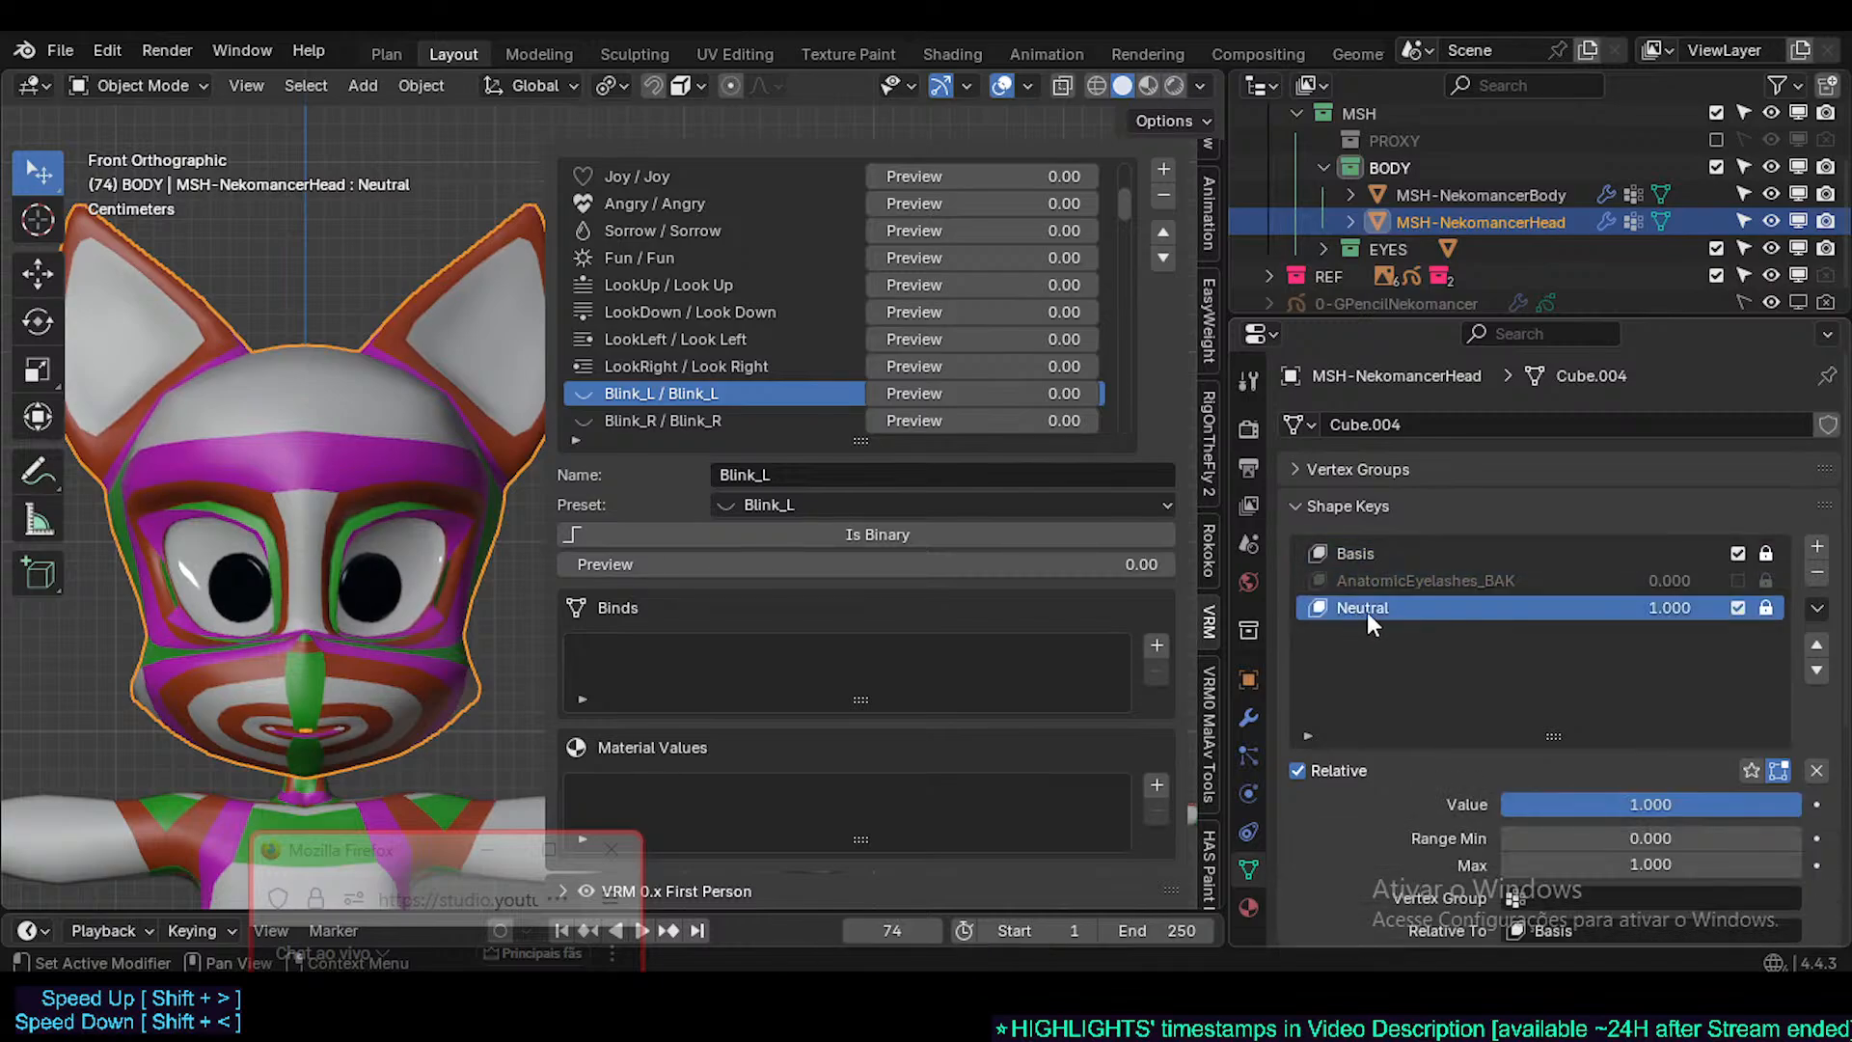
click(1358, 559)
click(1370, 606)
drag(1658, 617, 1724, 607)
scroll(444, 573, up, 3)
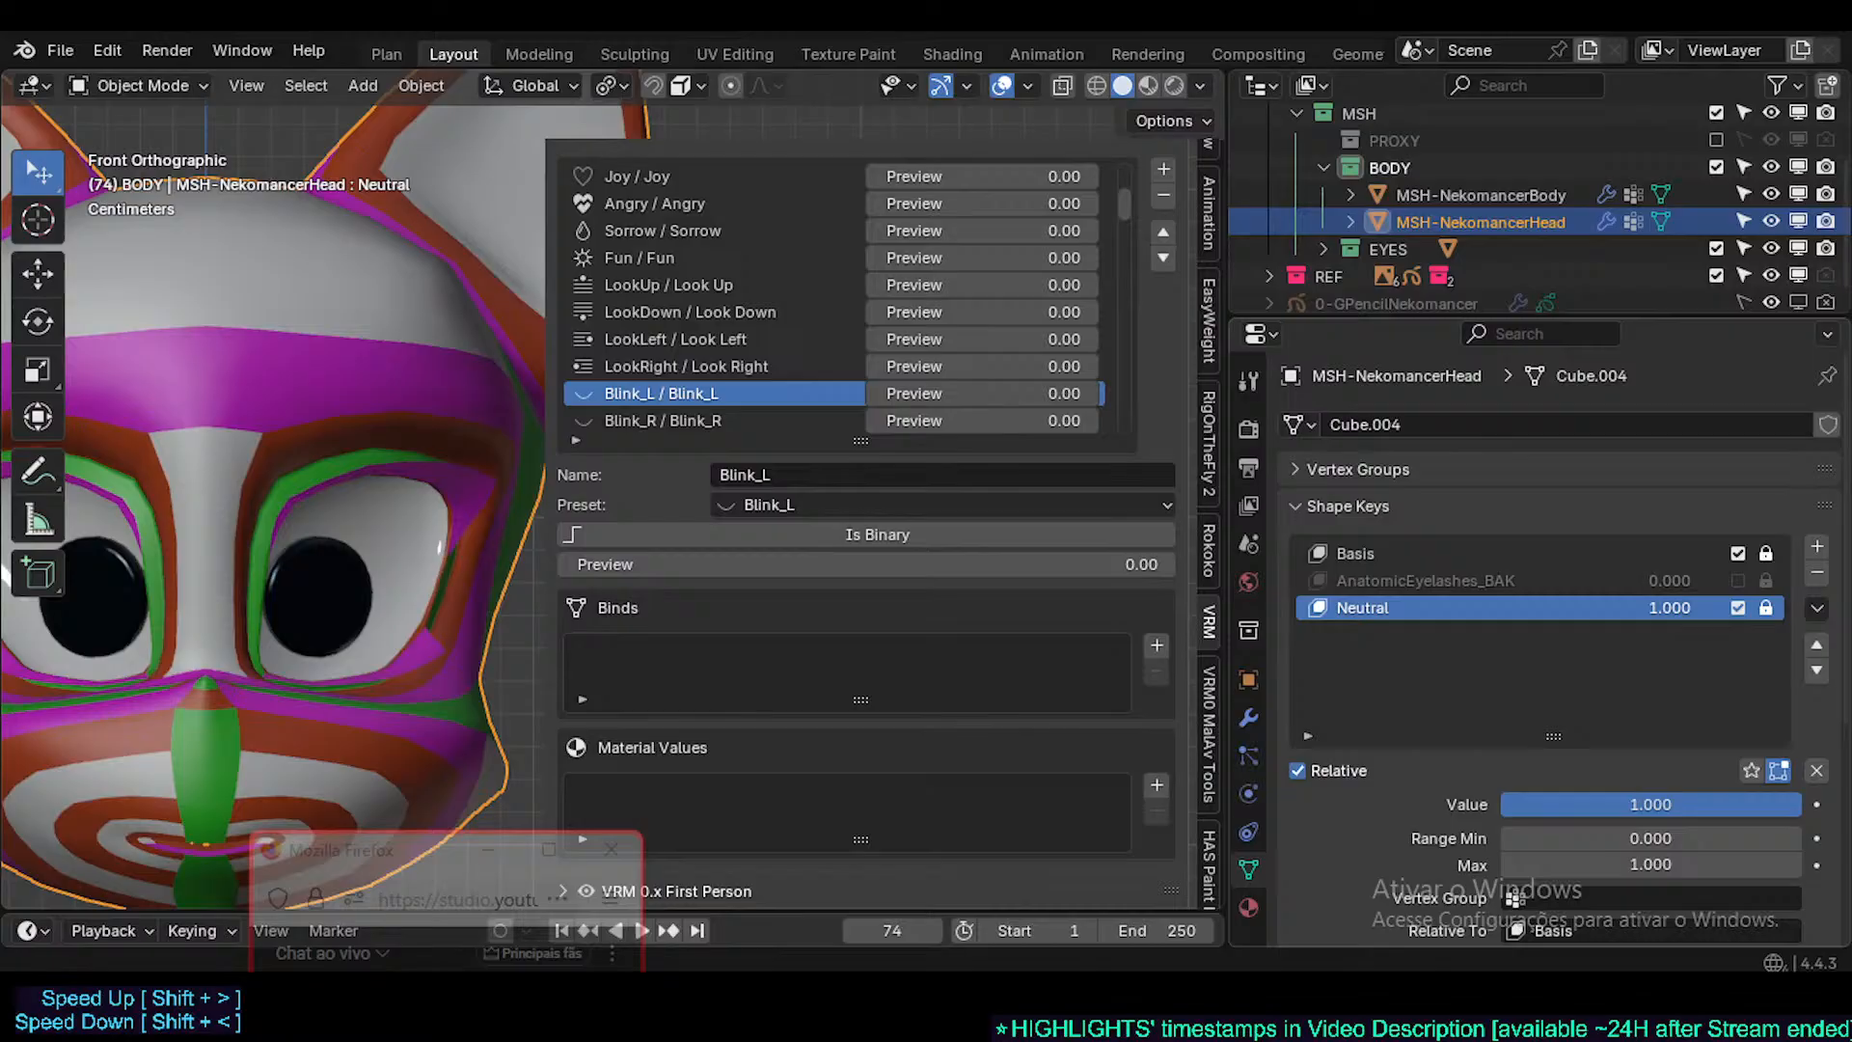
click(1410, 582)
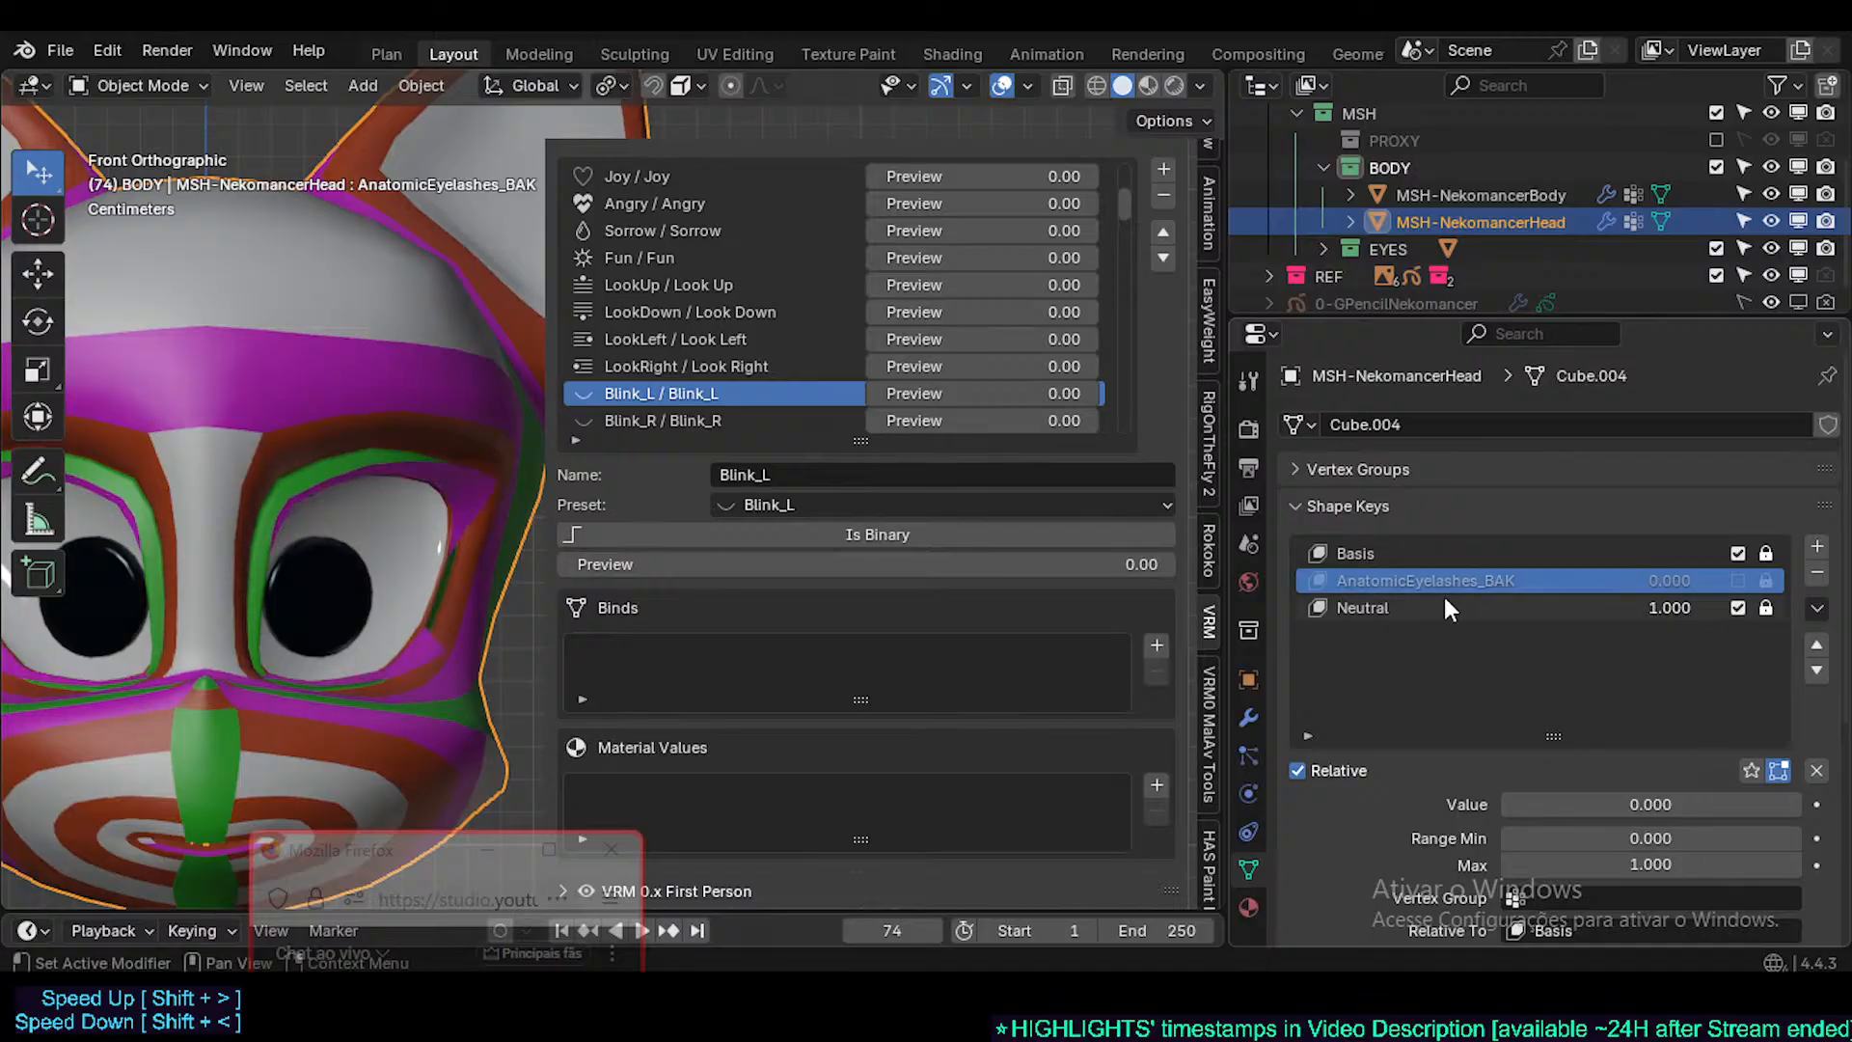
scroll(386, 530, down, 2)
shift+middle_drag(378, 521, 434, 482)
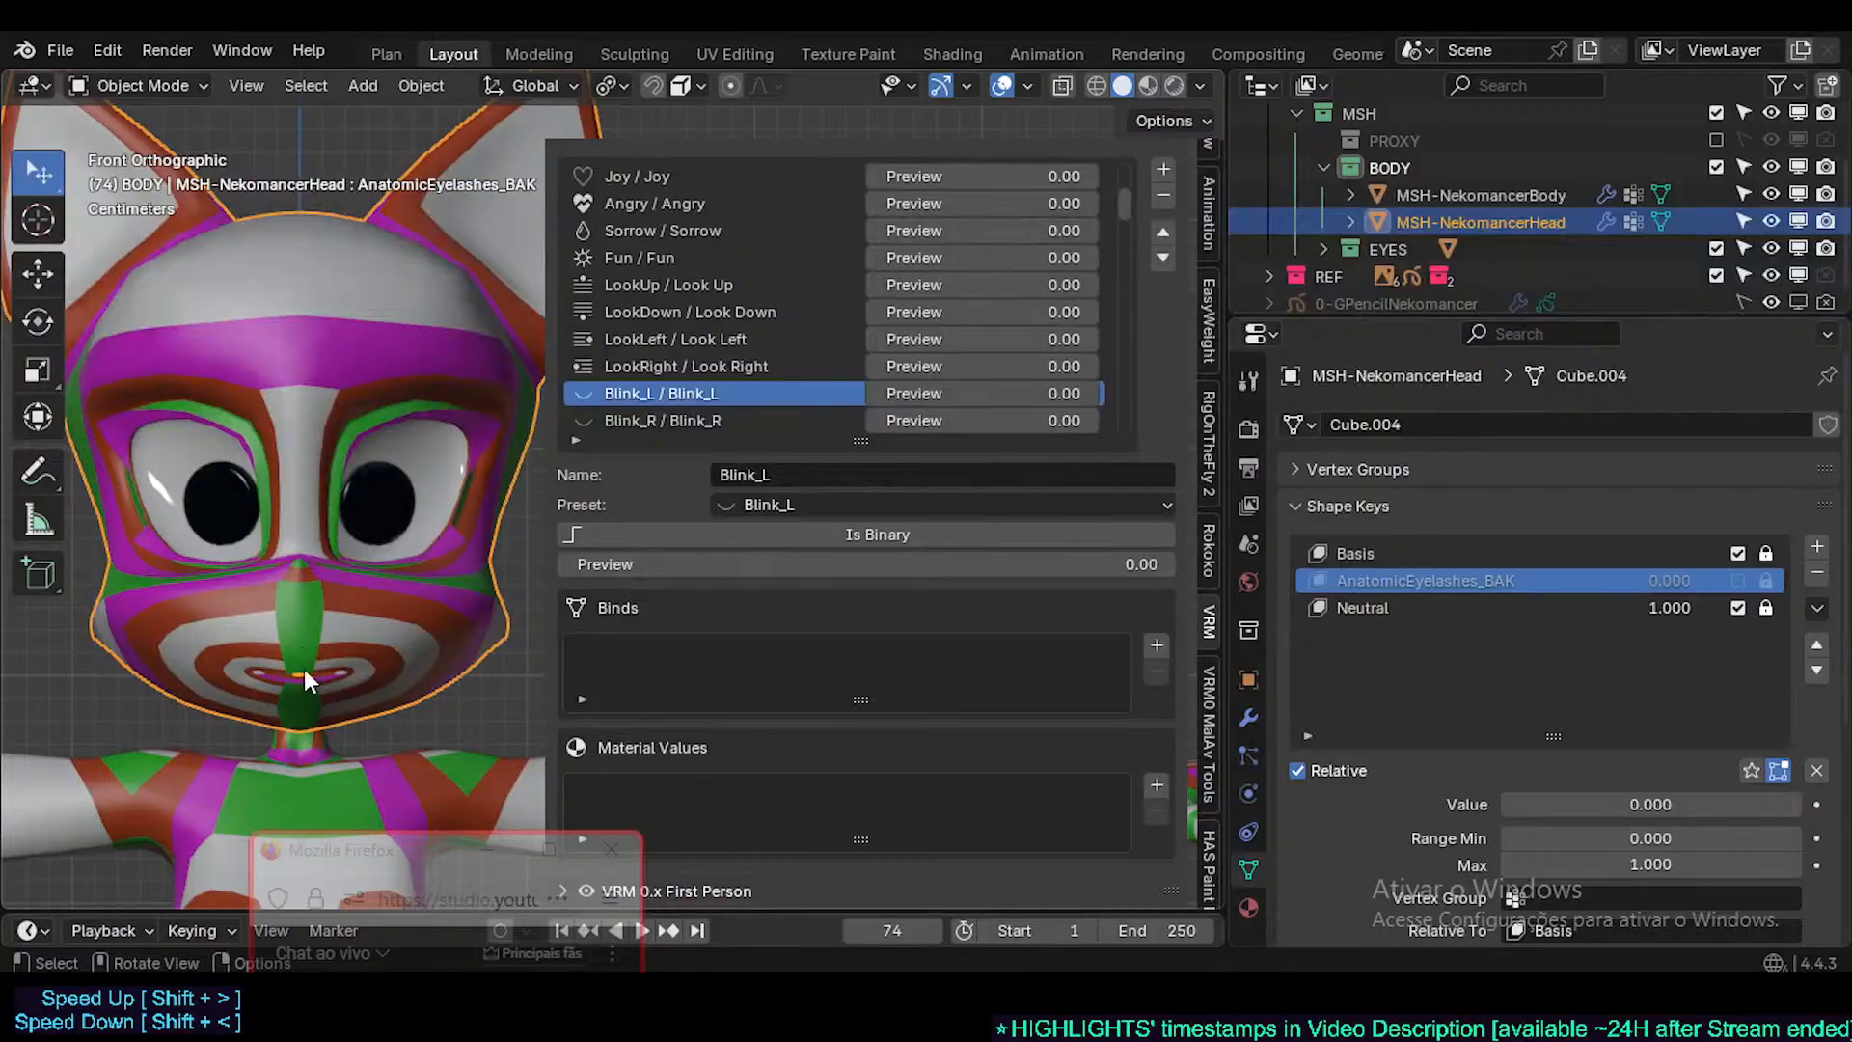
middle_drag(304, 669, 261, 671)
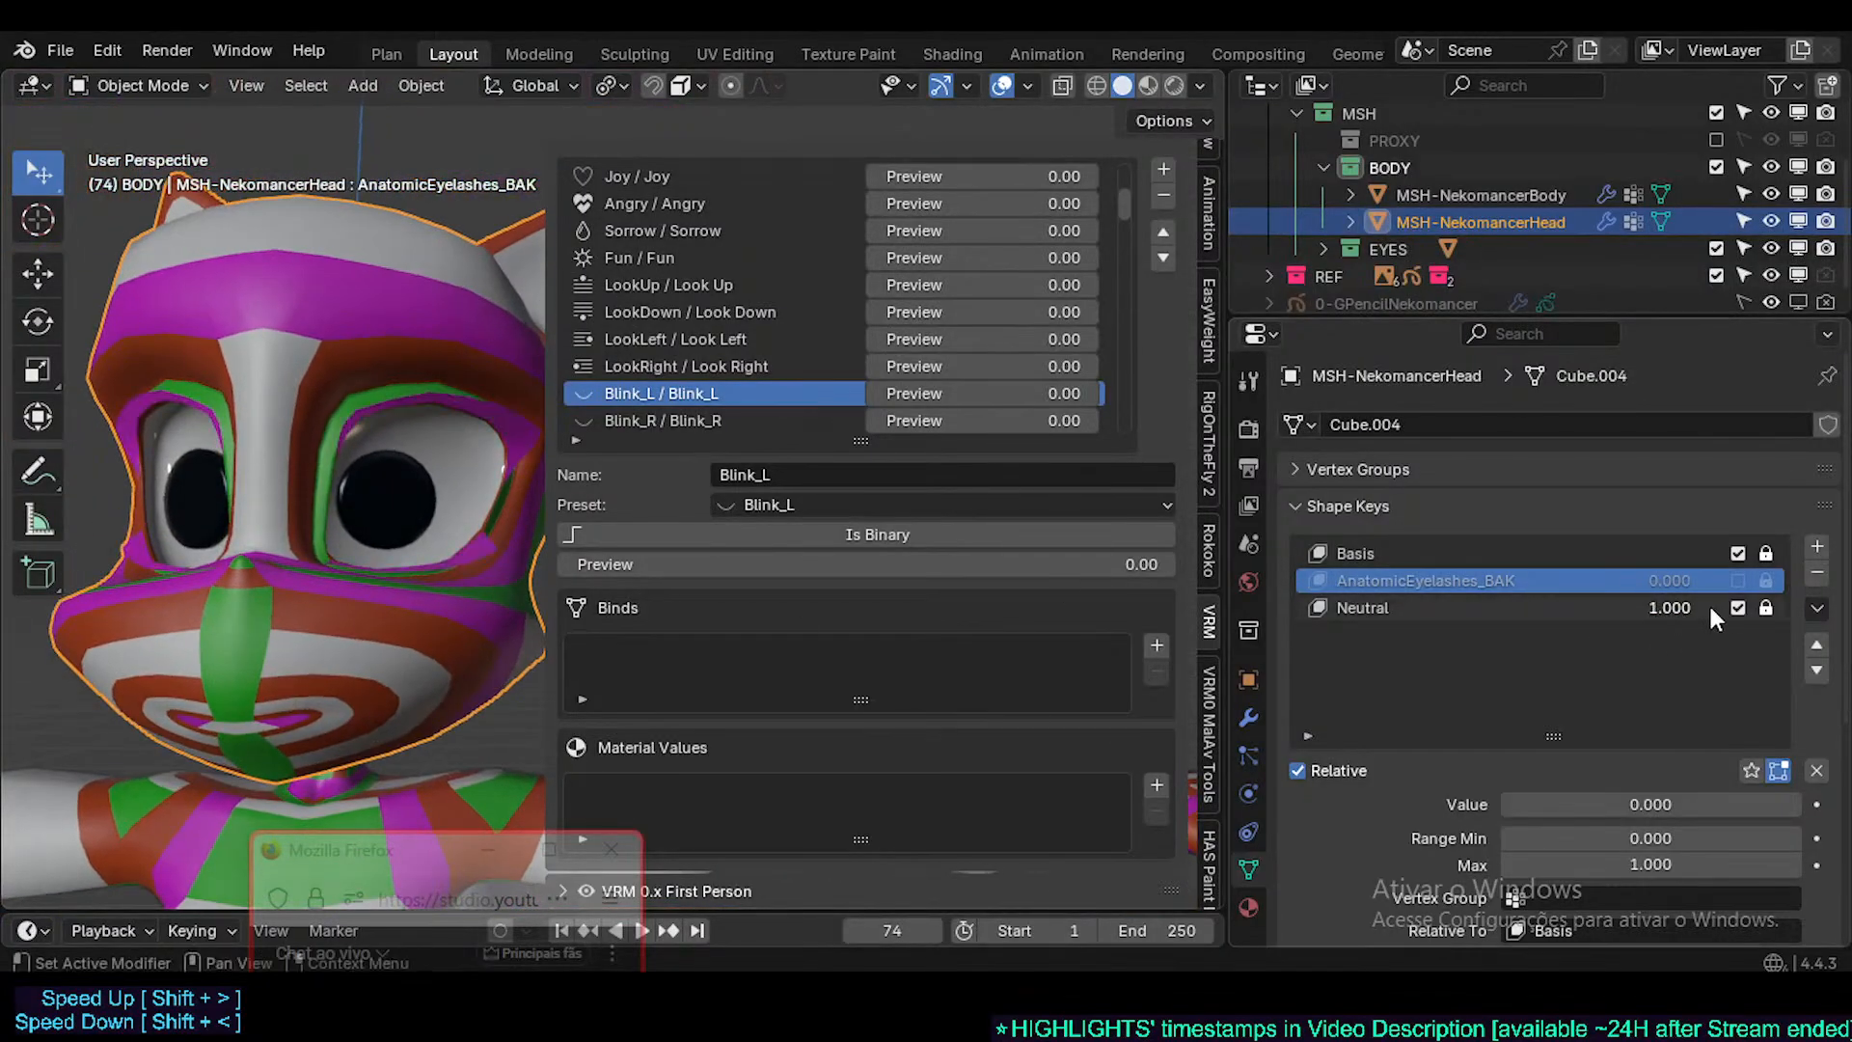
middle_drag(376, 414, 323, 459)
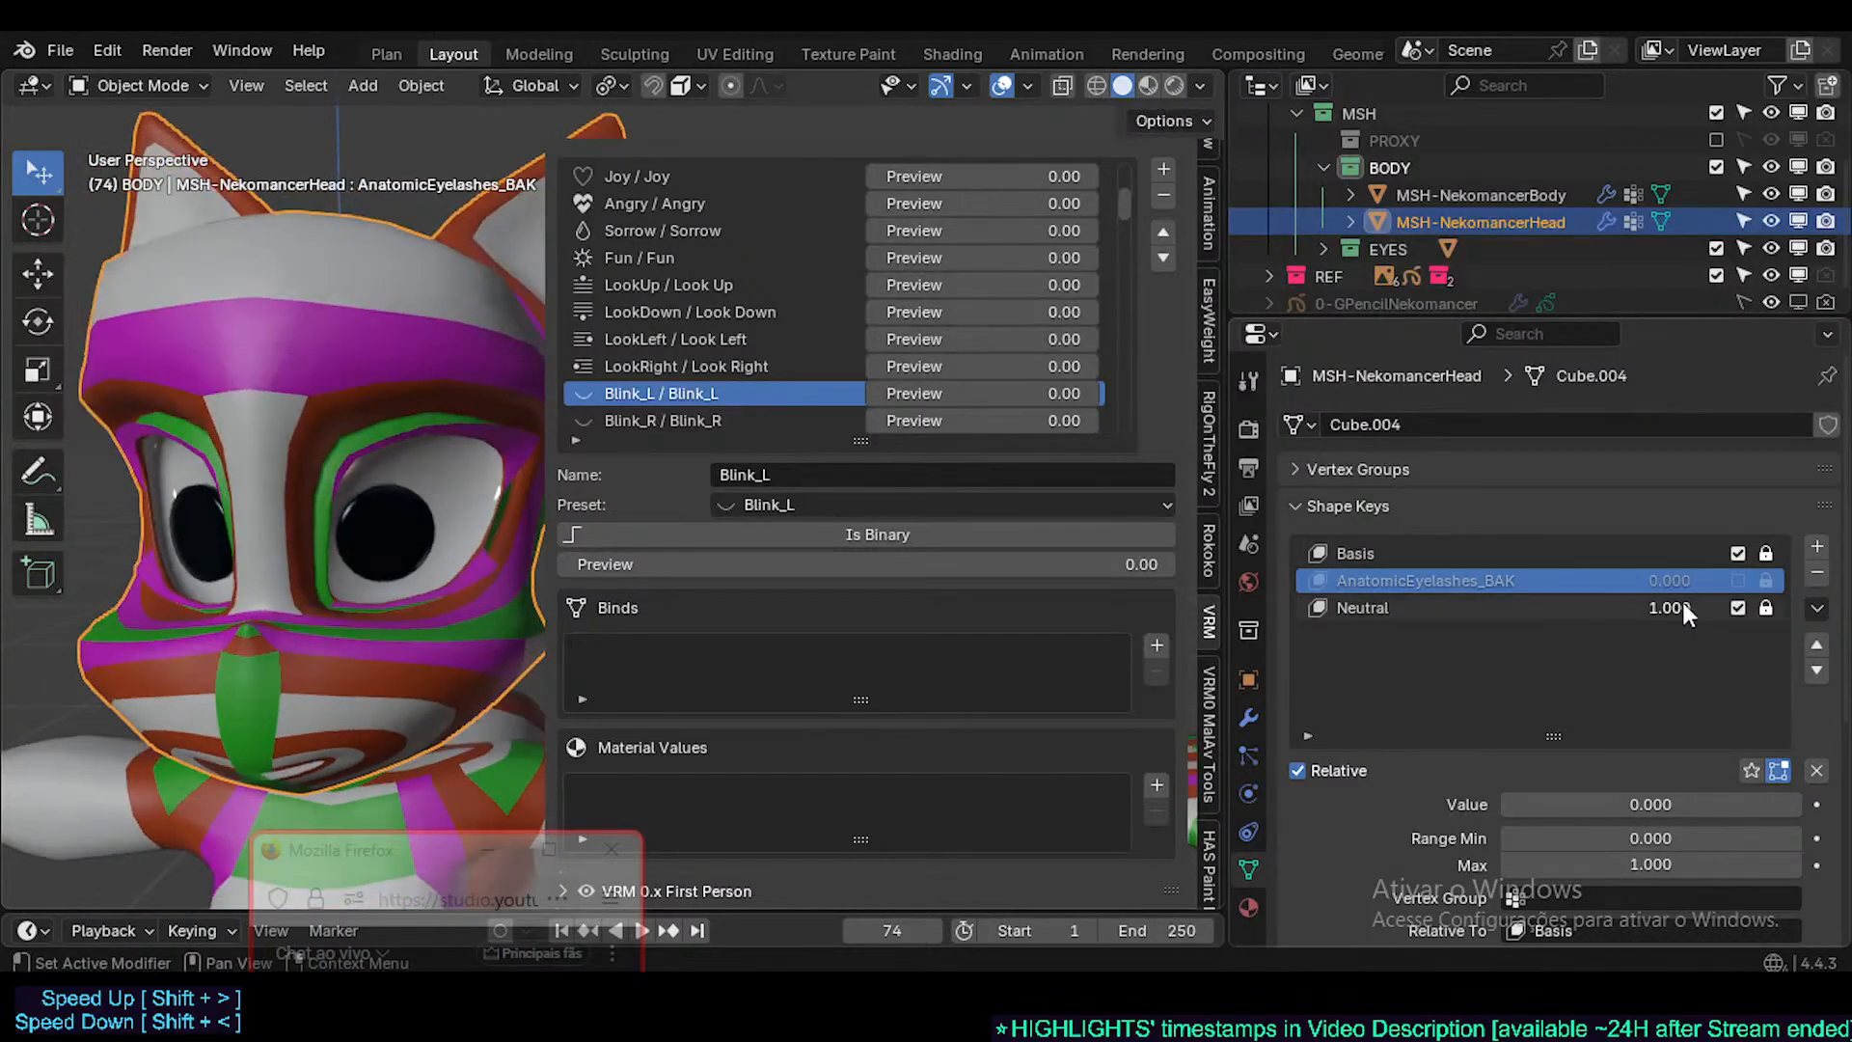
- Check the head mesh's Neutral shape key and make Basis the active shape key
mouse_move(1652, 602)
mouse_down()
mouse_move(1447, 602)
mouse_move(1651, 602)
mouse_up()
click(1472, 608)
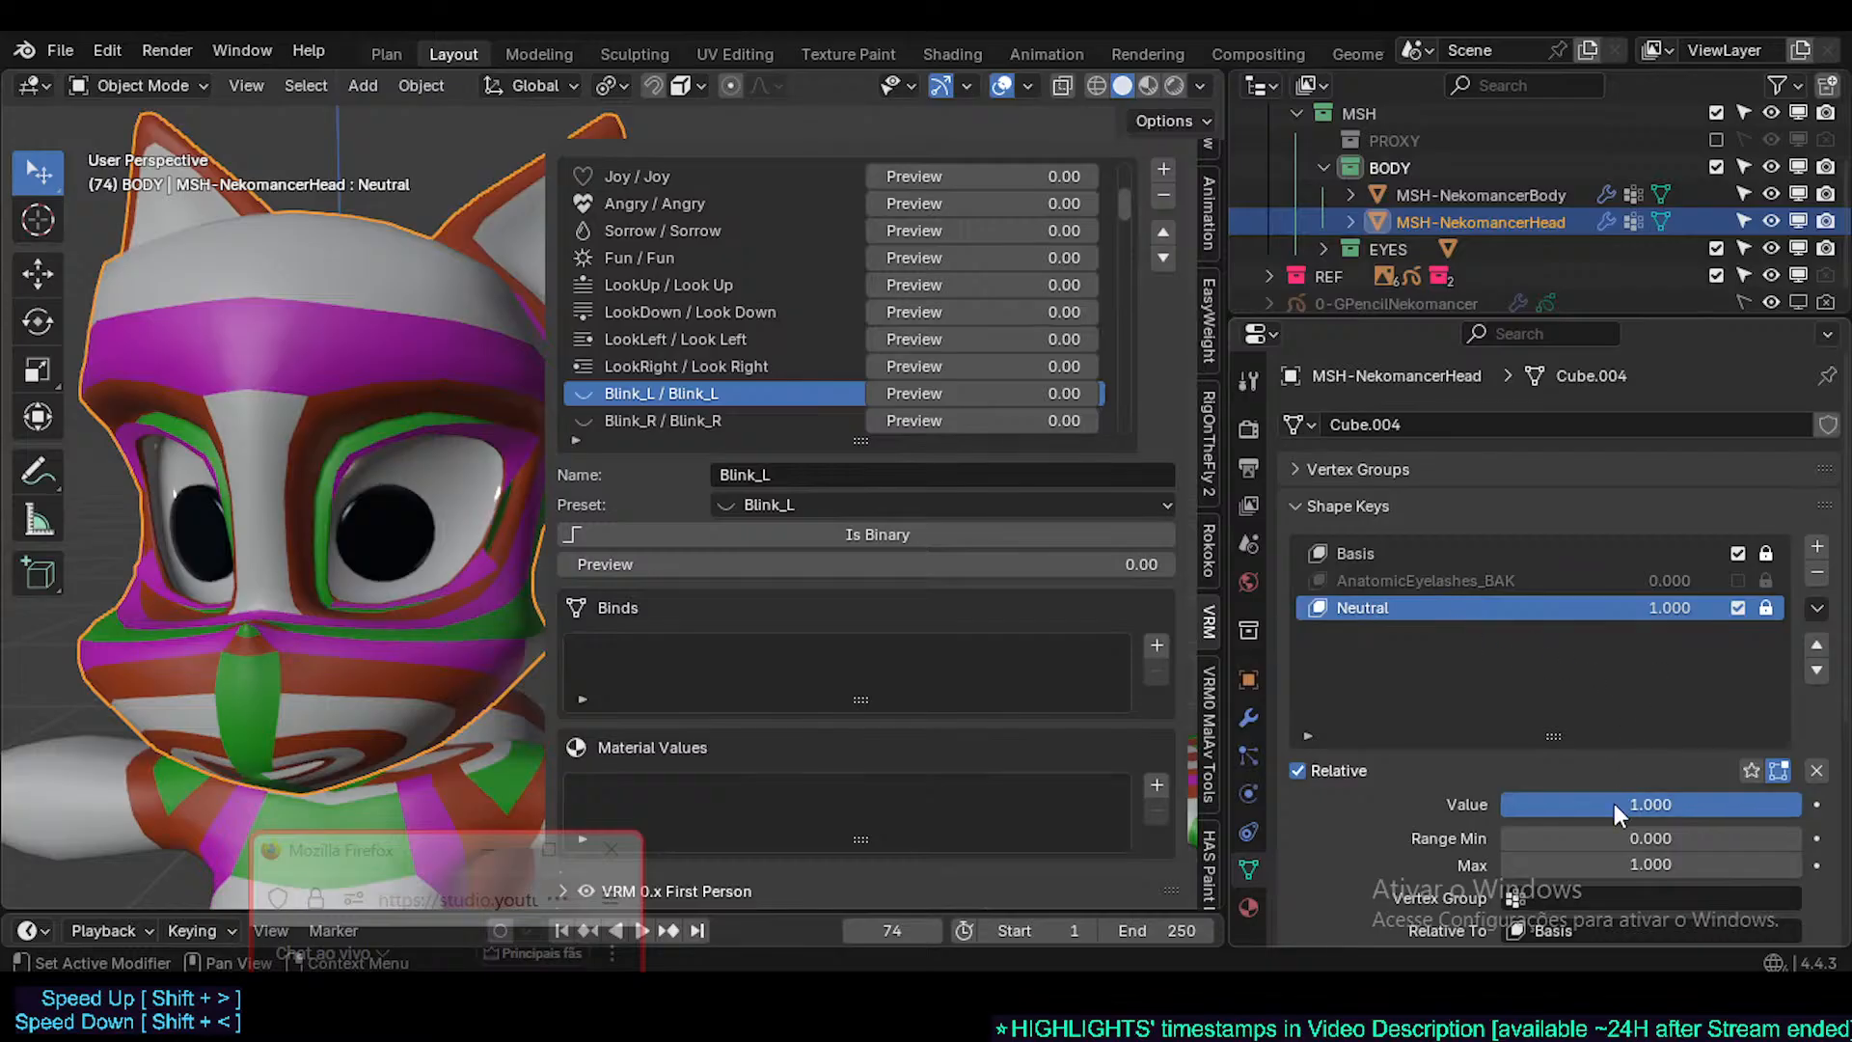
drag(1652, 607, 1652, 608)
click(1363, 552)
click(1363, 604)
scroll(1582, 849, down, 2)
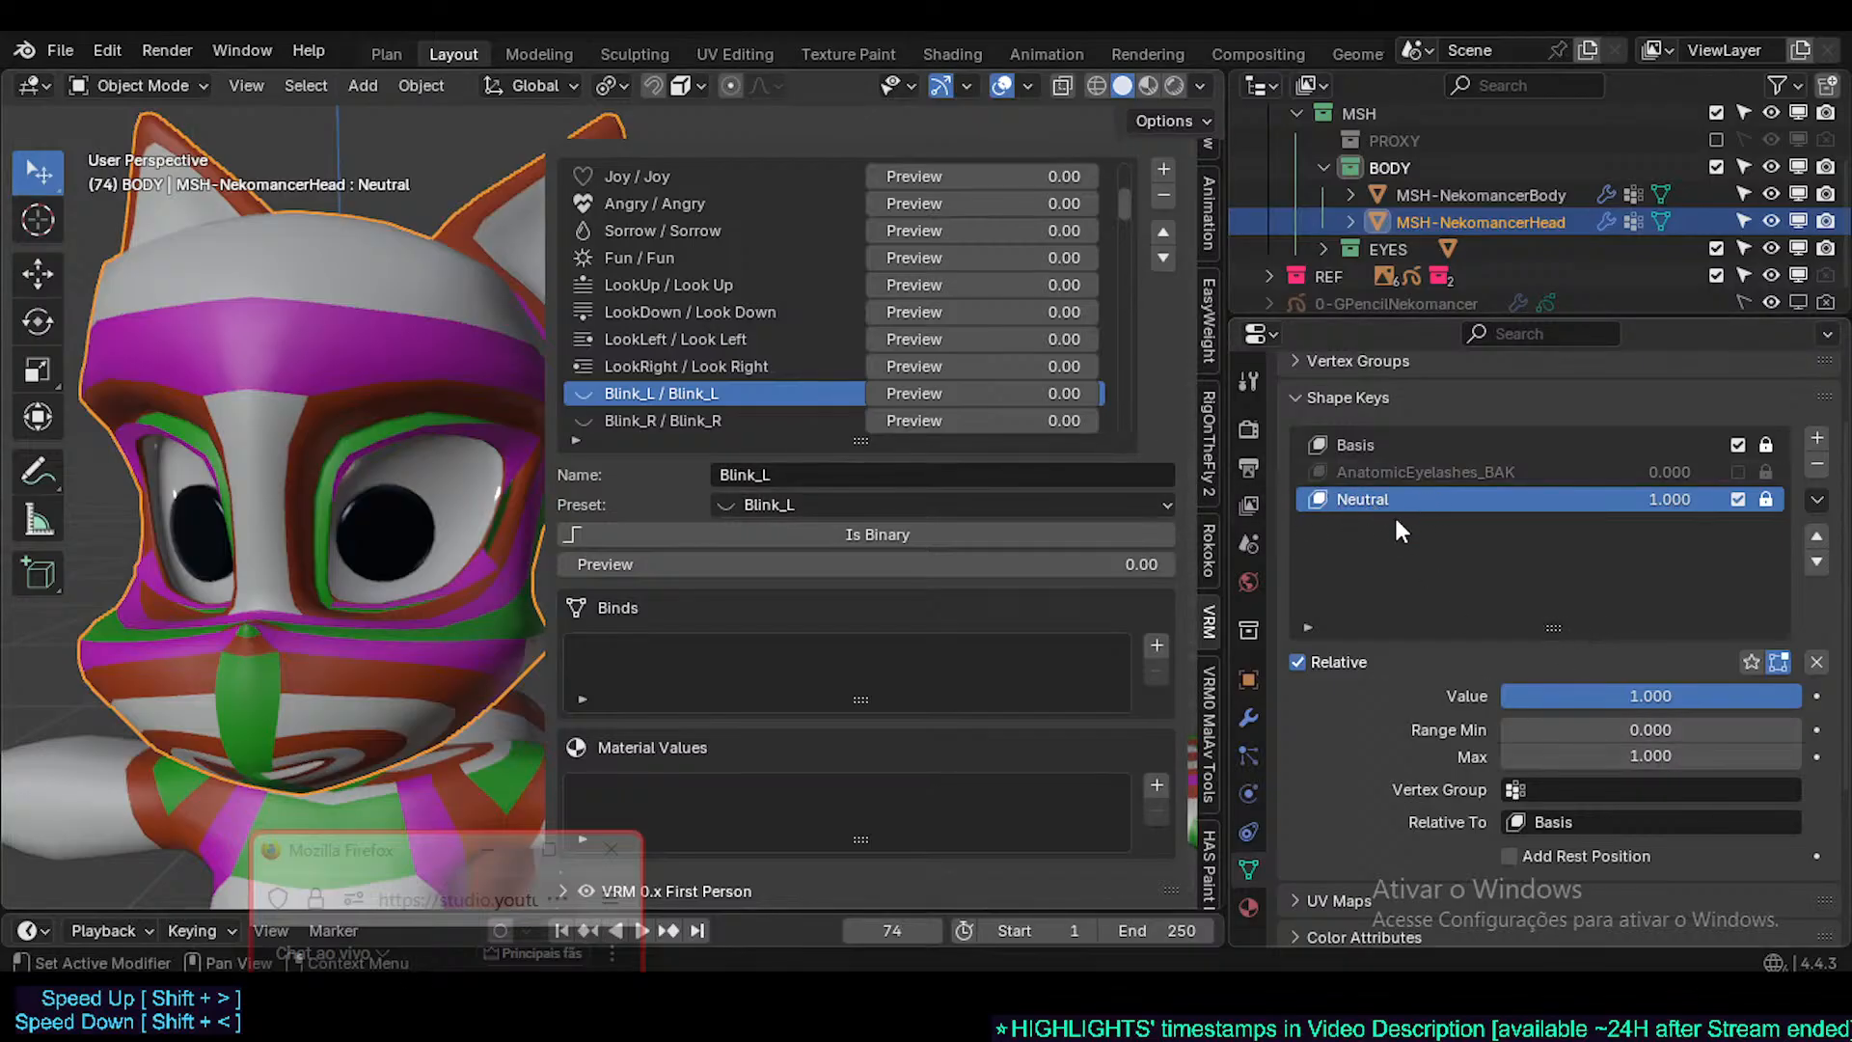
click(1387, 445)
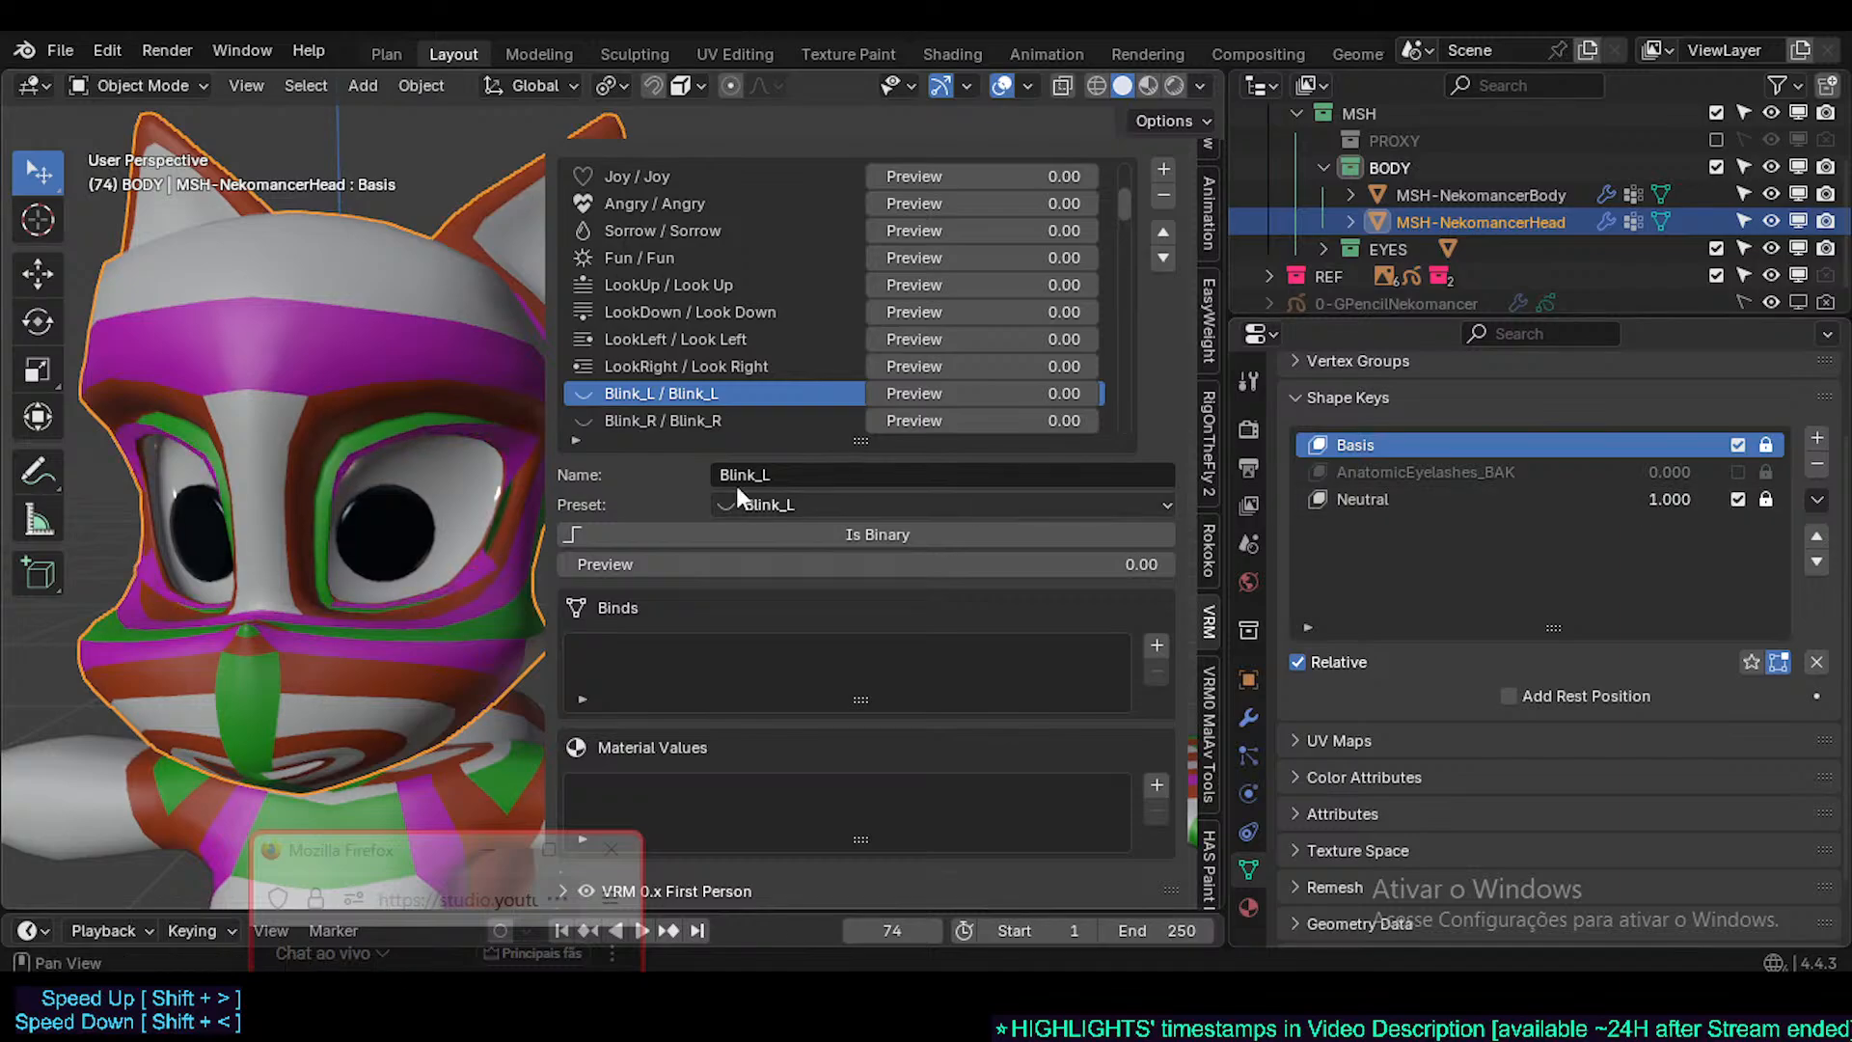
- Hide the viewport sidebar and save the file
key(n)
key(ctrl+s)
middle_drag(439, 575, 717, 739)
scroll(583, 712, up, 2)
scroll(600, 674, down, 2)
key(Tab)
key(Tab)
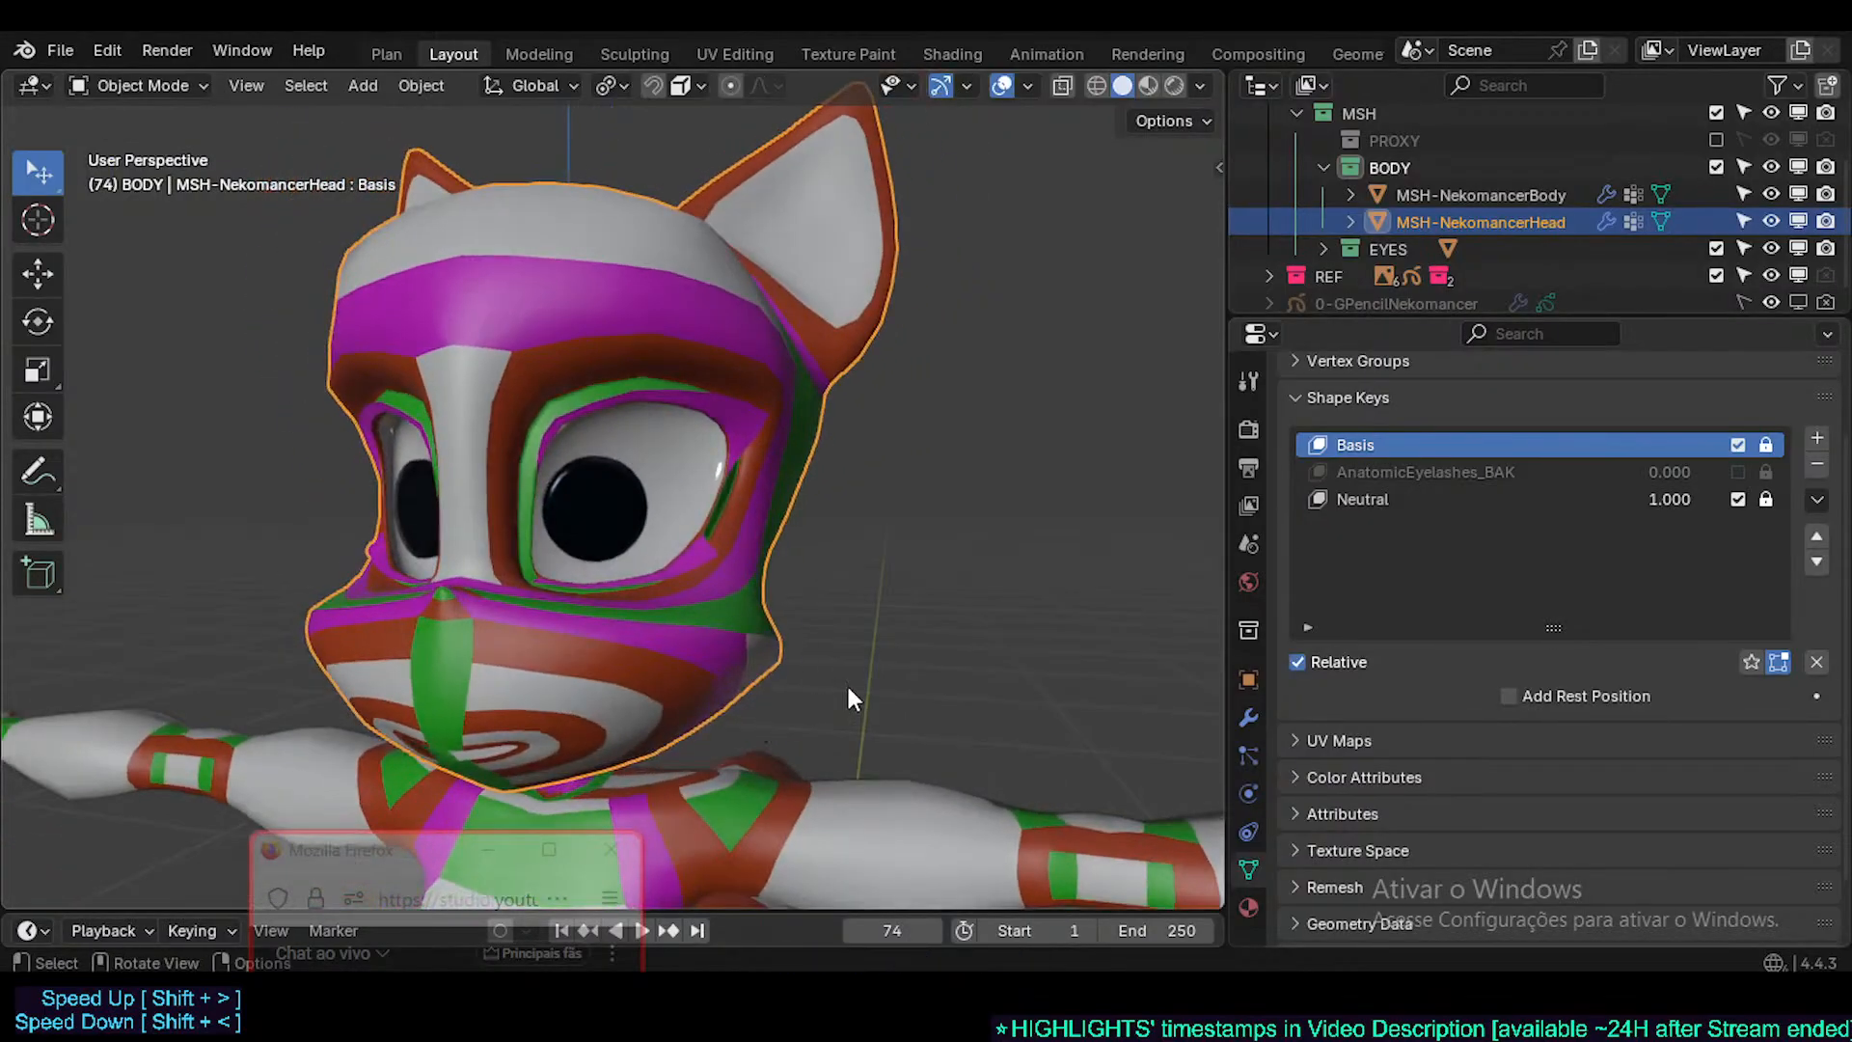
- Inspect the head mesh's eye area and snout from several angles, in Object Mode and Edit Mode
drag(327, 854, 894, 652)
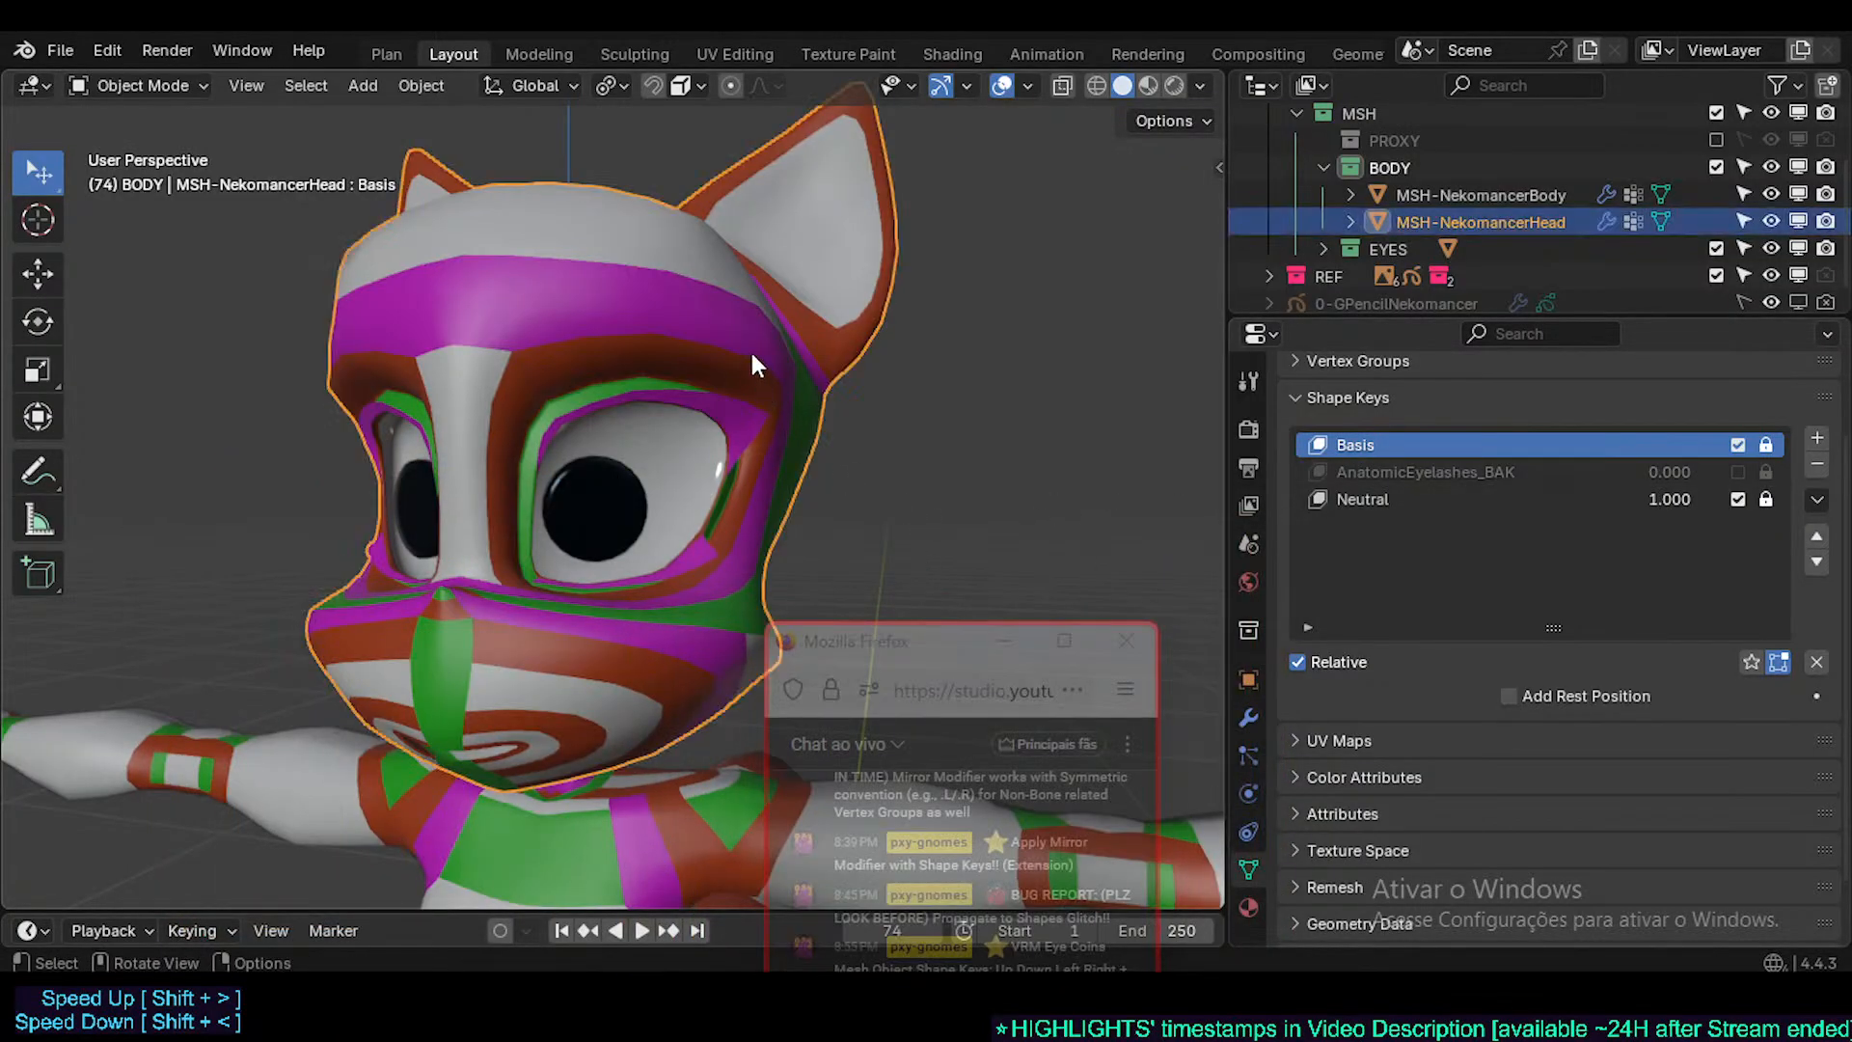
drag(878, 632, 883, 488)
scroll(617, 405, up, 3)
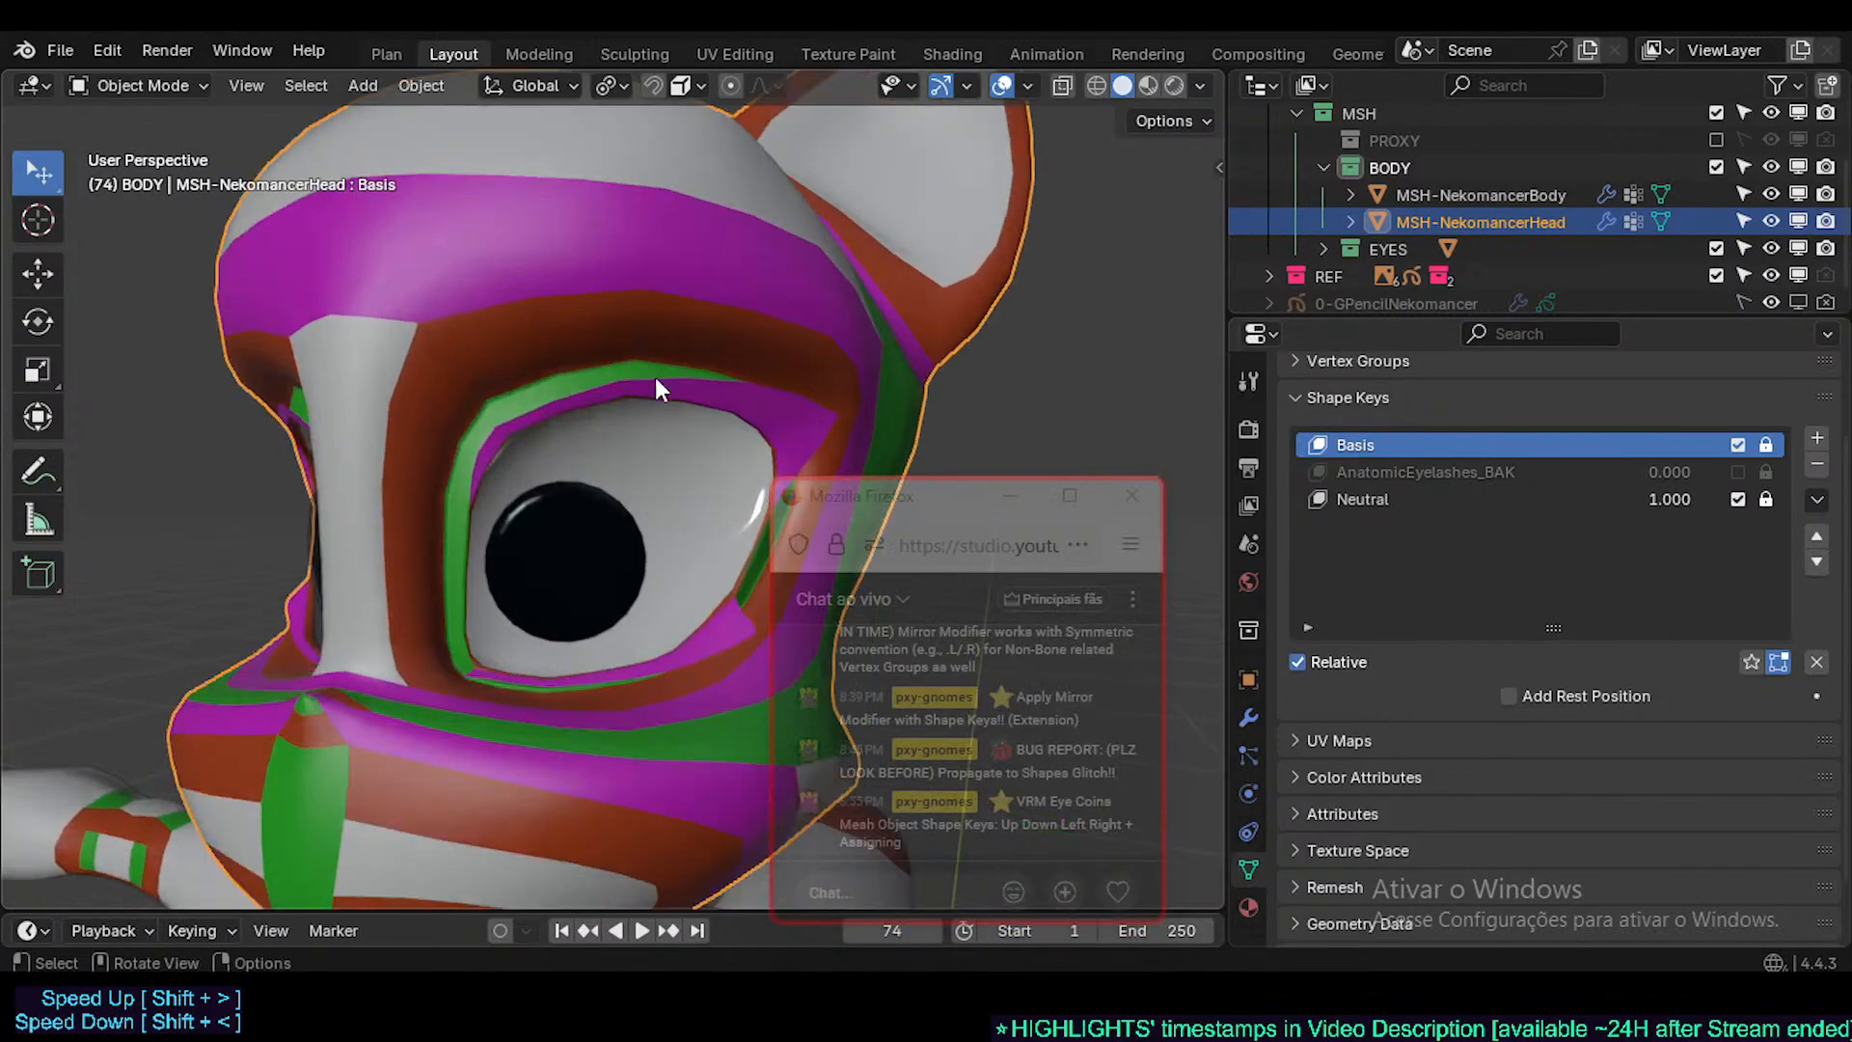
key(Tab)
scroll(649, 384, up, 1)
middle_drag(611, 413, 596, 412)
scroll(582, 581, down, 3)
key(Tab)
middle_drag(453, 422, 414, 592)
scroll(304, 485, down, 3)
scroll(301, 587, up, 4)
scroll(413, 592, down, 3)
key(Tab)
key(Tab)
scroll(496, 649, up, 2)
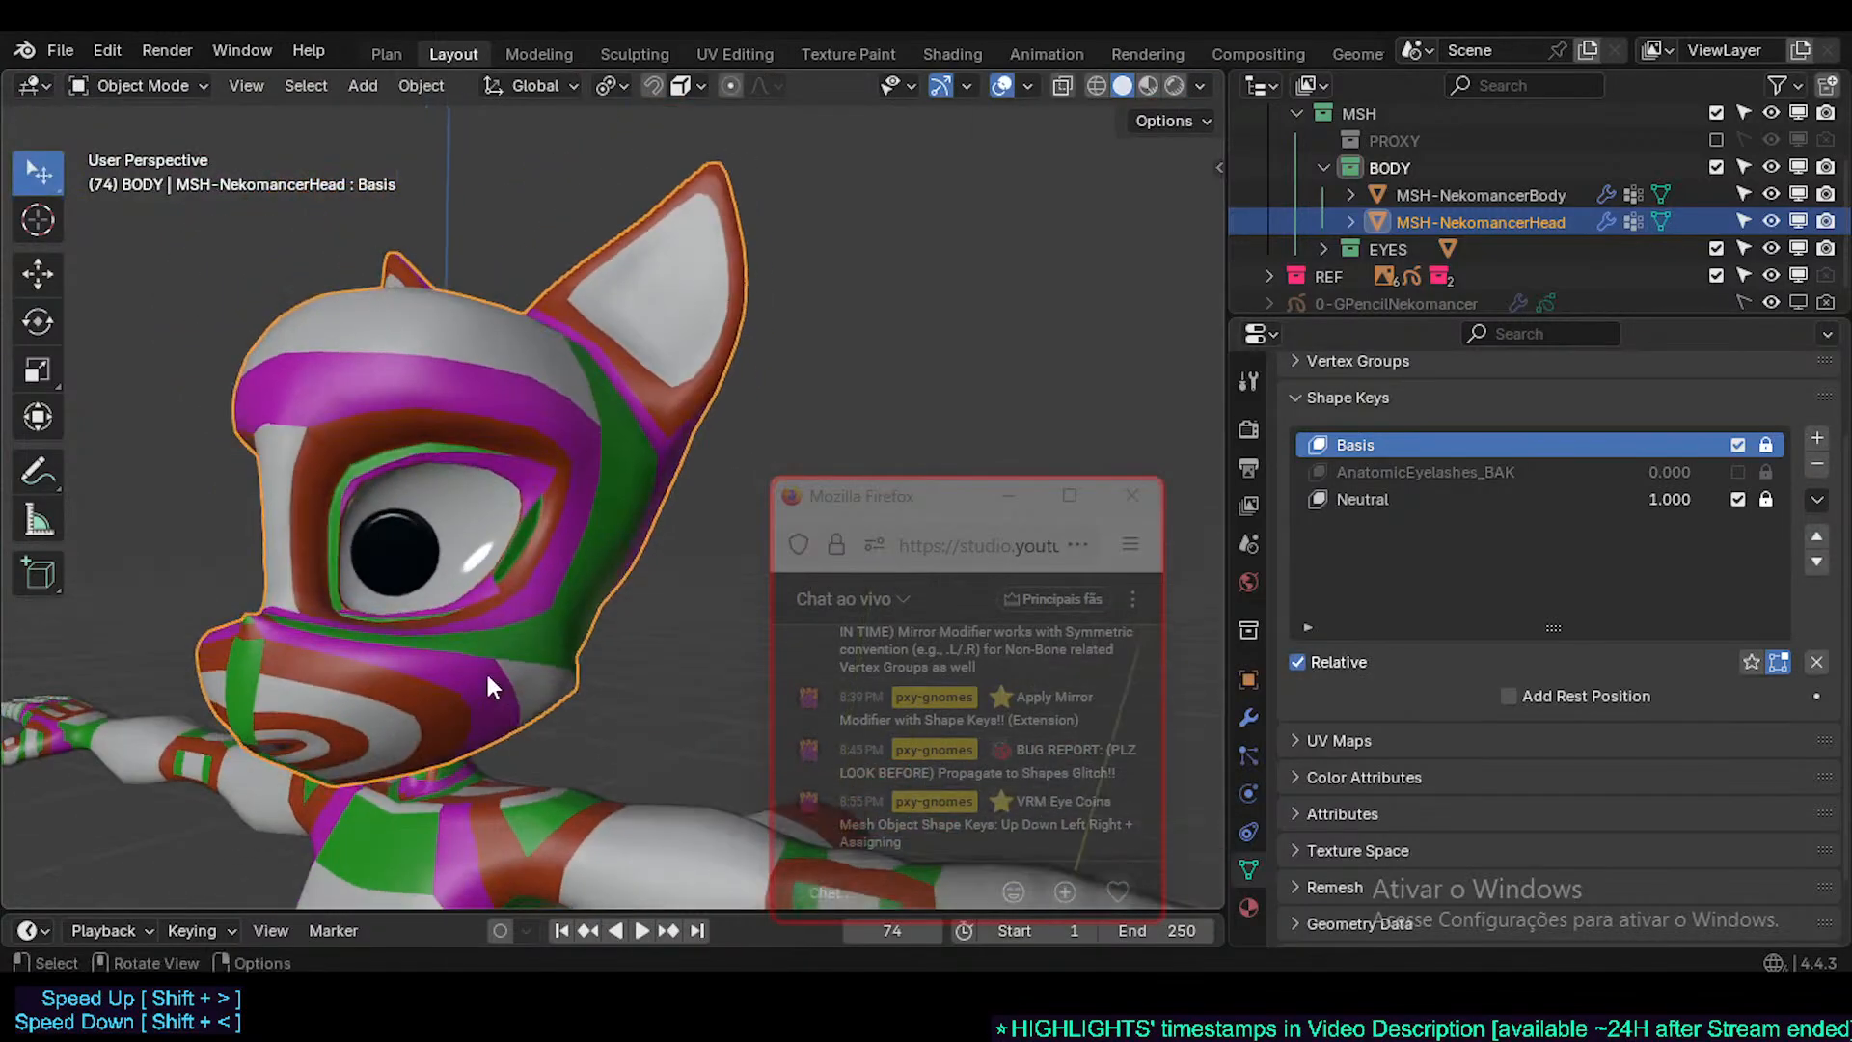
key(Tab)
key(Tab)
scroll(391, 562, up, 3)
- Select the MSH-Eyecoins mesh and examine how the pupil sits in the eye, with the viewport overlays toggled
click(385, 518)
key(shift+alt+z)
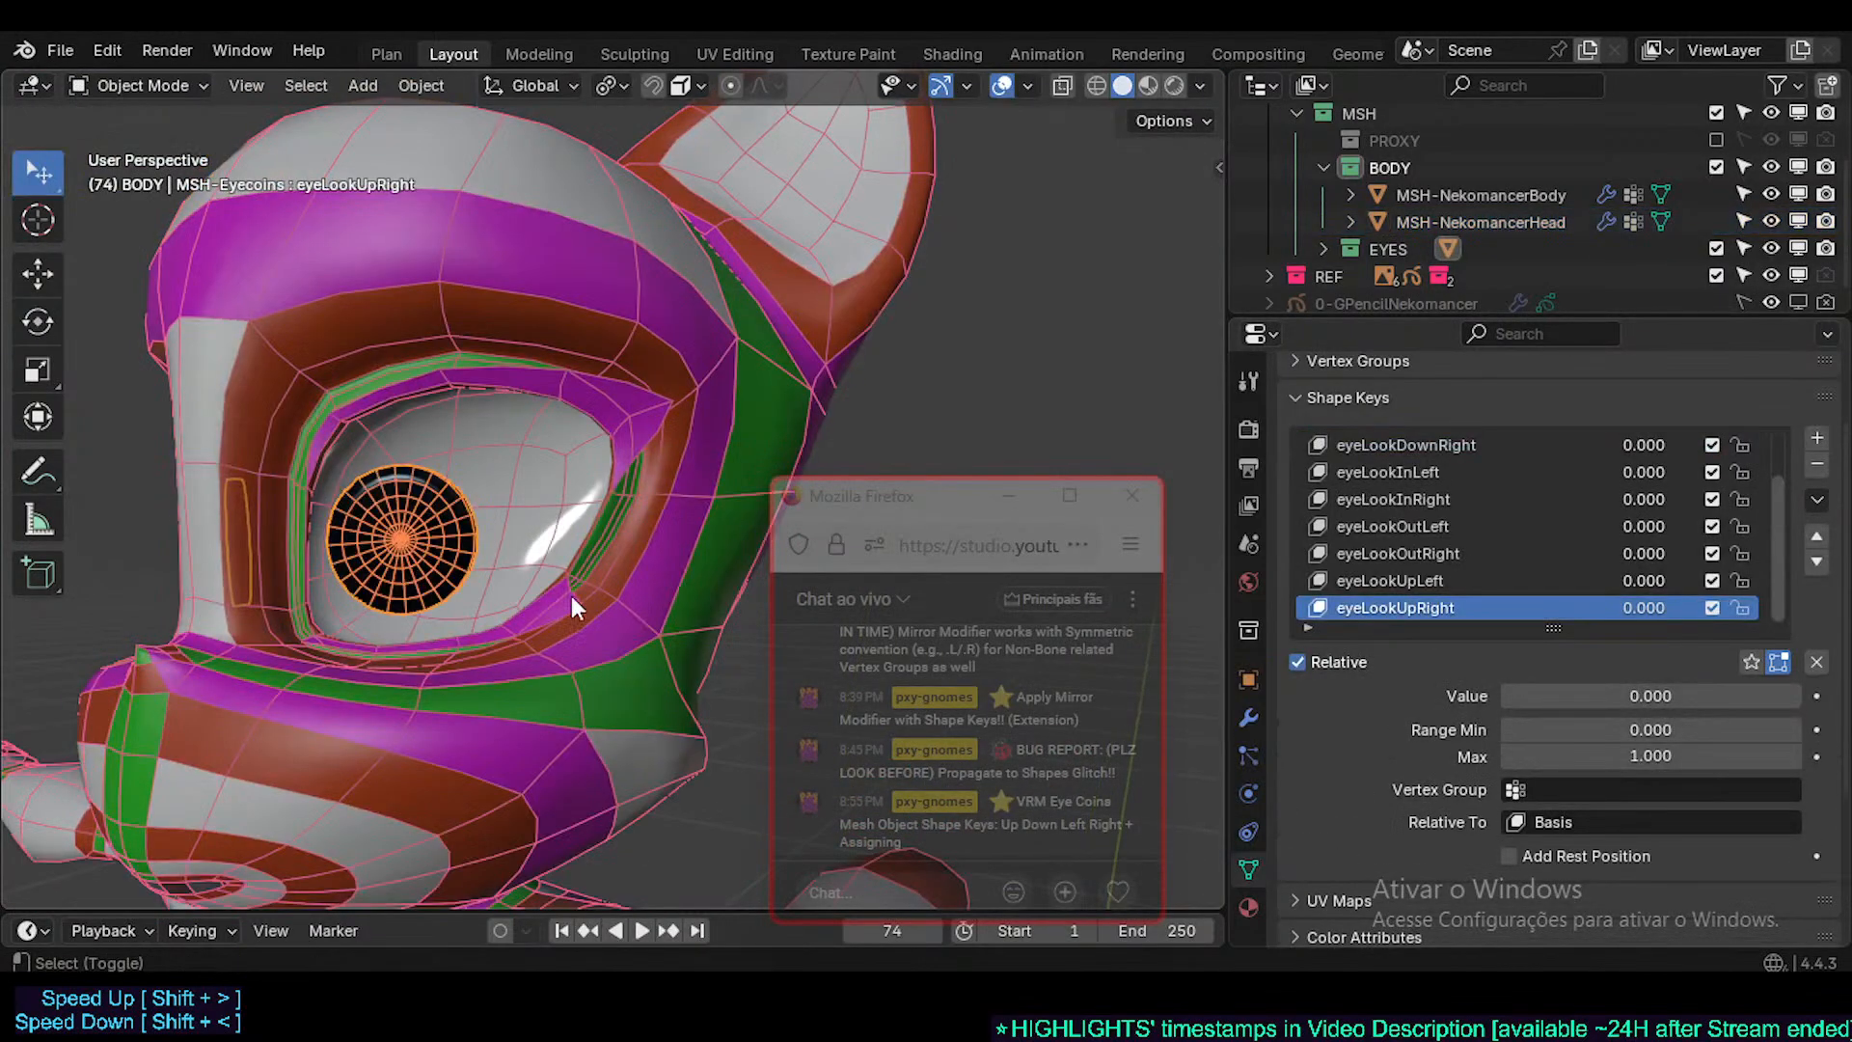
middle_drag(434, 545, 472, 550)
key(shift+alt+z)
middle_drag(401, 488, 264, 512)
scroll(459, 648, down, 5)
scroll(334, 565, up, 5)
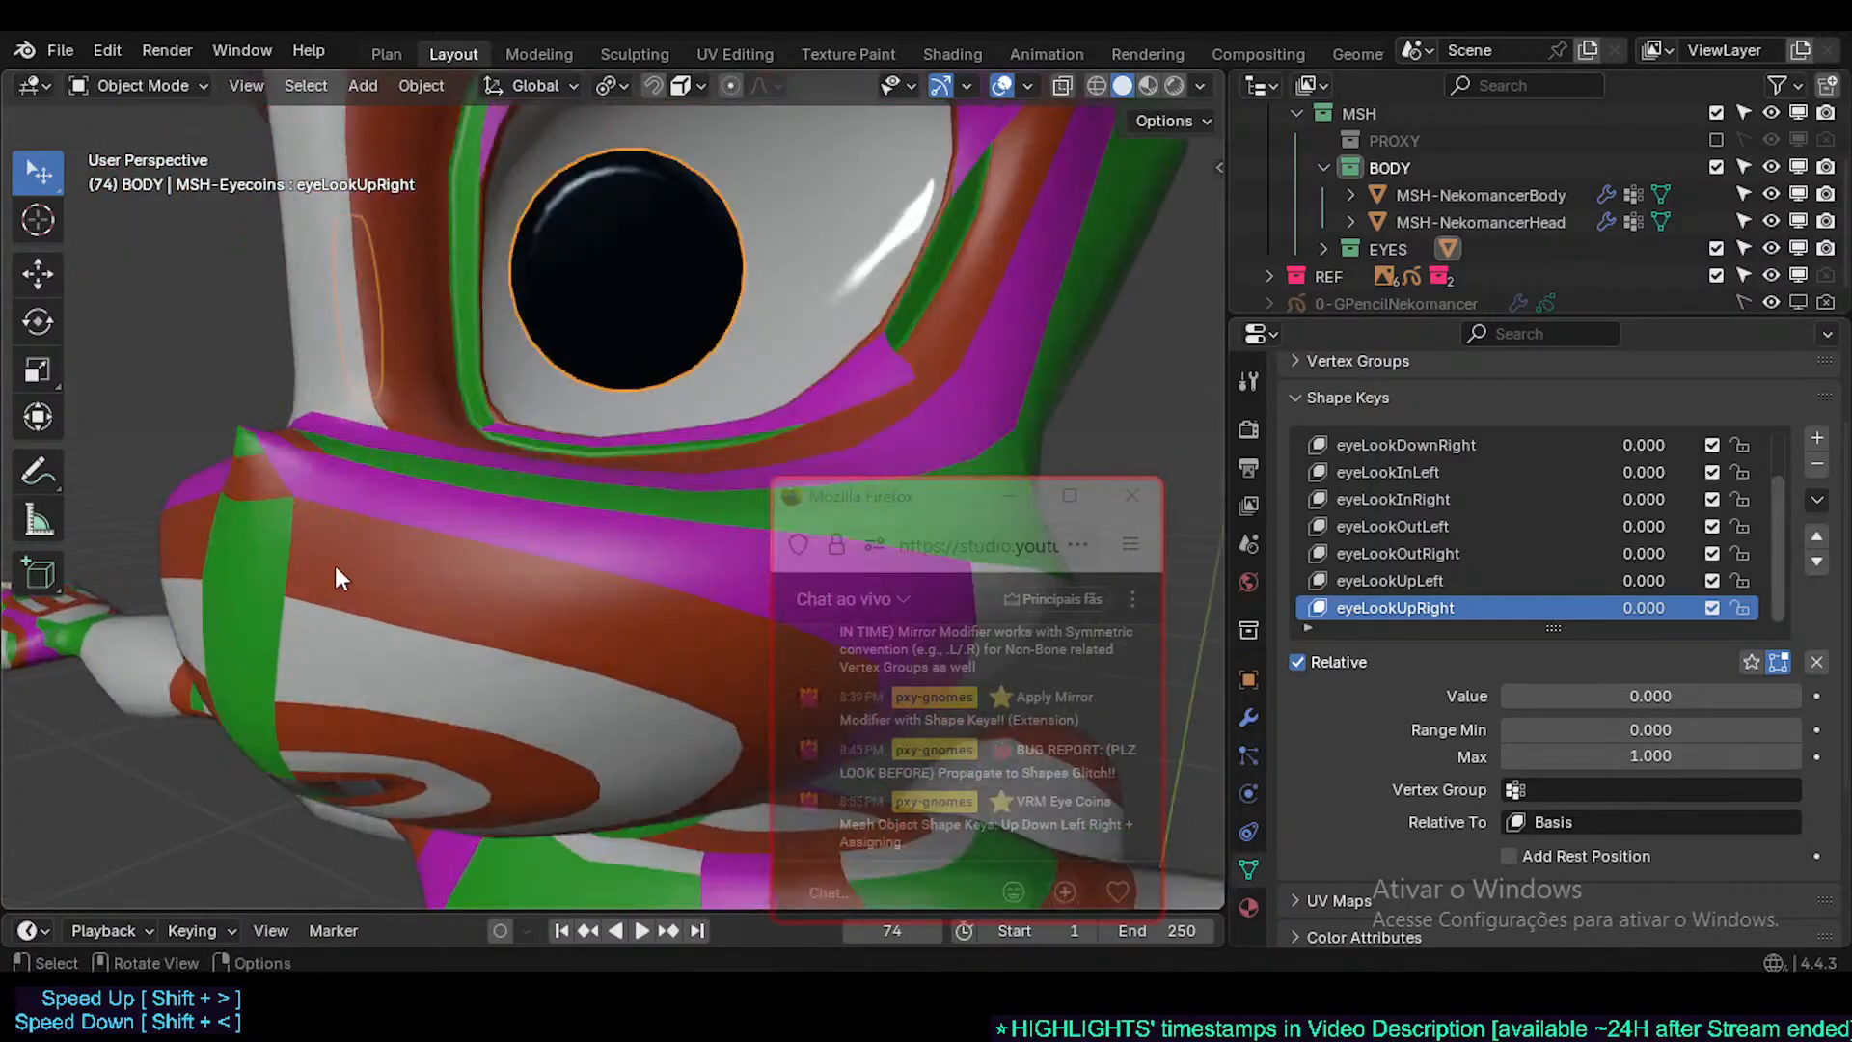
shift+middle_drag(335, 568, 235, 658)
scroll(265, 645, down, 3)
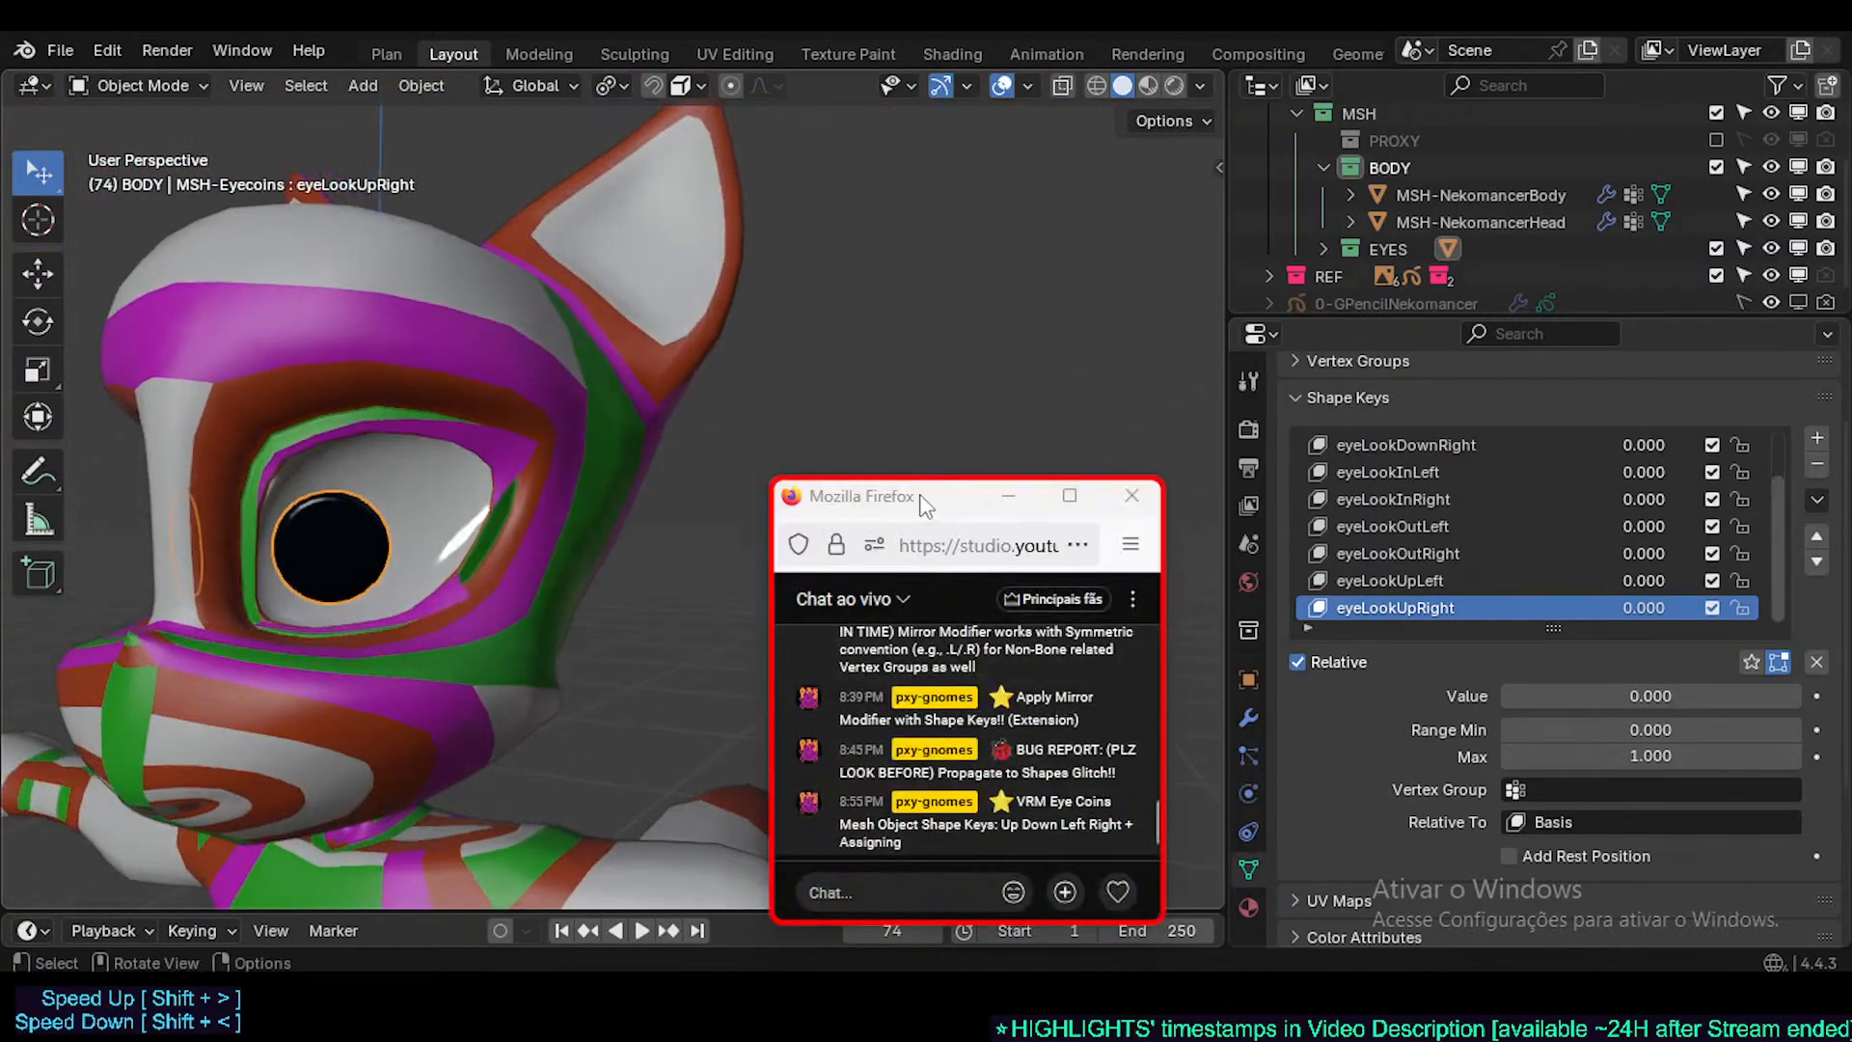
drag(924, 504, 1025, 282)
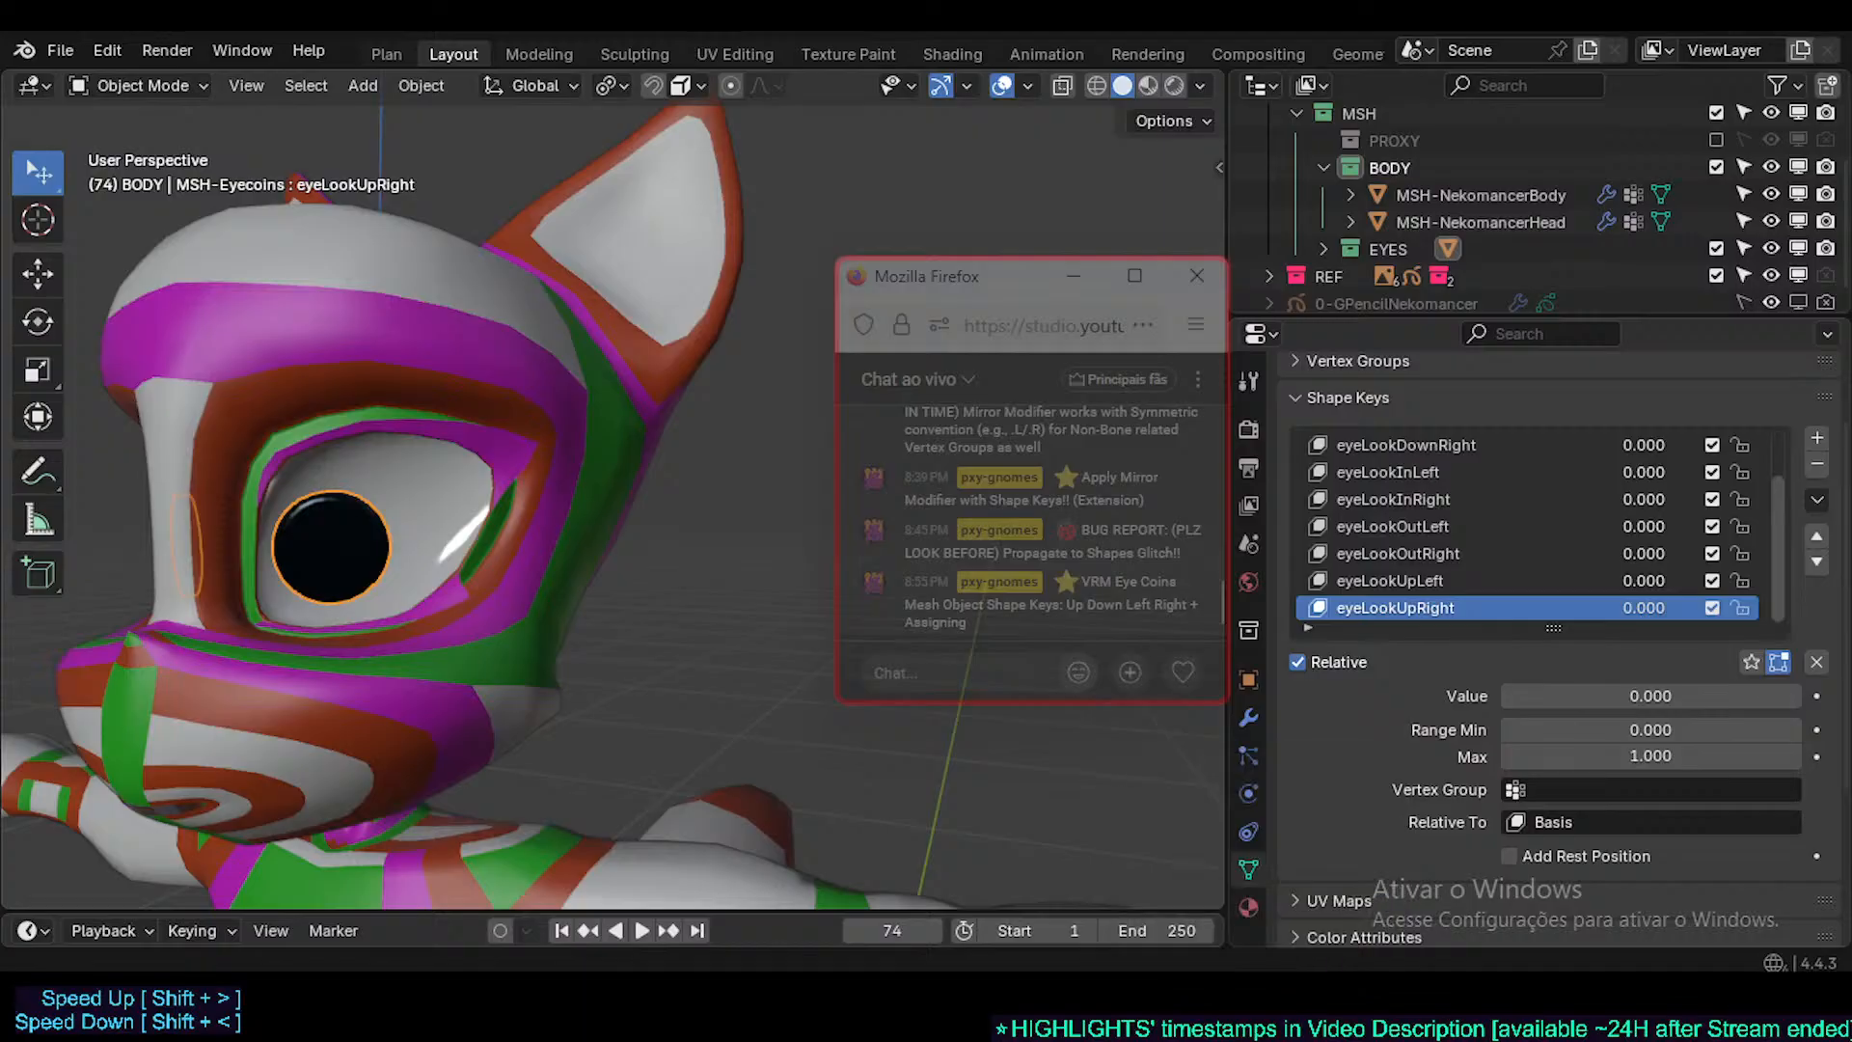
- Switch to Firefox and review the VRCFaceTracking Unified Expressions page, including its Base Shapes table of eye-look references
mouse_move(966, 1003)
click(877, 849)
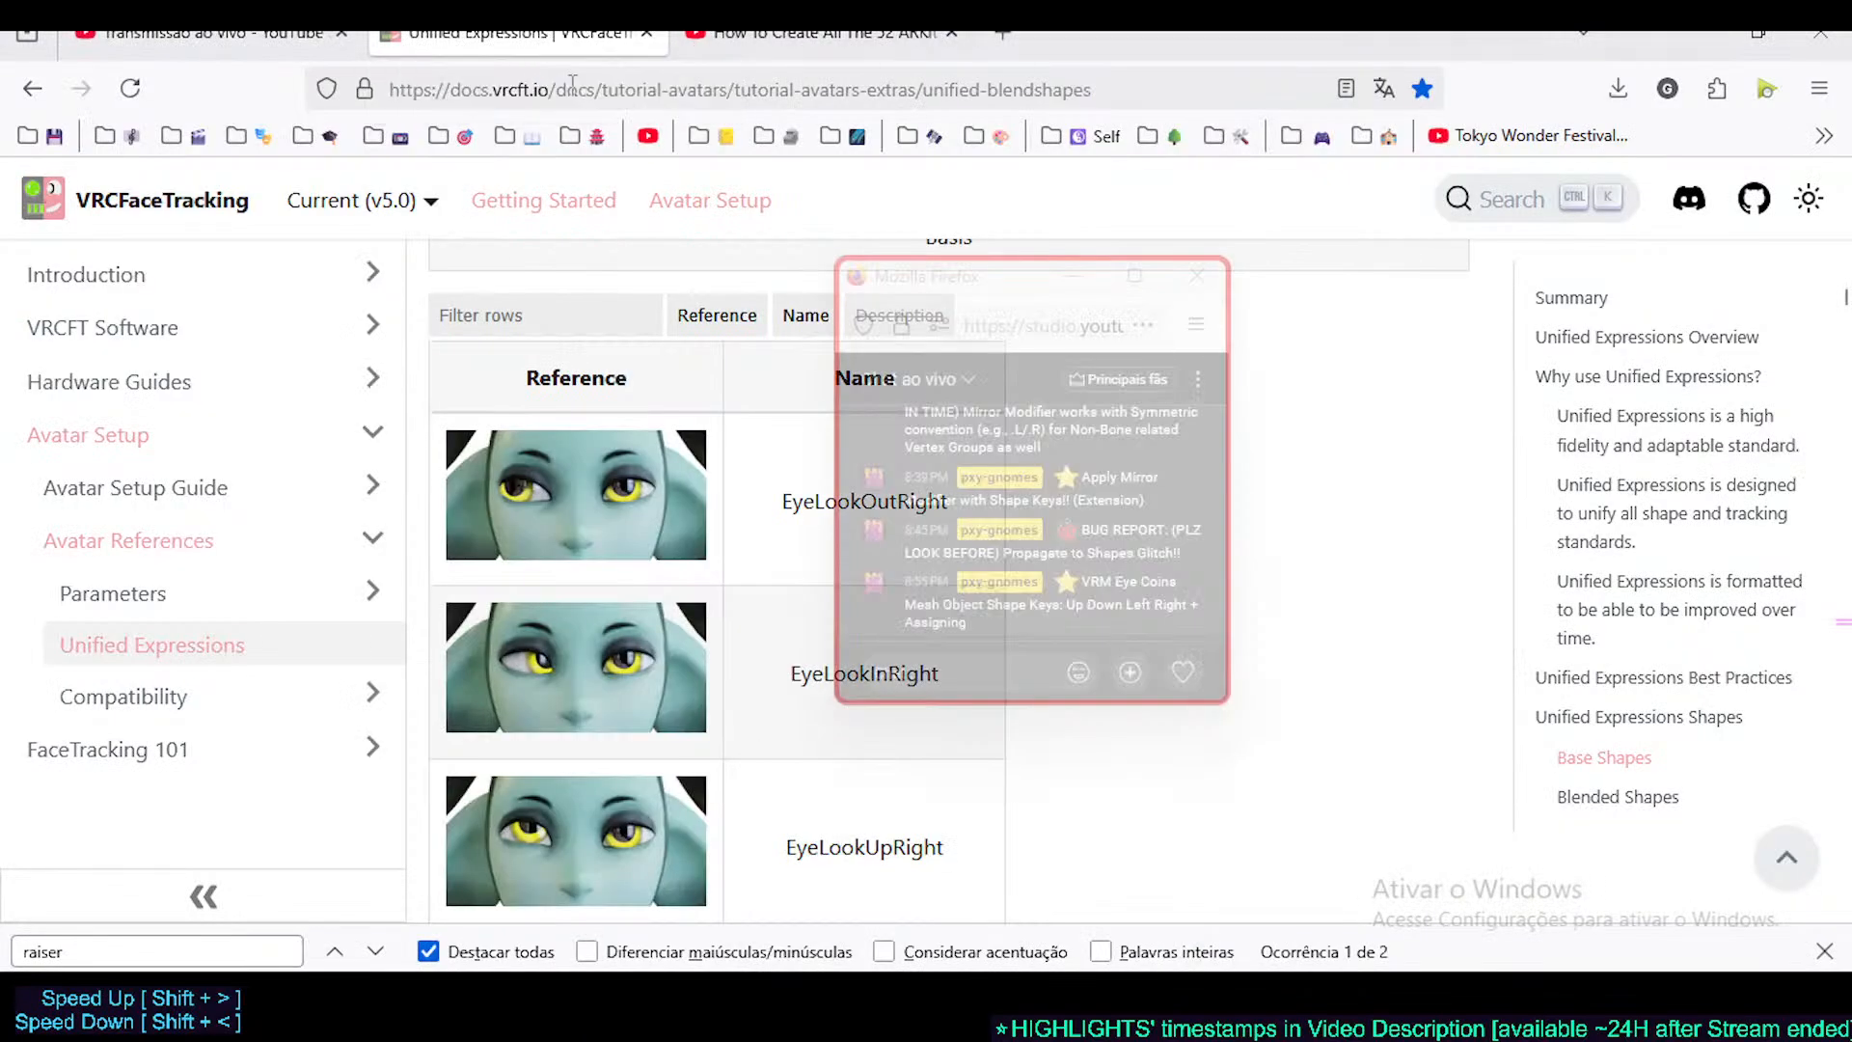
click(635, 88)
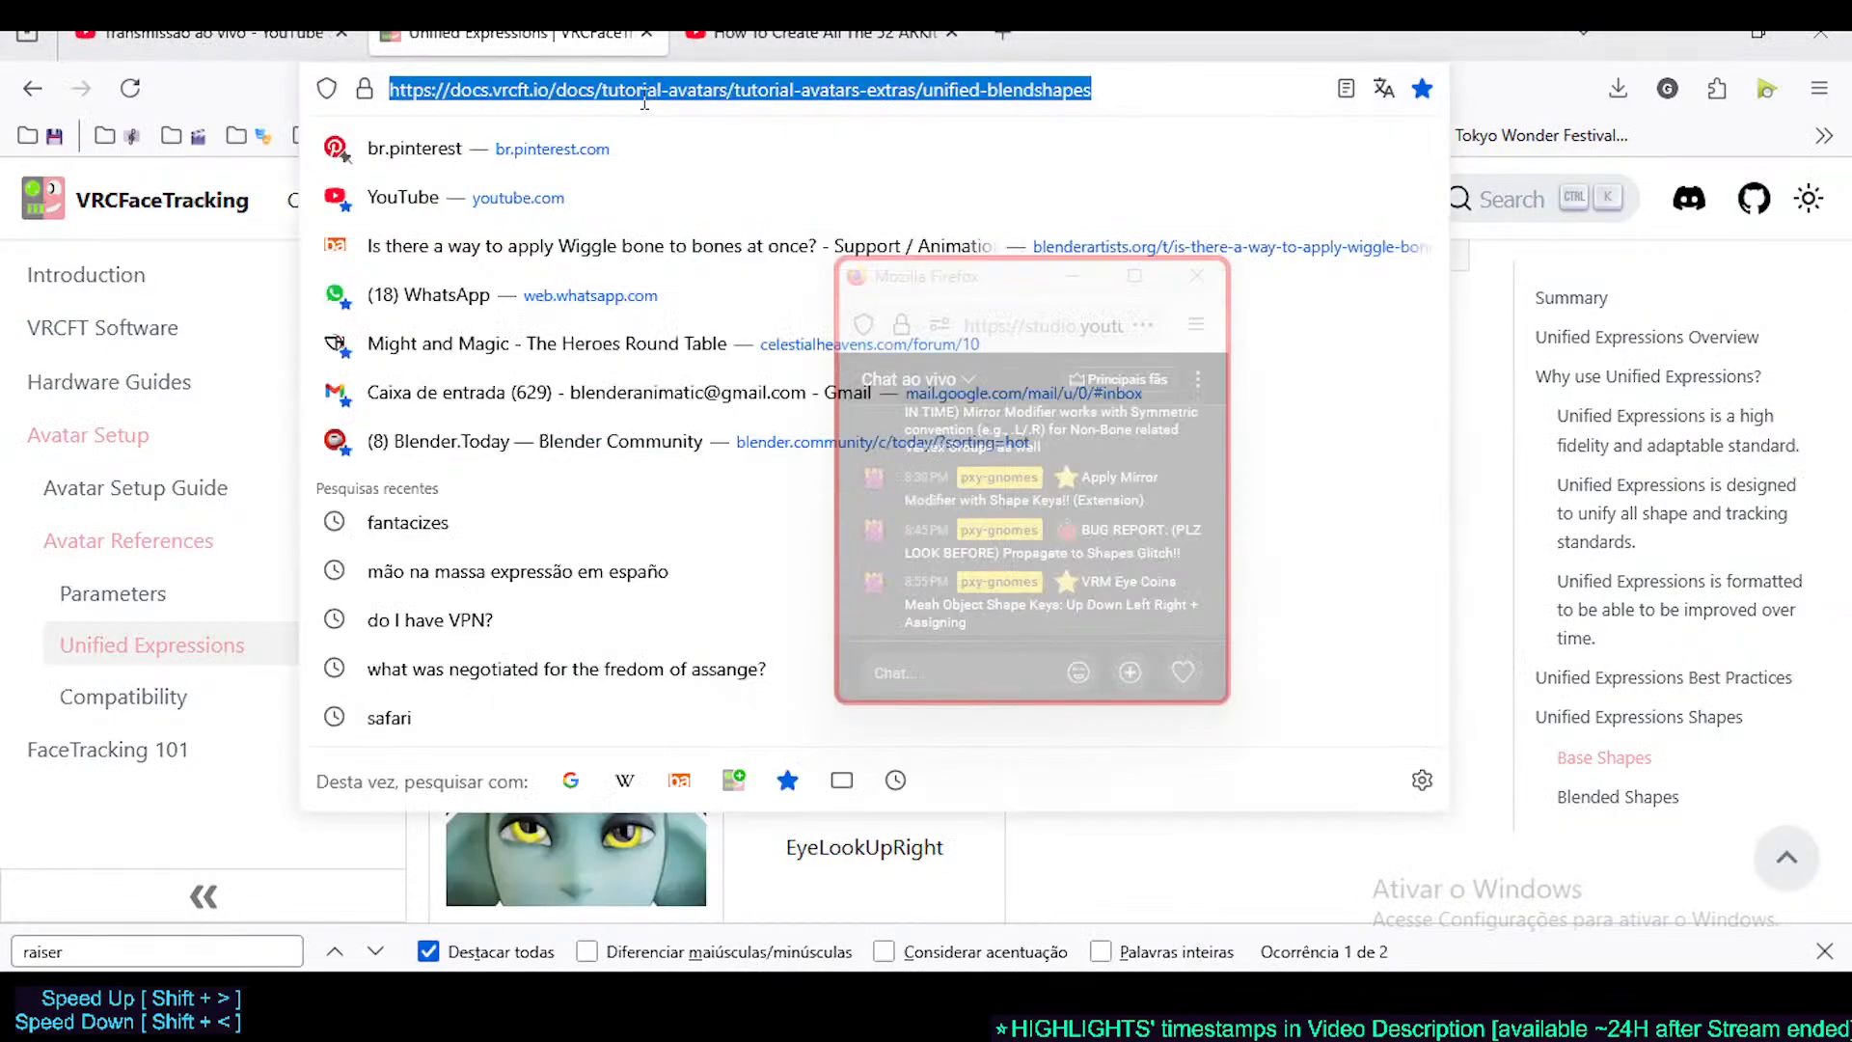
key(Escape)
scroll(644, 473, up, 10)
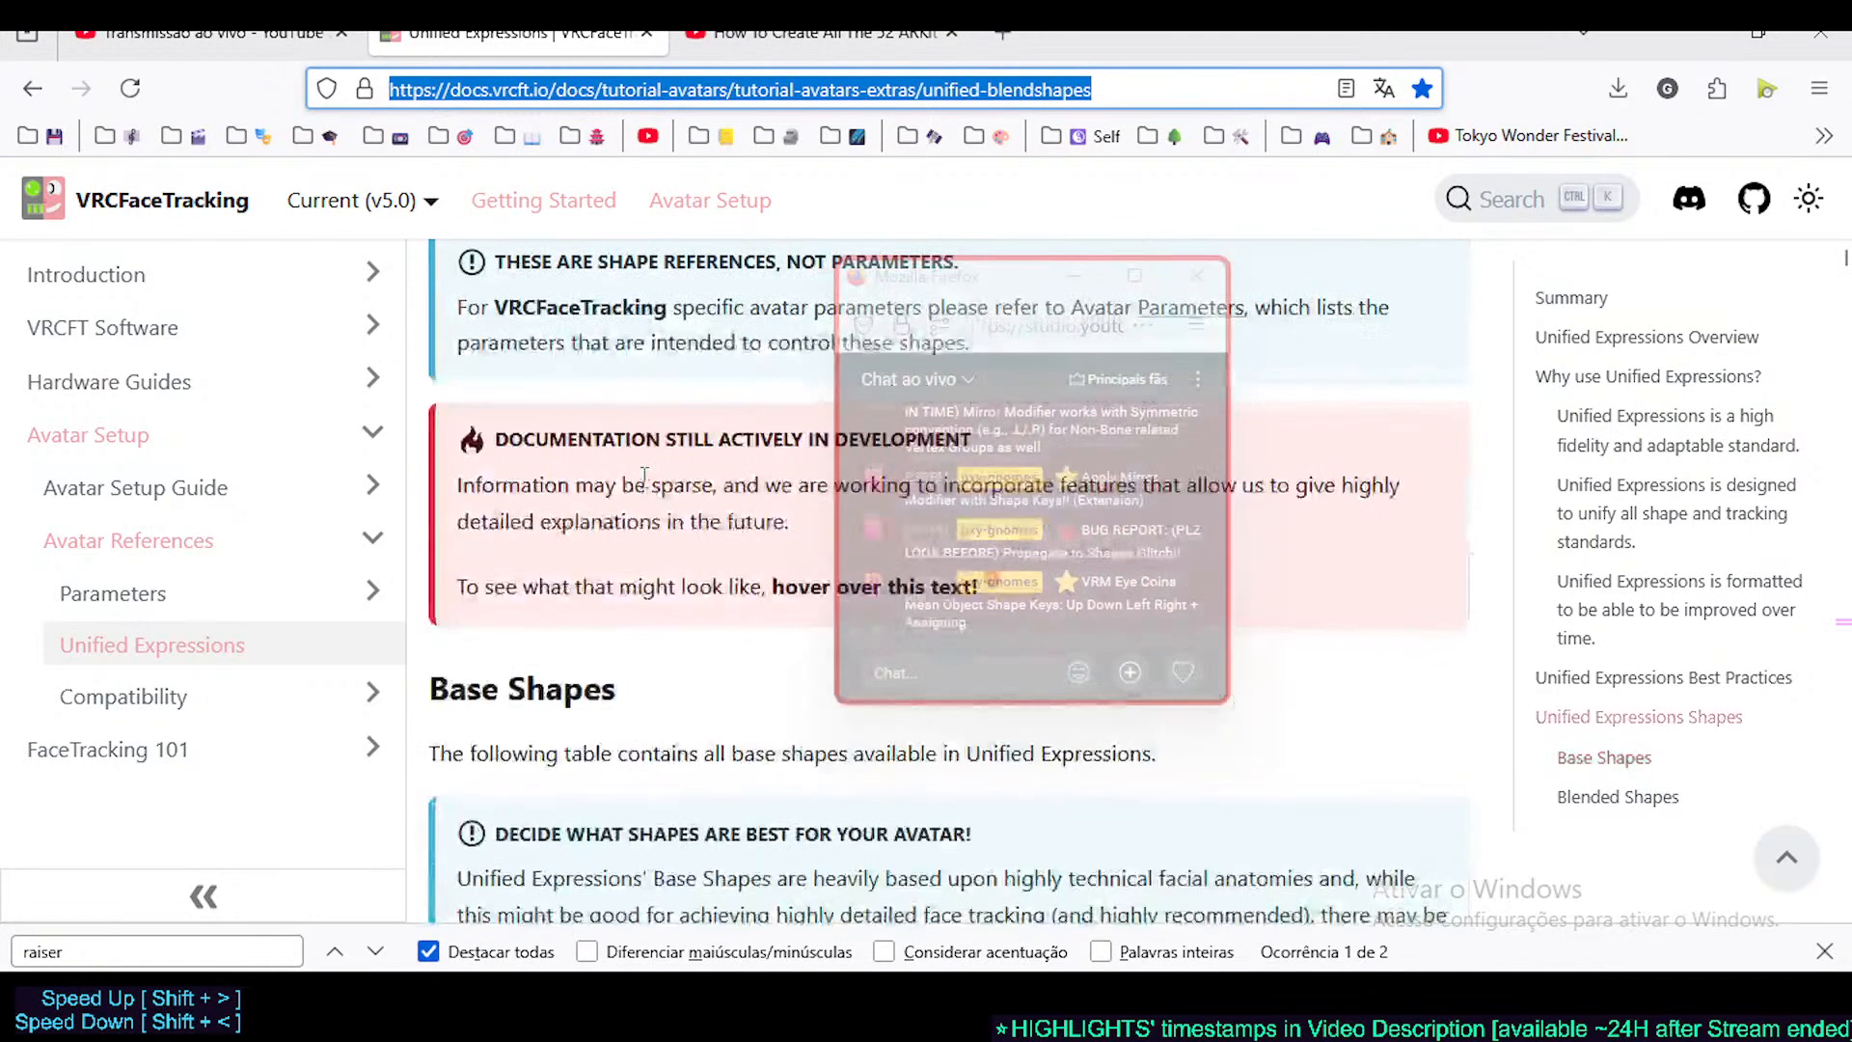
scroll(645, 472, down, 12)
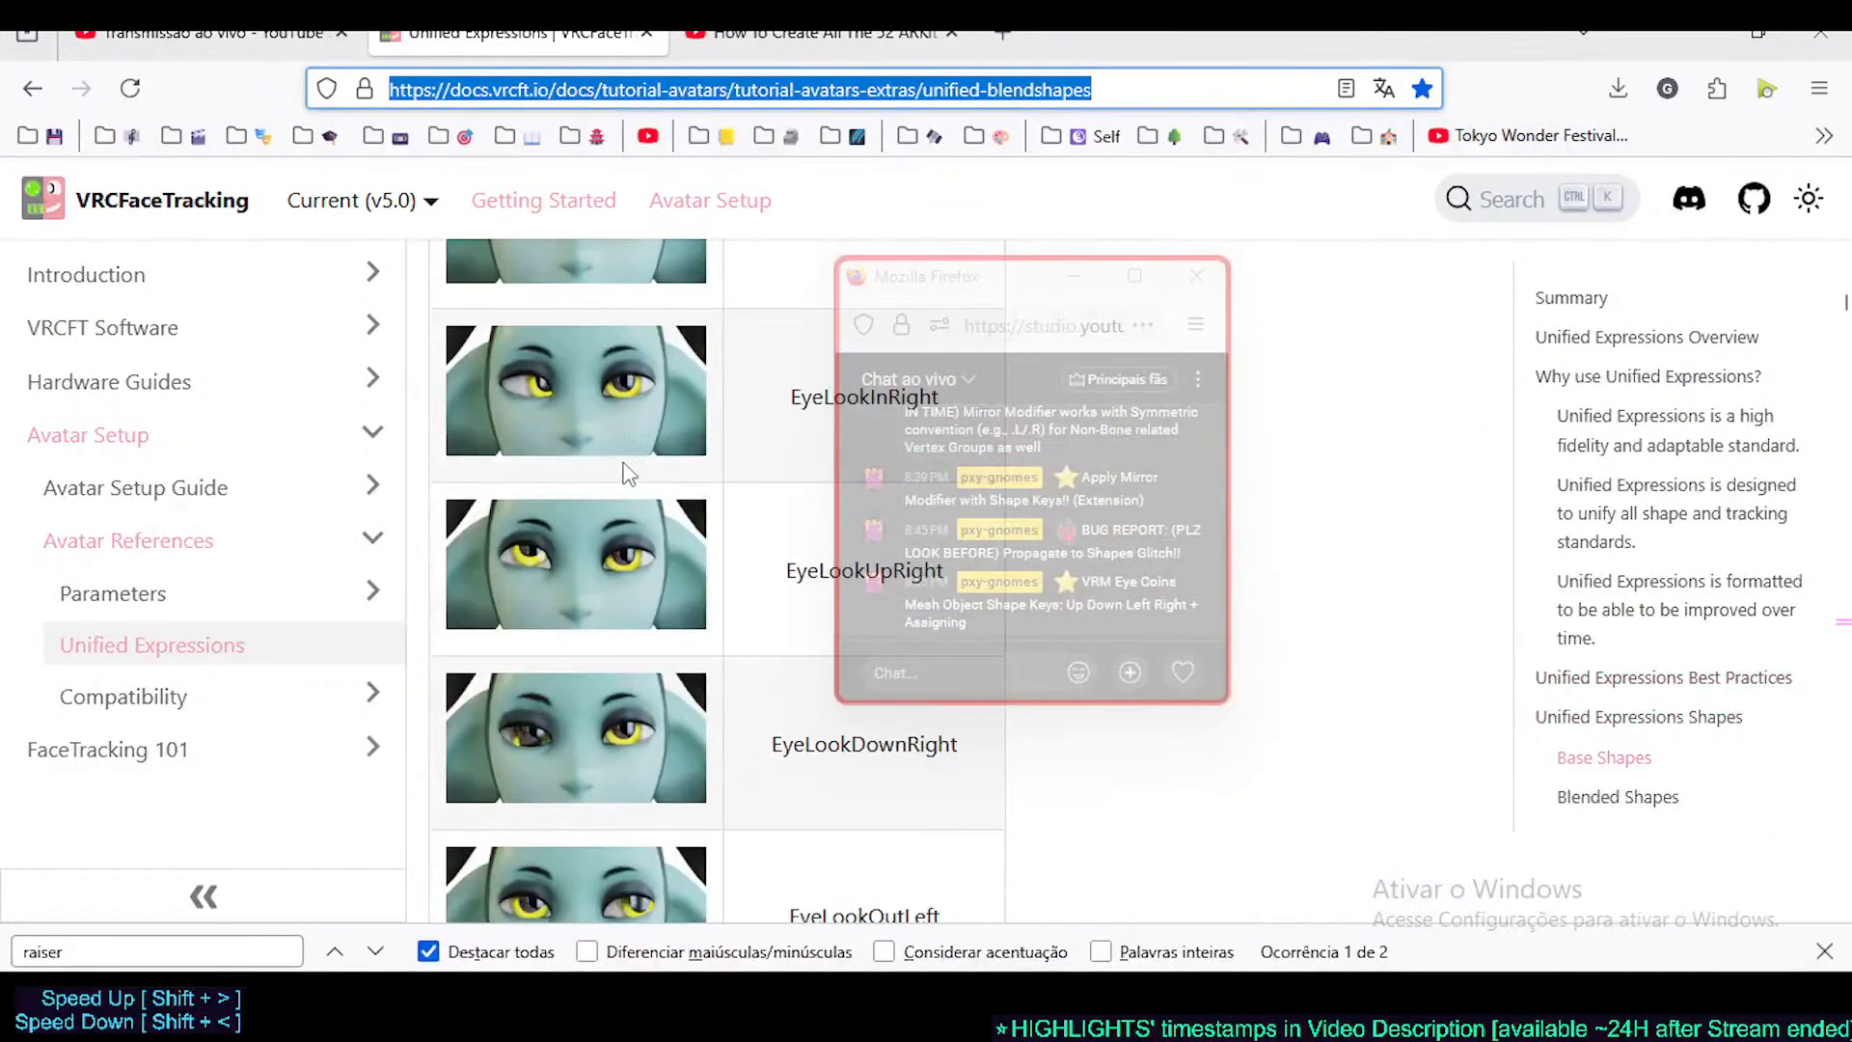
scroll(625, 473, up, 4)
- Open the 52 ARKit blendshapes tutorial's Video Reference link and its channel page in new browser tabs
click(694, 39)
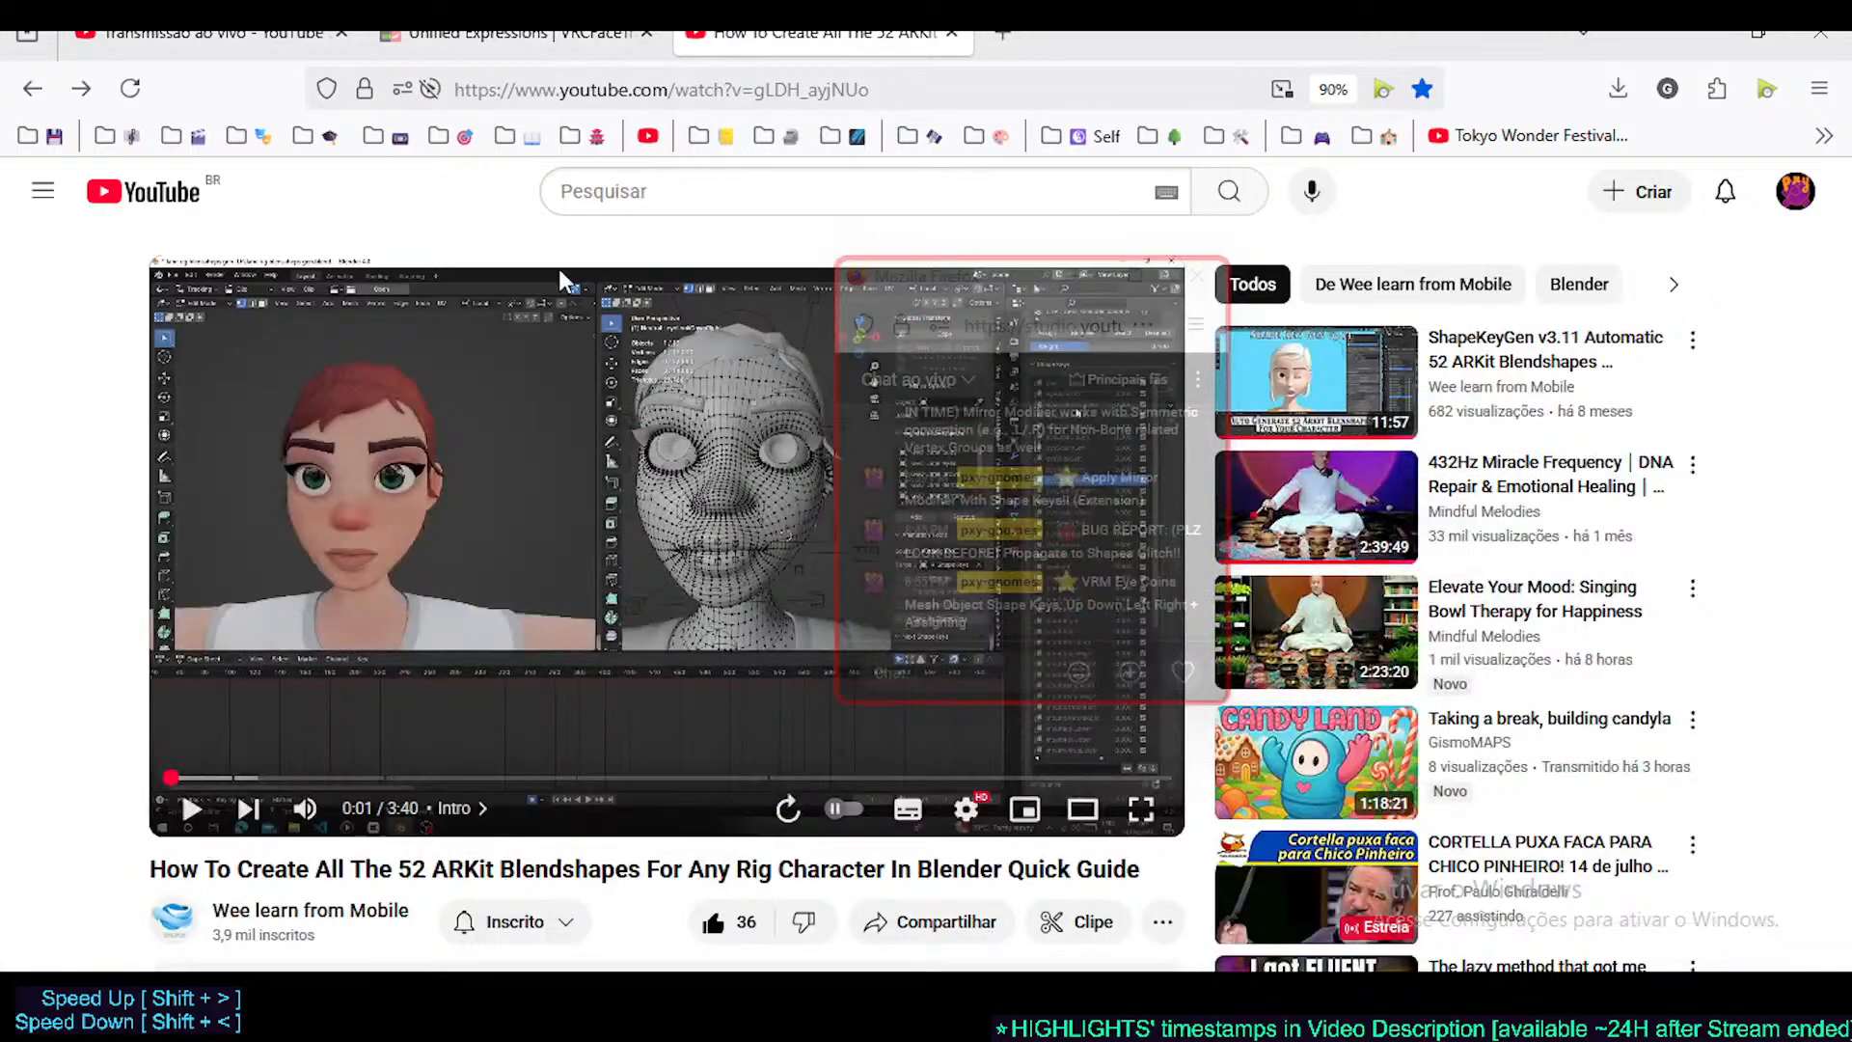
scroll(558, 268, down, 7)
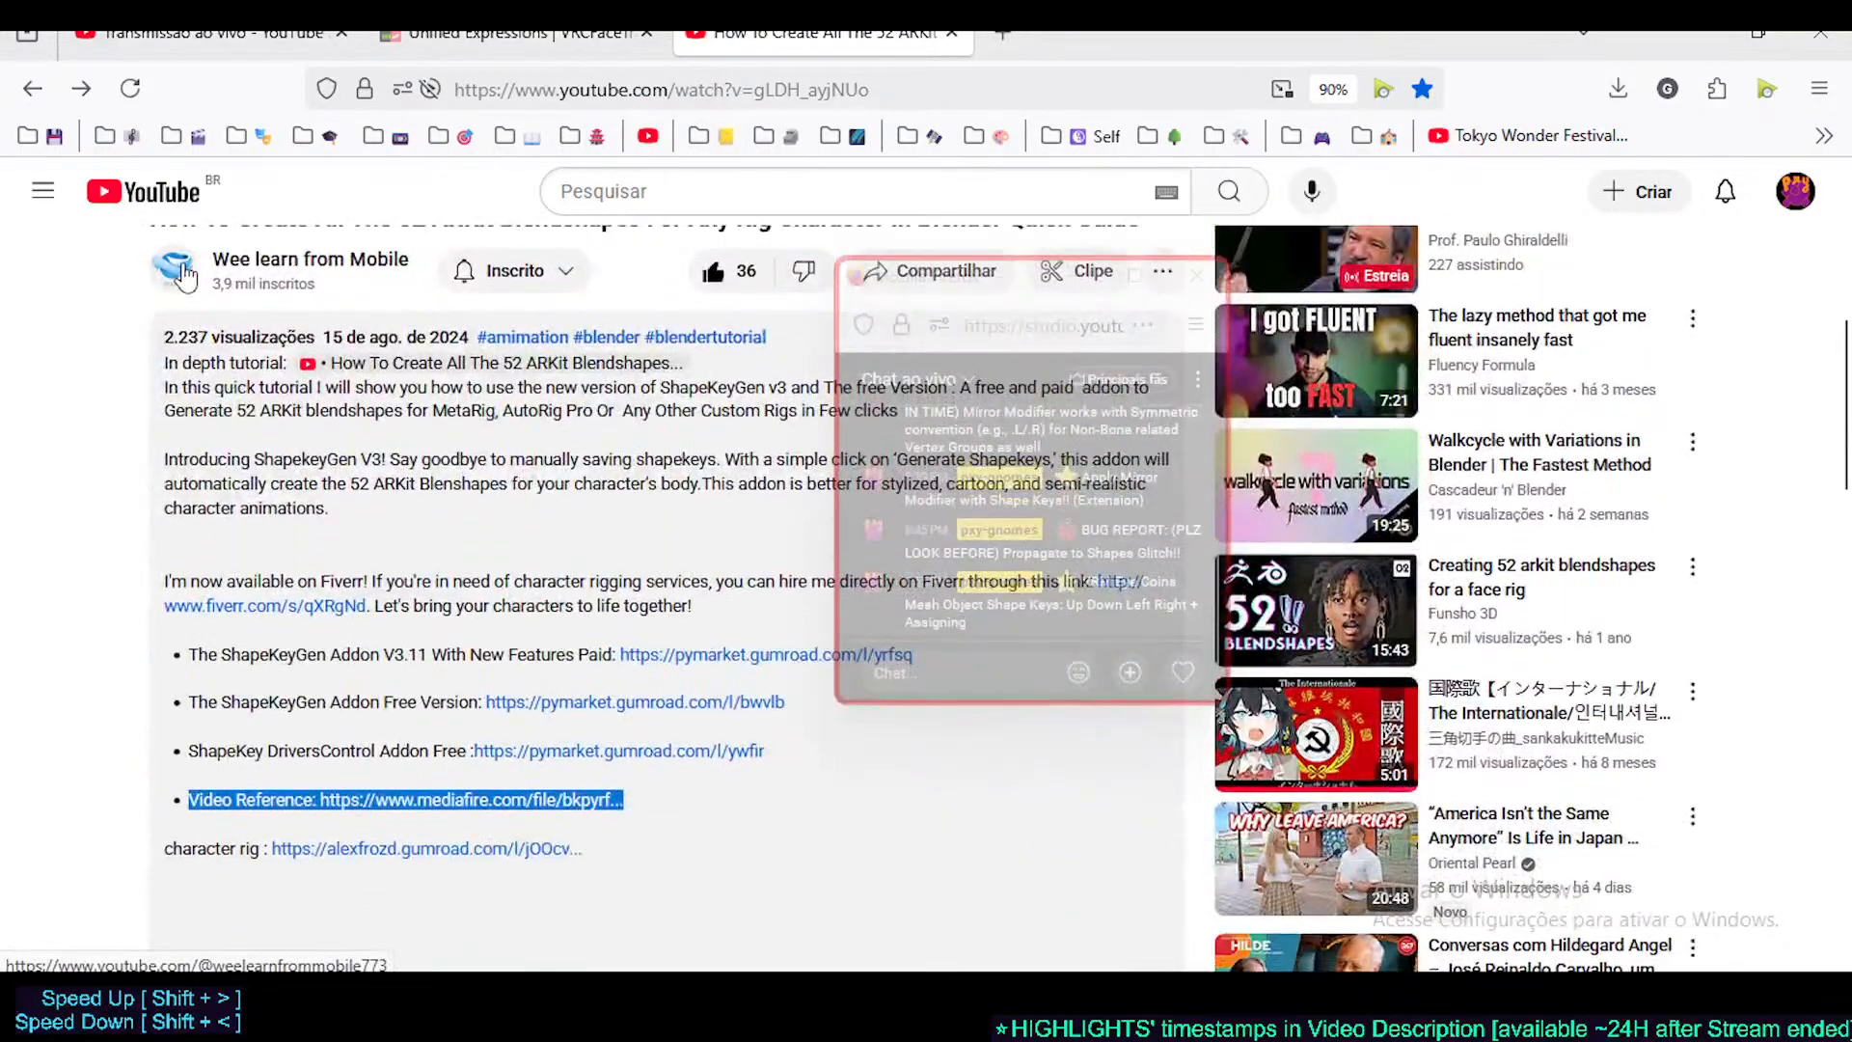
scroll(459, 214, up, 5)
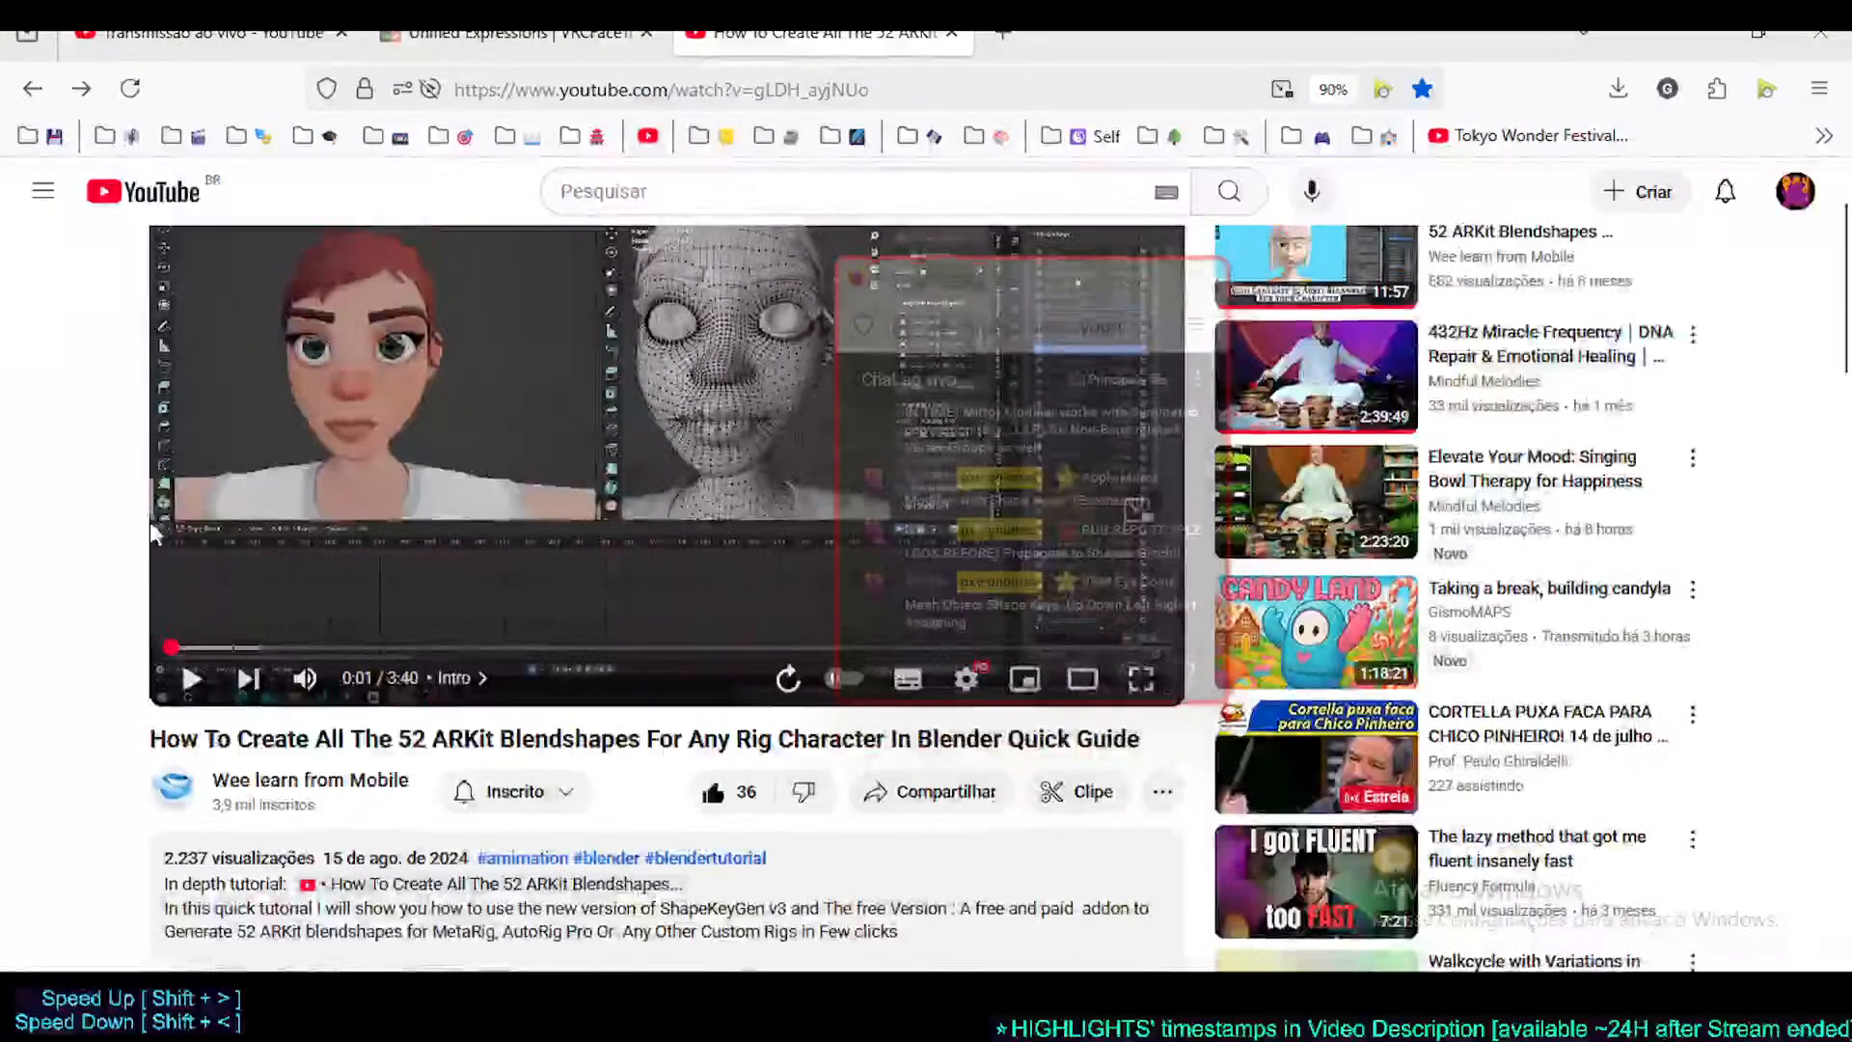
scroll(149, 521, down, 5)
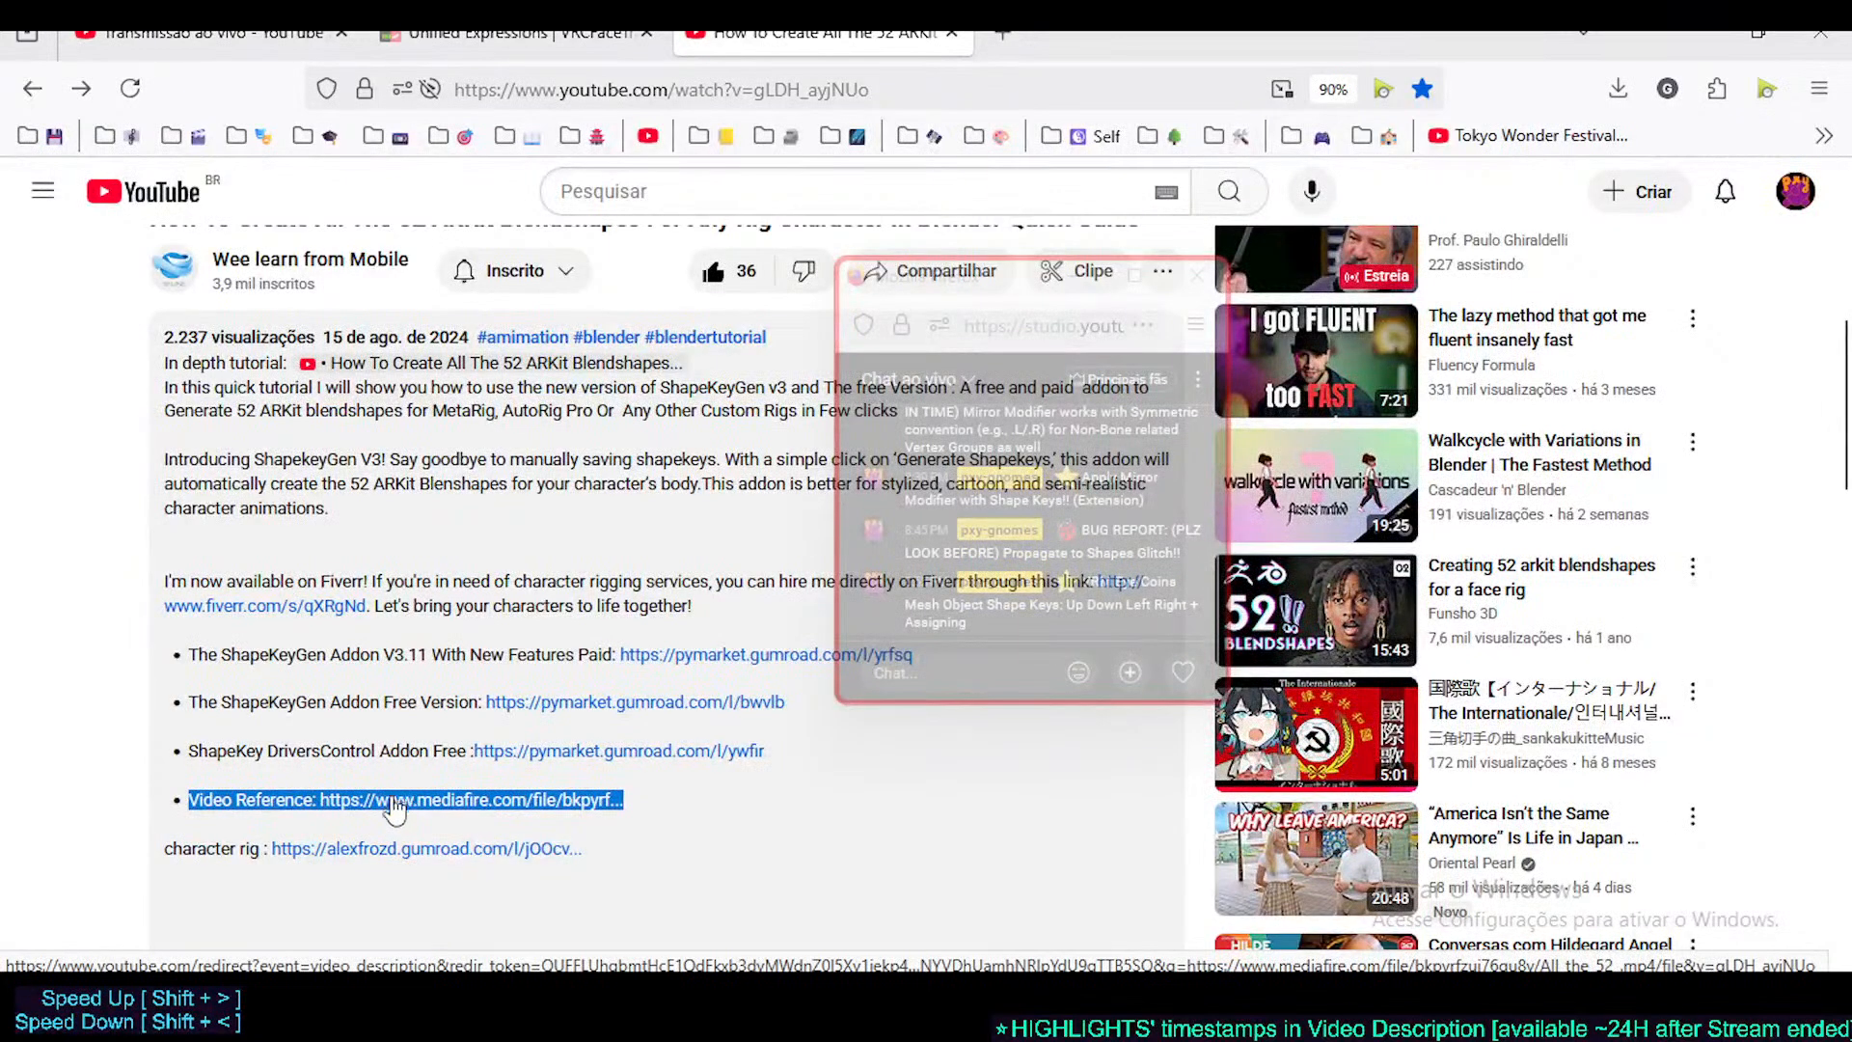
scroll(62, 611, up, 4)
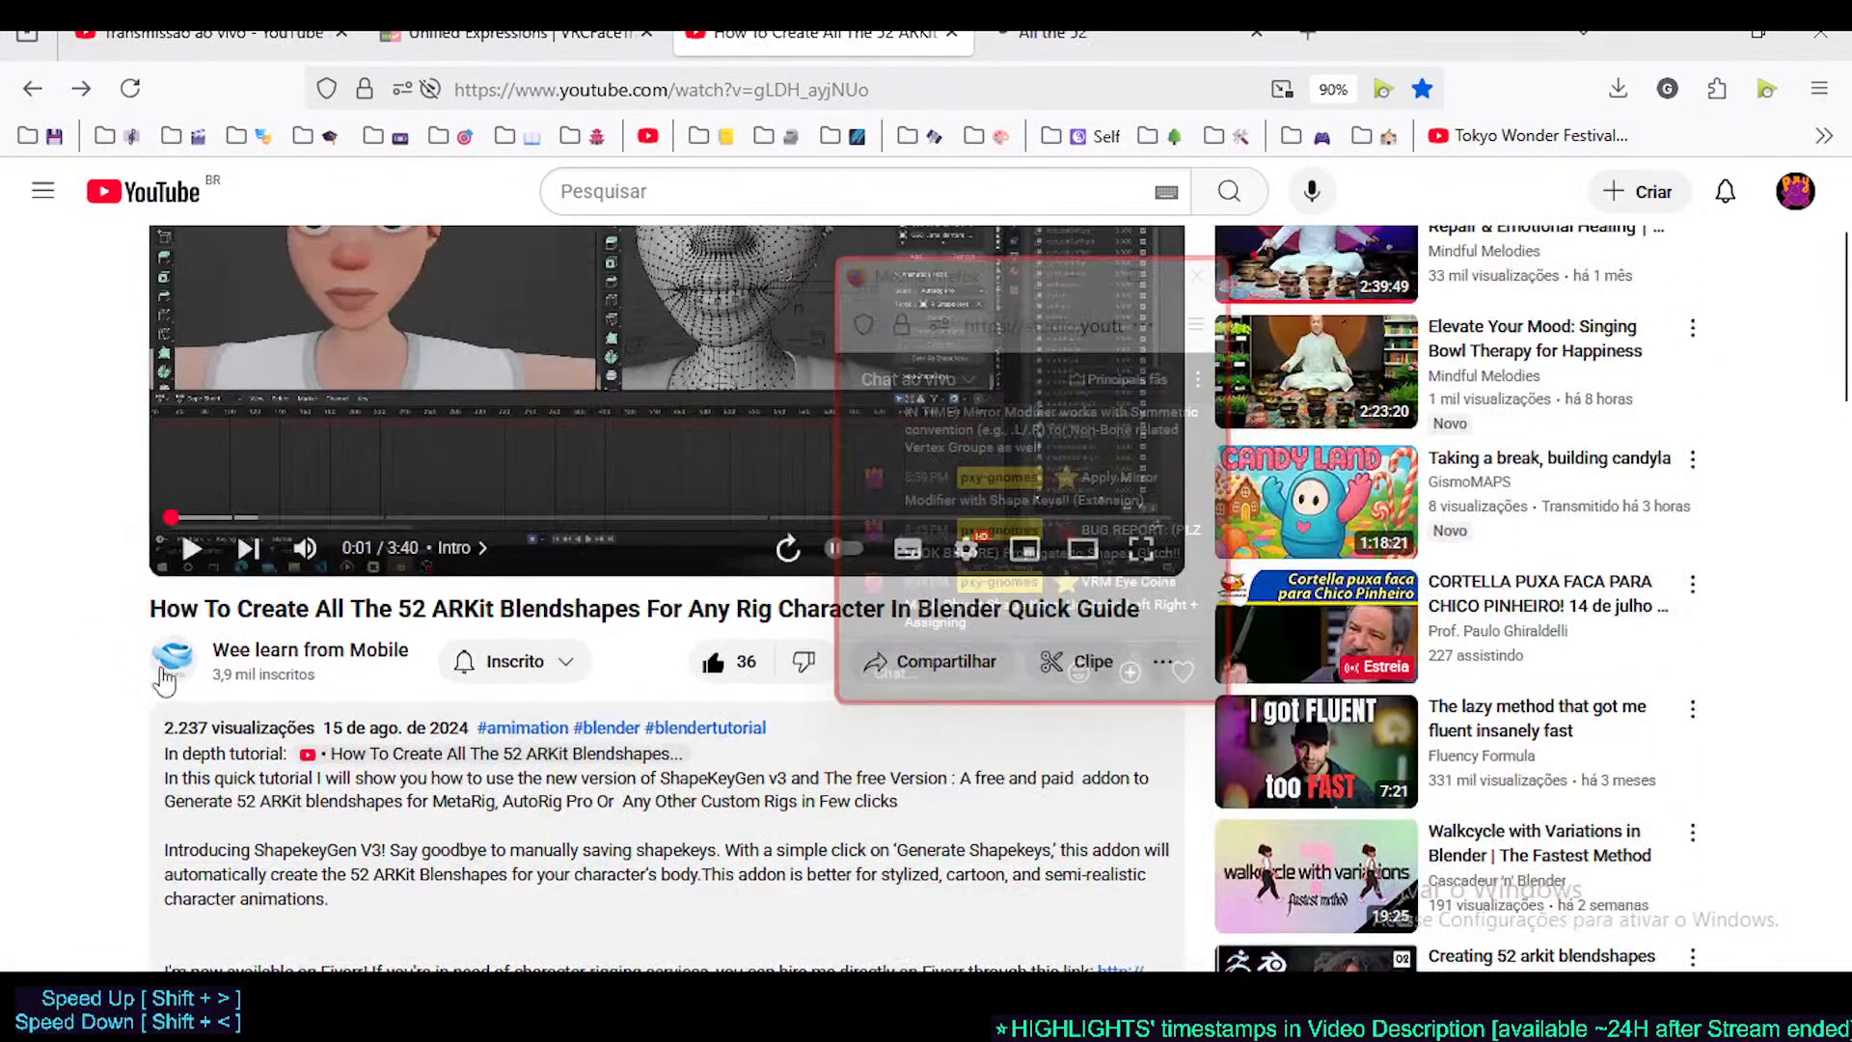
middle_click(174, 663)
scroll(21, 413, up, 3)
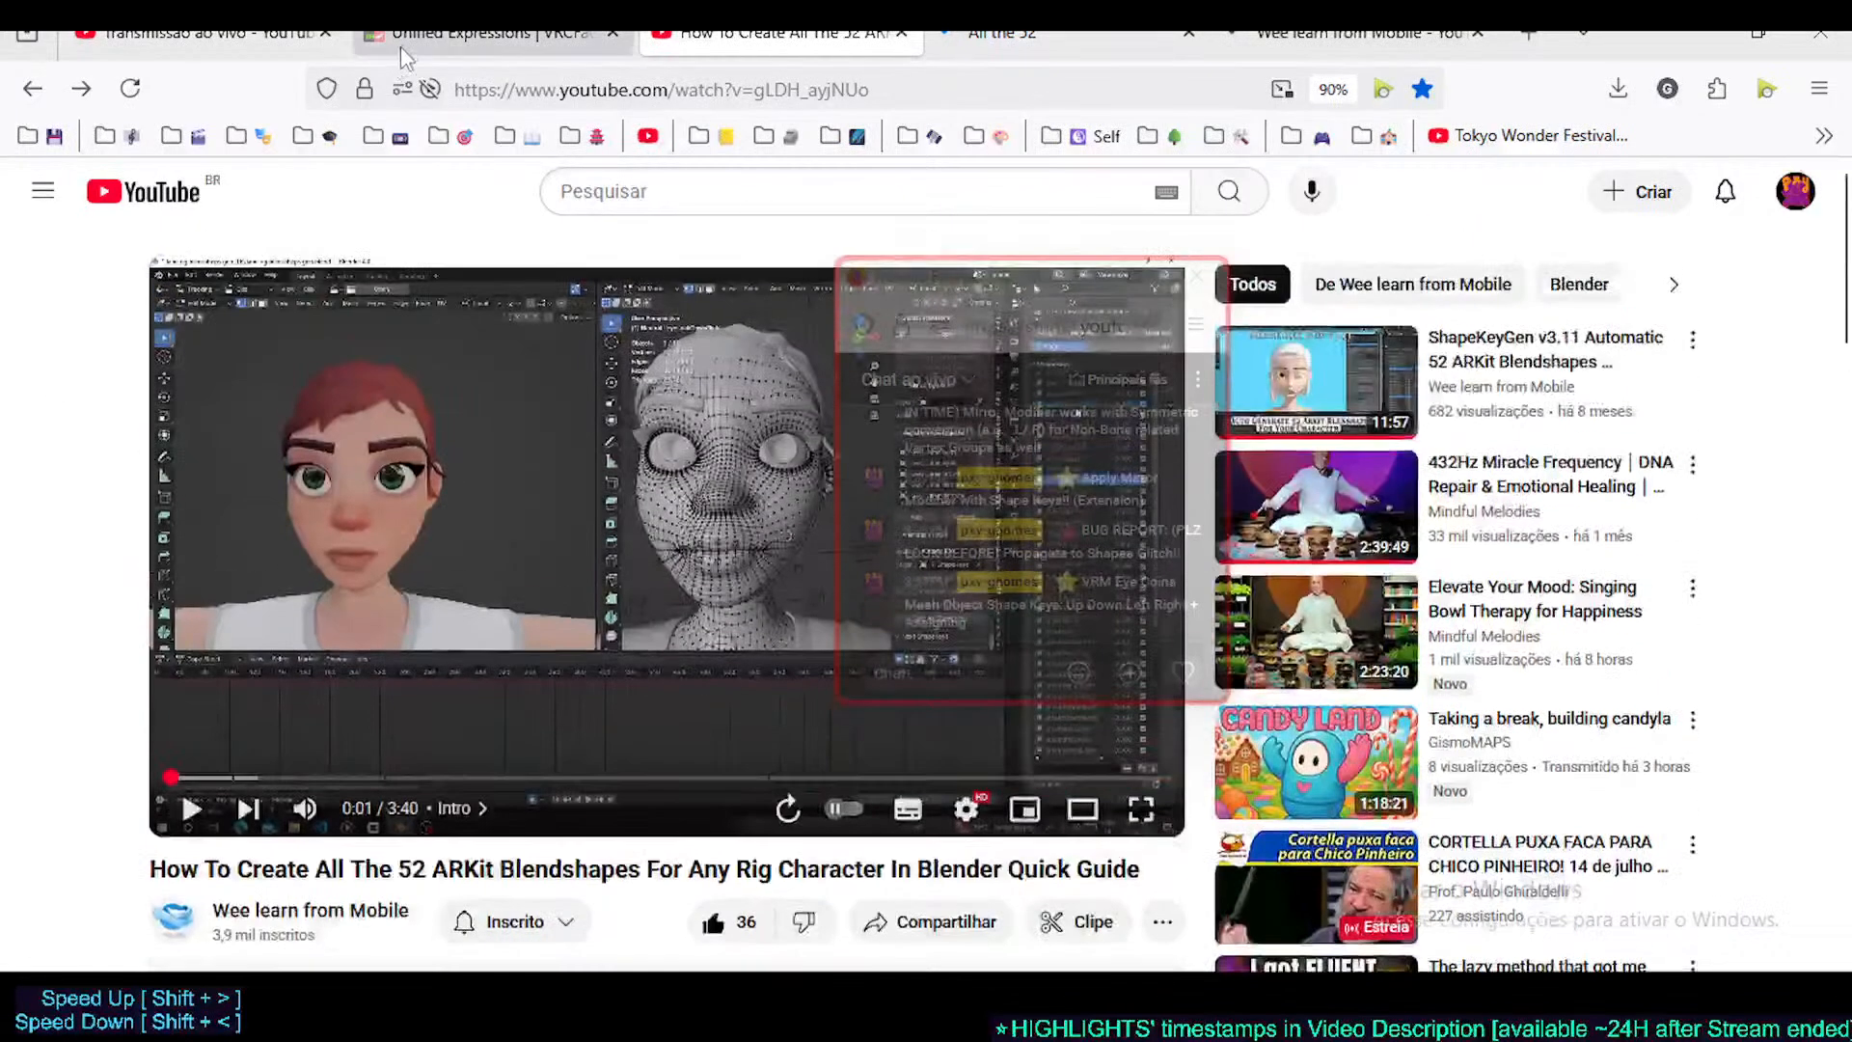
- Check the YouTube Studio livestream dashboard and show the MediaFire page of the All the 52 reference video
click(192, 33)
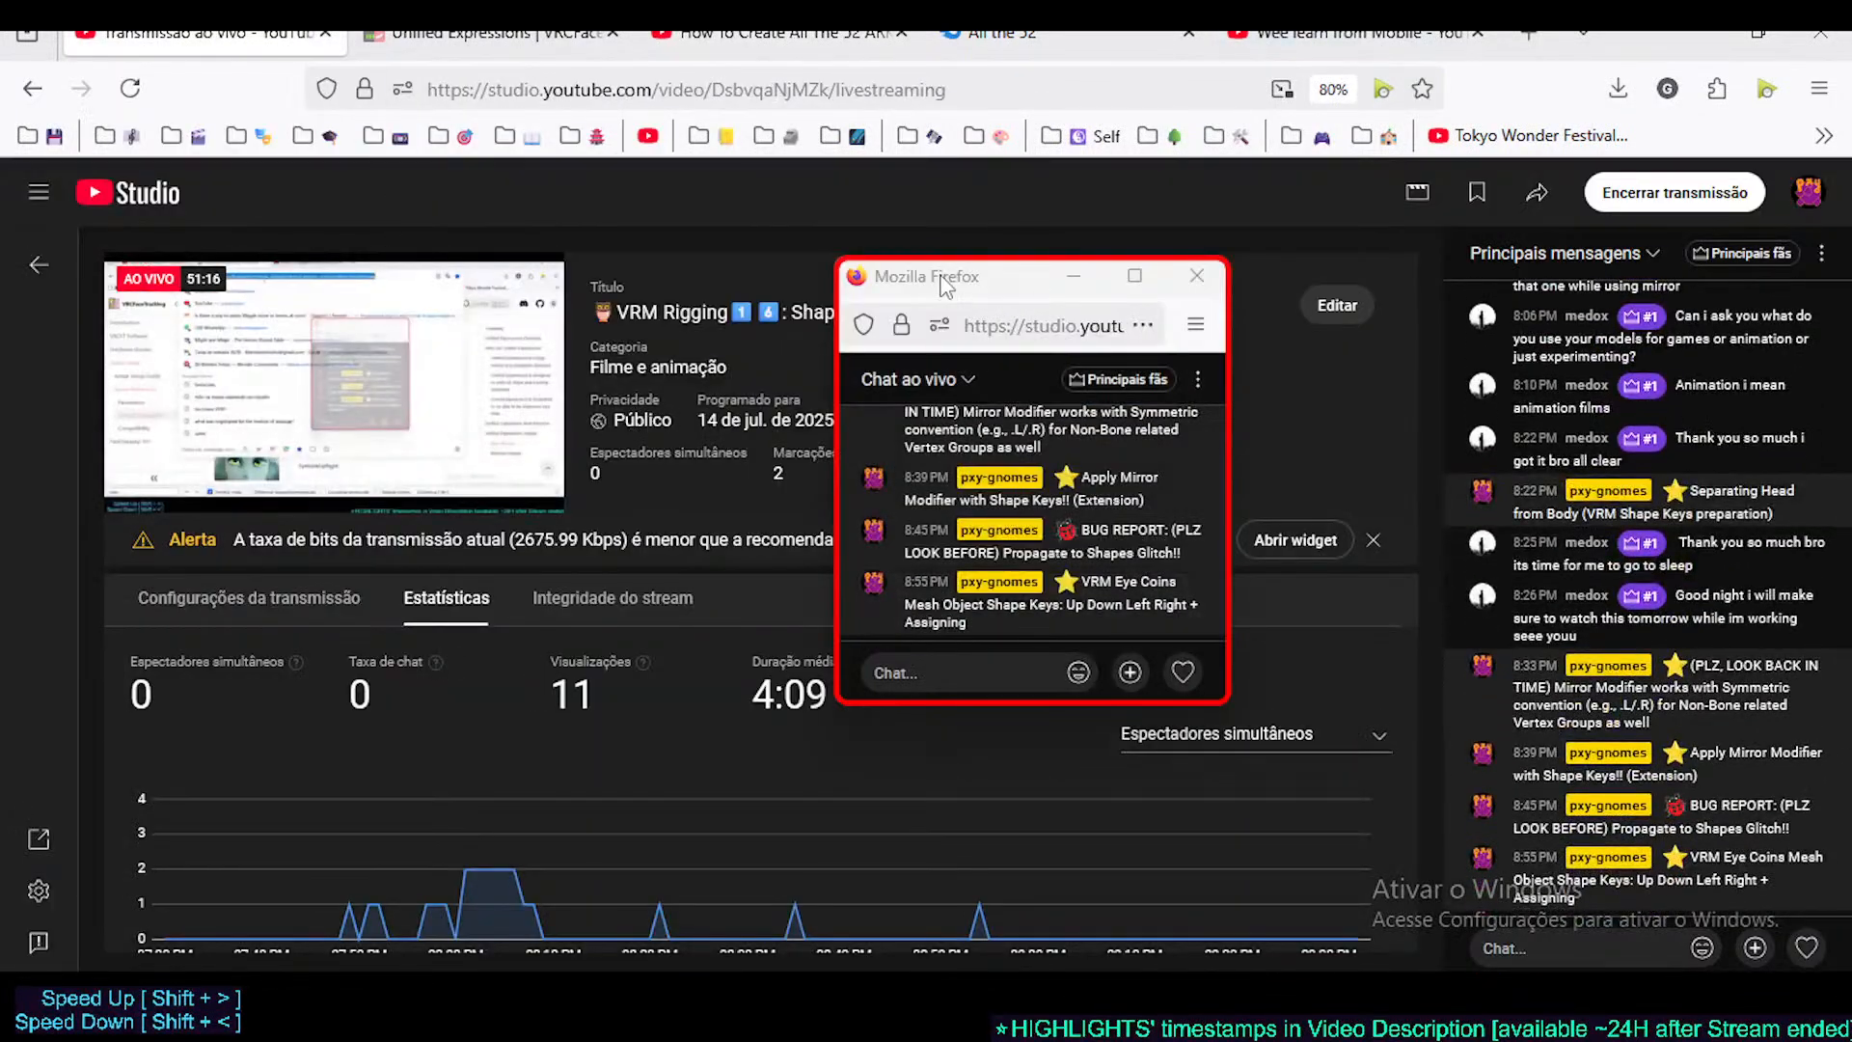
drag(1010, 287, 1093, 300)
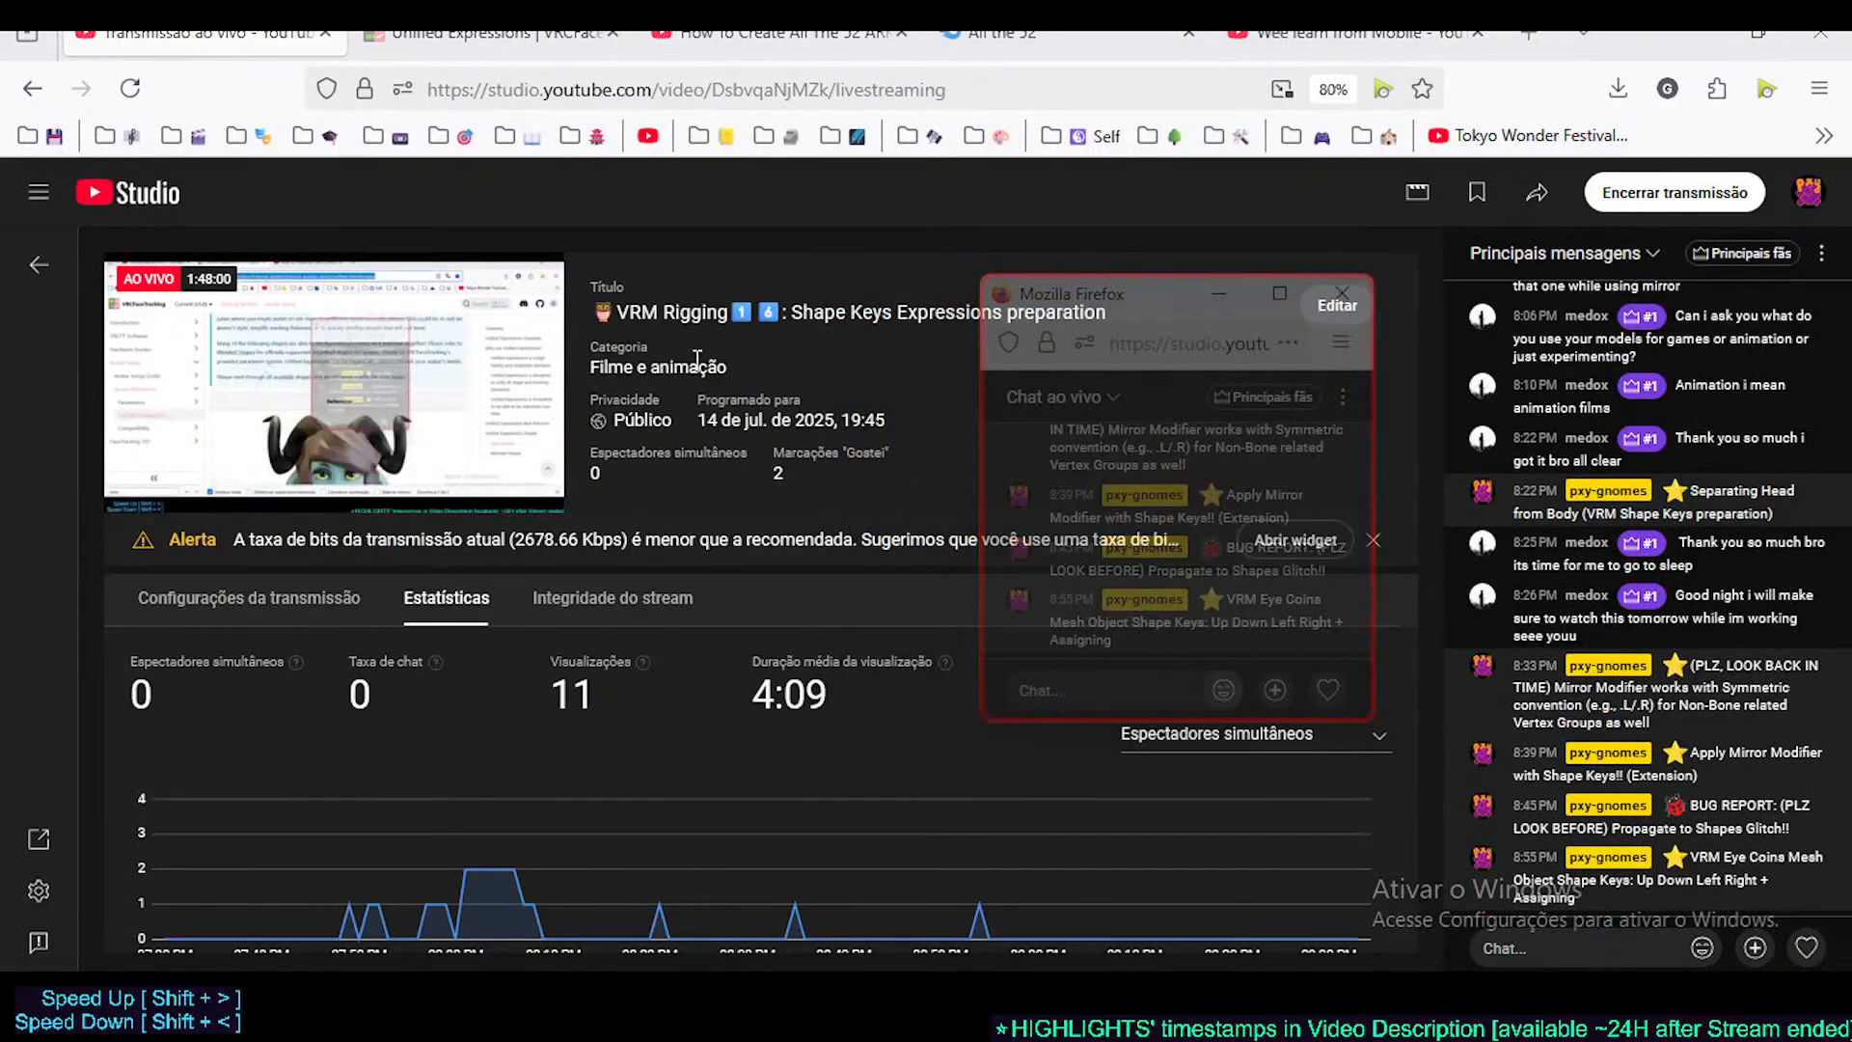
click(1068, 35)
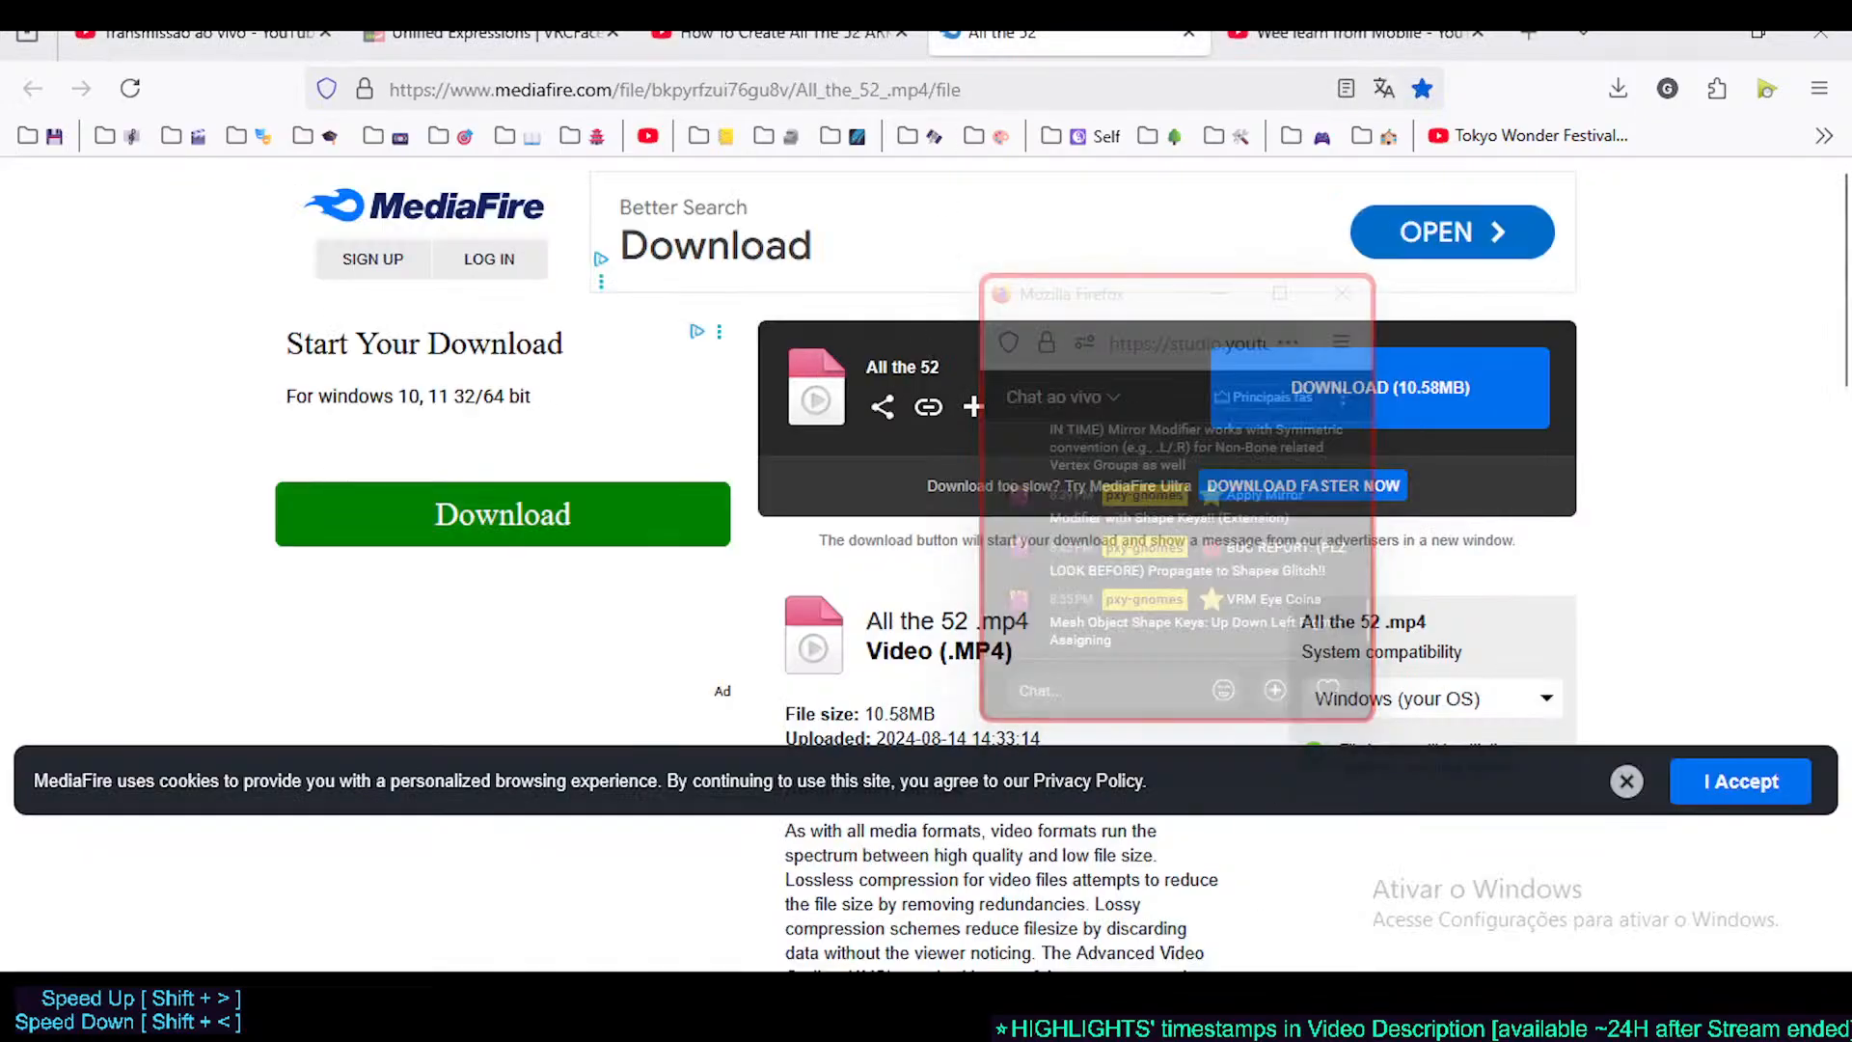
- Switch to VLC and step frame by frame through All the 52.mp4 to study the ARKit blendshape poses
key(alt+Tab)
key(e)
key(e)
key(e)
key(e)
key(e)
key(e)
key(e)
key(e)
key(e)
key(e)
key(e)
key(e)
key(e)
key(e)
key(e)
key(e)
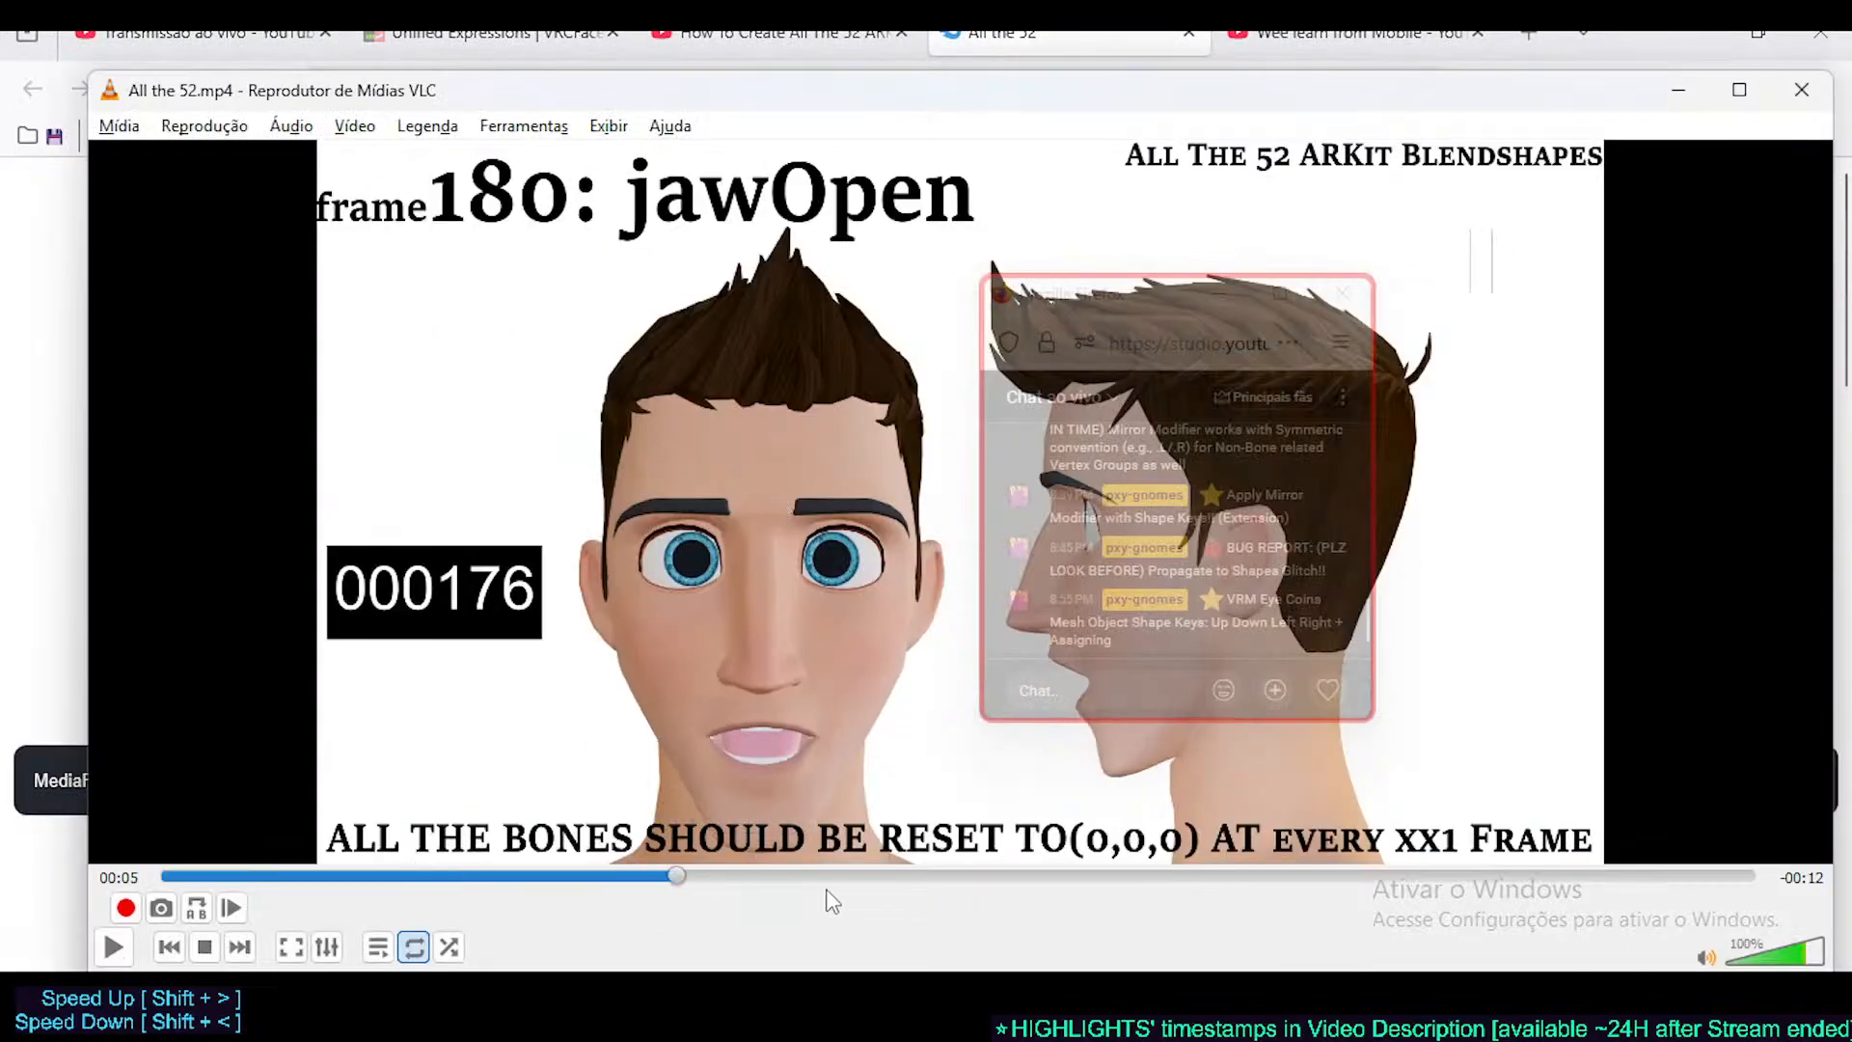
key(e)
key(e)
key(e)
key(e)
key(e)
key(e)
key(e)
key(e)
key(e)
key(e)
key(e)
key(e)
key(e)
key(e)
key(e)
key(e)
key(e)
key(e)
key(e)
key(e)
- Scrub All the 52.mp4 through the mouth poses and back to frame 90, eyeLookDownRight, keeping the chat window clear of the face
drag(538, 876, 1399, 878)
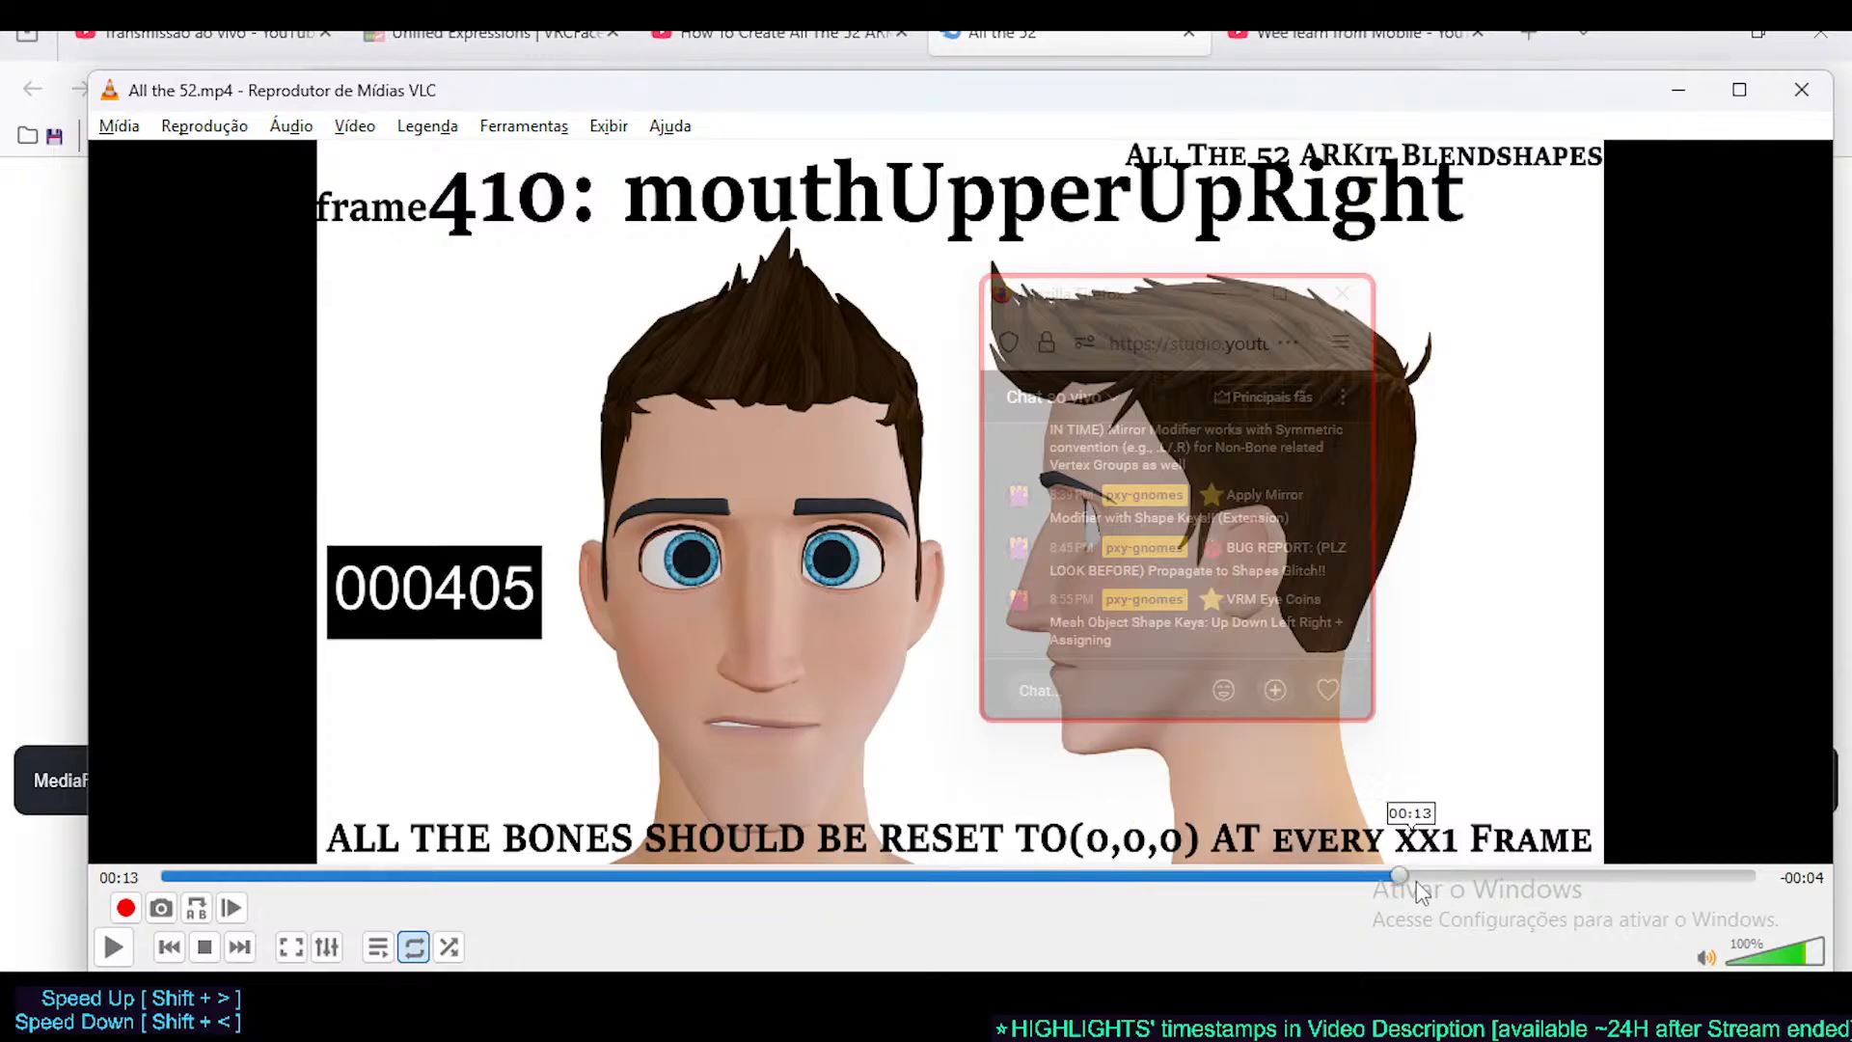
drag(1429, 882, 595, 880)
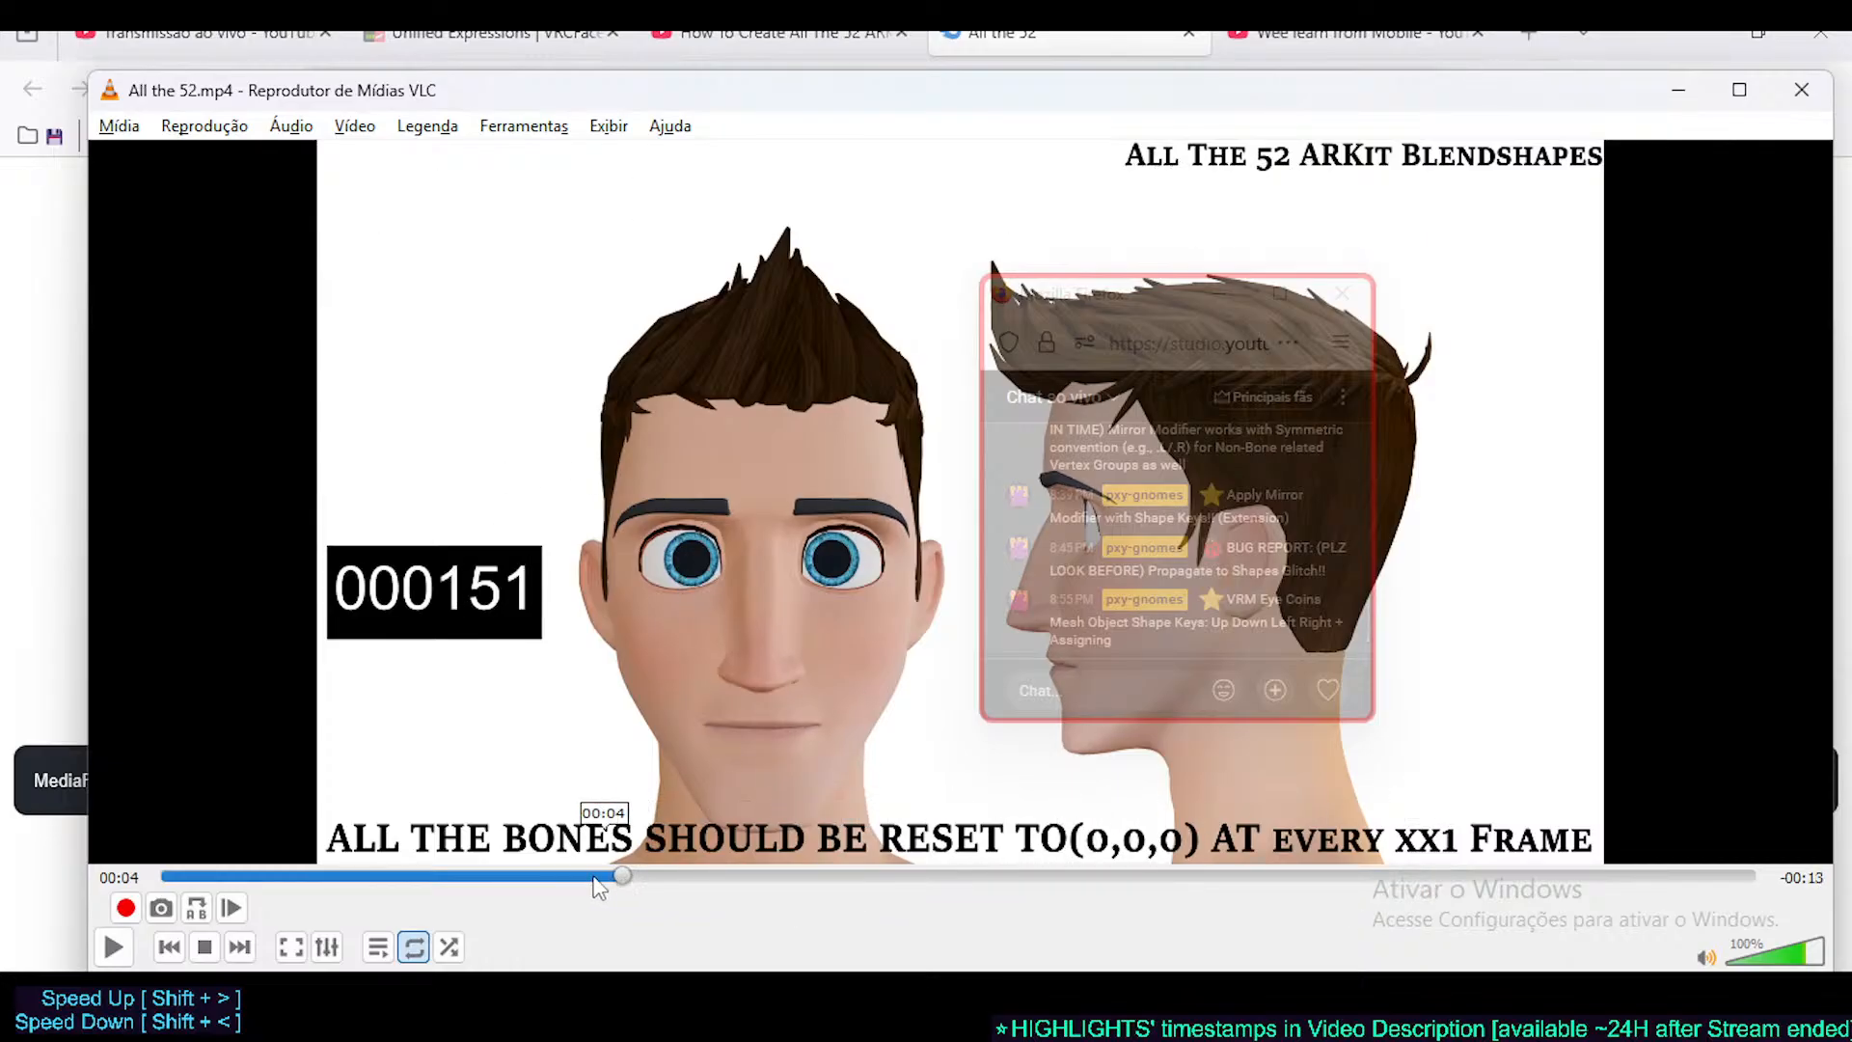
drag(439, 878, 436, 876)
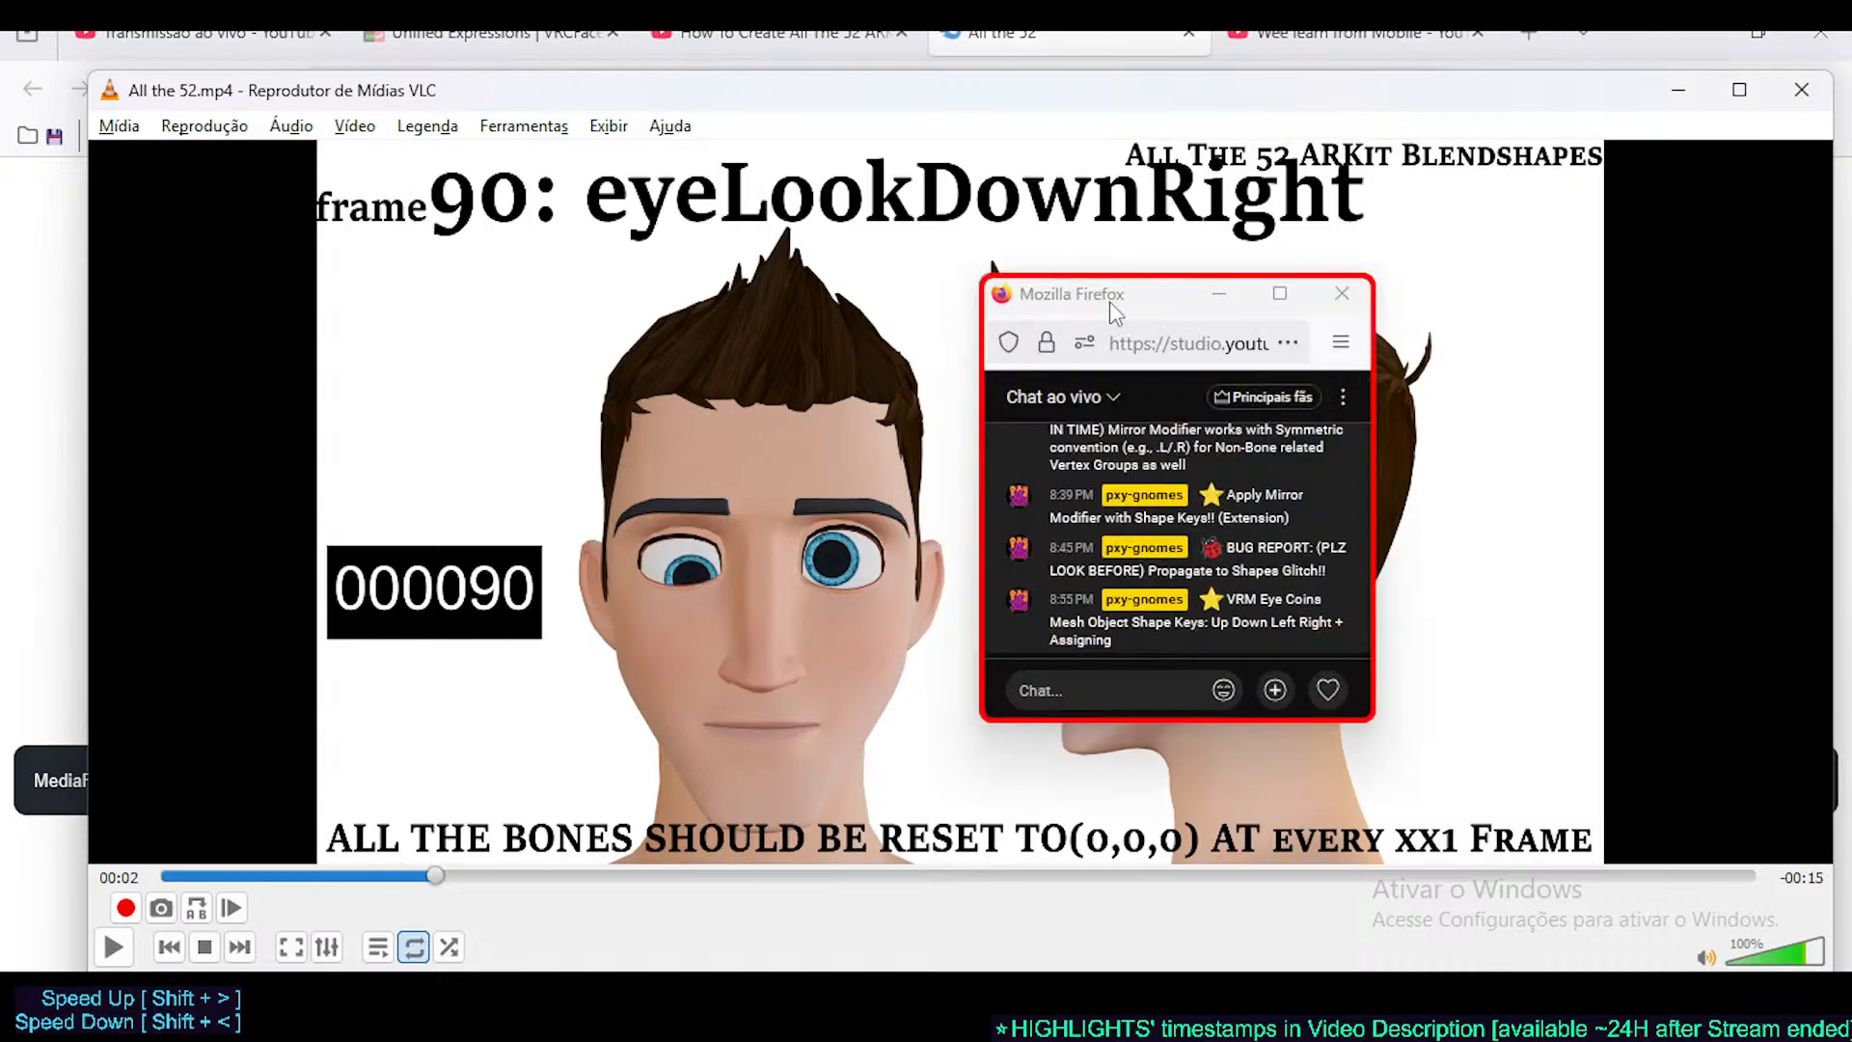
drag(1109, 300, 1463, 301)
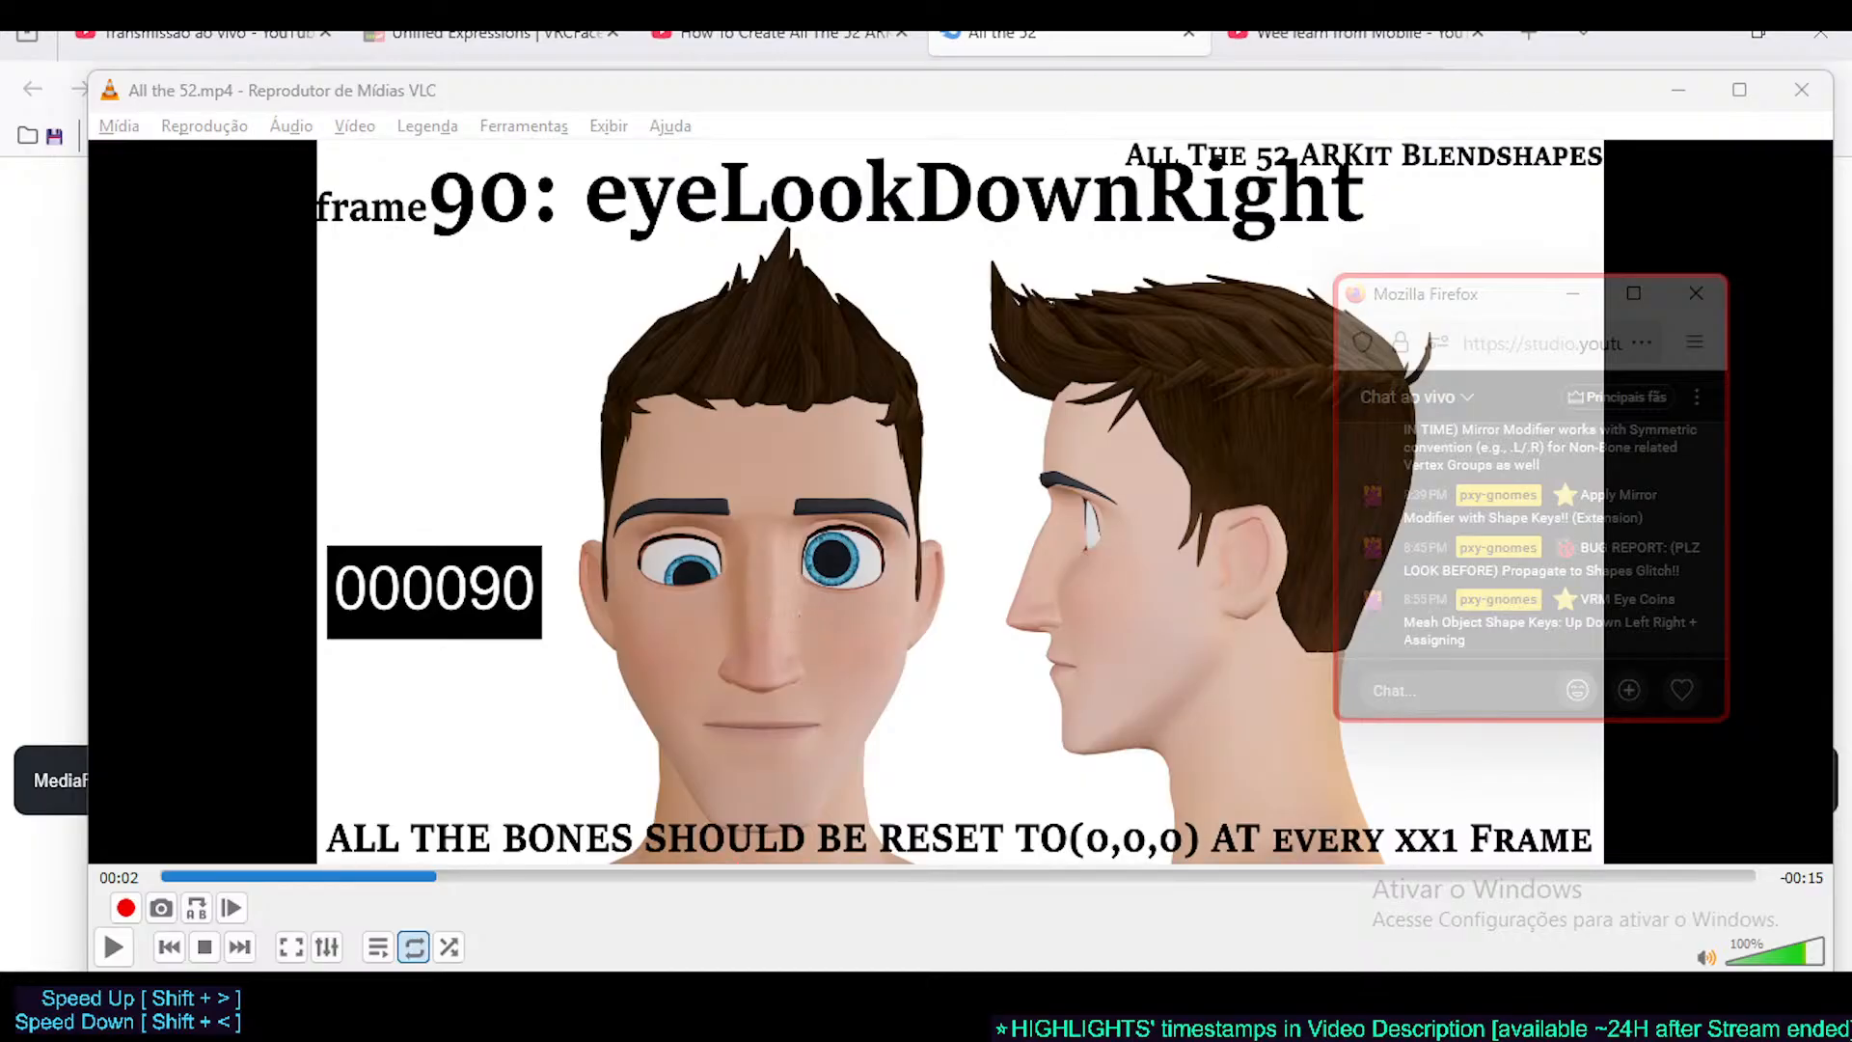
- Switch back to Blender, save the file, and open the Plan workspace
key(alt+Tab)
key(ctrl+s)
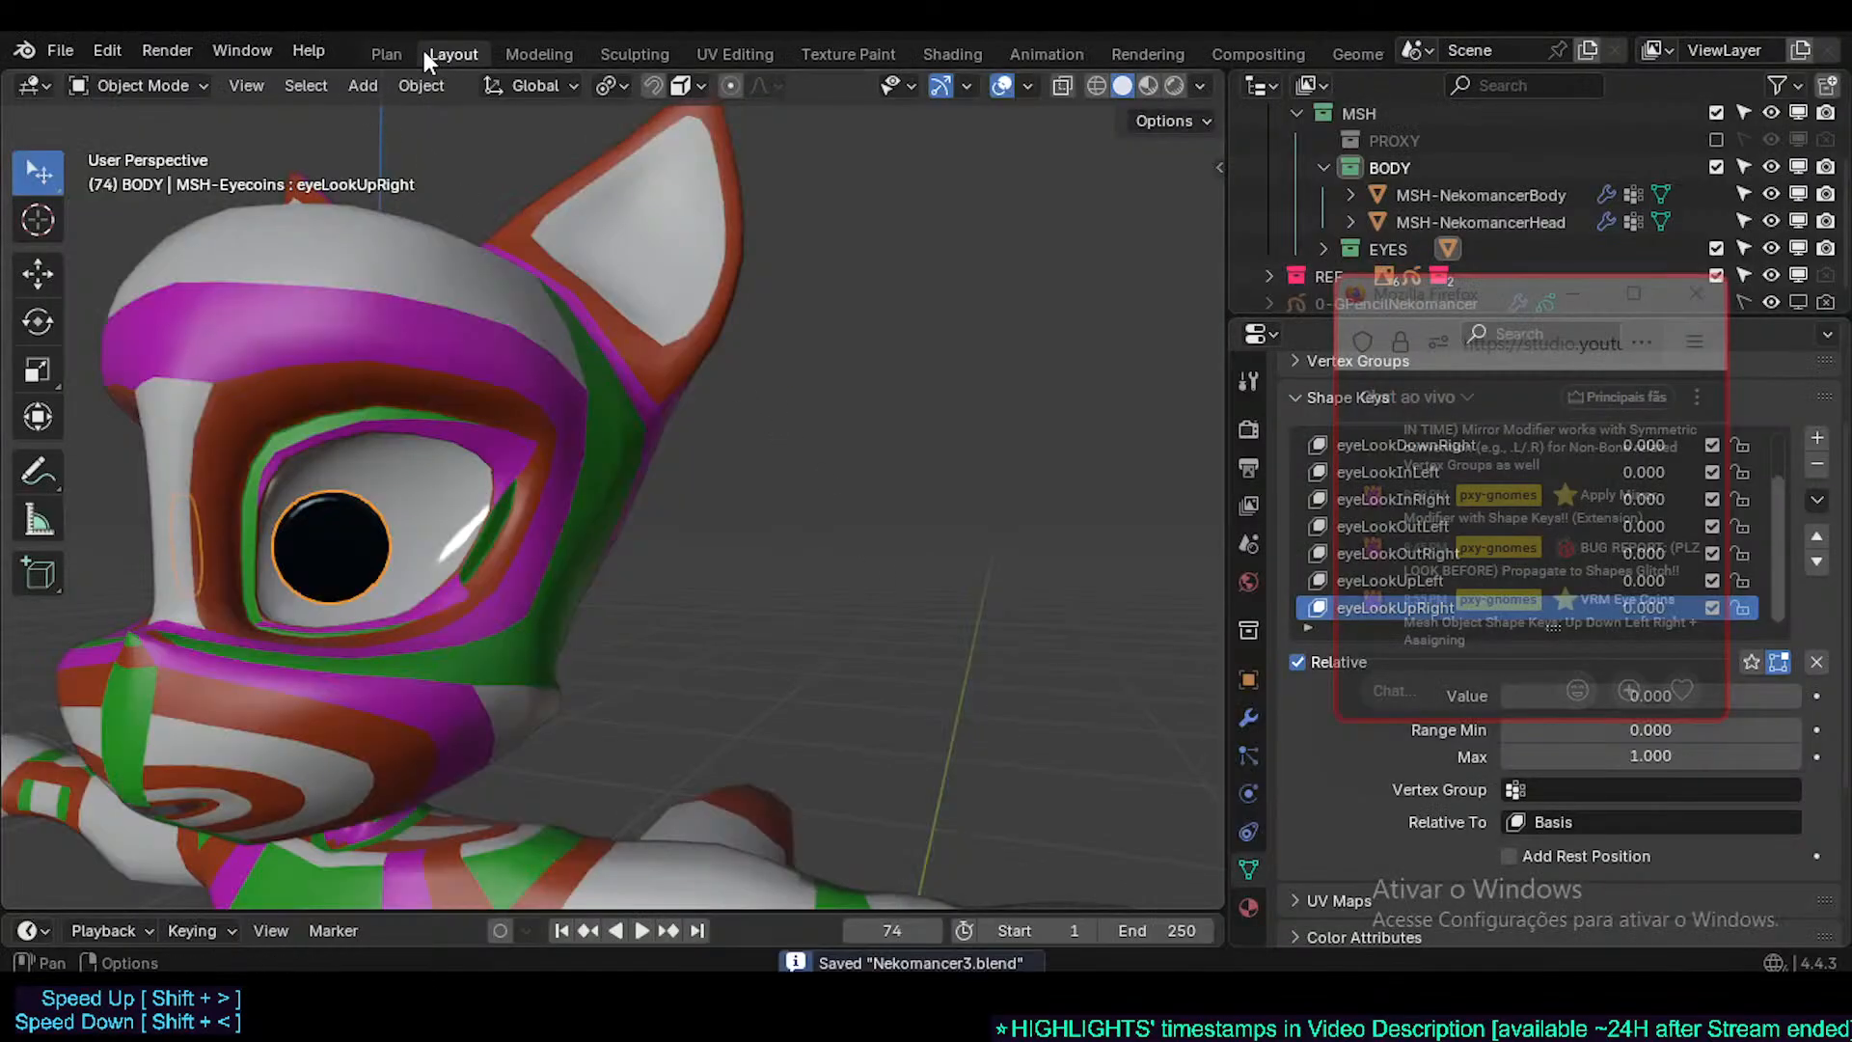
click(392, 53)
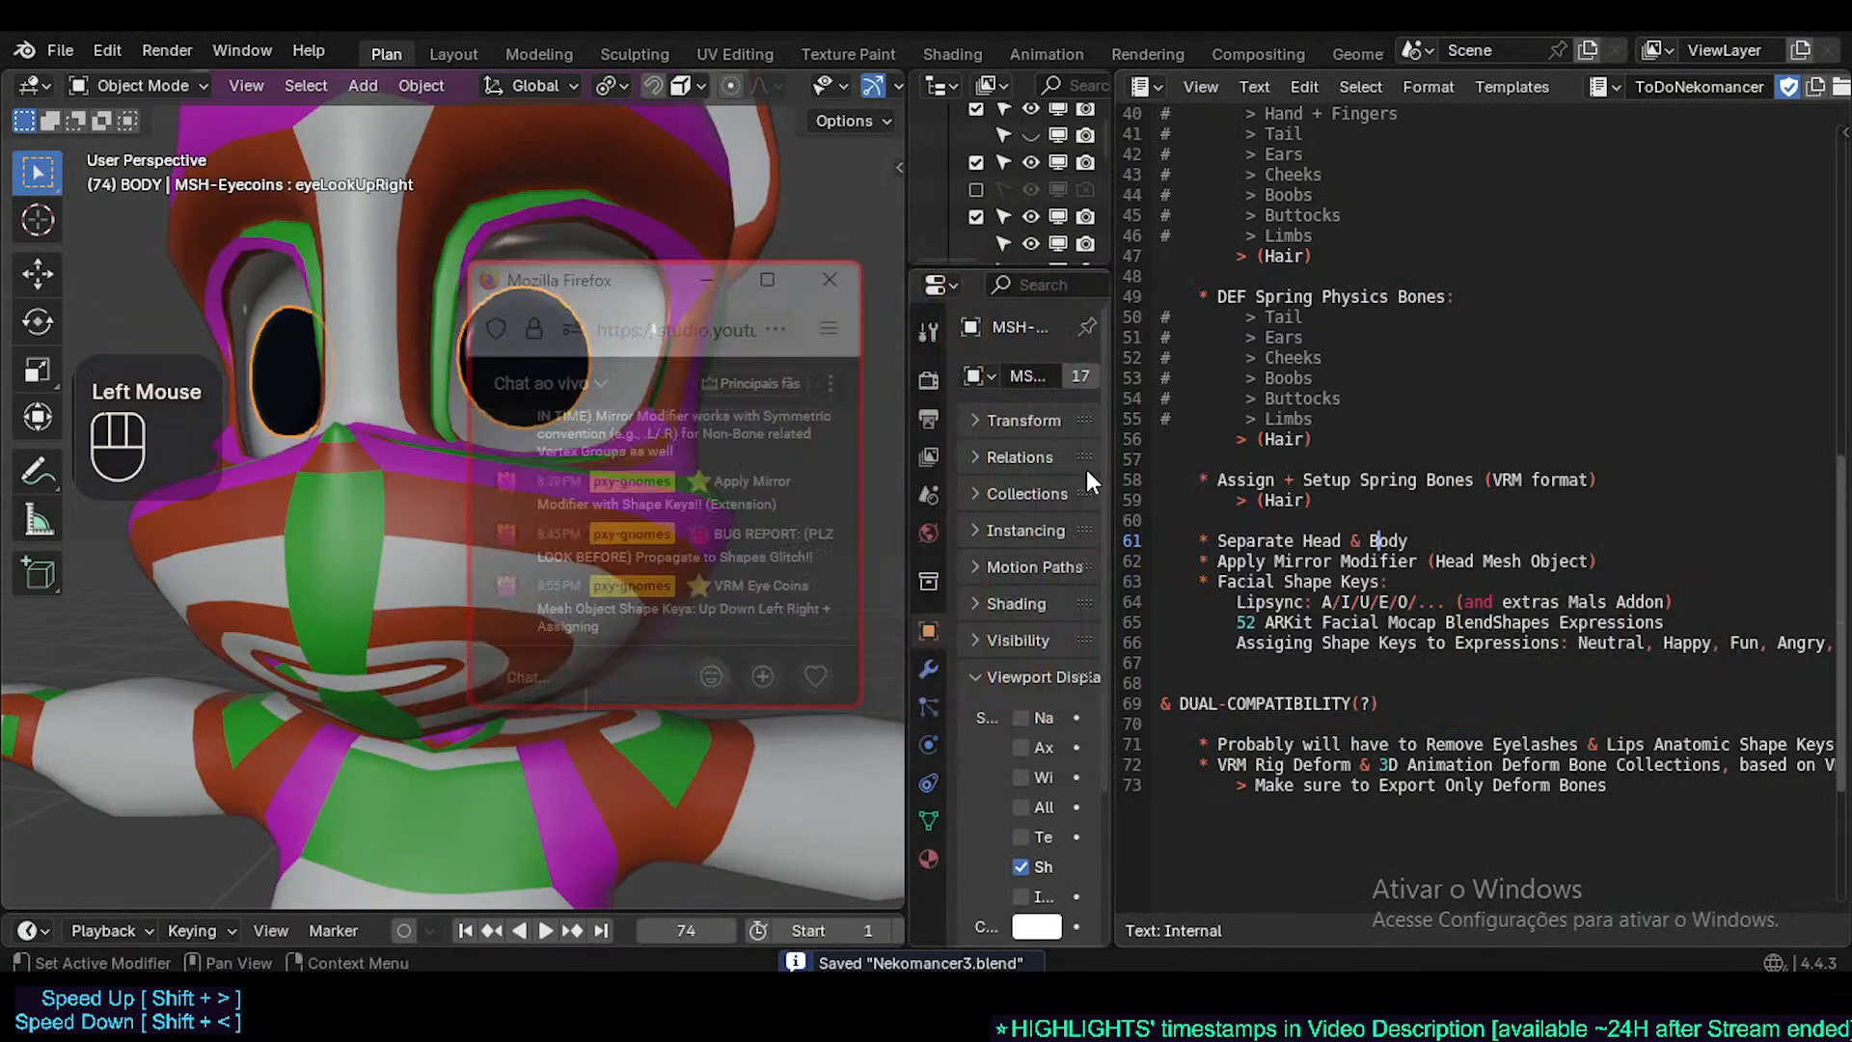
- Comment out the "Separate Head & Body" and "Apply Mirror Modifier (Head Mesh Object)" to-do lines with #
click(1327, 467)
key(Down)
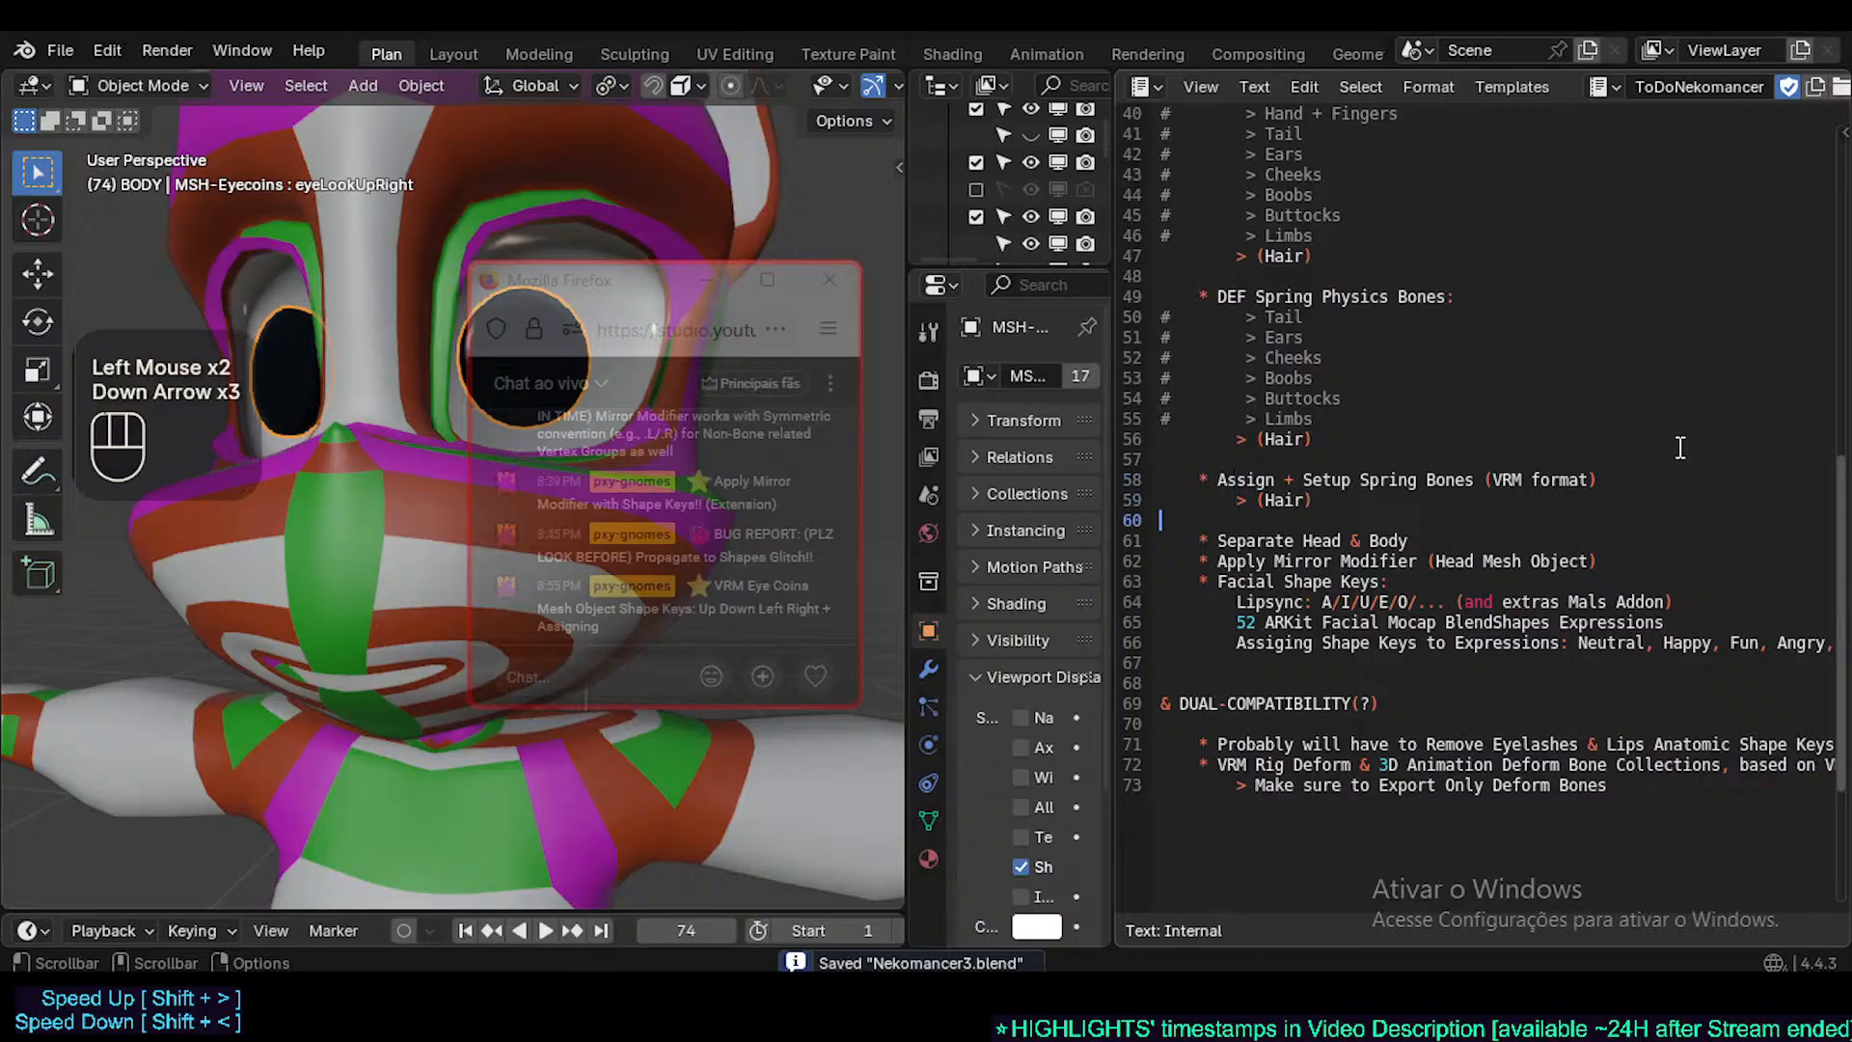
key(Home)
key(Down)
text(#)
key(Down)
key(Home)
text(#)
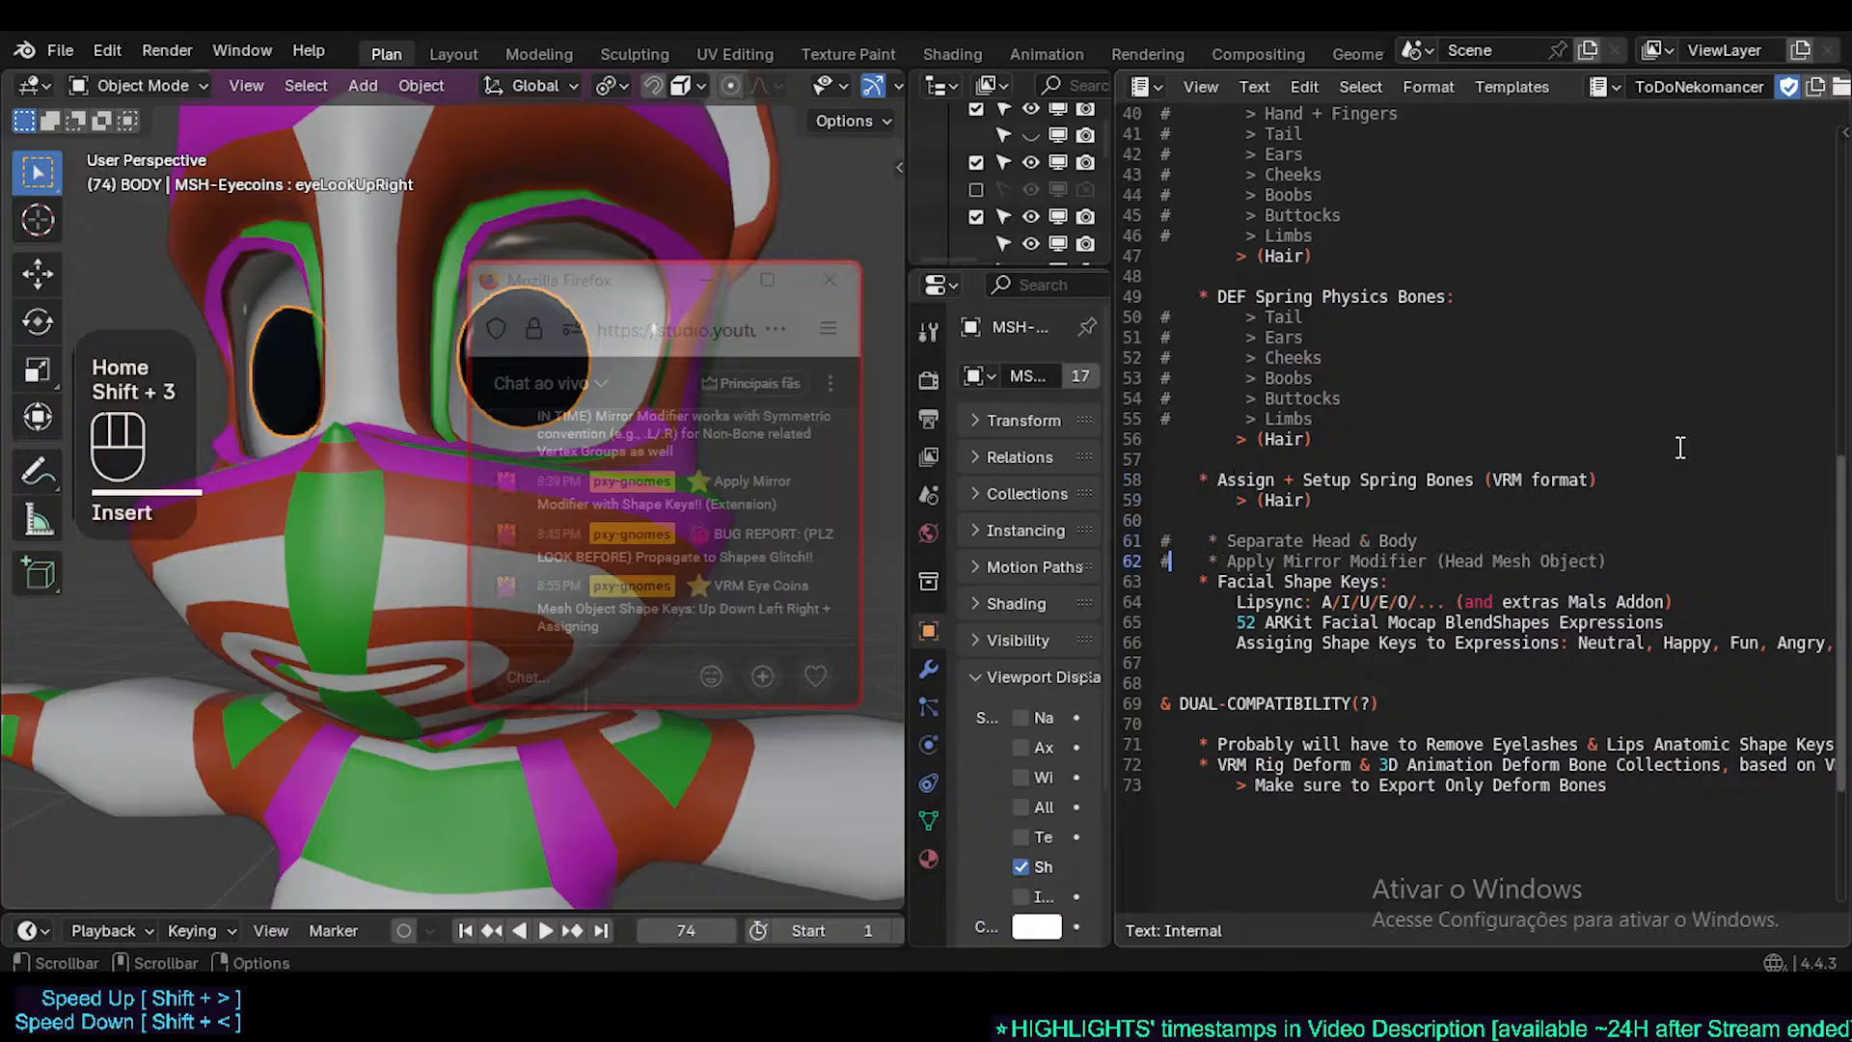
- Extend the commented Apply Mirror Modifier to-do line to read "(Head & Eyecoins Mesh Objects)"
key(Down)
key(Up)
key(End)
key(Left)
key(Left)
key(Left)
key(Left)
key(End)
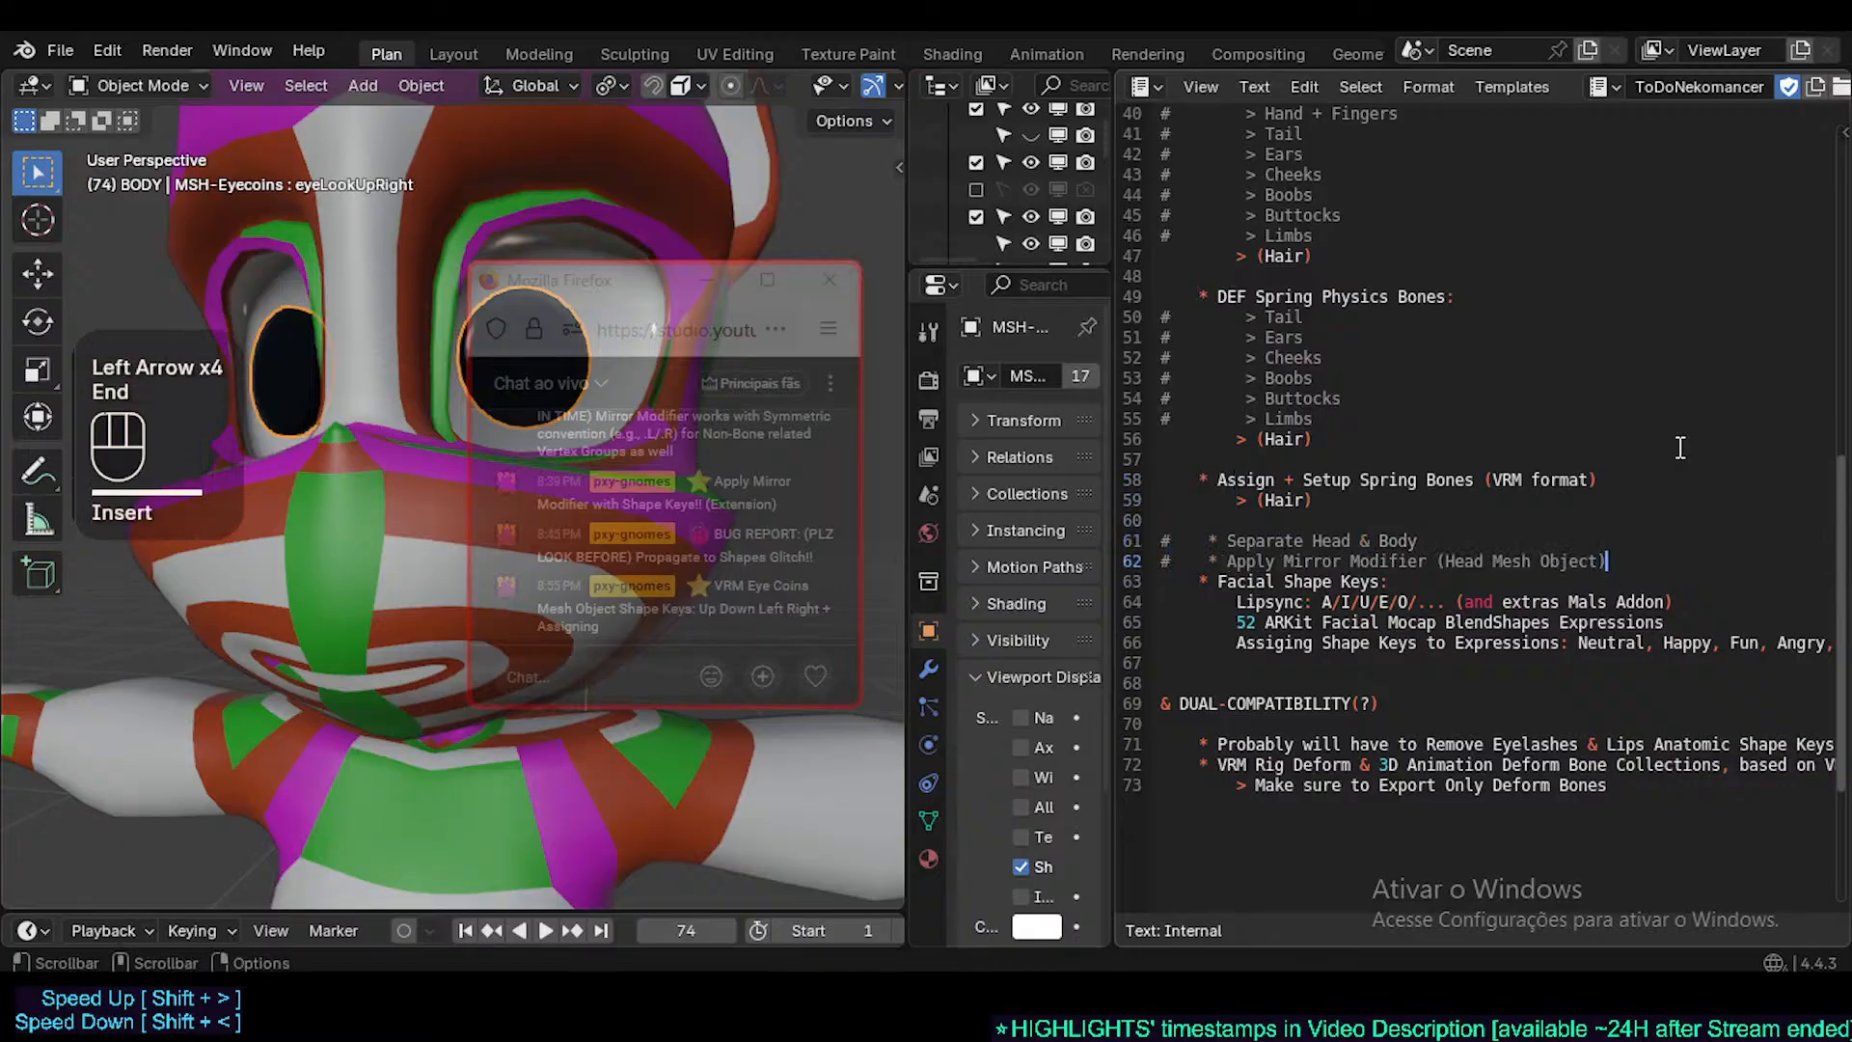
key(Left)
key(Left)
key(Left)
key(Left)
key(Left)
key(Left)
key(Left)
key(Left)
key(Left)
key(Left)
key(Left)
key(Left)
text(& )
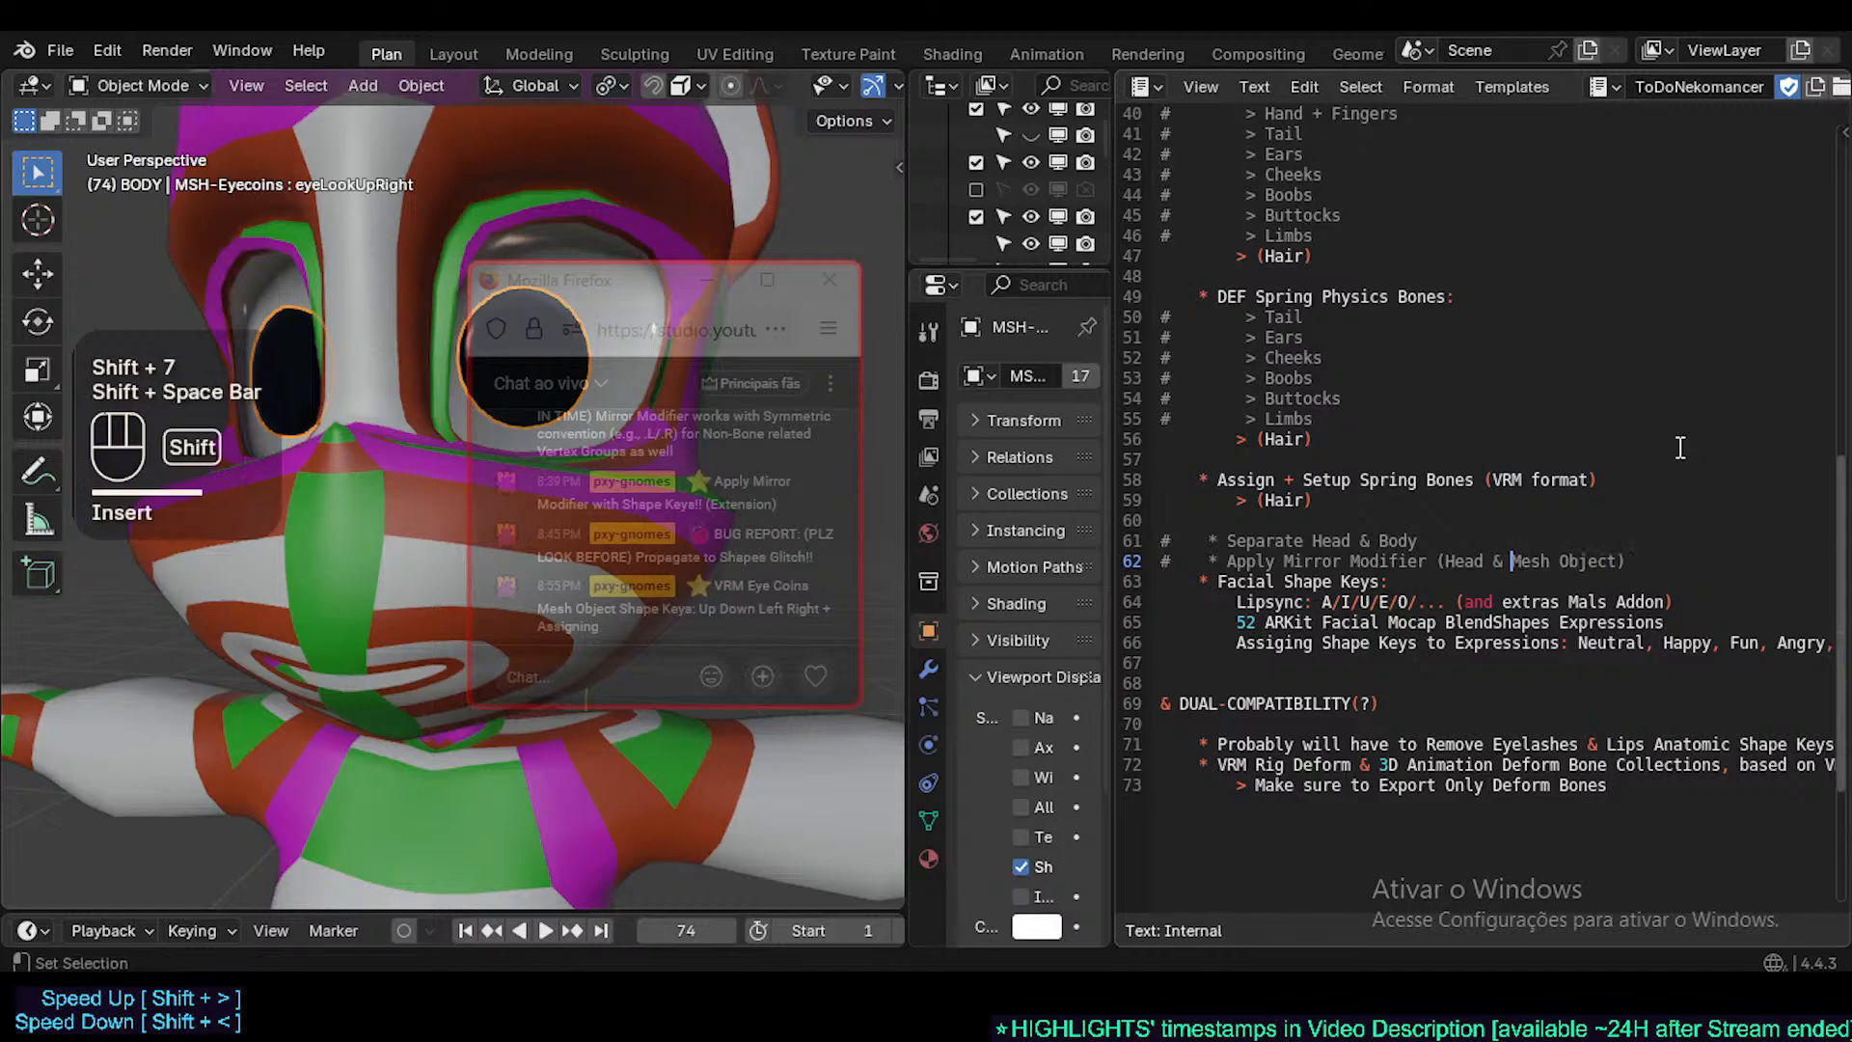
text(Eyecoi)
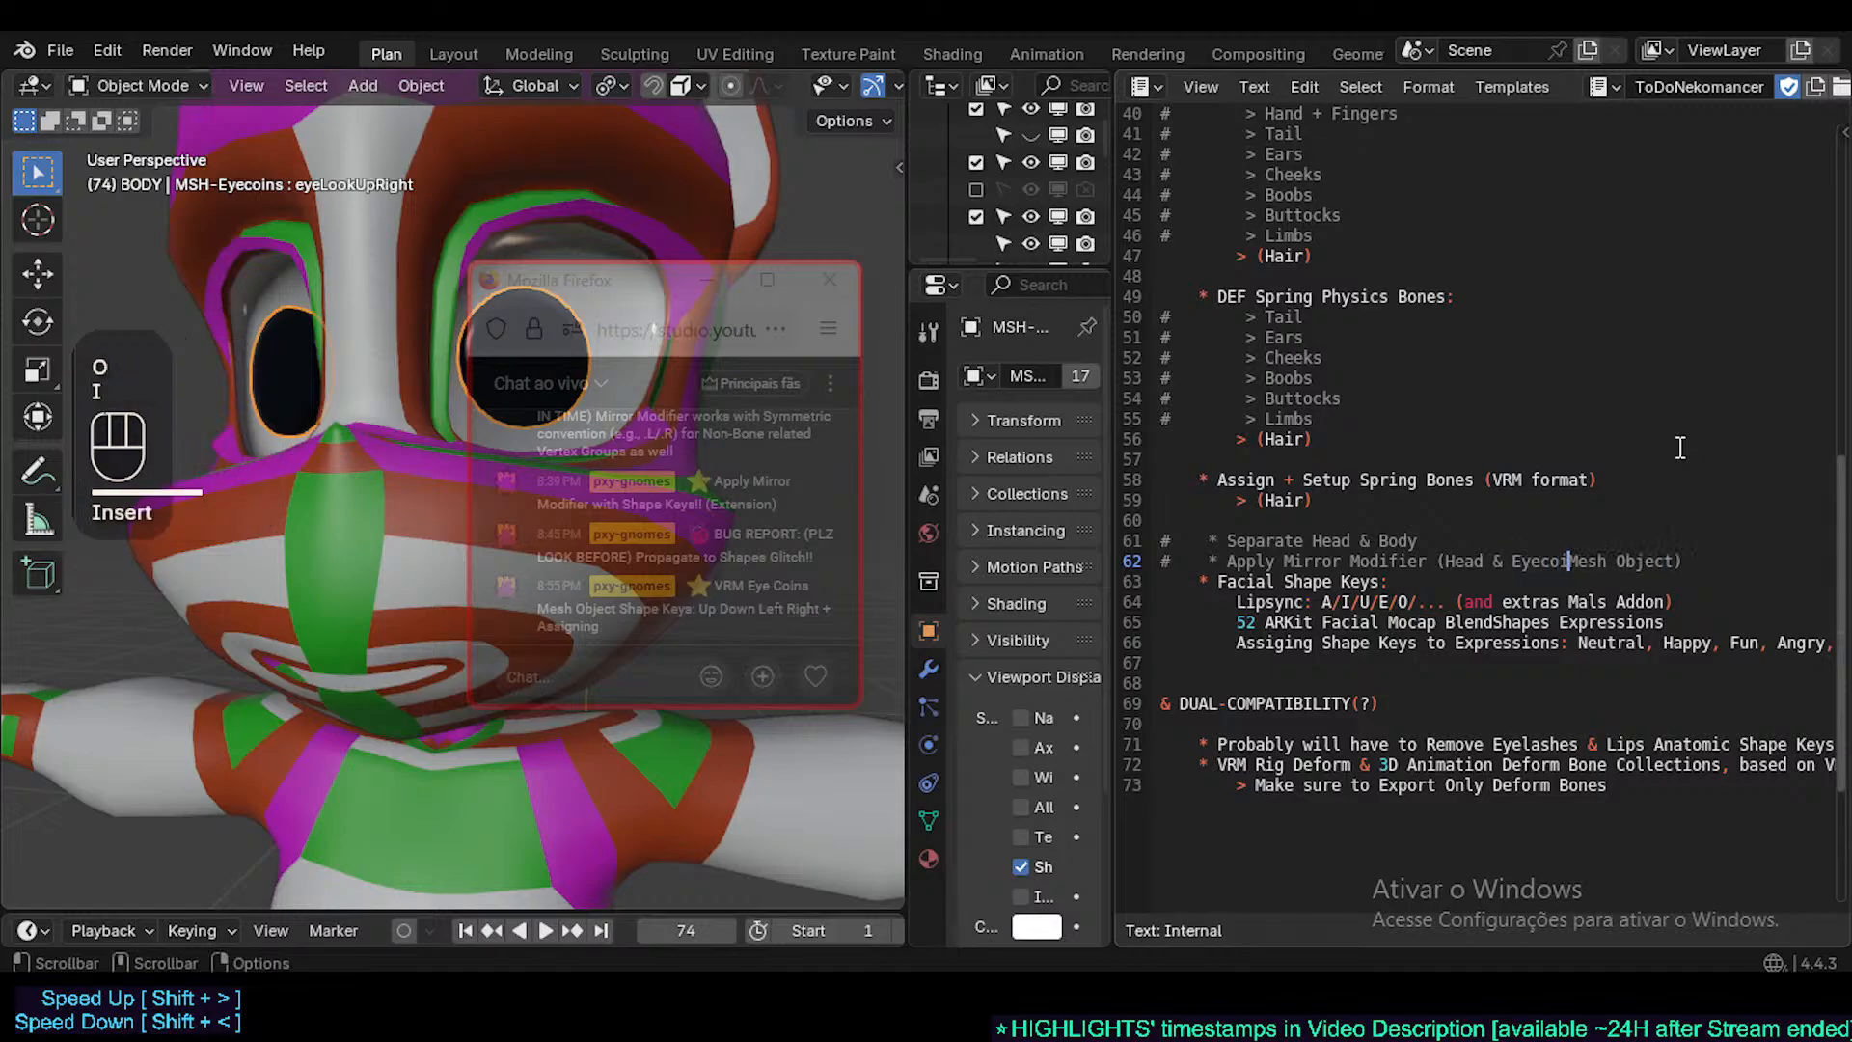
text(ns)
key(Down)
key(Up)
key(End)
key(Left)
text(s)
key(Down)
key(Left)
key(Home)
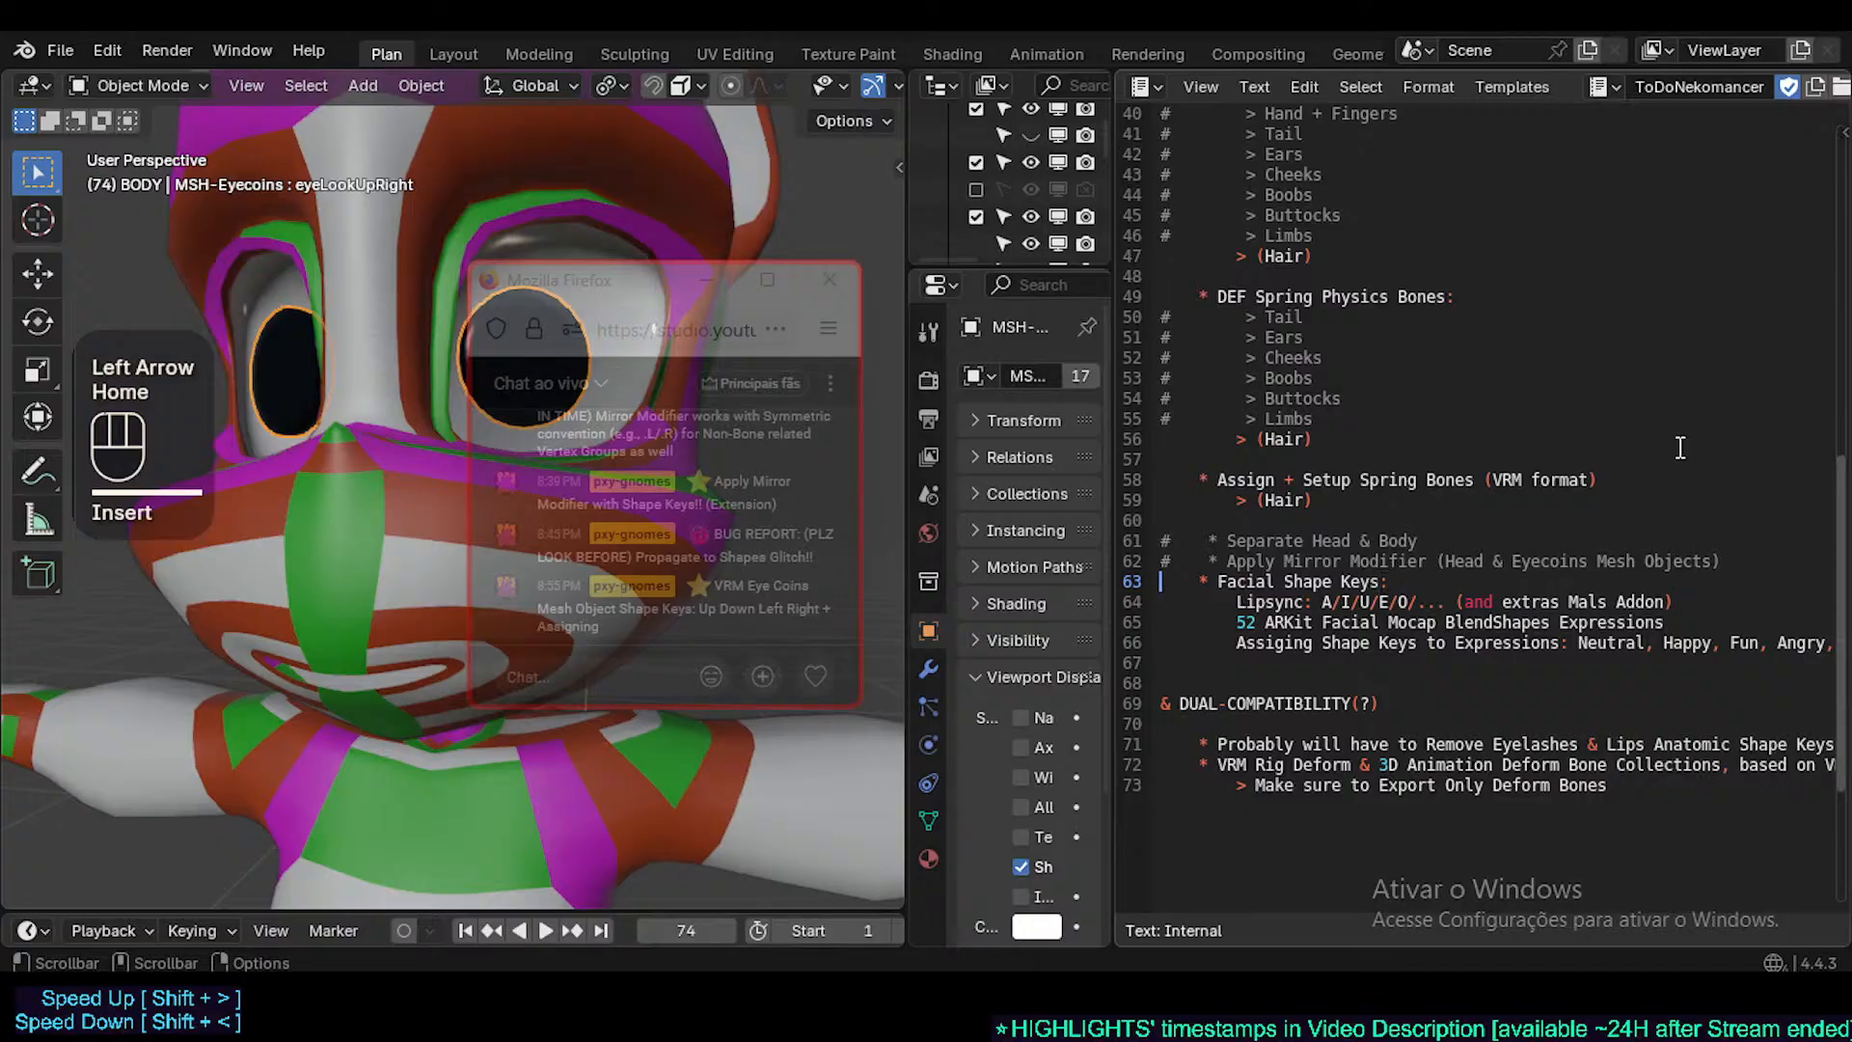
key(Down)
key(Down)
key(Up)
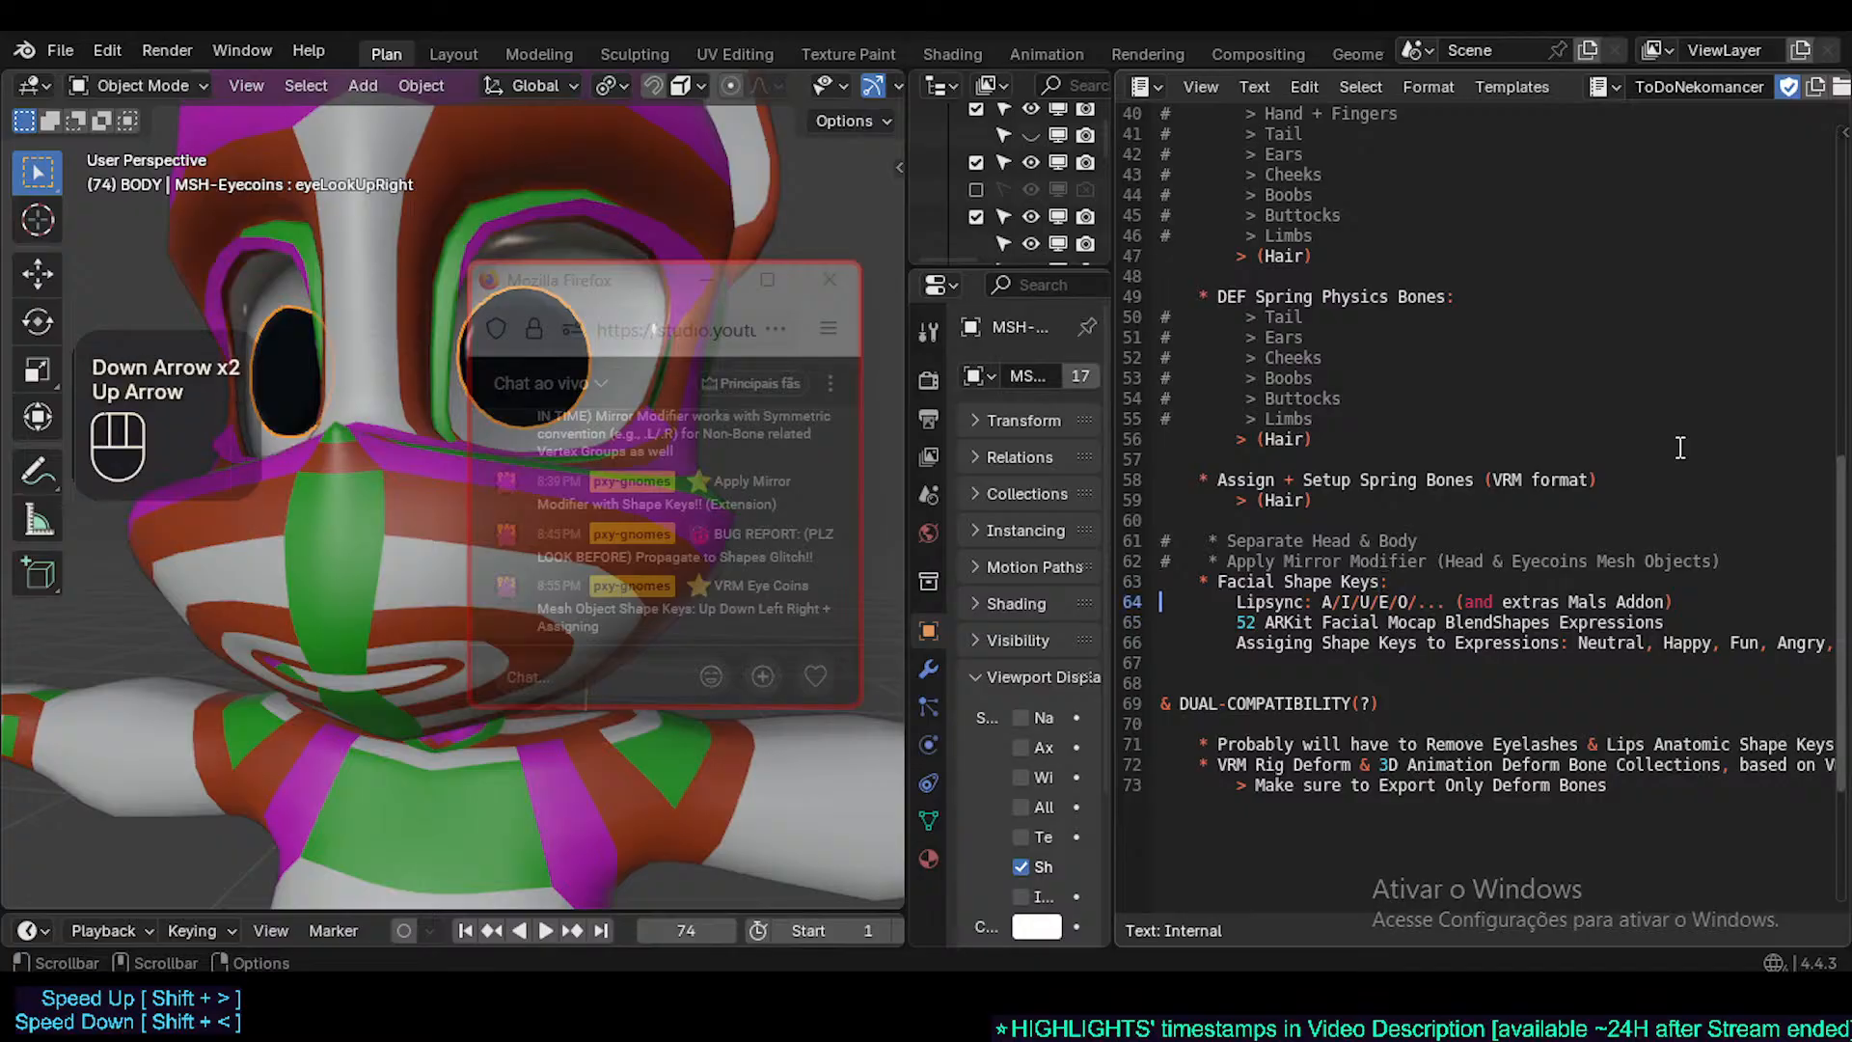
key(Down)
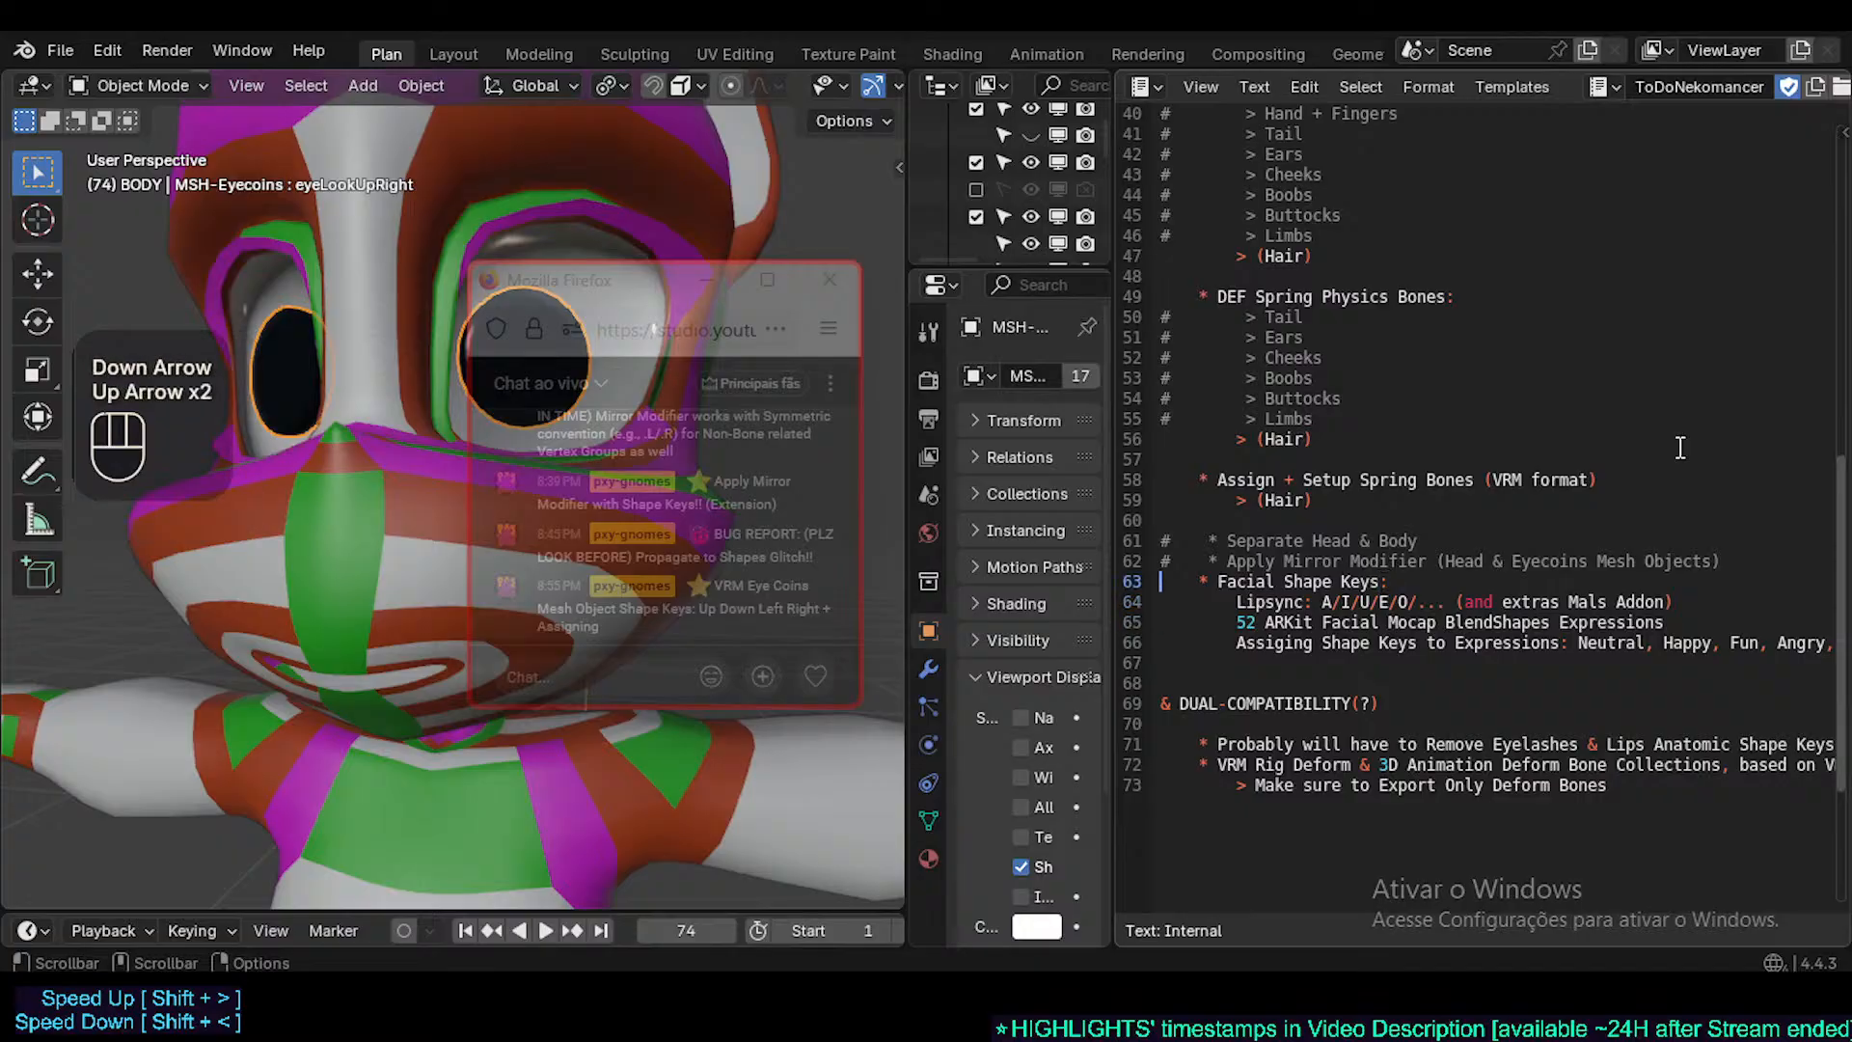
key(Return)
key(Up)
text(#)
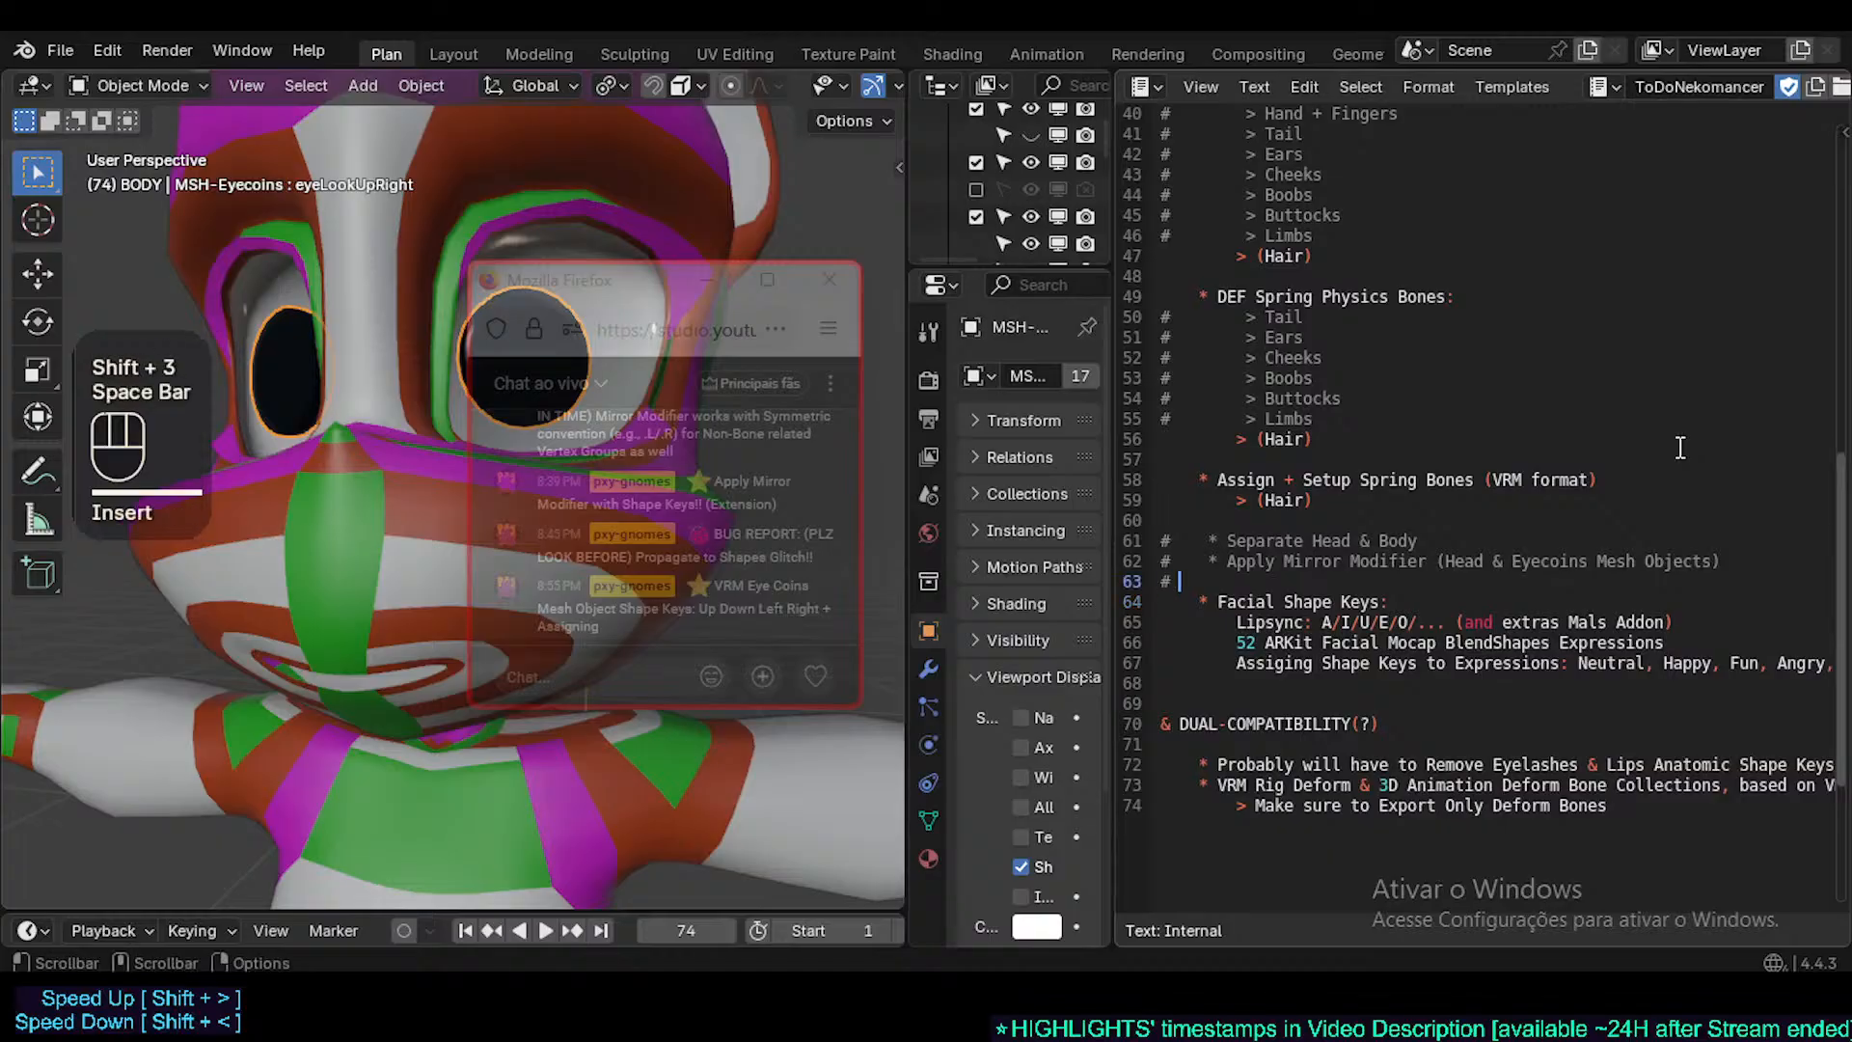
key(BackSpace)
key(BackSpace)
key(BackSpace)
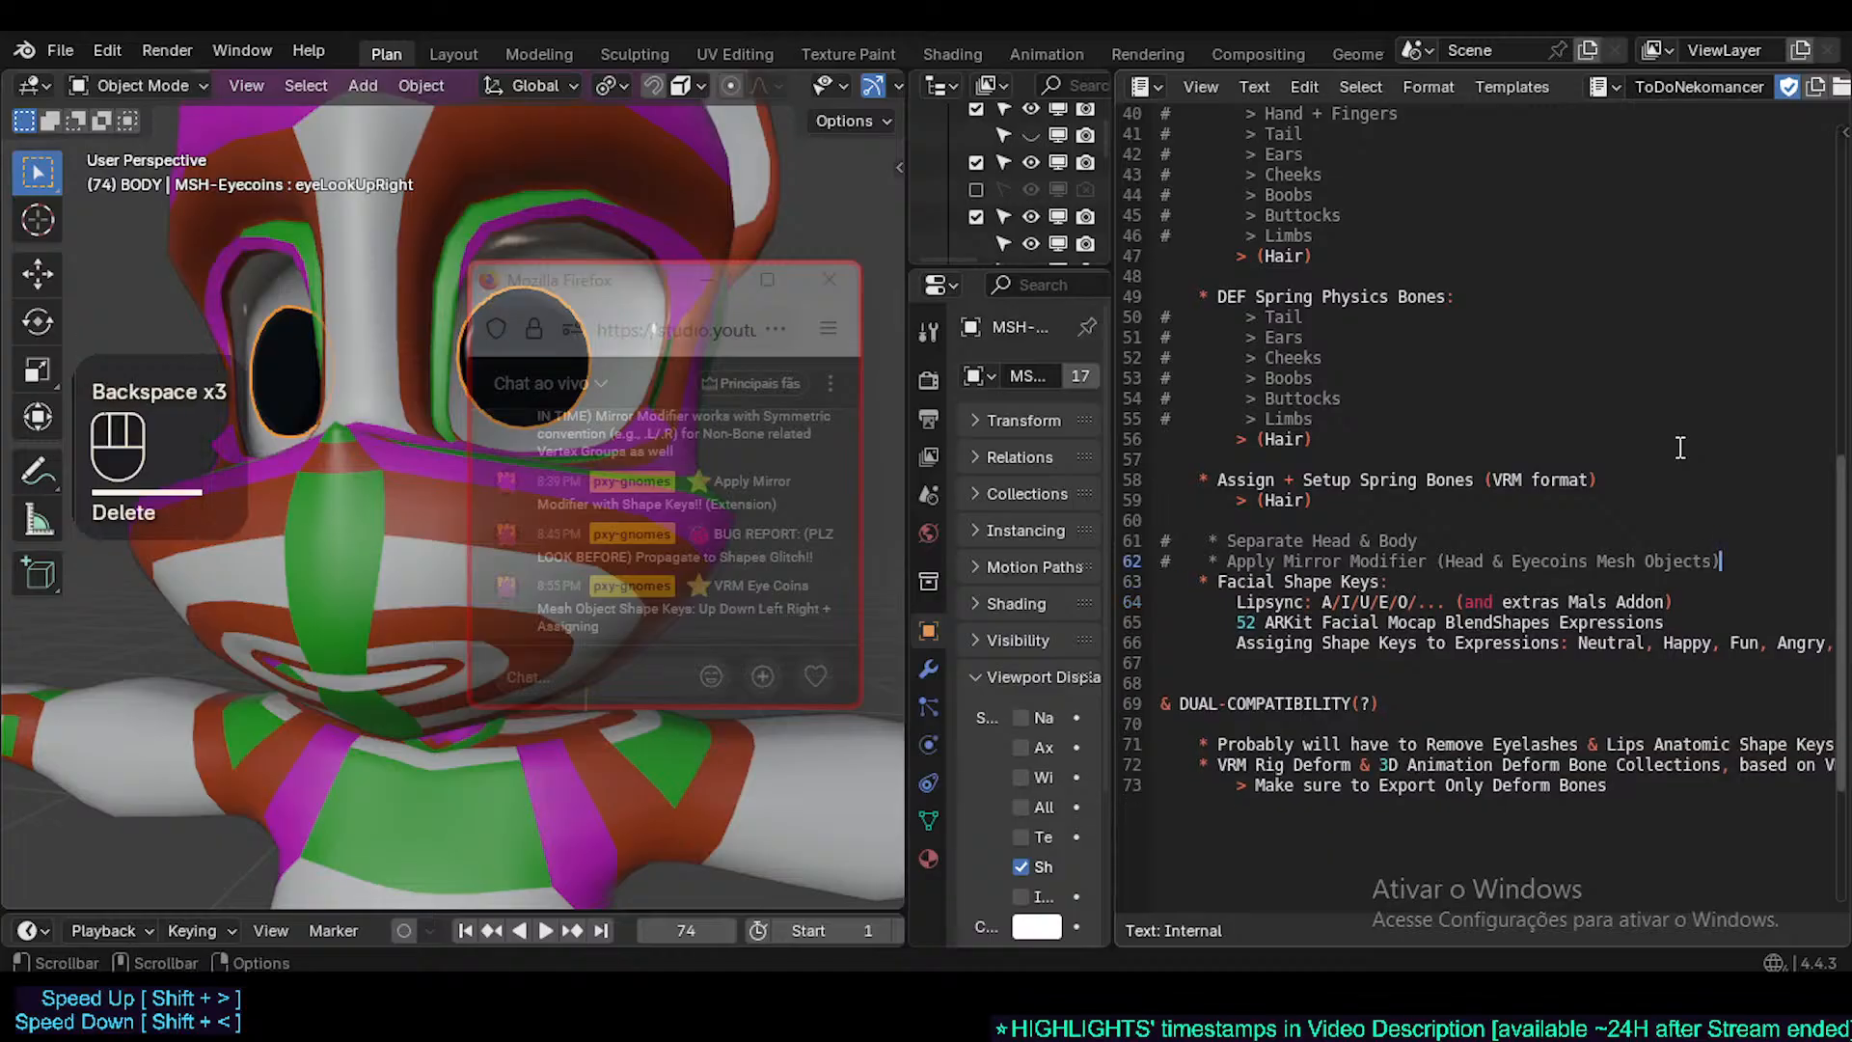
- Add an indented "EyeLooks" line directly under "Facial Shape Keys:", comment it out with #, and save the file
key(Down)
key(Home)
key(Down)
key(Return)
key(Up)
key(Tab)
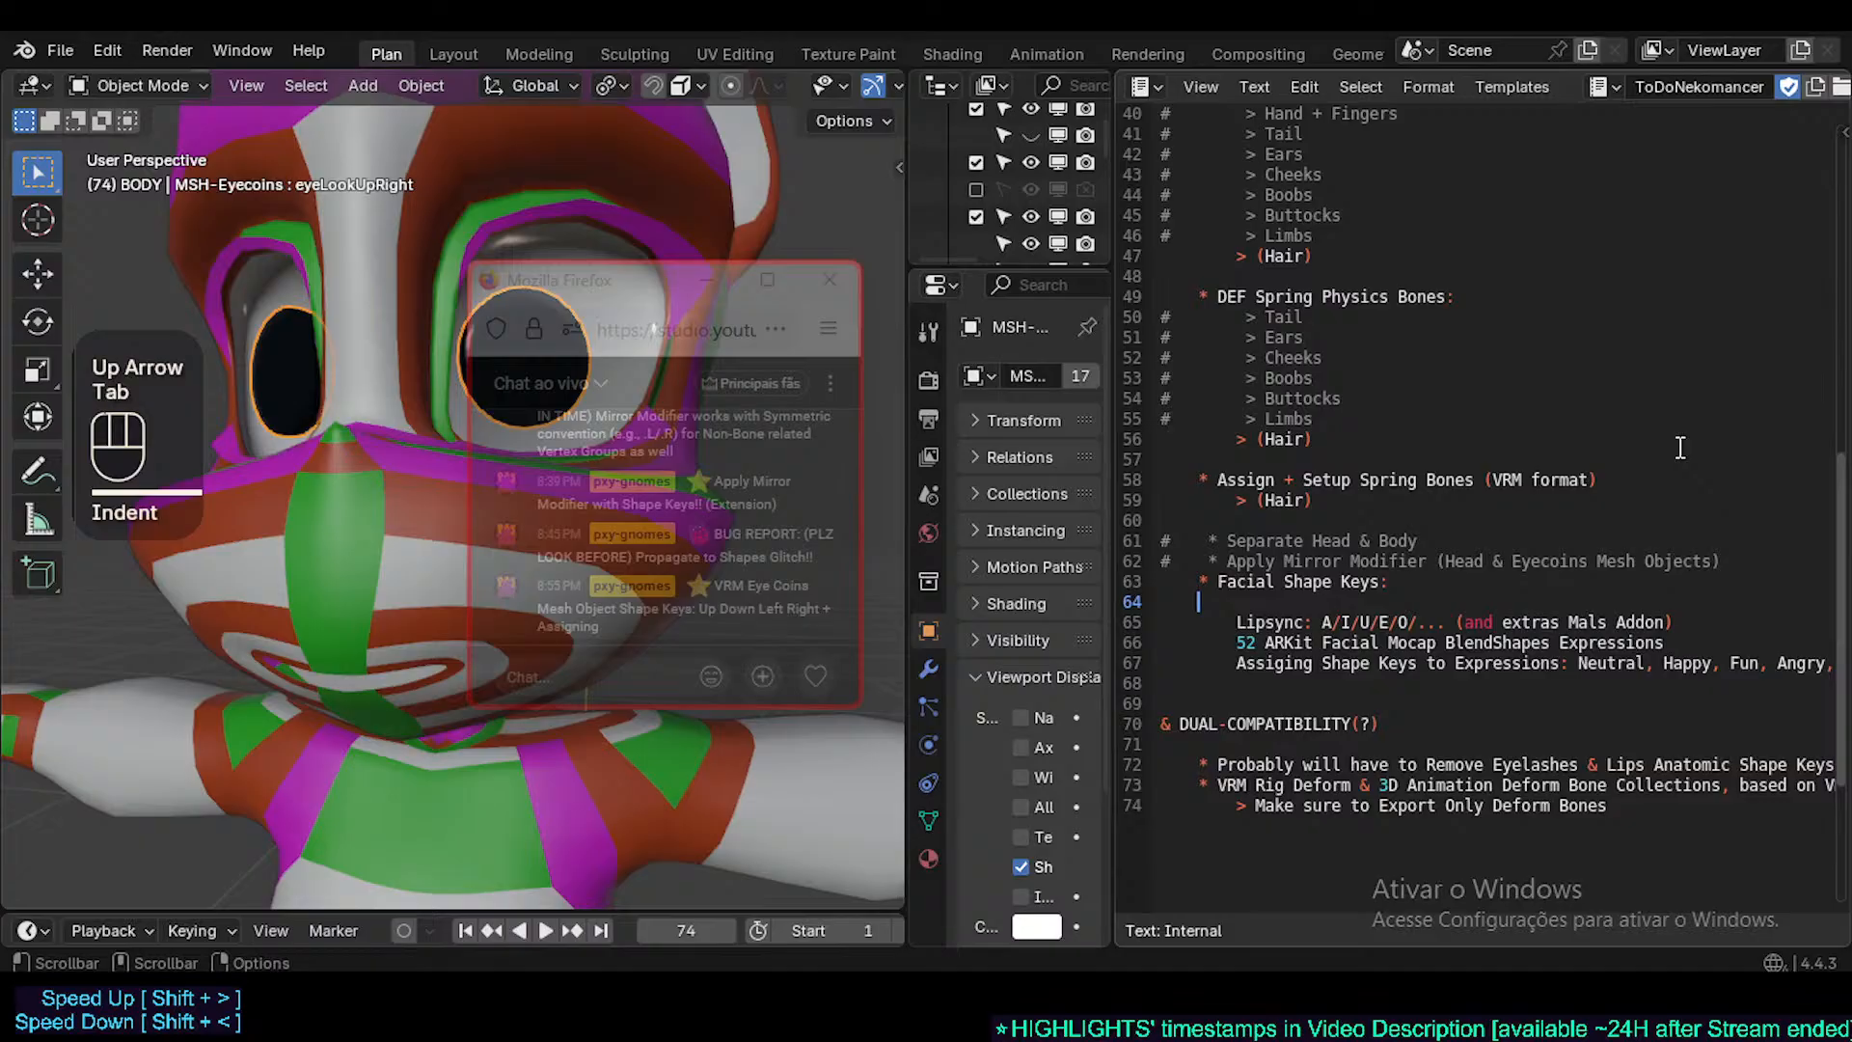
text(#)
key(BackSpace)
text(Eyeb)
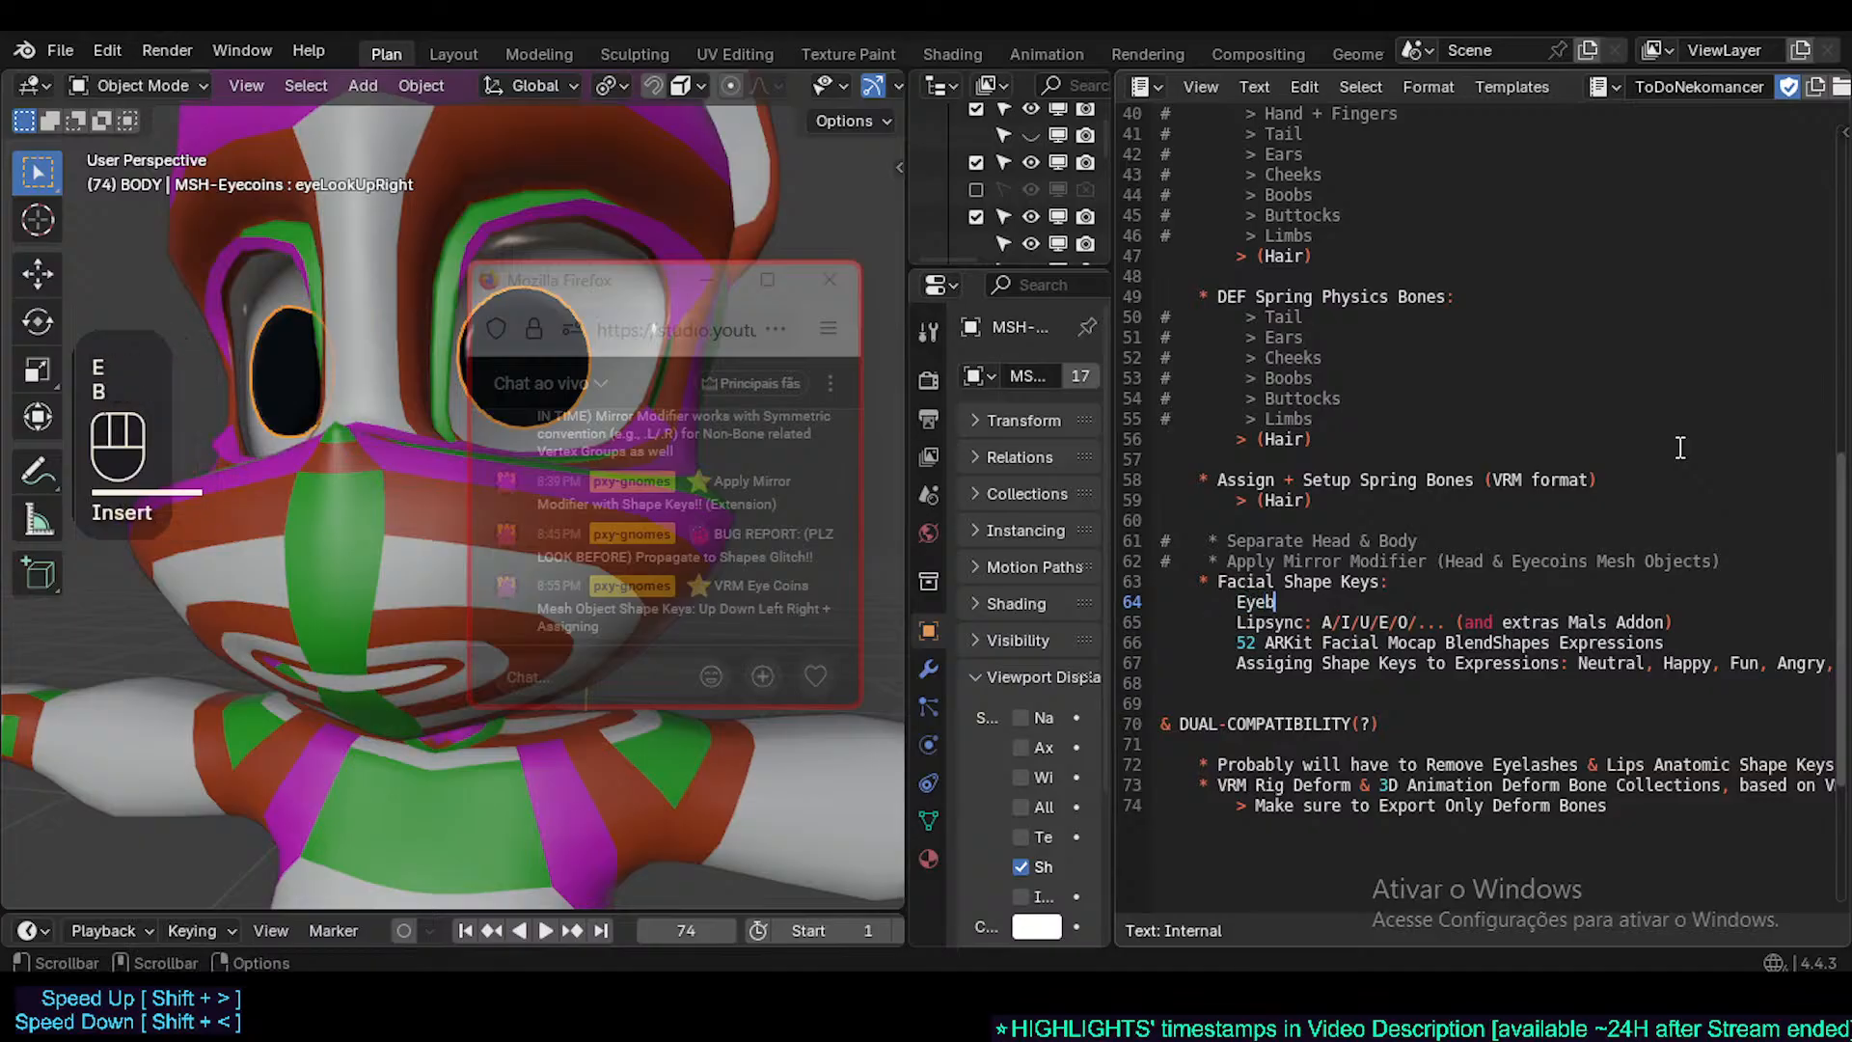
key(BackSpace)
text(Look)
text(#)
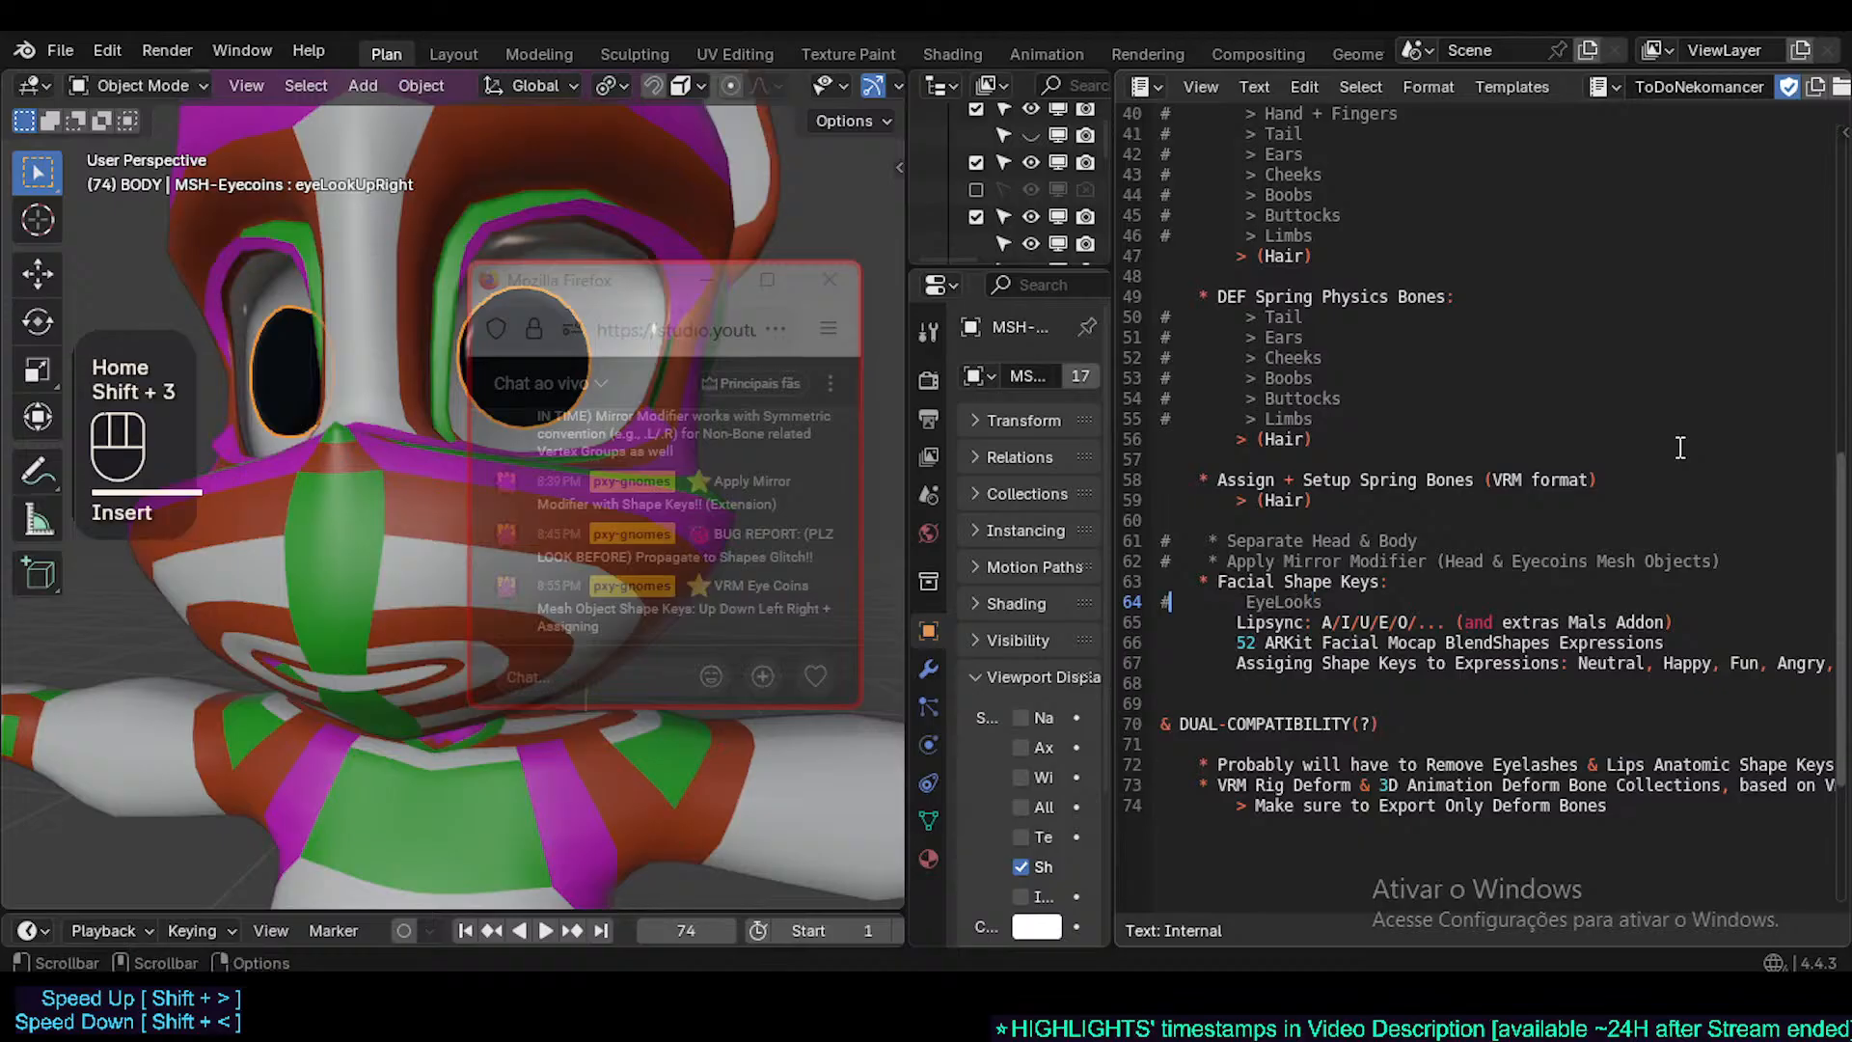
key(ctrl+s)
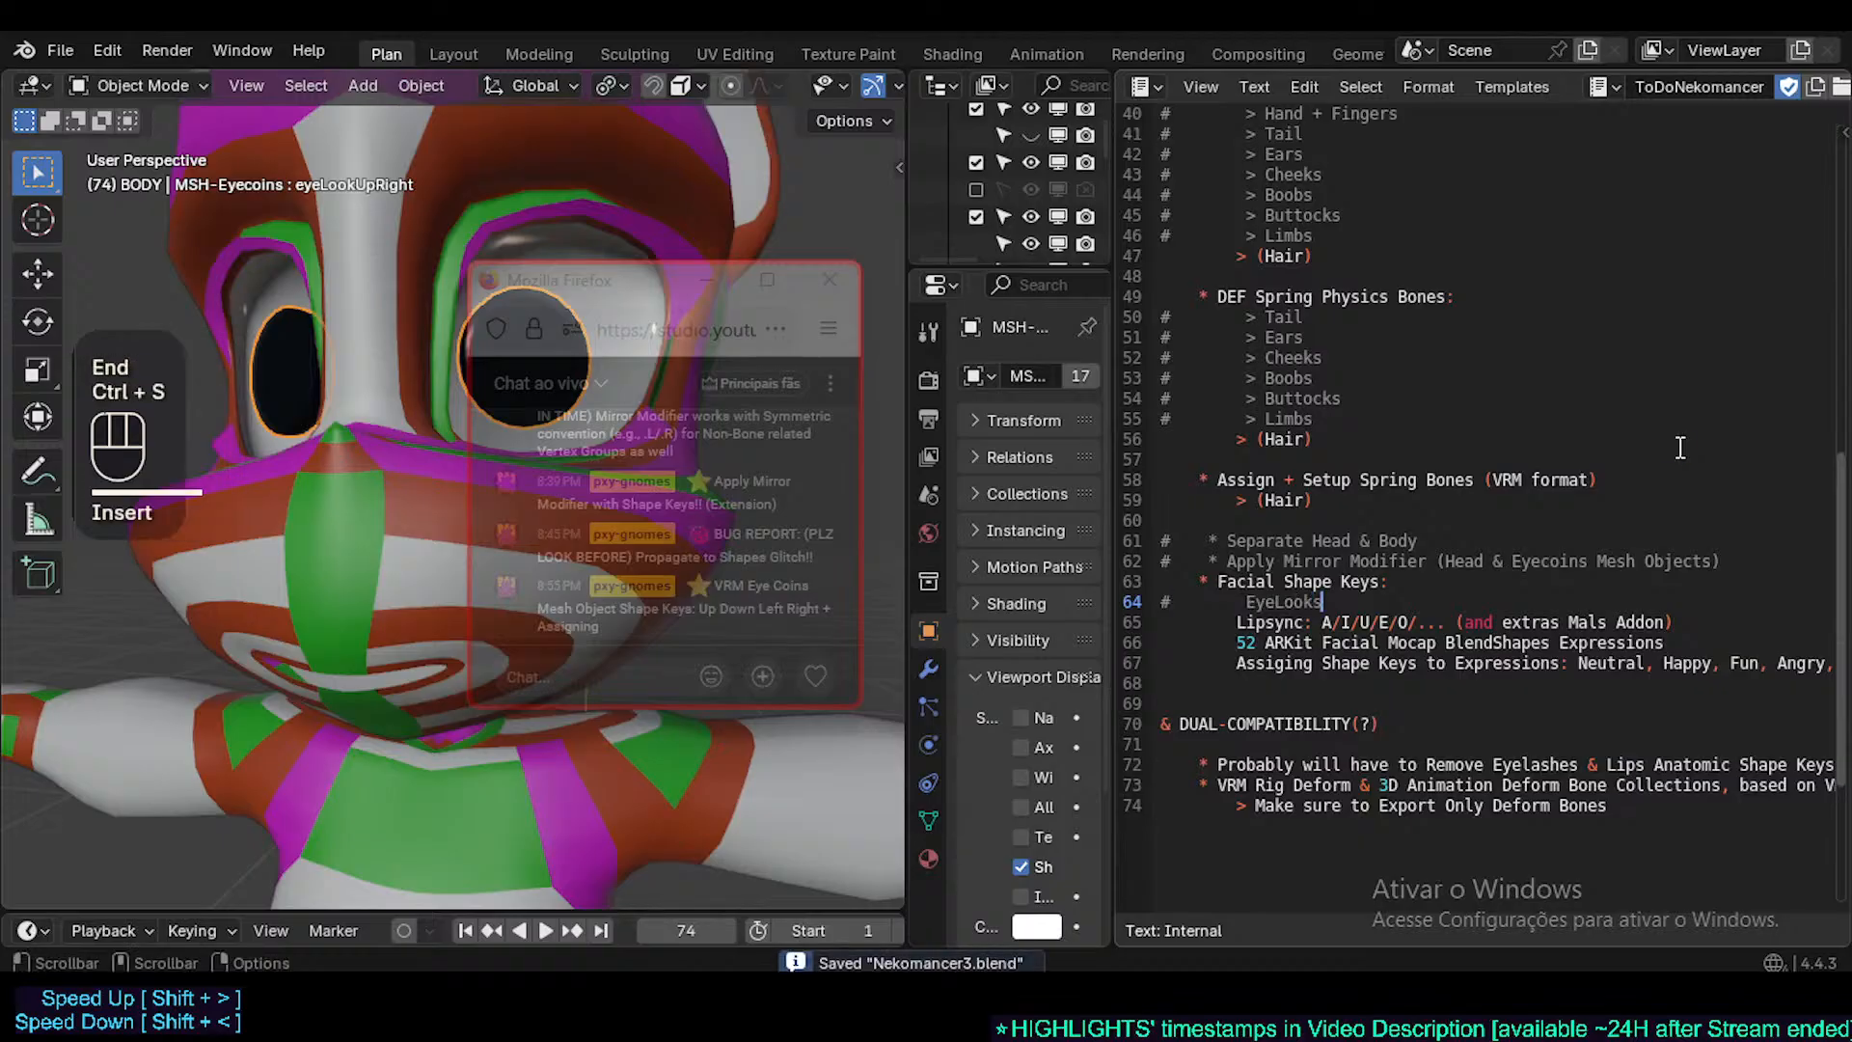
key(Left)
key(Left)
key(Left)
key(Left)
key(Left)
key(Left)
key(Down)
key(Left)
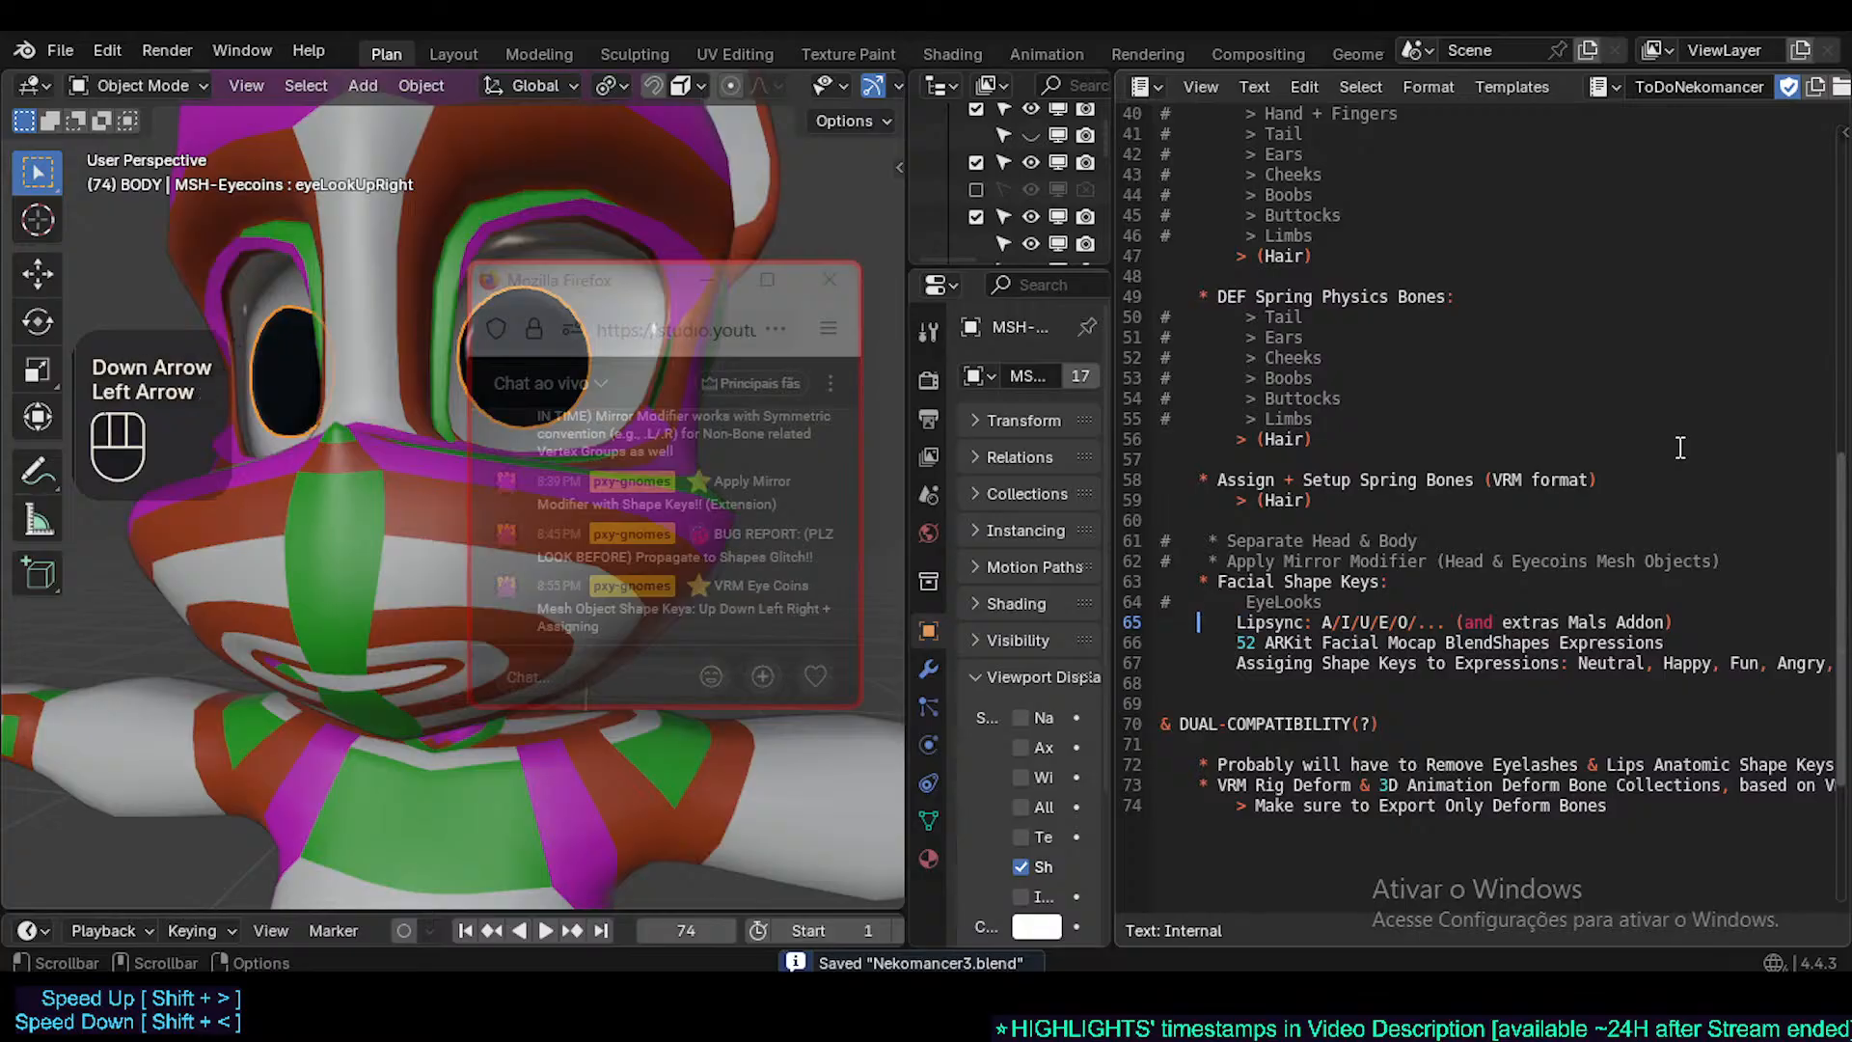
key(Up)
key(Right)
key(Insert)
text(a)
key(Right)
key(Left)
key(ctrl+z)
key(ctrl+z)
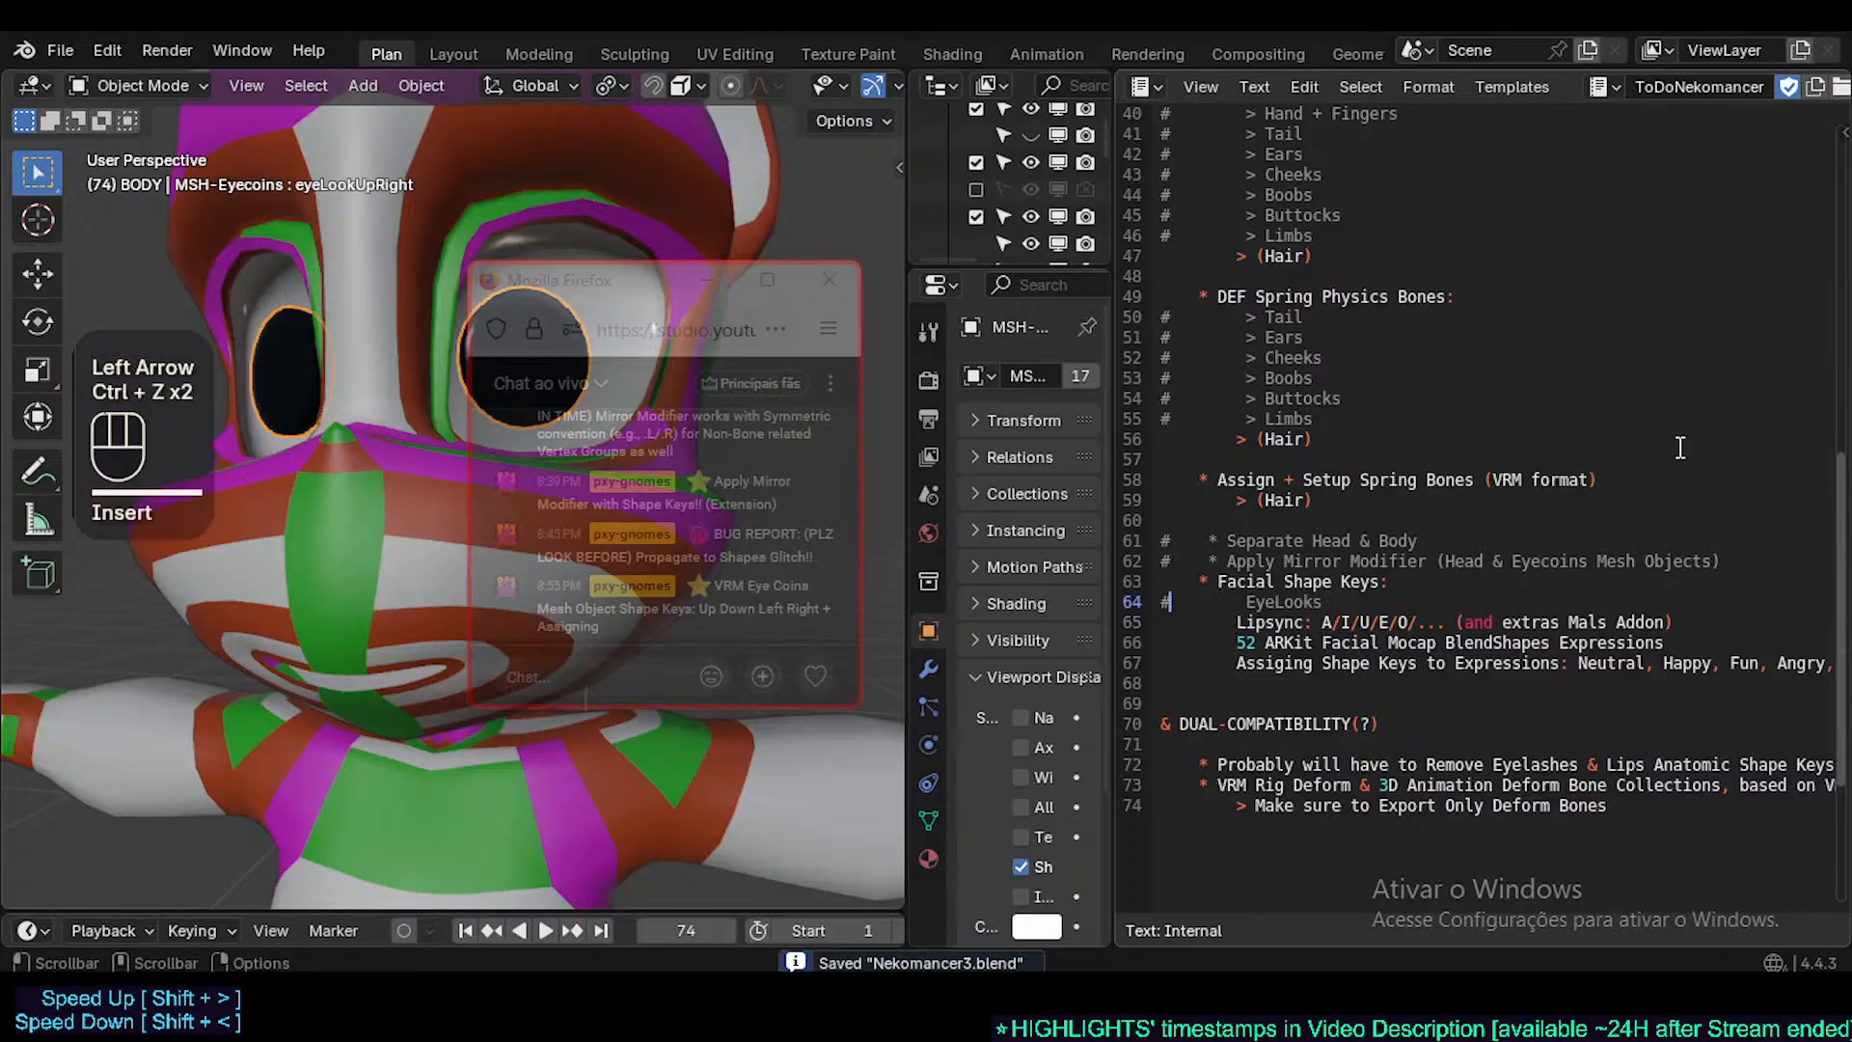
key(Right)
key(Right)
key(Right)
key(Down)
key(Left)
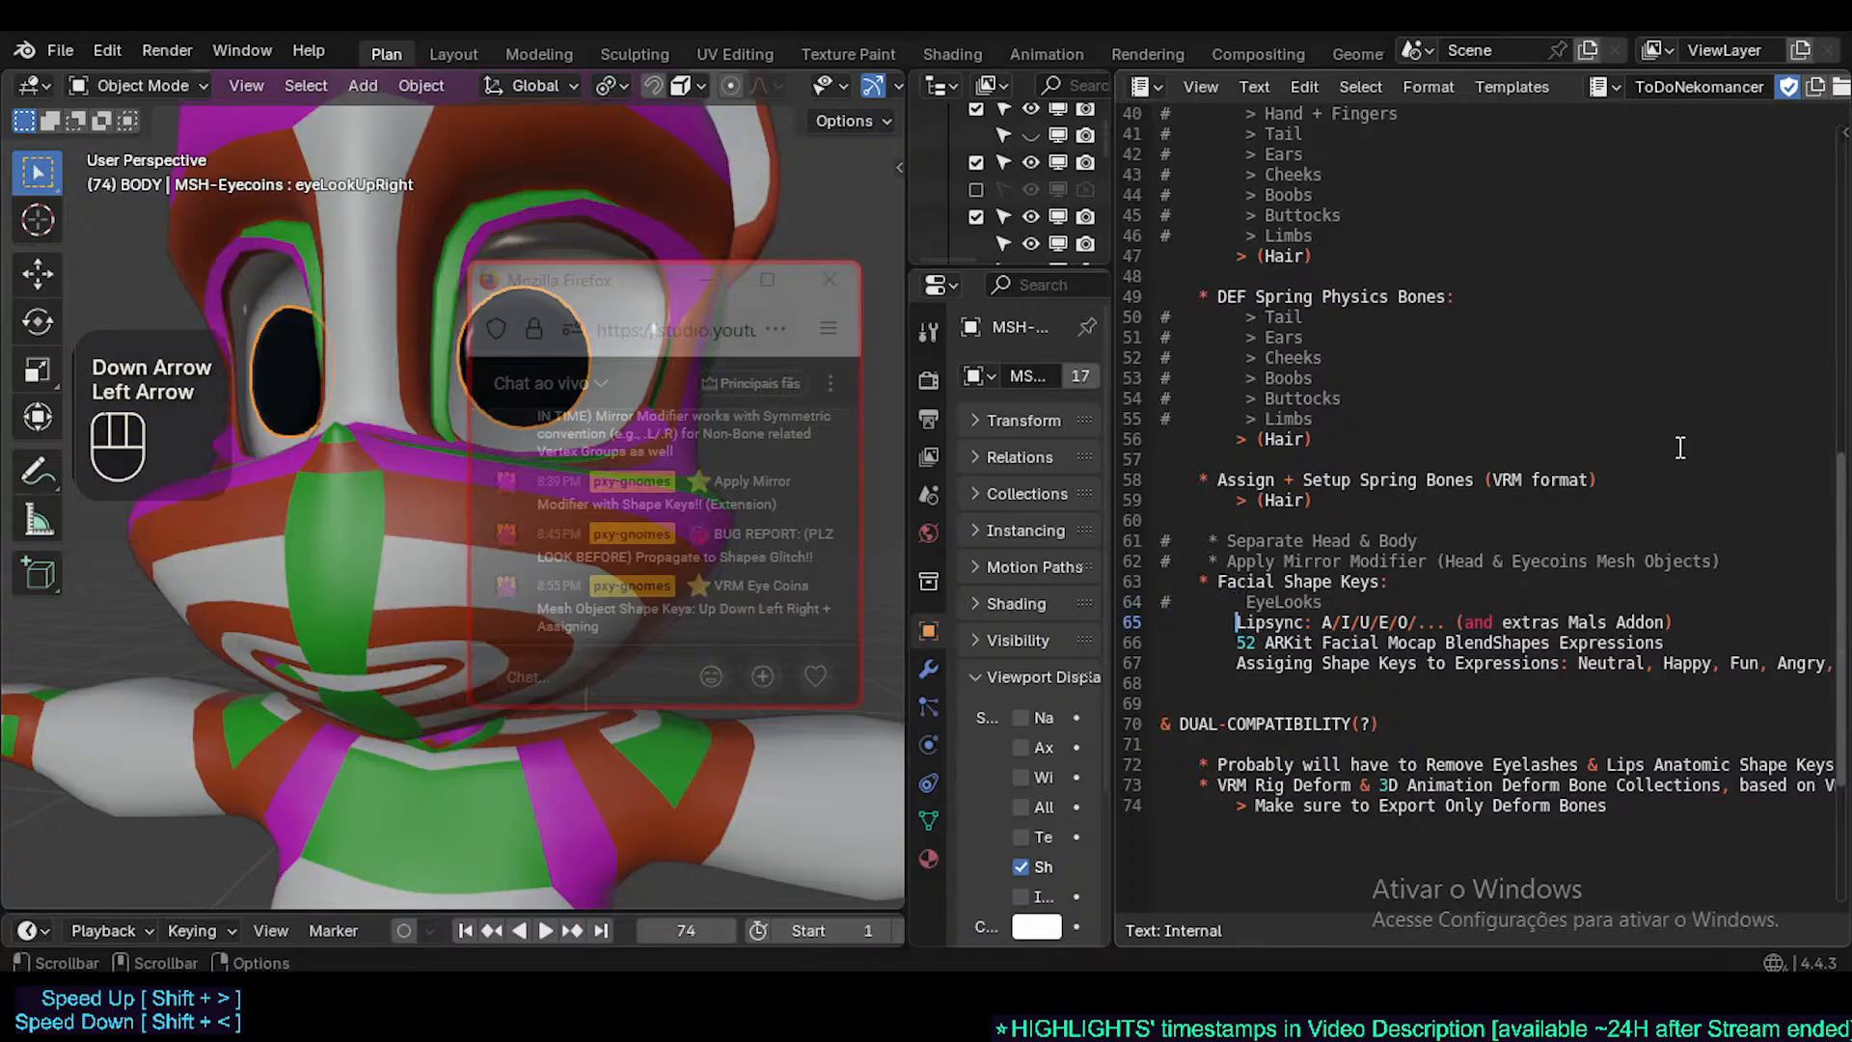
key(Down)
key(Down)
key(Left)
key(Left)
key(Up)
key(Up)
key(Right)
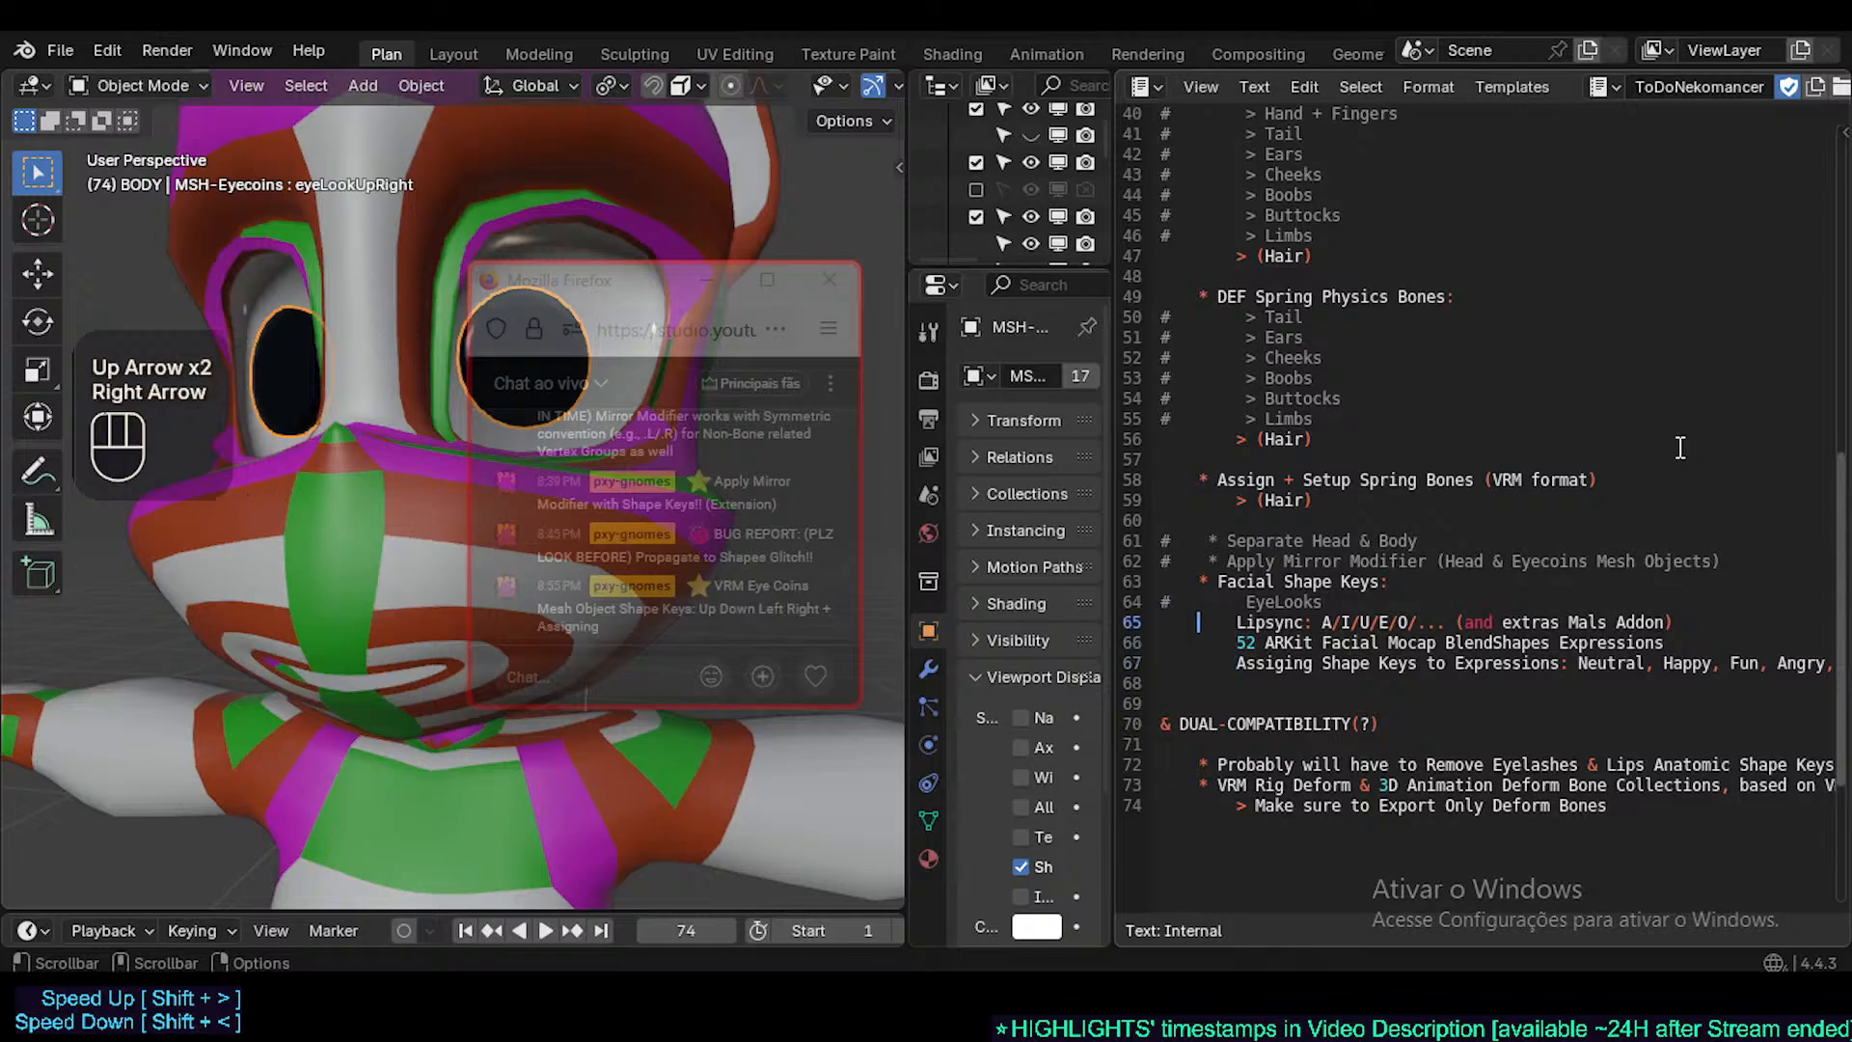
key(Right)
key(Right)
key(Right)
key(Right)
key(Right)
key(Left)
key(Left)
key(Left)
key(Down)
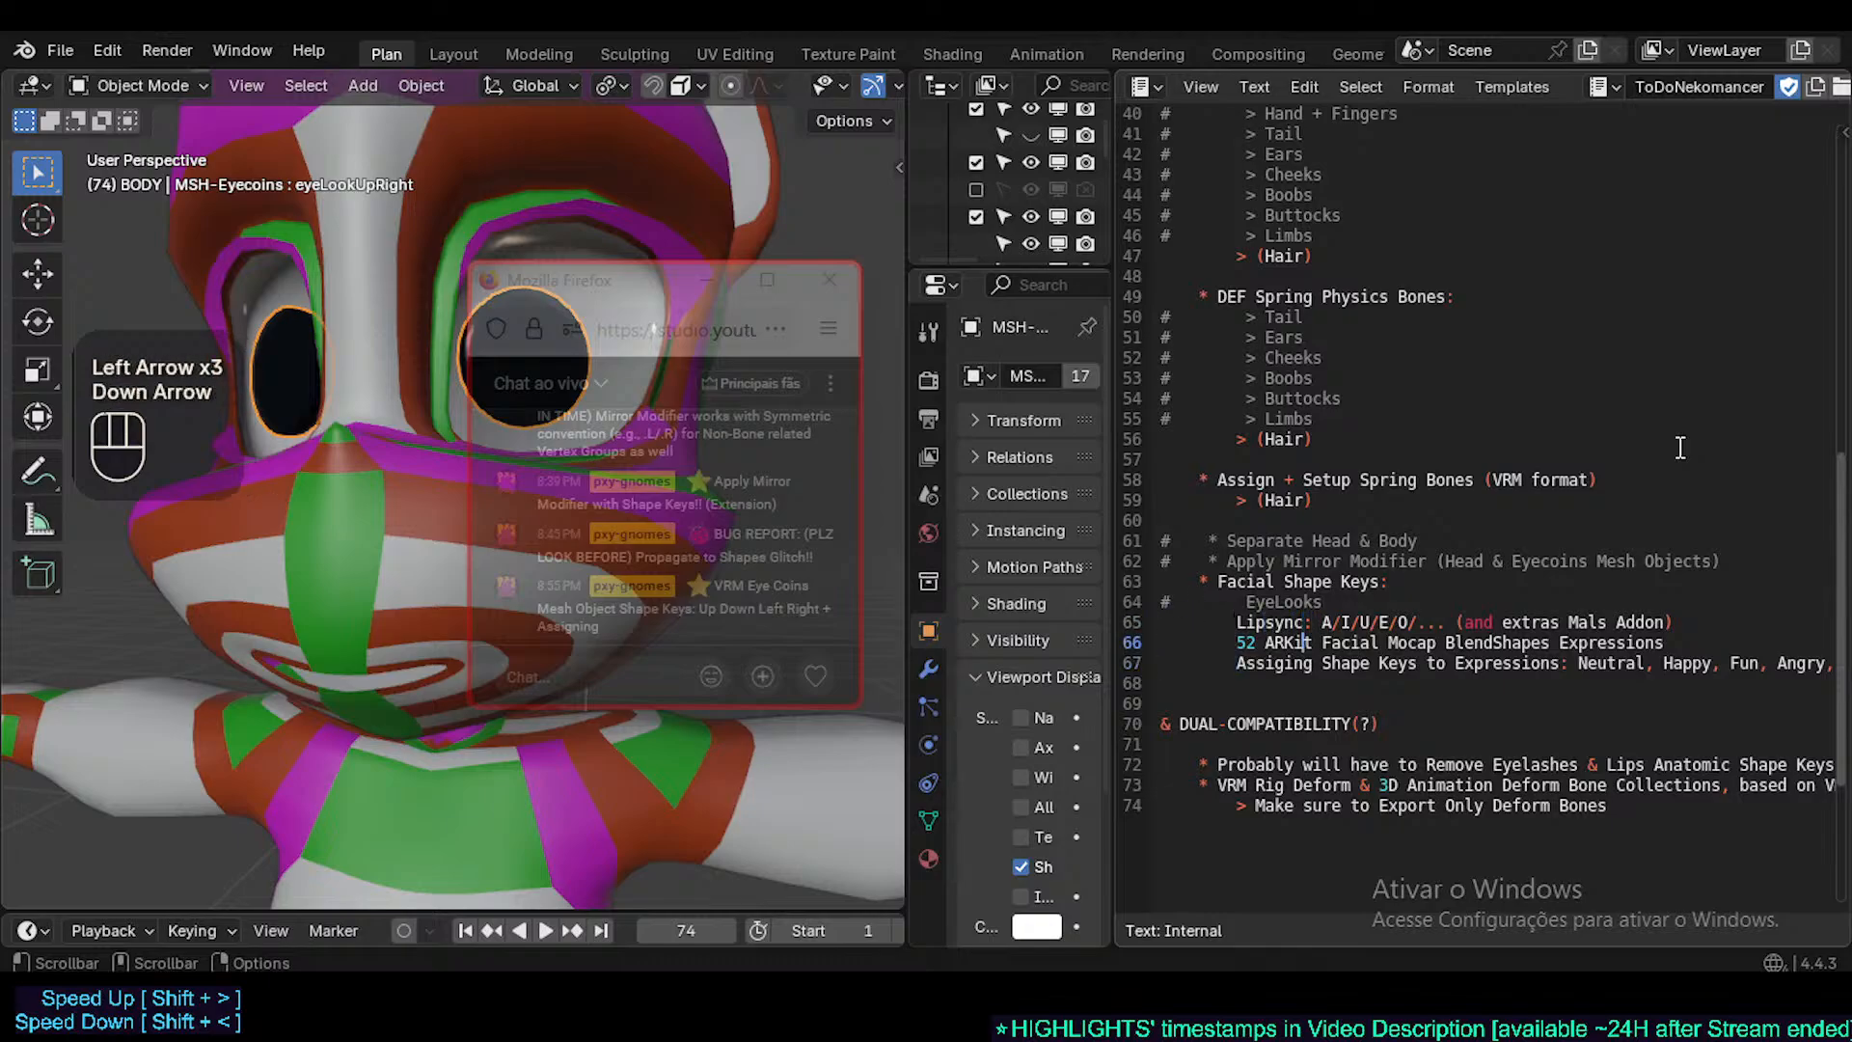
key(Down)
key(Left)
key(Up)
key(Left)
key(Left)
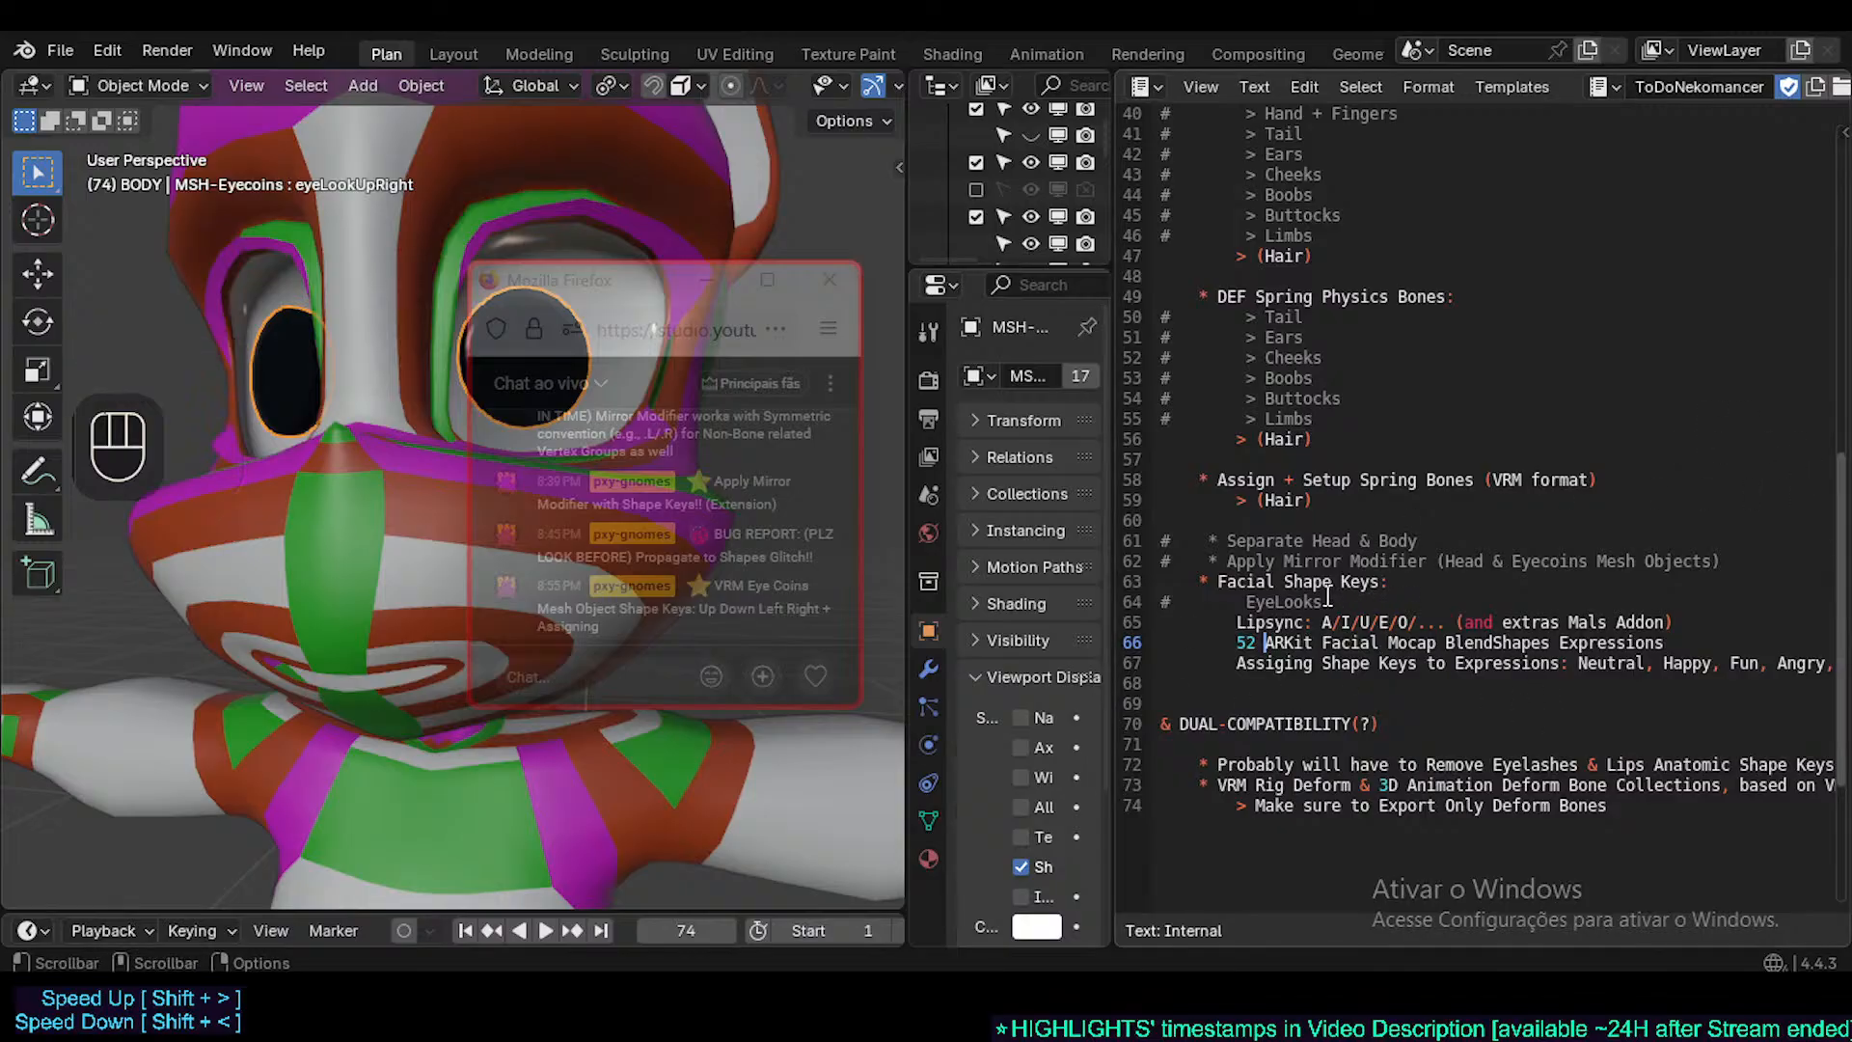
- Duplicate the "Lipsync: A/I/U/E/O/... (and extras Mals Addon)" line onto a new line directly below it
click(1221, 643)
drag(1332, 638, 1283, 623)
click(1420, 625)
click(1240, 620)
key(shift+End)
key(ctrl+c)
key(End)
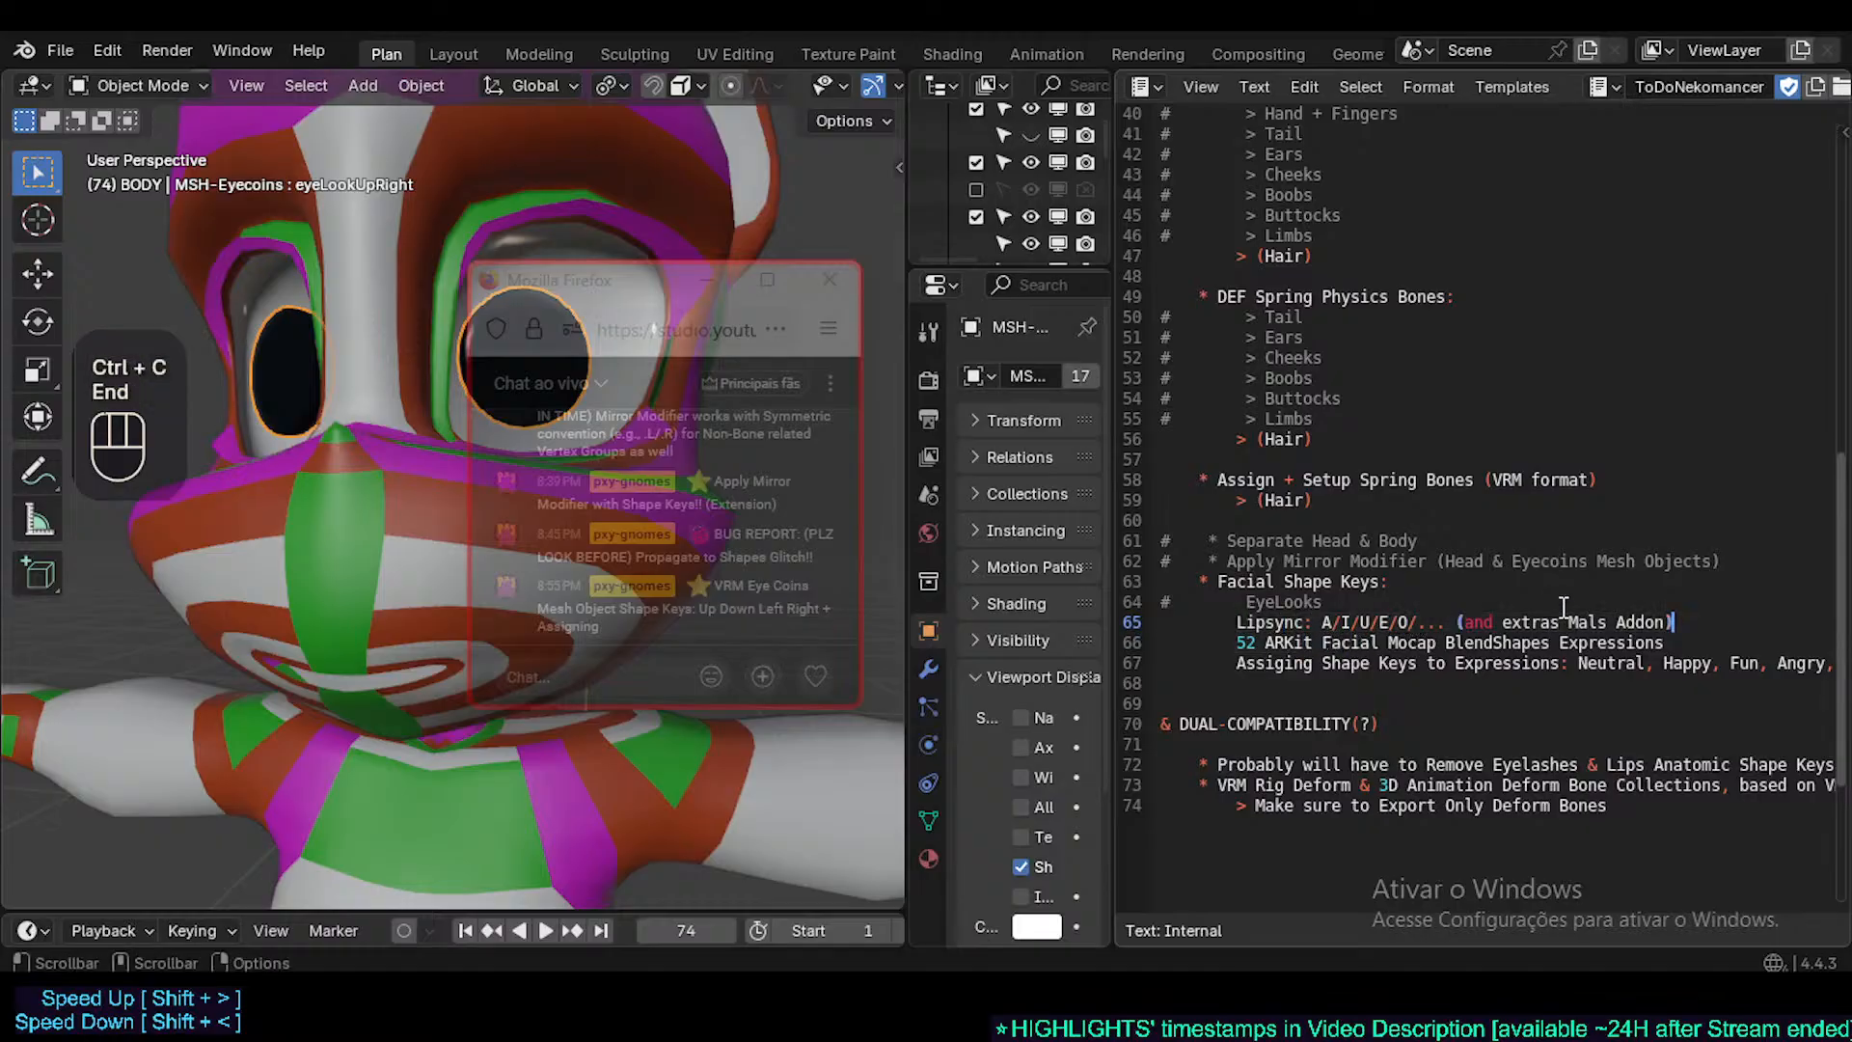
key(Return)
key(ctrl+v)
- Replace the vowel list and the bracketed addon note in the duplicated Lipsync line with "Consonants"
key(Home)
key(Right)
key(Right)
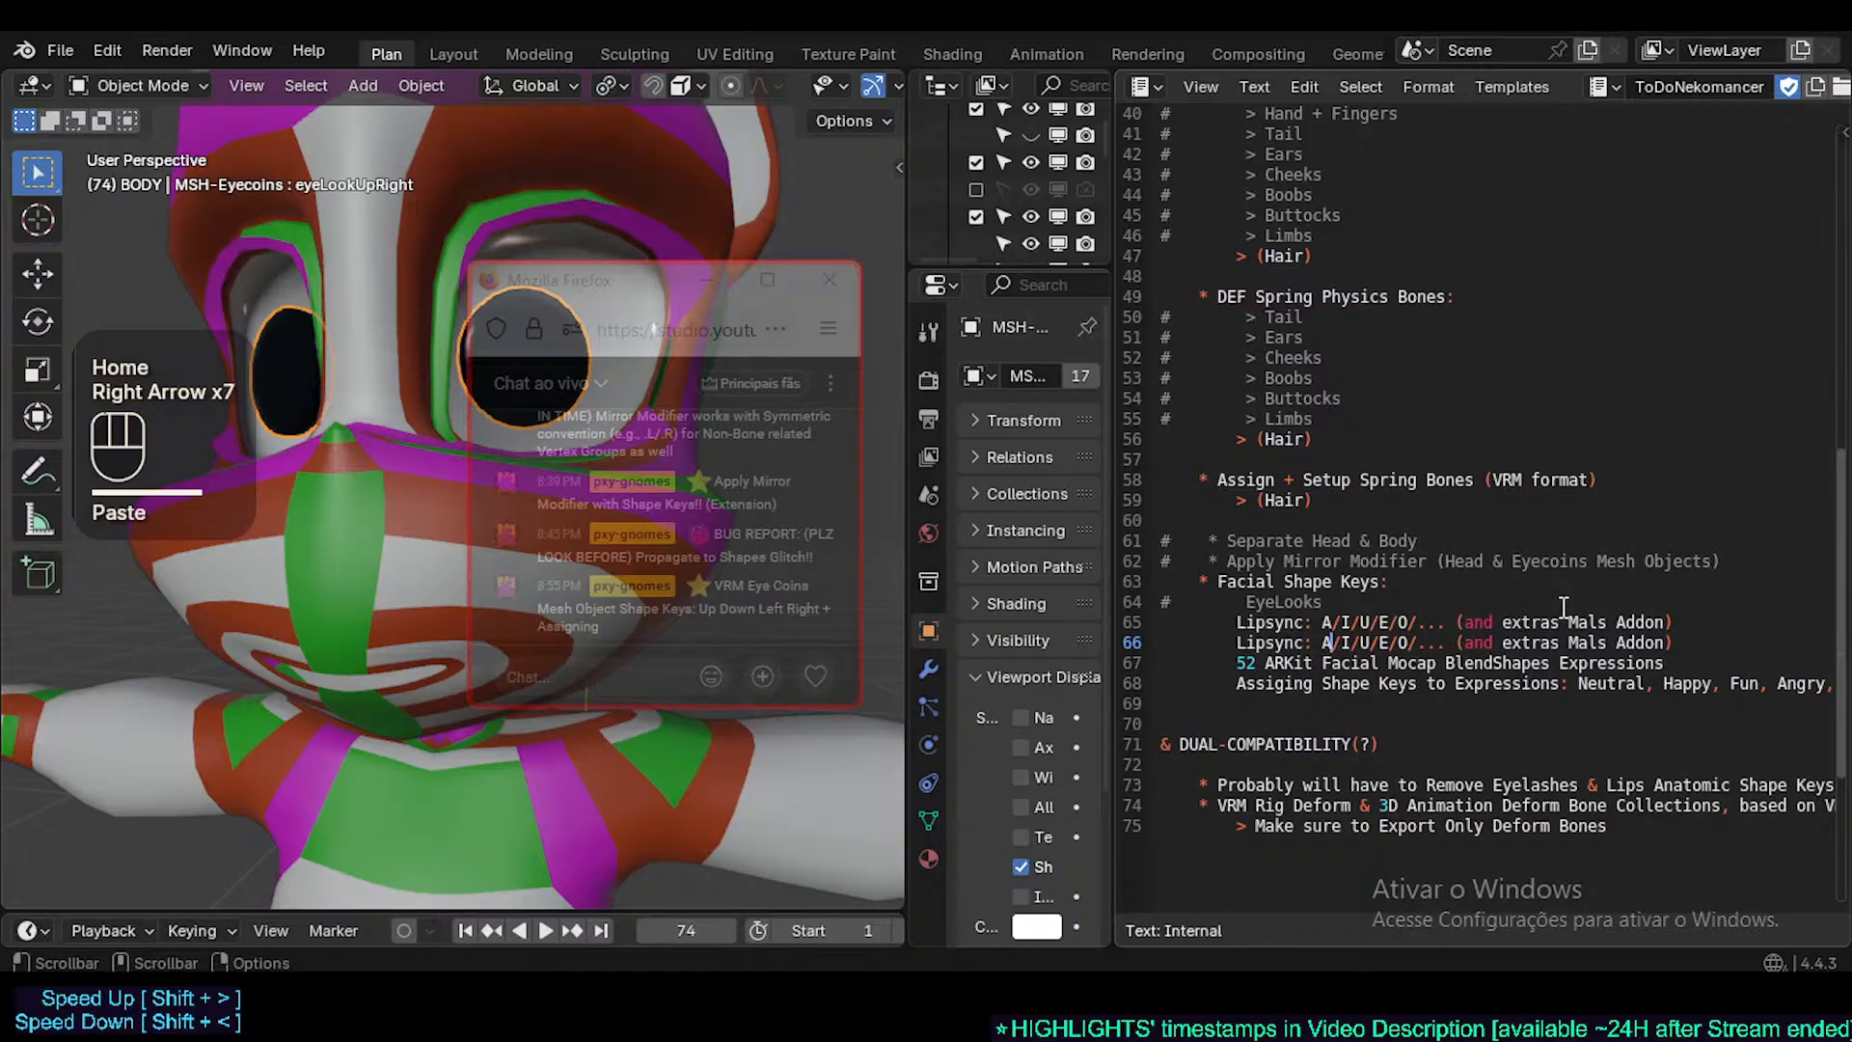
key(BackSpace)
text(Consonants)
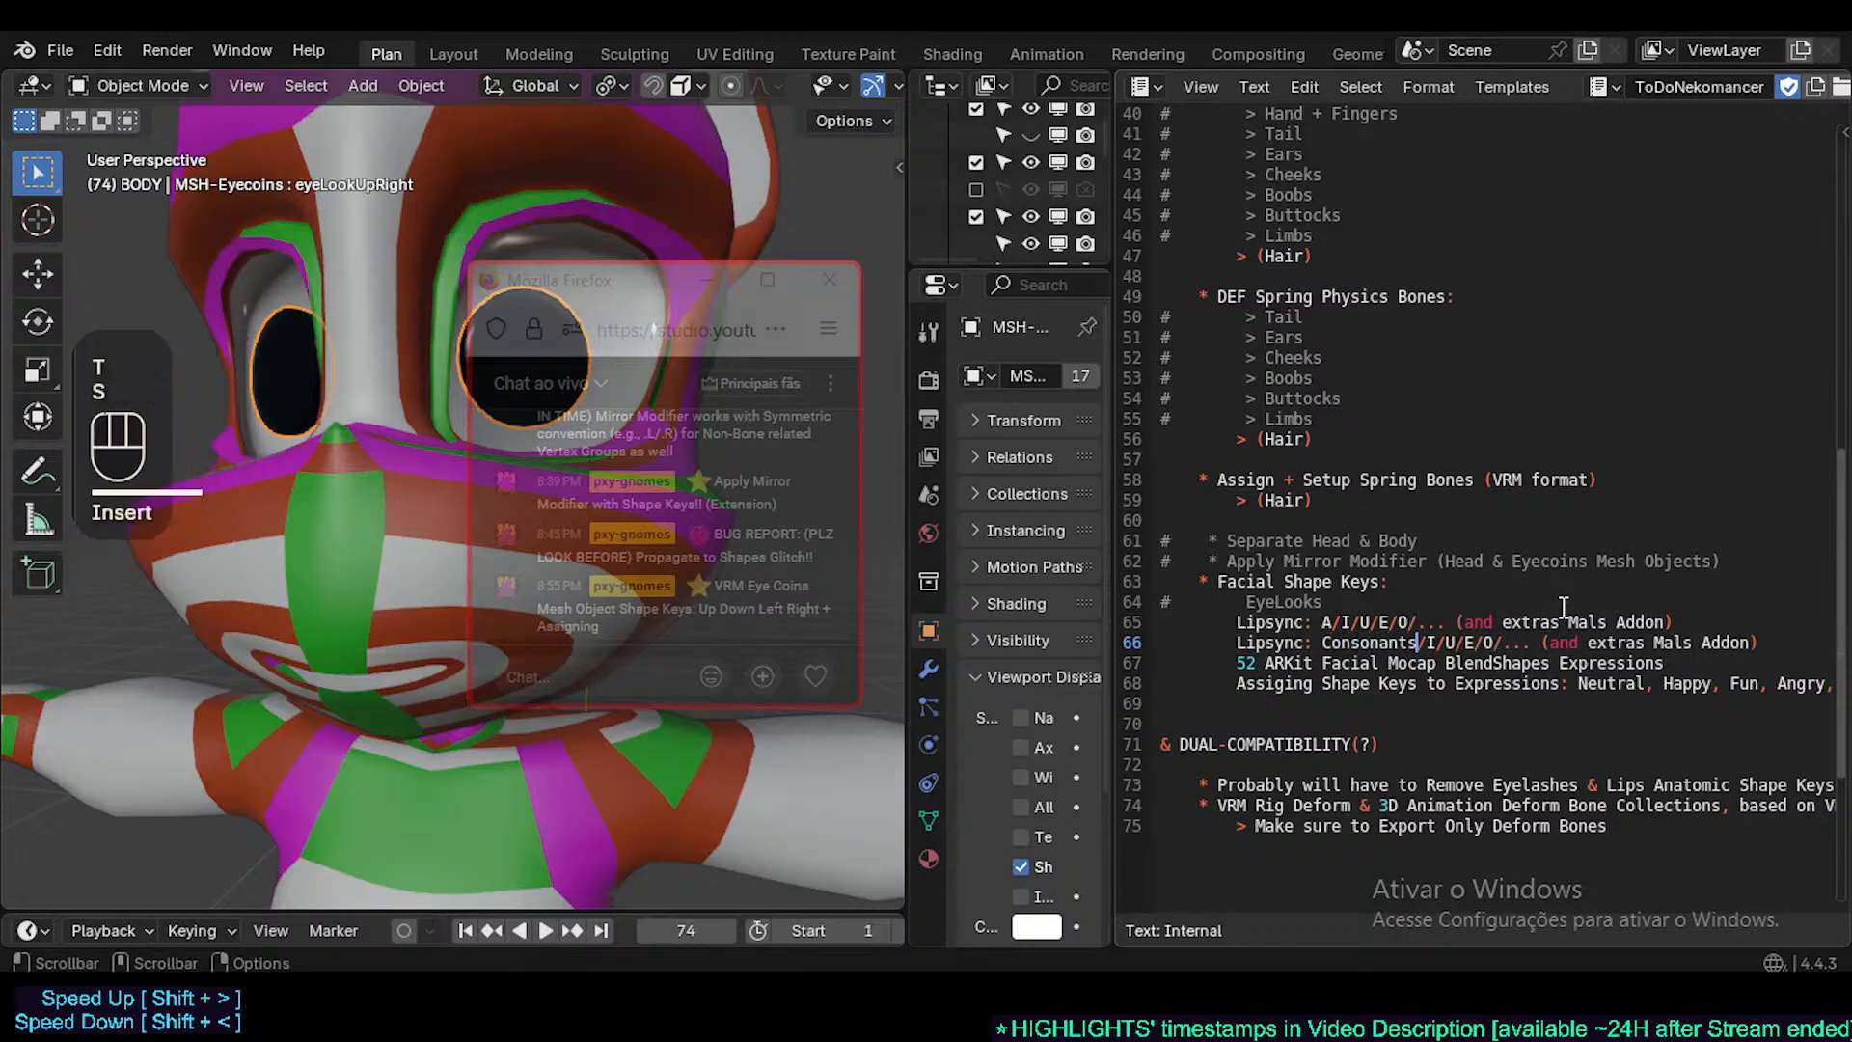
key(Delete)
key(Delete)
key(Delete)
key(Delete)
key(Delete)
key(Delete)
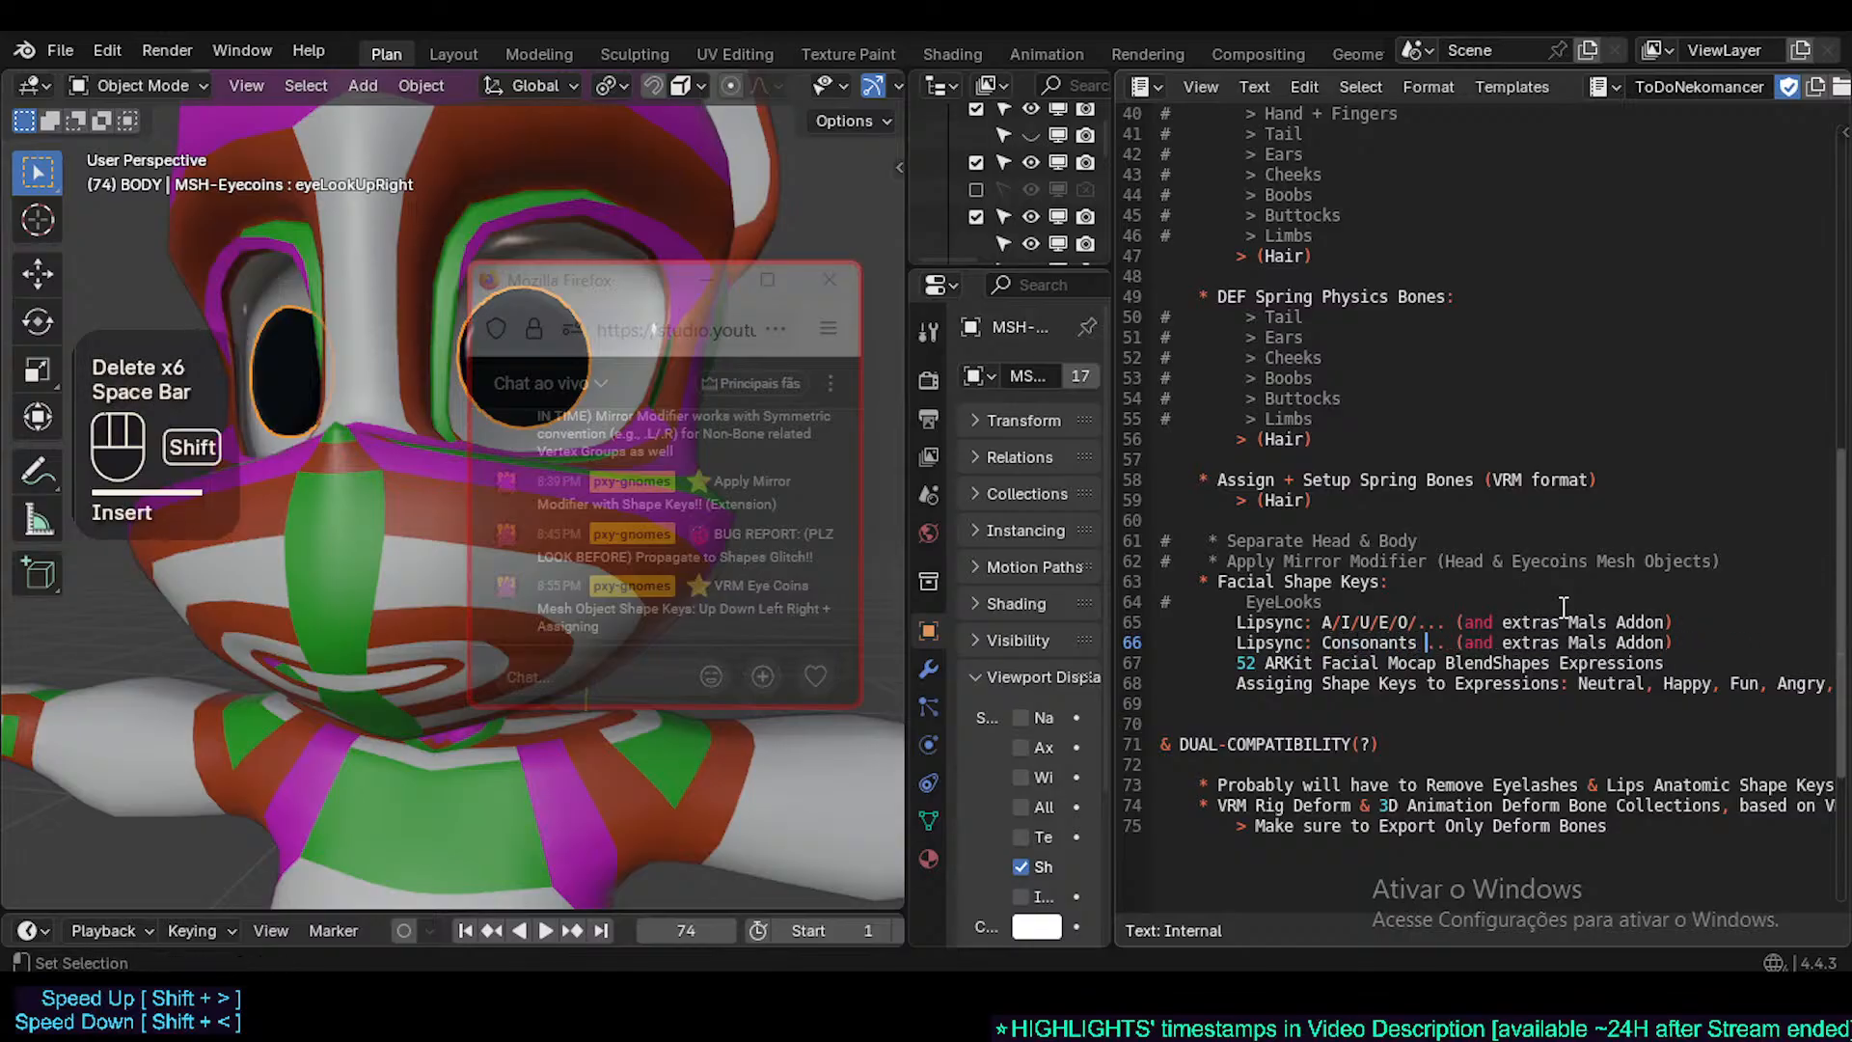
key(shift+End)
key(BackSpace)
key(shift+Delete)
- Complete the second Lipsync line as "Consonants working in VSeeFace?" and save the file
text(work)
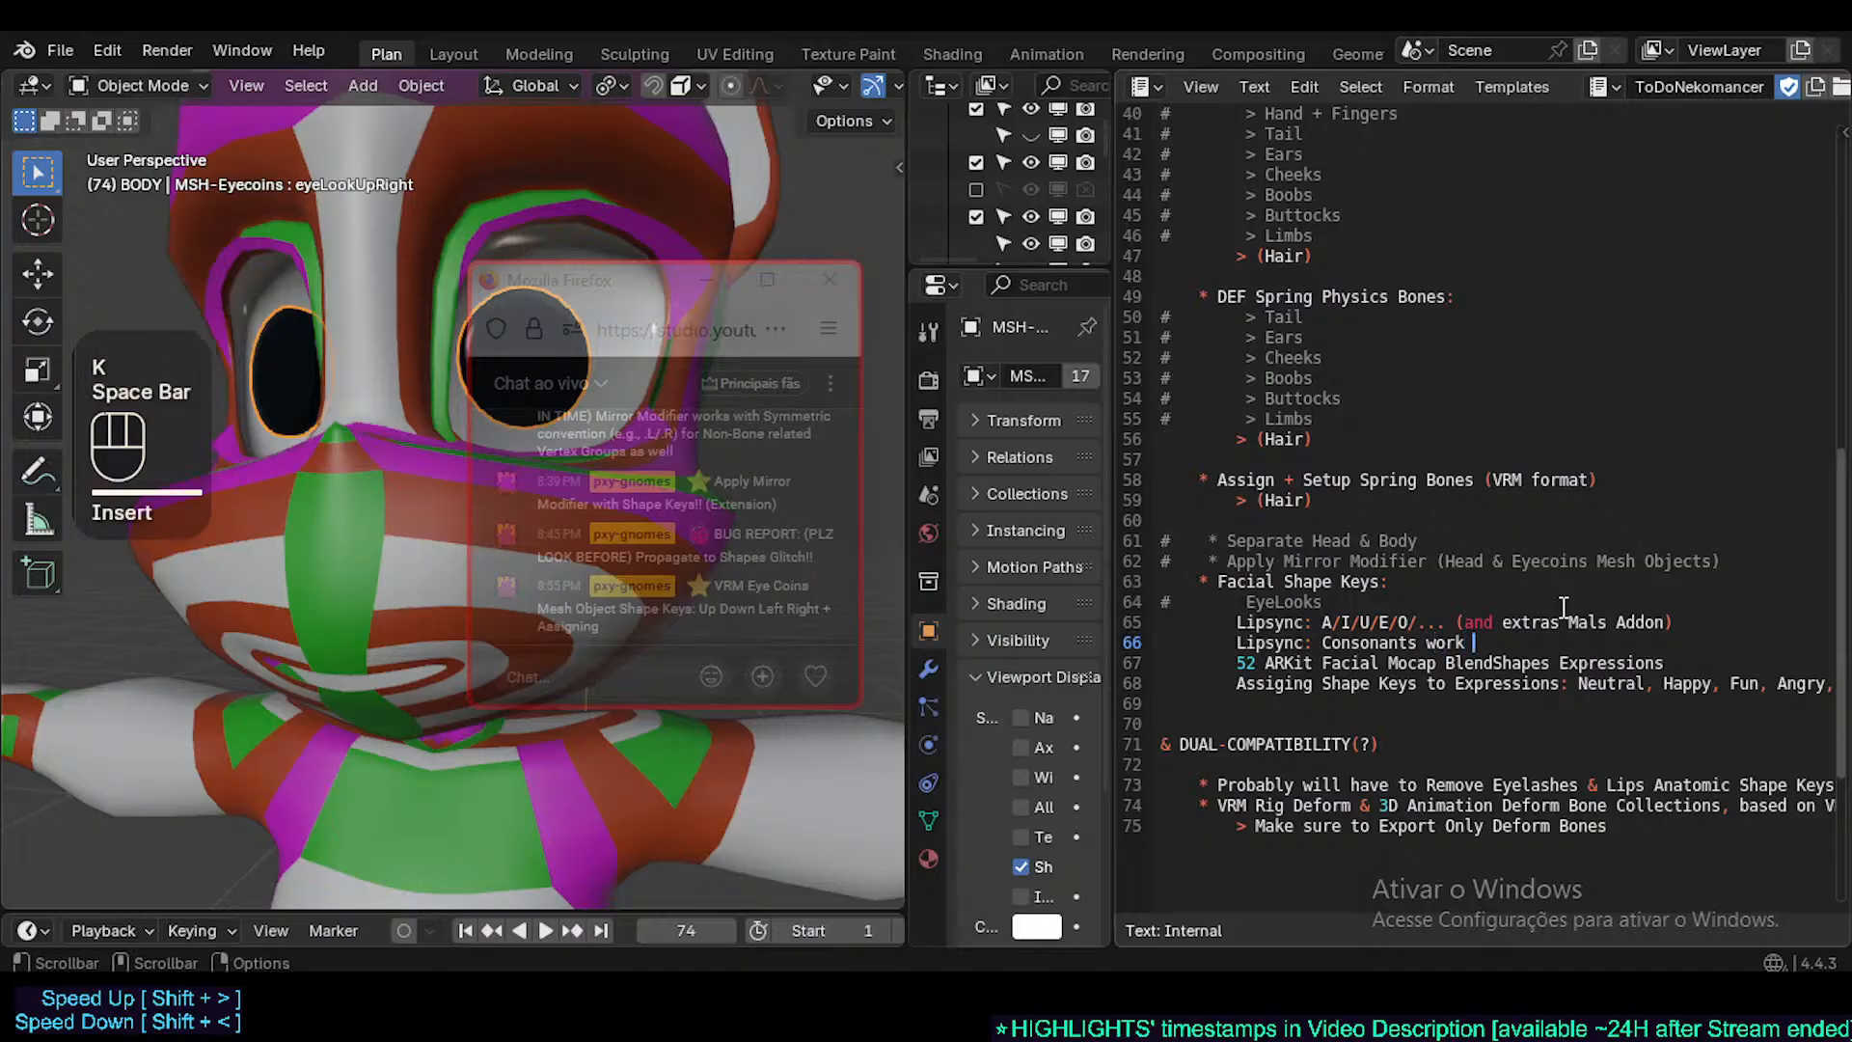
key(BackSpace)
text(ing in Vss)
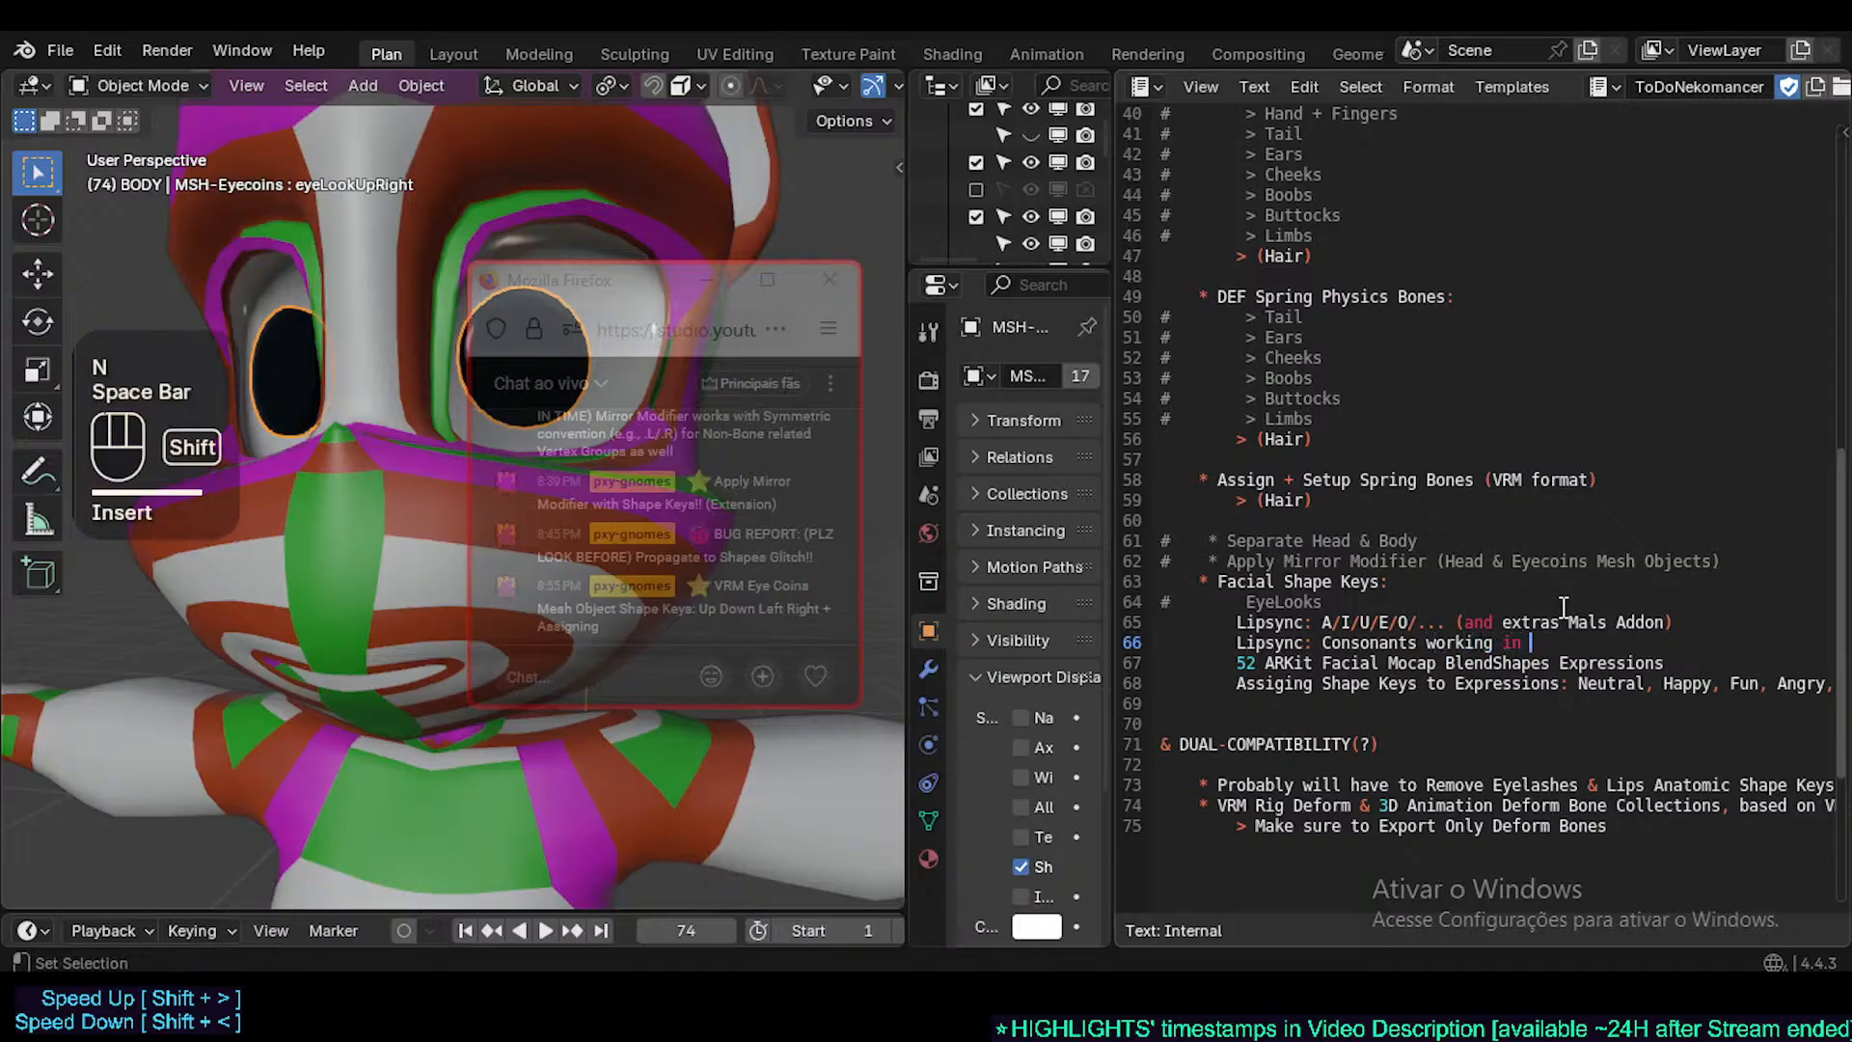
key(BackSpace)
key(BackSpace)
text(SeeFace?)
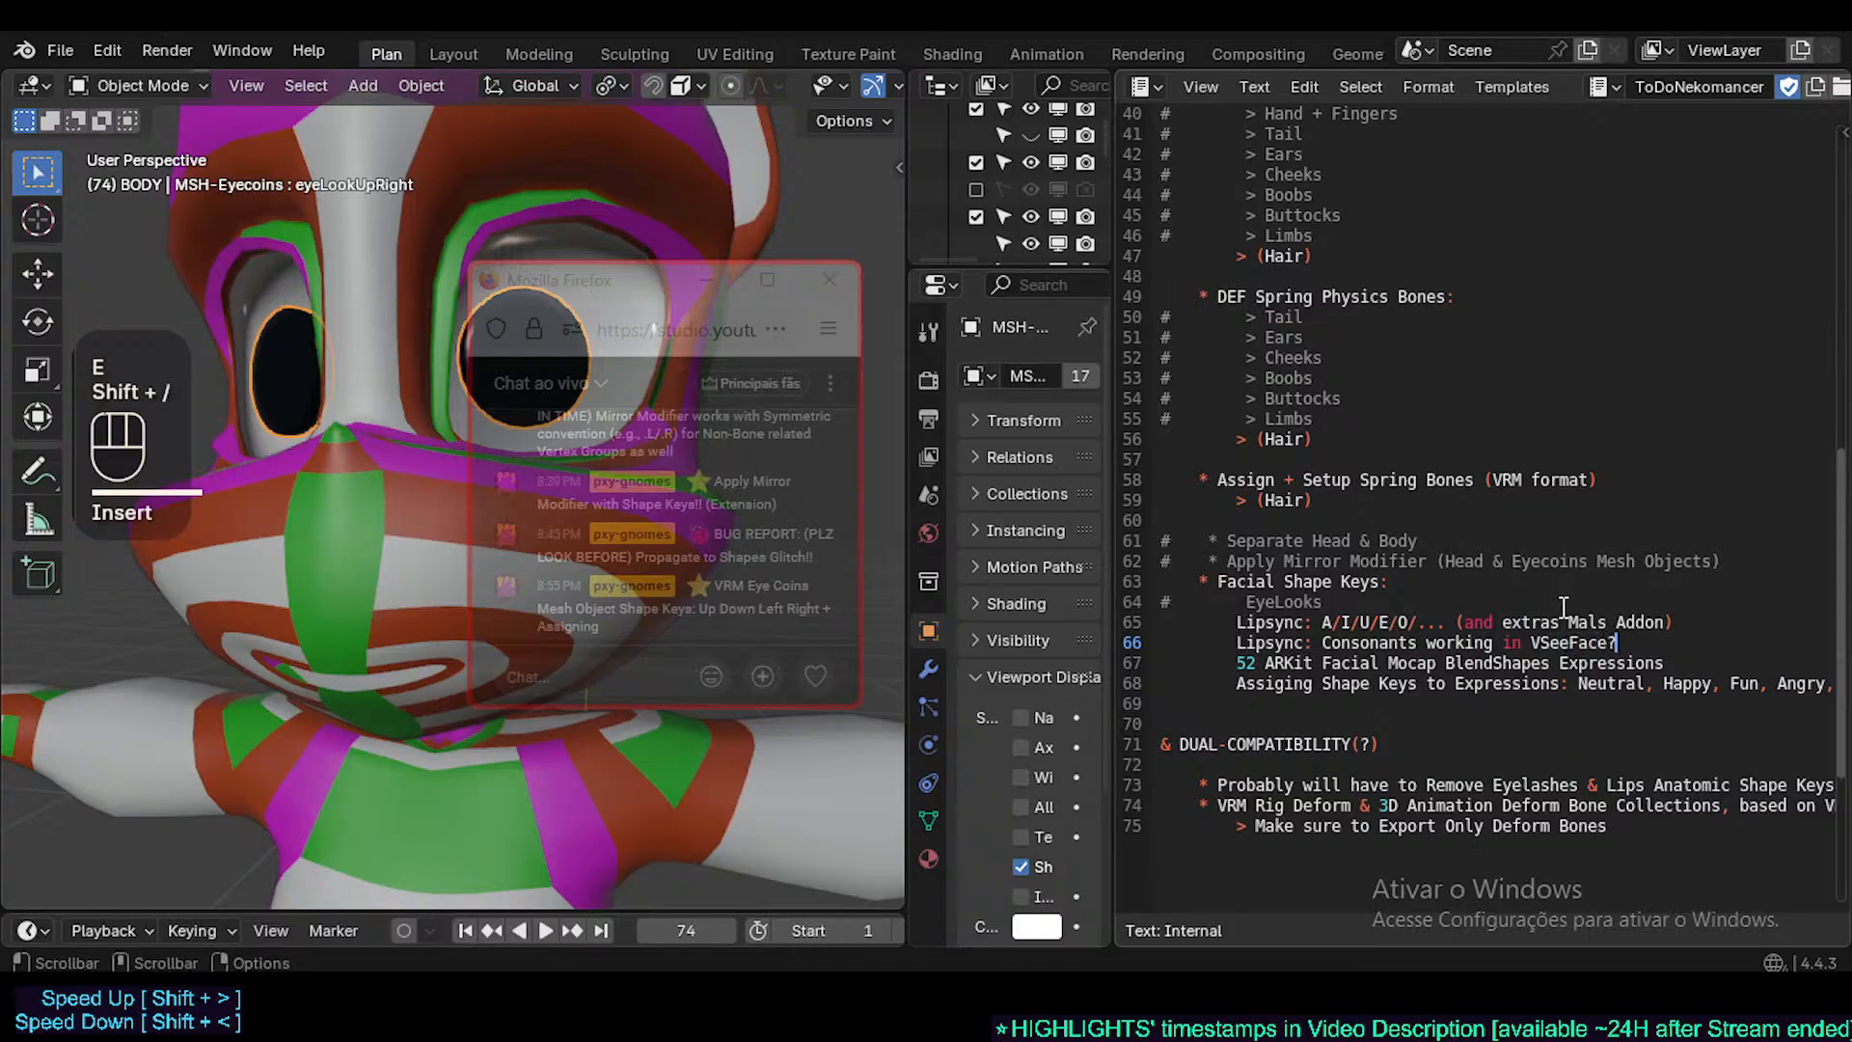
key(Down)
key(ctrl+s)
key(Up)
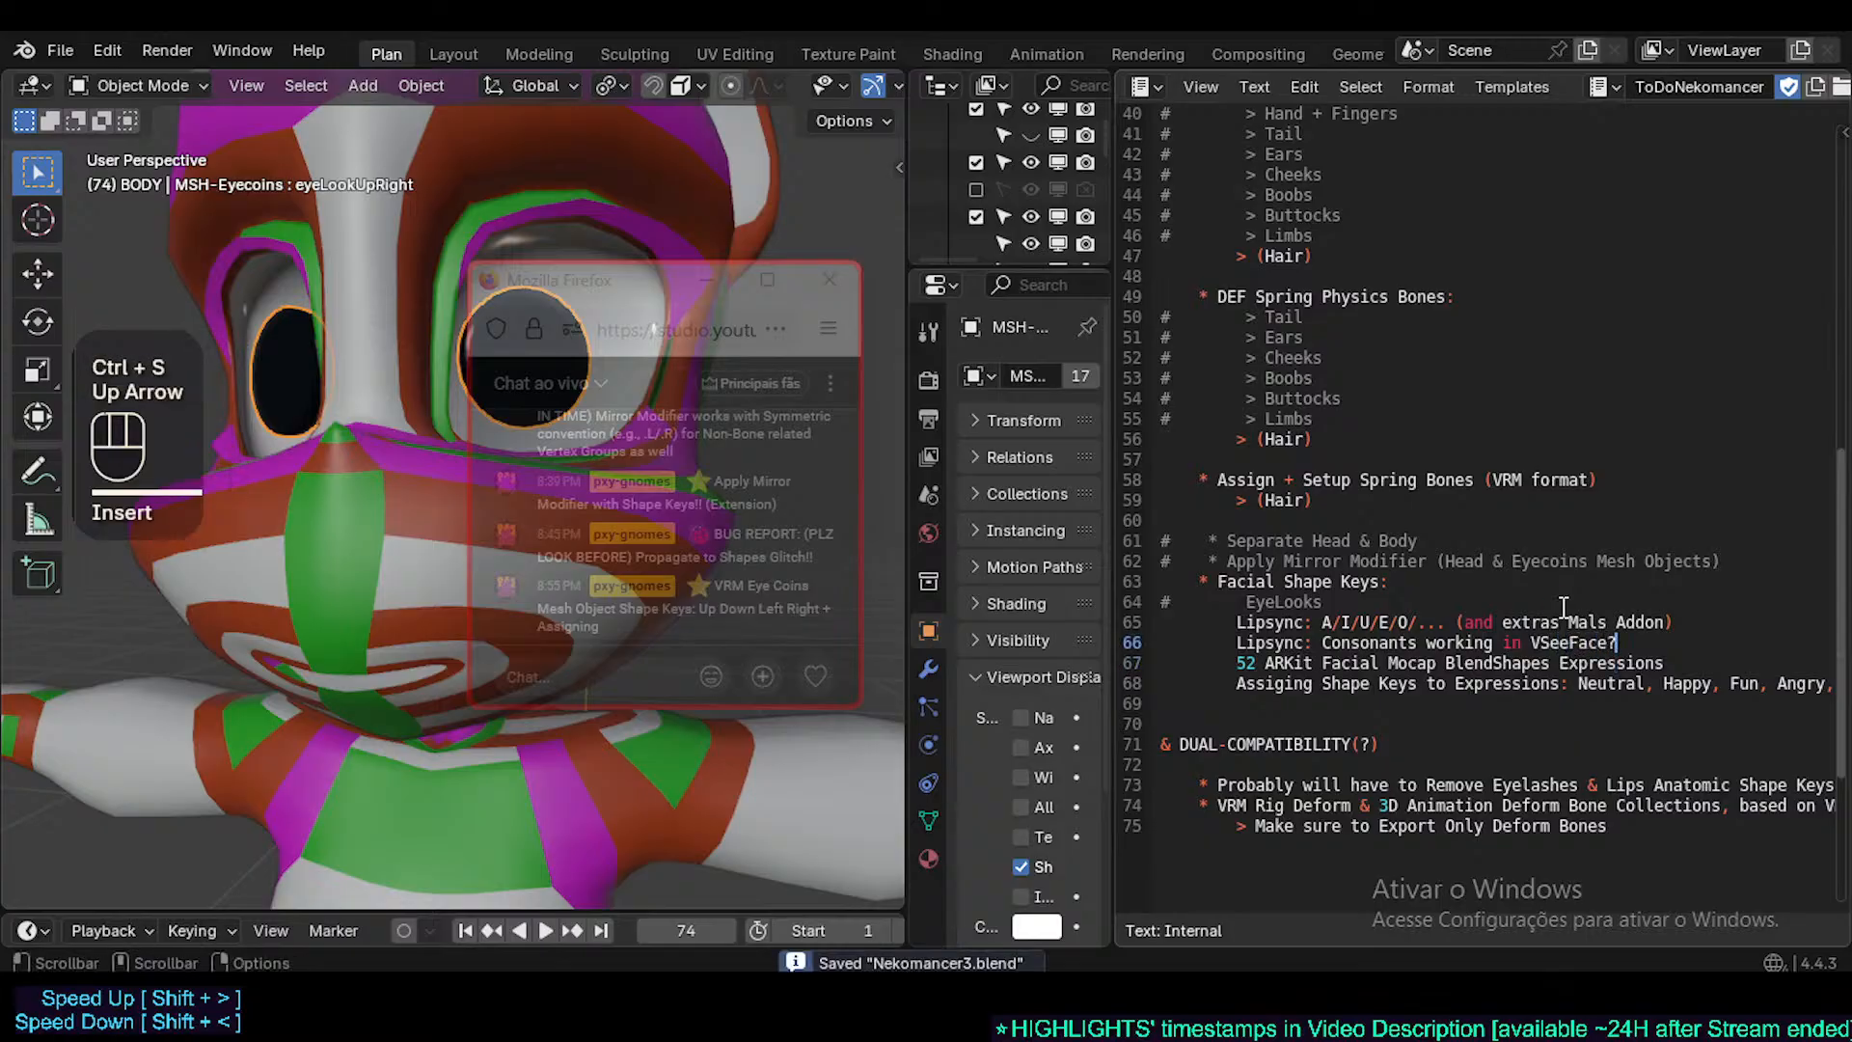
key(shift+Home)
key(End)
key(Down)
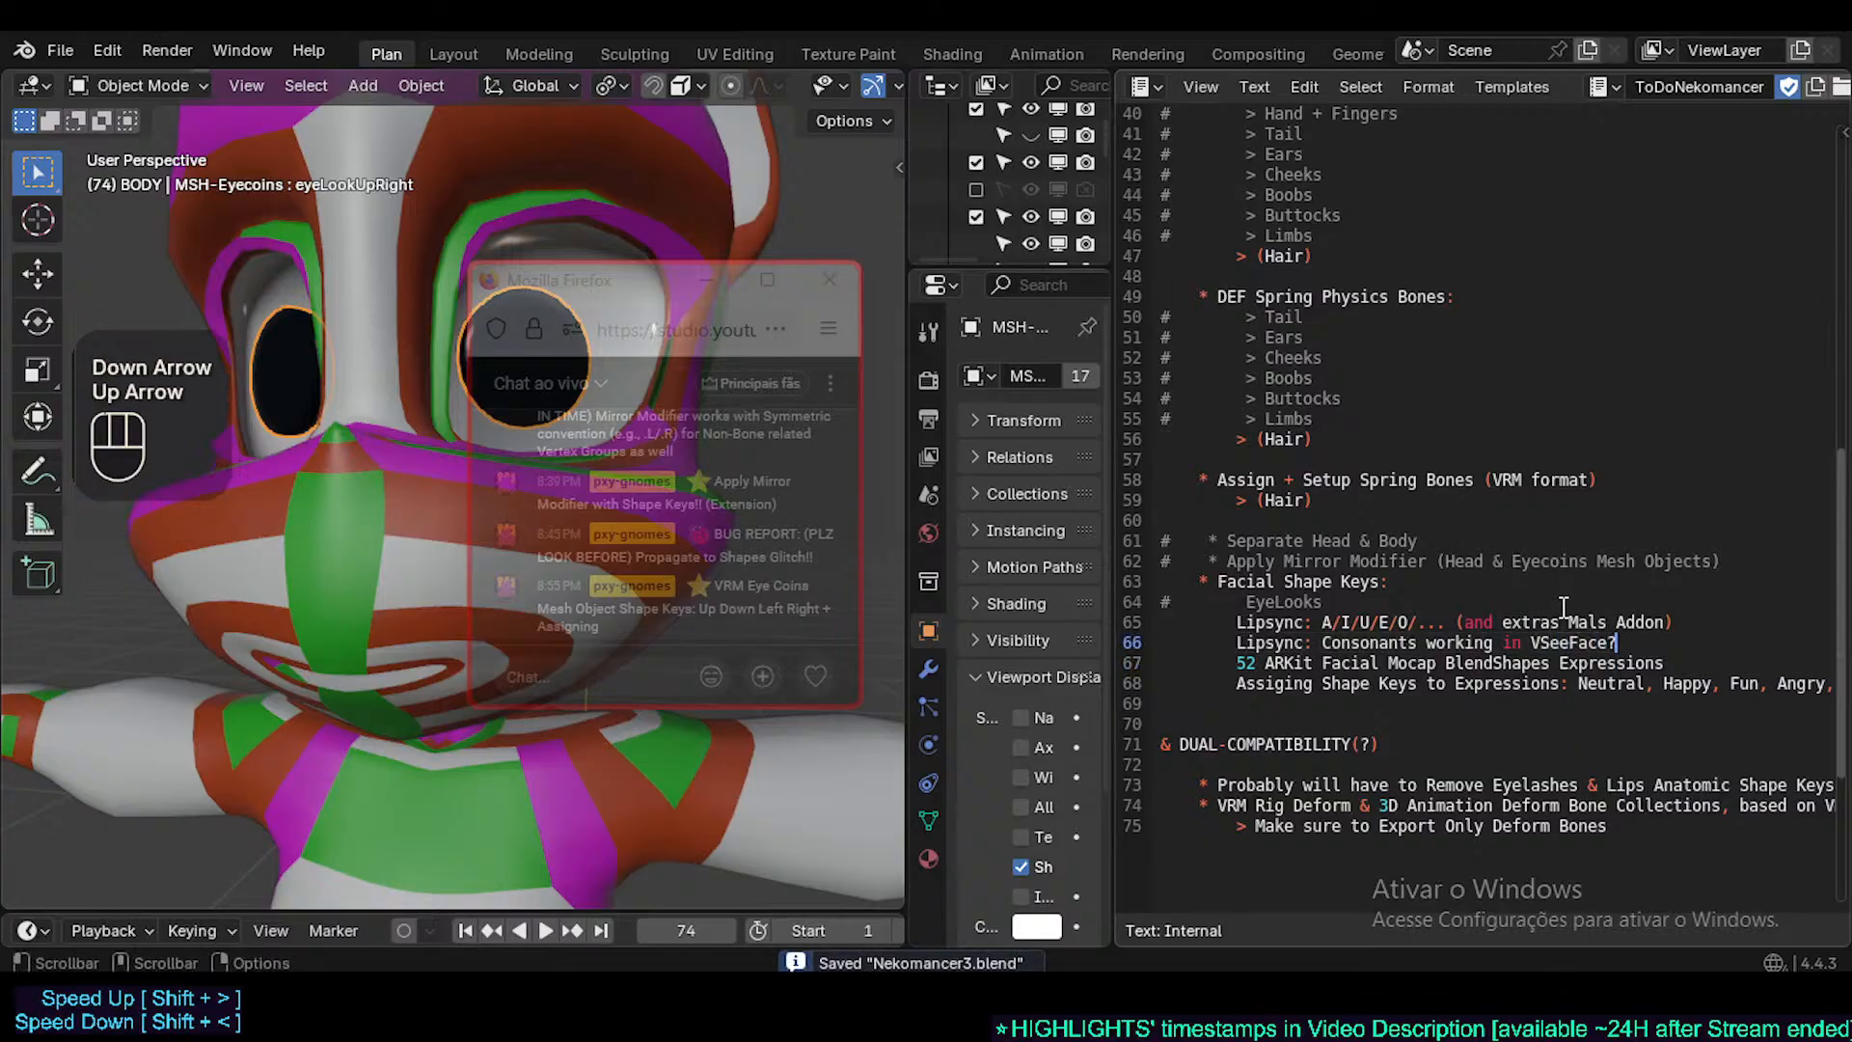
key(Home)
key(End)
key(Down)
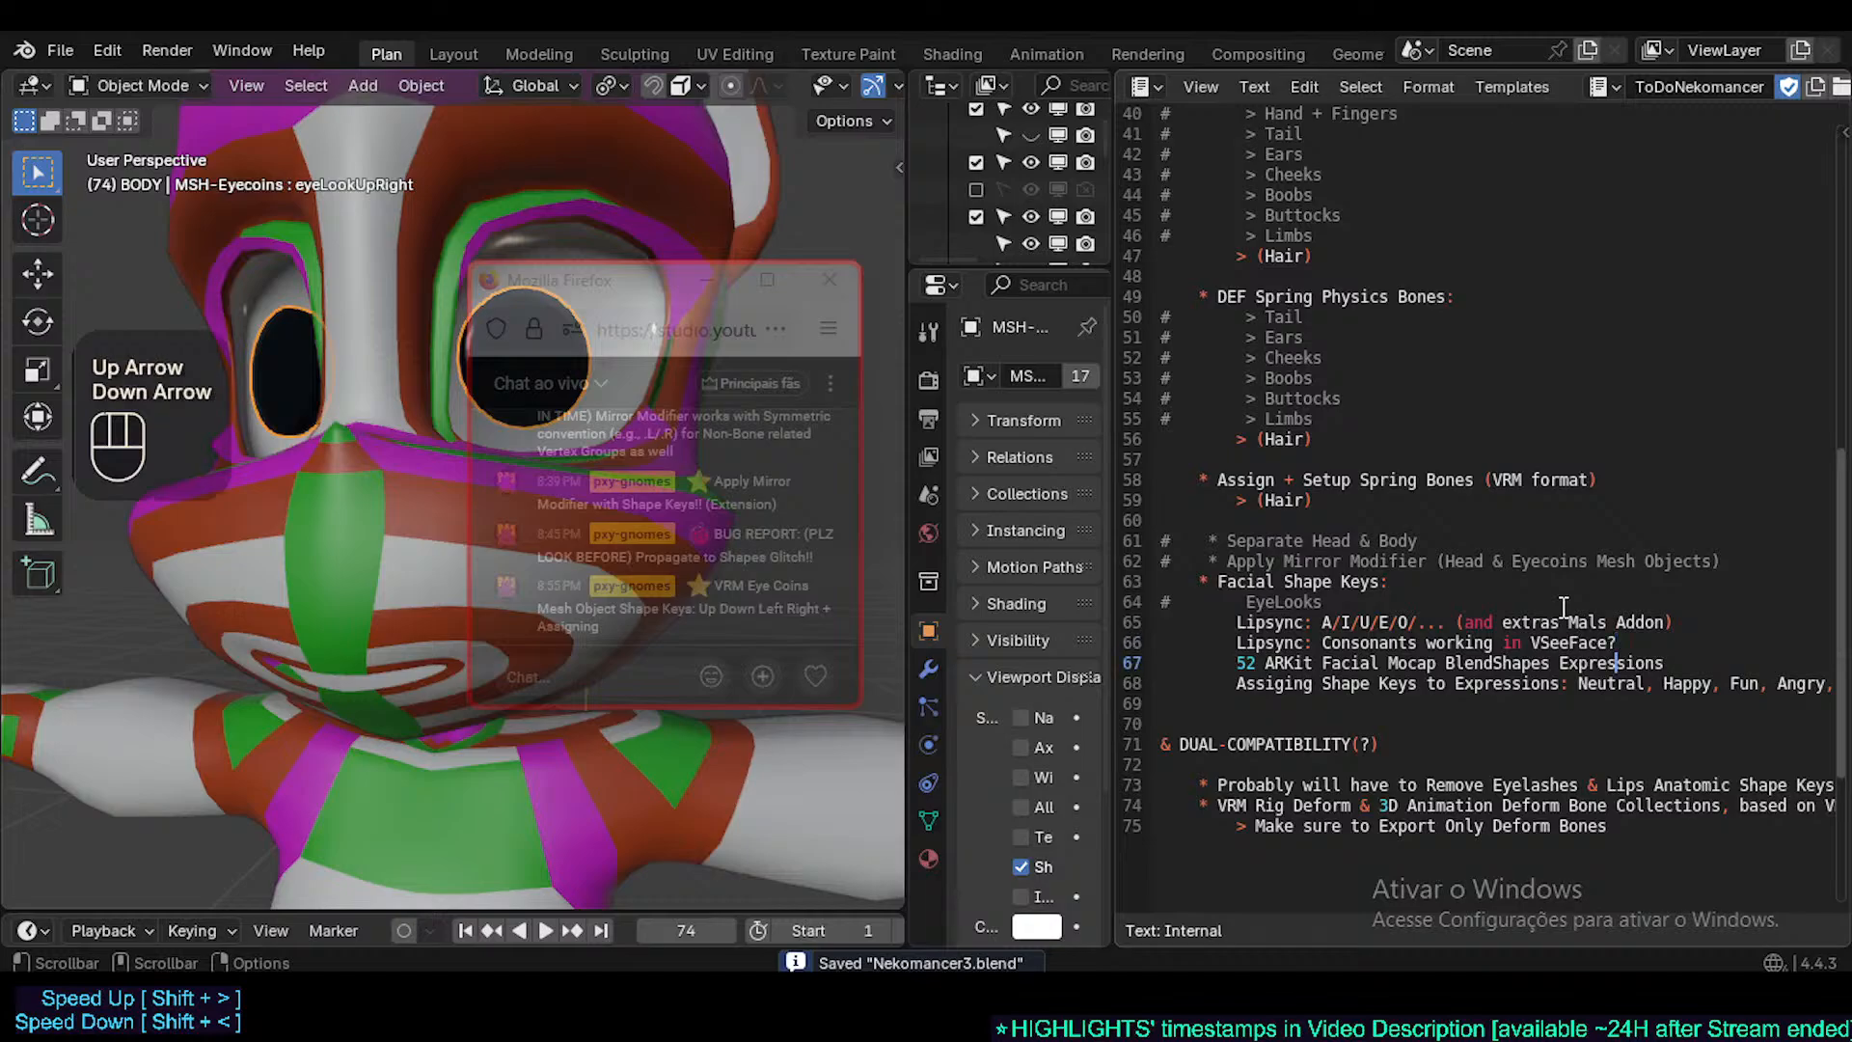
key(Up)
key(shift+Home)
key(Up)
key(shift+End)
key(shift+Page_Down)
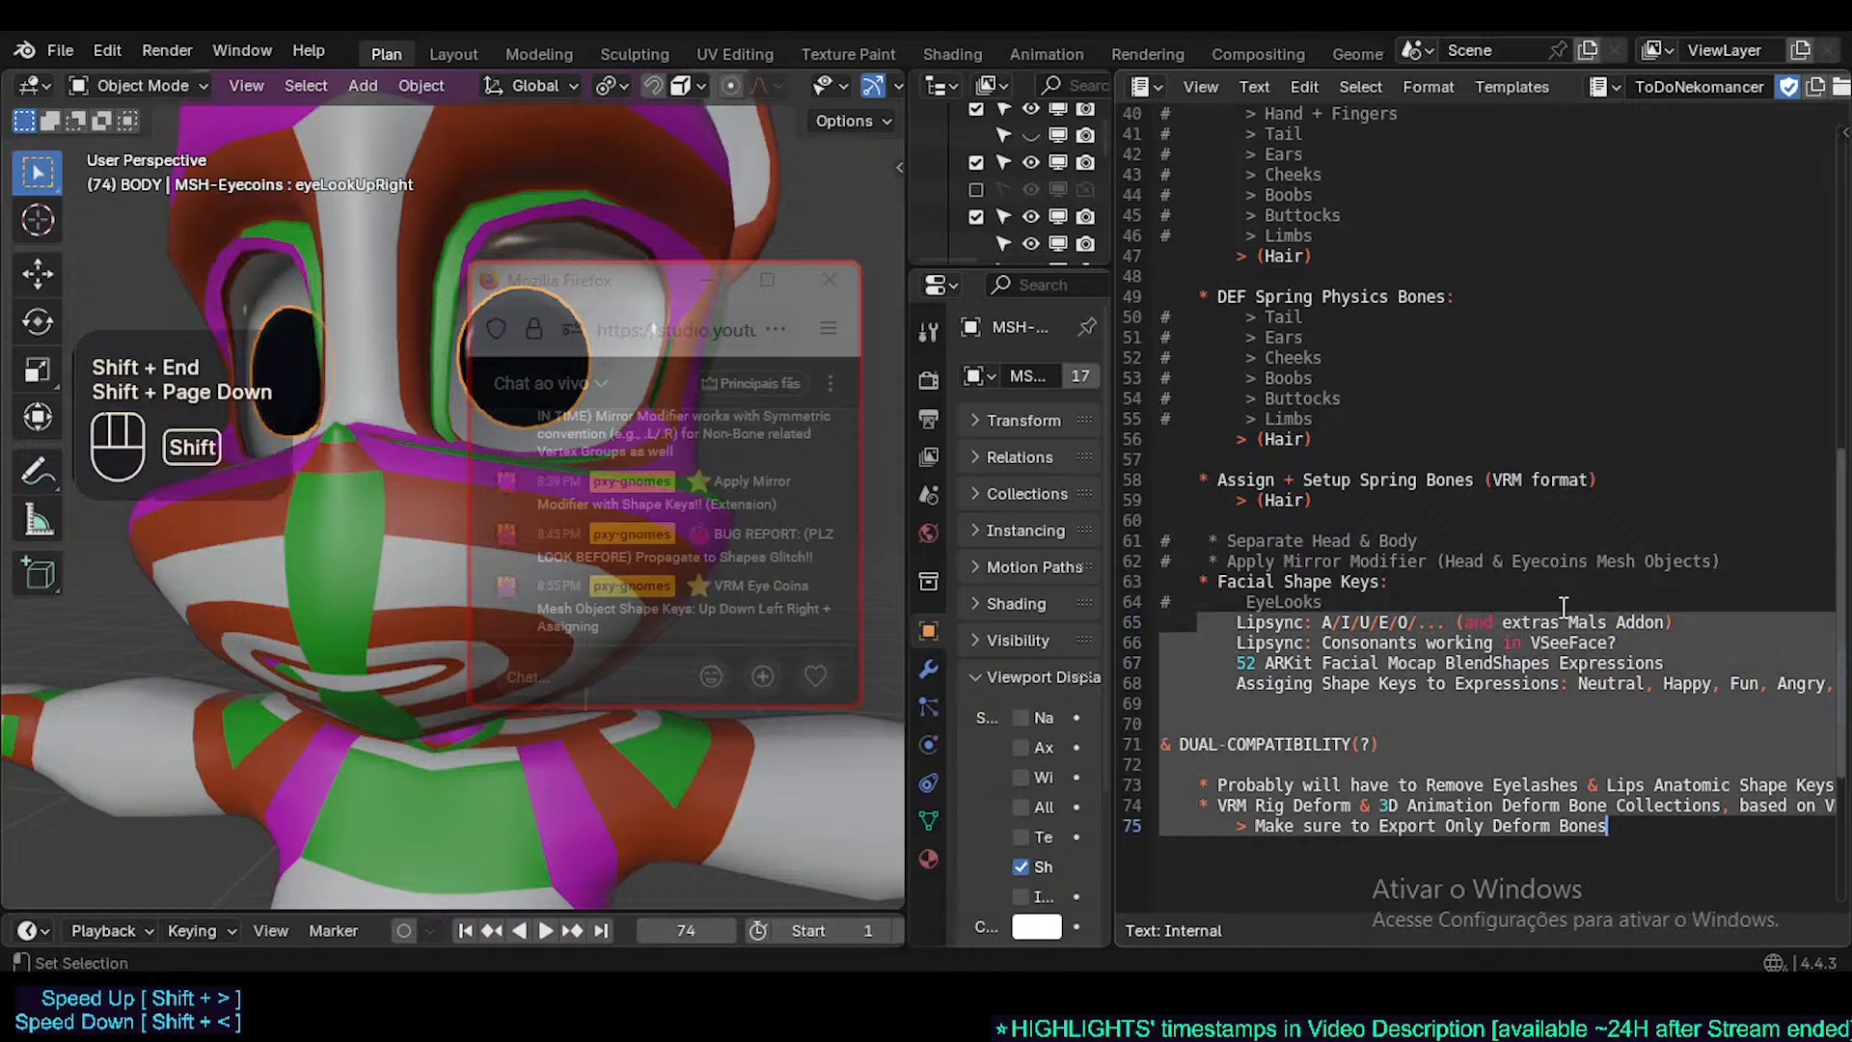
key(Home)
key(Up)
key(Up)
key(Up)
key(Up)
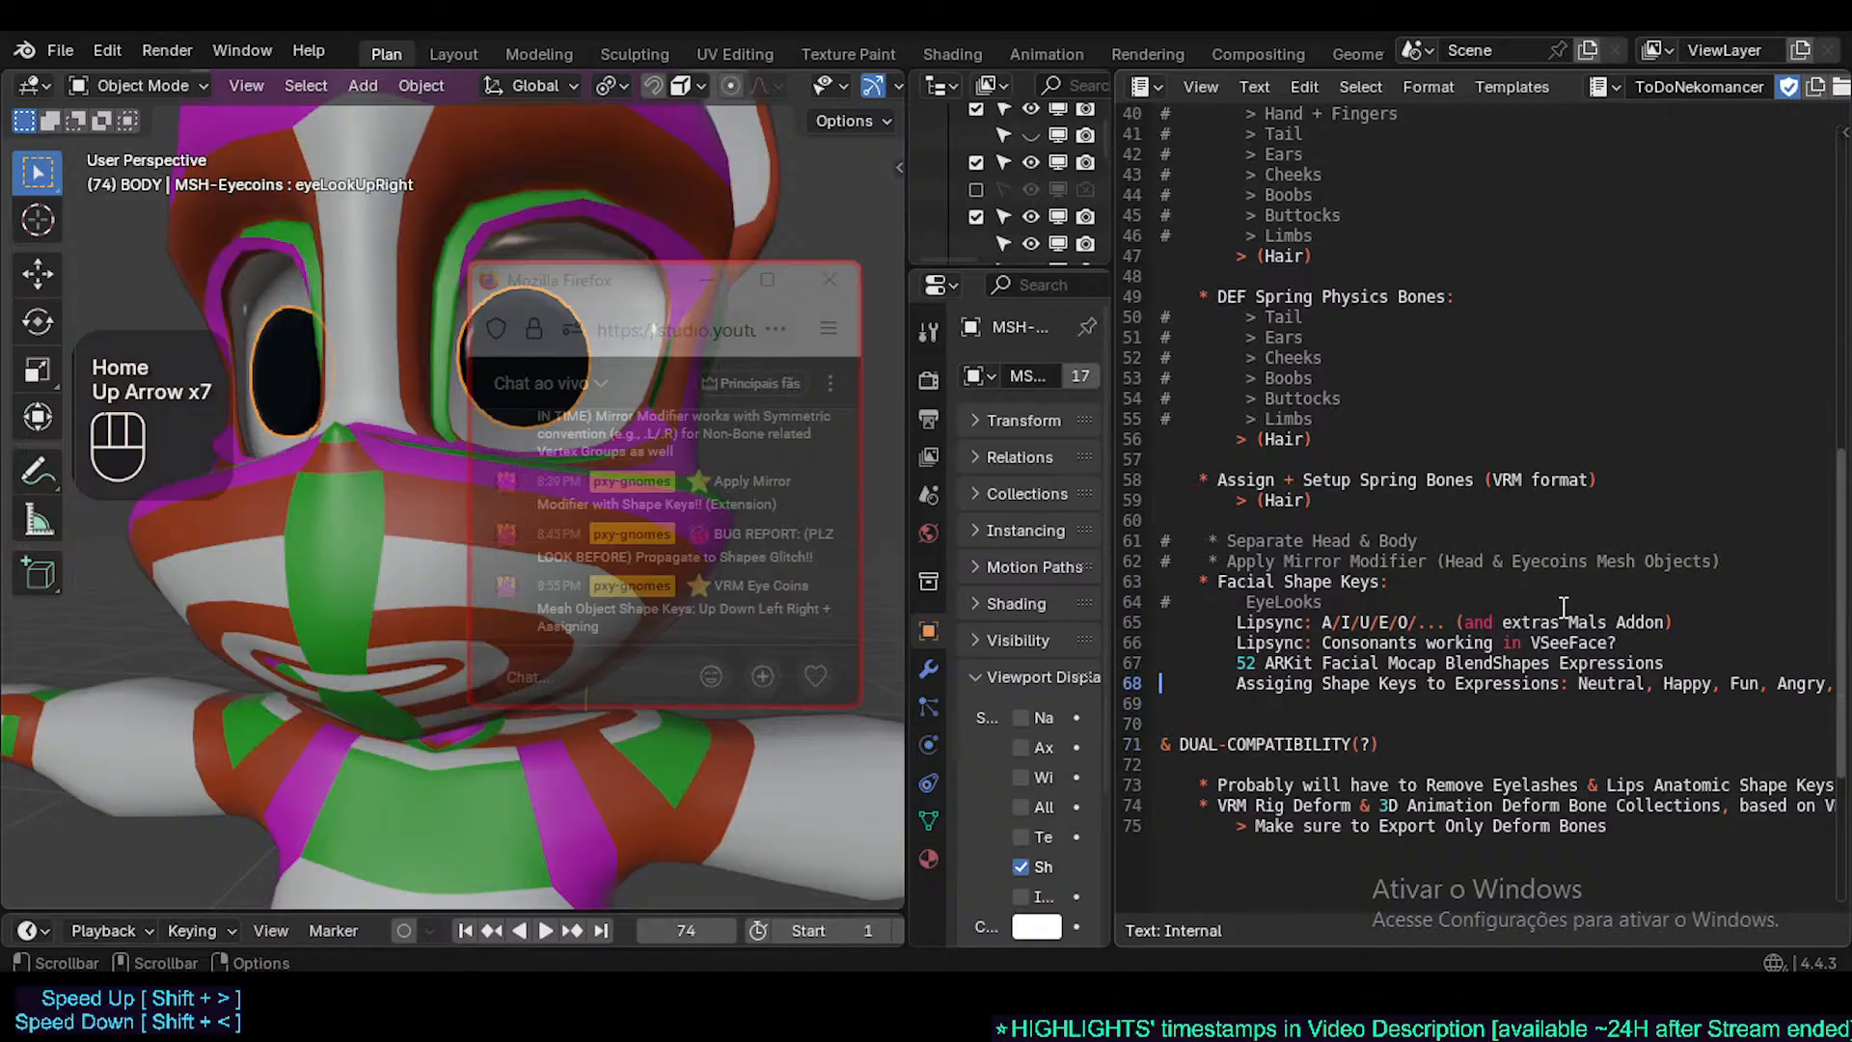
- Select and unhide the ARM-Nekomancer armature, and show the viewport sidebar with the chat window moved clear of it
click(926, 142)
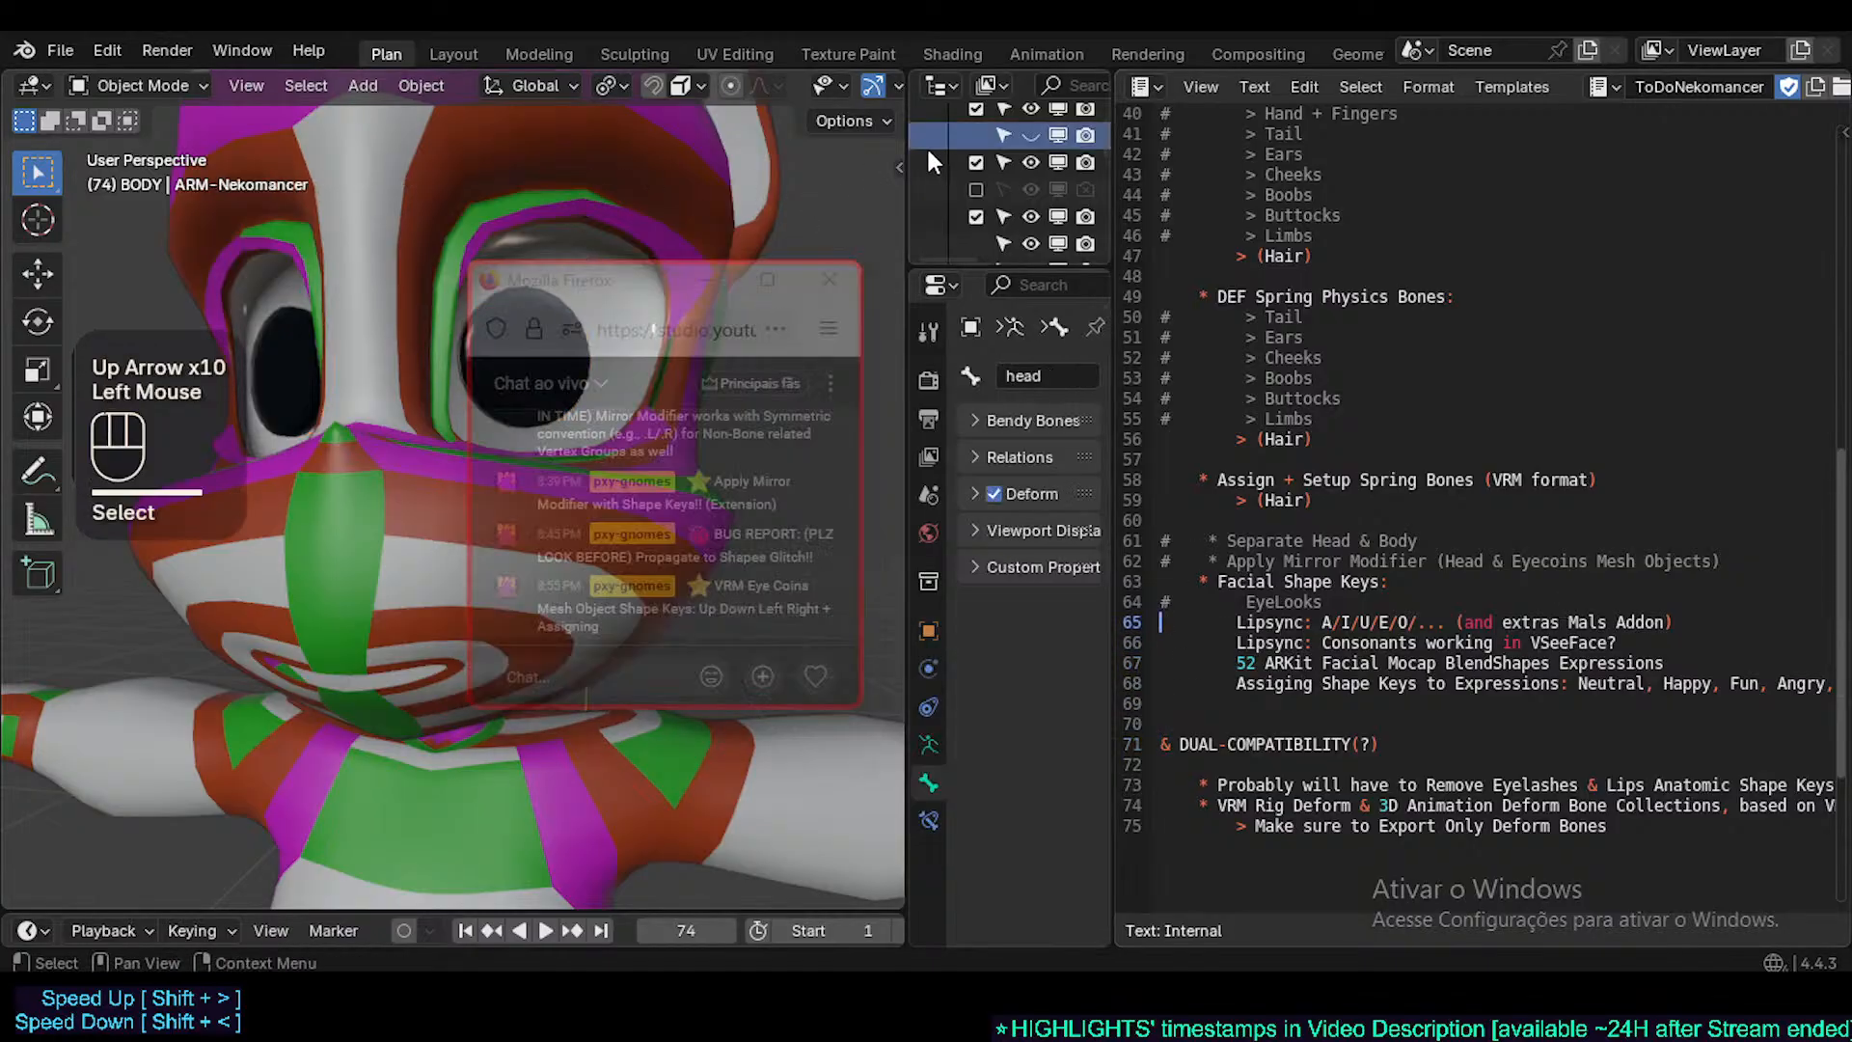
click(926, 143)
key(n)
click(1032, 135)
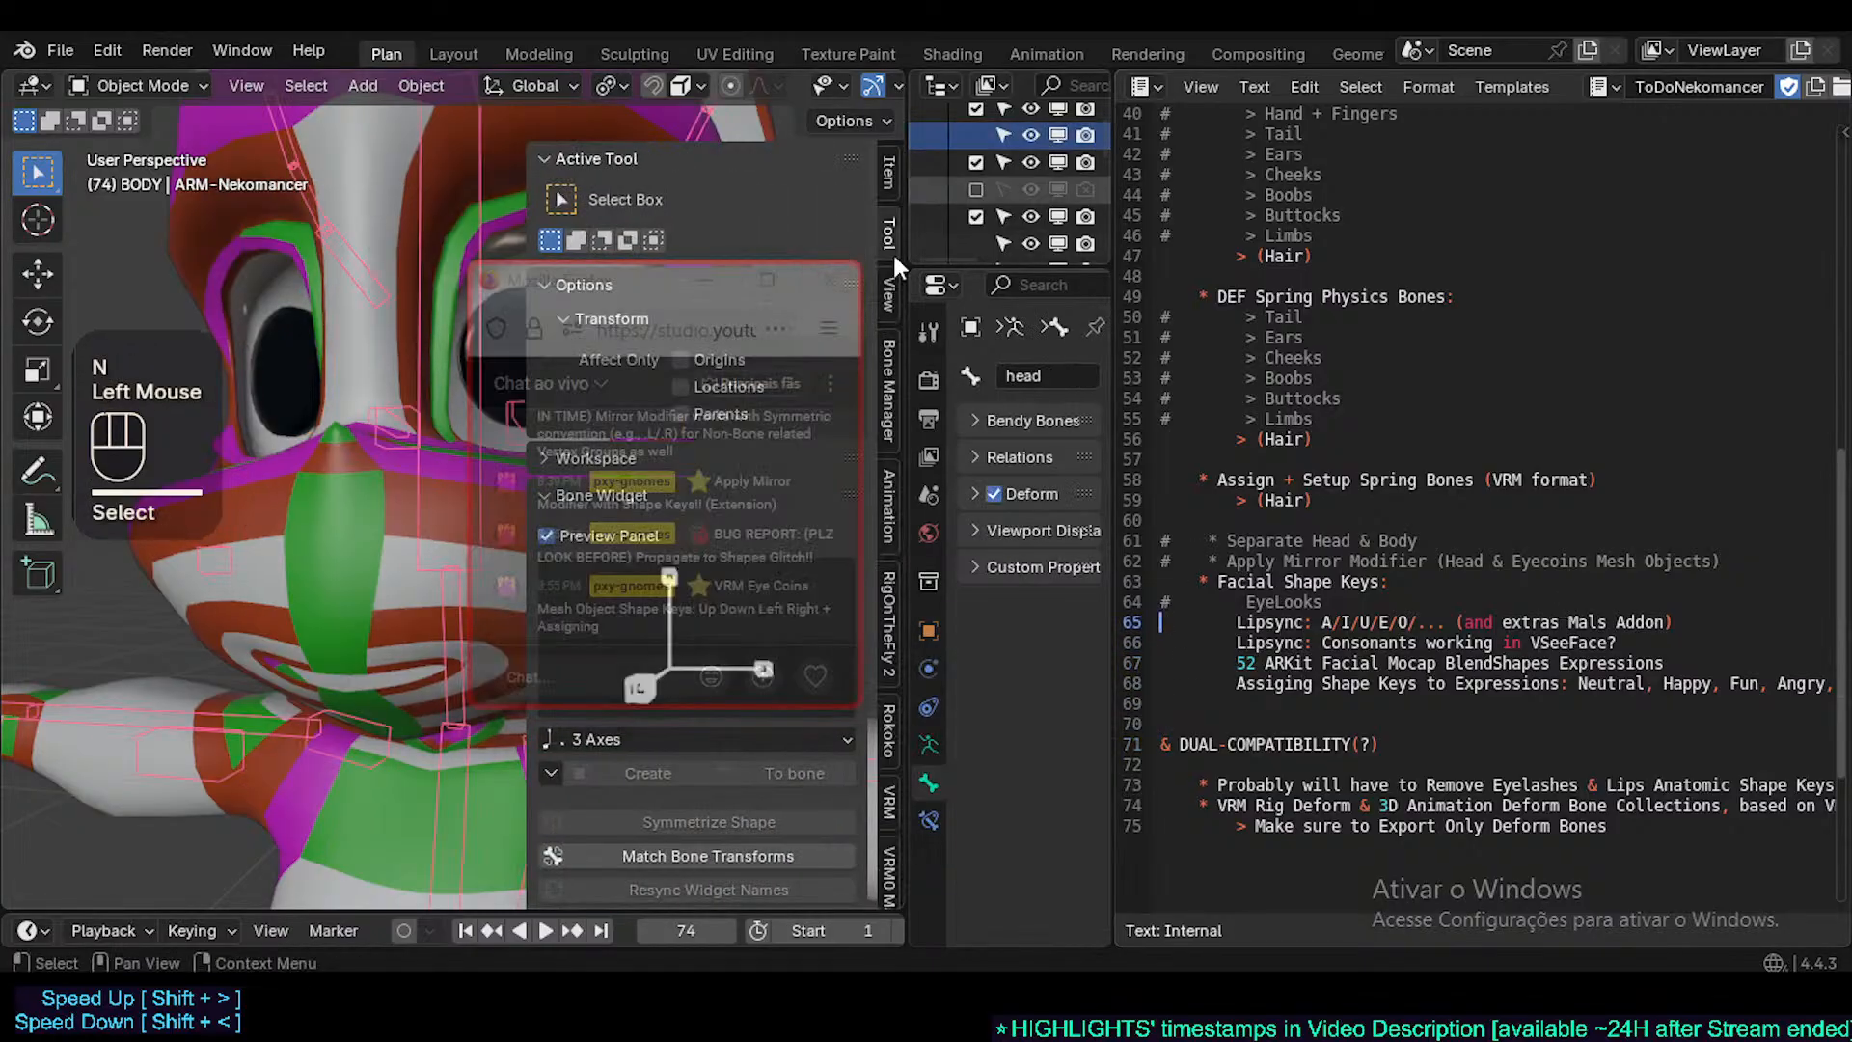
drag(613, 285, 228, 428)
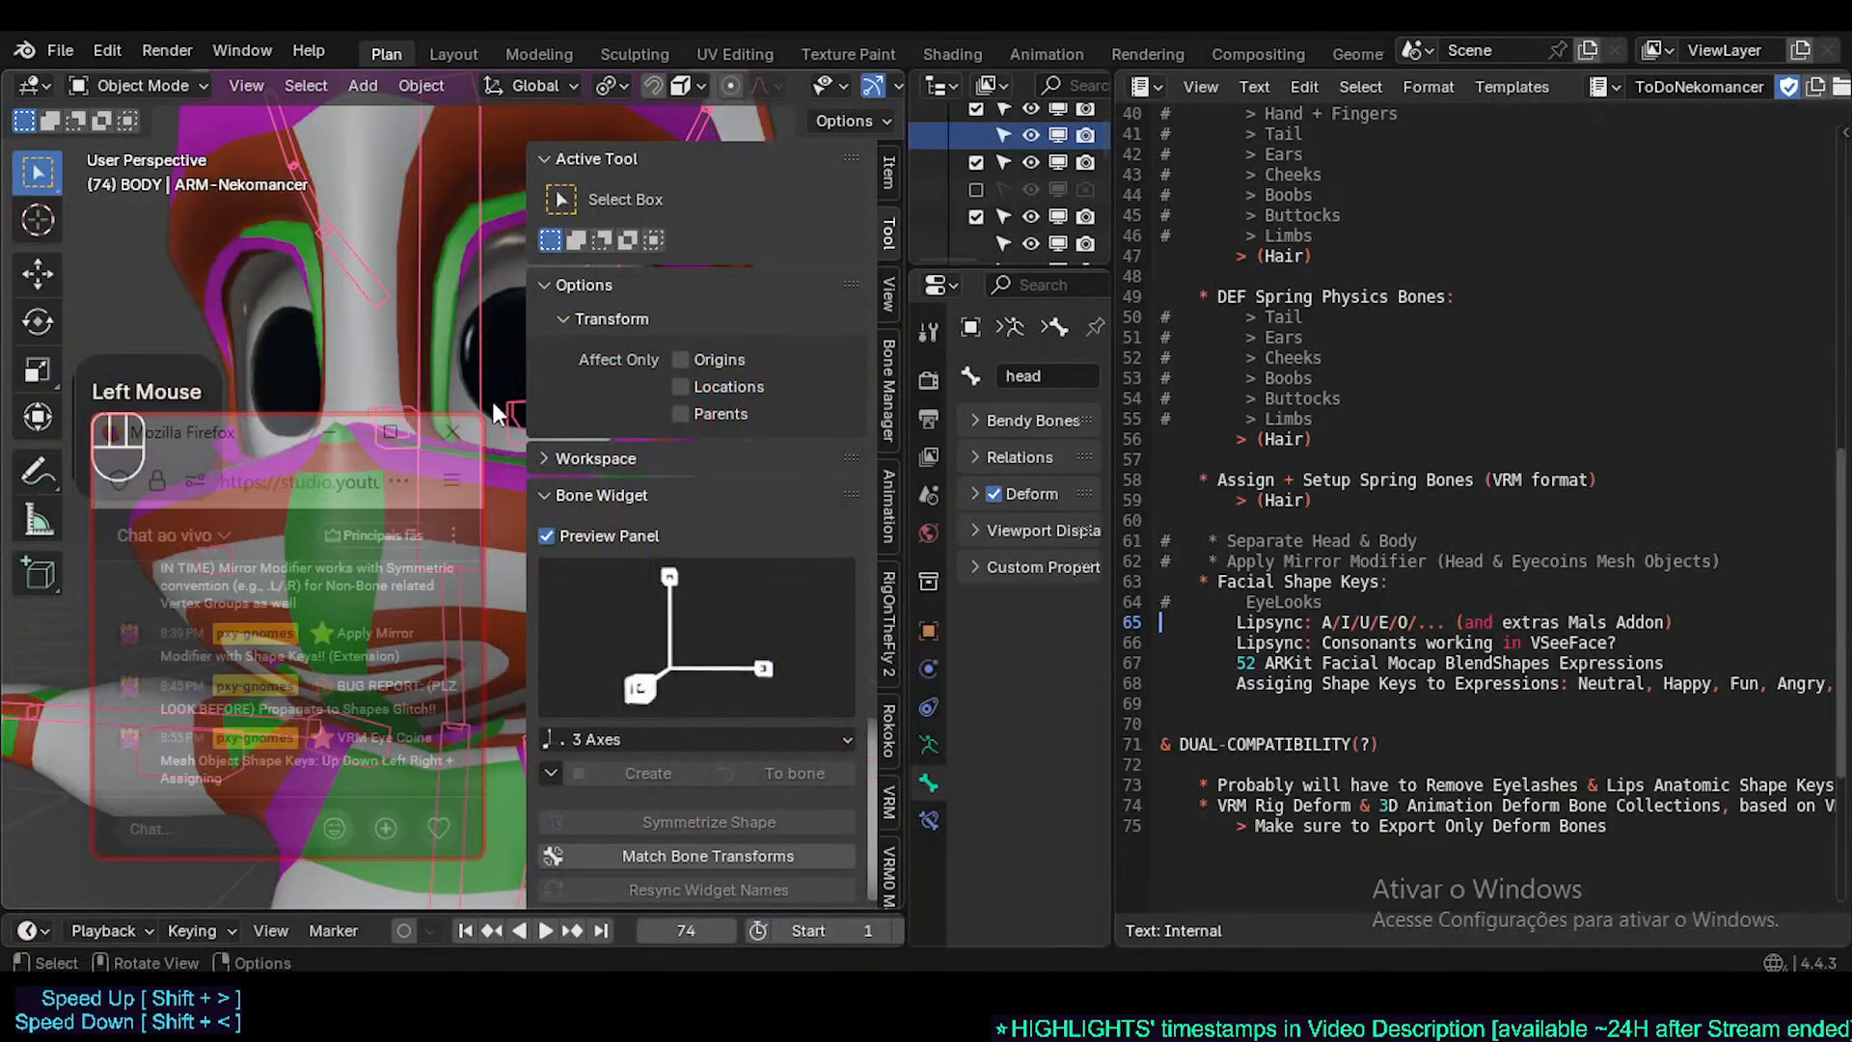
- Select the MSH-NekomancerHead mesh in the viewport and highlight "A/I/U/E/O" in the first Lipsync to-do line
click(431, 330)
click(384, 352)
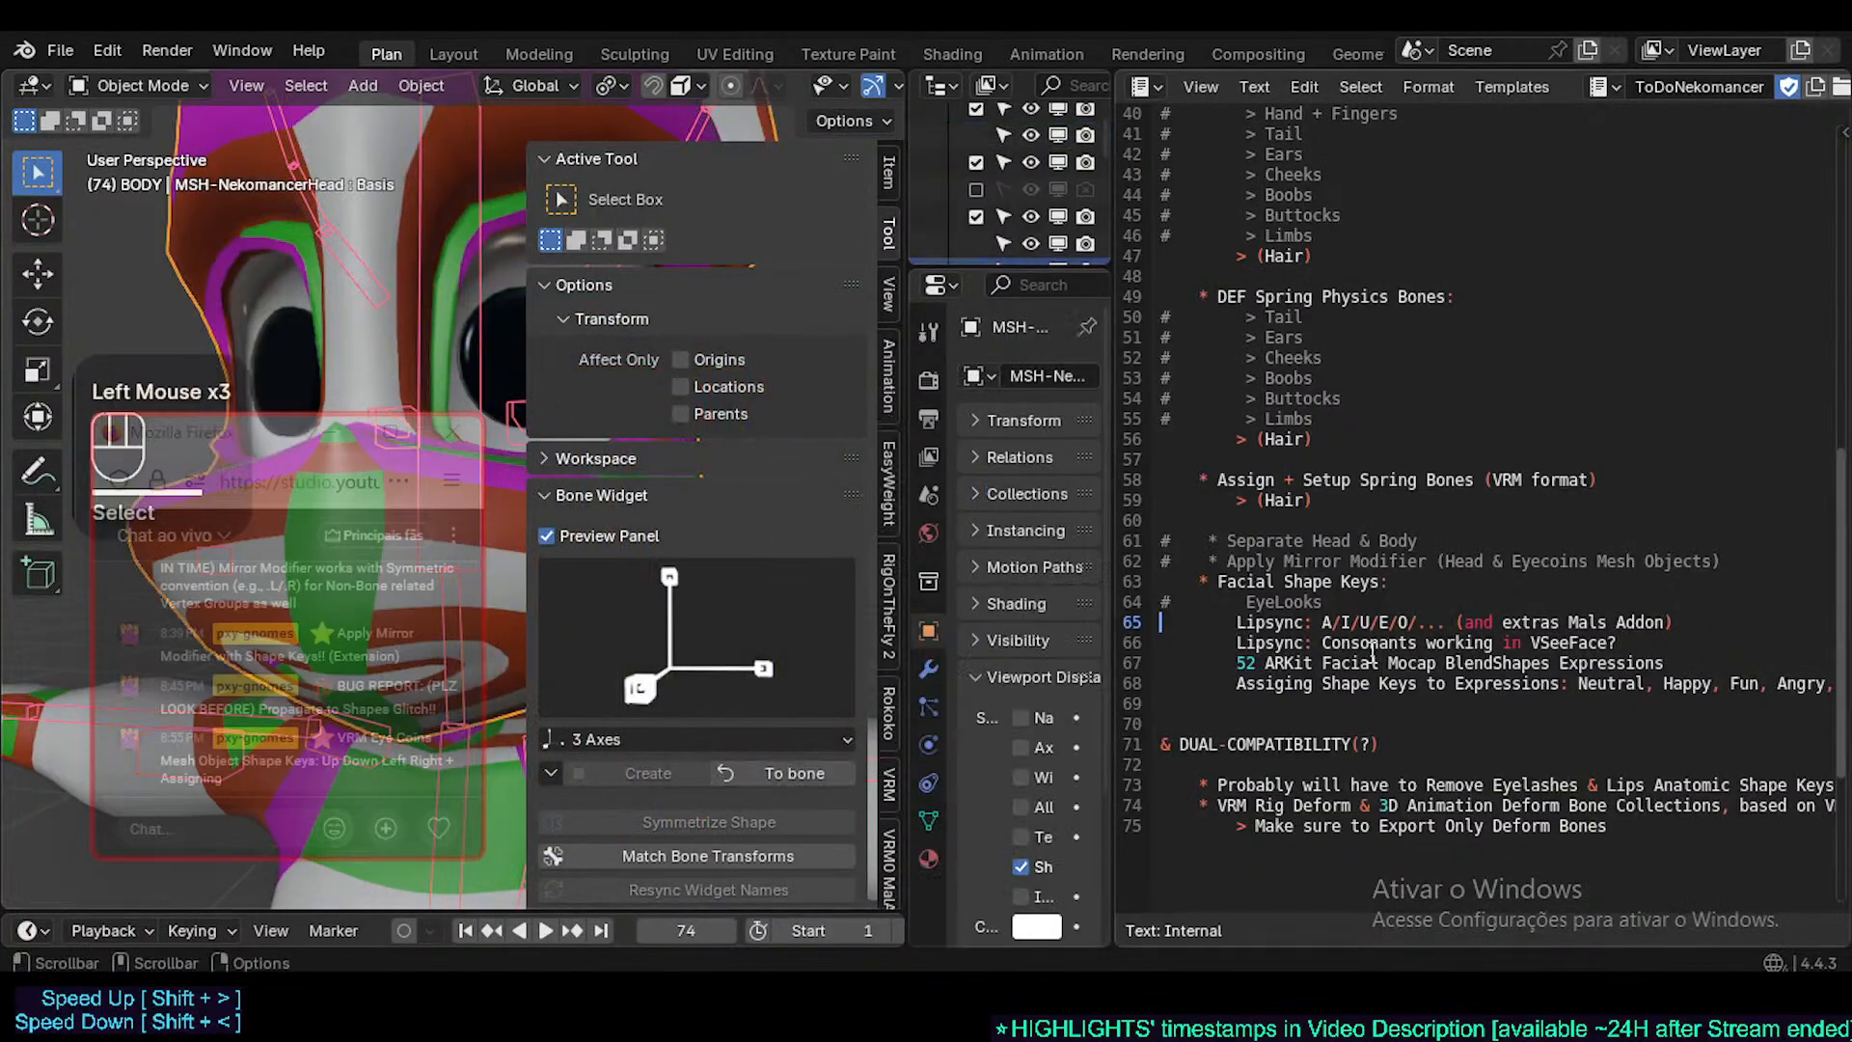
drag(1399, 617, 1409, 625)
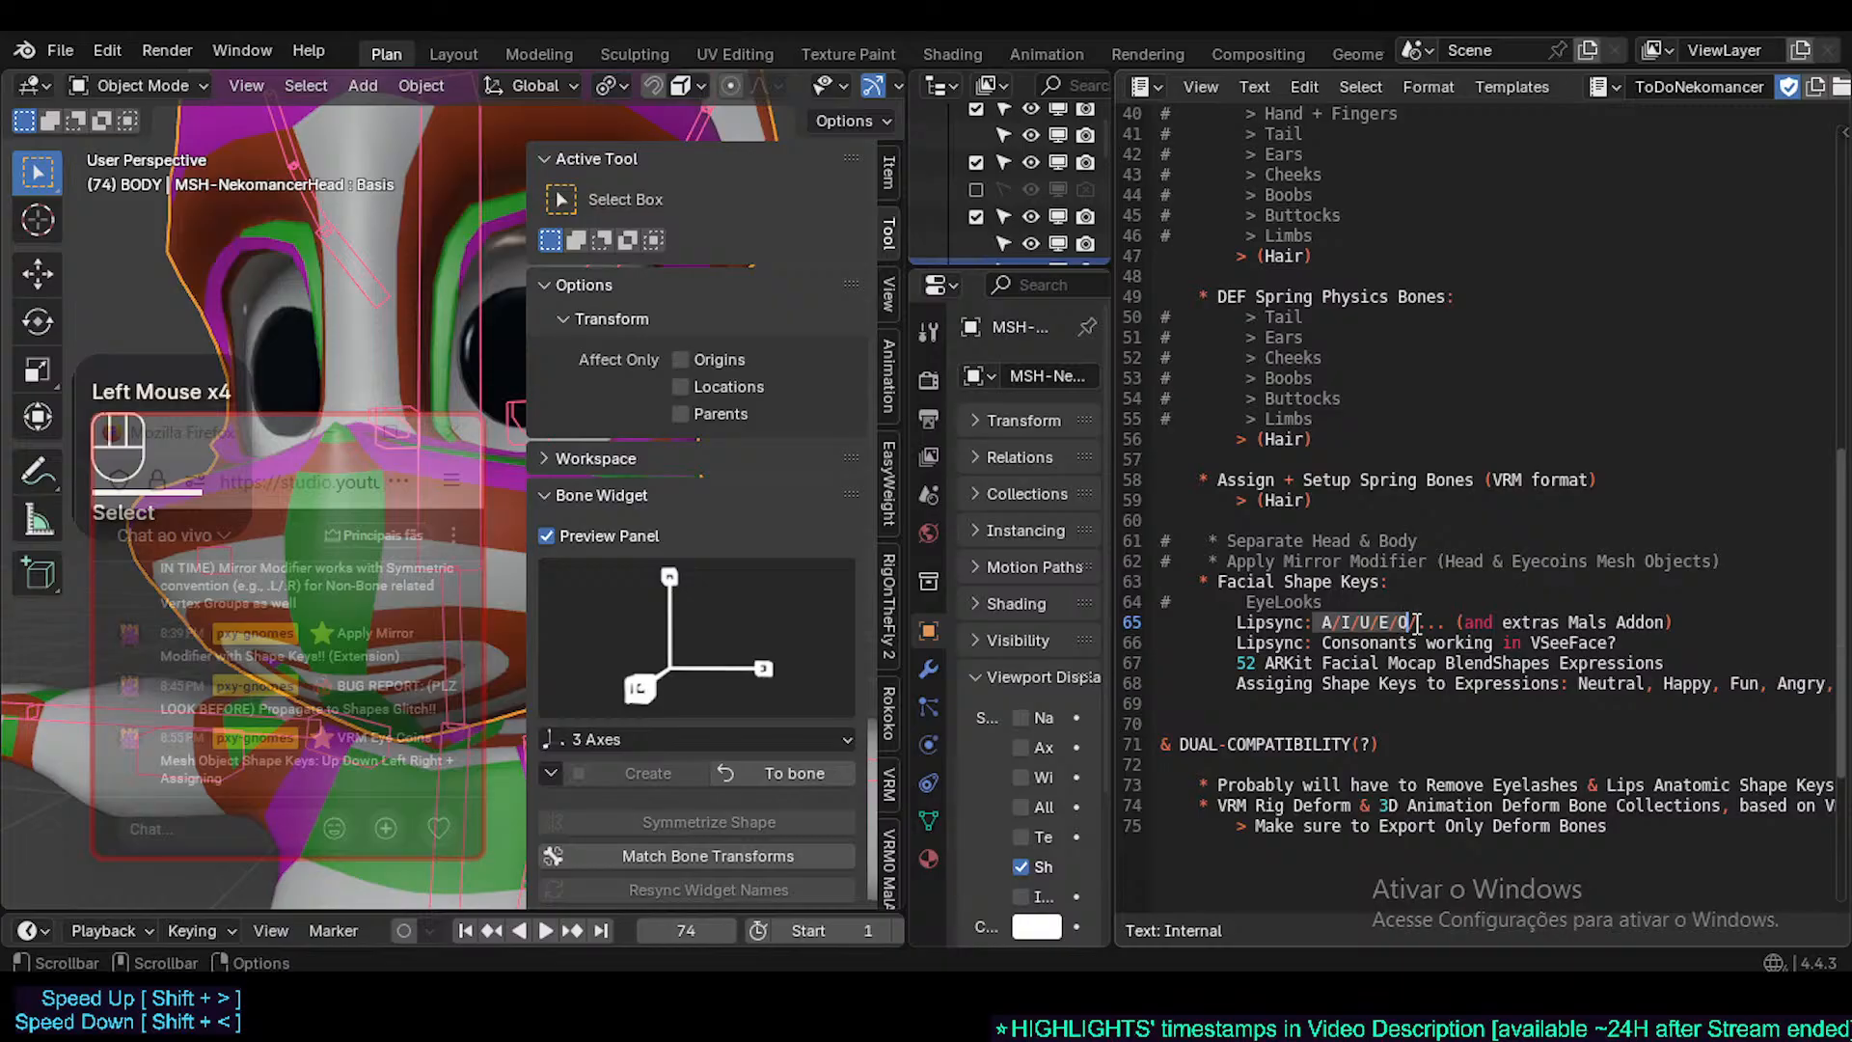
- Insert an indented "Blinks" line between EyeLooks and the first Lipsync line of the Facial Shape Keys to-do list
click(1409, 624)
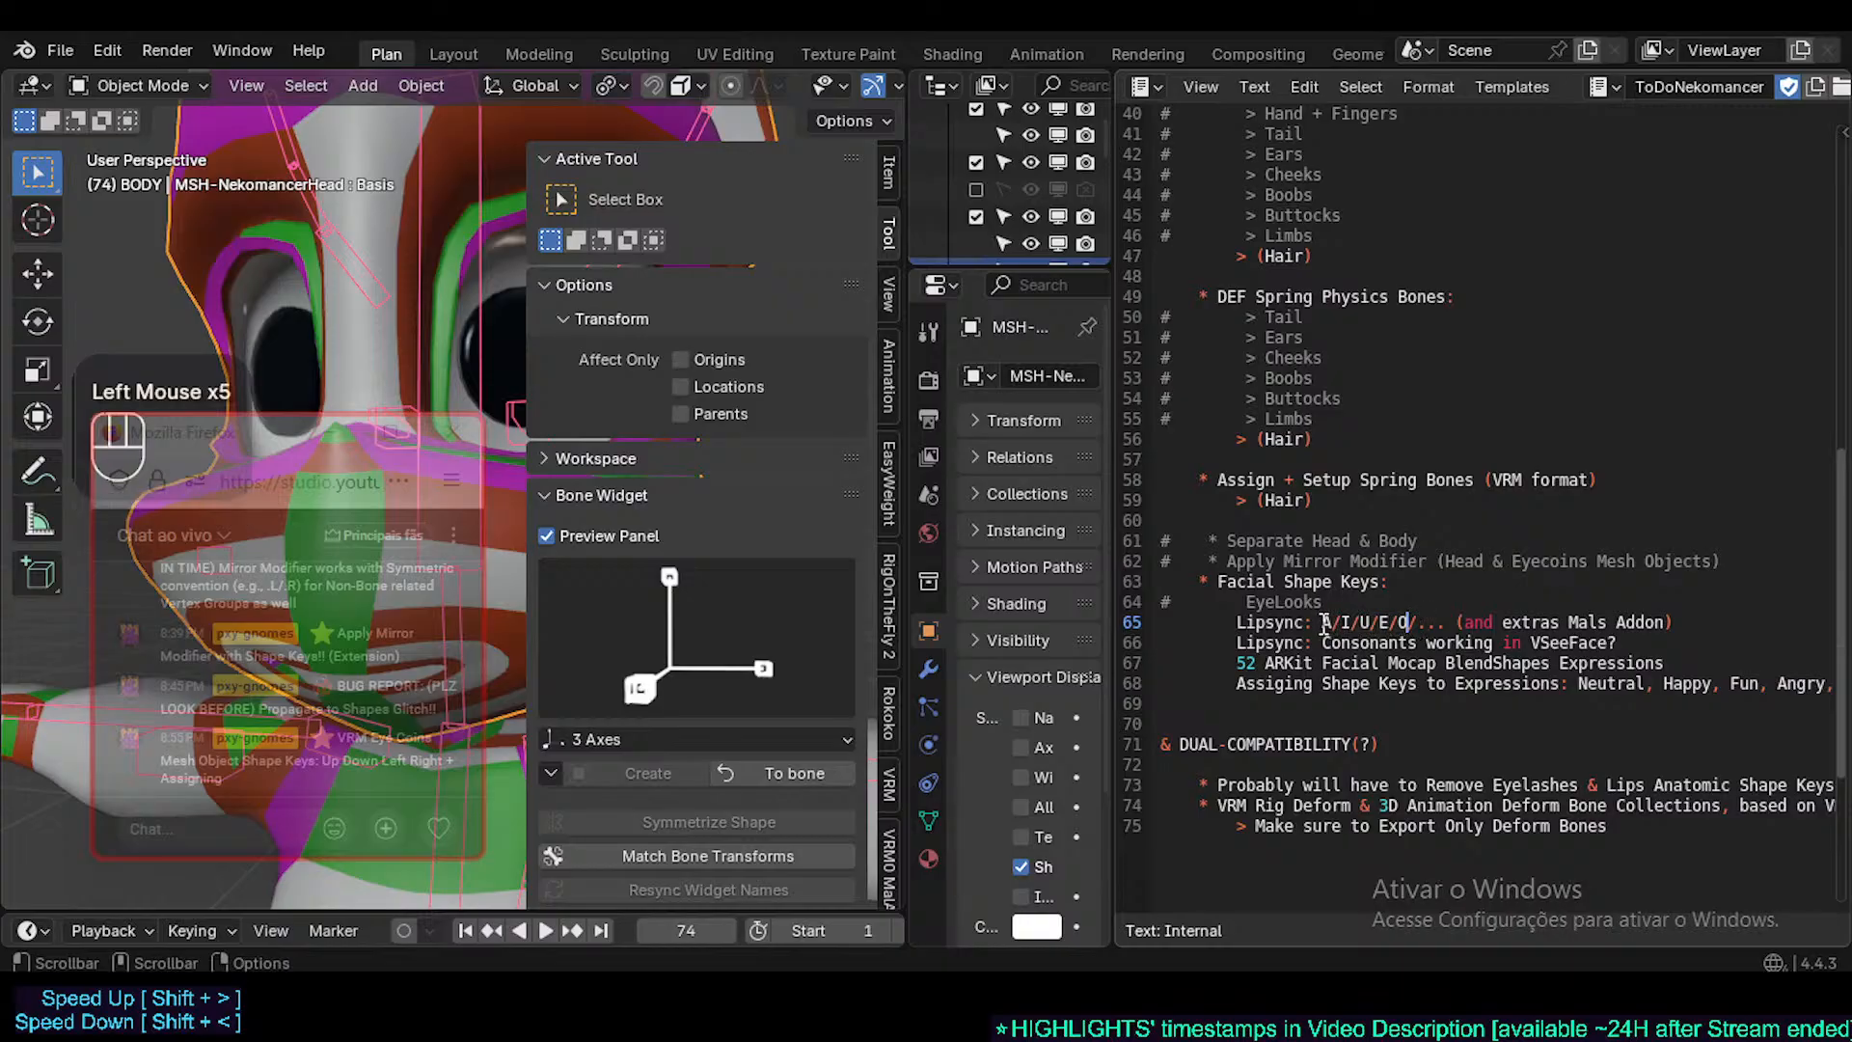
drag(1323, 620, 1409, 622)
click(1361, 625)
key(Home)
key(Return)
key(Up)
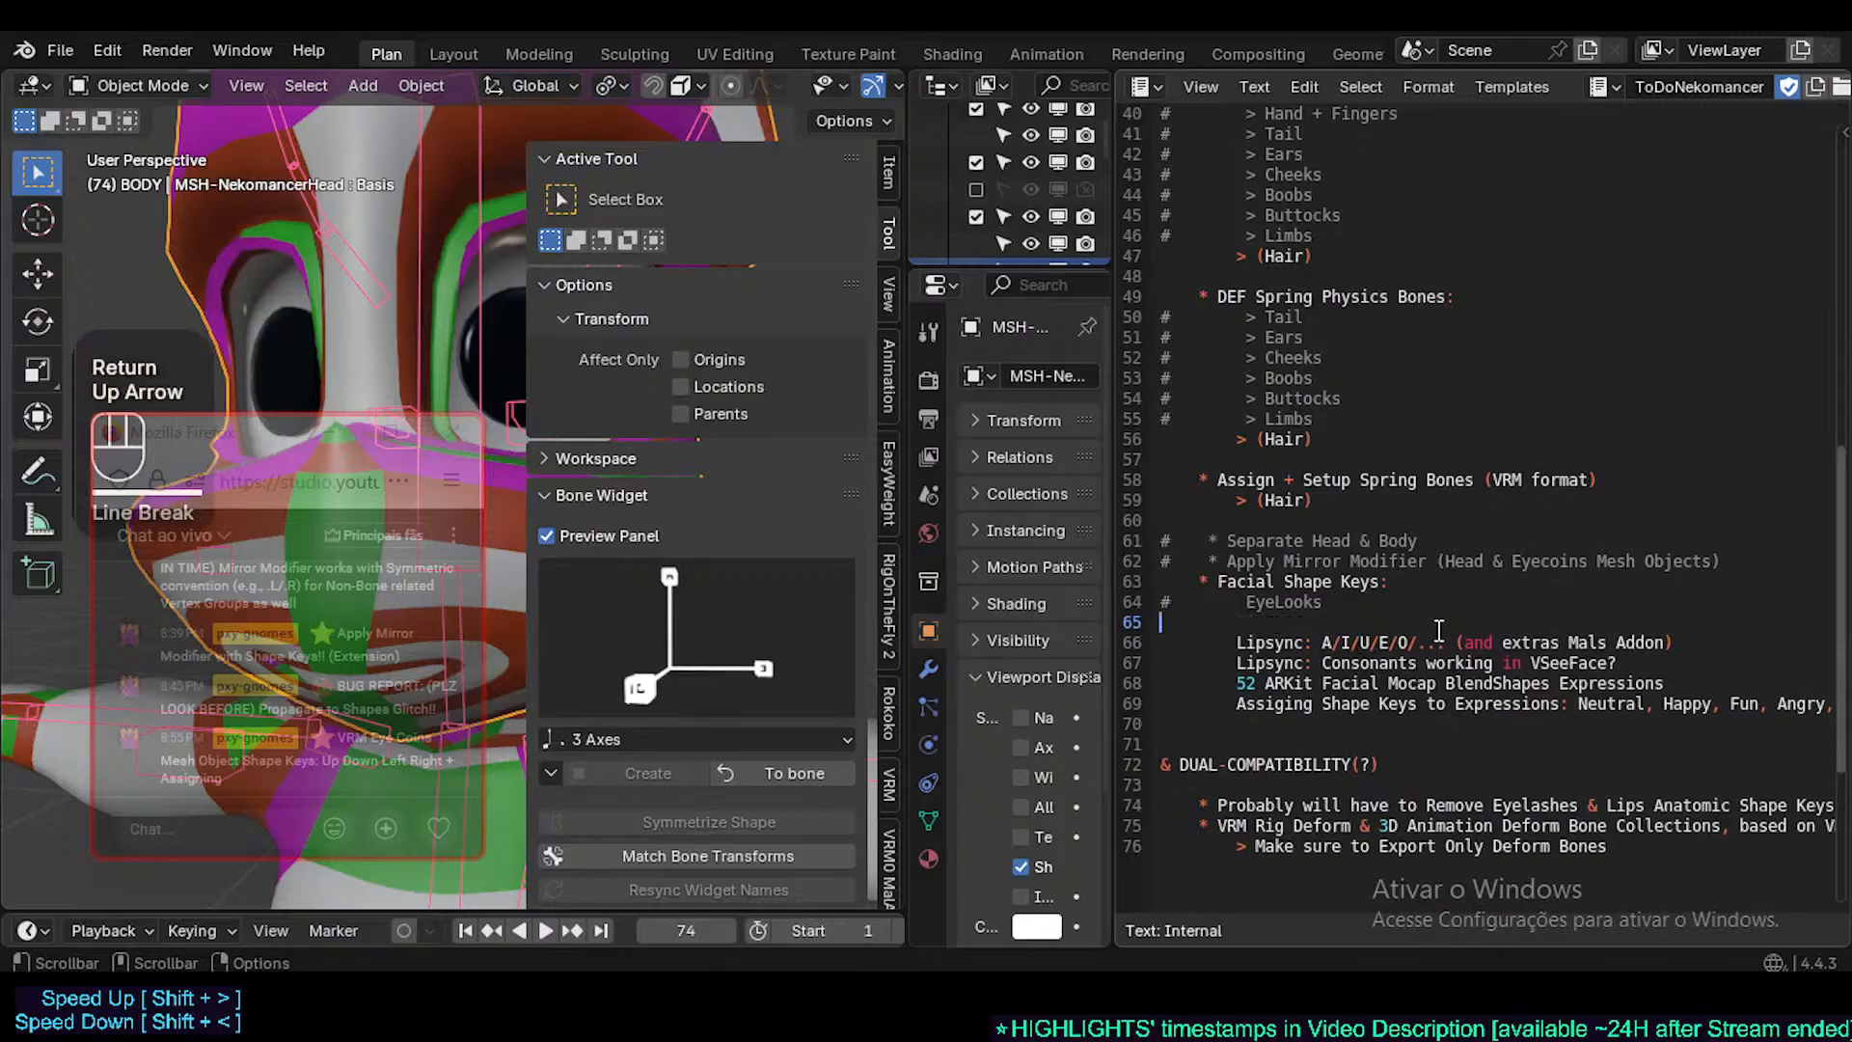
key(Tab)
key(Tab)
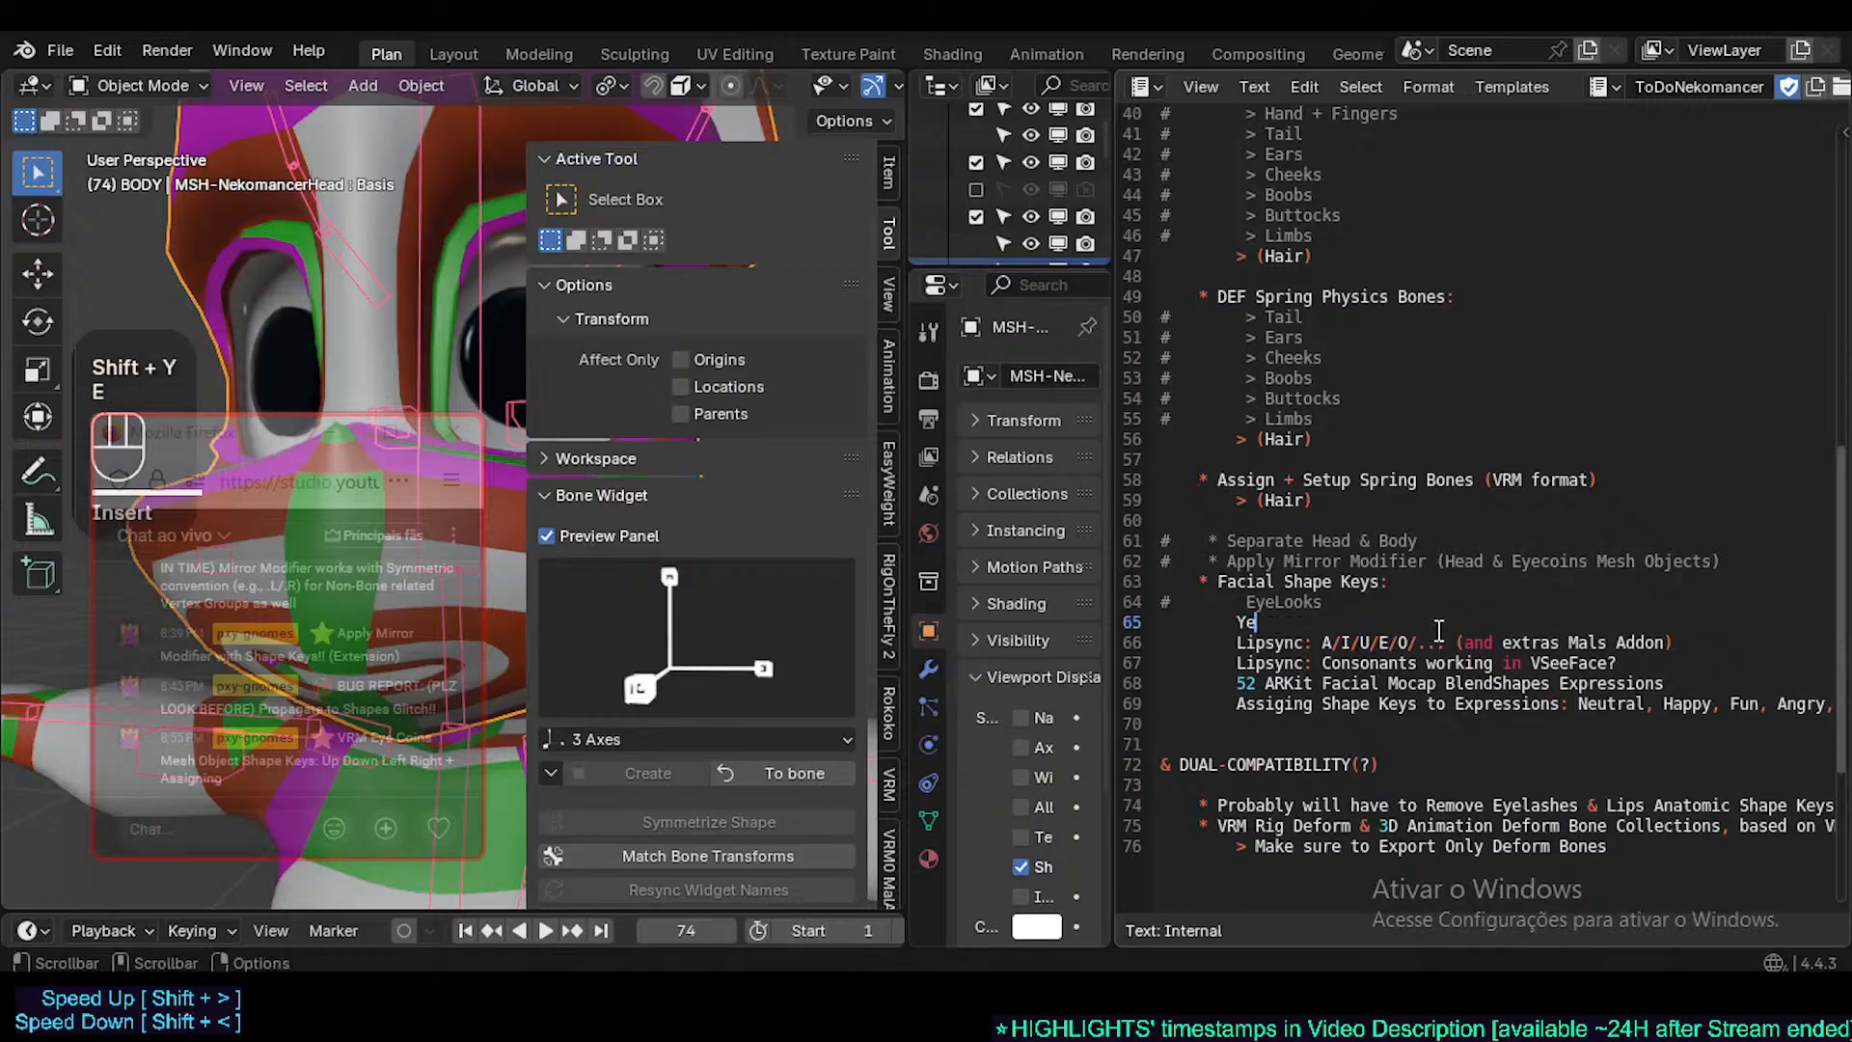
text(b)
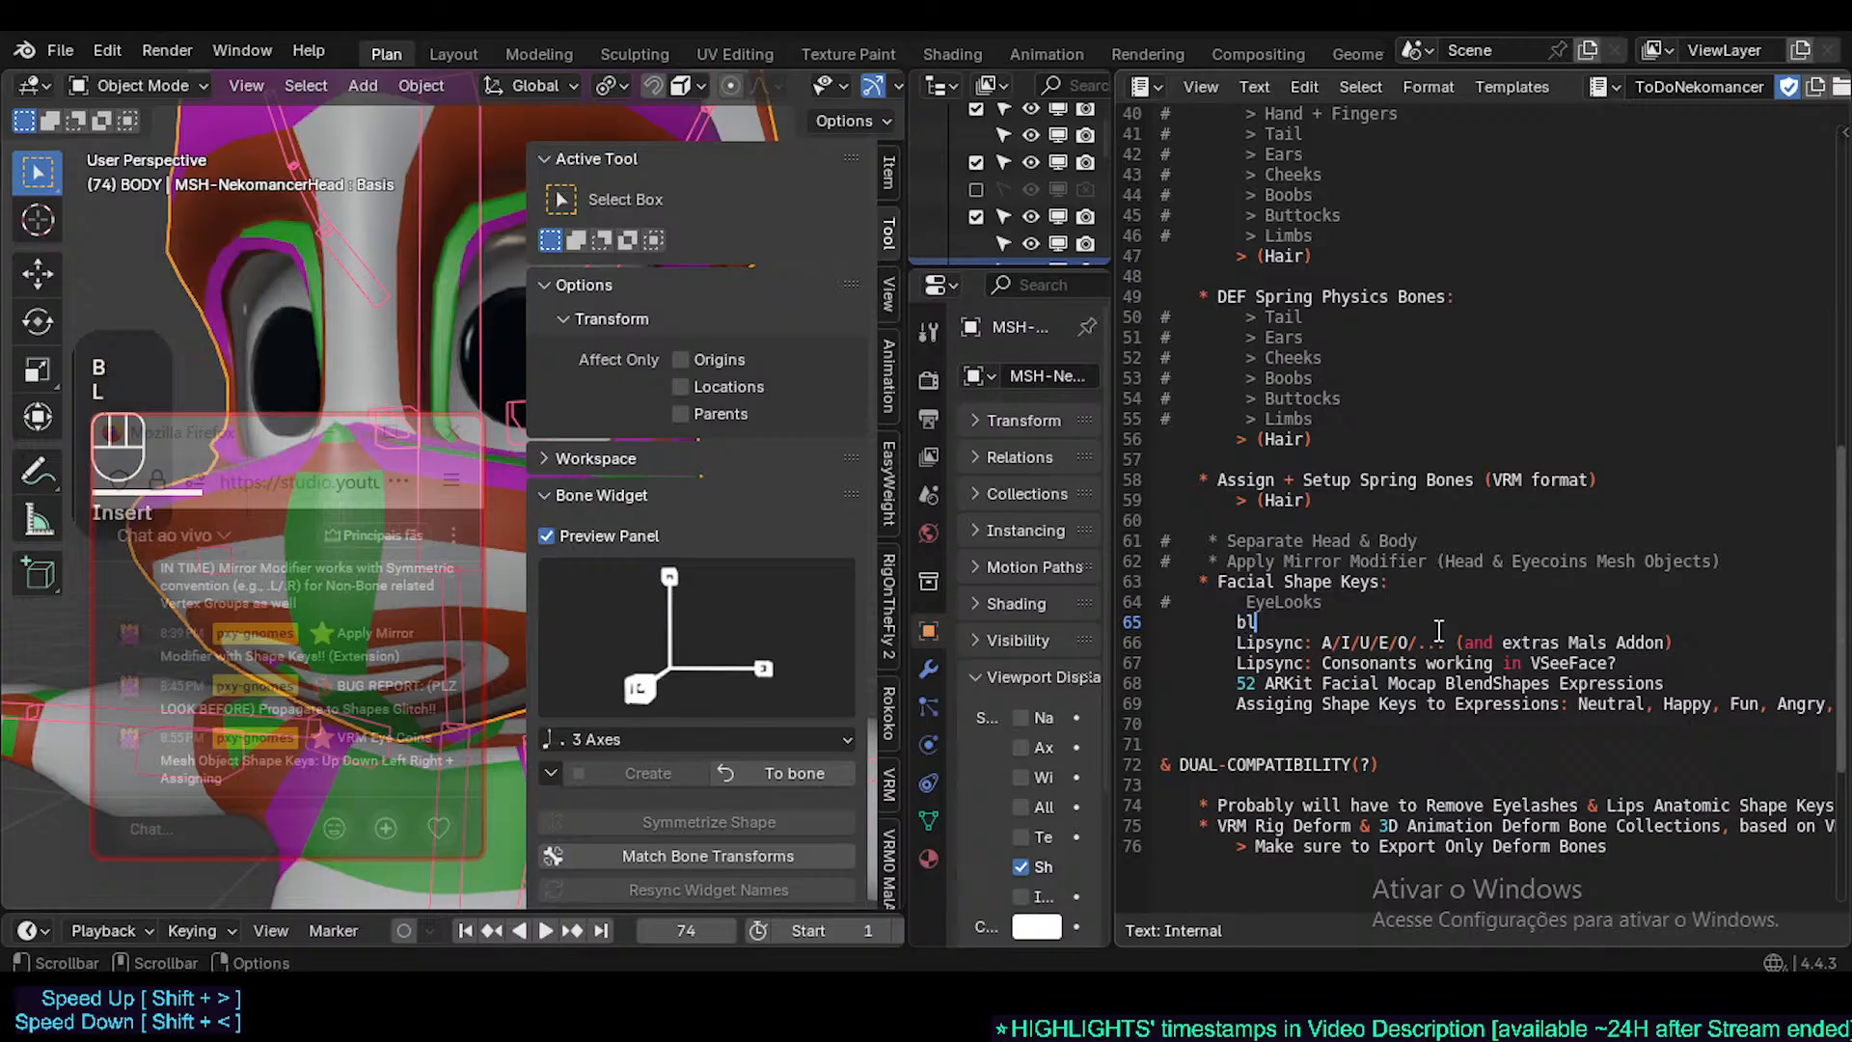
key(BackSpace)
text(Blinks)
key(Up)
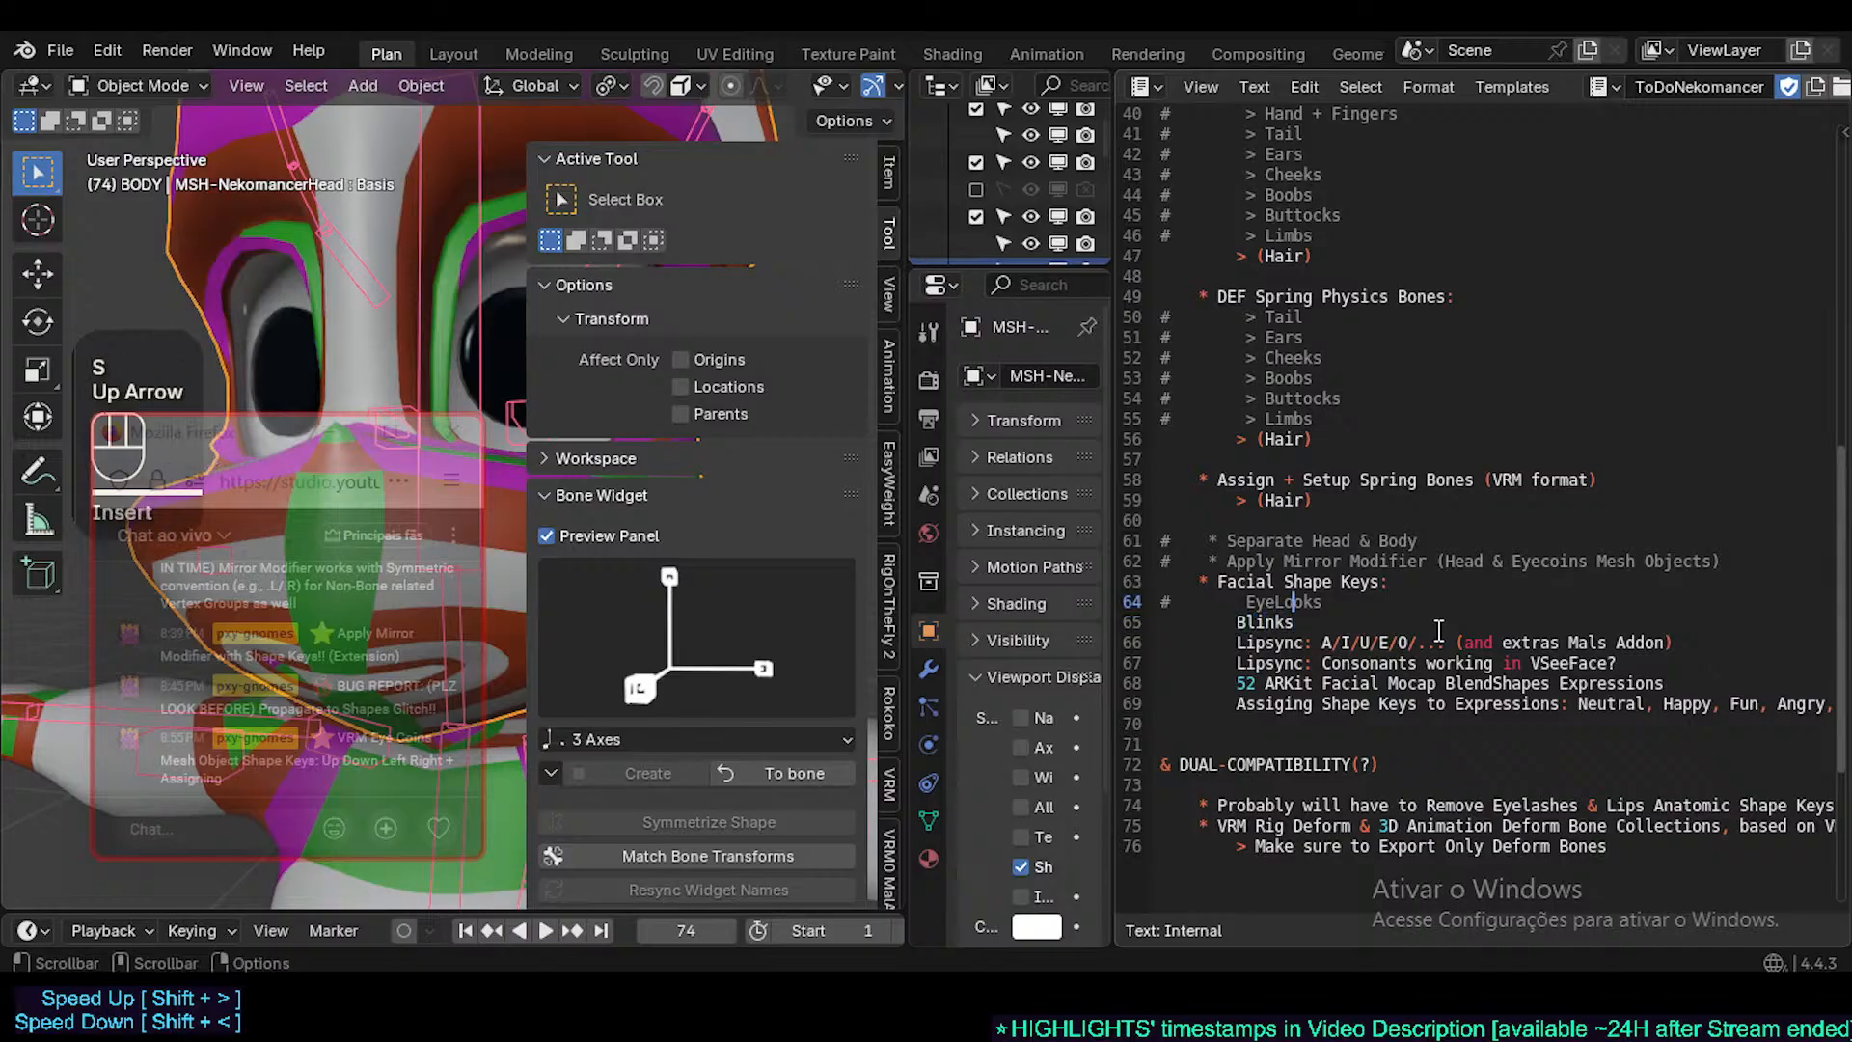
- Prefix the EyeLooks and Blinks to-do lines with a ">" bullet
key(Home)
key(Down)
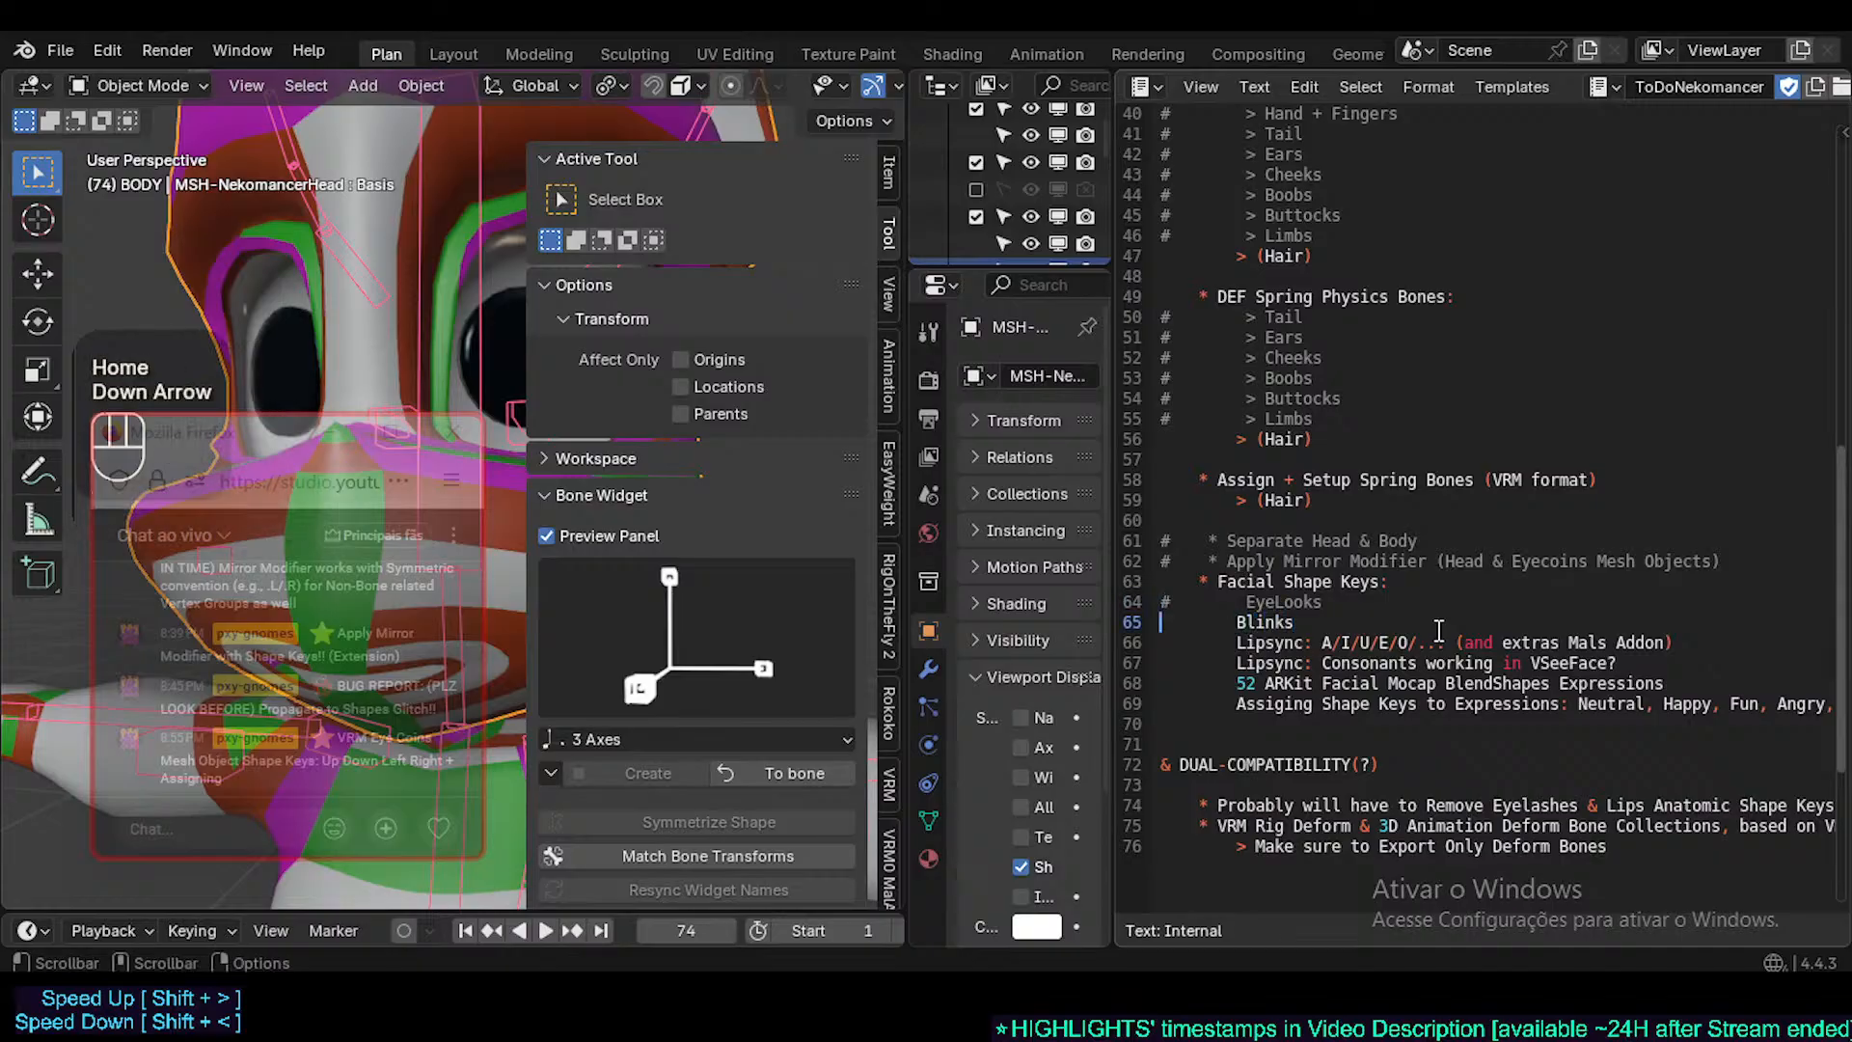
key(Right)
key(Right)
key(Up)
text(>)
key(Delete)
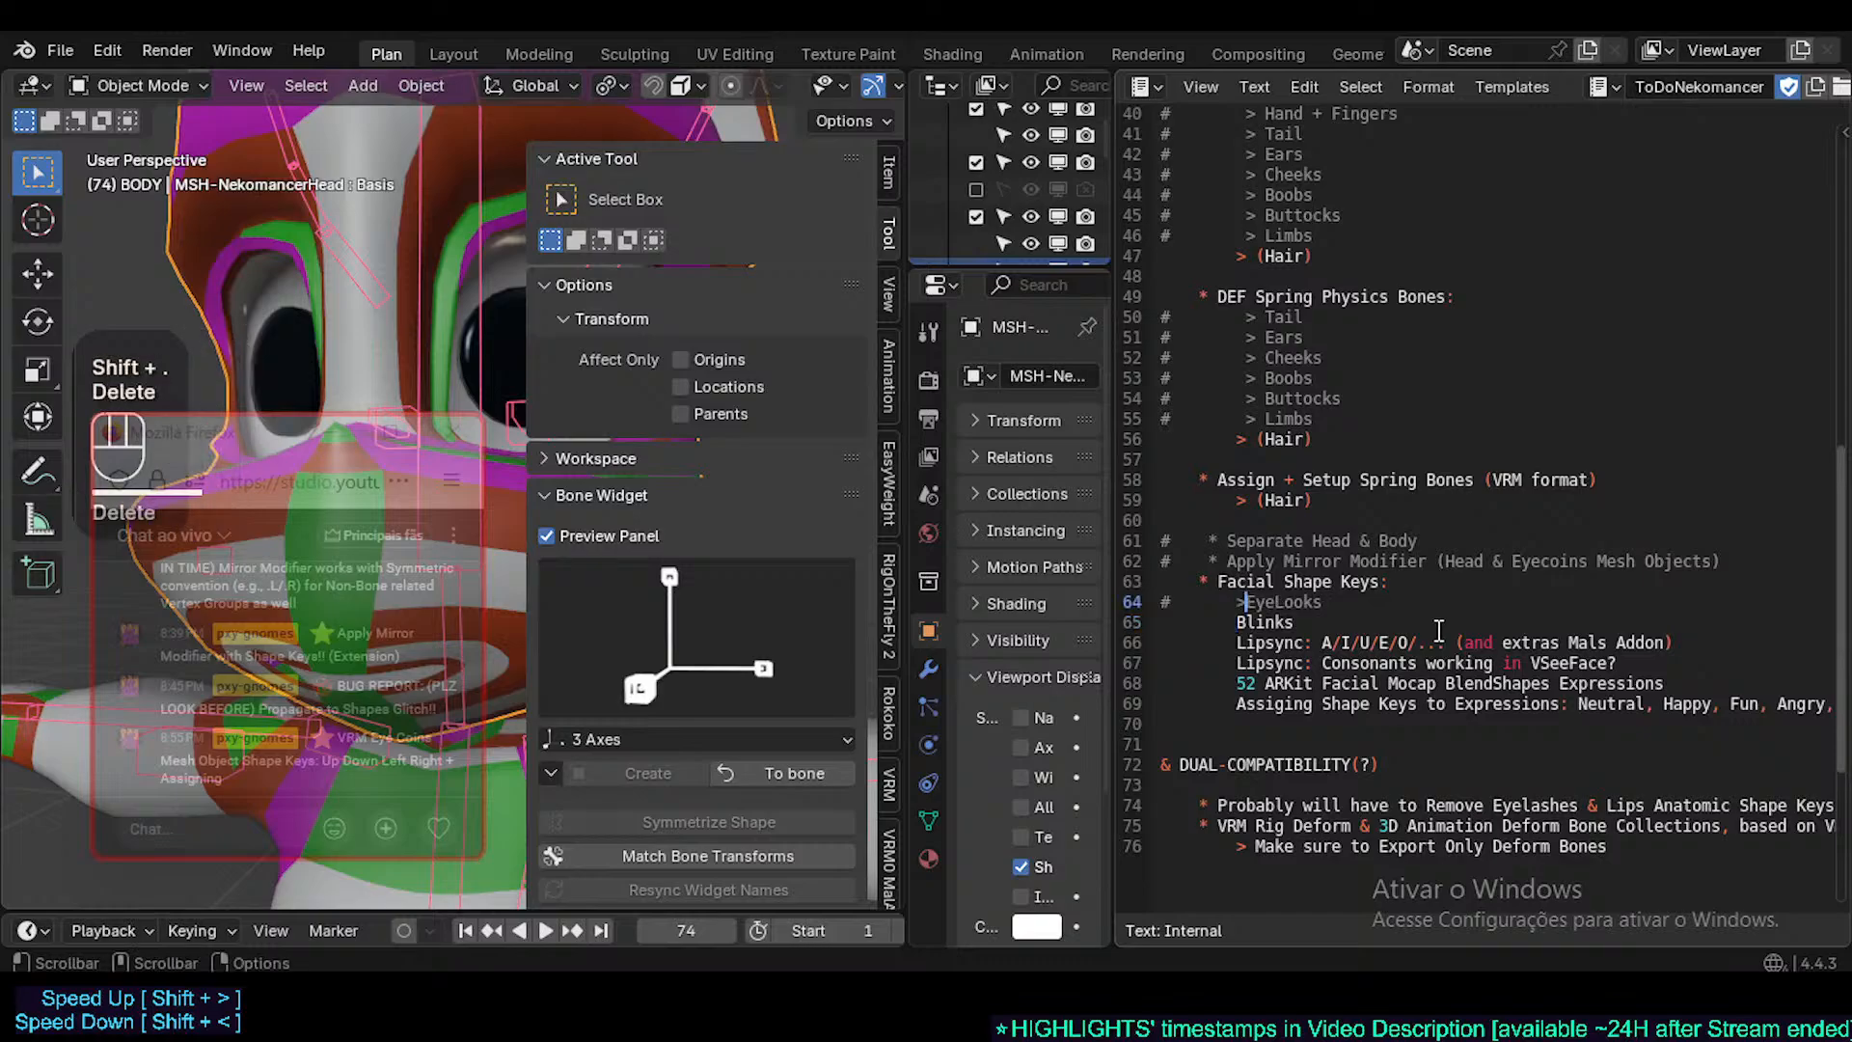
key(Down)
key(Left)
key(Left)
text(>)
- Prefix both Lipsync to-do lines with a ">" bullet
key(Down)
key(Left)
key(Left)
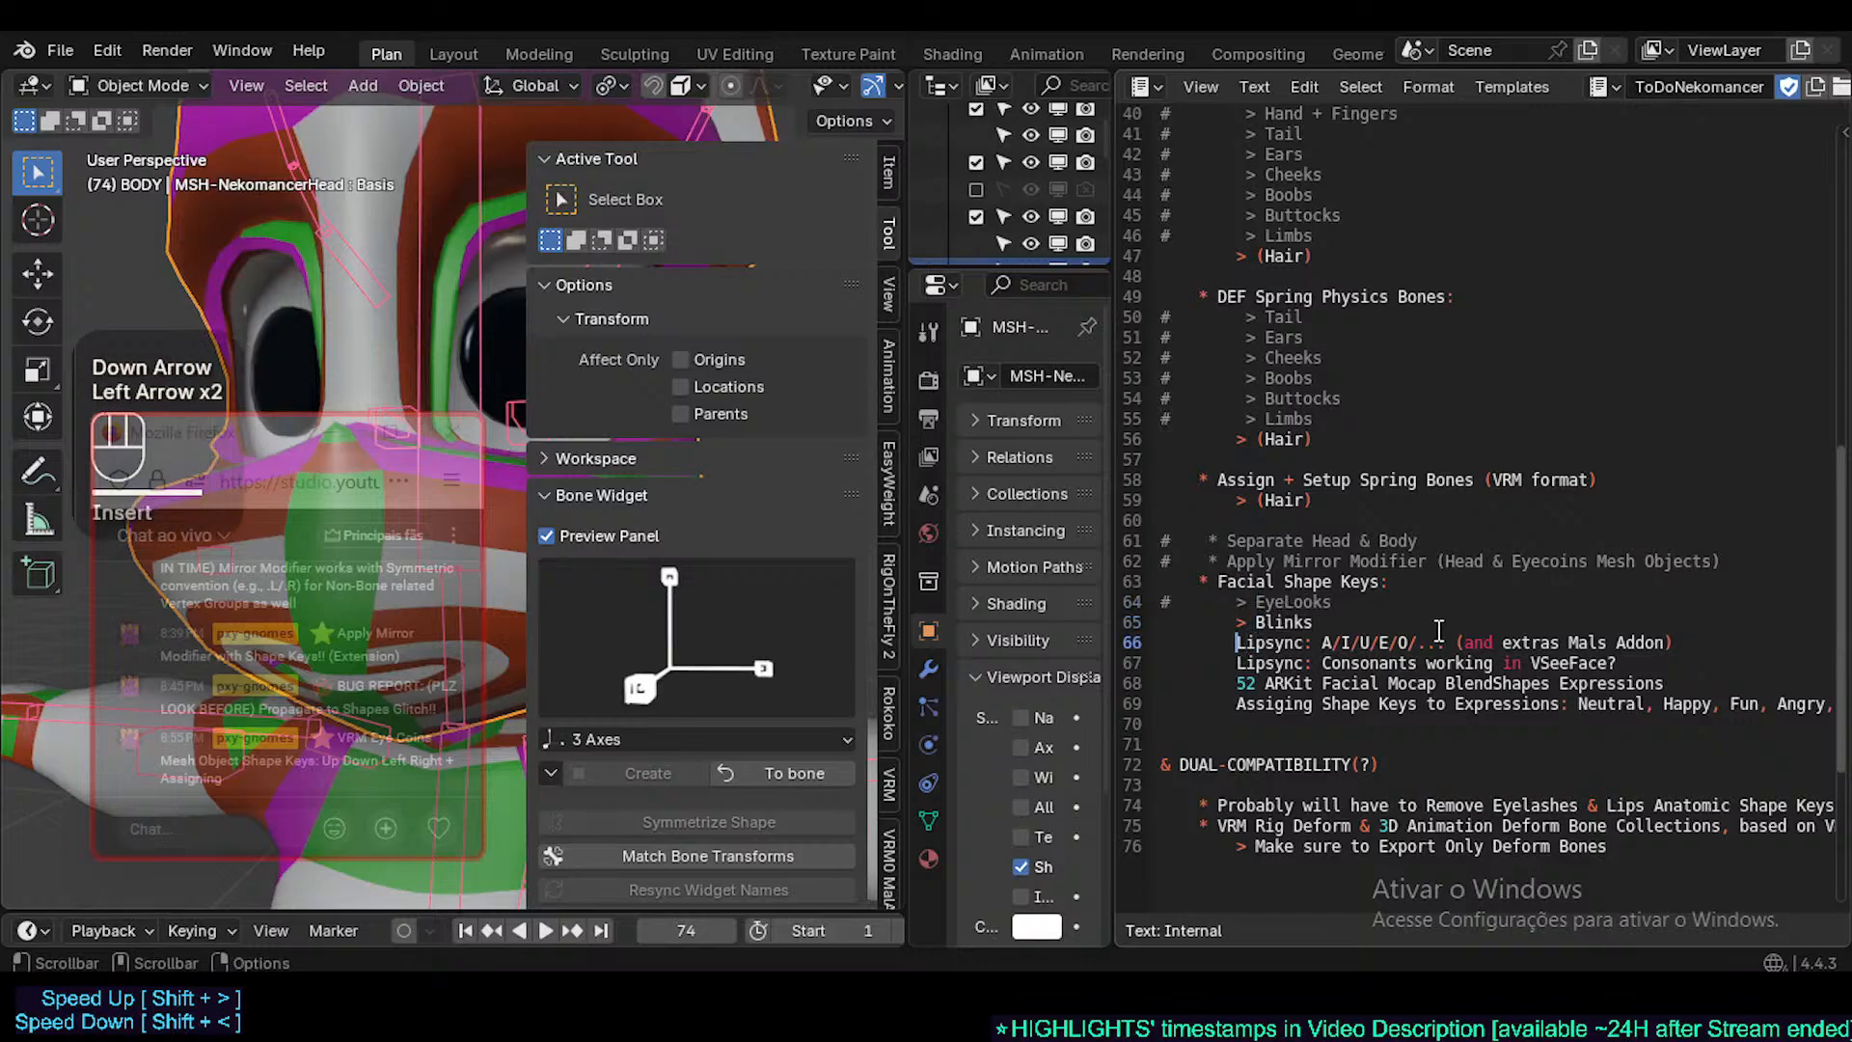
text(>)
key(Down)
key(Left)
key(Left)
text(>)
- Prefix the "52 ARKit Facial Mocap BlendShapes Expressions" and "Assiging Shape Keys to Expressions" lines with a ">" bullet
key(Down)
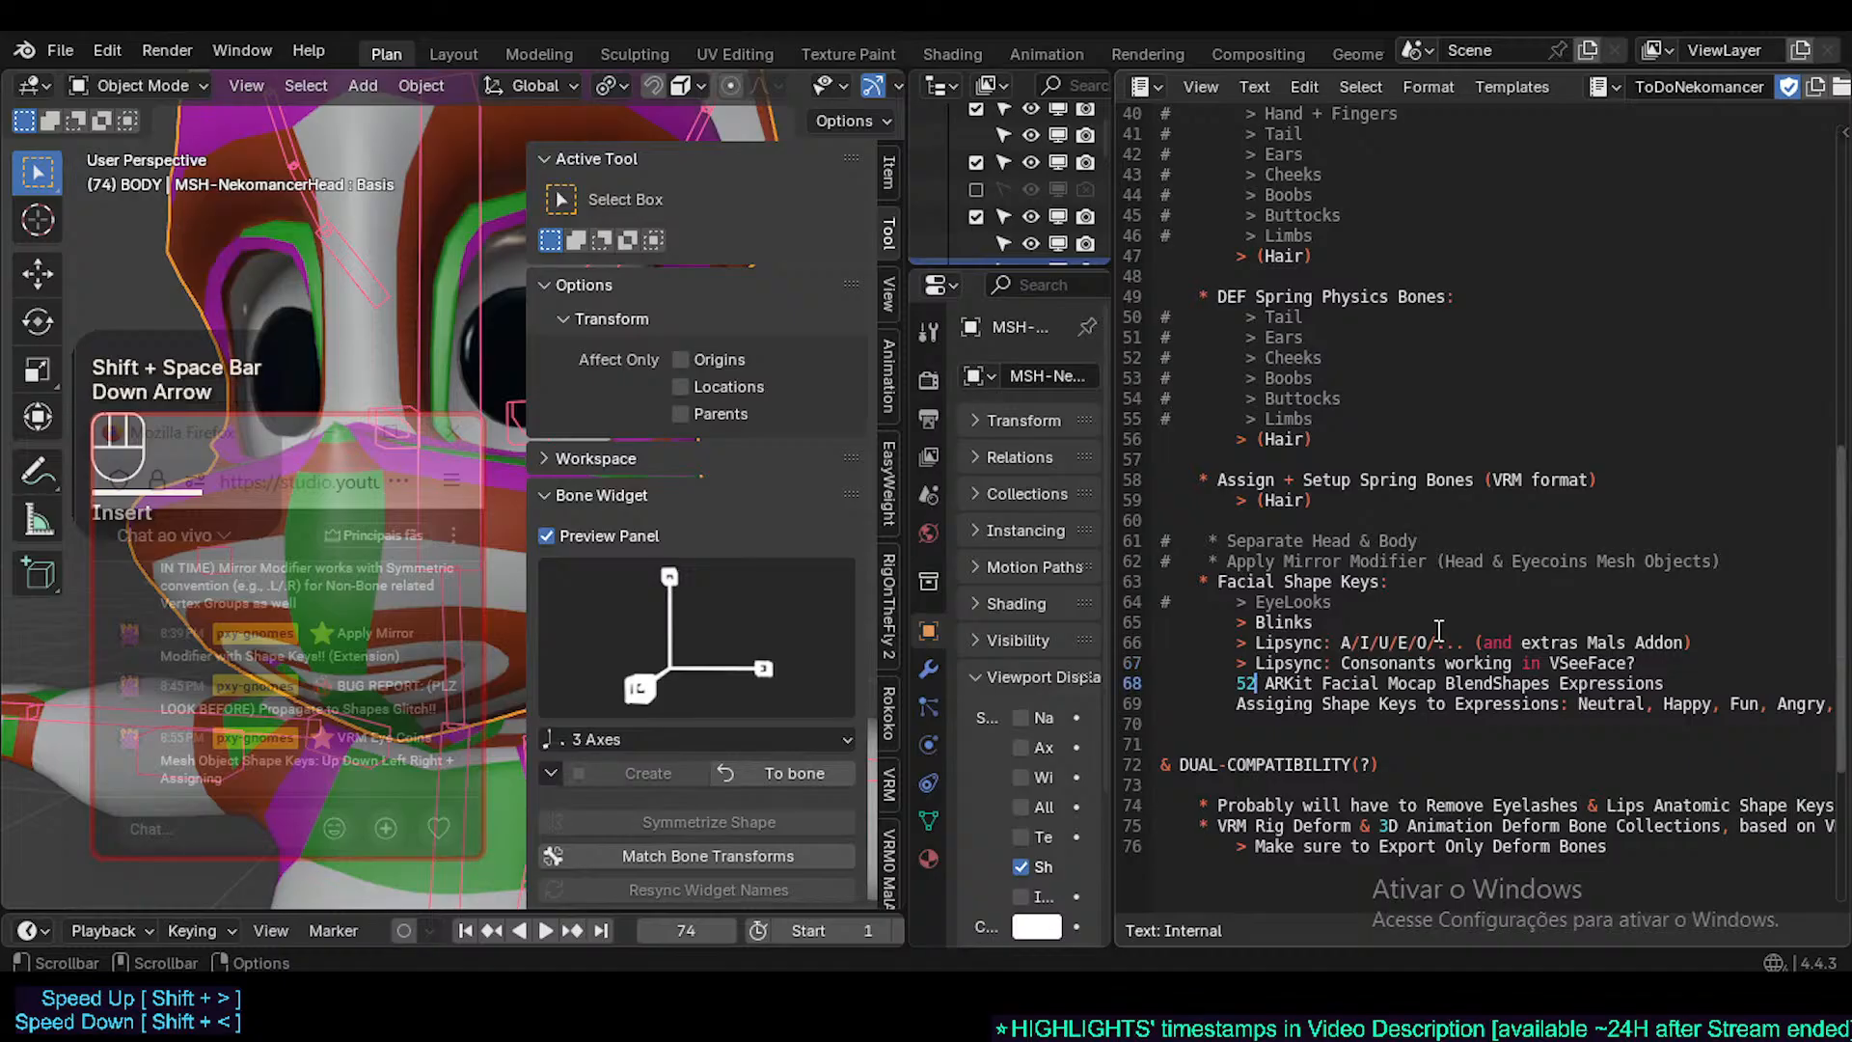
key(Home)
key(End)
key(Home)
key(Right)
key(Right)
text(>)
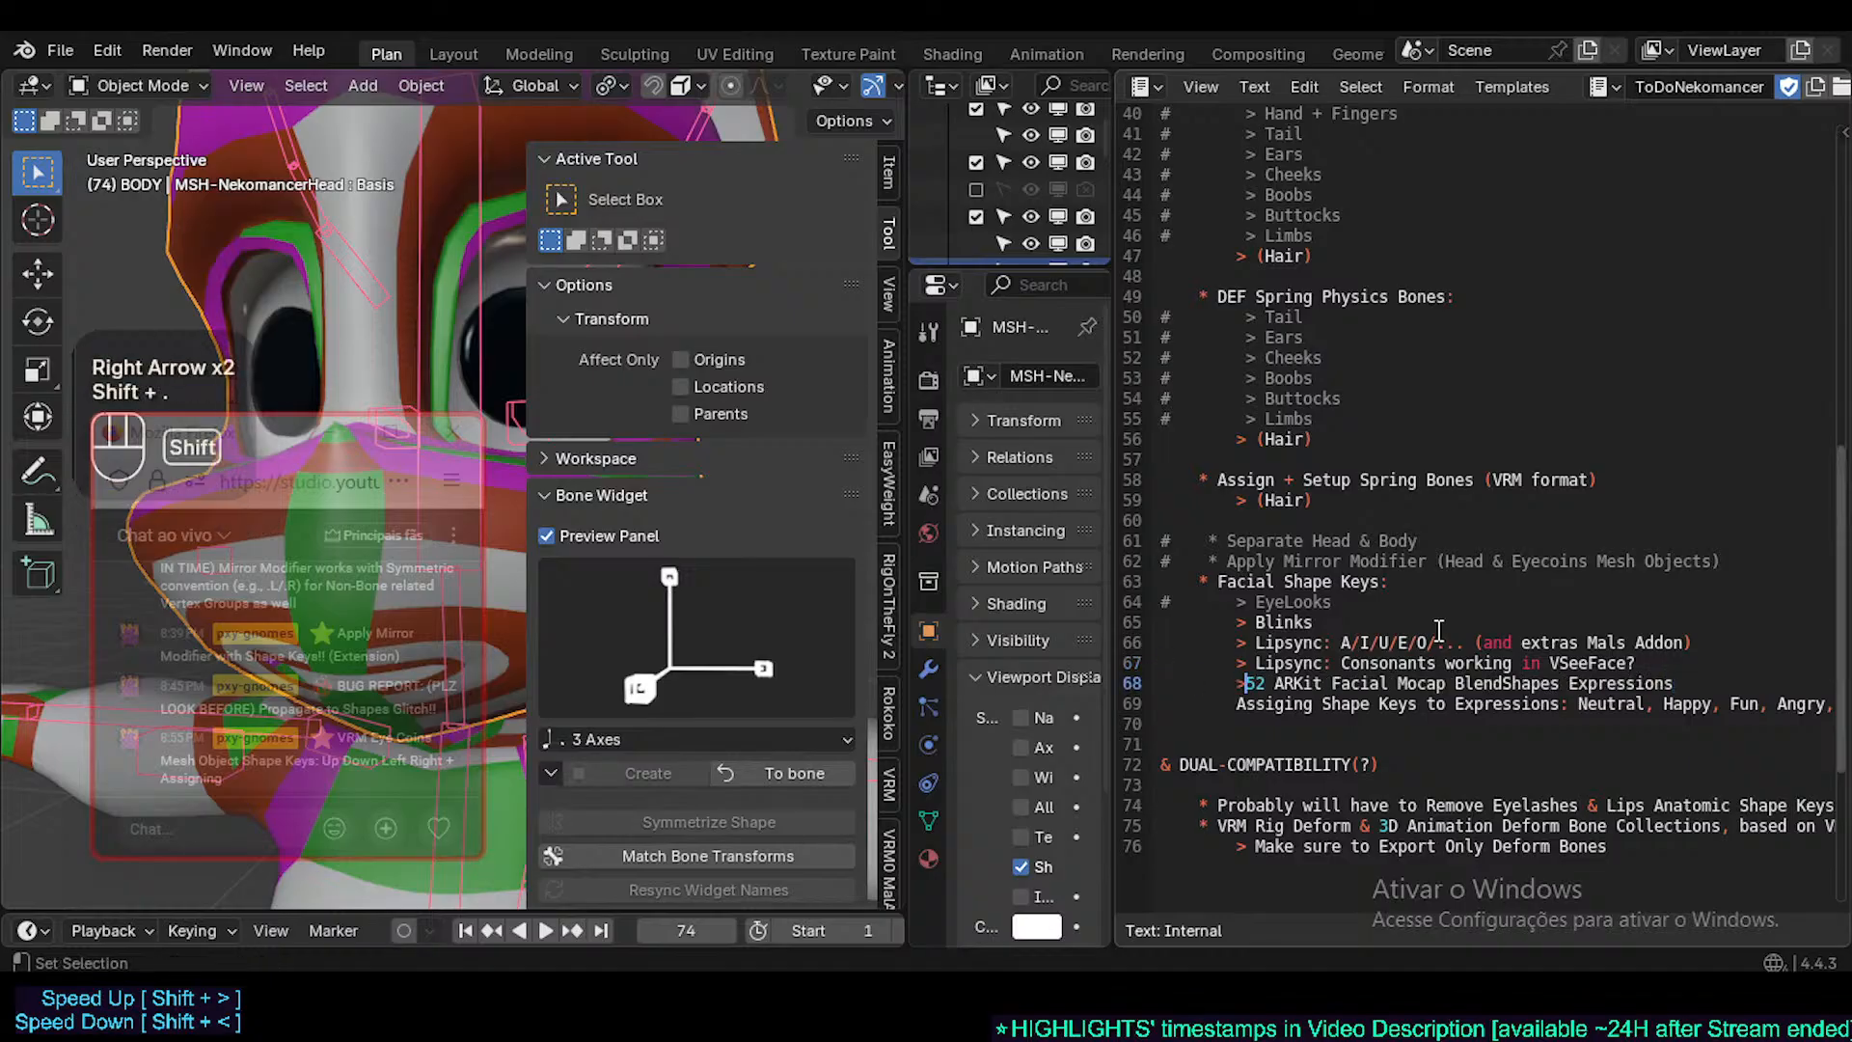
key(Down)
key(Left)
key(Left)
text(>)
- Add a "> Brows" line directly below Blinks
key(Up)
key(Up)
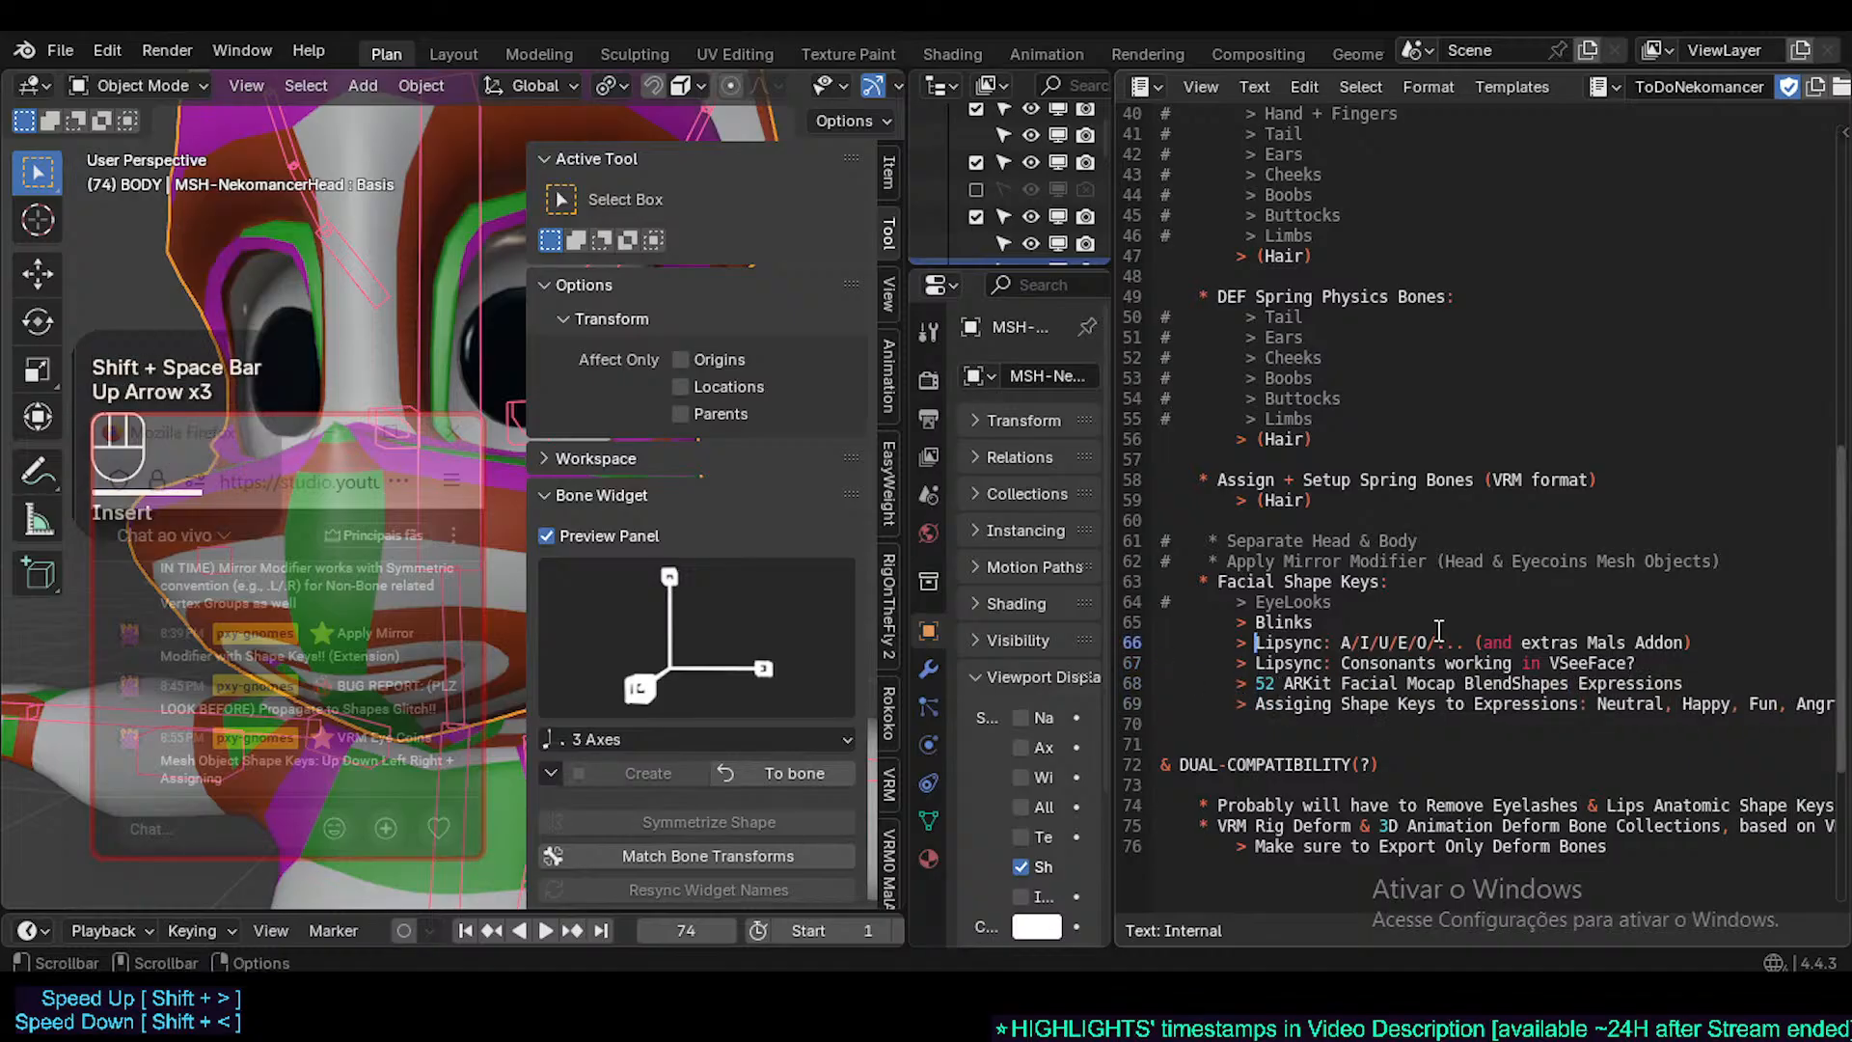
key(Up)
key(End)
key(Return)
text(> Bor)
key(BackSpace)
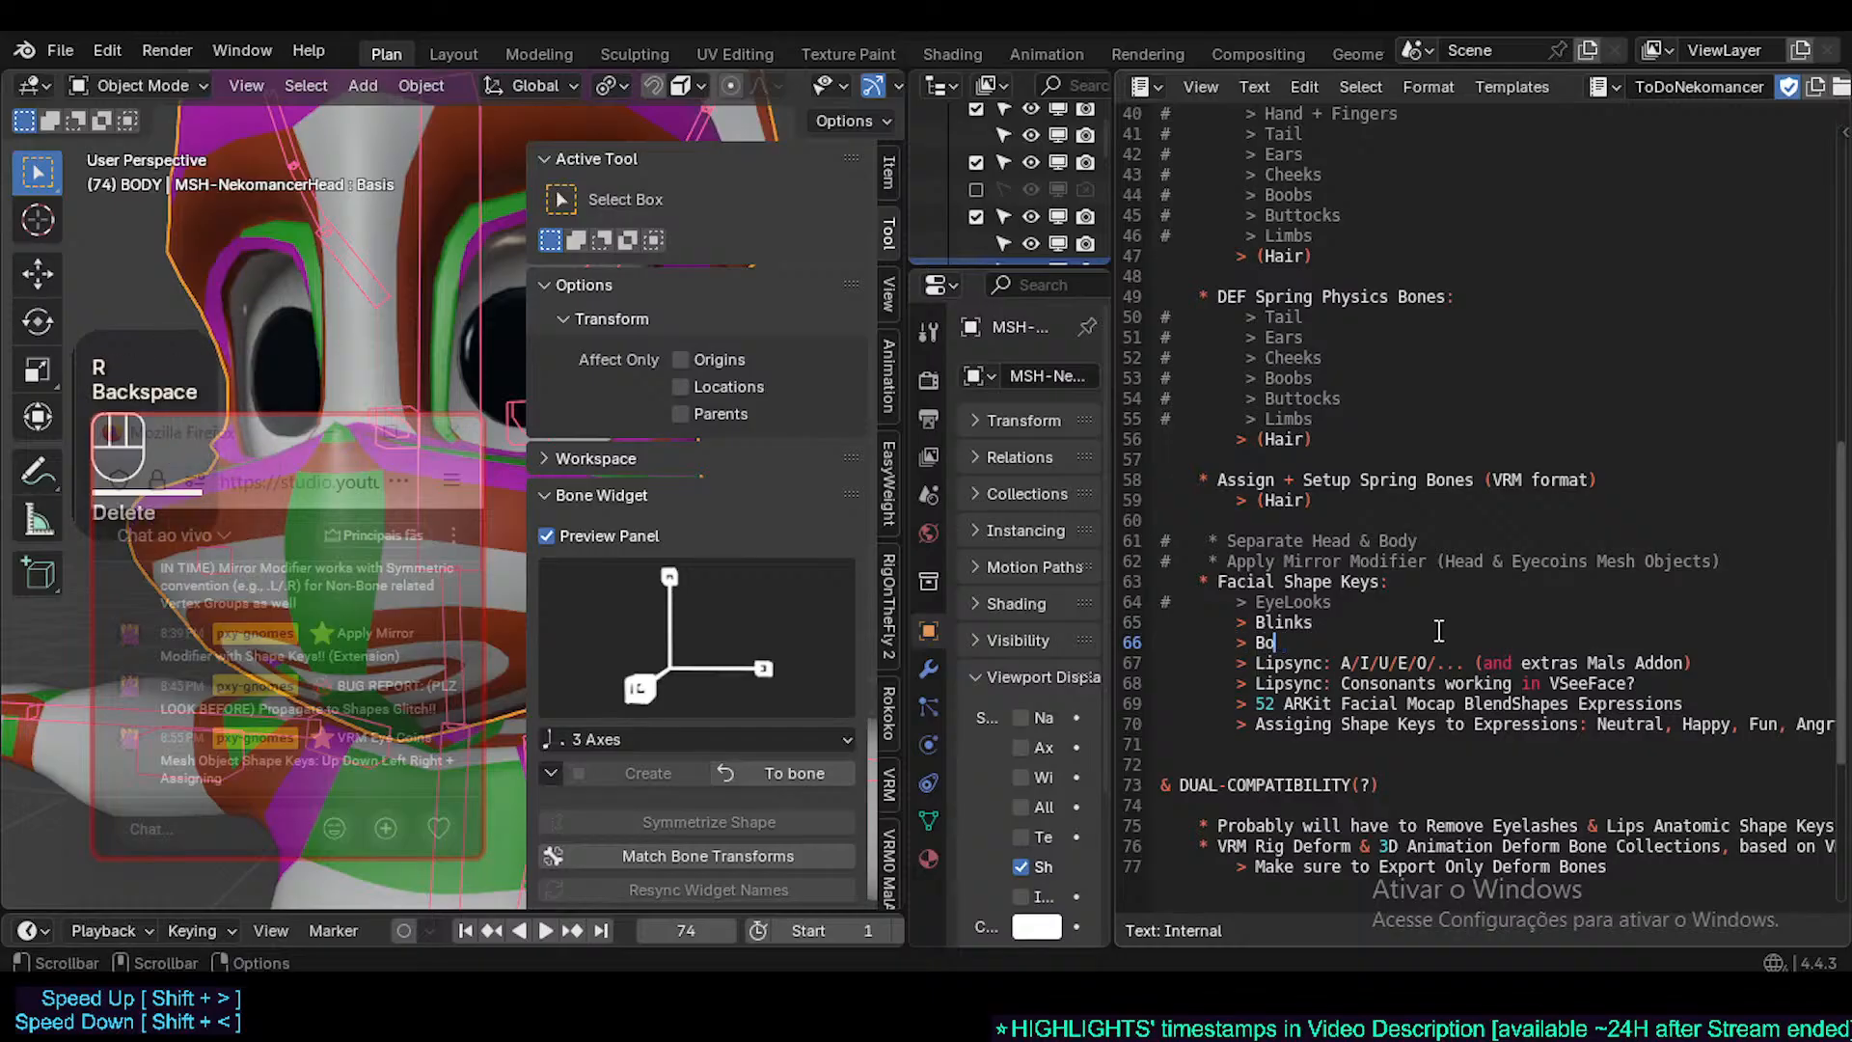
key(BackSpace)
text(rows)
- Add a "> Jaw" line below Brows, followed by an empty ">" bullet line
key(Up)
key(Down)
key(Down)
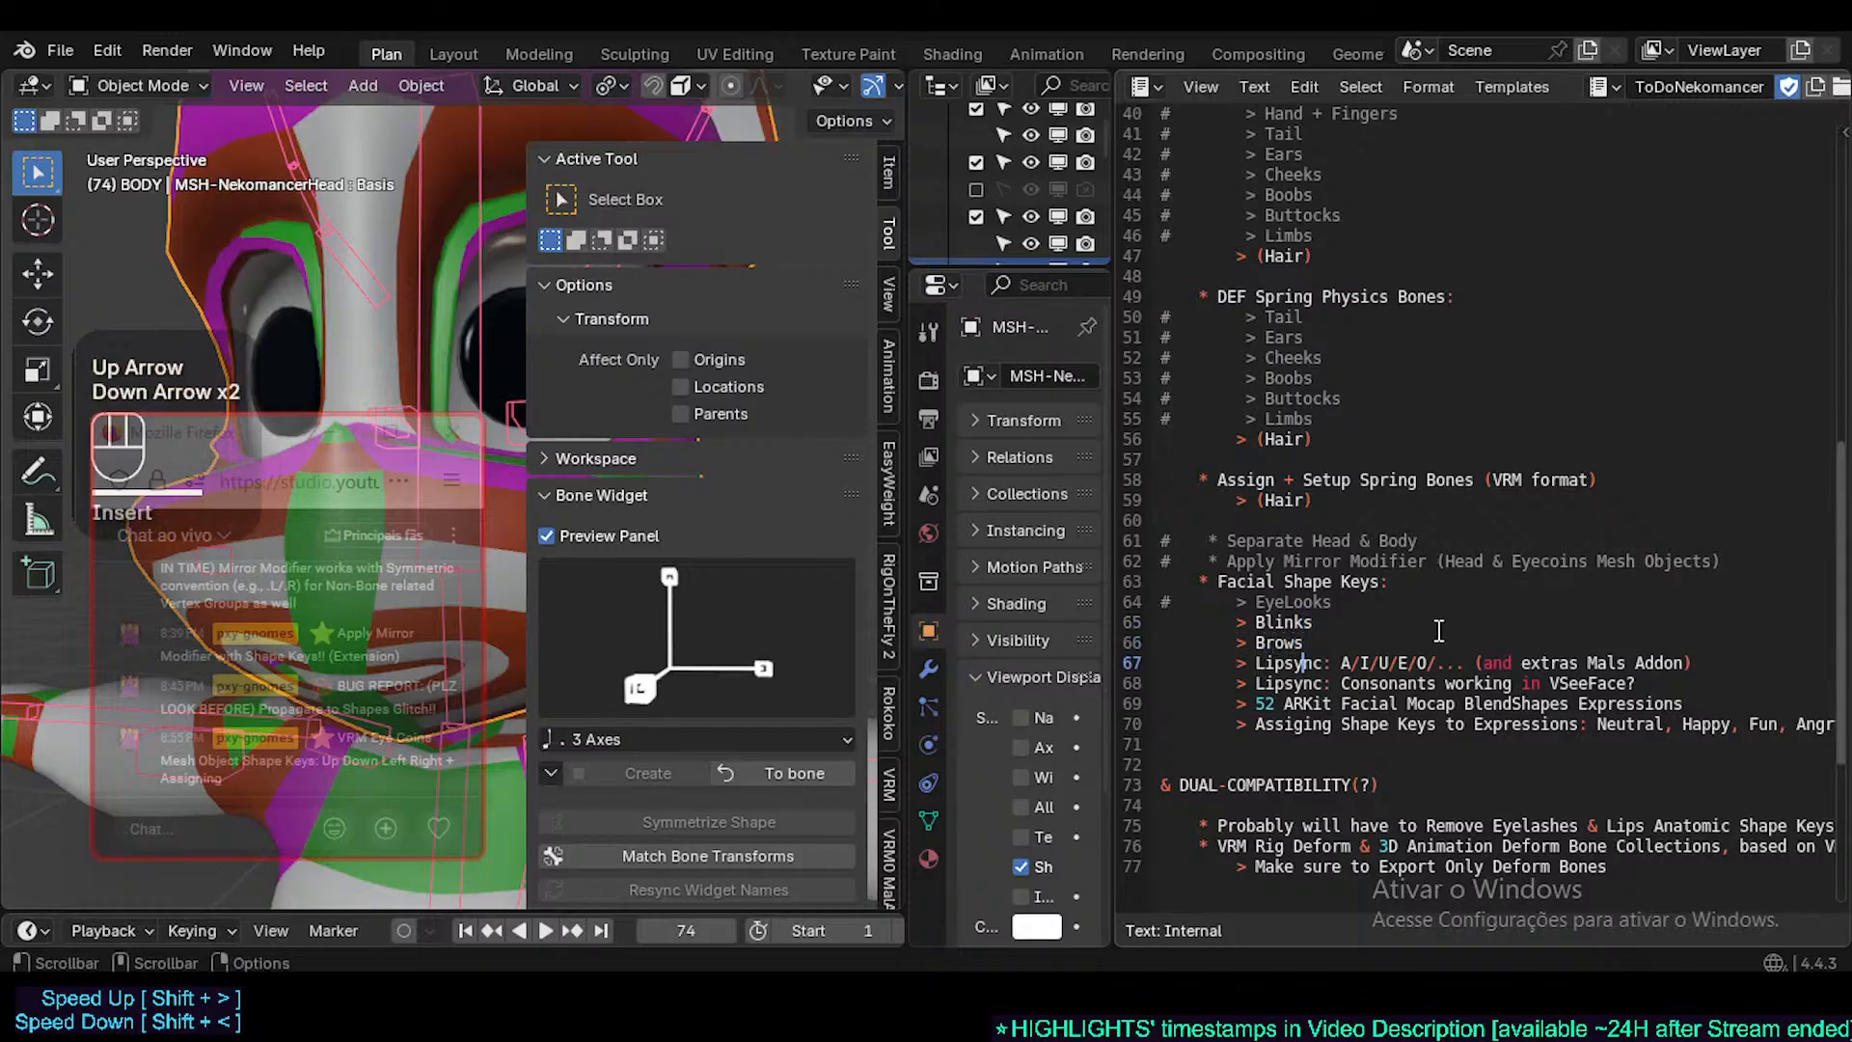
key(Up)
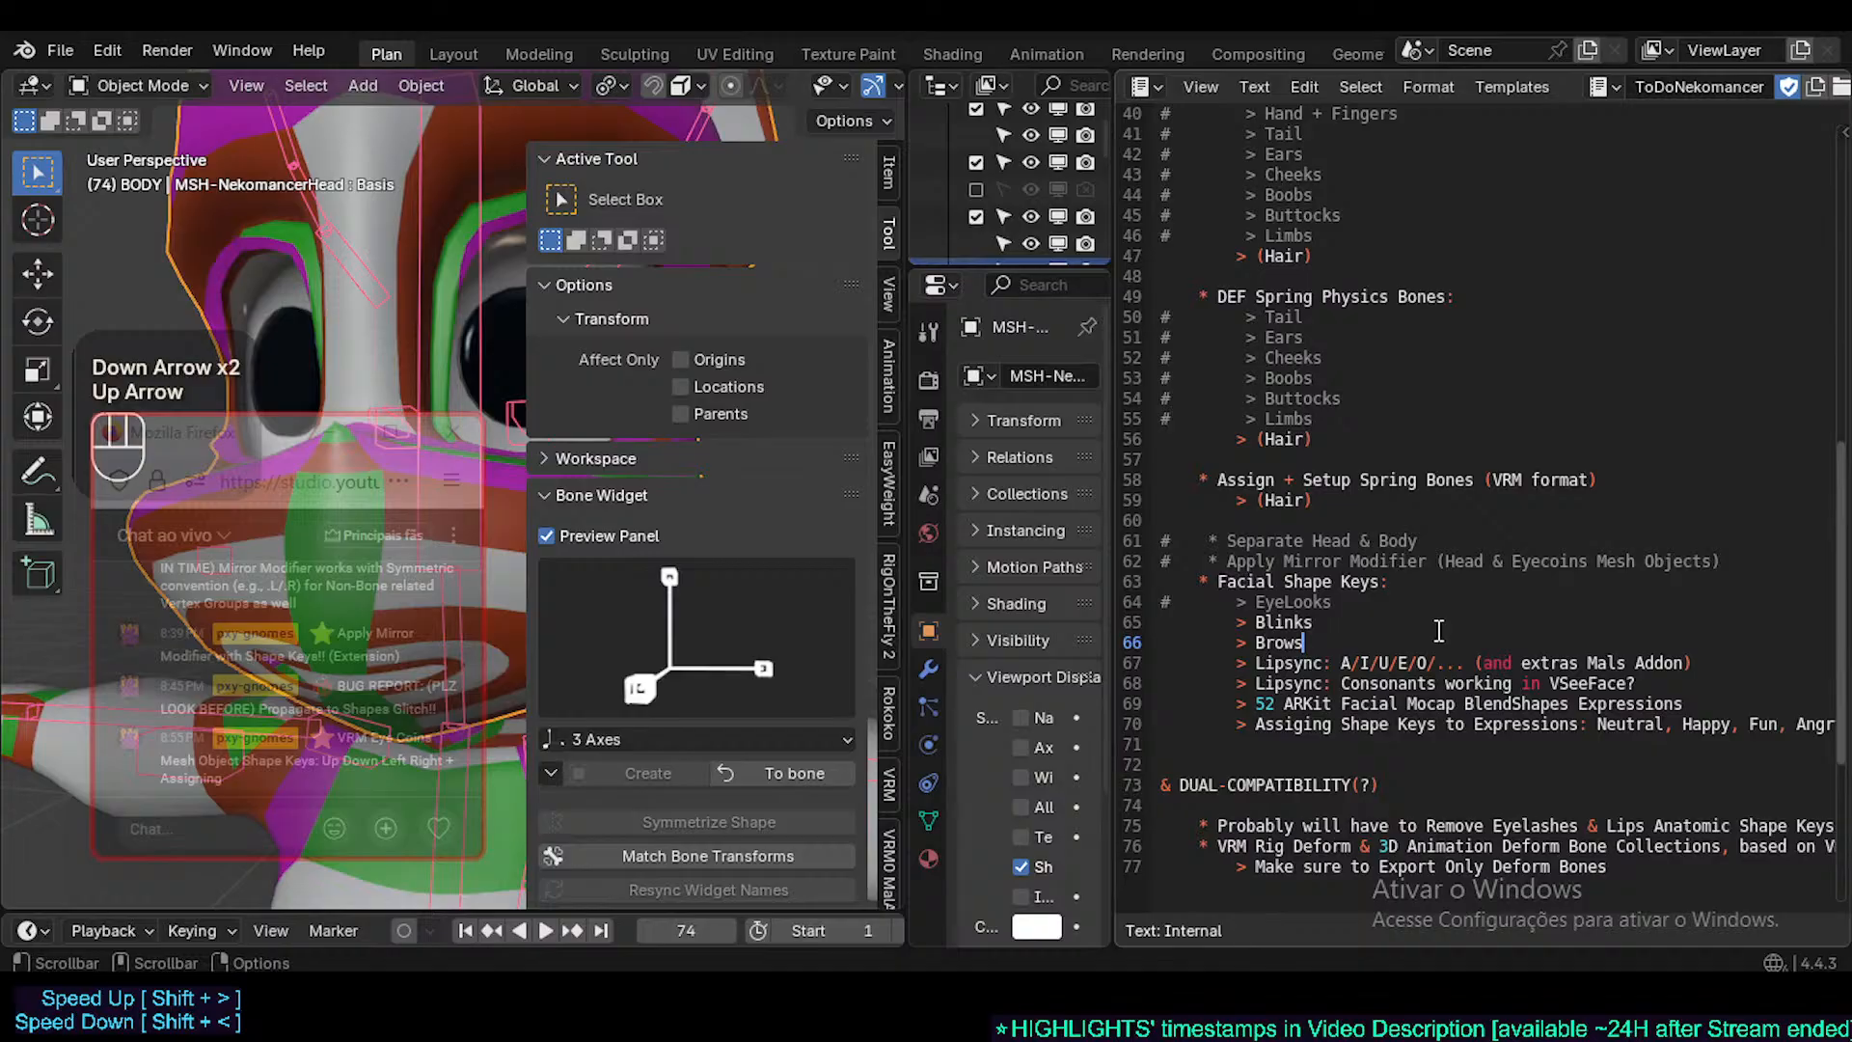
key(Return)
text(> )
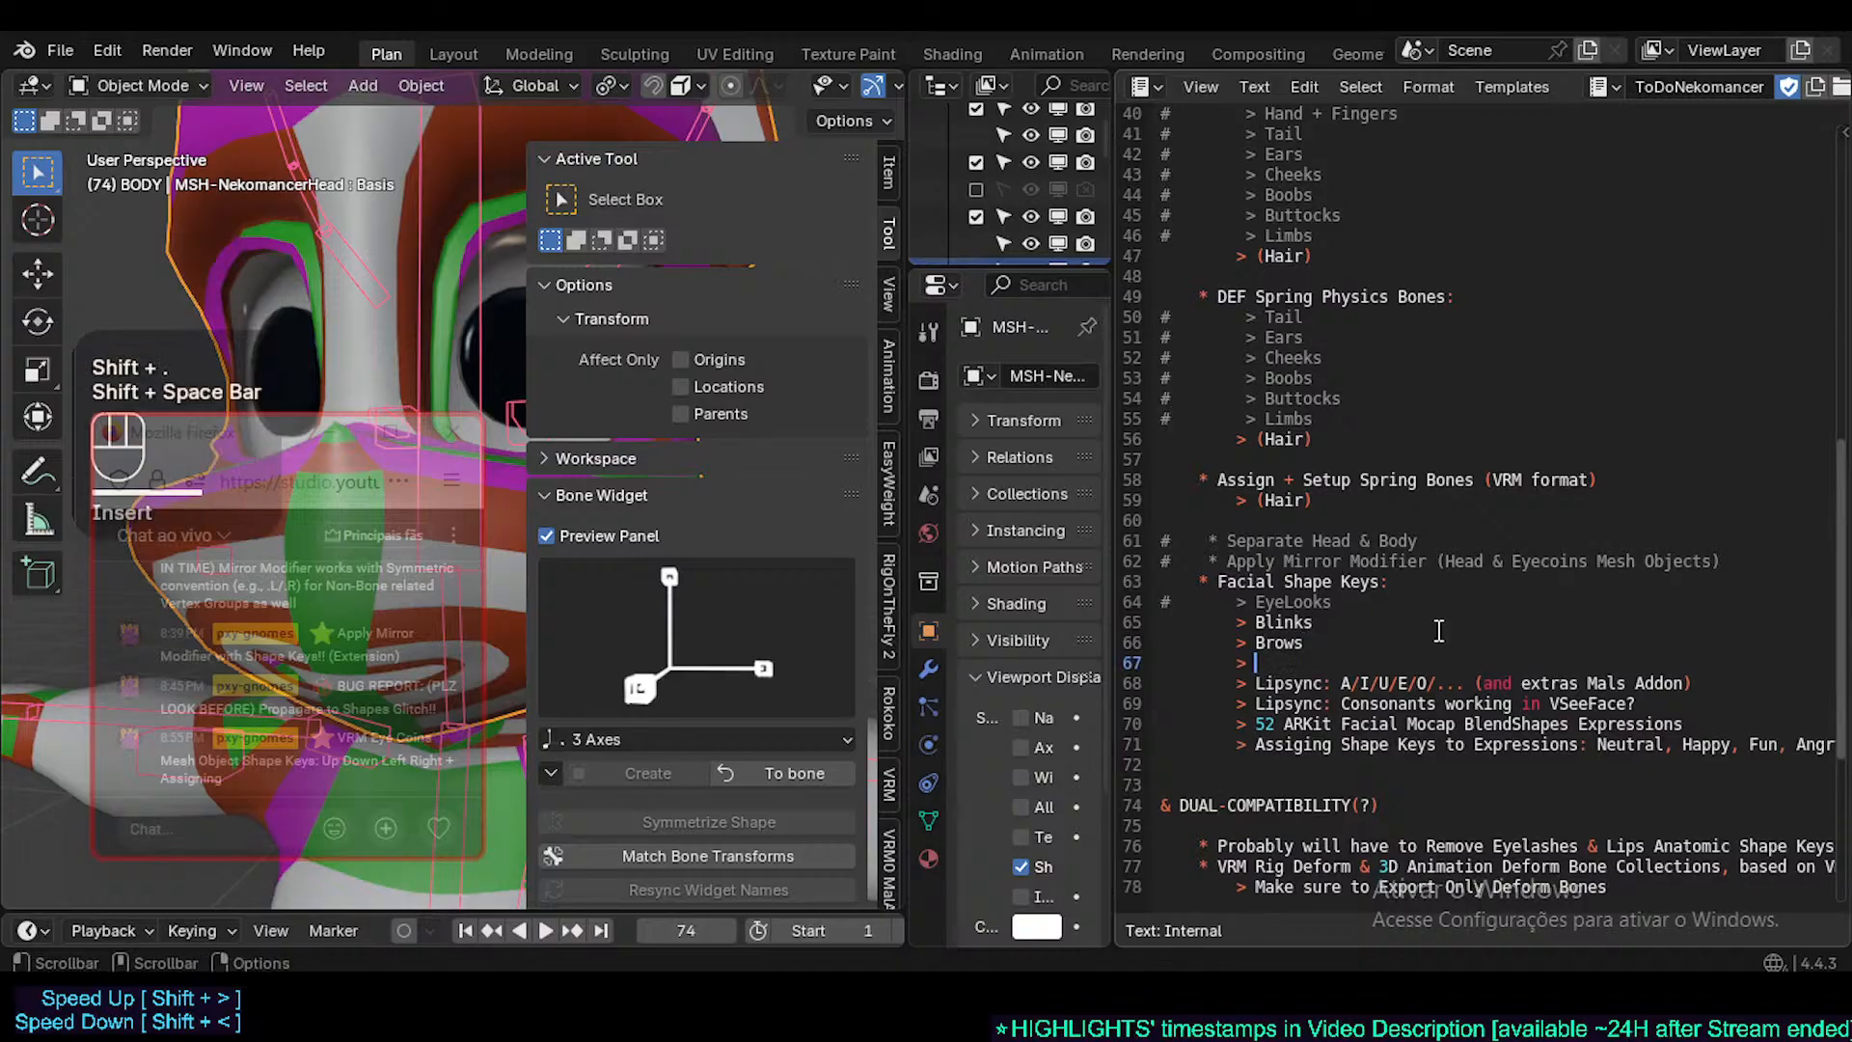
text(Jaws)
key(Return)
text(>)
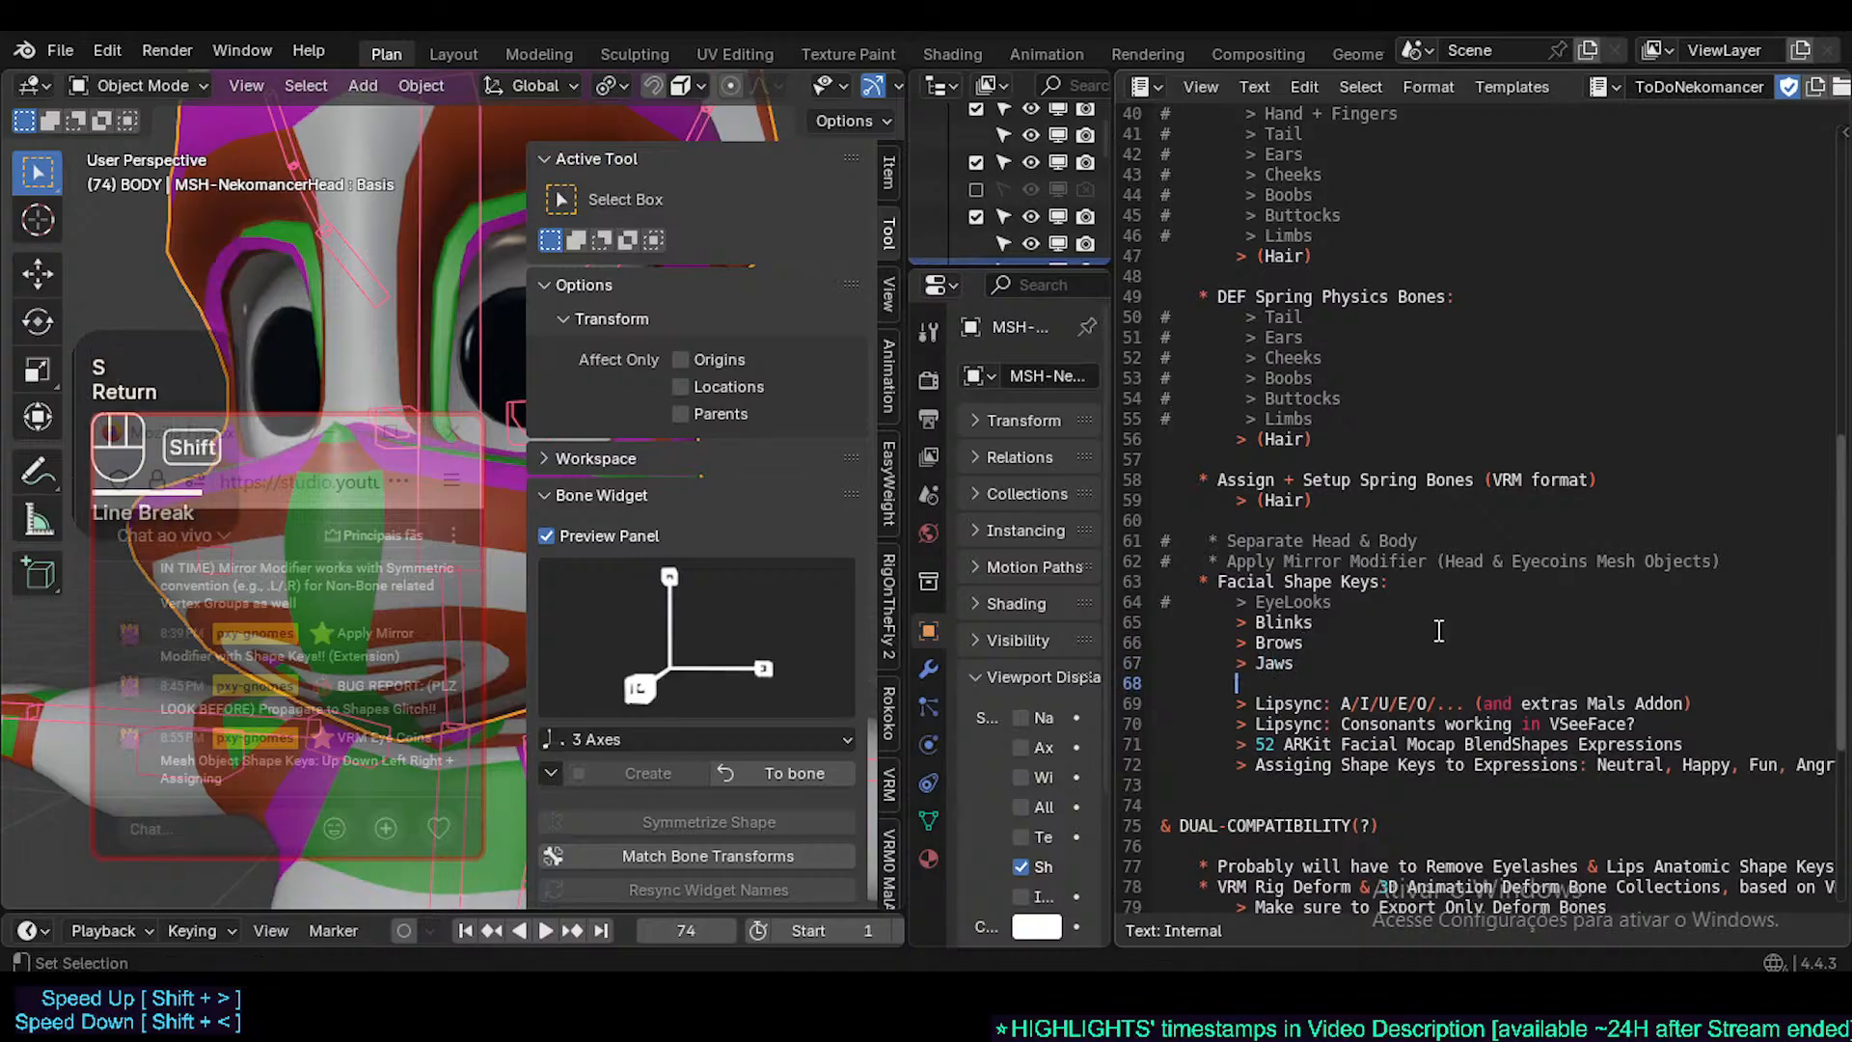
key(Up)
key(End)
key(BackSpace)
key(Down)
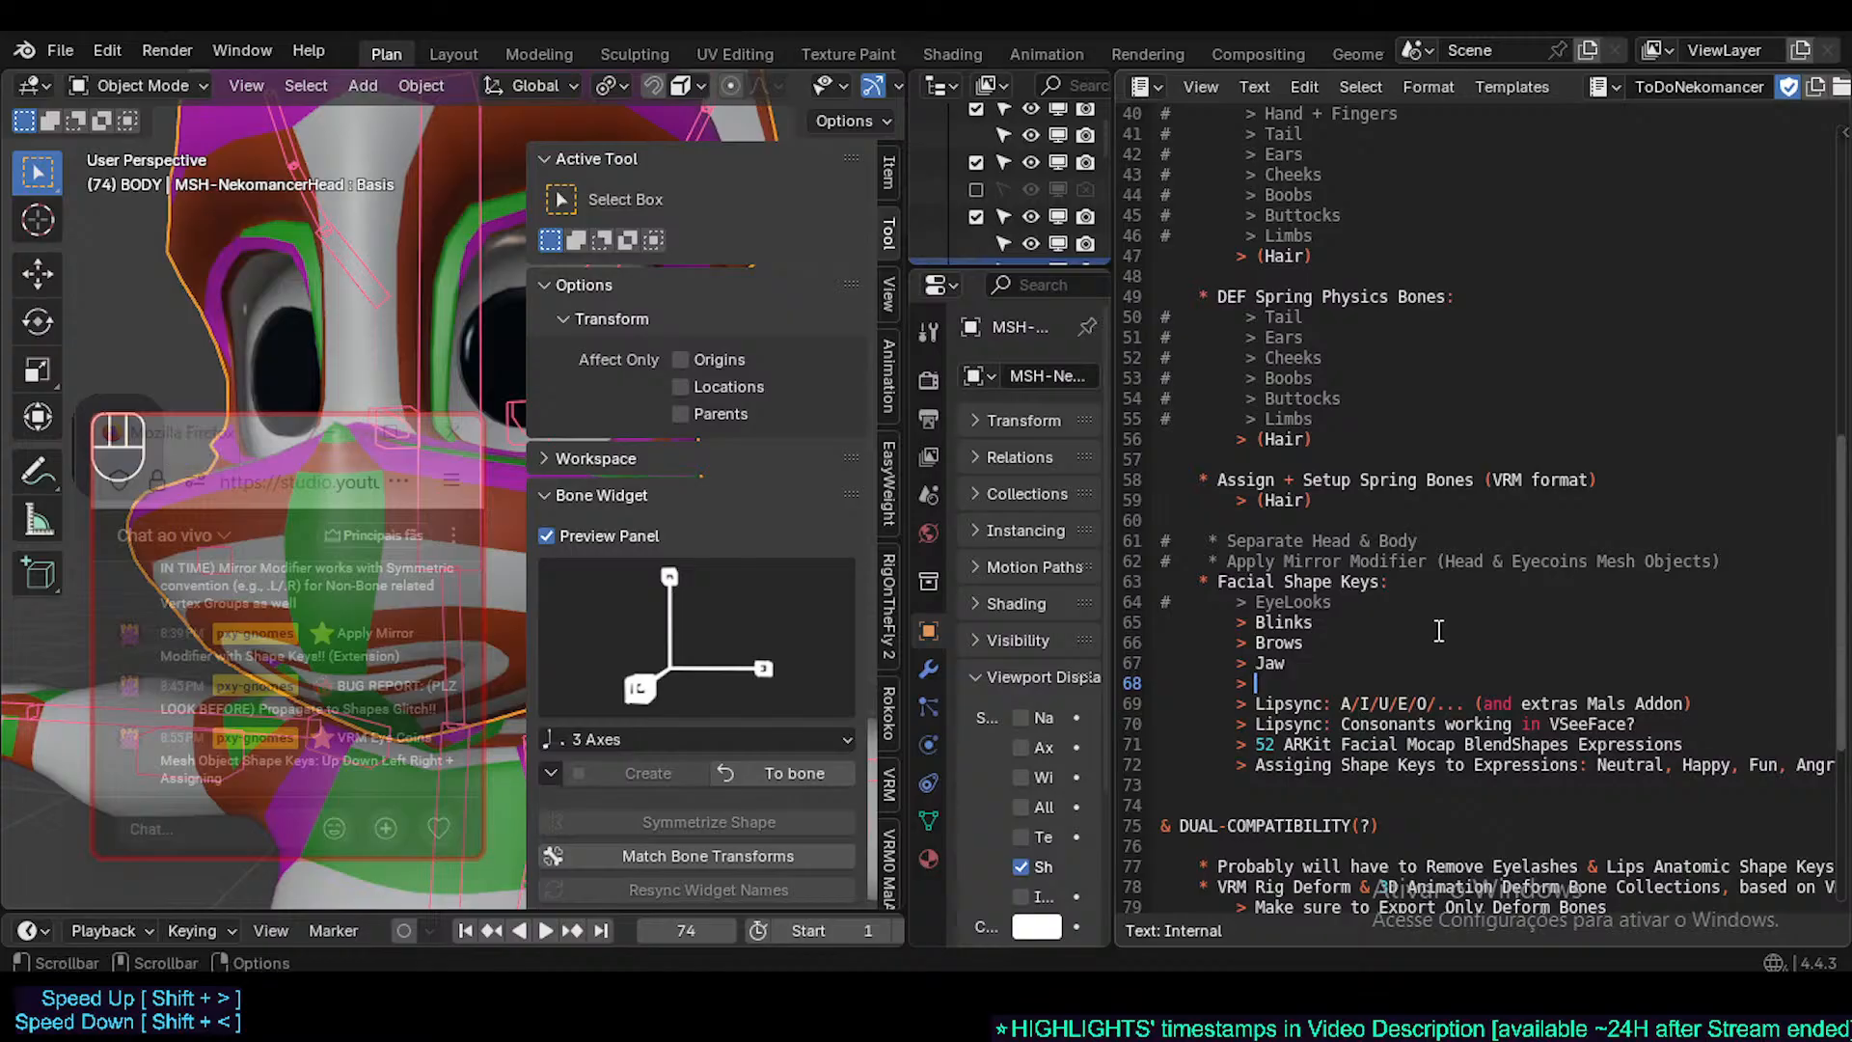
- Add a "> Tongue" line at the end of the Facial Shape Keys list, after the expression assignment line
key(Down)
key(Down)
key(Down)
key(End)
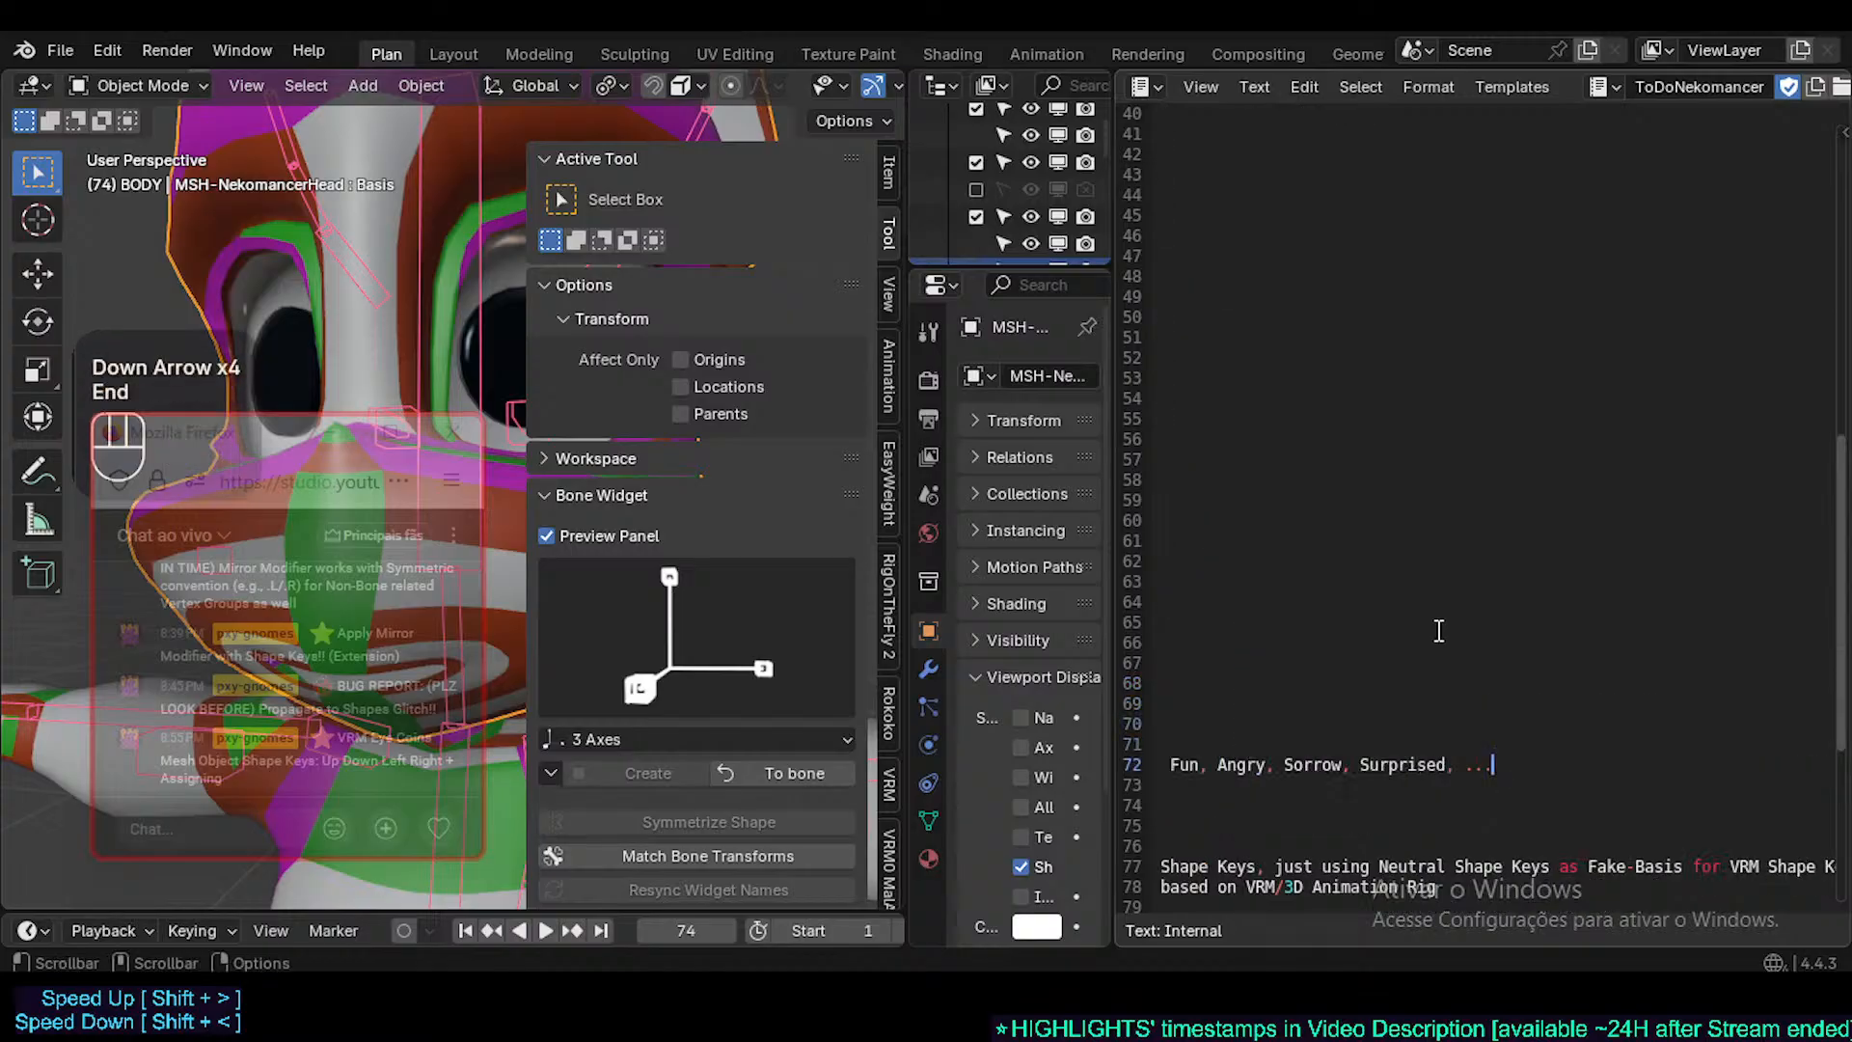
key(Return)
text(> Tongue)
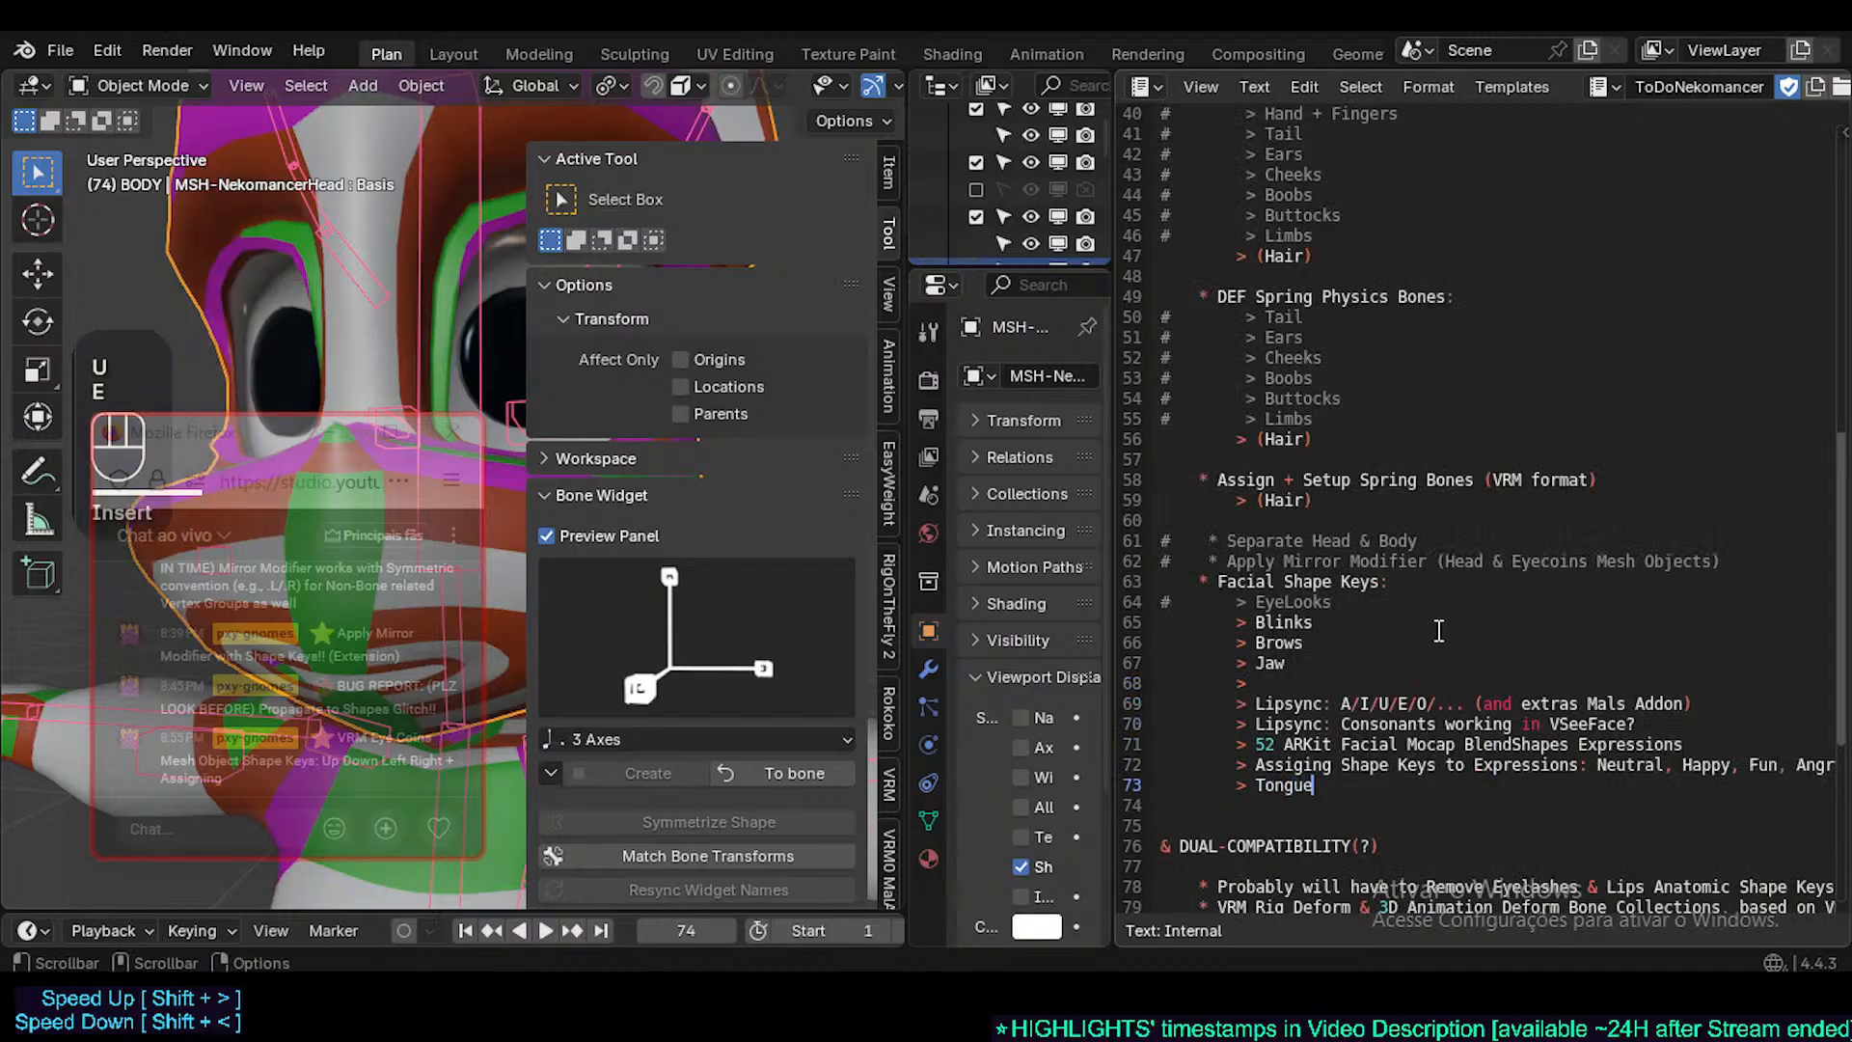
- Move the Tongue line up to directly above the first Lipsync line
key(Up)
key(Down)
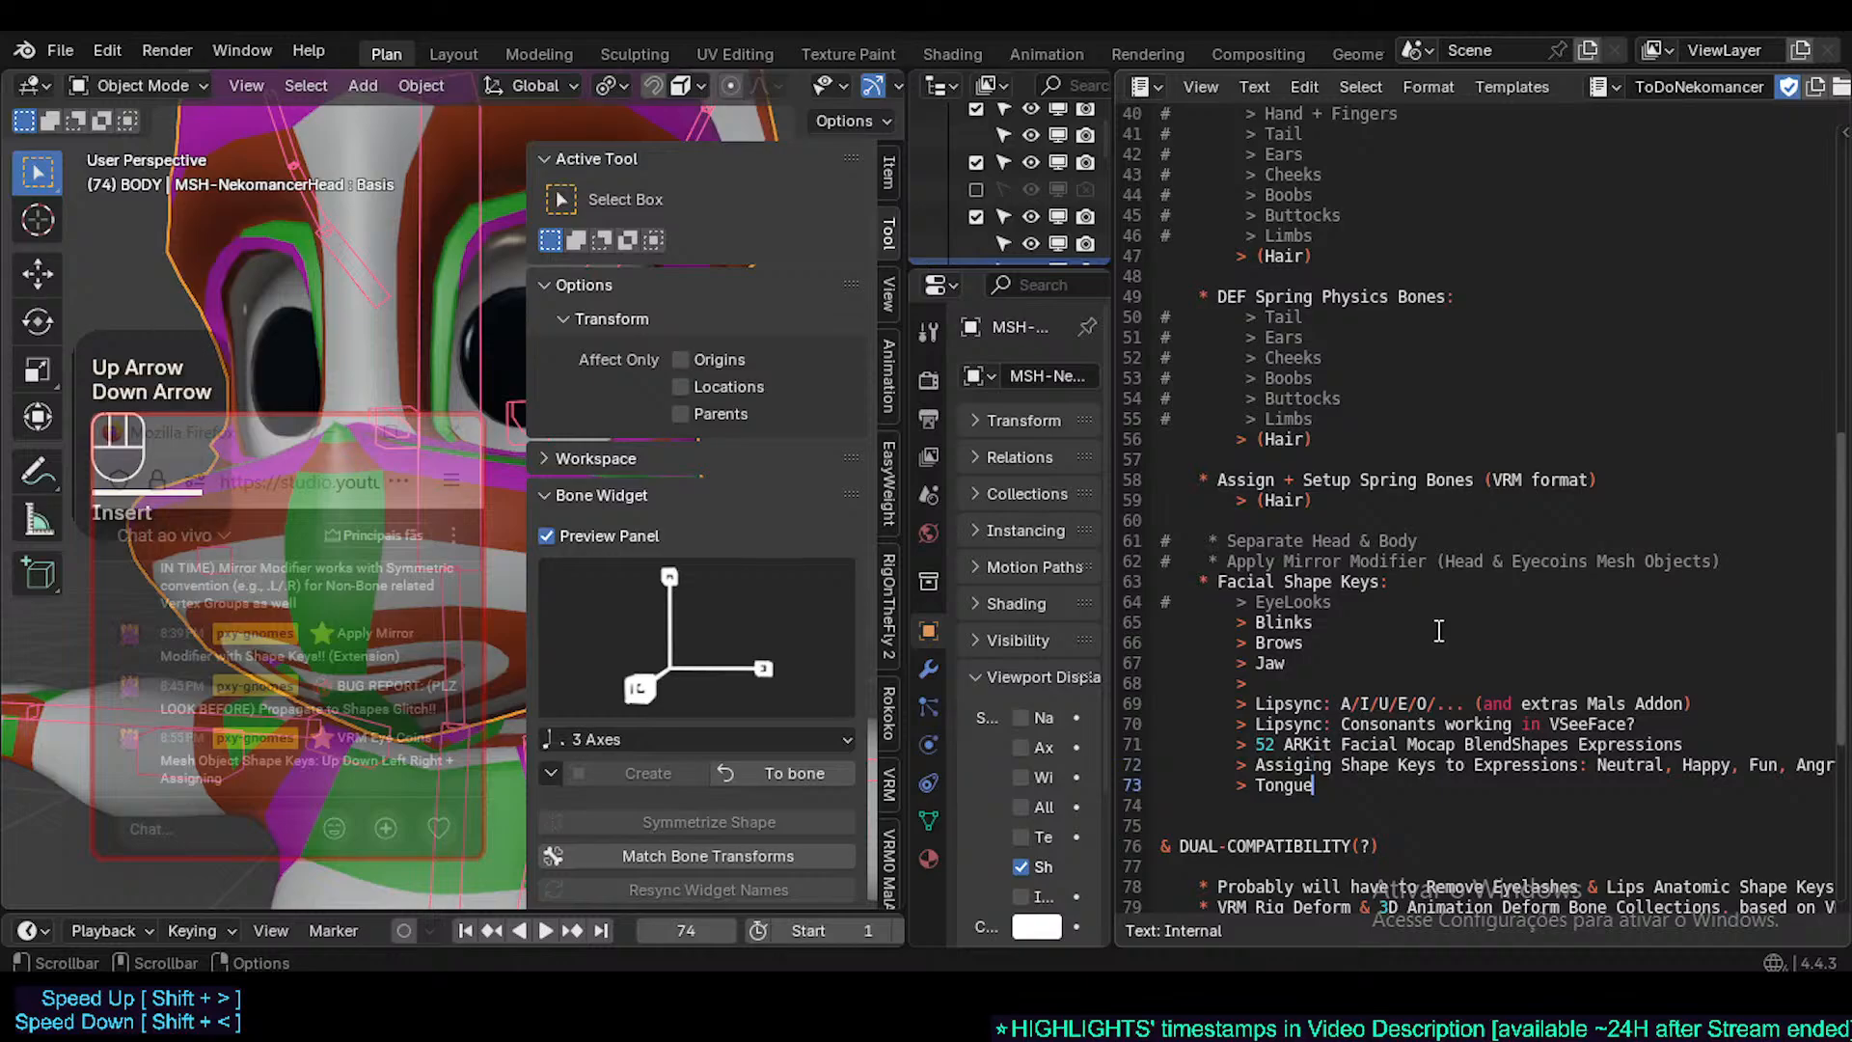
key(shift+Home)
key(Up)
key(End)
key(Home)
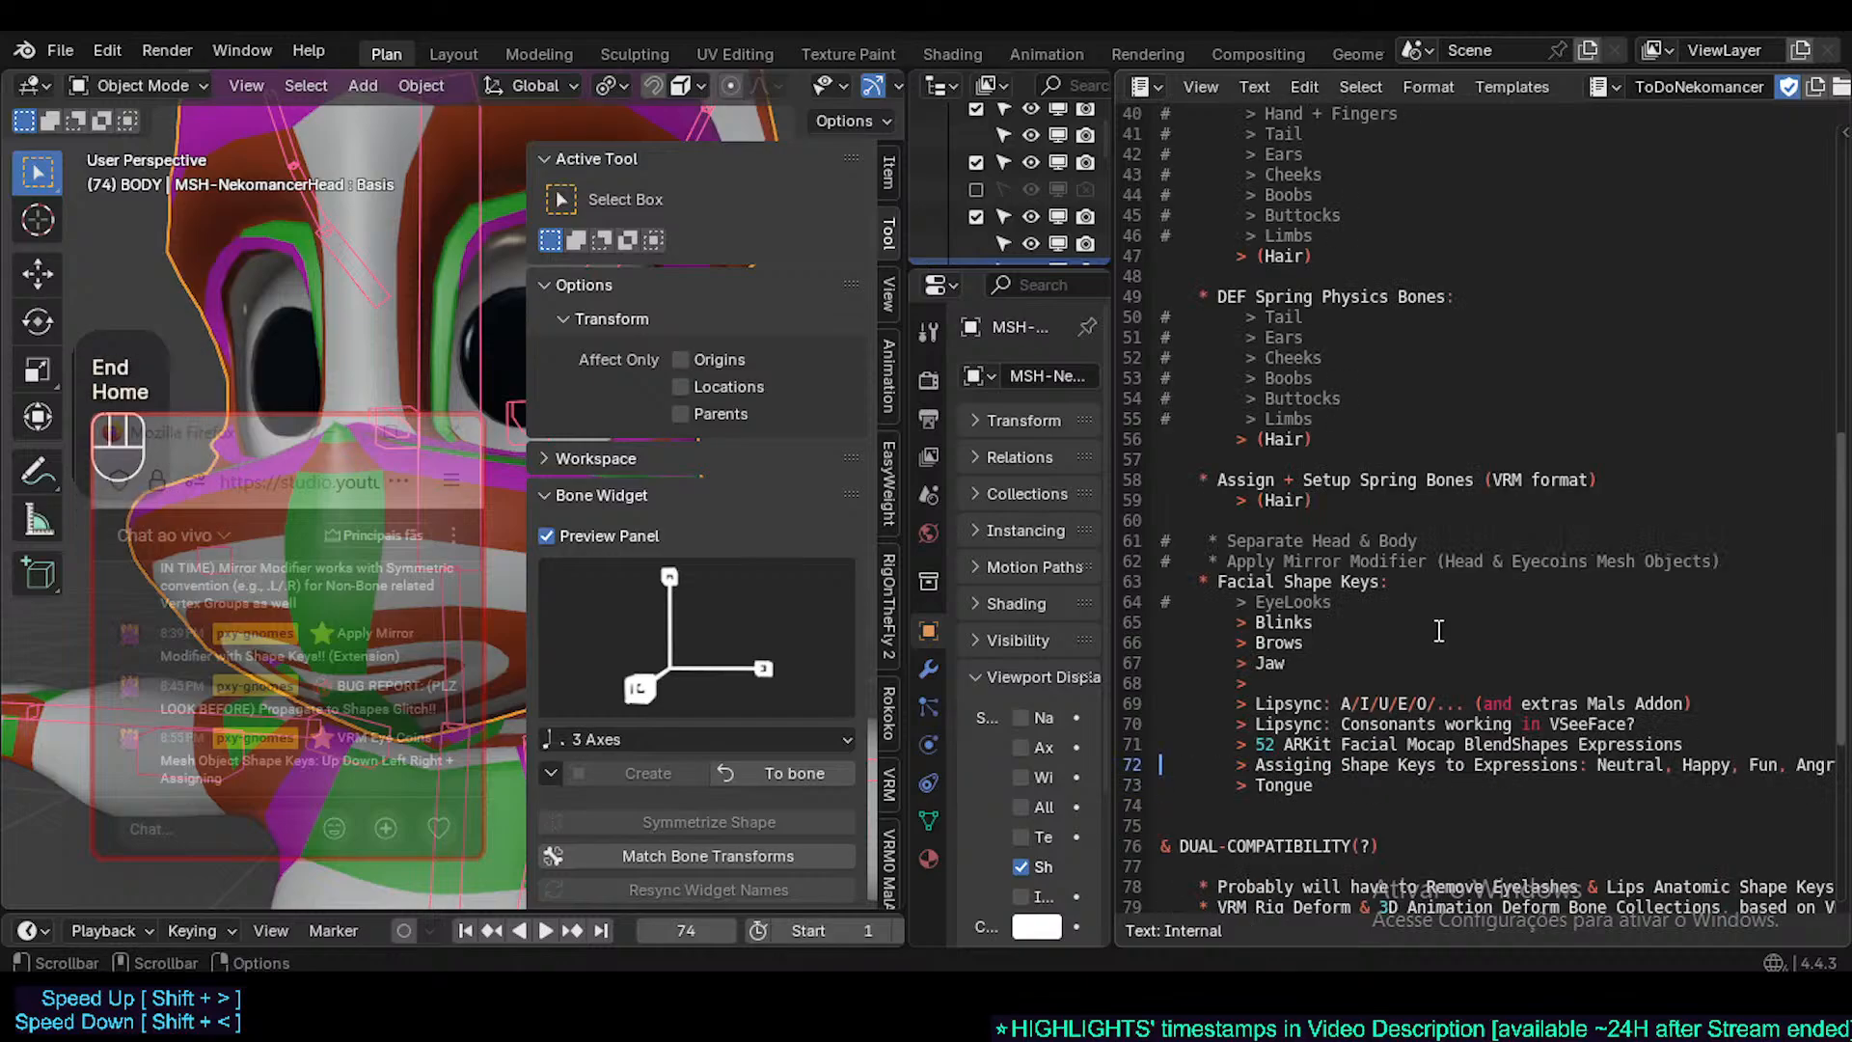
key(Down)
key(shift+End)
key(ctrl+x)
key(Up)
key(Up)
key(Up)
key(Up)
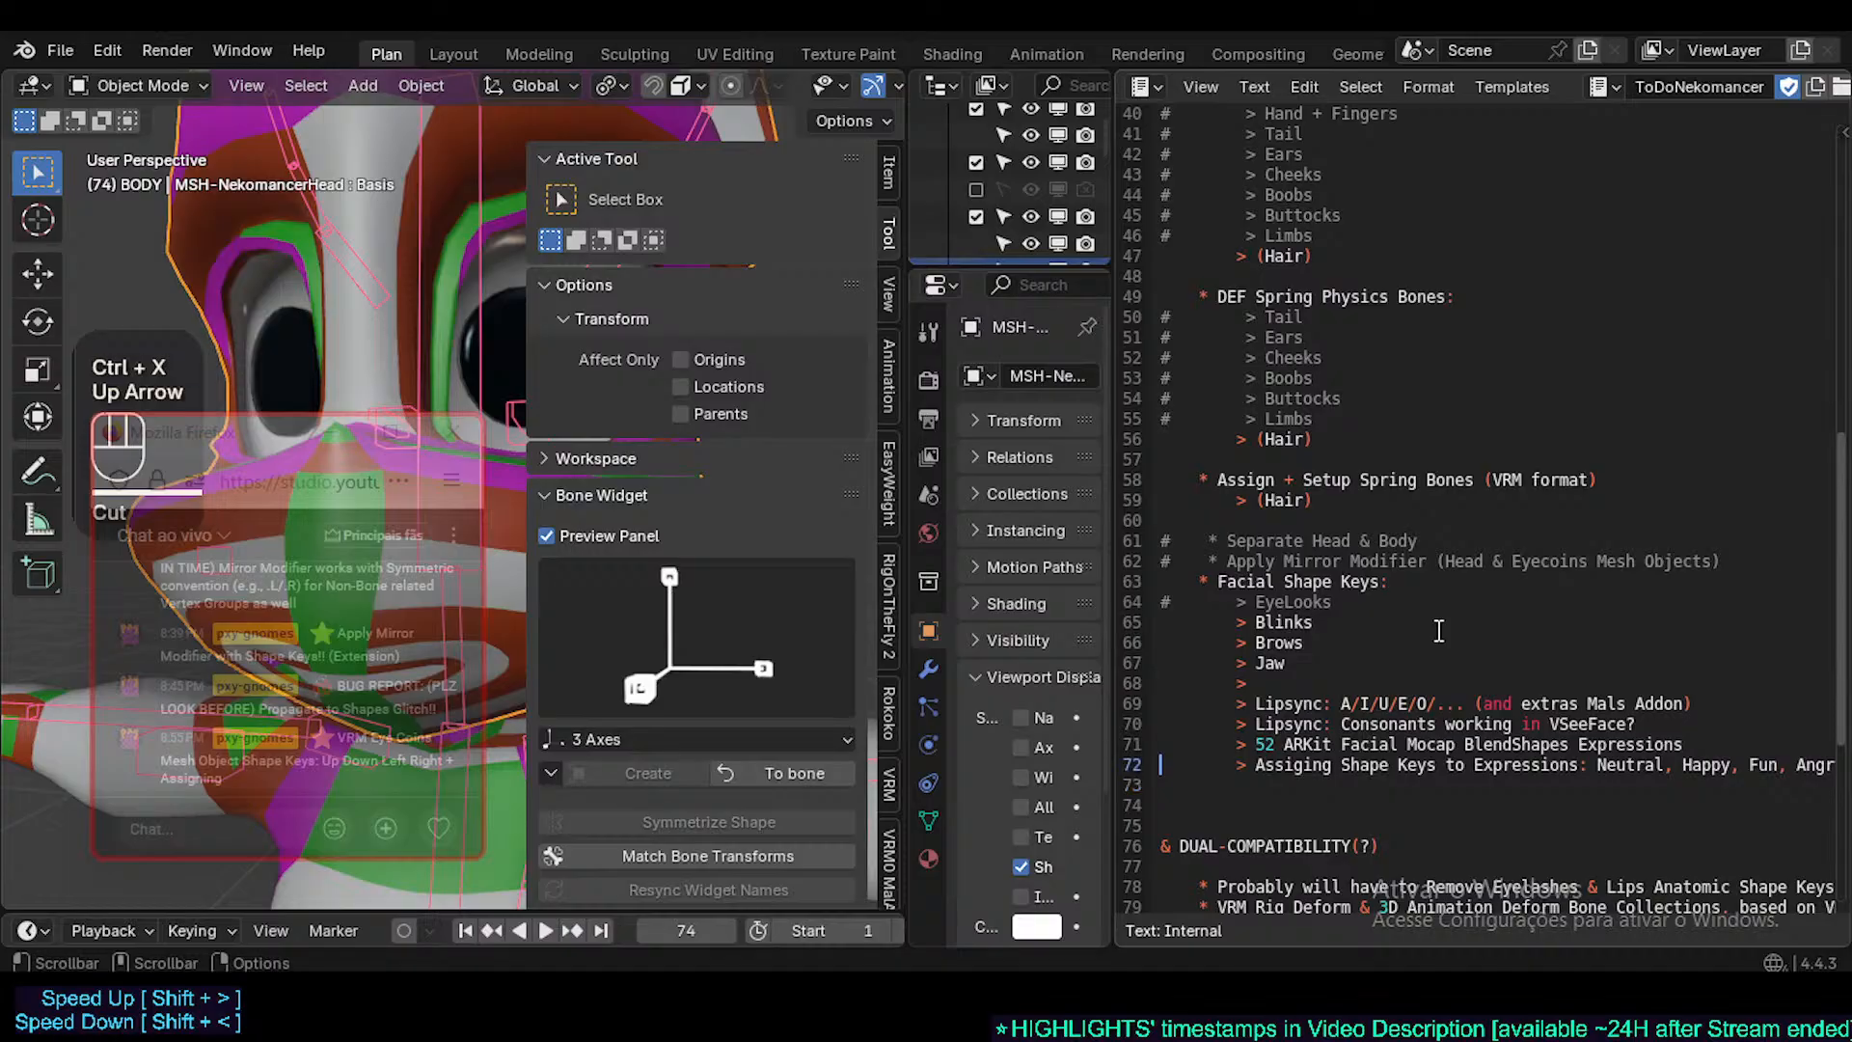
key(Return)
key(Up)
key(ctrl+v)
- Enter "Mouth" in the empty bullet above Tongue and insert another empty ">" bullet line above it
key(Up)
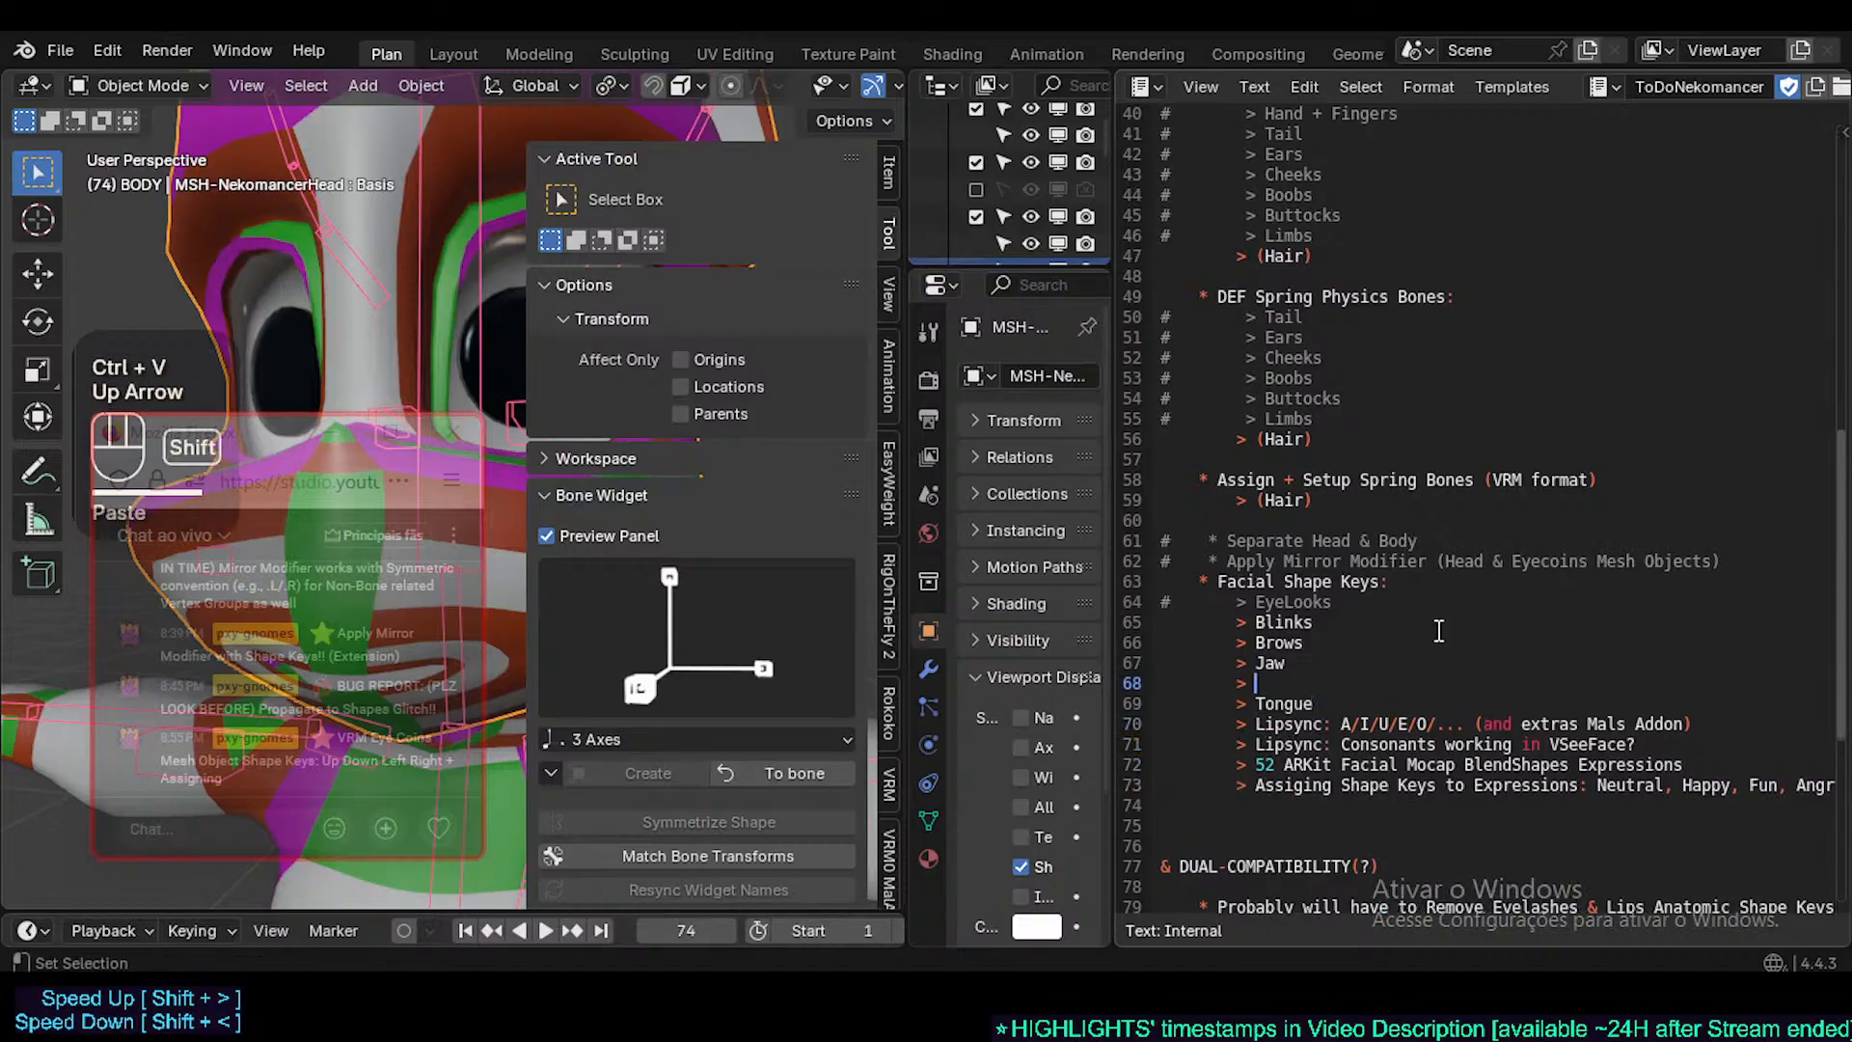
text(Mouth)
key(Home)
key(Return)
key(Up)
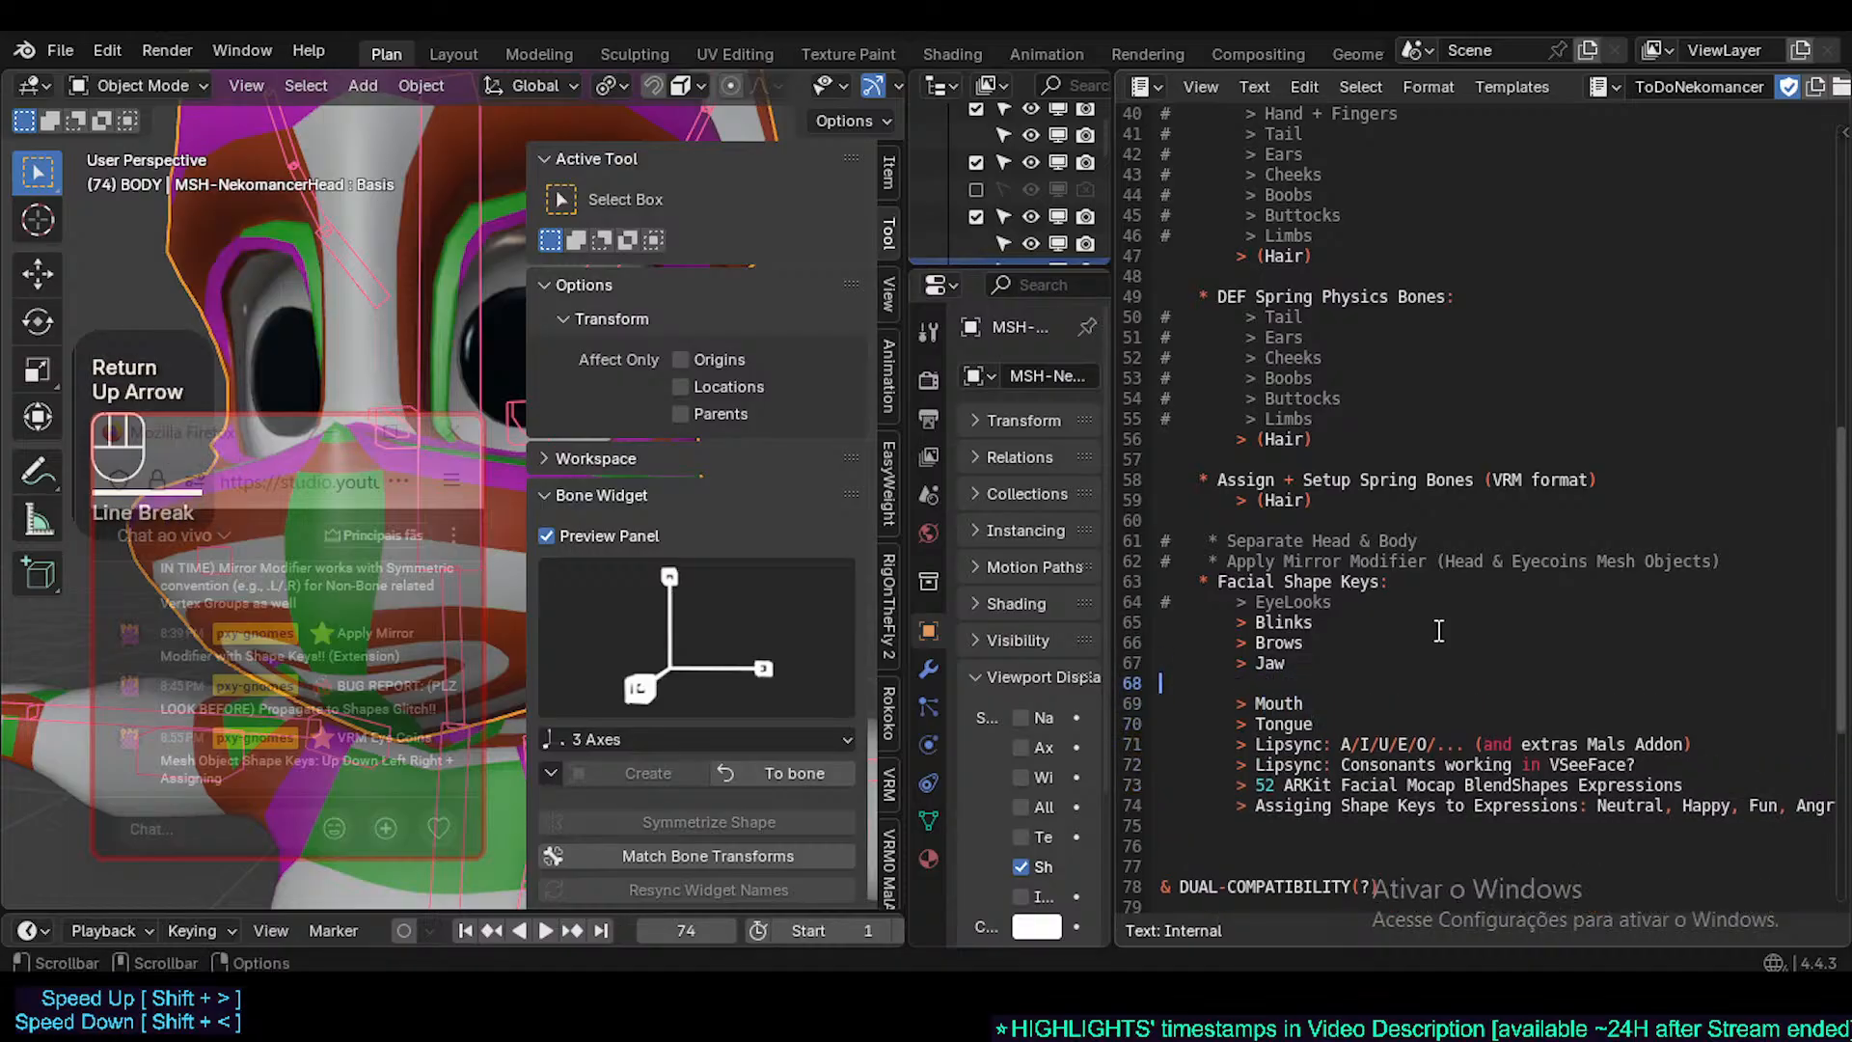
key(Tab)
text(>)
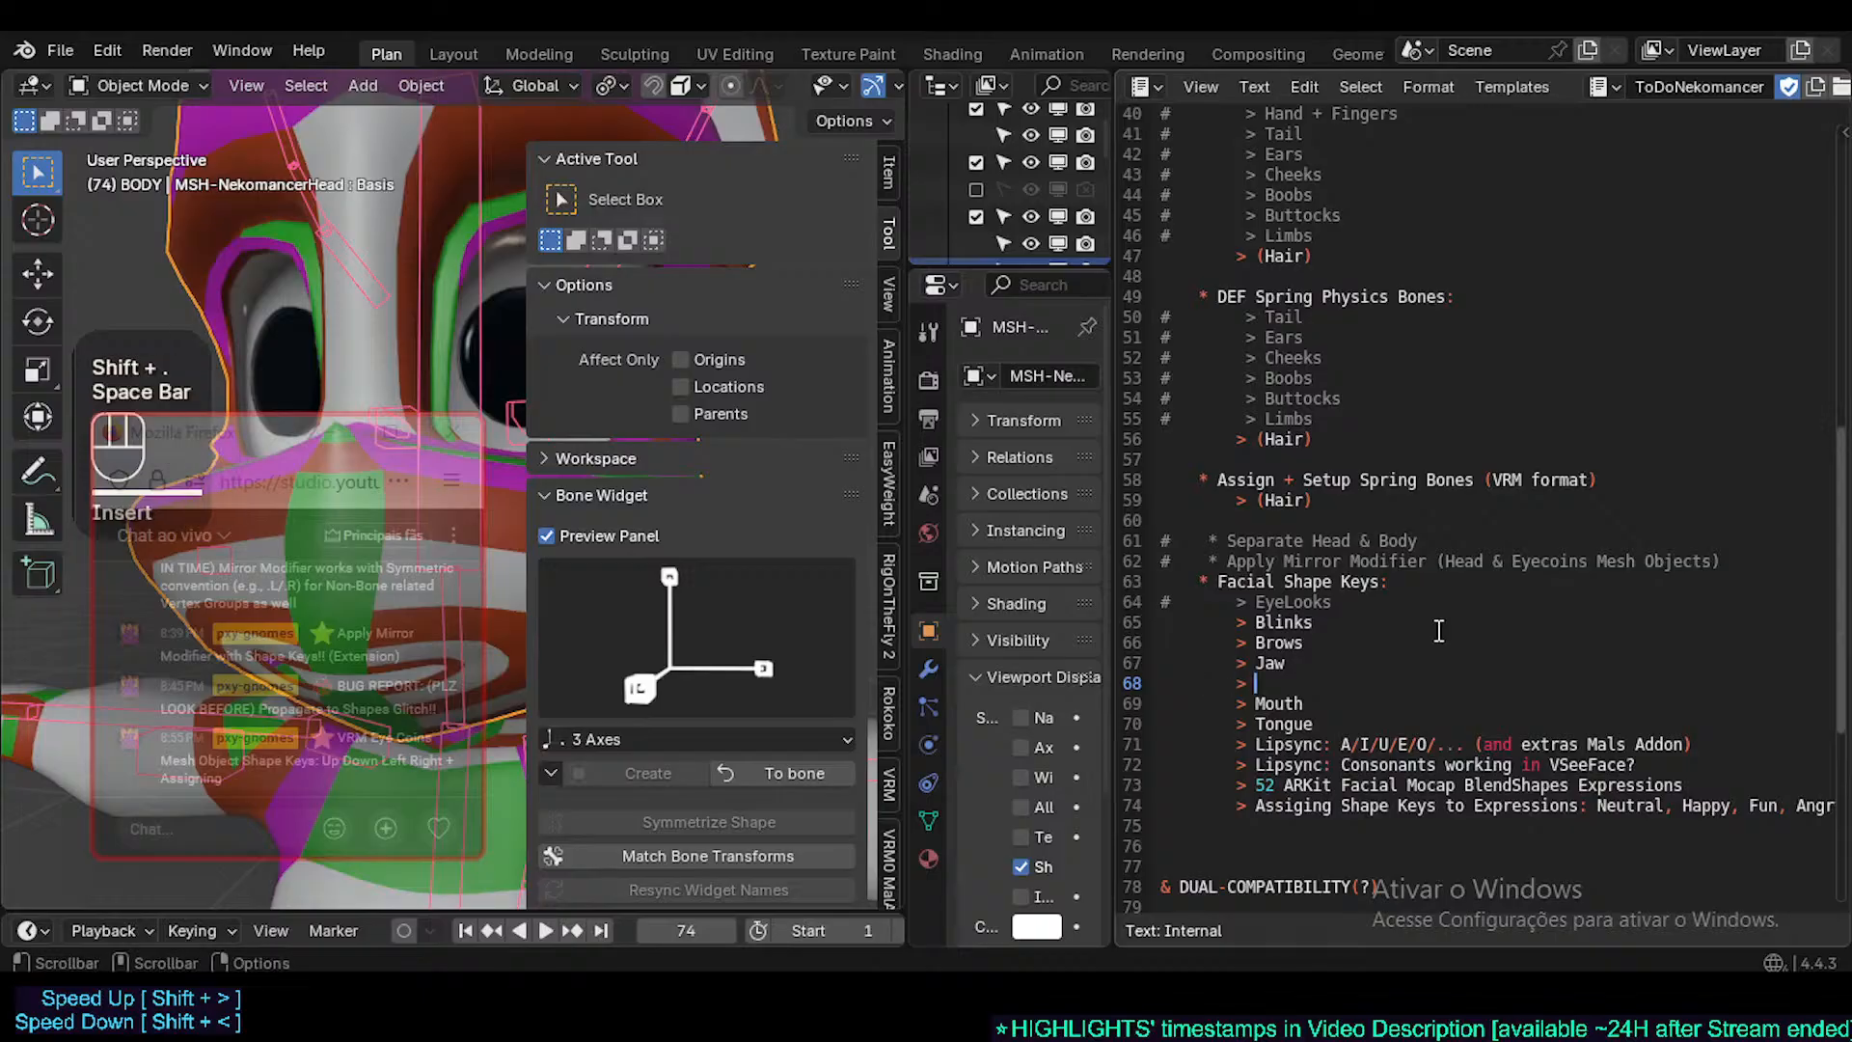
- Move both Lipsync lines up between Brows and Jaw
key(Down)
key(Down)
key(Down)
key(Home)
key(shift+End)
key(shift+Down)
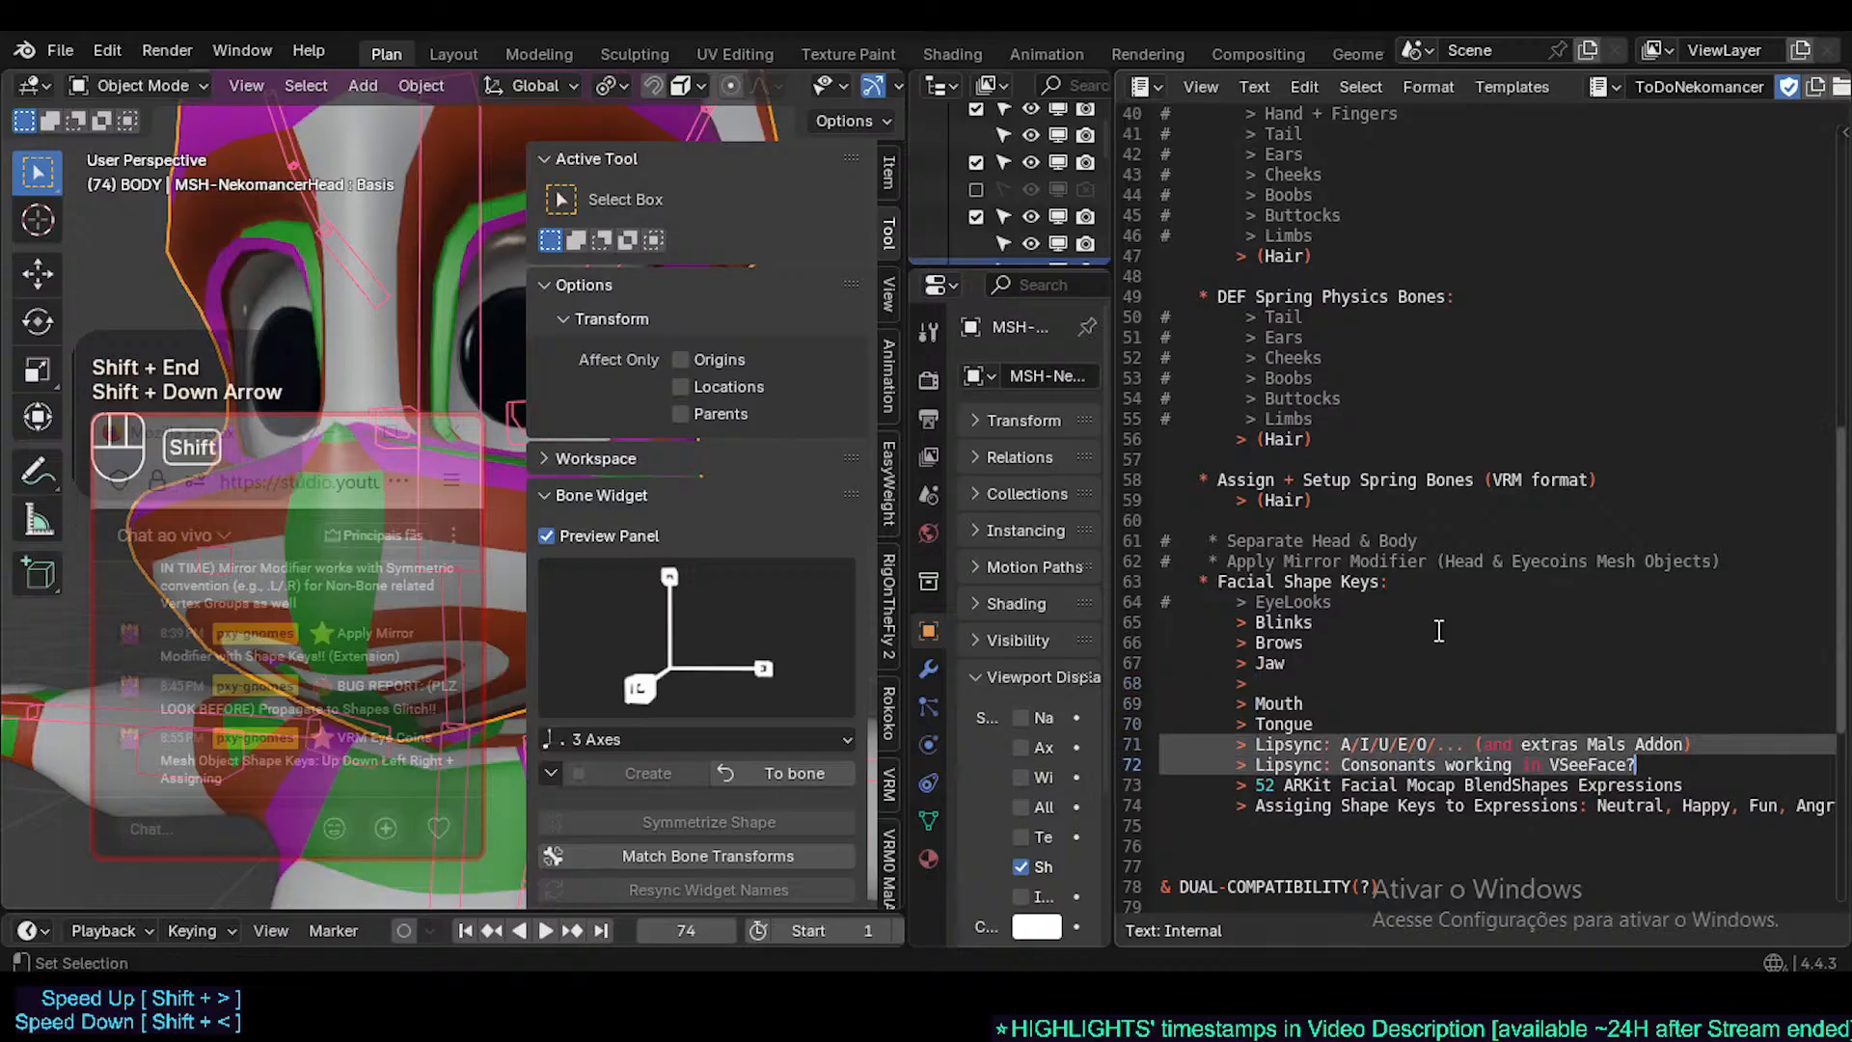
key(ctrl+x)
key(Up)
key(Up)
key(Up)
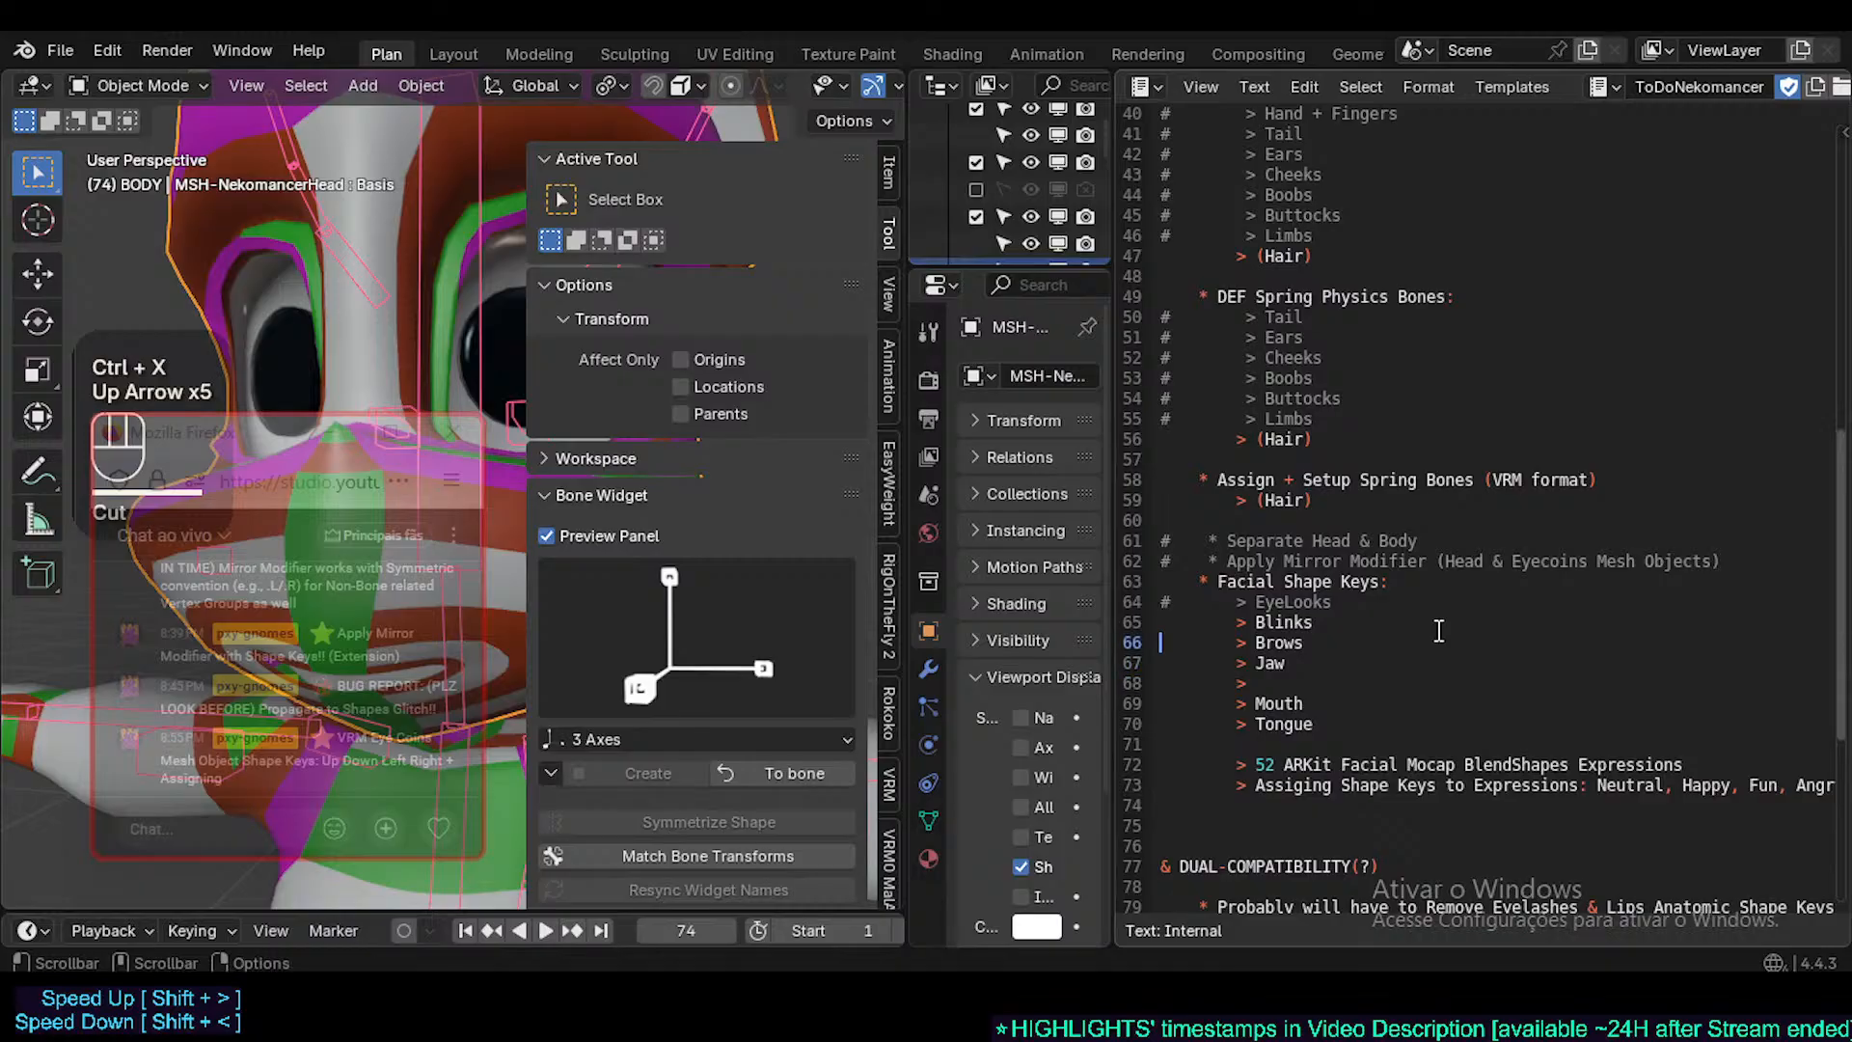
key(Down)
key(Return)
key(Up)
key(ctrl+v)
- Change the "Jaw" line to "Jaws"
key(Down)
key(Down)
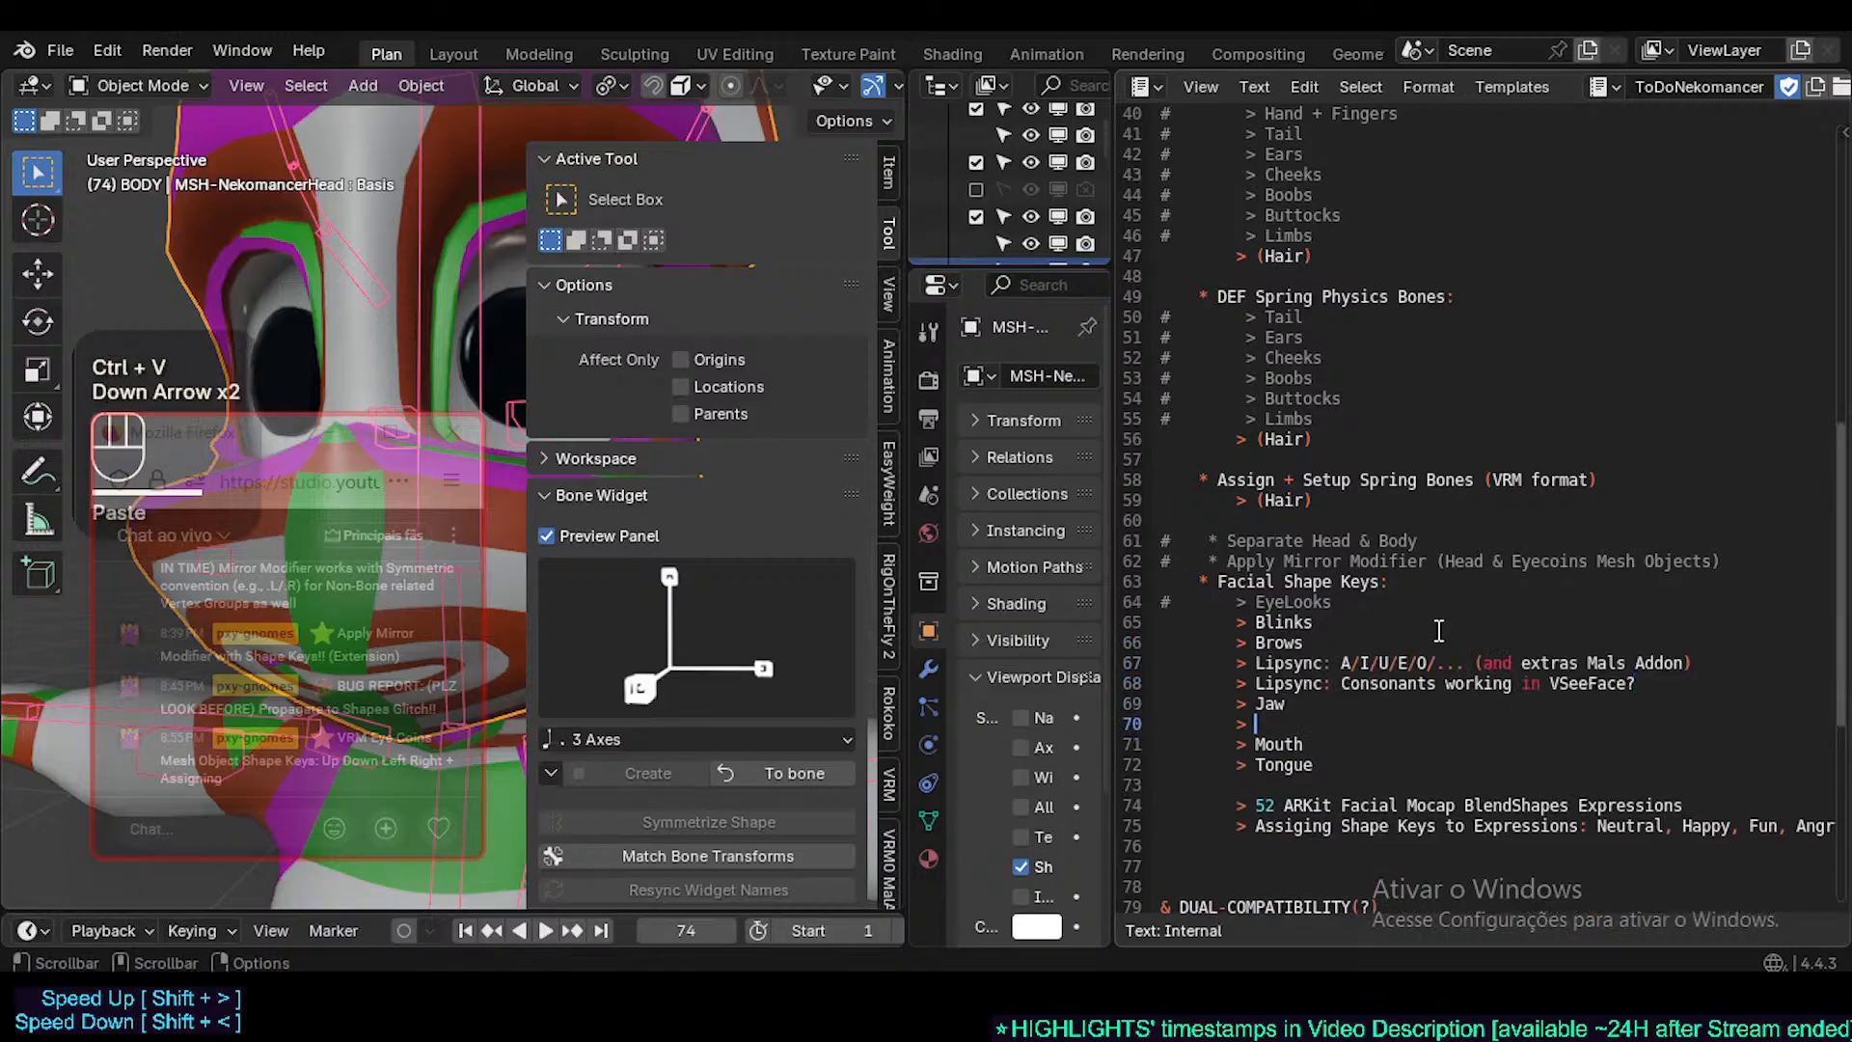
key(Left)
key(Right)
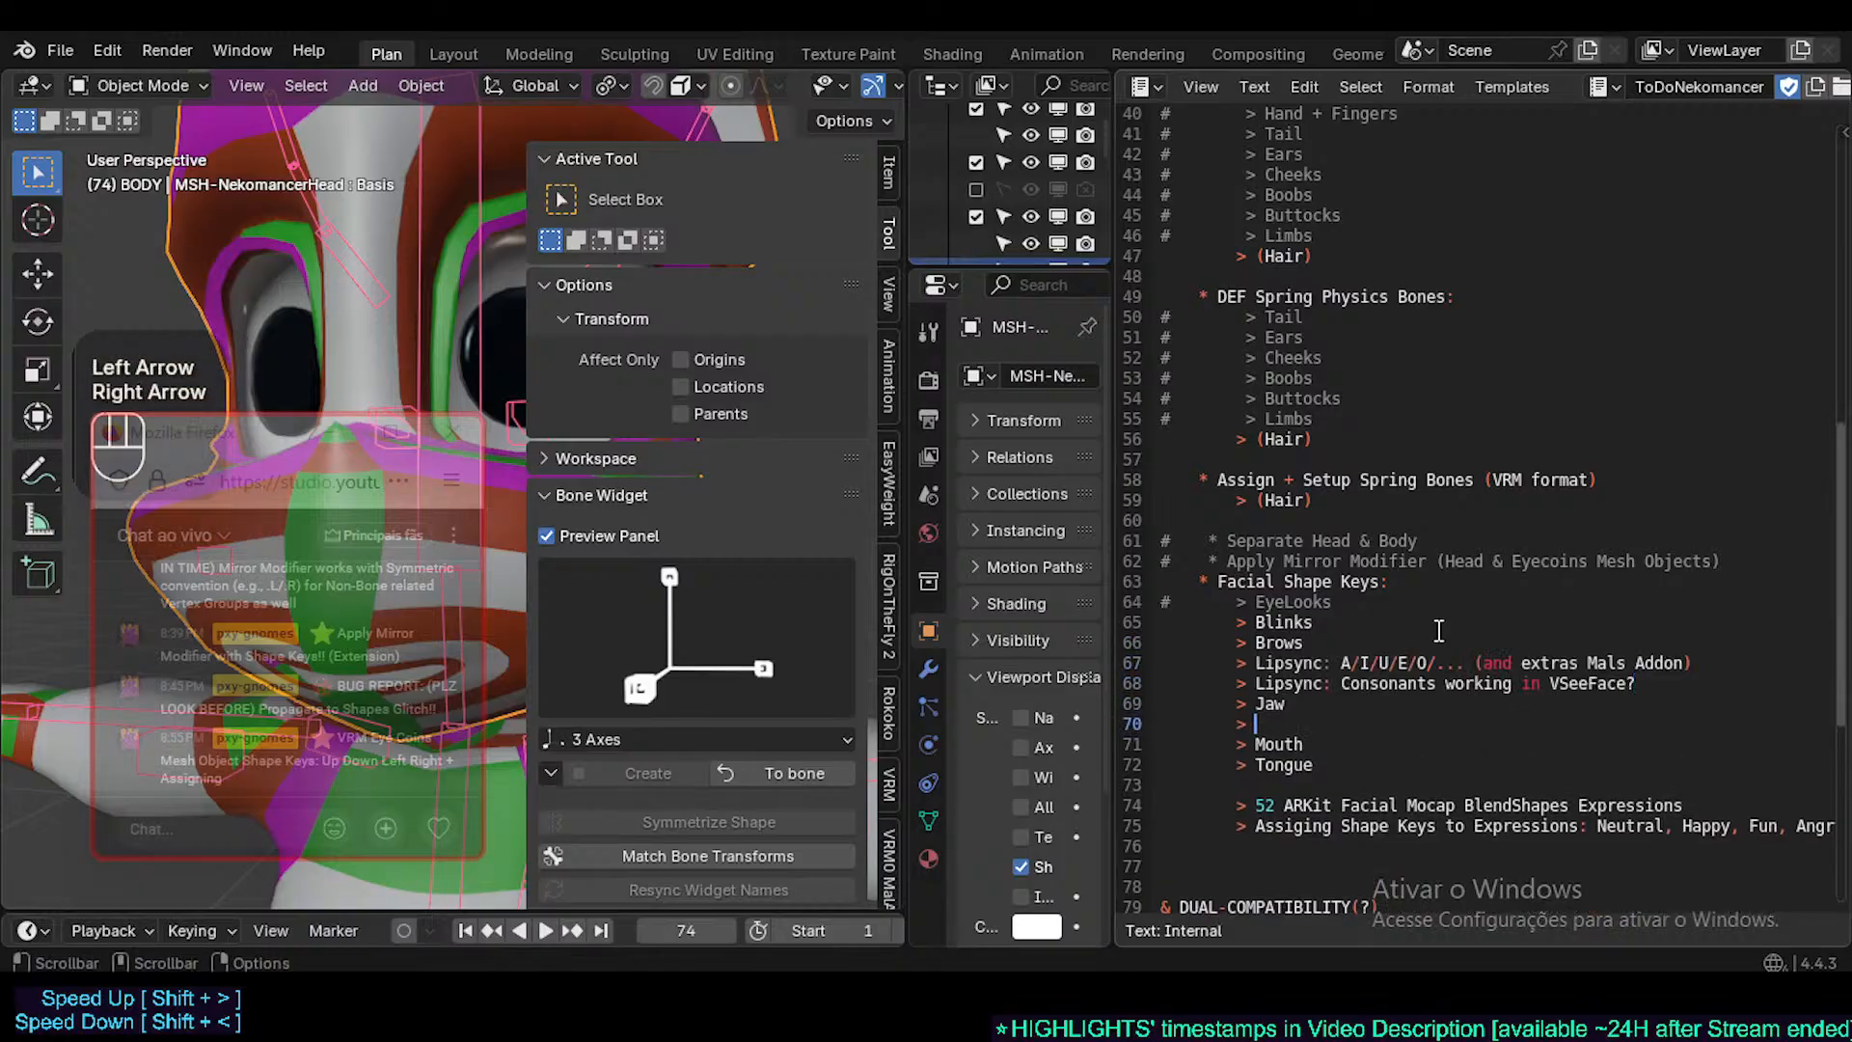
key(Up)
key(Down)
key(Up)
key(End)
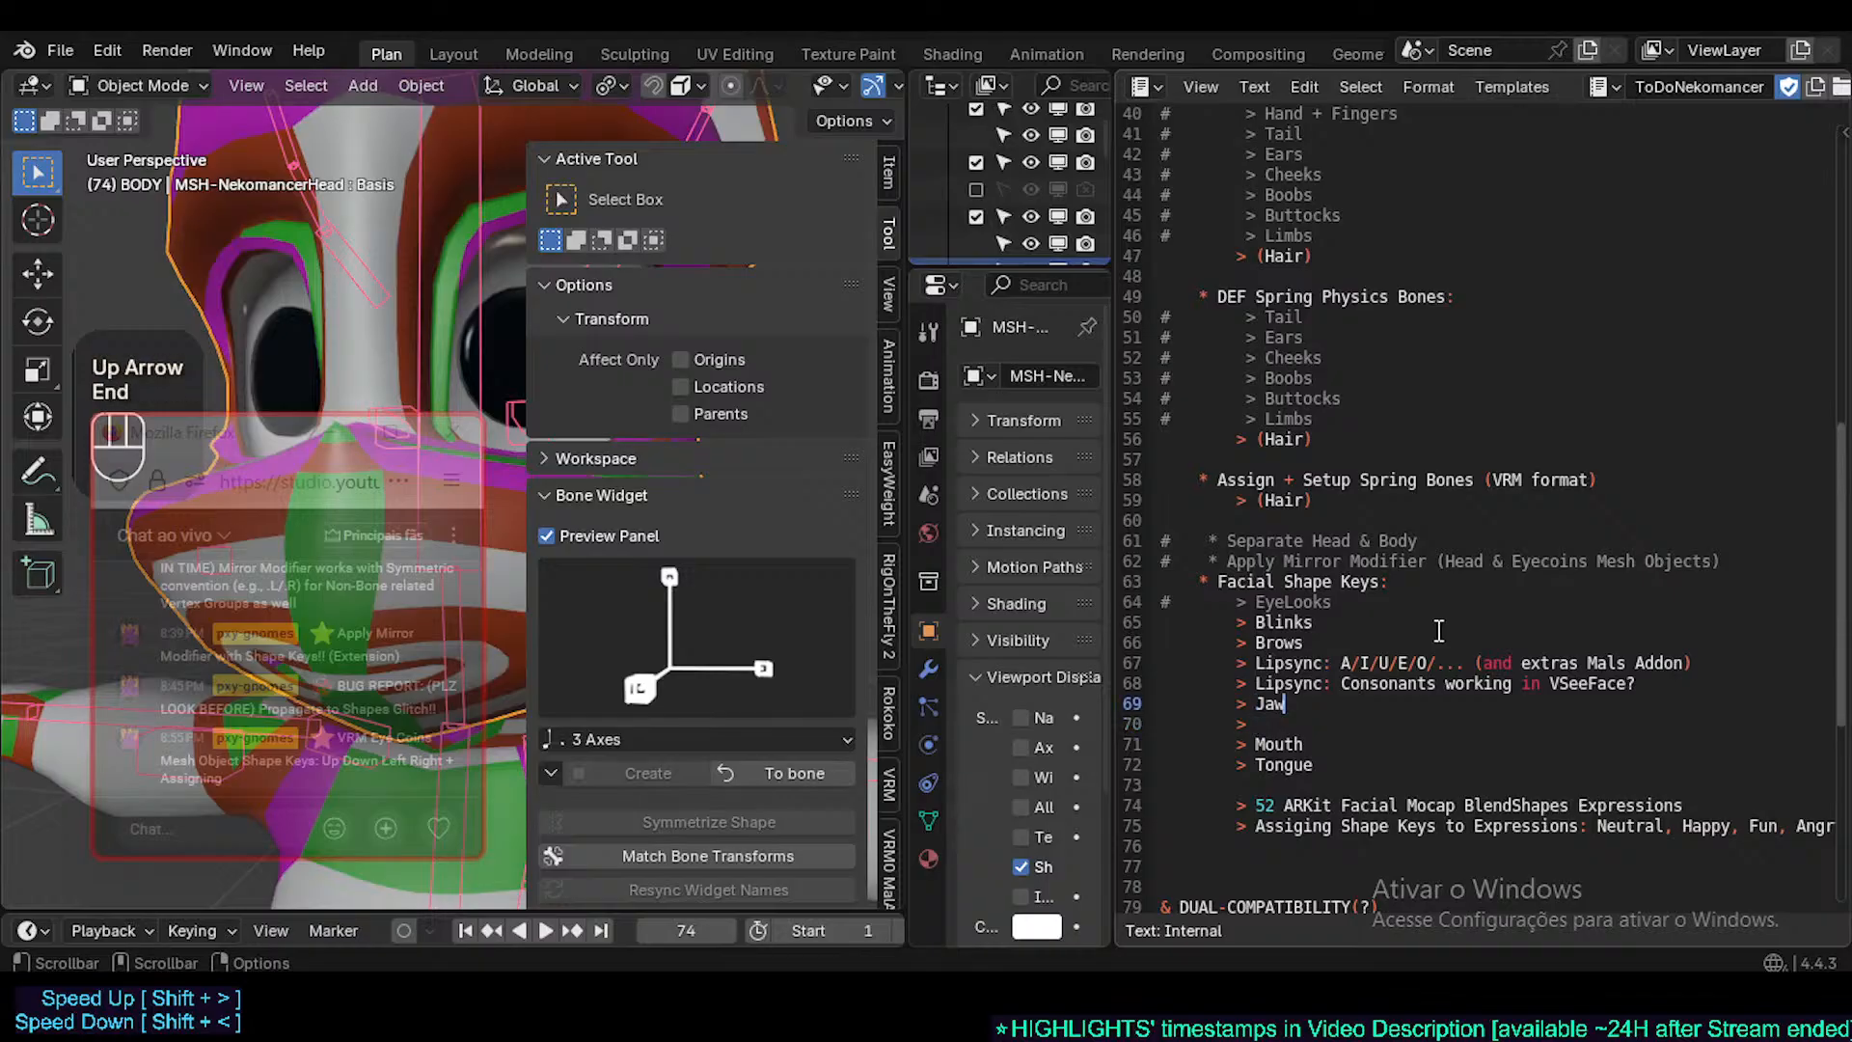
text(s)
- Change the "Mouth" line to "Mouths"
key(Down)
key(Insert)
key(Left)
key(Right)
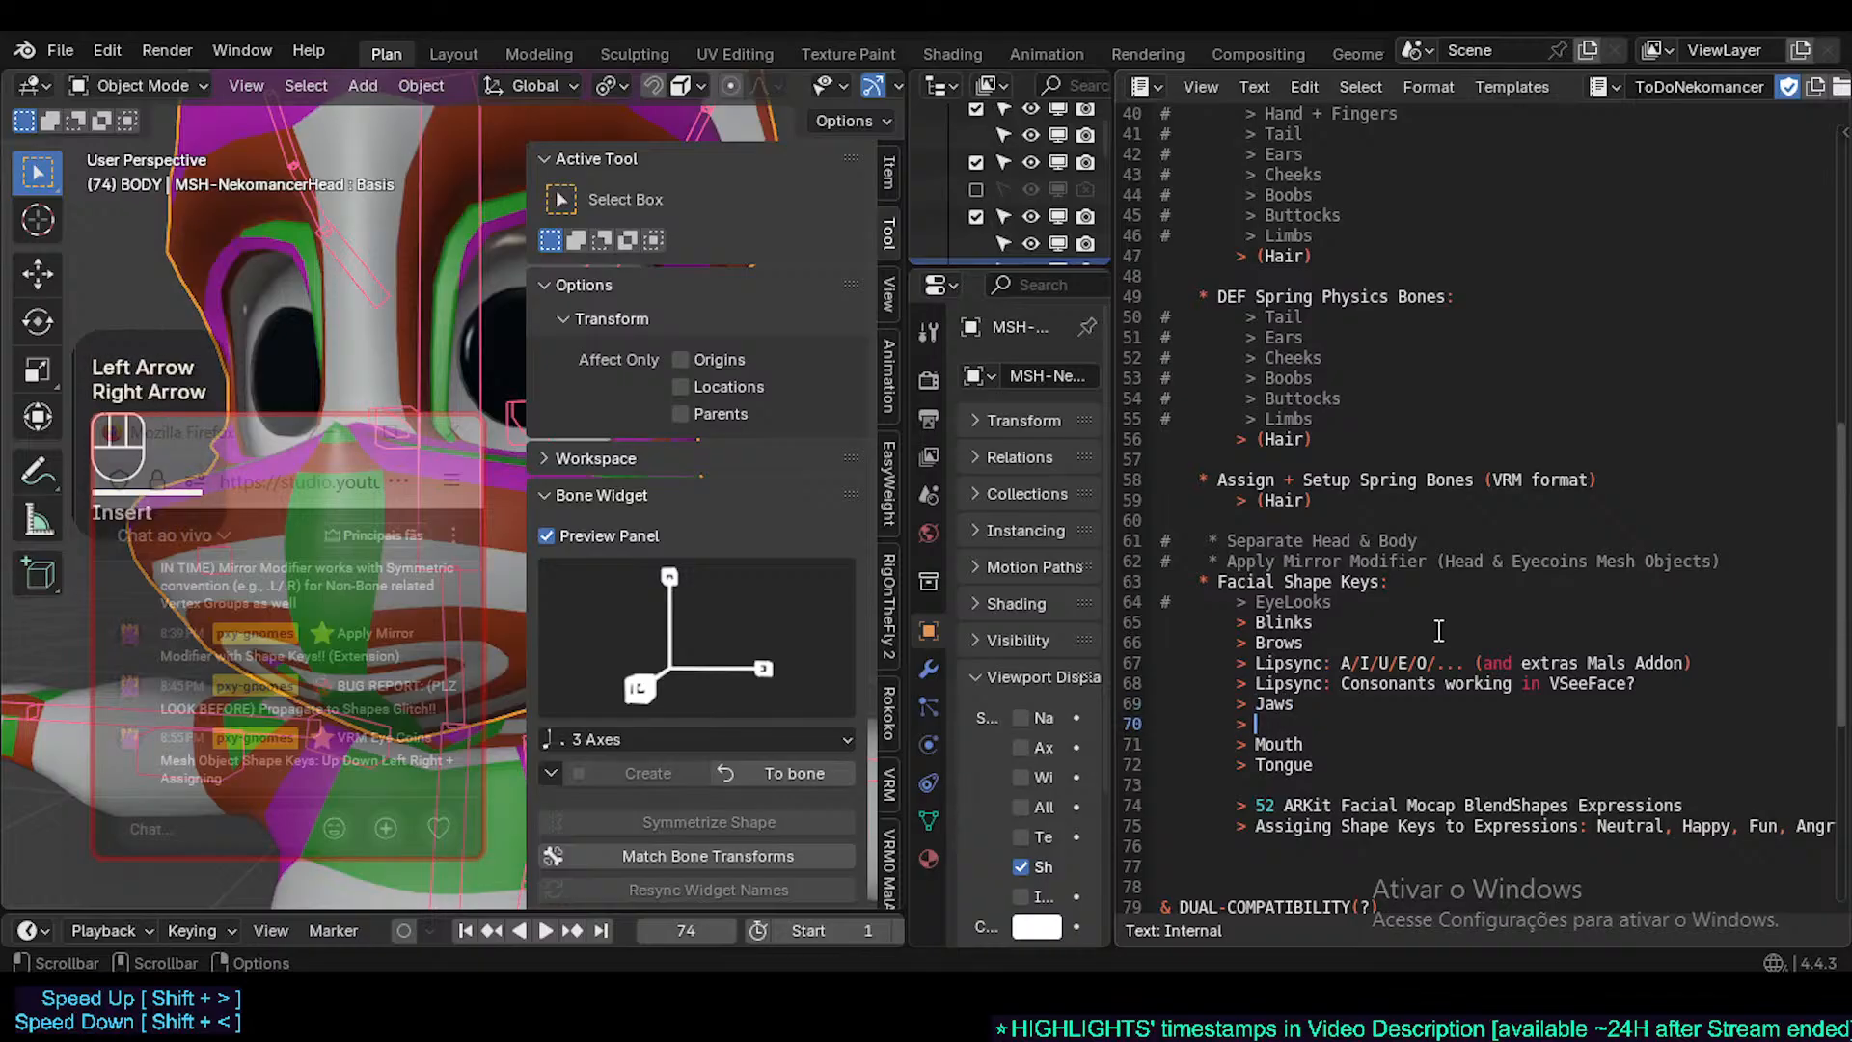
key(Down)
key(End)
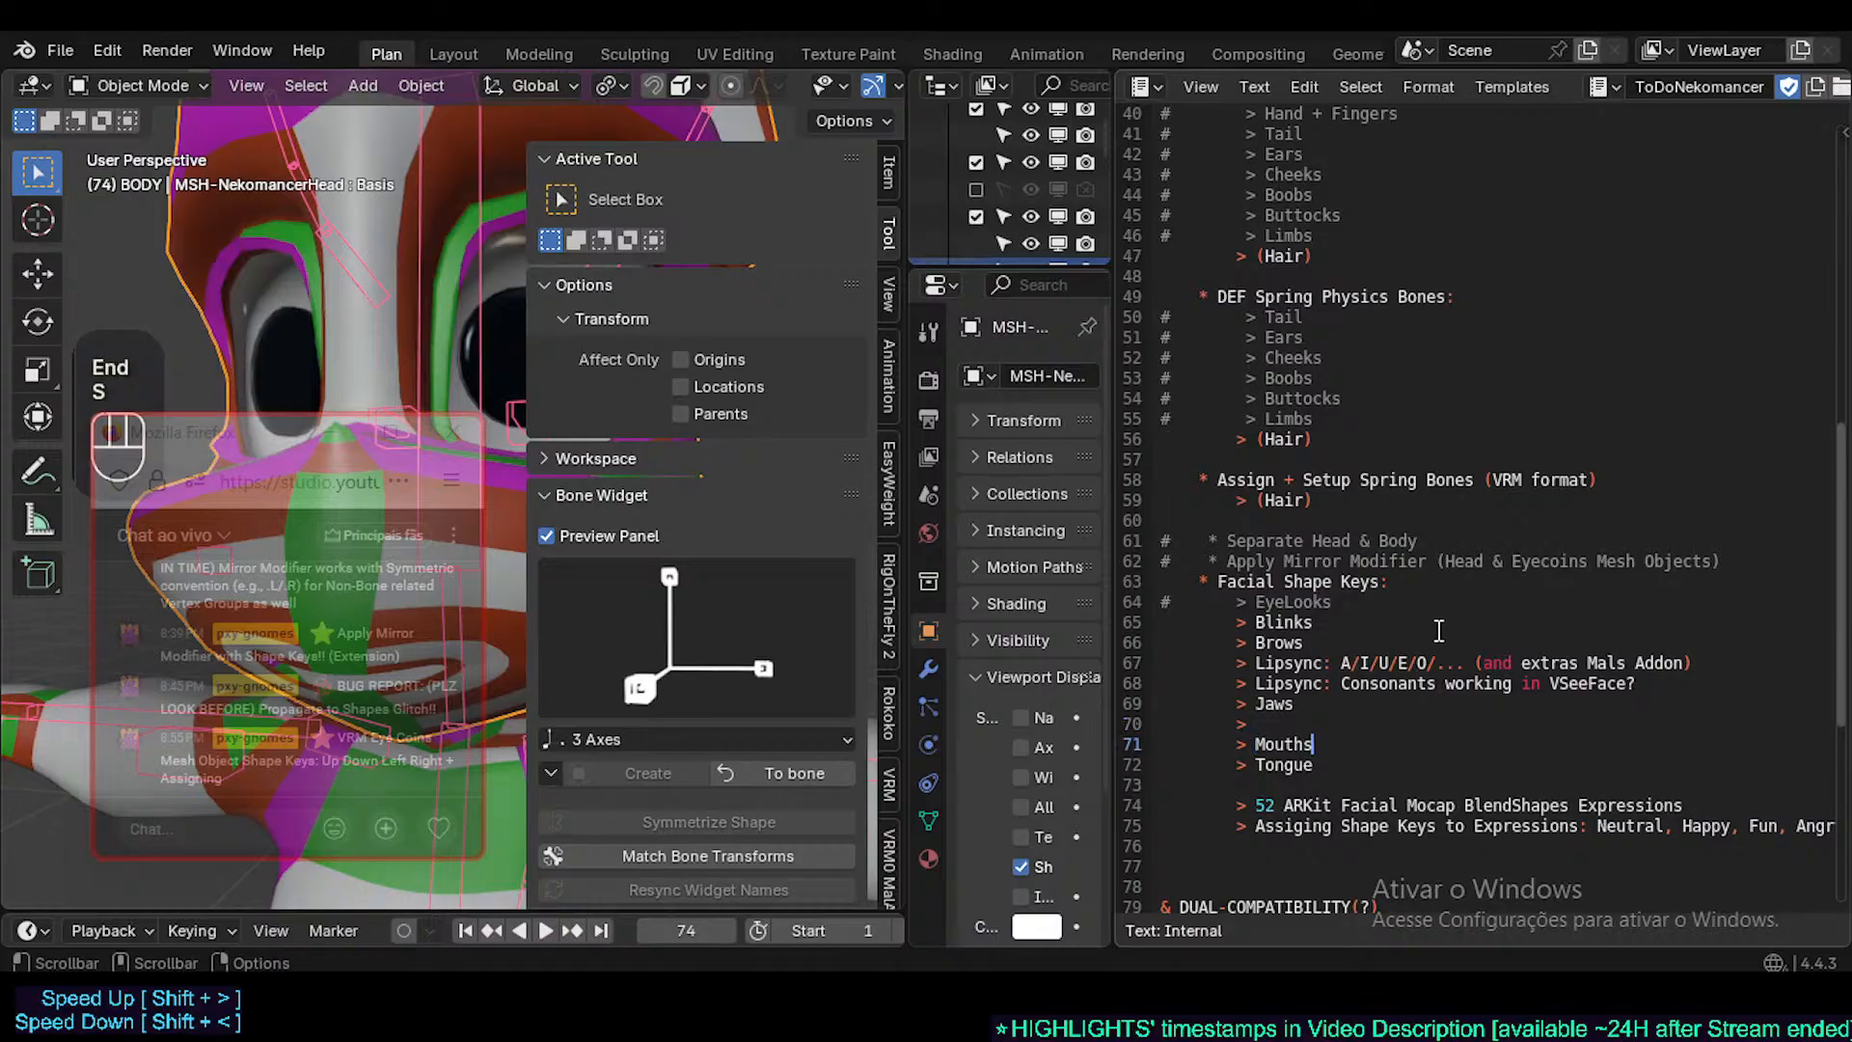
text(s)
- Enter "Noses" in the empty bullet between Jaws and Mouths
key(Up)
key(Up)
key(Down)
key(Up)
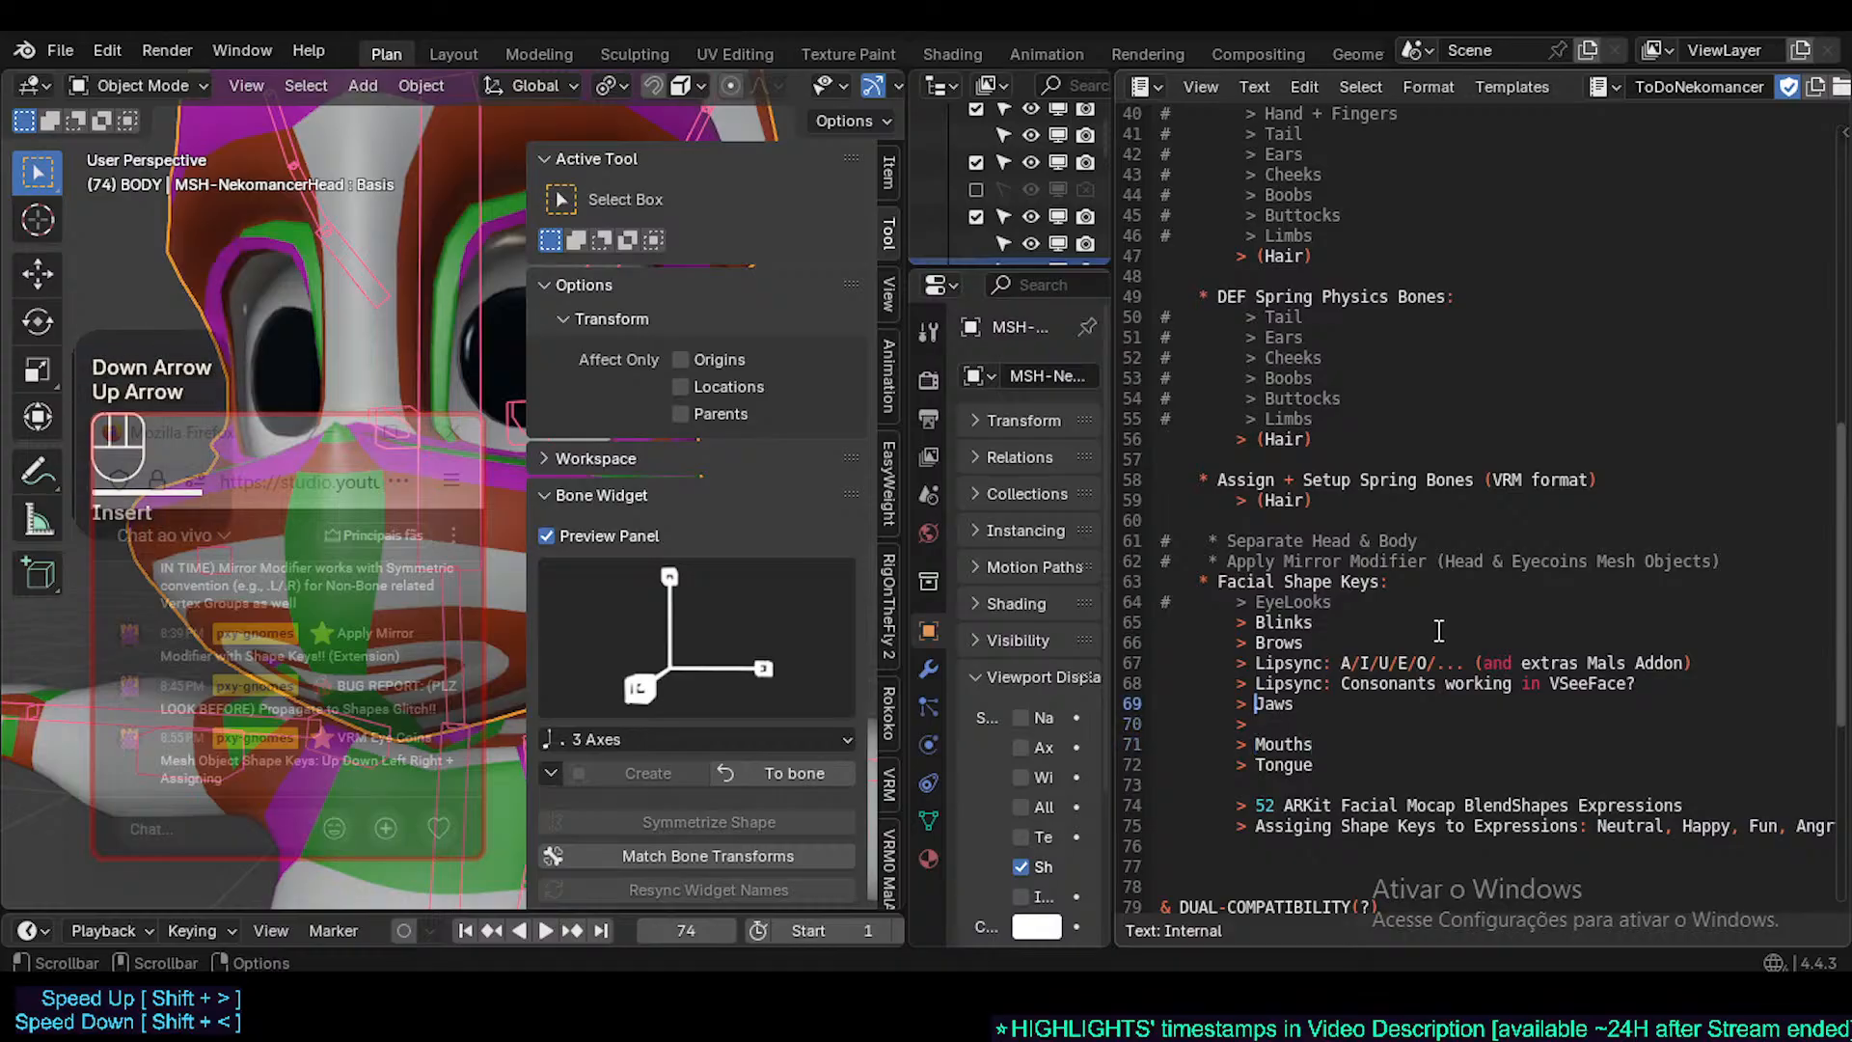
key(Down)
text(Noses)
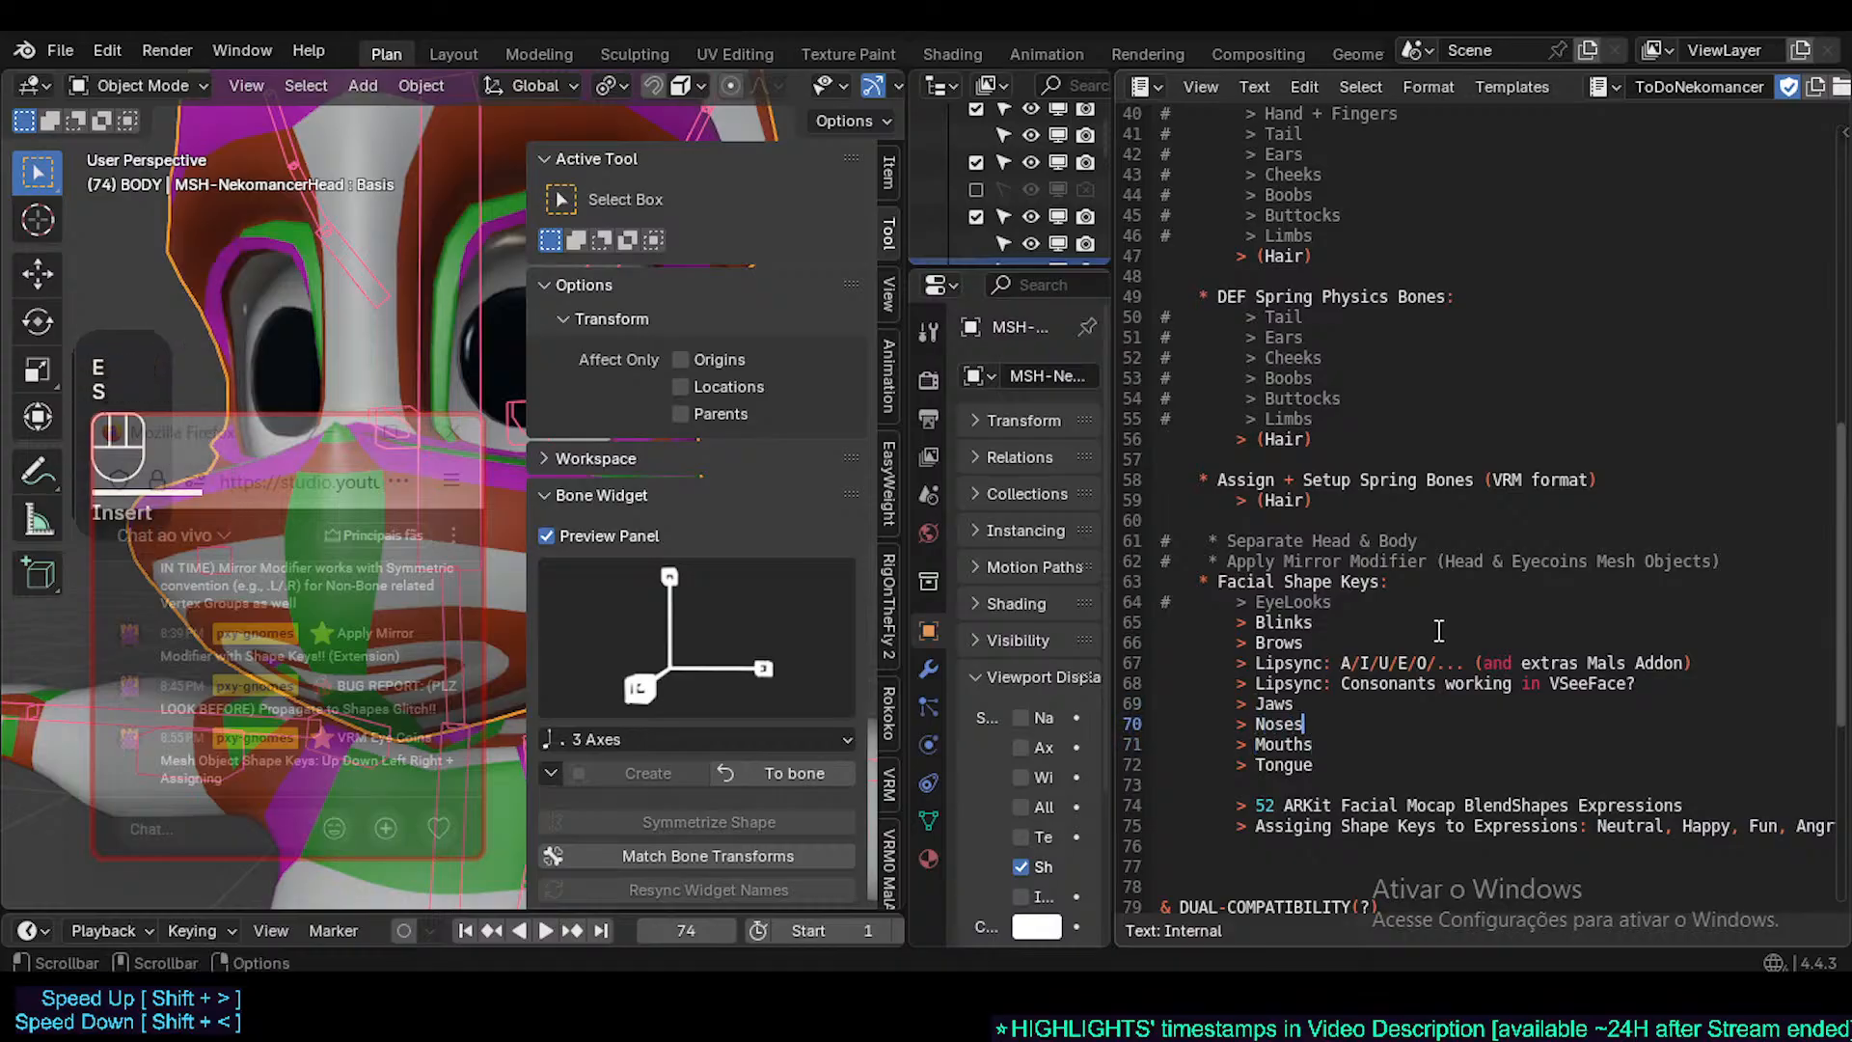
key(Left)
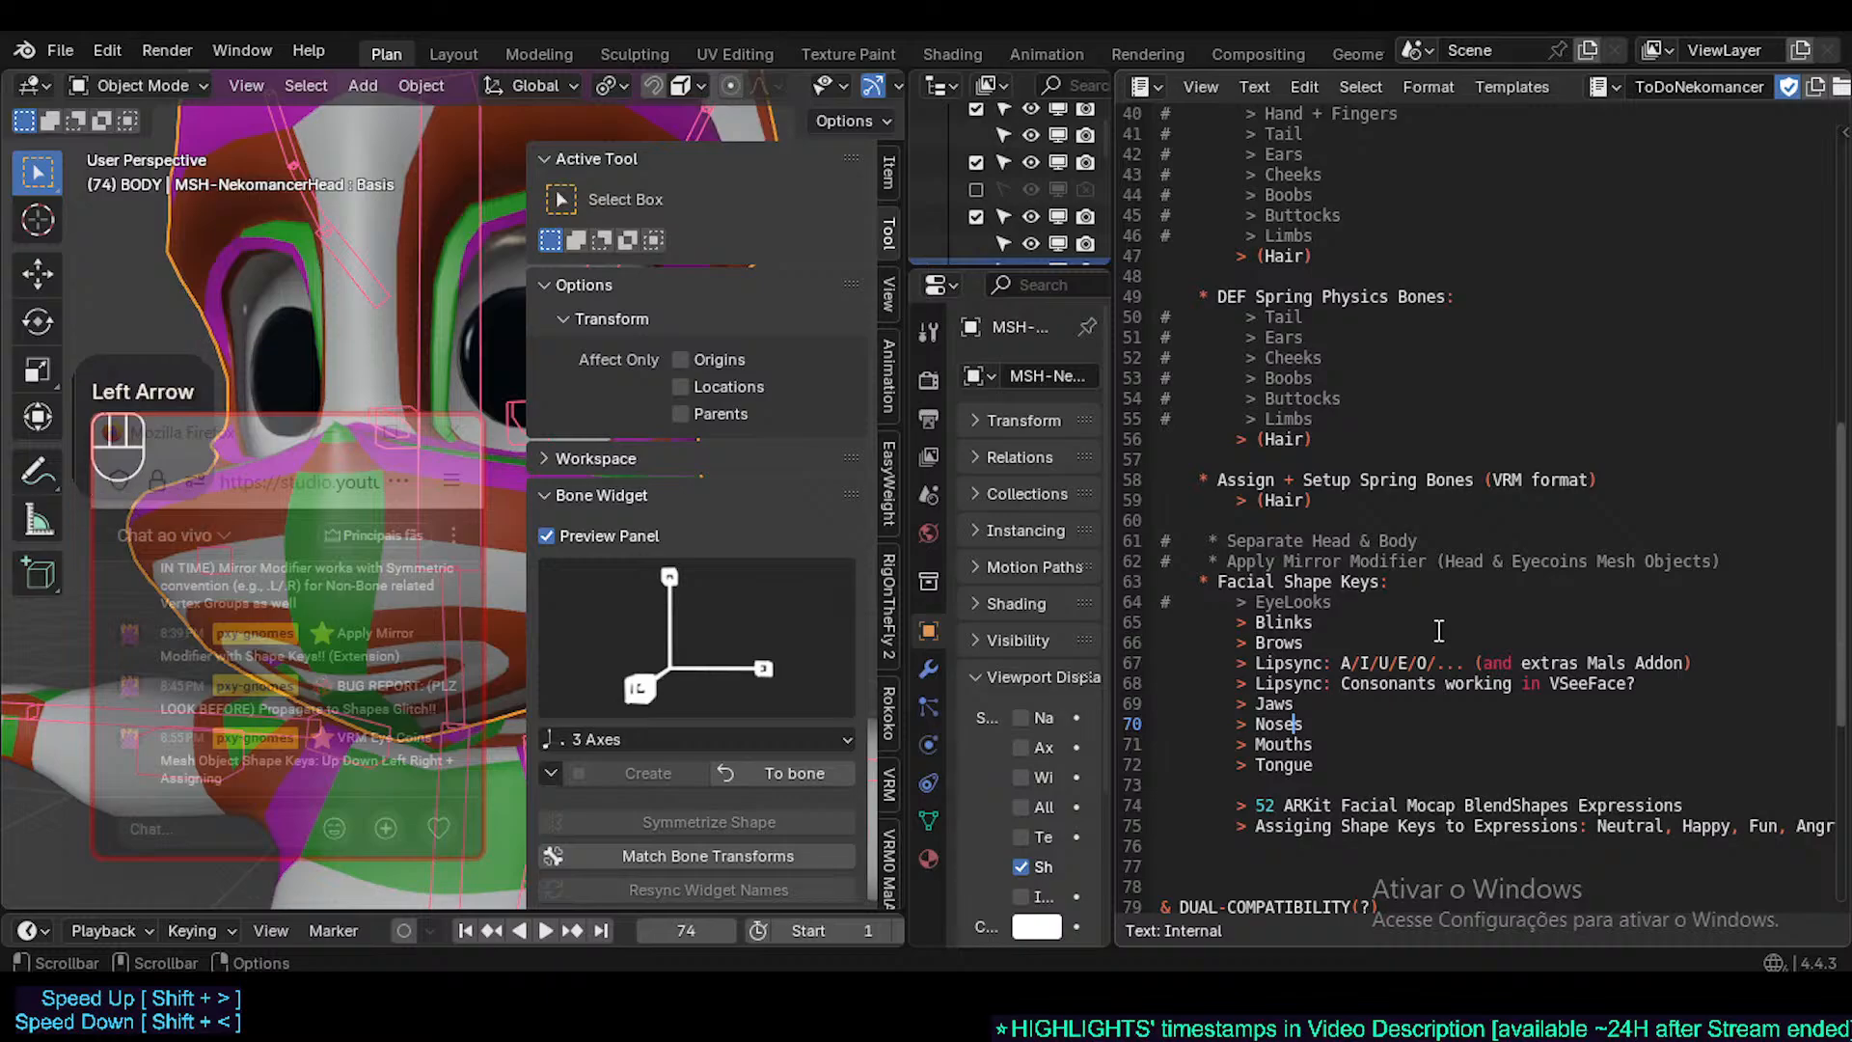
key(Right)
key(Left)
key(Left)
key(Left)
key(Right)
key(Right)
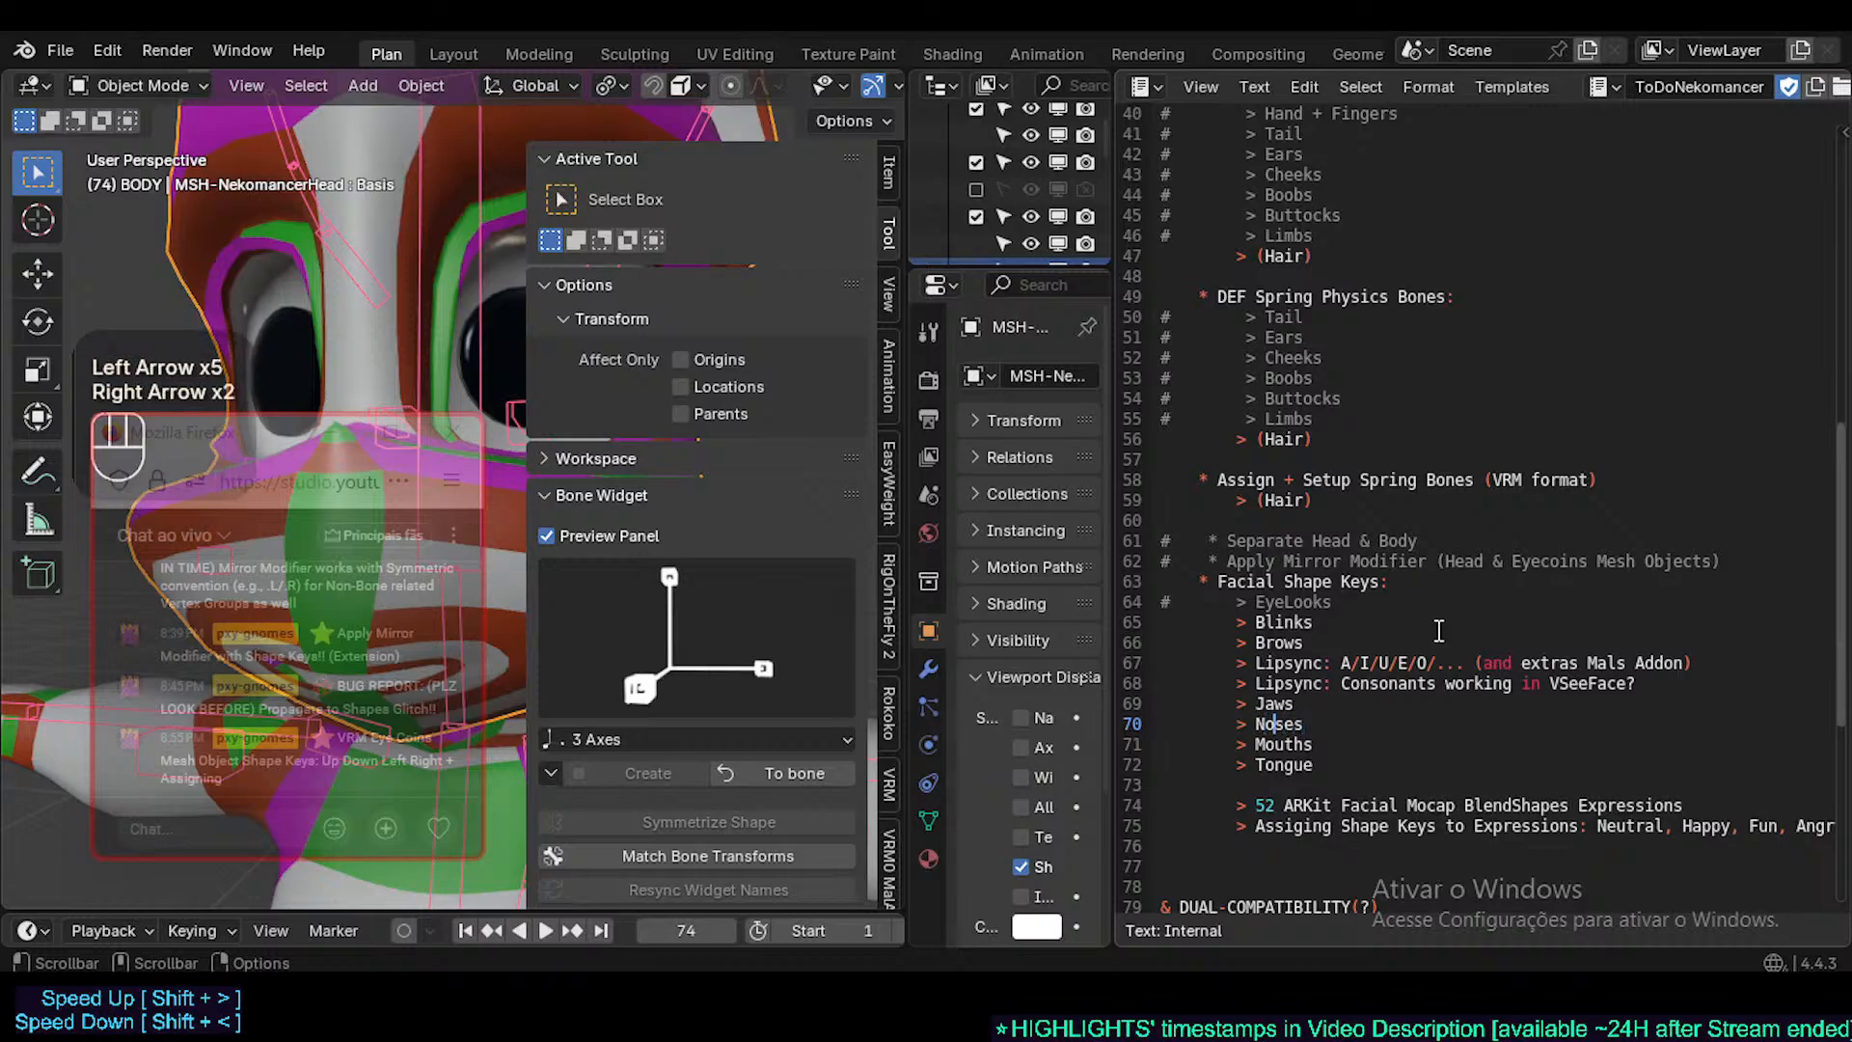
key(End)
key(Left)
key(Left)
key(Left)
key(Down)
key(Left)
key(Left)
key(Up)
key(Right)
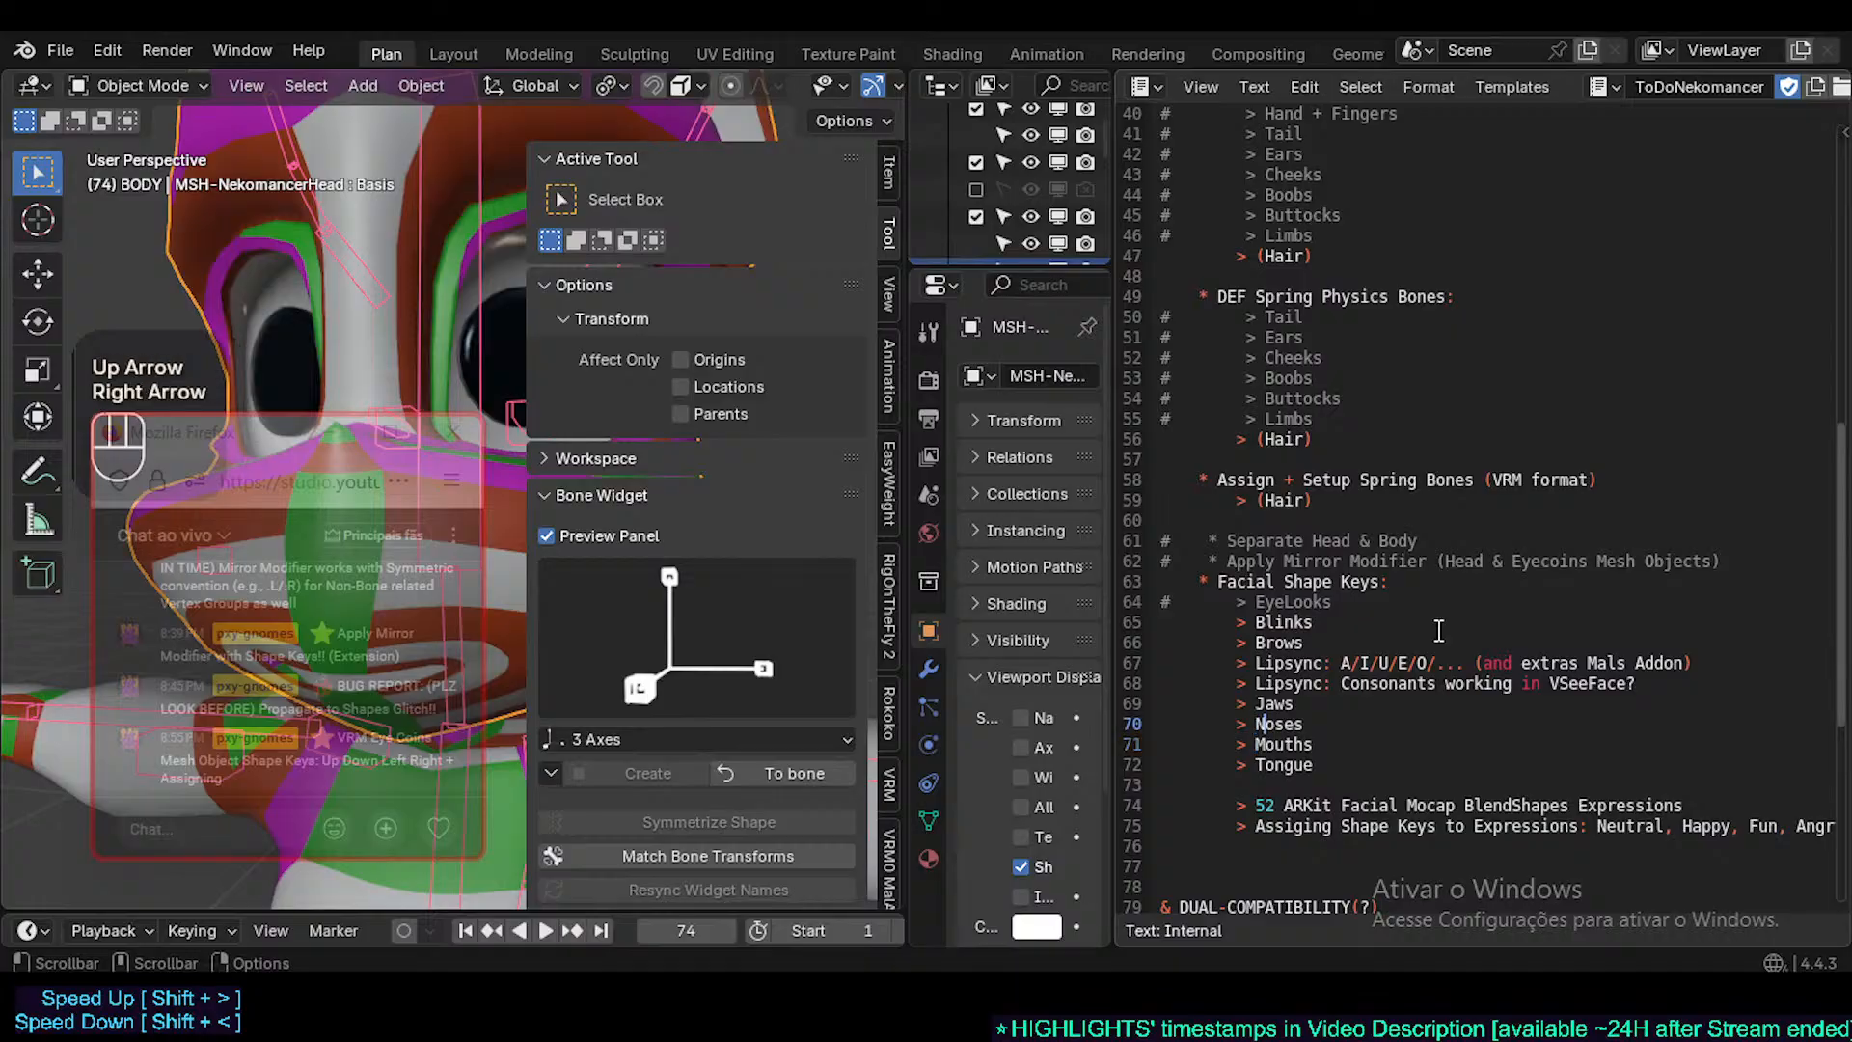
key(Up)
key(Left)
key(Left)
key(Left)
key(Right)
key(Right)
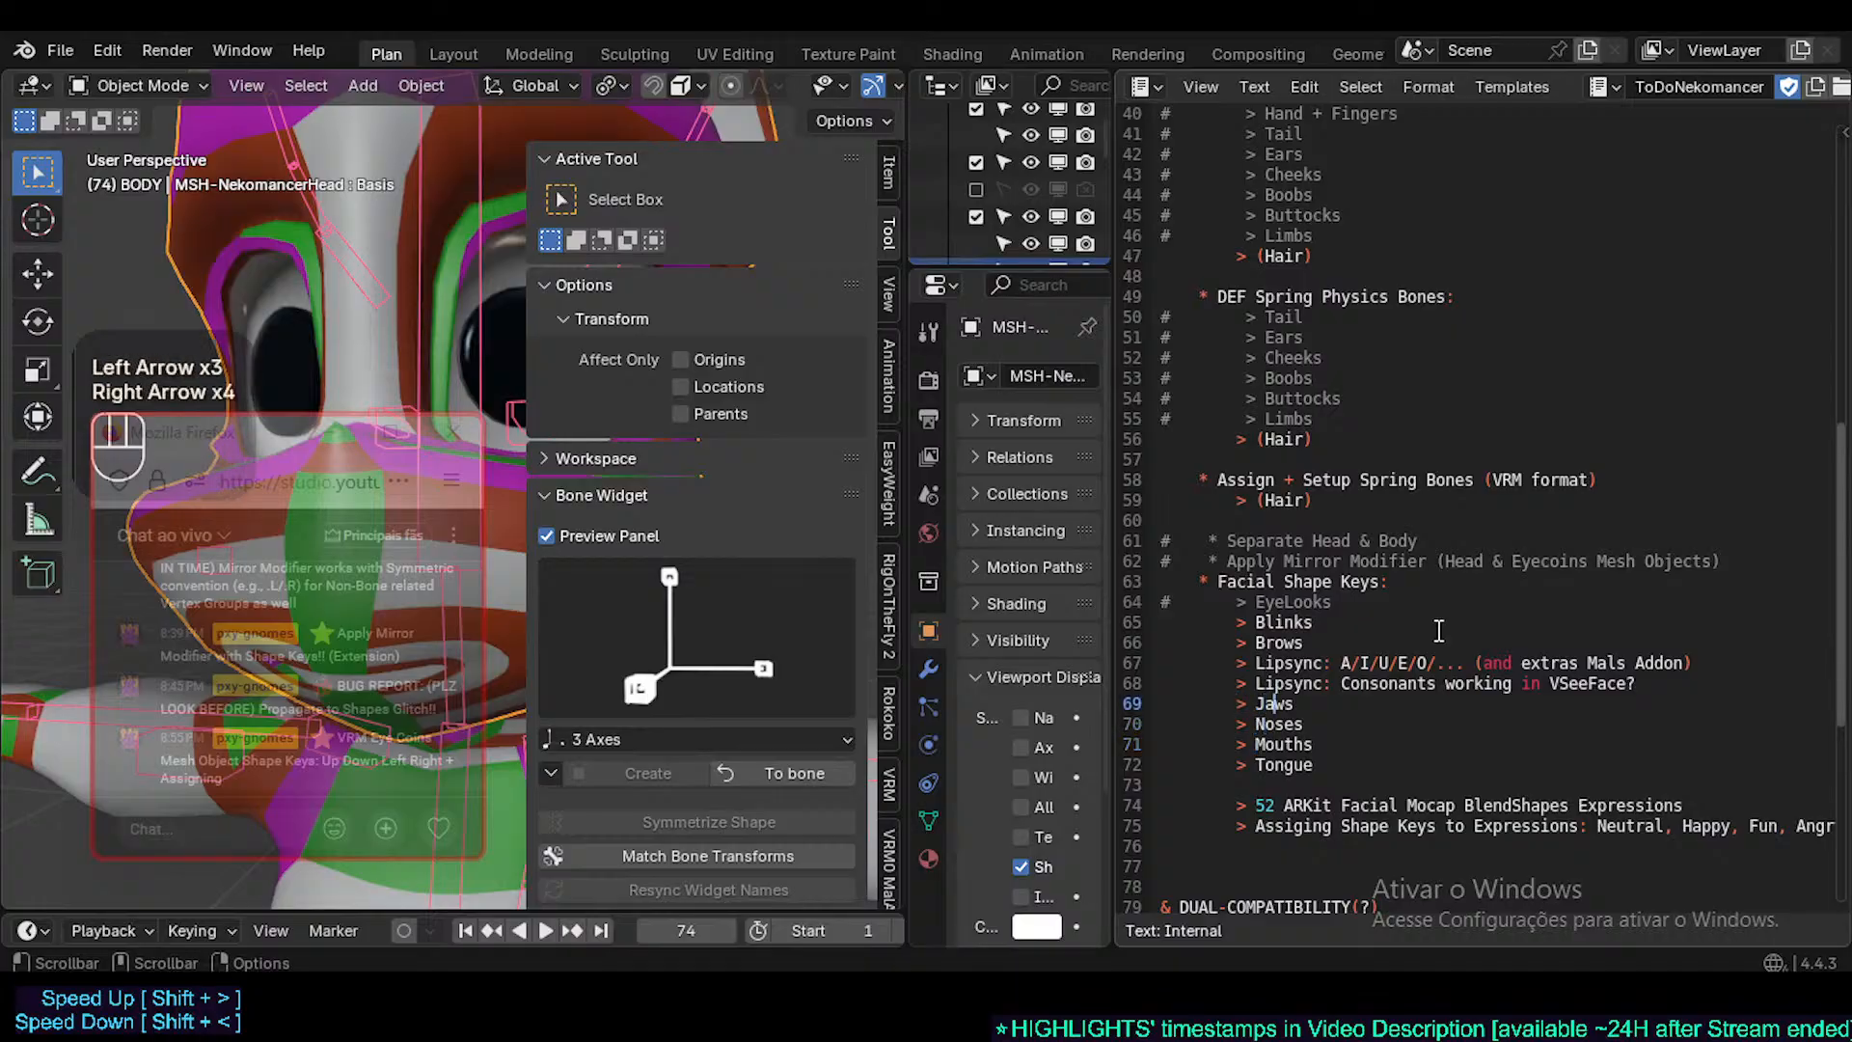
key(Down)
key(Down)
key(Up)
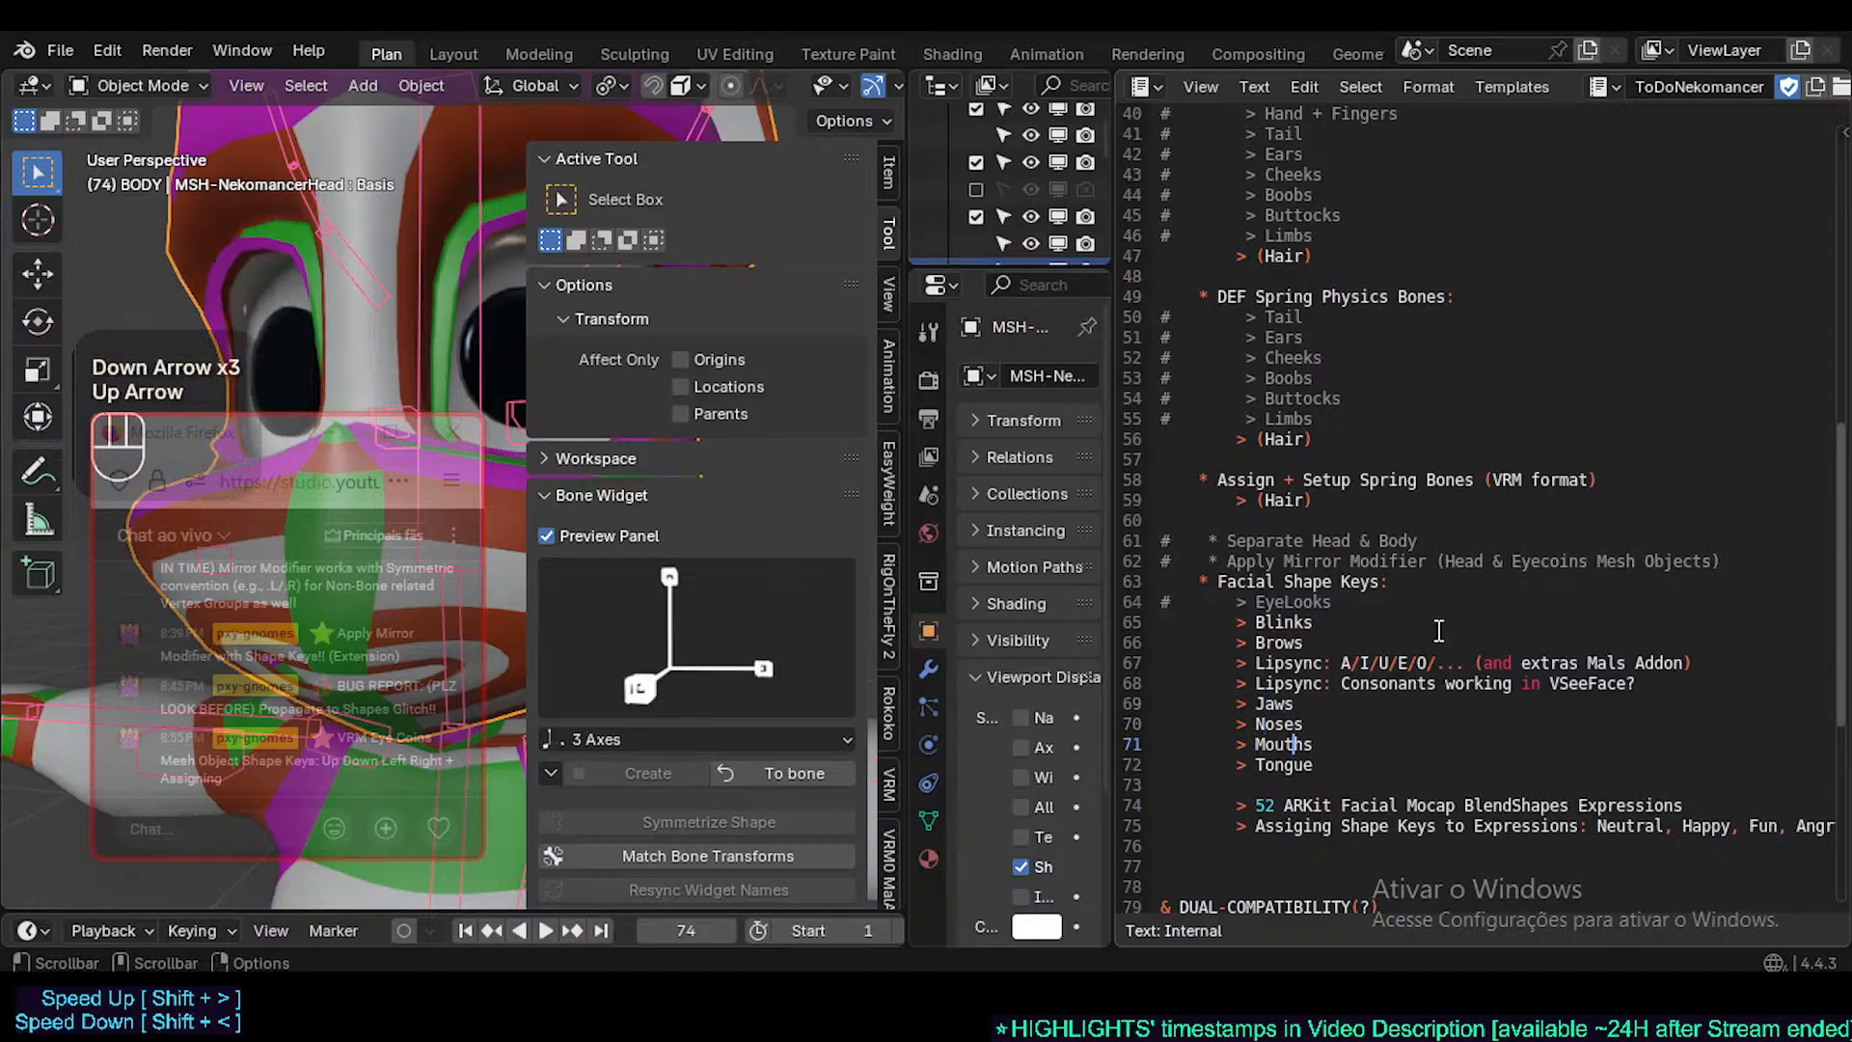
- Insert a "> CheekPuffs" line between the Lipsync Consonants and Jaws lines of the Facial Shape Keys list and save the file
key(Down)
key(Up)
key(Home)
key(Return)
key(Up)
key(Tab)
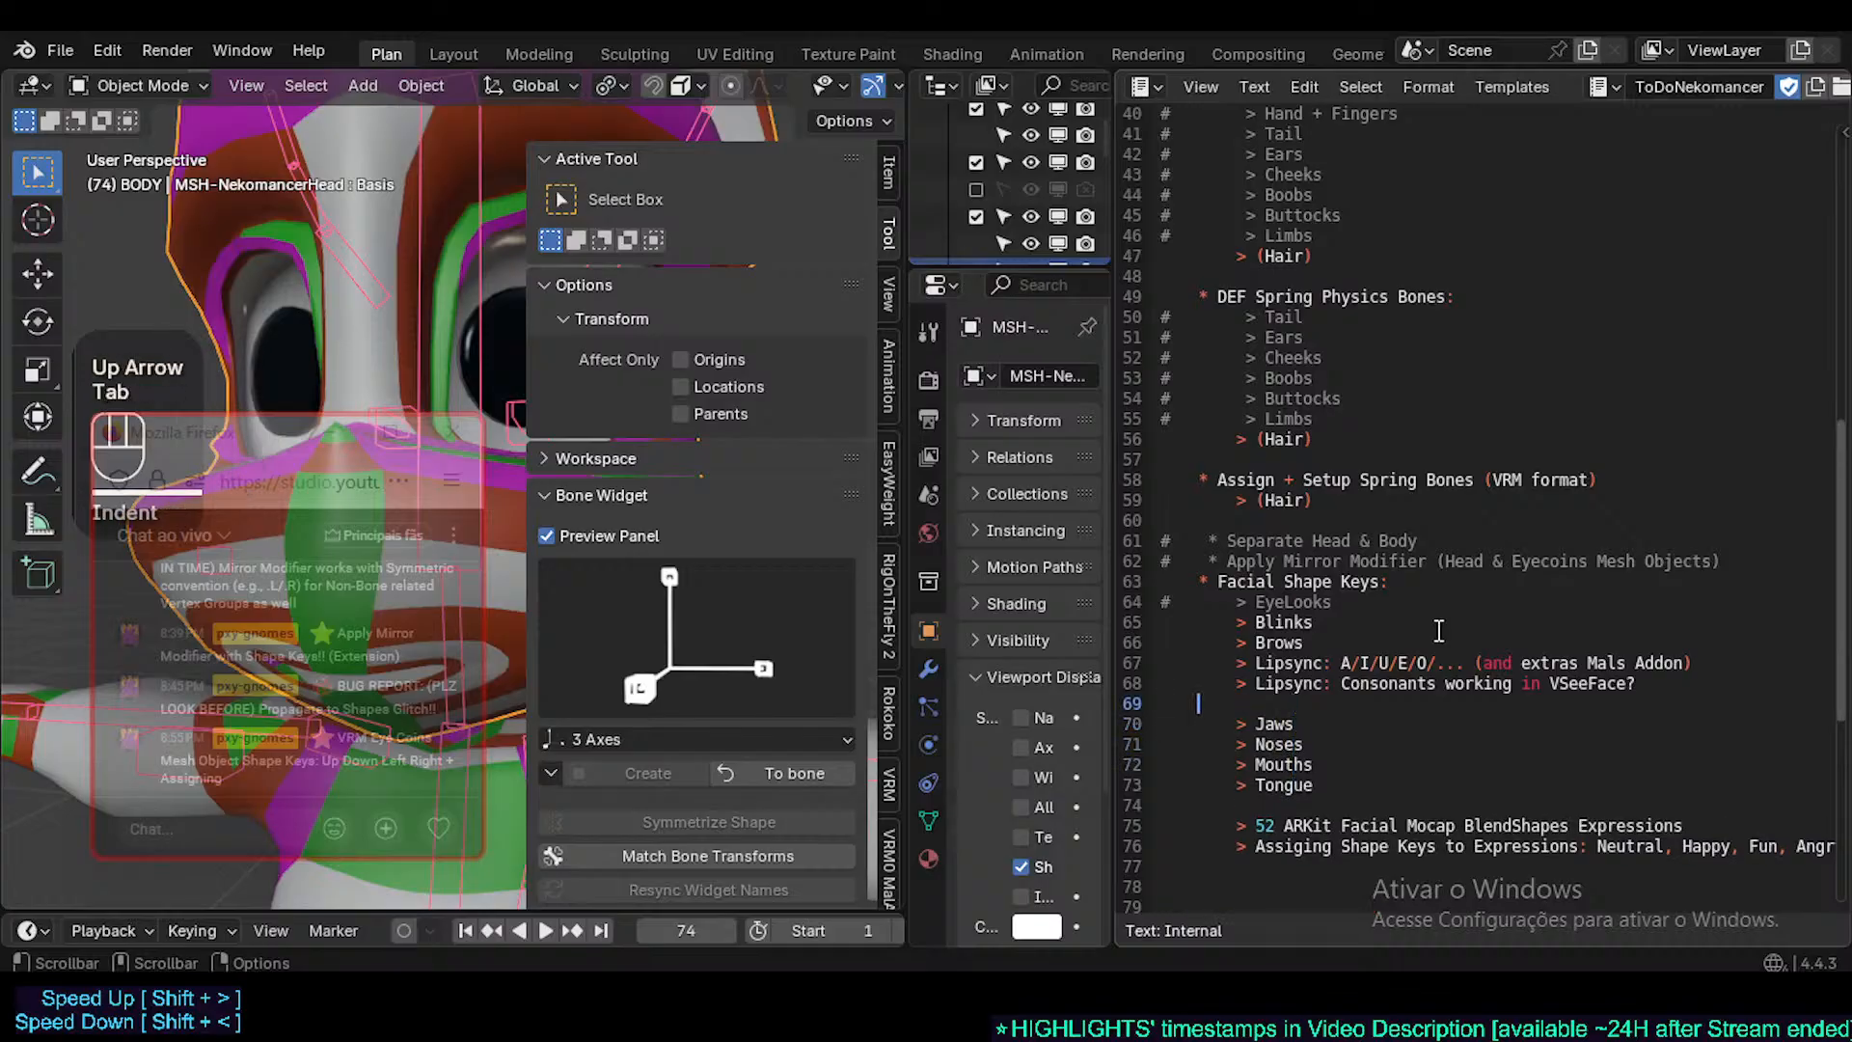
key(shift)
text(> Cheek)
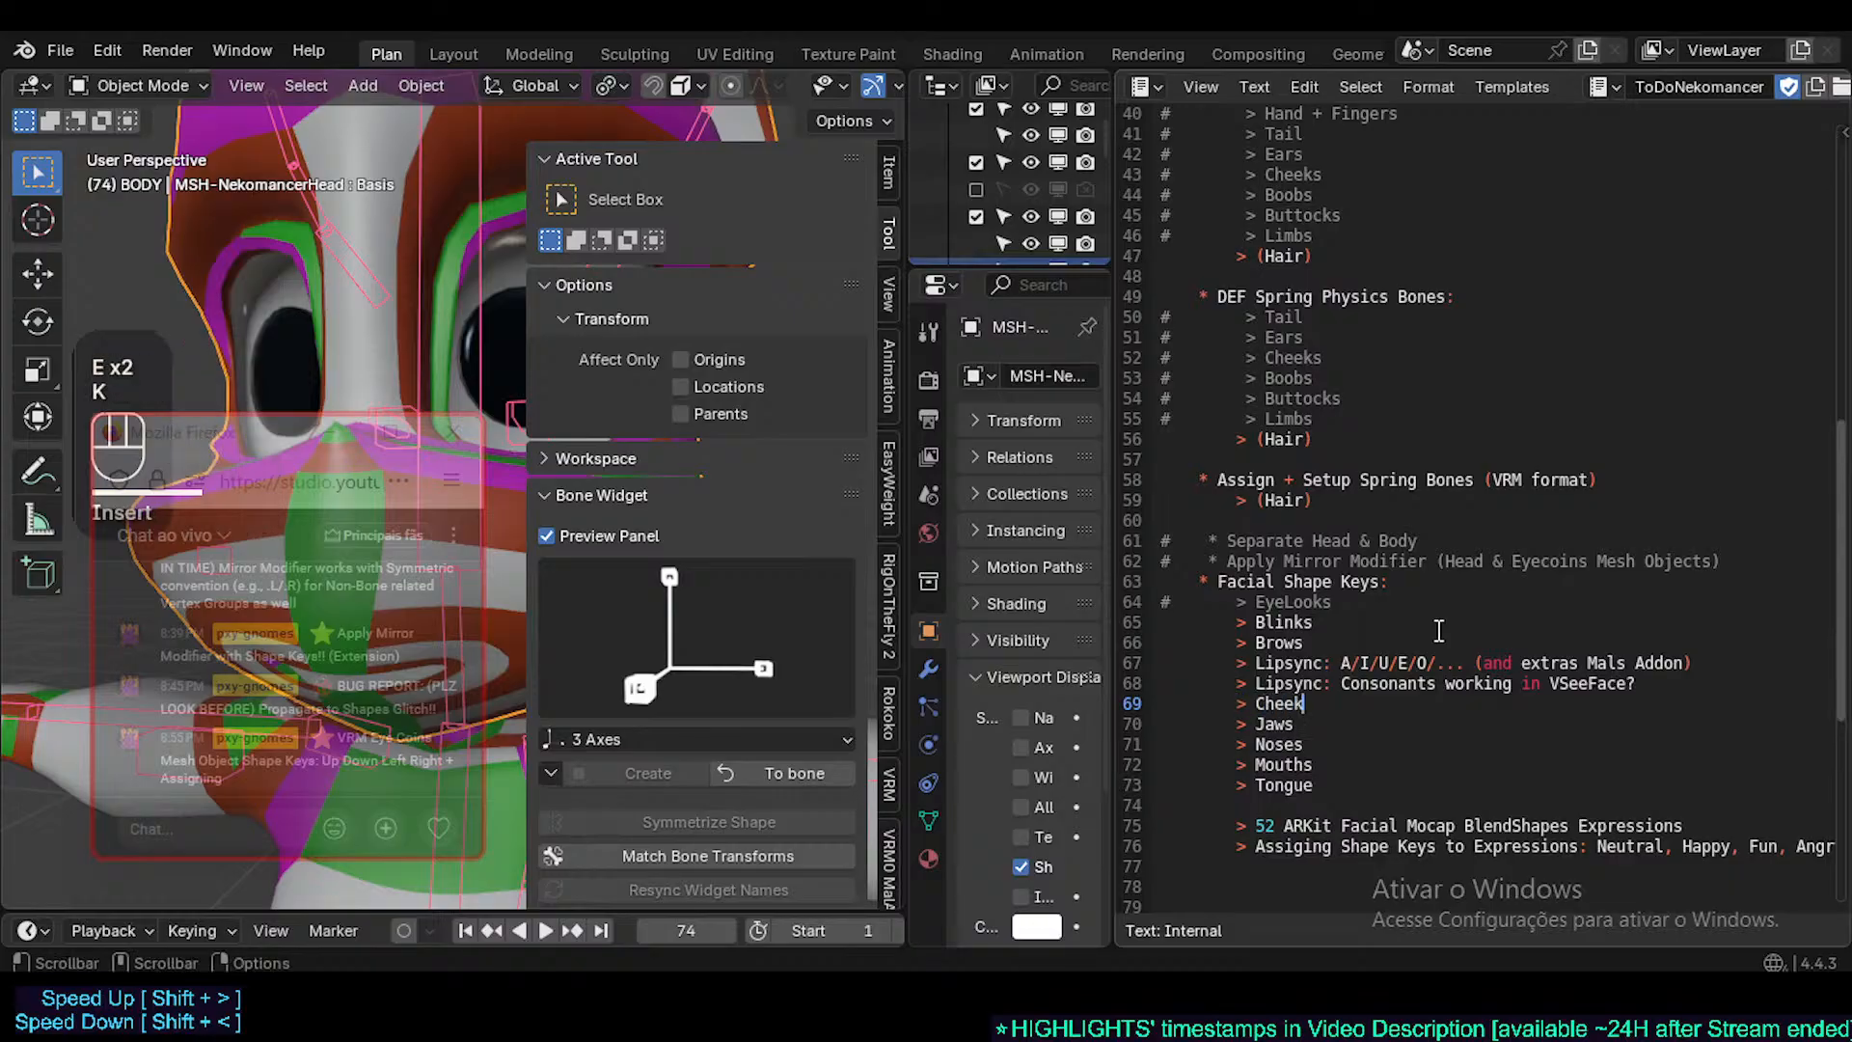
key(shift)
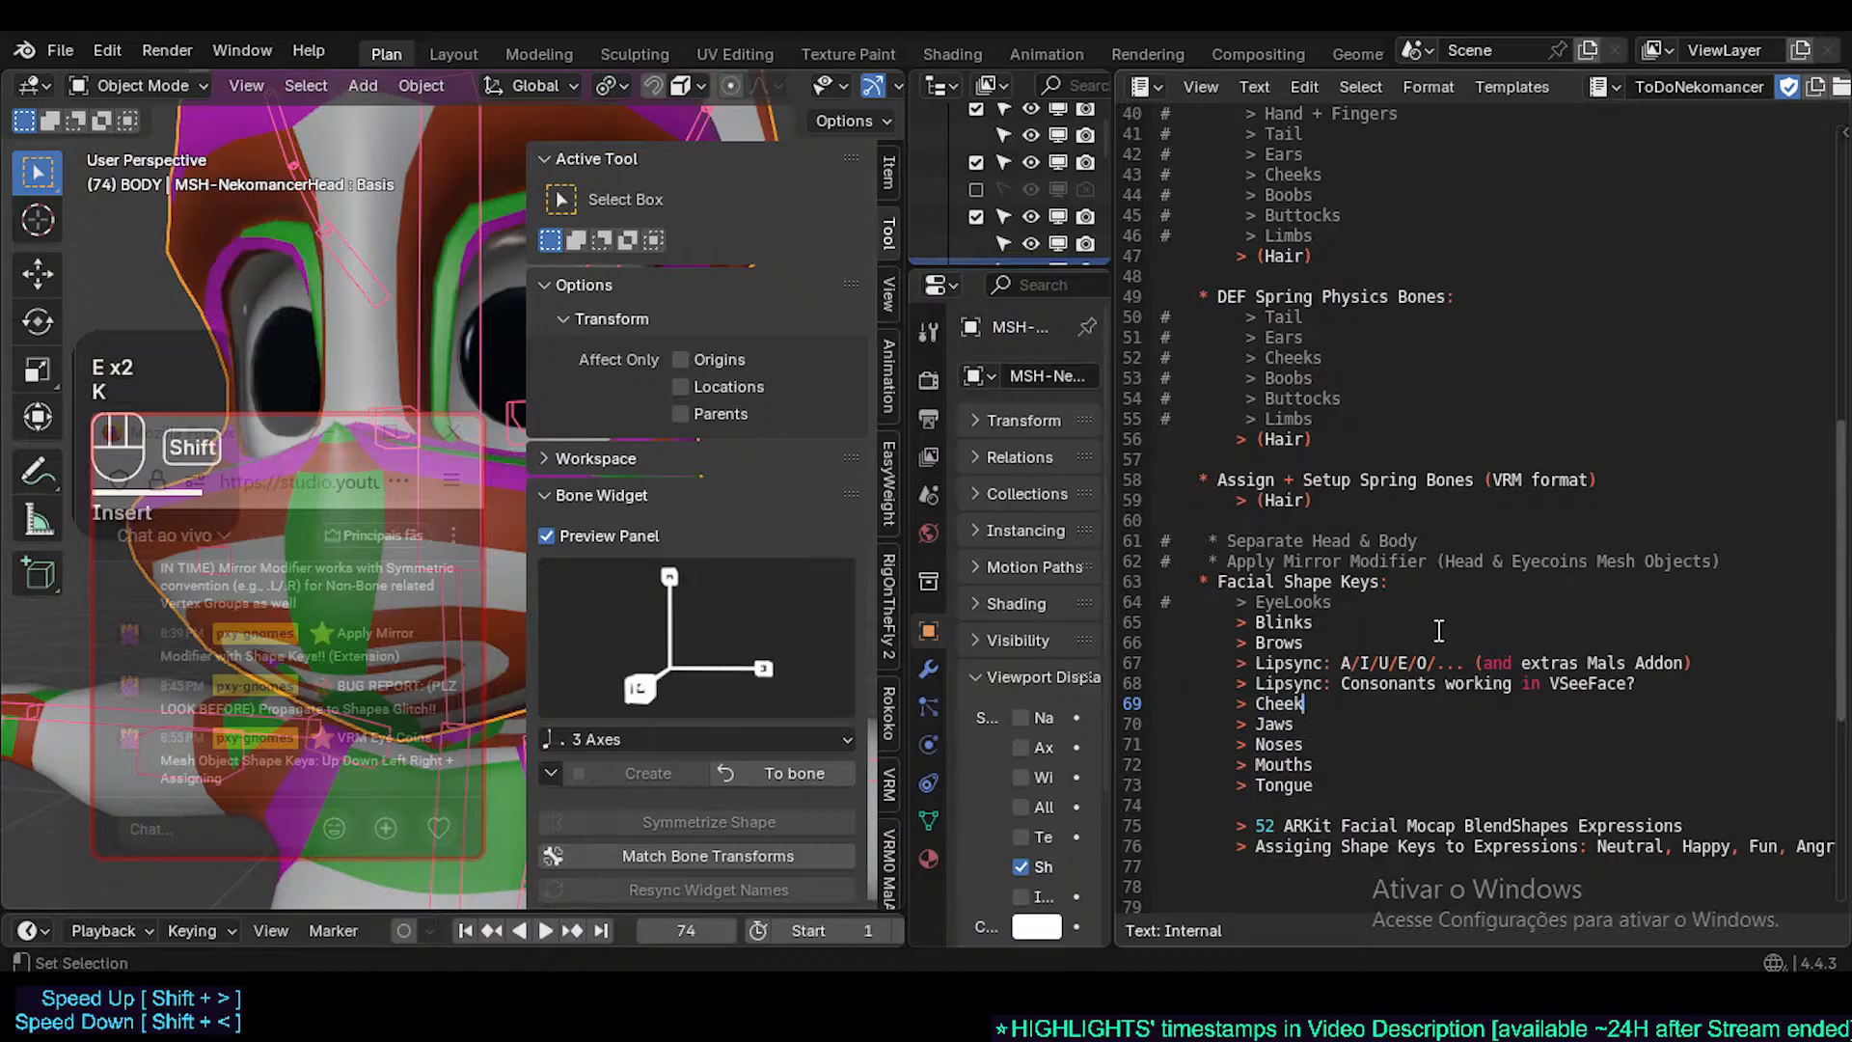
text(Puffs)
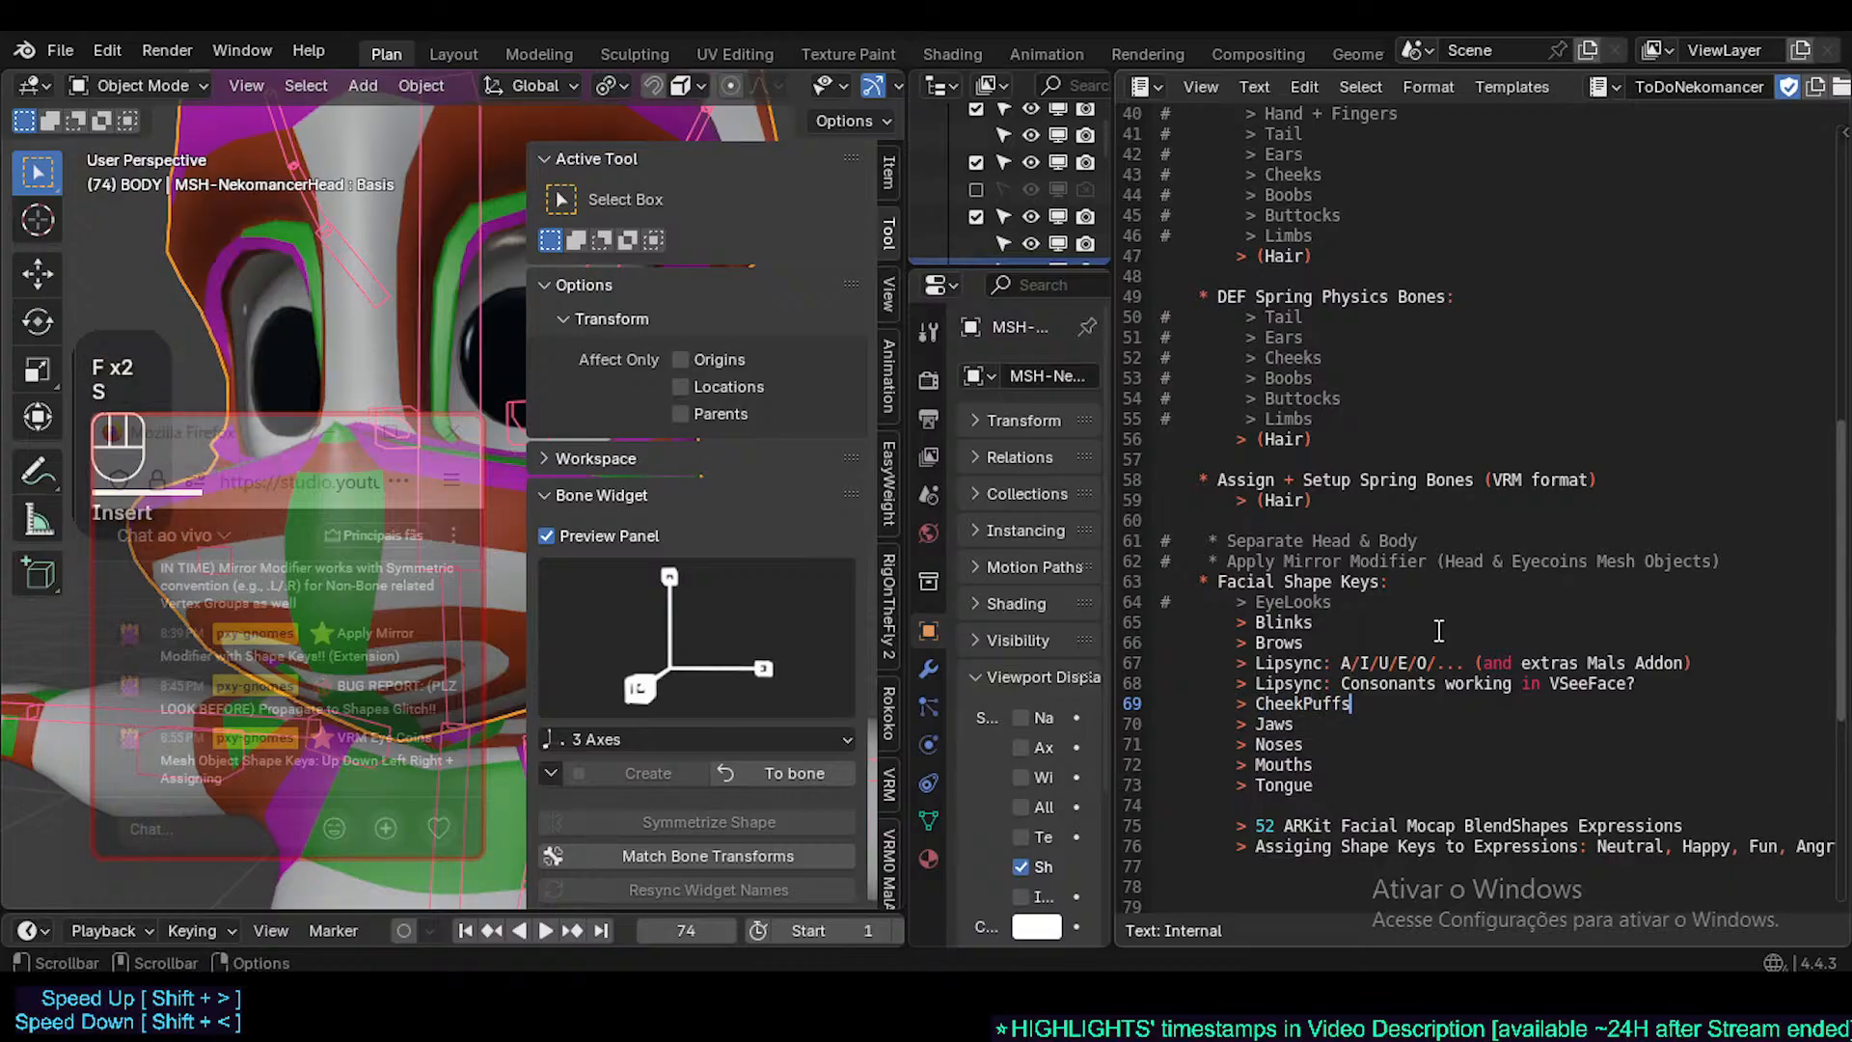
key(Down)
key(ctrl+s)
key(Up)
key(Left)
key(Home)
key(End)
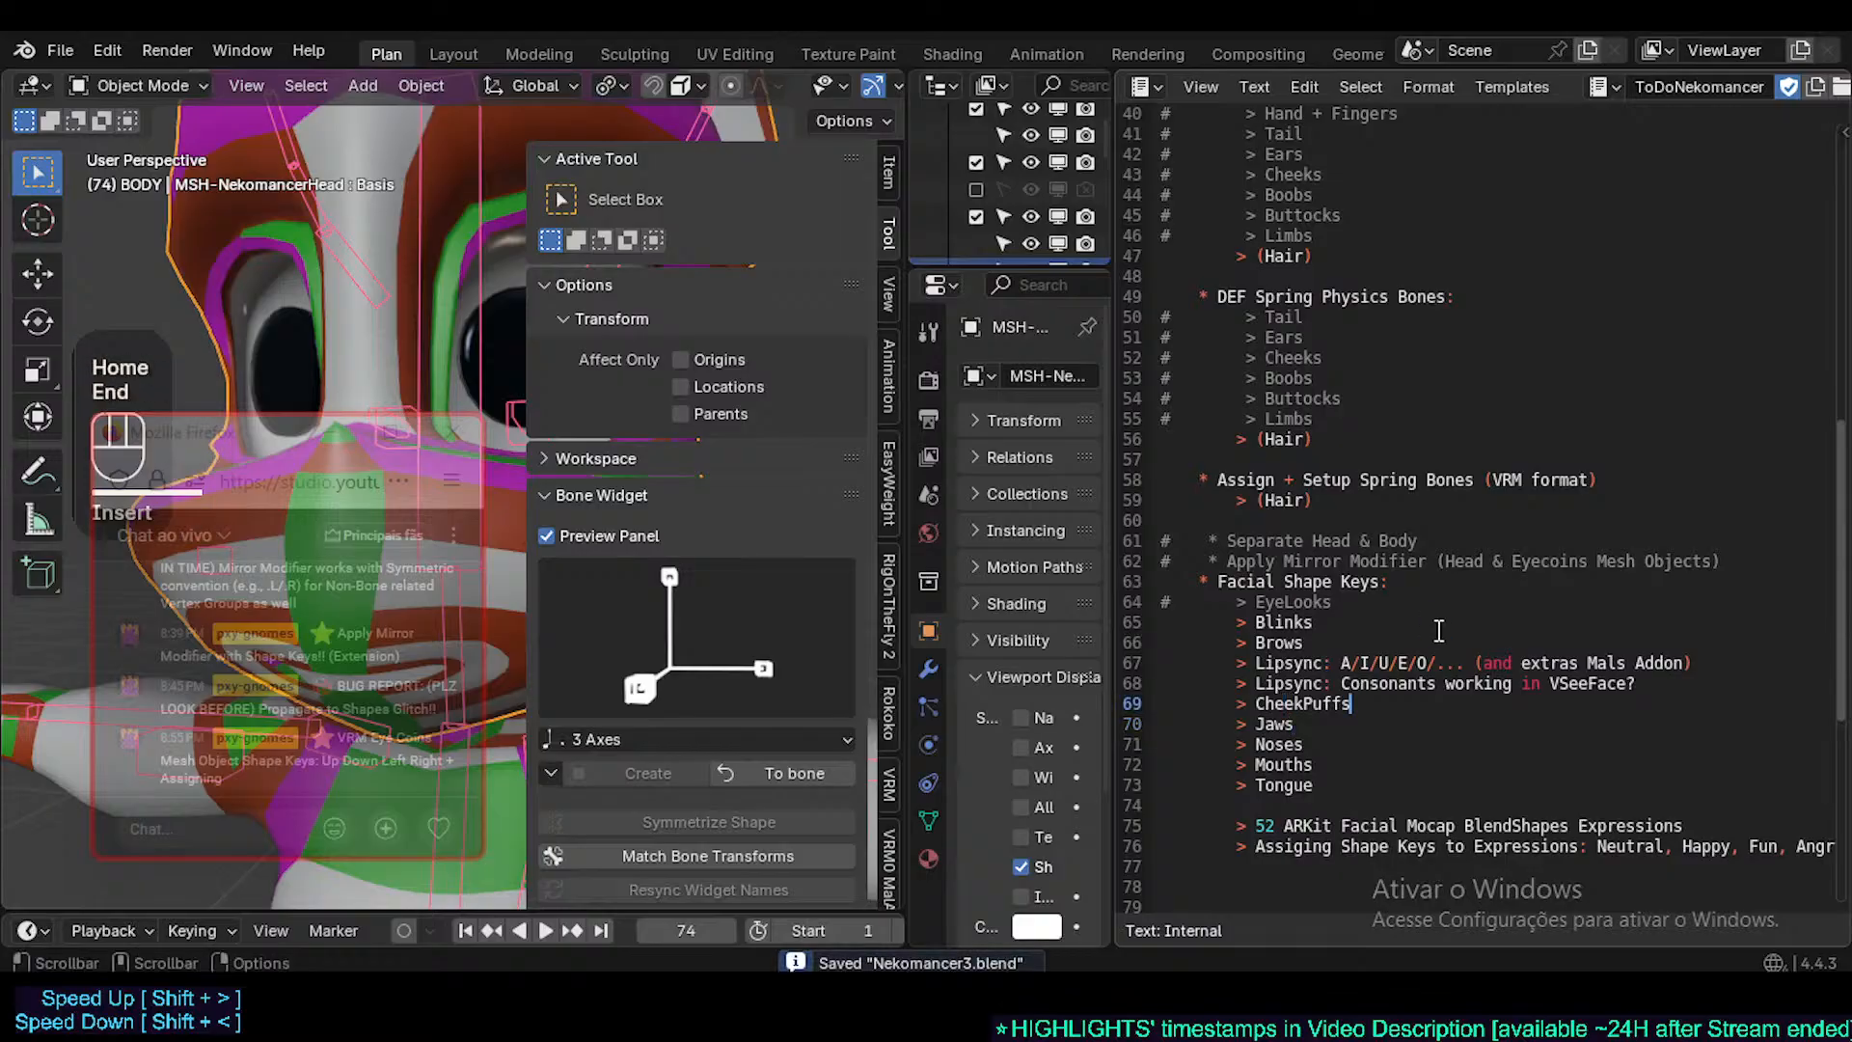
key(Up)
key(Up)
key(Down)
key(Down)
key(shift+Home)
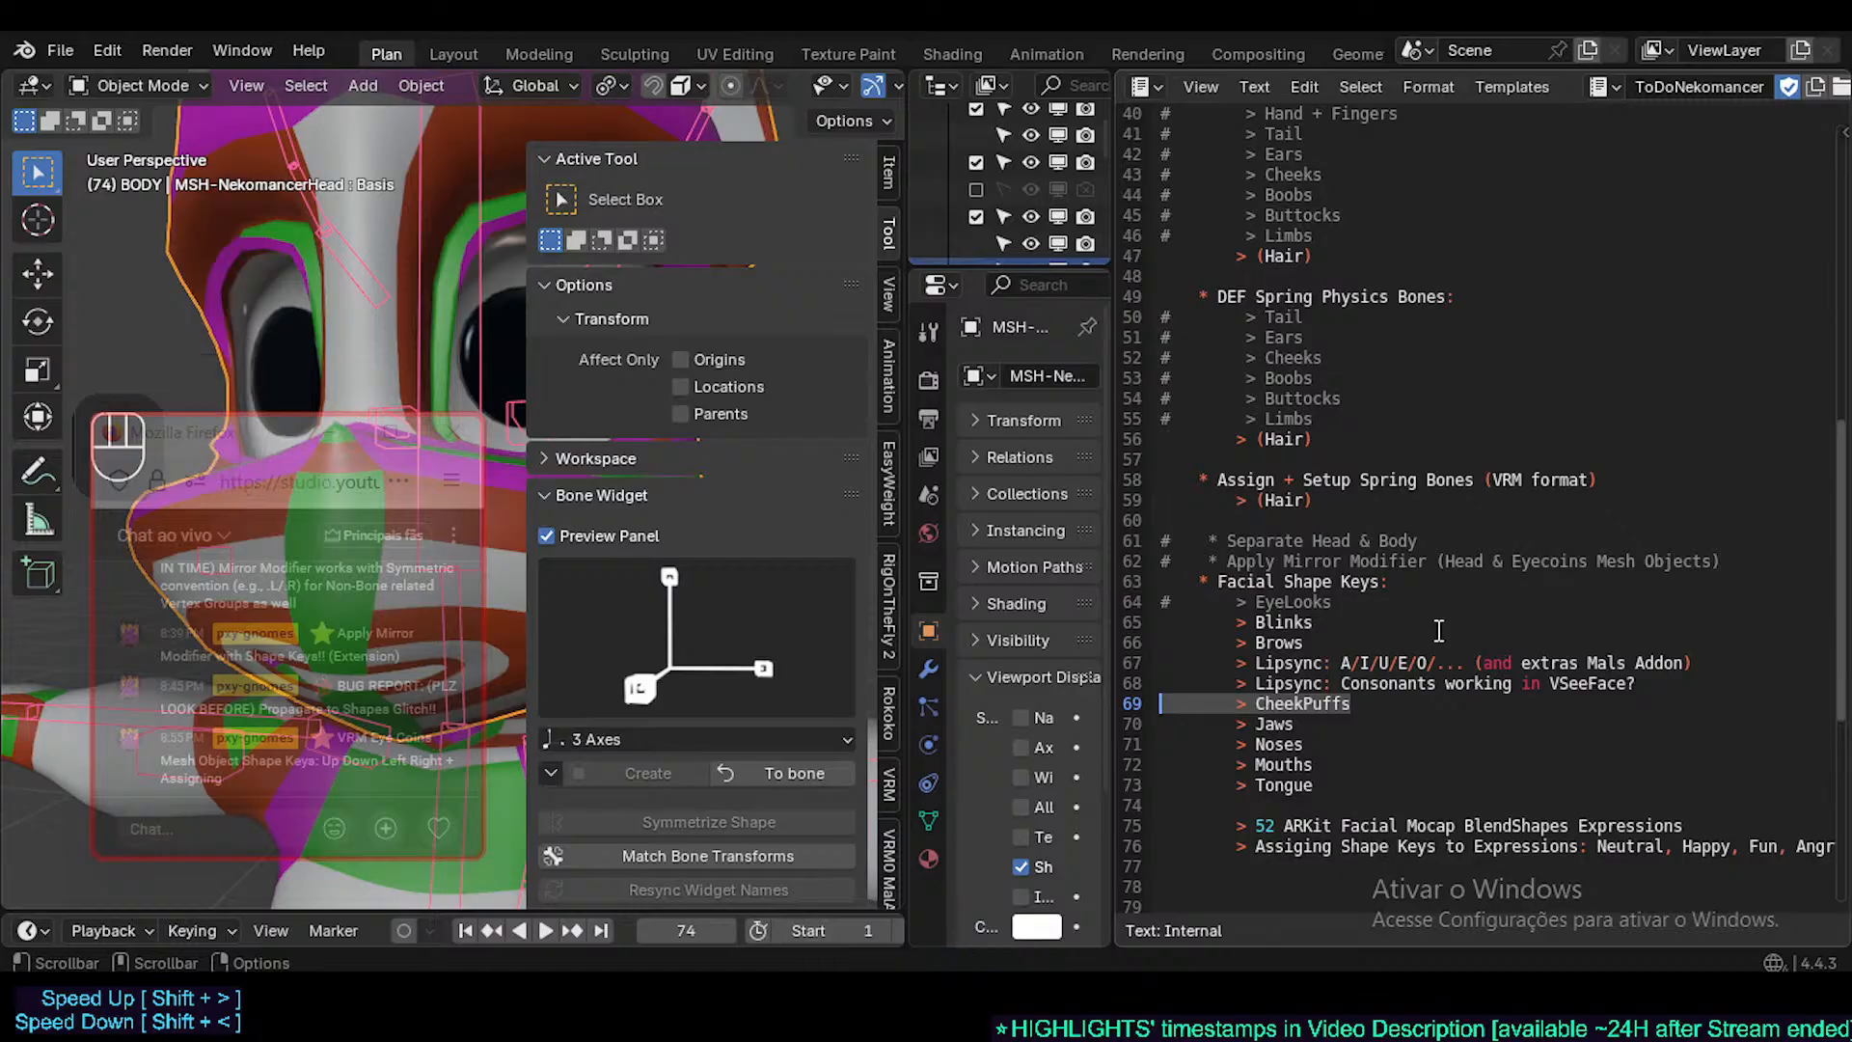
key(End)
key(ctrl+s)
key(Home)
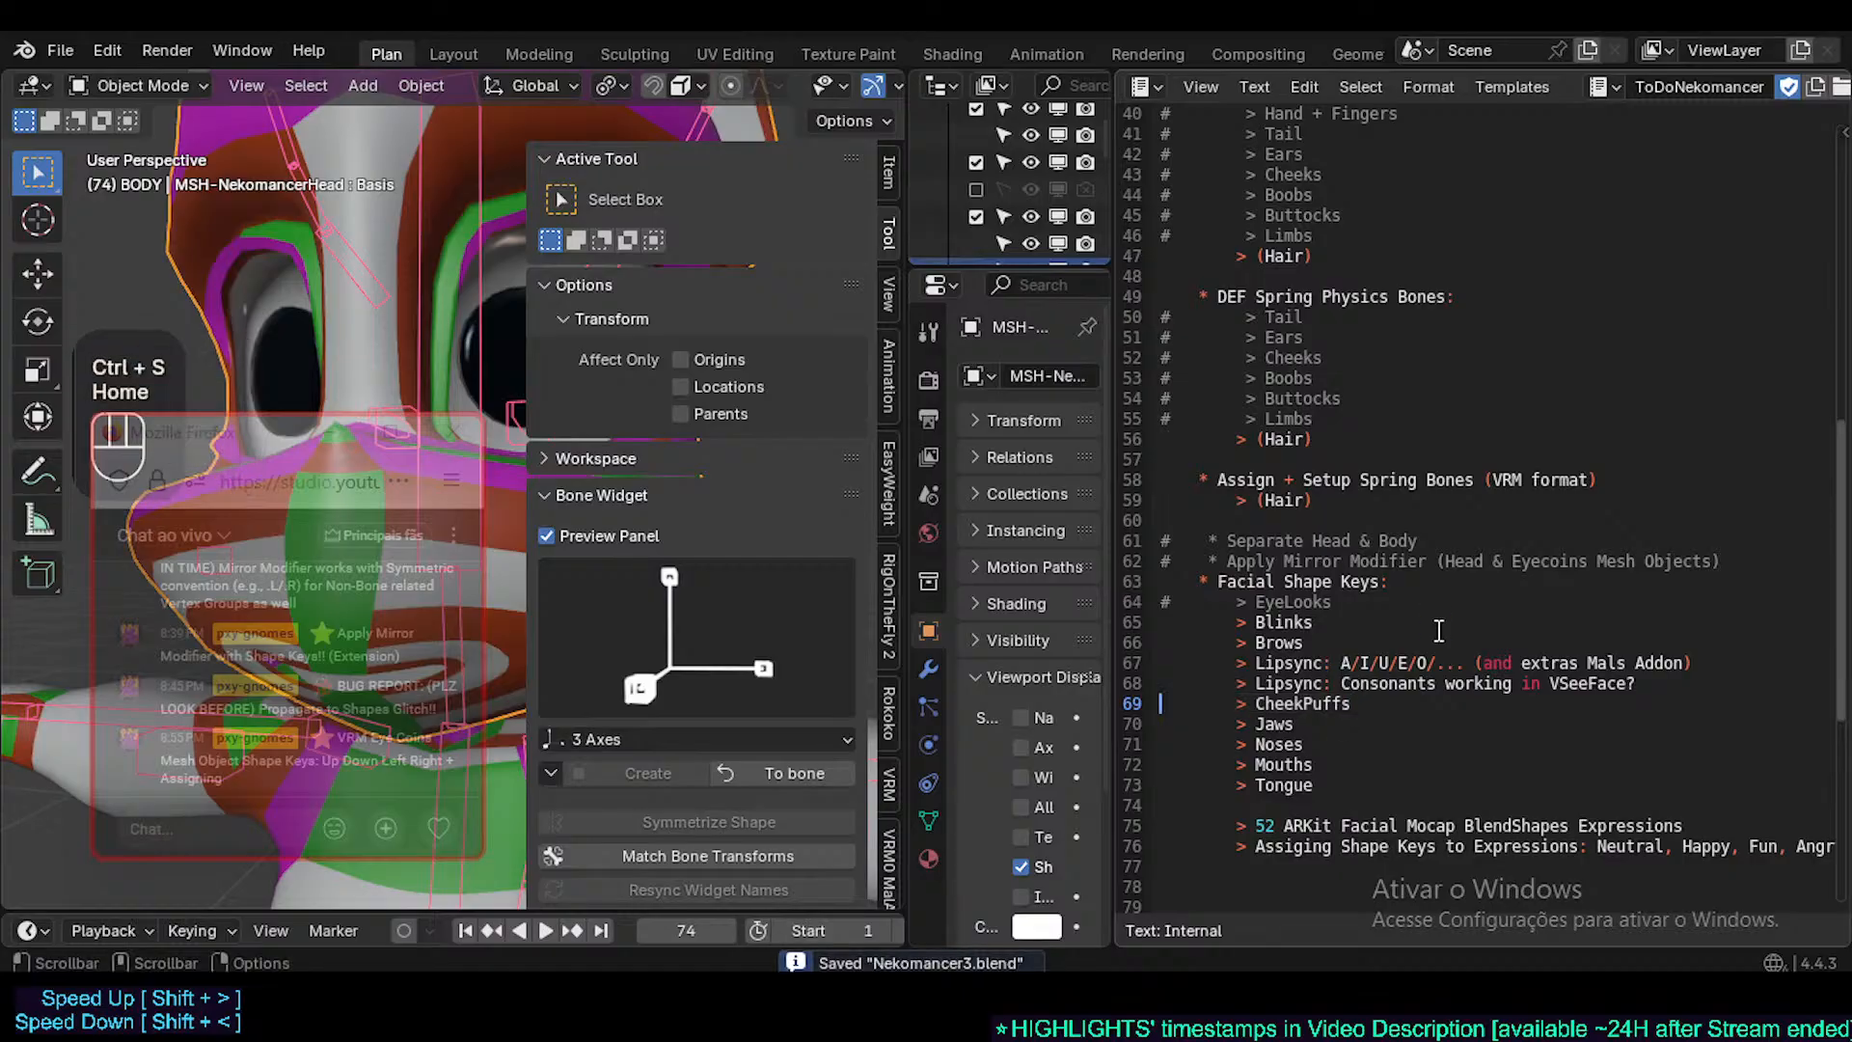
key(End)
key(shift+Home)
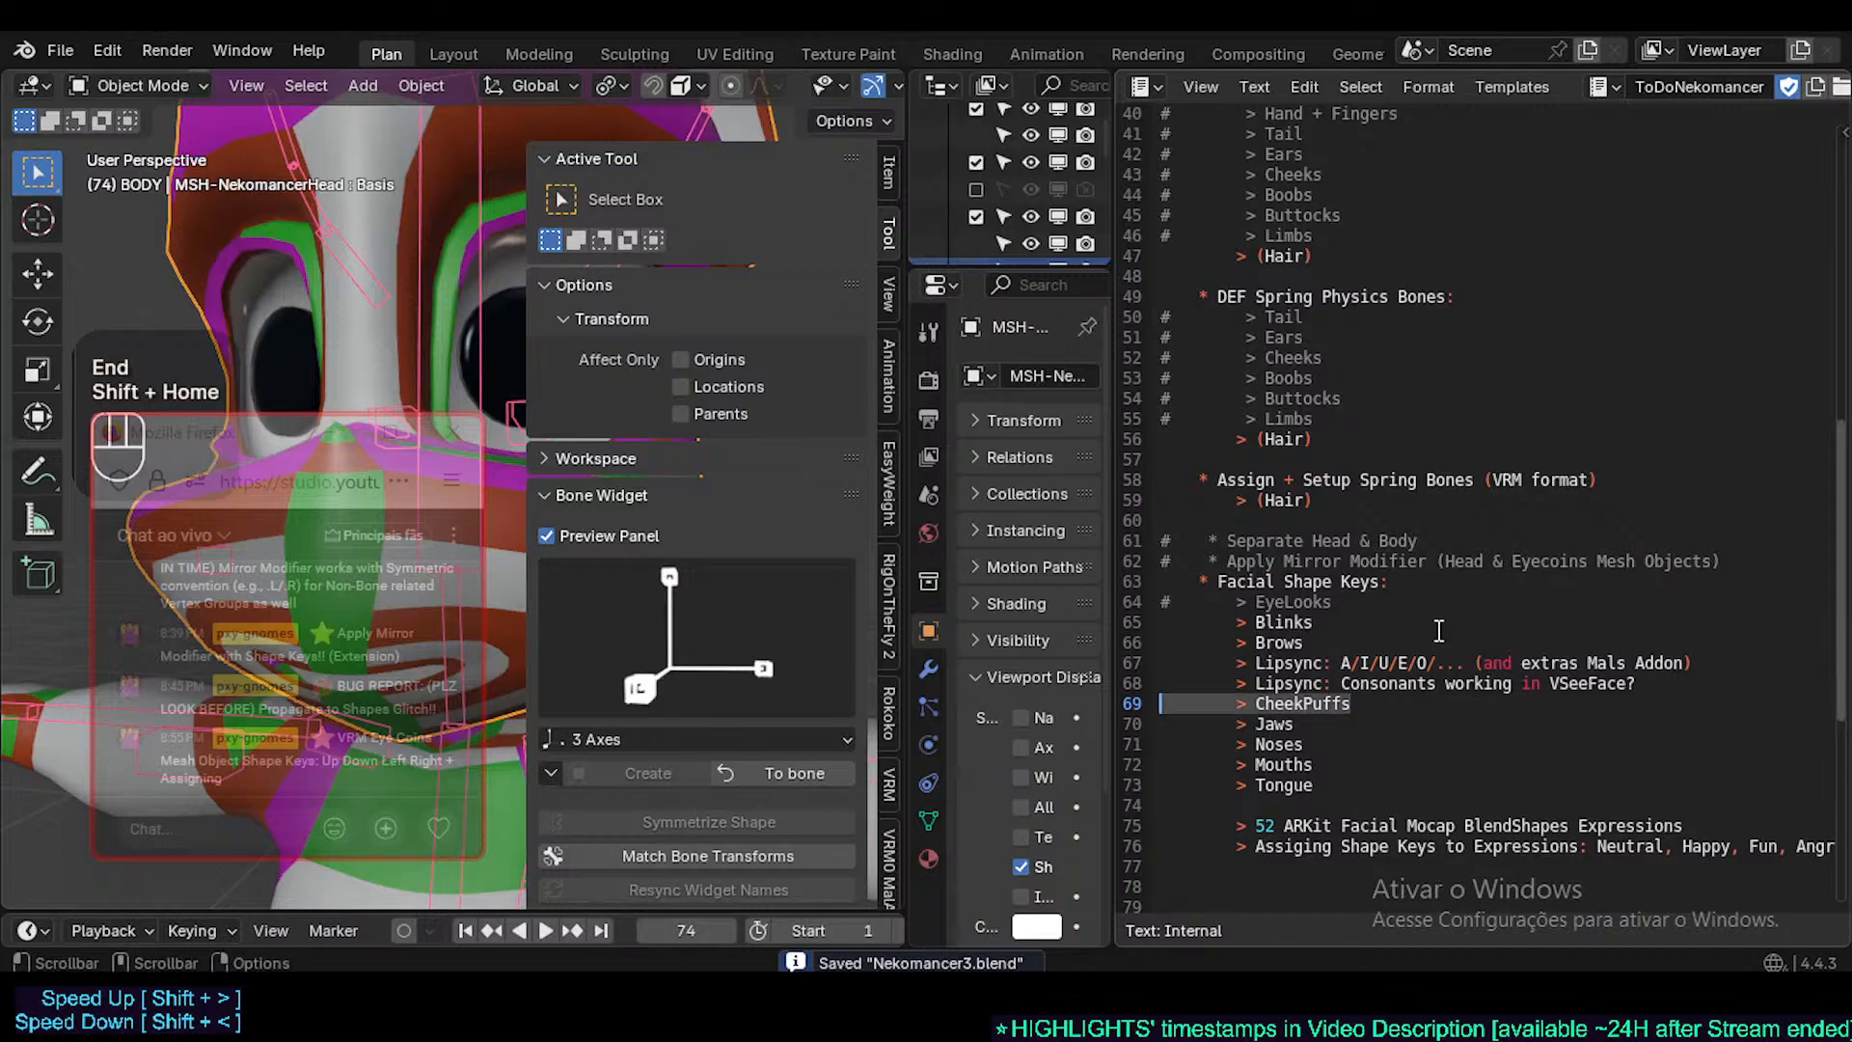
key(End)
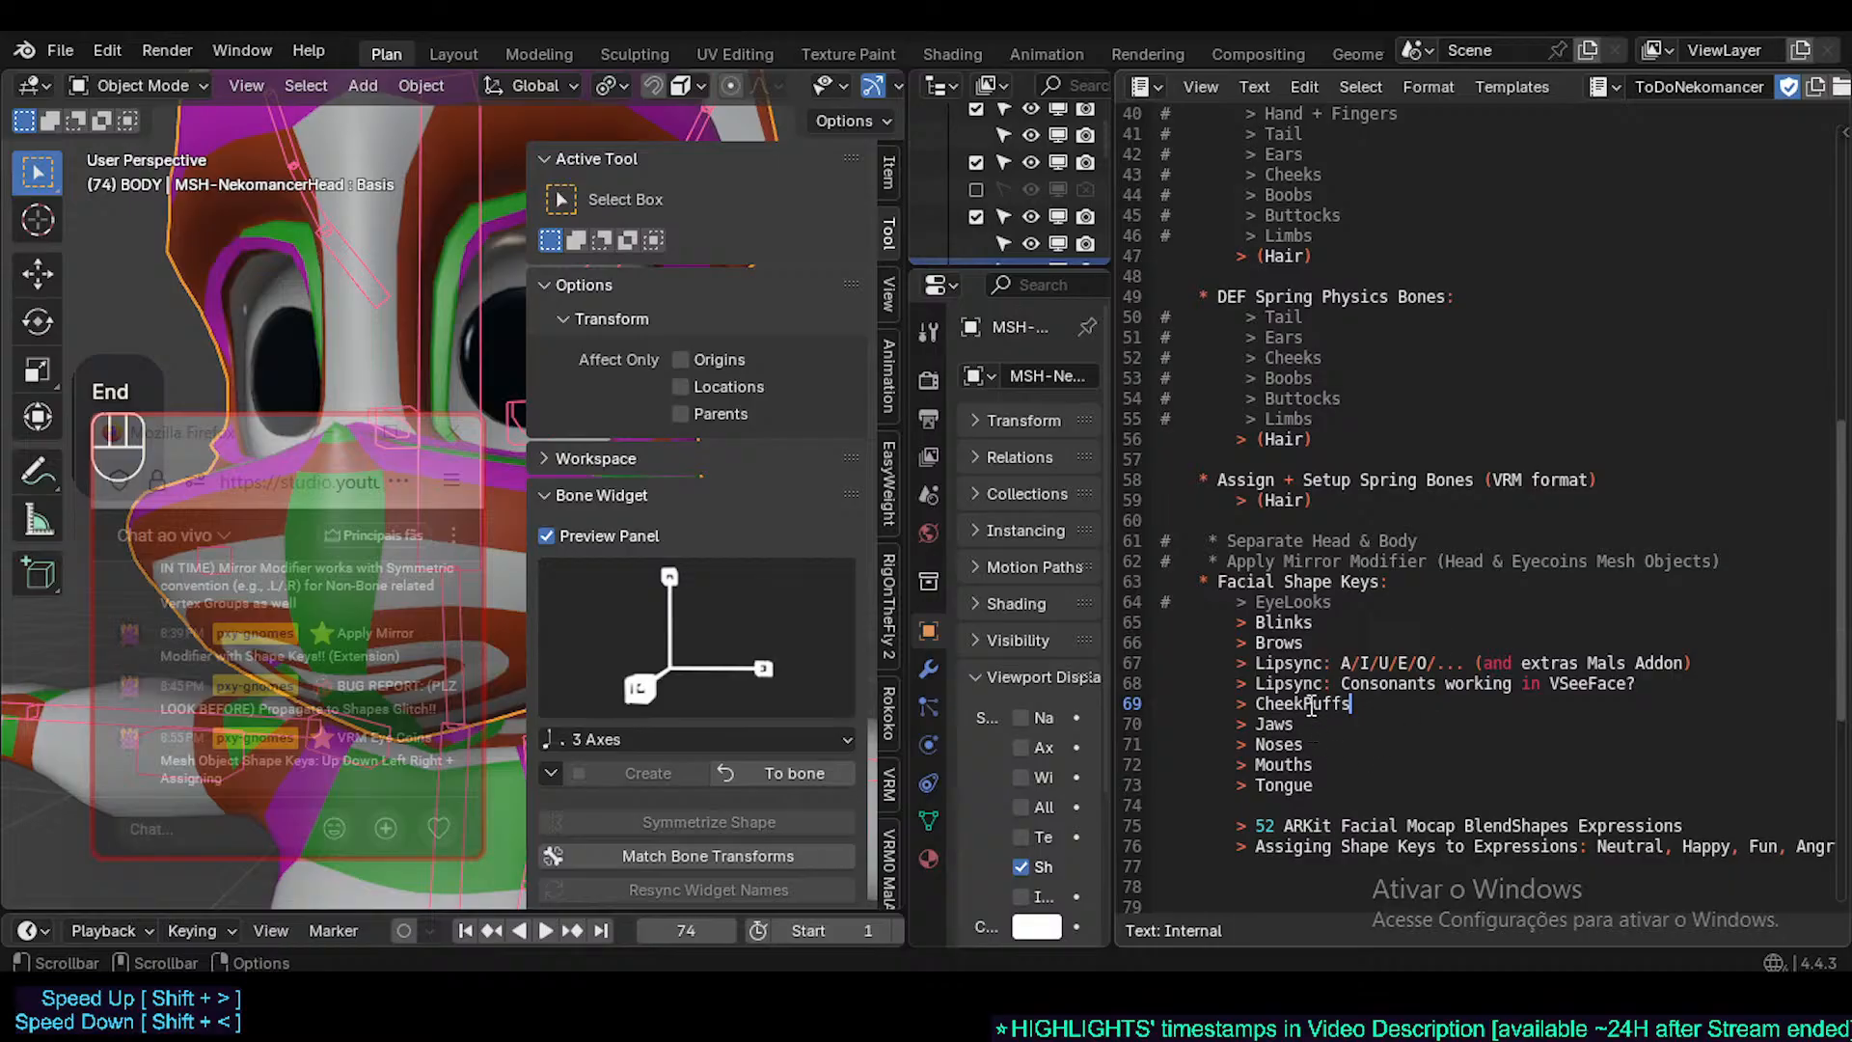
click(1283, 730)
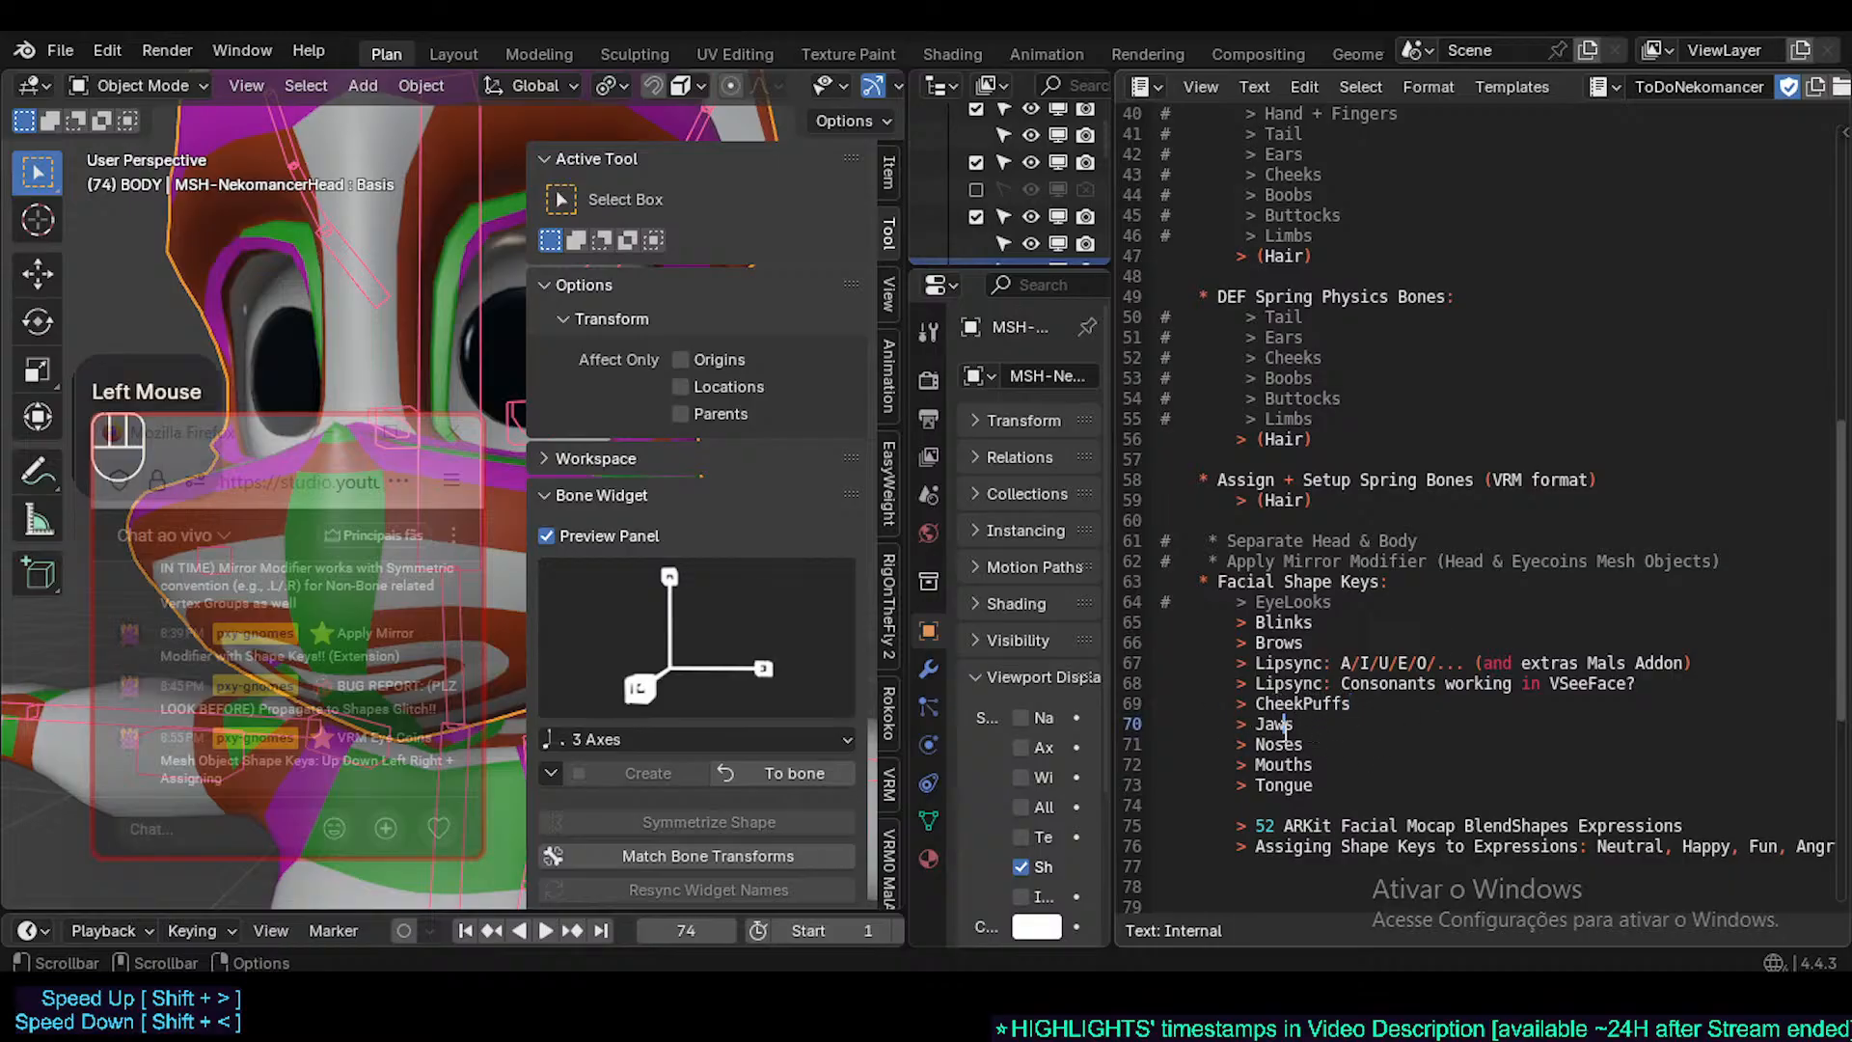
click(1309, 767)
double_click(1341, 705)
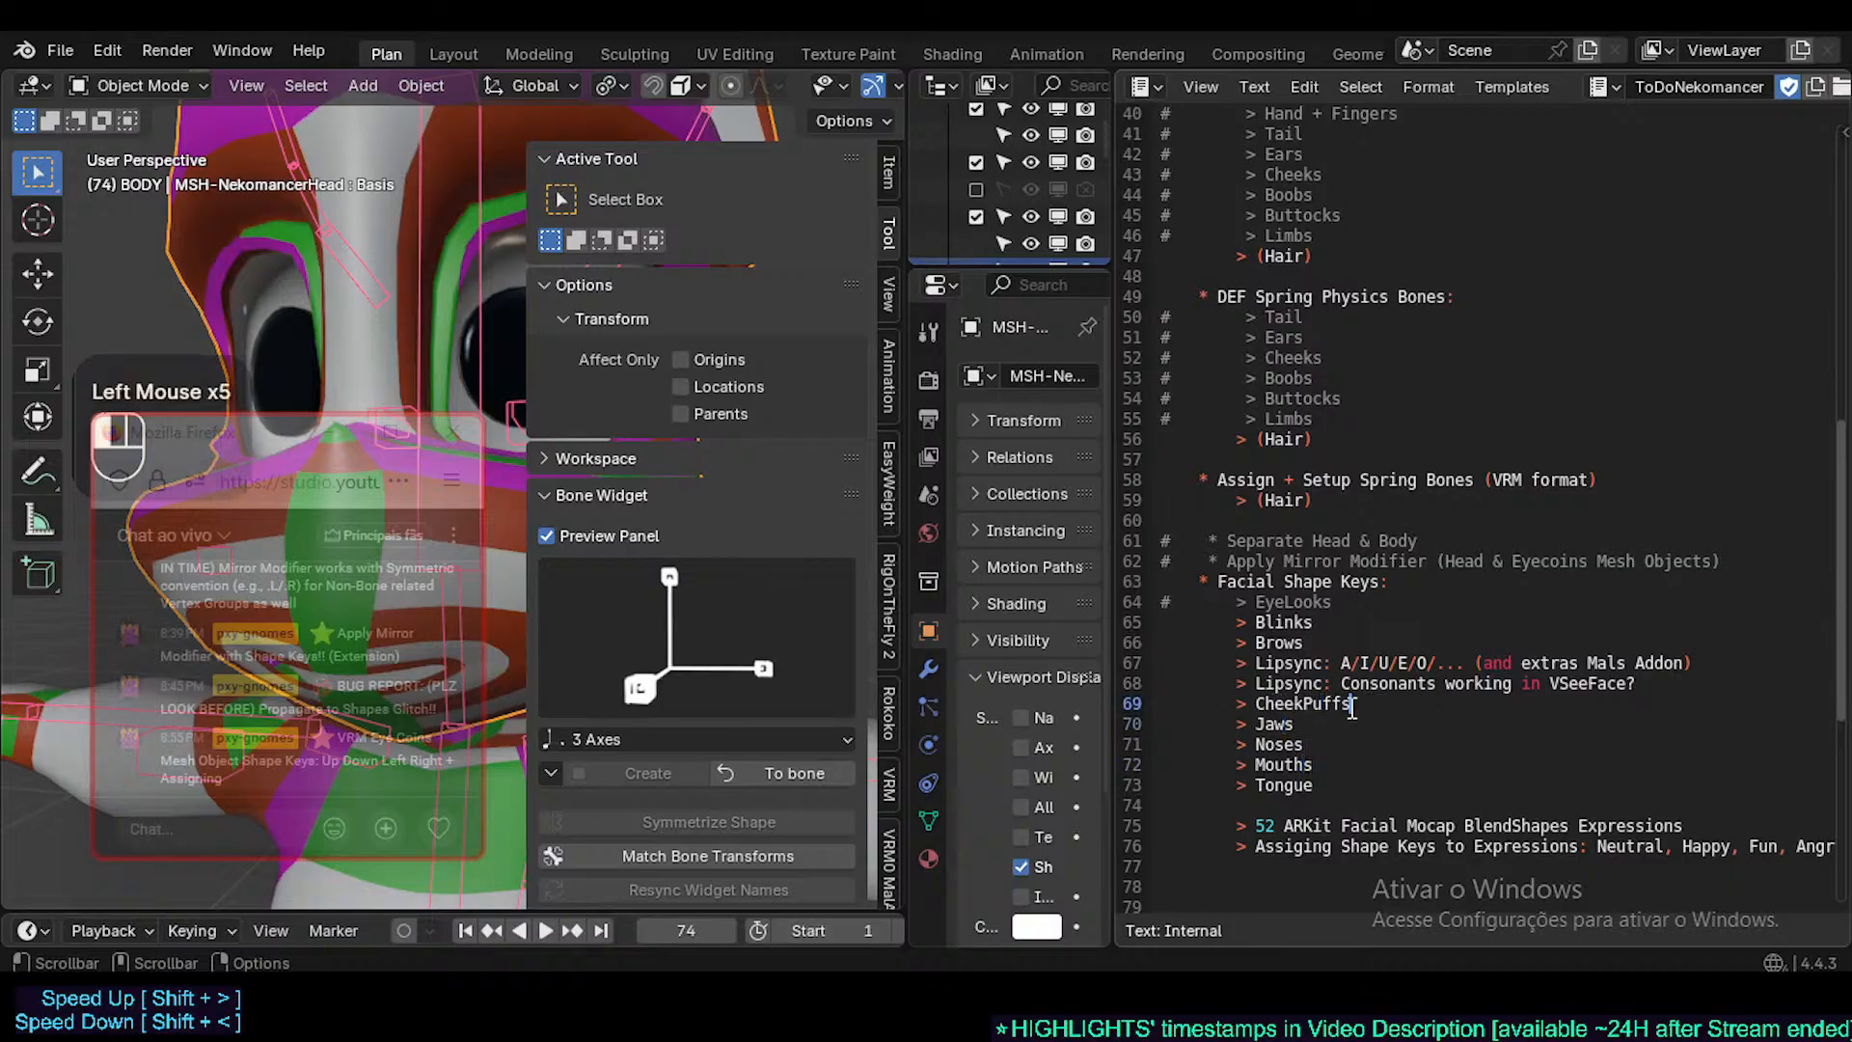
click(1336, 704)
double_click(1372, 707)
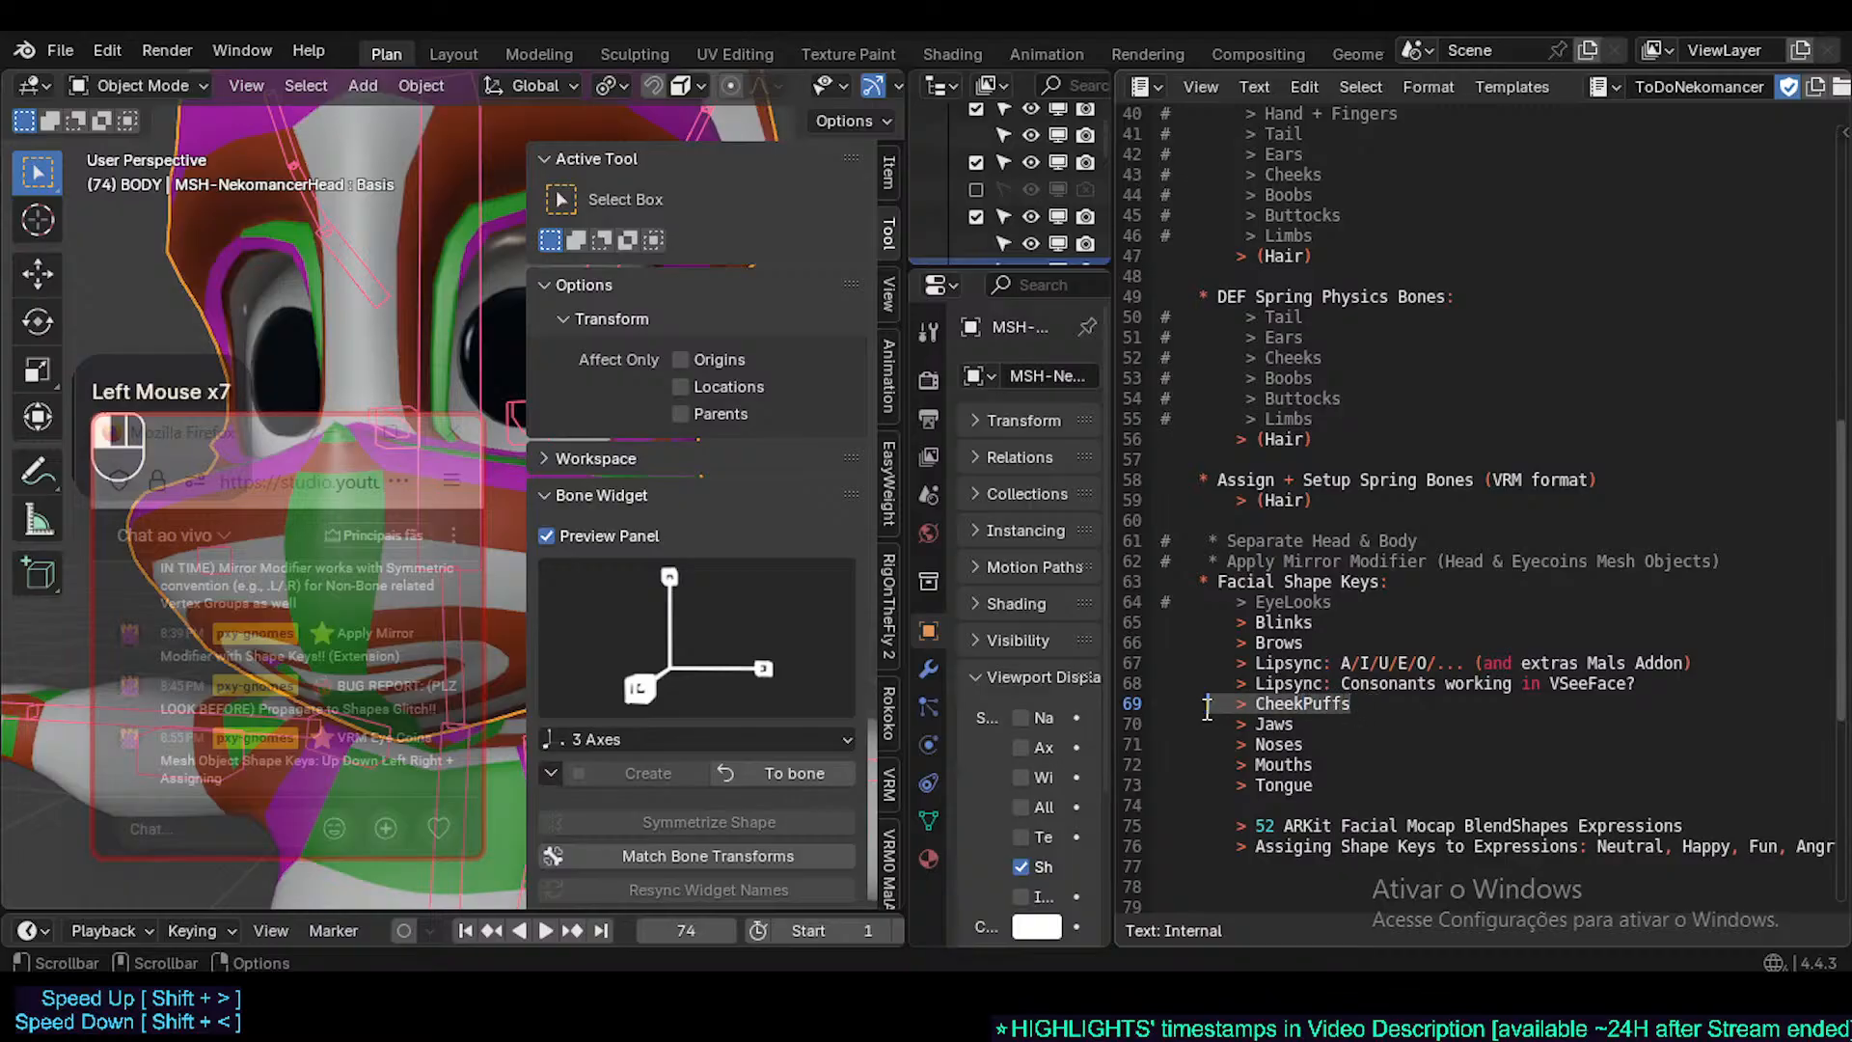
click(1367, 709)
double_click(1364, 711)
click(1418, 705)
drag(1364, 711, 1116, 705)
click(1229, 723)
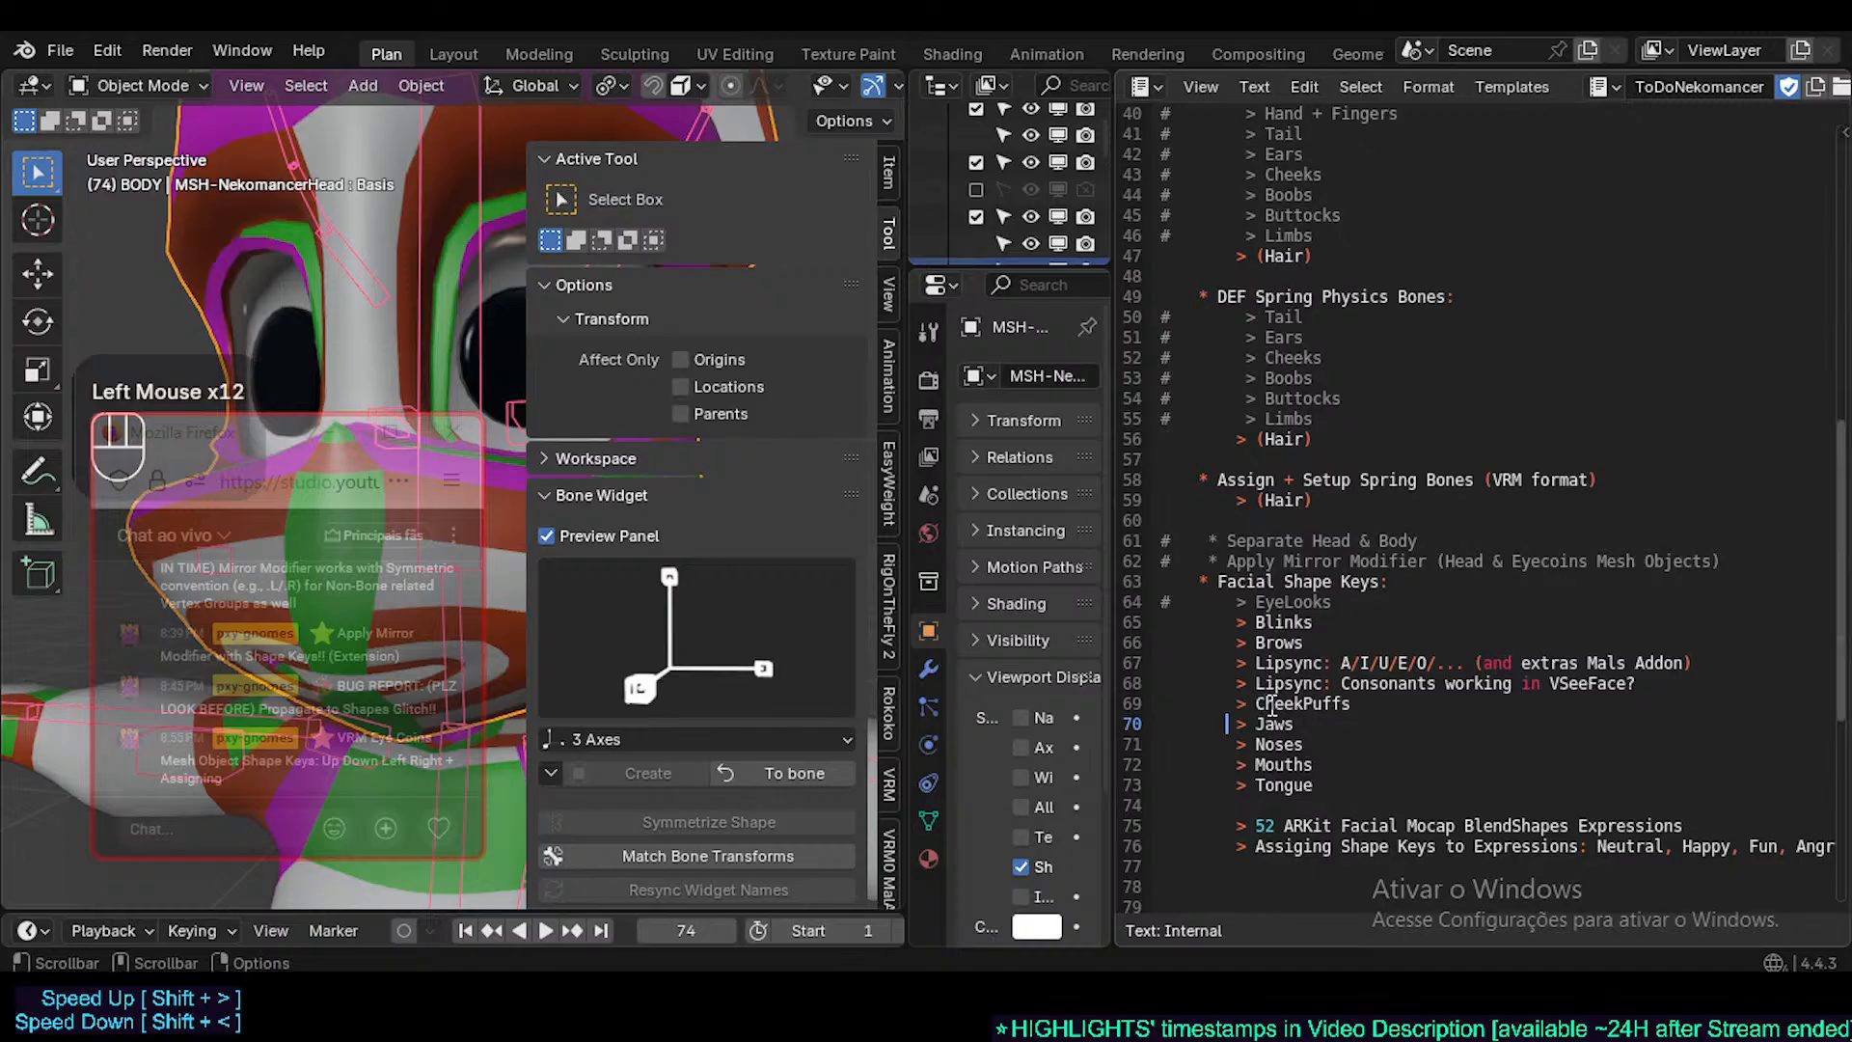
click(1273, 705)
click(1302, 745)
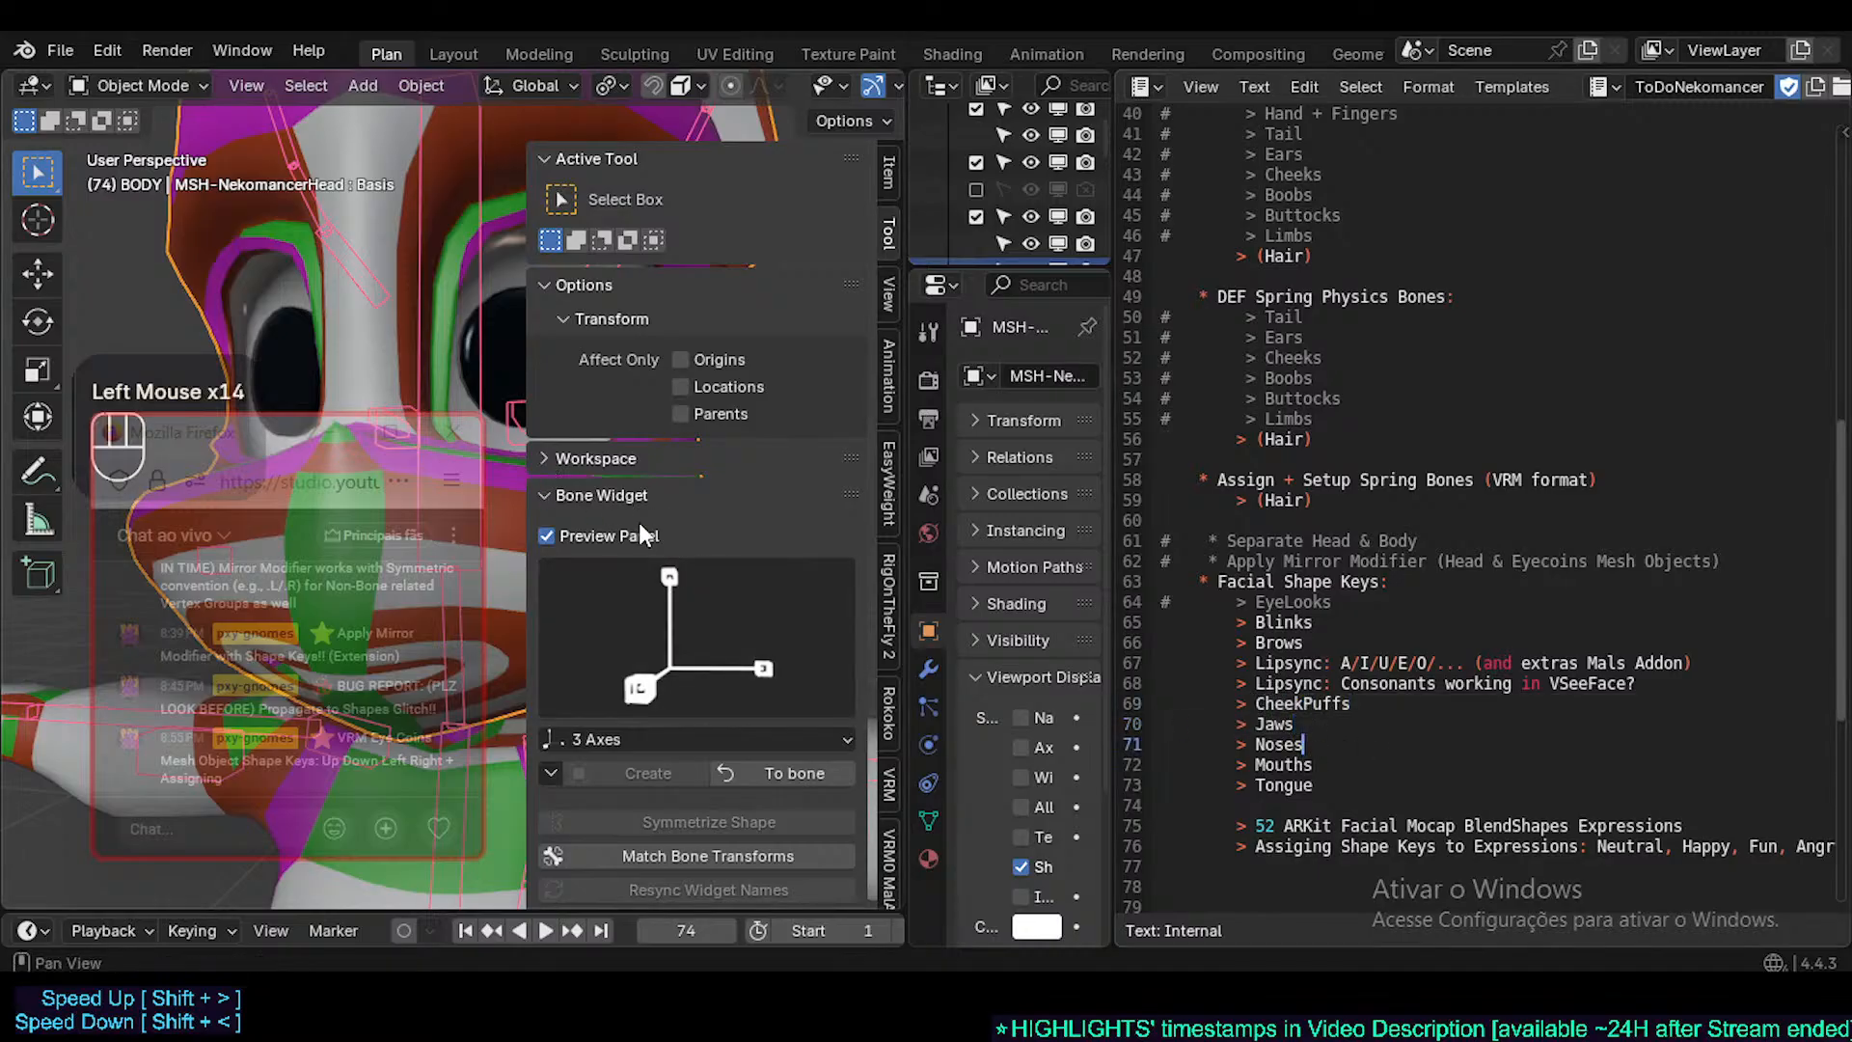
- Hide the 3D viewport's sidebar and save the file
key(n)
key(ctrl+s)
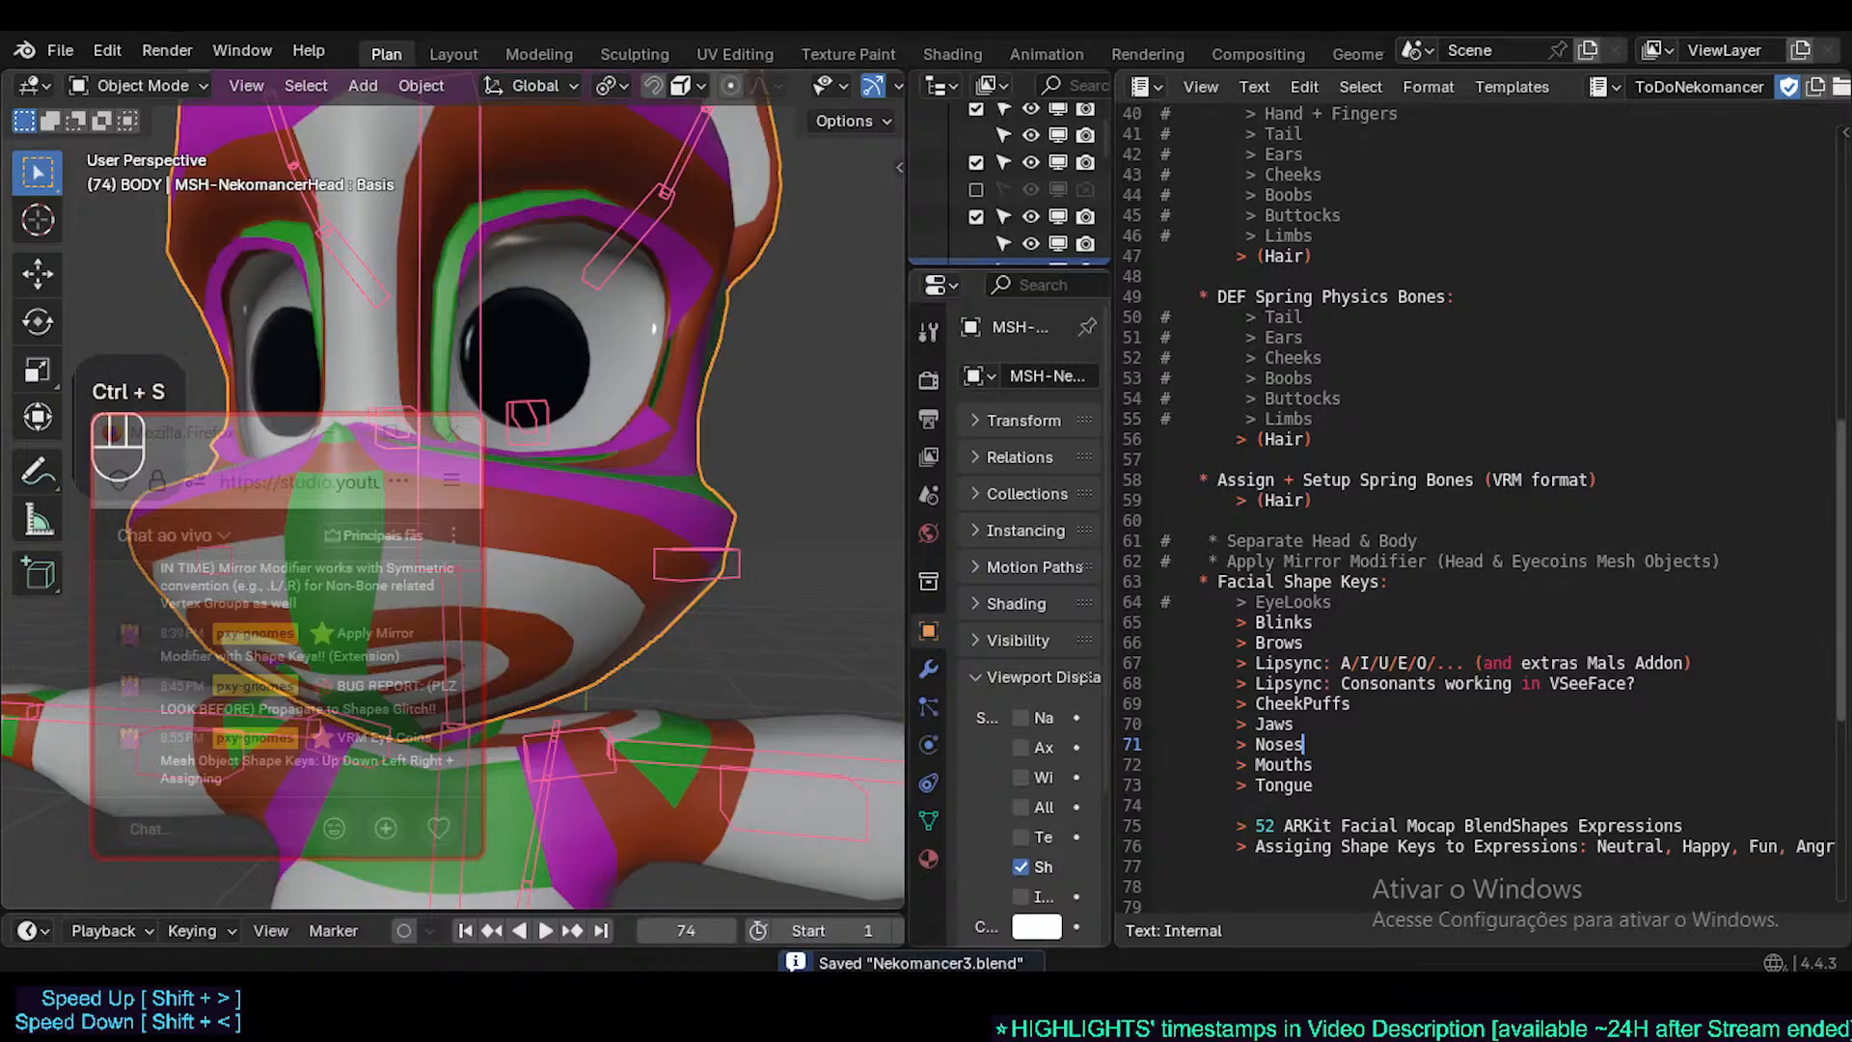
- Switch to Firefox and examine the eye, cheek, lip and mouth base shapes in the VRCFaceTracking Unified Expressions reference
mouse_move(967, 999)
click(888, 868)
click(777, 39)
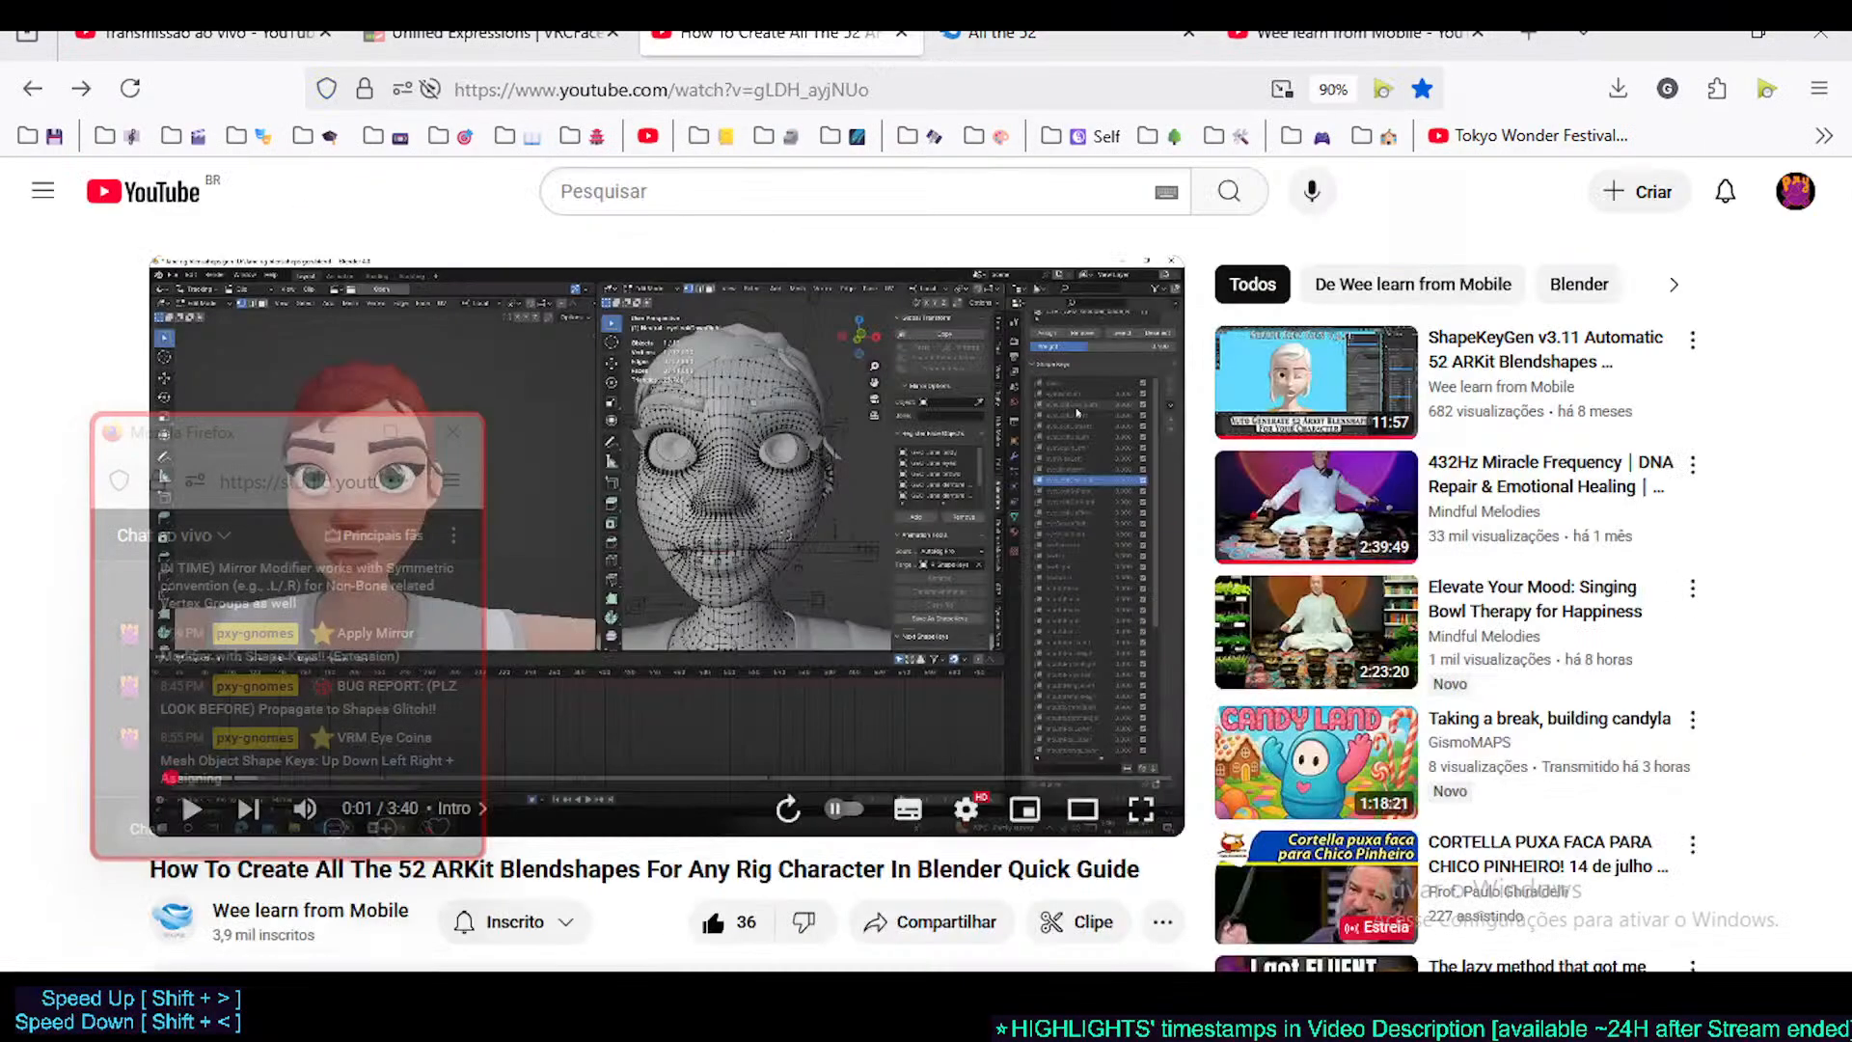
key(ctrl+shift+Tab)
scroll(719, 651, down, 20)
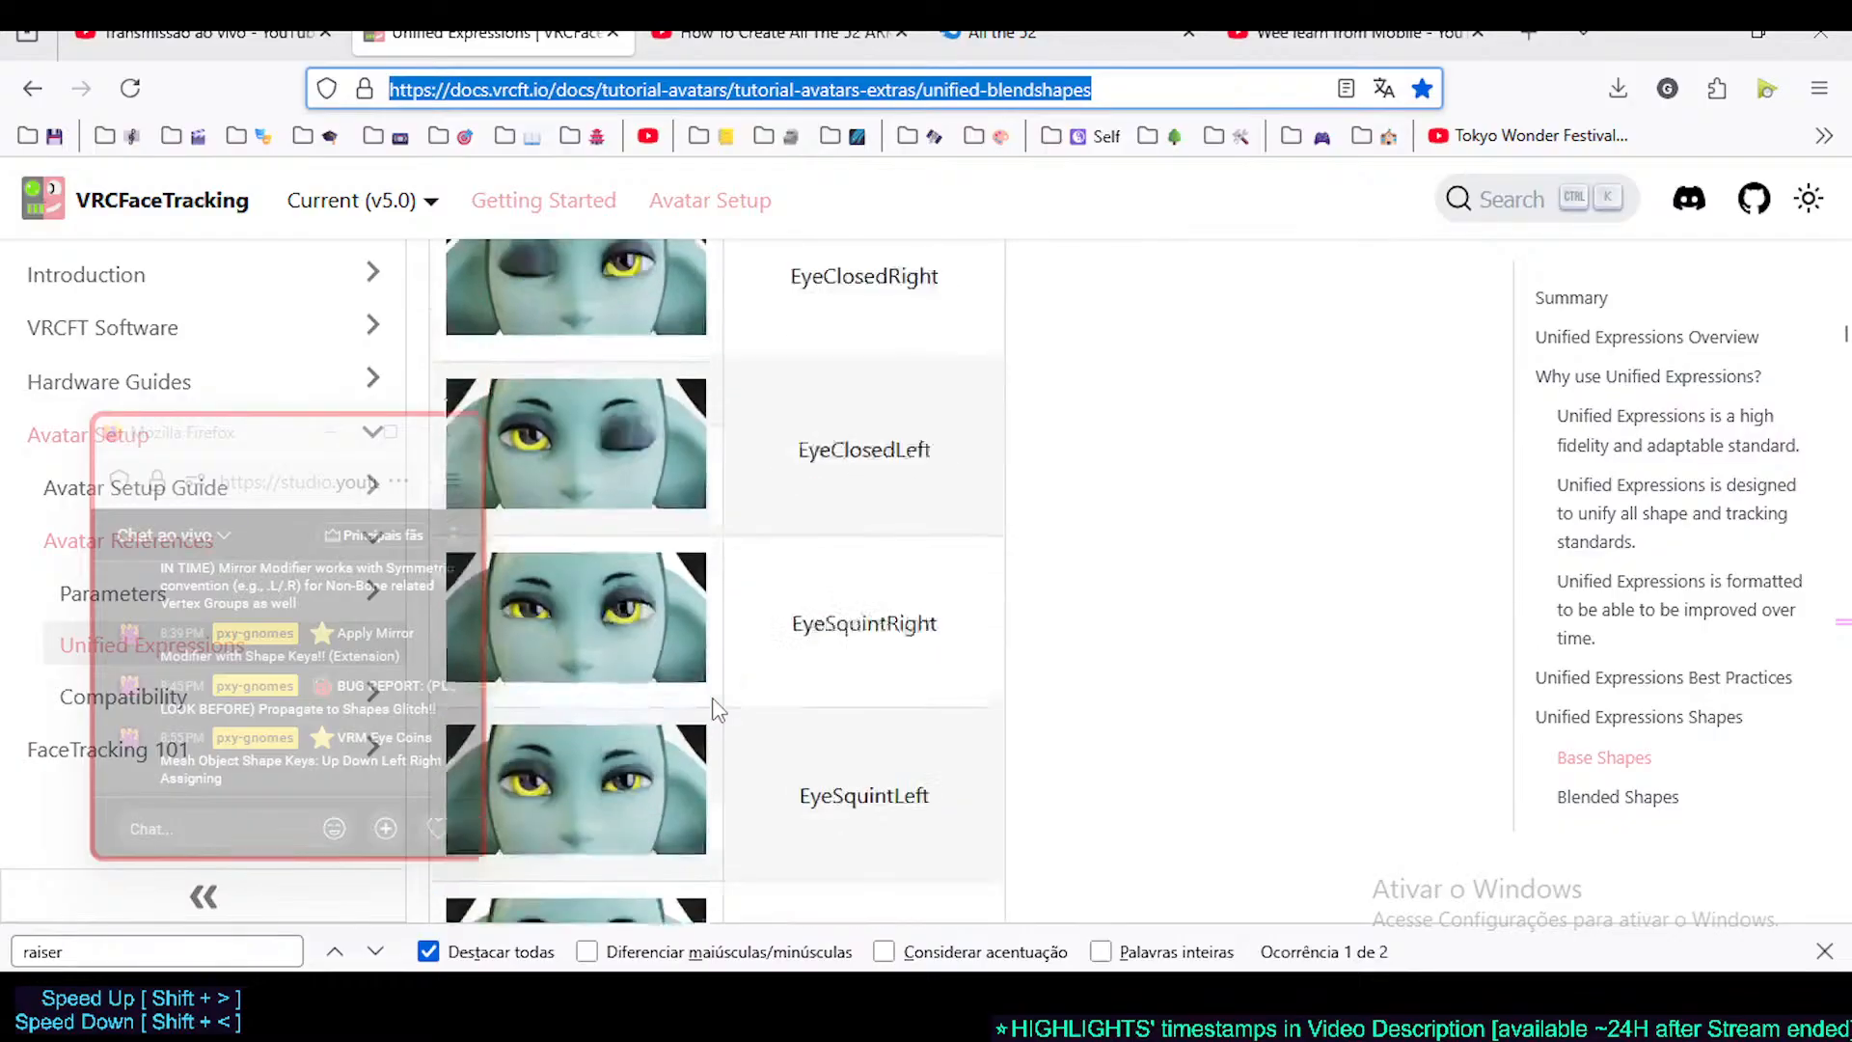
scroll(707, 746, down, 20)
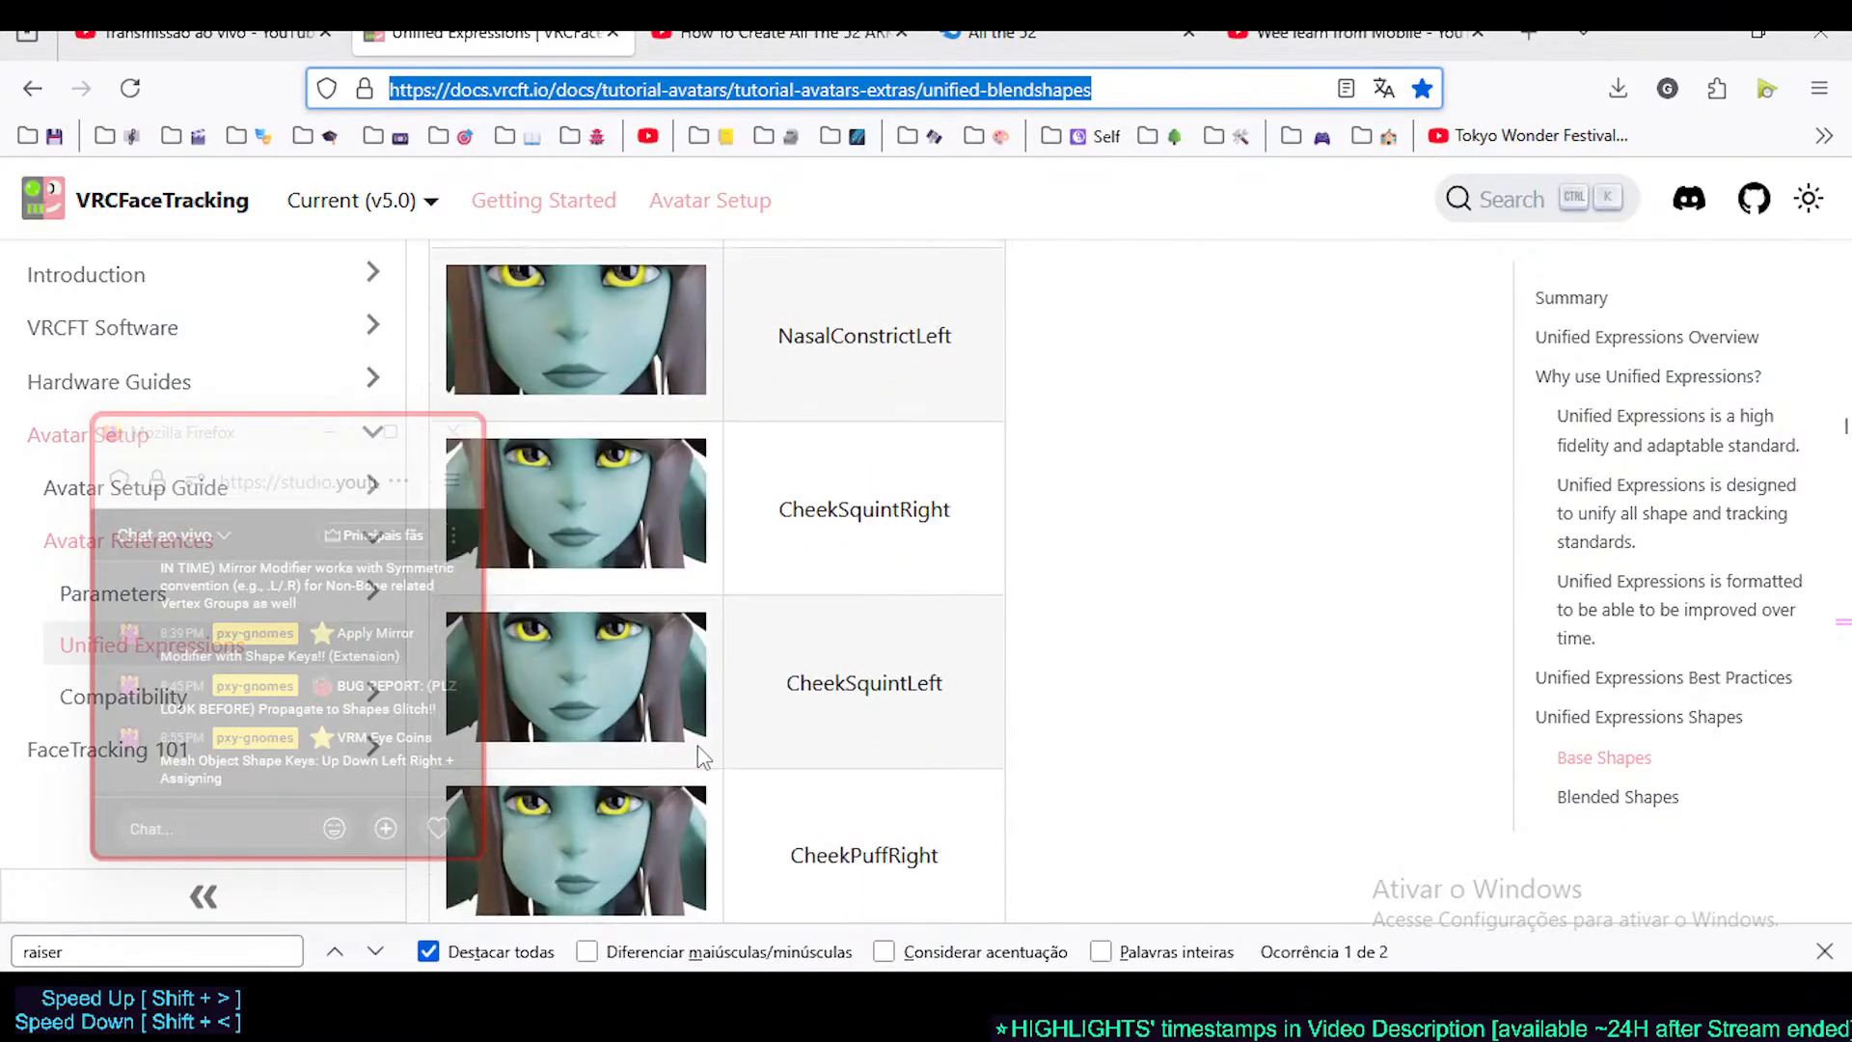
scroll(694, 767, down, 20)
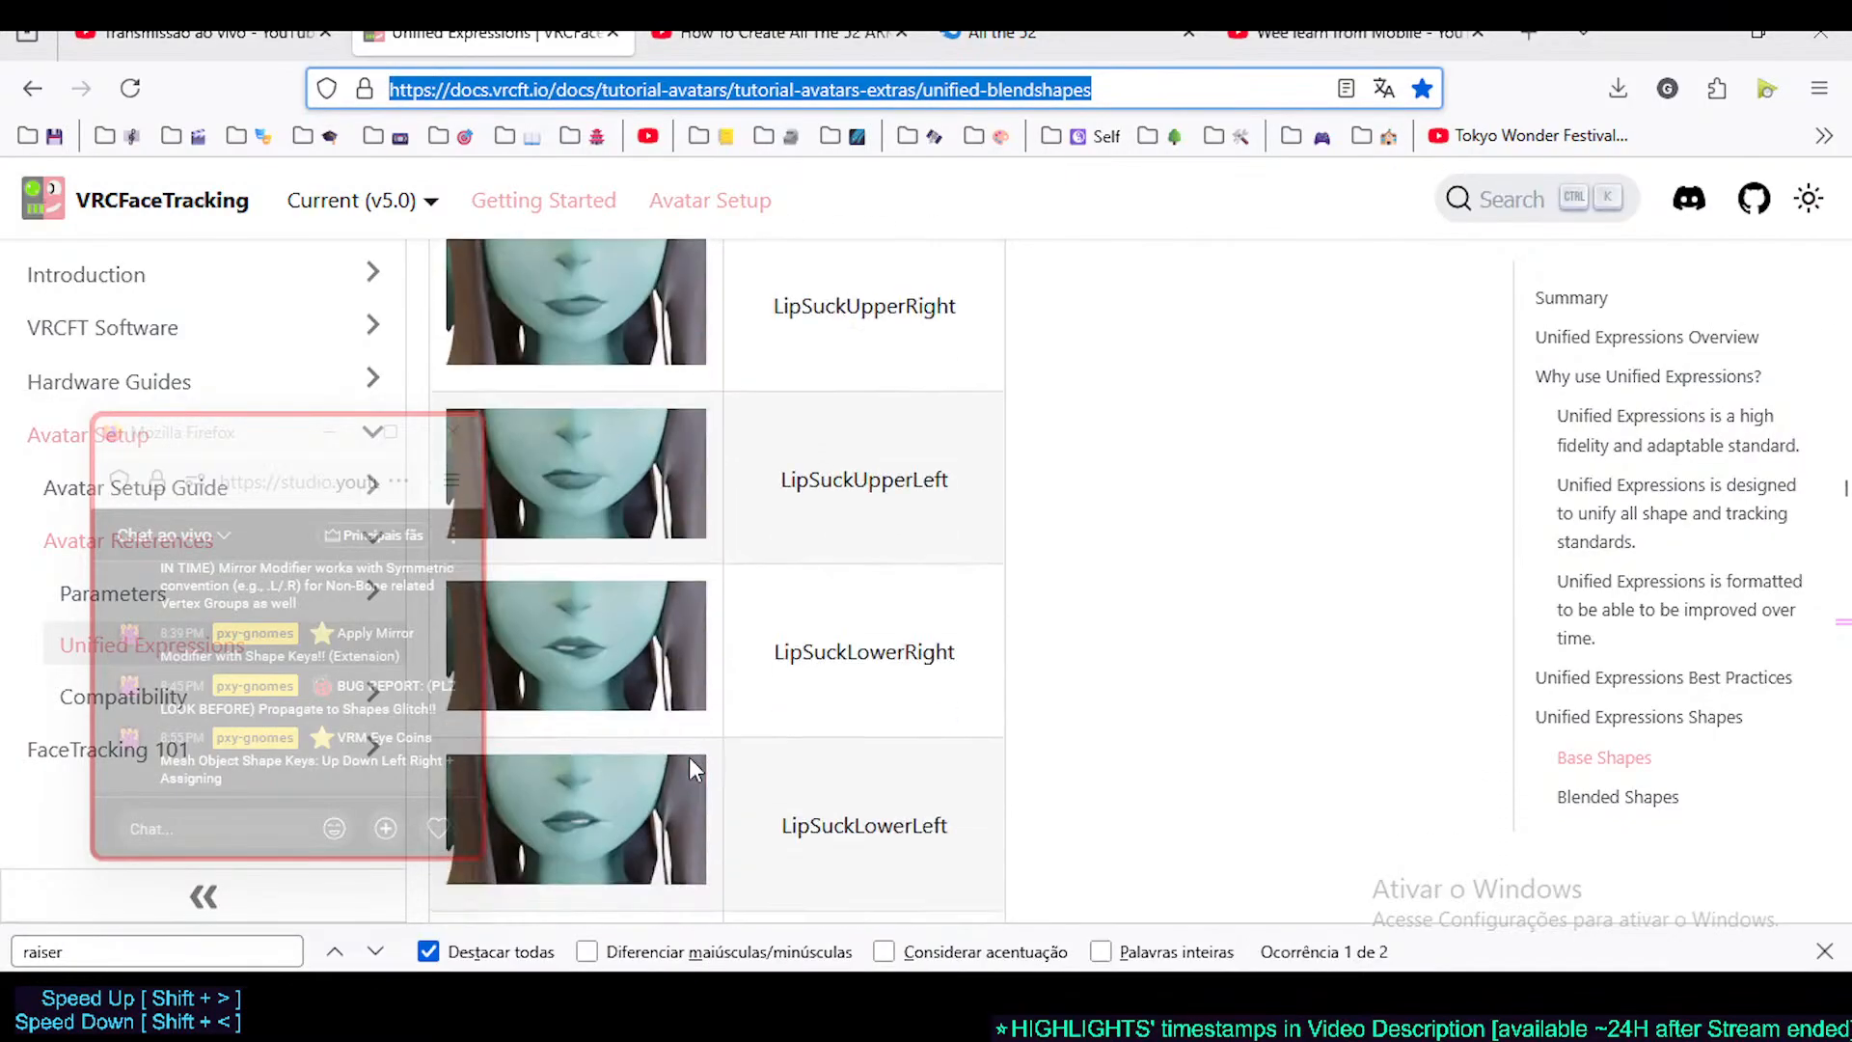
scroll(726, 595, down, 3)
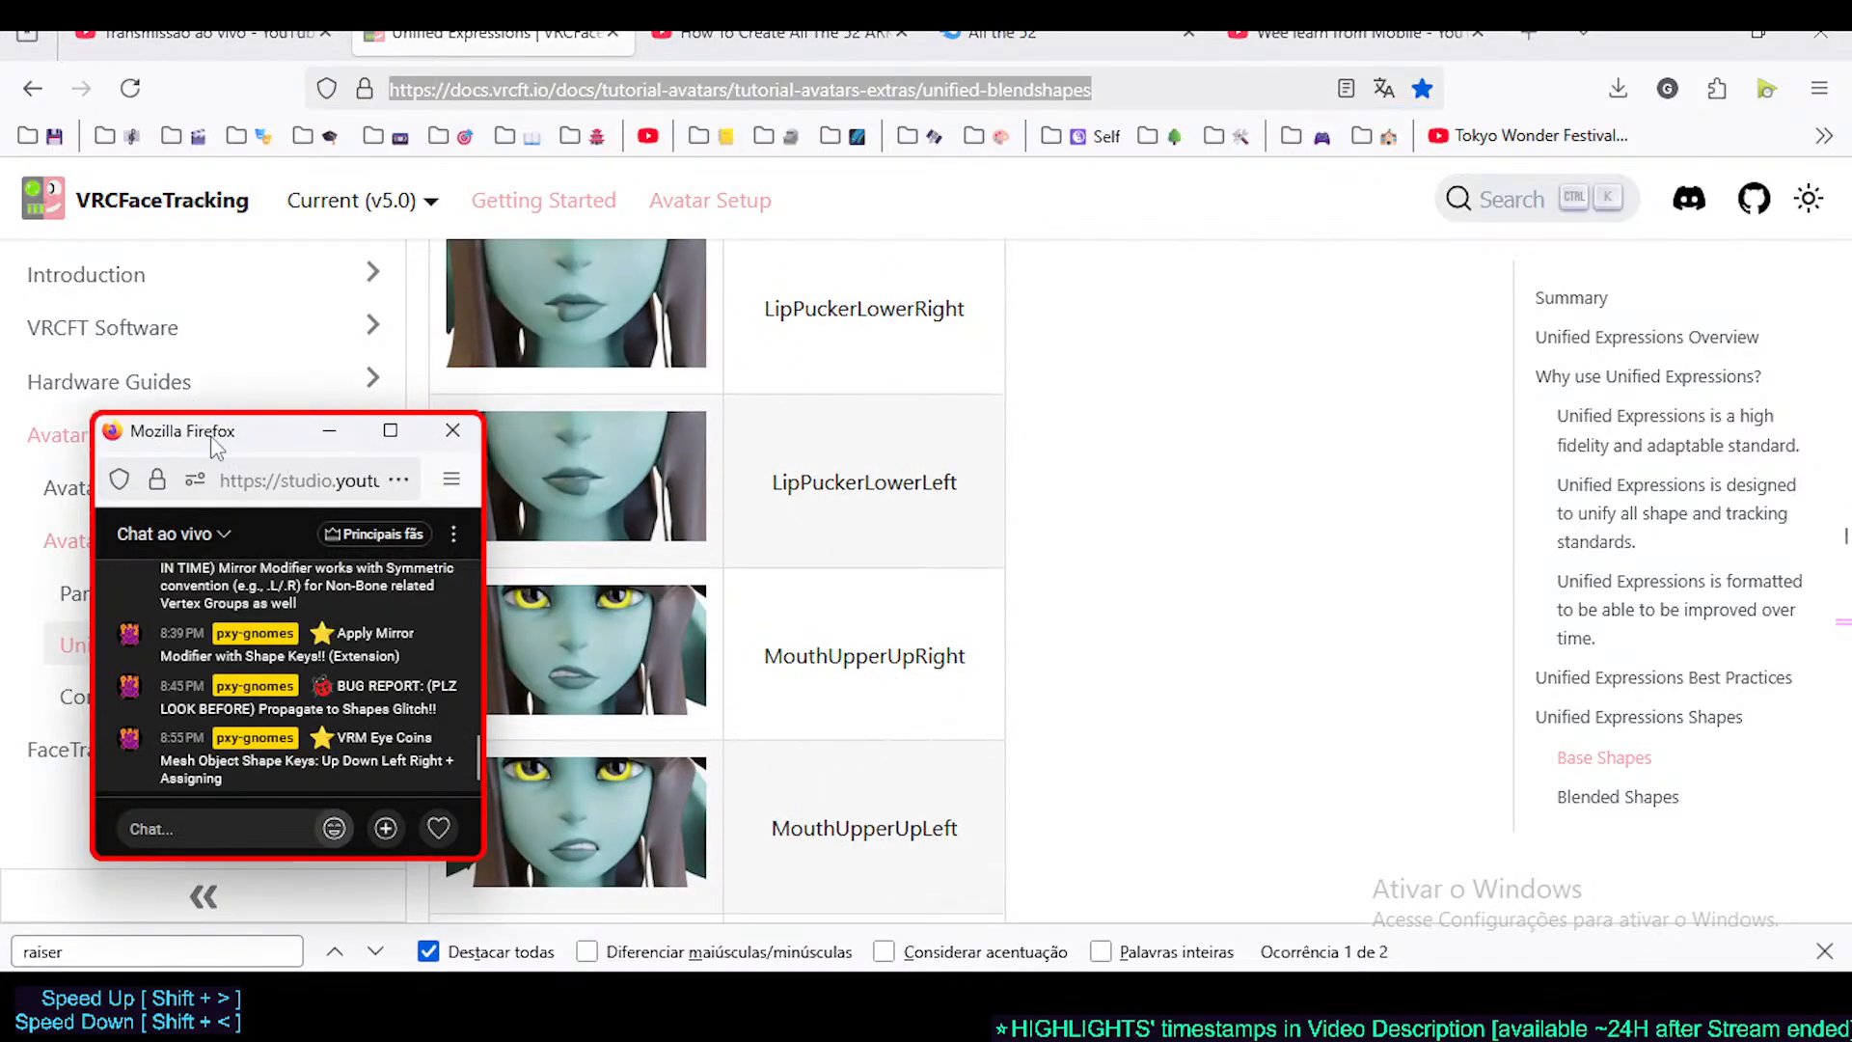
- Move the live chat window into the blank area beside the shape table and close the page's find bar
drag(218, 430, 1293, 389)
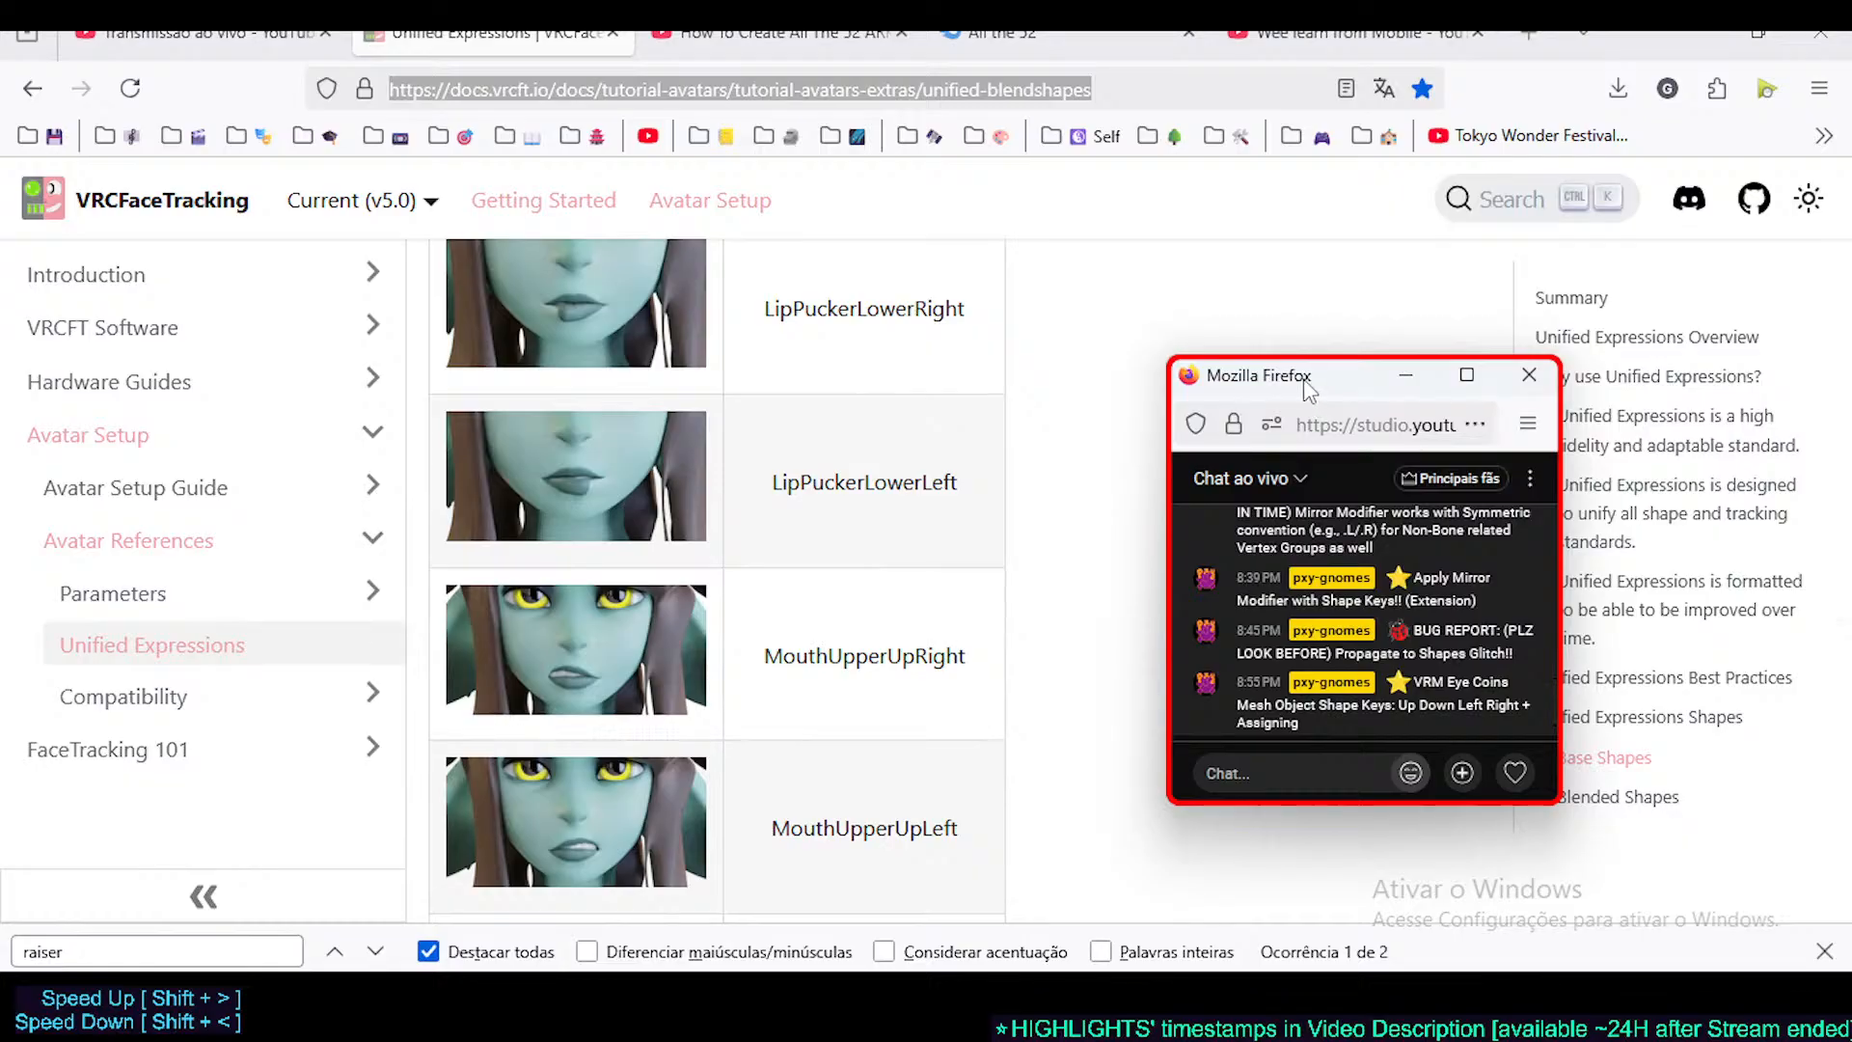
drag(1300, 389, 1309, 324)
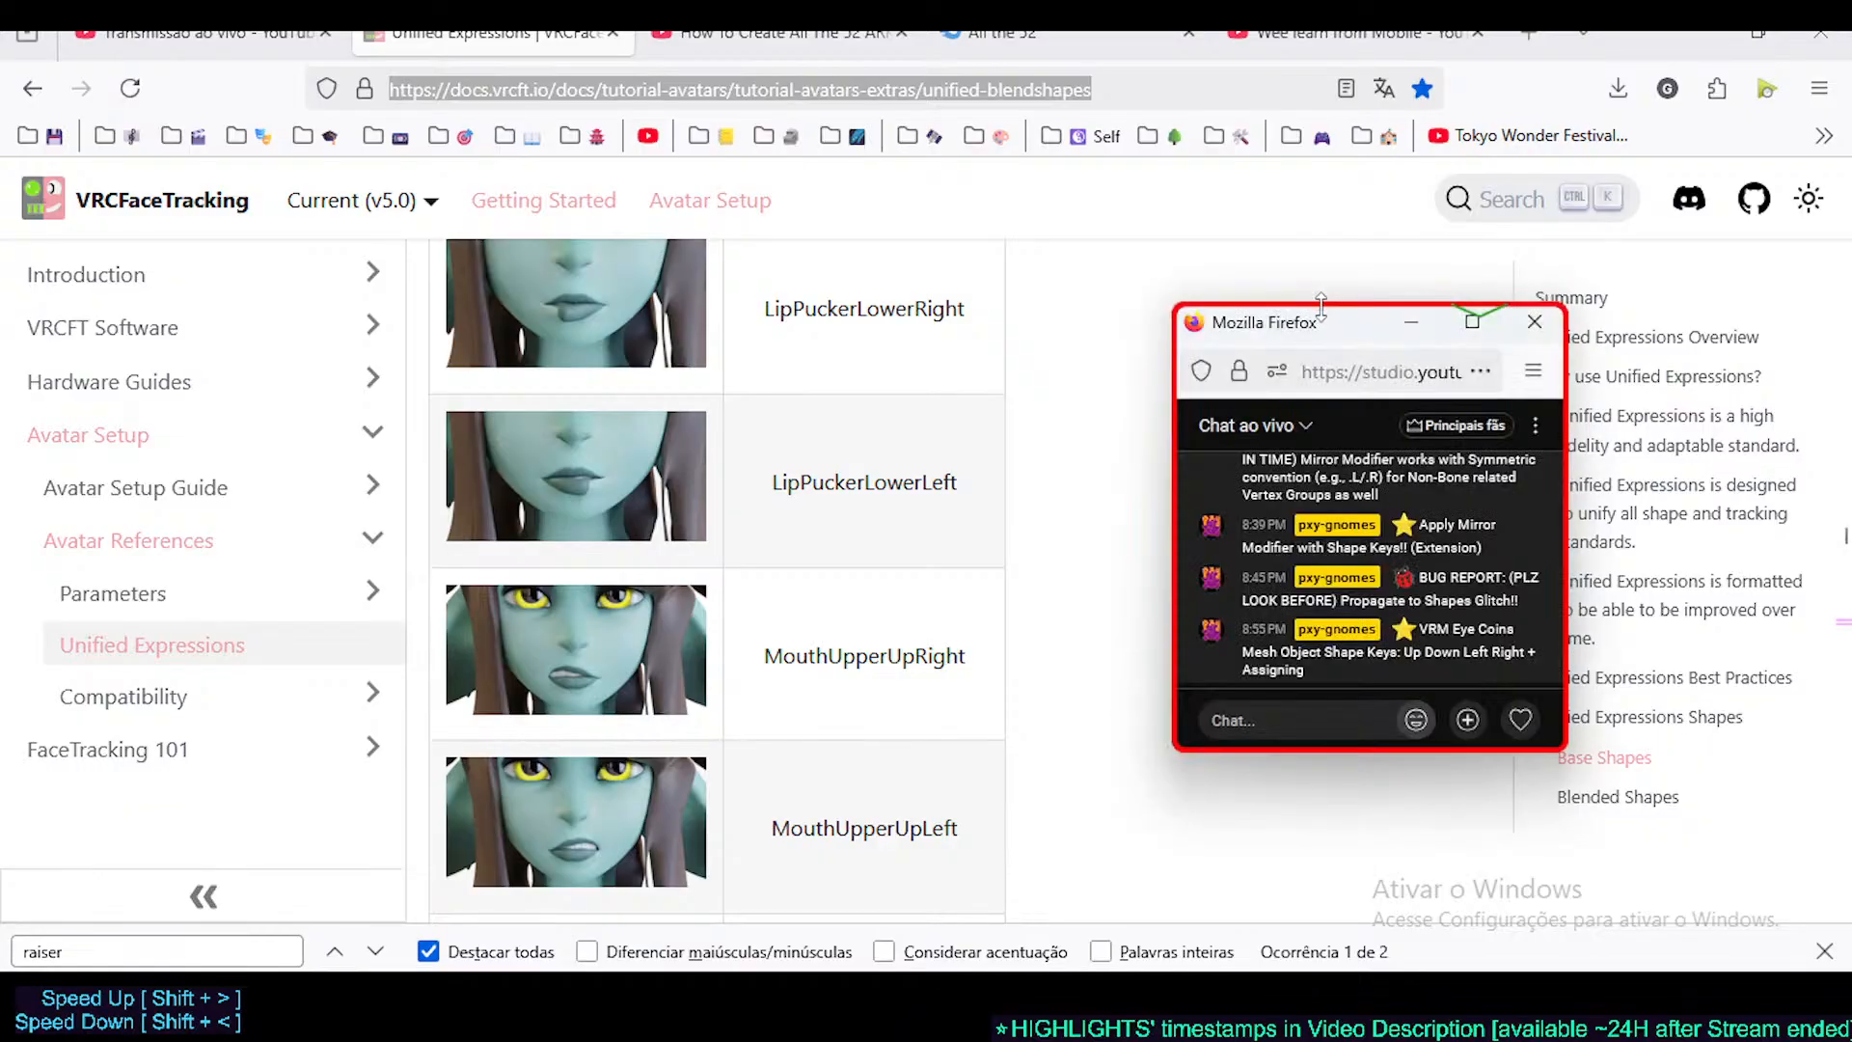
drag(1308, 340, 1312, 321)
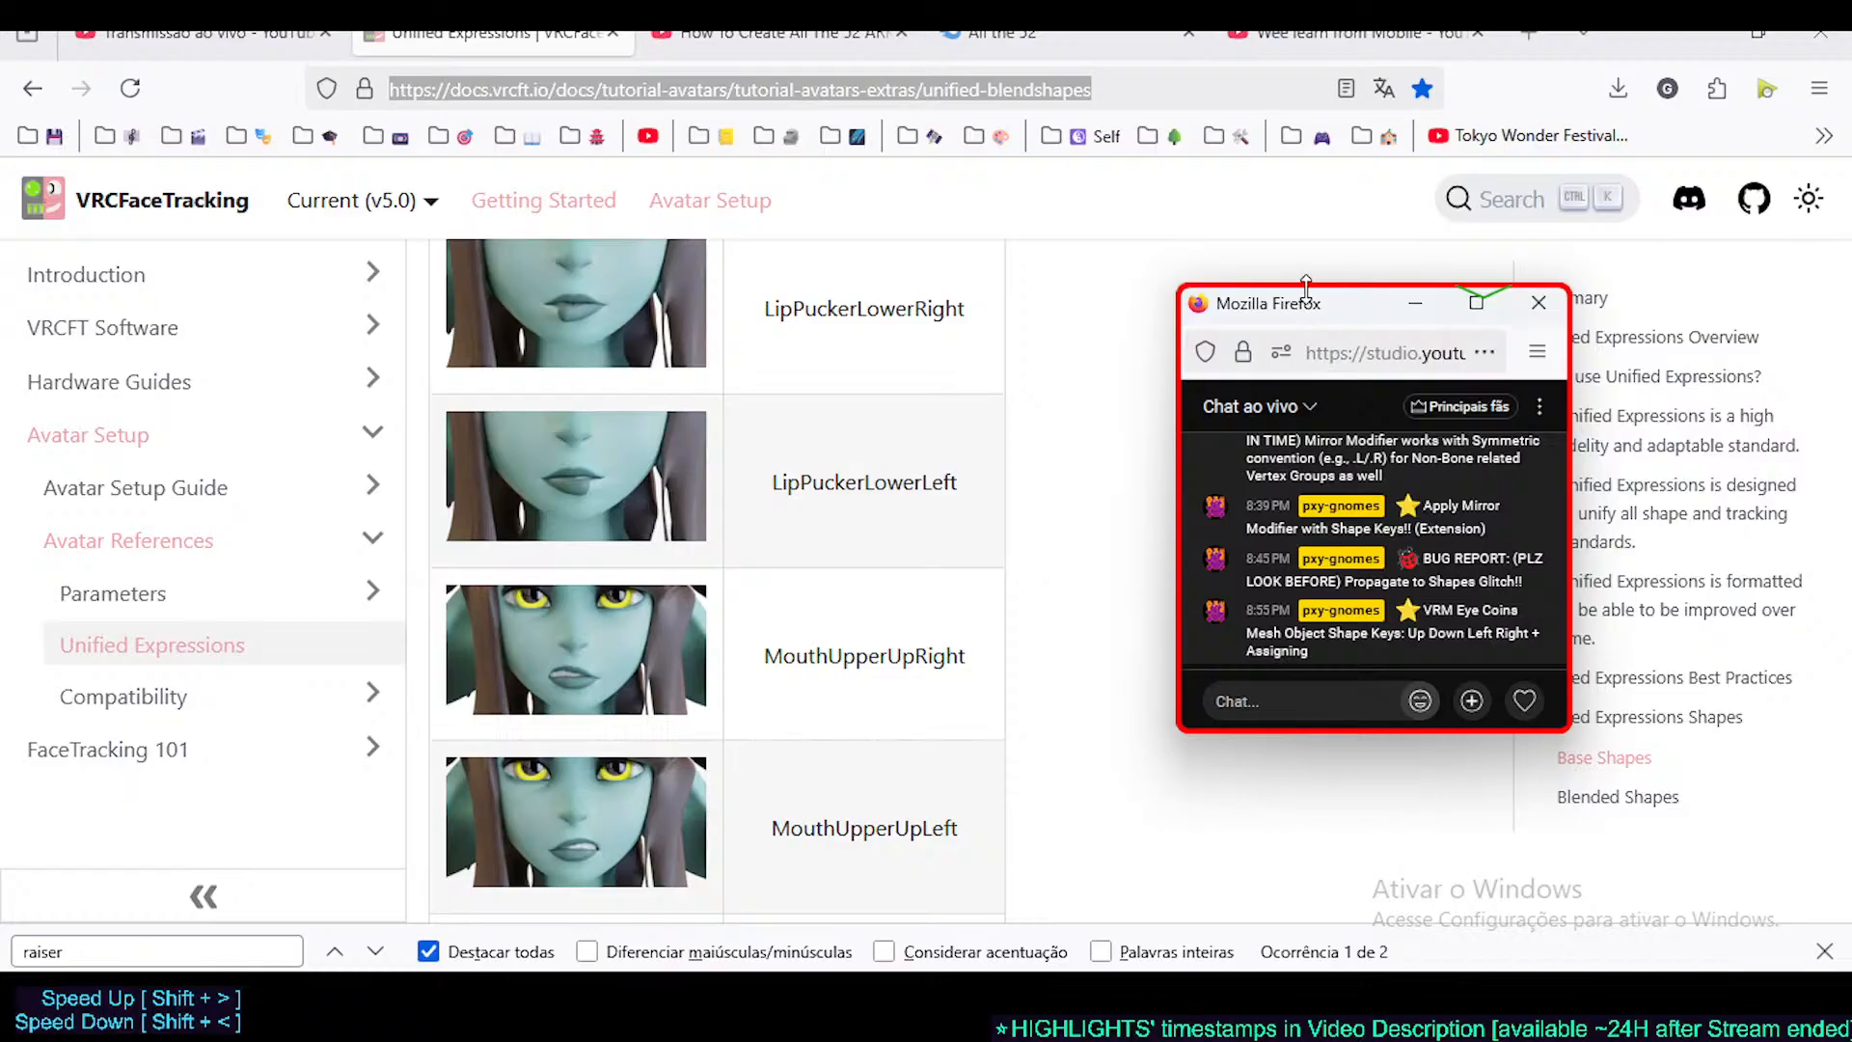
drag(1306, 284, 1307, 273)
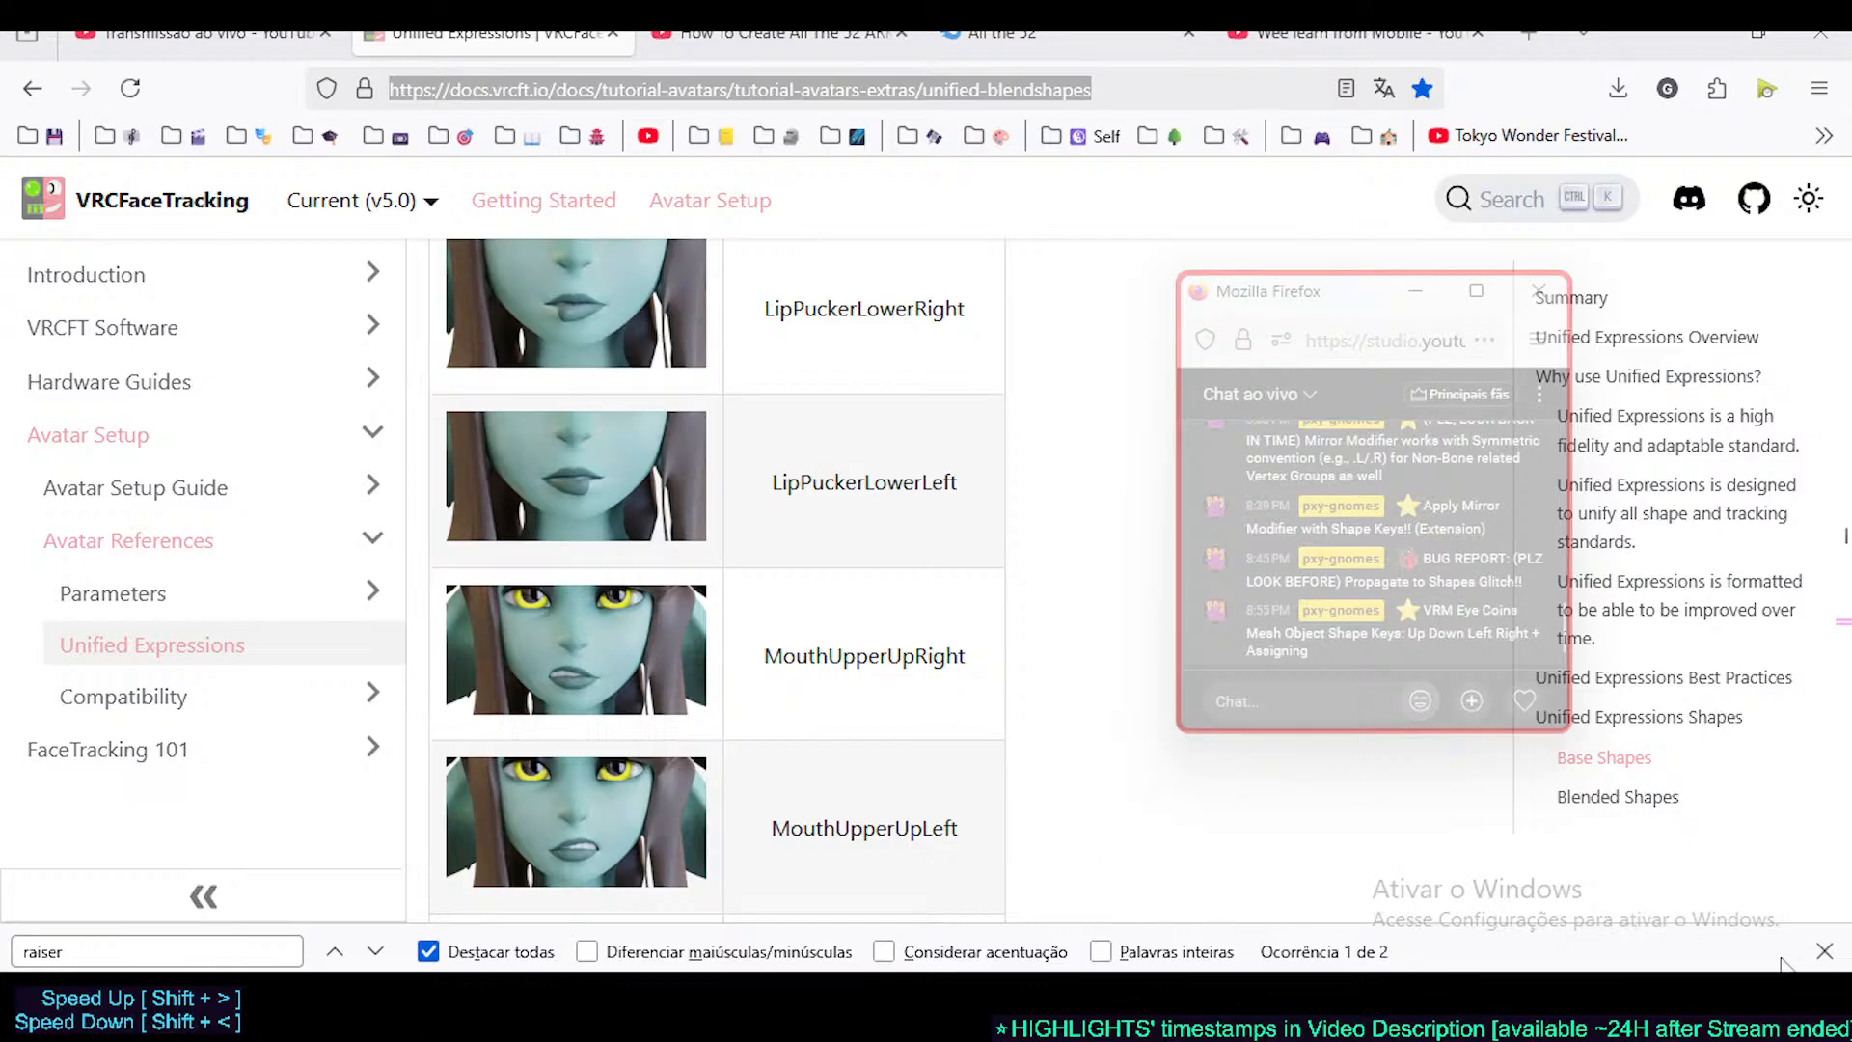
click(1824, 951)
- Switch back to the Nekomancer3 file in Blender
mouse_move(1262, 1004)
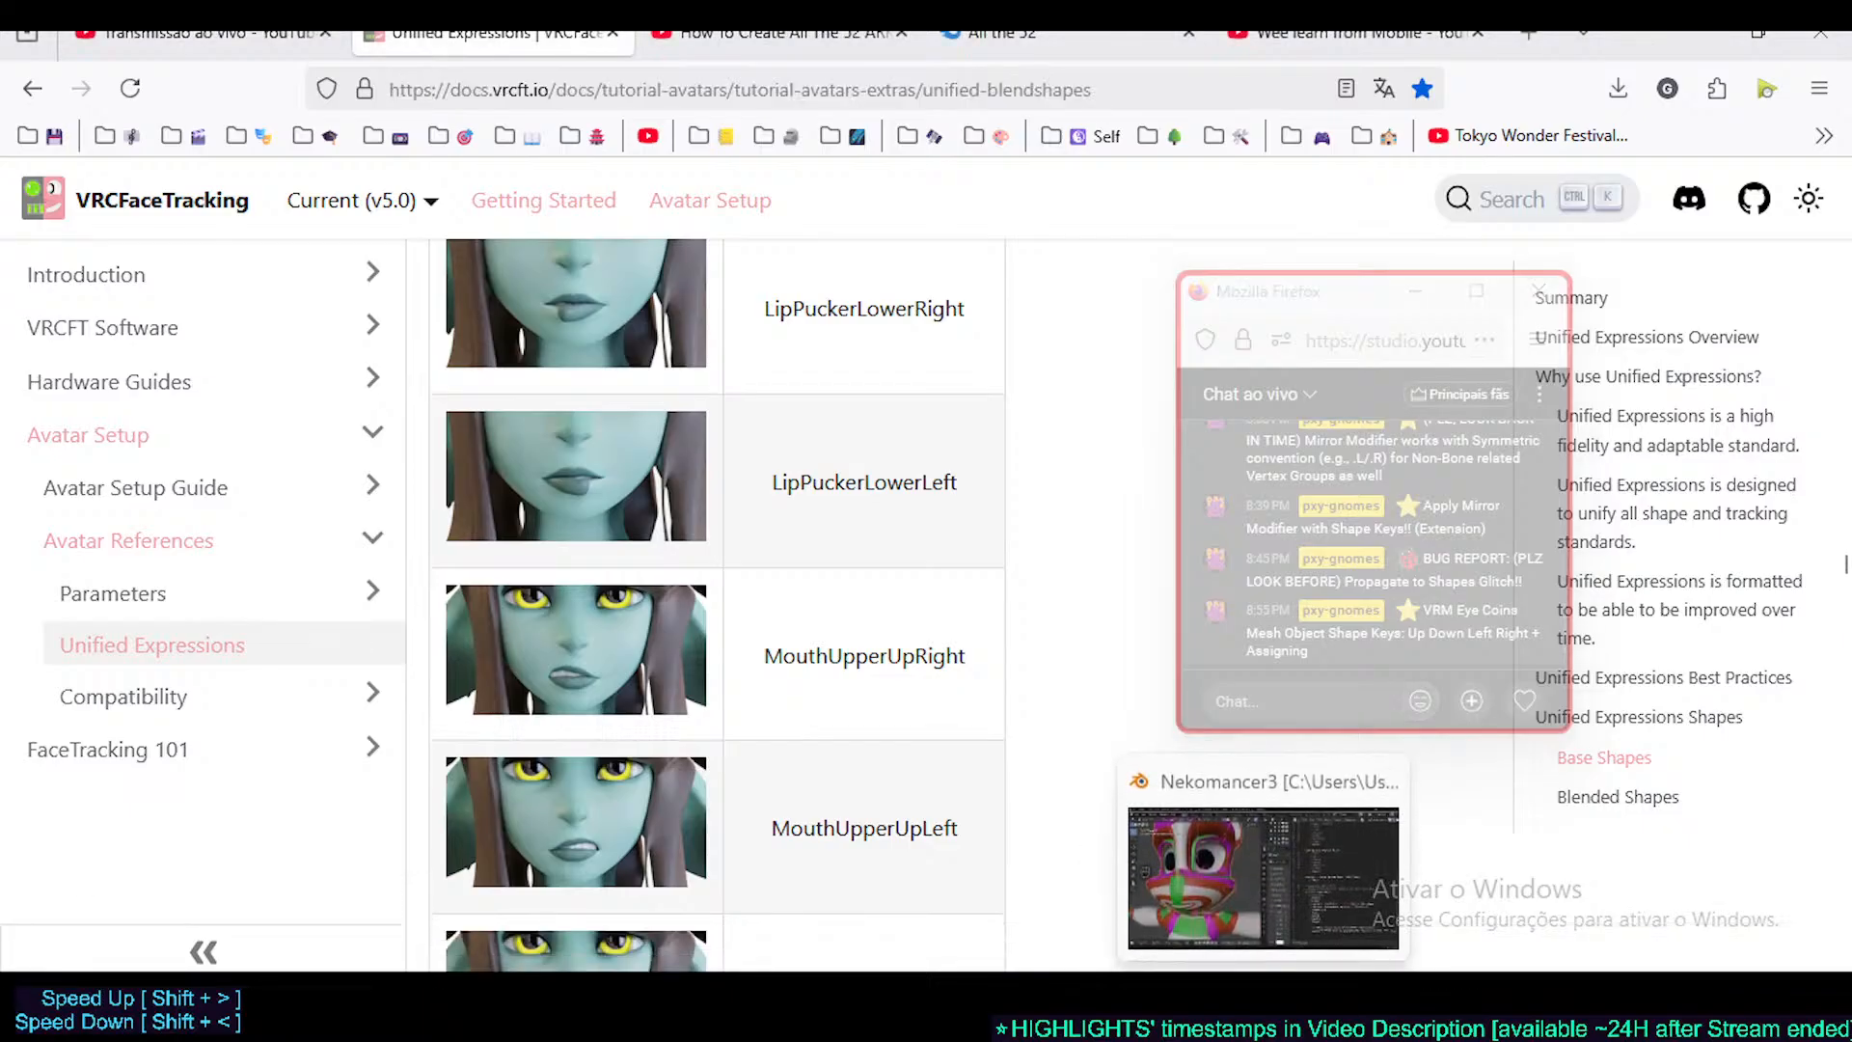